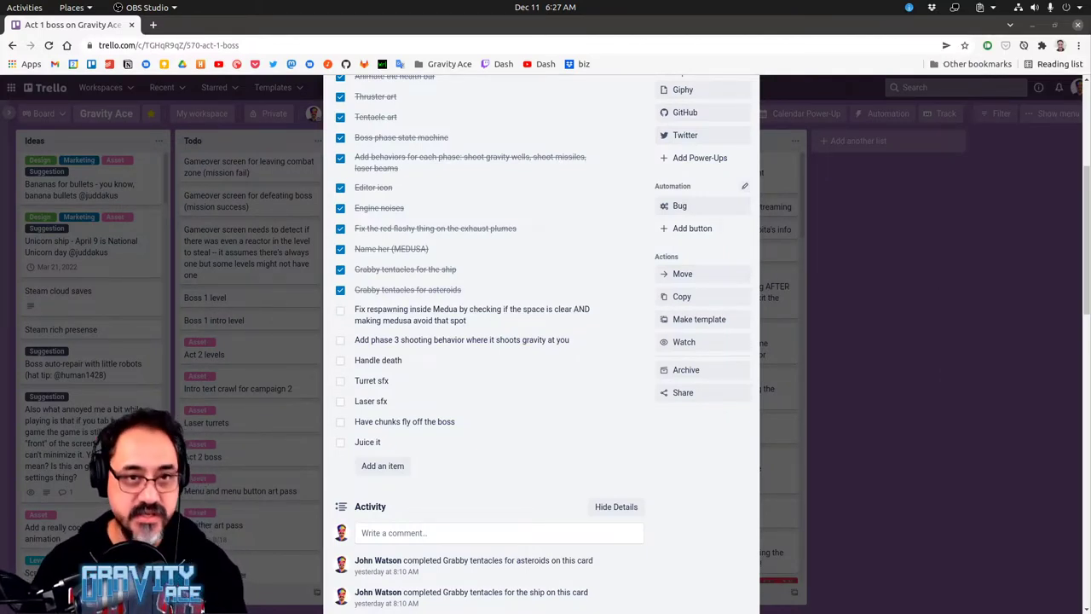
Open a new Chrome tab and load adventofcode.com to show the 2021 calendar.
{"action": "left_click", "coordinate": [560, 8]}
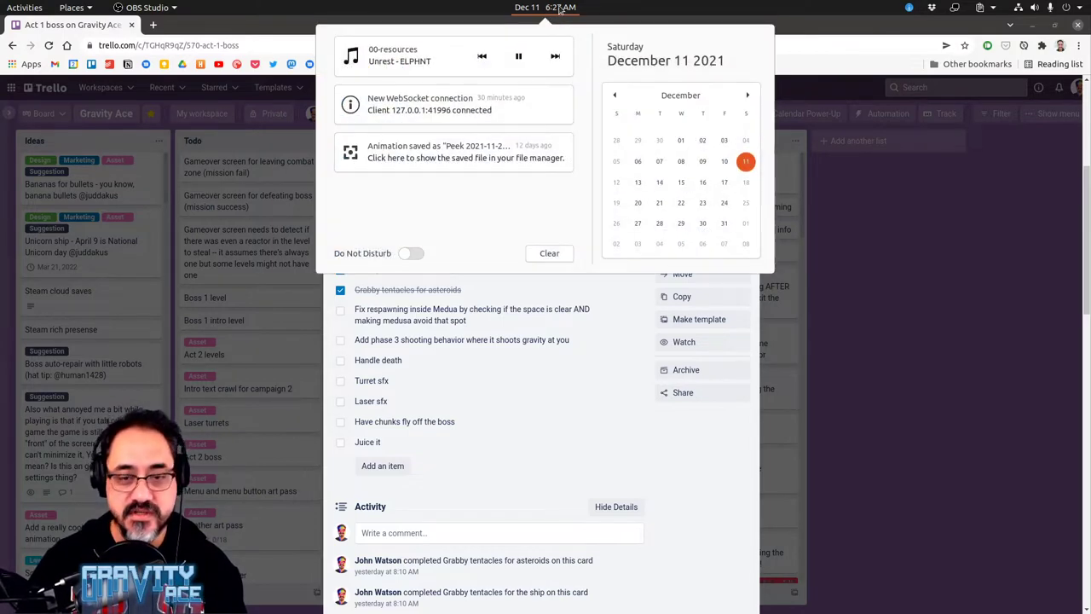
{"action": "left_click", "coordinate": [560, 8]}
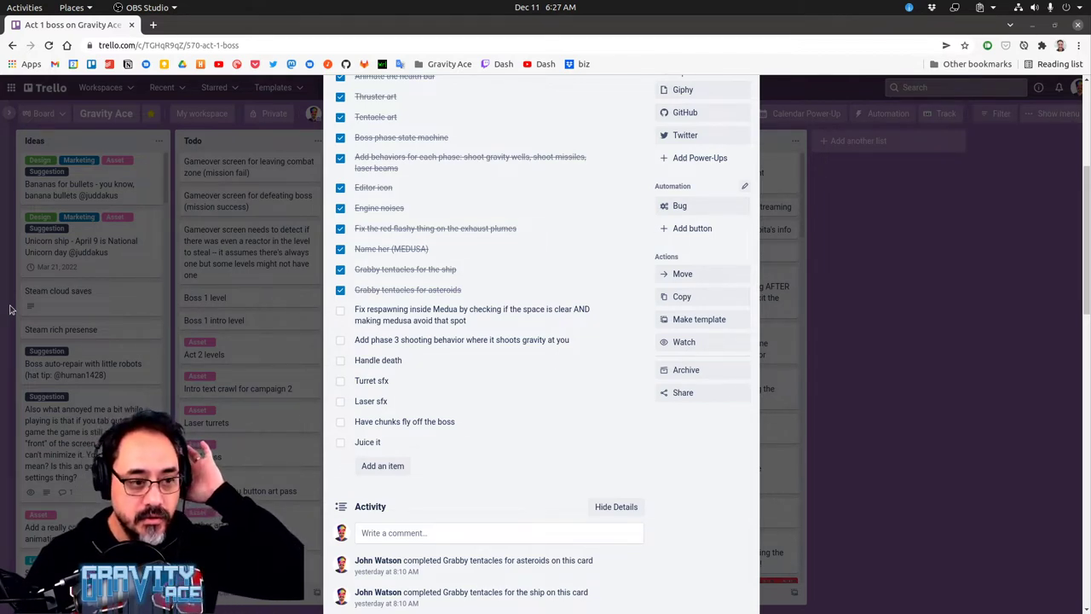
{"action": "mouse_move", "coordinate": [3, 362]}
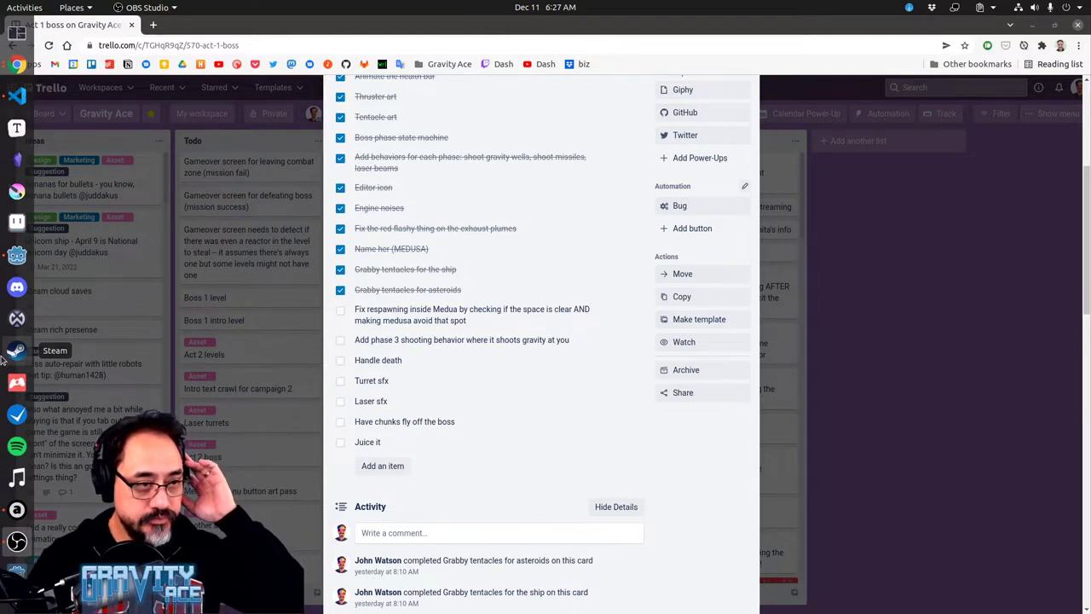
{"action": "left_click", "coordinate": [153, 24]}
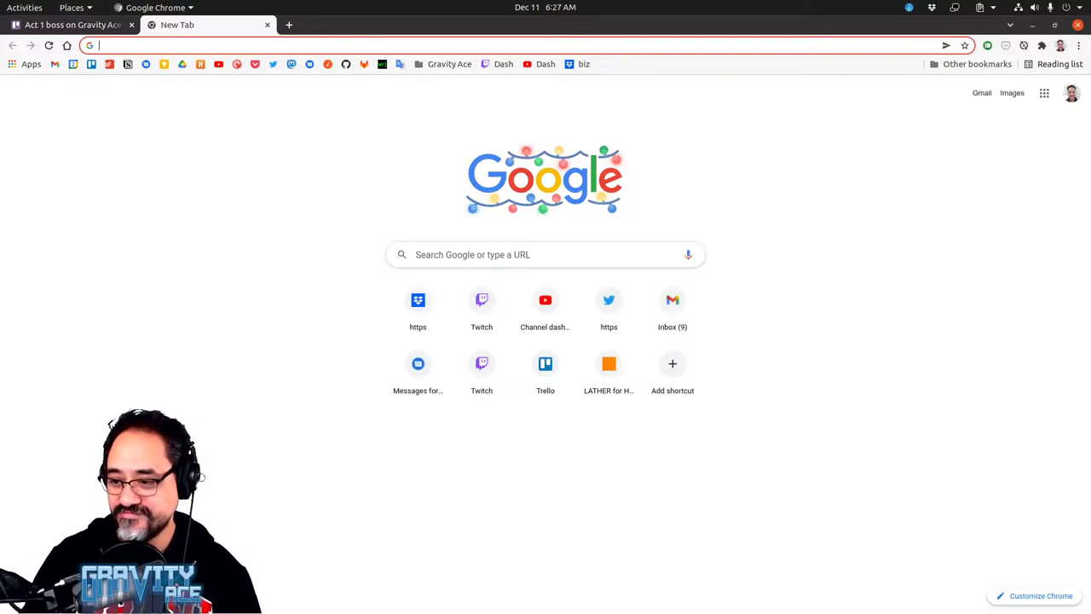
{"action": "key", "text": "alt+Tab"}
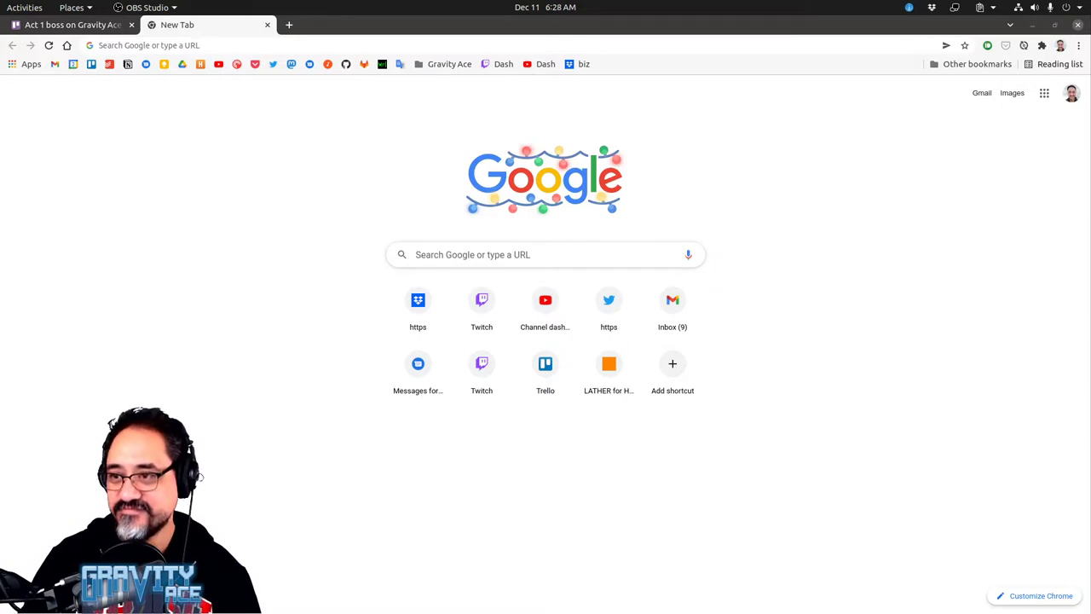
{"action": "left_click", "coordinate": [577, 45]}
{"action": "type", "text": "adve"}
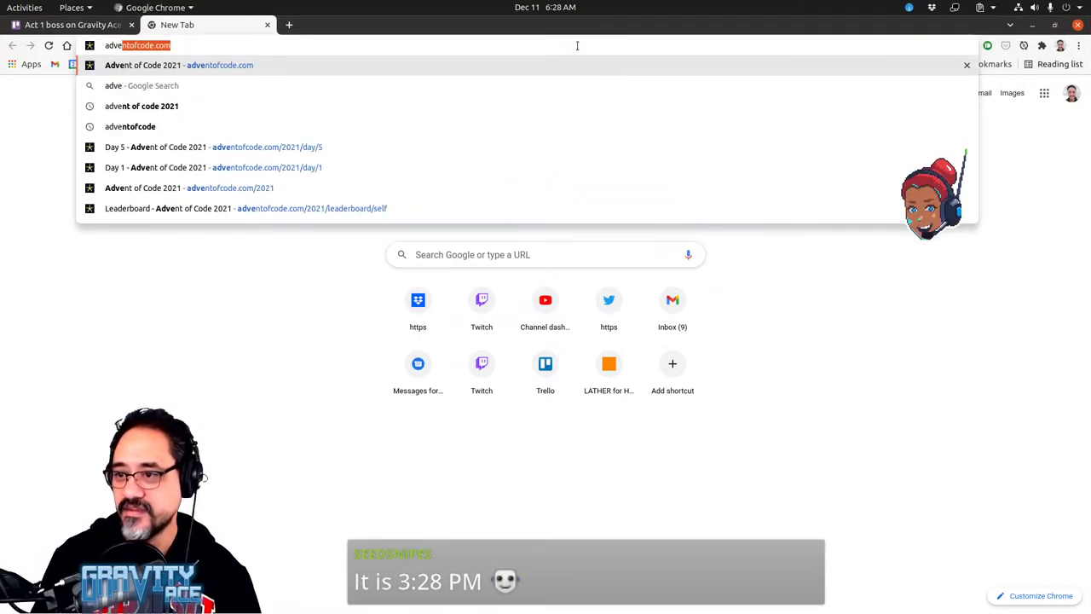
{"action": "type", "text": "ntofcode"}
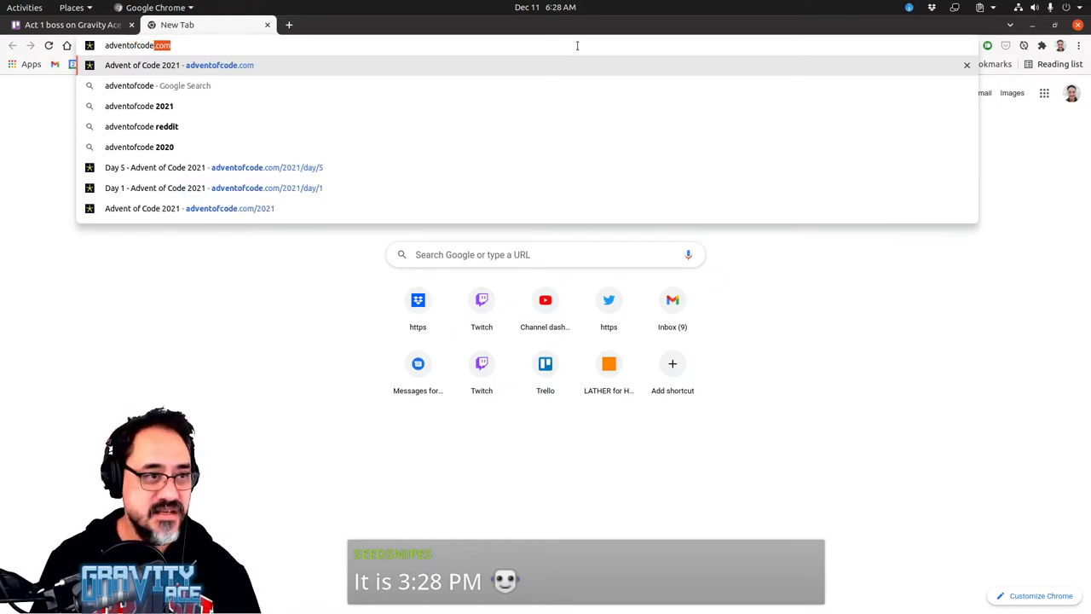
{"action": "key", "text": "Return"}
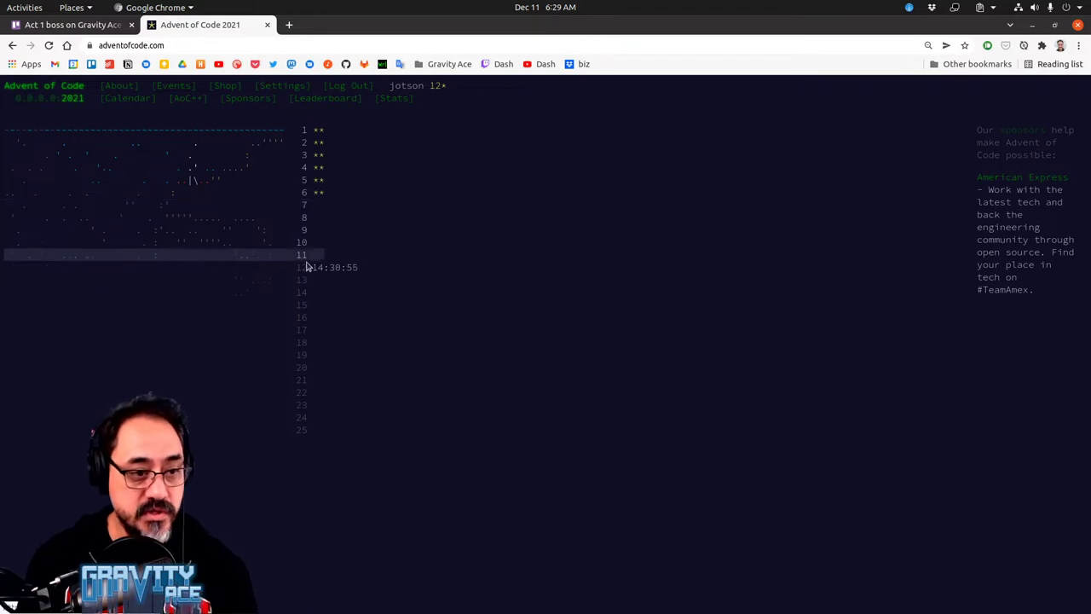
Open Day 7, The Treachery of Whales, and scroll through the crab-position example.
{"action": "left_click", "coordinate": [313, 208]}
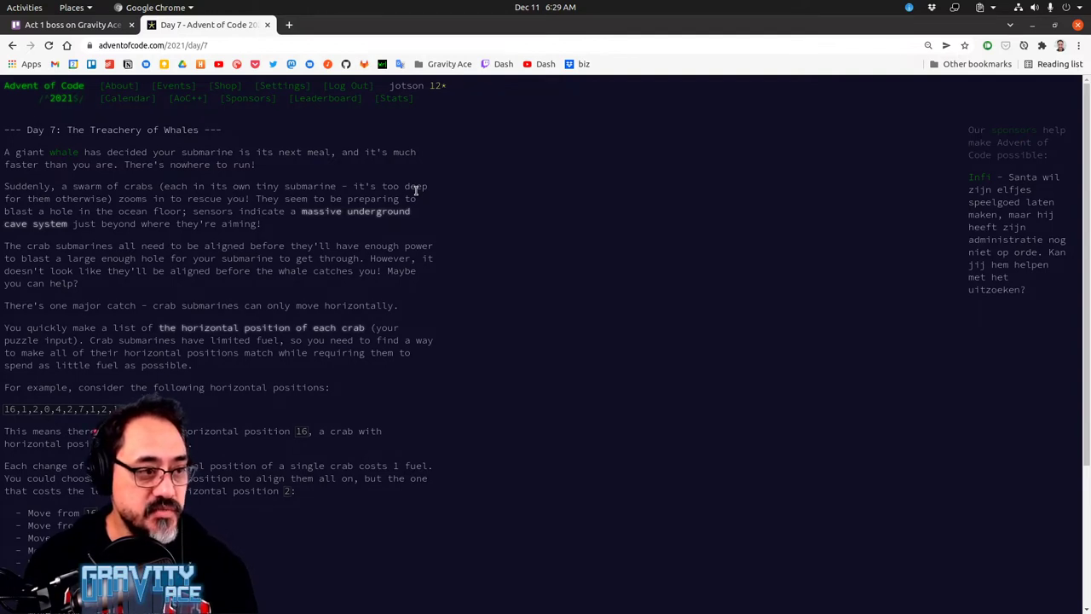
{"action": "scroll", "coordinate": [340, 300], "scroll_direction": "down", "scroll_amount": 4}
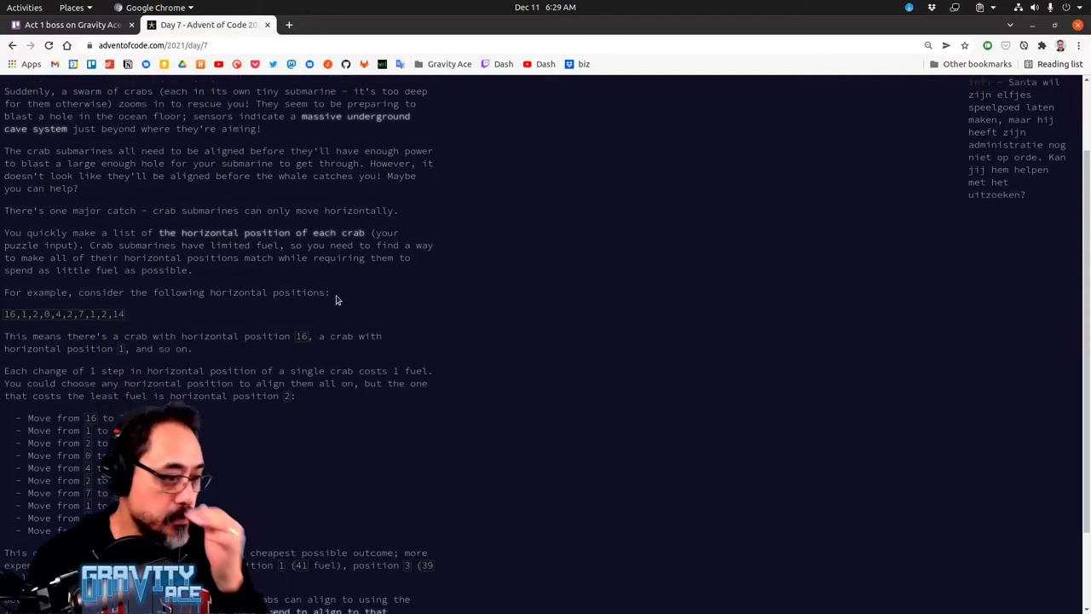
{"action": "scroll", "coordinate": [337, 300], "scroll_direction": "down", "scroll_amount": 1}
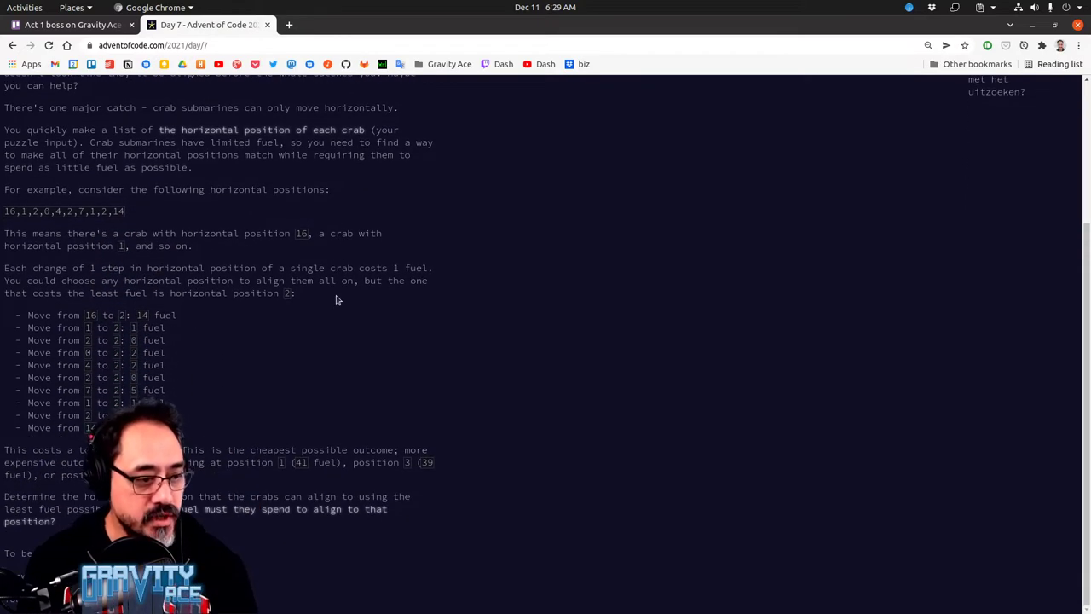
{"action": "scroll", "coordinate": [361, 370], "scroll_direction": "up", "scroll_amount": 4}
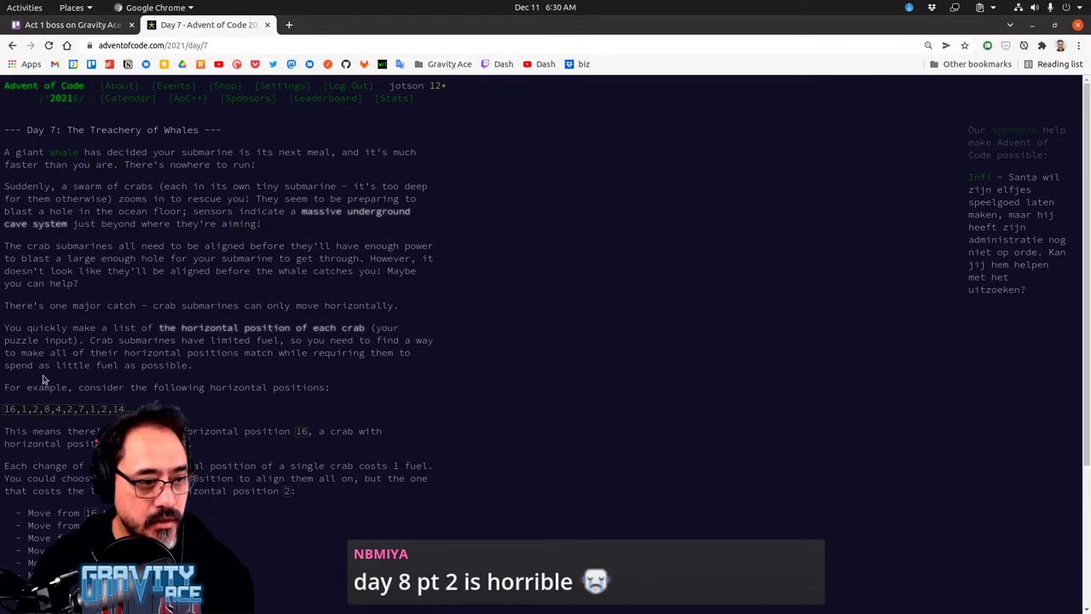
Highlight and review the Day 7 example list of crab positions.
{"action": "left_click_drag", "start_coordinate": [6, 409], "coordinate": [124, 410]}
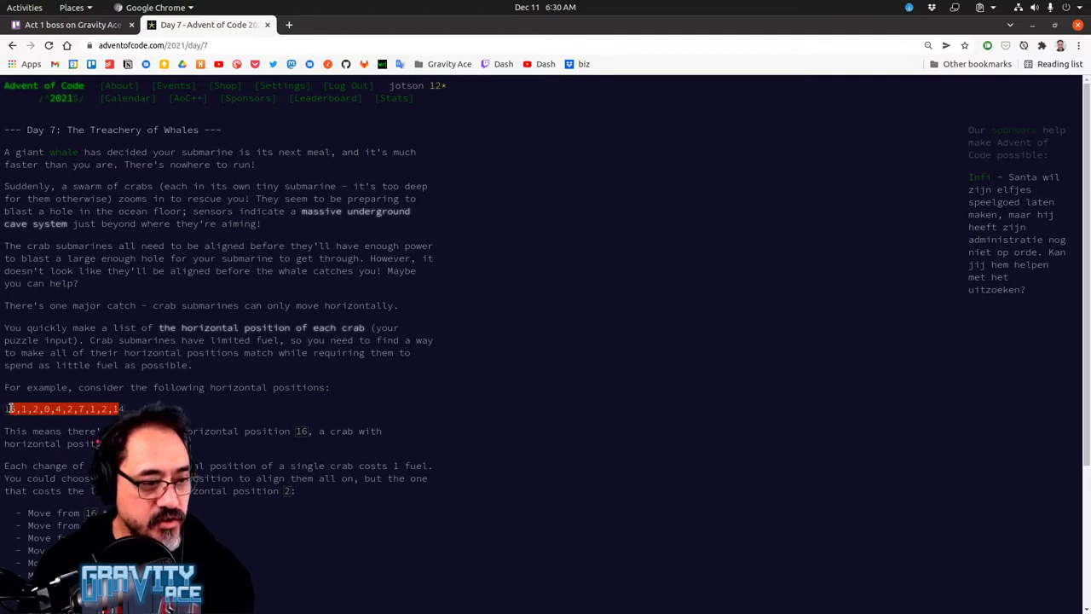
{"action": "scroll", "coordinate": [194, 416], "scroll_direction": "down", "scroll_amount": 2}
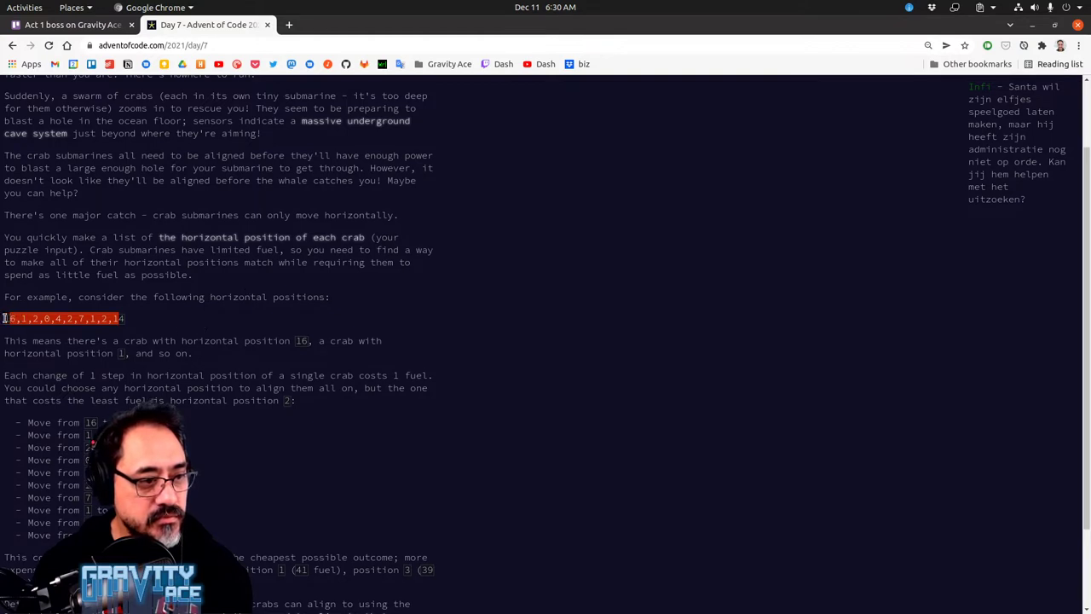
{"action": "left_click_drag", "start_coordinate": [4, 318], "coordinate": [122, 318]}
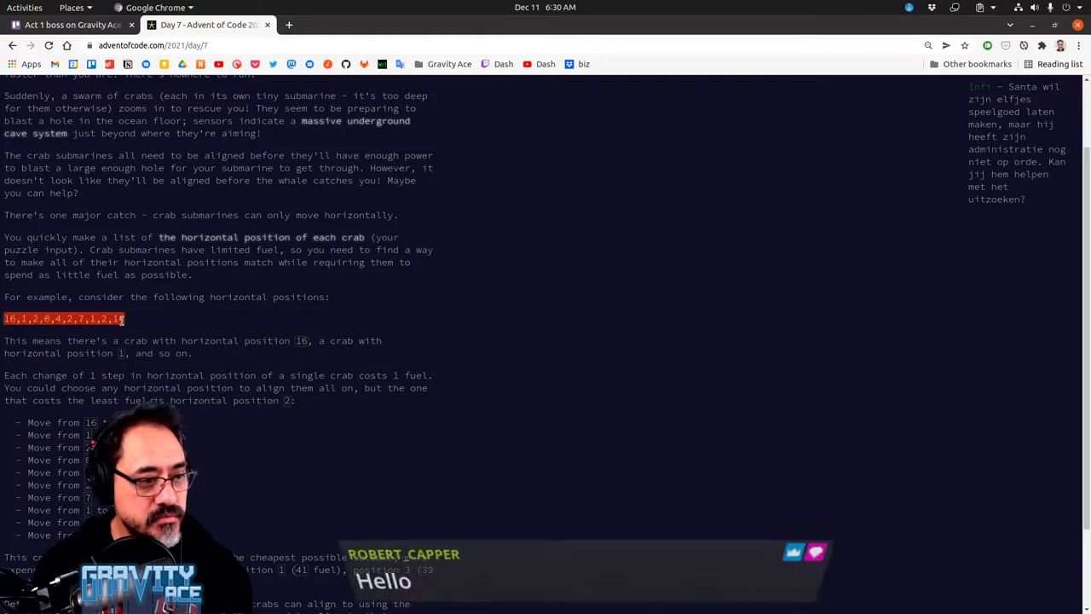
{"action": "left_click", "coordinate": [137, 324]}
Highlight the example fuel moves, clear the selection, and scroll back up.
{"action": "scroll", "coordinate": [272, 435], "scroll_direction": "down", "scroll_amount": 2}
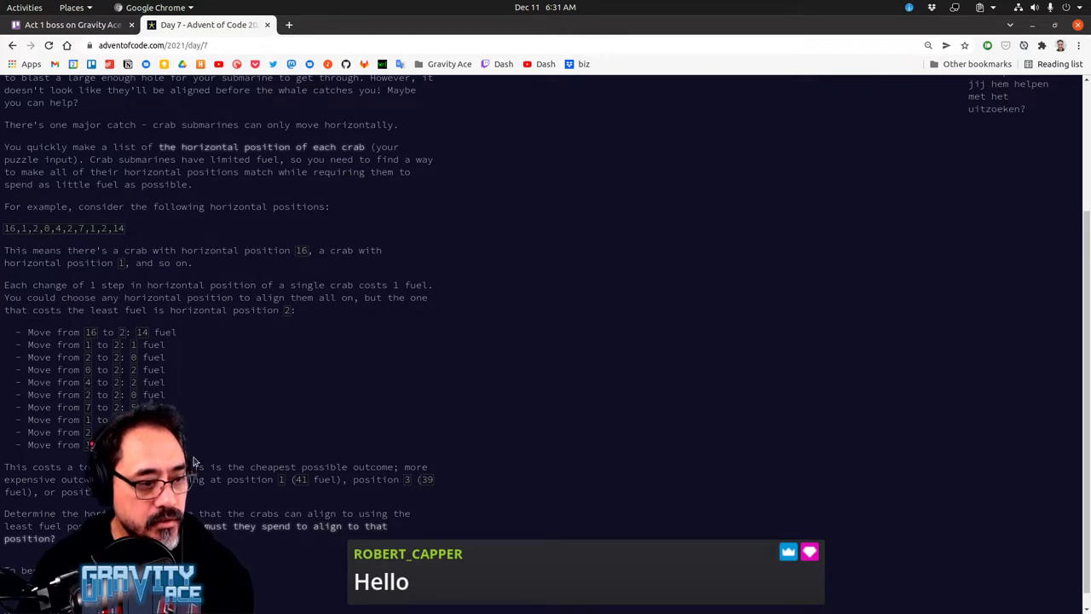
{"action": "scroll", "coordinate": [27, 309], "scroll_direction": "down", "scroll_amount": 1}
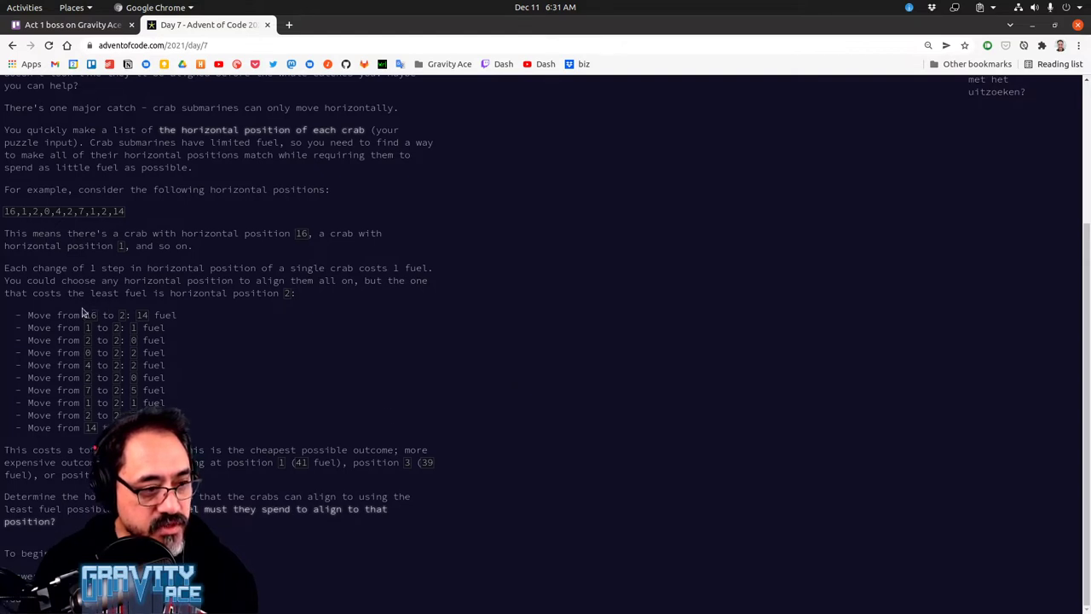
{"action": "left_click_drag", "start_coordinate": [28, 315], "coordinate": [82, 427]}
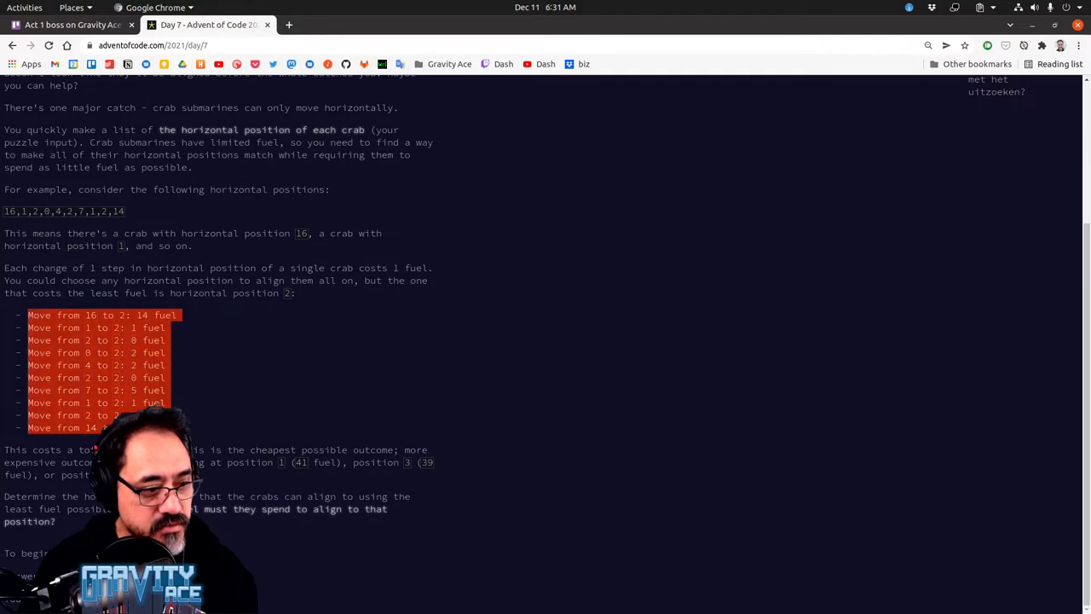
{"action": "left_click", "coordinate": [417, 423]}
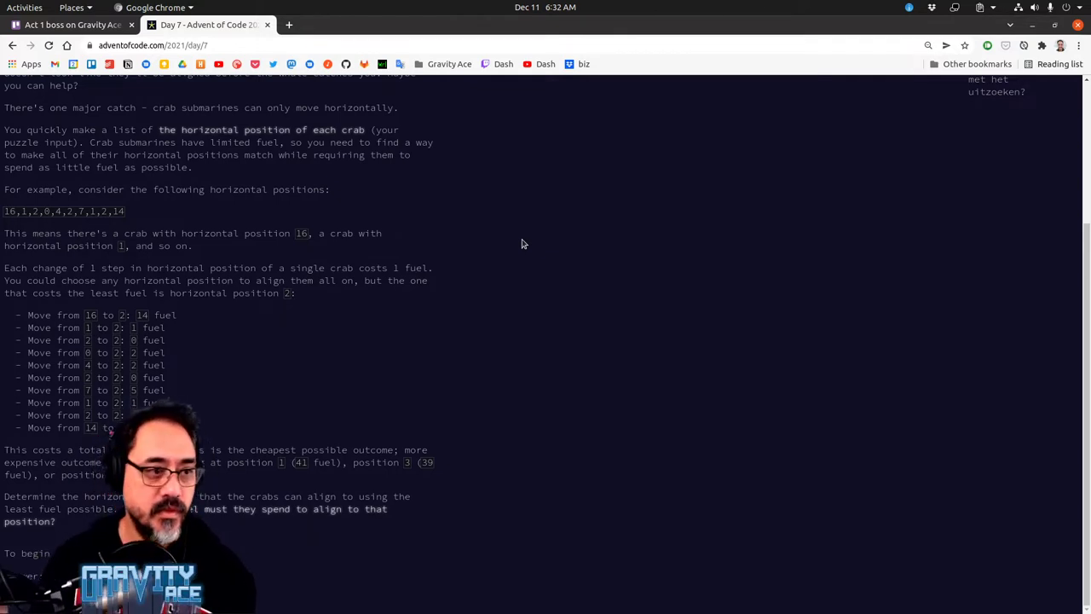
{"action": "scroll", "coordinate": [523, 243], "scroll_direction": "up", "scroll_amount": 4}
Return to the 2021 calendar and start reading the Day 8 puzzle.
{"action": "key", "text": "alt+Left"}
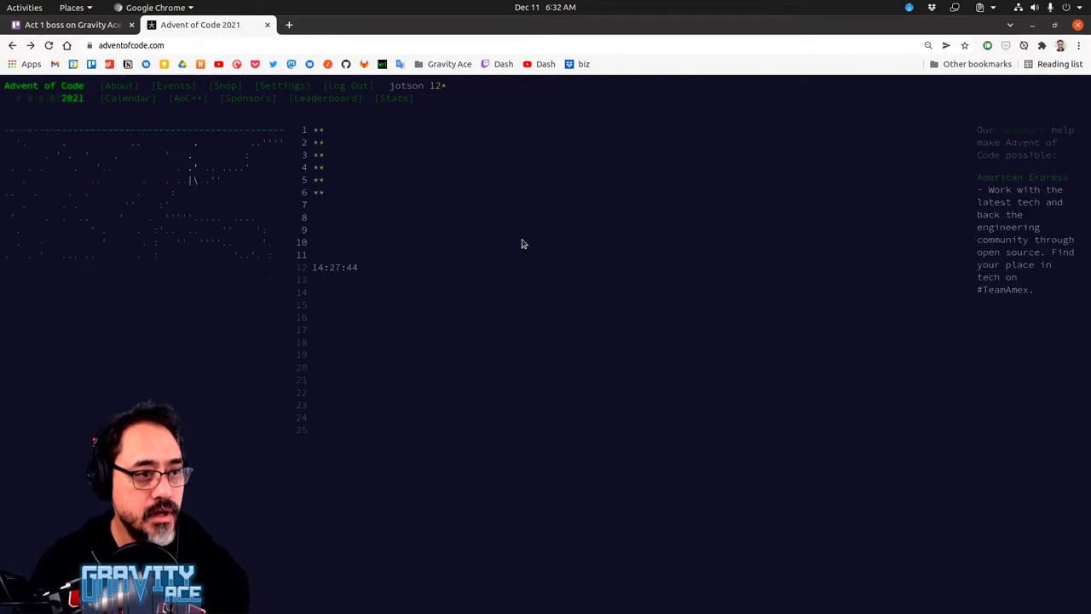
{"action": "left_click", "coordinate": [309, 218]}
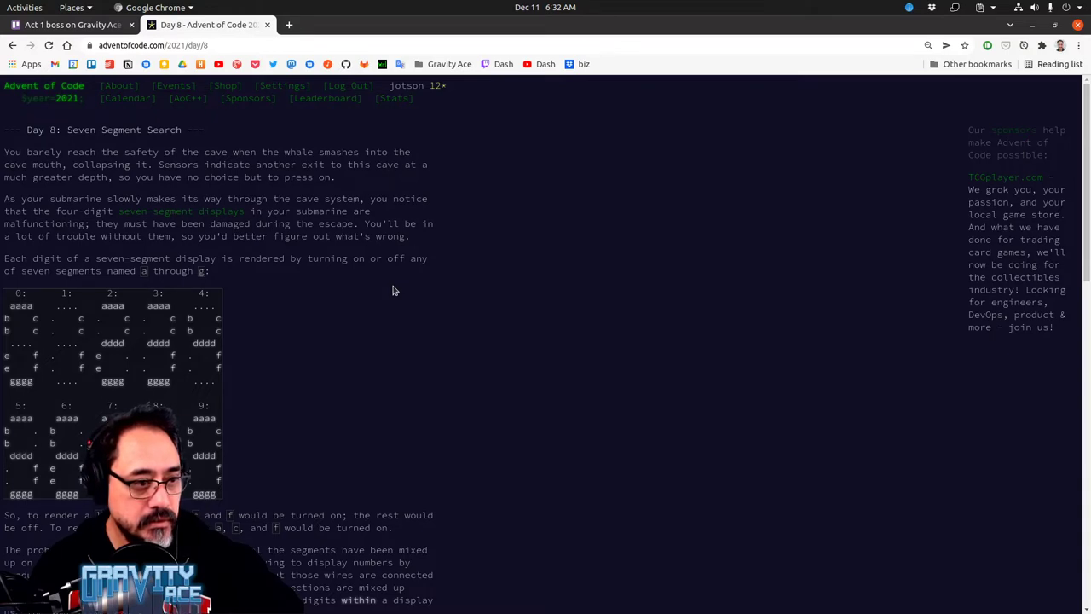
{"action": "scroll", "coordinate": [393, 290], "scroll_direction": "down", "scroll_amount": 5}
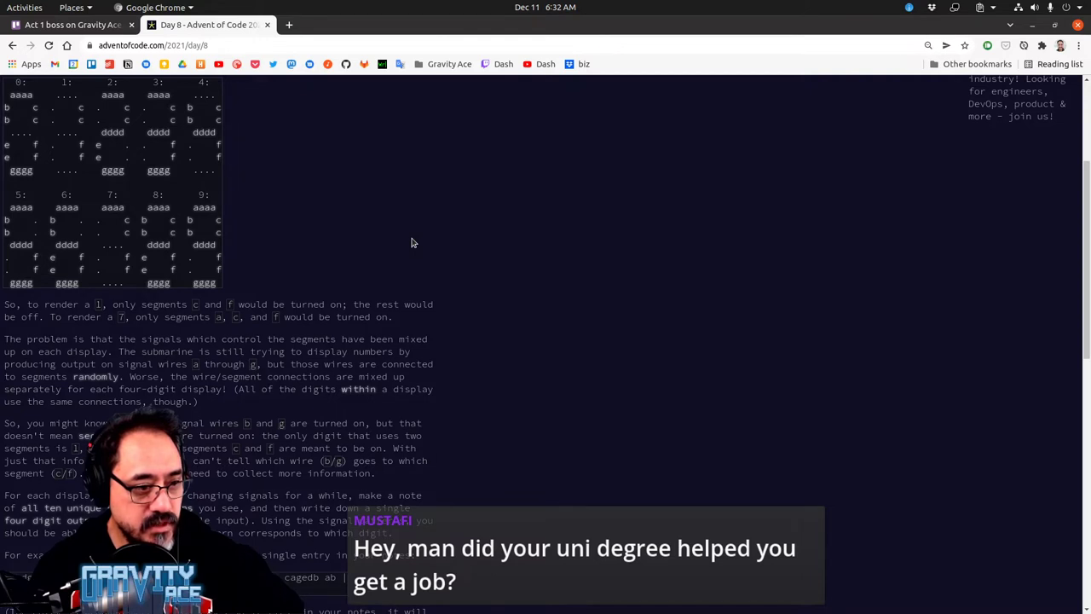
{"action": "scroll", "coordinate": [411, 243], "scroll_direction": "down", "scroll_amount": 1}
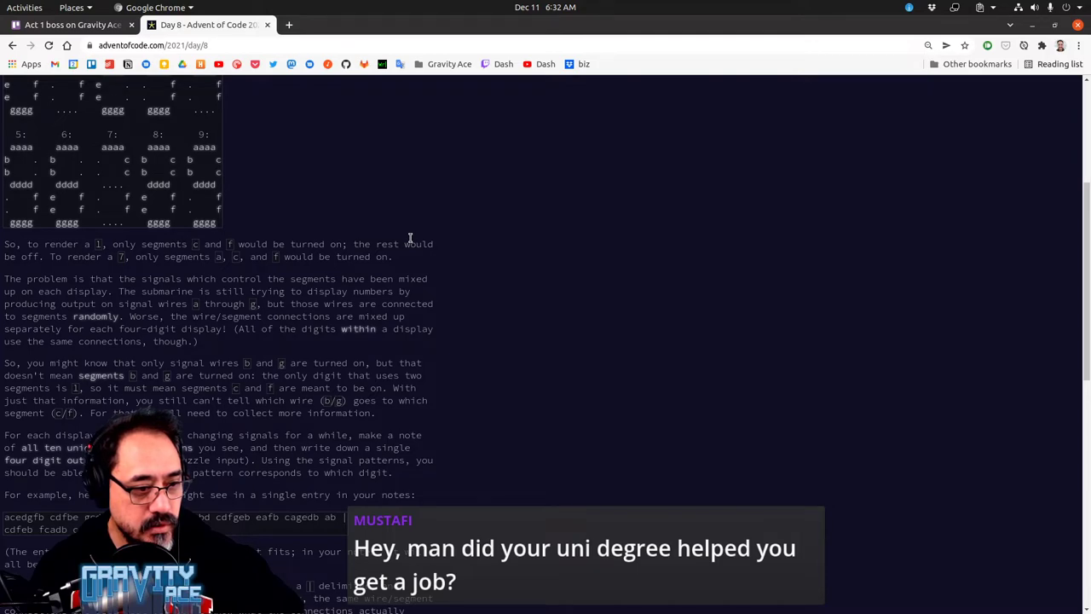
{"action": "scroll", "coordinate": [408, 285], "scroll_direction": "down", "scroll_amount": 1}
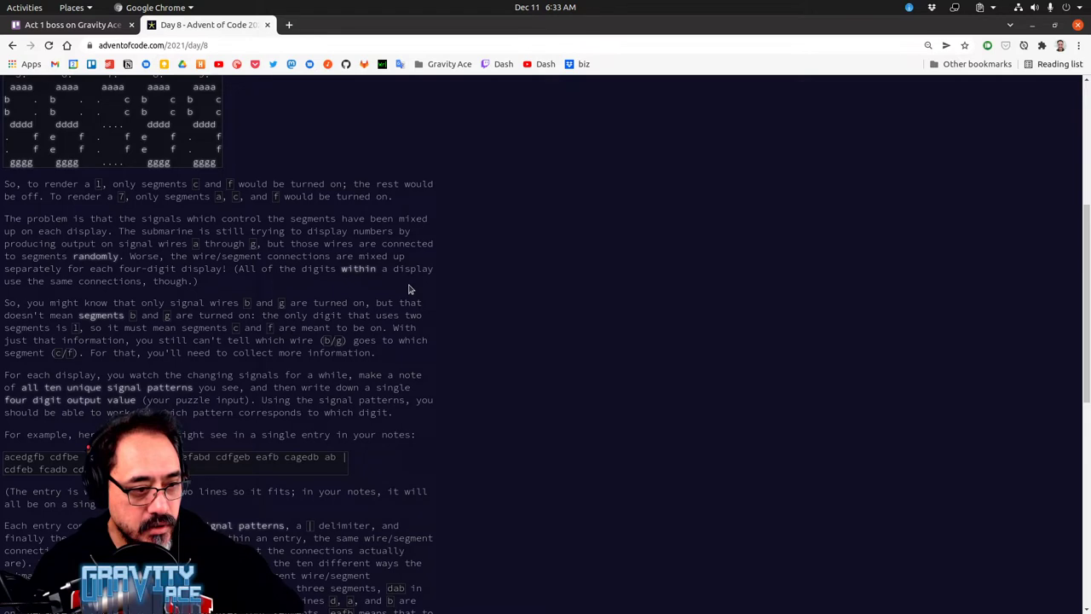
{"action": "scroll", "coordinate": [408, 289], "scroll_direction": "down", "scroll_amount": 1}
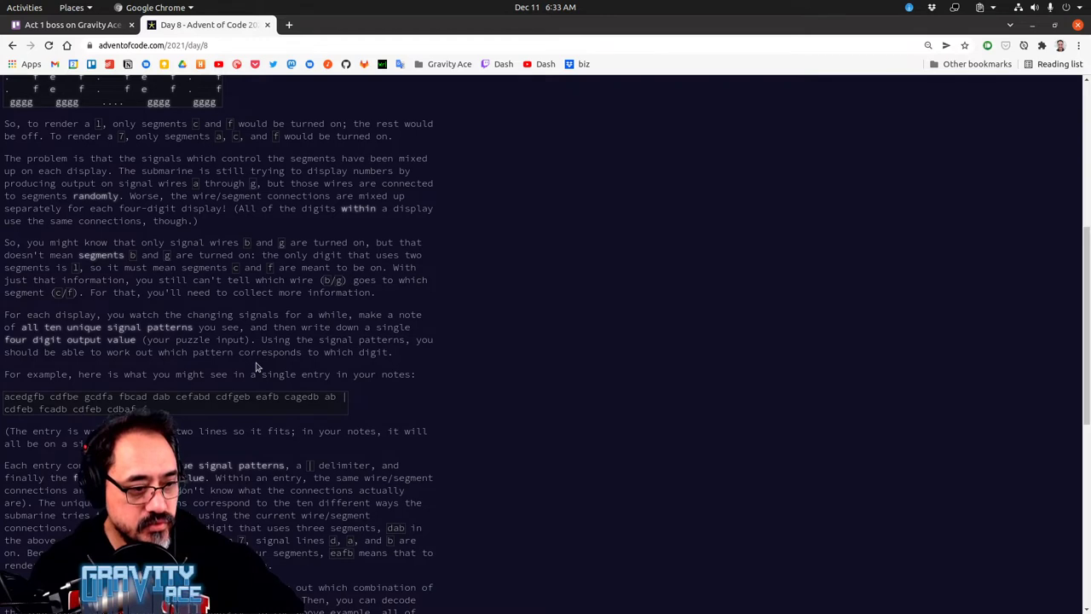
Scroll through the rest of Day 8, then open Day 9: Smoke Basin.
{"action": "scroll", "coordinate": [258, 367], "scroll_direction": "down", "scroll_amount": 1}
{"action": "scroll", "coordinate": [257, 367], "scroll_direction": "down", "scroll_amount": 2}
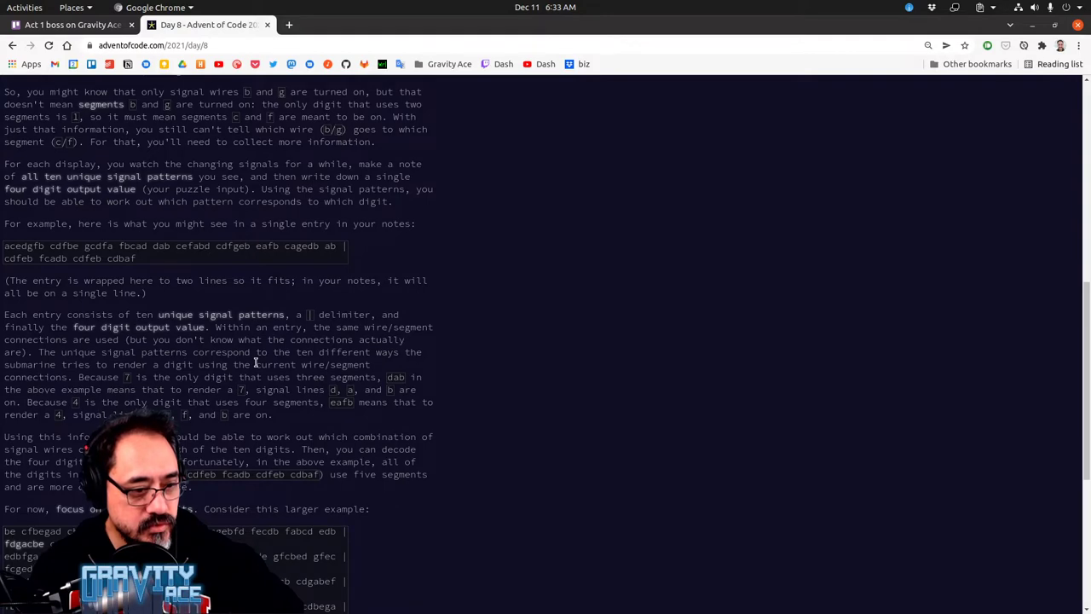
{"action": "scroll", "coordinate": [256, 364], "scroll_direction": "down", "scroll_amount": 3}
{"action": "scroll", "coordinate": [256, 366], "scroll_direction": "down", "scroll_amount": 4}
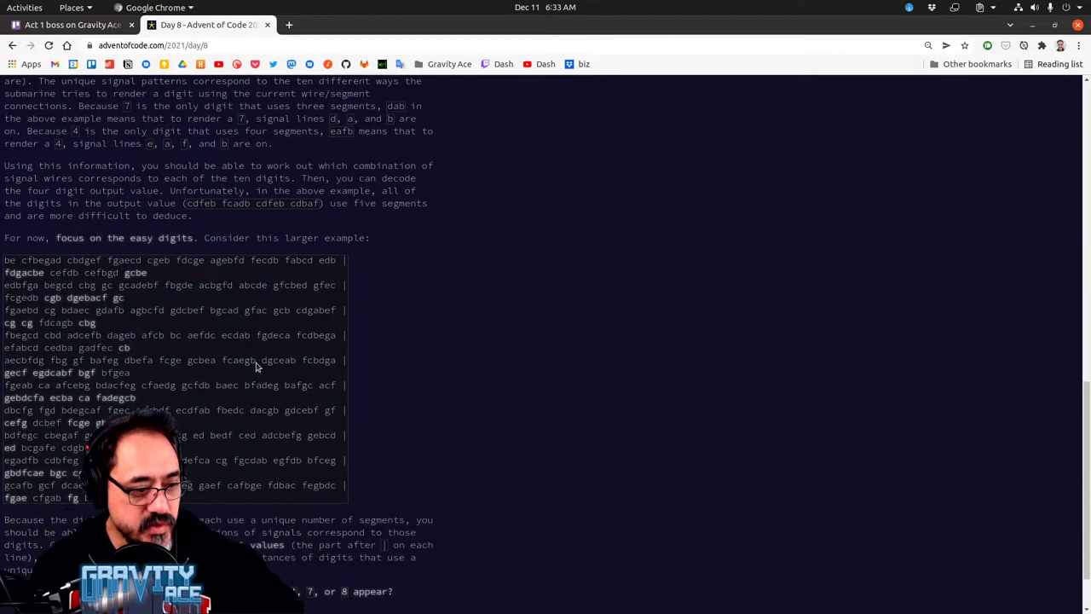
{"action": "scroll", "coordinate": [255, 362], "scroll_direction": "down", "scroll_amount": 1}
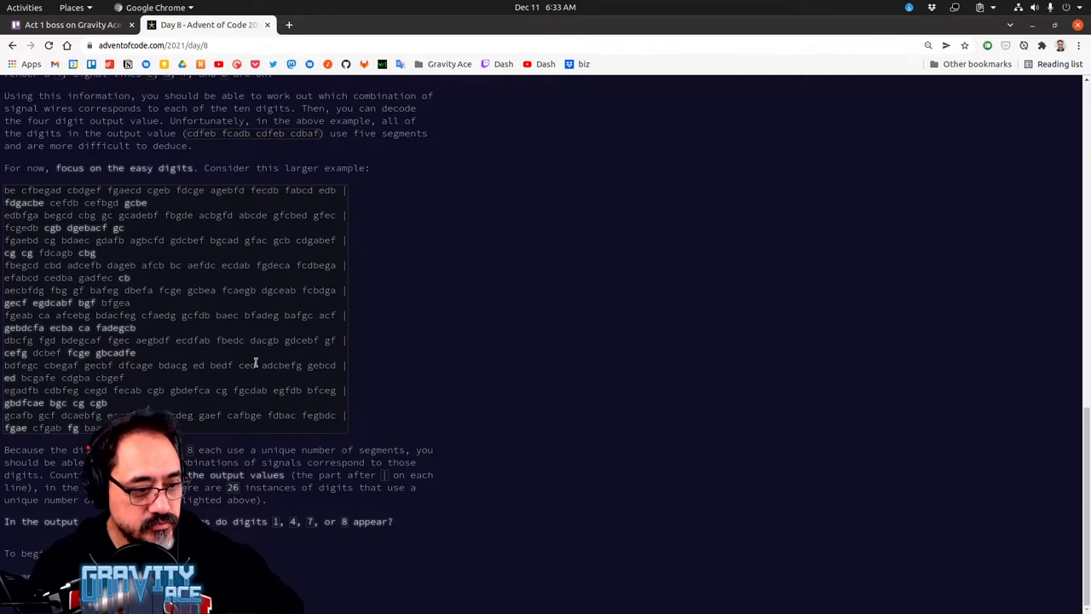
{"action": "key", "text": "alt+Left"}
{"action": "left_click", "coordinate": [314, 226]}
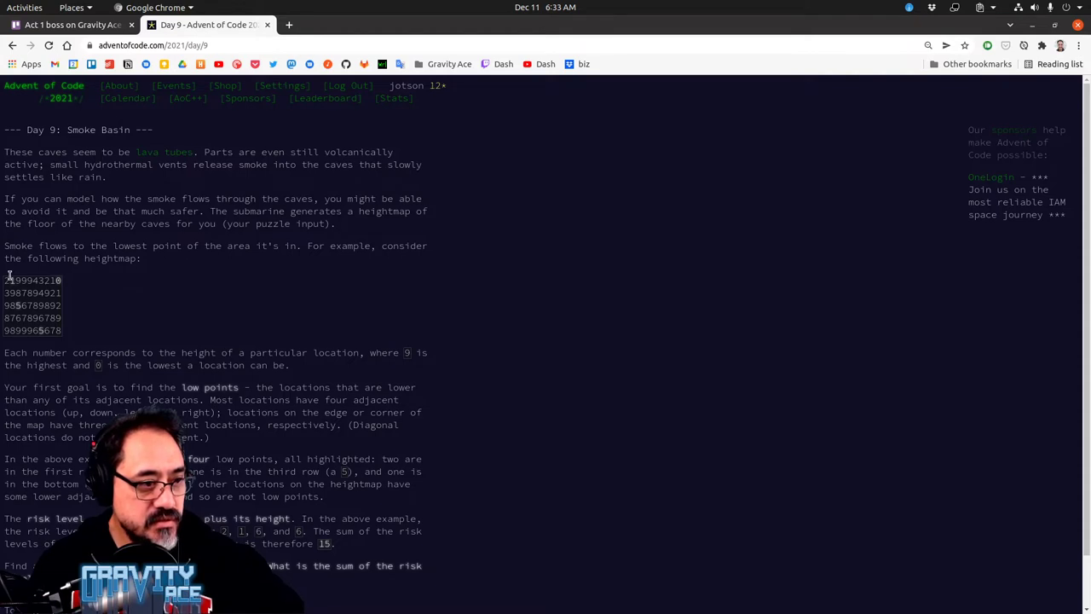
Highlight the five-row example heightmap, clear it, scroll on, and go back to the calendar.
{"action": "left_click_drag", "start_coordinate": [4, 280], "coordinate": [57, 330]}
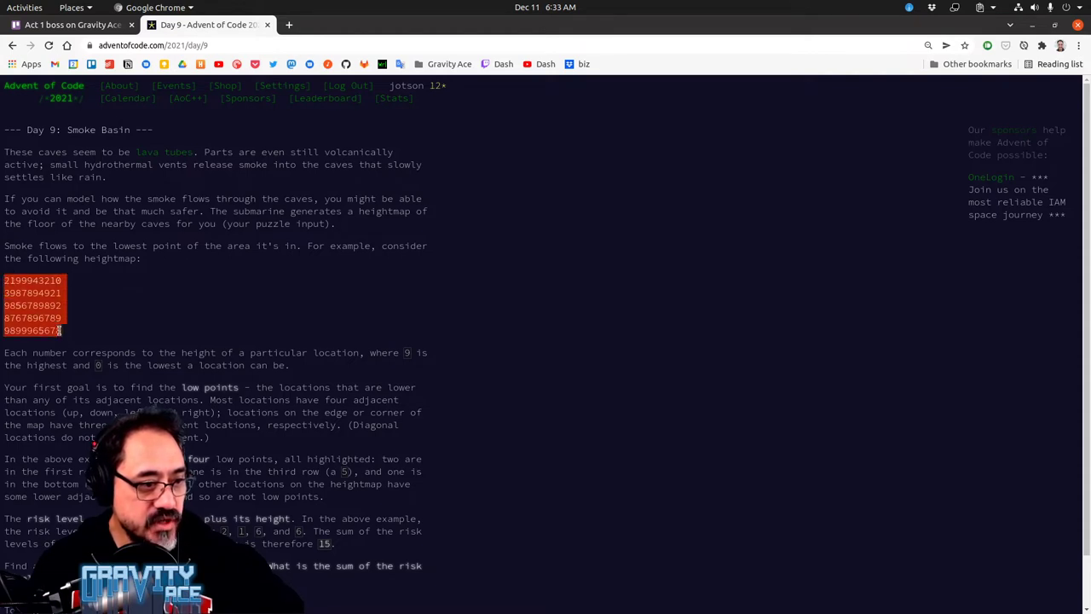
{"action": "left_click", "coordinate": [159, 324]}
{"action": "scroll", "coordinate": [259, 296], "scroll_direction": "down", "scroll_amount": 1}
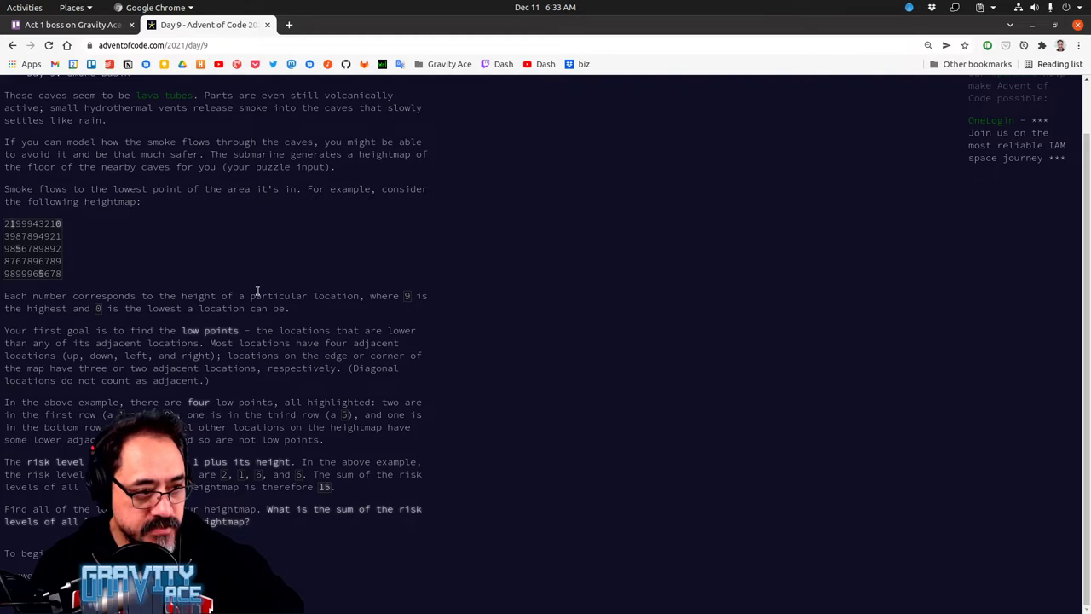
{"action": "key", "text": "alt+Left"}
Scroll through Day 10's chunk rules and corrupted-line examples, then open Day 11.
{"action": "left_click", "coordinate": [317, 243]}
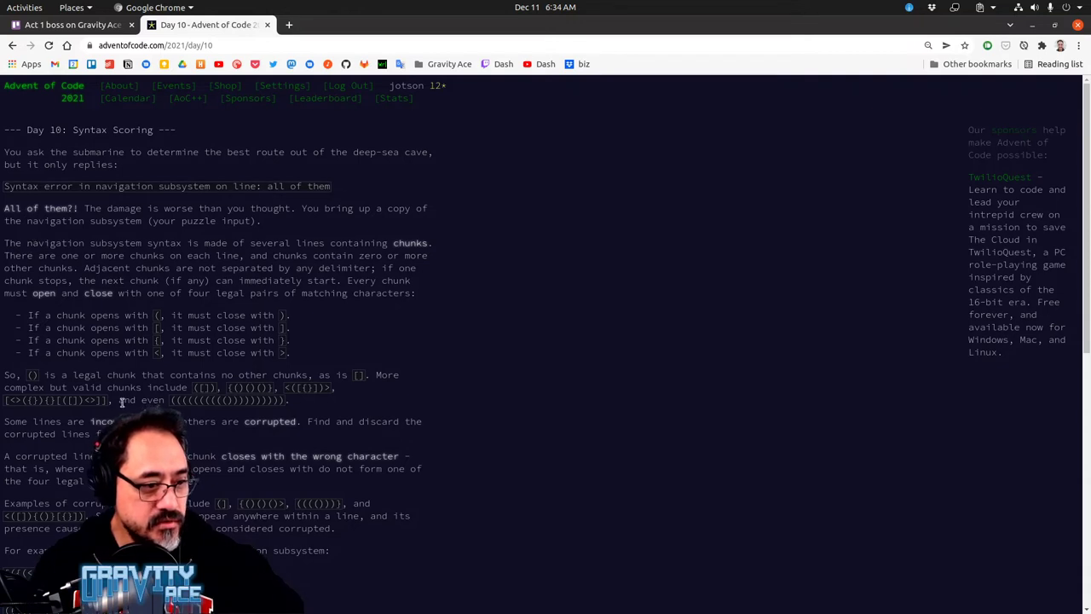
{"action": "scroll", "coordinate": [213, 388], "scroll_direction": "down", "scroll_amount": 3}
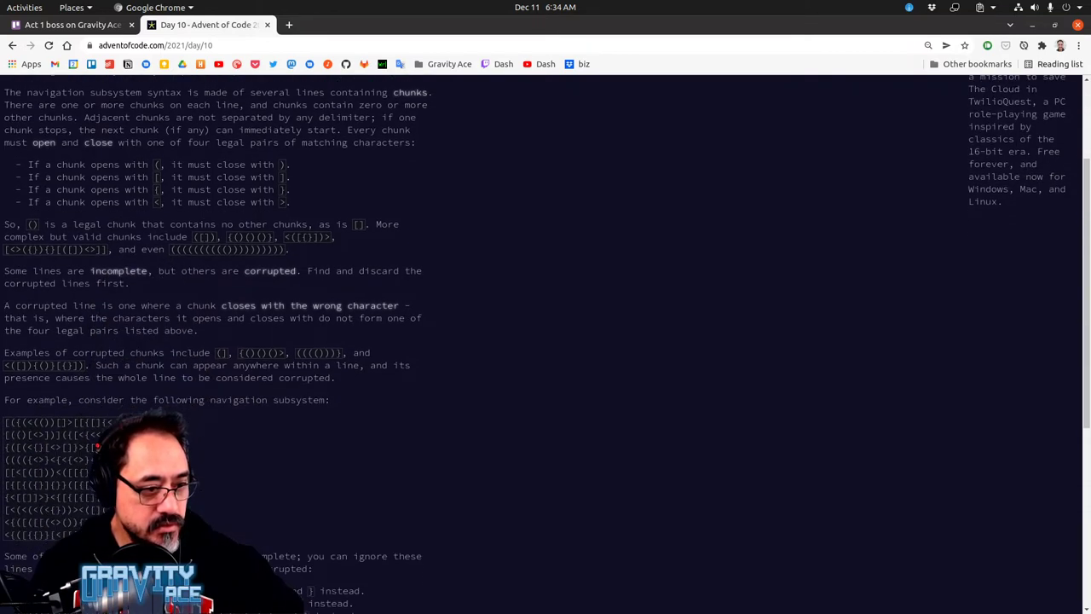
{"action": "scroll", "coordinate": [77, 491], "scroll_direction": "up", "scroll_amount": 3}
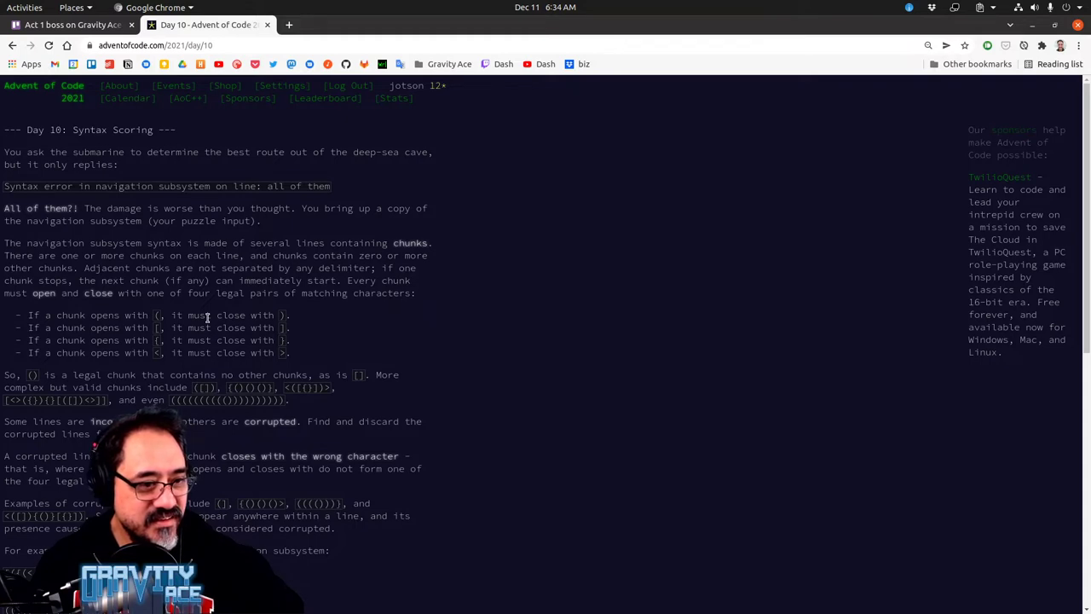
{"action": "scroll", "coordinate": [160, 317], "scroll_direction": "down", "scroll_amount": 2}
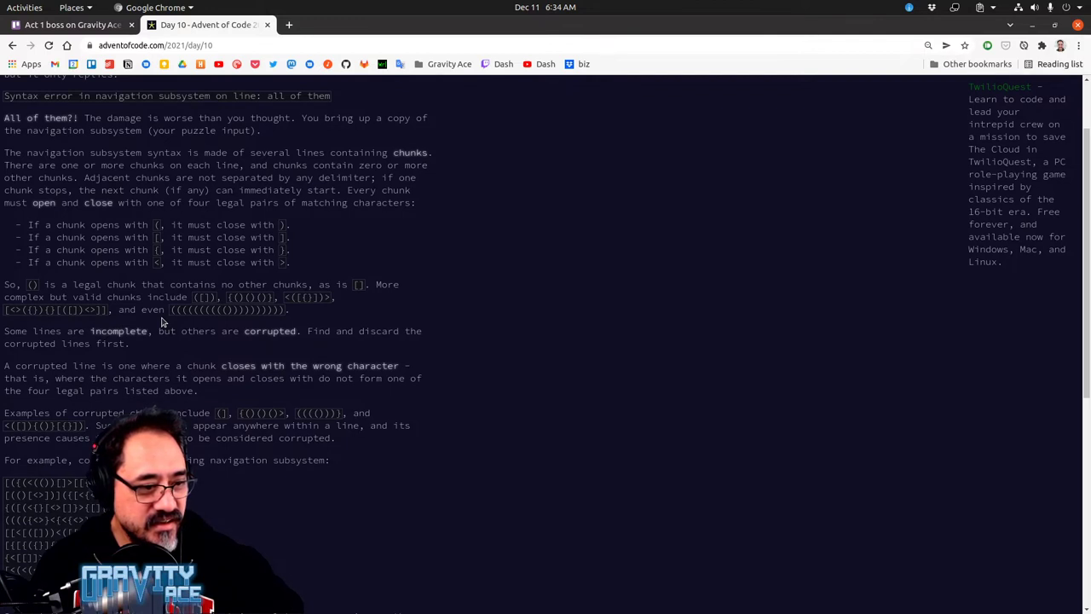
{"action": "scroll", "coordinate": [162, 322], "scroll_direction": "down", "scroll_amount": 2}
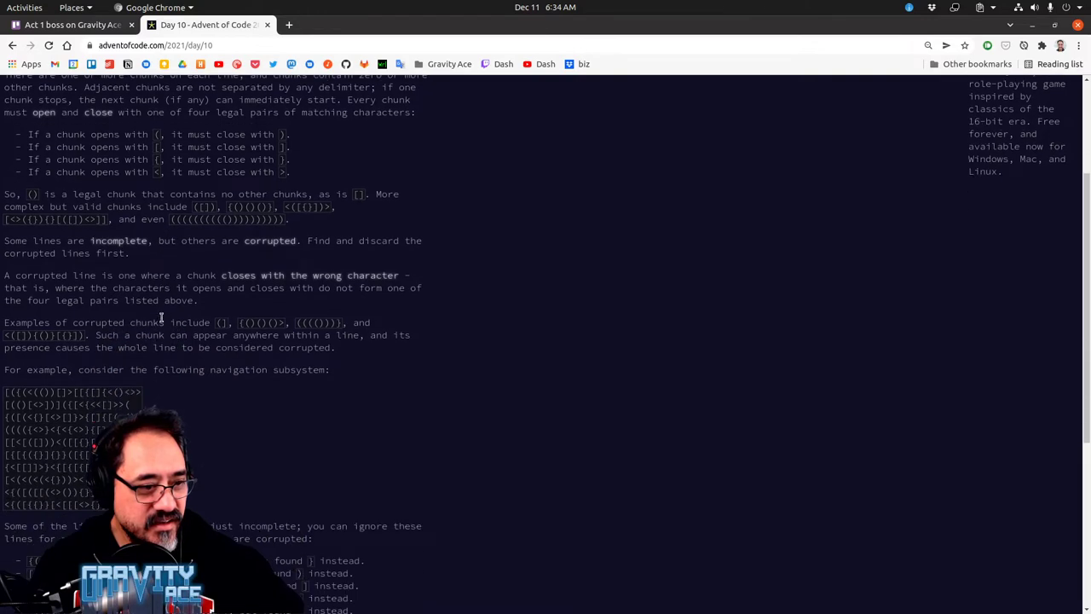
{"action": "scroll", "coordinate": [162, 318], "scroll_direction": "down", "scroll_amount": 5}
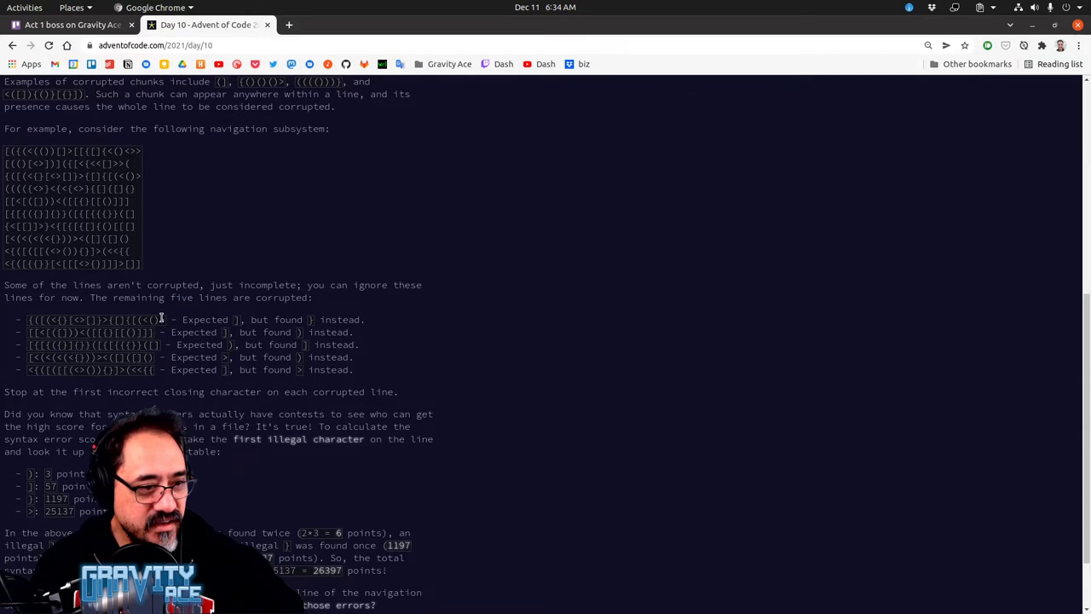
{"action": "scroll", "coordinate": [161, 320], "scroll_direction": "down", "scroll_amount": 1}
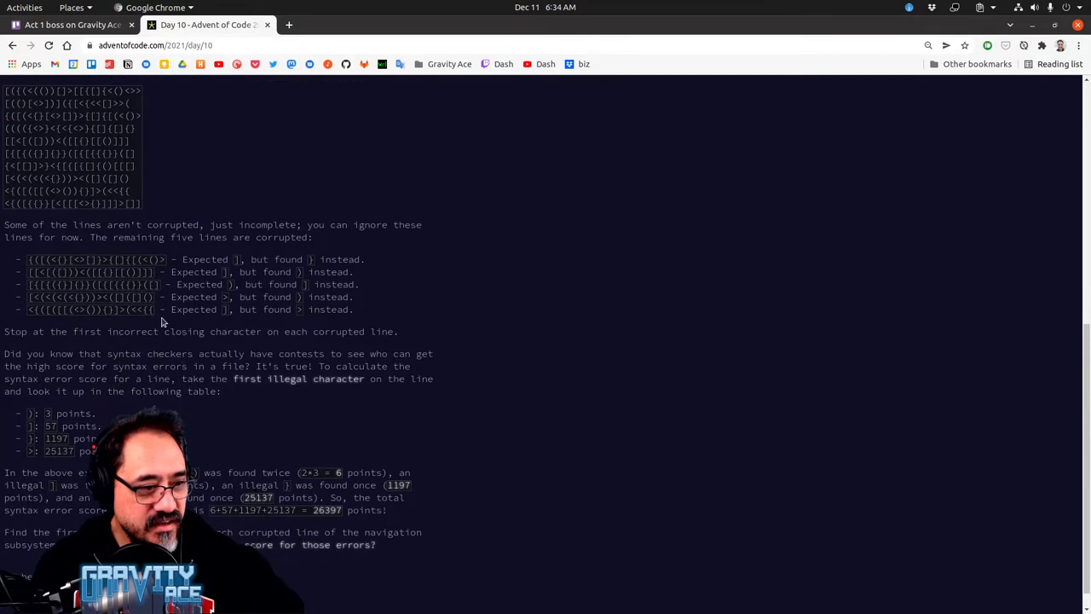
{"action": "scroll", "coordinate": [162, 321], "scroll_direction": "down", "scroll_amount": 1}
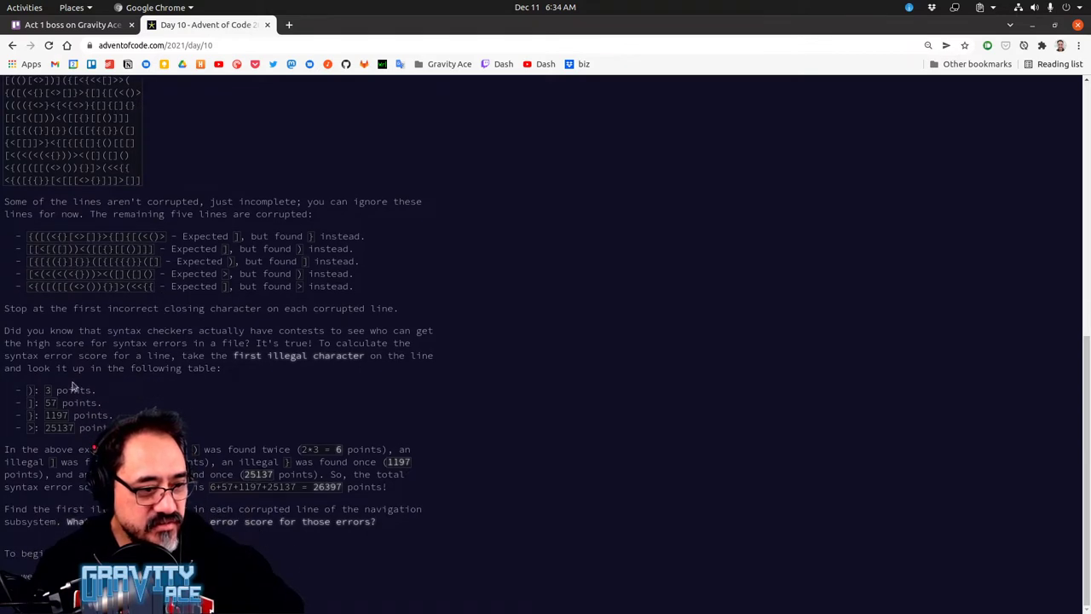
{"action": "scroll", "coordinate": [73, 386], "scroll_direction": "up", "scroll_amount": 3}
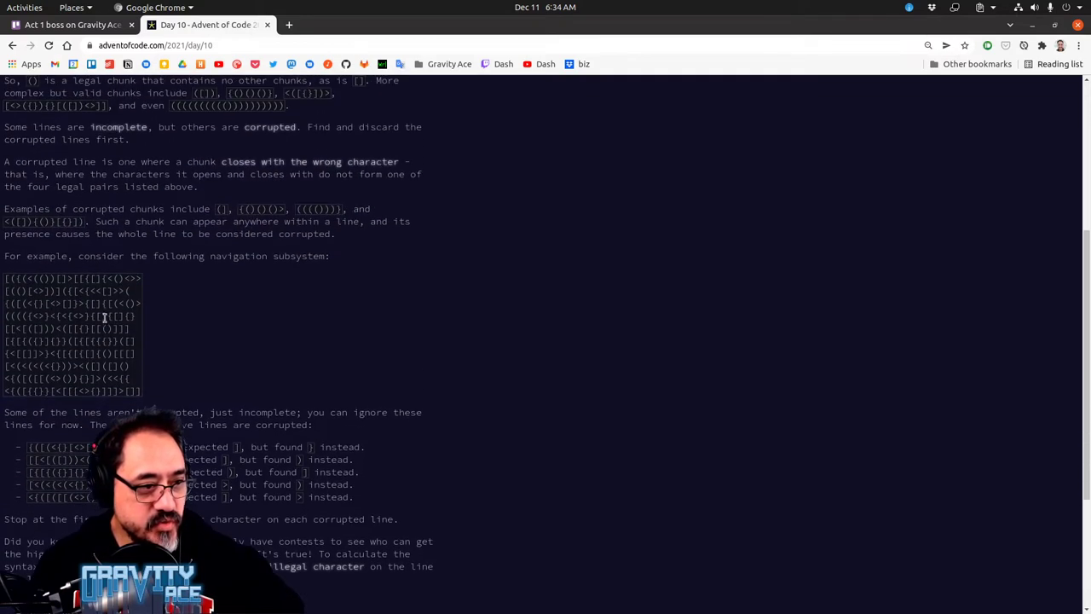
{"action": "key", "text": "alt+Left"}
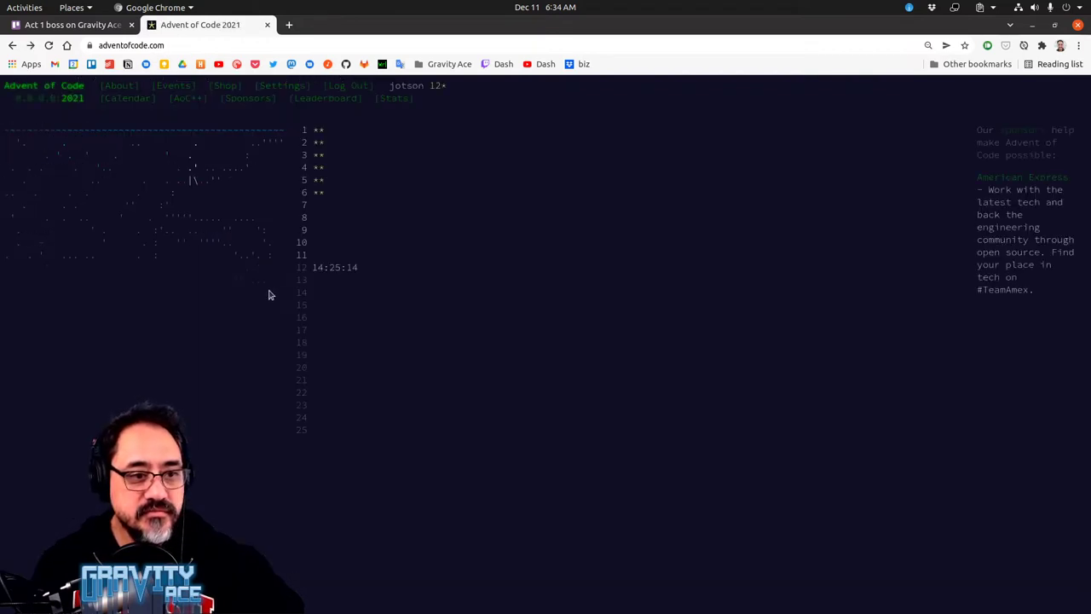
{"action": "left_click", "coordinate": [303, 256]}
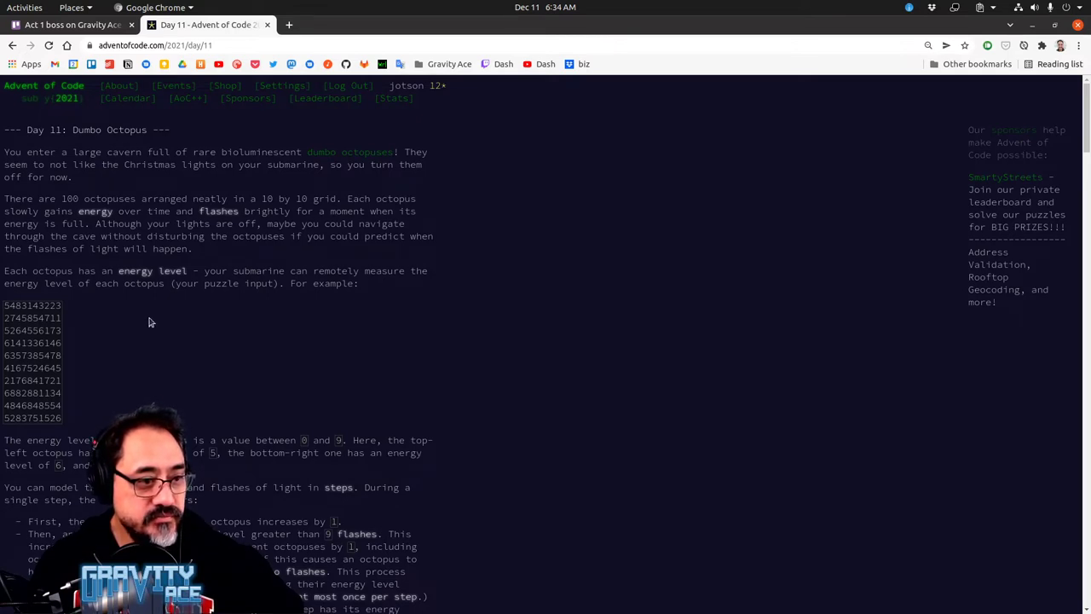
Scroll down the Dumbo Octopus rules and go back to the 2021 calendar.
{"action": "scroll", "coordinate": [149, 322], "scroll_direction": "down", "scroll_amount": 4}
{"action": "scroll", "coordinate": [149, 322], "scroll_direction": "down", "scroll_amount": 2}
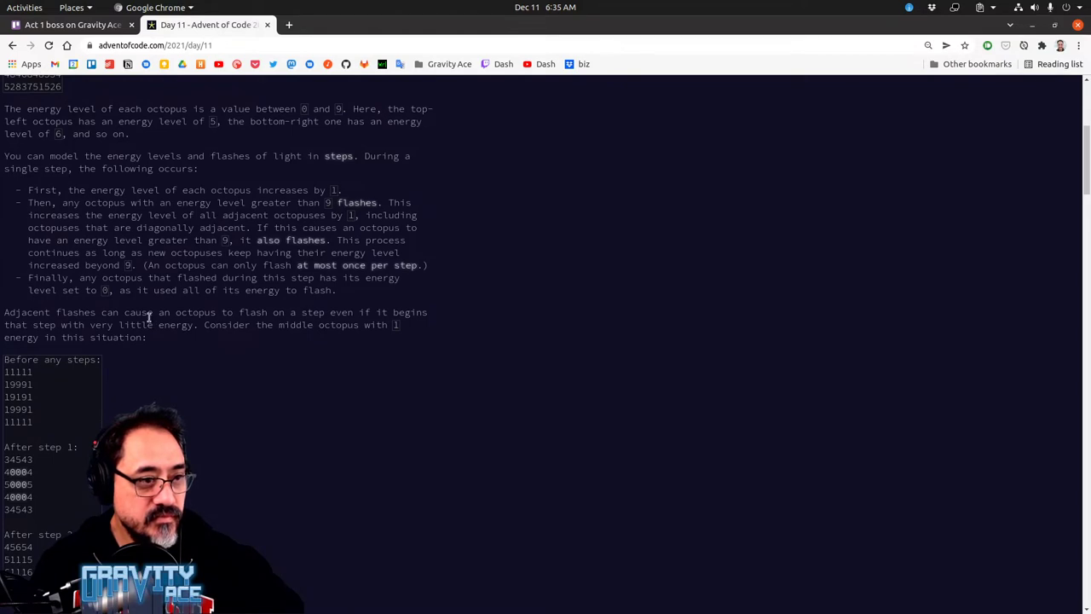
{"action": "key", "text": "alt+Left"}
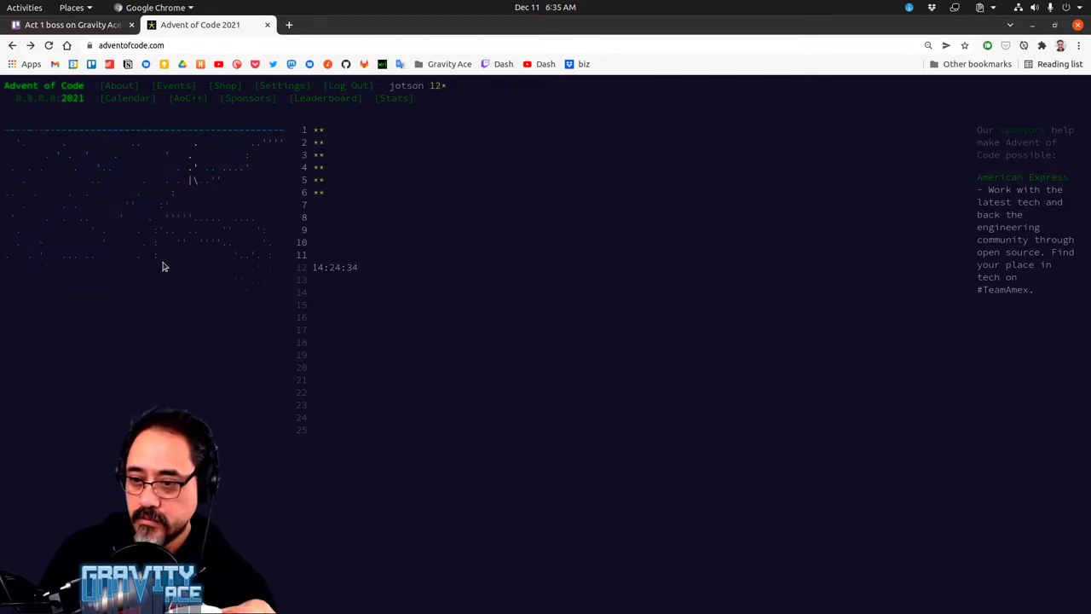
Replace the calendar with a blank tab and close it, revealing the Trello card.
{"action": "key", "text": "alt+Home"}
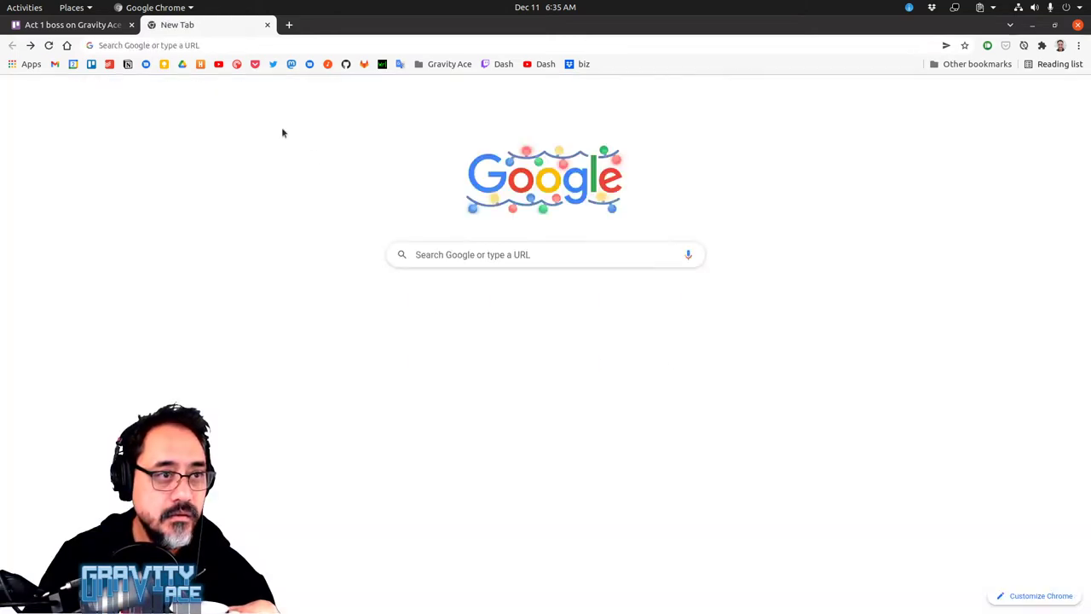
{"action": "left_click", "coordinate": [268, 27]}
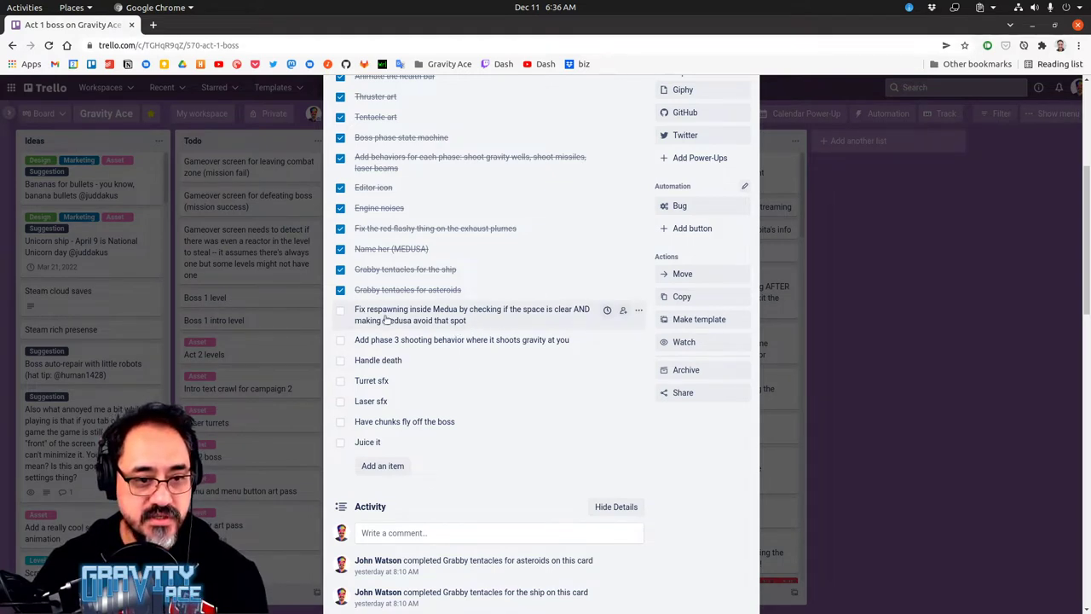
In Godot, show the boss1.gd script and collapse the Animation panel.
{"action": "mouse_move", "coordinate": [3, 286]}
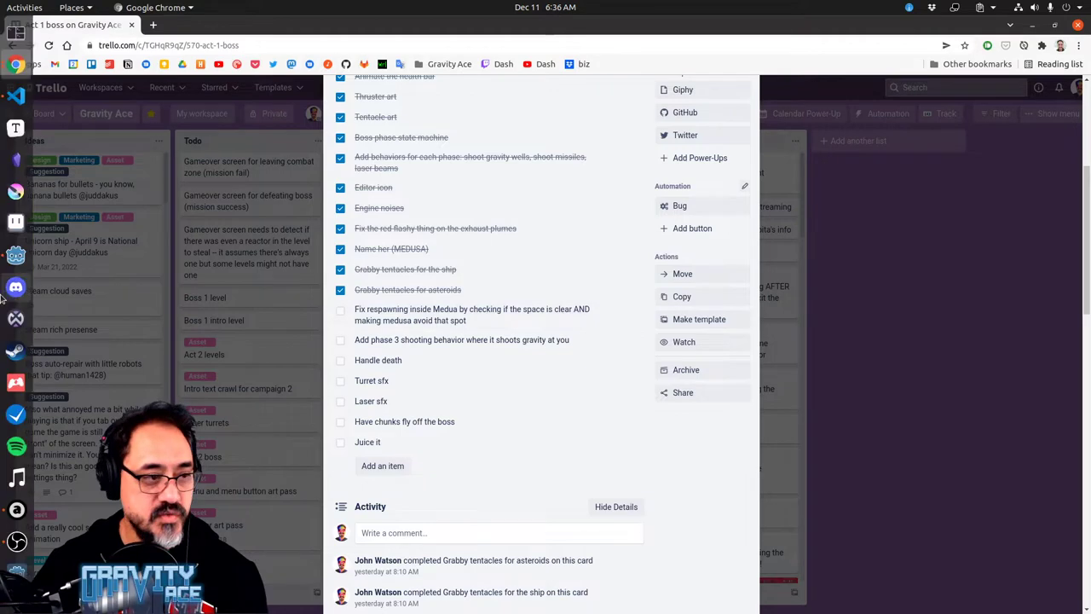
{"action": "left_click", "coordinate": [18, 255]}
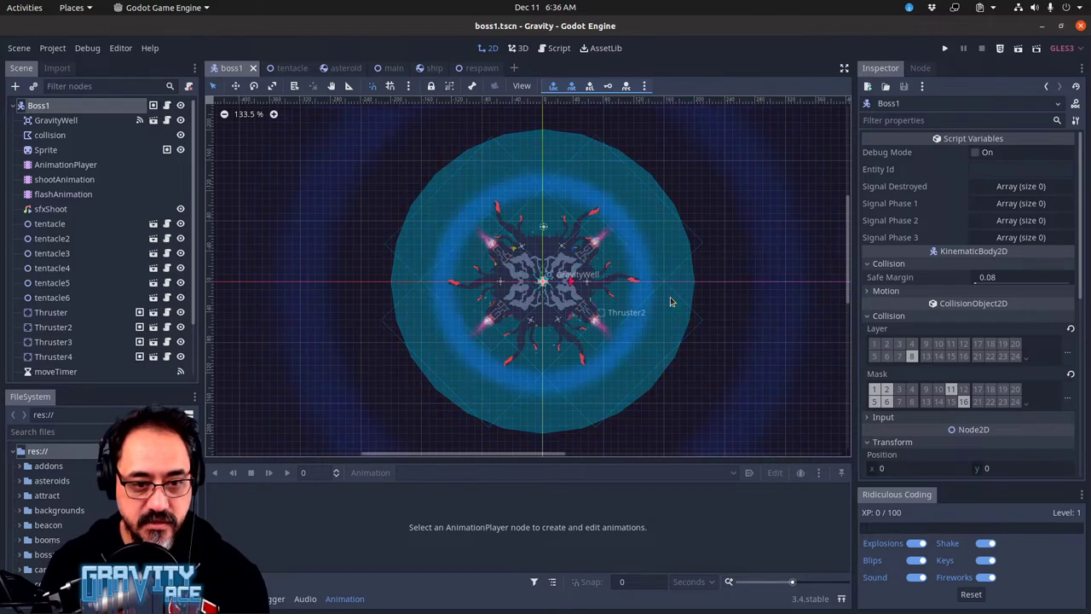
{"action": "key", "text": "ctrl+F3"}
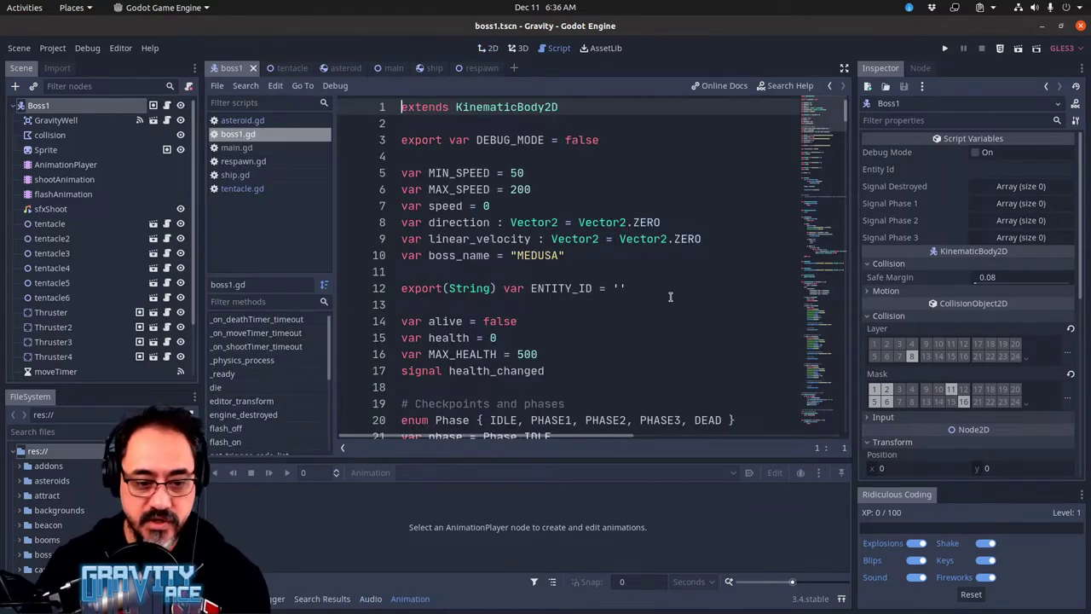
{"action": "left_click", "coordinate": [412, 600]}
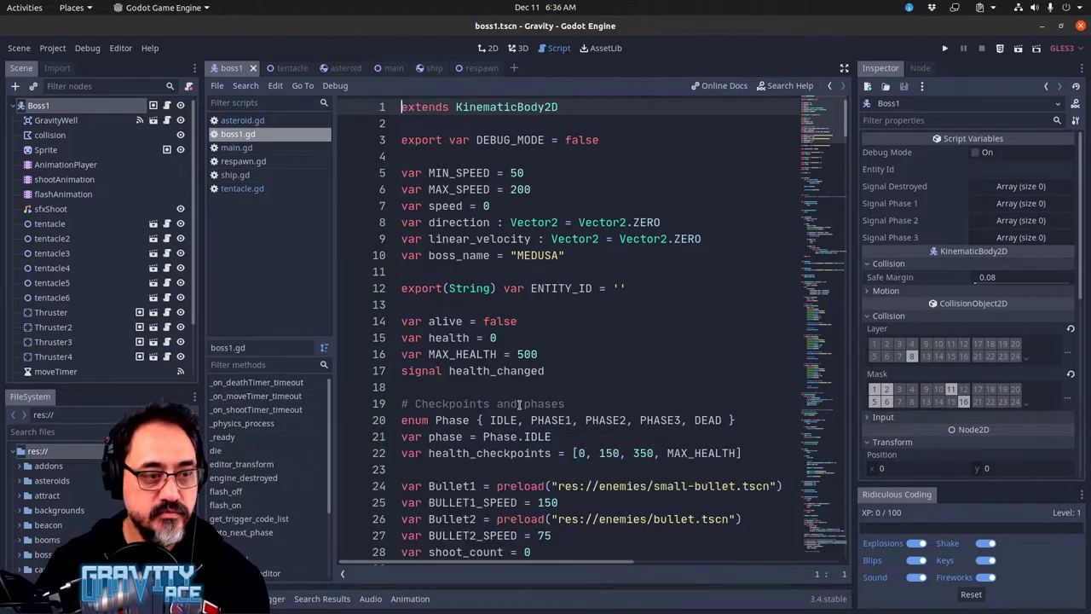
Close the Act 1 boss card in Trello, then switch Godot to the main scene's script.
{"action": "key", "text": "alt+Tab"}
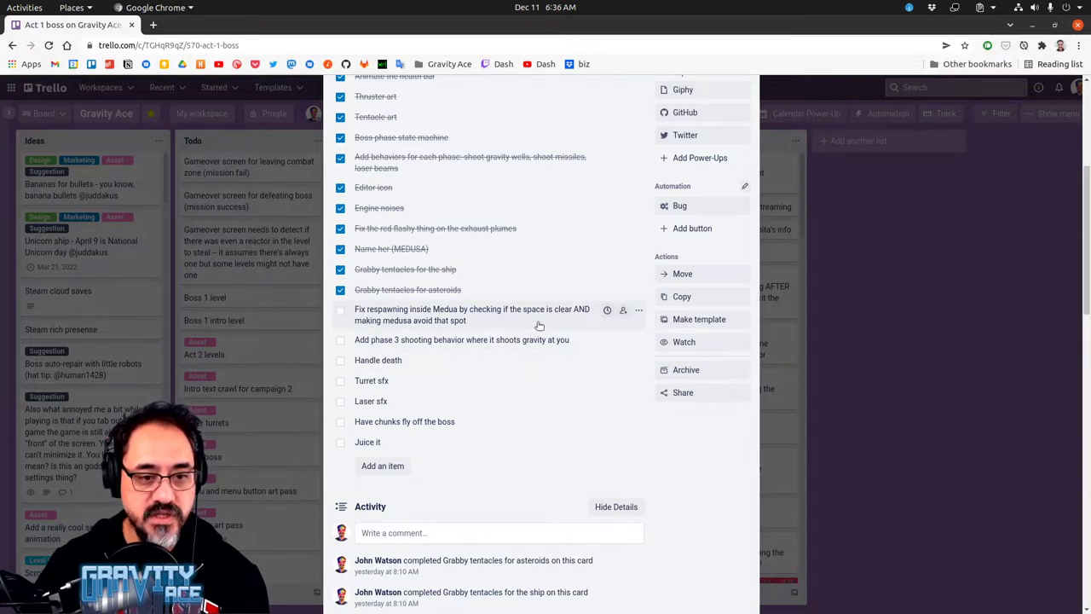
{"action": "key", "text": "Escape"}
{"action": "key", "text": "alt+Tab"}
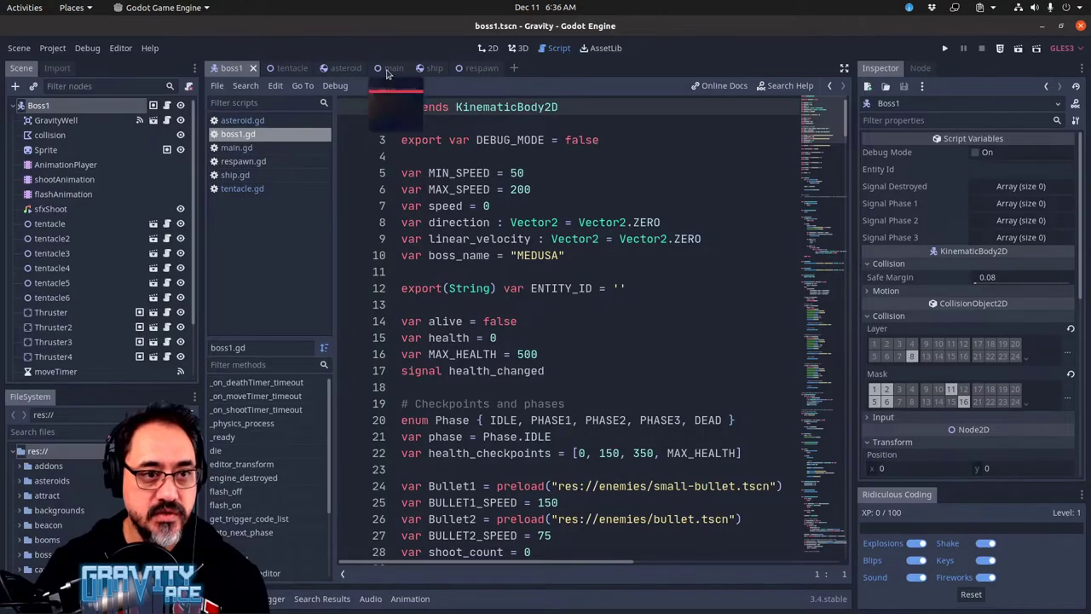
{"action": "key", "text": "ctrl+Tab"}
{"action": "key", "text": "ctrl+Tab"}
{"action": "key", "text": "ctrl+Tab"}
Search main.gd for 'position_history' and jump to its check on line 200.
{"action": "left_click", "coordinate": [523, 337]}
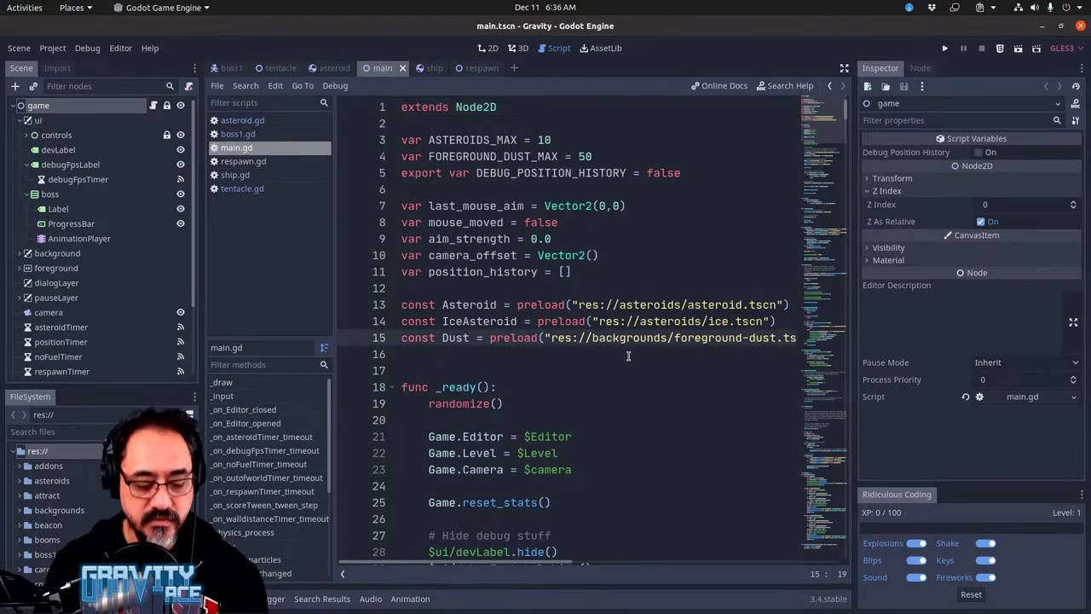
{"action": "key", "text": "ctrl+f"}
{"action": "type", "text": "position_histor"}
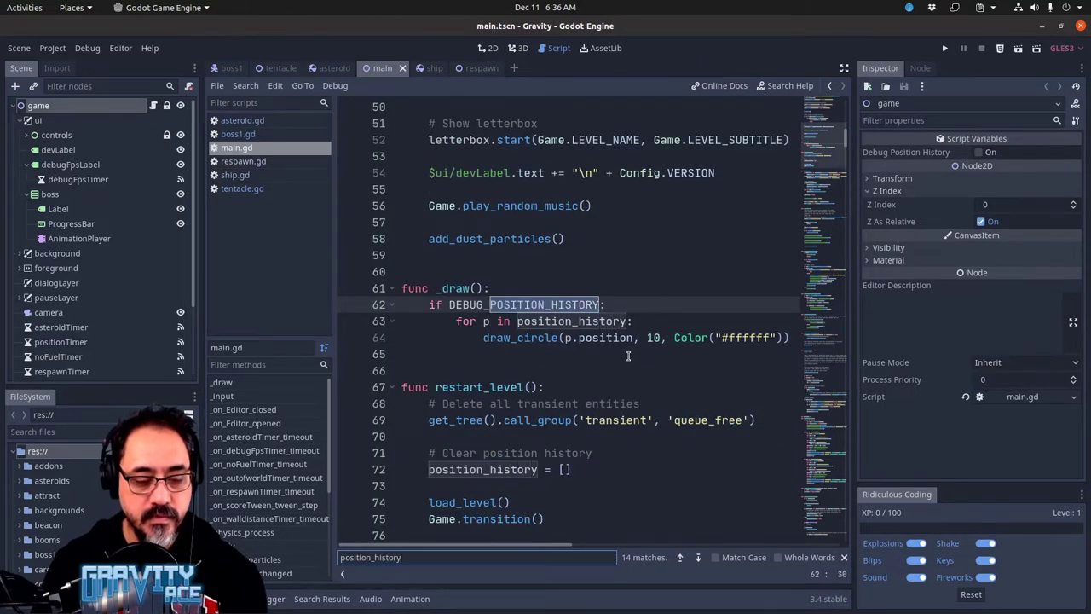
{"action": "type", "text": "y"}
{"action": "key", "text": "Return"}
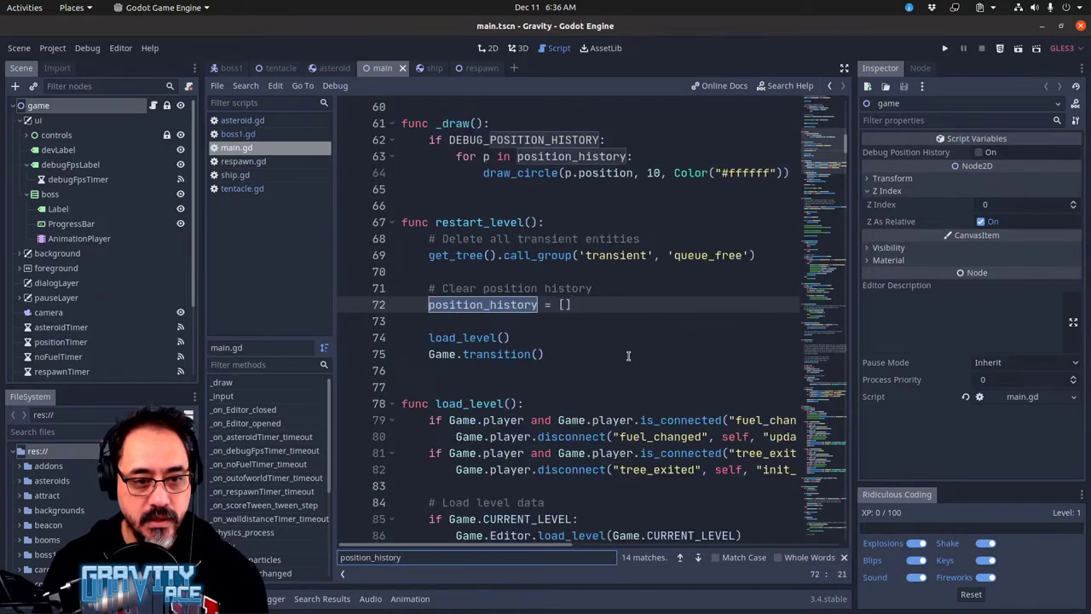
{"action": "key", "text": "Return"}
{"action": "key", "text": "Return"}
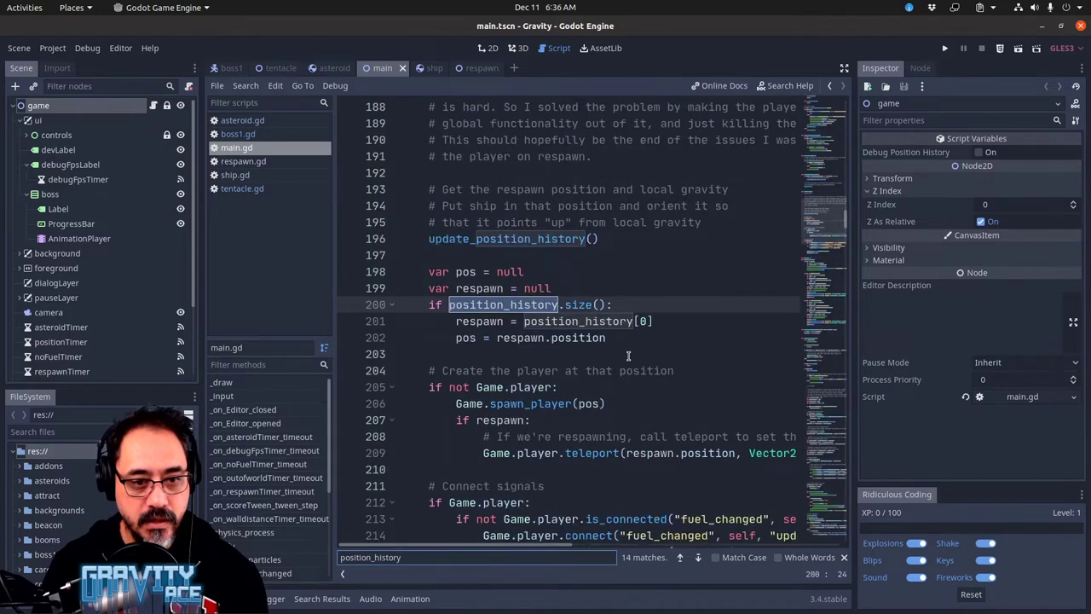
{"action": "key", "text": "Return"}
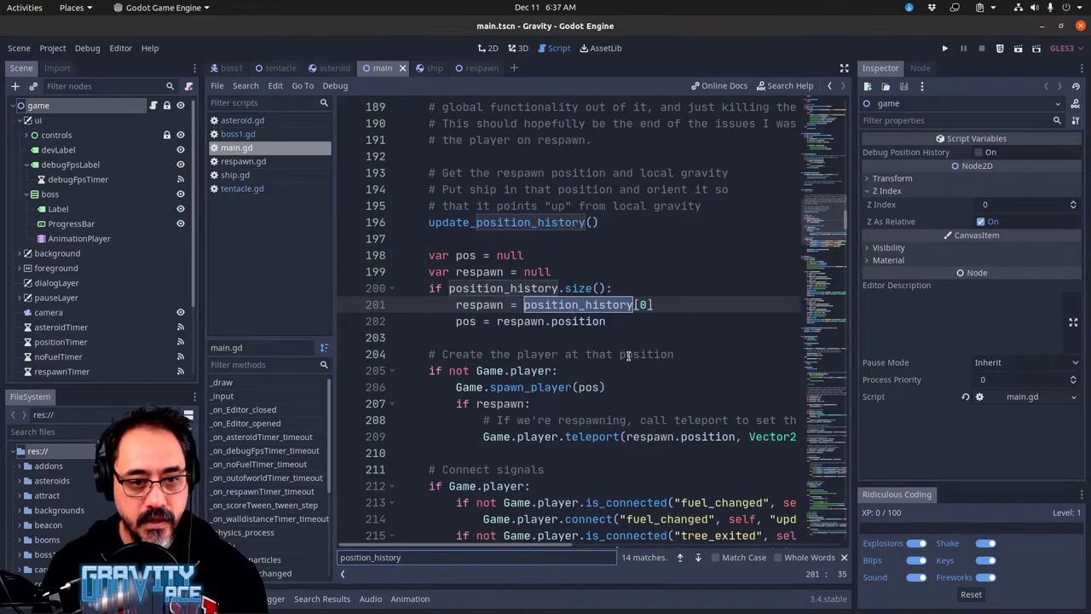
{"action": "key", "text": "Escape"}
{"action": "key", "text": "Down"}
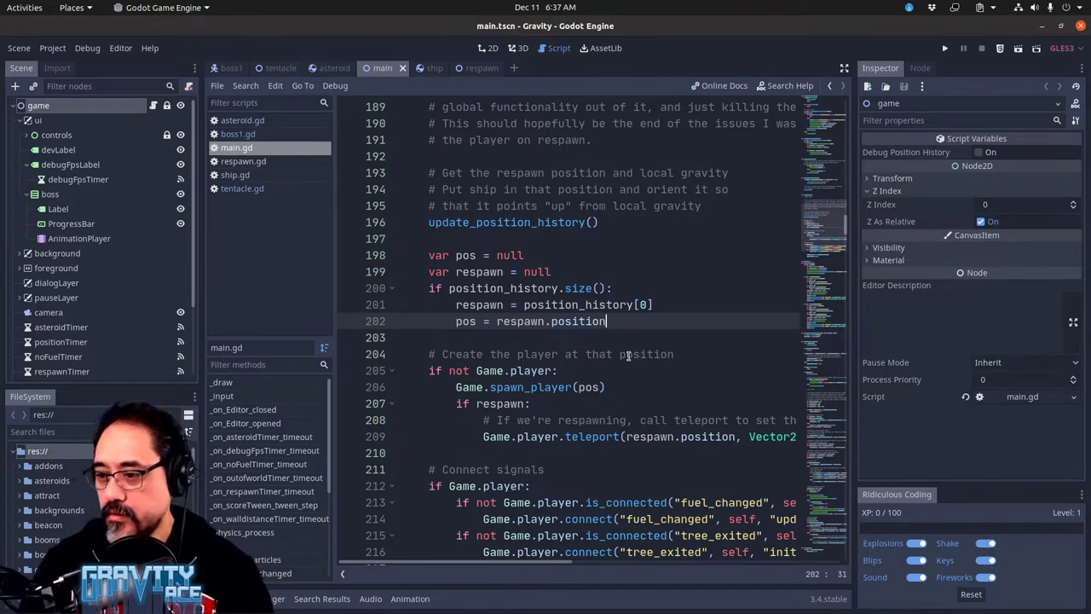
Return from OBS Studio and put the cursor on line 202, pos = respawn.position.
{"action": "key", "text": "alt+Tab"}
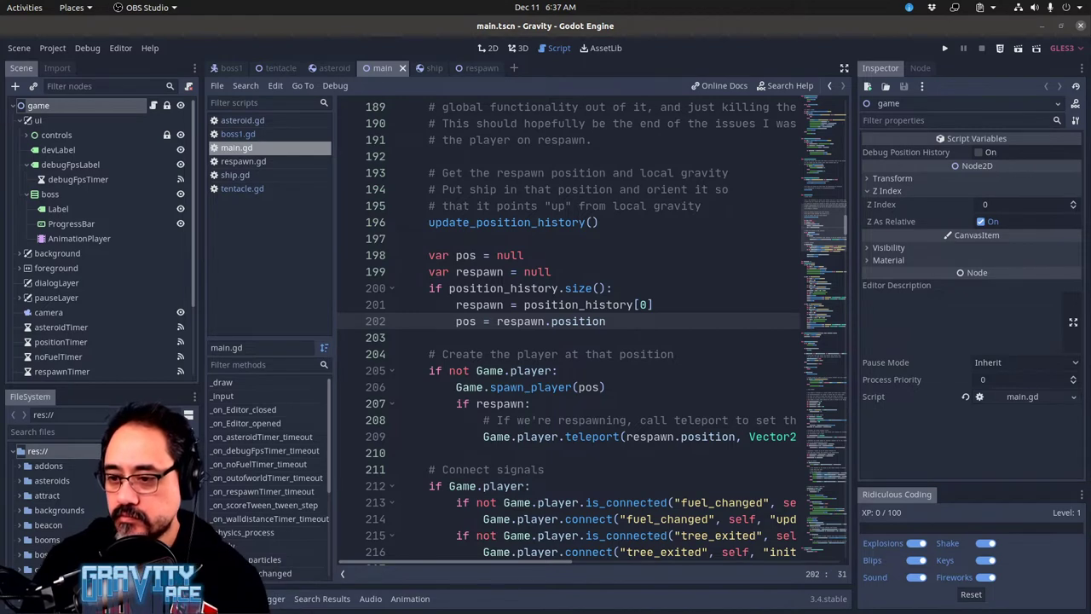
{"action": "left_click", "coordinate": [576, 334]}
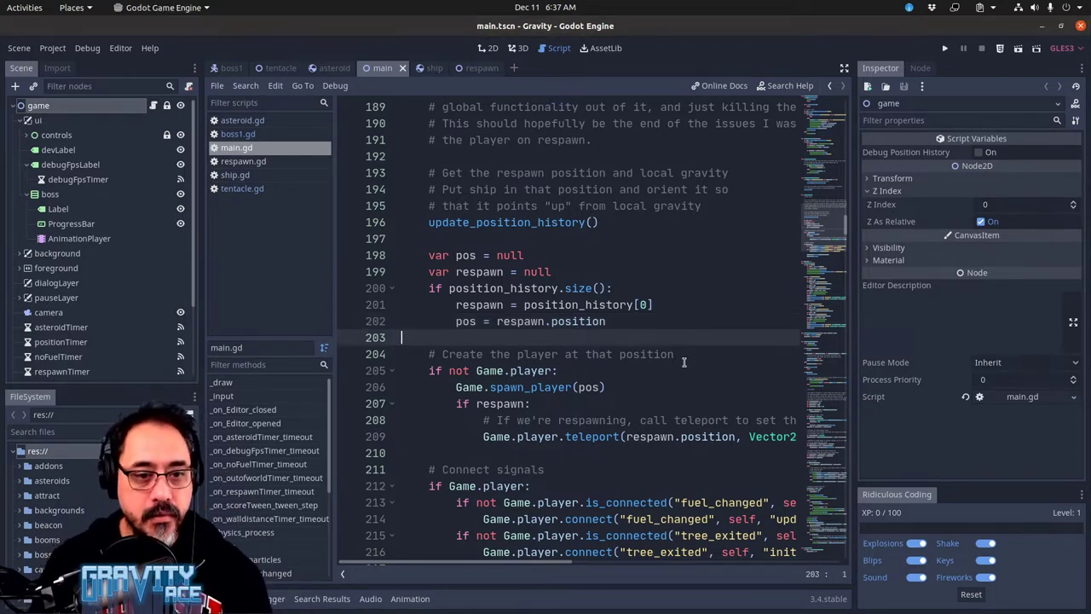
{"action": "key", "text": "Up"}
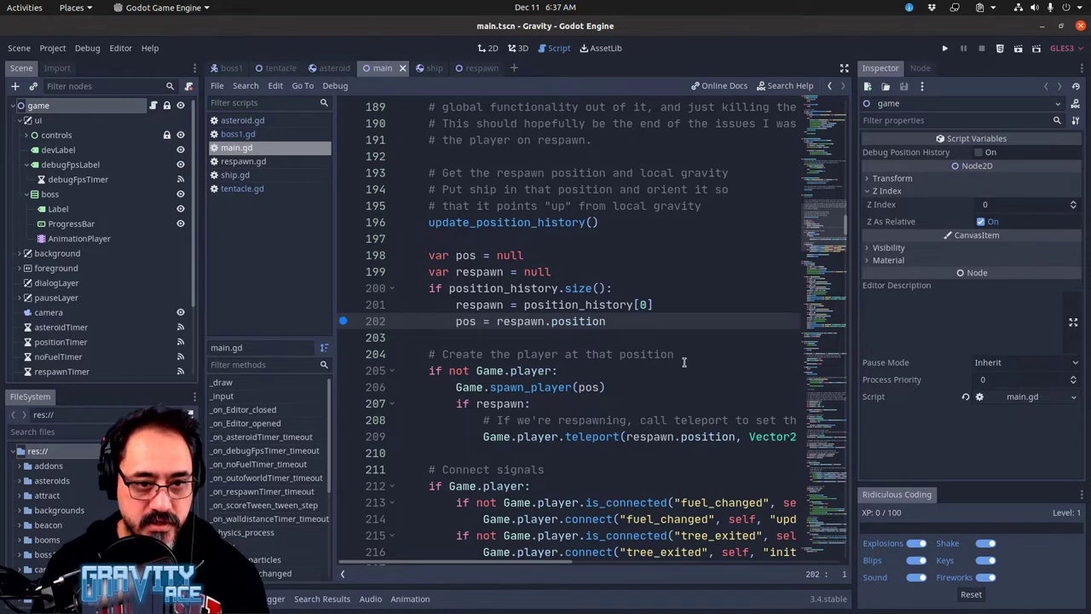
{"action": "left_click", "coordinate": [542, 224], "text": "ctrl"}
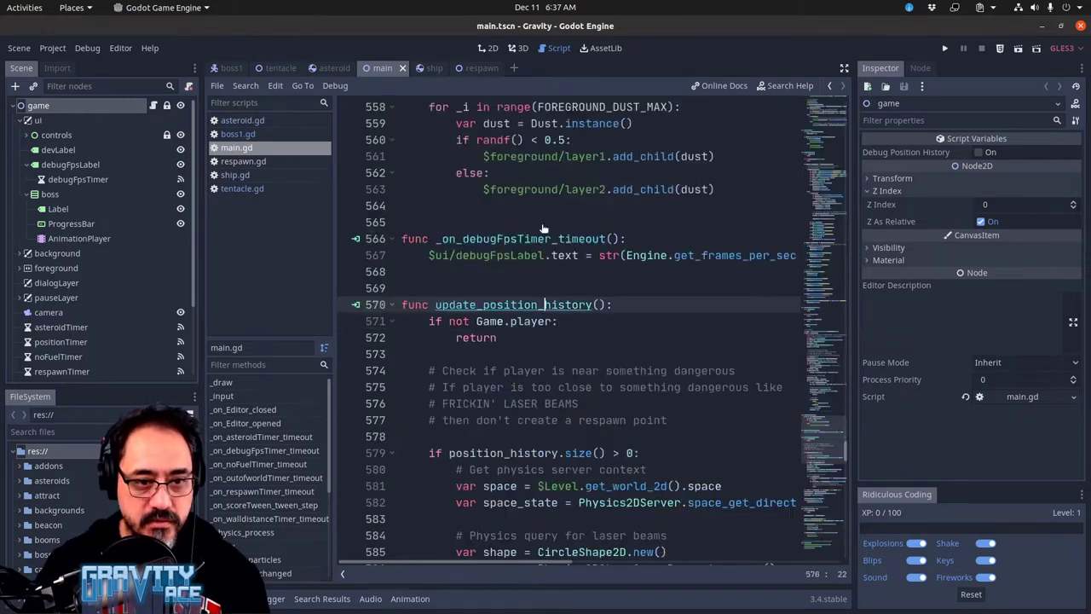
{"action": "scroll", "coordinate": [542, 358], "scroll_direction": "down", "scroll_amount": 5}
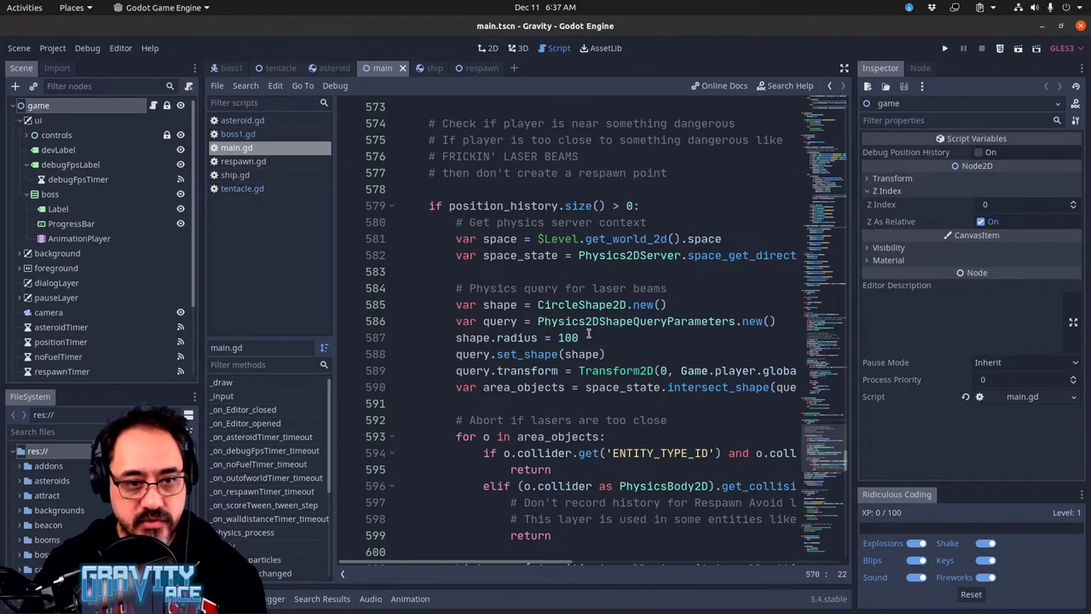
{"action": "left_click_drag", "start_coordinate": [456, 223], "coordinate": [561, 401]}
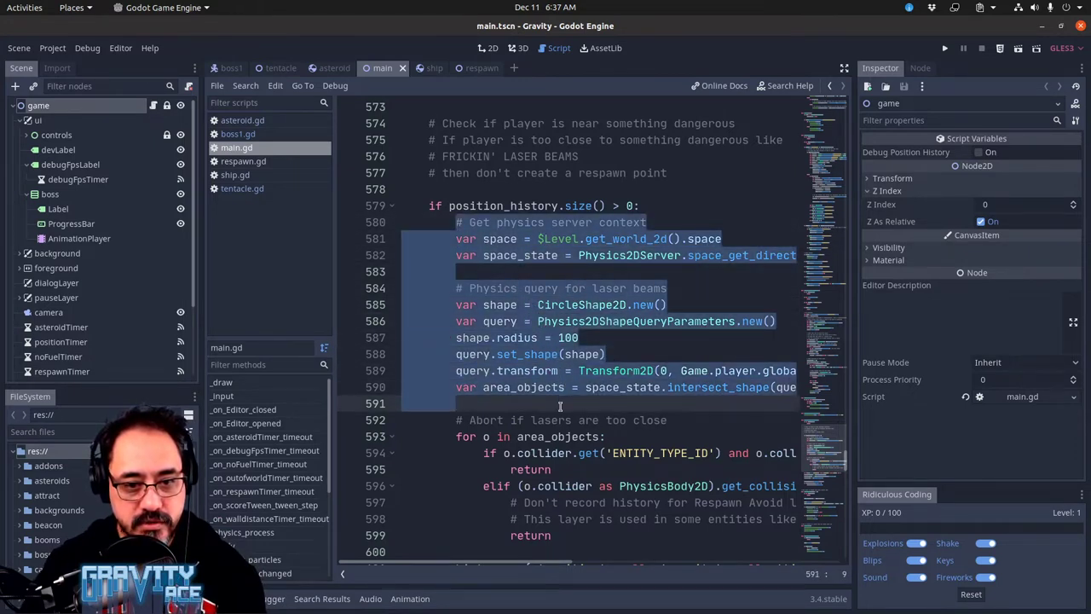
{"action": "left_click", "coordinate": [559, 373]}
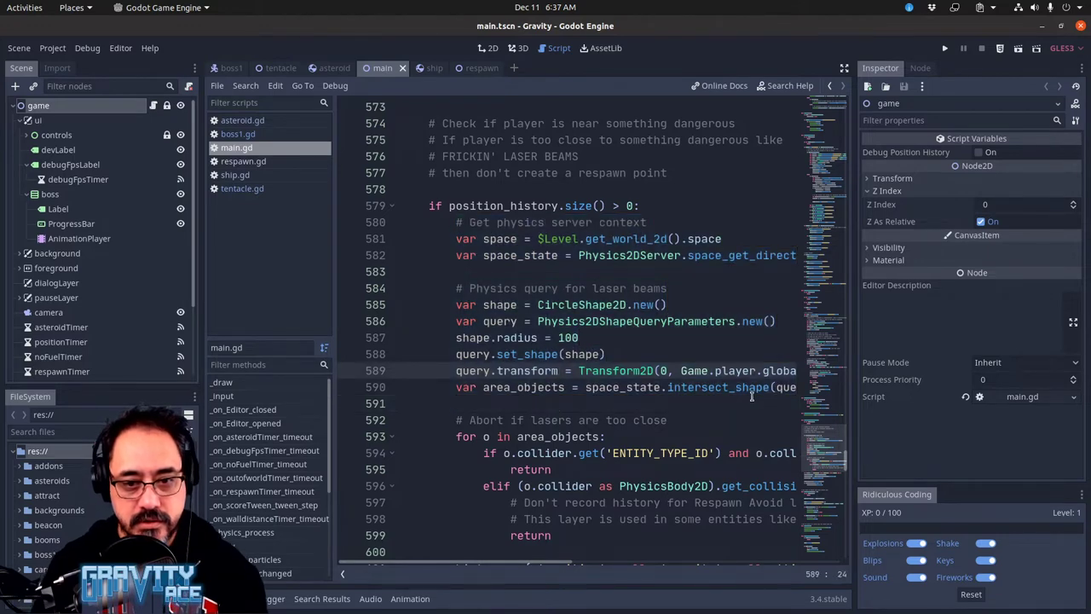
{"action": "key", "text": "End"}
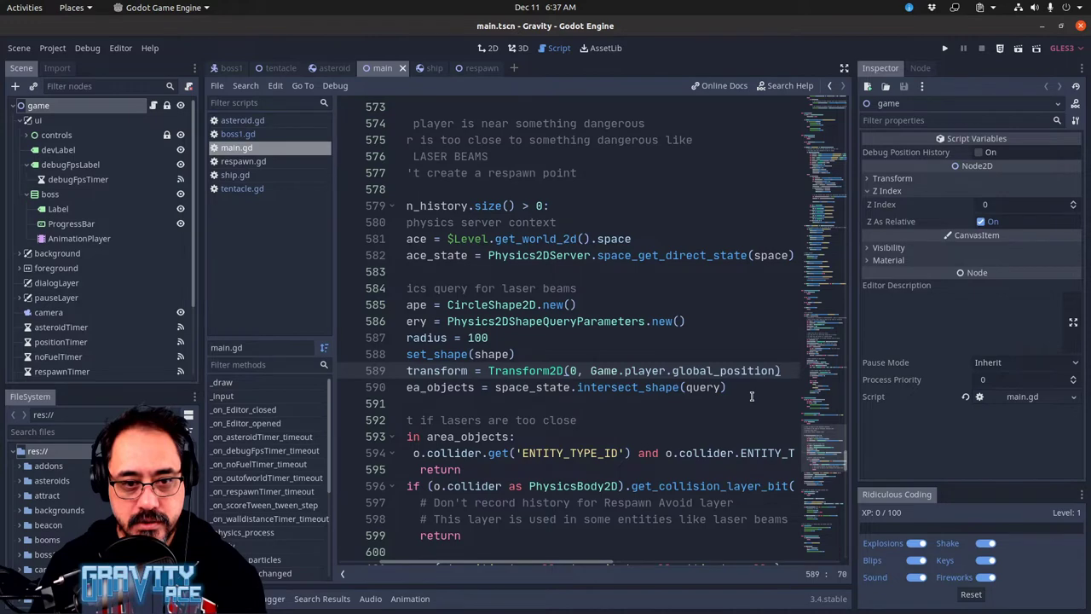
{"action": "key", "text": "Home"}
{"action": "key", "text": "Home"}
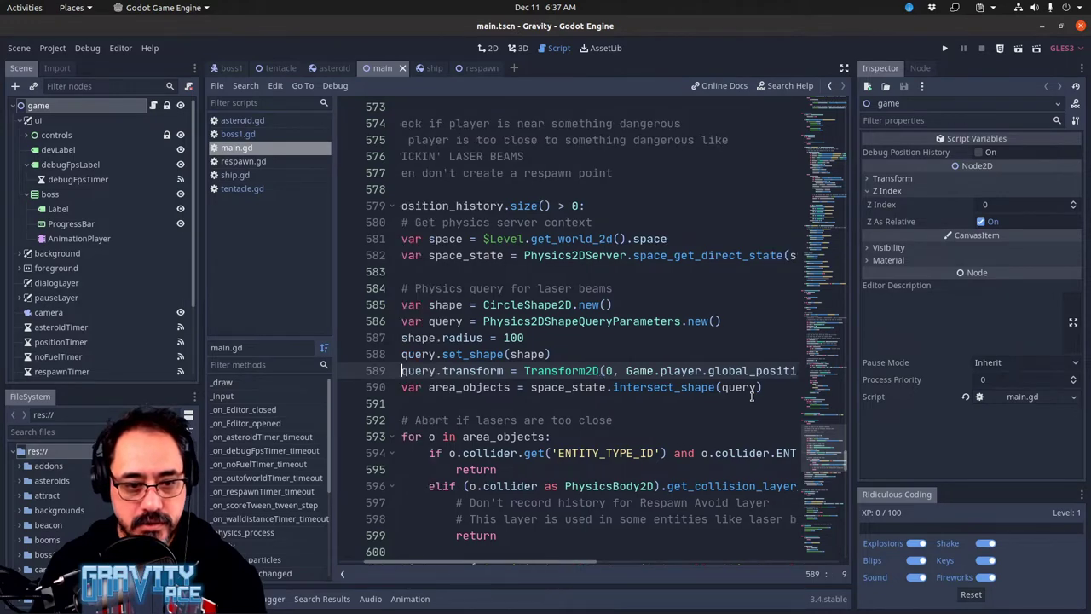
{"action": "key", "text": "Down"}
{"action": "key", "text": "Down"}
{"action": "key", "text": "Down"}
{"action": "key", "text": "Down"}
{"action": "key", "text": "Down"}
{"action": "key", "text": "End"}
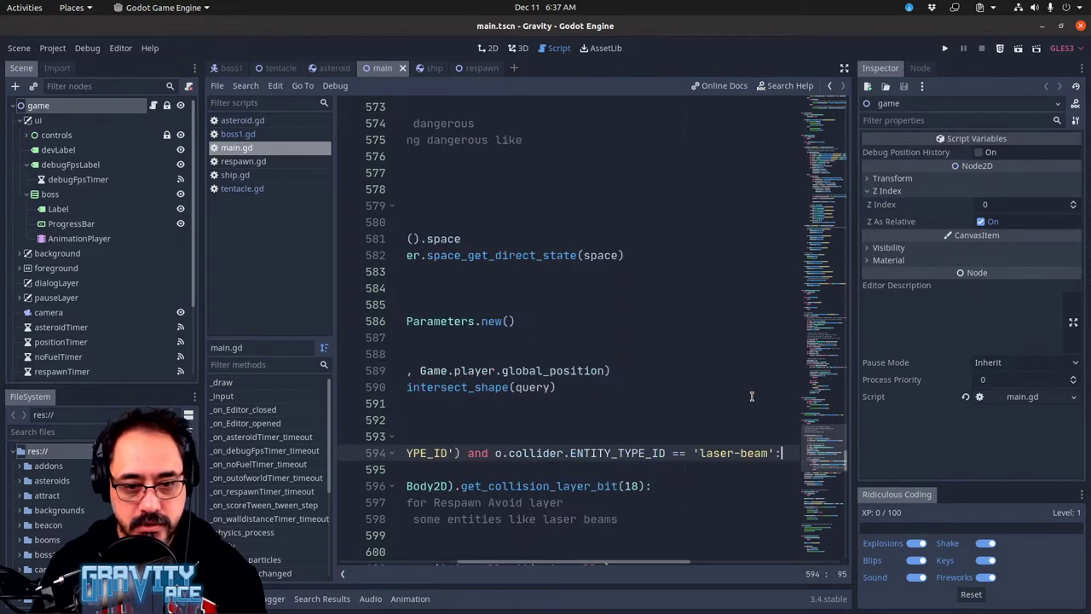
{"action": "key", "text": "Down"}
{"action": "key", "text": "Down"}
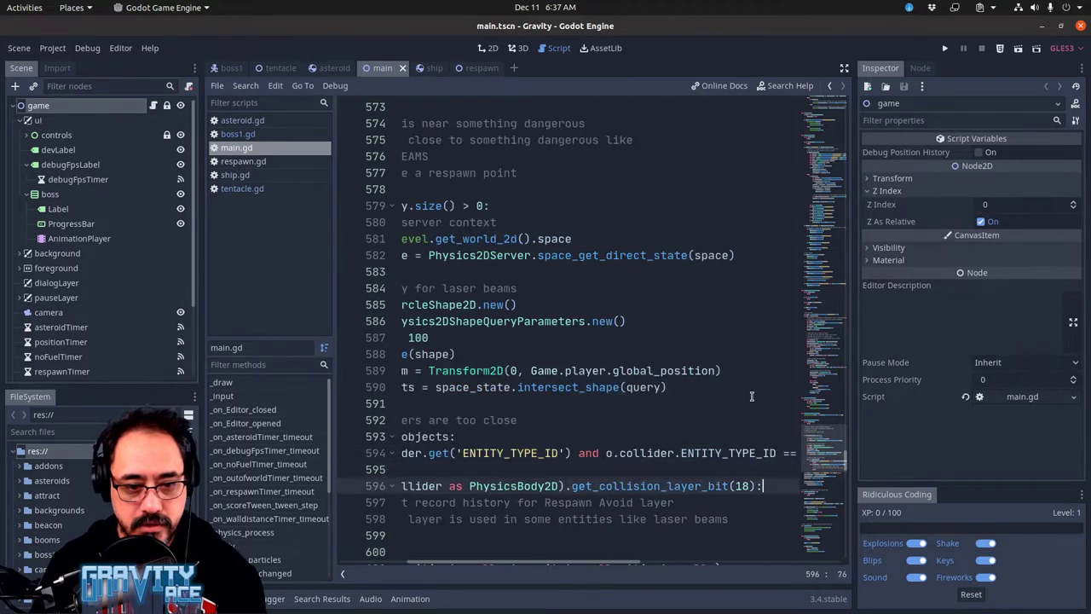
{"action": "key", "text": "Home"}
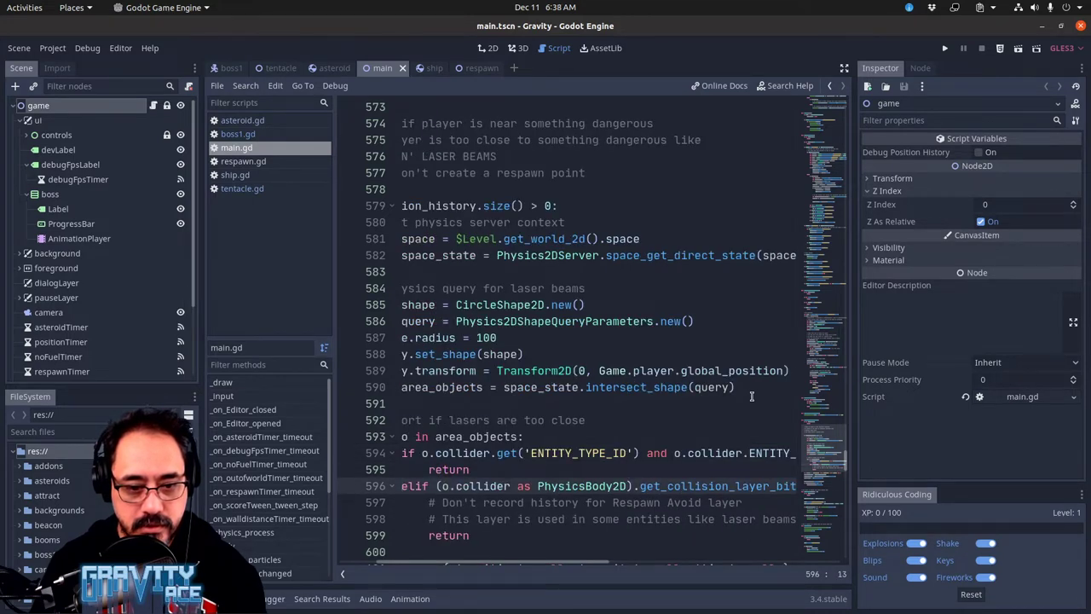
{"action": "key", "text": "Down"}
{"action": "key", "text": "Down"}
{"action": "key", "text": "Down"}
{"action": "key", "text": "Down"}
{"action": "key", "text": "Down"}
{"action": "key", "text": "Down"}
{"action": "key", "text": "Down"}
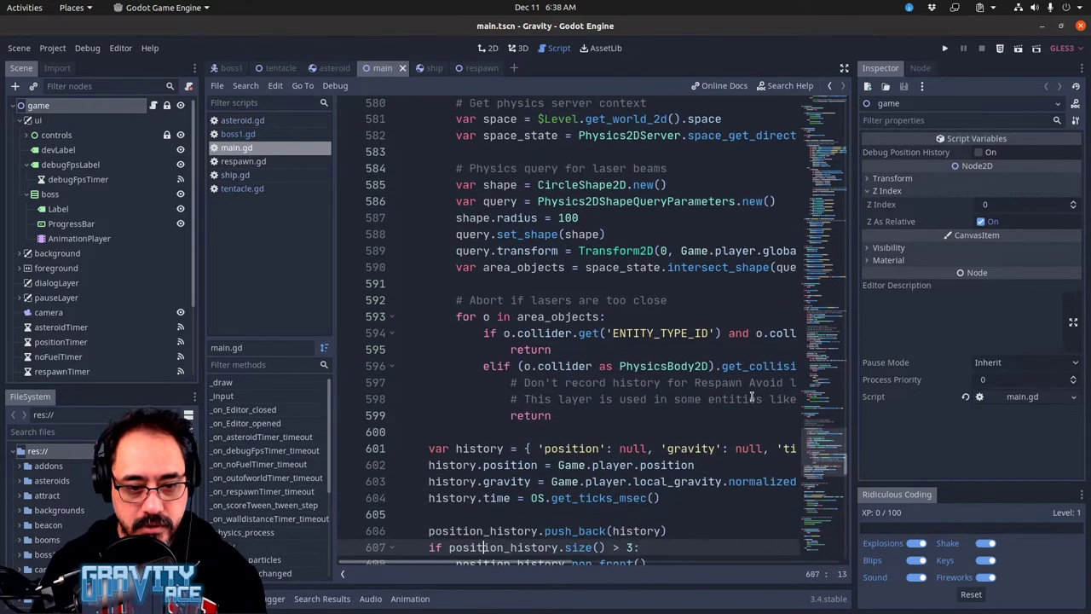
{"action": "key", "text": "Up"}
{"action": "key", "text": "Up"}
{"action": "key", "text": "Up"}
{"action": "key", "text": "Up"}
{"action": "key", "text": "Up"}
{"action": "key", "text": "Up"}
{"action": "key", "text": "Up"}
{"action": "key", "text": "Up"}
{"action": "key", "text": "Up"}
{"action": "key", "text": "Up"}
{"action": "key", "text": "Up"}
{"action": "key", "text": "Up"}
{"action": "key", "text": "Up"}
{"action": "key", "text": "Up"}
{"action": "key", "text": "Up"}
{"action": "key", "text": "Up"}
{"action": "key", "text": "Up"}
{"action": "key", "text": "Up"}
{"action": "key", "text": "Up"}
{"action": "key", "text": "Up"}
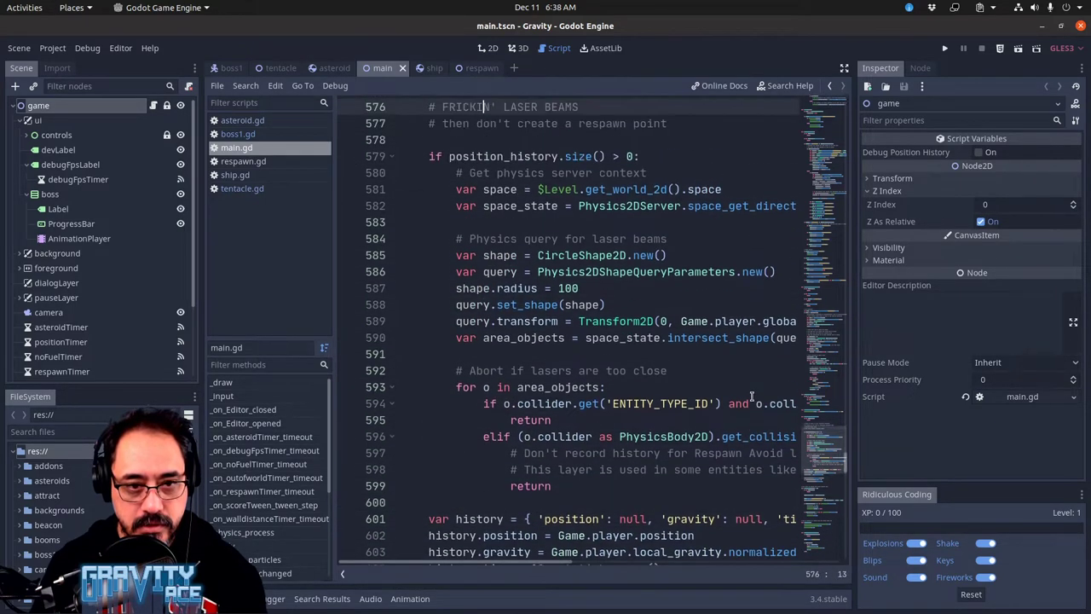
{"action": "key", "text": "Down"}
{"action": "key", "text": "Down"}
{"action": "key", "text": "Down"}
{"action": "key", "text": "Down"}
{"action": "key", "text": "Down"}
{"action": "key", "text": "Down"}
{"action": "key", "text": "Down"}
{"action": "key", "text": "Down"}
{"action": "key", "text": "Up"}
{"action": "key", "text": "Up"}
{"action": "key", "text": "Up"}
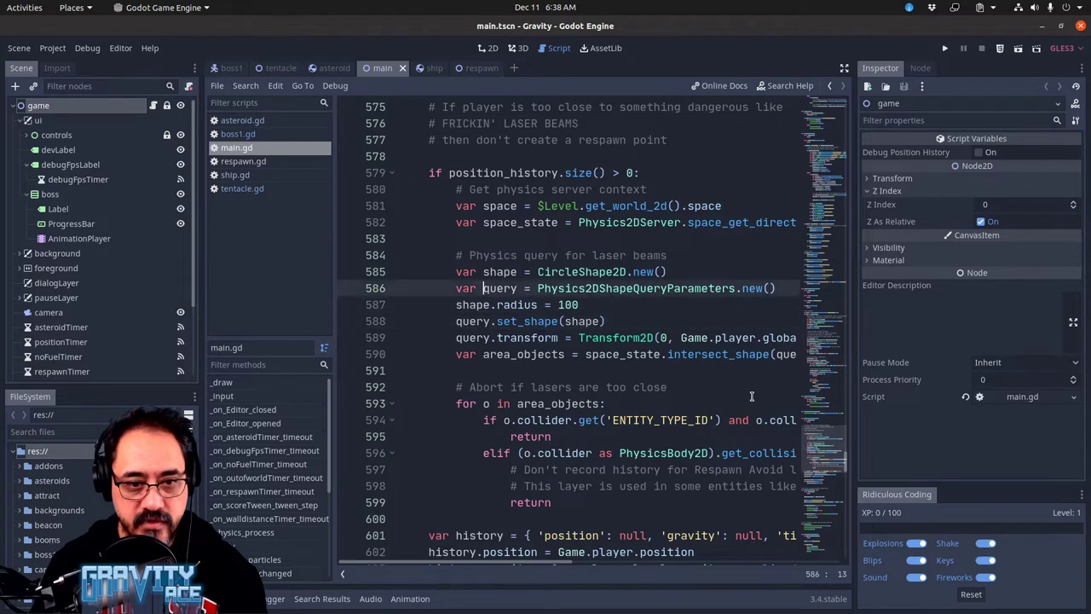
{"action": "key", "text": "Down"}
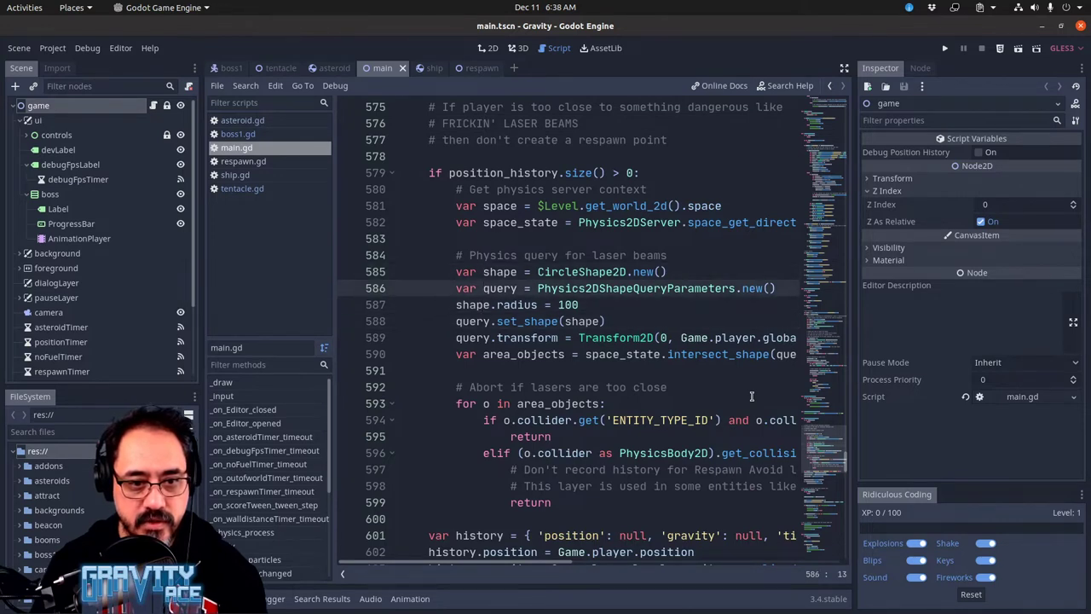
{"action": "key", "text": "Down"}
{"action": "key", "text": "Down"}
{"action": "key", "text": "Down"}
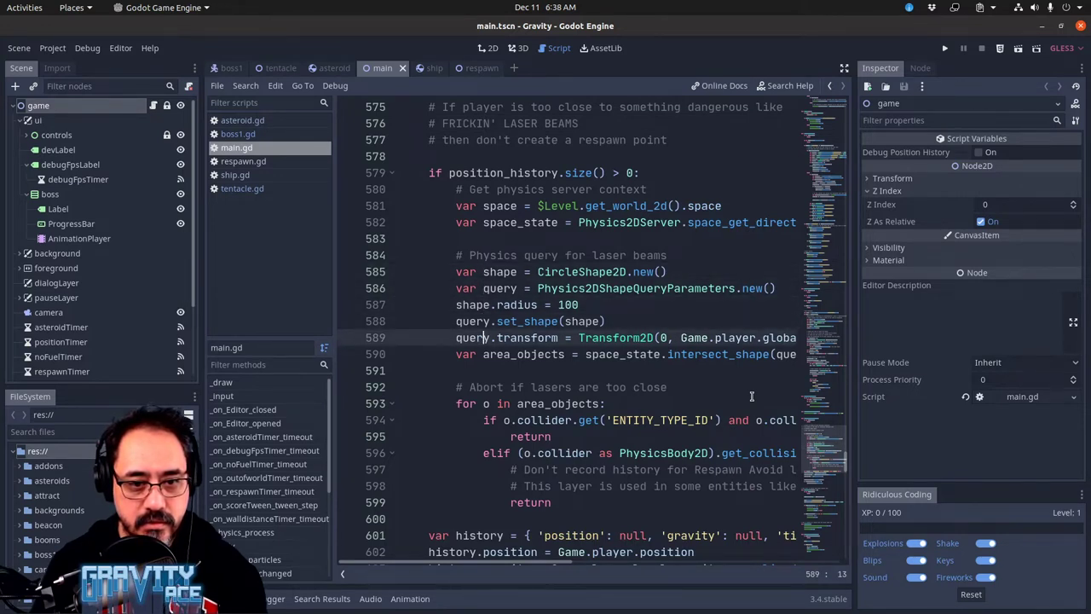
{"action": "key", "text": "Down"}
{"action": "key", "text": "End"}
{"action": "key", "text": "Up"}
{"action": "key", "text": "End"}
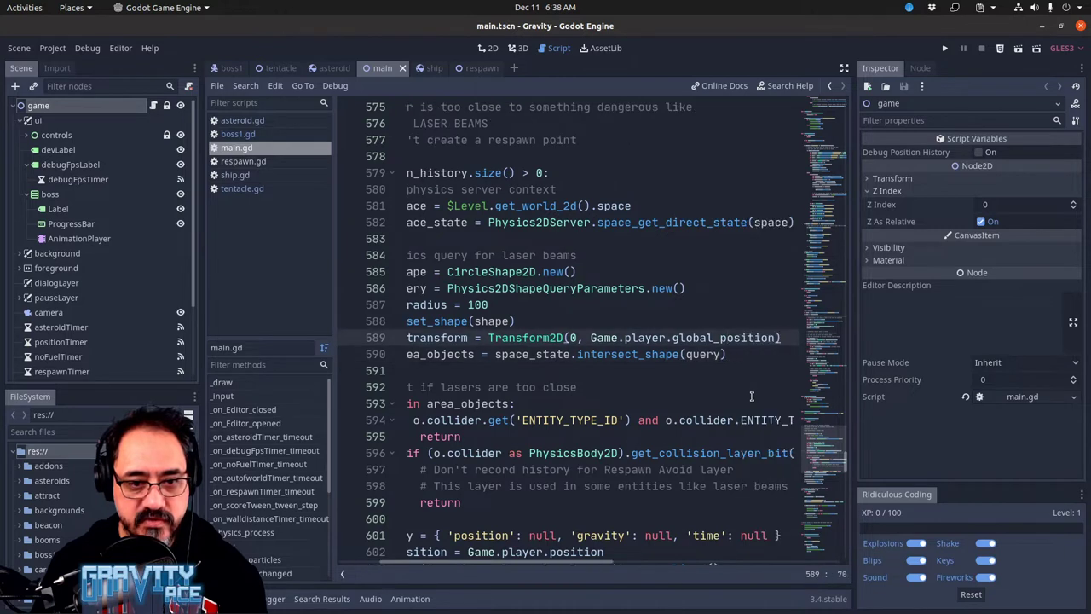
{"action": "key", "text": "Home"}
{"action": "key", "text": "Down"}
{"action": "key", "text": "Down"}
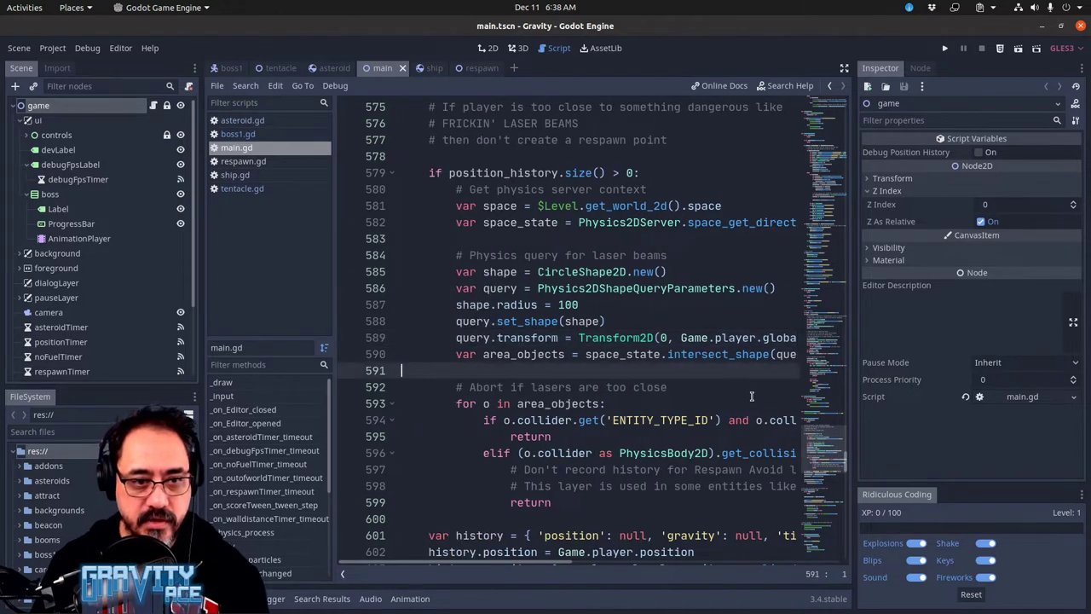
{"action": "key", "text": "shift+Up"}
{"action": "key", "text": "shift+Up"}
{"action": "key", "text": "shift+Up"}
{"action": "key", "text": "shift+Up"}
{"action": "key", "text": "shift+Up"}
{"action": "key", "text": "shift+Up"}
{"action": "key", "text": "shift+Up"}
{"action": "key", "text": "shift+Up"}
{"action": "key", "text": "shift+Up"}
{"action": "key", "text": "shift+Up"}
{"action": "key", "text": "shift+Up"}
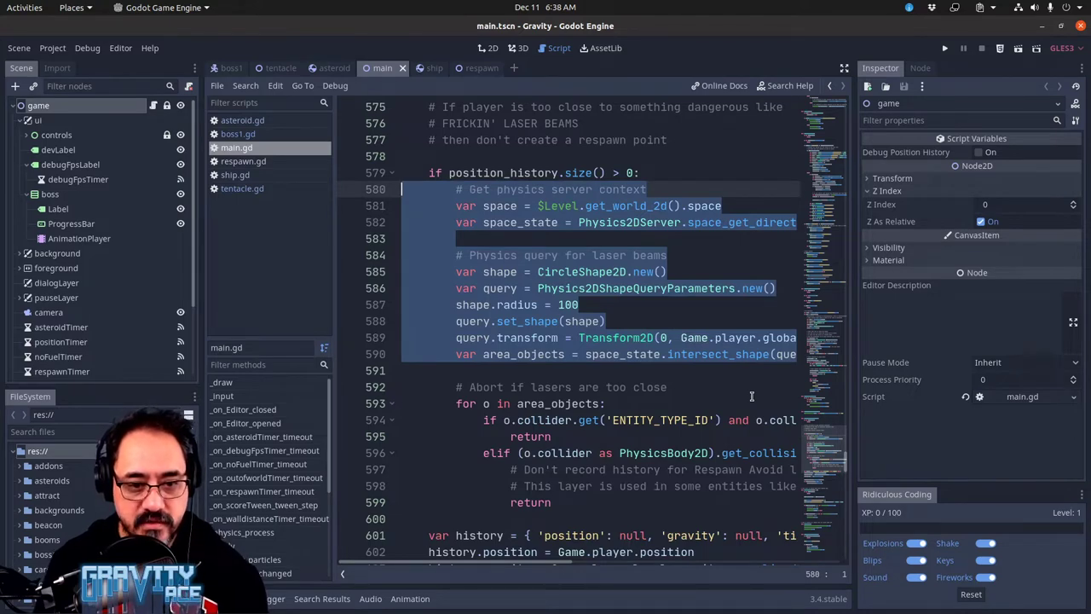
Insert 'var area_objects = get_overlapping_objects(100)' above the physics query block.
{"action": "key", "text": "Return"}
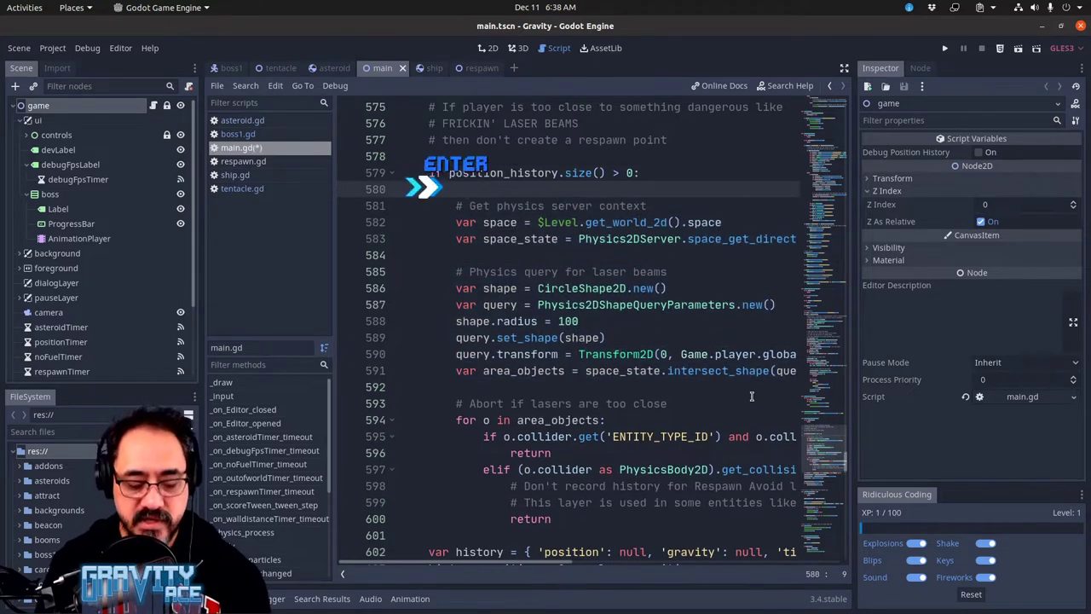
{"action": "type", "text": "var area_objects ="}
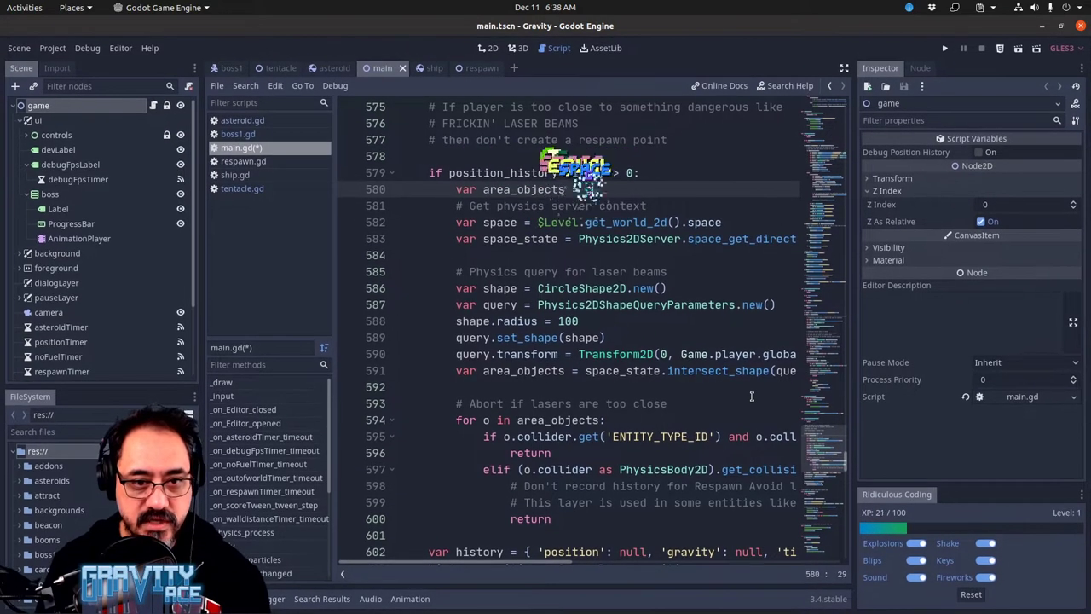
{"action": "type", "text": " get"}
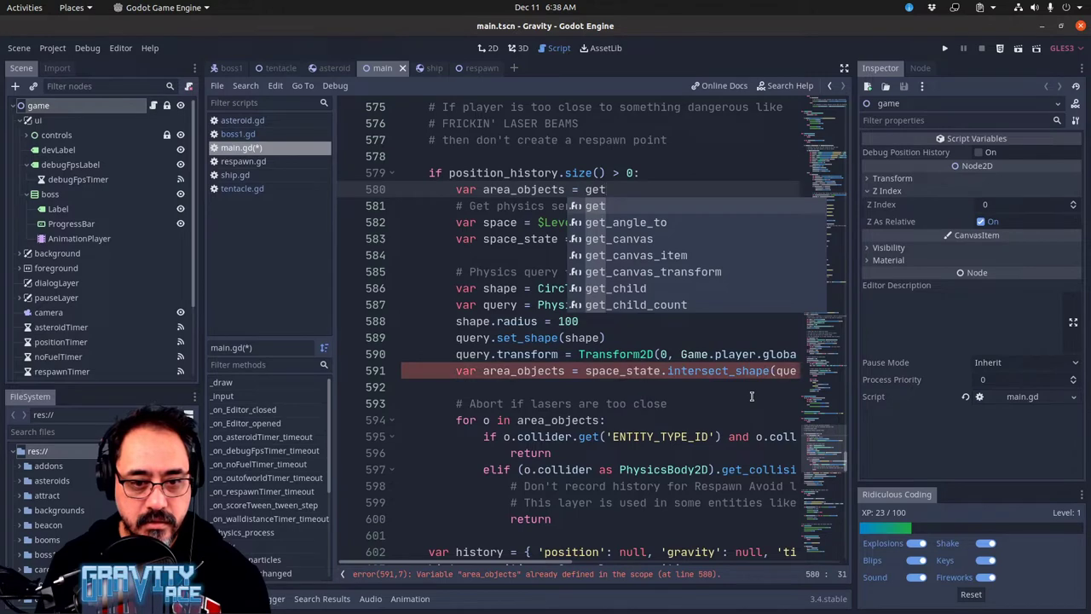
{"action": "type", "text": "_"}
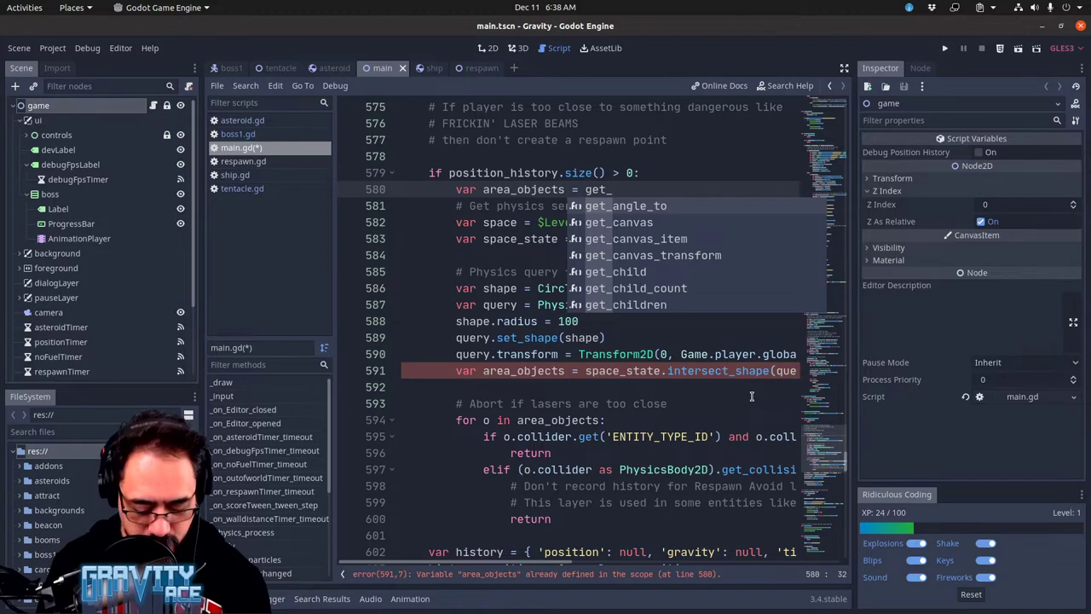
{"action": "type", "text": "overlapping_objects("}
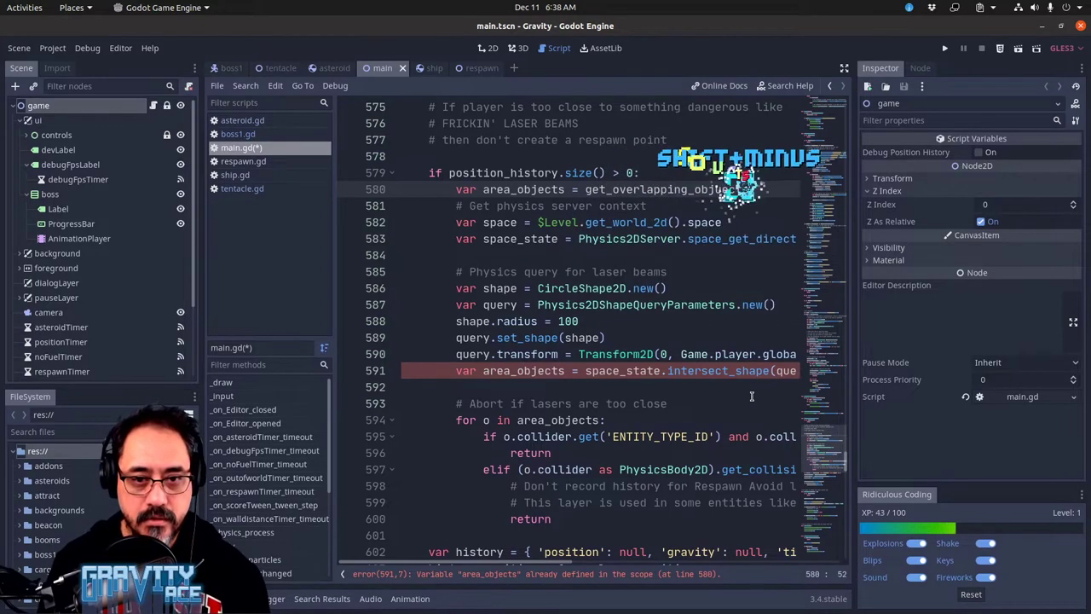
{"action": "key", "text": "BackSpace"}
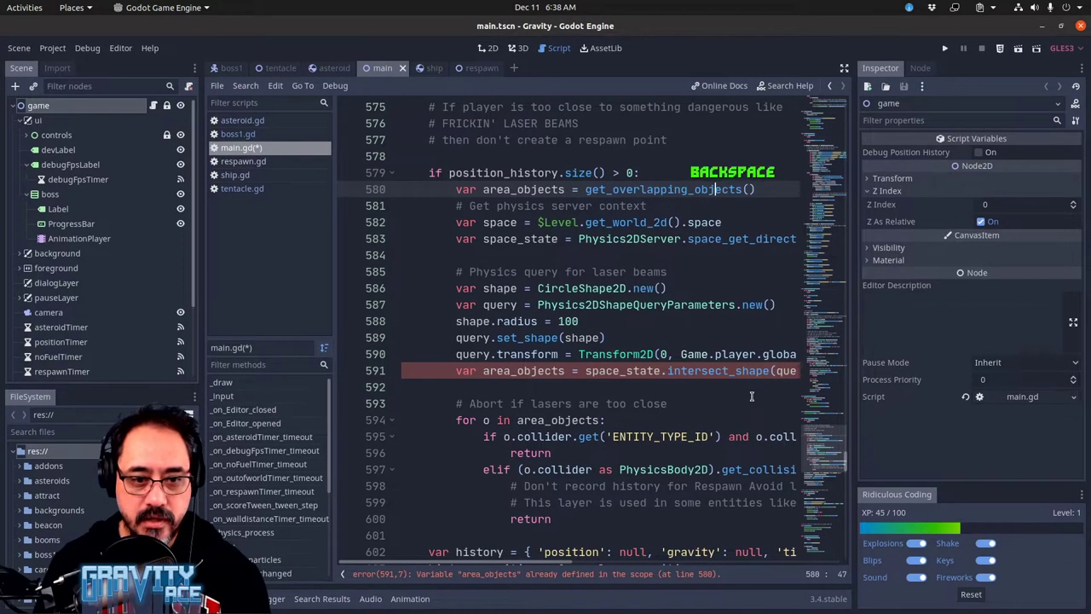
{"action": "key", "text": "Right"}
{"action": "key", "text": "Right"}
{"action": "key", "text": "Right"}
{"action": "key", "text": "Right"}
{"action": "key", "text": "Right"}
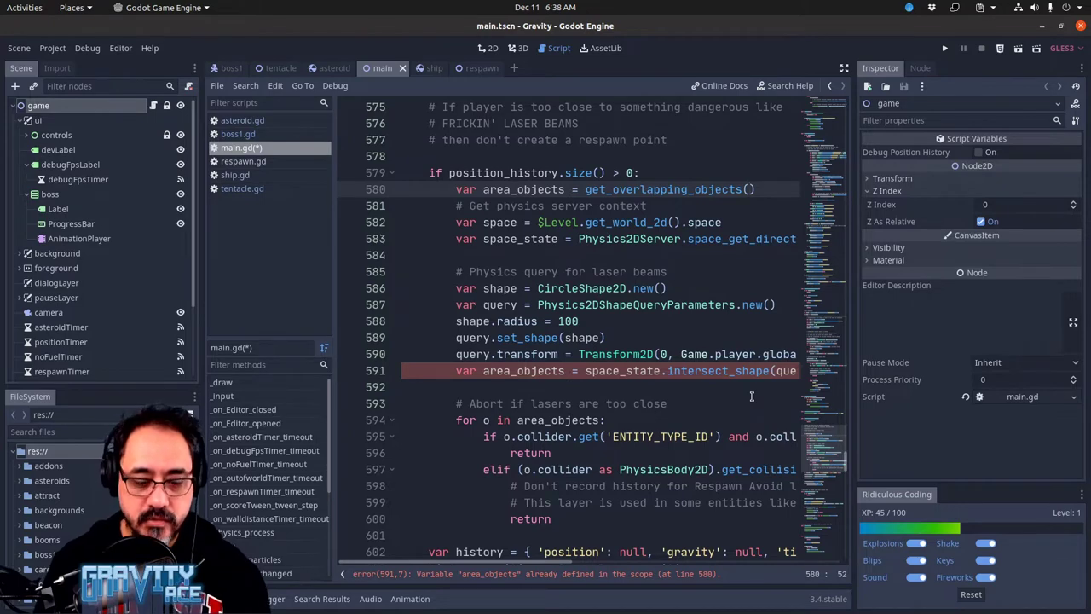
{"action": "type", "text": "100"}
Cut the old inline physics-server laser query block and add a blank line below the function.
{"action": "key", "text": "Down"}
{"action": "key", "text": "Home"}
{"action": "key", "text": "shift+Down"}
{"action": "key", "text": "shift+Down"}
{"action": "key", "text": "shift+Down"}
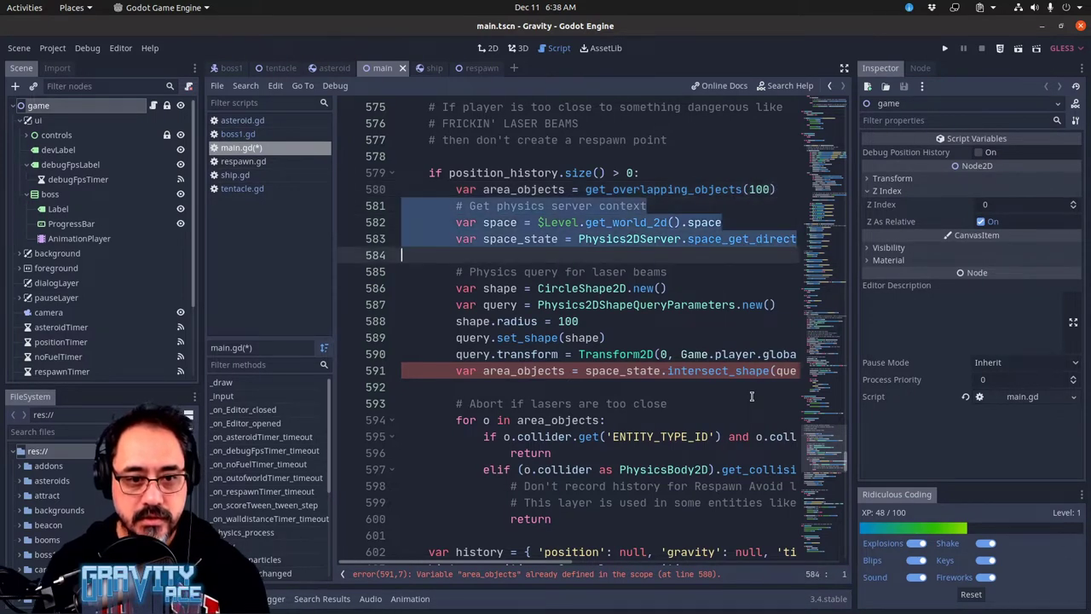
{"action": "key", "text": "Down"}
{"action": "key", "text": "Down"}
{"action": "key", "text": "Down"}
{"action": "key", "text": "Down"}
{"action": "key", "text": "Down"}
{"action": "key", "text": "Down"}
{"action": "key", "text": "Down"}
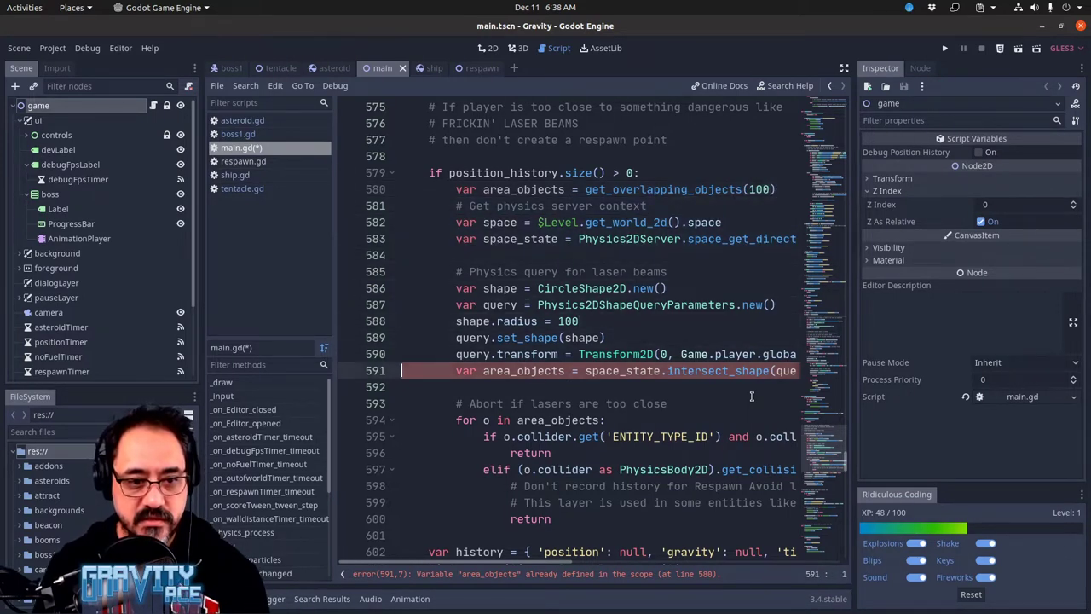
{"action": "key", "text": "Down"}
{"action": "key", "text": "shift+Up"}
{"action": "key", "text": "shift+Up"}
{"action": "key", "text": "shift+Up"}
{"action": "key", "text": "shift+Up"}
{"action": "key", "text": "shift+Up"}
{"action": "key", "text": "shift+Up"}
{"action": "key", "text": "shift+Up"}
{"action": "key", "text": "shift+Up"}
{"action": "key", "text": "shift+Up"}
{"action": "key", "text": "shift+Up"}
{"action": "key", "text": "shift+Up"}
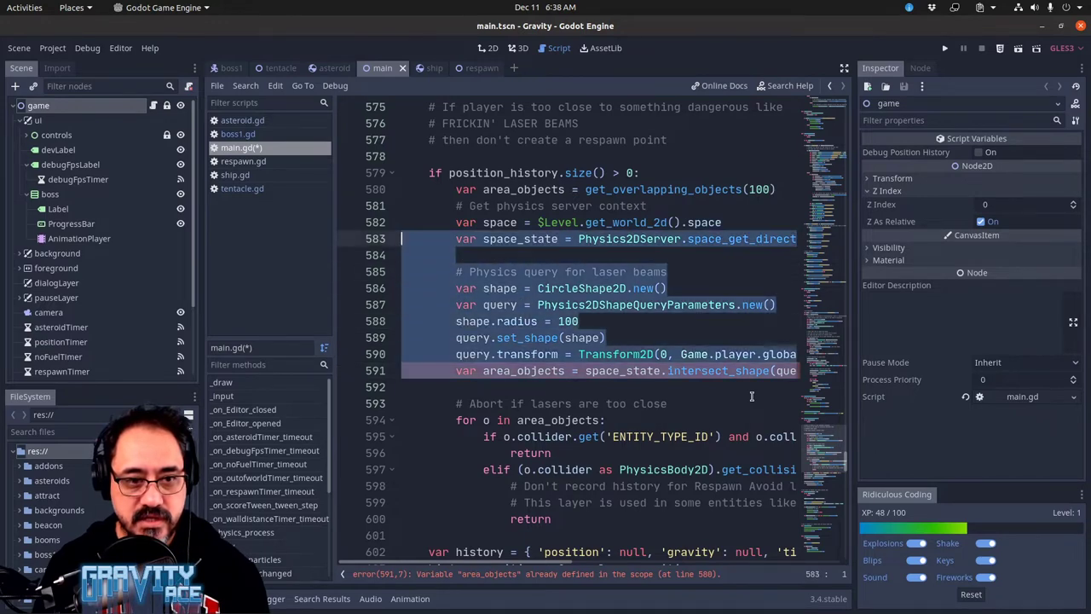
{"action": "key", "text": "ctrl+x"}
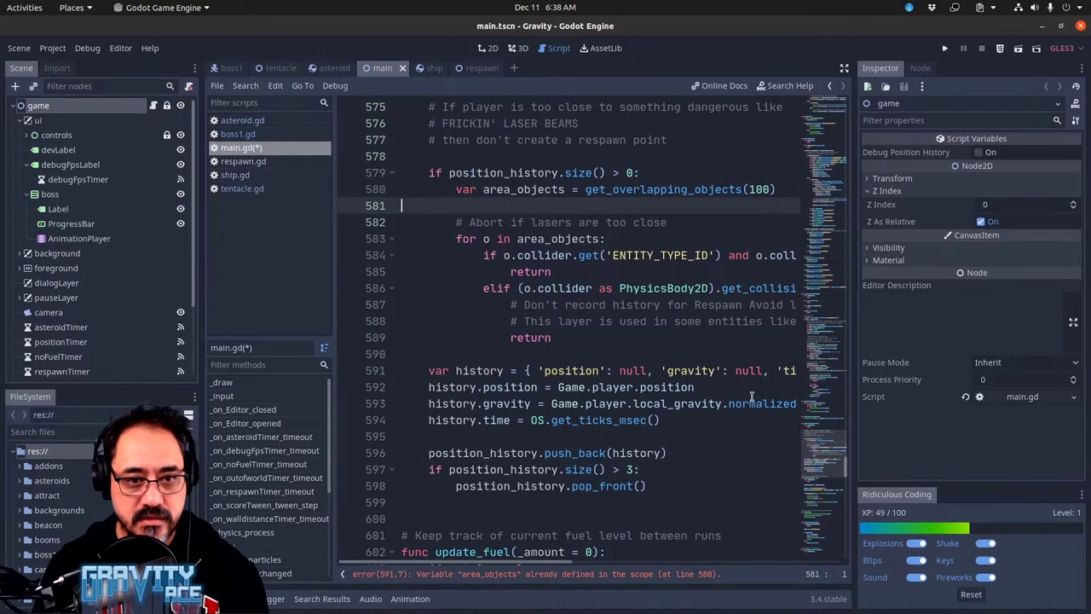
{"action": "key", "text": "Down"}
{"action": "key", "text": "Down"}
{"action": "key", "text": "Down"}
{"action": "key", "text": "Down"}
{"action": "key", "text": "Down"}
{"action": "key", "text": "Down"}
{"action": "key", "text": "Down"}
{"action": "key", "text": "Down"}
{"action": "key", "text": "Down"}
{"action": "key", "text": "Down"}
{"action": "key", "text": "Down"}
{"action": "key", "text": "Down"}
{"action": "key", "text": "Down"}
{"action": "key", "text": "Down"}
{"action": "key", "text": "Down"}
{"action": "key", "text": "Down"}
{"action": "key", "text": "Down"}
{"action": "key", "text": "Down"}
{"action": "key", "text": "Return"}
{"action": "key", "text": "Return"}
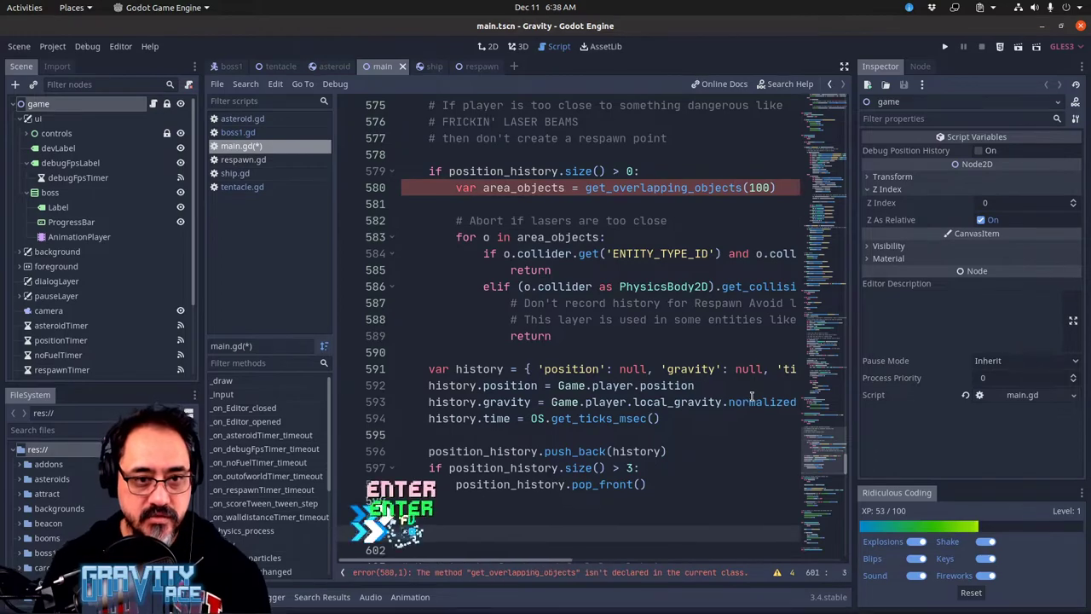
Add func get_overlapping_objects(radius : flt) -> Array: with the pasted, dedented physics query as its body.
{"action": "type", "text": "func get_overlapping_"}
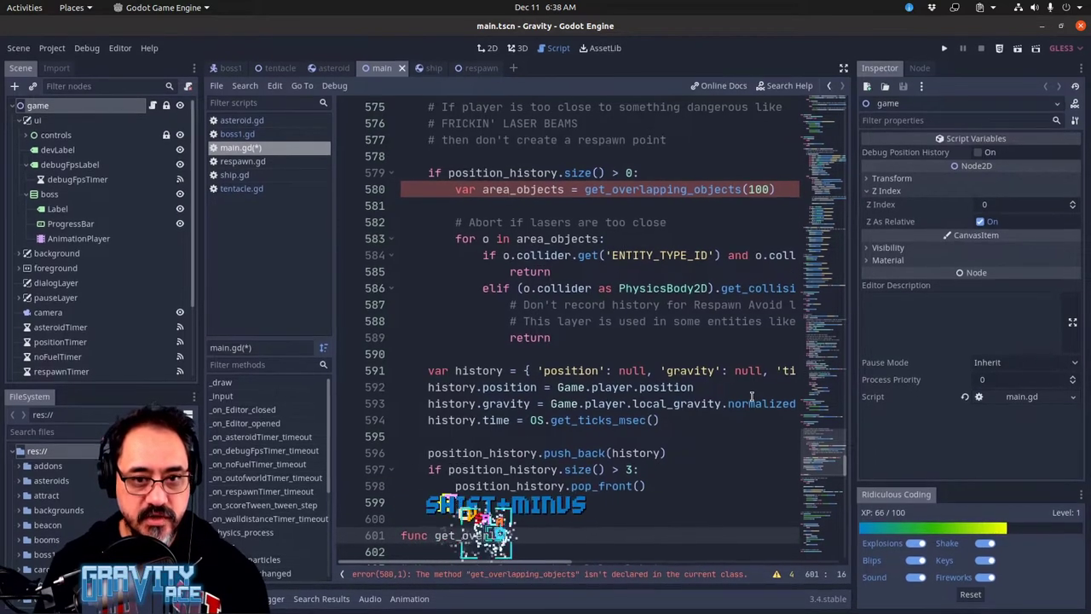
{"action": "type", "text": "objects("}
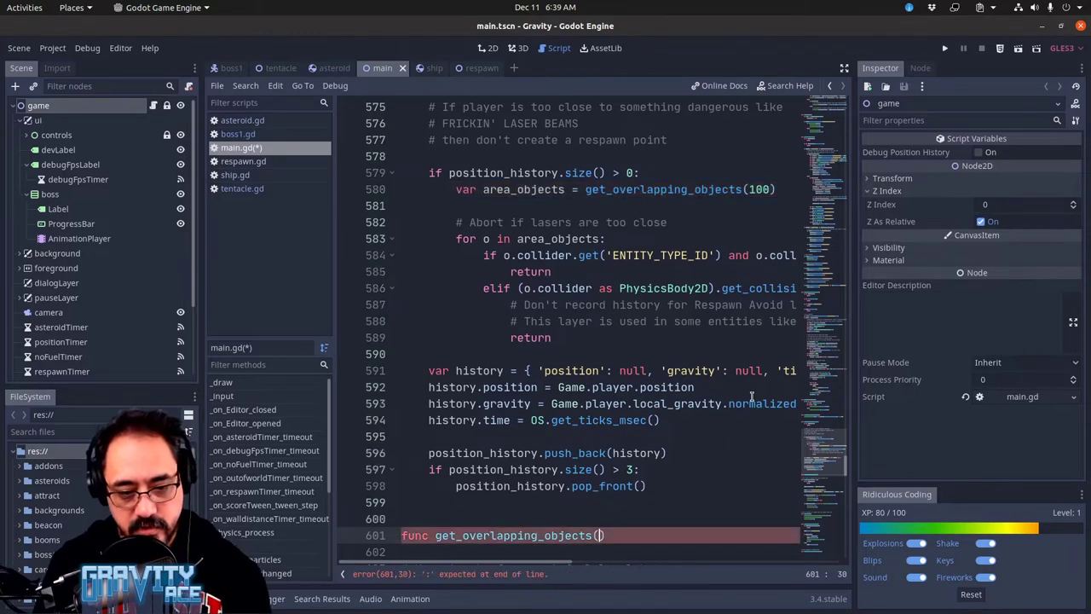
{"action": "type", "text": "radius : fl"}
{"action": "type", "text": "t) -> "}
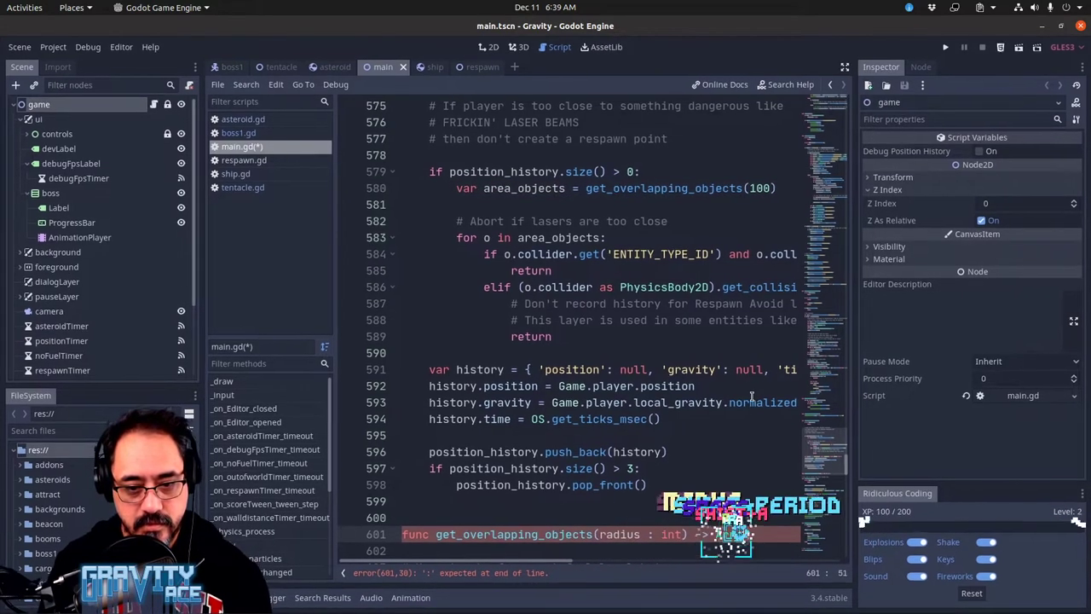
{"action": "type", "text": "Array:"}
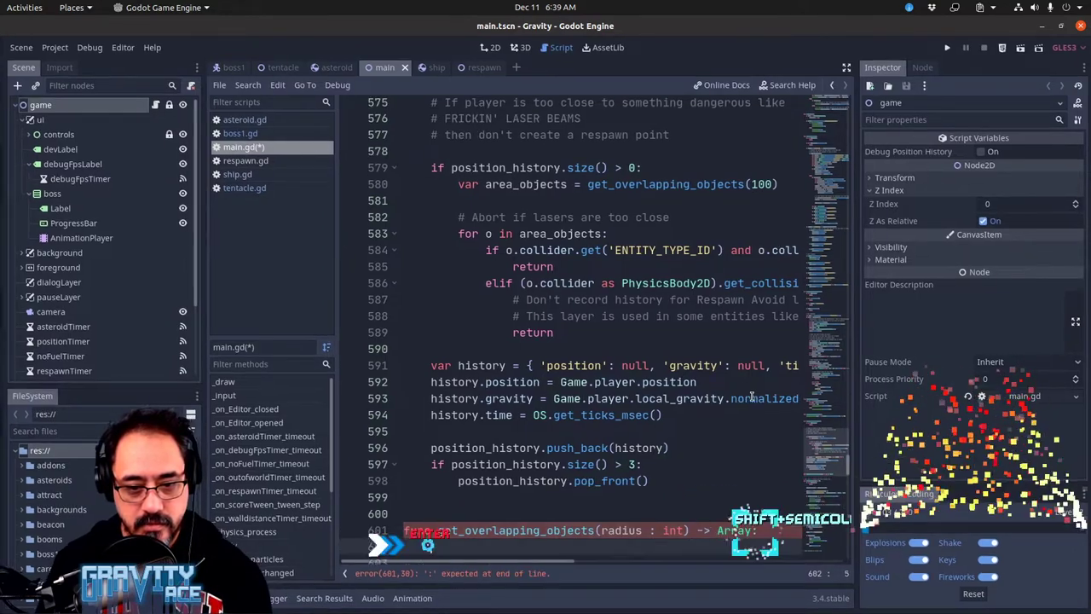
{"action": "key", "text": "Return"}
{"action": "key", "text": "ctrl+v"}
{"action": "key", "text": "BackSpace"}
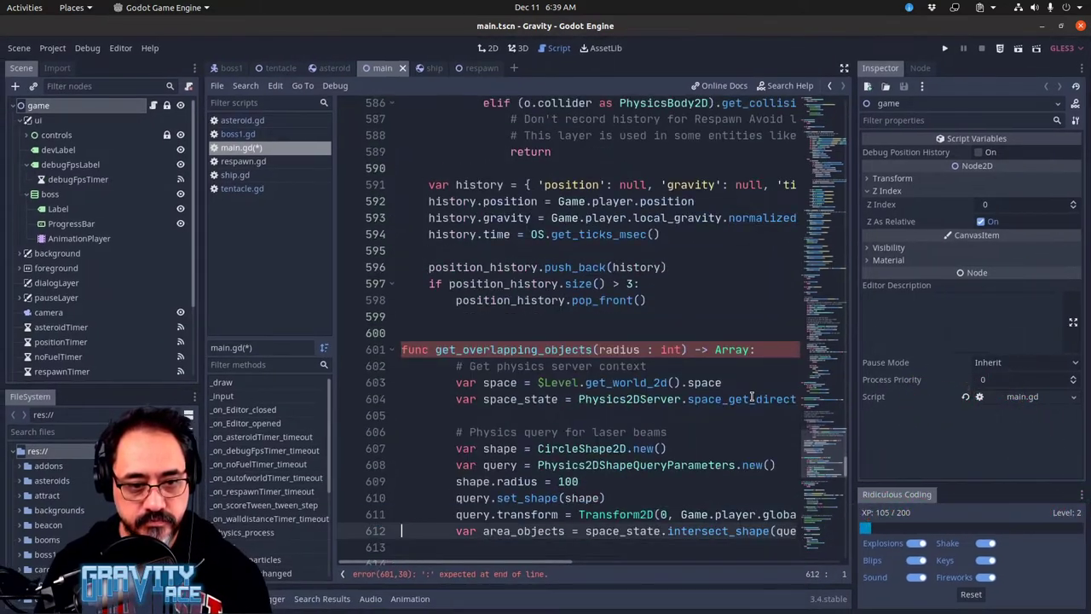
{"action": "key", "text": "shift+Up"}
{"action": "key", "text": "shift+Up"}
{"action": "key", "text": "shift+Up"}
{"action": "key", "text": "shift+Up"}
{"action": "key", "text": "shift+Up"}
{"action": "key", "text": "shift+Up"}
{"action": "key", "text": "shift+Up"}
{"action": "key", "text": "shift+Up"}
{"action": "key", "text": "shift+Up"}
{"action": "key", "text": "shift+Up"}
{"action": "key", "text": "shift+Up"}
{"action": "key", "text": "shift+Tab"}
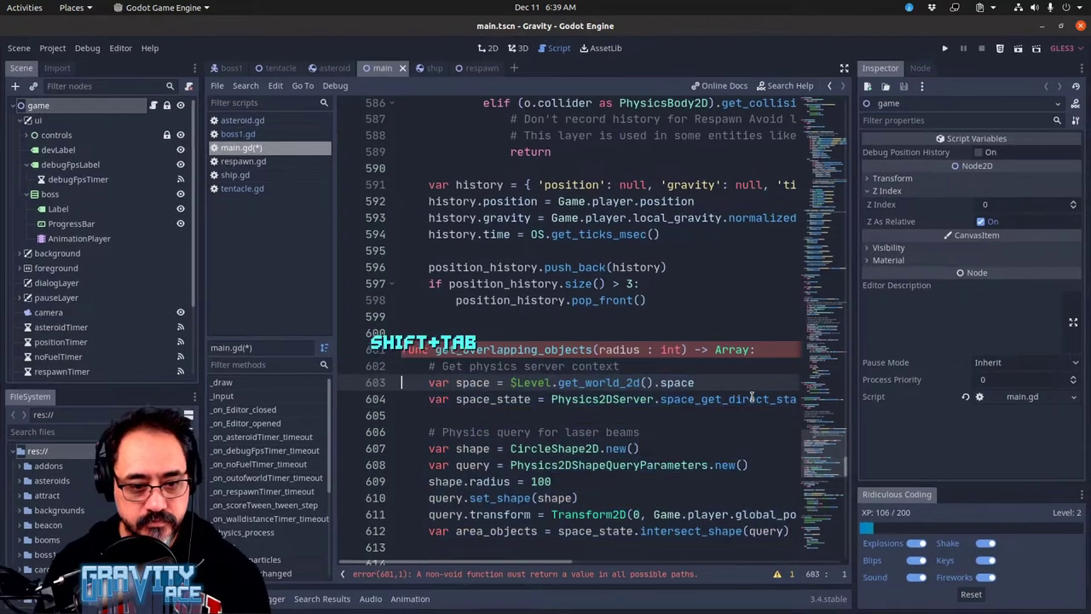
Turn the last body line into return space_state.intersect_shape(query) and save main.gd.
{"action": "key", "text": "Down"}
{"action": "key", "text": "Down"}
{"action": "key", "text": "Down"}
{"action": "key", "text": "Down"}
{"action": "key", "text": "Down"}
{"action": "key", "text": "Down"}
{"action": "key", "text": "Down"}
{"action": "key", "text": "Down"}
{"action": "key", "text": "Down"}
{"action": "key", "text": "Down"}
{"action": "key", "text": "ctrl+Right"}
{"action": "key", "text": "ctrl+Right"}
{"action": "key", "text": "ctrl+shift+Right"}
{"action": "key", "text": "ctrl+shift+Right"}
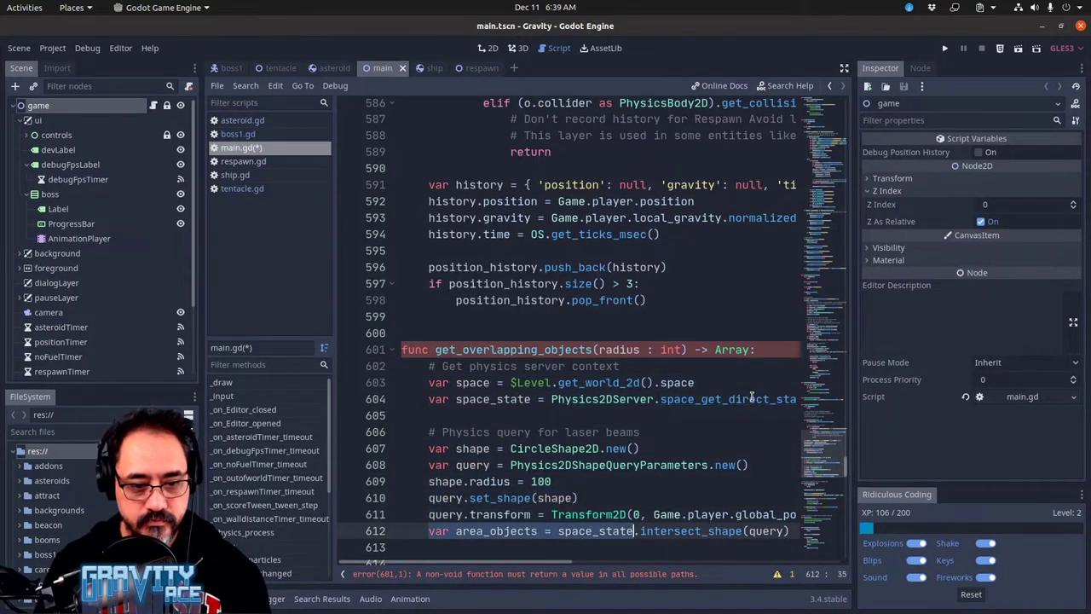
{"action": "key", "text": "ctrl+shift+Left"}
{"action": "key", "text": "shift+Left"}
{"action": "key", "text": "shift+Home"}
{"action": "type", "text": "return"}
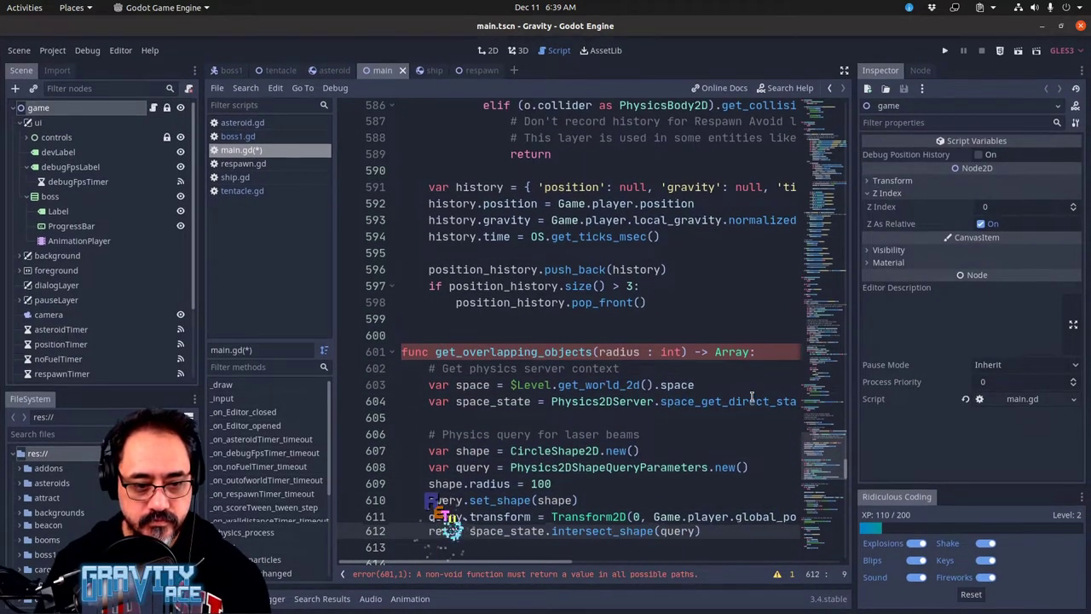
{"action": "key", "text": "End"}
{"action": "key", "text": "Delete"}
{"action": "key", "text": "Home"}
{"action": "key", "text": "Right"}
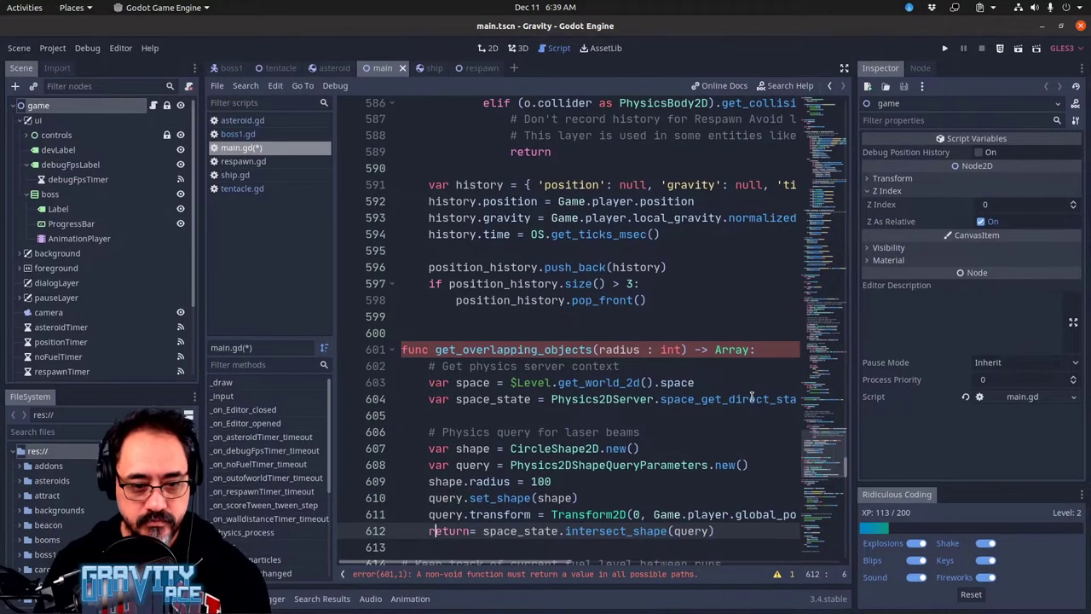
{"action": "key", "text": "Delete"}
{"action": "key", "text": "Down"}
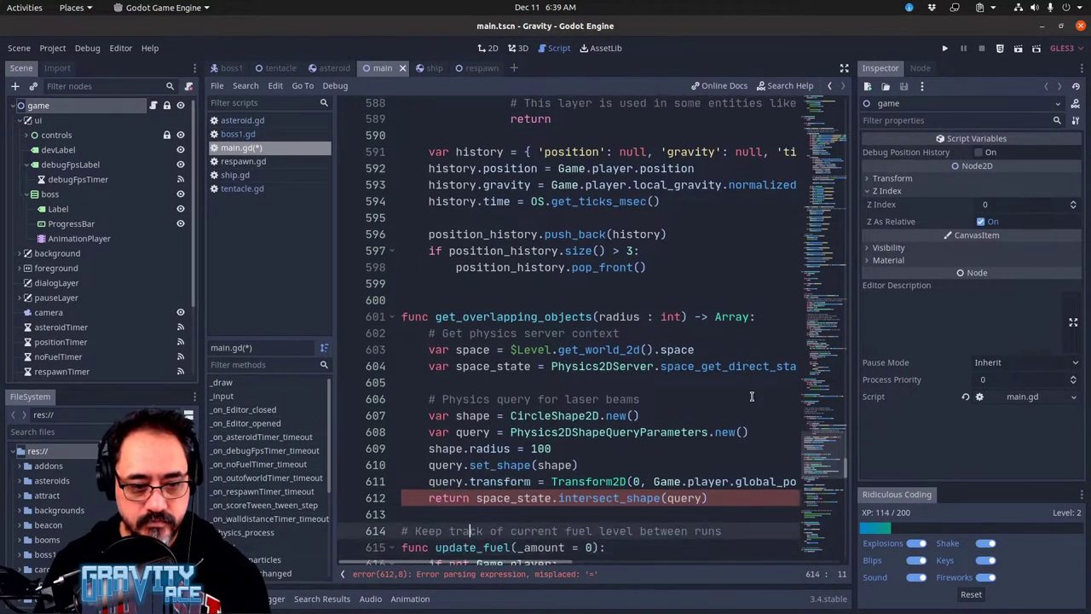
{"action": "key", "text": "Return"}
{"action": "key", "text": "ctrl+s"}
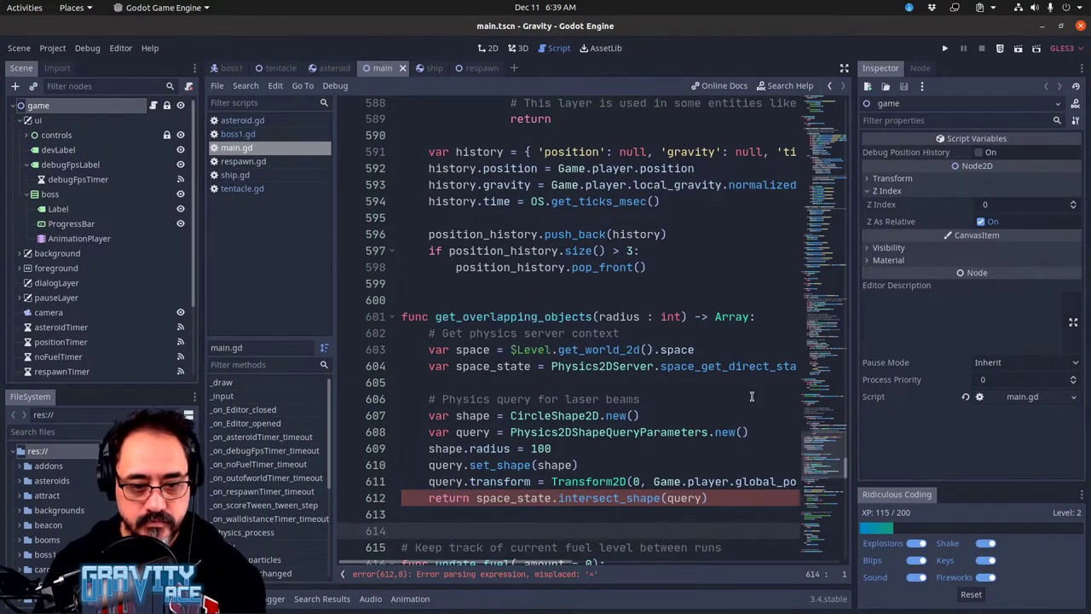
Adjust the blank lines around the return statement and go back up to the area_objects call.
{"action": "key", "text": "Up"}
{"action": "key", "text": "Up"}
{"action": "key", "text": "Up"}
{"action": "key", "text": "Down"}
{"action": "key", "text": "Return"}
{"action": "key", "text": "Down"}
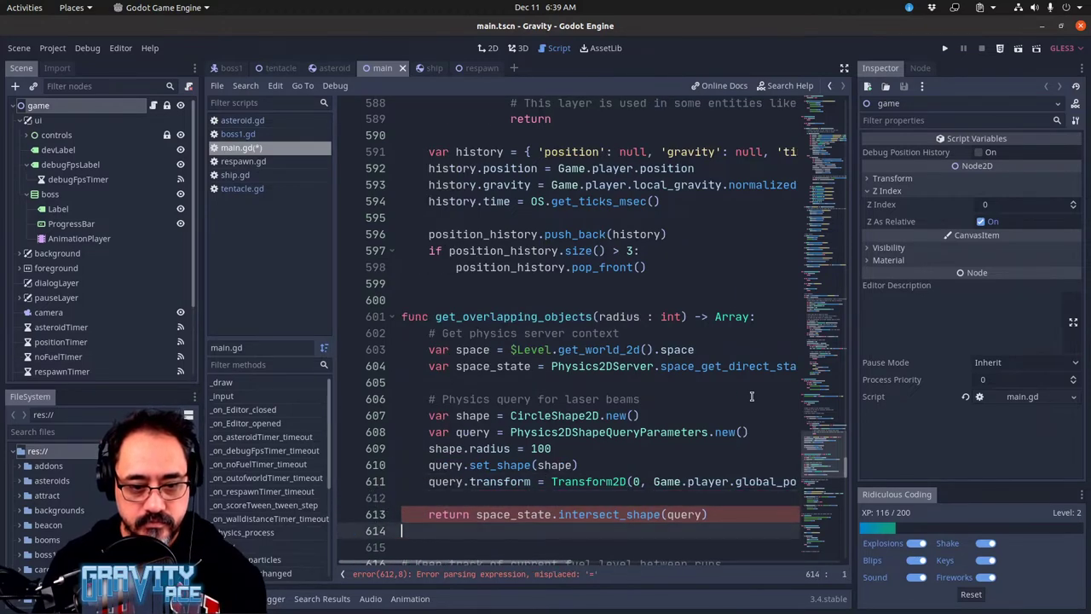
{"action": "key", "text": "Up"}
{"action": "key", "text": "Home"}
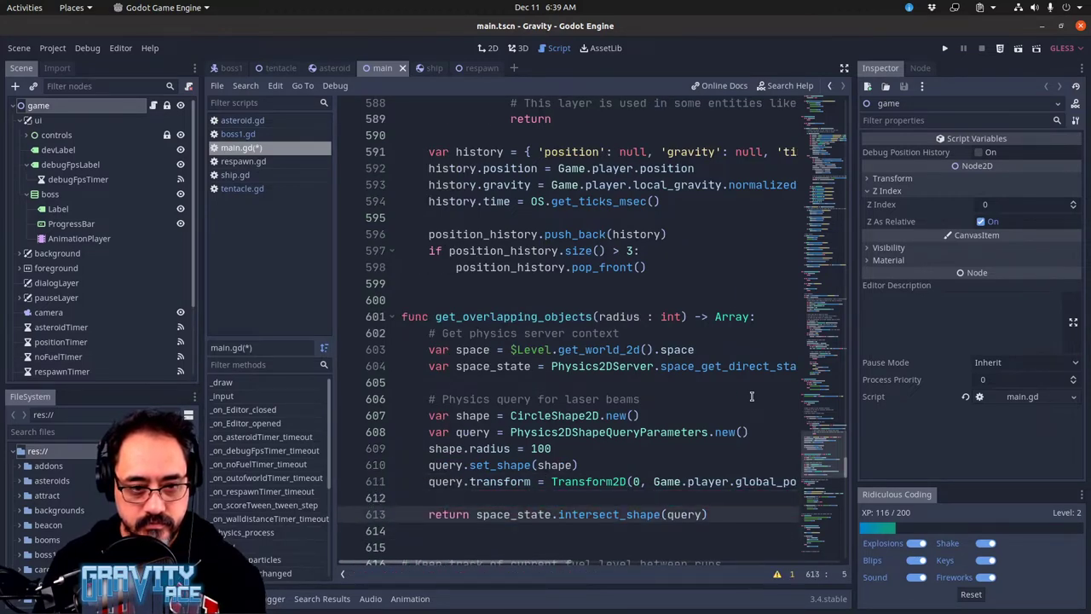
{"action": "key", "text": "Up"}
{"action": "key", "text": "Up"}
{"action": "key", "text": "Up"}
{"action": "key", "text": "Up"}
{"action": "key", "text": "Up"}
{"action": "key", "text": "Up"}
{"action": "key", "text": "Up"}
{"action": "key", "text": "Up"}
{"action": "key", "text": "Up"}
{"action": "key", "text": "Up"}
{"action": "key", "text": "Up"}
{"action": "key", "text": "Up"}
{"action": "key", "text": "Up"}
{"action": "key", "text": "Up"}
{"action": "key", "text": "Up"}
{"action": "key", "text": "Up"}
{"action": "key", "text": "Up"}
{"action": "key", "text": "Up"}
{"action": "key", "text": "Up"}
{"action": "key", "text": "Up"}
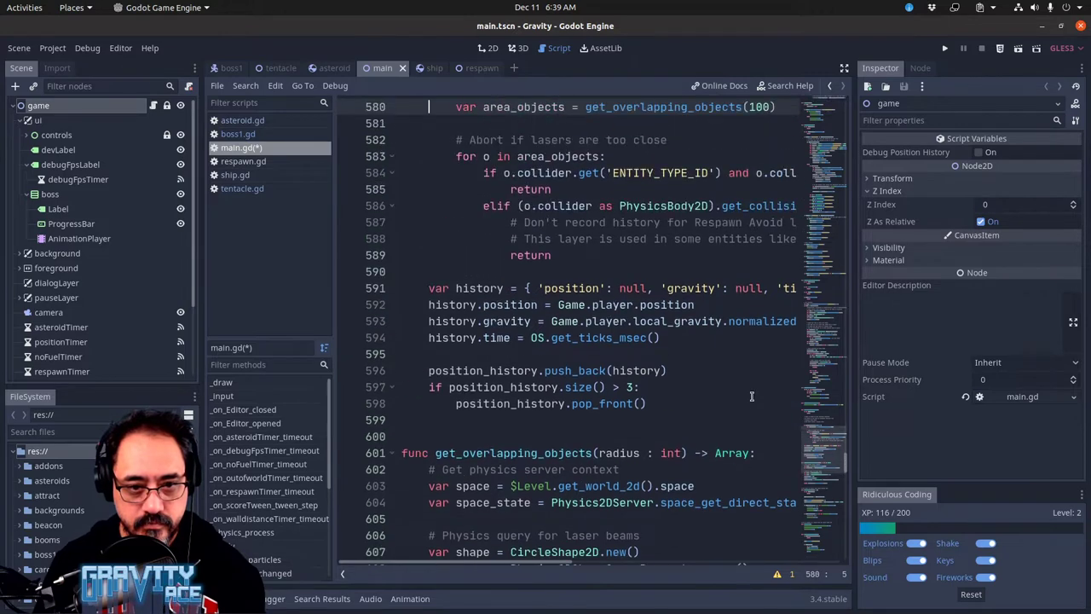
Rename the call on line 580 to get_bodies_in_area after trying get_objects and get_physics.
{"action": "key", "text": "Up"}
{"action": "key", "text": "Up"}
{"action": "key", "text": "Up"}
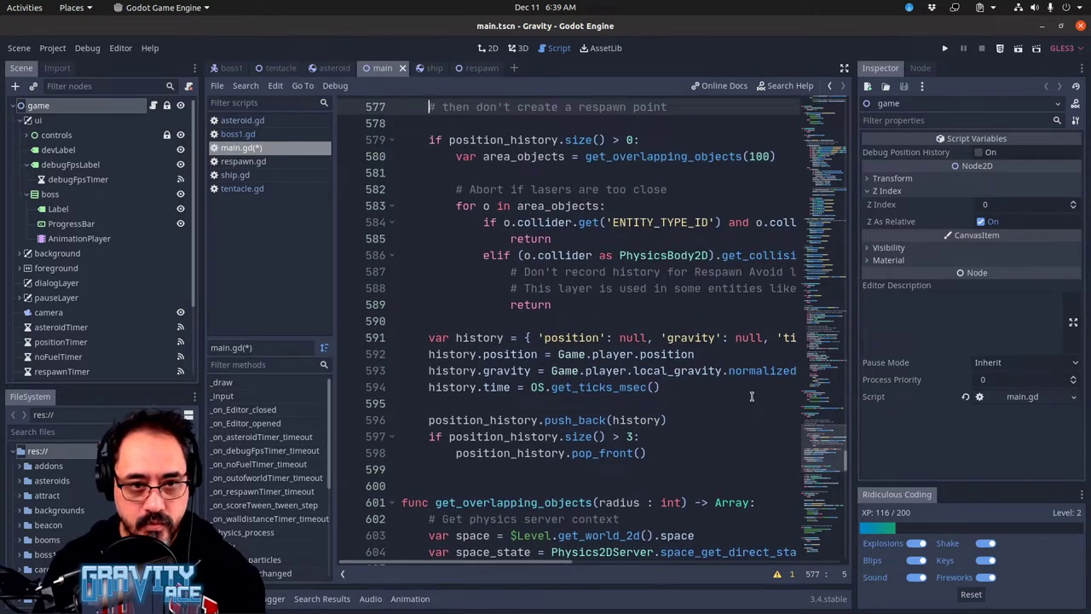
{"action": "key", "text": "Down"}
{"action": "key", "text": "Down"}
{"action": "key", "text": "Down"}
{"action": "key", "text": "ctrl+shift+Left"}
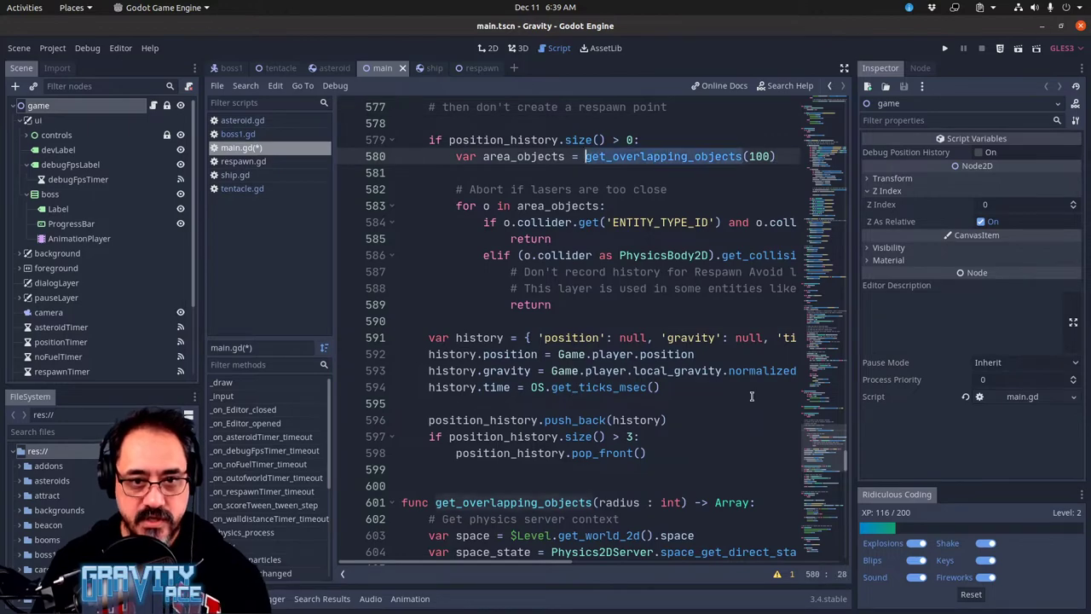
{"action": "type", "text": "get_objects"}
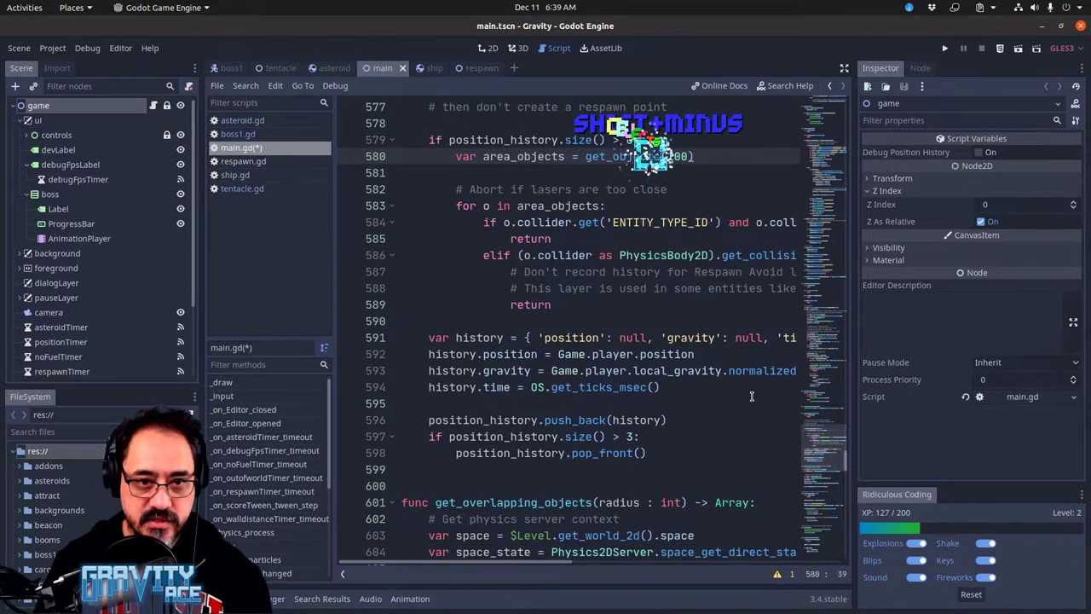
{"action": "key", "text": "ctrl+shift+Left"}
{"action": "type", "text": "get_physics"}
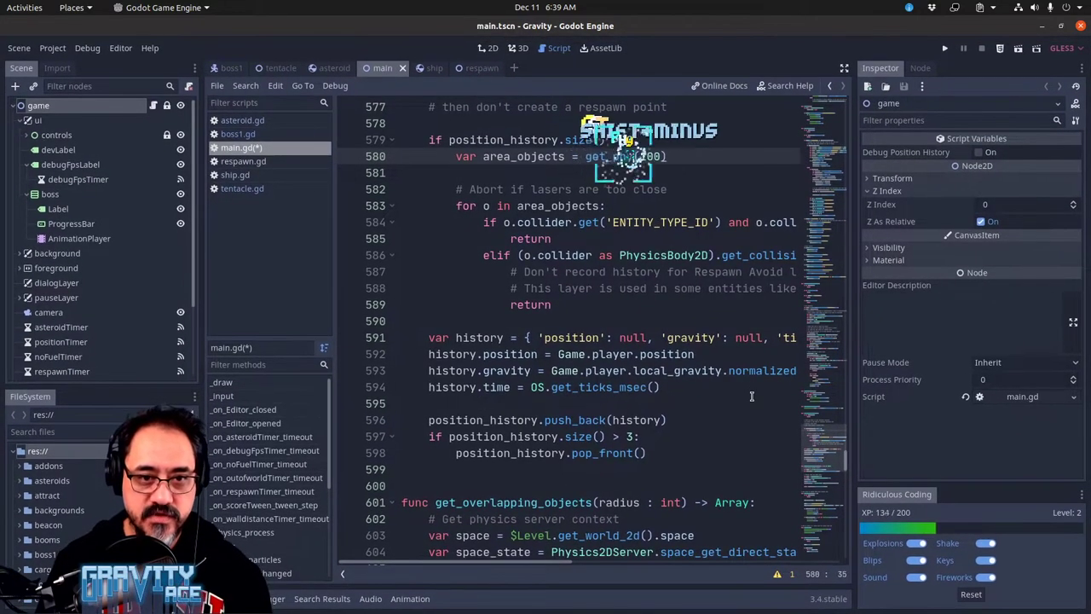
{"action": "key", "text": "ctrl+shift+Left"}
{"action": "type", "text": "get_bodies_in"}
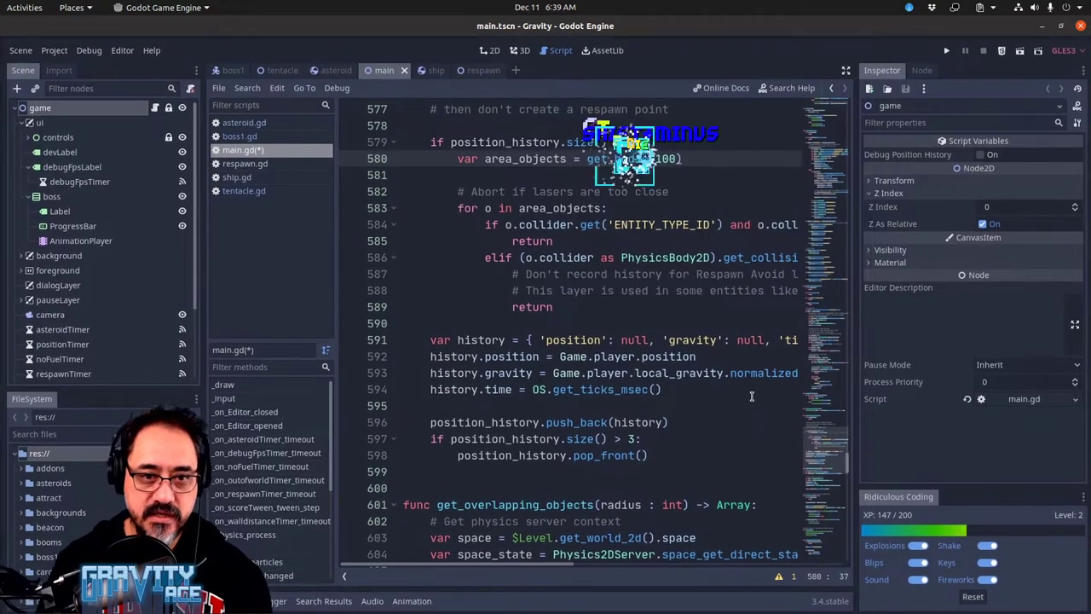
{"action": "type", "text": "__"}
{"action": "key", "text": "BackSpace"}
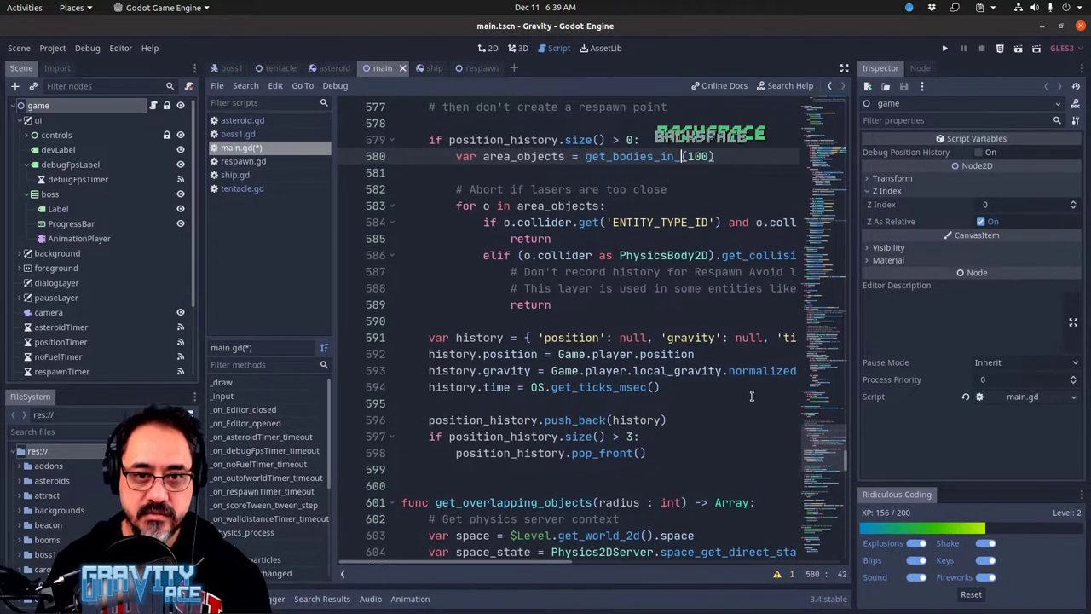
{"action": "type", "text": "a"}
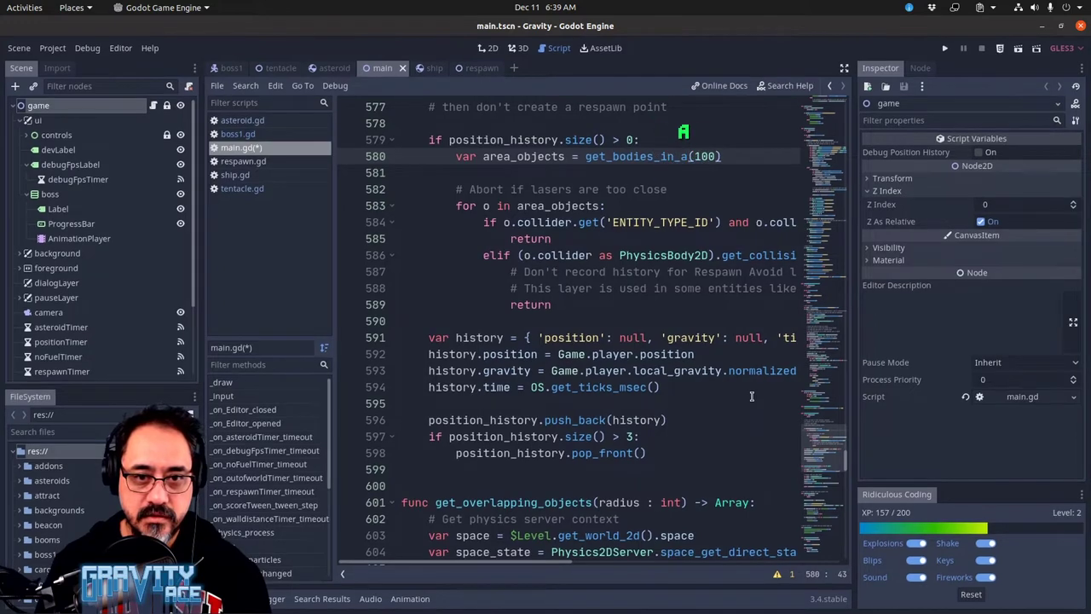
{"action": "type", "text": "rea"}
Paste get_bodies_in_area over the old function name in the definition on line 601.
{"action": "key", "text": "ctrl+shift+Left"}
{"action": "key", "text": "ctrl+c"}
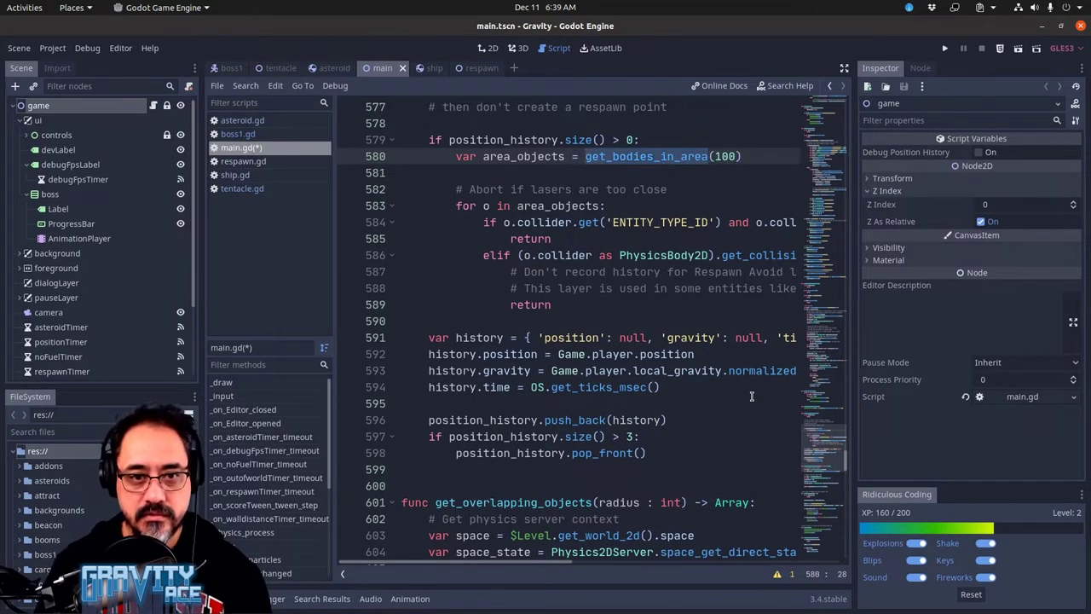
{"action": "type", "text": "get_ove"}
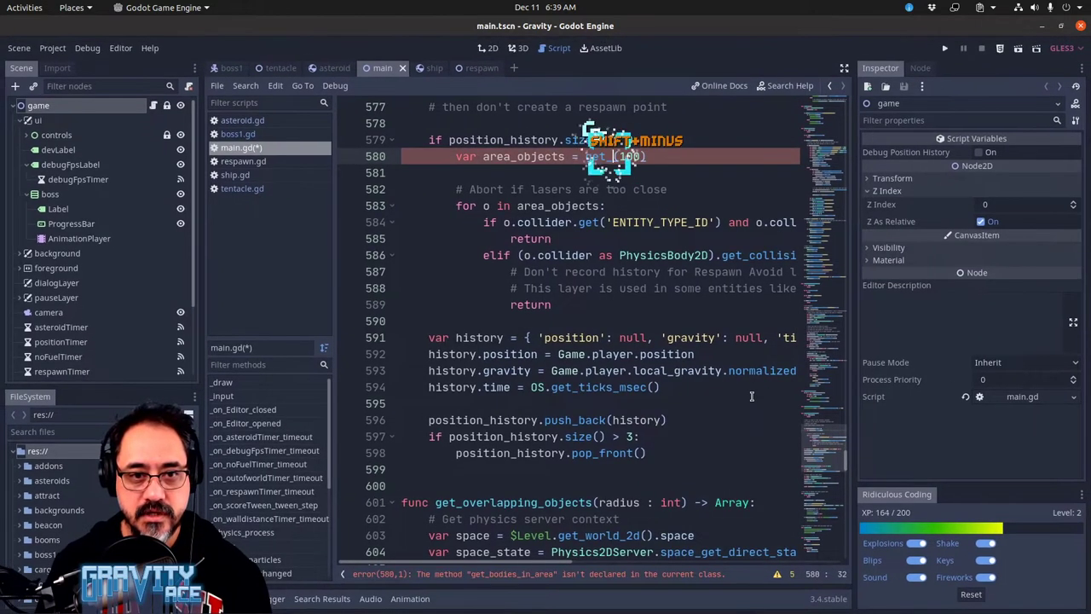
{"action": "type", "text": "ies_"}
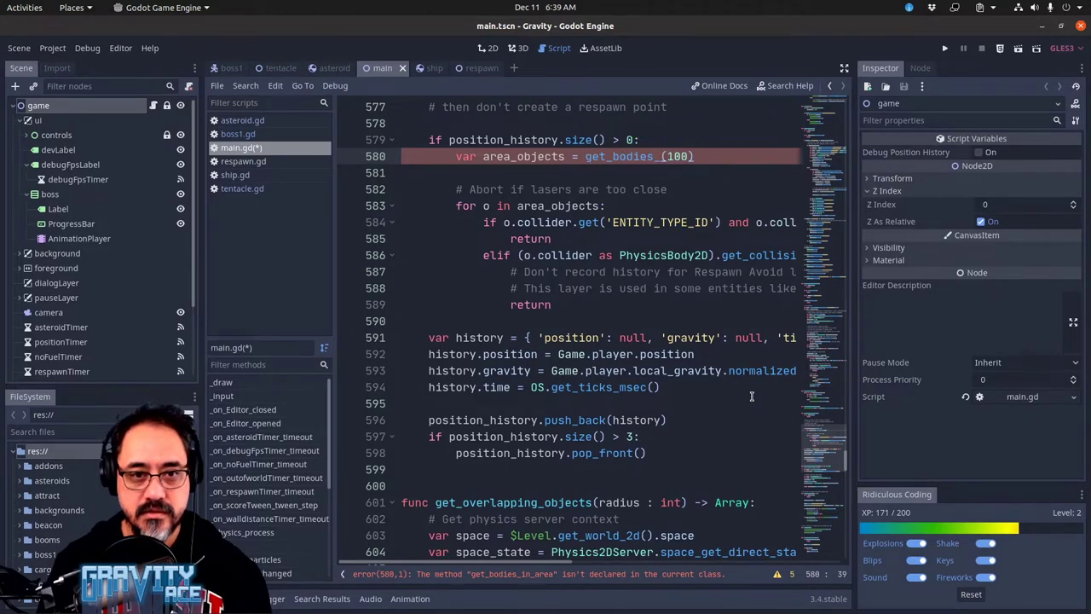
{"action": "type", "text": "in_area"}
{"action": "key", "text": "Down"}
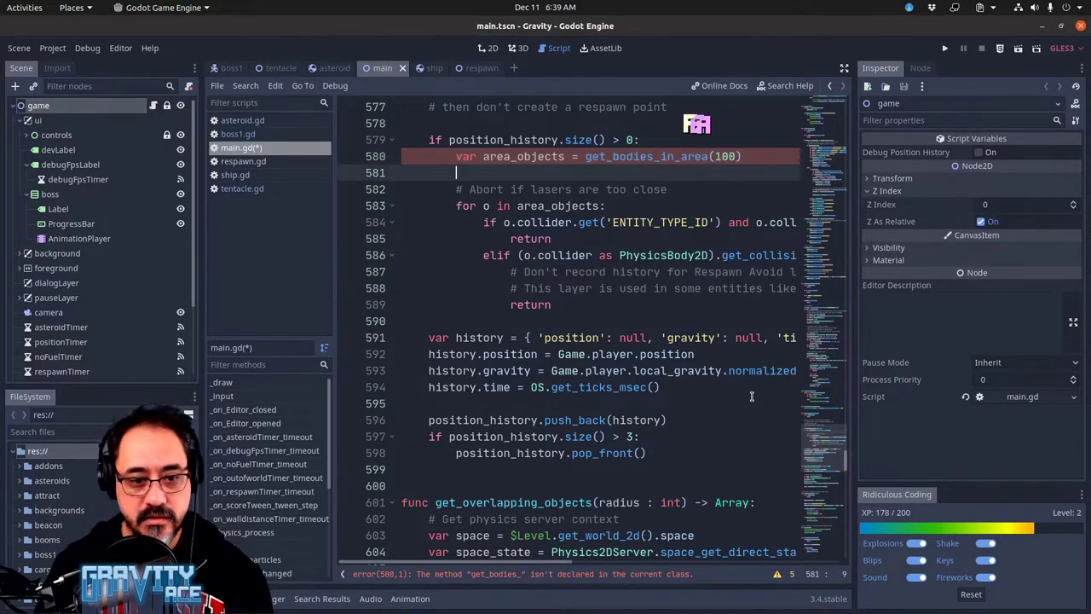
{"action": "key", "text": "Down"}
{"action": "key", "text": "Down"}
{"action": "key", "text": "Down"}
{"action": "key", "text": "Down"}
{"action": "key", "text": "Down"}
{"action": "key", "text": "Down"}
{"action": "key", "text": "Down"}
{"action": "key", "text": "Down"}
{"action": "key", "text": "Down"}
{"action": "key", "text": "Down"}
{"action": "key", "text": "Down"}
{"action": "key", "text": "Down"}
{"action": "key", "text": "Down"}
{"action": "key", "text": "Down"}
{"action": "key", "text": "Down"}
{"action": "key", "text": "Down"}
{"action": "key", "text": "Down"}
{"action": "key", "text": "Down"}
{"action": "key", "text": "Down"}
{"action": "key", "text": "Down"}
{"action": "key", "text": "ctrl+Left"}
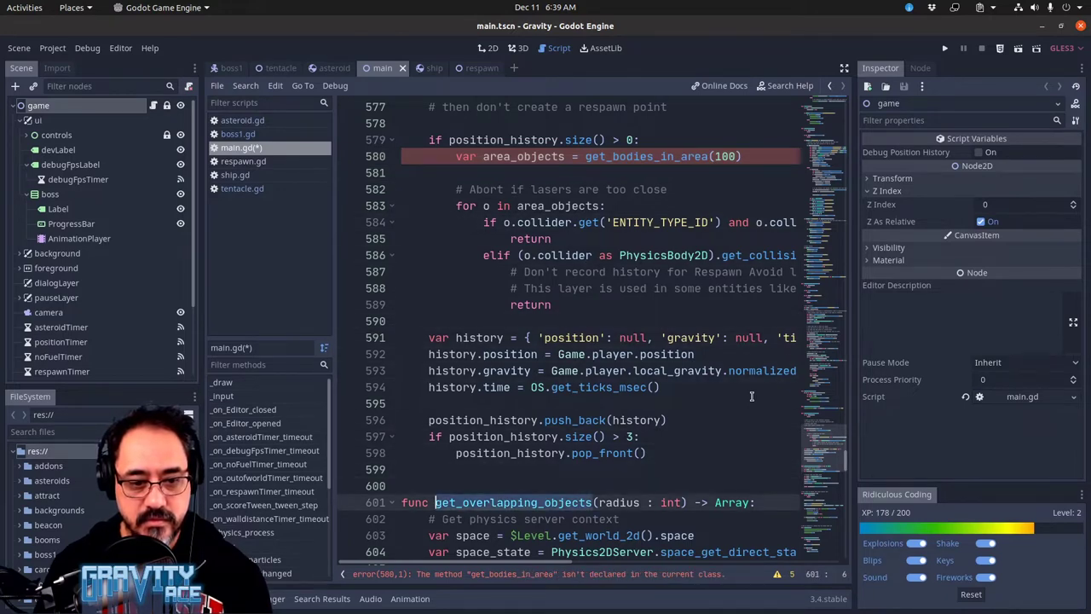
{"action": "key", "text": "ctrl+shift+Right"}
{"action": "key", "text": "ctrl+v"}
{"action": "key", "text": "Home"}
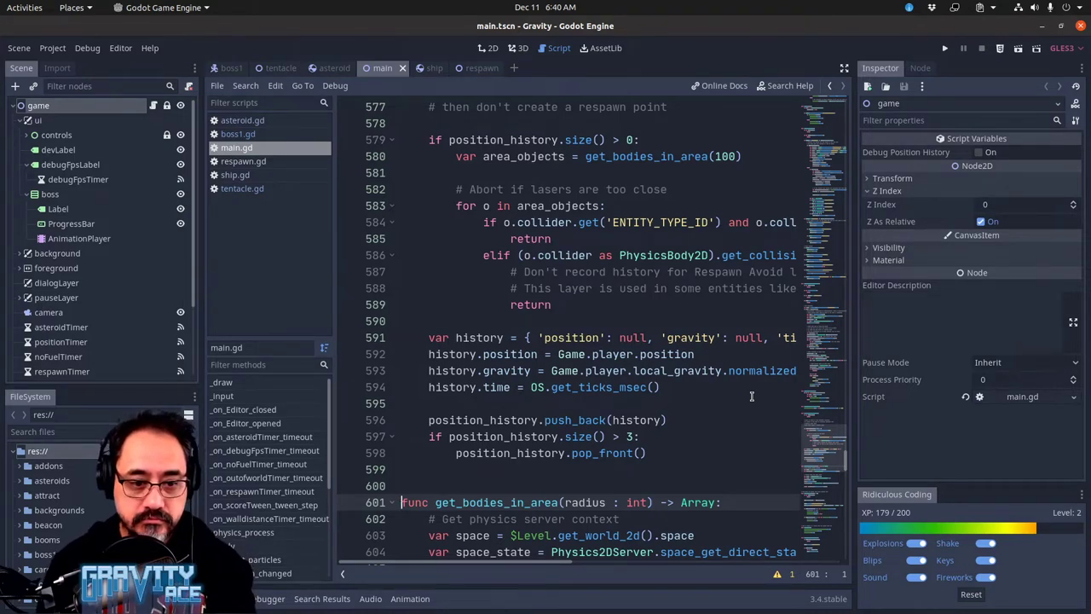
Hide the side docks with distraction-free mode to widen the script editor.
{"action": "scroll", "coordinate": [751, 396], "scroll_direction": "down", "scroll_amount": 4}
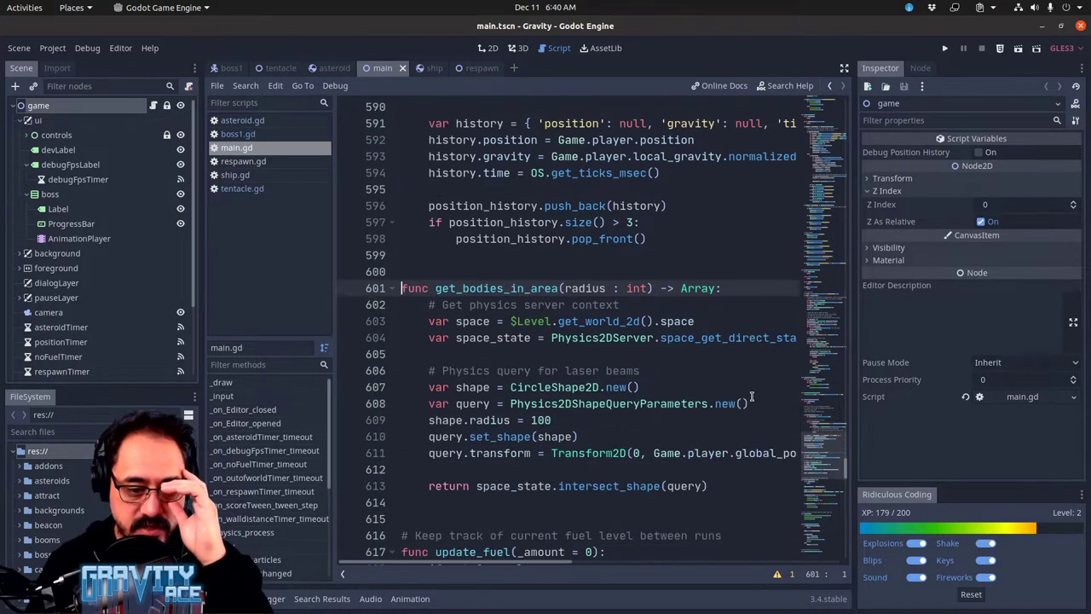
{"action": "key", "text": "Down"}
{"action": "key", "text": "Down"}
{"action": "key", "text": "Down"}
{"action": "key", "text": "Down"}
{"action": "key", "text": "Up"}
{"action": "key", "text": "Up"}
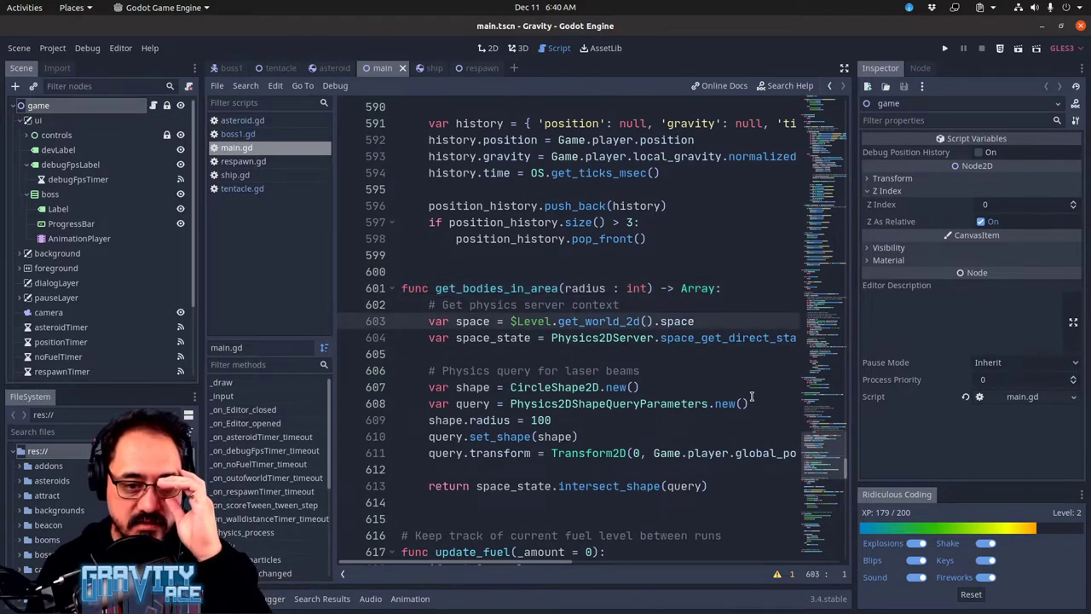
{"action": "key", "text": "ctrl+shift+F11"}
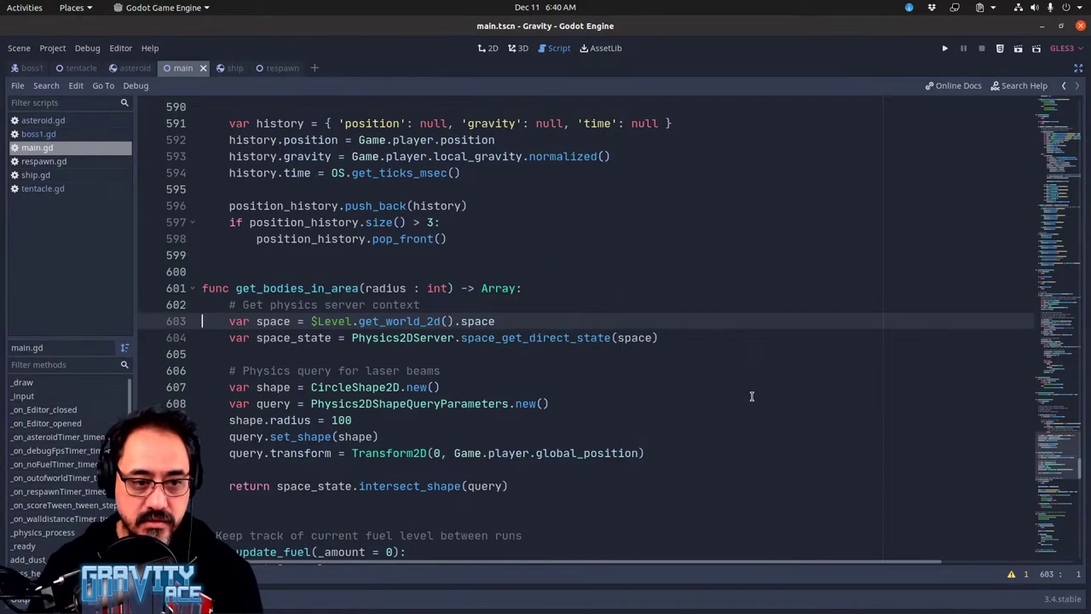
Replace the fixed 100 in shape.radius = 100 with the radius parameter.
{"action": "key", "text": "Down"}
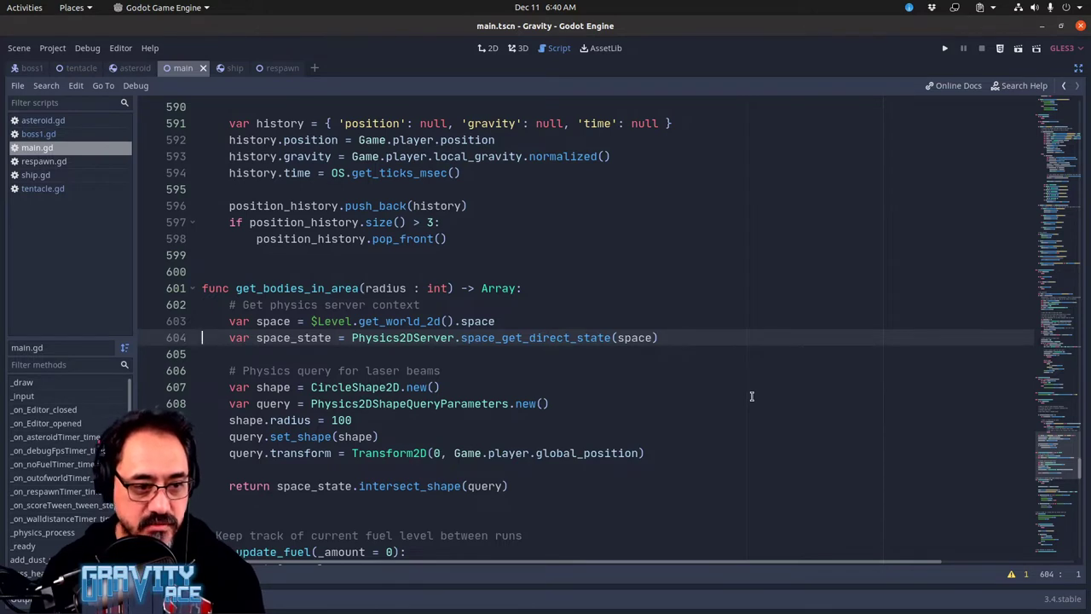
{"action": "key", "text": "Down"}
{"action": "key", "text": "Down"}
{"action": "key", "text": "Down"}
{"action": "key", "text": "Down"}
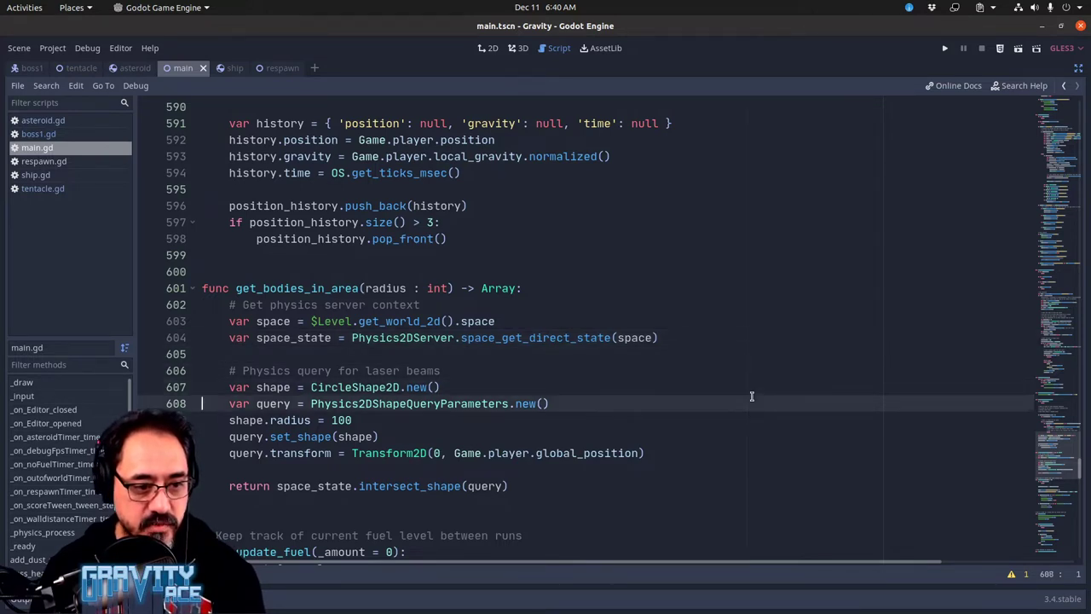
{"action": "key", "text": "Down"}
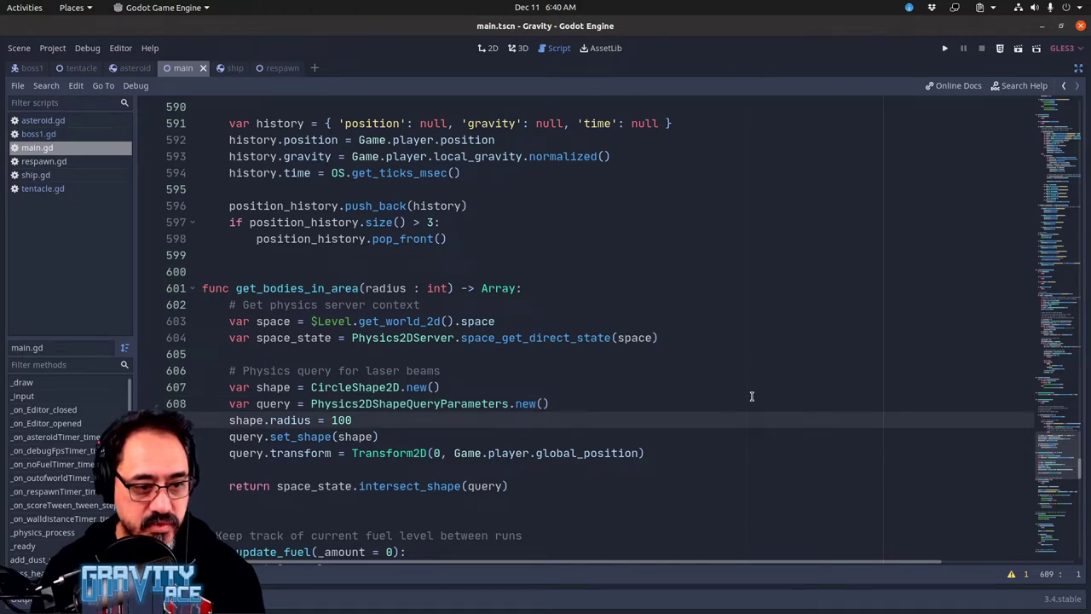
{"action": "key", "text": "Down"}
{"action": "key", "text": "Up"}
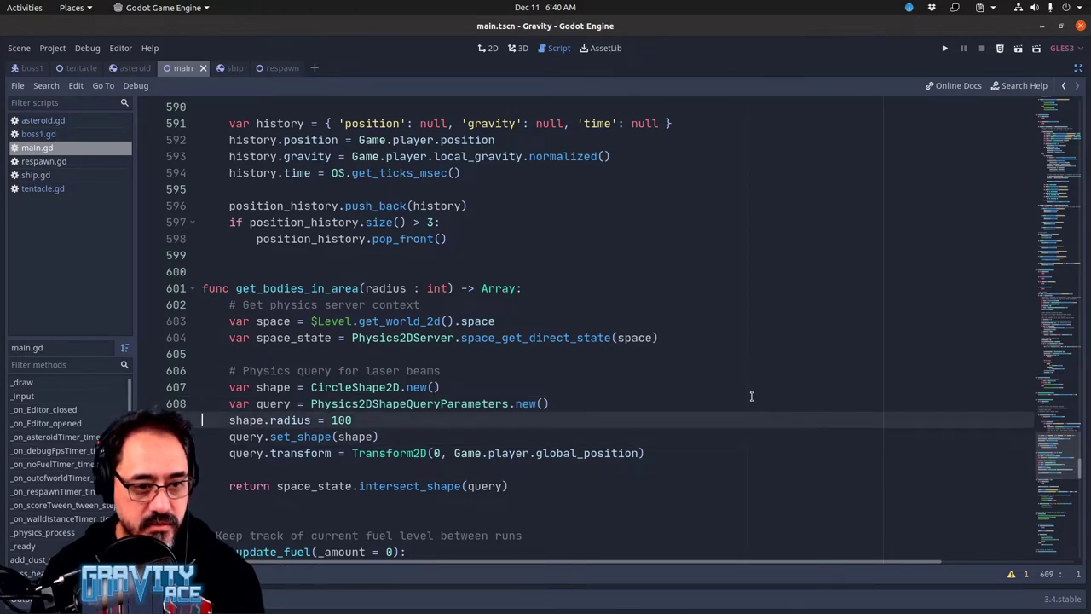
{"action": "key", "text": "End"}
{"action": "key", "text": "ctrl+shift+Left"}
{"action": "type", "text": "radius"}
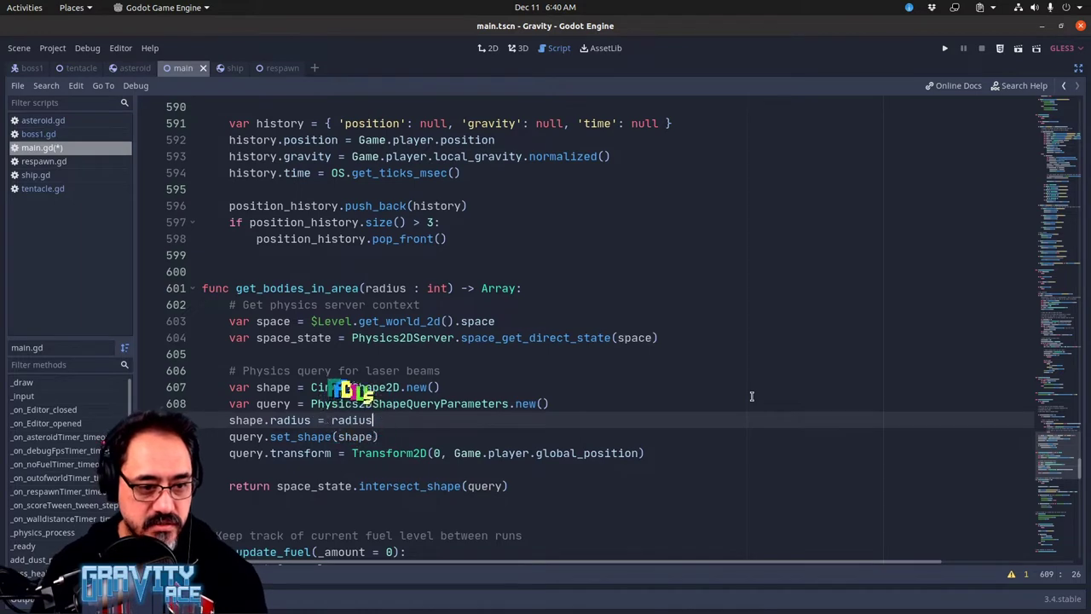
{"action": "key", "text": "Down"}
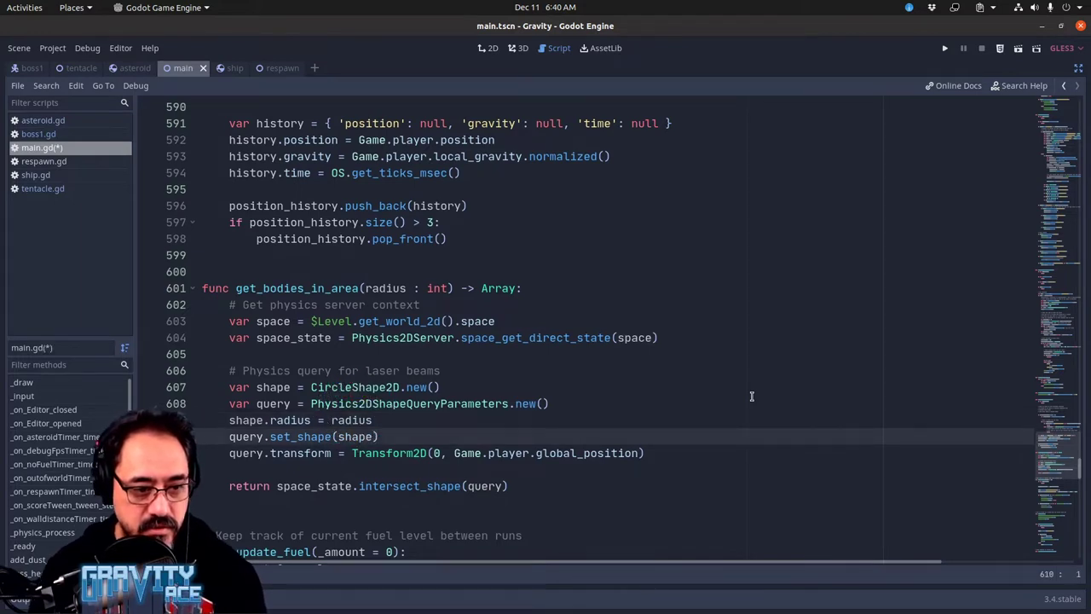
Add a 'position : Vector2,' parameter and use position instead of Game.player.global_position in Transform2D.
{"action": "key", "text": "Down"}
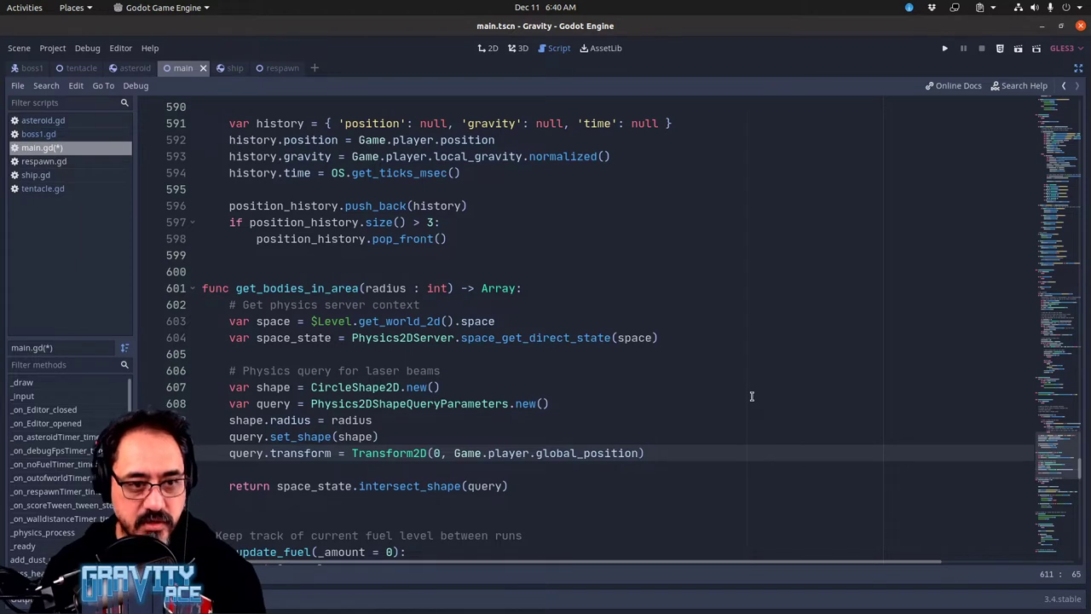
{"action": "key", "text": "Up"}
{"action": "key", "text": "Up"}
{"action": "key", "text": "Up"}
{"action": "key", "text": "Up"}
{"action": "key", "text": "Up"}
{"action": "key", "text": "Up"}
{"action": "key", "text": "Up"}
{"action": "key", "text": "Up"}
{"action": "key", "text": "Up"}
{"action": "key", "text": "Up"}
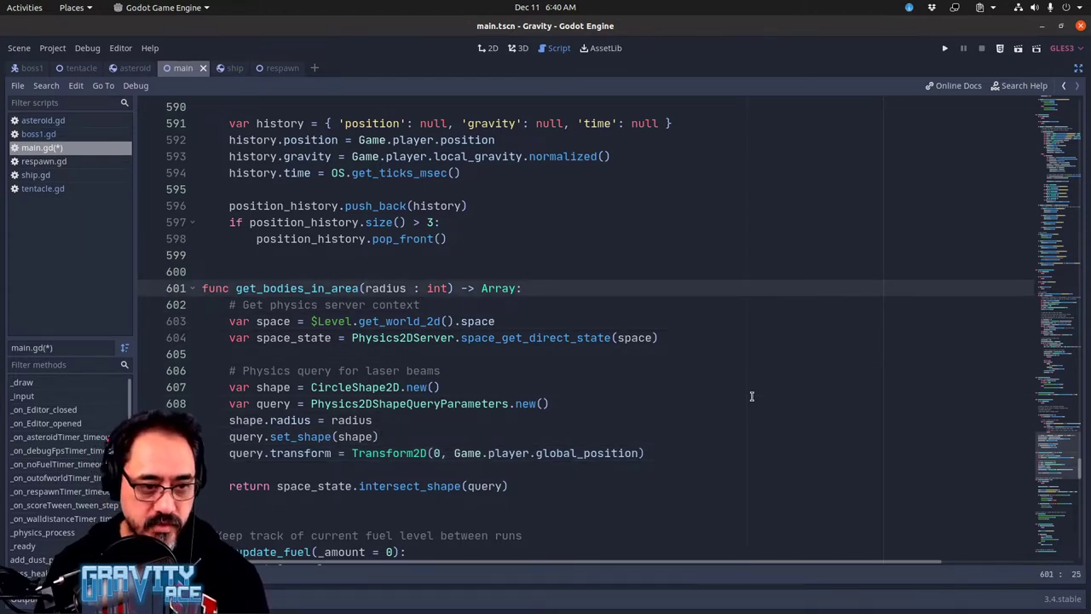
{"action": "type", "text": "position : Vector"}
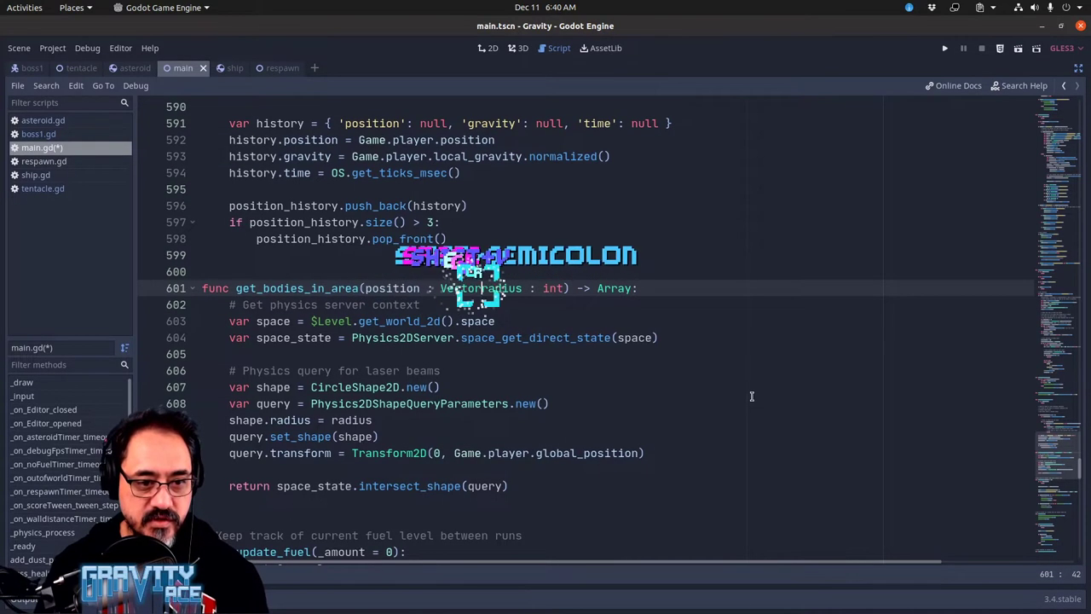
{"action": "type", "text": "2,"}
{"action": "key", "text": "Down"}
{"action": "key", "text": "Down"}
{"action": "key", "text": "Down"}
{"action": "key", "text": "Down"}
{"action": "key", "text": "Down"}
{"action": "key", "text": "Down"}
{"action": "key", "text": "Down"}
{"action": "key", "text": "Down"}
{"action": "key", "text": "Down"}
{"action": "key", "text": "Down"}
{"action": "key", "text": "Down"}
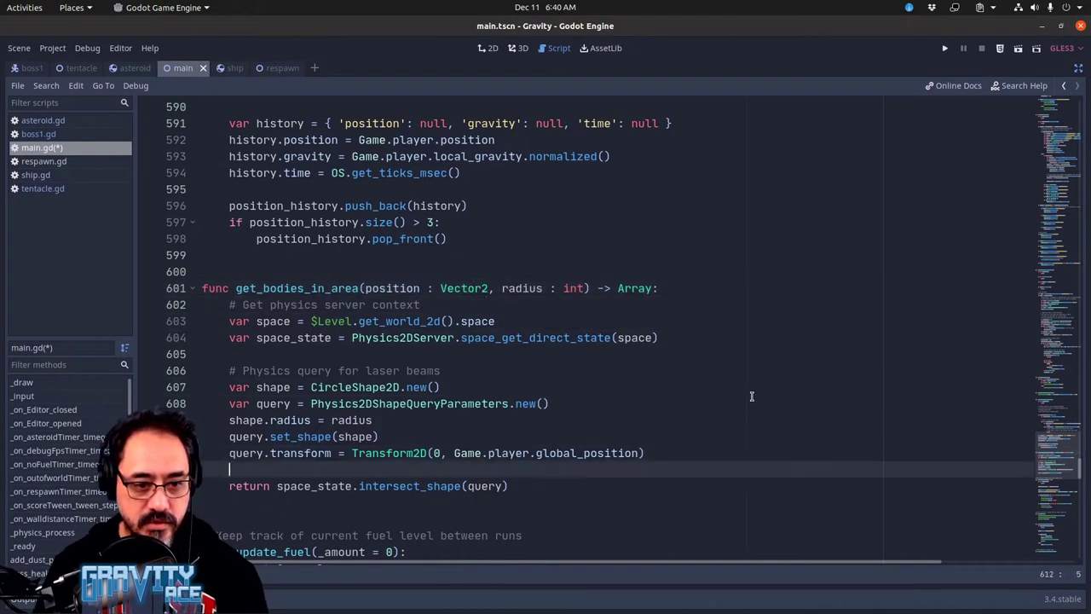
{"action": "key", "text": "Up"}
{"action": "key", "text": "End"}
{"action": "key", "text": "Left"}
{"action": "key", "text": "ctrl+shift+Left"}
{"action": "key", "text": "ctrl+x"}
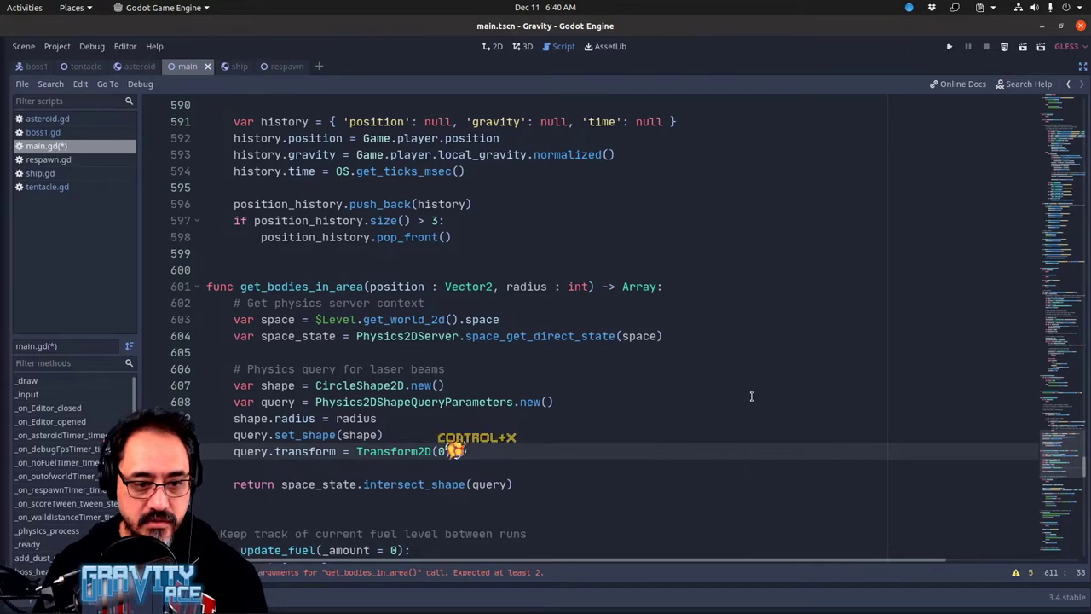
{"action": "type", "text": "position"}
{"action": "key", "text": "Home"}
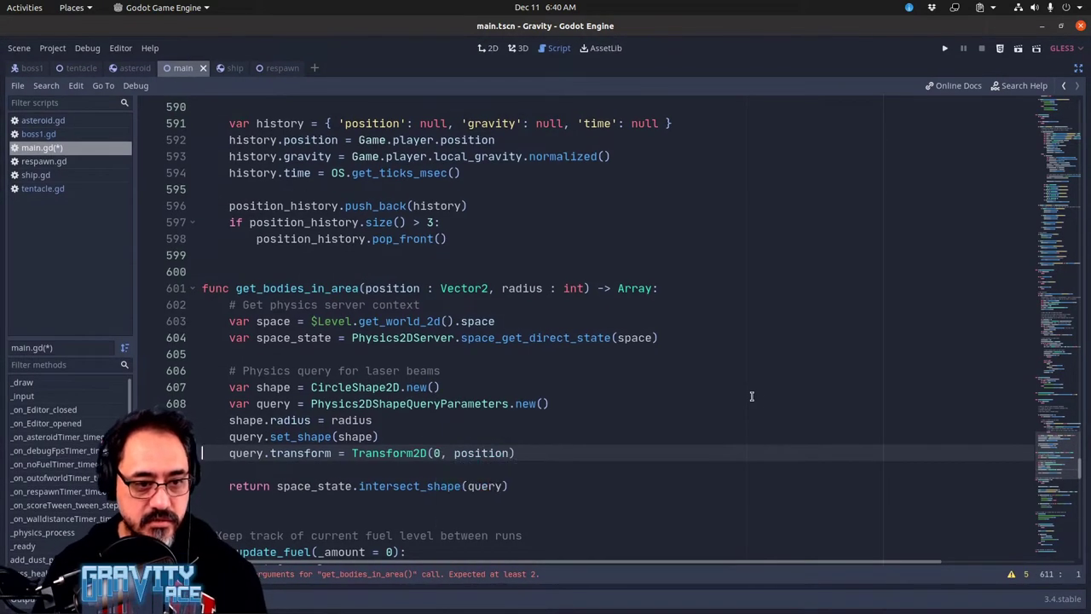
Shorten the parameter and the Transform2D argument from position to pos.
{"action": "key", "text": "Up"}
{"action": "key", "text": "Up"}
{"action": "key", "text": "Up"}
{"action": "key", "text": "Up"}
{"action": "key", "text": "Up"}
{"action": "key", "text": "Up"}
{"action": "key", "text": "Up"}
{"action": "key", "text": "Up"}
{"action": "key", "text": "Up"}
{"action": "key", "text": "Up"}
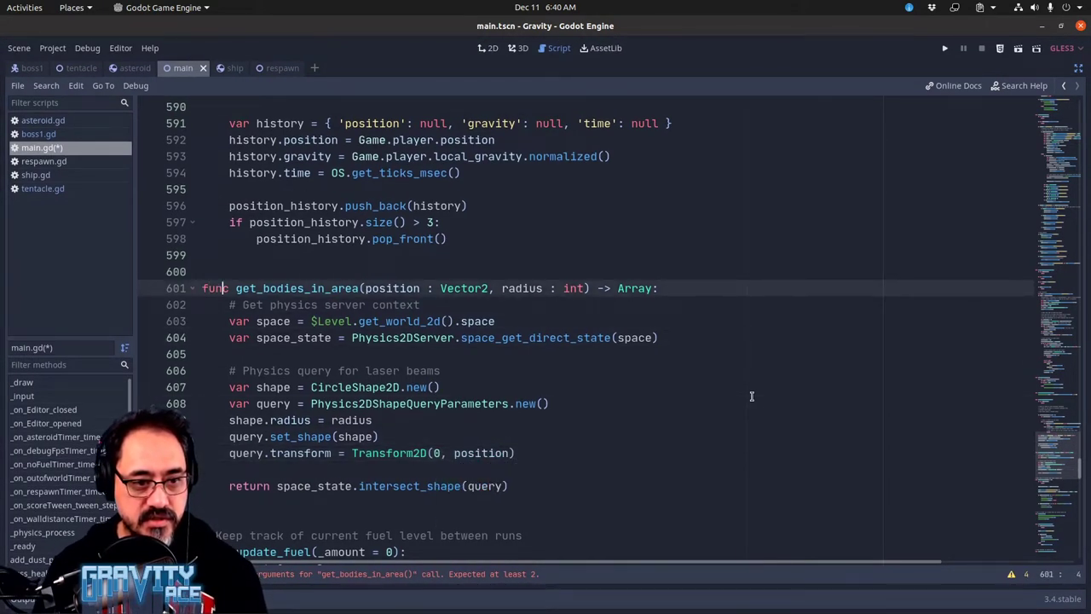
{"action": "key", "text": "Left"}
{"action": "key", "text": "ctrl+shift+Right"}
{"action": "key", "text": "Delete"}
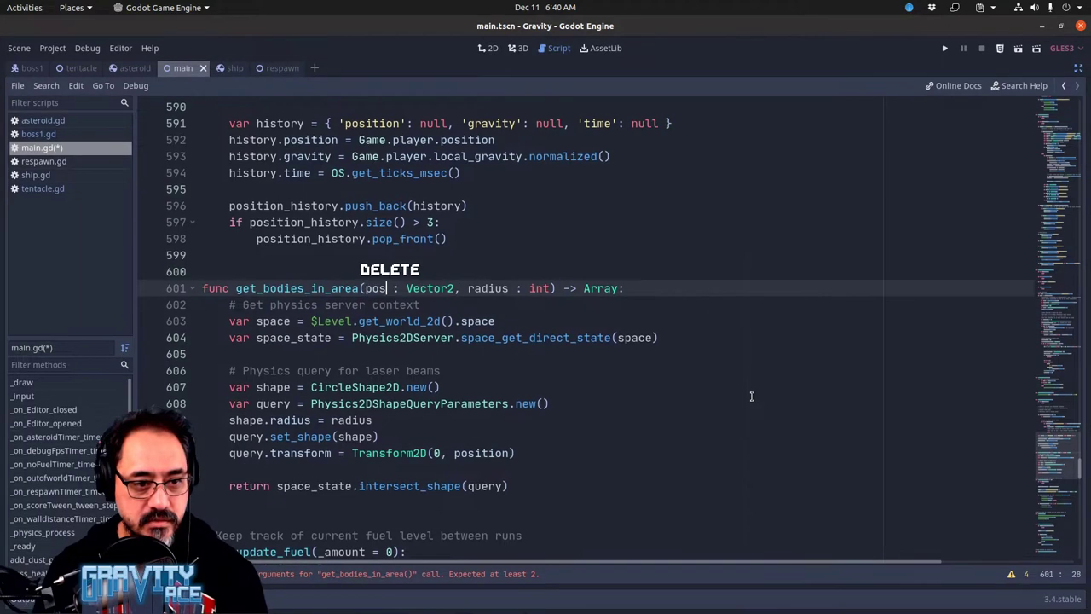
{"action": "key", "text": "Down"}
{"action": "key", "text": "Down"}
{"action": "key", "text": "Down"}
{"action": "key", "text": "Down"}
{"action": "key", "text": "Down"}
{"action": "key", "text": "Down"}
{"action": "key", "text": "Down"}
{"action": "key", "text": "Down"}
{"action": "key", "text": "Down"}
{"action": "key", "text": "Down"}
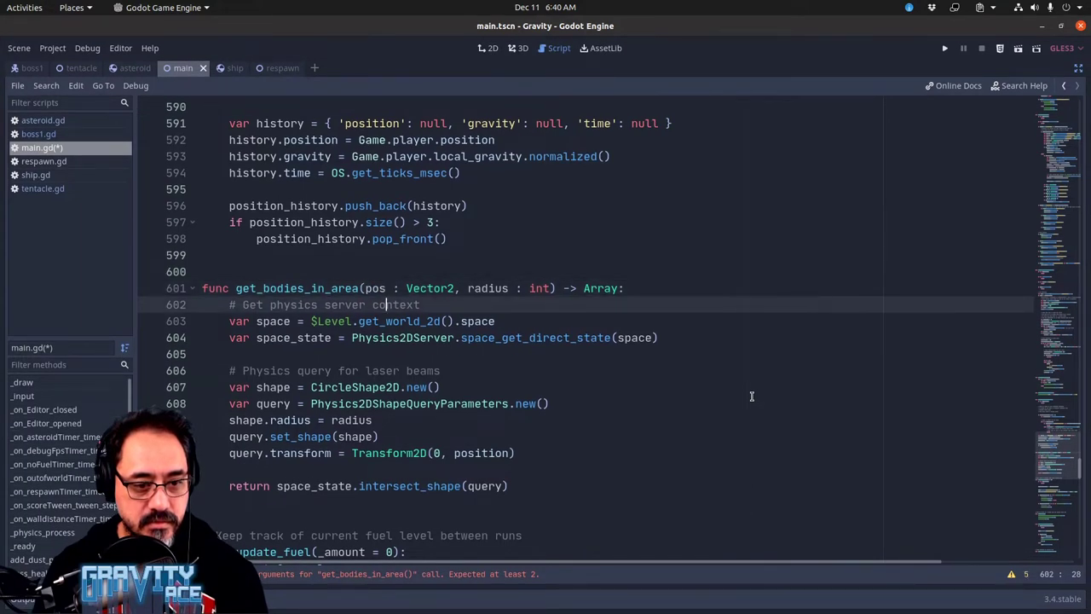
{"action": "key", "text": "End"}
{"action": "key", "text": "Left"}
{"action": "key", "text": "Left"}
{"action": "key", "text": "shift+Left"}
{"action": "key", "text": "shift+Left"}
{"action": "key", "text": "shift+Left"}
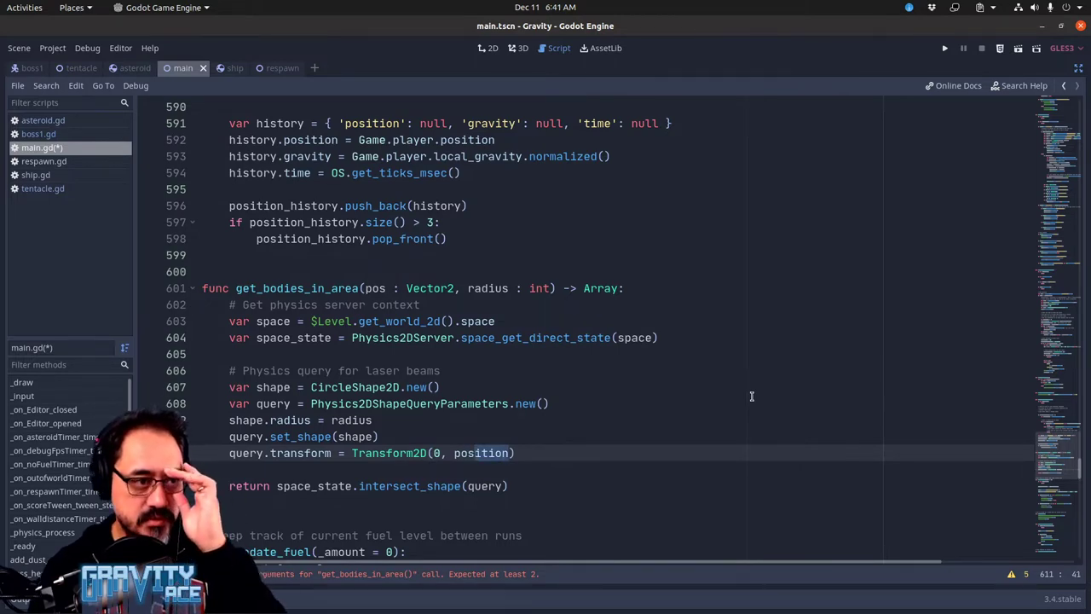
{"action": "key", "text": "Delete"}
{"action": "key", "text": "Home"}
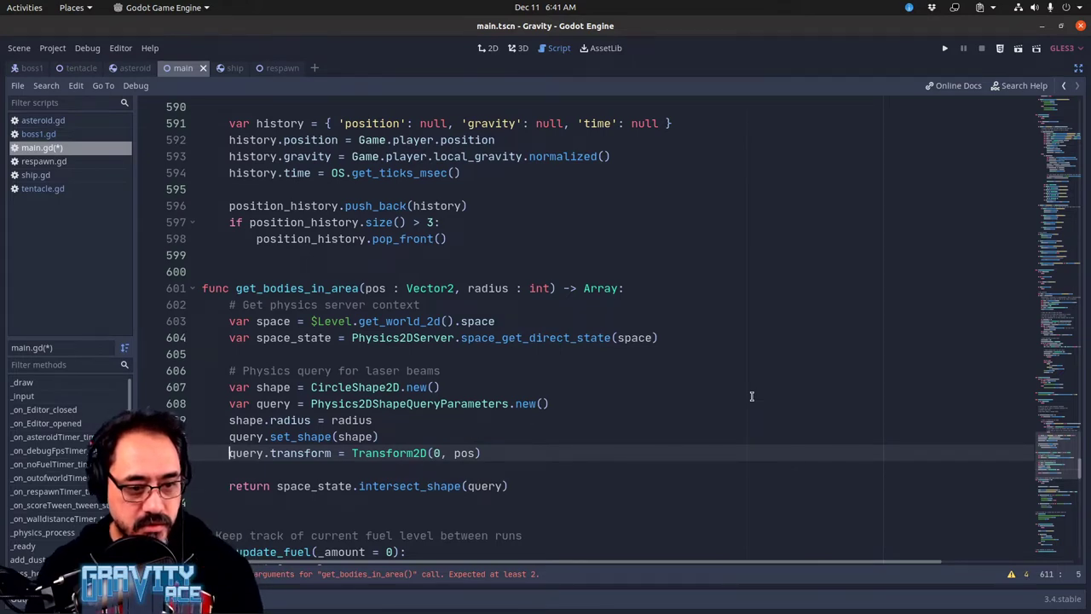
{"action": "key", "text": "Up"}
{"action": "key", "text": "Up"}
{"action": "key", "text": "Up"}
{"action": "key", "text": "Up"}
{"action": "key", "text": "Up"}
{"action": "key", "text": "Up"}
{"action": "key", "text": "Up"}
{"action": "key", "text": "Up"}
{"action": "key", "text": "Up"}
{"action": "key", "text": "Up"}
{"action": "key", "text": "Up"}
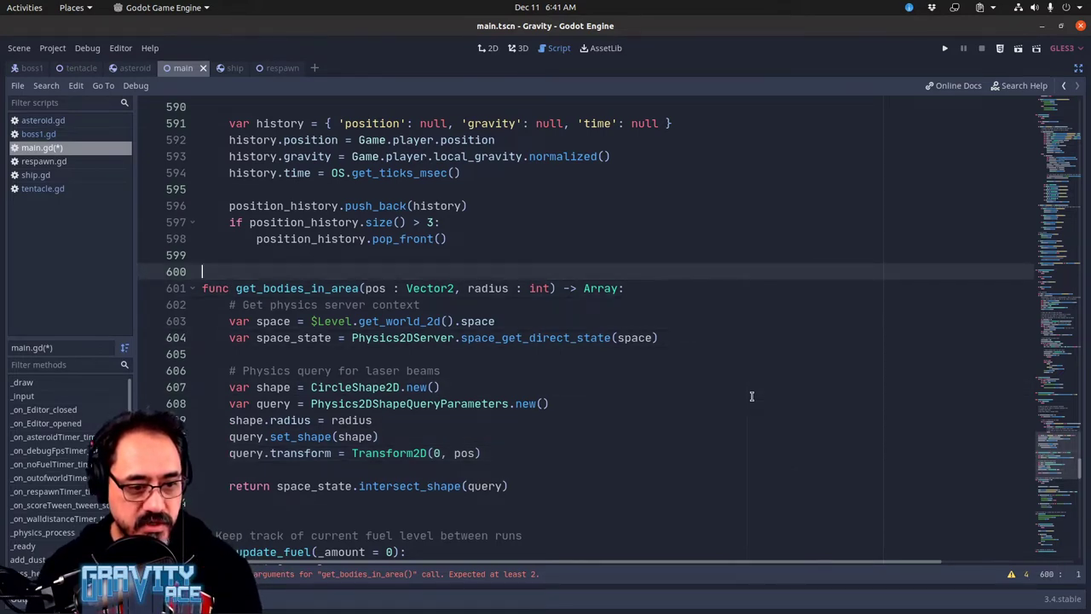
{"action": "key", "text": "Down"}
{"action": "key", "text": "Down"}
{"action": "key", "text": "Down"}
{"action": "key", "text": "Down"}
{"action": "key", "text": "Down"}
{"action": "key", "text": "Down"}
{"action": "key", "text": "Down"}
{"action": "key", "text": "Down"}
{"action": "key", "text": "Down"}
{"action": "key", "text": "Down"}
{"action": "key", "text": "Down"}
{"action": "key", "text": "Down"}
{"action": "key", "text": "Down"}
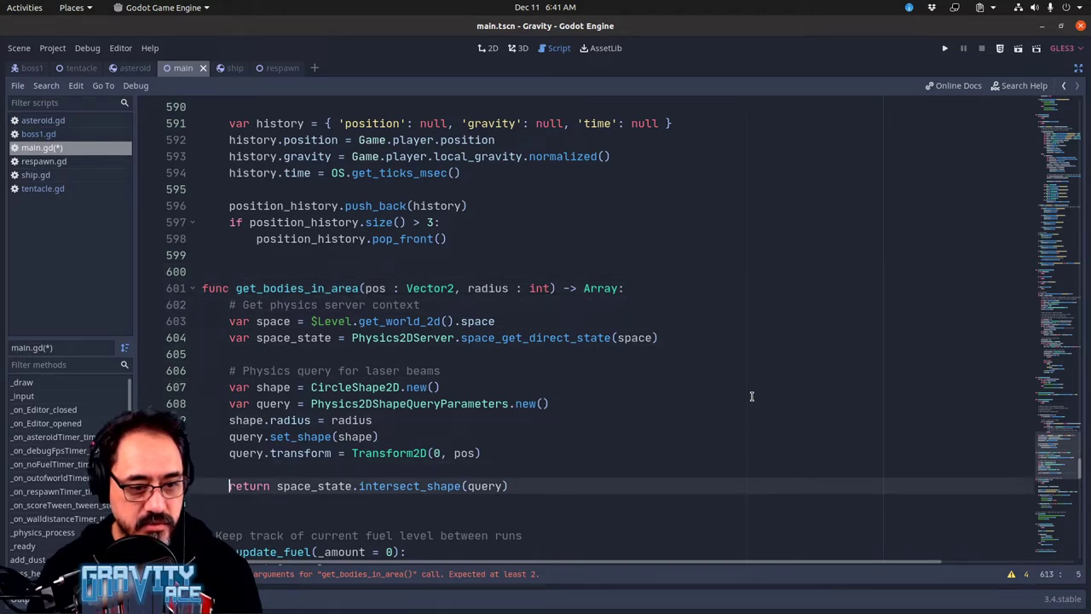
{"action": "key", "text": "Up"}
{"action": "key", "text": "Up"}
{"action": "key", "text": "Up"}
{"action": "key", "text": "Up"}
{"action": "key", "text": "Up"}
{"action": "key", "text": "Up"}
{"action": "key", "text": "Up"}
{"action": "key", "text": "Up"}
{"action": "key", "text": "Up"}
{"action": "key", "text": "Up"}
{"action": "key", "text": "Up"}
{"action": "key", "text": "Up"}
{"action": "key", "text": "Up"}
{"action": "key", "text": "Up"}
{"action": "key", "text": "Up"}
{"action": "key", "text": "Up"}
{"action": "key", "text": "Up"}
{"action": "key", "text": "Up"}
{"action": "key", "text": "Up"}
{"action": "key", "text": "Up"}
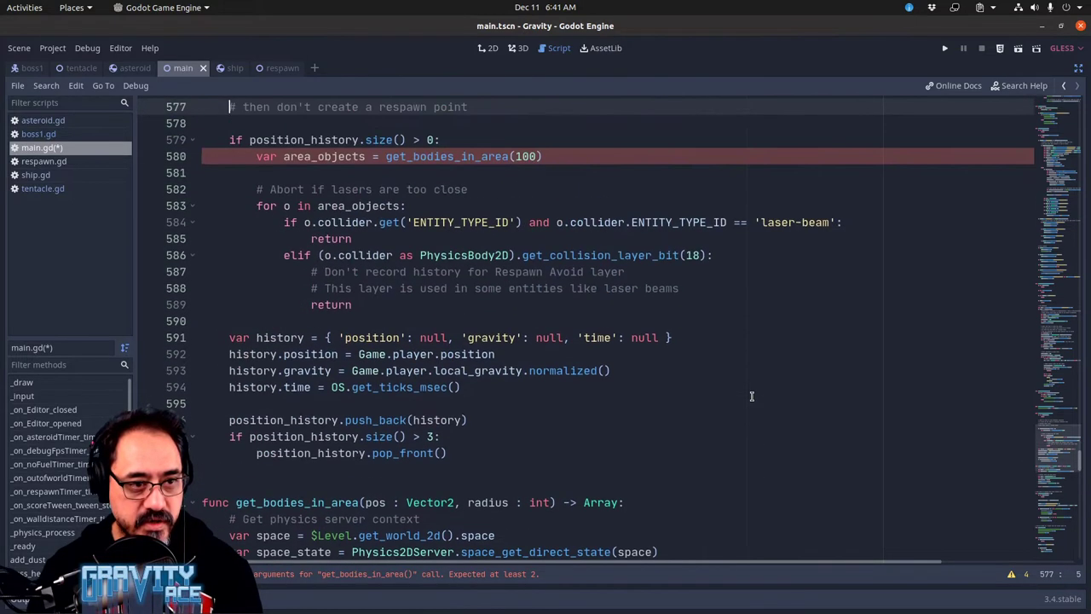
Make line 580 call get_bodies_in_area(Game.player.global_position, 100) and save main.gd.
{"action": "key", "text": "Down"}
{"action": "key", "text": "Down"}
{"action": "key", "text": "End"}
{"action": "key", "text": "Left"}
{"action": "key", "text": "Left"}
{"action": "key", "text": "Left"}
{"action": "key", "text": "Left"}
{"action": "key", "text": "ctrl+v"}
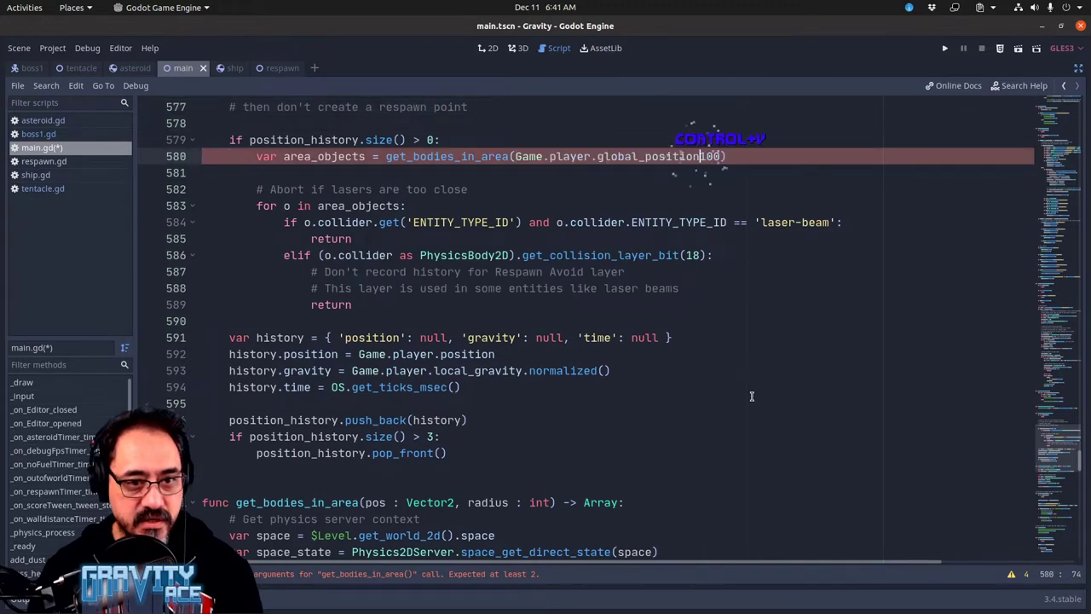
{"action": "type", "text": ","}
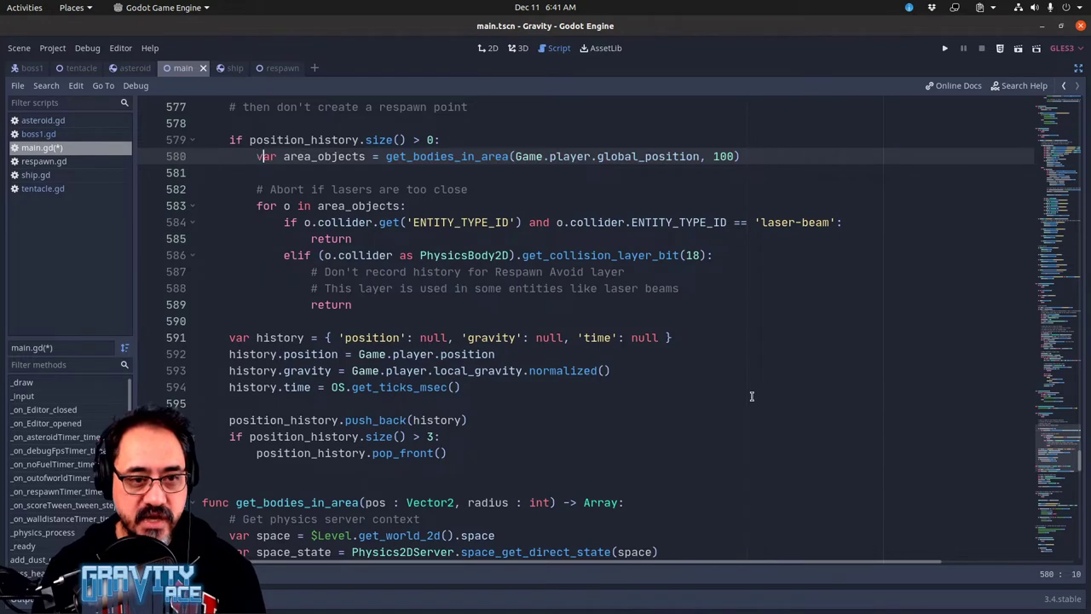
{"action": "key", "text": "Right"}
{"action": "key", "text": "Right"}
{"action": "key", "text": "Right"}
{"action": "key", "text": "Right"}
{"action": "key", "text": "Right"}
{"action": "key", "text": "Right"}
{"action": "key", "text": "Right"}
{"action": "key", "text": "Right"}
{"action": "key", "text": "Right"}
{"action": "key", "text": "Right"}
{"action": "key", "text": "Right"}
{"action": "key", "text": "Right"}
{"action": "key", "text": "Right"}
{"action": "key", "text": "Right"}
{"action": "key", "text": "Right"}
{"action": "key", "text": "Right"}
{"action": "key", "text": "Right"}
{"action": "key", "text": "Right"}
{"action": "key", "text": "Right"}
{"action": "key", "text": "Right"}
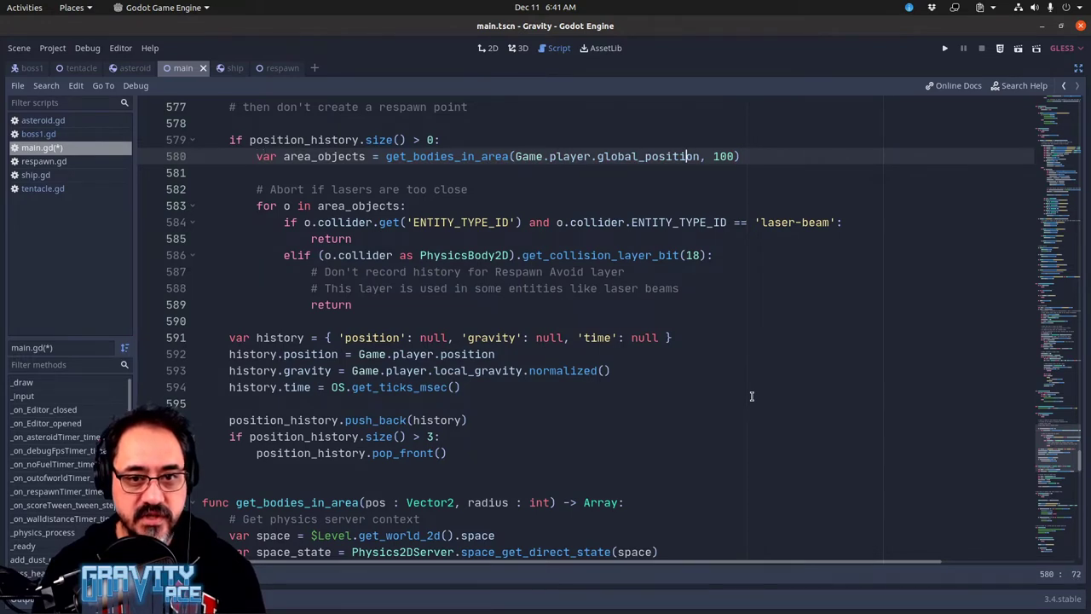
{"action": "key", "text": "Home"}
{"action": "key", "text": "ctrl+s"}
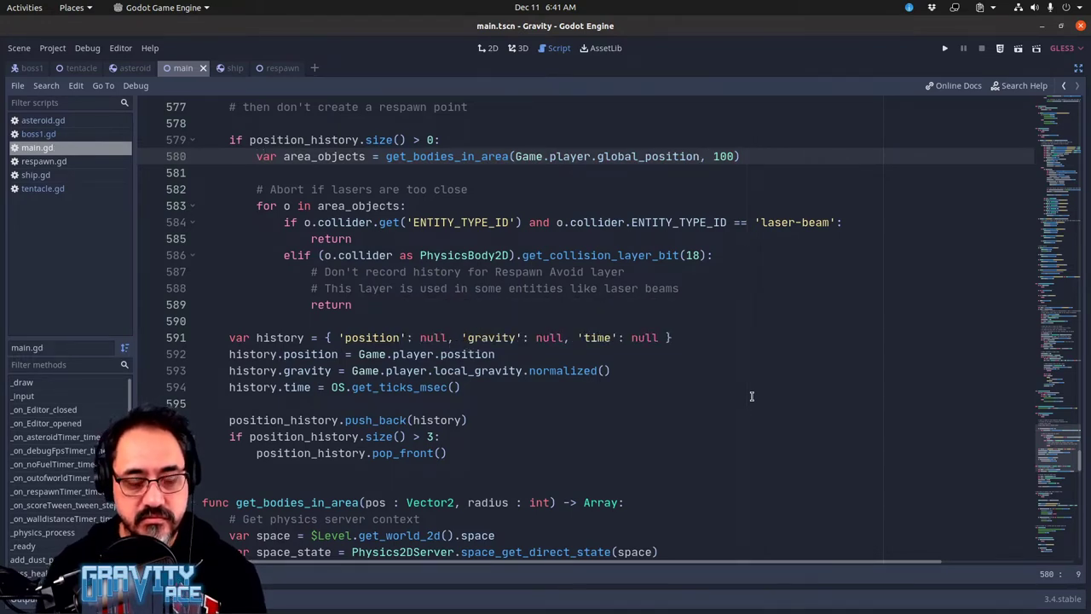
Select through the call's position and 100 arguments to check them.
{"action": "key", "text": "Right"}
{"action": "key", "text": "Right"}
{"action": "key", "text": "Right"}
{"action": "key", "text": "Right"}
{"action": "key", "text": "Right"}
{"action": "key", "text": "Right"}
{"action": "key", "text": "Right"}
{"action": "key", "text": "Right"}
{"action": "key", "text": "Right"}
{"action": "key", "text": "Right"}
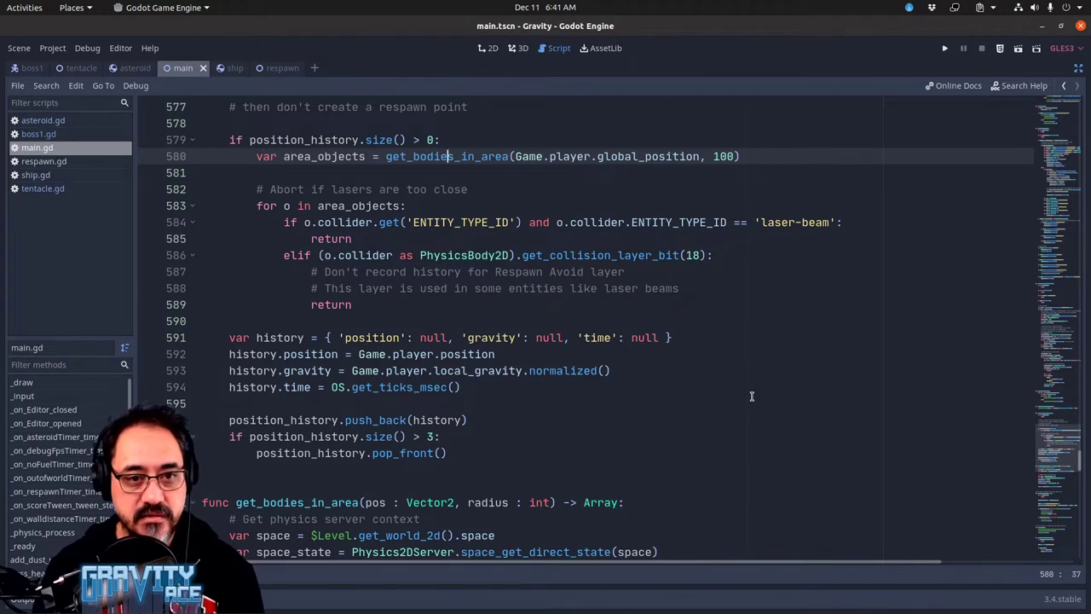
{"action": "key", "text": "shift+Right"}
{"action": "key", "text": "shift+Right"}
{"action": "key", "text": "shift+Right"}
{"action": "key", "text": "shift+Right"}
{"action": "key", "text": "shift+Right"}
{"action": "key", "text": "shift+Right"}
{"action": "key", "text": "shift+Right"}
{"action": "key", "text": "shift+Right"}
{"action": "key", "text": "shift+Right"}
{"action": "key", "text": "shift+Right"}
{"action": "key", "text": "shift+Right"}
{"action": "key", "text": "shift+Right"}
{"action": "key", "text": "shift+Right"}
{"action": "key", "text": "shift+Right"}
{"action": "key", "text": "shift+Right"}
{"action": "key", "text": "shift+Right"}
{"action": "key", "text": "shift+Right"}
{"action": "key", "text": "shift+Right"}
{"action": "key", "text": "shift+Right"}
{"action": "key", "text": "shift+Right"}
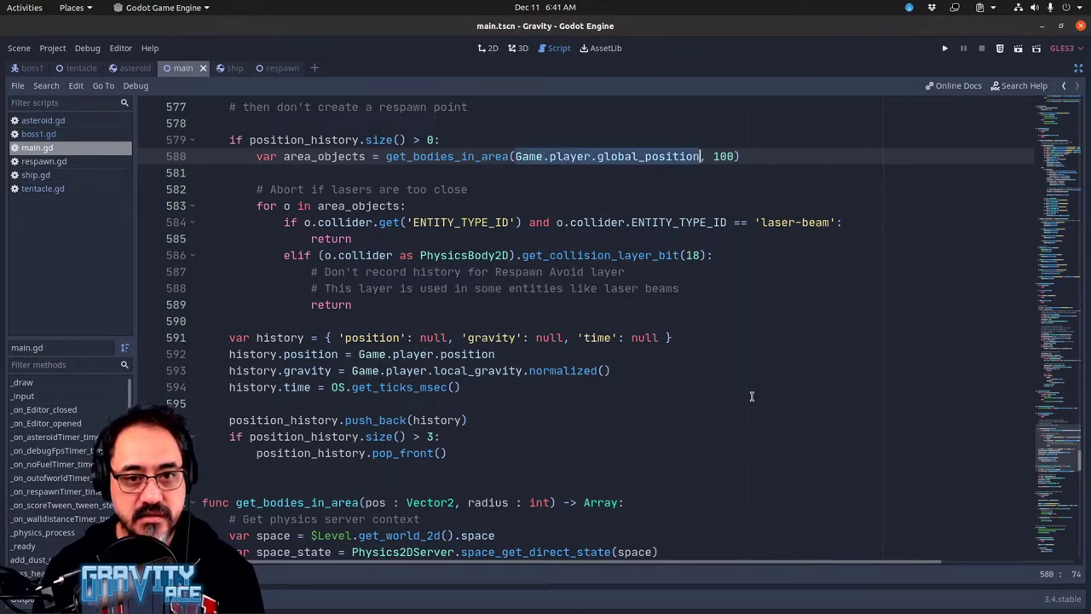
{"action": "key", "text": "Right"}
{"action": "key", "text": "Right"}
{"action": "key", "text": "shift+Right"}
{"action": "key", "text": "shift+Right"}
{"action": "key", "text": "shift+Right"}
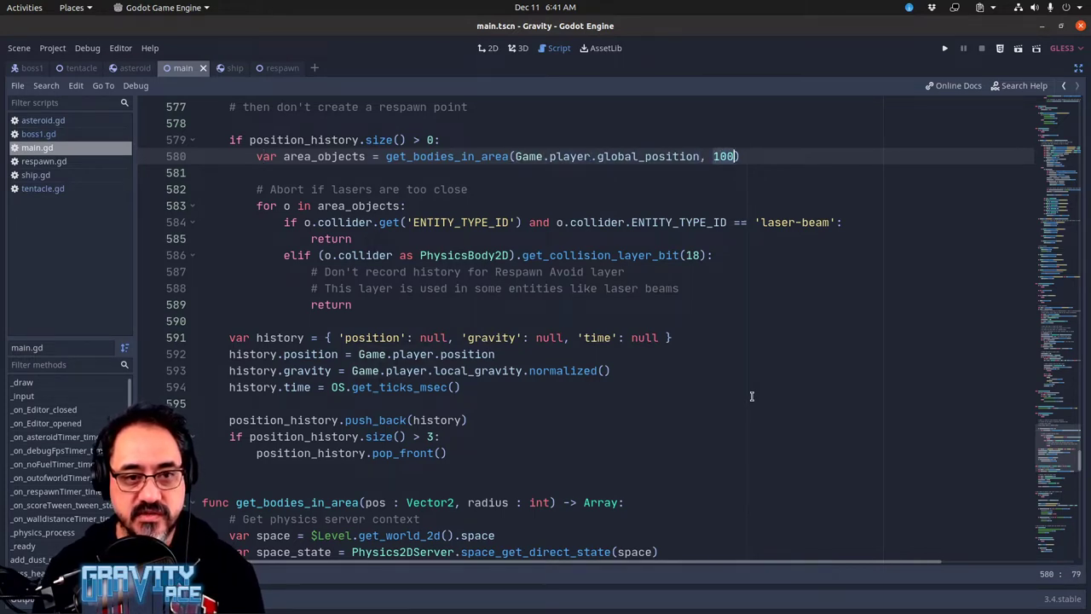
{"action": "key", "text": "Home"}
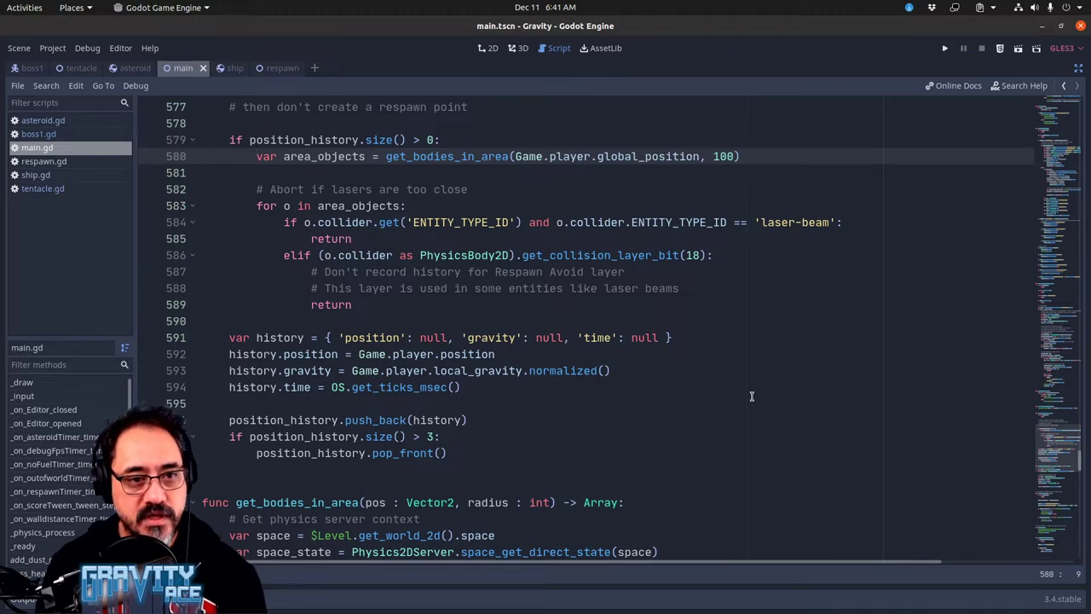
Try renaming the call and helper definition to get_nearby_objects.
{"action": "key", "text": "Right"}
{"action": "key", "text": "Right"}
{"action": "key", "text": "Right"}
{"action": "key", "text": "Right"}
{"action": "key", "text": "Right"}
{"action": "key", "text": "Right"}
{"action": "key", "text": "Right"}
{"action": "key", "text": "Right"}
{"action": "key", "text": "Right"}
{"action": "key", "text": "Right"}
{"action": "key", "text": "Right"}
{"action": "key", "text": "Right"}
{"action": "key", "text": "Right"}
{"action": "key", "text": "Right"}
{"action": "key", "text": "Right"}
{"action": "key", "text": "Right"}
{"action": "key", "text": "Right"}
{"action": "key", "text": "Right"}
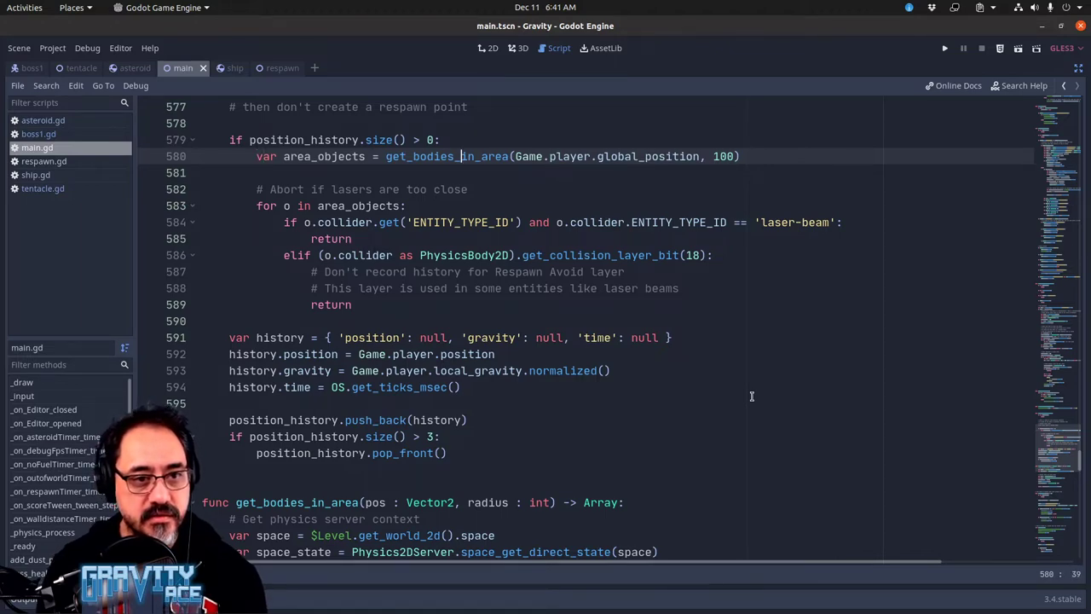
{"action": "key", "text": "ctrl+shift+Right"}
{"action": "type", "text": "nearby"}
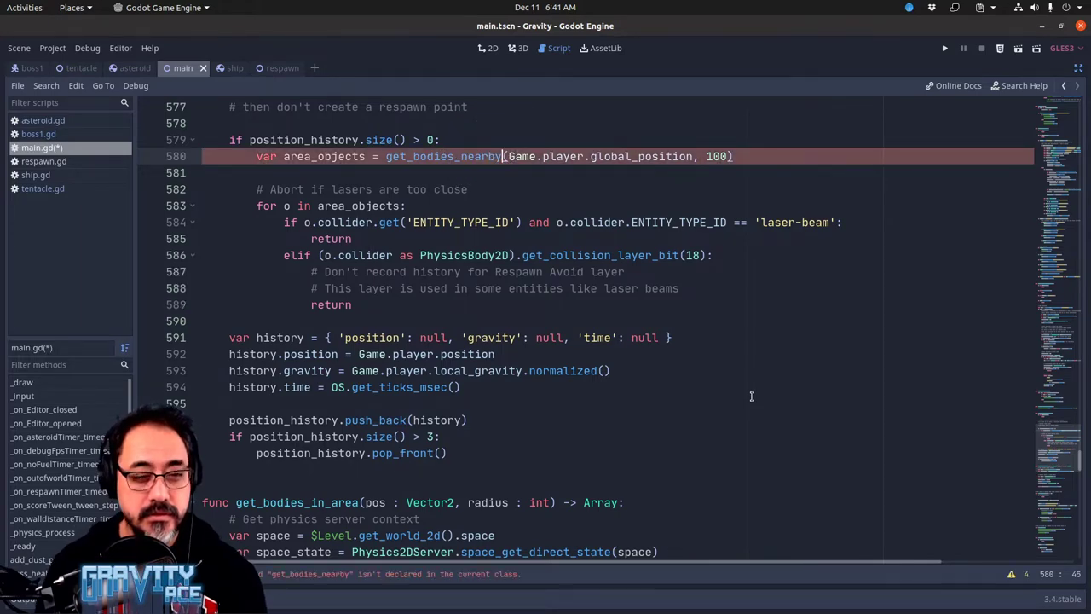
{"action": "key", "text": "ctrl+shift+Left"}
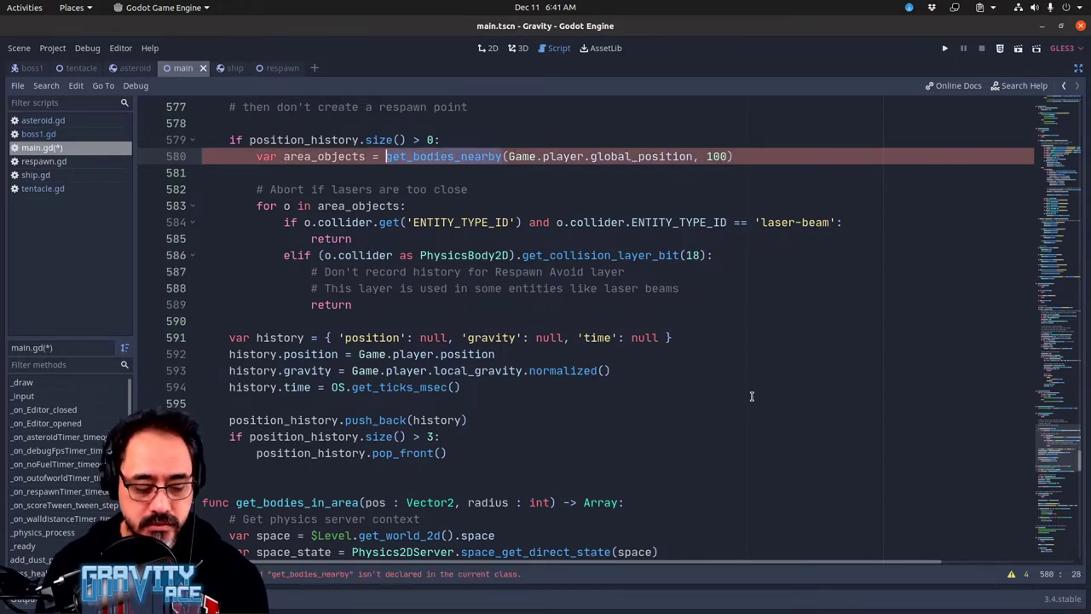
{"action": "type", "text": "get_nearby"}
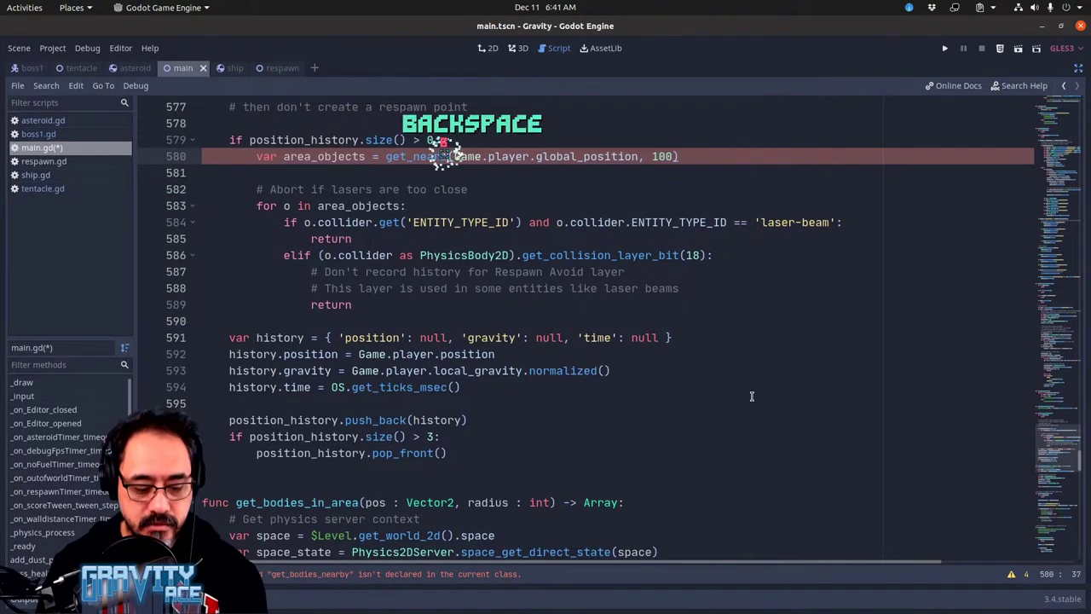
{"action": "type", "text": "_objects"}
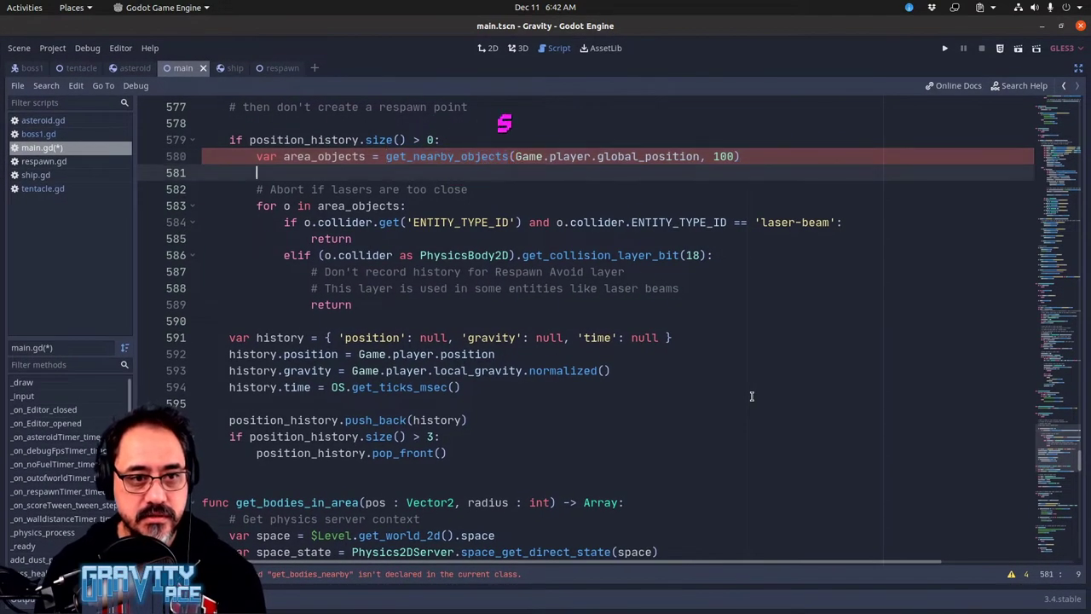
{"action": "left_click", "coordinate": [395, 337]}
{"action": "key", "text": "Down"}
{"action": "key", "text": "Down"}
{"action": "key", "text": "Down"}
{"action": "key", "text": "Down"}
{"action": "key", "text": "Down"}
{"action": "key", "text": "Down"}
{"action": "key", "text": "Down"}
{"action": "key", "text": "Down"}
{"action": "key", "text": "Down"}
{"action": "key", "text": "Down"}
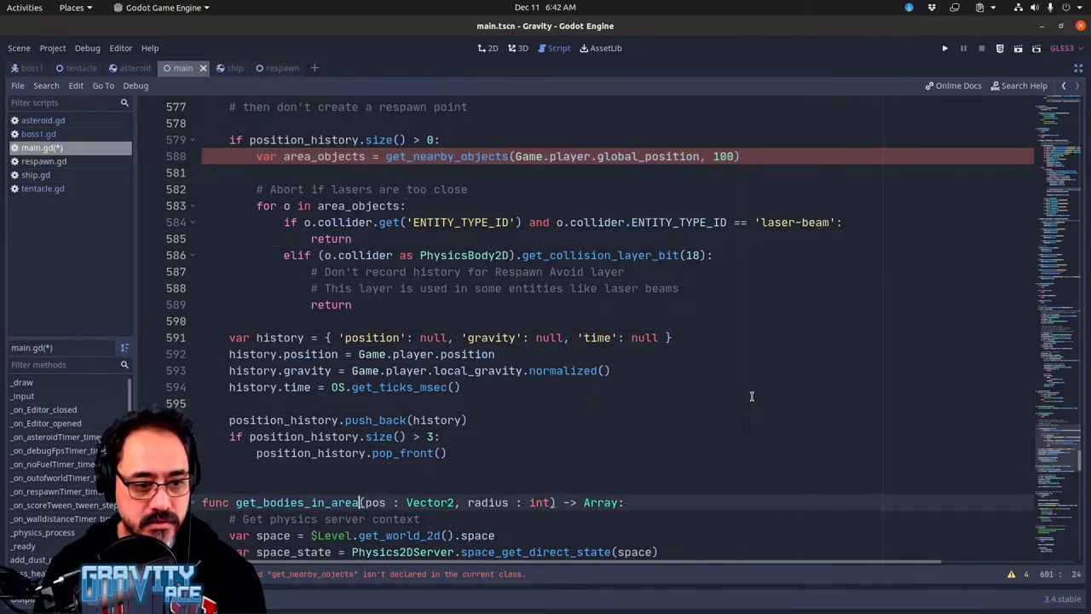
{"action": "key", "text": "ctrl+shift+Left"}
{"action": "type", "text": "get_nearby_objects"}
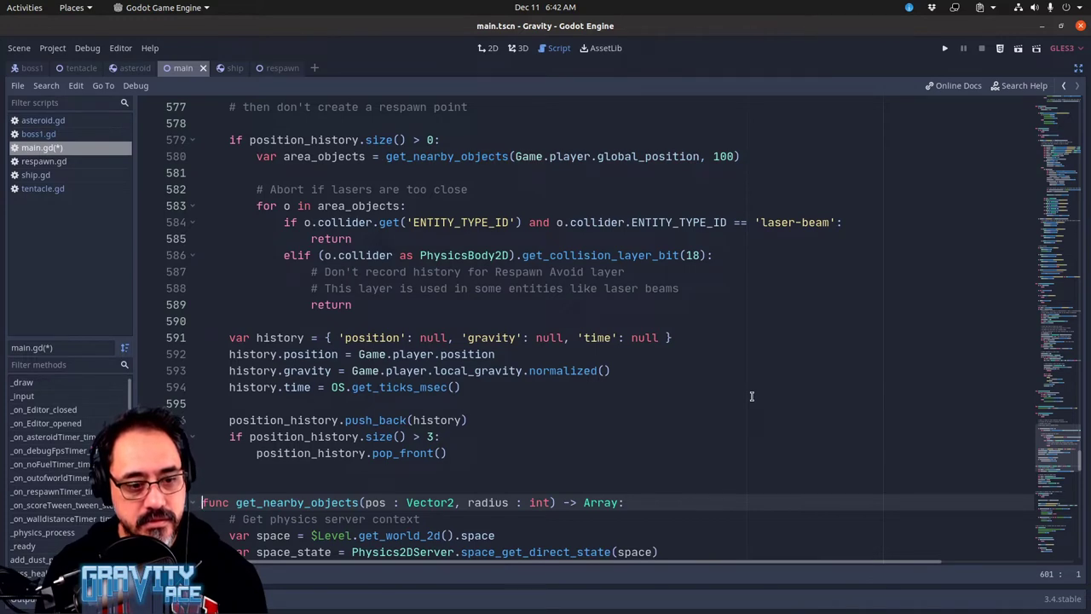
Try get_close_objects, then undo and redo back to the get_bodies_in_area call.
{"action": "key", "text": "Up"}
{"action": "key", "text": "Up"}
{"action": "key", "text": "Up"}
{"action": "key", "text": "Up"}
{"action": "key", "text": "Up"}
{"action": "key", "text": "Up"}
{"action": "key", "text": "Up"}
{"action": "key", "text": "Up"}
{"action": "key", "text": "Up"}
{"action": "key", "text": "Up"}
{"action": "key", "text": "Up"}
{"action": "key", "text": "Up"}
{"action": "key", "text": "Up"}
{"action": "key", "text": "Up"}
{"action": "key", "text": "Up"}
{"action": "key", "text": "Up"}
{"action": "key", "text": "Up"}
{"action": "key", "text": "Up"}
{"action": "key", "text": "Up"}
{"action": "key", "text": "Up"}
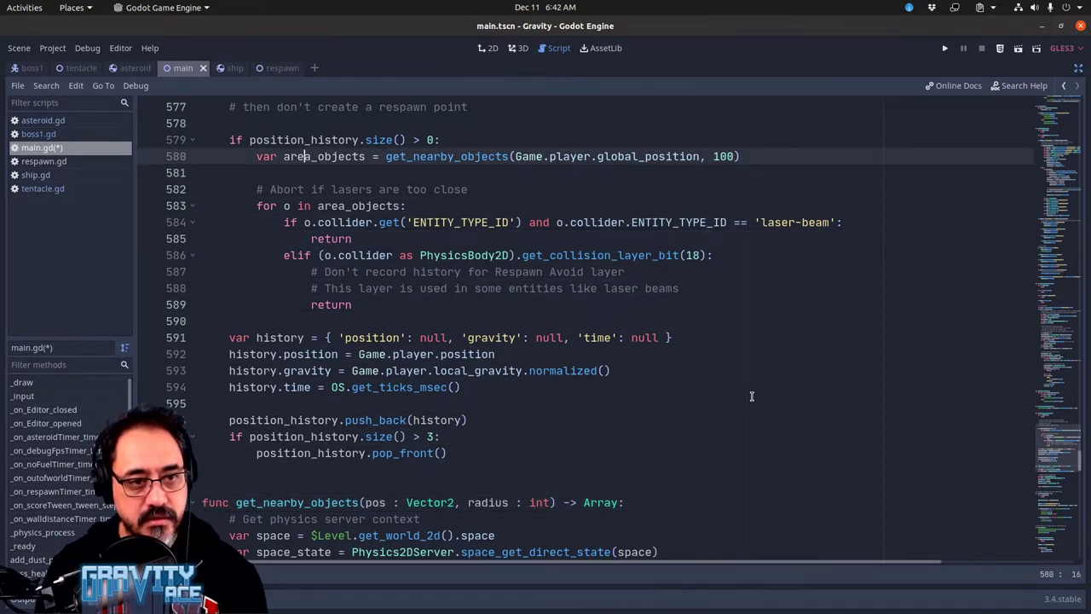
{"action": "key", "text": "Right"}
{"action": "key", "text": "Right"}
{"action": "key", "text": "Right"}
{"action": "key", "text": "Right"}
{"action": "key", "text": "Right"}
{"action": "key", "text": "Right"}
{"action": "key", "text": "Right"}
{"action": "key", "text": "BackSpace"}
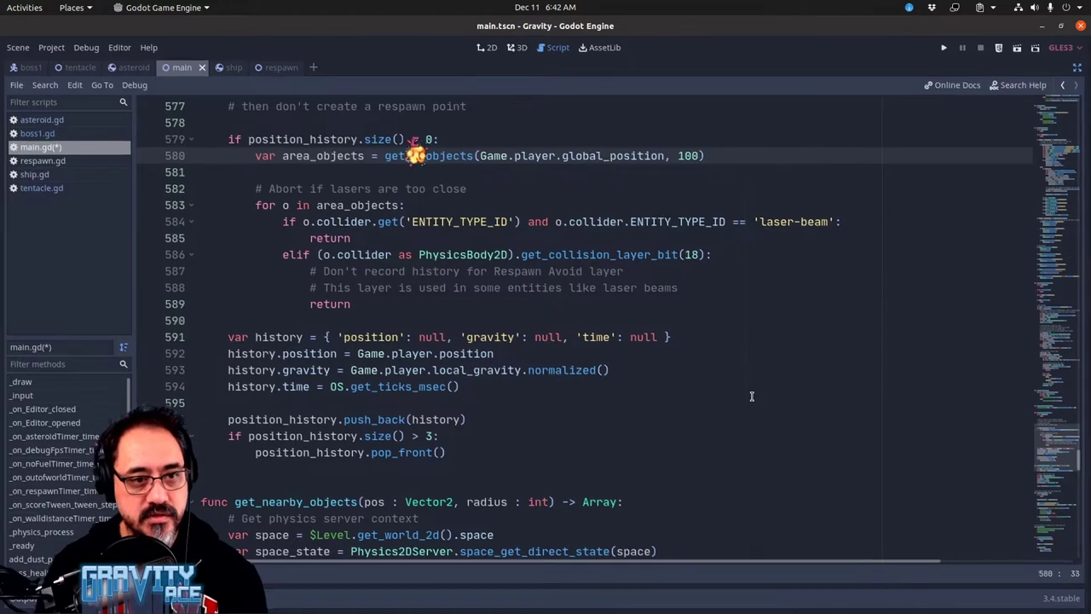
{"action": "key", "text": "BackSpace"}
{"action": "key", "text": "BackSpace"}
{"action": "key", "text": "BackSpace"}
{"action": "key", "text": "BackSpace"}
{"action": "key", "text": "BackSpace"}
{"action": "type", "text": "close"}
{"action": "key", "text": "ctrl+Left"}
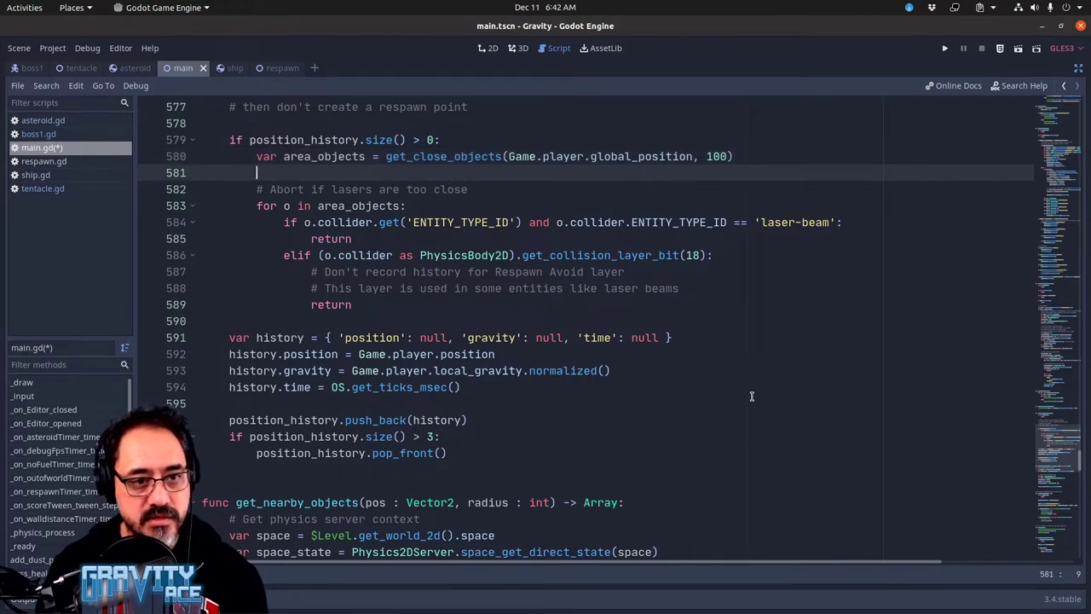
{"action": "key", "text": "ctrl+shift+Right"}
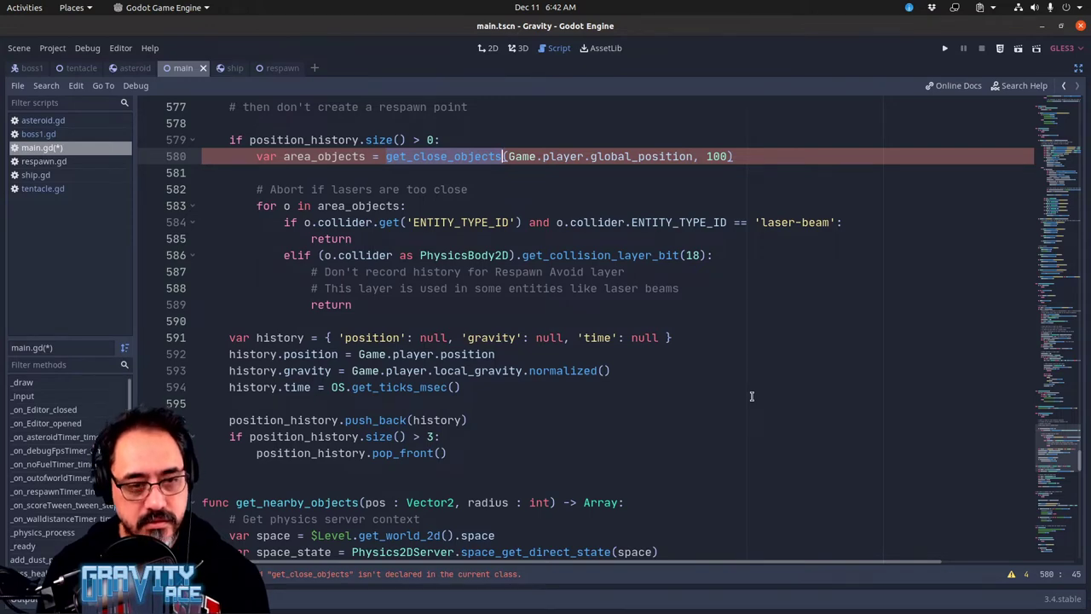
{"action": "key", "text": "ctrl+z"}
{"action": "key", "text": "ctrl+z"}
{"action": "key", "text": "ctrl+z"}
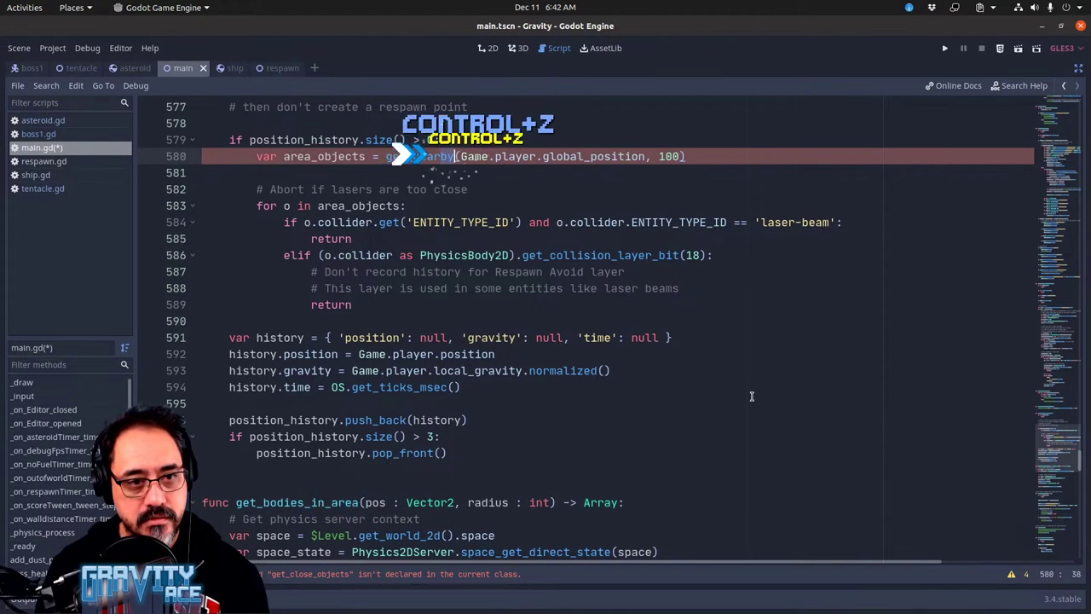
{"action": "key", "text": "ctrl+z"}
{"action": "key", "text": "ctrl+z"}
{"action": "key", "text": "ctrl+z"}
{"action": "key", "text": "ctrl+z"}
{"action": "key", "text": "ctrl+z"}
{"action": "key", "text": "ctrl+z"}
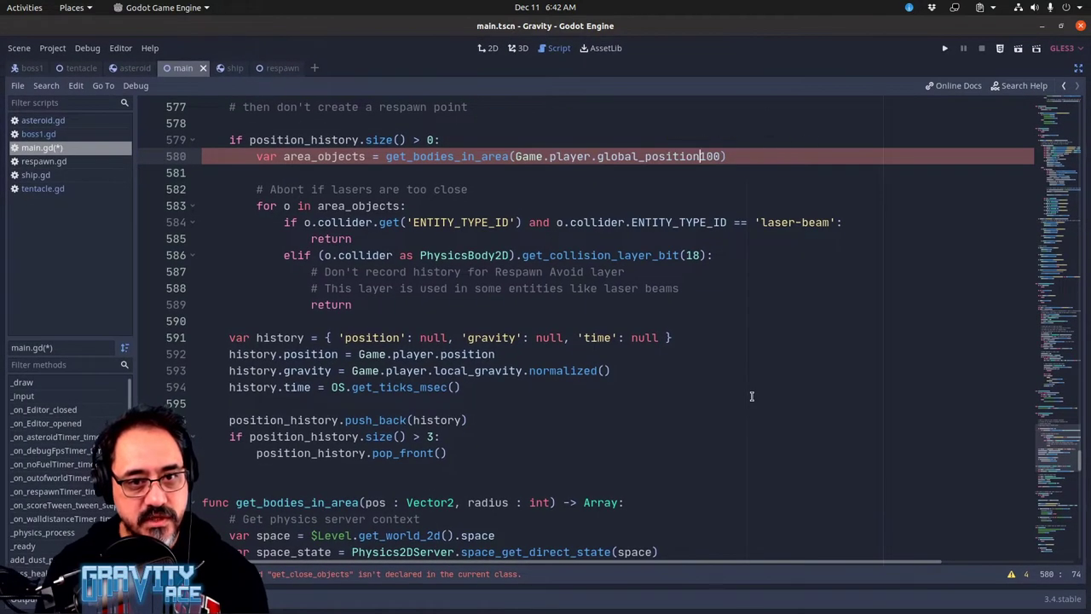
{"action": "key", "text": "ctrl+shift+z"}
{"action": "key", "text": "ctrl+shift+z"}
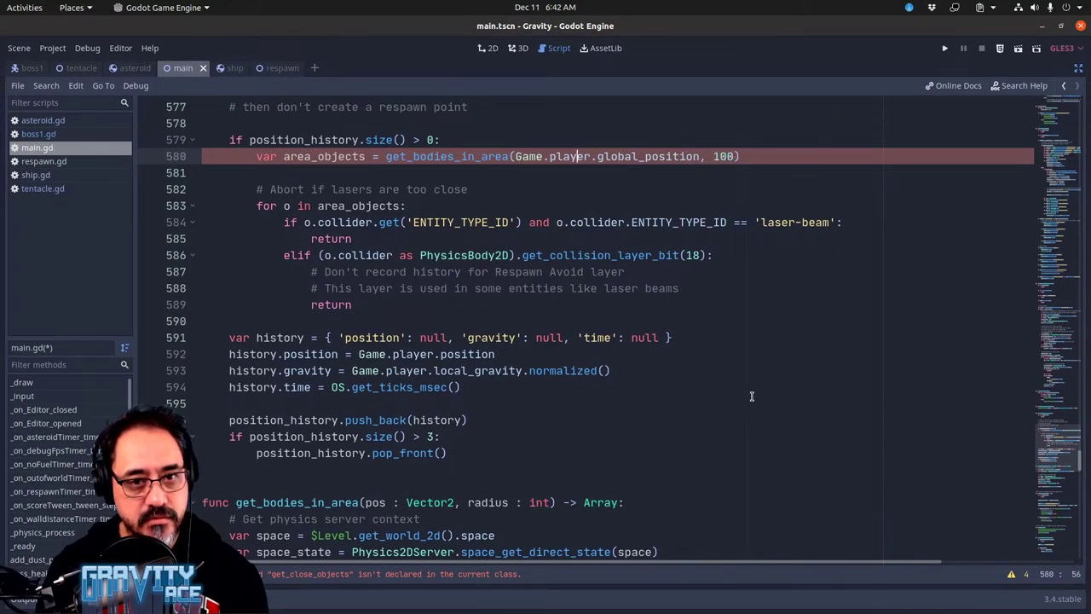
{"action": "key", "text": "ctrl+shift+z"}
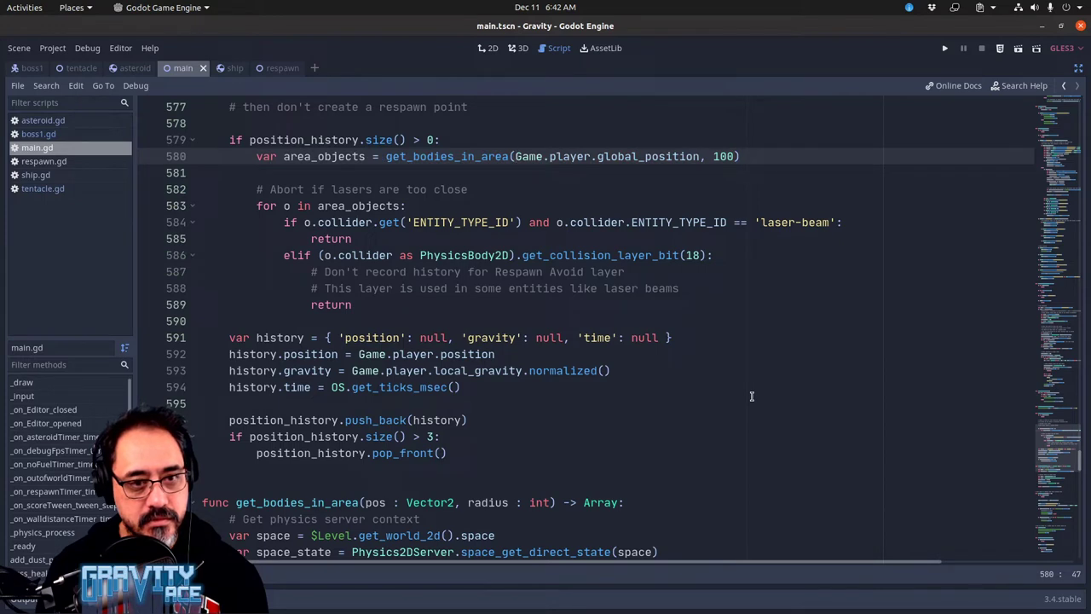
Select the whole area_objects query line on line 580 to copy it.
{"action": "key", "text": "Down"}
{"action": "key", "text": "Down"}
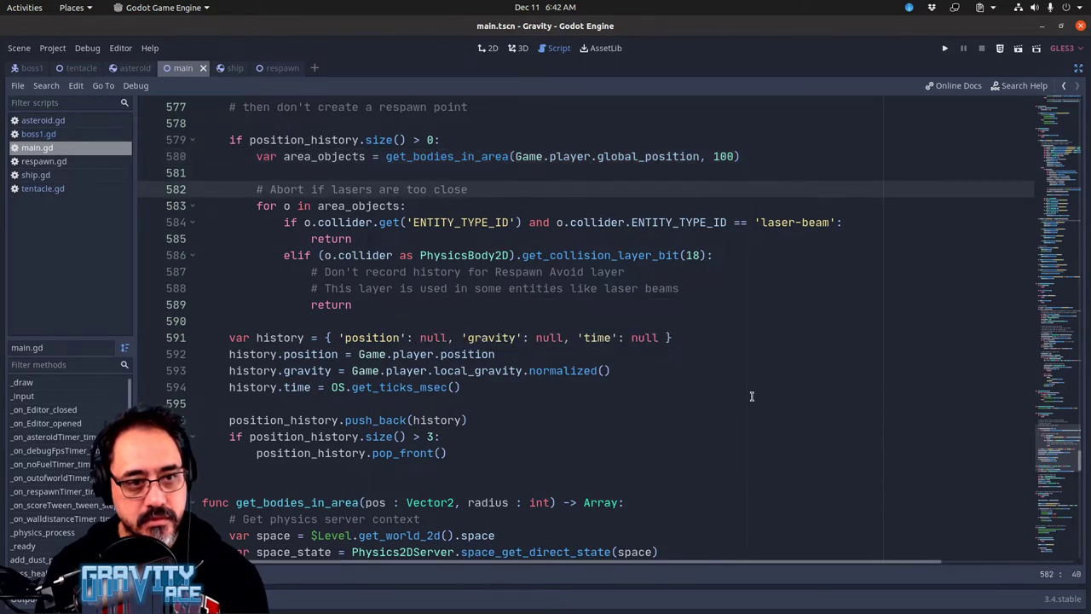
{"action": "key", "text": "Up"}
{"action": "key", "text": "Up"}
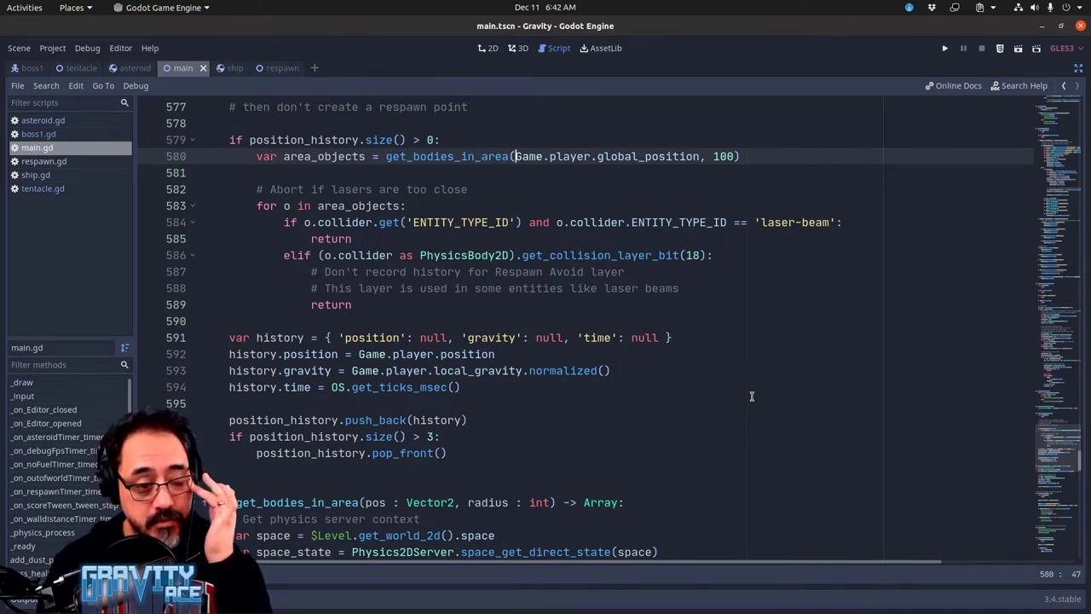
{"action": "key", "text": "Down"}
{"action": "key", "text": "Down"}
{"action": "key", "text": "Up"}
{"action": "key", "text": "Up"}
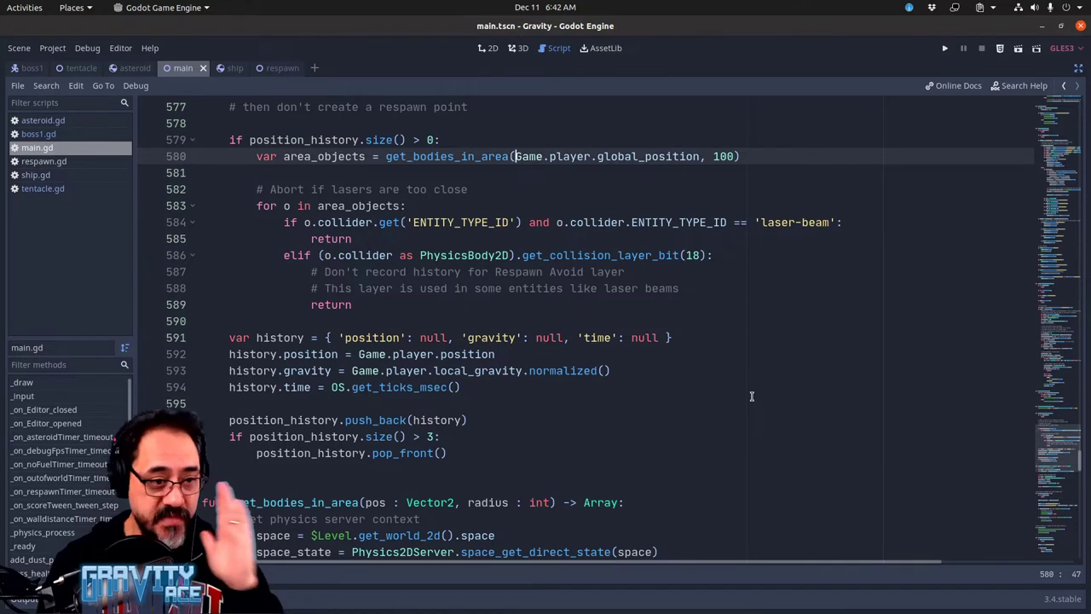
{"action": "key", "text": "Home"}
{"action": "key", "text": "shift+End"}
{"action": "key", "text": "ctrl+c"}
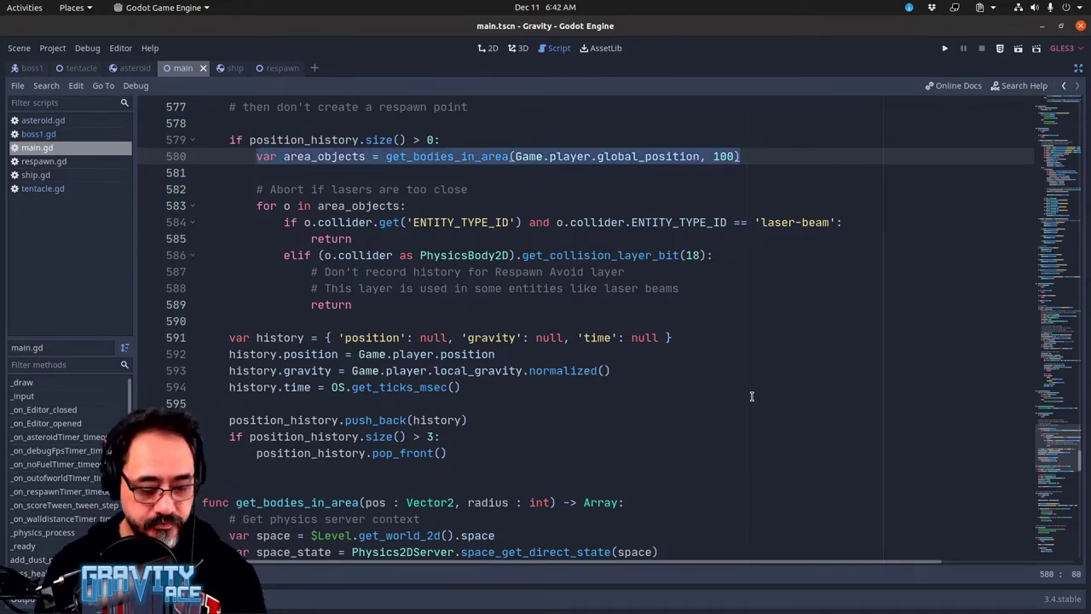
{"action": "key", "text": "F9"}
Paste the copied area_objects query line below line 202 and indent it under the if block.
{"action": "key", "text": "ctrl+comma"}
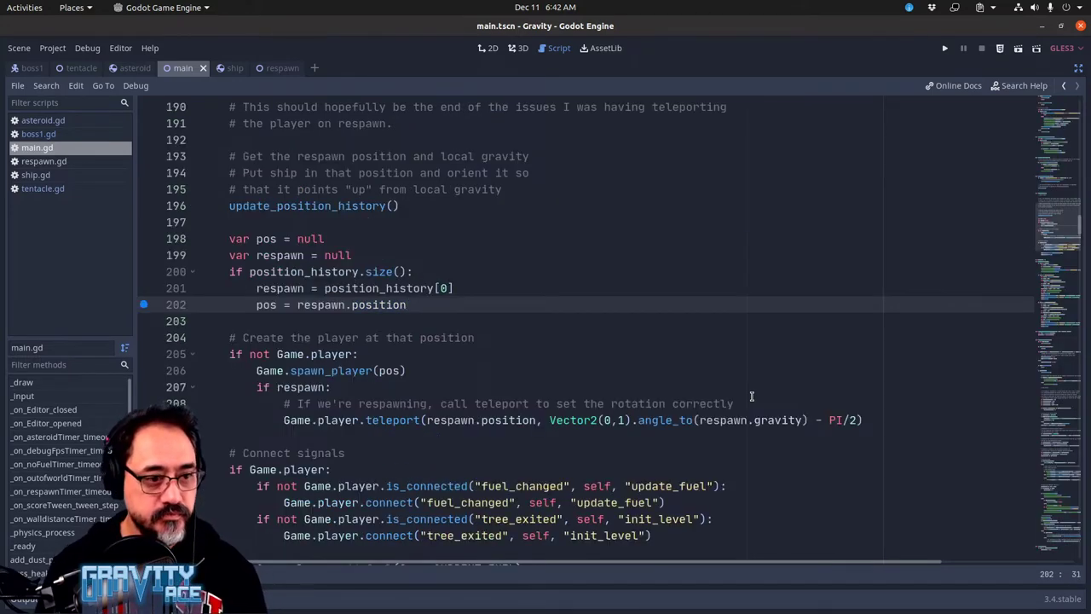
{"action": "key", "text": "Down"}
{"action": "key", "text": "ctrl+v"}
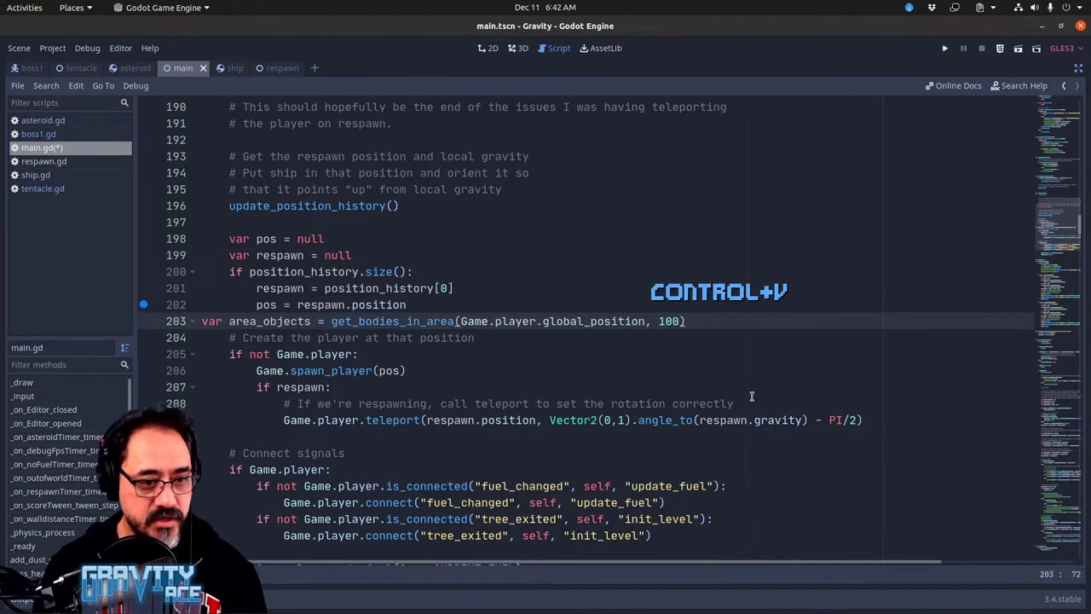
{"action": "key", "text": "Return"}
{"action": "key", "text": "Up"}
{"action": "key", "text": "Tab"}
{"action": "key", "text": "Tab"}
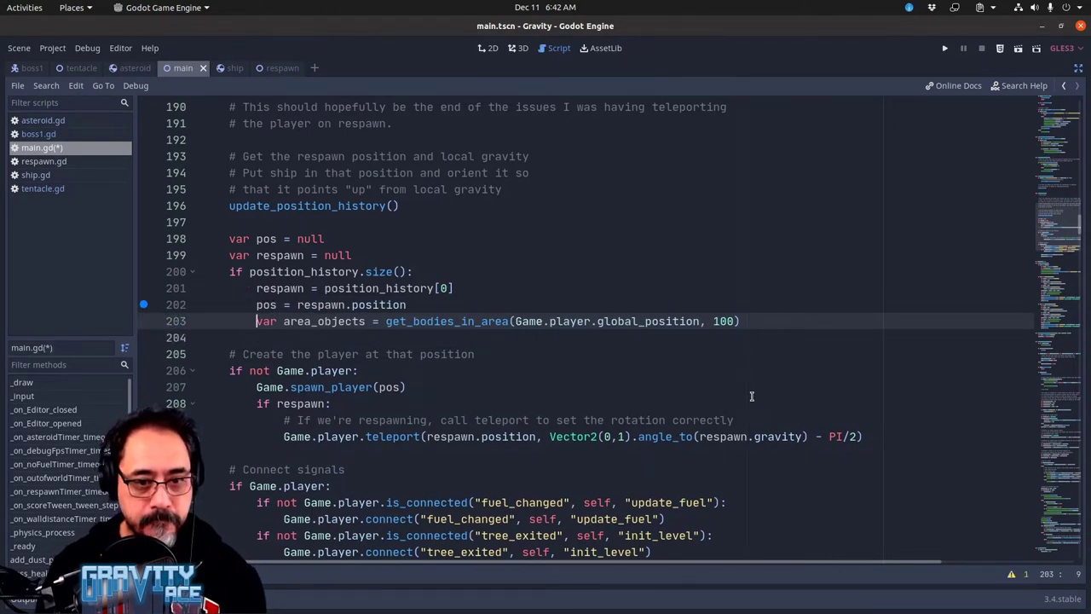
Replace the Game.player.global_position argument with pos, giving get_bodies_in_area(pos, 100).
{"action": "key", "text": "End"}
{"action": "key", "text": "ctrl+Left"}
{"action": "key", "text": "Left"}
{"action": "key", "text": "Left"}
{"action": "key", "text": "ctrl+shift+Left"}
{"action": "key", "text": "ctrl+shift+Left"}
{"action": "key", "text": "ctrl+shift+Left"}
{"action": "key", "text": "ctrl+shift+Left"}
{"action": "key", "text": "ctrl+shift+Left"}
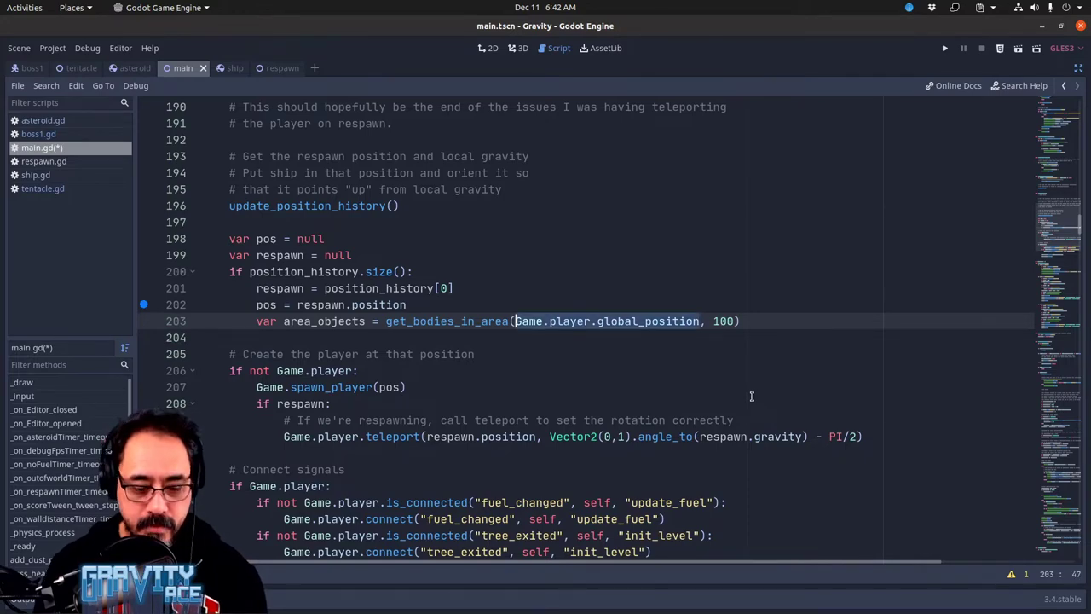
{"action": "type", "text": "pos"}
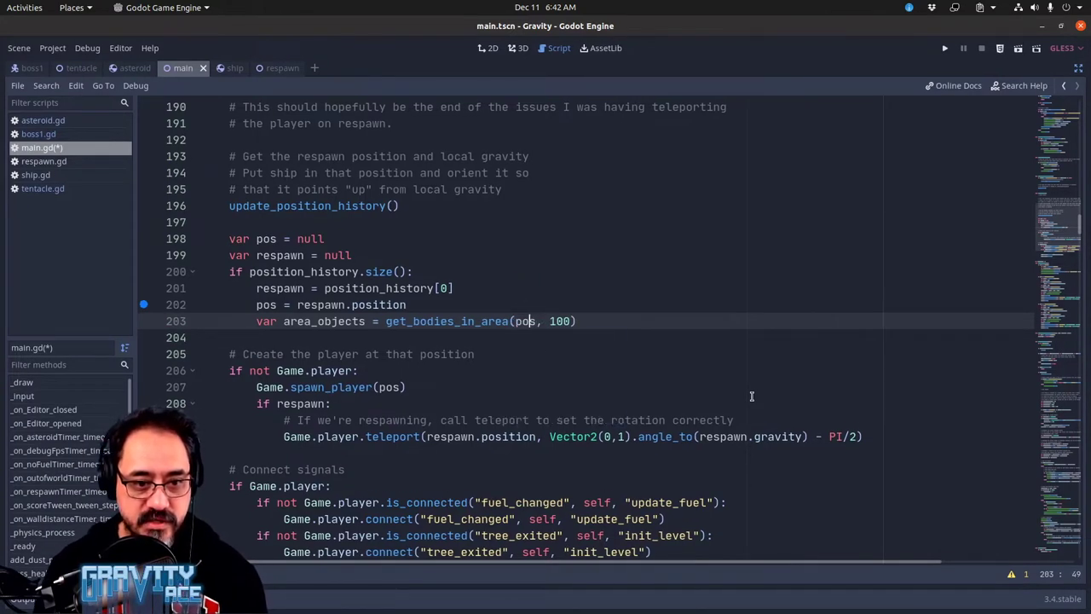
{"action": "key", "text": "Right"}
{"action": "key", "text": "Right"}
{"action": "key", "text": "Right"}
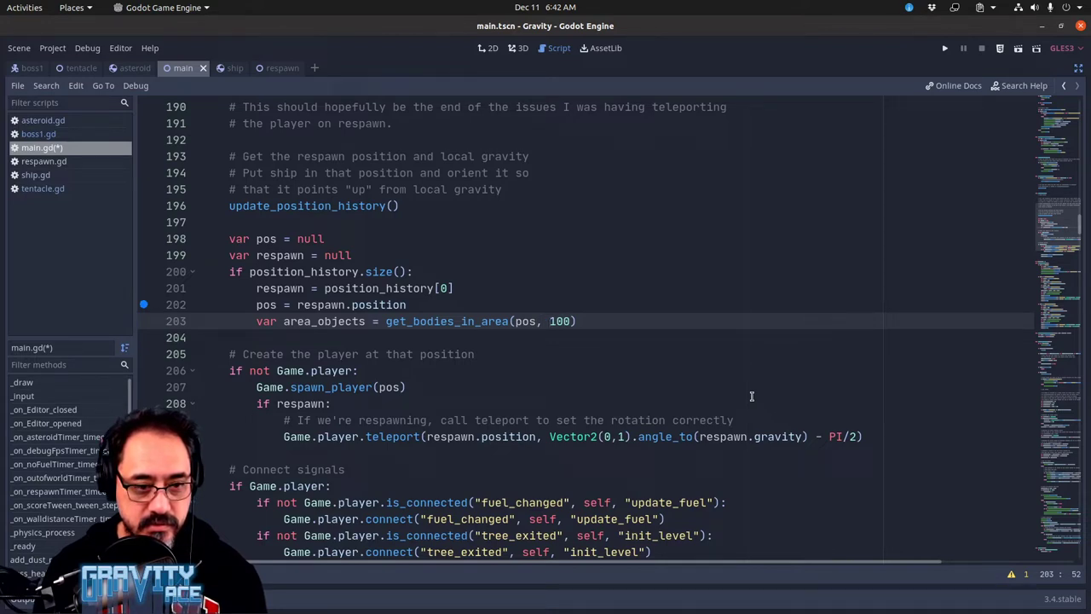
{"action": "key", "text": "Home"}
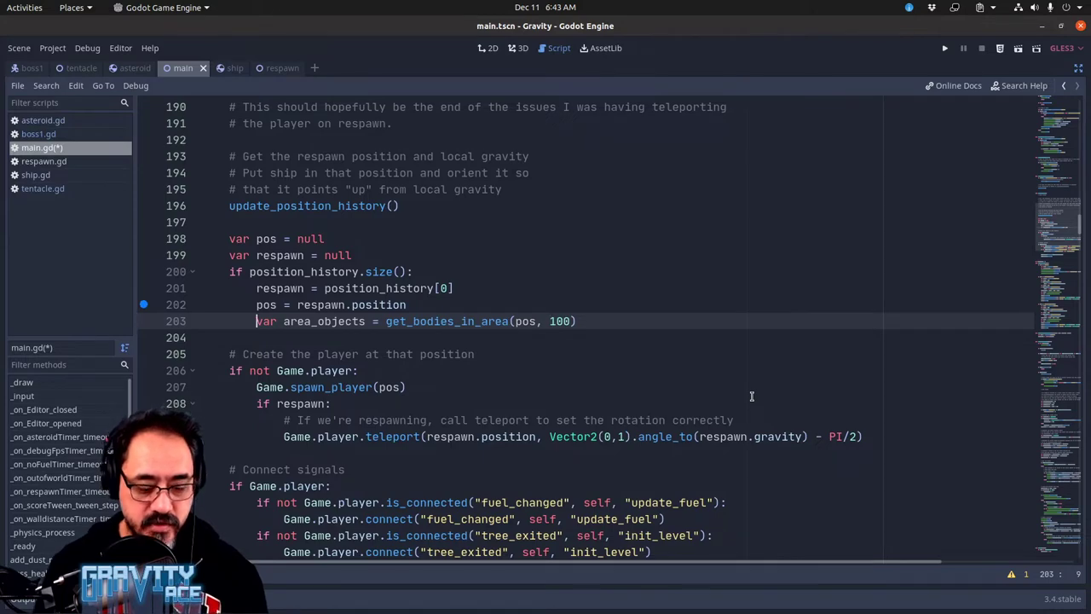
Put a 'while true:' loop header above the get_bodies_in_area query line.
{"action": "type", "text": "for"}
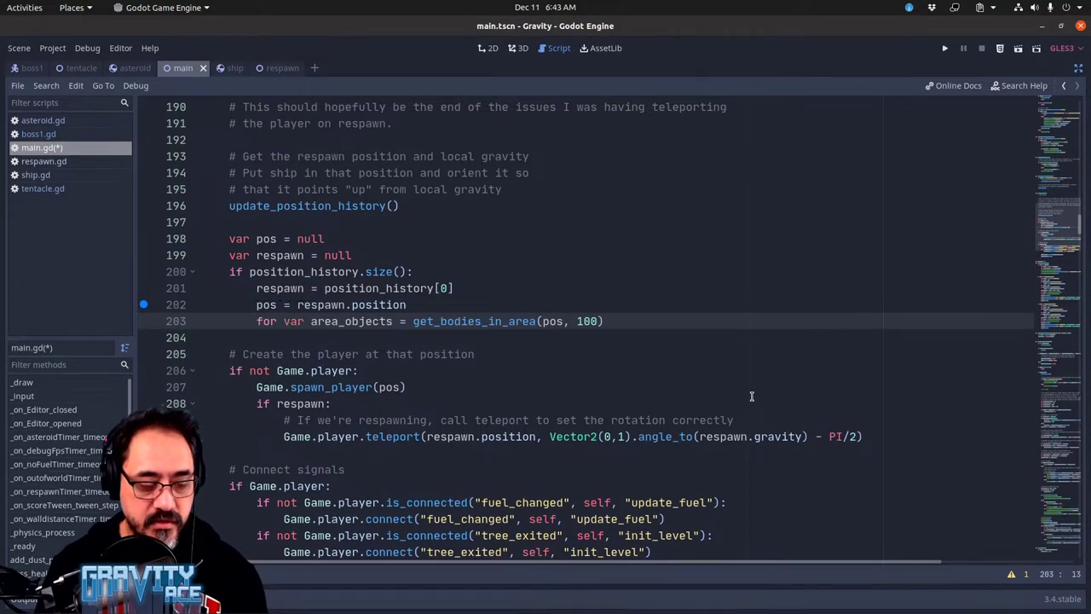
{"action": "key", "text": "shift+Home"}
{"action": "type", "text": "while for"}
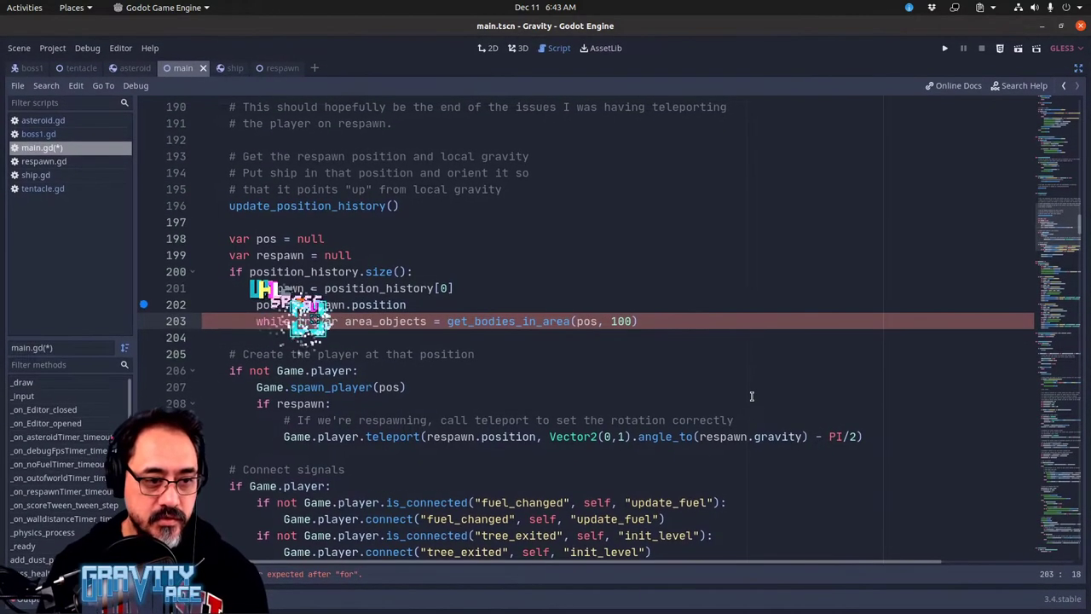
{"action": "type", "text": "e:"}
{"action": "key", "text": "Return"}
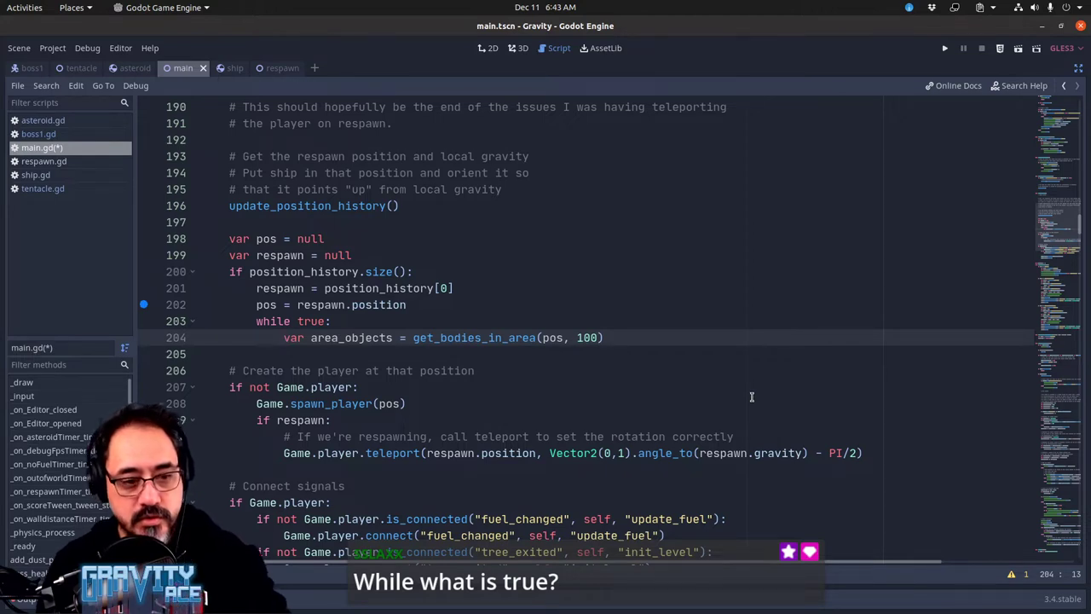
Step through the while line, pos assignment and nested query line to check the indentation.
{"action": "key", "text": "shift+End"}
{"action": "key", "text": "Home"}
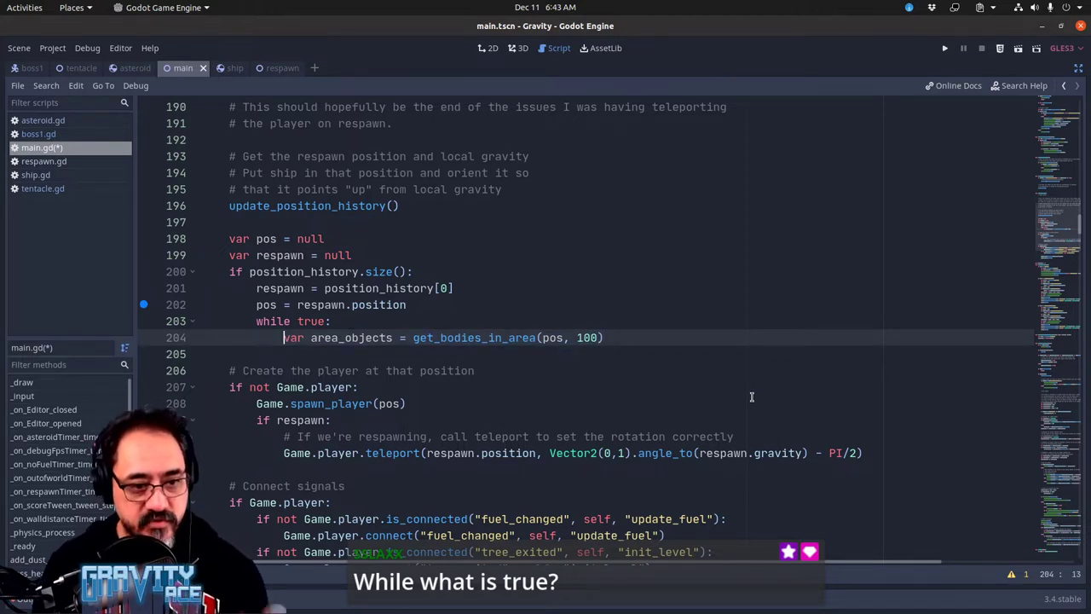
{"action": "key", "text": "Up"}
{"action": "key", "text": "Home"}
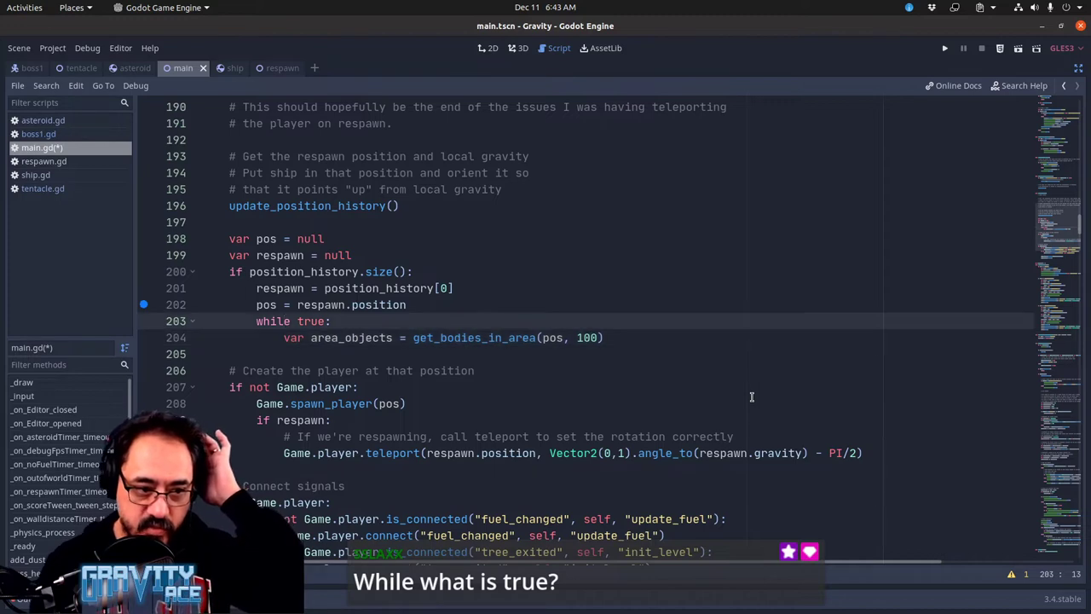
{"action": "key", "text": "shift+Down"}
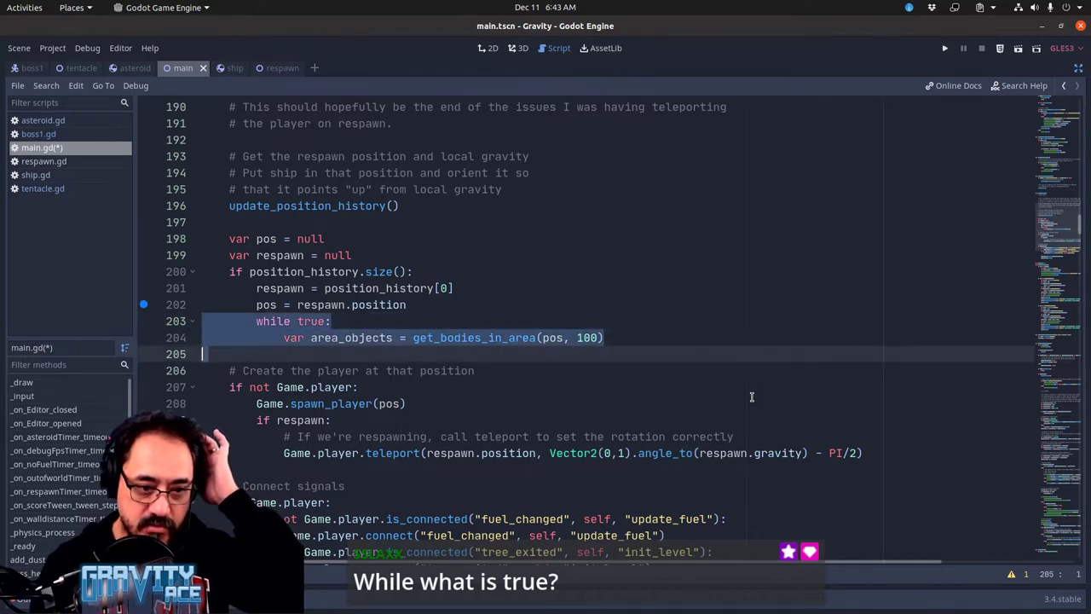
{"action": "key", "text": "Right"}
{"action": "key", "text": "Up"}
{"action": "key", "text": "Up"}
{"action": "key", "text": "Up"}
{"action": "key", "text": "Up"}
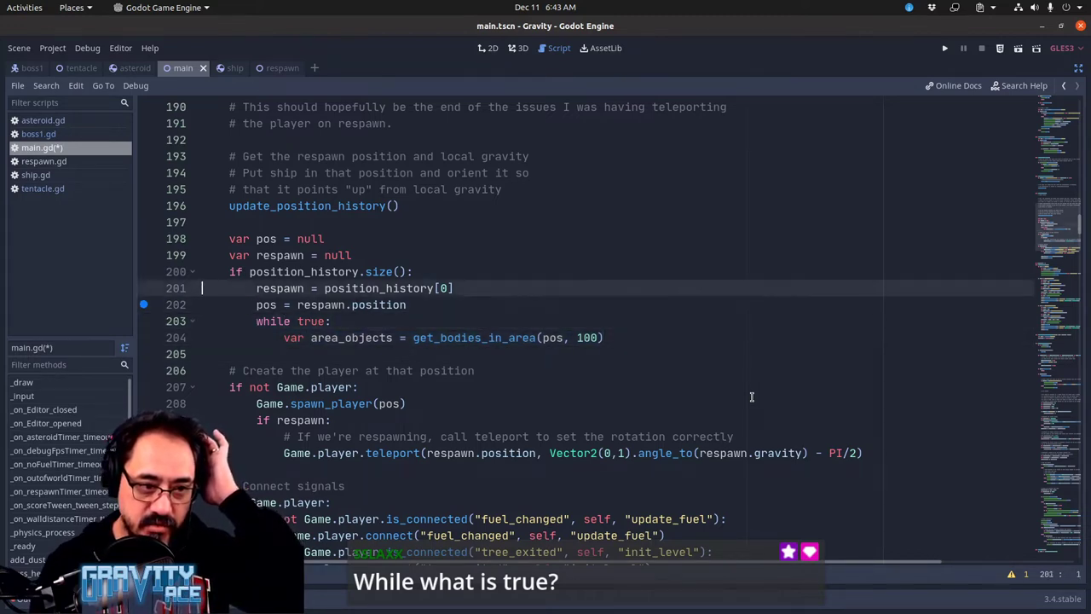
{"action": "key", "text": "Down"}
{"action": "key", "text": "Down"}
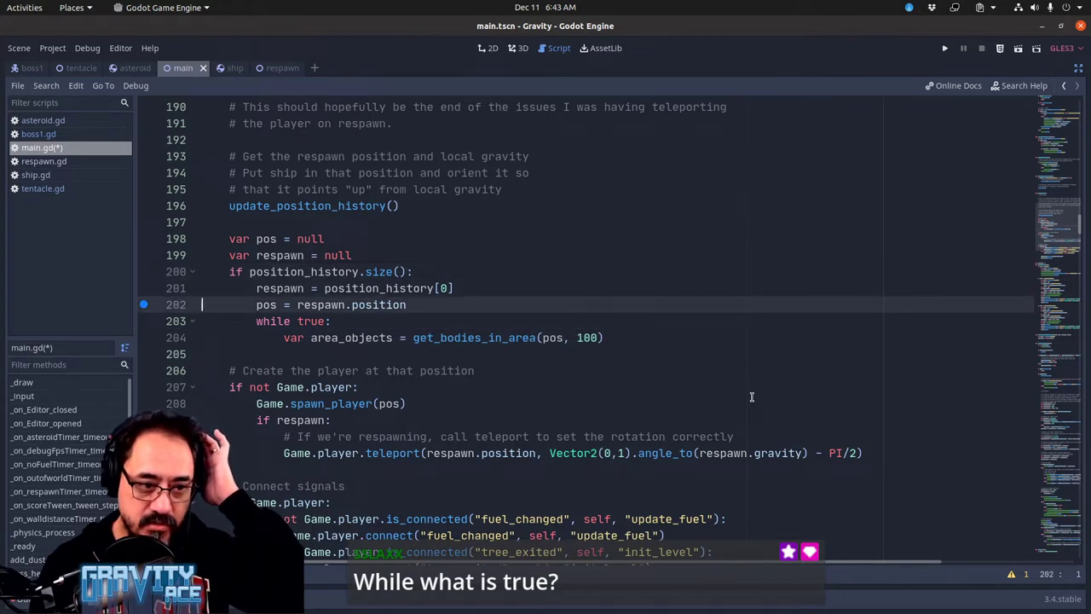
{"action": "key", "text": "Down"}
{"action": "key", "text": "Down"}
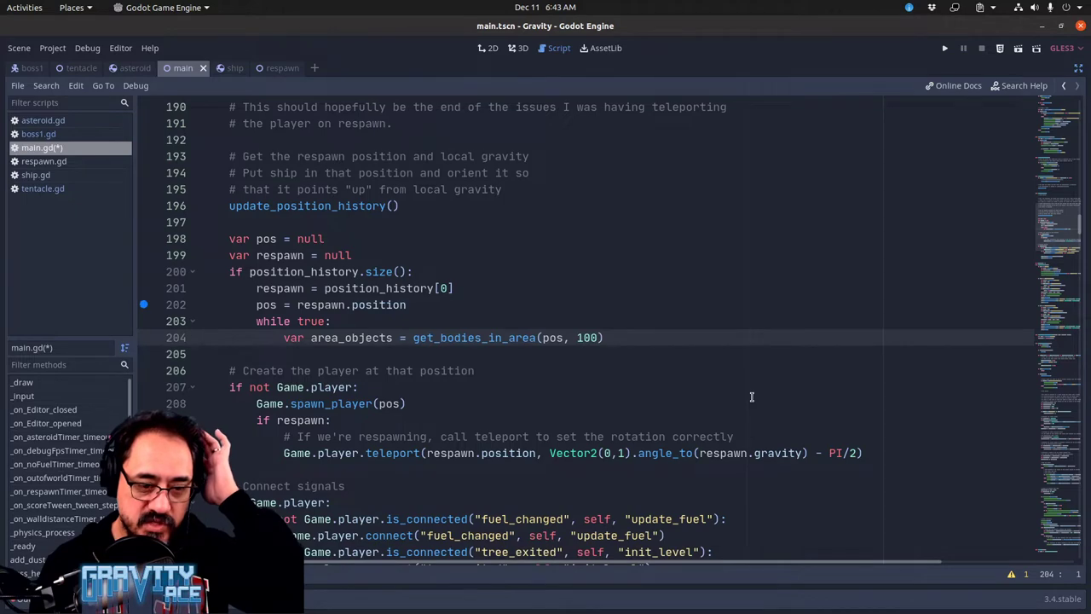
Add the comment '# if area_objects.size() == 0:' below the query inside the loop.
{"action": "key", "text": "End"}
{"action": "key", "text": "Return"}
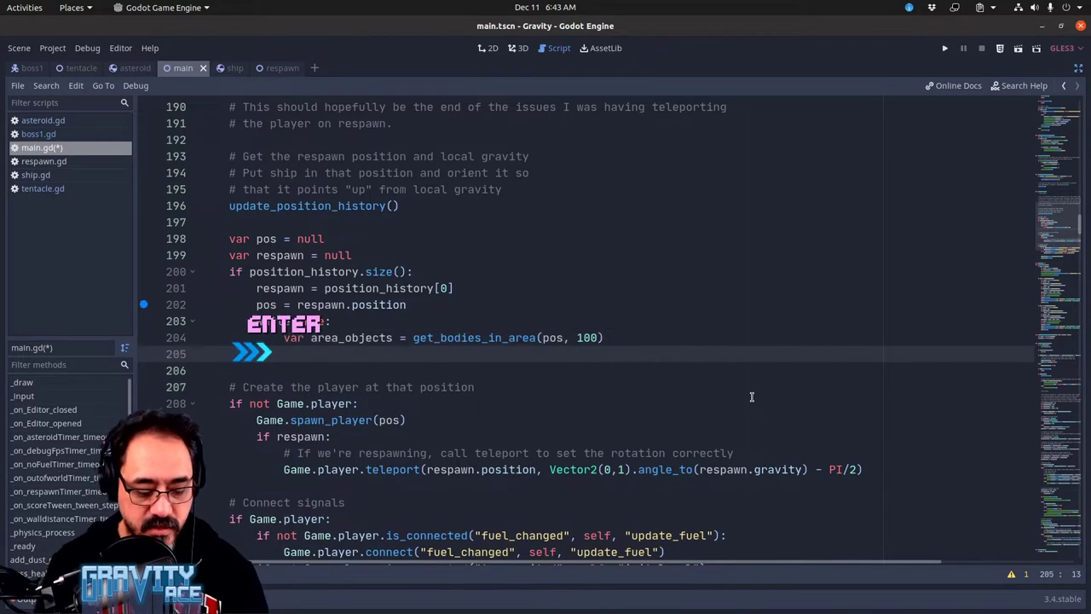
{"action": "type", "text": "# if "}
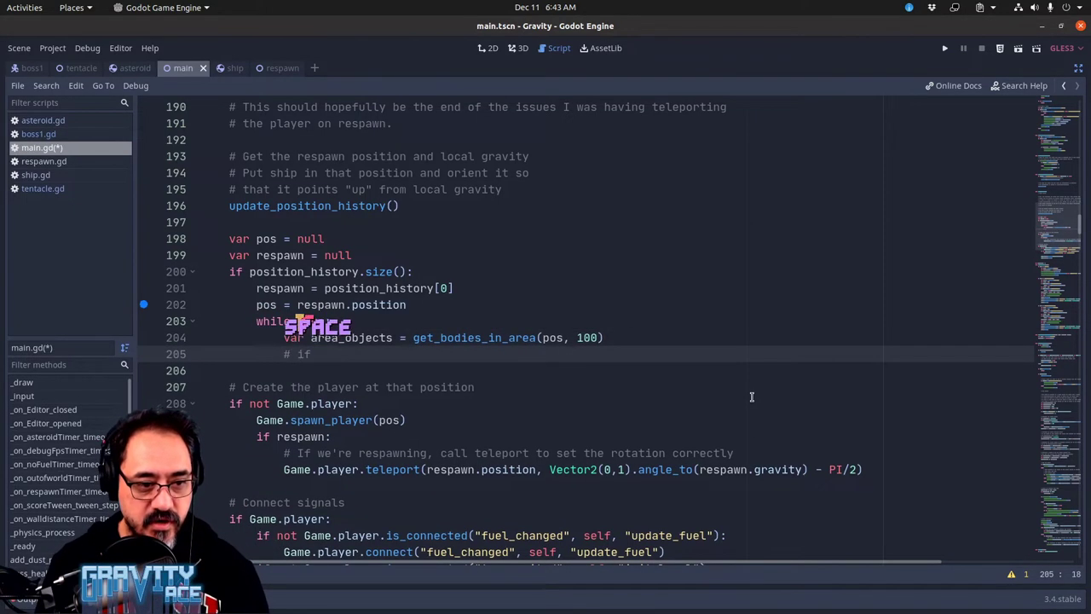
{"action": "type", "text": "area_objects.swize"}
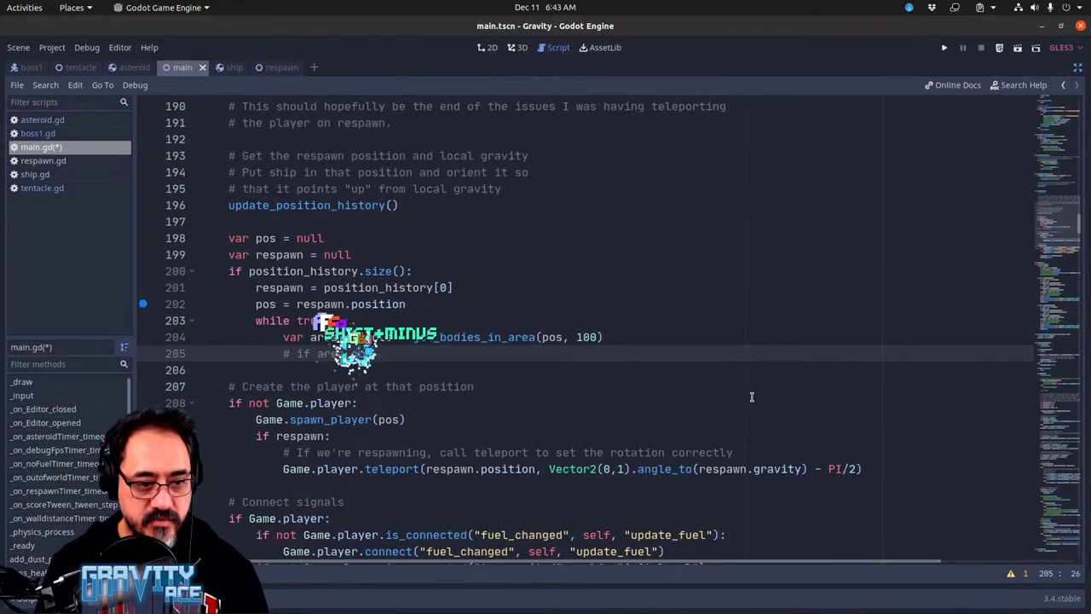
{"action": "type", "text": "("}
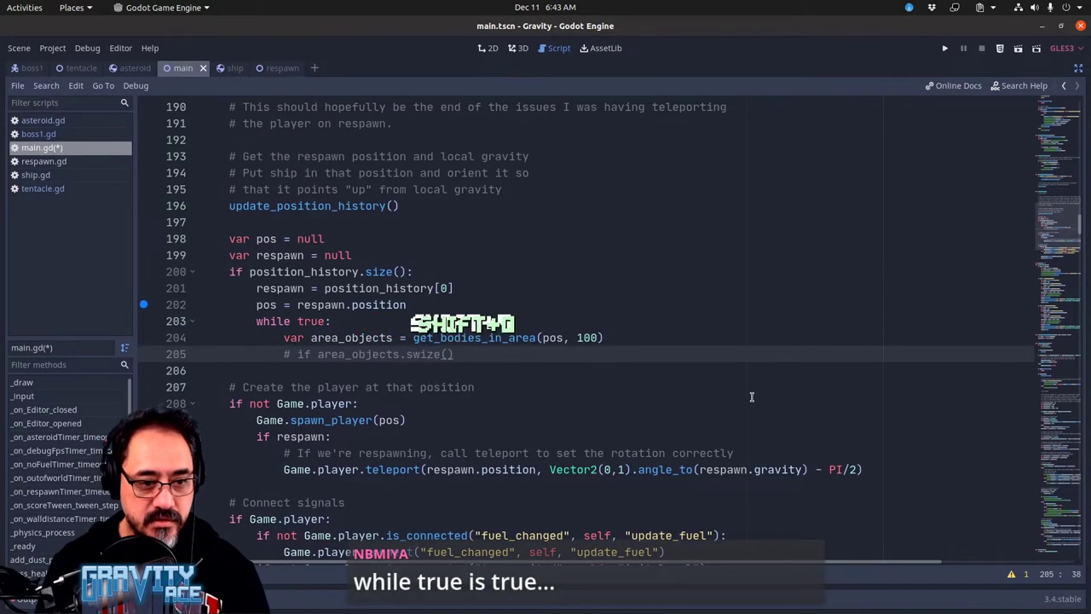
{"action": "key", "text": "BackSpace"}
{"action": "key", "text": "End"}
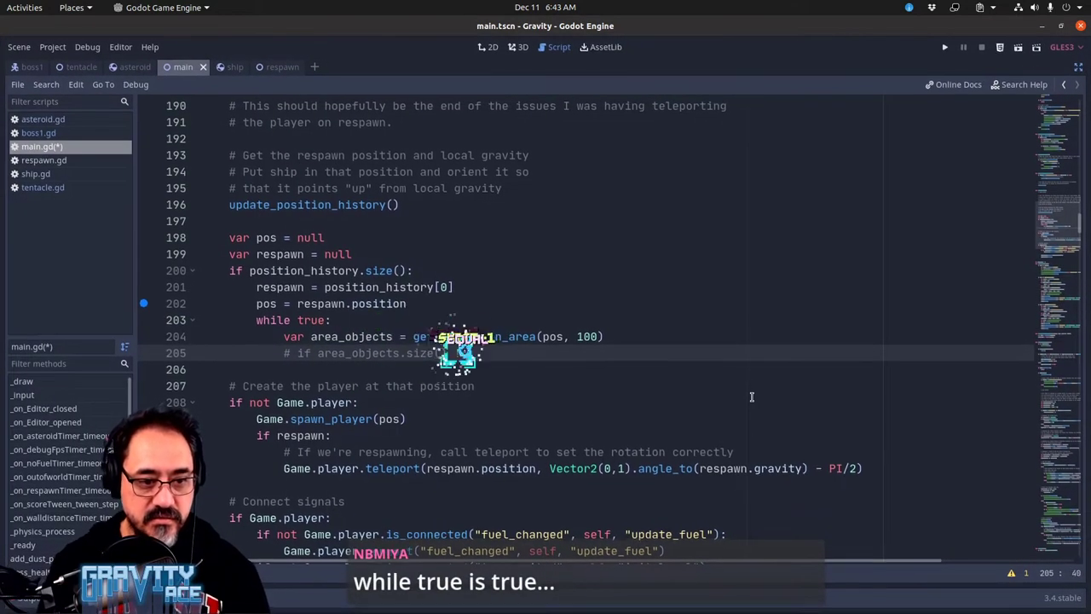
{"action": "type", "text": "!= 0:"}
{"action": "key", "text": "Return"}
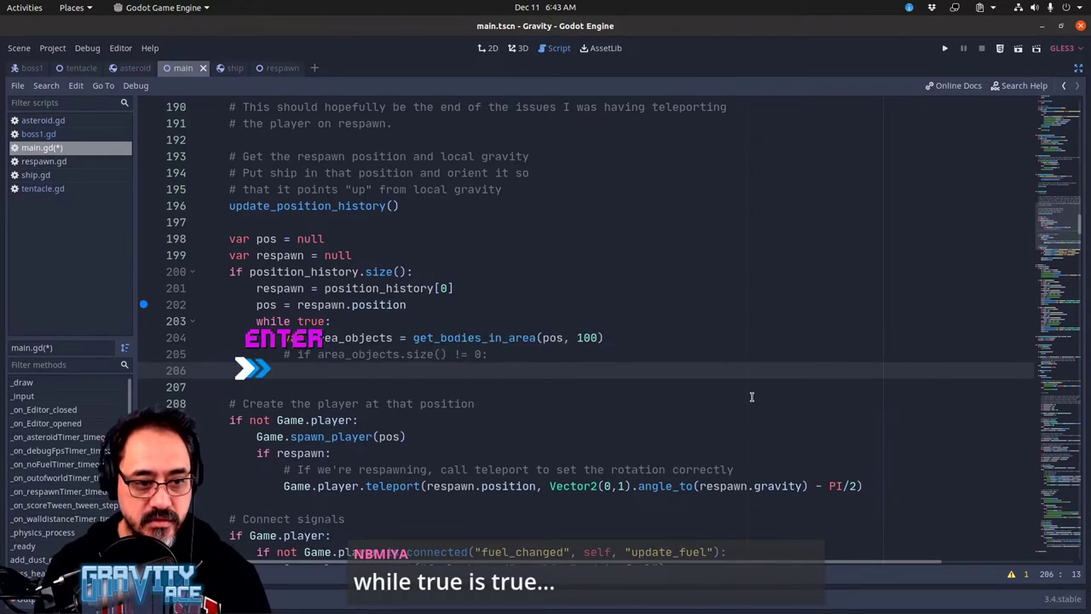
{"action": "key", "text": "Up"}
{"action": "key", "text": "BackSpace"}
{"action": "key", "text": "BackSpace"}
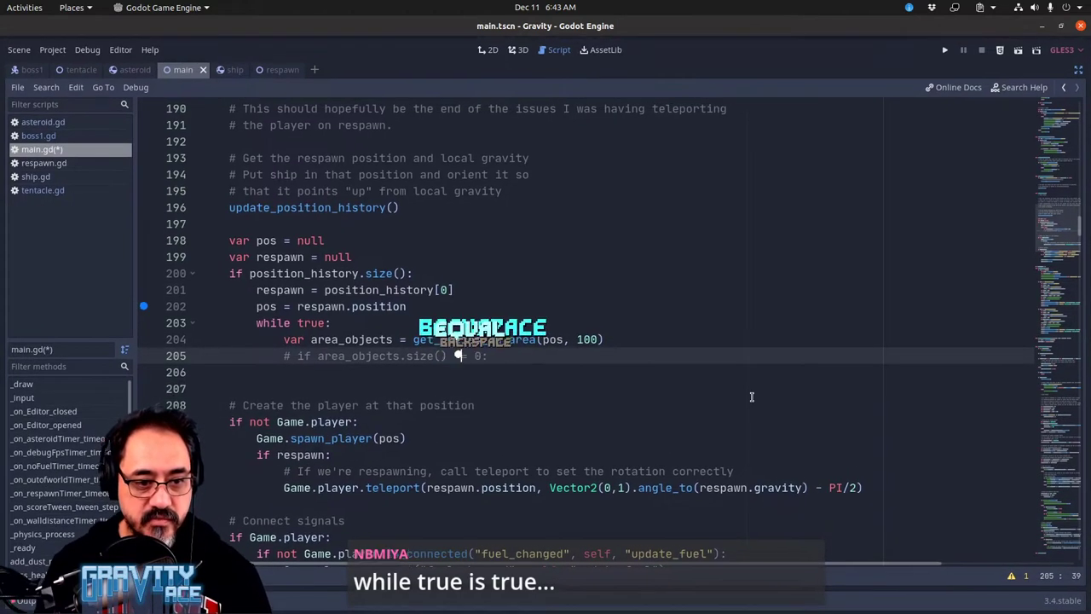
{"action": "type", "text": "=="}
Add an indented commented '#break' line under the condition comment.
{"action": "key", "text": "Down"}
{"action": "type", "text": "break"}
{"action": "key", "text": "Home"}
{"action": "key", "text": "Tab"}
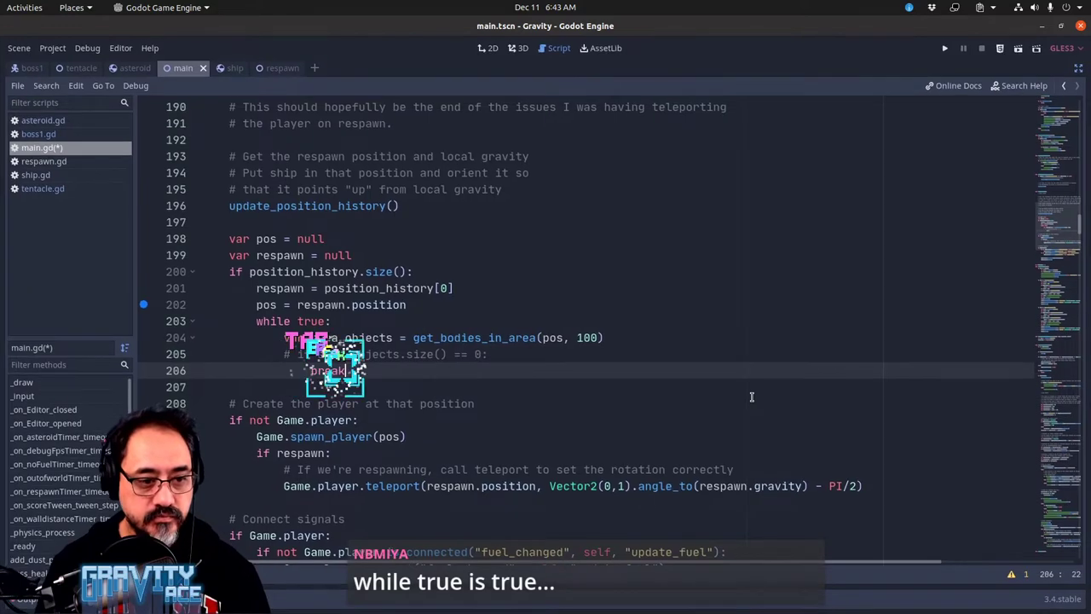
{"action": "key", "text": "Up"}
{"action": "key", "text": "Up"}
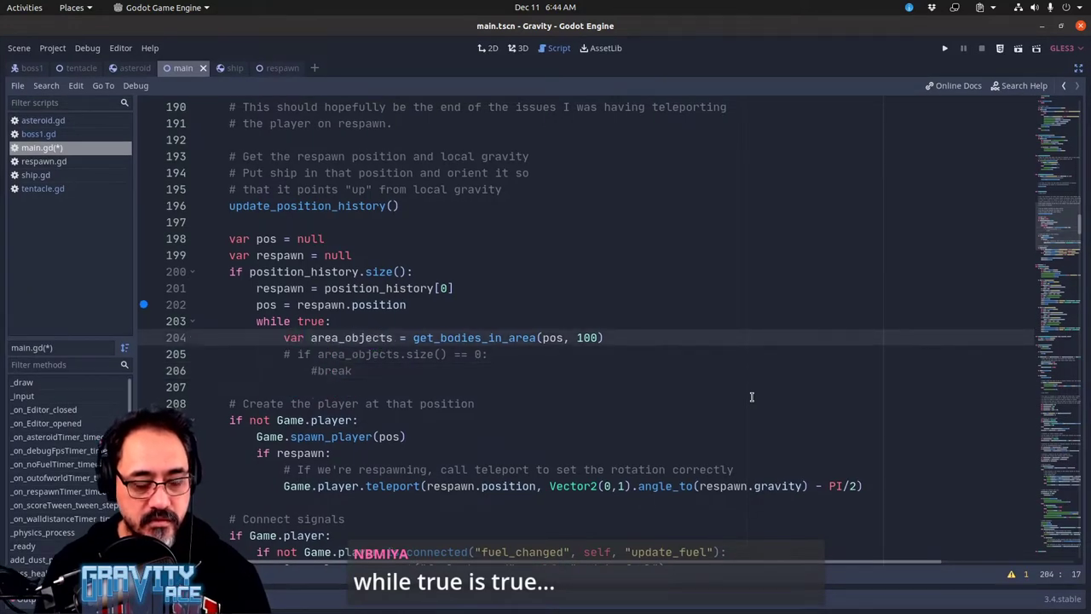
{"action": "key", "text": "Down"}
{"action": "key", "text": "Down"}
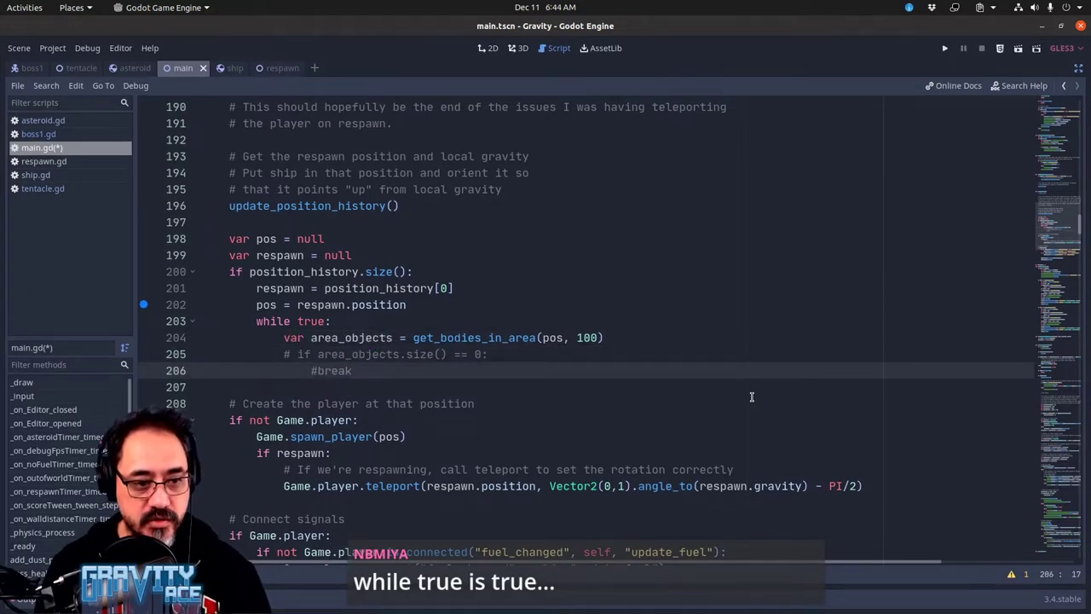
Start a '# randomness' comment line at the top of the while loop.
{"action": "key", "text": "Up"}
{"action": "key", "text": "Up"}
{"action": "key", "text": "Up"}
{"action": "key", "text": "End"}
{"action": "key", "text": "Return"}
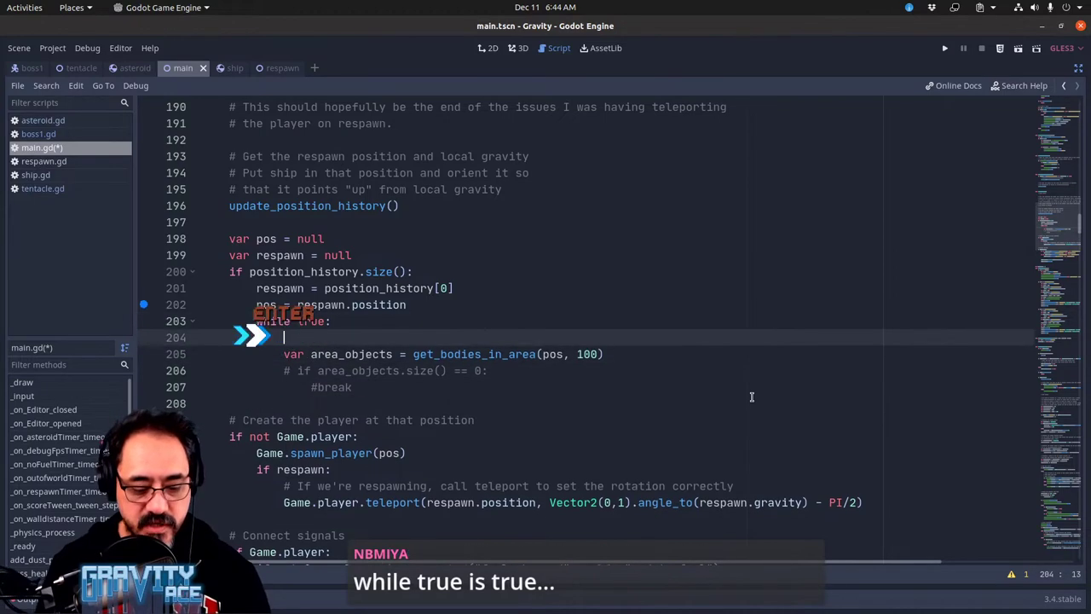
{"action": "type", "text": "# pos +="}
{"action": "type", "text": "random"}
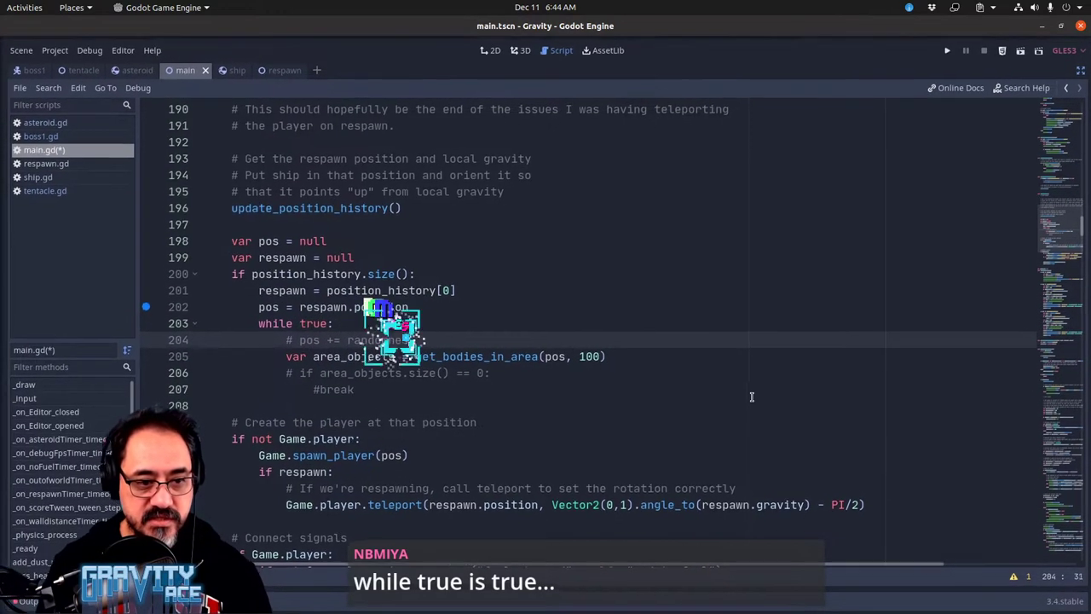
{"action": "type", "text": "ness"}
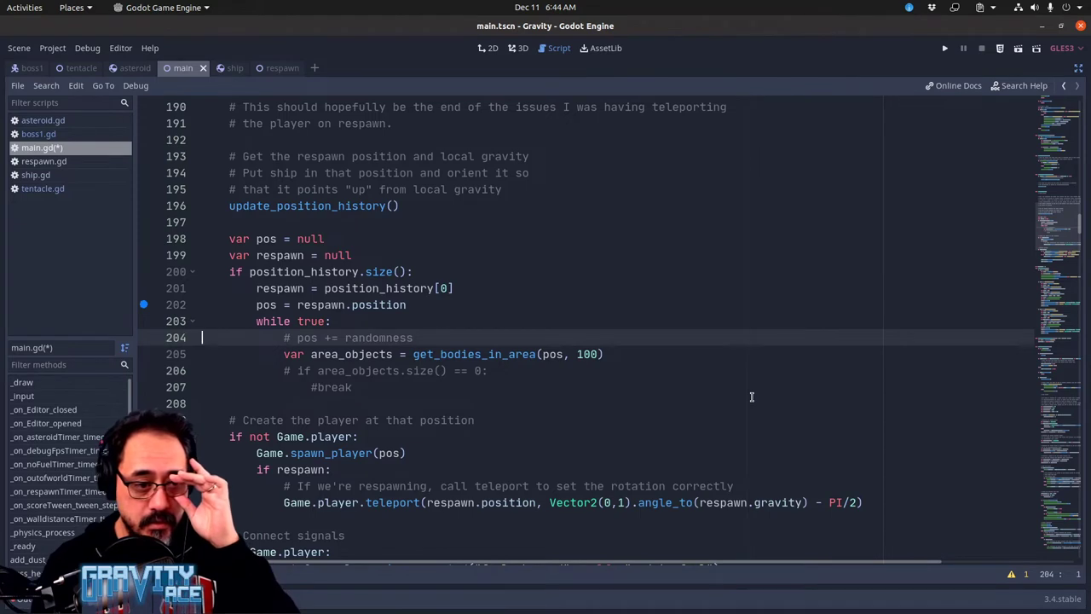
Select the word randomness in the loop's top comment.
{"action": "key", "text": "Down"}
{"action": "key", "text": "Up"}
{"action": "key", "text": "Home"}
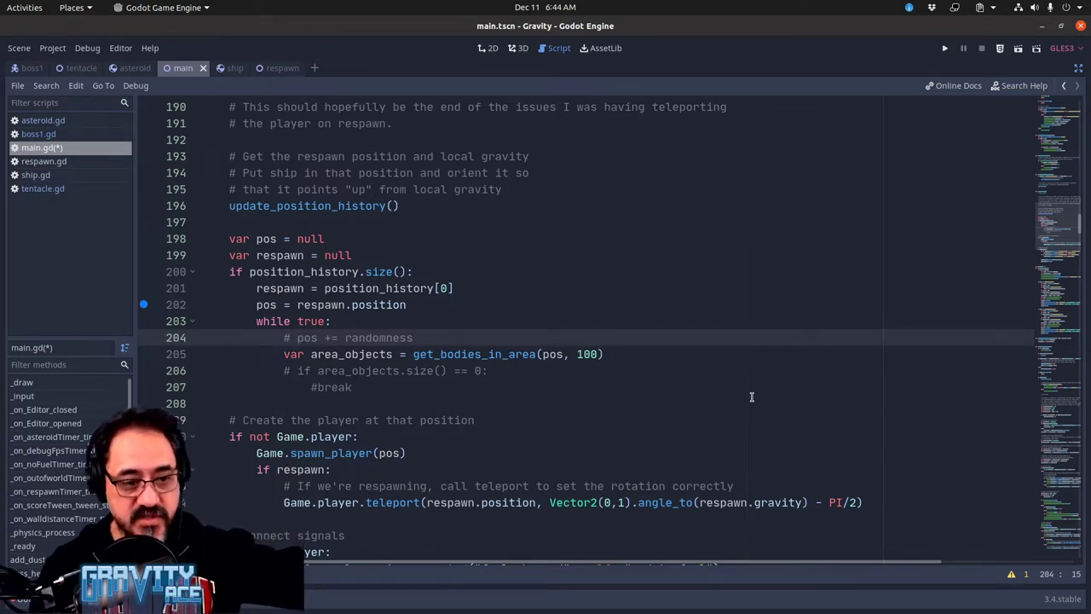
{"action": "key", "text": "Down"}
{"action": "key", "text": "Up"}
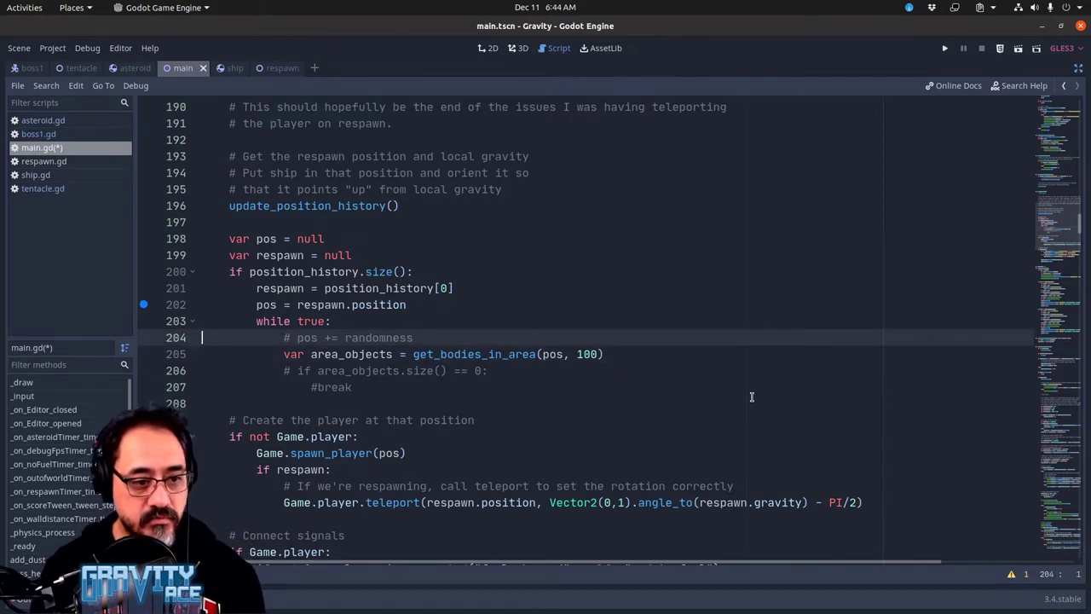
{"action": "key", "text": "Home"}
{"action": "key", "text": "Home"}
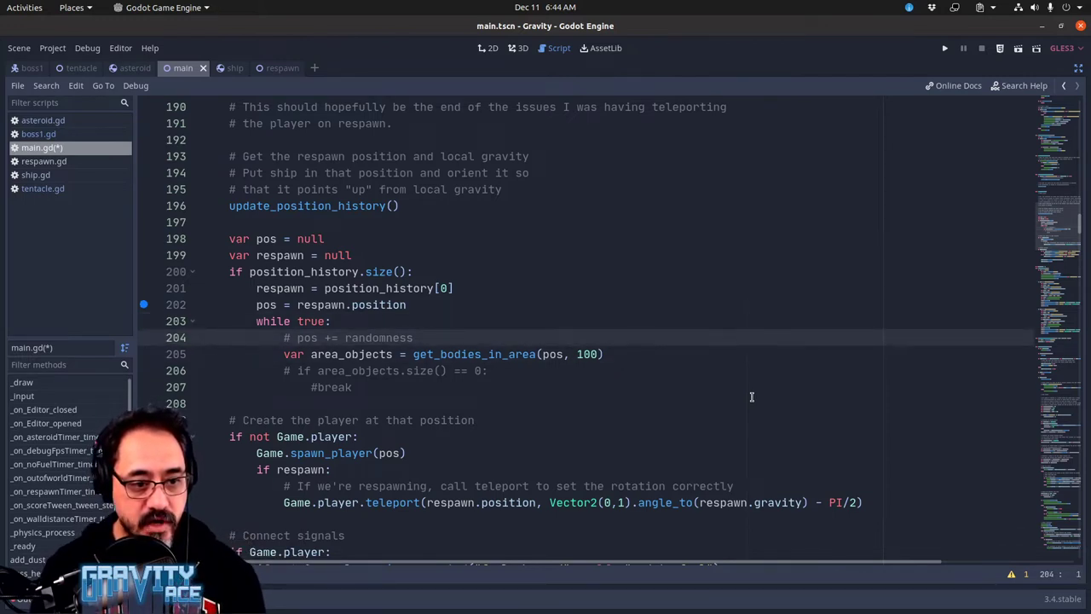
{"action": "key", "text": "End"}
{"action": "key", "text": "ctrl+shift+Left"}
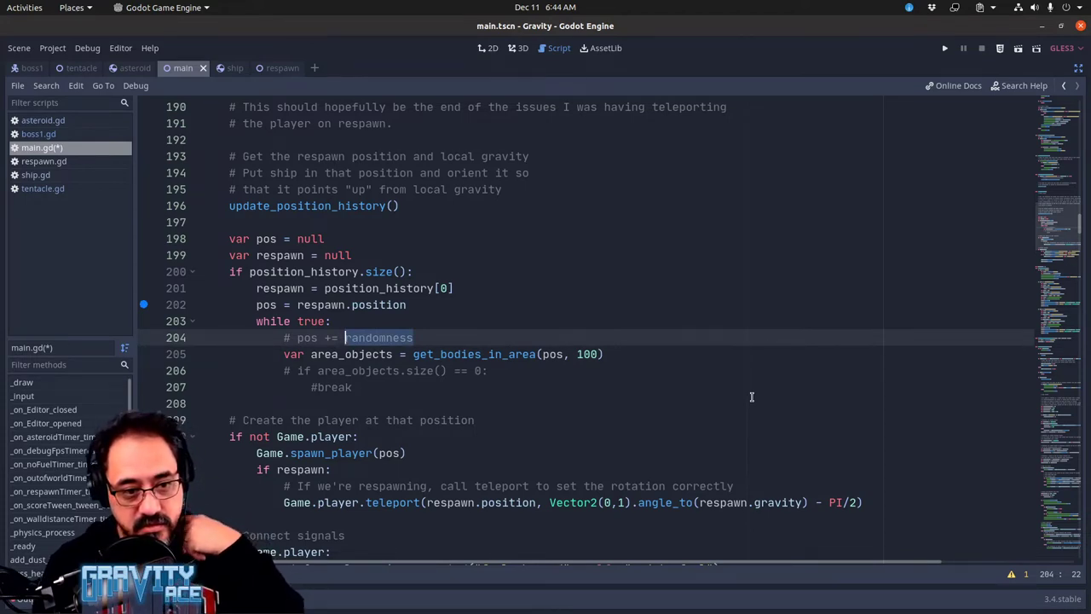
Move through the pos and 100 arguments of the get_bodies_in_area query.
{"action": "key", "text": "Down"}
{"action": "key", "text": "End"}
{"action": "key", "text": "Left"}
{"action": "key", "text": "Left"}
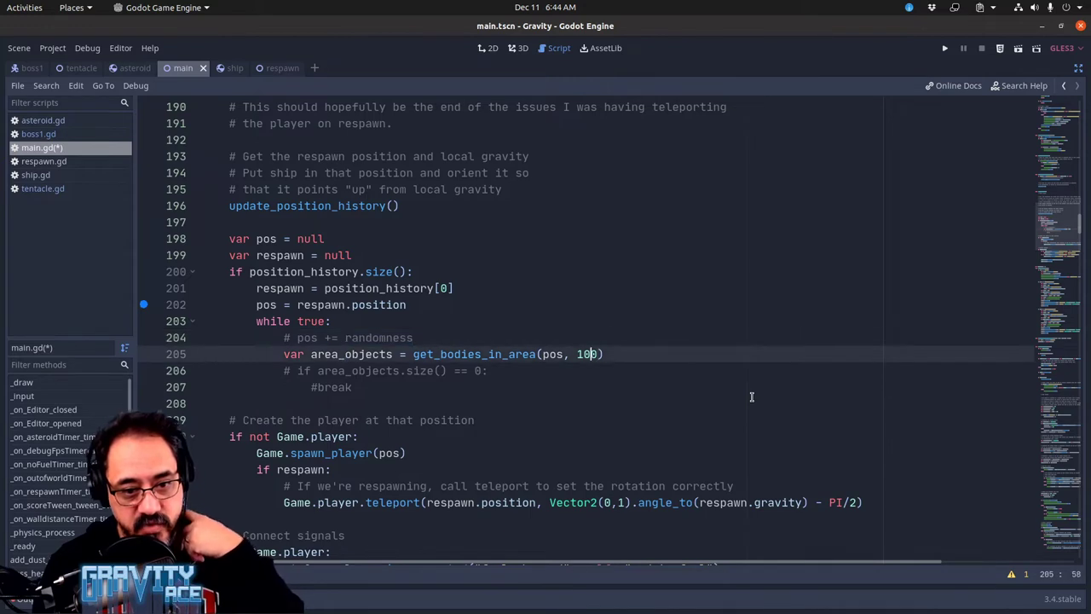
{"action": "key", "text": "Left"}
{"action": "key", "text": "Left"}
{"action": "key", "text": "Left"}
{"action": "key", "text": "Left"}
{"action": "key", "text": "Left"}
{"action": "key", "text": "Left"}
{"action": "key", "text": "Left"}
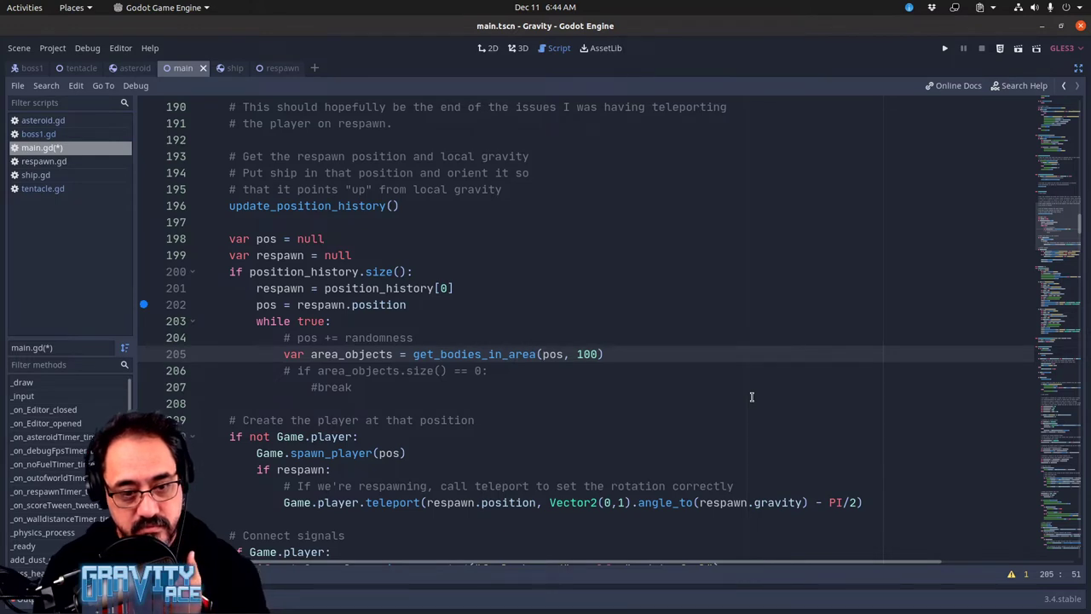
{"action": "key", "text": "Right"}
{"action": "key", "text": "Right"}
{"action": "key", "text": "Right"}
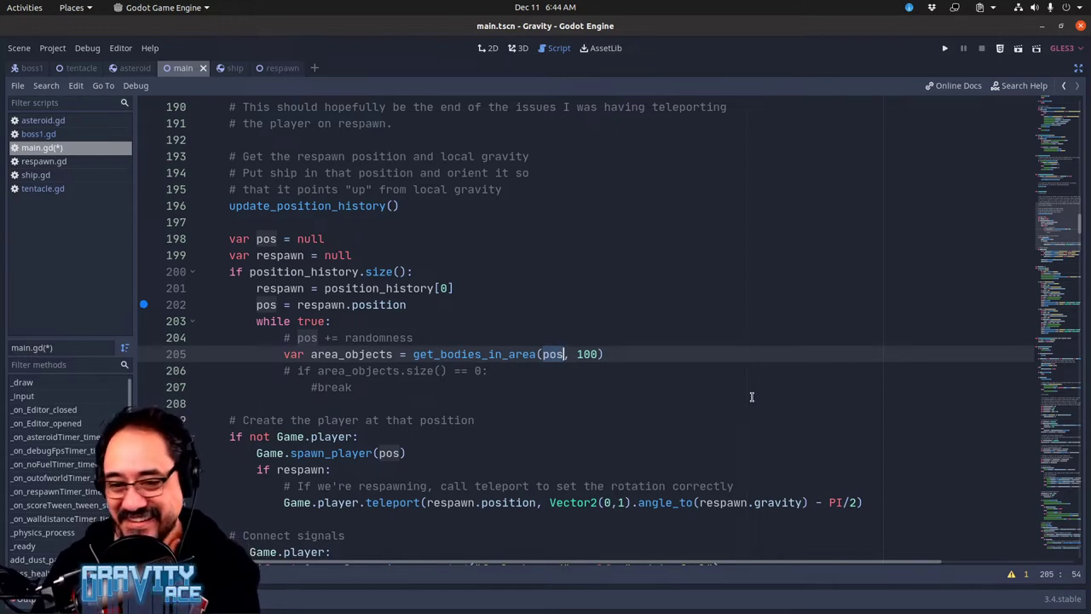
Select the true condition in the while loop header.
{"action": "key", "text": "Up"}
{"action": "key", "text": "Up"}
{"action": "key", "text": "shift+End"}
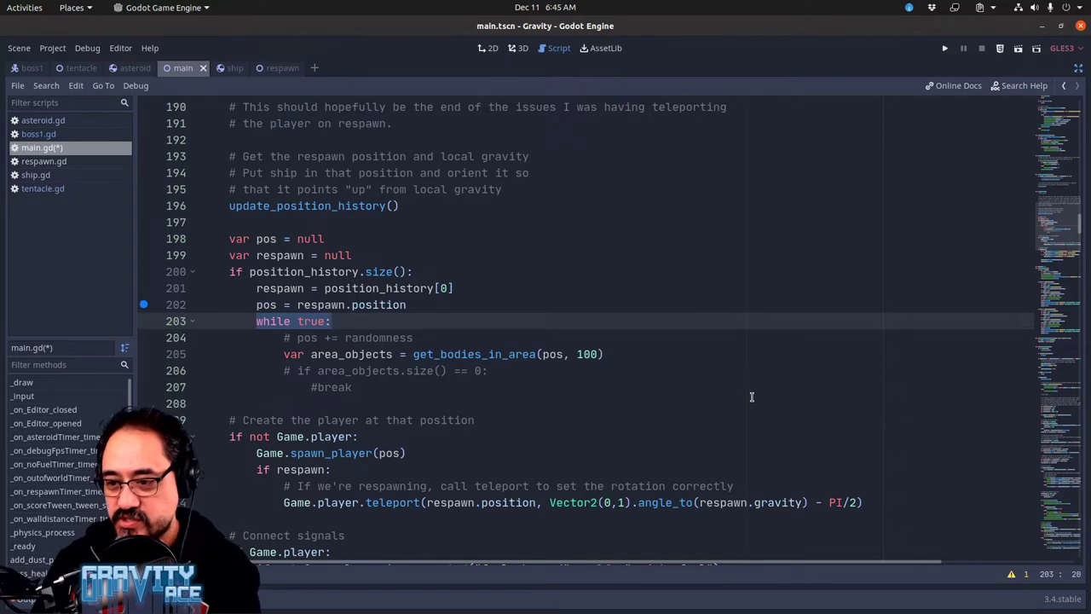
{"action": "key", "text": "Home"}
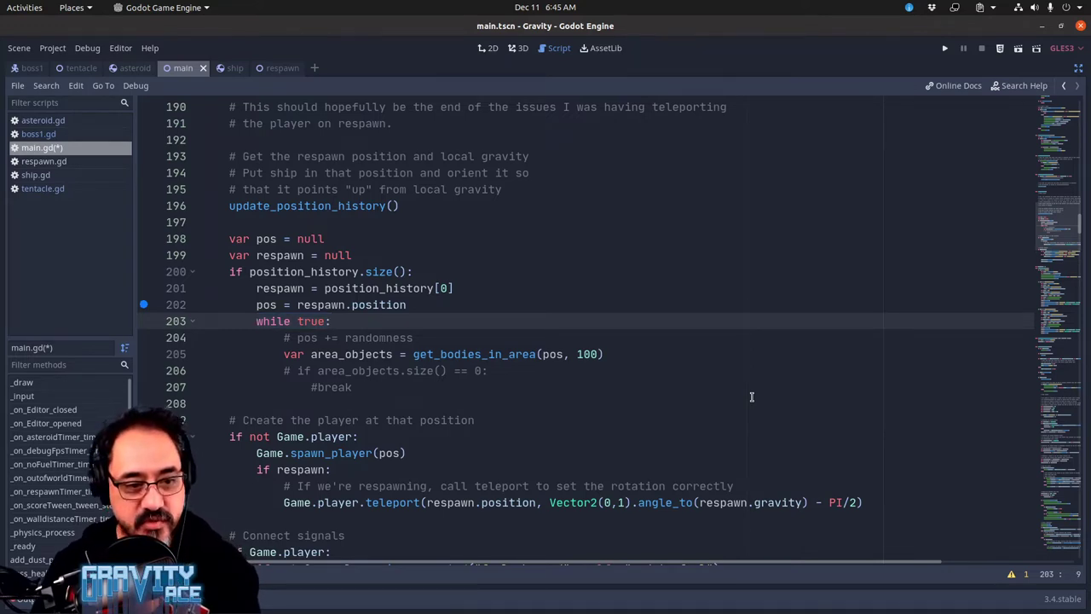
{"action": "key", "text": "Home"}
{"action": "key", "text": "shift+Down"}
{"action": "key", "text": "Left"}
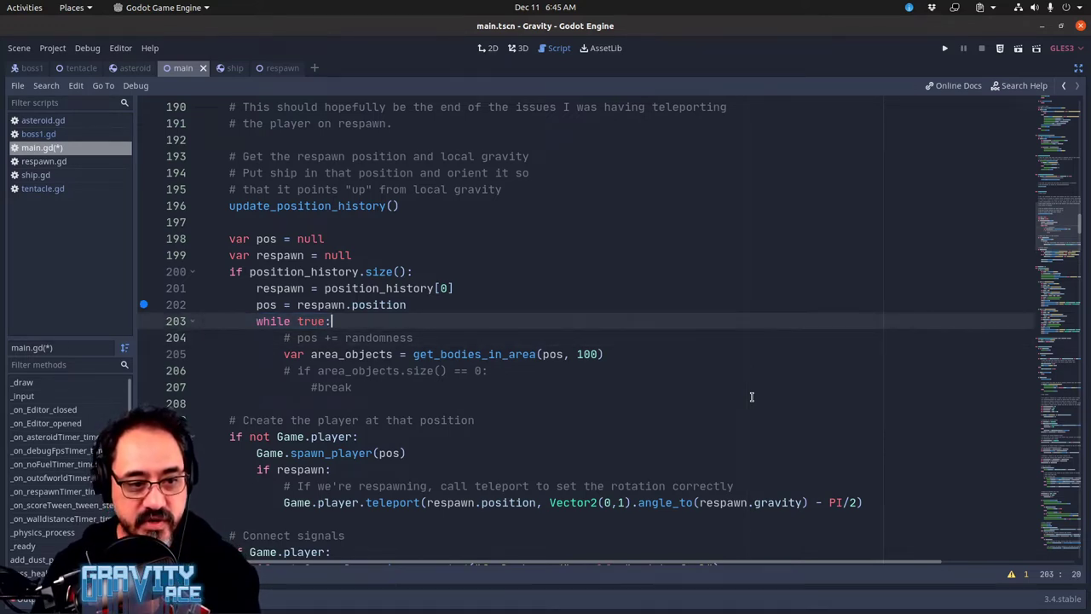
{"action": "key", "text": "ctrl+shift+Left"}
{"action": "key", "text": "Left"}
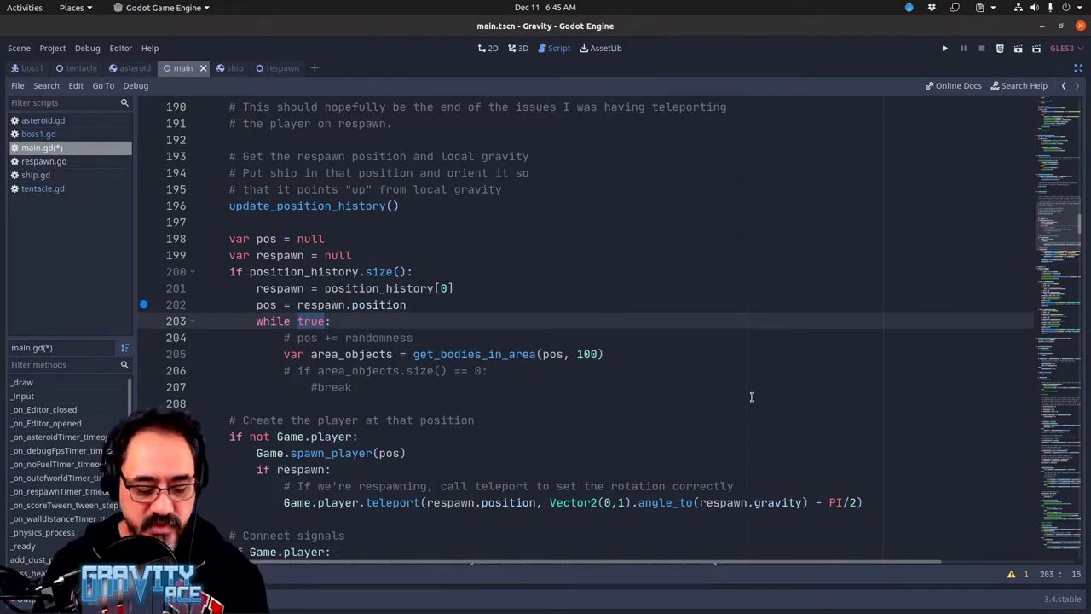
{"action": "key", "text": "ctrl+shift+Right"}
Try 1==1 and is_flying == true as conditions, revert to 'while true:', and select the loop body.
{"action": "type", "text": "1==1"}
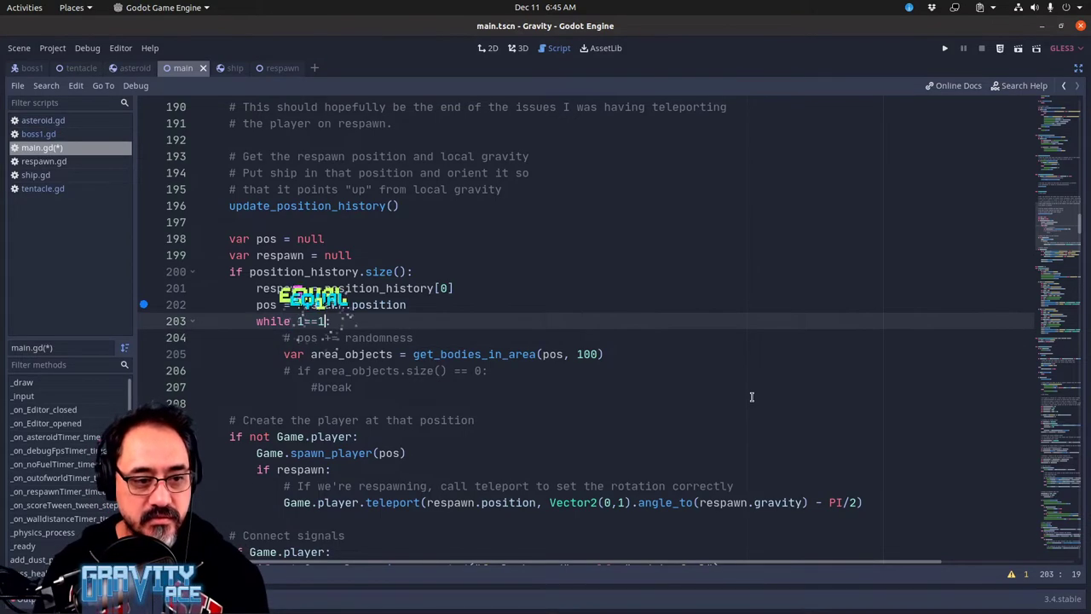
{"action": "key", "text": "BackSpace"}
{"action": "key", "text": "BackSpace"}
{"action": "key", "text": "BackSpace"}
{"action": "key", "text": "BackSpace"}
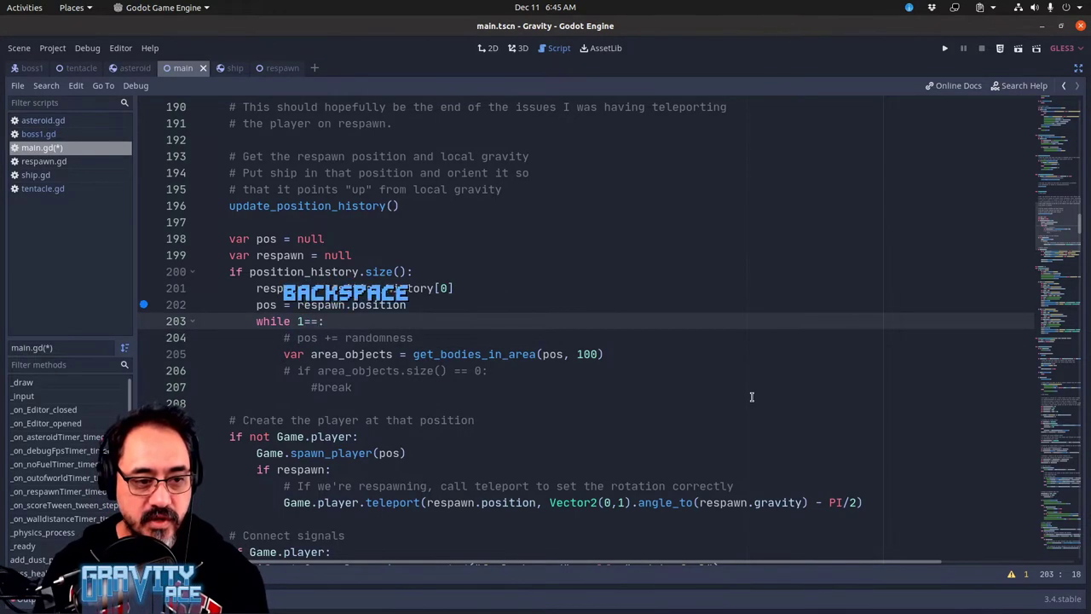
{"action": "type", "text": "a=="}
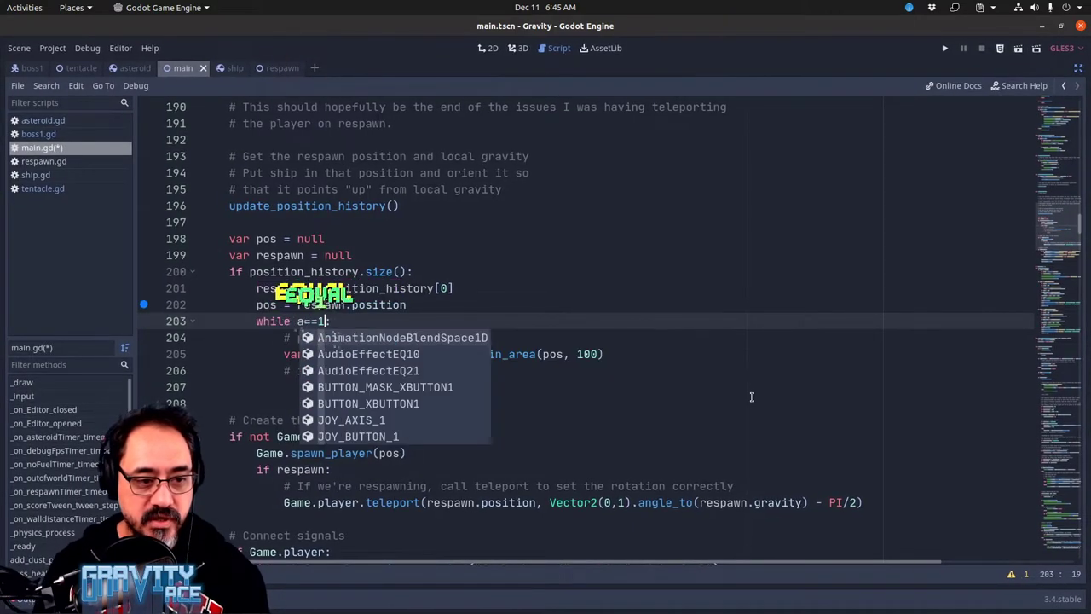
{"action": "key", "text": "BackSpace"}
{"action": "key", "text": "BackSpace"}
{"action": "key", "text": "BackSpace"}
{"action": "type", "text": "is_flying"}
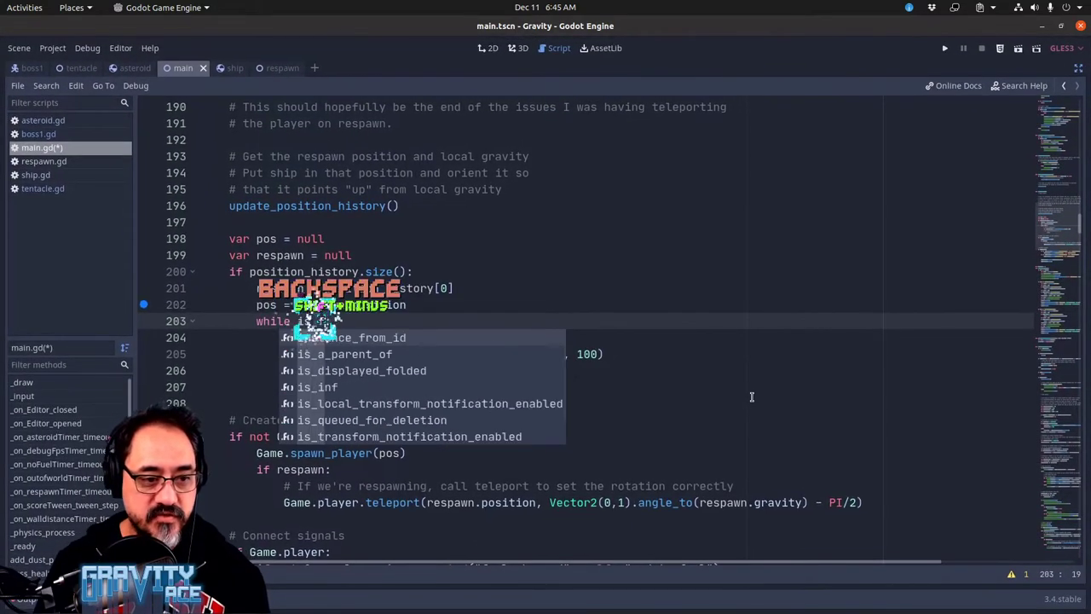
{"action": "type", "text": " == true"}
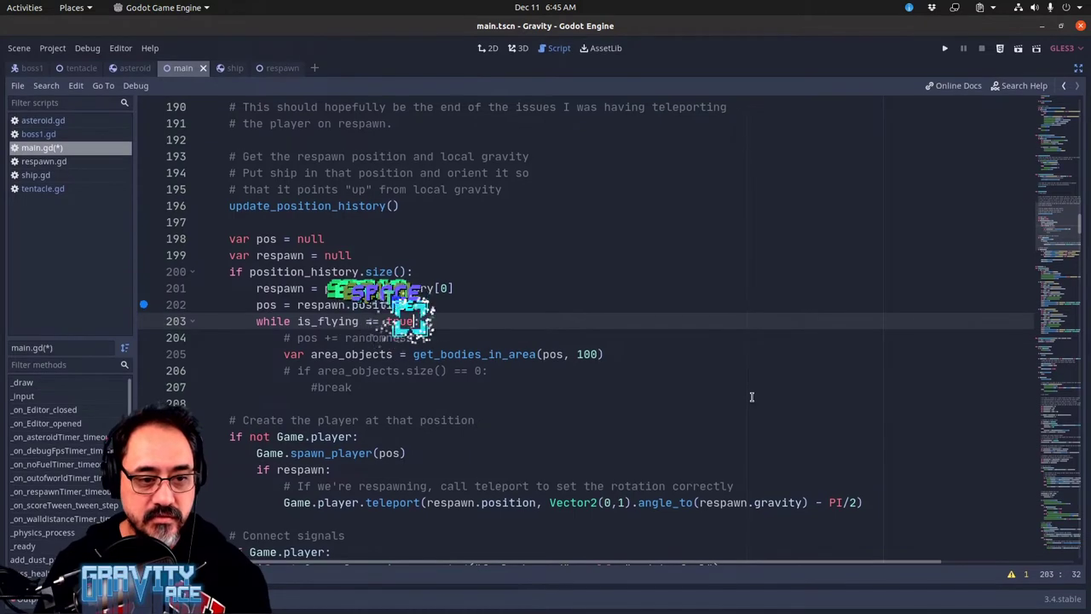
{"action": "key", "text": "ctrl+Left"}
{"action": "key", "text": "ctrl+Left"}
{"action": "key", "text": "ctrl+Left"}
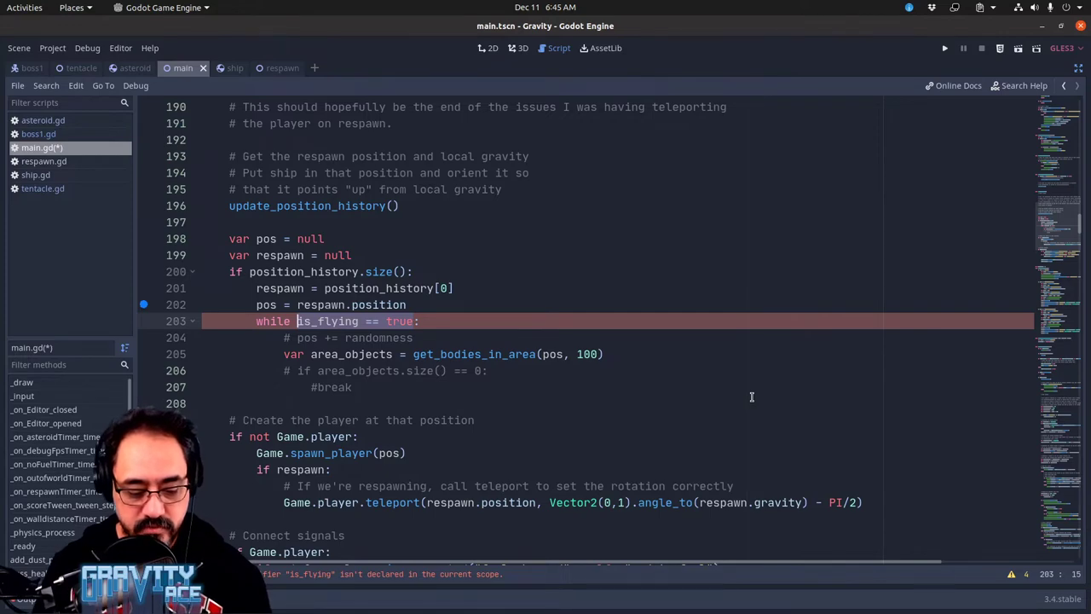
{"action": "key", "text": "ctrl+shift+Right"}
{"action": "key", "text": "ctrl+shift+Right"}
{"action": "key", "text": "Delete"}
{"action": "key", "text": "Home"}
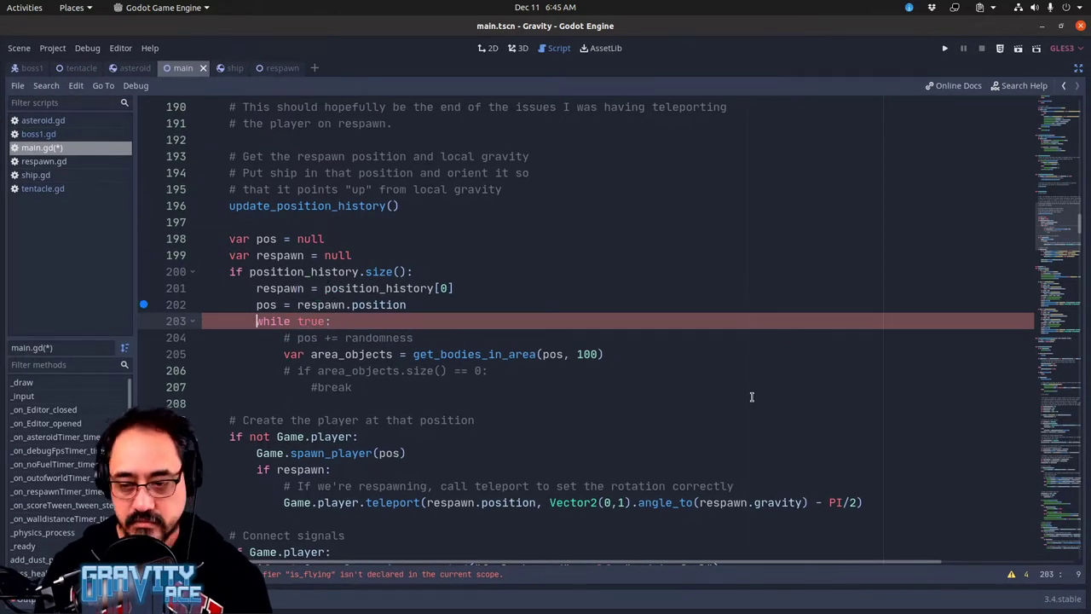
{"action": "key", "text": "Down"}
{"action": "key", "text": "Home"}
Cut the commented loop body and put a 'pass' line inside the while loop.
{"action": "key", "text": "shift+Down"}
{"action": "key", "text": "shift+Down"}
{"action": "key", "text": "shift+Down"}
{"action": "key", "text": "shift+Down"}
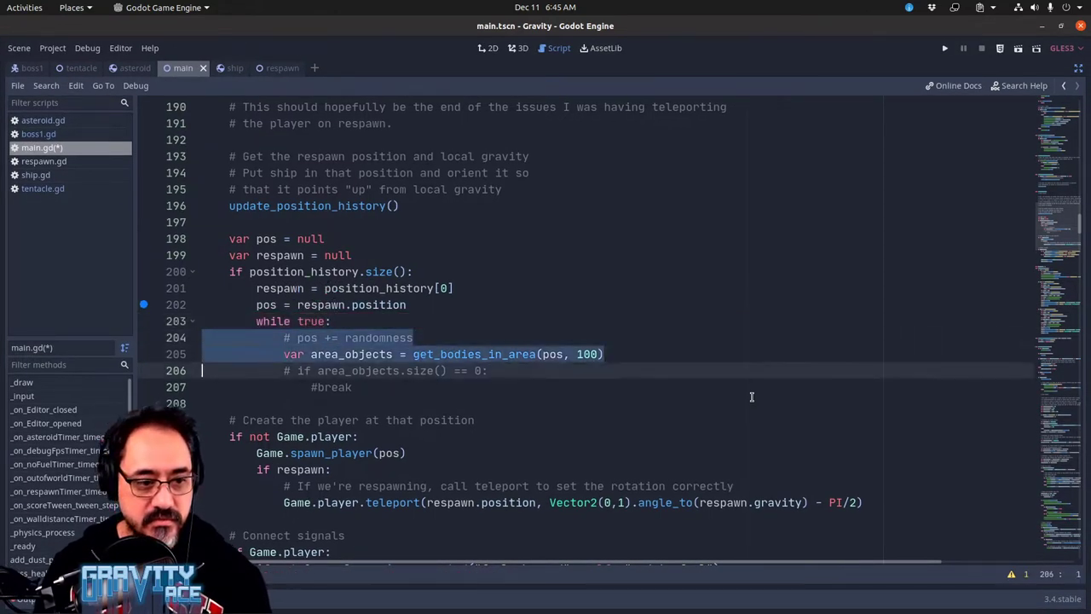
{"action": "key", "text": "ctrl+x"}
{"action": "key", "text": "Up"}
{"action": "key", "text": "End"}
{"action": "key", "text": "Return"}
{"action": "type", "text": "pass"}
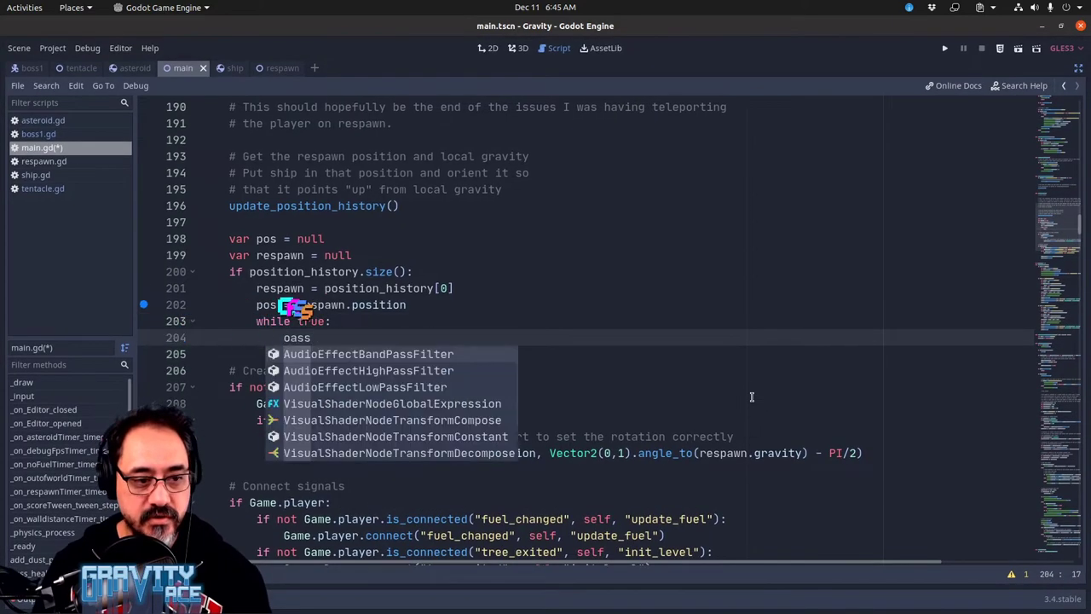
{"action": "type", "text": "p"}
{"action": "key", "text": "Delete"}
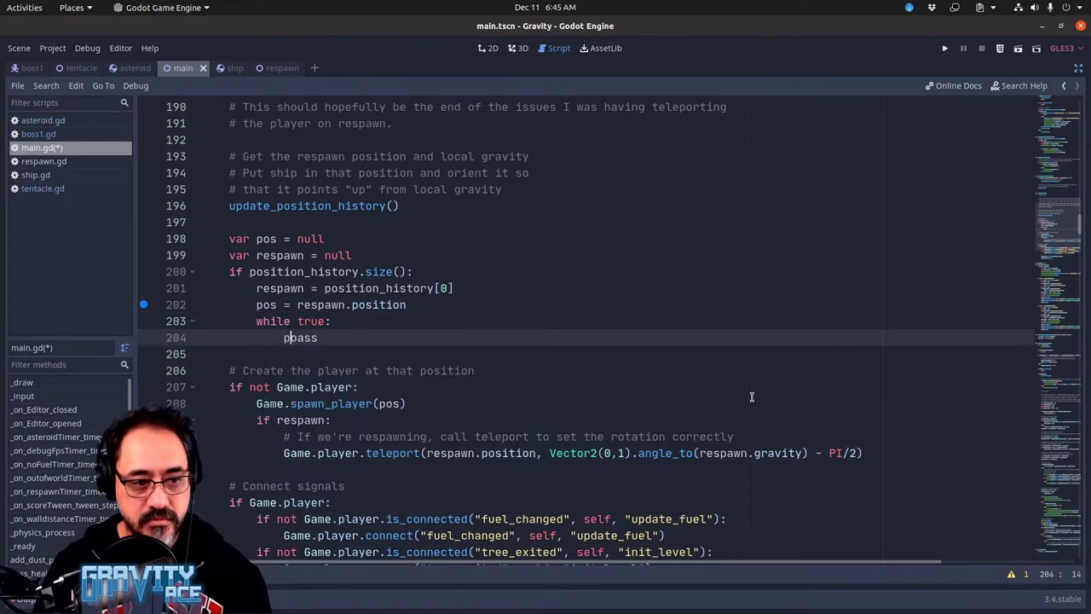
{"action": "key", "text": "Left"}
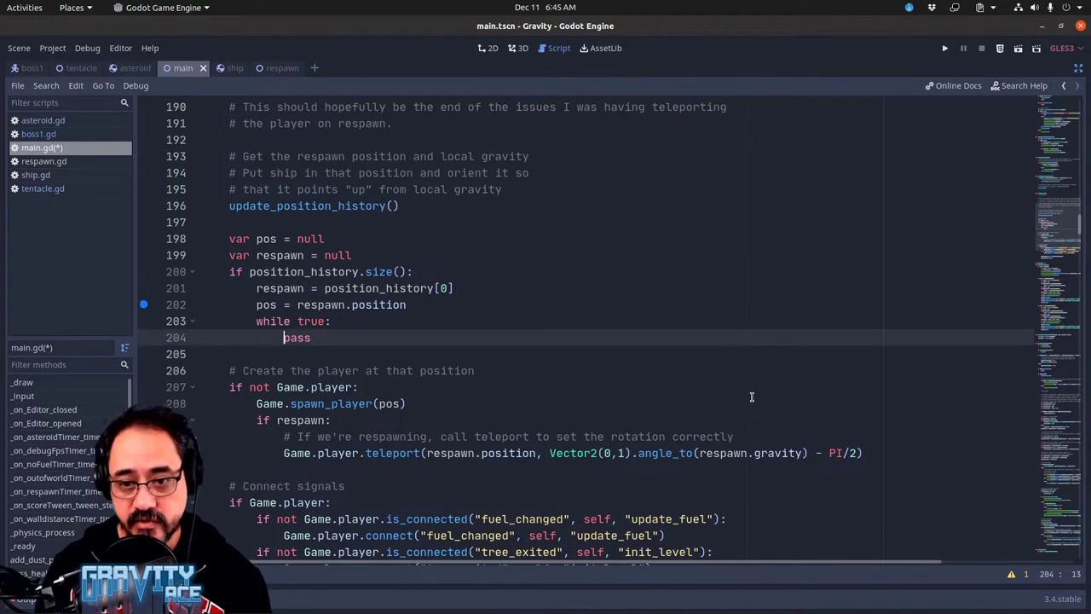
Paste the loop body back into the while loop and check the commented if and break lines.
{"action": "key", "text": "Up"}
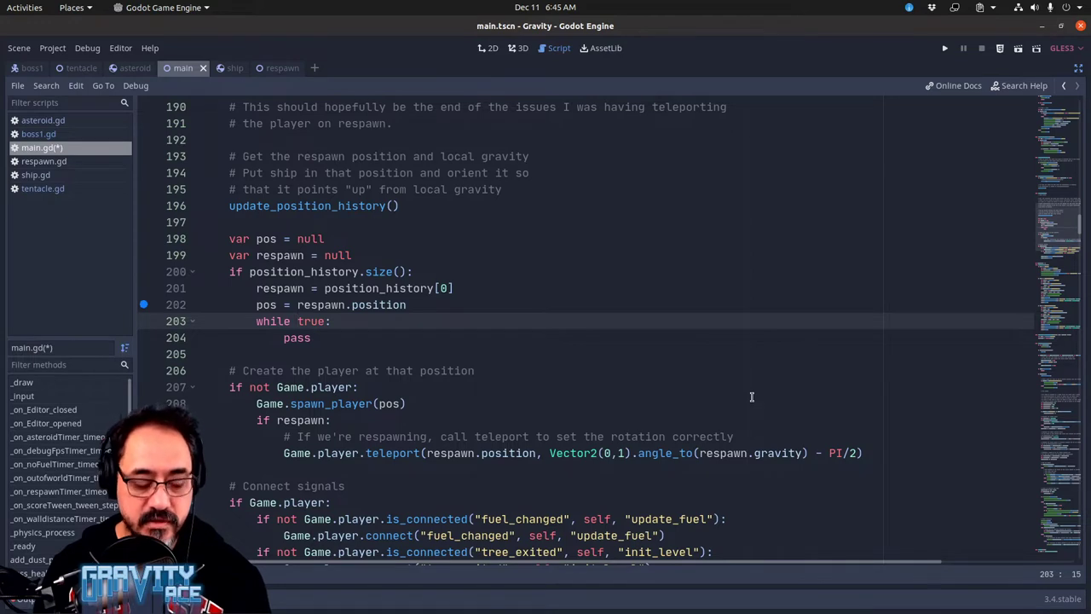
{"action": "key", "text": "ctrl+v"}
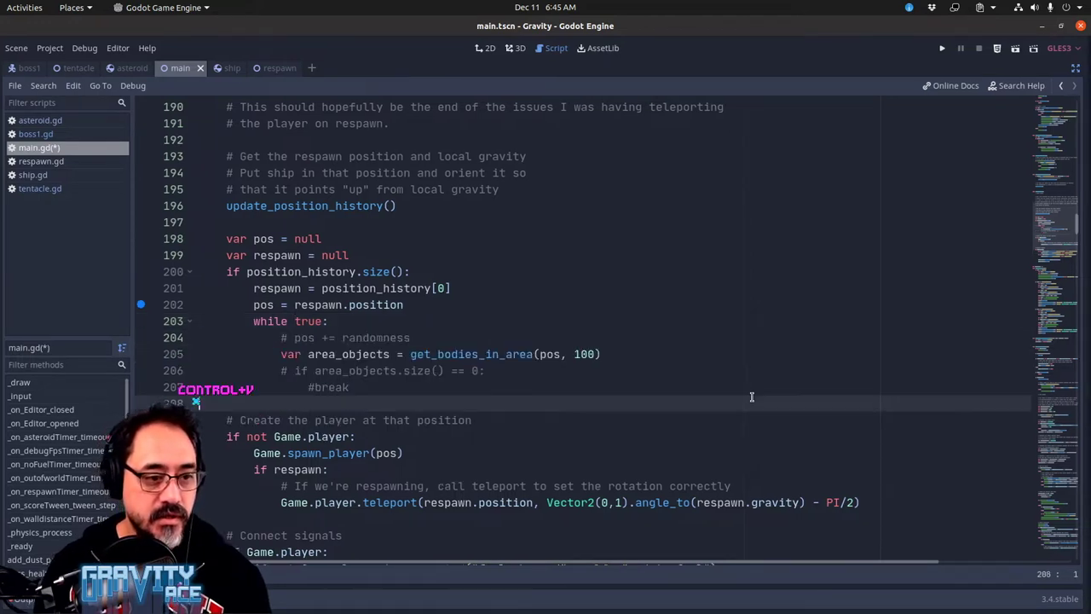
{"action": "key", "text": "Up"}
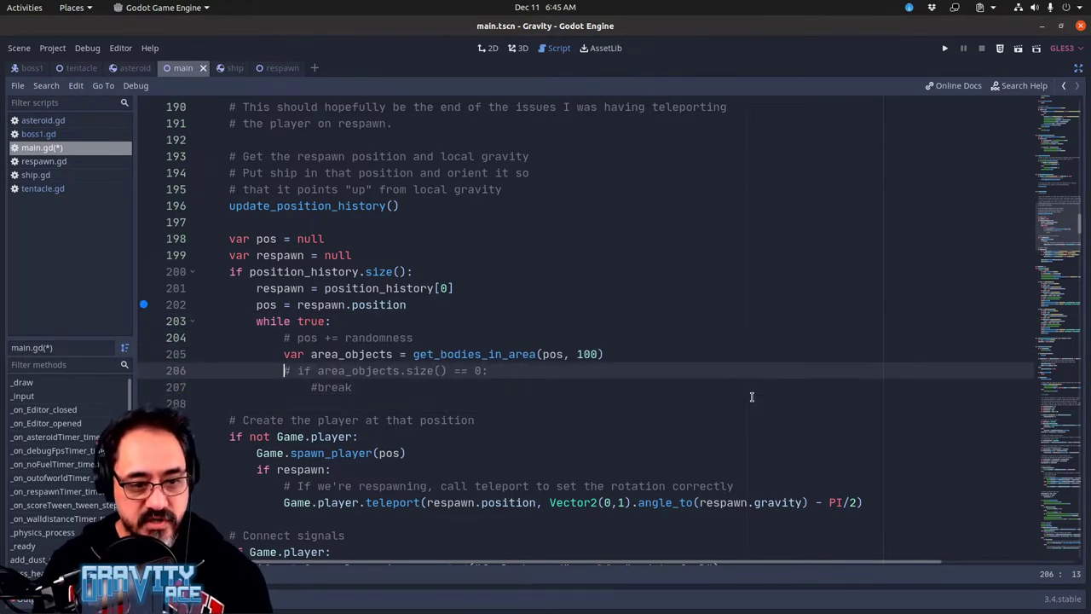
{"action": "key", "text": "shift+Down"}
{"action": "key", "text": "shift+Down"}
{"action": "key", "text": "Up"}
{"action": "key", "text": "Up"}
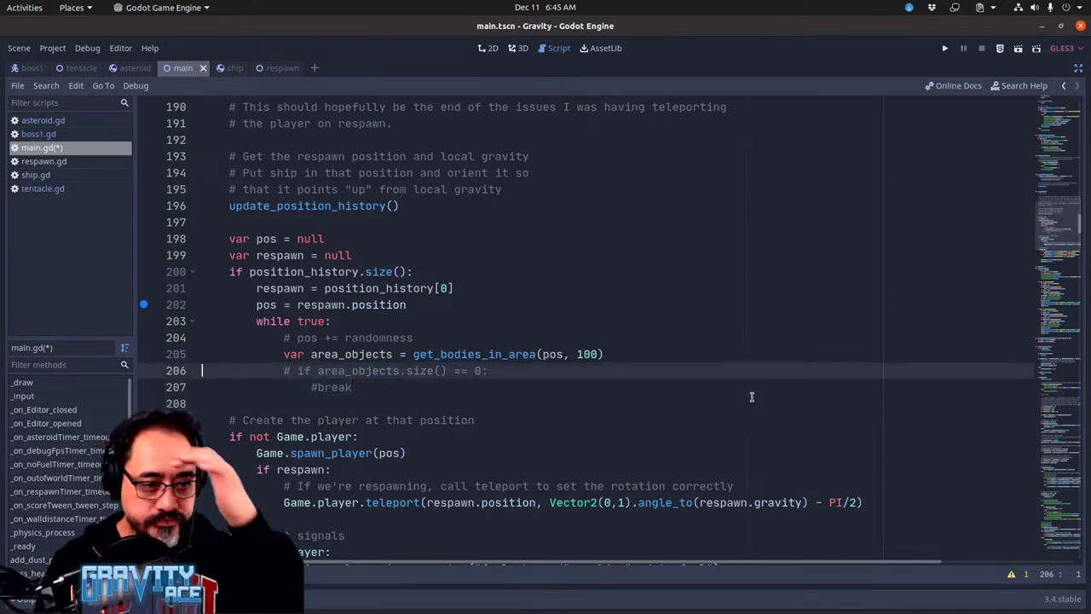
Insert a new line after pos = respawn.position, above the loop.
{"action": "key", "text": "Up"}
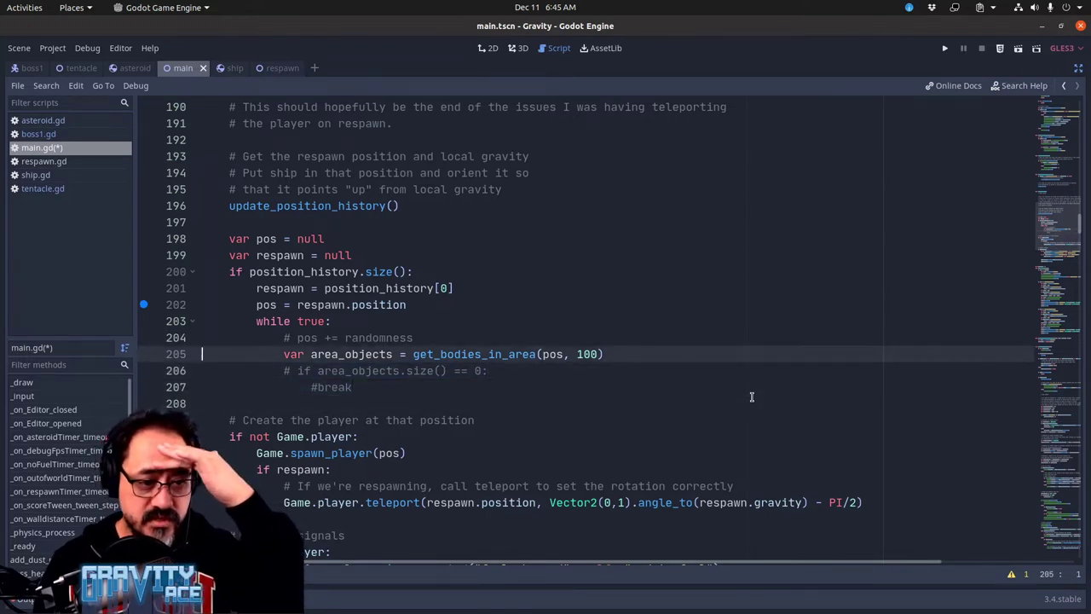
{"action": "key", "text": "Up"}
{"action": "key", "text": "Up"}
{"action": "key", "text": "Up"}
{"action": "key", "text": "End"}
{"action": "key", "text": "Return"}
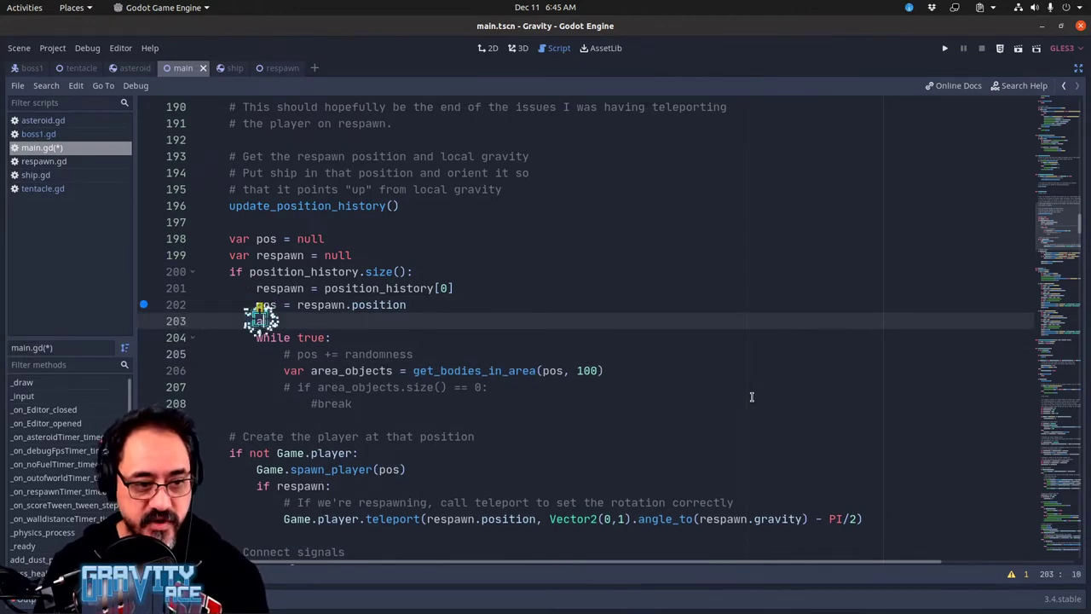
Add 'area_objects = 1' above the loop and remove var from the query on line 206.
{"action": "key", "text": "BackSpace"}
{"action": "type", "text": "area_objects"}
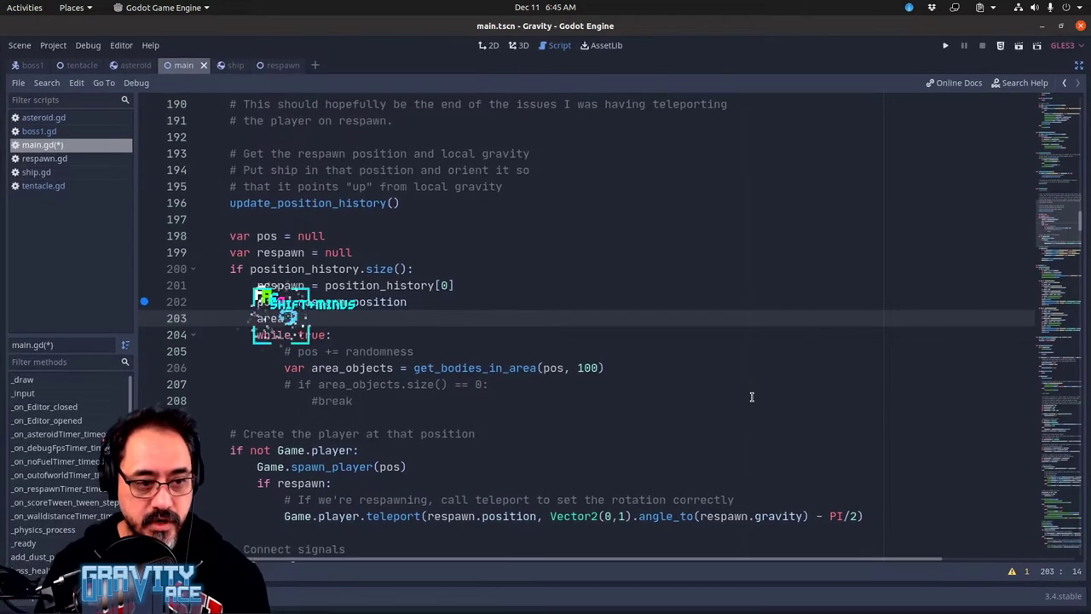
{"action": "type", "text": " = 1"}
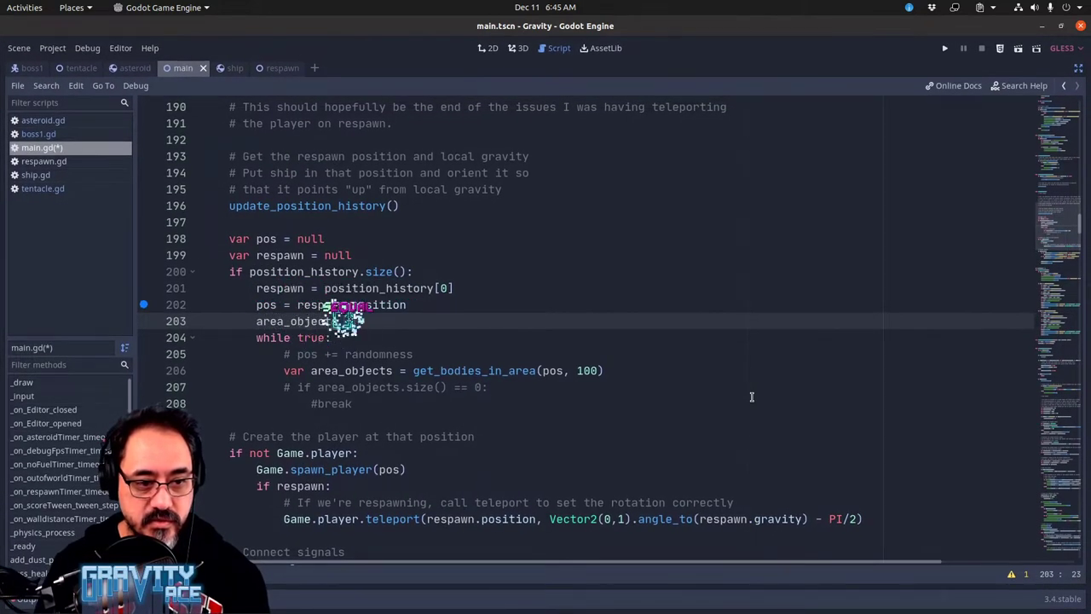
{"action": "left_click", "coordinate": [297, 337]}
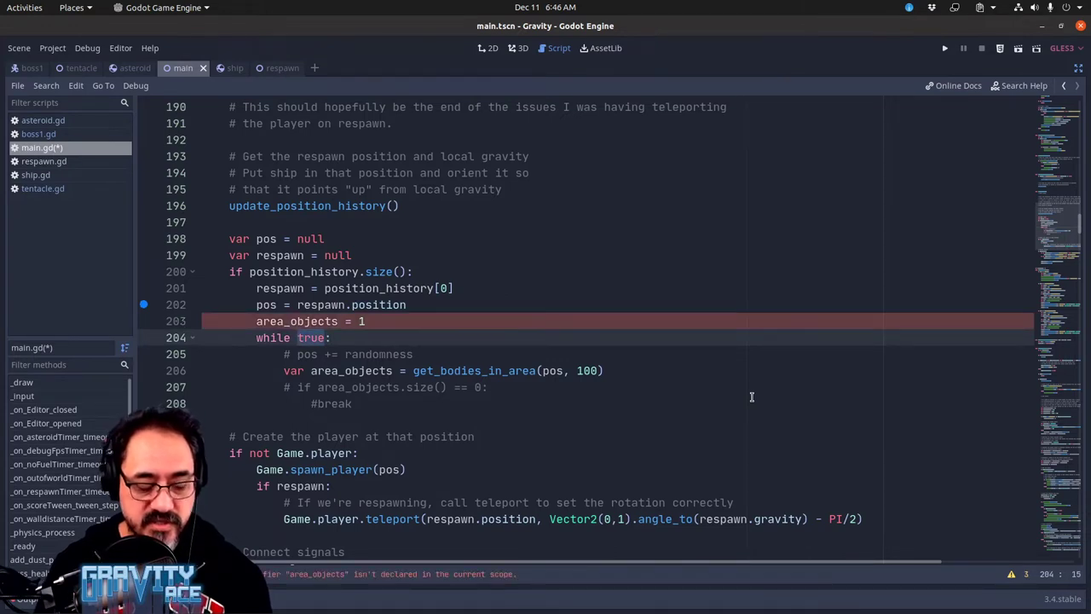
{"action": "key", "text": "Home"}
{"action": "key", "text": "Down"}
{"action": "key", "text": "Down"}
{"action": "key", "text": "Down"}
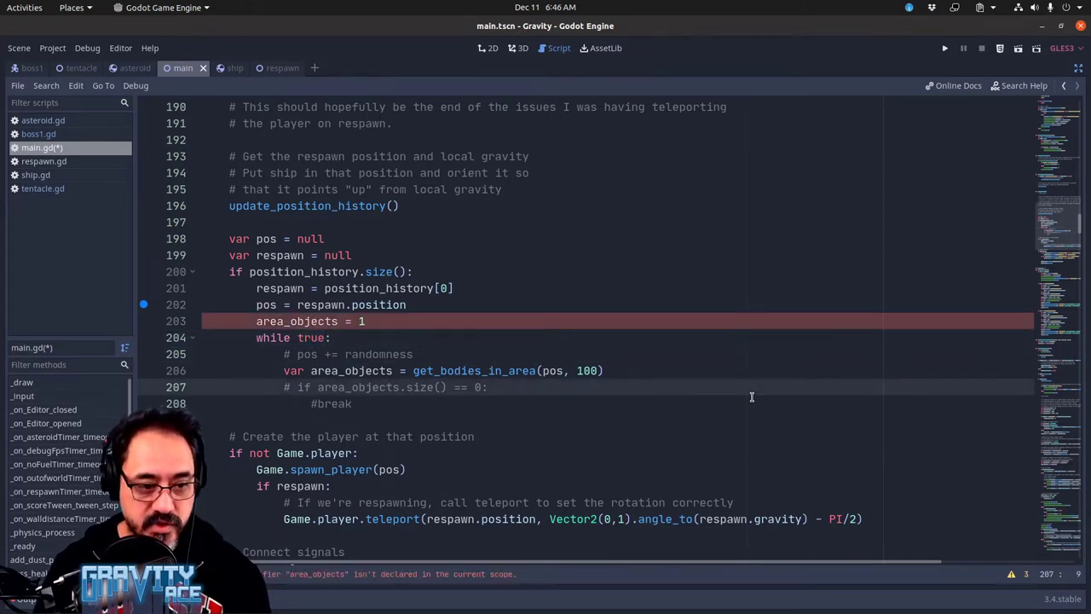
{"action": "key", "text": "Up"}
{"action": "key", "text": "shift+Right"}
{"action": "key", "text": "shift+Right"}
{"action": "key", "text": "shift+Right"}
{"action": "key", "text": "shift+Right"}
{"action": "key", "text": "Delete"}
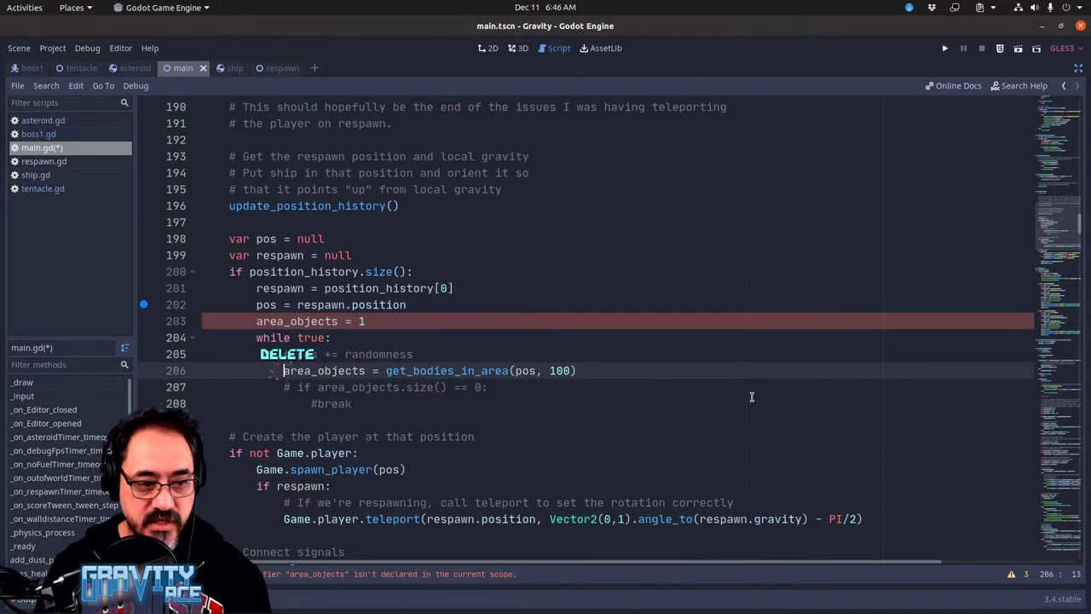
Undo the area_objects edits and delete the leftover line above the loop.
{"action": "key", "text": "Up"}
{"action": "key", "text": "Up"}
{"action": "key", "text": "Up"}
{"action": "key", "text": "Home"}
{"action": "key", "text": "Home"}
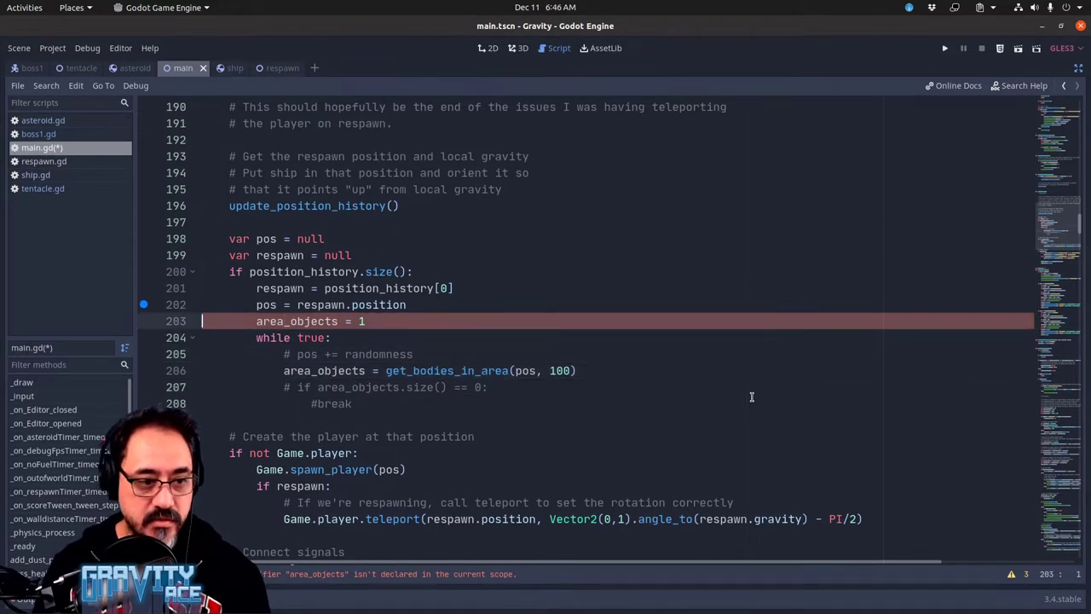
{"action": "key", "text": "ctrl+z"}
{"action": "key", "text": "ctrl+z"}
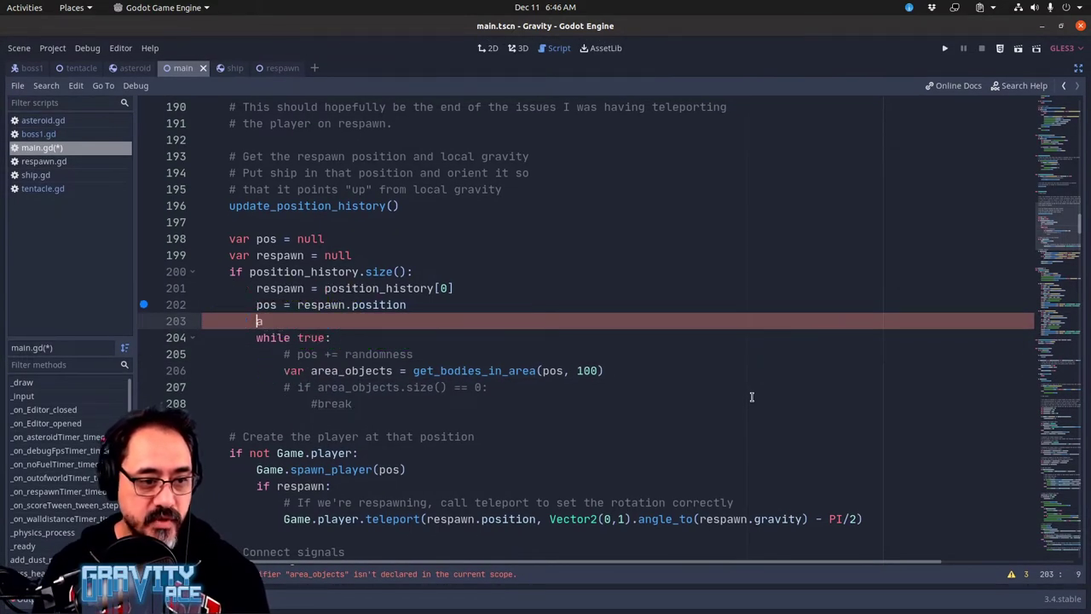
{"action": "key", "text": "Delete"}
{"action": "key", "text": "Delete"}
{"action": "key", "text": "Delete"}
{"action": "key", "text": "Delete"}
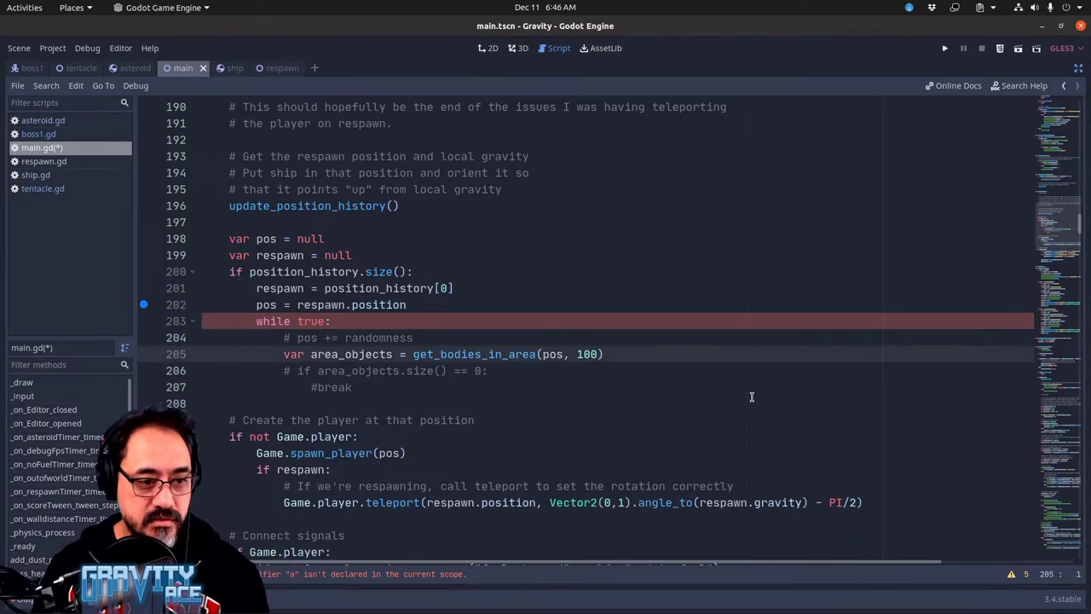
Review the commented if condition and #break lines under the while true header.
{"action": "key", "text": "Down"}
{"action": "key", "text": "Down"}
{"action": "key", "text": "Down"}
{"action": "key", "text": "Down"}
{"action": "key", "text": "Down"}
{"action": "key", "text": "Up"}
{"action": "key", "text": "Up"}
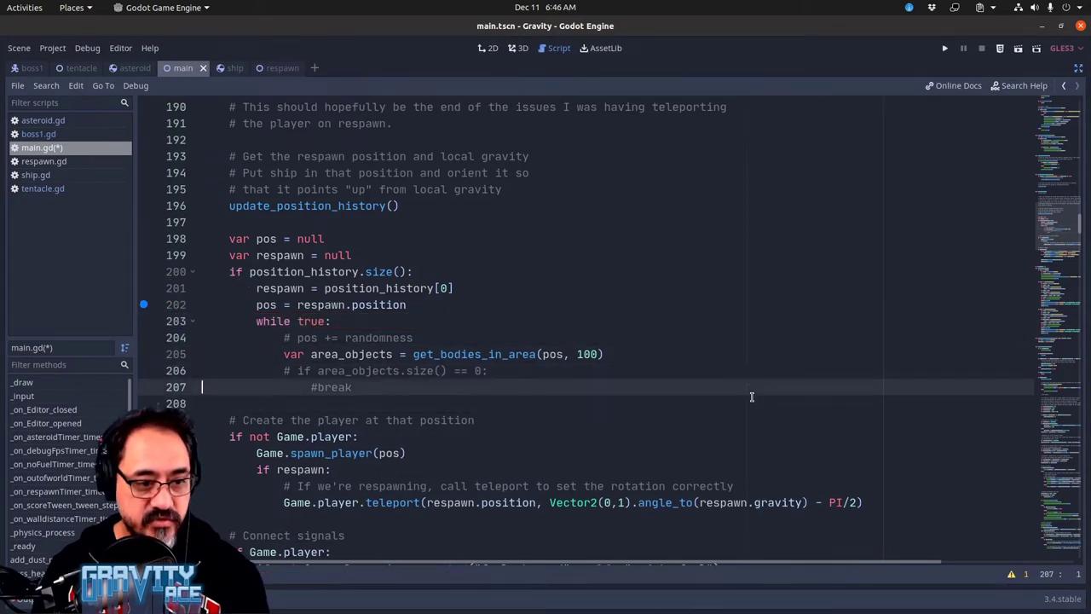
{"action": "key", "text": "End"}
{"action": "key", "text": "shift+End"}
{"action": "key", "text": "shift+Down"}
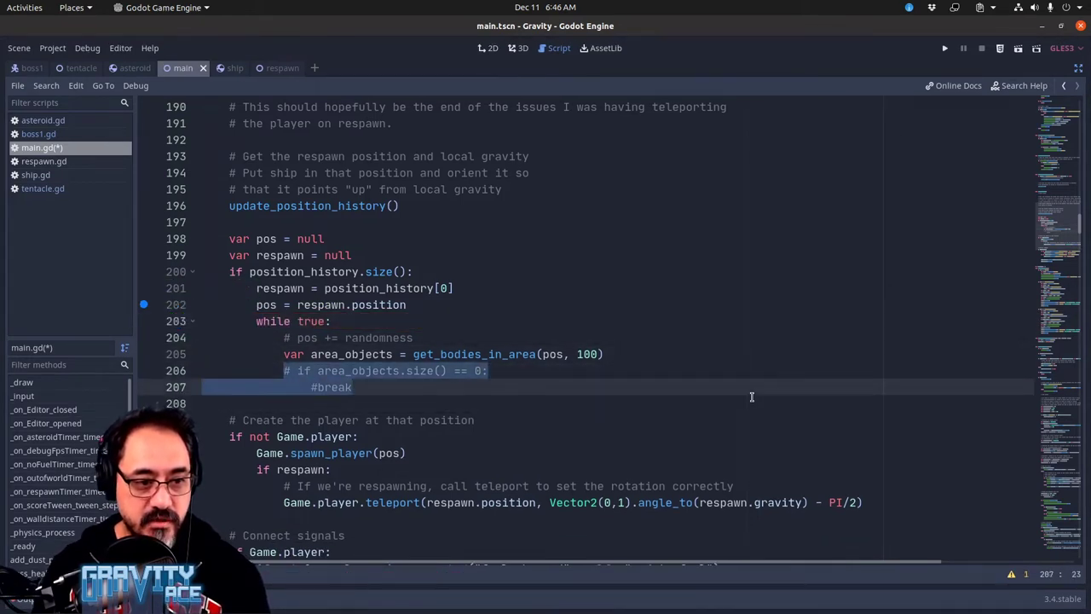
{"action": "key", "text": "End"}
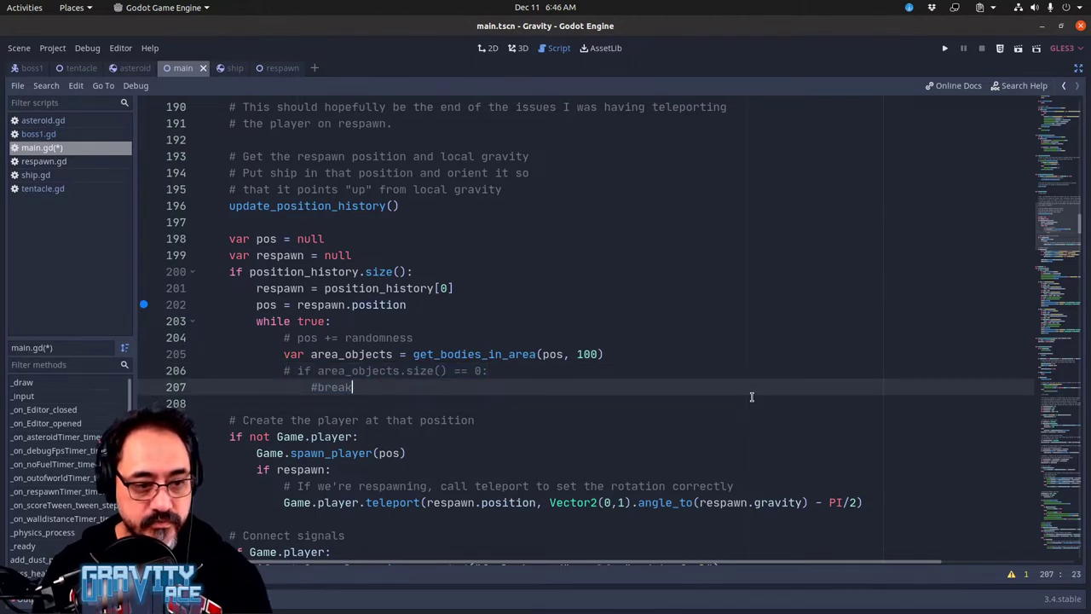
{"action": "key", "text": "Up"}
{"action": "key", "text": "Up"}
{"action": "key", "text": "Up"}
{"action": "key", "text": "Up"}
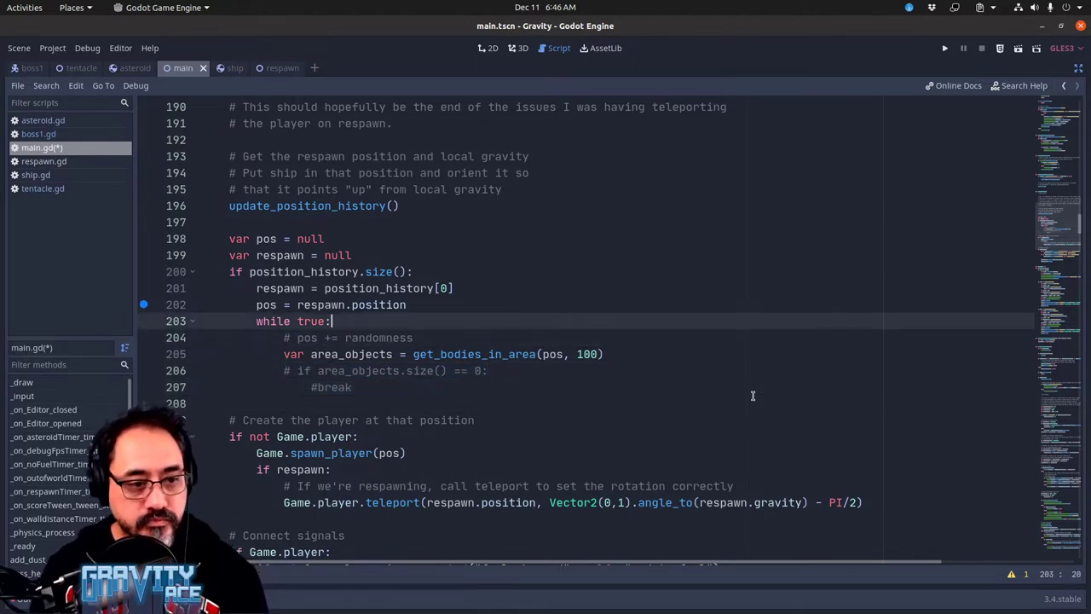
{"action": "key", "text": "Down"}
{"action": "key", "text": "Down"}
{"action": "key", "text": "Down"}
{"action": "key", "text": "End"}
{"action": "key", "text": "Up"}
{"action": "key", "text": "Up"}
{"action": "key", "text": "Up"}
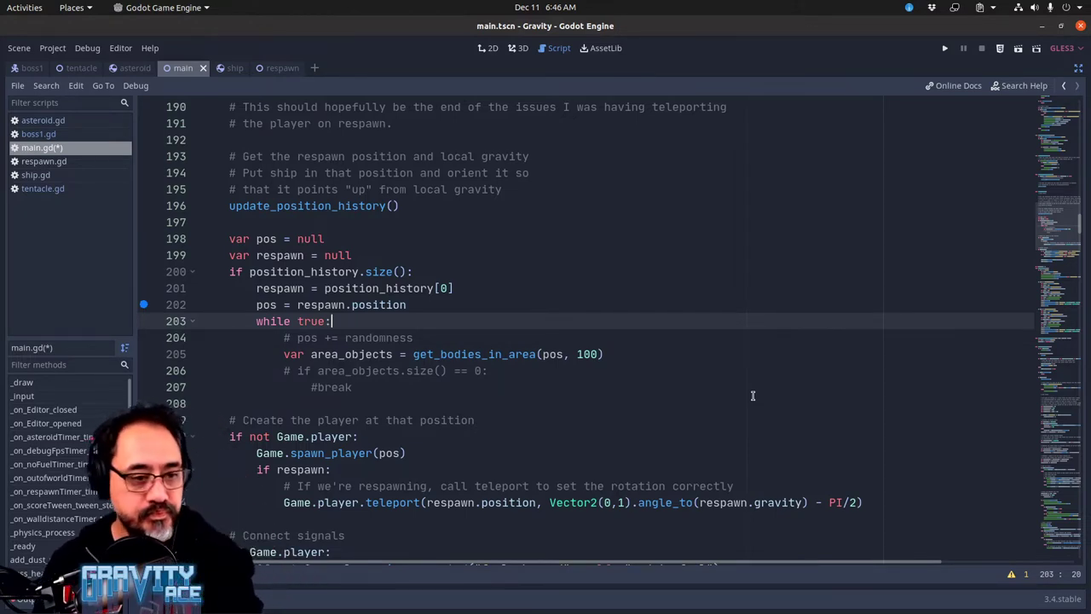
Paste 'var area_objects = get_bodies_in_area(pos, 100)' on a new line after pos = respawn.position.
{"action": "key", "text": "Home"}
{"action": "key", "text": "Home"}
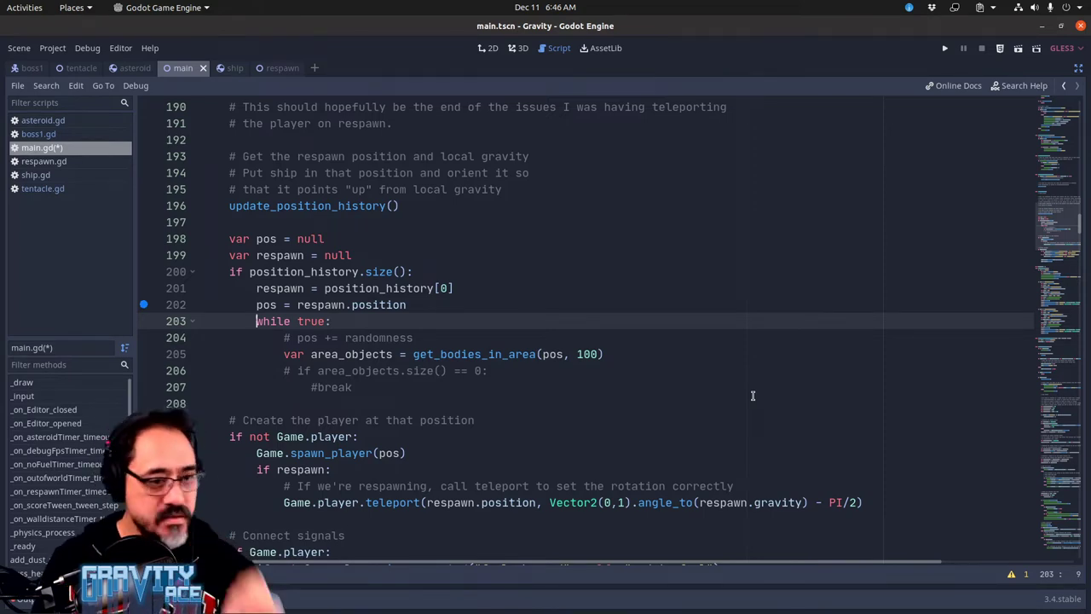
{"action": "key", "text": "Down"}
{"action": "key", "text": "Down"}
{"action": "key", "text": "End"}
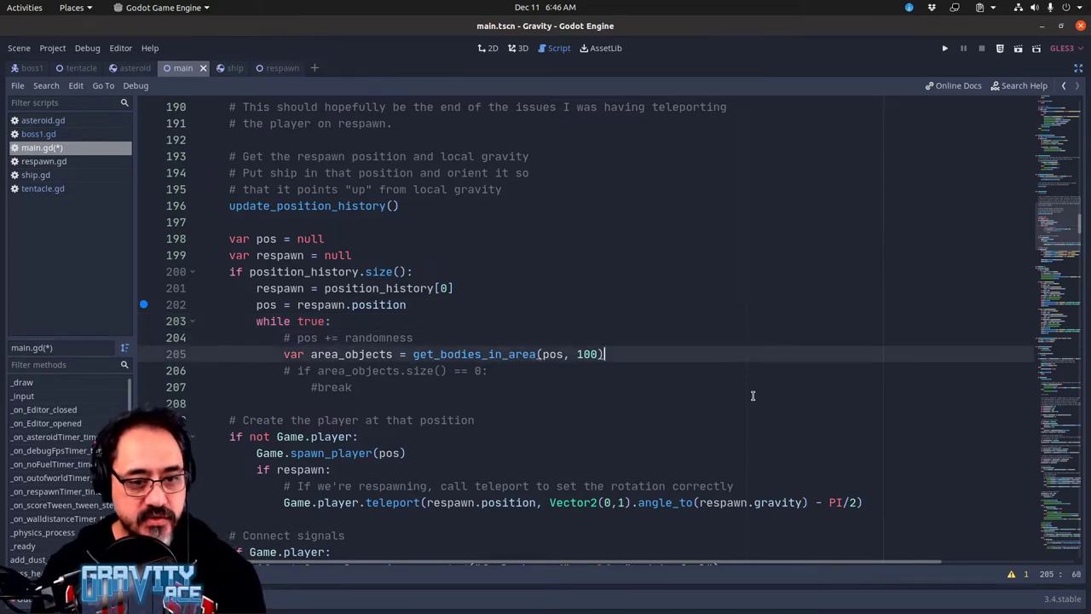
{"action": "key", "text": "Up"}
{"action": "key", "text": "Up"}
{"action": "key", "text": "End"}
{"action": "key", "text": "Return"}
{"action": "type", "text": "var area_objects = get_bodies_in_area(pos, 100)"}
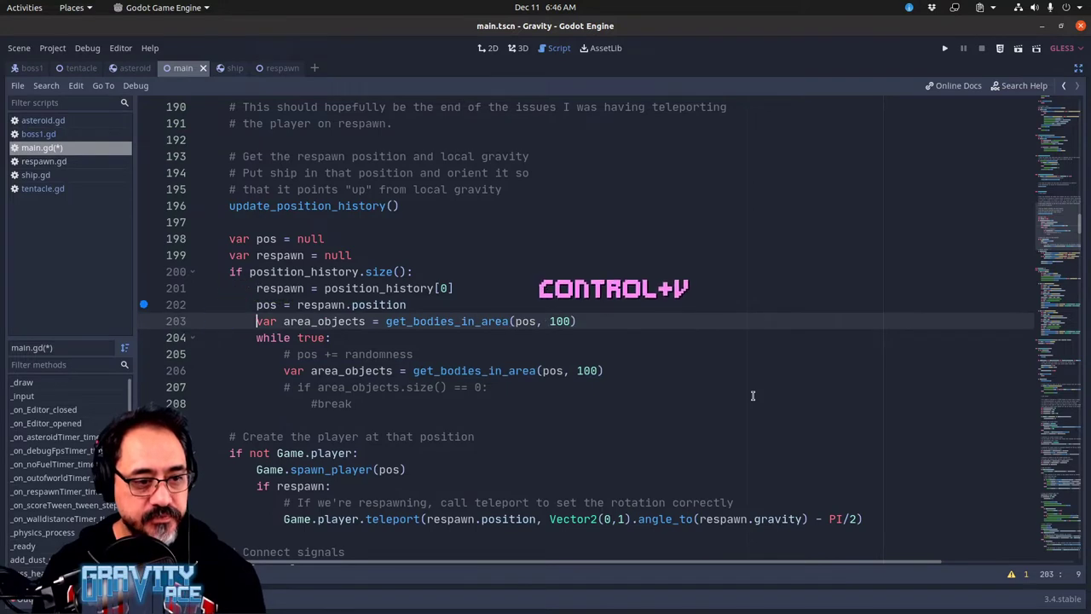
{"action": "key", "text": "Up"}
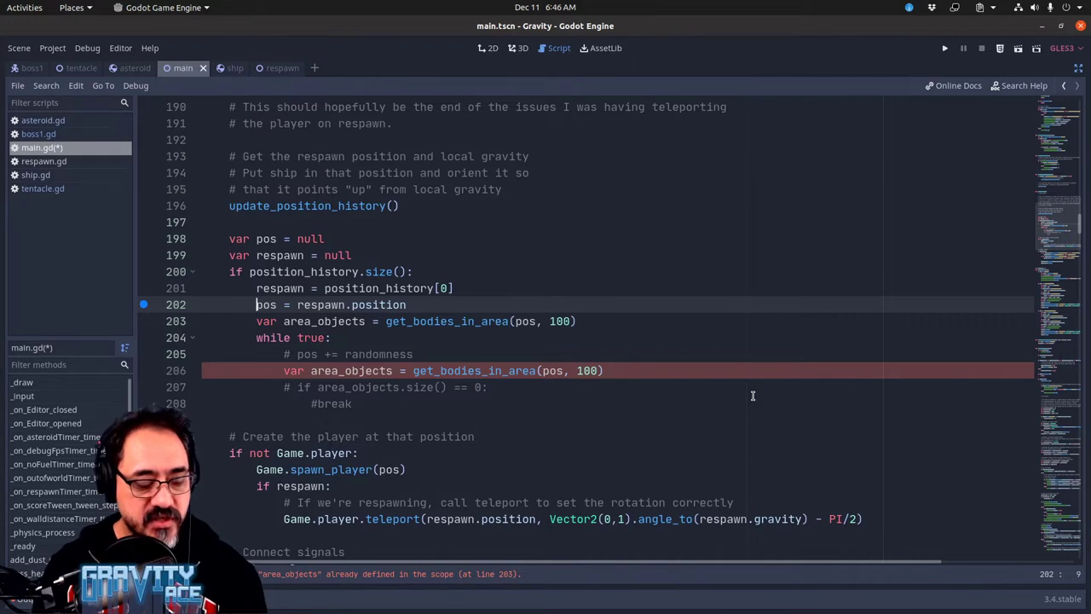
{"action": "key", "text": "Down"}
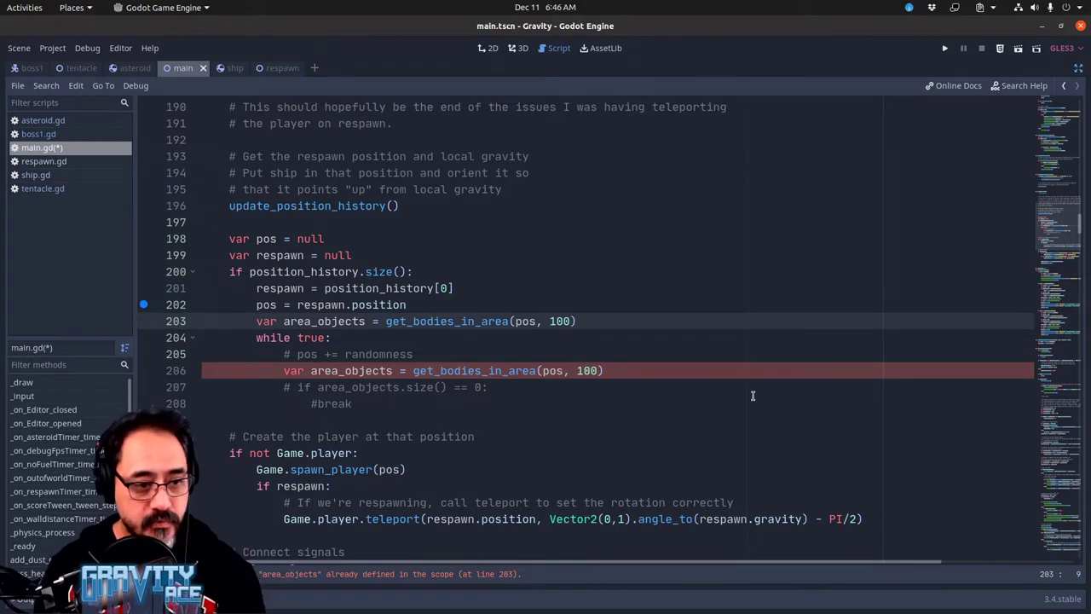
Change the line 204 loop from while true to while area_objects.size() > 0.
{"action": "key", "text": "Down"}
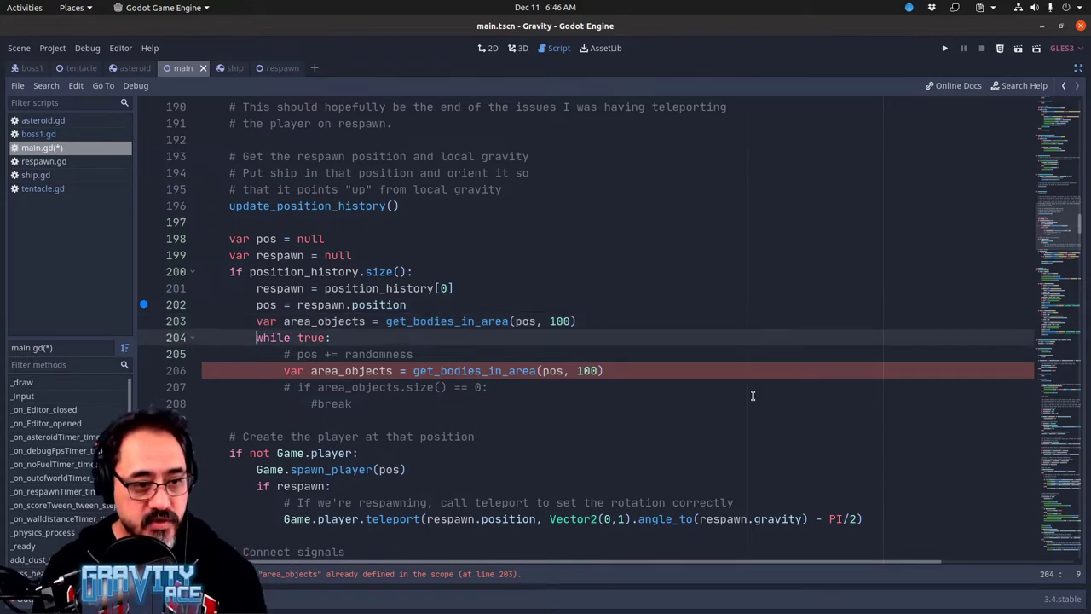
{"action": "key", "text": "End"}
{"action": "key", "text": "ctrl+Left"}
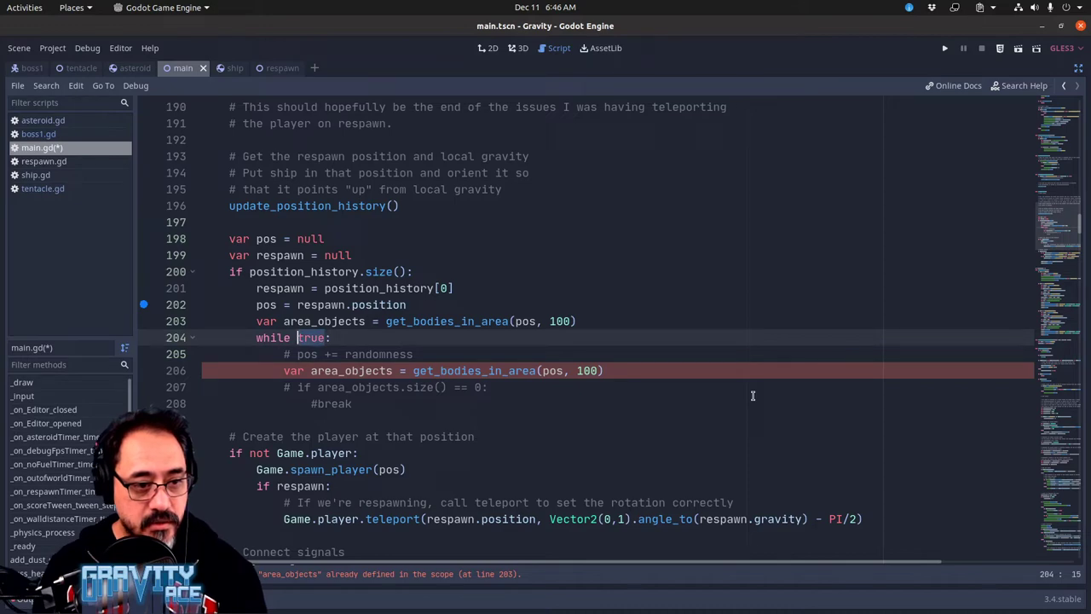
{"action": "key", "text": "ctrl+shift+Right"}
{"action": "type", "text": "area_"}
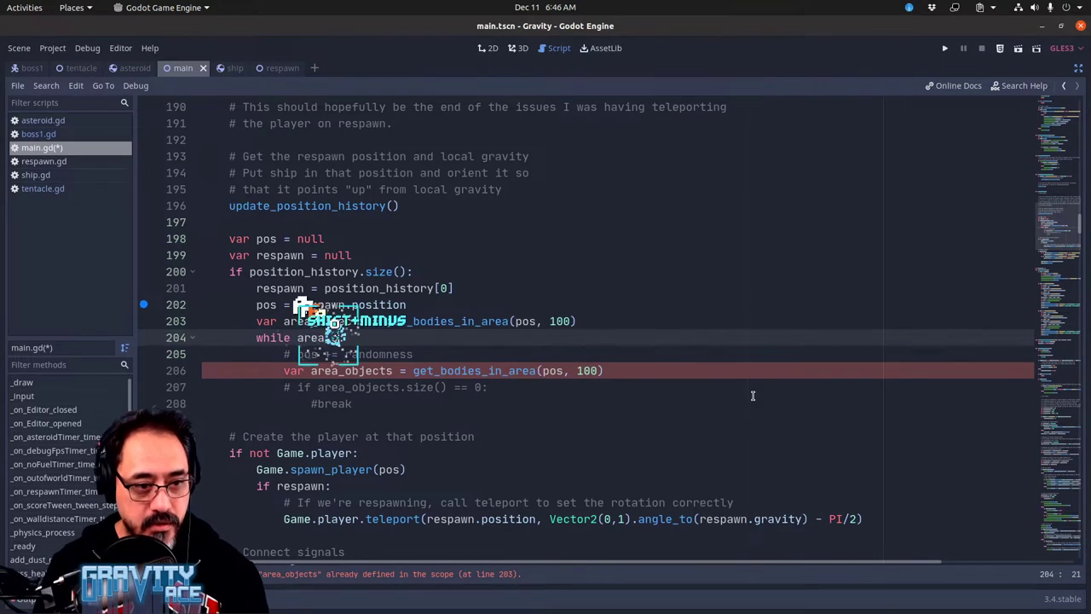
{"action": "type", "text": "objects.size():"}
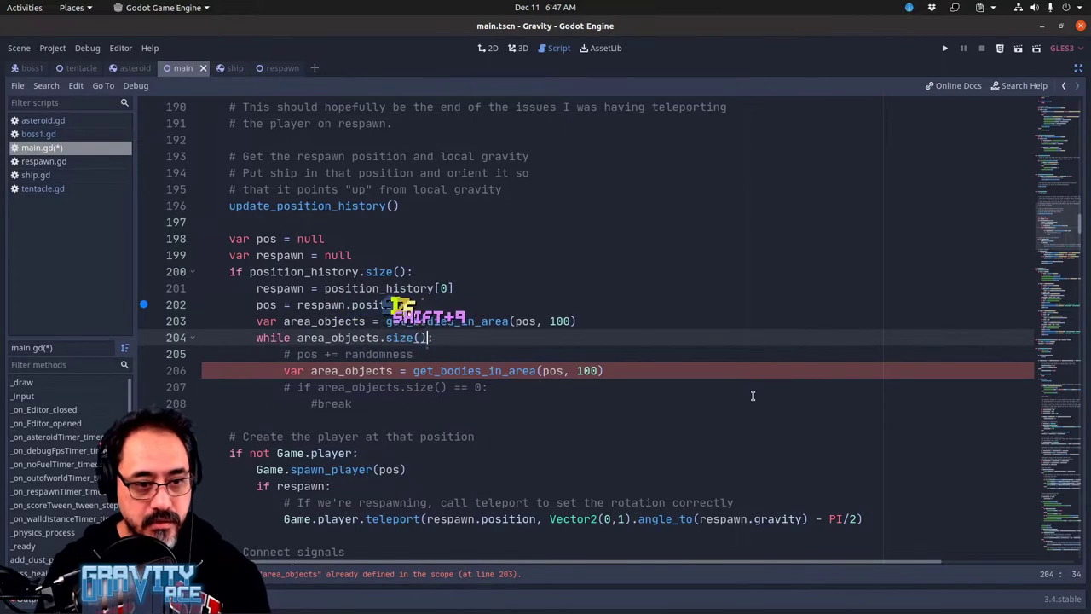
{"action": "key", "text": "Home"}
{"action": "key", "text": "Home"}
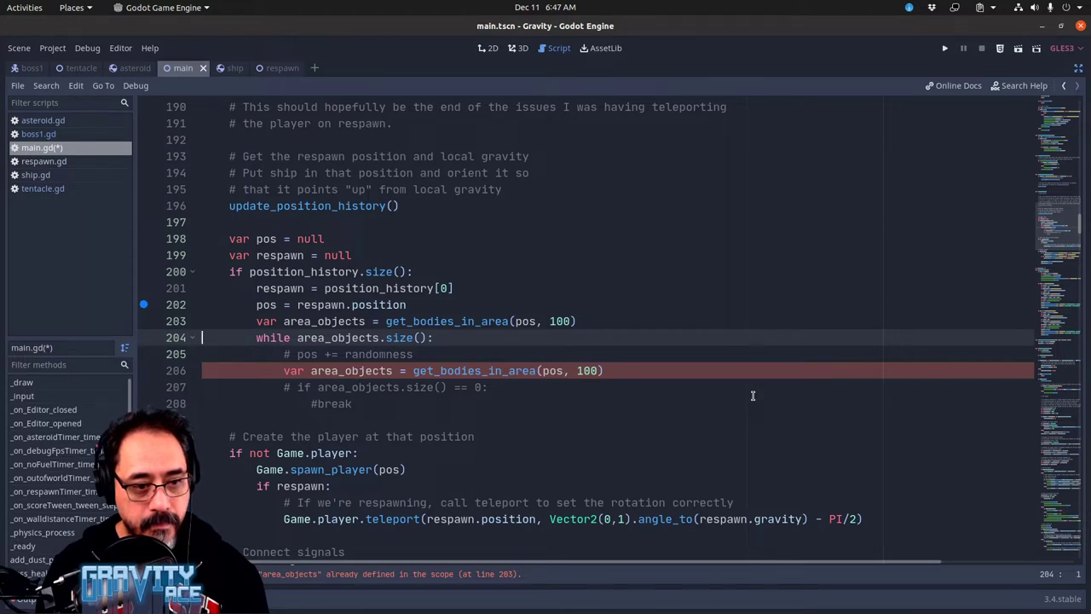
{"action": "key", "text": "End"}
{"action": "key", "text": "Left"}
{"action": "type", "text": "> 0"}
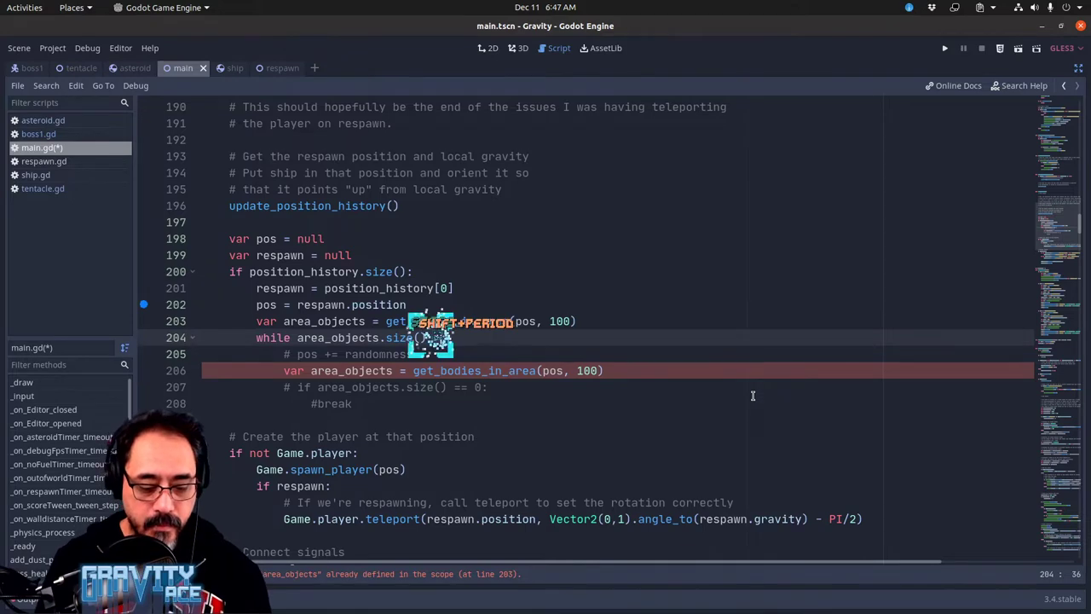
Review the history size check, position assignment and pre-loop area query lines around the loop.
{"action": "key", "text": "Home"}
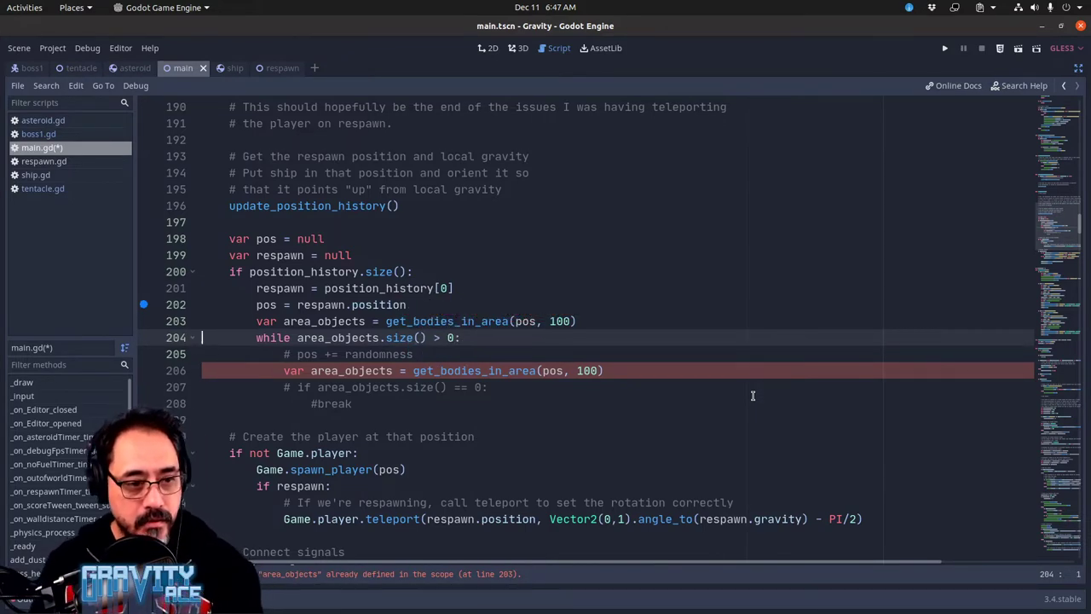
{"action": "key", "text": "Up"}
{"action": "key", "text": "Up"}
{"action": "key", "text": "Up"}
{"action": "key", "text": "Up"}
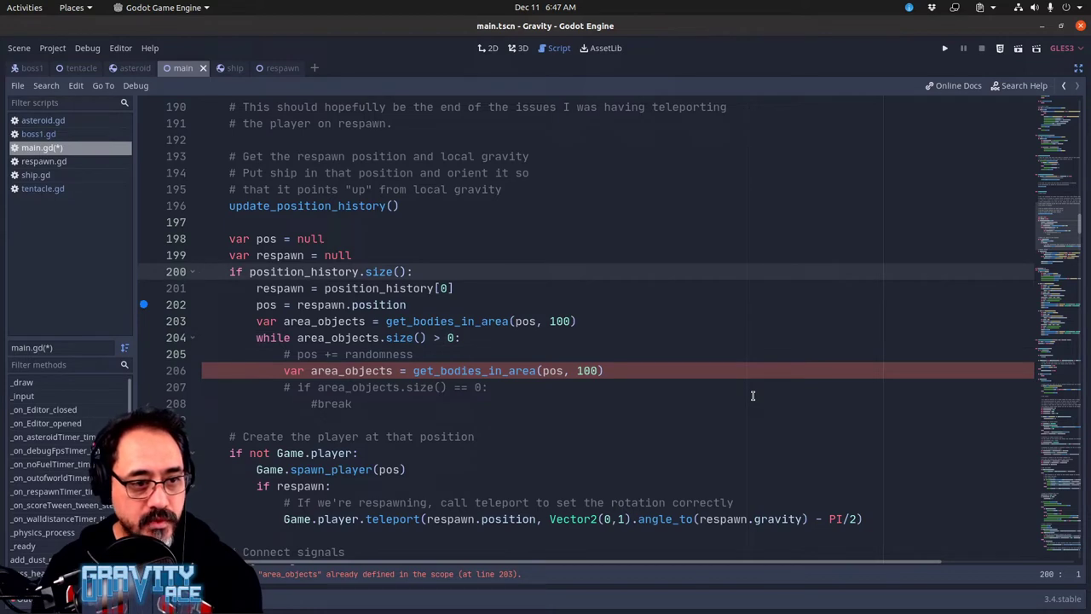
{"action": "key", "text": "Down"}
{"action": "key", "text": "Down"}
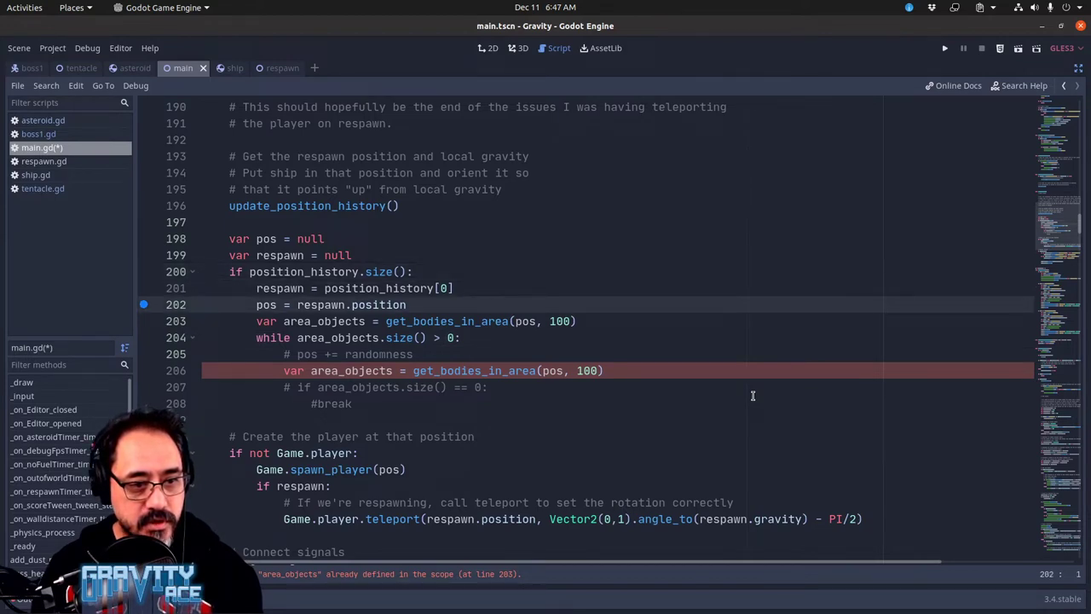
{"action": "key", "text": "Down"}
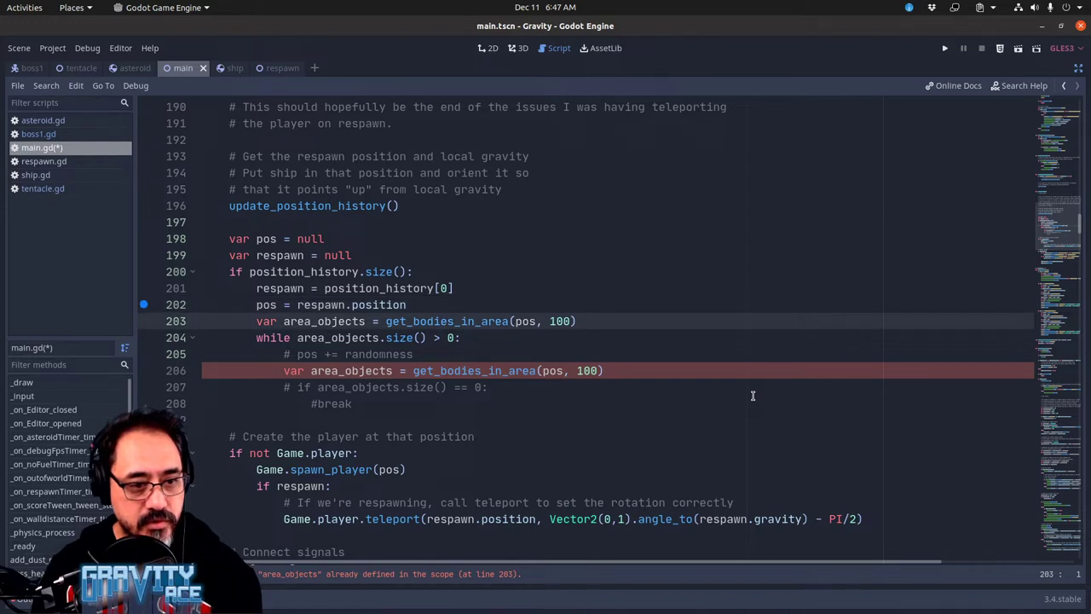
Uncomment line 205 and rewrite it as var new_pos = pos.rotated, selecting '.rotated'.
{"action": "key", "text": "Down"}
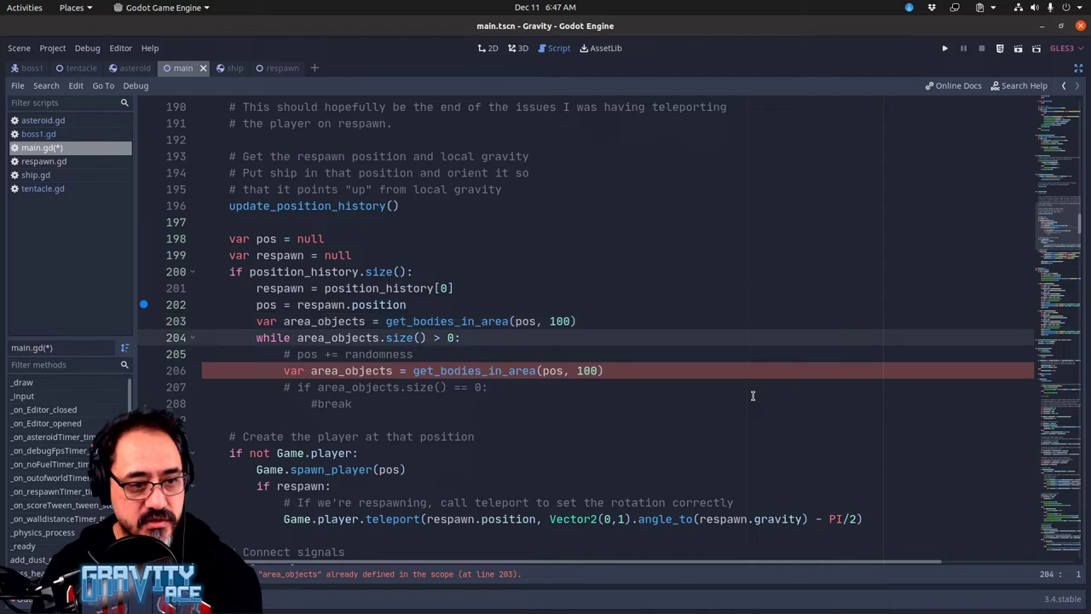
{"action": "key", "text": "Down"}
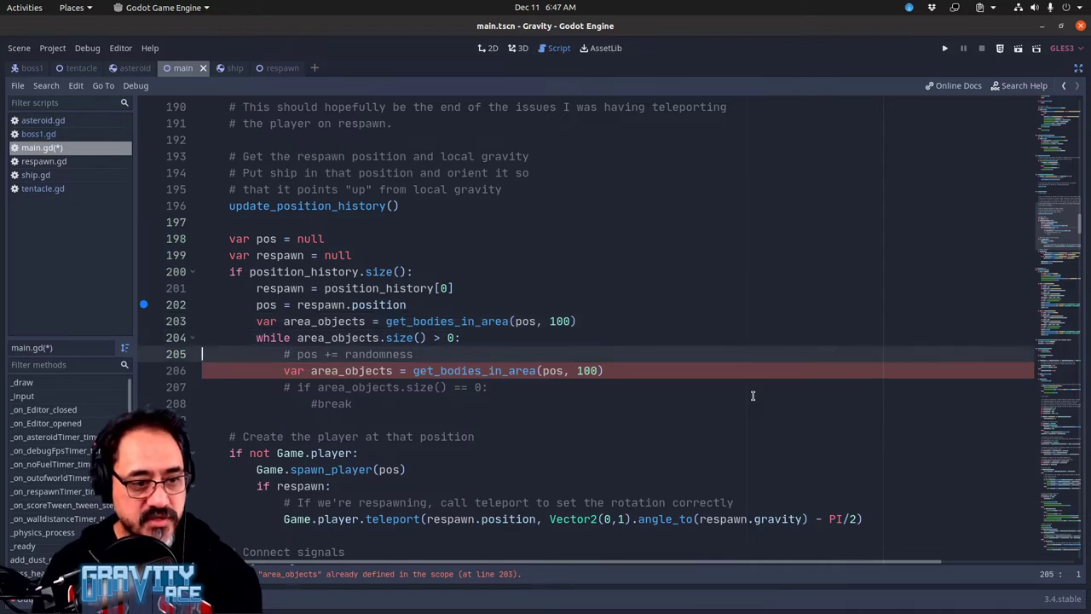
{"action": "key", "text": "Delete"}
{"action": "key", "text": "Delete"}
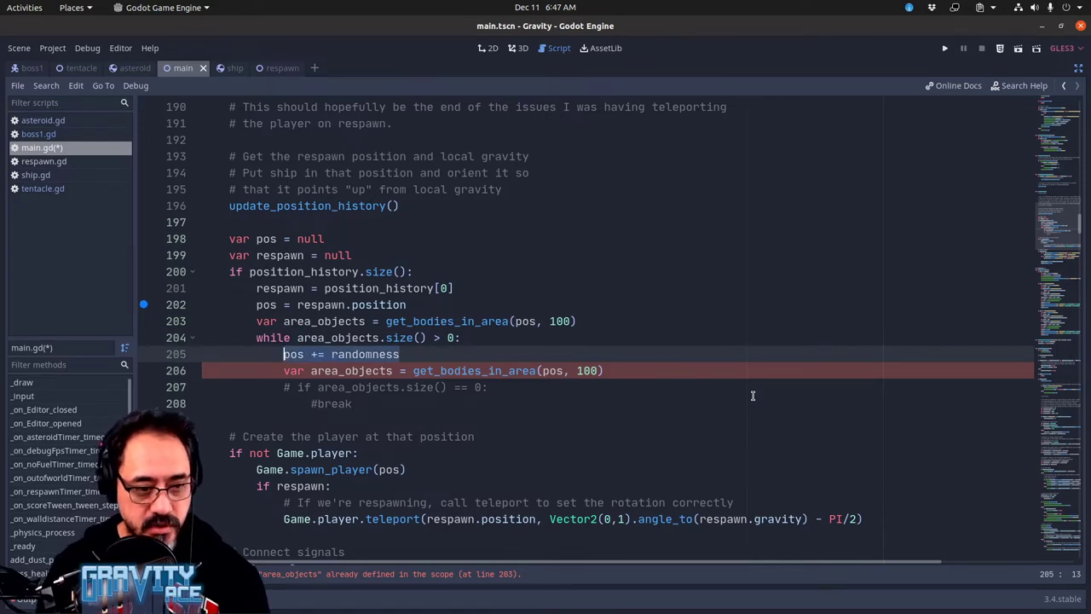
{"action": "key", "text": "ctrl+x"}
{"action": "type", "text": "new_pos"}
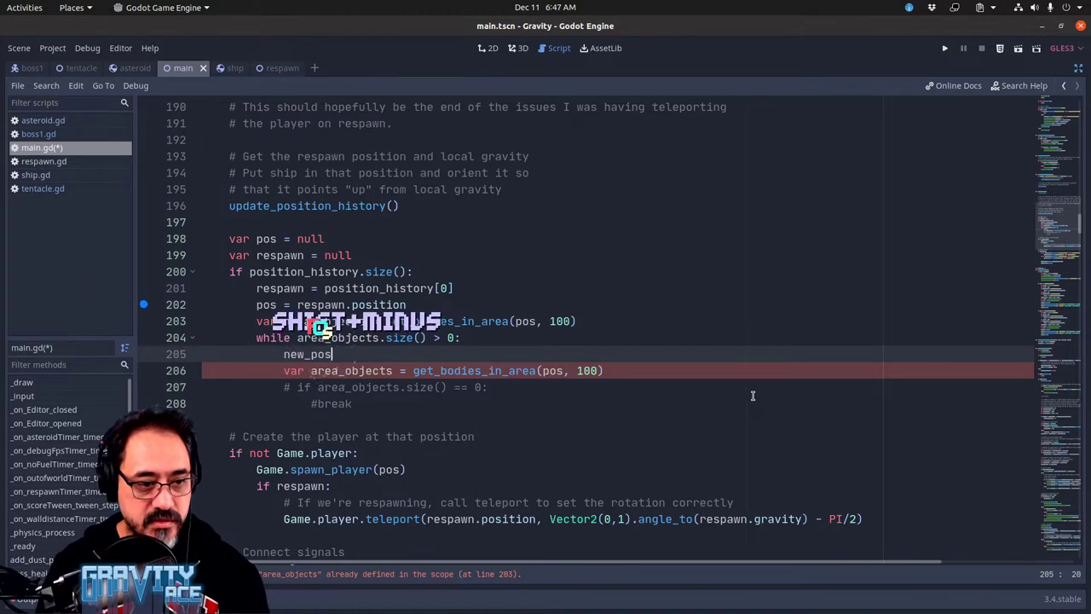
{"action": "key", "text": "Home"}
{"action": "type", "text": "var"}
{"action": "key", "text": "End"}
{"action": "type", "text": "="}
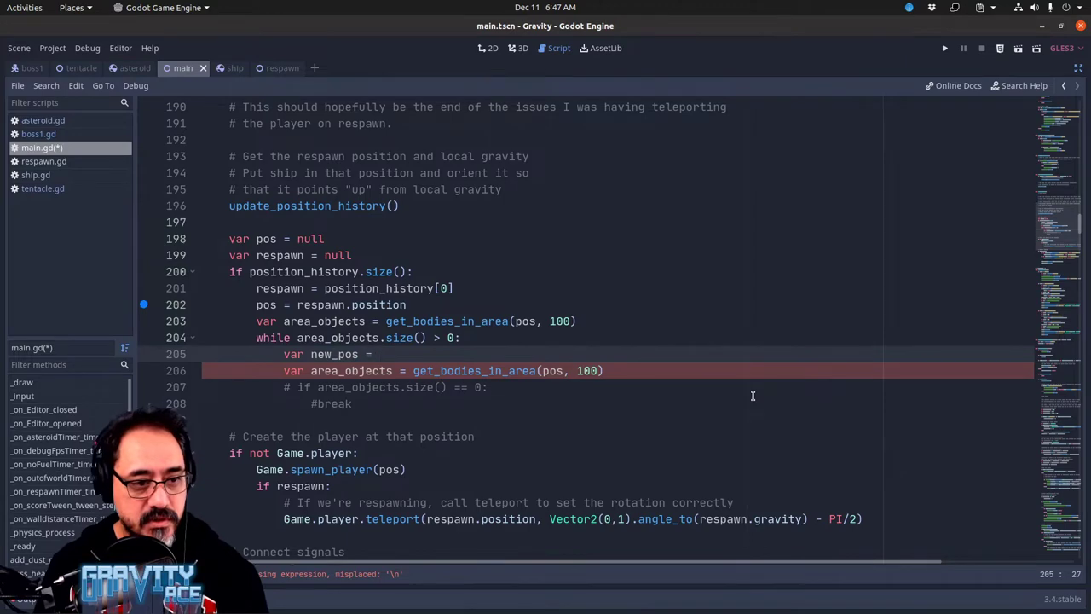
{"action": "type", "text": " pos.r"}
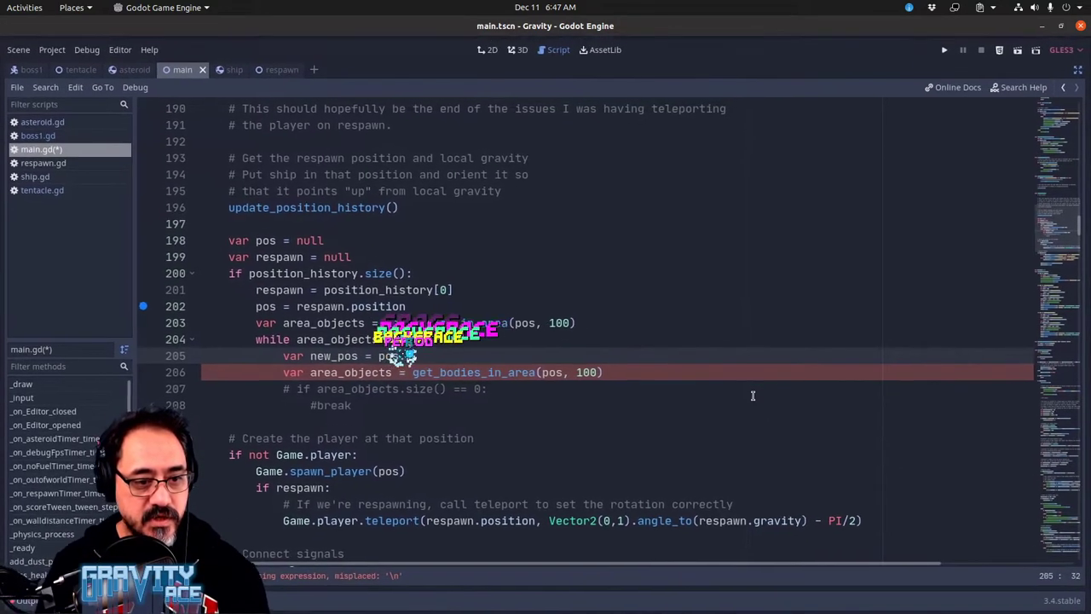
{"action": "type", "text": "otated"}
{"action": "key", "text": "ctrl+shift+Left"}
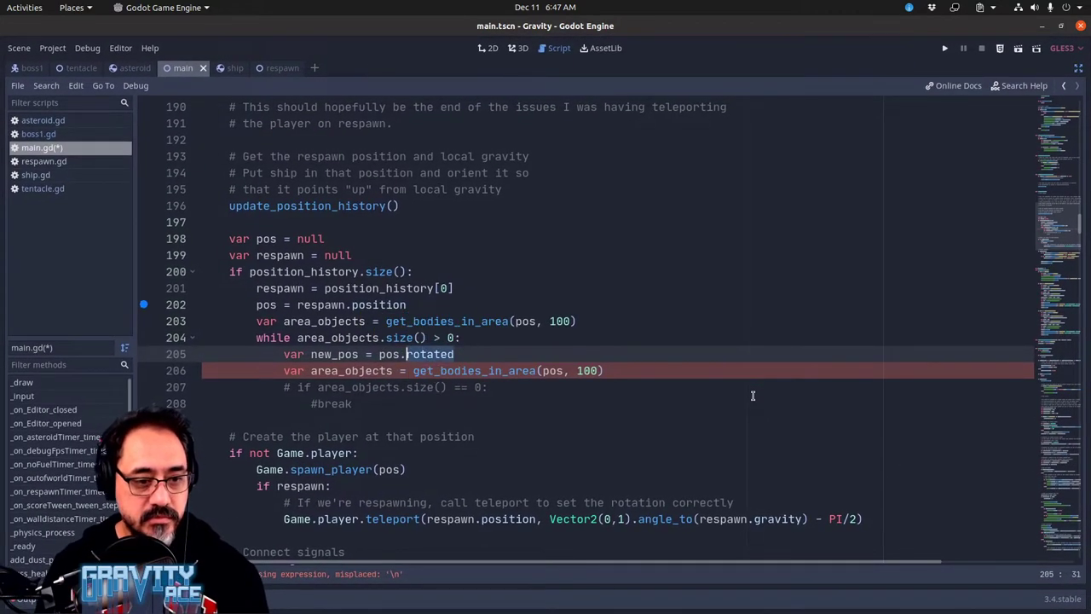
{"action": "key", "text": "shift+Left"}
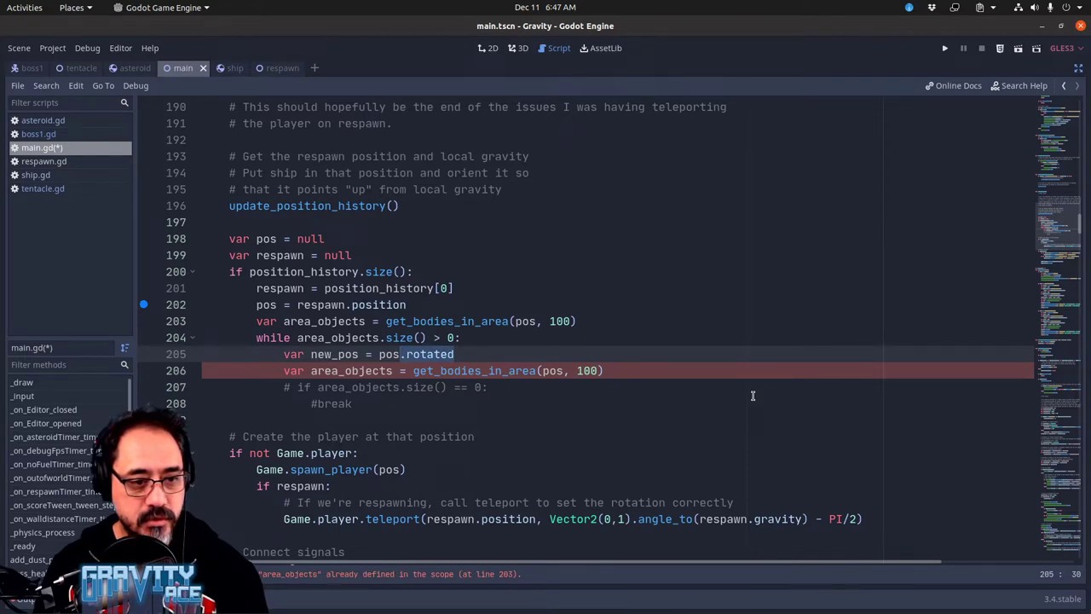
Make line 205 read pos + Vector2(rand_range(50,300)).rotated(...) using the Vector2 completion.
{"action": "type", "text": "+ Vec"}
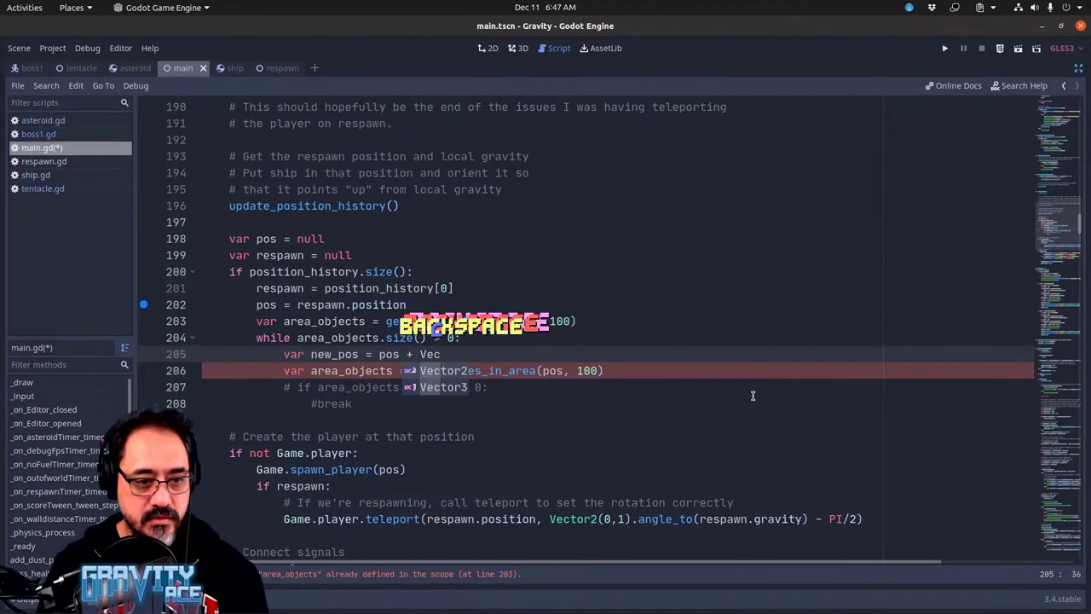
{"action": "type", "text": "tor"}
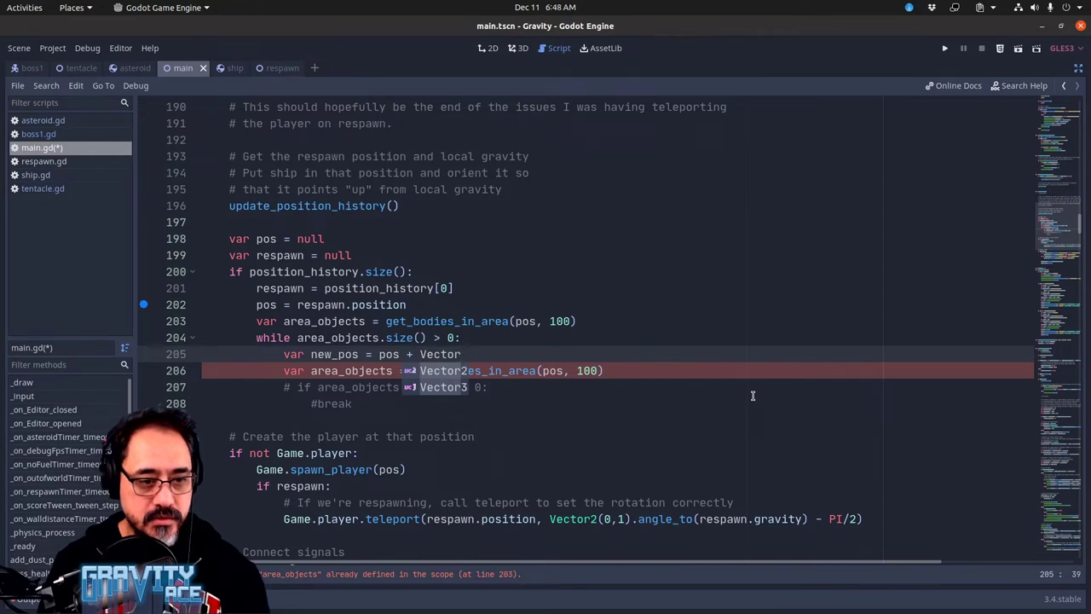
{"action": "key", "text": "Return"}
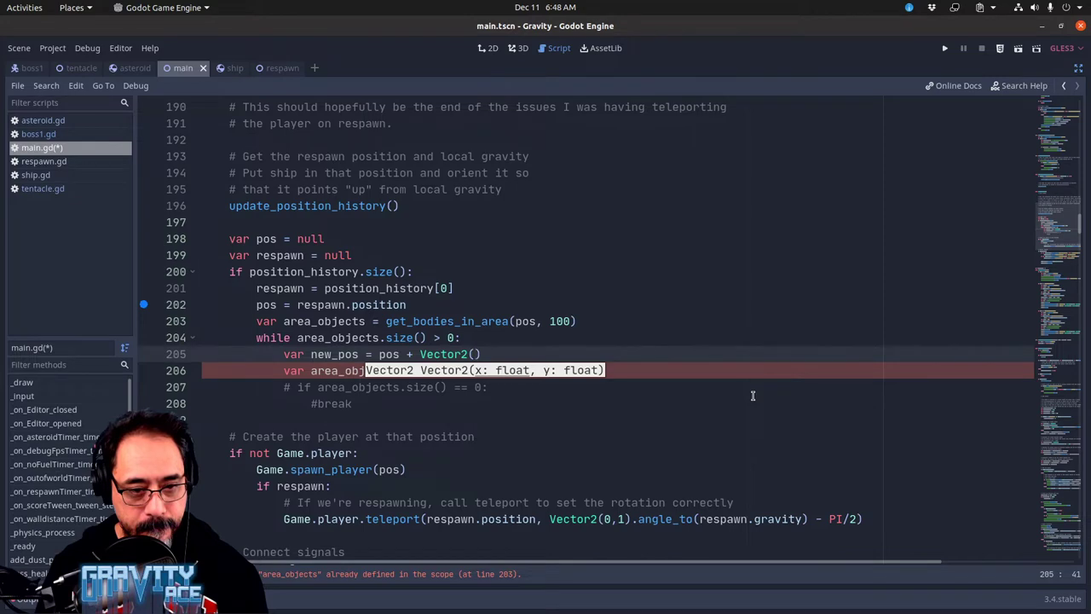
{"action": "type", "text": "100"}
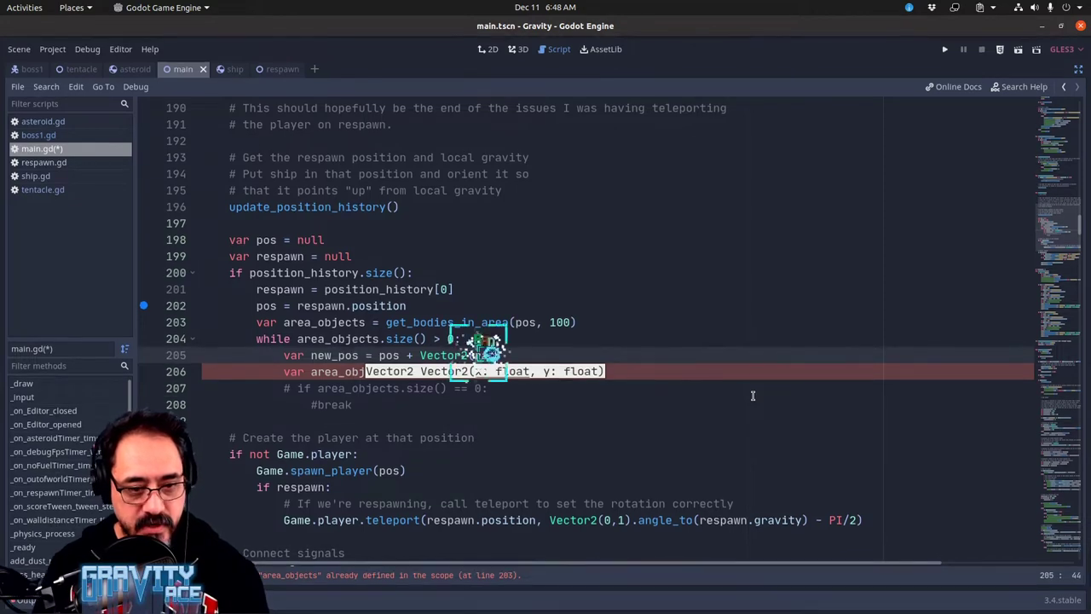
{"action": "type", "text": "randf()"}
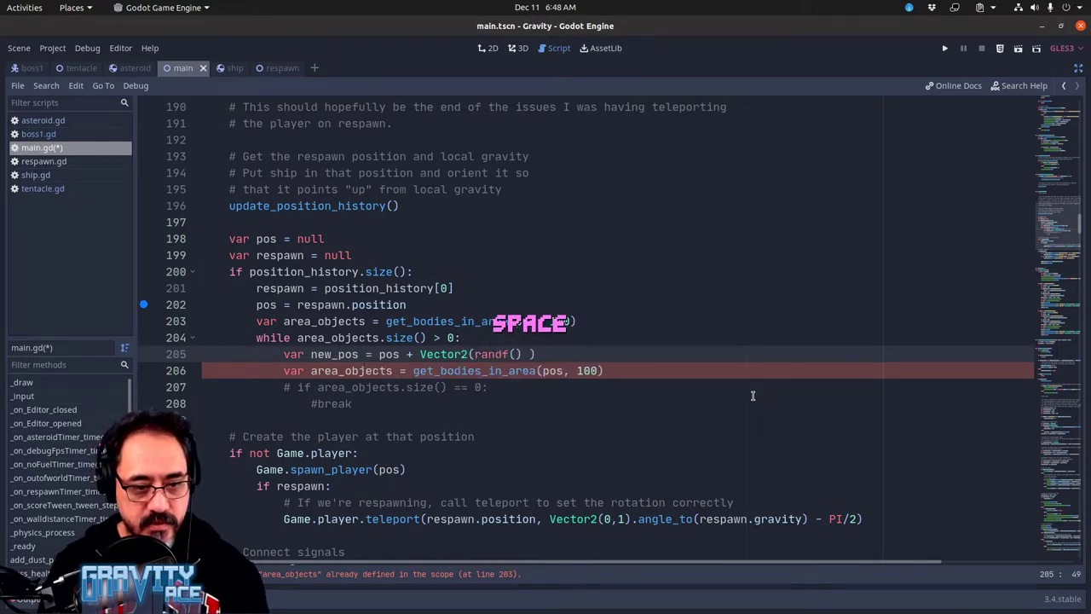
{"action": "key", "text": "BackSpace"}
{"action": "key", "text": "BackSpace"}
{"action": "key", "text": "BackSpace"}
{"action": "key", "text": "BackSpace"}
{"action": "type", "text": "_range"}
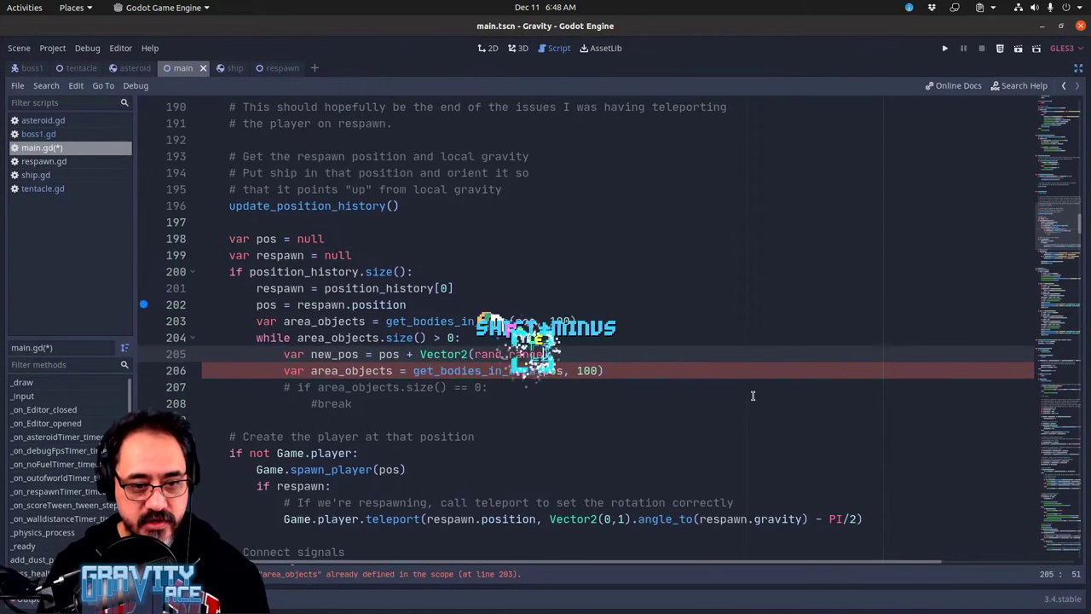
{"action": "type", "text": "(50,"}
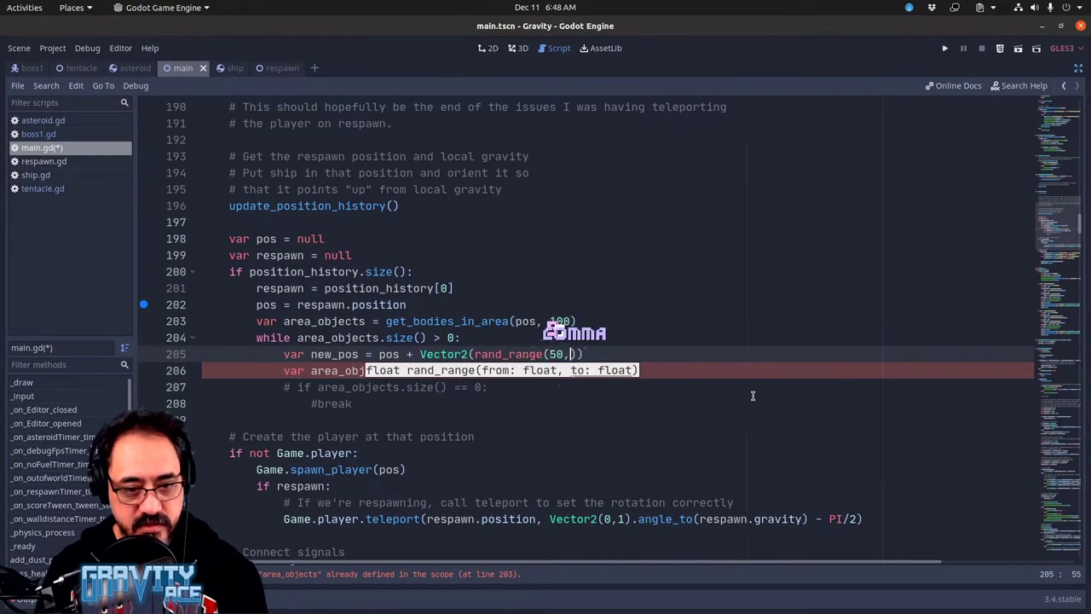
{"action": "type", "text": "300))."}
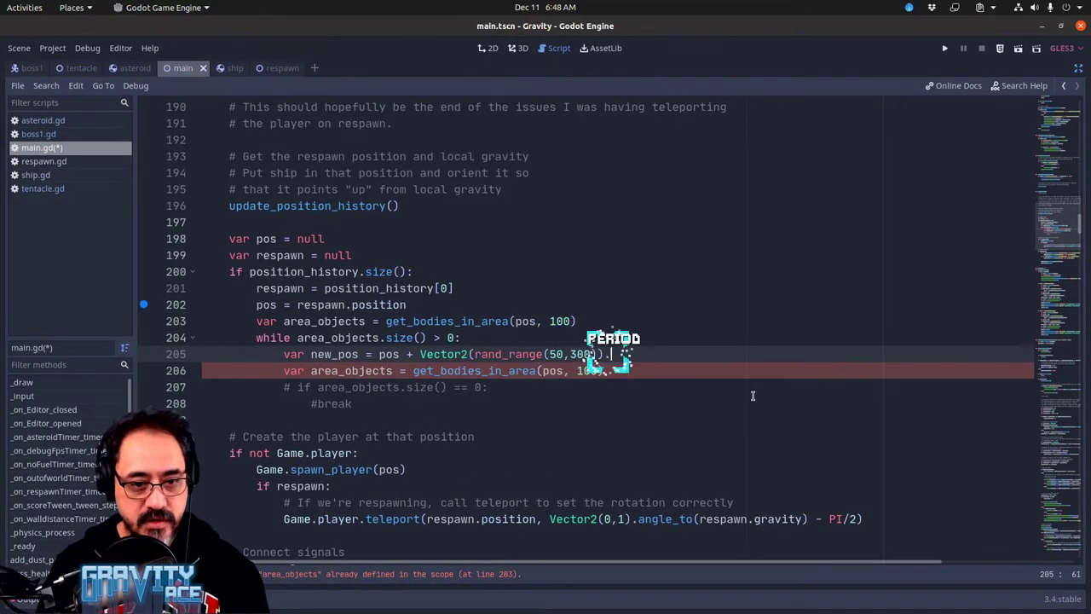
{"action": "type", "text": "rotated("}
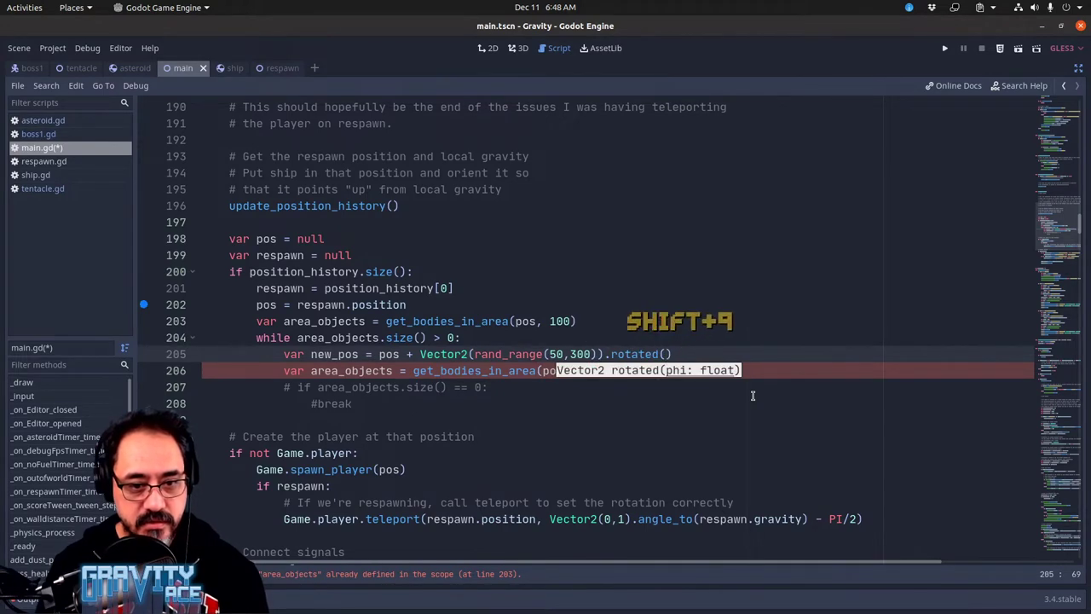
{"action": "type", "text": "rand_range("}
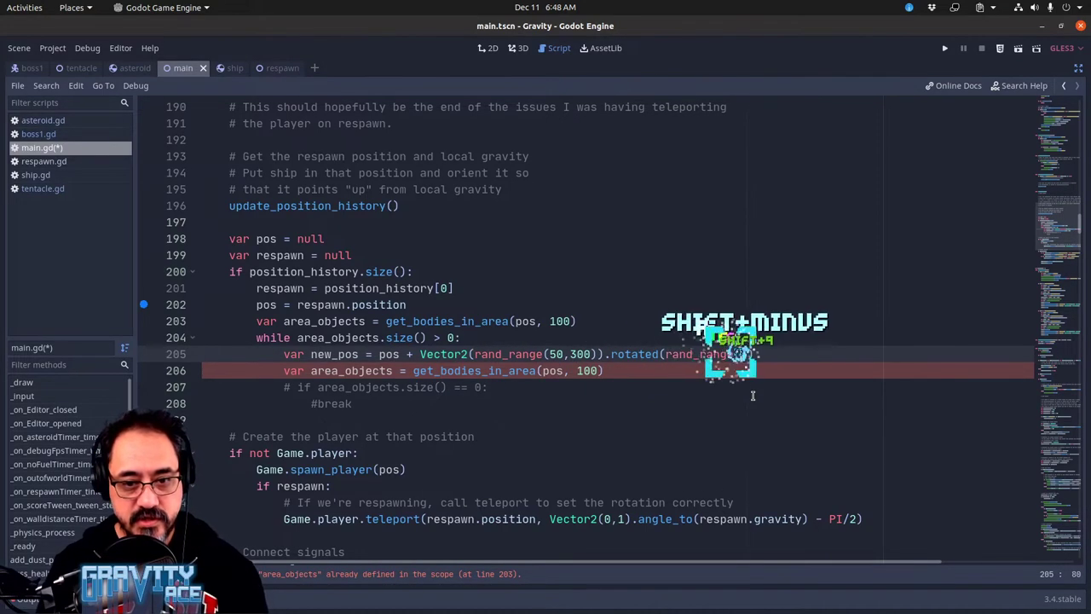
Replace the rotation argument with randf()*2*PI for a random full-circle angle.
{"action": "key", "text": "Left"}
{"action": "key", "text": "Left"}
{"action": "key", "text": "Left"}
{"action": "key", "text": "Left"}
{"action": "key", "text": "Left"}
{"action": "key", "text": "Left"}
{"action": "key", "text": "Left"}
{"action": "key", "text": "Left"}
{"action": "key", "text": "Left"}
{"action": "key", "text": "Left"}
{"action": "key", "text": "Left"}
{"action": "key", "text": "Left"}
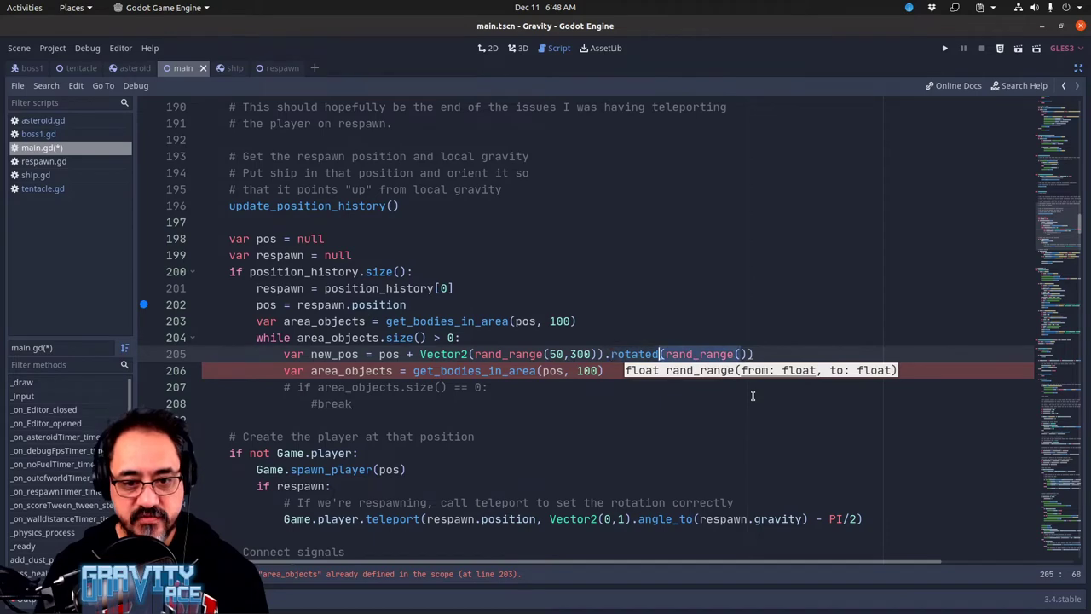
{"action": "key", "text": "Right"}
{"action": "key", "text": "Delete"}
{"action": "key", "text": "Delete"}
{"action": "key", "text": "Delete"}
{"action": "key", "text": "Delete"}
{"action": "key", "text": "Delete"}
{"action": "key", "text": "Delete"}
{"action": "key", "text": "Delete"}
{"action": "key", "text": "Delete"}
{"action": "key", "text": "Delete"}
{"action": "key", "text": "Delete"}
{"action": "key", "text": "Delete"}
{"action": "key", "text": "Delete"}
{"action": "key", "text": "Delete"}
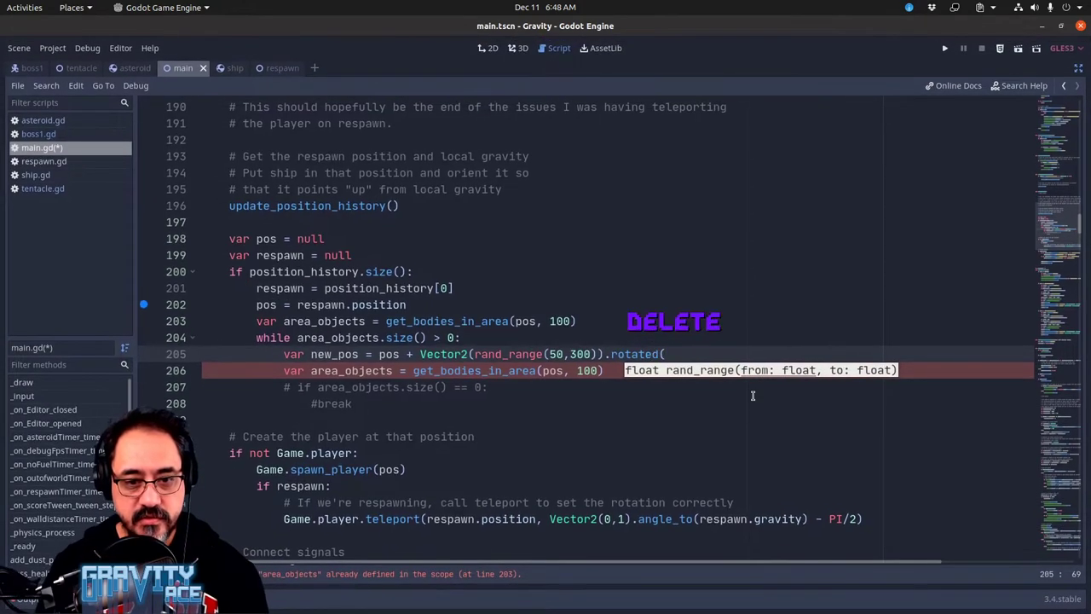
{"action": "type", "text": "randf()*"}
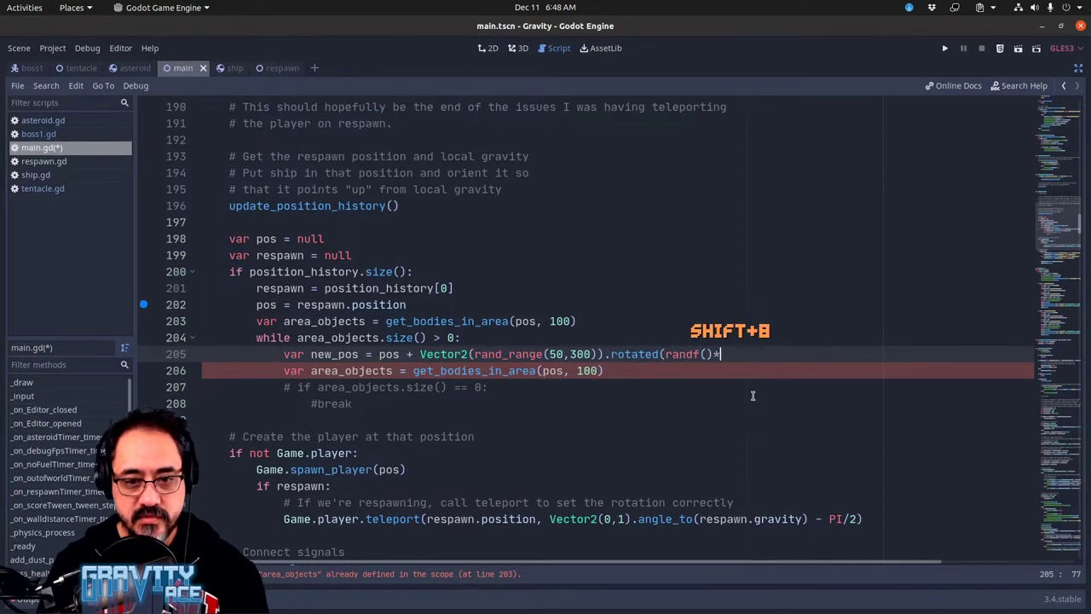
{"action": "type", "text": "2*PI)"}
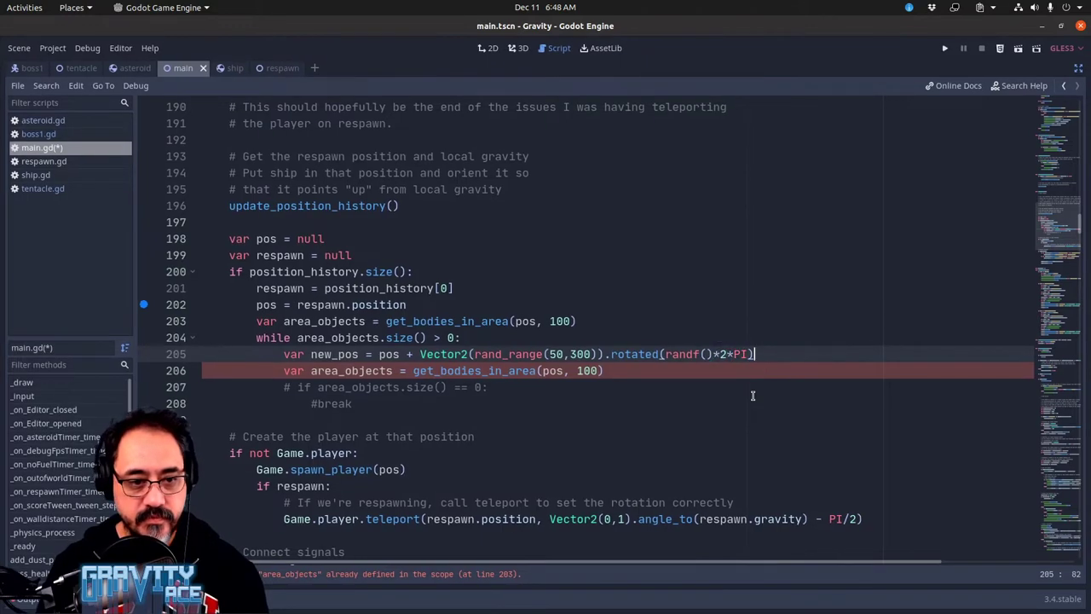
{"action": "key", "text": "Home"}
{"action": "key", "text": "Down"}
{"action": "key", "text": "End"}
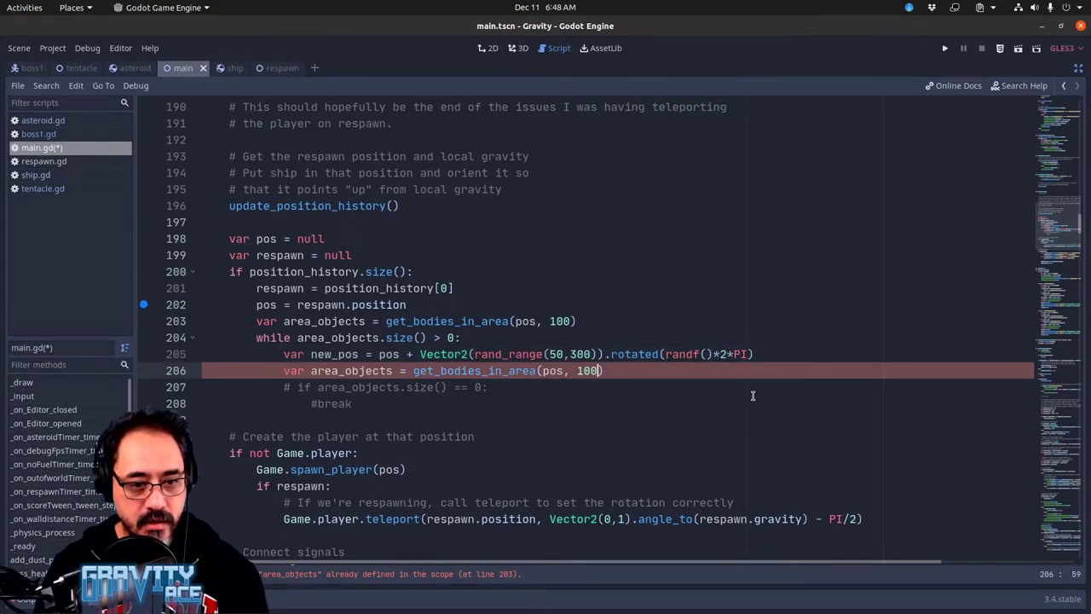
Rewrite line 206 as area_objects = get_bodies_in_area(new_pos, 100), dropping 'var'.
{"action": "type", "text": "new_"}
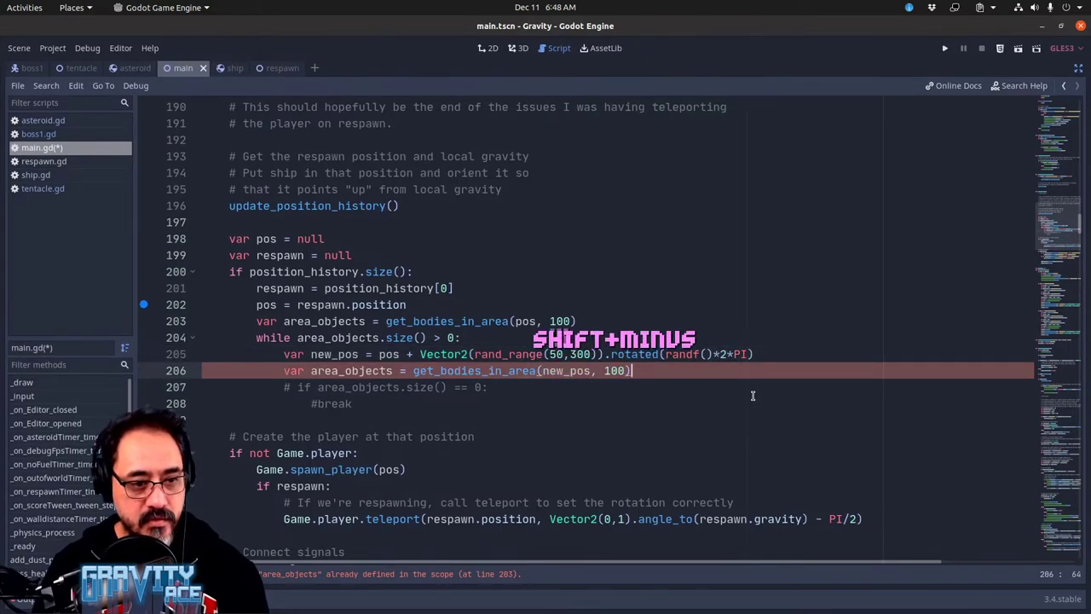
{"action": "key", "text": "Home"}
{"action": "key", "text": "shift+ctrl+Right"}
{"action": "key", "text": "Delete"}
{"action": "key", "text": "Down"}
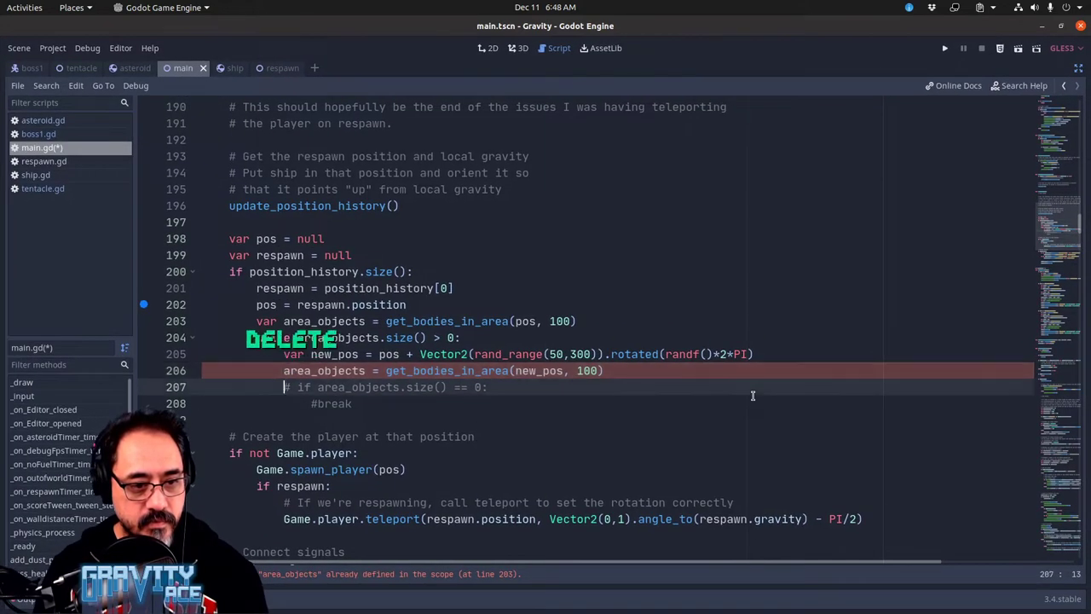
{"action": "key", "text": "Home"}
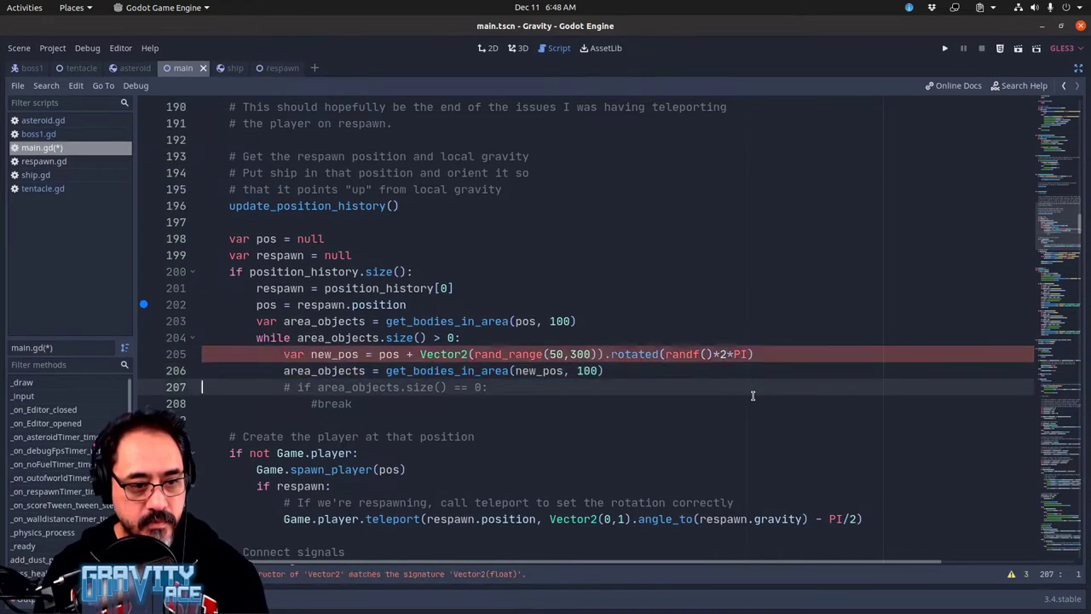
{"action": "key", "text": "Left"}
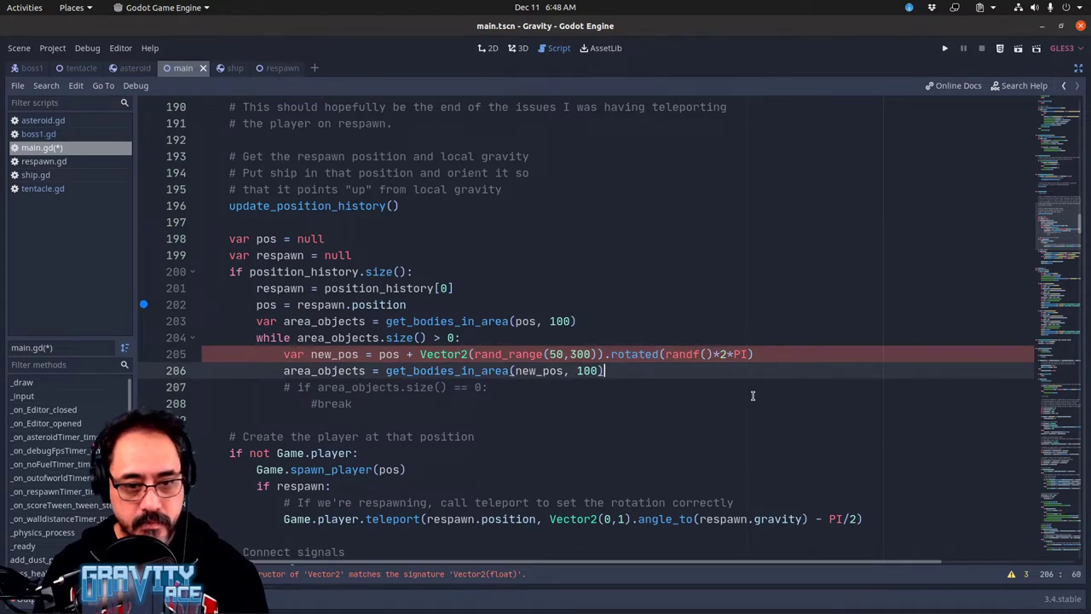
{"action": "key", "text": "Up"}
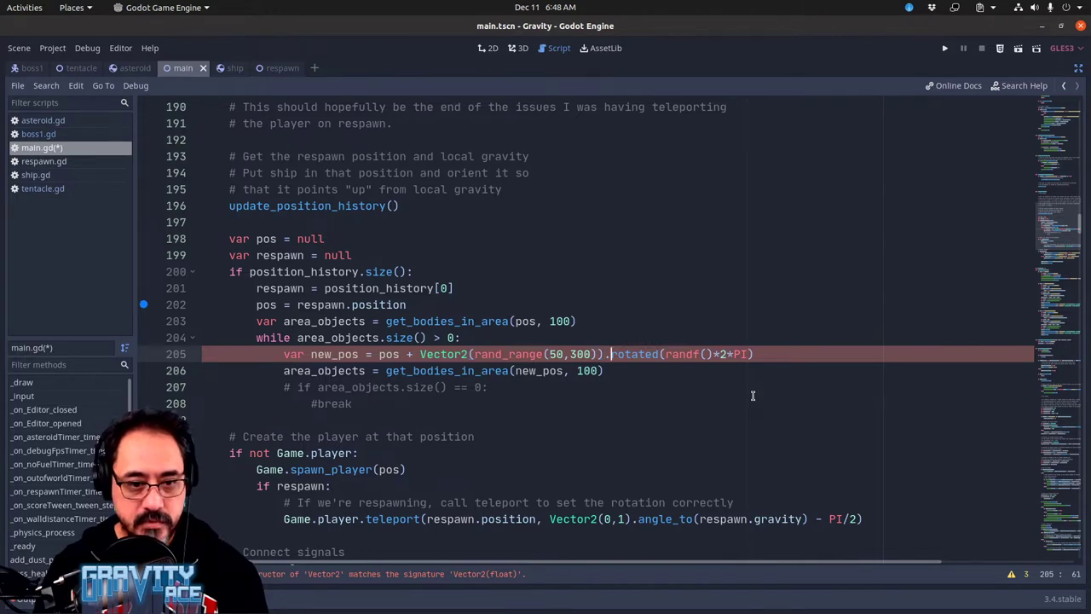
Add a second component so line 205 uses Vector2(rand_range(50,300), 0), then review lines 202–205.
{"action": "key", "text": "Left"}
{"action": "key", "text": "Left"}
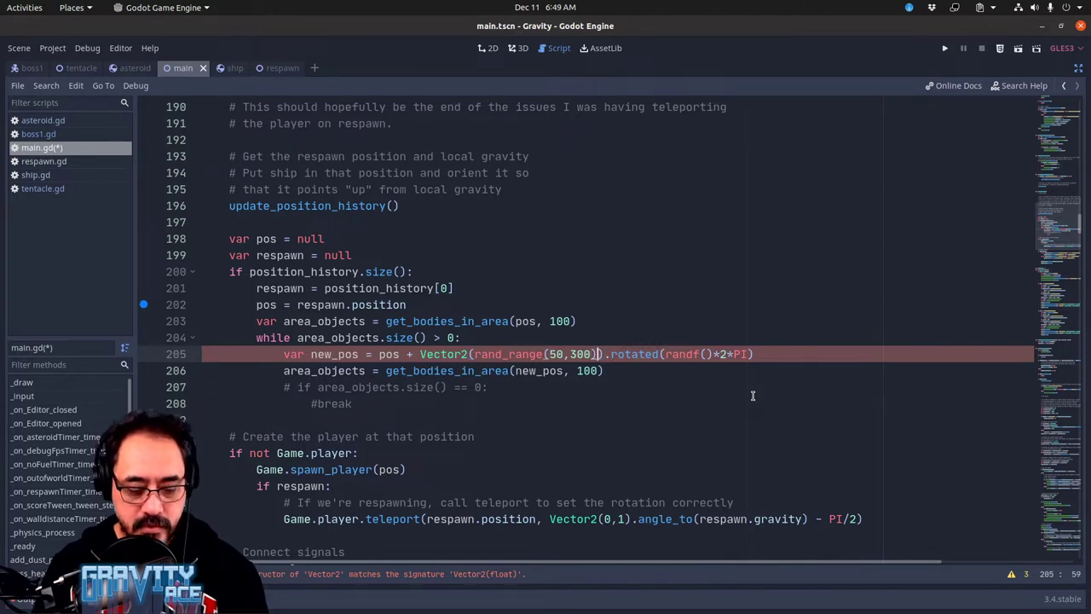
{"action": "type", "text": ", 0"}
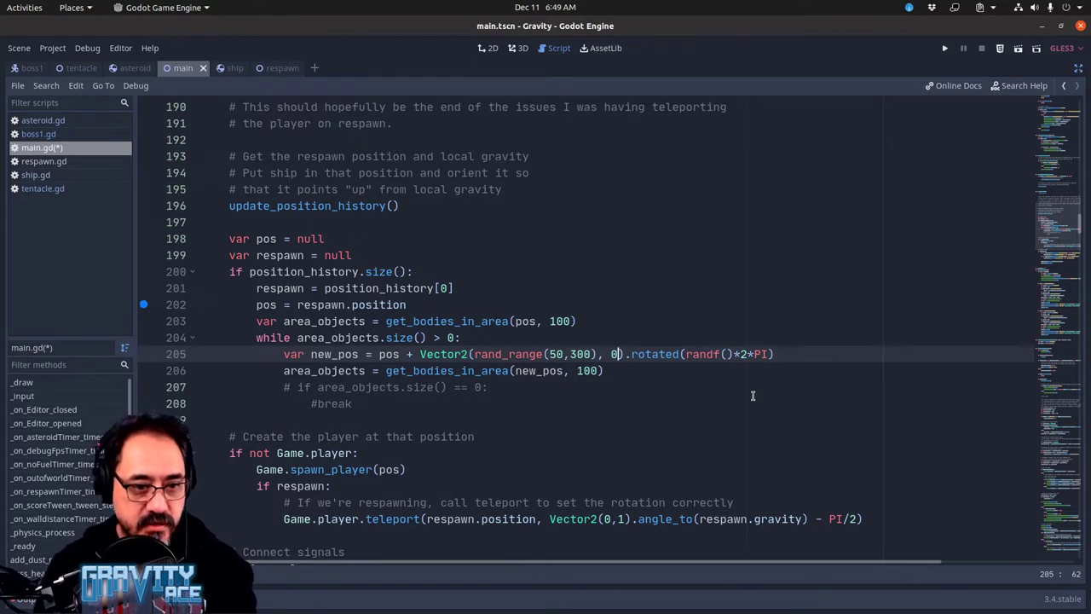
{"action": "key", "text": "Up"}
{"action": "key", "text": "Up"}
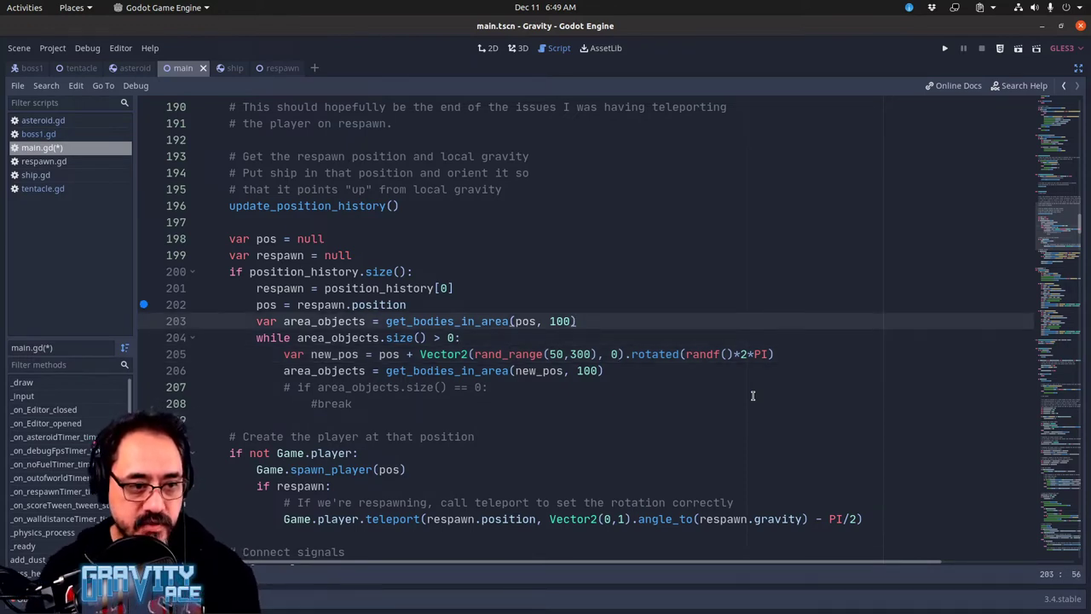
{"action": "key", "text": "Up"}
{"action": "key", "text": "Down"}
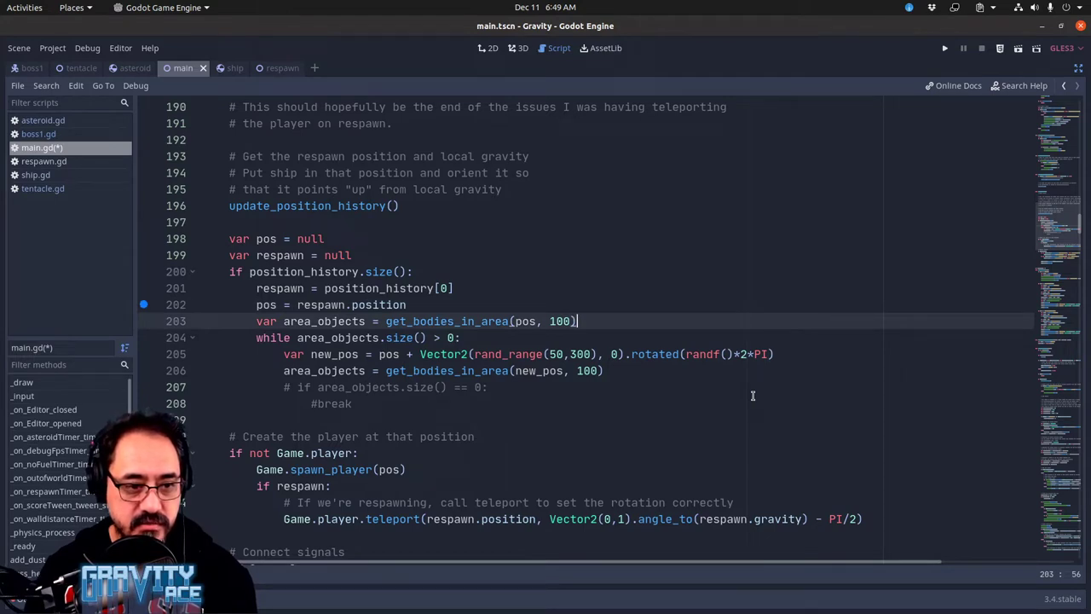
{"action": "key", "text": "Down"}
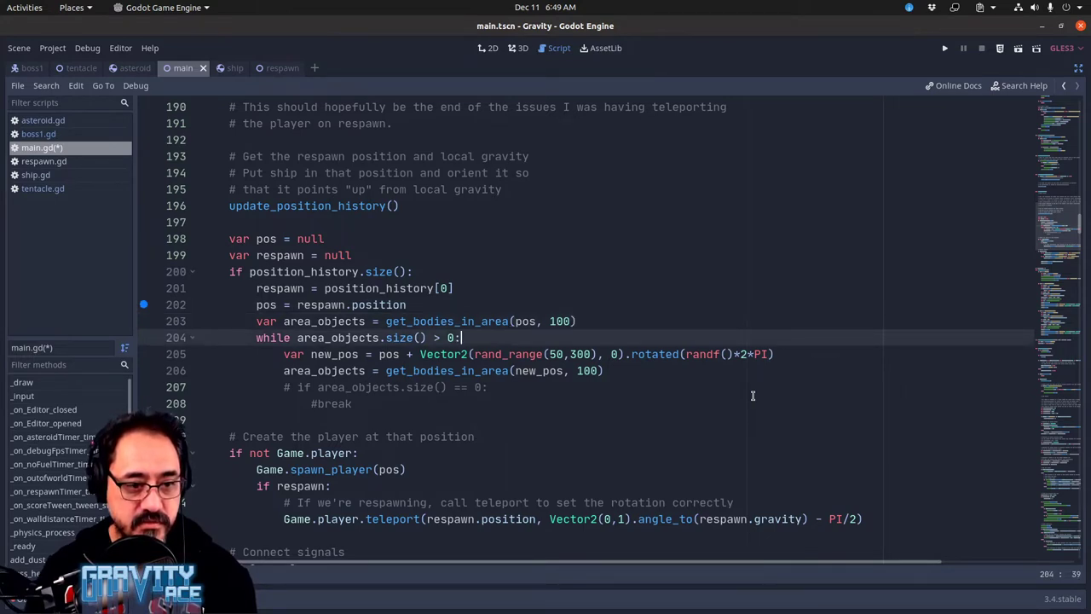
{"action": "key", "text": "Down"}
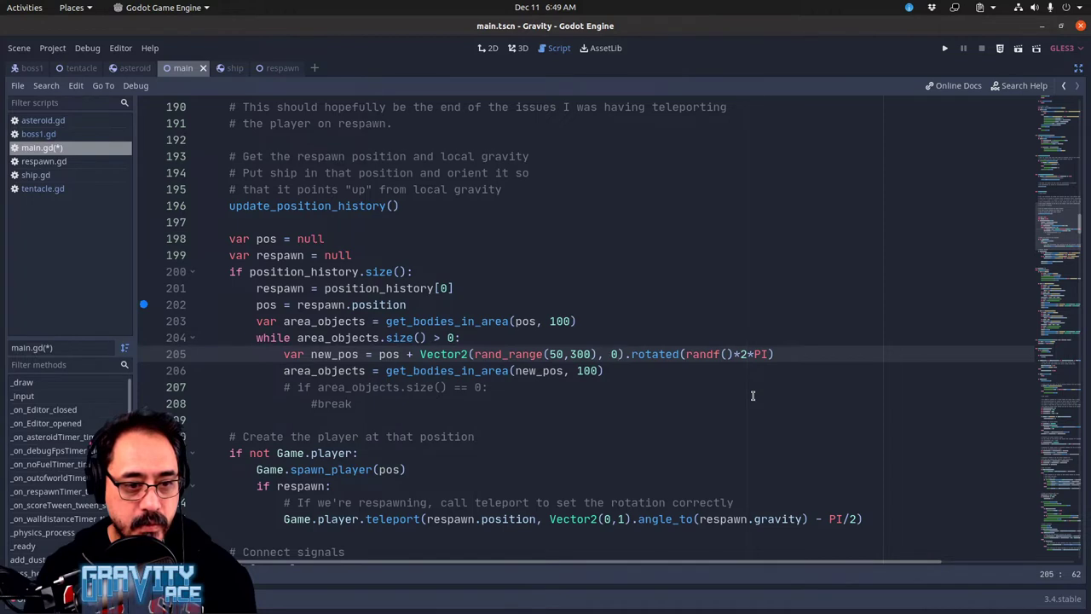
{"action": "key", "text": "Down"}
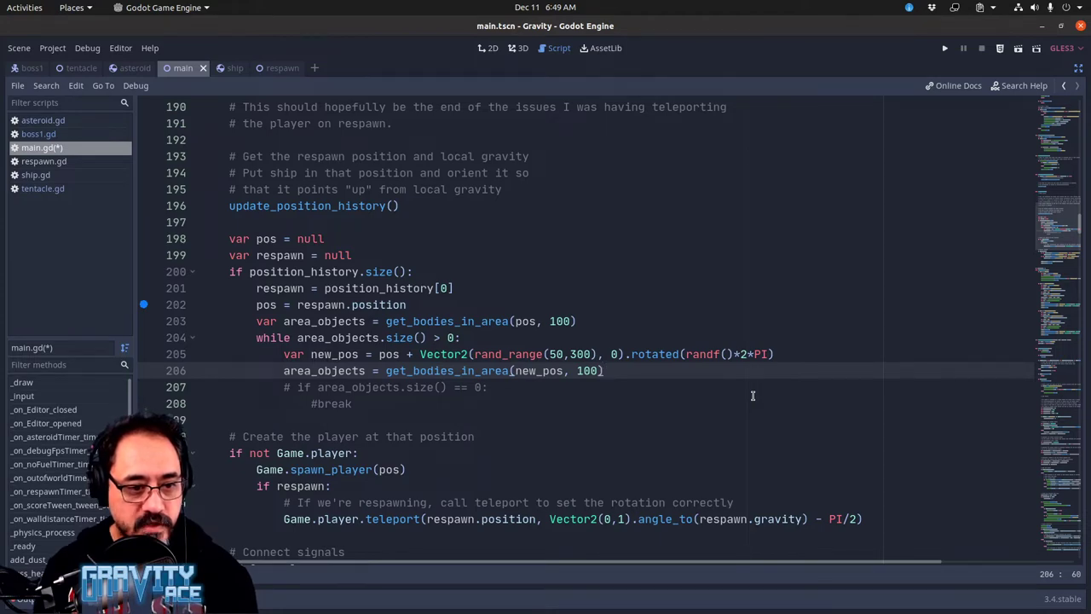
Uncomment the if area_objects.size() == 0: check and replace '#break' with pos = new_pos.
{"action": "key", "text": "Down"}
{"action": "key", "text": "Home"}
{"action": "key", "text": "Delete"}
{"action": "key", "text": "Delete"}
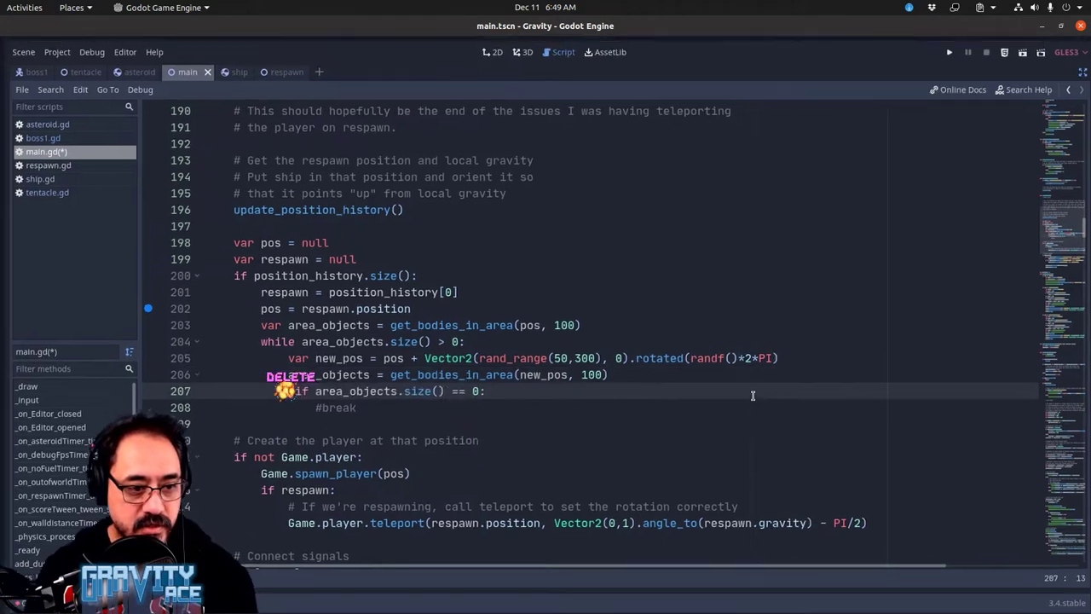
{"action": "key", "text": "Down"}
{"action": "key", "text": "End"}
{"action": "key", "text": "shift+Home"}
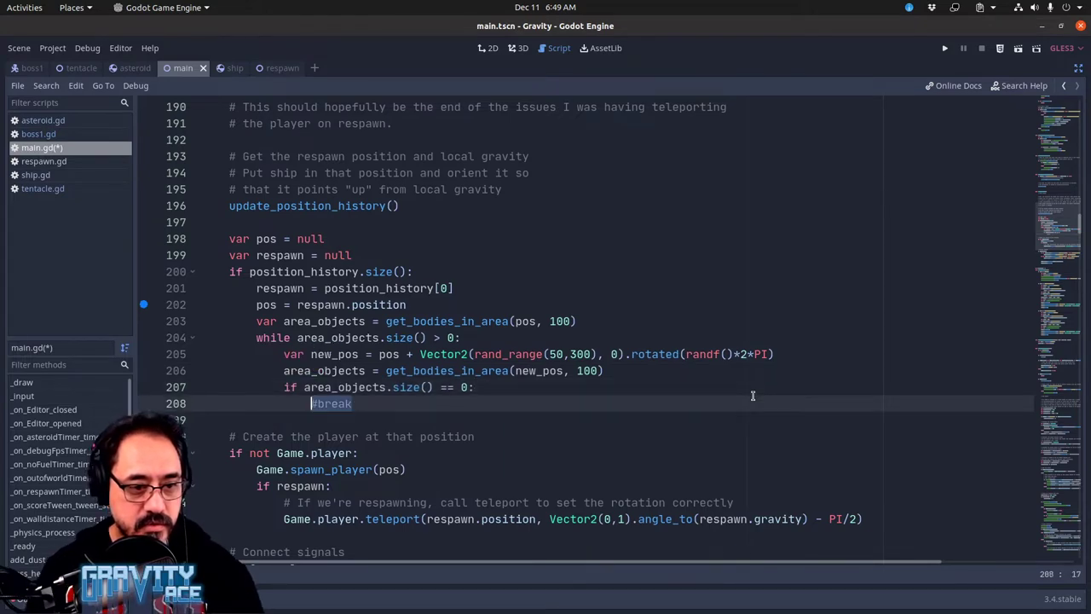
{"action": "key", "text": "Delete"}
{"action": "type", "text": "pos = new_pos"}
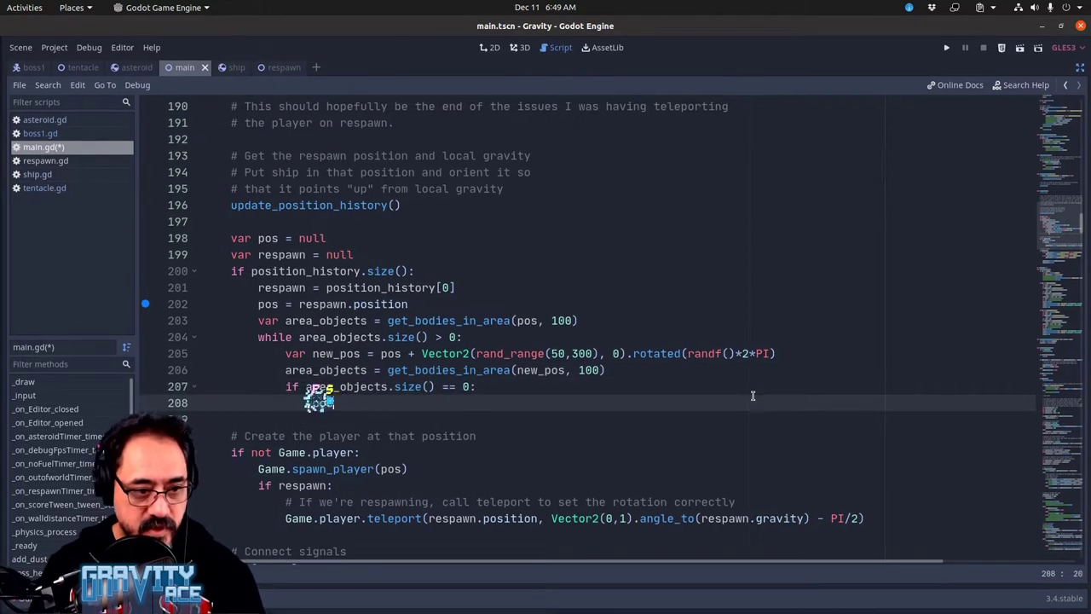
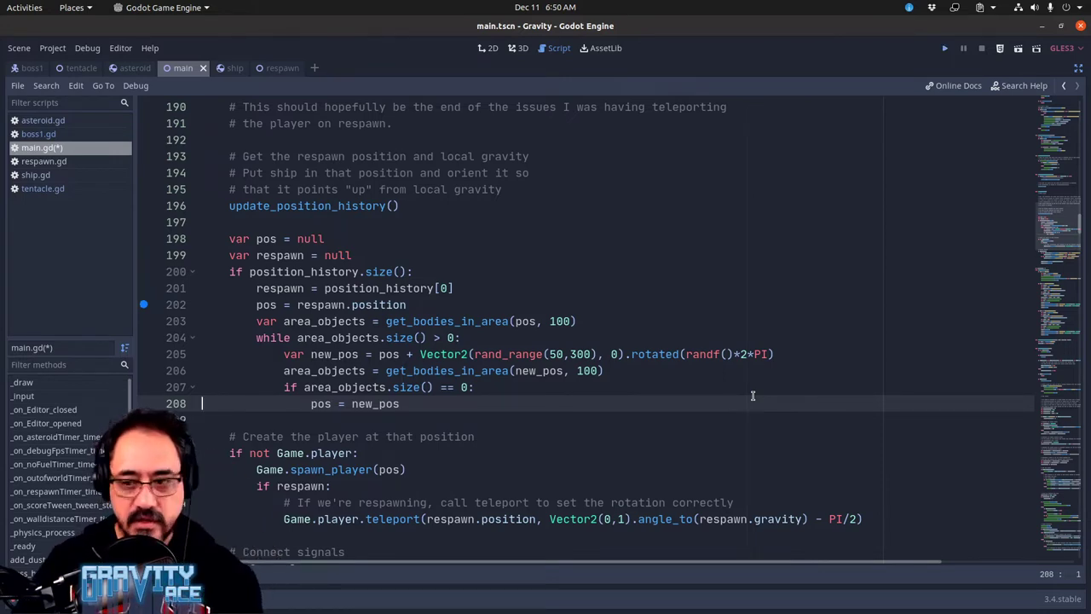
Run the game, play the Medusa boss level, pause it, and switch back to Godot.
{"action": "key", "text": "F5"}
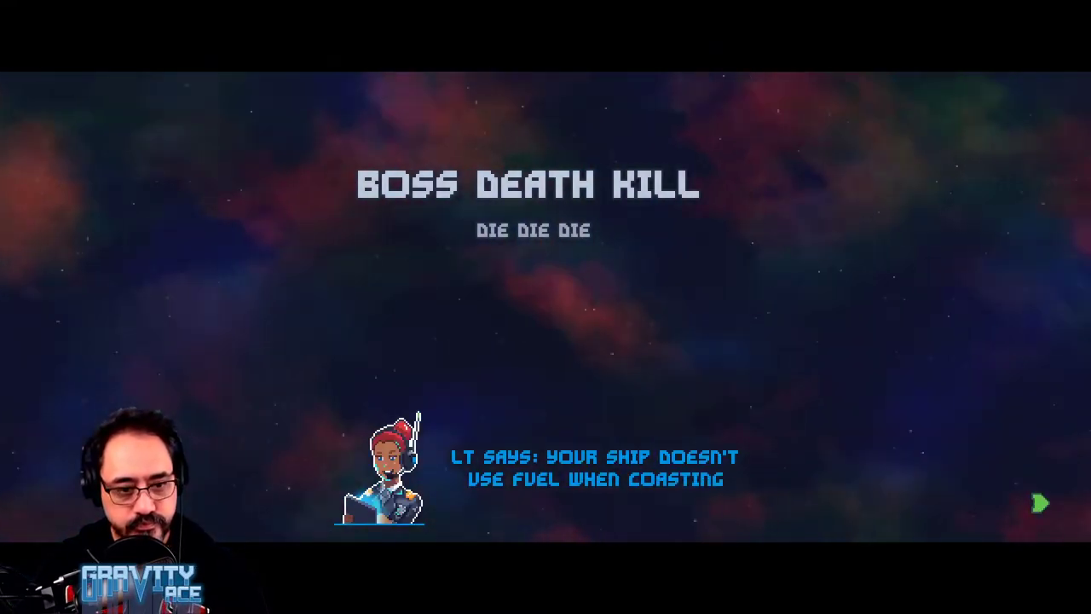
{"action": "key", "text": "space"}
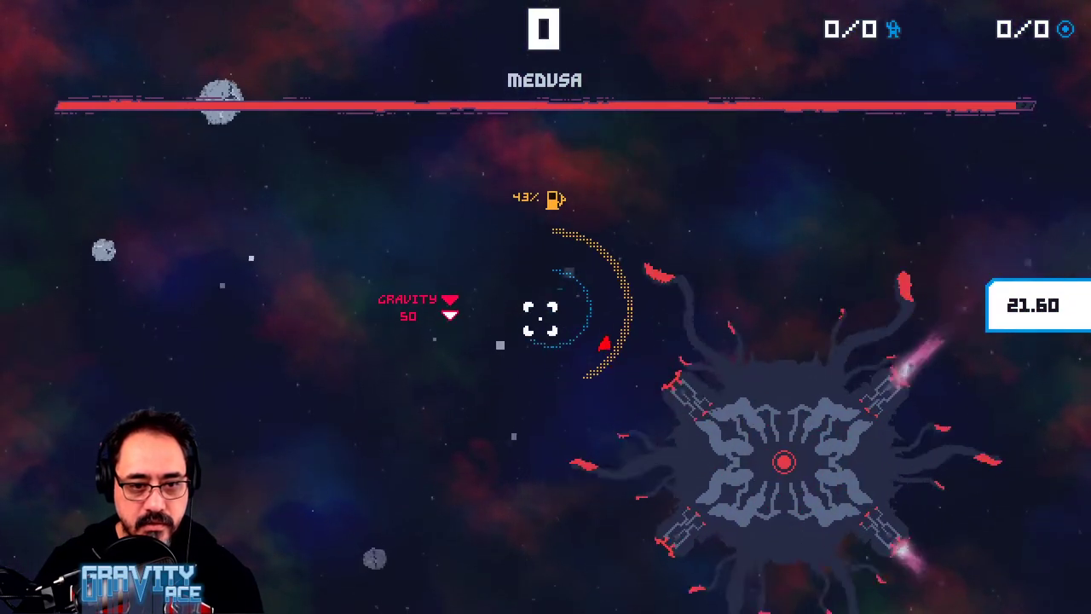
{"action": "key", "text": "Escape"}
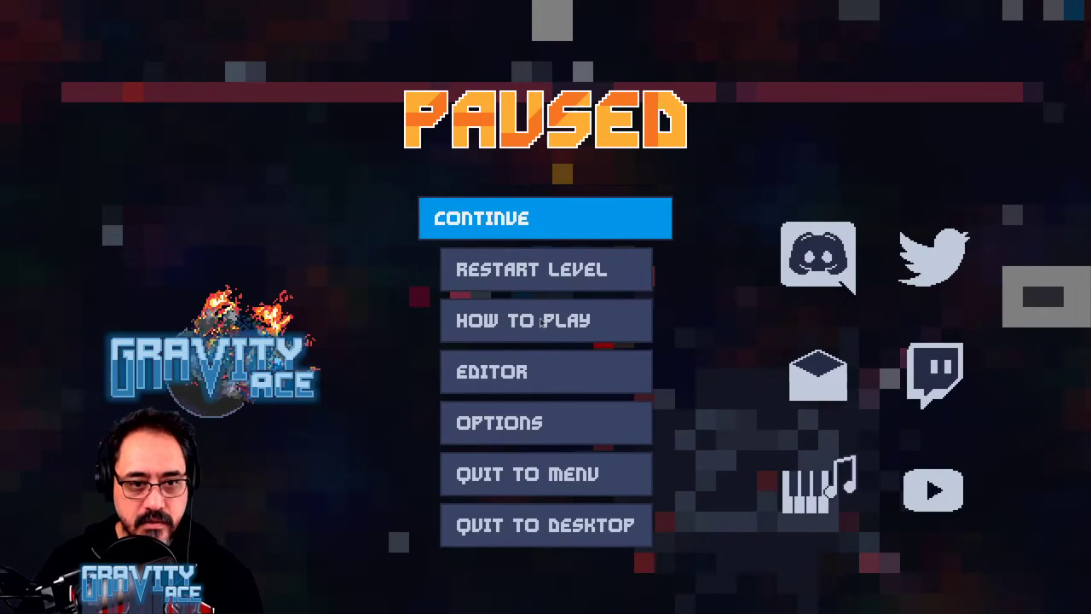
{"action": "key", "text": "super"}
Restore the editor docks, enable Debug Position History, and relaunch the boss level.
{"action": "left_click", "coordinate": [530, 389]}
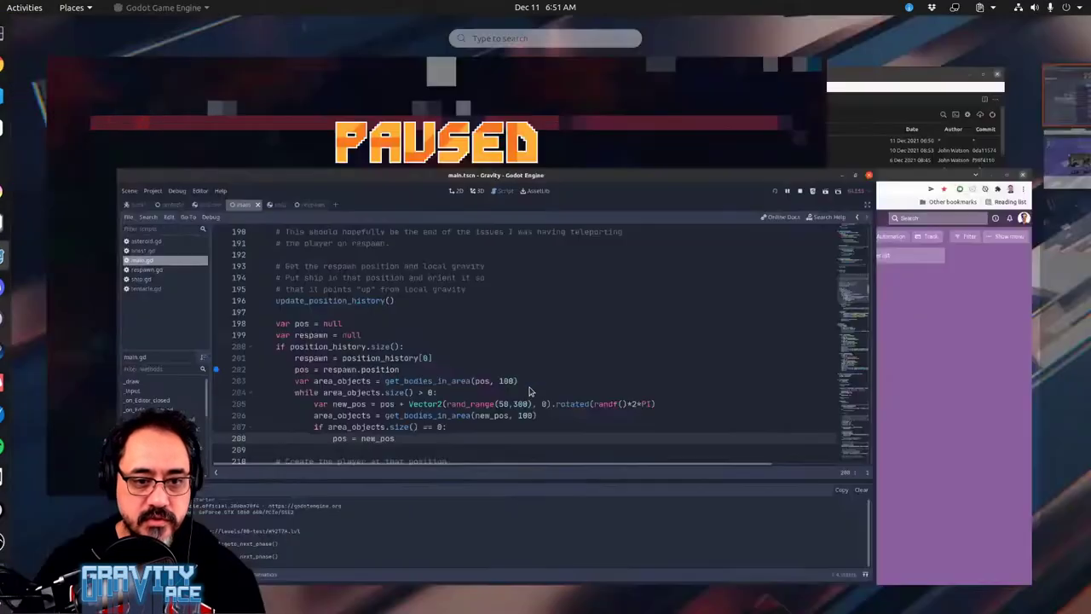
{"action": "key", "text": "ctrl+shift+F11"}
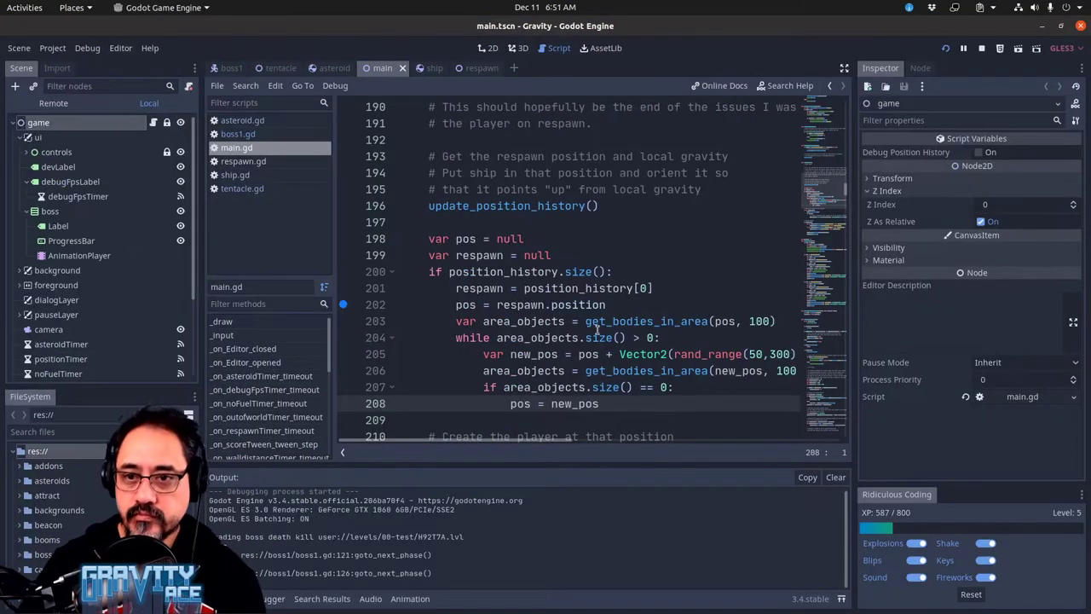
{"action": "left_click", "coordinate": [979, 153]}
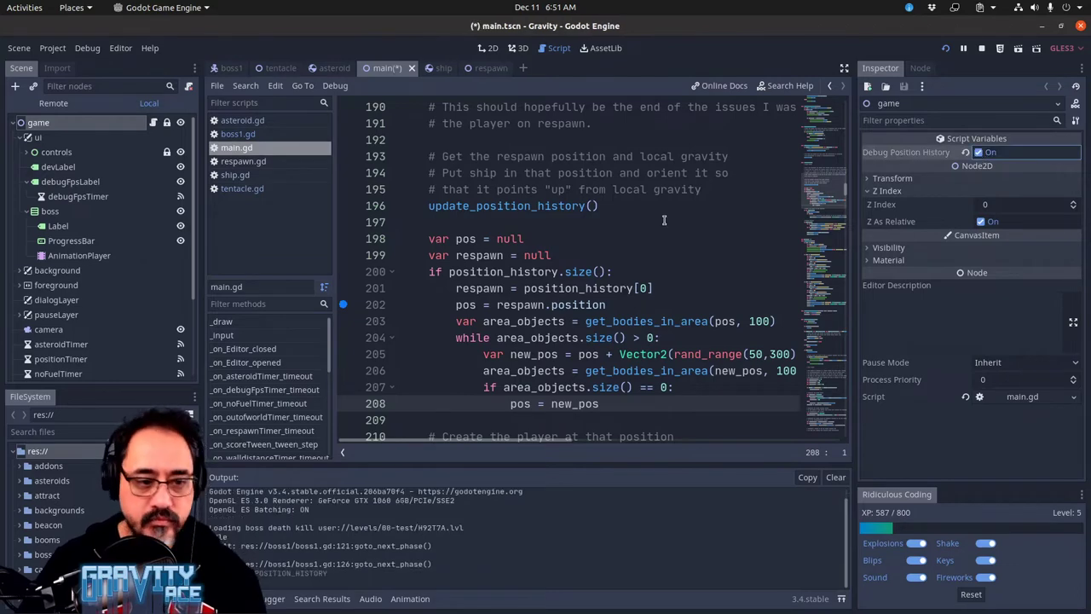
{"action": "left_click", "coordinate": [647, 221]}
{"action": "key", "text": "F5"}
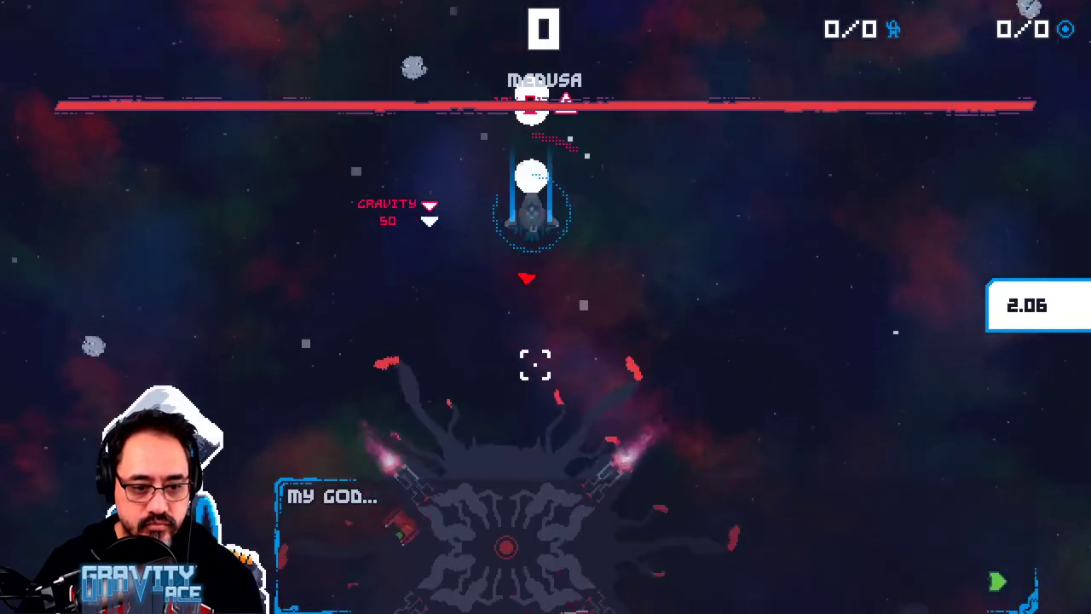
Fly the ship toward the Medusa boss until it respawns, then stop the game.
{"action": "key", "text": "Up"}
{"action": "key", "text": "Up"}
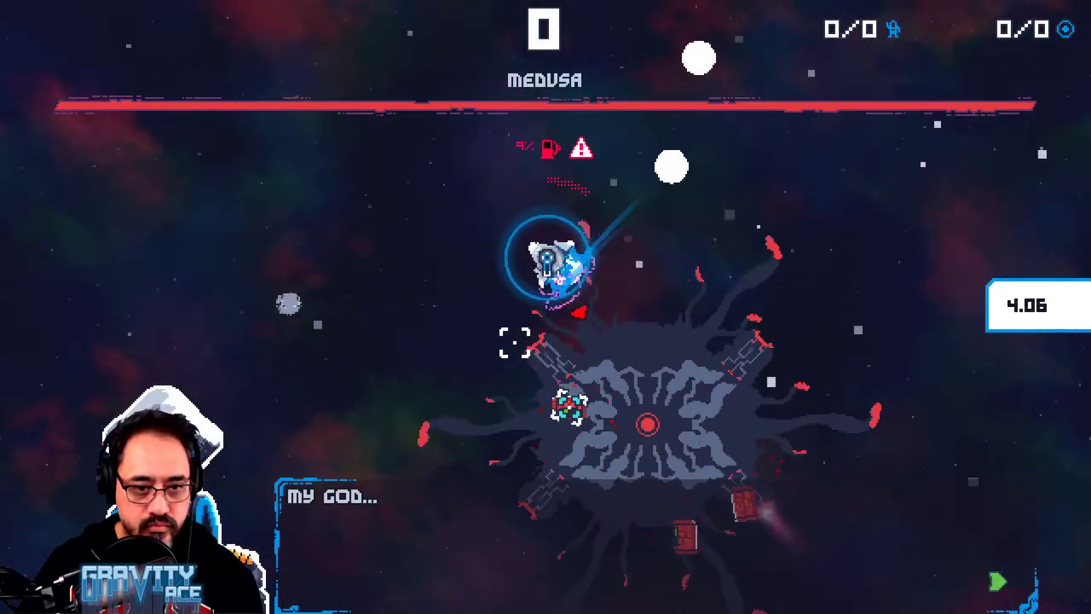
{"action": "key", "text": "Up"}
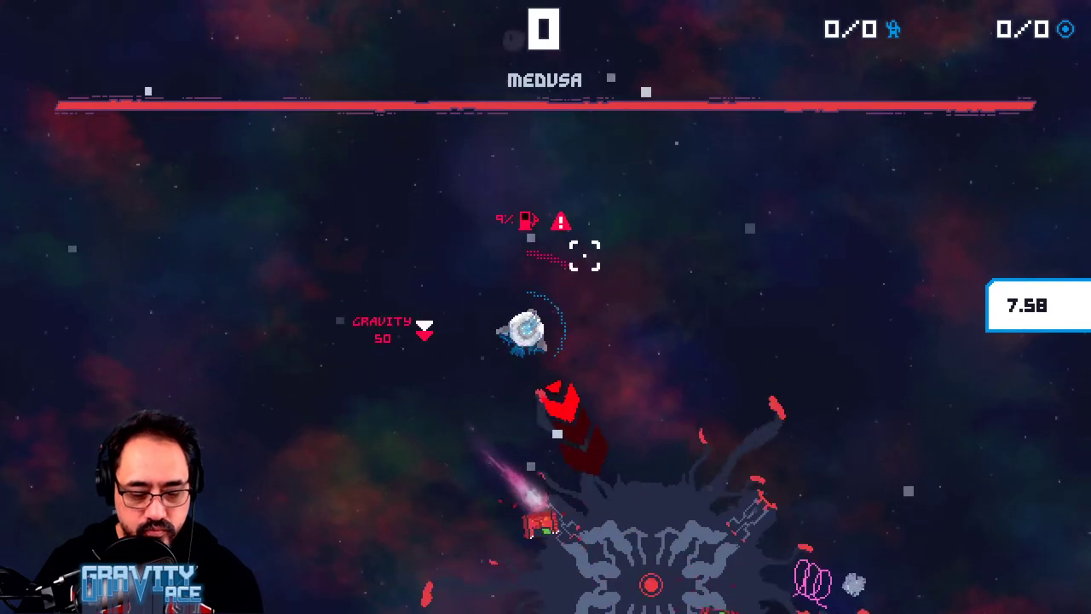
{"action": "key", "text": "F8"}
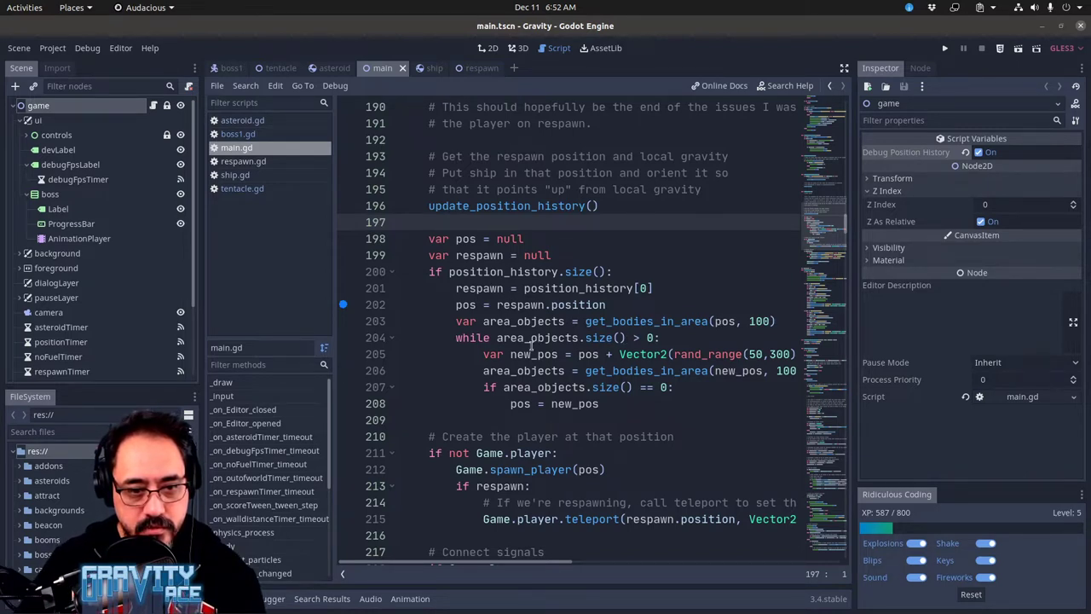
Run the project with debugging until the respawn halts at the line 205 breakpoint.
{"action": "left_click", "coordinate": [344, 362]}
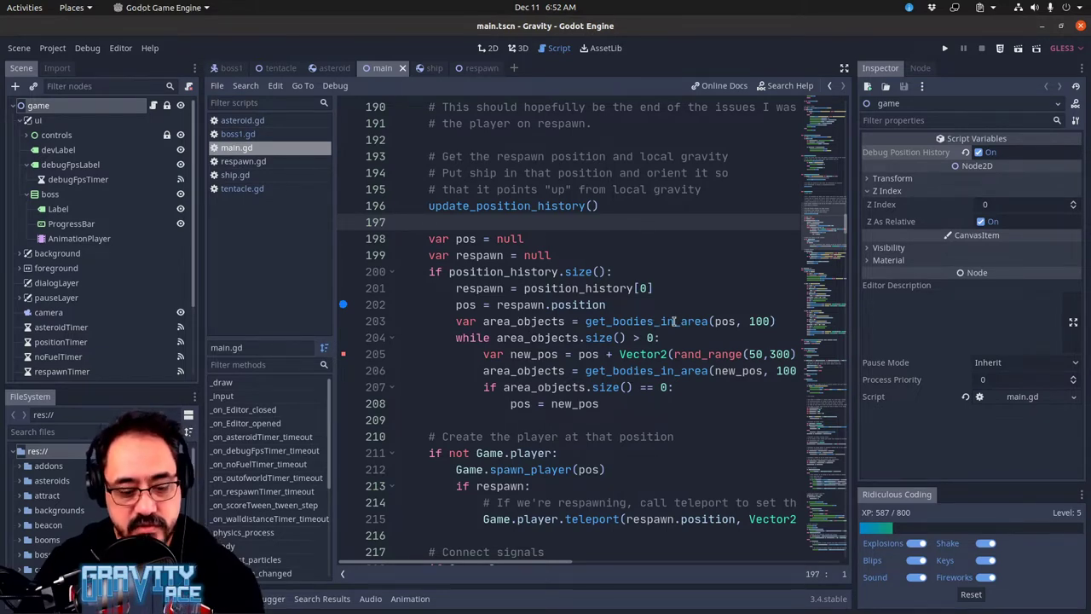
{"action": "key", "text": "F5"}
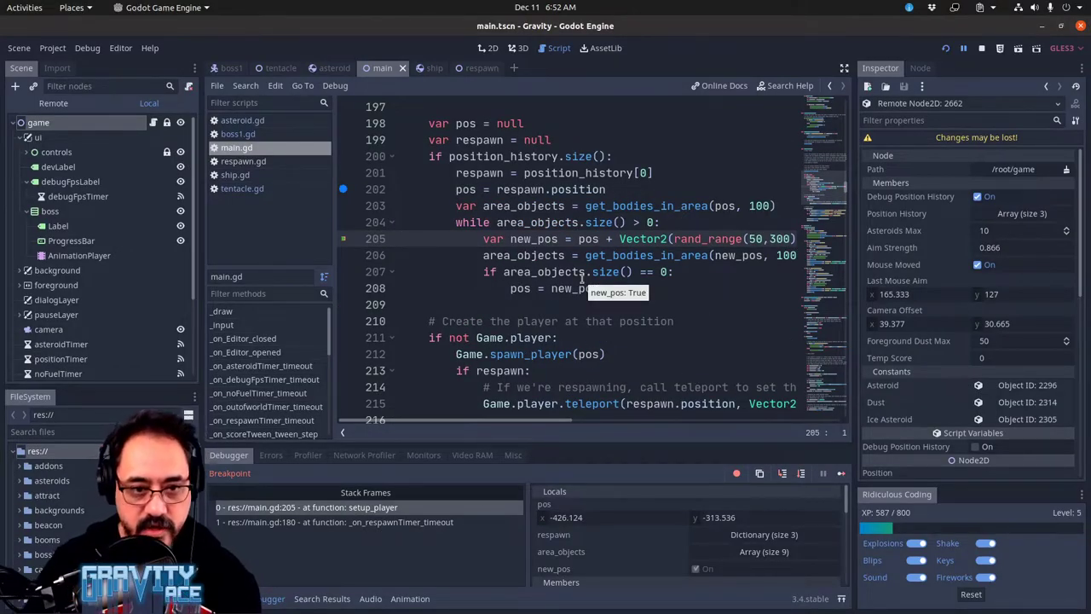
Step to line 207 and inspect the first nearby collider in area_objects, the Medusa boss.
{"action": "key", "text": "F10"}
{"action": "key", "text": "F10"}
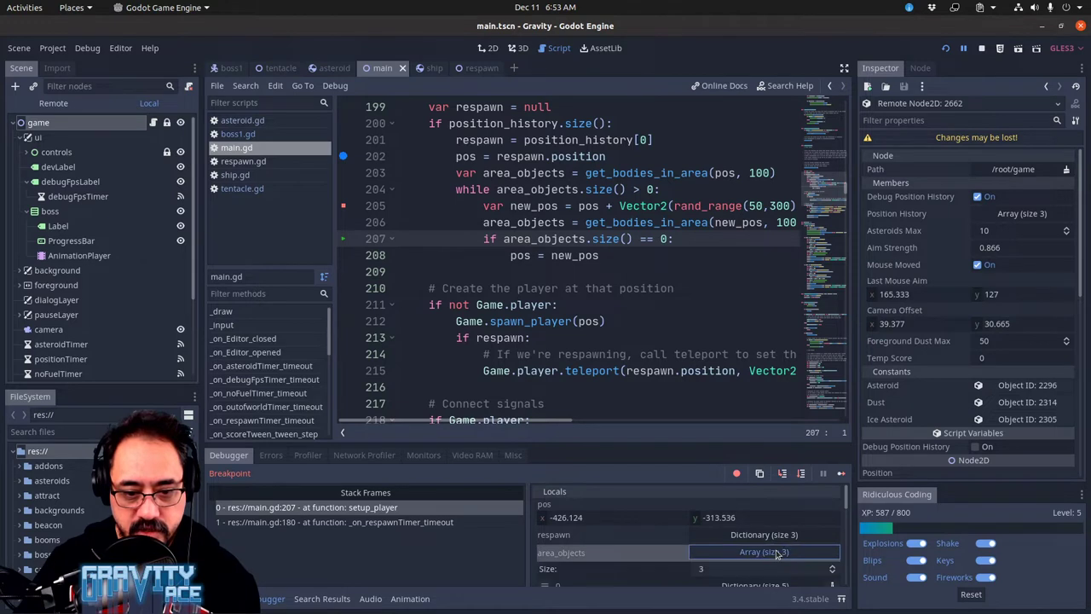
{"action": "scroll", "coordinate": [776, 554], "scroll_direction": "down", "scroll_amount": 3}
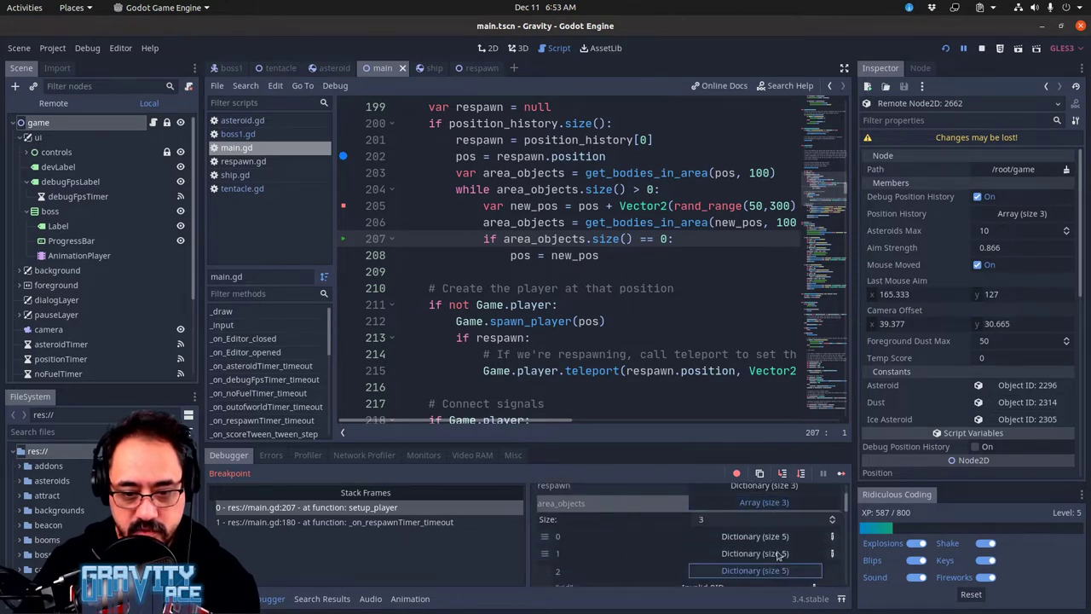
{"action": "left_click", "coordinate": [754, 537]}
{"action": "scroll", "coordinate": [777, 542], "scroll_direction": "down", "scroll_amount": 1}
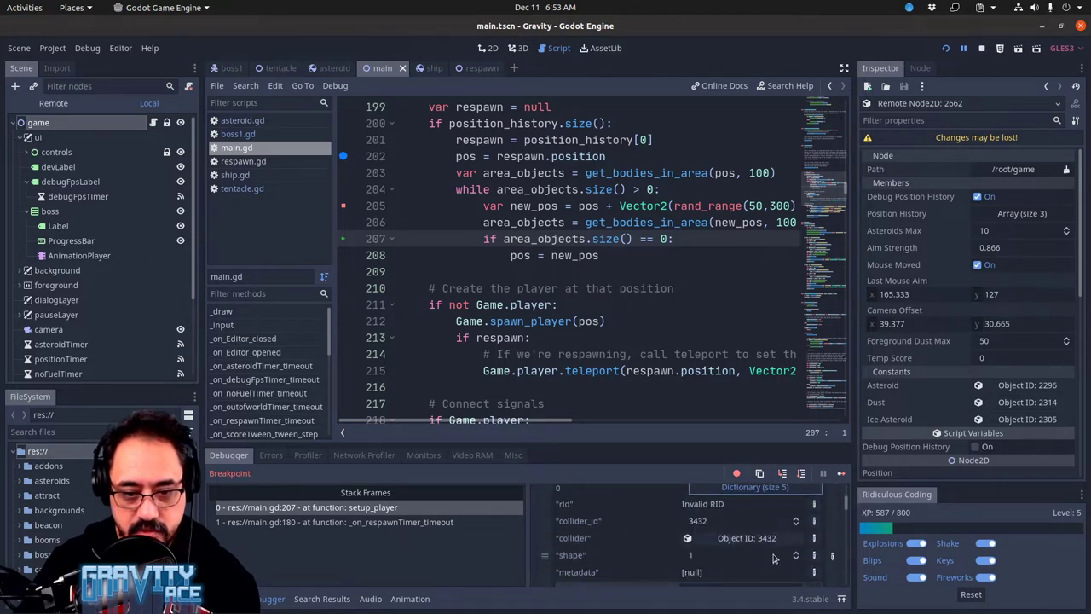
{"action": "left_click", "coordinate": [763, 541]}
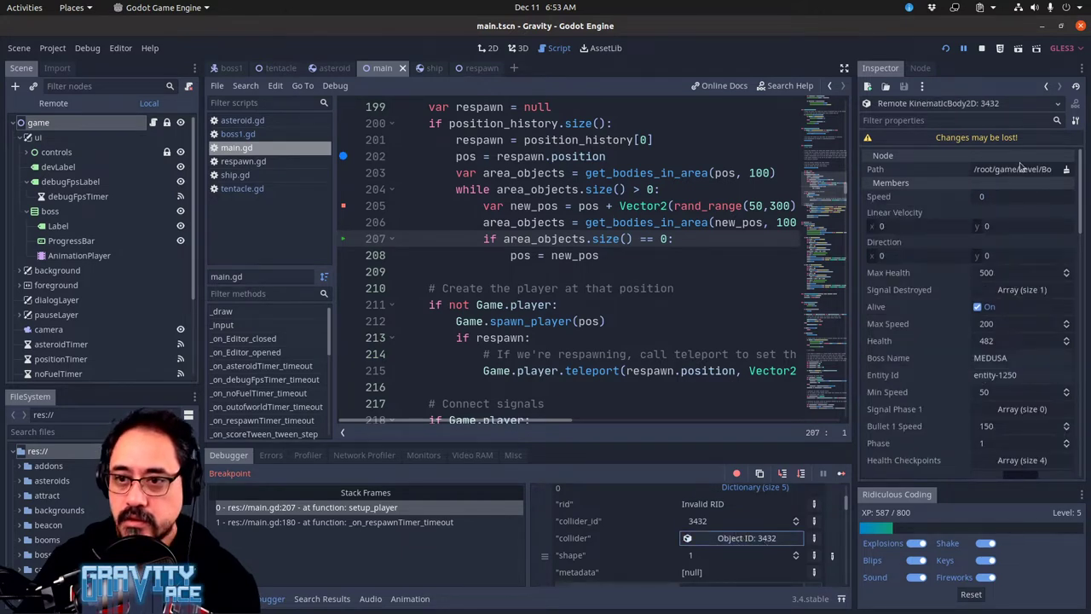
Inspect the second nearby collider, a bullet, widening the code and property panels.
{"action": "left_click_drag", "start_coordinate": [852, 182], "coordinate": [887, 208]}
{"action": "scroll", "coordinate": [692, 563], "scroll_direction": "down", "scroll_amount": 3}
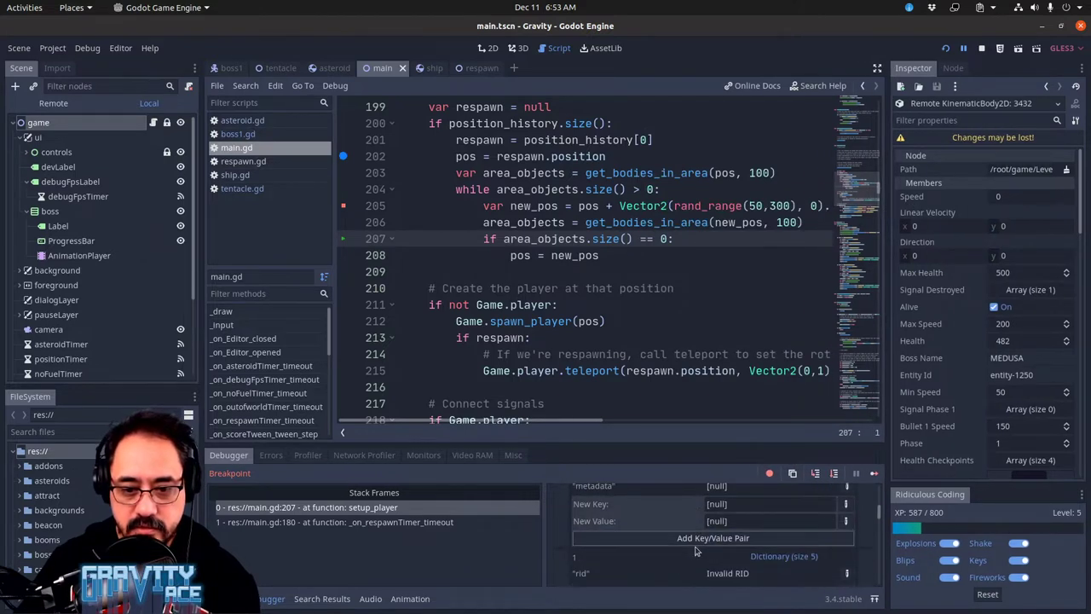
{"action": "scroll", "coordinate": [695, 550], "scroll_direction": "down", "scroll_amount": 3}
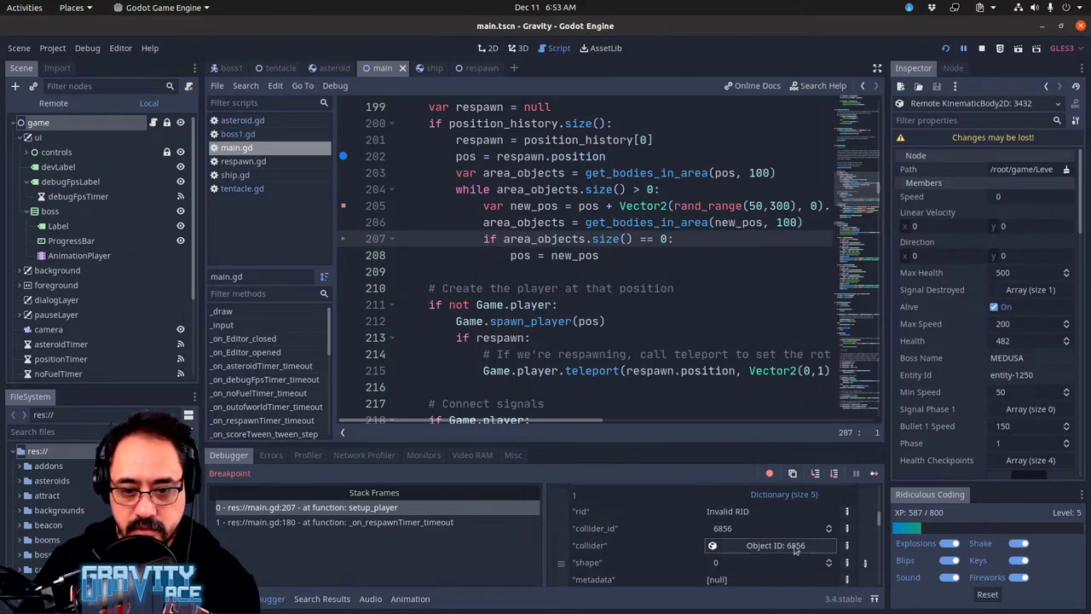
{"action": "left_click", "coordinate": [794, 547]}
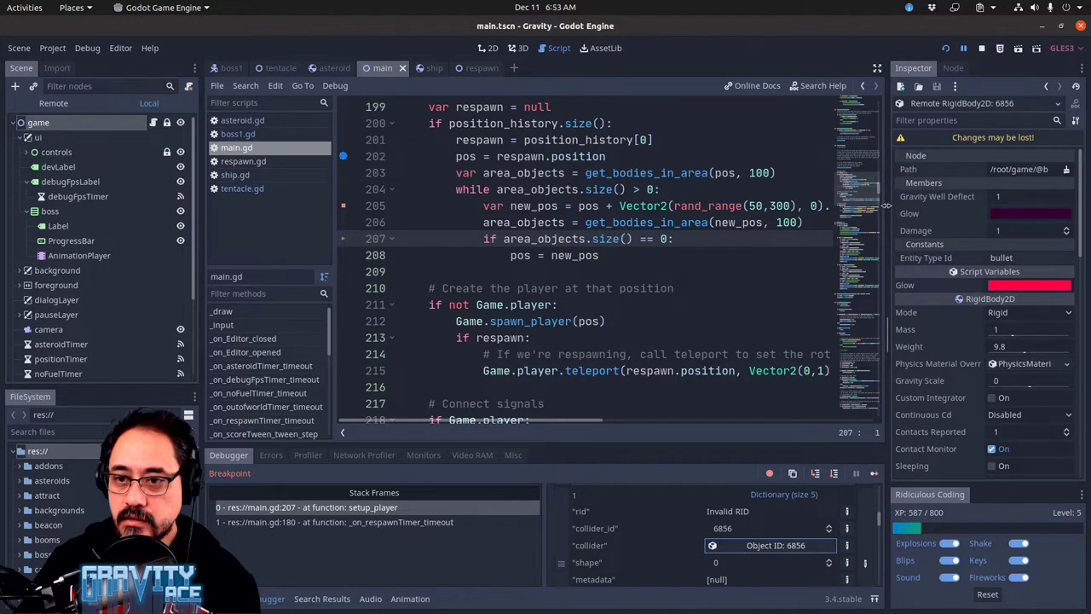
{"action": "mouse_move", "coordinate": [887, 205]}
{"action": "left_mouse_down"}
{"action": "mouse_move", "coordinate": [748, 207]}
{"action": "mouse_move", "coordinate": [878, 198]}
{"action": "left_mouse_up"}
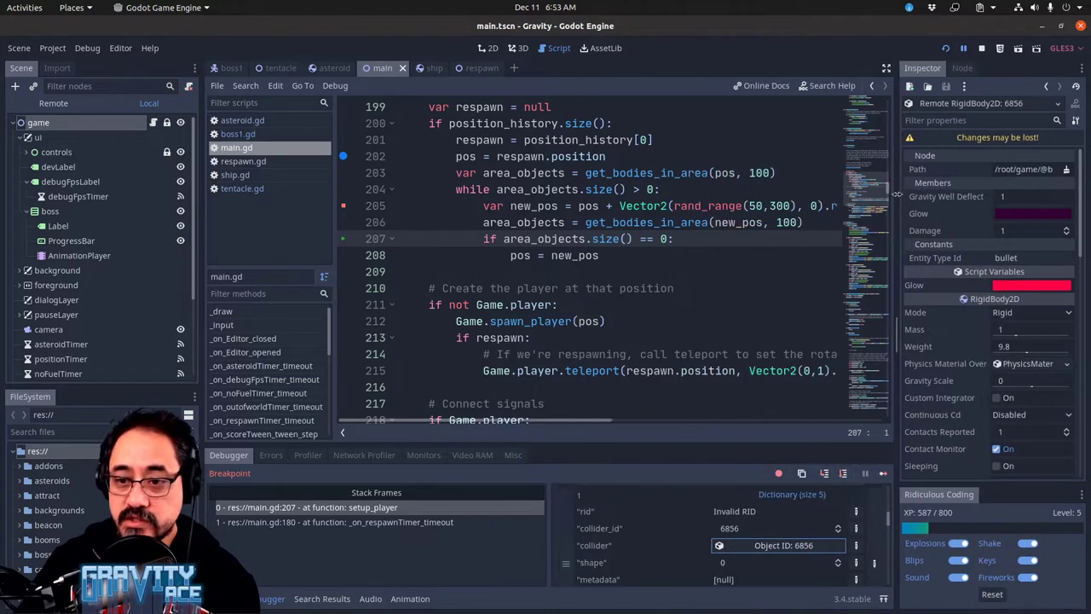
{"action": "scroll", "coordinate": [766, 530], "scroll_direction": "down", "scroll_amount": 5}
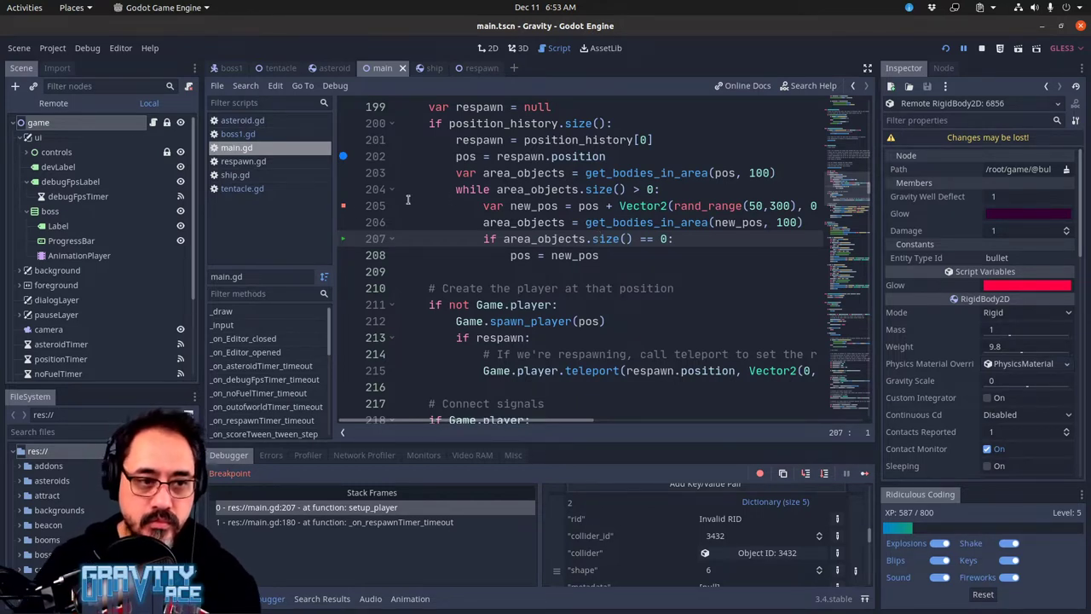
{"action": "left_click", "coordinate": [503, 222]}
Resume the paused game, play the Medusa fight, then stop it.
{"action": "key", "text": "F12"}
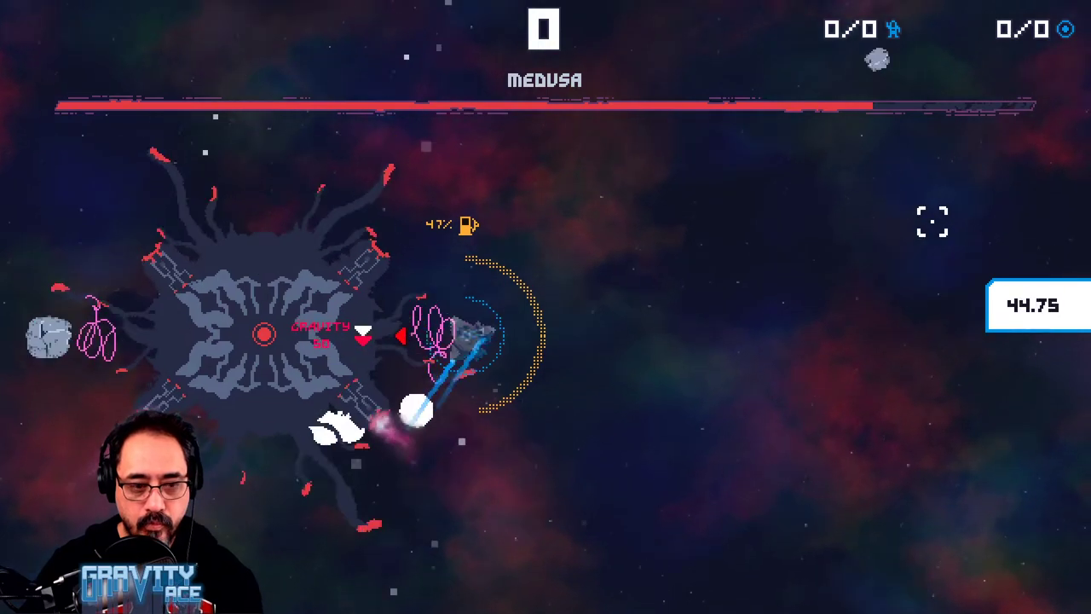
{"action": "key", "text": "F8"}
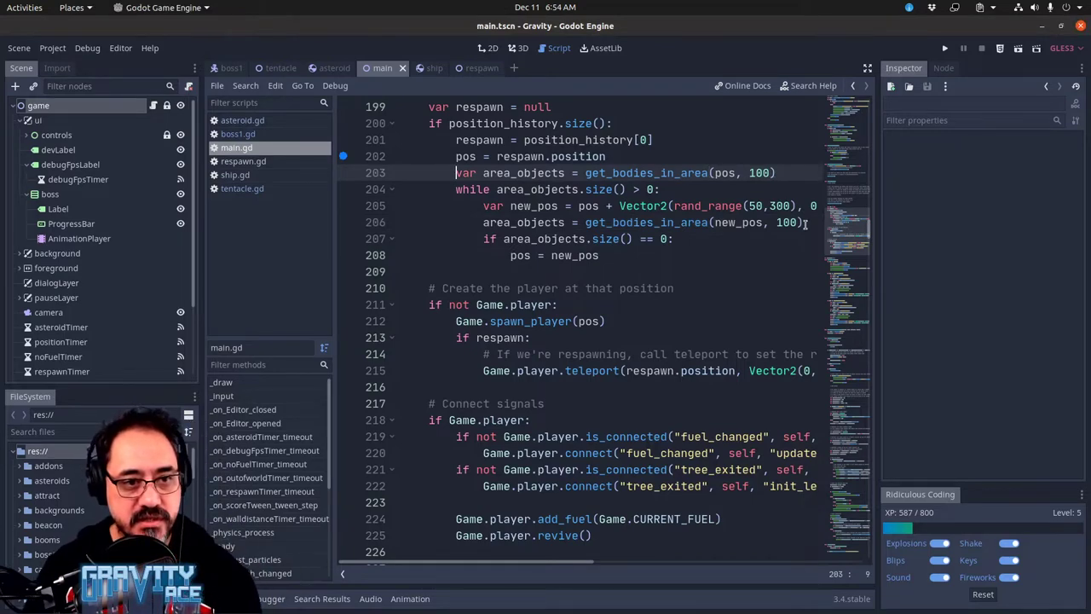
Comment out lines 203–208 of main.gd with #, save, and relaunch the game.
{"action": "type", "text": "#"}
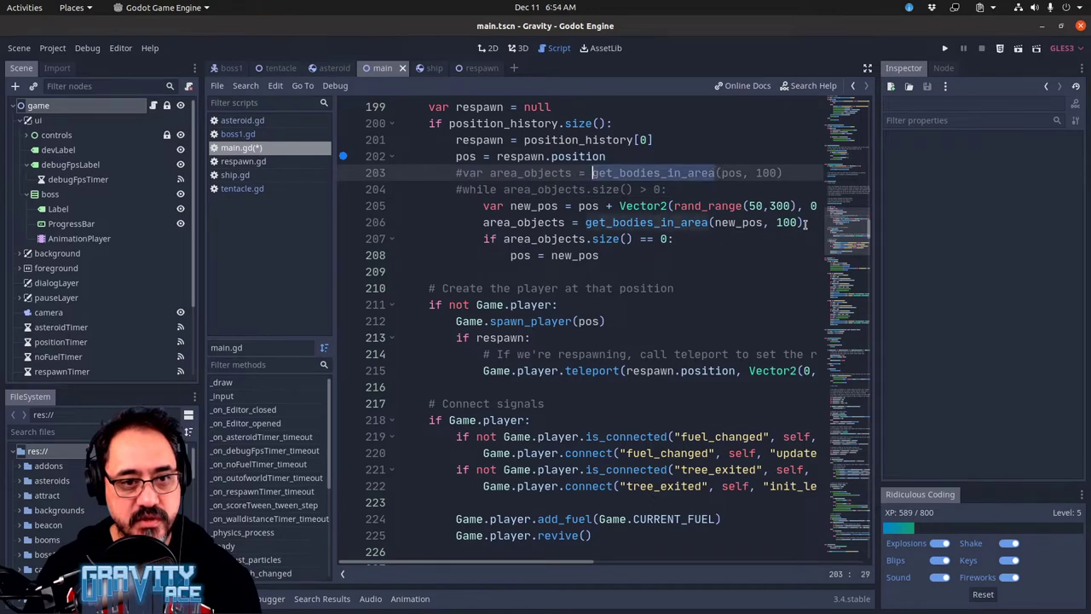
{"action": "key", "text": "Down"}
{"action": "key", "text": "Home"}
{"action": "type", "text": "#"}
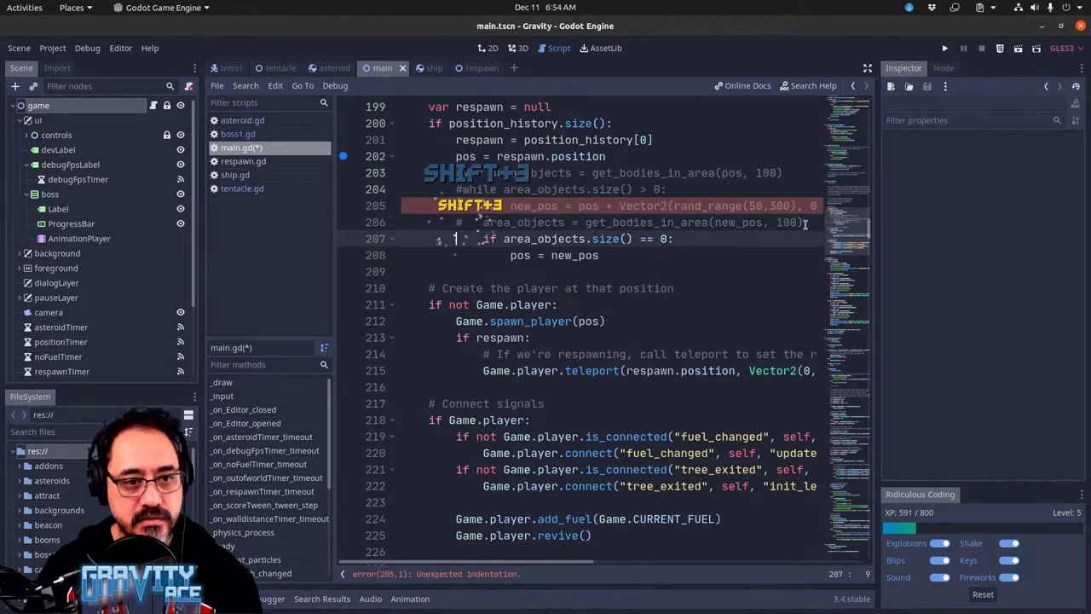
{"action": "key", "text": "Down"}
{"action": "type", "text": "#"}
{"action": "key", "text": "Down"}
{"action": "type", "text": "#"}
{"action": "key", "text": "Up"}
{"action": "key", "text": "Up"}
{"action": "key", "text": "Up"}
{"action": "key", "text": "Up"}
{"action": "key", "text": "Up"}
{"action": "key", "text": "ctrl+s"}
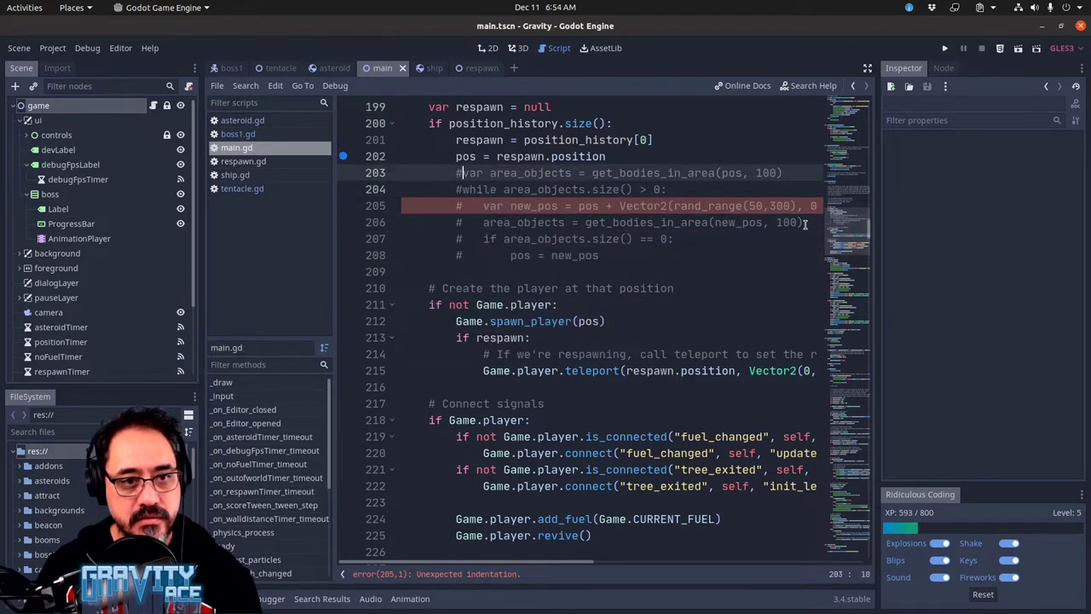
{"action": "key", "text": "F5"}
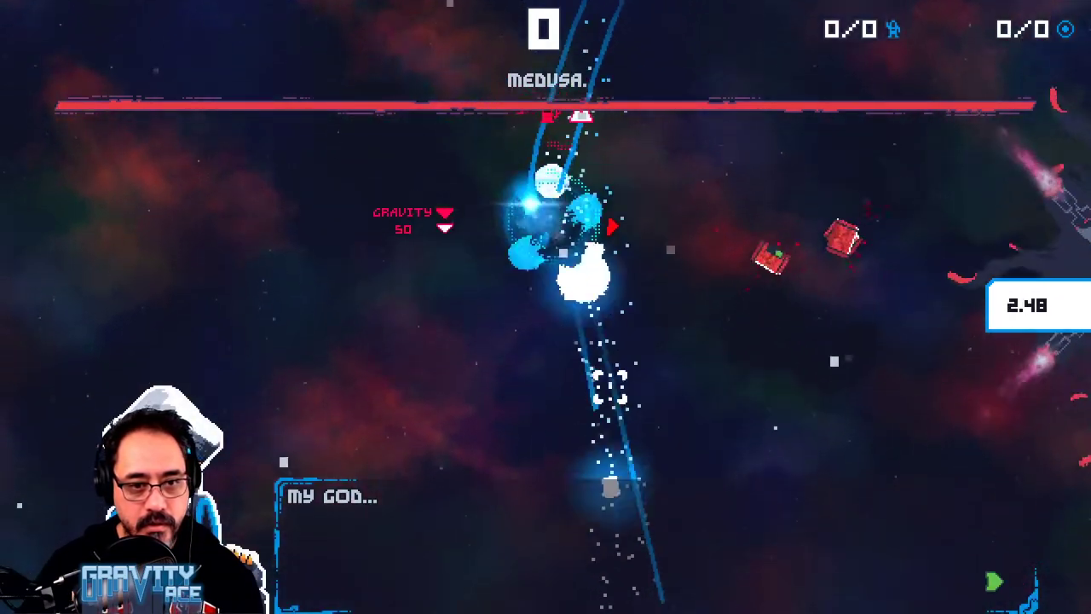
Fly and fire at the Medusa boss through a respawn until the ship is destroyed at 35.45.
{"action": "mouse_move", "coordinate": [611, 386]}
{"action": "left_mouse_down"}
{"action": "mouse_move", "coordinate": [753, 297]}
{"action": "mouse_move", "coordinate": [784, 226]}
{"action": "mouse_move", "coordinate": [682, 212]}
{"action": "mouse_move", "coordinate": [648, 247]}
{"action": "mouse_move", "coordinate": [677, 210]}
{"action": "mouse_move", "coordinate": [665, 213]}
{"action": "mouse_move", "coordinate": [691, 290]}
{"action": "mouse_move", "coordinate": [614, 264]}
{"action": "mouse_move", "coordinate": [477, 255]}
{"action": "mouse_move", "coordinate": [512, 255]}
{"action": "left_mouse_up"}
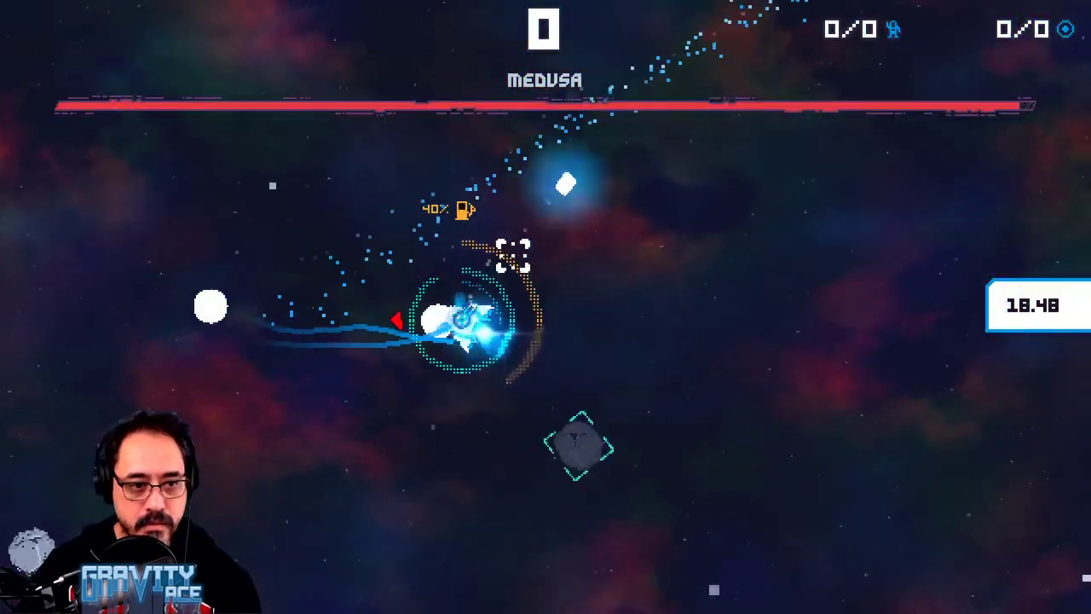
{"action": "left_click_drag", "start_coordinate": [304, 303], "coordinate": [344, 300]}
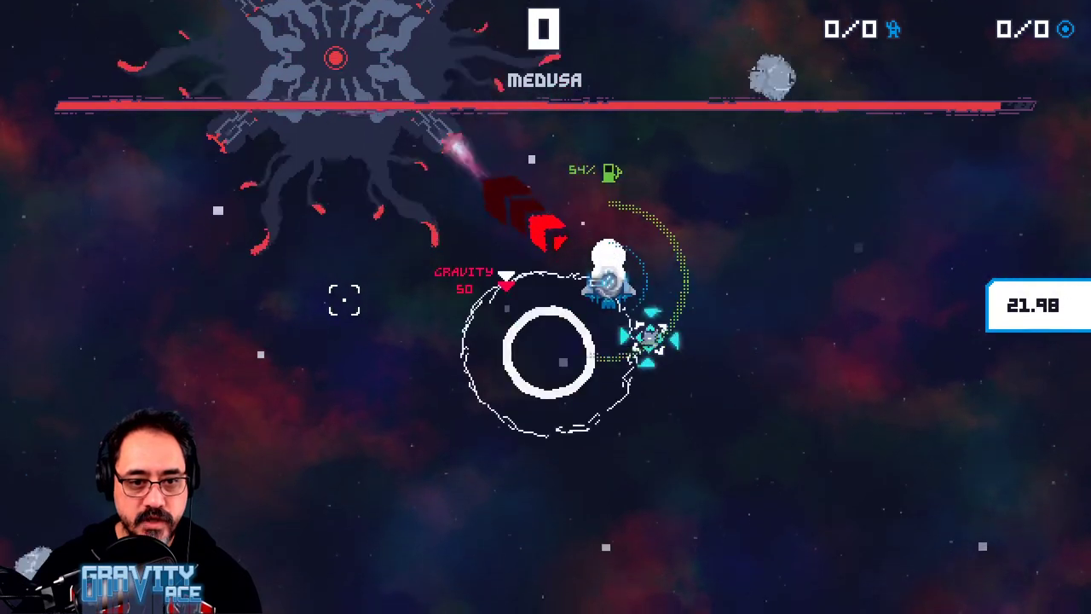
{"action": "key", "text": "w"}
{"action": "key", "text": "a"}
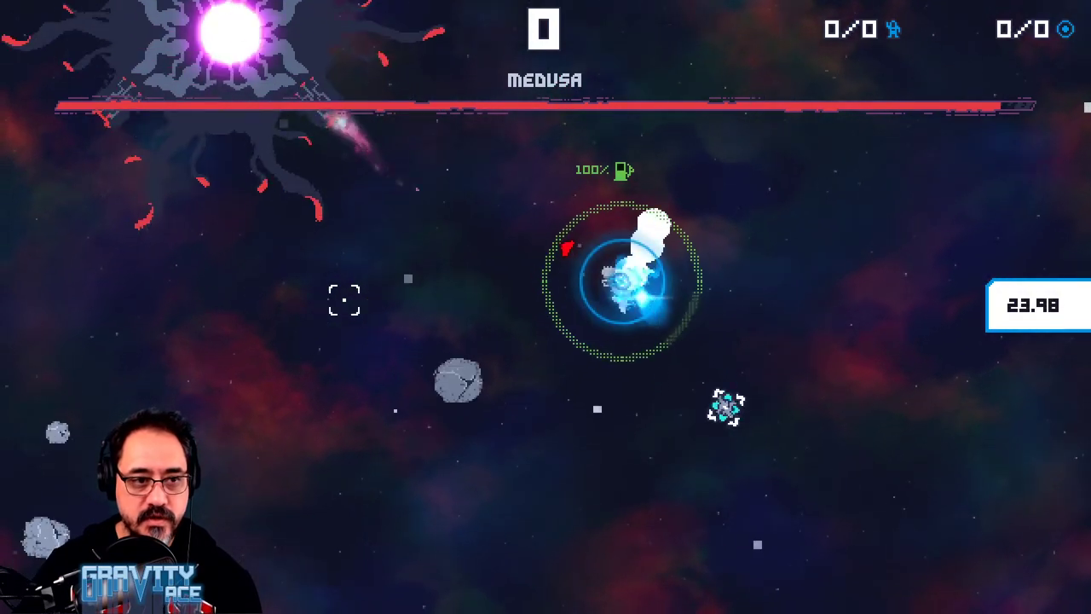
{"action": "left_click", "coordinate": [345, 299]}
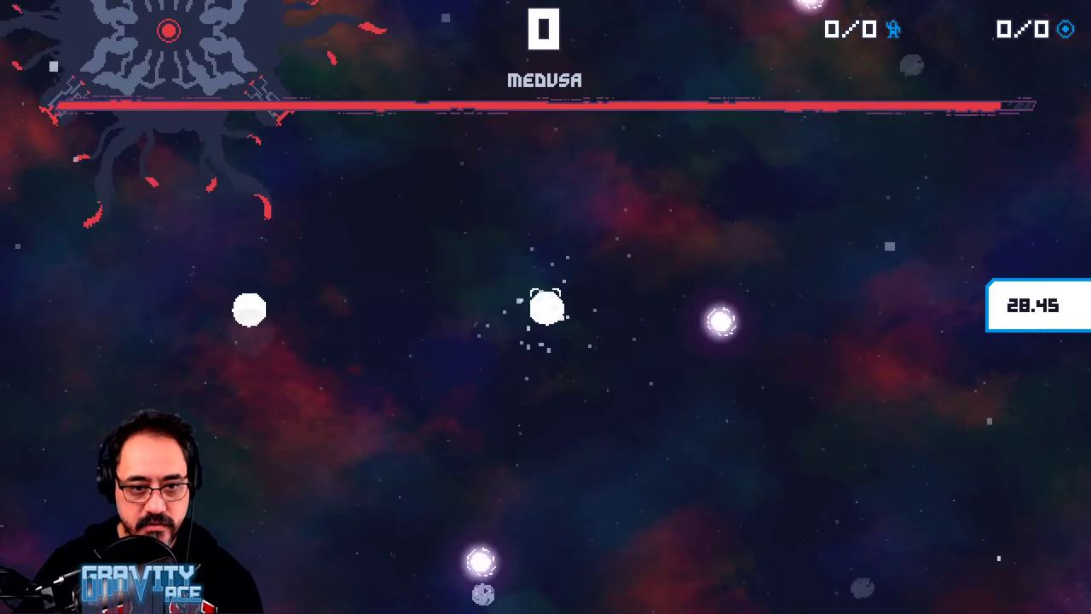
{"action": "key", "text": "w"}
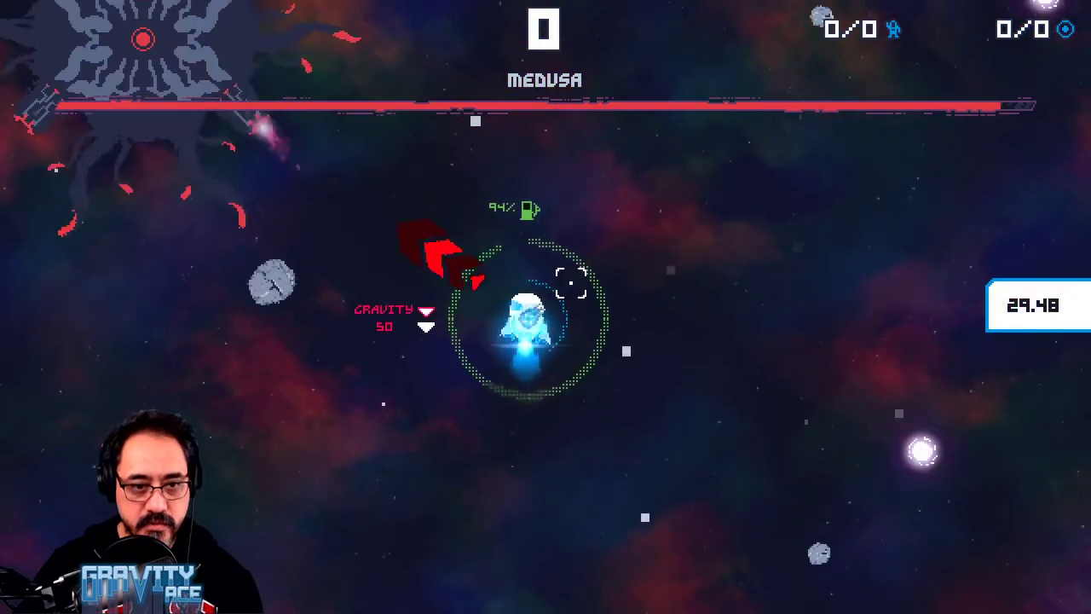
{"action": "key", "text": "w"}
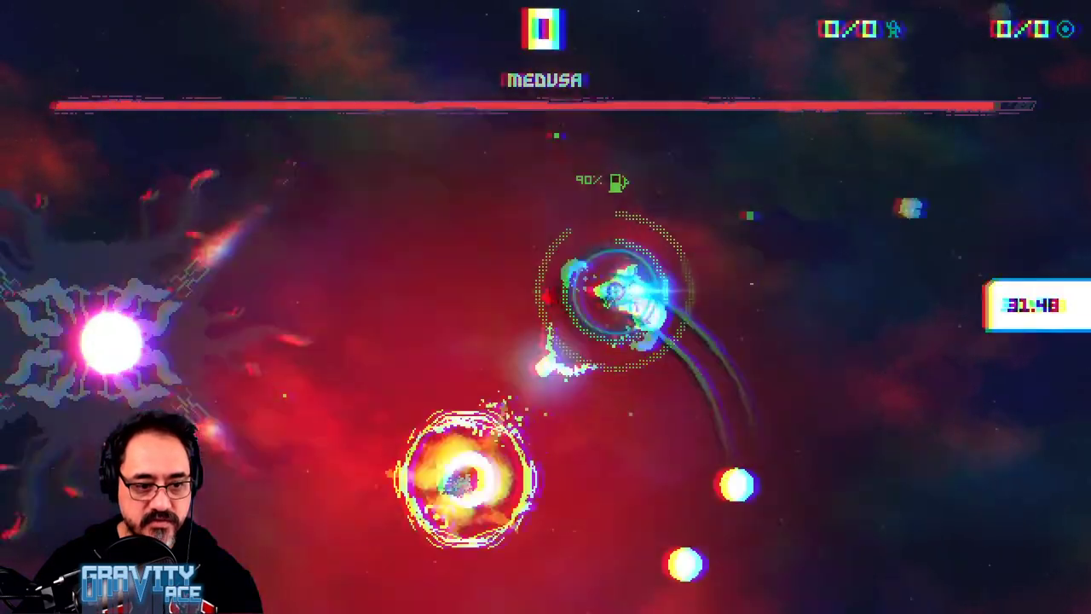
{"action": "key", "text": "w"}
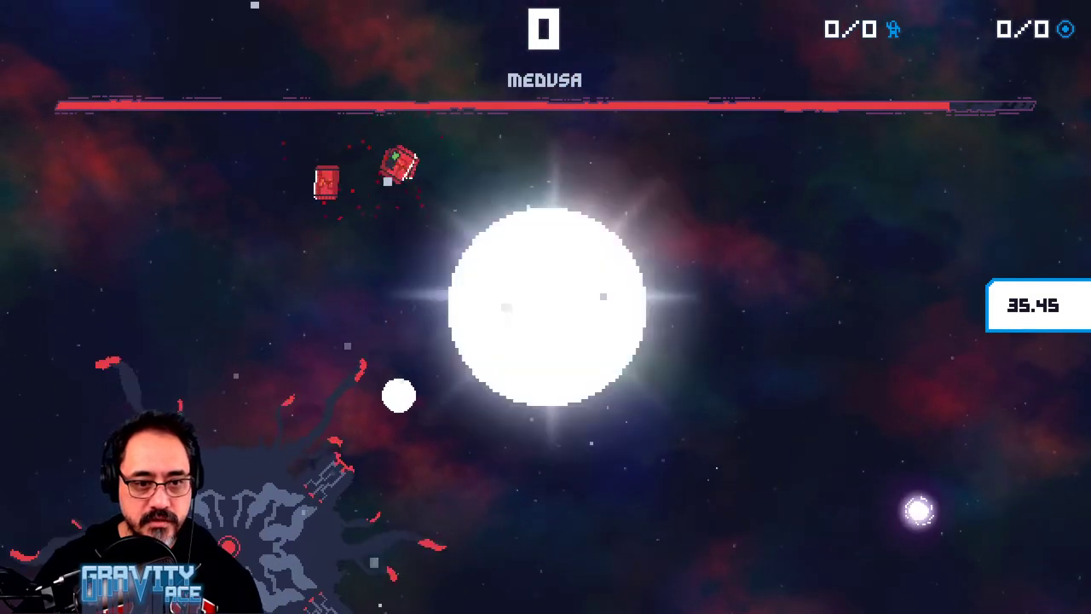
Stop the game and delete the # markers on lines 203–208 of main.gd.
{"action": "key", "text": "F8"}
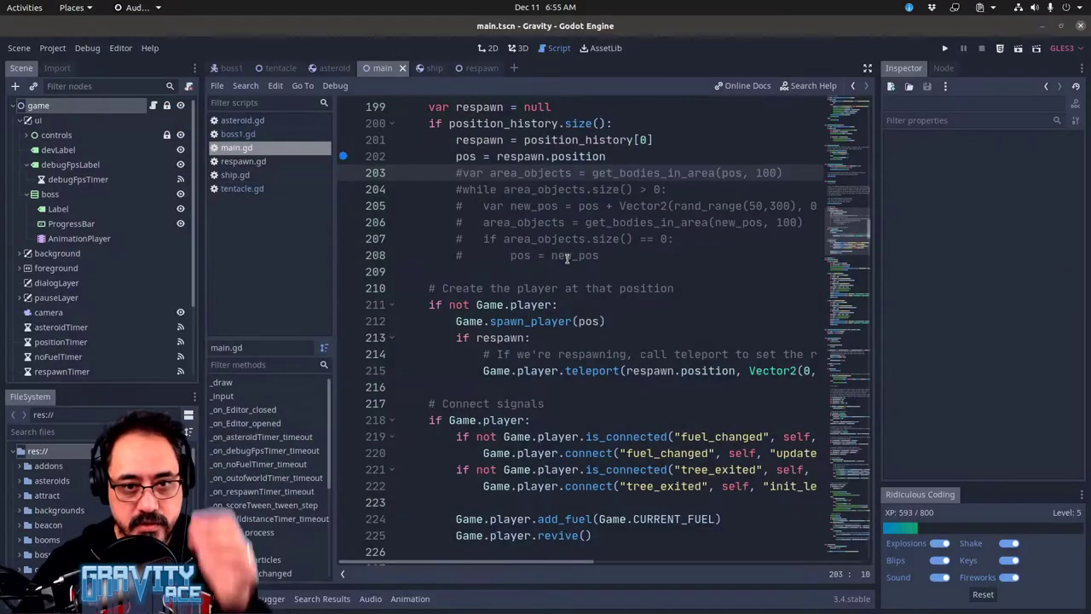
{"action": "double_click", "coordinate": [687, 174]}
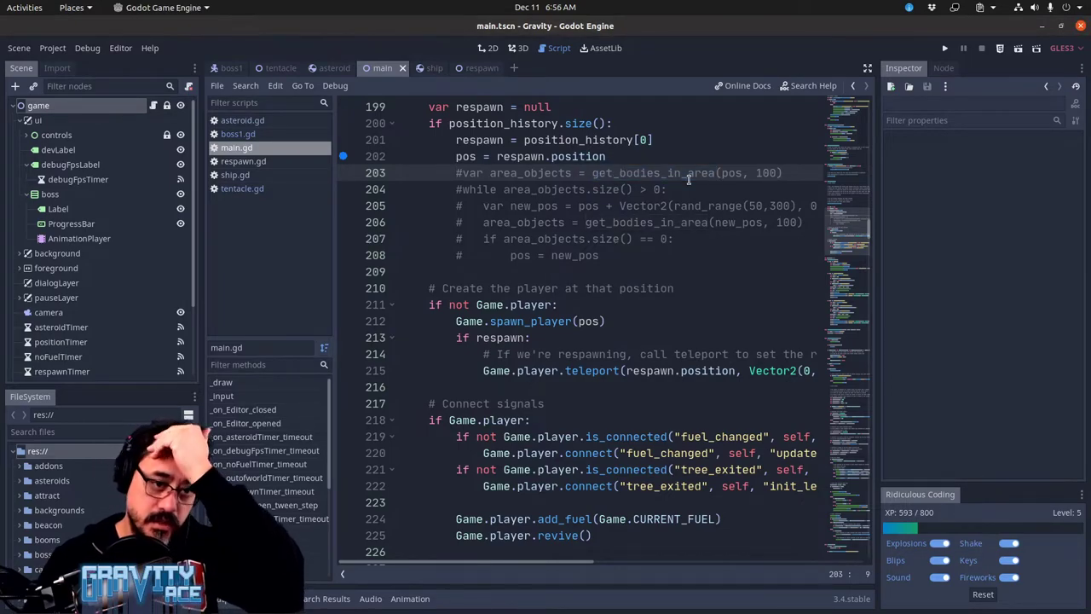
{"action": "key", "text": "Delete"}
{"action": "key", "text": "Down"}
{"action": "key", "text": "Delete"}
{"action": "key", "text": "Down"}
{"action": "key", "text": "Delete"}
{"action": "key", "text": "Down"}
{"action": "key", "text": "Delete"}
{"action": "key", "text": "Down"}
{"action": "key", "text": "Delete"}
{"action": "key", "text": "Down"}
{"action": "key", "text": "Delete"}
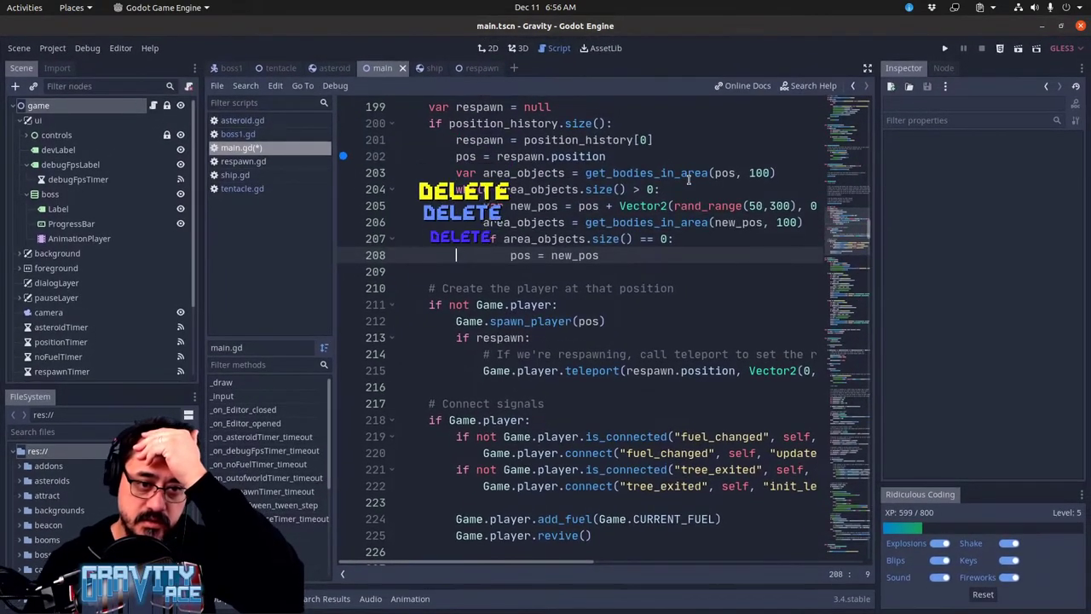
Review the restored respawn search loop, area size check, and spawn_player line.
{"action": "key", "text": "Up"}
{"action": "key", "text": "Up"}
{"action": "key", "text": "Up"}
{"action": "key", "text": "Up"}
{"action": "key", "text": "Up"}
{"action": "key", "text": "Up"}
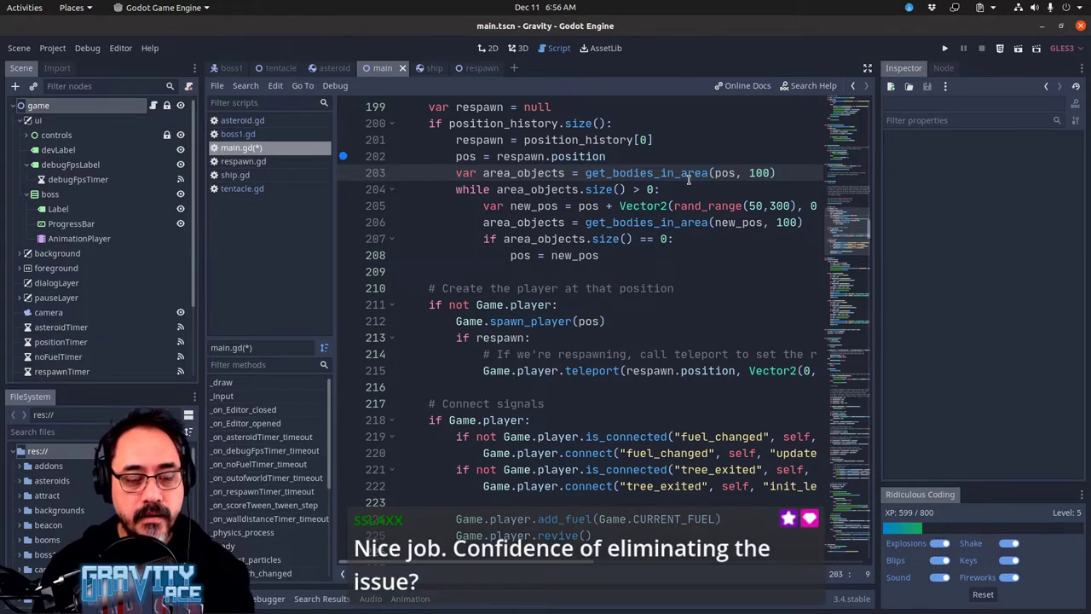
{"action": "key", "text": "Up"}
{"action": "key", "text": "Up"}
{"action": "key", "text": "Up"}
{"action": "key", "text": "Up"}
{"action": "key", "text": "Up"}
{"action": "key", "text": "Up"}
{"action": "key", "text": "Up"}
{"action": "key", "text": "Up"}
{"action": "key", "text": "Up"}
{"action": "key", "text": "Up"}
{"action": "key", "text": "Up"}
{"action": "key", "text": "Up"}
{"action": "key", "text": "Up"}
{"action": "key", "text": "Up"}
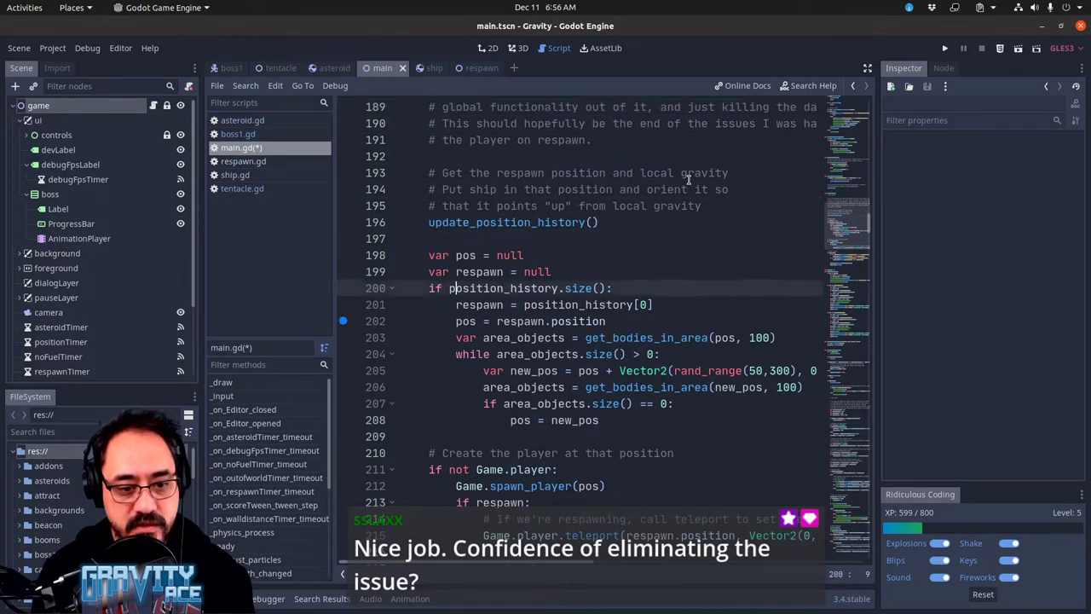
{"action": "key", "text": "Down"}
{"action": "key", "text": "Down"}
{"action": "key", "text": "Down"}
{"action": "key", "text": "Down"}
{"action": "key", "text": "Down"}
{"action": "key", "text": "Down"}
{"action": "key", "text": "Down"}
{"action": "key", "text": "Down"}
{"action": "key", "text": "Down"}
{"action": "key", "text": "Down"}
{"action": "key", "text": "Down"}
{"action": "key", "text": "Down"}
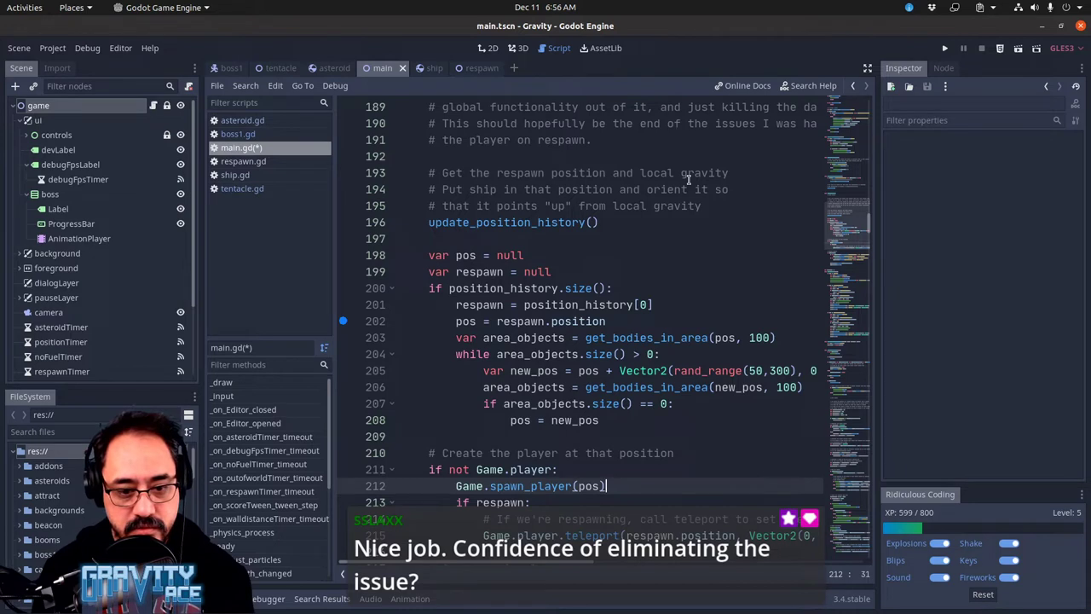
{"action": "key", "text": "Up"}
{"action": "key", "text": "Up"}
{"action": "key", "text": "Up"}
{"action": "key", "text": "Up"}
{"action": "key", "text": "Up"}
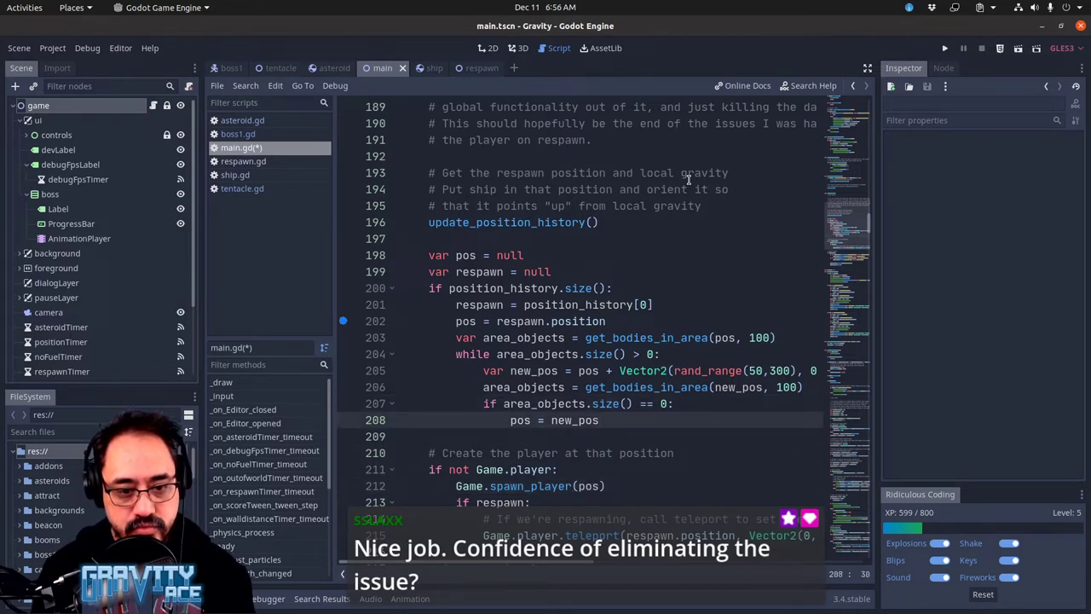
{"action": "key", "text": "Down"}
{"action": "key", "text": "Down"}
{"action": "key", "text": "Down"}
{"action": "key", "text": "Down"}
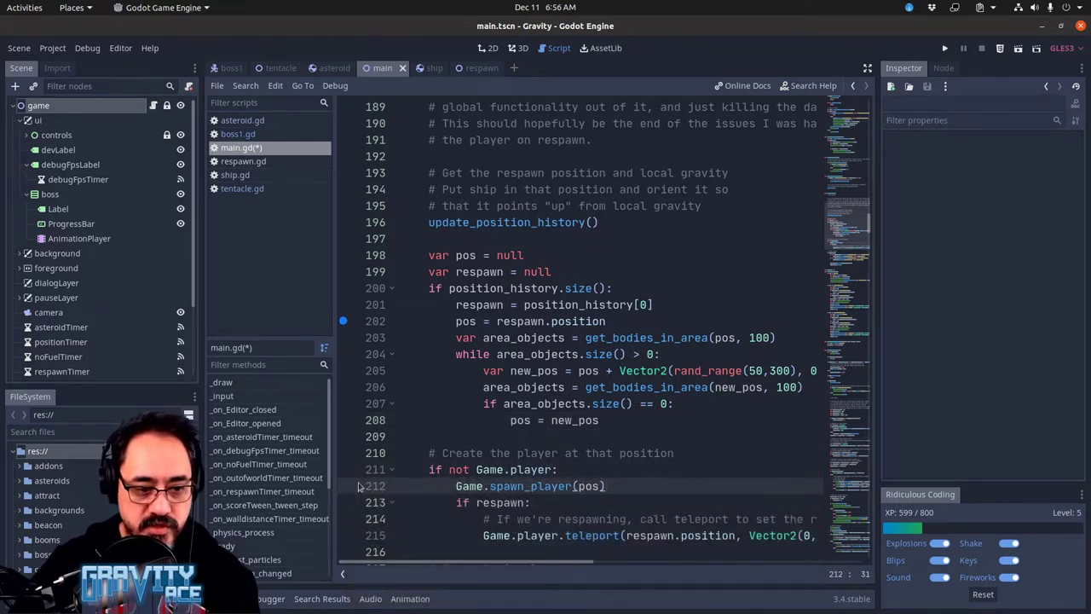
Run with debugging, check the empty pos and respawn Locals at line 212, then resume.
{"action": "key", "text": "F5"}
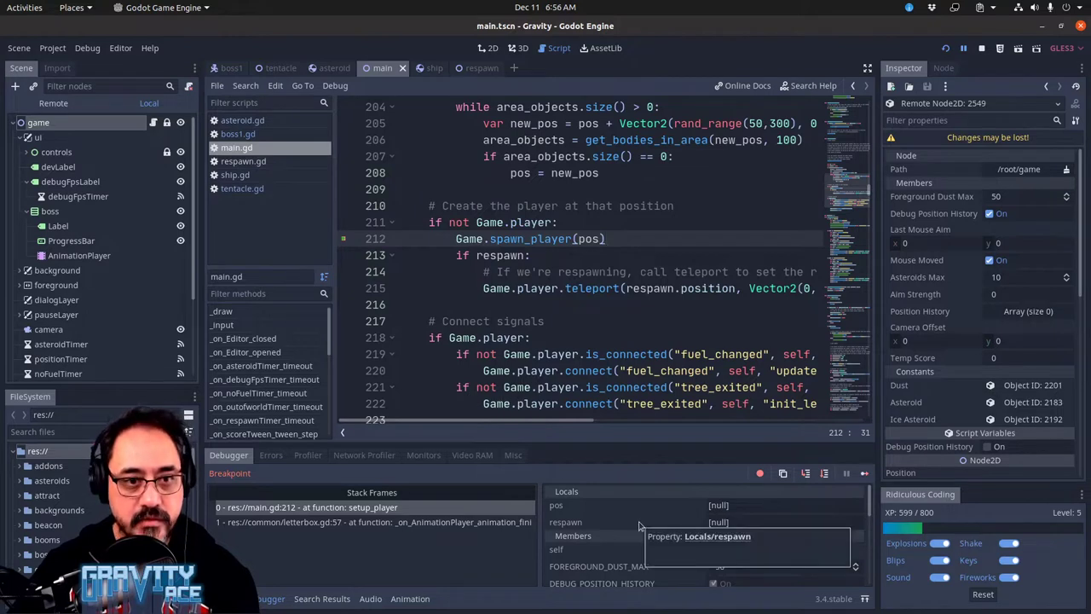
{"action": "scroll", "coordinate": [716, 579], "scroll_direction": "down", "scroll_amount": 5}
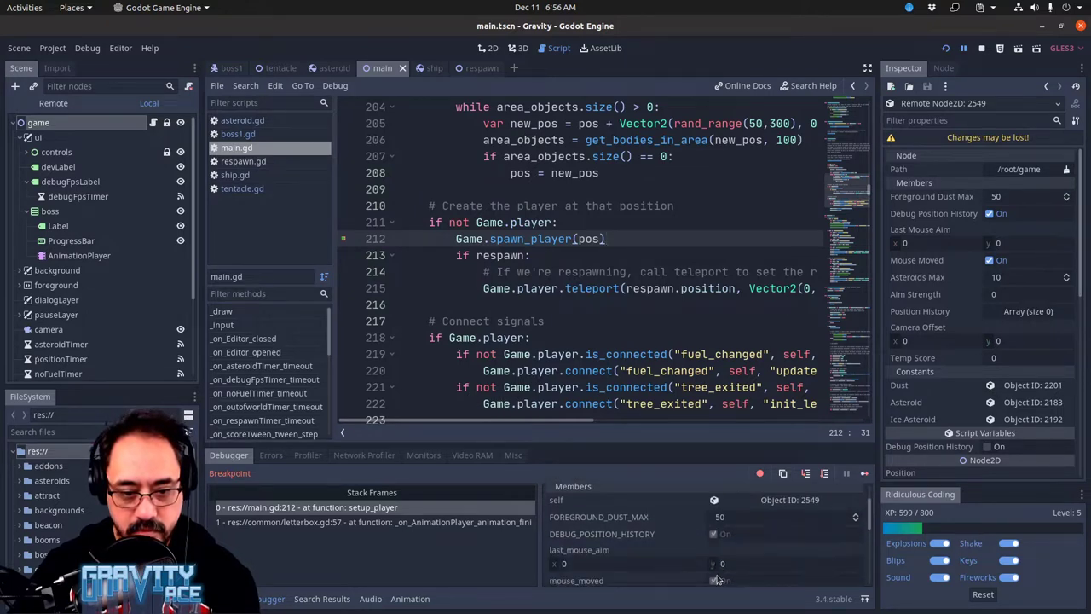
{"action": "left_click", "coordinate": [543, 249]}
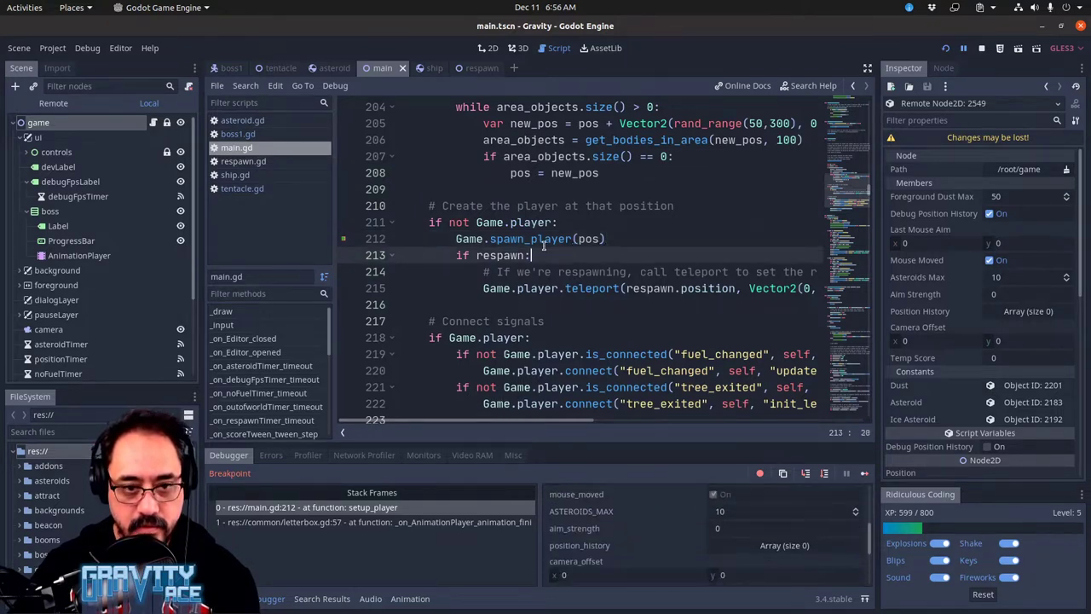
{"action": "key", "text": "F12"}
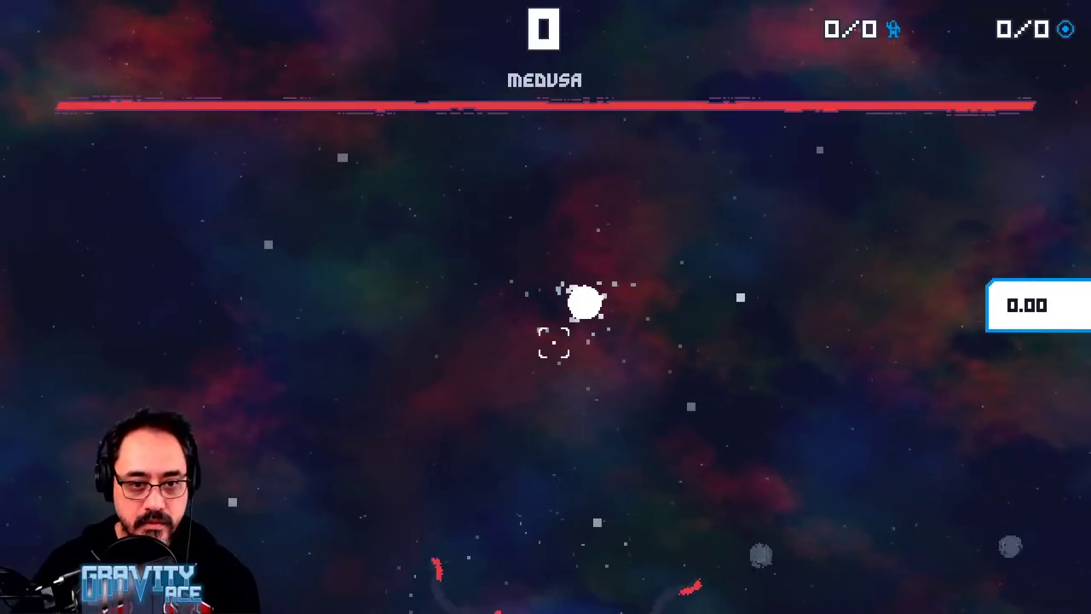
Thrust the ship and sweep the beam toward the boss until death triggers the line-212 breakpoint.
{"action": "key", "text": "w"}
{"action": "left_click", "coordinate": [299, 278]}
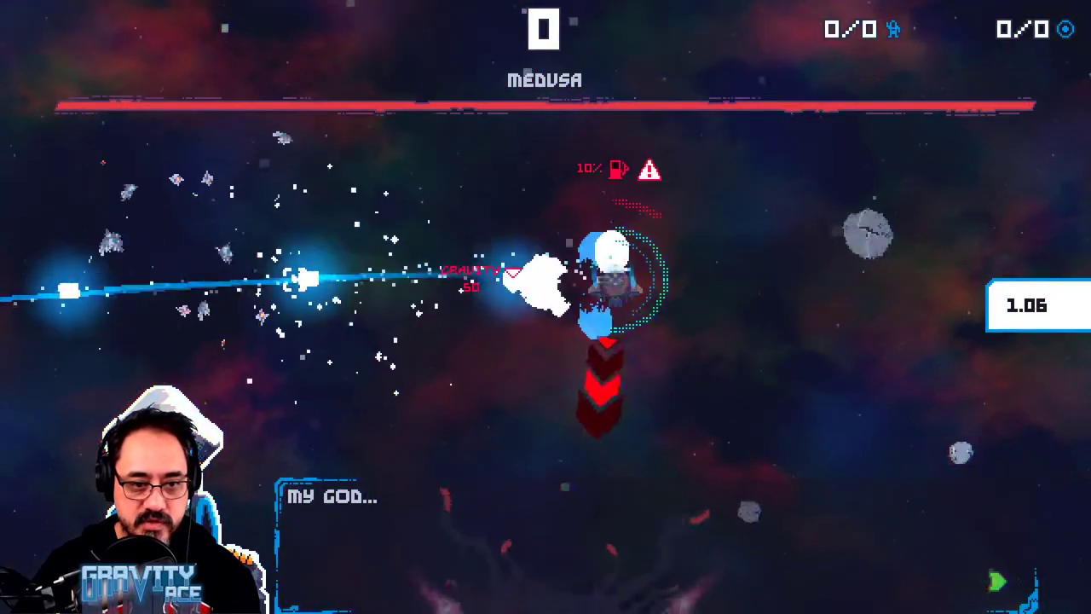
{"action": "mouse_move", "coordinate": [298, 279]}
{"action": "left_mouse_down"}
{"action": "mouse_move", "coordinate": [287, 250]}
{"action": "mouse_move", "coordinate": [268, 264]}
{"action": "mouse_move", "coordinate": [270, 246]}
{"action": "mouse_move", "coordinate": [294, 275]}
{"action": "mouse_move", "coordinate": [327, 260]}
{"action": "left_mouse_up"}
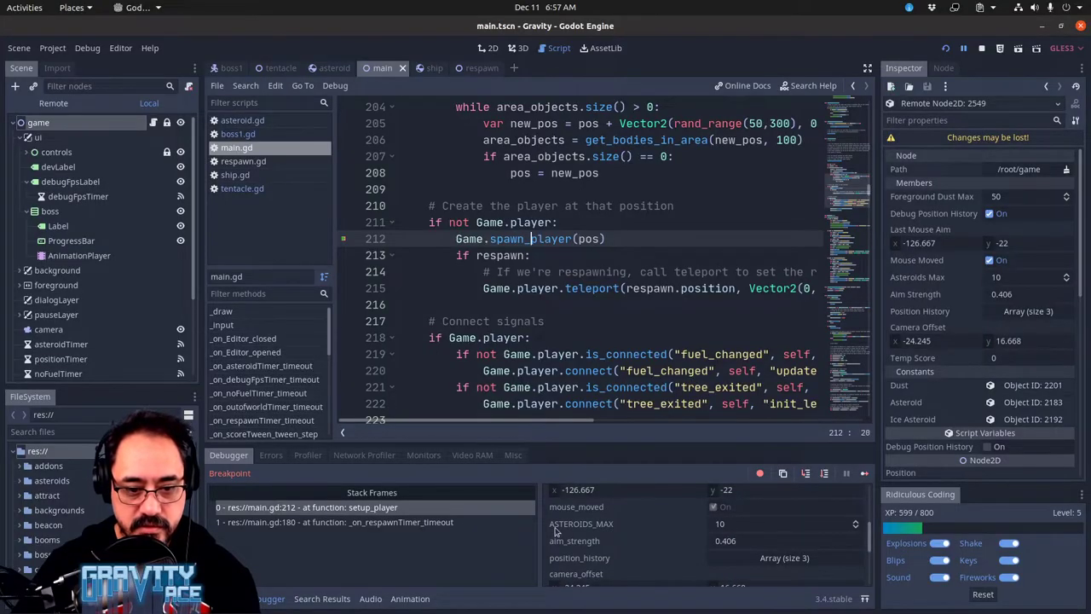
Expand the respawn Dictionary (size 3) in Locals and highlight respawn on line 213.
{"action": "scroll", "coordinate": [714, 510], "scroll_direction": "down", "scroll_amount": 5}
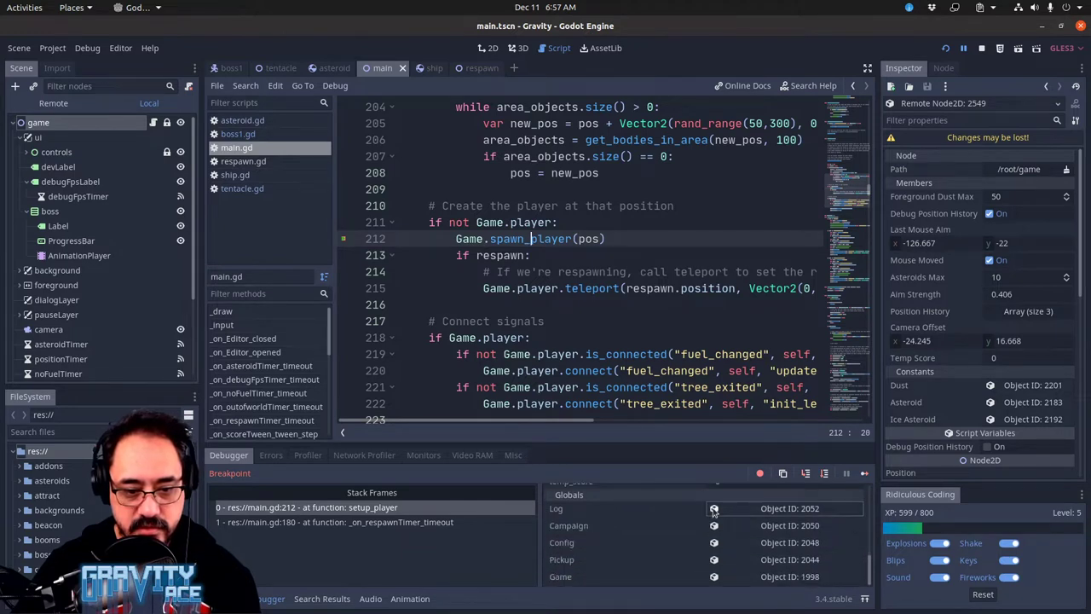
{"action": "scroll", "coordinate": [714, 512], "scroll_direction": "up", "scroll_amount": 5}
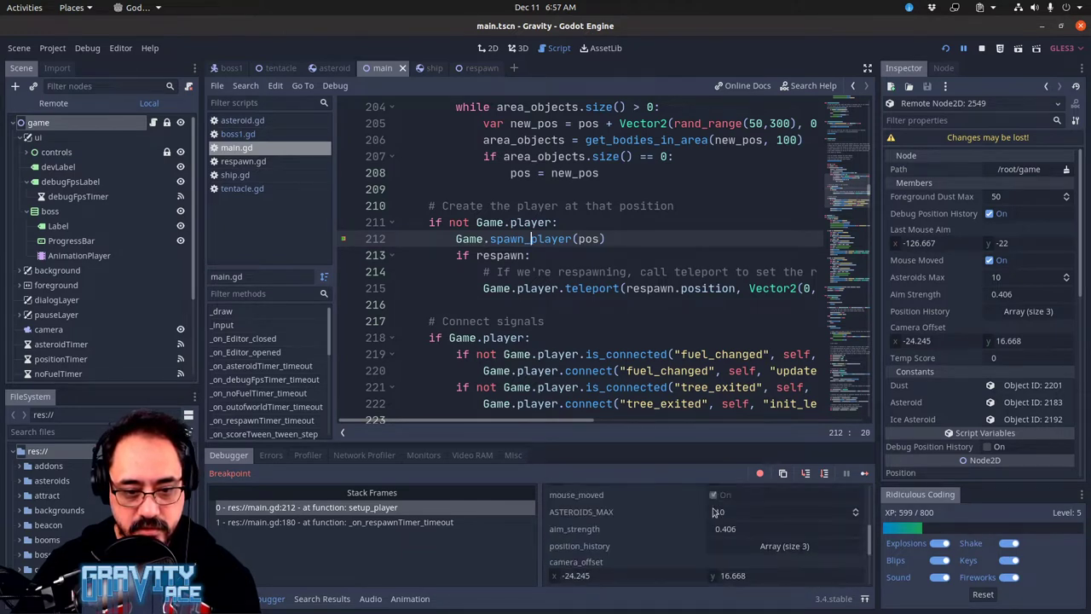
{"action": "scroll", "coordinate": [713, 510], "scroll_direction": "up", "scroll_amount": 3}
{"action": "scroll", "coordinate": [530, 322], "scroll_direction": "up", "scroll_amount": 4}
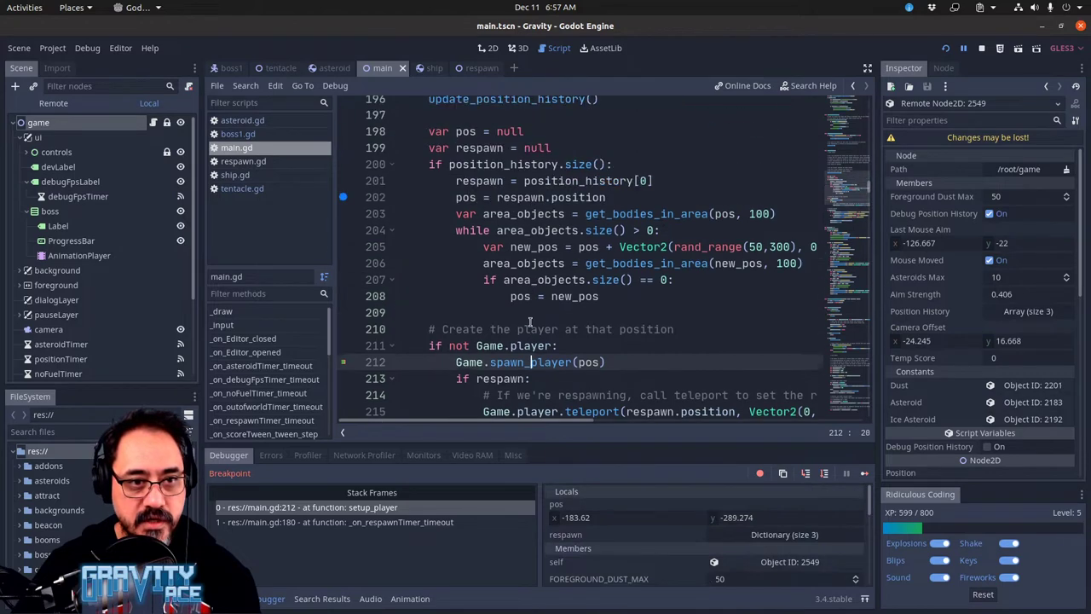
{"action": "scroll", "coordinate": [529, 321], "scroll_direction": "down", "scroll_amount": 2}
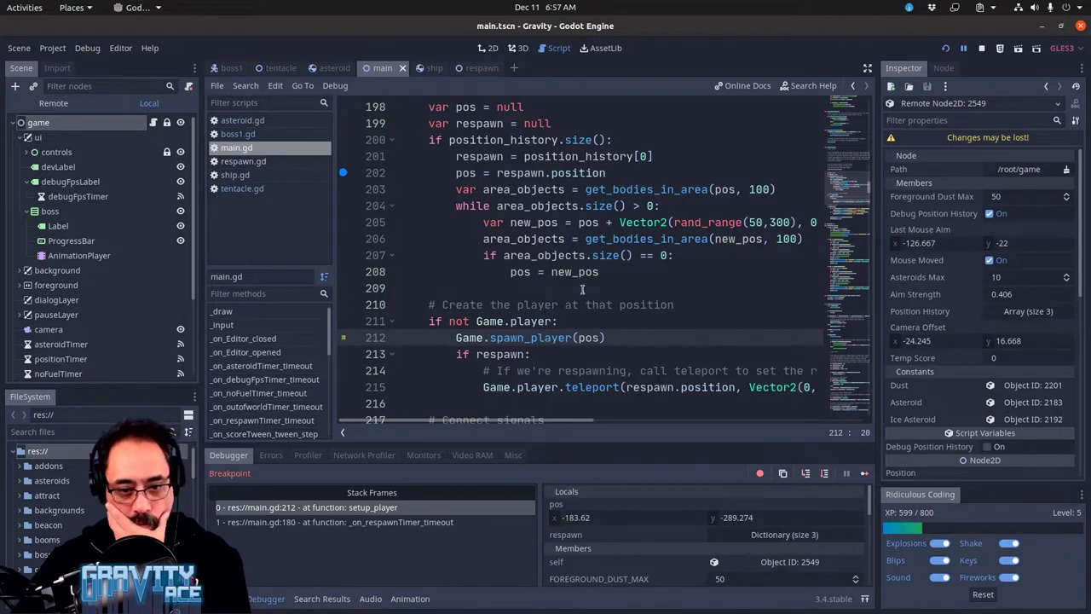
{"action": "left_click", "coordinate": [767, 535]}
{"action": "scroll", "coordinate": [767, 537], "scroll_direction": "down", "scroll_amount": 2}
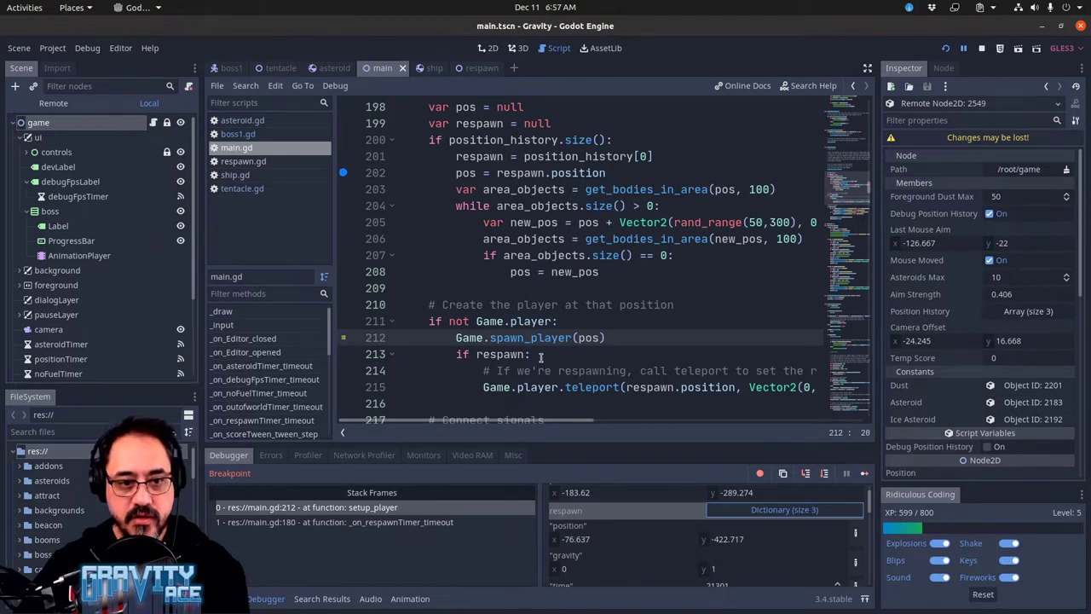
{"action": "double_click", "coordinate": [501, 354]}
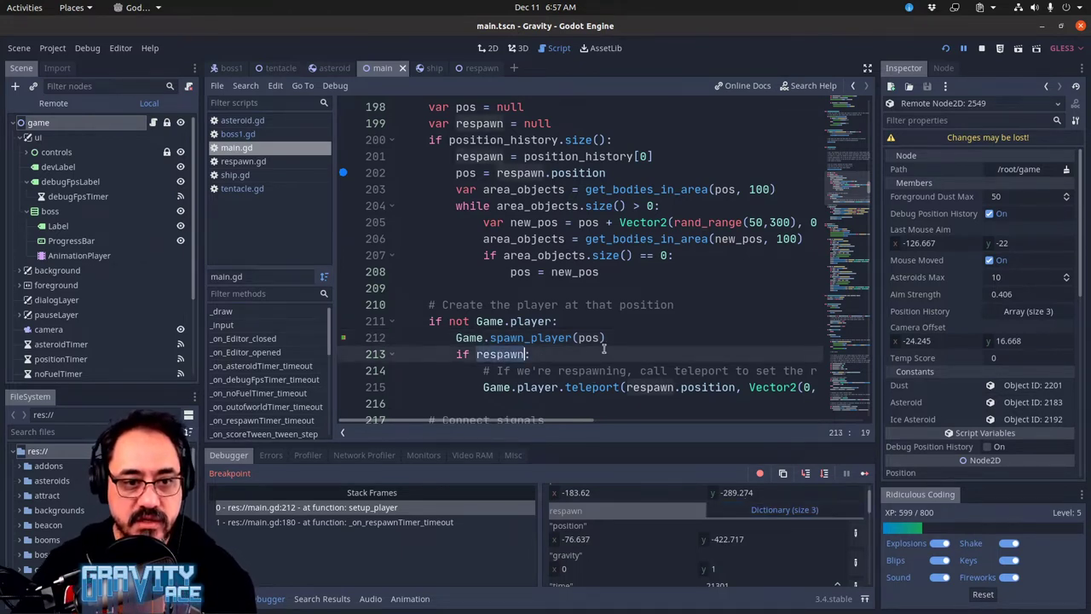
{"action": "scroll", "coordinate": [603, 349], "scroll_direction": "up", "scroll_amount": 3}
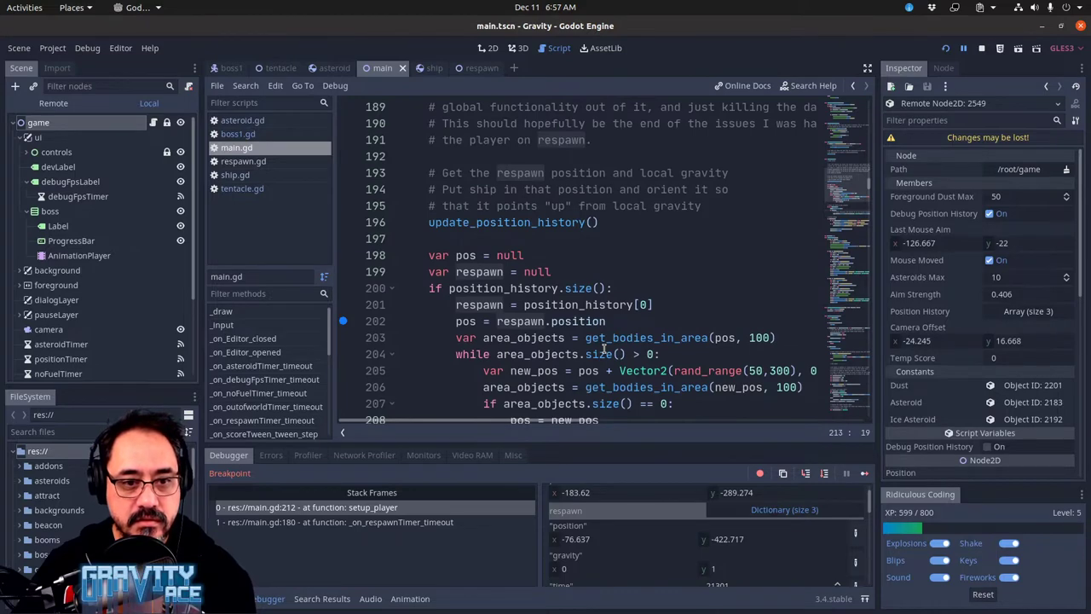
{"action": "scroll", "coordinate": [603, 349], "scroll_direction": "down", "scroll_amount": 2}
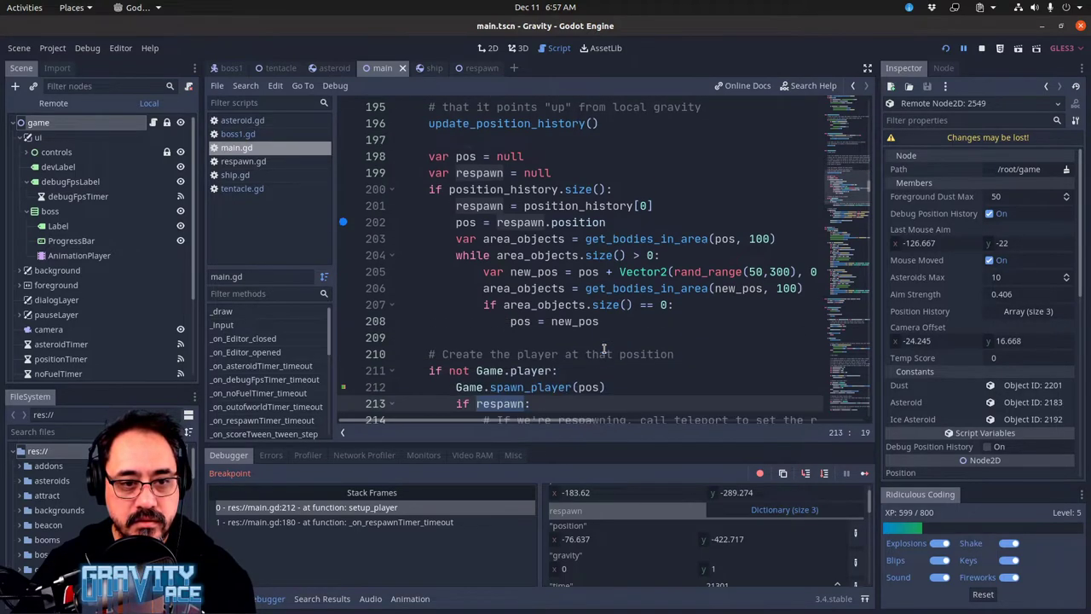
{"action": "scroll", "coordinate": [603, 349], "scroll_direction": "down", "scroll_amount": 2}
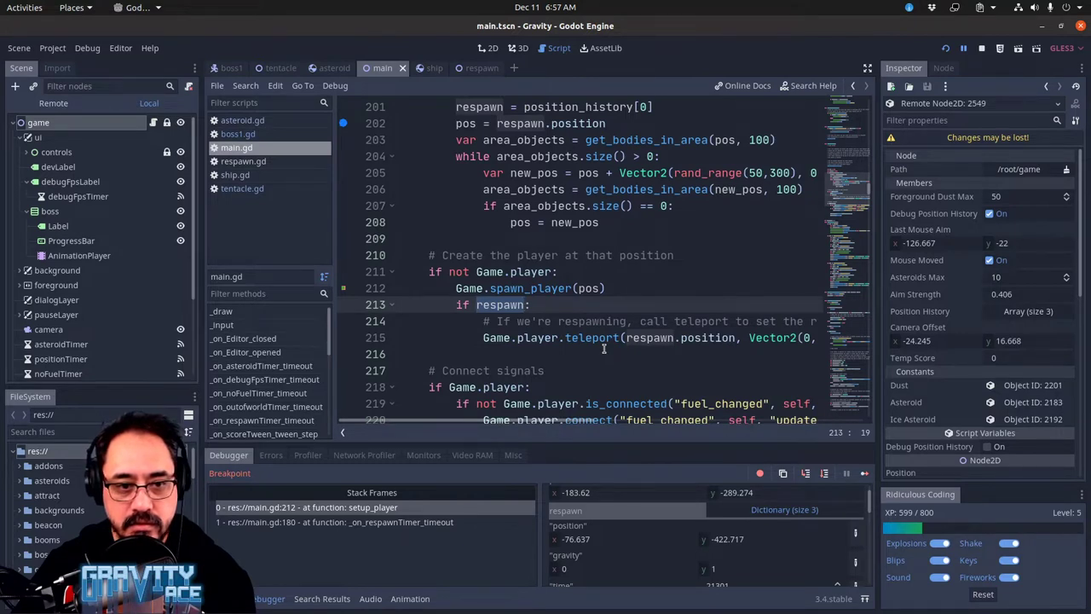
{"action": "scroll", "coordinate": [603, 349], "scroll_direction": "right", "scroll_amount": 5}
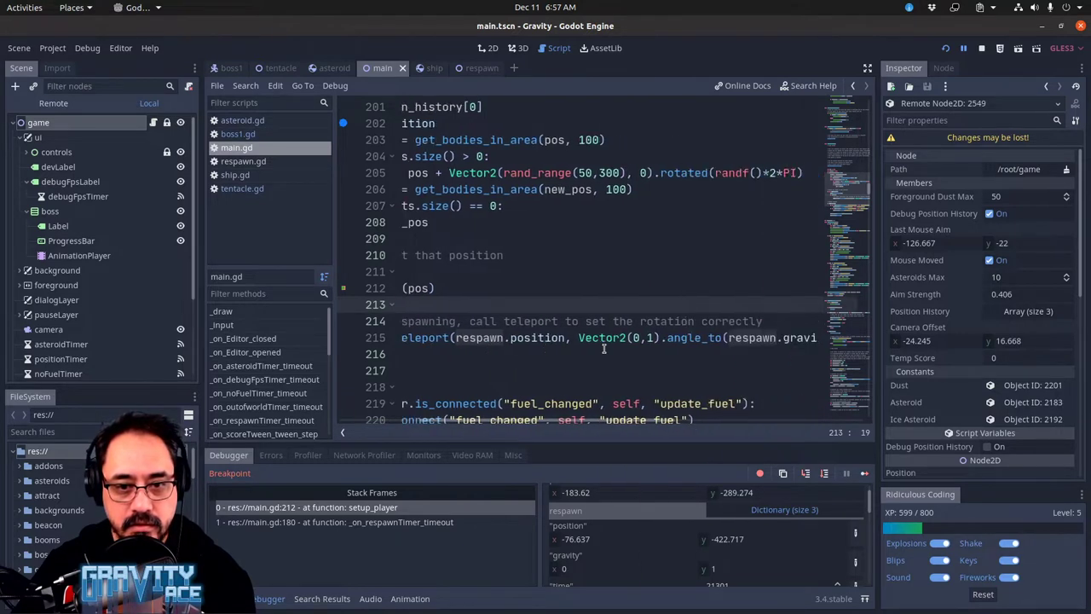
{"action": "scroll", "coordinate": [604, 348], "scroll_direction": "right", "scroll_amount": 2}
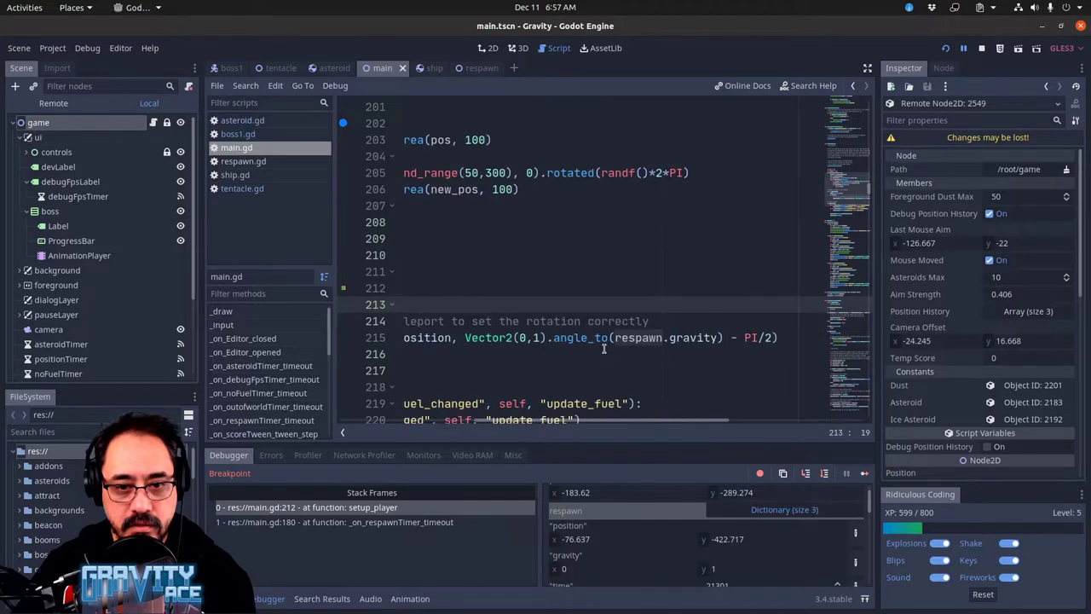
{"action": "scroll", "coordinate": [603, 349], "scroll_direction": "left", "scroll_amount": 8}
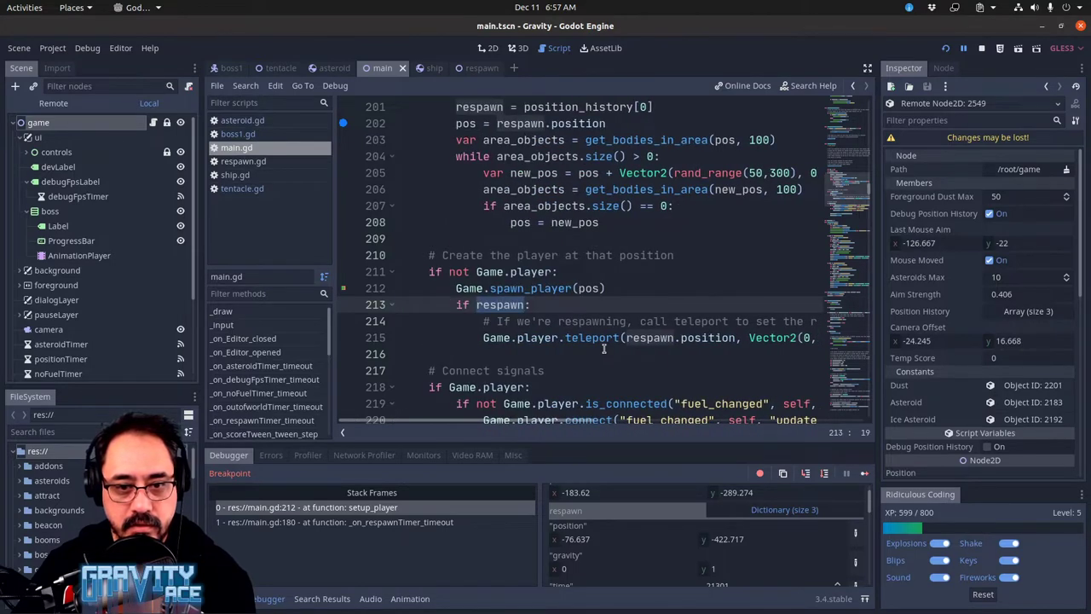
{"action": "scroll", "coordinate": [604, 349], "scroll_direction": "up", "scroll_amount": 1}
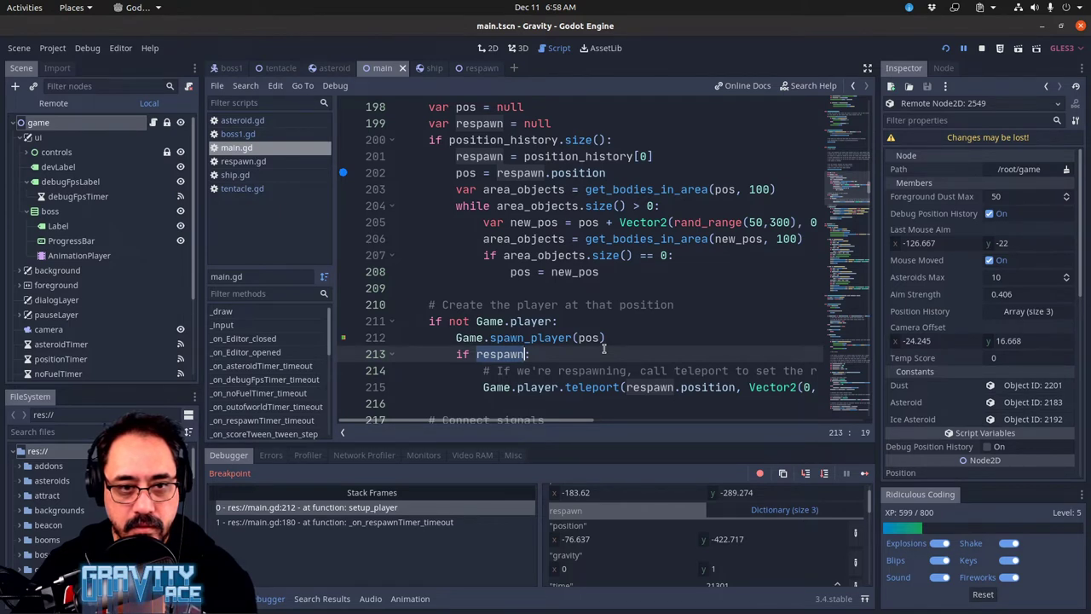
{"action": "scroll", "coordinate": [603, 347], "scroll_direction": "up", "scroll_amount": 1}
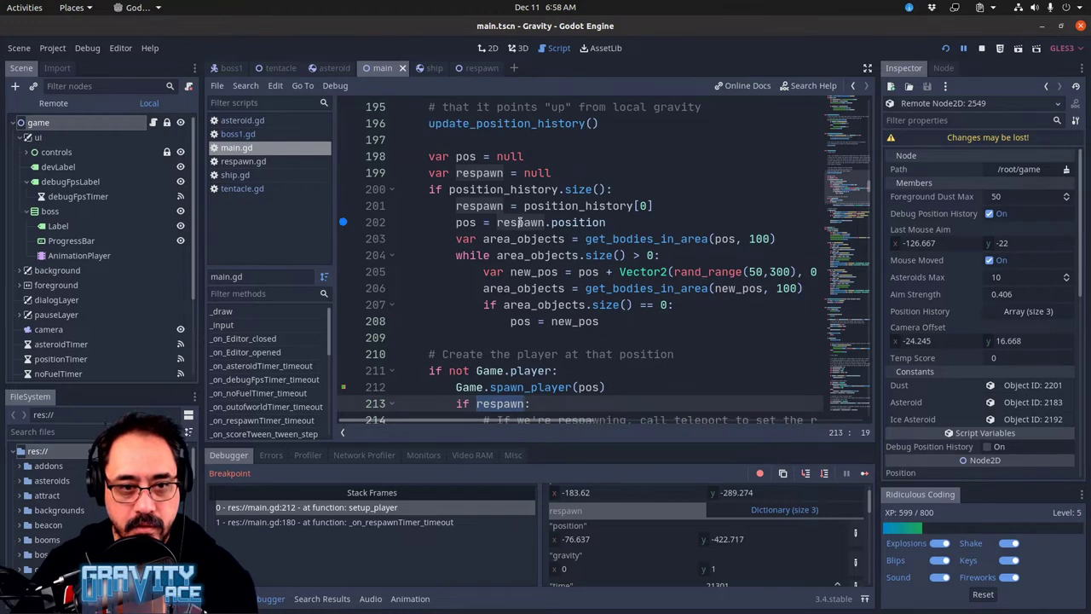
{"action": "mouse_move", "coordinate": [519, 222]}
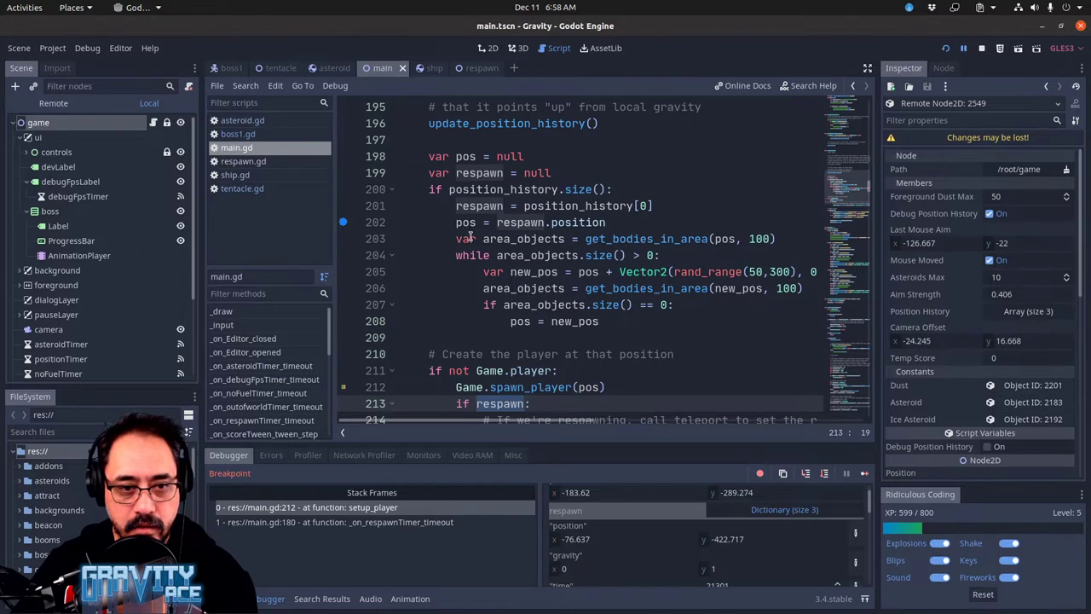
{"action": "double_click", "coordinate": [466, 223]}
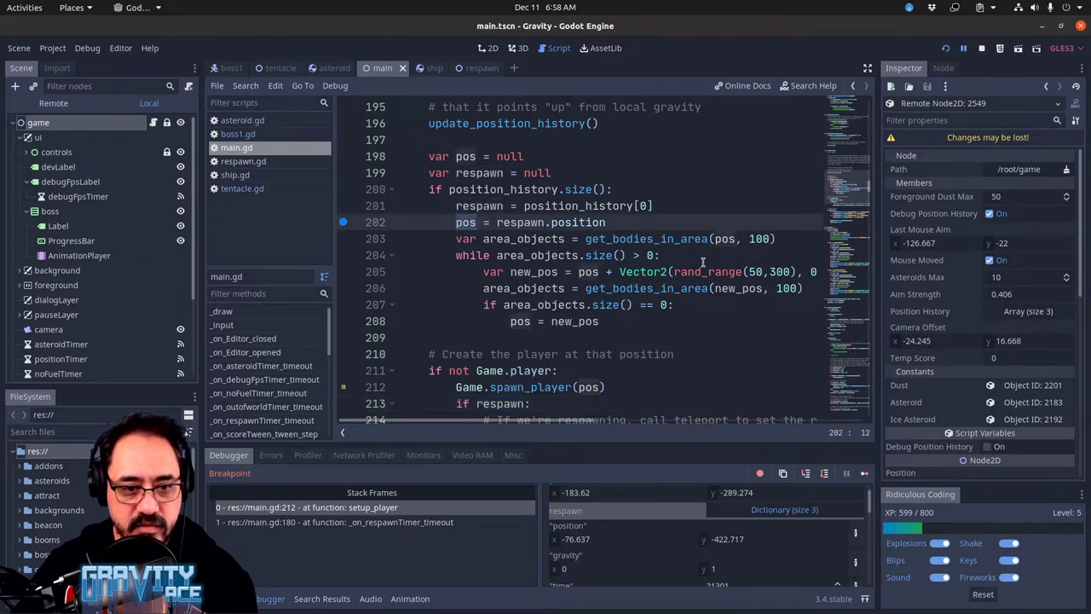
{"action": "scroll", "coordinate": [703, 263], "scroll_direction": "down", "scroll_amount": 2}
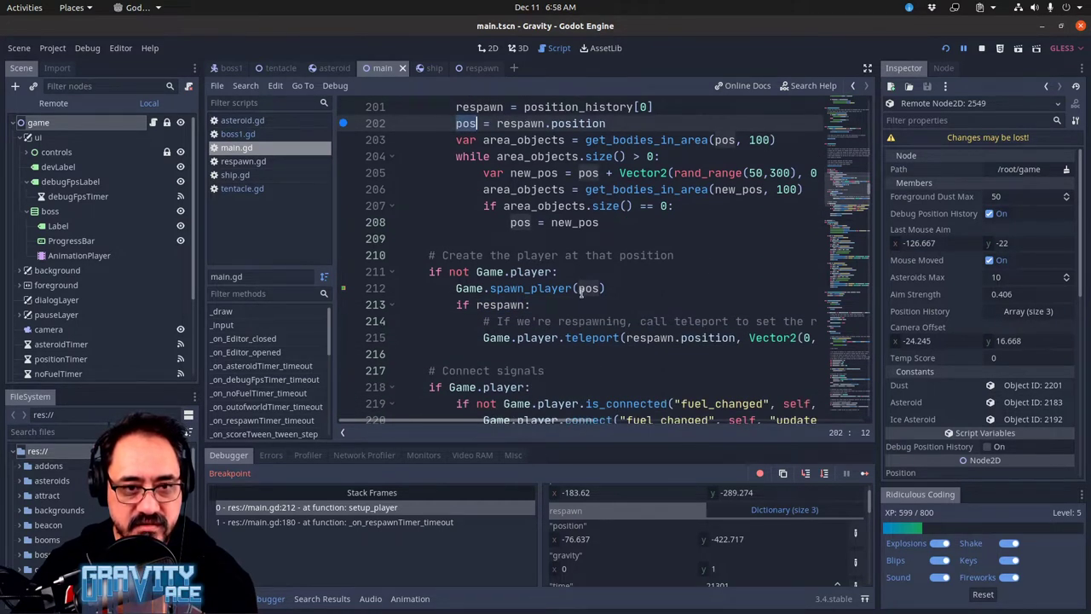
{"action": "mouse_move", "coordinate": [580, 291]}
{"action": "scroll", "coordinate": [576, 271], "scroll_direction": "up", "scroll_amount": 2}
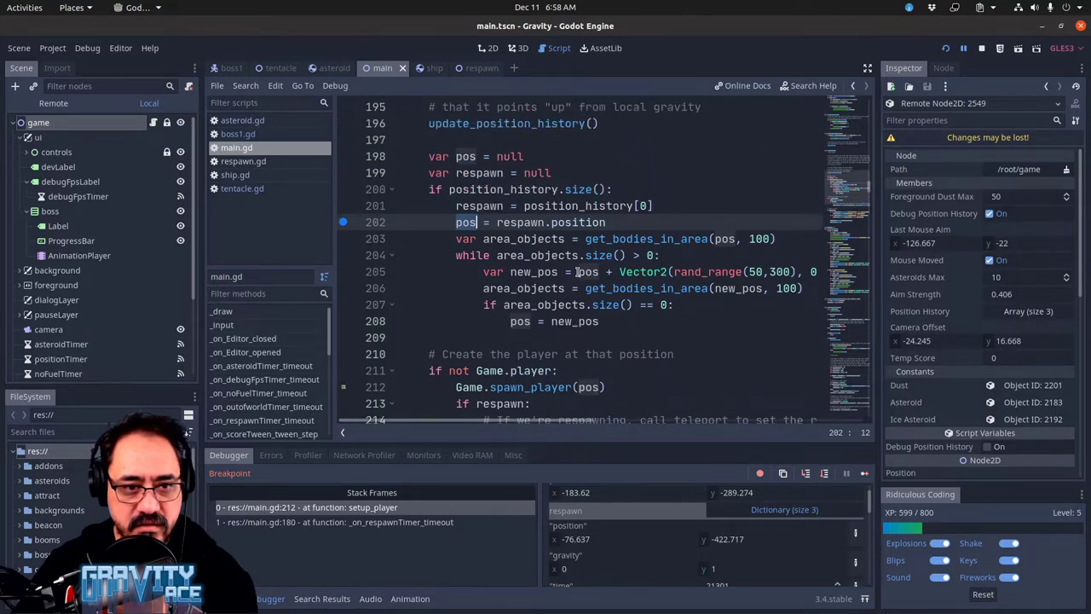
{"action": "scroll", "coordinate": [576, 271], "scroll_direction": "down", "scroll_amount": 2}
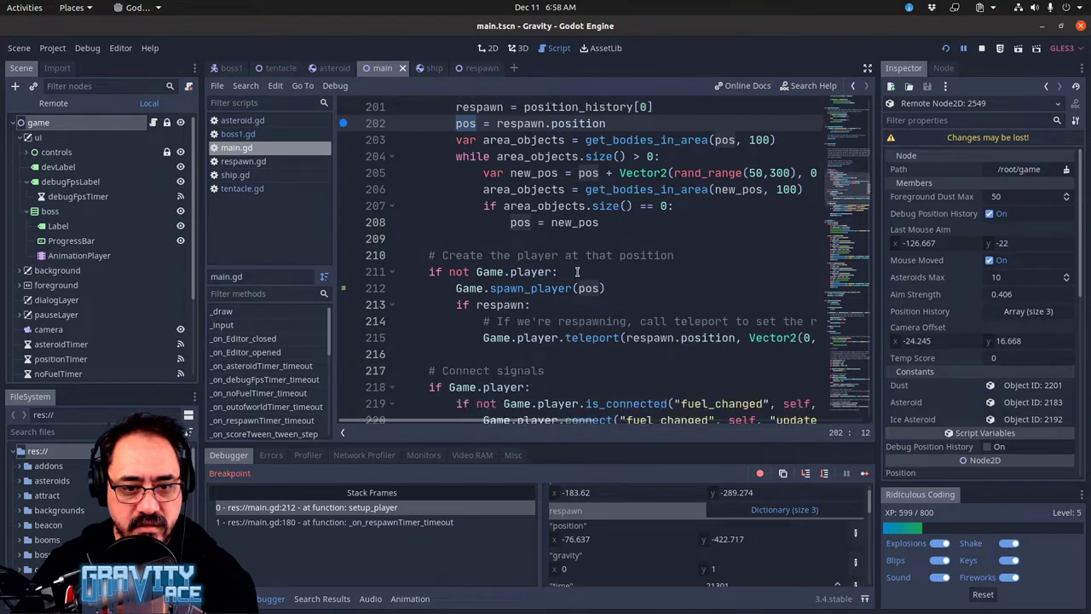
{"action": "scroll", "coordinate": [577, 271], "scroll_direction": "up", "scroll_amount": 2}
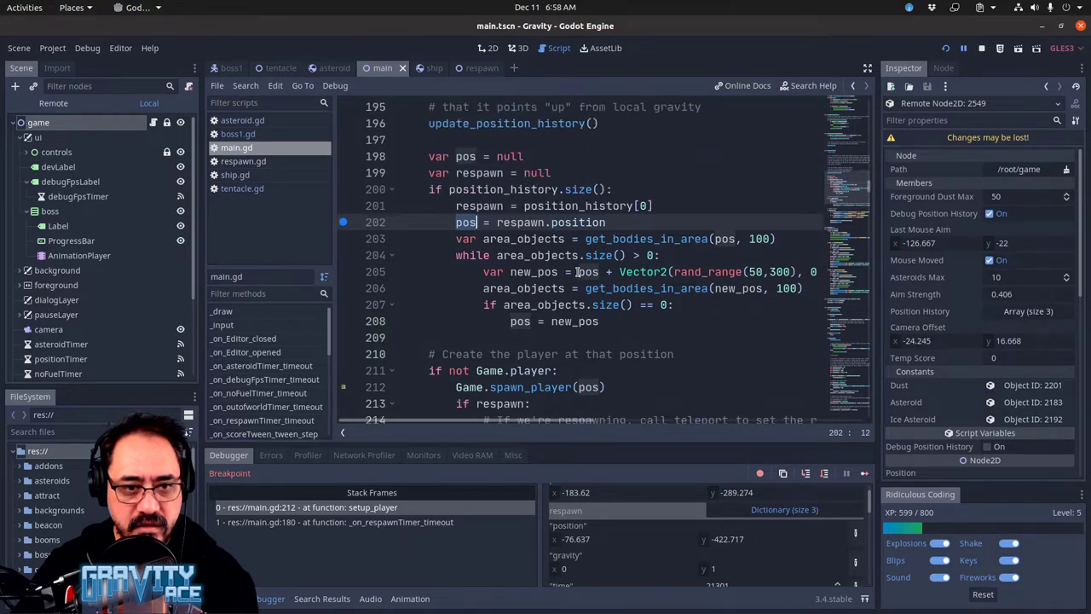
{"action": "left_click", "coordinate": [598, 239]}
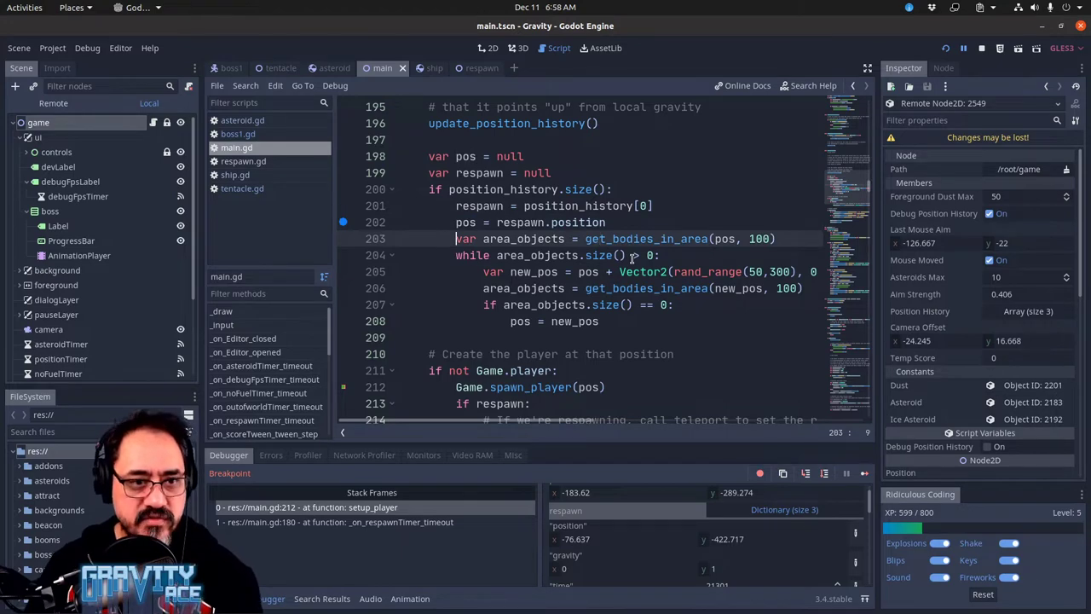
{"action": "key", "text": "Home"}
{"action": "type", "text": "#"}
{"action": "key", "text": "Down"}
{"action": "key", "text": "Home"}
{"action": "type", "text": "#"}
{"action": "key", "text": "Down"}
{"action": "type", "text": "#"}
{"action": "key", "text": "Down"}
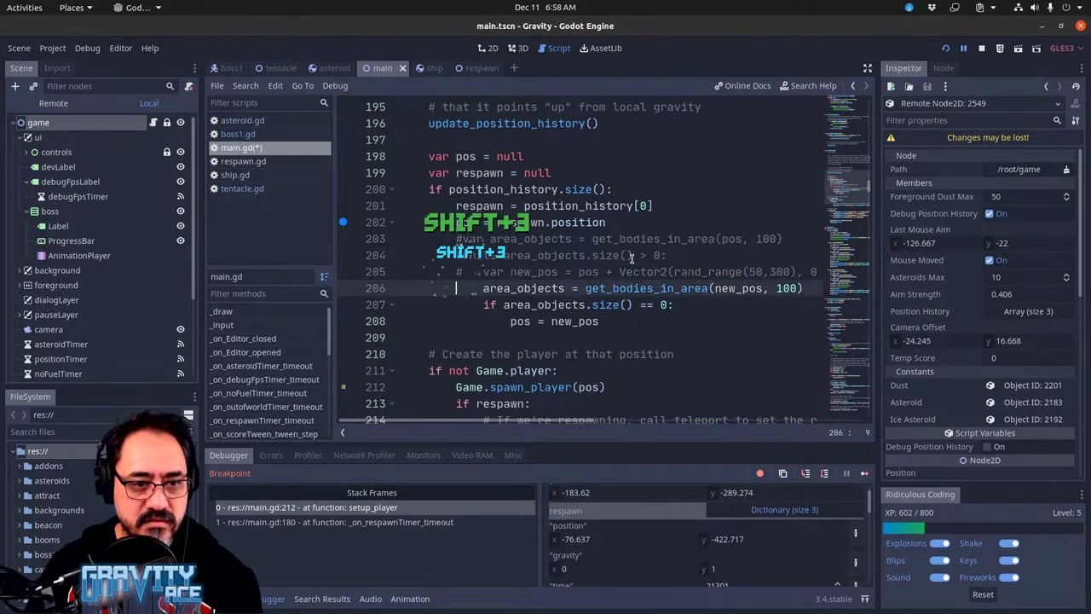
{"action": "type", "text": "#"}
{"action": "key", "text": "Down"}
{"action": "type", "text": "#"}
{"action": "key", "text": "Down"}
{"action": "type", "text": "#"}
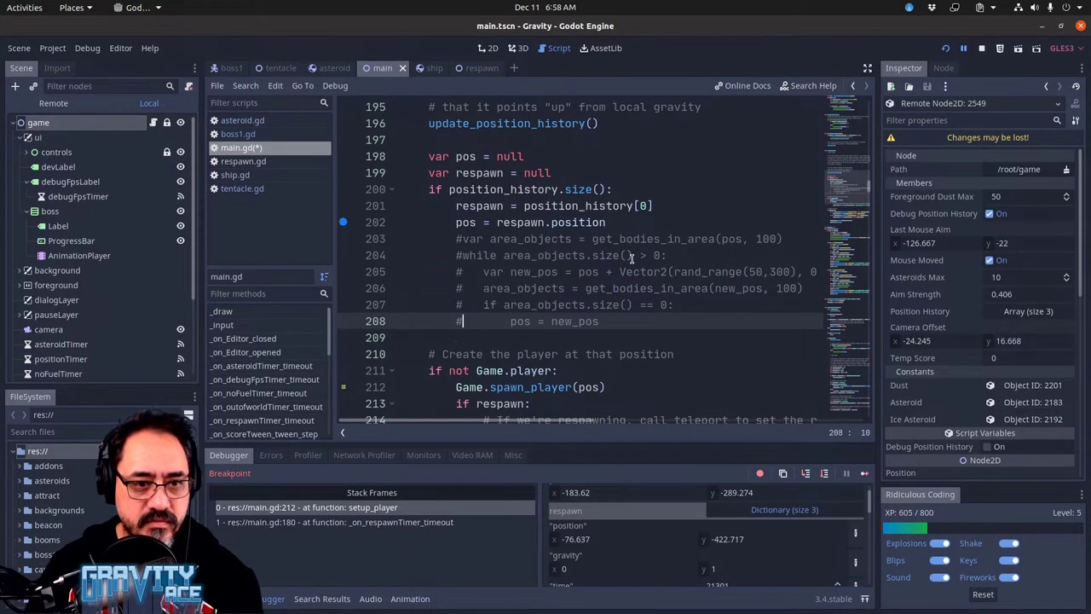
{"action": "key", "text": "ctrl+z"}
{"action": "key", "text": "ctrl+z"}
{"action": "key", "text": "ctrl+z"}
{"action": "key", "text": "ctrl+z"}
{"action": "key", "text": "ctrl+z"}
{"action": "key", "text": "ctrl+z"}
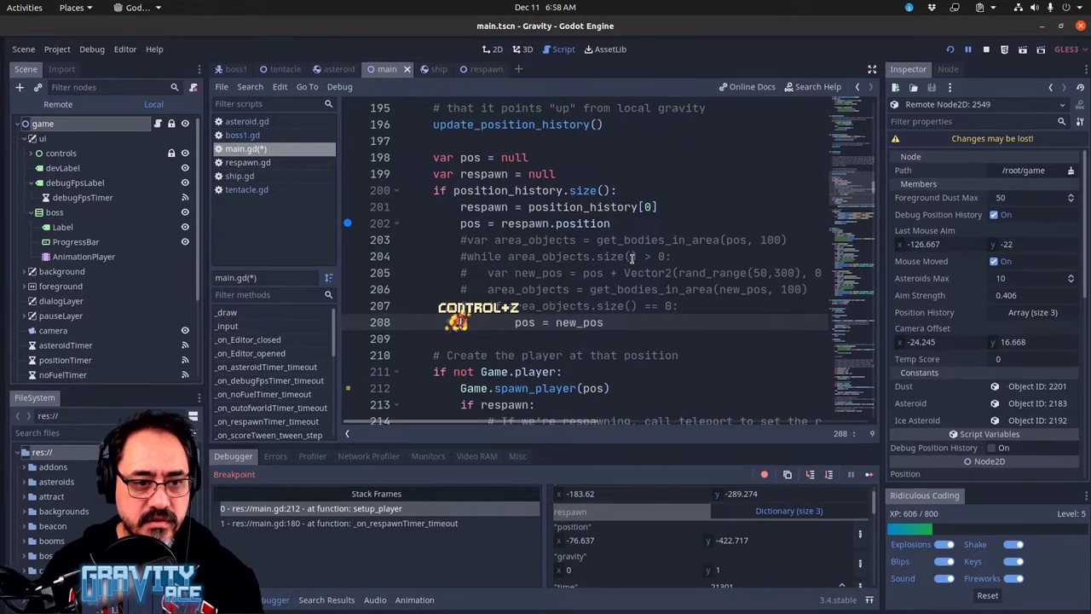
Switch to Visual Studio Code and open main.gd's uncommitted changes diff.
{"action": "key", "text": "alt+Tab"}
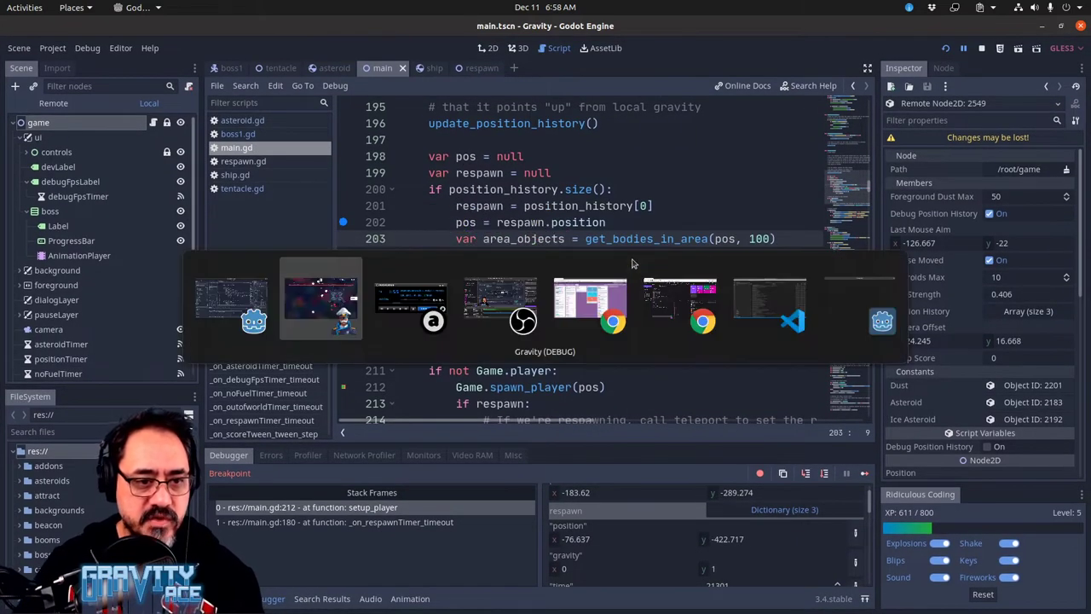
{"action": "key", "text": "alt+Tab"}
{"action": "key", "text": "alt+Tab"}
{"action": "key", "text": "alt+Tab"}
{"action": "key", "text": "alt+Tab"}
{"action": "key", "text": "alt+Tab"}
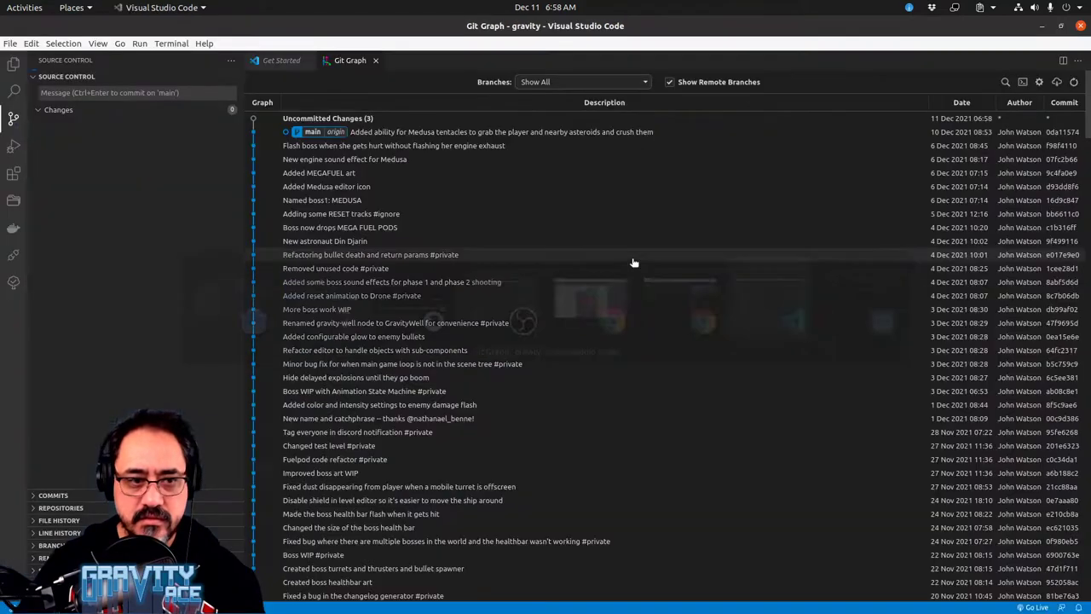
{"action": "left_click", "coordinate": [85, 125]}
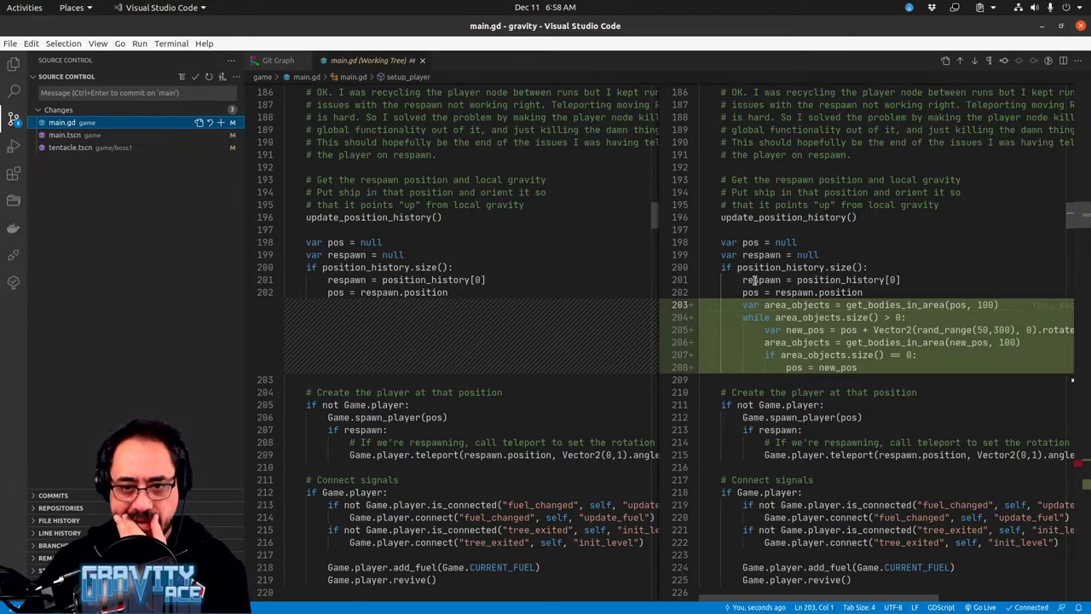
Trace pos and respawn.position usage through the added respawn loop on lines 202–208.
{"action": "double_click", "coordinate": [750, 292]}
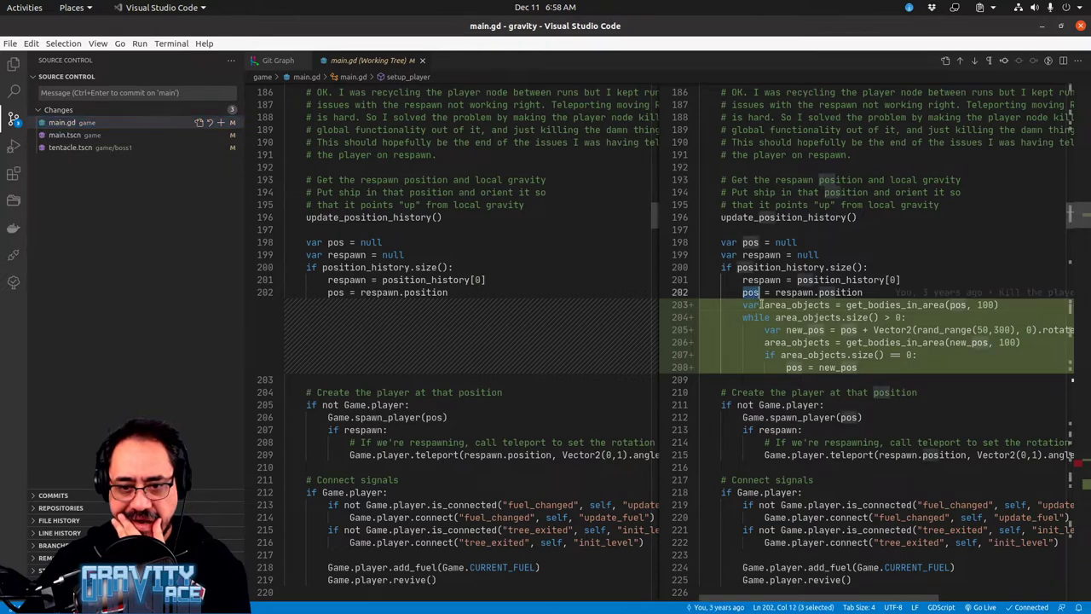
{"action": "double_click", "coordinate": [850, 417]}
{"action": "scroll", "coordinate": [890, 393], "scroll_direction": "down", "scroll_amount": 1}
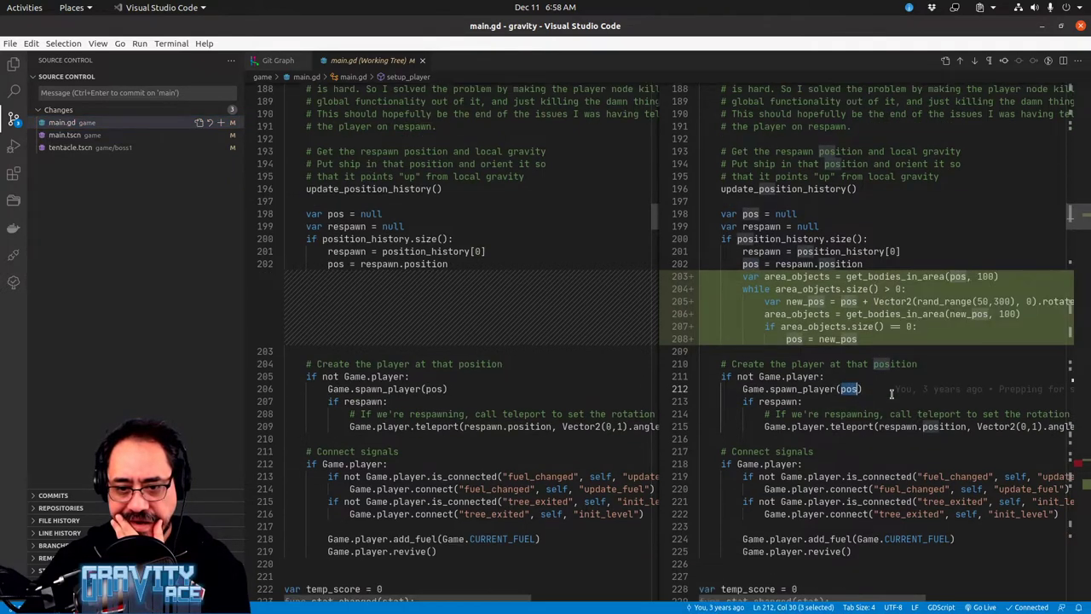
{"action": "scroll", "coordinate": [891, 393], "scroll_direction": "down", "scroll_amount": 2}
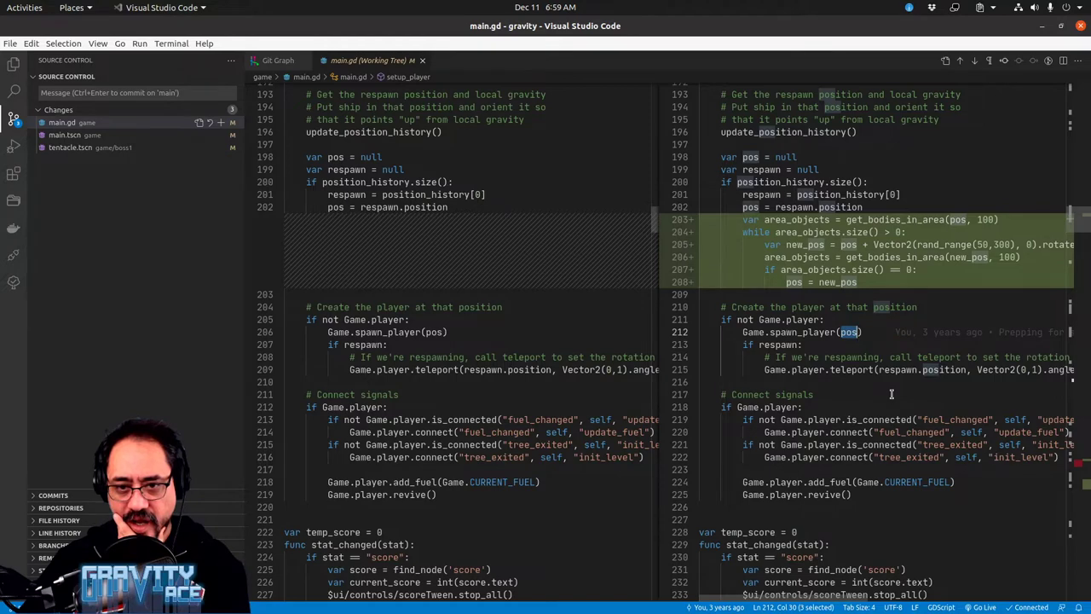
{"action": "left_click_drag", "start_coordinate": [742, 207], "coordinate": [866, 207]}
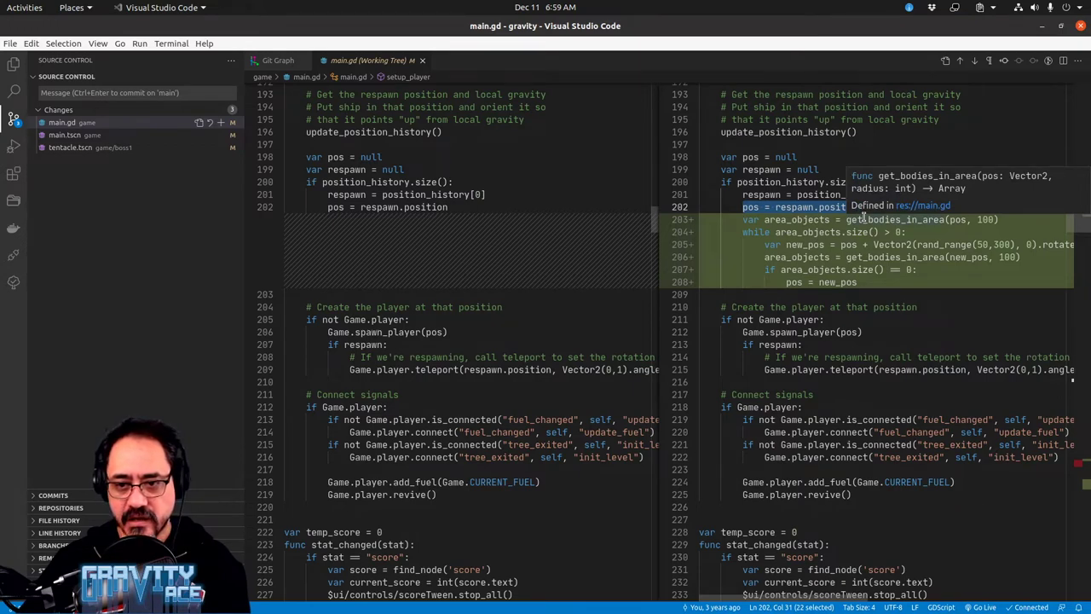
{"action": "left_click_drag", "start_coordinate": [878, 369], "coordinate": [964, 369]}
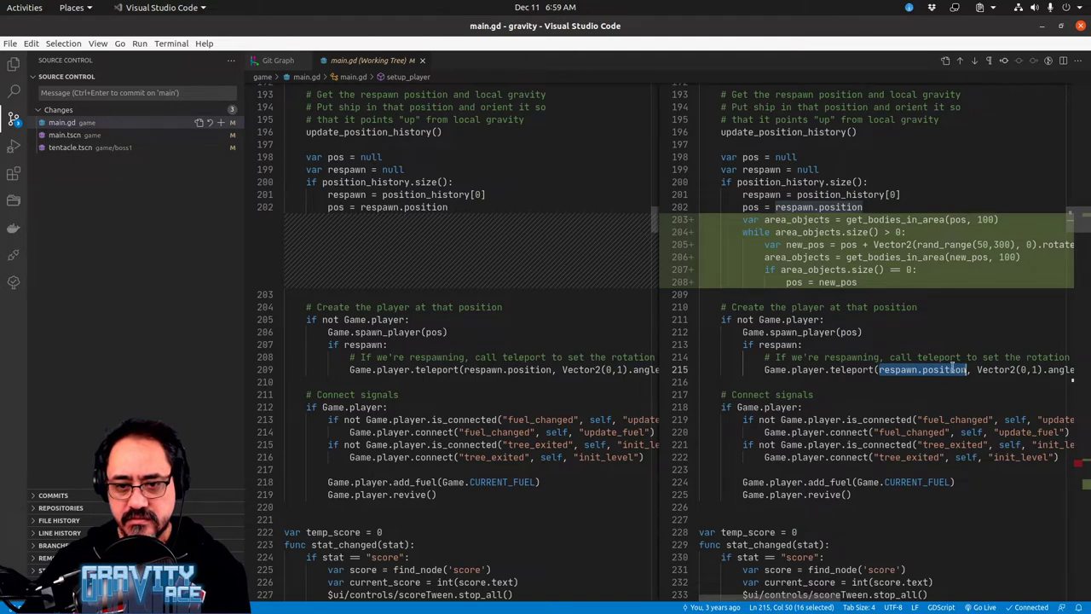
{"action": "left_click", "coordinate": [857, 356]}
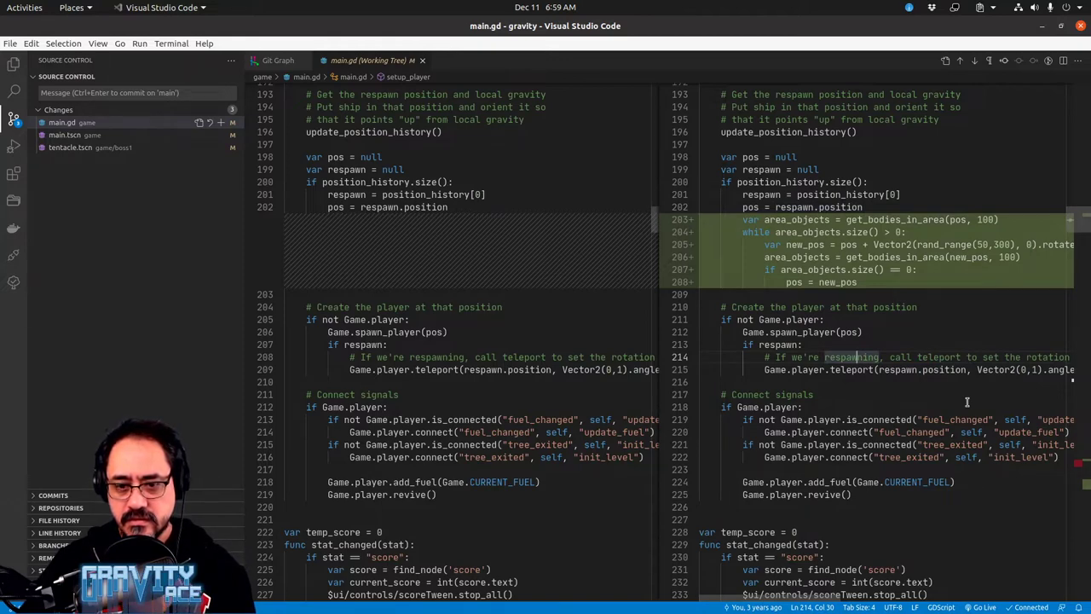
Back in Godot, cut the 'pos = respawn.position' and 'var pos = null' lines from main.gd.
{"action": "key", "text": "ctrl+w"}
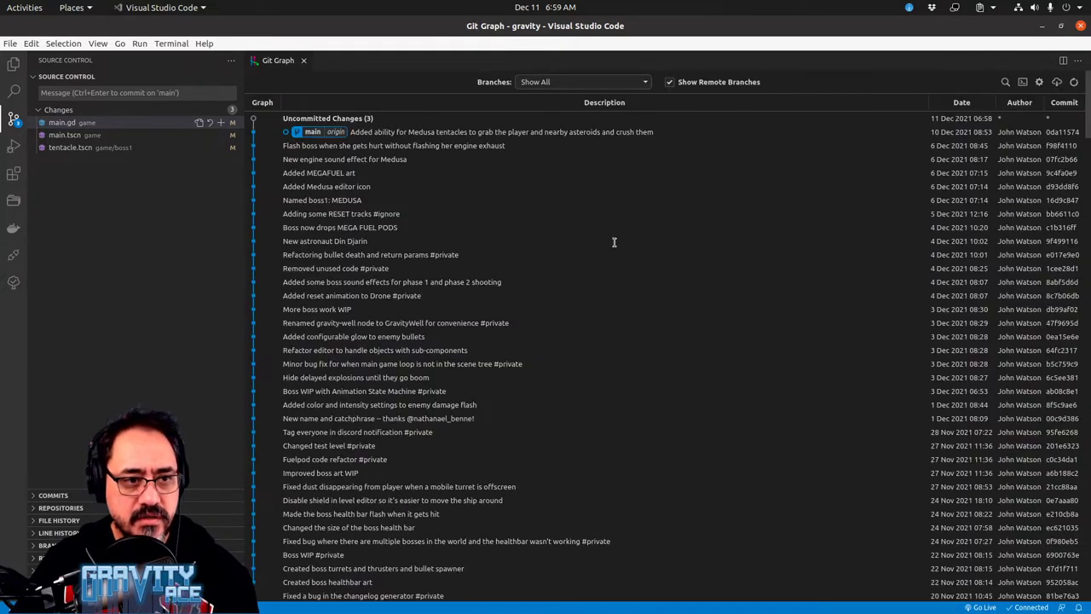
{"action": "key", "text": "alt+Tab"}
{"action": "left_click", "coordinate": [564, 220]}
{"action": "key", "text": "ctrl+x"}
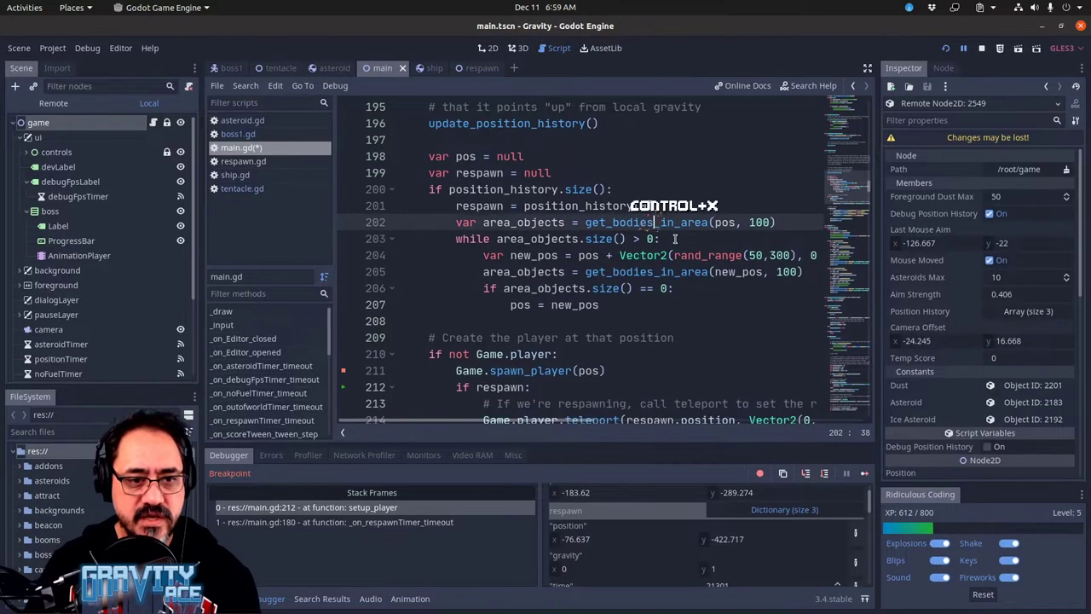
{"action": "key", "text": "Down"}
{"action": "key", "text": "Home"}
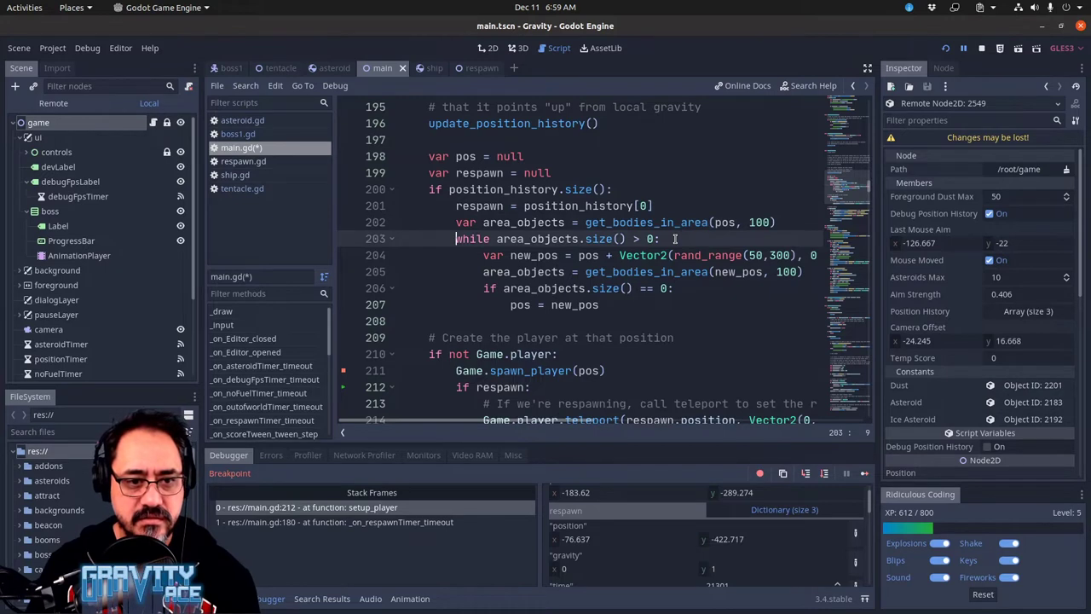
{"action": "key", "text": "Down"}
{"action": "key", "text": "Down"}
{"action": "key", "text": "Down"}
{"action": "key", "text": "Down"}
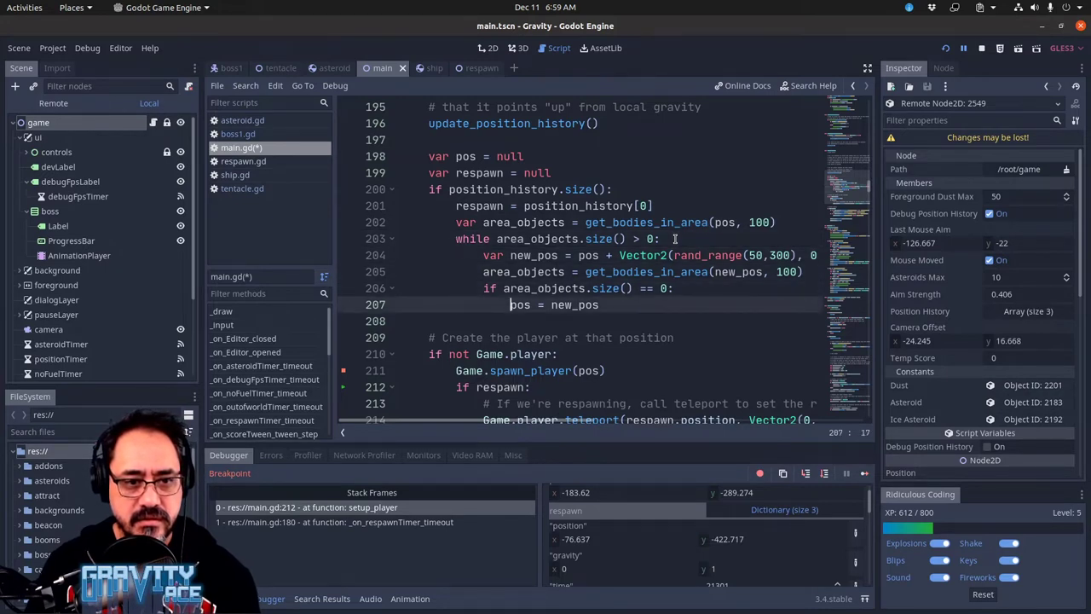
{"action": "key", "text": "ctrl+shift+Right"}
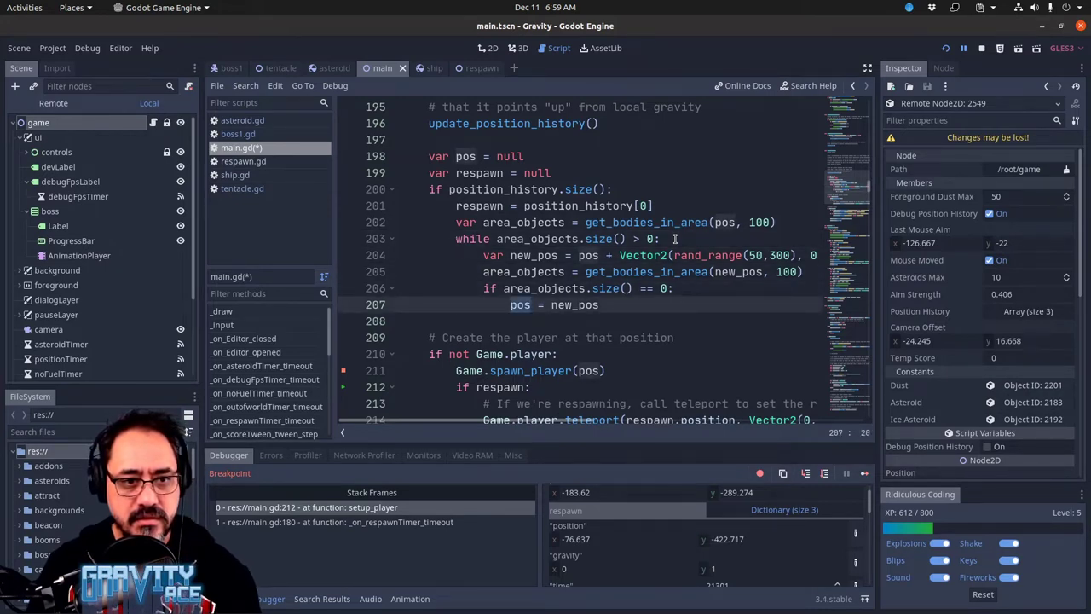
{"action": "key", "text": "Up"}
{"action": "key", "text": "Up"}
{"action": "key", "text": "Up"}
{"action": "key", "text": "Up"}
{"action": "key", "text": "Up"}
{"action": "key", "text": "Up"}
{"action": "key", "text": "Up"}
{"action": "key", "text": "Up"}
{"action": "key", "text": "Up"}
{"action": "key", "text": "ctrl+x"}
Replace pos with respawn.position on lines 201 and 203.
{"action": "key", "text": "Down"}
{"action": "key", "text": "Down"}
{"action": "key", "text": "Down"}
{"action": "key", "text": "Down"}
{"action": "key", "text": "Down"}
{"action": "key", "text": "Down"}
{"action": "key", "text": "Down"}
{"action": "key", "text": "Down"}
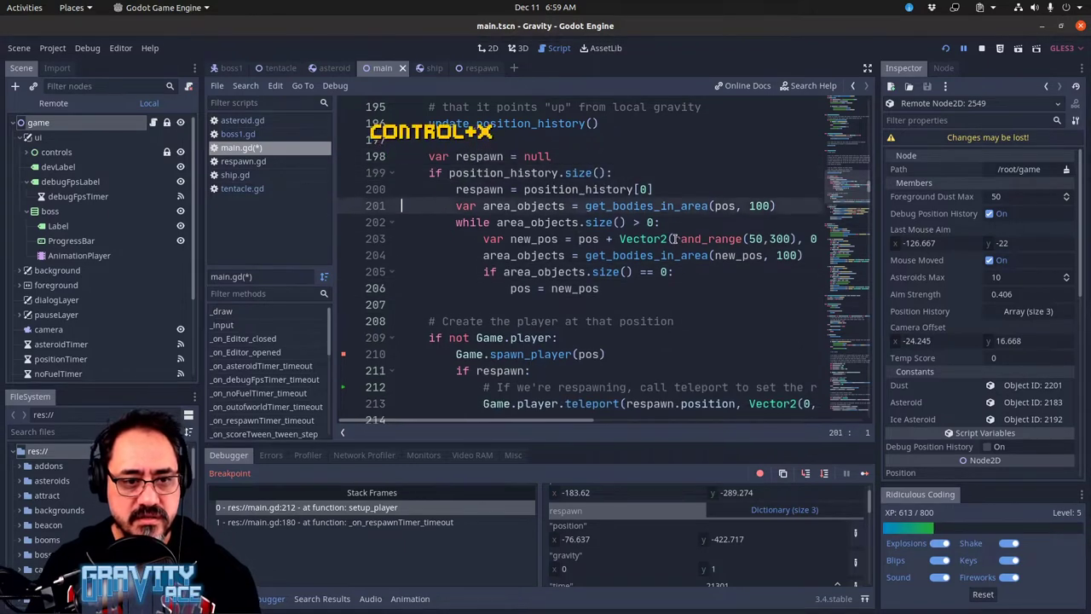
{"action": "key", "text": "Up"}
{"action": "key", "text": "Up"}
{"action": "key", "text": "Up"}
{"action": "key", "text": "Up"}
{"action": "key", "text": "Up"}
{"action": "key", "text": "ctrl+Right"}
{"action": "key", "text": "ctrl+Right"}
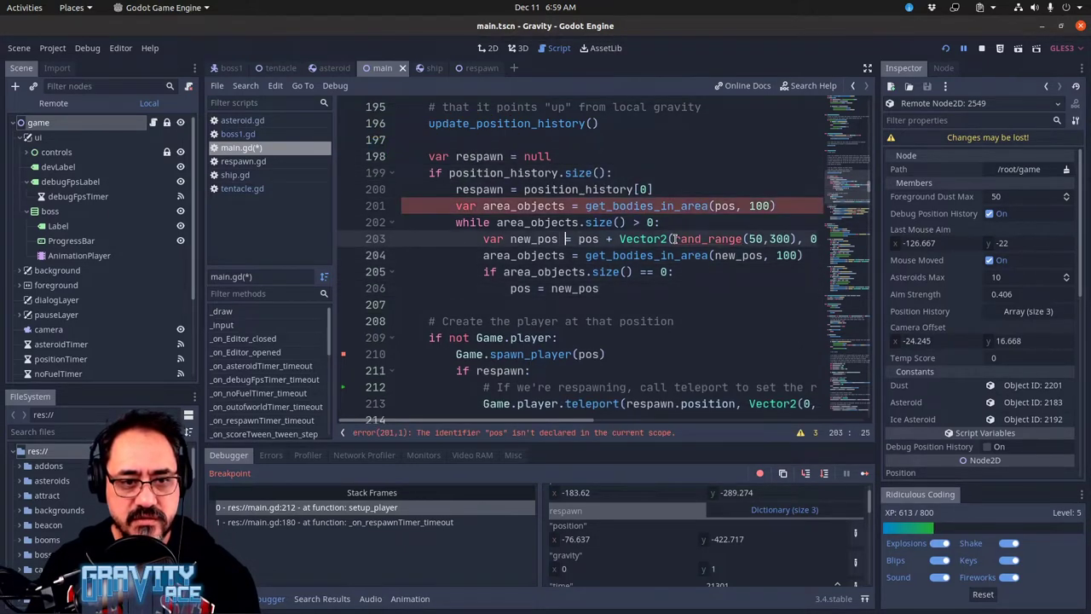
{"action": "key", "text": "Left"}
{"action": "key", "text": "ctrl+shift+Left"}
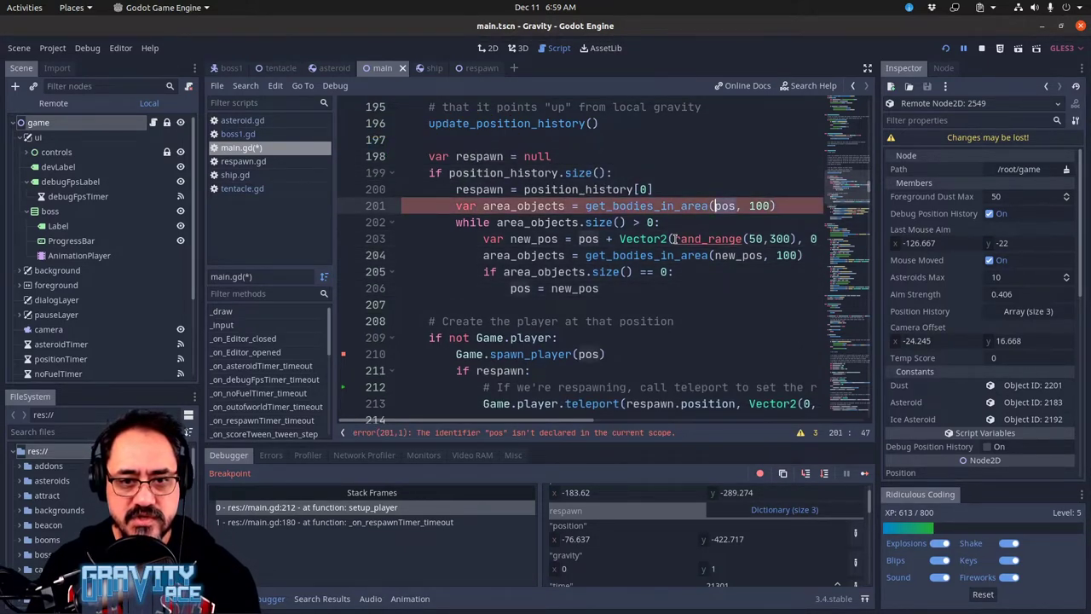
{"action": "type", "text": "respawn.p"}
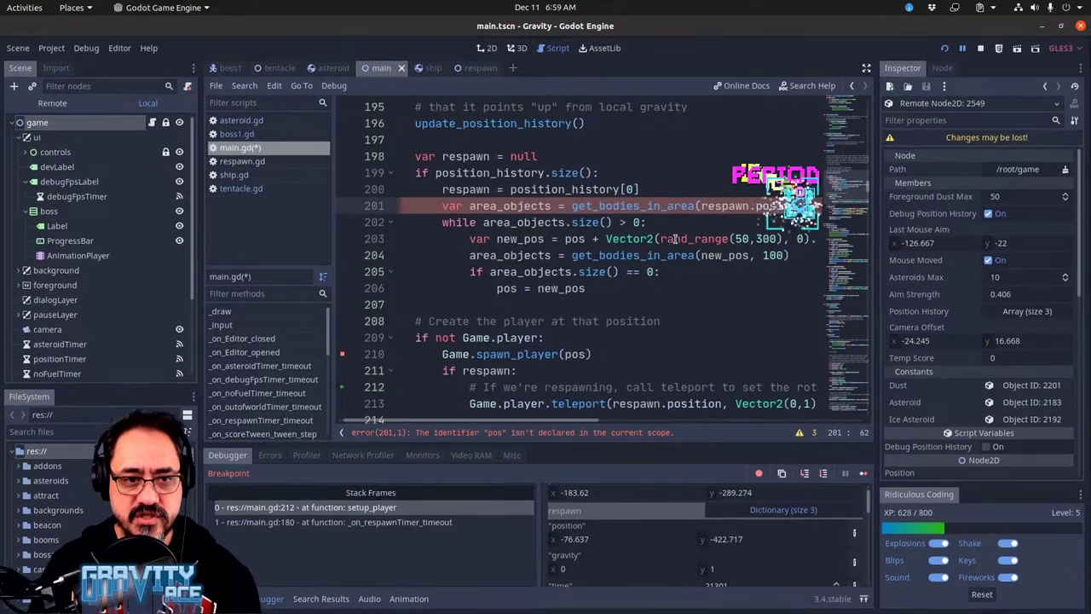
{"action": "type", "text": "osition"}
{"action": "key", "text": "ctrl+Left"}
{"action": "key", "text": "ctrl+Left"}
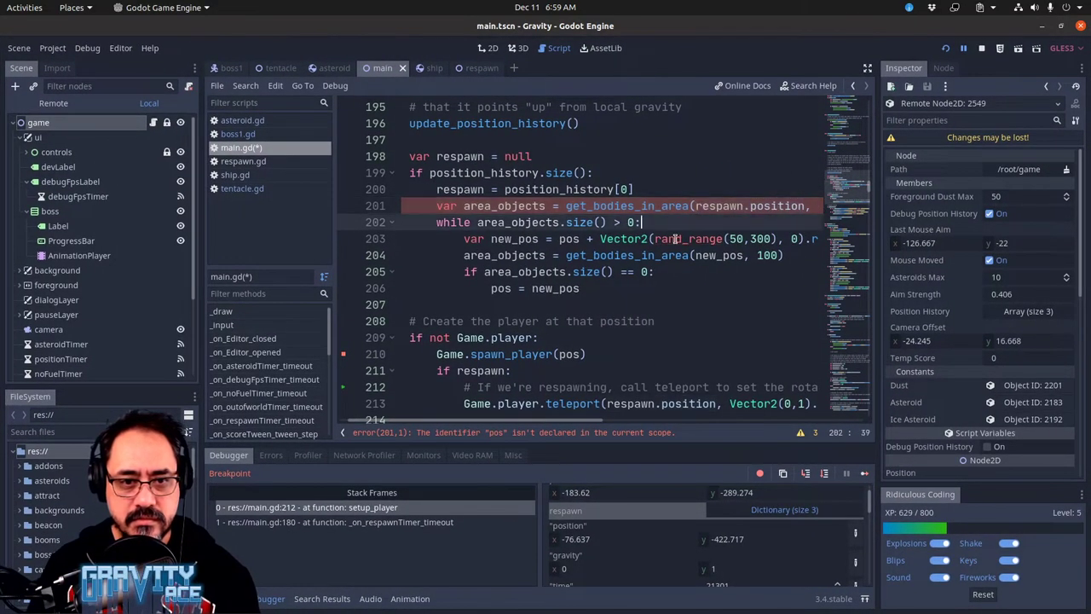
{"action": "key", "text": "Down"}
{"action": "key", "text": "Down"}
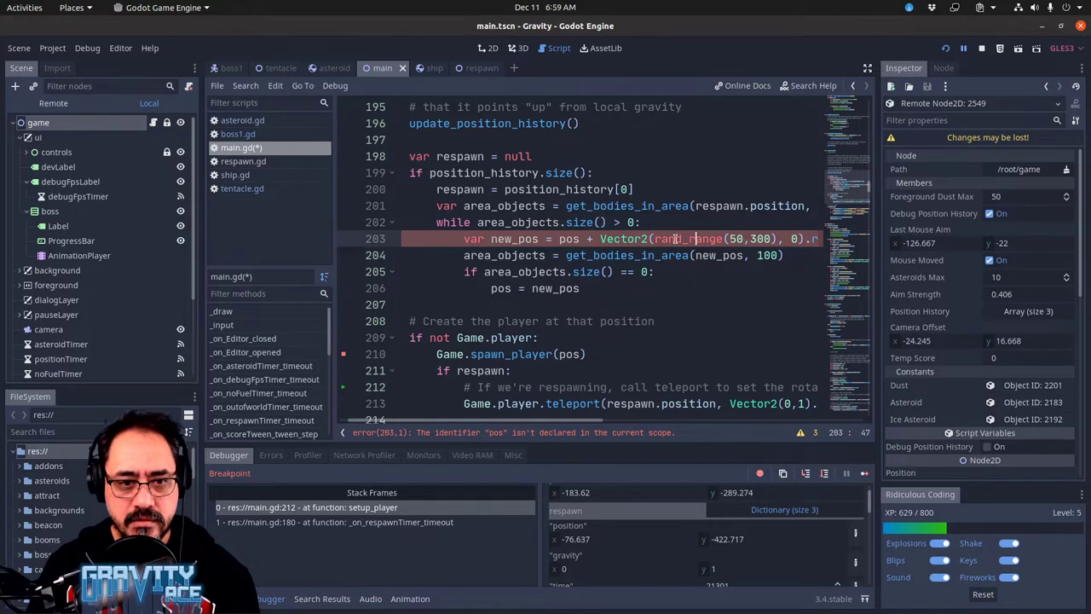
{"action": "key", "text": "ctrl+shift+Left"}
{"action": "key", "text": "ctrl+v"}
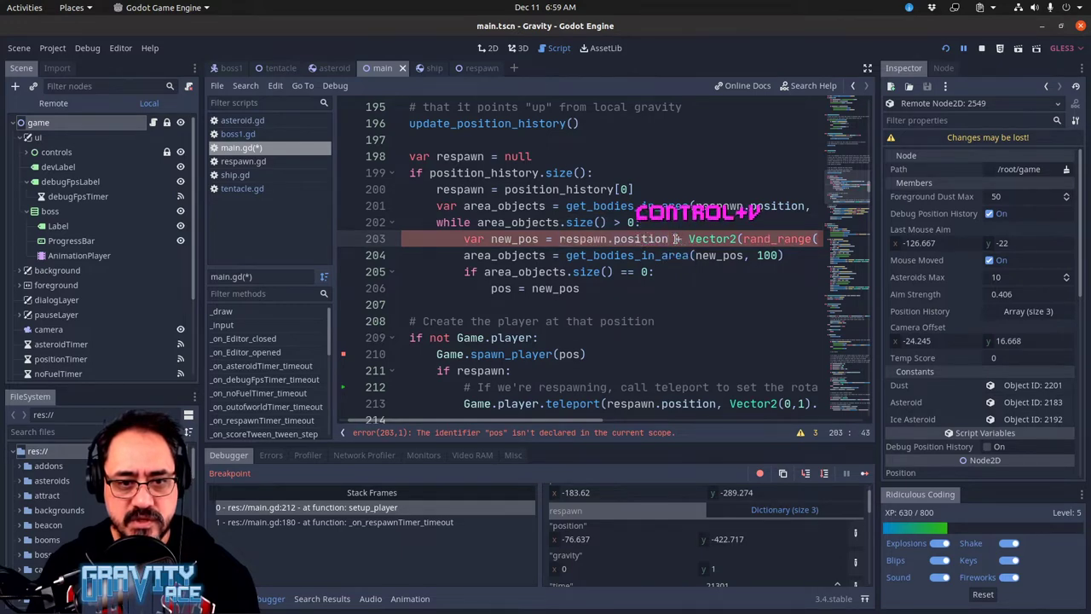
Replace pos with respawn.position on line 206 and in the spawn_player call.
{"action": "key", "text": "Down"}
{"action": "key", "text": "Down"}
{"action": "key", "text": "Down"}
{"action": "key", "text": "Home"}
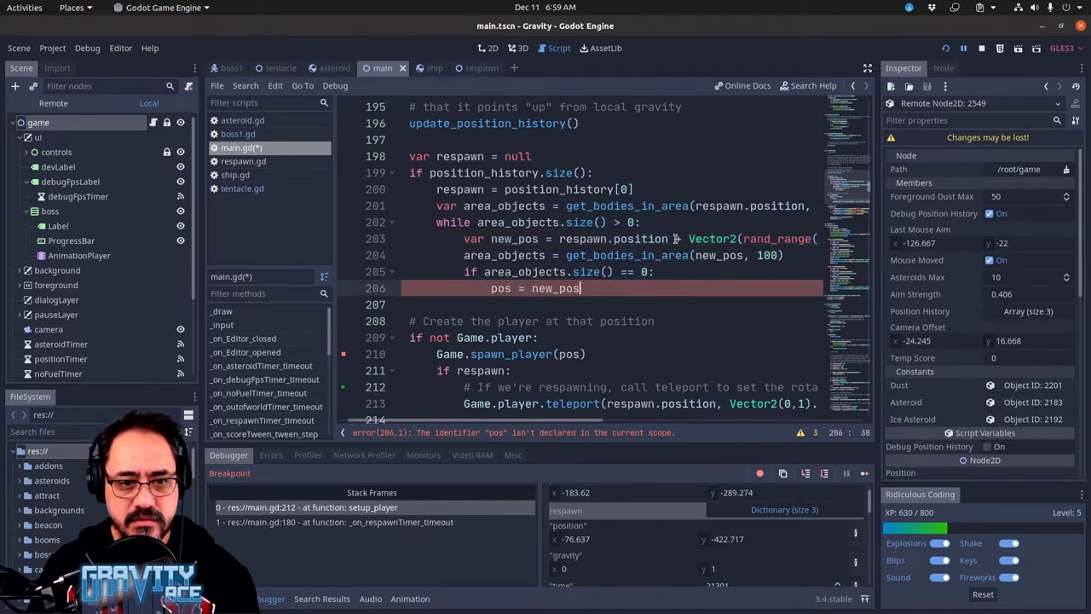
{"action": "key", "text": "ctrl+shift+Right"}
{"action": "key", "text": "ctrl+v"}
{"action": "key", "text": "Home"}
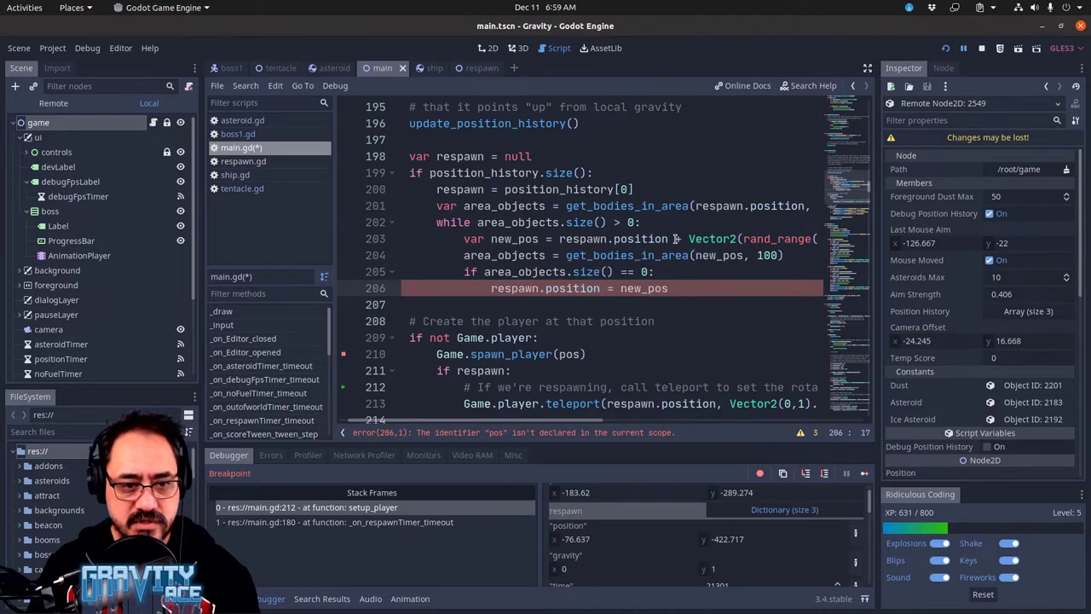
{"action": "key", "text": "Down"}
{"action": "key", "text": "Down"}
{"action": "key", "text": "Down"}
{"action": "key", "text": "Down"}
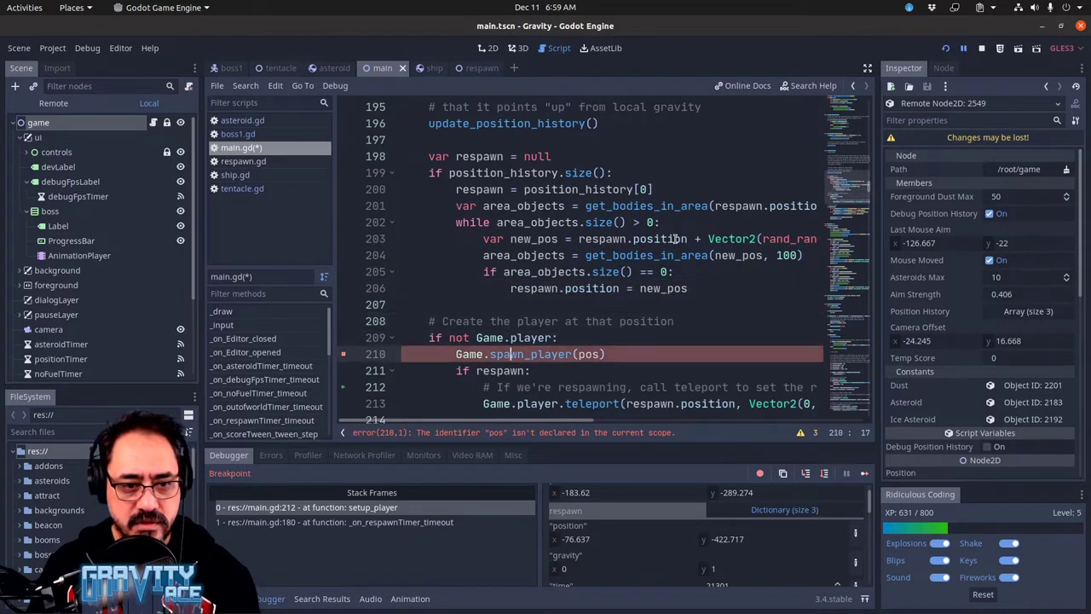
{"action": "key", "text": "ctrl+v"}
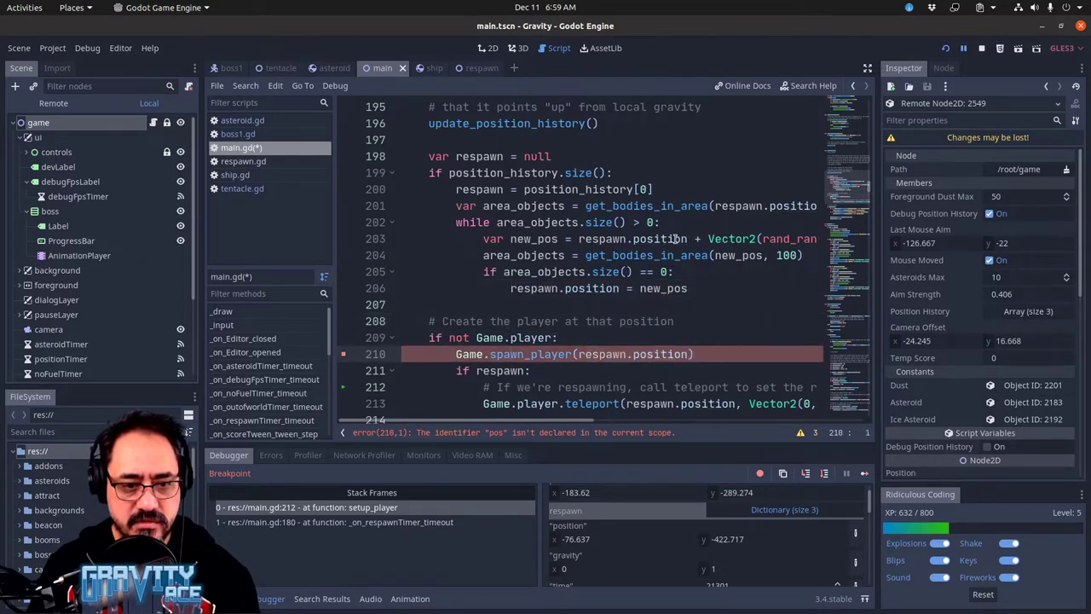
Review the edited function, then save and run the game with F5.
{"action": "key", "text": "Down"}
{"action": "key", "text": "Down"}
{"action": "key", "text": "Down"}
{"action": "key", "text": "Down"}
{"action": "key", "text": "Down"}
{"action": "key", "text": "Down"}
{"action": "key", "text": "Down"}
{"action": "key", "text": "Down"}
{"action": "key", "text": "Down"}
{"action": "key", "text": "Down"}
{"action": "key", "text": "Down"}
{"action": "key", "text": "Down"}
{"action": "key", "text": "Down"}
{"action": "key", "text": "Down"}
{"action": "key", "text": "Down"}
{"action": "key", "text": "Down"}
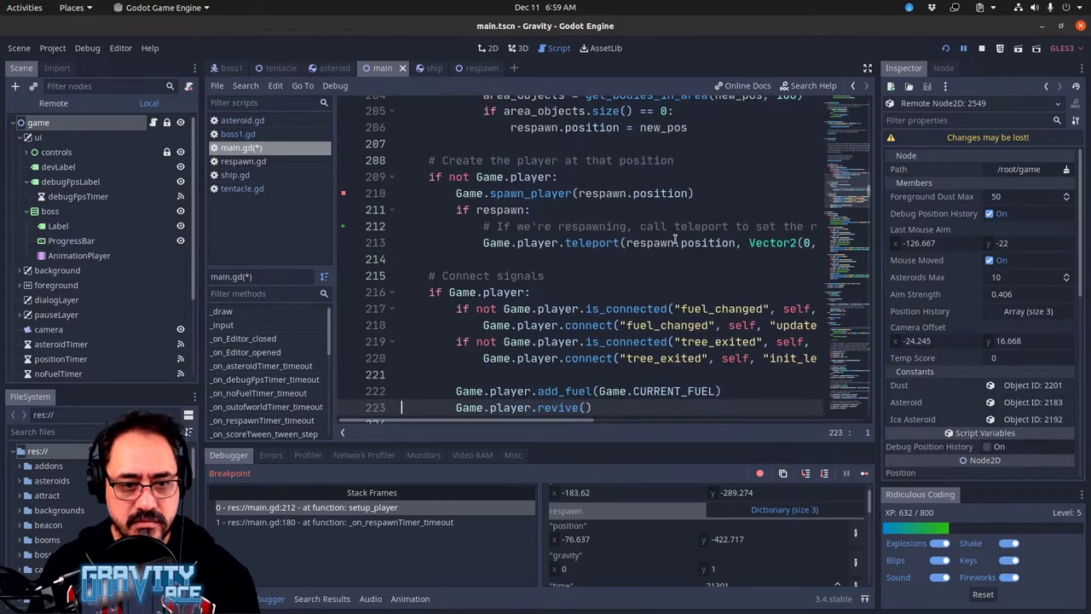
{"action": "key", "text": "Down"}
{"action": "key", "text": "Down"}
{"action": "key", "text": "Down"}
{"action": "key", "text": "Up"}
{"action": "key", "text": "Up"}
{"action": "key", "text": "Up"}
{"action": "key", "text": "Up"}
{"action": "key", "text": "Up"}
{"action": "key", "text": "Up"}
{"action": "key", "text": "Up"}
{"action": "key", "text": "Up"}
{"action": "key", "text": "Up"}
{"action": "key", "text": "Up"}
{"action": "key", "text": "Up"}
{"action": "key", "text": "Up"}
{"action": "key", "text": "Up"}
{"action": "key", "text": "Up"}
{"action": "key", "text": "Up"}
{"action": "key", "text": "Up"}
{"action": "key", "text": "Up"}
{"action": "key", "text": "Up"}
{"action": "key", "text": "Up"}
{"action": "key", "text": "Up"}
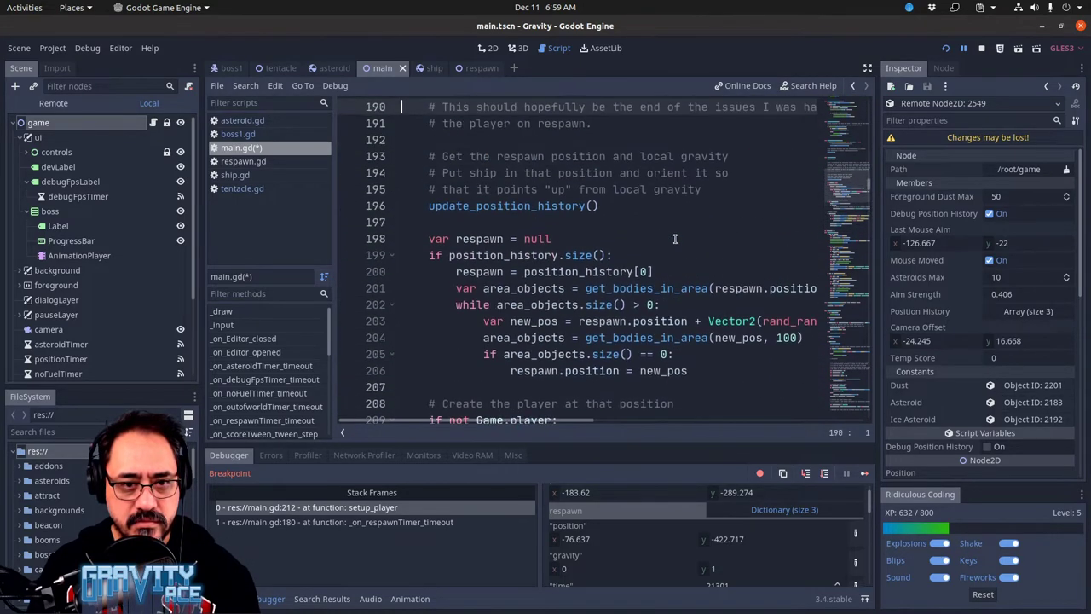
{"action": "key", "text": "F5"}
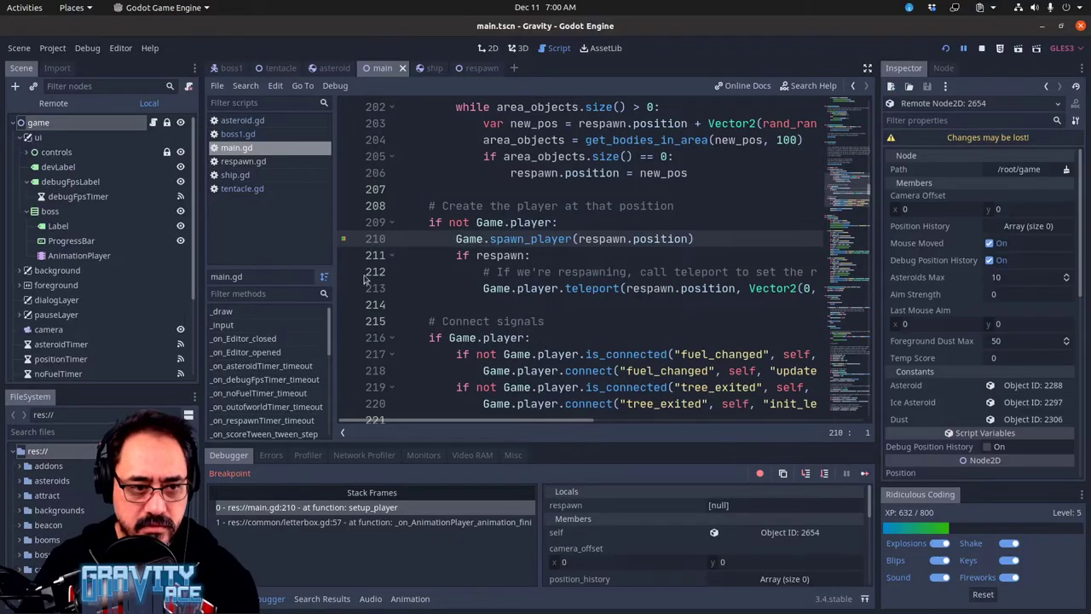
Continue past the Nil 'position' error at line 210 and resume the level from the pause menu.
{"action": "key", "text": "F10"}
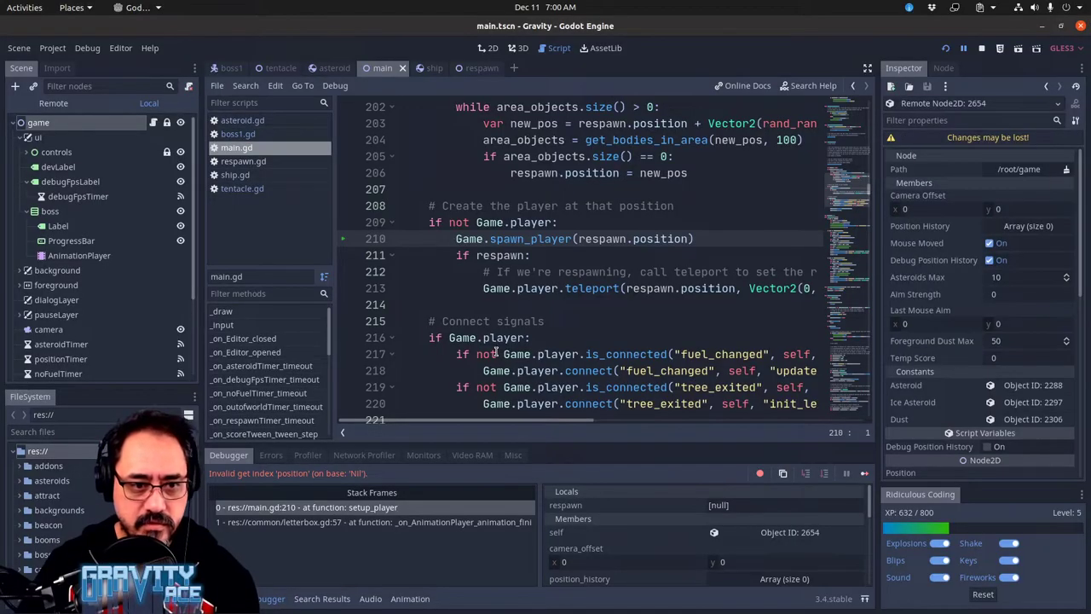
{"action": "key", "text": "F12"}
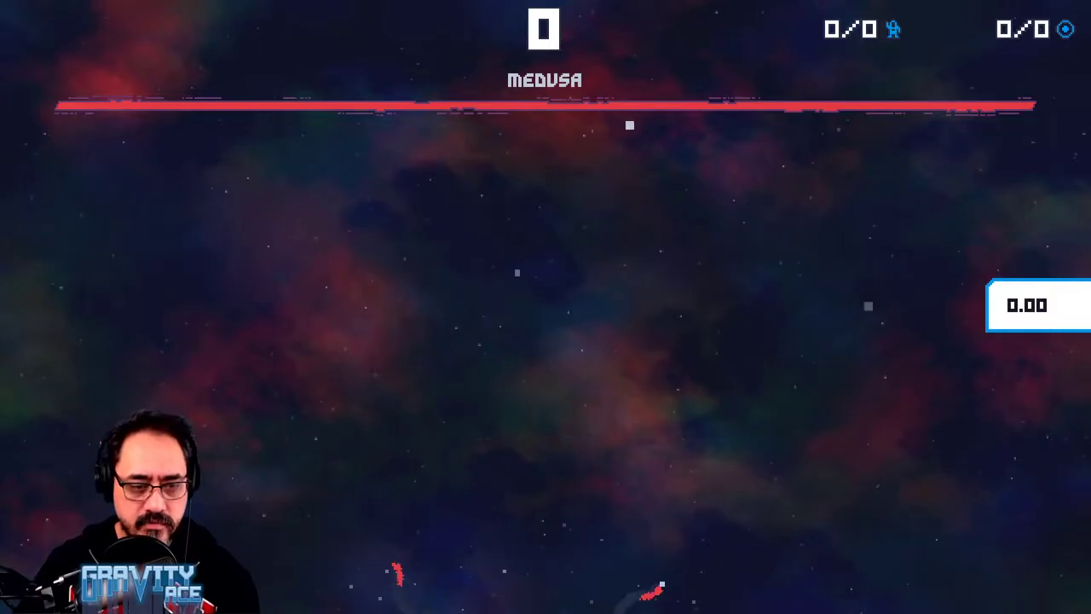
{"action": "key", "text": "F12"}
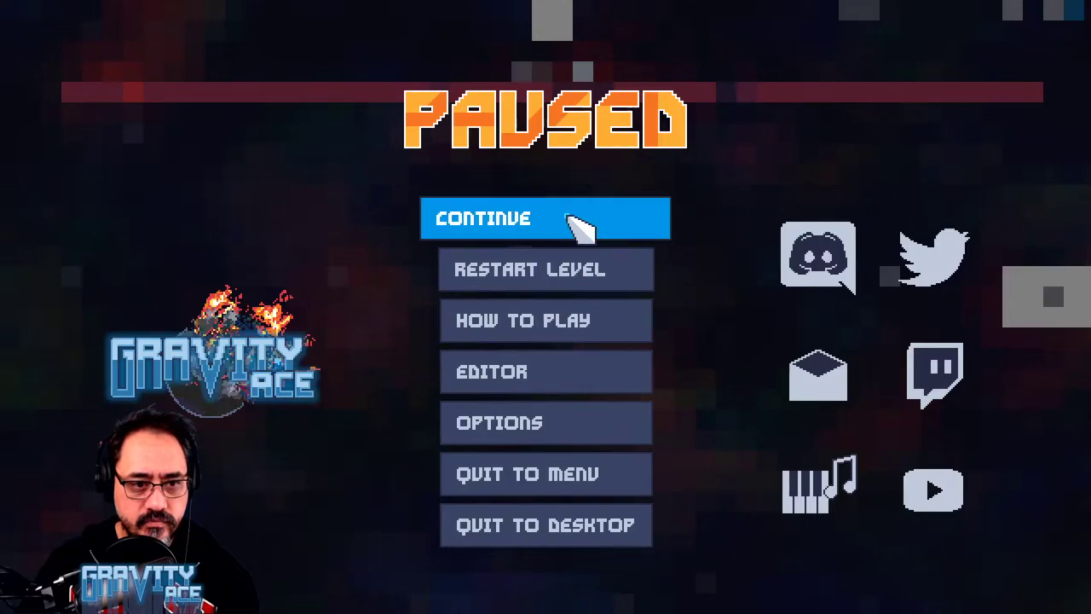
{"action": "left_click", "coordinate": [577, 225]}
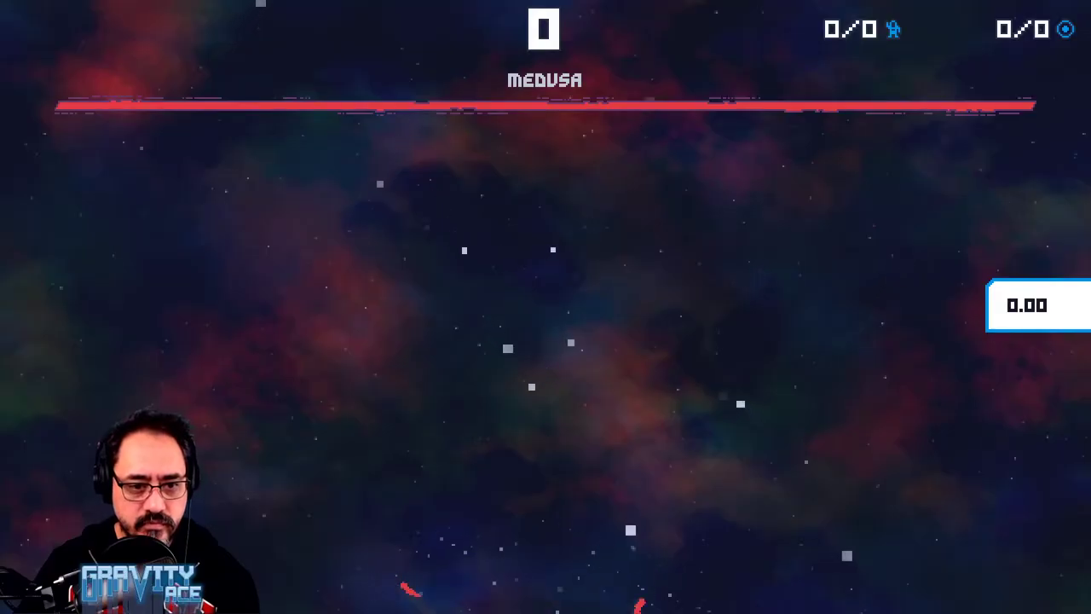
Return to the main.gd script editor and relaunch the game with F5.
{"action": "key", "text": "alt+Tab"}
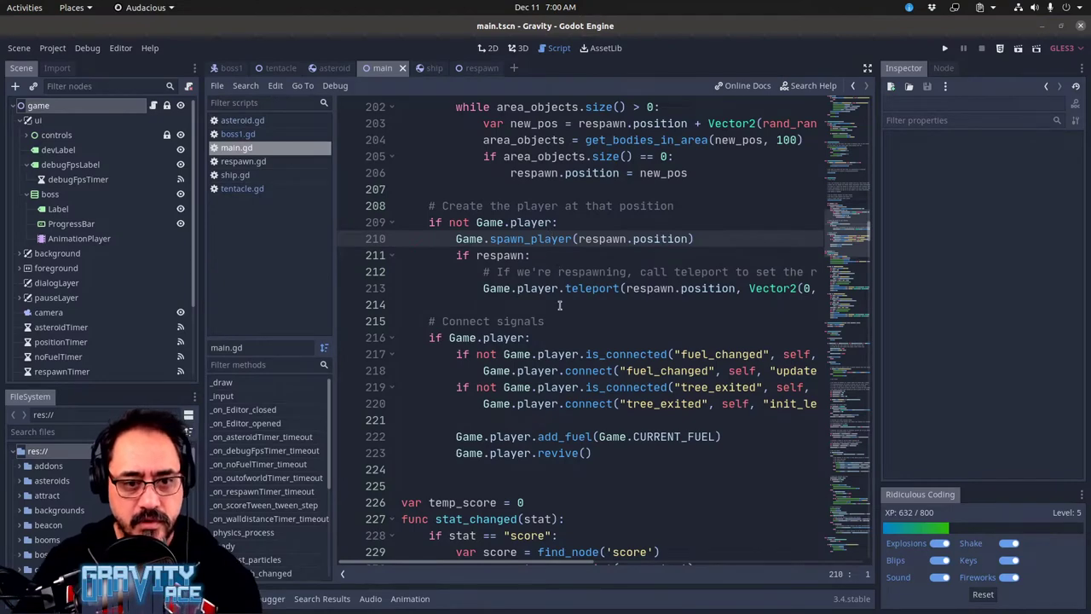
{"action": "left_click", "coordinate": [574, 316]}
{"action": "key", "text": "F5"}
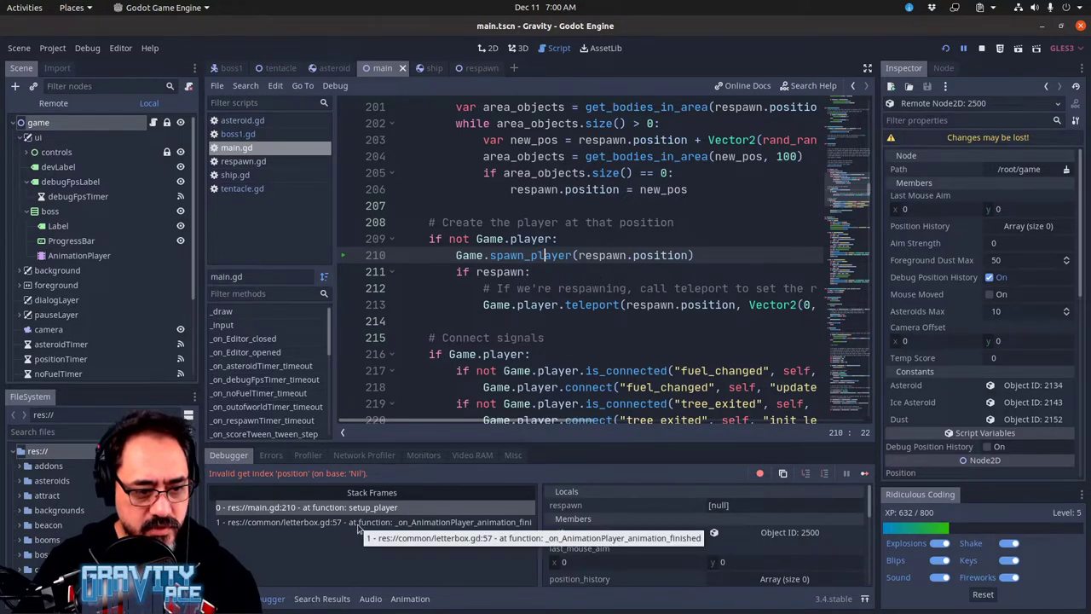
Inspect the null respawn variable on line 210 and scroll through setup_player.
{"action": "left_click", "coordinate": [607, 266]}
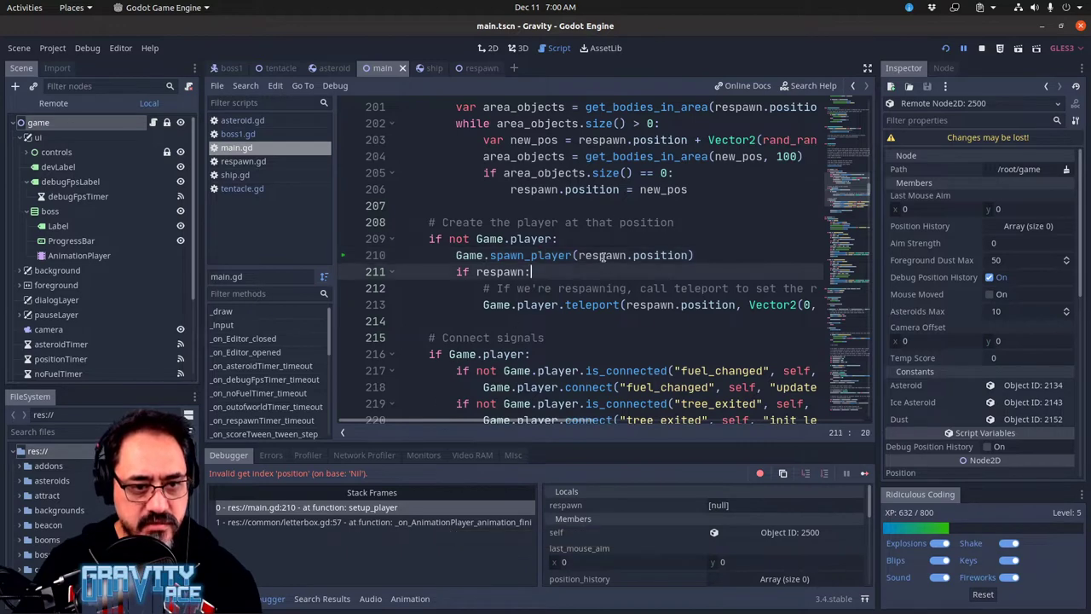
{"action": "double_click", "coordinate": [604, 256]}
{"action": "scroll", "coordinate": [677, 327], "scroll_direction": "up", "scroll_amount": 5}
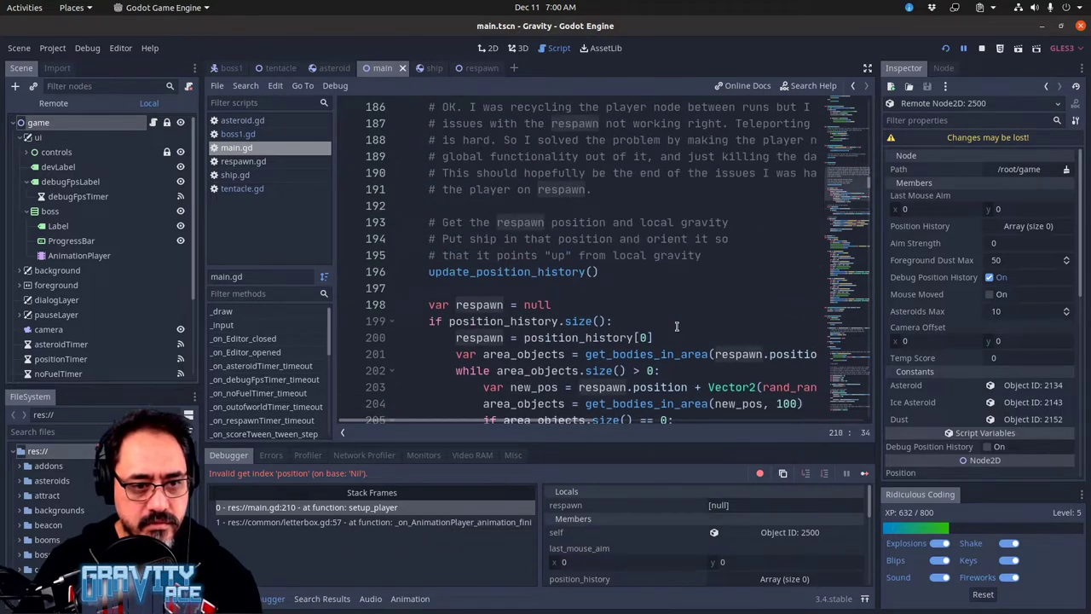
{"action": "scroll", "coordinate": [677, 326], "scroll_direction": "down", "scroll_amount": 2}
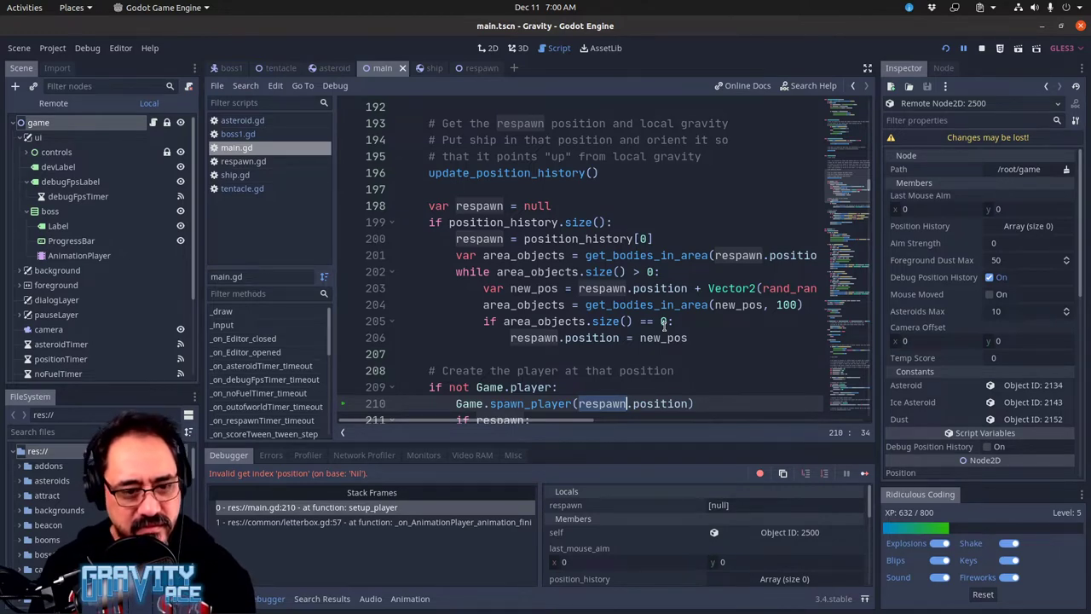
{"action": "key", "text": "alt+Tab"}
{"action": "key", "text": "alt+Tab"}
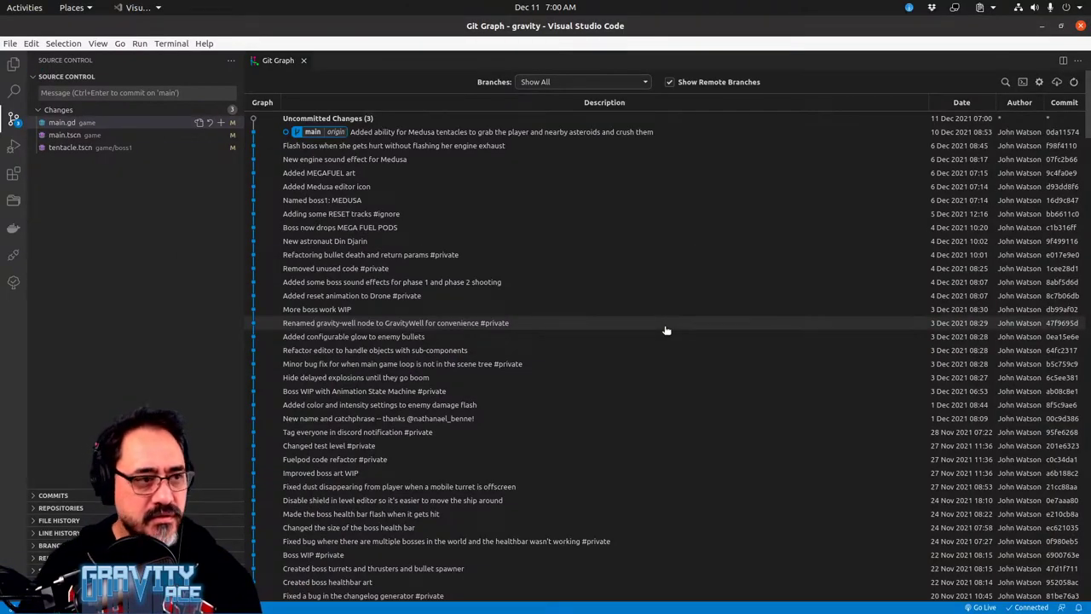
Review main.gd's Working Tree diff against the last commit, then close it back to Git Graph.
{"action": "left_click", "coordinate": [170, 125]}
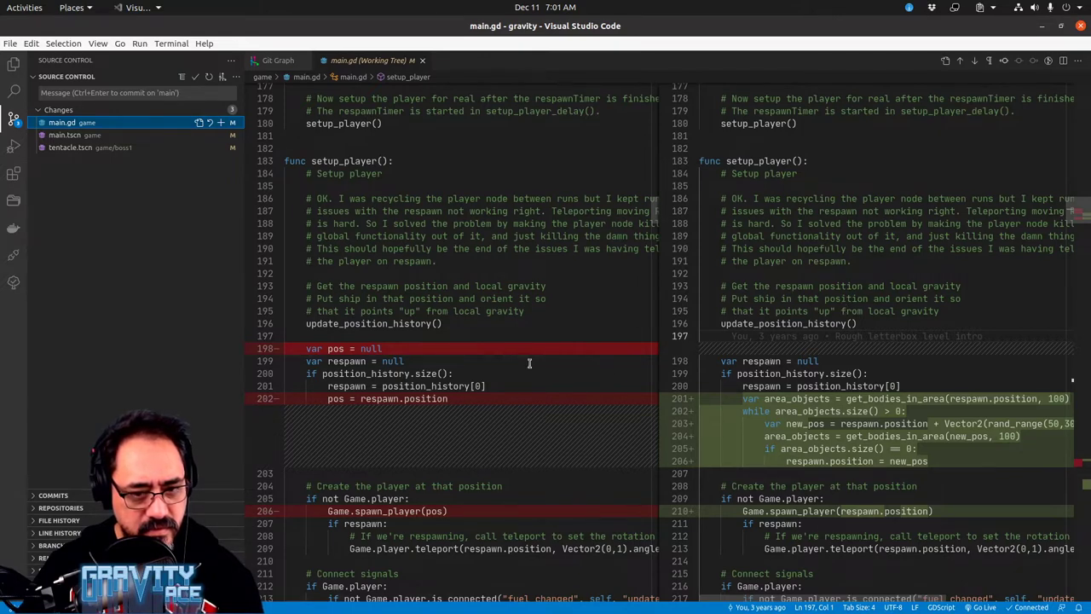
{"action": "key", "text": "ctrl+w"}
{"action": "key", "text": "alt+Tab"}
Undo the respawn.position replacements, delete the stray 6 on line 197, and rerun the game.
{"action": "key", "text": "alt+Tab"}
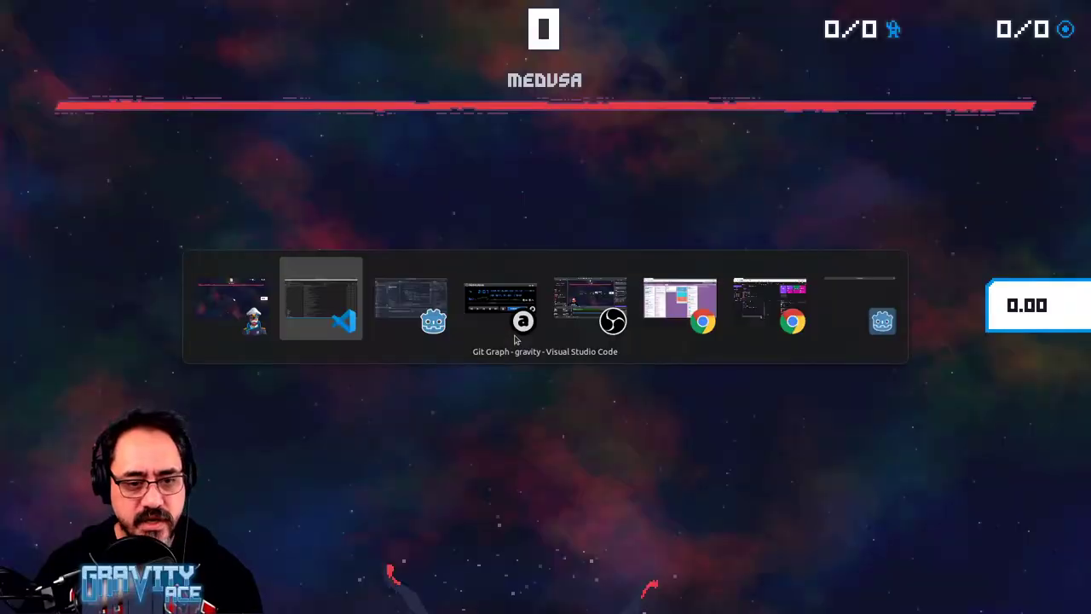
{"action": "key", "text": "alt+Tab"}
{"action": "key", "text": "ctrl+z"}
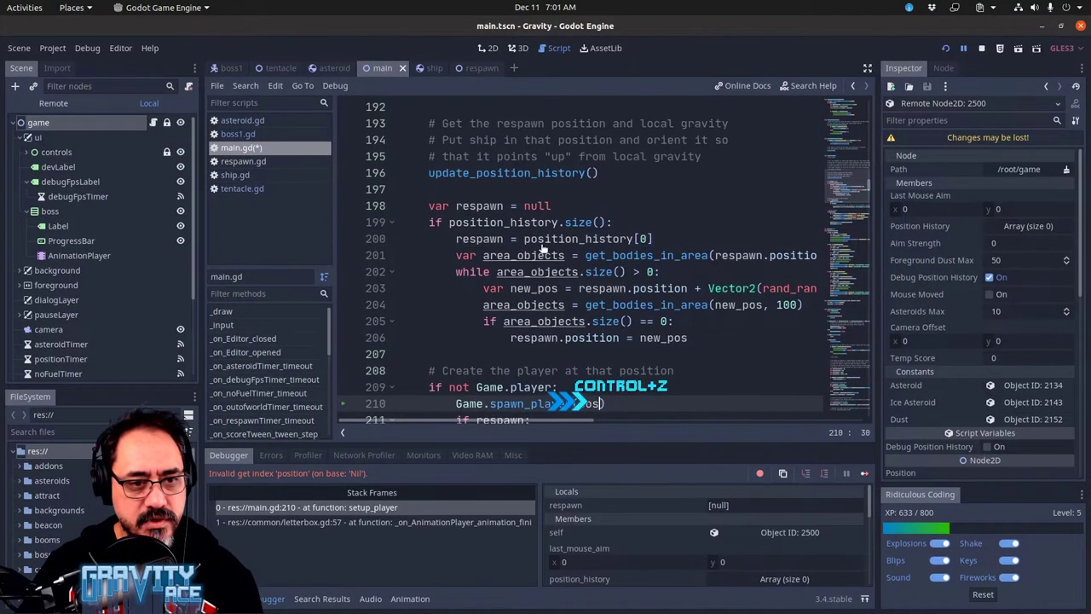
{"action": "key", "text": "ctrl+z"}
{"action": "key", "text": "ctrl+z"}
{"action": "key", "text": "ctrl+z"}
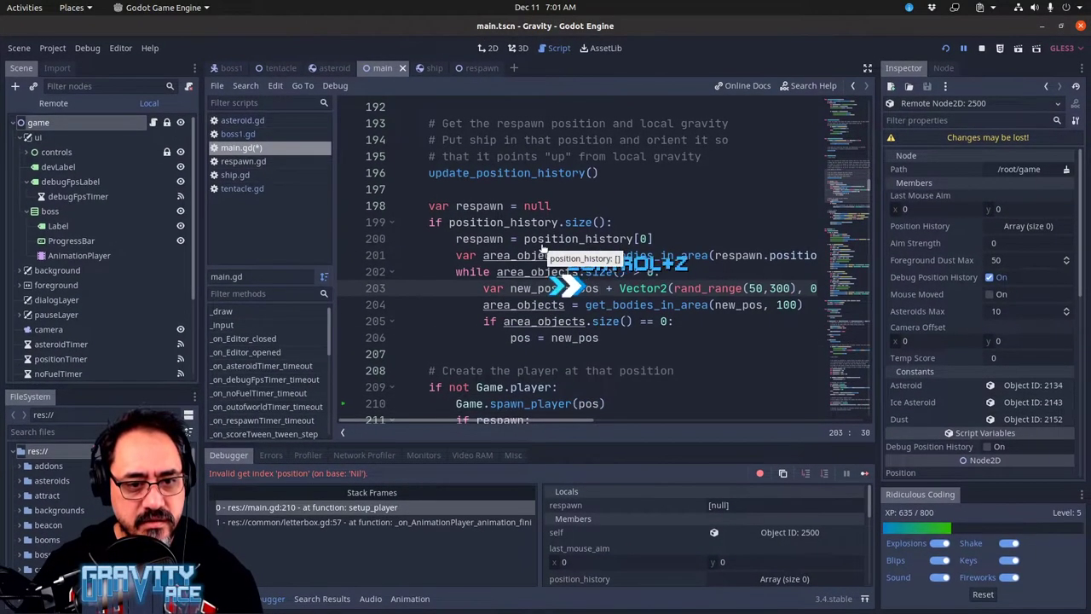
{"action": "key", "text": "ctrl+z"}
{"action": "key", "text": "ctrl+z"}
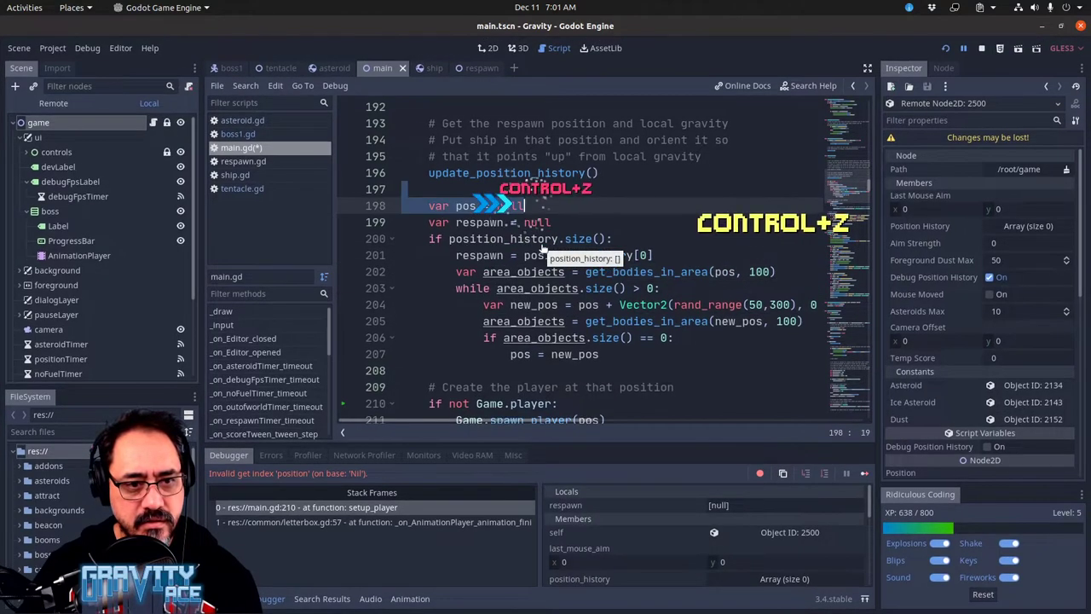
{"action": "scroll", "coordinate": [354, 275], "scroll_direction": "down", "scroll_amount": 3}
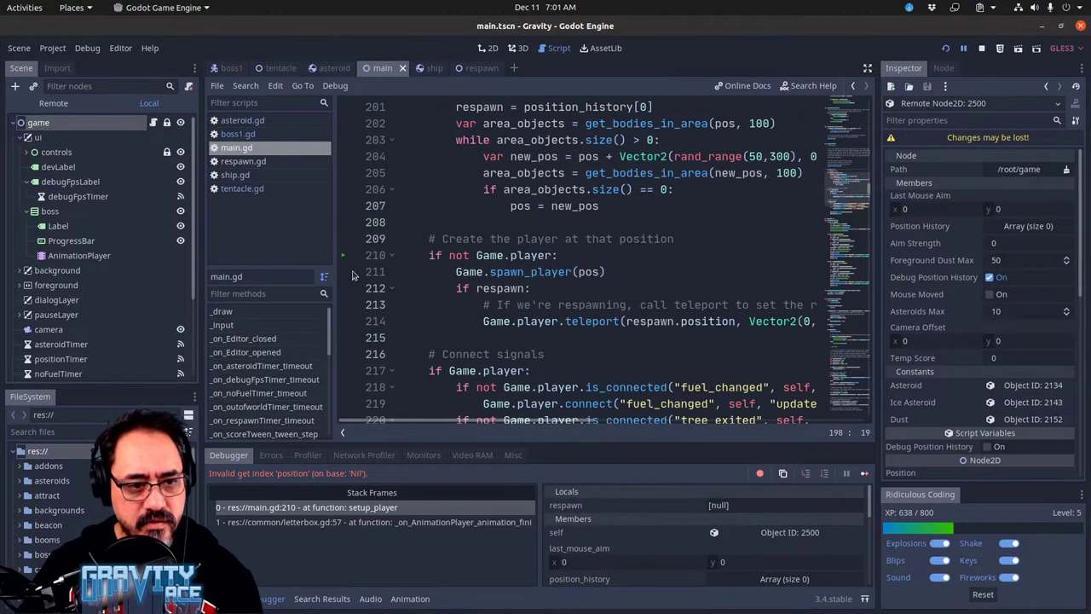
{"action": "key", "text": "F5"}
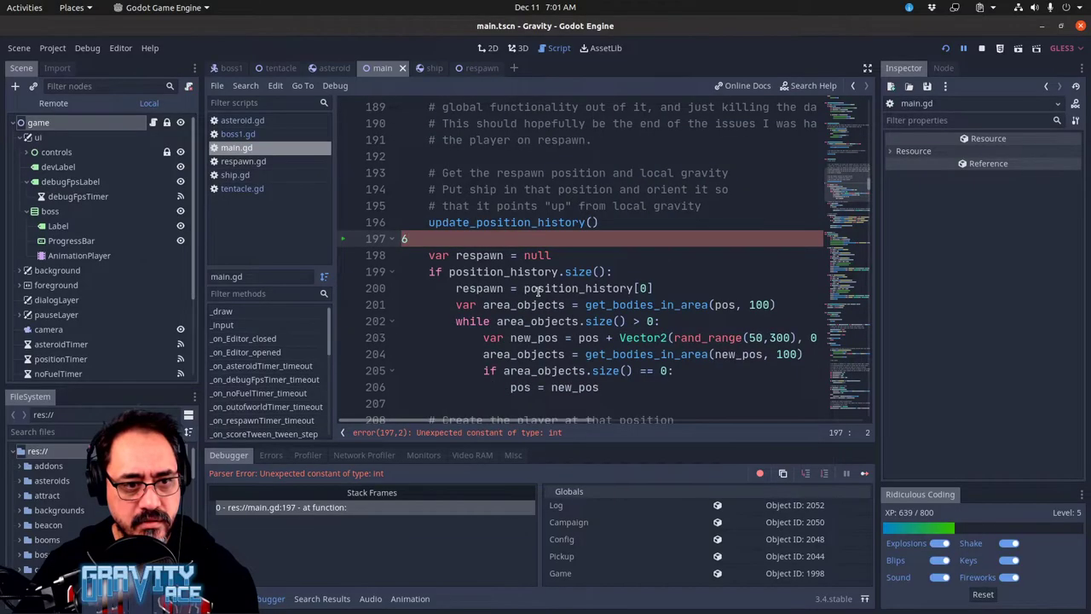
{"action": "key", "text": "BackSpace"}
{"action": "key", "text": "F5"}
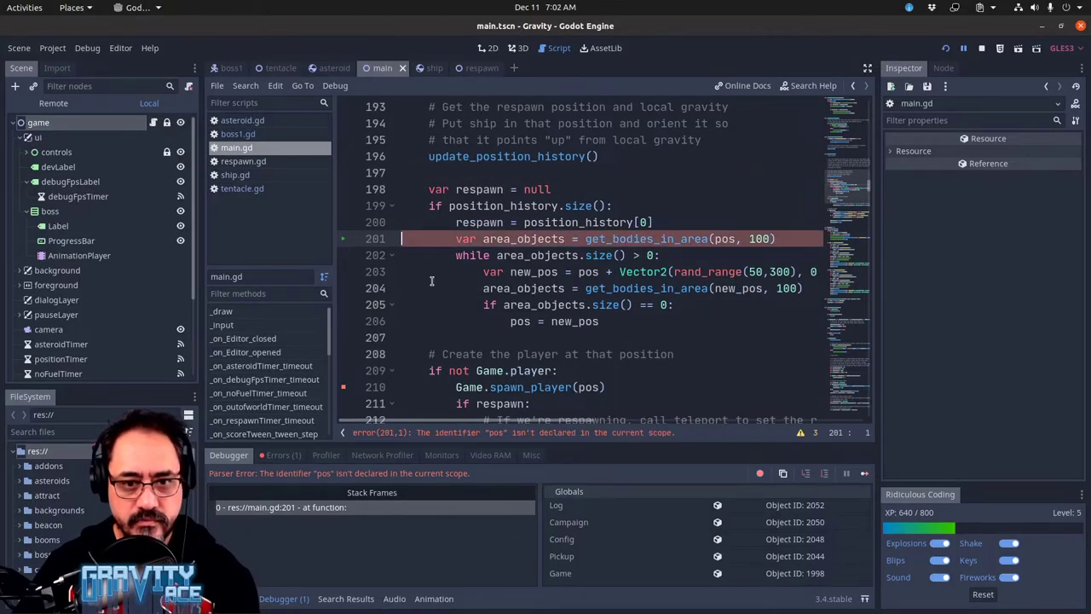
Add 'var pos = null' above var respawn and 'pos = respawn.position' after its assignment, then run.
{"action": "left_click", "coordinate": [513, 168]}
{"action": "key", "text": "Return"}
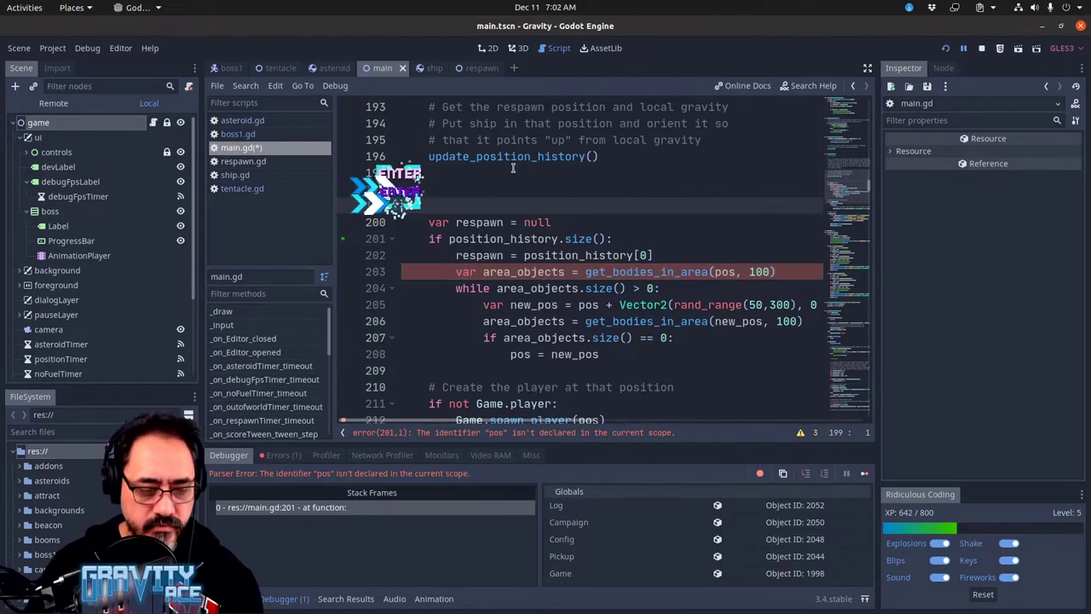
{"action": "key", "text": "BackSpace"}
{"action": "key", "text": "Tab"}
{"action": "type", "text": "var pos "}
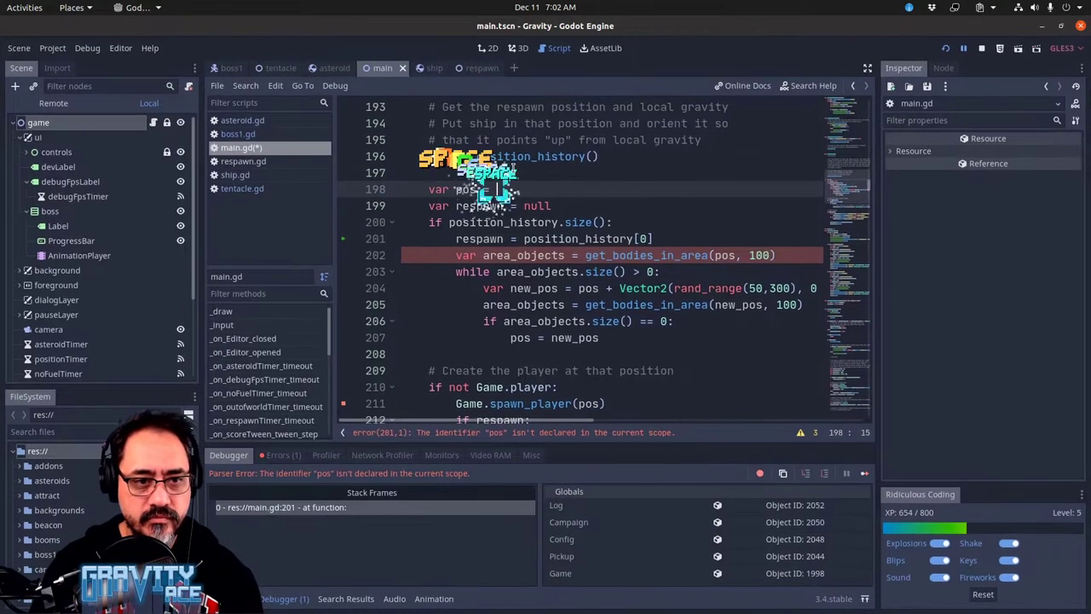
{"action": "type", "text": "= null"}
{"action": "key", "text": "Down"}
{"action": "key", "text": "Down"}
{"action": "key", "text": "Down"}
{"action": "key", "text": "End"}
{"action": "key", "text": "Return"}
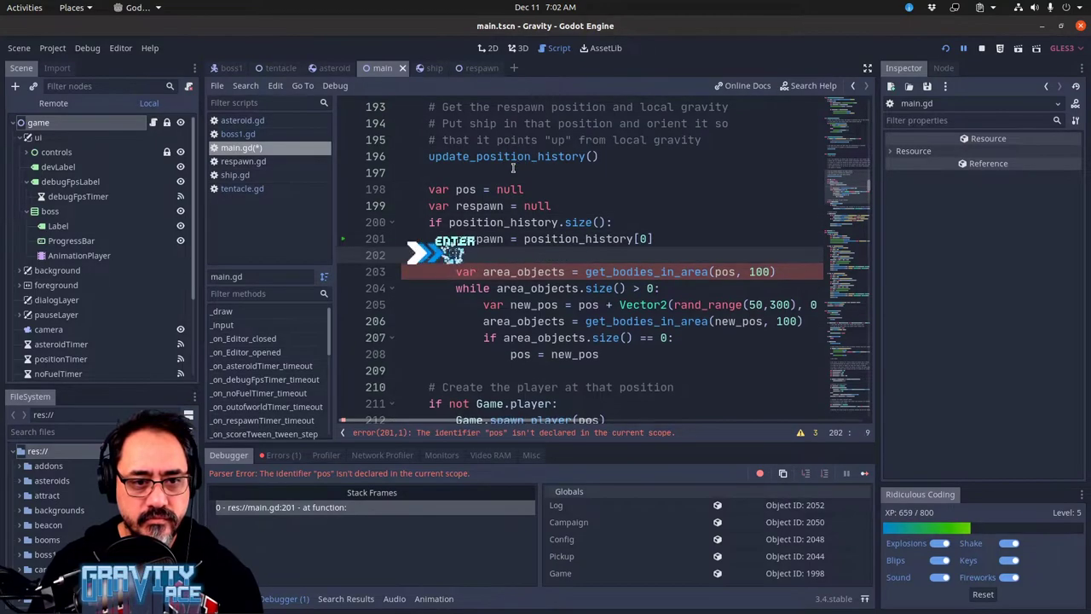
{"action": "type", "text": "pos = respawn"}
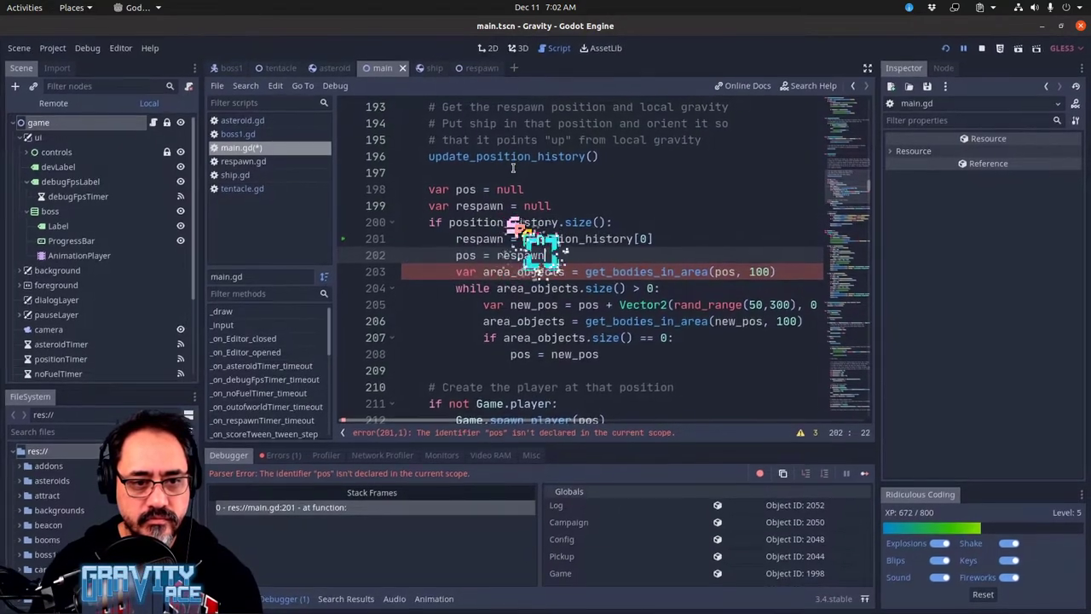
{"action": "type", "text": ".position"}
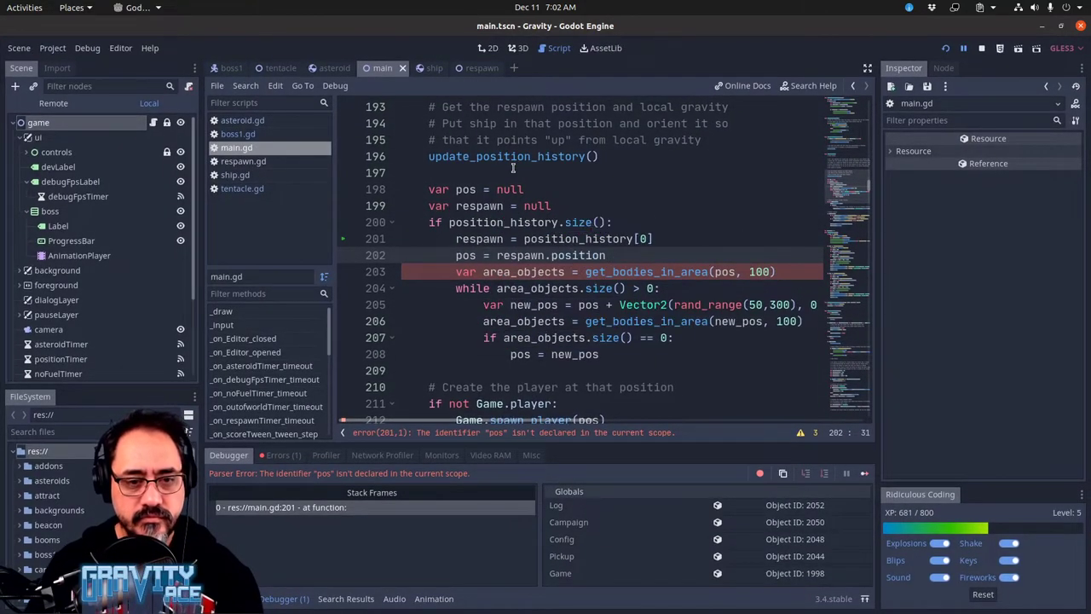
{"action": "key", "text": "F5"}
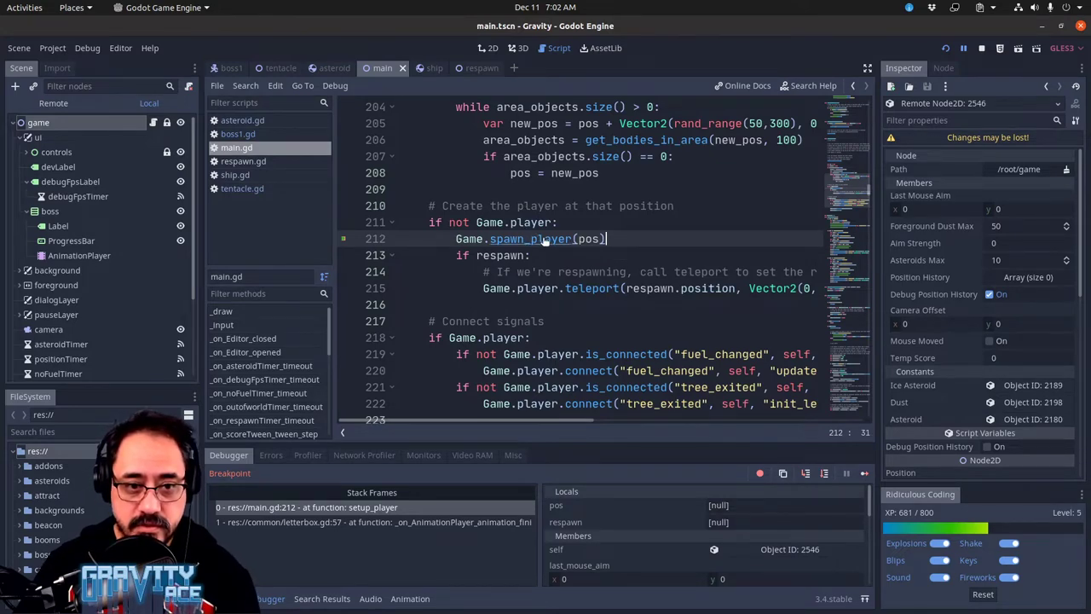
Inspect the spawn_player definition in game.gd, close the main scene and switch to boss1.
{"action": "left_click", "coordinate": [545, 242], "text": "ctrl"}
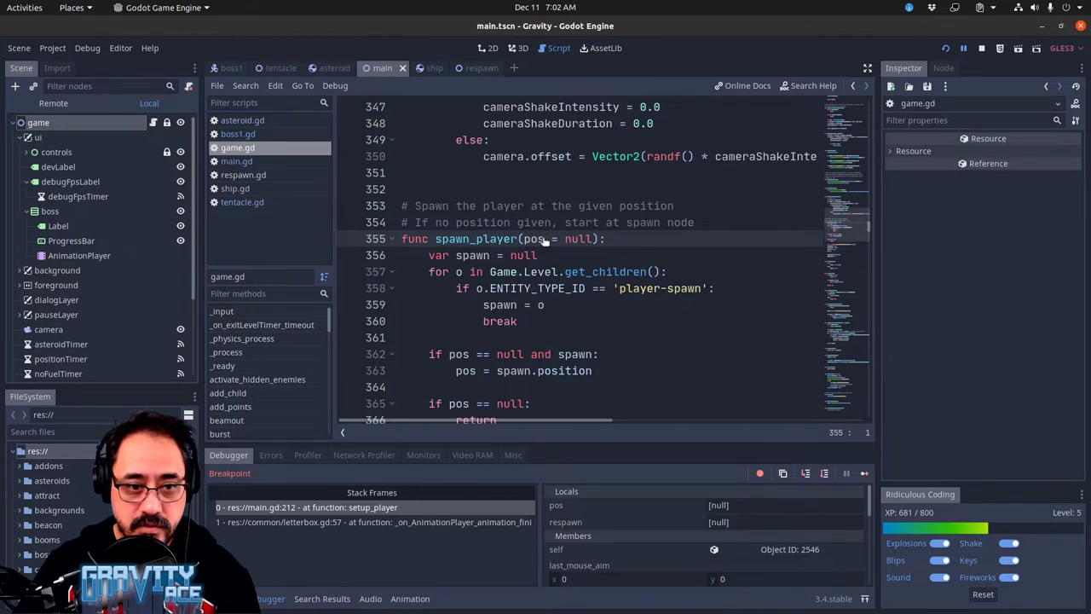
{"action": "scroll", "coordinate": [477, 271], "scroll_direction": "down", "scroll_amount": 2}
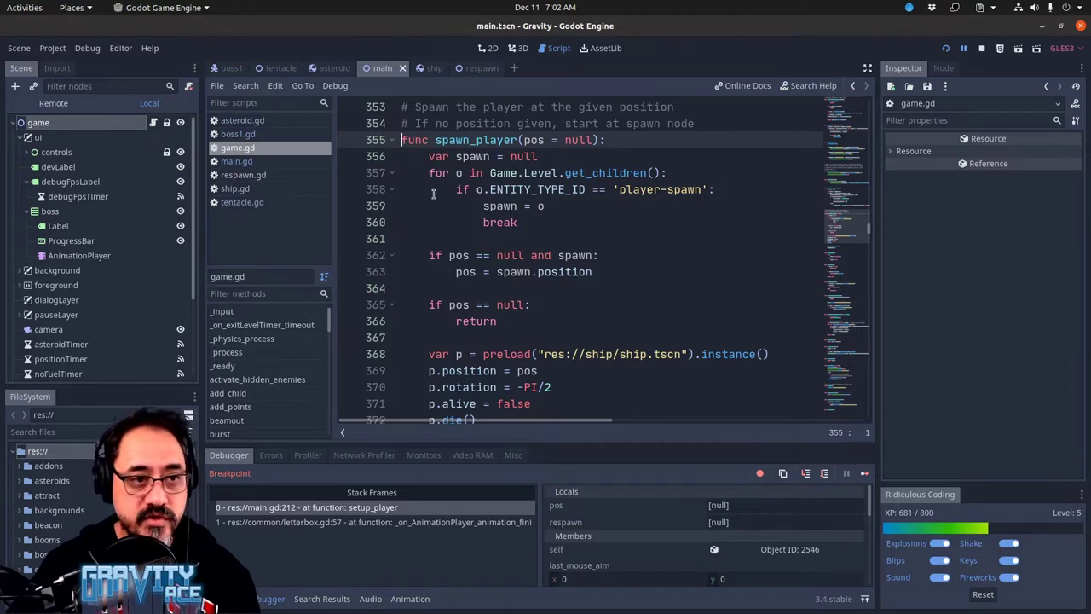
{"action": "left_click", "coordinate": [403, 68]}
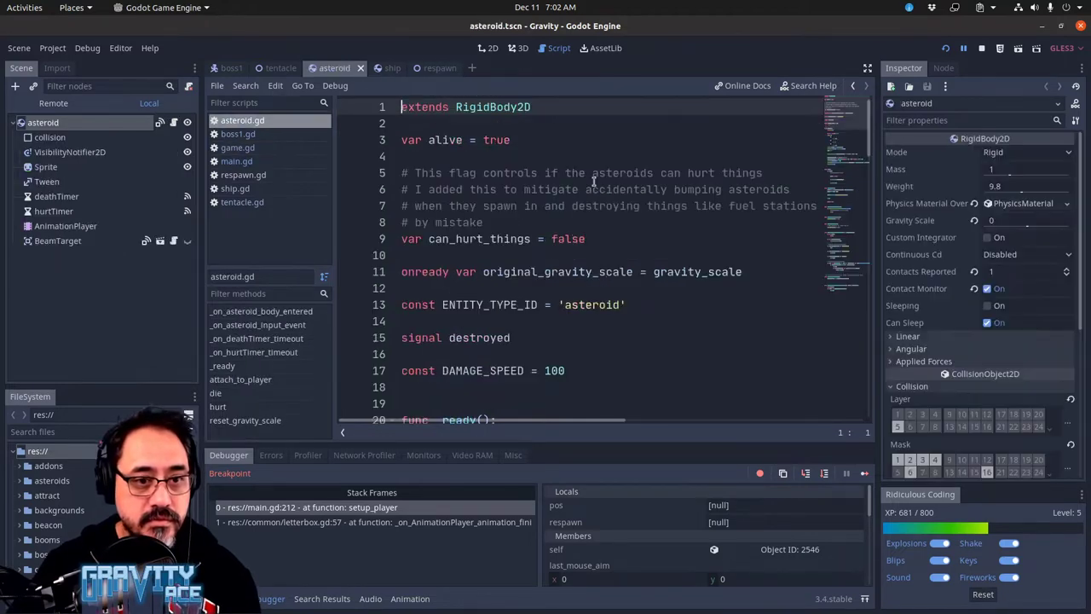
{"action": "left_click", "coordinate": [230, 69]}
Bring main.gd back into the script editor with the caret on line 198.
{"action": "left_click", "coordinate": [592, 251]}
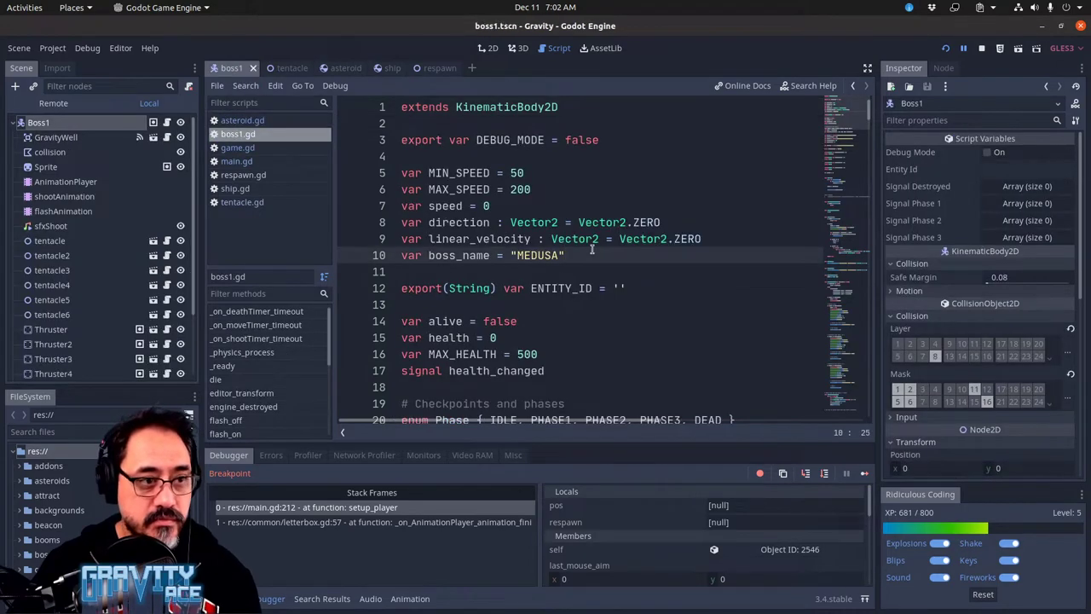
{"action": "left_click", "coordinate": [280, 163]}
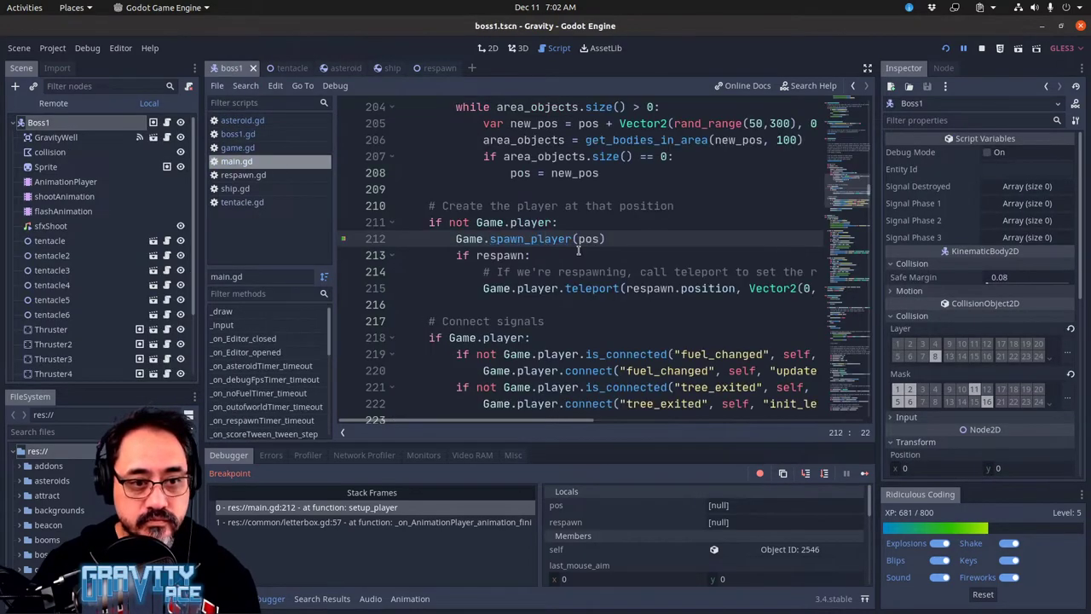
{"action": "scroll", "coordinate": [578, 249], "scroll_direction": "up", "scroll_amount": 3}
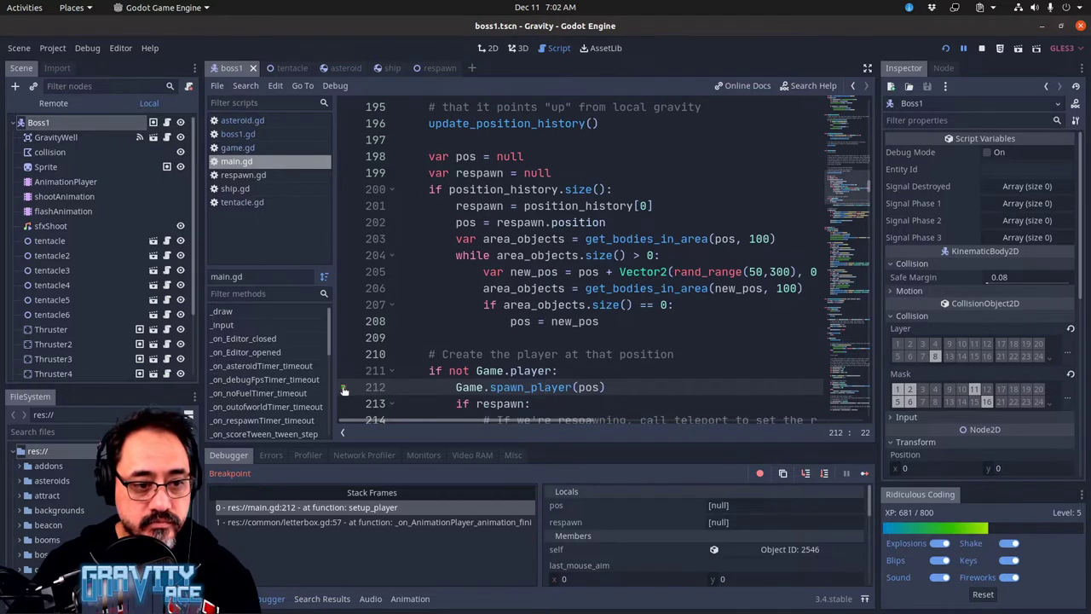
{"action": "left_click", "coordinate": [534, 156]}
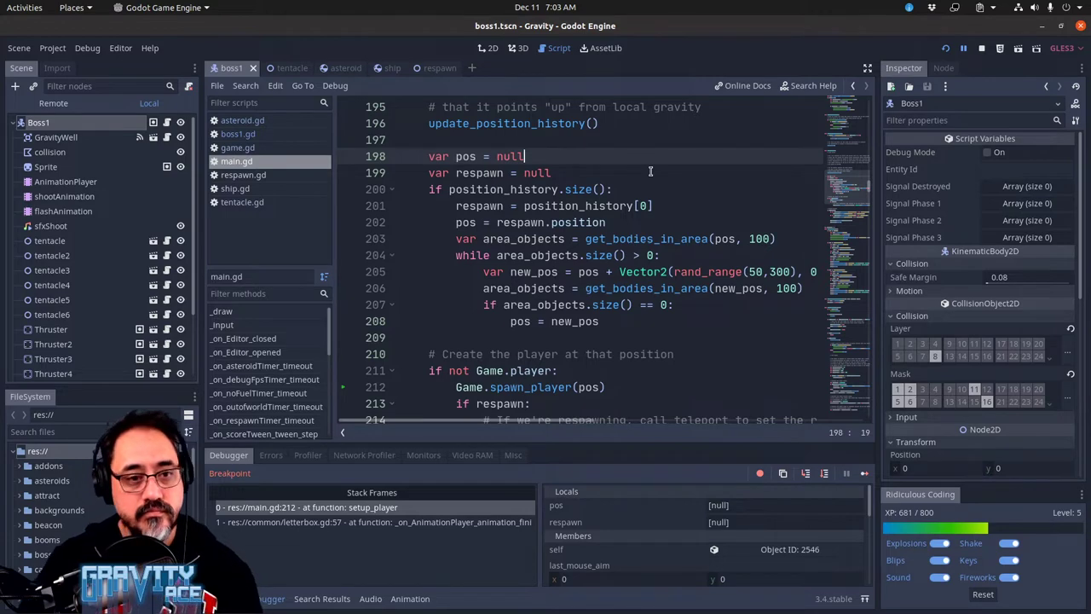
Delete the 'var pos = null' and 'pos = respawn.position' lines, using respawn.position in get_bodies_in_area.
{"action": "key", "text": "Down"}
{"action": "key", "text": "Home"}
{"action": "key", "text": "shift+Up"}
{"action": "key", "text": "Delete"}
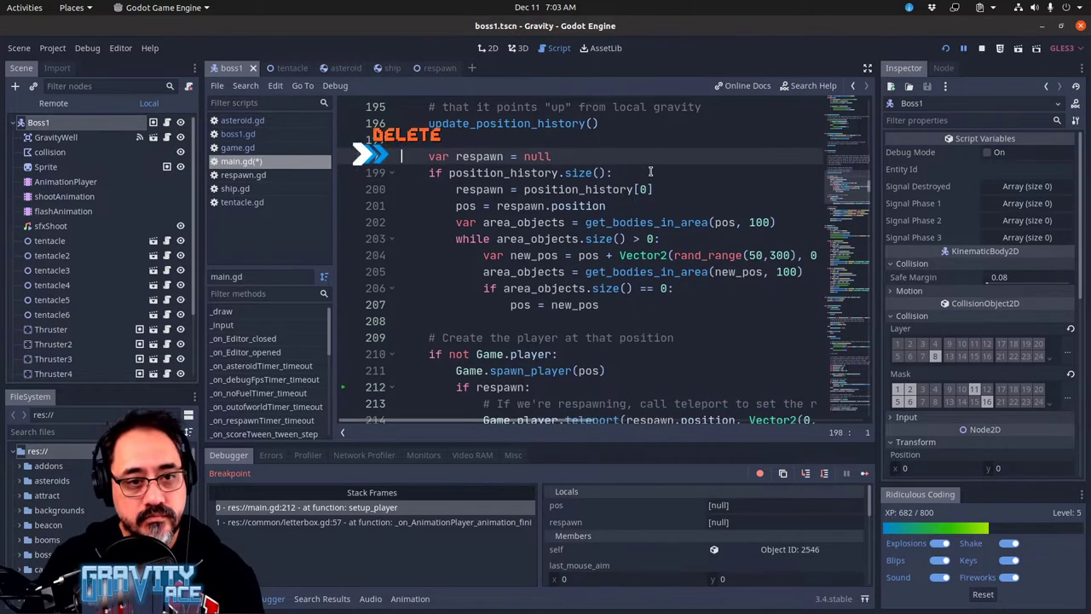
{"action": "key", "text": "ctrl+z"}
{"action": "key", "text": "ctrl+shift+z"}
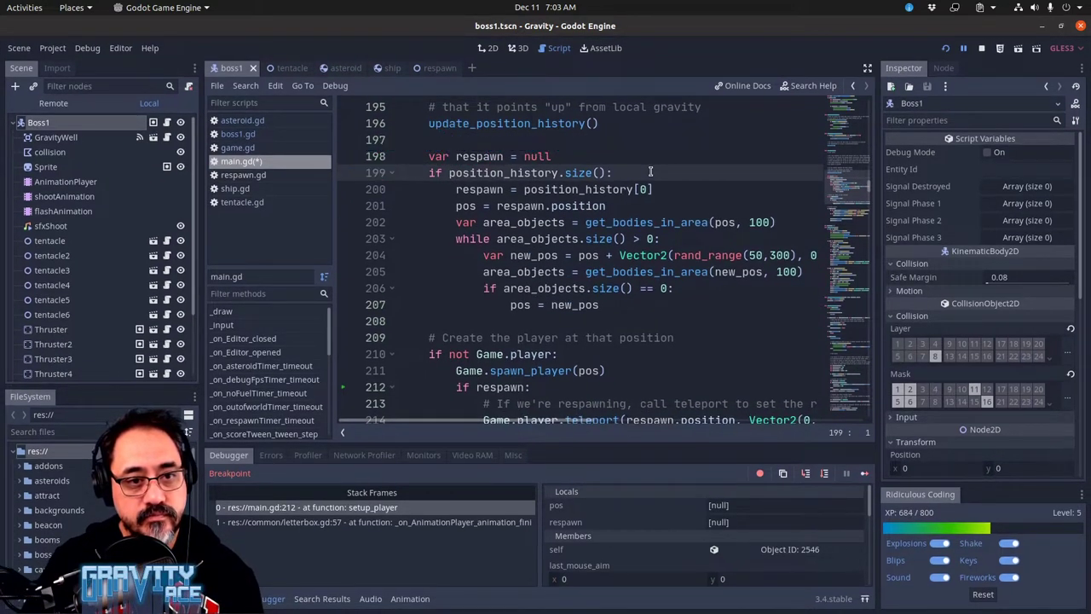
{"action": "key", "text": "Down"}
{"action": "key", "text": "Down"}
{"action": "key", "text": "shift+Down"}
{"action": "key", "text": "Delete"}
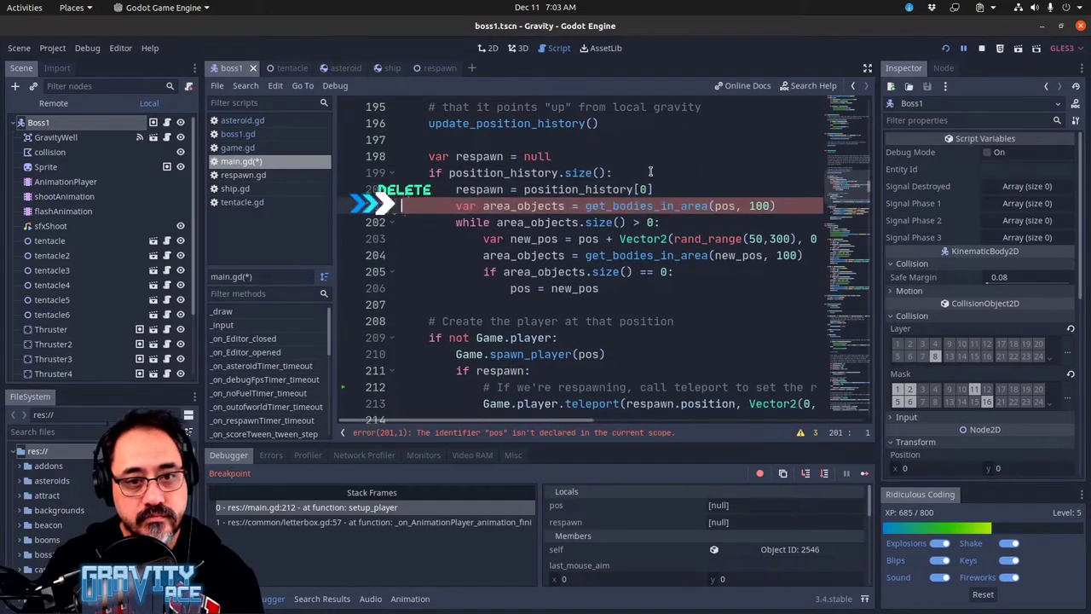
{"action": "key", "text": "Left"}
{"action": "key", "text": "Left"}
{"action": "key", "text": "Left"}
{"action": "key", "text": "Left"}
{"action": "key", "text": "Left"}
{"action": "key", "text": "BackSpace"}
{"action": "key", "text": "BackSpace"}
{"action": "key", "text": "BackSpace"}
{"action": "type", "text": "respawn"}
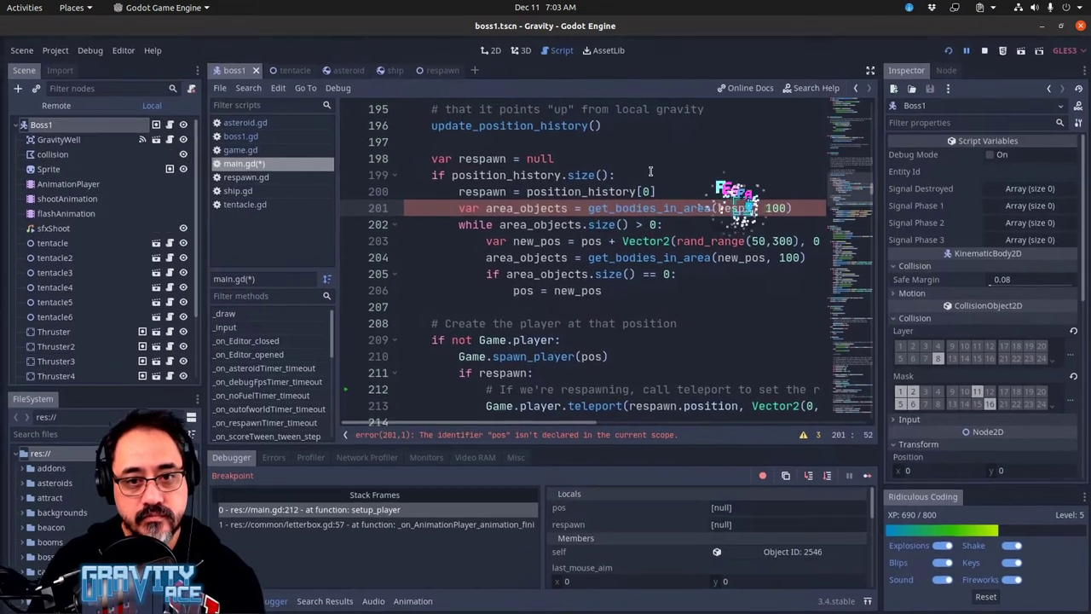
{"action": "type", "text": ".position"}
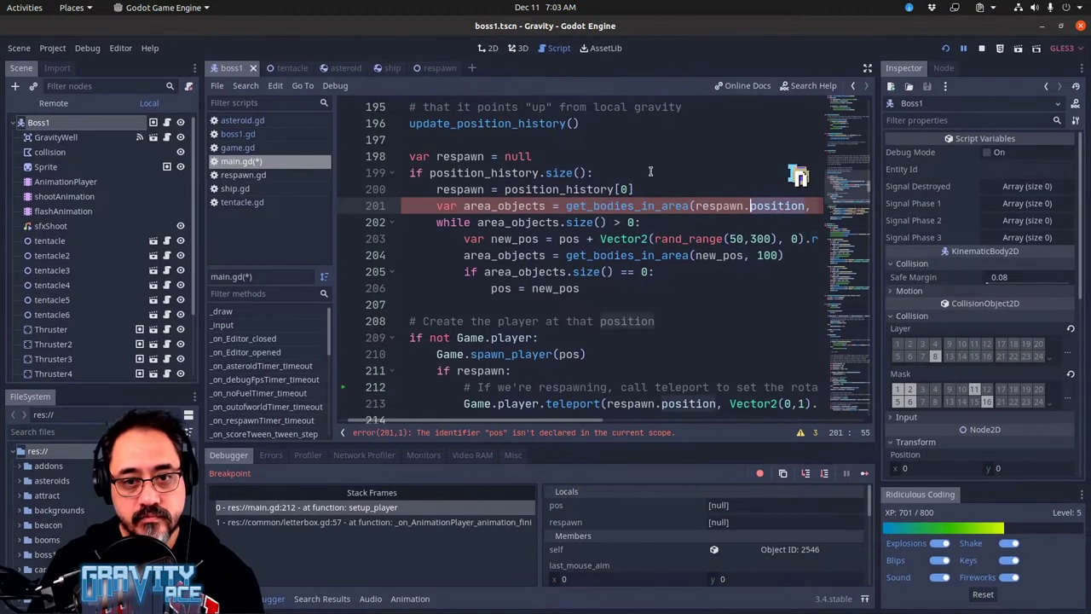
{"action": "key", "text": "ctrl+Left"}
{"action": "key", "text": "ctrl+Left"}
Replace pos with respawn.position on the new_pos line, the line 206 assignment and the spawn_player call.
{"action": "key", "text": "Down"}
{"action": "key", "text": "Down"}
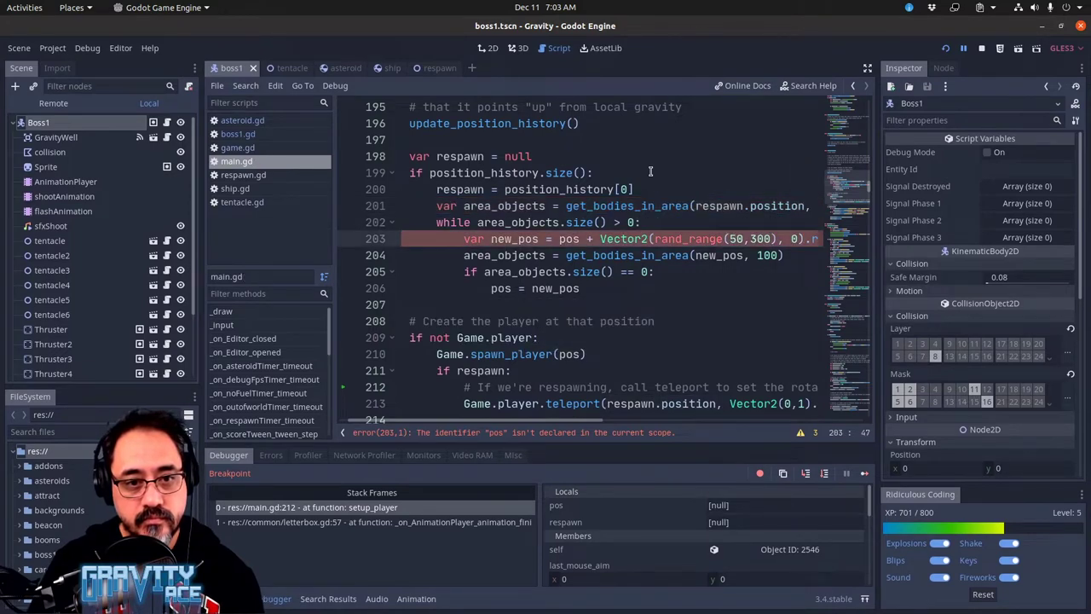
{"action": "key", "text": "Right"}
{"action": "key", "text": "ctrl+shift+Right"}
{"action": "type", "text": "respawn.position"}
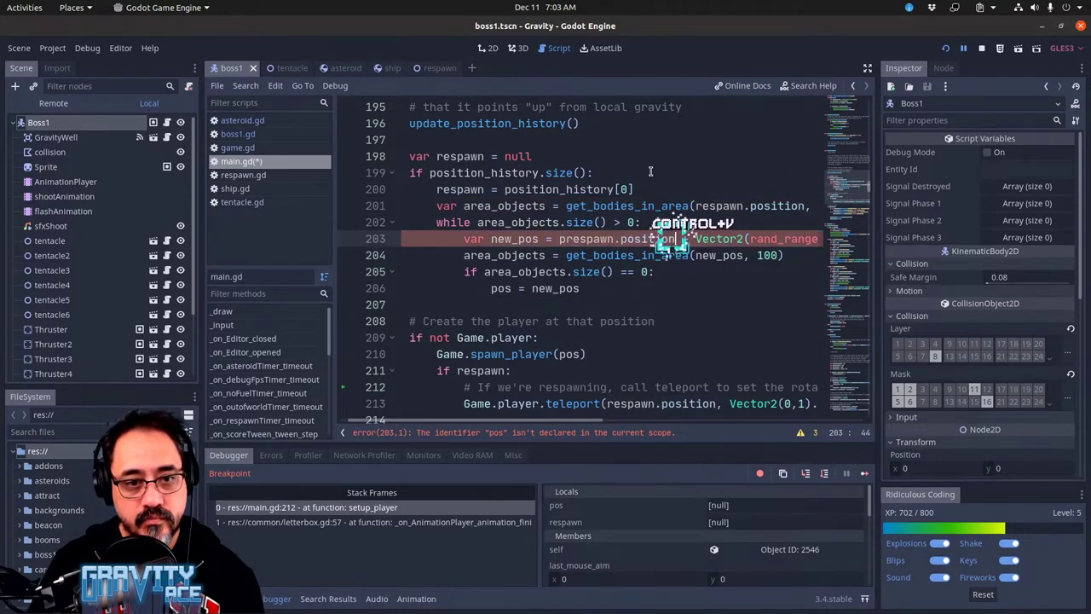
{"action": "key", "text": "ctrl+shift+Left"}
{"action": "key", "text": "ctrl+z"}
{"action": "key", "text": "ctrl+v"}
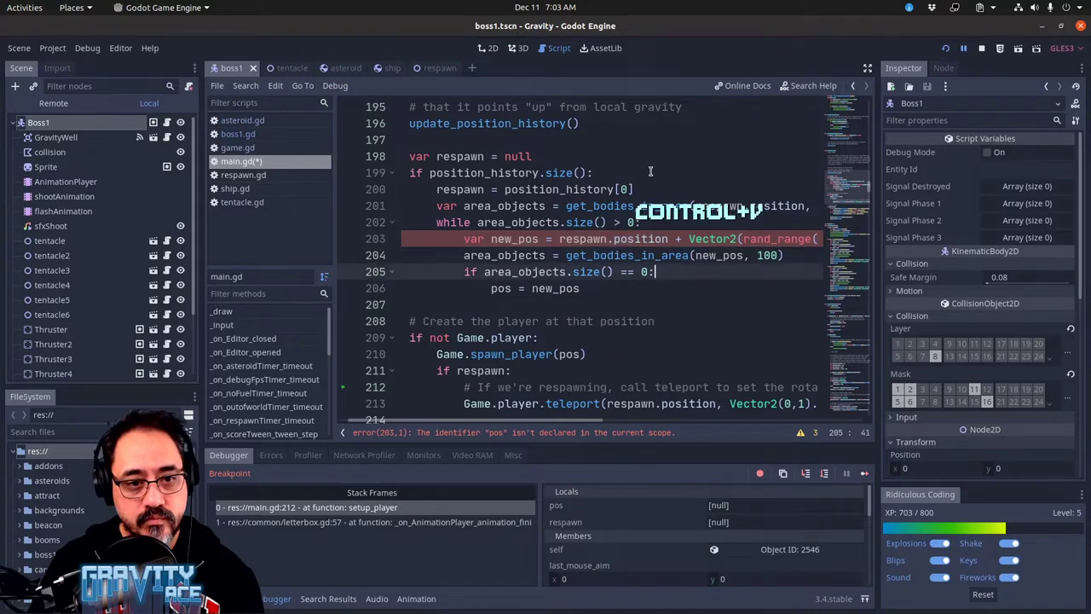
{"action": "key", "text": "Down"}
{"action": "key", "text": "Down"}
{"action": "key", "text": "Down"}
{"action": "key", "text": "Home"}
{"action": "key", "text": "ctrl+shift+Right"}
{"action": "type", "text": "respawn.position"}
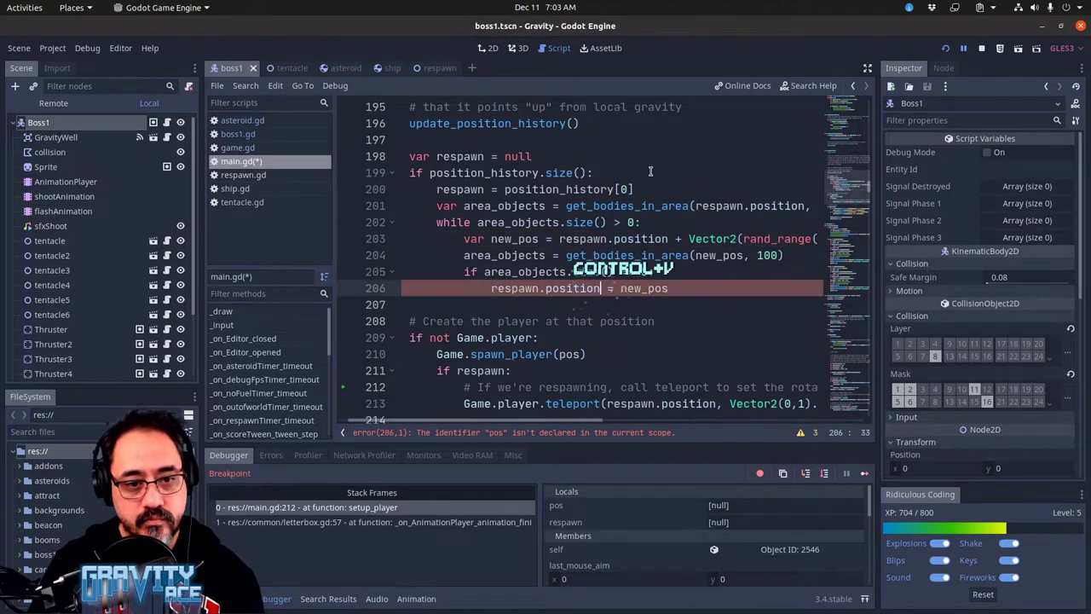
{"action": "key", "text": "Home"}
{"action": "key", "text": "Home"}
{"action": "key", "text": "Down"}
{"action": "key", "text": "Down"}
{"action": "key", "text": "Down"}
{"action": "key", "text": "Down"}
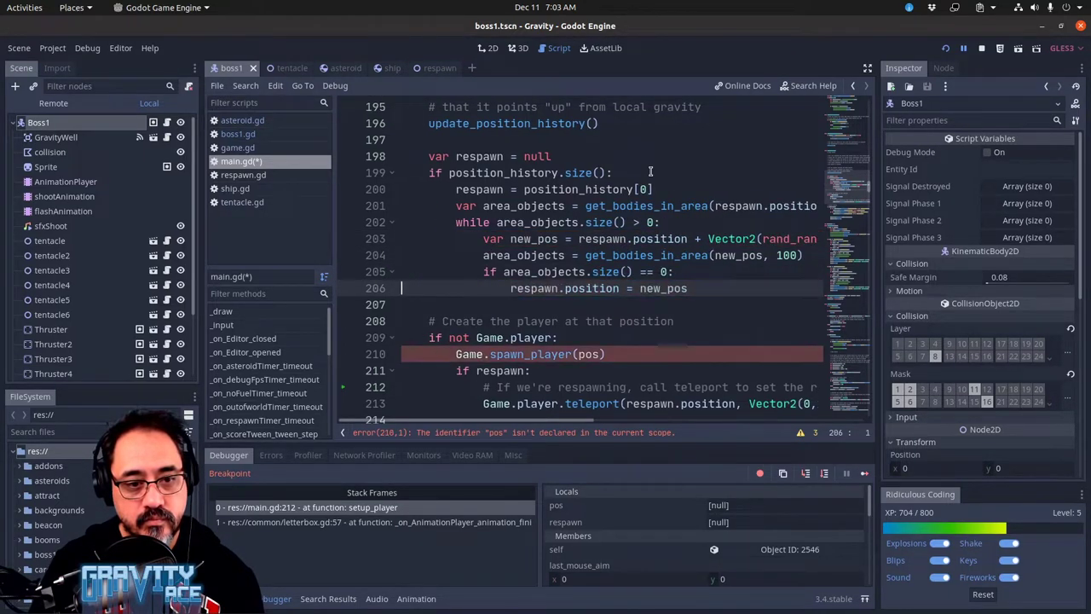
{"action": "key", "text": "End"}
{"action": "key", "text": "Left"}
{"action": "key", "text": "ctrl+shift+Left"}
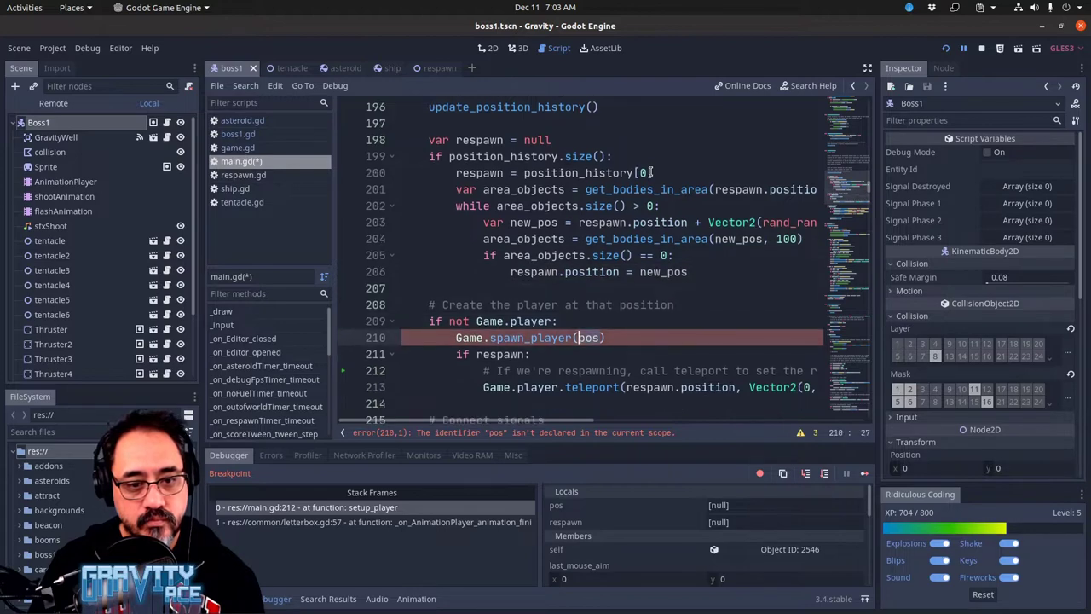
{"action": "type", "text": "respawn.position"}
Move the Game.spawn_player line under 'if respawn:', indented one level deeper.
{"action": "key", "text": "ctrl+x"}
{"action": "key", "text": "ctrl+v"}
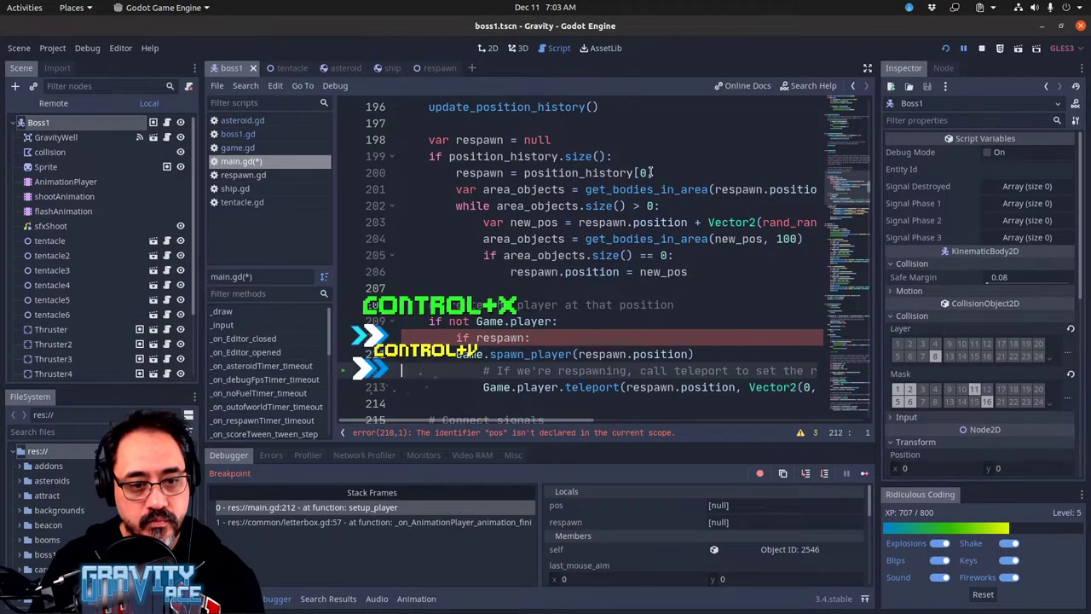
{"action": "key", "text": "Tab"}
{"action": "key", "text": "ctrl+shift+Right"}
{"action": "key", "text": "ctrl+shift+Right"}
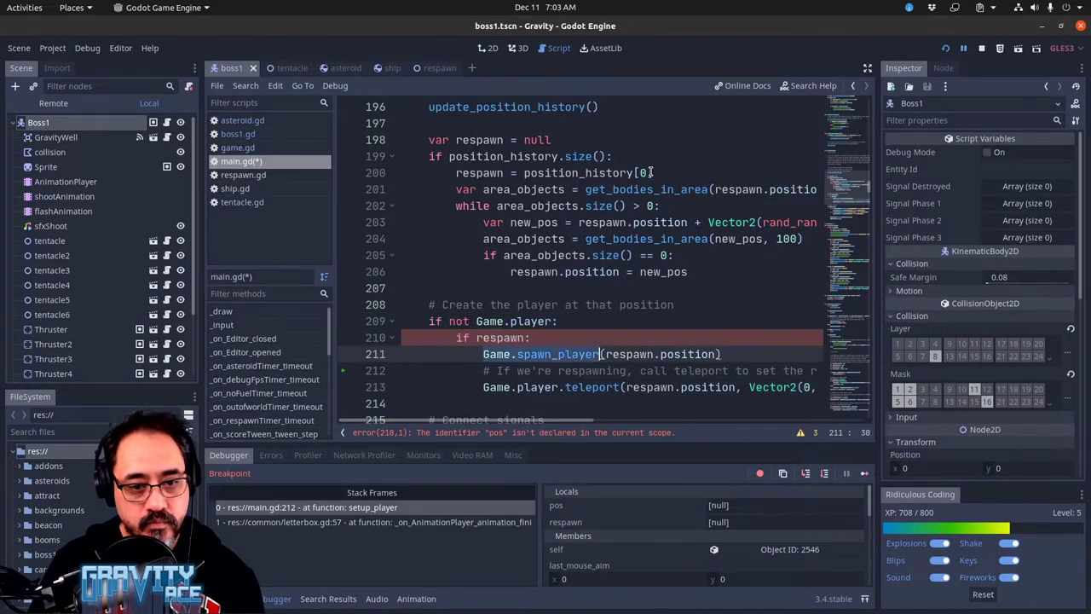
Add an 'else:' branch that calls Game.spawn_player() with no argument.
{"action": "key", "text": "Down"}
{"action": "key", "text": "Down"}
{"action": "key", "text": "Down"}
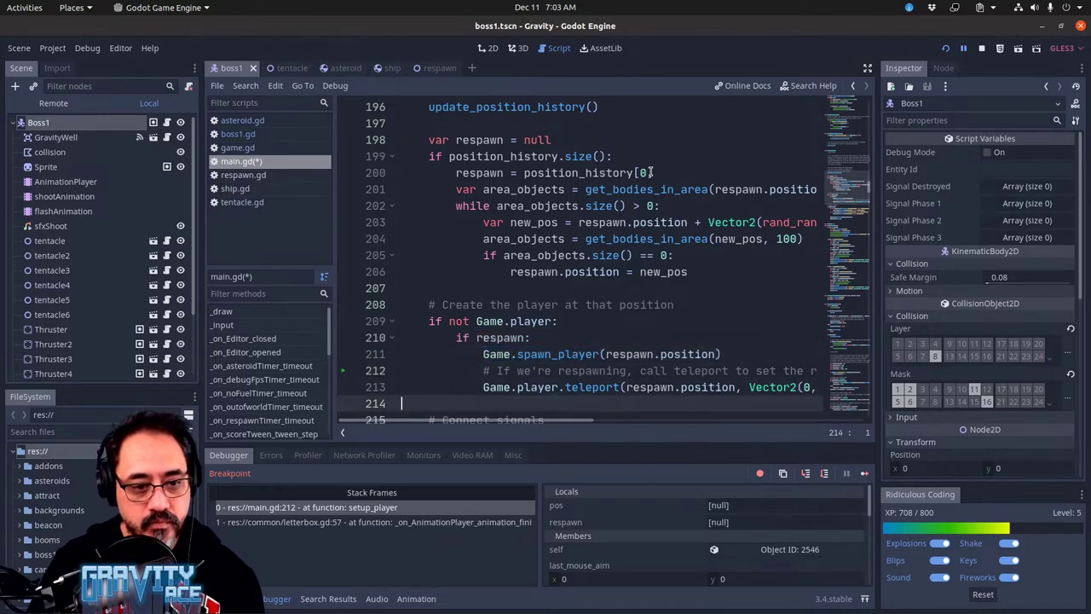
{"action": "key", "text": "Tab"}
{"action": "key", "text": "Tab"}
{"action": "type", "text": "else:"}
{"action": "key", "text": "Return"}
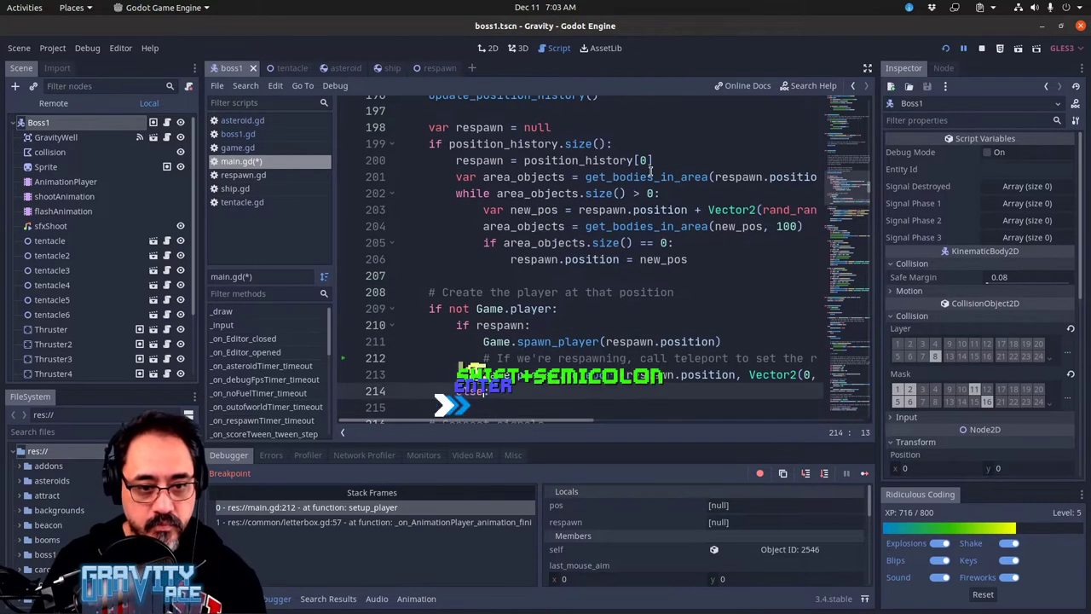
{"action": "key", "text": "Up"}
{"action": "key", "text": "Up"}
{"action": "key", "text": "Up"}
{"action": "key", "text": "Up"}
{"action": "key", "text": "ctrl+shift+Right"}
{"action": "key", "text": "ctrl+shift+Right"}
{"action": "key", "text": "ctrl+shift+Right"}
{"action": "key", "text": "shift+End"}
{"action": "key", "text": "ctrl+c"}
{"action": "key", "text": "Down"}
{"action": "key", "text": "Down"}
{"action": "key", "text": "Down"}
{"action": "key", "text": "Down"}
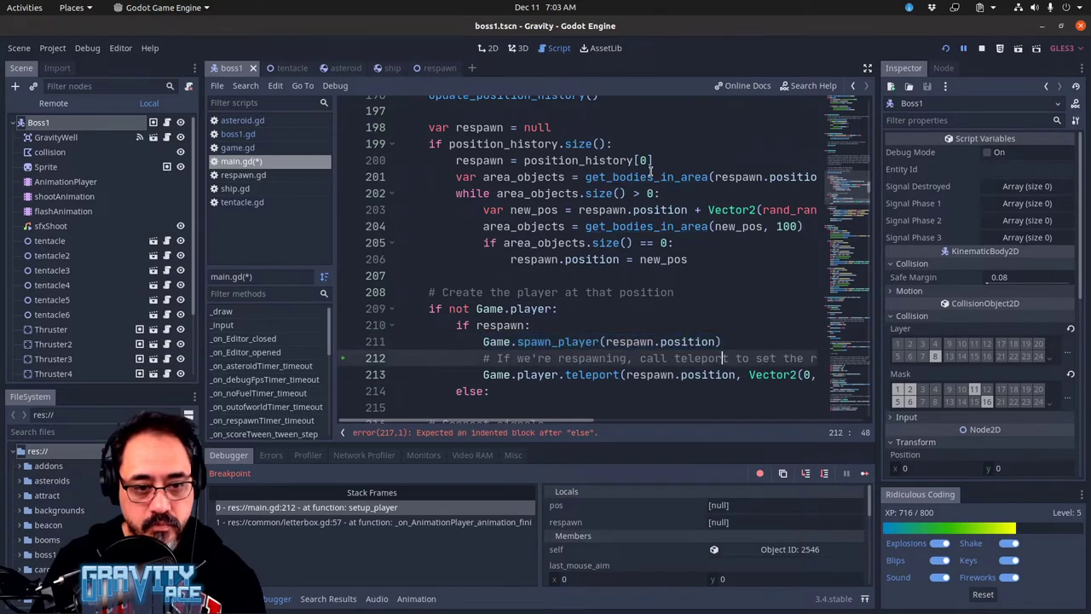
{"action": "key", "text": "ctrl+v"}
{"action": "key", "text": "BackSpace"}
{"action": "key", "text": "BackSpace"}
{"action": "key", "text": "BackSpace"}
{"action": "key", "text": "BackSpace"}
{"action": "key", "text": "BackSpace"}
{"action": "key", "text": "BackSpace"}
{"action": "key", "text": "BackSpace"}
{"action": "key", "text": "BackSpace"}
{"action": "key", "text": "BackSpace"}
{"action": "key", "text": "BackSpace"}
{"action": "key", "text": "BackSpace"}
{"action": "key", "text": "BackSpace"}
{"action": "key", "text": "BackSpace"}
{"action": "key", "text": "BackSpace"}
{"action": "key", "text": "BackSpace"}
{"action": "key", "text": "BackSpace"}
{"action": "key", "text": "BackSpace"}
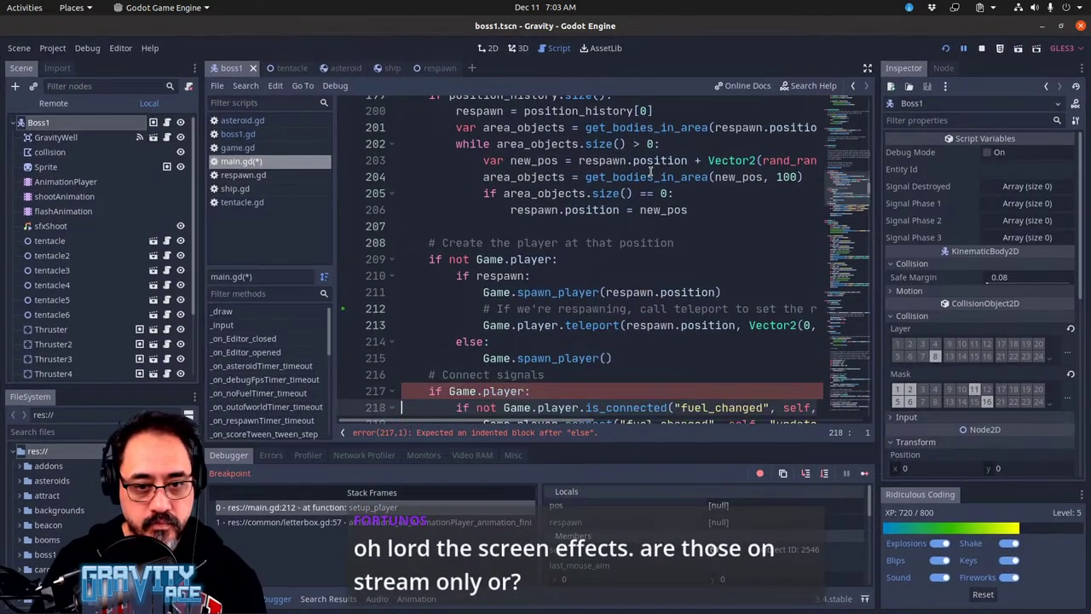
Add a blank line after the else branch and run the game with F5.
{"action": "scroll", "coordinate": [650, 171], "scroll_direction": "down", "scroll_amount": 1}
{"action": "key", "text": "Home"}
{"action": "key", "text": "End"}
{"action": "key", "text": "Return"}
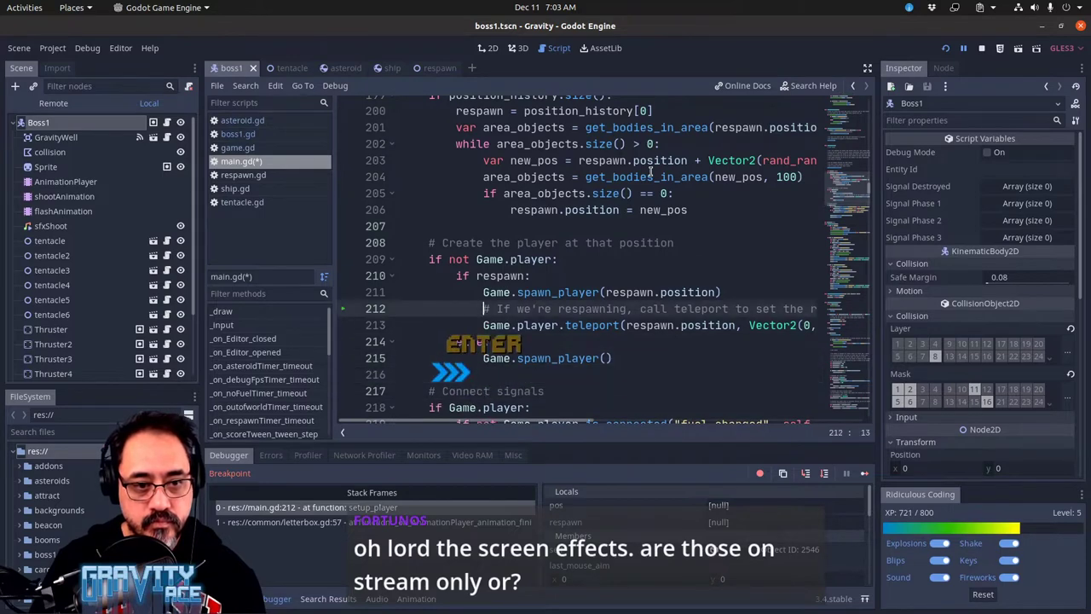
{"action": "key", "text": "Up"}
{"action": "key", "text": "Up"}
{"action": "key", "text": "Up"}
{"action": "key", "text": "Up"}
{"action": "key", "text": "Up"}
{"action": "key", "text": "Up"}
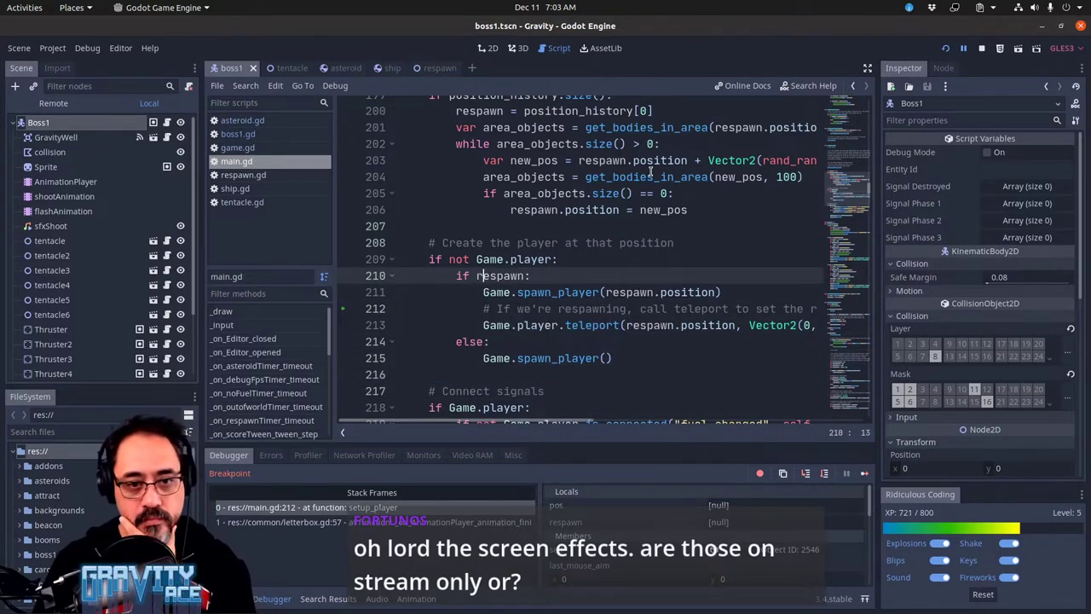
{"action": "key", "text": "Up"}
{"action": "key", "text": "Up"}
{"action": "key", "text": "Up"}
{"action": "key", "text": "Up"}
{"action": "key", "text": "Up"}
{"action": "key", "text": "Up"}
{"action": "key", "text": "Up"}
{"action": "key", "text": "Up"}
{"action": "key", "text": "Up"}
{"action": "key", "text": "Up"}
{"action": "key", "text": "Up"}
{"action": "key", "text": "Up"}
{"action": "key", "text": "Up"}
{"action": "key", "text": "Up"}
{"action": "key", "text": "Up"}
{"action": "key", "text": "Up"}
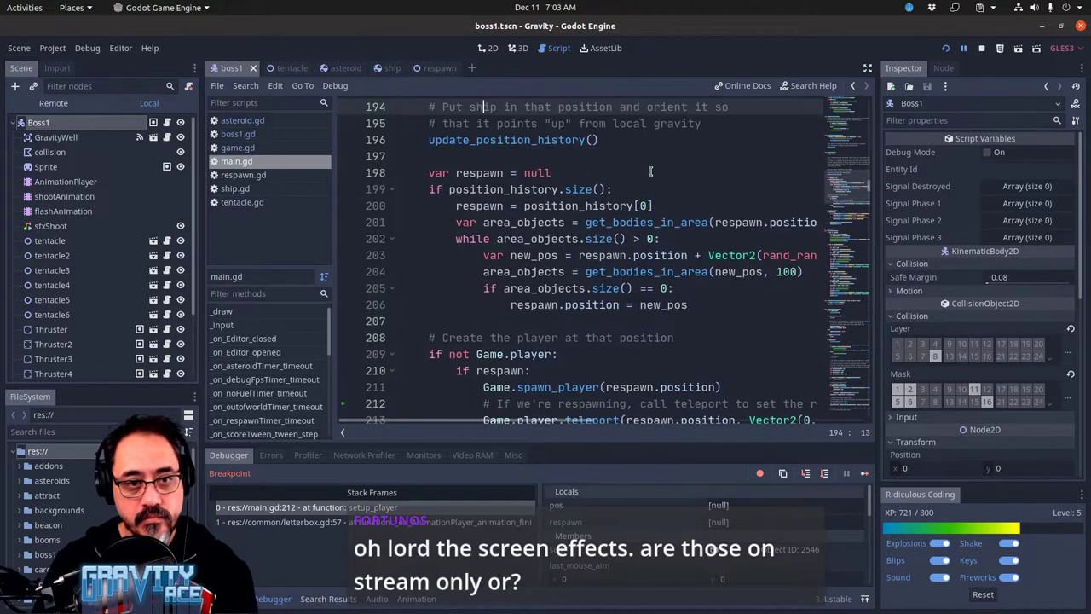
{"action": "key", "text": "F5"}
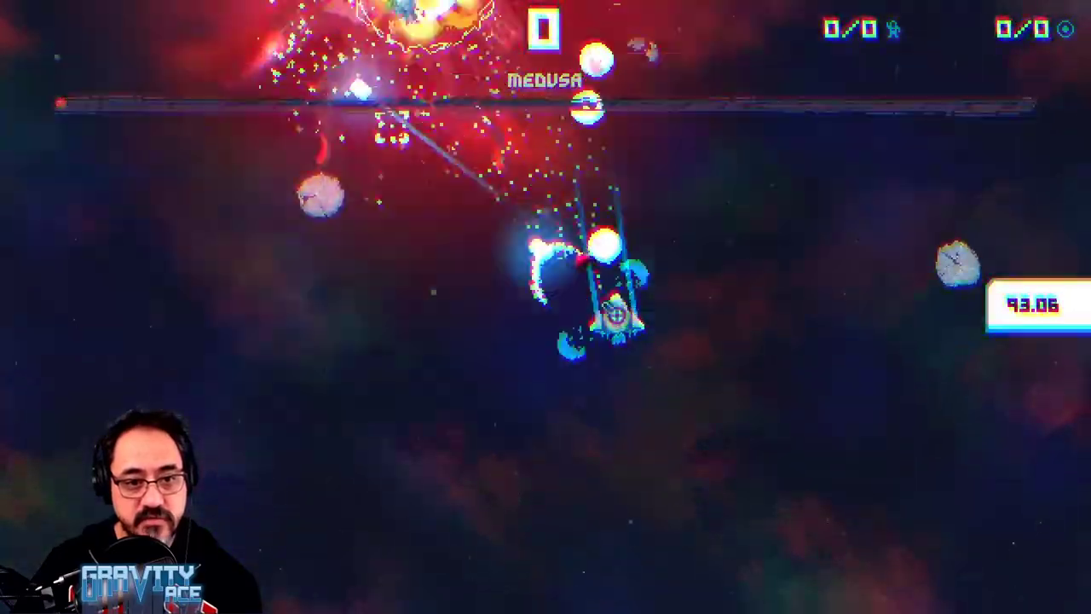
Undo the stray 'waa' typed on line 551 of game.gd and restart the game with F5.
{"action": "type", "text": "waa"}
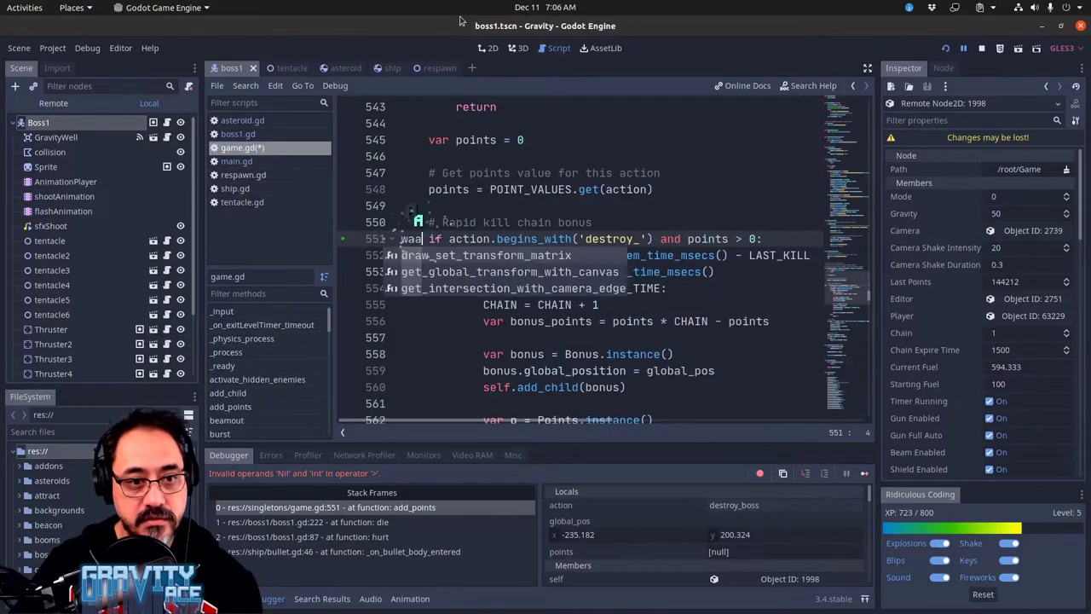
{"action": "key", "text": "ctrl+z"}
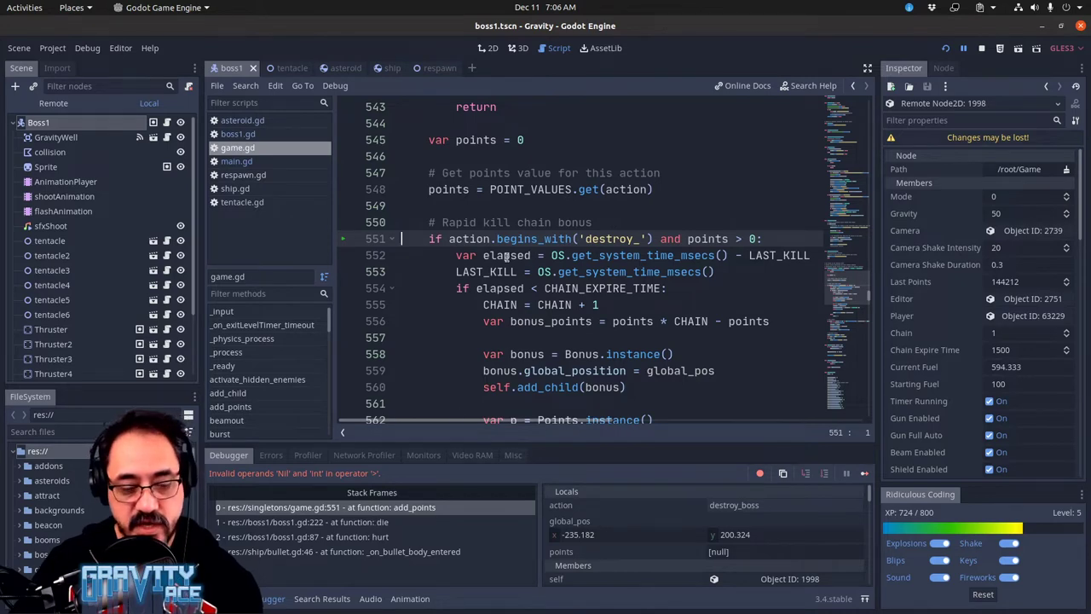
{"action": "key", "text": "F5"}
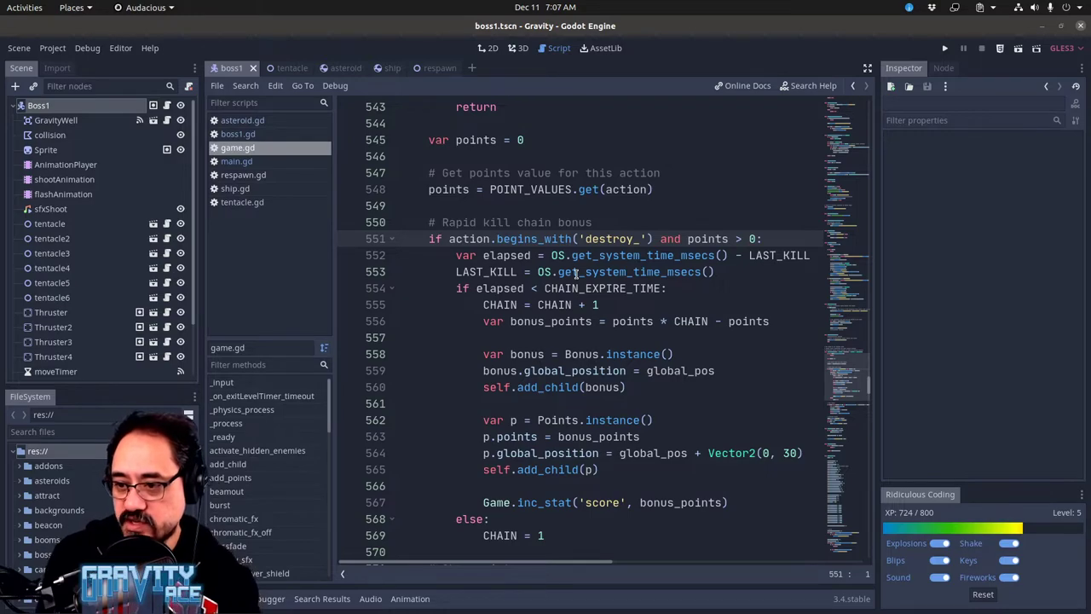
Type junk test text on blank line 549 and delete it again.
{"action": "left_click", "coordinate": [611, 202]}
{"action": "type", "text": "pr"}
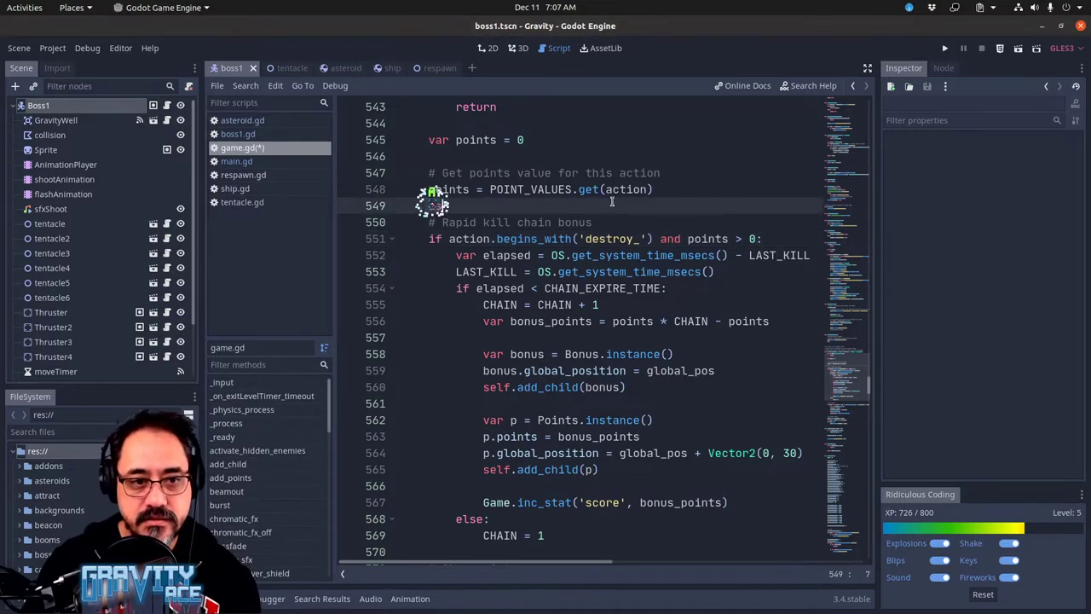
{"action": "type", "text": "asdasldkjasdlkjasdlkjaslkjasdasda"}
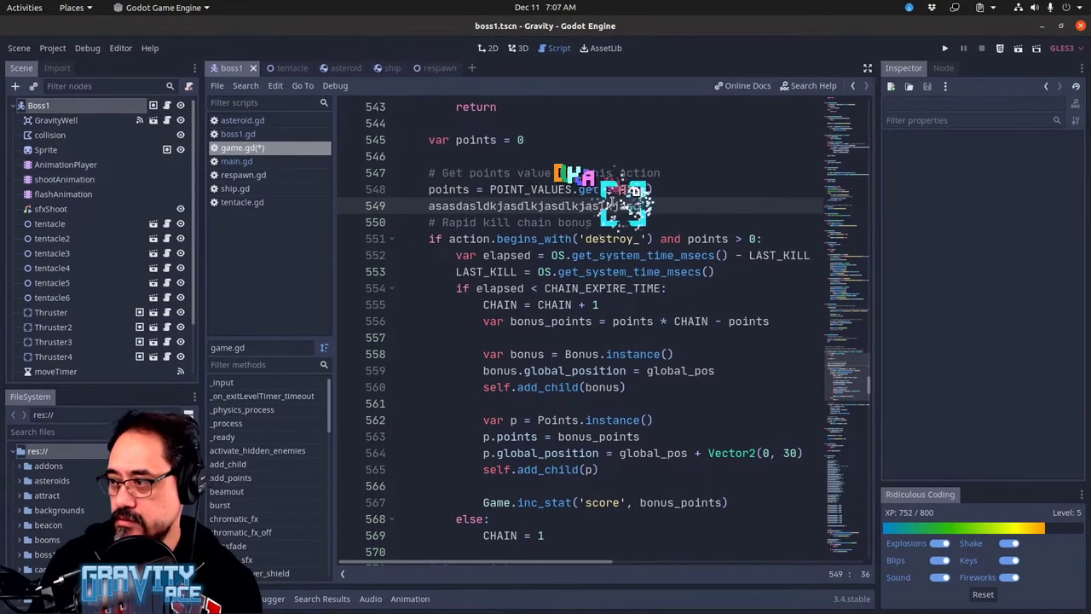
{"action": "key", "text": "Home"}
{"action": "key", "text": "BackSpace"}
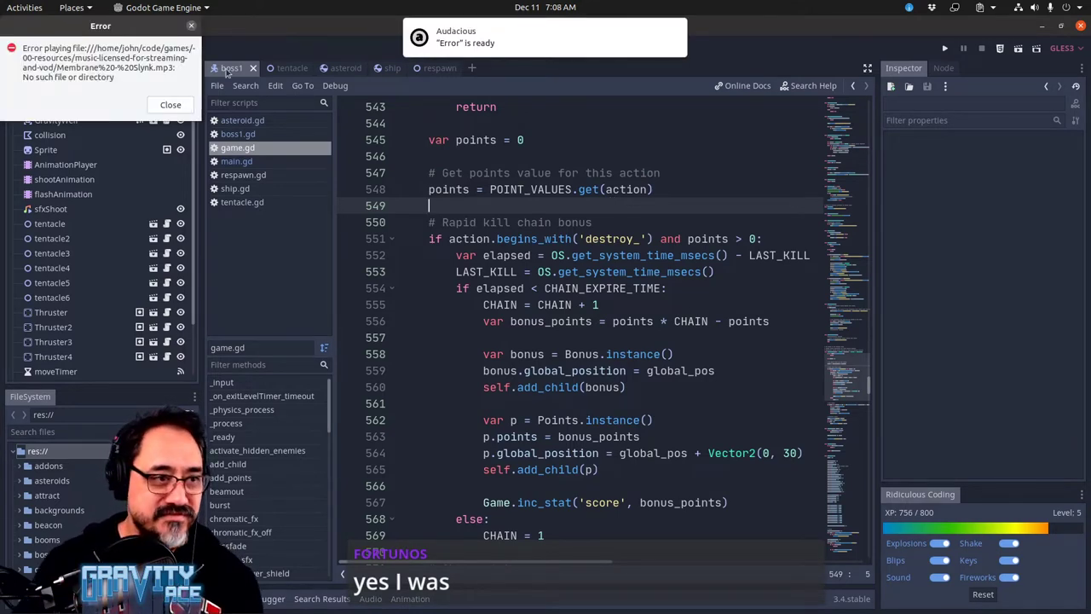
Close the Audacious playback error and reopen main.gd from the script list.
{"action": "left_click", "coordinate": [177, 106]}
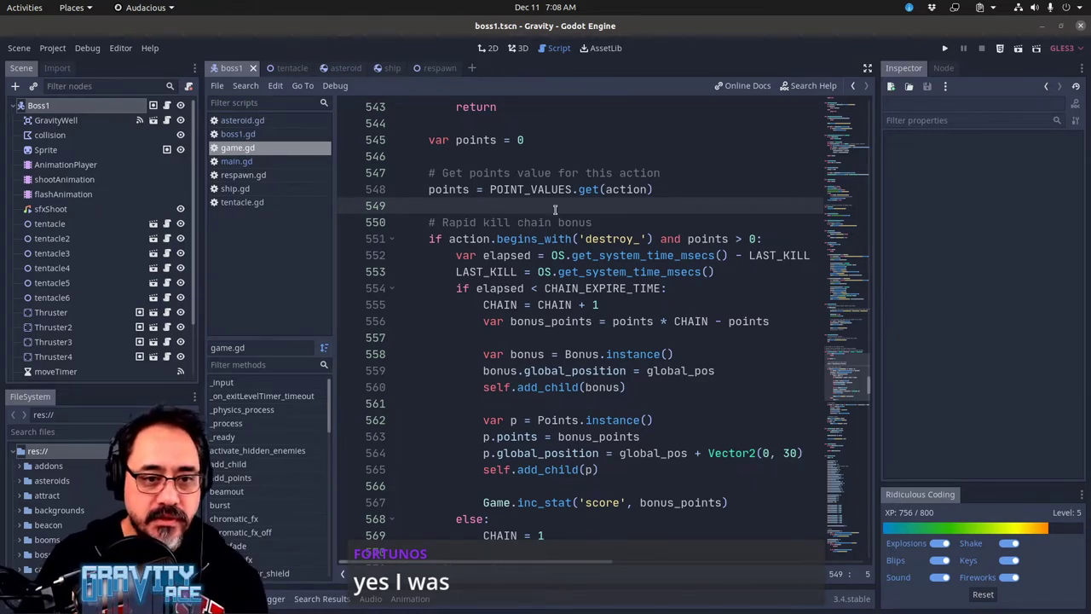
{"action": "scroll", "coordinate": [580, 315], "scroll_direction": "down", "scroll_amount": 3}
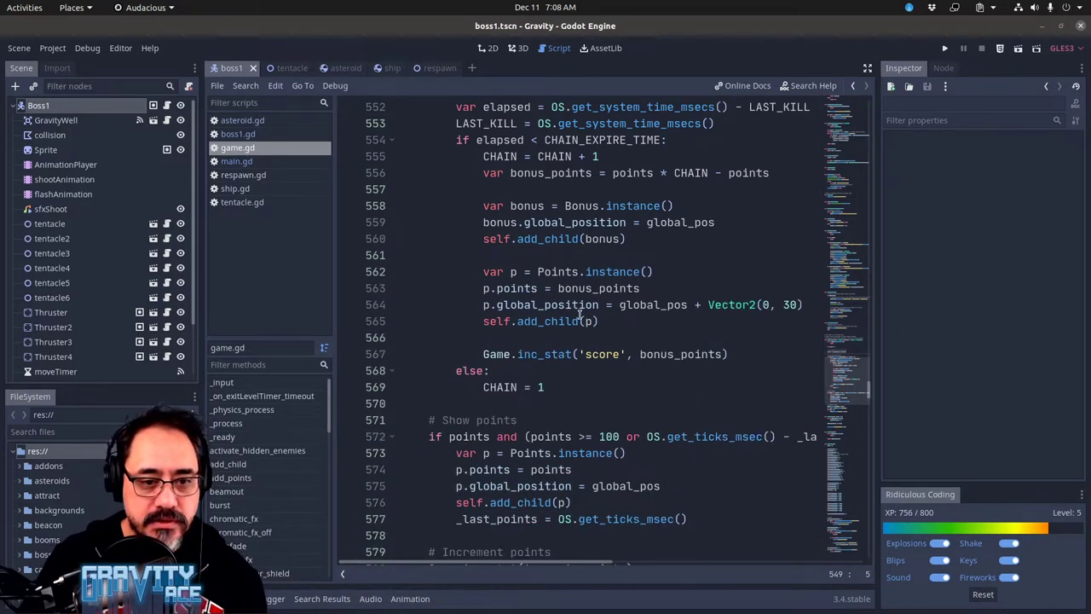
{"action": "scroll", "coordinate": [579, 316], "scroll_direction": "up", "scroll_amount": 3}
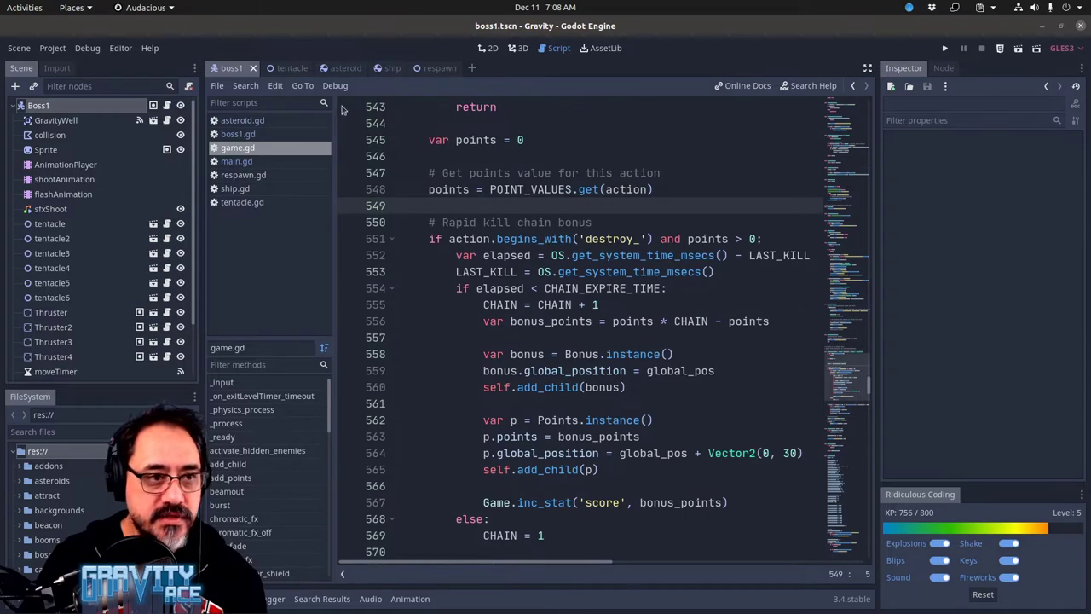
{"action": "left_click", "coordinate": [239, 161]}
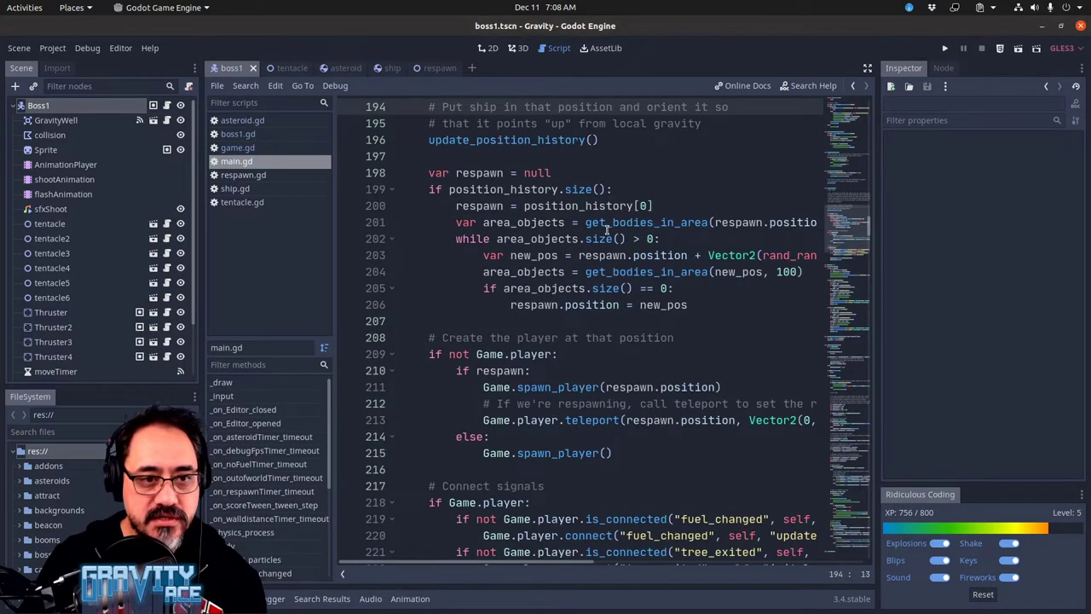
{"action": "scroll", "coordinate": [607, 228], "scroll_direction": "up", "scroll_amount": 1}
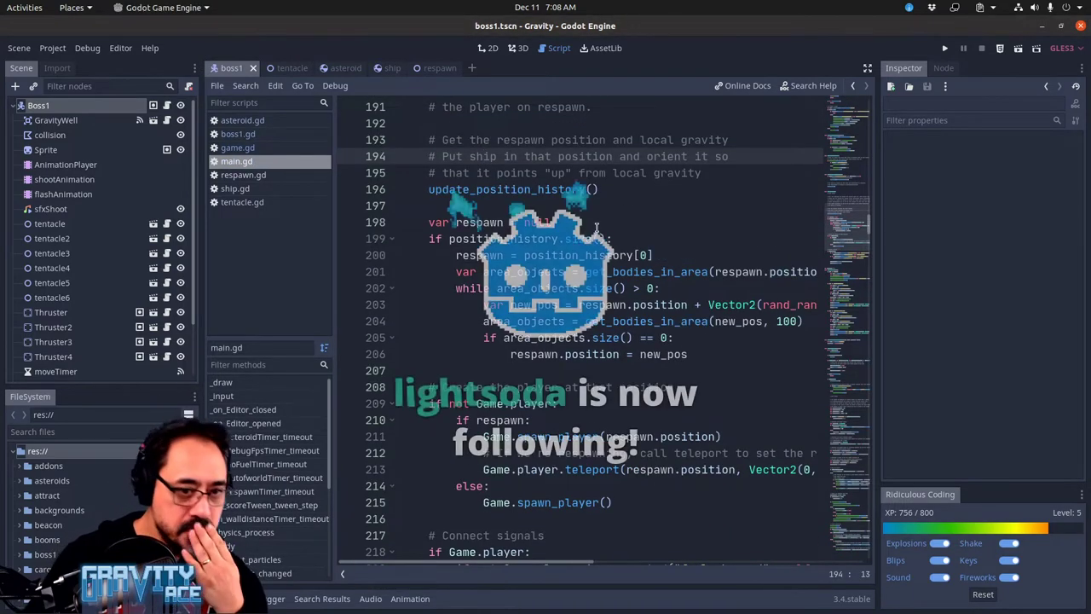
{"action": "left_click", "coordinate": [627, 255]}
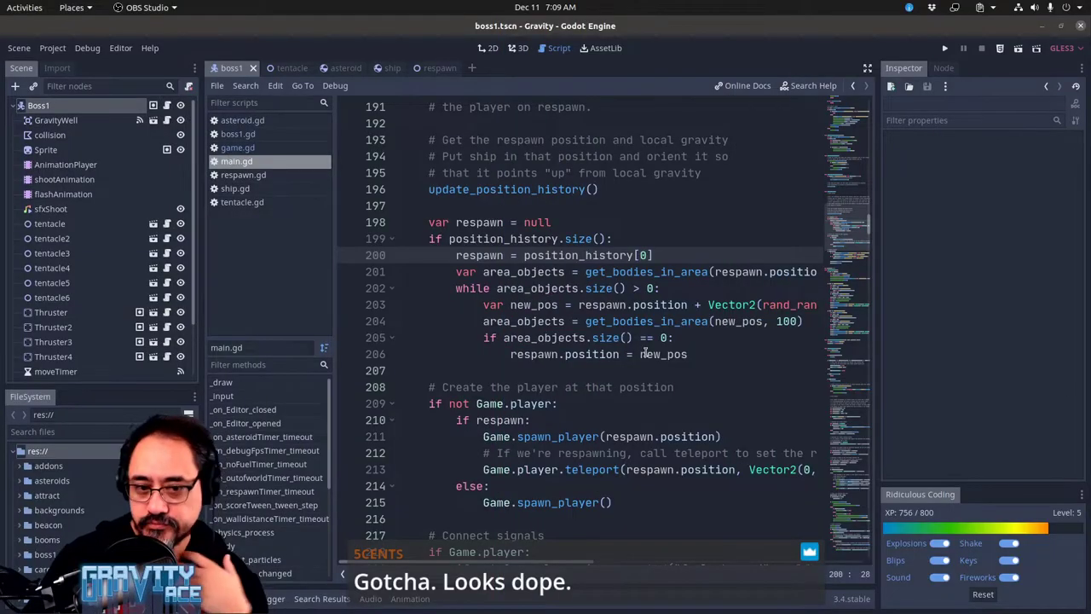
{"action": "left_click", "coordinate": [636, 353]}
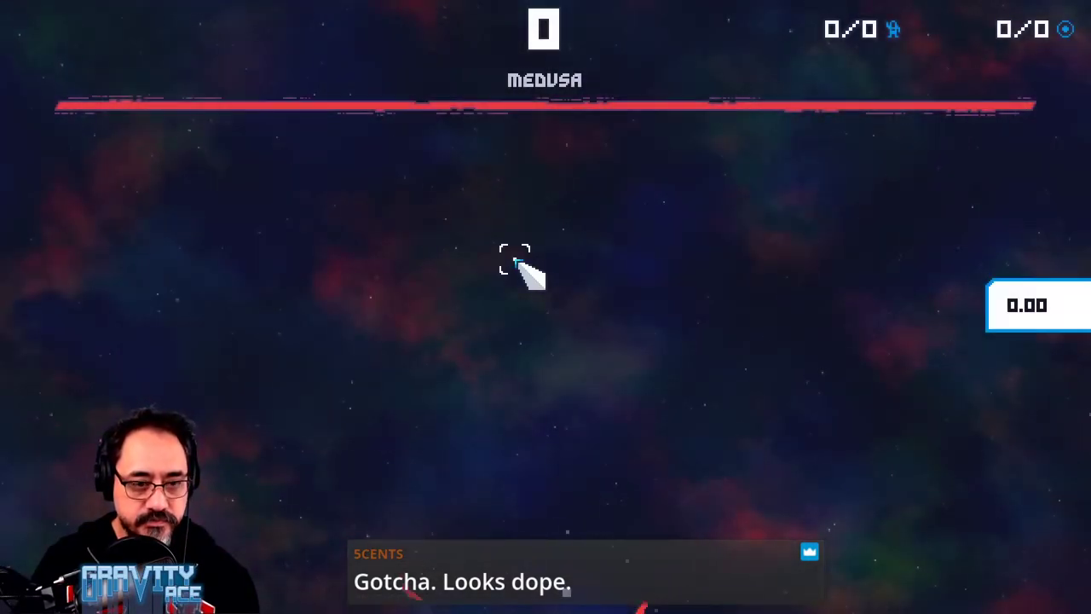
End the play session and select the player START marker in the level editor.
{"action": "key", "text": "w"}
{"action": "key", "text": "Escape"}
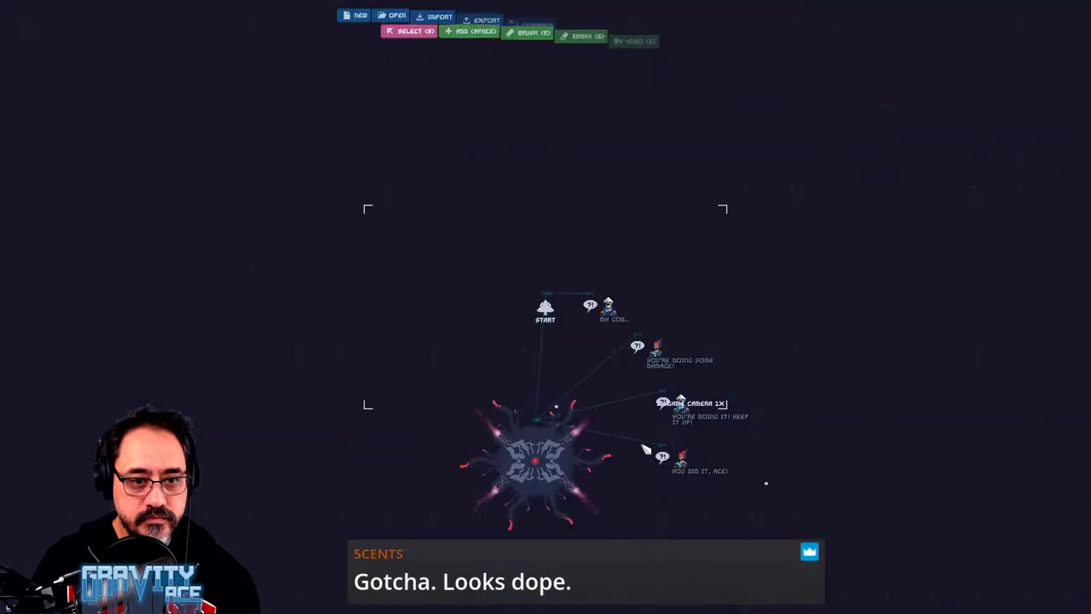
{"action": "middle_click_drag", "start_coordinate": [605, 461], "coordinate": [610, 353]}
{"action": "scroll", "coordinate": [628, 348], "scroll_direction": "up", "scroll_amount": 1}
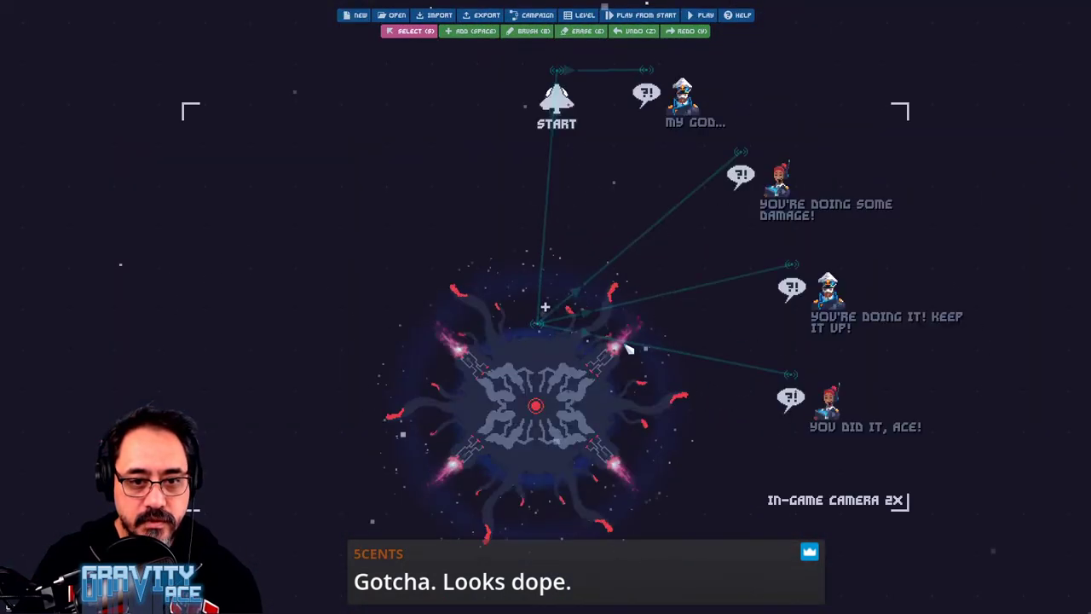
{"action": "left_click", "coordinate": [523, 124]}
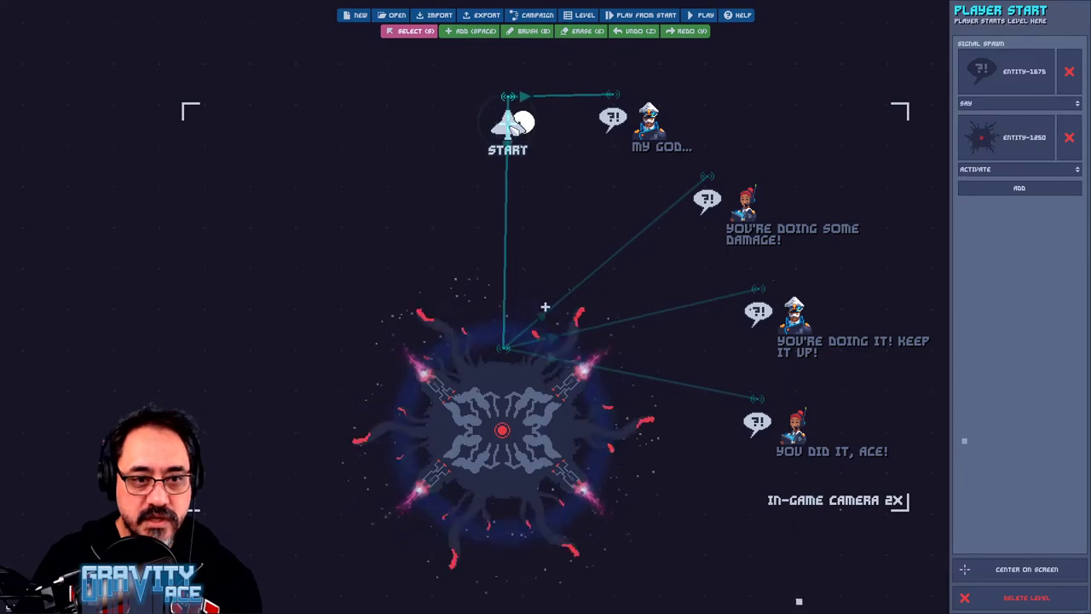
{"action": "middle_click_drag", "start_coordinate": [612, 188], "coordinate": [642, 297]}
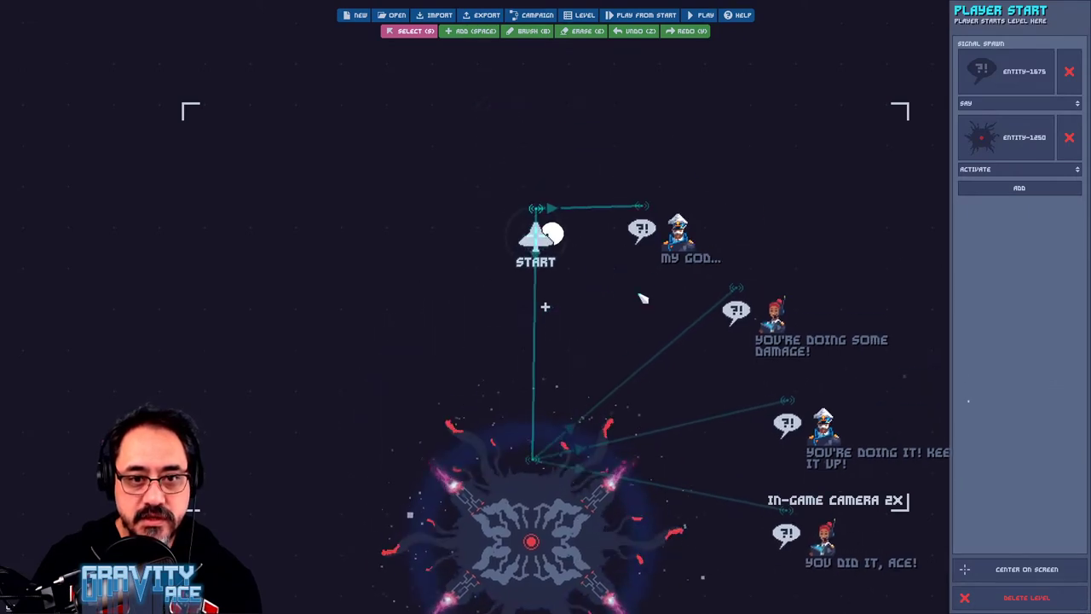
Place the MY GOD... dialog above START, delete the red RIMA REAUMUR wall, and open Load Level.
{"action": "key", "text": "z"}
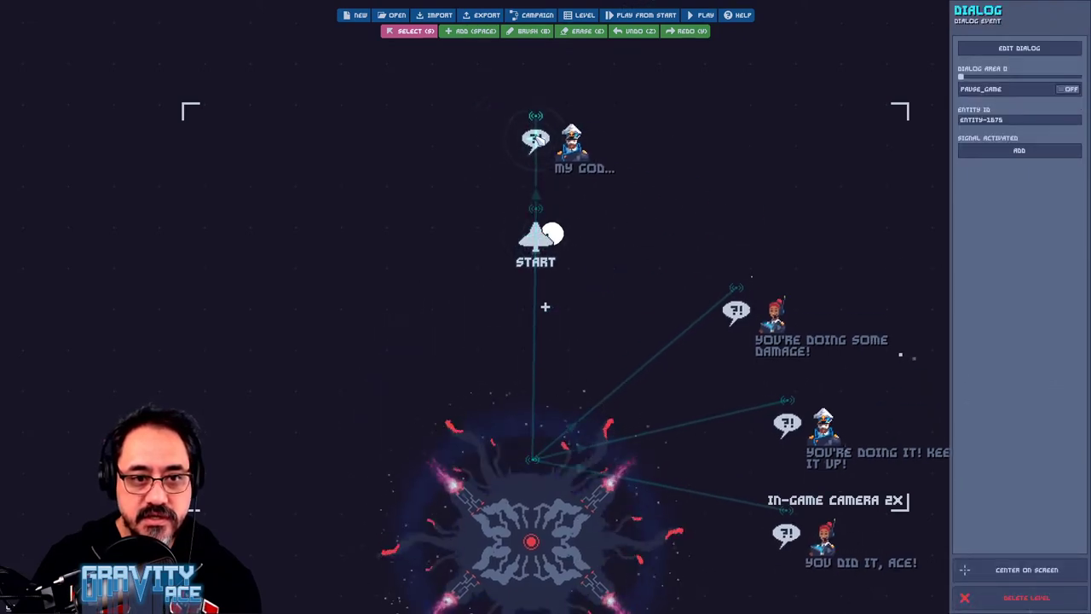
{"action": "middle_click_drag", "start_coordinate": [641, 359], "coordinate": [674, 275]}
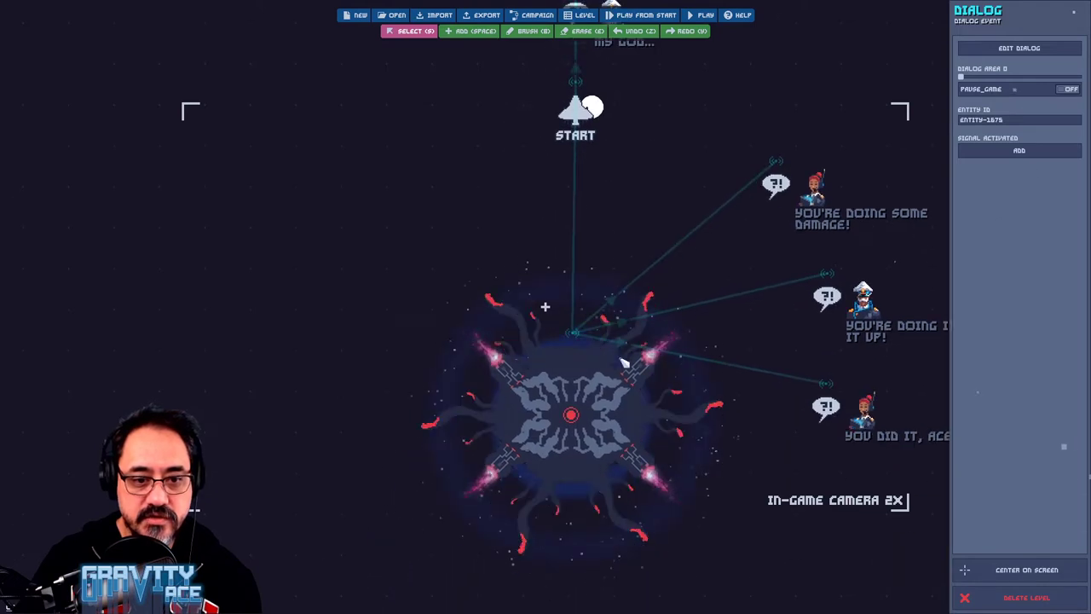
{"action": "left_click", "coordinate": [619, 389]}
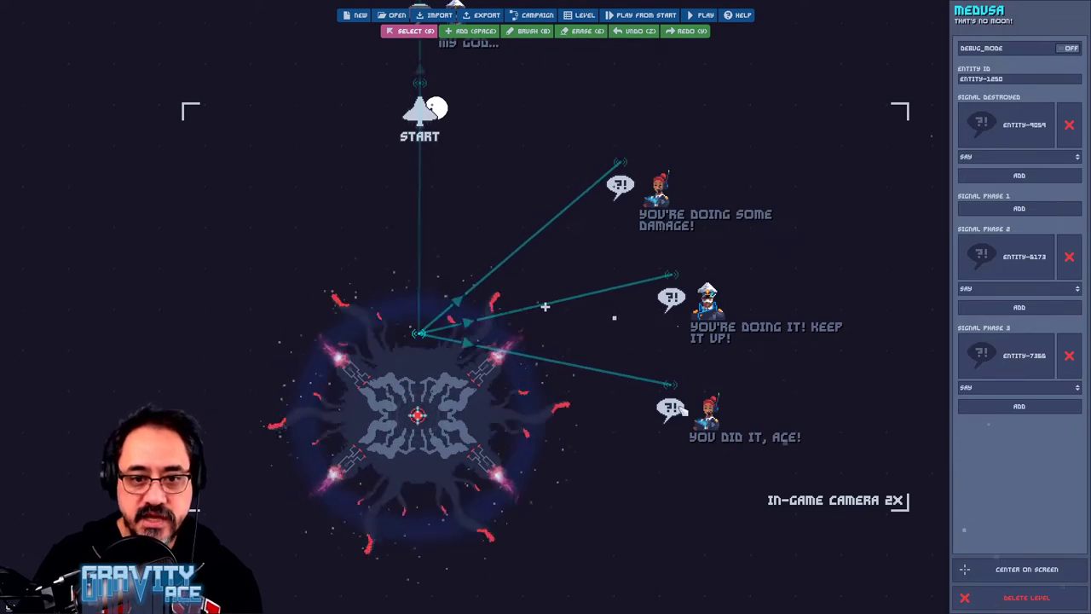
{"action": "mouse_move", "coordinate": [289, 160]}
{"action": "left_mouse_down"}
{"action": "mouse_move", "coordinate": [288, 149]}
{"action": "mouse_move", "coordinate": [275, 223]}
{"action": "mouse_move", "coordinate": [212, 121]}
{"action": "mouse_move", "coordinate": [204, 334]}
{"action": "mouse_move", "coordinate": [256, 316]}
{"action": "mouse_move", "coordinate": [258, 292]}
{"action": "mouse_move", "coordinate": [154, 400]}
{"action": "mouse_move", "coordinate": [265, 418]}
{"action": "left_mouse_up"}
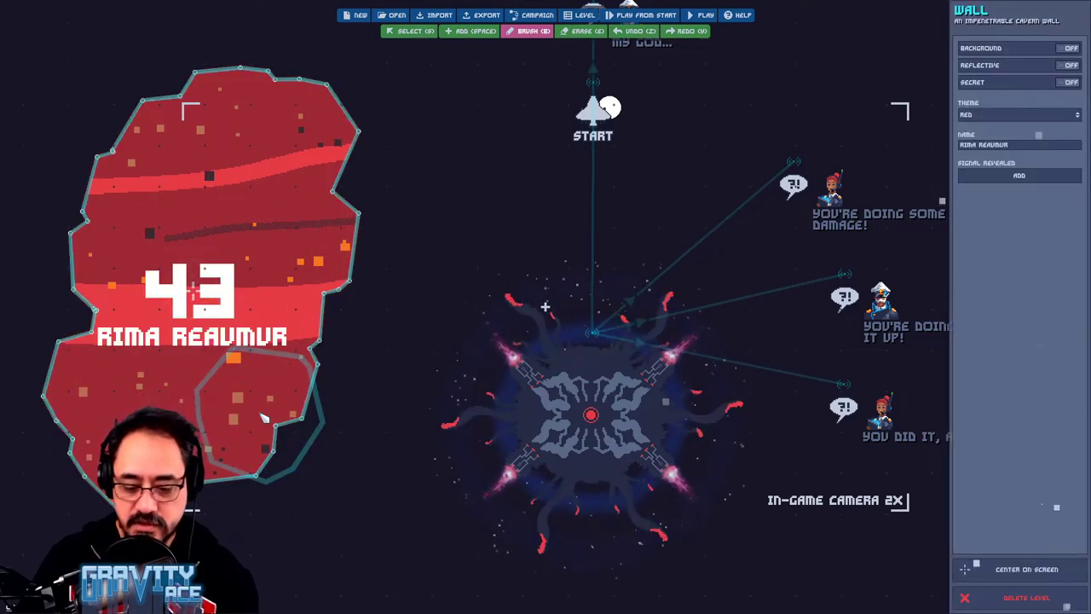
{"action": "key", "text": "z"}
{"action": "left_click", "coordinate": [394, 16]}
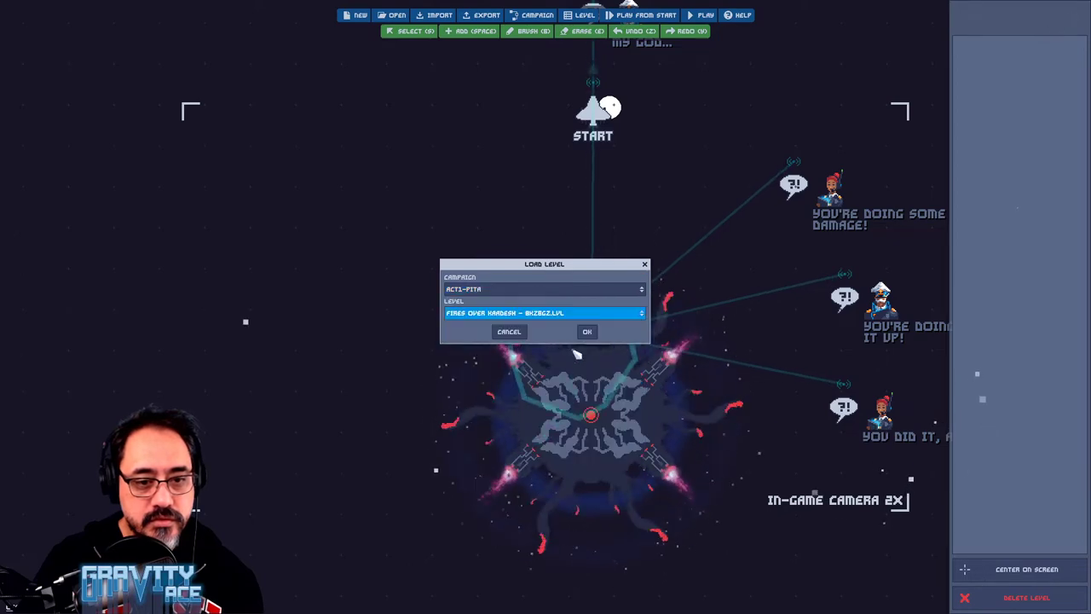
Load Fires Over Kardesh from ACT1-PITA and pan over its red cavern, turrets and START area.
{"action": "left_click", "coordinate": [587, 332]}
{"action": "scroll", "coordinate": [587, 342], "scroll_direction": "down", "scroll_amount": 3}
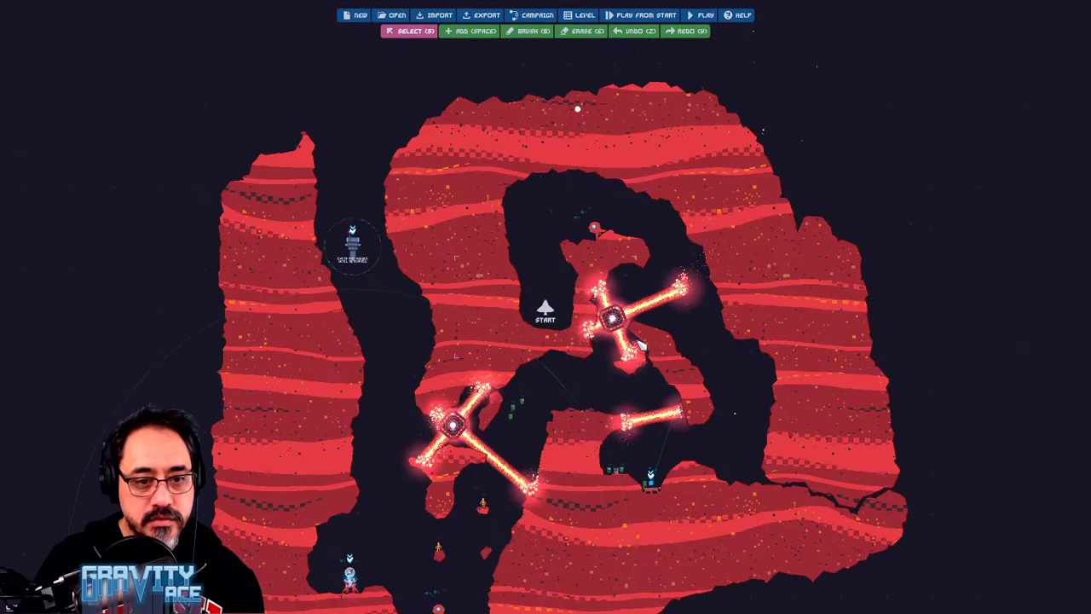
{"action": "scroll", "coordinate": [587, 342], "scroll_direction": "up", "scroll_amount": 5}
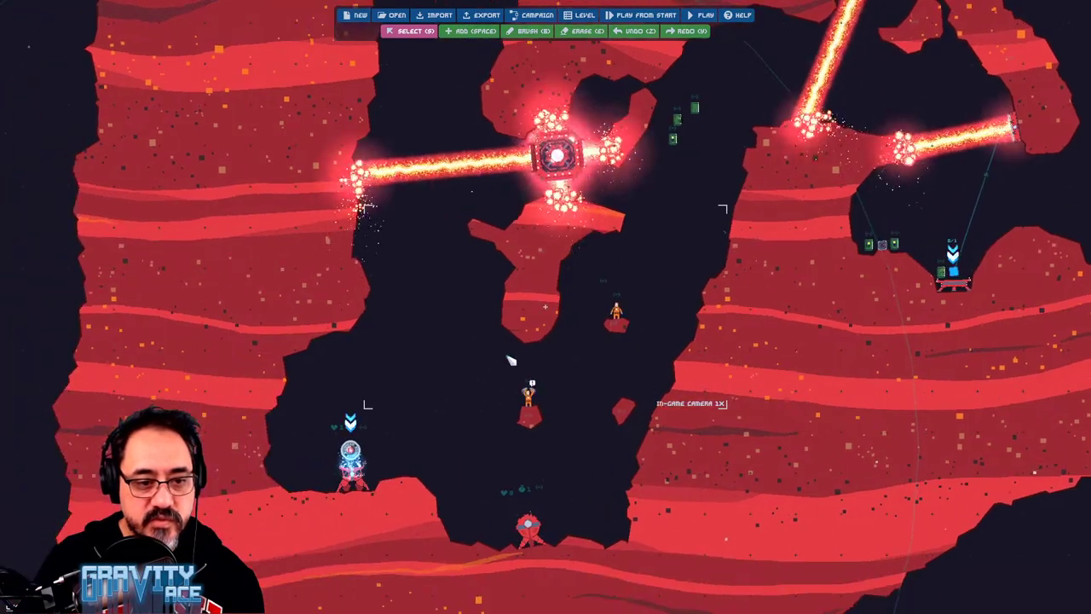
{"action": "scroll", "coordinate": [510, 360], "scroll_direction": "up", "scroll_amount": 3}
{"action": "mouse_move", "coordinate": [511, 360]}
{"action": "middle_mouse_down"}
{"action": "mouse_move", "coordinate": [622, 418]}
{"action": "mouse_move", "coordinate": [591, 434]}
{"action": "mouse_move", "coordinate": [528, 520]}
{"action": "mouse_move", "coordinate": [585, 434]}
{"action": "mouse_move", "coordinate": [505, 198]}
{"action": "middle_mouse_up"}
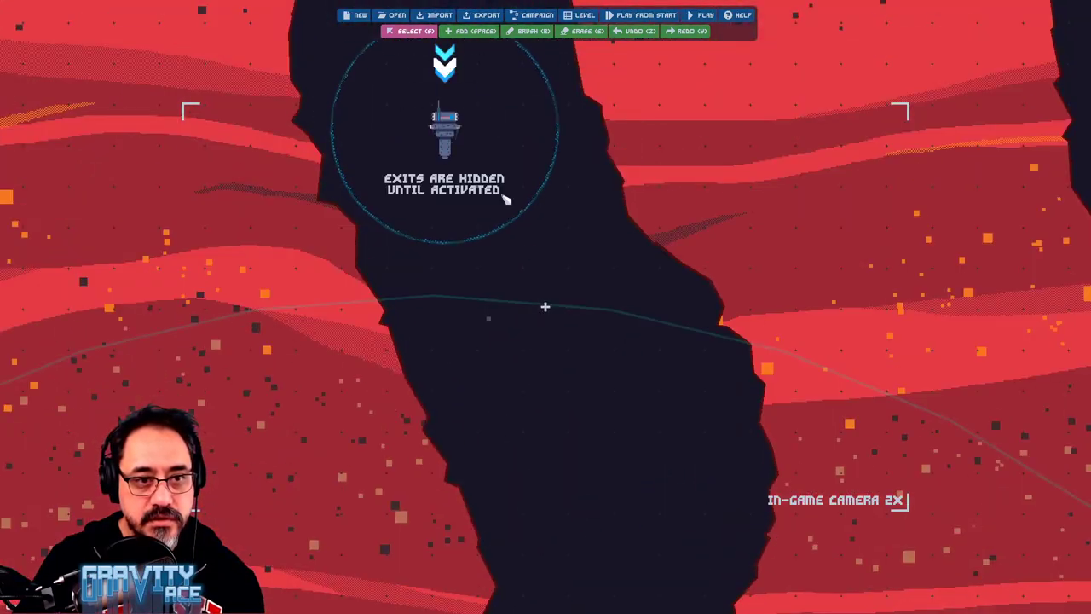
{"action": "middle_click_drag", "start_coordinate": [661, 328], "coordinate": [445, 122]}
{"action": "scroll", "coordinate": [446, 122], "scroll_direction": "down", "scroll_amount": 3}
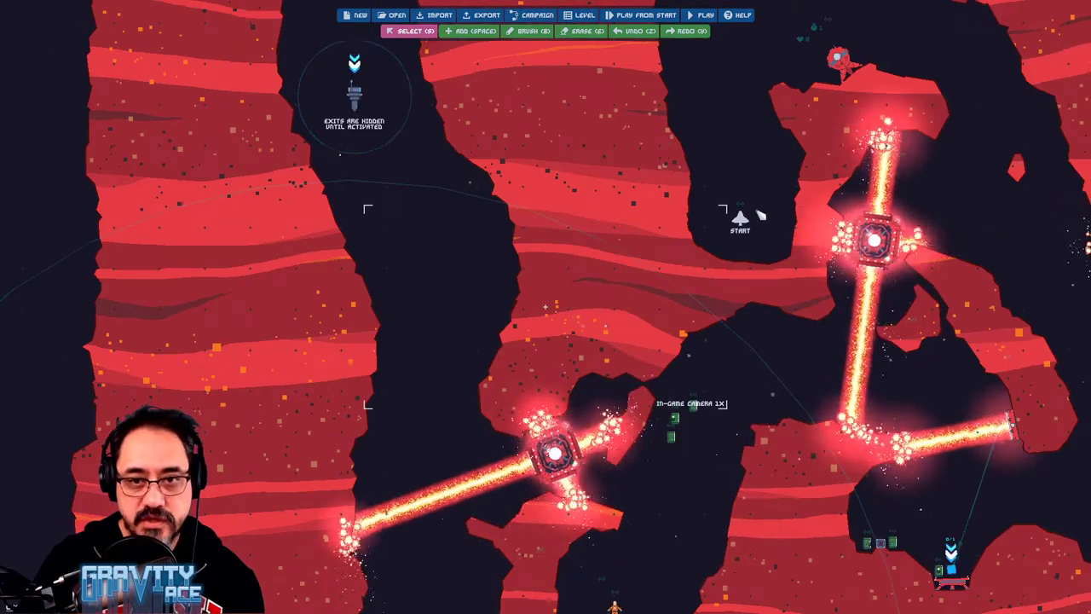
{"action": "middle_click_drag", "start_coordinate": [763, 214], "coordinate": [596, 356]}
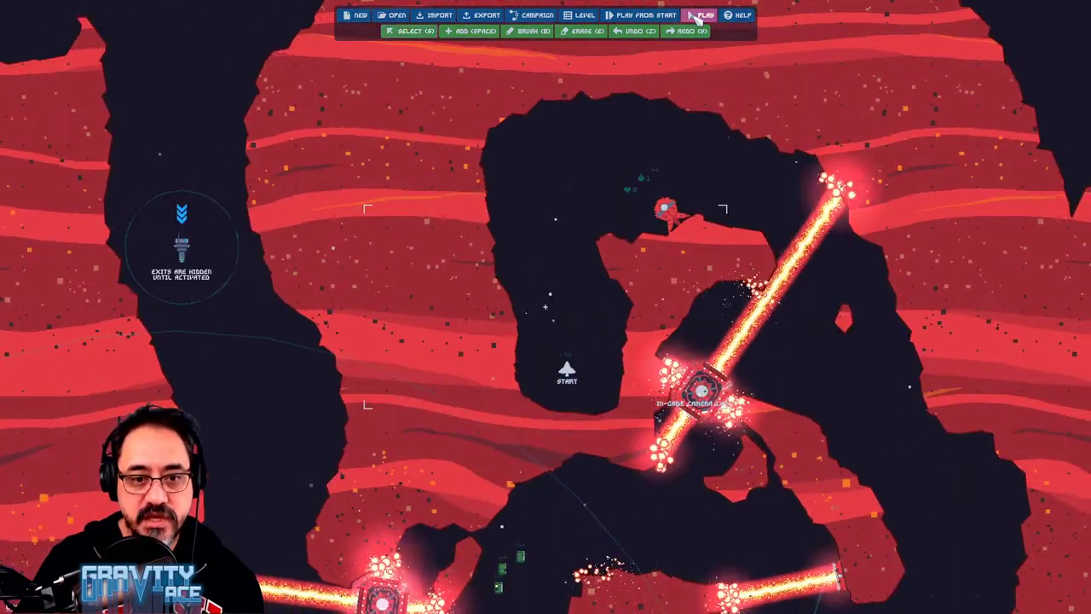
Playtest Fires Over Kardesh, flying and shooting through the cave, then return to the editor.
{"action": "left_click", "coordinate": [704, 14]}
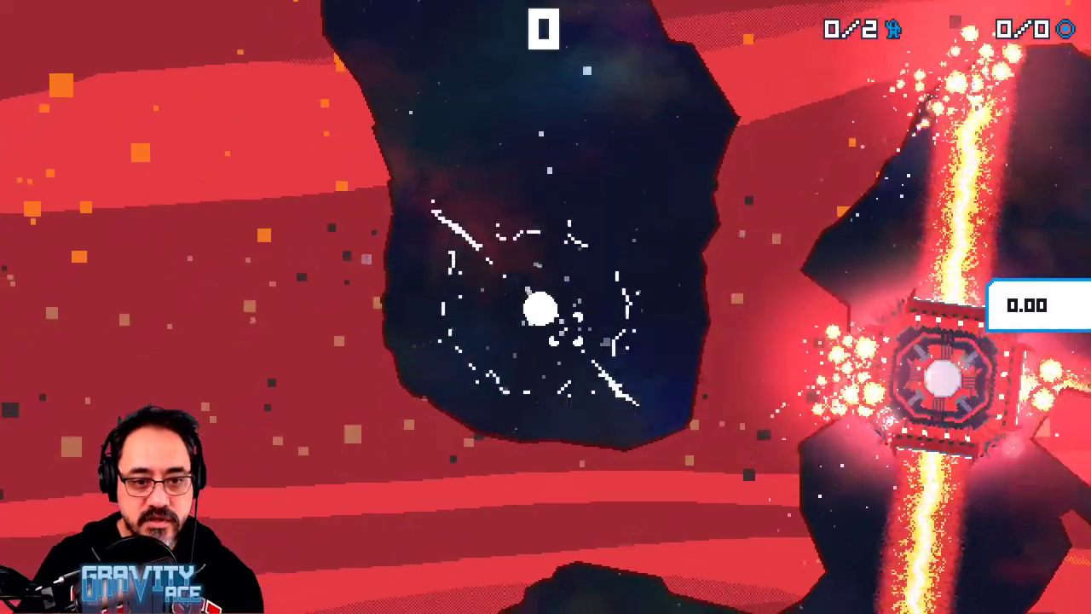
{"action": "key", "text": "w"}
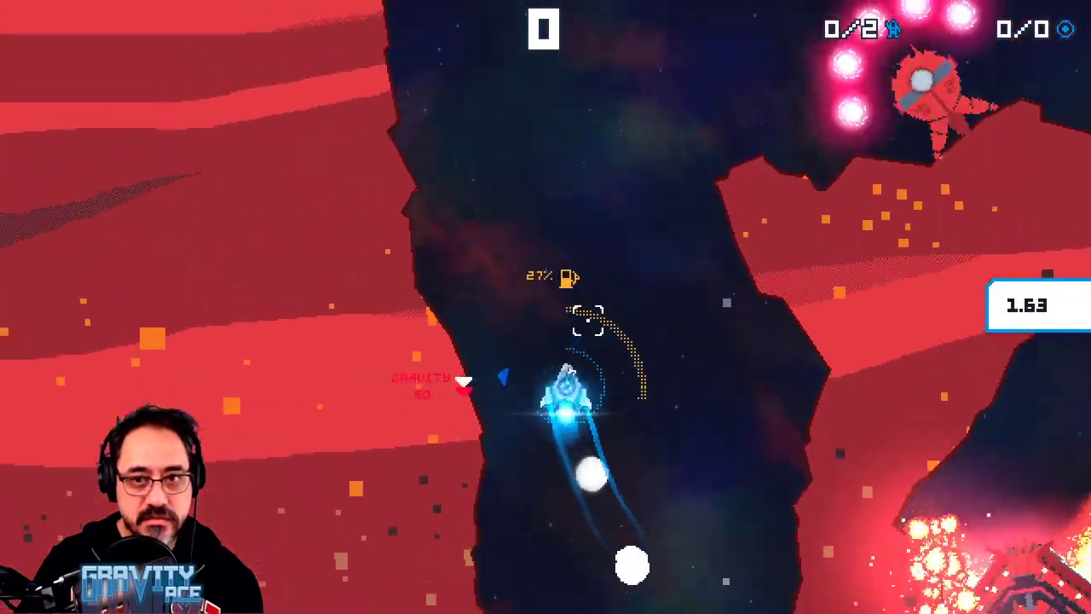
{"action": "key", "text": "w"}
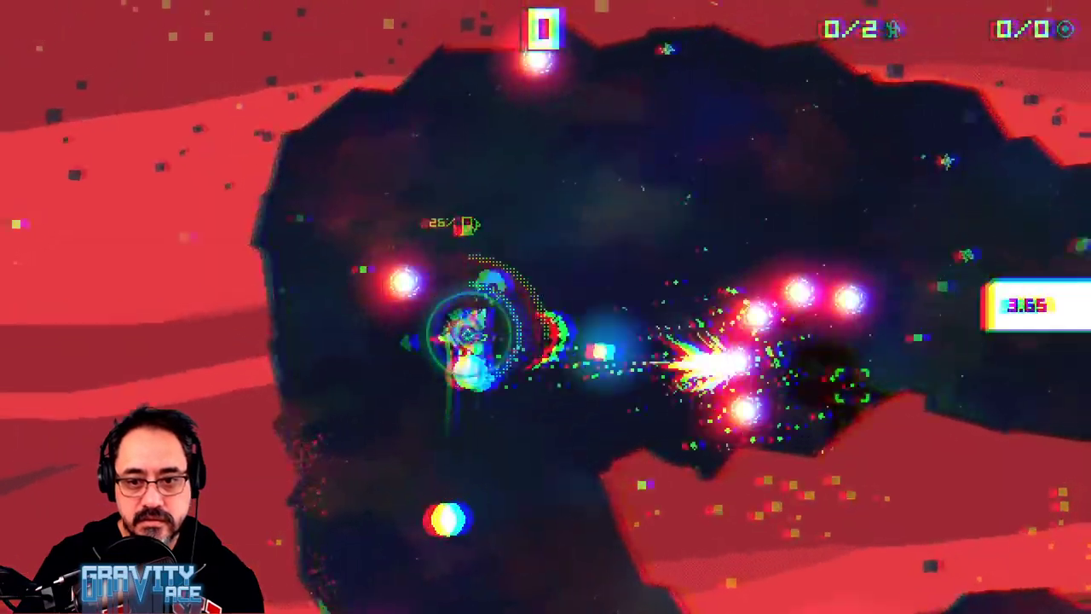
{"action": "key", "text": "w"}
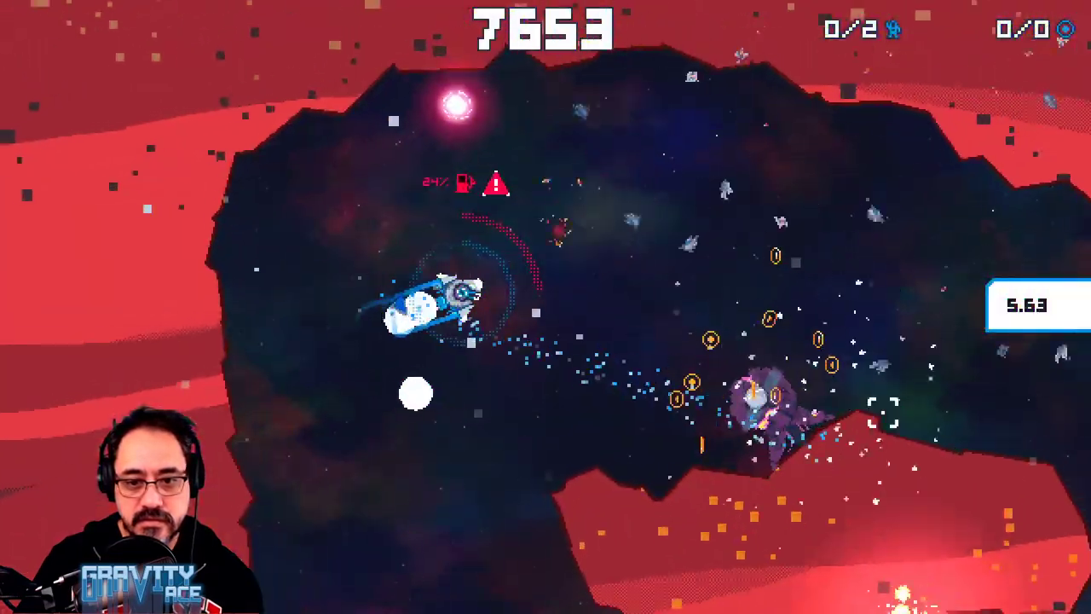
{"action": "key", "text": "w"}
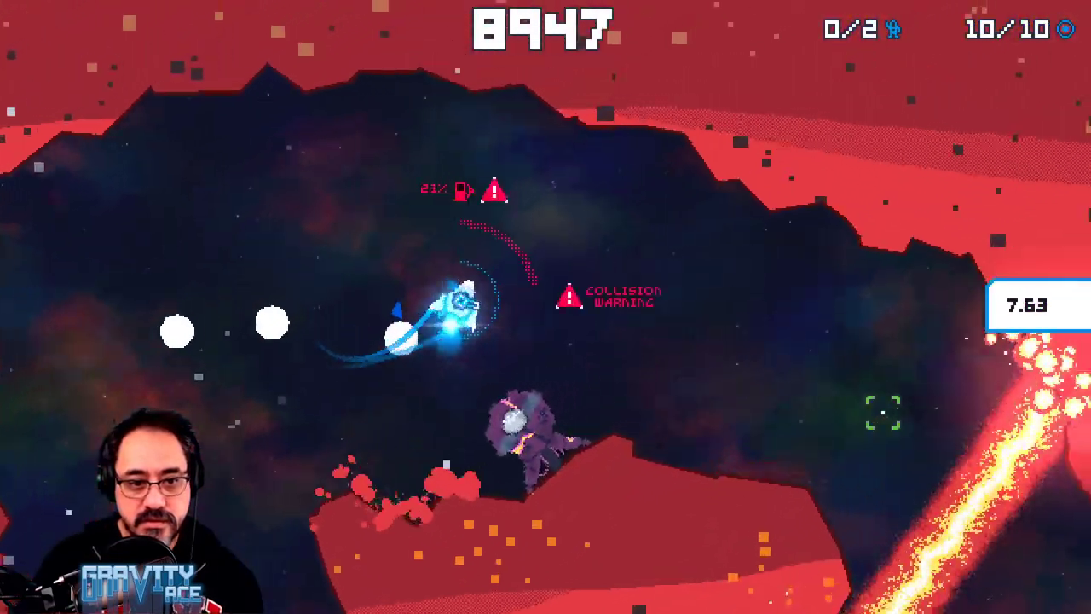
{"action": "key", "text": "s"}
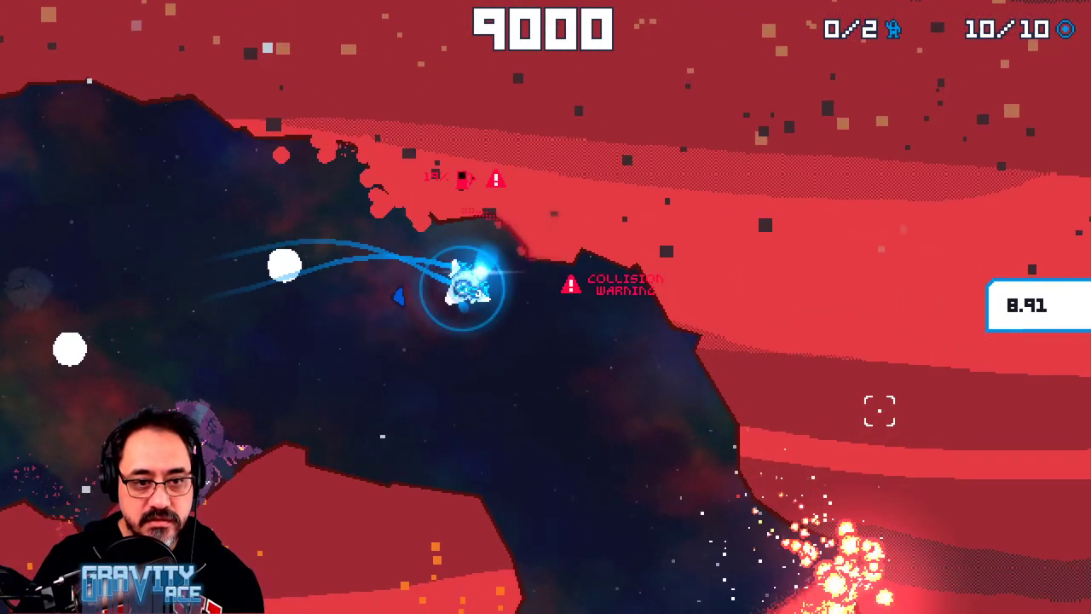
{"action": "key", "text": "Escape"}
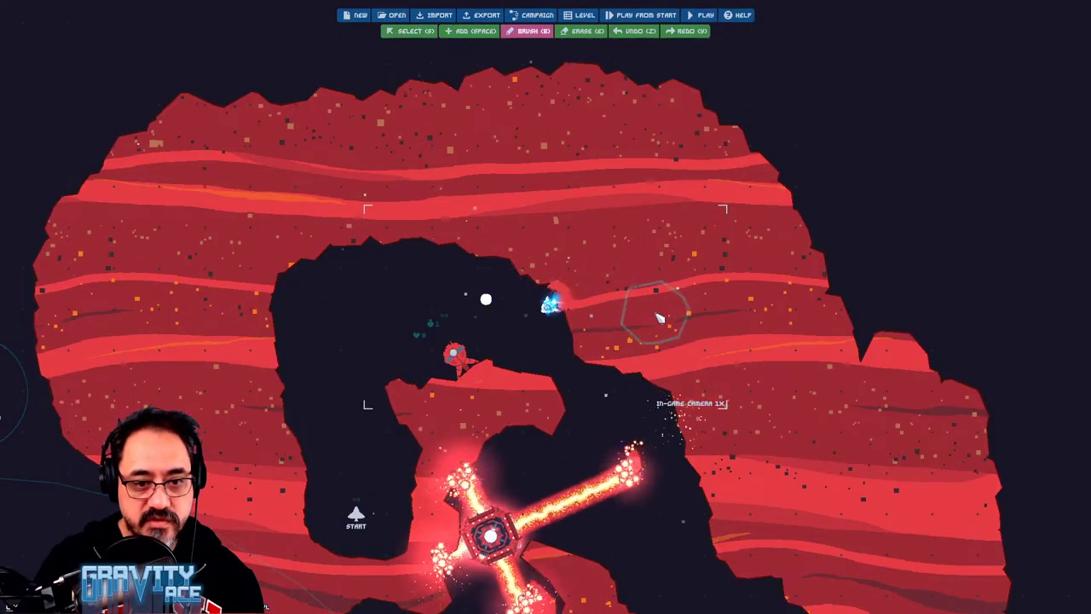
Erase a chunk of the red cave wall and playtest the edited level again.
{"action": "left_click", "coordinate": [658, 318]}
{"action": "mouse_move", "coordinate": [560, 394]}
{"action": "left_mouse_down"}
{"action": "mouse_move", "coordinate": [579, 364]}
{"action": "mouse_move", "coordinate": [643, 329]}
{"action": "mouse_move", "coordinate": [634, 285]}
{"action": "mouse_move", "coordinate": [653, 330]}
{"action": "mouse_move", "coordinate": [644, 375]}
{"action": "left_mouse_up"}
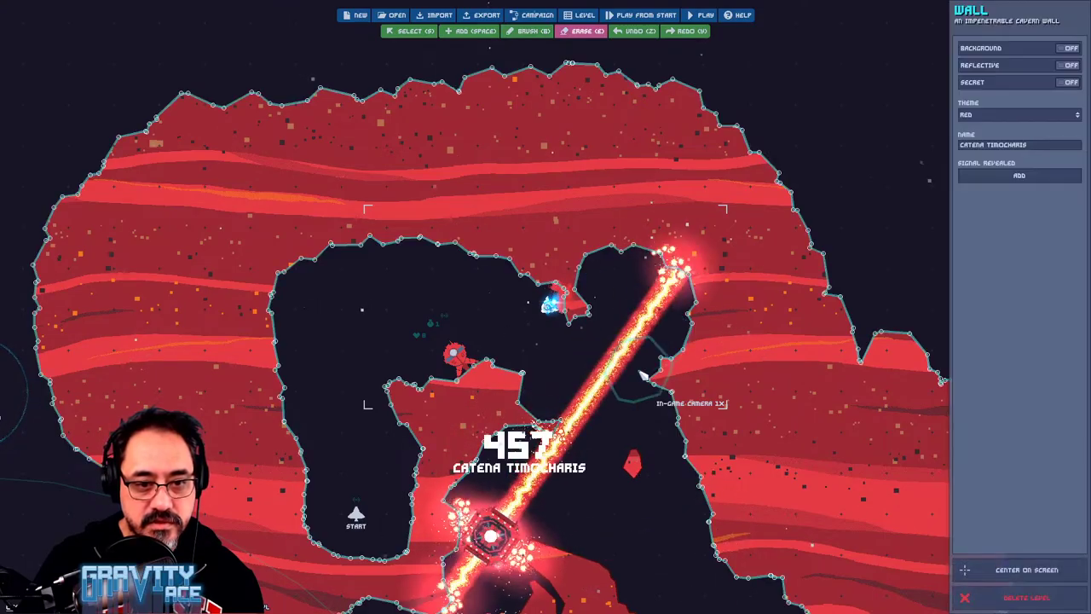
{"action": "key", "text": "p"}
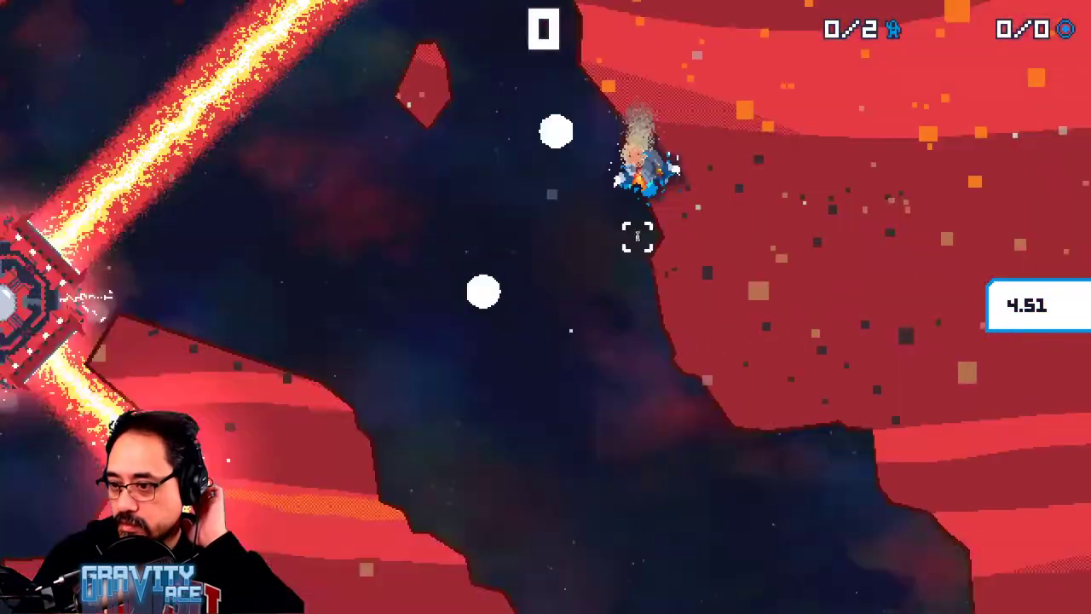
Stop the game and return to main.gd's respawn code in the Godot editor.
{"action": "key", "text": "alt+Tab"}
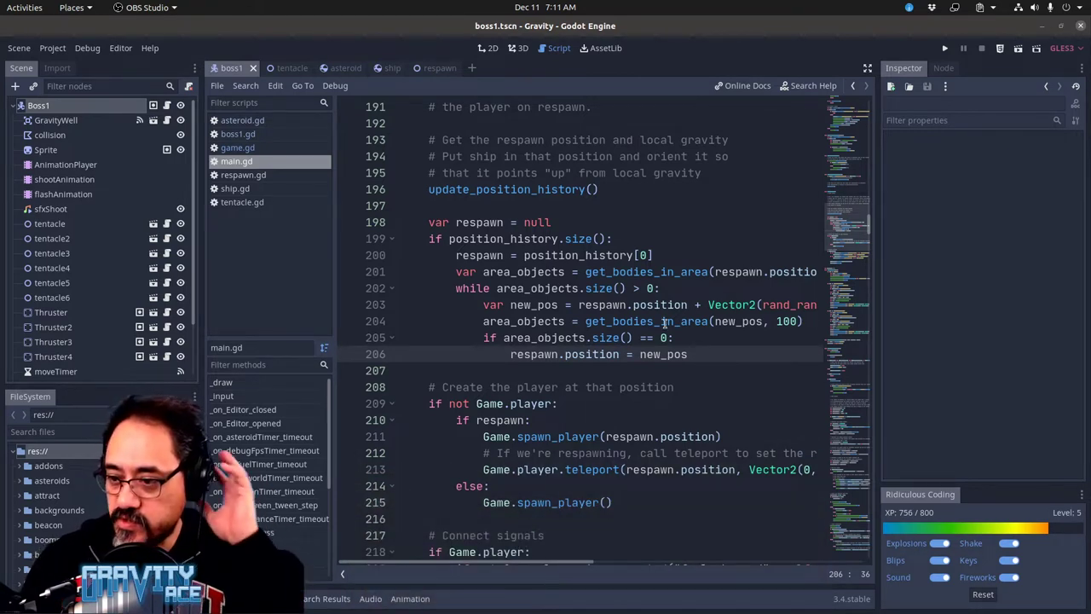
Open the main.tscn scene through a quick-open search for 'main'.
{"action": "left_click", "coordinate": [669, 337]}
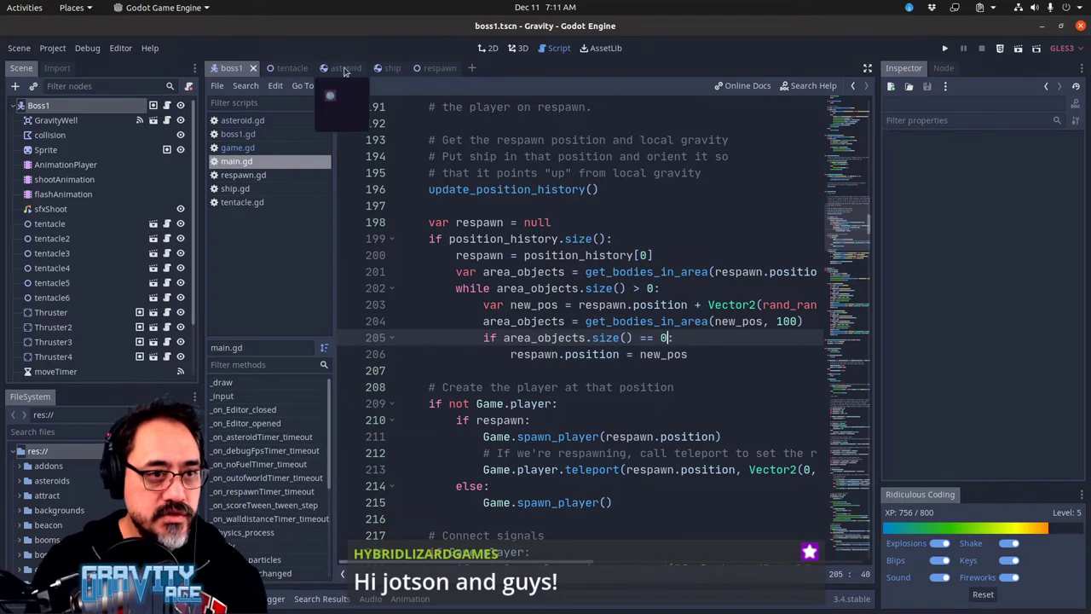
{"action": "key", "text": "ctrl+shift+o"}
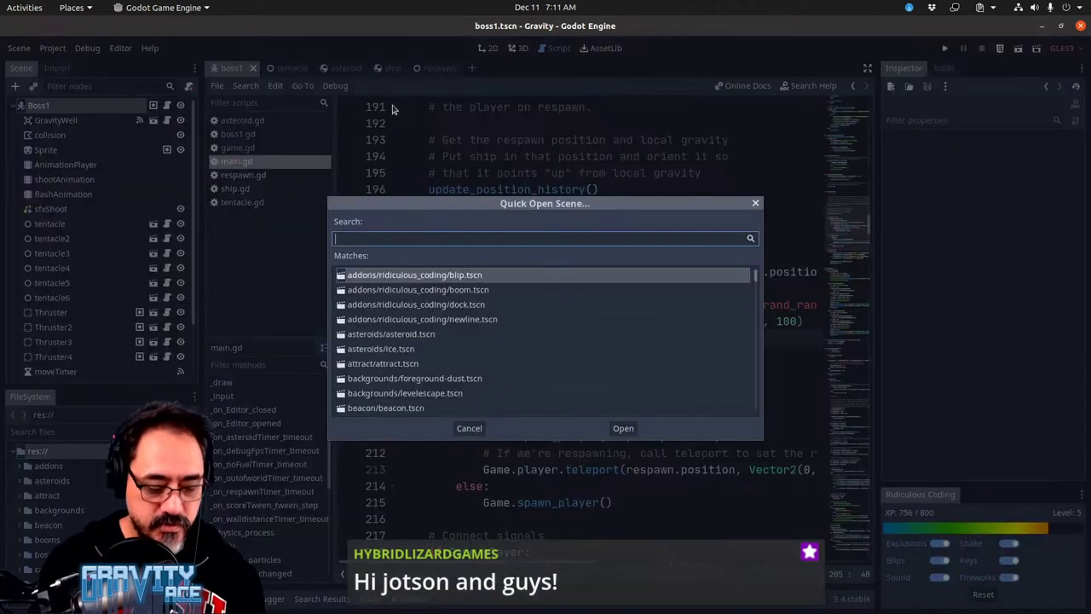
{"action": "type", "text": "masin"}
{"action": "key", "text": "BackSpace"}
{"action": "key", "text": "BackSpace"}
{"action": "type", "text": "in"}
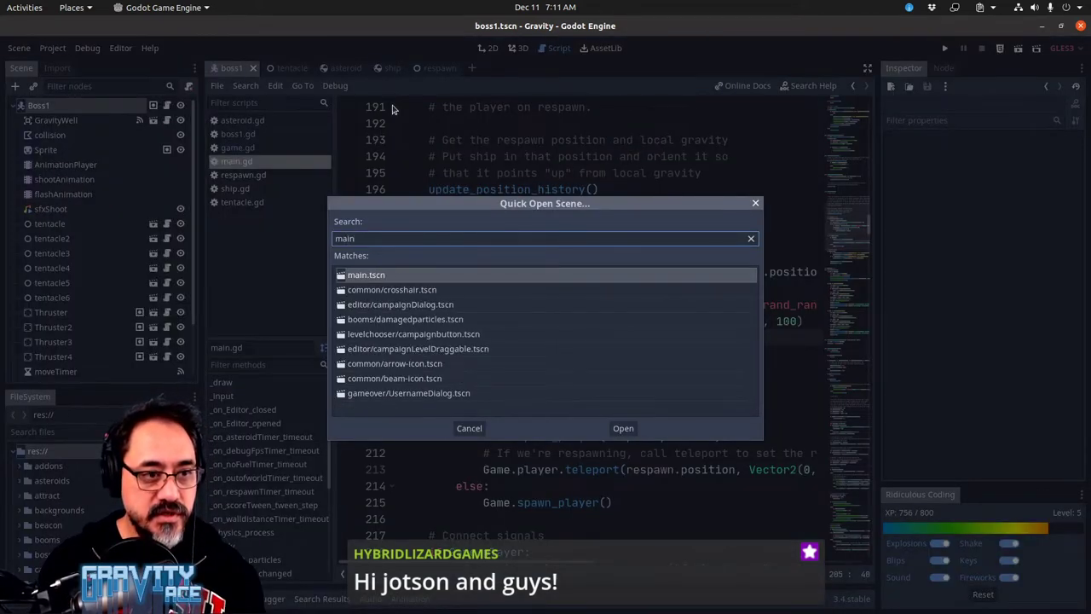
{"action": "key", "text": "Return"}
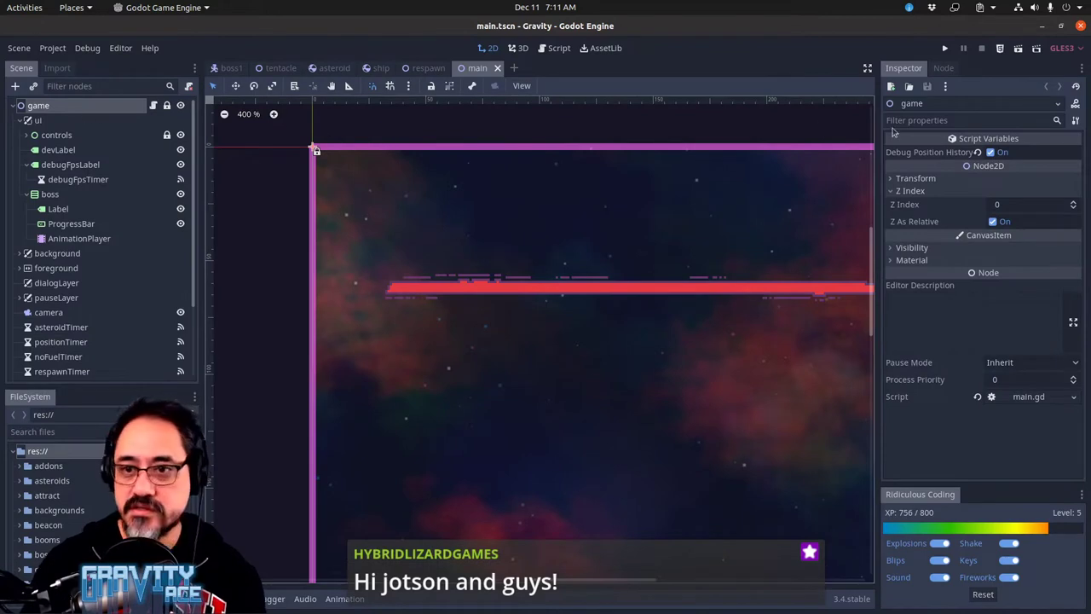
Turn off Debug Position History, save main.tscn, and switch to Visual Studio Code.
{"action": "left_click", "coordinate": [991, 153]}
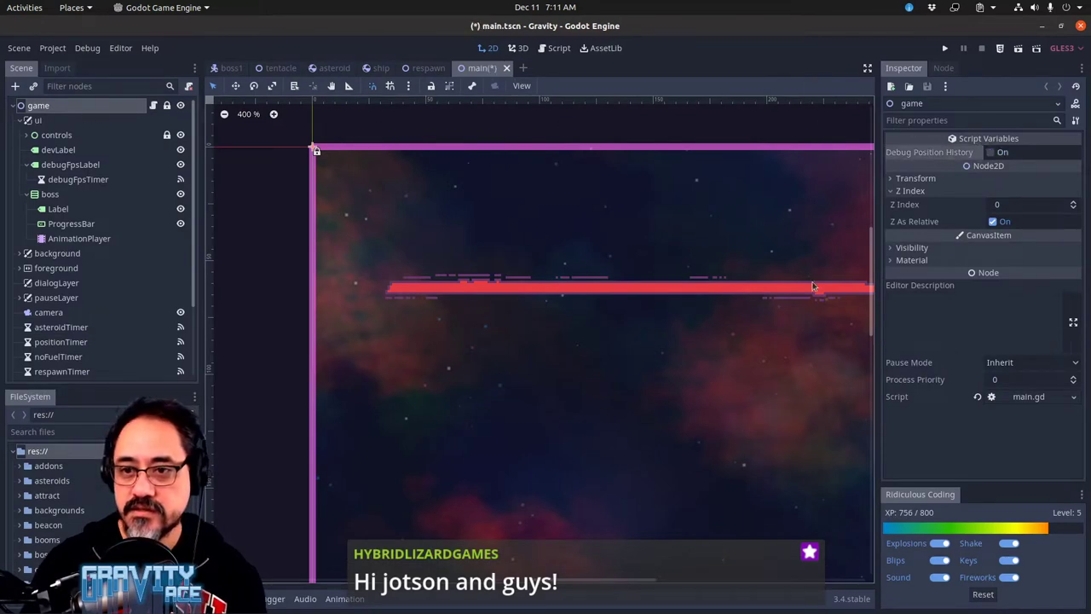
{"action": "key", "text": "ctrl+s"}
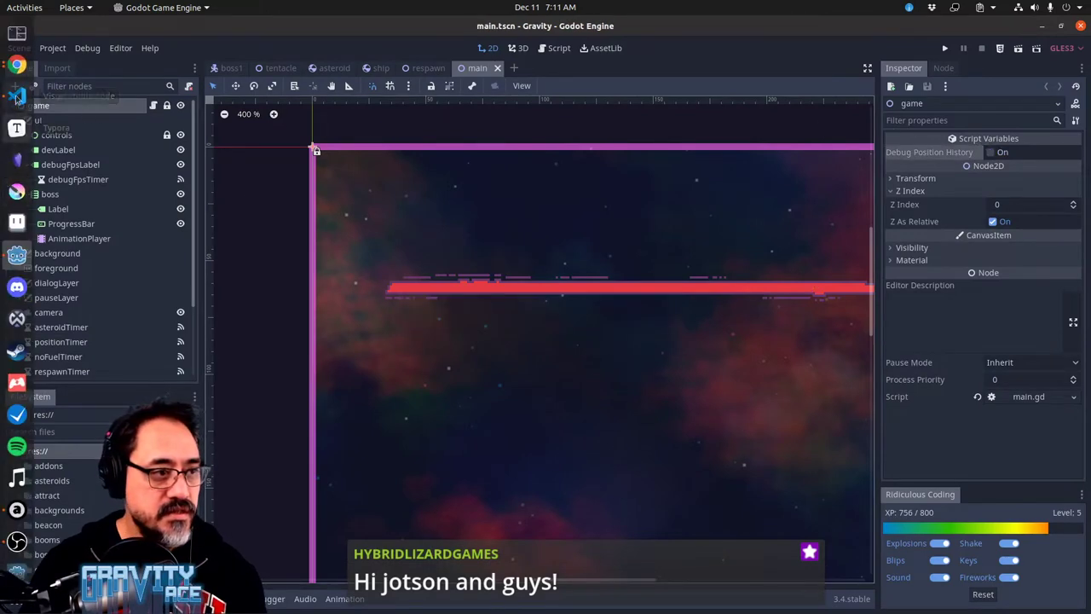
{"action": "left_click", "coordinate": [17, 95]}
Review the tentacle.tscn and main.gd diffs in Source Control, then run the game from Godot.
{"action": "left_click", "coordinate": [110, 136]}
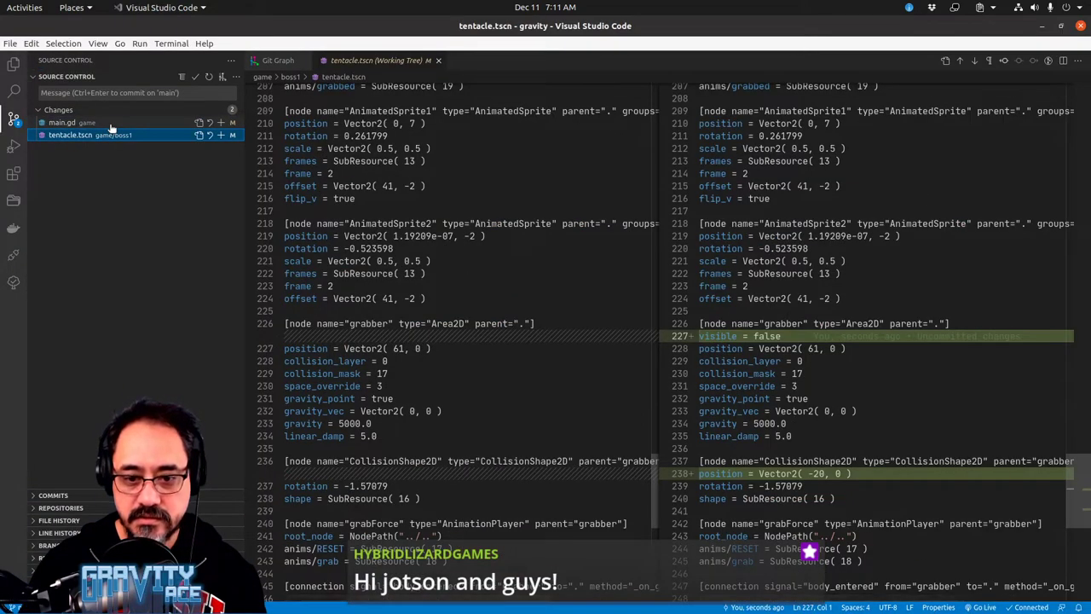
{"action": "left_click", "coordinate": [111, 126]}
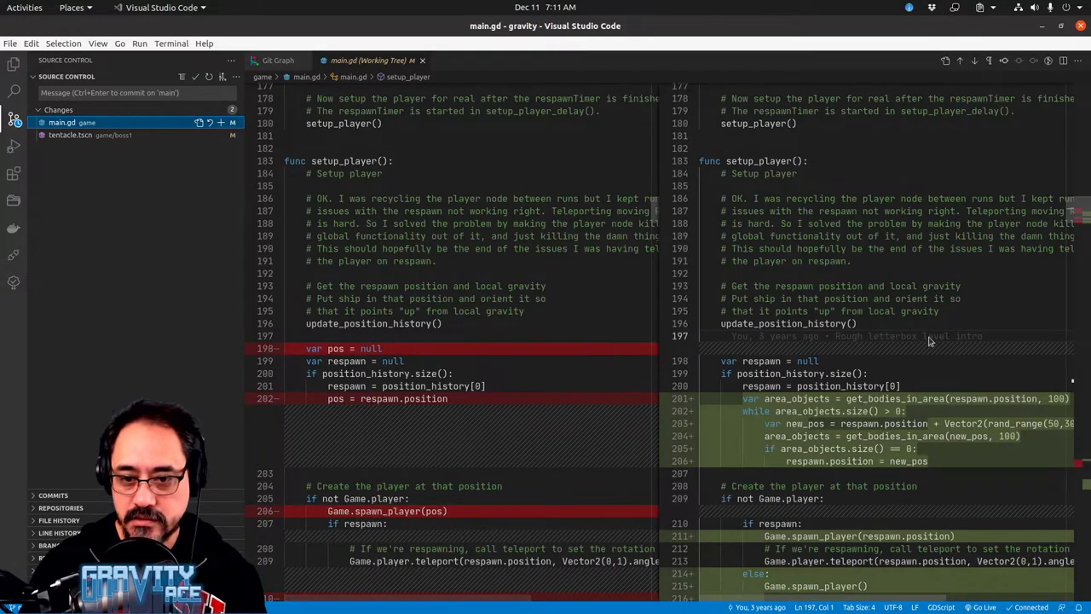
{"action": "scroll", "coordinate": [930, 341], "scroll_direction": "down", "scroll_amount": 2}
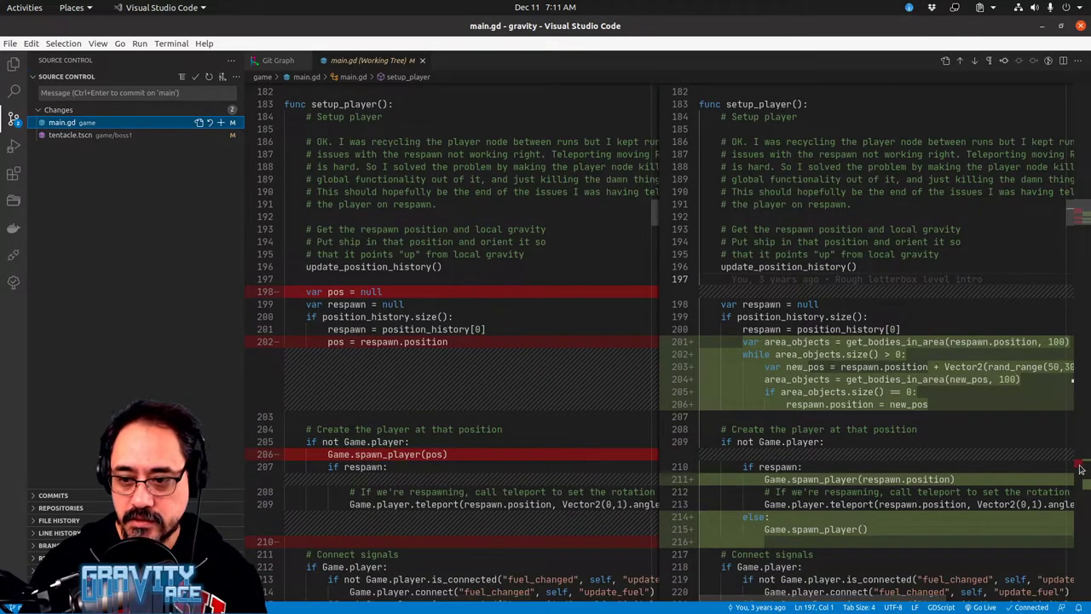
{"action": "left_click", "coordinate": [1083, 466]}
{"action": "scroll", "coordinate": [1083, 466], "scroll_direction": "down", "scroll_amount": 5}
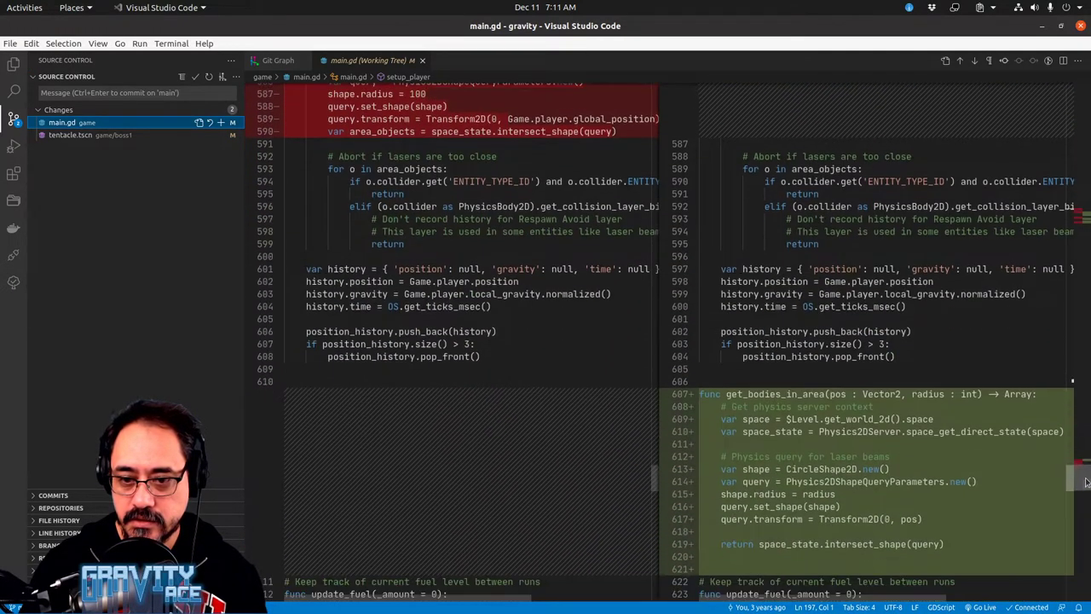
{"action": "key", "text": "alt+Tab"}
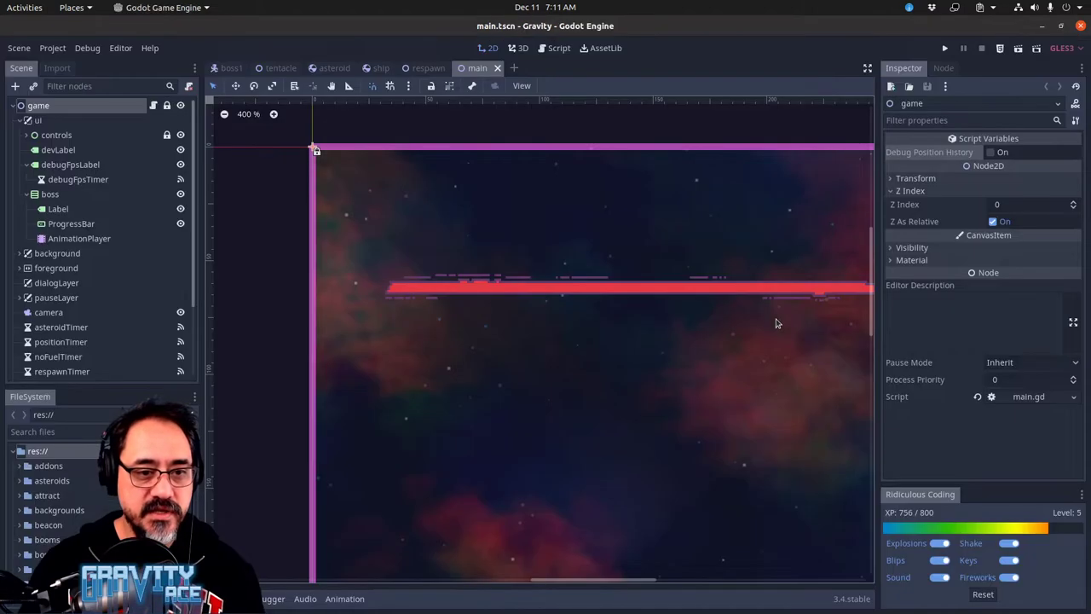
{"action": "key", "text": "F5"}
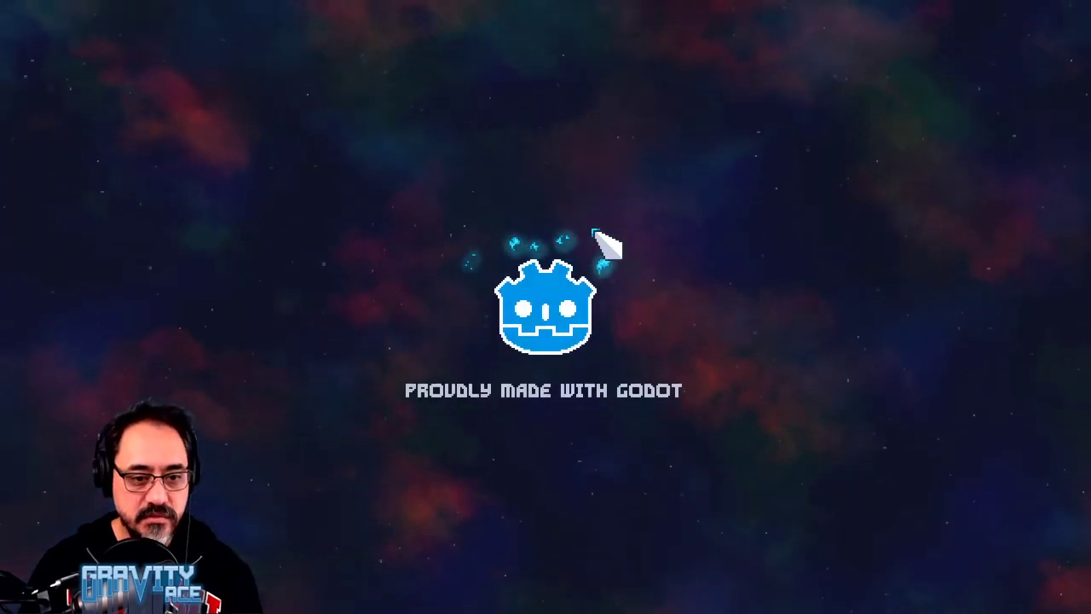
From the campaign map, back out of Reactor Run 11-38 and start The Ceres Tunnels.
{"action": "key", "text": "Return"}
{"action": "key", "text": "Return"}
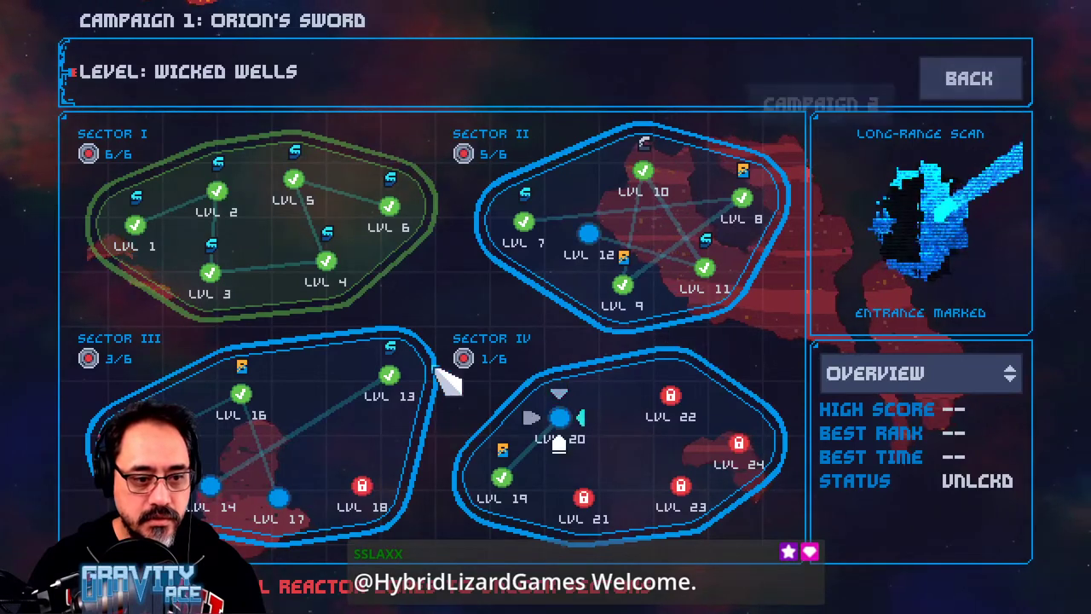
{"action": "left_click", "coordinate": [392, 381]}
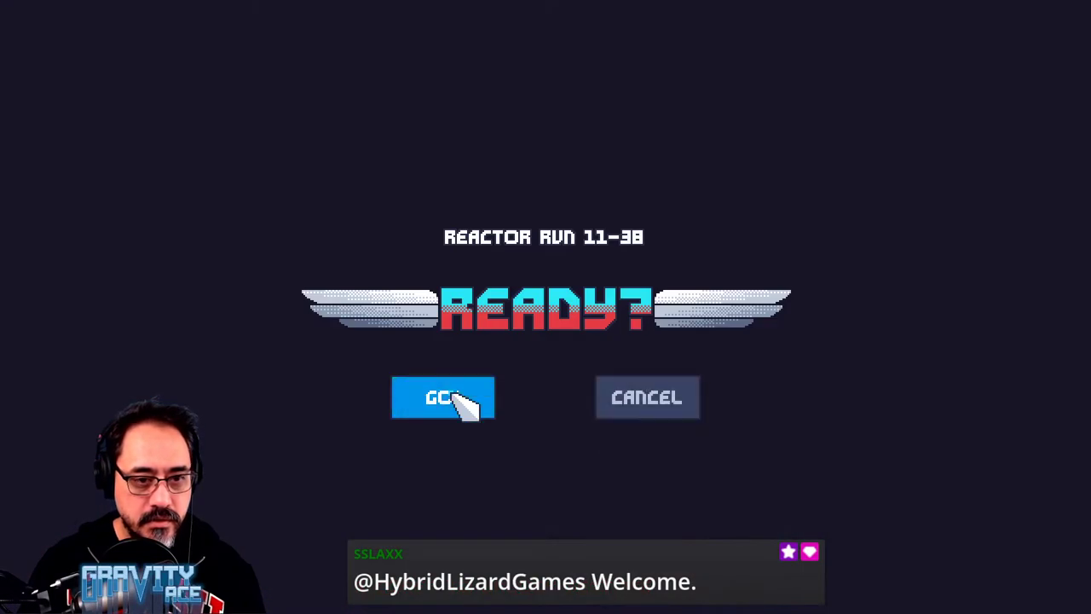
{"action": "left_click", "coordinate": [645, 401]}
{"action": "left_click", "coordinate": [213, 482]}
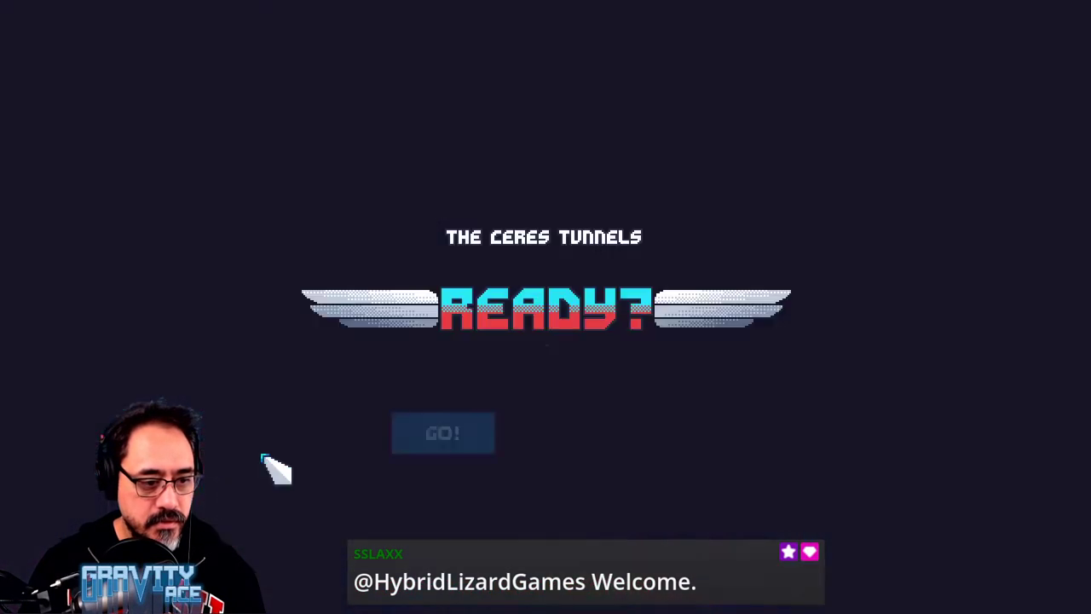
{"action": "left_click", "coordinate": [482, 401]}
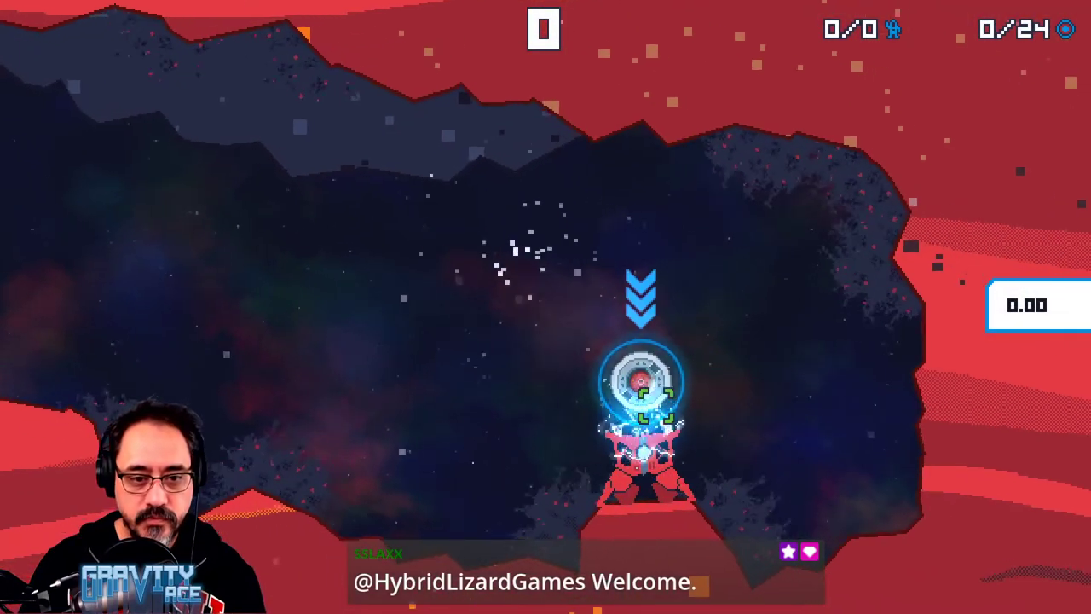
Fly the ship right with the pod in tow until the turret shoots it down.
{"action": "key", "text": "w"}
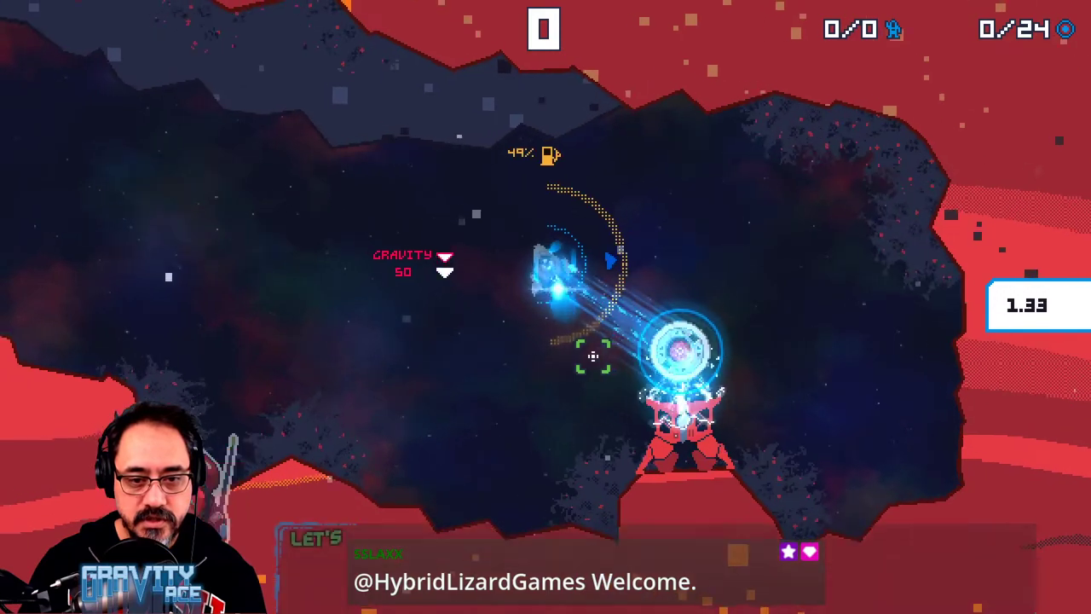
{"action": "key", "text": "w"}
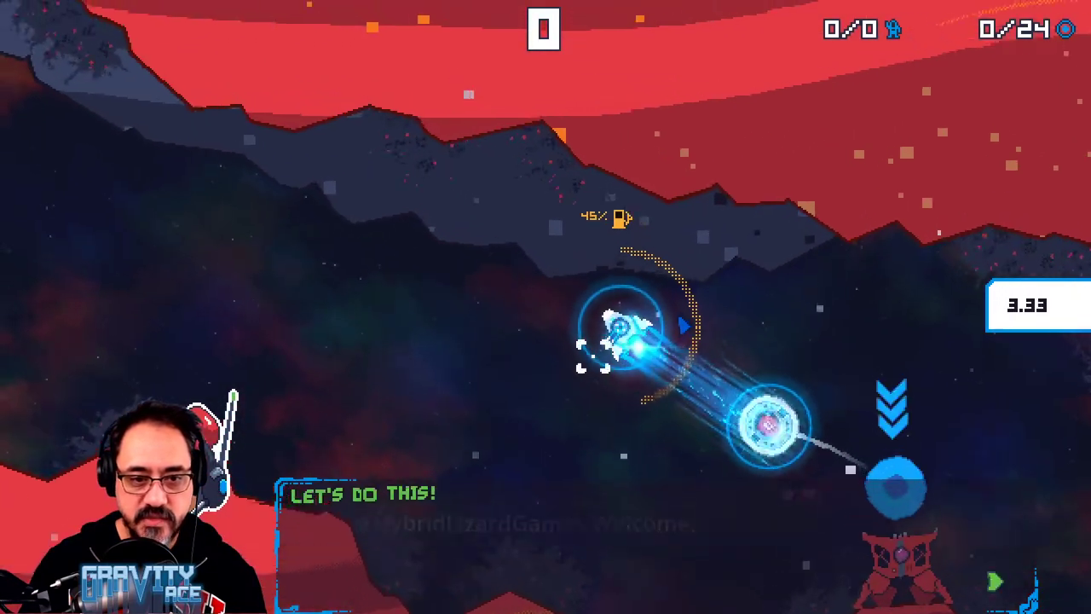
{"action": "key", "text": "w"}
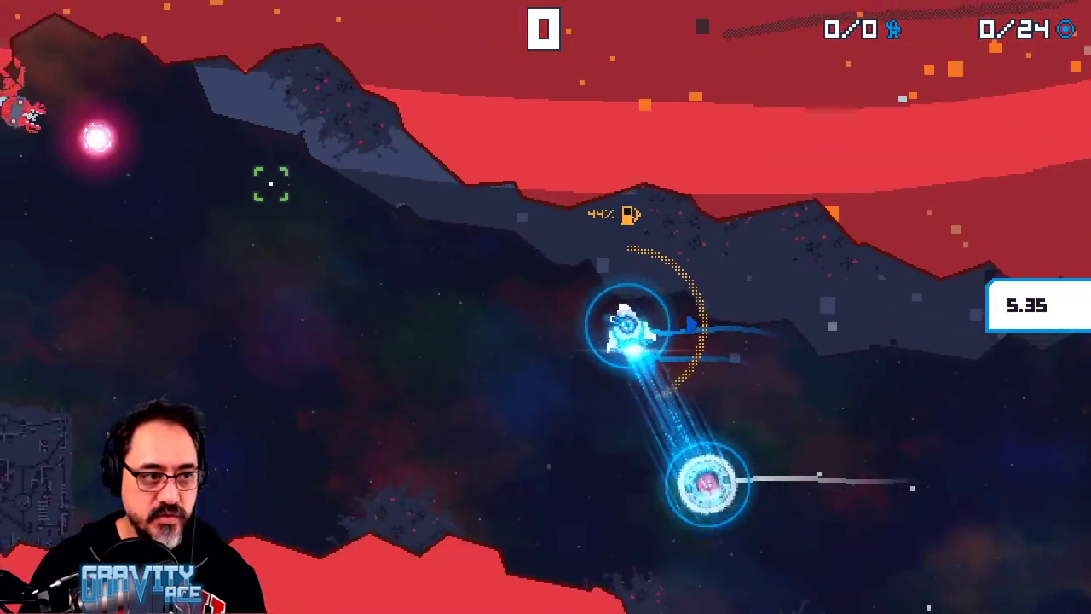
{"action": "key", "text": "w"}
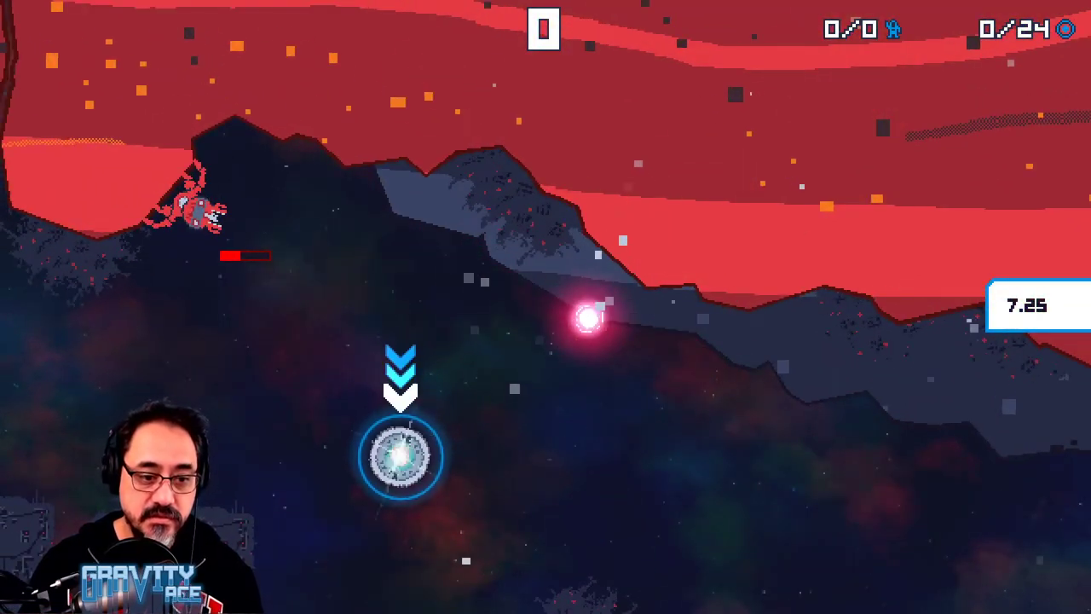
Restart The Ceres Tunnels from the pause menu, then fly left and latch onto the blue pod.
{"action": "key", "text": "alt+Tab"}
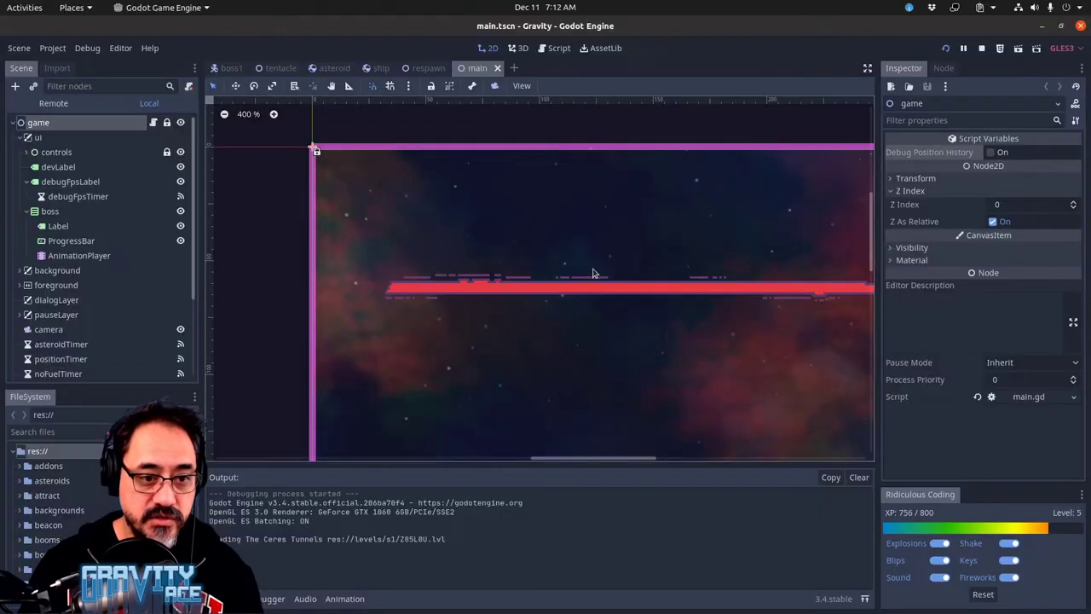
{"action": "key", "text": "alt+Tab"}
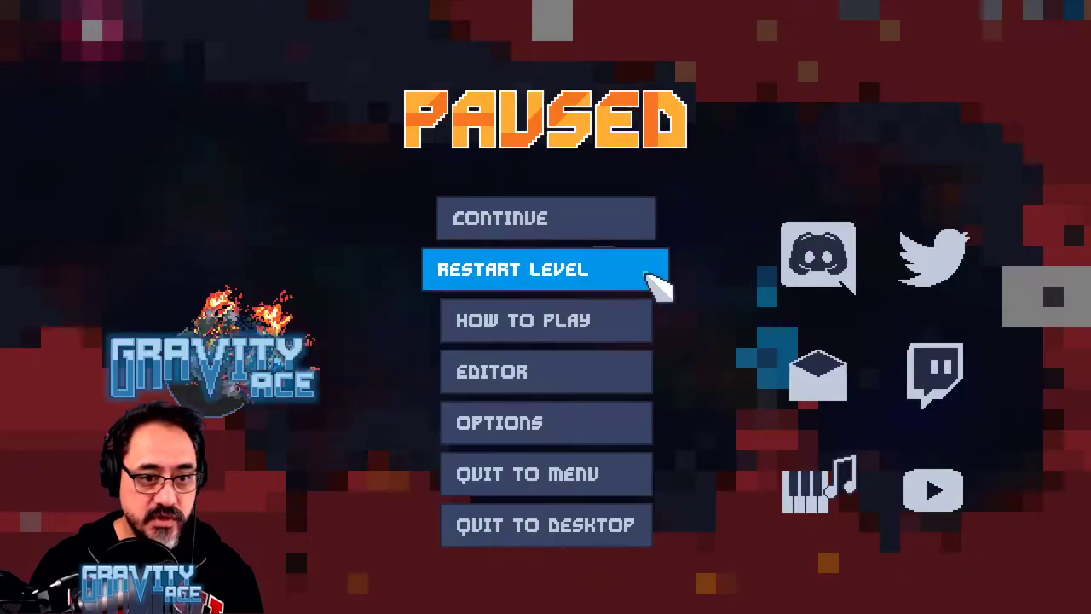
{"action": "left_click", "coordinate": [601, 260]}
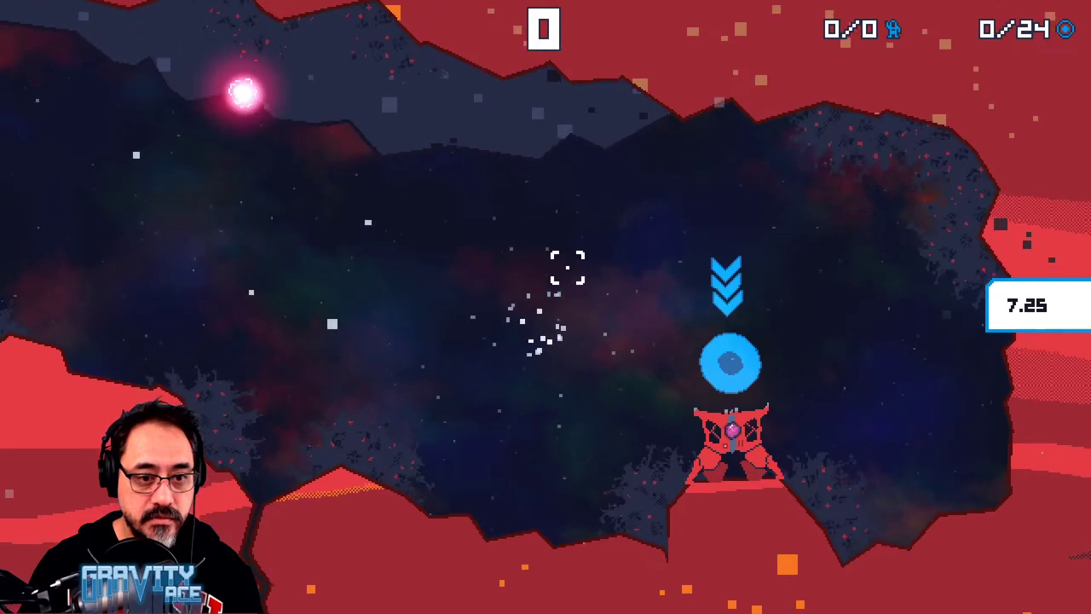
{"action": "key", "text": "Left"}
{"action": "key", "text": "Up"}
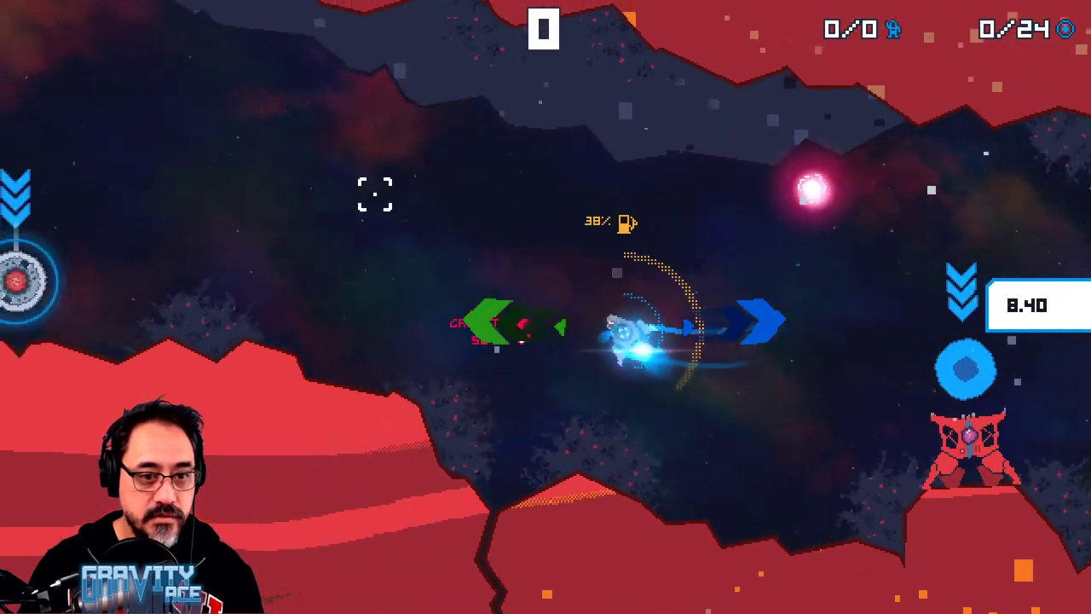
{"action": "key", "text": "Down"}
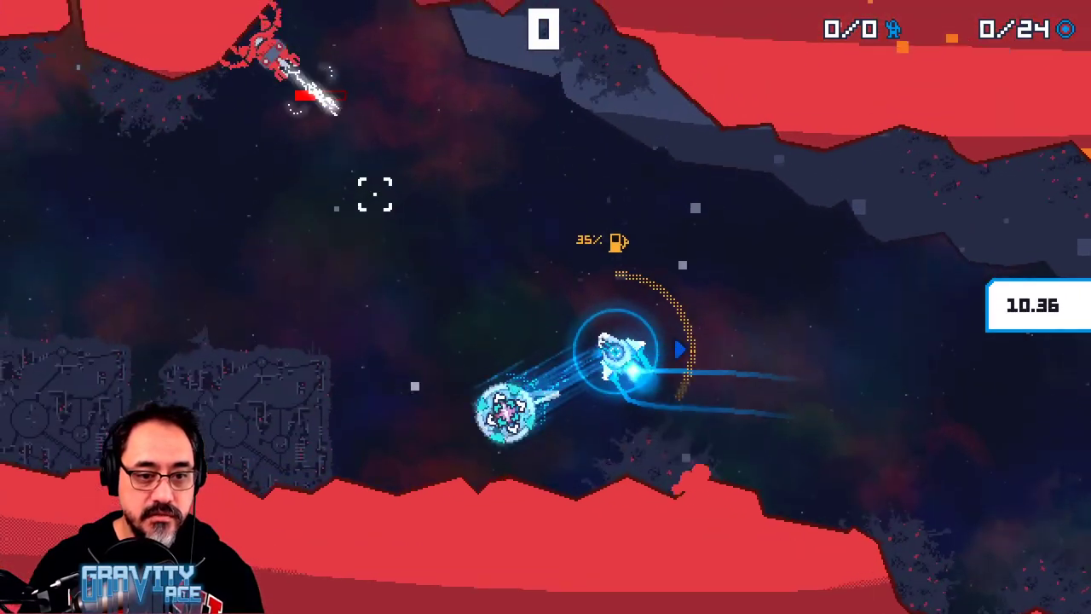
Shoot the ceiling turret, collect crystals, and tow the red pod right and then upward.
{"action": "key", "text": "space"}
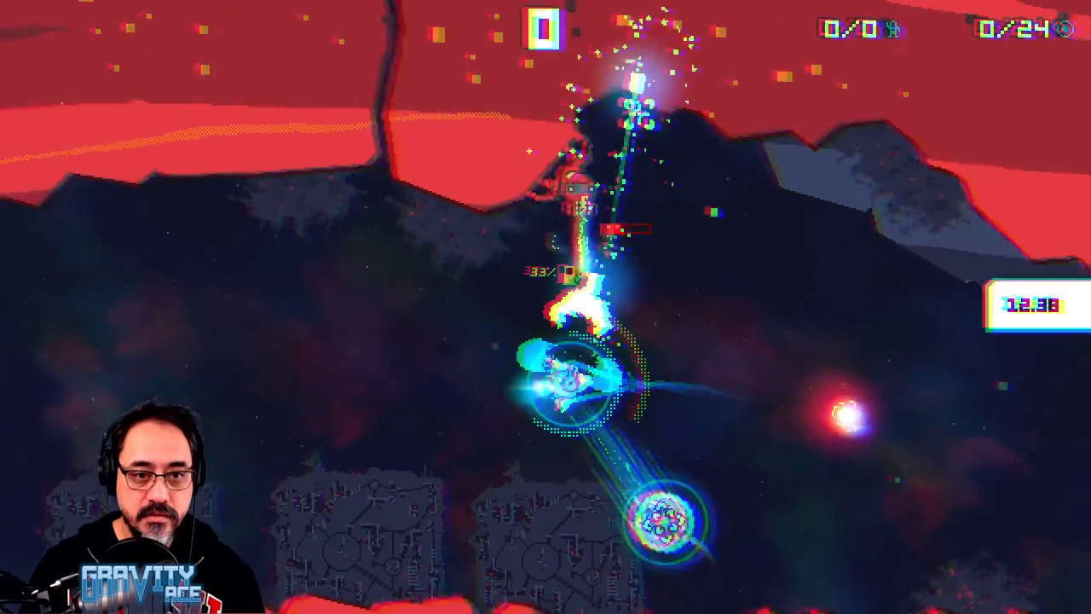
{"action": "key", "text": "Up"}
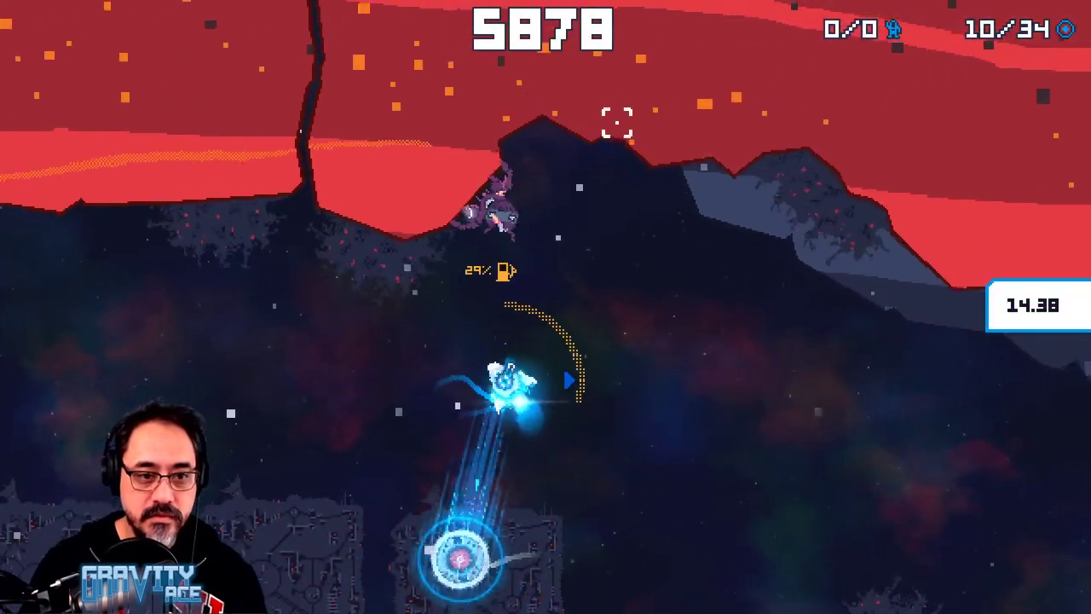
{"action": "key", "text": "Up"}
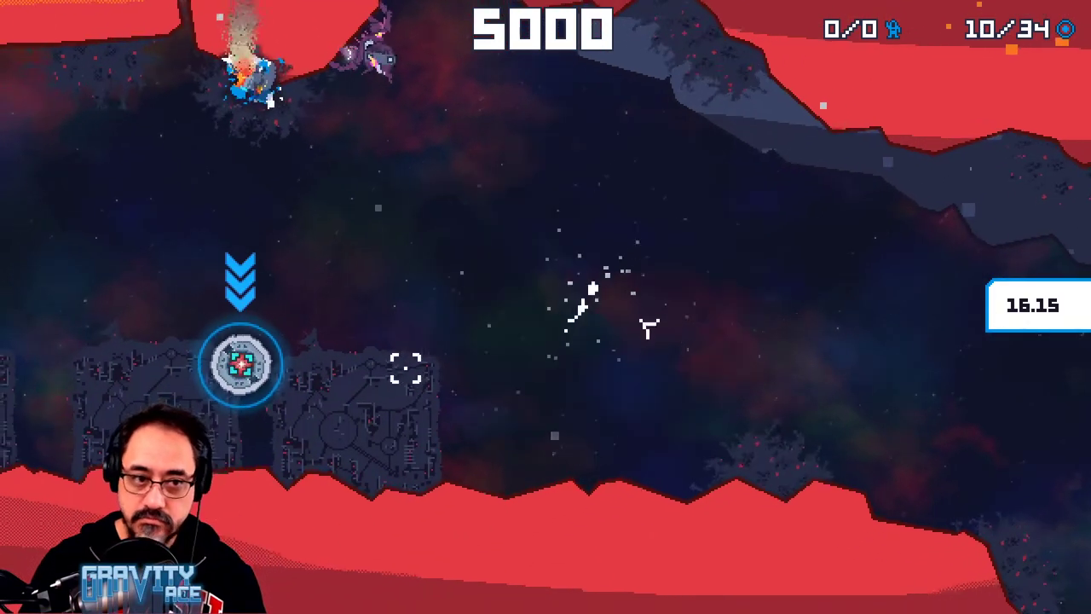
{"action": "key", "text": "Up"}
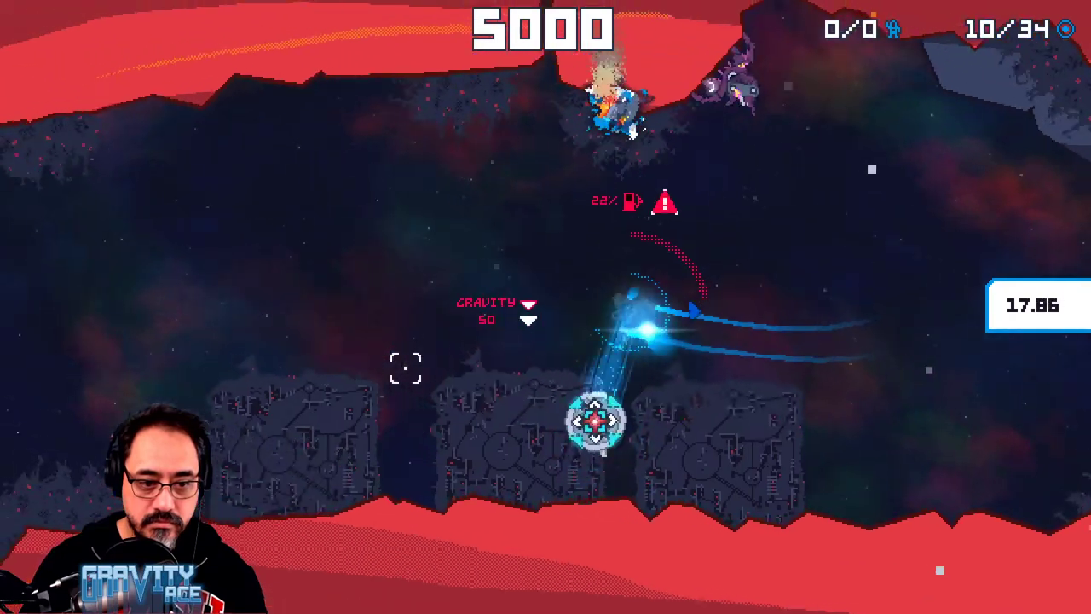
{"action": "key", "text": "Up"}
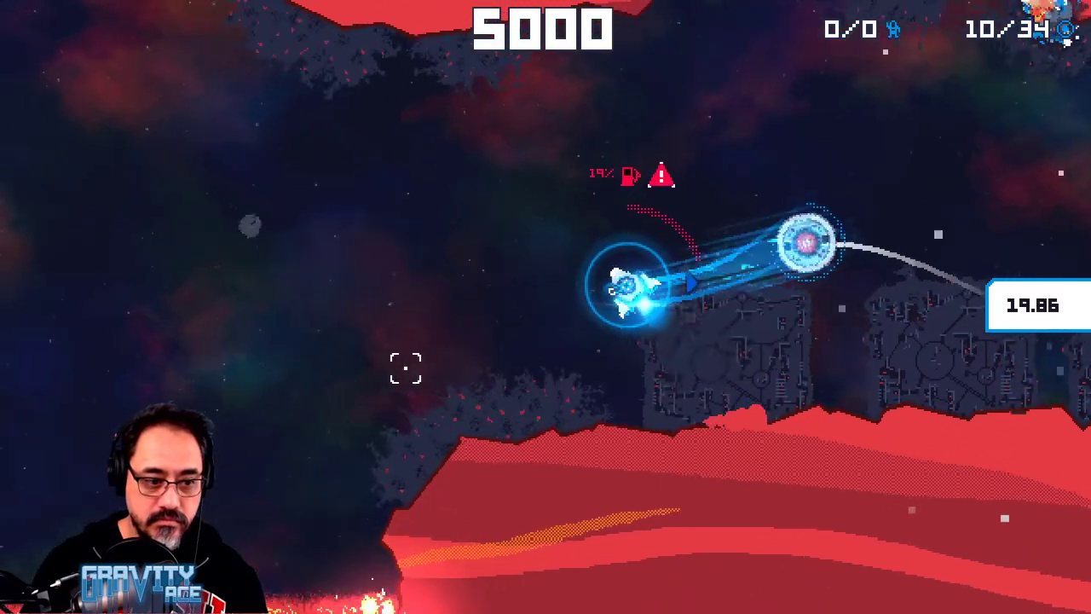
{"action": "key", "text": "Left"}
{"action": "key", "text": "Up"}
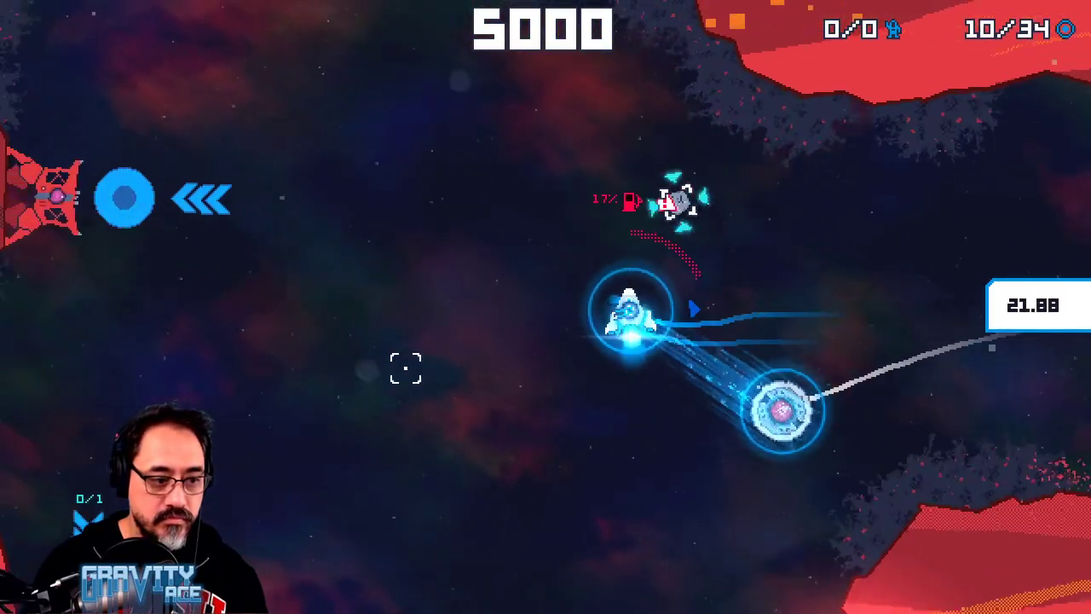
{"action": "key", "text": "Up"}
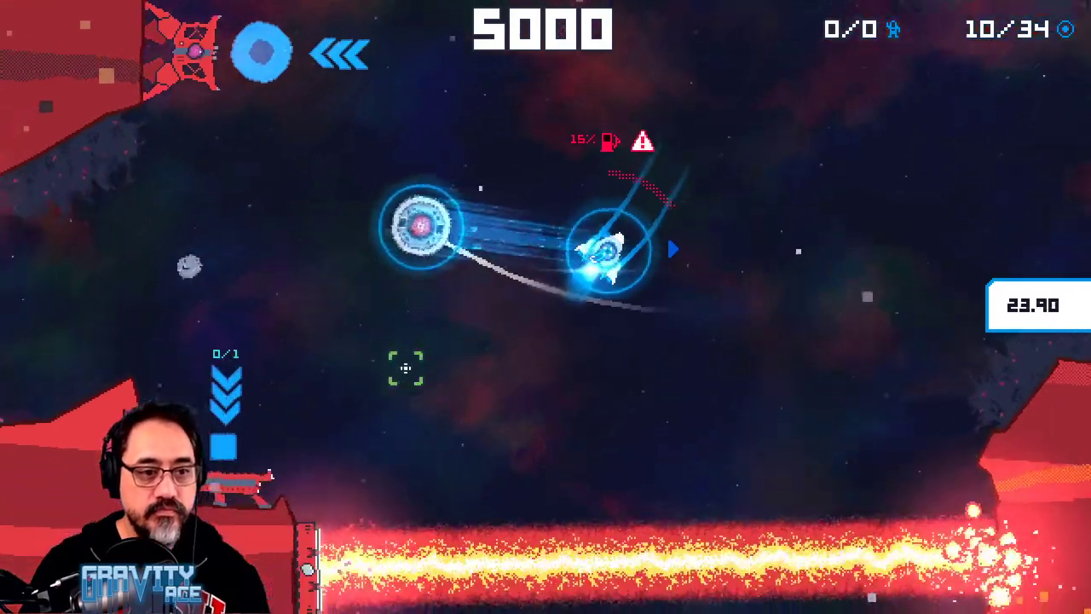
Steer the pod past the red turret toward the fuel station, then pause when fuel runs out.
{"action": "key", "text": "Up"}
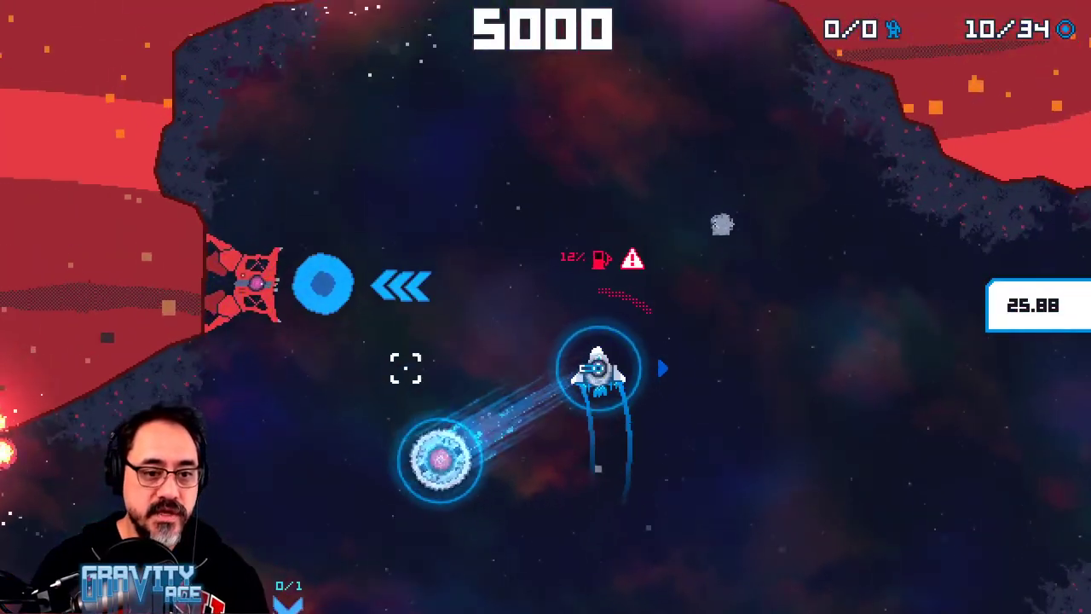
{"action": "key", "text": "Up"}
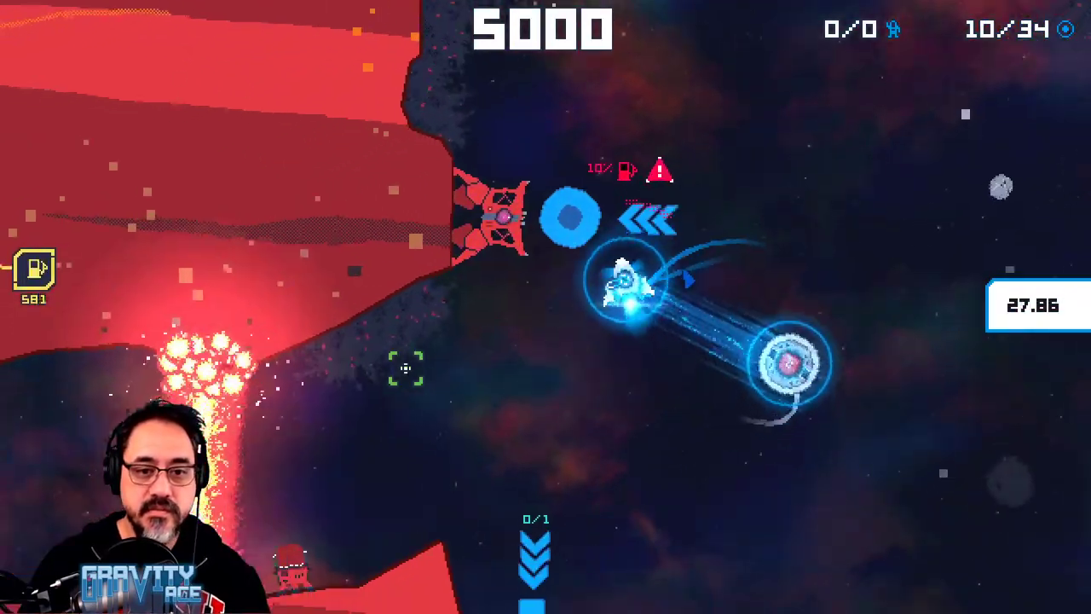
{"action": "key", "text": "Up"}
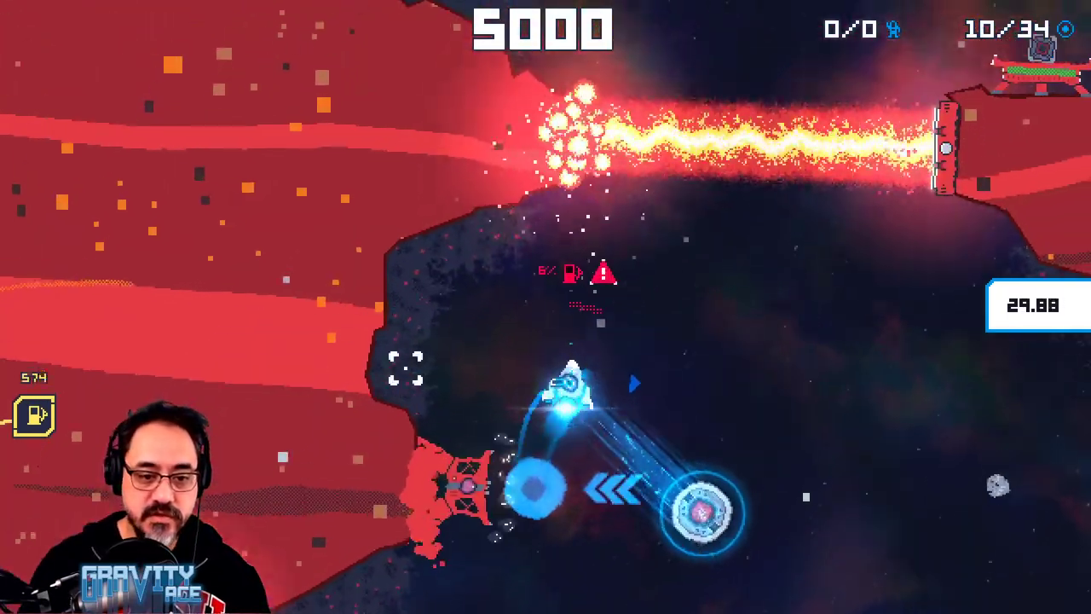
{"action": "key", "text": "Up"}
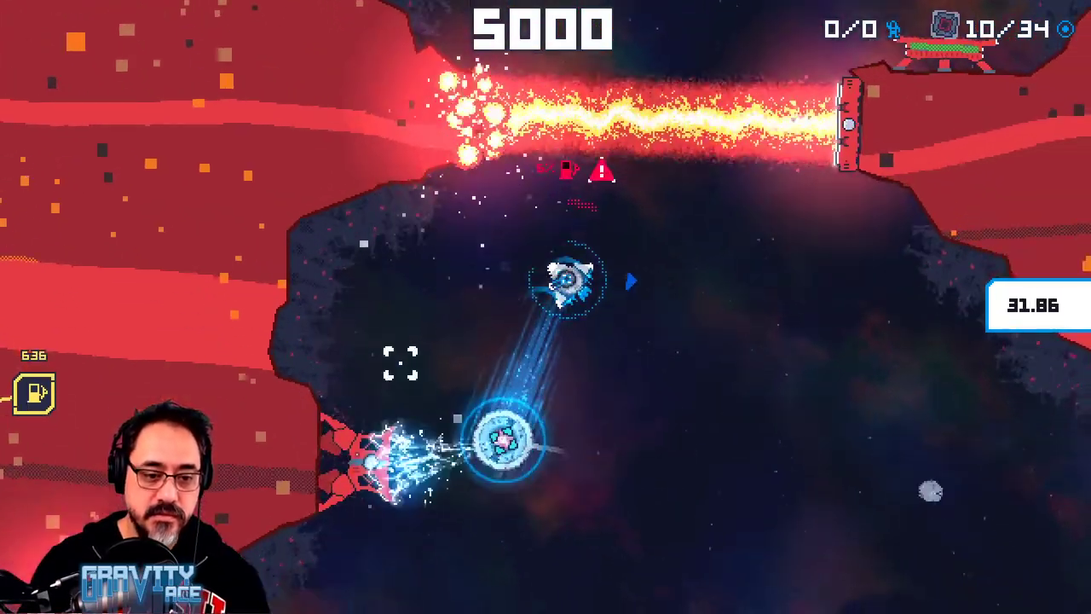
{"action": "key", "text": "Up"}
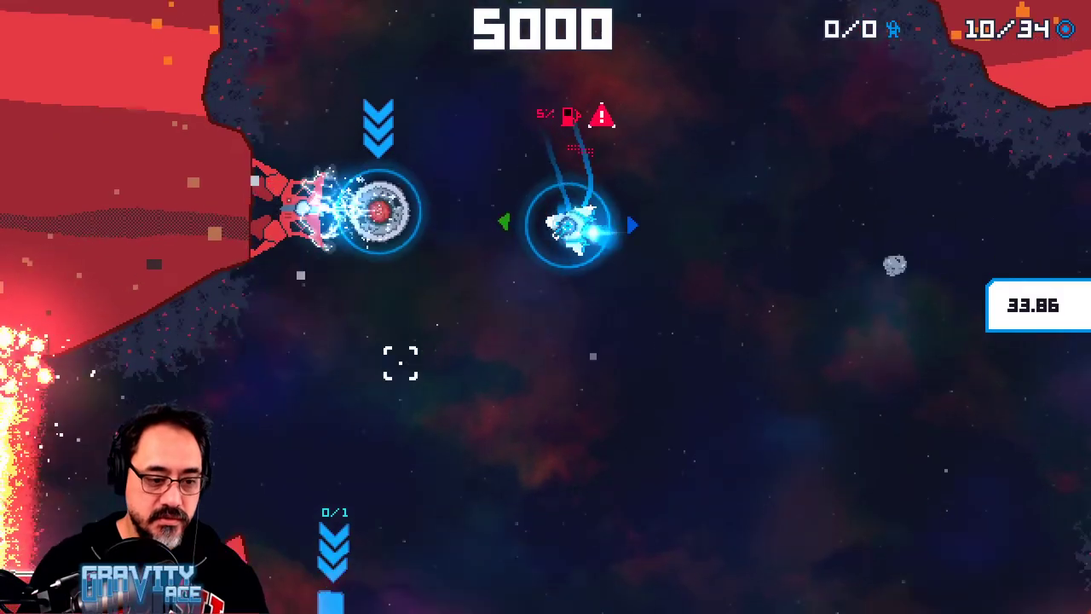
{"action": "key", "text": "Up"}
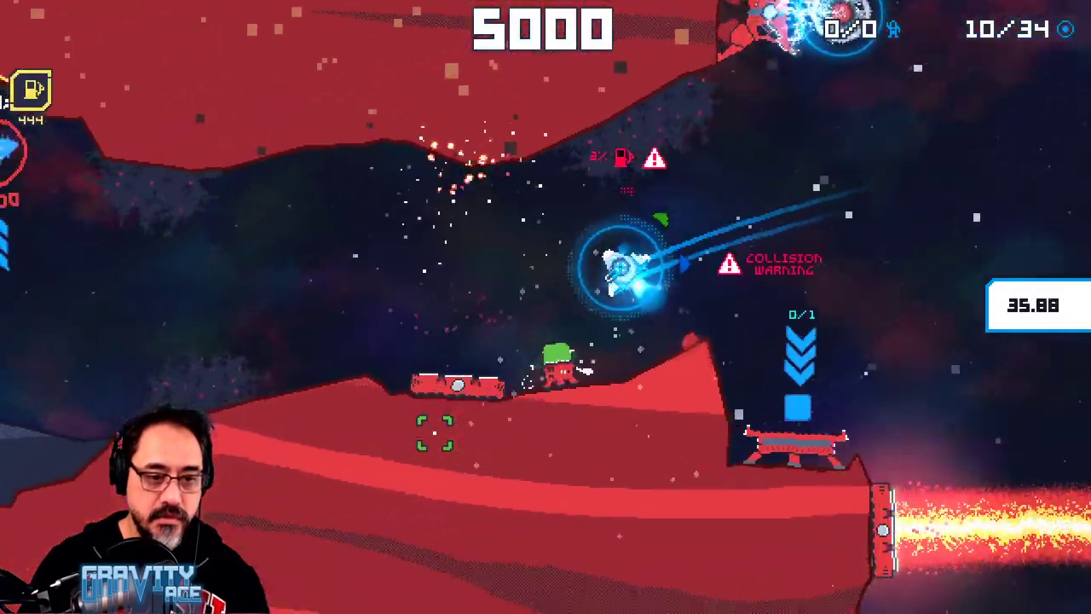
{"action": "key", "text": "Up"}
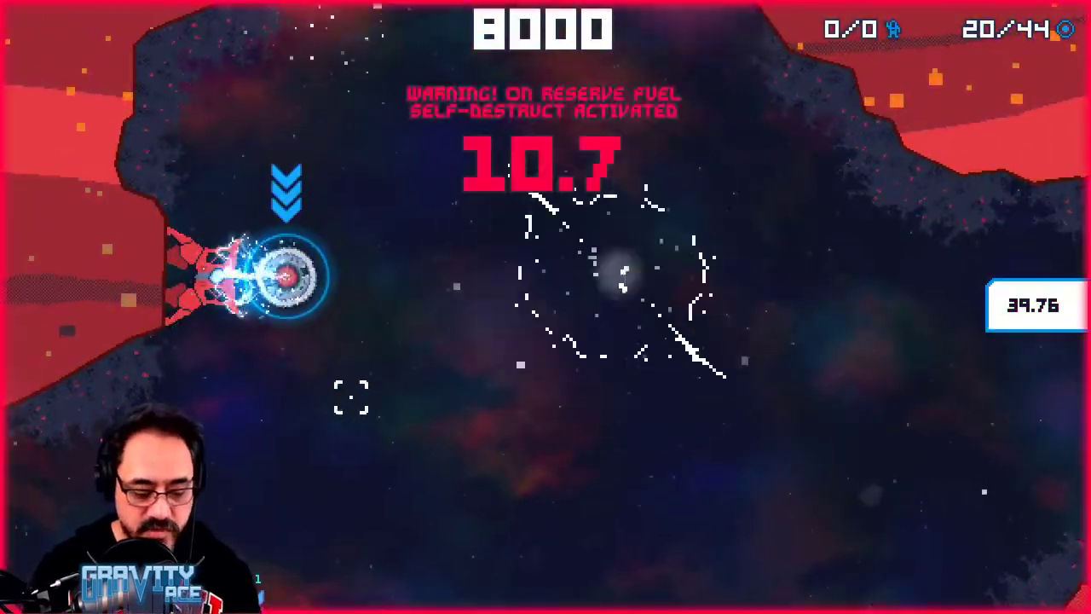
{"action": "key", "text": "Escape"}
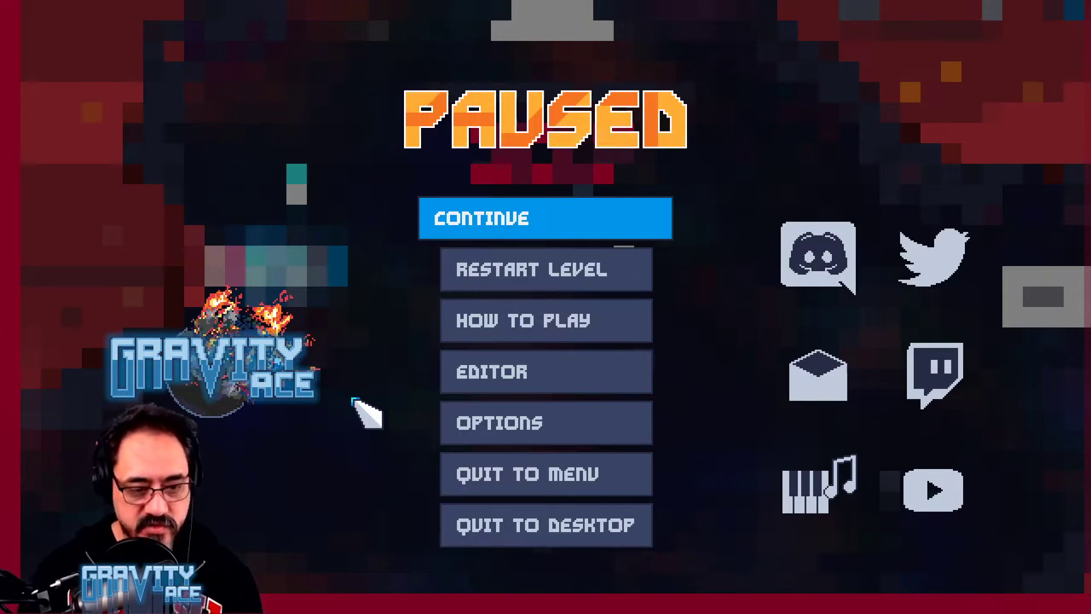
In main.gd, change the get_bodies_in_area radius from 100 to 20 on lines 201 and 204, then save.
{"action": "key", "text": "alt+Tab"}
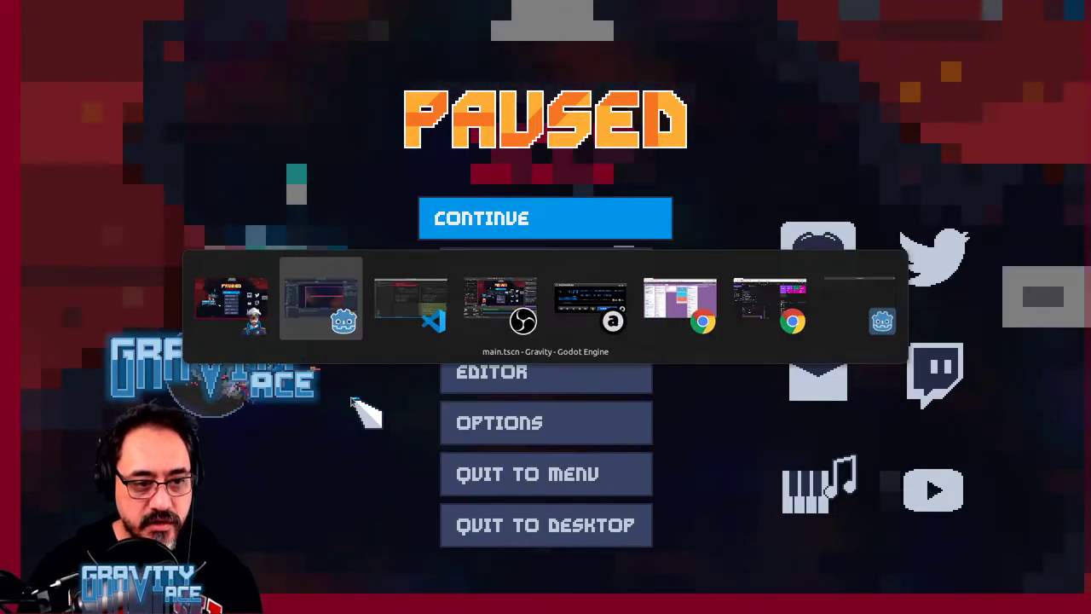
{"action": "key", "text": "F3"}
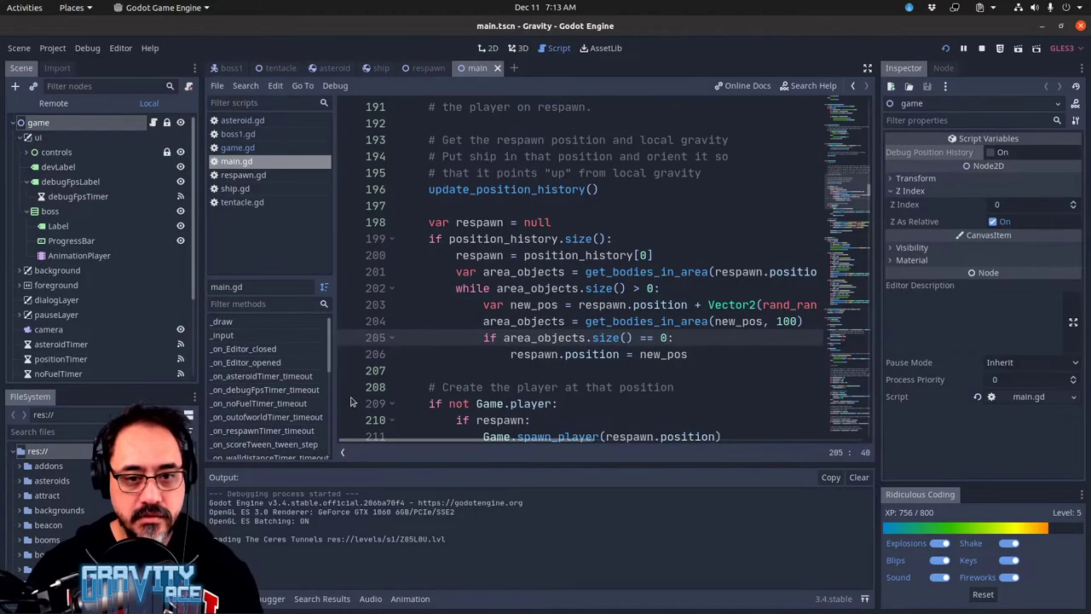
{"action": "left_click", "coordinate": [737, 272]}
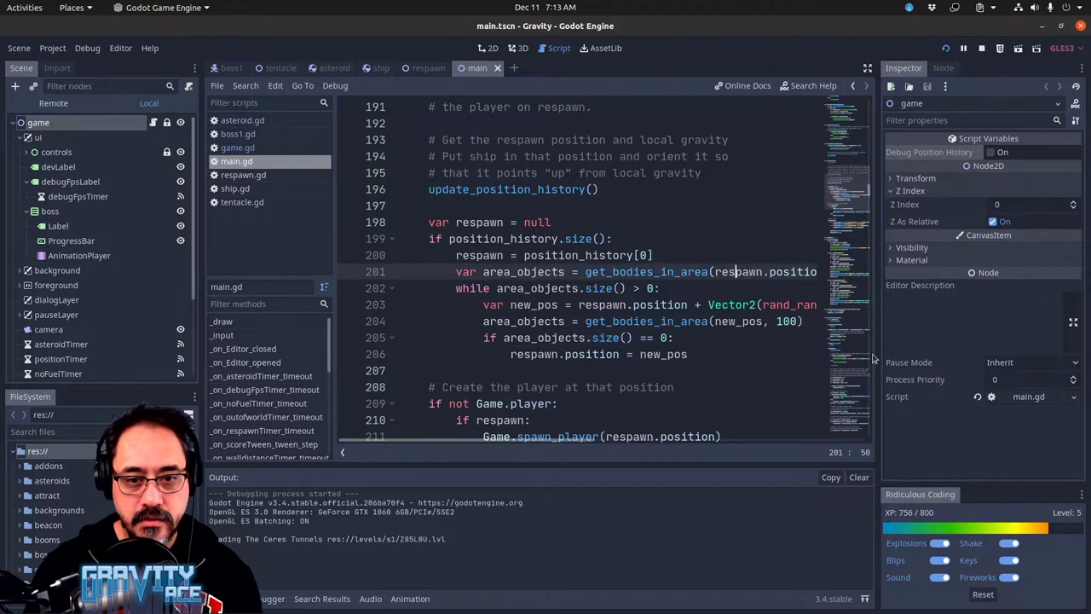
{"action": "key", "text": "End"}
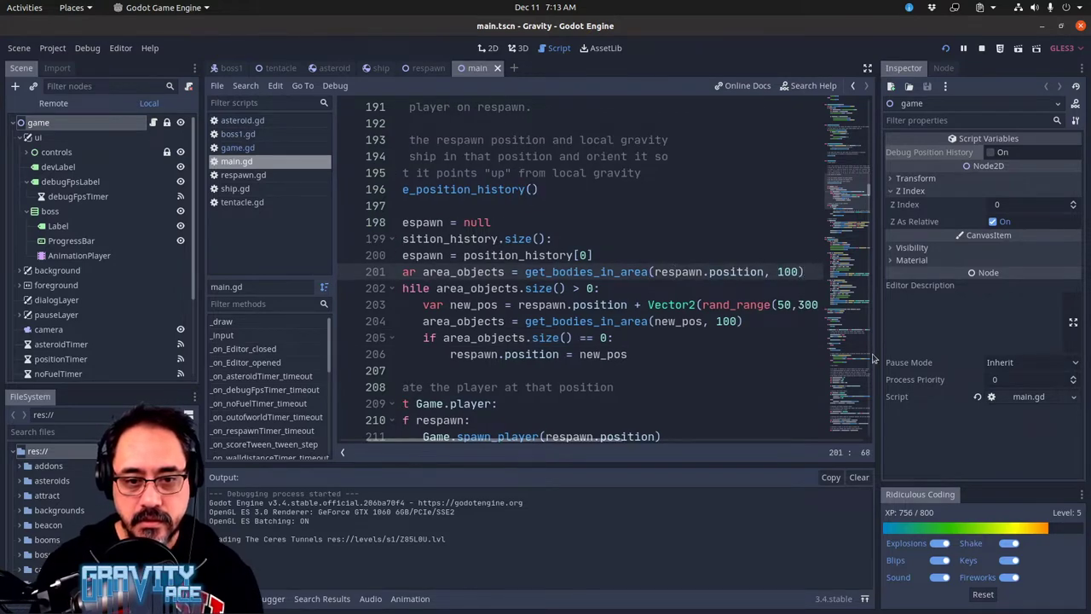
{"action": "type", "text": "2"}
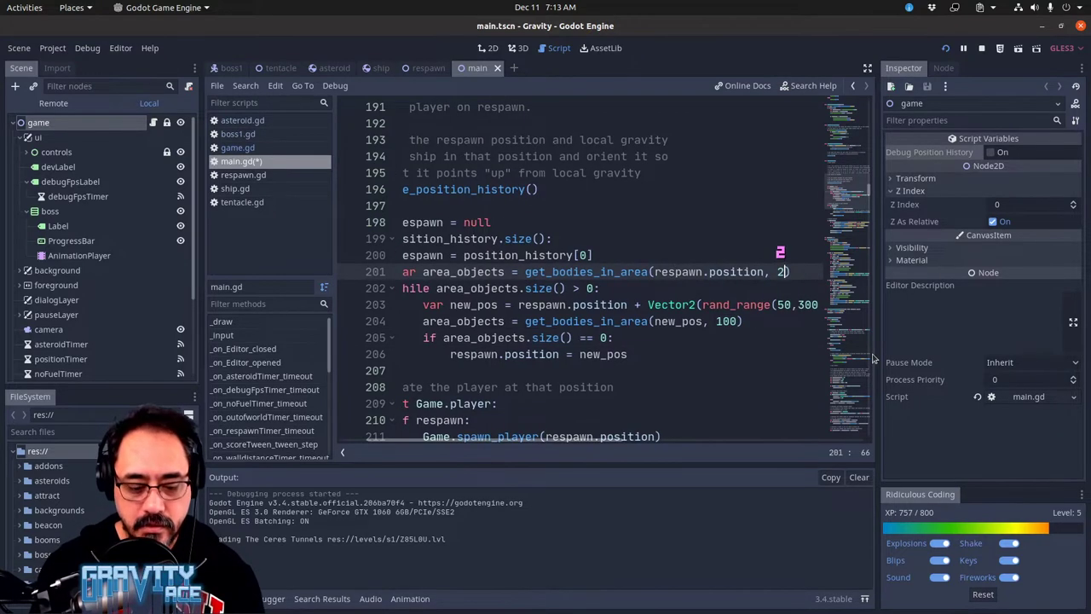
{"action": "type", "text": "0"}
{"action": "key", "text": "Down"}
{"action": "key", "text": "Down"}
{"action": "key", "text": "Down"}
{"action": "key", "text": "Left"}
{"action": "key", "text": "BackSpace"}
{"action": "key", "text": "BackSpace"}
{"action": "key", "text": "BackSpace"}
{"action": "type", "text": "20"}
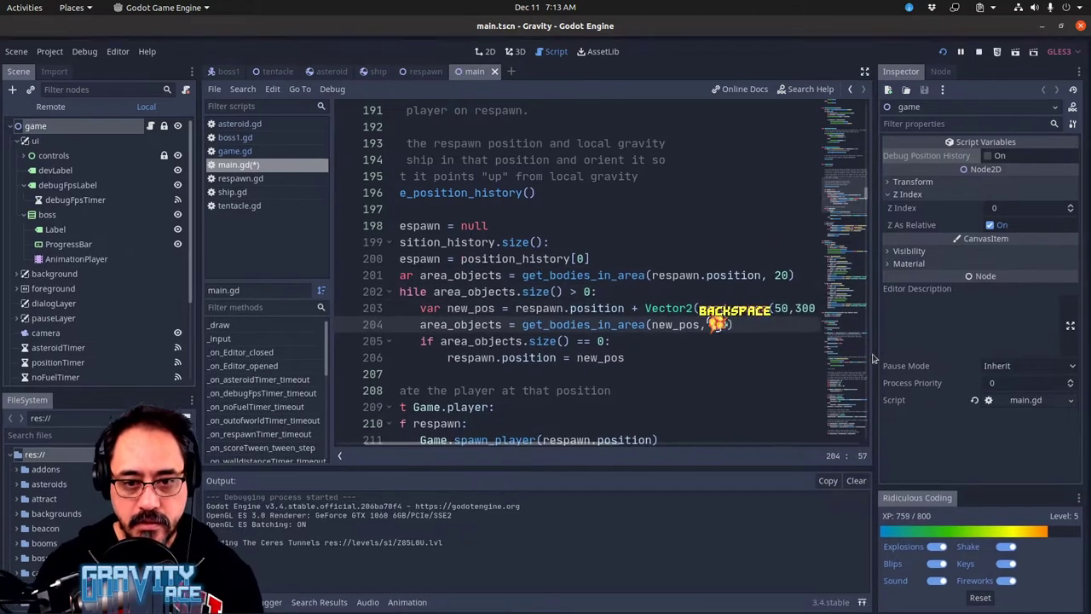
{"action": "key", "text": "Home"}
{"action": "key", "text": "ctrl+s"}
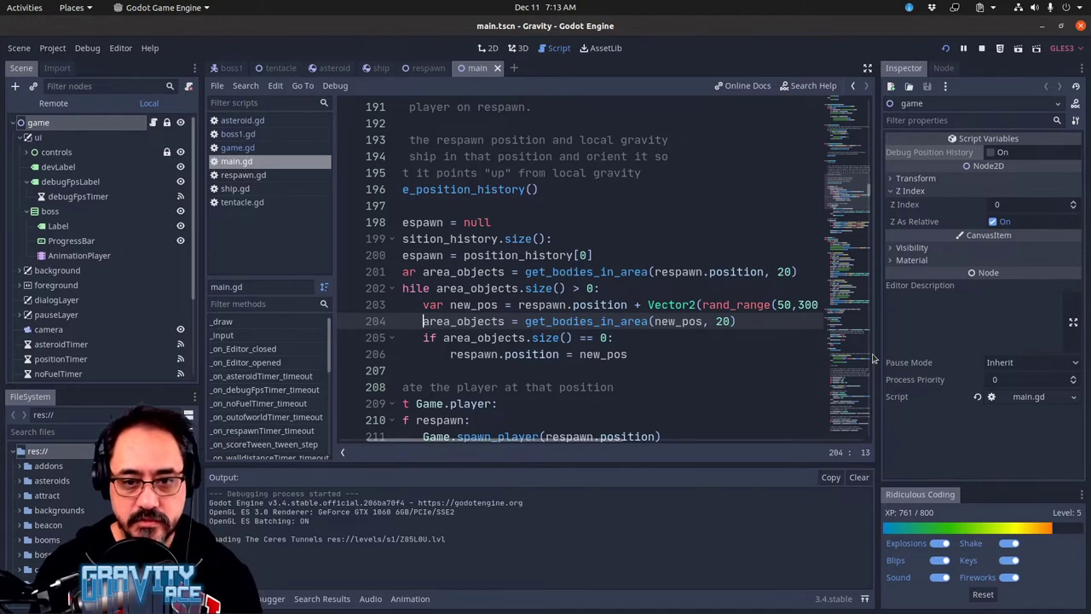
Change line 203's rand_range(50, 300) to rand_range(20, 200) and save main.gd.
{"action": "key", "text": "Up"}
{"action": "key", "text": "End"}
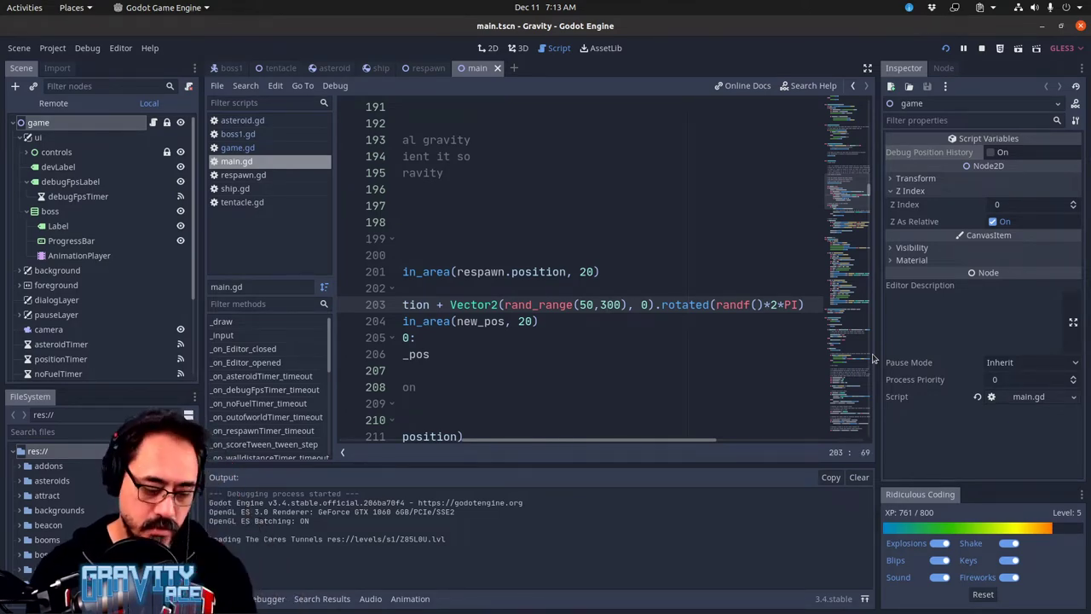
{"action": "key", "text": "BackSpace"}
{"action": "type", "text": "2"}
{"action": "key", "text": "Left"}
{"action": "key", "text": "Left"}
{"action": "key", "text": "Left"}
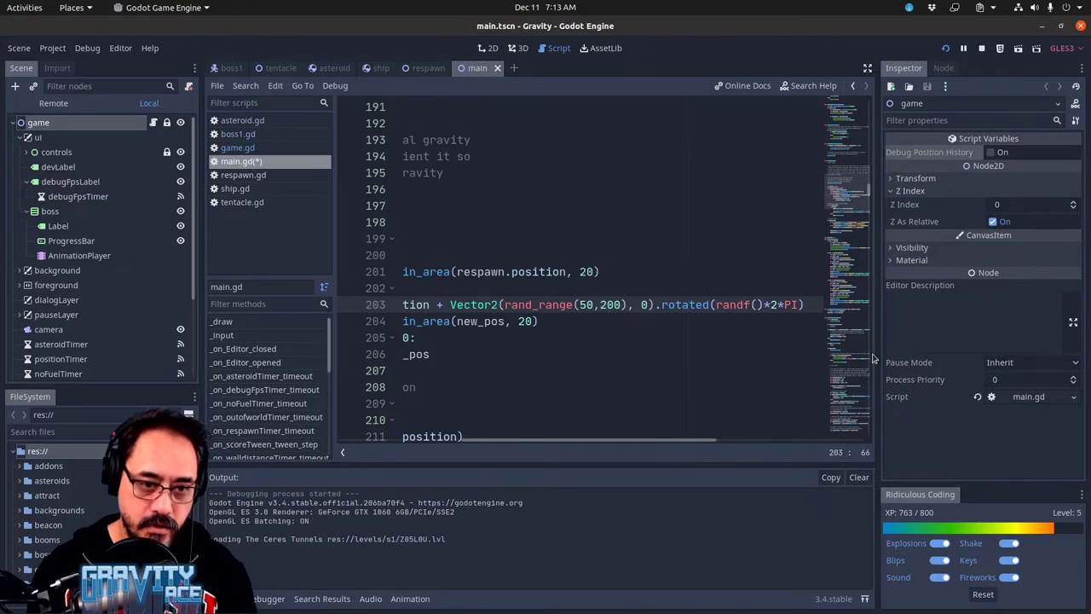
{"action": "key", "text": "BackSpace"}
{"action": "type", "text": "2"}
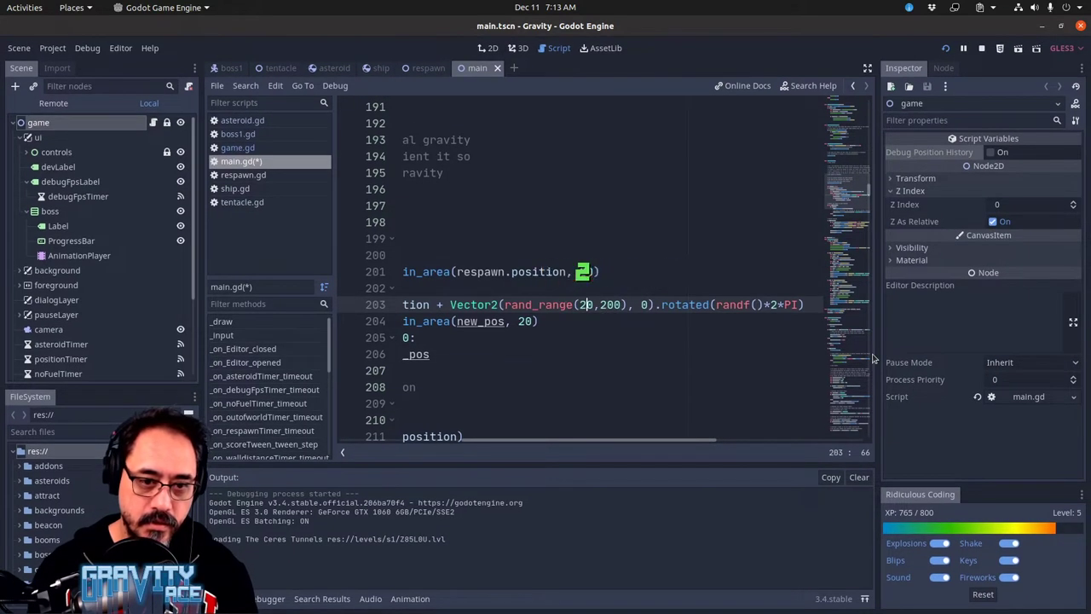
{"action": "key", "text": "ctrl+s"}
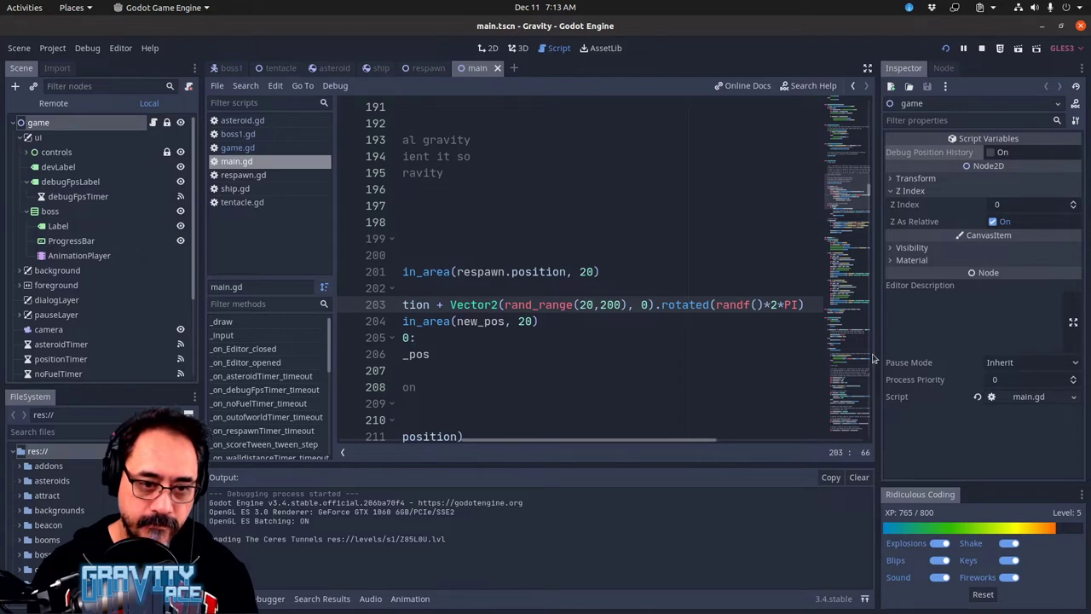
{"action": "key", "text": "Home"}
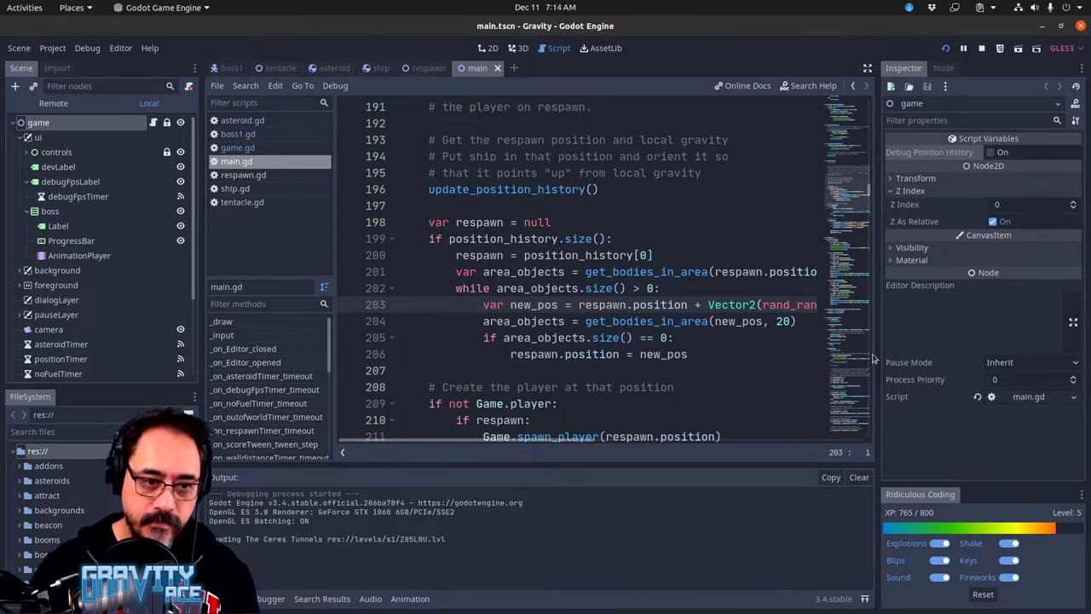
Resume the paused game, pause it again, and choose Restart Level.
{"action": "key", "text": "alt+Tab"}
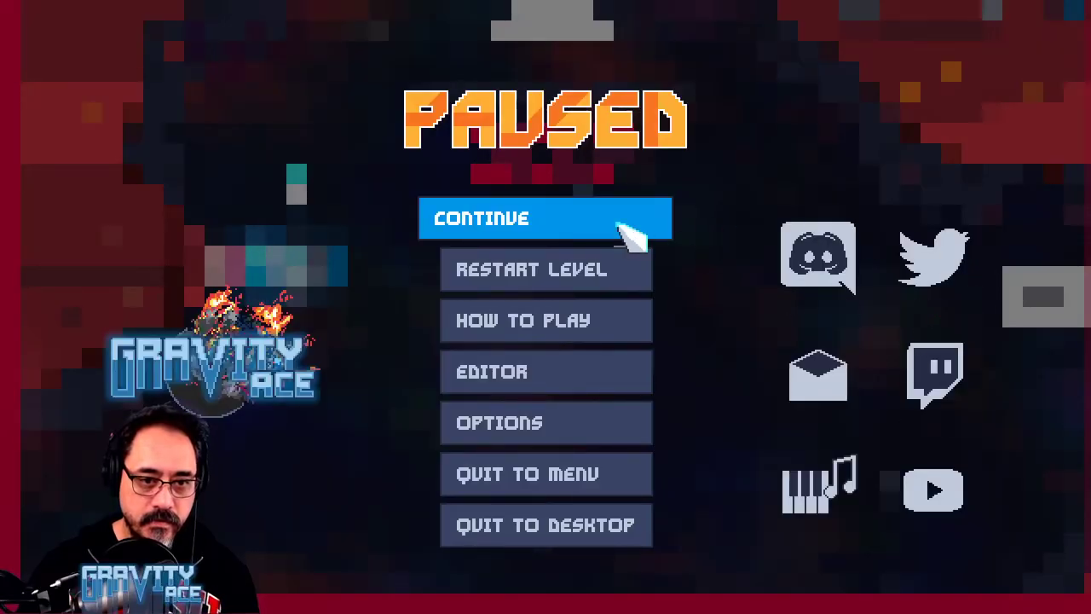
{"action": "left_click", "coordinate": [622, 217]}
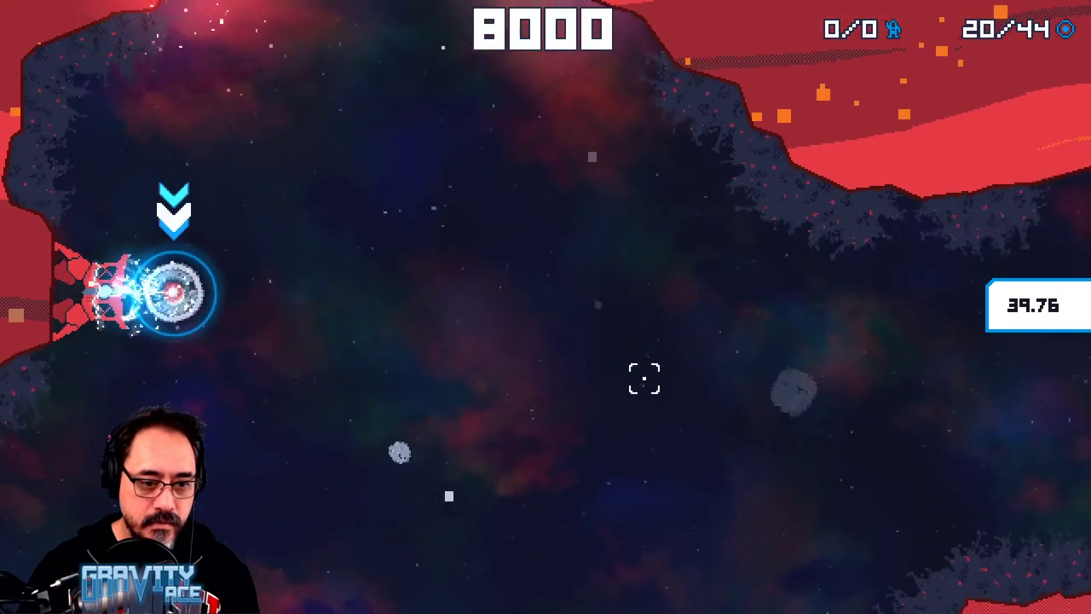
{"action": "key", "text": "Escape"}
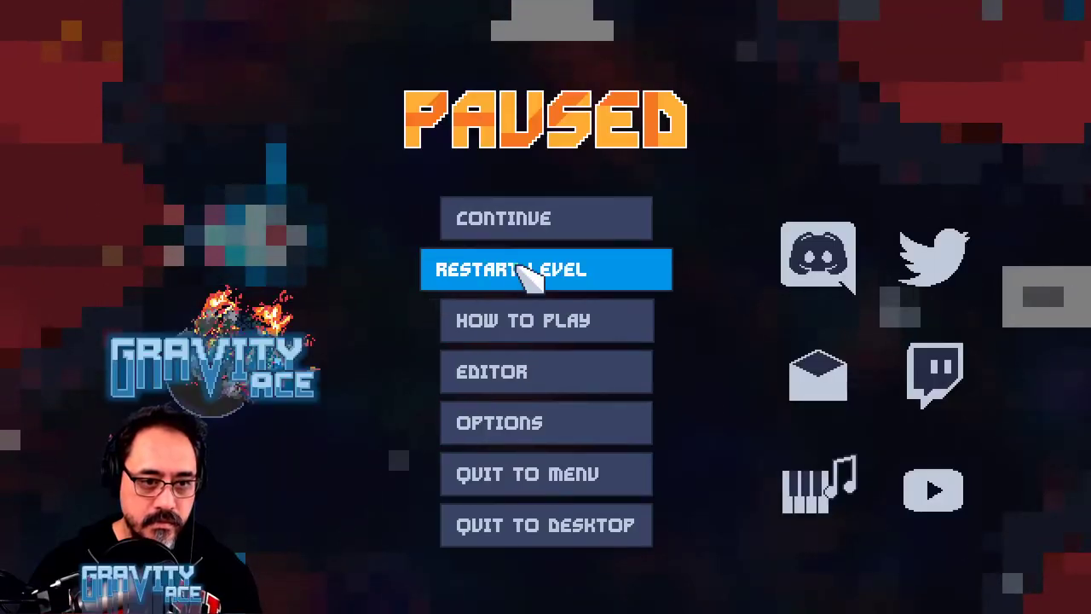
{"action": "left_click", "coordinate": [524, 267]}
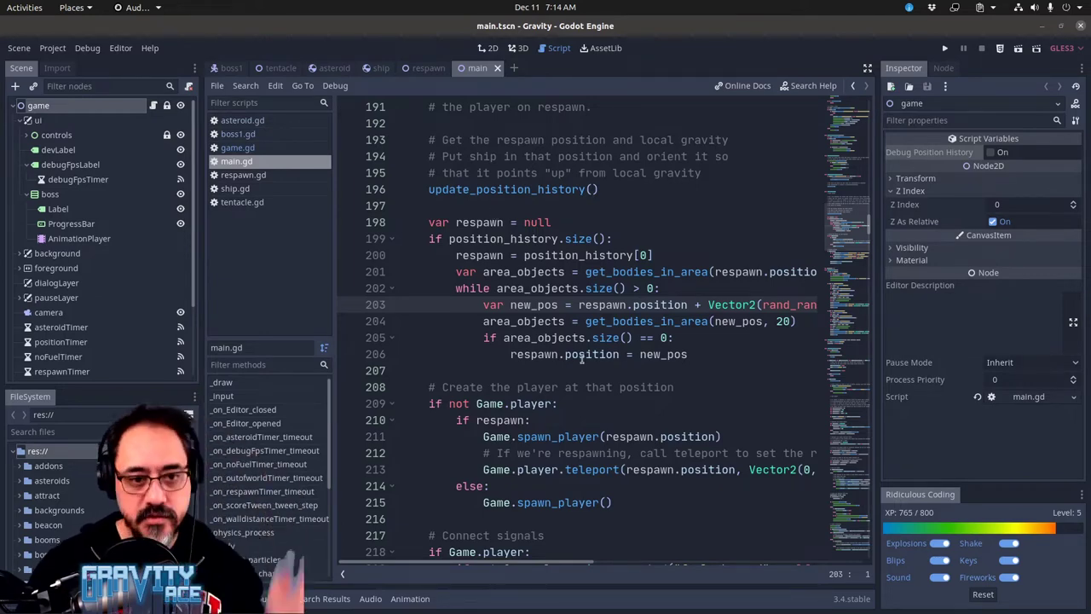
Relaunch the game and load The Ceres Tunnels from the level select.
{"action": "left_click", "coordinate": [583, 355]}
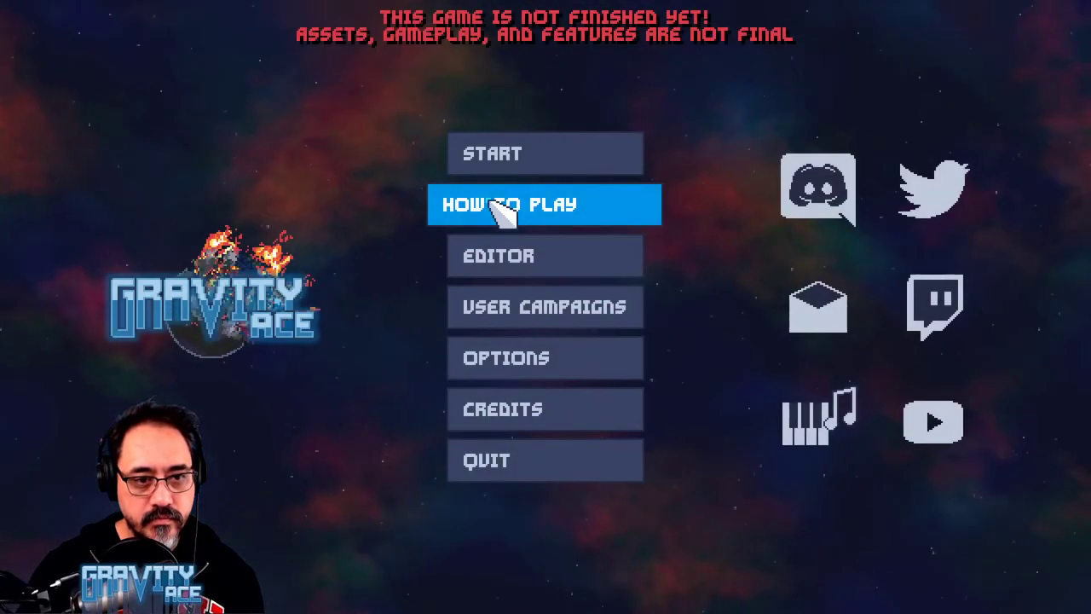
{"action": "left_click", "coordinate": [488, 165]}
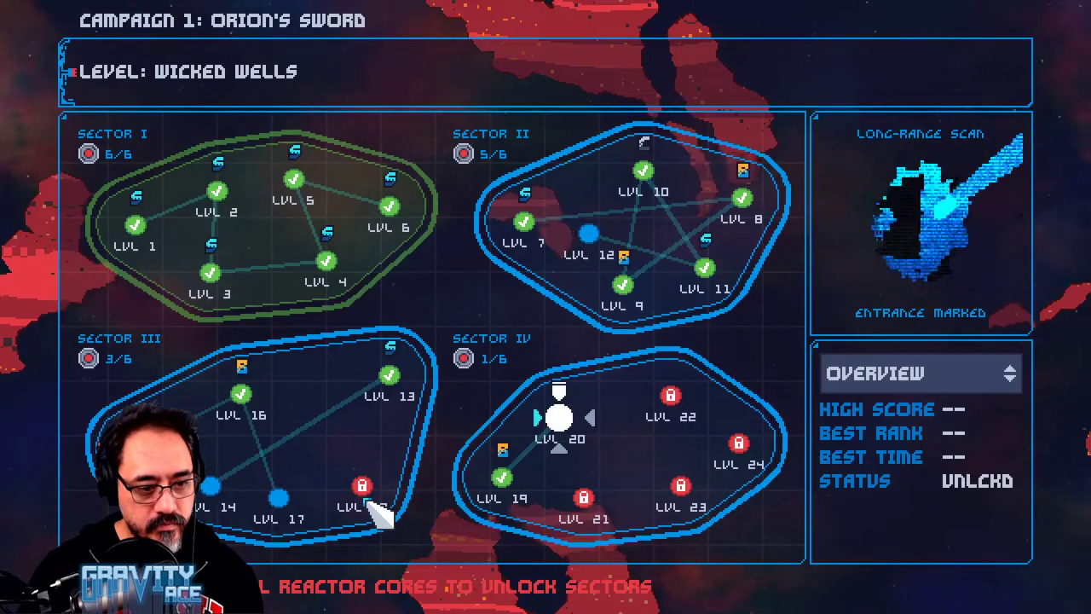
{"action": "left_click", "coordinate": [215, 493]}
{"action": "left_click", "coordinate": [465, 390]}
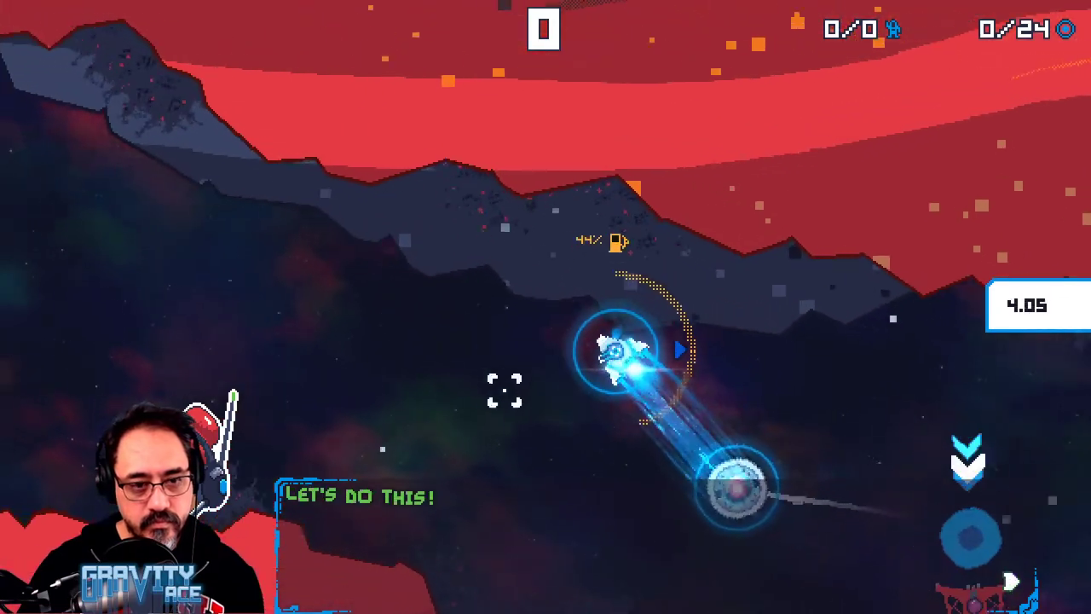
Shoot targets and fly past the laser and lava column until crashing, then open Activities.
{"action": "left_click", "coordinate": [281, 177]}
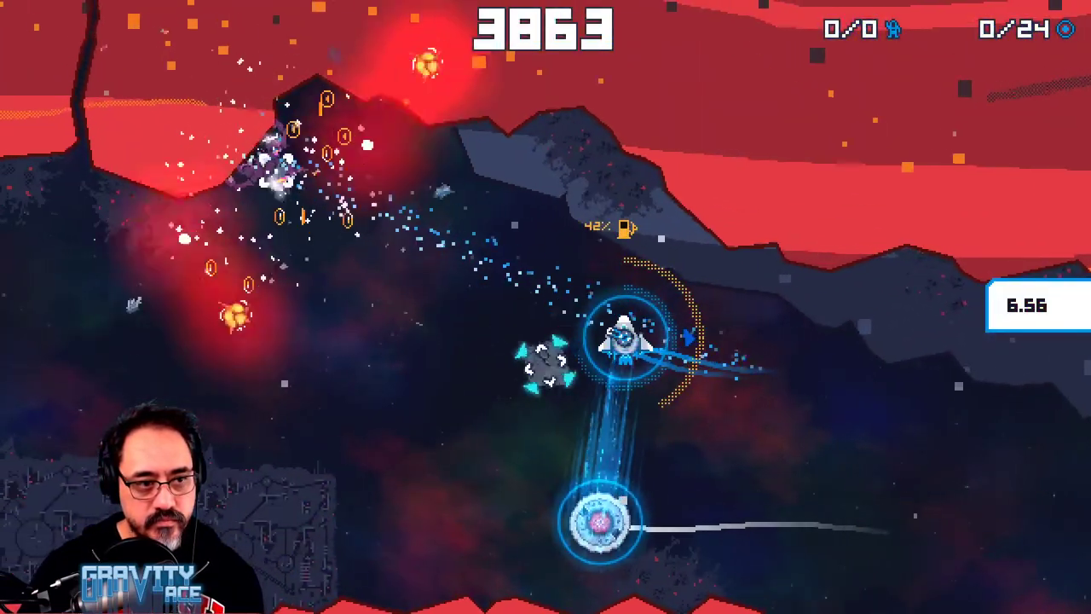
{"action": "left_click", "coordinate": [277, 170]}
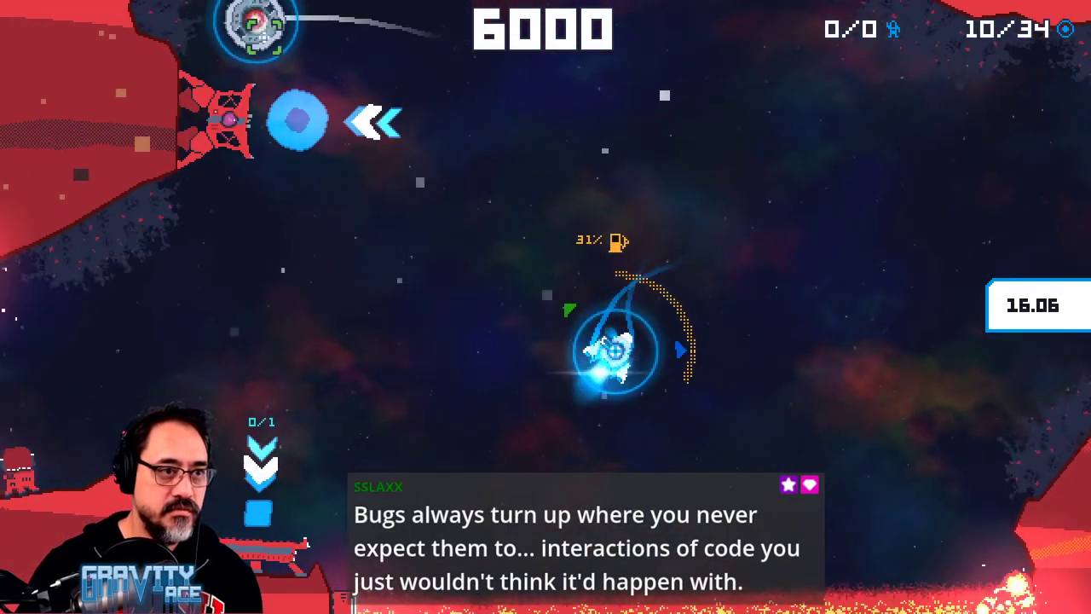
{"action": "key", "text": "Up"}
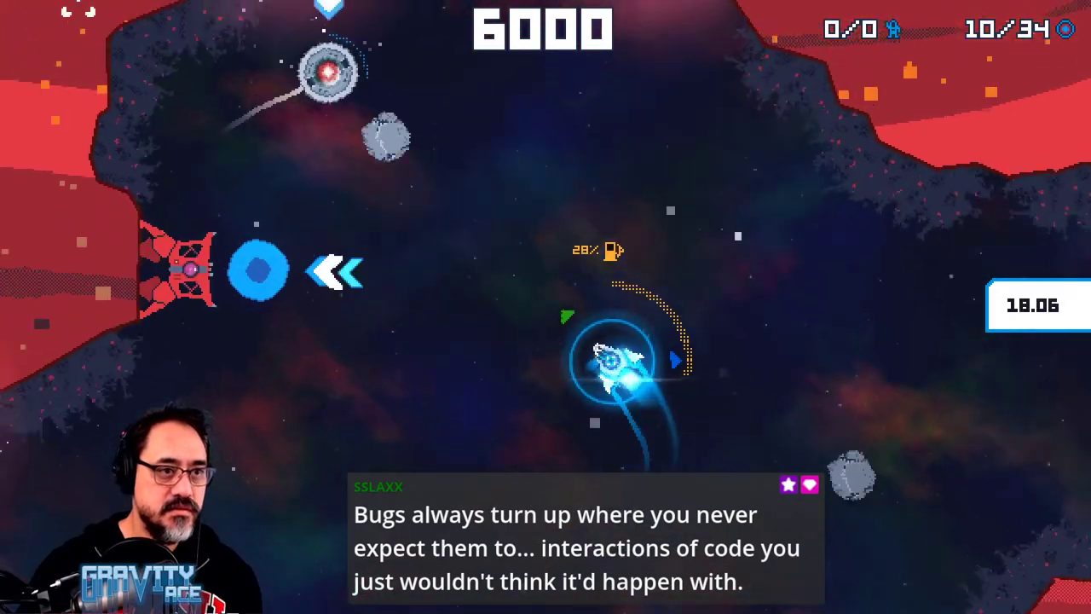
{"action": "key", "text": "Up"}
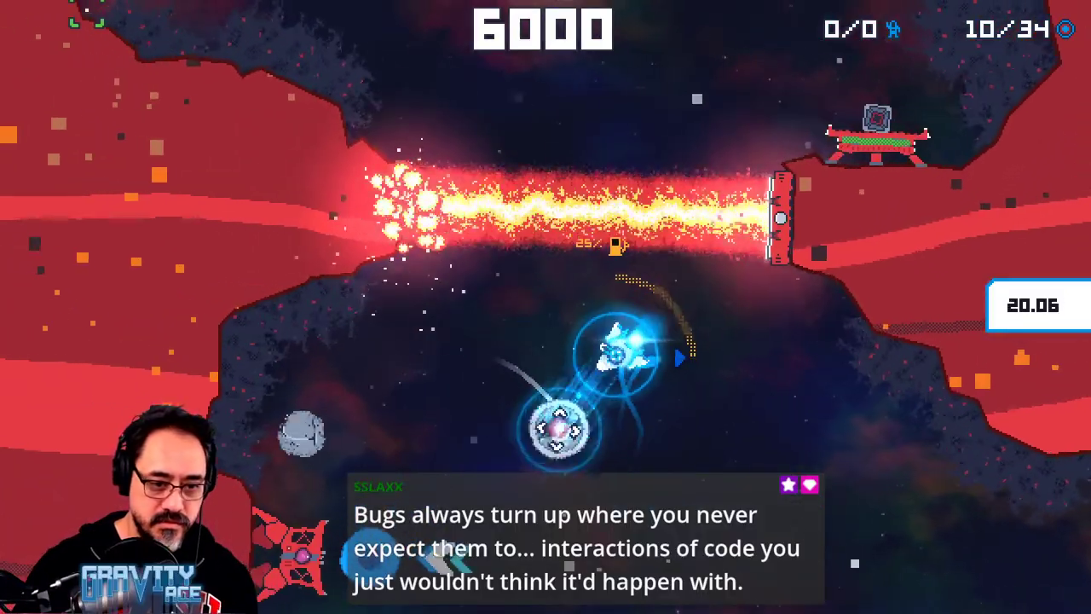
{"action": "key", "text": "Up"}
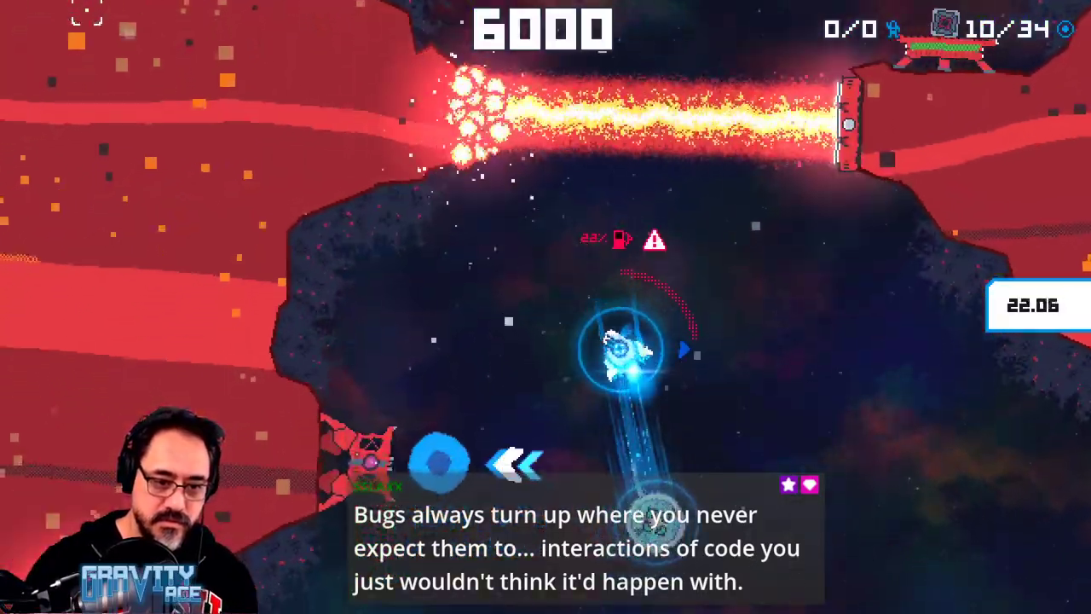
{"action": "key", "text": "Up"}
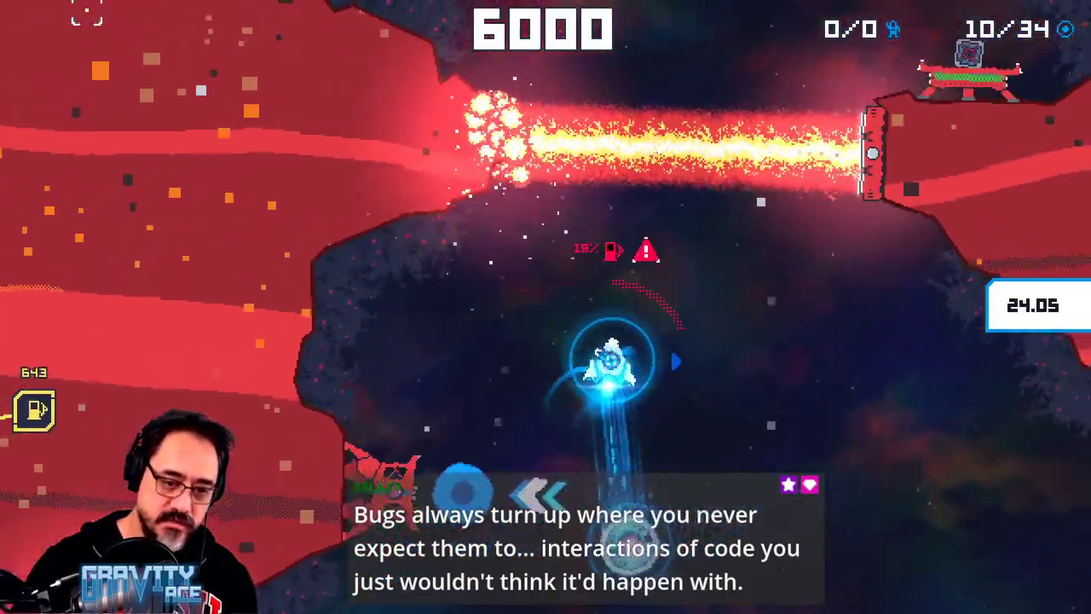
{"action": "key", "text": "Up"}
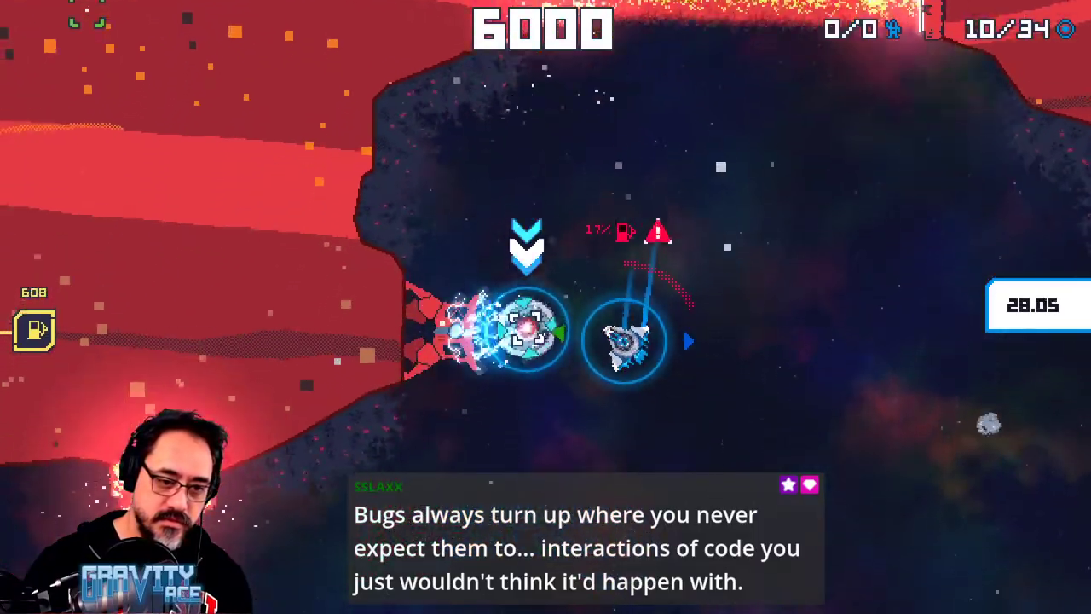
{"action": "key", "text": "Up"}
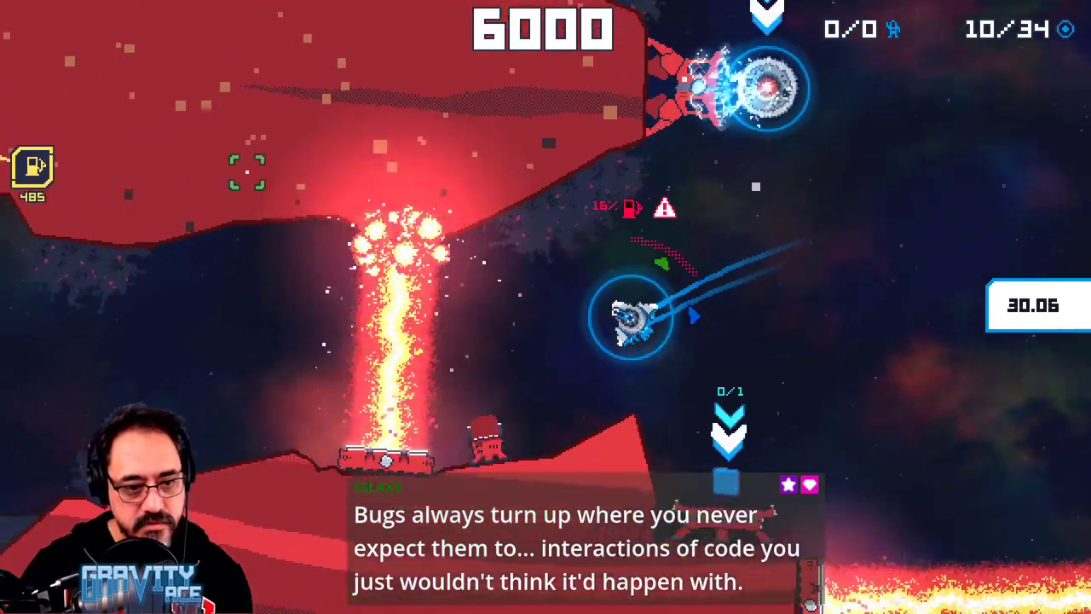
{"action": "key", "text": "Up"}
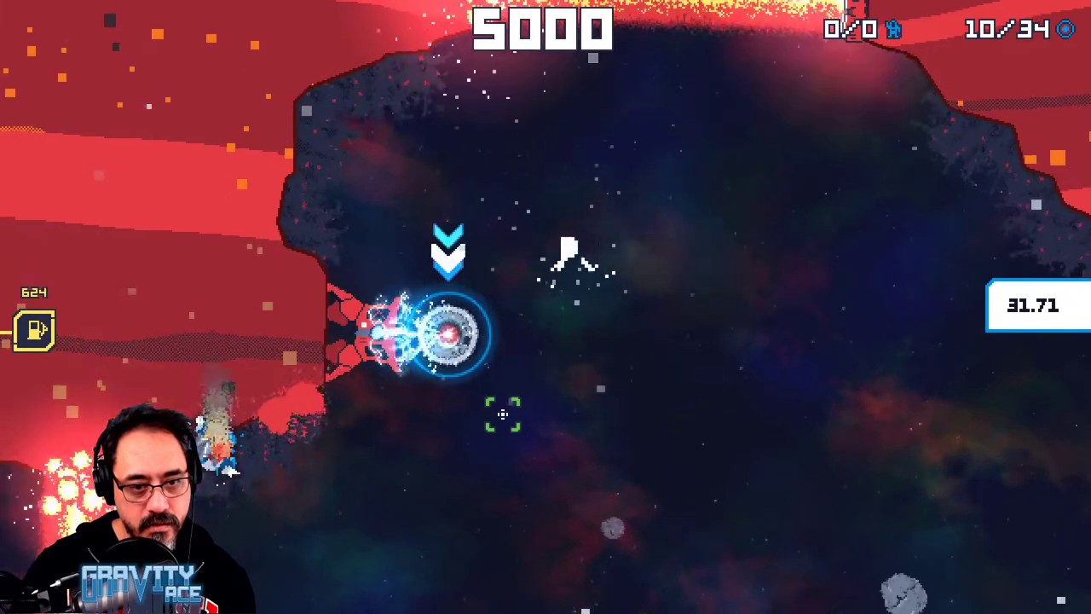
{"action": "key", "text": "super"}
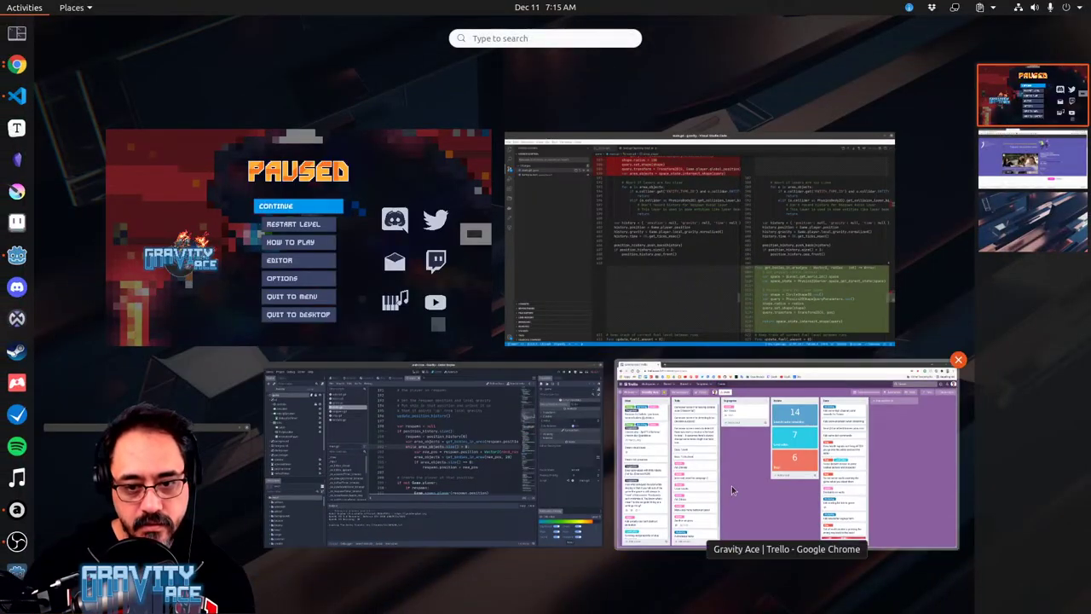
Bring the Godot editor forward, then return to the game and choose Continue on the pause menu.
{"action": "left_click", "coordinate": [490, 454]}
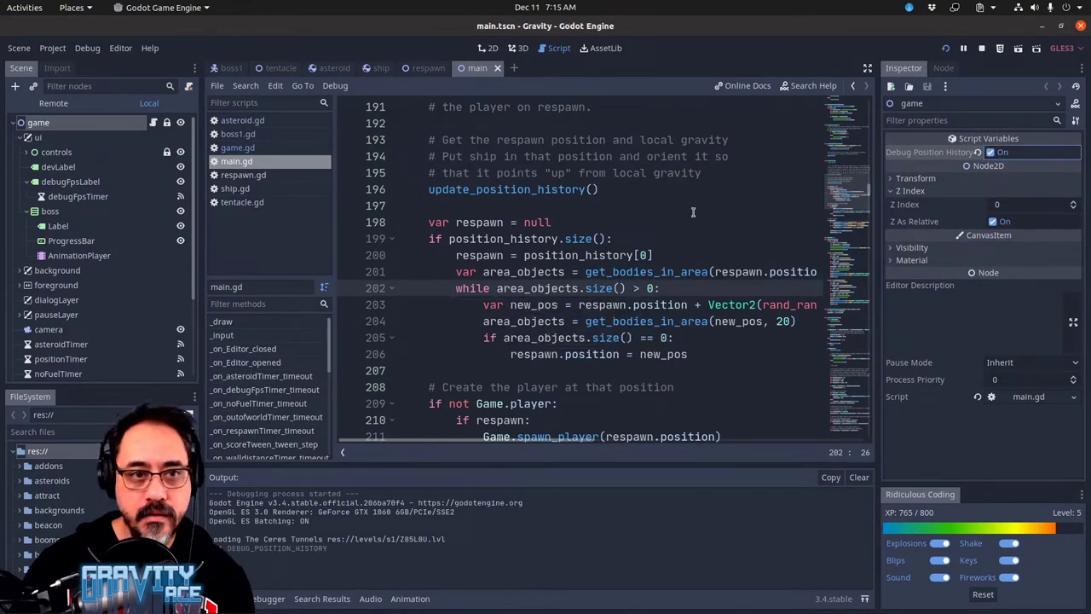
{"action": "key", "text": "alt+Tab"}
{"action": "left_click", "coordinate": [635, 228]}
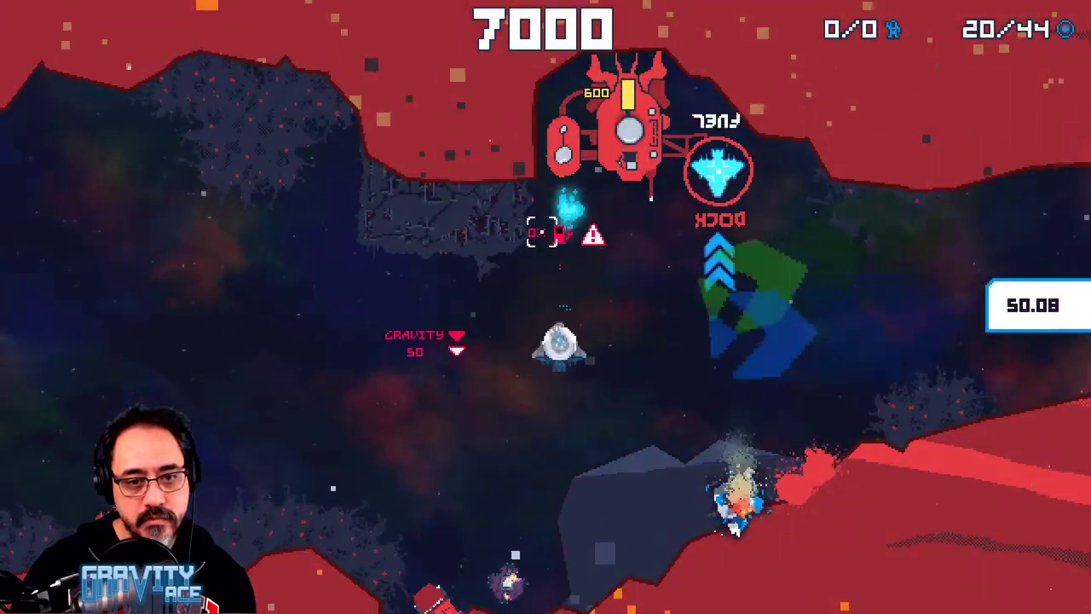
Fly out of the dock, destroy the red turret boss, and shoot enemies along the cave.
{"action": "key", "text": "Up"}
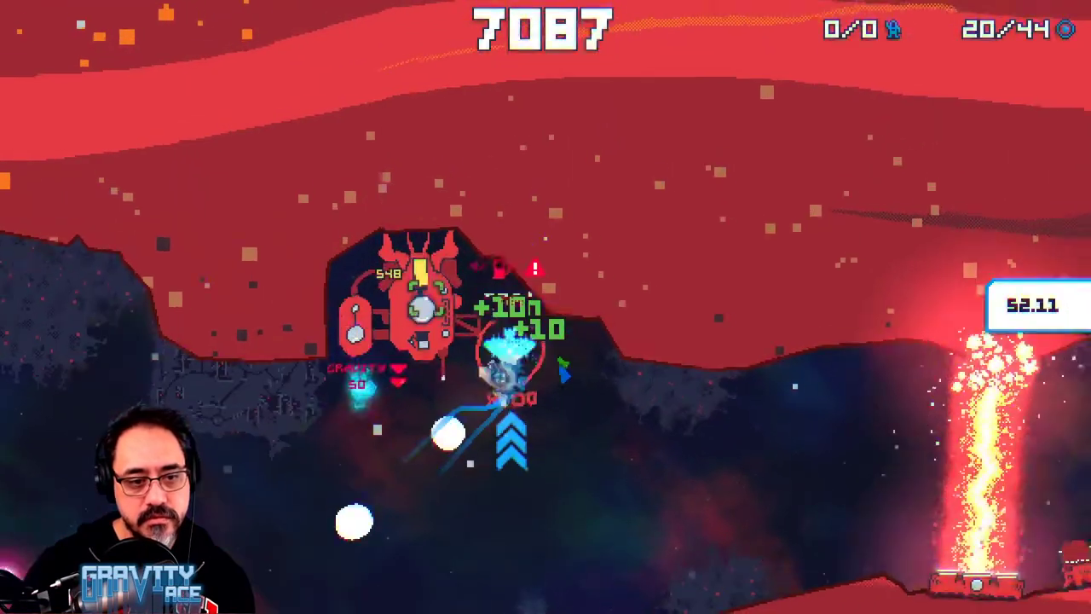
{"action": "key", "text": "Up"}
{"action": "key", "text": "space"}
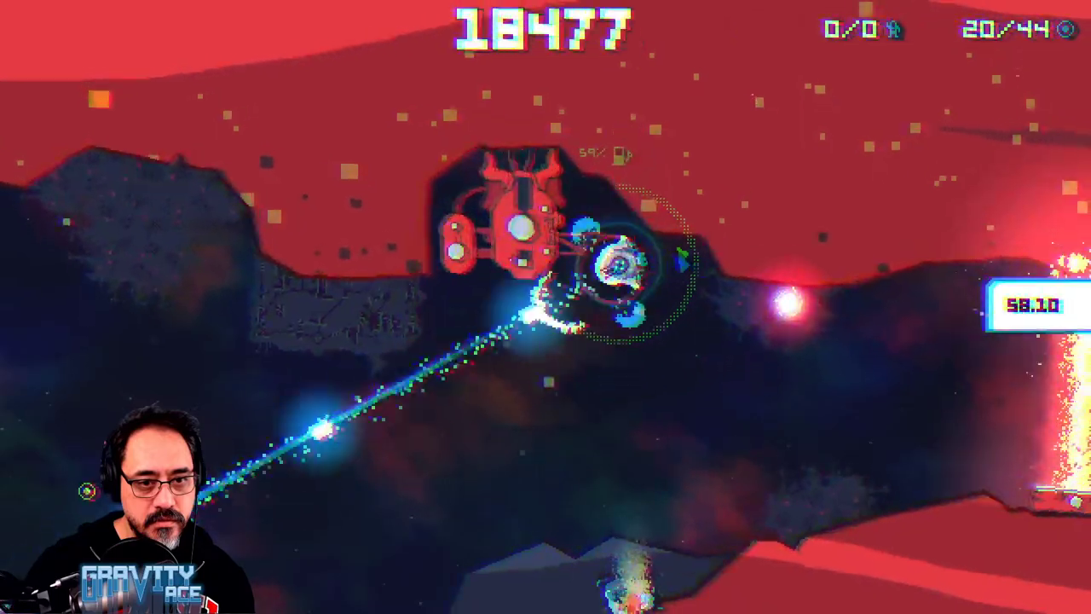
{"action": "key", "text": "space"}
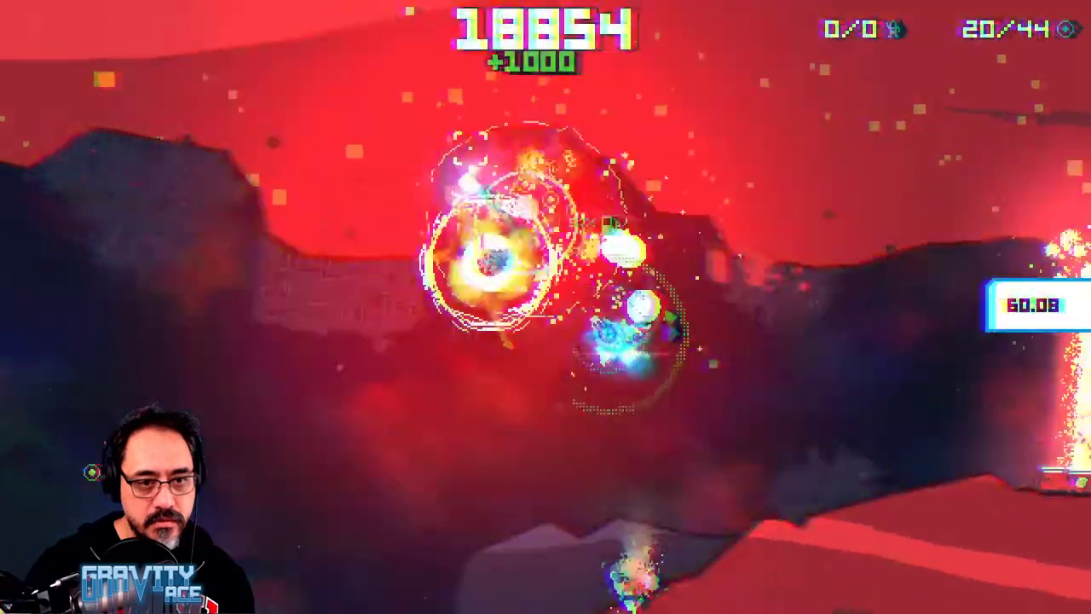
{"action": "key", "text": "space"}
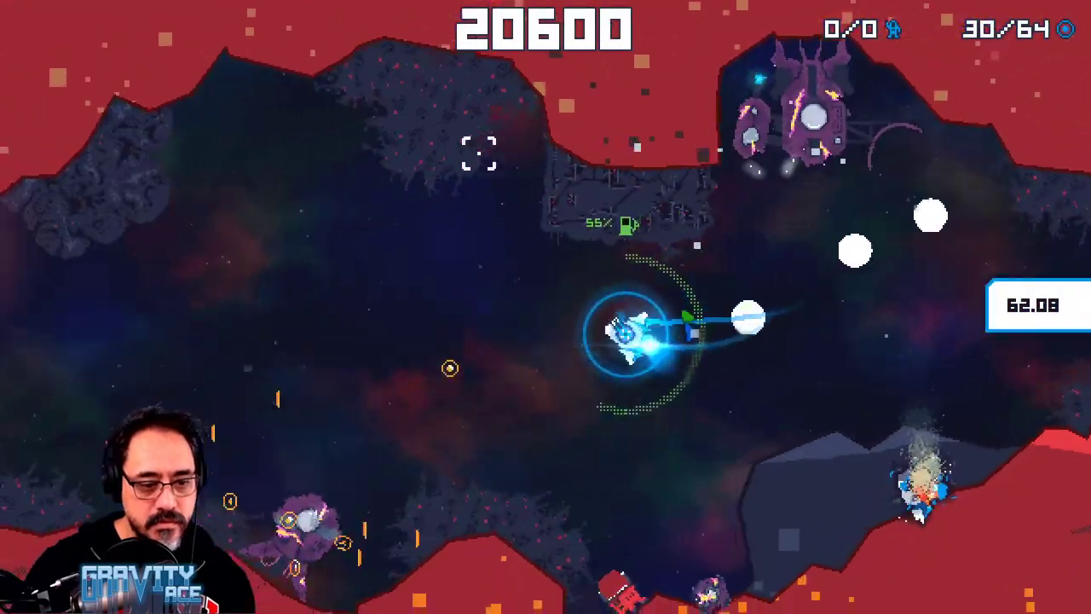
{"action": "key", "text": "space"}
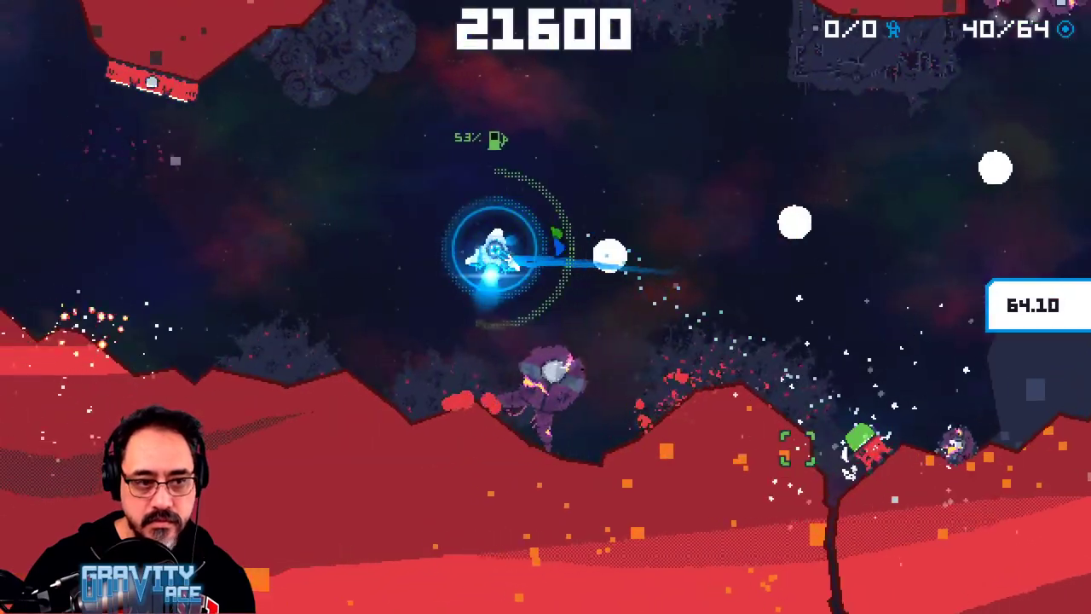
Climb the vertical tunnel clearing the remaining targets to 94/94, then crash into the cave wall.
{"action": "key", "text": "Up"}
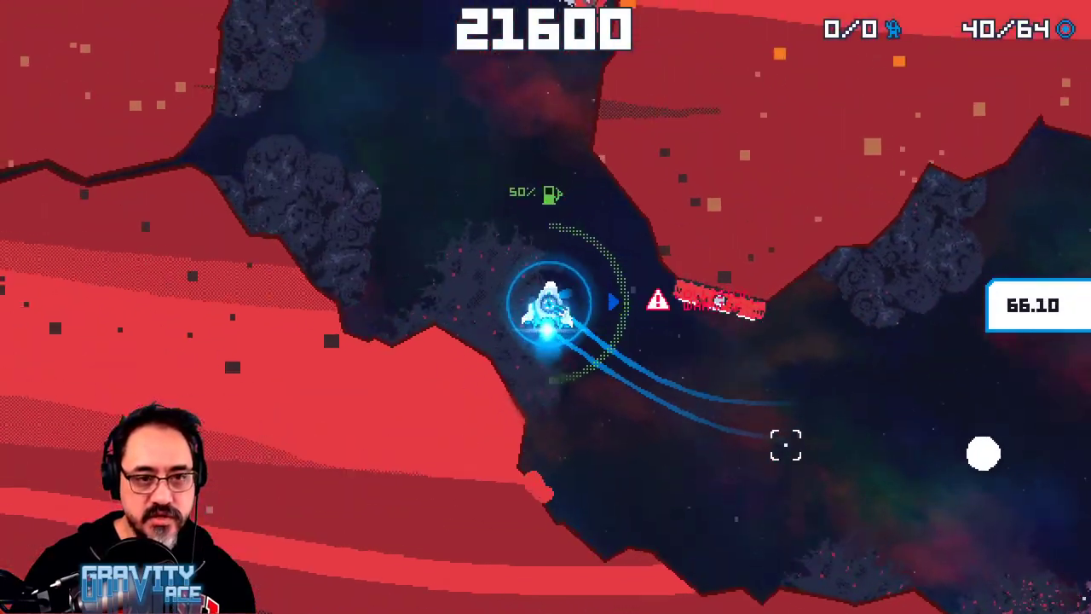
{"action": "key", "text": "Up"}
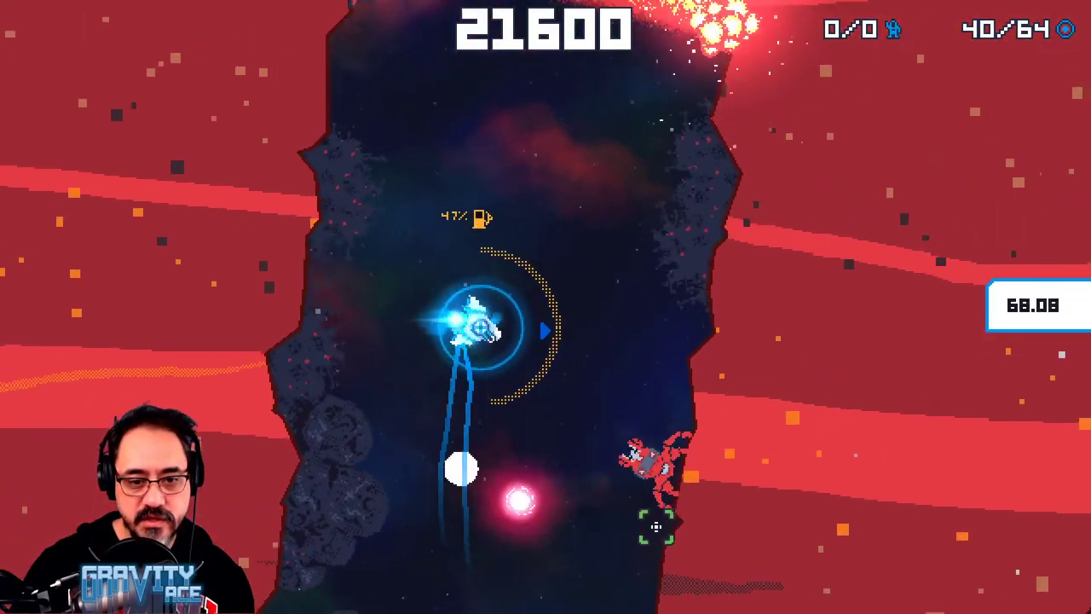
{"action": "key", "text": "space"}
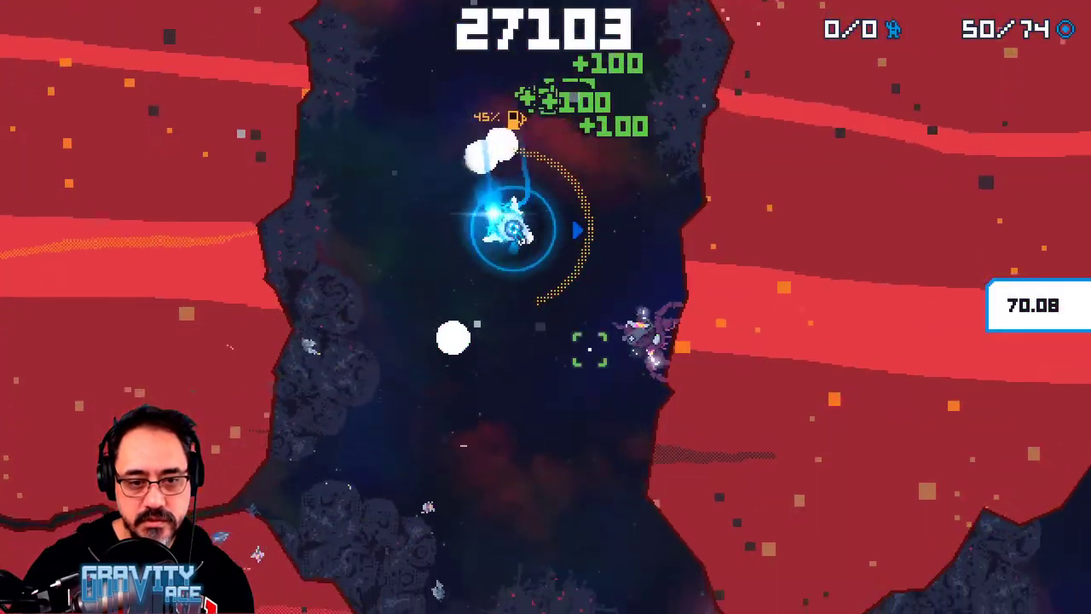
{"action": "key", "text": "Up"}
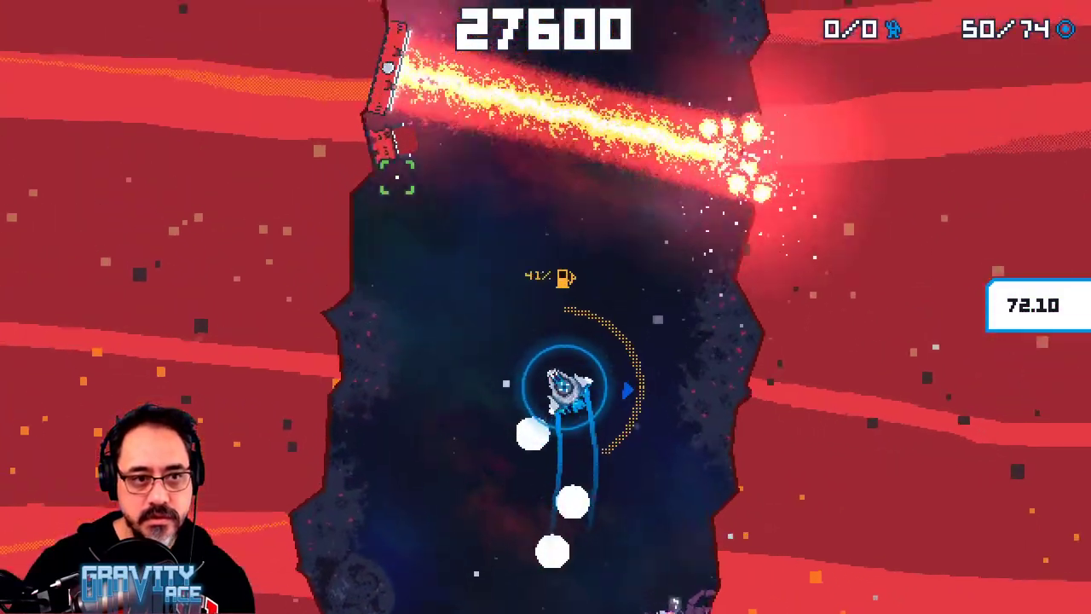
{"action": "key", "text": "Up"}
{"action": "key", "text": "space"}
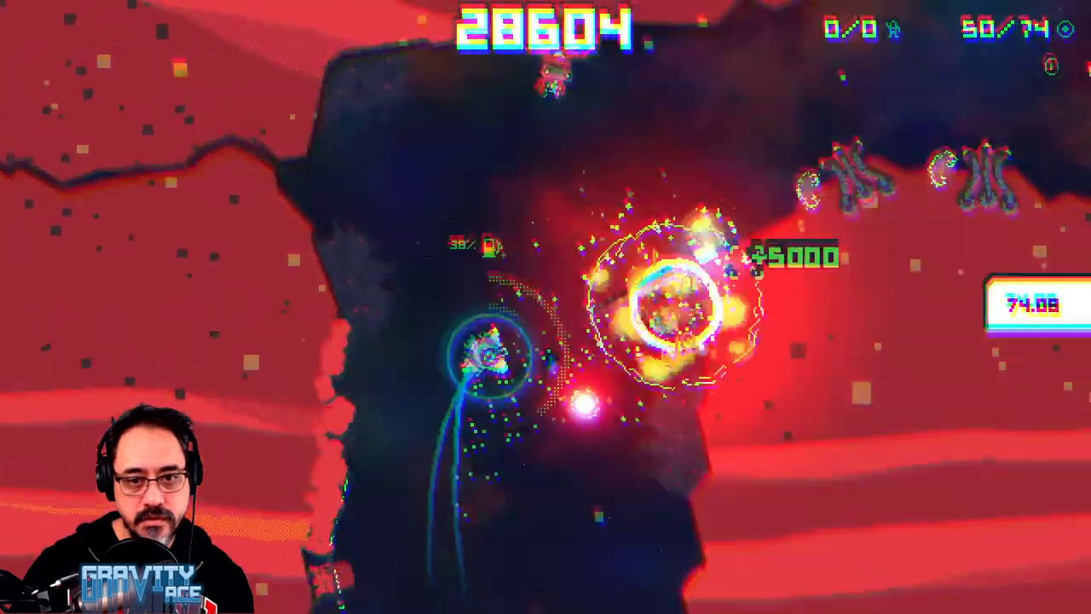
{"action": "key", "text": "space"}
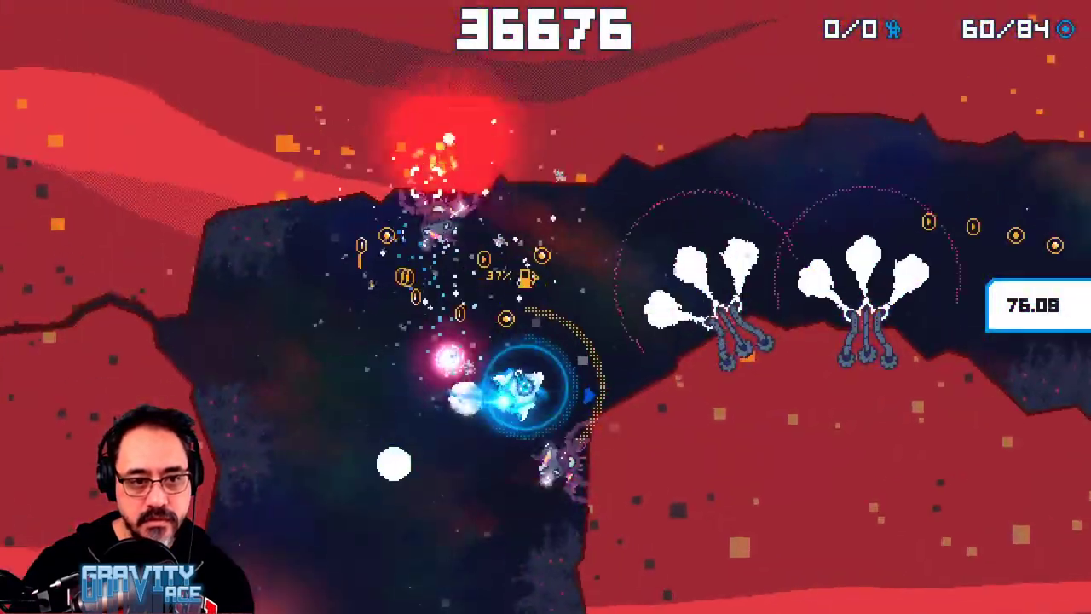
{"action": "key", "text": "space"}
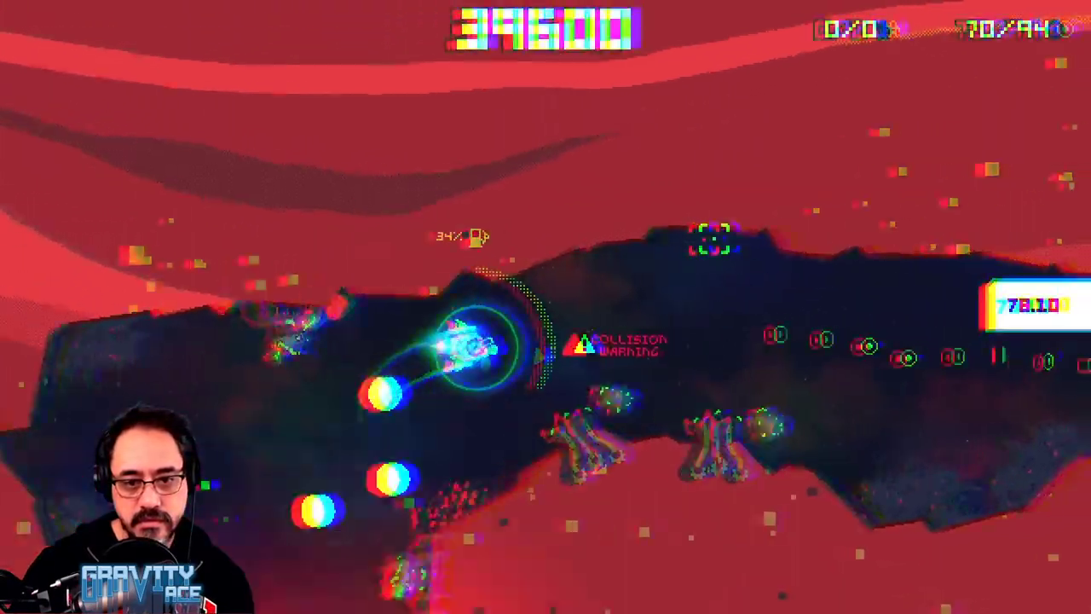
{"action": "key", "text": "space"}
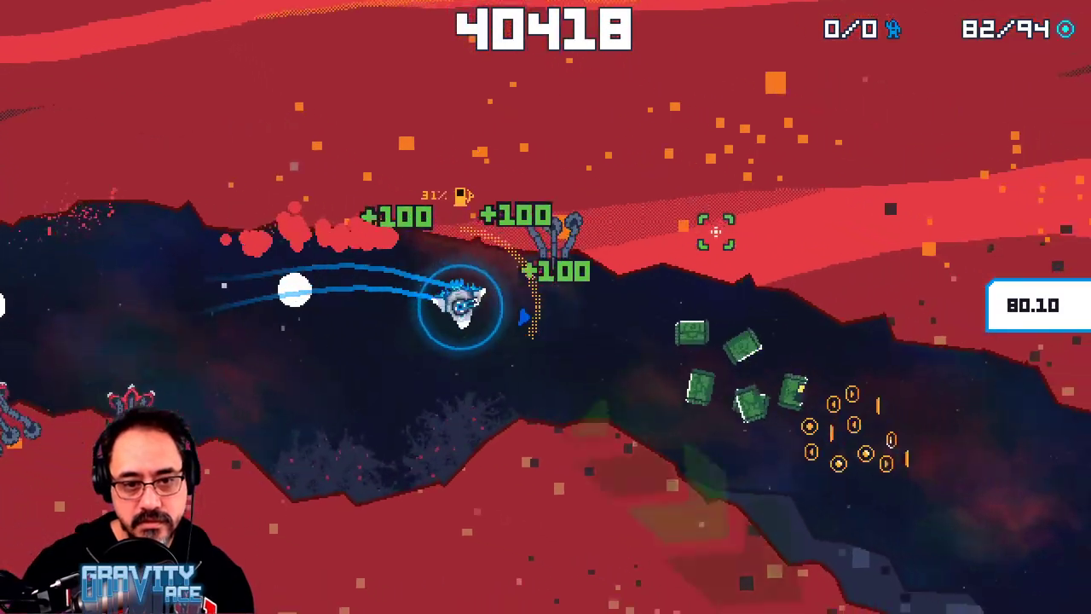
{"action": "key", "text": "space"}
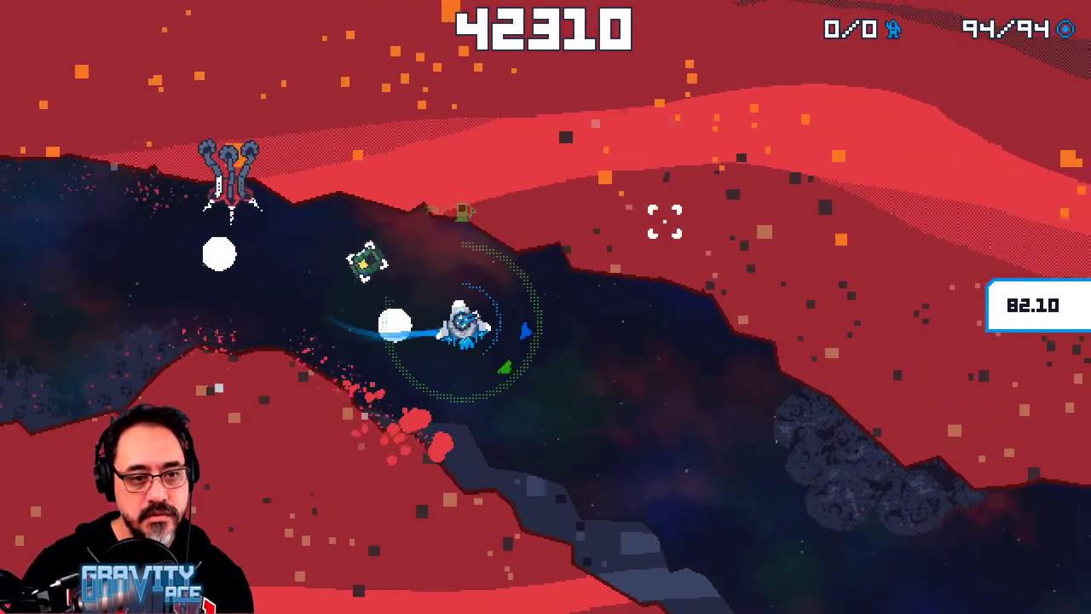
{"action": "key", "text": "space"}
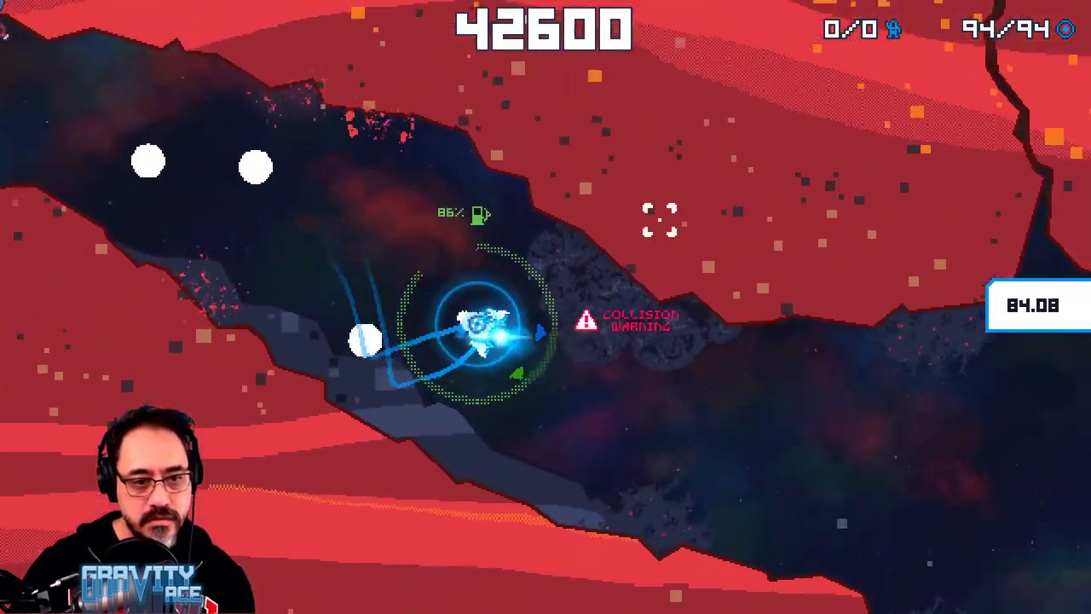
{"action": "key", "text": "space"}
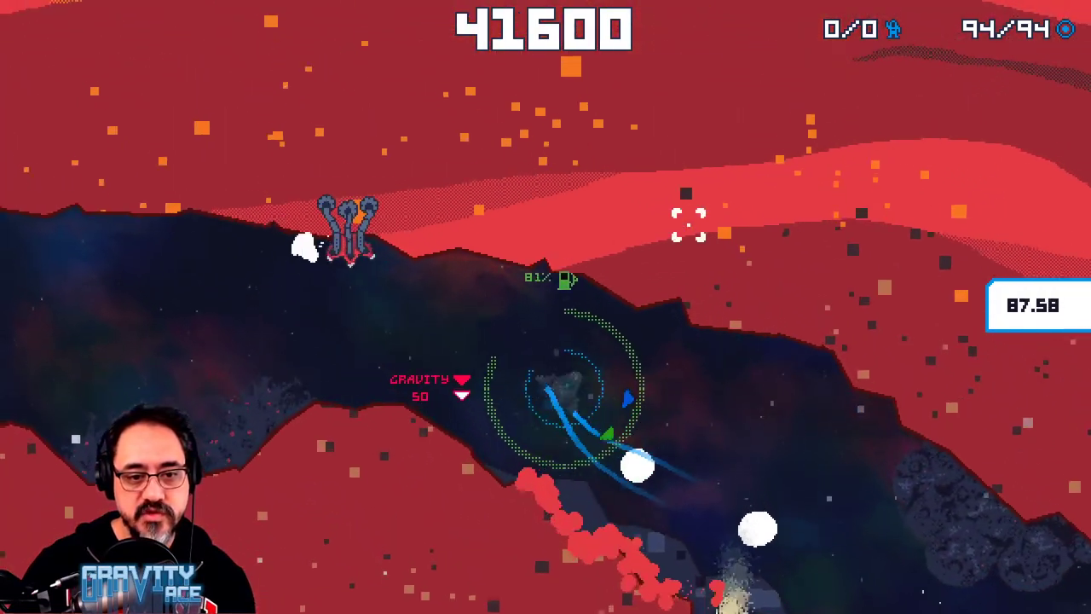
Fly the respawned ship left, then right, destroying an enemy and beaming up the cube.
{"action": "key", "text": "Up"}
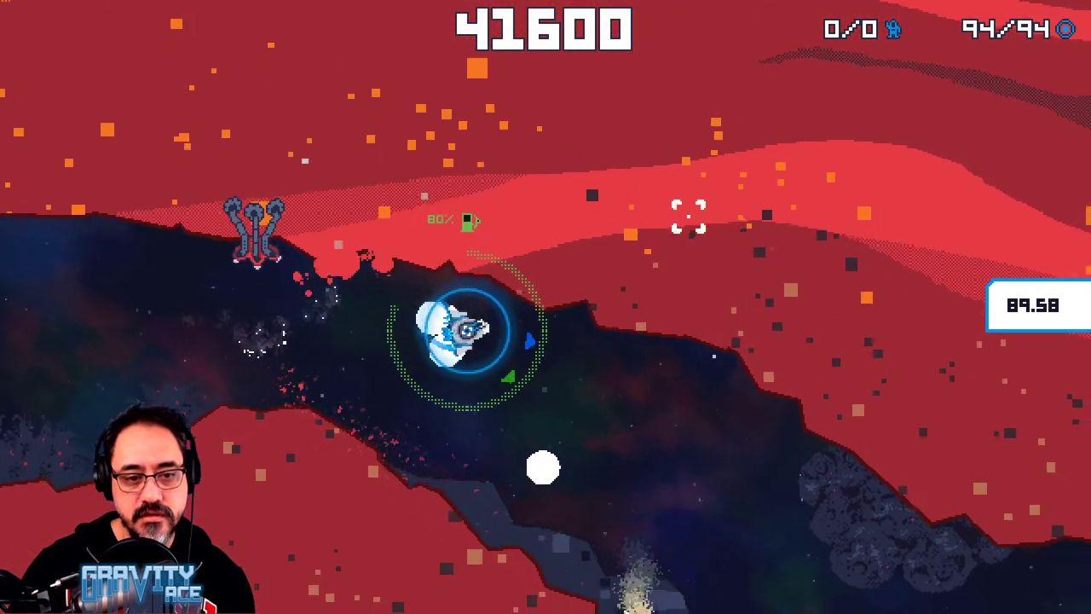
{"action": "key", "text": "space"}
{"action": "key", "text": "Up"}
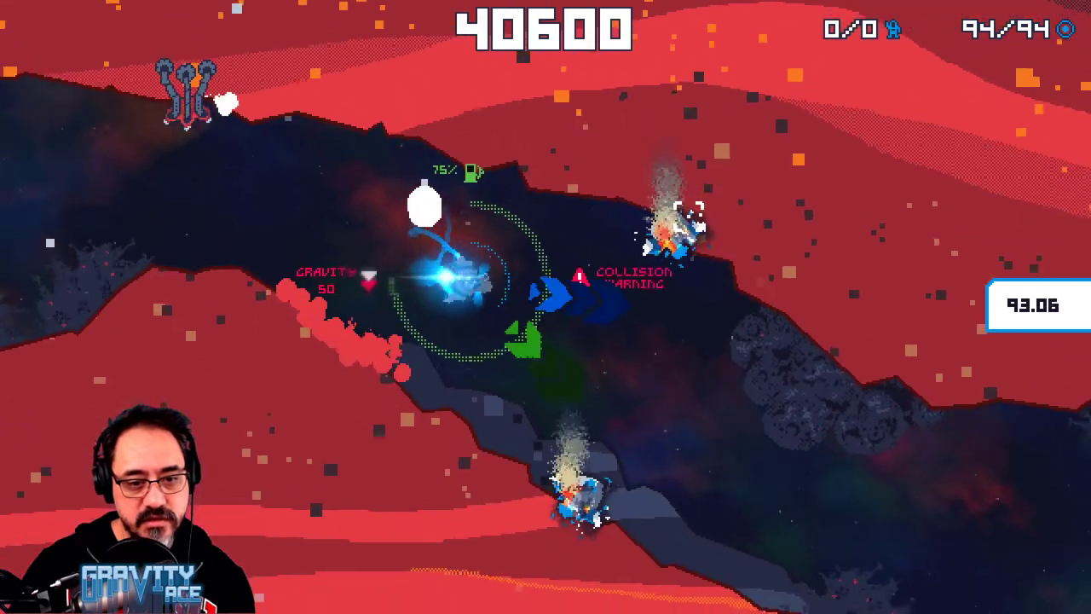
{"action": "key", "text": "Up"}
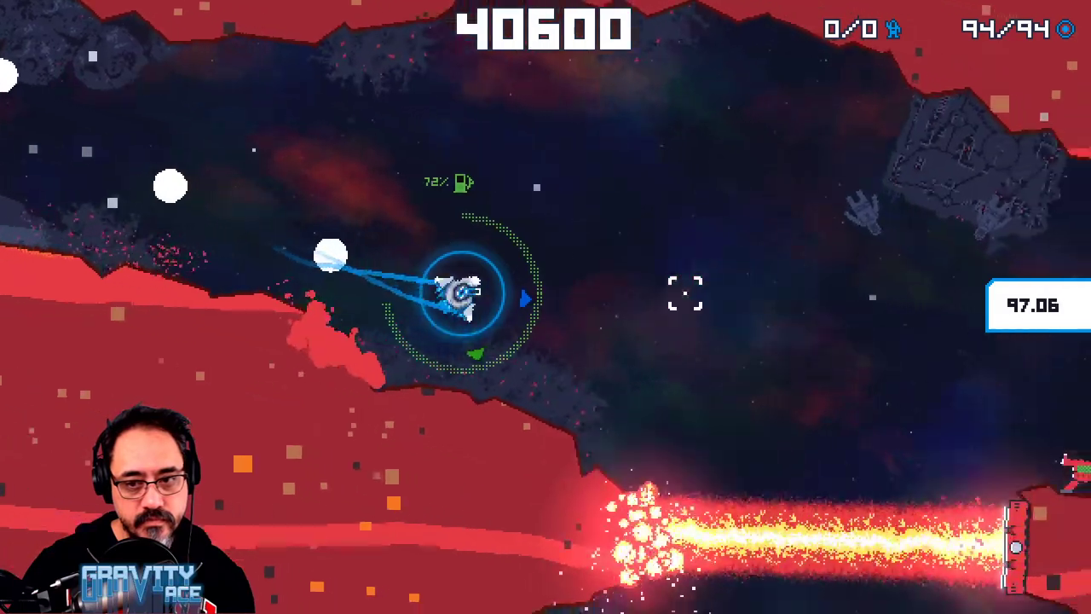
{"action": "key", "text": "Up"}
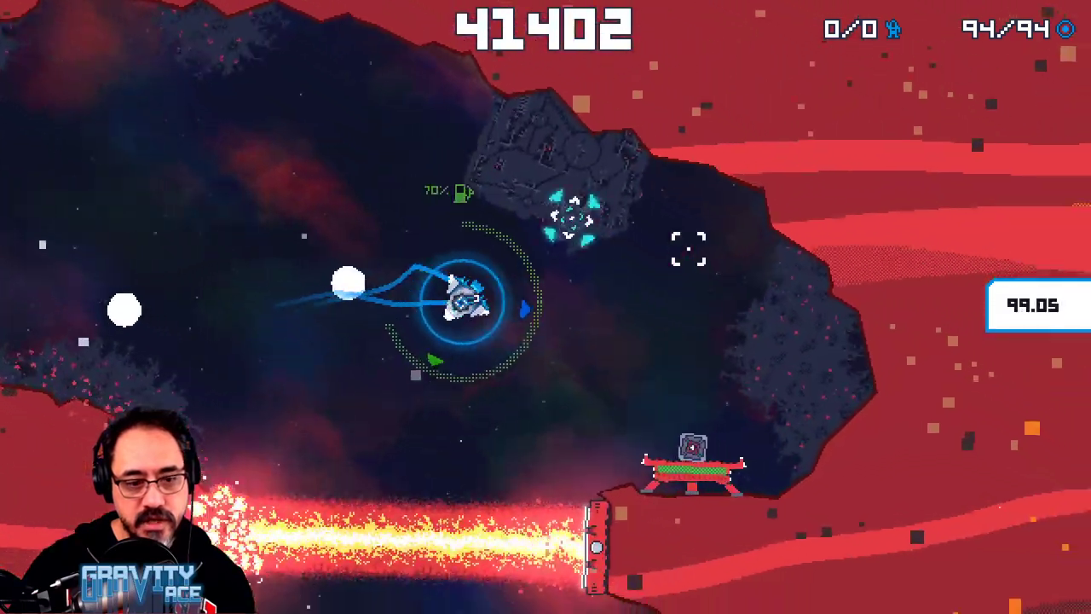
{"action": "key", "text": "space"}
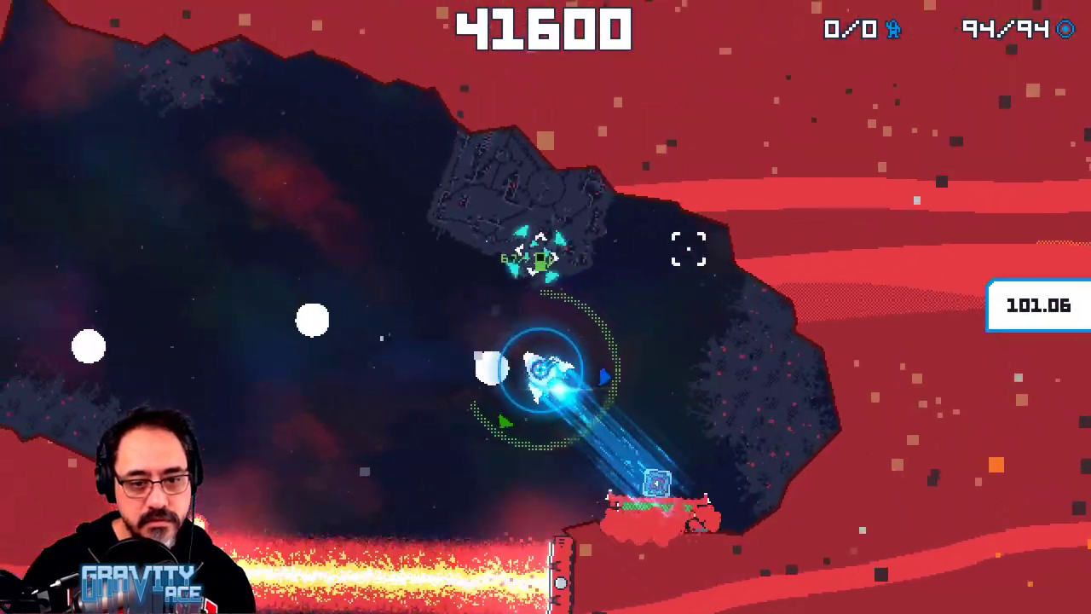
{"action": "key", "text": "space"}
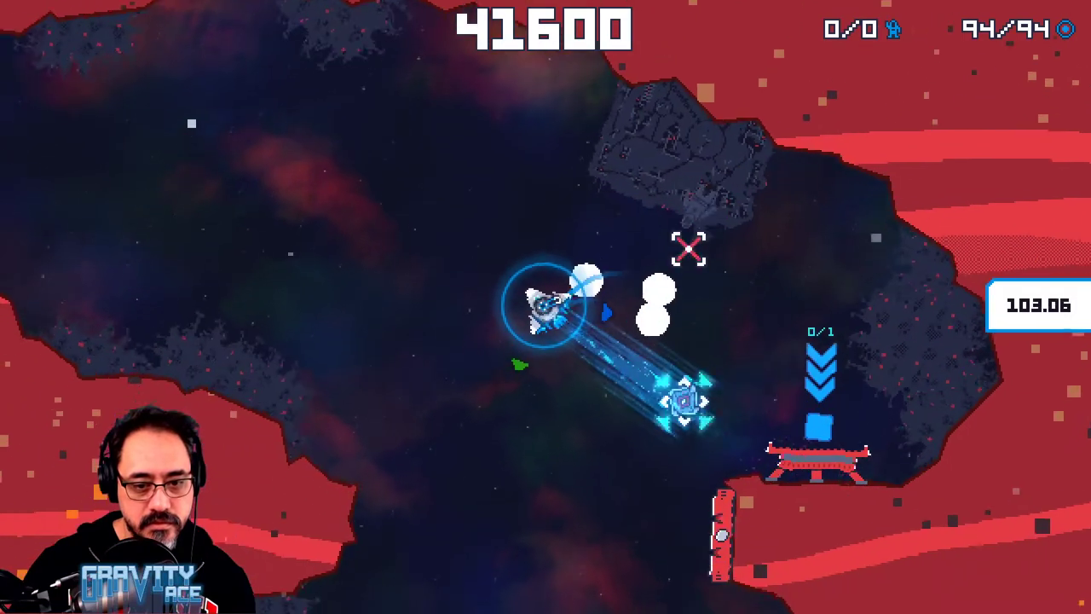
{"action": "key", "text": "space"}
{"action": "key", "text": "space"}
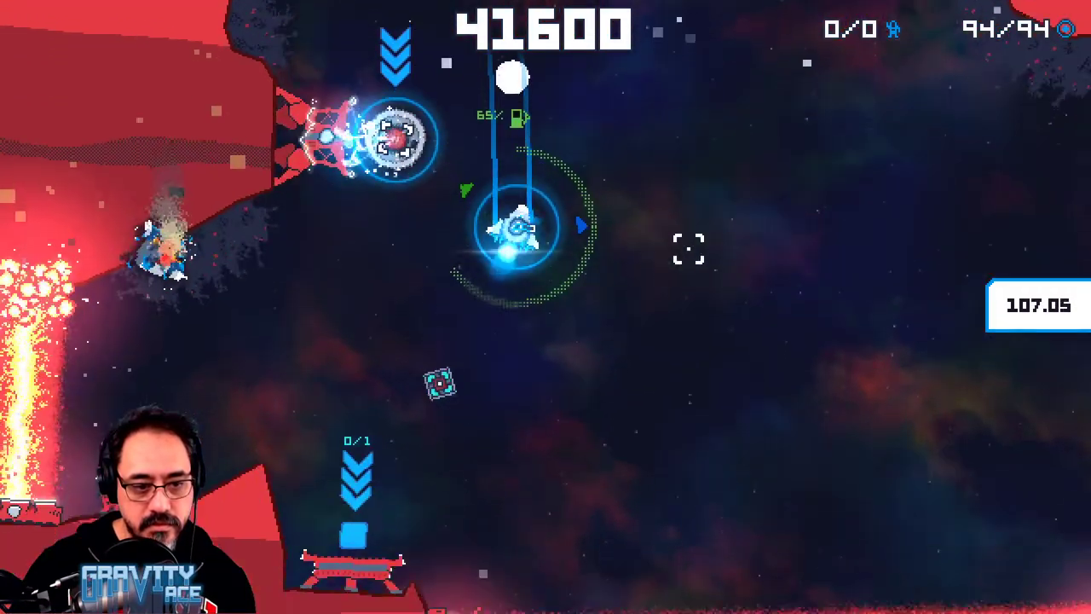
Lock the tractor beam onto the red turret's orb and tow it up and right.
{"action": "key", "text": "space"}
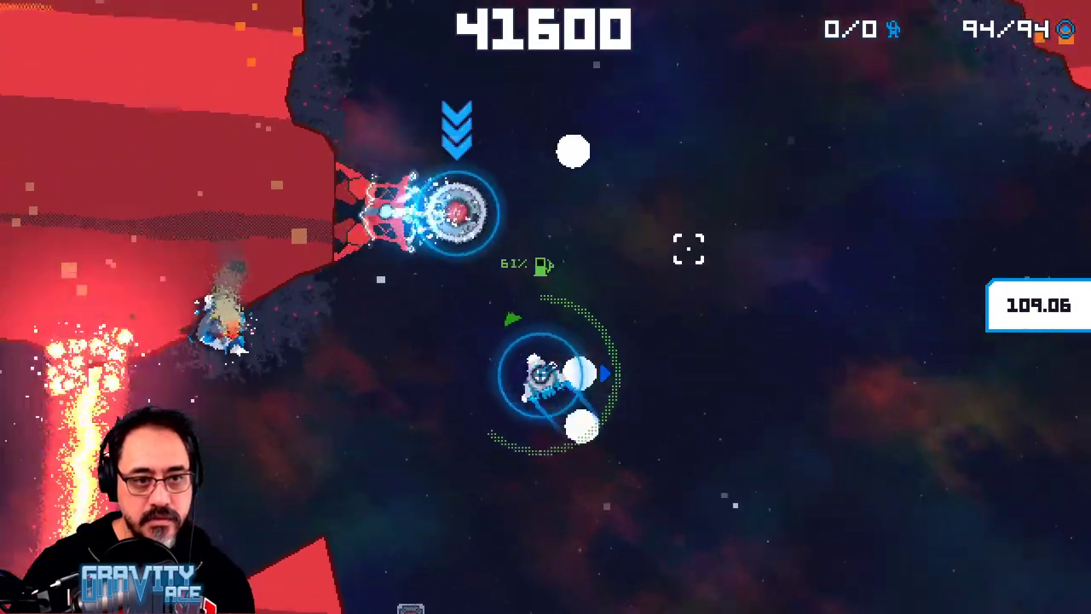
{"action": "key", "text": "space"}
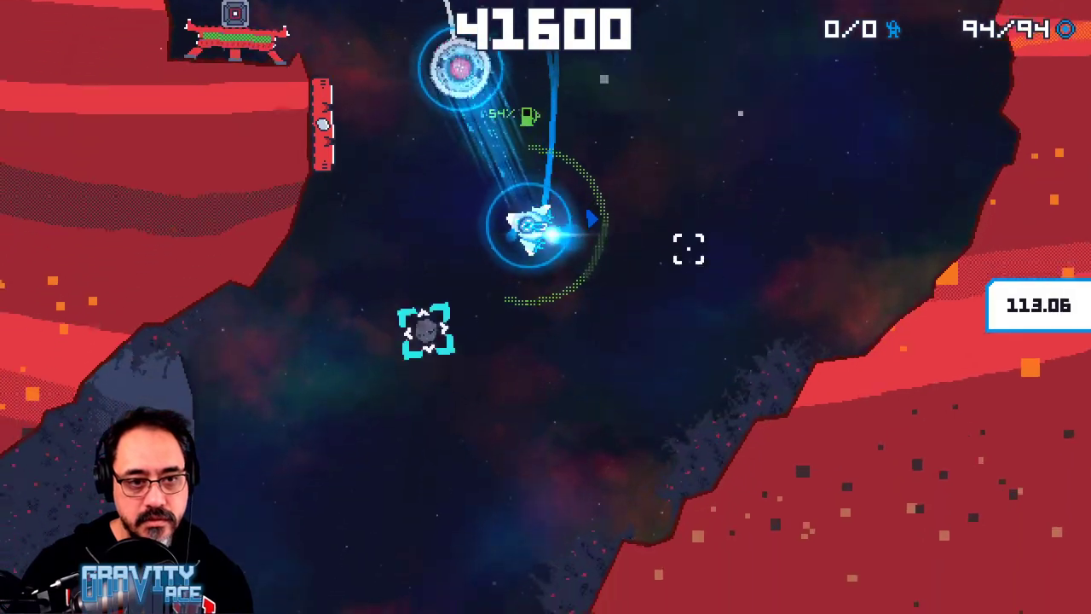
{"action": "key", "text": "Up"}
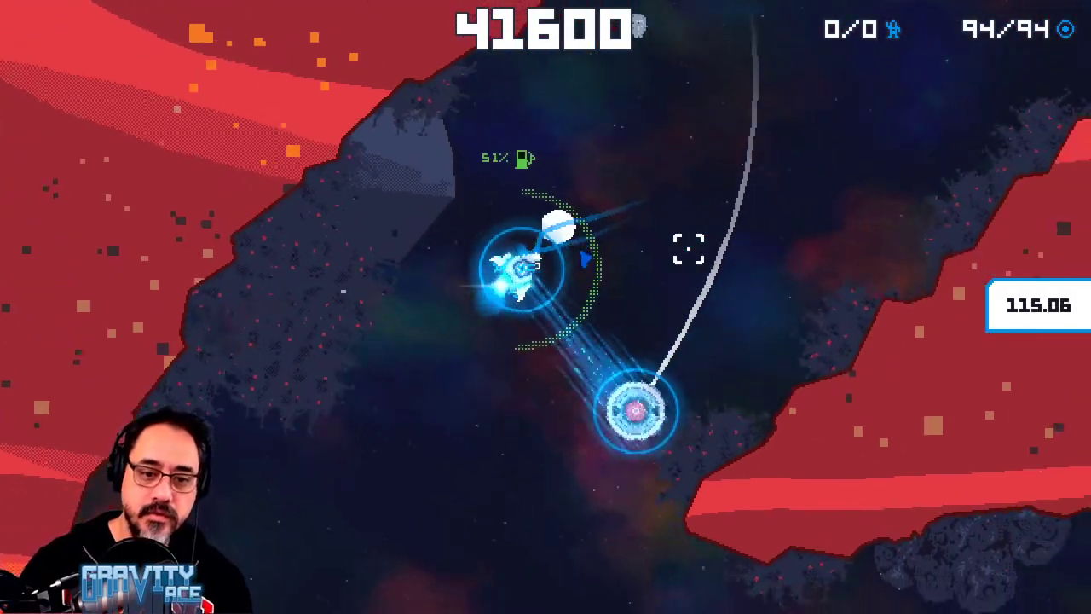
{"action": "key", "text": "Up"}
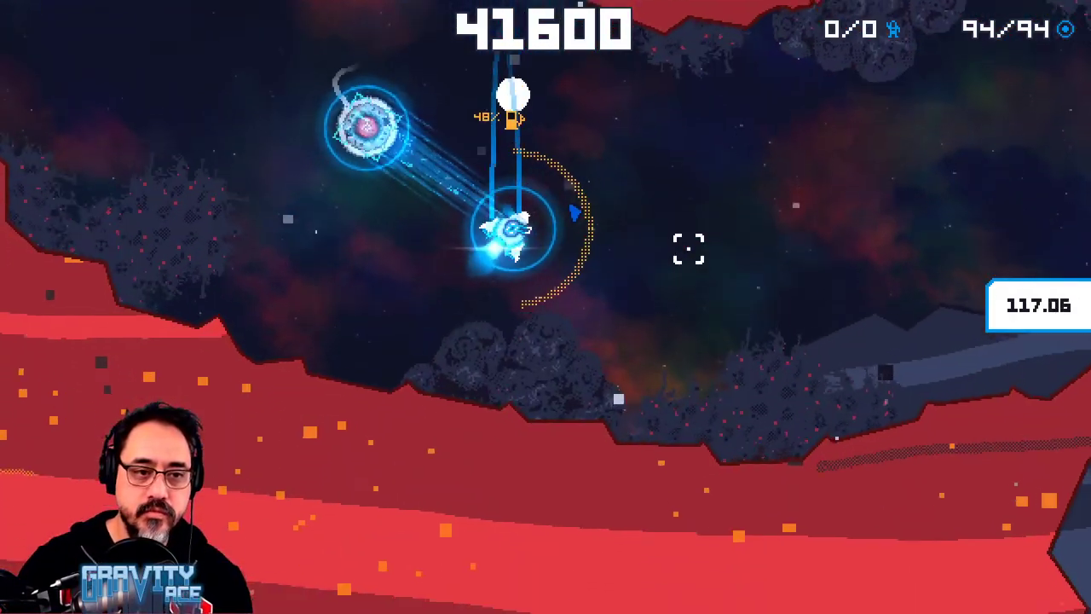
{"action": "key", "text": "Up"}
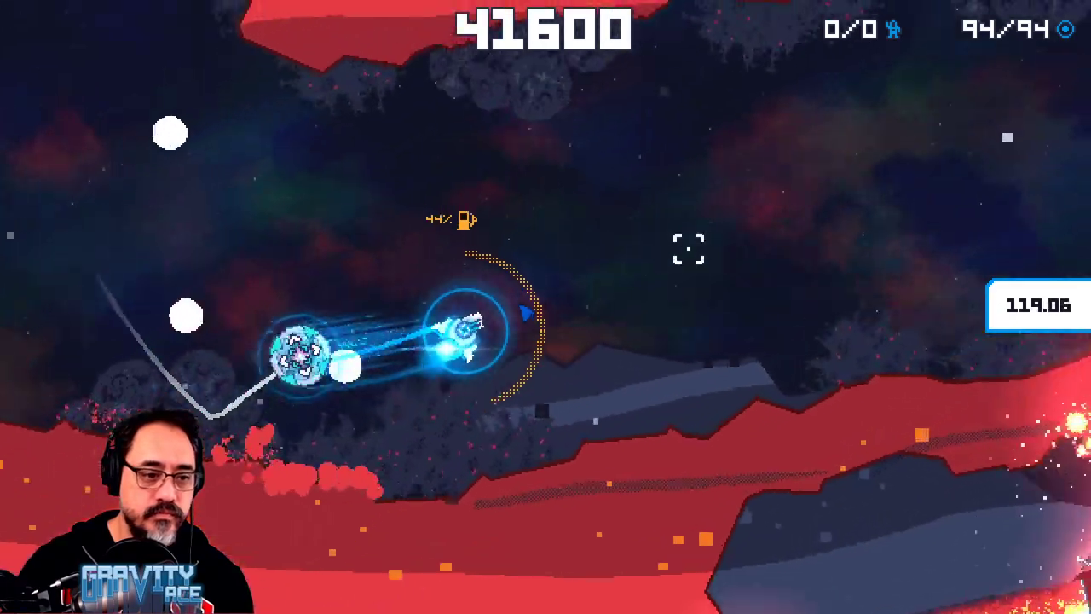
{"action": "key", "text": "Up"}
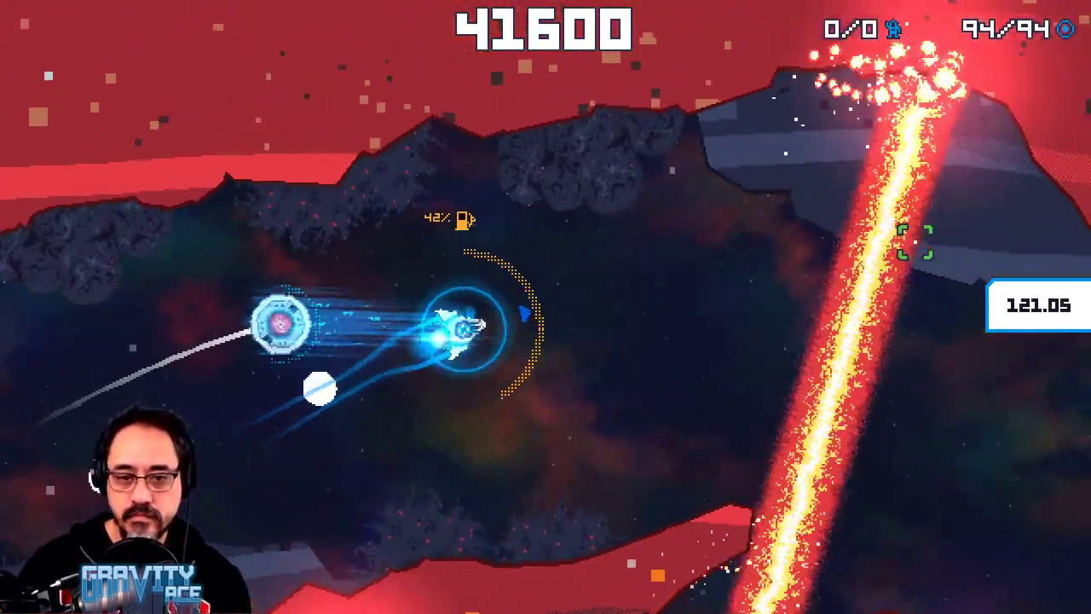
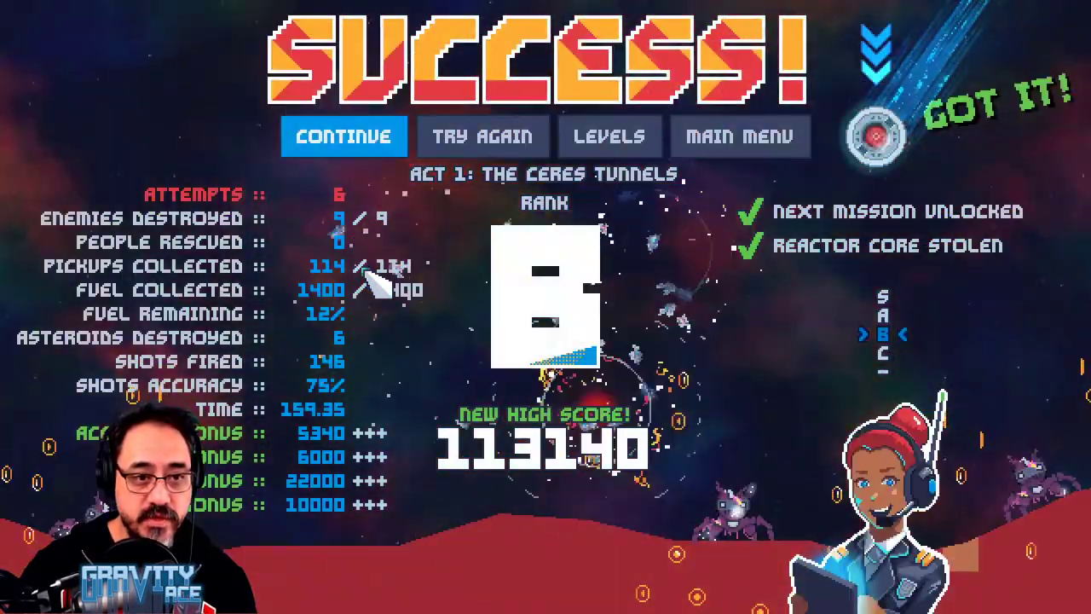
Leave the Gravity Ace success screen and switch to Visual Studio Code showing the main.gd changes.
{"action": "key", "text": "alt+Tab"}
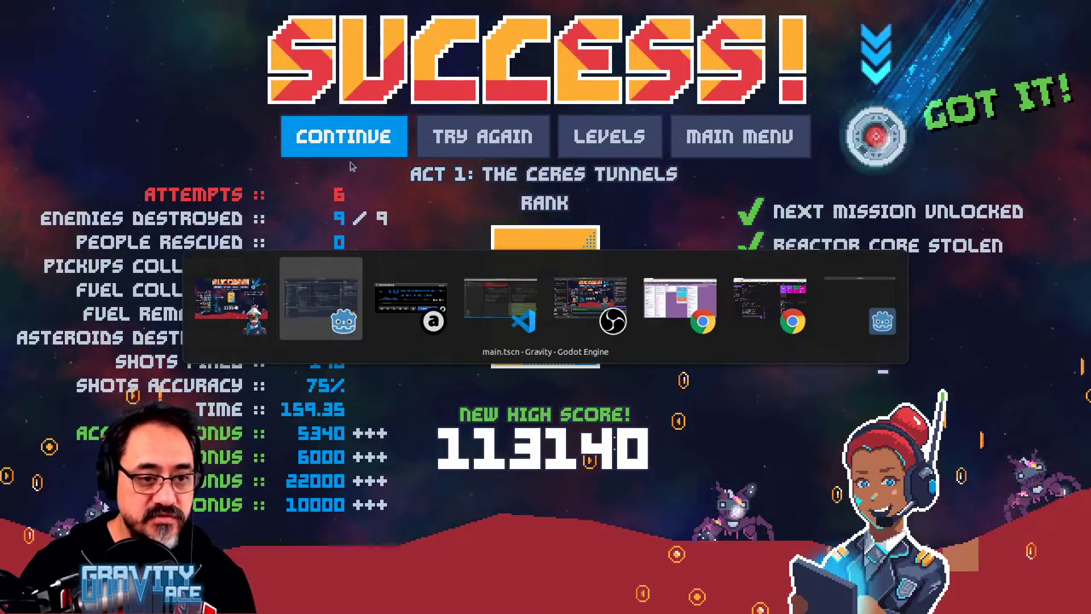
{"action": "key", "text": "alt+Tab"}
{"action": "key", "text": "alt+Tab"}
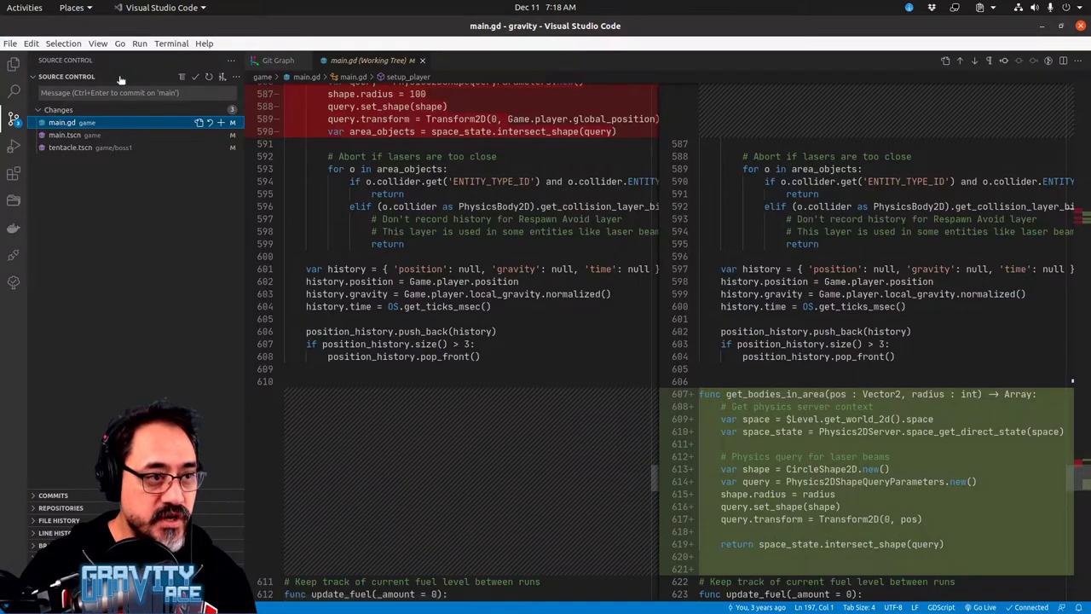
In Git Graph, view the 'Added configurable glow to enemy bullets' commit's bullet.tscn, then its bullet.gd diff.
{"action": "left_click", "coordinate": [276, 61]}
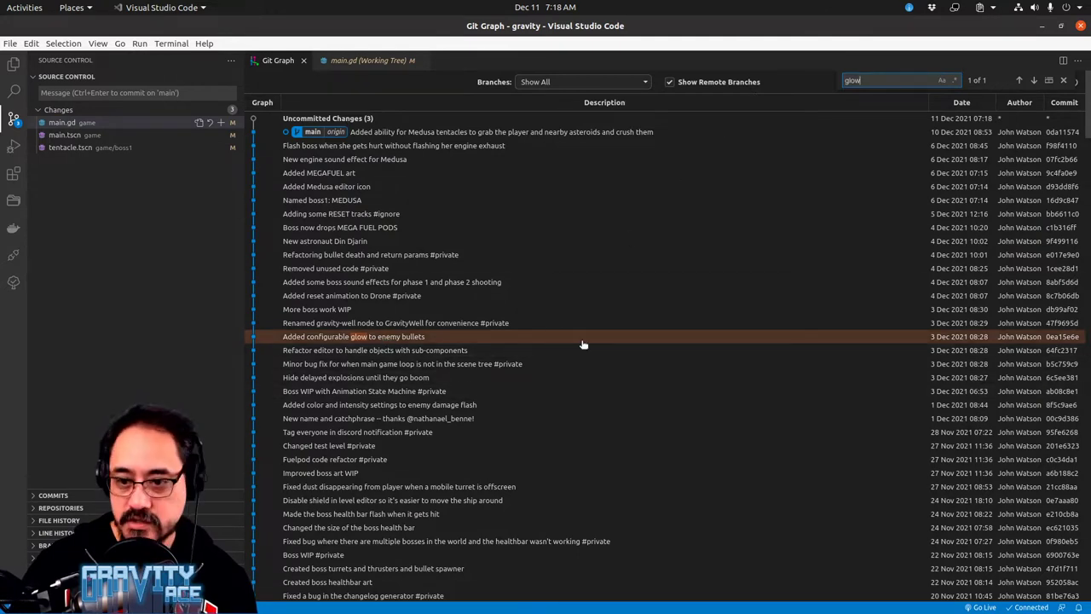
{"action": "left_click", "coordinate": [449, 341]}
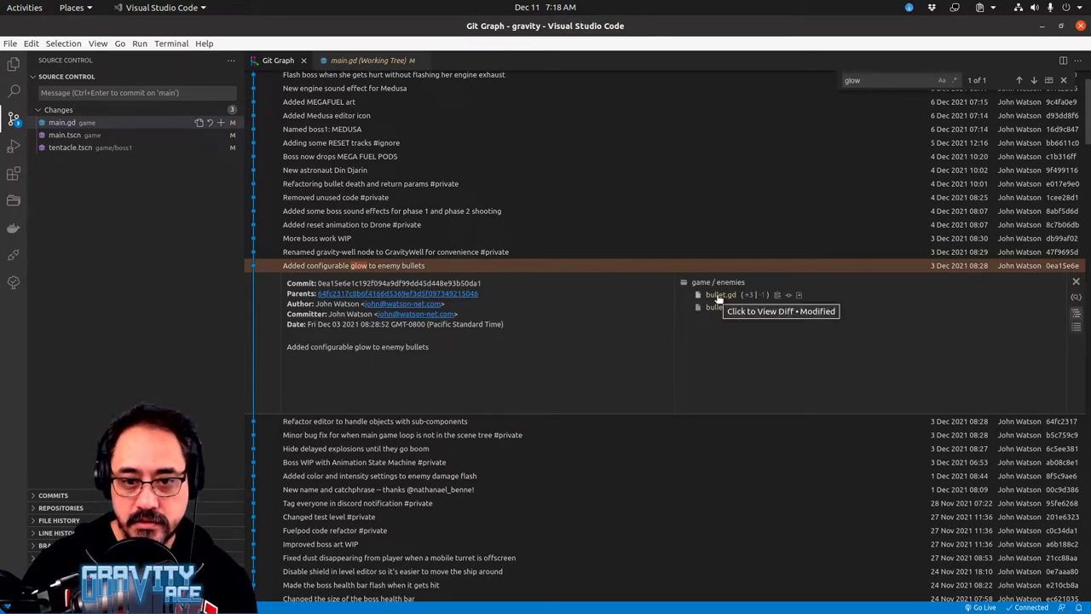
{"action": "left_click", "coordinate": [720, 308]}
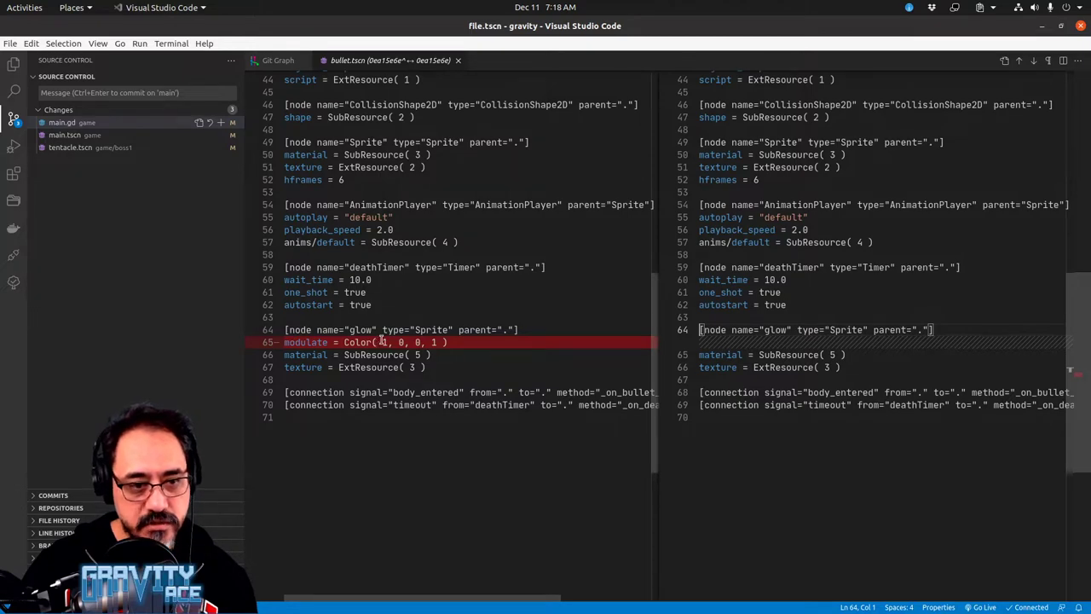
{"action": "left_click", "coordinate": [280, 61]}
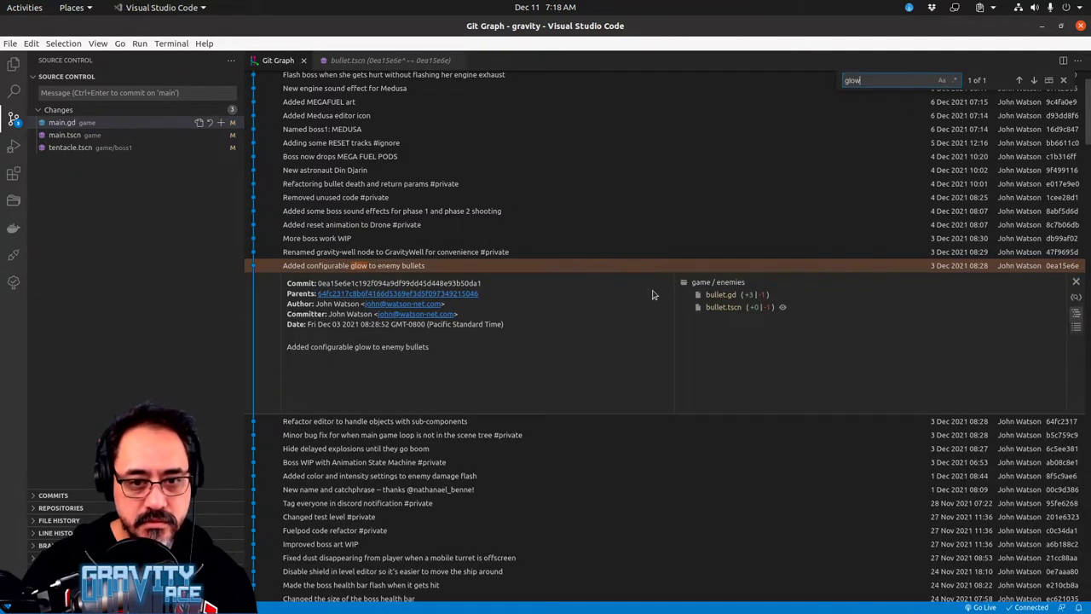
{"action": "left_click", "coordinate": [720, 295]}
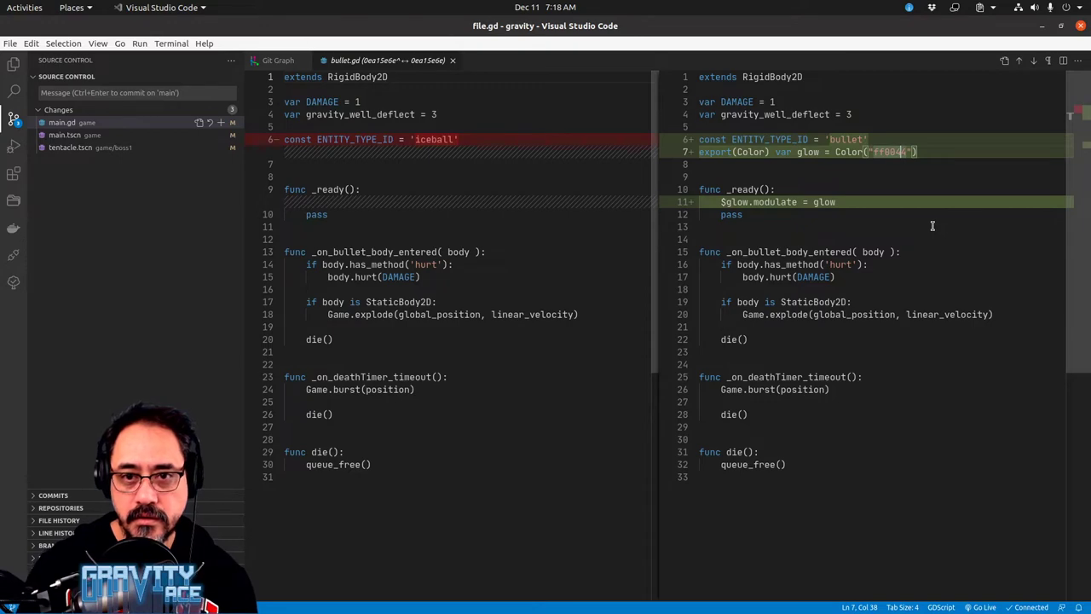
Return to Godot and open the bullet.tscn scene's script.
{"action": "key", "text": "alt+Tab"}
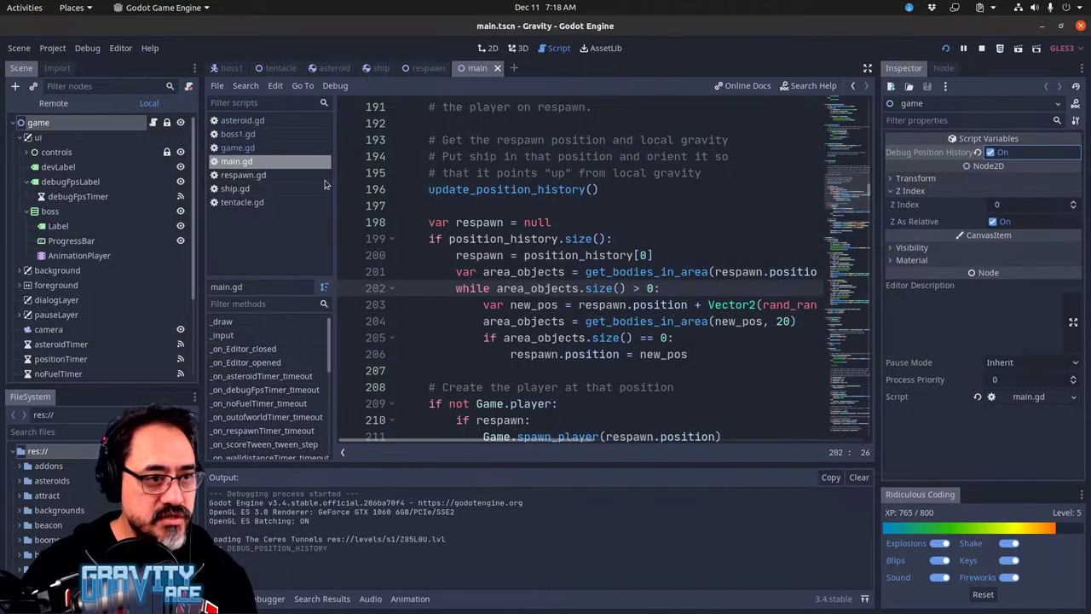
{"action": "key", "text": "alt+Tab"}
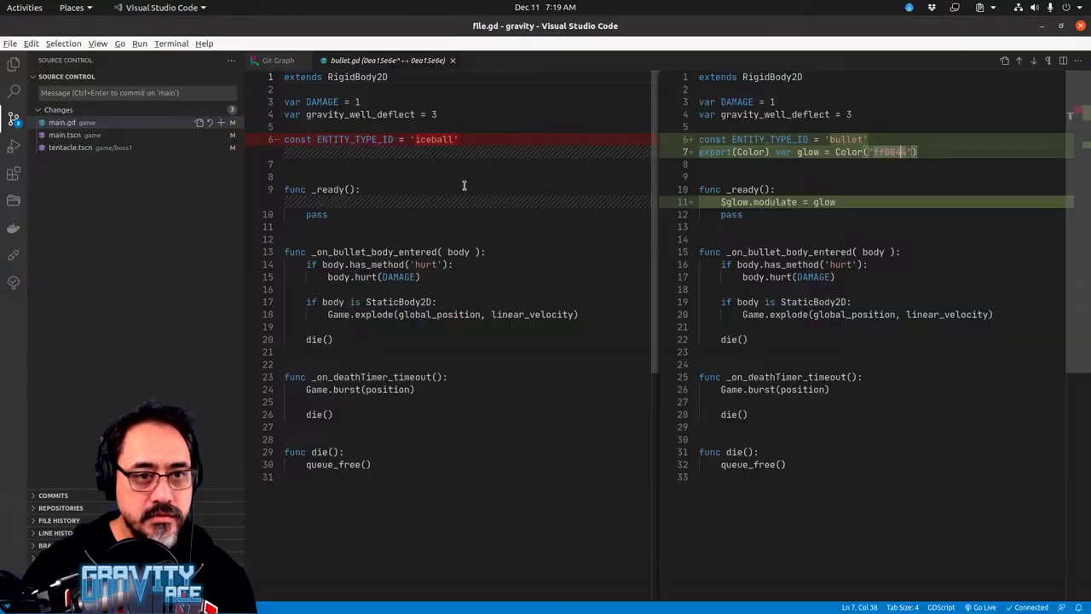
{"action": "key", "text": "alt+Tab"}
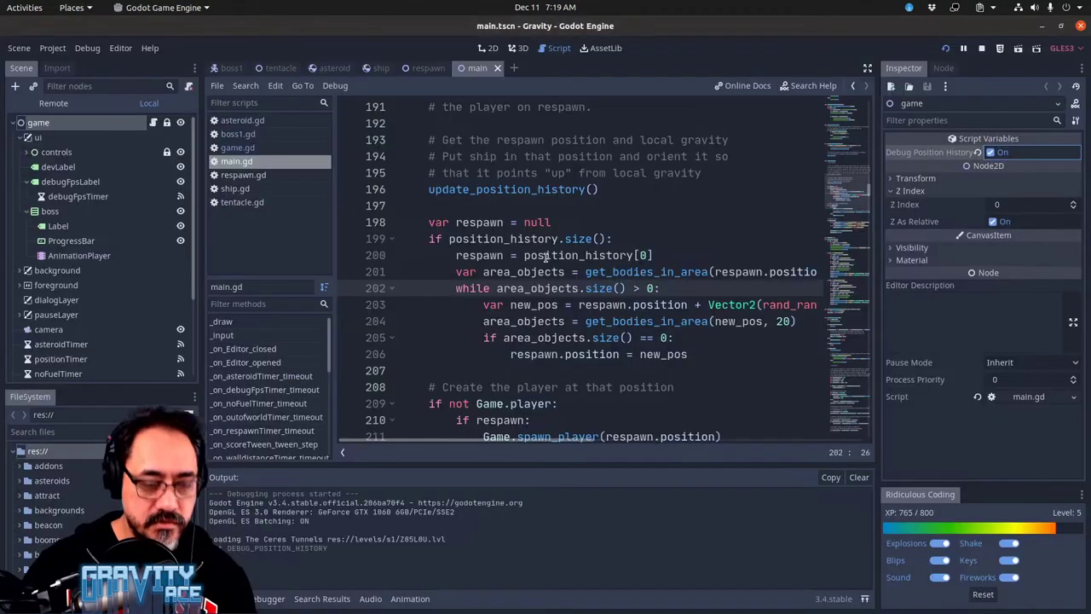
{"action": "key", "text": "ctrl+shift+o"}
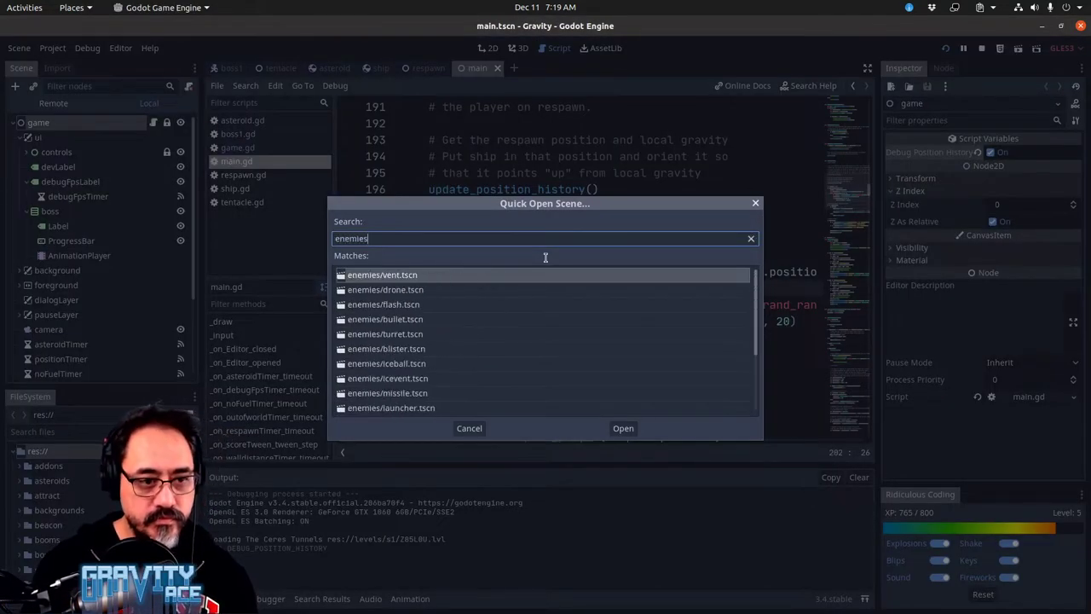
{"action": "key", "text": "Return"}
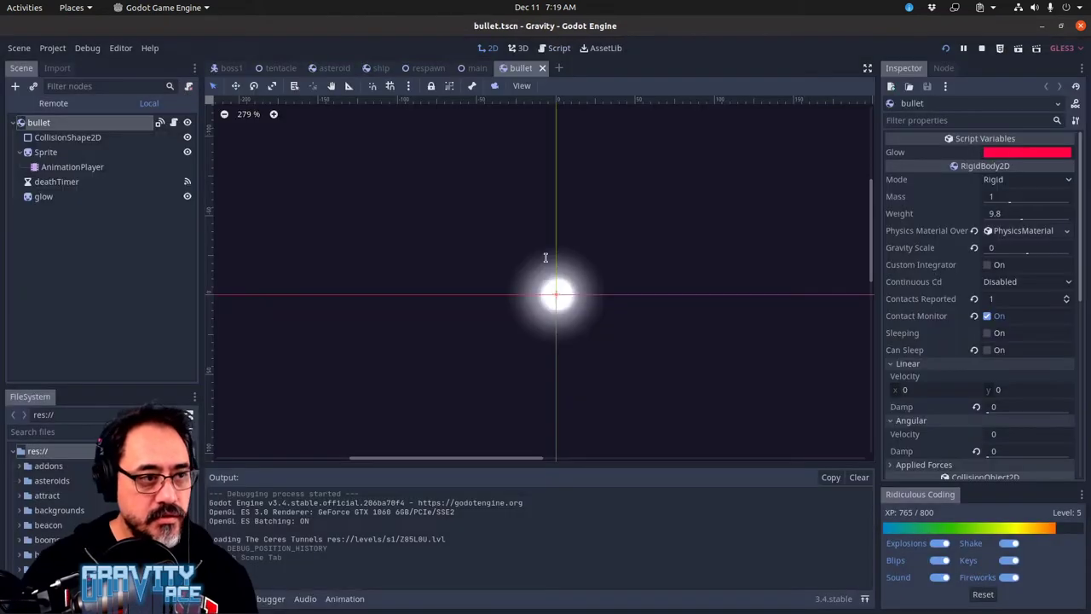
{"action": "key", "text": "ctrl+F3"}
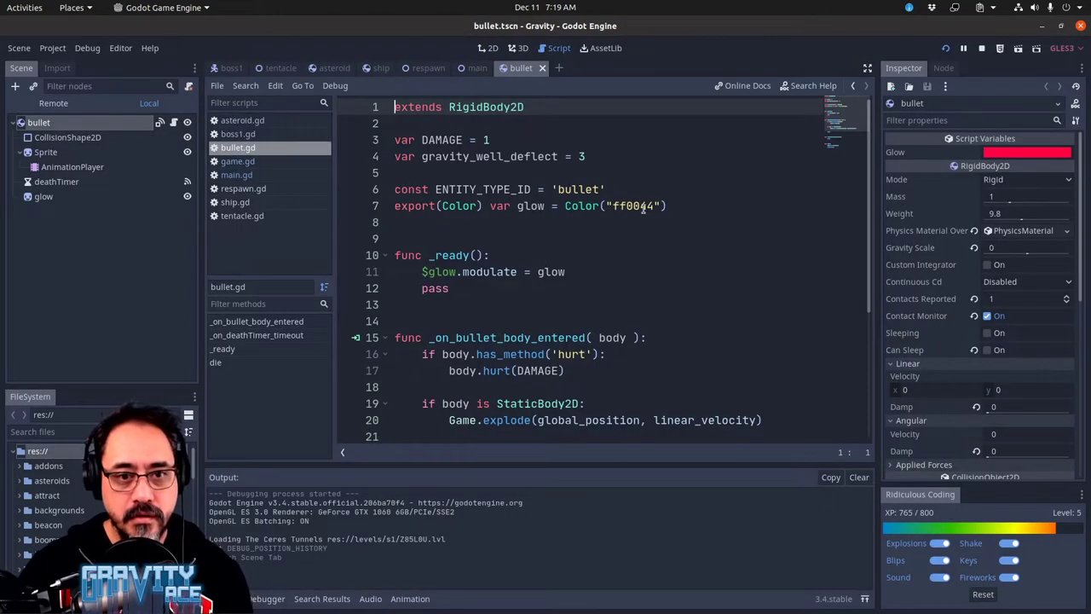
Set the glow value to Color(1, 0, 0, 1), save bullet.gd, and run the game.
{"action": "left_click", "coordinate": [644, 206]}
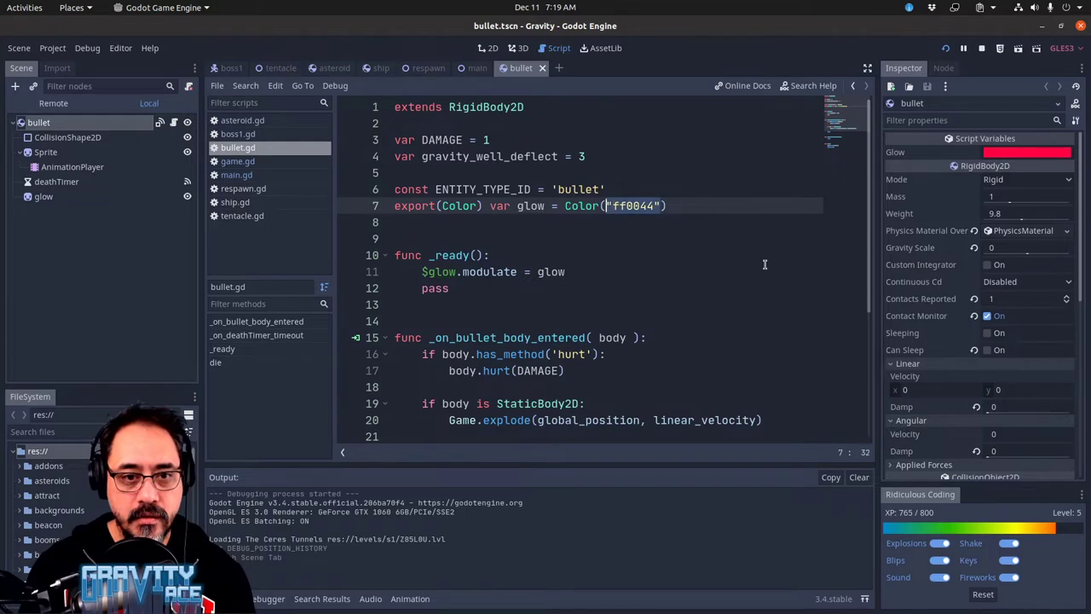
{"action": "type", "text": "1, 0, 0, 1"}
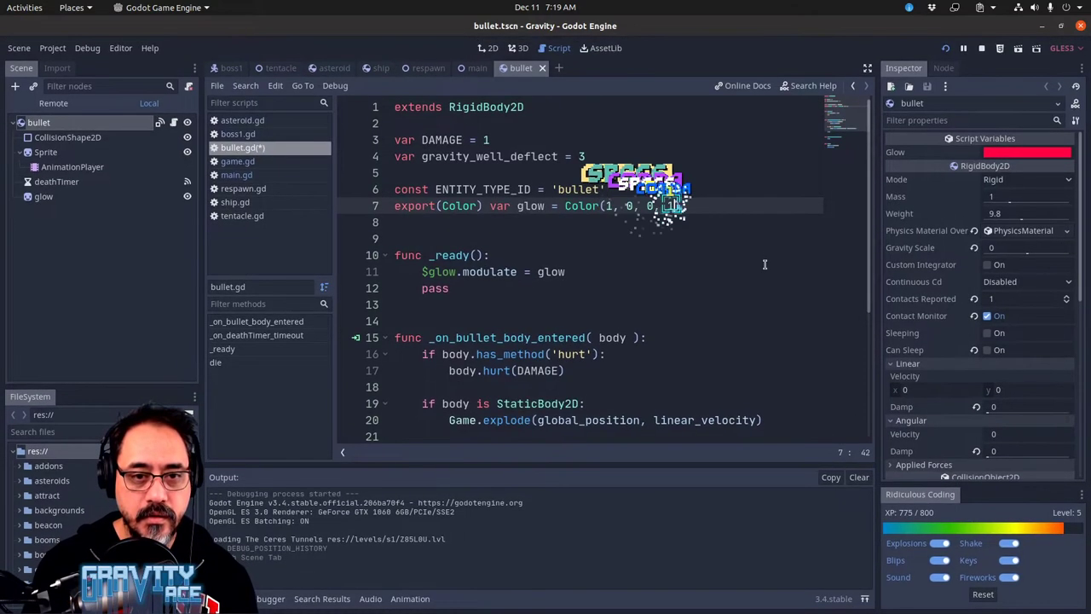
{"action": "key", "text": "ctrl+s"}
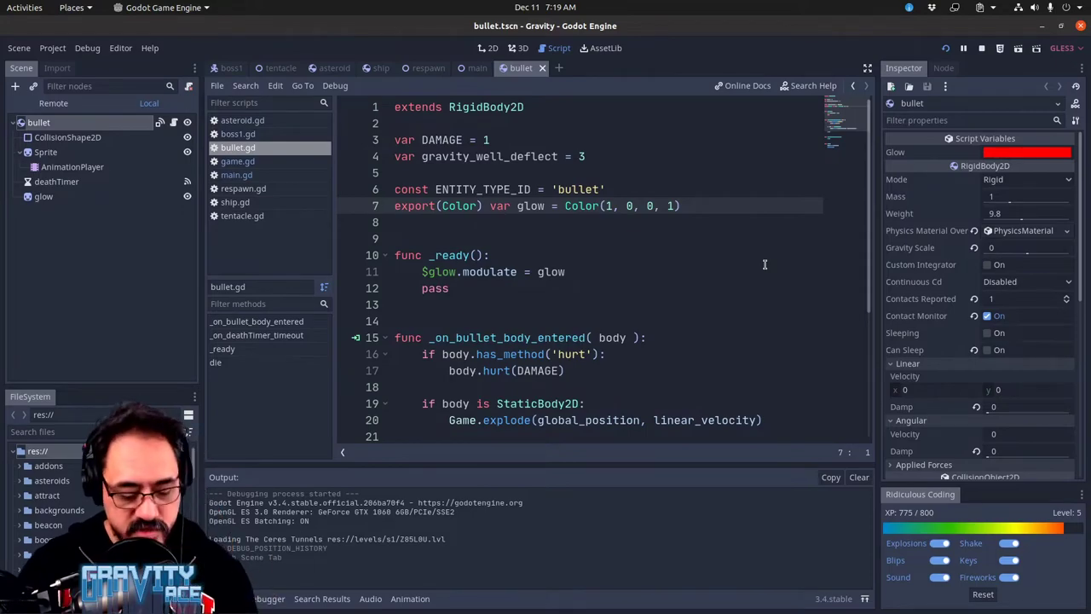
{"action": "key", "text": "F5"}
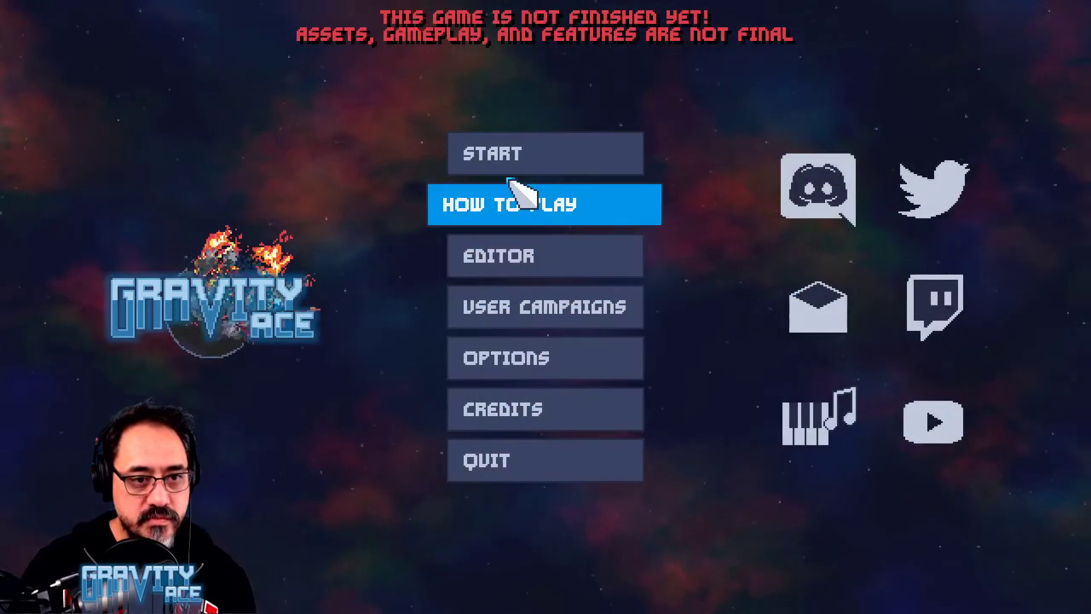
Start The Ceres Tunnels level and fly the ship off the pad, towing the pod.
{"action": "left_click", "coordinate": [511, 155]}
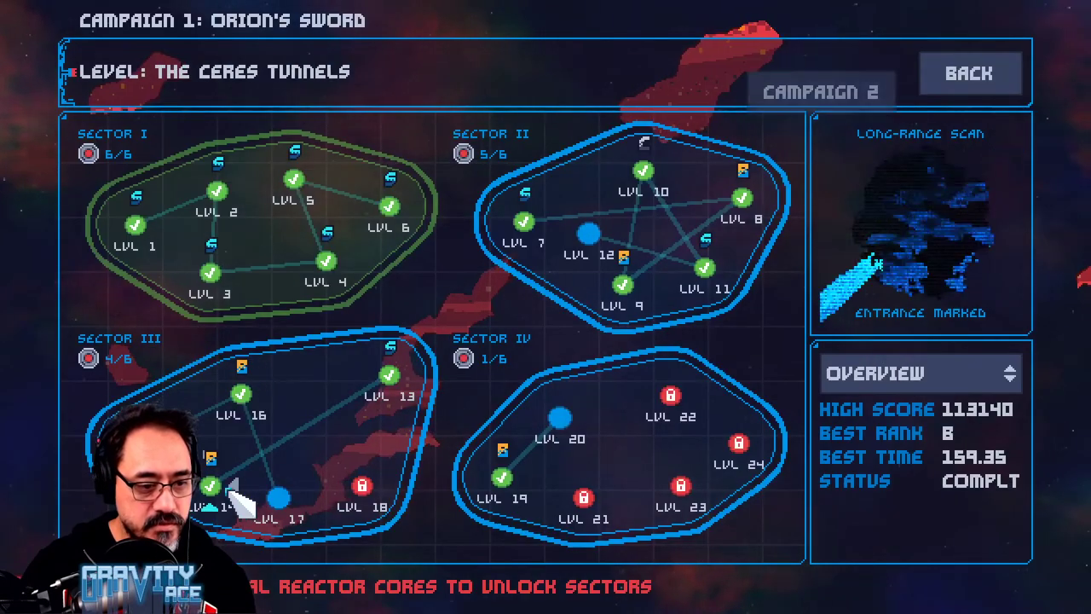
{"action": "left_click", "coordinate": [214, 496]}
{"action": "left_click", "coordinate": [467, 400]}
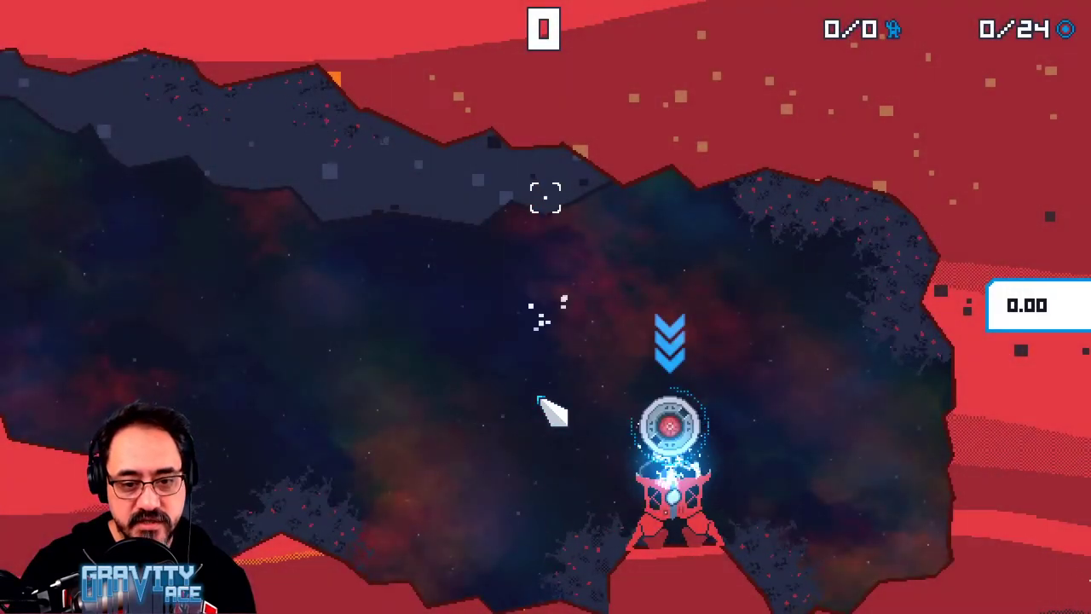
{"action": "key", "text": "Up"}
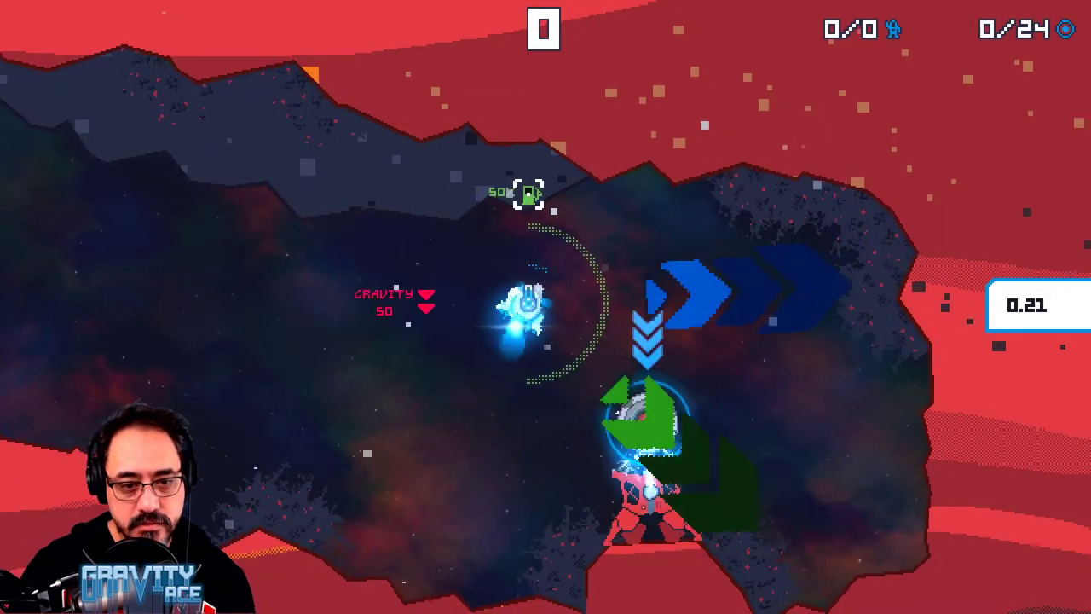
{"action": "key", "text": "Left"}
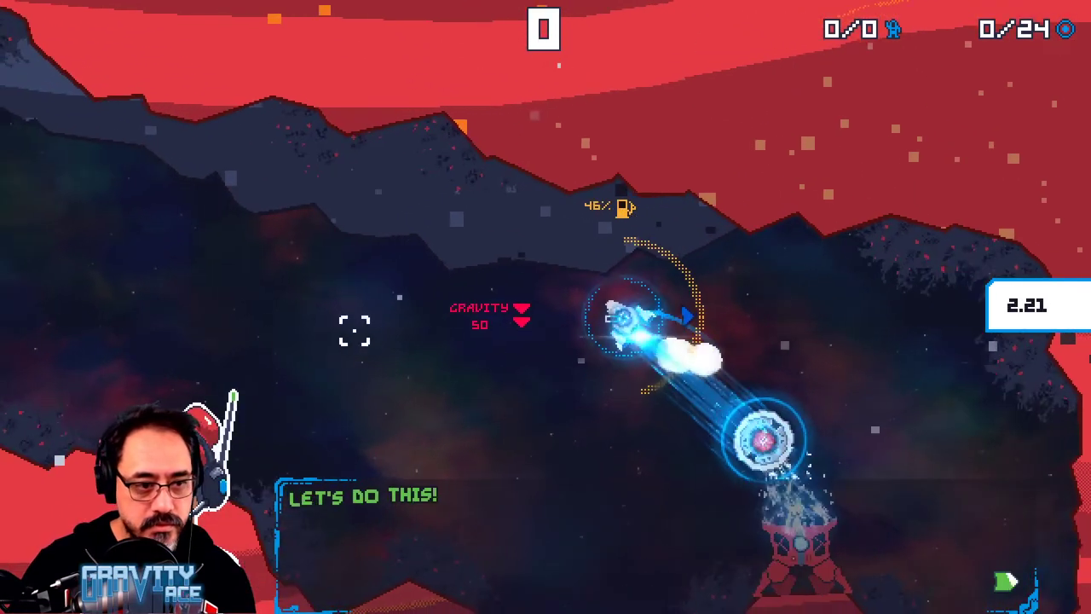
{"action": "key", "text": "Right"}
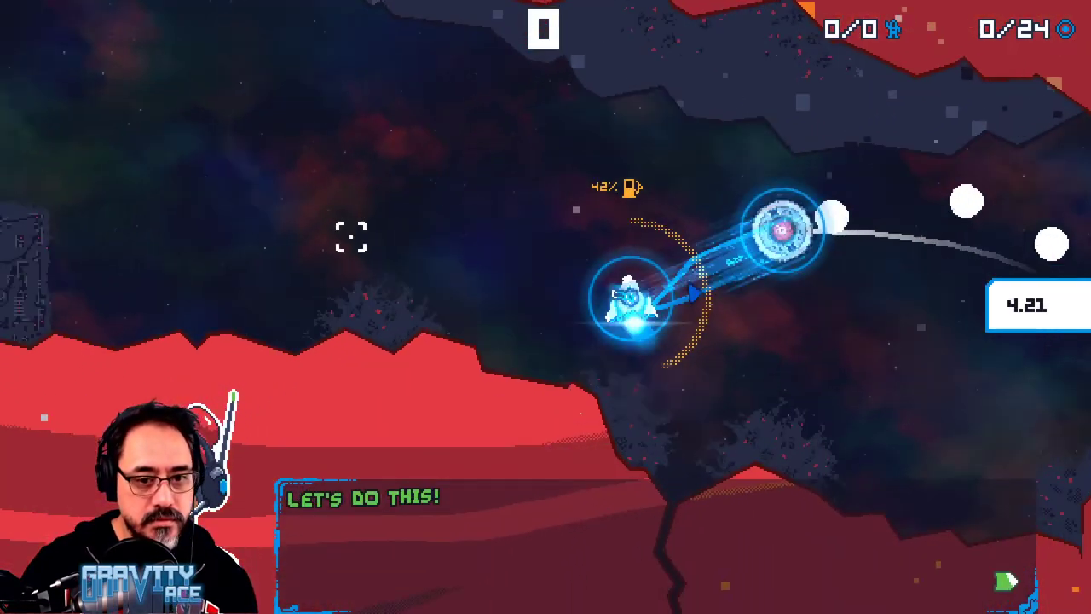
{"action": "key", "text": "Up"}
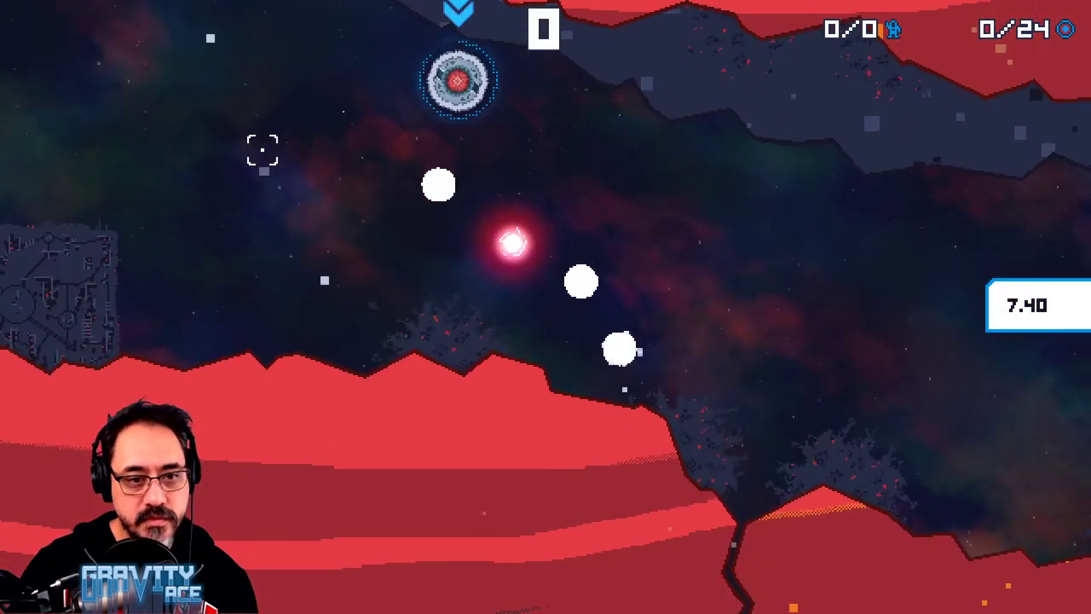
Tow the pod through the cave to the fuel station and shoot down the boss.
{"action": "key", "text": "Up"}
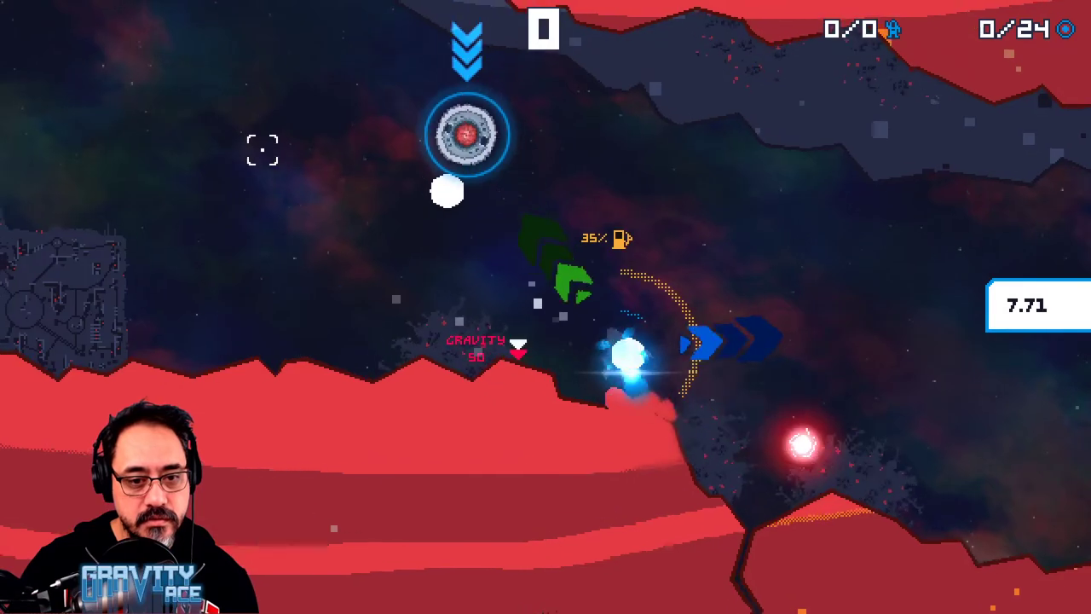
{"action": "key", "text": "Up"}
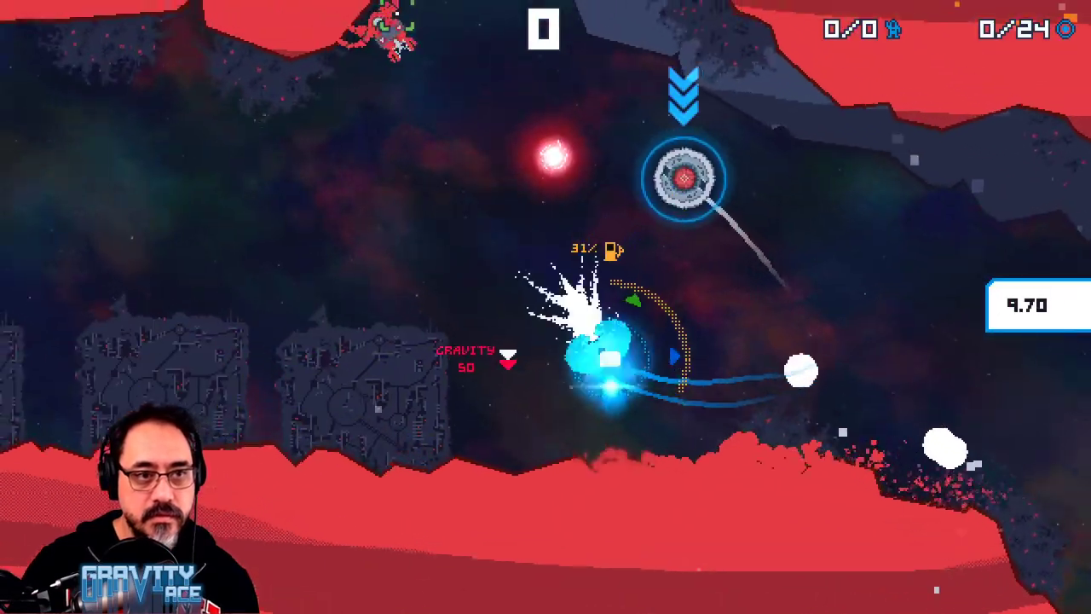
{"action": "key", "text": "Up"}
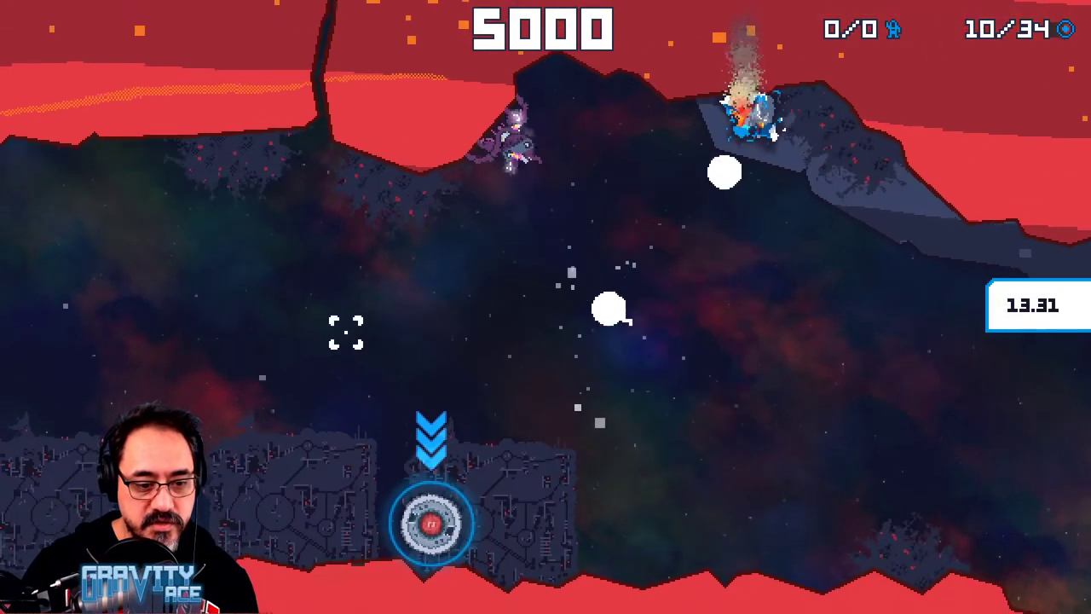
{"action": "key", "text": "Up"}
{"action": "key", "text": "Up"}
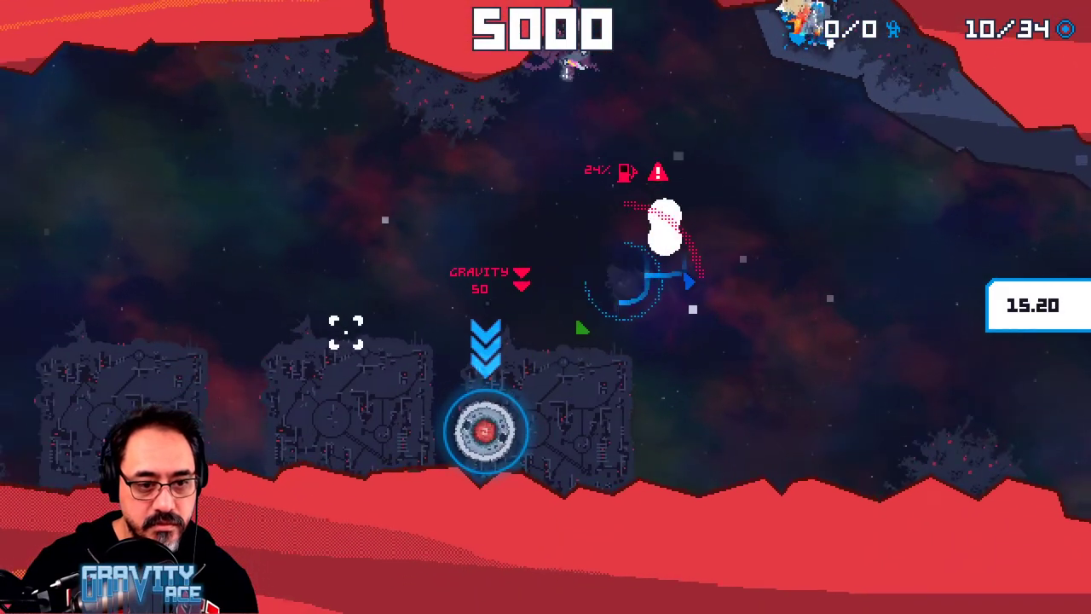
{"action": "key", "text": "Up"}
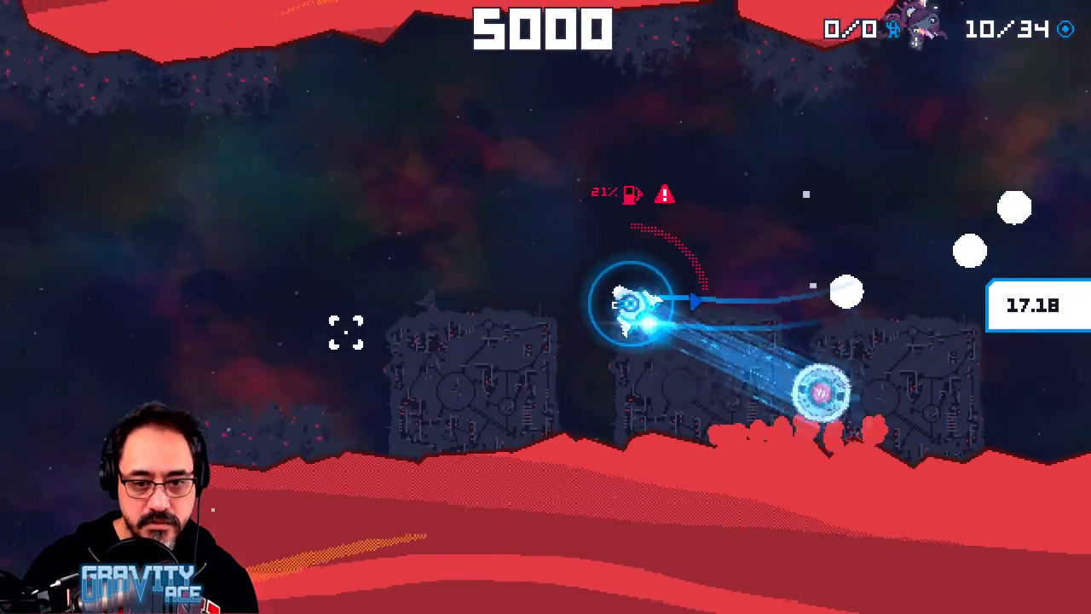
{"action": "key", "text": "Up"}
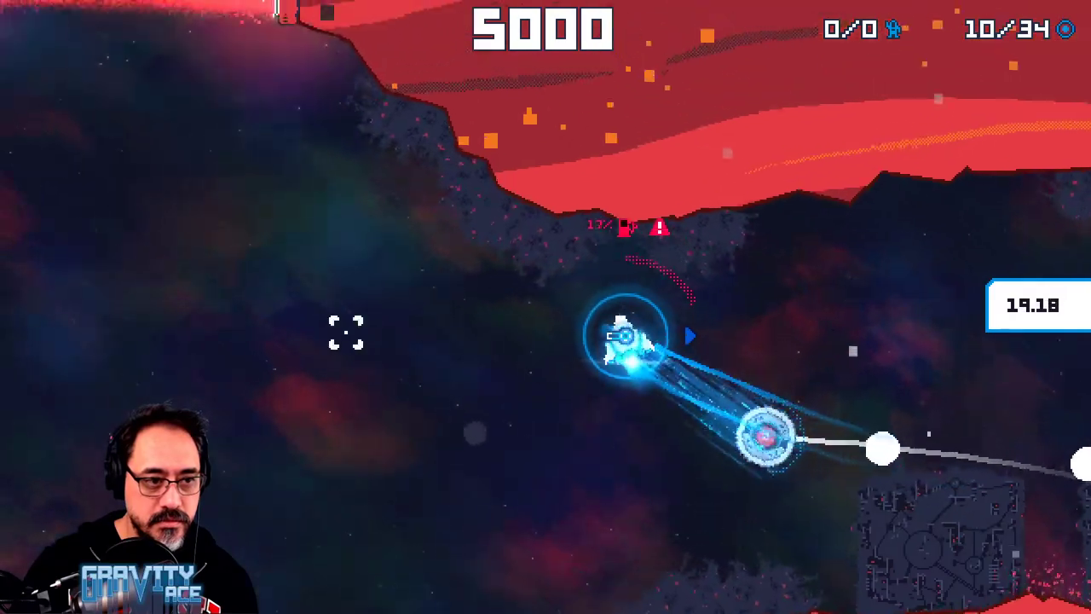
{"action": "key", "text": "Up"}
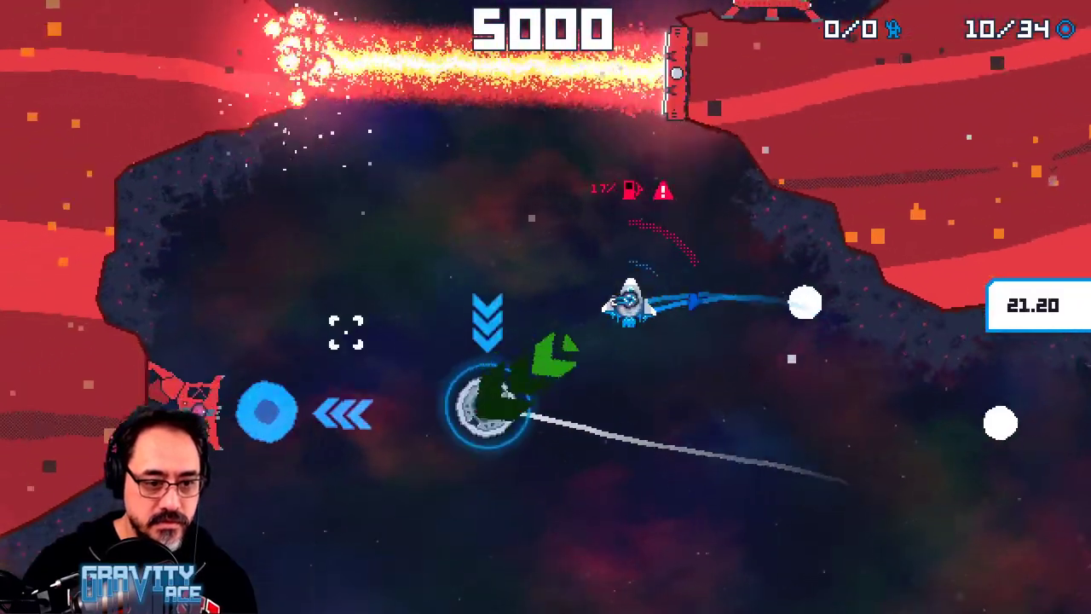
{"action": "key", "text": "Up"}
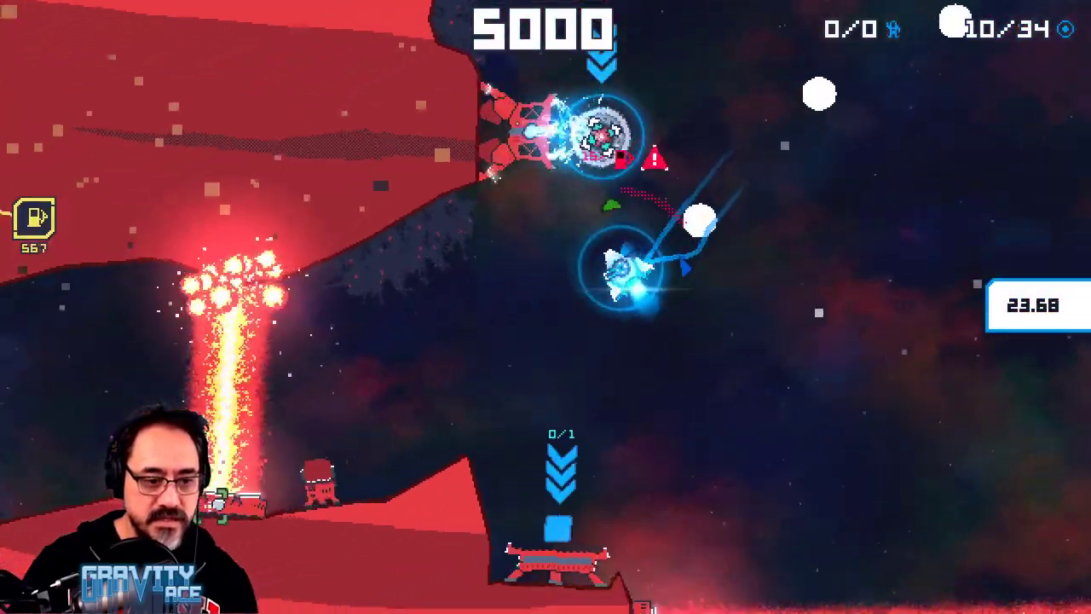
{"action": "key", "text": "Up"}
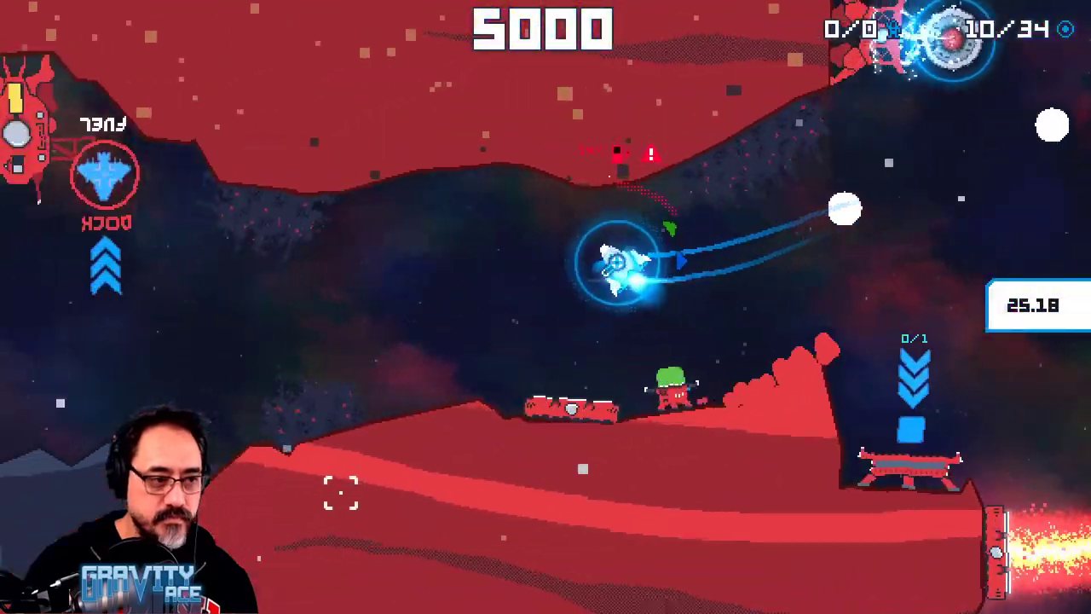
{"action": "key", "text": "Up"}
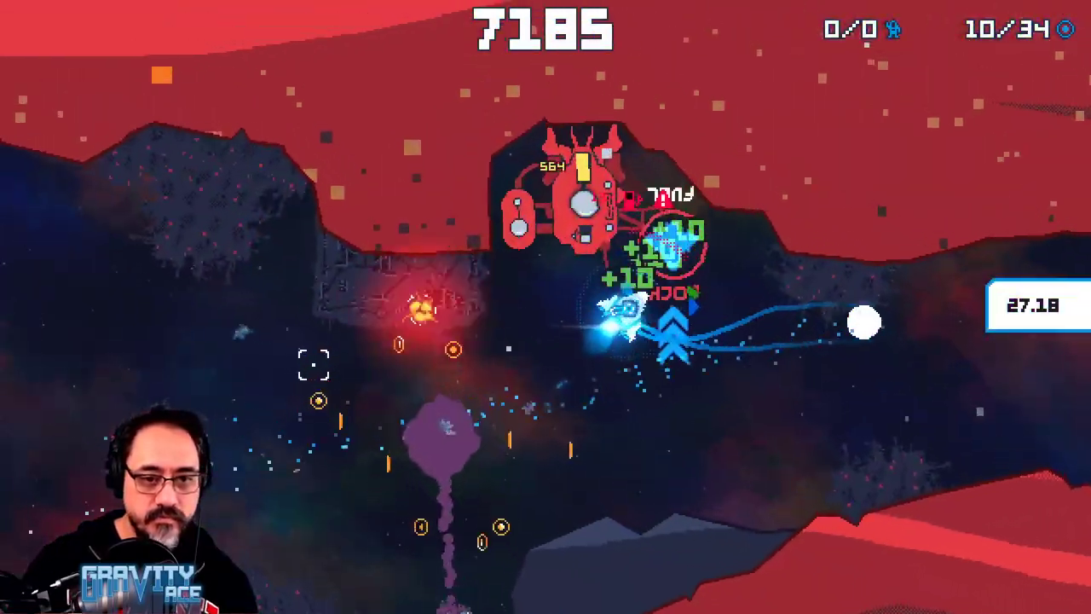
{"action": "key", "text": "Up"}
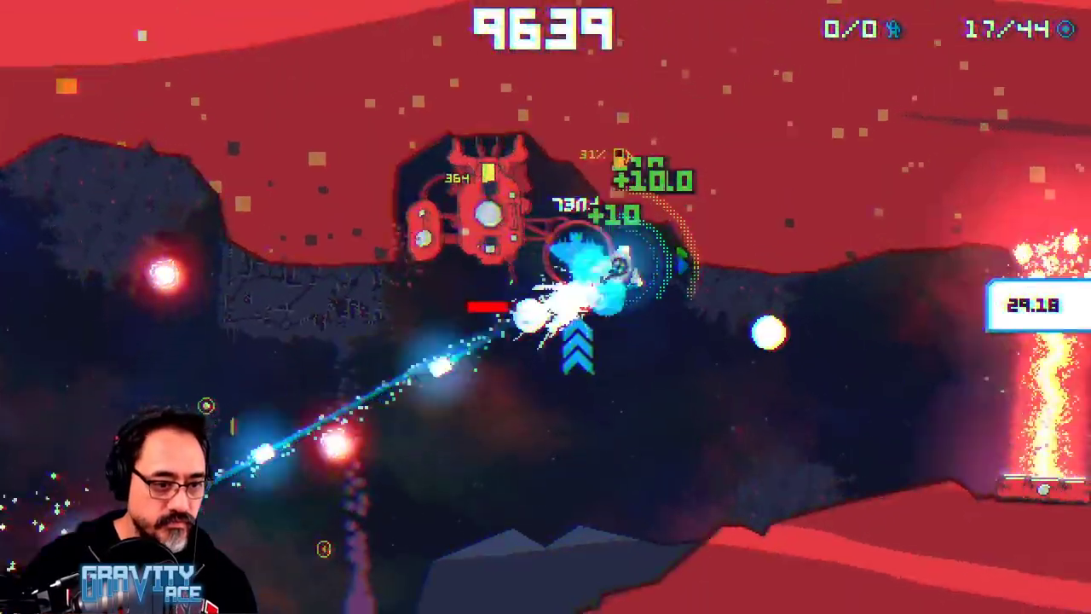
{"action": "key", "text": "Up"}
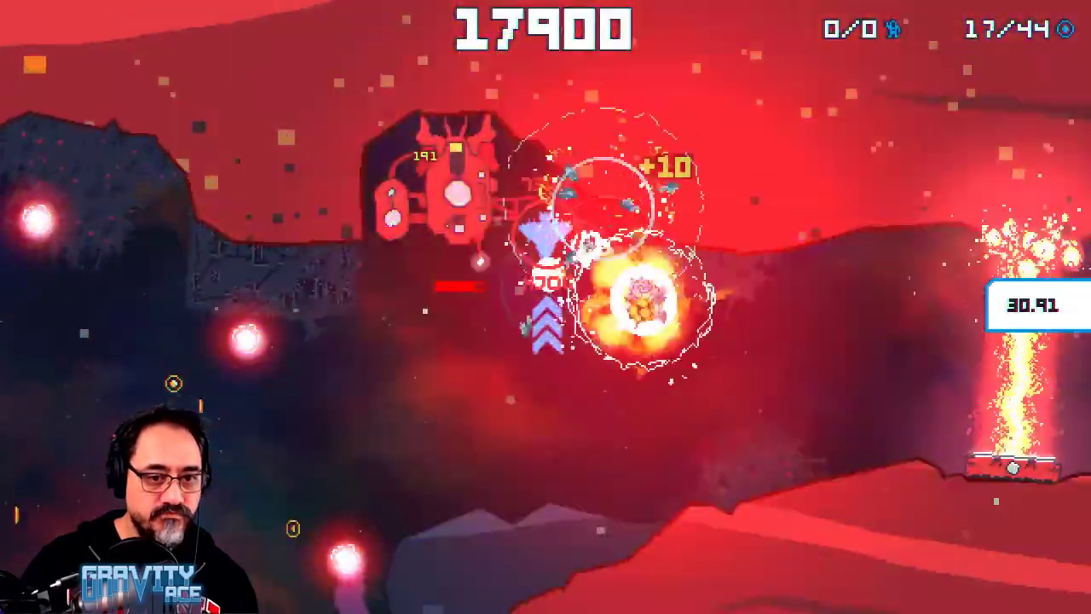
{"action": "key", "text": "Up"}
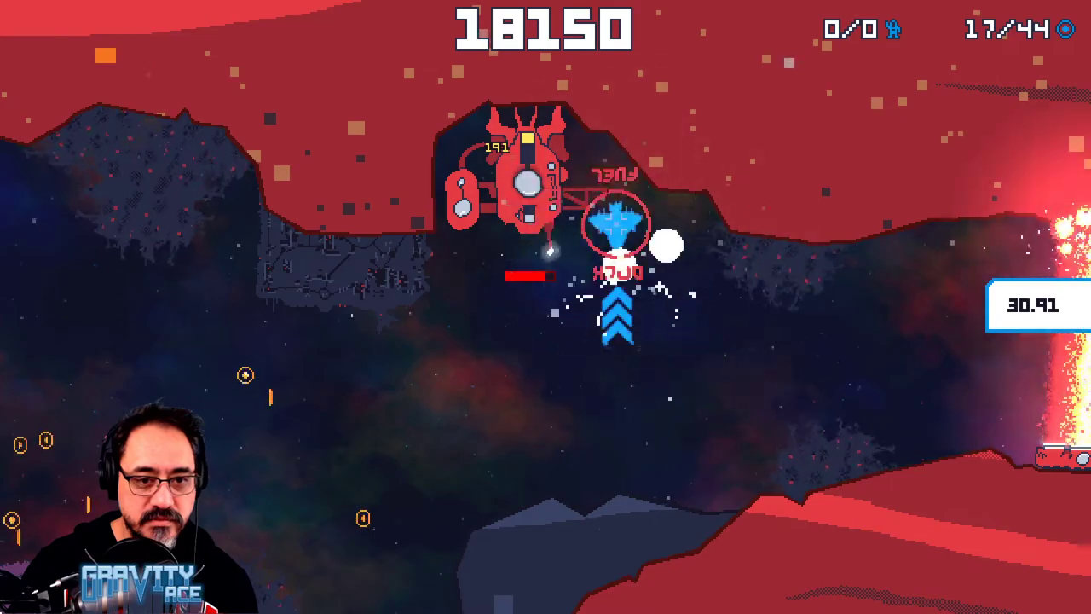
{"action": "key", "text": "Up"}
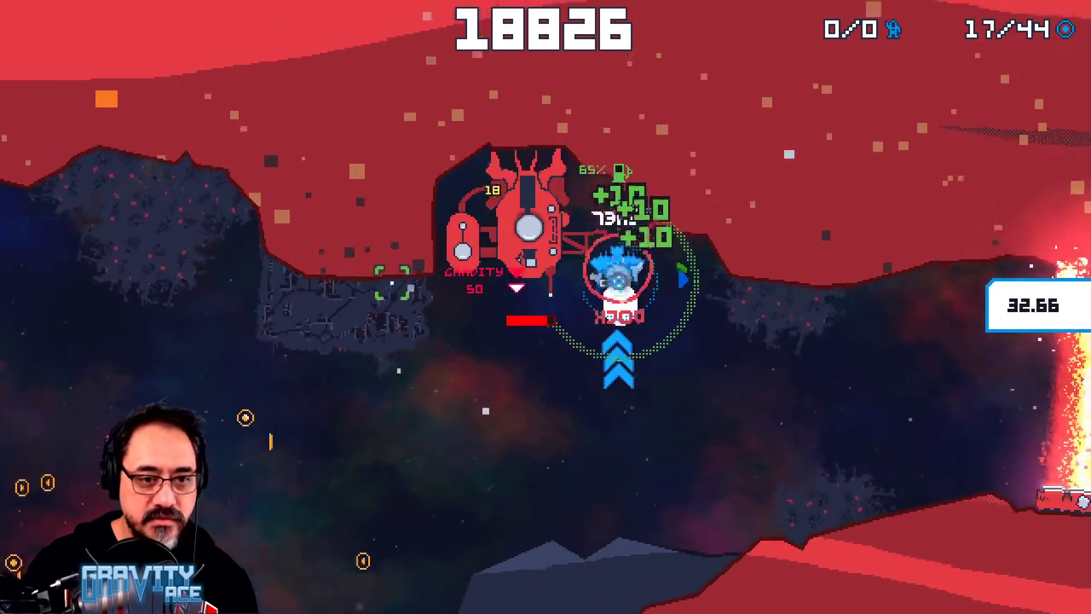
{"action": "key", "text": "Up"}
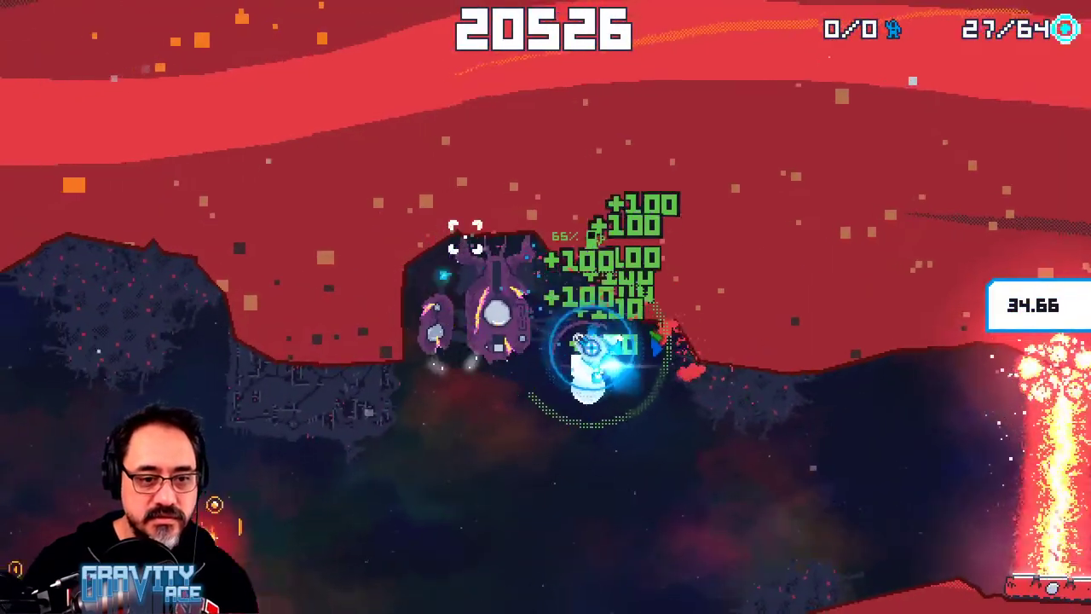
{"action": "key", "text": "Up"}
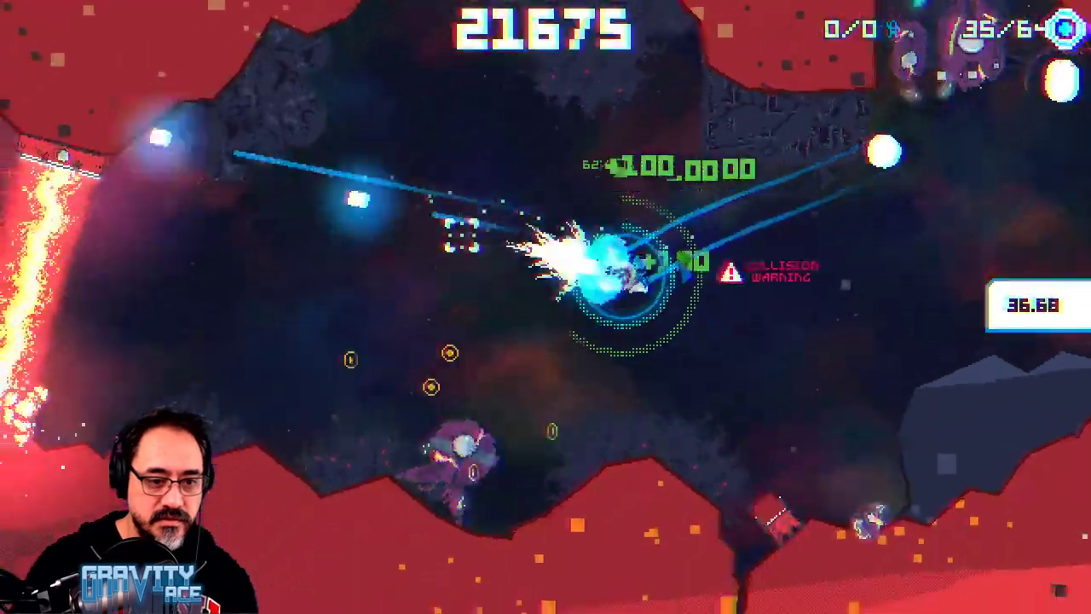
{"action": "key", "text": "Up"}
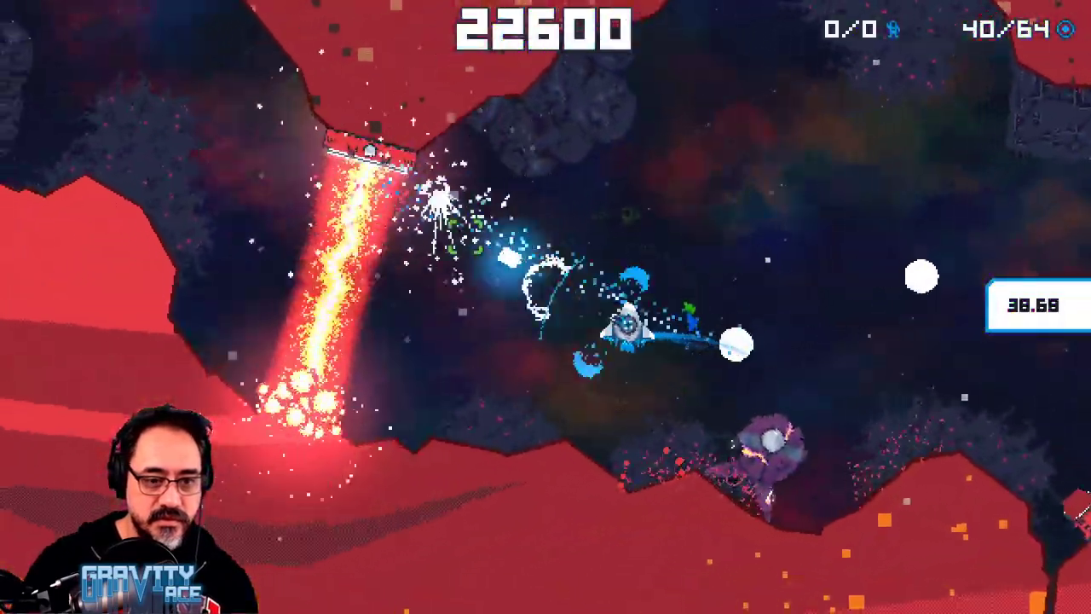
{"action": "key", "text": "Up"}
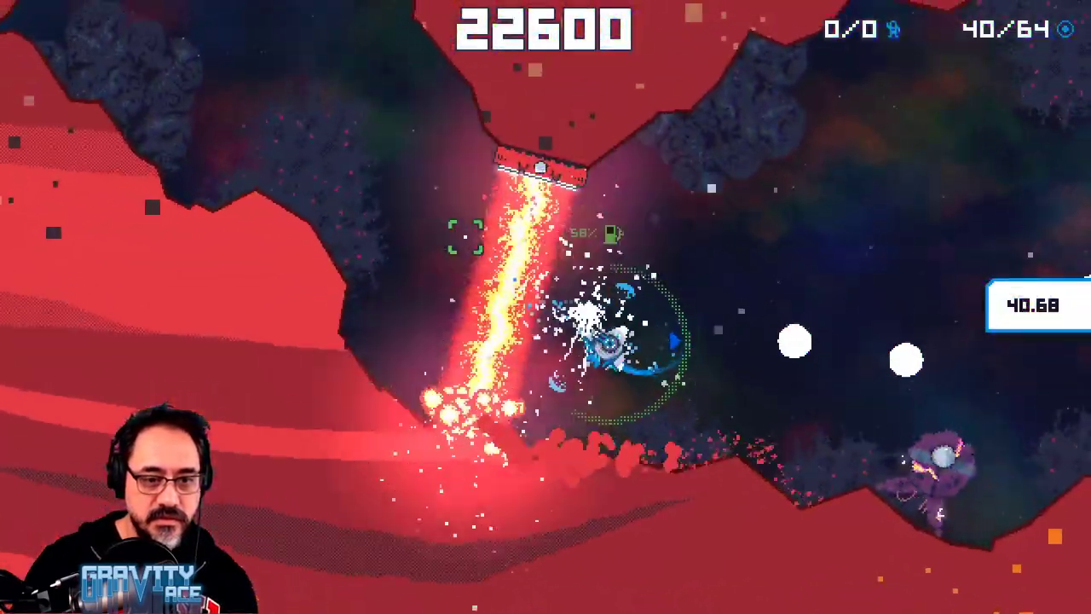
{"action": "key", "text": "Up"}
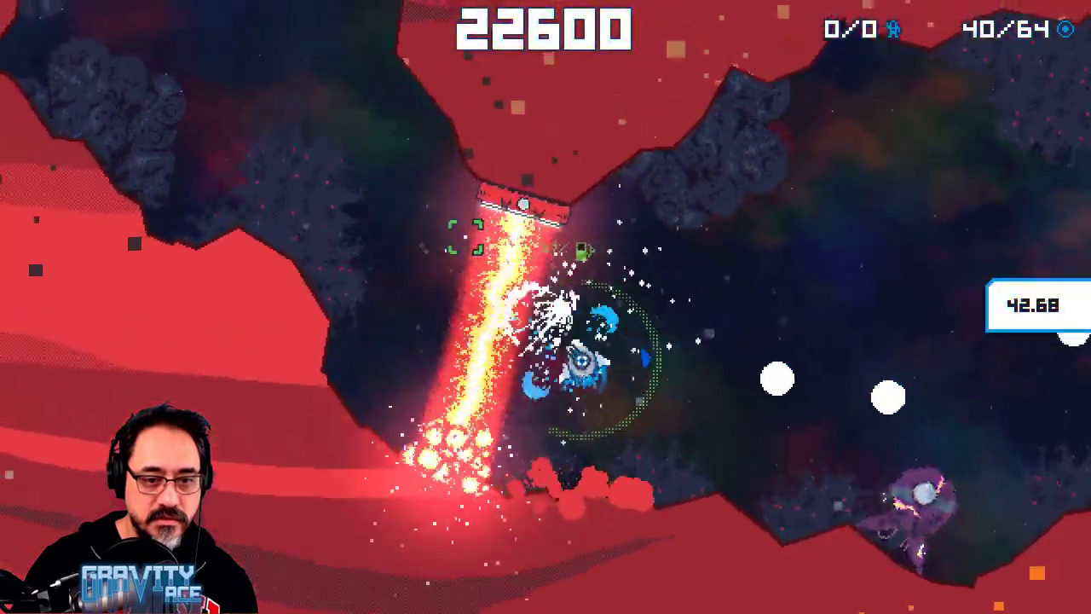
{"action": "key", "text": "Up"}
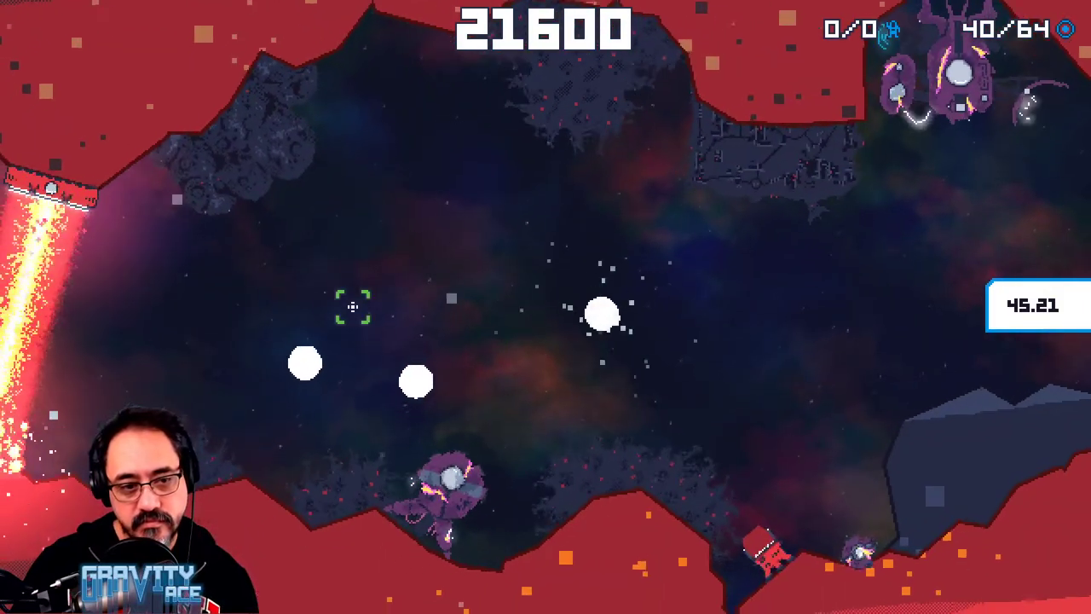
Fly the respawned ship up the cavern, destroying the turret along the way.
{"action": "key", "text": "Up"}
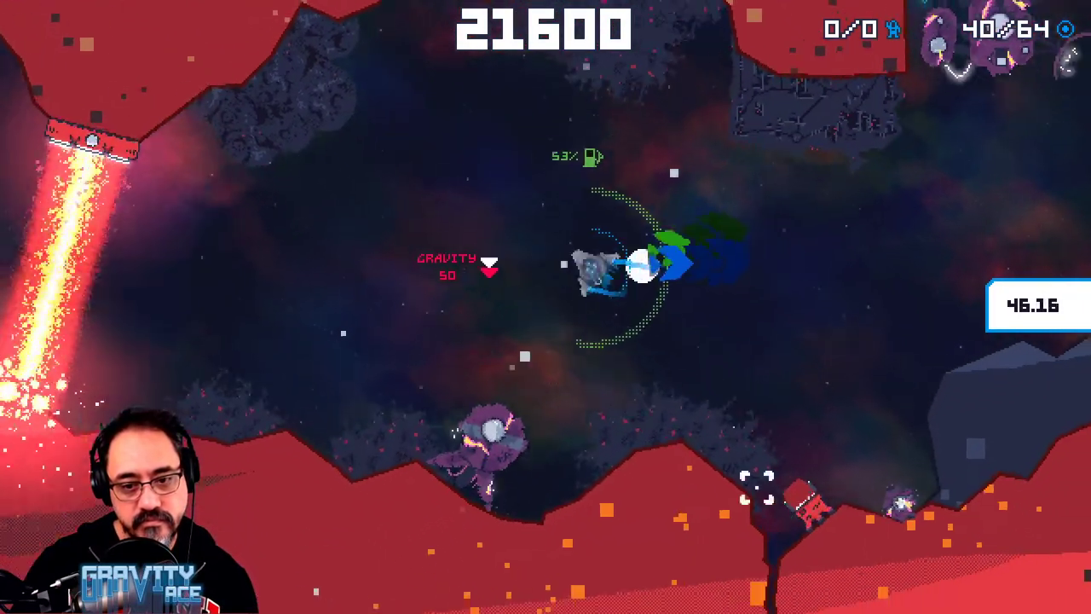
{"action": "key", "text": "Up"}
{"action": "key", "text": "Left"}
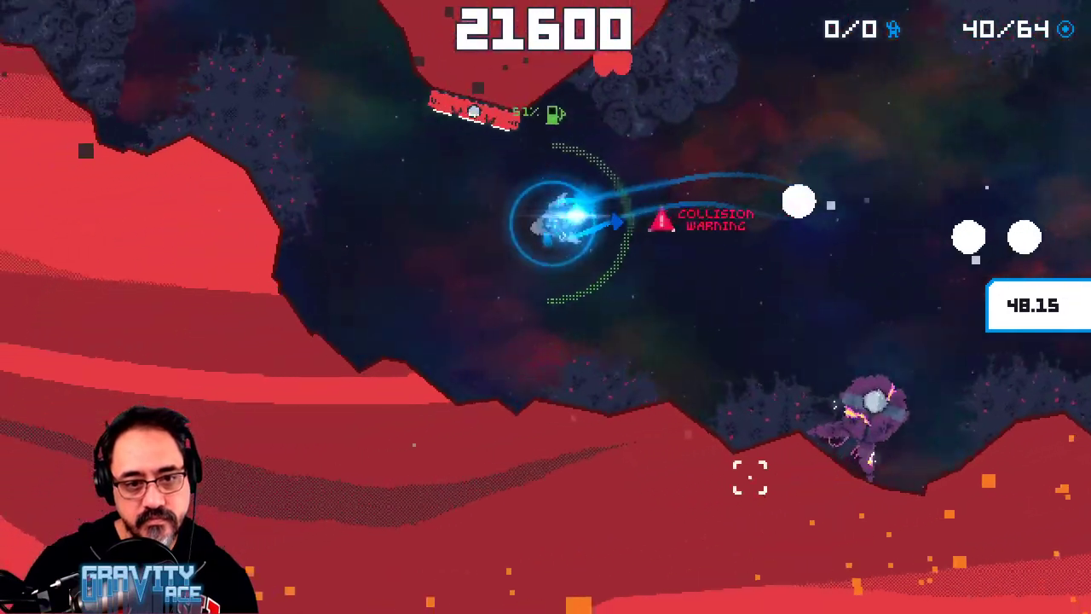
{"action": "key", "text": "Up"}
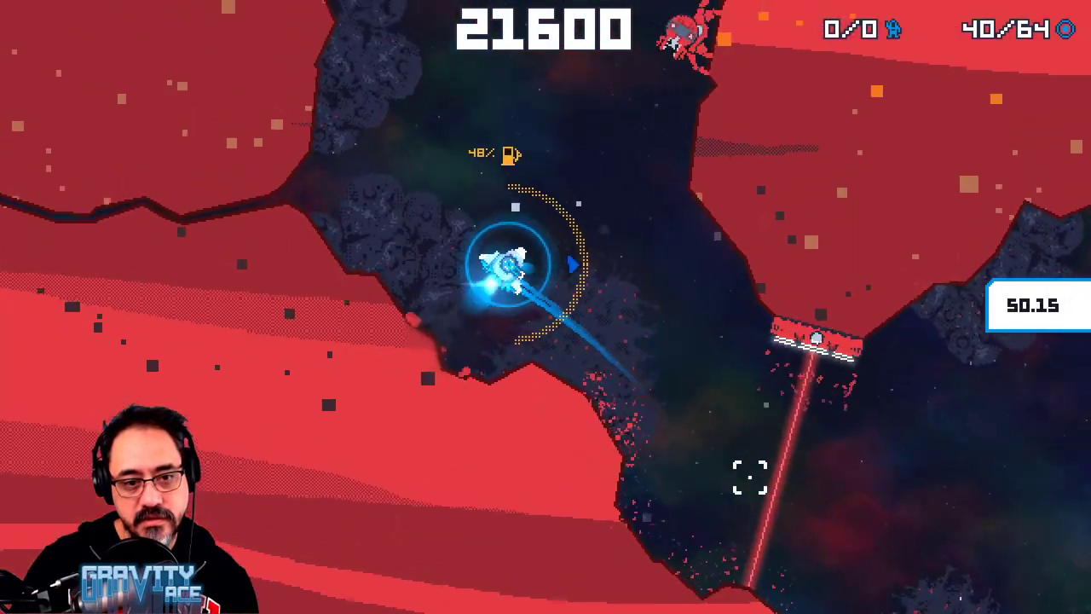
{"action": "key", "text": "Up"}
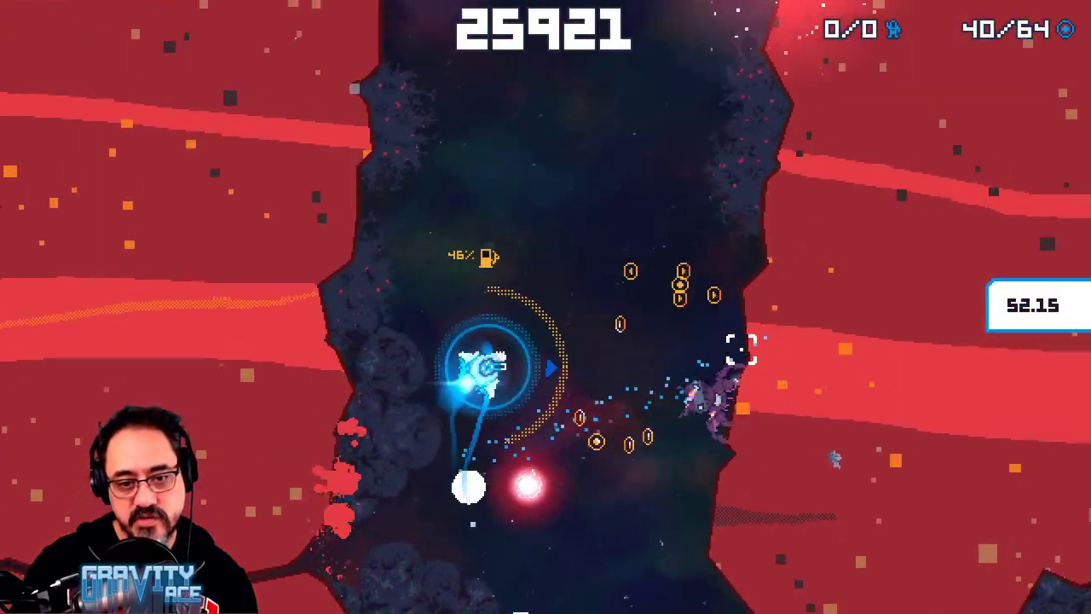
{"action": "key", "text": "Up"}
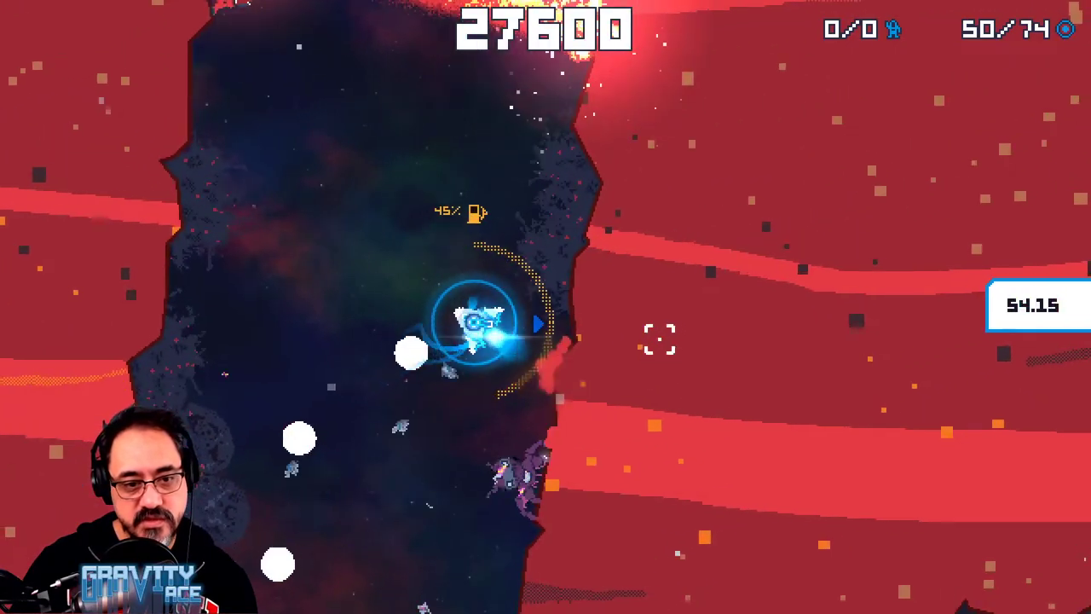
{"action": "key", "text": "Up"}
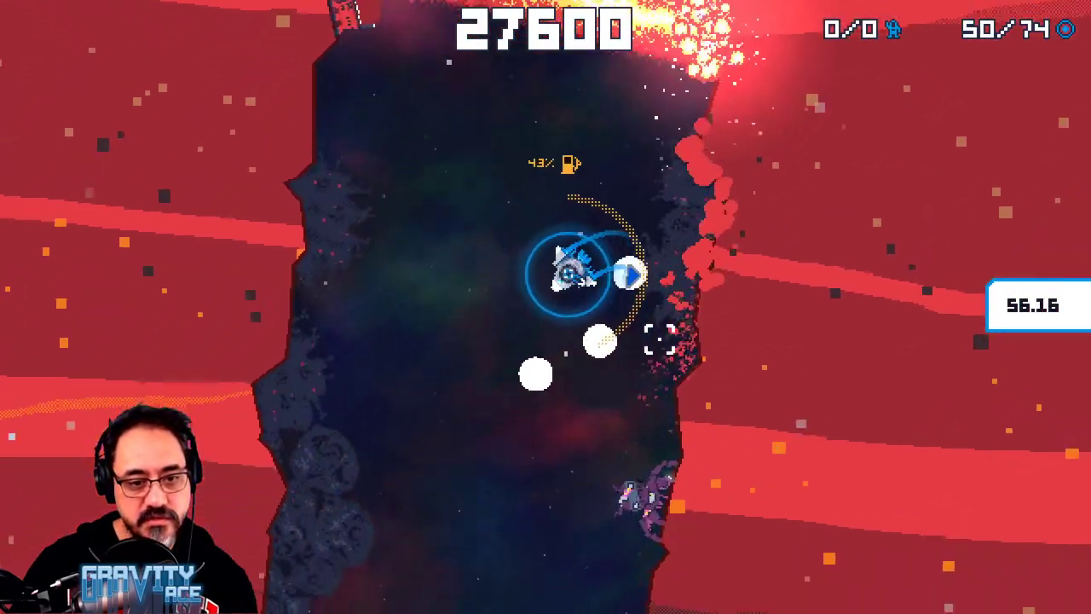
{"action": "key", "text": "Up"}
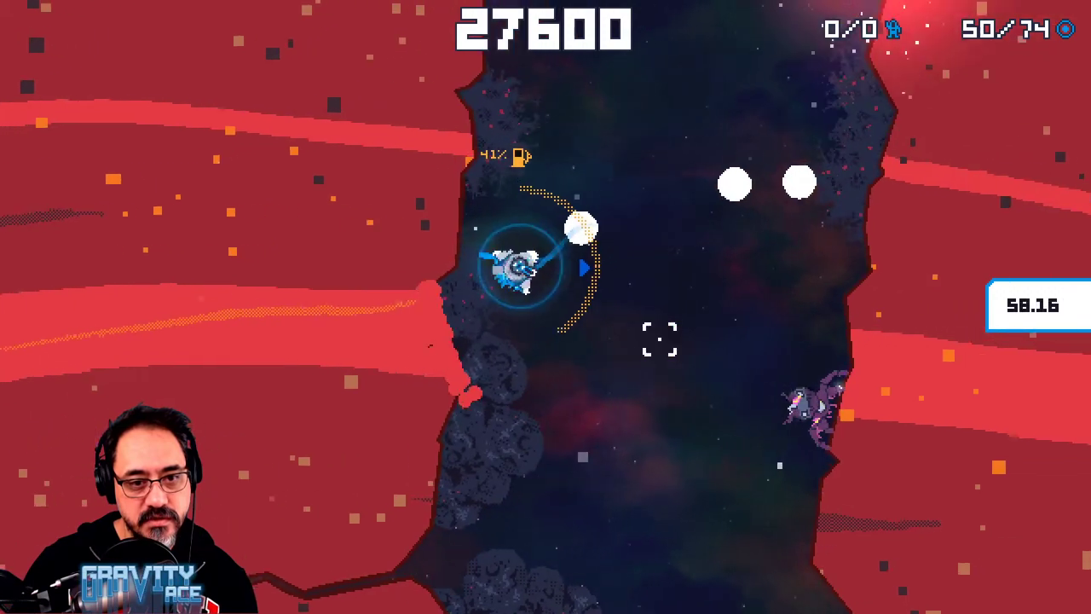
{"action": "key", "text": "Up"}
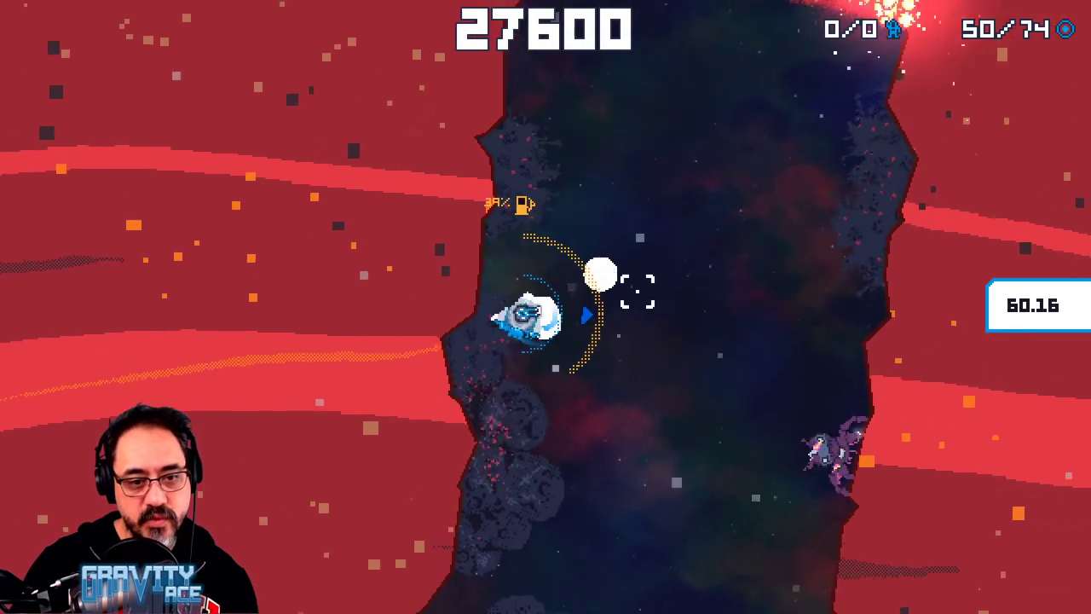
{"action": "key", "text": "Up"}
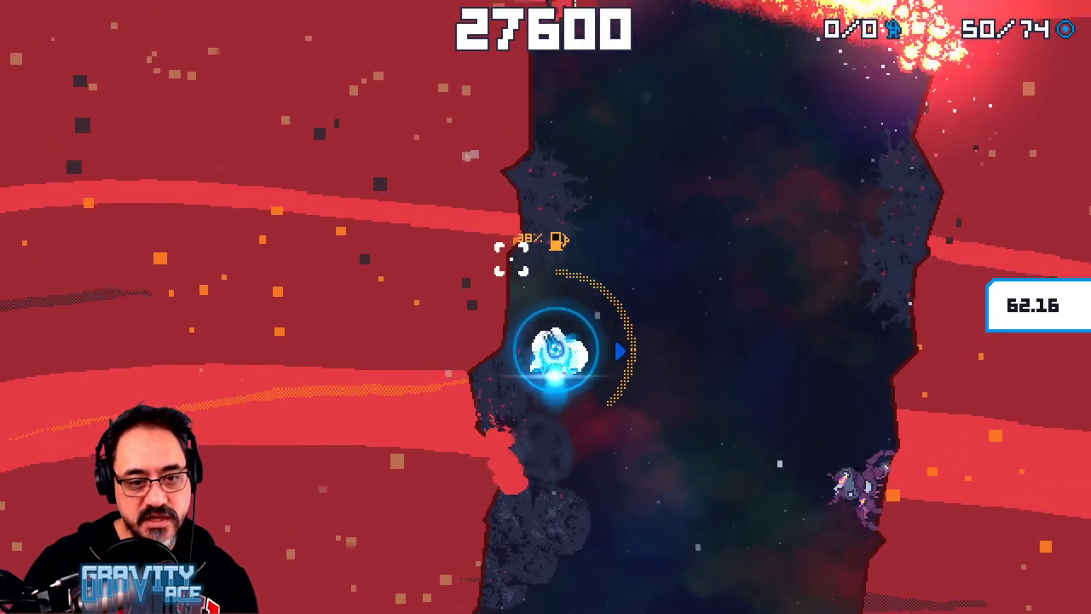
{"action": "key", "text": "Up"}
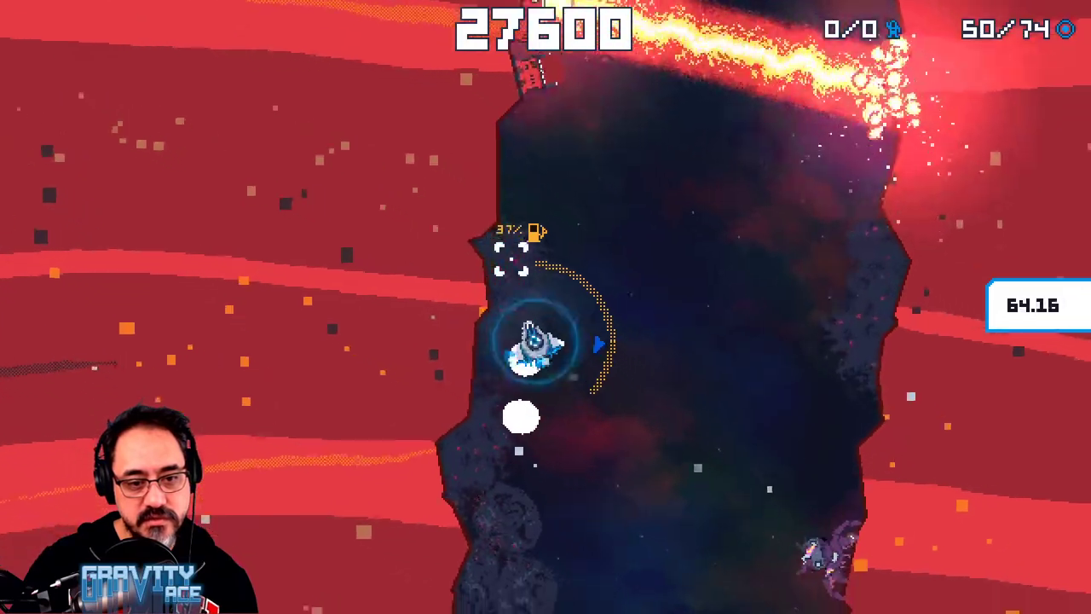
{"action": "key", "text": "Up"}
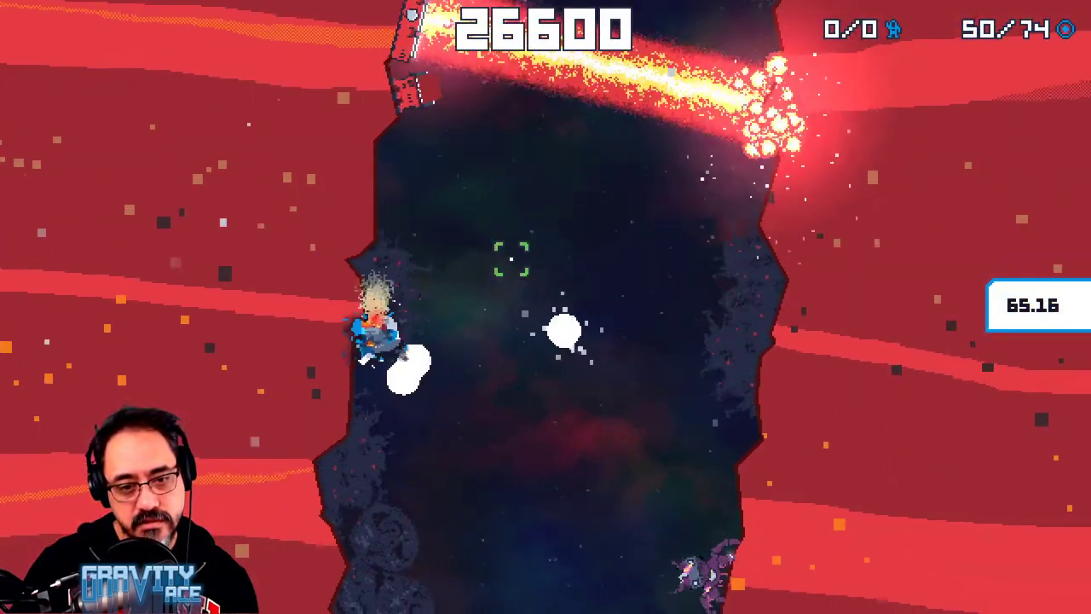
Keep clearing enemies with the shield up until the score reaches 40600, then stop the game.
{"action": "key", "text": "Up"}
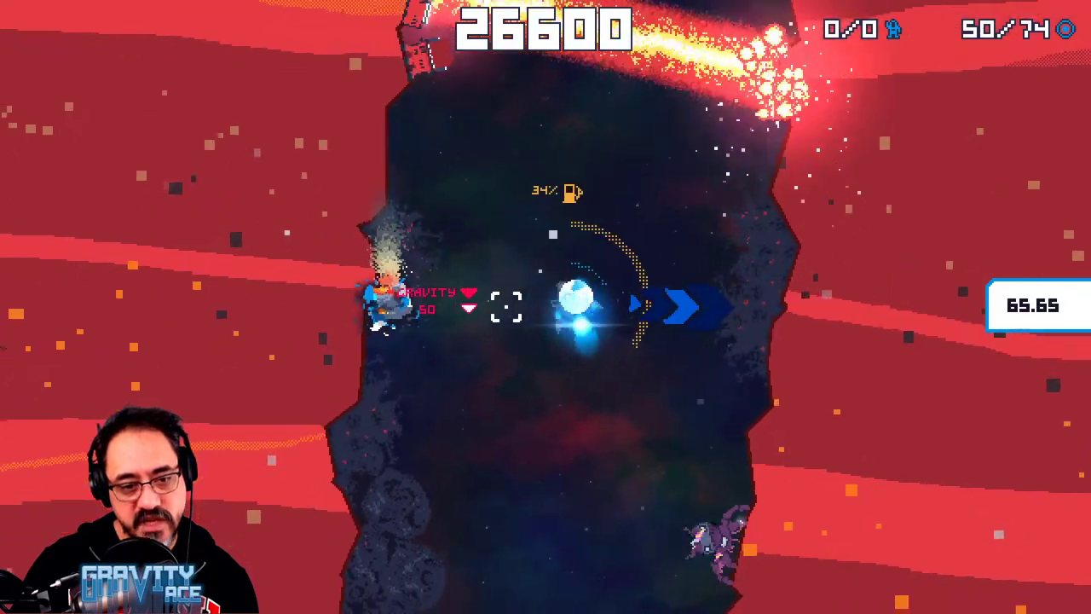
{"action": "key", "text": "Up"}
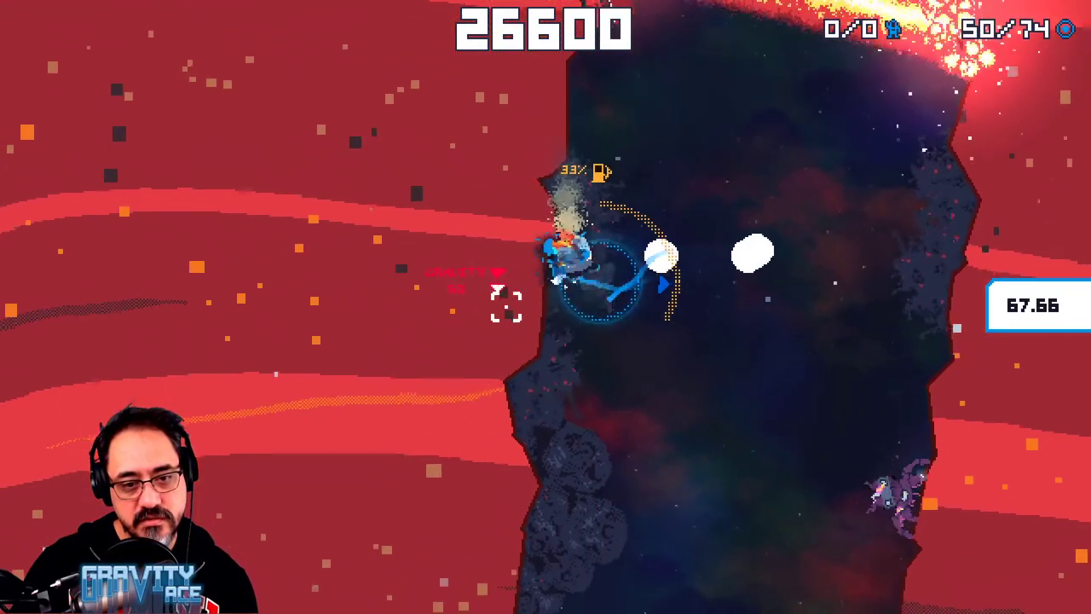
{"action": "key", "text": "Up"}
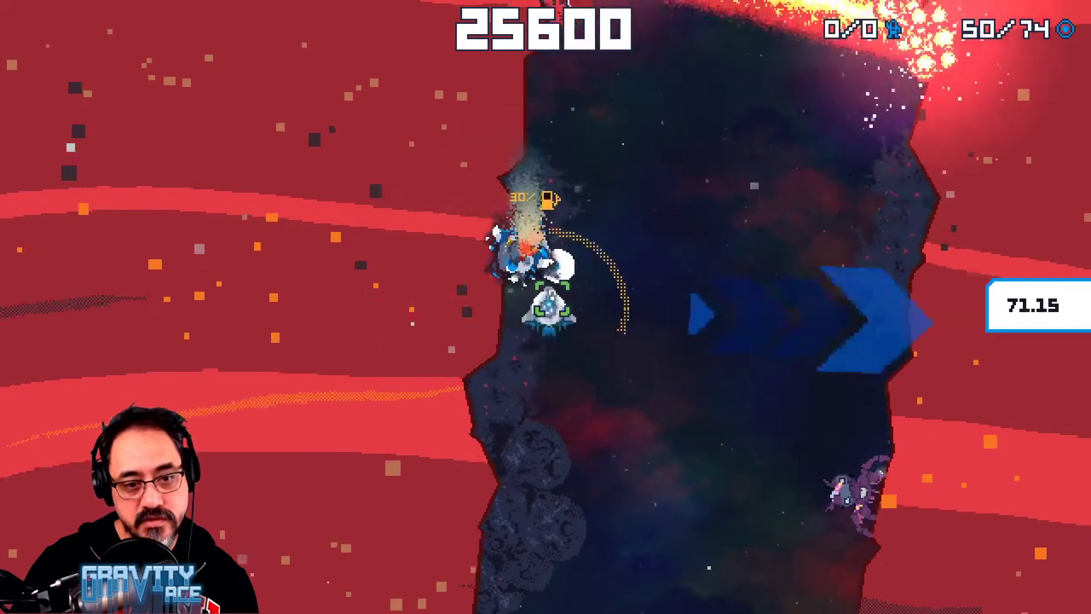
{"action": "key", "text": "Up"}
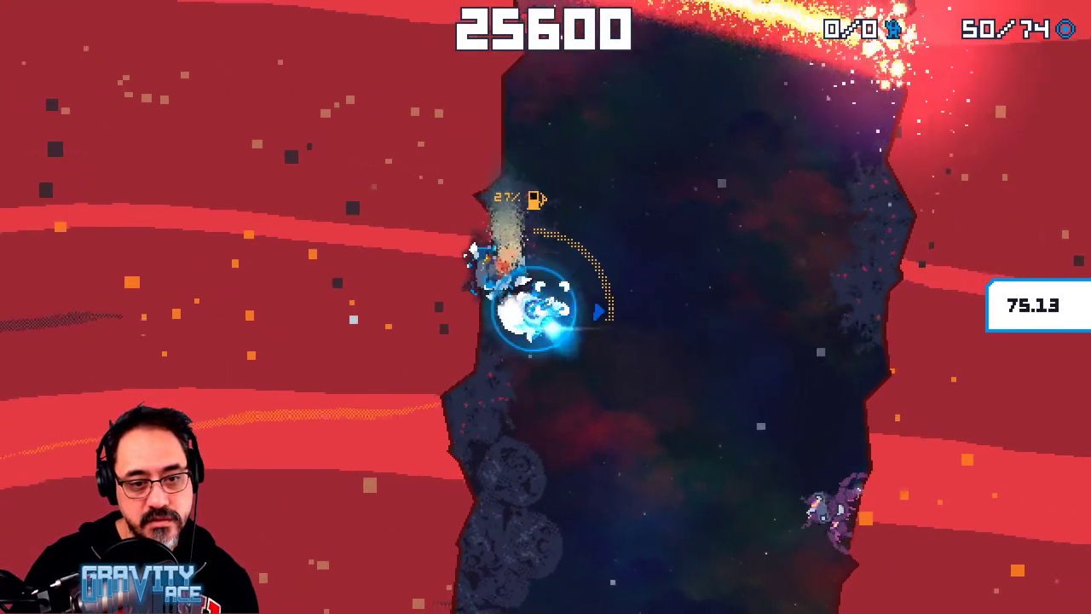
{"action": "key", "text": "Up"}
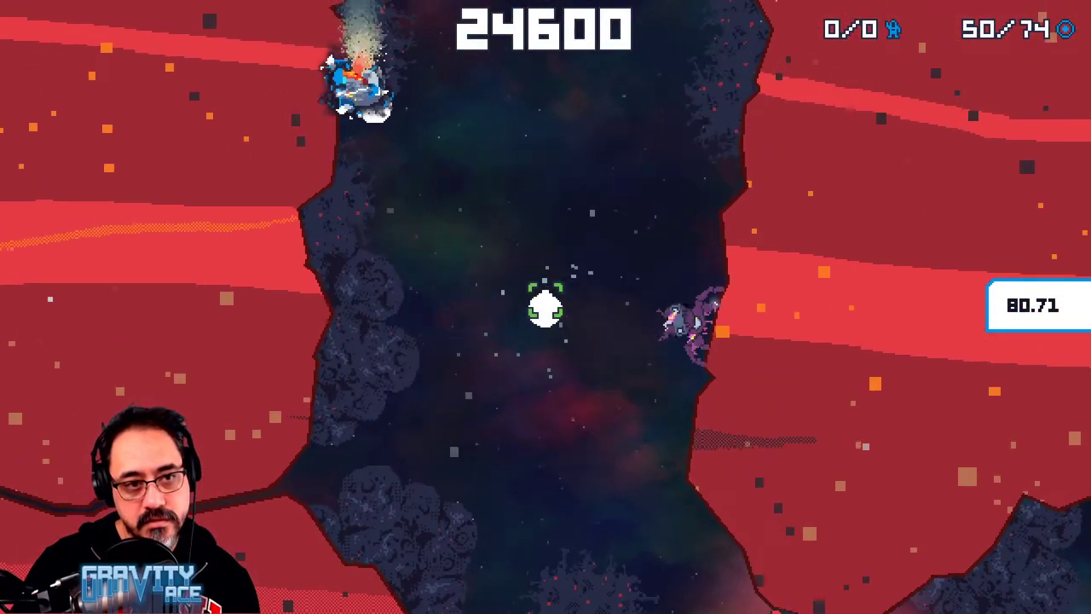
{"action": "key", "text": "Up"}
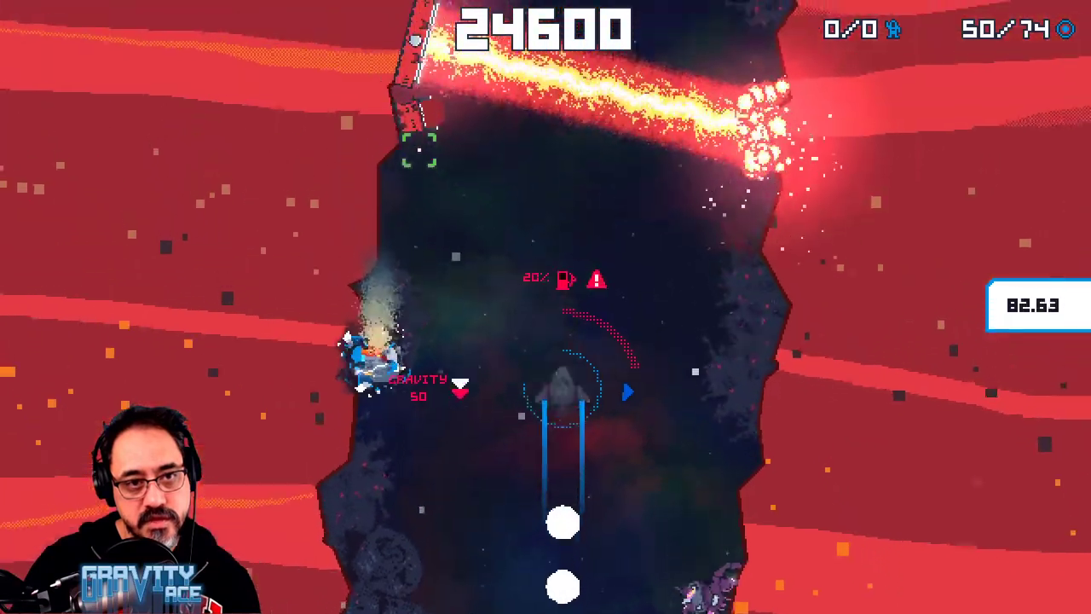
{"action": "key", "text": "Down"}
{"action": "key", "text": "Up"}
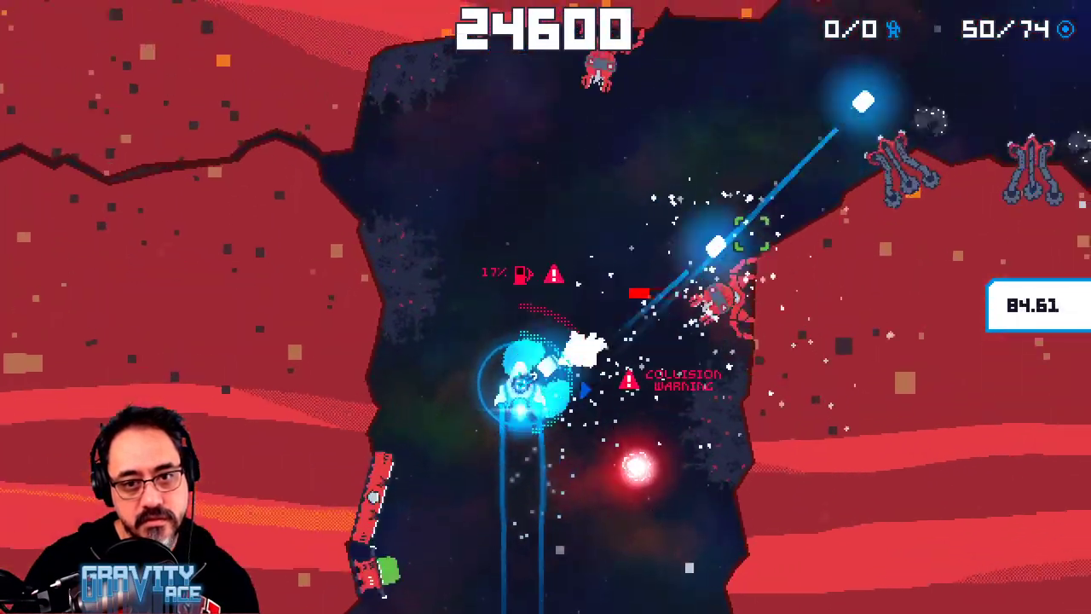
{"action": "key", "text": "Up"}
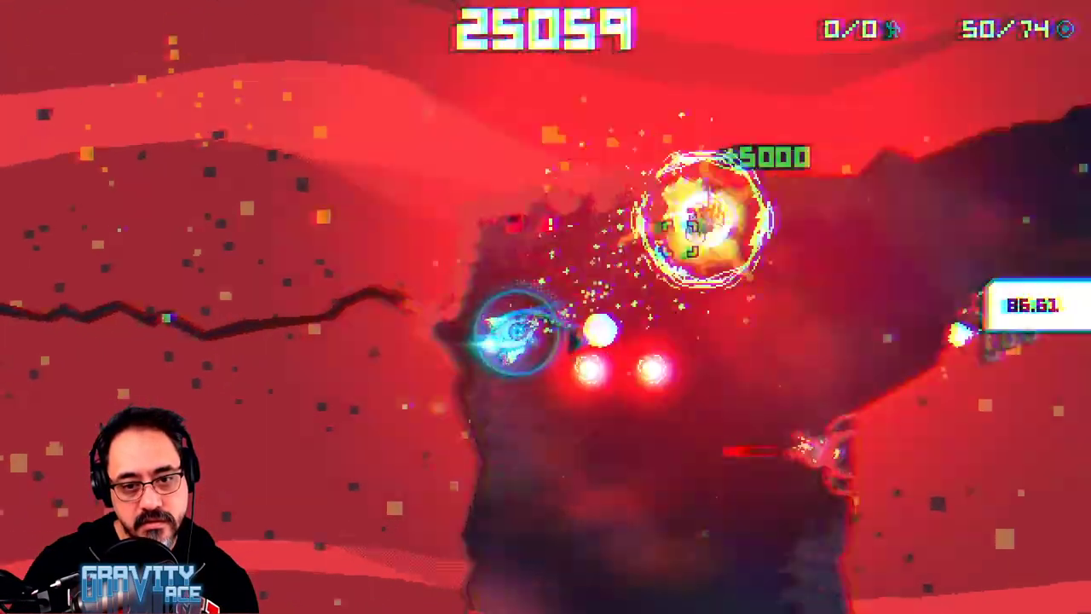
{"action": "key", "text": "Up"}
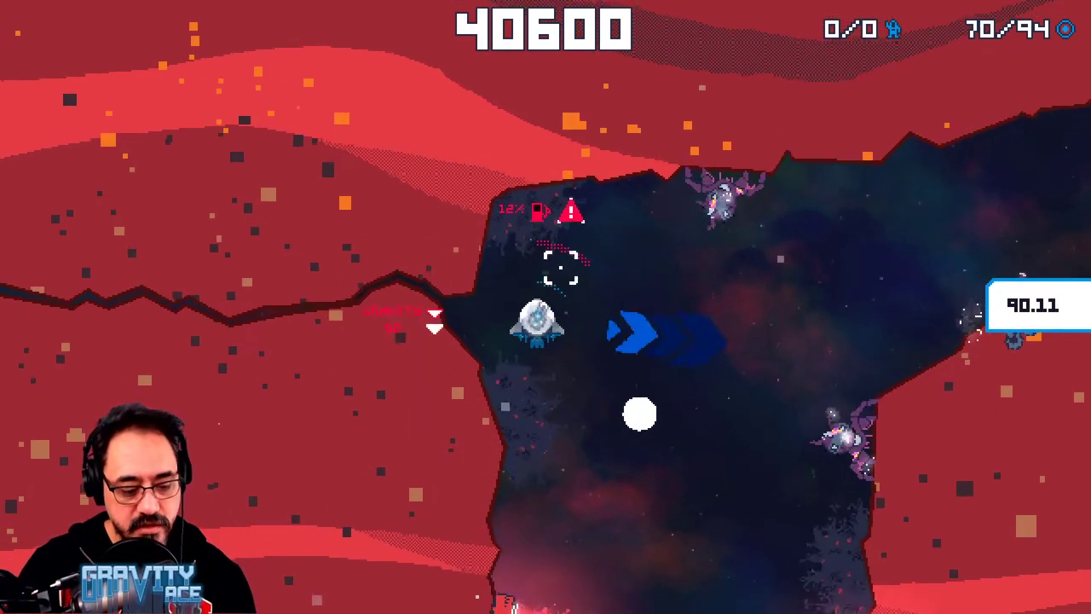
{"action": "key", "text": "F8"}
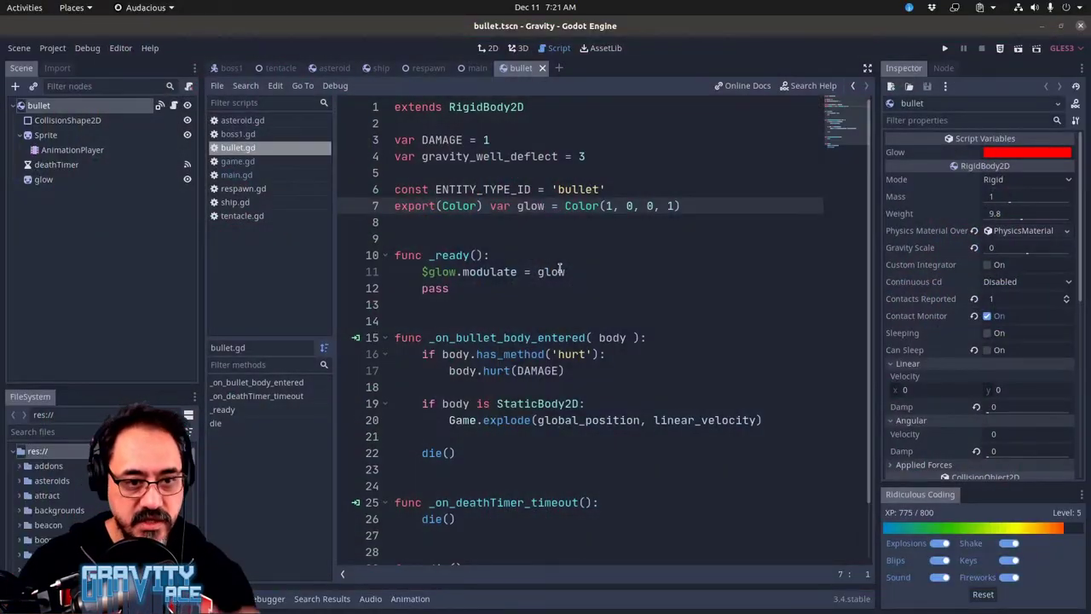
Run the project from bullet.gd with F5, loading the Medusa boss fight.
{"action": "left_click", "coordinate": [492, 320]}
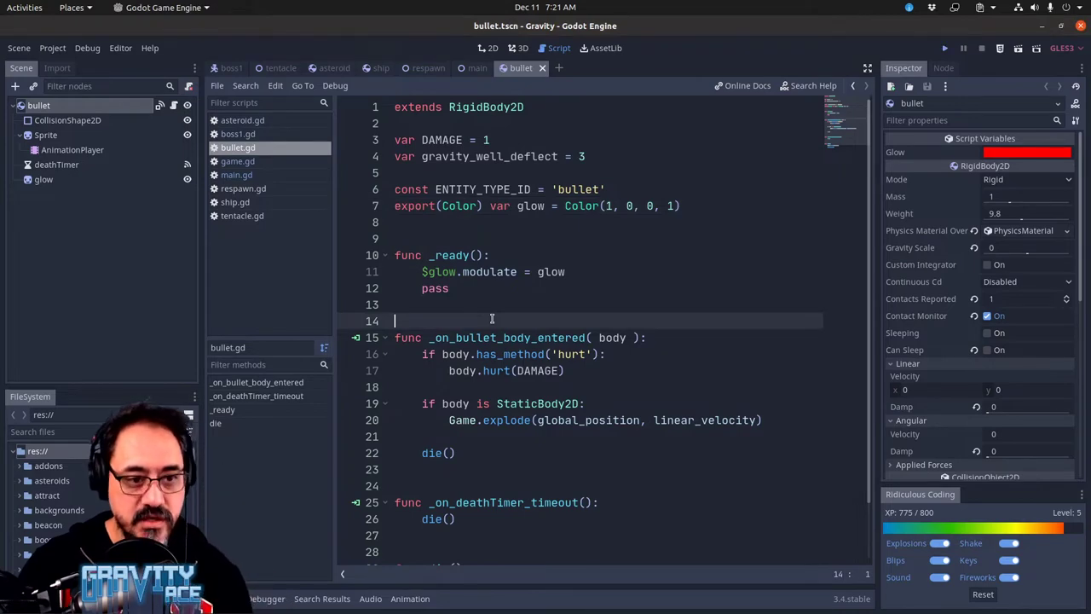
{"action": "key", "text": "F5"}
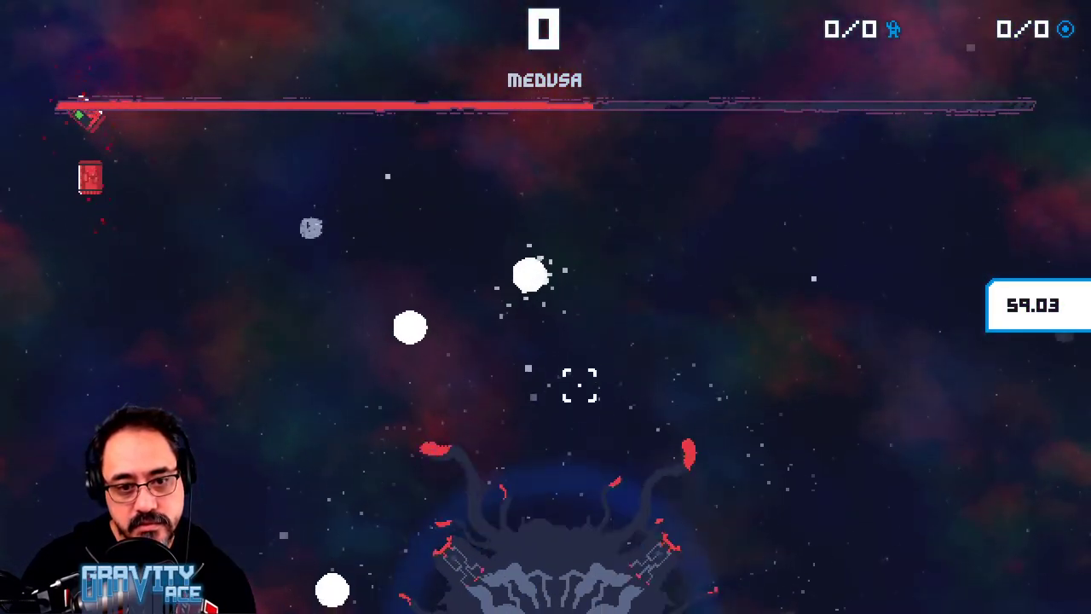
Fire several shots at Medusa to check the bullet glow, then stop the game with F8.
{"action": "key", "text": "Up"}
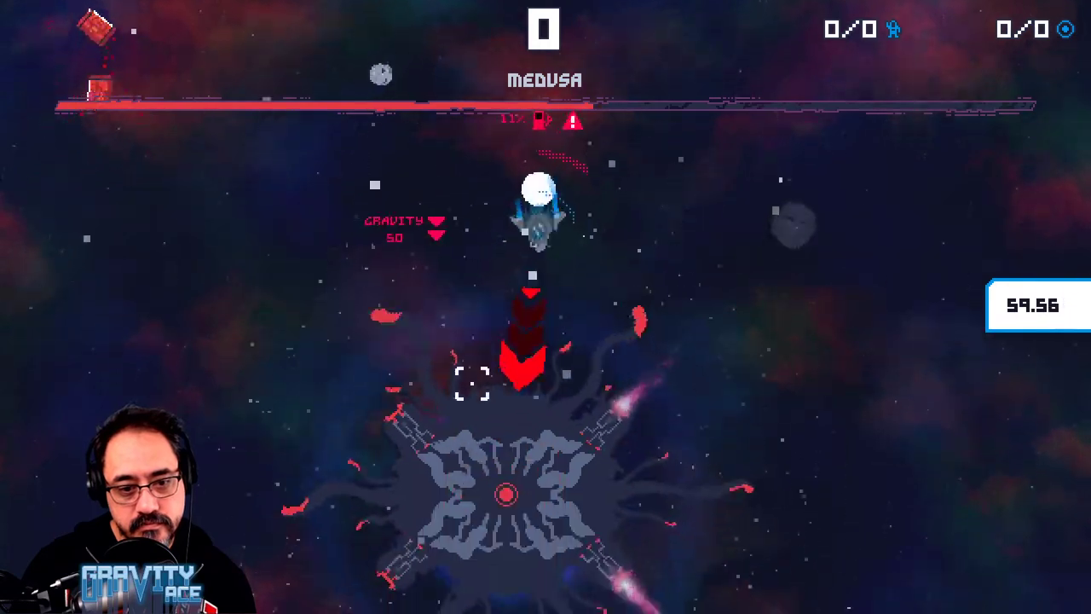
{"action": "key", "text": "space"}
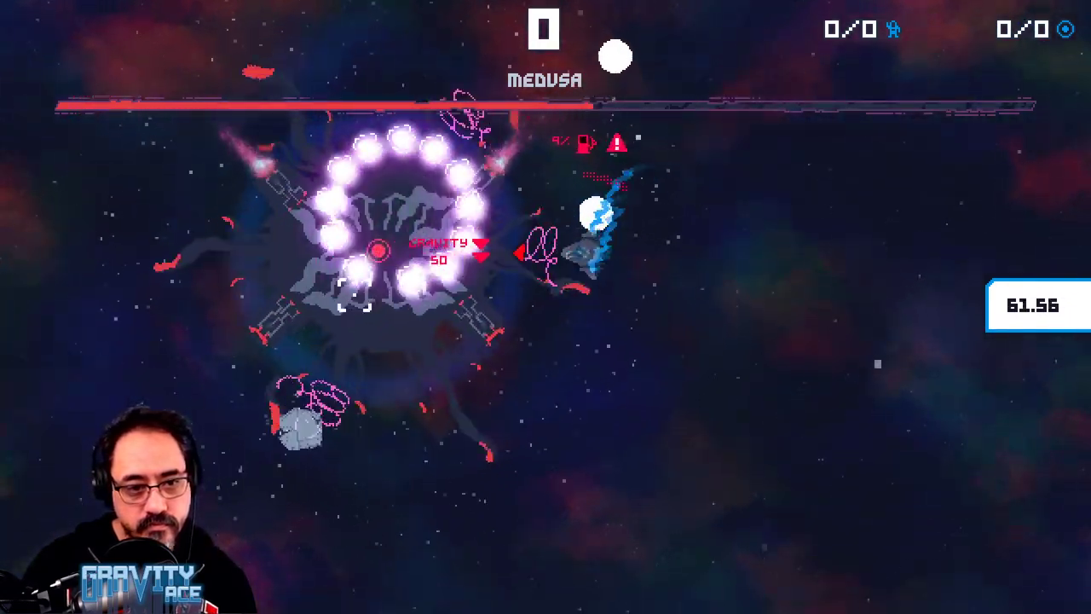
{"action": "key", "text": "space"}
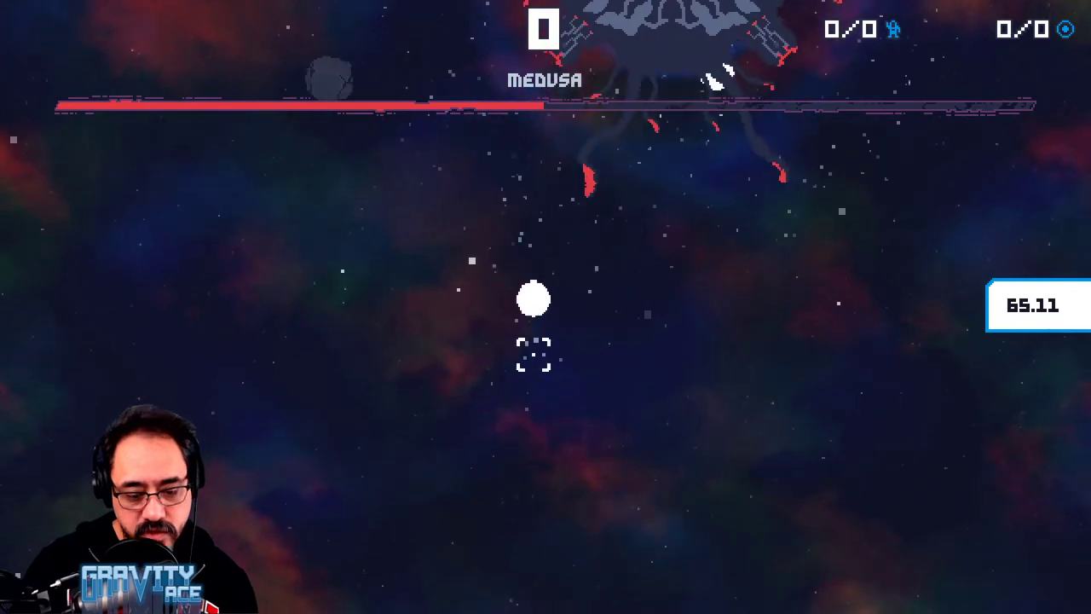
{"action": "key", "text": "F8"}
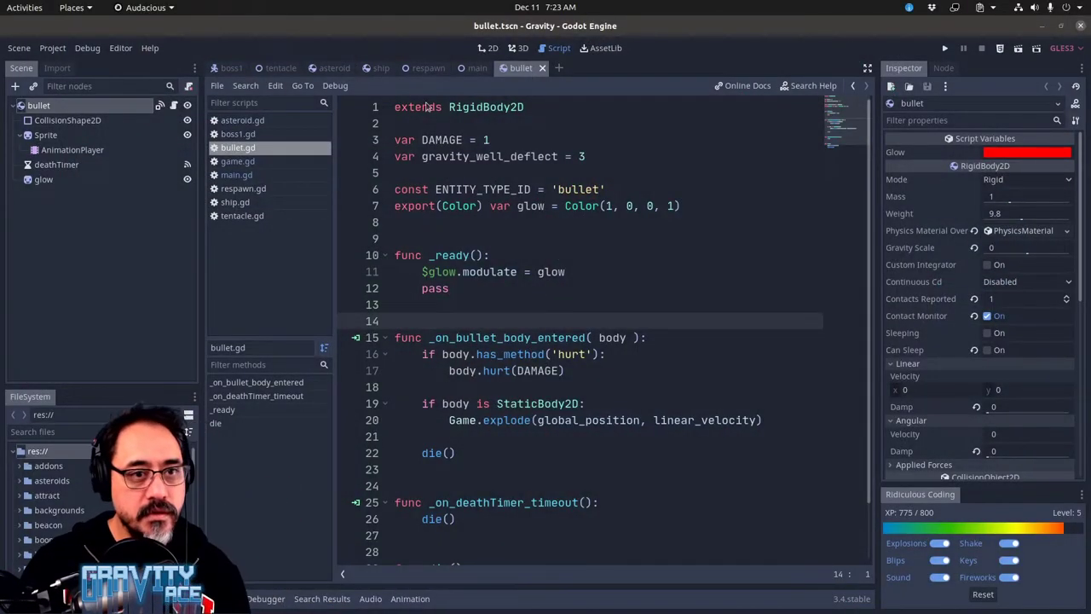
Open main.gd and go to the update_position_history definition to read its code.
{"action": "left_click", "coordinate": [474, 69]}
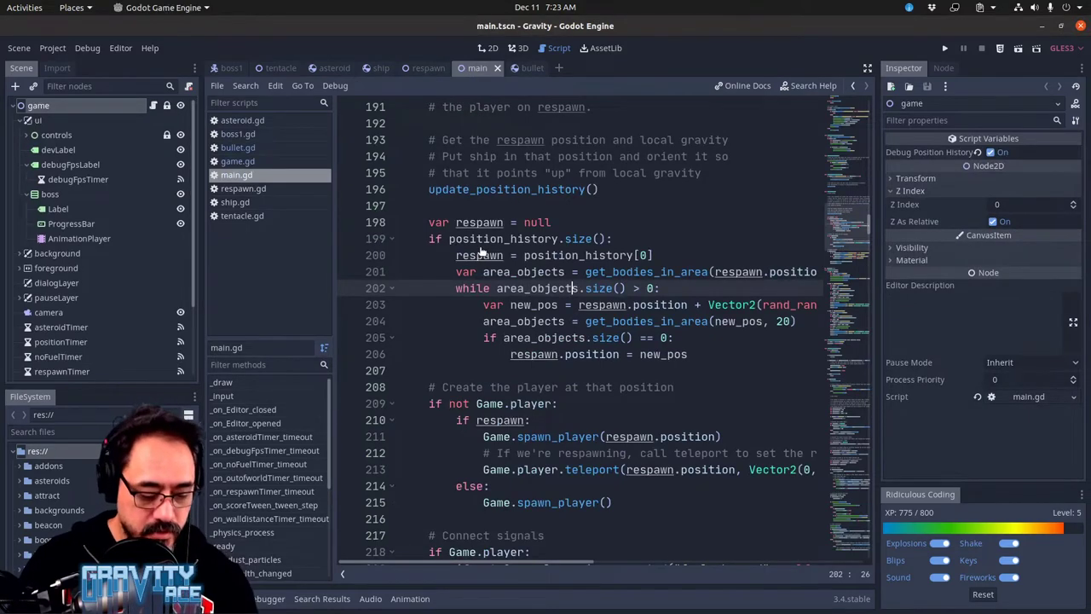
{"action": "left_click", "coordinate": [513, 189], "text": "ctrl"}
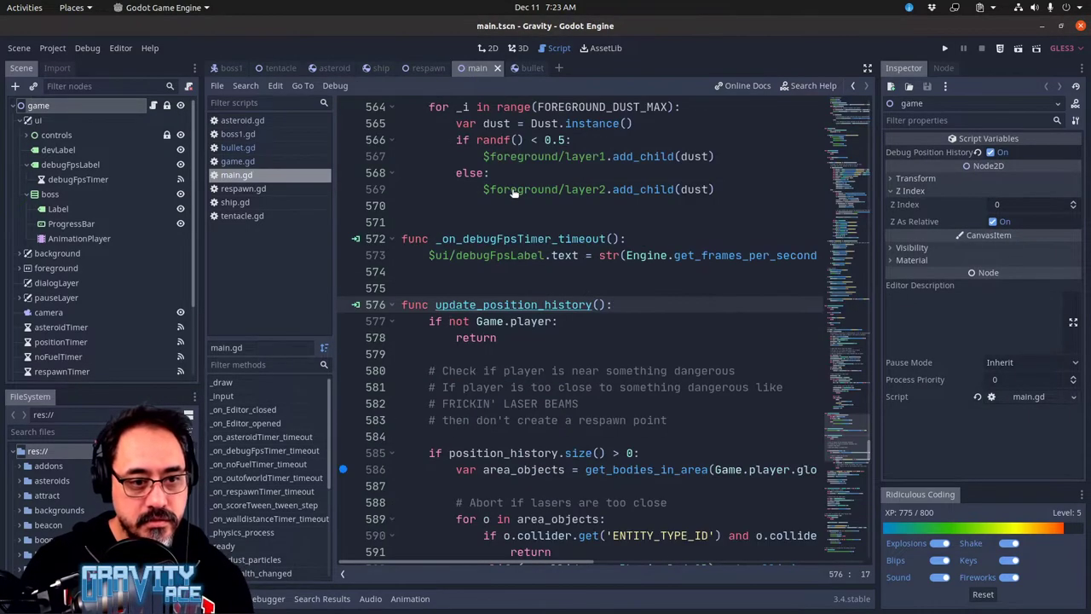
{"action": "scroll", "coordinate": [561, 333], "scroll_direction": "down", "scroll_amount": 4}
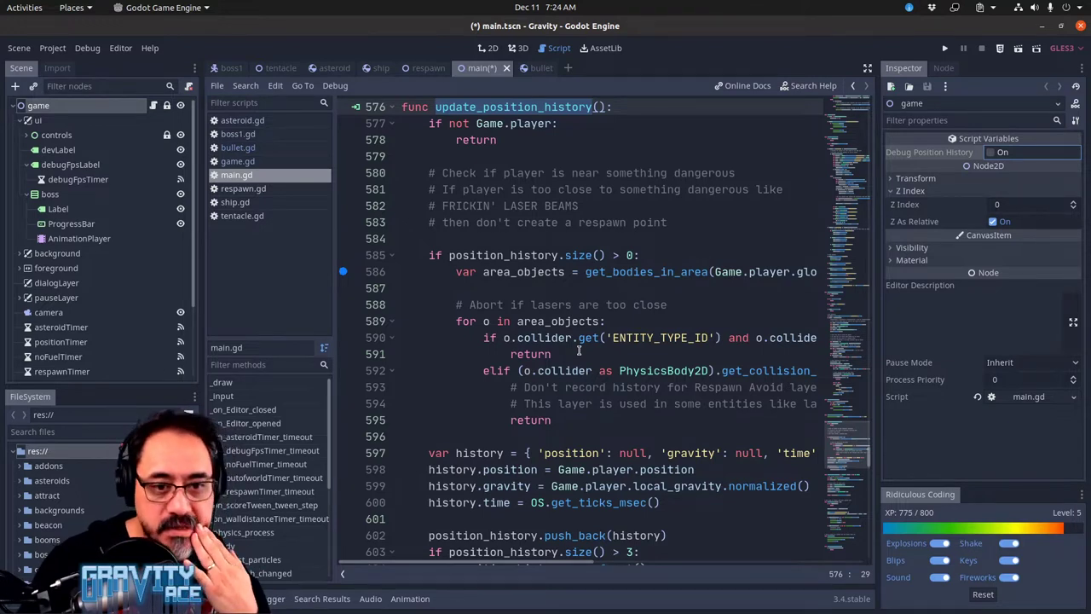
{"action": "scroll", "coordinate": [579, 350], "scroll_direction": "right", "scroll_amount": 2}
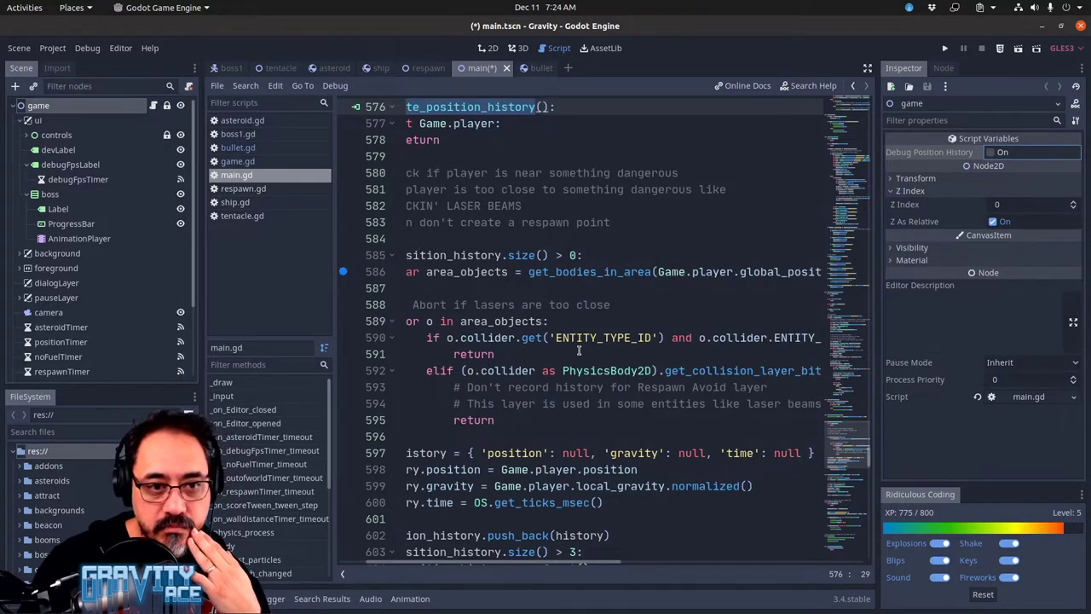
{"action": "scroll", "coordinate": [579, 350], "scroll_direction": "left", "scroll_amount": 2}
{"action": "scroll", "coordinate": [578, 350], "scroll_direction": "up", "scroll_amount": 3}
{"action": "scroll", "coordinate": [579, 349], "scroll_direction": "down", "scroll_amount": 7}
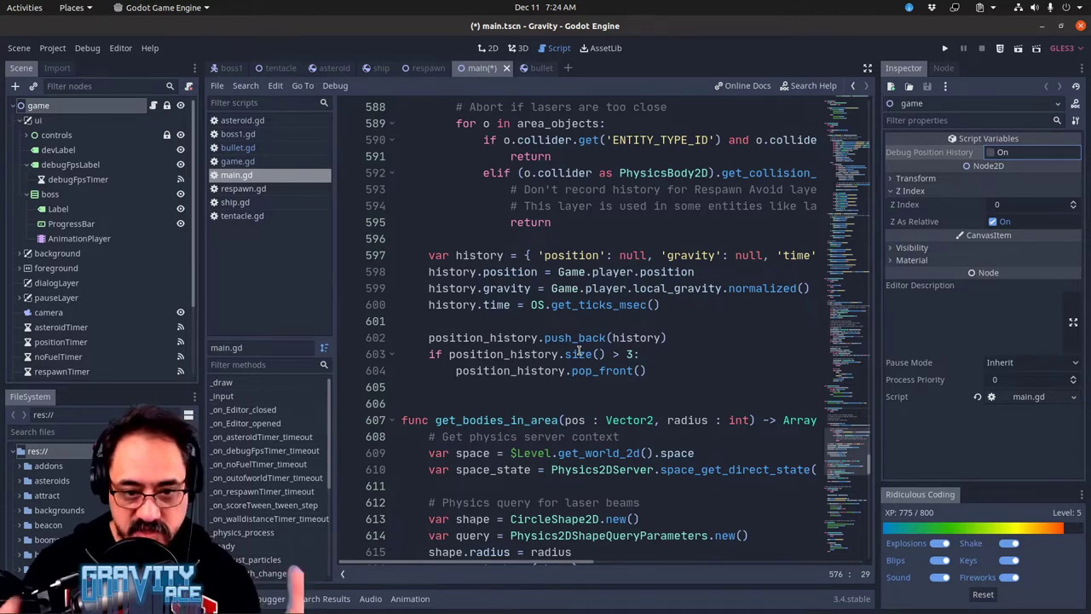
{"action": "scroll", "coordinate": [578, 352], "scroll_direction": "up", "scroll_amount": 2}
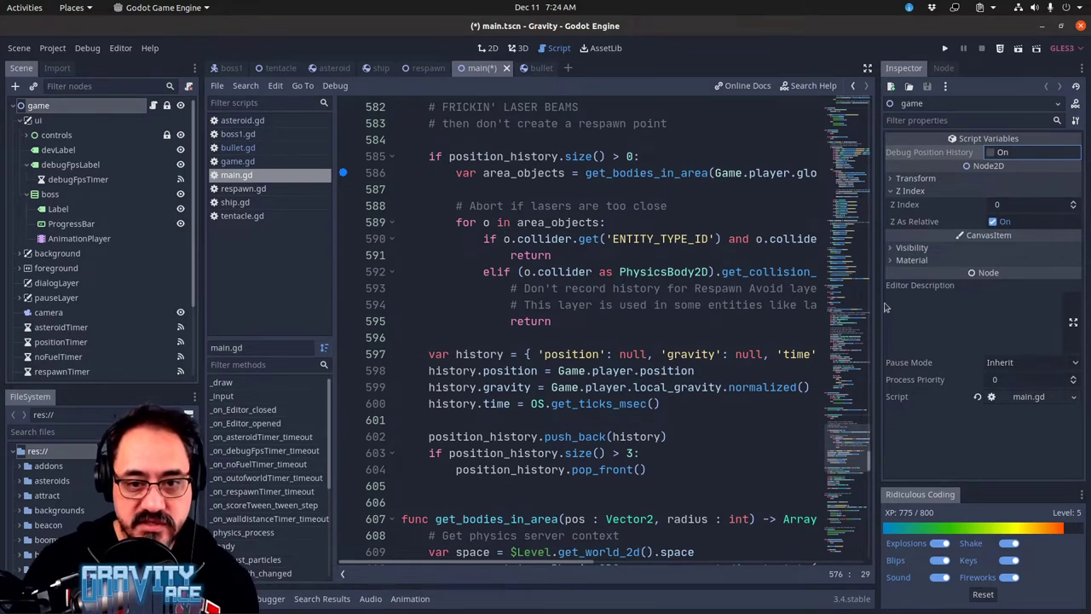
Inspect the history-entry lines, then jump to the breakpointed respawn while loop at line 202.
{"action": "left_click_drag", "start_coordinate": [489, 205], "coordinate": [673, 207]}
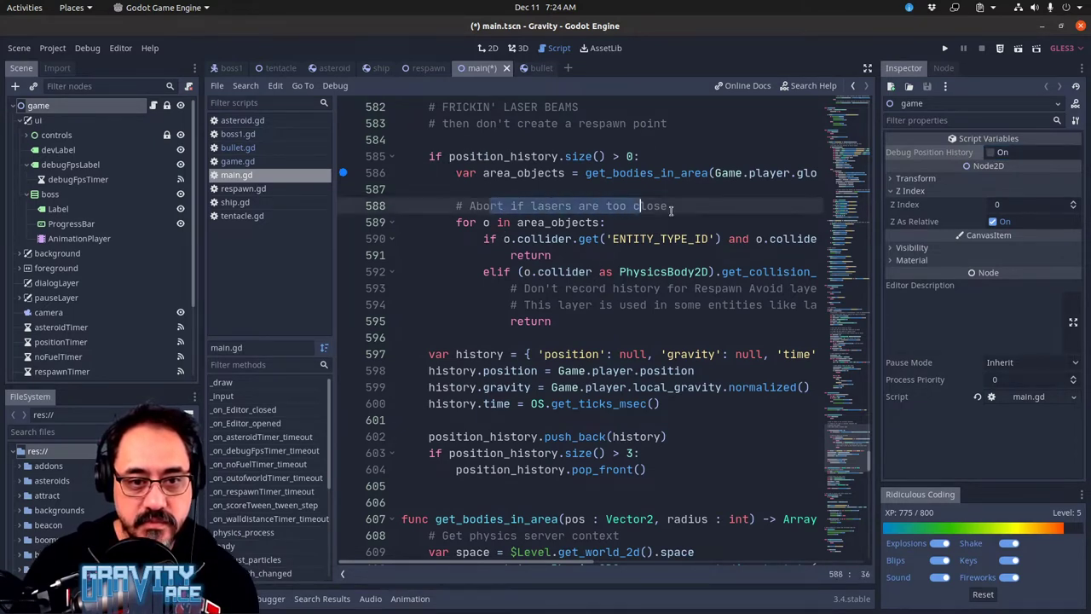
{"action": "left_click", "coordinate": [632, 255]}
{"action": "left_click_drag", "start_coordinate": [455, 354], "coordinate": [631, 404]}
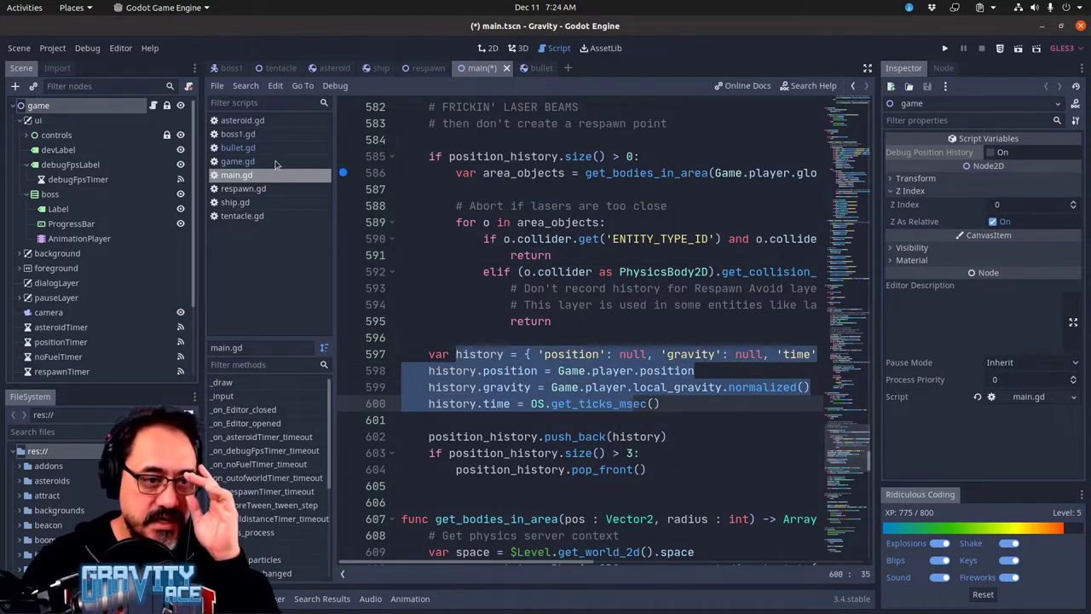
{"action": "left_click", "coordinate": [548, 239]}
{"action": "key", "text": "ctrl+comma"}
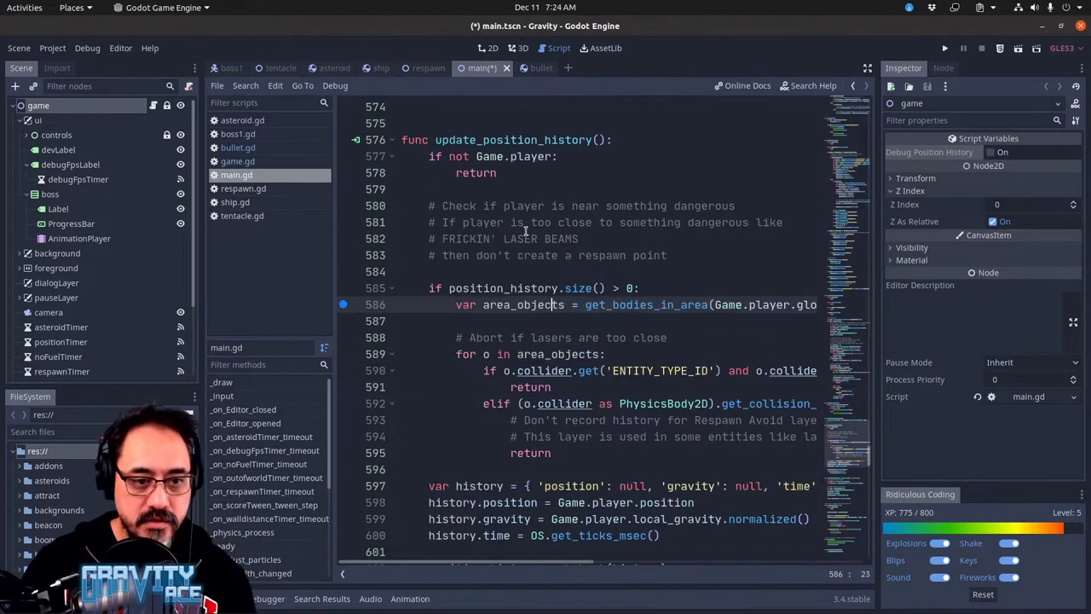
{"action": "scroll", "coordinate": [526, 231], "scroll_direction": "down", "scroll_amount": 2}
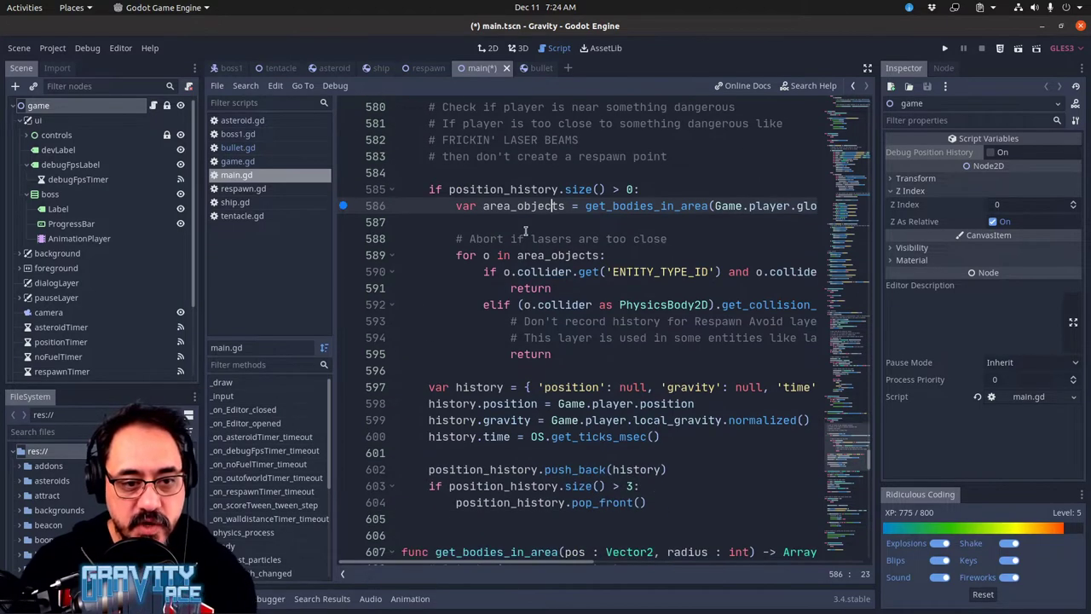
{"action": "scroll", "coordinate": [514, 254], "scroll_direction": "up", "scroll_amount": 3}
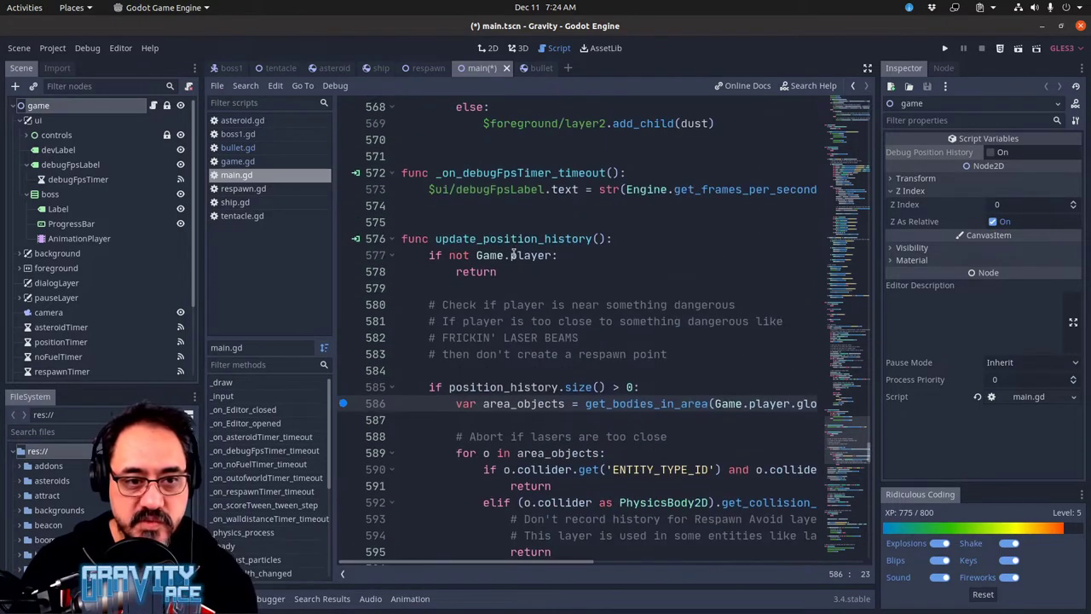
{"action": "scroll", "coordinate": [514, 254], "scroll_direction": "down", "scroll_amount": 1}
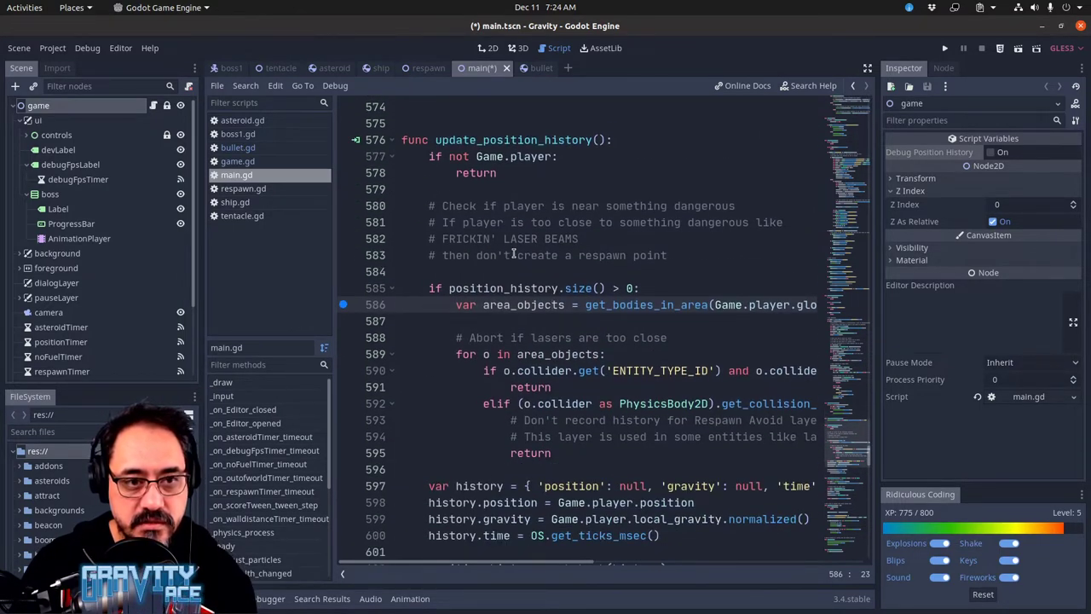
{"action": "key", "text": "ctrl+shift+period"}
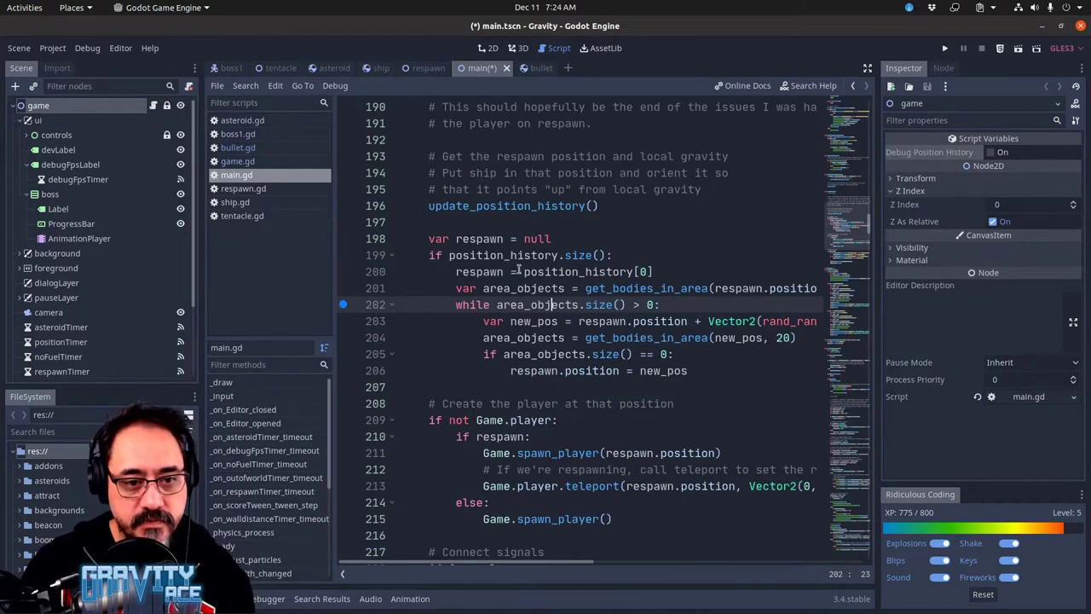
{"action": "scroll", "coordinate": [573, 270], "scroll_direction": "down", "scroll_amount": 1}
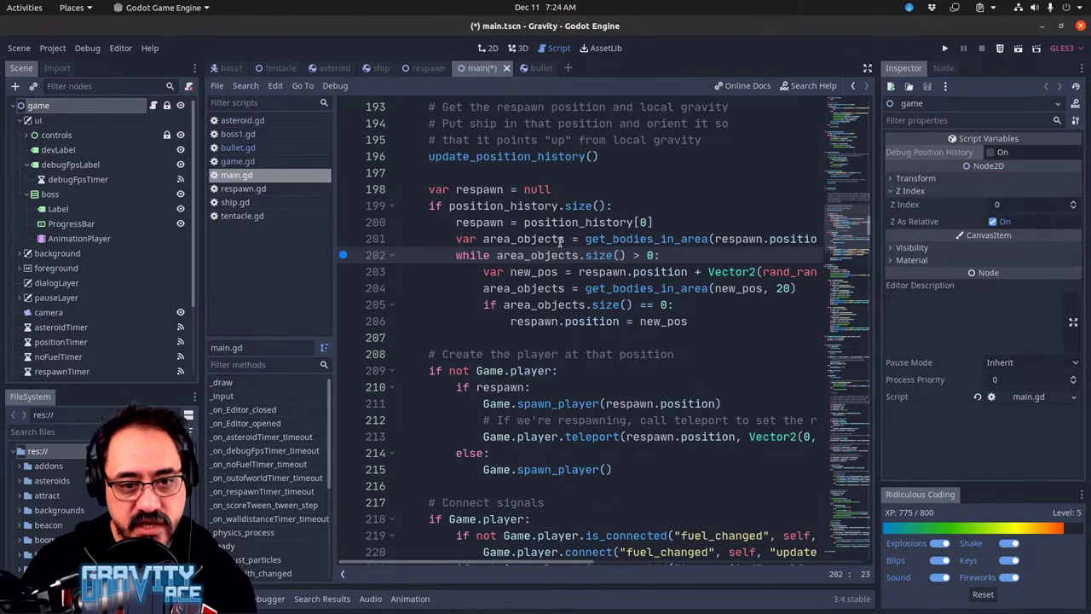
{"action": "left_click", "coordinate": [584, 239]}
{"action": "key", "text": "End"}
{"action": "key", "text": "Left"}
{"action": "key", "text": "Left"}
{"action": "key", "text": "BackSpace"}
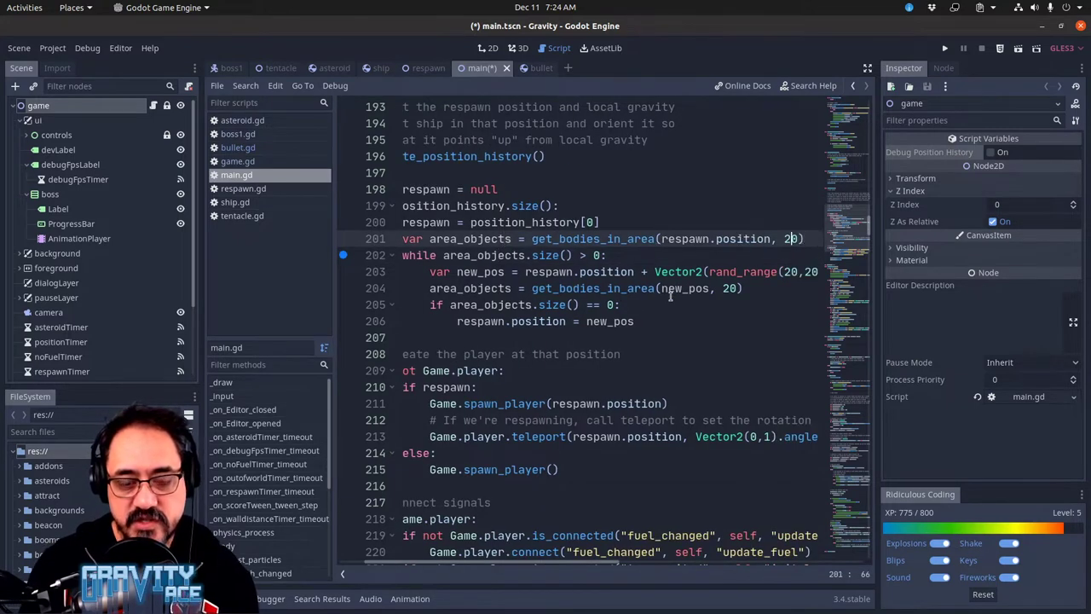
{"action": "type", "text": "2"}
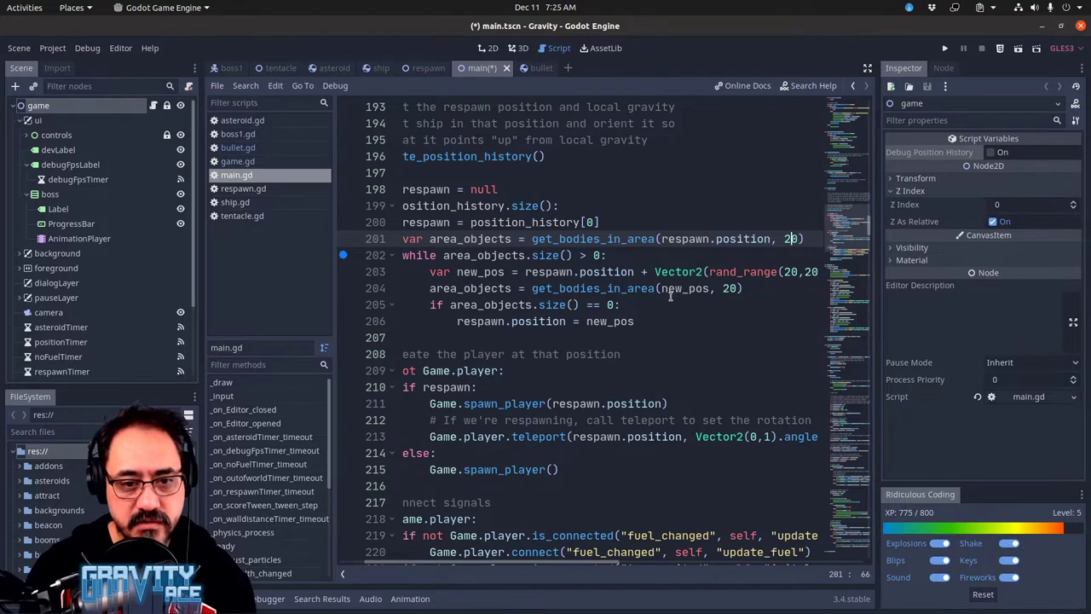
{"action": "key", "text": "Down"}
{"action": "key", "text": "Down"}
{"action": "key", "text": "Right"}
{"action": "key", "text": "Right"}
{"action": "key", "text": "Right"}
{"action": "key", "text": "Right"}
{"action": "key", "text": "Right"}
{"action": "key", "text": "Right"}
{"action": "key", "text": "Right"}
{"action": "key", "text": "Right"}
{"action": "key", "text": "Right"}
{"action": "key", "text": "Right"}
{"action": "key", "text": "Right"}
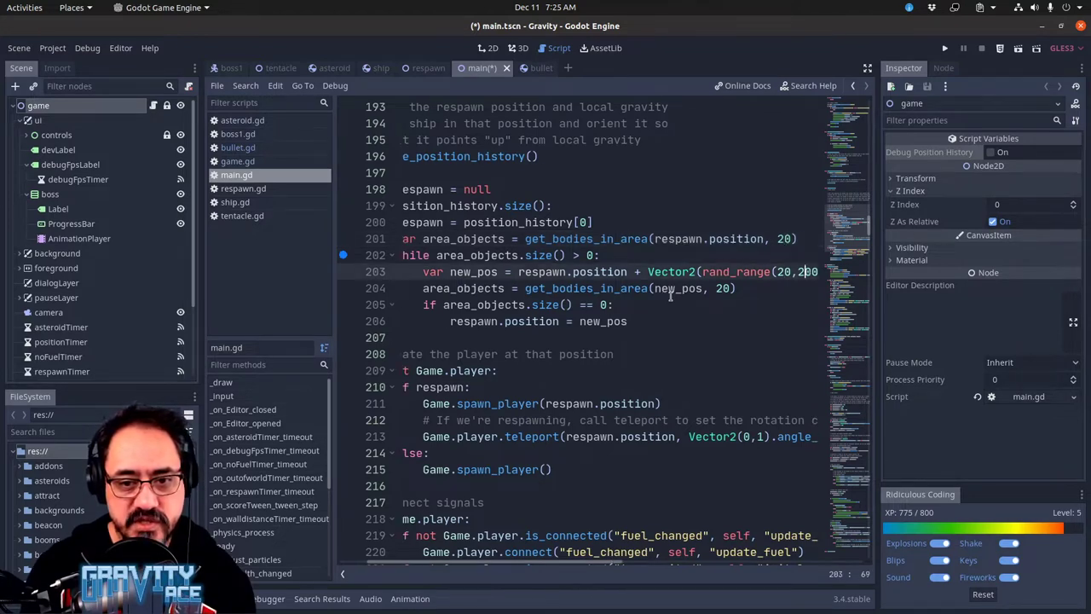
{"action": "key", "text": "Left"}
{"action": "key", "text": "Left"}
{"action": "key", "text": "Left"}
{"action": "key", "text": "Left"}
{"action": "key", "text": "Left"}
{"action": "key", "text": "Left"}
{"action": "key", "text": "Left"}
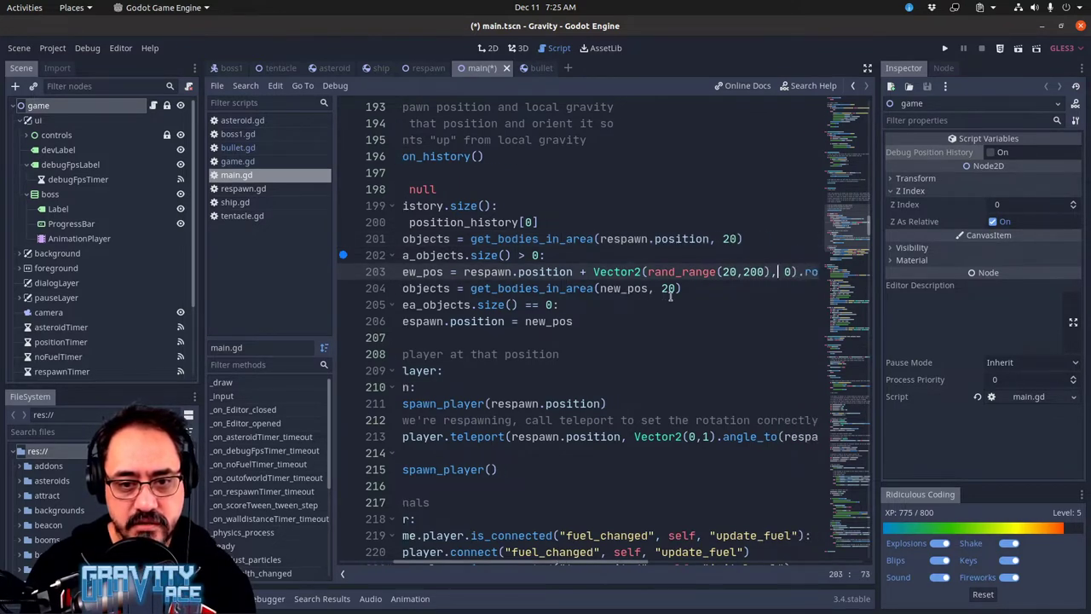
{"action": "key", "text": "End"}
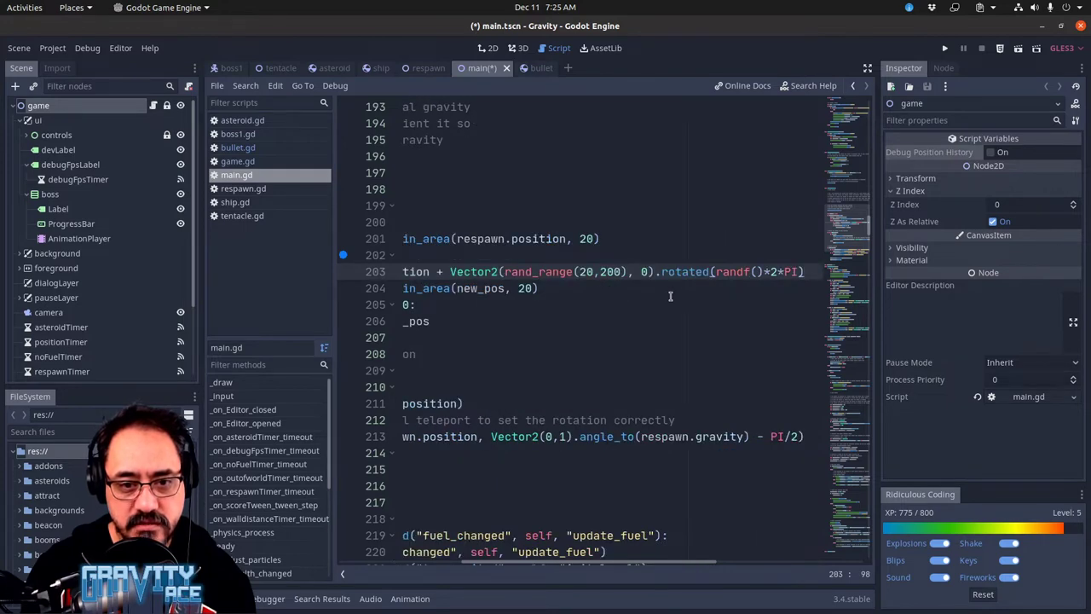
{"action": "key", "text": "Home"}
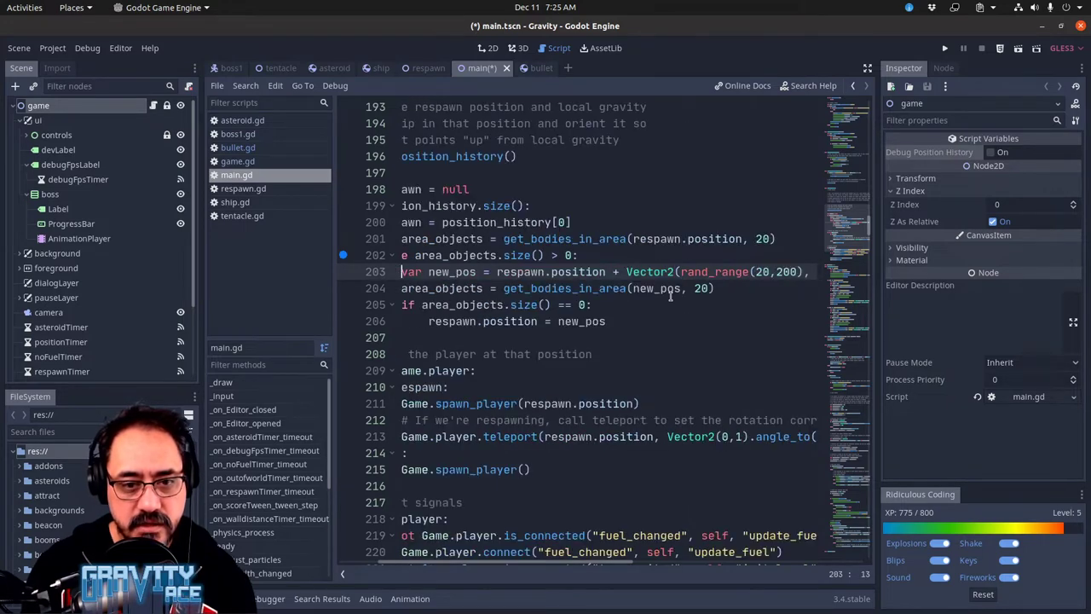
{"action": "key", "text": "Down"}
{"action": "key", "text": "shift+End"}
{"action": "key", "text": "Home"}
{"action": "key", "text": "Home"}
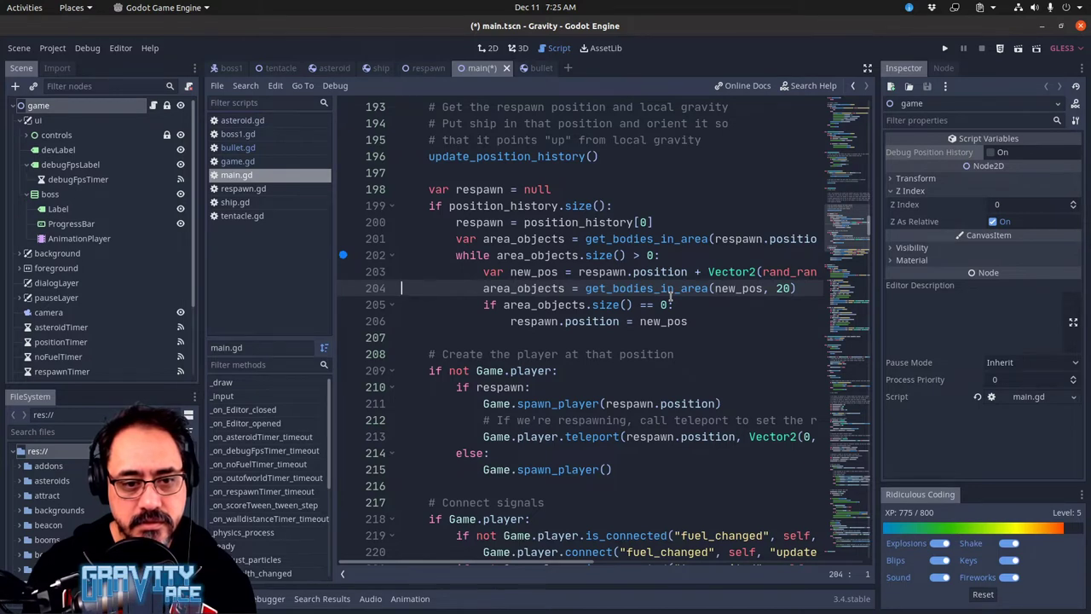
{"action": "key", "text": "Down"}
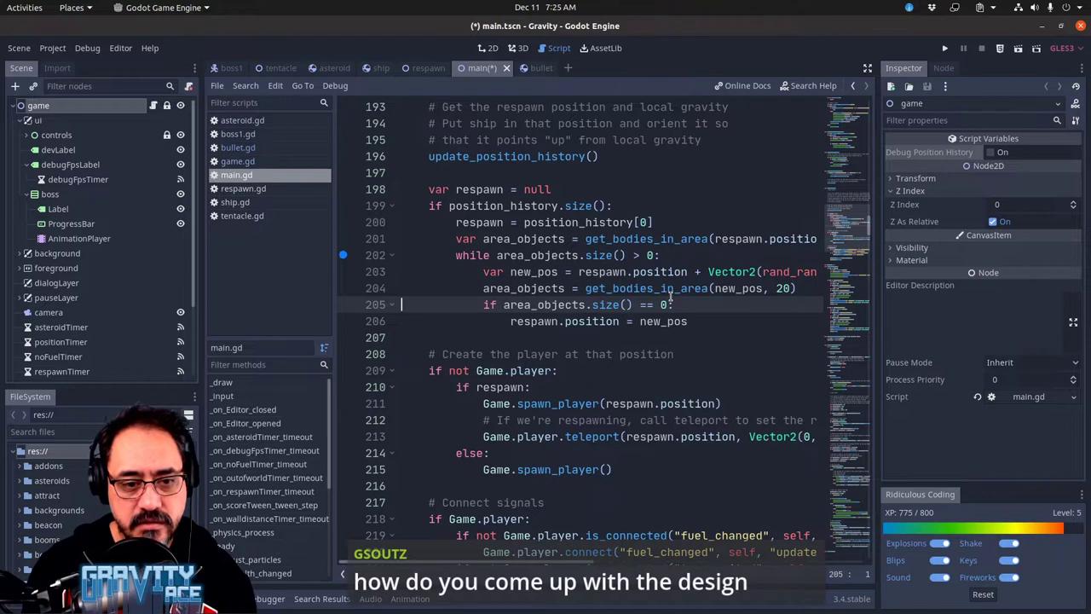
{"action": "key", "text": "Down"}
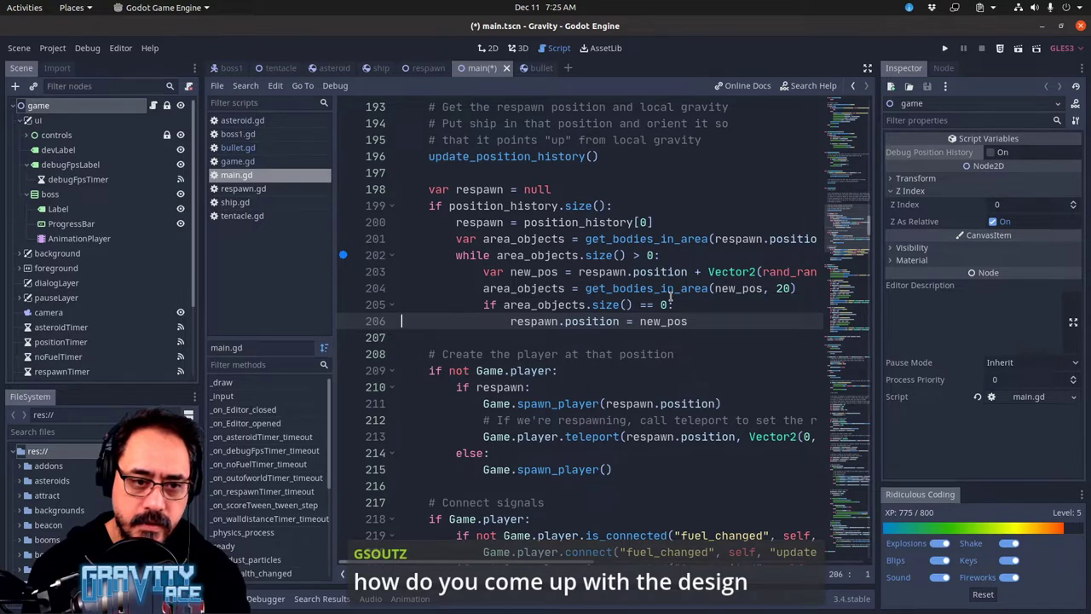
Add 'var tries = 10' on a new line above the respawn while loop.
{"action": "key", "text": "Up"}
{"action": "key", "text": "Up"}
{"action": "key", "text": "Up"}
{"action": "key", "text": "Up"}
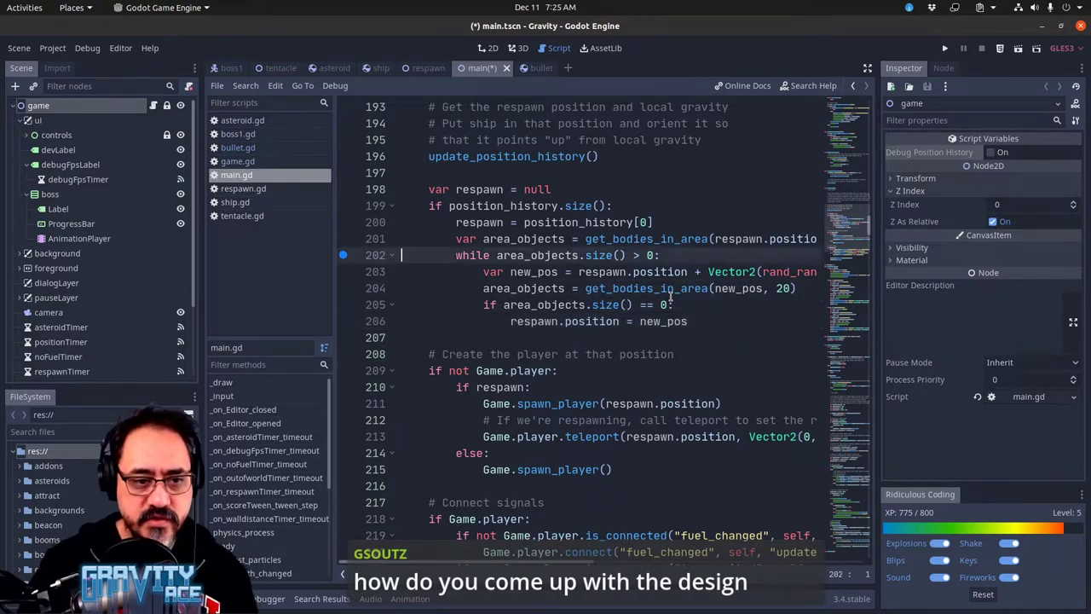
{"action": "key", "text": "Return"}
{"action": "key", "text": "Up"}
{"action": "key", "text": "Tab"}
{"action": "key", "text": "Tab"}
{"action": "type", "text": "var tries"}
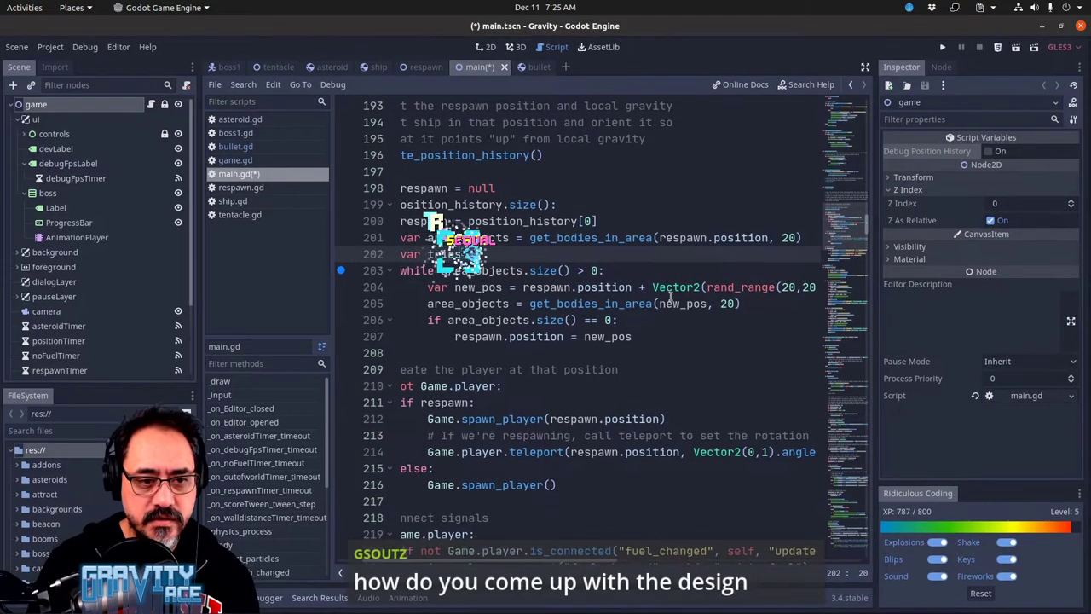
{"action": "type", "text": " = 10"}
At the end of the loop body, add 'tries += 1' and 'if tries <= 0: break'.
{"action": "key", "text": "Down"}
{"action": "key", "text": "Down"}
{"action": "key", "text": "Down"}
{"action": "key", "text": "Down"}
{"action": "key", "text": "Down"}
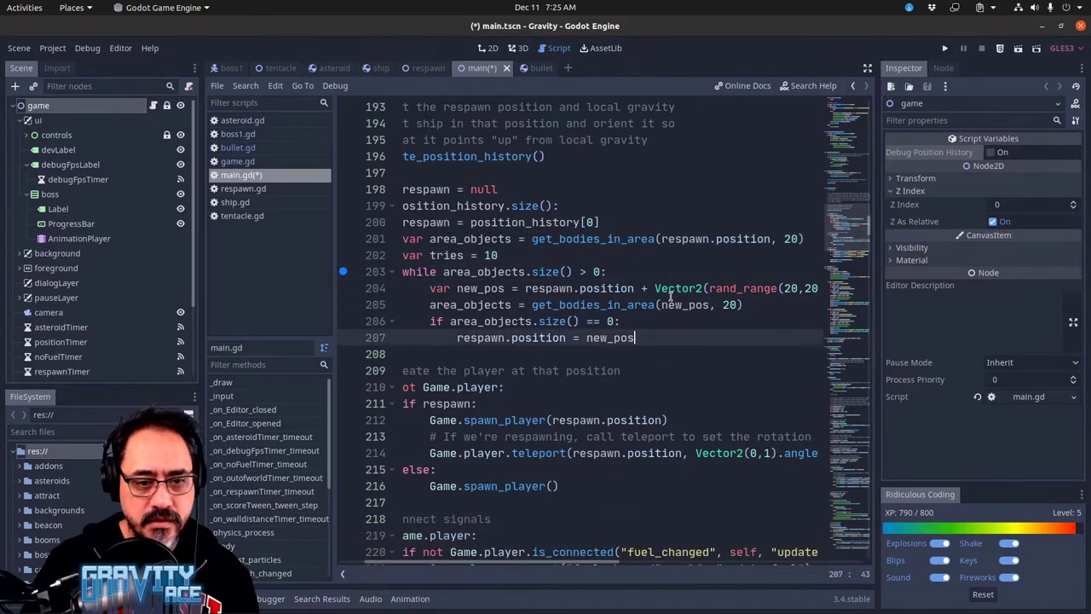
{"action": "key", "text": "Return"}
{"action": "key", "text": "BackSpace"}
{"action": "type", "text": "tries +="}
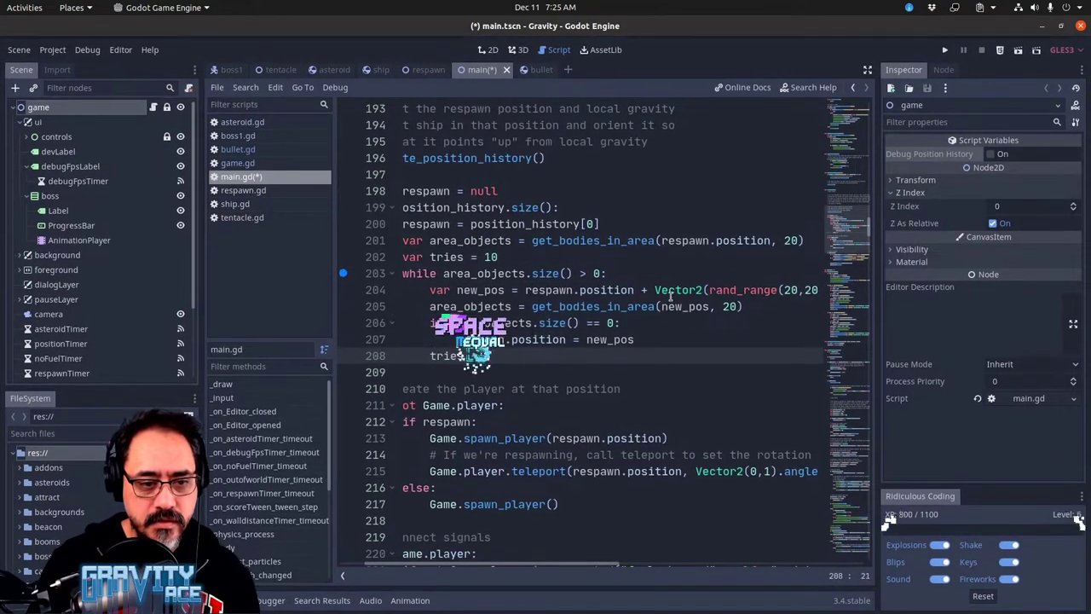
{"action": "type", "text": " 1"}
{"action": "key", "text": "Return"}
{"action": "type", "text": "if tries <"}
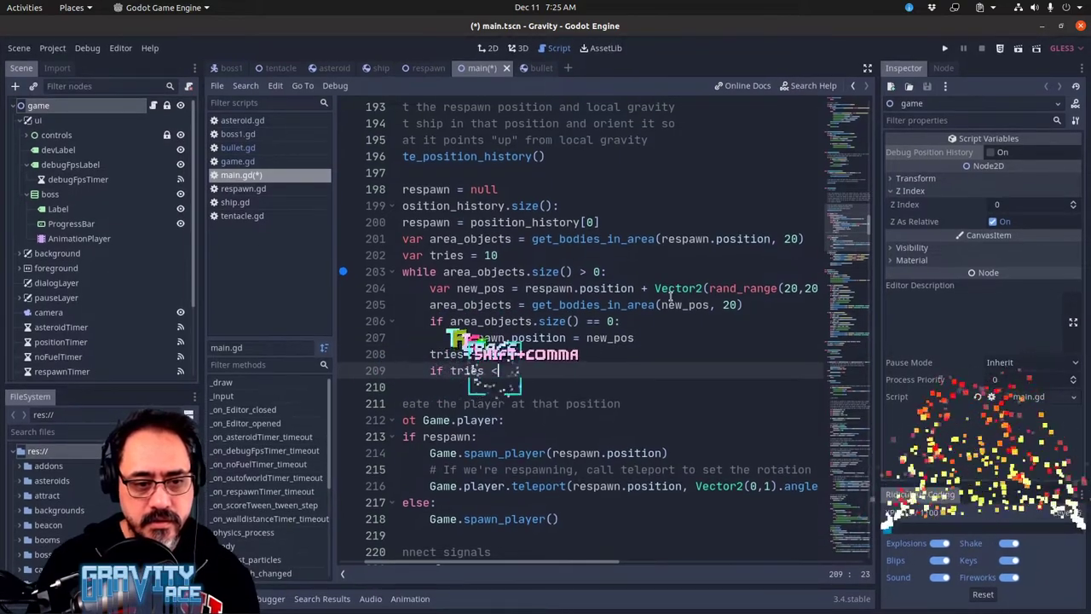
{"action": "type", "text": "= 0:"}
{"action": "key", "text": "Return"}
{"action": "type", "text": "break"}
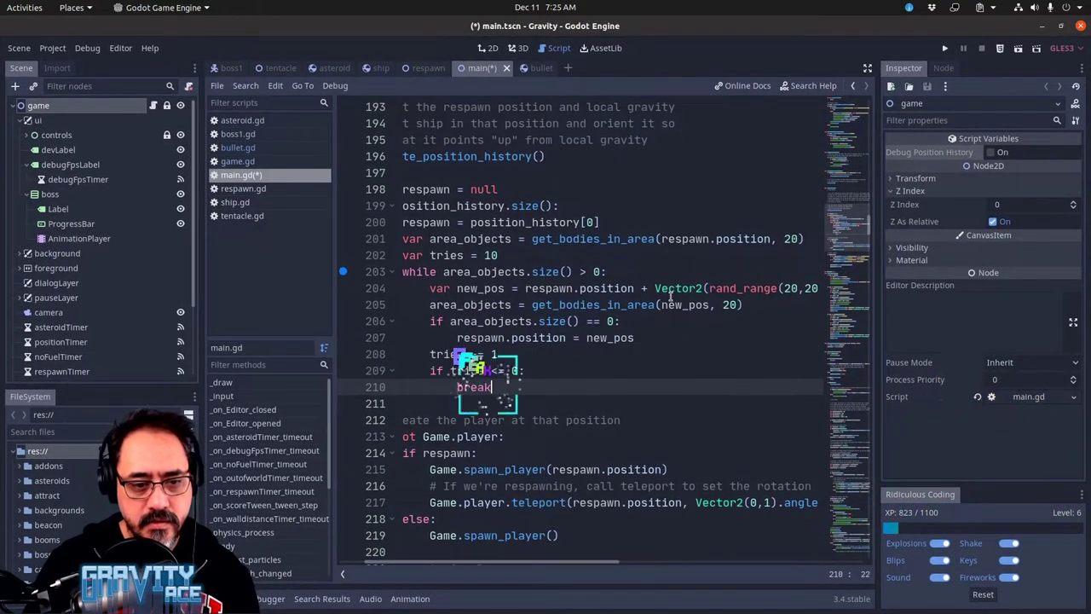
Review the new tries lines in the loop and select the starting value 10.
{"action": "key", "text": "Home"}
{"action": "key", "text": "Home"}
{"action": "key", "text": "Up"}
{"action": "key", "text": "Up"}
{"action": "key", "text": "Up"}
{"action": "key", "text": "Up"}
{"action": "key", "text": "Up"}
{"action": "key", "text": "Up"}
{"action": "key", "text": "Up"}
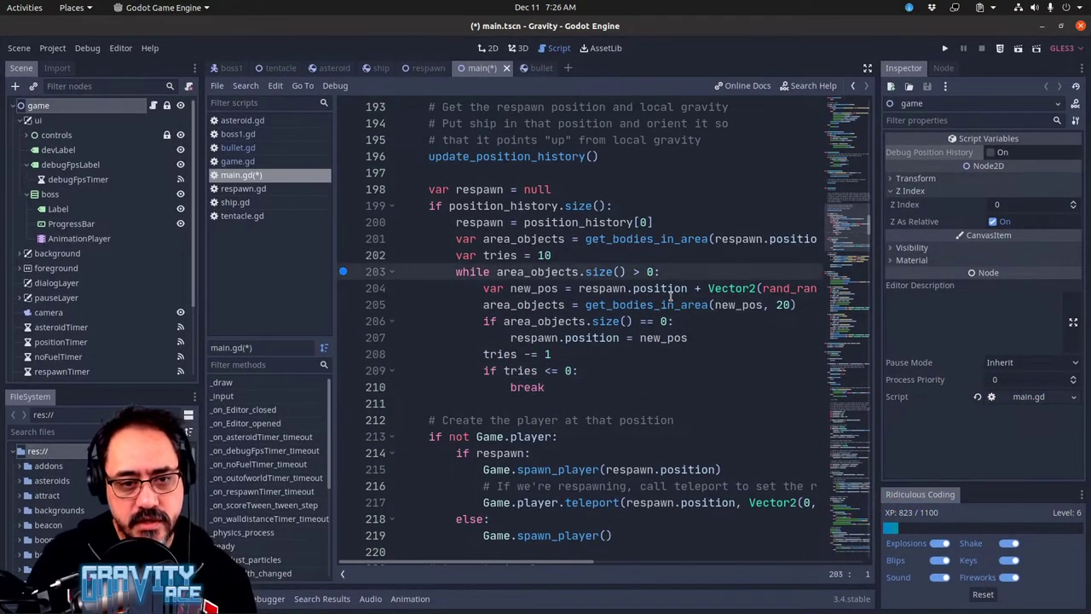
{"action": "key", "text": "Up"}
{"action": "key", "text": "Down"}
{"action": "key", "text": "Down"}
{"action": "key", "text": "Down"}
{"action": "key", "text": "Down"}
{"action": "key", "text": "Down"}
{"action": "key", "text": "Down"}
{"action": "key", "text": "Down"}
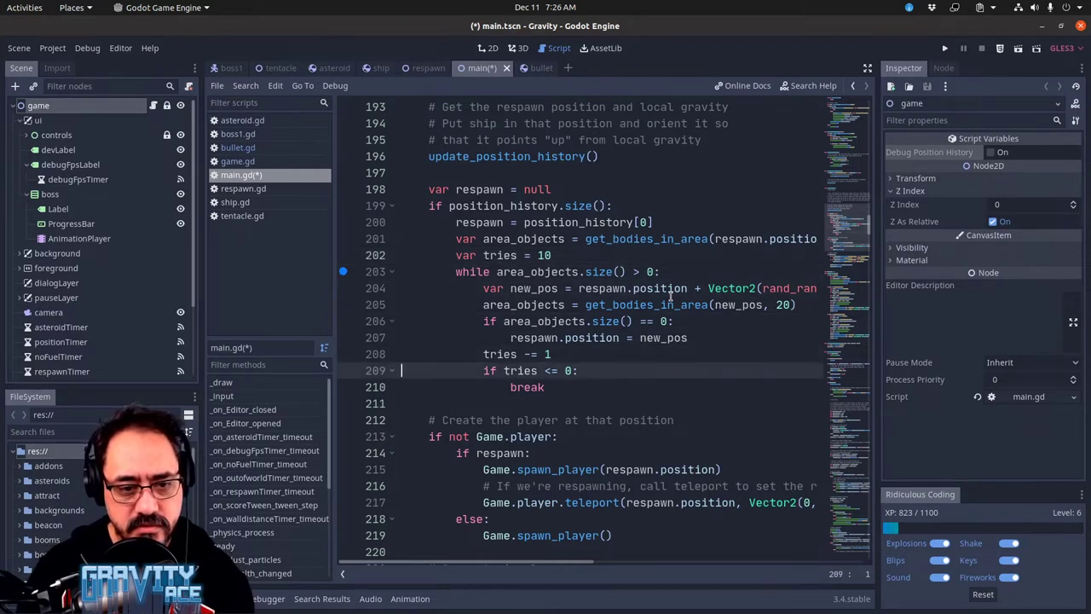
{"action": "key", "text": "Up"}
{"action": "key", "text": "Up"}
{"action": "key", "text": "Up"}
{"action": "key", "text": "Up"}
{"action": "key", "text": "Up"}
{"action": "key", "text": "Up"}
{"action": "key", "text": "Up"}
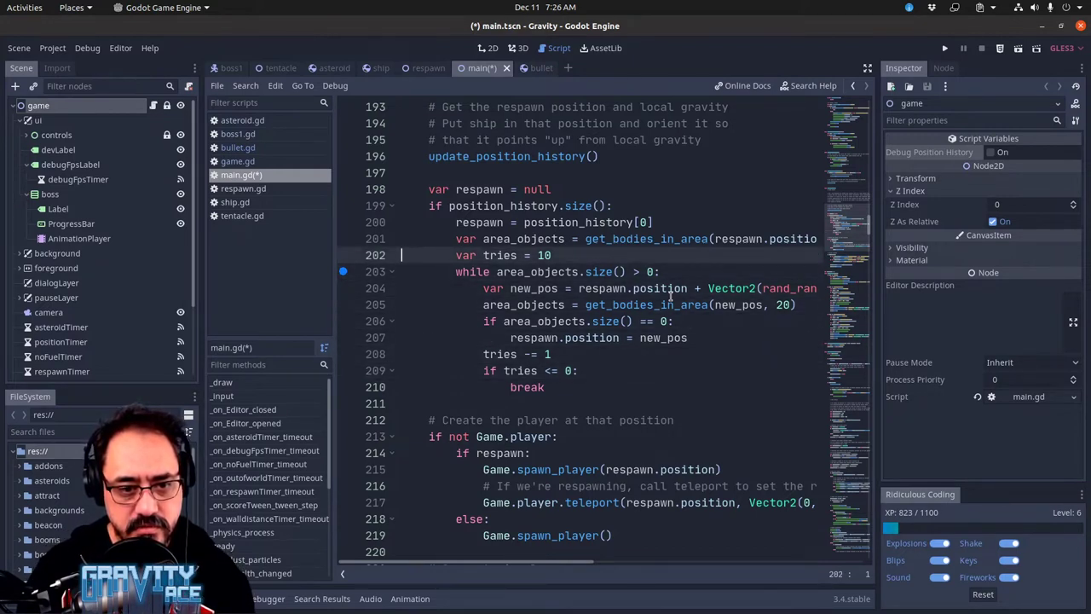
{"action": "key", "text": "Down"}
{"action": "key", "text": "Down"}
{"action": "key", "text": "Down"}
{"action": "key", "text": "Down"}
{"action": "key", "text": "Down"}
{"action": "key", "text": "Down"}
{"action": "key", "text": "Down"}
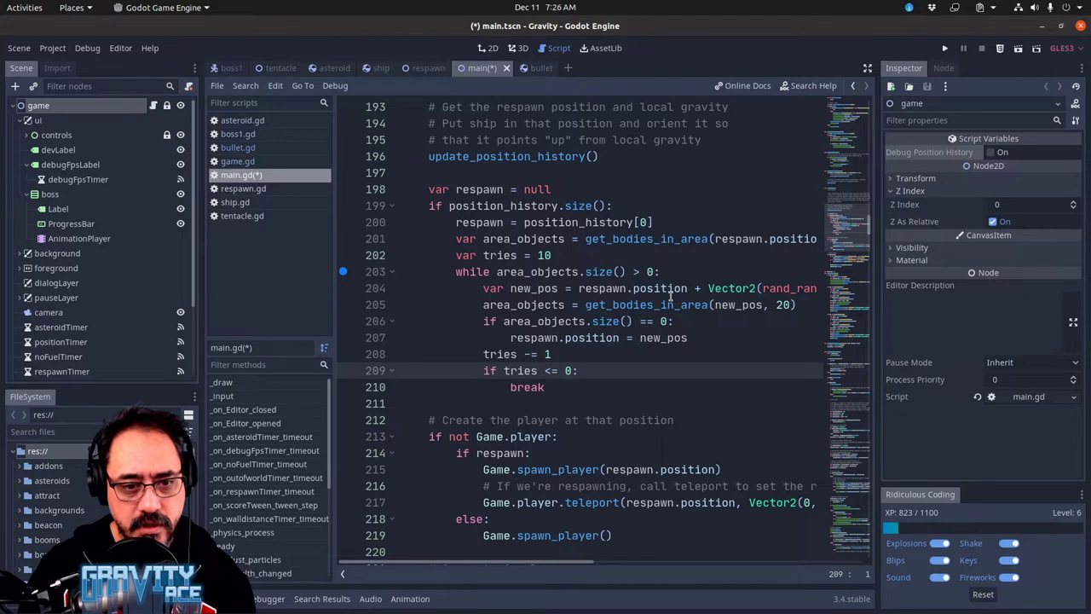
{"action": "key", "text": "Up"}
{"action": "key", "text": "Up"}
{"action": "key", "text": "Up"}
{"action": "key", "text": "Up"}
{"action": "key", "text": "Up"}
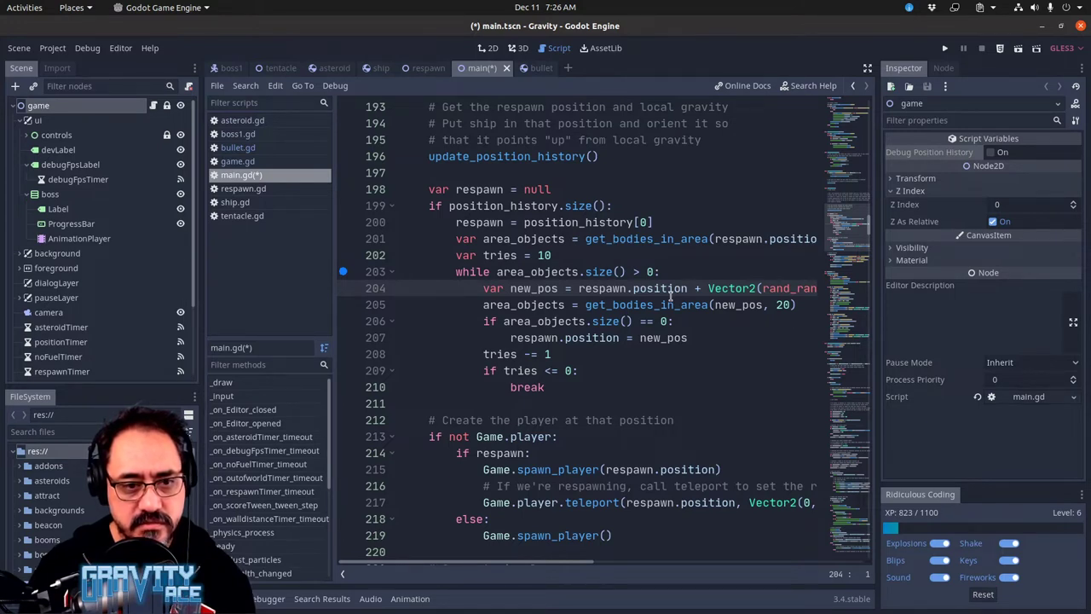
{"action": "key", "text": "Down"}
{"action": "key", "text": "Down"}
{"action": "key", "text": "Down"}
{"action": "key", "text": "Down"}
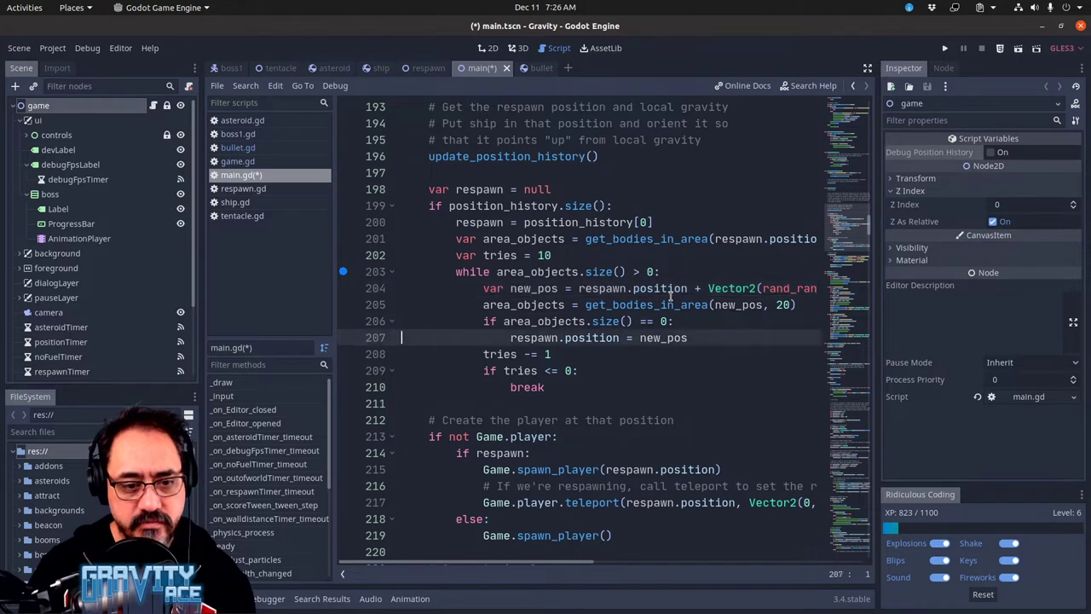
{"action": "key", "text": "Up"}
{"action": "key", "text": "Up"}
{"action": "key", "text": "Up"}
{"action": "key", "text": "Up"}
{"action": "key", "text": "Up"}
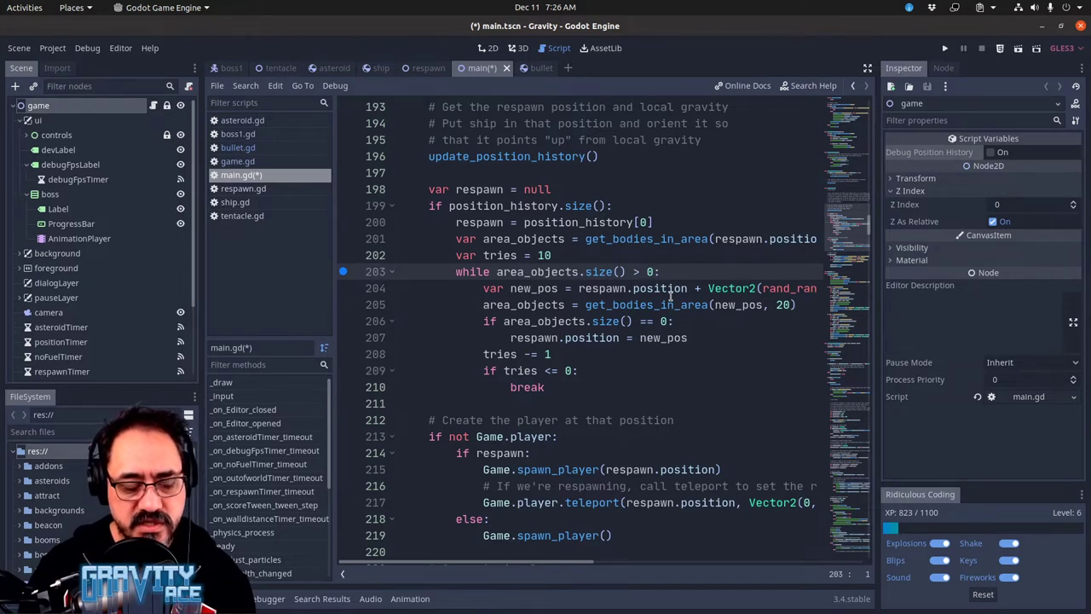
{"action": "key", "text": "Up"}
{"action": "key", "text": "End"}
{"action": "key", "text": "ctrl+shift+Left"}
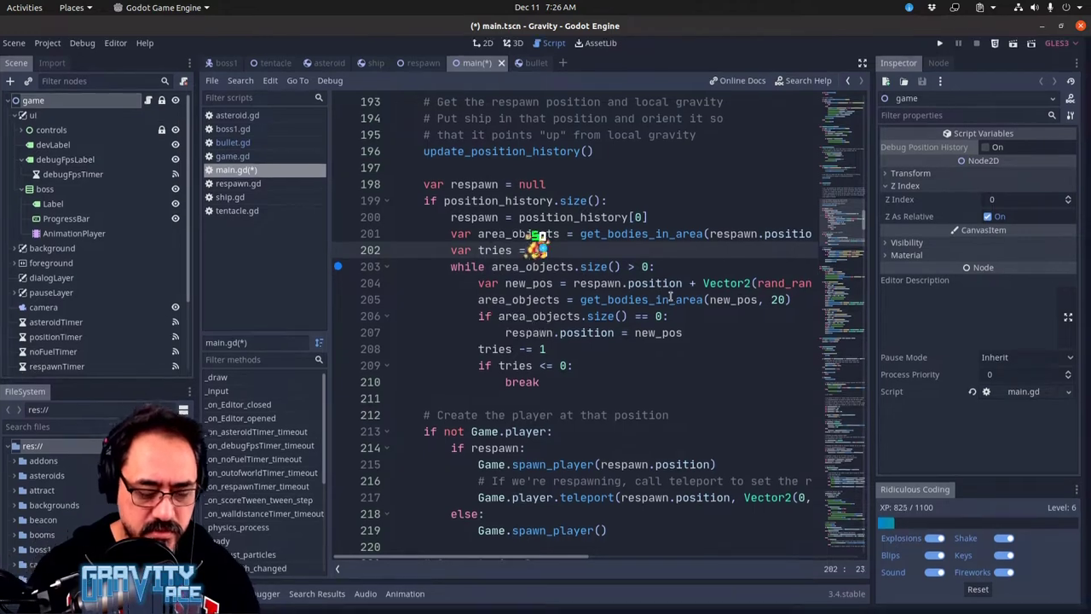
Change the tries value to 50, save main.gd, and run the game to test respawning.
{"action": "type", "text": "50"}
{"action": "key", "text": "Down"}
{"action": "key", "text": "Down"}
{"action": "key", "text": "Down"}
{"action": "key", "text": "Down"}
{"action": "key", "text": "Down"}
{"action": "key", "text": "Down"}
{"action": "key", "text": "Down"}
{"action": "key", "text": "Down"}
{"action": "key", "text": "Down"}
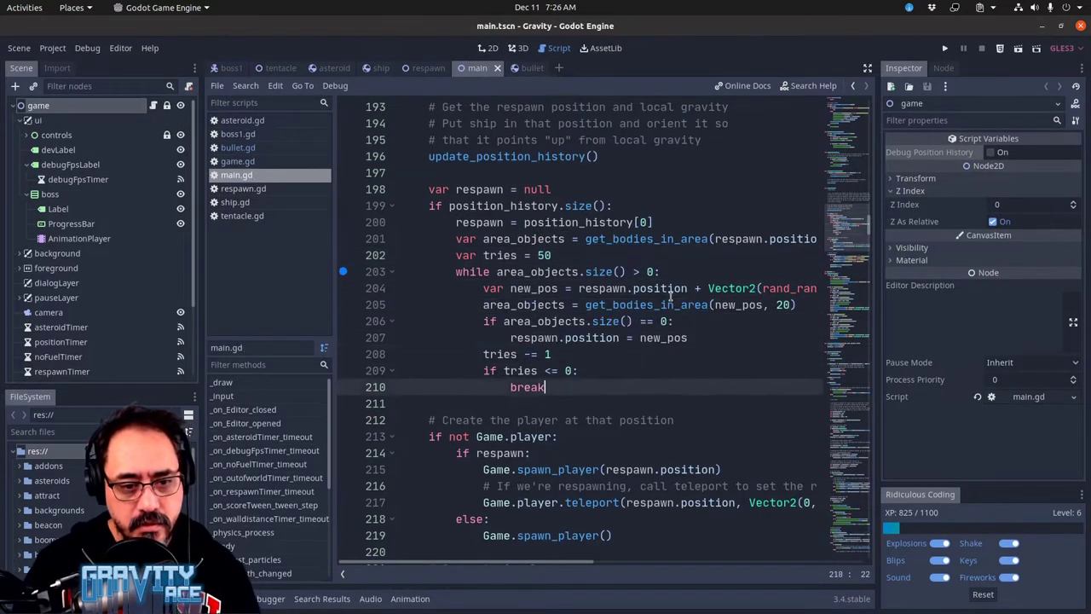
{"action": "key", "text": "ctrl+s"}
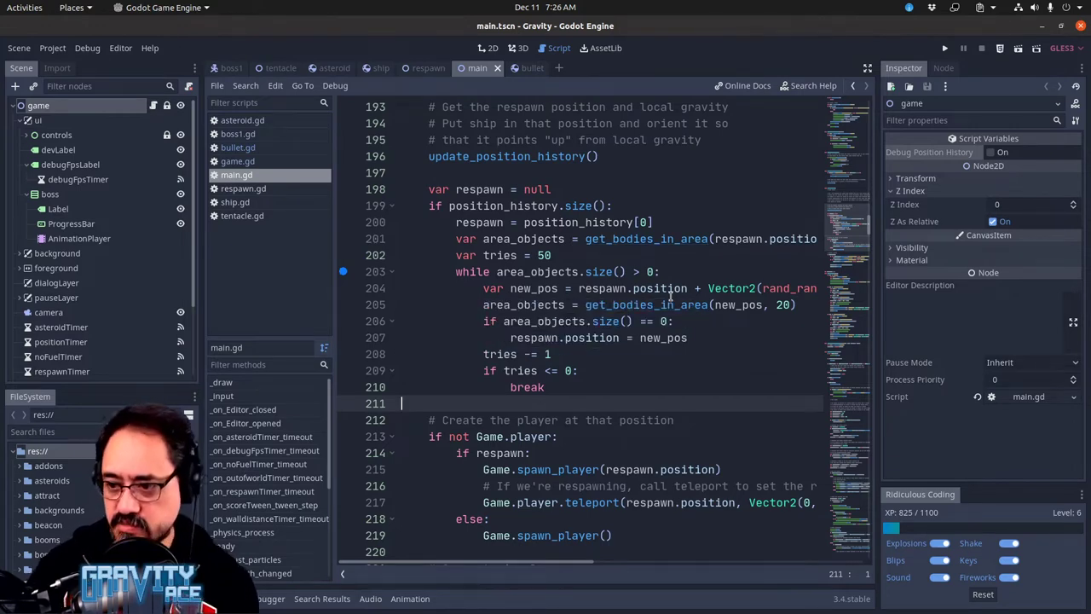
{"action": "key", "text": "F5"}
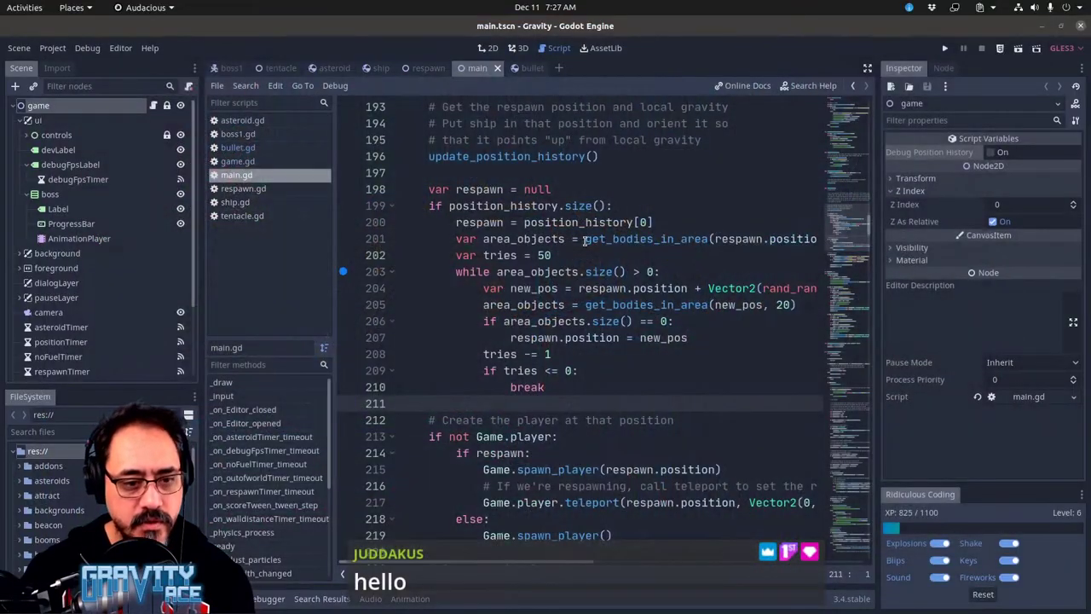
{"action": "left_click", "coordinate": [657, 356]}
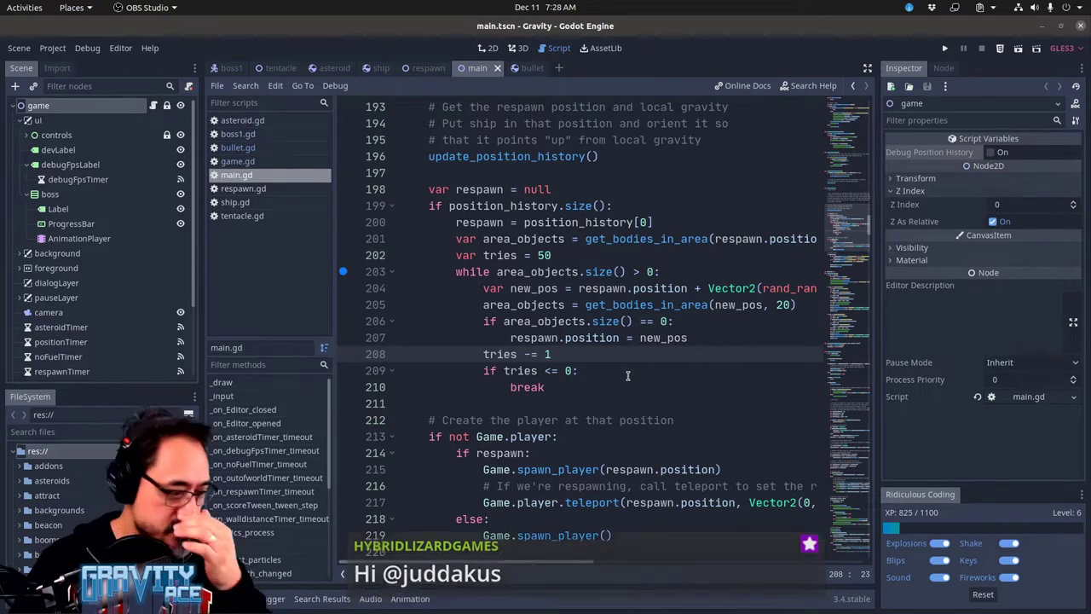
{"action": "left_click", "coordinate": [445, 287]}
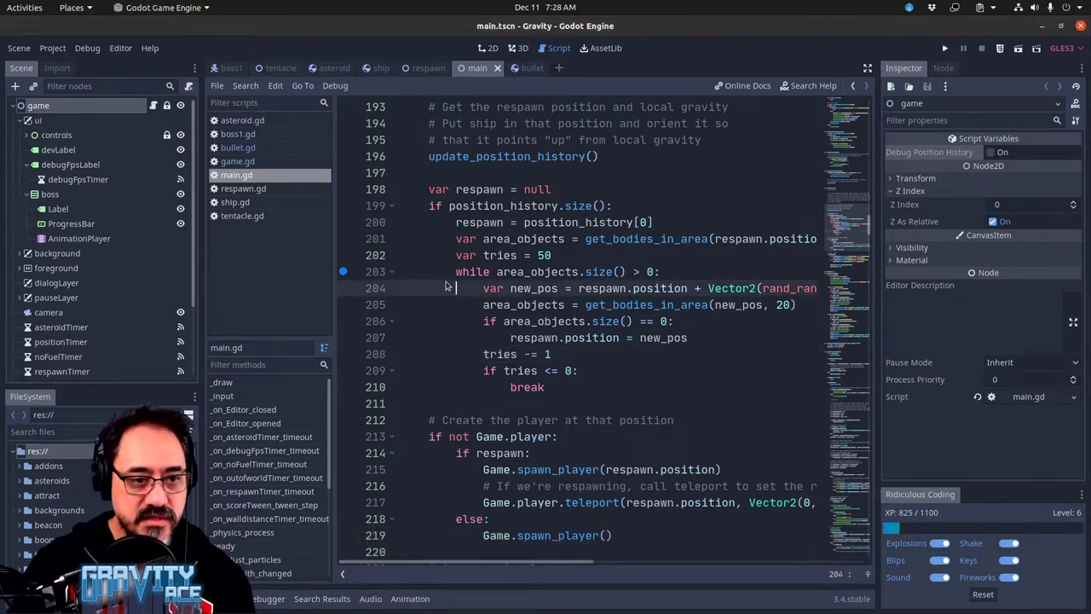
{"action": "key", "text": "alt+Tab"}
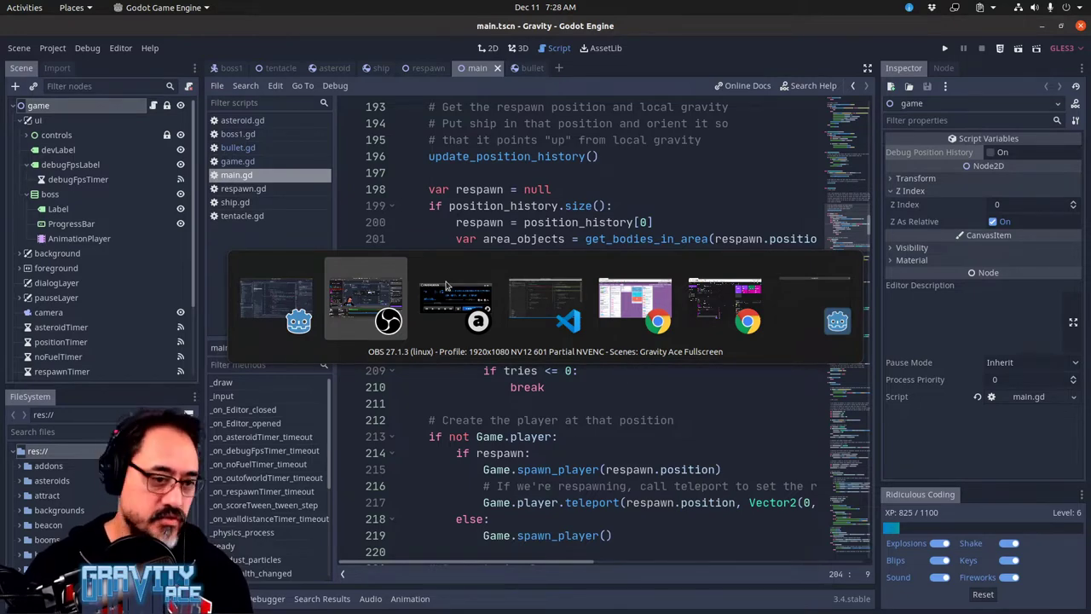
{"action": "key", "text": "Escape"}
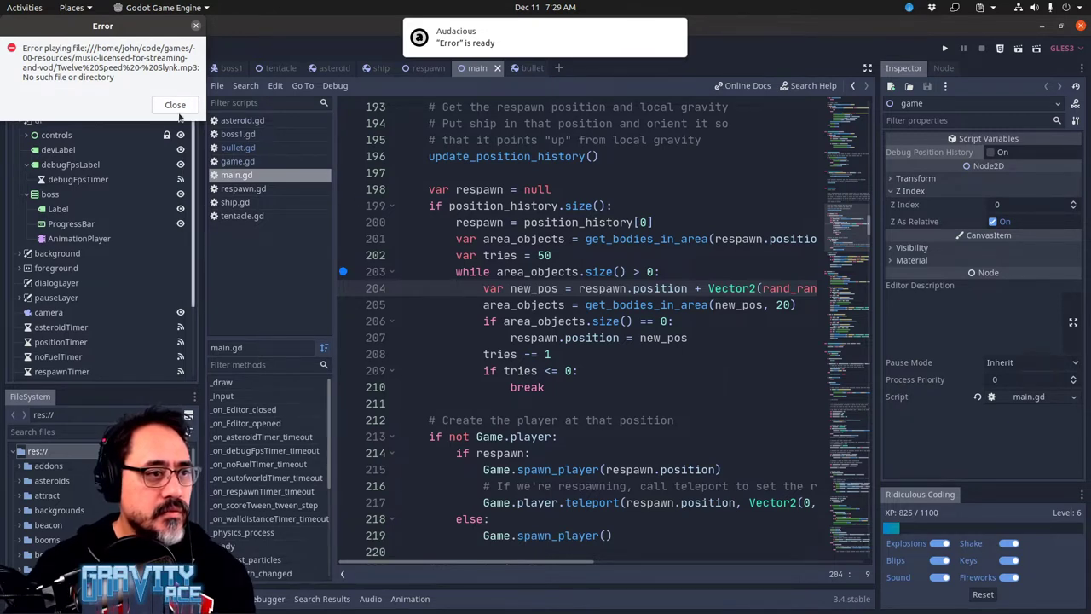
Close the Audacious missing-file error and return to line 205 of main.gd.
{"action": "left_click", "coordinate": [177, 106]}
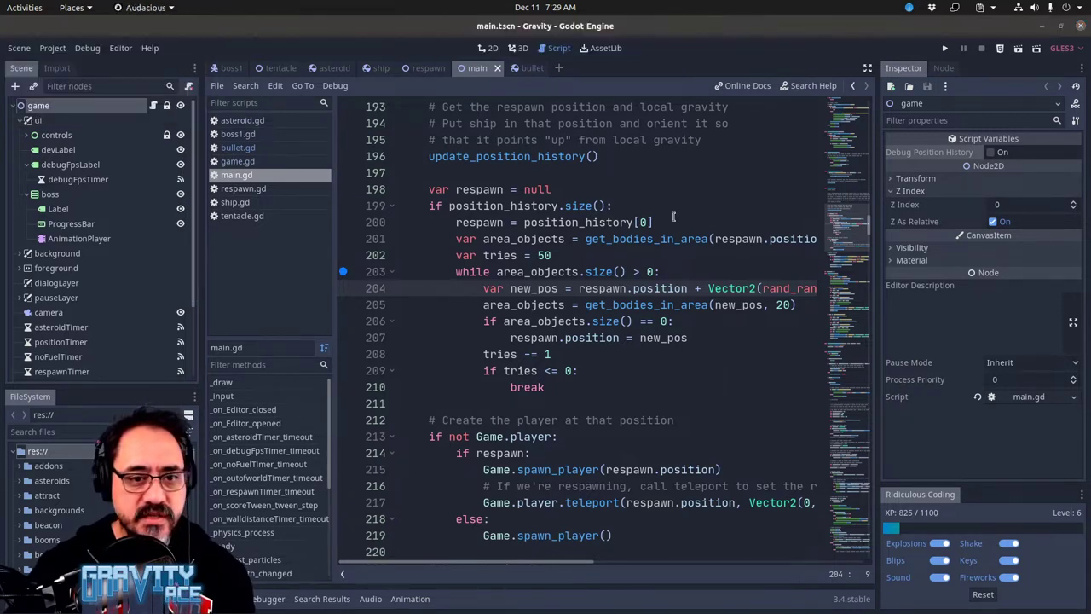
{"action": "left_click", "coordinate": [661, 304]}
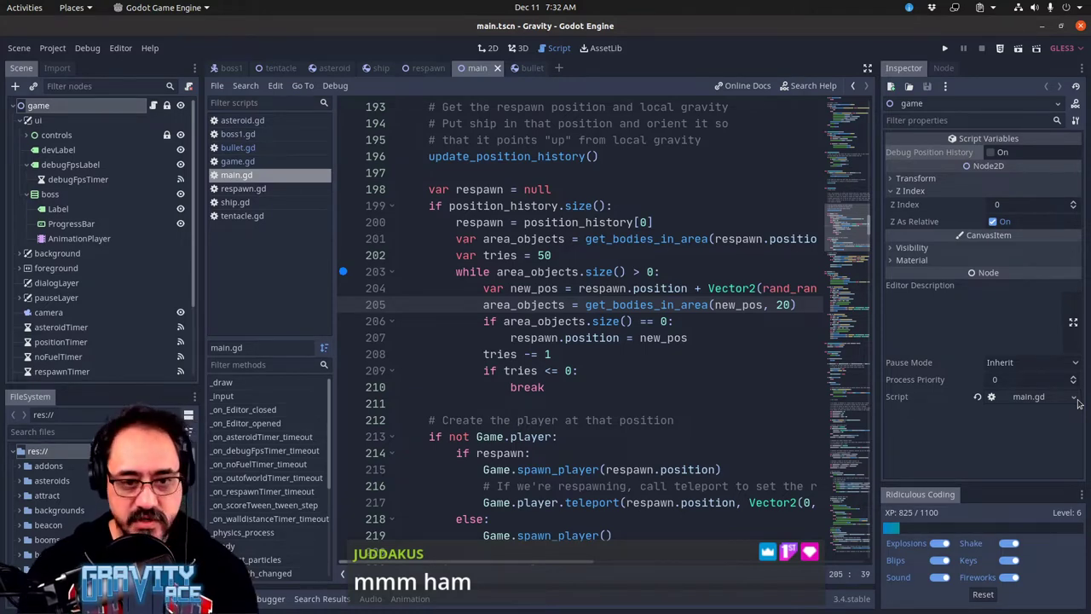
{"action": "key", "text": "alt+Tab"}
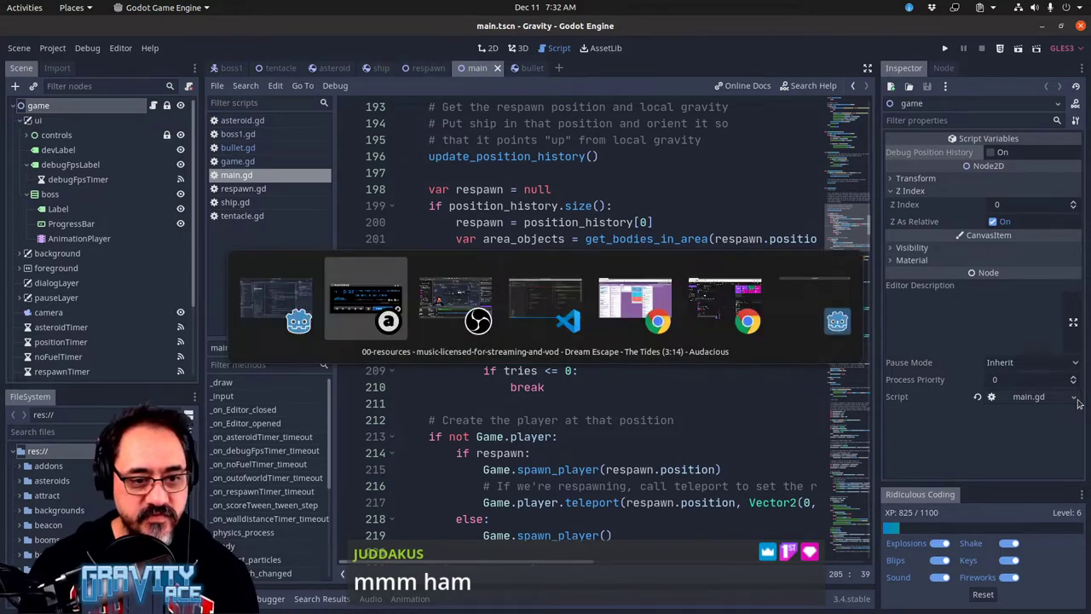
Swap the old commit diff for bullet.gd's working-tree diff showing glow as Color(1, 0, 0, 1).
{"action": "key", "text": "alt+Tab"}
{"action": "key", "text": "alt+Tab"}
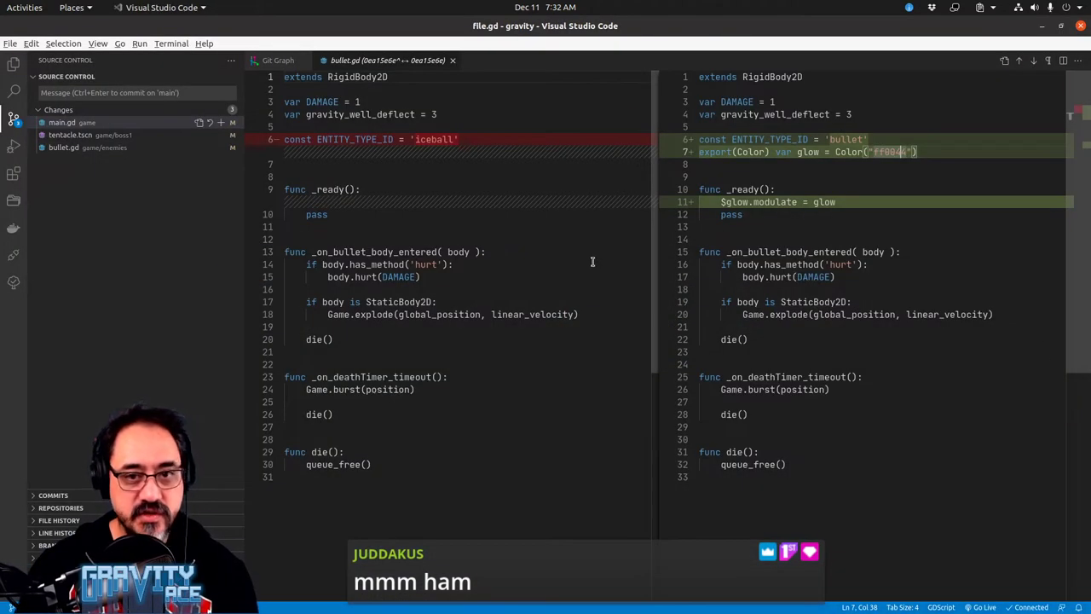
{"action": "left_click", "coordinate": [515, 238]}
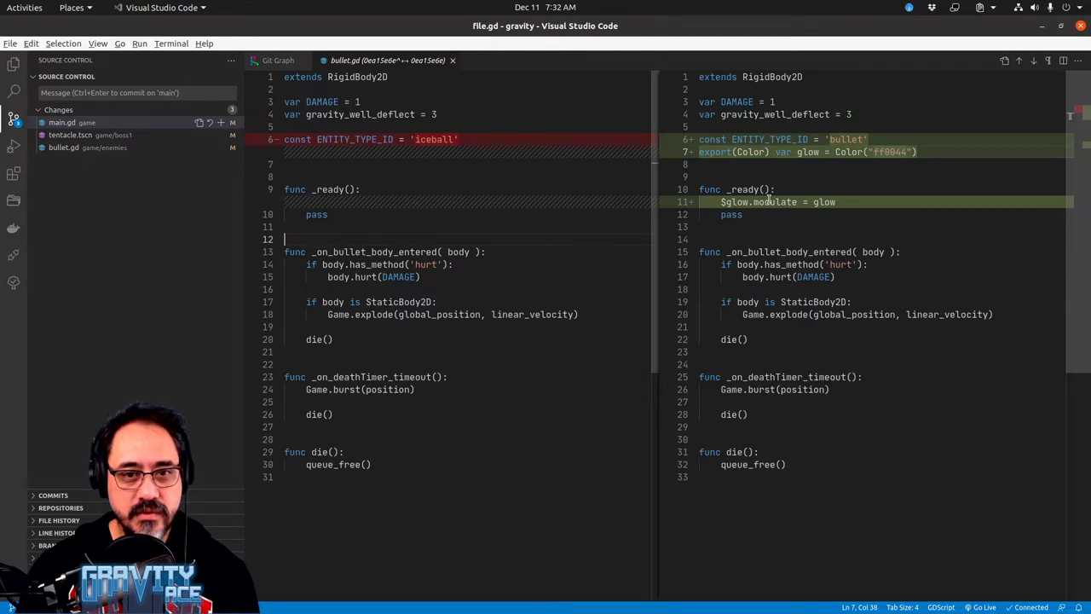
{"action": "left_click", "coordinate": [454, 61]}
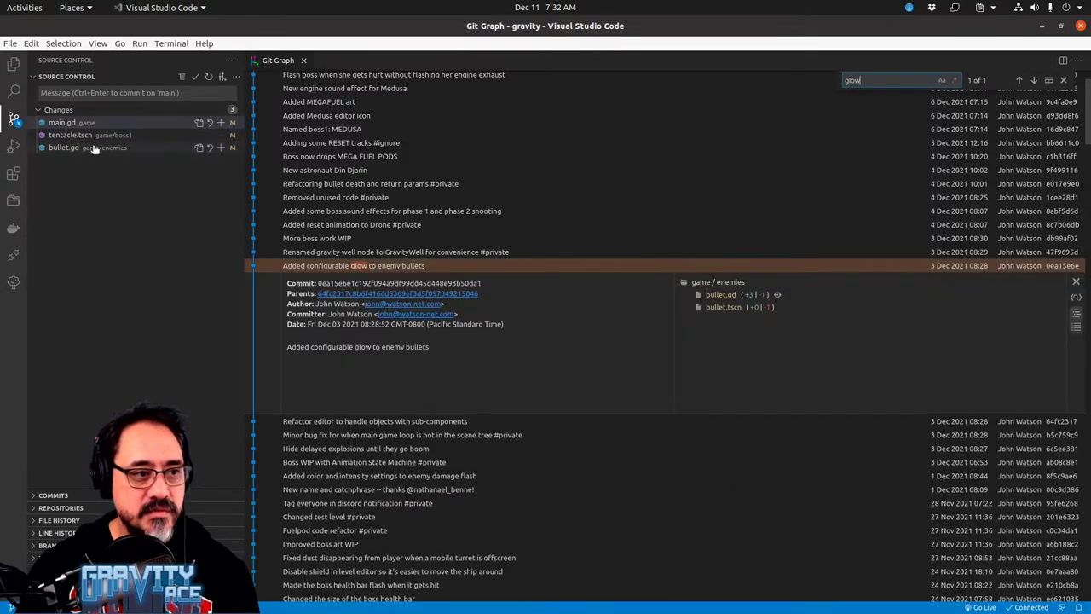
{"action": "left_click", "coordinate": [93, 149]}
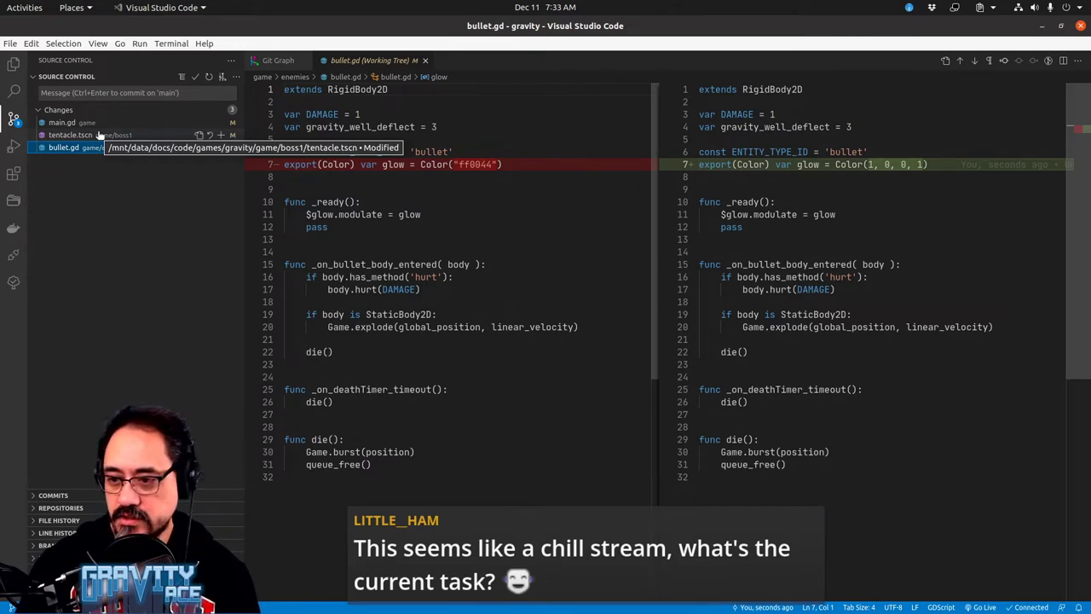
{"action": "key", "text": "alt+Tab"}
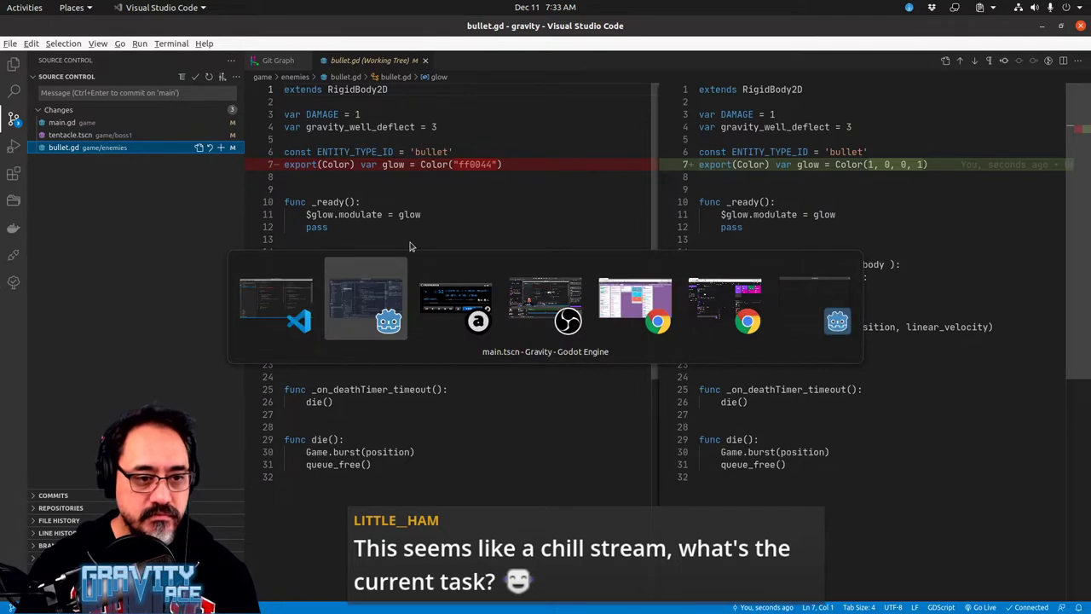
{"action": "key", "text": "F5"}
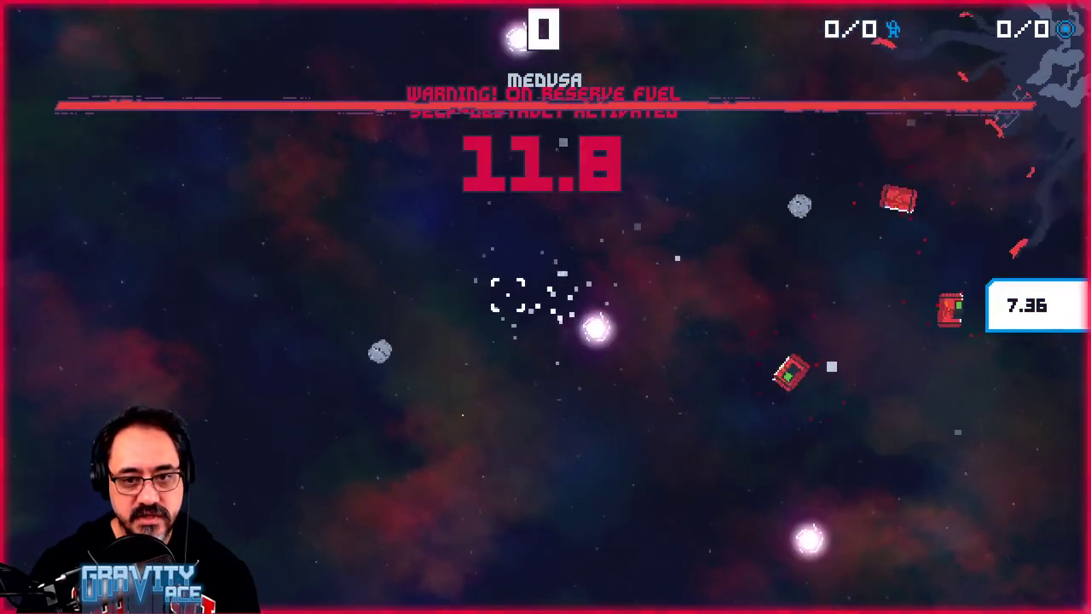
{"action": "key", "text": "alt+F4"}
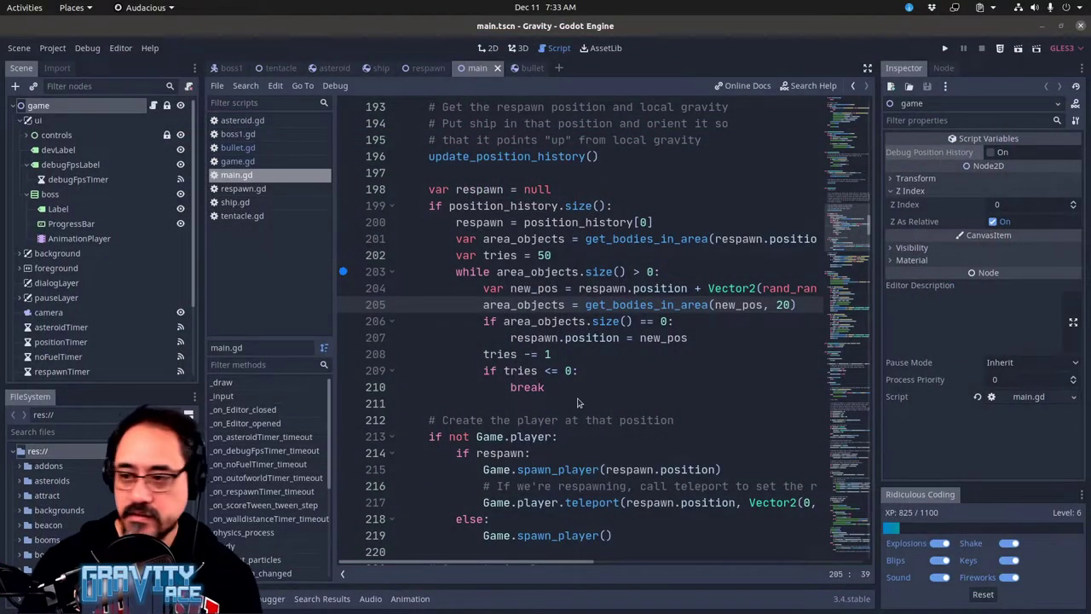
{"action": "key", "text": "alt+Tab"}
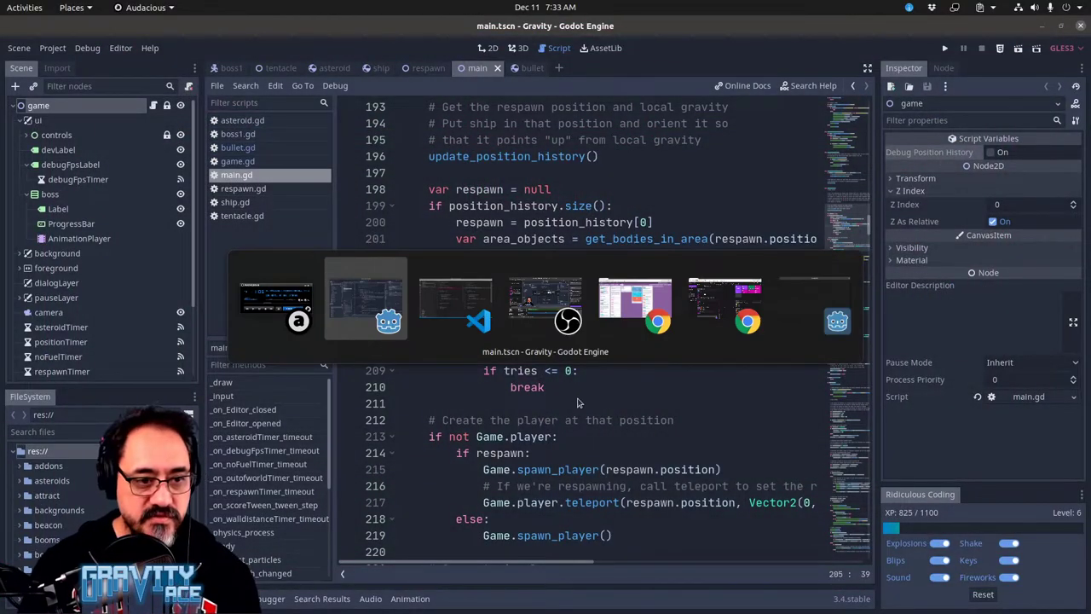
{"action": "key", "text": "alt+Tab"}
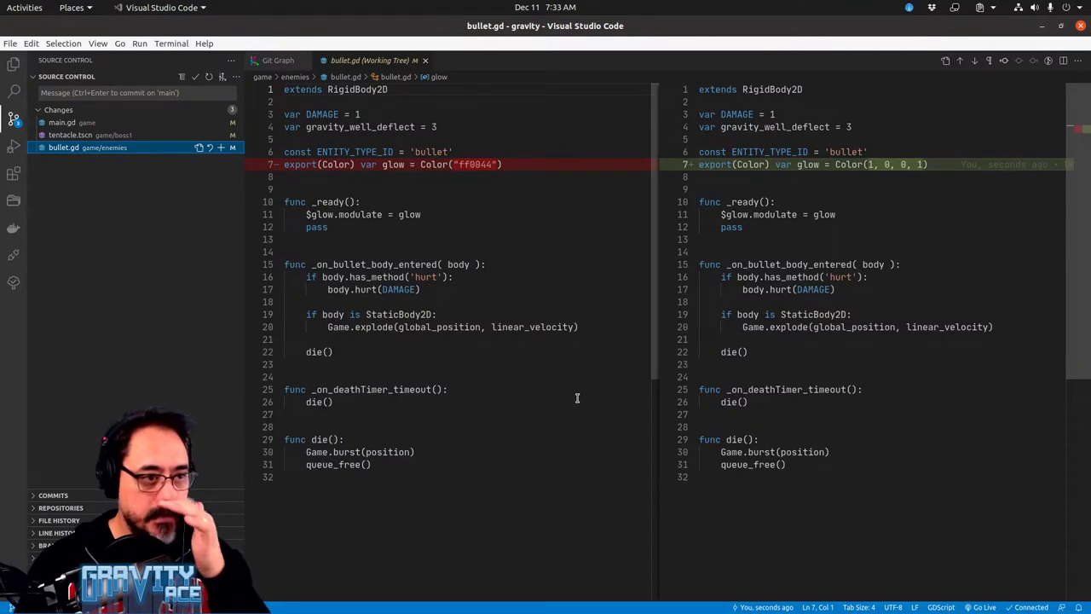
Stage and commit bullet.gd with the message 'Fixed enemy bullet color'.
{"action": "left_click", "coordinate": [219, 149]}
{"action": "left_click", "coordinate": [82, 96]}
{"action": "type", "text": "F"}
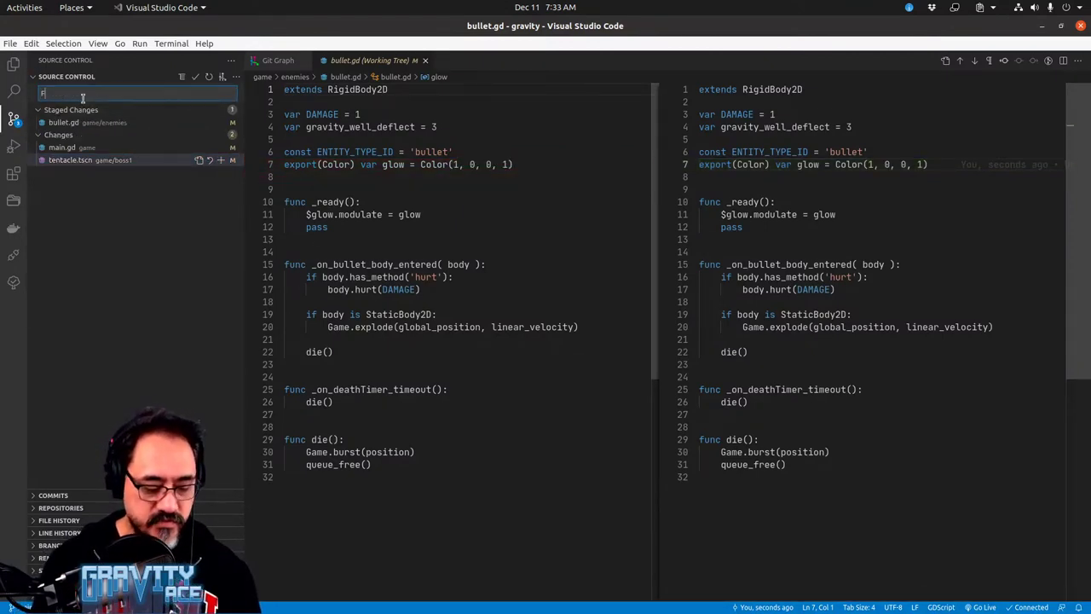
{"action": "type", "text": "ixed enemy"}
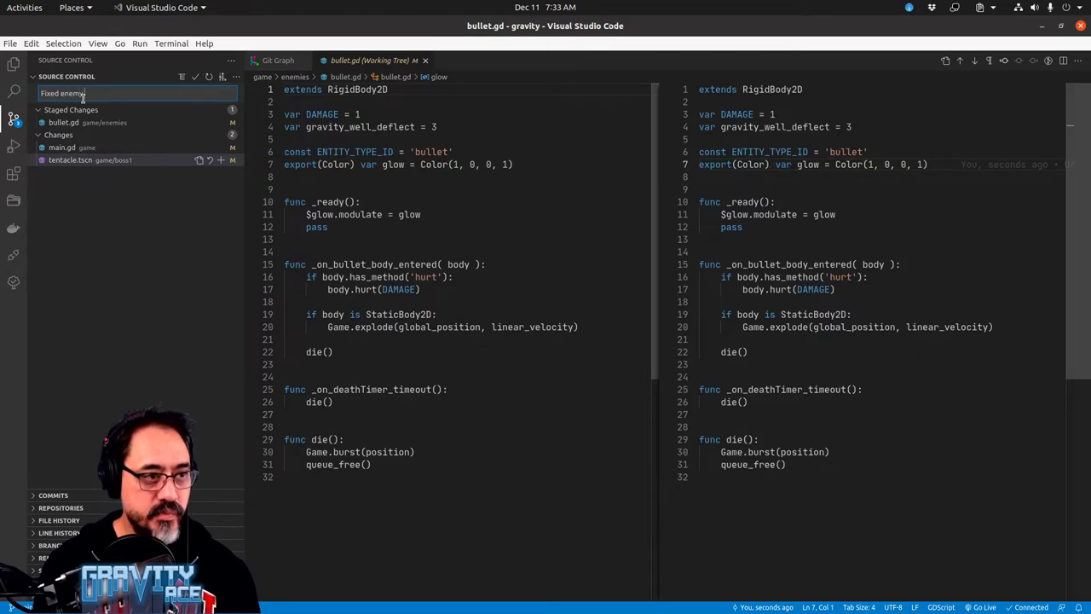
{"action": "type", "text": " bullet color"}
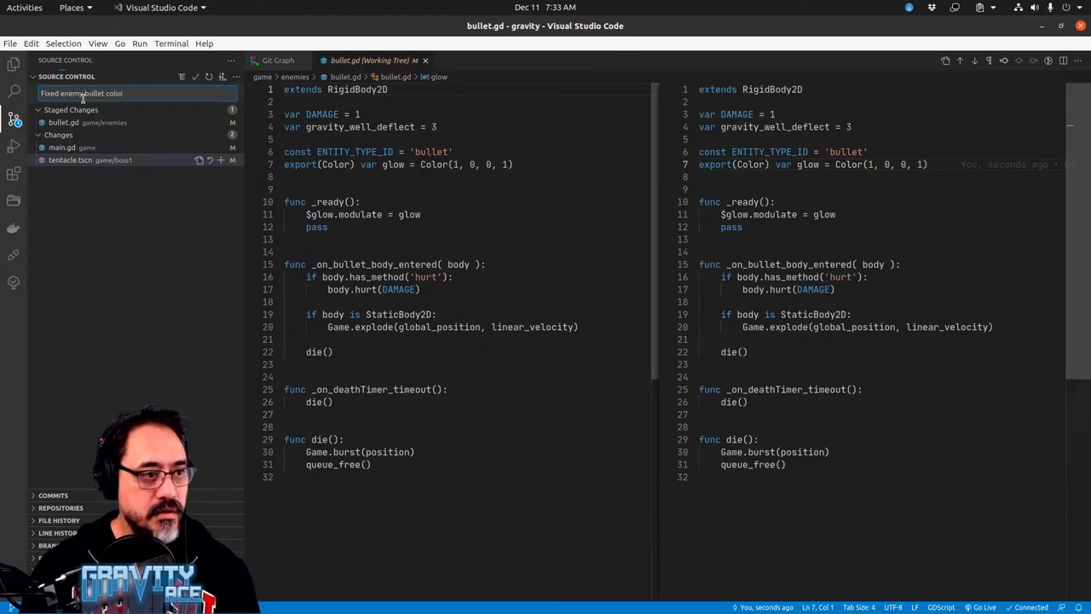
{"action": "key", "text": "ctrl+Return"}
Review the pending diffs of tentacle.tscn and main.gd.
{"action": "left_click", "coordinate": [111, 136]}
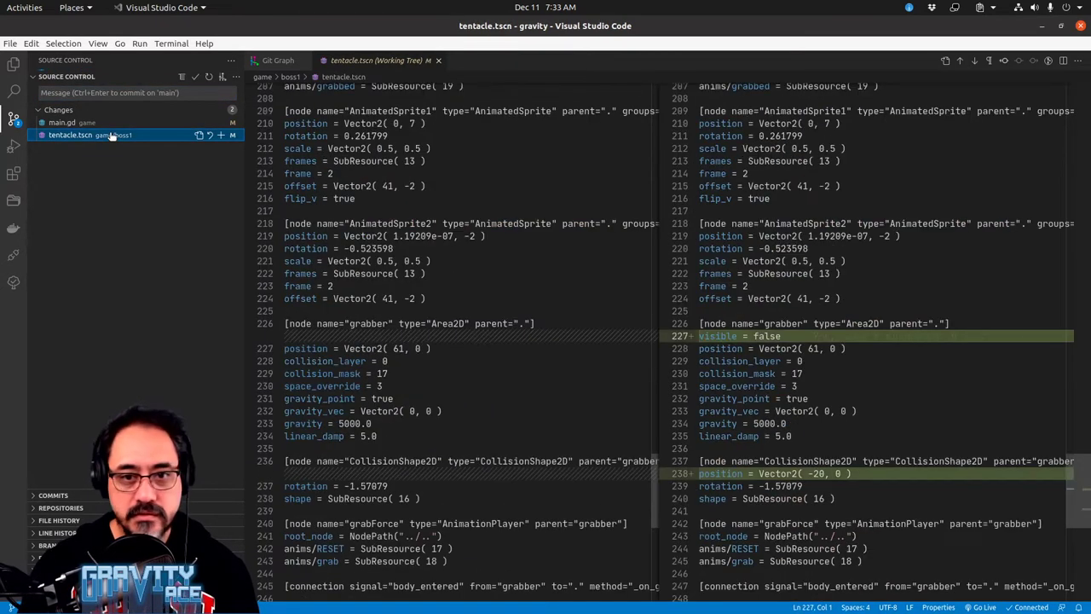
{"action": "scroll", "coordinate": [883, 410], "scroll_direction": "down", "scroll_amount": 2}
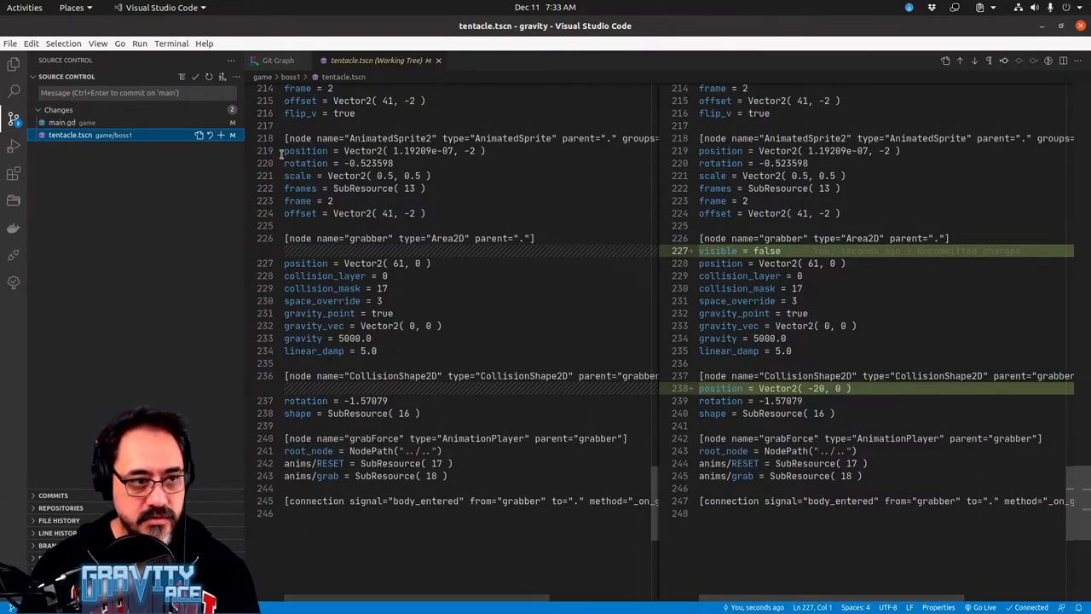
{"action": "left_click", "coordinate": [147, 125]}
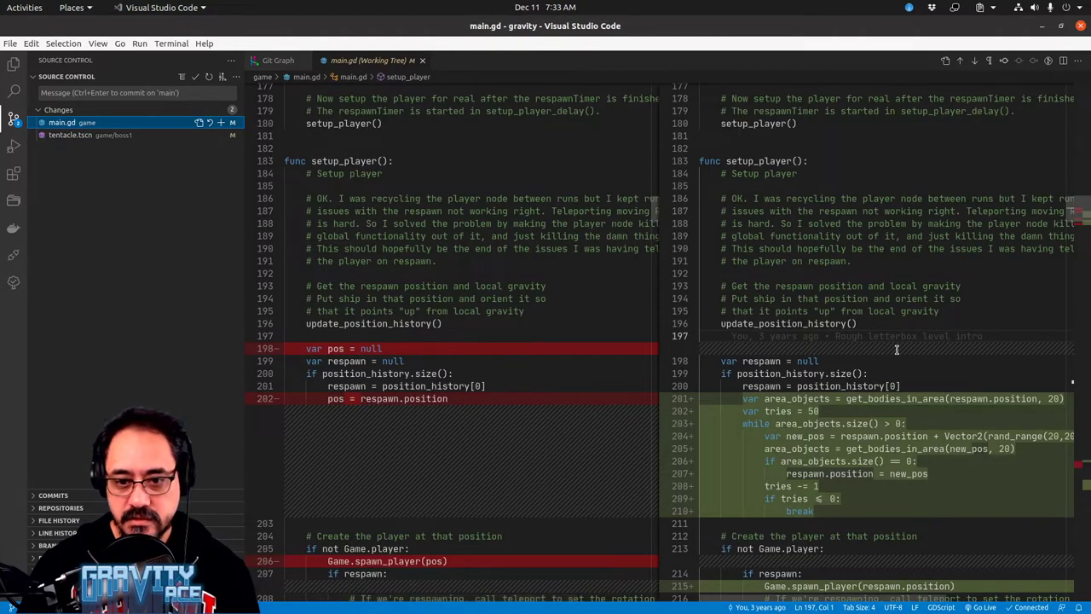
{"action": "scroll", "coordinate": [920, 384], "scroll_direction": "down", "scroll_amount": 3}
{"action": "left_click_drag", "start_coordinate": [1078, 473], "coordinate": [1083, 220]}
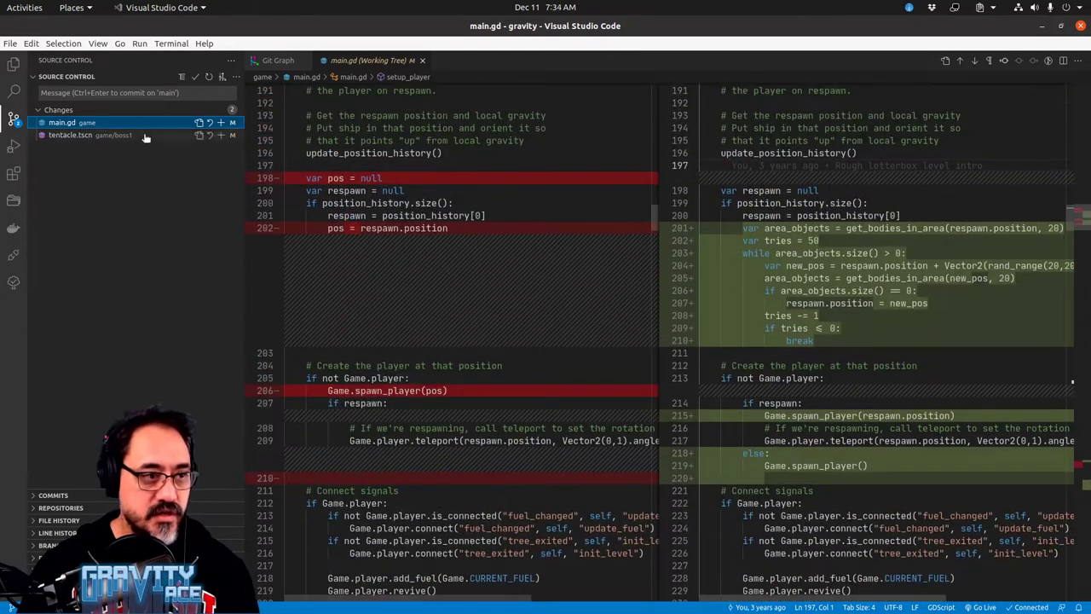
Commit main.gd as 'Check if respawn area is clear of objects' and show tentacle.tscn's diff.
{"action": "left_click", "coordinate": [220, 122]}
{"action": "left_click", "coordinate": [135, 93]}
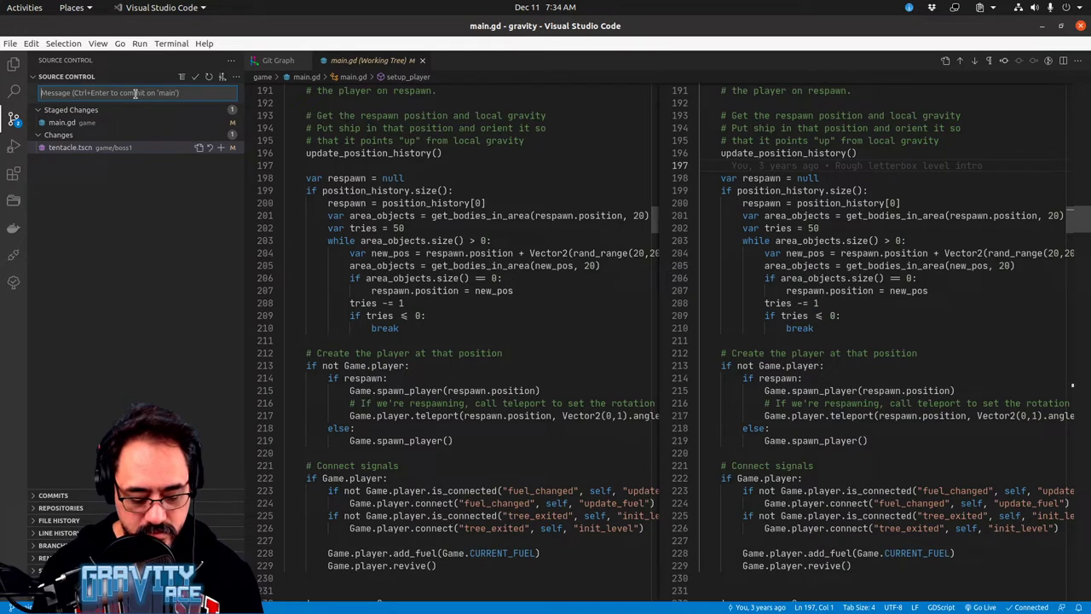
{"action": "type", "text": "Check if re"}
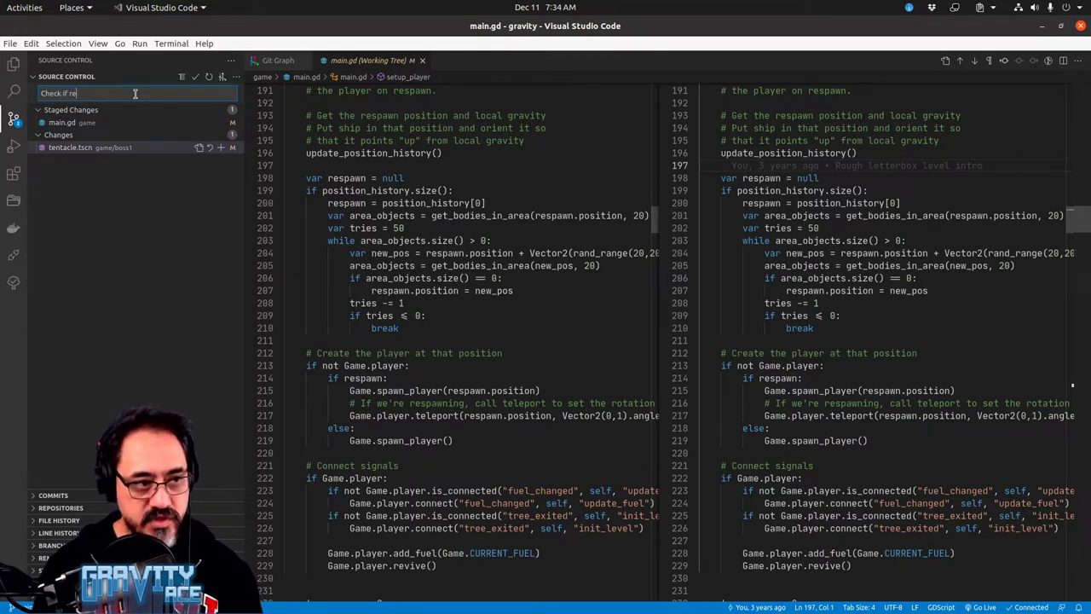
{"action": "type", "text": "spawn area is c"}
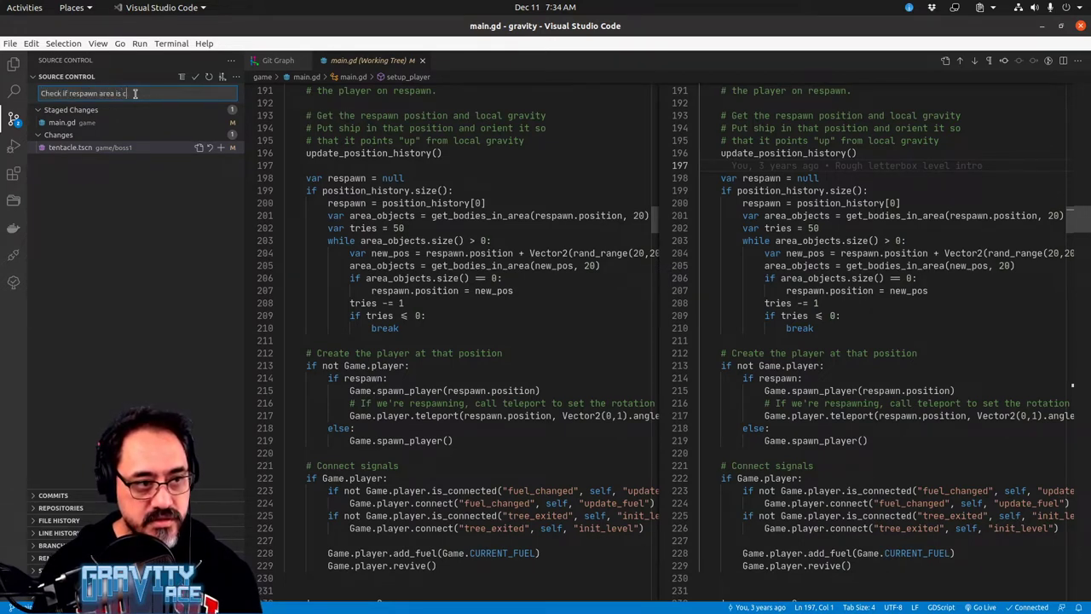
{"action": "type", "text": "lear of objects"}
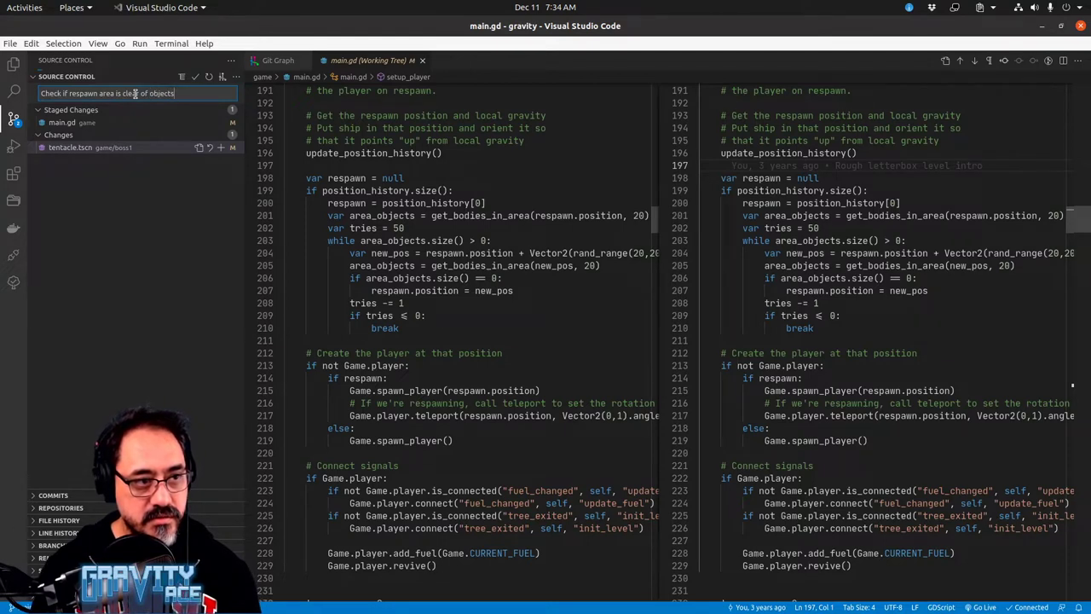
{"action": "key", "text": "ctrl+Return"}
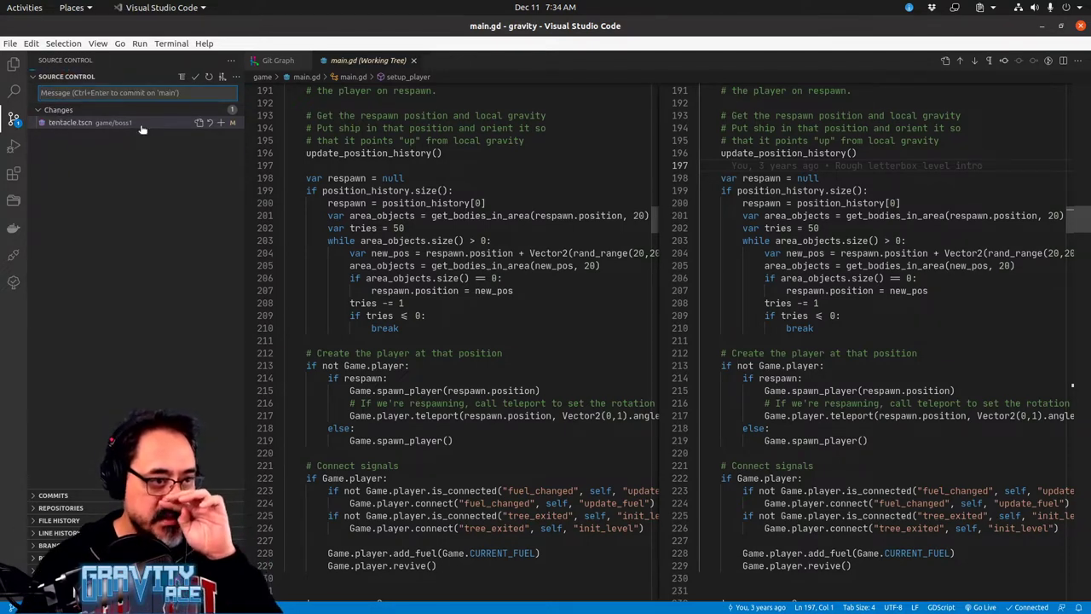
{"action": "left_click", "coordinate": [142, 126]}
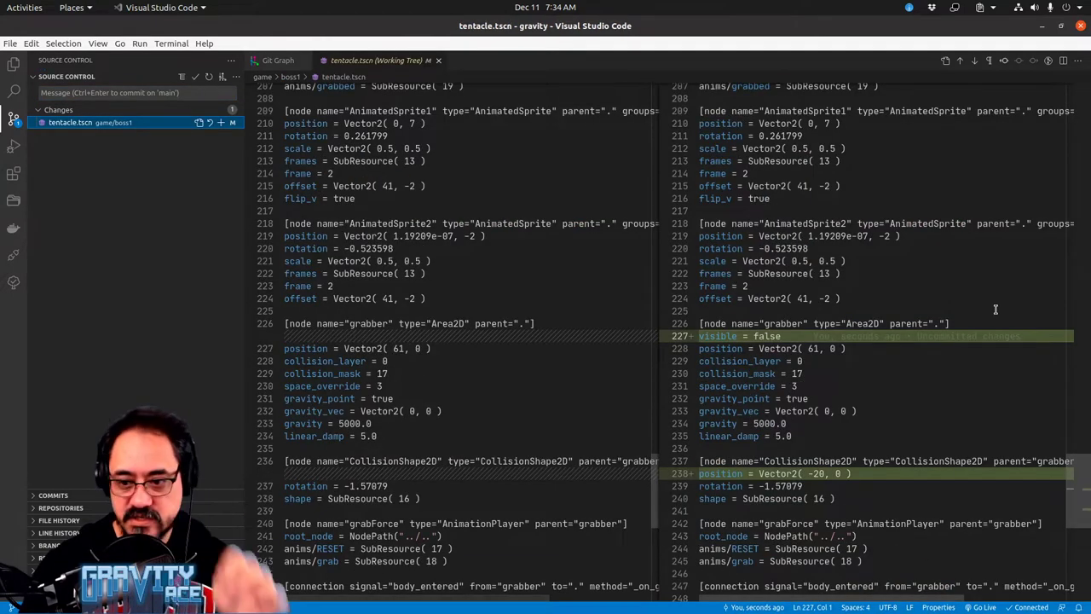
Stage tentacle.tscn, commit it as 'Updated tentacle grabber position #ignore', and sync commits to the remote.
{"action": "scroll", "coordinate": [994, 308], "scroll_direction": "down", "scroll_amount": 4}
{"action": "scroll", "coordinate": [995, 308], "scroll_direction": "up", "scroll_amount": 3}
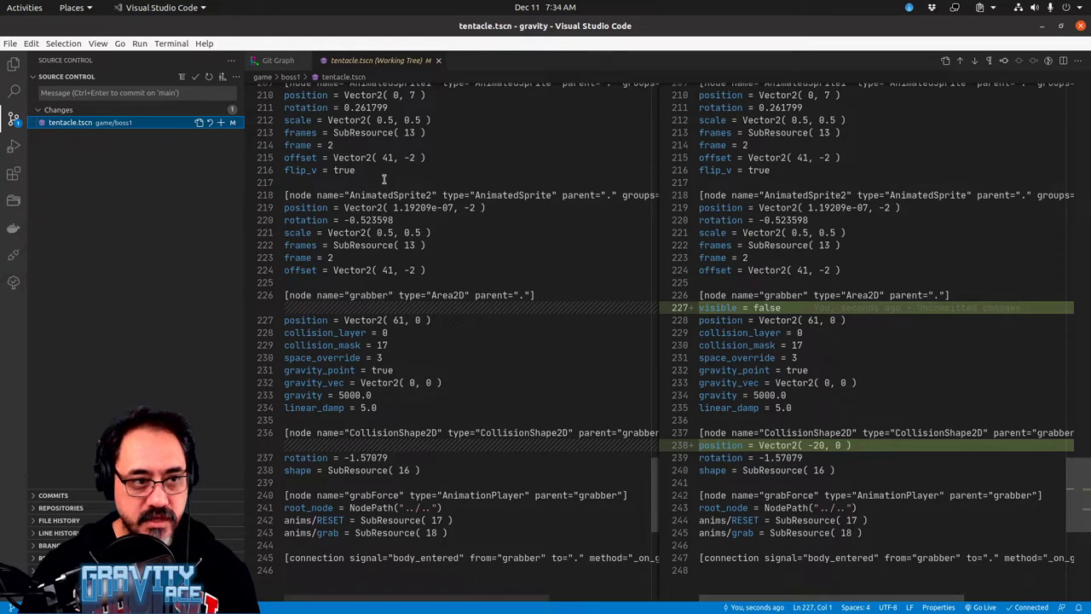
{"action": "left_click", "coordinate": [220, 124]}
{"action": "left_click", "coordinate": [130, 93]}
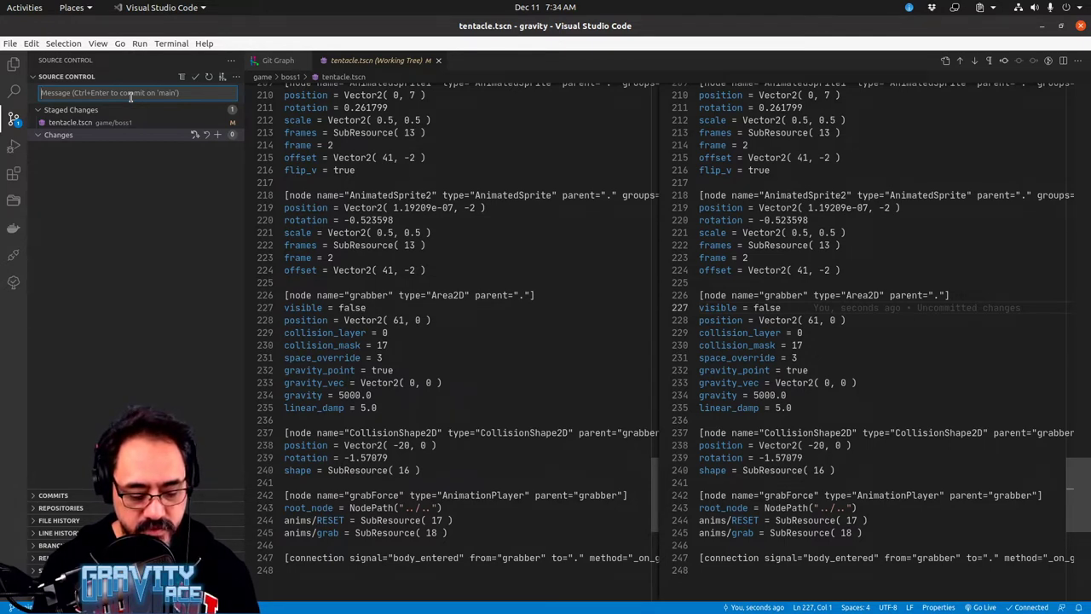
{"action": "type", "text": "U"}
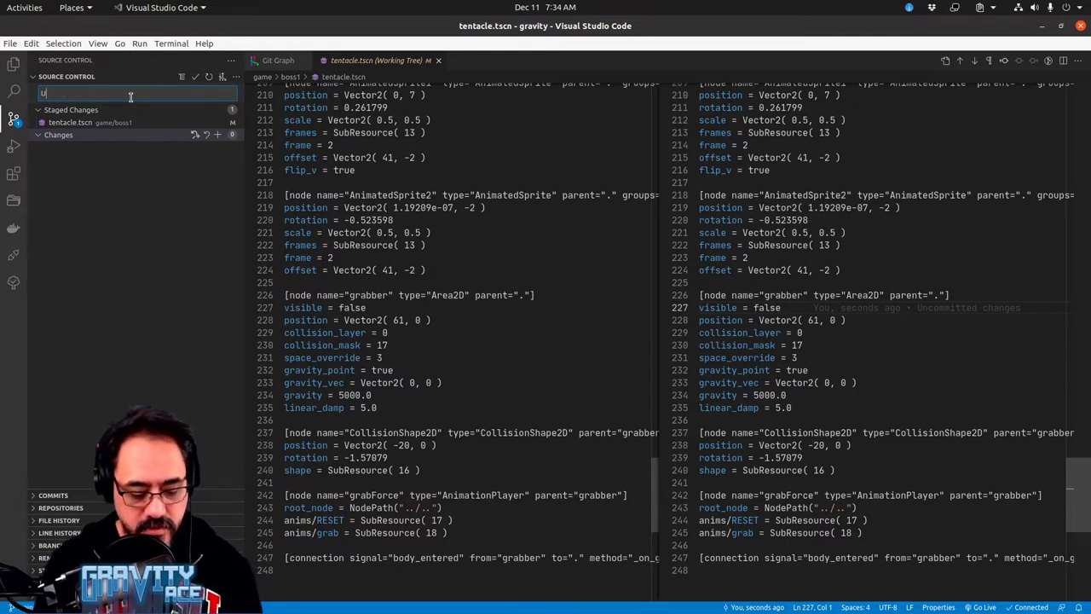
{"action": "type", "text": "pdated grabber"}
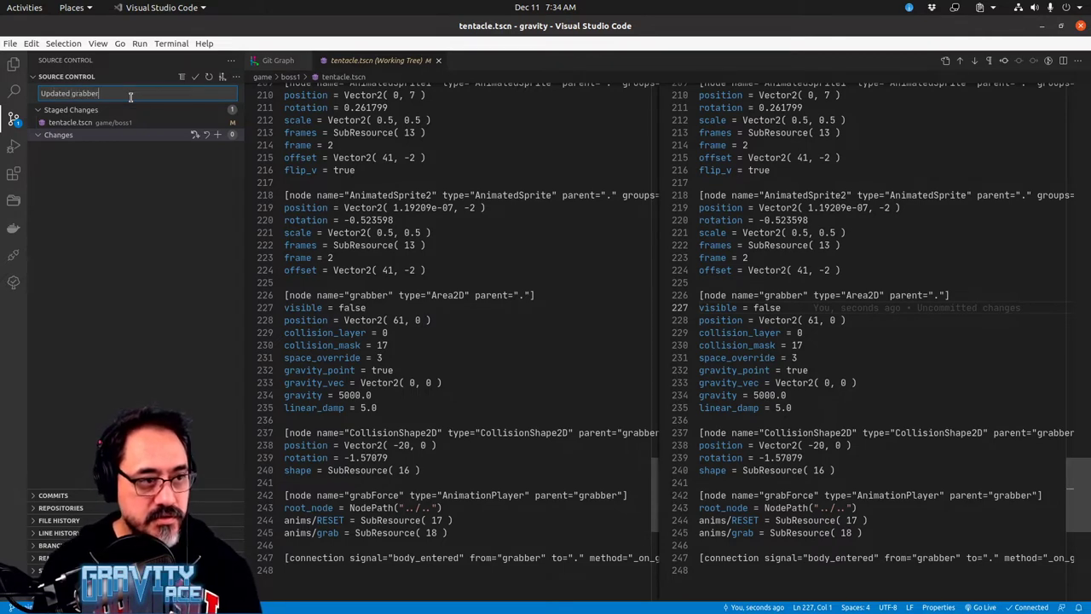
{"action": "key", "text": "ctrl+Left"}
{"action": "type", "text": "tentacle"}
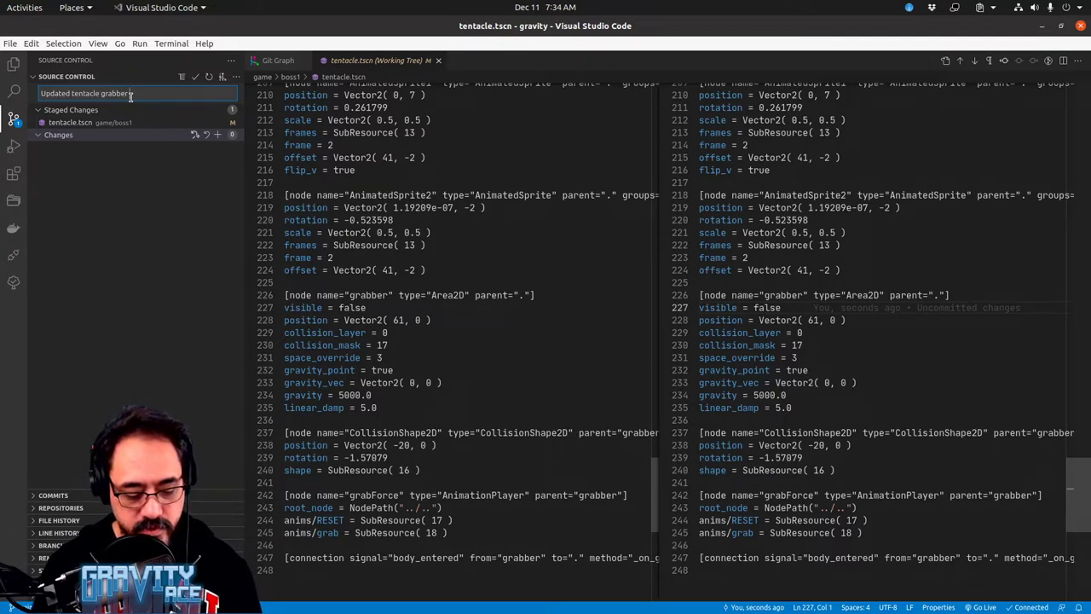
{"action": "type", "text": "position #ignore"}
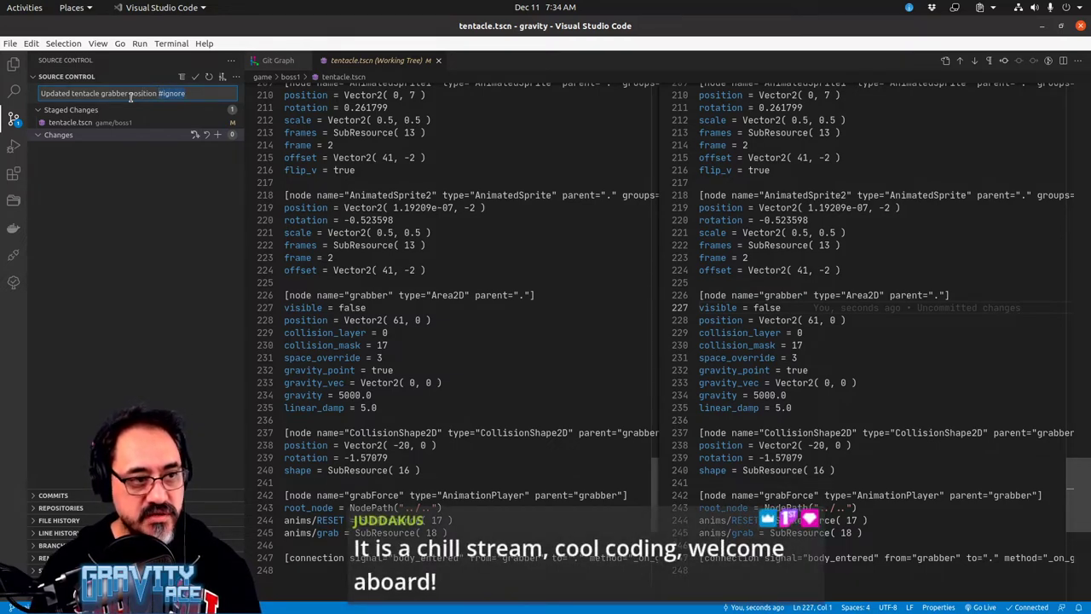
{"action": "key", "text": "ctrl+Return"}
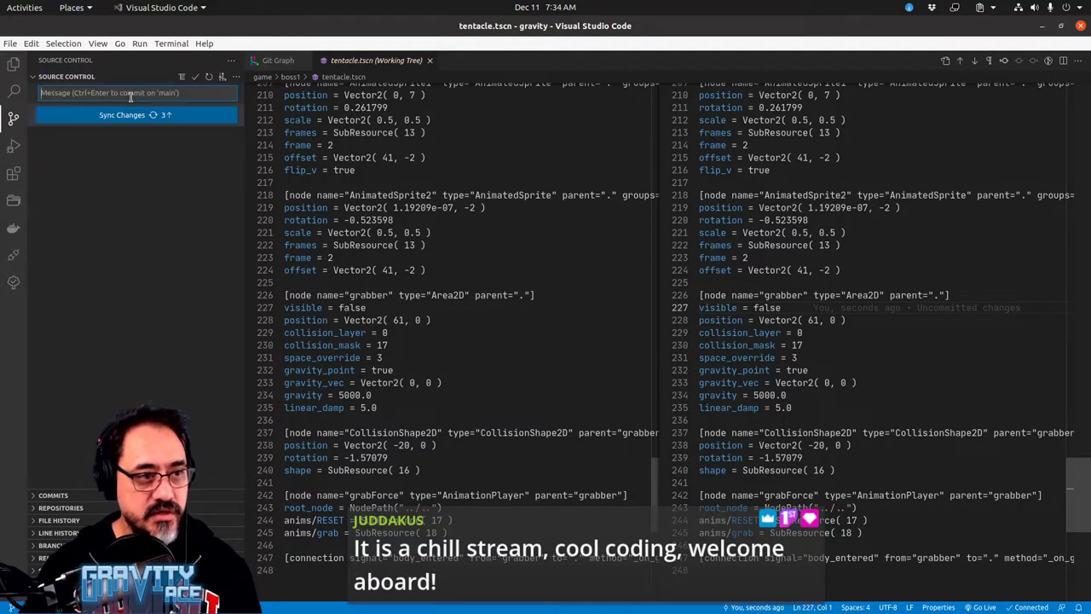
{"action": "left_click", "coordinate": [136, 114]}
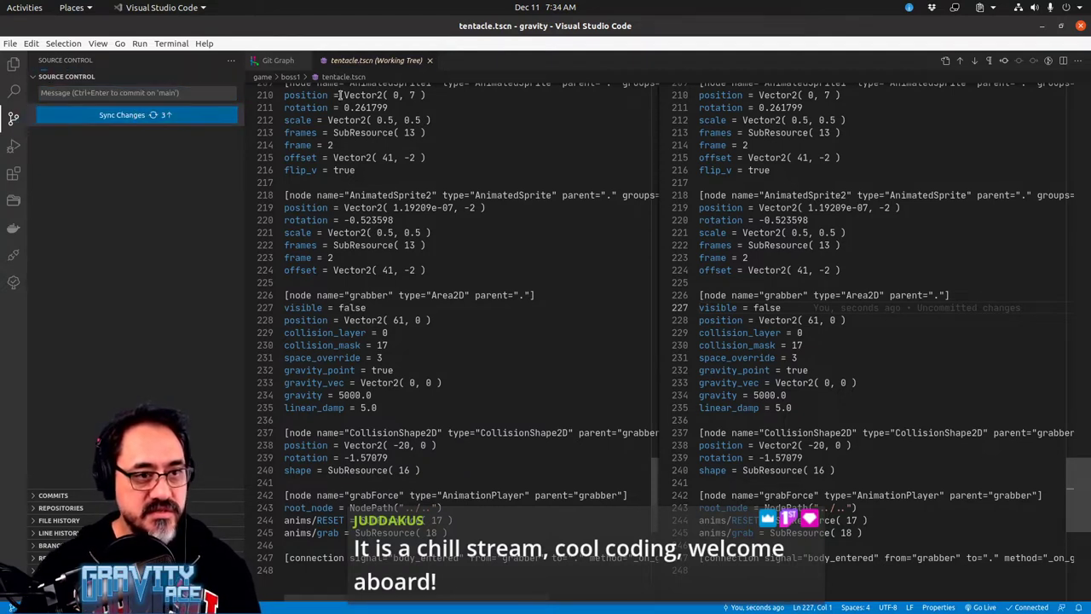
Run build/list-changes in the integrated terminal and review the listed recent changes.
{"action": "left_click", "coordinate": [428, 61]}
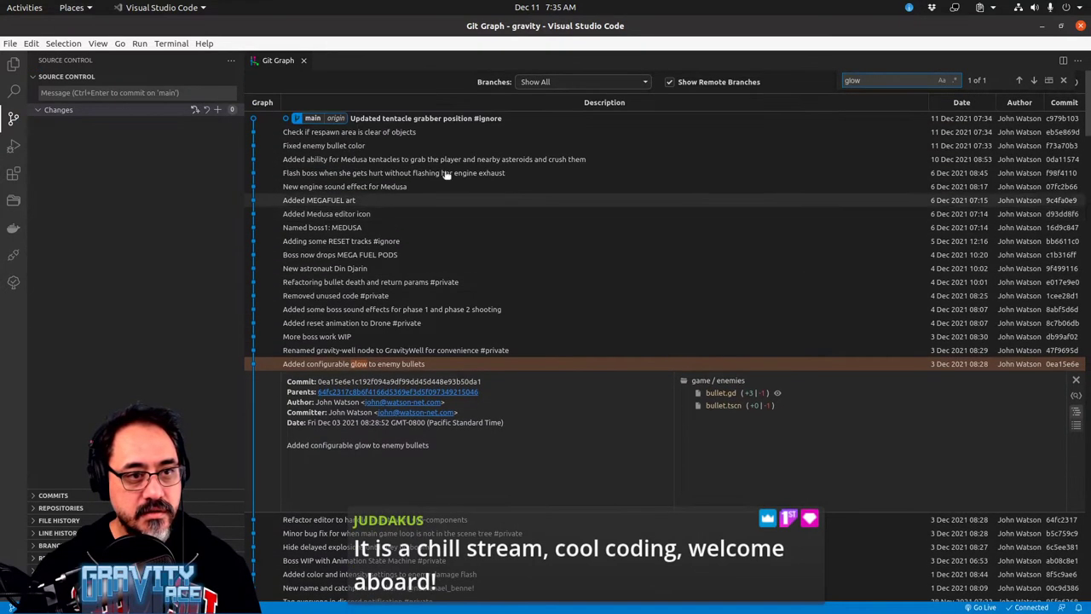
{"action": "key", "text": "ctrl+grave"}
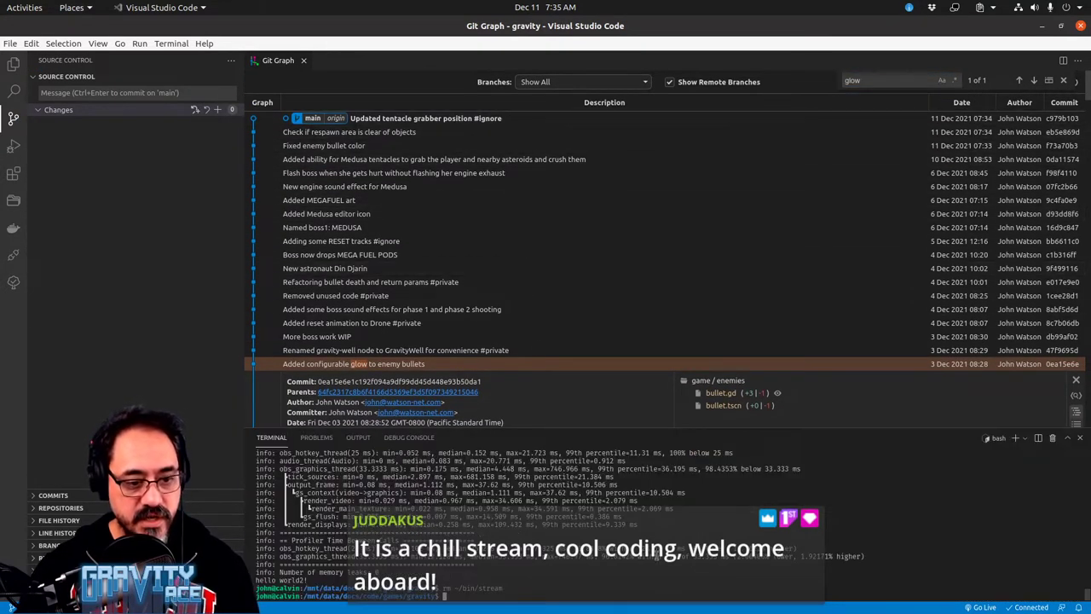
{"action": "type", "text": "build/list-changes"}
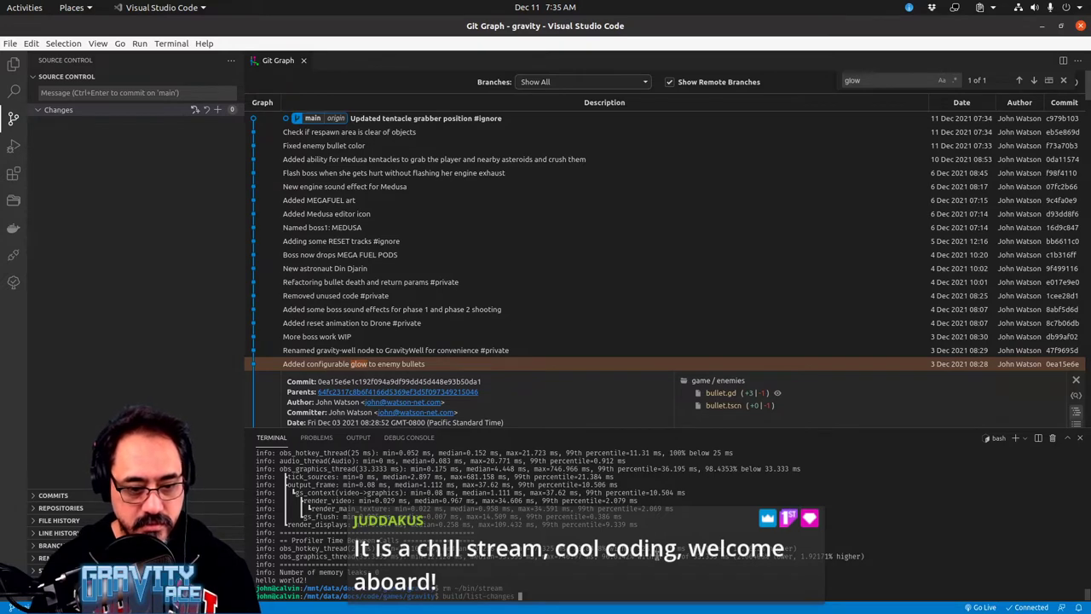
{"action": "key", "text": "Return"}
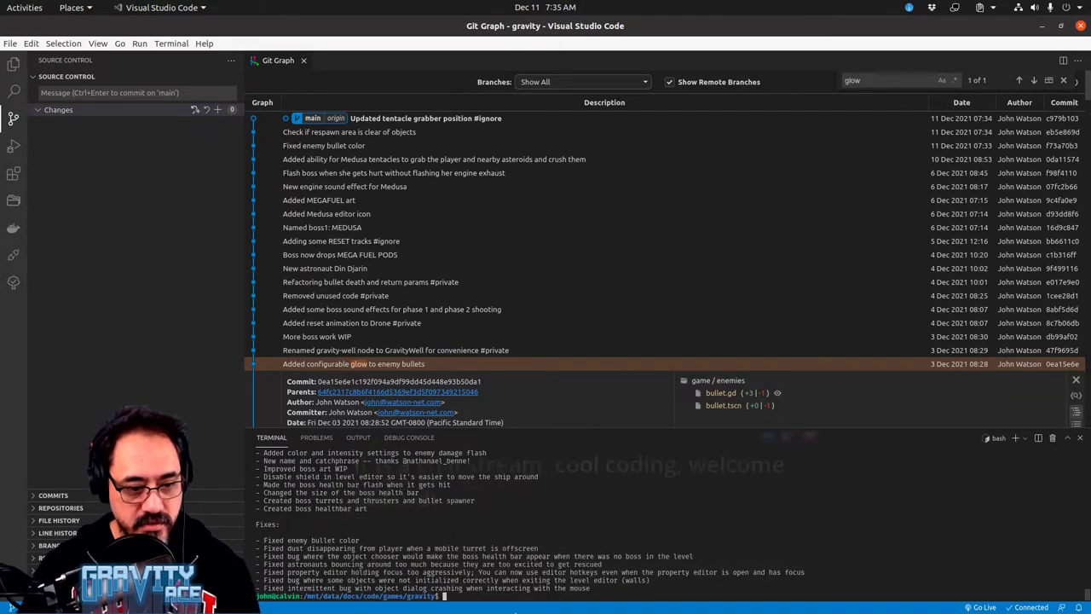
{"action": "scroll", "coordinate": [396, 552], "scroll_direction": "up", "scroll_amount": 10}
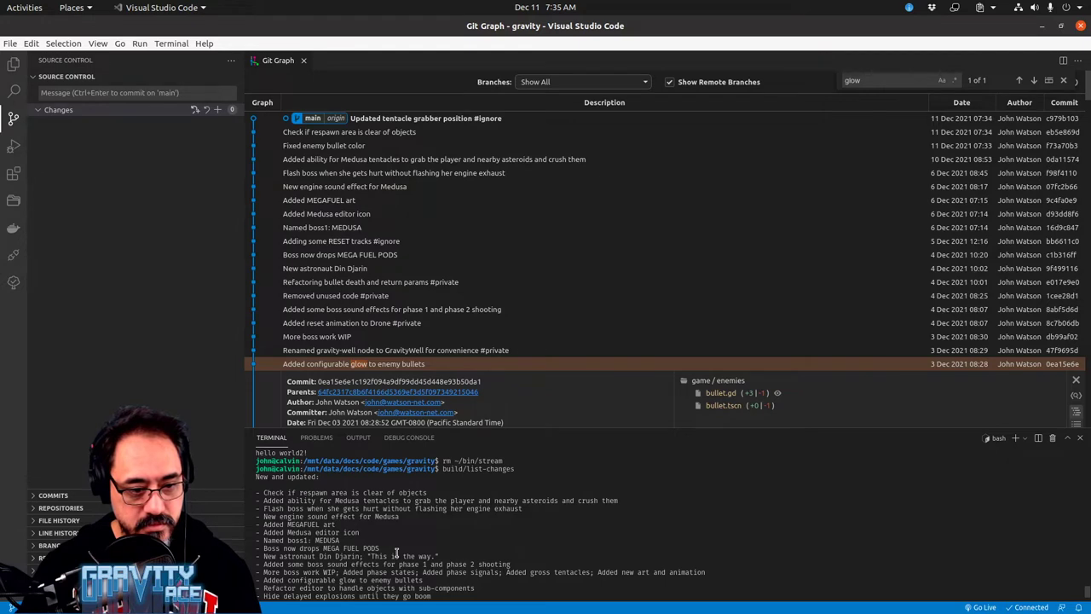
{"action": "scroll", "coordinate": [396, 552], "scroll_direction": "down", "scroll_amount": 5}
{"action": "scroll", "coordinate": [397, 553], "scroll_direction": "down", "scroll_amount": 2}
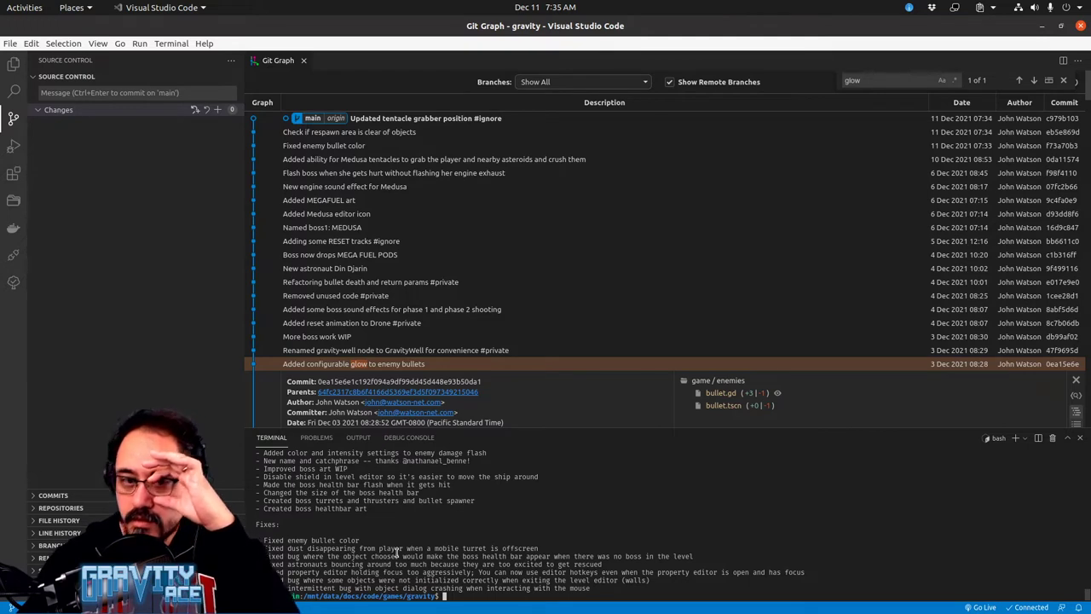
{"action": "left_click", "coordinate": [1080, 437]}
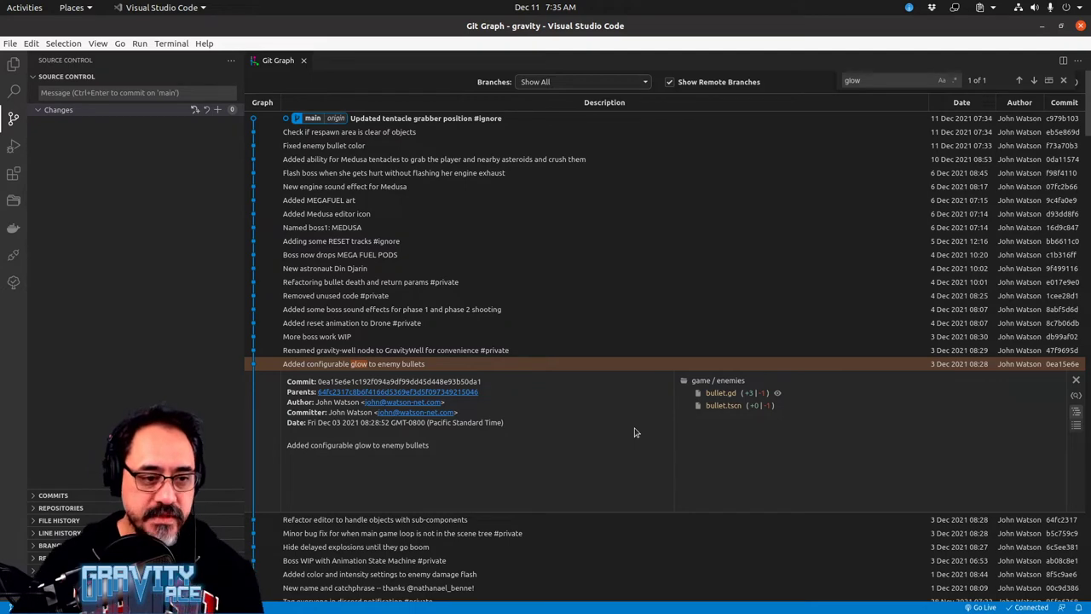
Inspect the newest Git Graph commit, then tick the respawning fix on Trello's Act 1 boss card.
{"action": "left_click", "coordinate": [422, 120]}
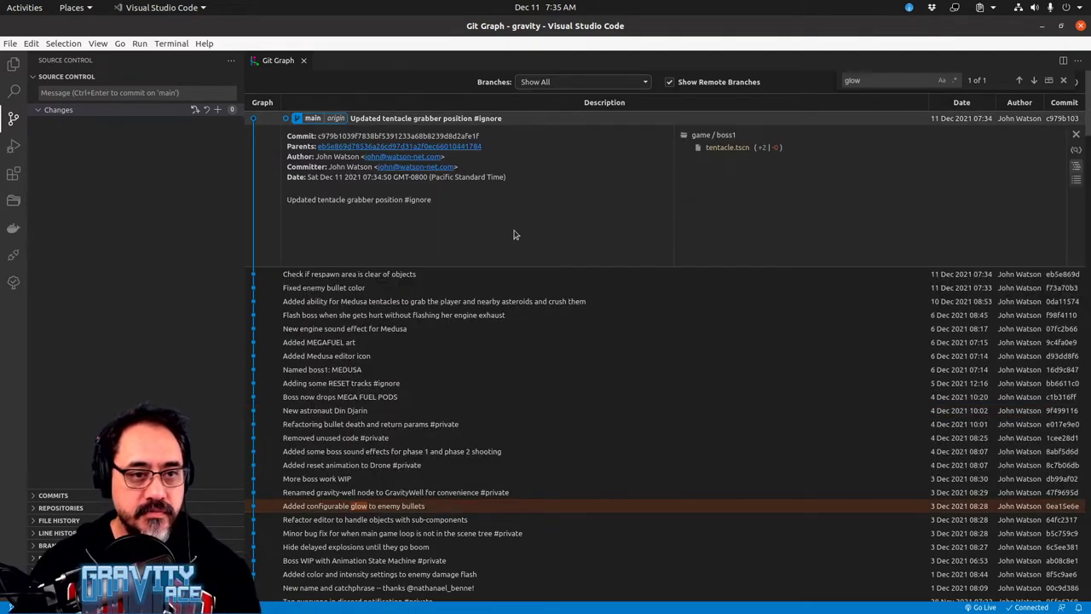
{"action": "key", "text": "alt+Tab"}
{"action": "key", "text": "alt+Tab"}
{"action": "key", "text": "alt+Tab"}
{"action": "key", "text": "alt+Tab"}
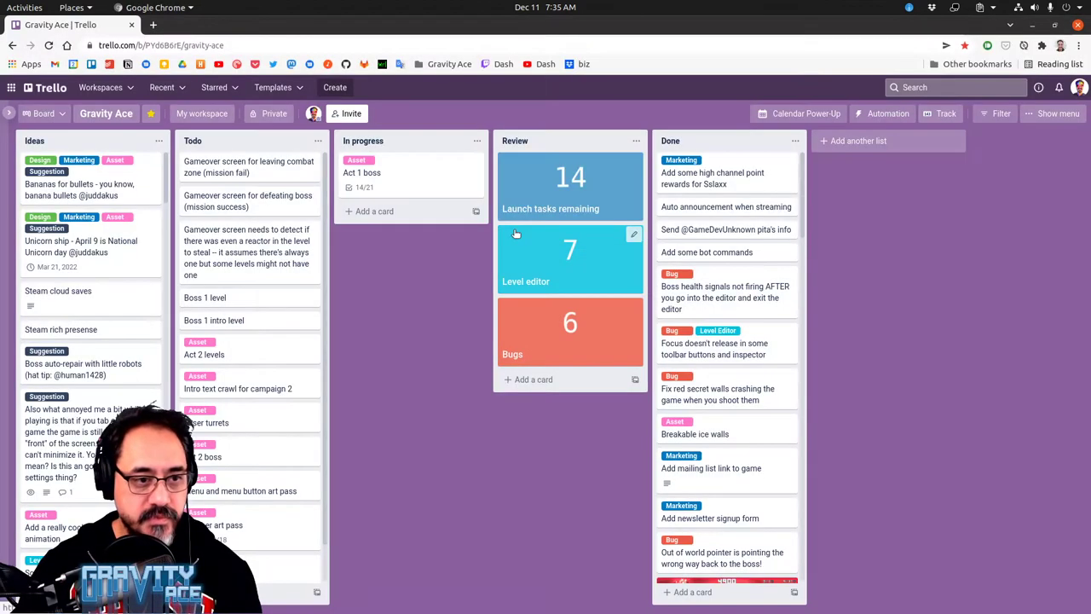
{"action": "left_click", "coordinate": [395, 193]}
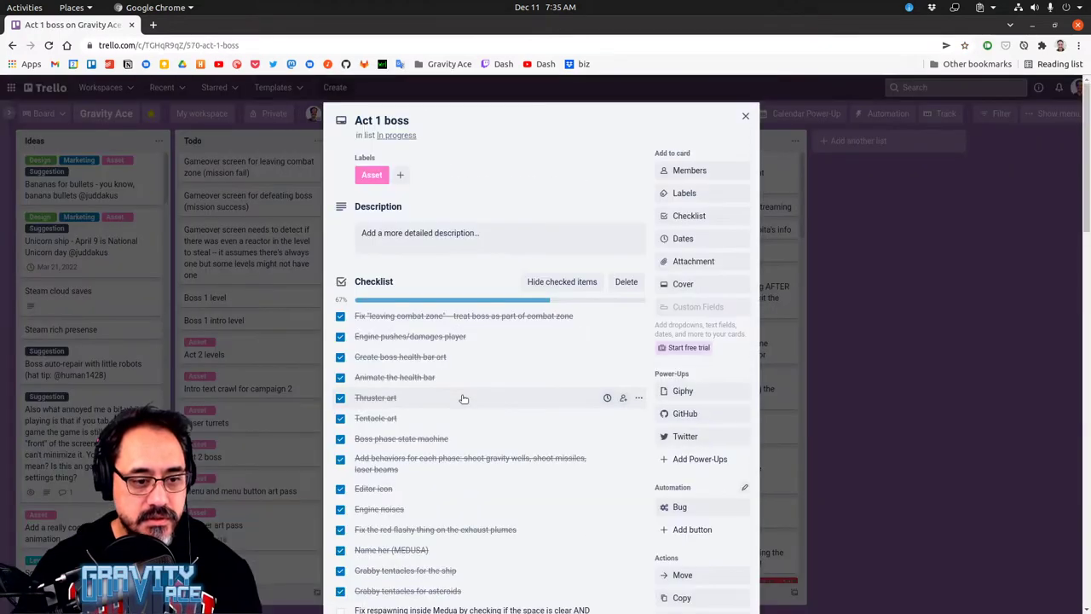
{"action": "scroll", "coordinate": [463, 397], "scroll_direction": "down", "scroll_amount": 3}
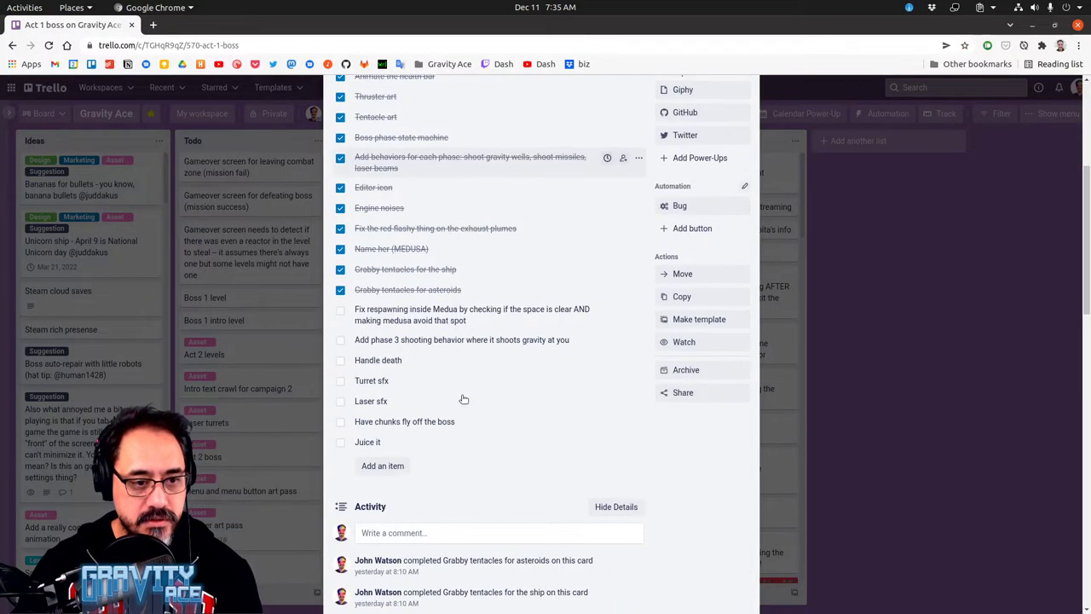
{"action": "left_click", "coordinate": [340, 310]}
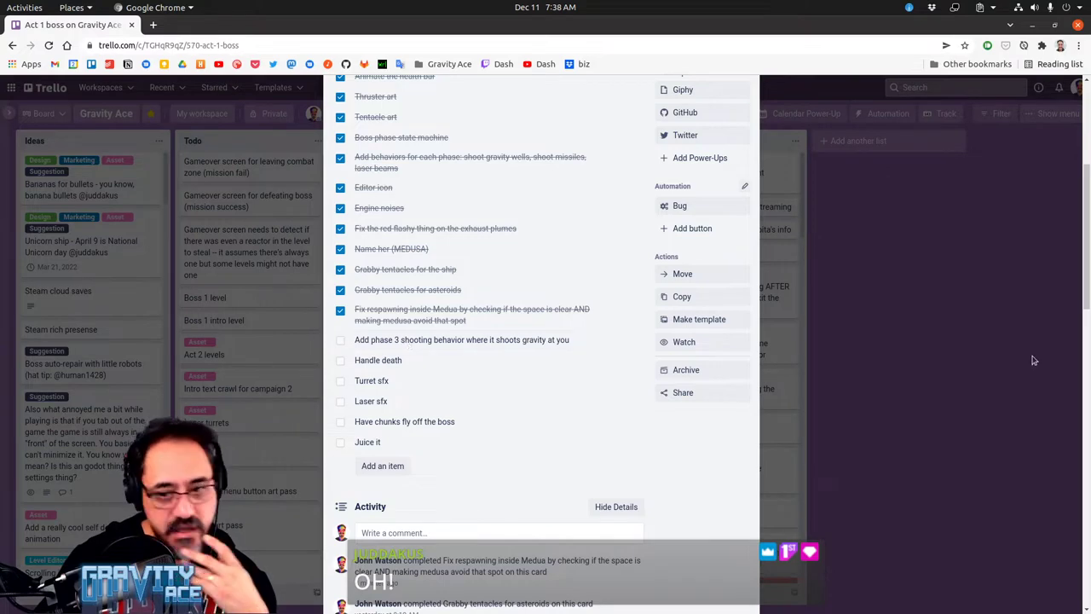
Close the Act 1 boss card to return to the Gravity Ace board.
{"action": "key", "text": "Escape"}
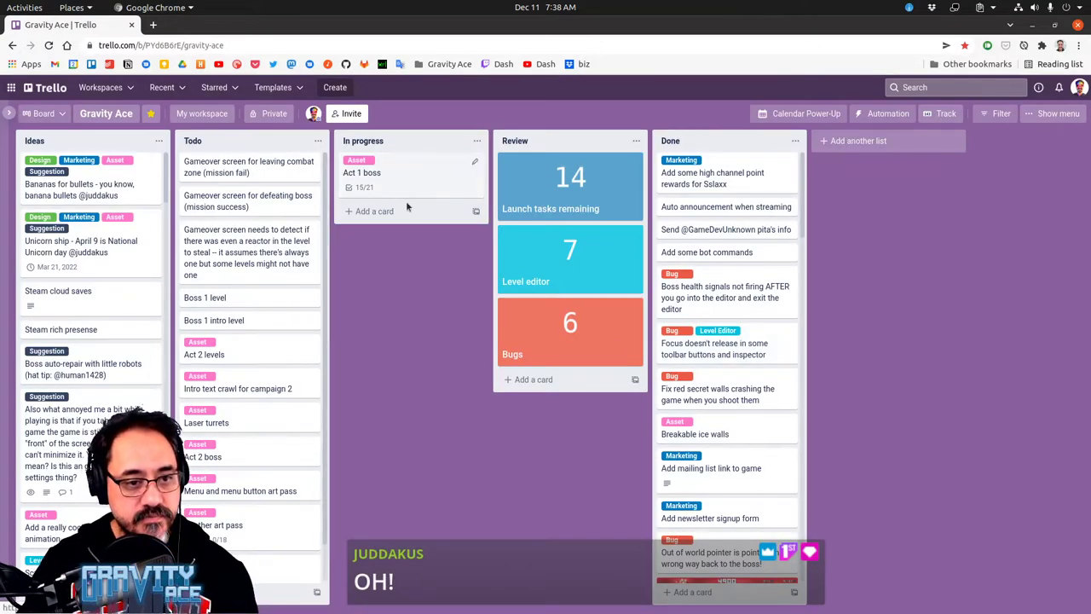
Close the main, respawn, ship, asteroid, tentacle and bullet scene tabs, keeping only boss1.
{"action": "key", "text": "alt+Tab"}
{"action": "key", "text": "alt+Tab"}
{"action": "key", "text": "alt+Tab"}
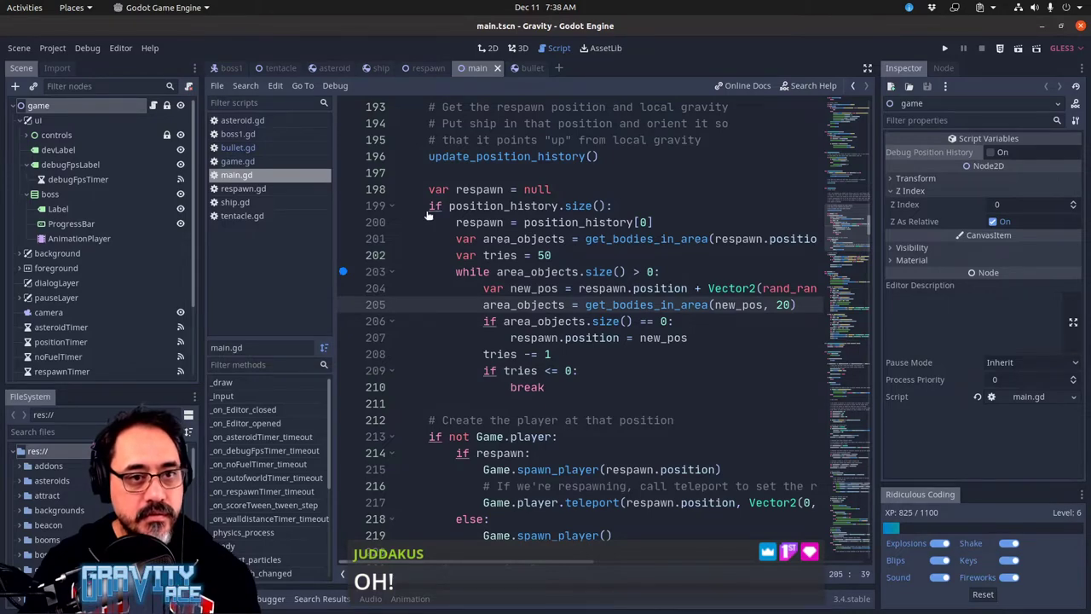
{"action": "key", "text": "ctrl+shift+w"}
{"action": "key", "text": "ctrl+shift+w"}
{"action": "key", "text": "ctrl+shift+w"}
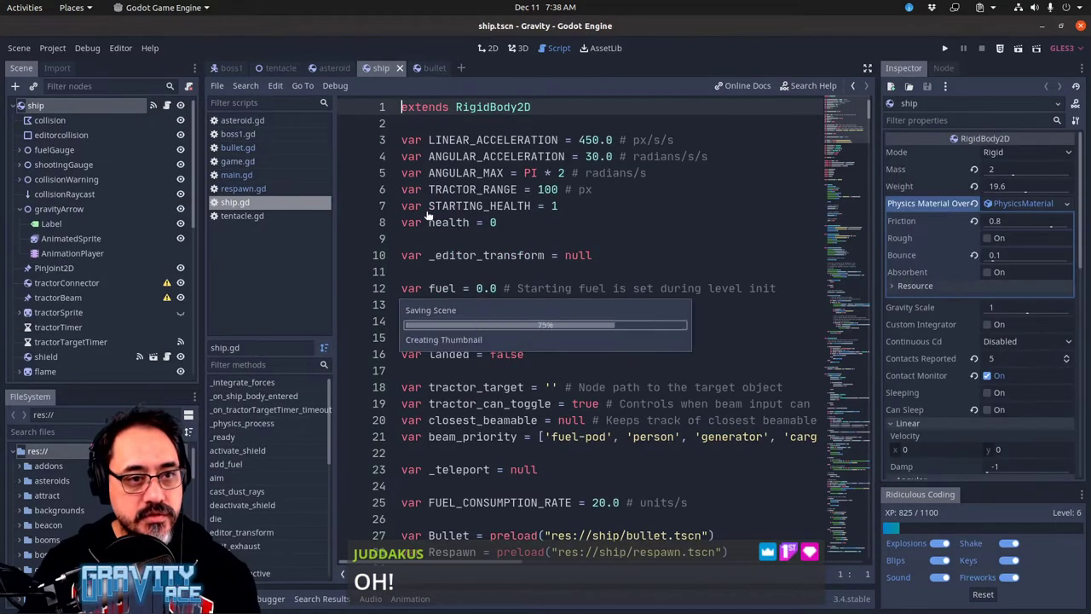
{"action": "key", "text": "ctrl+shift+w"}
{"action": "key", "text": "ctrl+shift+w"}
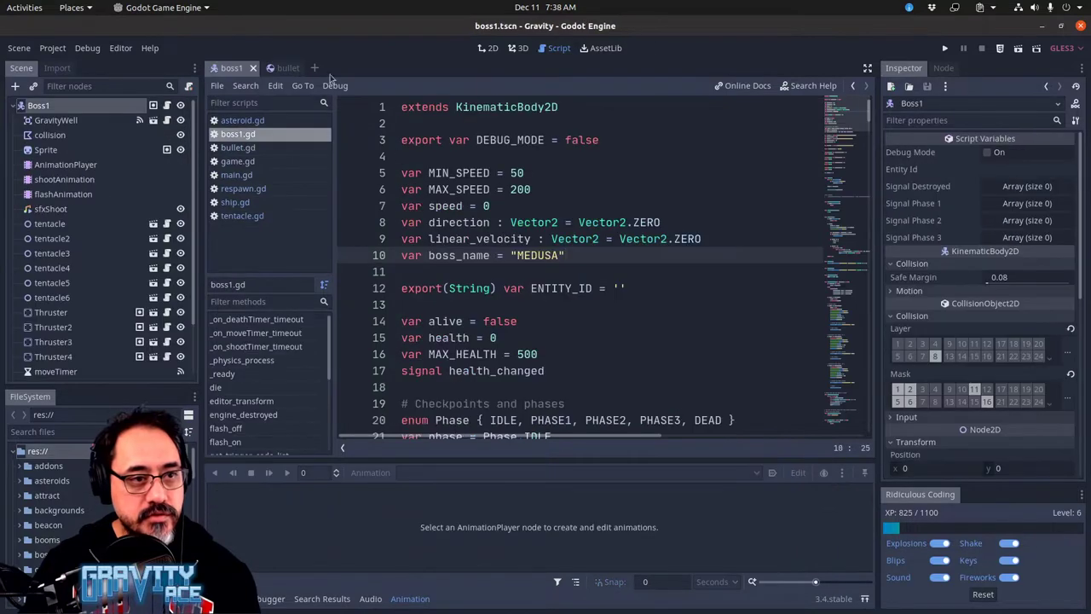
{"action": "key", "text": "ctrl+shift+w"}
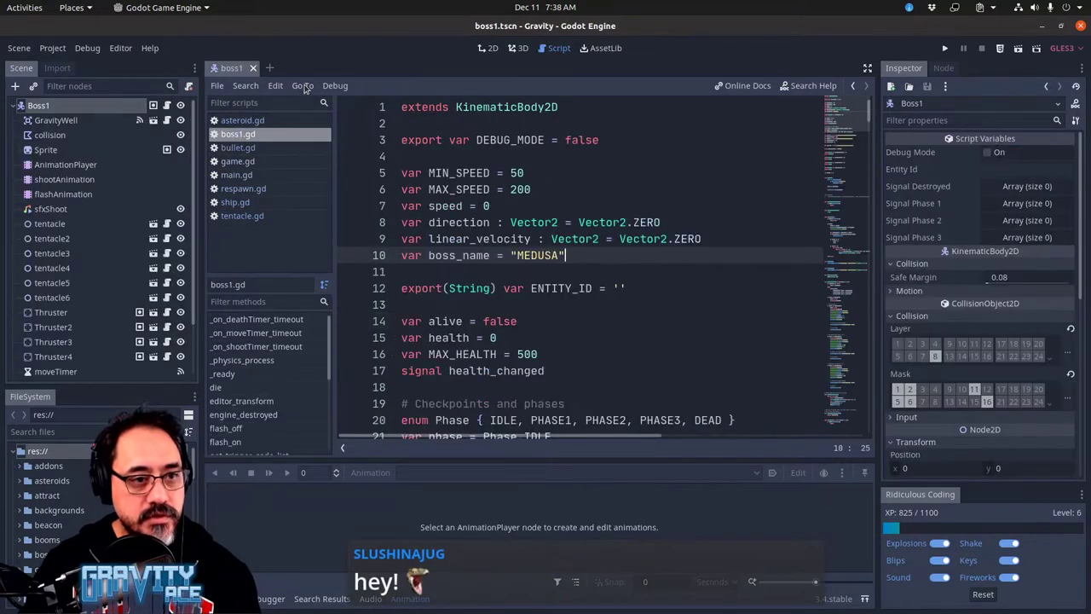
Close tentacle.gd, bullet.gd and the other extra scripts, leaving only boss1.gd open.
{"action": "middle_click", "coordinate": [278, 217]}
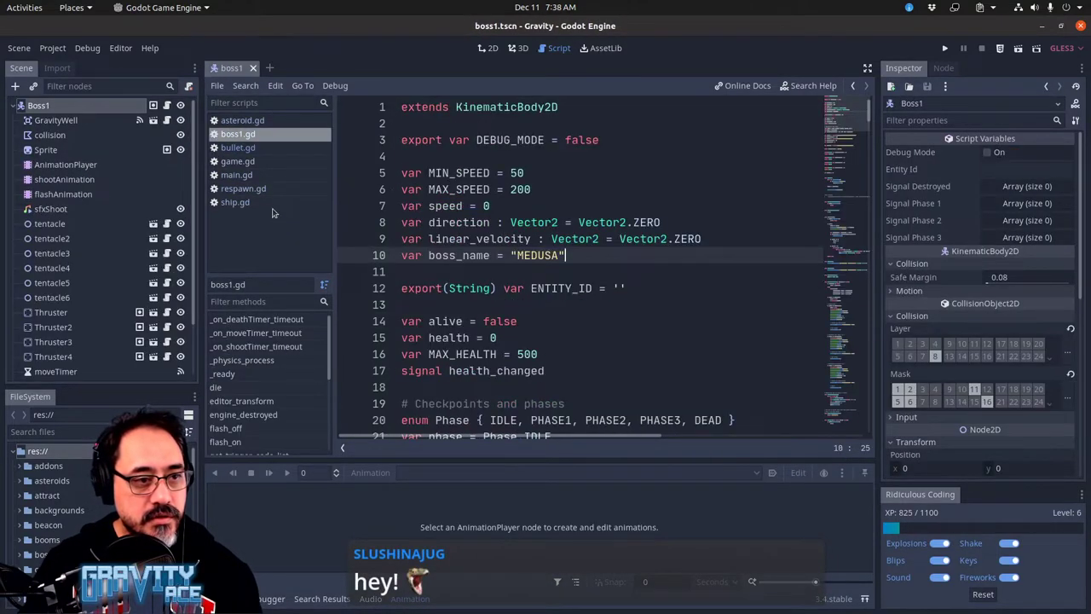
{"action": "left_click", "coordinate": [271, 202]}
{"action": "left_click", "coordinate": [268, 189]}
{"action": "left_click", "coordinate": [256, 162]}
{"action": "left_click", "coordinate": [247, 149]}
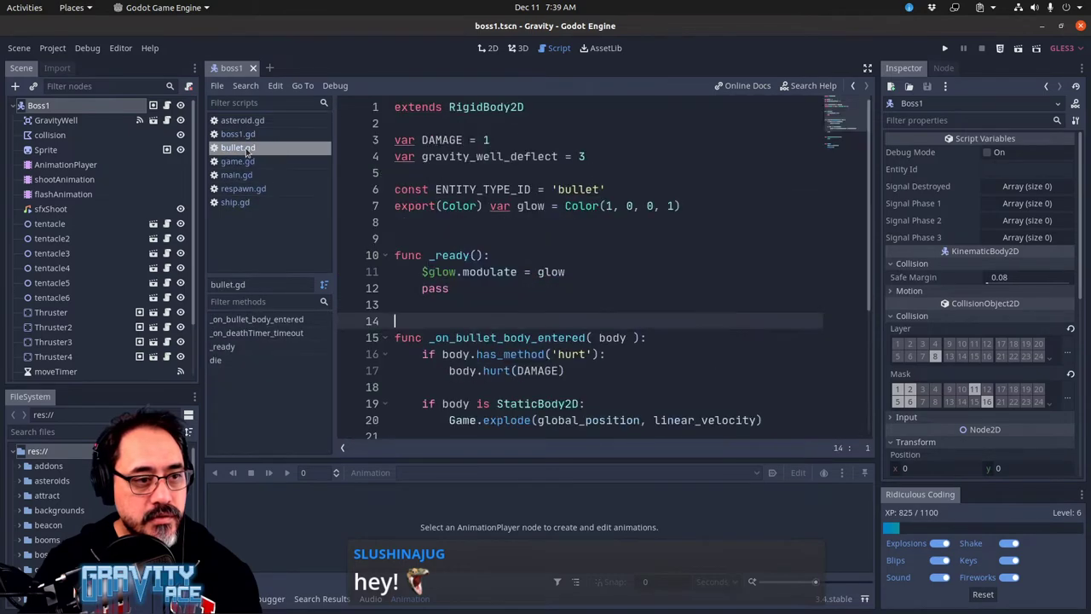
{"action": "middle_click", "coordinate": [247, 150]}
{"action": "middle_click", "coordinate": [247, 149]}
{"action": "middle_click", "coordinate": [248, 149]}
{"action": "middle_click", "coordinate": [247, 150]}
{"action": "middle_click", "coordinate": [247, 149]}
{"action": "left_click", "coordinate": [261, 121]}
{"action": "middle_click", "coordinate": [261, 121]}
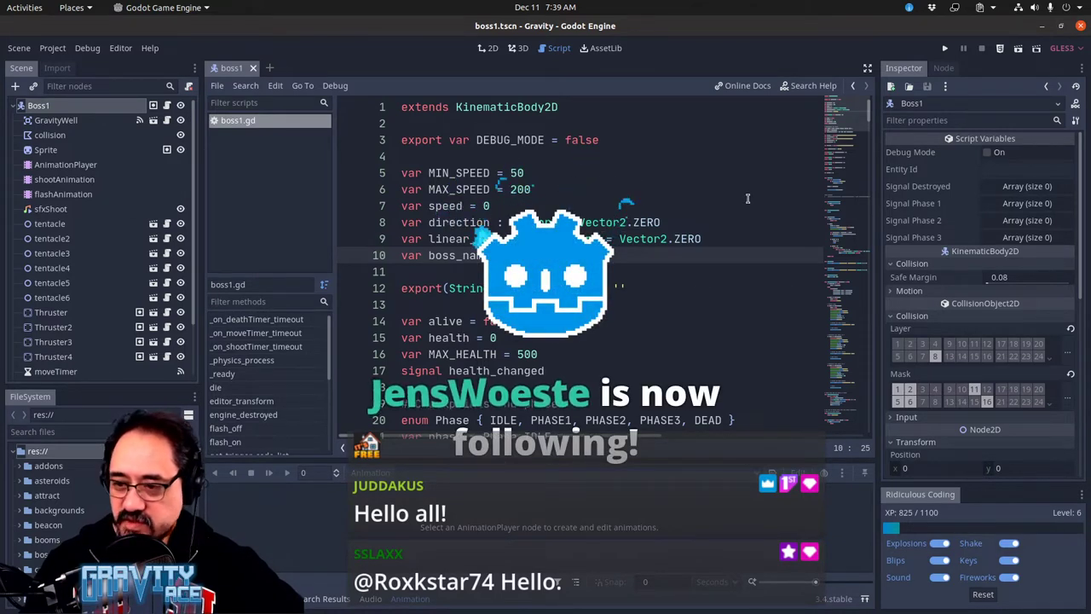
{"action": "key", "text": "alt+Tab"}
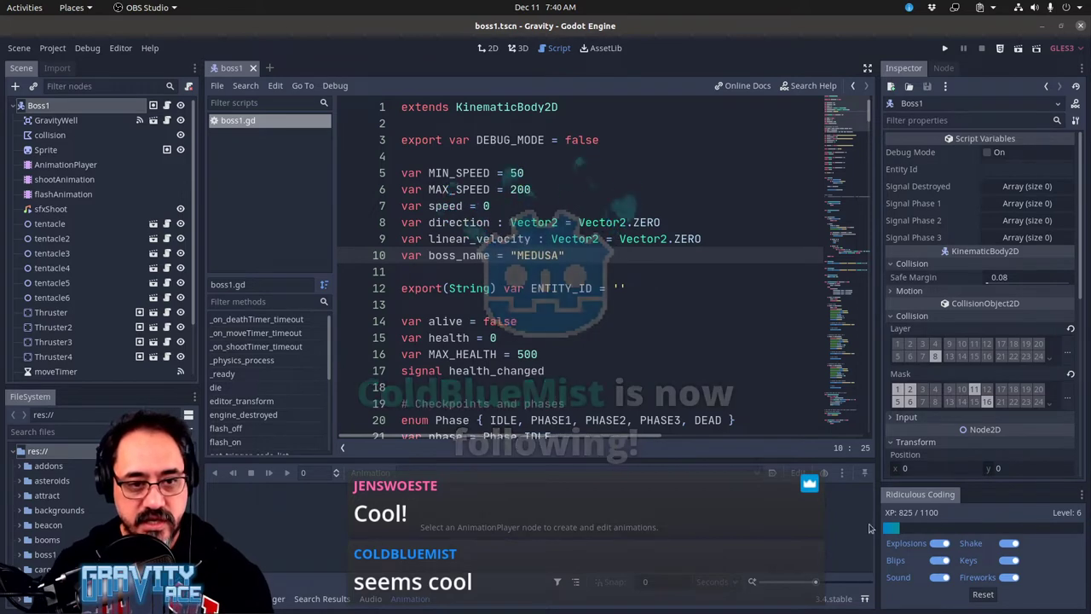
{"action": "left_click", "coordinate": [617, 332]}
{"action": "key", "text": "F5"}
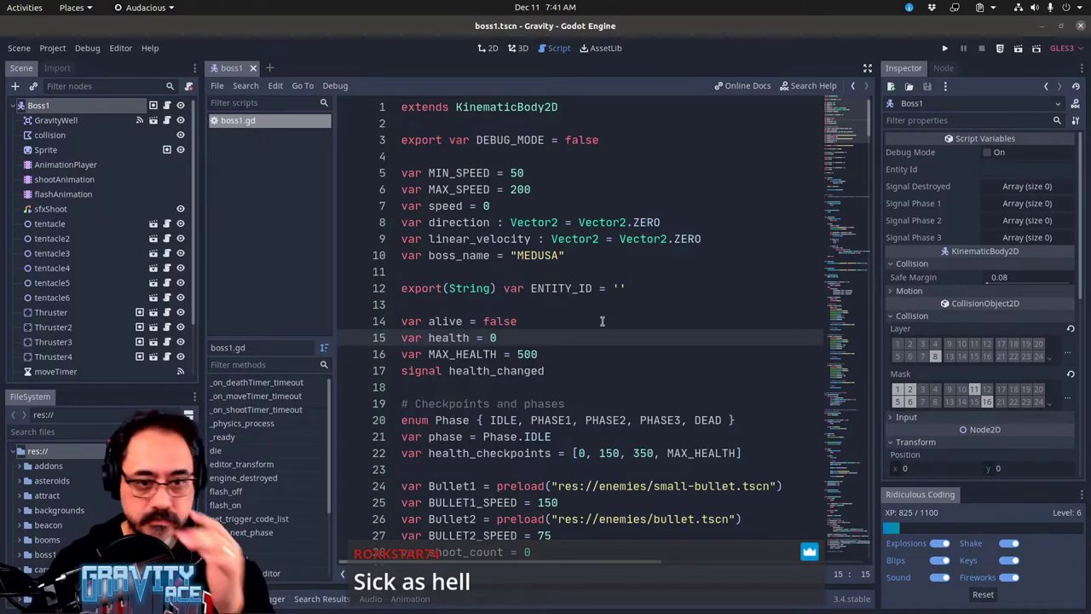
{"action": "left_click", "coordinate": [602, 322]}
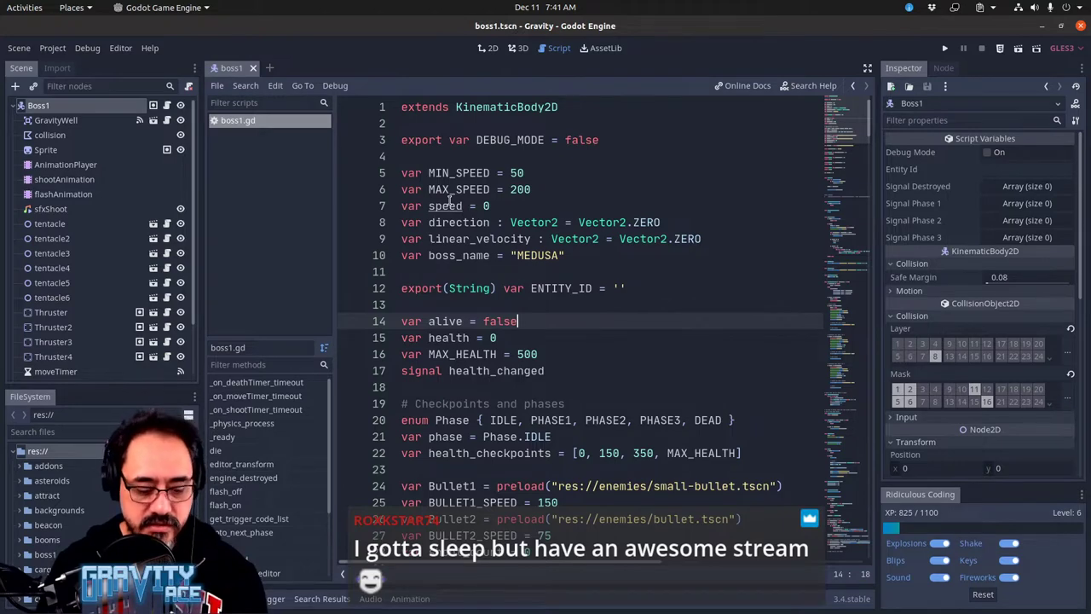
Open the gravity-well scene via quick scene search.
{"action": "key", "text": "ctrl+shift+o"}
{"action": "type", "text": "gravity"}
{"action": "key", "text": "Return"}
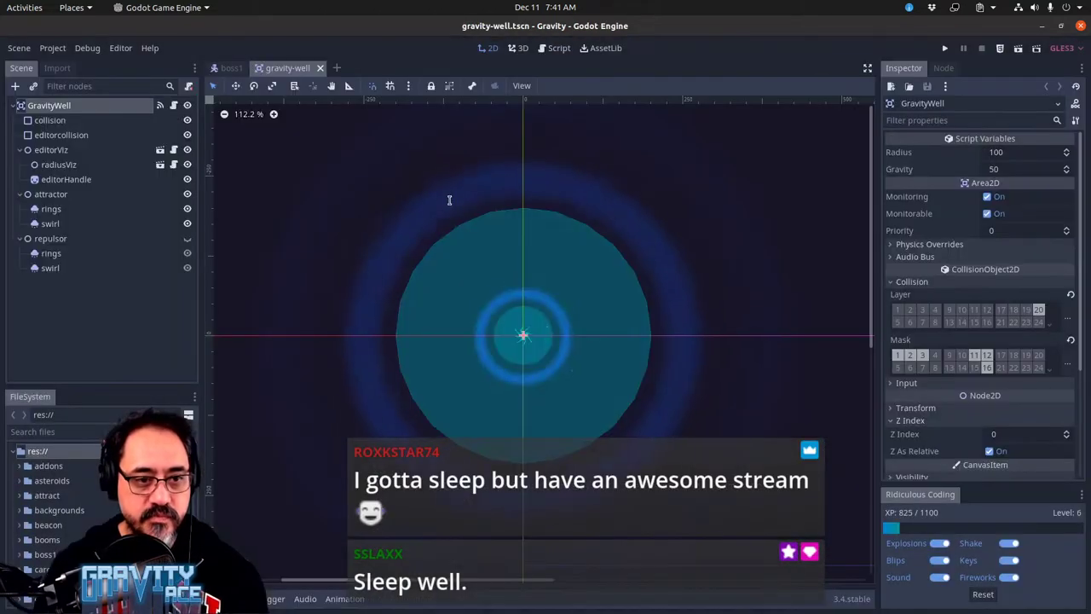
{"action": "scroll", "coordinate": [596, 348], "scroll_direction": "down", "scroll_amount": 1}
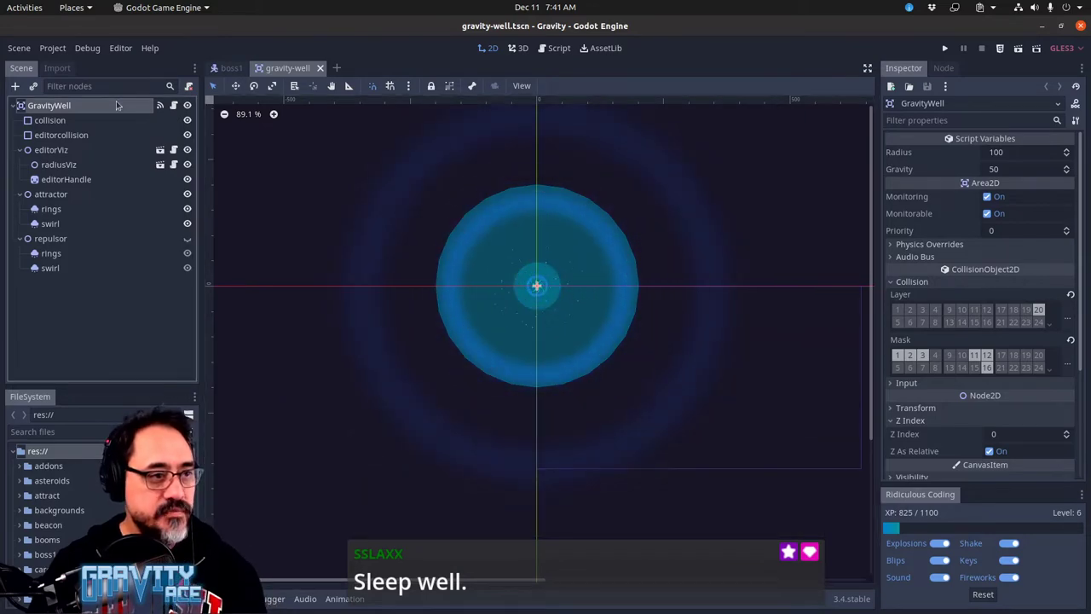
Save the scene as gravitybullet.tscn in the res://boss1 folder.
{"action": "key", "text": "ctrl+shift+s"}
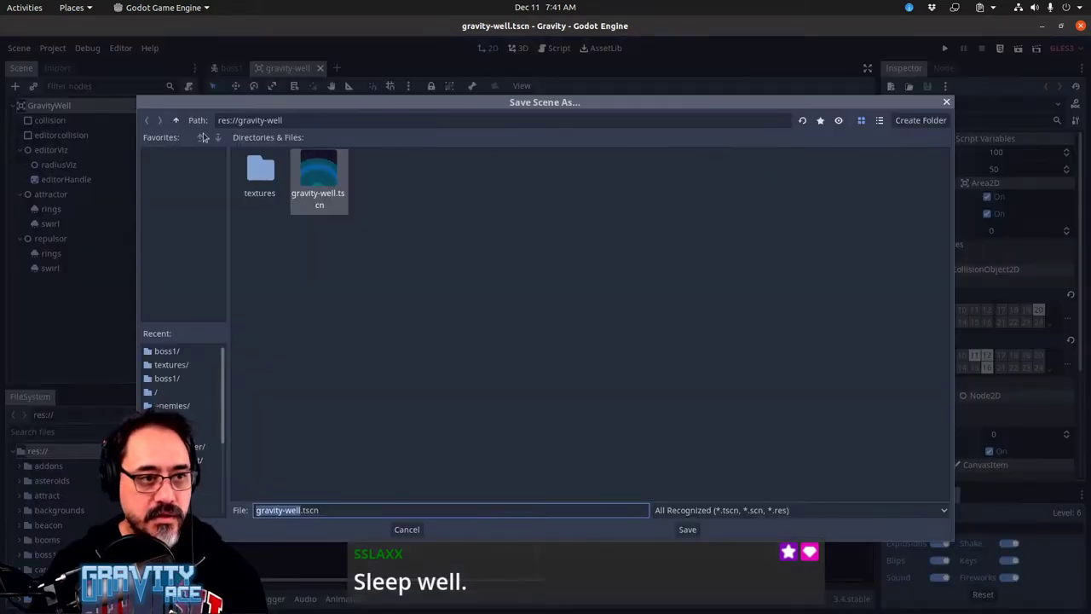
{"action": "left_click", "coordinate": [175, 121]}
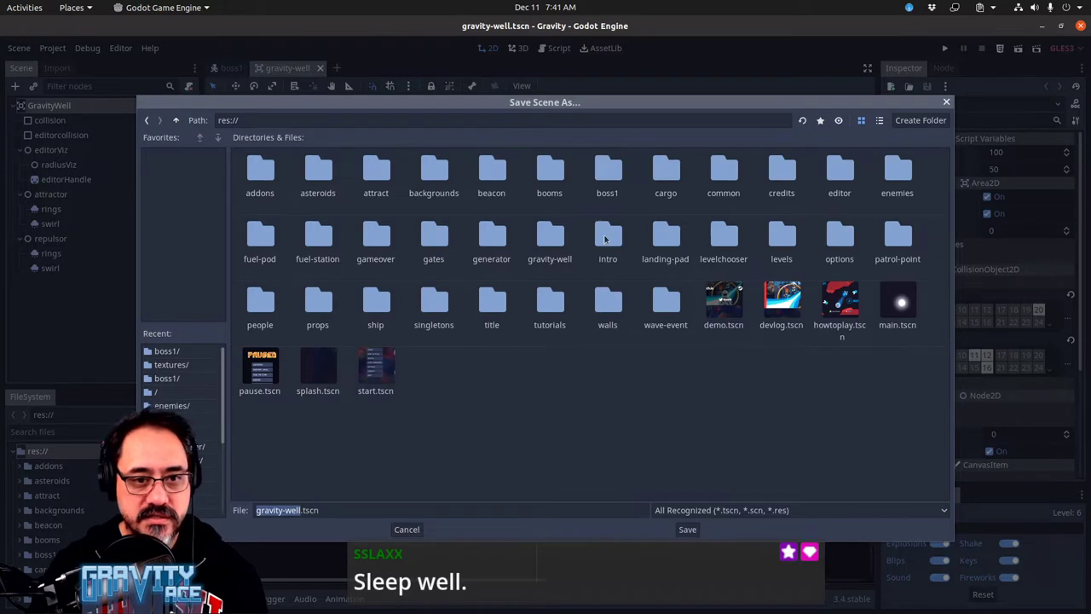
{"action": "double_click", "coordinate": [608, 175]}
{"action": "left_click", "coordinate": [368, 509]}
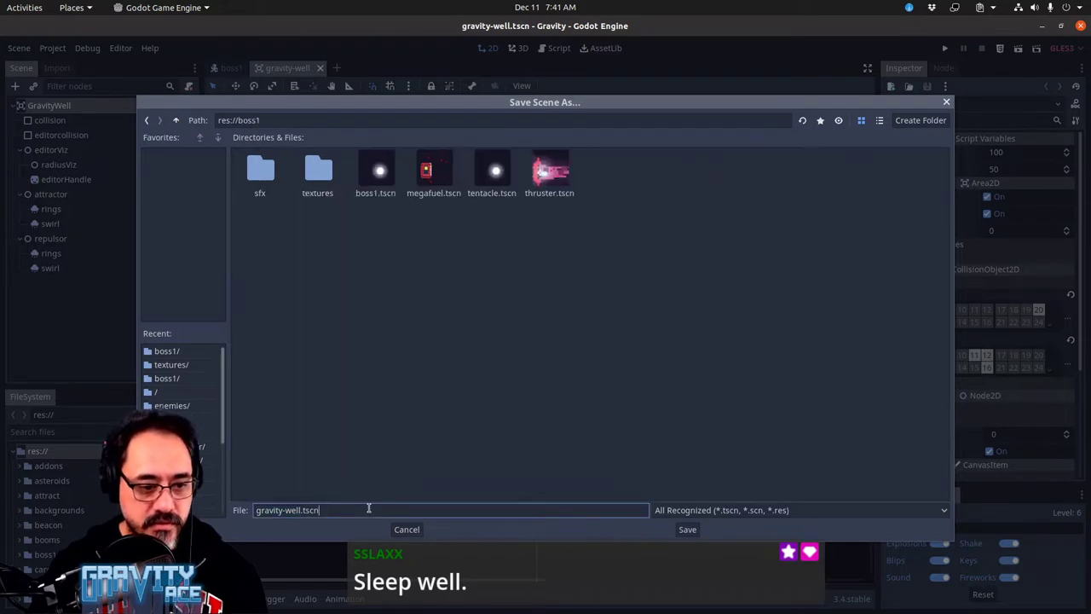
{"action": "key", "text": "ctrl+a"}
{"action": "type", "text": "grav"}
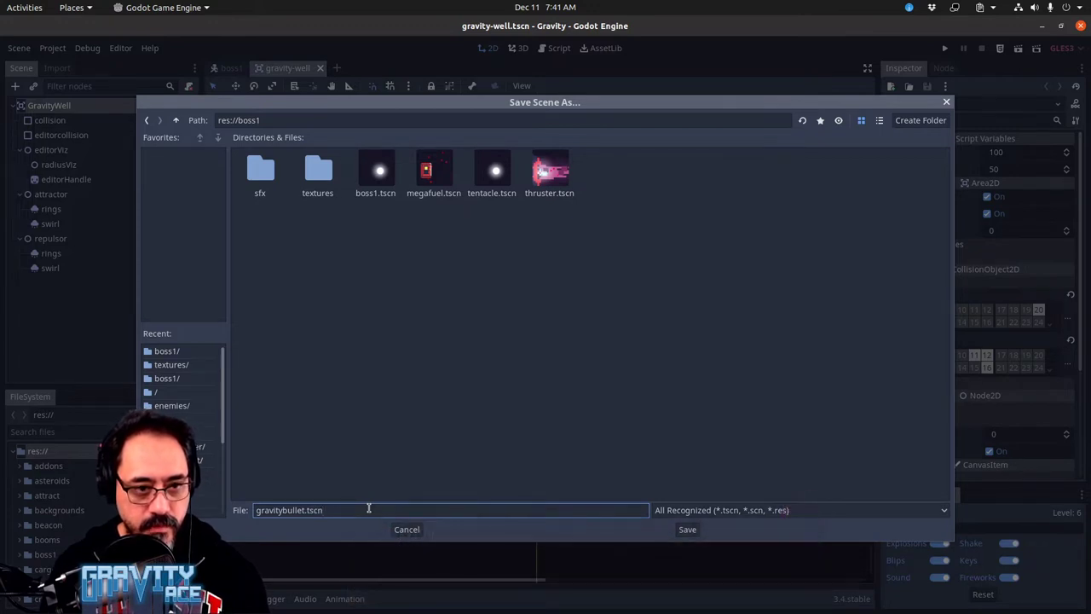
{"action": "key", "text": "Return"}
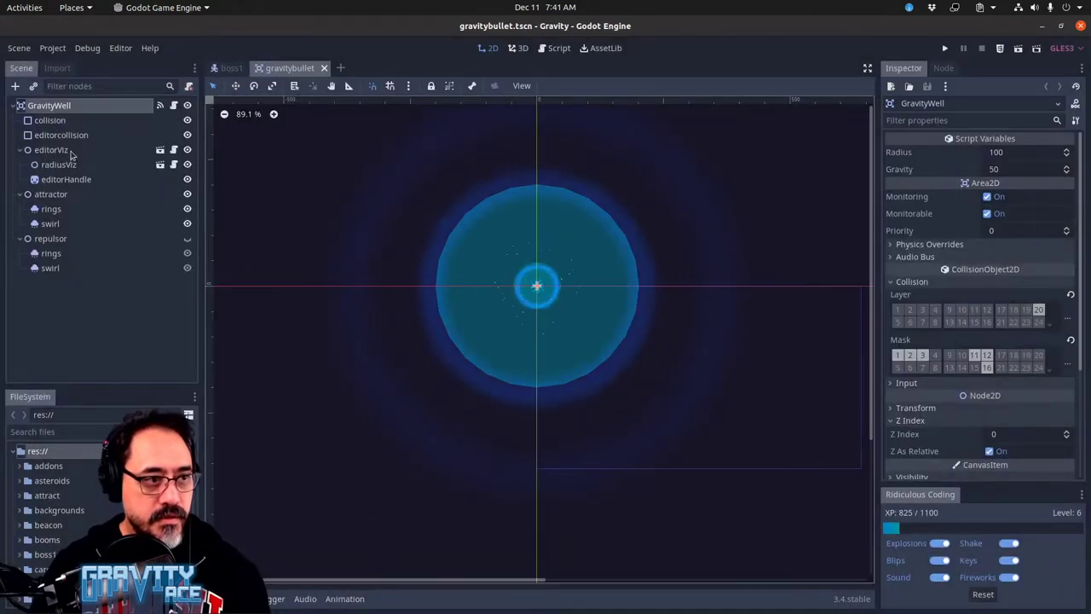
Rename the GravityWell root node to GravityBullet.
{"action": "double_click", "coordinate": [49, 105]}
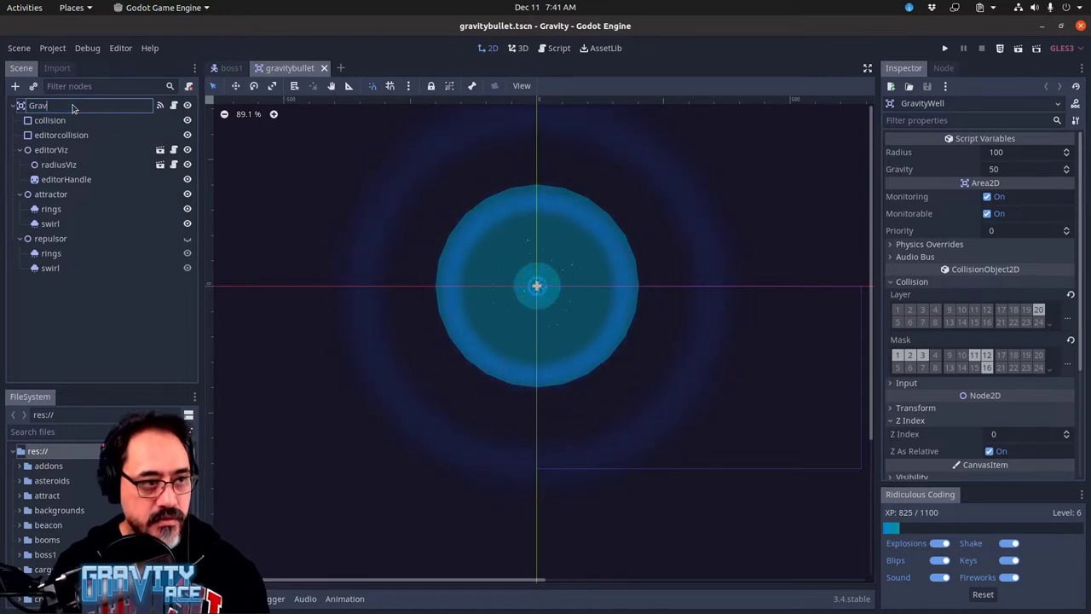
{"action": "type", "text": "GravityBullet"}
{"action": "key", "text": "Return"}
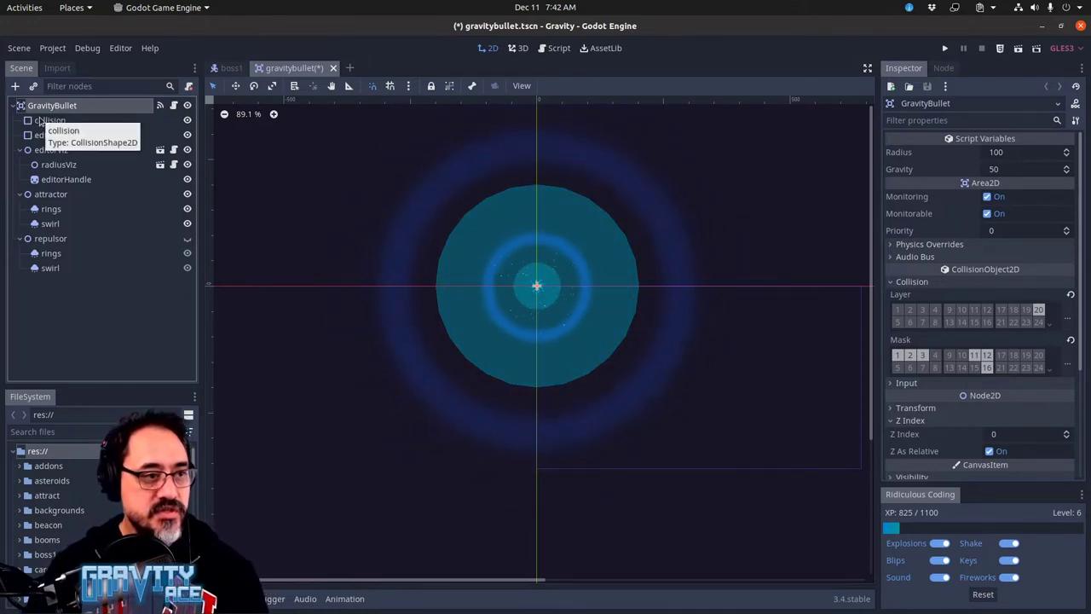
{"action": "key", "text": "F2"}
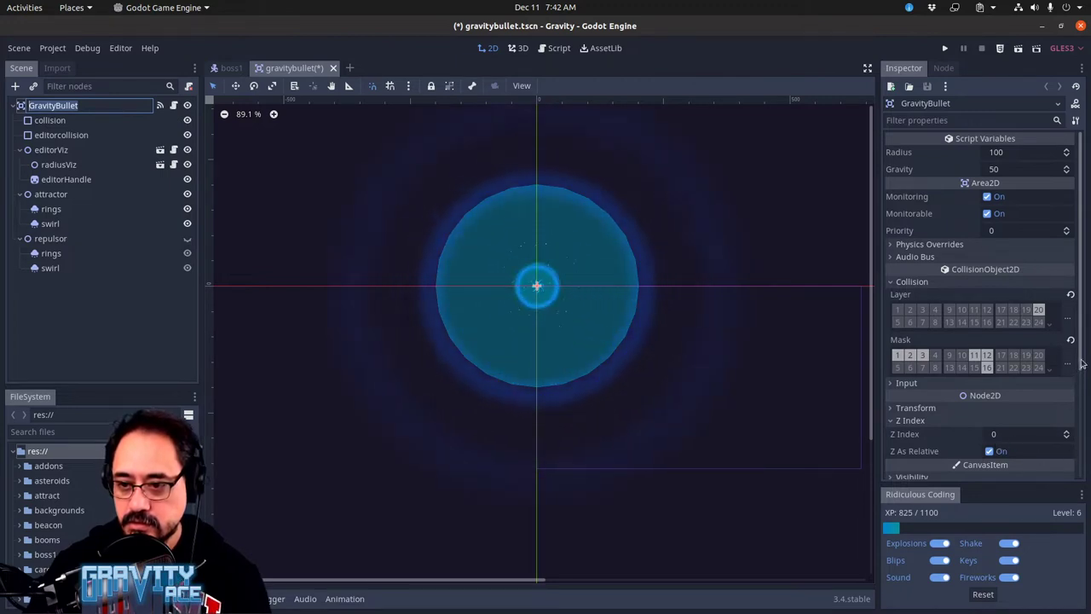
Make the root's script unique, save it as gravitybullet.gd in boss1, and save the scene.
{"action": "scroll", "coordinate": [1081, 364], "scroll_direction": "down", "scroll_amount": 5}
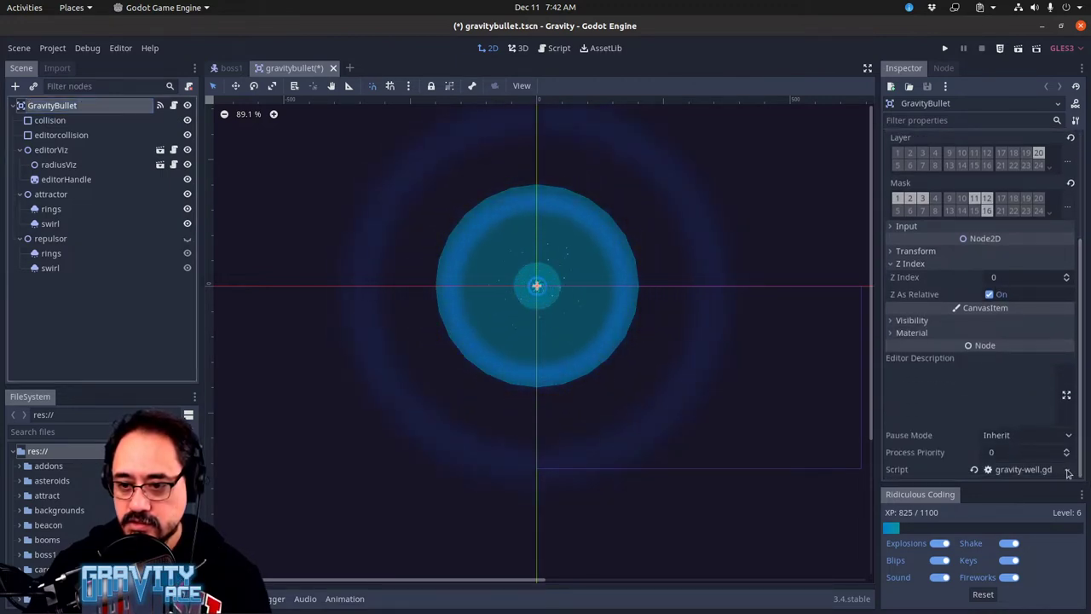
{"action": "left_click", "coordinate": [1069, 469]}
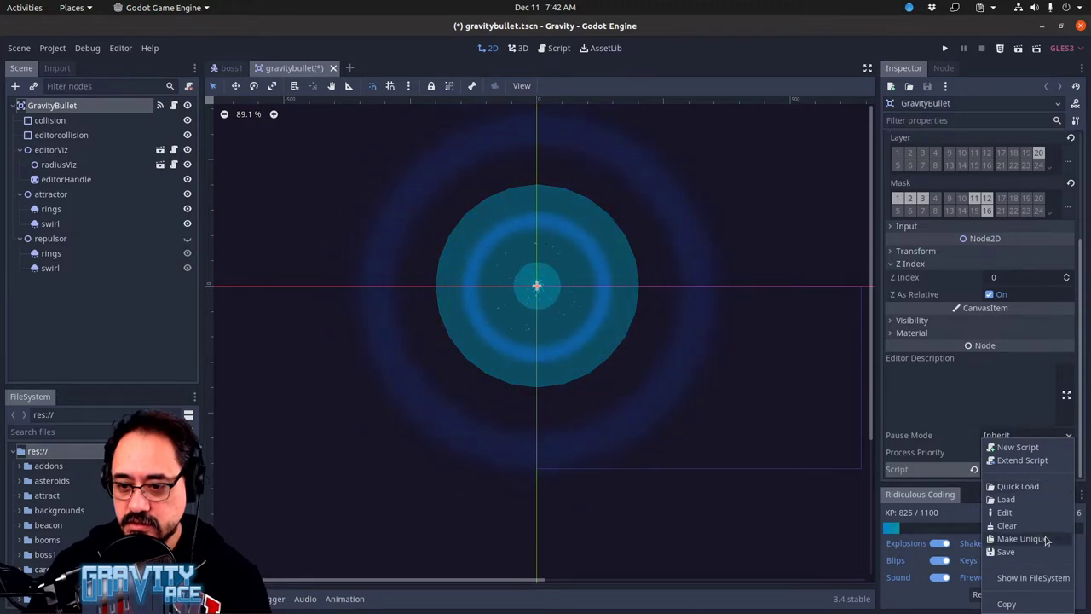
{"action": "left_click", "coordinate": [1046, 540]}
{"action": "left_click", "coordinate": [1067, 470]}
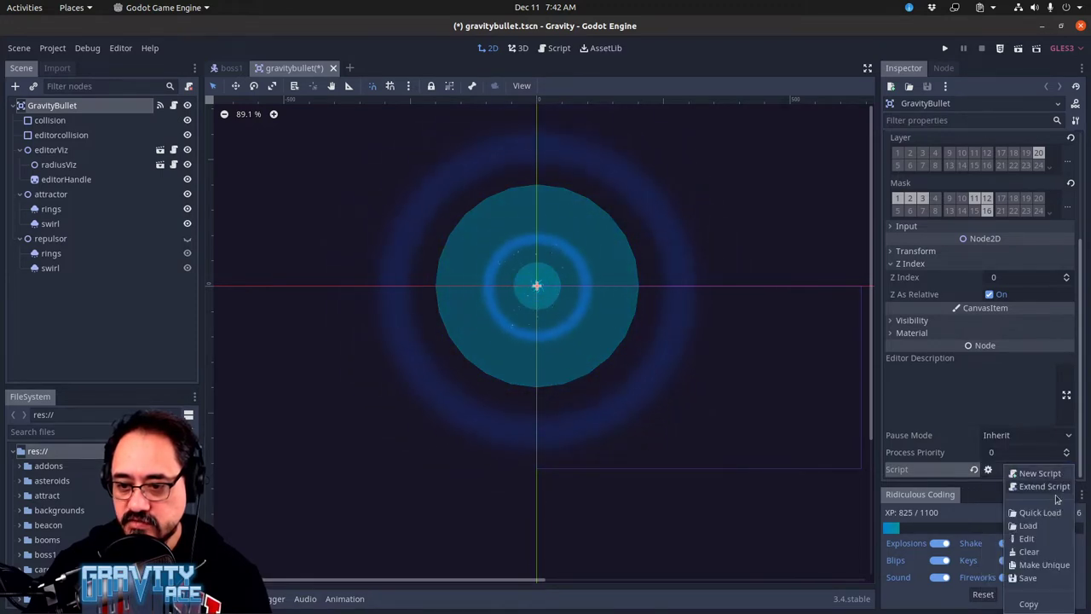
{"action": "left_click", "coordinate": [1028, 577]}
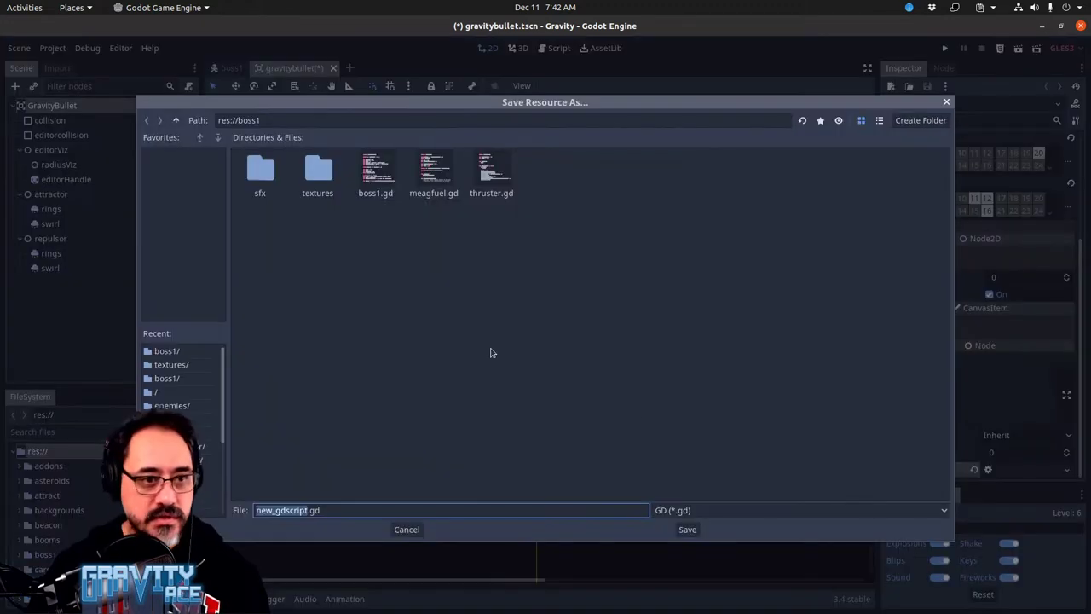
{"action": "type", "text": "gravitybullet"}
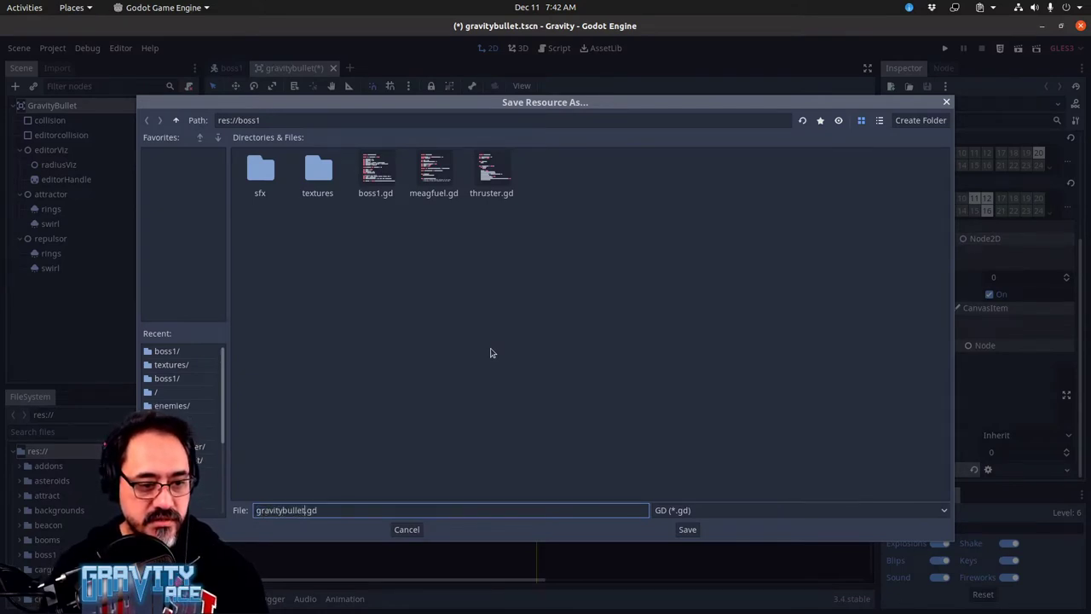
{"action": "key", "text": "Return"}
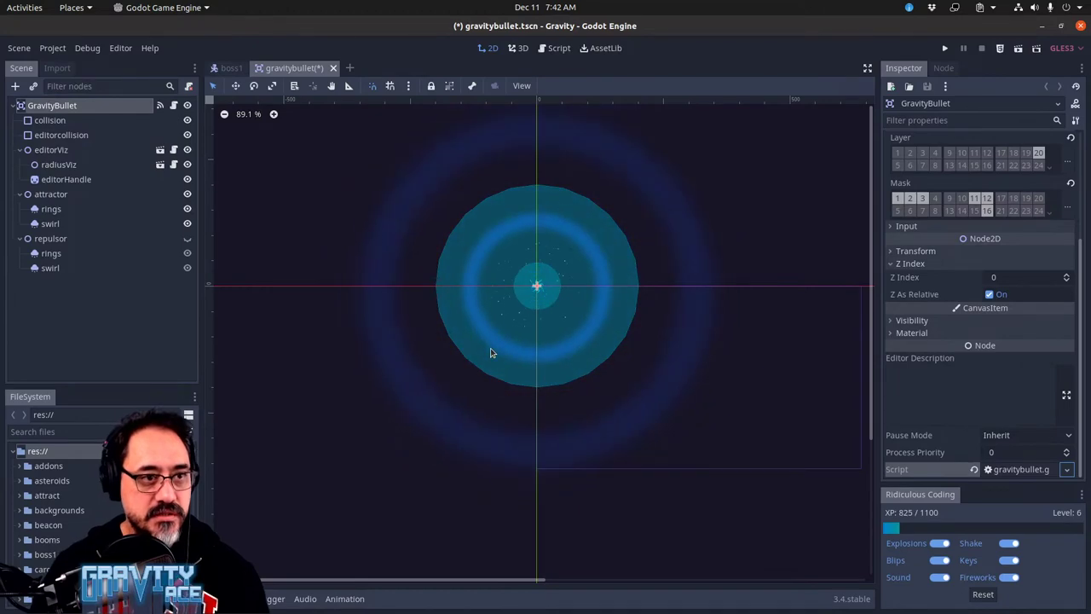
{"action": "key", "text": "ctrl+s"}
{"action": "key", "text": "ctrl+F3"}
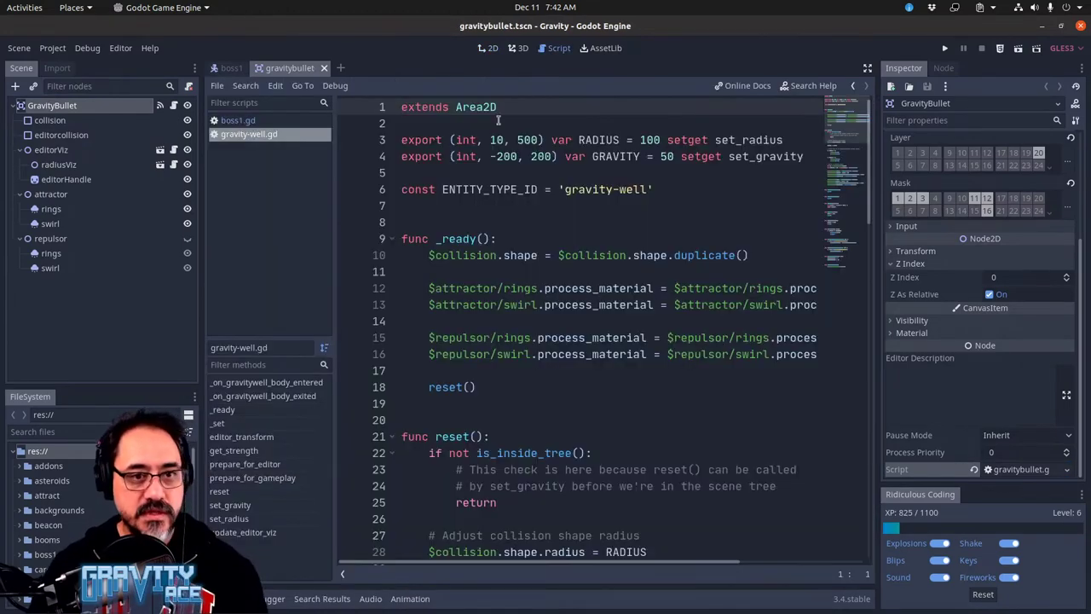
Change the entity type id from gravity-well to gravity-bullet.
{"action": "left_click", "coordinate": [529, 156]}
{"action": "double_click", "coordinate": [635, 189]}
{"action": "type", "text": "bul"}
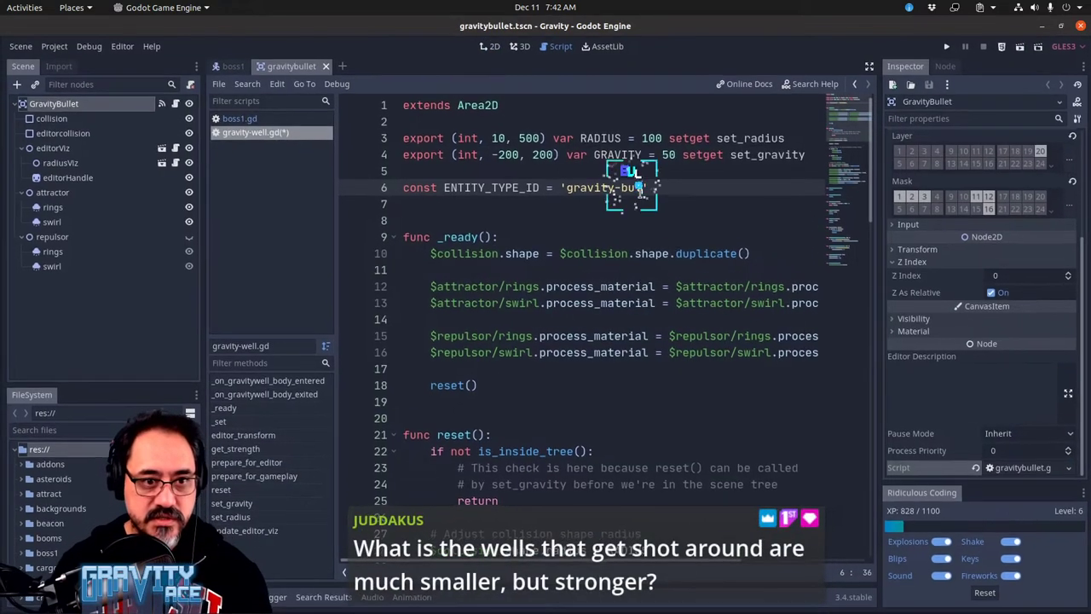
{"action": "type", "text": "let"}
{"action": "key", "text": "Home"}
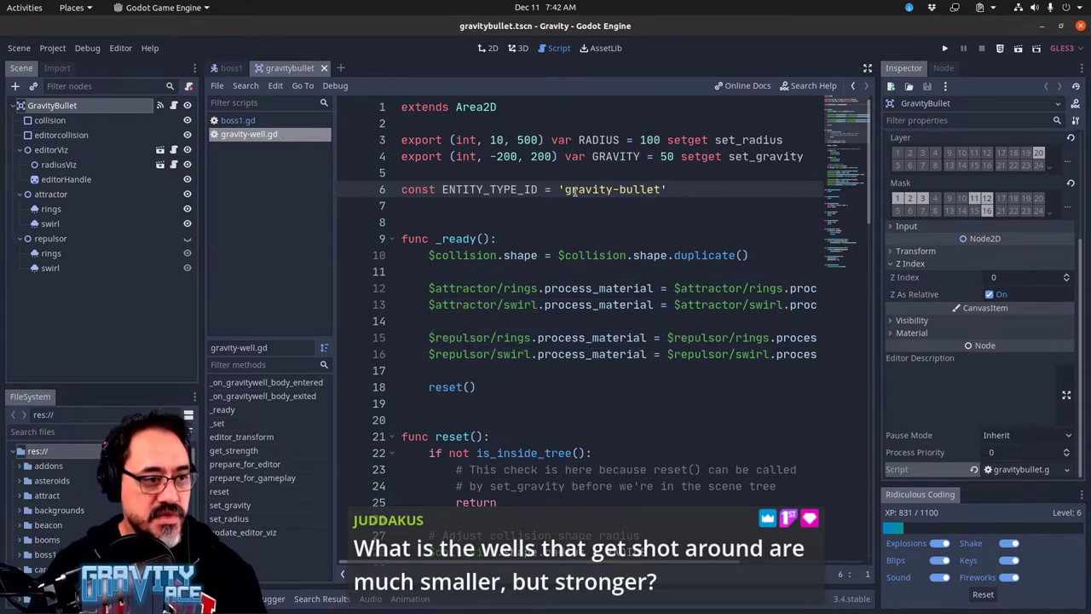
Expand the attractor rings particles' Process Material settings in the Inspector.
{"action": "left_click", "coordinate": [102, 209]}
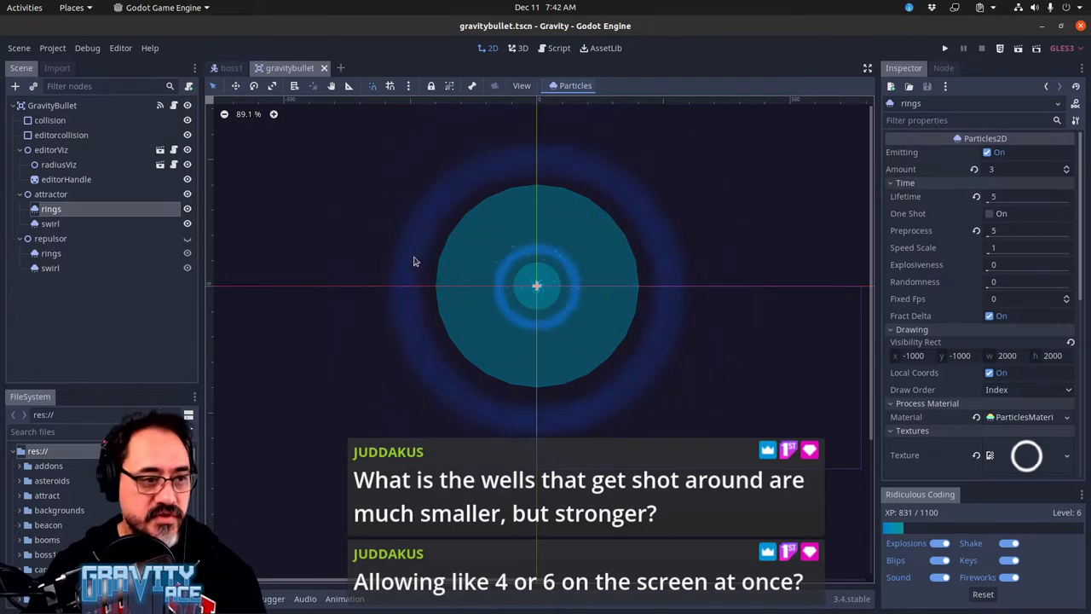
{"action": "left_click", "coordinate": [1007, 418]}
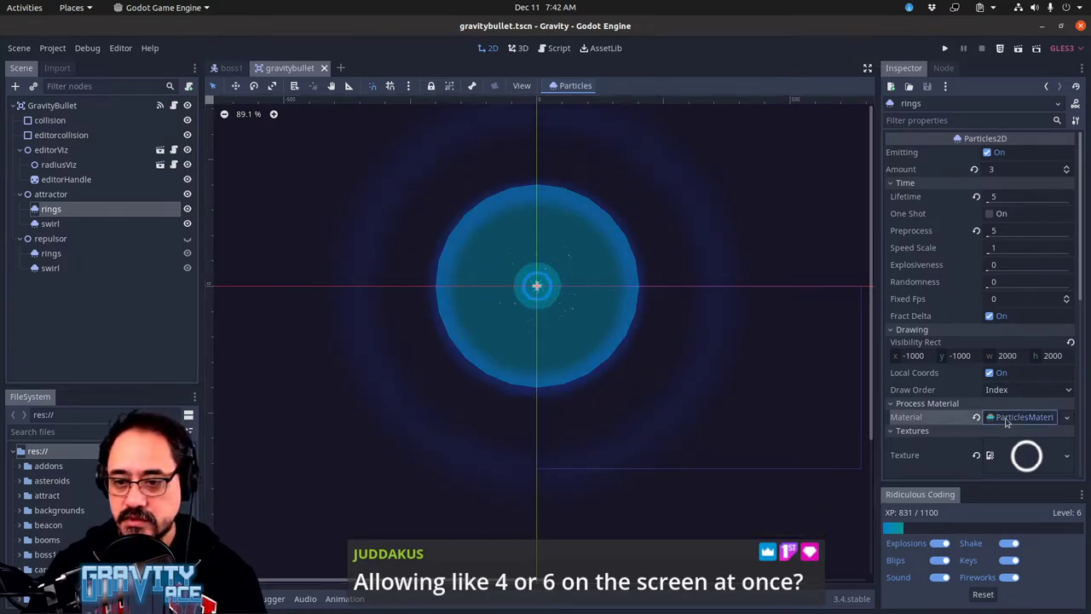
{"action": "scroll", "coordinate": [1006, 419], "scroll_direction": "down", "scroll_amount": 4}
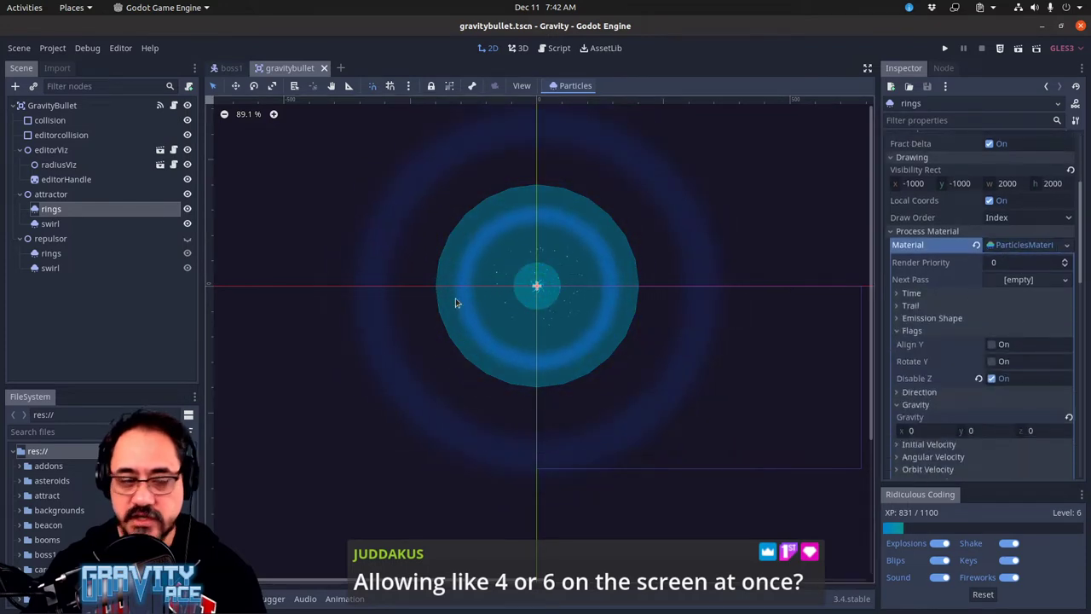
{"action": "key", "text": "alt+Tab"}
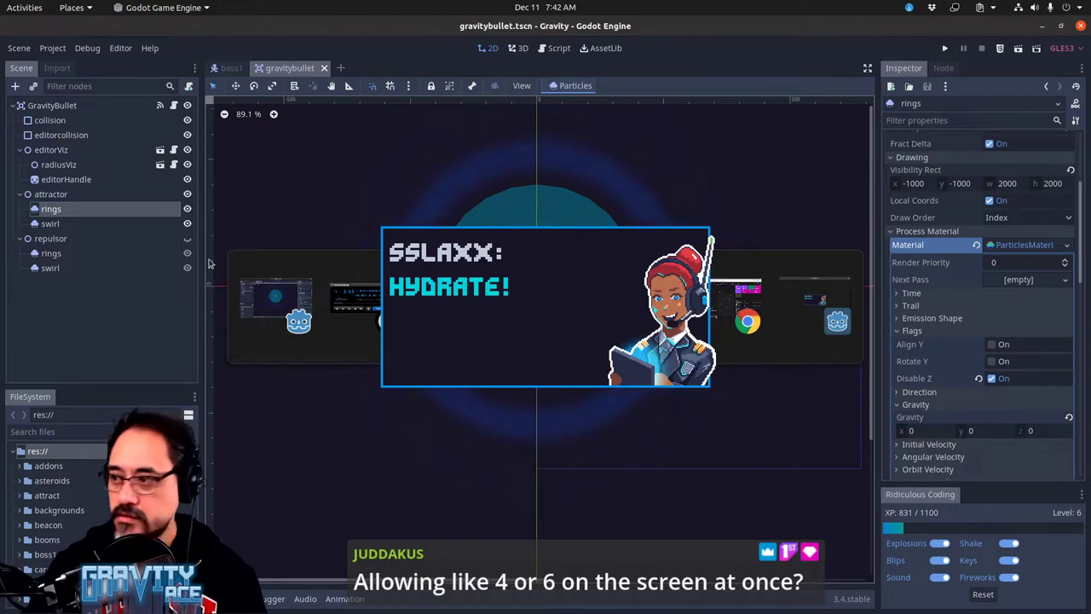
{"action": "key", "text": "alt+Tab"}
{"action": "key", "text": "Tab"}
{"action": "key", "text": "Tab"}
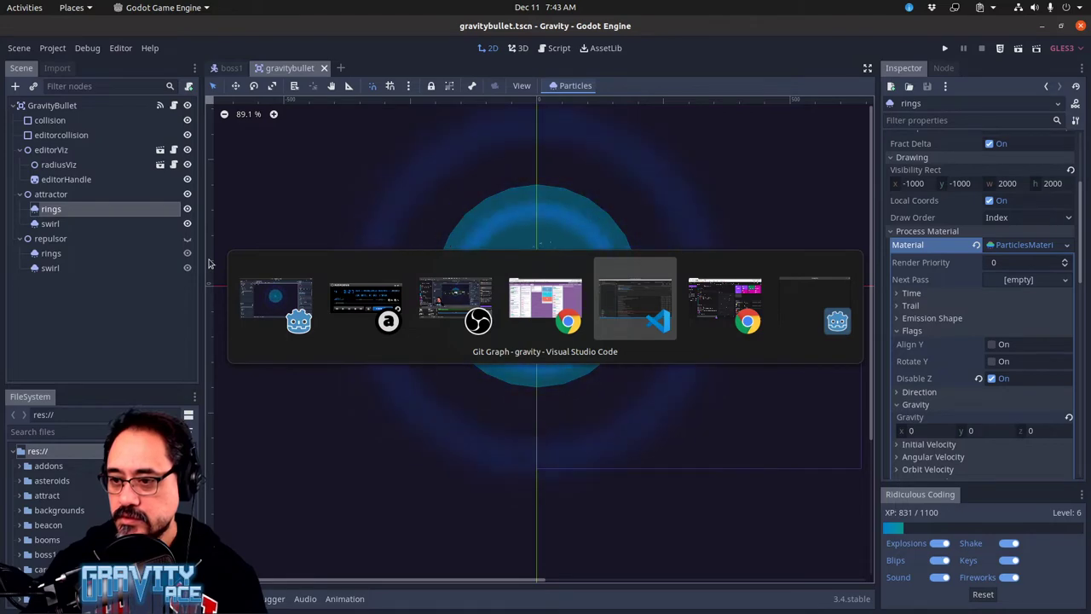
Search gravitybullet.tscn's pending diff for ParticlesMaterial and scroll through those entries.
{"action": "key", "text": "alt"}
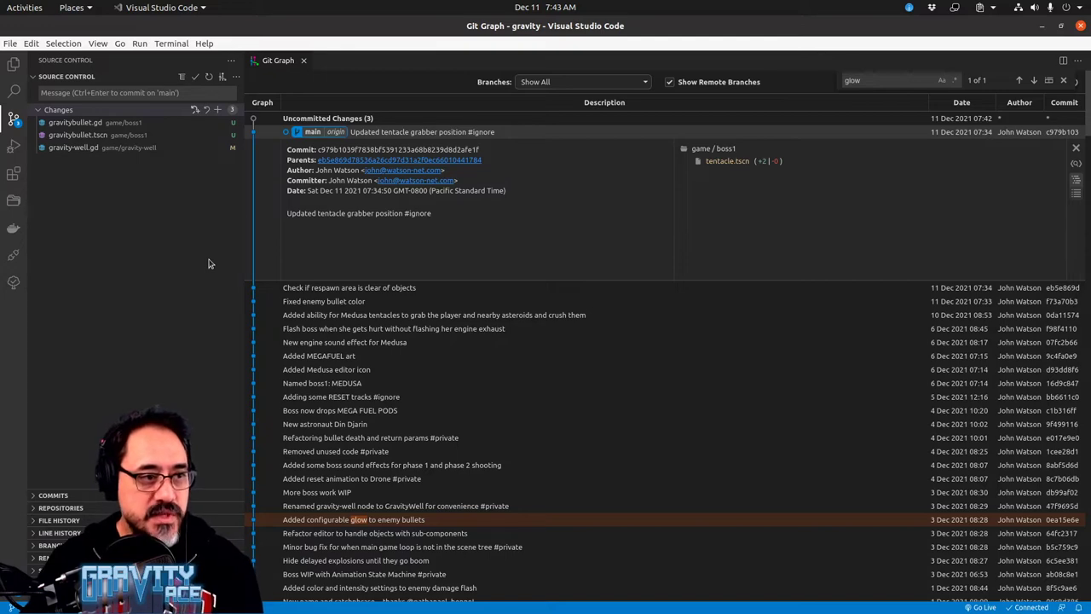
{"action": "left_click", "coordinate": [159, 134]}
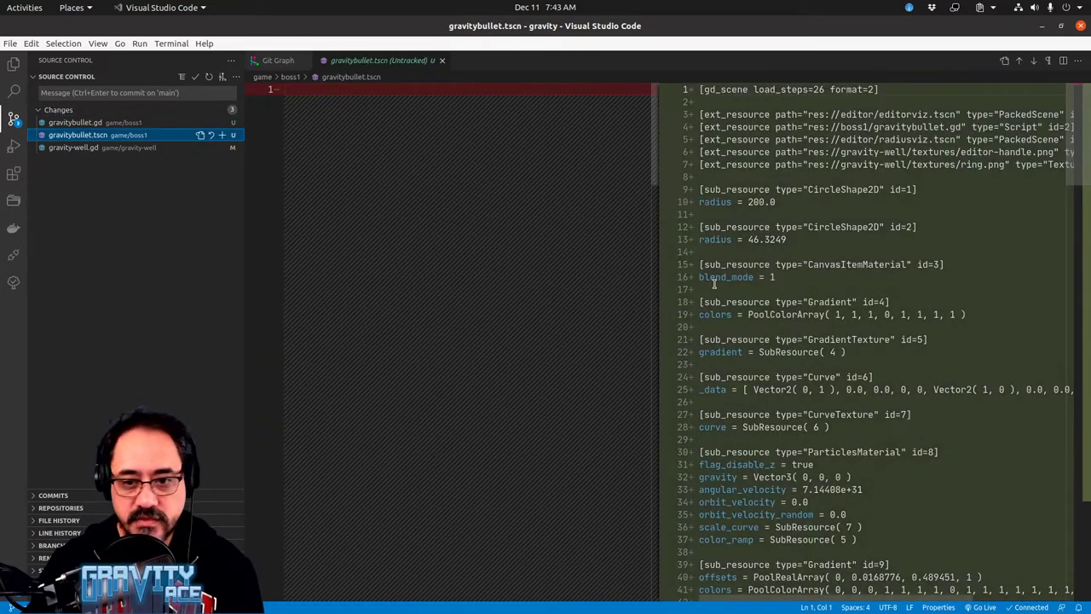
{"action": "left_click", "coordinate": [921, 208]}
{"action": "key", "text": "ctrl+f"}
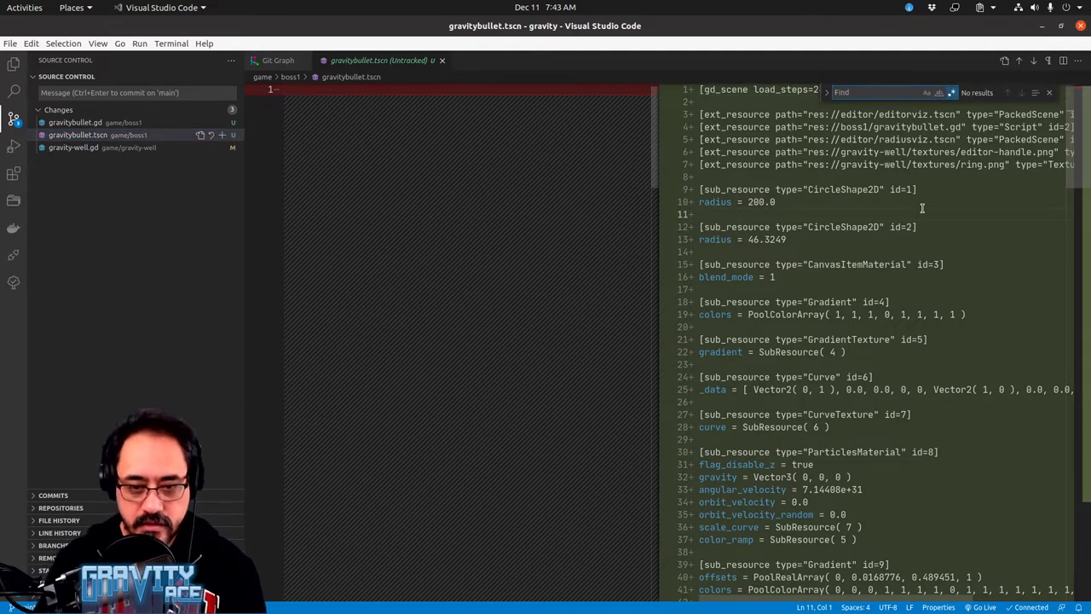
{"action": "type", "text": "particlesmaterial"}
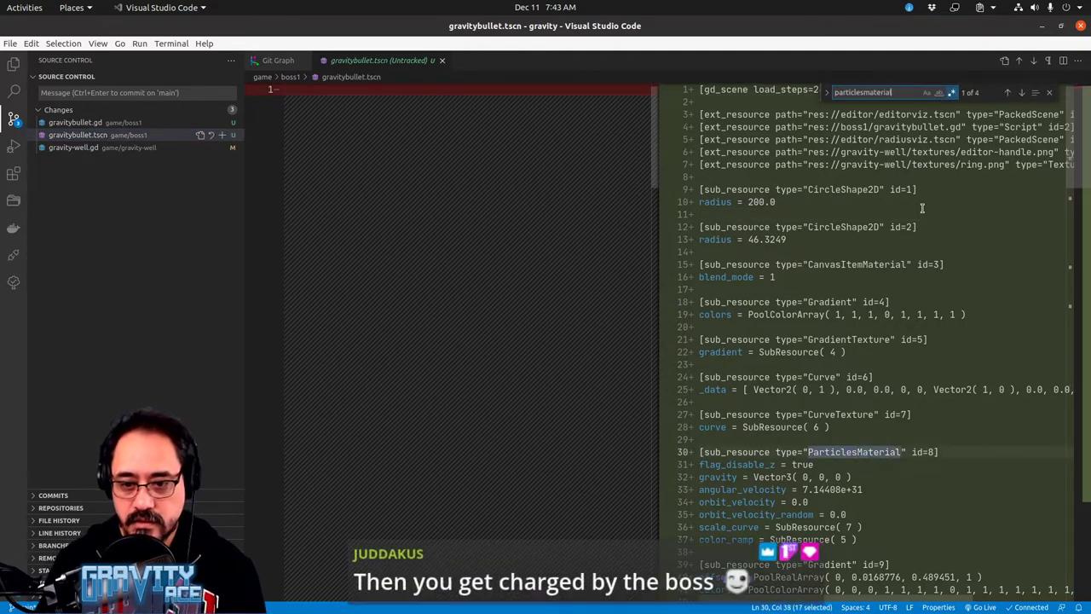
{"action": "key", "text": "Escape"}
{"action": "scroll", "coordinate": [915, 400], "scroll_direction": "down", "scroll_amount": 2}
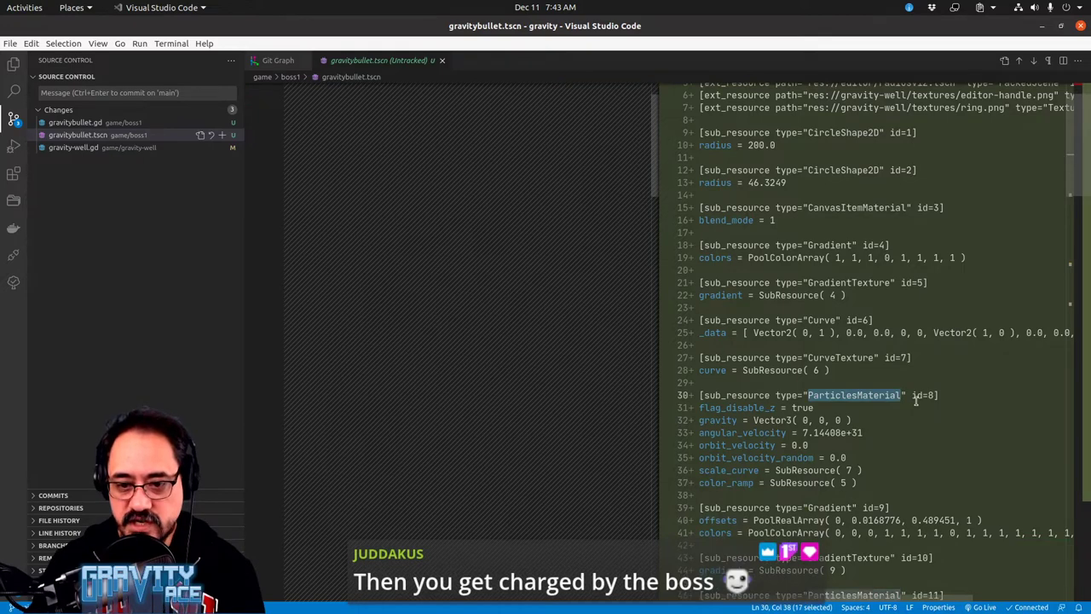
{"action": "scroll", "coordinate": [845, 448], "scroll_direction": "down", "scroll_amount": 3}
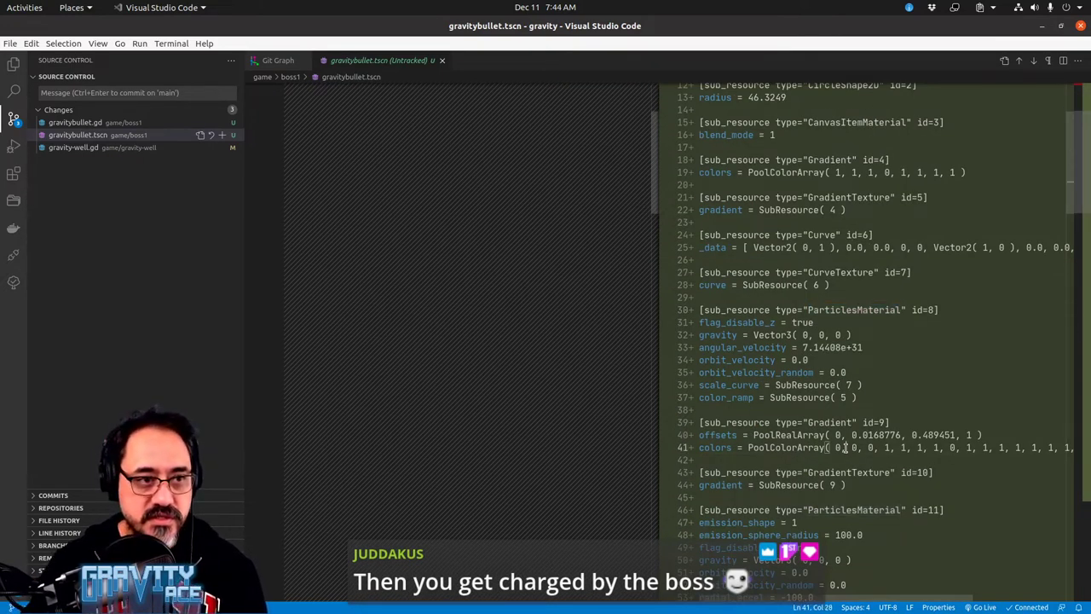
{"action": "key", "text": "ctrl+Page_Up"}
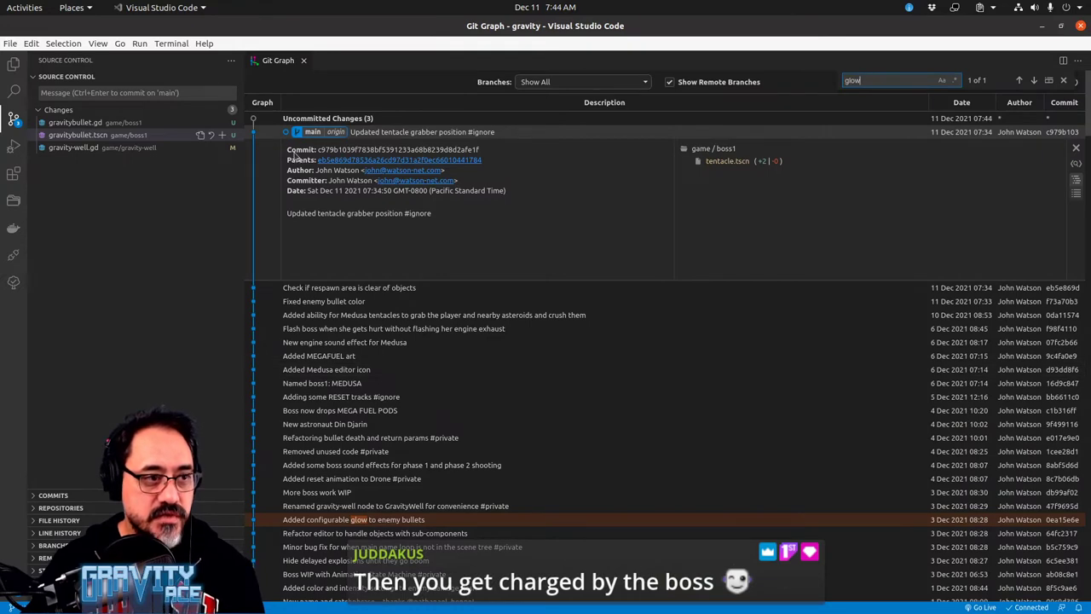
{"action": "key", "text": "alt+Tab"}
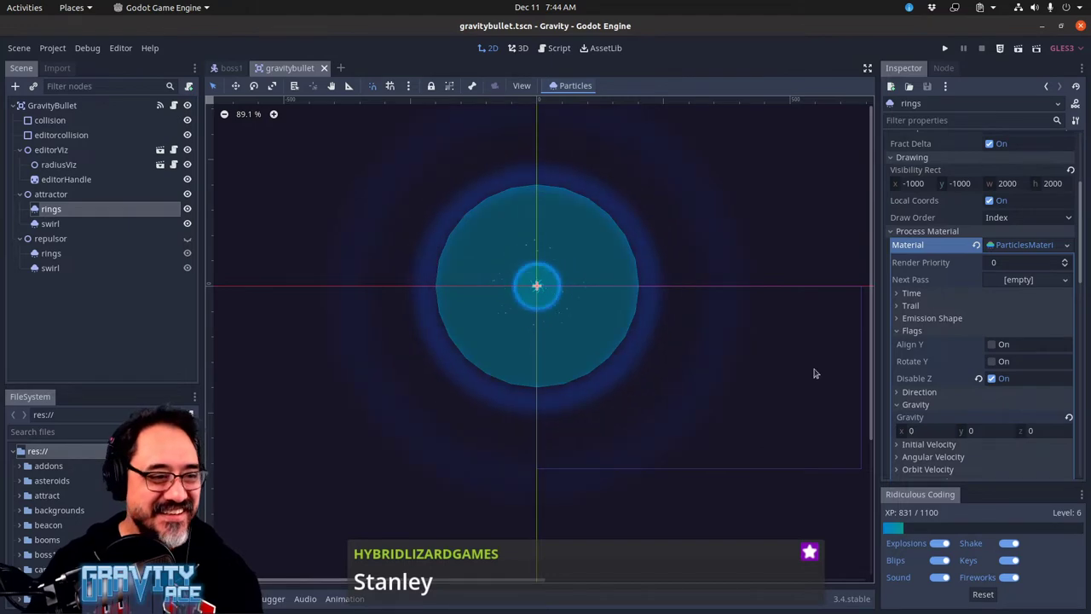
Switch from Godot to the Visual Studio Code window using the Ubuntu dock.
{"action": "mouse_move", "coordinate": [3, 320]}
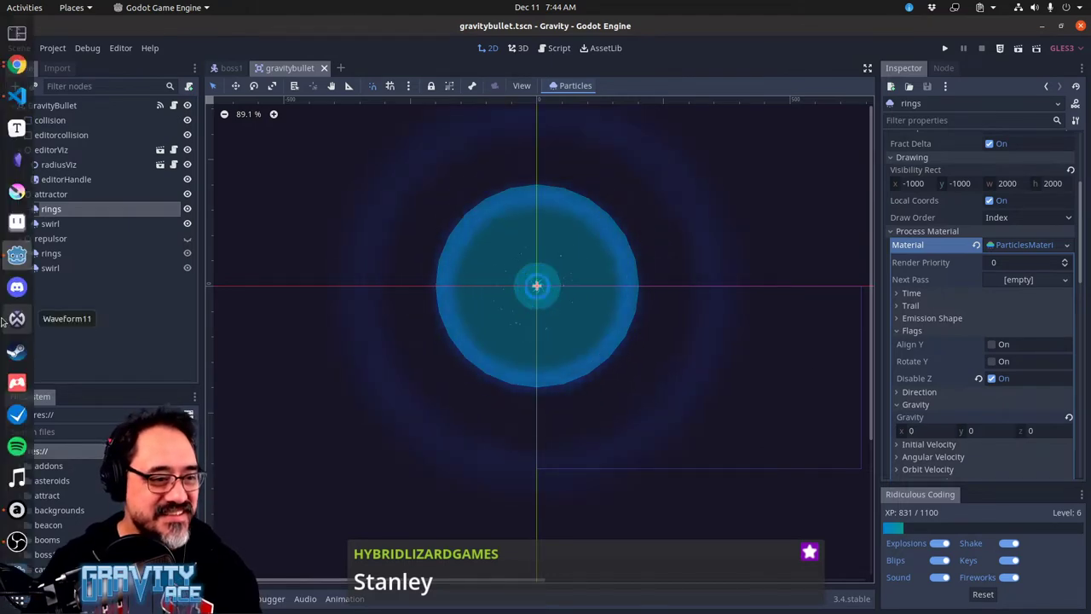
{"action": "left_click", "coordinate": [17, 96]}
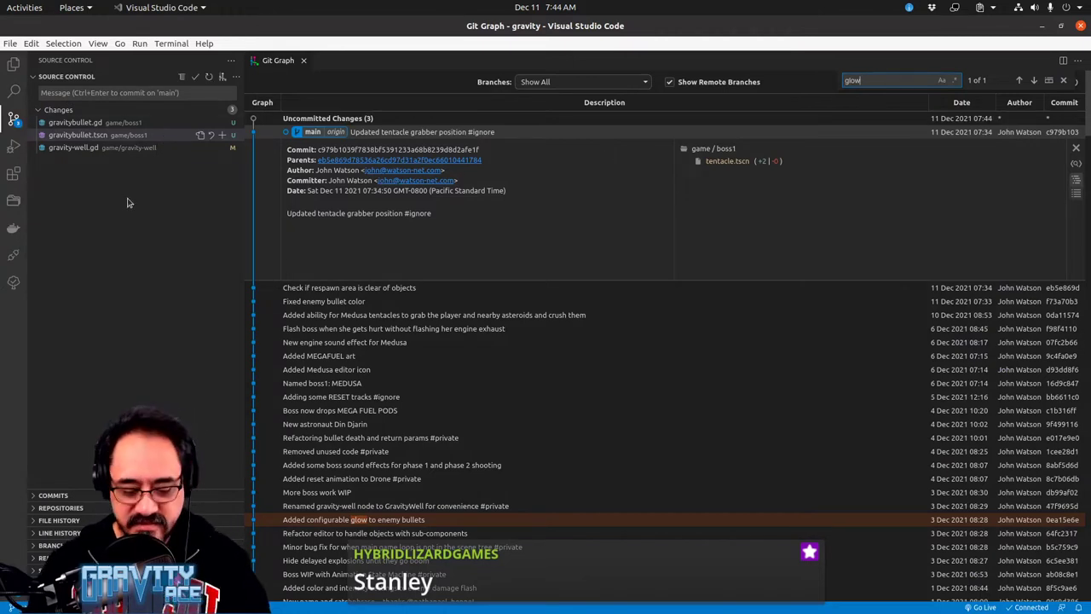
Open game/people/names.json via quick search and start a new names entry after "Din Djarin".
{"action": "key", "text": "ctrl+p"}
{"action": "type", "text": "enemies"}
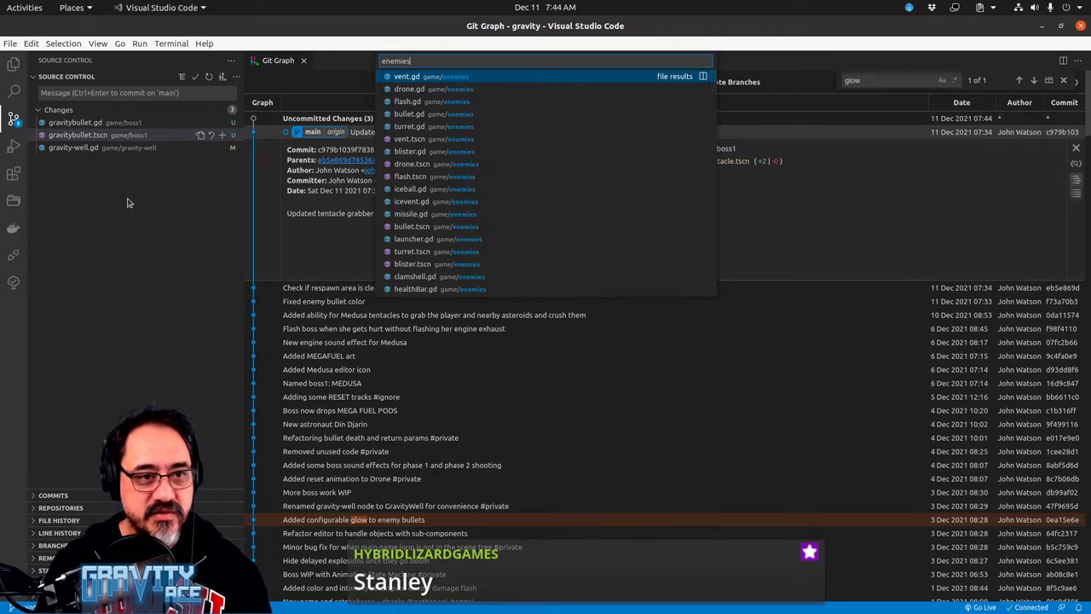
{"action": "type", "text": "entit"}
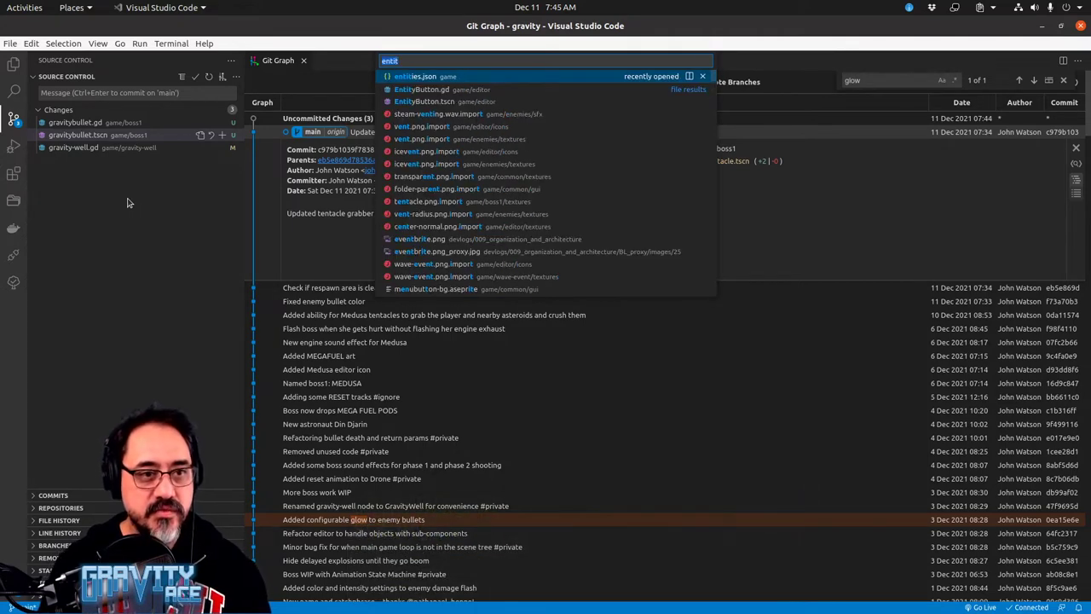
{"action": "type", "text": "names."}
{"action": "key", "text": "Down"}
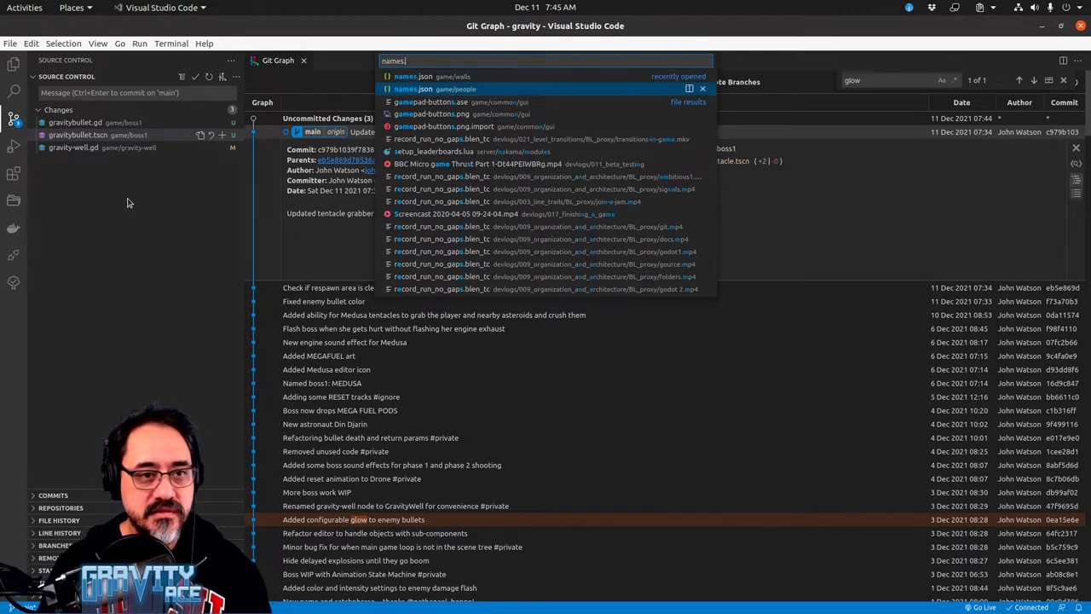
{"action": "key", "text": "Return"}
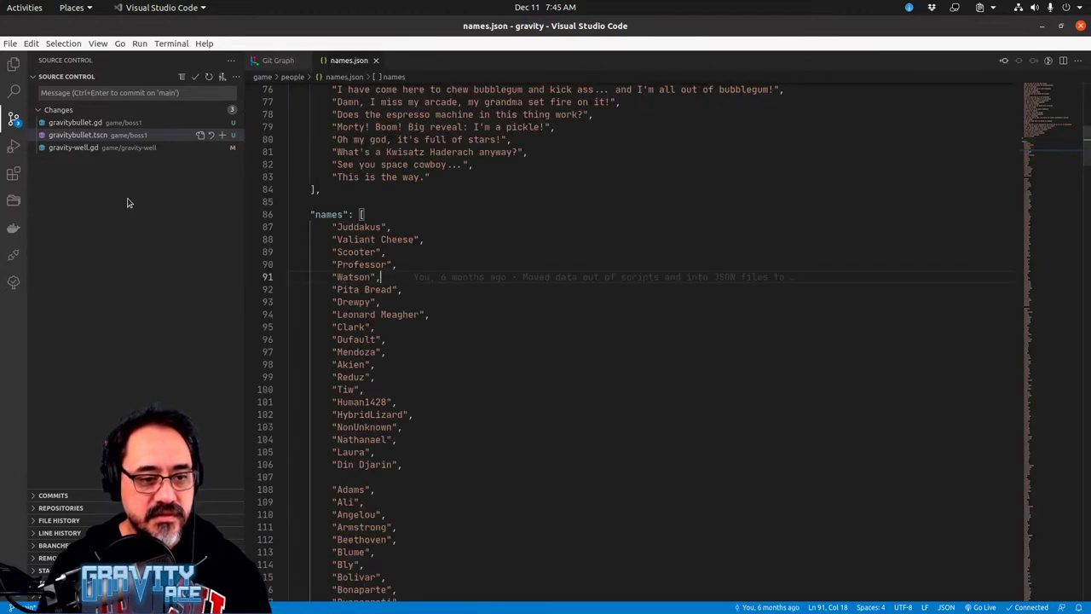
{"action": "key", "text": "Down"}
{"action": "key", "text": "Down"}
{"action": "key", "text": "Down"}
{"action": "key", "text": "Return"}
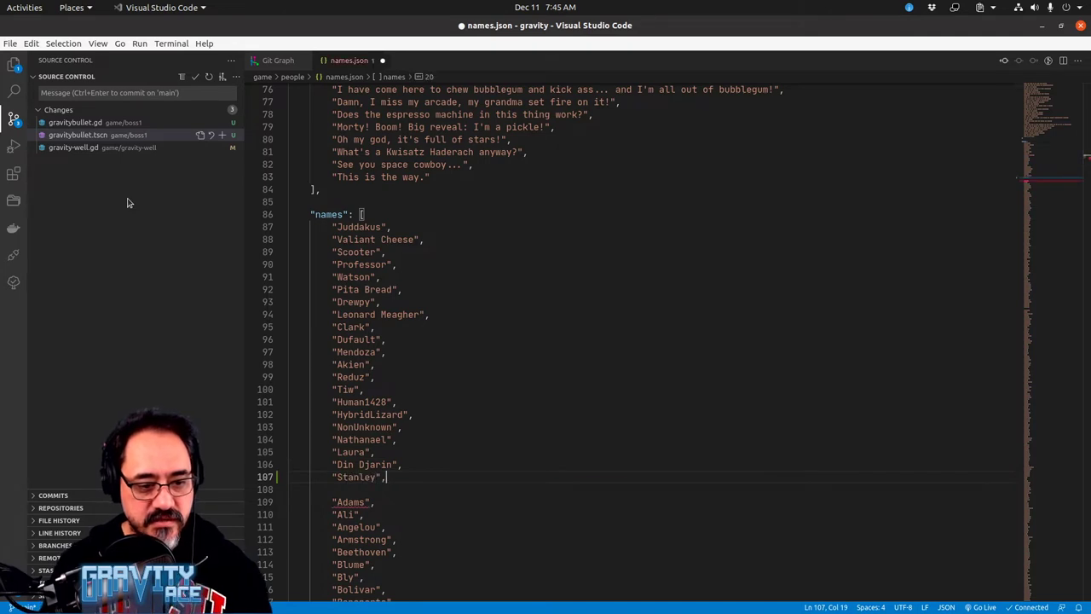
{"action": "key", "text": "Up"}
{"action": "key", "text": "Up"}
{"action": "key", "text": "Up"}
{"action": "key", "text": "Up"}
{"action": "key", "text": "Up"}
{"action": "key", "text": "Up"}
{"action": "key", "text": "Up"}
{"action": "key", "text": "Up"}
{"action": "key", "text": "Up"}
{"action": "key", "text": "Up"}
{"action": "key", "text": "Up"}
{"action": "key", "text": "Up"}
{"action": "key", "text": "Up"}
{"action": "key", "text": "Up"}
{"action": "key", "text": "Up"}
{"action": "key", "text": "Up"}
{"action": "key", "text": "Up"}
{"action": "key", "text": "Up"}
{"action": "key", "text": "Up"}
{"action": "key", "text": "Up"}
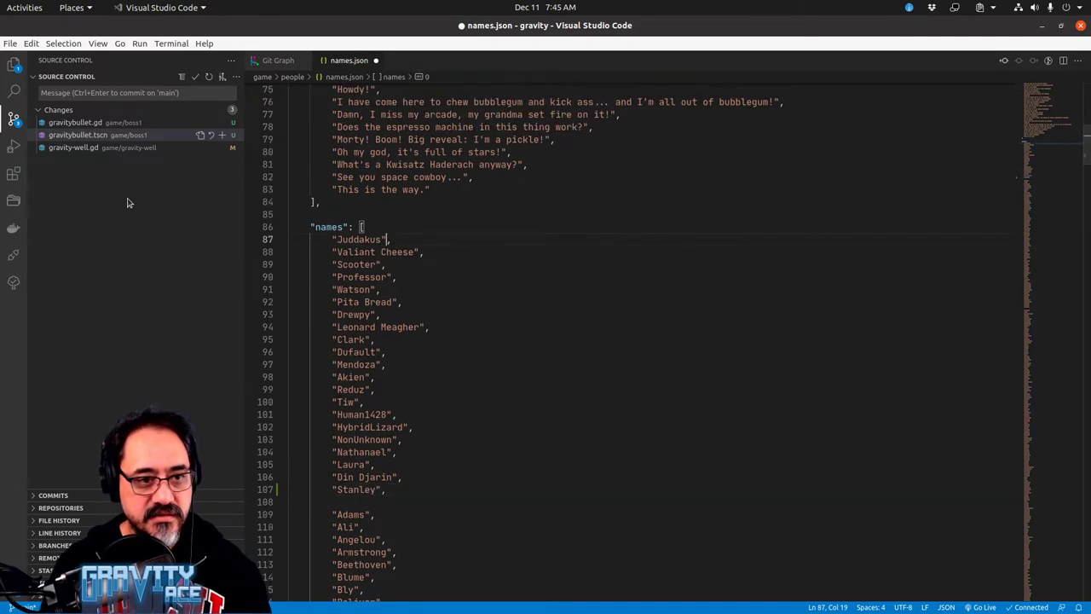
Append the catchphrases "Woof!" and "Are you gonna eat that?" after "This is the way.".
{"action": "key", "text": "Up"}
{"action": "key", "text": "Up"}
{"action": "key", "text": "Up"}
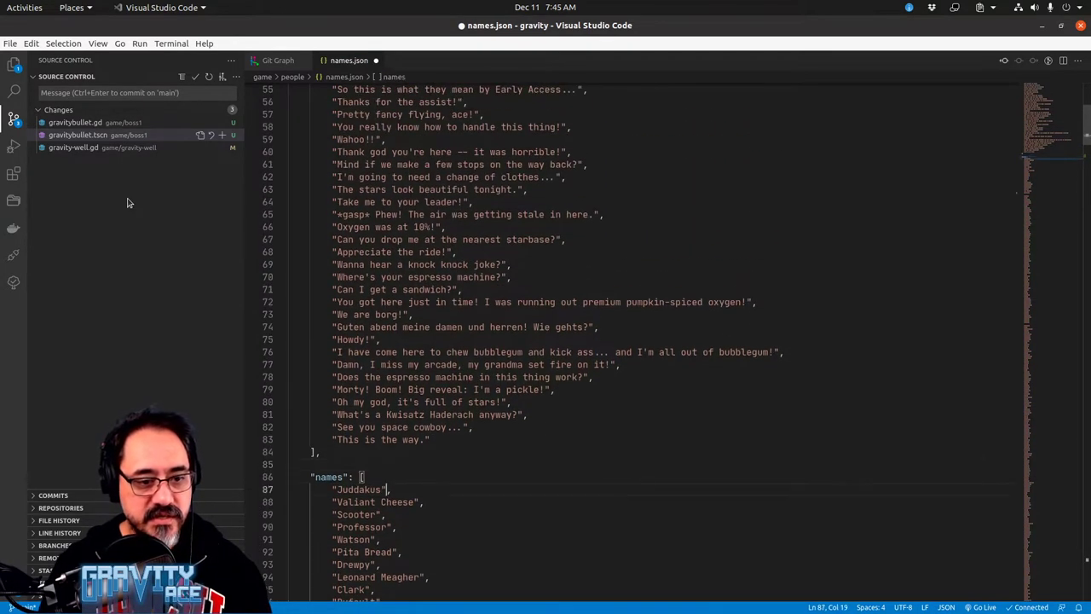
{"action": "key", "text": "End"}
{"action": "type", "text": ","}
{"action": "key", "text": "Return"}
{"action": "type", "text": "\""}
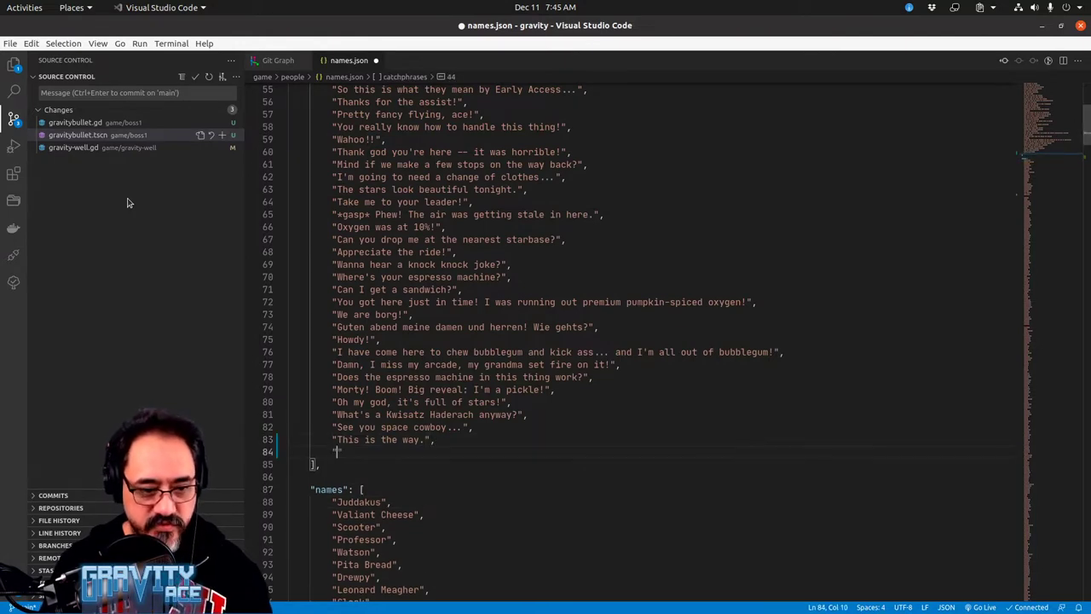
{"action": "type", "text": "Woof!\","}
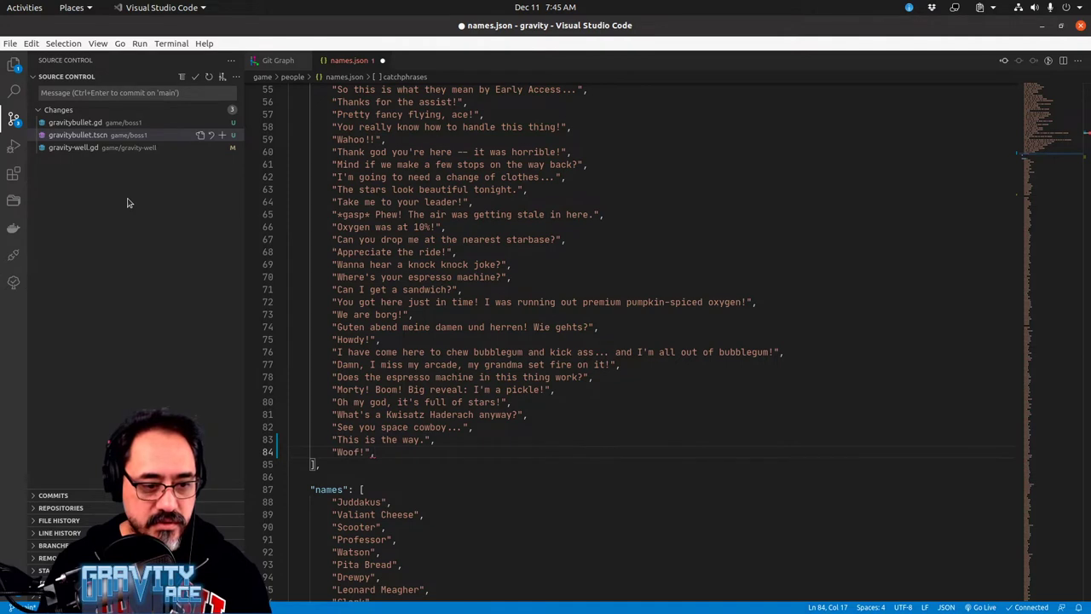
{"action": "key", "text": "Return"}
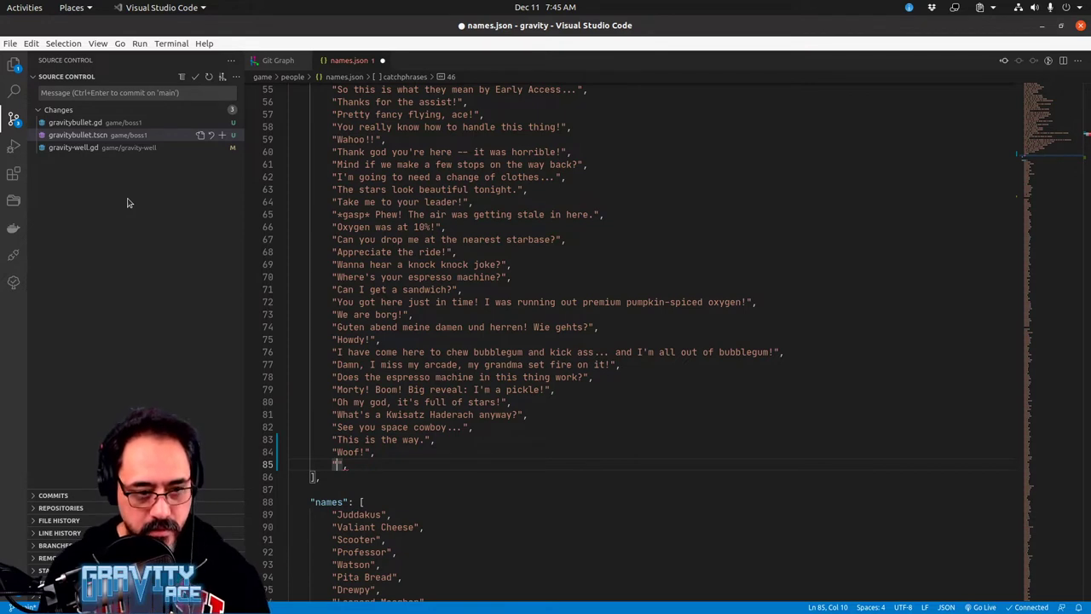
{"action": "type", "text": "Are you gonn"}
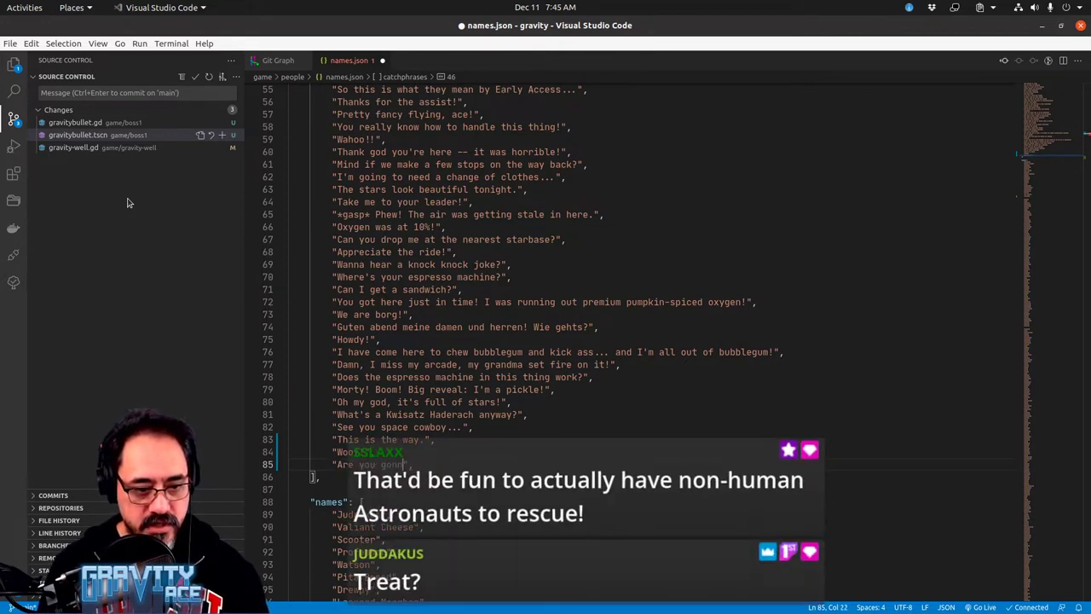
{"action": "type", "text": "a eat that?\","}
{"action": "key", "text": "Return"}
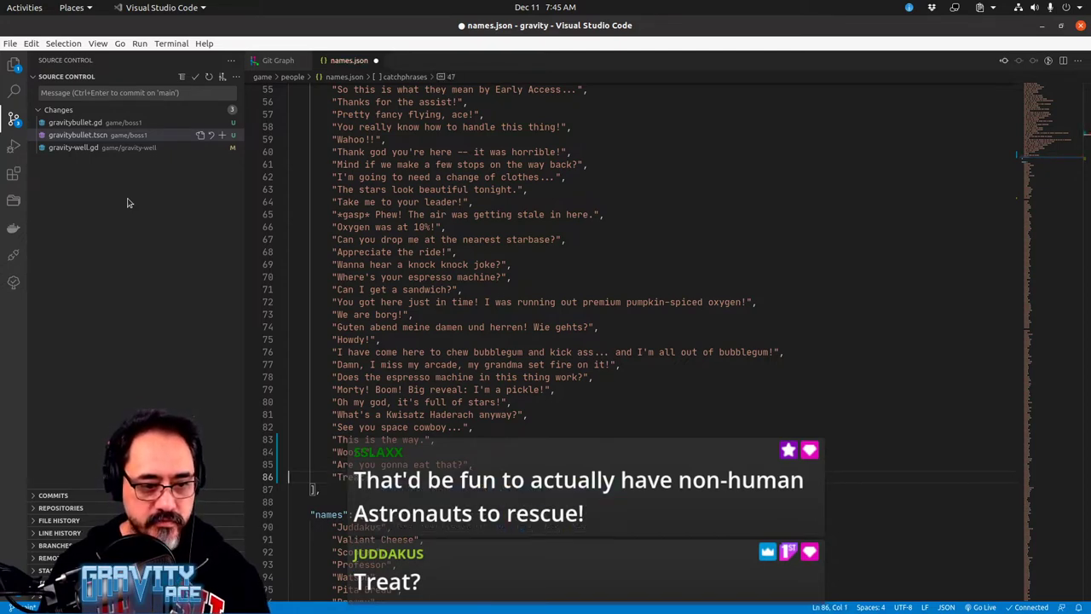
Review the names list, save names.json, and return to the catchphrases.
{"action": "key", "text": "Down"}
{"action": "key", "text": "Down"}
{"action": "key", "text": "Down"}
{"action": "key", "text": "Down"}
{"action": "key", "text": "Down"}
{"action": "key", "text": "Down"}
{"action": "key", "text": "Down"}
{"action": "key", "text": "Down"}
{"action": "key", "text": "Down"}
{"action": "key", "text": "Down"}
{"action": "key", "text": "Down"}
{"action": "key", "text": "Down"}
{"action": "key", "text": "Down"}
{"action": "key", "text": "Down"}
{"action": "key", "text": "Down"}
{"action": "key", "text": "Down"}
{"action": "key", "text": "Down"}
{"action": "key", "text": "Down"}
{"action": "key", "text": "Down"}
{"action": "key", "text": "Down"}
{"action": "key", "text": "Down"}
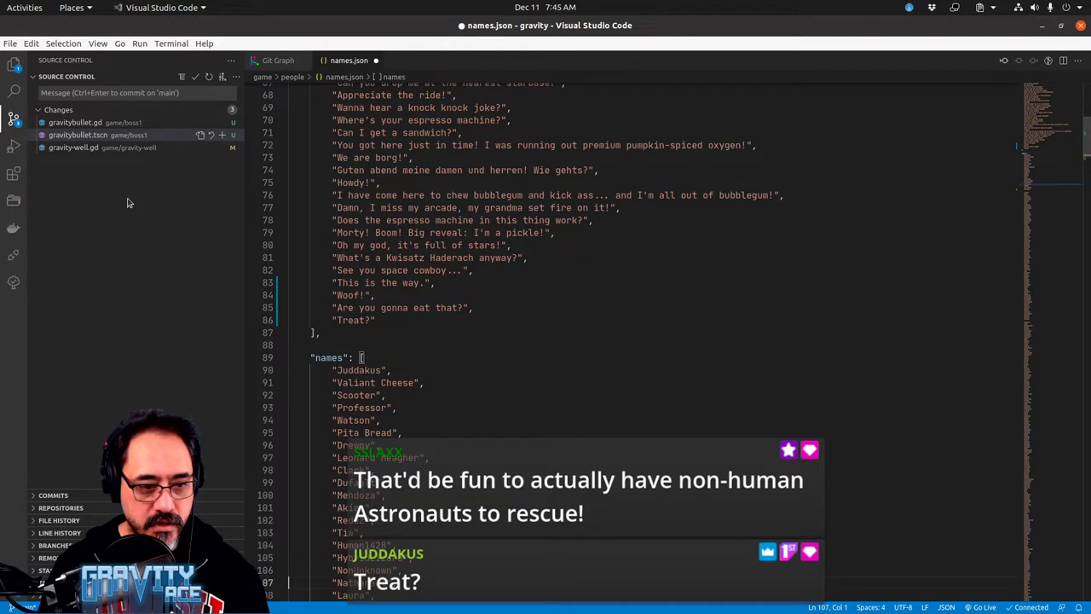
{"action": "key", "text": "Down"}
{"action": "key", "text": "Down"}
{"action": "key", "text": "Down"}
{"action": "key", "text": "Down"}
{"action": "key", "text": "ctrl+s"}
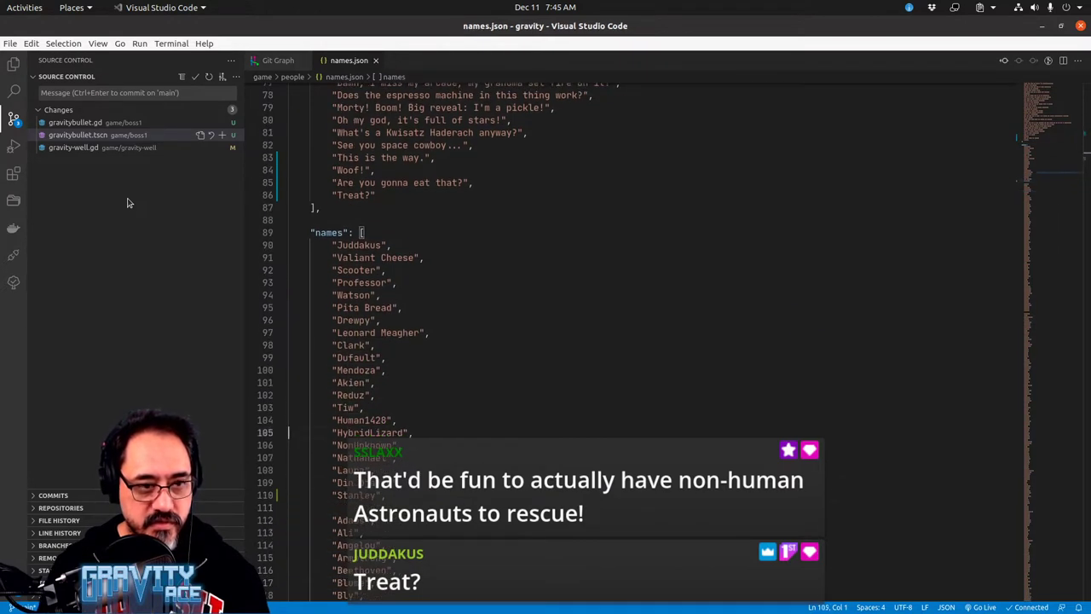
{"action": "key", "text": "Up"}
{"action": "key", "text": "Up"}
{"action": "key", "text": "Up"}
{"action": "key", "text": "Up"}
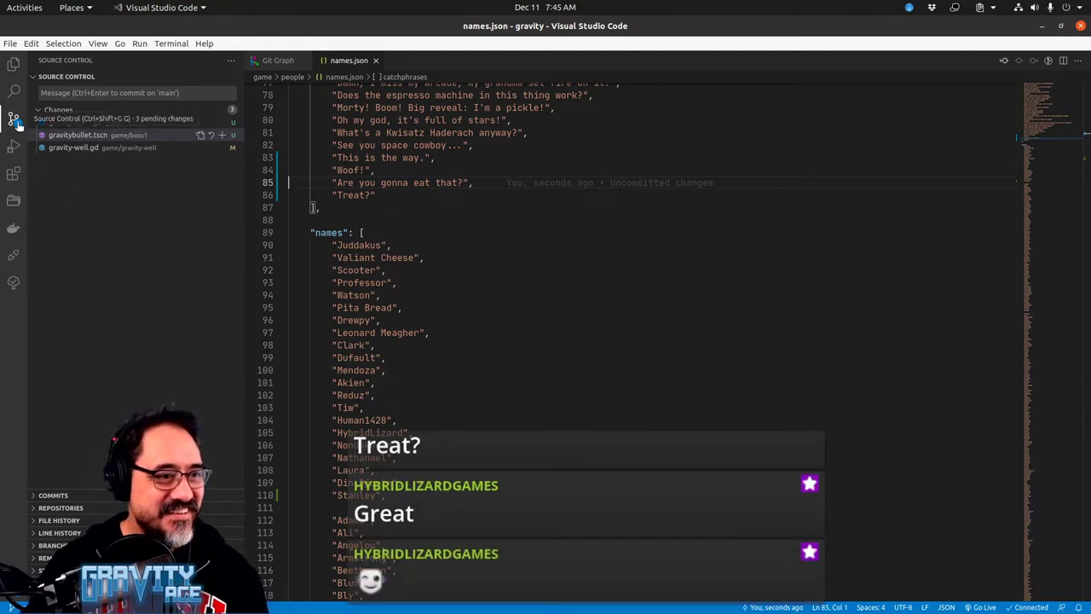
Review the names.json diff in Source Control and stage the change.
{"action": "left_click", "coordinate": [102, 196]}
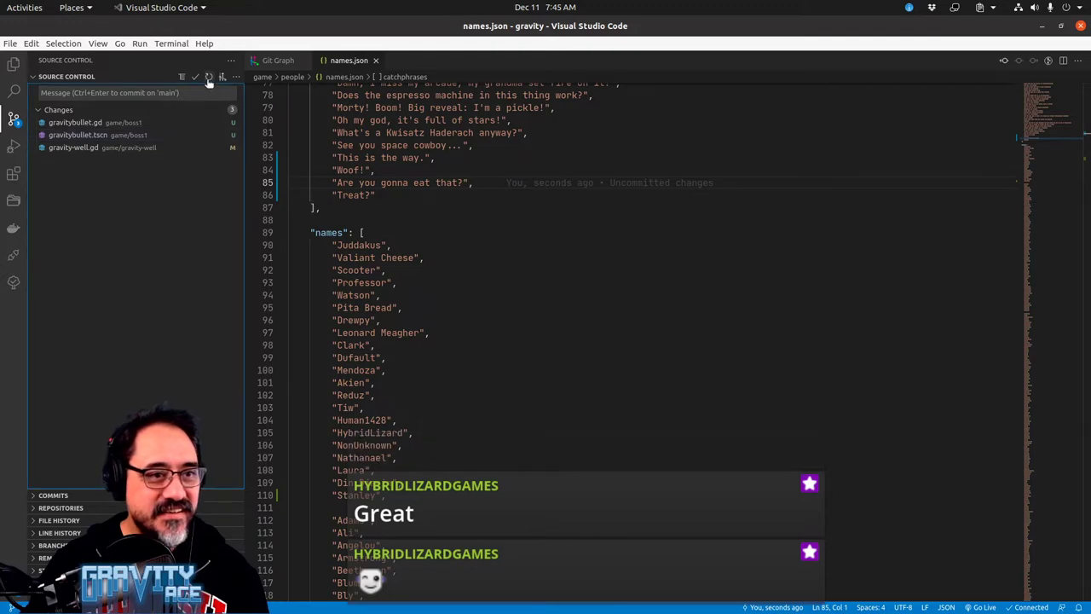
{"action": "left_click", "coordinate": [149, 162]}
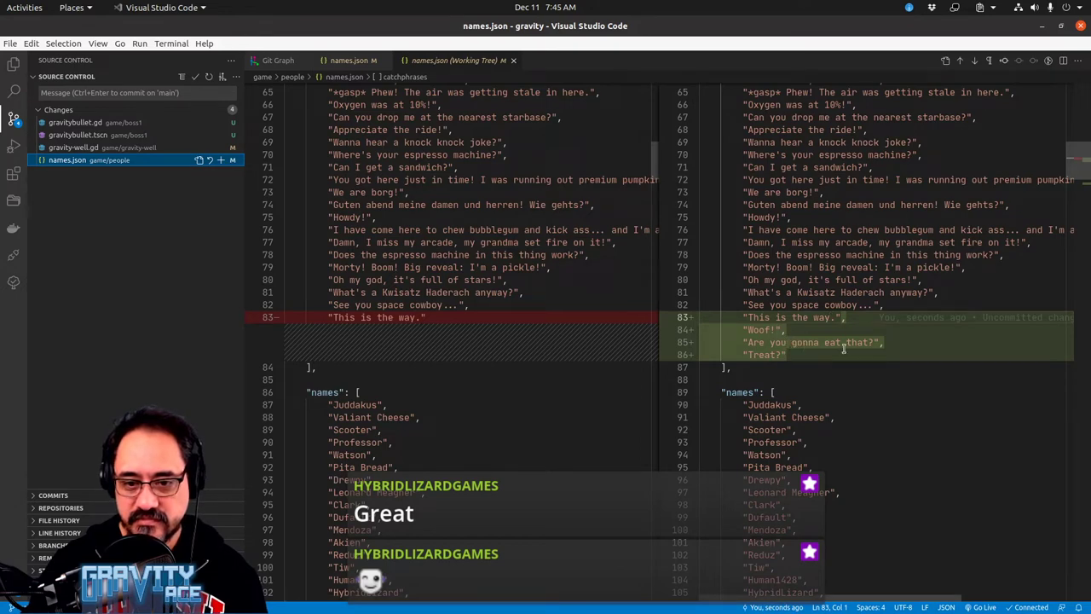
{"action": "scroll", "coordinate": [835, 353], "scroll_direction": "down", "scroll_amount": 5}
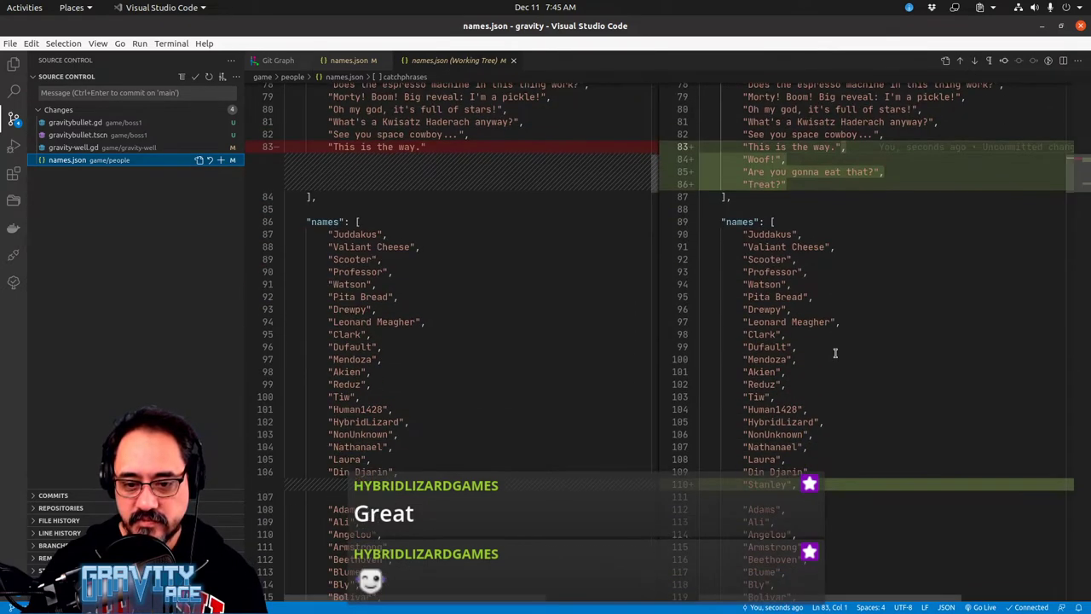
{"action": "left_click", "coordinate": [221, 161]}
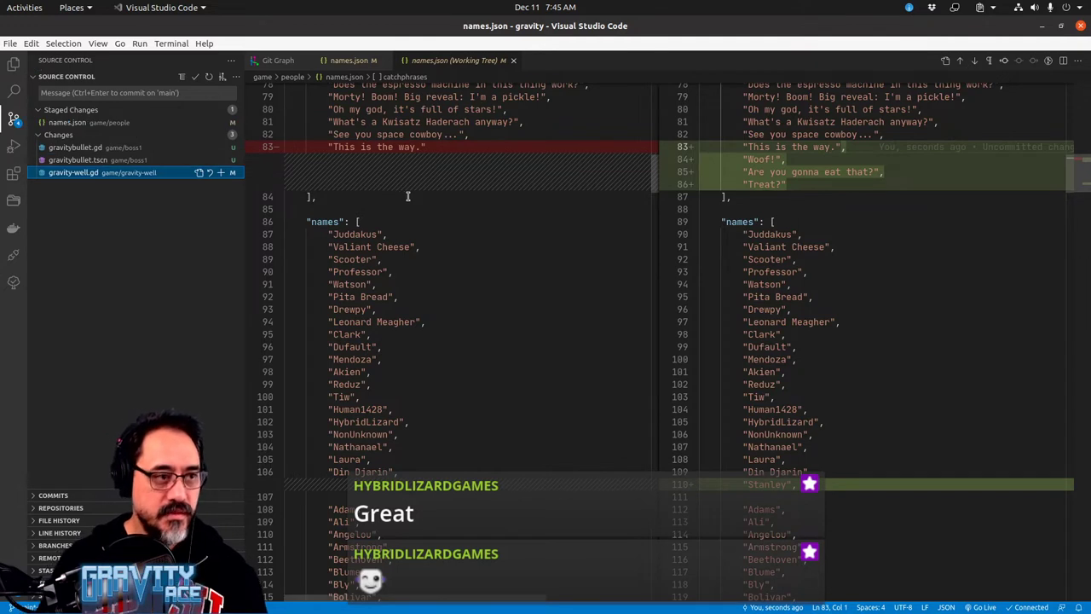
Commit with an "Added astronaut" message, then close the diff and names.json tabs.
{"action": "left_click", "coordinate": [158, 93]}
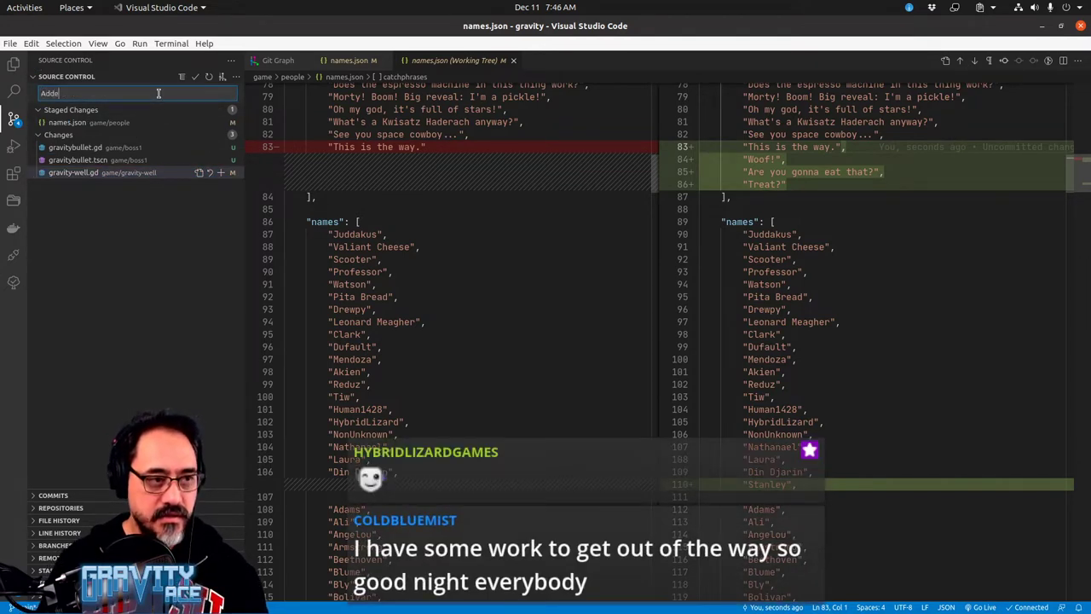
{"action": "type", "text": "Added astronau"}
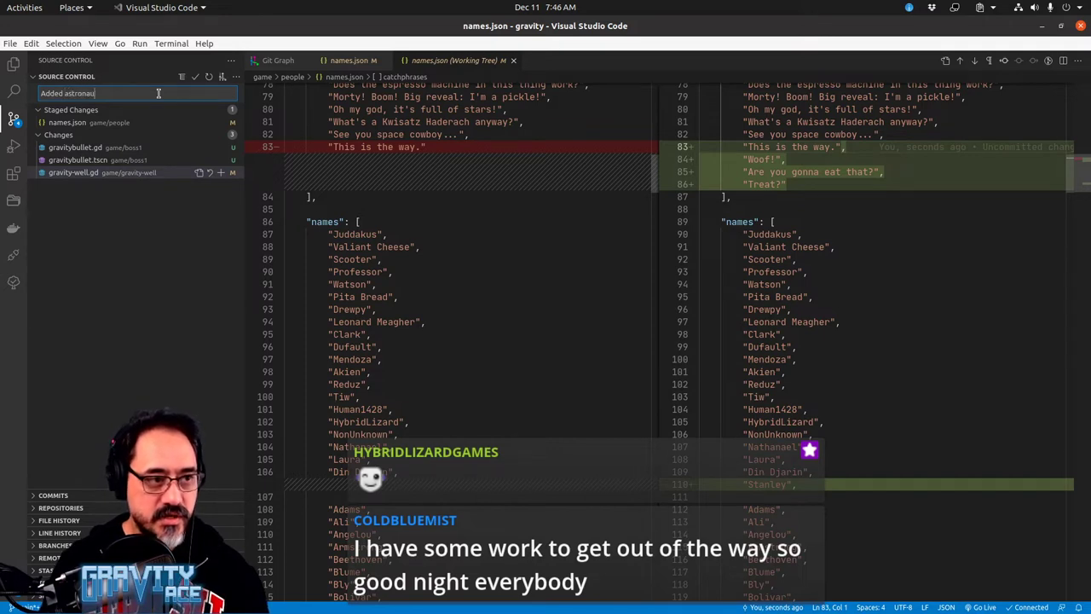
{"action": "type", "text": "t Stanley -- thx @HybridLizard!"}
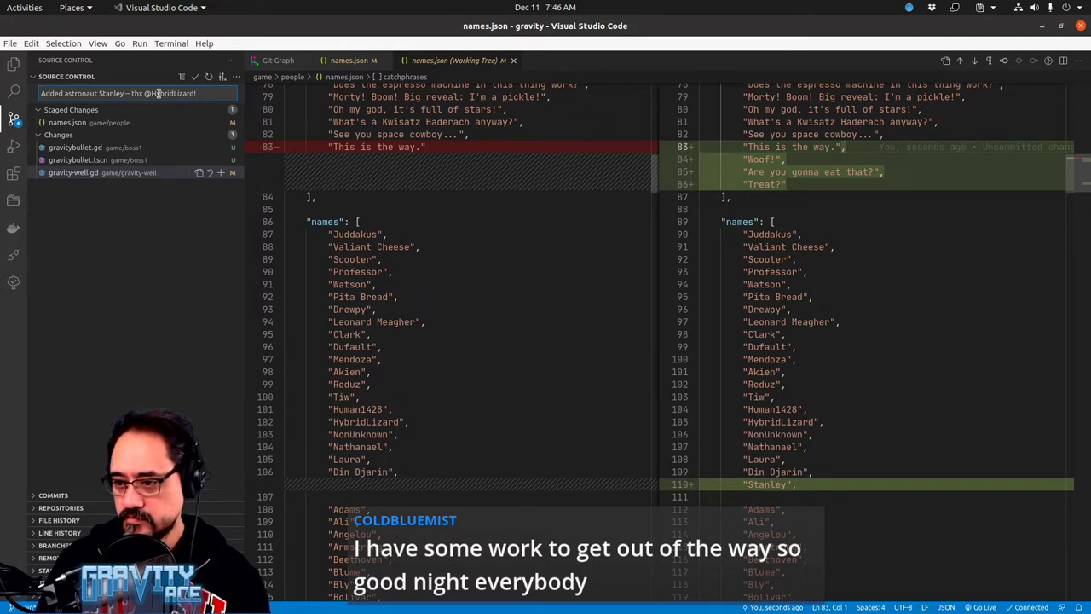
{"action": "key", "text": "ctrl+Return"}
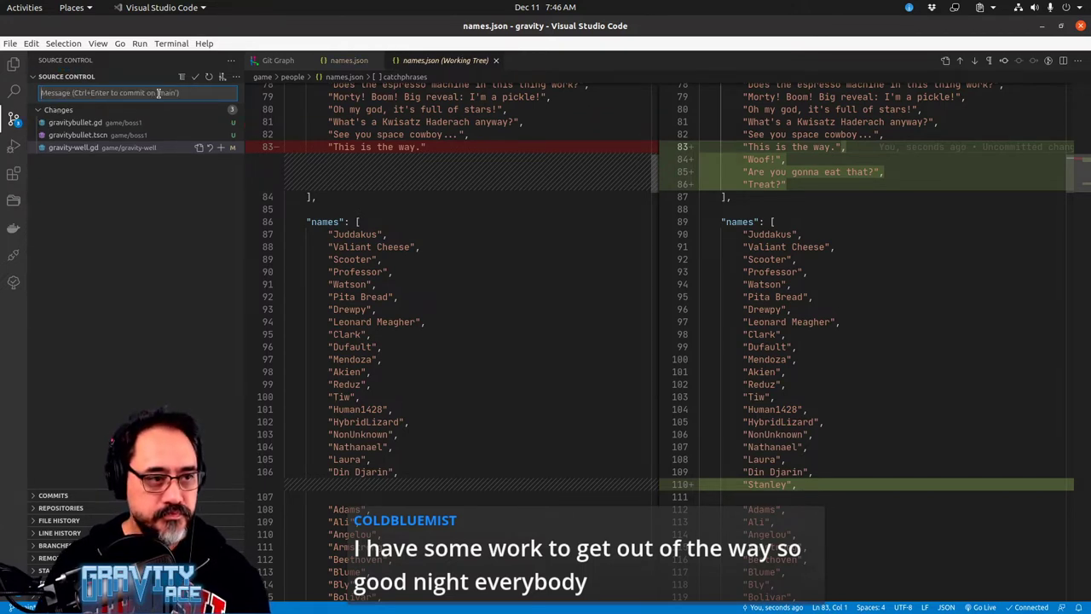
{"action": "left_click", "coordinate": [433, 195]}
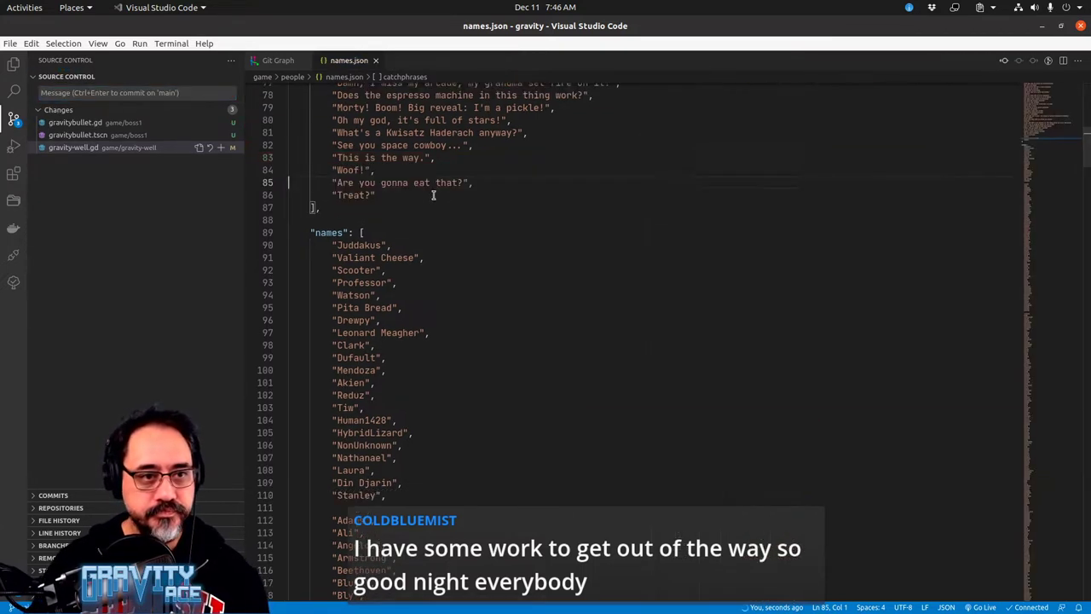
{"action": "key", "text": "ctrl+w"}
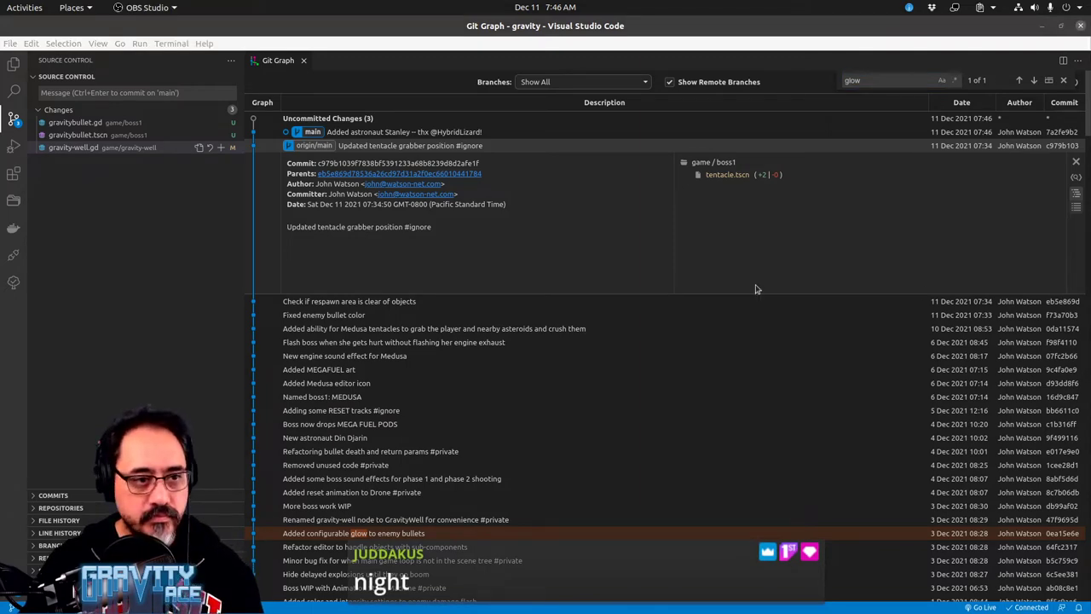
Return to Godot and zoom in on the gravitybullet scene canvas.
{"action": "key", "text": "alt+Tab"}
{"action": "key", "text": "alt+Tab"}
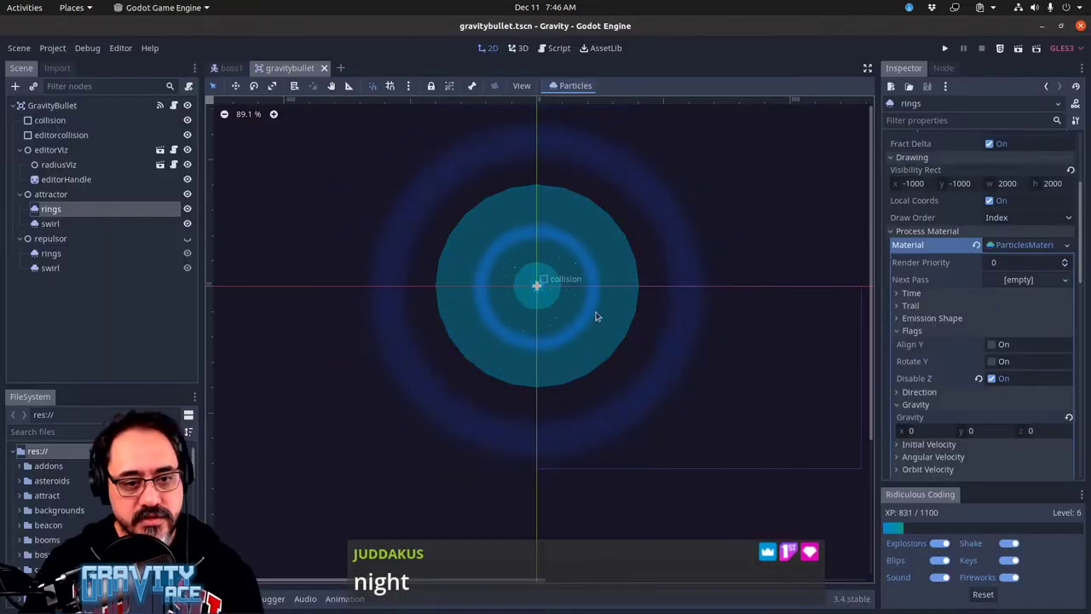
{"action": "scroll", "coordinate": [573, 259], "scroll_direction": "down", "scroll_amount": 2}
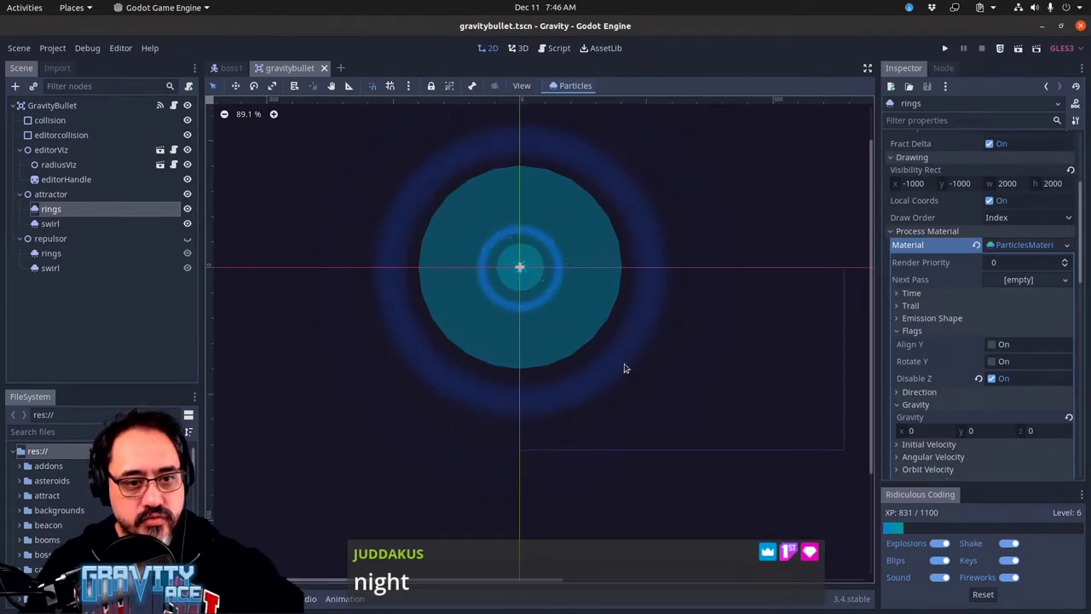
{"action": "scroll", "coordinate": [584, 251], "scroll_direction": "down", "scroll_amount": 2}
{"action": "scroll", "coordinate": [699, 367], "scroll_direction": "up", "scroll_amount": 2}
{"action": "scroll", "coordinate": [596, 281], "scroll_direction": "left", "scroll_amount": 2}
{"action": "scroll", "coordinate": [536, 204], "scroll_direction": "up", "scroll_amount": 2, "text": "ctrl"}
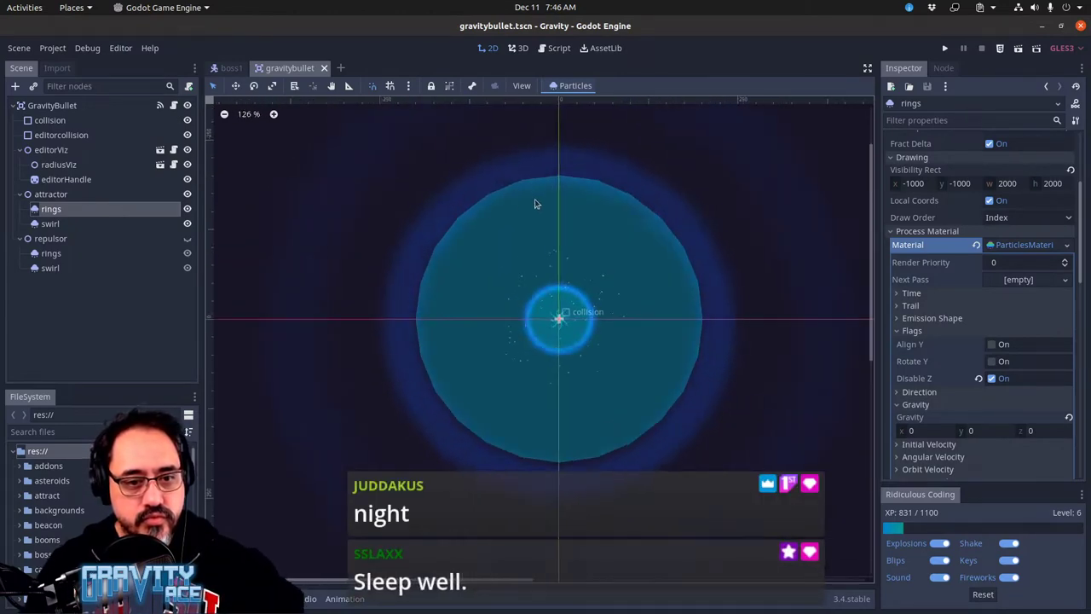
{"action": "scroll", "coordinate": [715, 337], "scroll_direction": "up", "scroll_amount": 2}
{"action": "scroll", "coordinate": [714, 337], "scroll_direction": "right", "scroll_amount": 2}
{"action": "scroll", "coordinate": [714, 337], "scroll_direction": "down", "scroll_amount": 2}
{"action": "scroll", "coordinate": [712, 345], "scroll_direction": "up", "scroll_amount": 1, "text": "ctrl"}
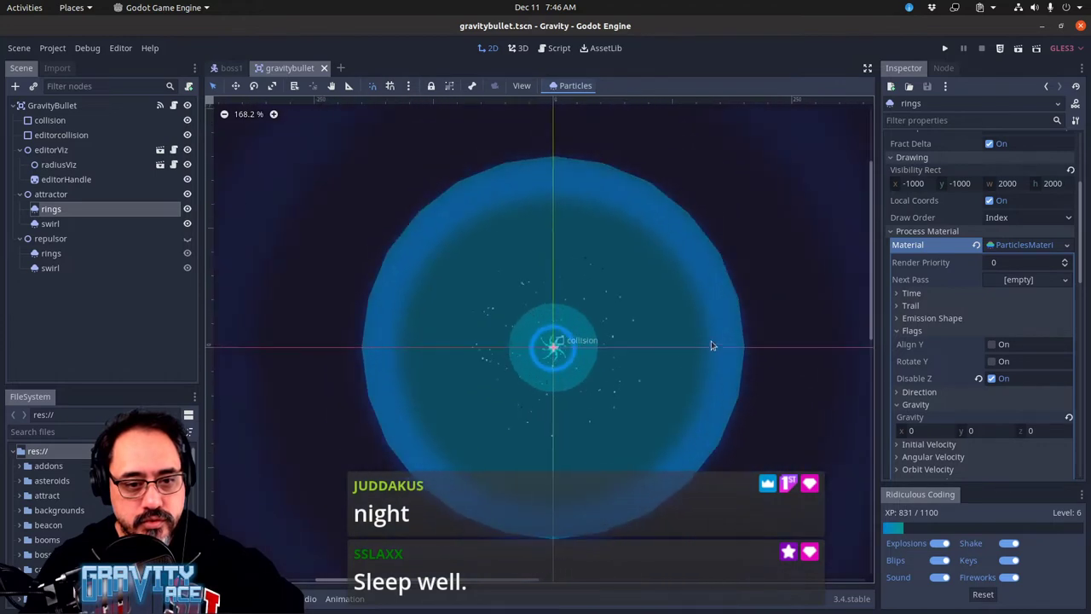
{"action": "scroll", "coordinate": [677, 352], "scroll_direction": "up", "scroll_amount": 1, "text": "ctrl"}
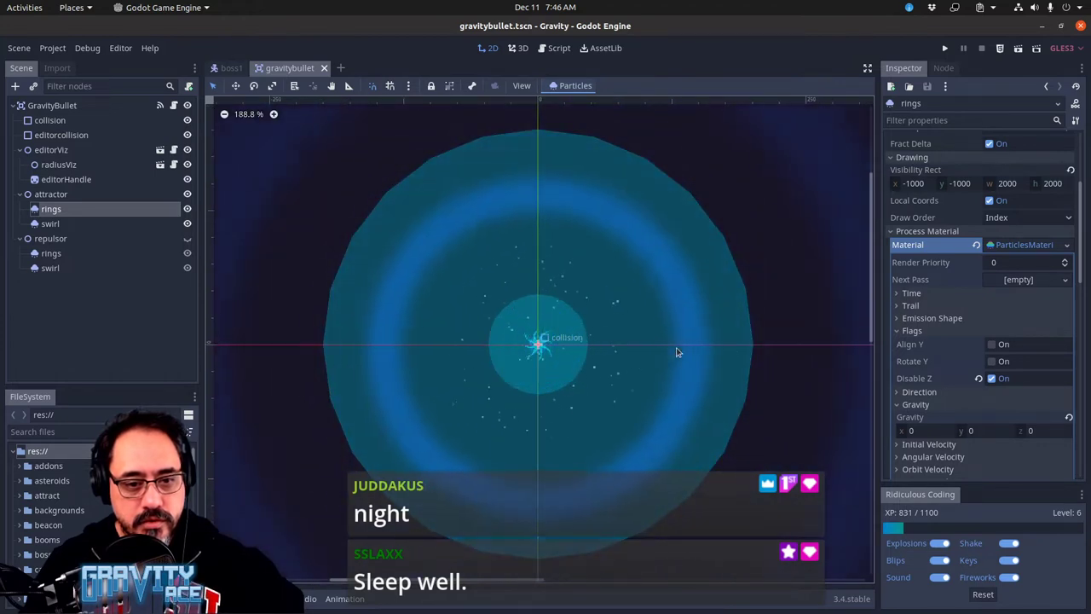
{"action": "scroll", "coordinate": [677, 352], "scroll_direction": "down", "scroll_amount": 1, "text": "ctrl"}
Select the CircleShape2D collision node and pan around the gravity bullet.
{"action": "left_click", "coordinate": [632, 359]}
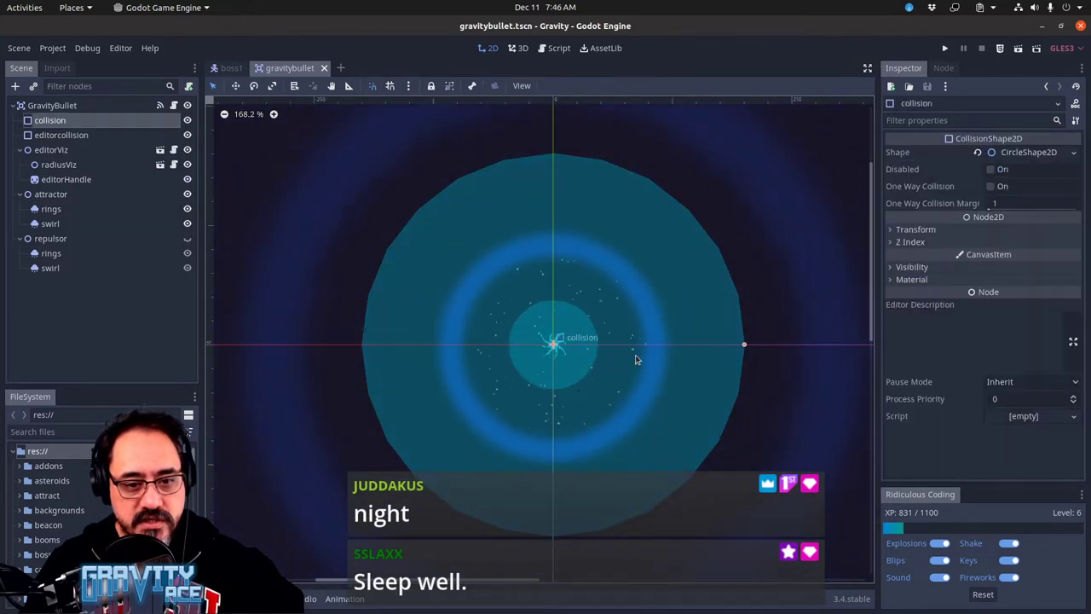
{"action": "scroll", "coordinate": [745, 446], "scroll_direction": "right", "scroll_amount": 2}
{"action": "scroll", "coordinate": [745, 446], "scroll_direction": "up", "scroll_amount": 1}
{"action": "scroll", "coordinate": [770, 356], "scroll_direction": "down", "scroll_amount": 3}
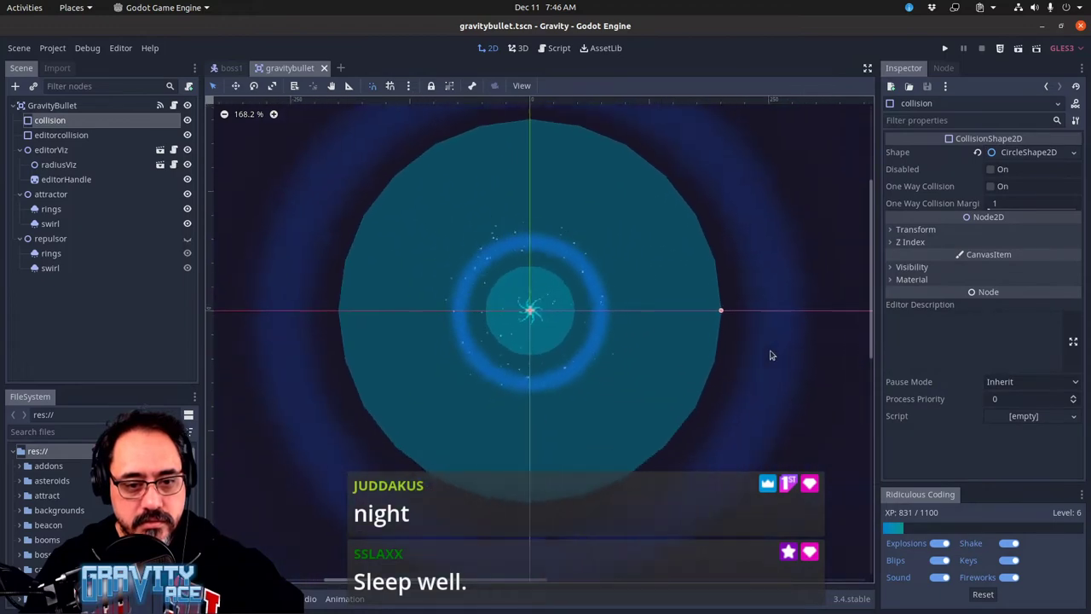
{"action": "middle_click_drag", "start_coordinate": [771, 356], "coordinate": [788, 377]}
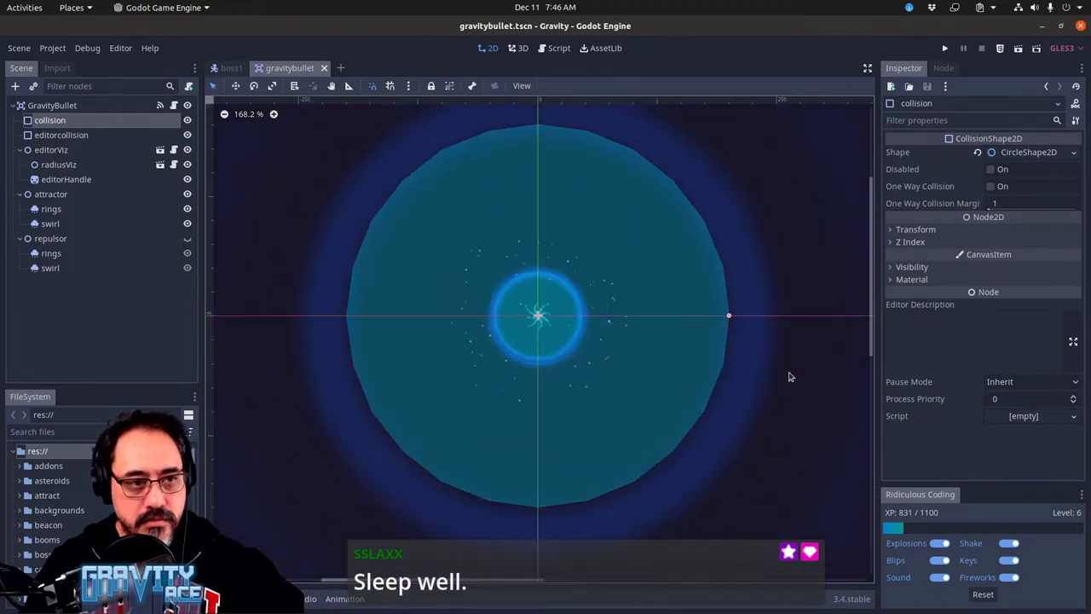
{"action": "scroll", "coordinate": [794, 372], "scroll_direction": "up", "scroll_amount": 1, "text": "ctrl"}
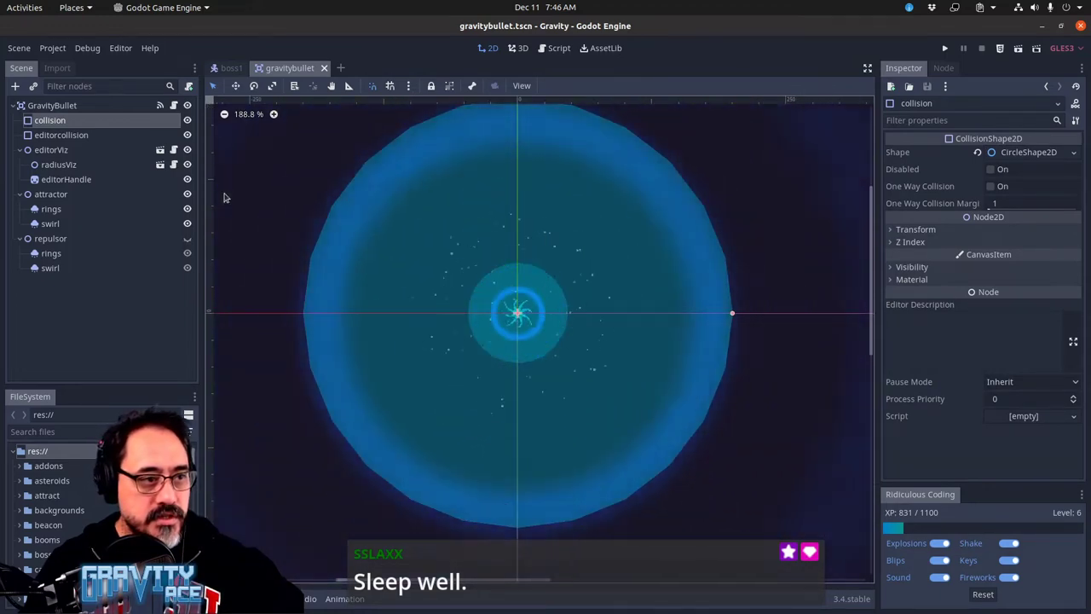
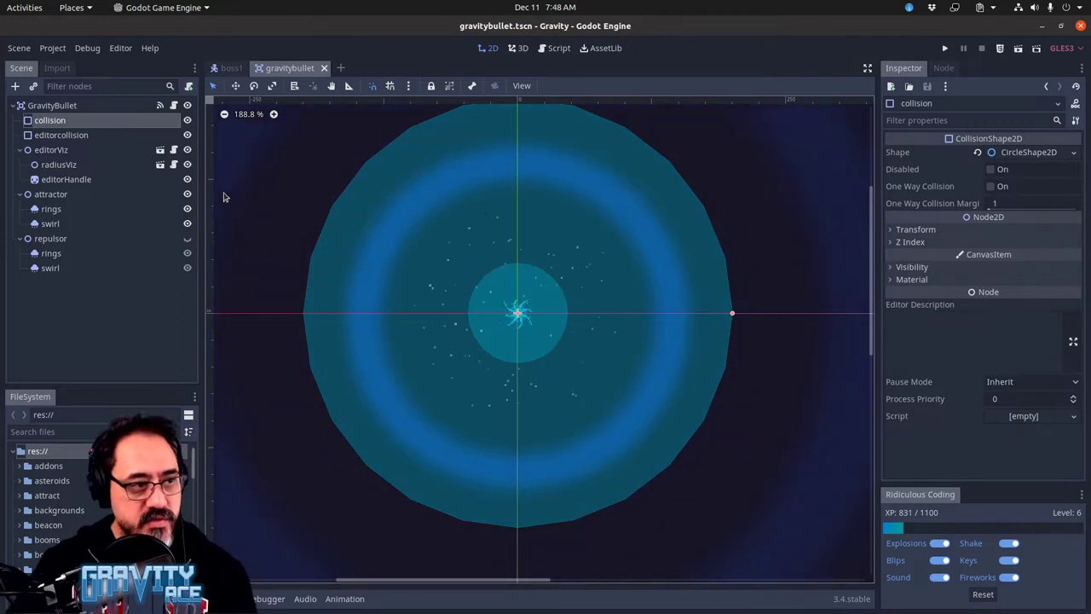
Add a RigidBody2D node and make it the scene root.
{"action": "left_click", "coordinate": [15, 86]}
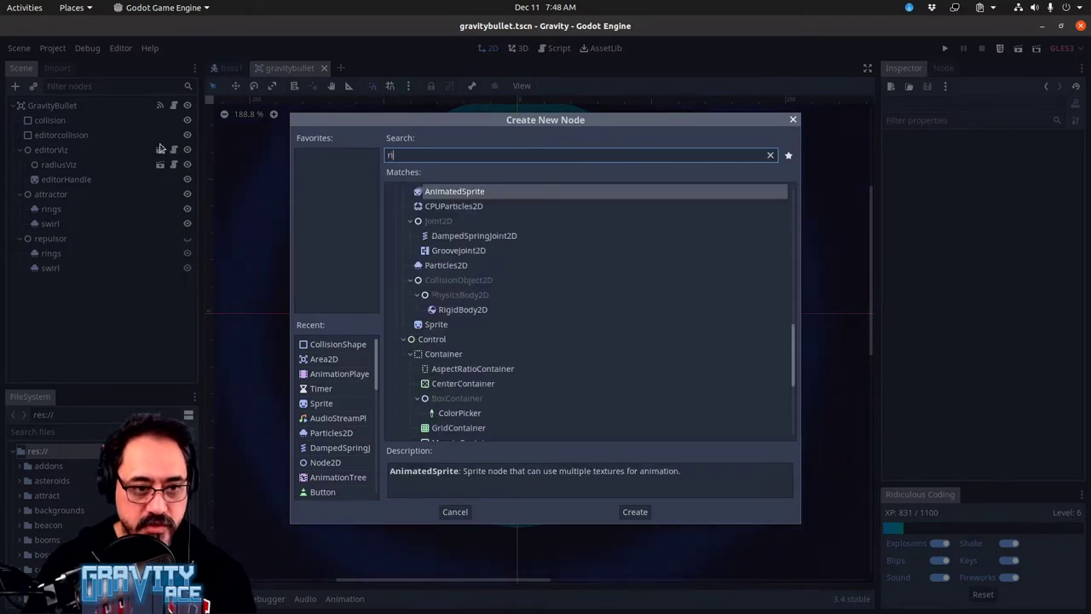
{"action": "type", "text": "rigid"}
{"action": "key", "text": "Return"}
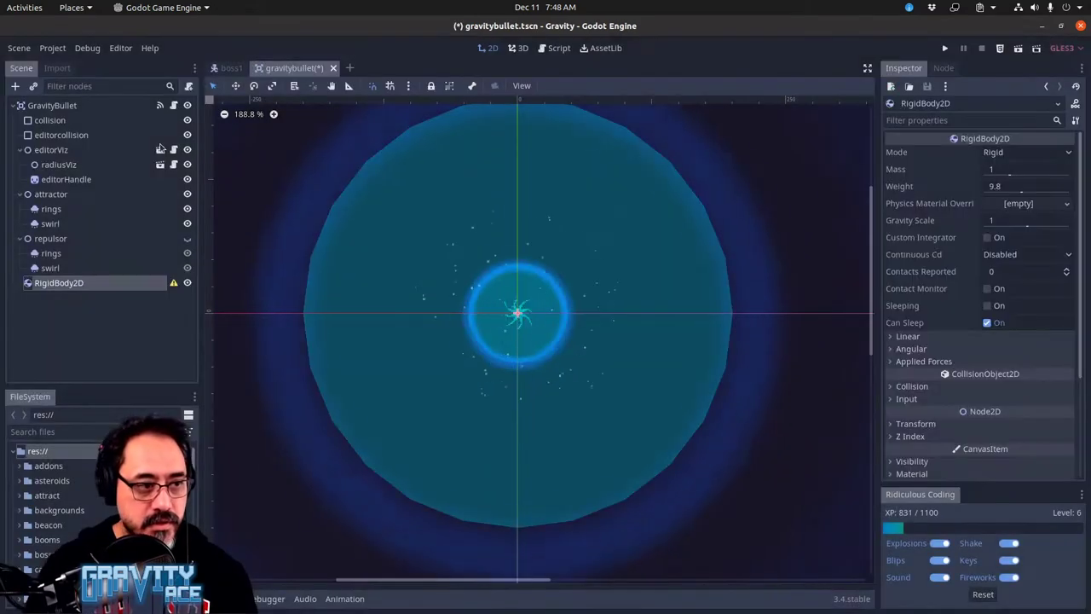
{"action": "right_click", "coordinate": [87, 283]}
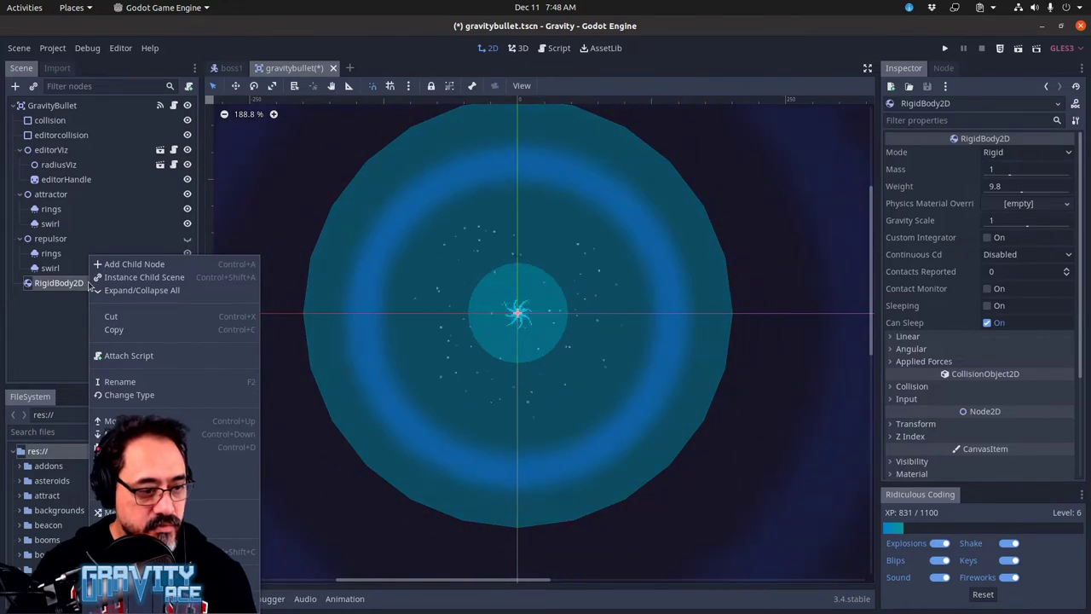
{"action": "left_click", "coordinate": [213, 486]}
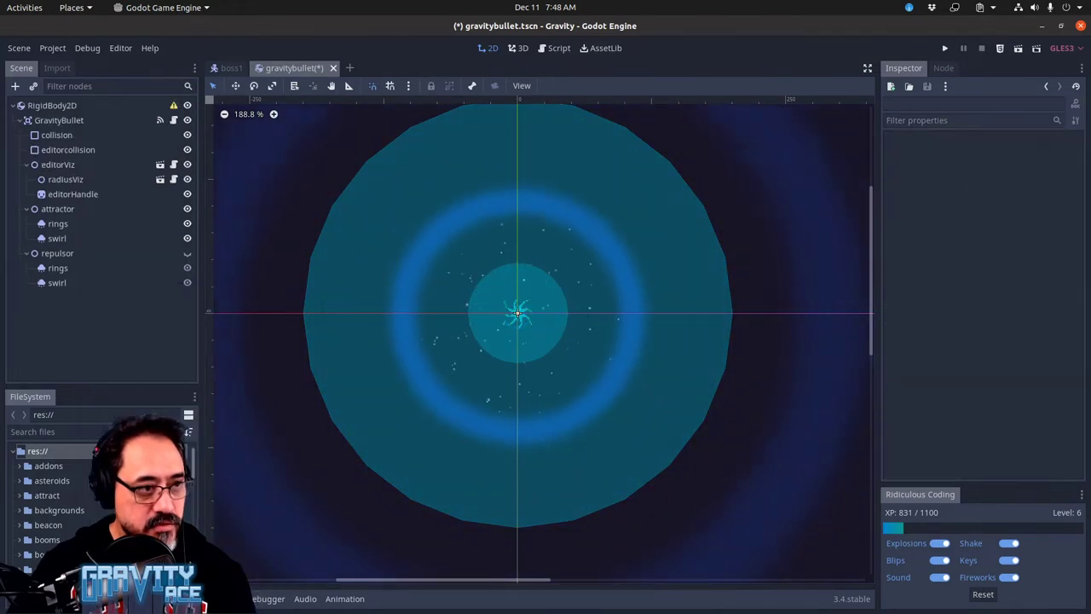
Move editorViz, attractor and repulsor directly under RigidBody2D.
{"action": "left_click", "coordinate": [56, 164]}
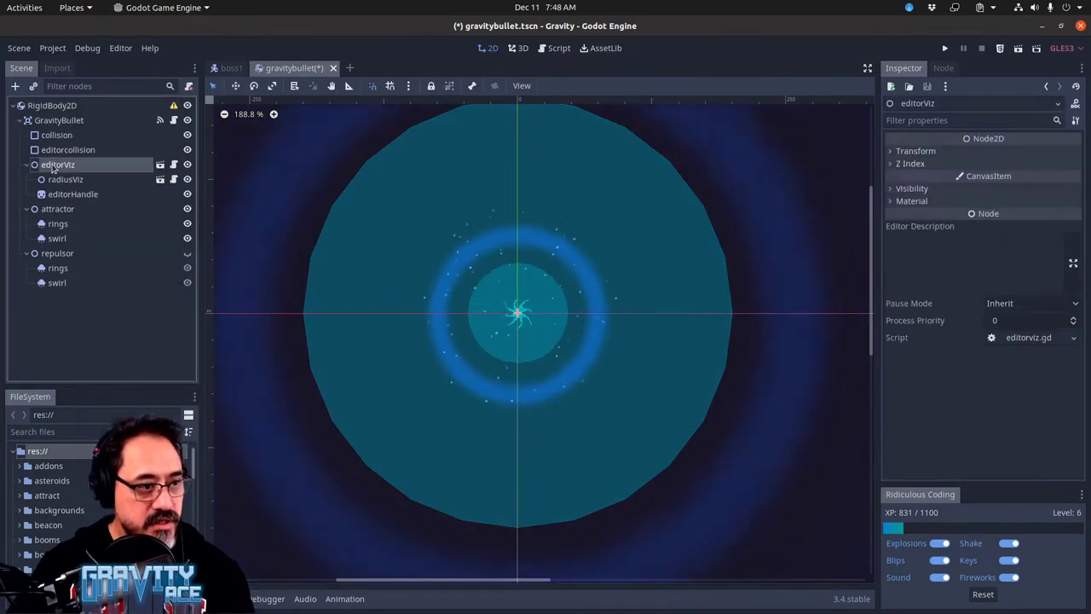
{"action": "left_click", "coordinate": [58, 209], "text": "ctrl"}
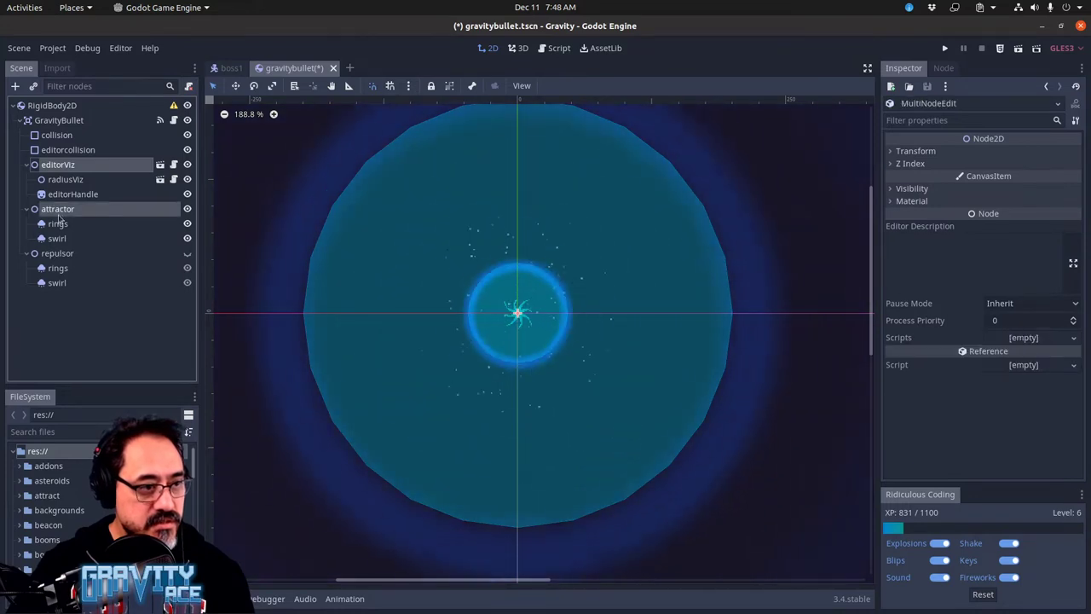
{"action": "left_click", "coordinate": [57, 253], "text": "ctrl"}
{"action": "left_click_drag", "start_coordinate": [57, 253], "coordinate": [68, 109]}
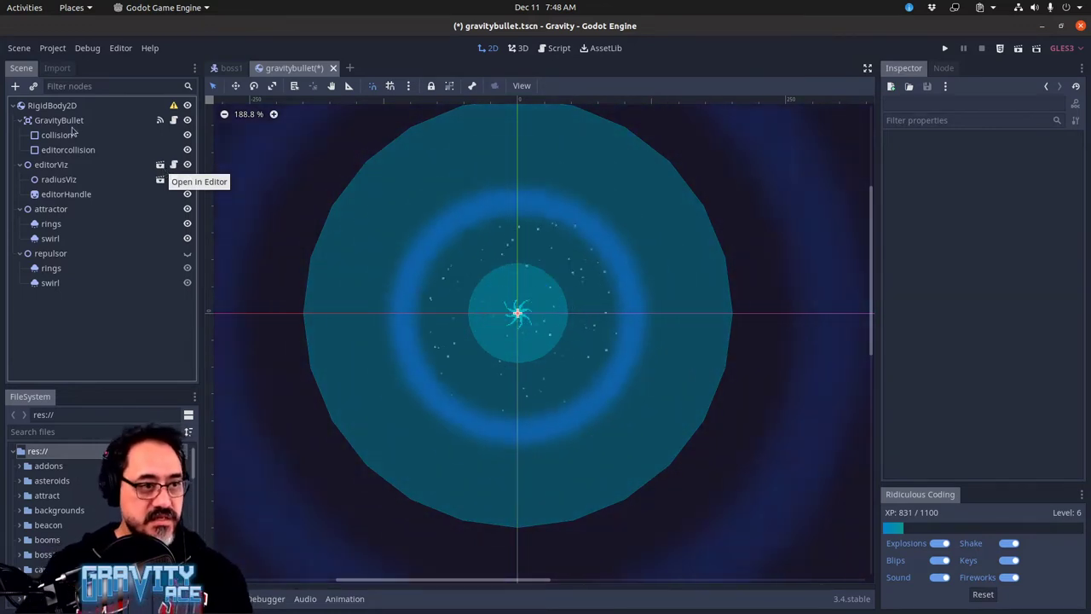
Rename the GravityBullet child to gravitywell and the RigidBody2D root to GravityBullet.
{"action": "double_click", "coordinate": [110, 120]}
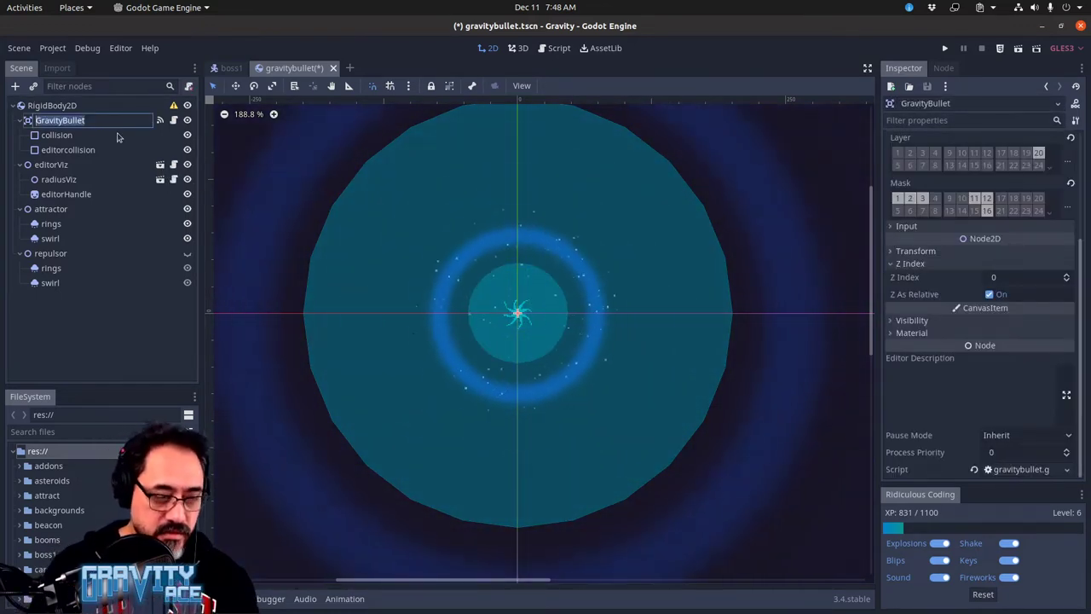
{"action": "type", "text": "grav"}
{"action": "key", "text": "BackSpace"}
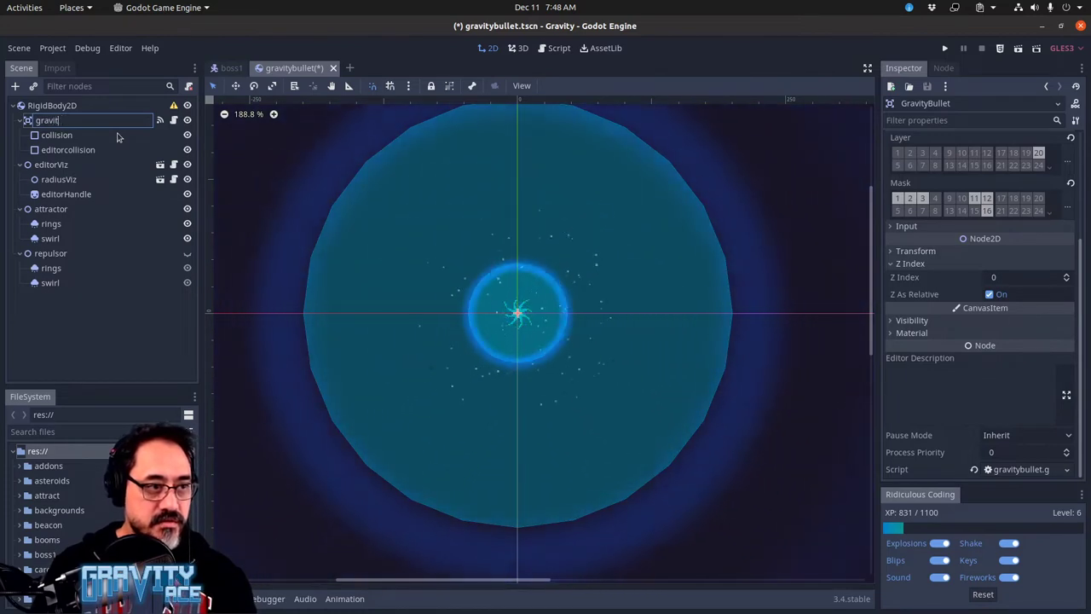
{"action": "key", "text": "ctrl+BackSpace"}
{"action": "type", "text": "well"}
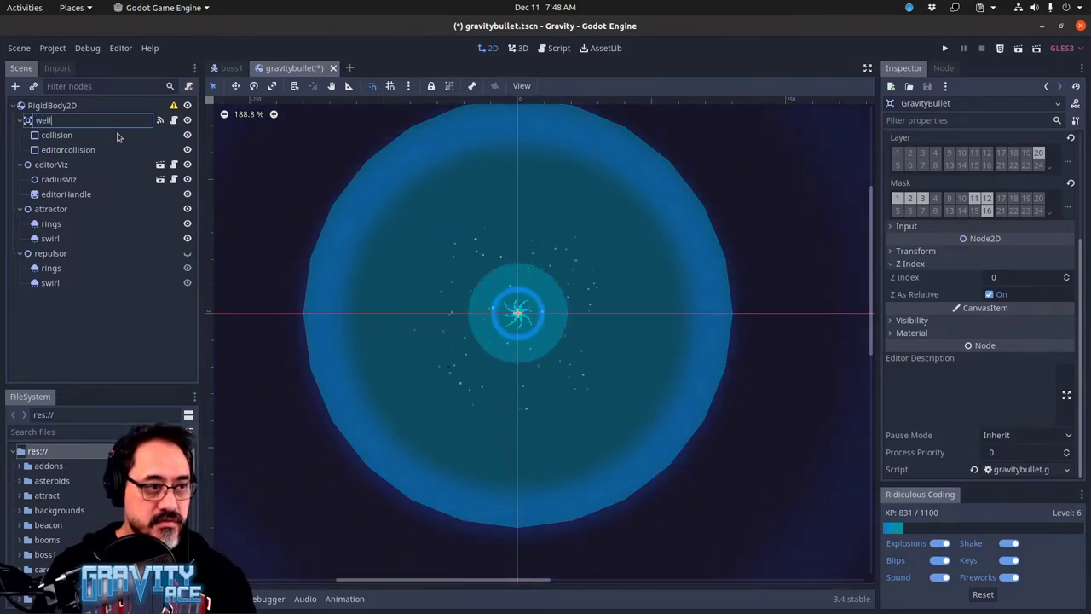
{"action": "type", "text": "vit"}
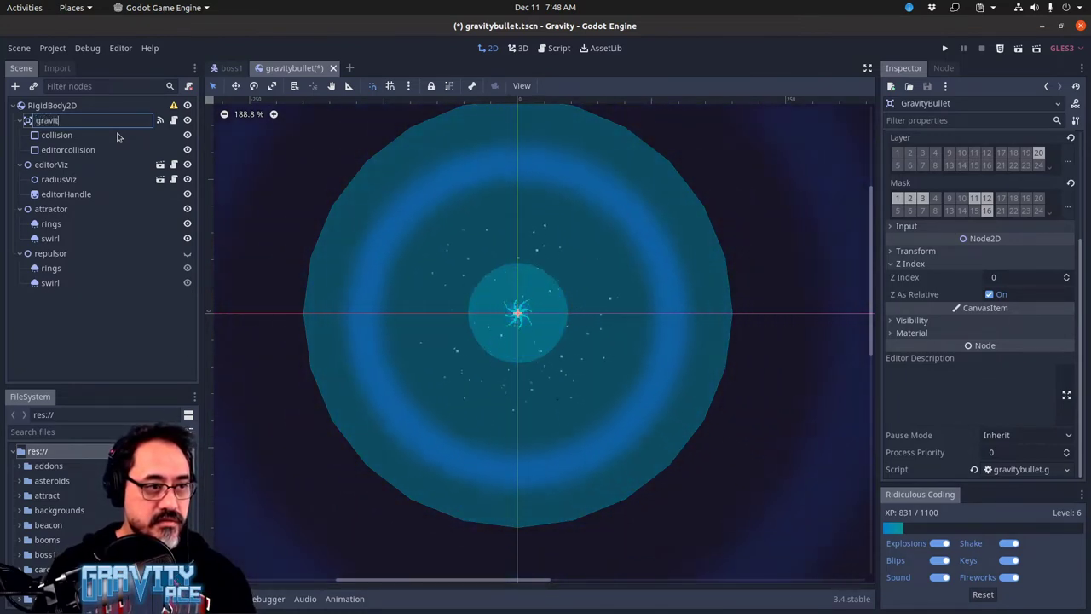
{"action": "type", "text": "ywell"}
{"action": "key", "text": "Return"}
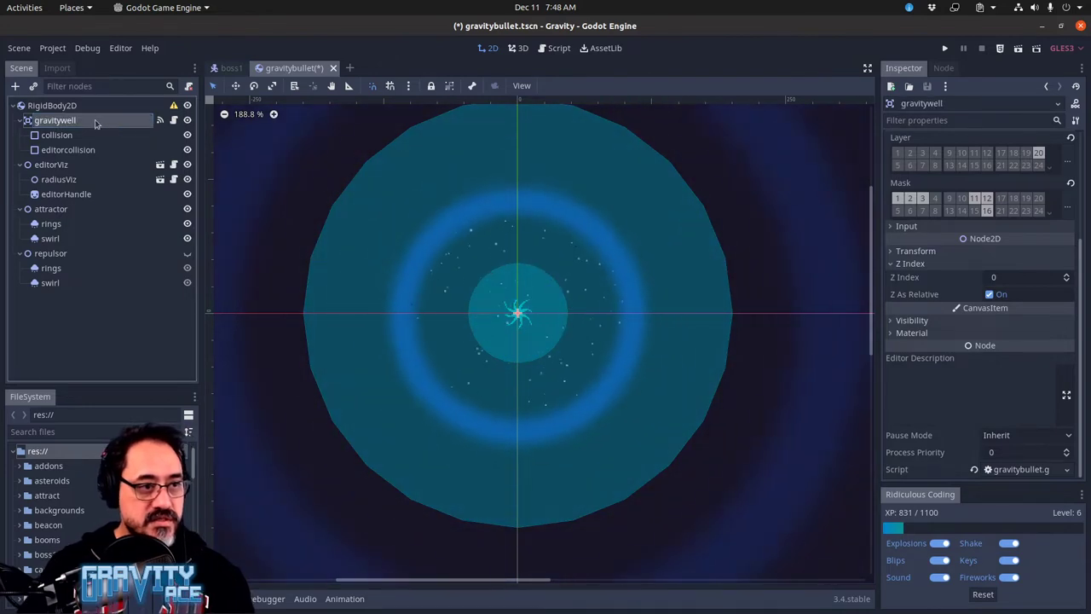
{"action": "double_click", "coordinate": [83, 106]}
{"action": "type", "text": "Gravit"}
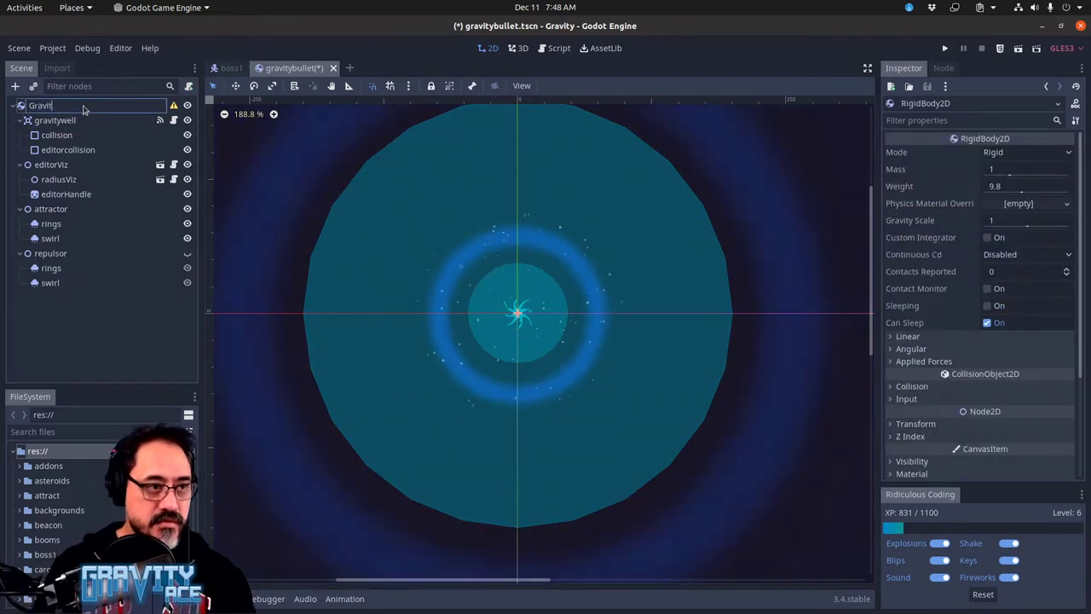
{"action": "type", "text": "yBullet"}
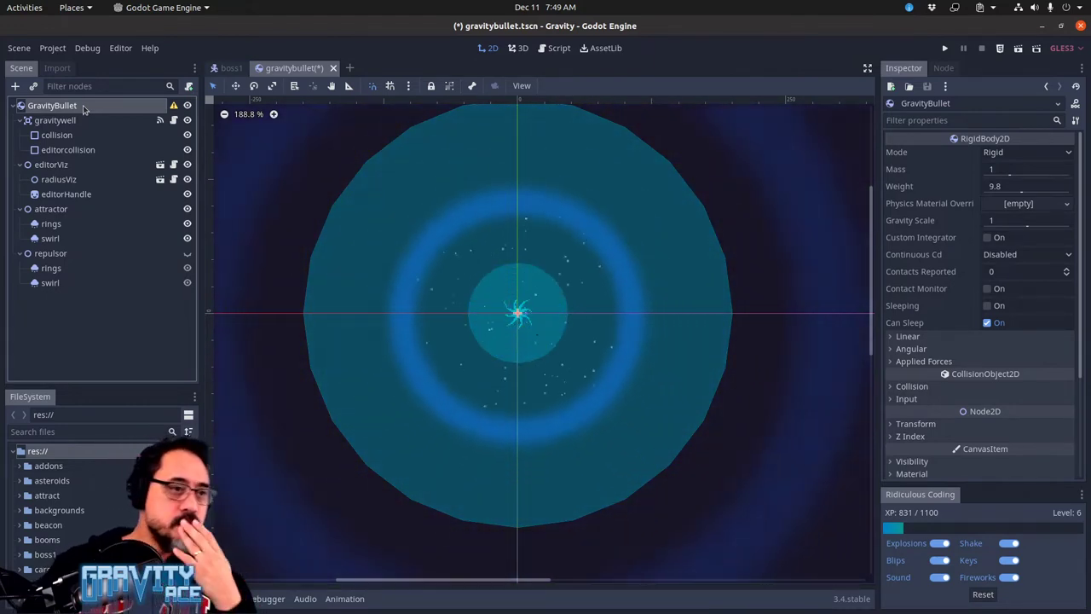
Quick Load gravitybullet.gd onto the GravityBullet root and open it in the script editor.
{"action": "left_click", "coordinate": [153, 120]}
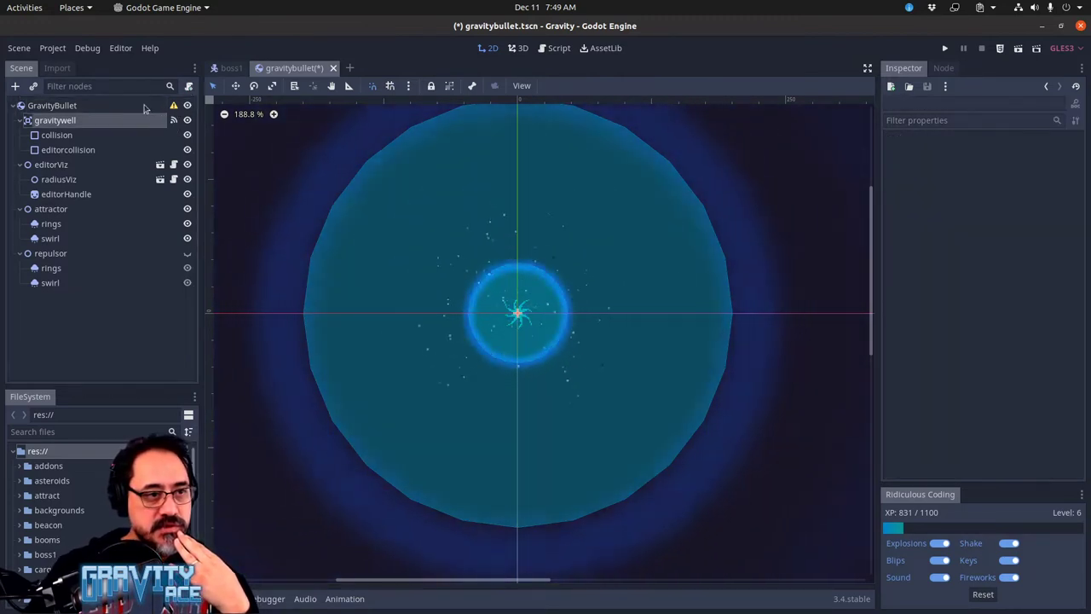
{"action": "left_click", "coordinate": [144, 106]}
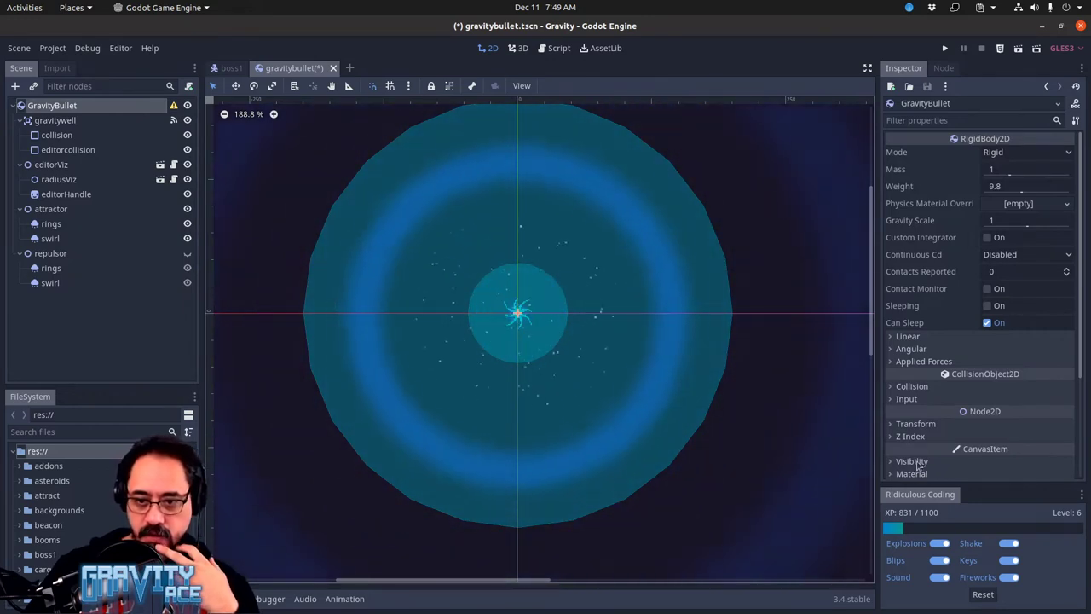
{"action": "scroll", "coordinate": [918, 465], "scroll_direction": "down", "scroll_amount": 3}
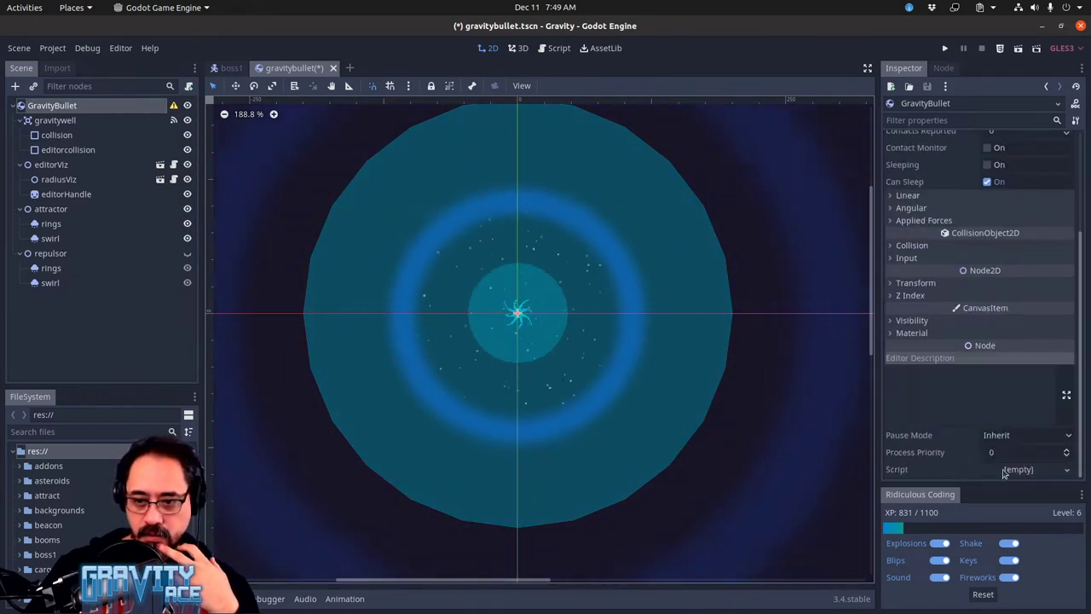
{"action": "left_click", "coordinate": [1004, 473]}
{"action": "left_click", "coordinate": [1036, 526]}
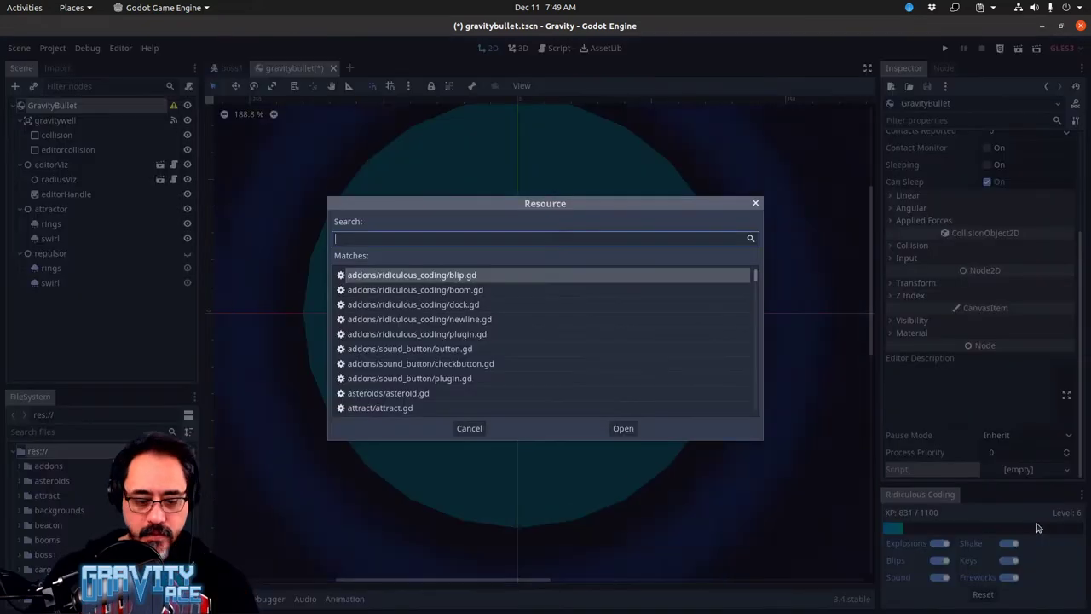
{"action": "type", "text": "gravitybu"}
{"action": "key", "text": "Return"}
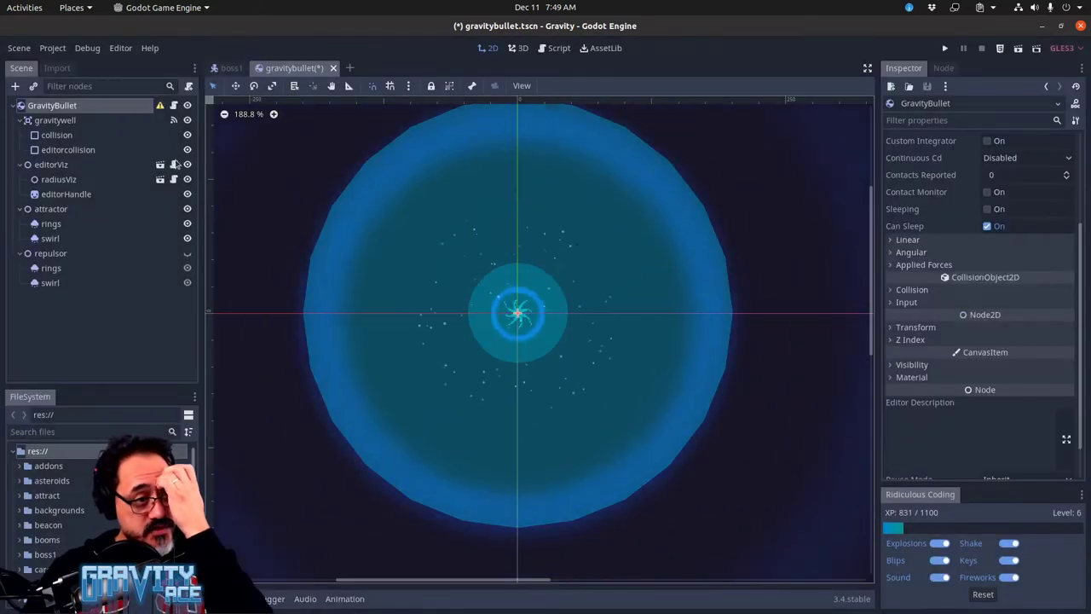
{"action": "left_click", "coordinate": [174, 106]}
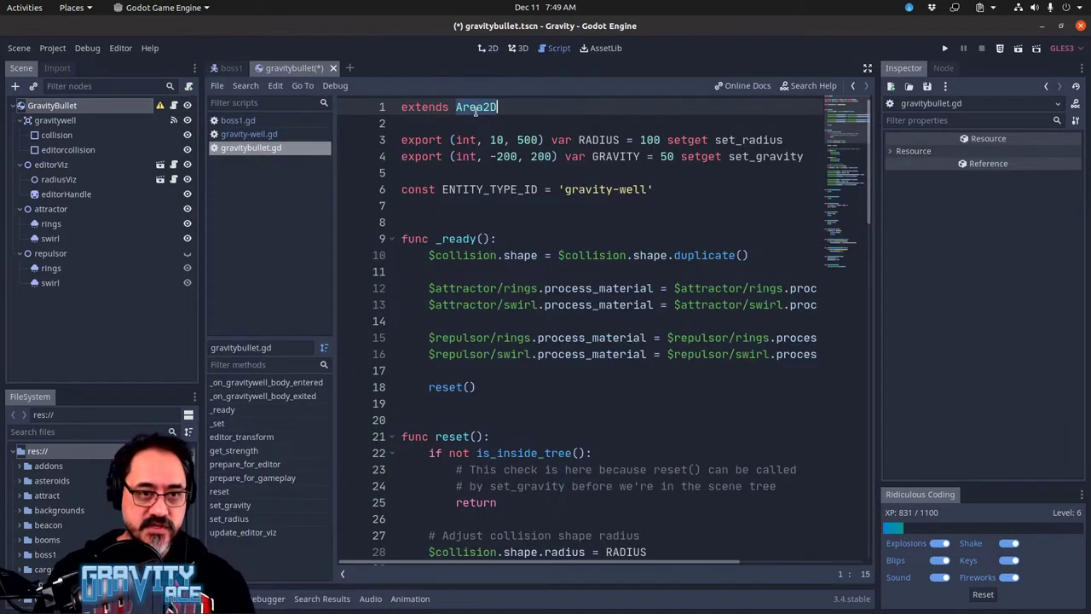
Make the script extend RigidBody2D and prefix the collision node path with gravitywell/.
{"action": "type", "text": "RigidBody2"}
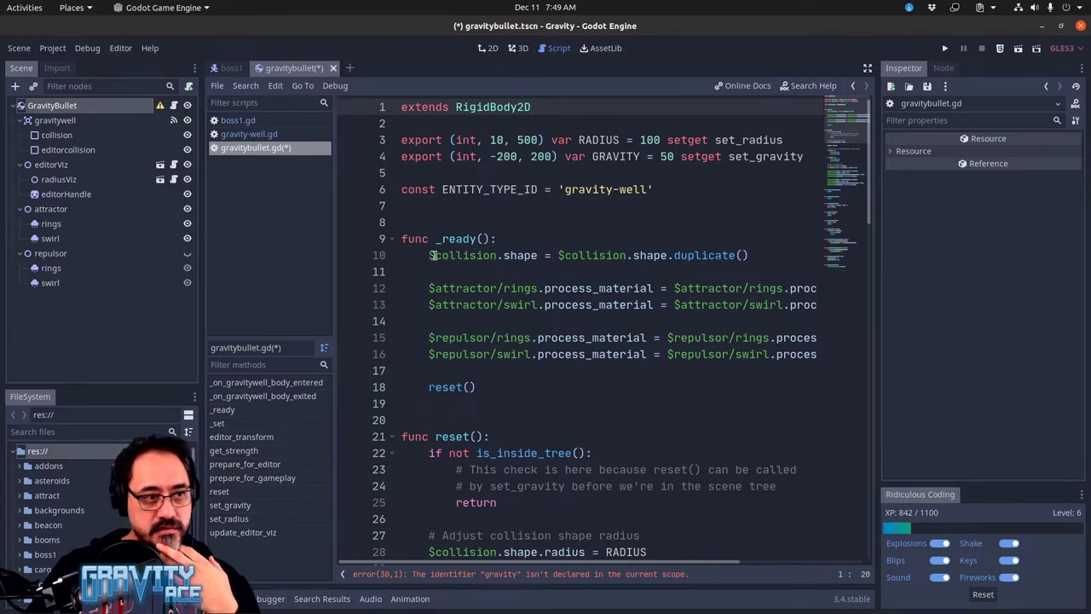
{"action": "left_click", "coordinate": [432, 254]}
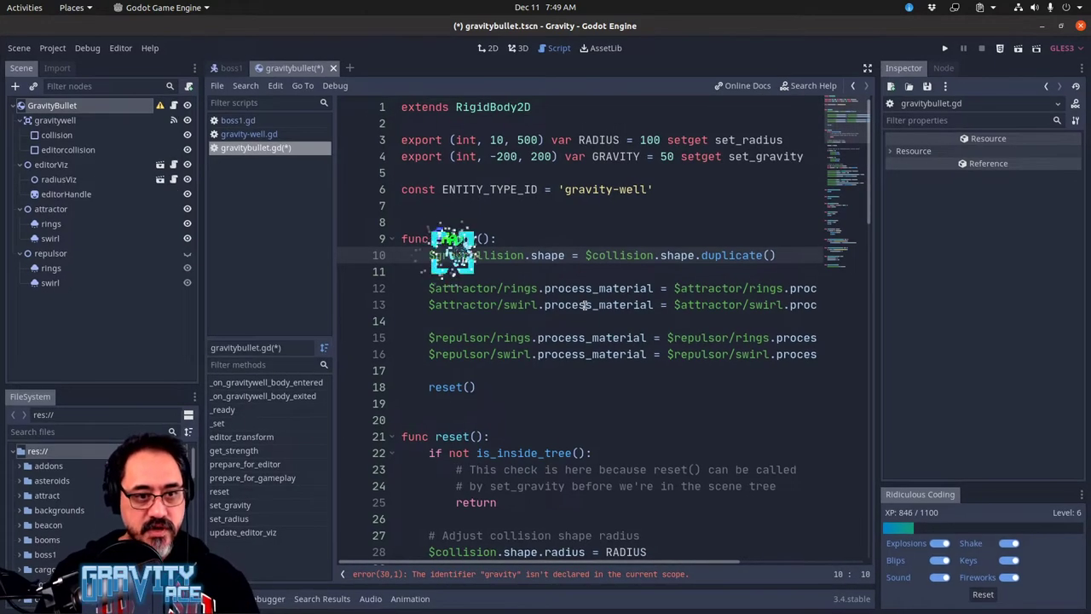
{"action": "type", "text": "gravityw"}
{"action": "key", "text": "Return"}
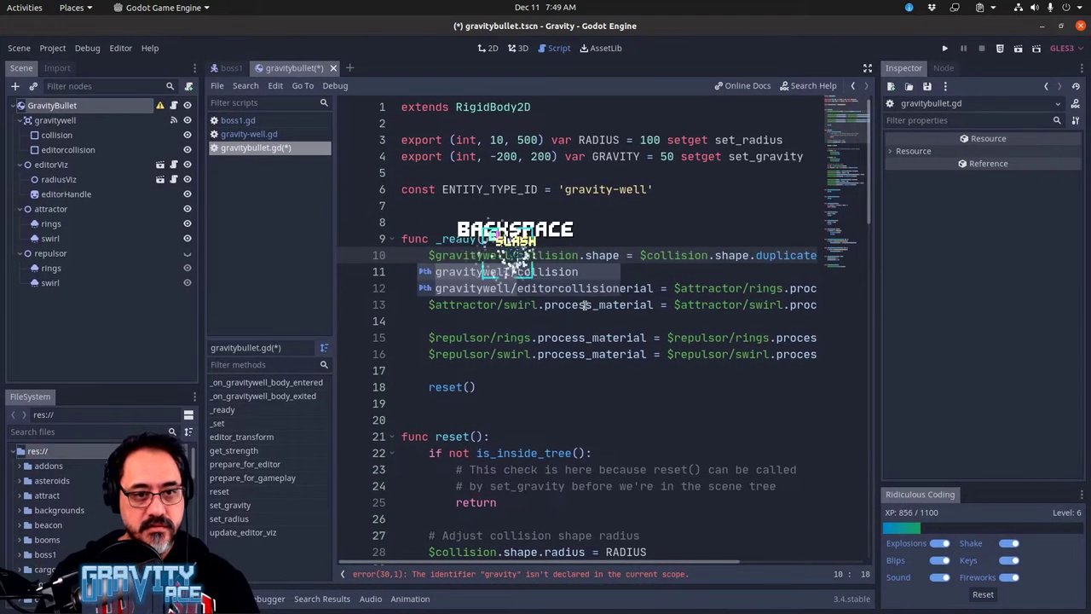
{"action": "type", "text": "/"}
{"action": "key", "text": "ctrl+shift+Left"}
{"action": "key", "text": "ctrl+shift+Left"}
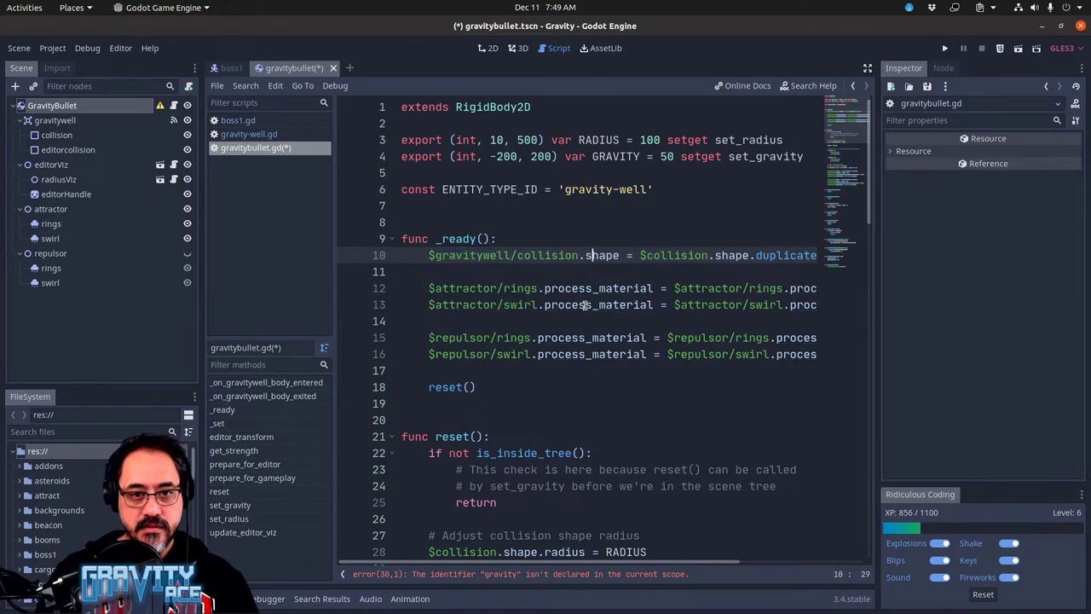
{"action": "key", "text": "Down"}
{"action": "key", "text": "Down"}
{"action": "key", "text": "Home"}
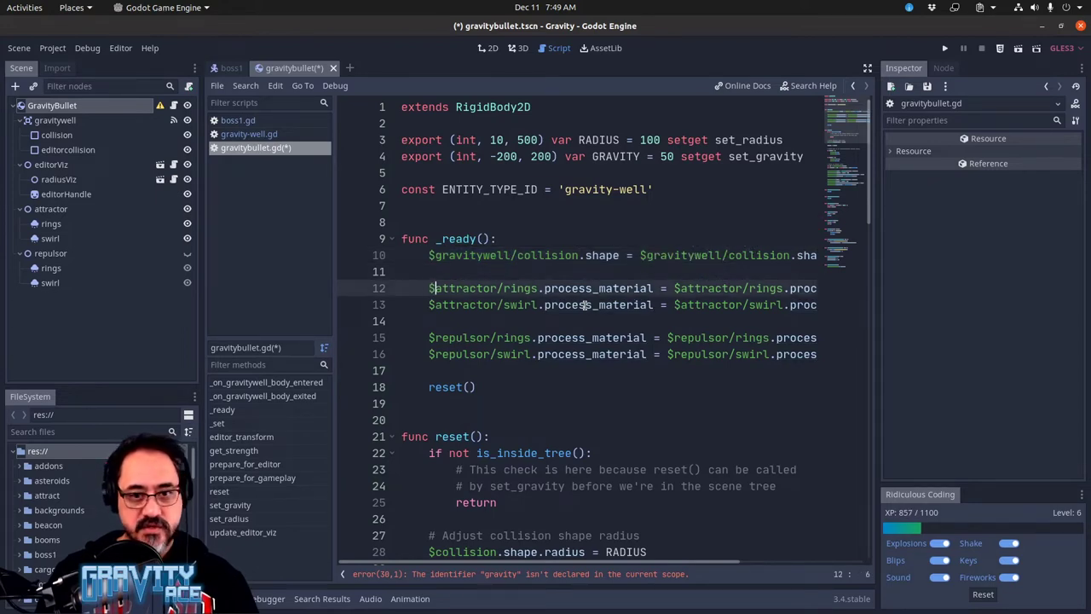
{"action": "key", "text": "Down"}
{"action": "key", "text": "Down"}
{"action": "key", "text": "Down"}
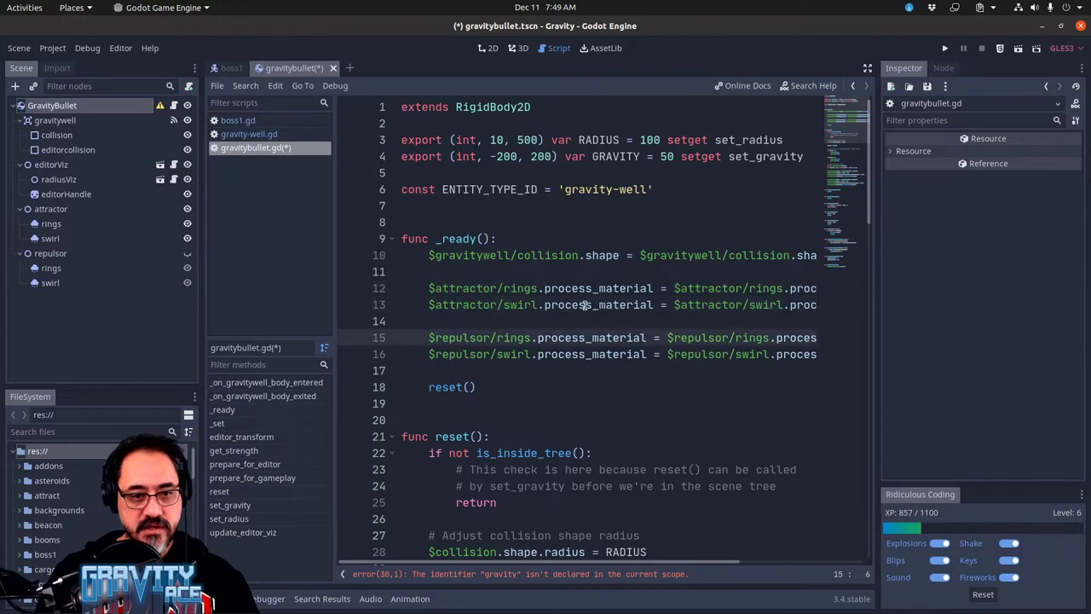
Change the gravity assignment on line 30 to use gravitywell.gravity.
{"action": "scroll", "coordinate": [585, 304], "scroll_direction": "down", "scroll_amount": 3}
{"action": "key", "text": "Down"}
{"action": "key", "text": "Down"}
{"action": "key", "text": "Down"}
{"action": "key", "text": "Down"}
{"action": "key", "text": "Down"}
{"action": "key", "text": "Down"}
{"action": "key", "text": "Down"}
{"action": "key", "text": "Down"}
{"action": "key", "text": "Down"}
{"action": "key", "text": "Down"}
{"action": "key", "text": "Down"}
{"action": "key", "text": "Down"}
{"action": "key", "text": "Down"}
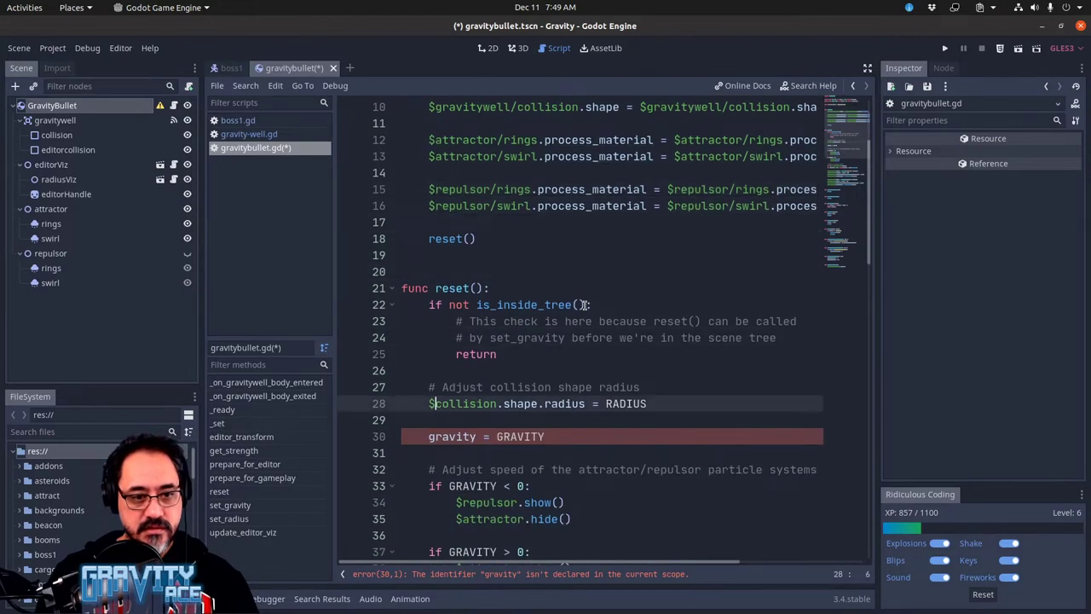
{"action": "key", "text": "Down"}
{"action": "key", "text": "Down"}
{"action": "key", "text": "BackSpace"}
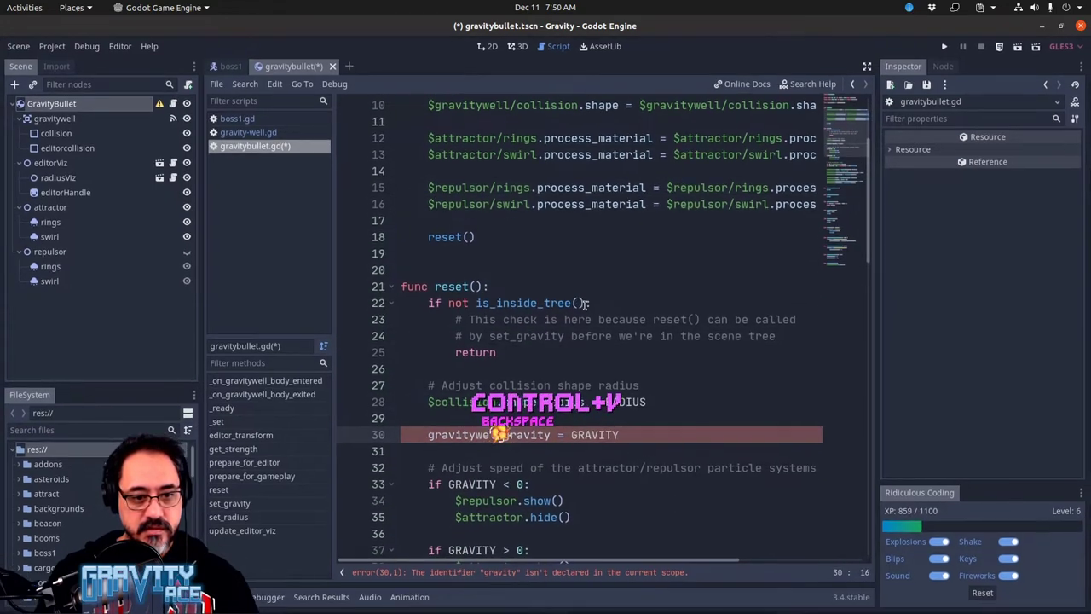
{"action": "type", "text": "."}
{"action": "type", "text": "$"}
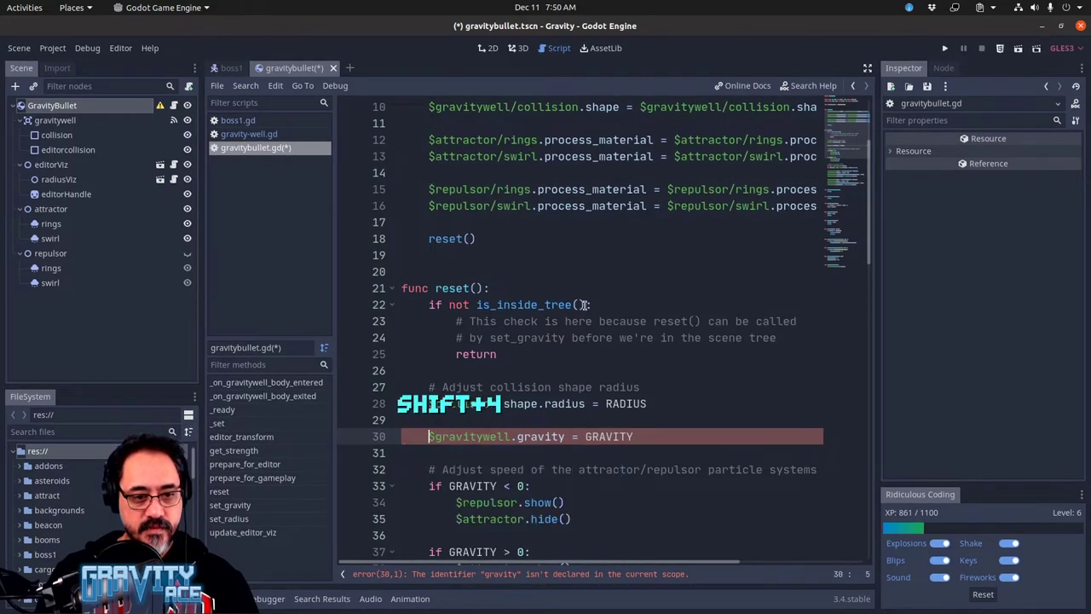
Review the remaining code through the signal handlers and save the script.
{"action": "key", "text": "Down"}
{"action": "key", "text": "Down"}
{"action": "key", "text": "Down"}
{"action": "key", "text": "Down"}
{"action": "key", "text": "Down"}
{"action": "key", "text": "Down"}
{"action": "key", "text": "Down"}
{"action": "key", "text": "Down"}
{"action": "key", "text": "Down"}
{"action": "key", "text": "Down"}
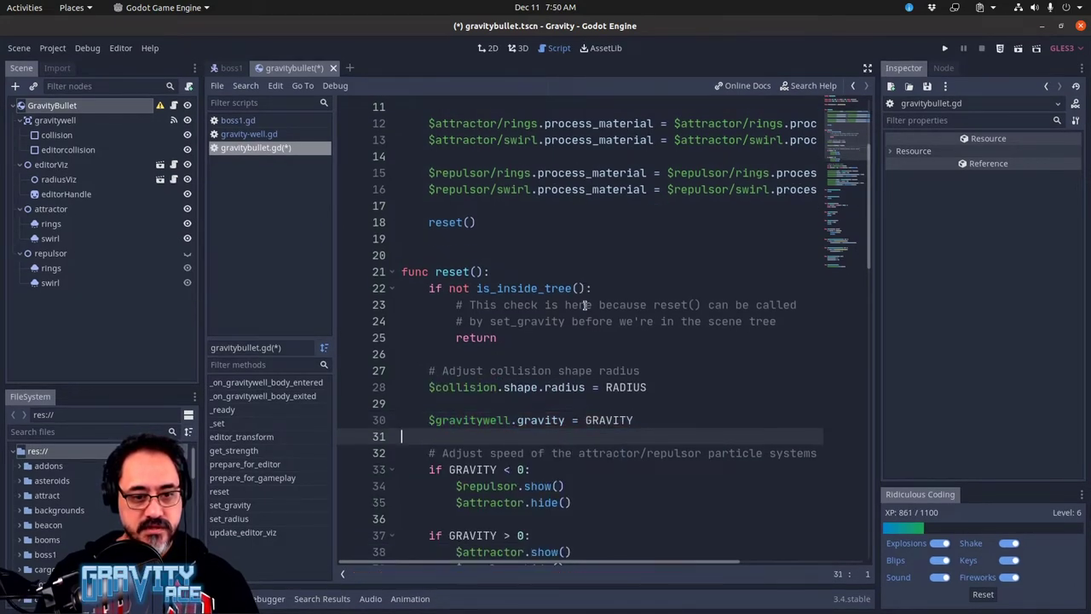
{"action": "key", "text": "Down"}
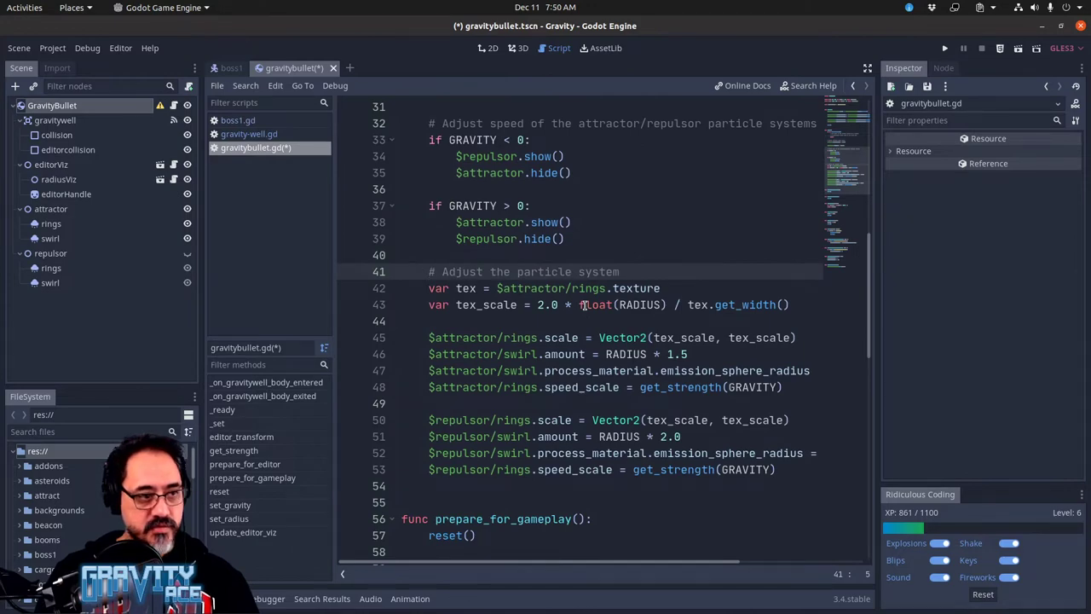
{"action": "key", "text": "Down"}
{"action": "key", "text": "Down"}
{"action": "key", "text": "Down"}
{"action": "key", "text": "Down"}
{"action": "key", "text": "Down"}
{"action": "key", "text": "Down"}
{"action": "key", "text": "Down"}
{"action": "key", "text": "Down"}
{"action": "key", "text": "Down"}
{"action": "key", "text": "Down"}
{"action": "key", "text": "Down"}
{"action": "key", "text": "Down"}
{"action": "key", "text": "Down"}
{"action": "key", "text": "Down"}
{"action": "key", "text": "Down"}
{"action": "key", "text": "Down"}
{"action": "key", "text": "Down"}
{"action": "key", "text": "Down"}
{"action": "key", "text": "Down"}
{"action": "key", "text": "Down"}
{"action": "key", "text": "Down"}
{"action": "key", "text": "Down"}
{"action": "key", "text": "Down"}
{"action": "key", "text": "Down"}
{"action": "key", "text": "Down"}
{"action": "key", "text": "Down"}
{"action": "key", "text": "Down"}
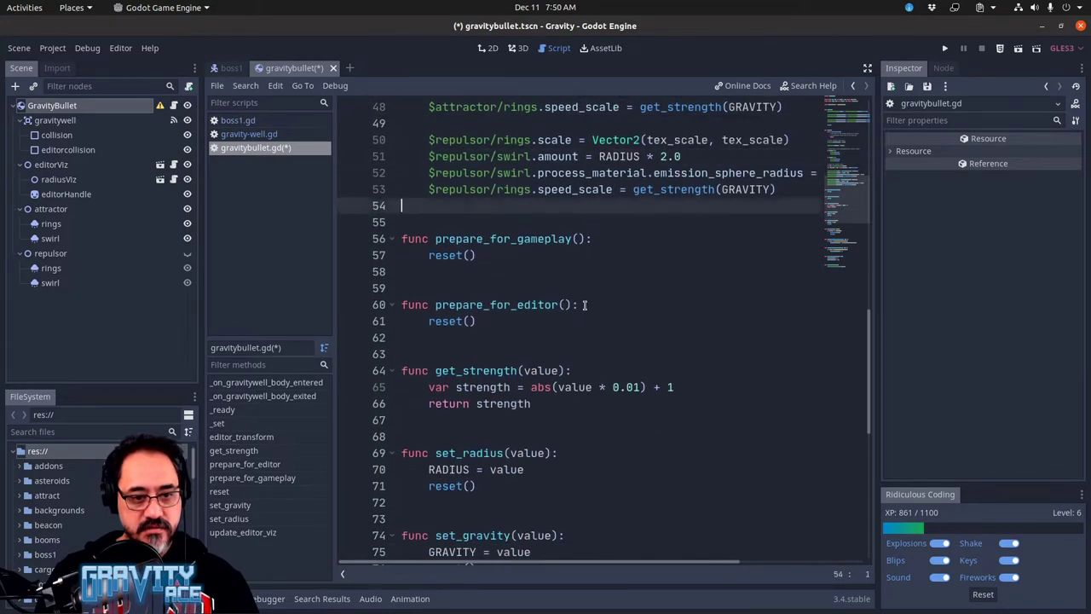
{"action": "key", "text": "Down"}
{"action": "key", "text": "Down"}
{"action": "key", "text": "Down"}
{"action": "key", "text": "Down"}
{"action": "key", "text": "Down"}
{"action": "key", "text": "Down"}
{"action": "key", "text": "Down"}
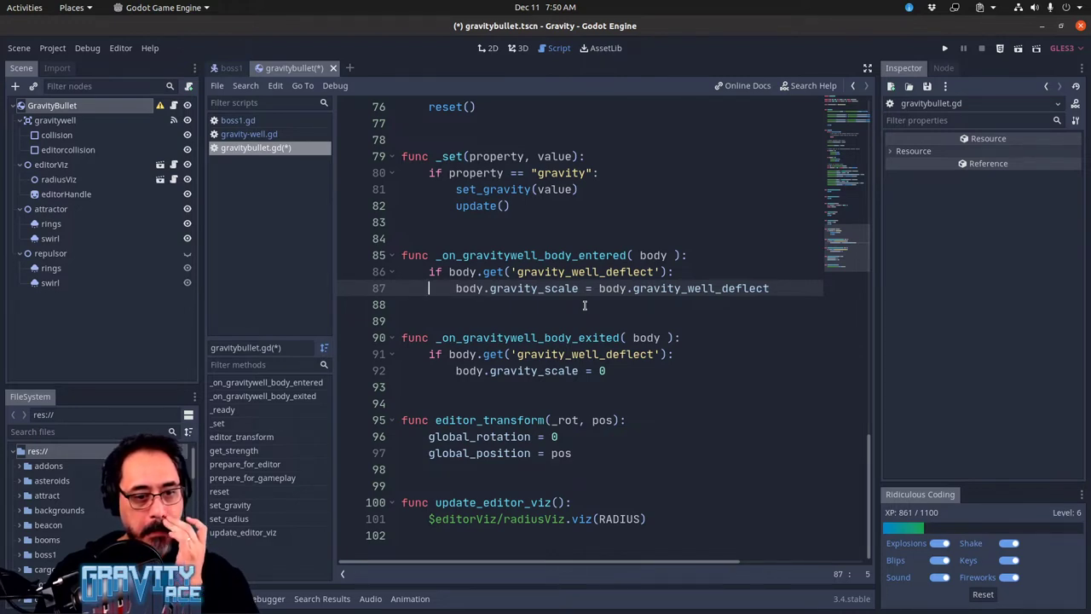
{"action": "key", "text": "Down"}
{"action": "key", "text": "Down"}
{"action": "key", "text": "Down"}
{"action": "key", "text": "Down"}
{"action": "key", "text": "Down"}
{"action": "key", "text": "Down"}
{"action": "key", "text": "Up"}
{"action": "key", "text": "Up"}
{"action": "key", "text": "Up"}
{"action": "key", "text": "Up"}
{"action": "key", "text": "Up"}
{"action": "key", "text": "Up"}
{"action": "key", "text": "Up"}
{"action": "key", "text": "Up"}
{"action": "key", "text": "Up"}
{"action": "key", "text": "Up"}
{"action": "key", "text": "Up"}
{"action": "key", "text": "Up"}
{"action": "key", "text": "Up"}
{"action": "key", "text": "Up"}
{"action": "key", "text": "Up"}
{"action": "key", "text": "Up"}
{"action": "key", "text": "Up"}
{"action": "key", "text": "Up"}
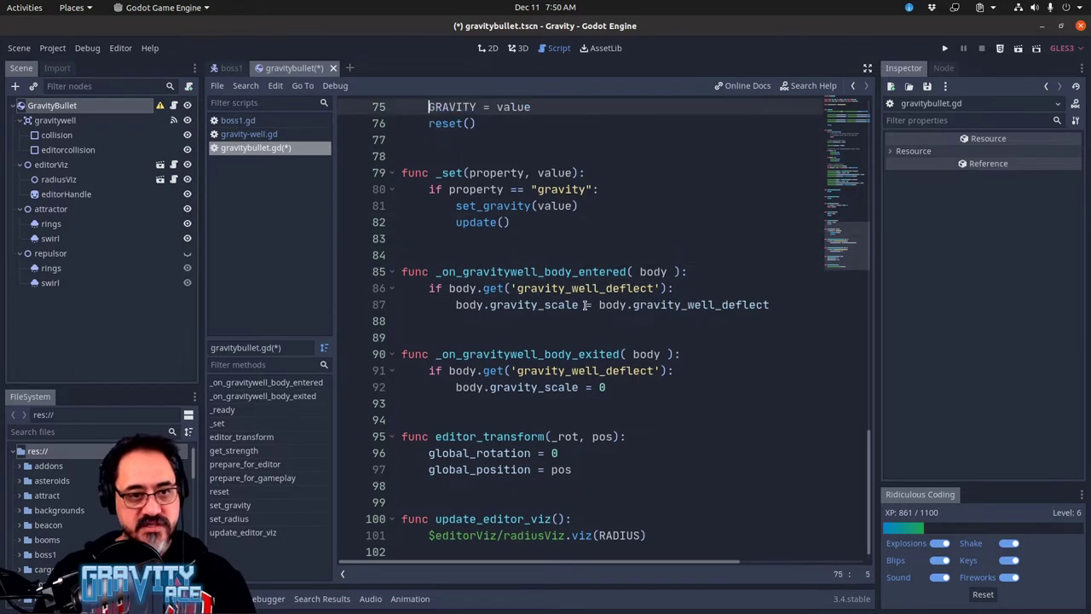
{"action": "key", "text": "ctrl+s"}
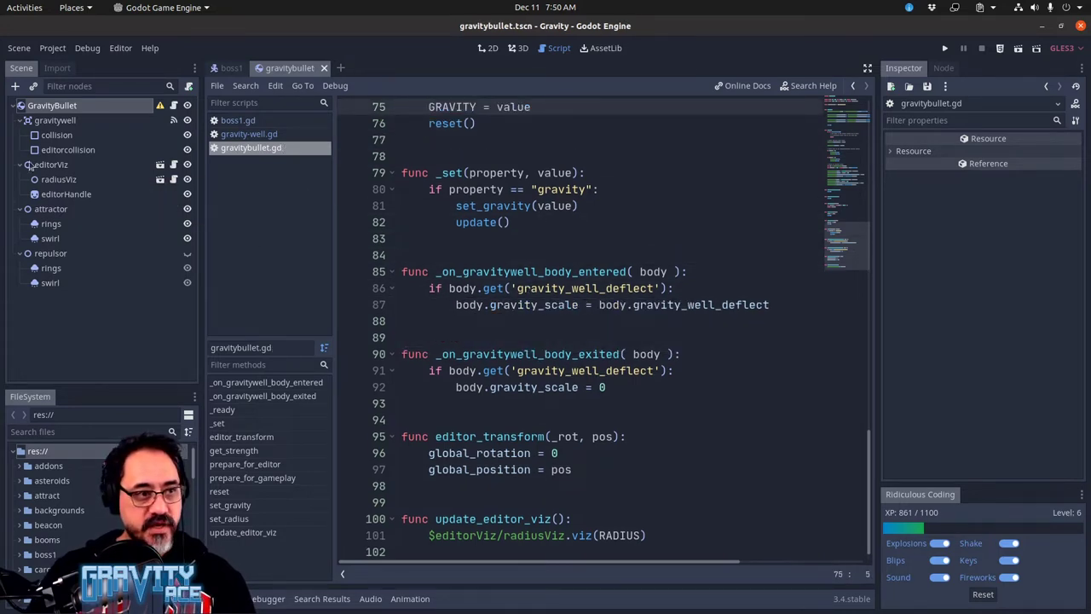
Disconnect gravitywell's old body_entered and body_exited signal connections.
{"action": "left_click", "coordinate": [54, 120]}
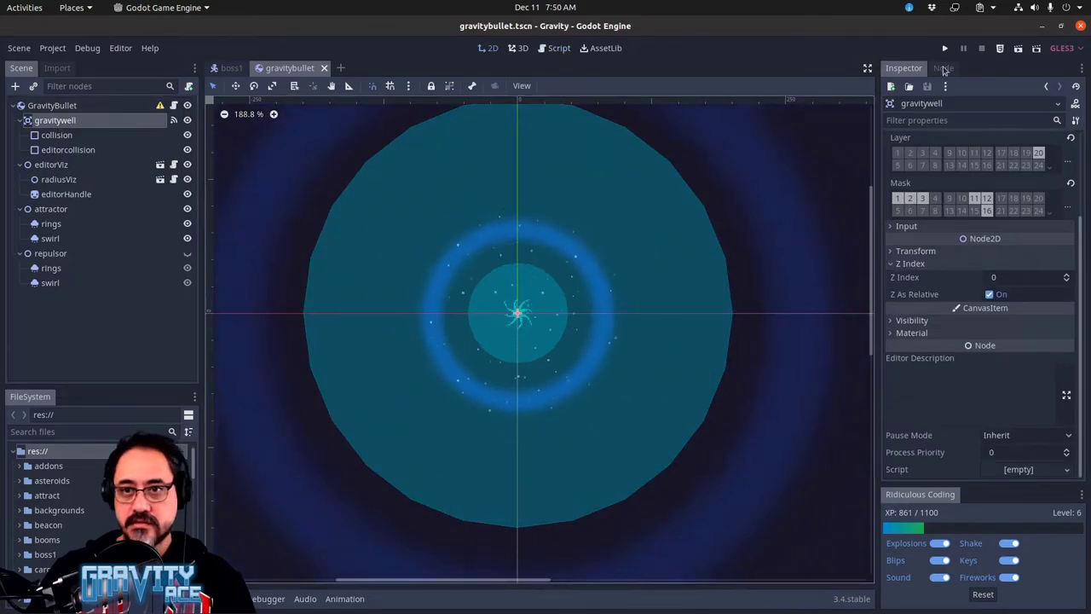
{"action": "left_click", "coordinate": [943, 67]}
{"action": "left_click", "coordinate": [972, 210]}
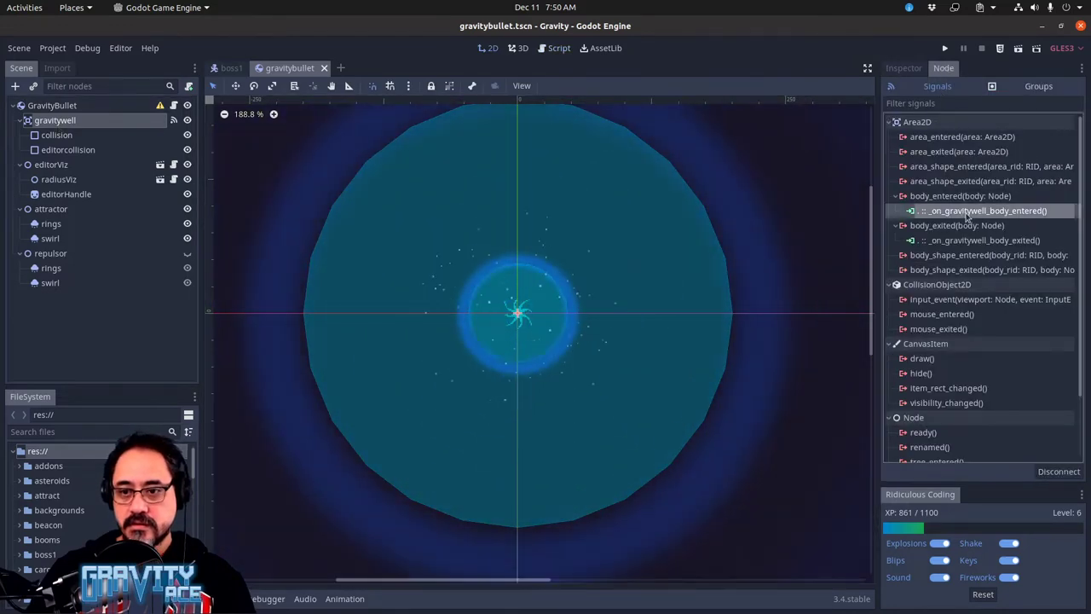
{"action": "left_click", "coordinate": [1058, 471]}
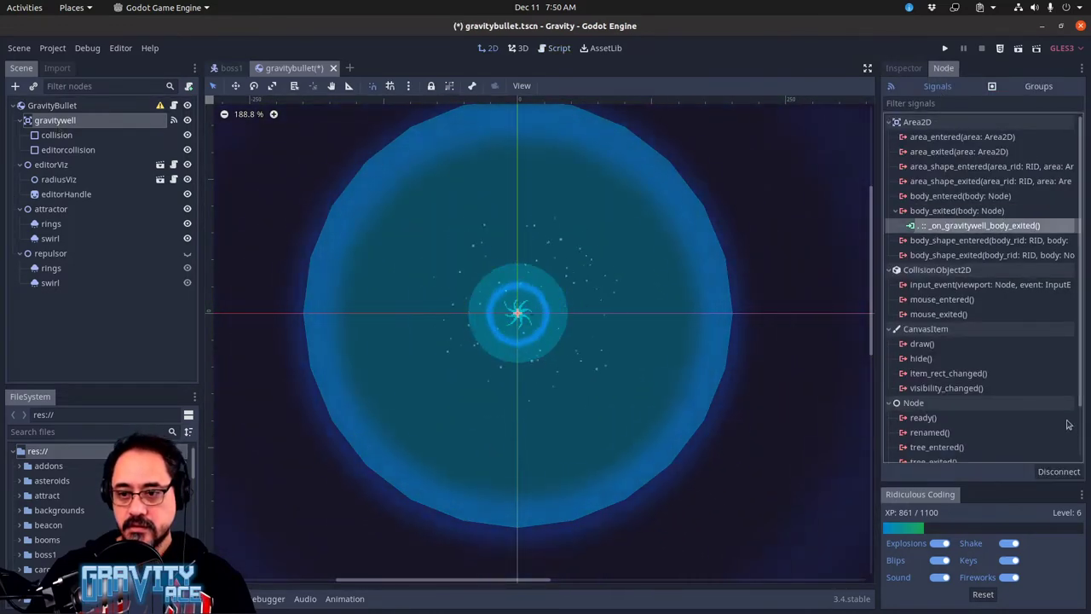
{"action": "left_click", "coordinate": [1058, 471]}
Reconnect body_entered and body_exited to their handlers in the GravityBullet script.
{"action": "double_click", "coordinate": [972, 196]}
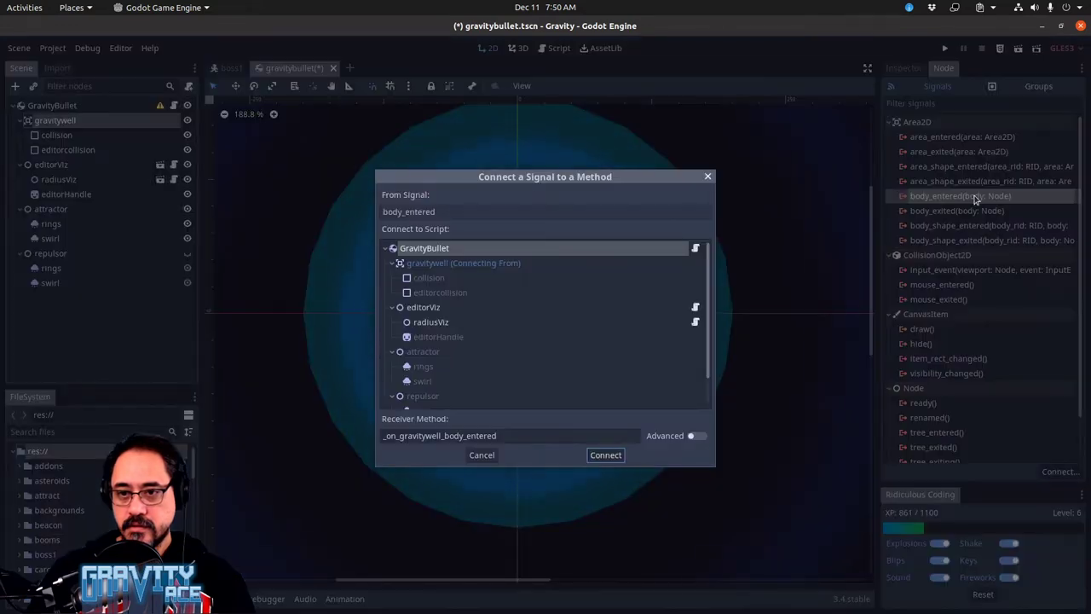
{"action": "left_click", "coordinate": [605, 455]}
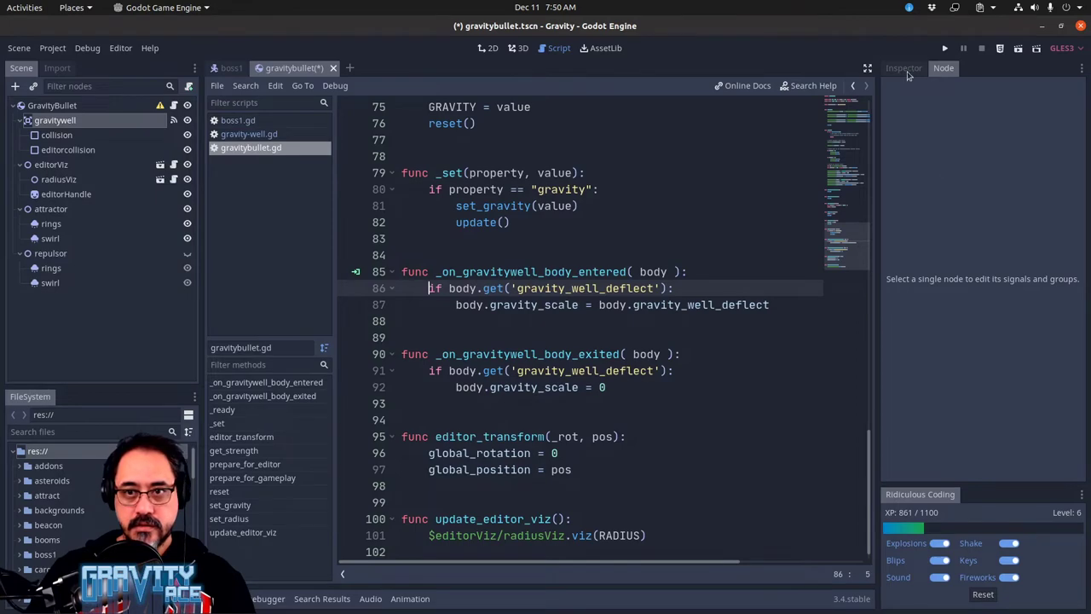
{"action": "left_click", "coordinate": [152, 120]}
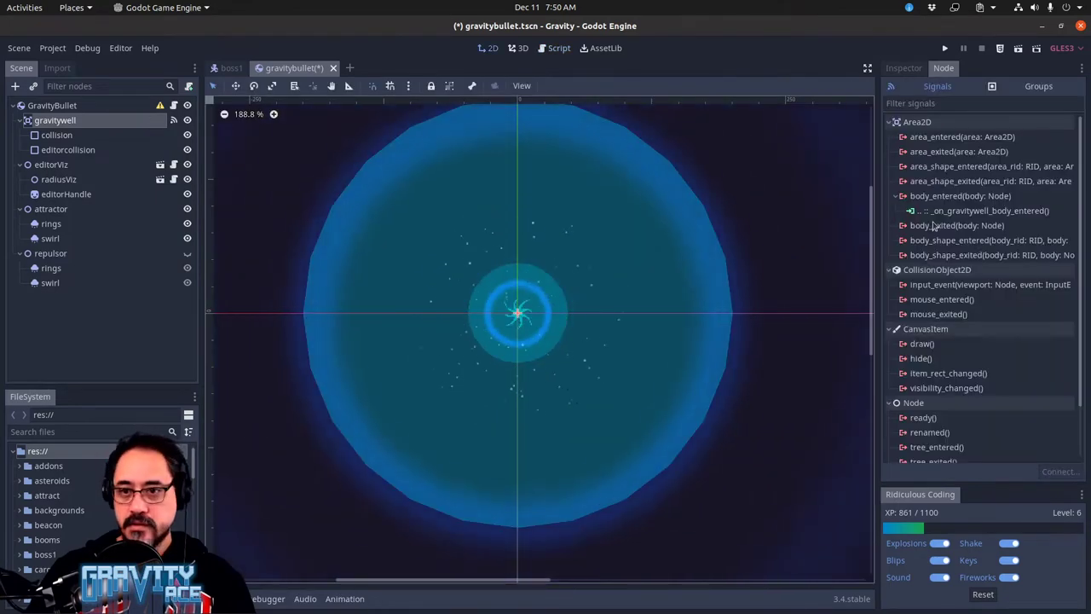
{"action": "double_click", "coordinate": [956, 225]}
{"action": "left_click", "coordinate": [605, 455]}
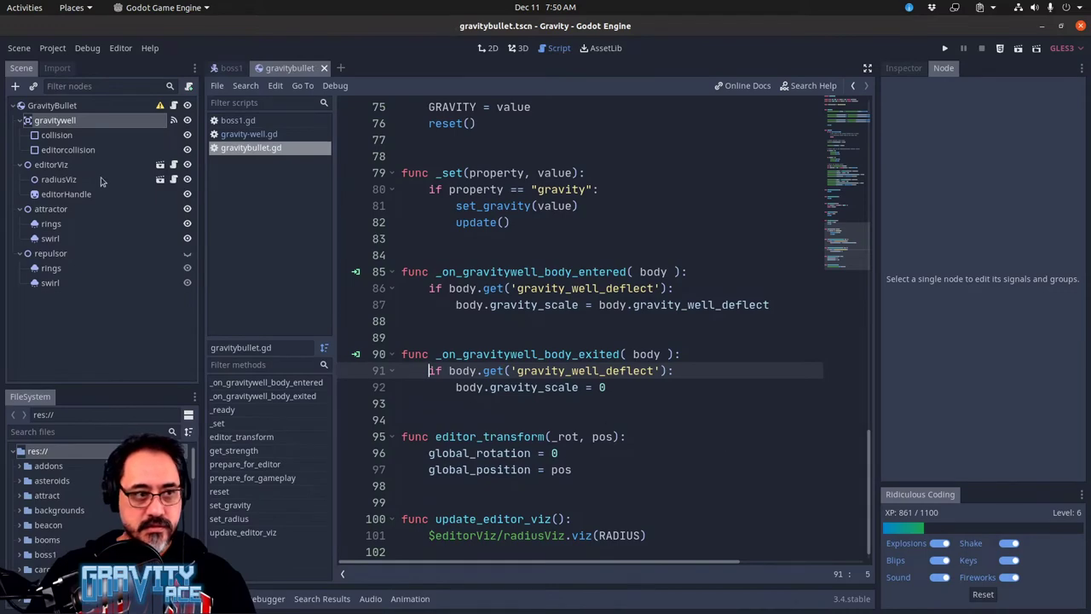
{"action": "left_click", "coordinate": [87, 124]}
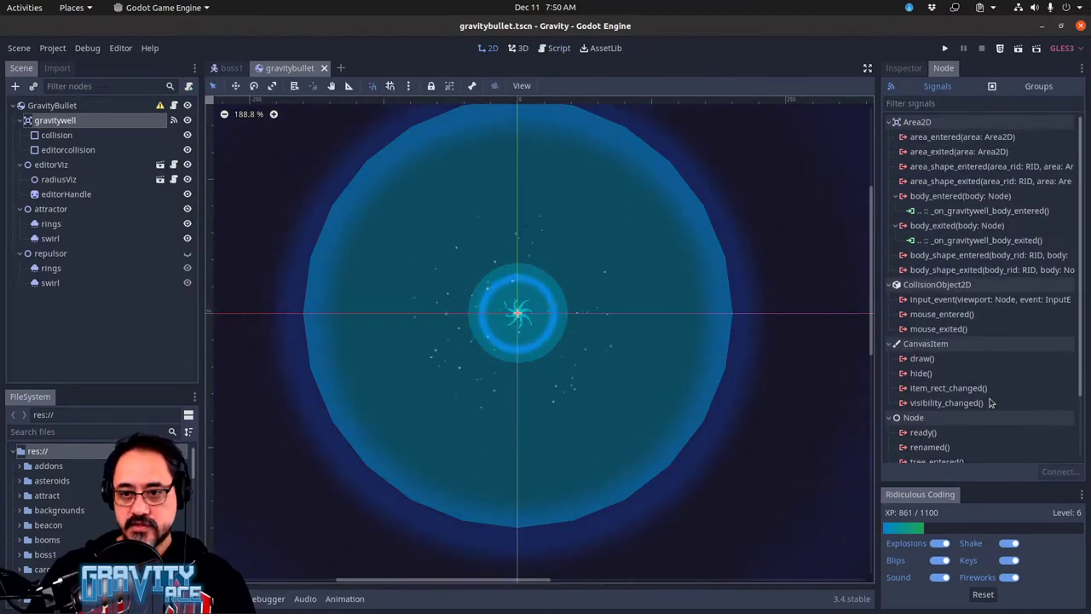
{"action": "left_click", "coordinate": [904, 68]}
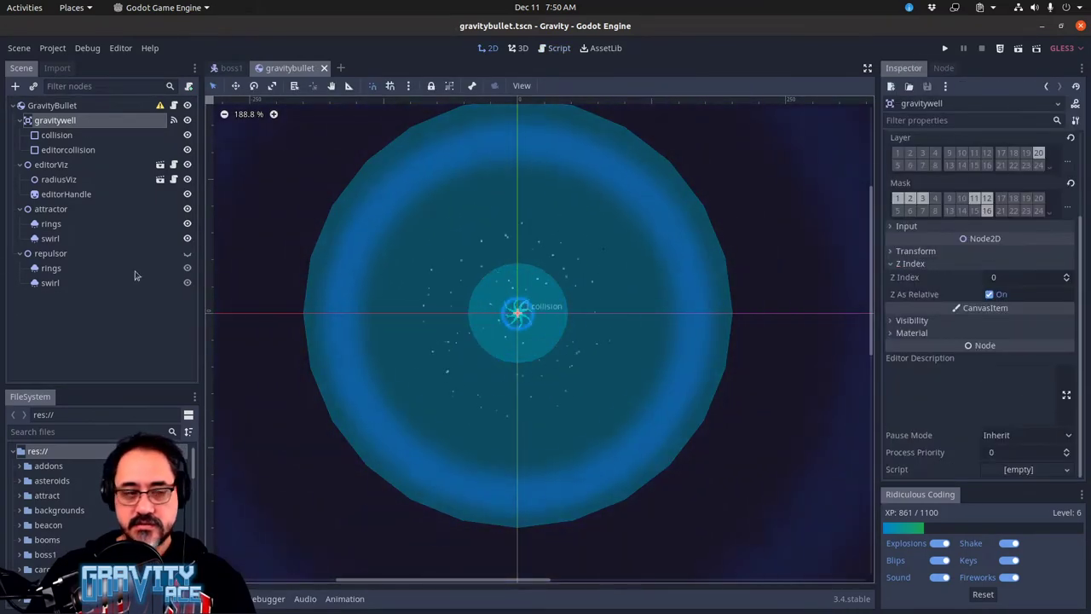
{"action": "left_click", "coordinate": [83, 107]}
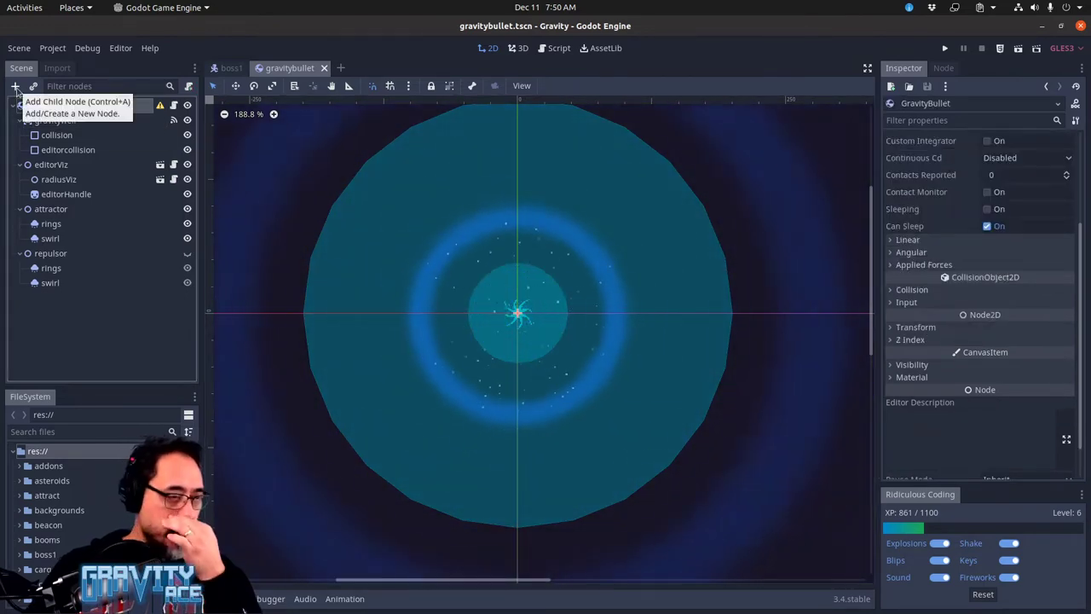
Add a CollisionShape2D with a new CircleShape2D and enlarge its radius.
{"action": "left_click", "coordinate": [16, 87]}
{"action": "type", "text": "collision"}
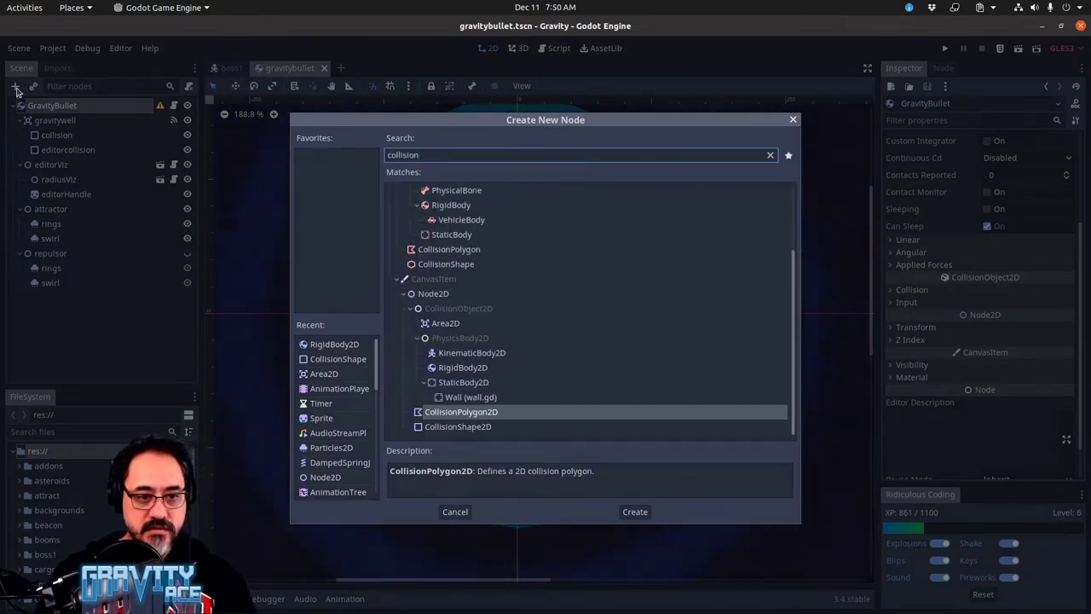
{"action": "key", "text": "Down"}
{"action": "key", "text": "Return"}
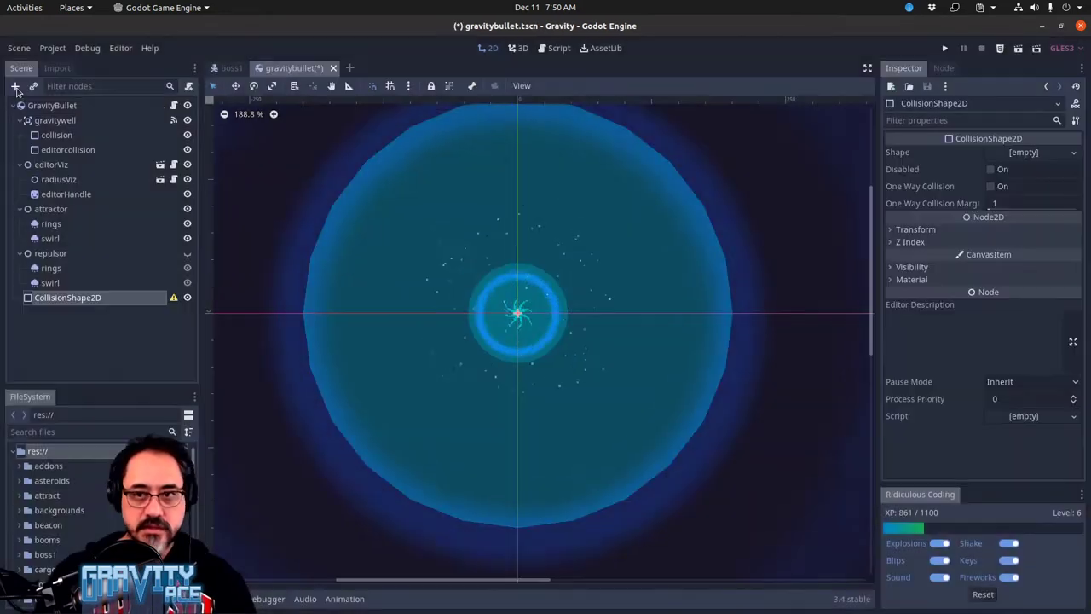
{"action": "left_click", "coordinate": [1049, 151]}
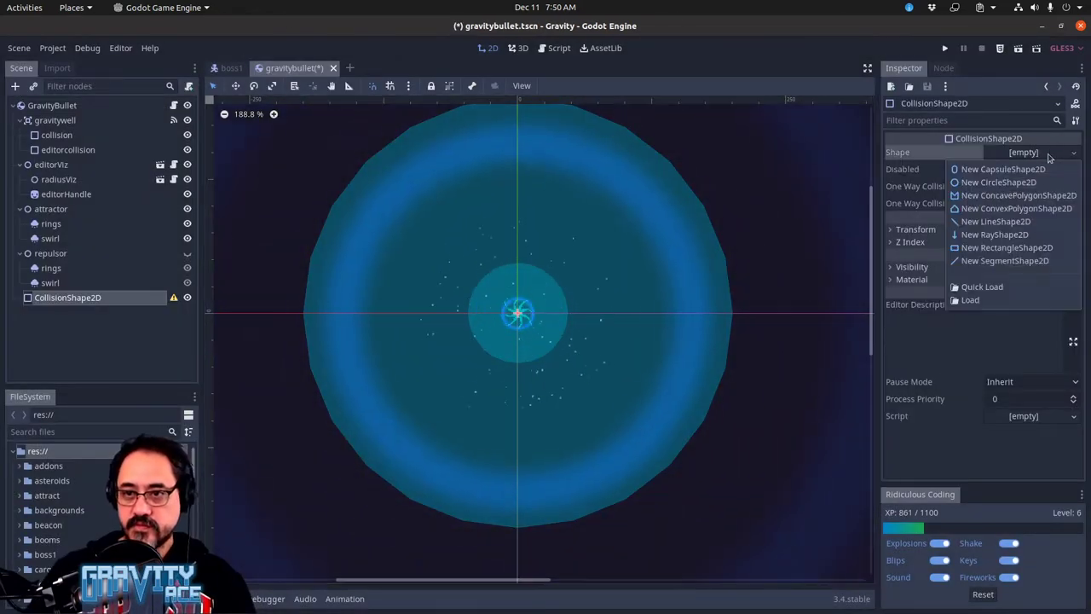
{"action": "left_click", "coordinate": [989, 178]}
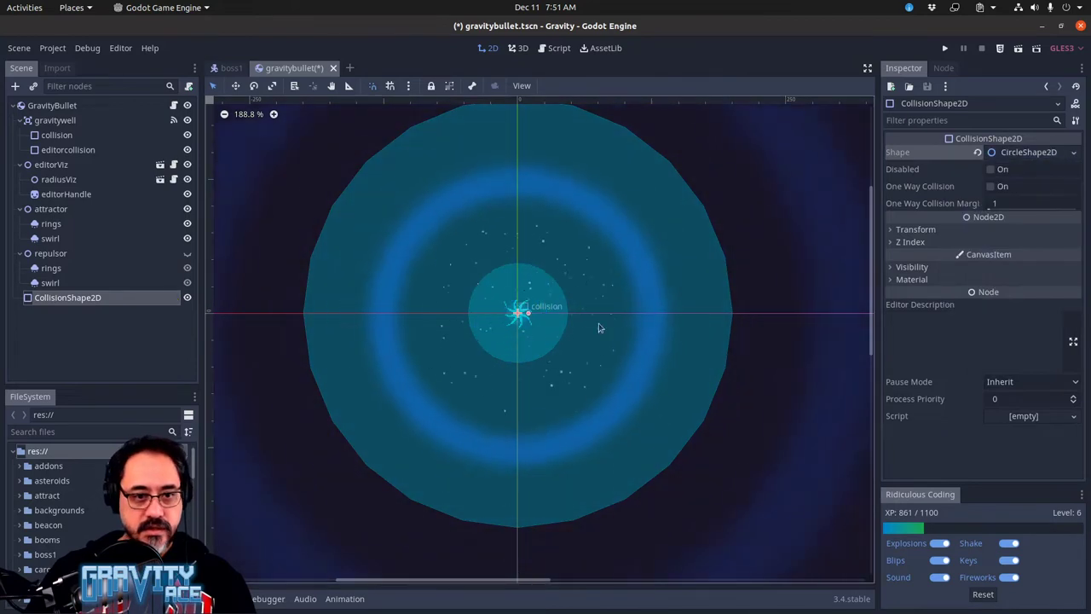
{"action": "left_click_drag", "start_coordinate": [527, 312], "coordinate": [571, 320]}
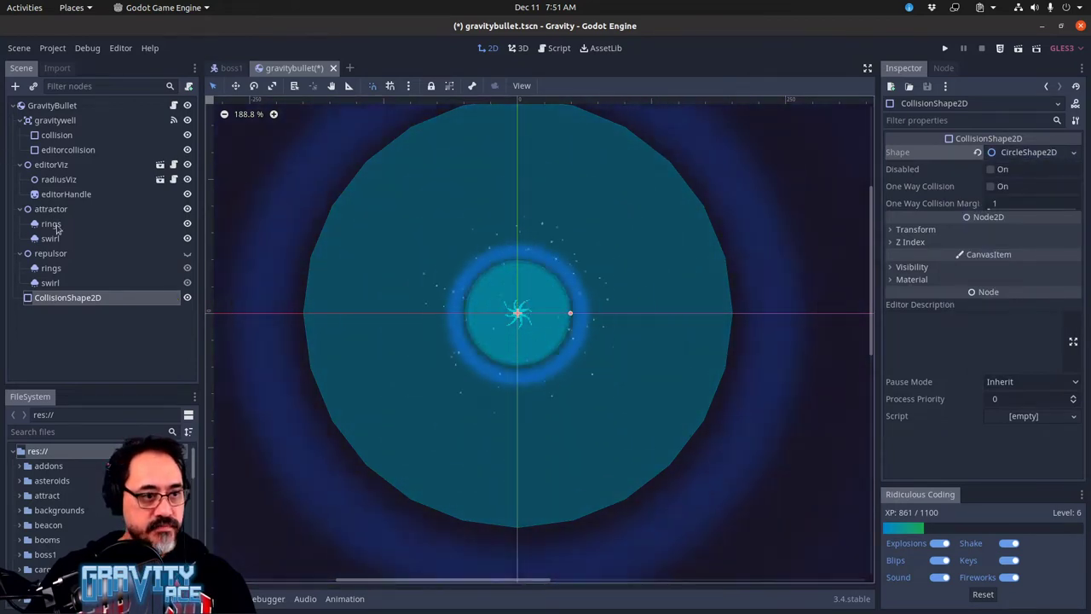
Rename the shape node to collision and make it GravityBullet's first child.
{"action": "double_click", "coordinate": [86, 297]}
{"action": "type", "text": "collision"}
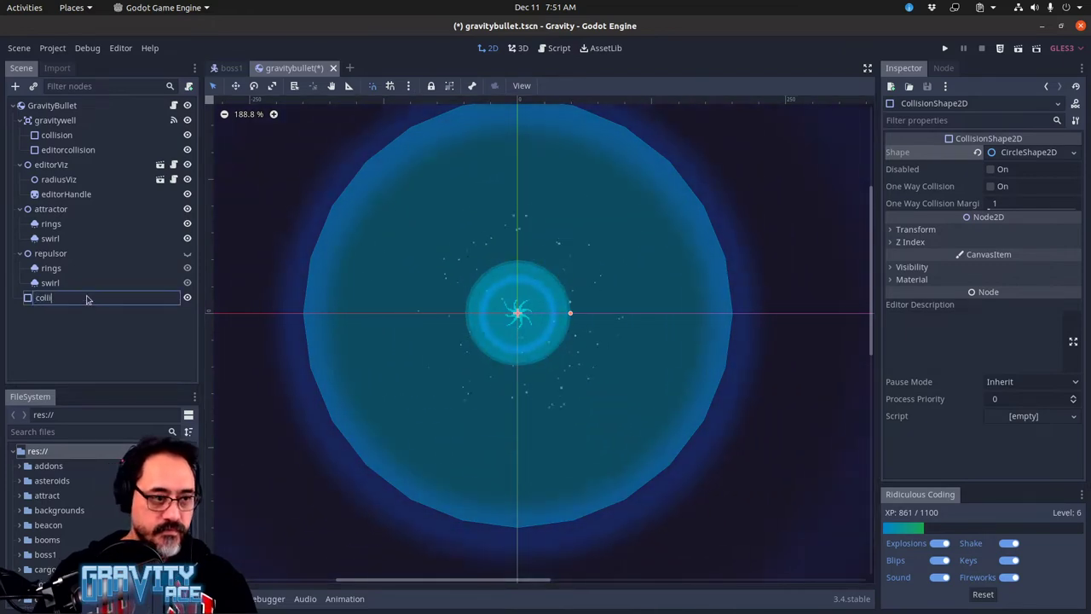
{"action": "key", "text": "Return"}
{"action": "left_click_drag", "start_coordinate": [88, 298], "coordinate": [103, 113]}
{"action": "left_click", "coordinate": [103, 105]}
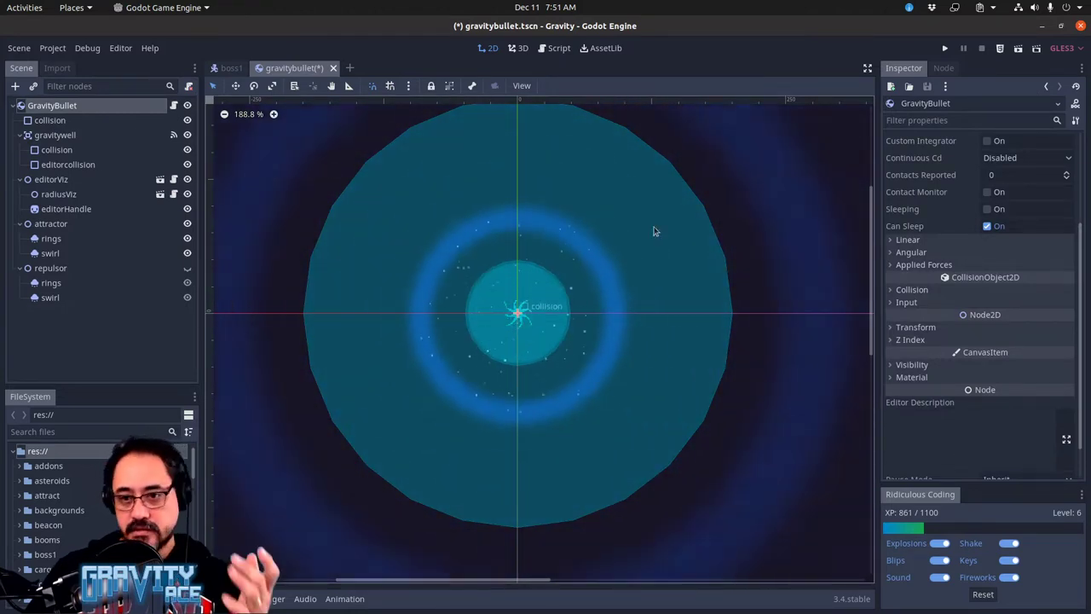
On GravityBullet, clear layer and mask bit 1 and enable Enemy bullets, Asteroids and World layers.
{"action": "left_click", "coordinate": [916, 290]}
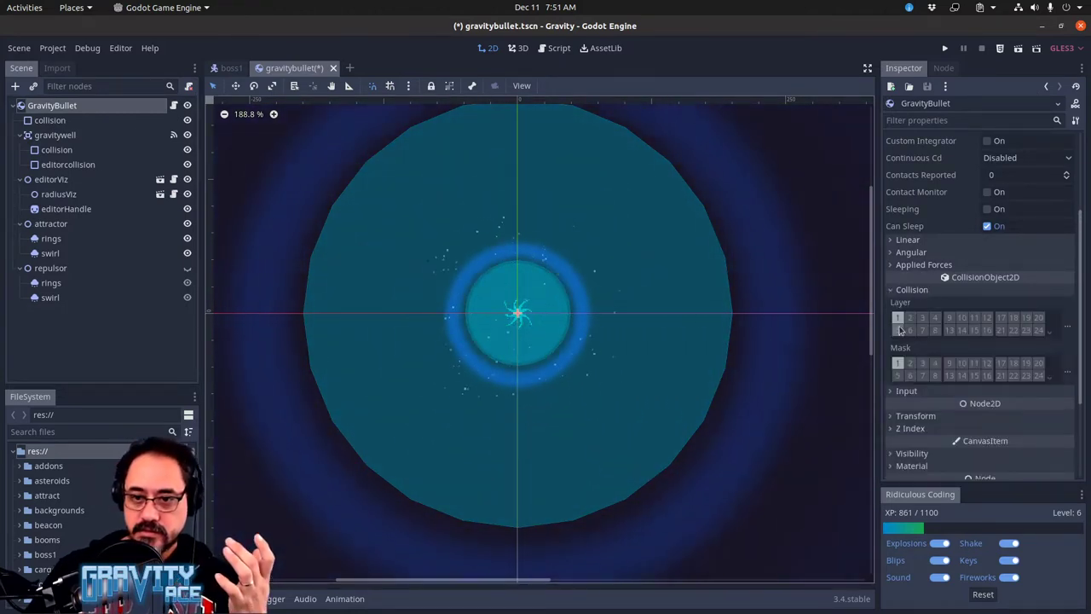
{"action": "left_click", "coordinate": [897, 318]}
{"action": "left_click", "coordinate": [896, 363]}
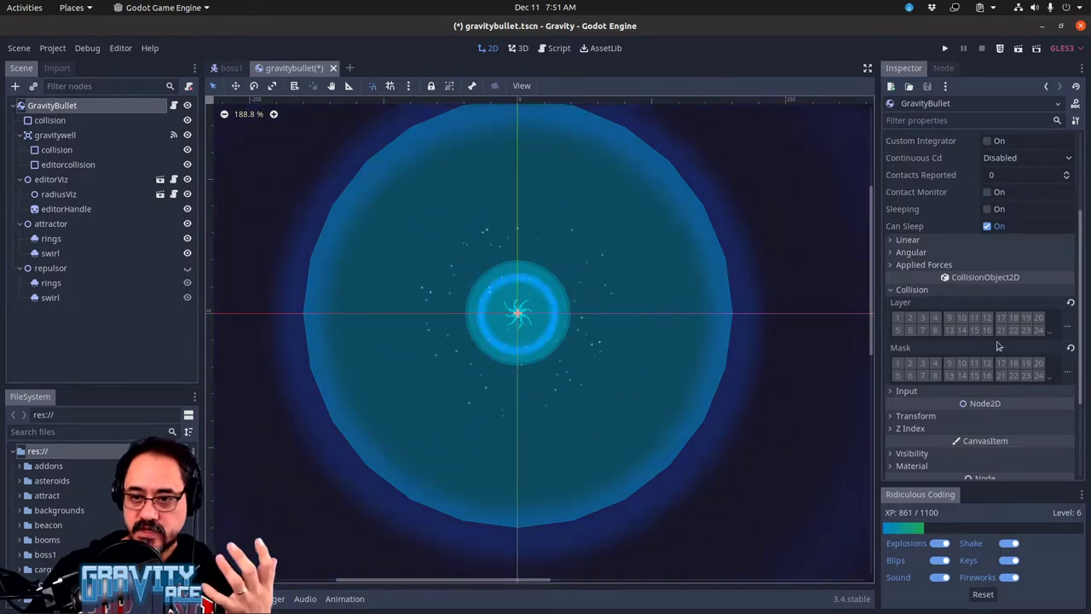
{"action": "left_click", "coordinate": [1065, 329]}
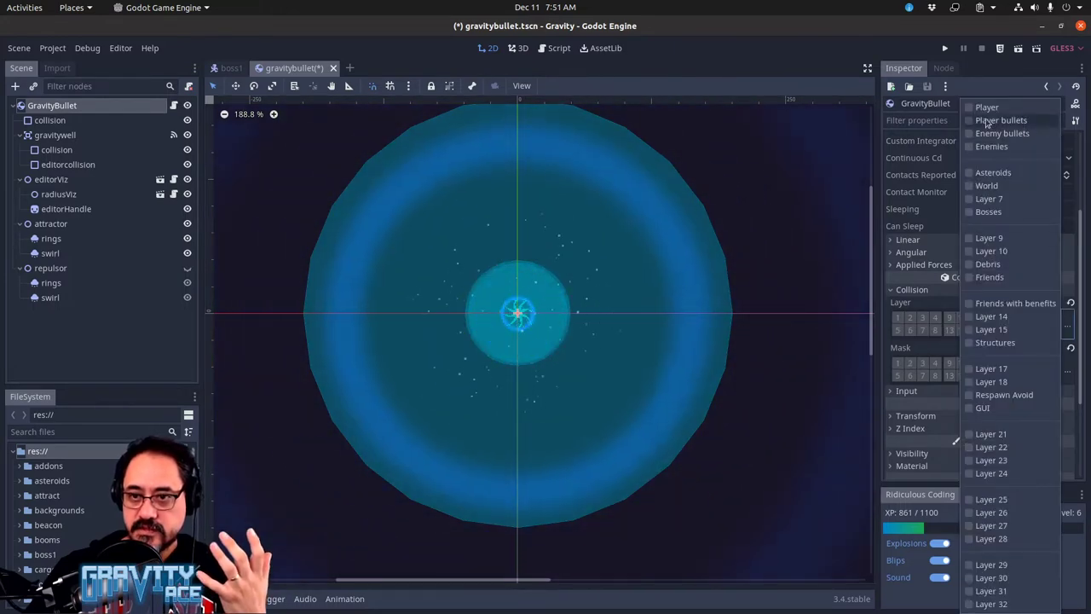
{"action": "left_click", "coordinate": [1004, 134]}
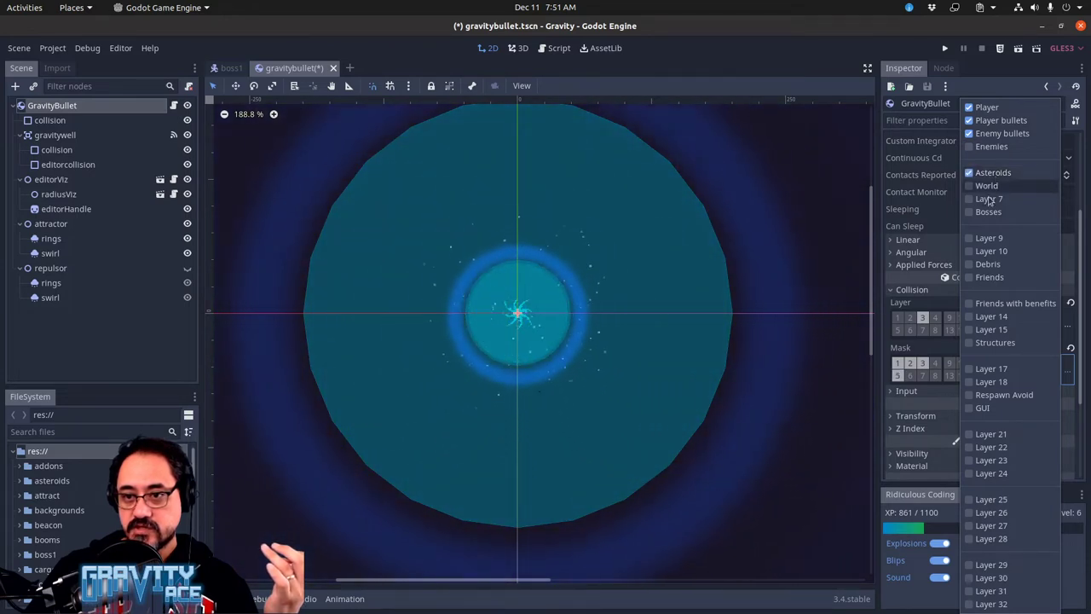
{"action": "left_click", "coordinate": [994, 173]}
{"action": "left_click", "coordinate": [988, 186]}
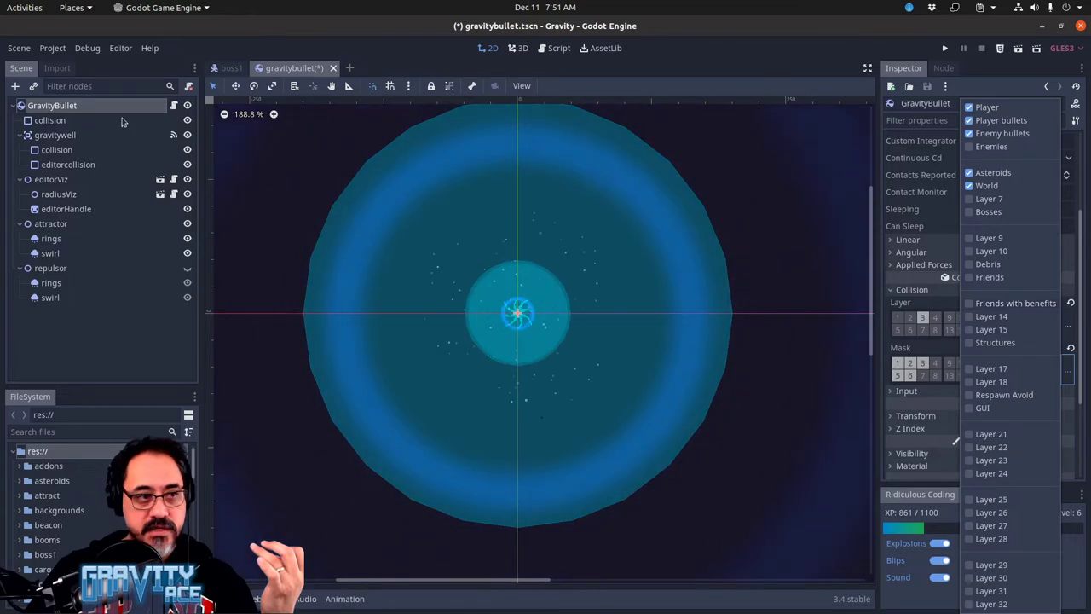
Check gravitywell's named mask layers for comparison without changing them.
{"action": "left_click", "coordinate": [93, 137]}
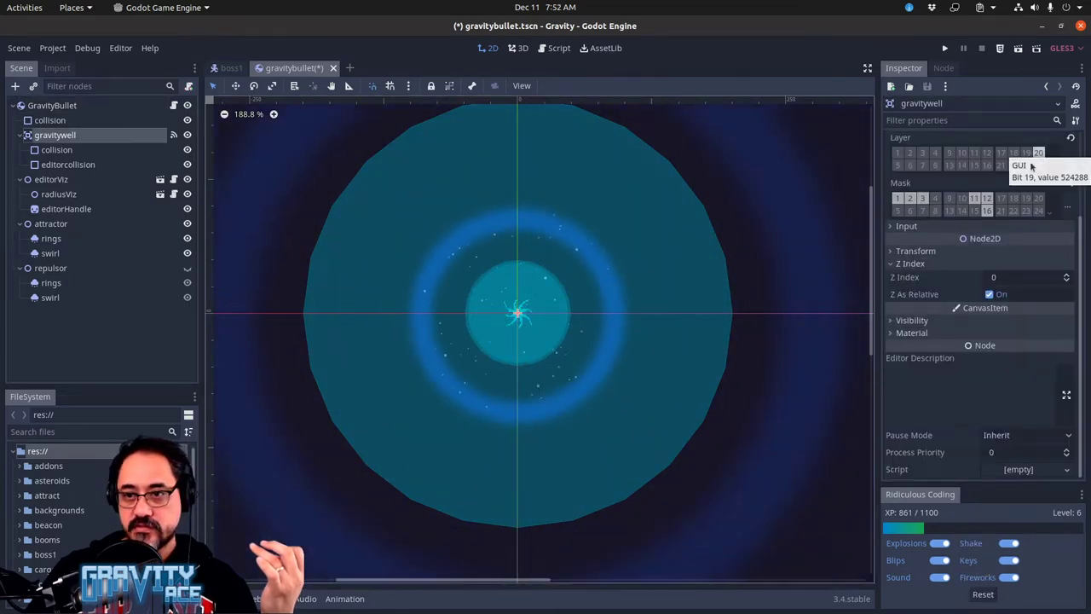
{"action": "left_click", "coordinate": [1069, 210]}
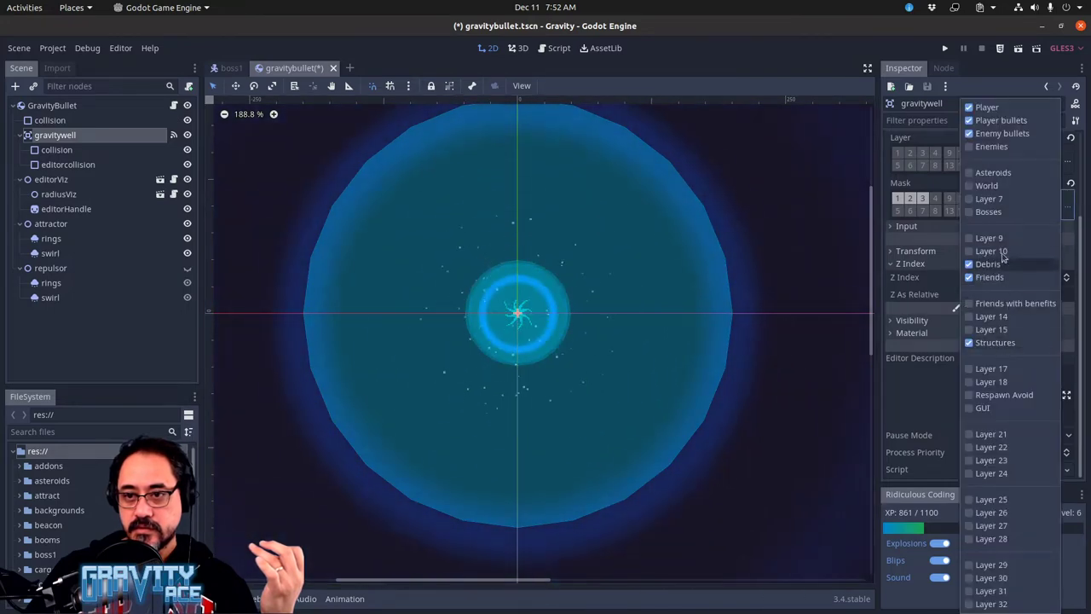
{"action": "left_click", "coordinate": [515, 75]}
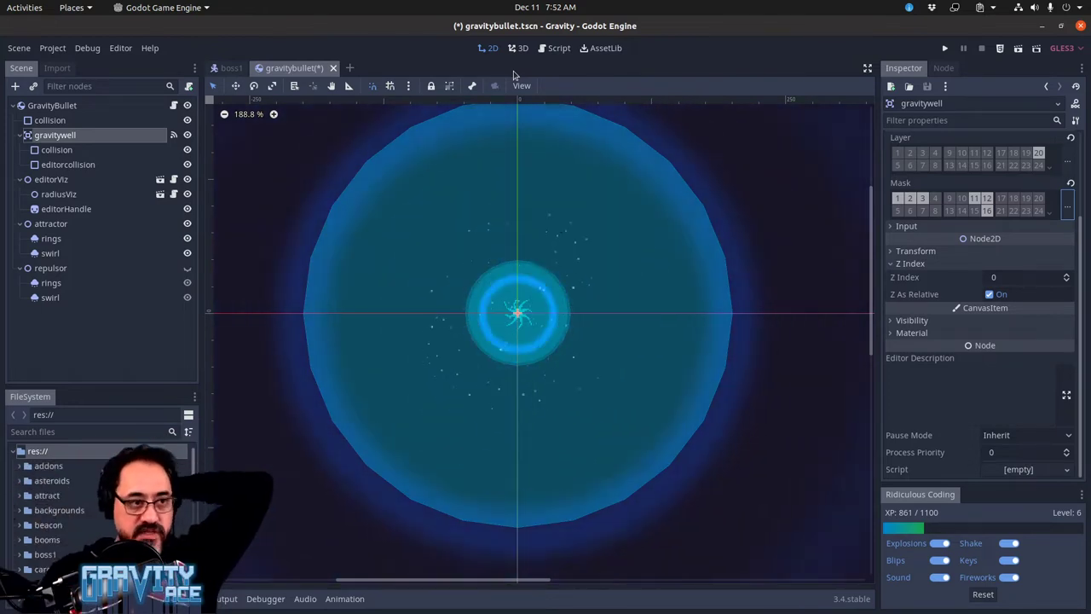
Set GravityBullet's linear damp and angular damp to 10.
{"action": "left_click", "coordinate": [767, 196]}
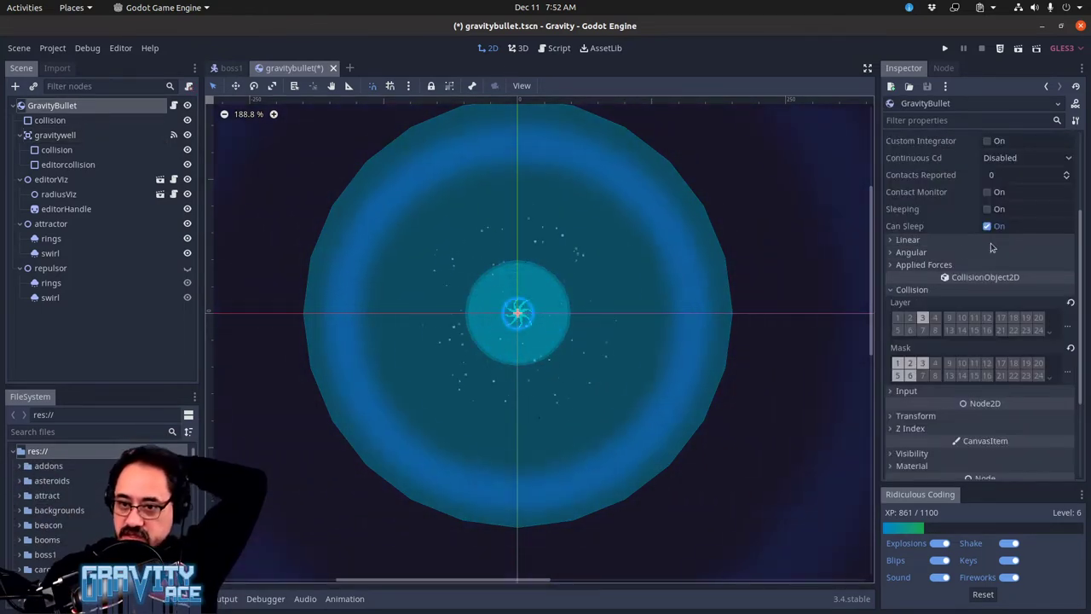
{"action": "left_click", "coordinate": [929, 240]}
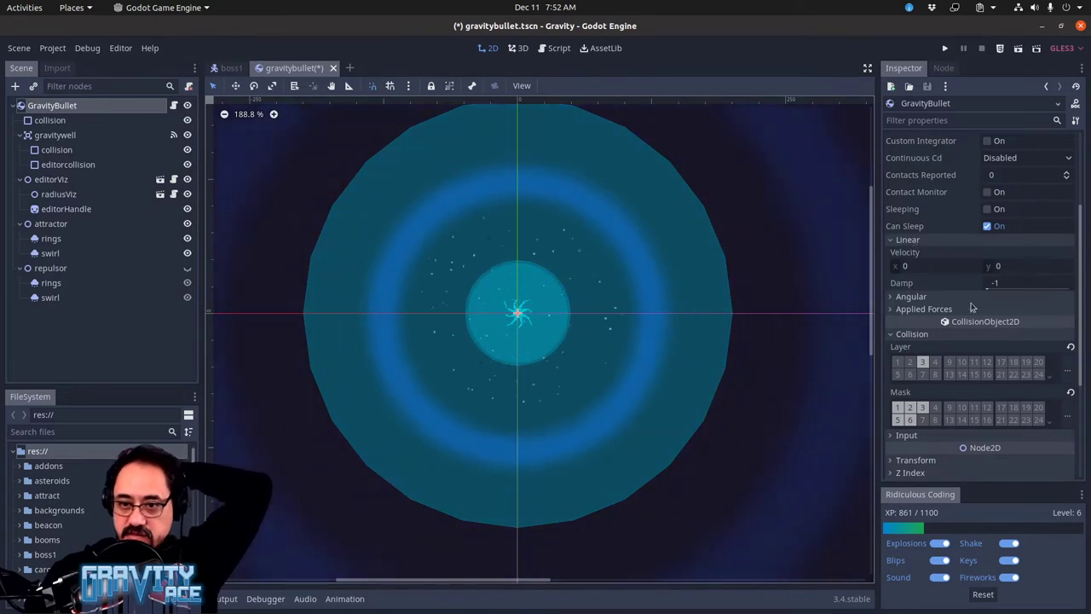
{"action": "left_click", "coordinate": [1027, 286]}
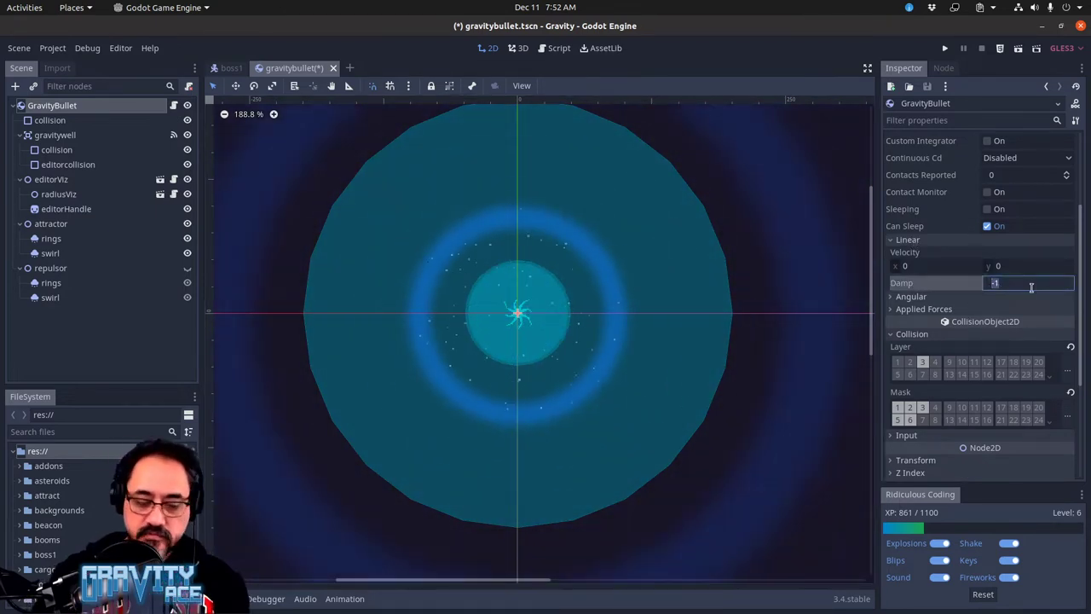
{"action": "type", "text": "10"}
{"action": "left_click", "coordinate": [910, 297]}
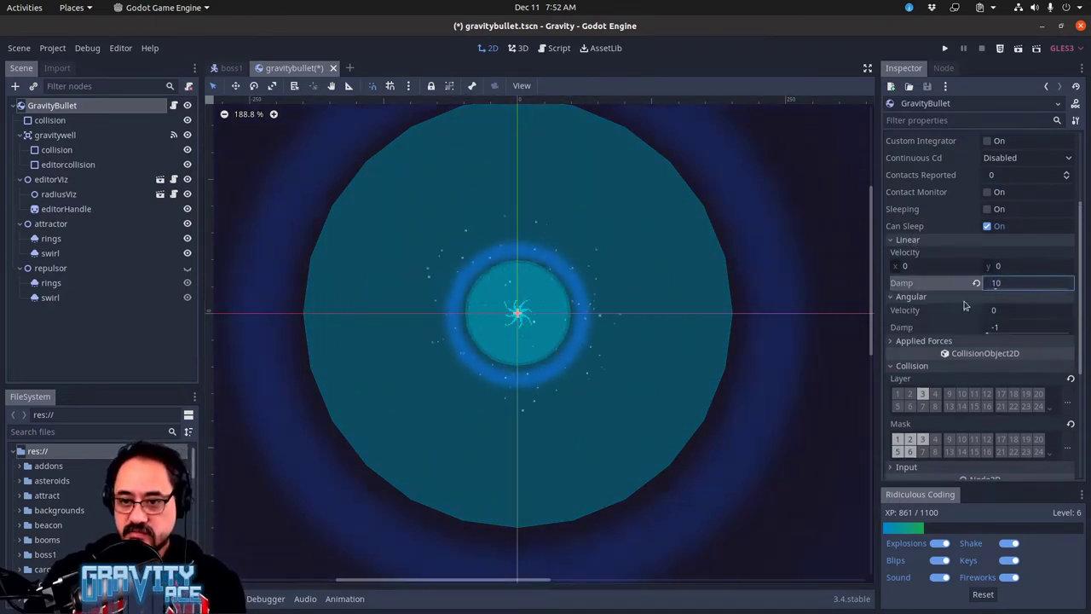
{"action": "left_click", "coordinate": [1008, 327]}
{"action": "type", "text": "10"}
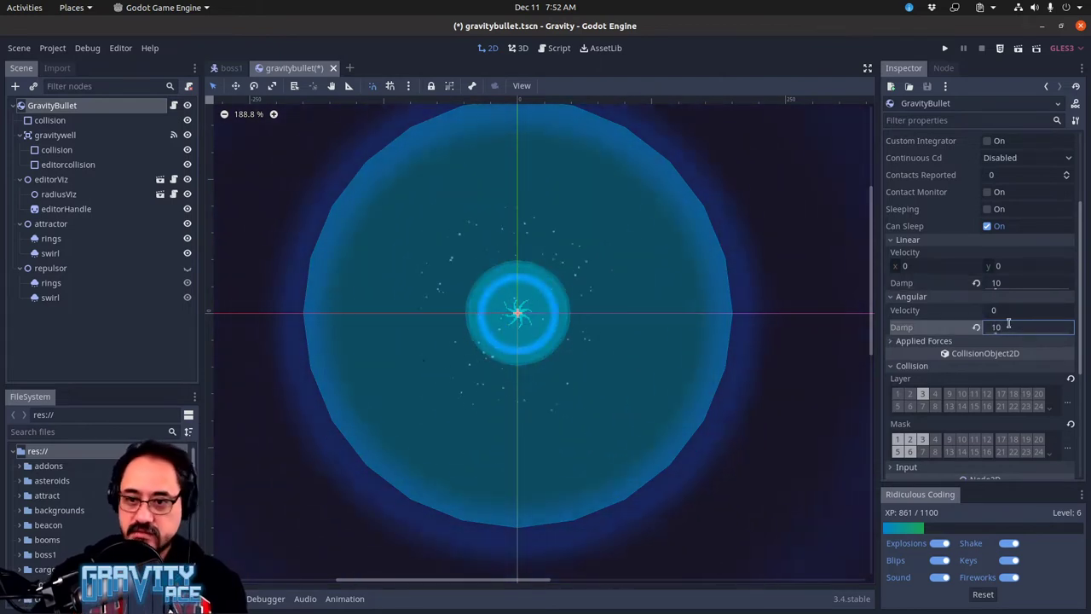
{"action": "left_click", "coordinate": [935, 342]}
{"action": "left_click", "coordinate": [935, 341]}
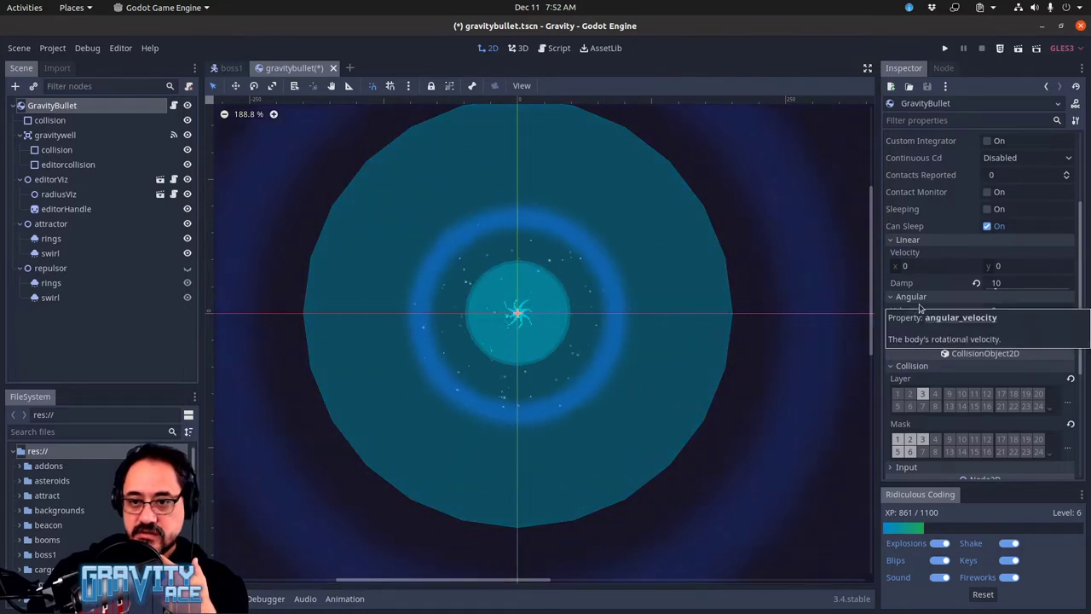
{"action": "scroll", "coordinate": [925, 315], "scroll_direction": "up", "scroll_amount": 3}
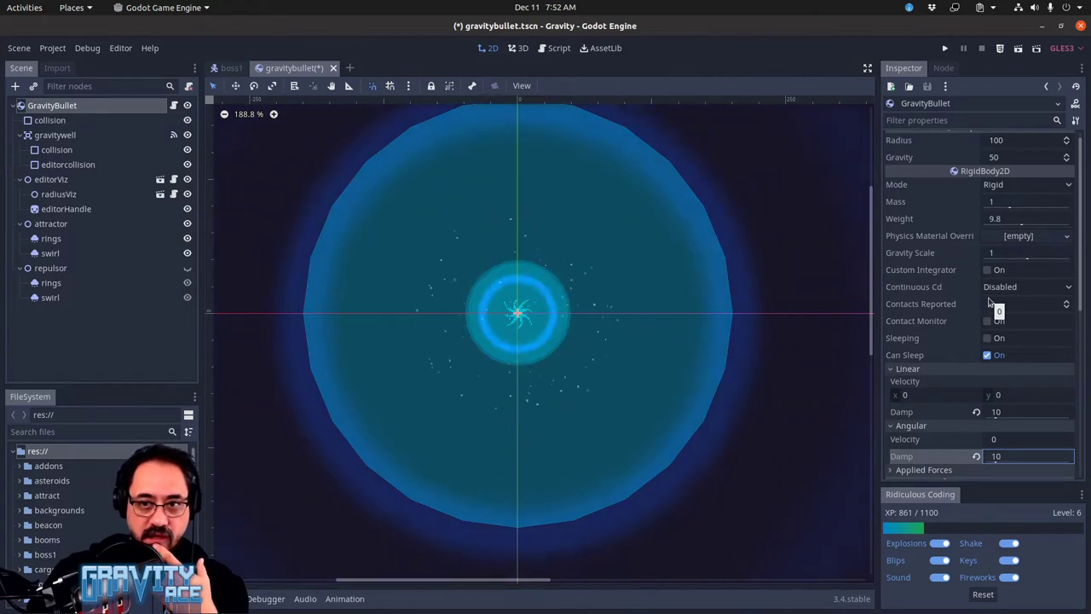
{"action": "scroll", "coordinate": [991, 300], "scroll_direction": "up", "scroll_amount": 1}
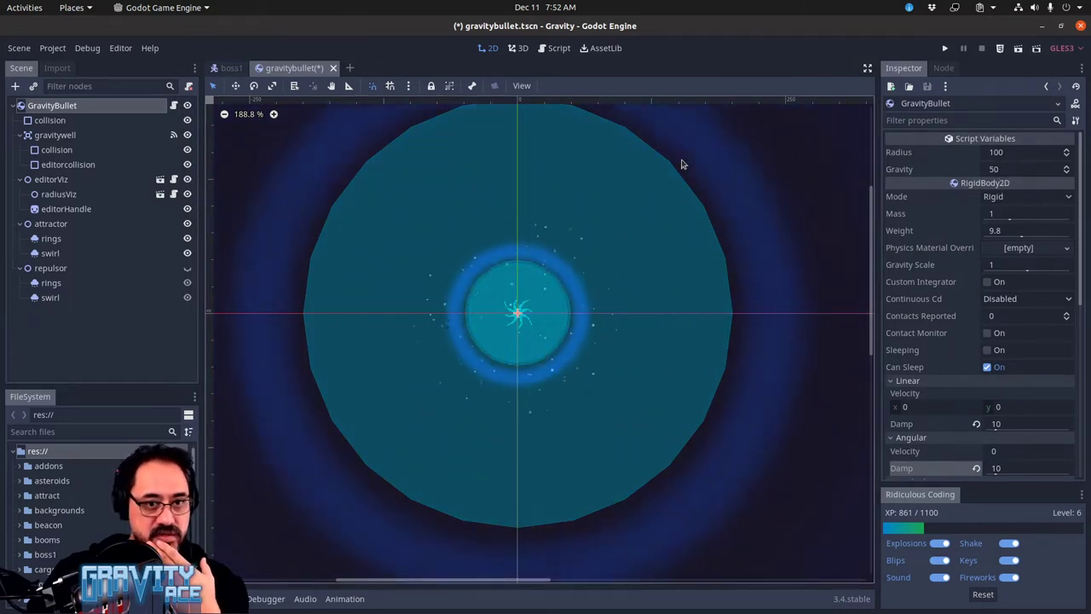
Set GravityBullet's Radius variable to 30.
{"action": "left_click", "coordinate": [1023, 151]}
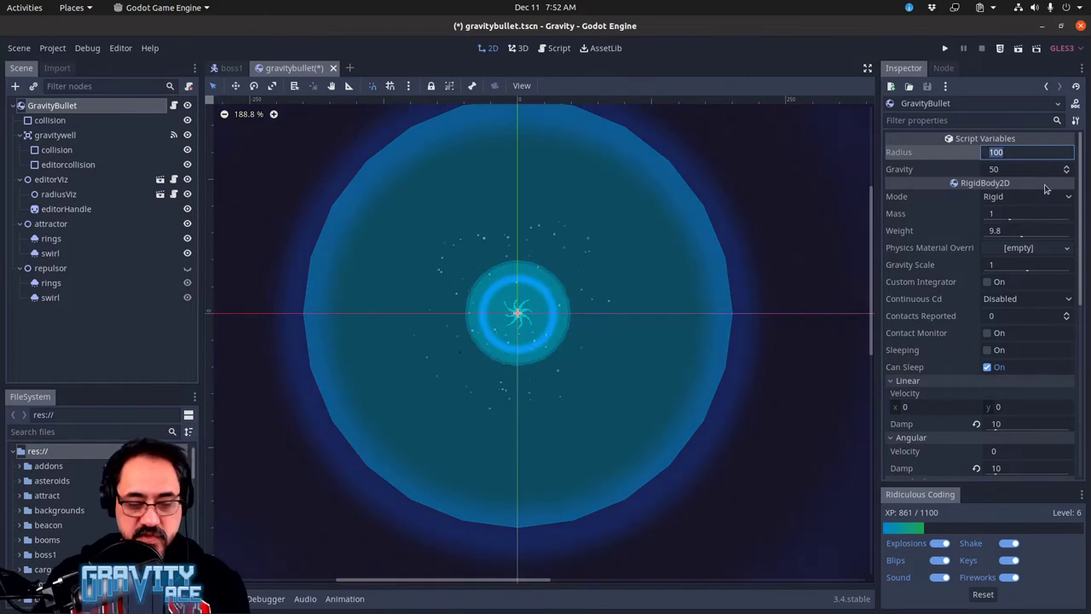
{"action": "type", "text": "30"}
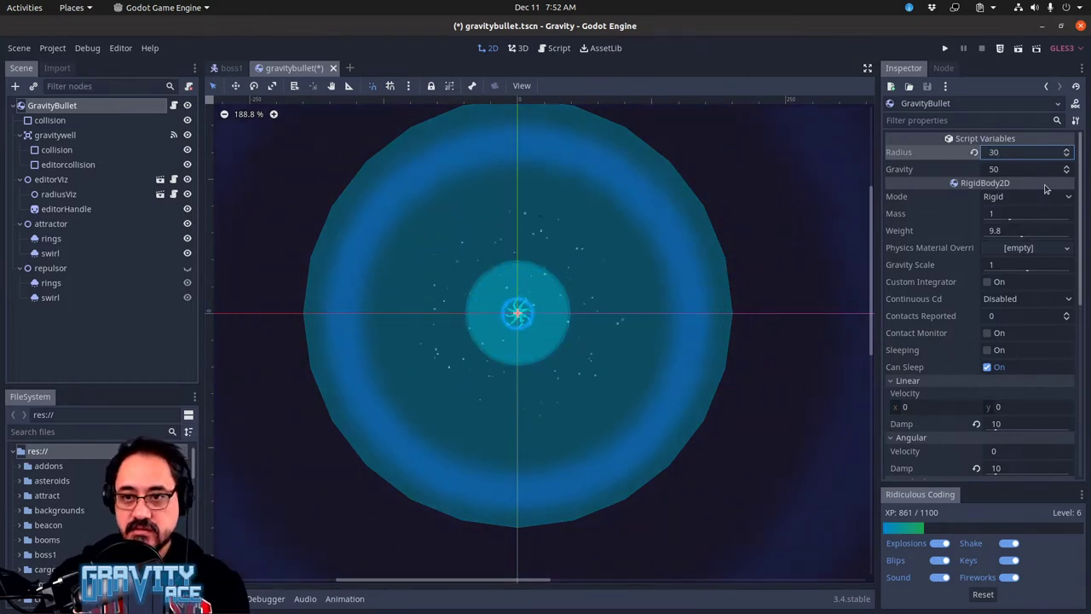
{"action": "key", "text": "Return"}
{"action": "left_click", "coordinate": [1023, 168]}
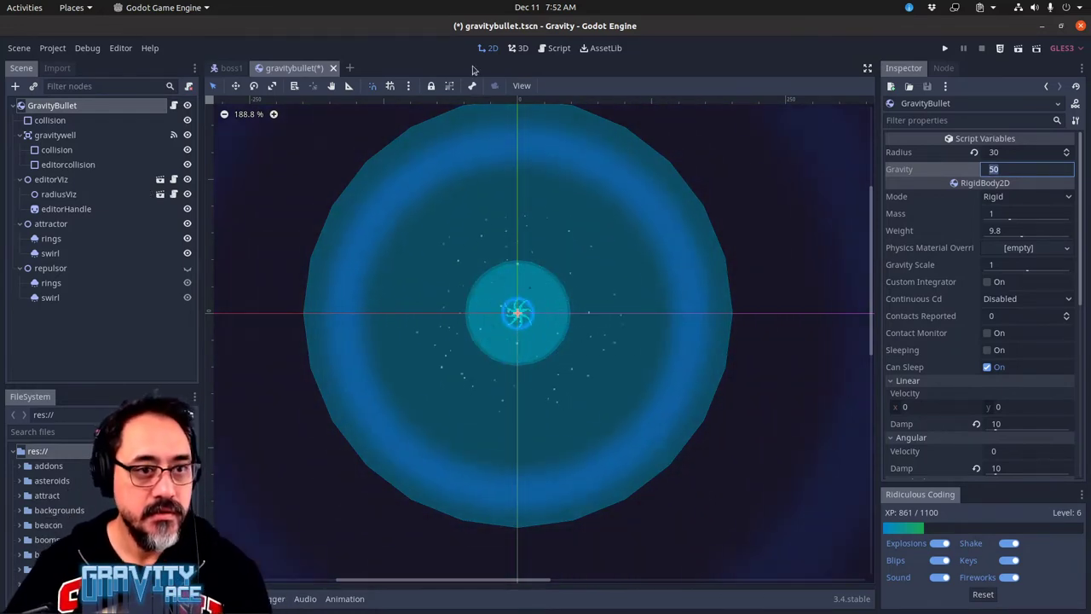
{"action": "left_click", "coordinate": [554, 48]}
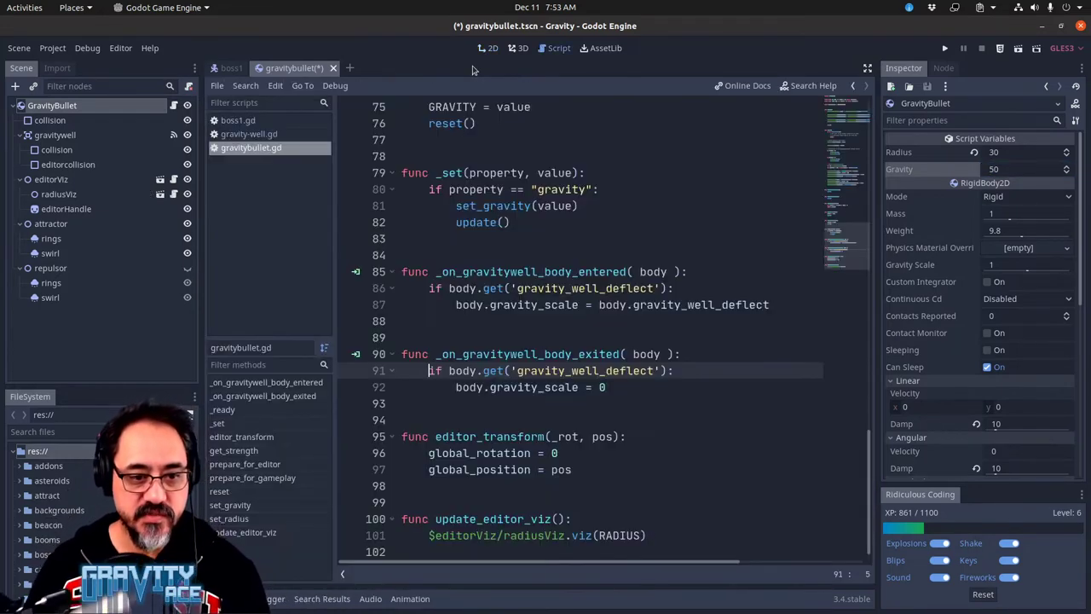
Remove the export hints from RADIUS and GRAVITY and change RADIUS's default to 30.
{"action": "left_click", "coordinate": [542, 266]}
{"action": "key", "text": "ctrl+Home"}
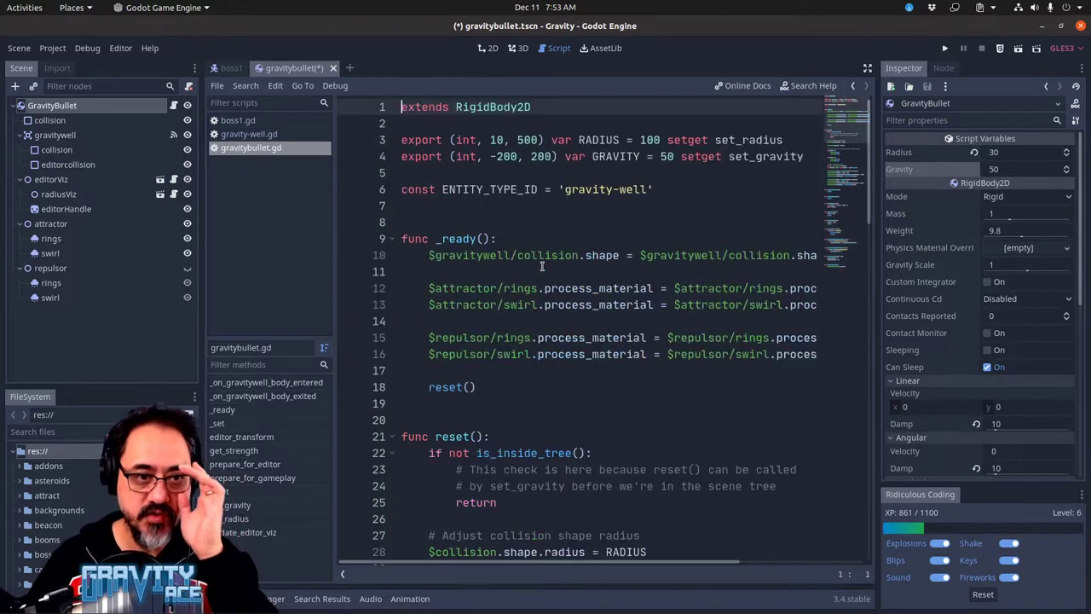
{"action": "key", "text": "Down"}
{"action": "key", "text": "Down"}
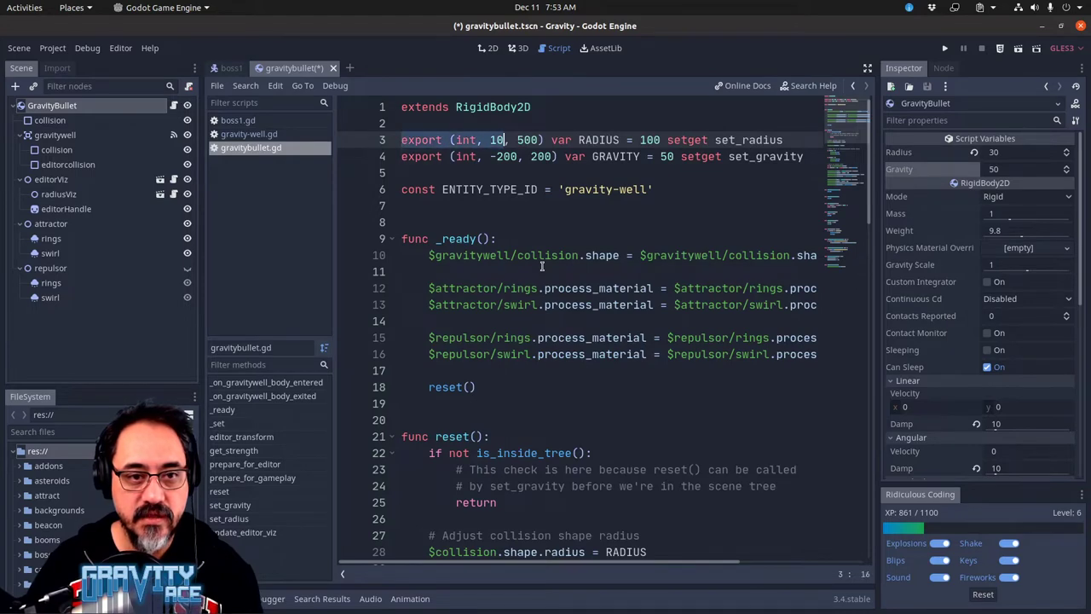
{"action": "key", "text": "Delete"}
{"action": "key", "text": "Delete"}
{"action": "key", "text": "Down"}
{"action": "key", "text": "ctrl+shift+Right"}
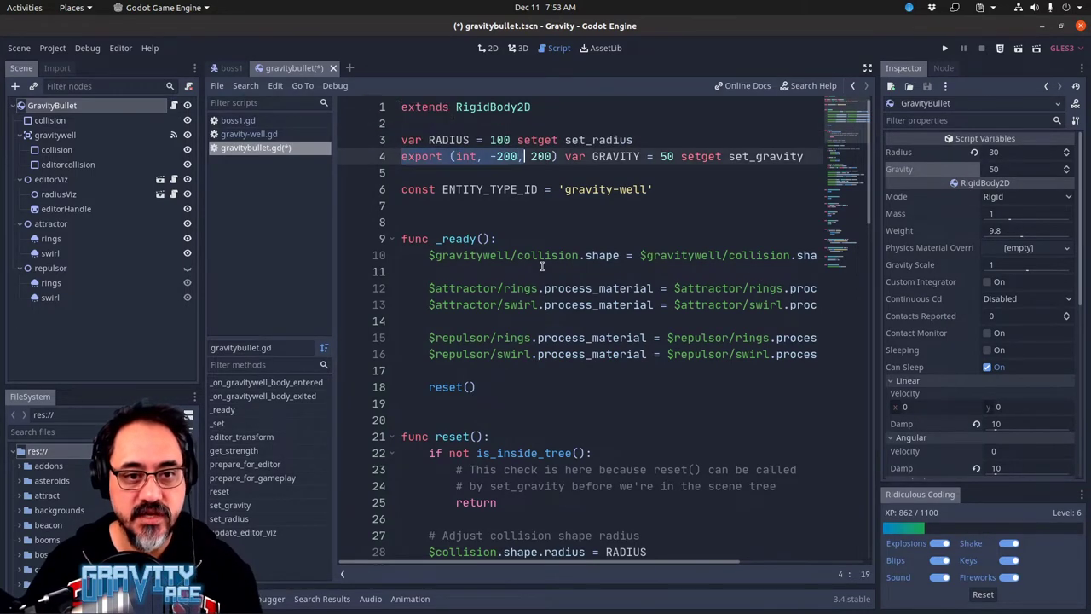
{"action": "key", "text": "ctrl+shift+Right"}
{"action": "key", "text": "Delete"}
{"action": "key", "text": "Delete"}
{"action": "key", "text": "Left"}
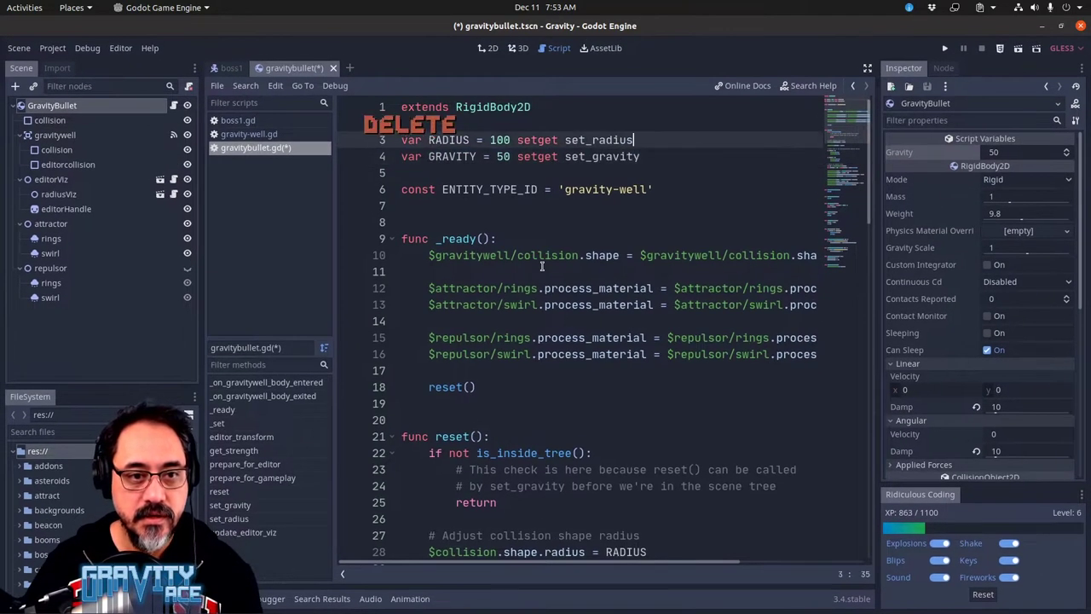
{"action": "key", "text": "ctrl+shift+Right"}
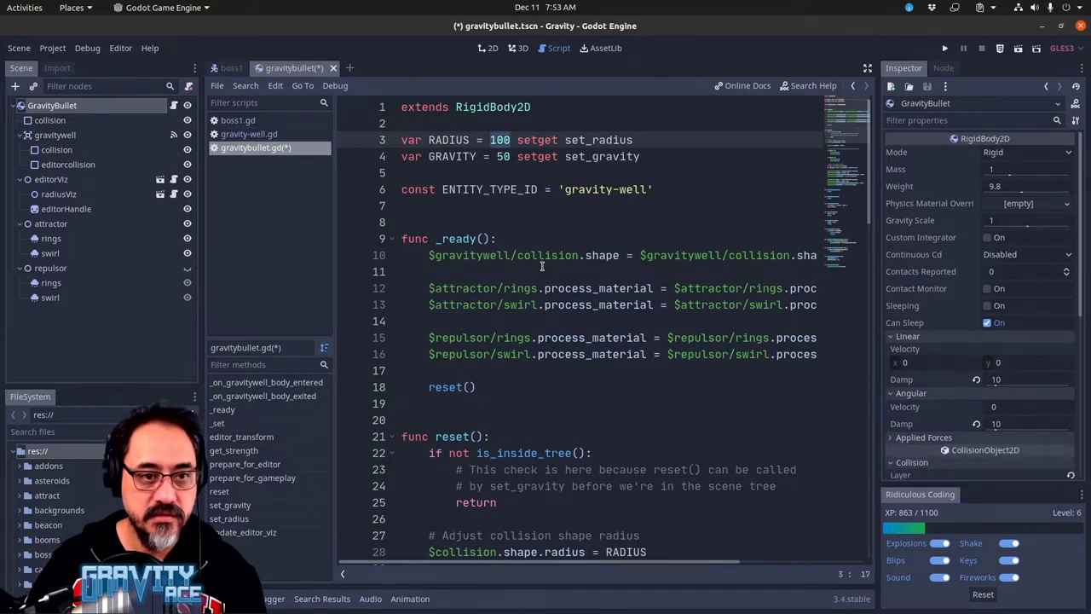
{"action": "type", "text": "30"}
Delete the GRAVITY variable declaration line.
{"action": "key", "text": "Down"}
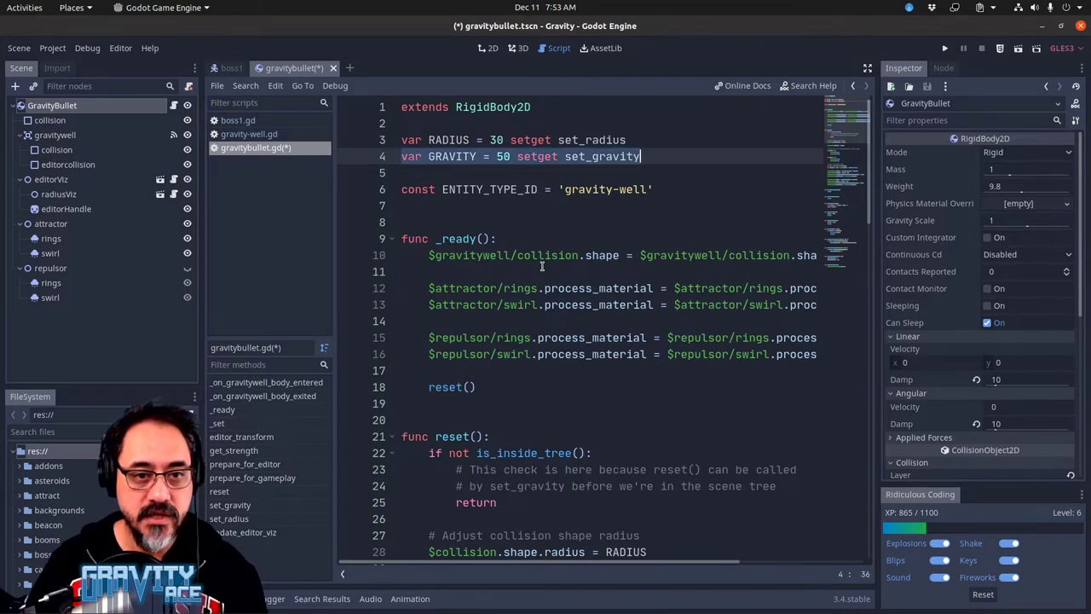
{"action": "key", "text": "shift+Home"}
{"action": "key", "text": "Delete"}
{"action": "key", "text": "BackSpace"}
Delete the set_radius and set_gravity setter functions.
{"action": "key", "text": "ctrl+f"}
{"action": "type", "text": "set"}
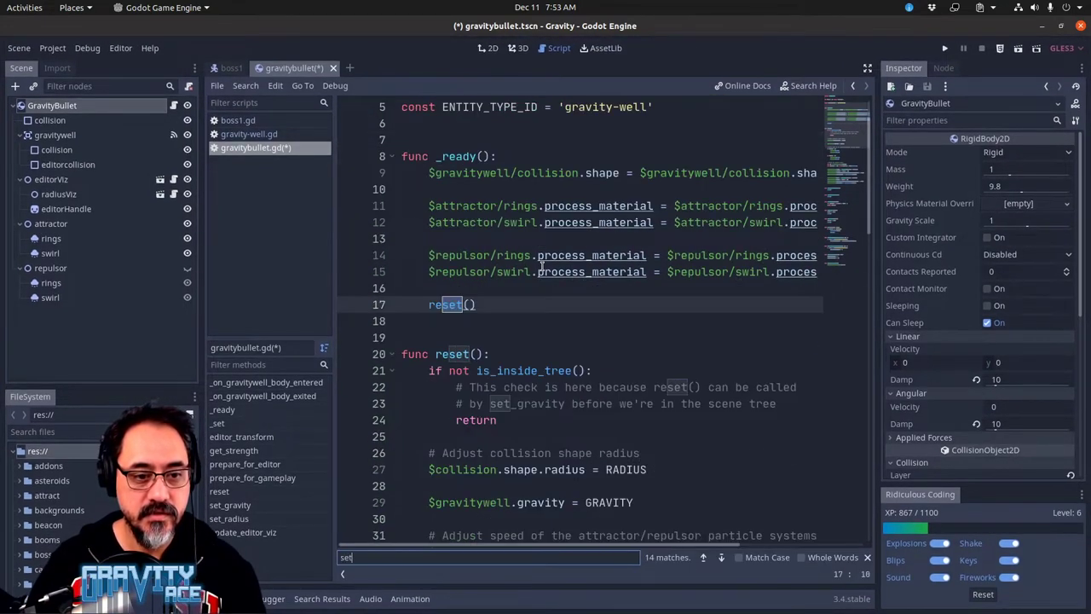
{"action": "type", "text": "_gravity"}
{"action": "key", "text": "Escape"}
{"action": "key", "text": "Down"}
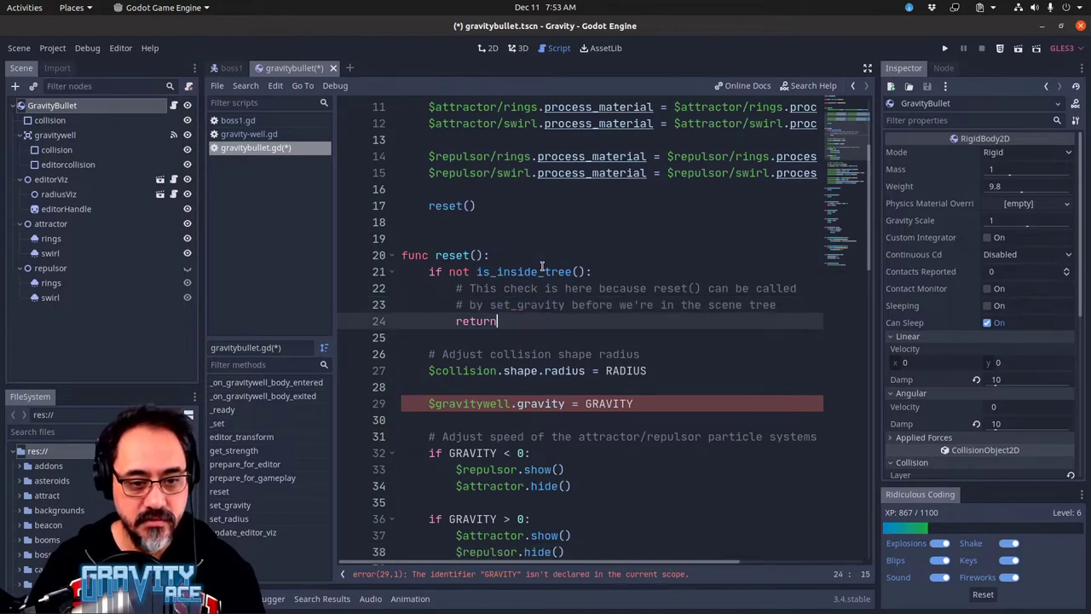
{"action": "key", "text": "ctrl+f"}
{"action": "key", "text": "Return"}
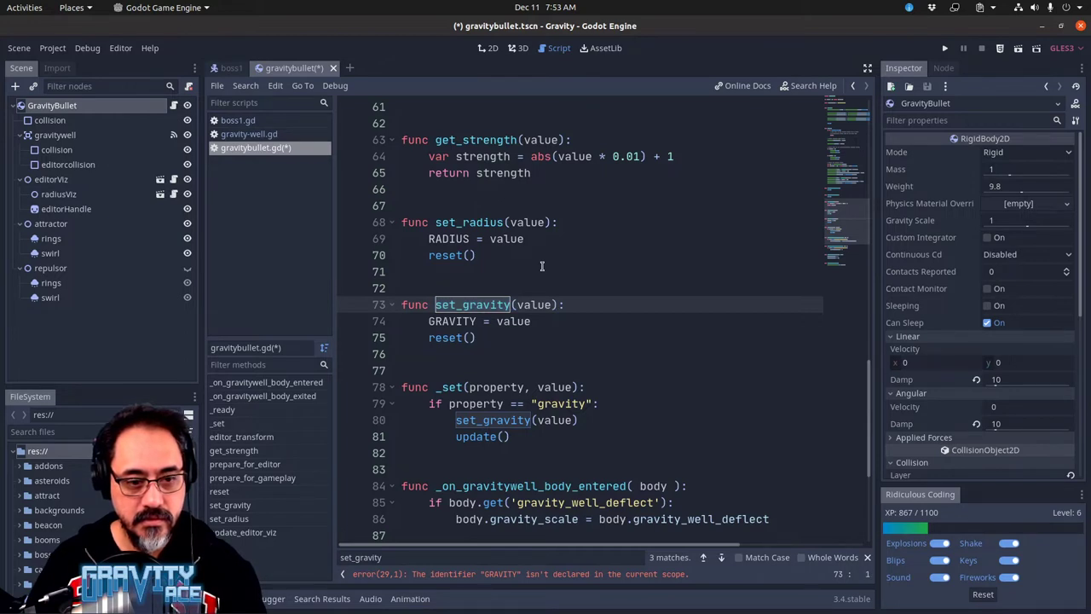
{"action": "key", "text": "Up"}
{"action": "key", "text": "Up"}
{"action": "key", "text": "Up"}
{"action": "key", "text": "Up"}
{"action": "key", "text": "Up"}
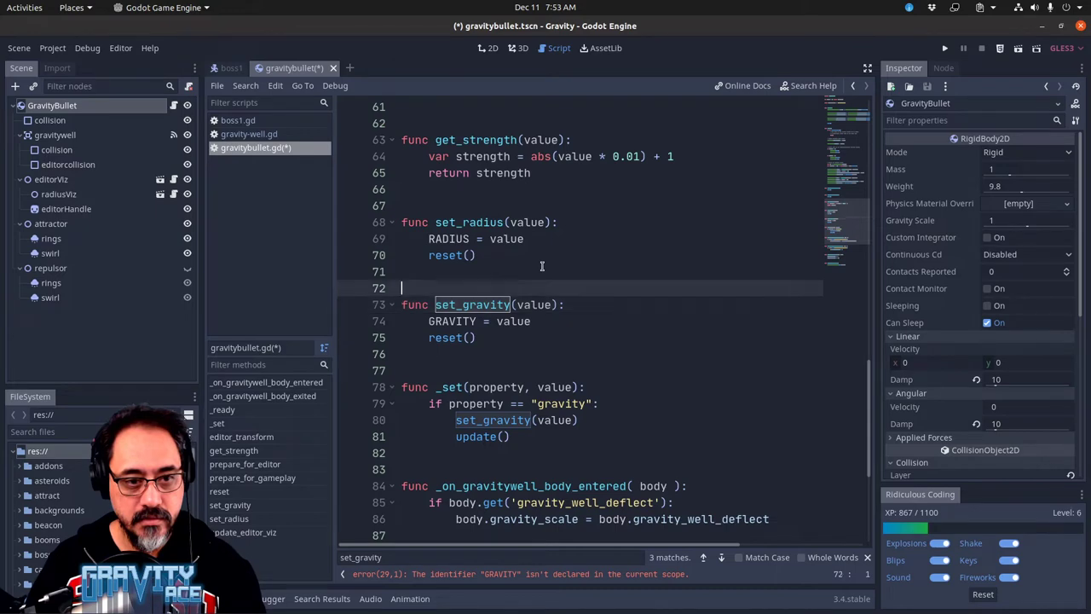
{"action": "key", "text": "shift+Down"}
{"action": "key", "text": "shift+Down"}
{"action": "key", "text": "shift+Down"}
{"action": "key", "text": "shift+Down"}
{"action": "key", "text": "shift+Down"}
{"action": "key", "text": "shift+Down"}
{"action": "key", "text": "shift+Down"}
{"action": "key", "text": "shift+Down"}
{"action": "key", "text": "shift+Down"}
{"action": "key", "text": "shift+Down"}
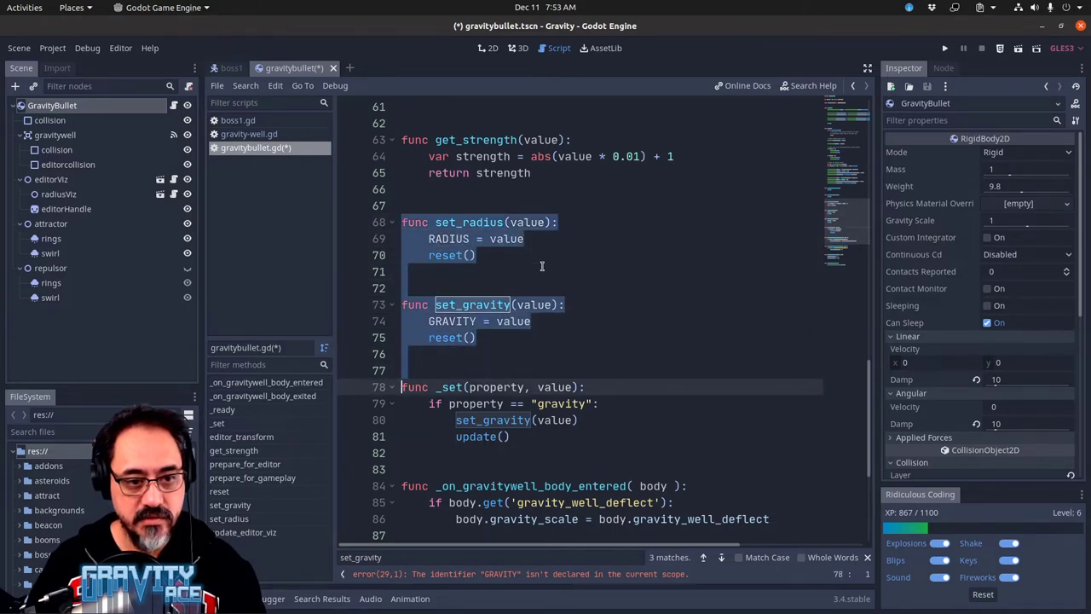
{"action": "key", "text": "Delete"}
Delete the prepare_for_gameplay and prepare_for_editor functions.
{"action": "key", "text": "Page_Up"}
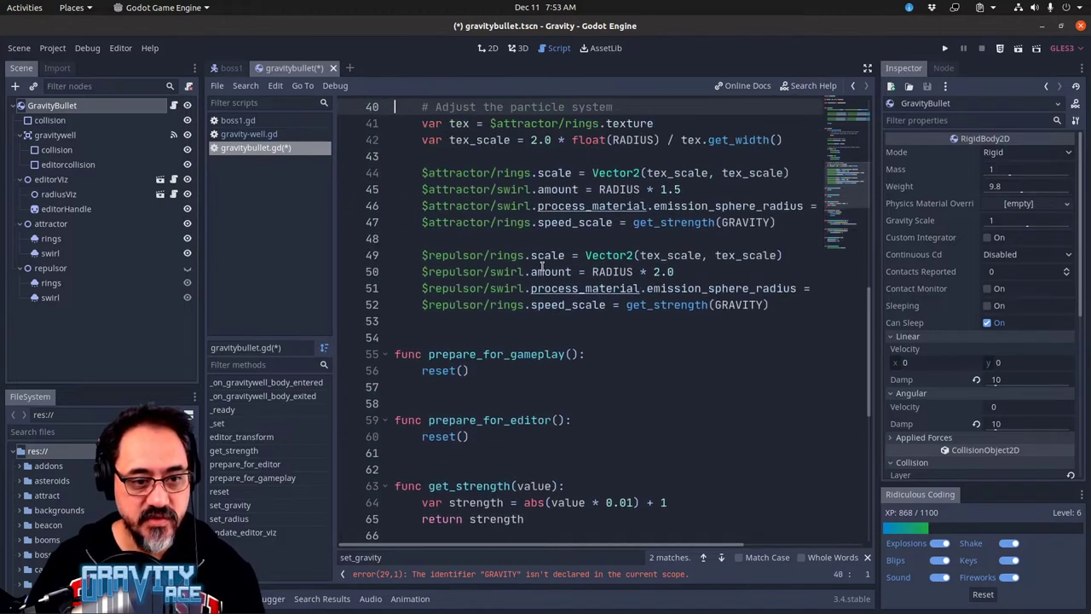
{"action": "key", "text": "Down"}
{"action": "key", "text": "Down"}
{"action": "key", "text": "Down"}
{"action": "key", "text": "Down"}
{"action": "key", "text": "Down"}
{"action": "key", "text": "Down"}
{"action": "key", "text": "Down"}
{"action": "key", "text": "Down"}
{"action": "key", "text": "Down"}
{"action": "key", "text": "Down"}
{"action": "key", "text": "Down"}
{"action": "key", "text": "Down"}
{"action": "key", "text": "Down"}
{"action": "key", "text": "Down"}
{"action": "key", "text": "Down"}
{"action": "key", "text": "Down"}
{"action": "key", "text": "Escape"}
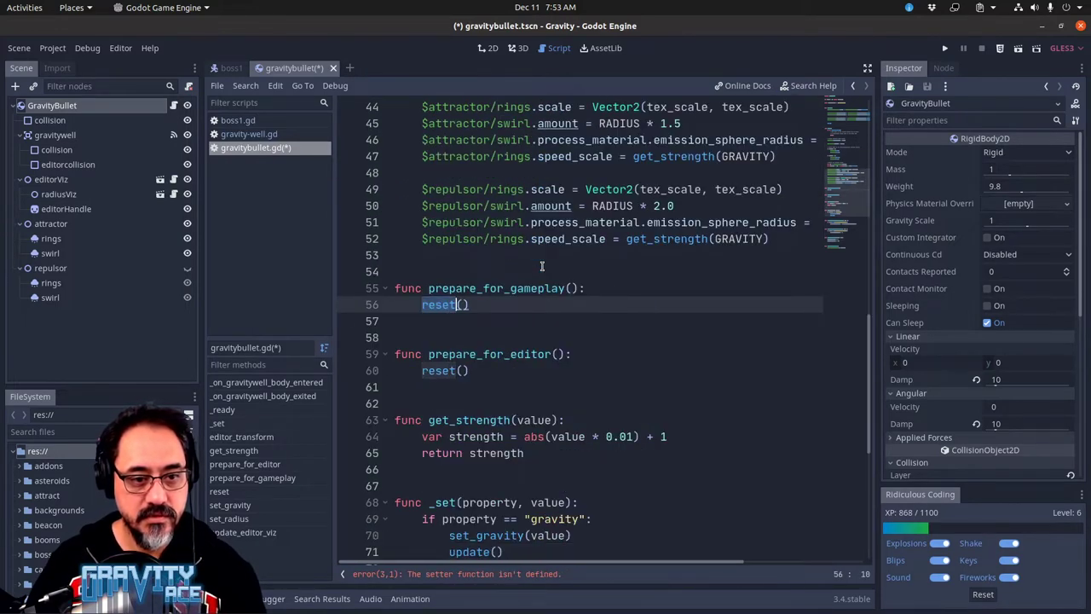
{"action": "key", "text": "ctrl+f"}
{"action": "key", "text": "Return"}
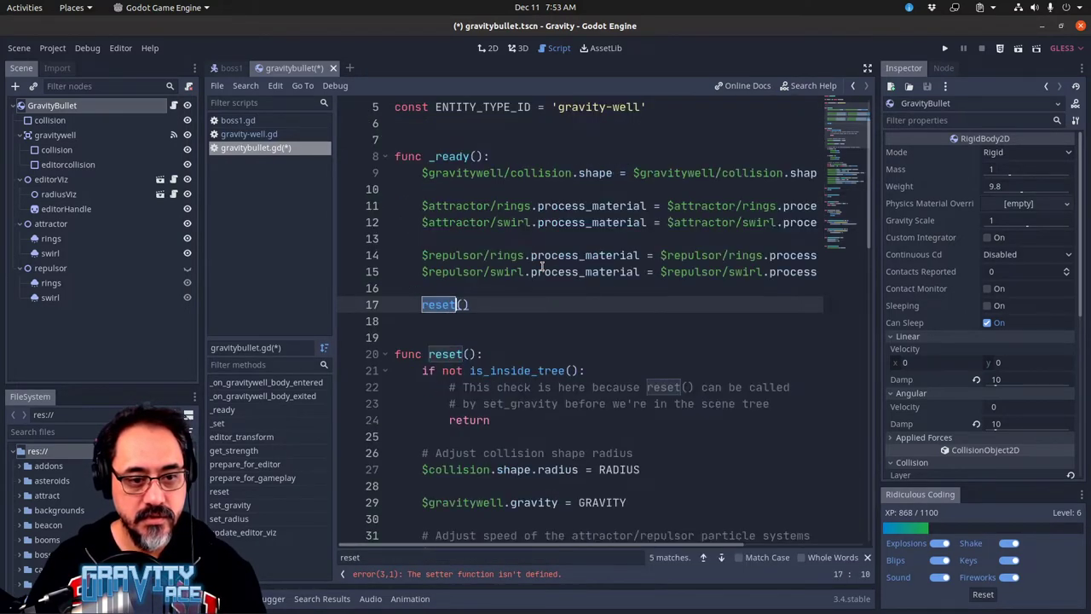
{"action": "key", "text": "Return"}
{"action": "key", "text": "Return"}
{"action": "key", "text": "Return"}
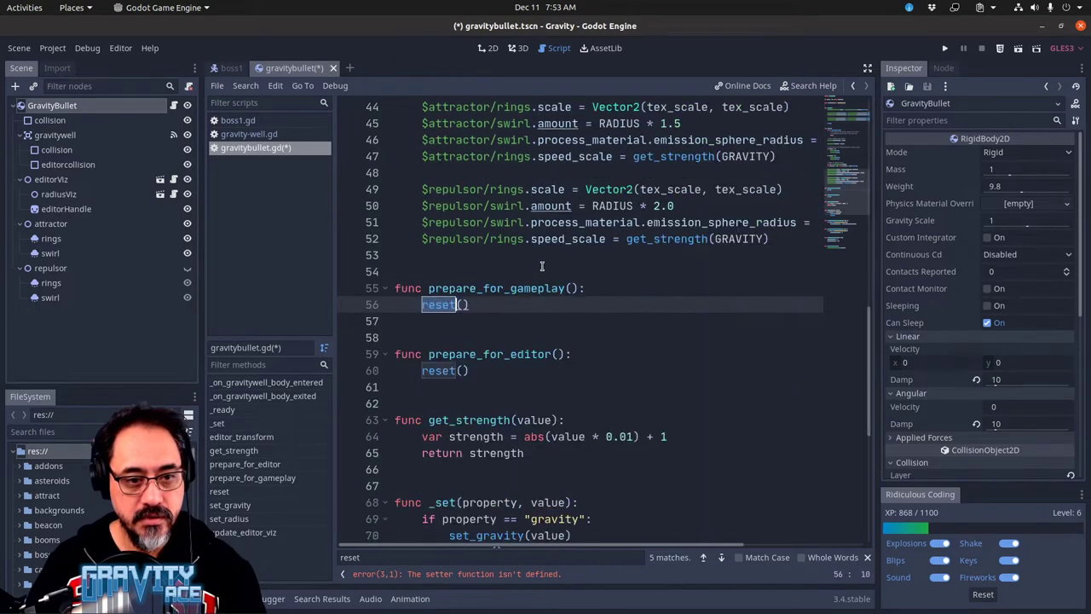
{"action": "key", "text": "Up"}
{"action": "key", "text": "Home"}
{"action": "key", "text": "shift+Down"}
{"action": "key", "text": "shift+Down"}
{"action": "key", "text": "shift+Down"}
{"action": "key", "text": "shift+Down"}
{"action": "key", "text": "shift+Down"}
{"action": "key", "text": "shift+Down"}
{"action": "key", "text": "shift+Down"}
{"action": "key", "text": "shift+Down"}
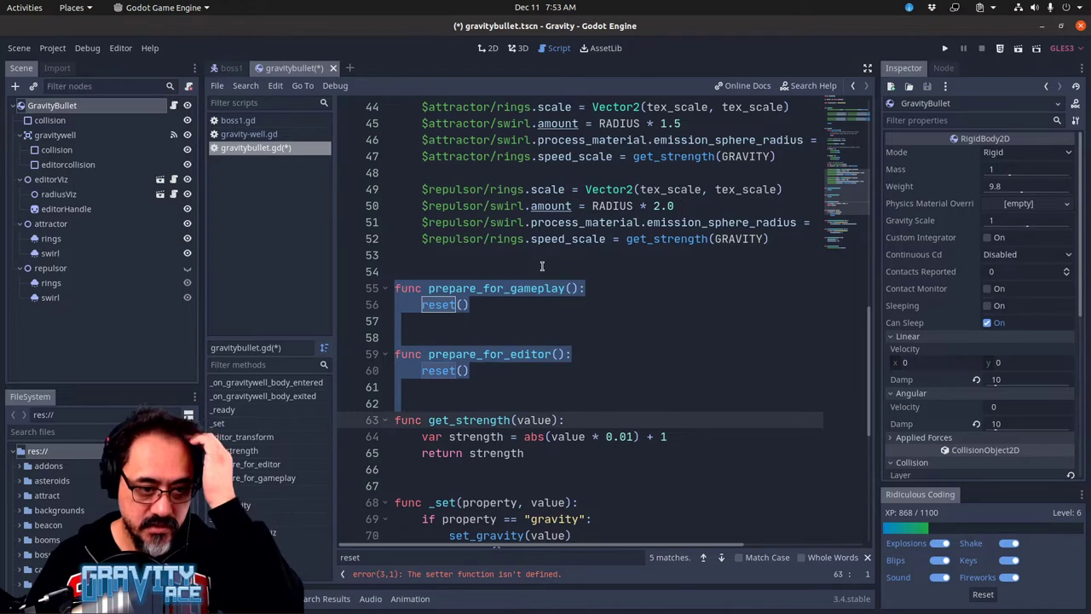
{"action": "key", "text": "Delete"}
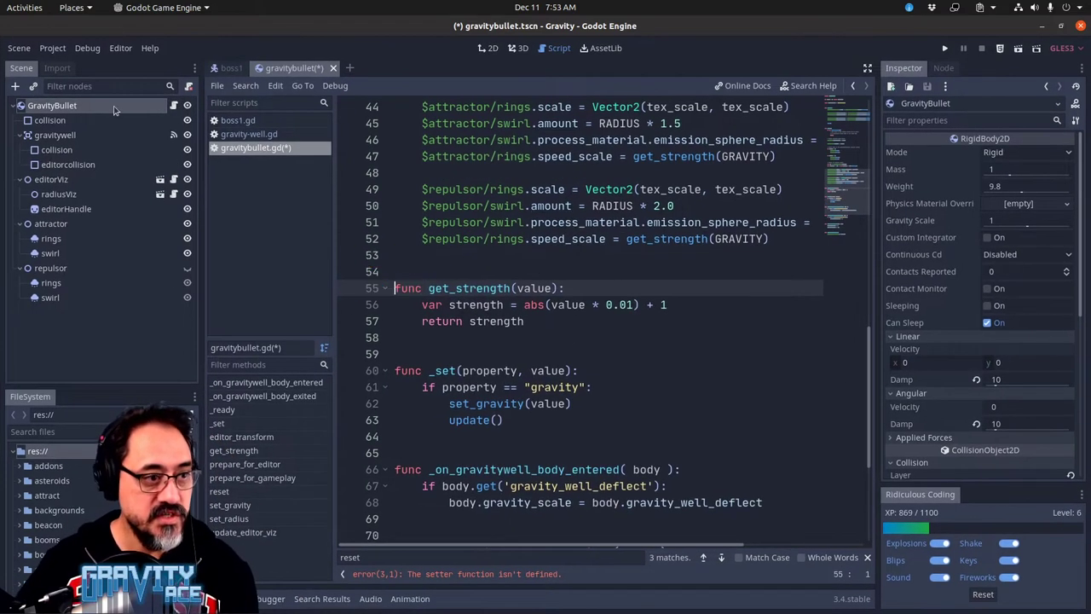
{"action": "left_click", "coordinate": [943, 69]}
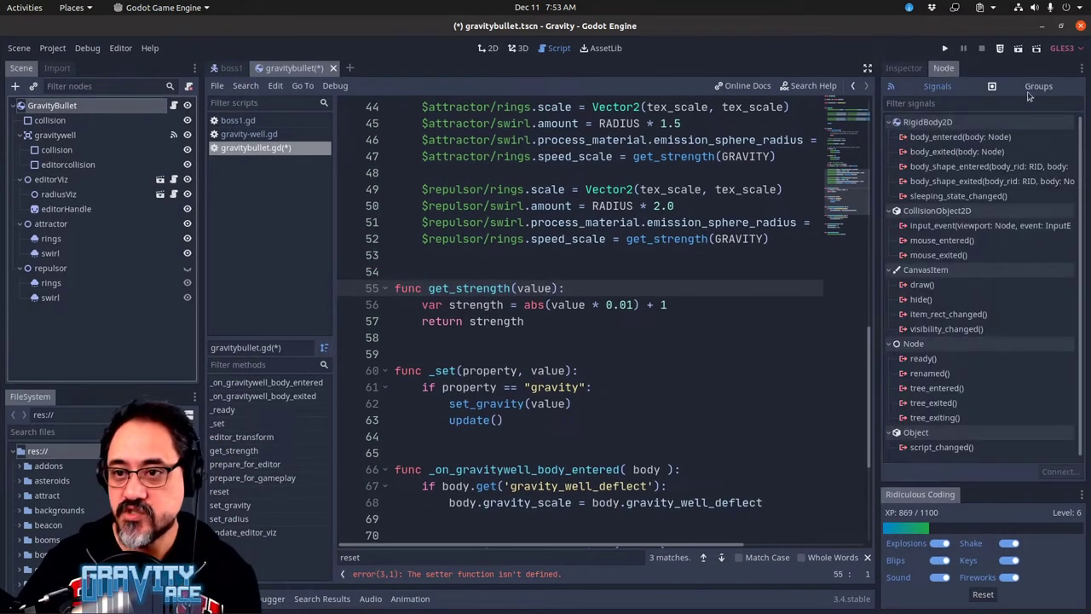
Check GravityBullet's groups in the Node dock and quick-open bullet.tscn to compare them.
{"action": "left_click", "coordinate": [1037, 86]}
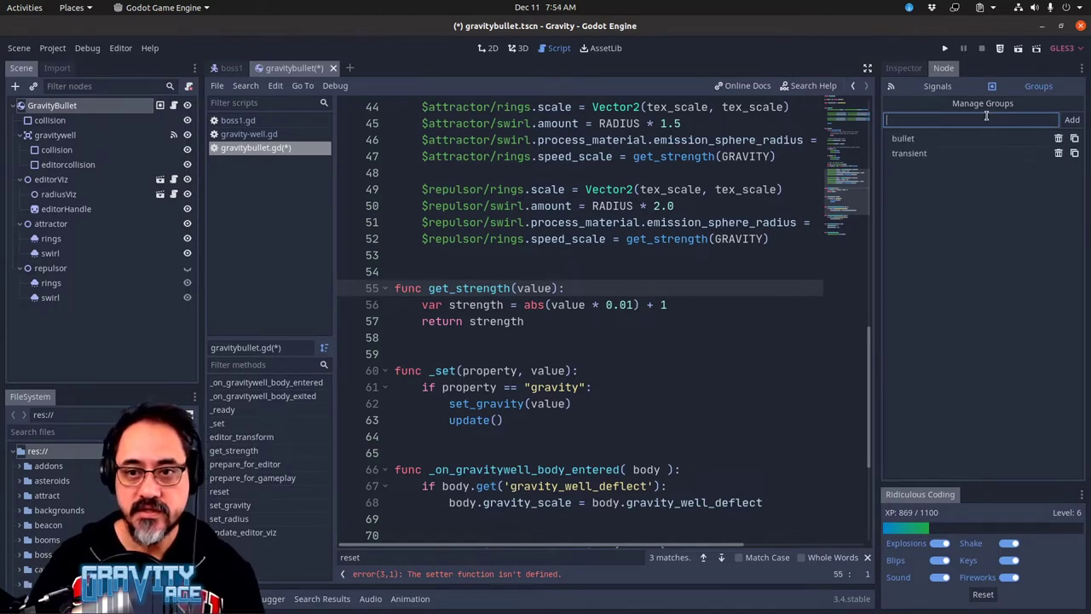
{"action": "key", "text": "ctrl+shift+o"}
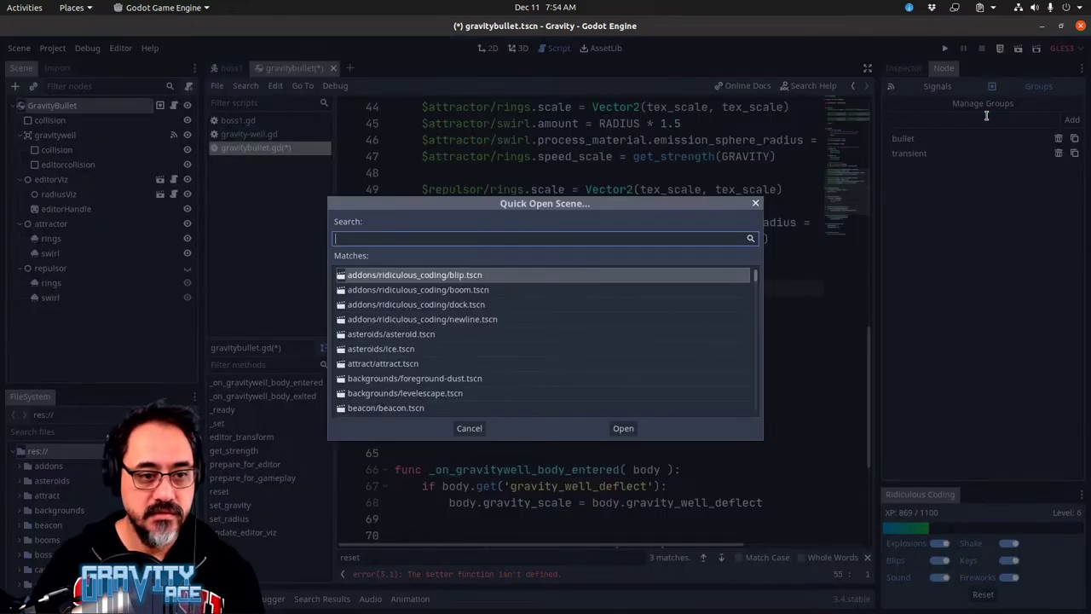
{"action": "type", "text": "bull"}
{"action": "key", "text": "Down"}
{"action": "key", "text": "Return"}
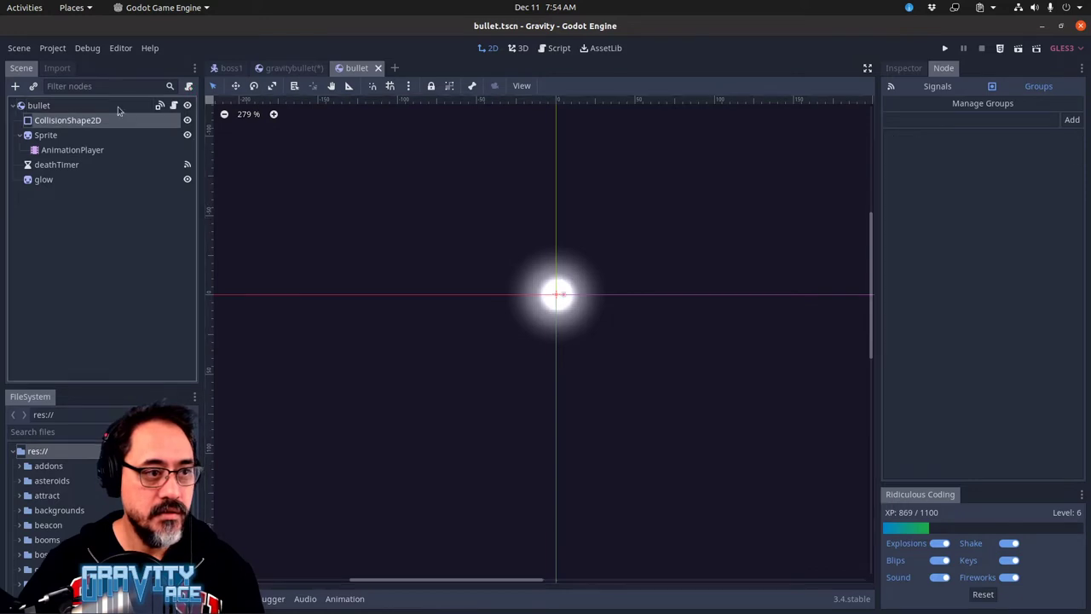
Return to the GravityBullet scene, save it, and bring up gravitybullet.gd in the Script workspace.
{"action": "left_click", "coordinate": [290, 68]}
{"action": "left_click", "coordinate": [356, 68]}
{"action": "left_click", "coordinate": [289, 67]}
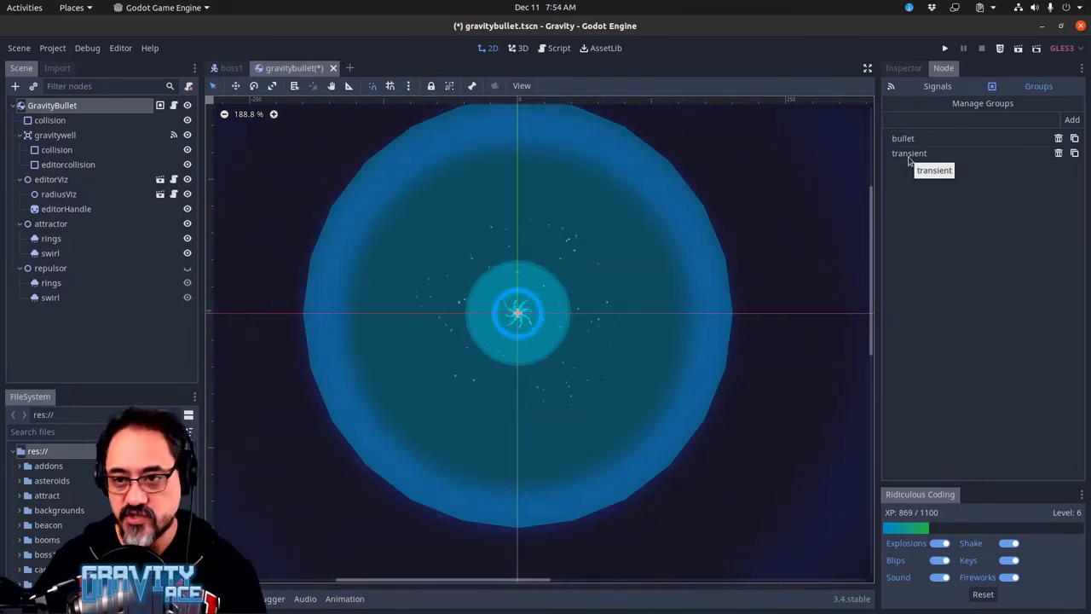
{"action": "key", "text": "ctrl+s"}
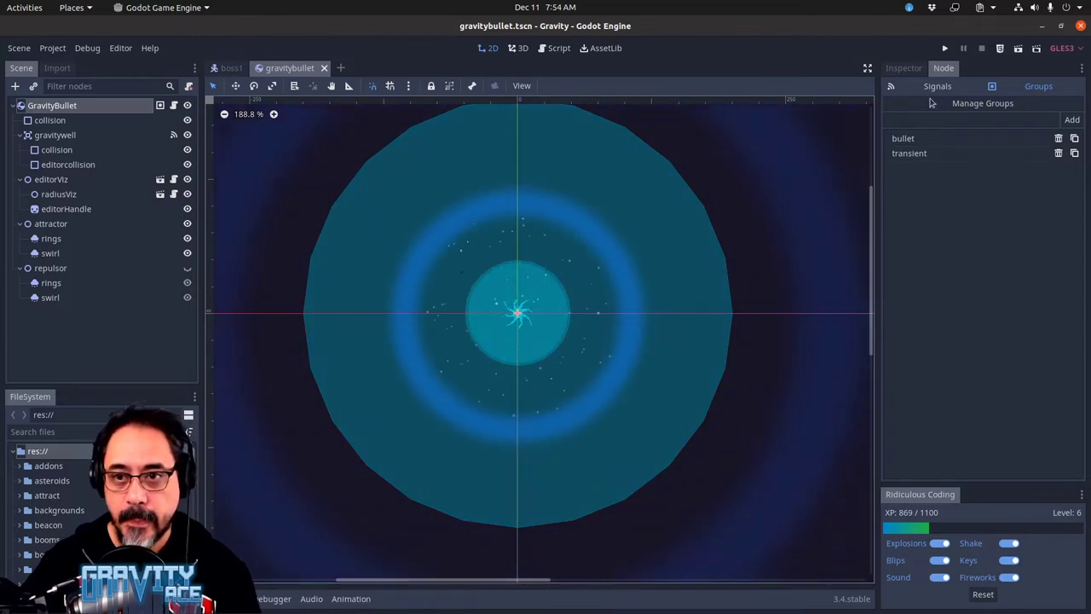
{"action": "left_click", "coordinate": [309, 68]}
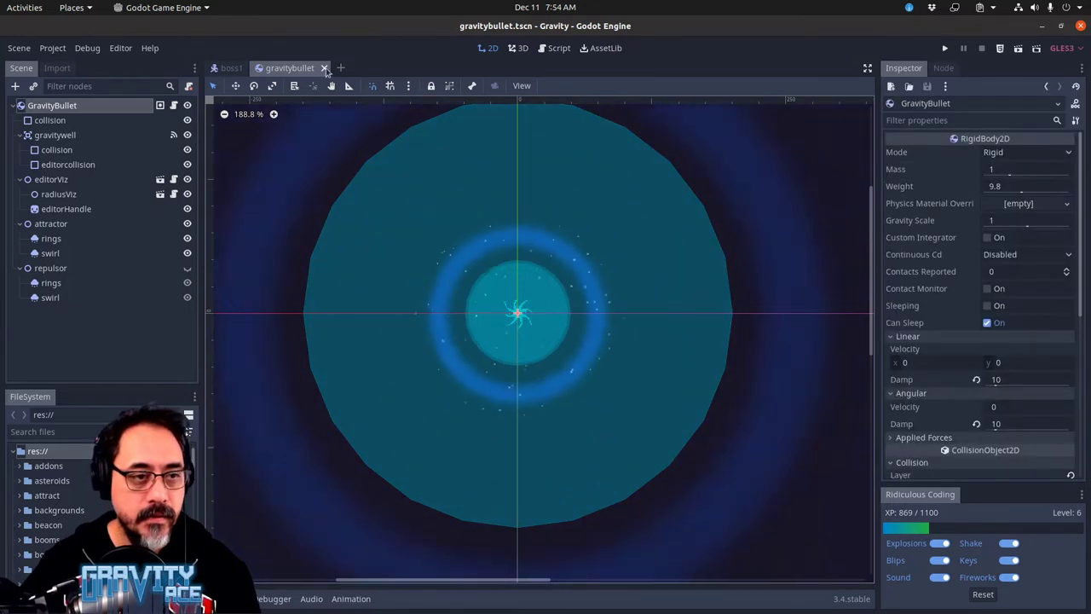
{"action": "key", "text": "ctrl+F3"}
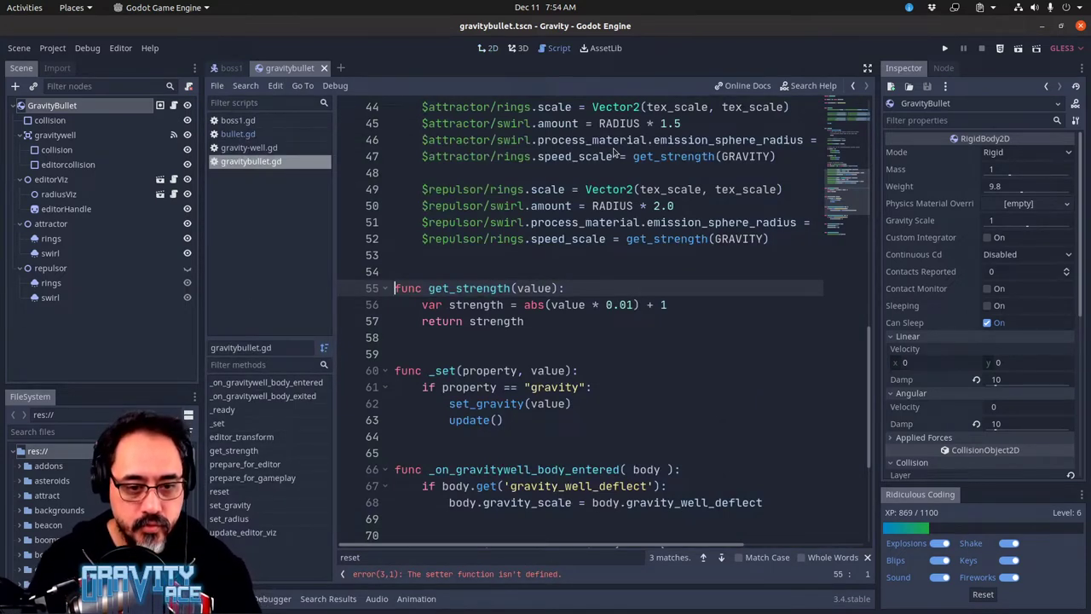
Find the reset() function and delete its is_inside_tree guard block.
{"action": "key", "text": "Up"}
{"action": "key", "text": "Up"}
{"action": "key", "text": "Up"}
{"action": "key", "text": "Up"}
{"action": "key", "text": "Up"}
{"action": "key", "text": "Up"}
{"action": "key", "text": "Up"}
{"action": "key", "text": "Up"}
{"action": "key", "text": "Up"}
{"action": "key", "text": "Up"}
{"action": "key", "text": "Up"}
{"action": "key", "text": "Up"}
{"action": "key", "text": "Up"}
{"action": "key", "text": "Up"}
{"action": "key", "text": "Up"}
{"action": "key", "text": "Up"}
{"action": "key", "text": "Up"}
{"action": "key", "text": "Up"}
{"action": "key", "text": "Up"}
{"action": "key", "text": "Up"}
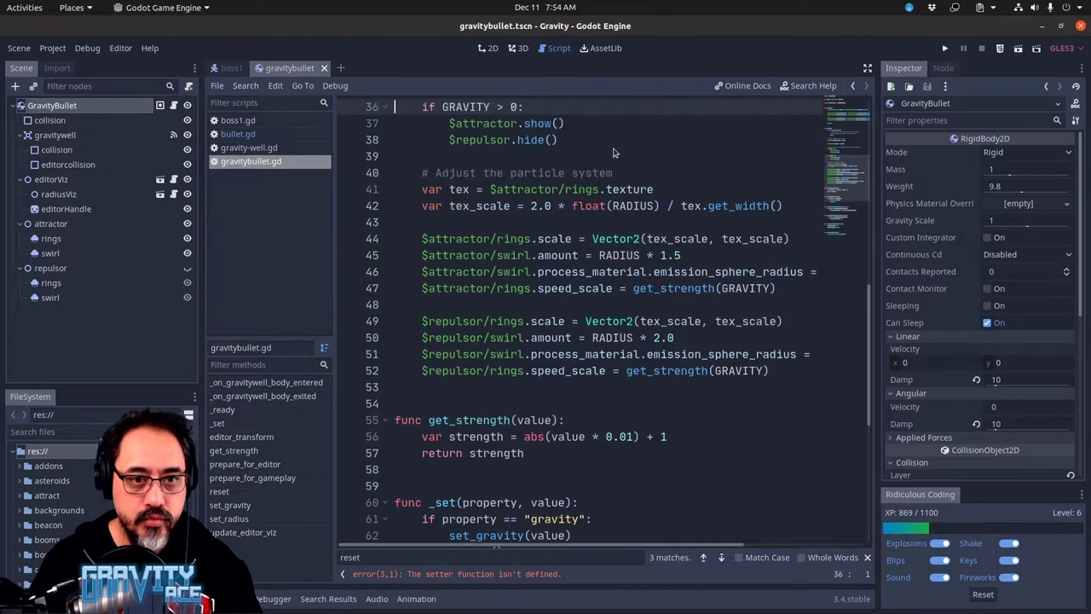
{"action": "key", "text": "Up"}
{"action": "key", "text": "Up"}
{"action": "key", "text": "Up"}
{"action": "key", "text": "Up"}
{"action": "key", "text": "Up"}
{"action": "key", "text": "Up"}
{"action": "key", "text": "Up"}
{"action": "key", "text": "Up"}
{"action": "key", "text": "Up"}
{"action": "key", "text": "Up"}
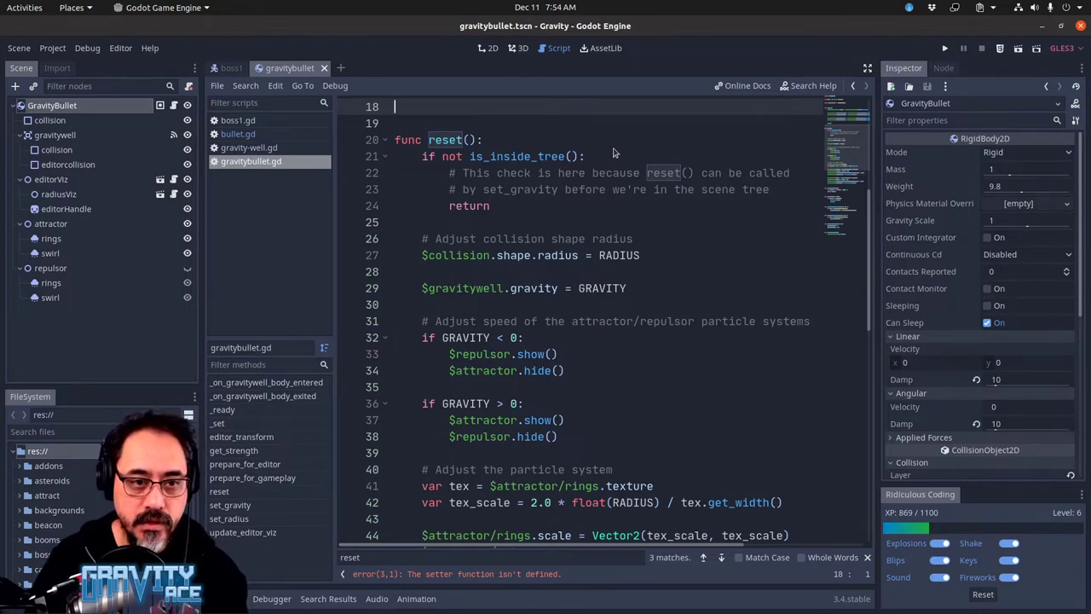
{"action": "key", "text": "Down"}
{"action": "key", "text": "Down"}
{"action": "key", "text": "Down"}
{"action": "key", "text": "Down"}
{"action": "key", "text": "Down"}
{"action": "key", "text": "Down"}
{"action": "key", "text": "Down"}
{"action": "key", "text": "Down"}
{"action": "key", "text": "Down"}
{"action": "key", "text": "Down"}
{"action": "key", "text": "Down"}
{"action": "key", "text": "Down"}
{"action": "key", "text": "Down"}
{"action": "key", "text": "Down"}
{"action": "key", "text": "Down"}
{"action": "key", "text": "Down"}
{"action": "key", "text": "Down"}
{"action": "key", "text": "Down"}
{"action": "key", "text": "Down"}
{"action": "key", "text": "Down"}
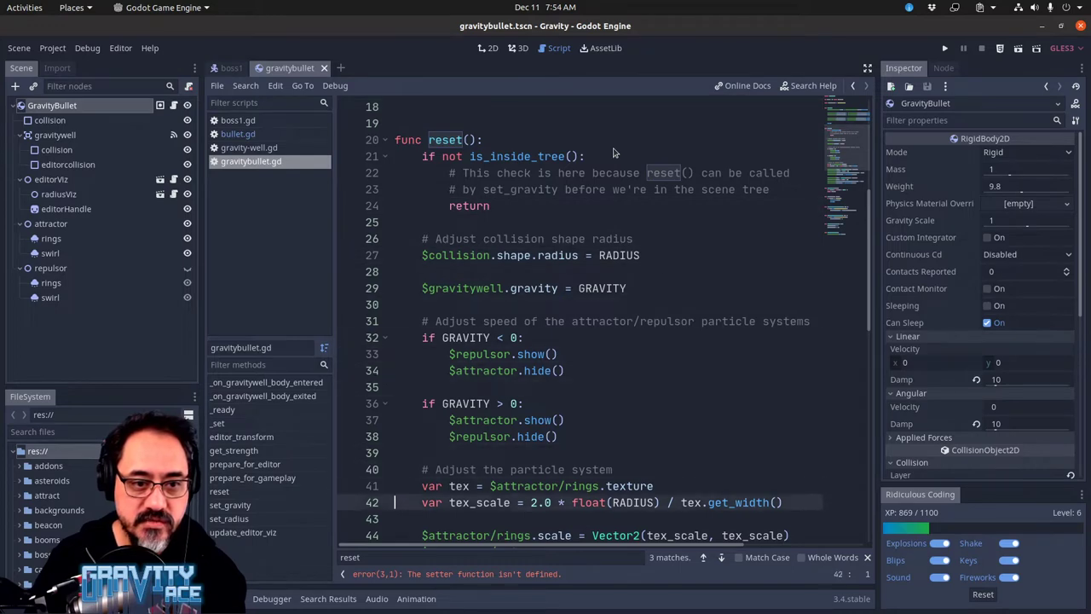
{"action": "key", "text": "ctrl+f"}
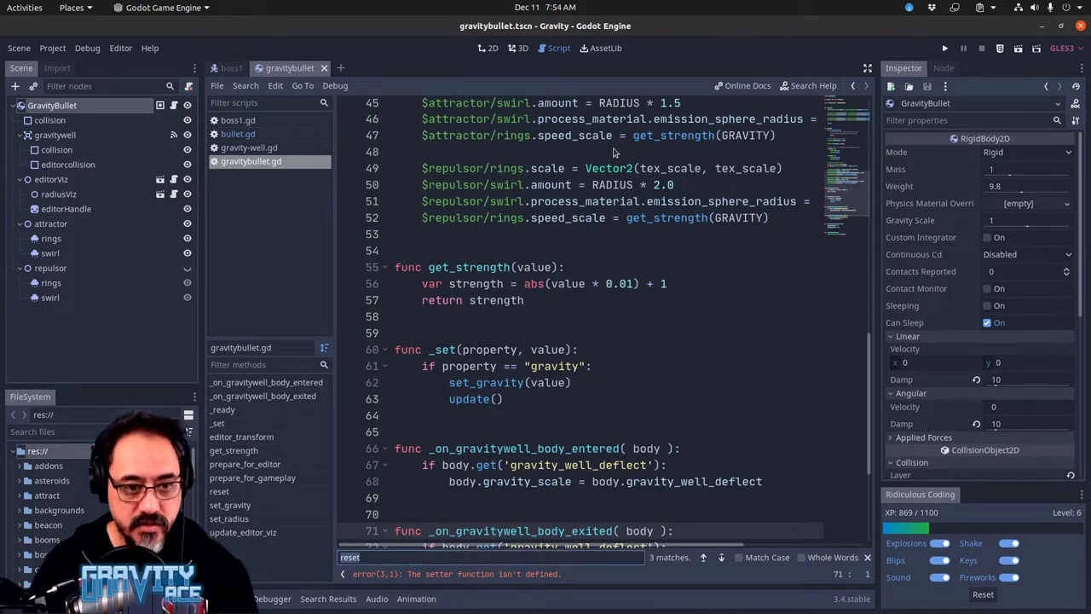
{"action": "key", "text": "Return"}
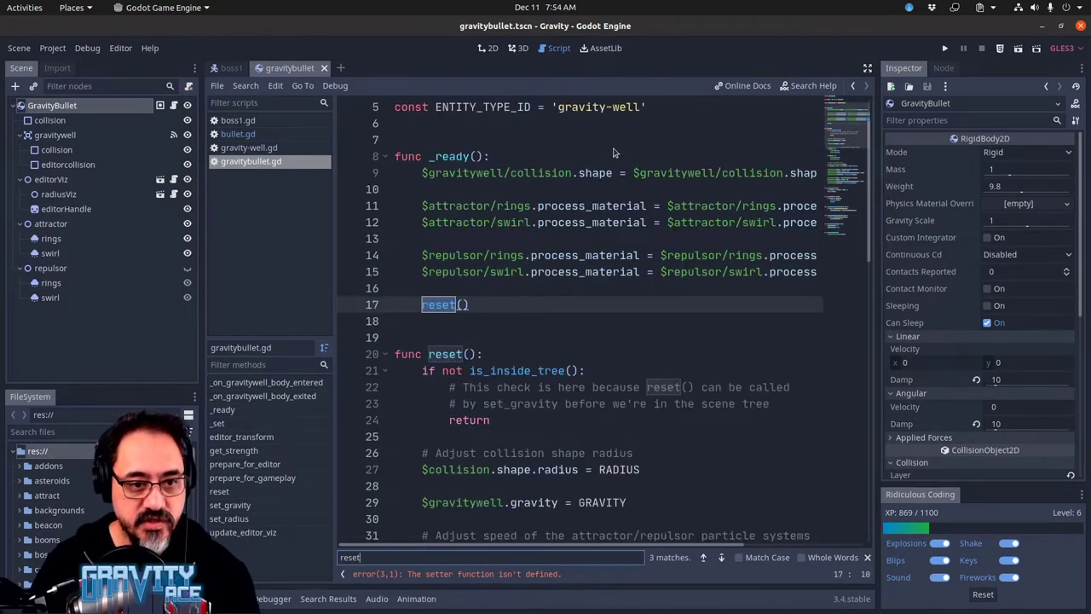
{"action": "key", "text": "Return"}
{"action": "key", "text": "Escape"}
{"action": "key", "text": "Home"}
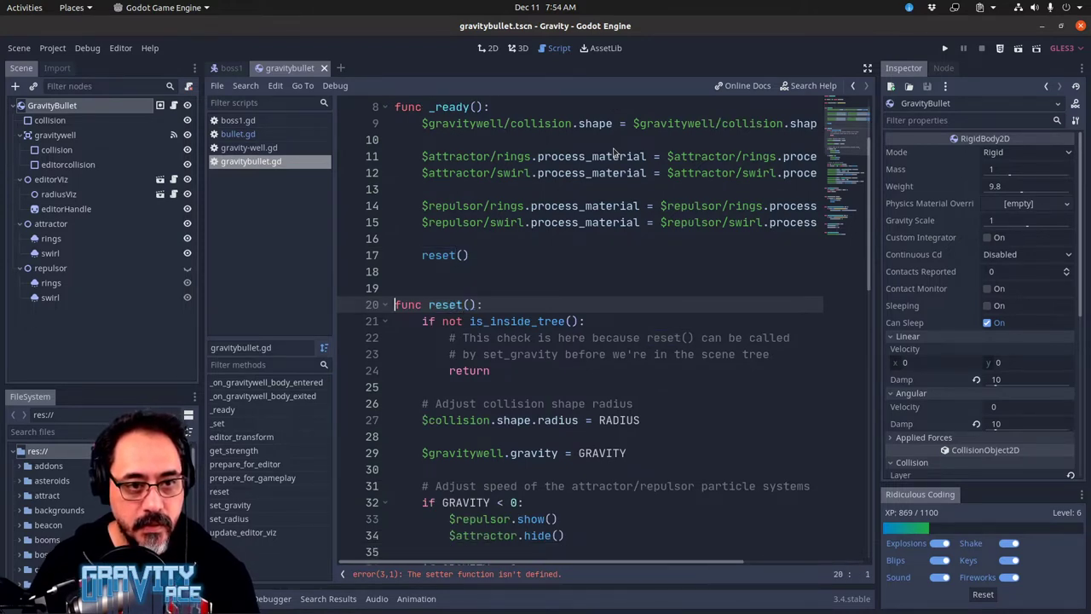
{"action": "key", "text": "Down"}
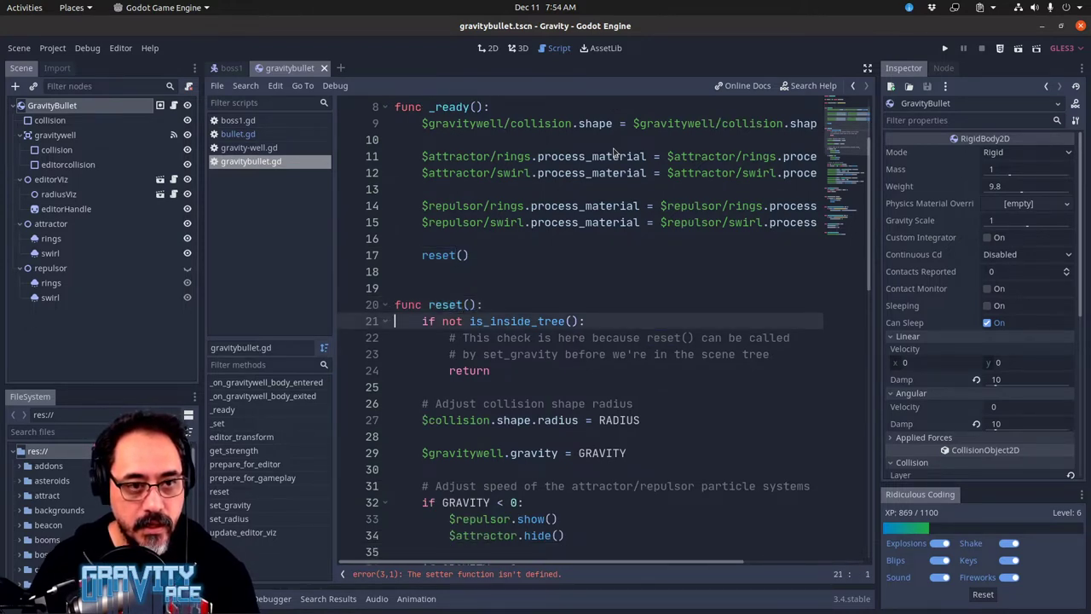
{"action": "key", "text": "Up"}
{"action": "key", "text": "Up"}
{"action": "key", "text": "Up"}
{"action": "key", "text": "Down"}
{"action": "key", "text": "Down"}
{"action": "key", "text": "Down"}
{"action": "key", "text": "Down"}
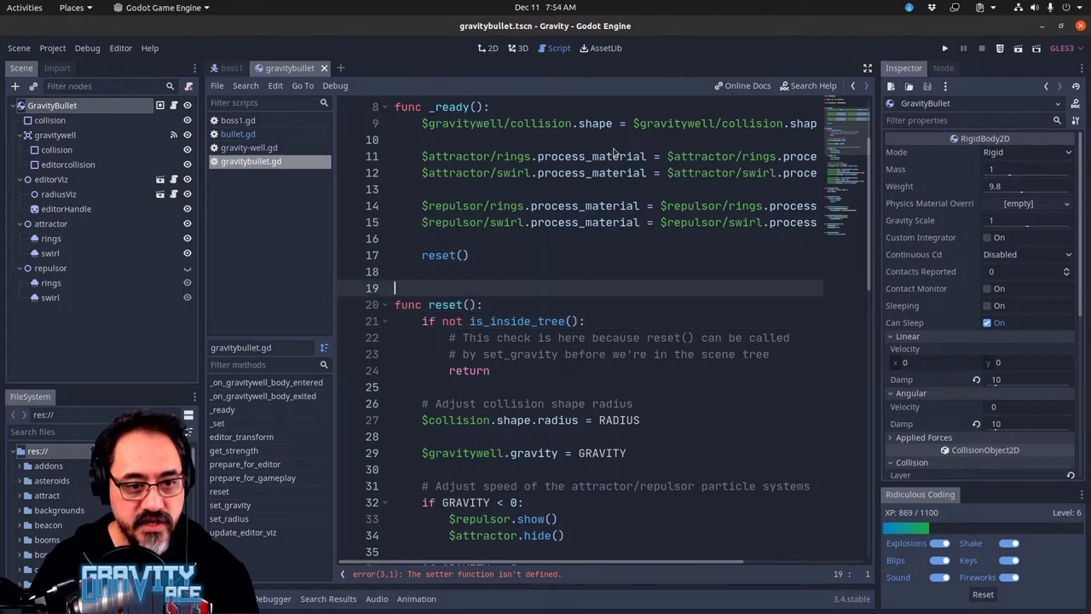
{"action": "key", "text": "shift+Down"}
{"action": "key", "text": "shift+Down"}
{"action": "key", "text": "shift+Down"}
{"action": "key", "text": "shift+Down"}
{"action": "key", "text": "Delete"}
{"action": "key", "text": "Delete"}
Cut reset()'s body and paste it over the reset() call and header inside _ready().
{"action": "key", "text": "shift+Down"}
{"action": "key", "text": "shift+Down"}
{"action": "key", "text": "shift+Down"}
{"action": "key", "text": "shift+Down"}
{"action": "key", "text": "shift+Down"}
{"action": "key", "text": "shift+Down"}
{"action": "key", "text": "shift+Down"}
{"action": "key", "text": "shift+Down"}
{"action": "key", "text": "shift+Down"}
{"action": "key", "text": "shift+Down"}
{"action": "key", "text": "shift+Down"}
{"action": "key", "text": "shift+Down"}
{"action": "key", "text": "shift+Down"}
{"action": "key", "text": "shift+Down"}
{"action": "key", "text": "shift+Down"}
{"action": "key", "text": "shift+Down"}
{"action": "key", "text": "shift+Down"}
{"action": "key", "text": "shift+Down"}
{"action": "key", "text": "shift+Down"}
{"action": "key", "text": "shift+Down"}
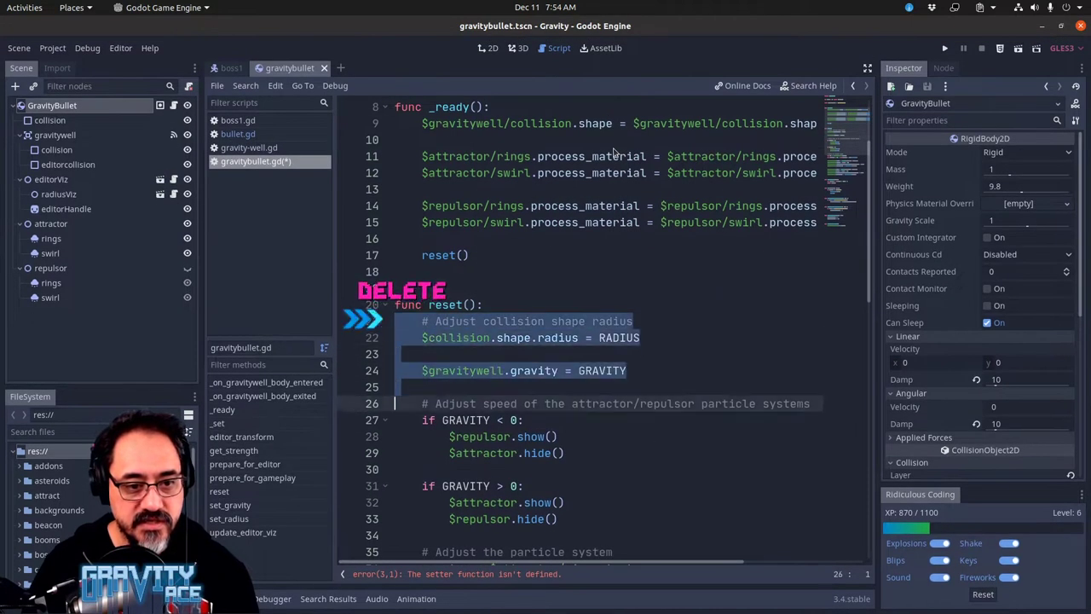
{"action": "key", "text": "shift+Up"}
{"action": "key", "text": "shift+Up"}
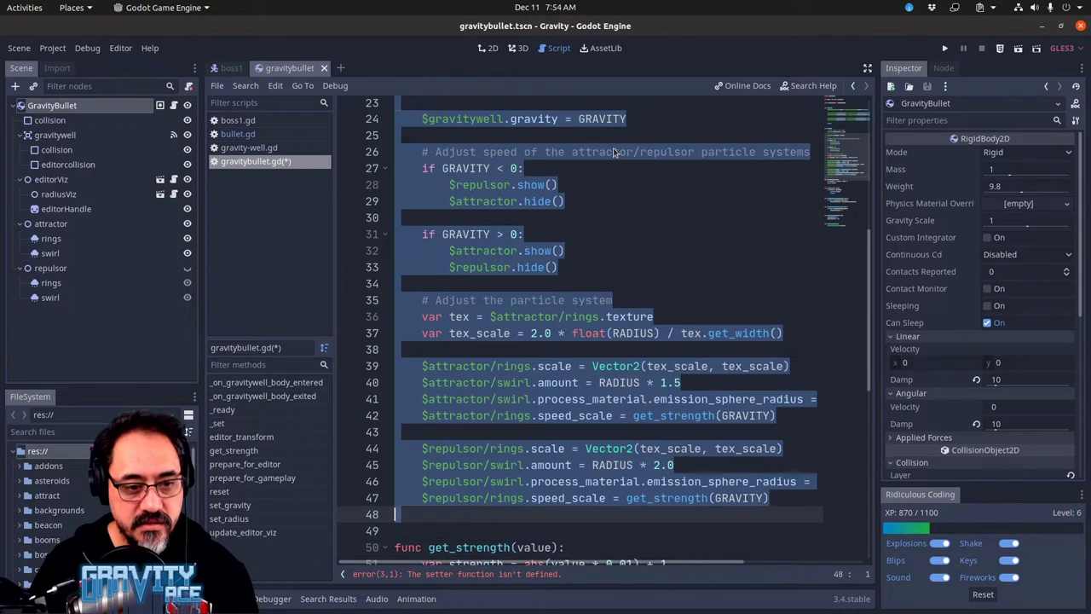
{"action": "key", "text": "Delete"}
{"action": "key", "text": "shift+Up"}
{"action": "key", "text": "shift+Up"}
{"action": "key", "text": "shift+Up"}
{"action": "key", "text": "shift+Up"}
{"action": "key", "text": "shift+Up"}
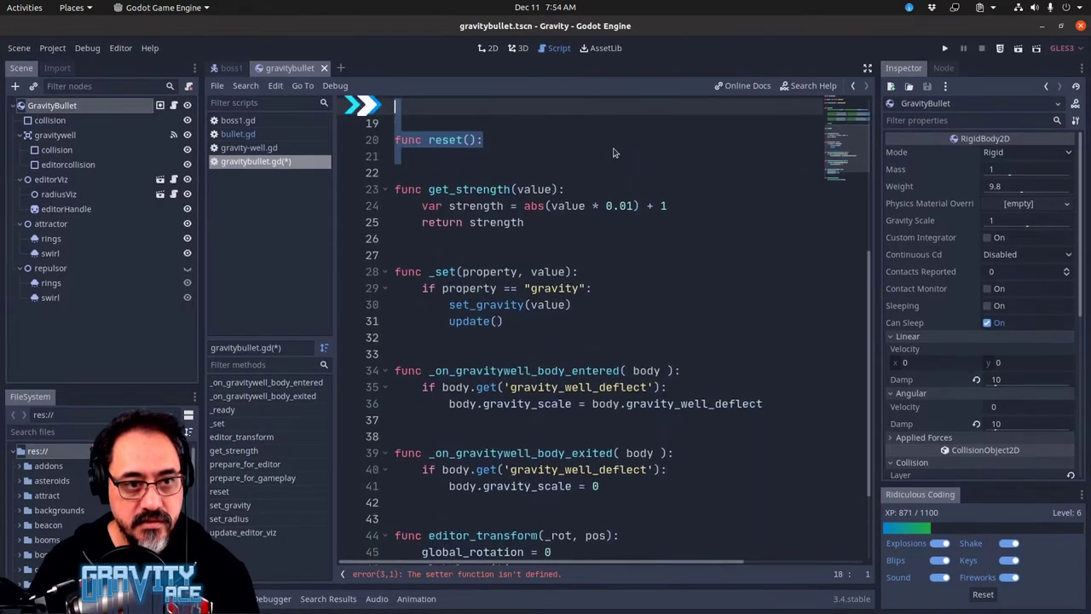
{"action": "key", "text": "ctrl+v"}
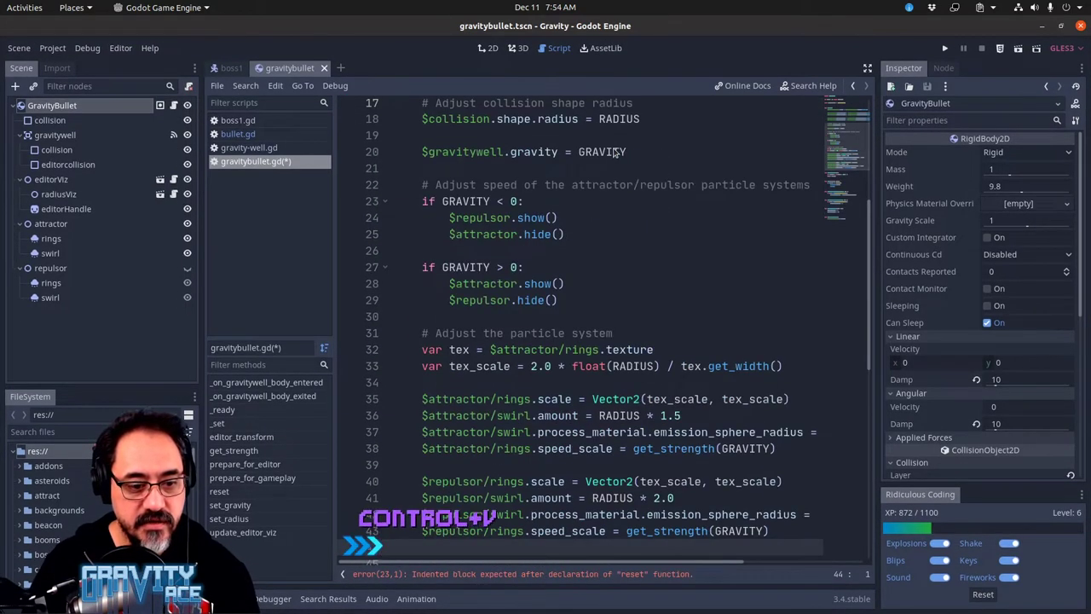
{"action": "key", "text": "Down"}
{"action": "key", "text": "Down"}
{"action": "key", "text": "Down"}
{"action": "key", "text": "Down"}
{"action": "key", "text": "Down"}
{"action": "key", "text": "Down"}
{"action": "key", "text": "Down"}
{"action": "key", "text": "Down"}
{"action": "key", "text": "Down"}
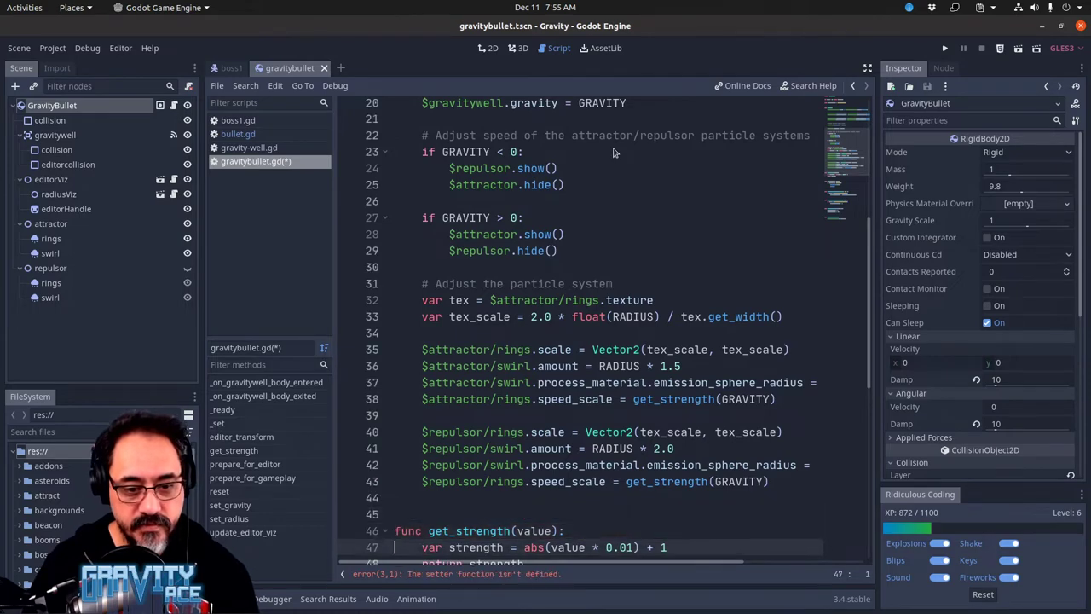
{"action": "key", "text": "Up"}
{"action": "key", "text": "Up"}
{"action": "key", "text": "Up"}
{"action": "key", "text": "Up"}
{"action": "key", "text": "Up"}
{"action": "key", "text": "Up"}
{"action": "key", "text": "Up"}
{"action": "key", "text": "Up"}
{"action": "key", "text": "Up"}
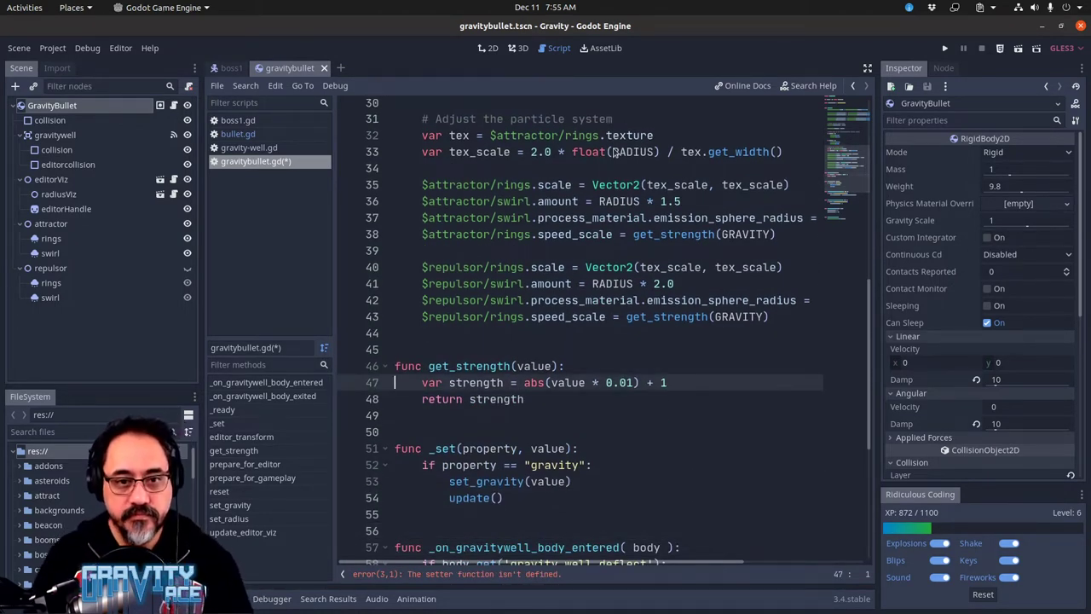
{"action": "key", "text": "Up"}
{"action": "key", "text": "Up"}
{"action": "key", "text": "Up"}
{"action": "key", "text": "Up"}
{"action": "key", "text": "Up"}
{"action": "key", "text": "Up"}
{"action": "key", "text": "Up"}
{"action": "key", "text": "Up"}
{"action": "key", "text": "Up"}
{"action": "key", "text": "Up"}
{"action": "key", "text": "Up"}
{"action": "key", "text": "Up"}
{"action": "key", "text": "Up"}
{"action": "key", "text": "Up"}
{"action": "key", "text": "Up"}
{"action": "key", "text": "Up"}
{"action": "key", "text": "Up"}
{"action": "key", "text": "Up"}
{"action": "key", "text": "Up"}
{"action": "key", "text": "Up"}
{"action": "key", "text": "Up"}
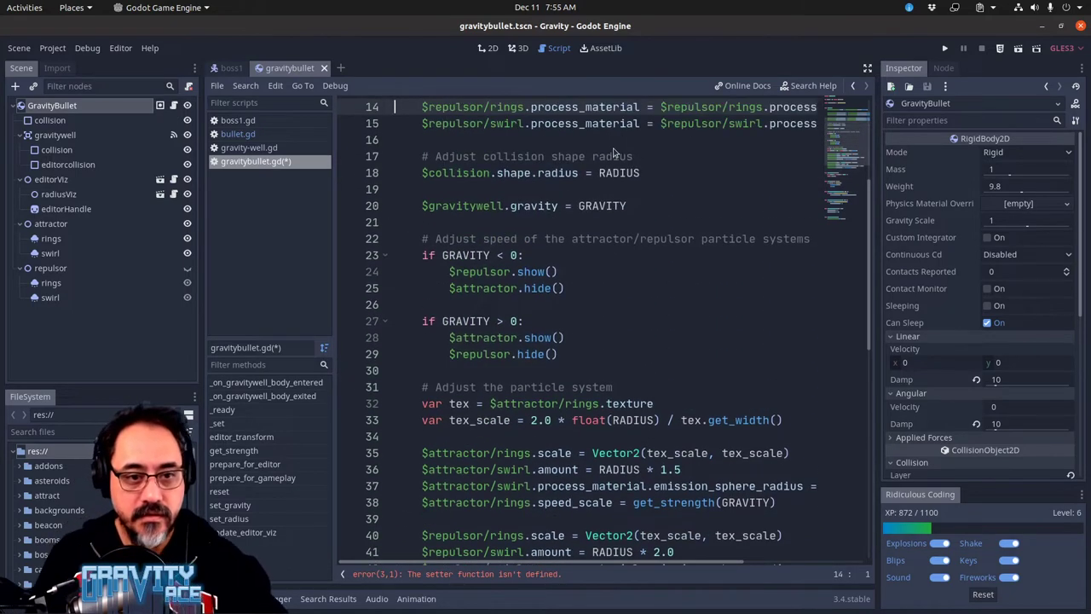
{"action": "key", "text": "Up"}
{"action": "key", "text": "Up"}
{"action": "key", "text": "Up"}
{"action": "key", "text": "Up"}
{"action": "key", "text": "Up"}
{"action": "key", "text": "Up"}
{"action": "key", "text": "Up"}
{"action": "key", "text": "Up"}
{"action": "key", "text": "Up"}
{"action": "key", "text": "Up"}
{"action": "key", "text": "Up"}
{"action": "key", "text": "Up"}
{"action": "key", "text": "Up"}
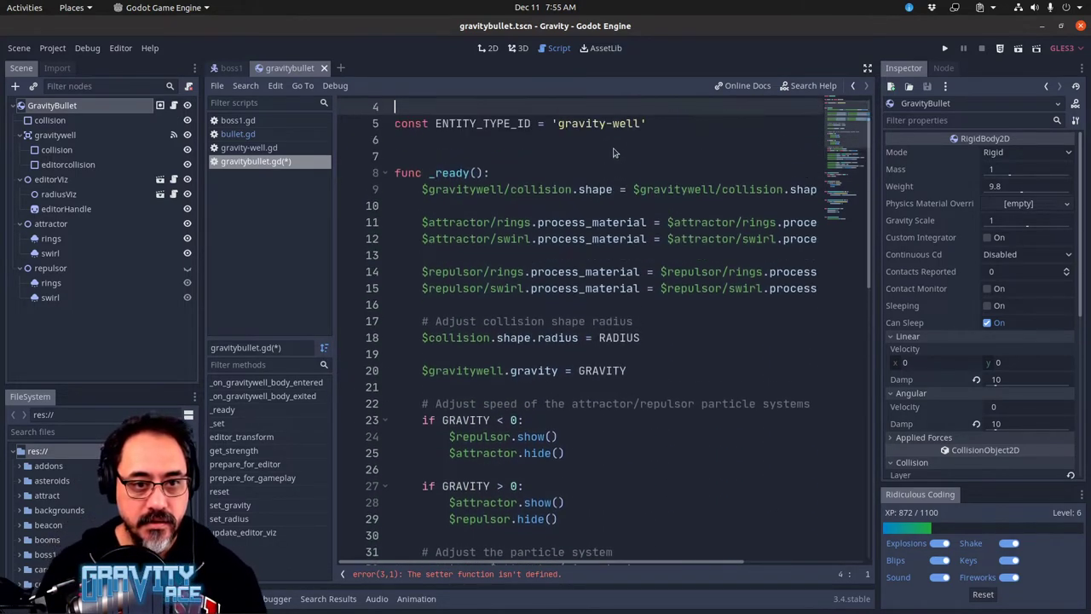
Remove 'setget set_radius' from the RADIUS declaration.
{"action": "key", "text": "Down"}
{"action": "key", "text": "Down"}
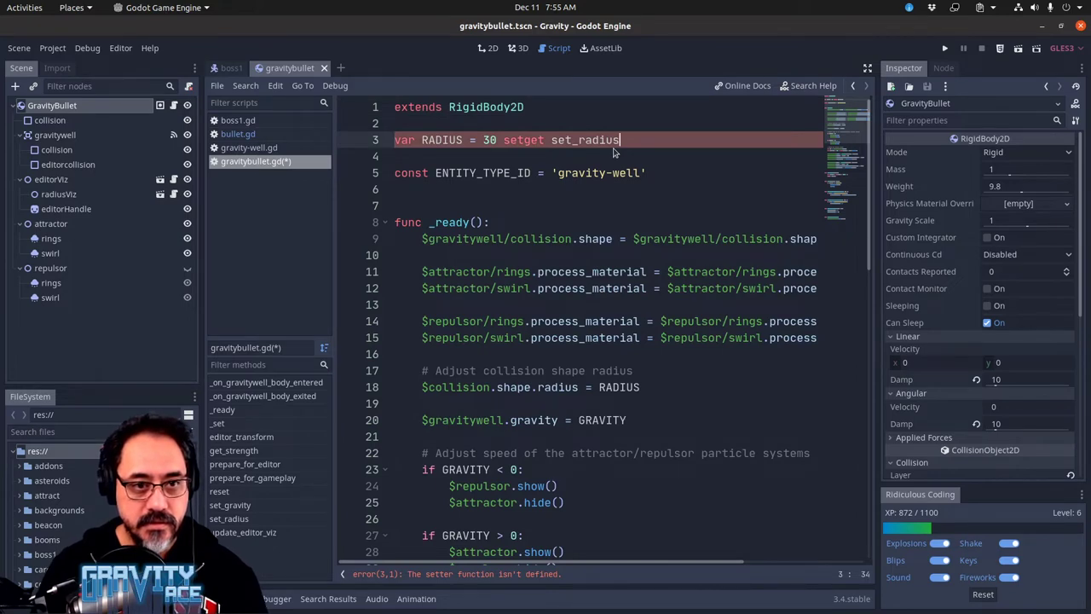
{"action": "key", "text": "ctrl+shift+Left"}
{"action": "key", "text": "ctrl+shift+Left"}
{"action": "key", "text": "shift+Left"}
{"action": "key", "text": "Delete"}
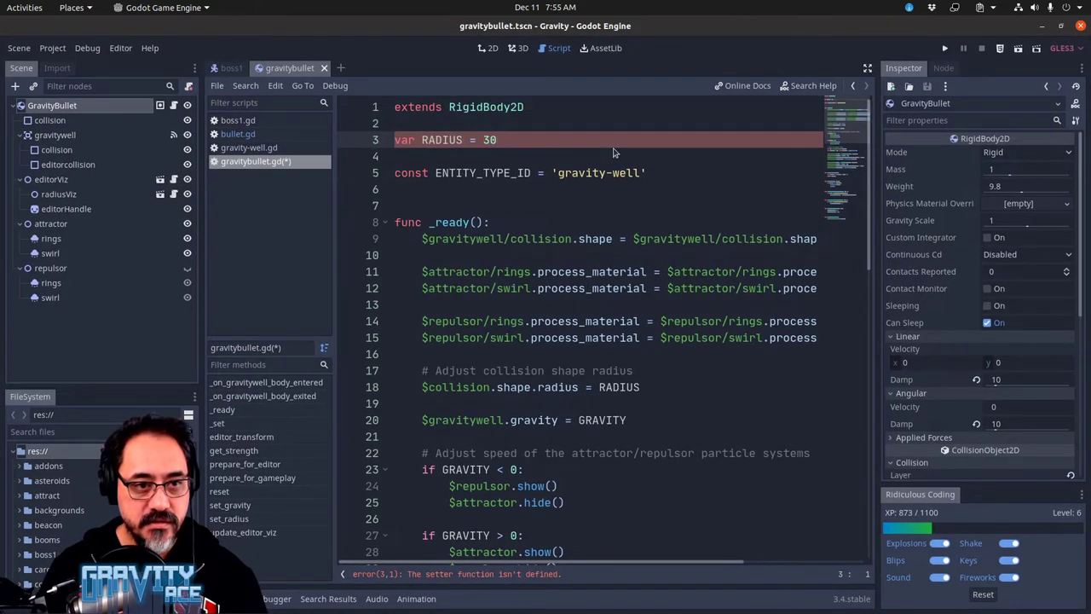
Add 'var gravity = 200' and an 'if randf() < 0.5: gravity = -200' branch in _ready().
{"action": "key", "text": "Down"}
{"action": "key", "text": "Down"}
{"action": "key", "text": "Down"}
{"action": "key", "text": "Down"}
{"action": "key", "text": "Down"}
{"action": "key", "text": "Down"}
{"action": "key", "text": "Down"}
{"action": "key", "text": "Down"}
{"action": "key", "text": "Down"}
{"action": "key", "text": "Down"}
{"action": "key", "text": "Down"}
{"action": "key", "text": "Down"}
{"action": "key", "text": "Down"}
{"action": "key", "text": "Down"}
{"action": "key", "text": "Down"}
{"action": "key", "text": "Down"}
{"action": "key", "text": "Down"}
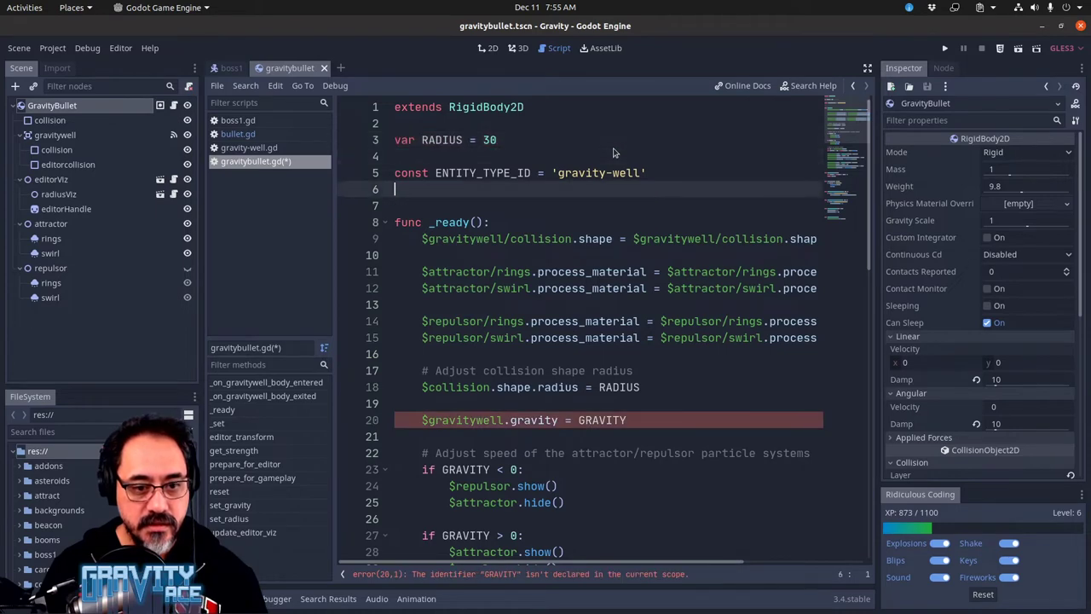
{"action": "key", "text": "End"}
{"action": "key", "text": "ctrl+Left"}
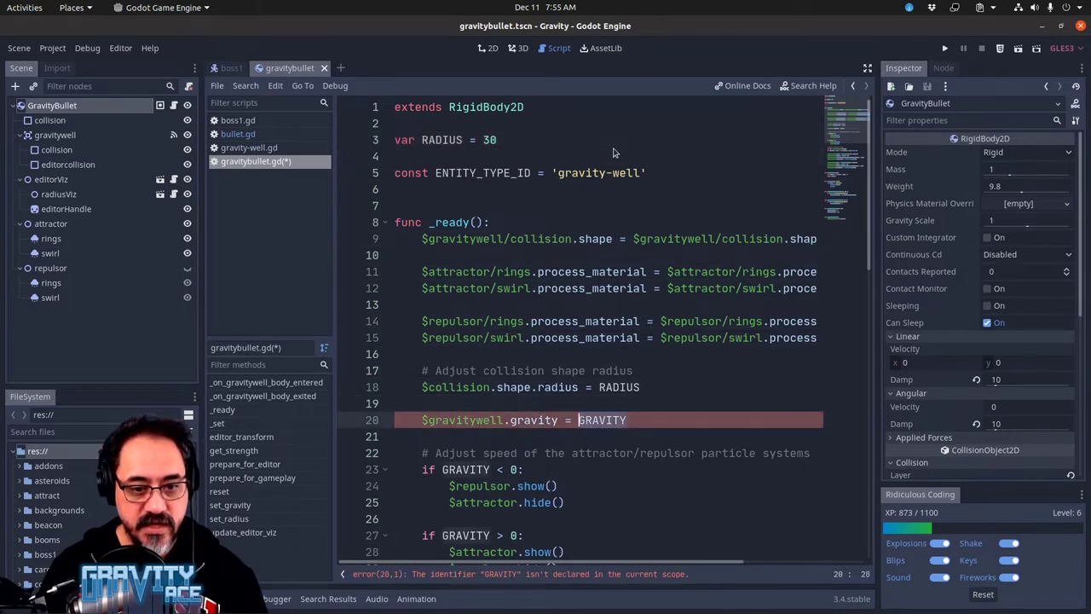
{"action": "key", "text": "Return"}
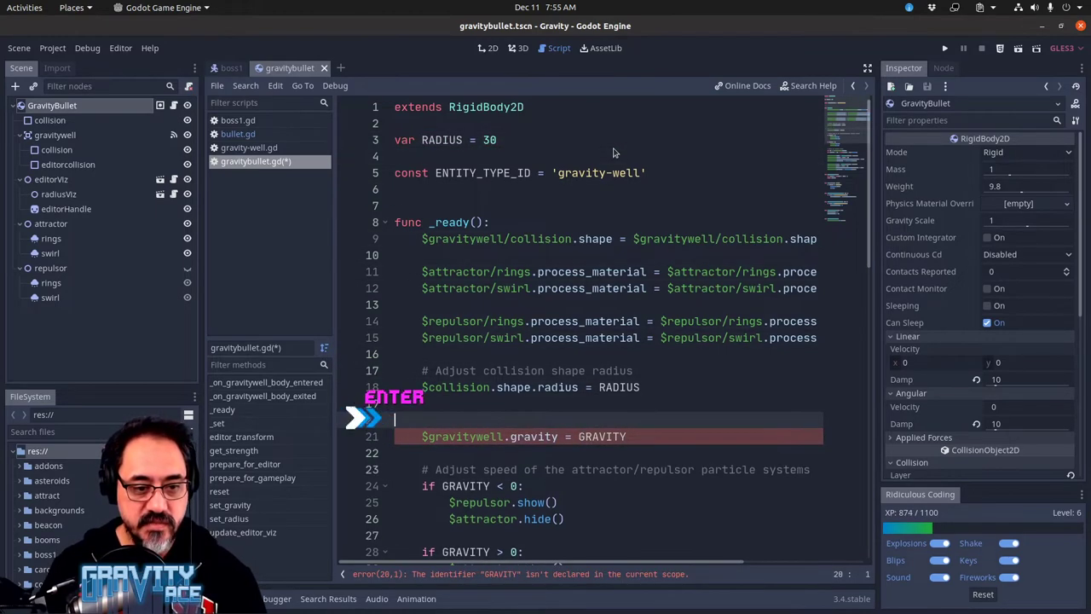
{"action": "key", "text": "Tab"}
{"action": "type", "text": "var gravity ="}
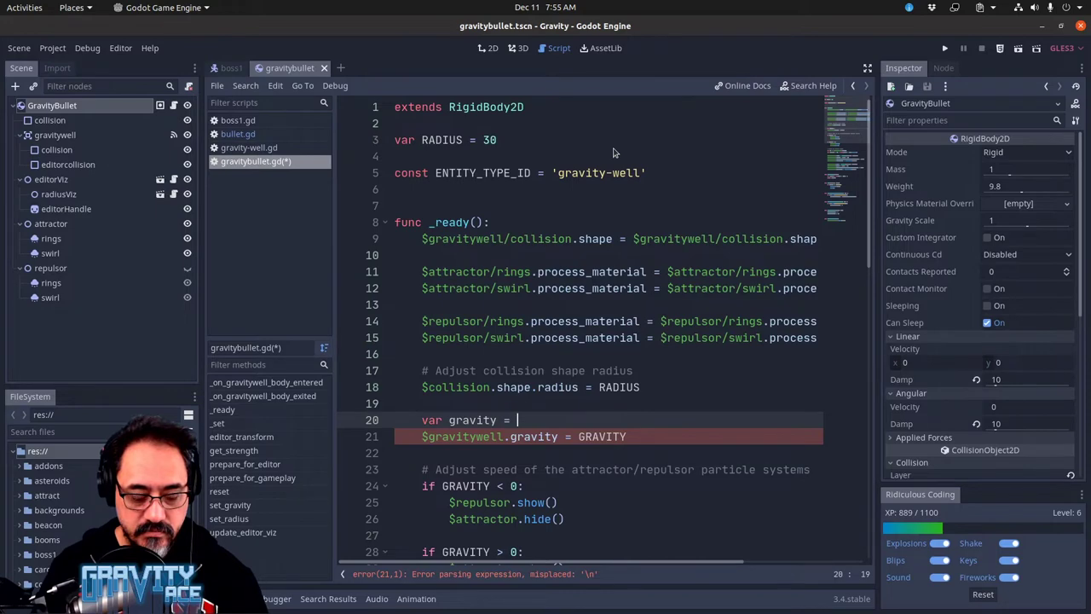
{"action": "type", "text": "200"}
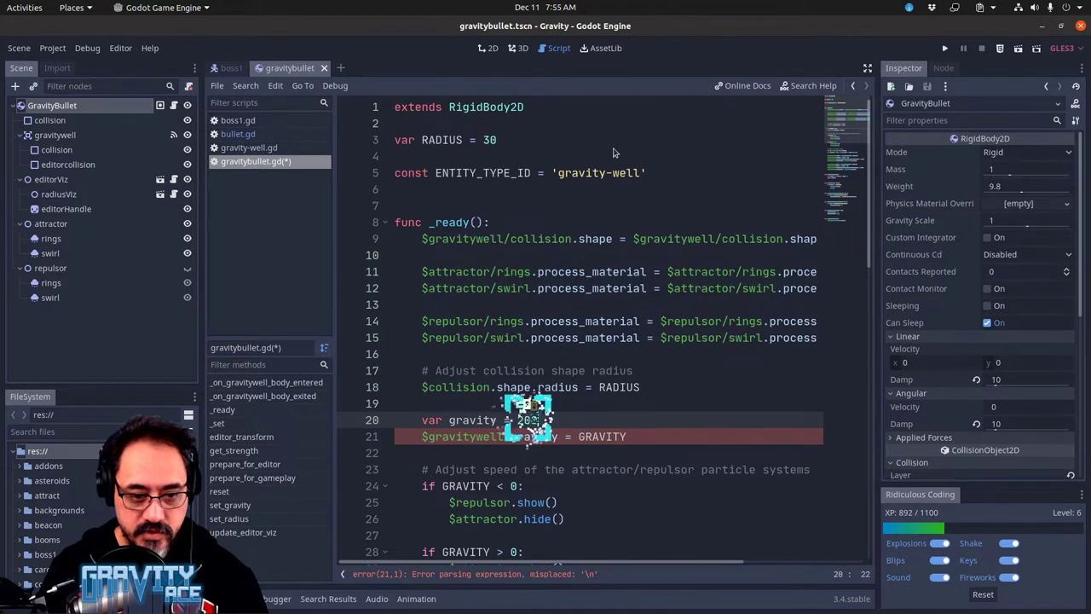
{"action": "key", "text": "Return"}
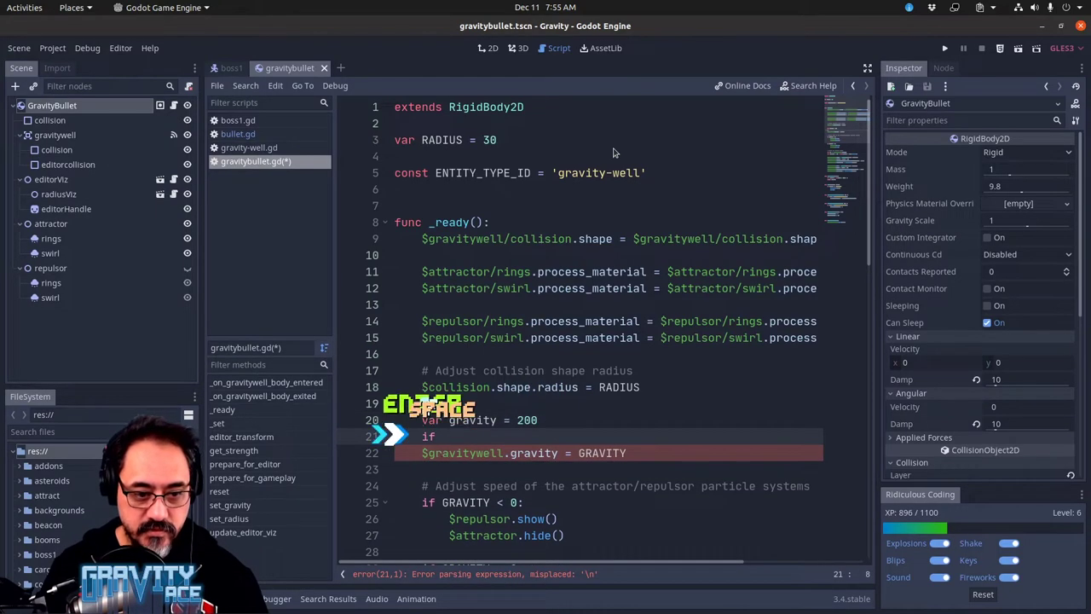
{"action": "type", "text": "if randf() < 0.5:"}
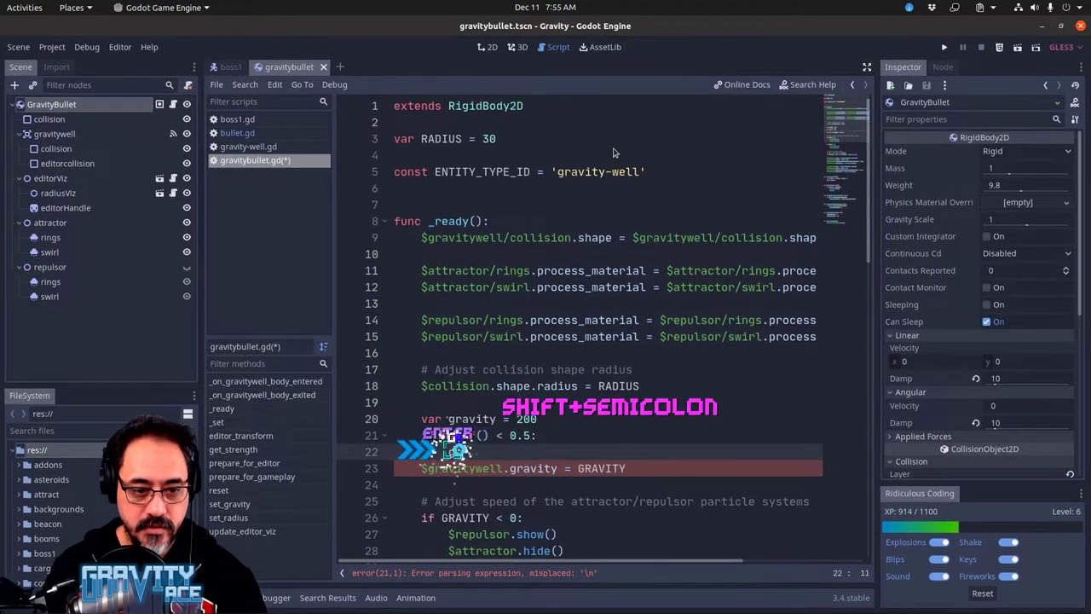
{"action": "key", "text": "Return"}
{"action": "type", "text": "gravity = "}
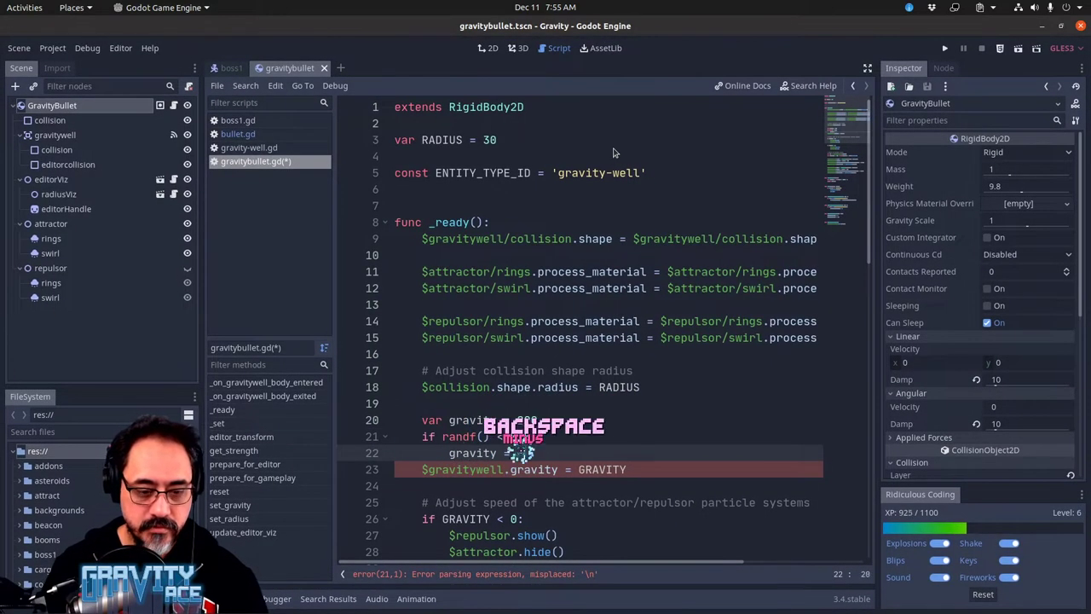
{"action": "type", "text": "-200"}
{"action": "key", "text": "Return"}
Replace GRAVITY with the local gravity variable on the $gravitywell.gravity line.
{"action": "key", "text": "Down"}
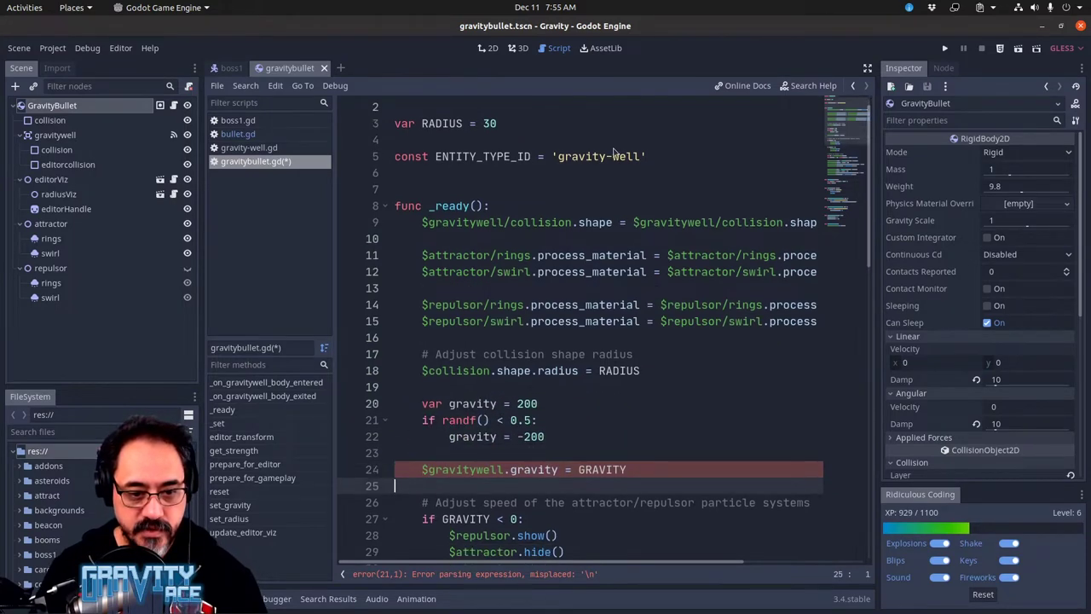
{"action": "scroll", "coordinate": [612, 153], "scroll_direction": "down", "scroll_amount": 1}
{"action": "key", "text": "End"}
{"action": "key", "text": "ctrl+BackSpace"}
{"action": "type", "text": "G"}
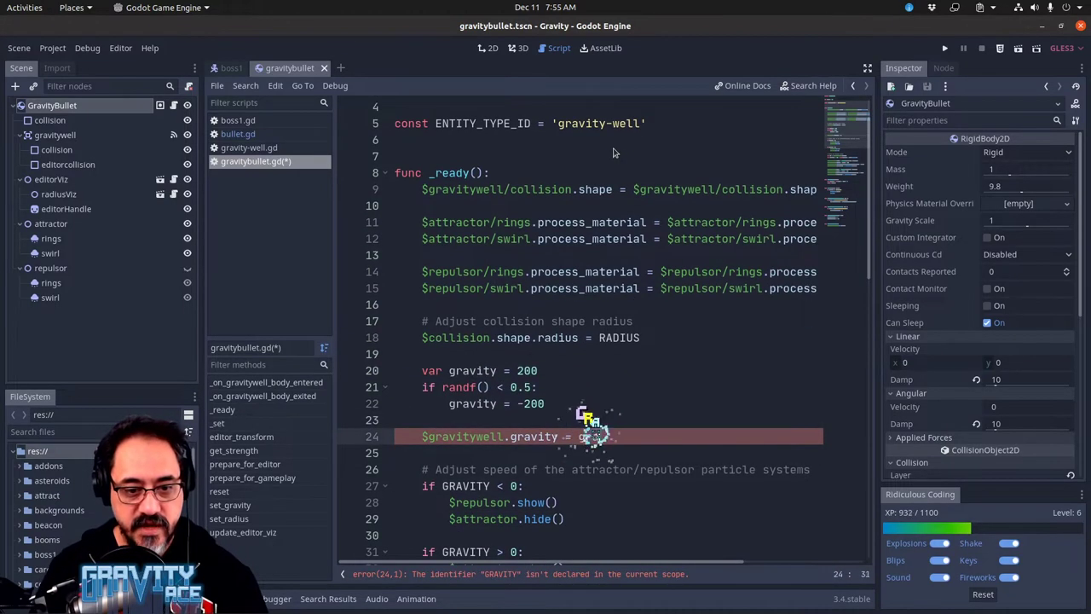
{"action": "type", "text": "ravity"}
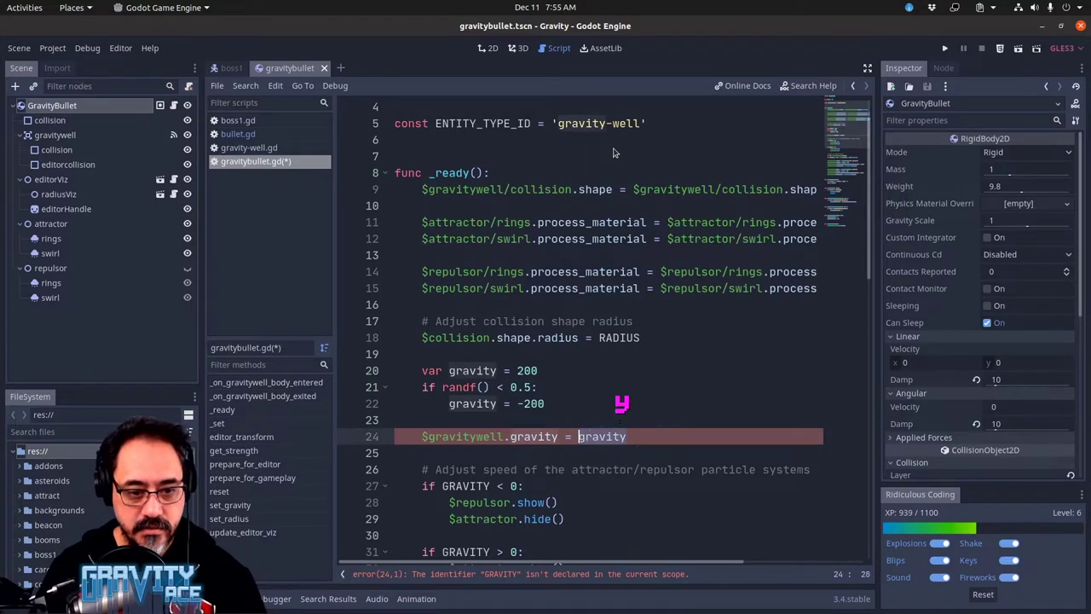
{"action": "scroll", "coordinate": [612, 153], "scroll_direction": "down", "scroll_amount": 2}
{"action": "key", "text": "Down"}
{"action": "key", "text": "Down"}
{"action": "key", "text": "Down"}
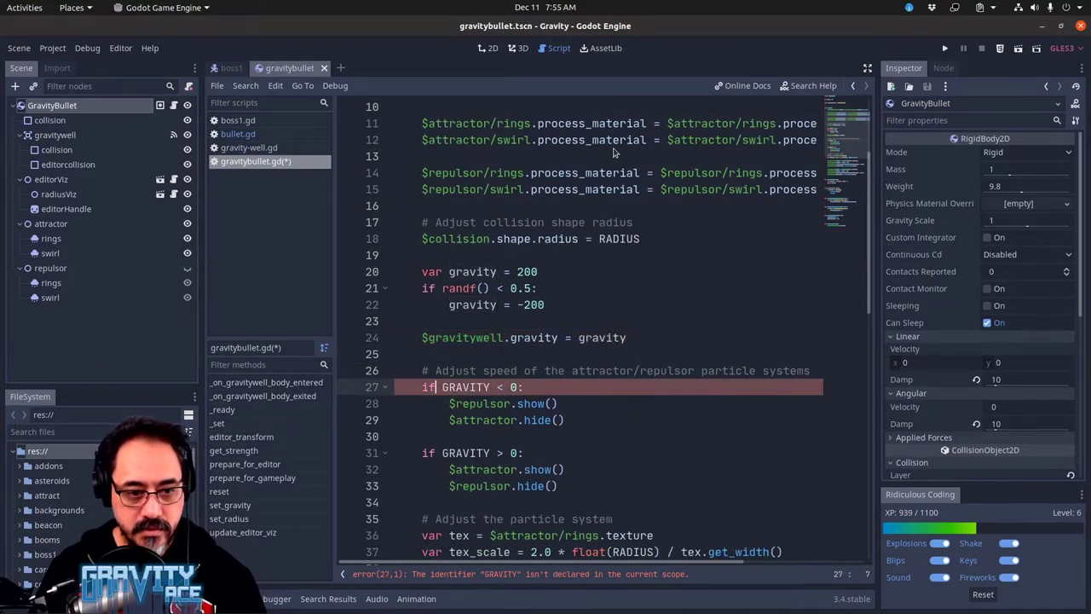
Paste gravity over GRAVITY on lines 27, 31, 42 and 47.
{"action": "key", "text": "Right"}
{"action": "key", "text": "ctrl+shift+Right"}
{"action": "type", "text": "gravity"}
{"action": "key", "text": "Down"}
{"action": "key", "text": "Down"}
{"action": "key", "text": "Down"}
{"action": "key", "text": "Down"}
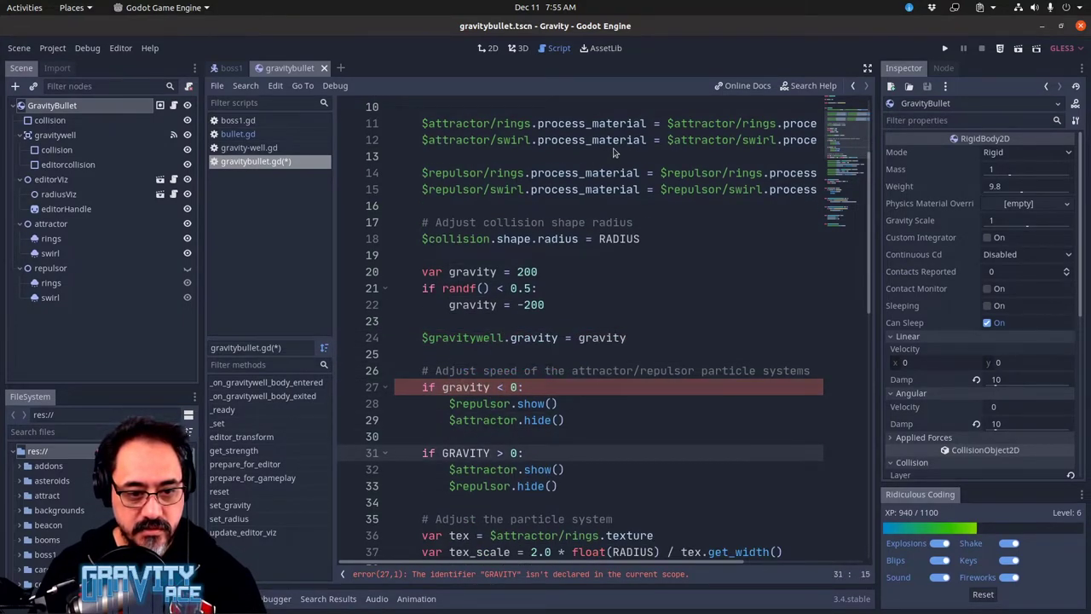
{"action": "key", "text": "ctrl+shift+Left"}
{"action": "type", "text": "gravity"}
{"action": "key", "text": "Down"}
{"action": "scroll", "coordinate": [612, 153], "scroll_direction": "down", "scroll_amount": 2}
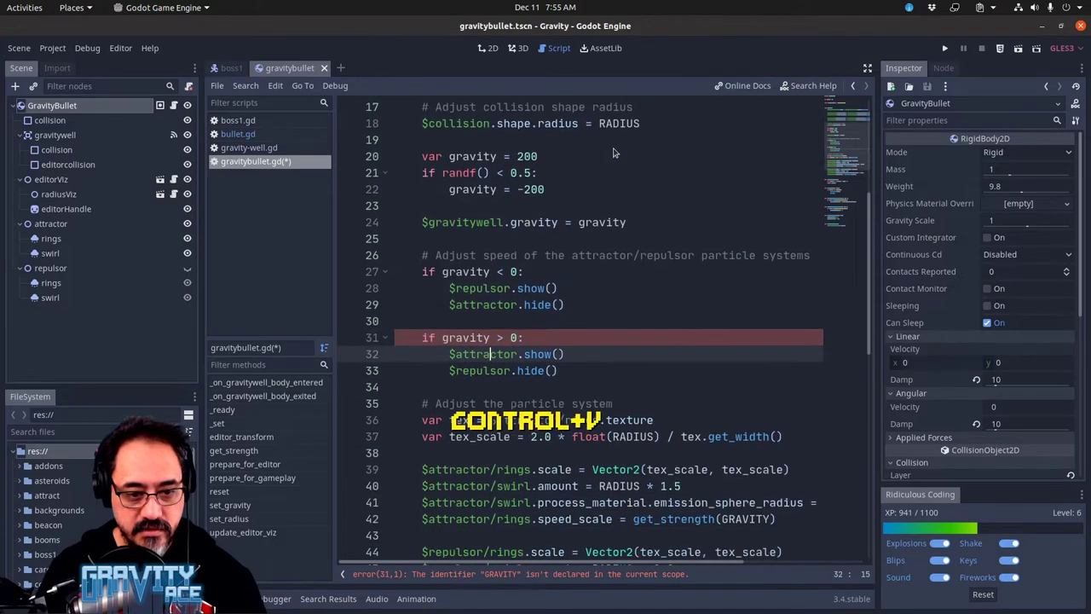
{"action": "scroll", "coordinate": [612, 152], "scroll_direction": "down", "scroll_amount": 2}
{"action": "key", "text": "Down"}
{"action": "key", "text": "Down"}
{"action": "key", "text": "Down"}
{"action": "key", "text": "Down"}
{"action": "key", "text": "Down"}
{"action": "key", "text": "Down"}
{"action": "key", "text": "Down"}
{"action": "key", "text": "Down"}
{"action": "key", "text": "Down"}
{"action": "key", "text": "Down"}
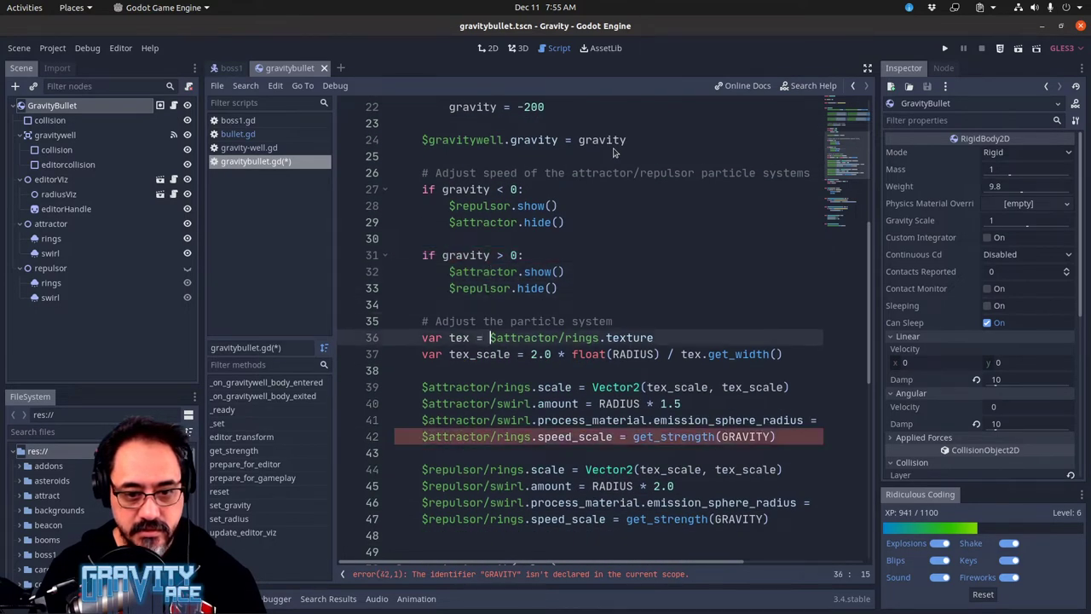
{"action": "key", "text": "End"}
{"action": "key", "text": "Left"}
{"action": "key", "text": "ctrl+shift+Left"}
{"action": "type", "text": "gravity"}
{"action": "key", "text": "Down"}
{"action": "key", "text": "Down"}
{"action": "key", "text": "Down"}
{"action": "key", "text": "Down"}
{"action": "key", "text": "Down"}
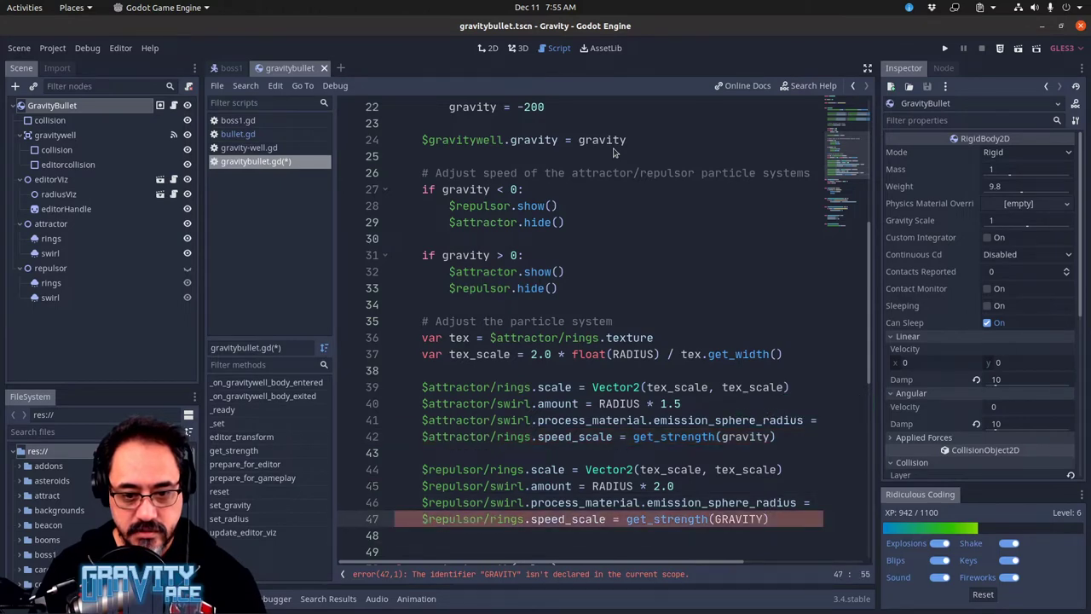
{"action": "key", "text": "ctrl+shift+Left"}
{"action": "type", "text": "gravity"}
Locate the _set function with its set_gravity call and begin selecting it.
{"action": "key", "text": "Down"}
{"action": "key", "text": "Down"}
{"action": "key", "text": "Down"}
{"action": "key", "text": "Down"}
{"action": "key", "text": "Down"}
{"action": "key", "text": "Down"}
{"action": "key", "text": "Down"}
{"action": "key", "text": "Down"}
{"action": "key", "text": "Down"}
{"action": "key", "text": "Down"}
{"action": "key", "text": "Down"}
{"action": "key", "text": "Down"}
{"action": "key", "text": "Down"}
{"action": "key", "text": "Down"}
{"action": "key", "text": "Down"}
{"action": "key", "text": "Down"}
{"action": "key", "text": "Down"}
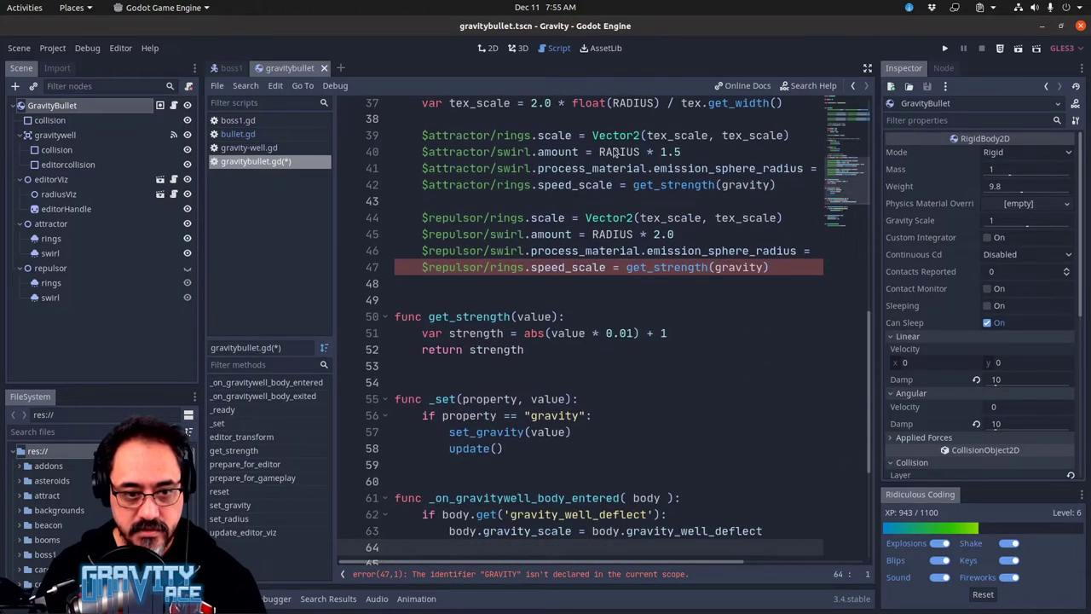
{"action": "key", "text": "Up"}
{"action": "key", "text": "Up"}
{"action": "key", "text": "Up"}
{"action": "key", "text": "Up"}
{"action": "key", "text": "Up"}
{"action": "key", "text": "Up"}
{"action": "key", "text": "Up"}
{"action": "key", "text": "Up"}
{"action": "key", "text": "Up"}
{"action": "key", "text": "Up"}
{"action": "key", "text": "Up"}
{"action": "key", "text": "Up"}
{"action": "key", "text": "Down"}
{"action": "key", "text": "Down"}
{"action": "key", "text": "Down"}
{"action": "key", "text": "Down"}
{"action": "key", "text": "Down"}
{"action": "key", "text": "End"}
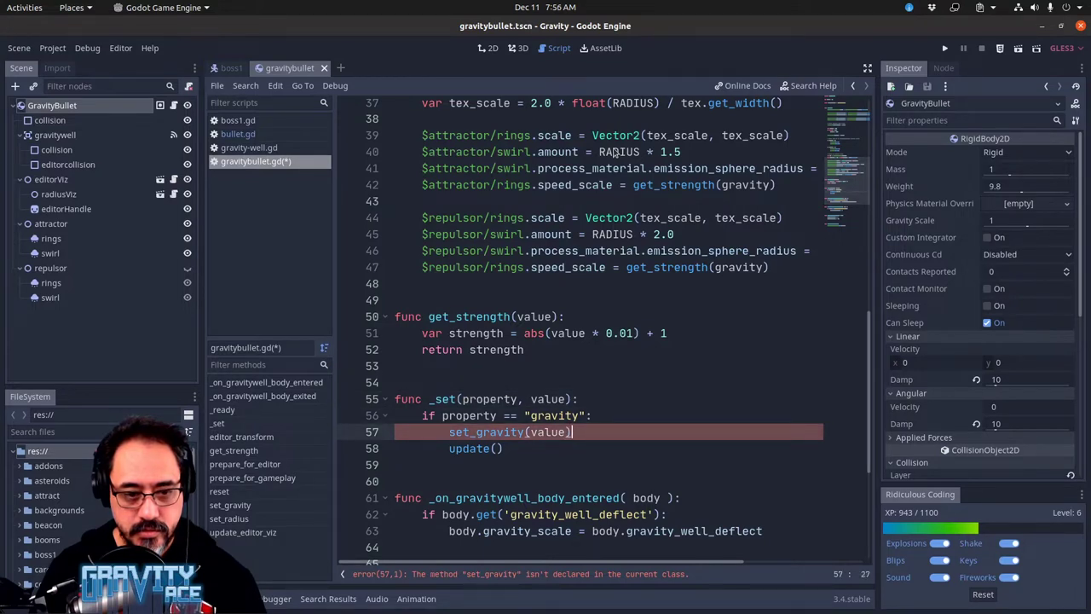
{"action": "key", "text": "Up"}
{"action": "key", "text": "Up"}
{"action": "key", "text": "End"}
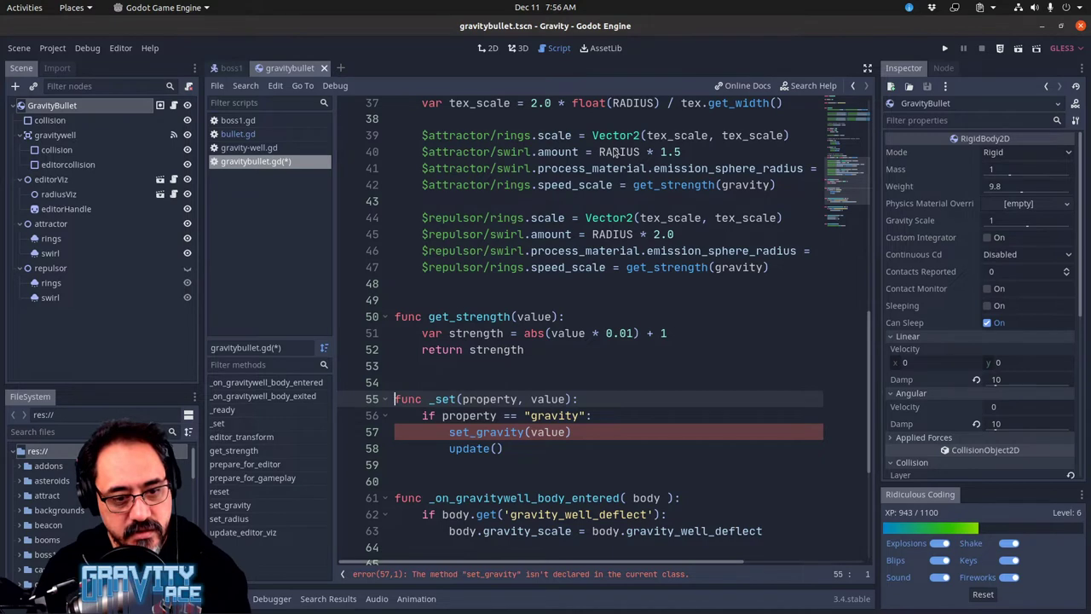
{"action": "key", "text": "shift+Down"}
{"action": "key", "text": "shift+Down"}
{"action": "key", "text": "shift+Down"}
{"action": "key", "text": "shift+Down"}
{"action": "key", "text": "shift+Down"}
{"action": "key", "text": "shift+Down"}
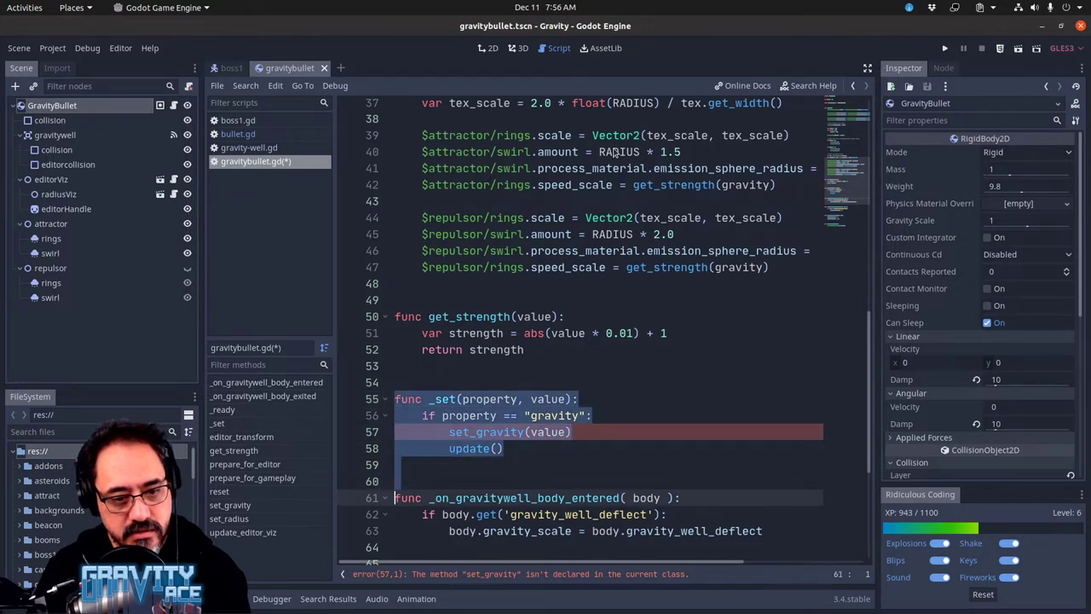
Select and delete the _set function.
{"action": "key", "text": "shift+Up"}
{"action": "key", "text": "shift+Up"}
{"action": "key", "text": "shift+Up"}
{"action": "key", "text": "shift+Up"}
{"action": "key", "text": "shift+Up"}
{"action": "key", "text": "shift+Up"}
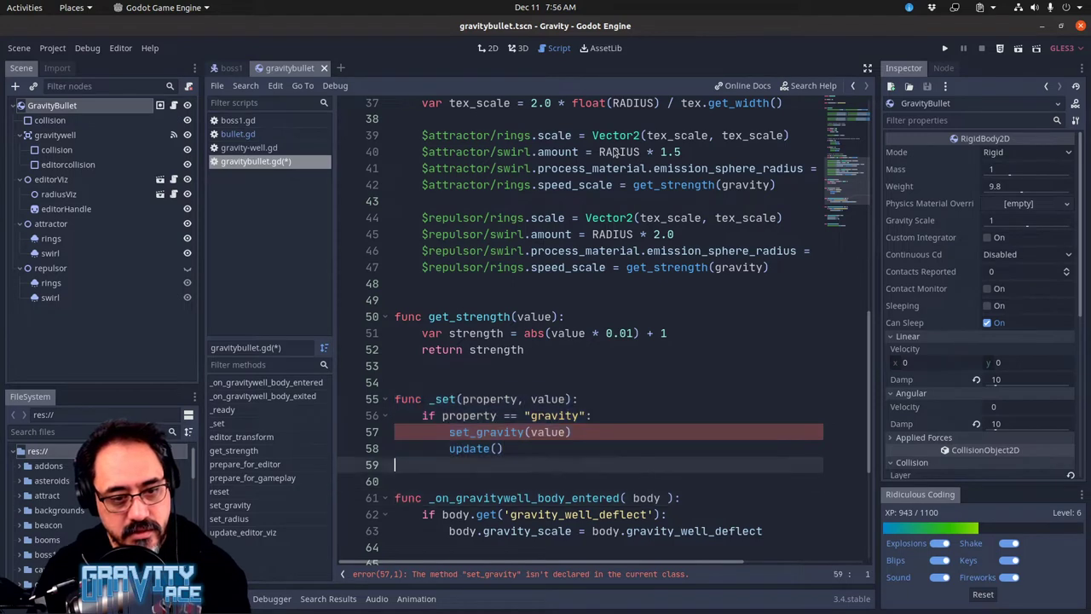
{"action": "key", "text": "ctrl+shift+Right"}
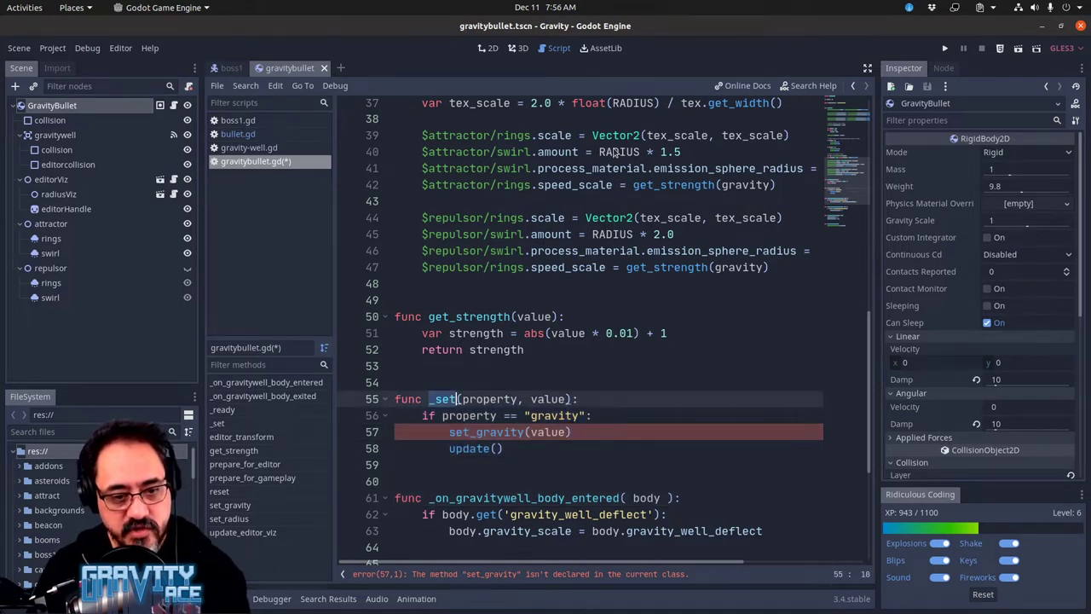
{"action": "key", "text": "Down"}
{"action": "key", "text": "Down"}
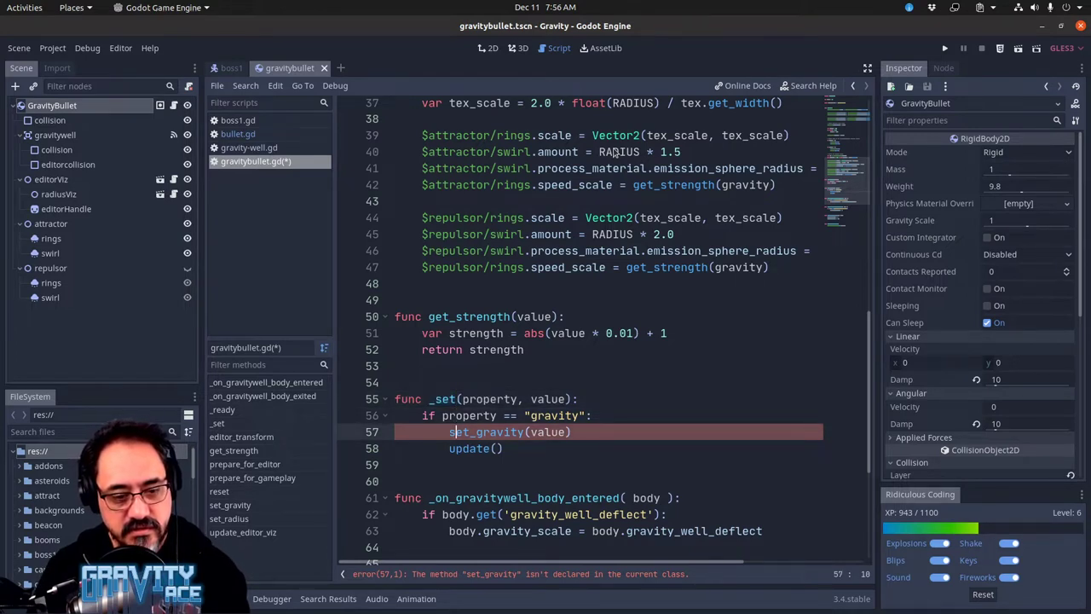
{"action": "key", "text": "Down"}
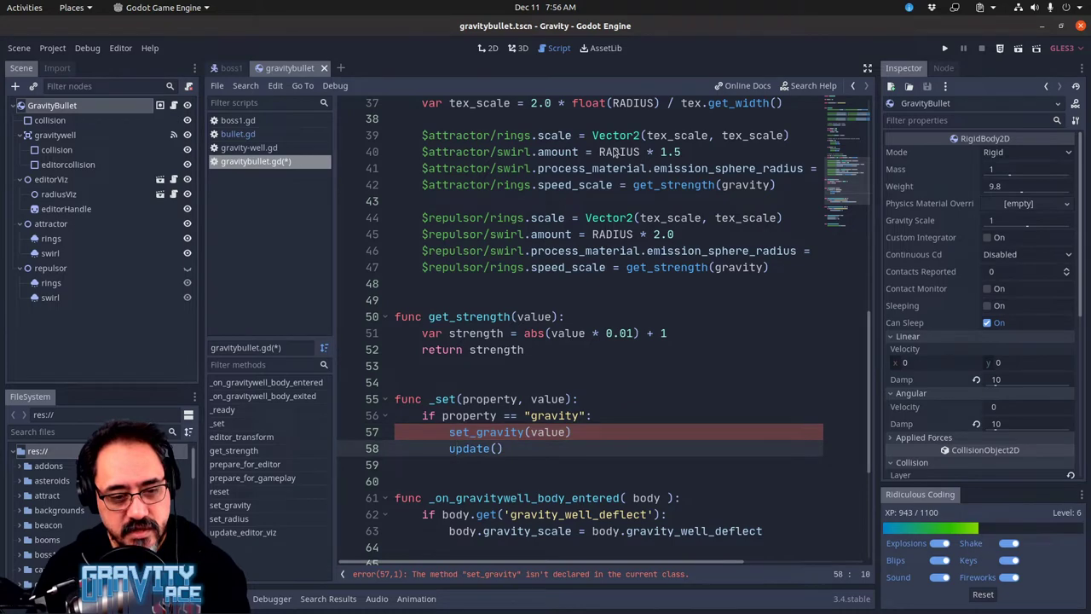
{"action": "key", "text": "Up"}
{"action": "key", "text": "Up"}
{"action": "key", "text": "Up"}
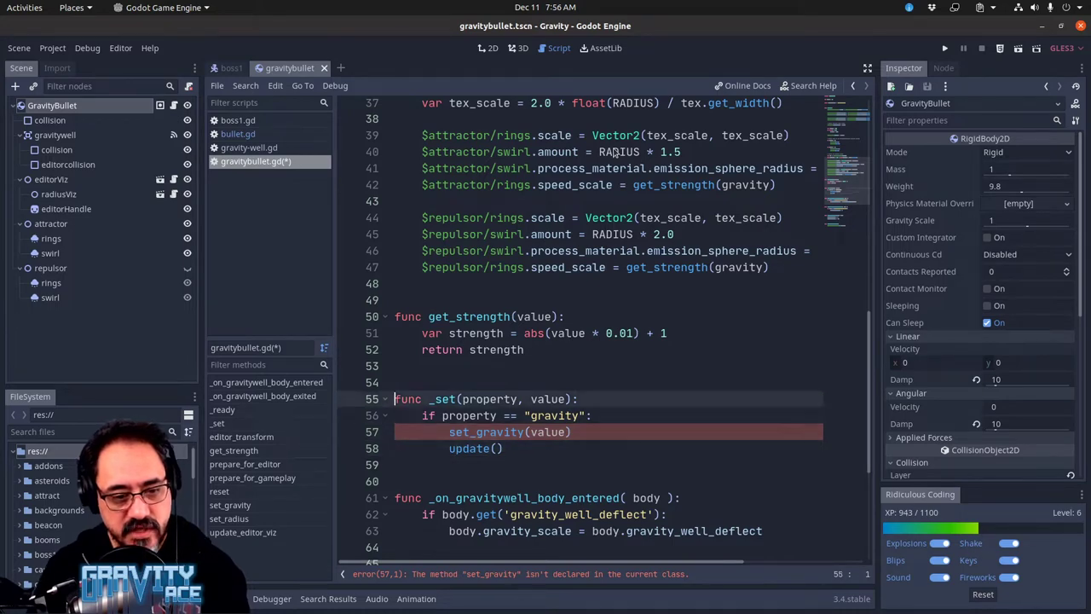
{"action": "key", "text": "shift+Down"}
{"action": "key", "text": "shift+Down"}
{"action": "key", "text": "shift+Down"}
{"action": "key", "text": "shift+Down"}
{"action": "key", "text": "shift+Down"}
{"action": "key", "text": "shift+Down"}
{"action": "key", "text": "Delete"}
Delete the editor_transform function and the leftover blank lines.
{"action": "key", "text": "Down"}
{"action": "key", "text": "Down"}
{"action": "key", "text": "Down"}
{"action": "key", "text": "Down"}
{"action": "key", "text": "Down"}
{"action": "key", "text": "Down"}
{"action": "key", "text": "Down"}
{"action": "key", "text": "Down"}
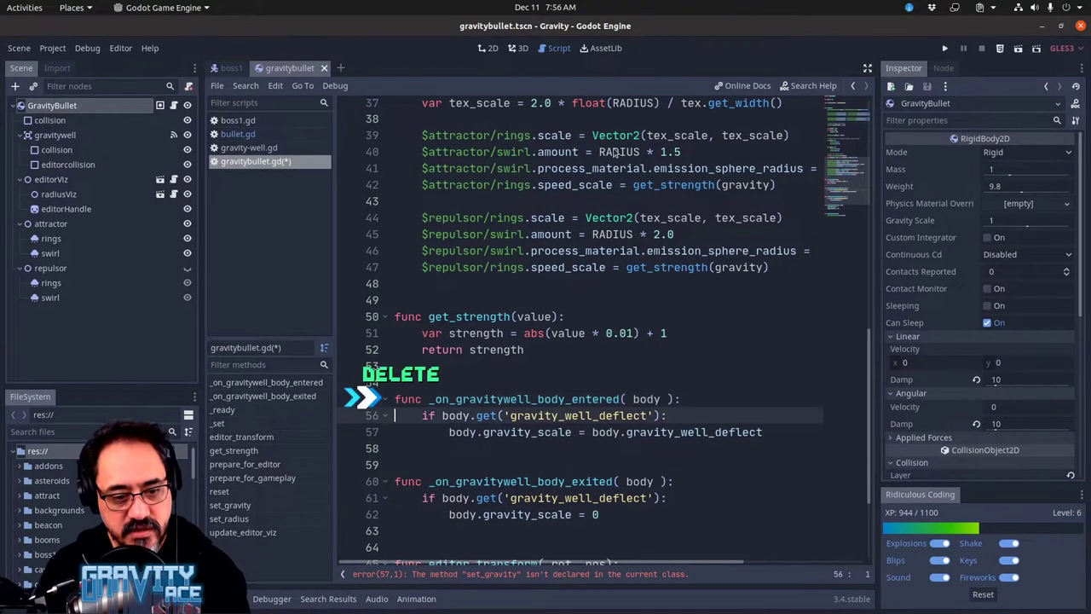
{"action": "scroll", "coordinate": [614, 152], "scroll_direction": "down", "scroll_amount": 3}
{"action": "key", "text": "Down"}
{"action": "key", "text": "Down"}
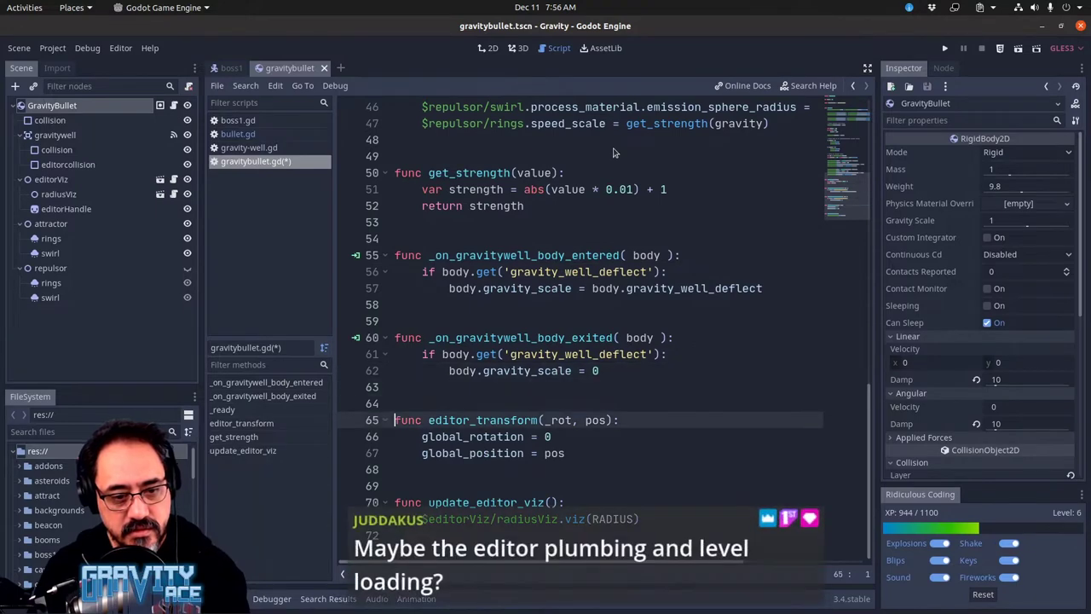
{"action": "key", "text": "shift+Down"}
{"action": "key", "text": "shift+Down"}
{"action": "key", "text": "shift+Down"}
{"action": "key", "text": "shift+Down"}
{"action": "key", "text": "shift+Down"}
{"action": "key", "text": "Delete"}
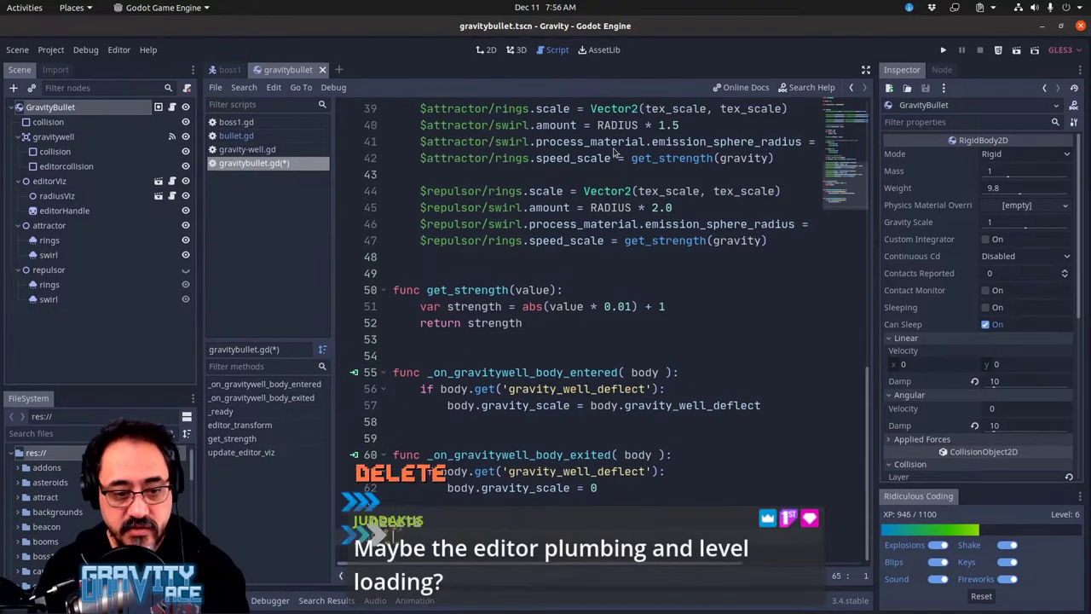
{"action": "key", "text": "BackSpace"}
{"action": "key", "text": "BackSpace"}
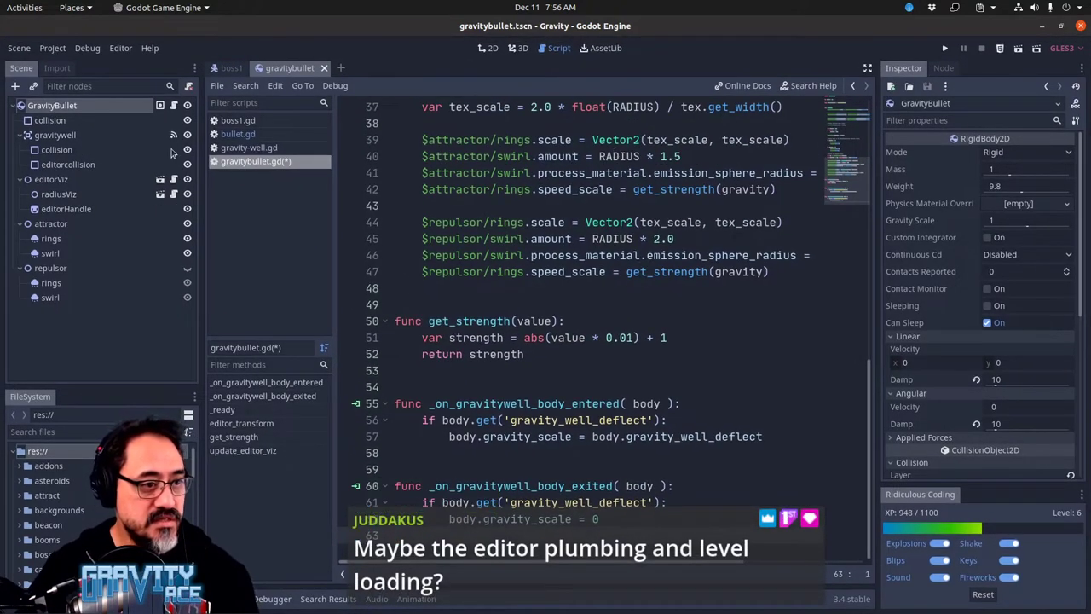
{"action": "left_click", "coordinate": [128, 179]}
{"action": "key", "text": "Delete"}
{"action": "key", "text": "Return"}
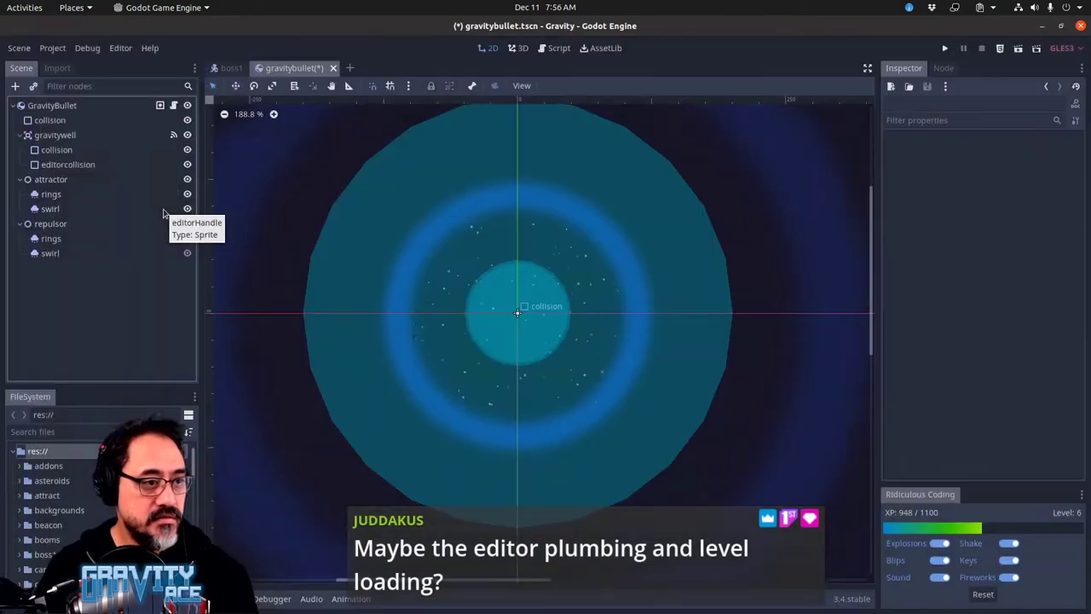
{"action": "key", "text": "ctrl+s"}
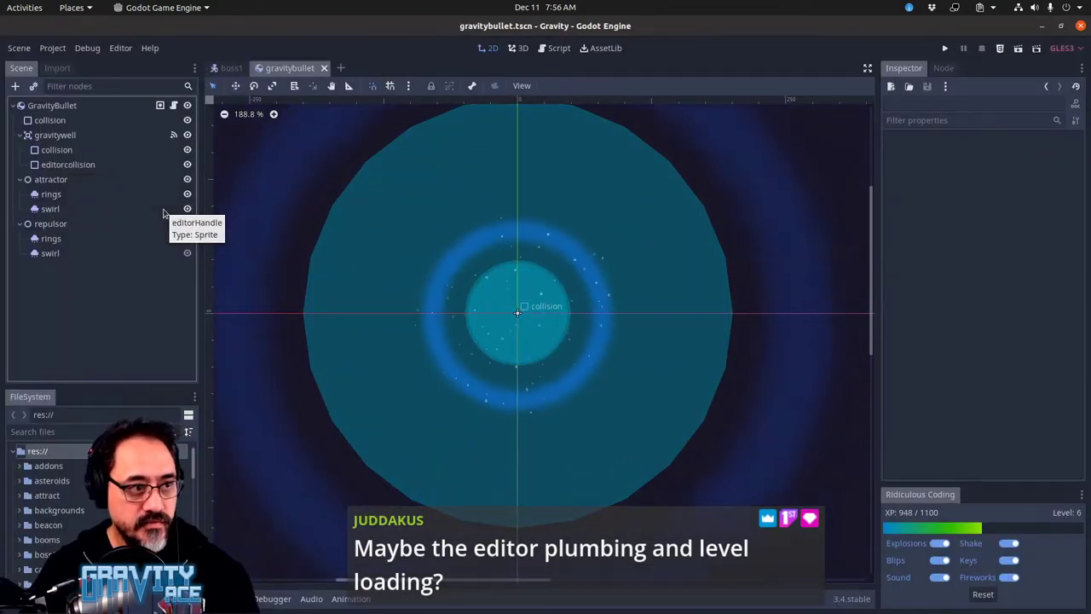
{"action": "key", "text": "ctrl+F3"}
{"action": "left_click", "coordinate": [652, 436]}
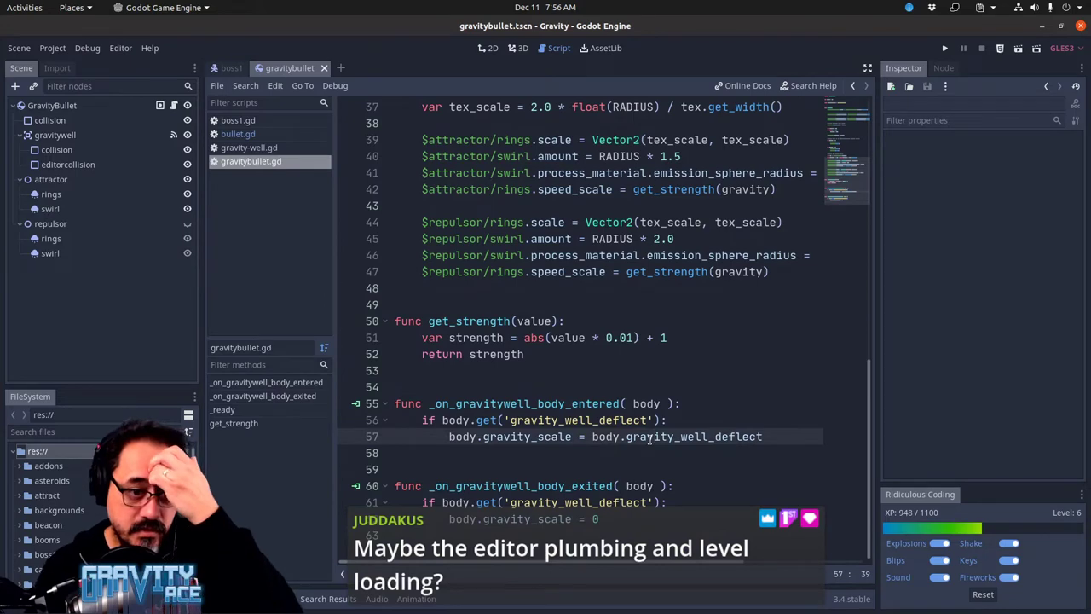
{"action": "key", "text": "Up"}
{"action": "key", "text": "Up"}
{"action": "key", "text": "Up"}
{"action": "key", "text": "Up"}
{"action": "key", "text": "Up"}
{"action": "key", "text": "Up"}
{"action": "key", "text": "Up"}
{"action": "key", "text": "Up"}
{"action": "key", "text": "Up"}
{"action": "key", "text": "Up"}
{"action": "key", "text": "Up"}
{"action": "key", "text": "Up"}
{"action": "key", "text": "Up"}
{"action": "key", "text": "Up"}
{"action": "key", "text": "Up"}
{"action": "key", "text": "Up"}
{"action": "key", "text": "Up"}
{"action": "key", "text": "Up"}
{"action": "key", "text": "Up"}
{"action": "key", "text": "Up"}
{"action": "key", "text": "Up"}
{"action": "key", "text": "Up"}
{"action": "key", "text": "Up"}
{"action": "key", "text": "Up"}
{"action": "key", "text": "Up"}
{"action": "key", "text": "Up"}
{"action": "key", "text": "Up"}
{"action": "key", "text": "Up"}
{"action": "key", "text": "Up"}
{"action": "key", "text": "Up"}
{"action": "key", "text": "Up"}
{"action": "key", "text": "Up"}
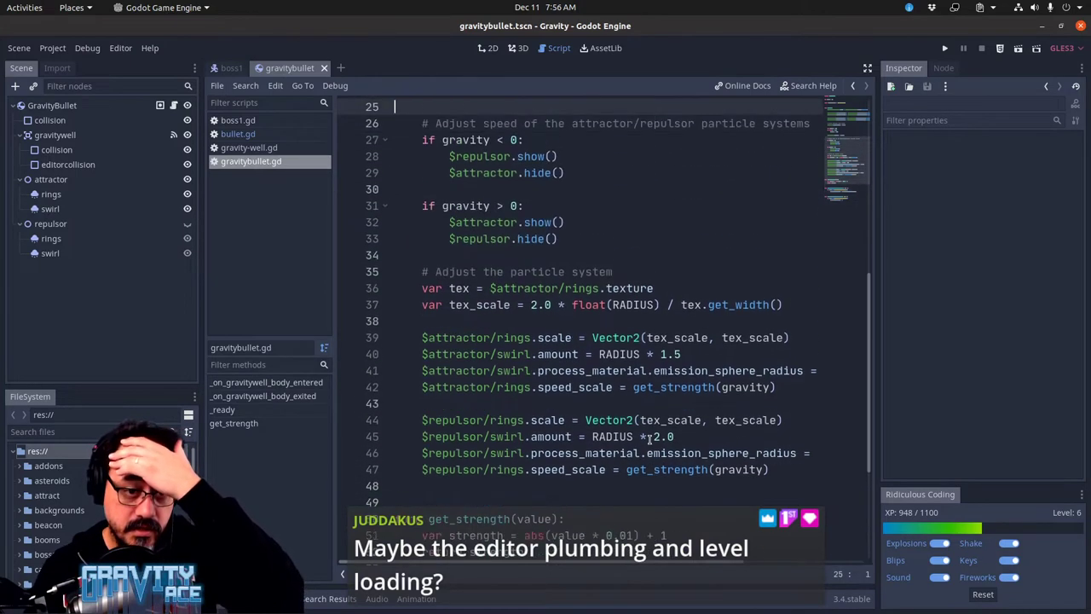
{"action": "key", "text": "Down"}
{"action": "key", "text": "Down"}
{"action": "key", "text": "Down"}
{"action": "key", "text": "Down"}
{"action": "key", "text": "Down"}
{"action": "key", "text": "Down"}
{"action": "key", "text": "Down"}
{"action": "key", "text": "Down"}
{"action": "key", "text": "Down"}
{"action": "key", "text": "Down"}
{"action": "key", "text": "Down"}
{"action": "key", "text": "Down"}
{"action": "key", "text": "Down"}
{"action": "key", "text": "Down"}
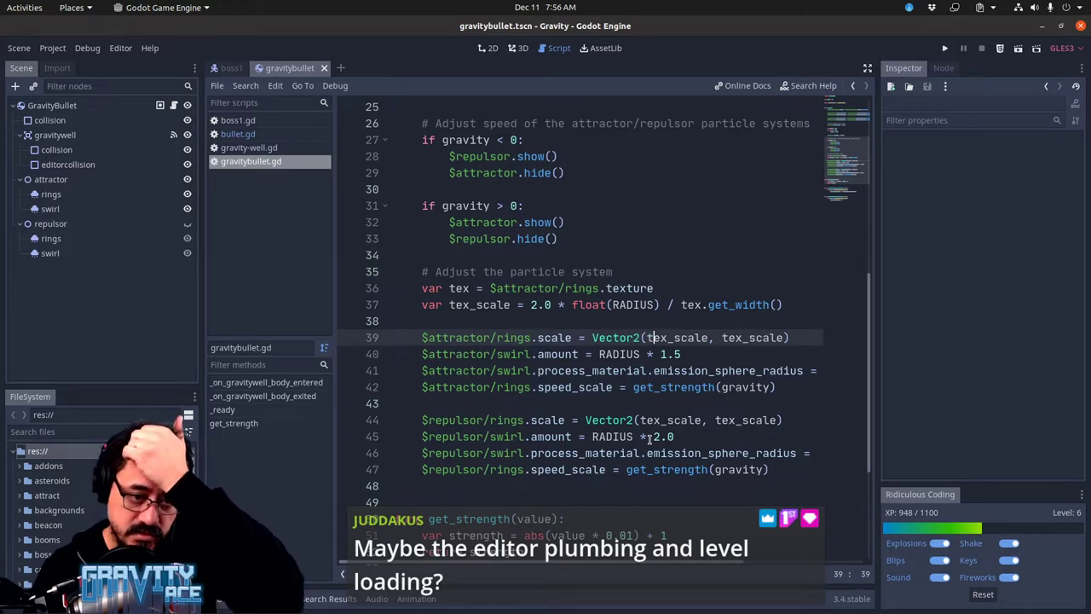
{"action": "key", "text": "Home"}
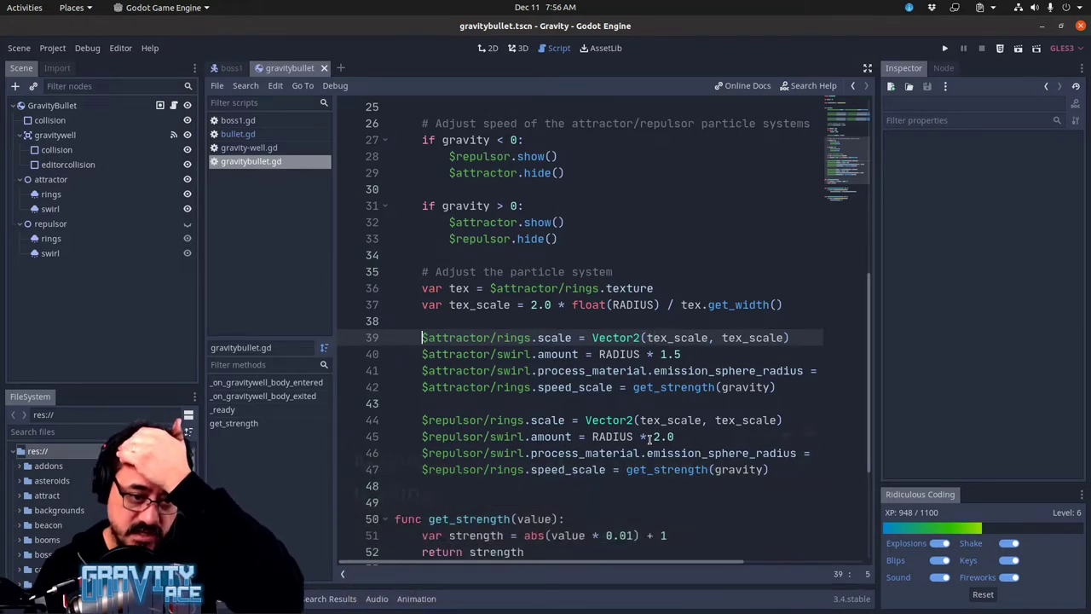
{"action": "key", "text": "Home"}
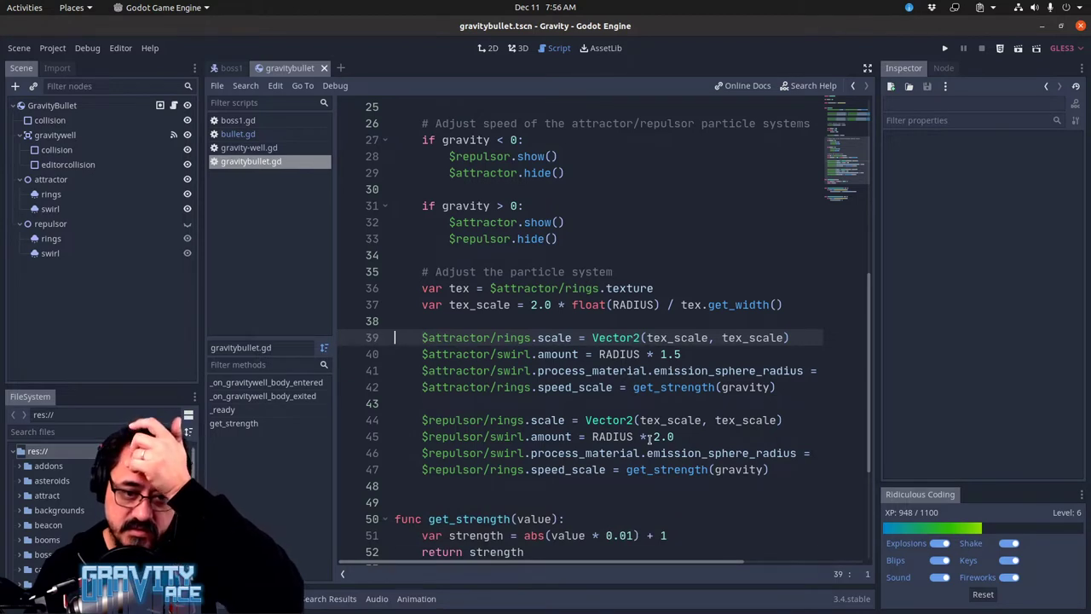
{"action": "key", "text": "Up"}
{"action": "key", "text": "Up"}
{"action": "key", "text": "Up"}
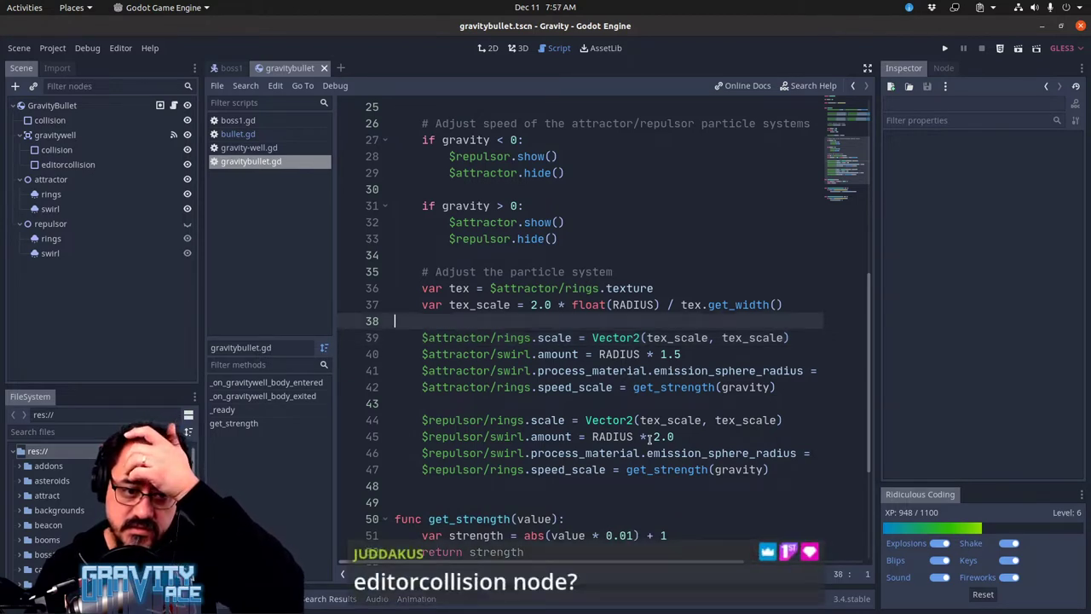
{"action": "key", "text": "Up"}
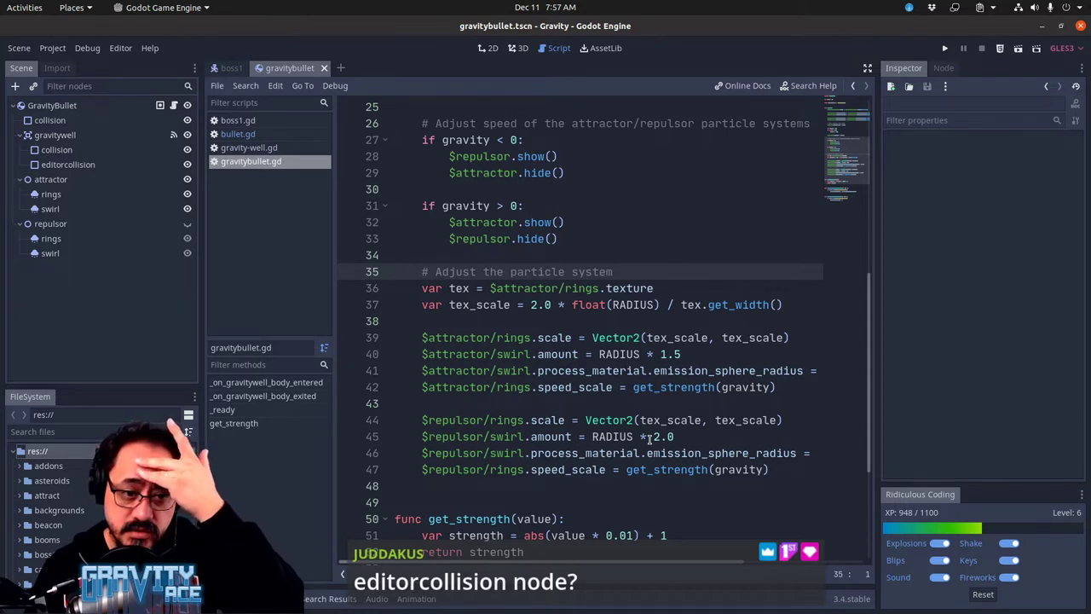
Delete the $attractor ring scaling, swirl and speed tuning lines.
{"action": "key", "text": "Up"}
{"action": "key", "text": "Up"}
{"action": "key", "text": "Up"}
{"action": "key", "text": "Up"}
{"action": "key", "text": "Up"}
{"action": "key", "text": "Up"}
{"action": "key", "text": "Up"}
{"action": "key", "text": "Up"}
{"action": "key", "text": "Up"}
{"action": "key", "text": "Up"}
{"action": "key", "text": "Up"}
{"action": "key", "text": "Up"}
{"action": "key", "text": "Up"}
{"action": "key", "text": "Up"}
{"action": "key", "text": "Up"}
{"action": "key", "text": "Up"}
{"action": "key", "text": "Up"}
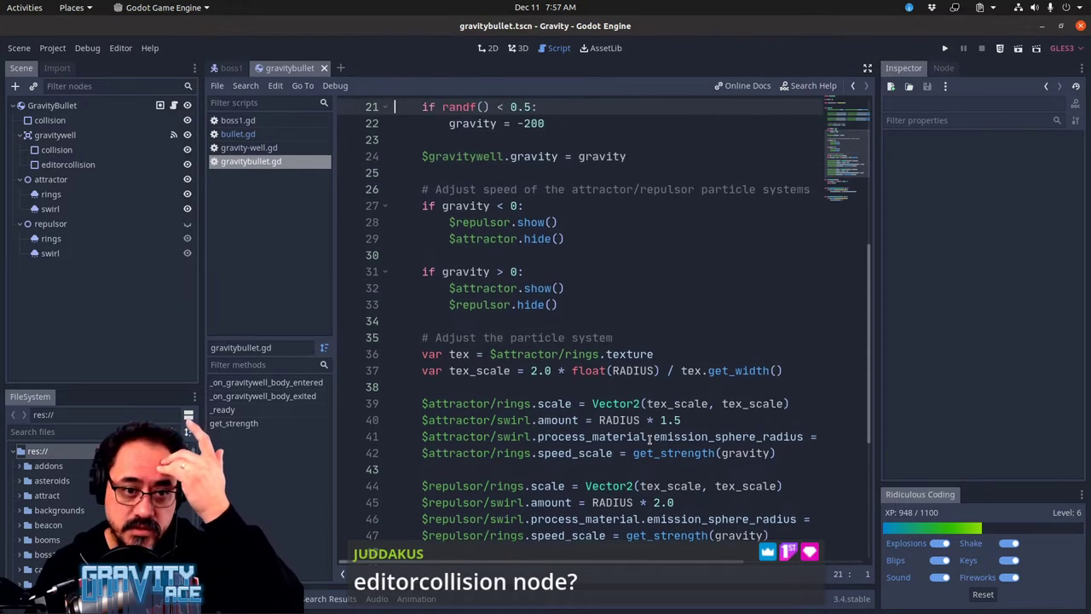
{"action": "key", "text": "Down"}
{"action": "key", "text": "Down"}
{"action": "key", "text": "Down"}
{"action": "key", "text": "Down"}
{"action": "key", "text": "Down"}
{"action": "key", "text": "Down"}
{"action": "key", "text": "Down"}
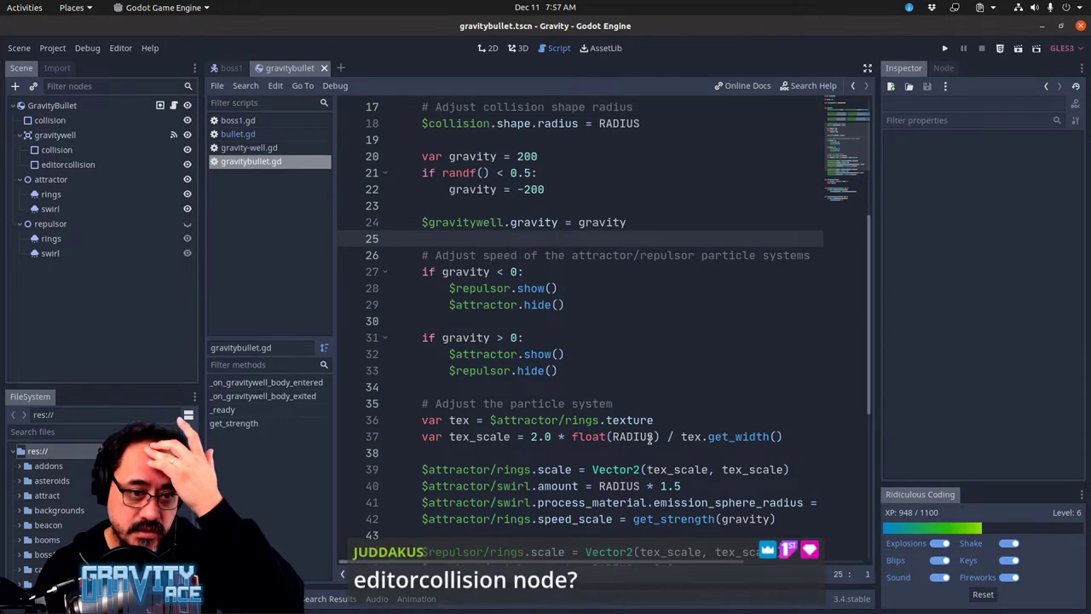
{"action": "key", "text": "Down"}
{"action": "key", "text": "Down"}
{"action": "key", "text": "Down"}
{"action": "key", "text": "Down"}
{"action": "key", "text": "Down"}
{"action": "key", "text": "Down"}
{"action": "key", "text": "Down"}
{"action": "key", "text": "Down"}
{"action": "key", "text": "Down"}
{"action": "key", "text": "Down"}
{"action": "key", "text": "Down"}
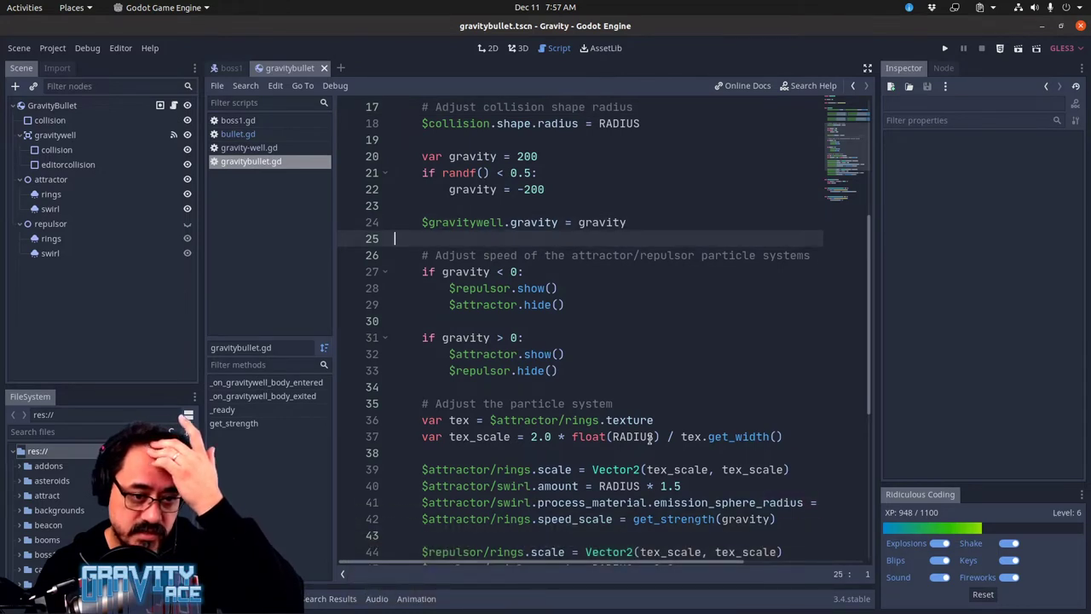
{"action": "key", "text": "Down"}
{"action": "key", "text": "Down"}
{"action": "key", "text": "Down"}
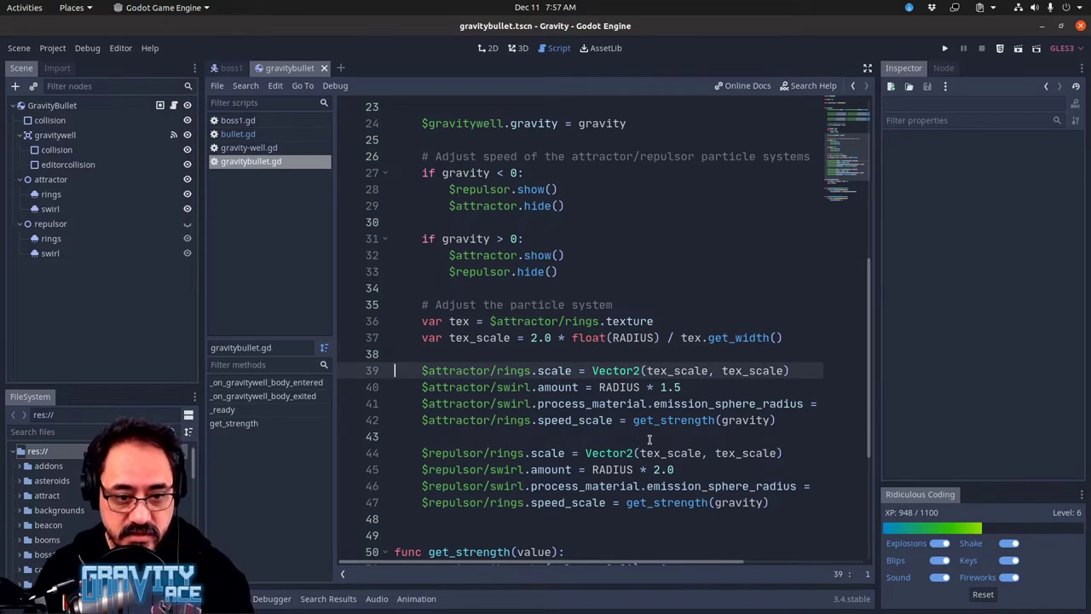
{"action": "key", "text": "shift+Down"}
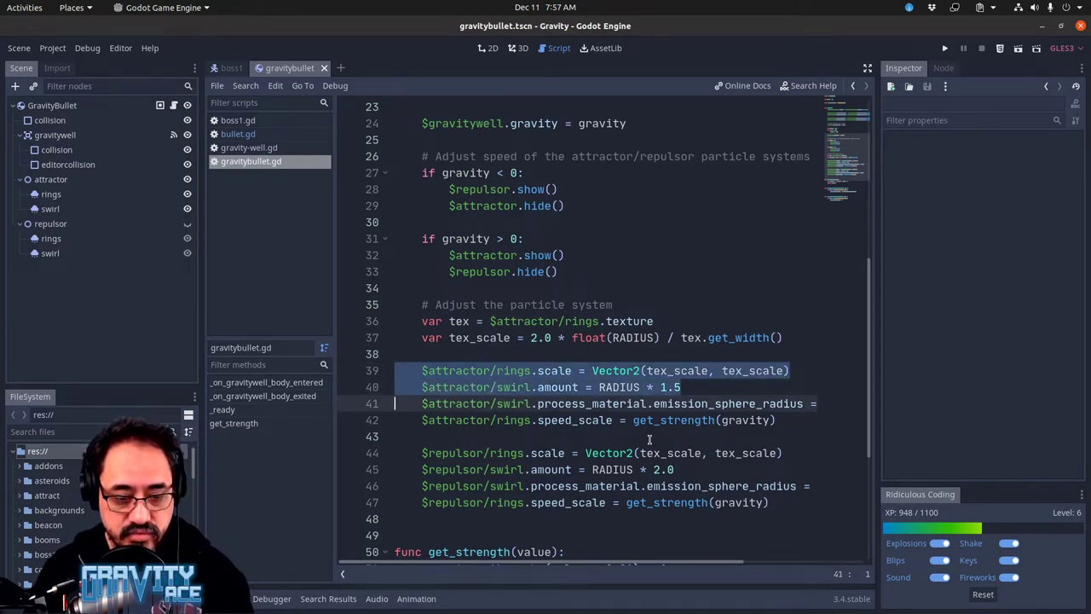
{"action": "key", "text": "shift+Down"}
{"action": "key", "text": "shift+Up"}
{"action": "key", "text": "shift+Up"}
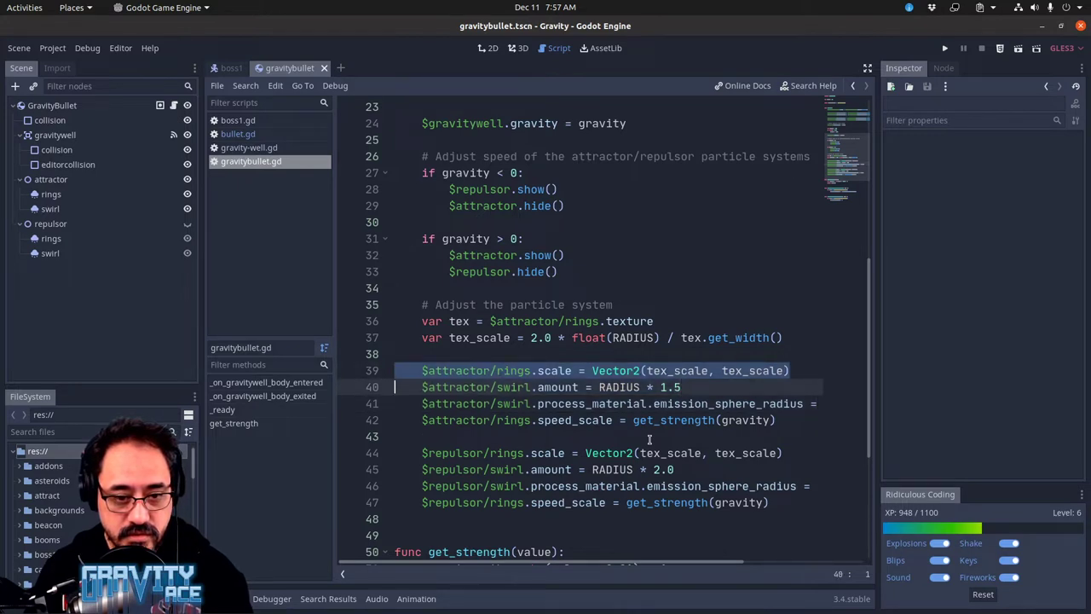
{"action": "key", "text": "shift+Down"}
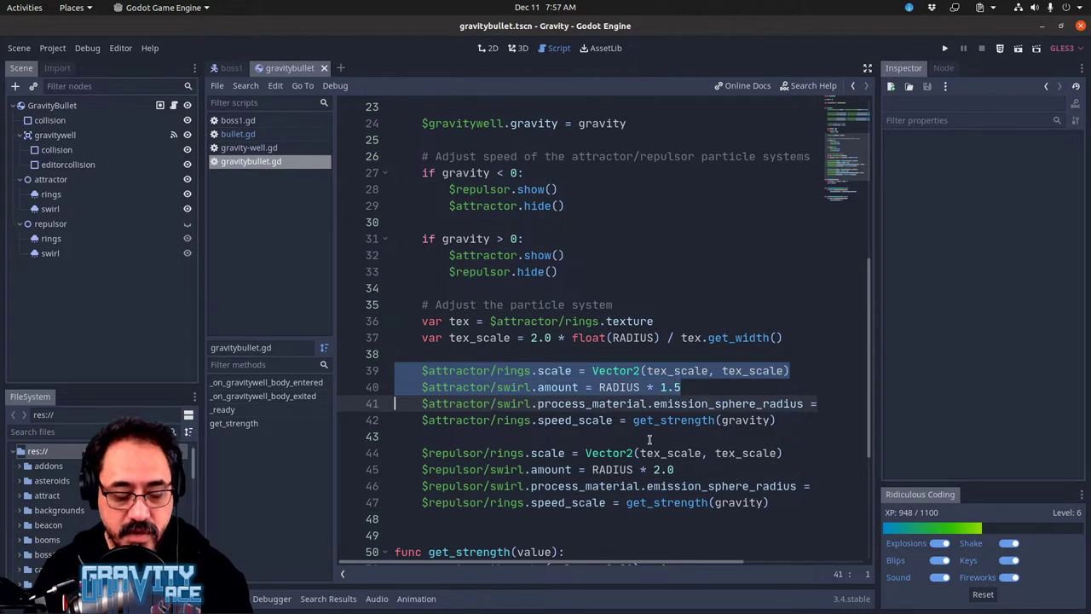
{"action": "key", "text": "shift+Up"}
{"action": "key", "text": "shift+Up"}
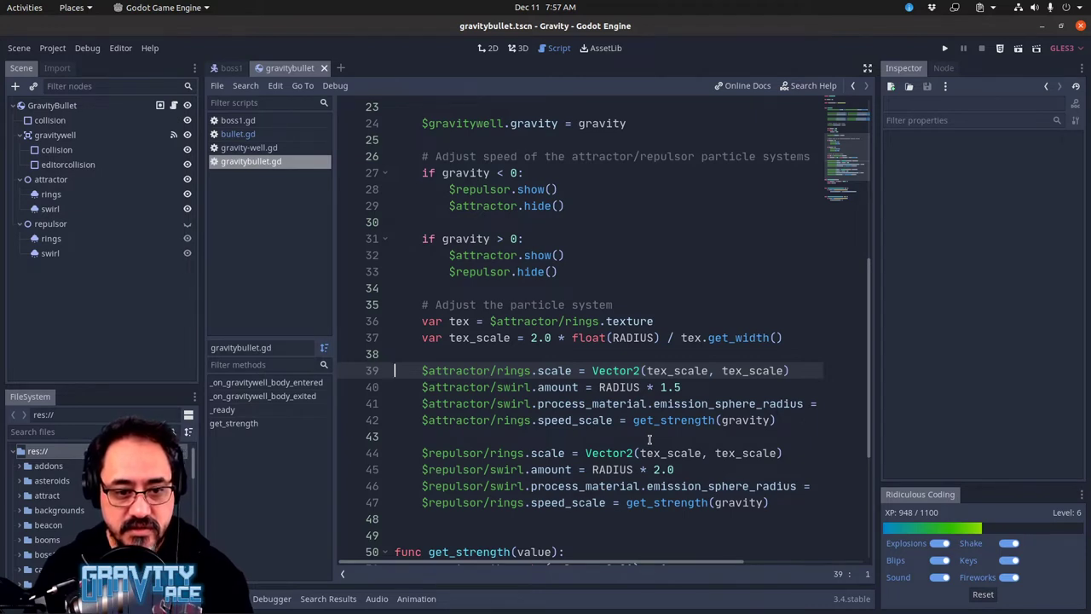
{"action": "key", "text": "shift+Down"}
{"action": "key", "text": "shift+Down"}
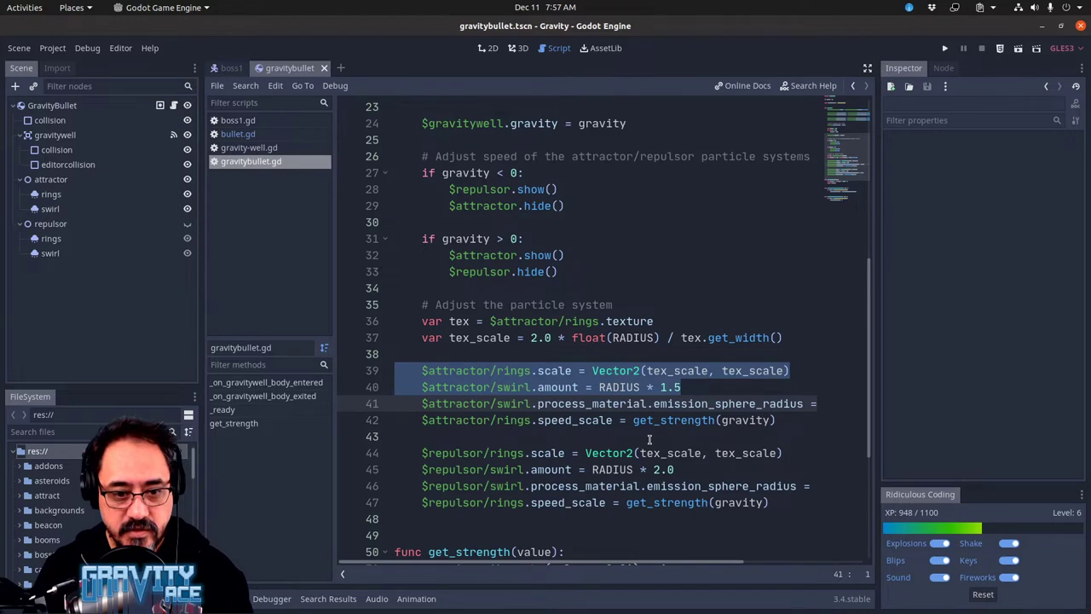
{"action": "key", "text": "shift+Down"}
{"action": "key", "text": "shift+Down"}
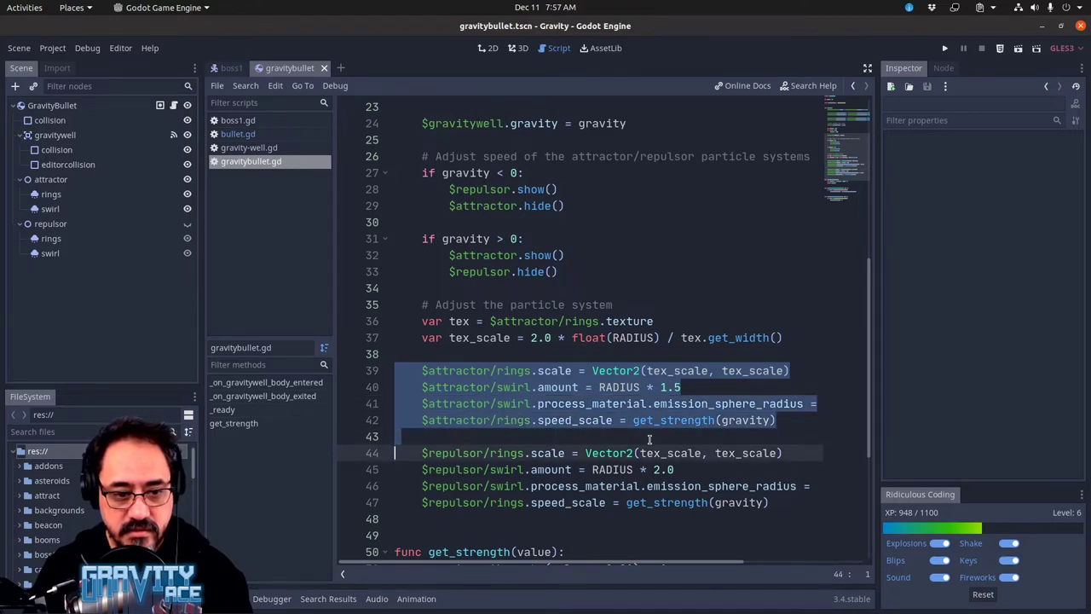
{"action": "key", "text": "Delete"}
{"action": "key", "text": "Delete"}
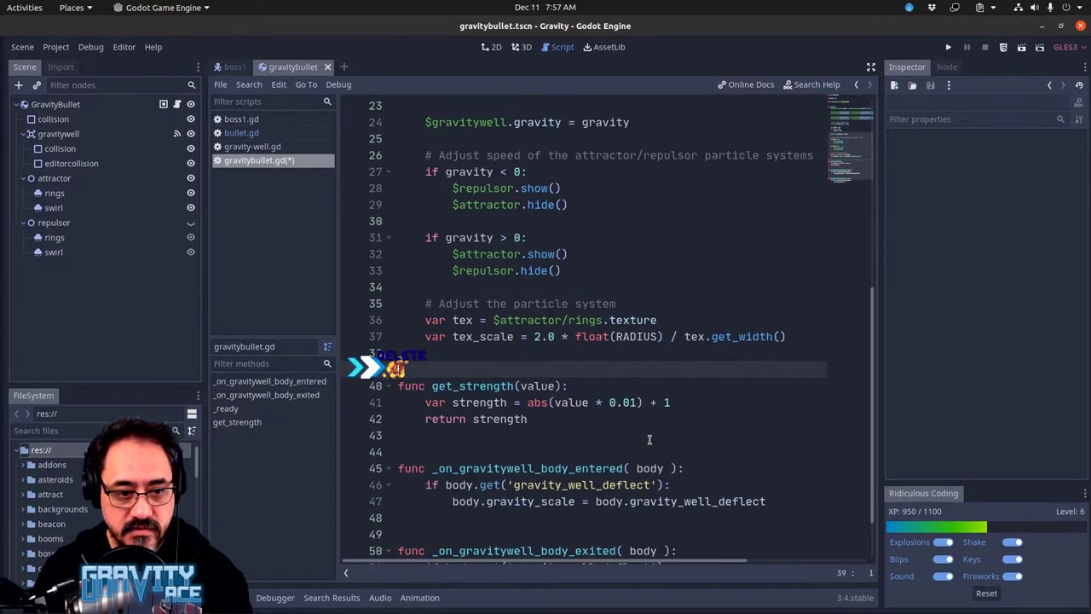
Delete the repulsor tuning lines, the particle-system comment and the texture scale variables.
{"action": "key", "text": "Up"}
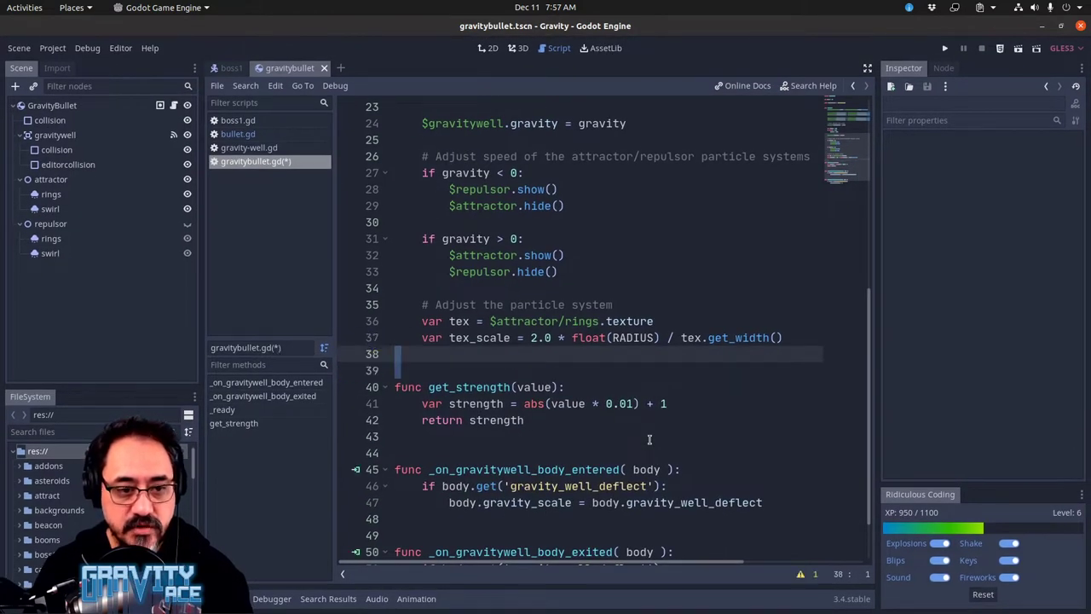
{"action": "key", "text": "shift+Up"}
{"action": "key", "text": "shift+Up"}
{"action": "key", "text": "shift+Up"}
{"action": "key", "text": "Delete"}
{"action": "key", "text": "Up"}
{"action": "key", "text": "Up"}
{"action": "key", "text": "Up"}
{"action": "key", "text": "Up"}
{"action": "key", "text": "Up"}
{"action": "key", "text": "Up"}
{"action": "key", "text": "Up"}
{"action": "key", "text": "Up"}
{"action": "key", "text": "Up"}
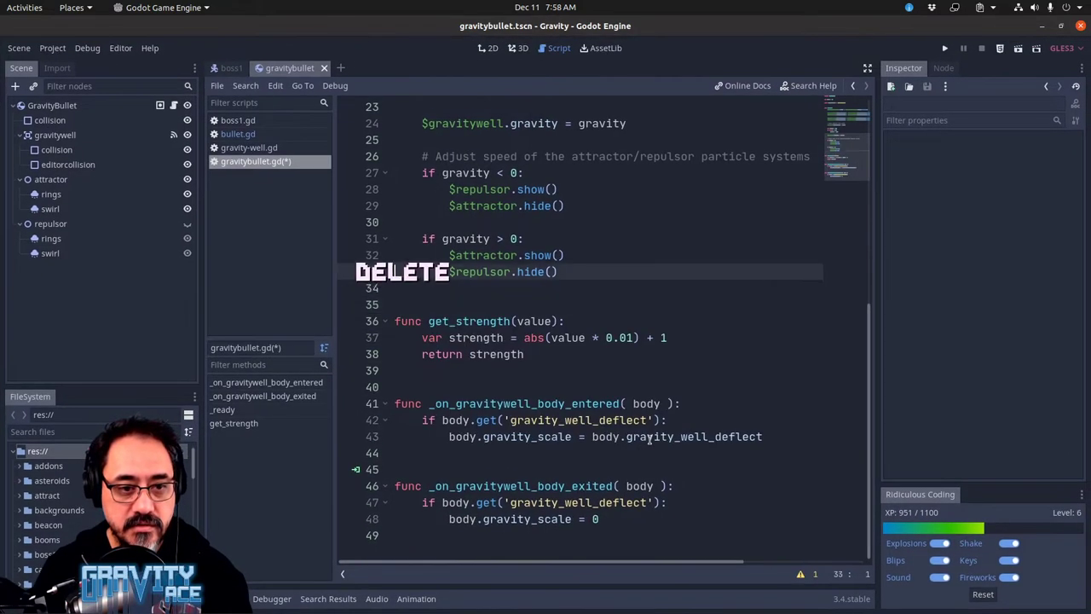
Delete the four process_material duplication lines from _ready in gravitybullet.gd.
{"action": "key", "text": "Up"}
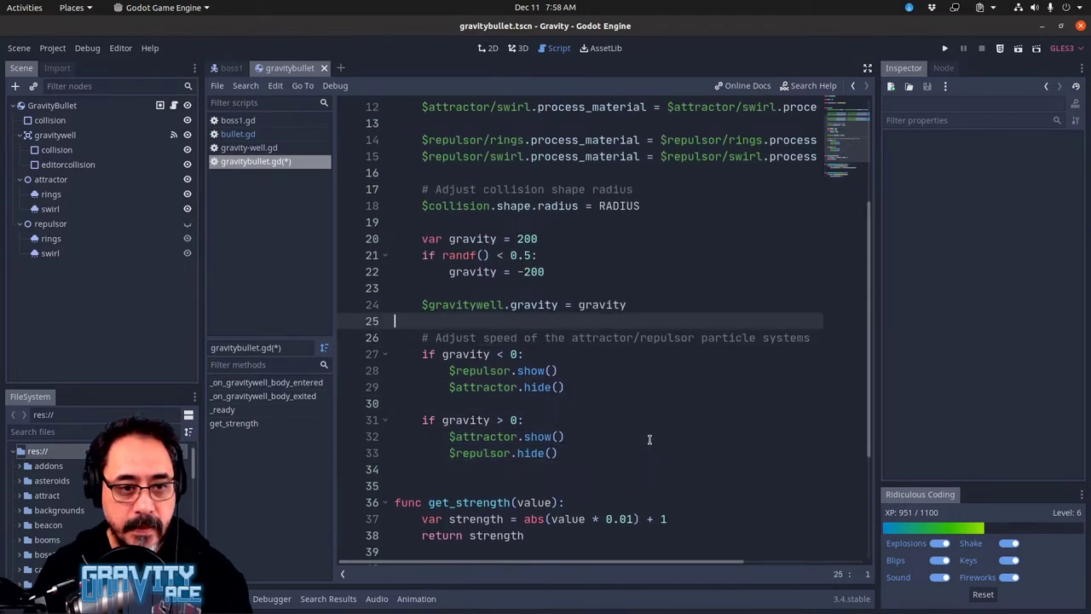
{"action": "key", "text": "Up"}
{"action": "key", "text": "Up"}
{"action": "key", "text": "Up"}
{"action": "key", "text": "Up"}
{"action": "key", "text": "Up"}
{"action": "key", "text": "Up"}
{"action": "key", "text": "Up"}
{"action": "key", "text": "Up"}
{"action": "key", "text": "Up"}
{"action": "key", "text": "Up"}
{"action": "key", "text": "Up"}
{"action": "key", "text": "Up"}
{"action": "key", "text": "Up"}
{"action": "key", "text": "Up"}
{"action": "key", "text": "Up"}
{"action": "key", "text": "Up"}
{"action": "key", "text": "Up"}
{"action": "key", "text": "Up"}
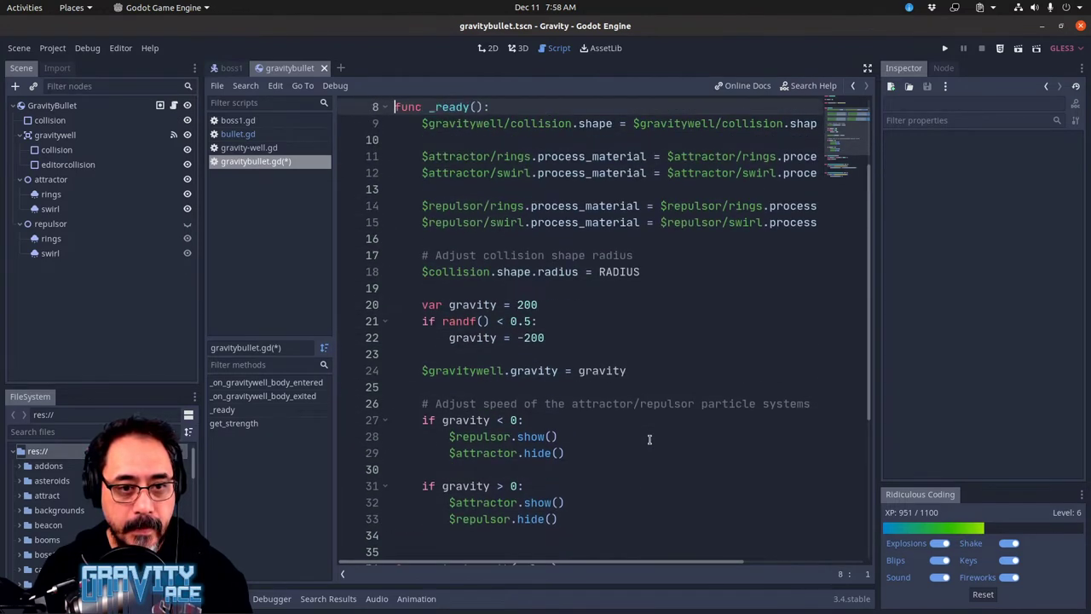
{"action": "key", "text": "Up"}
{"action": "key", "text": "Up"}
{"action": "key", "text": "Up"}
{"action": "key", "text": "Up"}
{"action": "key", "text": "Up"}
{"action": "key", "text": "Up"}
{"action": "key", "text": "Down"}
{"action": "key", "text": "Down"}
{"action": "key", "text": "Down"}
{"action": "key", "text": "Down"}
{"action": "key", "text": "Down"}
{"action": "key", "text": "Down"}
{"action": "key", "text": "Down"}
{"action": "key", "text": "Down"}
{"action": "key", "text": "Down"}
{"action": "key", "text": "Down"}
{"action": "key", "text": "End"}
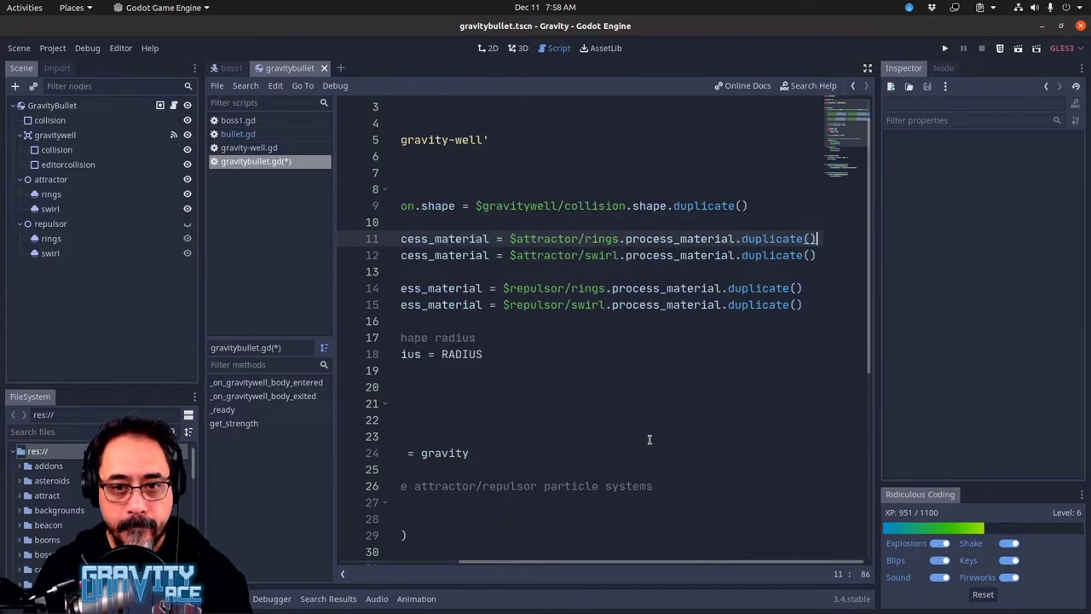
{"action": "key", "text": "Home"}
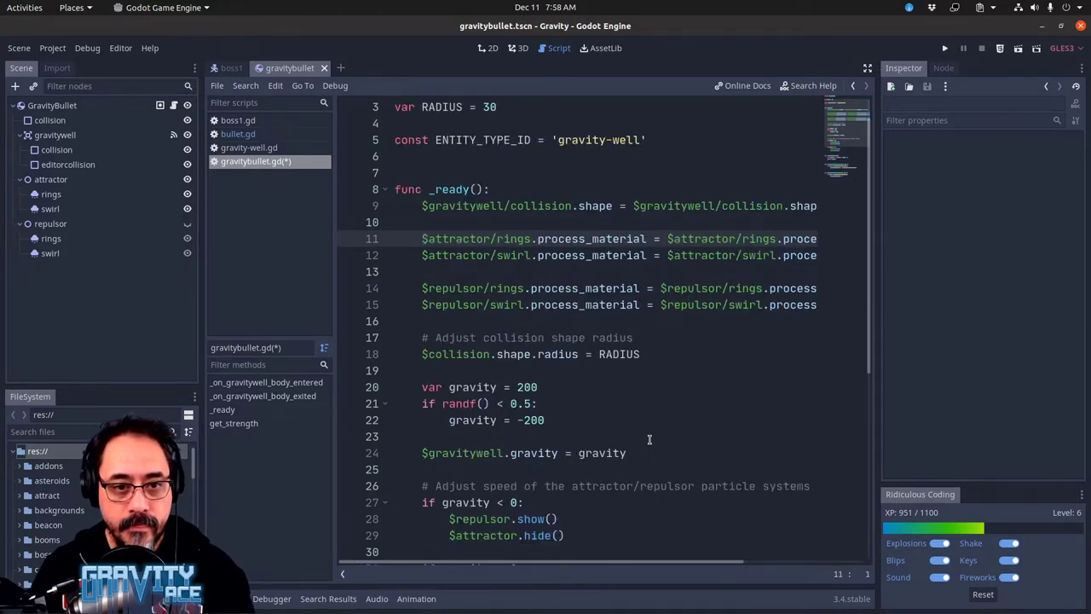
{"action": "key", "text": "End"}
{"action": "key", "text": "Home"}
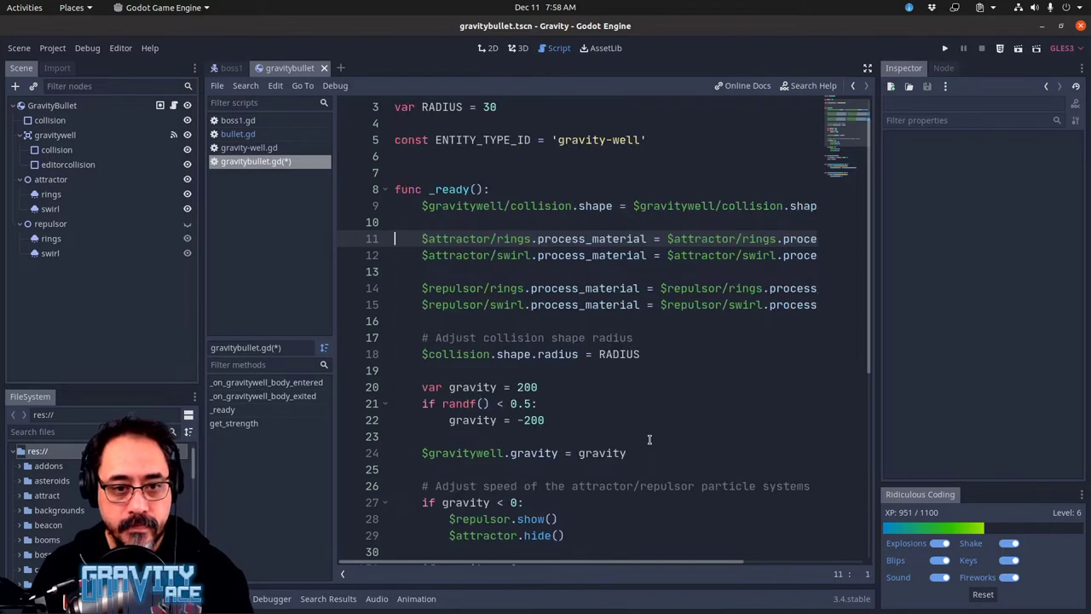
{"action": "key", "text": "shift+Down"}
{"action": "key", "text": "shift+Down"}
{"action": "key", "text": "shift+Down"}
{"action": "key", "text": "shift+Down"}
{"action": "key", "text": "shift+Down"}
{"action": "key", "text": "shift+Down"}
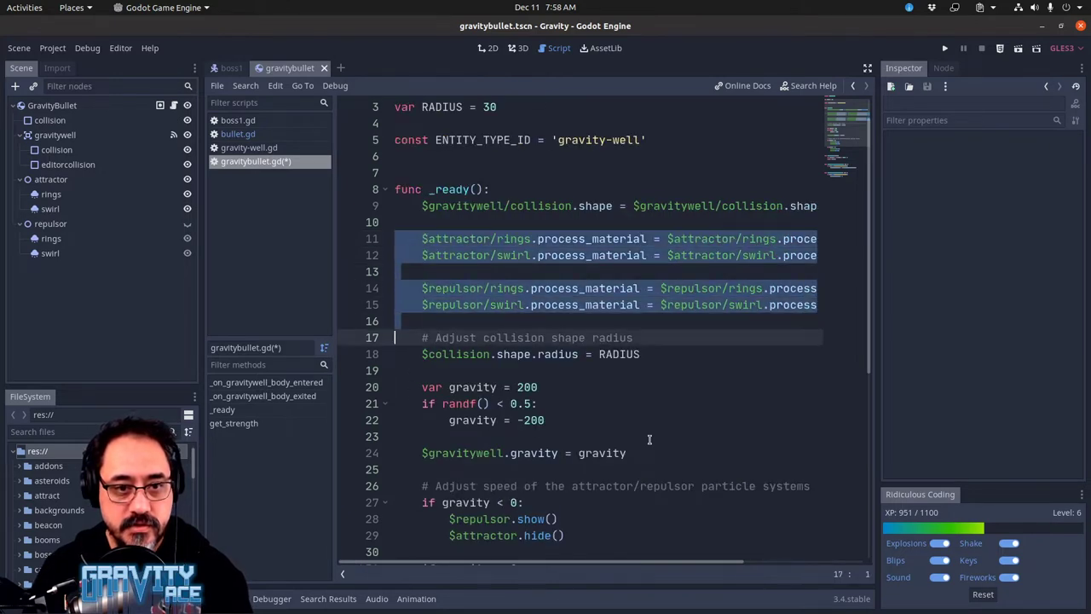
{"action": "key", "text": "Delete"}
Delete the collision shape duplication line and the collision radius adjustment lines.
{"action": "key", "text": "Up"}
{"action": "key", "text": "Up"}
{"action": "key", "text": "End"}
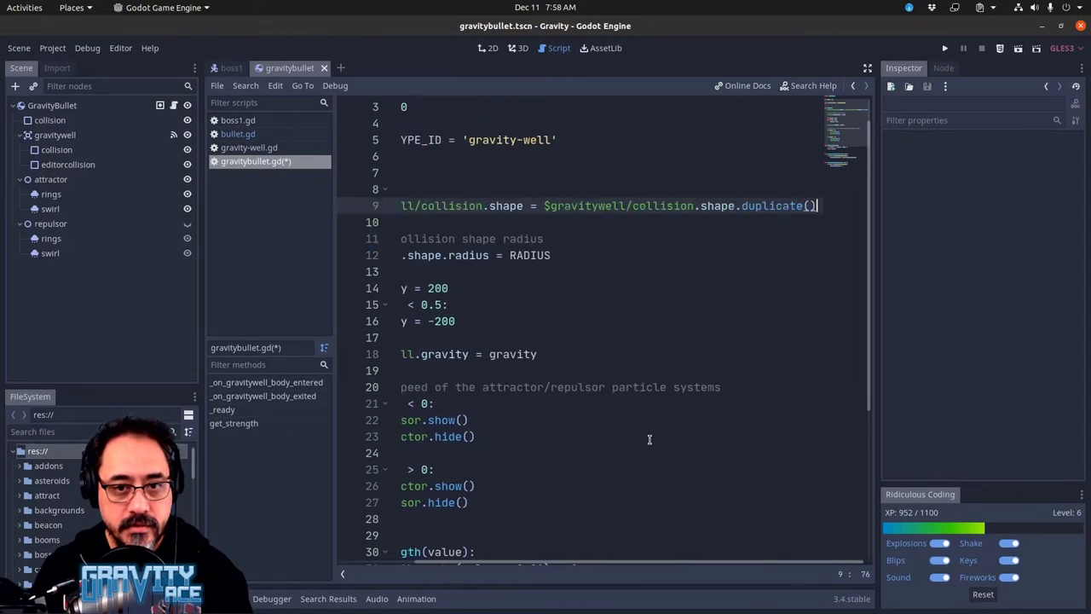
{"action": "key", "text": "Home"}
{"action": "key", "text": "shift+Down"}
{"action": "key", "text": "shift+Down"}
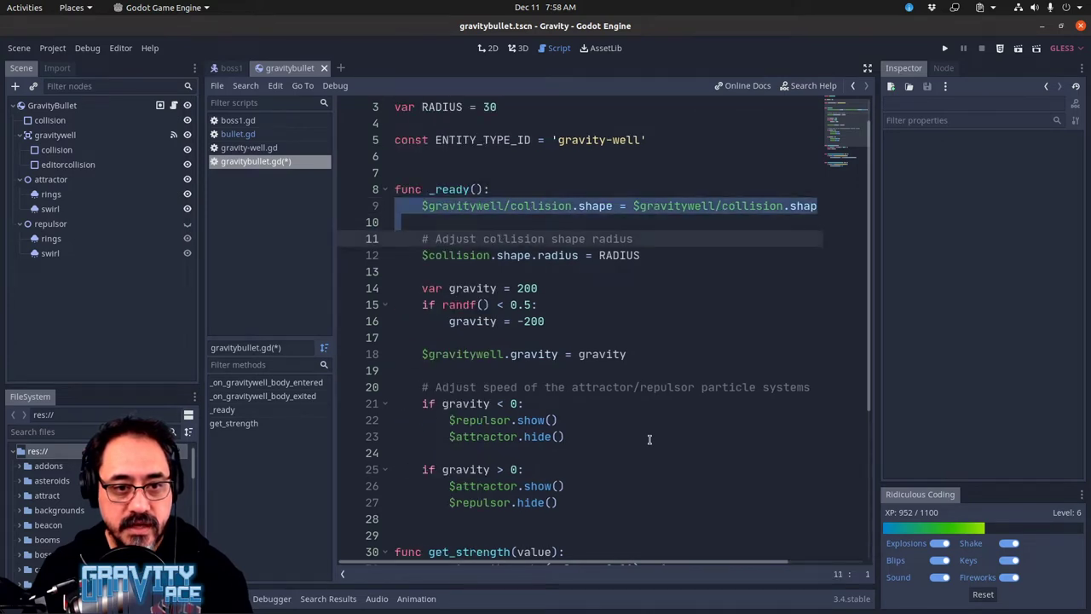
{"action": "key", "text": "Delete"}
{"action": "key", "text": "shift+Down"}
{"action": "key", "text": "shift+Down"}
{"action": "key", "text": "shift+Down"}
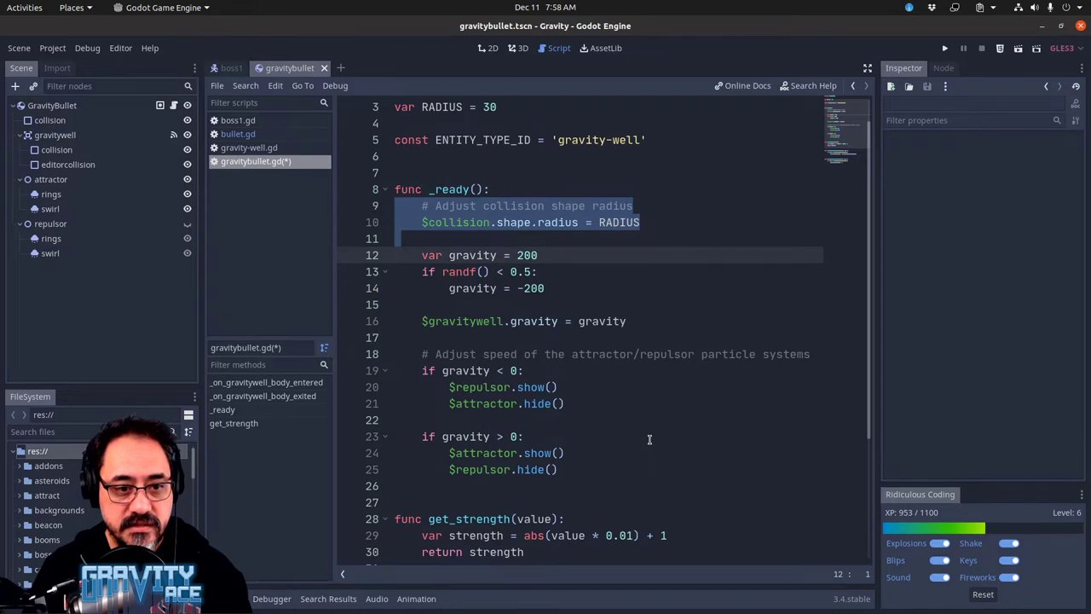
{"action": "key", "text": "Delete"}
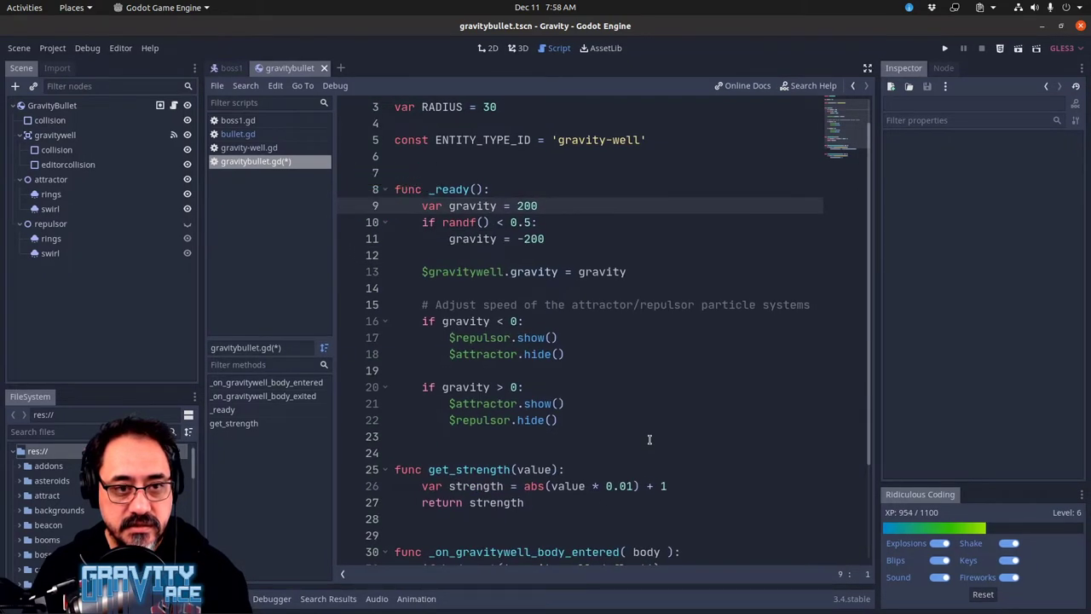
Review the remaining script code, from _ready through the gravity sign checks to the end.
{"action": "key", "text": "Up"}
{"action": "key", "text": "Down"}
{"action": "key", "text": "Down"}
{"action": "key", "text": "Down"}
{"action": "key", "text": "Down"}
{"action": "key", "text": "Down"}
{"action": "key", "text": "Down"}
{"action": "key", "text": "Down"}
{"action": "key", "text": "Down"}
{"action": "key", "text": "Down"}
{"action": "key", "text": "Down"}
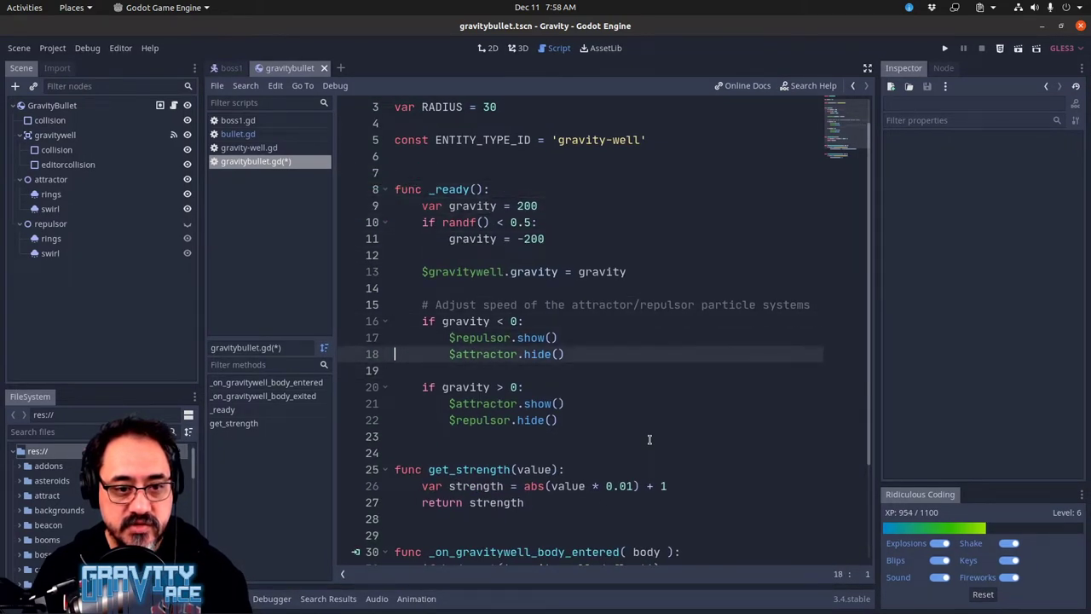
{"action": "key", "text": "Up"}
{"action": "key", "text": "Up"}
{"action": "key", "text": "Up"}
{"action": "key", "text": "Up"}
{"action": "key", "text": "Up"}
{"action": "key", "text": "Up"}
{"action": "key", "text": "Up"}
{"action": "key", "text": "Up"}
{"action": "key", "text": "Down"}
{"action": "key", "text": "Down"}
{"action": "key", "text": "Down"}
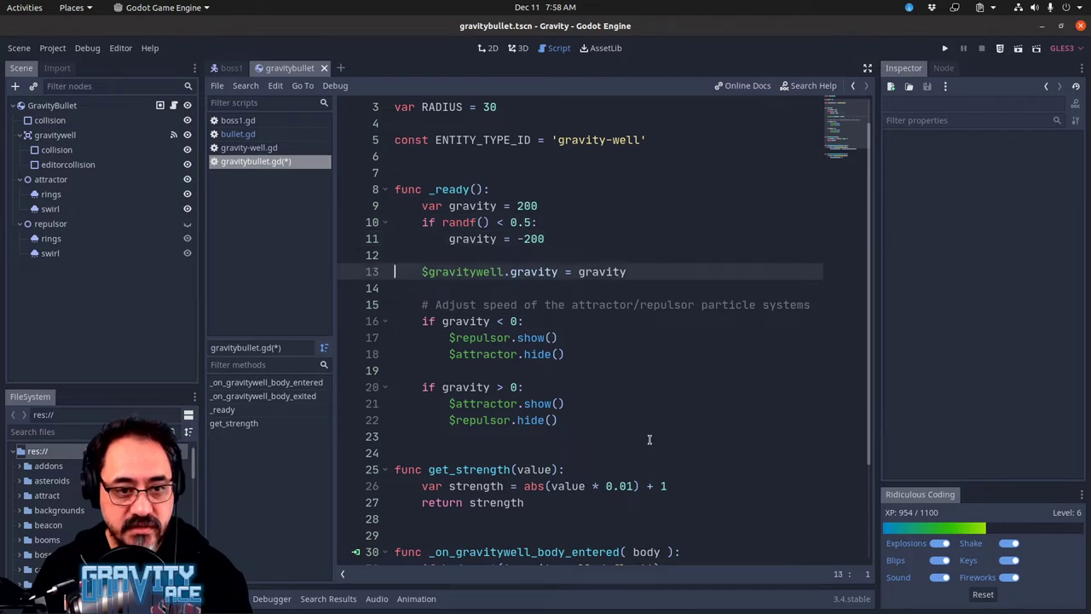
{"action": "key", "text": "Down"}
{"action": "key", "text": "Down"}
{"action": "key", "text": "Down"}
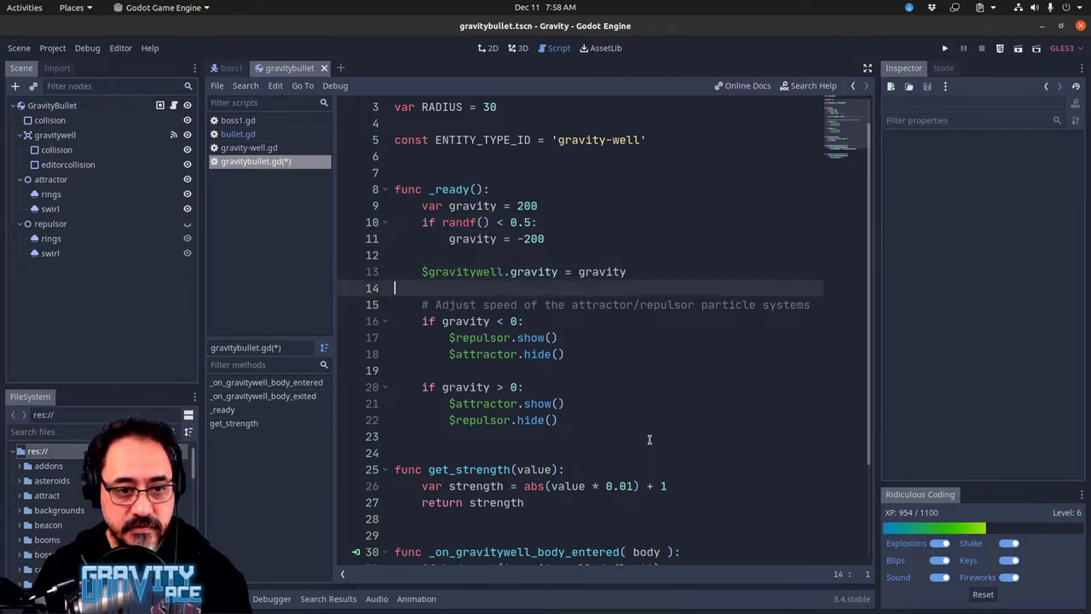
{"action": "key", "text": "Down"}
{"action": "key", "text": "Down"}
{"action": "key", "text": "Down"}
{"action": "key", "text": "Down"}
{"action": "key", "text": "Down"}
{"action": "key", "text": "Down"}
{"action": "key", "text": "Down"}
{"action": "key", "text": "Down"}
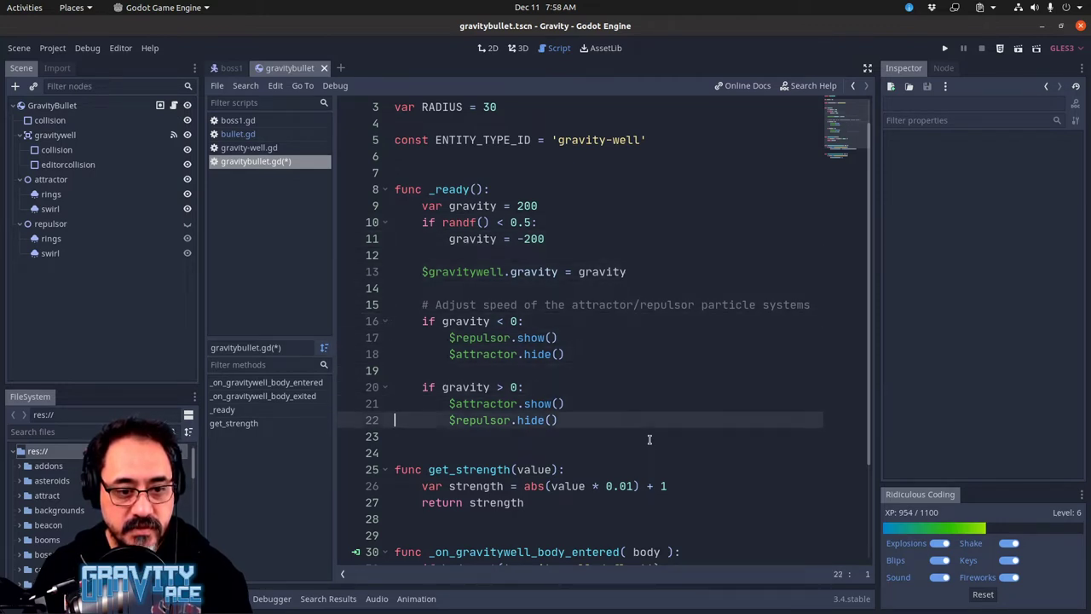
{"action": "key", "text": "Up"}
{"action": "key", "text": "Up"}
{"action": "key", "text": "Up"}
{"action": "key", "text": "Up"}
{"action": "key", "text": "Up"}
{"action": "key", "text": "Up"}
{"action": "key", "text": "Down"}
{"action": "key", "text": "Down"}
{"action": "key", "text": "Down"}
{"action": "key", "text": "Down"}
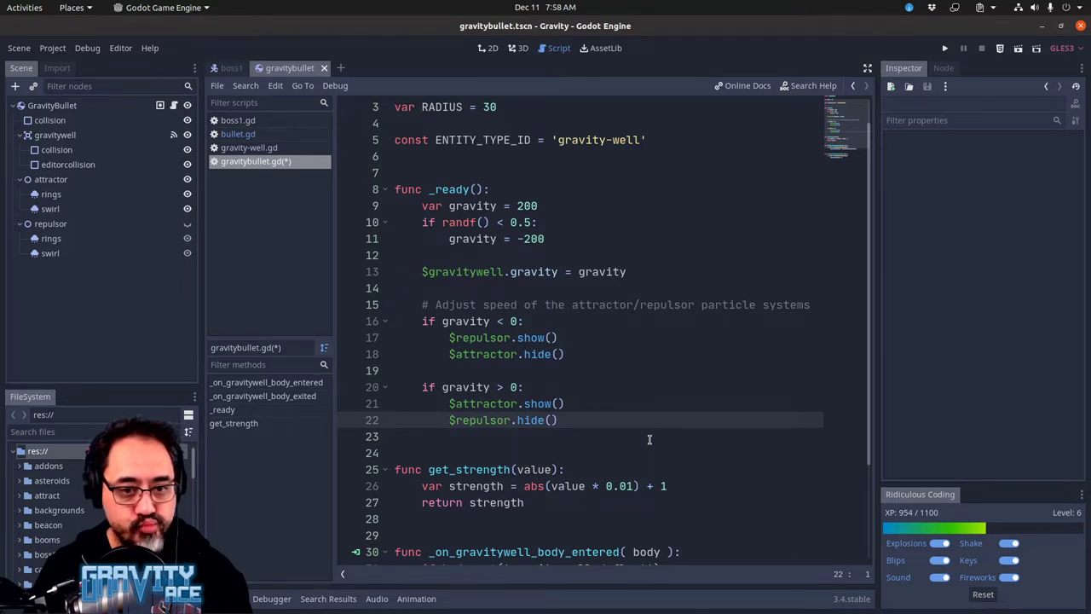
{"action": "key", "text": "Down"}
{"action": "key", "text": "Down"}
{"action": "key", "text": "Down"}
{"action": "key", "text": "Down"}
{"action": "key", "text": "Down"}
{"action": "key", "text": "Down"}
{"action": "key", "text": "Down"}
{"action": "key", "text": "Down"}
{"action": "key", "text": "Down"}
{"action": "key", "text": "Down"}
{"action": "key", "text": "Down"}
{"action": "key", "text": "Down"}
{"action": "key", "text": "Down"}
{"action": "key", "text": "Down"}
{"action": "key", "text": "Down"}
{"action": "key", "text": "Down"}
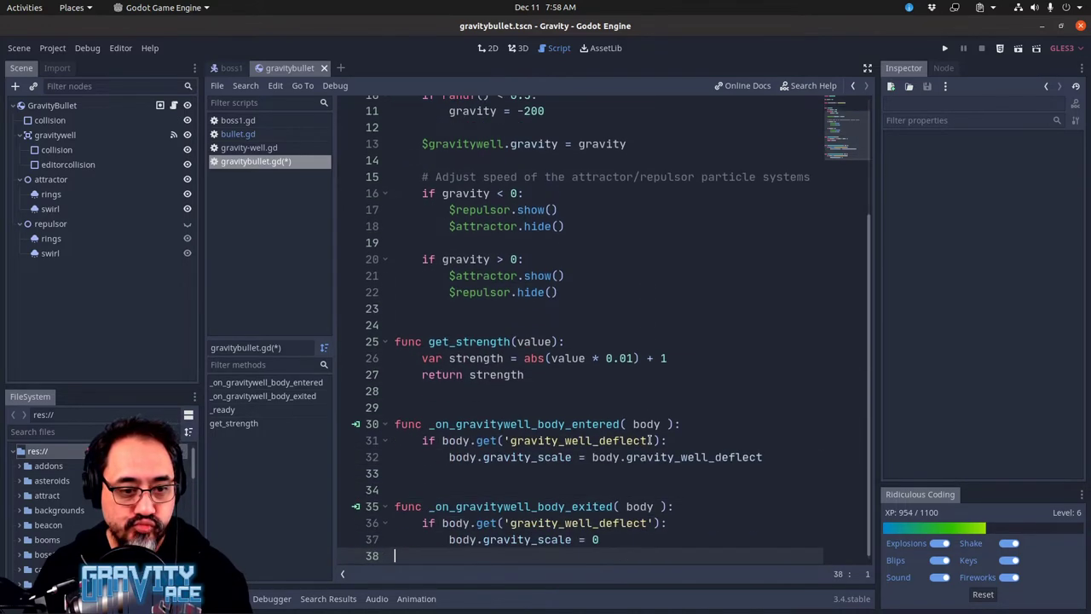
{"action": "key", "text": "Up"}
{"action": "key", "text": "Up"}
{"action": "key", "text": "Up"}
{"action": "key", "text": "Up"}
{"action": "key", "text": "Up"}
{"action": "key", "text": "Up"}
{"action": "key", "text": "Up"}
{"action": "key", "text": "Up"}
{"action": "key", "text": "Up"}
{"action": "key", "text": "Up"}
{"action": "key", "text": "Up"}
{"action": "key", "text": "Up"}
{"action": "key", "text": "Up"}
{"action": "key", "text": "Up"}
{"action": "key", "text": "Up"}
{"action": "key", "text": "Up"}
{"action": "key", "text": "Up"}
{"action": "key", "text": "Up"}
{"action": "key", "text": "Up"}
{"action": "key", "text": "Up"}
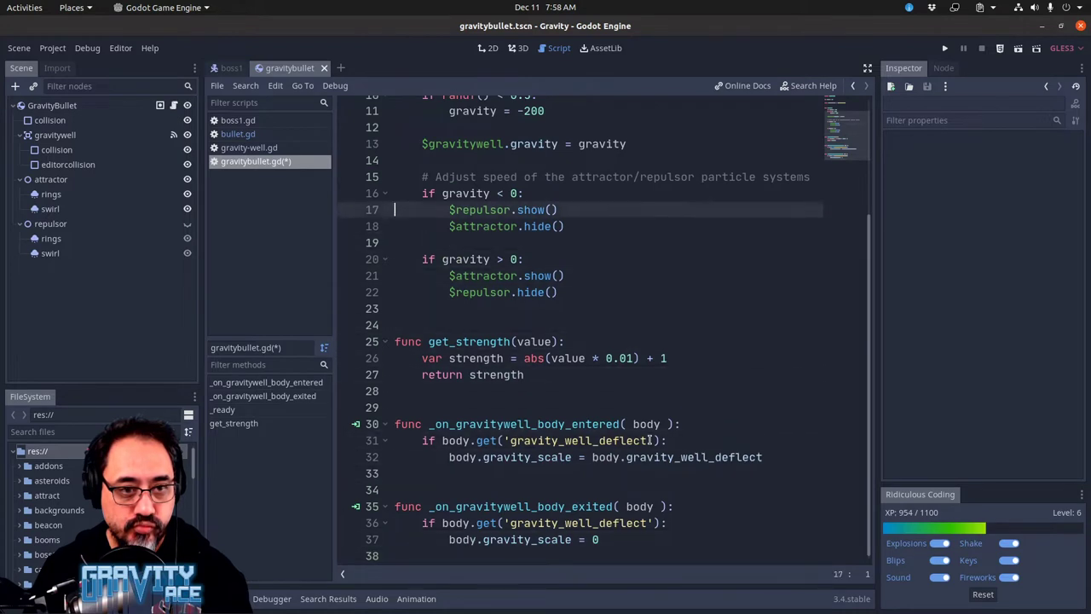
Search for get_strength and delete the whole get_strength function.
{"action": "key", "text": "ctrl+f"}
{"action": "type", "text": "get"}
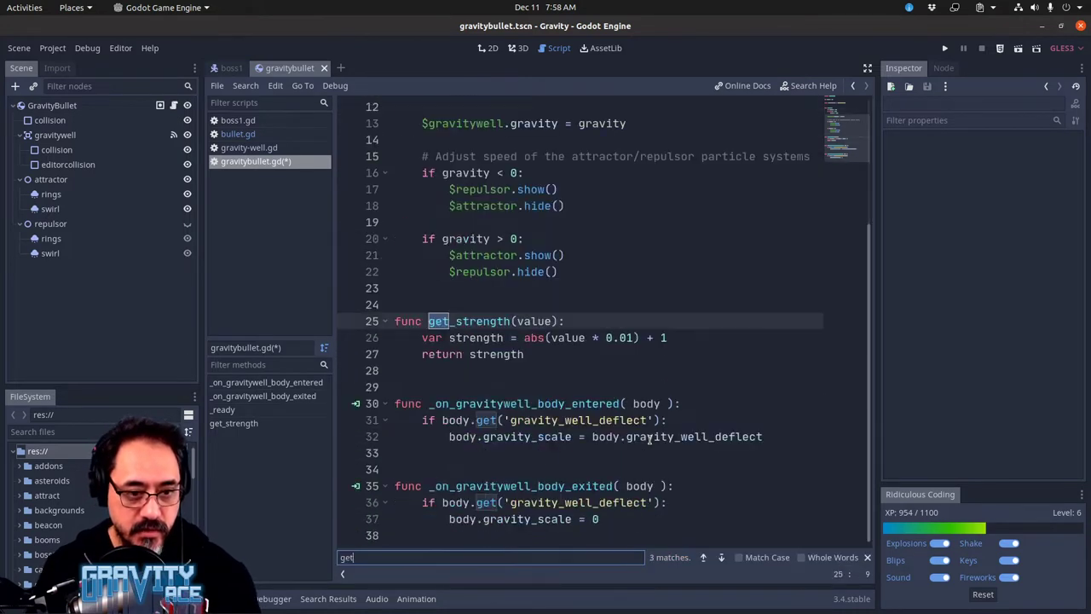
{"action": "type", "text": "_strngth"}
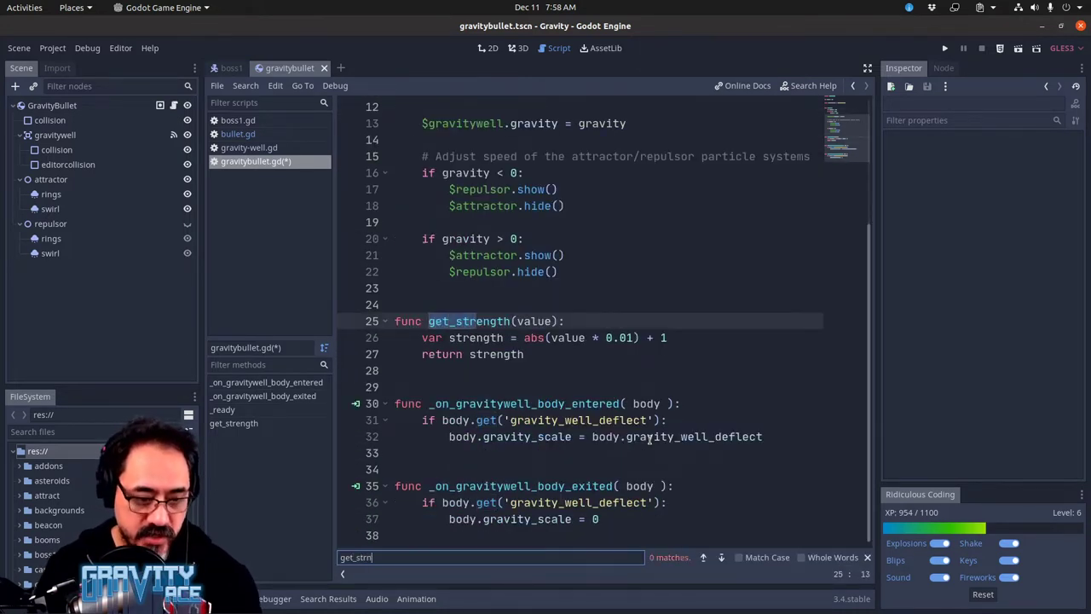
{"action": "key", "text": "BackSpace"}
{"action": "key", "text": "BackSpace"}
{"action": "key", "text": "BackSpace"}
{"action": "key", "text": "BackSpace"}
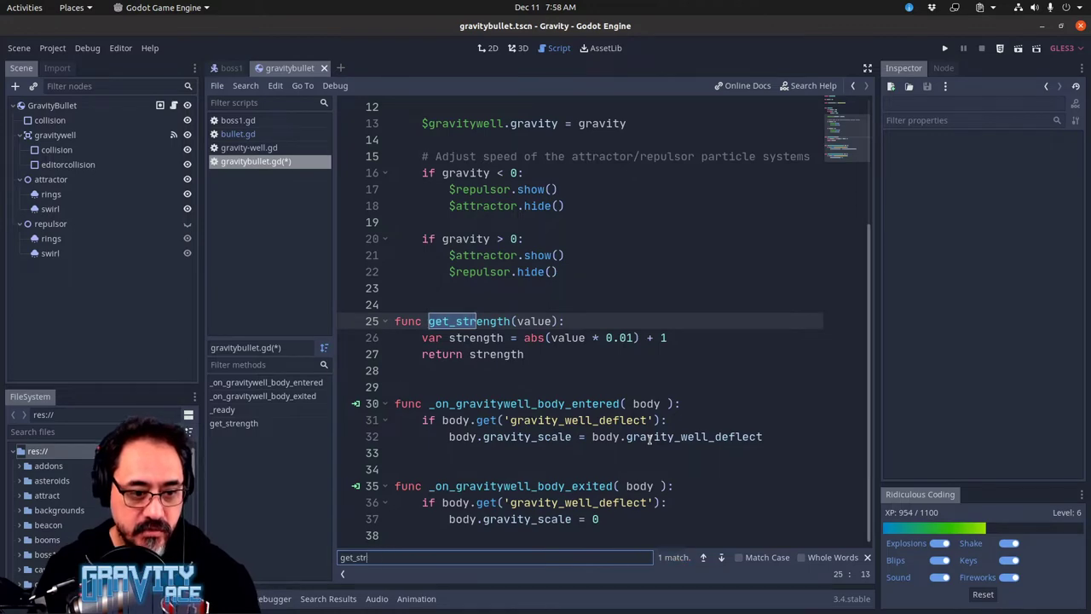
{"action": "type", "text": "ength"}
{"action": "key", "text": "Escape"}
{"action": "key", "text": "Home"}
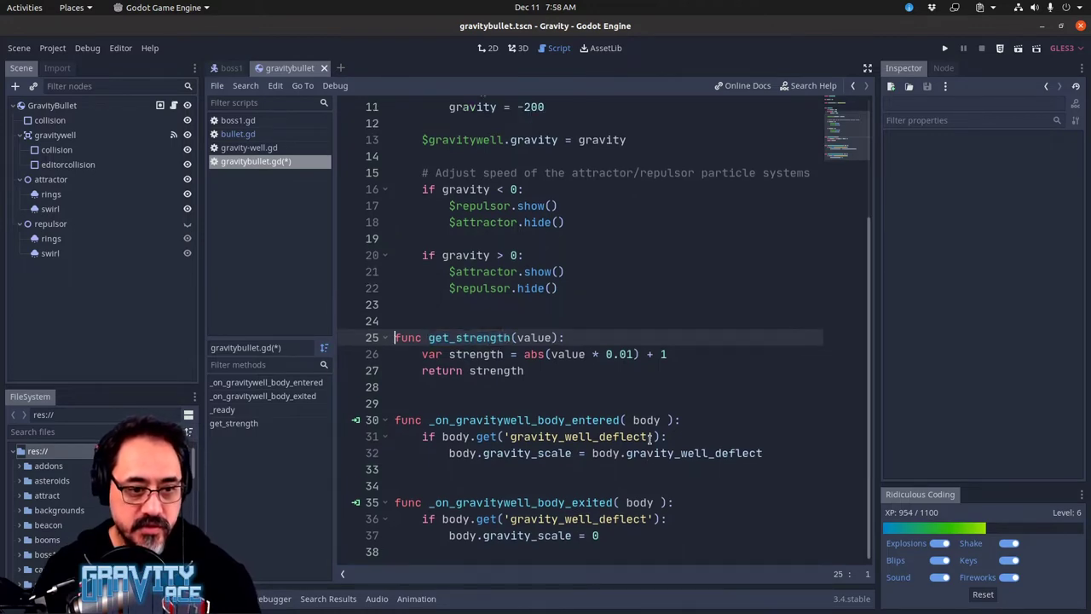
{"action": "key", "text": "shift+Down"}
{"action": "key", "text": "shift+Down"}
{"action": "key", "text": "shift+Down"}
{"action": "key", "text": "shift+Down"}
{"action": "key", "text": "shift+Down"}
{"action": "key", "text": "Delete"}
{"action": "key", "text": "ctrl+End"}
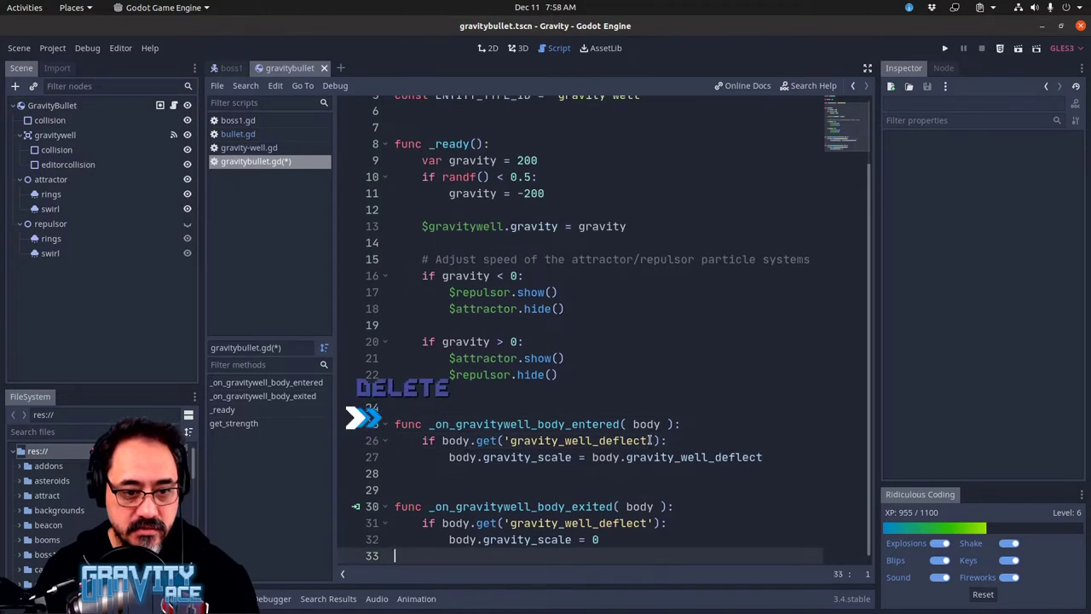
{"action": "key", "text": "Up"}
{"action": "key", "text": "Up"}
{"action": "key", "text": "Up"}
{"action": "key", "text": "Up"}
{"action": "key", "text": "Up"}
{"action": "key", "text": "Up"}
{"action": "key", "text": "Up"}
{"action": "key", "text": "Up"}
{"action": "key", "text": "Up"}
{"action": "key", "text": "Up"}
{"action": "key", "text": "Up"}
{"action": "key", "text": "Up"}
{"action": "key", "text": "Up"}
{"action": "key", "text": "Up"}
{"action": "key", "text": "Up"}
{"action": "key", "text": "Up"}
{"action": "key", "text": "Up"}
{"action": "key", "text": "Up"}
{"action": "key", "text": "Up"}
{"action": "key", "text": "Up"}
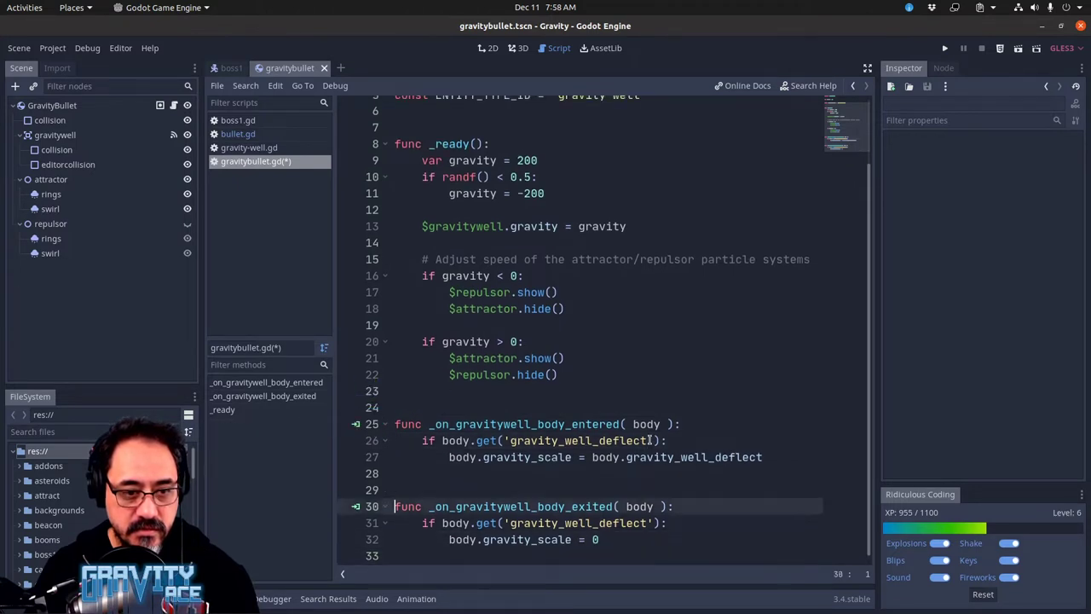
{"action": "key", "text": "Down"}
{"action": "key", "text": "Down"}
{"action": "key", "text": "Down"}
{"action": "key", "text": "Down"}
{"action": "key", "text": "Down"}
{"action": "key", "text": "Down"}
{"action": "key", "text": "Down"}
{"action": "key", "text": "Down"}
{"action": "key", "text": "Down"}
{"action": "key", "text": "Down"}
{"action": "key", "text": "Down"}
{"action": "key", "text": "Down"}
{"action": "key", "text": "Down"}
{"action": "key", "text": "Down"}
{"action": "key", "text": "Down"}
{"action": "key", "text": "Down"}
{"action": "key", "text": "Down"}
{"action": "key", "text": "Down"}
{"action": "key", "text": "Down"}
{"action": "key", "text": "Down"}
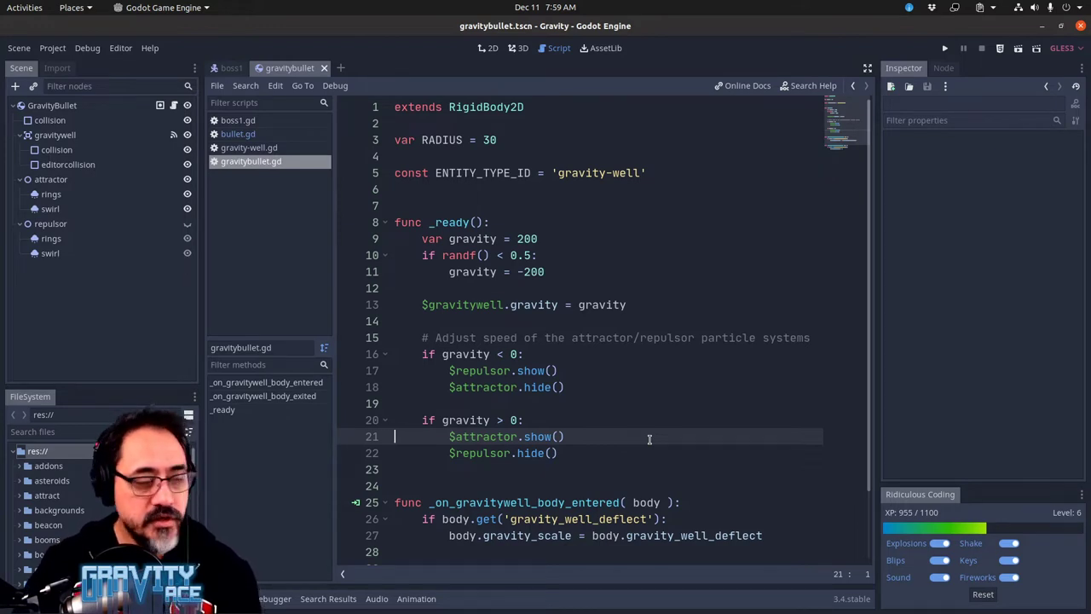
Delete gravitywell's editorcollision child, save the scene, and reopen gravitybullet.gd from the GravityBullet root.
{"action": "left_click", "coordinate": [93, 166]}
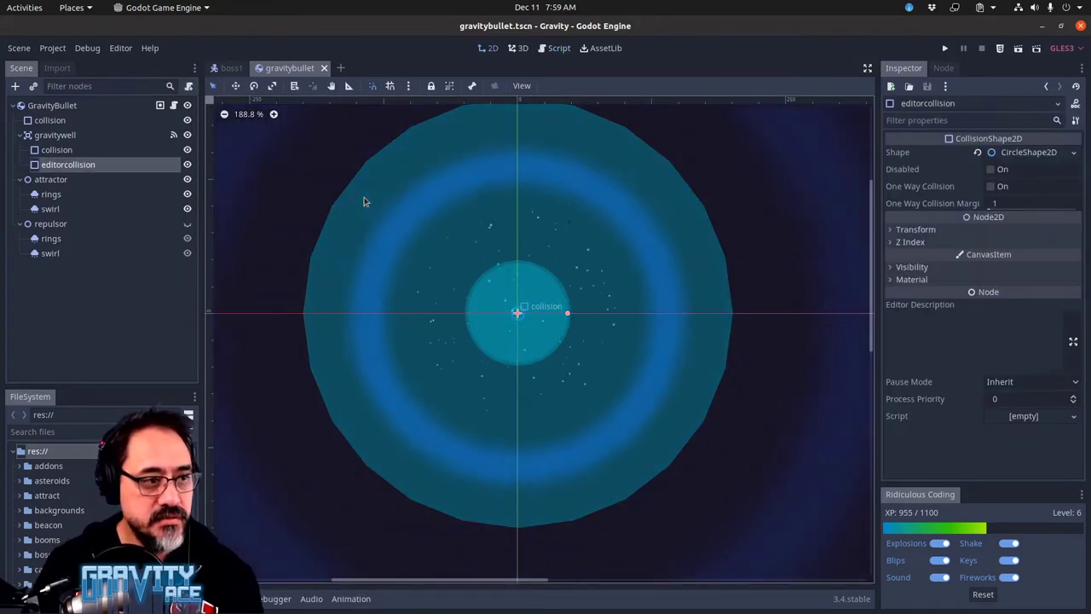
{"action": "key", "text": "Delete"}
{"action": "key", "text": "Return"}
{"action": "key", "text": "ctrl+s"}
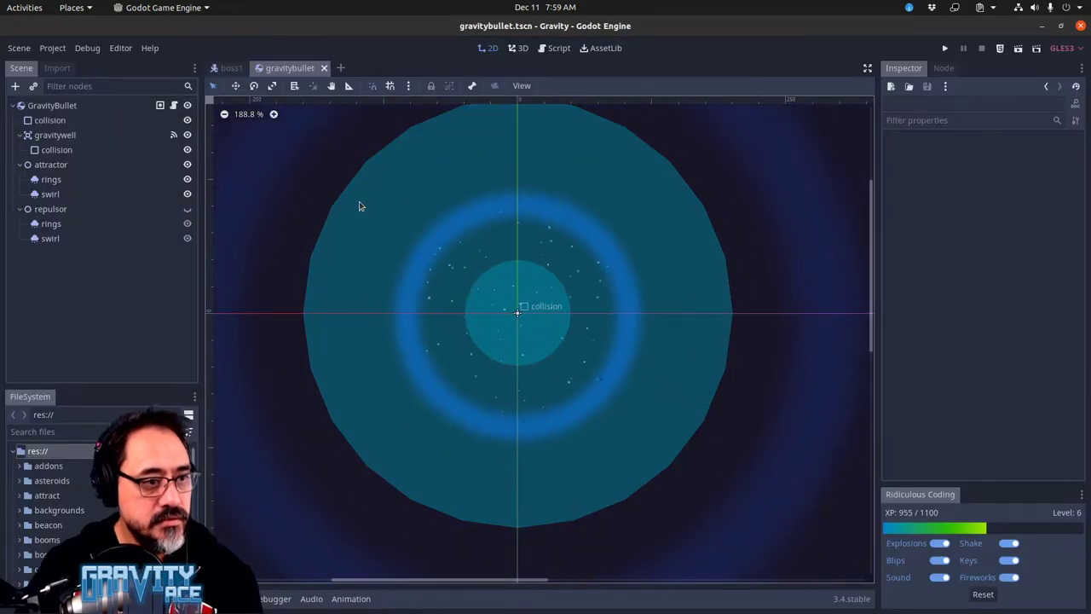
{"action": "left_click", "coordinate": [77, 113]}
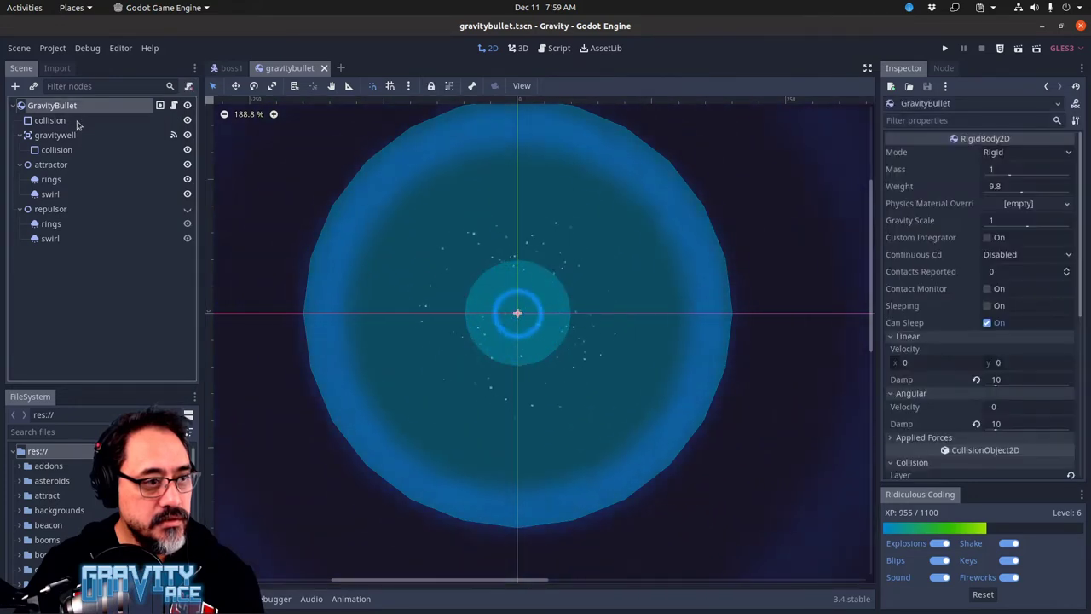
{"action": "left_click", "coordinate": [173, 105]}
Remove the RADIUS variable line, change ENTITY_TYPE_ID to 'gravity-bullet', and save gravitybullet.gd.
{"action": "left_click", "coordinate": [623, 144]}
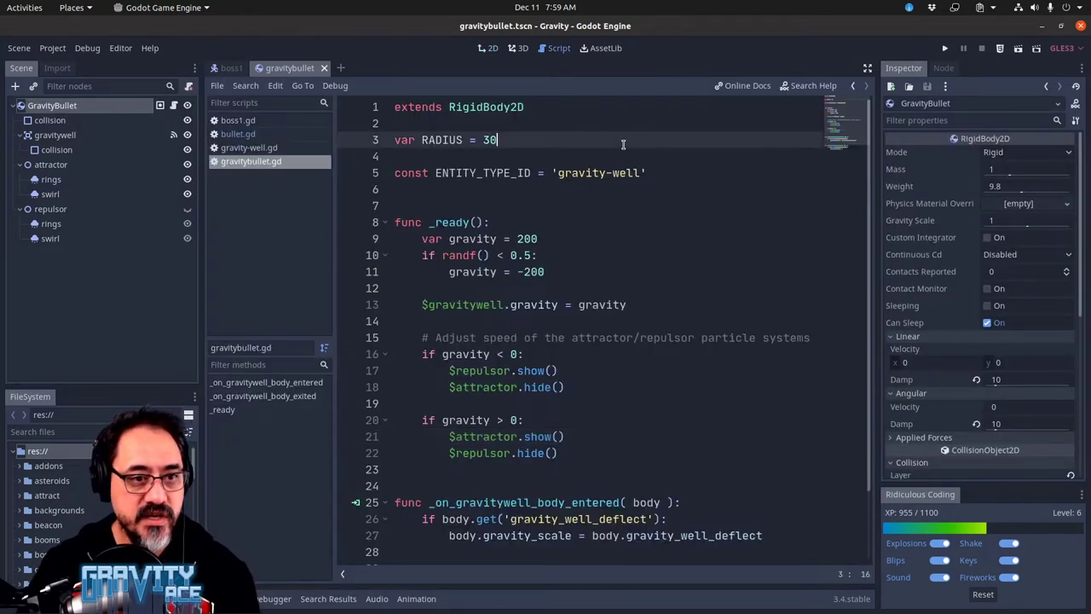
{"action": "key", "text": "shift+Down"}
{"action": "key", "text": "shift+Down"}
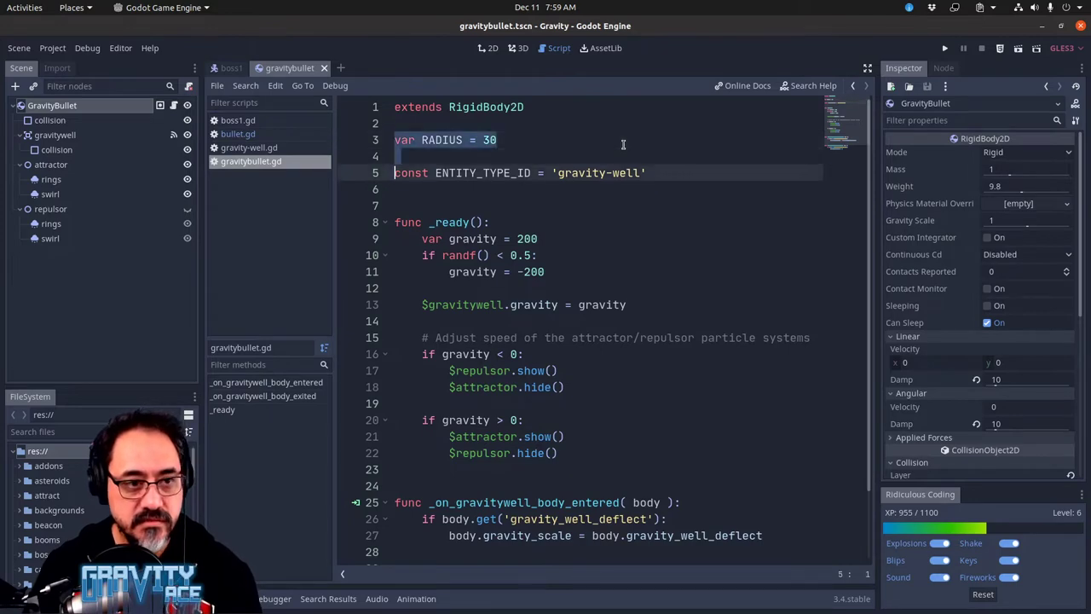
{"action": "key", "text": "Delete"}
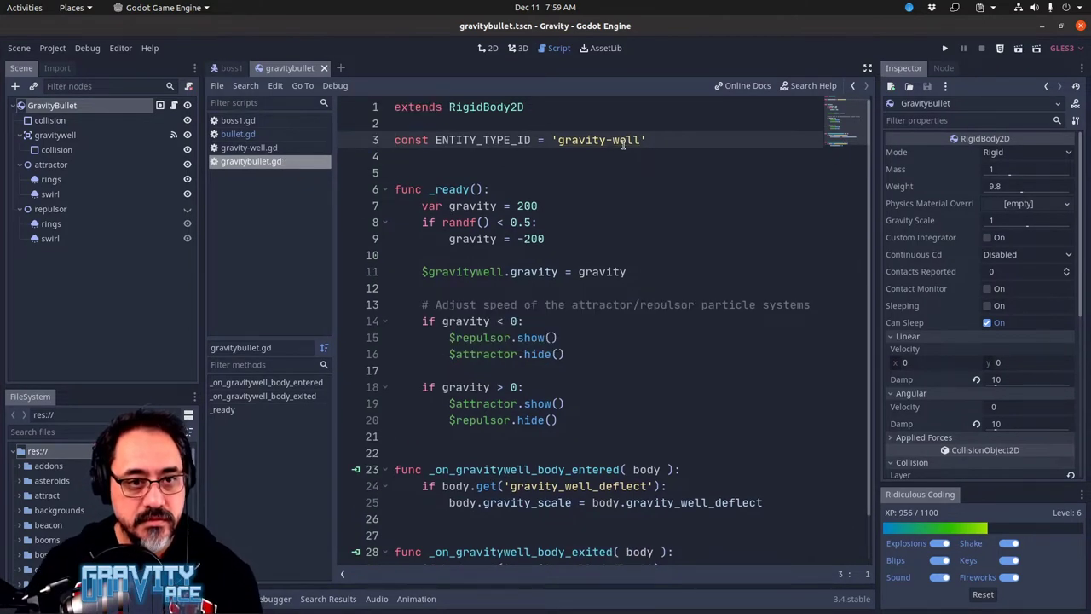
{"action": "double_click", "coordinate": [623, 141]}
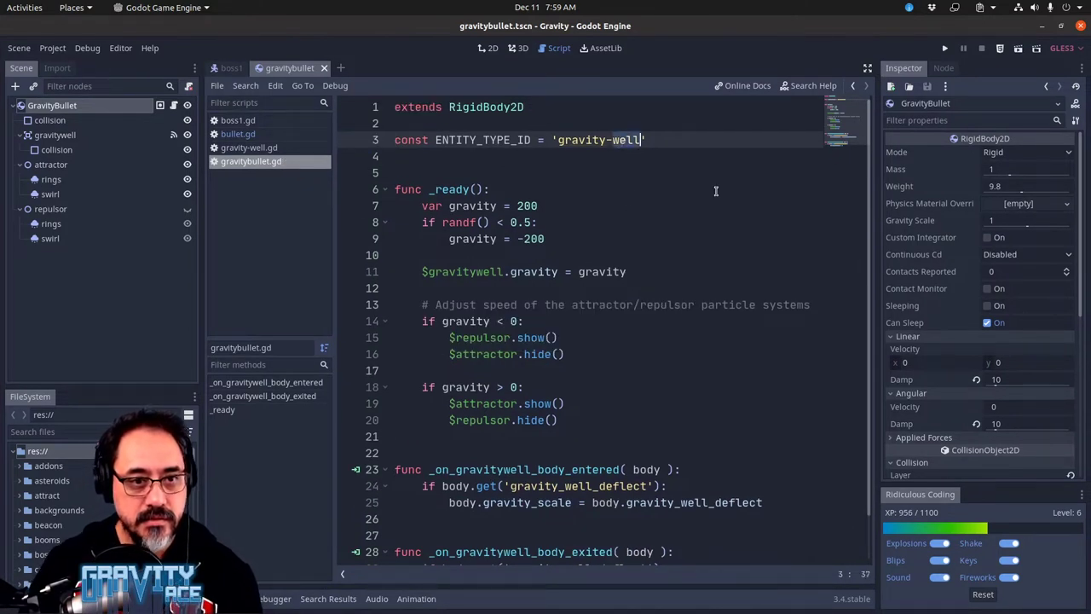
{"action": "type", "text": "bullet"}
{"action": "key", "text": "ctrl+s"}
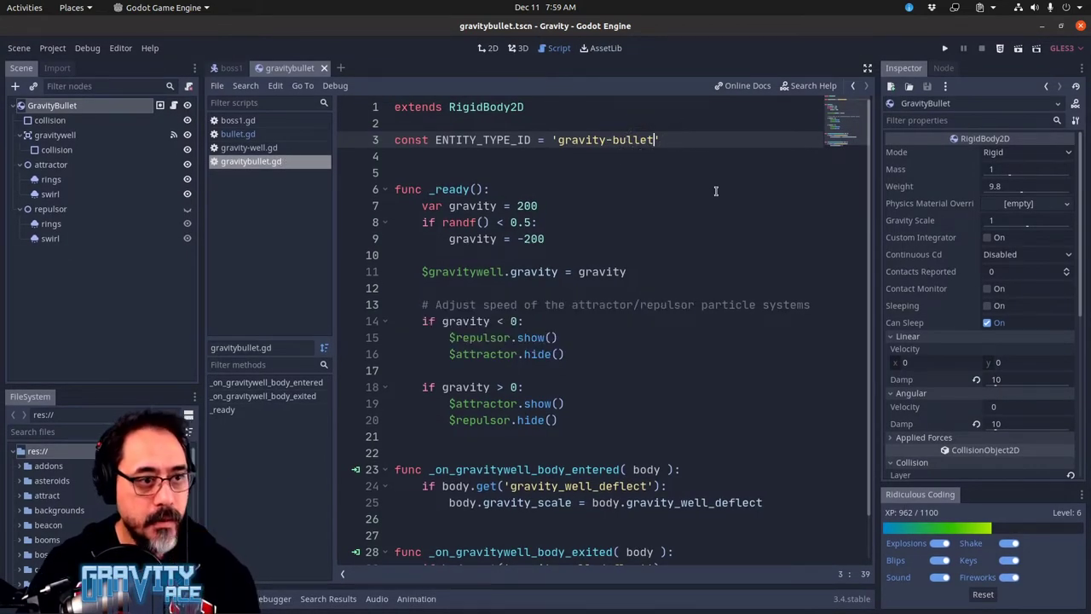
Restore gravity-well.gd's entity ID to 'gravity-well' and close that script.
{"action": "left_click", "coordinate": [249, 148]}
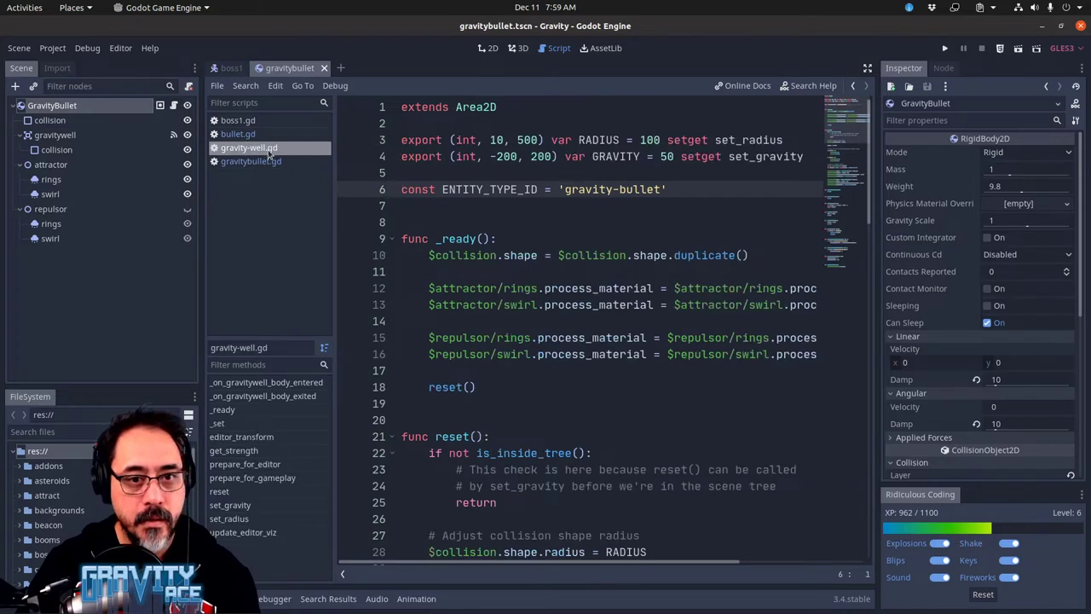
{"action": "double_click", "coordinate": [623, 191]}
{"action": "type", "text": "well"}
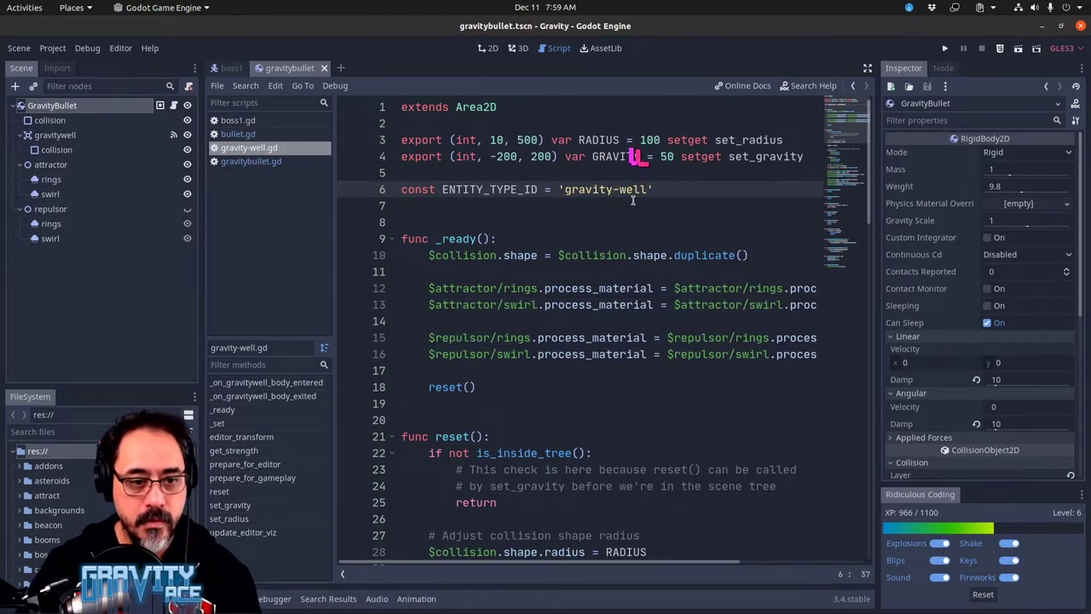
{"action": "left_click", "coordinate": [290, 164]}
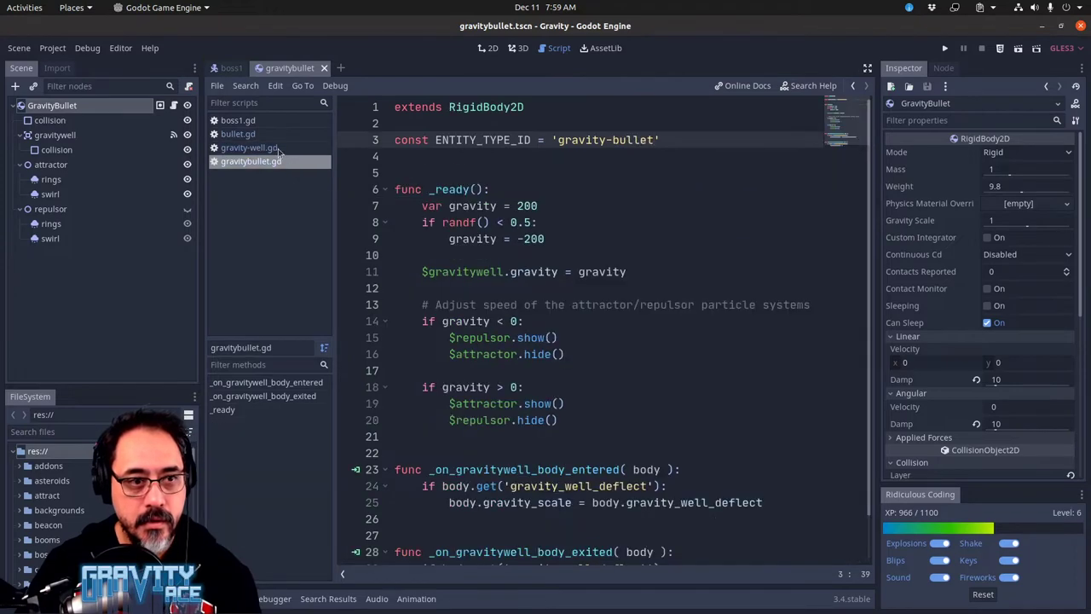
{"action": "left_click", "coordinate": [278, 149]}
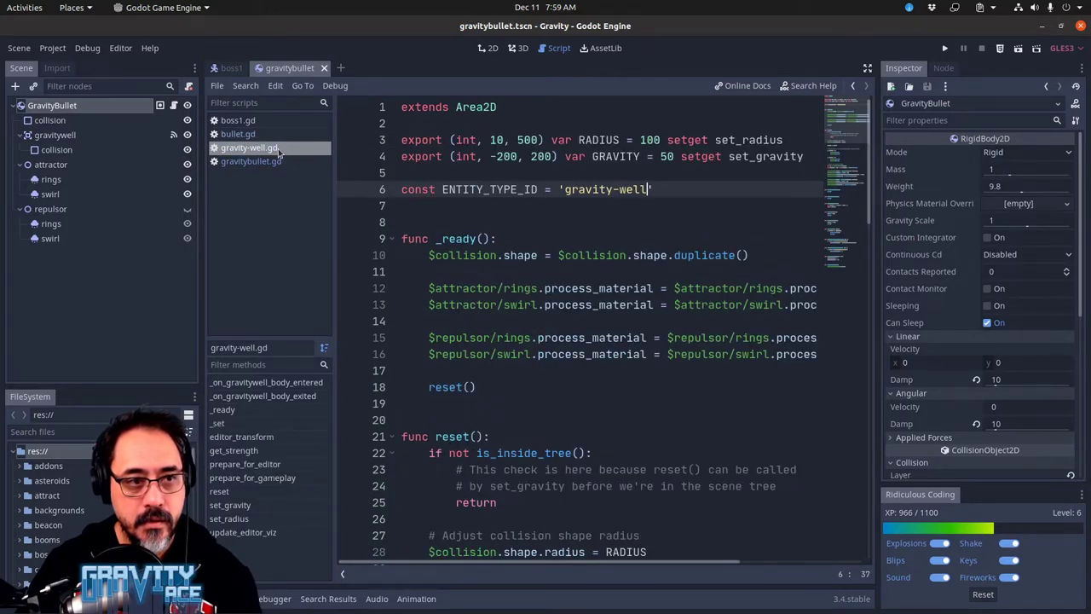
{"action": "middle_click", "coordinate": [278, 149]}
{"action": "left_click", "coordinate": [278, 149]}
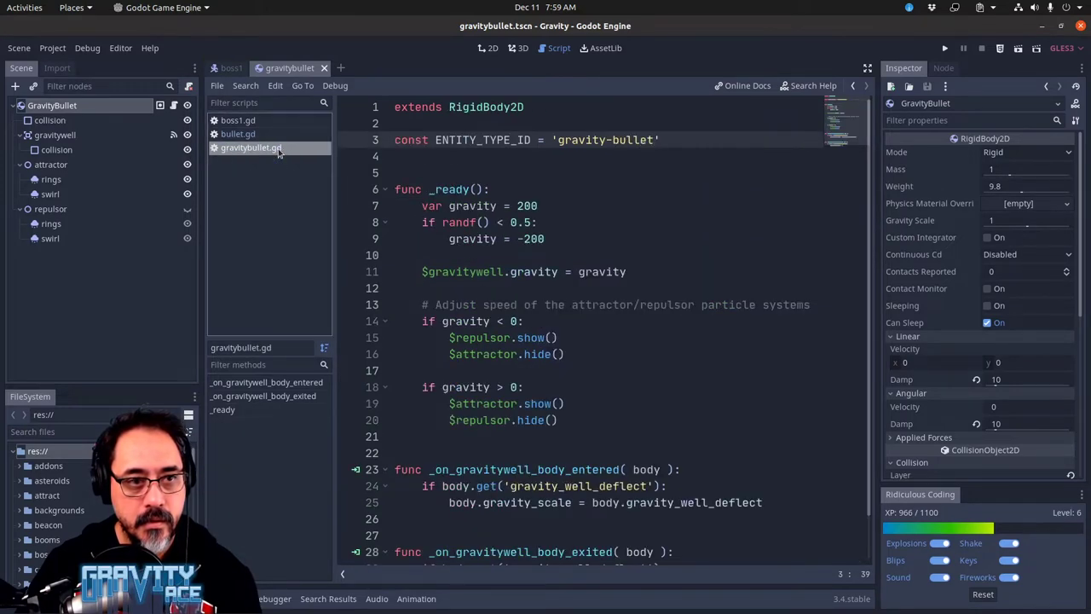
{"action": "key", "text": "alt+Tab"}
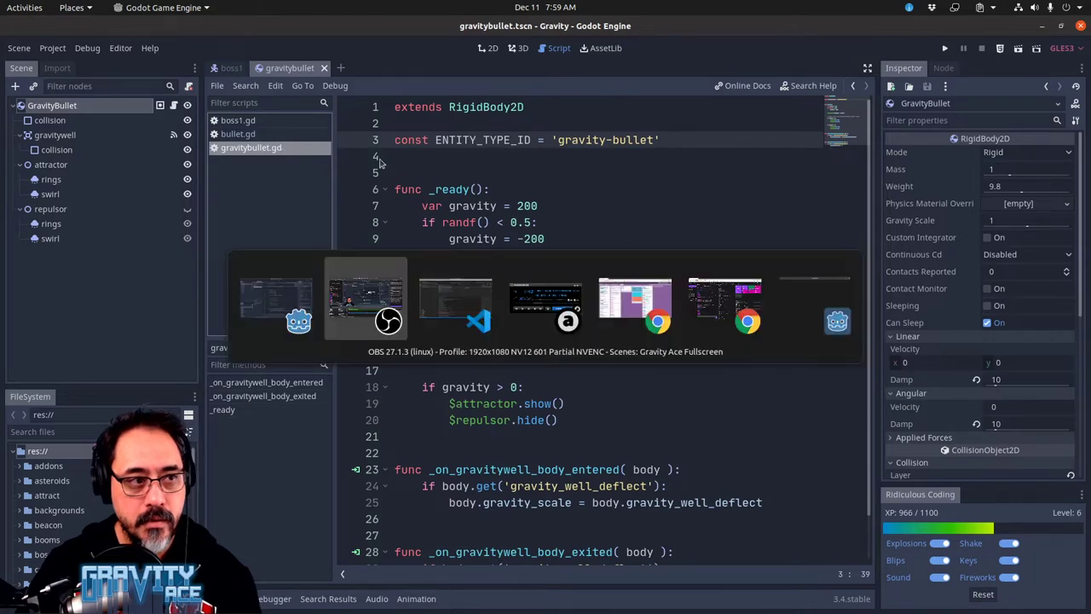
{"action": "key", "text": "alt+Tab"}
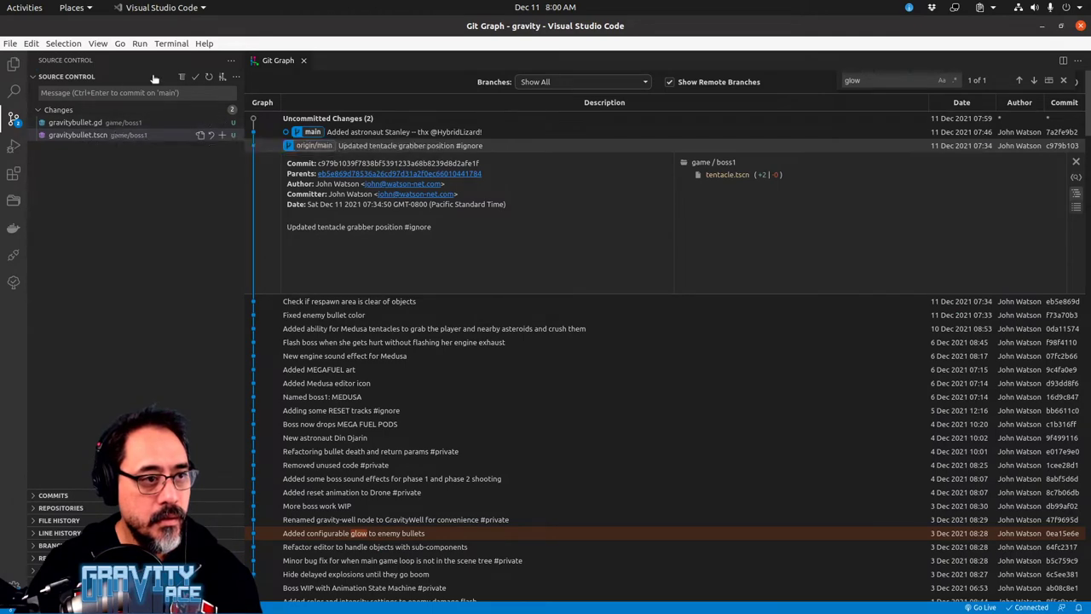
{"action": "key", "text": "alt+Tab"}
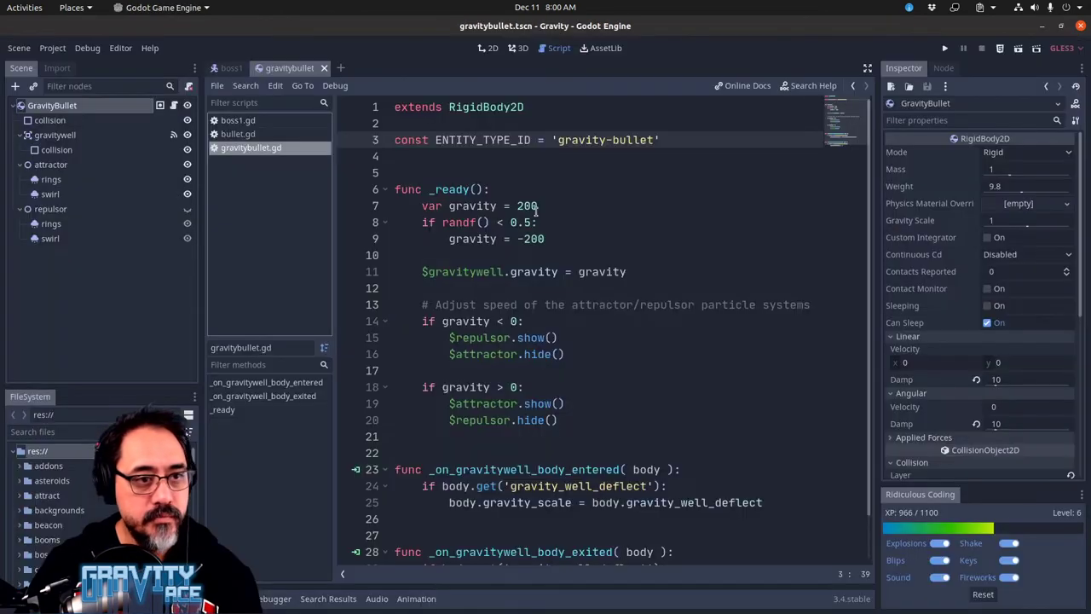
In the 2D view, set the collision node's CircleShape2D radius to 50, then select attractor/rings.
{"action": "left_click", "coordinate": [679, 226]}
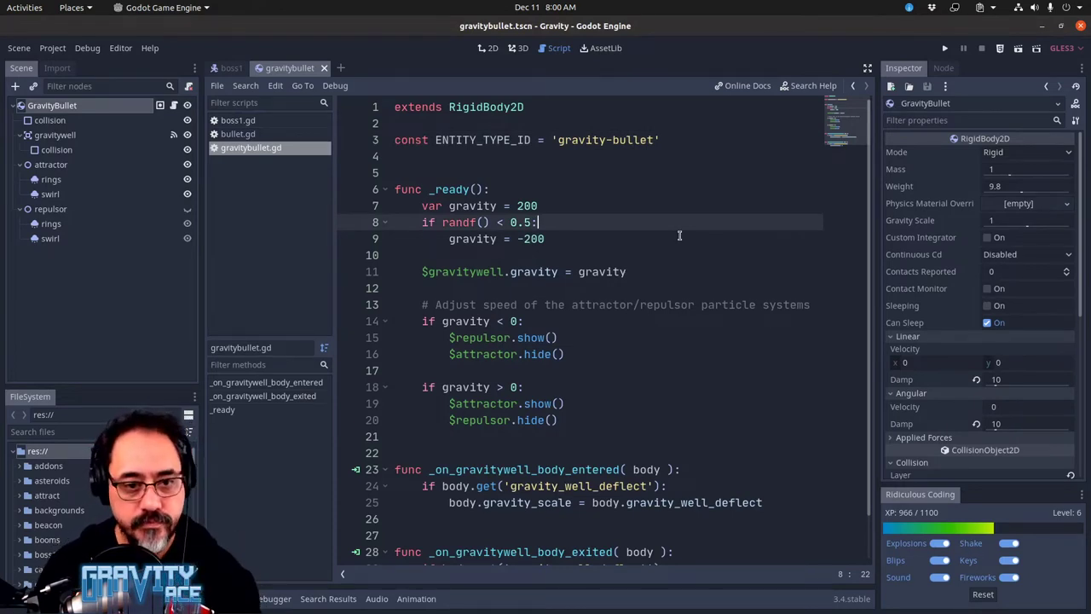
{"action": "key", "text": "ctrl+F1"}
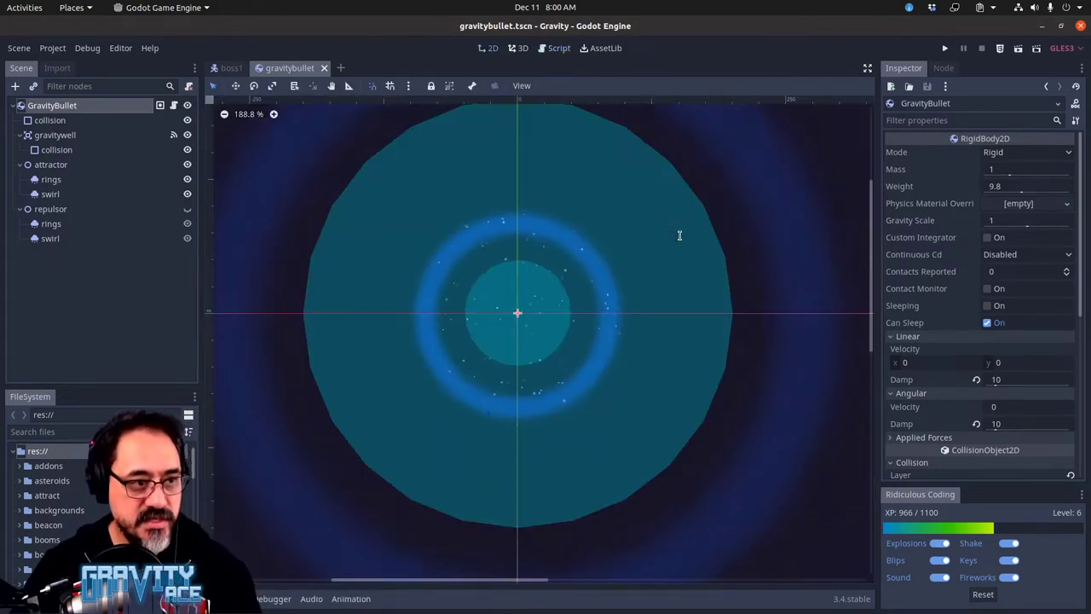
{"action": "left_click", "coordinate": [512, 317]}
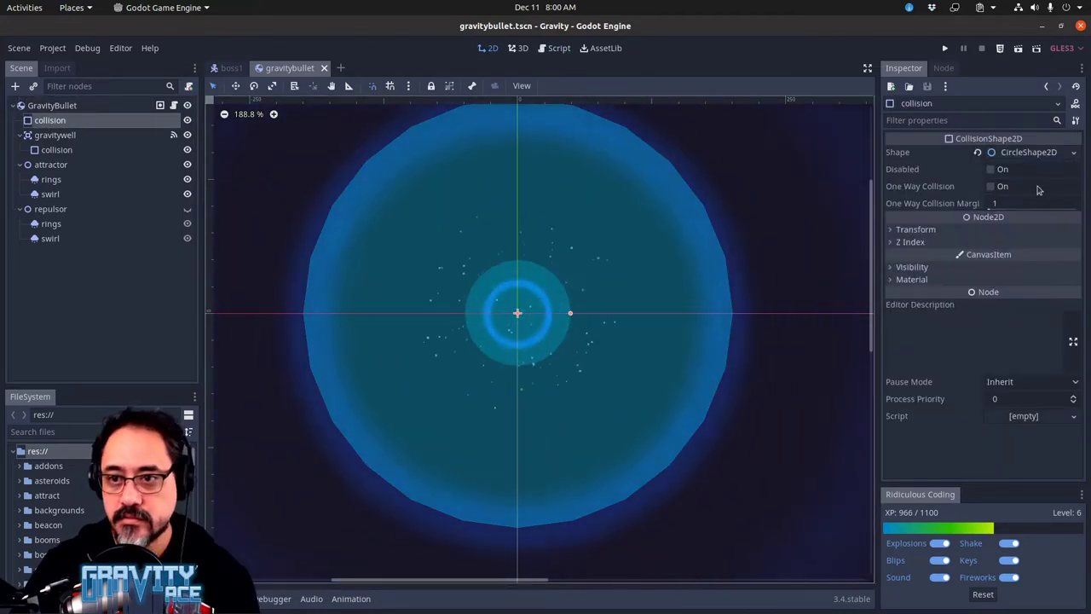
{"action": "left_click", "coordinate": [1039, 152]}
{"action": "left_click", "coordinate": [1029, 169]}
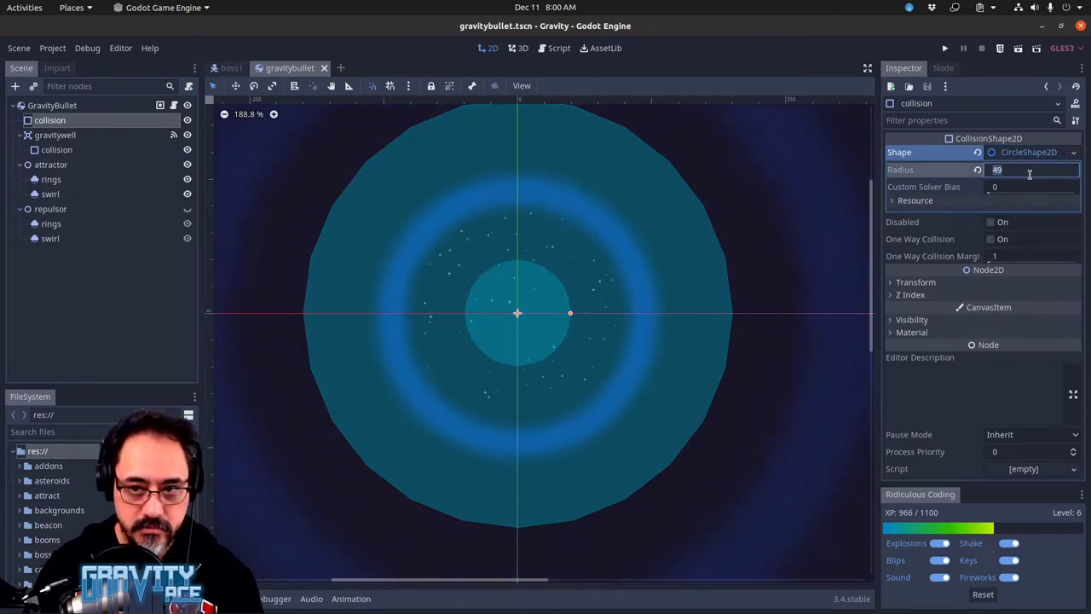
{"action": "type", "text": "50"}
{"action": "key", "text": "Return"}
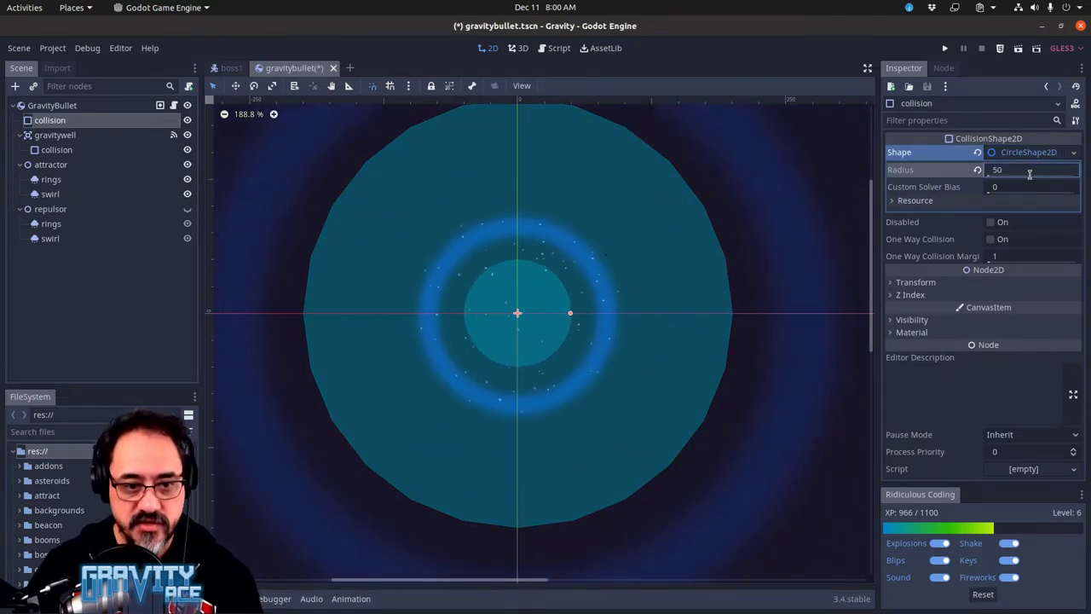
{"action": "left_click", "coordinate": [92, 181]}
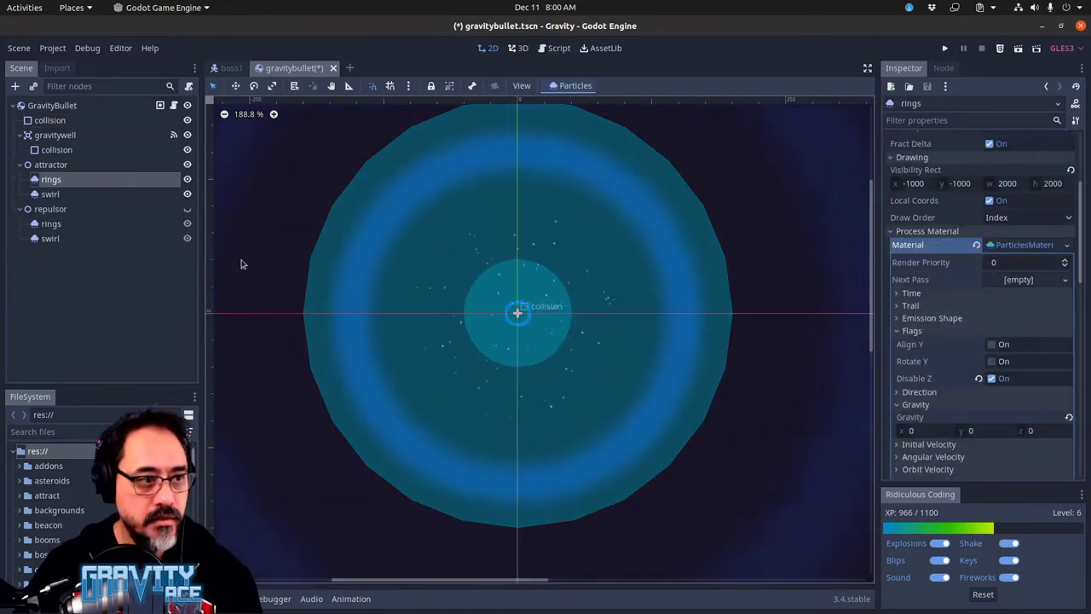
Select the attractor's rings particles and browse their process material settings in the Inspector.
{"action": "left_click", "coordinate": [51, 164]}
{"action": "scroll", "coordinate": [630, 330], "scroll_direction": "down", "scroll_amount": 4}
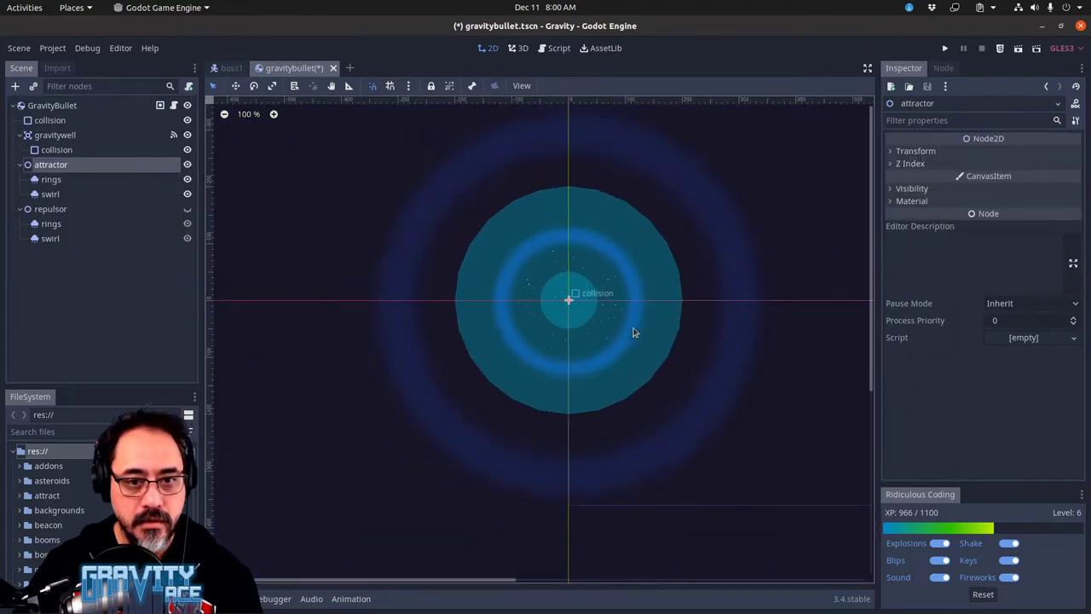
{"action": "scroll", "coordinate": [633, 330], "scroll_direction": "up", "scroll_amount": 3}
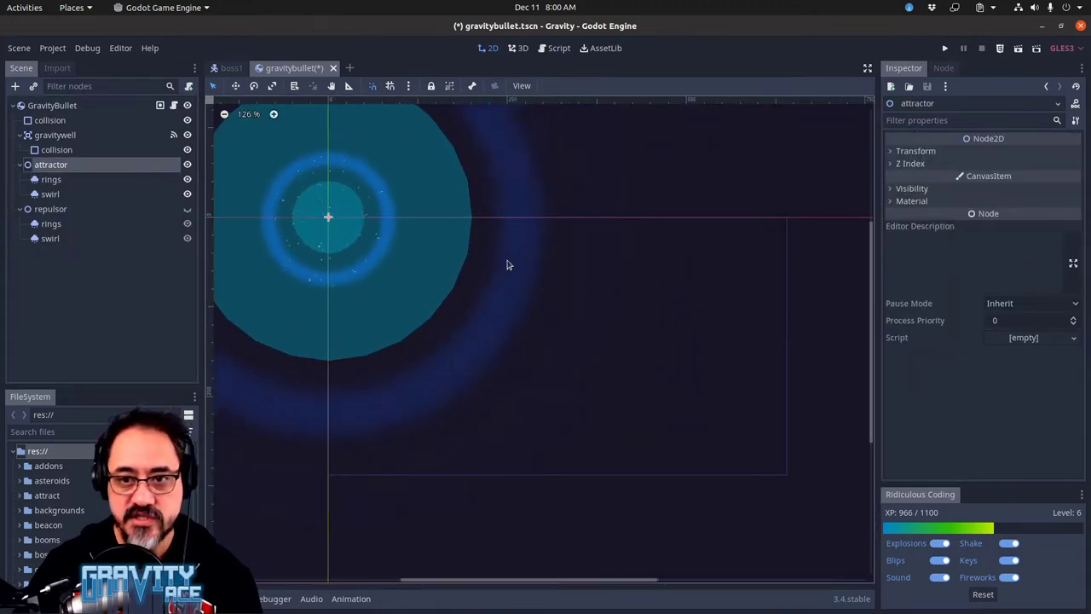
{"action": "scroll", "coordinate": [620, 307], "scroll_direction": "down", "scroll_amount": 2}
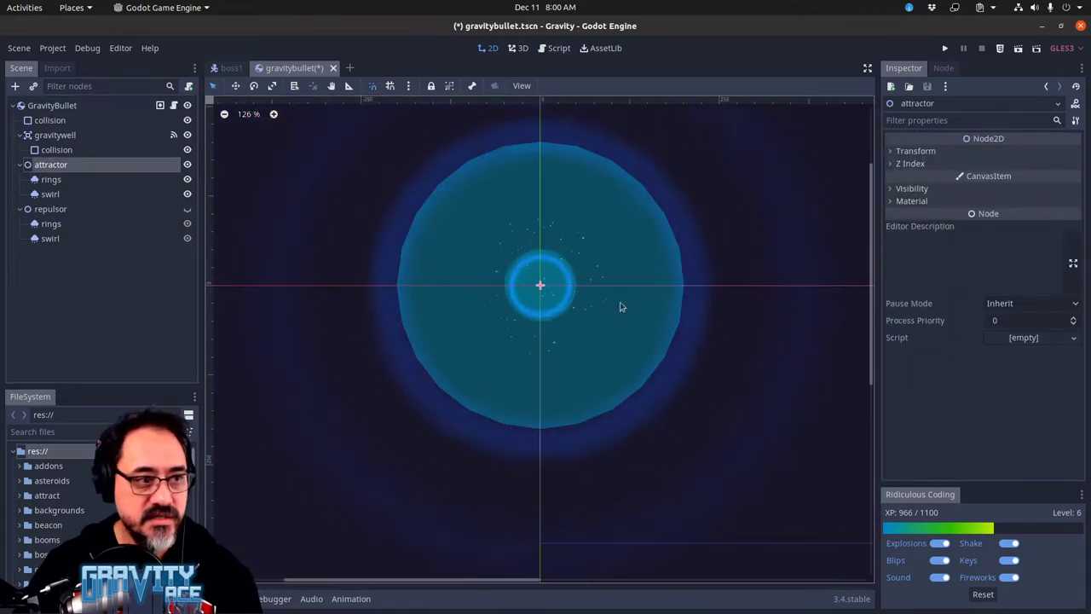
{"action": "left_click", "coordinate": [51, 178]}
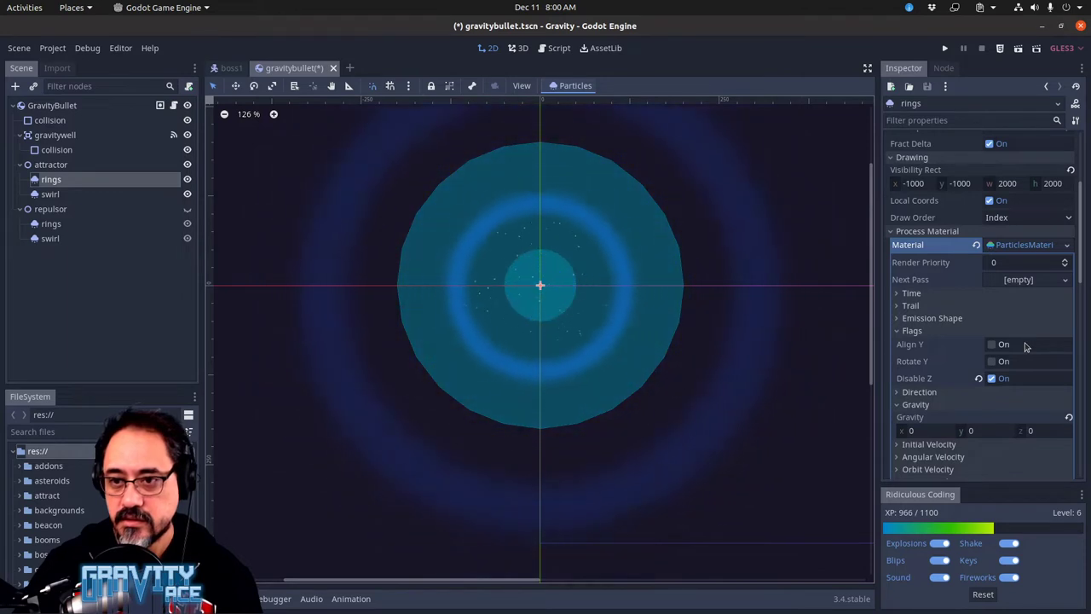
{"action": "scroll", "coordinate": [1026, 346], "scroll_direction": "up", "scroll_amount": 5}
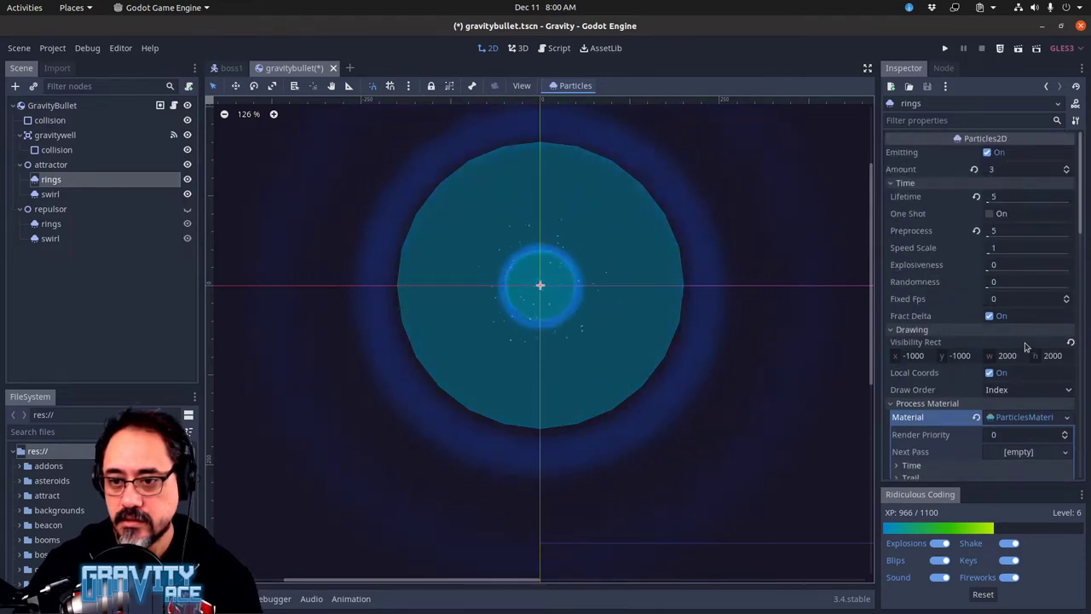
{"action": "scroll", "coordinate": [1026, 346], "scroll_direction": "down", "scroll_amount": 5}
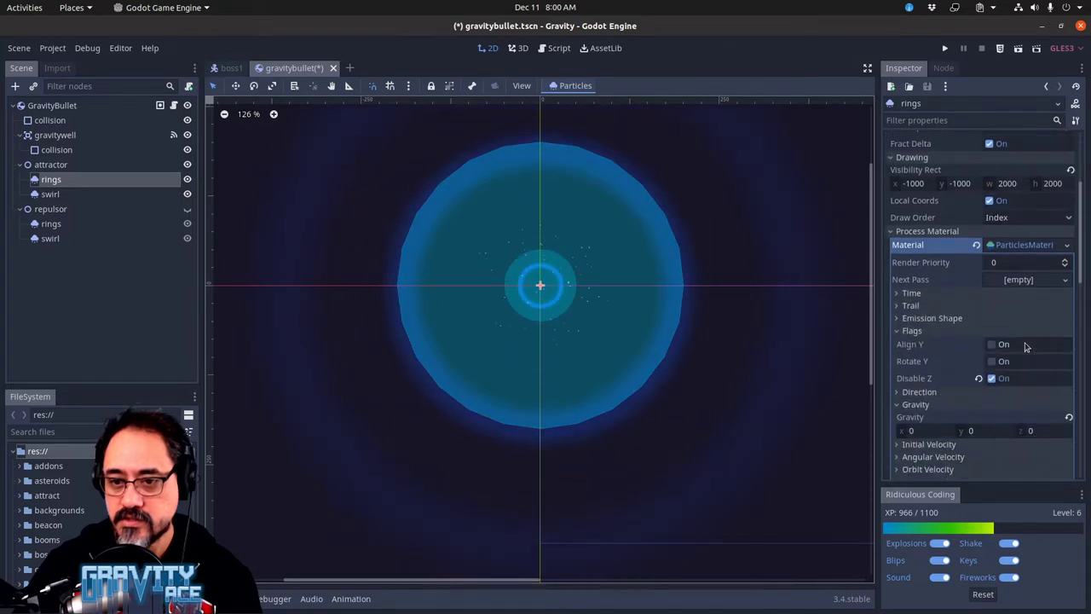
{"action": "scroll", "coordinate": [1026, 346], "scroll_direction": "down", "scroll_amount": 1}
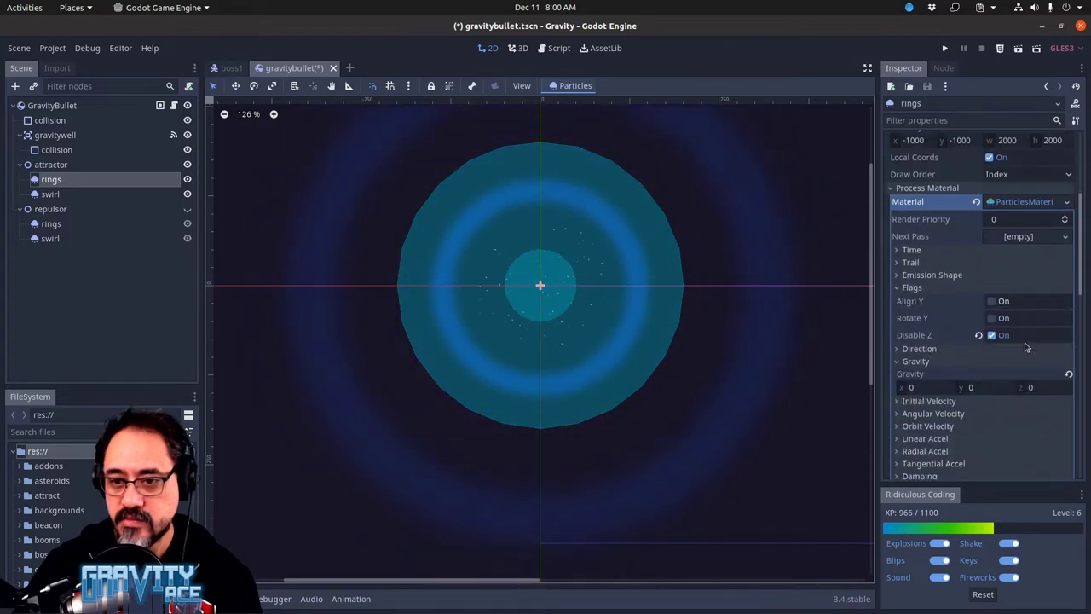
{"action": "left_click", "coordinate": [953, 275]}
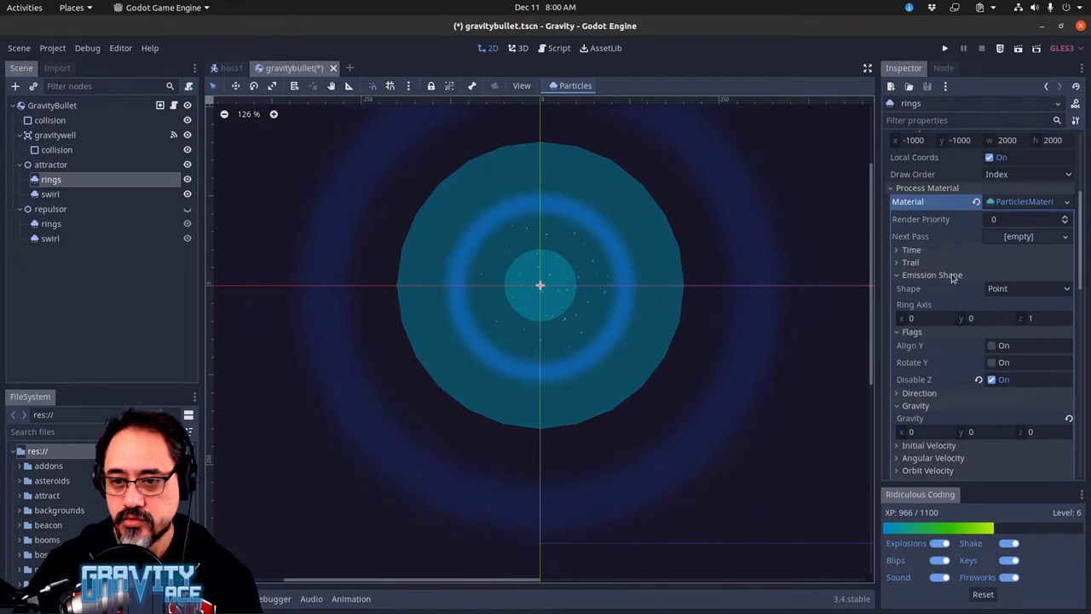
{"action": "left_click", "coordinate": [950, 275]}
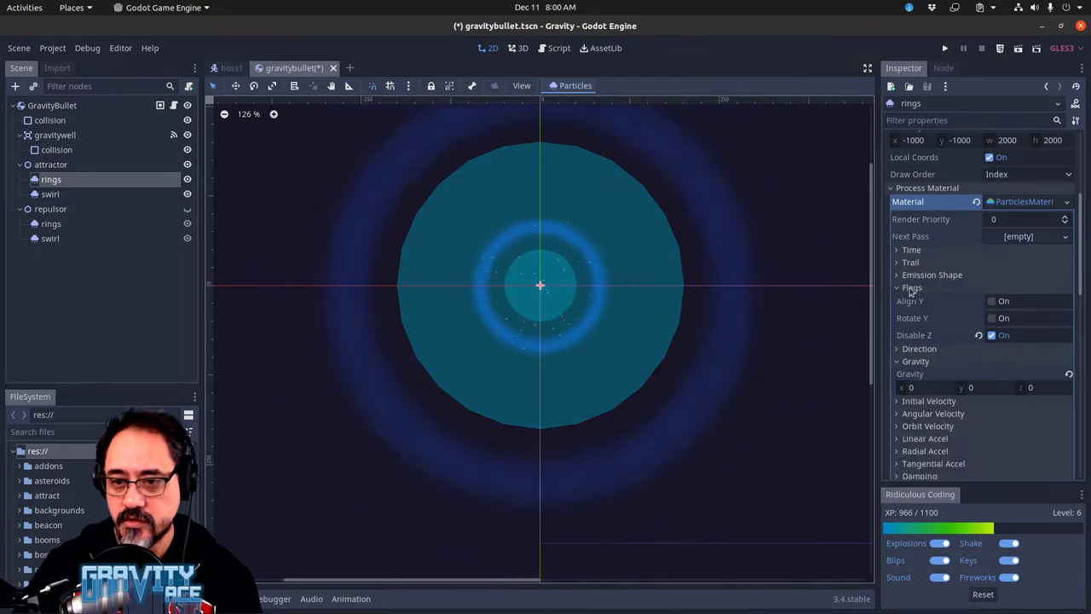
{"action": "left_click", "coordinate": [963, 288]}
{"action": "scroll", "coordinate": [959, 298], "scroll_direction": "down", "scroll_amount": 5}
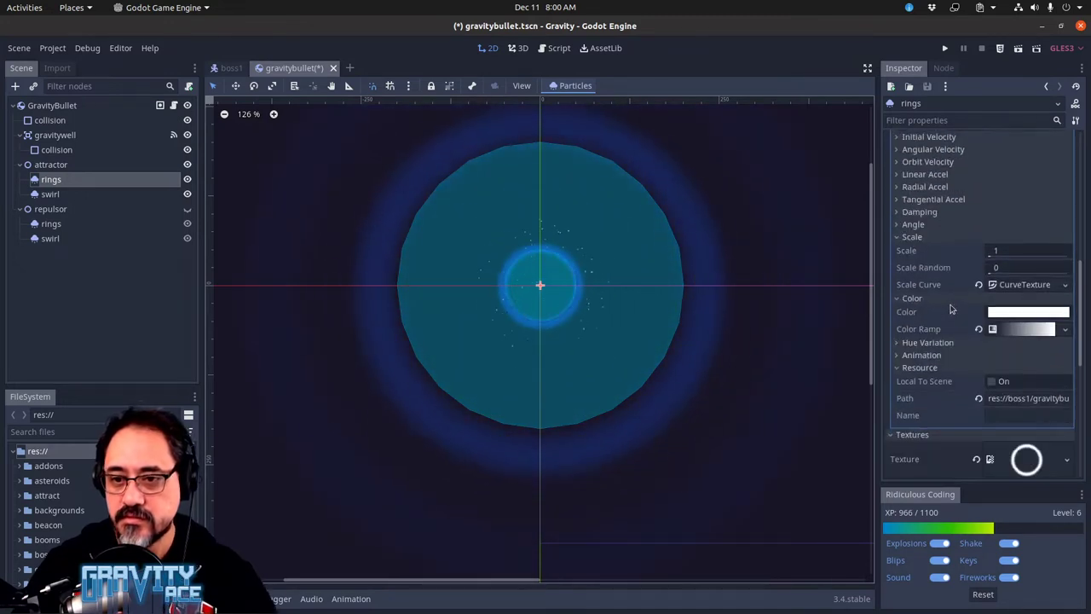
Open the Scale Curve and keep its start point at 1 after testing a lower value.
{"action": "left_click", "coordinate": [1009, 287]}
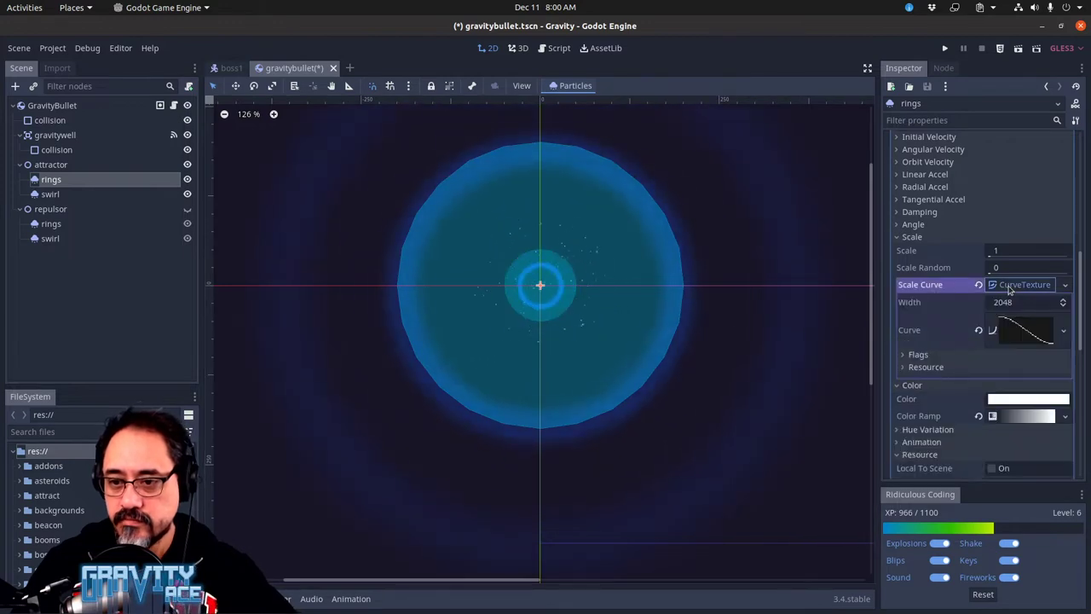
{"action": "left_click", "coordinate": [1010, 332]}
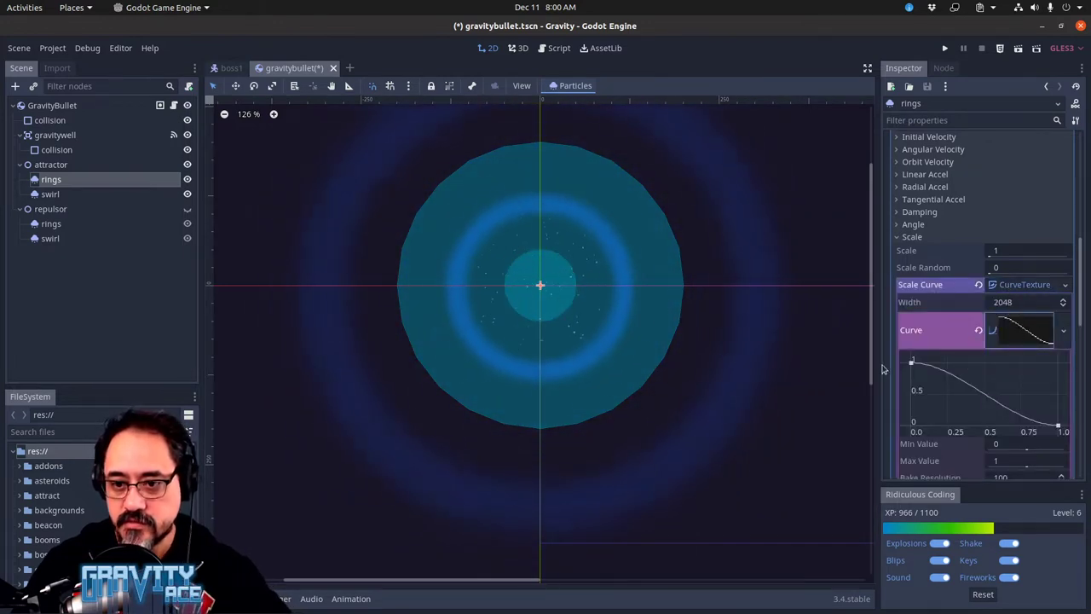
{"action": "left_click_drag", "start_coordinate": [911, 363], "coordinate": [911, 417]}
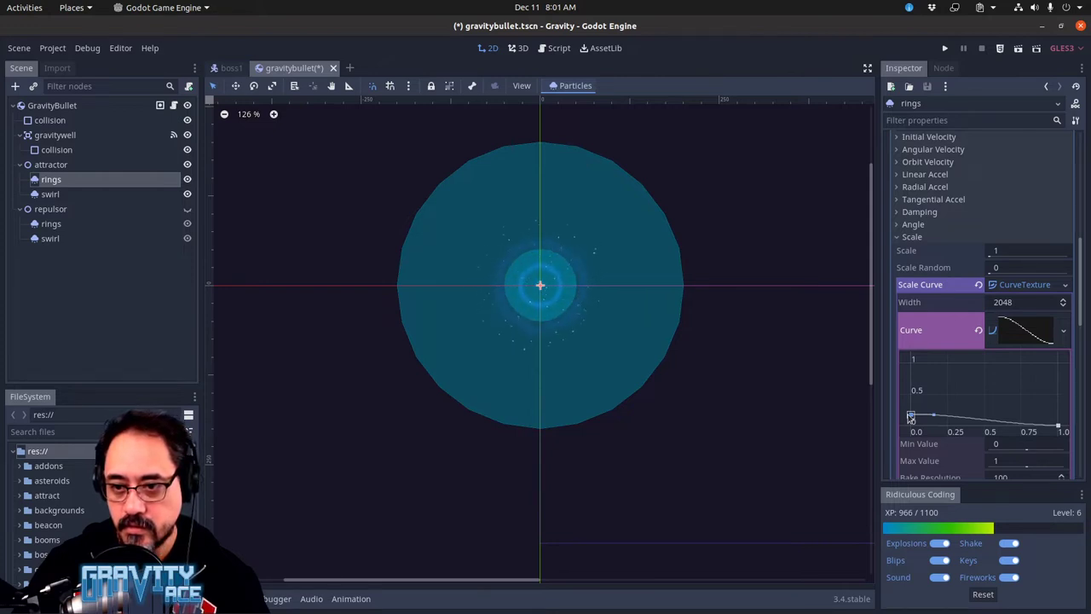
{"action": "left_click_drag", "start_coordinate": [910, 417], "coordinate": [910, 361]}
Set the rings particle Scale to 0.15.
{"action": "left_click", "coordinate": [1019, 250]}
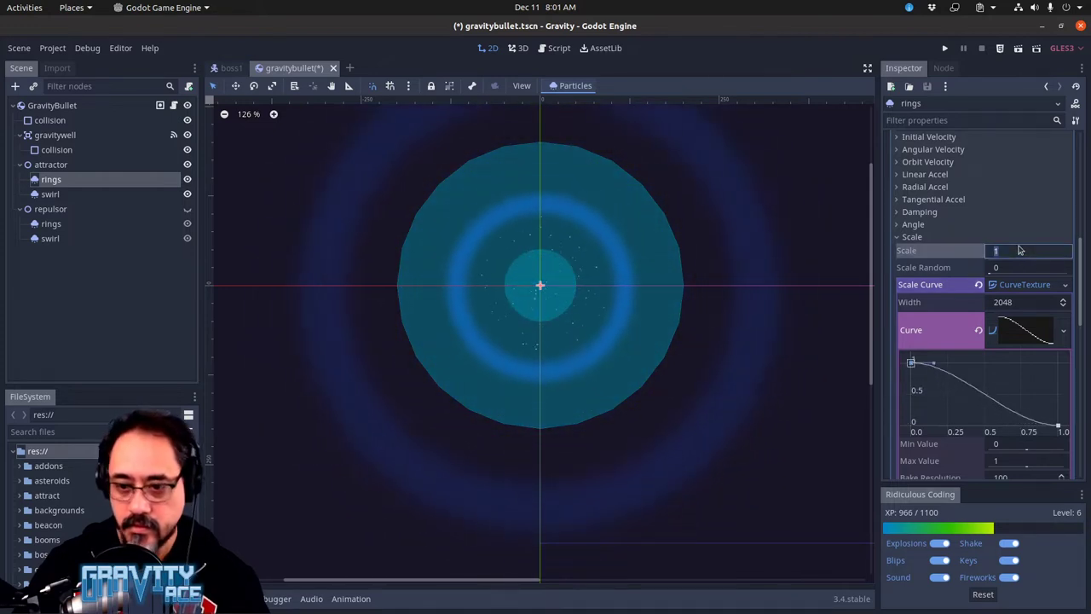
{"action": "type", "text": "0.1"}
{"action": "key", "text": "Tab"}
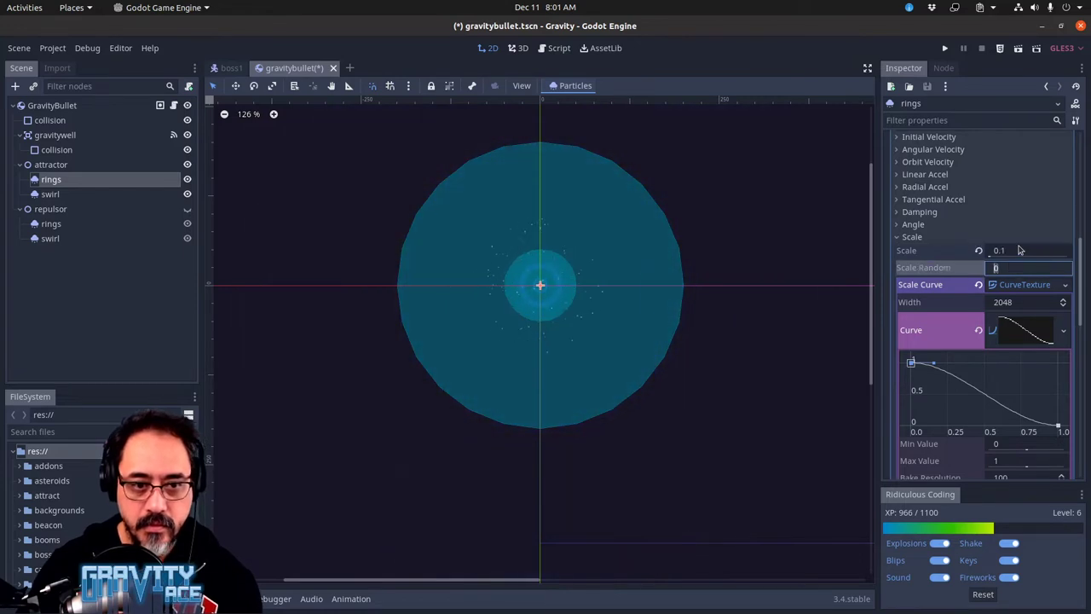
{"action": "scroll", "coordinate": [1020, 250], "scroll_direction": "up", "scroll_amount": 1}
{"action": "left_click", "coordinate": [1019, 250]}
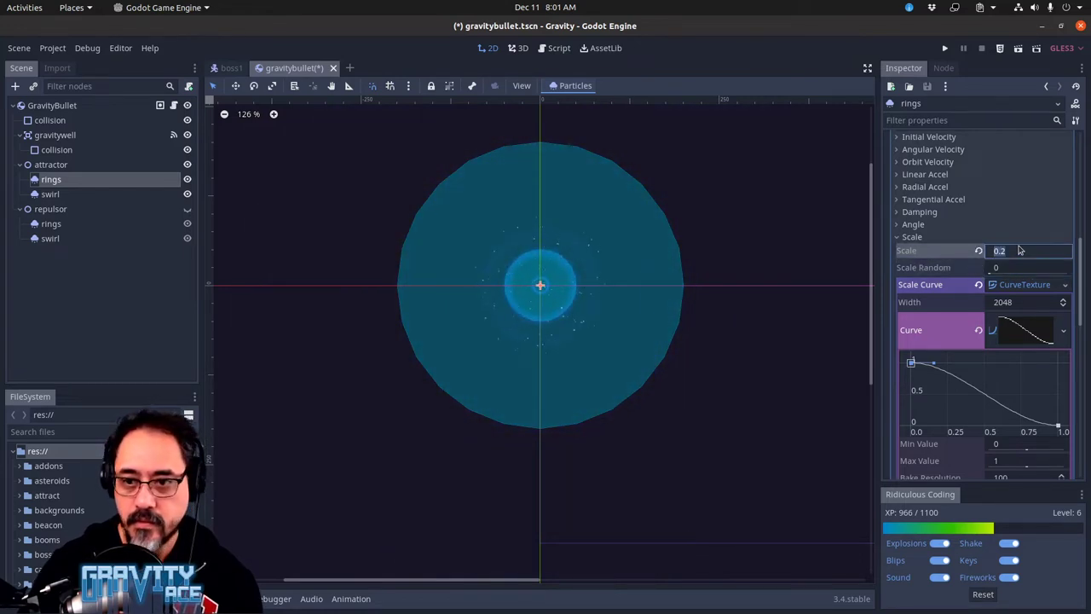
{"action": "type", "text": "0.15"}
{"action": "key", "text": "Tab"}
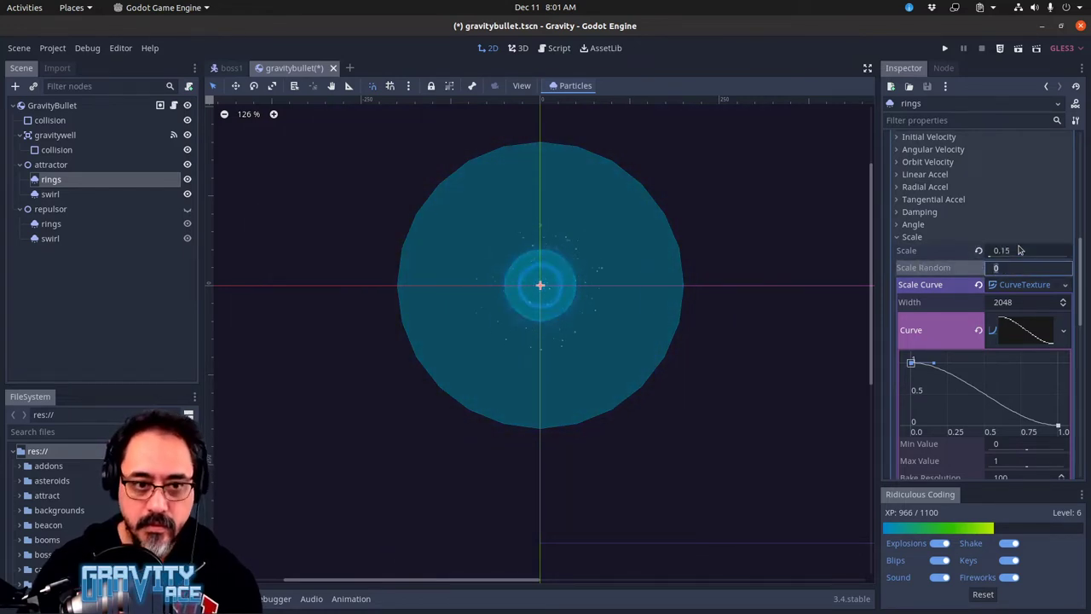
{"action": "left_click", "coordinate": [1019, 249]}
{"action": "type", "text": "0."}
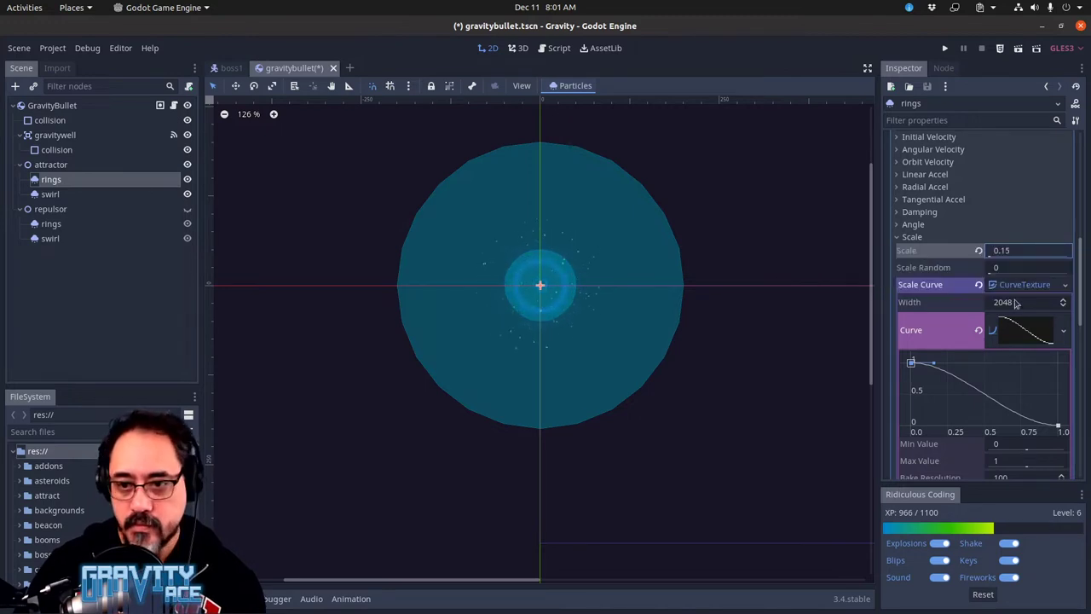
{"action": "scroll", "coordinate": [987, 378], "scroll_direction": "down", "scroll_amount": 5}
{"action": "scroll", "coordinate": [981, 380], "scroll_direction": "down", "scroll_amount": 4}
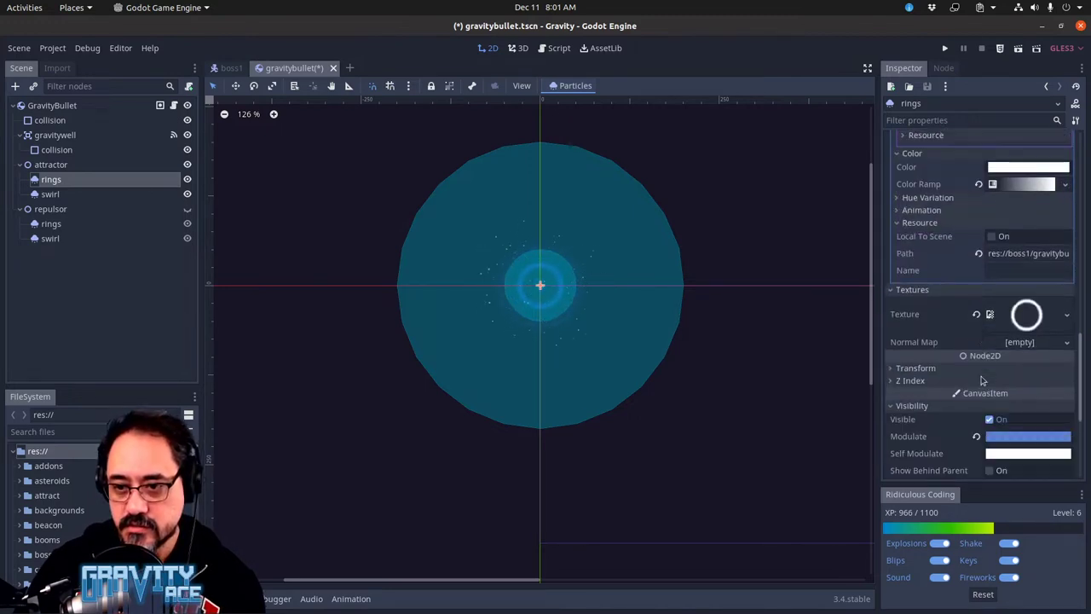
Expand res://gravity-well/textures in the FileSystem dock to locate ring.png.
{"action": "left_click", "coordinate": [910, 222]}
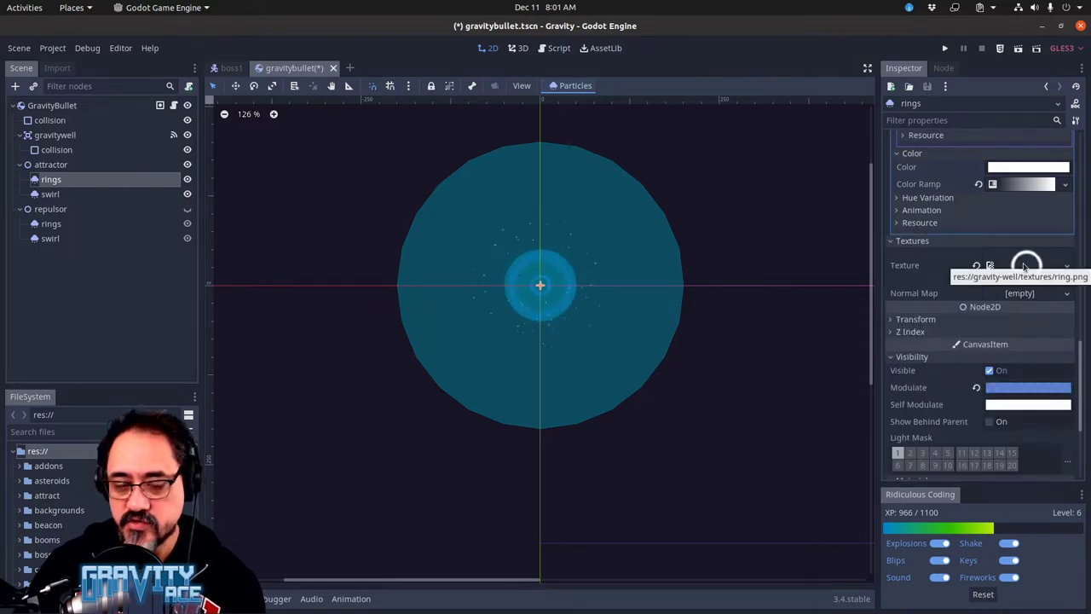
{"action": "key", "text": "alt+Tab"}
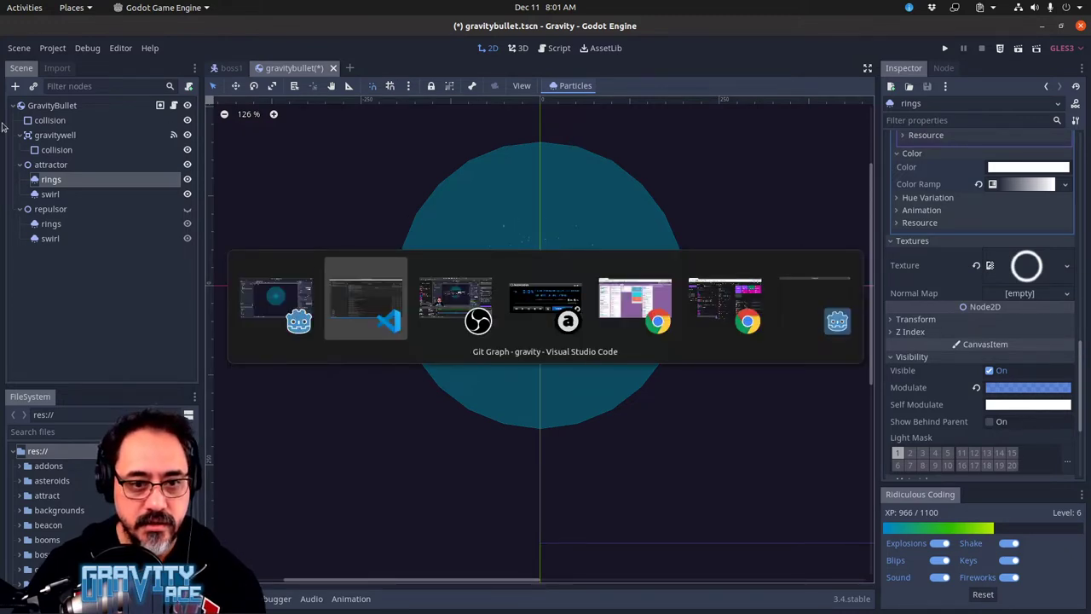
{"action": "key", "text": "Escape"}
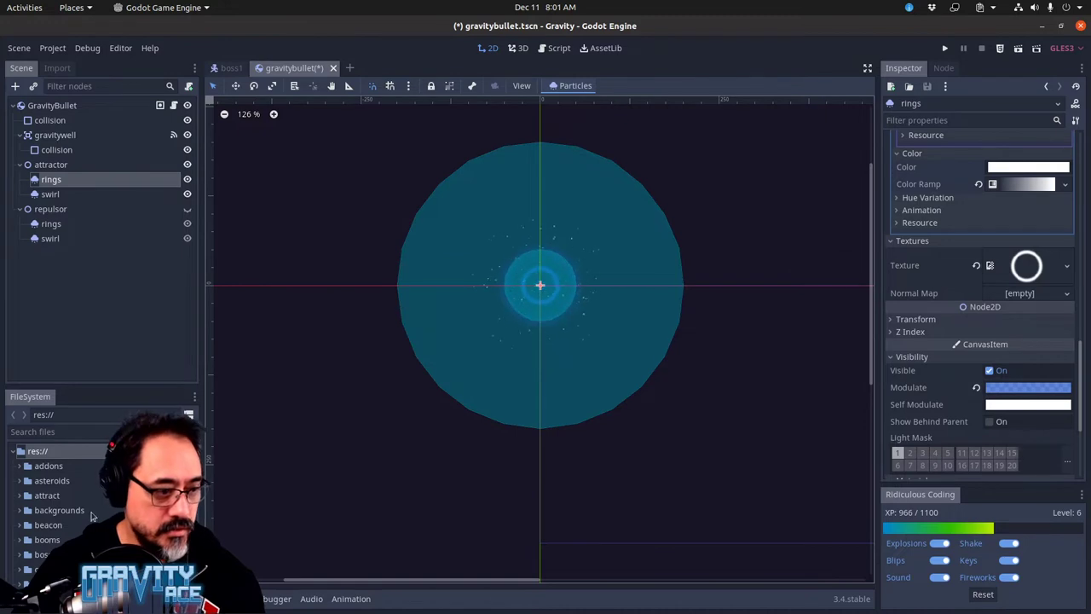
{"action": "scroll", "coordinate": [51, 503], "scroll_direction": "down", "scroll_amount": 2}
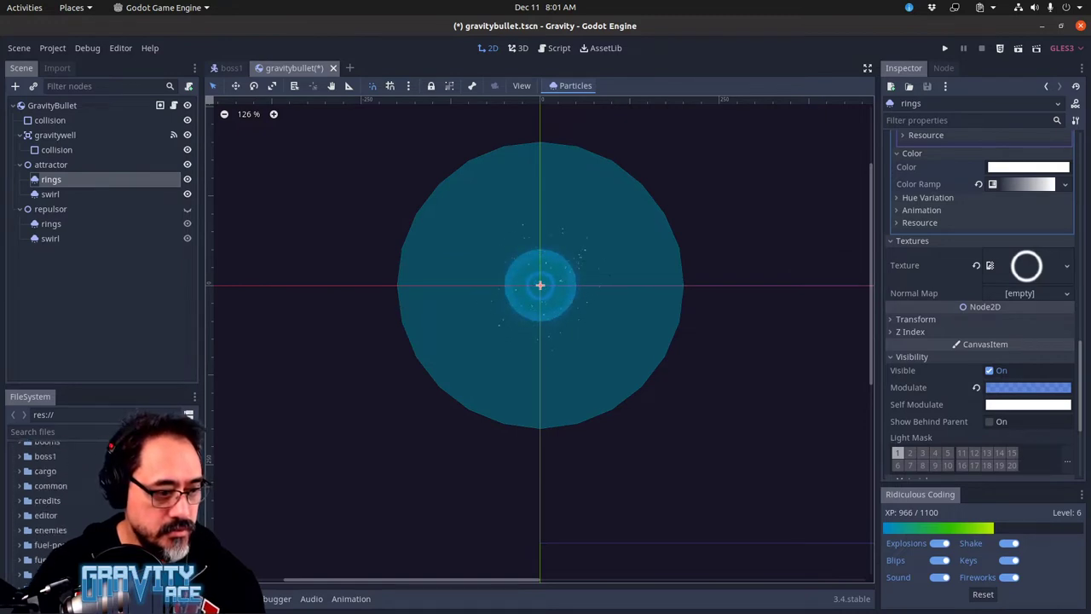
{"action": "scroll", "coordinate": [52, 503], "scroll_direction": "down", "scroll_amount": 2}
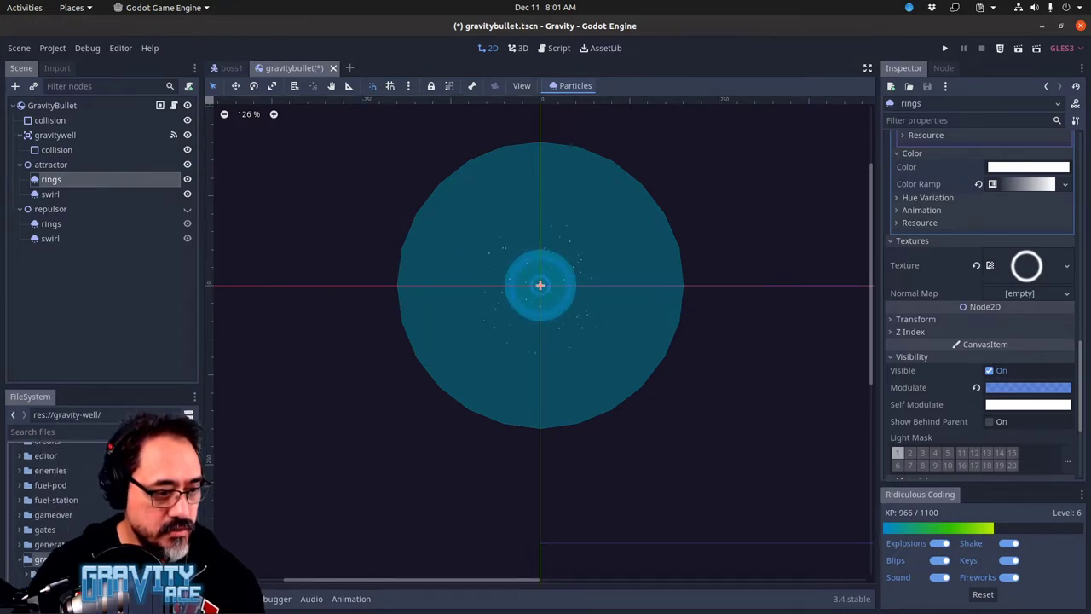
{"action": "scroll", "coordinate": [66, 503], "scroll_direction": "down", "scroll_amount": 2}
{"action": "double_click", "coordinate": [67, 503]}
{"action": "double_click", "coordinate": [57, 497]}
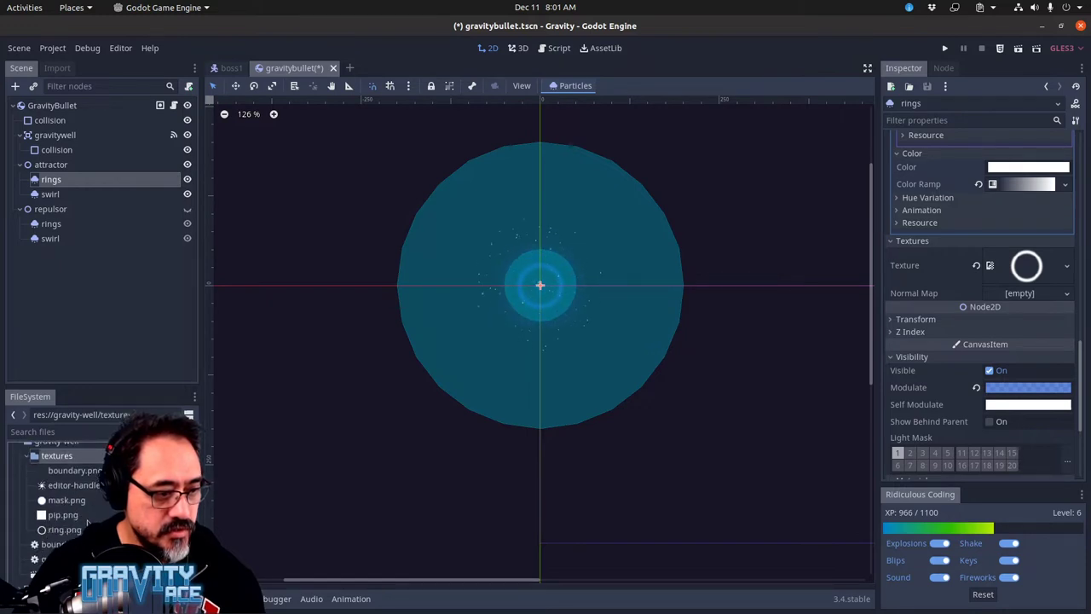
{"action": "right_click", "coordinate": [64, 530]}
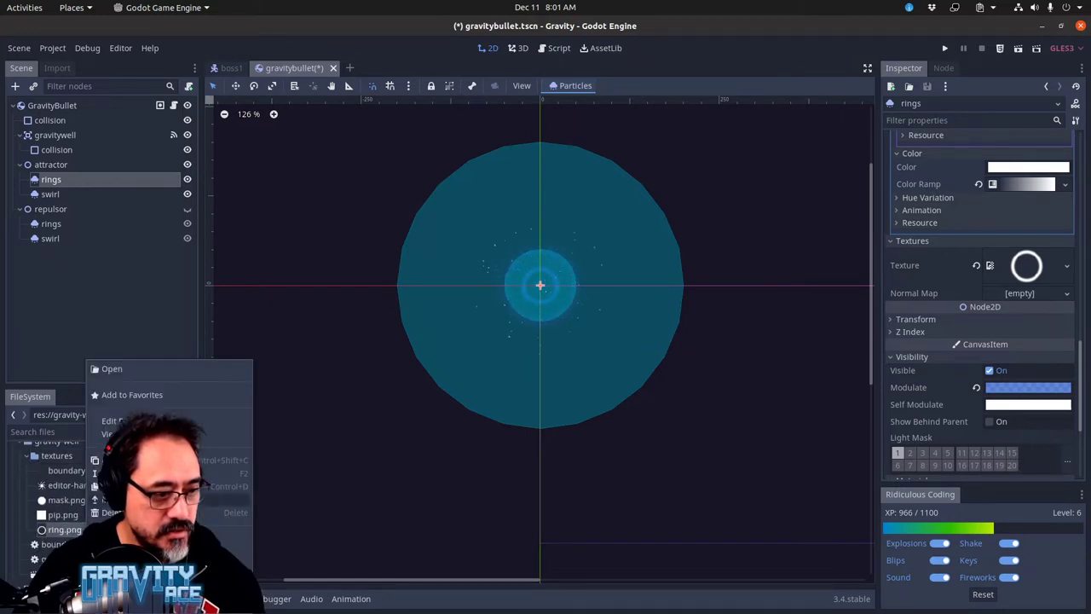
{"action": "left_click", "coordinate": [145, 485]}
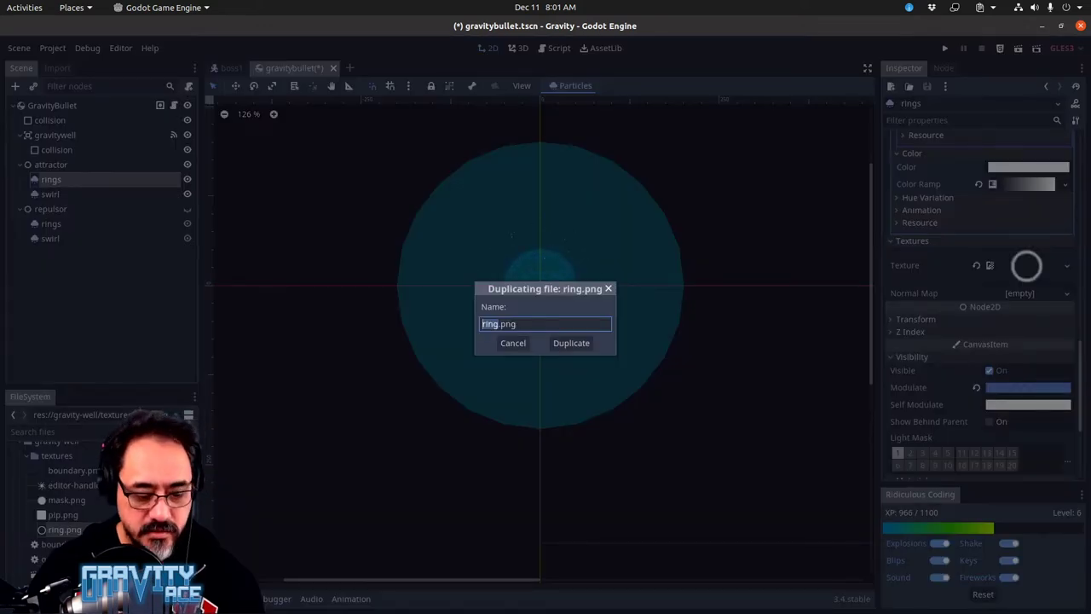
{"action": "key", "text": "Escape"}
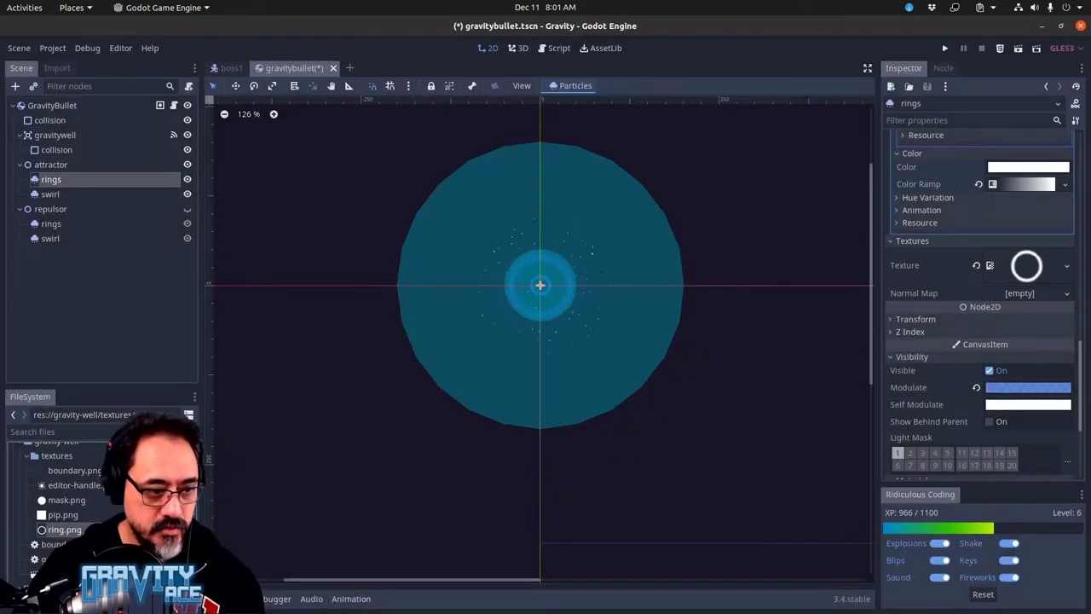
{"action": "right_click", "coordinate": [121, 529]}
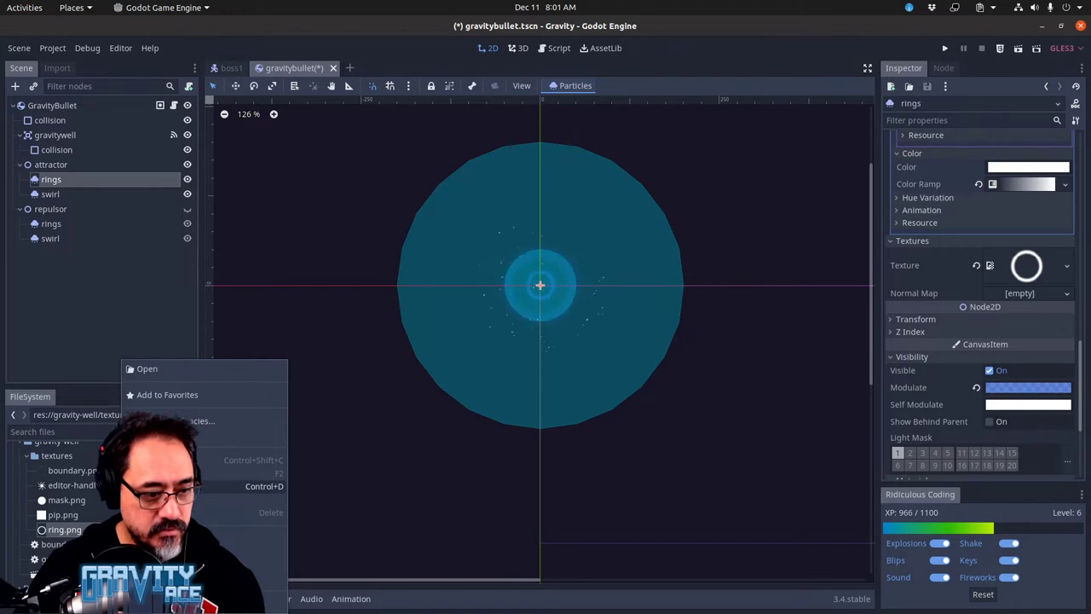
{"action": "key", "text": "Escape"}
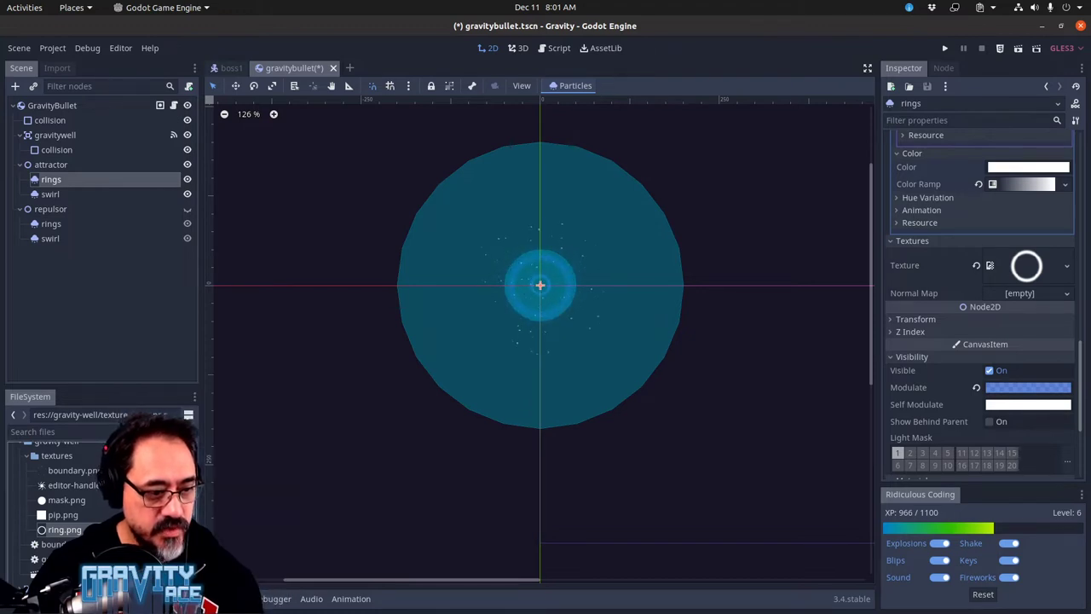
Expand the boss1 textures folder and drag the splitter up to enlarge the FileSystem dock.
{"action": "scroll", "coordinate": [68, 503], "scroll_direction": "down", "scroll_amount": 2}
{"action": "scroll", "coordinate": [68, 503], "scroll_direction": "up", "scroll_amount": 10}
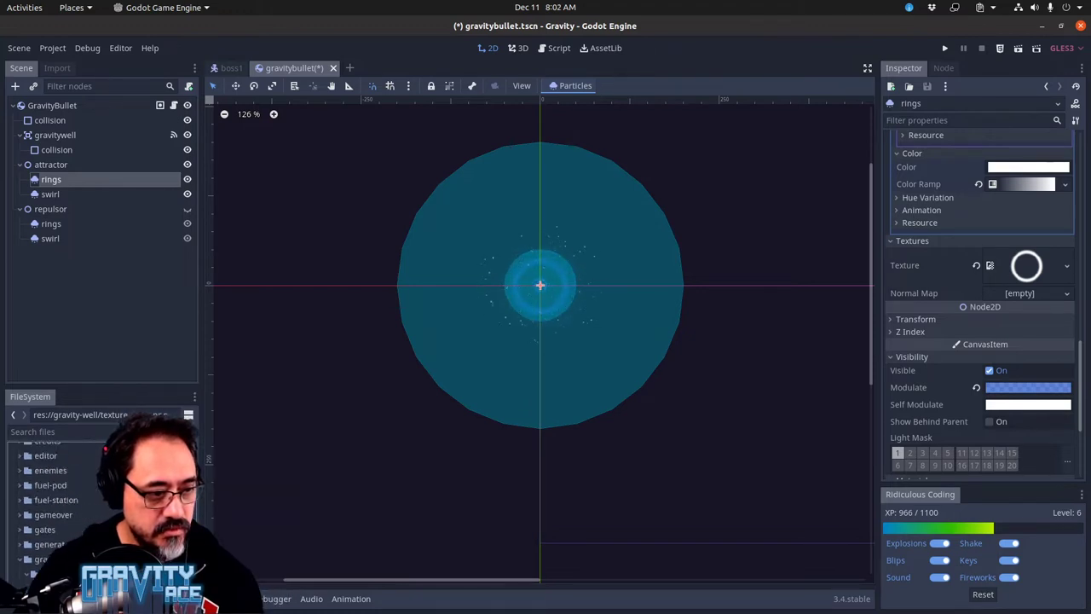
{"action": "left_click", "coordinate": [20, 495]}
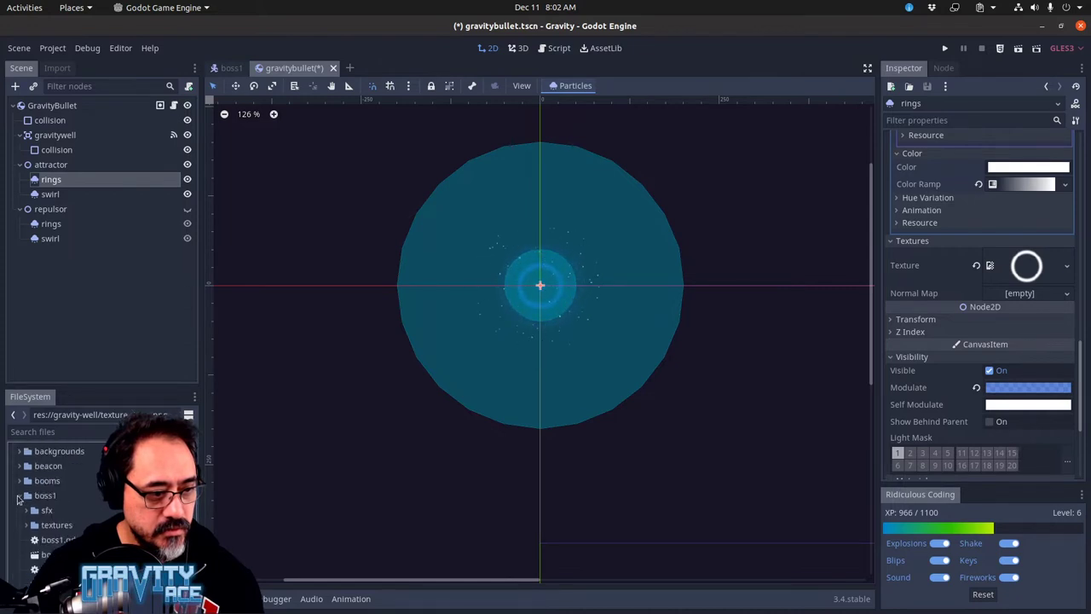
{"action": "left_click", "coordinate": [57, 525]}
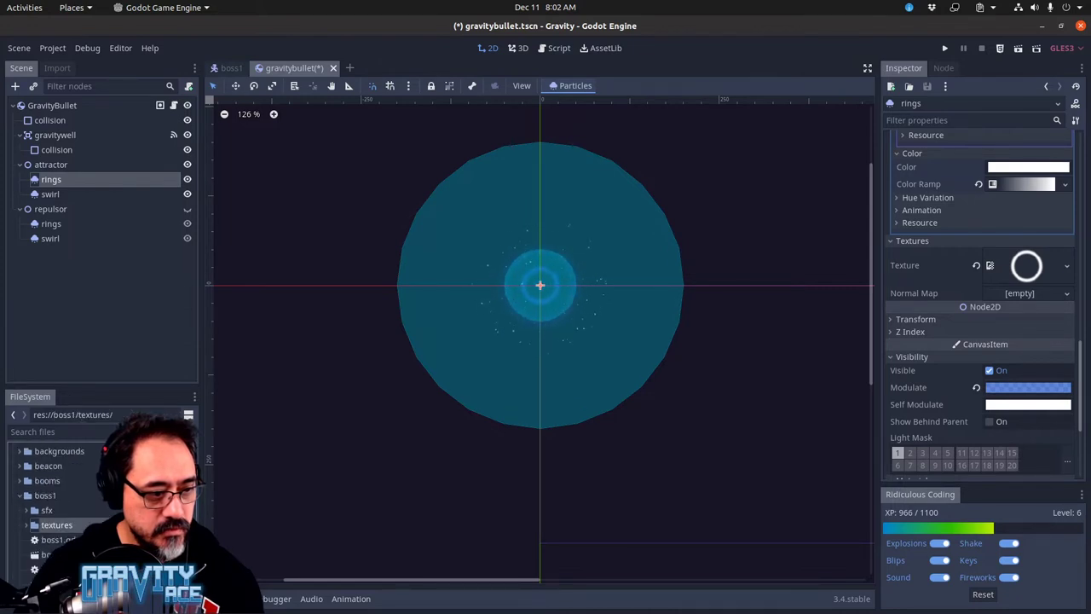
{"action": "left_click", "coordinate": [26, 525]}
{"action": "scroll", "coordinate": [68, 503], "scroll_direction": "down", "scroll_amount": 2}
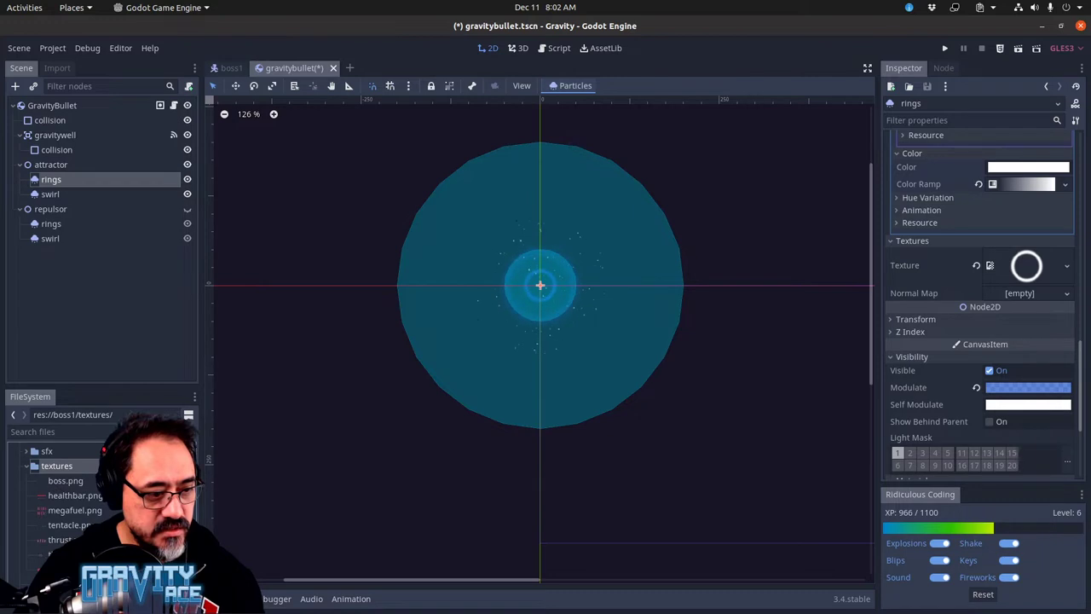
{"action": "key", "text": "ctrl+d"}
{"action": "key", "text": "ctrl+z"}
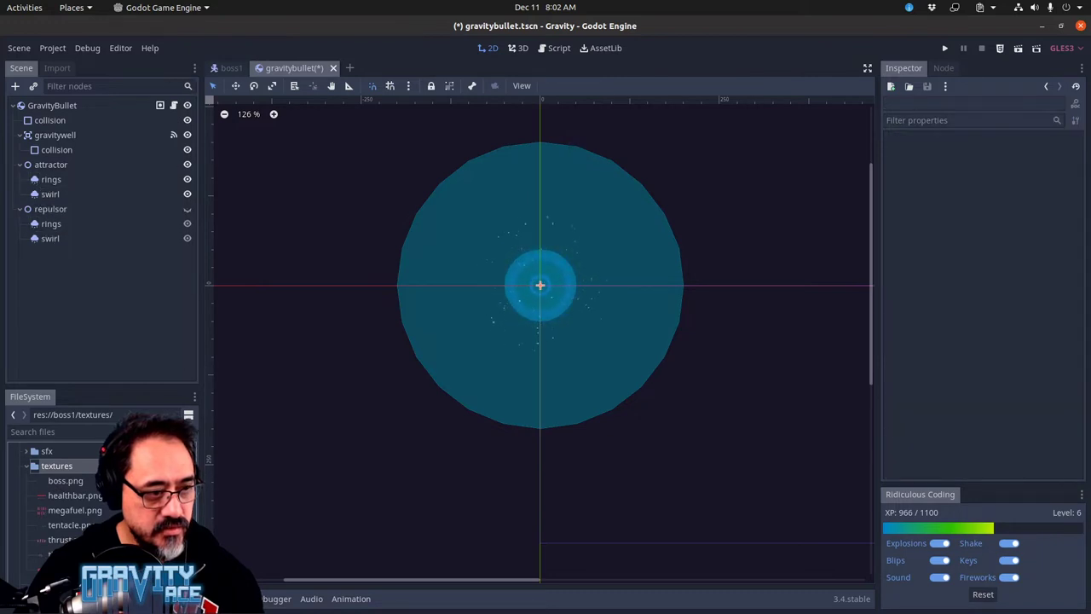
{"action": "scroll", "coordinate": [69, 502], "scroll_direction": "down", "scroll_amount": 3}
{"action": "scroll", "coordinate": [68, 503], "scroll_direction": "down", "scroll_amount": 4}
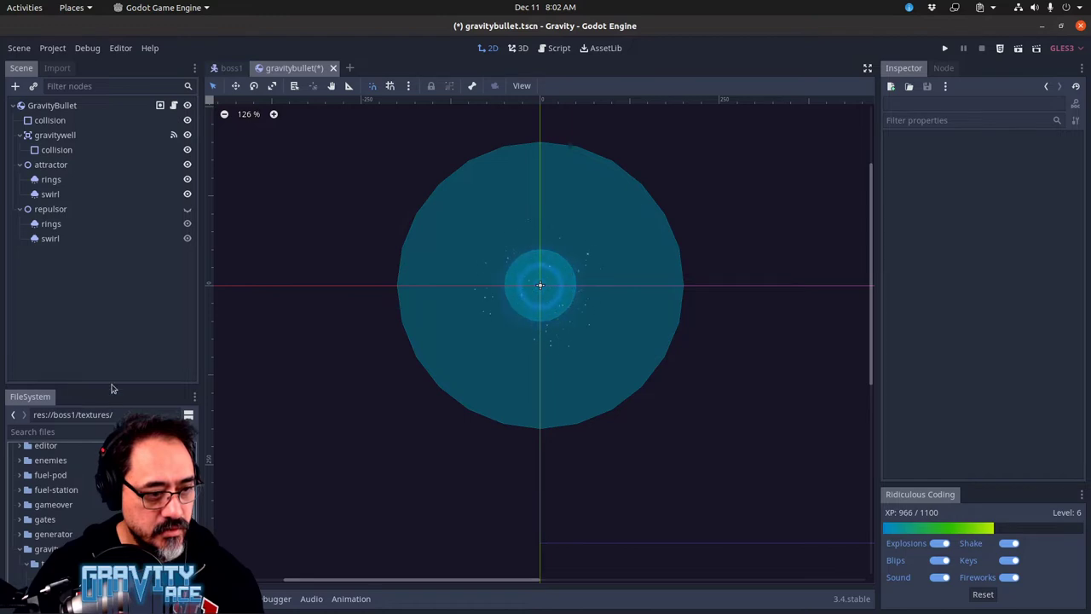
{"action": "left_click_drag", "start_coordinate": [110, 385], "coordinate": [109, 142]}
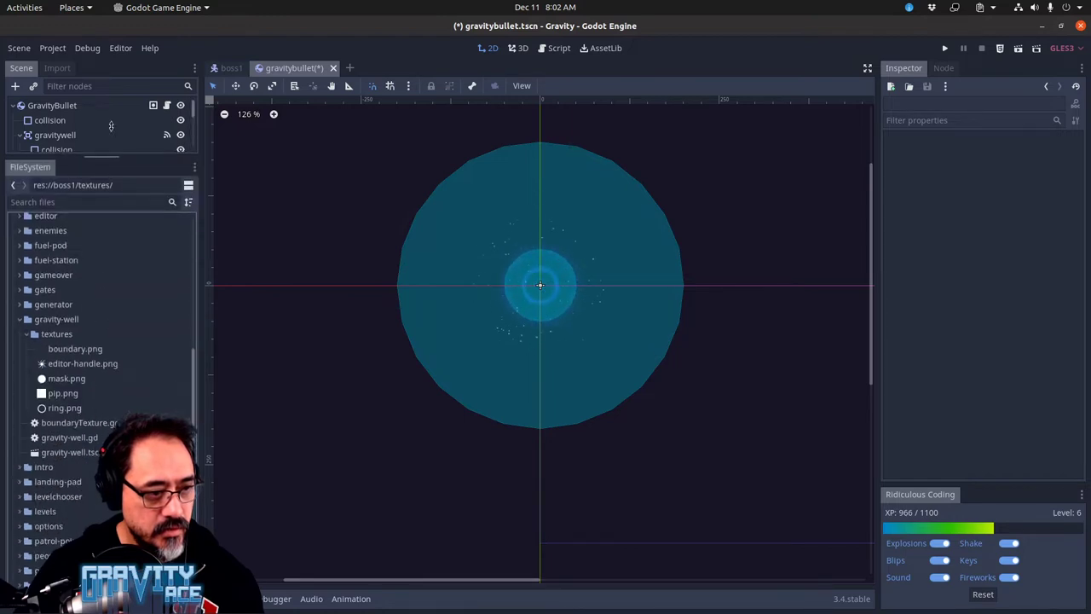
{"action": "scroll", "coordinate": [98, 395], "scroll_direction": "down", "scroll_amount": 5}
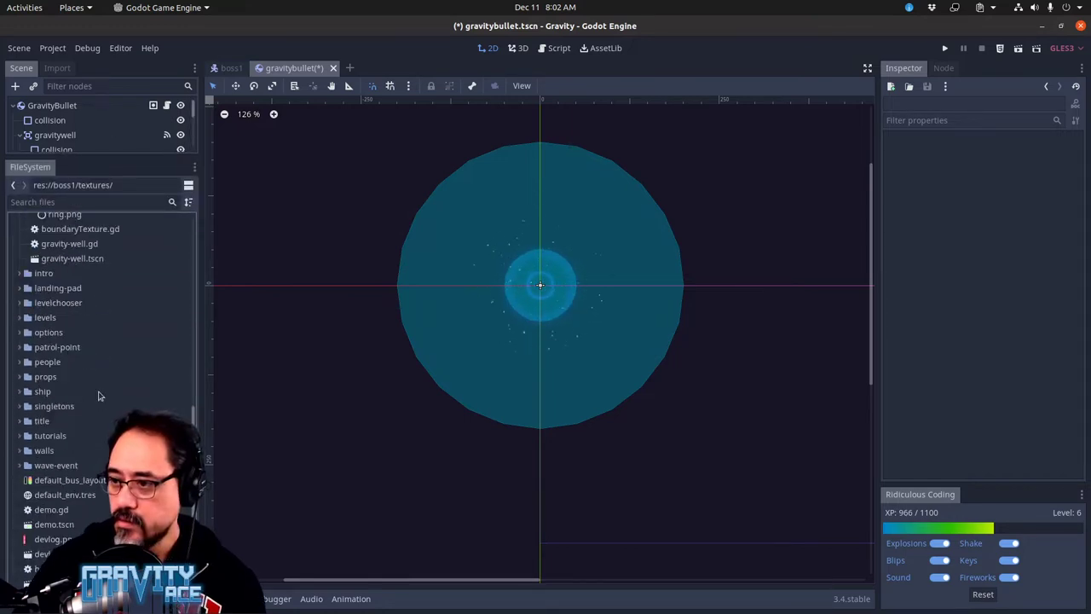
{"action": "scroll", "coordinate": [98, 395], "scroll_direction": "up", "scroll_amount": 2}
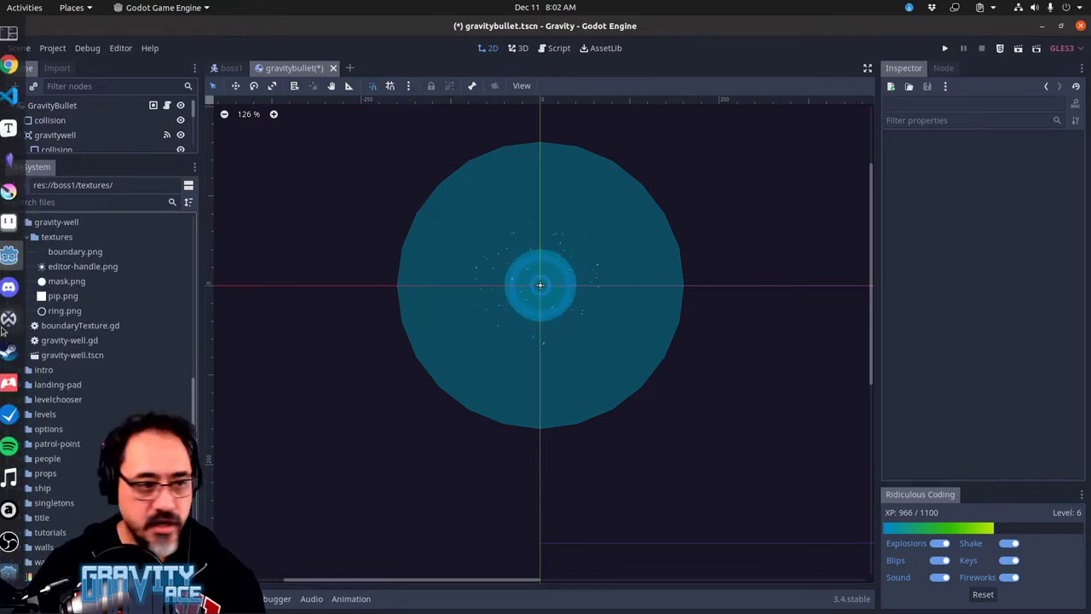
Duplicate gravity-well's ring.png as ring2.png.
{"action": "right_click", "coordinate": [68, 312]}
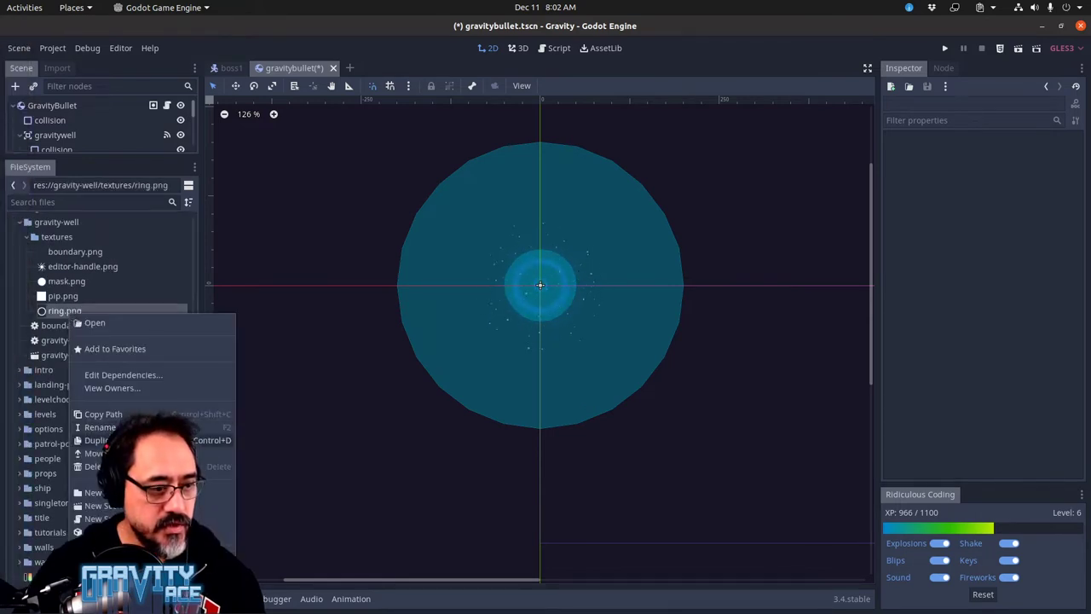
{"action": "left_click", "coordinate": [96, 440]}
{"action": "type", "text": "ring2"}
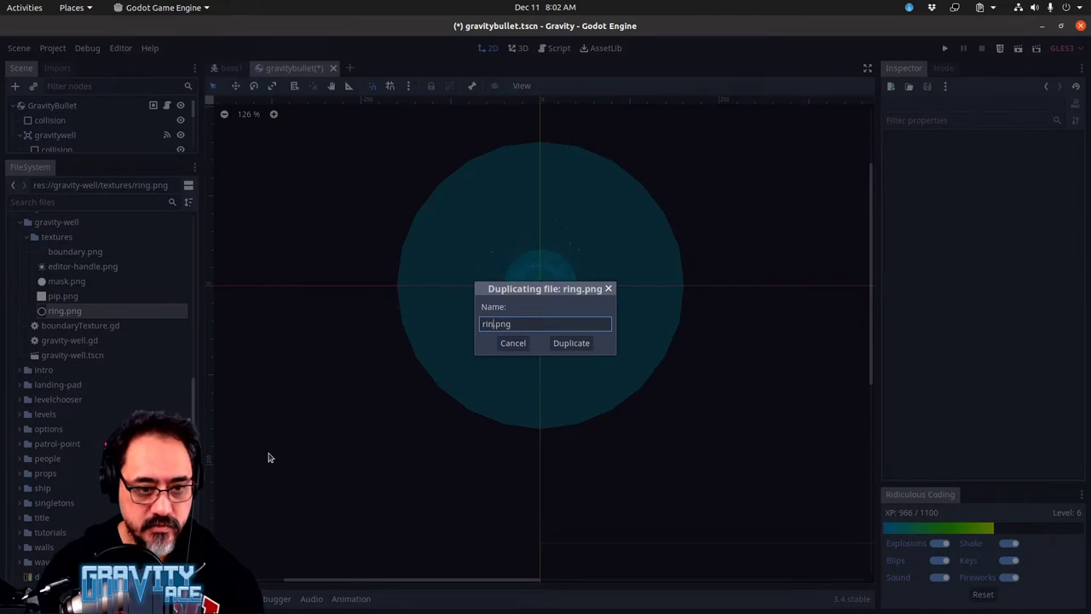
{"action": "key", "text": "Return"}
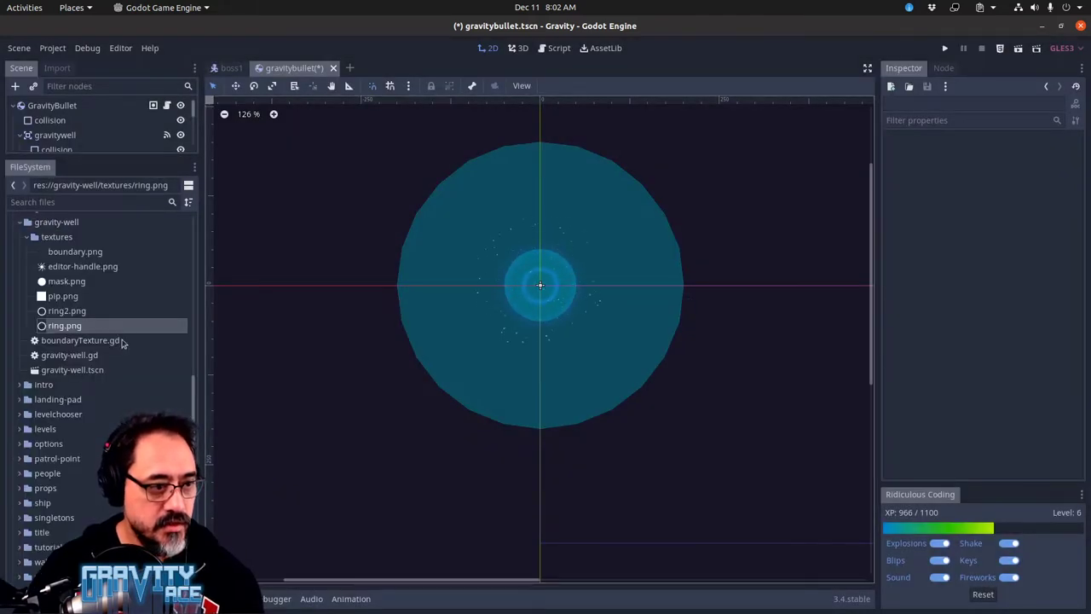
Move ring2.png into boss1/textures and rename it to ring.png.
{"action": "scroll", "coordinate": [126, 343], "scroll_direction": "up", "scroll_amount": 3}
{"action": "left_click_drag", "start_coordinate": [107, 407], "coordinate": [107, 309]}
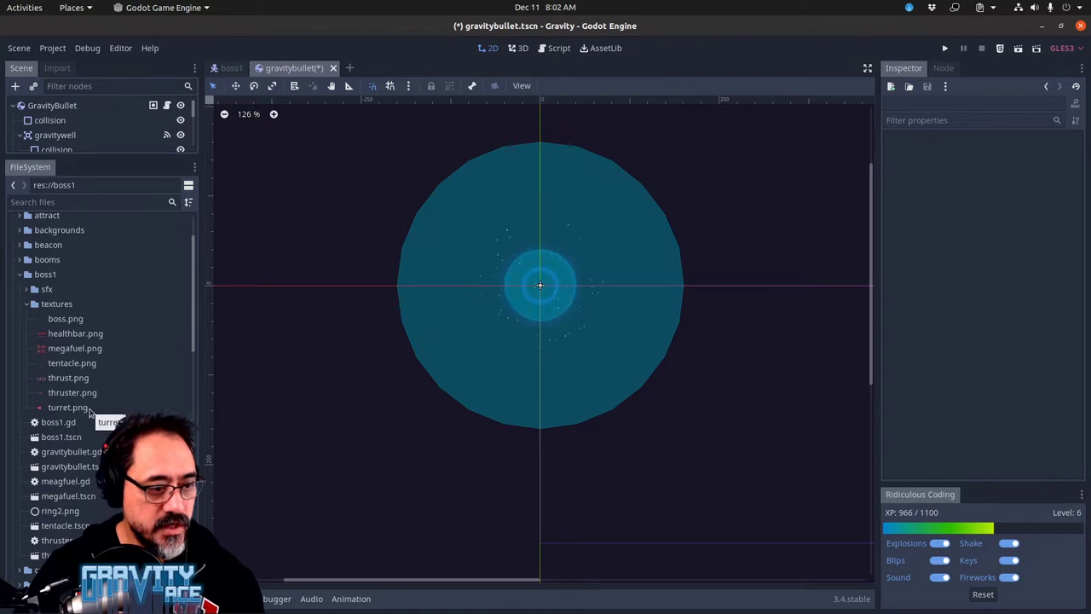
{"action": "left_click_drag", "start_coordinate": [75, 511], "coordinate": [98, 330]}
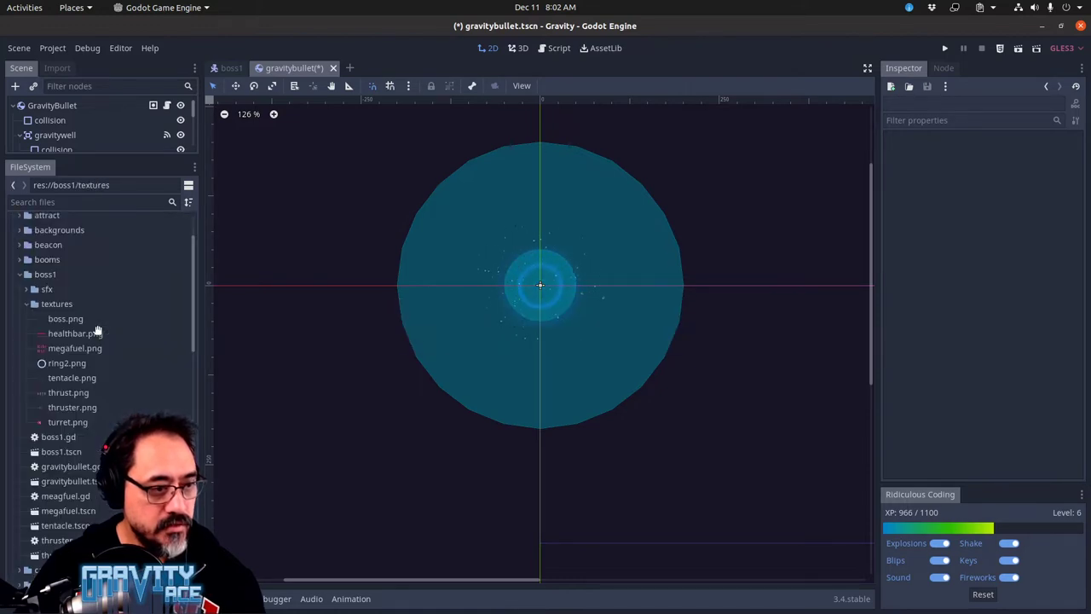
{"action": "right_click", "coordinate": [67, 363]}
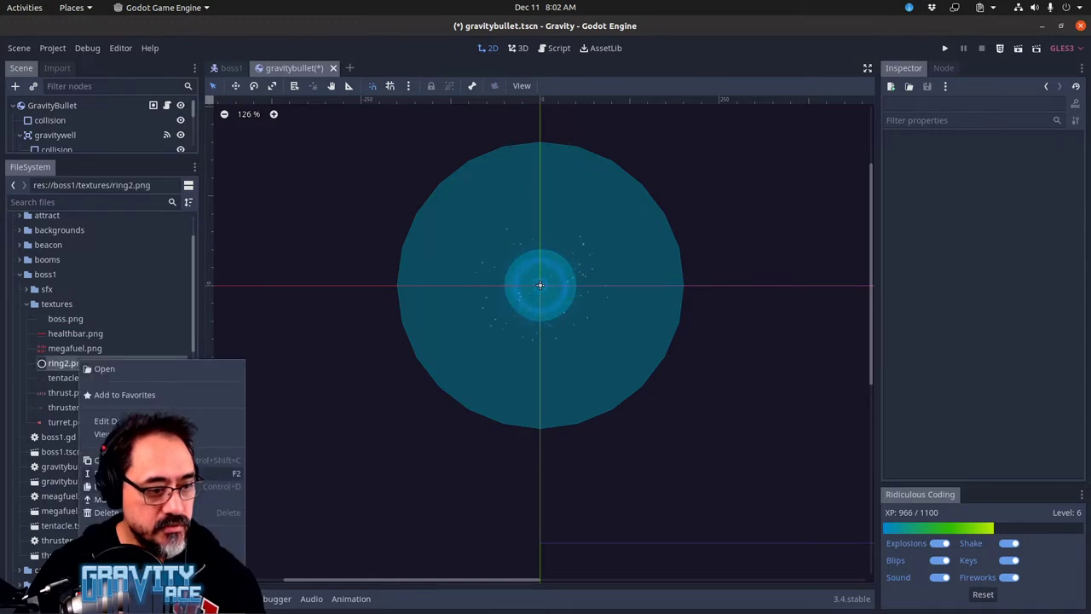
{"action": "left_click", "coordinate": [111, 473]}
{"action": "key", "text": "Return"}
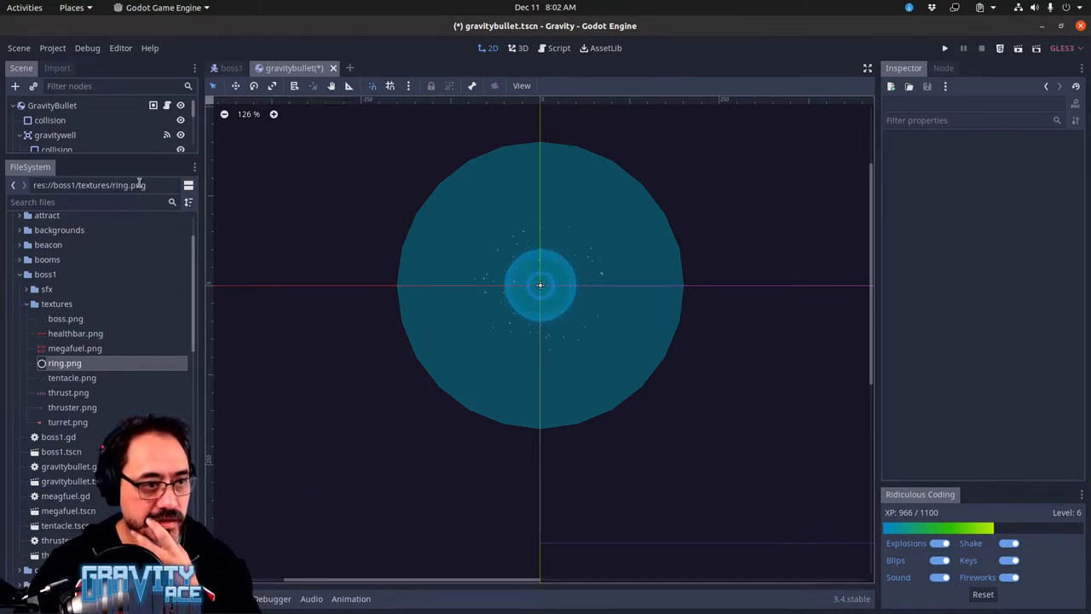
{"action": "left_click_drag", "start_coordinate": [116, 158], "coordinate": [117, 373]}
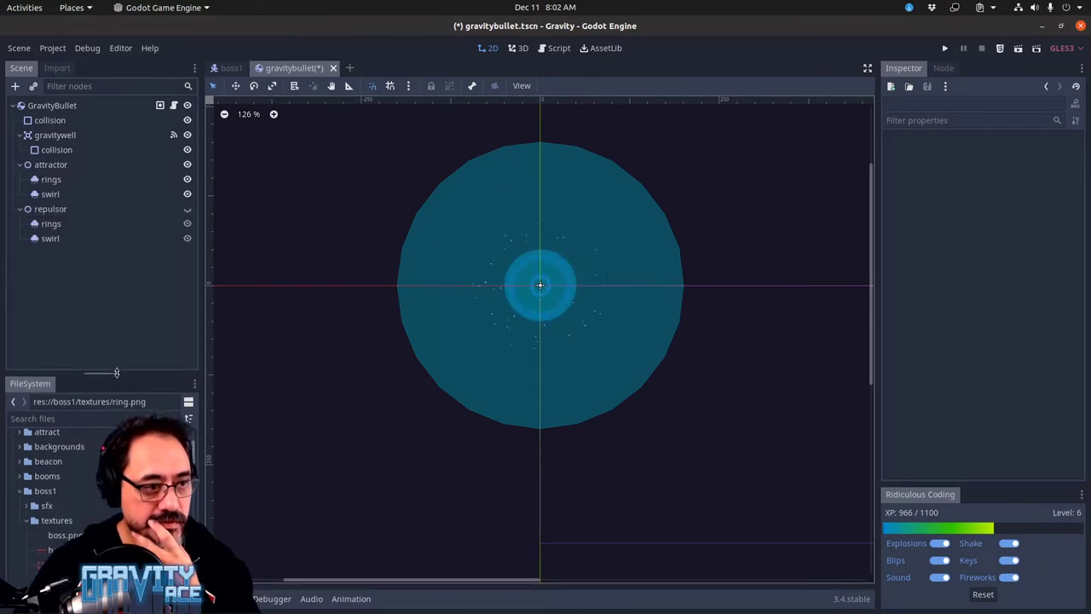
Quick Load boss1/textures/ring.png as the attractor rings' texture and save the scene.
{"action": "left_click", "coordinate": [61, 181]}
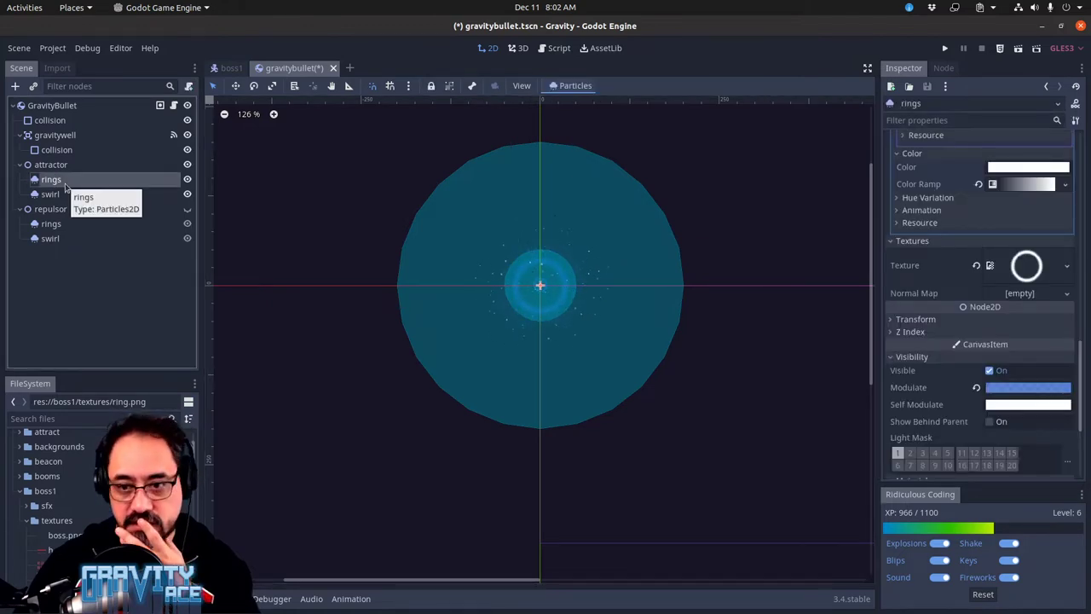
{"action": "left_click", "coordinate": [978, 265]}
{"action": "left_click", "coordinate": [1066, 255]}
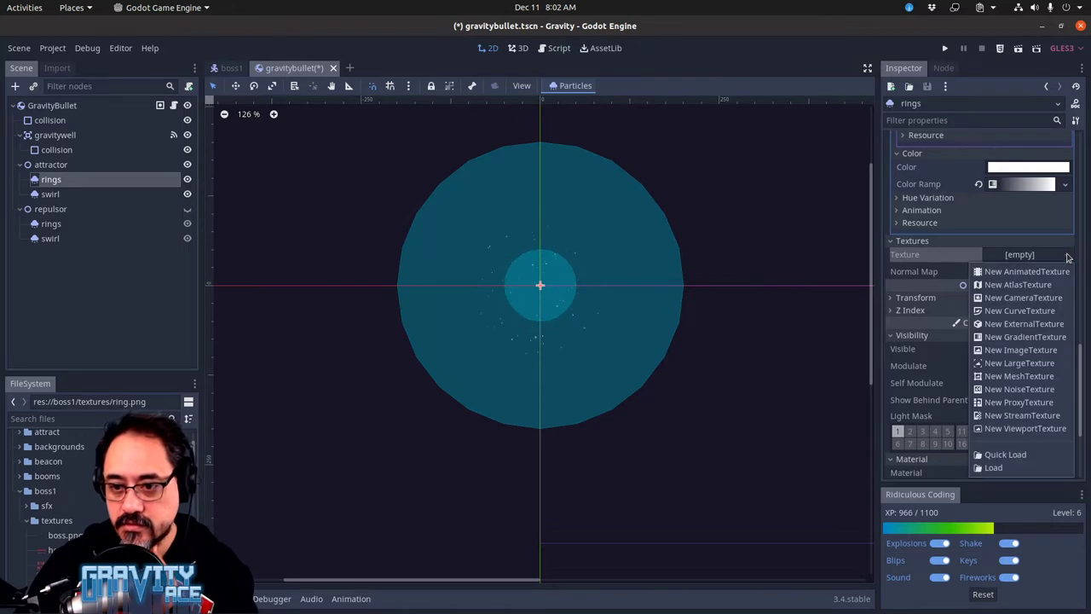
{"action": "left_click", "coordinate": [1006, 455]}
{"action": "type", "text": "rin"}
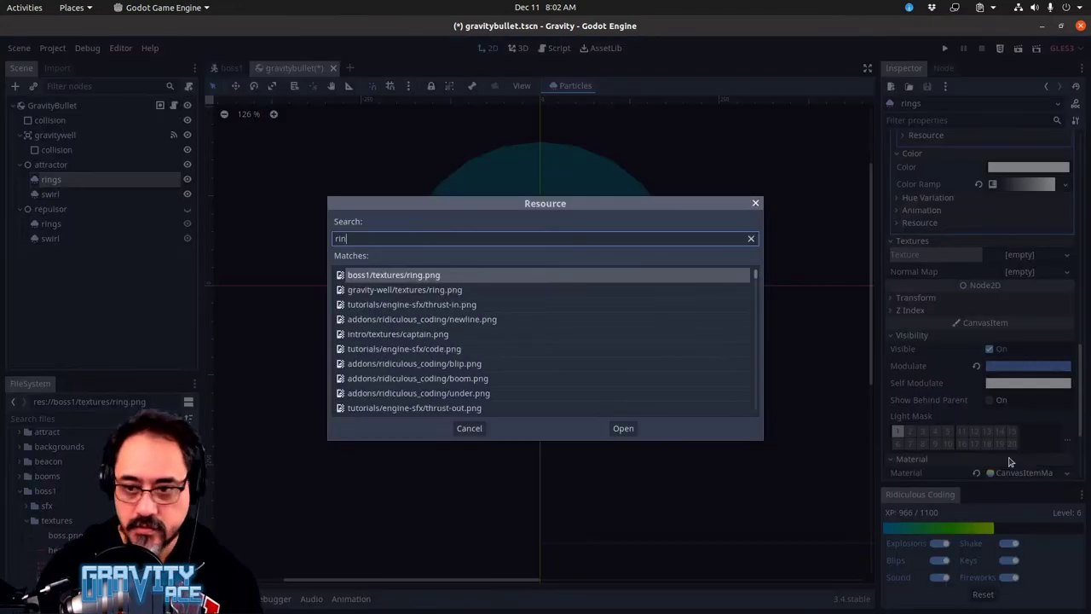
{"action": "type", "text": "g"}
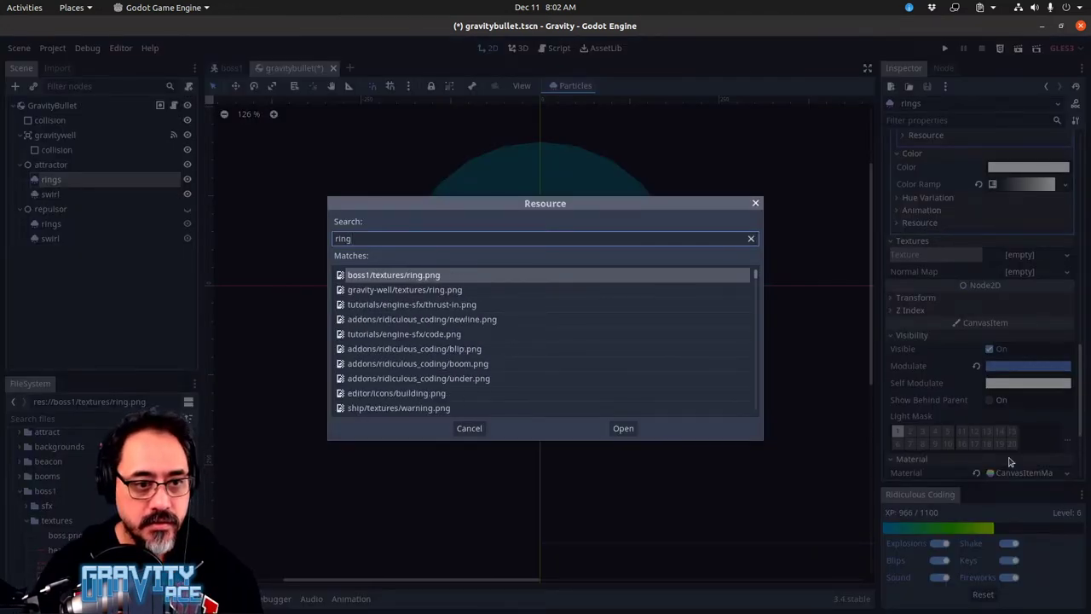
{"action": "key", "text": "Down"}
{"action": "key", "text": "Up"}
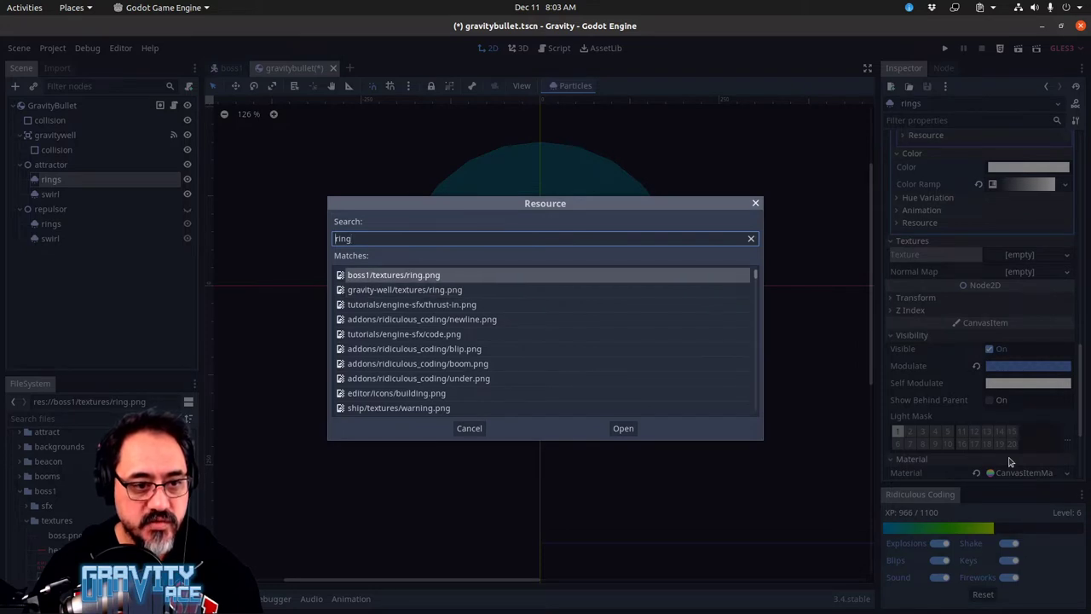
{"action": "key", "text": "Return"}
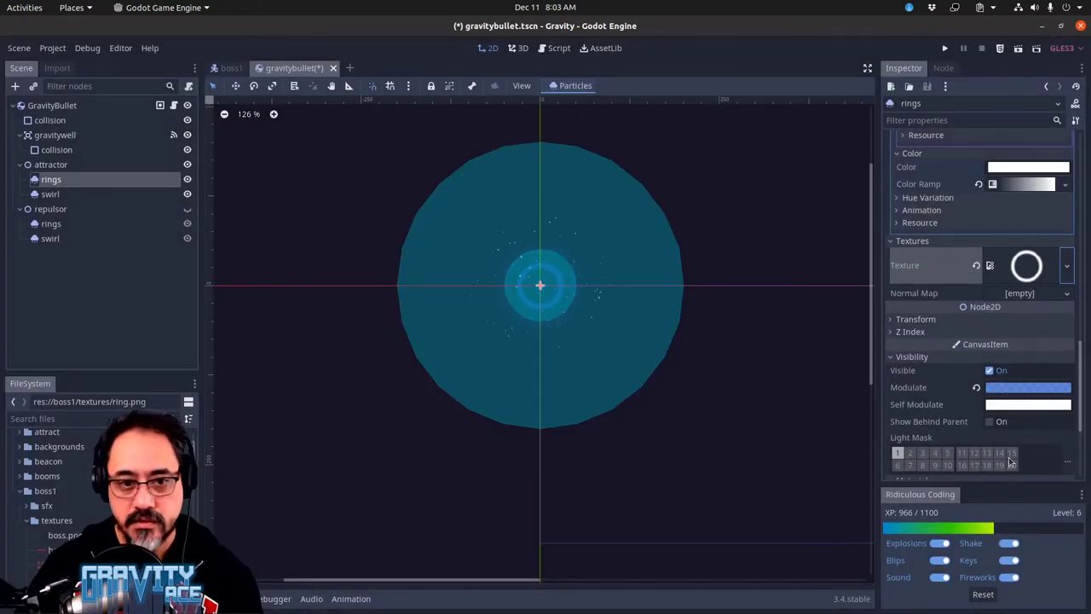
{"action": "key", "text": "ctrl+s"}
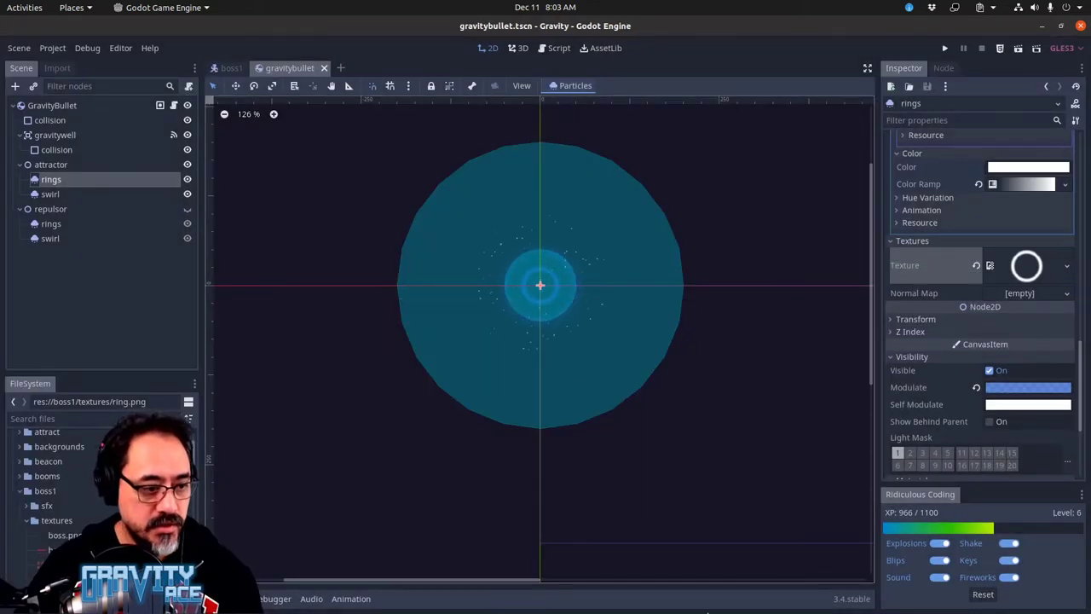
{"action": "double_click", "coordinate": [64, 564]}
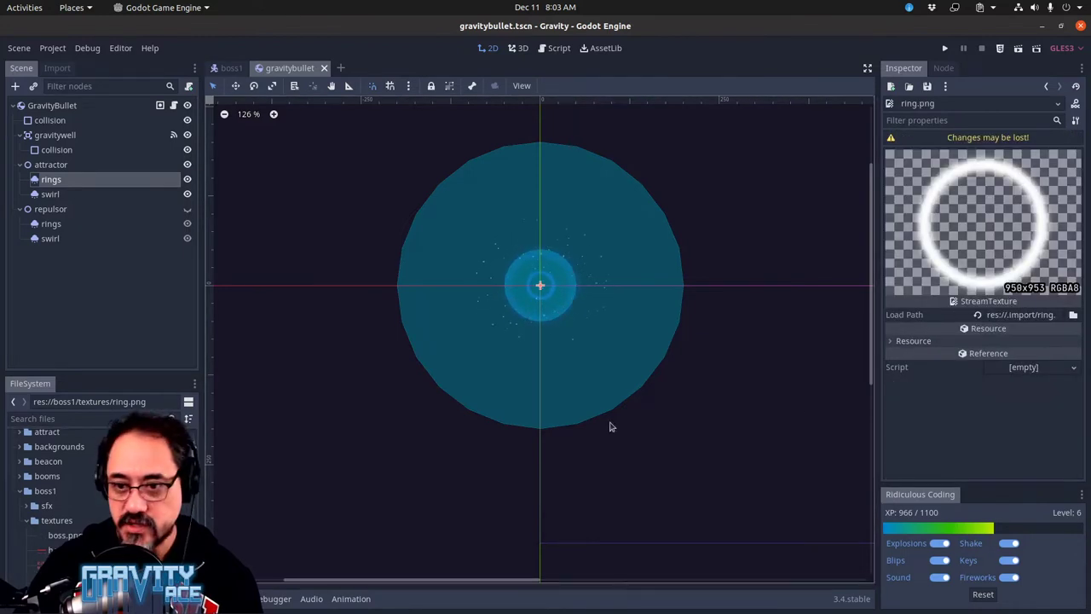
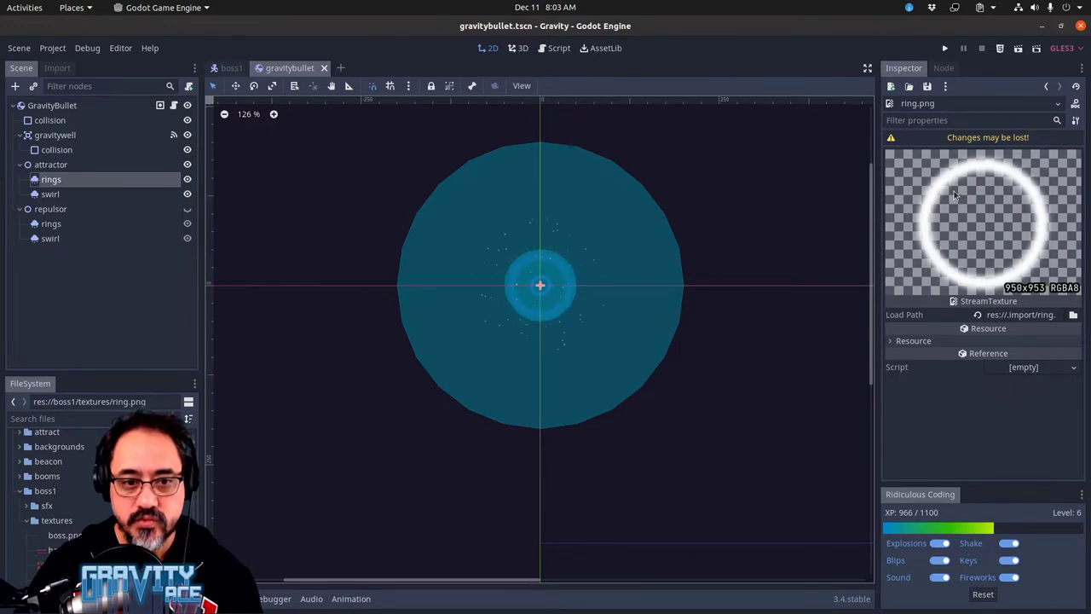
Set the attractor rings' speed scale to 10.
{"action": "left_click", "coordinate": [57, 180]}
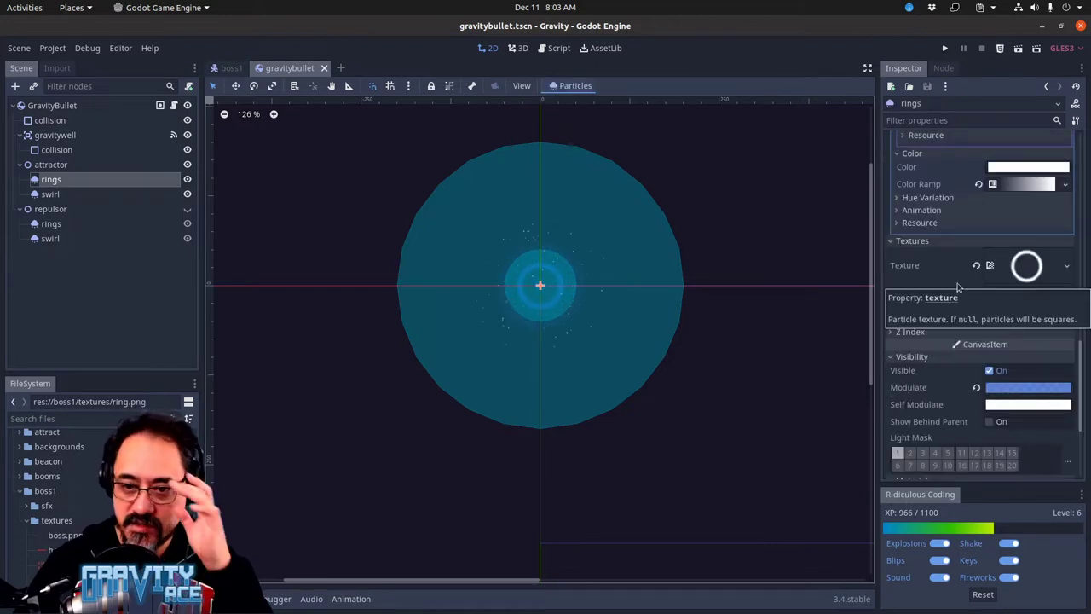
{"action": "scroll", "coordinate": [957, 287], "scroll_direction": "up", "scroll_amount": 3}
{"action": "scroll", "coordinate": [957, 287], "scroll_direction": "up", "scroll_amount": 5}
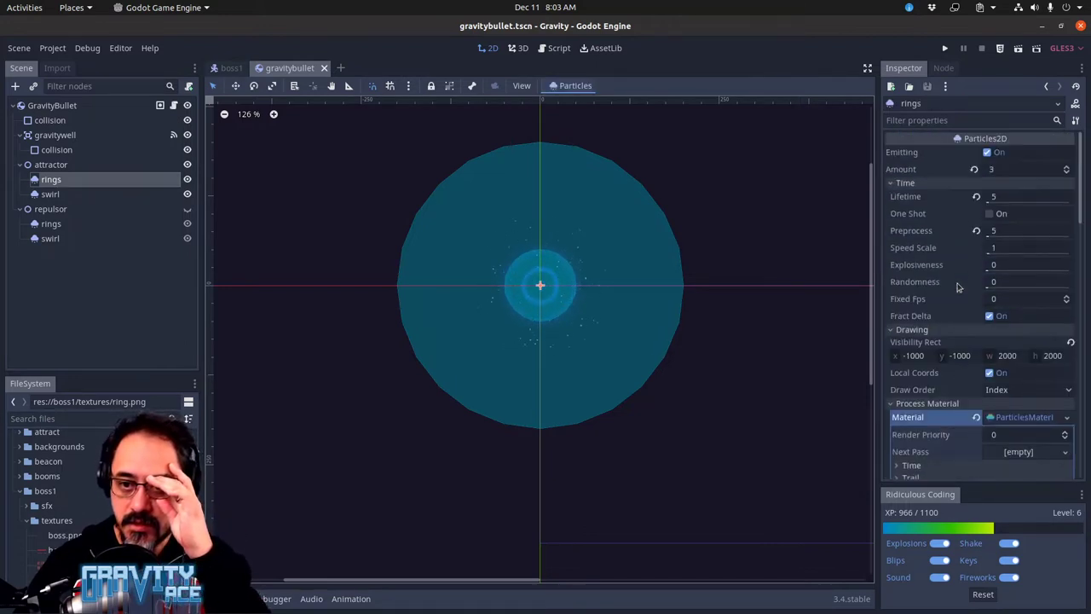
{"action": "left_click", "coordinate": [993, 249]}
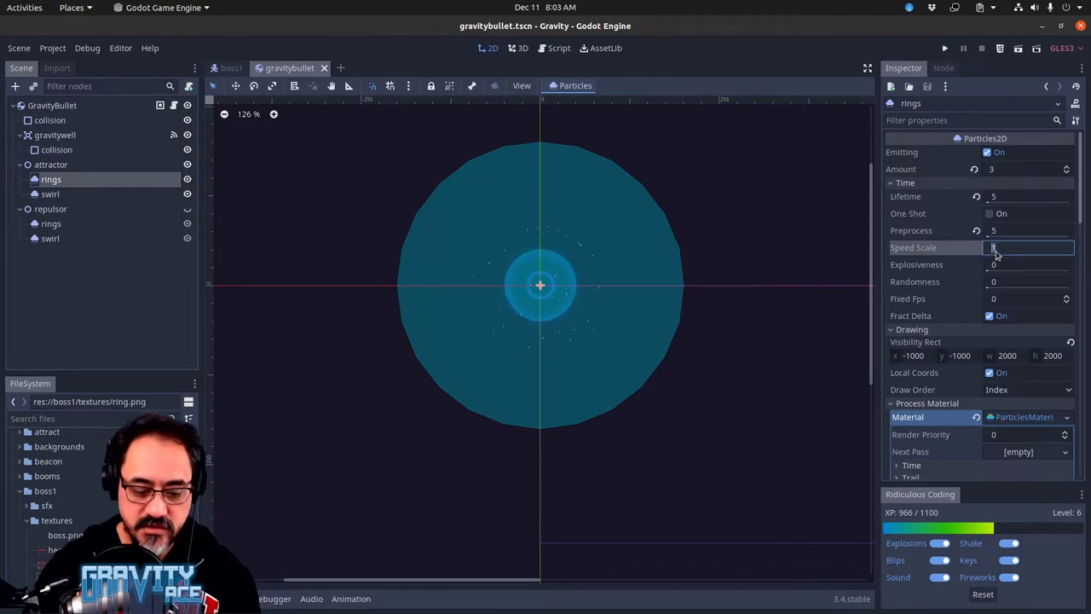
{"action": "type", "text": "10"}
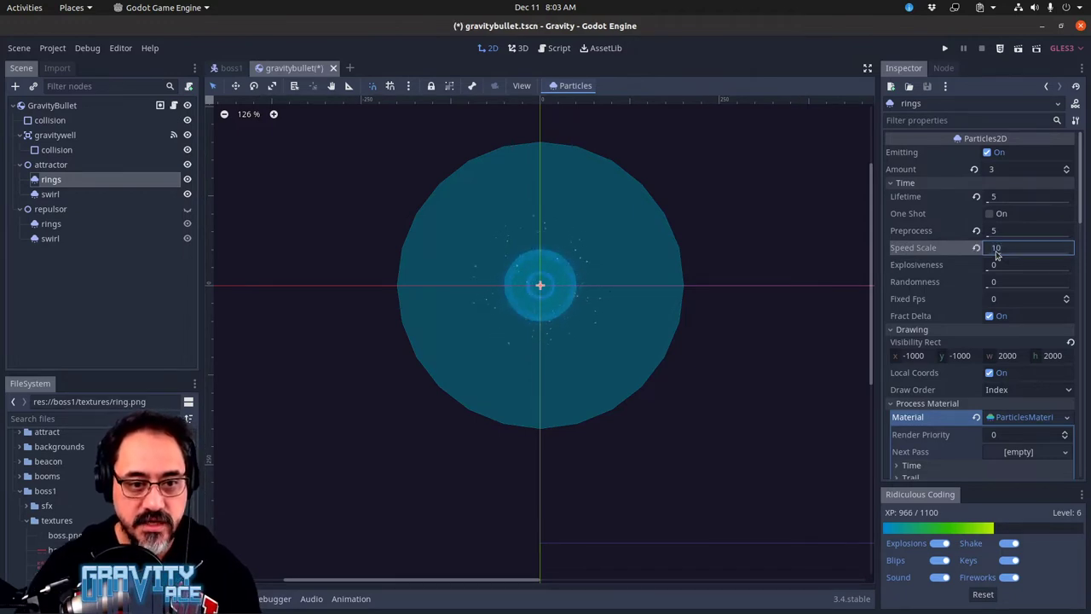
Give the attractor swirl a 50 sphere radius and speed scale 2, then save the scene.
{"action": "left_click", "coordinate": [49, 195]}
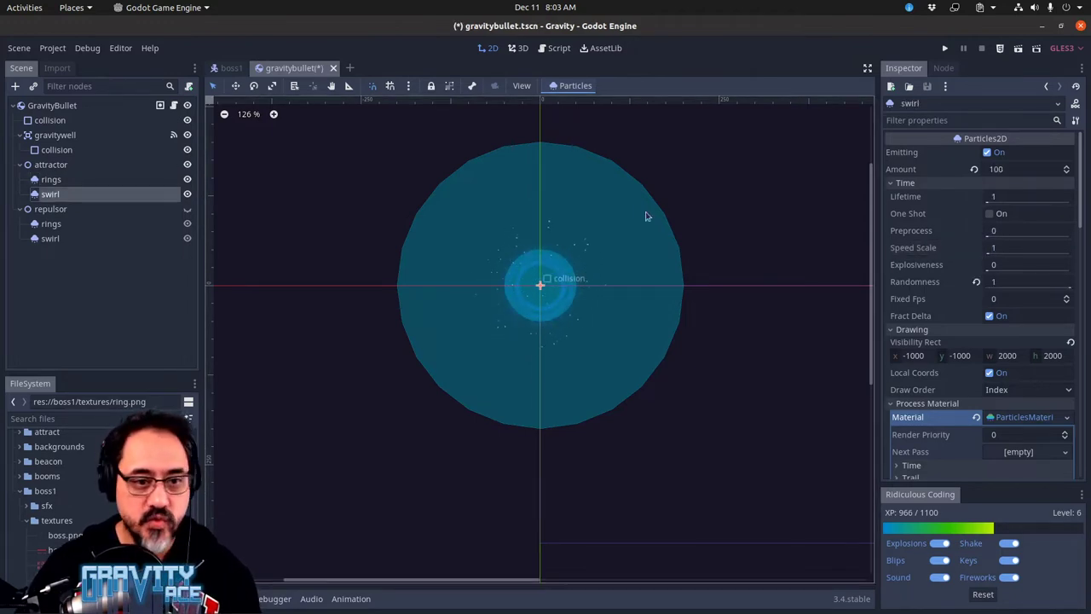
{"action": "scroll", "coordinate": [961, 317], "scroll_direction": "down", "scroll_amount": 3}
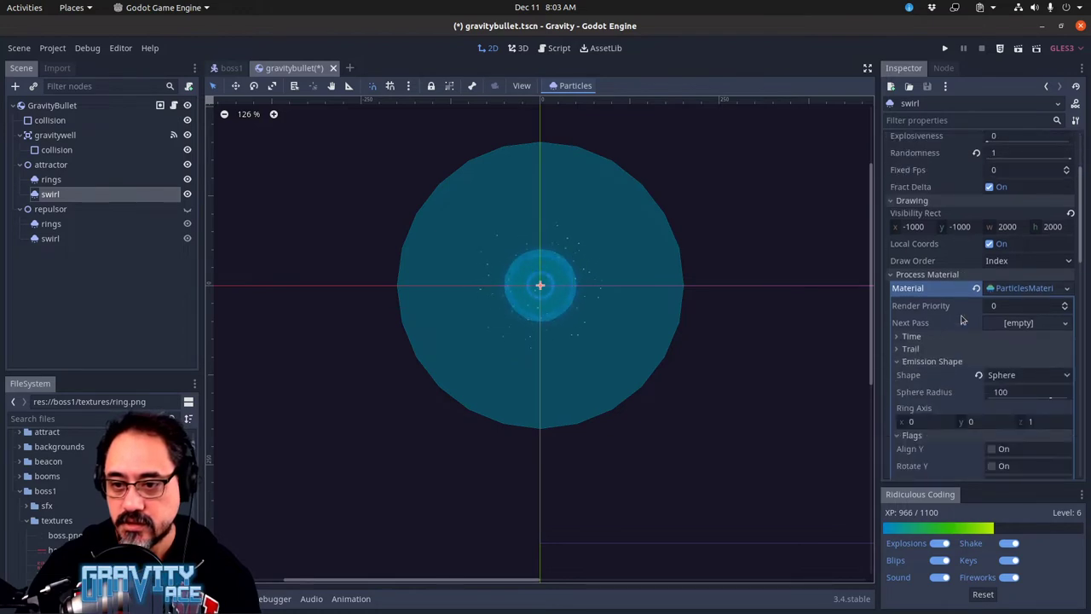
{"action": "scroll", "coordinate": [962, 317], "scroll_direction": "down", "scroll_amount": 3}
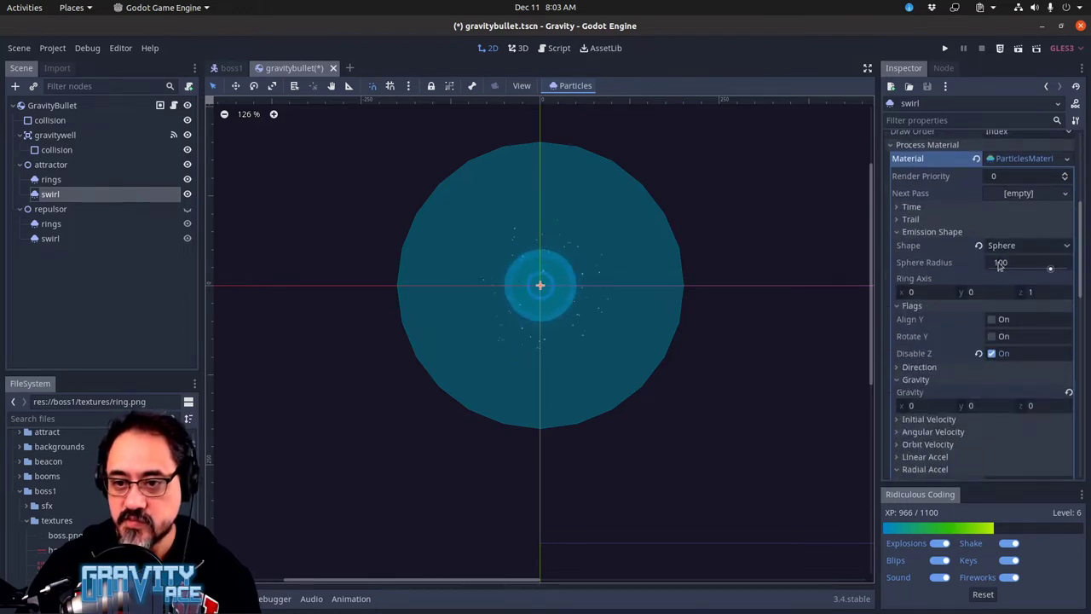
{"action": "left_click", "coordinate": [999, 265]}
{"action": "type", "text": "50"}
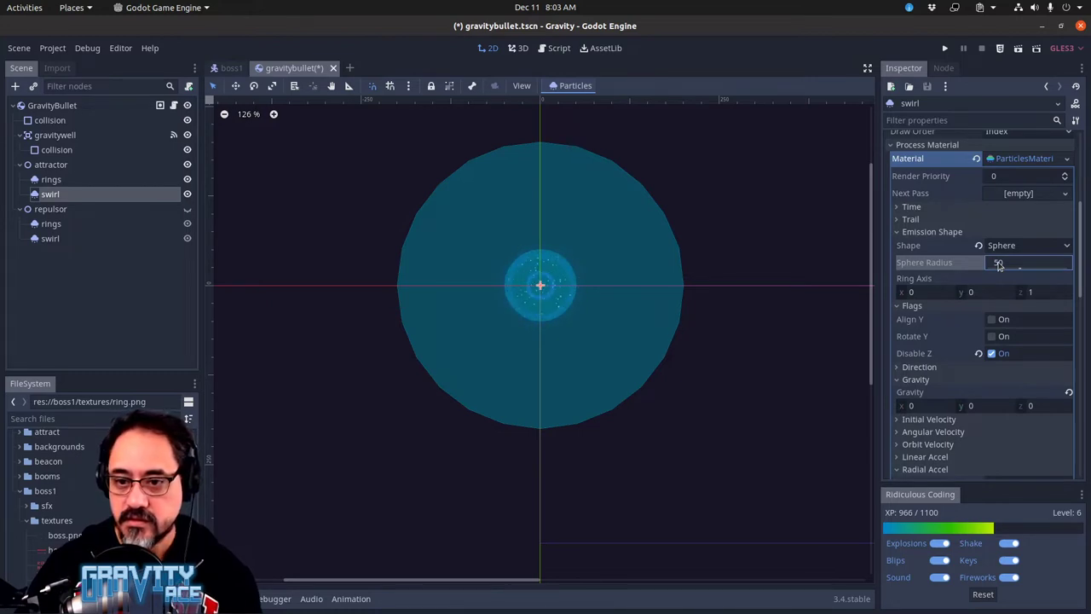
{"action": "scroll", "coordinate": [944, 235], "scroll_direction": "up", "scroll_amount": 3}
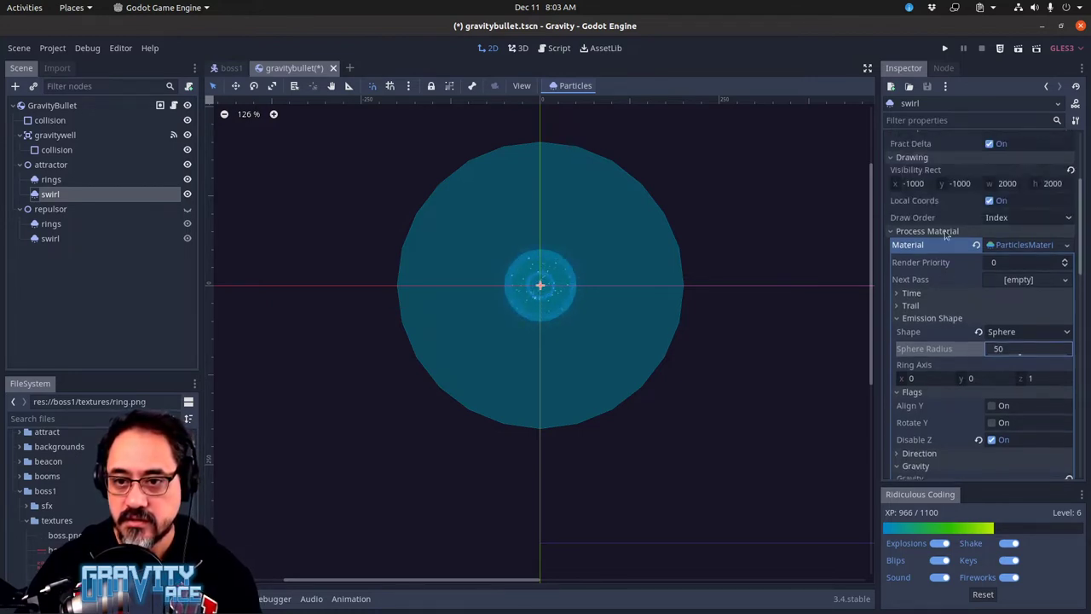
{"action": "scroll", "coordinate": [944, 235], "scroll_direction": "up", "scroll_amount": 2}
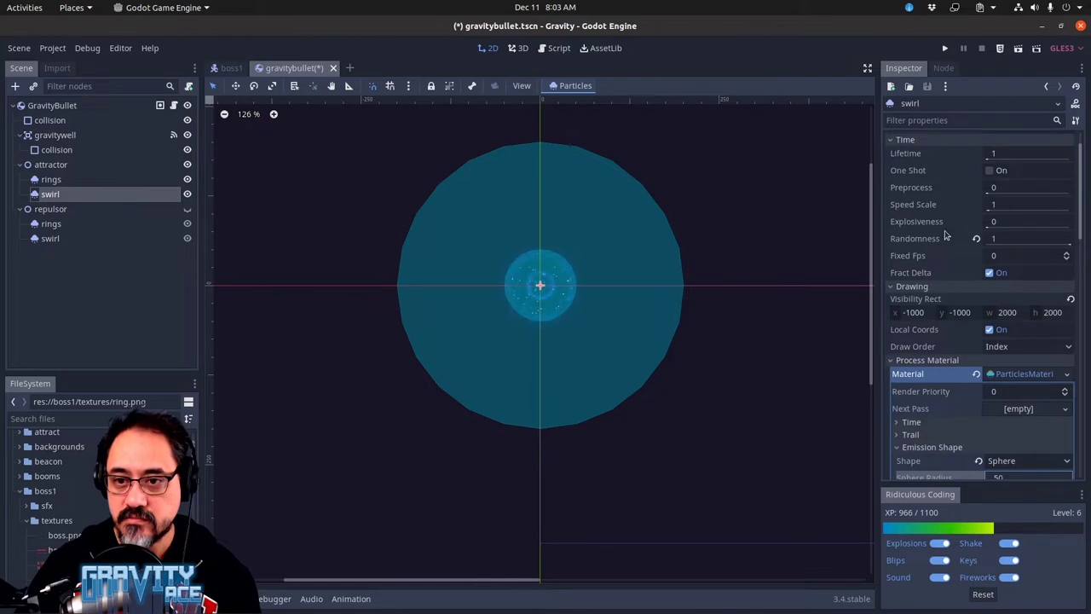
{"action": "left_click", "coordinate": [996, 206]}
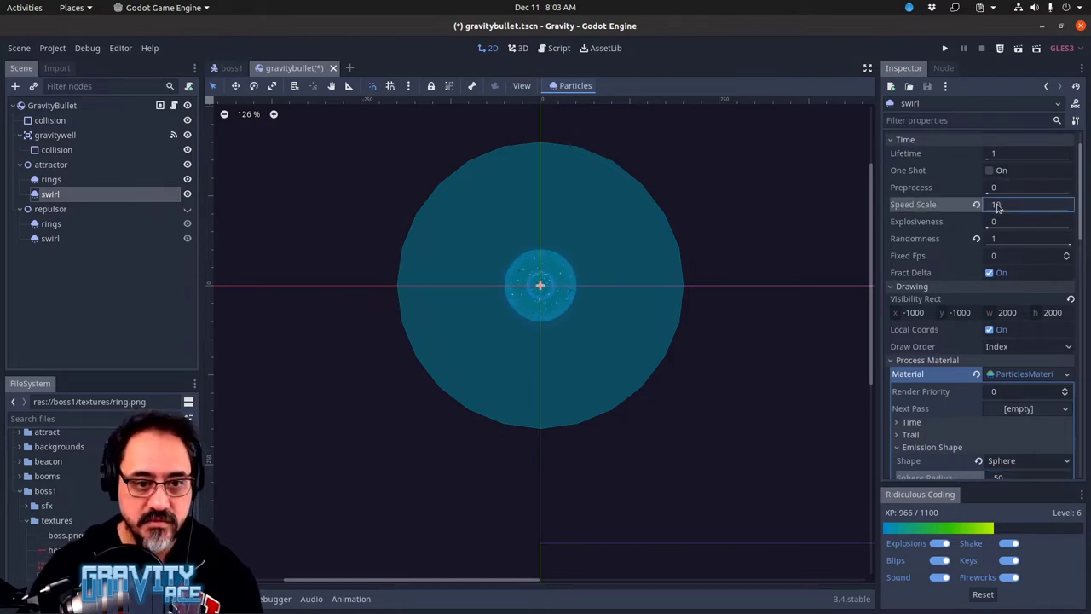
{"action": "type", "text": "2"}
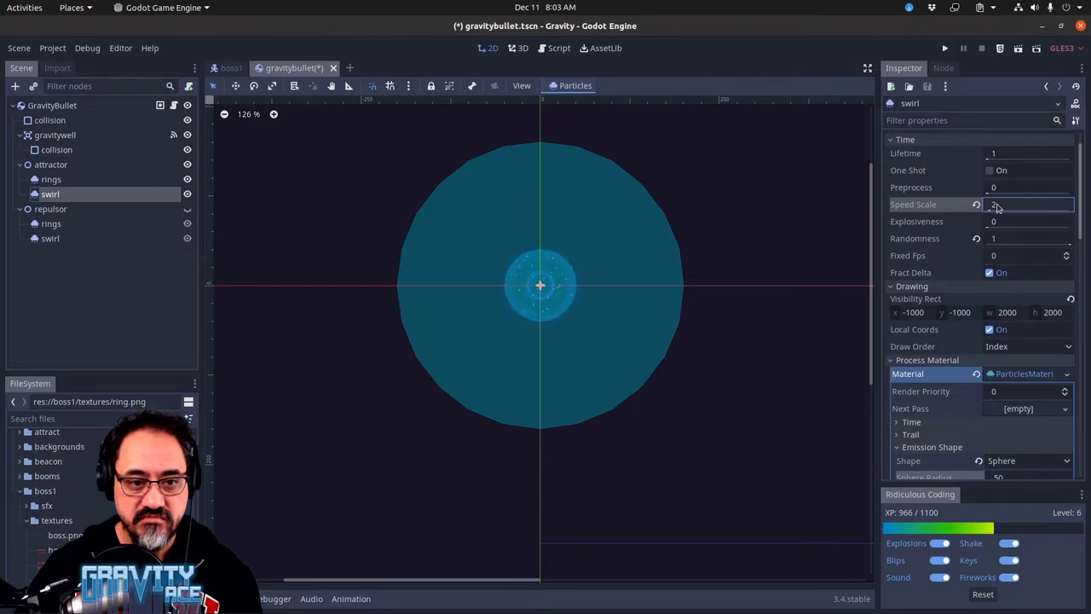
{"action": "key", "text": "Return"}
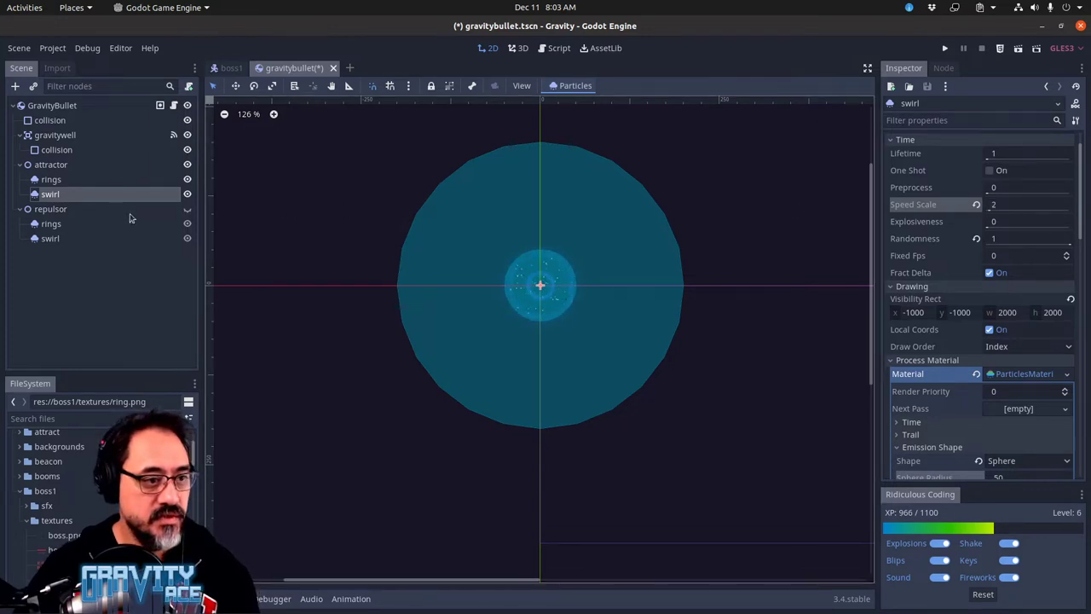
{"action": "key", "text": "ctrl+s"}
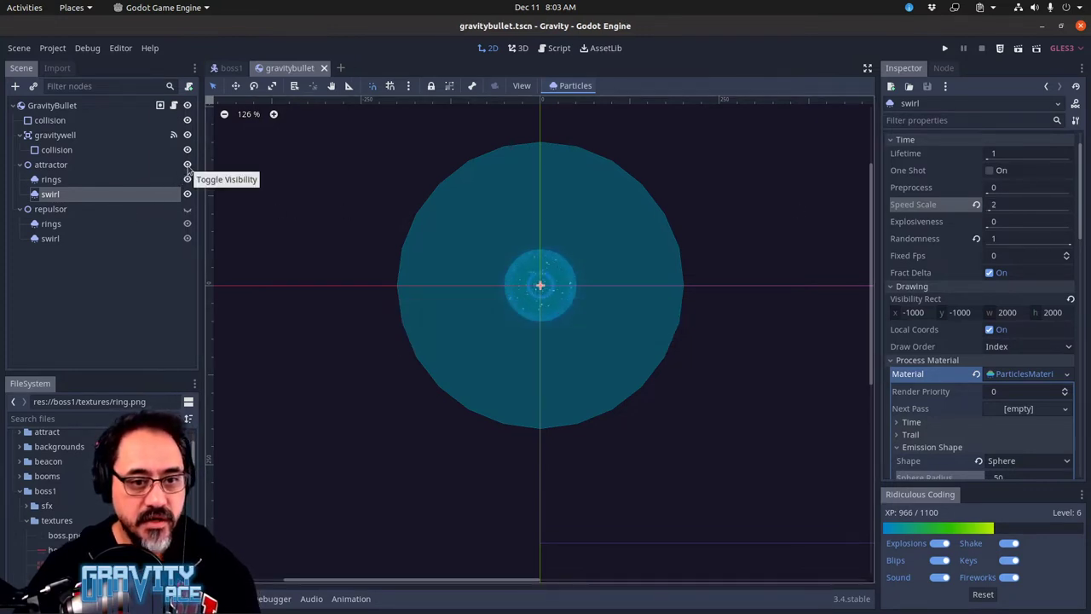
Hide the attractor, show the repulsor, and set the repulsor rings' speed scale to 10.
{"action": "left_click", "coordinate": [187, 165]}
{"action": "left_click", "coordinate": [187, 209]}
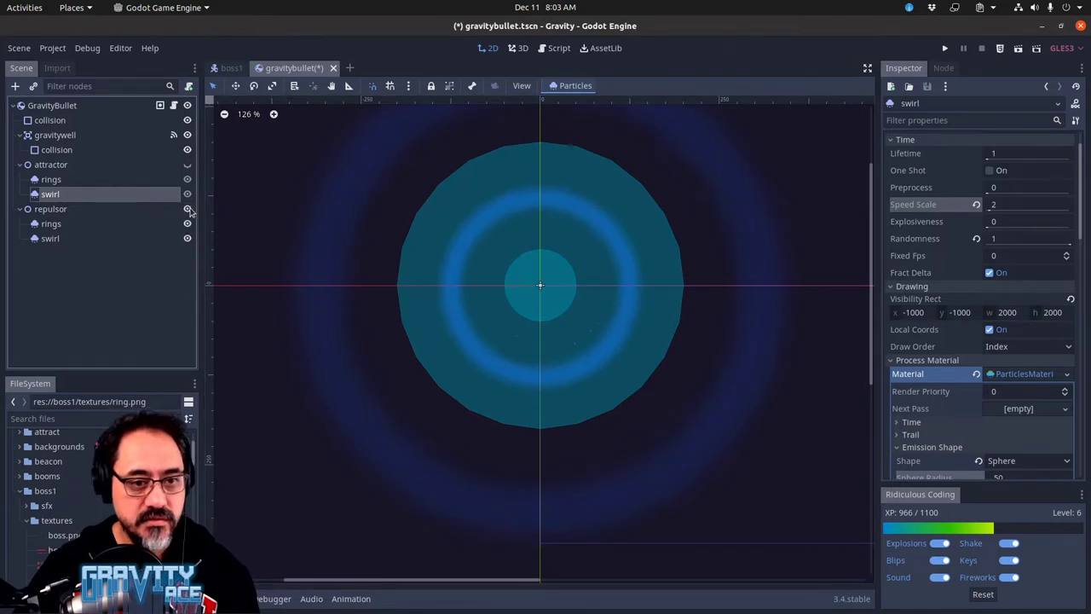
{"action": "left_click", "coordinate": [111, 223]}
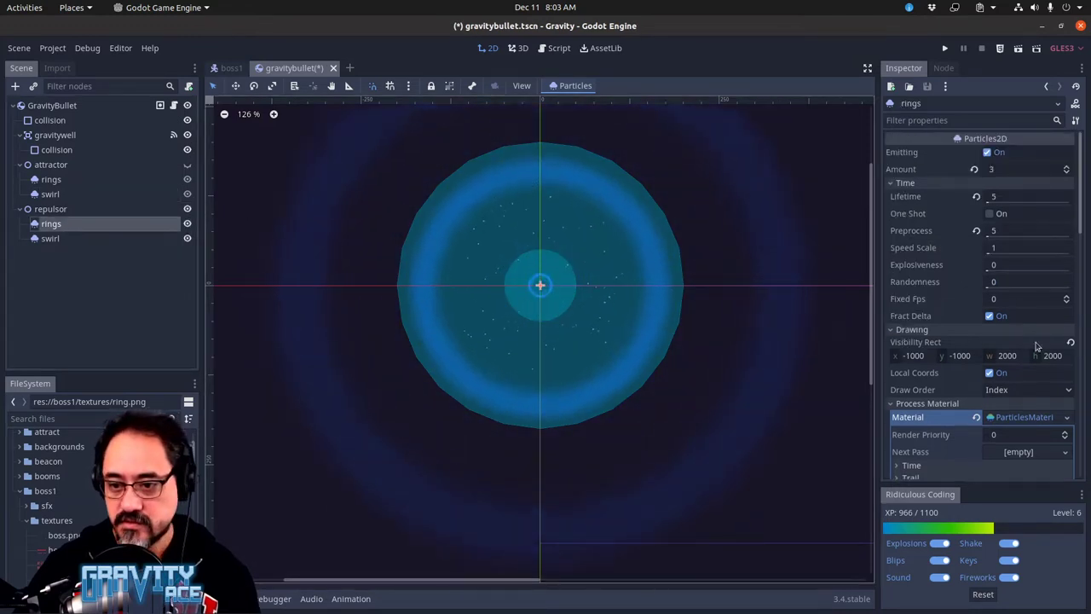
{"action": "scroll", "coordinate": [1036, 346], "scroll_direction": "down", "scroll_amount": 5}
{"action": "scroll", "coordinate": [1031, 333], "scroll_direction": "up", "scroll_amount": 5}
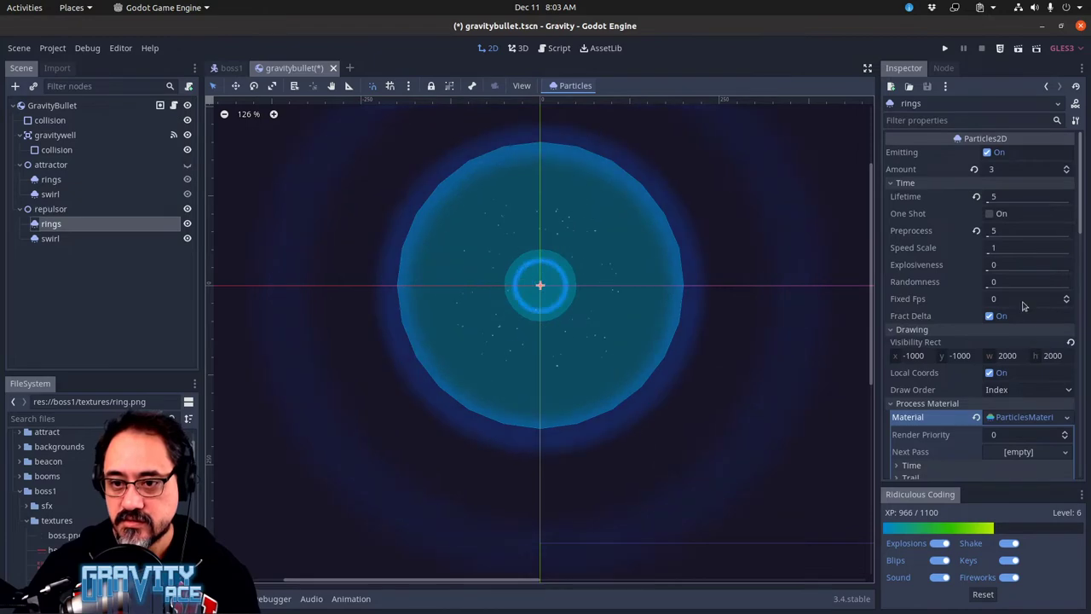
{"action": "left_click", "coordinate": [1008, 248]}
{"action": "type", "text": "10"}
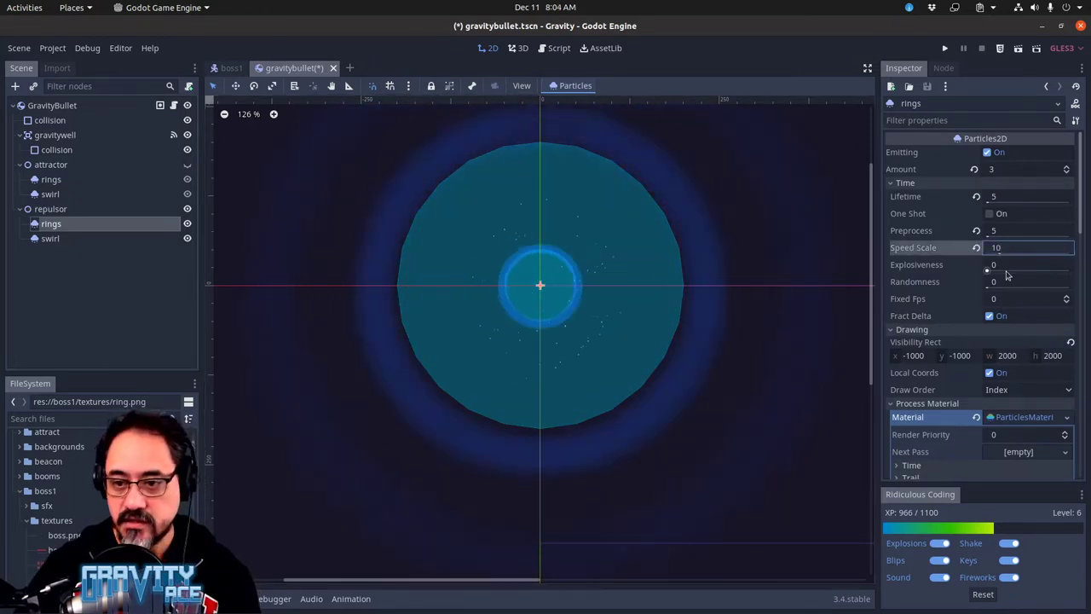
Load ring.png as the repulsor rings' texture and set their scale to 0.15.
{"action": "scroll", "coordinate": [1007, 264], "scroll_direction": "down", "scroll_amount": 5}
{"action": "scroll", "coordinate": [1004, 290], "scroll_direction": "down", "scroll_amount": 5}
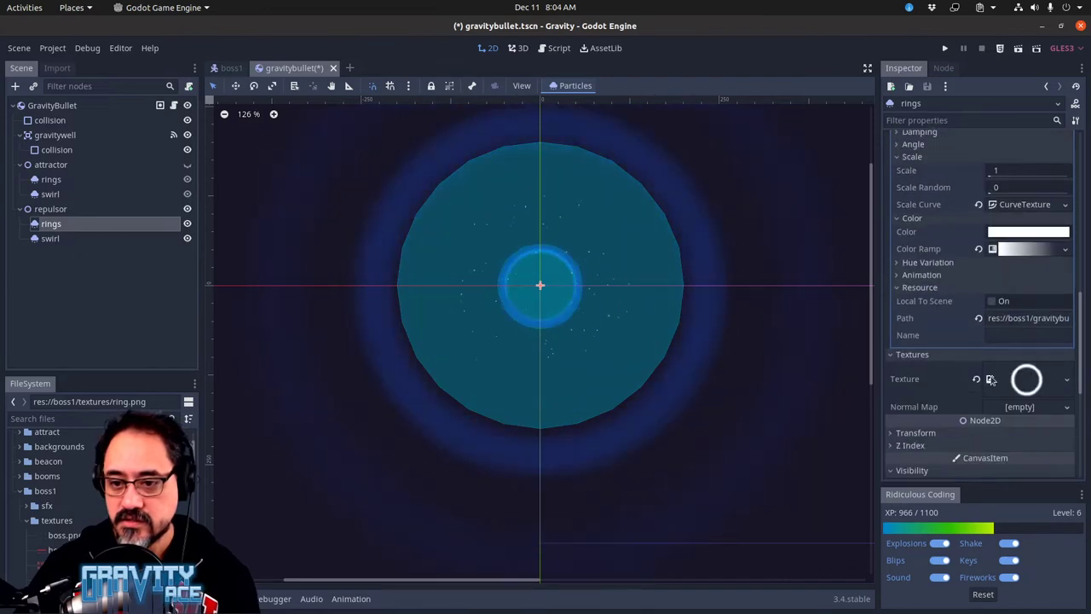
{"action": "left_click", "coordinate": [977, 379]}
{"action": "left_click", "coordinate": [1048, 373]}
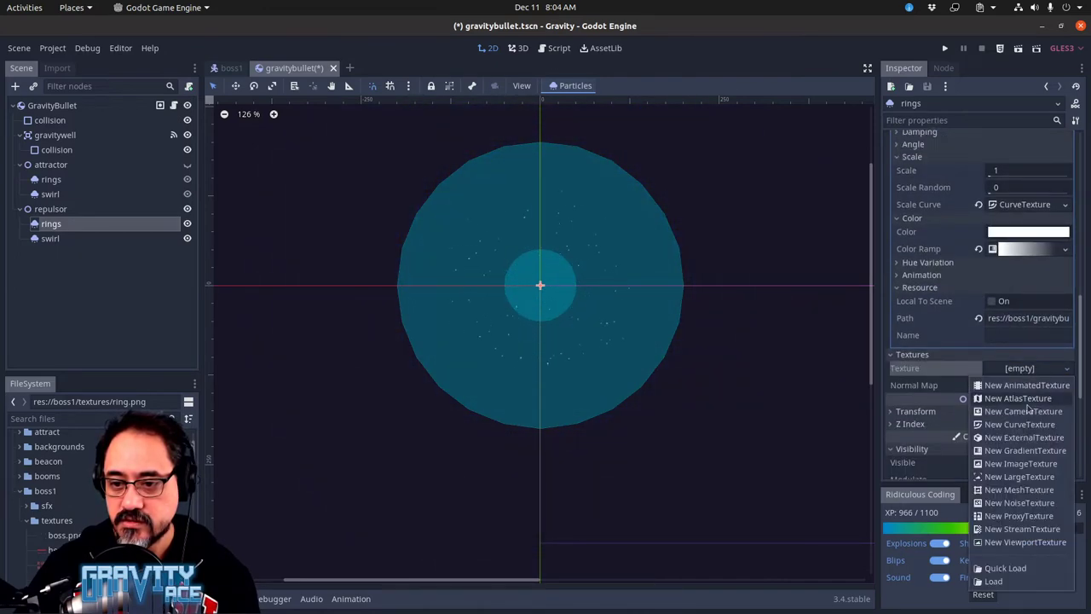
{"action": "left_click", "coordinate": [1028, 569]}
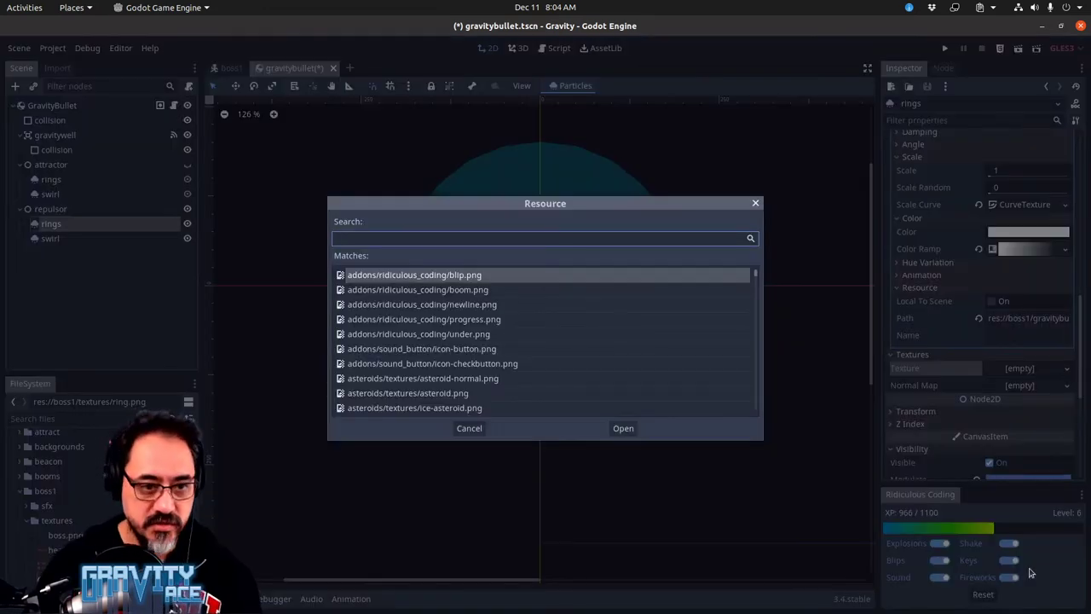
{"action": "type", "text": "ring"}
{"action": "key", "text": "Return"}
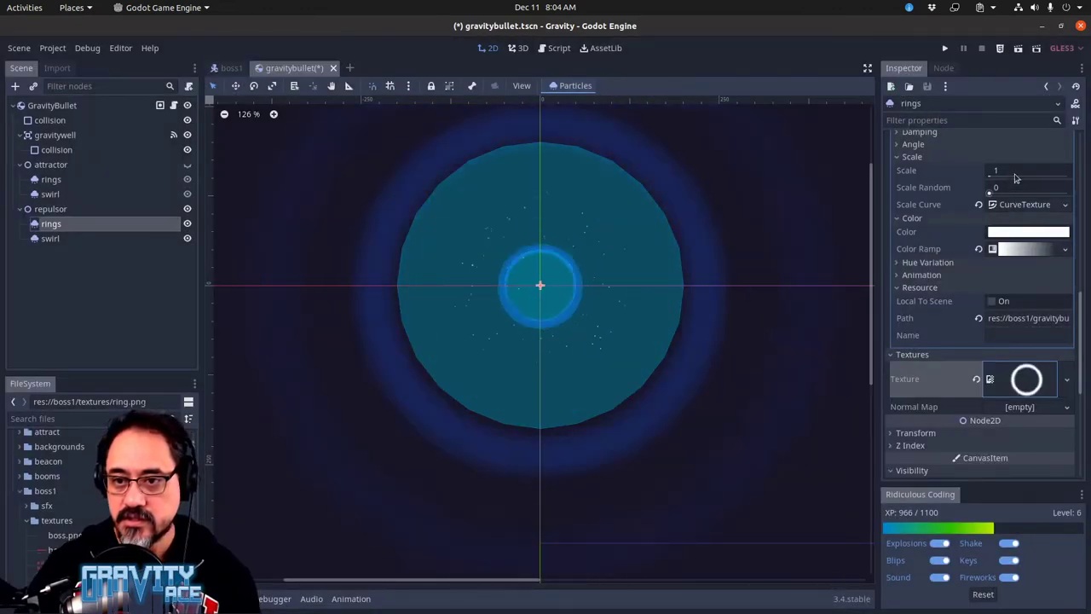
{"action": "left_click", "coordinate": [1014, 171]}
{"action": "type", "text": "0.15"}
{"action": "key", "text": "Return"}
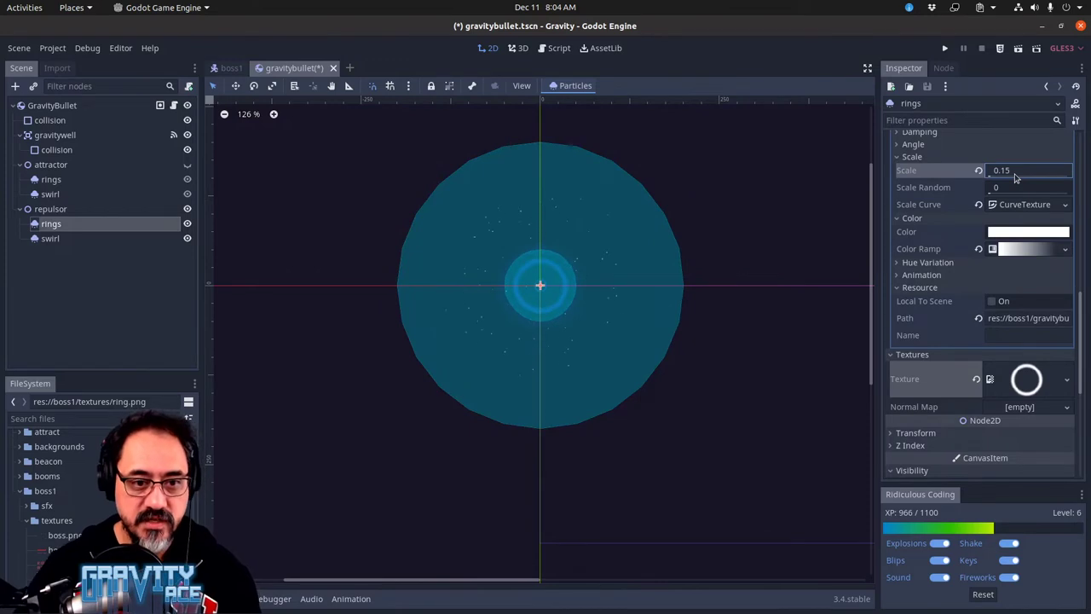
{"action": "left_click", "coordinate": [122, 238]}
Set the repulsor swirl's speed scale to 2 and its sphere emission radius to 25.
{"action": "left_click", "coordinate": [993, 248]}
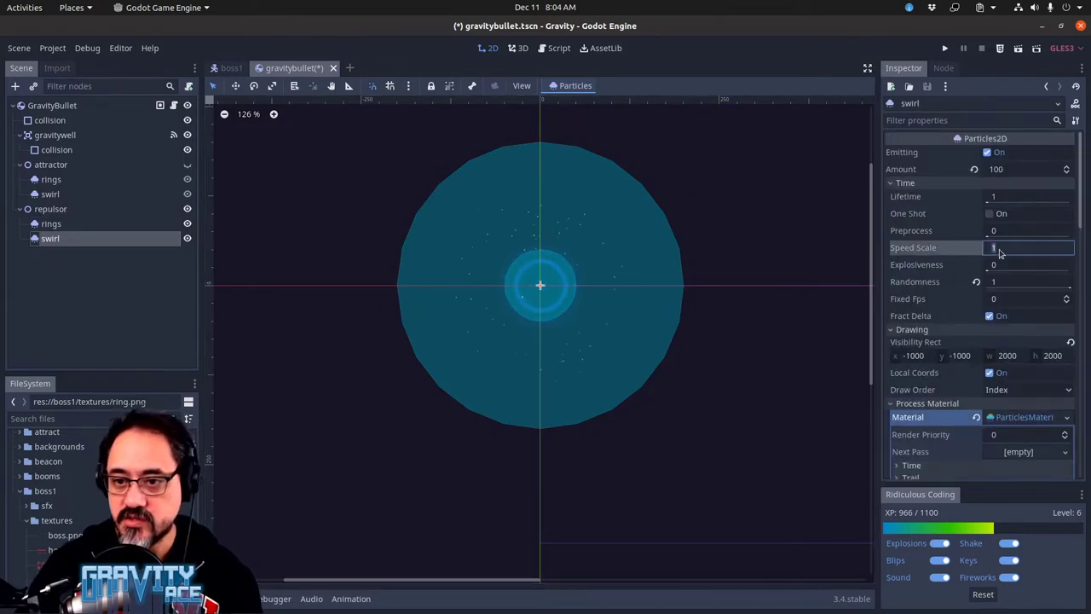
{"action": "type", "text": "2"}
{"action": "key", "text": "Tab"}
{"action": "left_click", "coordinate": [946, 330]}
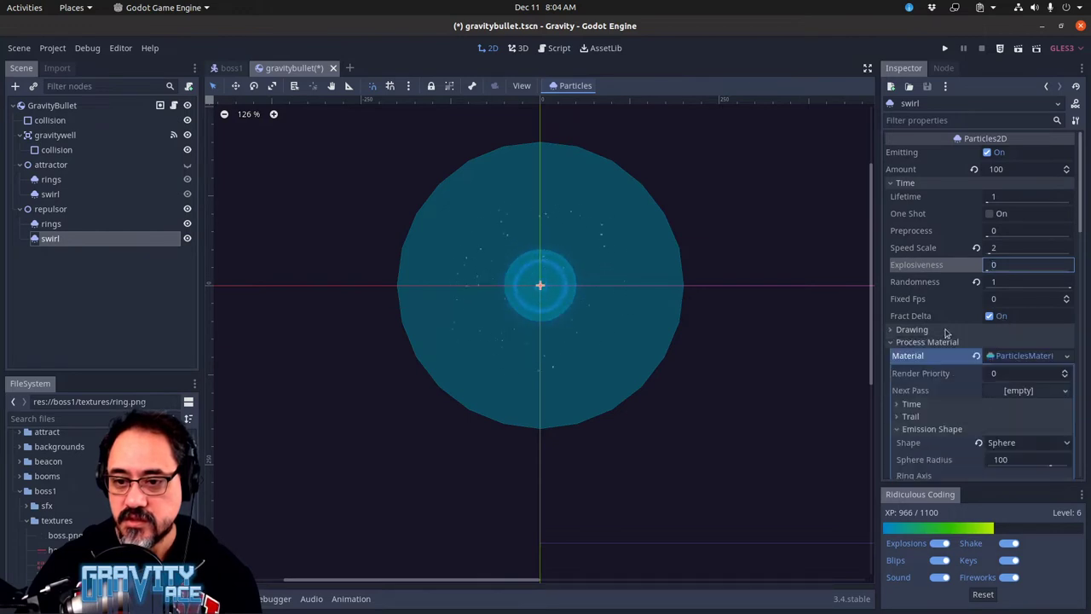
{"action": "scroll", "coordinate": [974, 341], "scroll_direction": "down", "scroll_amount": 2}
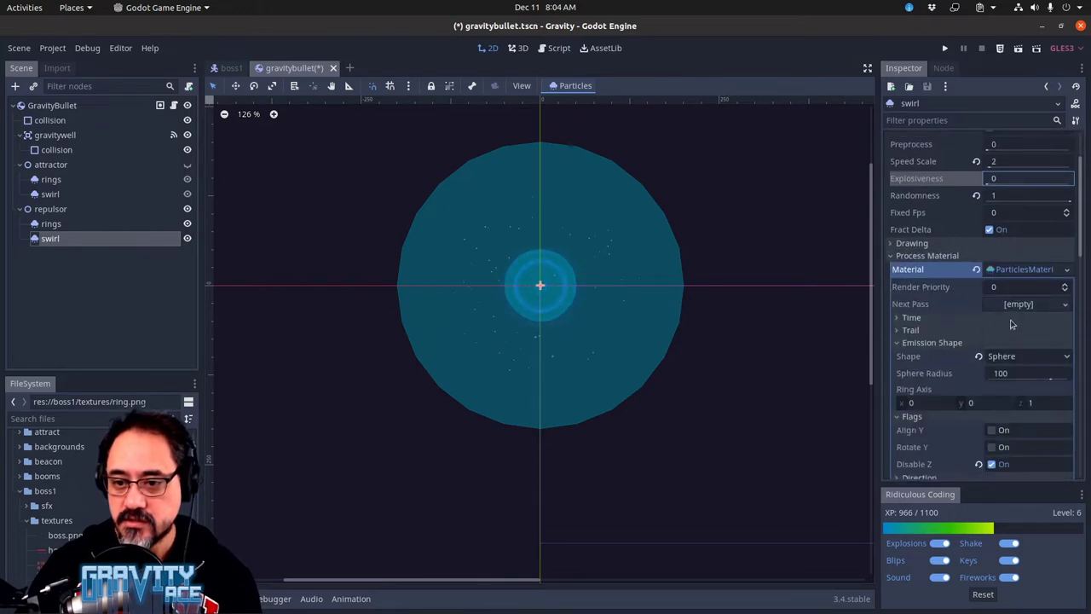
{"action": "left_click", "coordinate": [1017, 372]}
{"action": "type", "text": "50"}
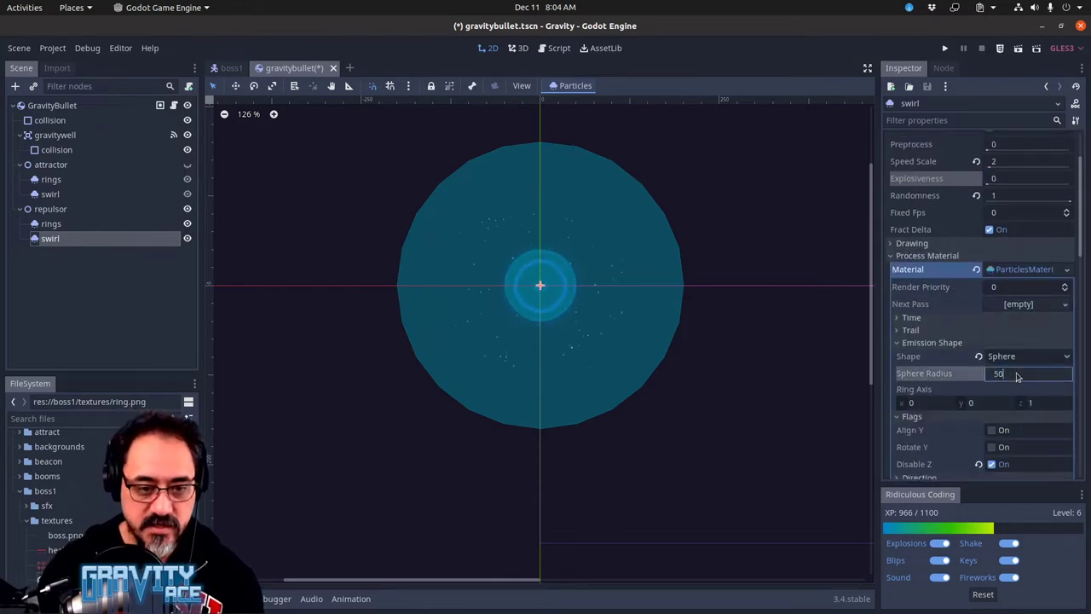
{"action": "key", "text": "Return"}
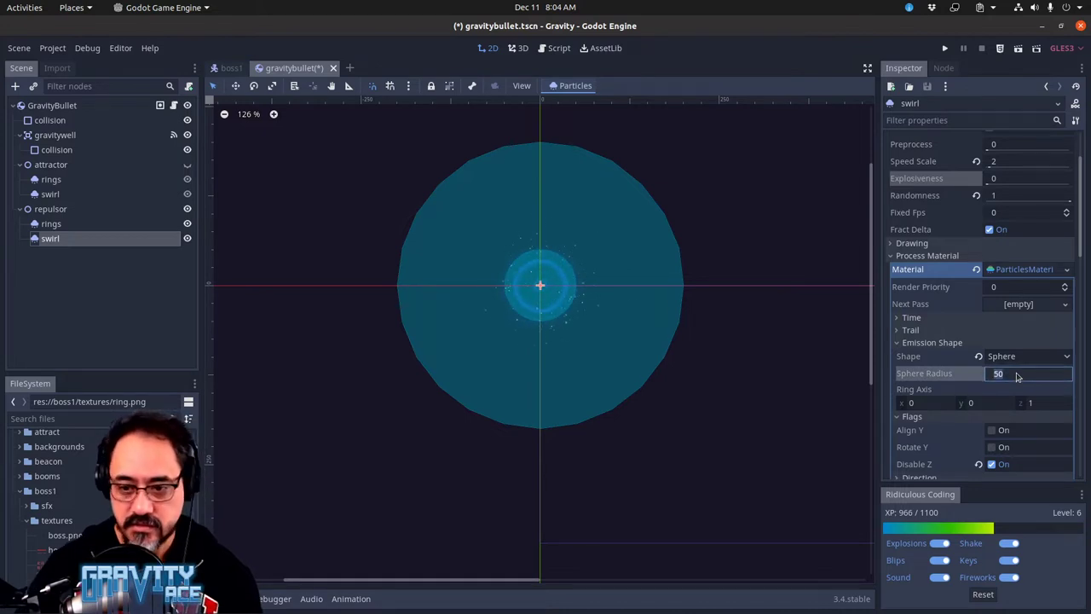
{"action": "type", "text": "25"}
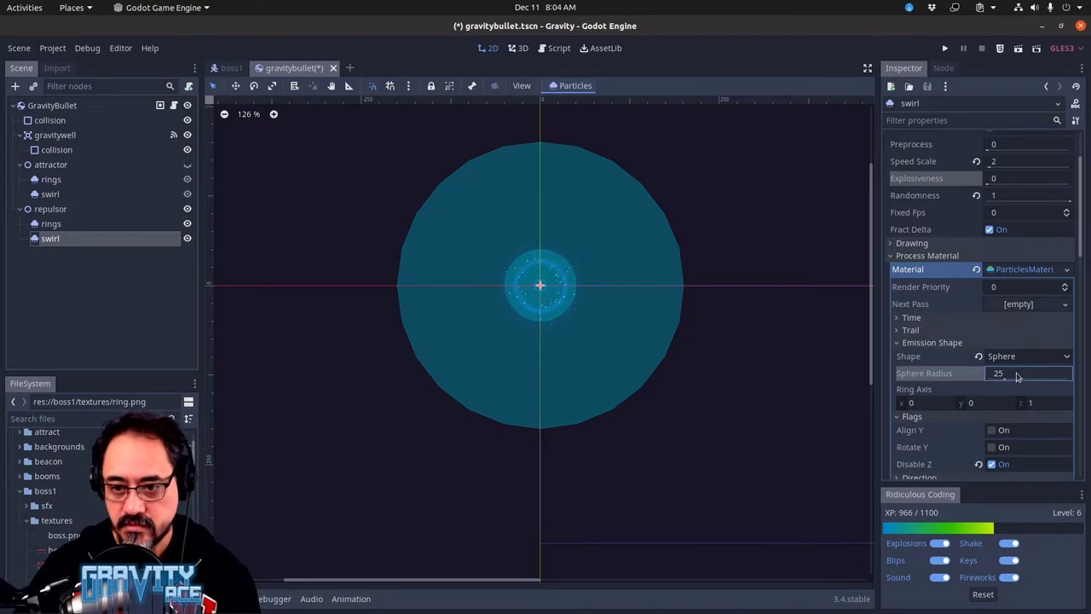
{"action": "key", "text": "Return"}
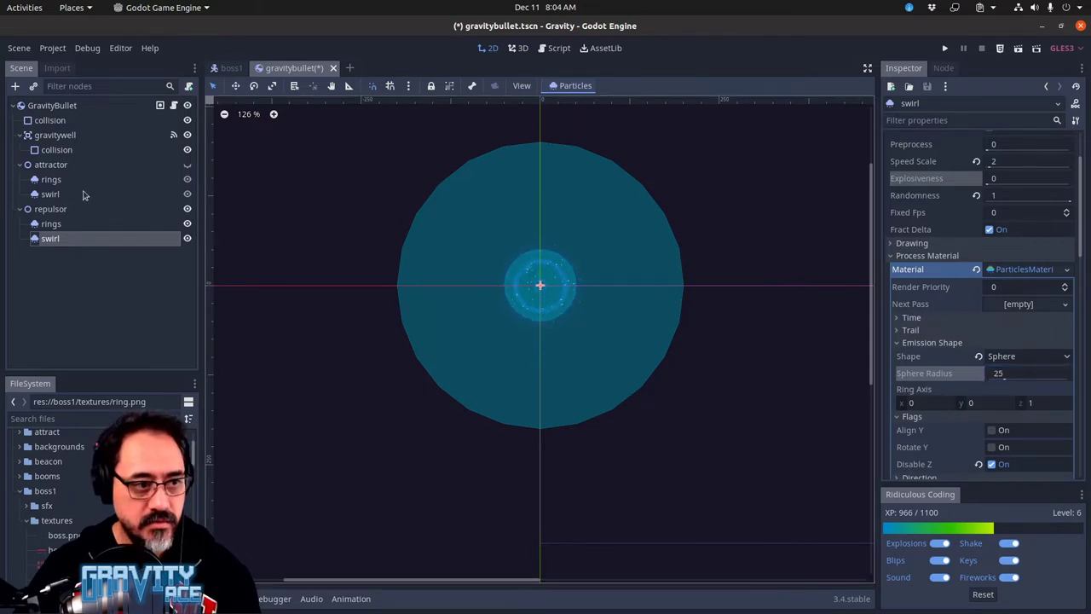
Show the attractor and its swirl, hide the repulsor, and save gravitybullet.tscn.
{"action": "left_click", "coordinate": [84, 194]}
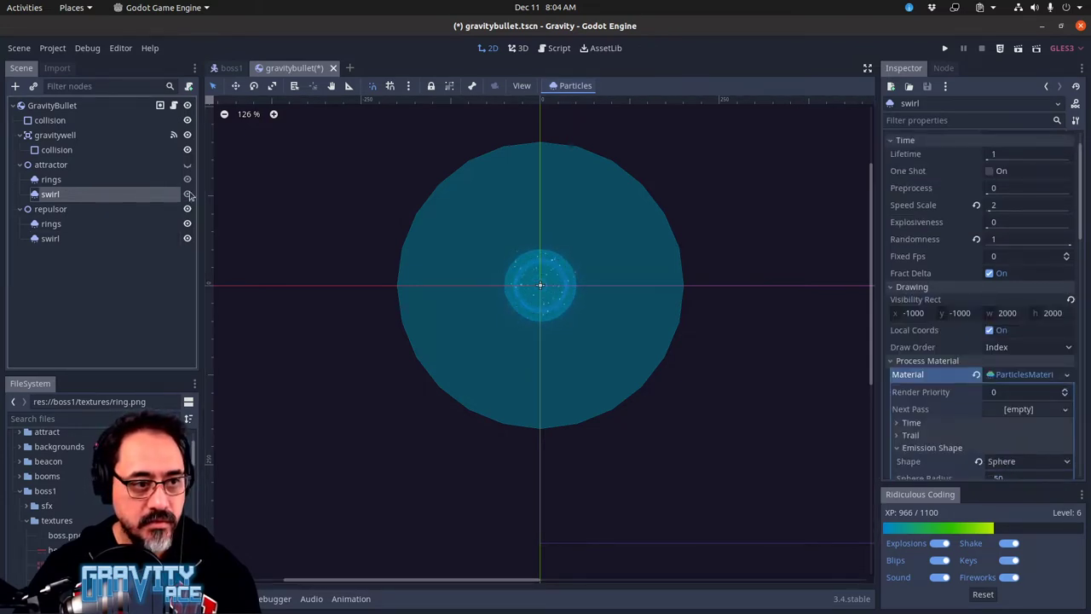
{"action": "left_click", "coordinate": [187, 166]}
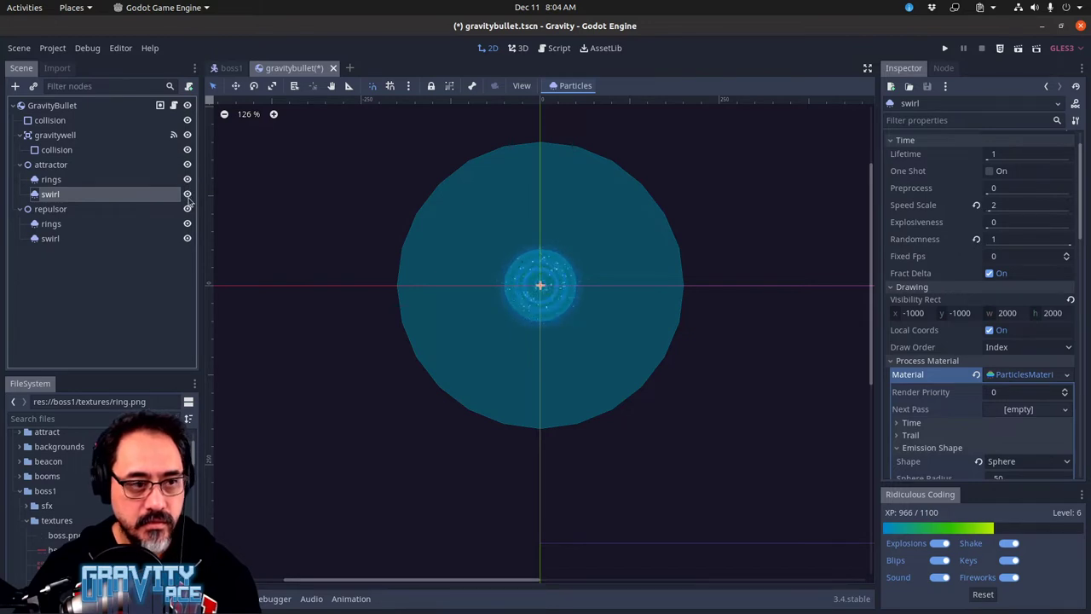
{"action": "left_click", "coordinate": [188, 195]}
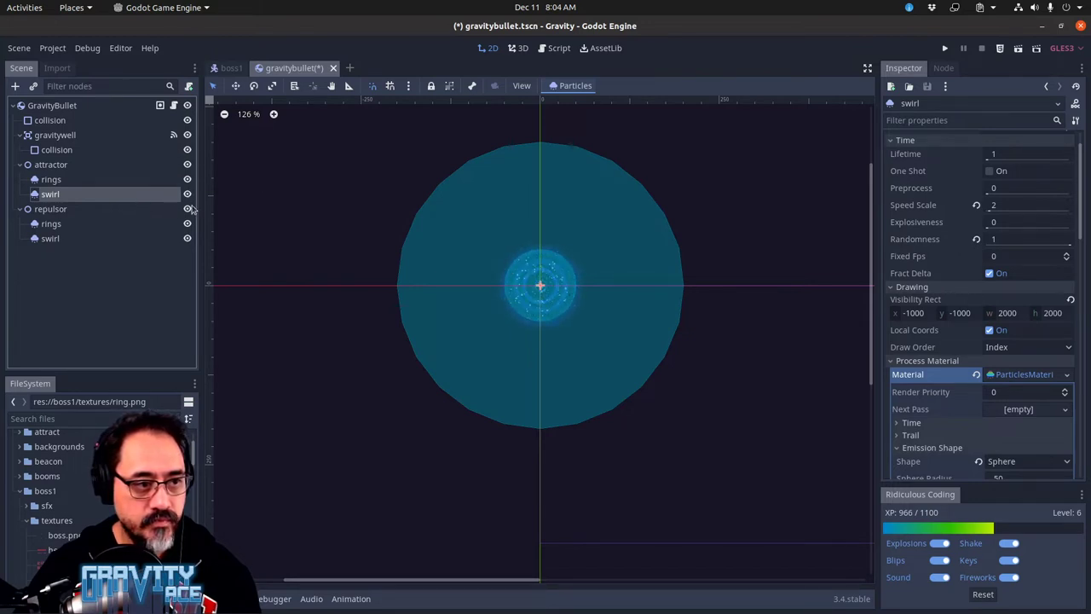
{"action": "left_click", "coordinate": [188, 209]}
{"action": "double_click", "coordinate": [146, 194]}
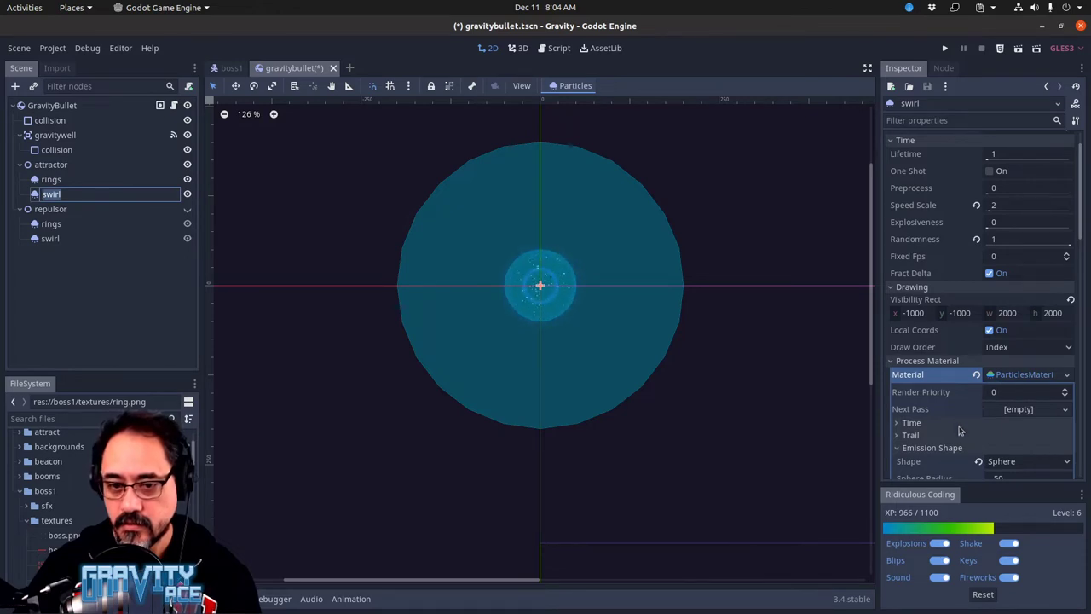
{"action": "left_click", "coordinate": [960, 435]}
{"action": "left_click", "coordinate": [959, 435]}
{"action": "scroll", "coordinate": [981, 418], "scroll_direction": "down", "scroll_amount": 3}
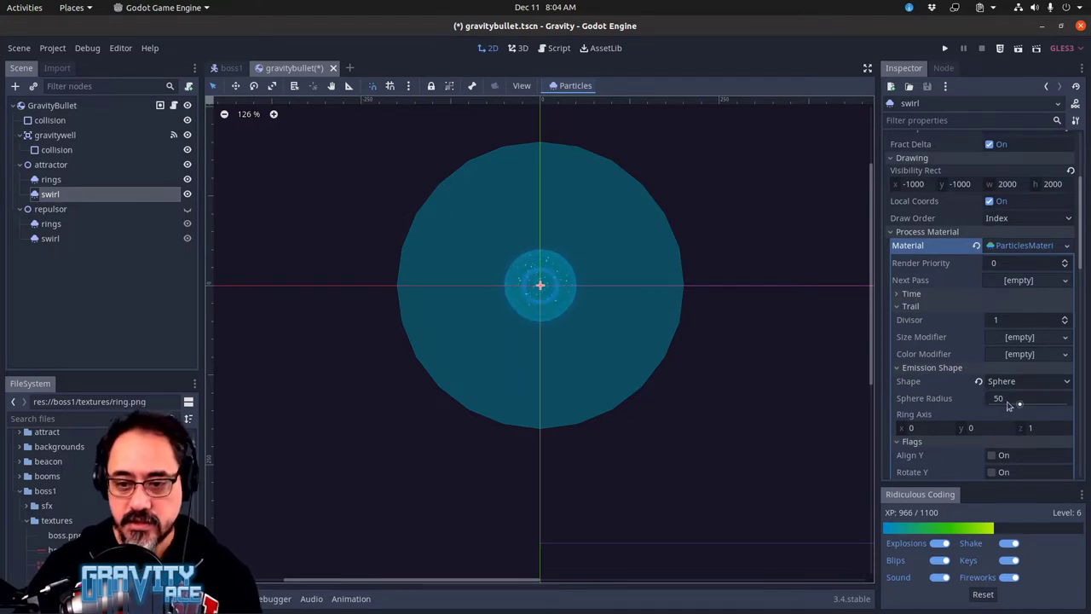
{"action": "key", "text": "ctrl+s"}
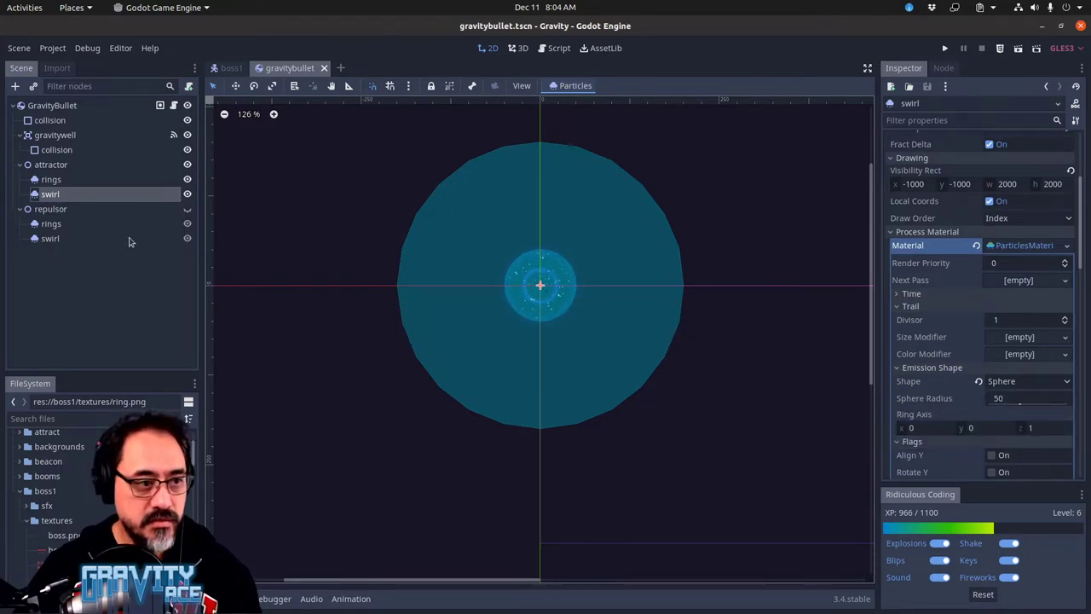
Show only the repulsor, set its swirl emission radius to 0.01, and save.
{"action": "left_click", "coordinate": [130, 241]}
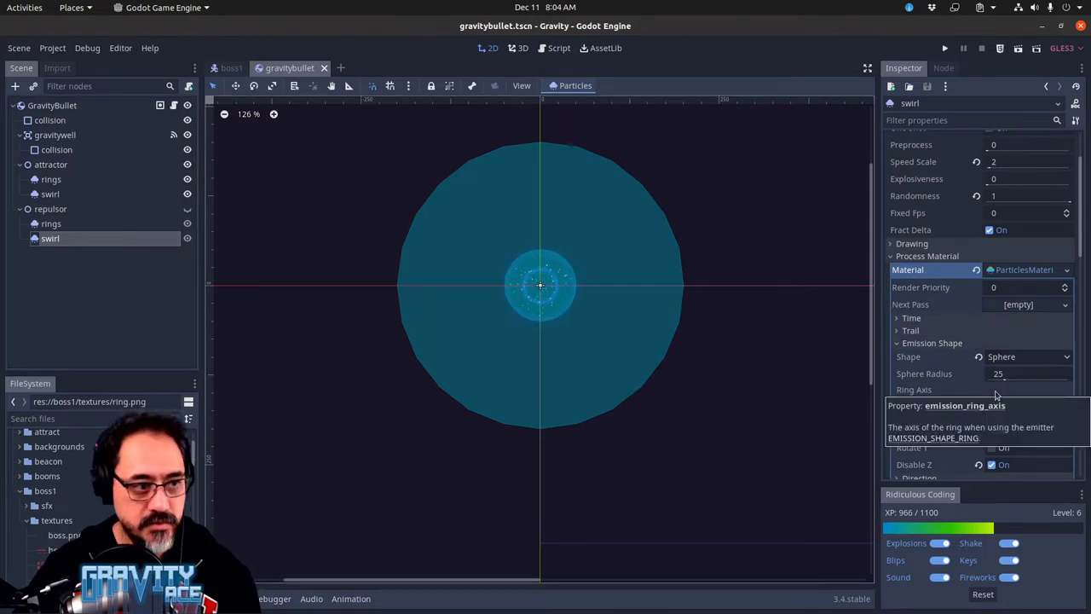
{"action": "left_click", "coordinate": [188, 164]}
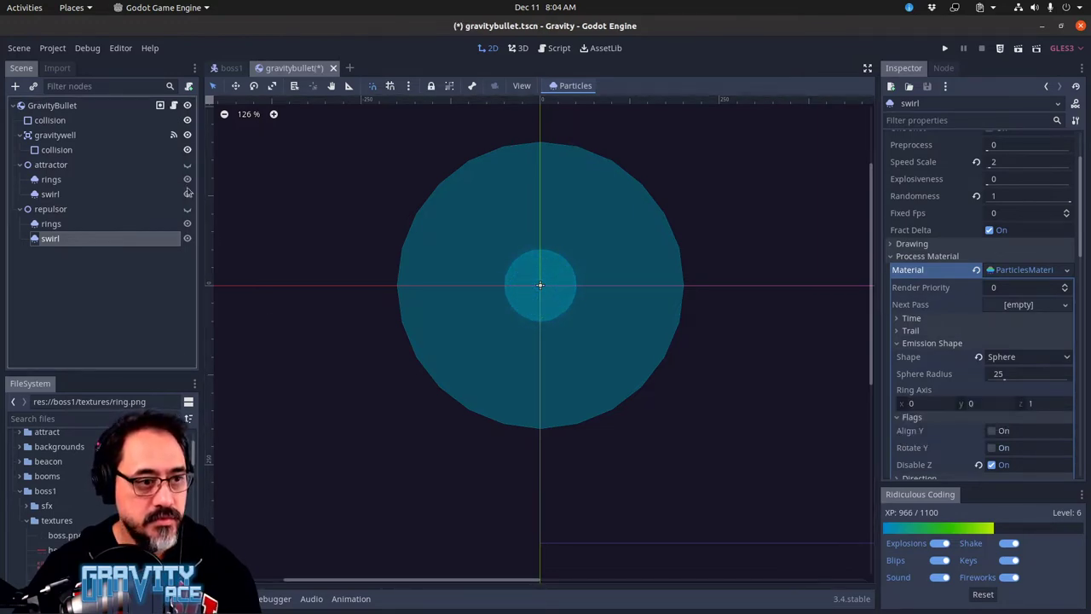
{"action": "left_click", "coordinate": [188, 210]}
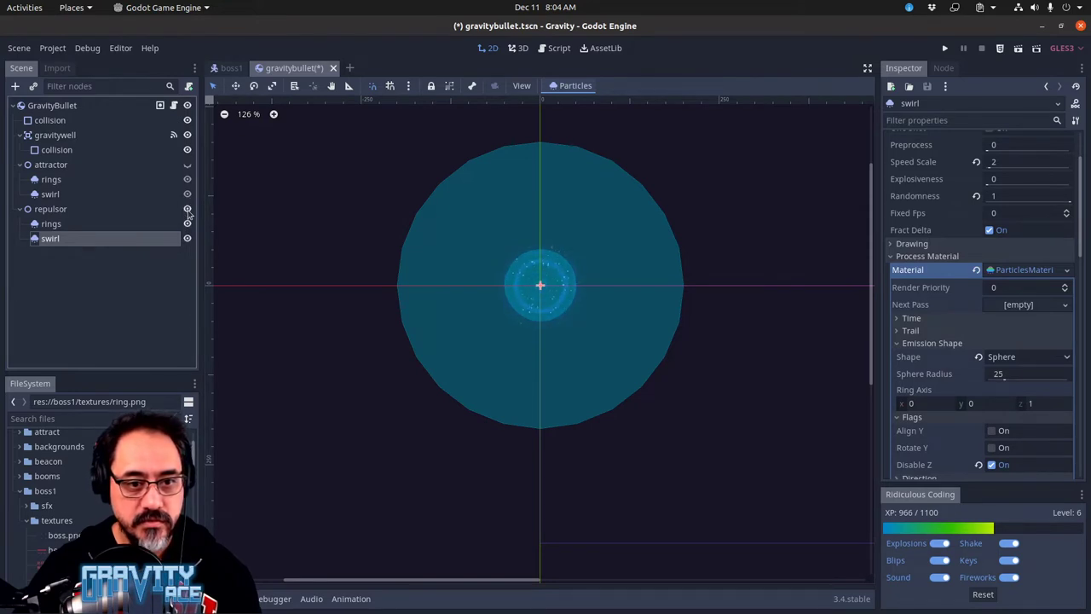
{"action": "left_click", "coordinate": [997, 375]}
{"action": "type", "text": "0"}
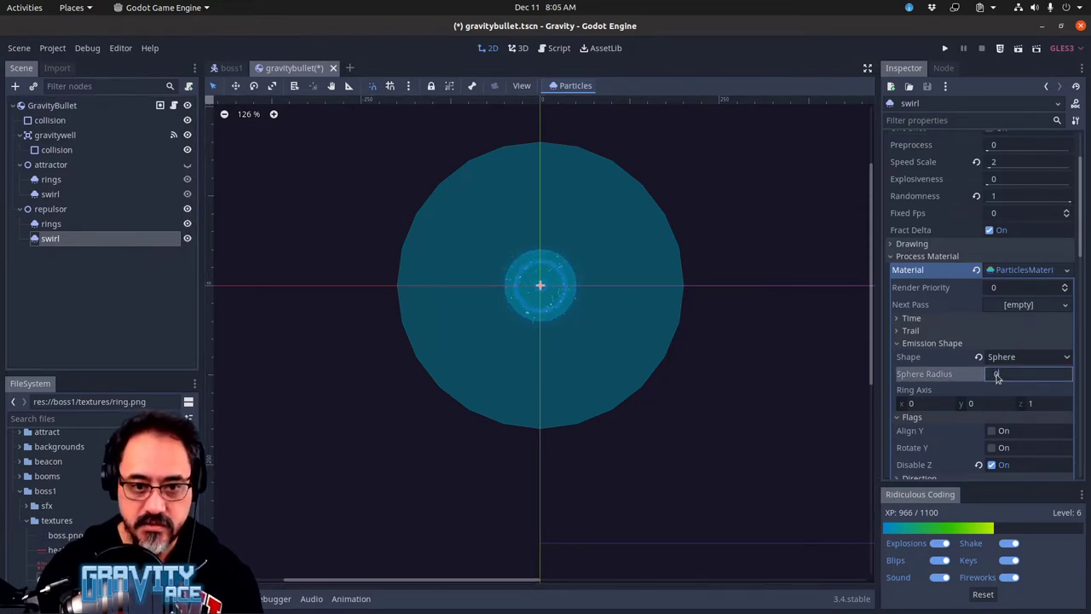
{"action": "type", "text": ".01"}
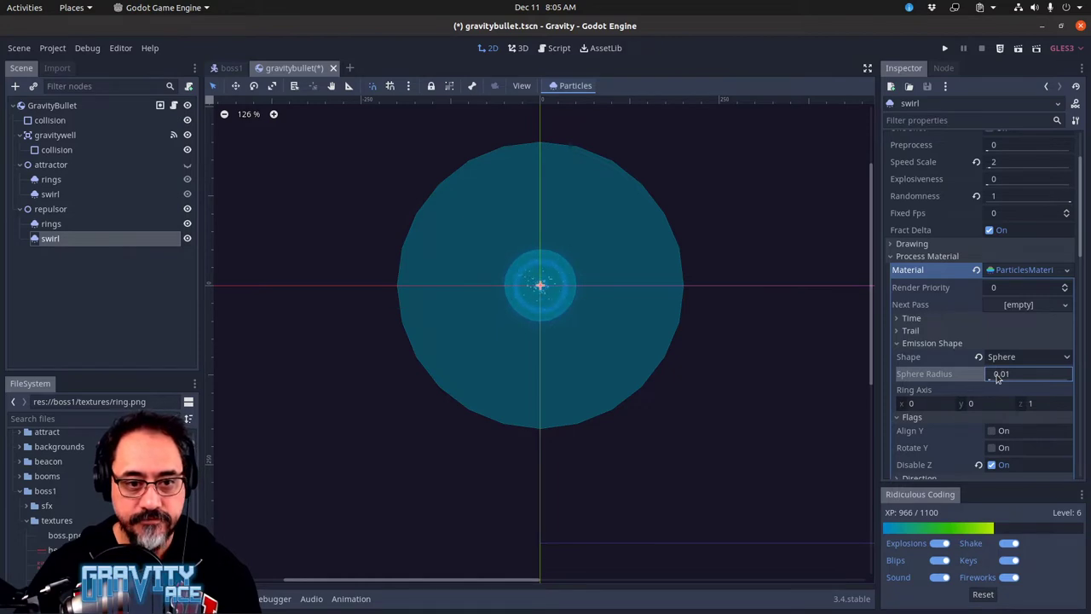
{"action": "key", "text": "Return"}
{"action": "key", "text": "ctrl+s"}
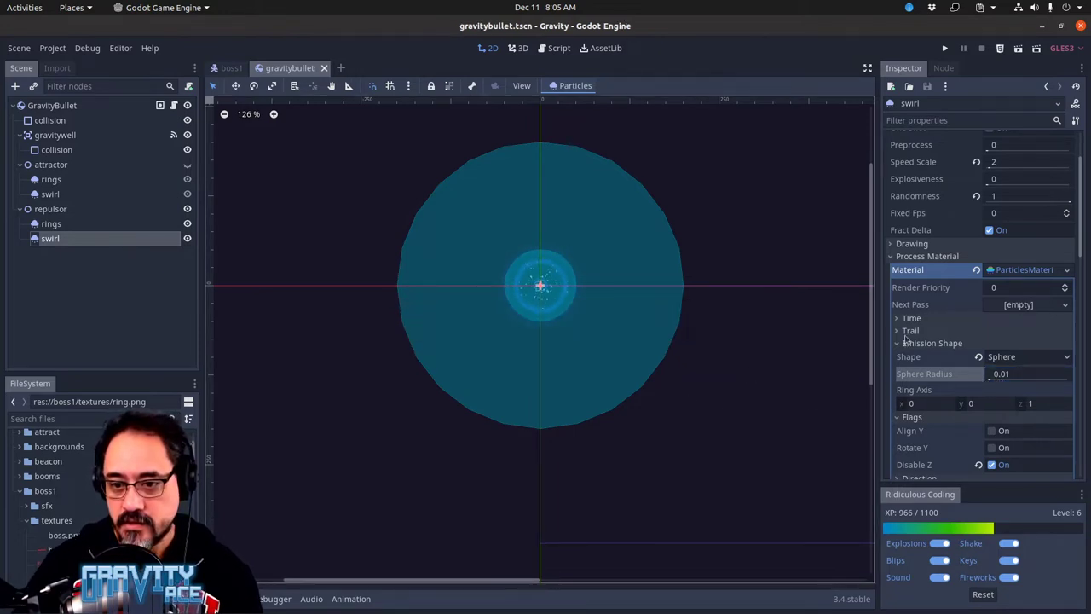
Switch the repulsor swirl's emission shape to Point and save, keeping the spread at 45.
{"action": "left_click", "coordinate": [989, 361]}
{"action": "left_click", "coordinate": [1006, 375]}
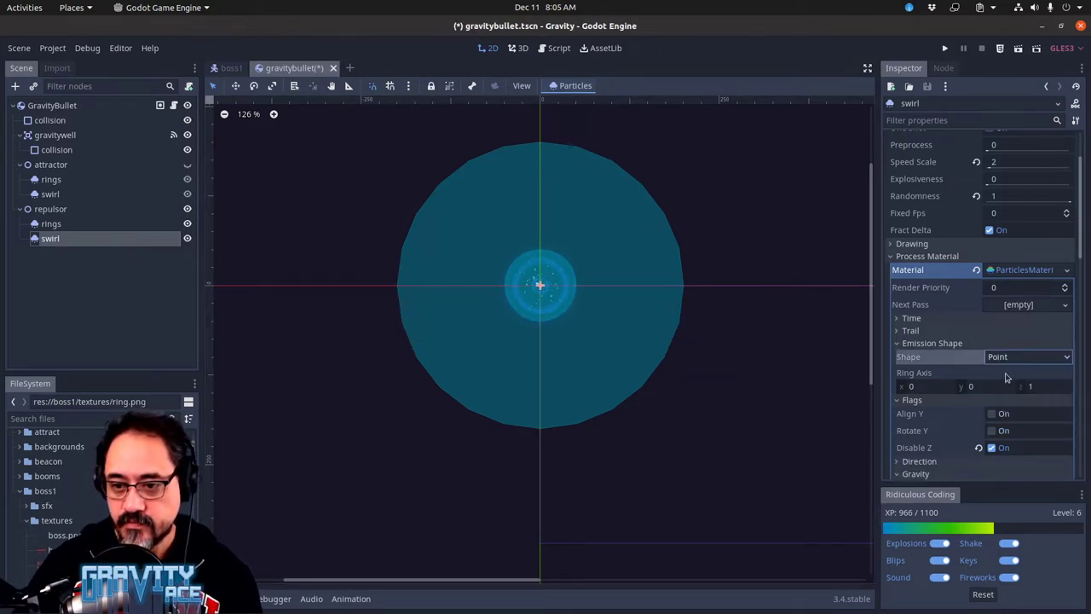
{"action": "key", "text": "ctrl+s"}
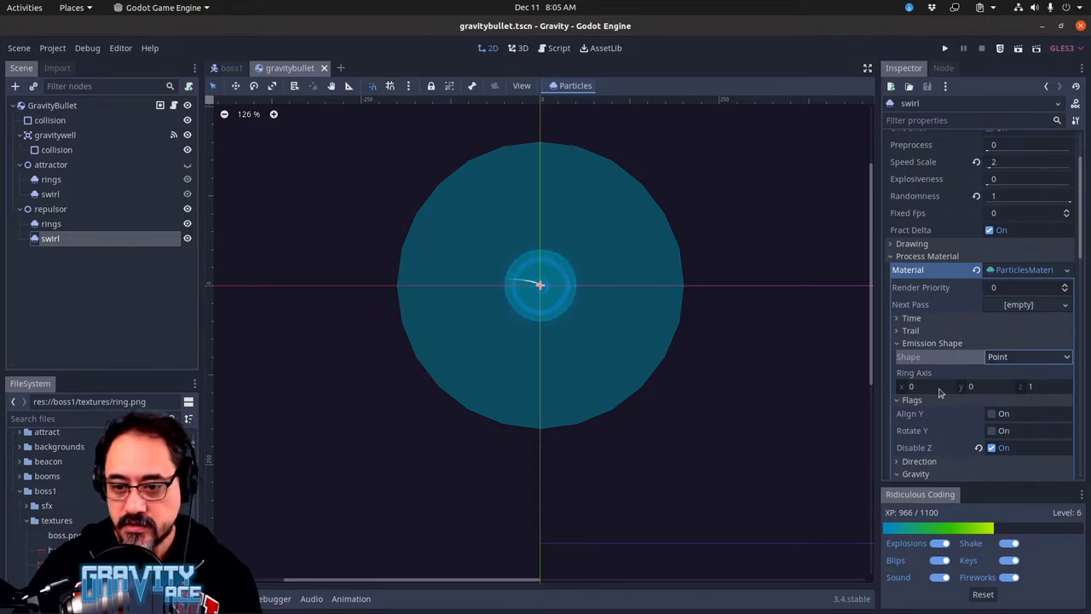
{"action": "scroll", "coordinate": [940, 392], "scroll_direction": "down", "scroll_amount": 2}
{"action": "left_click", "coordinate": [937, 378]}
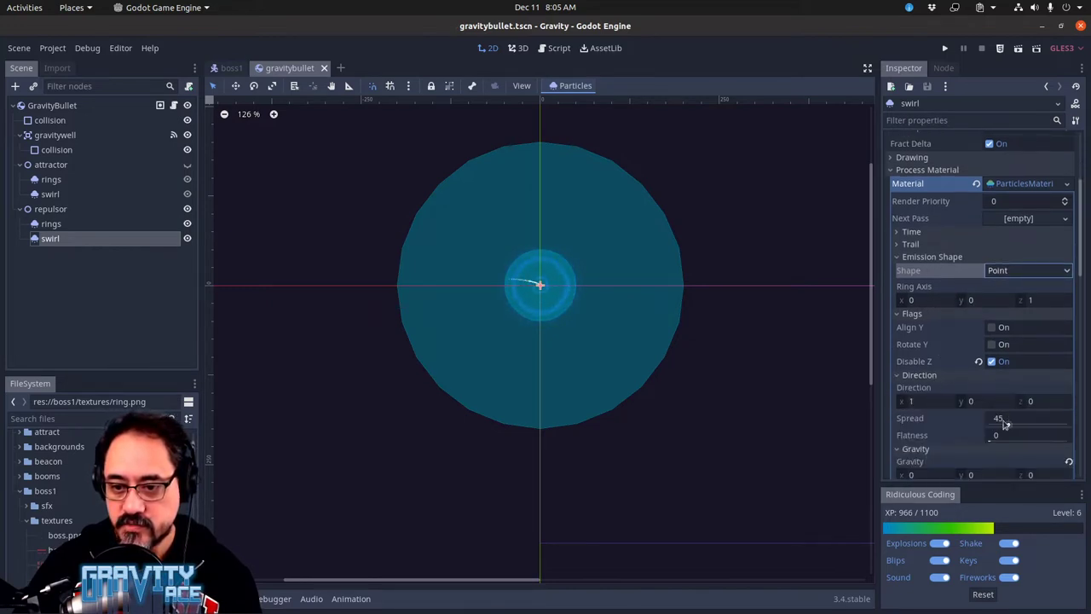
{"action": "left_click_drag", "start_coordinate": [1004, 424], "coordinate": [1068, 425]}
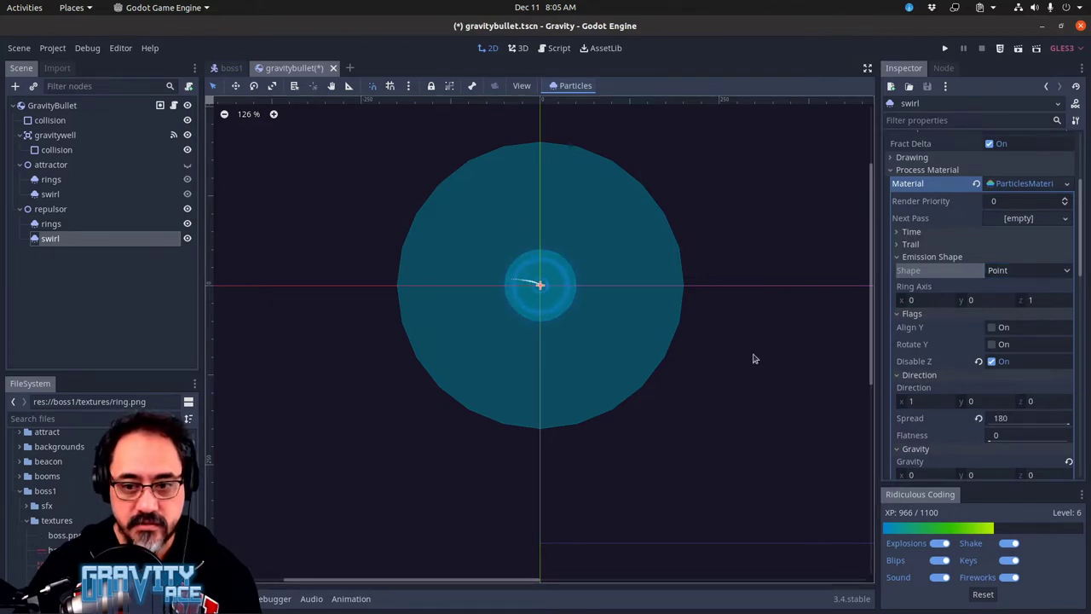
{"action": "key", "text": "ctrl+z"}
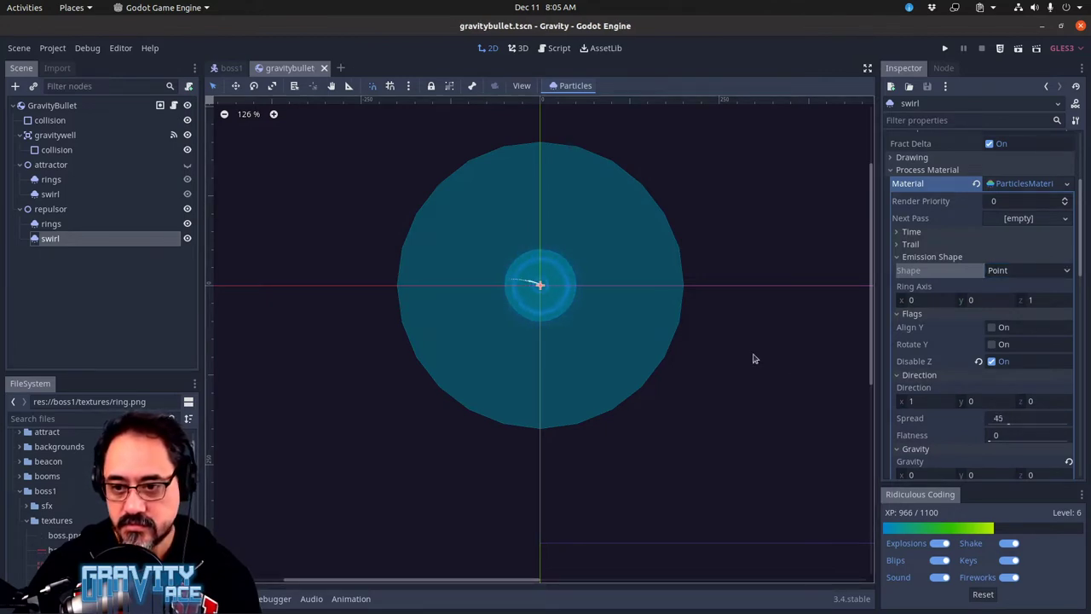
Switch the repulsor swirl back to a Sphere emitter of radius 1 and save.
{"action": "left_click", "coordinate": [1003, 272]}
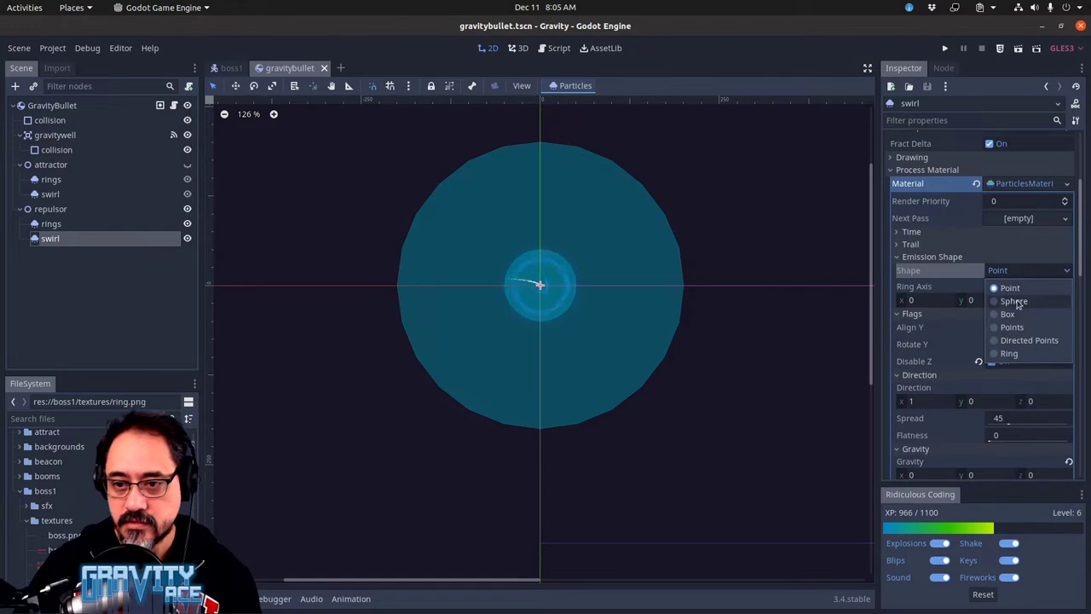
{"action": "left_click", "coordinate": [1014, 302]}
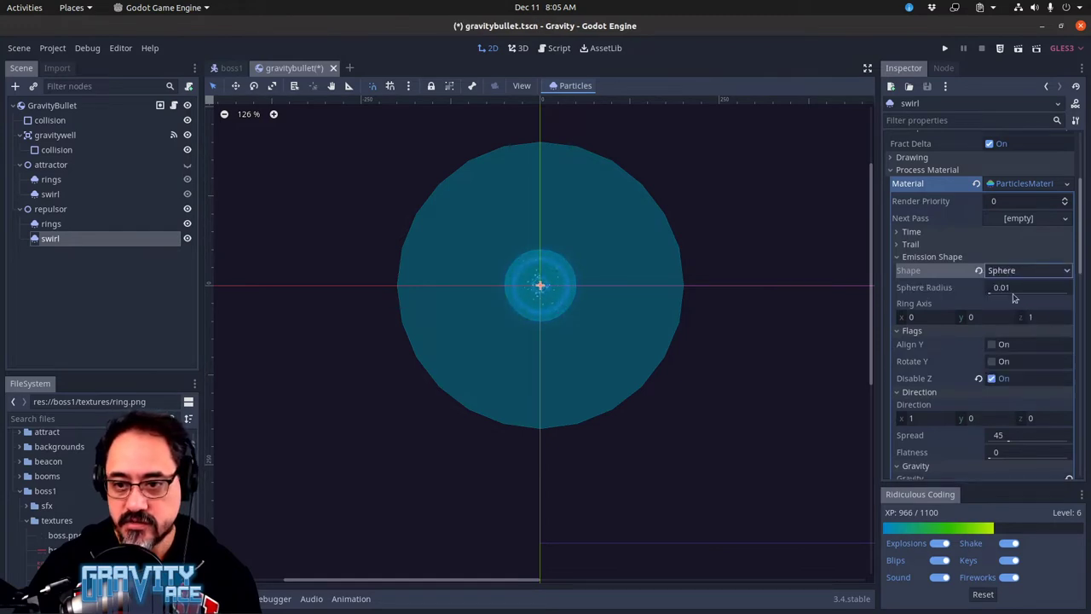
{"action": "left_click", "coordinate": [1012, 290]}
{"action": "type", "text": "1"}
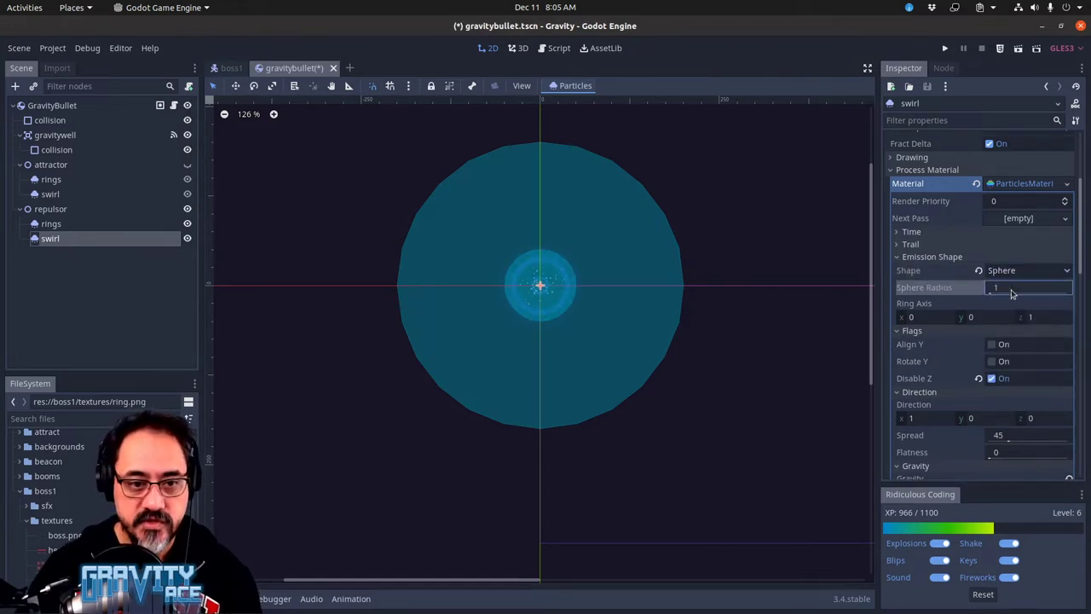
{"action": "key", "text": "Return"}
{"action": "key", "text": "ctrl+s"}
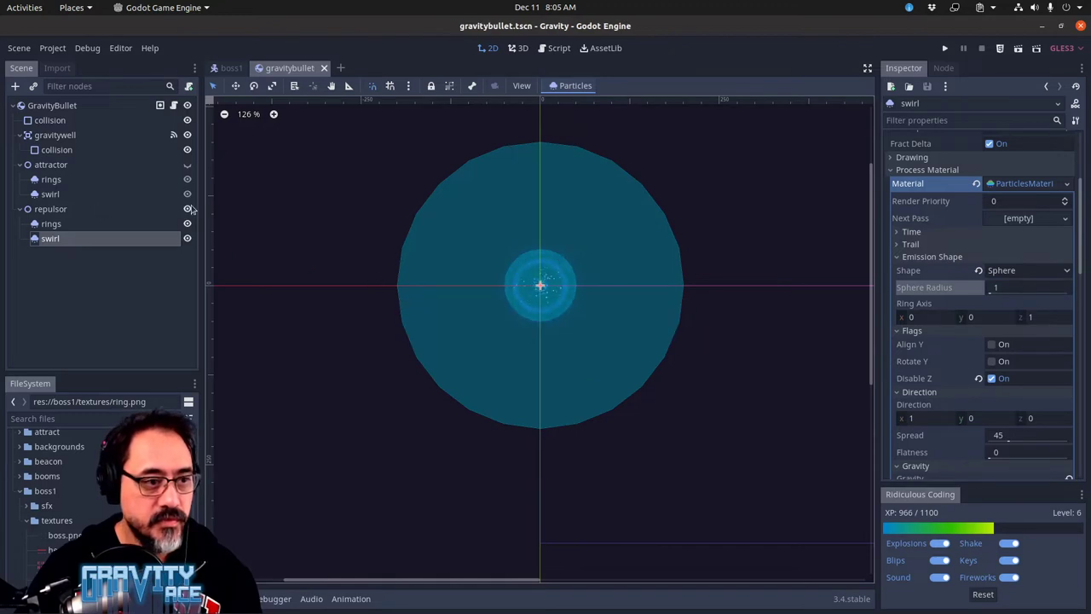
Leave the attractor visible with the repulsor hidden, and select the GravityBullet root.
{"action": "left_click", "coordinate": [188, 209]}
{"action": "left_click", "coordinate": [187, 165]}
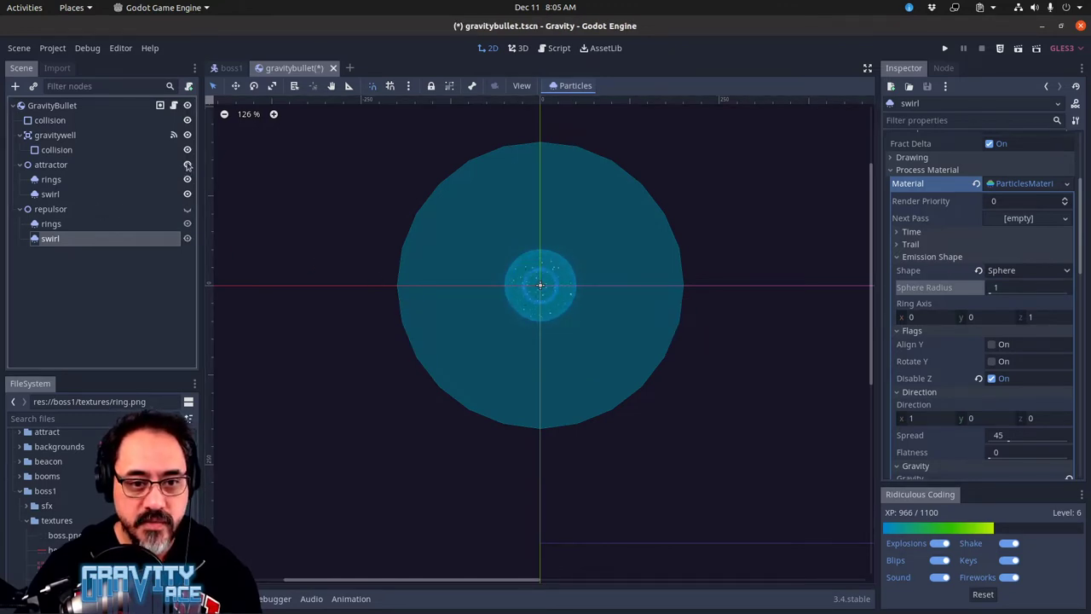
{"action": "left_click", "coordinate": [187, 165]}
{"action": "left_click", "coordinate": [188, 209]}
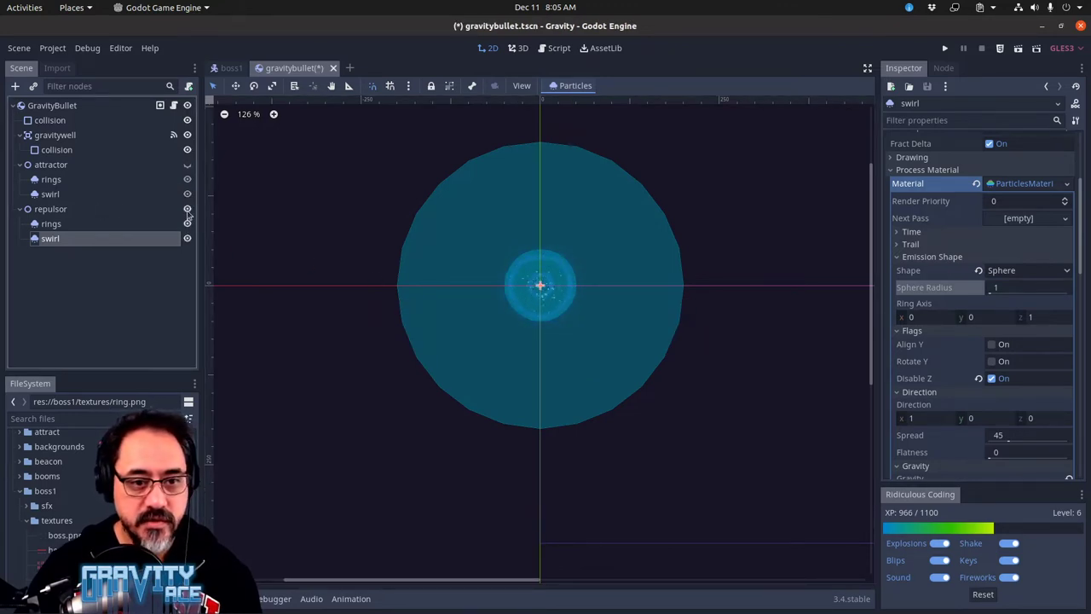
{"action": "left_click", "coordinate": [188, 209]}
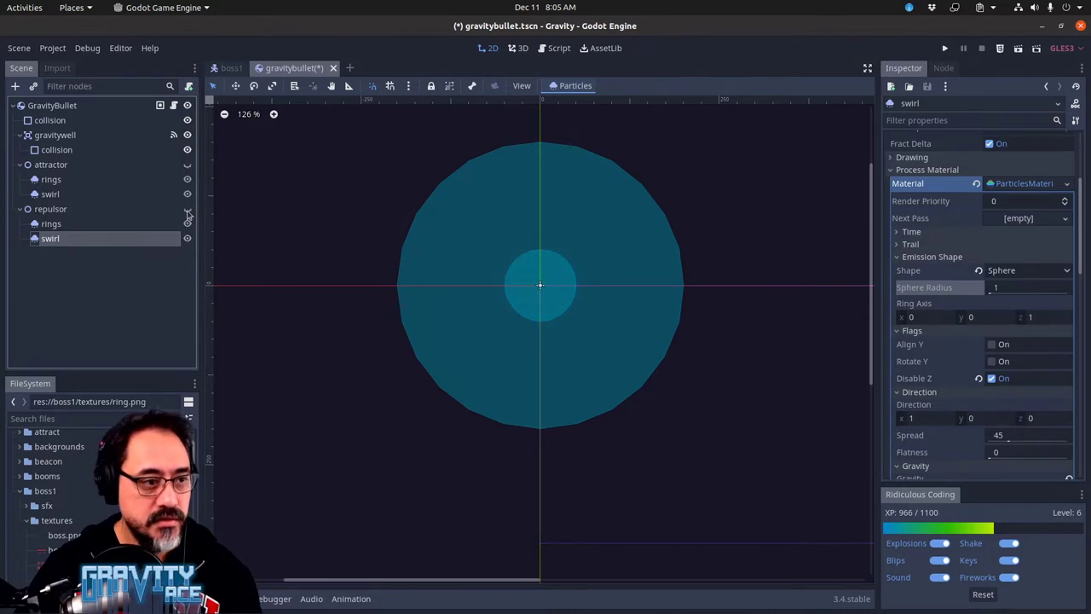
{"action": "left_click", "coordinate": [188, 164]}
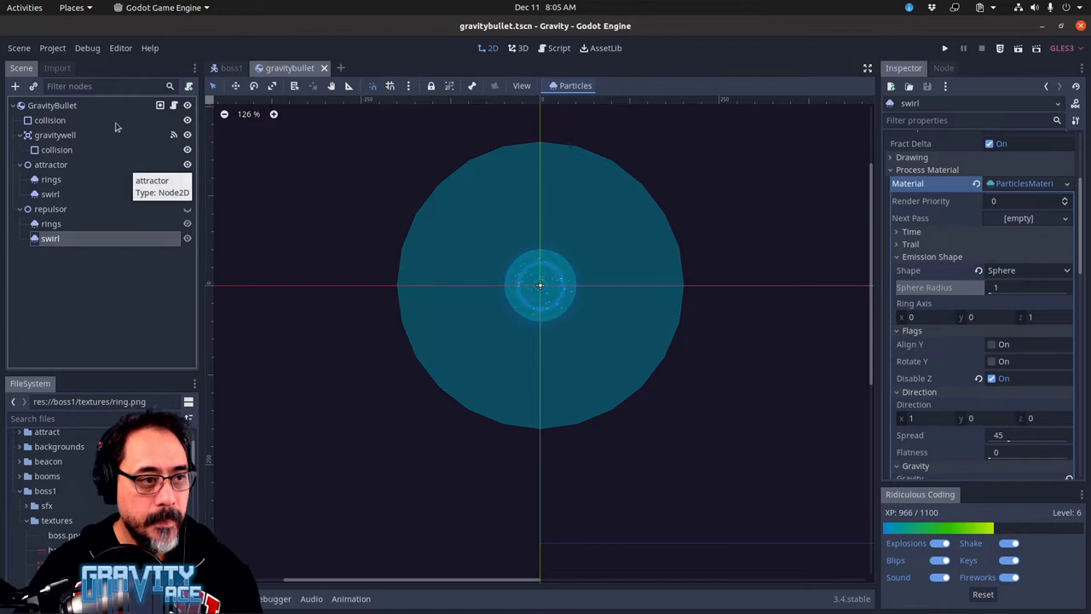
{"action": "left_click", "coordinate": [142, 108]}
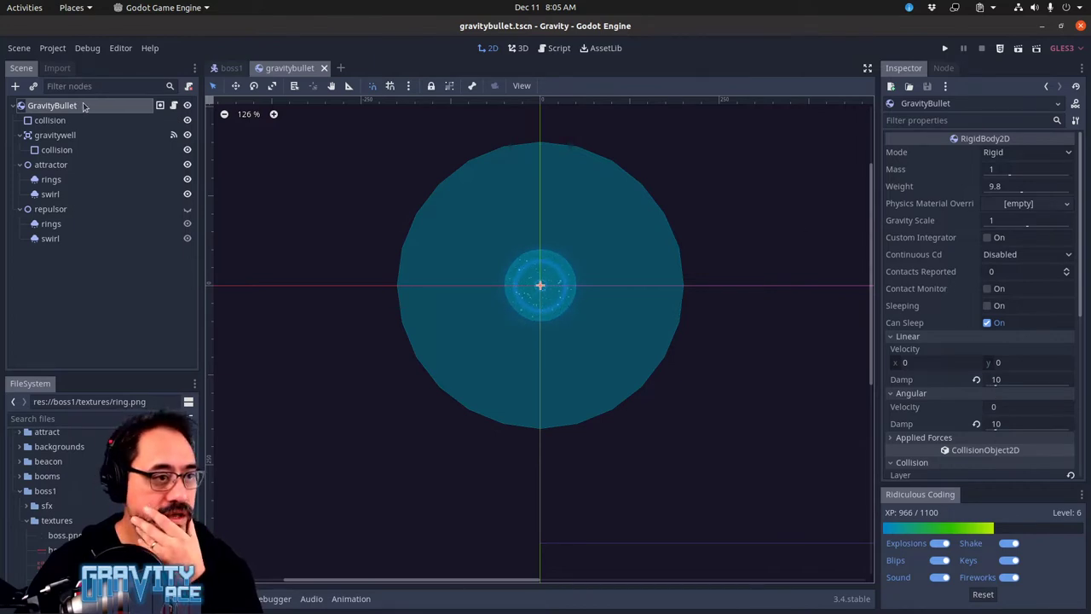
Add a Timer node to the scene and rename it deathTimer.
{"action": "left_click", "coordinate": [15, 86]}
{"action": "type", "text": "t"}
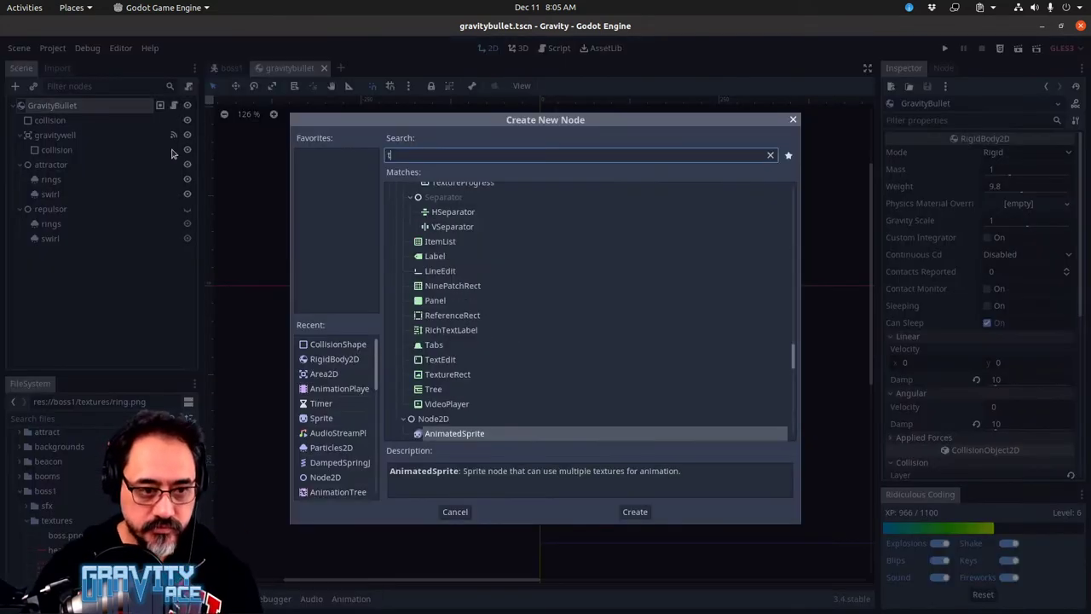
{"action": "type", "text": "imer"}
{"action": "key", "text": "Return"}
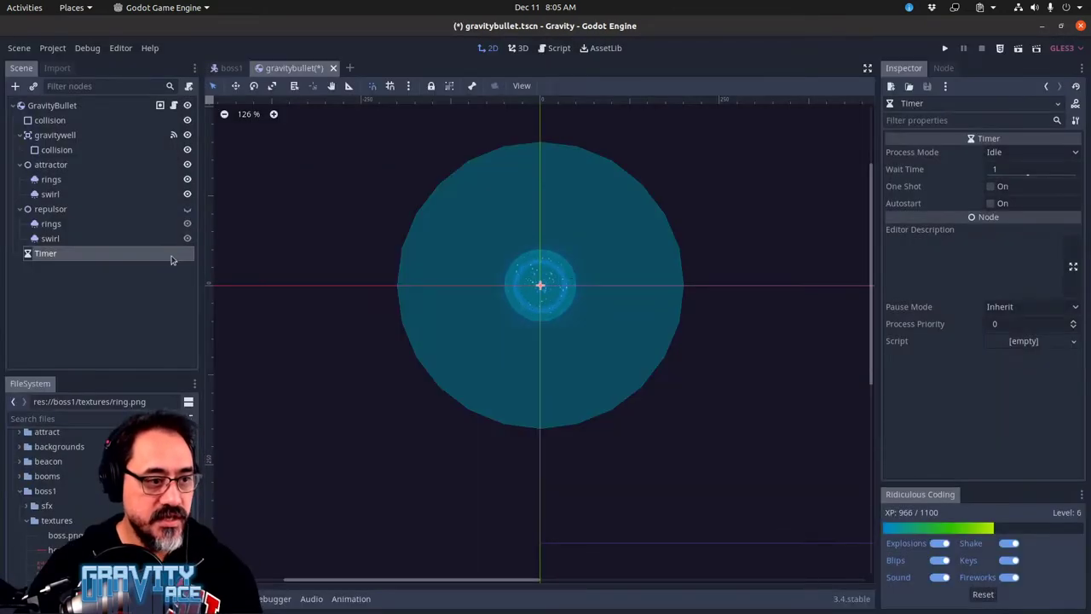
{"action": "double_click", "coordinate": [169, 259]}
{"action": "type", "text": "deathTimer"}
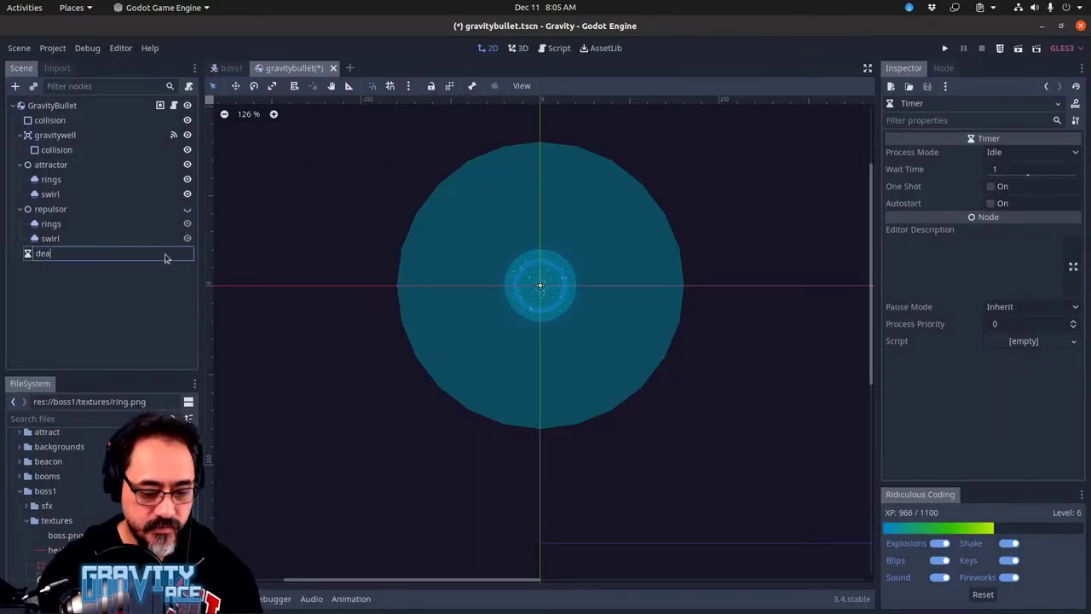
{"action": "key", "text": "Return"}
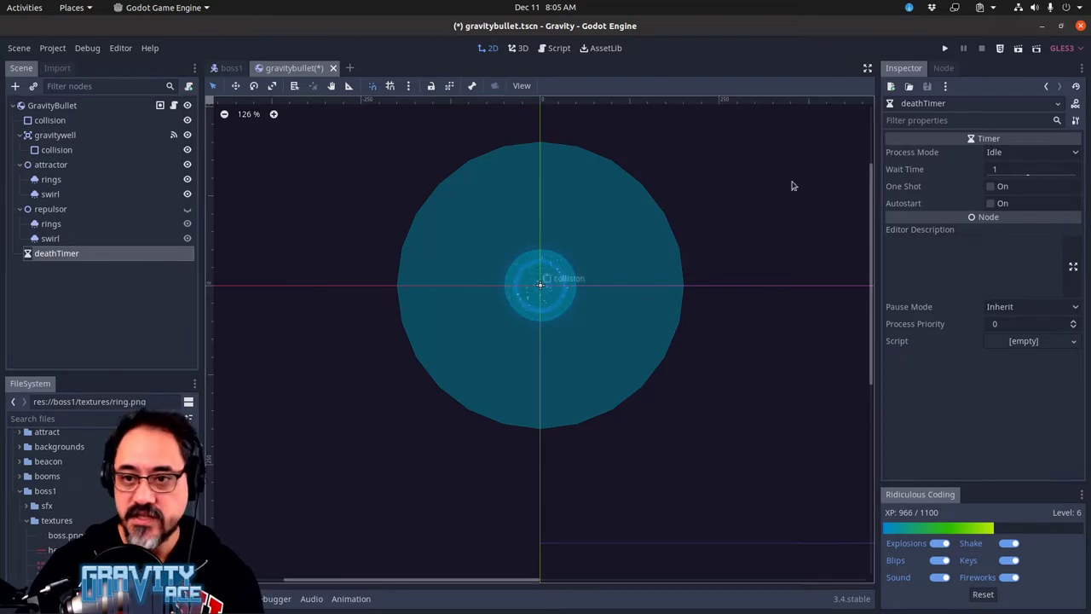
Give deathTimer a wait time of 10 with One Shot and Autostart on, and start connecting timeout.
{"action": "left_click", "coordinate": [991, 175]}
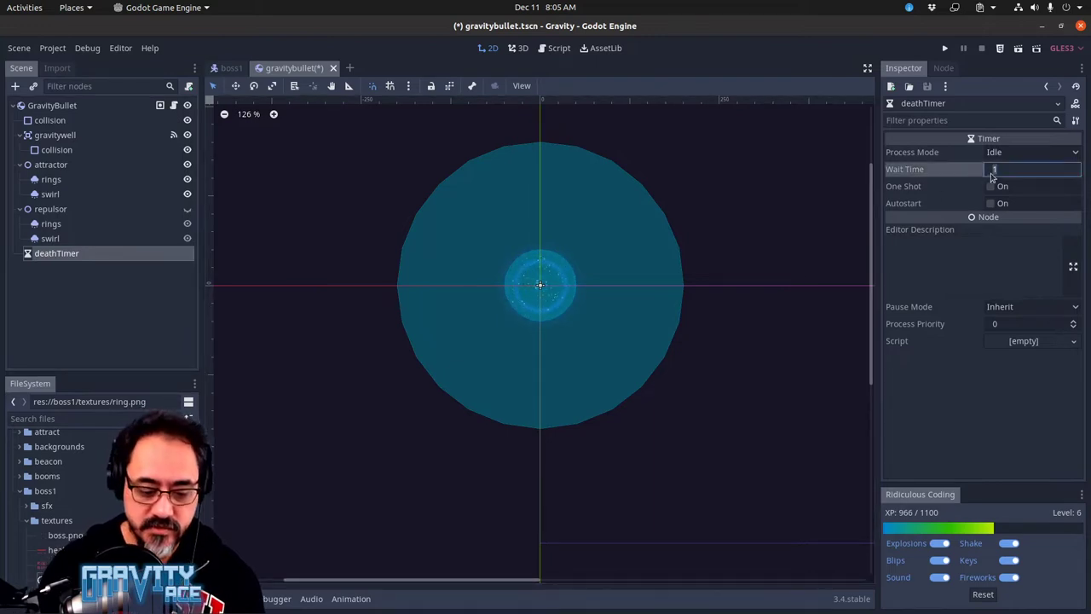
{"action": "type", "text": "10"}
{"action": "key", "text": "Return"}
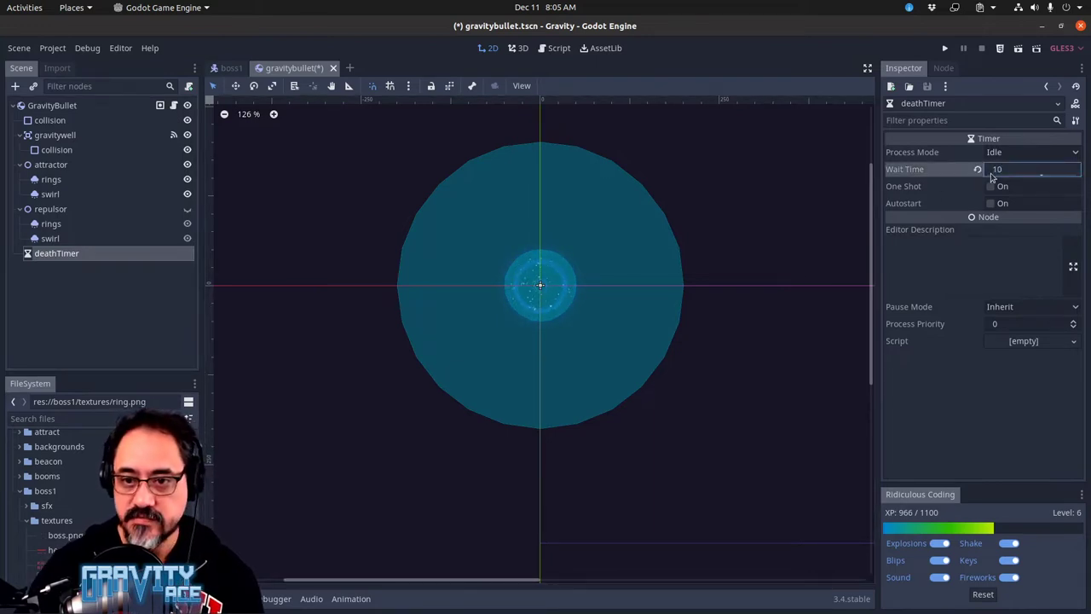
{"action": "left_click", "coordinate": [990, 185]}
{"action": "left_click", "coordinate": [990, 203]}
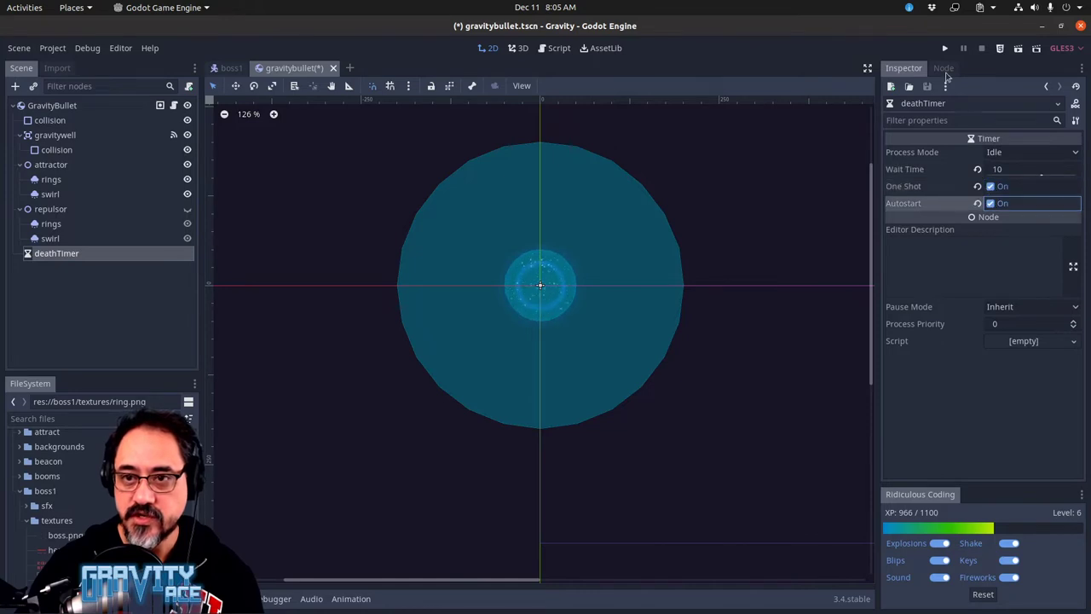
{"action": "left_click", "coordinate": [944, 69]}
{"action": "left_click", "coordinate": [935, 88]}
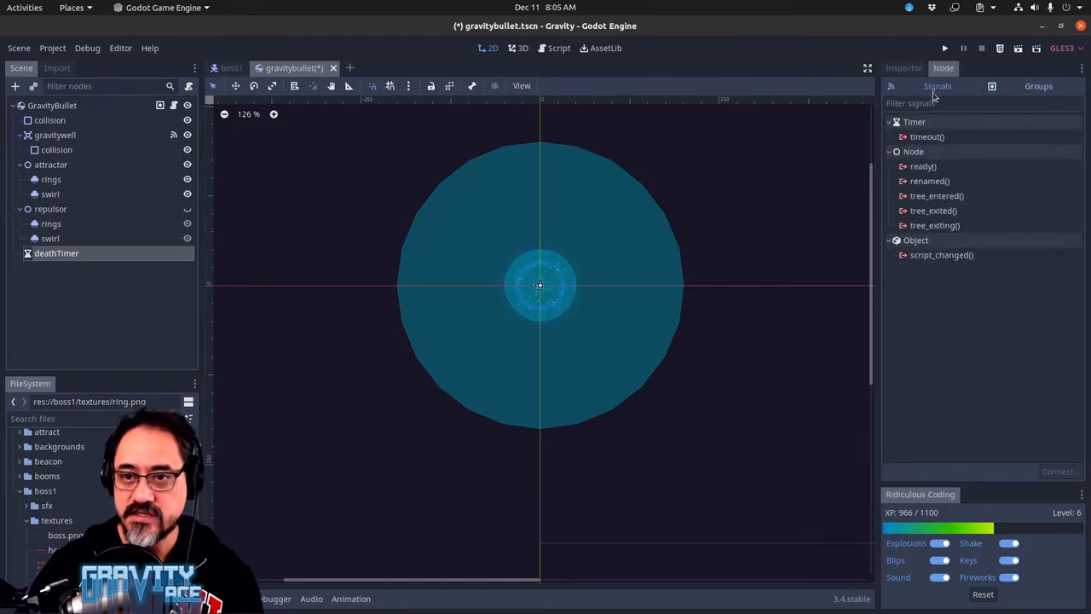
{"action": "double_click", "coordinate": [926, 137]}
Connect timeout to a new handler in gravitybullet.gd and search the script for 'die'.
{"action": "left_click", "coordinate": [605, 455]}
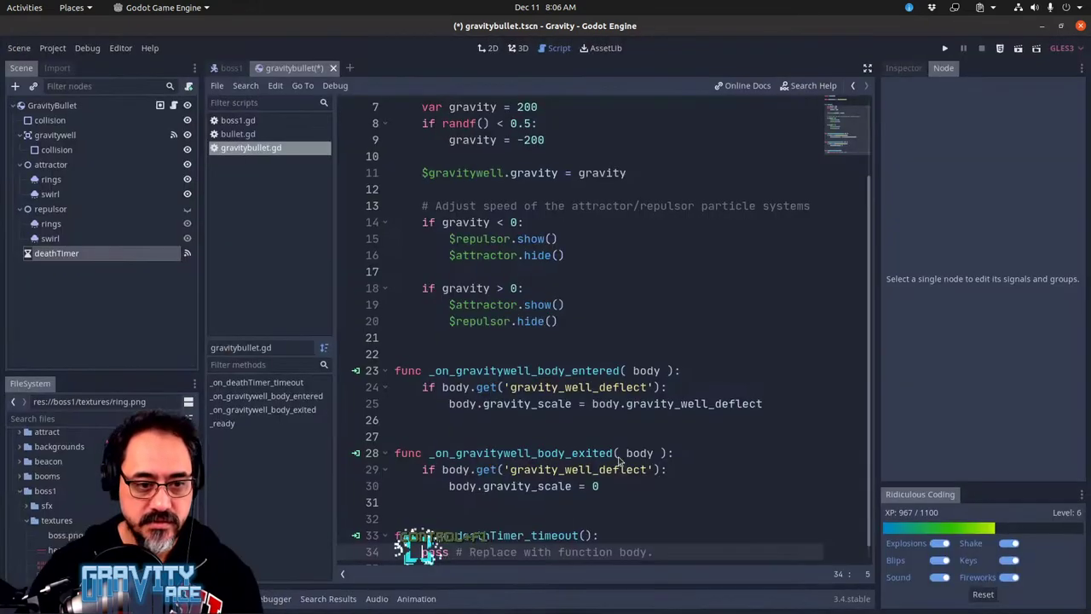
{"action": "key", "text": "shift+End"}
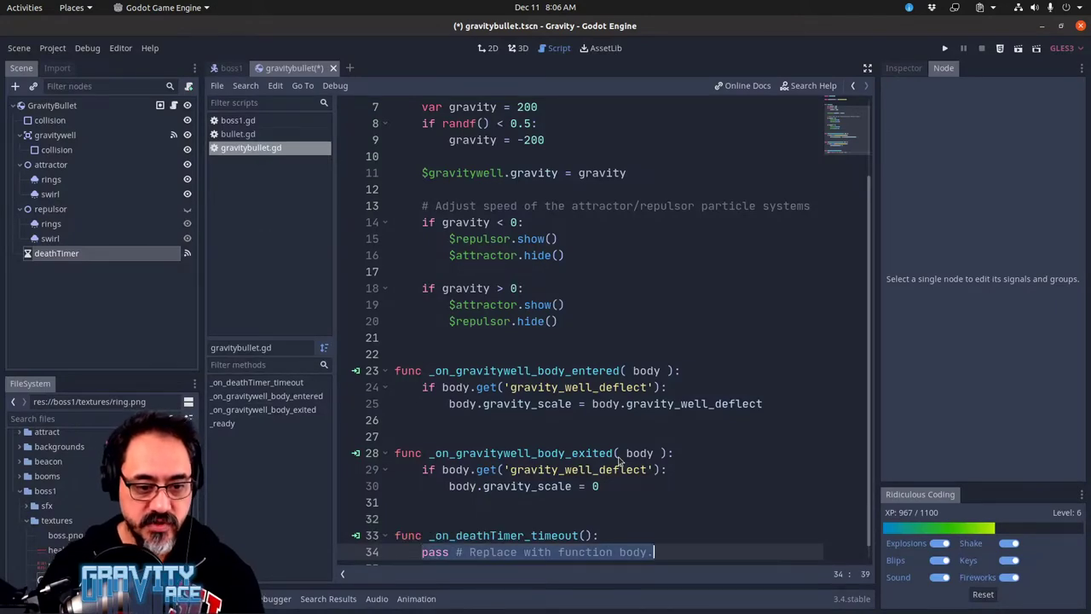
{"action": "type", "text": "die()"}
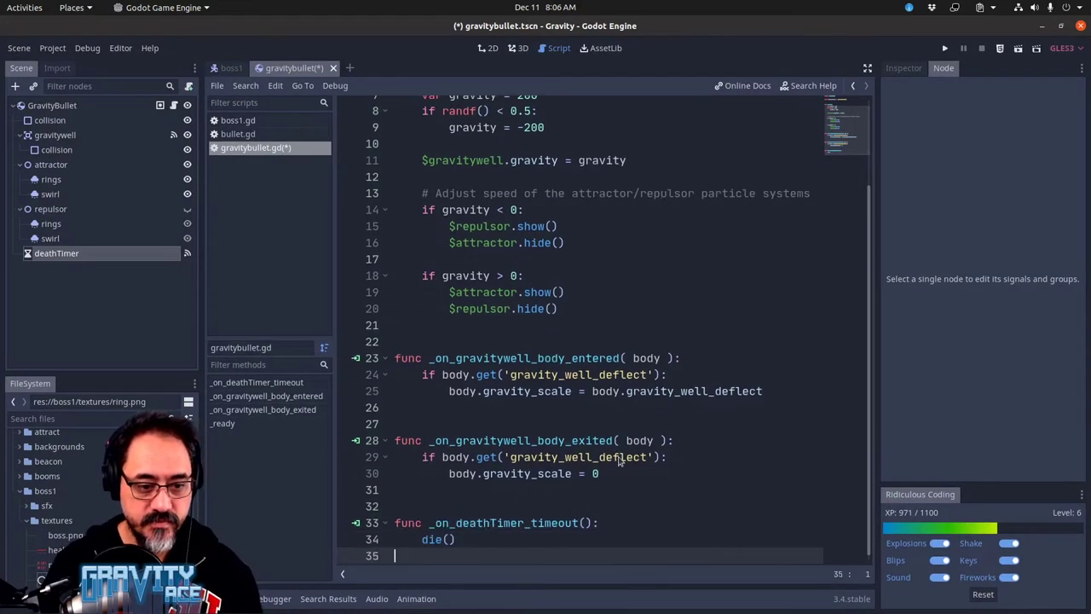
{"action": "key", "text": "ctrl+f"}
{"action": "type", "text": "die"}
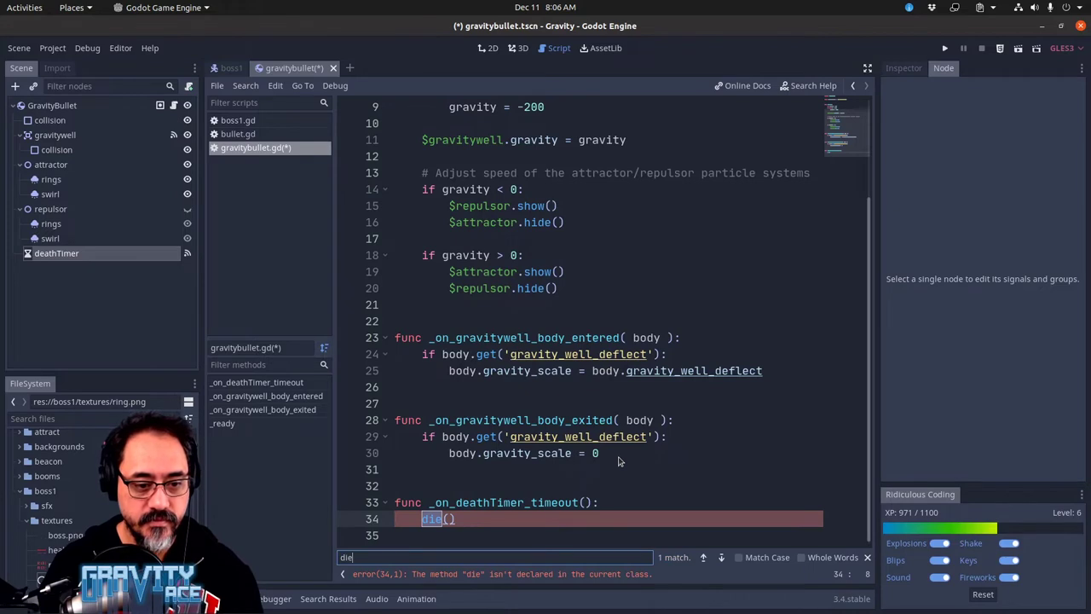
{"action": "key", "text": "Escape"}
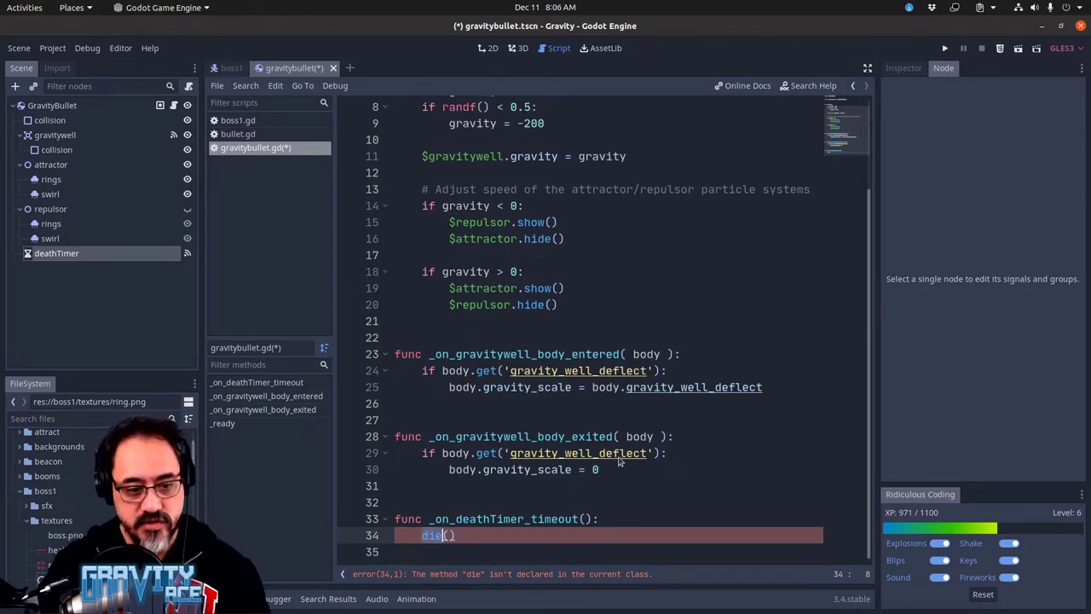
Make the handler call Game.burst(global_position) then queue_free(), and save the script.
{"action": "type", "text": "Game.burst"}
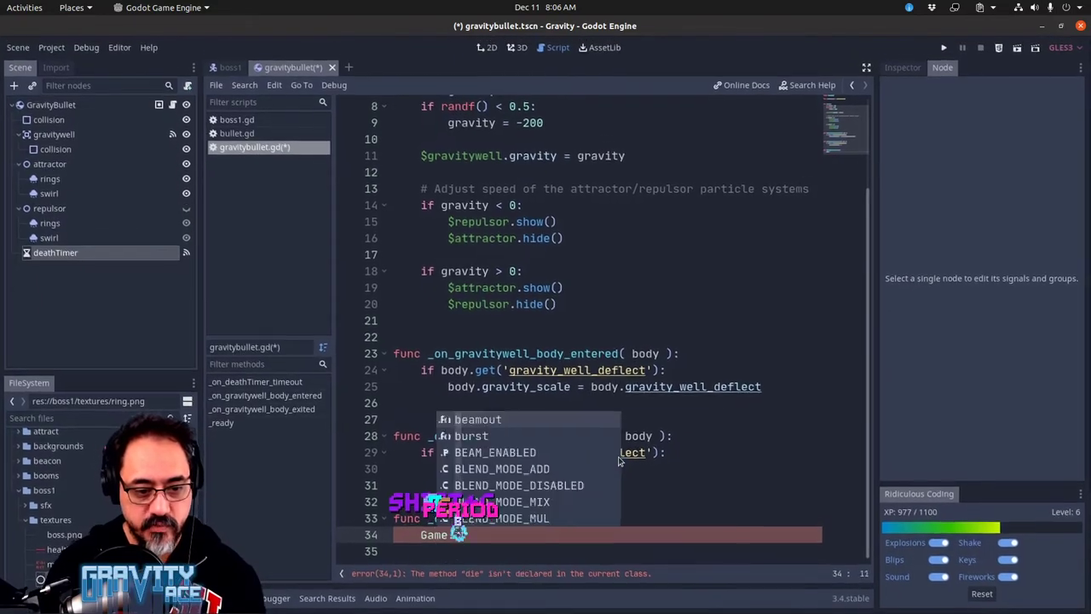
{"action": "type", "text": "(global_"}
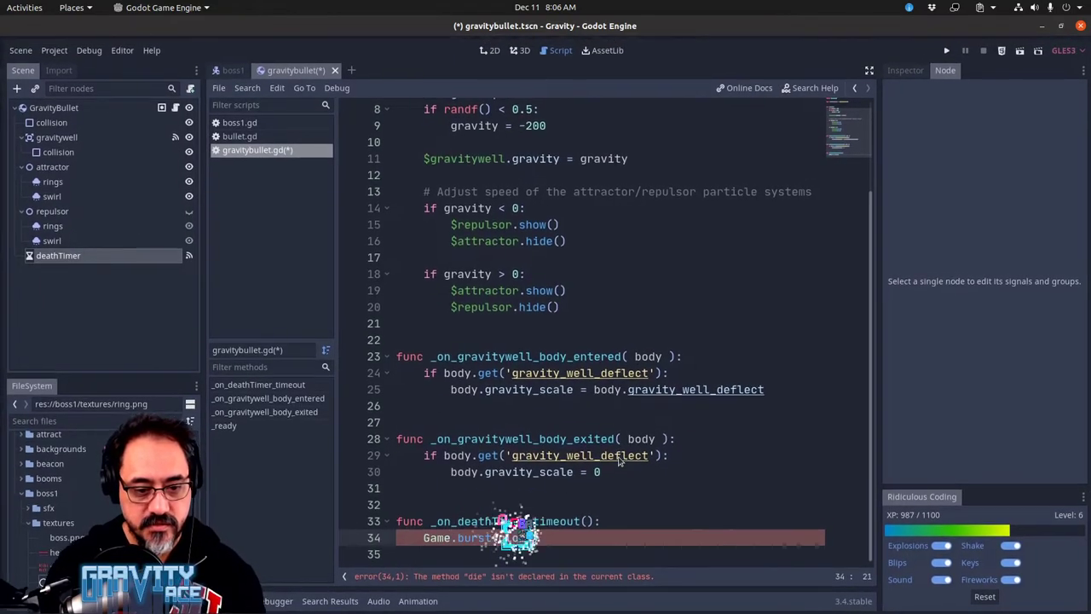
{"action": "type", "text": "position"}
{"action": "key", "text": "Return"}
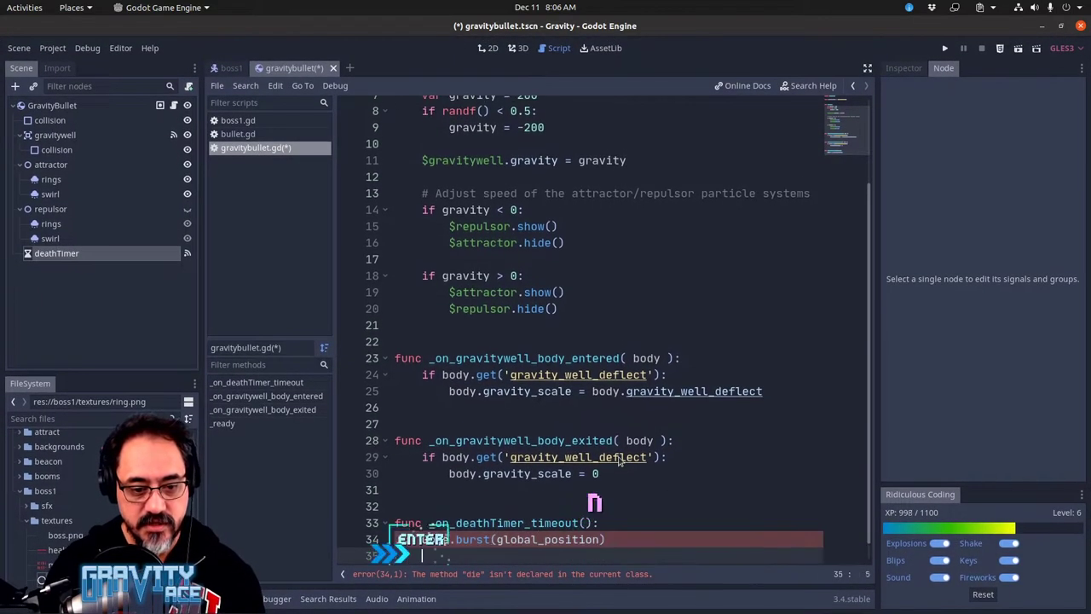
{"action": "type", "text": "queue_free()"}
{"action": "key", "text": "Return"}
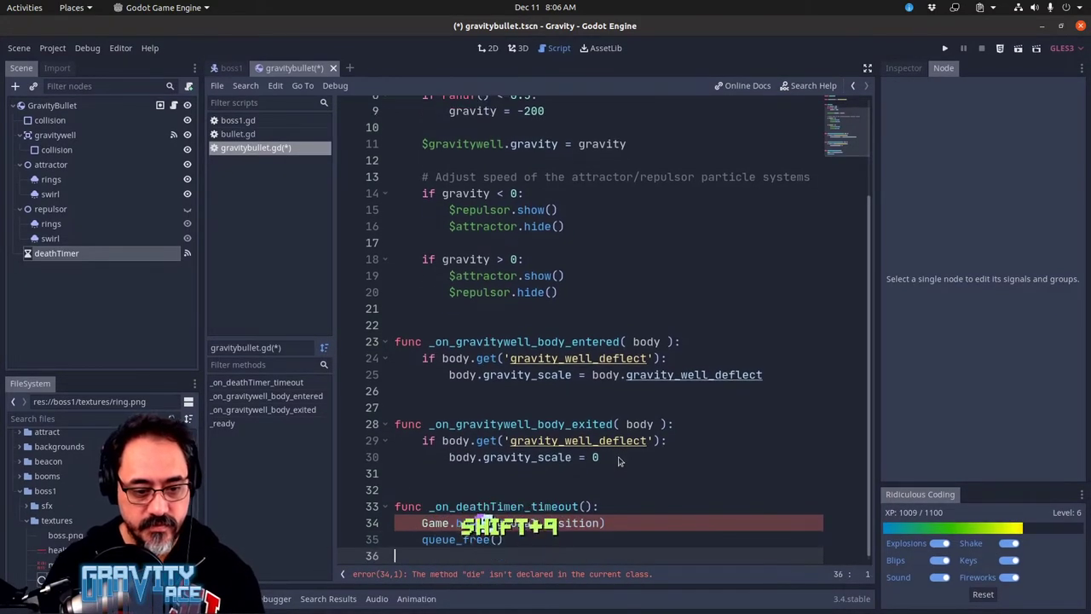
{"action": "key", "text": "ctrl+s"}
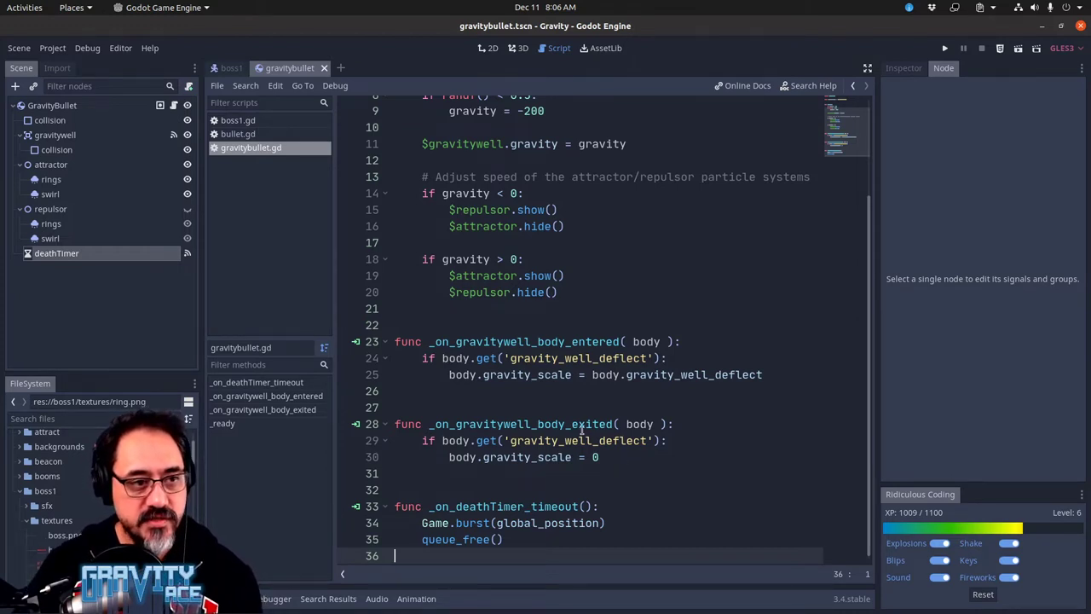
{"action": "scroll", "coordinate": [562, 376], "scroll_direction": "up", "scroll_amount": 3}
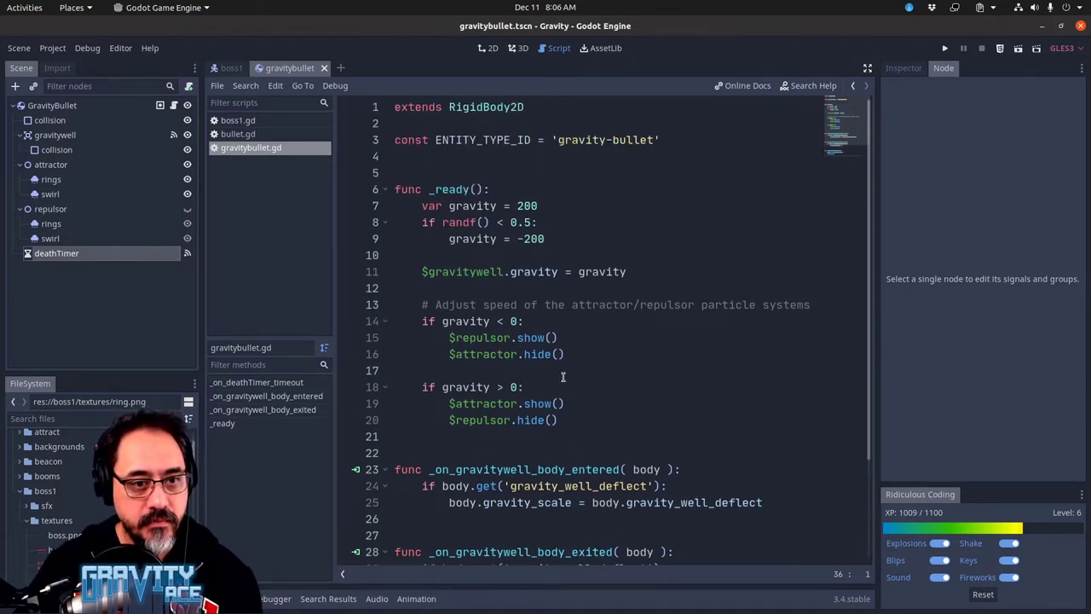
In boss1.gd, add var GravBullet = preload("res://boss1/gravitybullet.tscn") after the bullet declarations.
{"action": "left_click", "coordinate": [231, 69]}
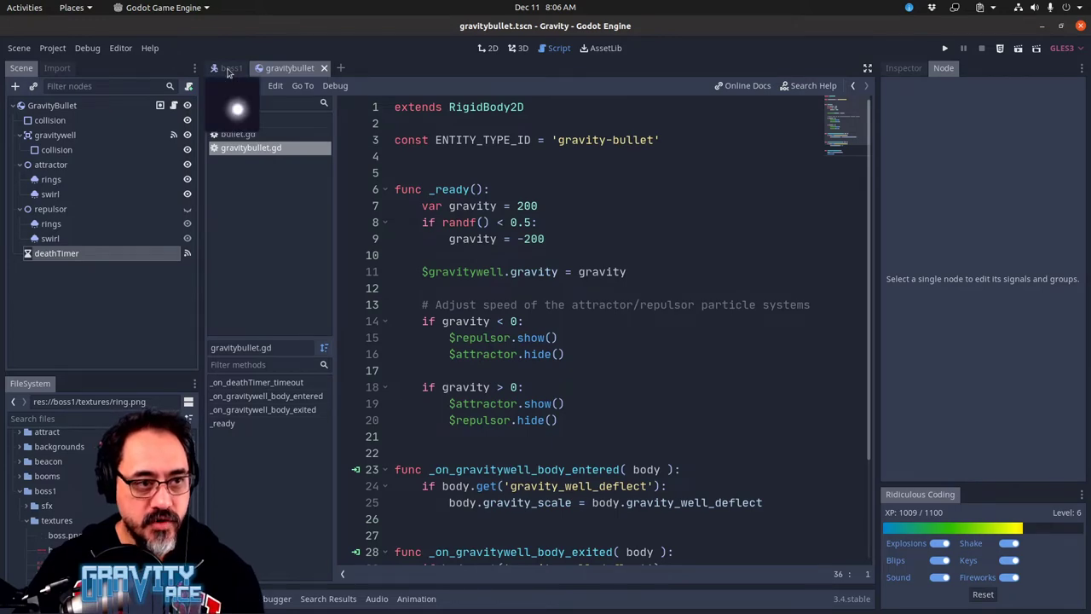
{"action": "left_click", "coordinate": [570, 239]}
{"action": "key", "text": "Down"}
{"action": "key", "text": "Down"}
{"action": "key", "text": "Down"}
{"action": "key", "text": "Down"}
{"action": "key", "text": "Down"}
{"action": "key", "text": "Down"}
{"action": "key", "text": "Down"}
{"action": "key", "text": "Down"}
{"action": "key", "text": "Down"}
{"action": "key", "text": "Down"}
{"action": "key", "text": "Down"}
{"action": "key", "text": "Down"}
{"action": "key", "text": "Down"}
{"action": "key", "text": "Down"}
{"action": "key", "text": "Down"}
{"action": "key", "text": "Down"}
{"action": "key", "text": "Down"}
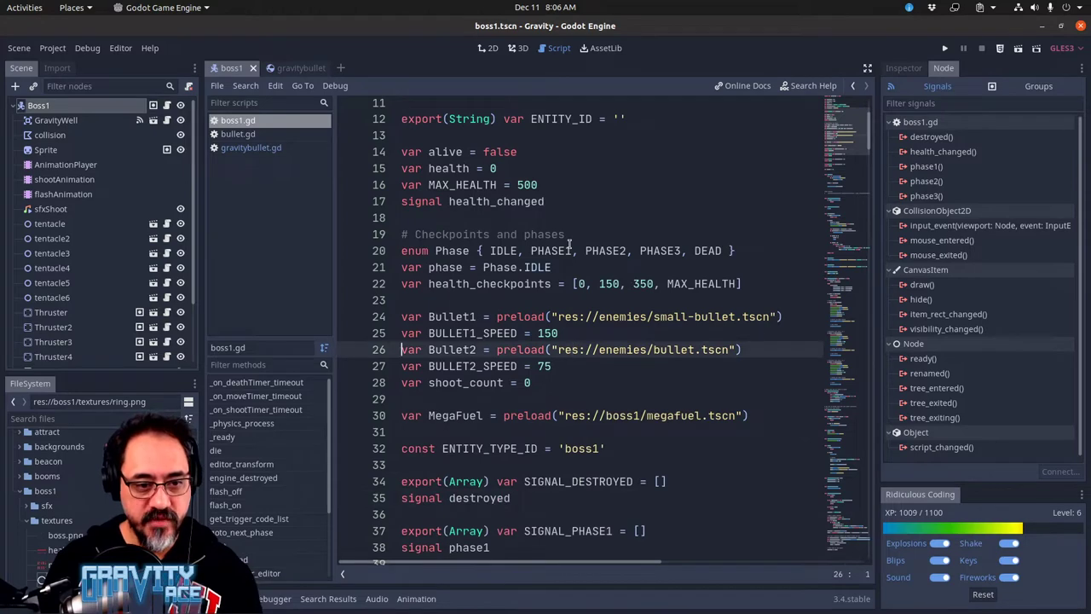
{"action": "key", "text": "Up"}
{"action": "key", "text": "Up"}
{"action": "key", "text": "Down"}
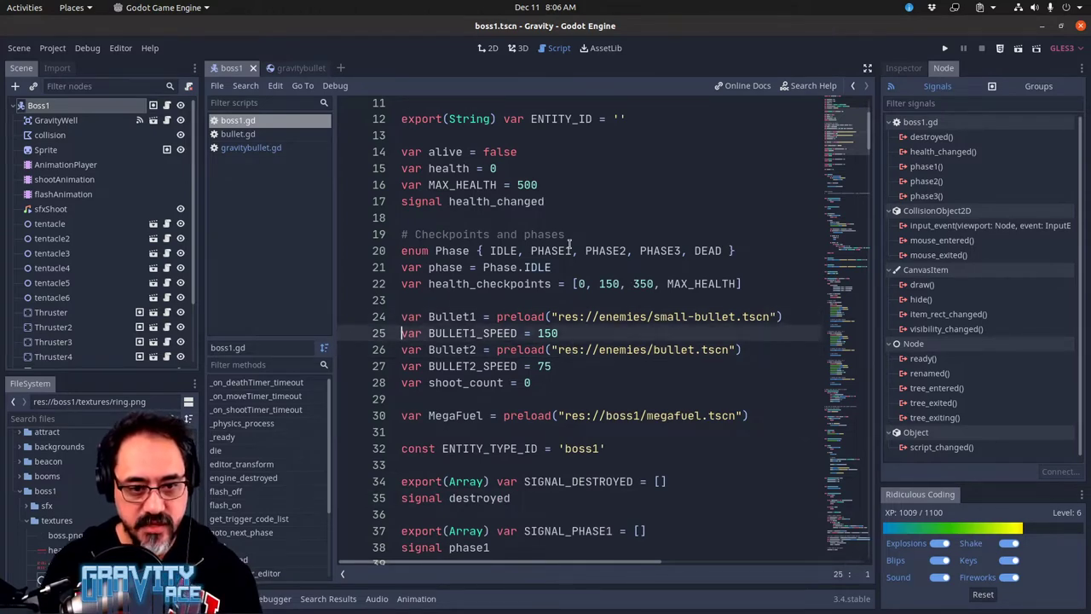
{"action": "key", "text": "Down"}
{"action": "key", "text": "Down"}
{"action": "key", "text": "Home"}
{"action": "key", "text": "End"}
{"action": "key", "text": "Return"}
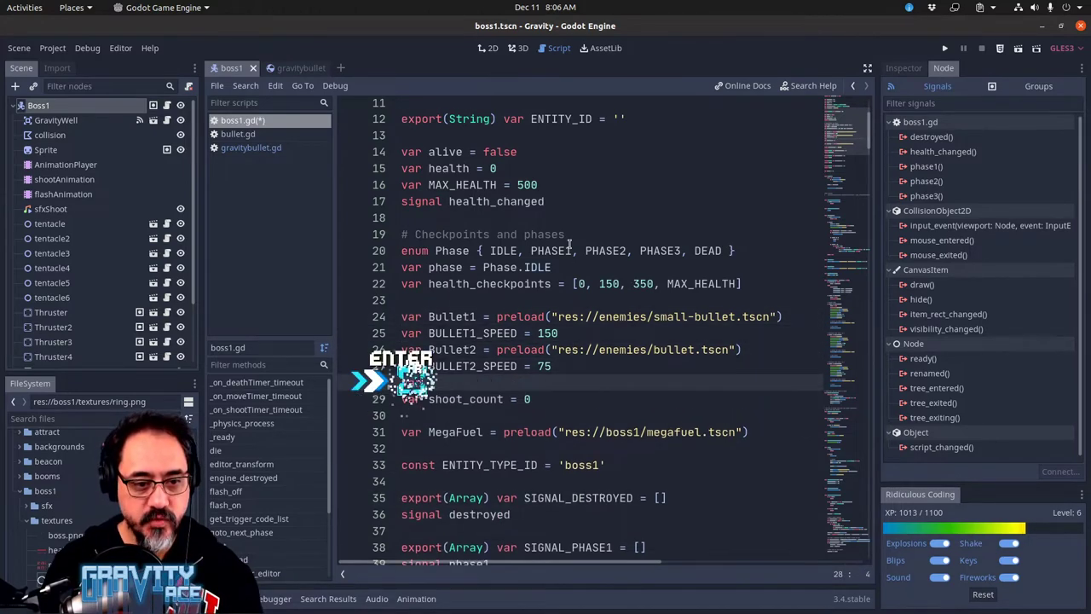
{"action": "type", "text": "var BulletGrav"}
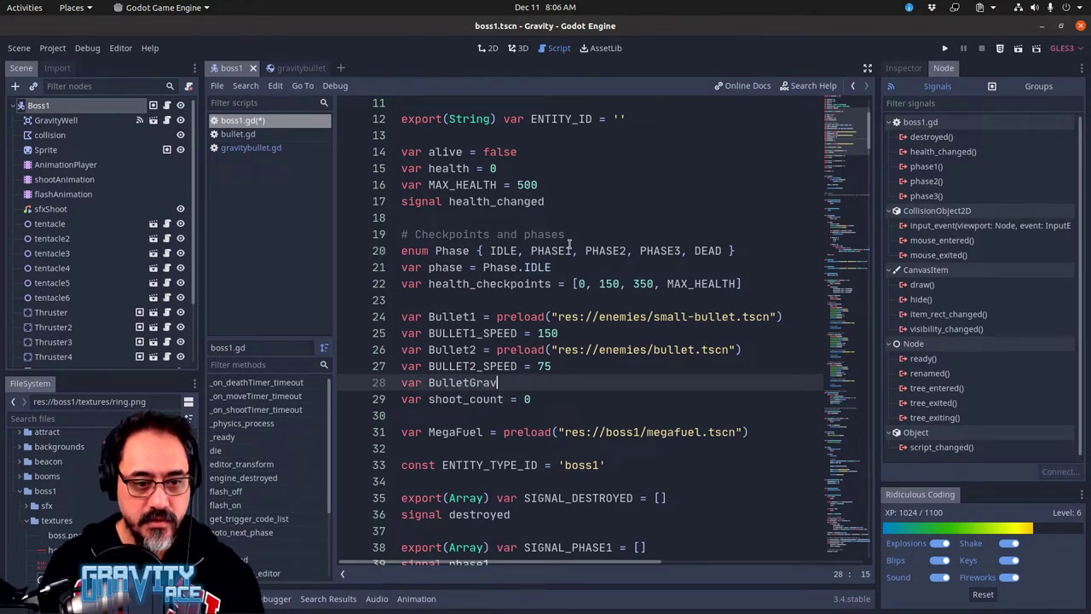
{"action": "key", "text": "ctrl+BackSpace"}
{"action": "type", "text": "GravBullet"}
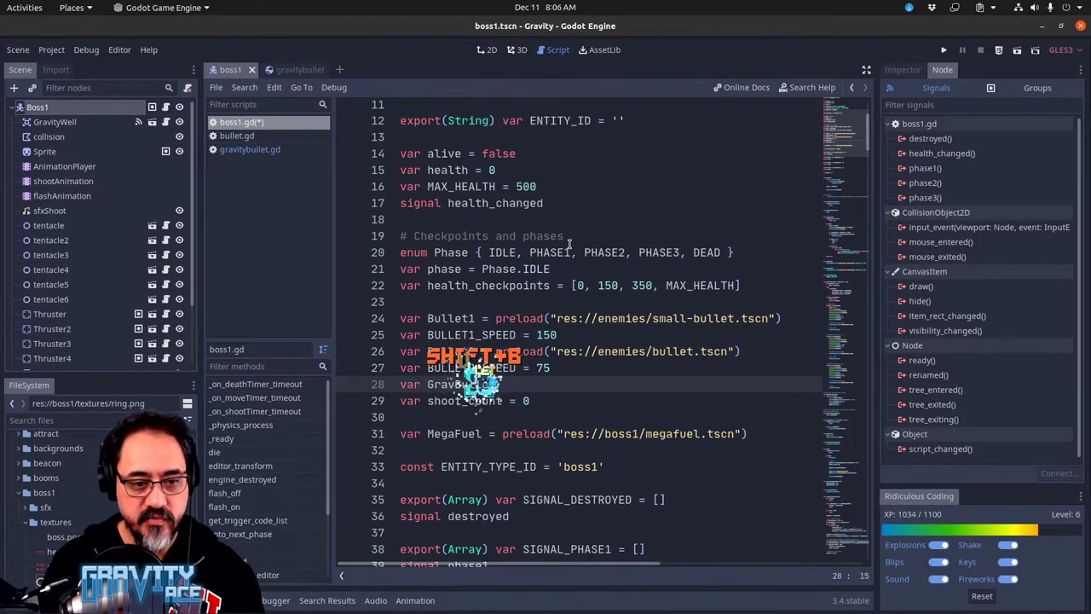
{"action": "type", "text": " = preload(\"res://boss1/"}
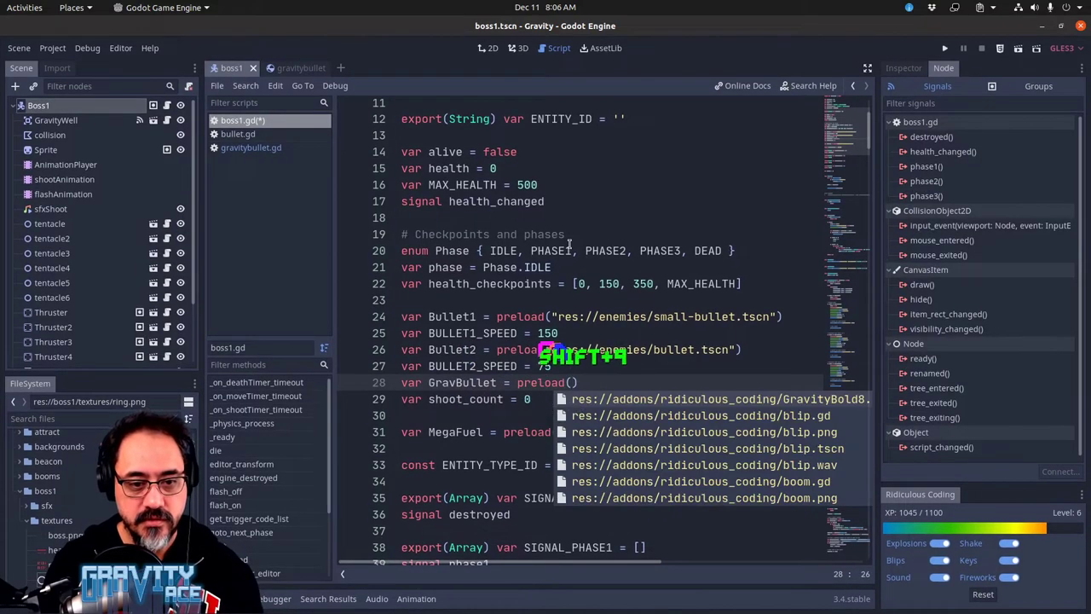
{"action": "type", "text": "gravitybu"}
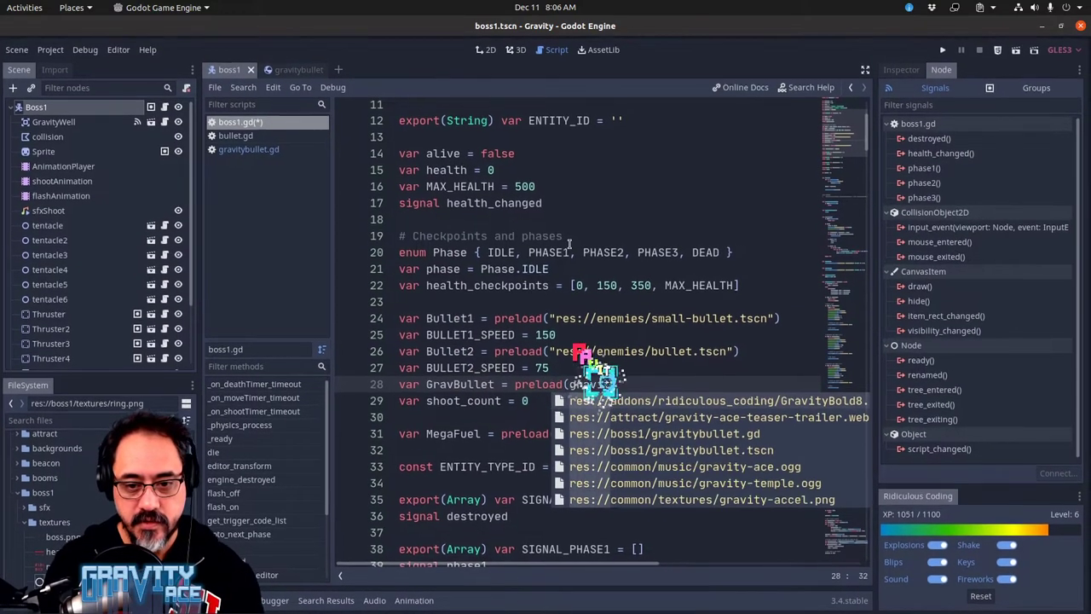
{"action": "type", "text": "ll"}
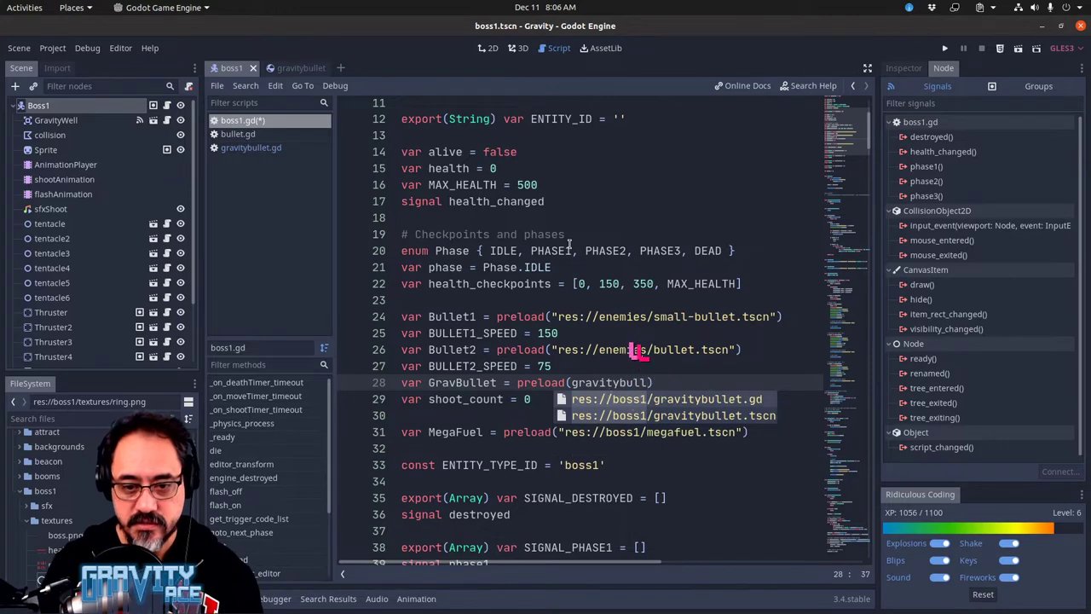
{"action": "key", "text": "Down"}
{"action": "key", "text": "Return"}
{"action": "key", "text": "Home"}
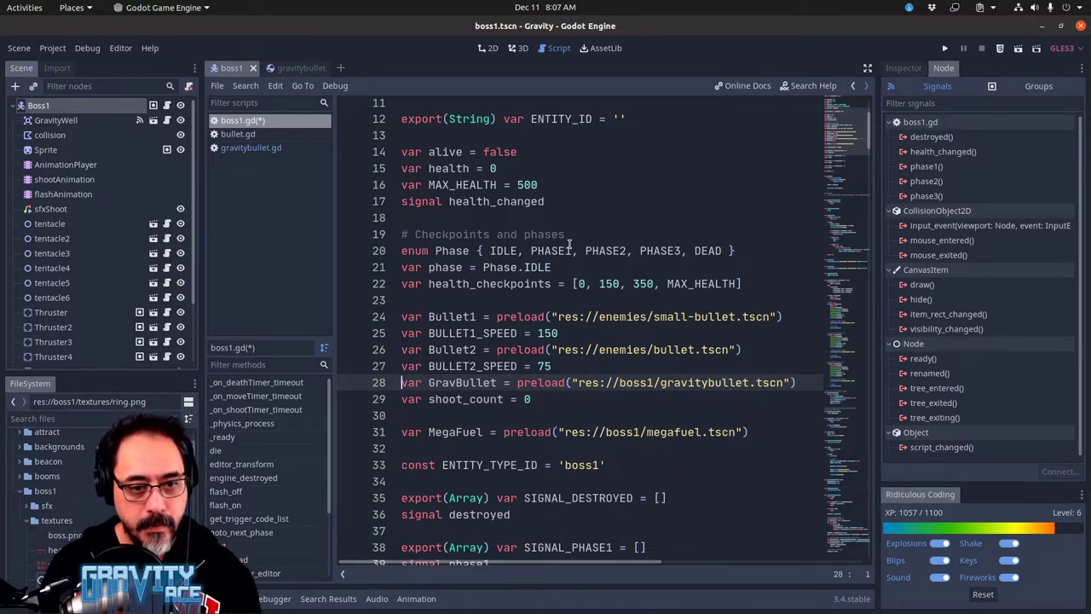
Declare var GRAVBULLET_SPEED = 75 below GravBullet and jump to the BULLET2_SPEED usage.
{"action": "left_click", "coordinate": [482, 334]}
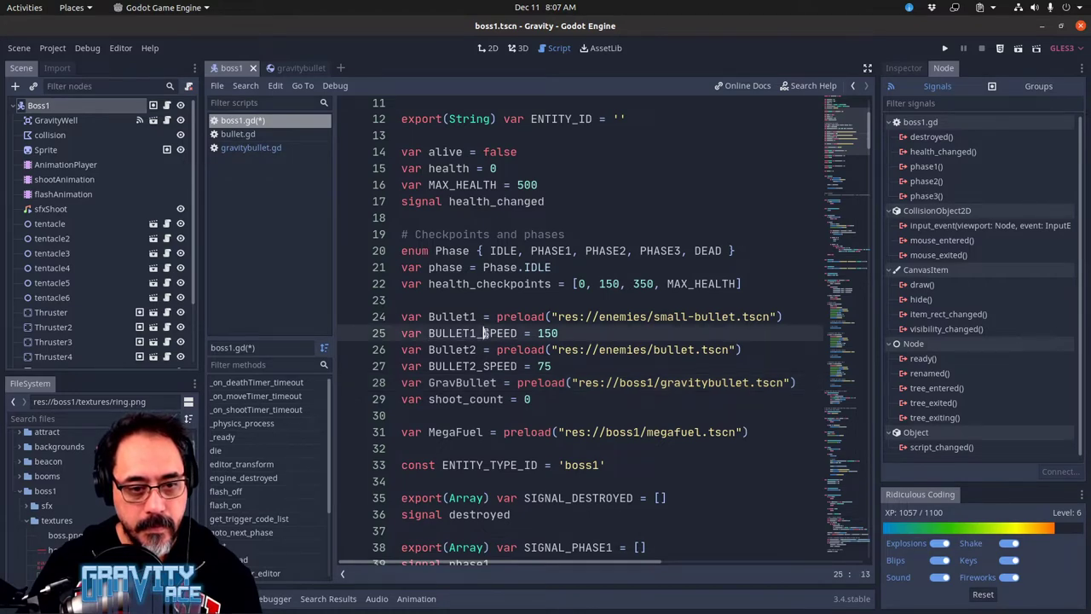
{"action": "left_click", "coordinate": [482, 383]}
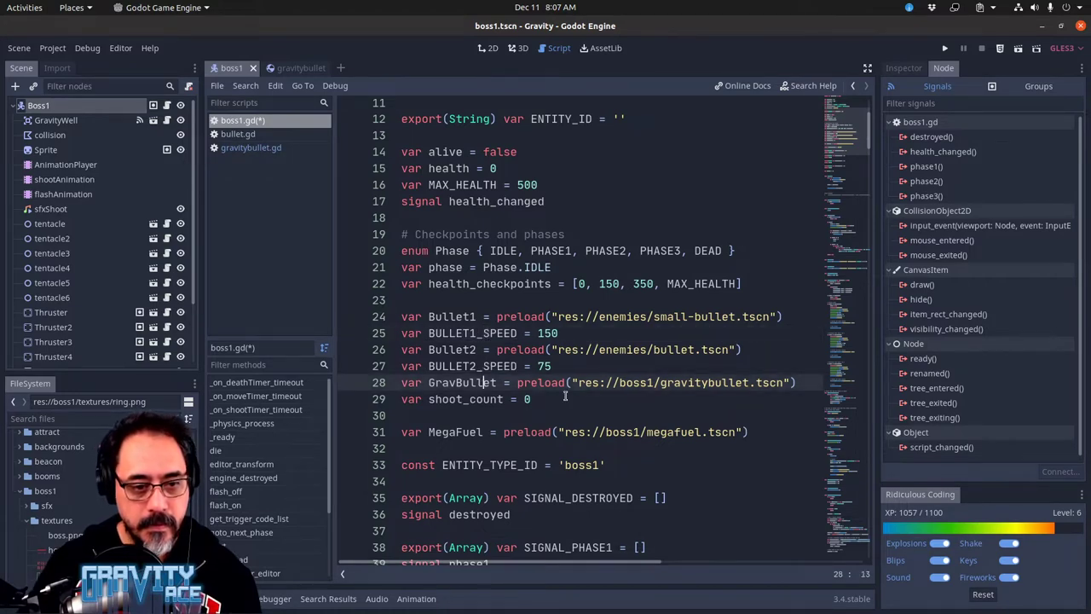
{"action": "key", "text": "End"}
{"action": "key", "text": "Return"}
{"action": "type", "text": "var GRAV"}
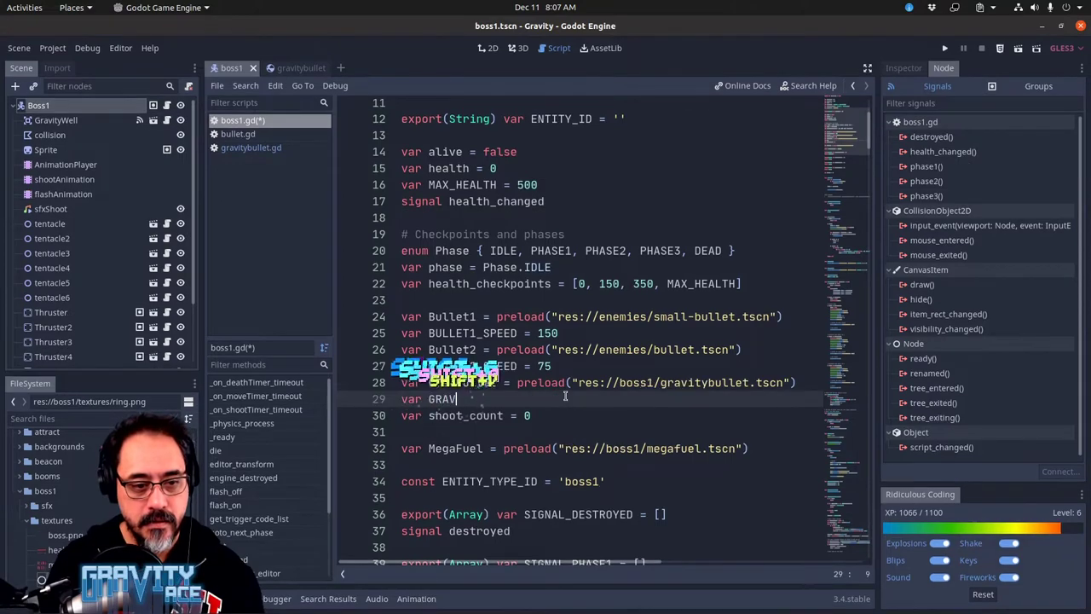
{"action": "type", "text": "BULLET_SPEED = "}
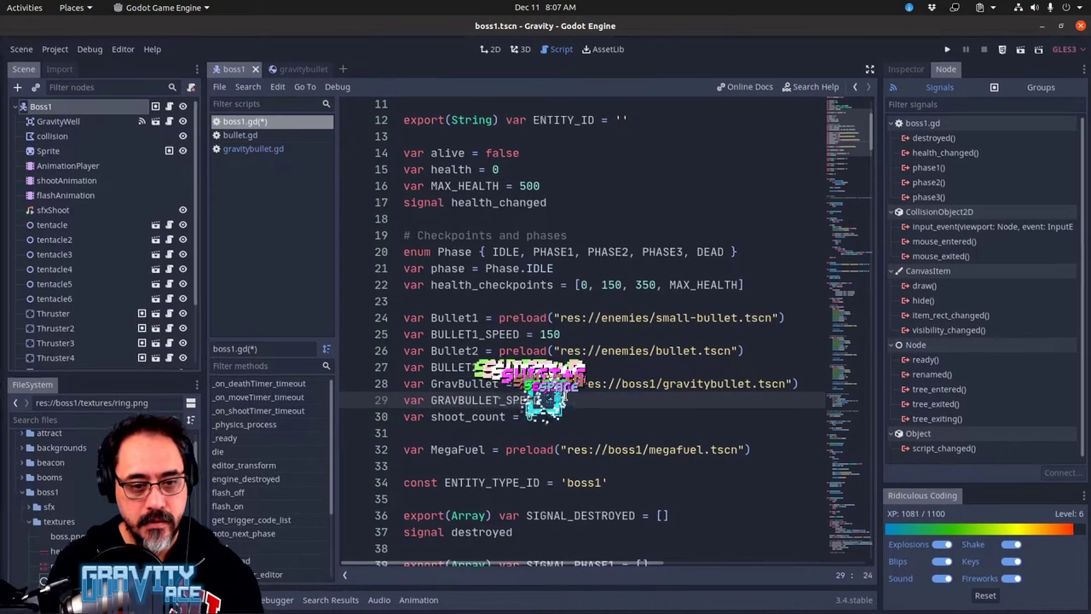
{"action": "type", "text": "75"}
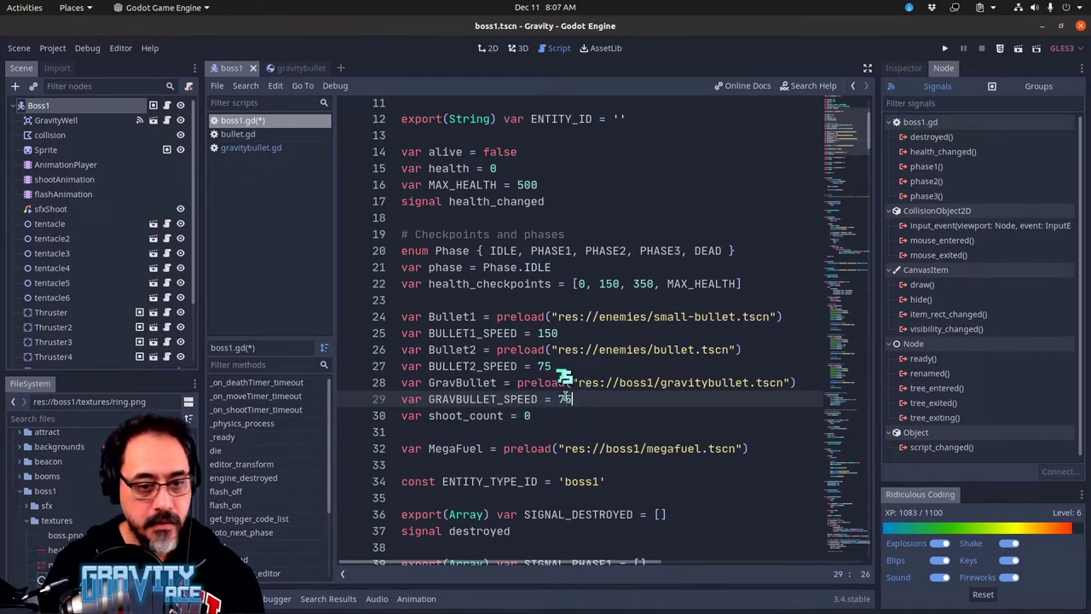
{"action": "key", "text": "Down"}
{"action": "key", "text": "Down"}
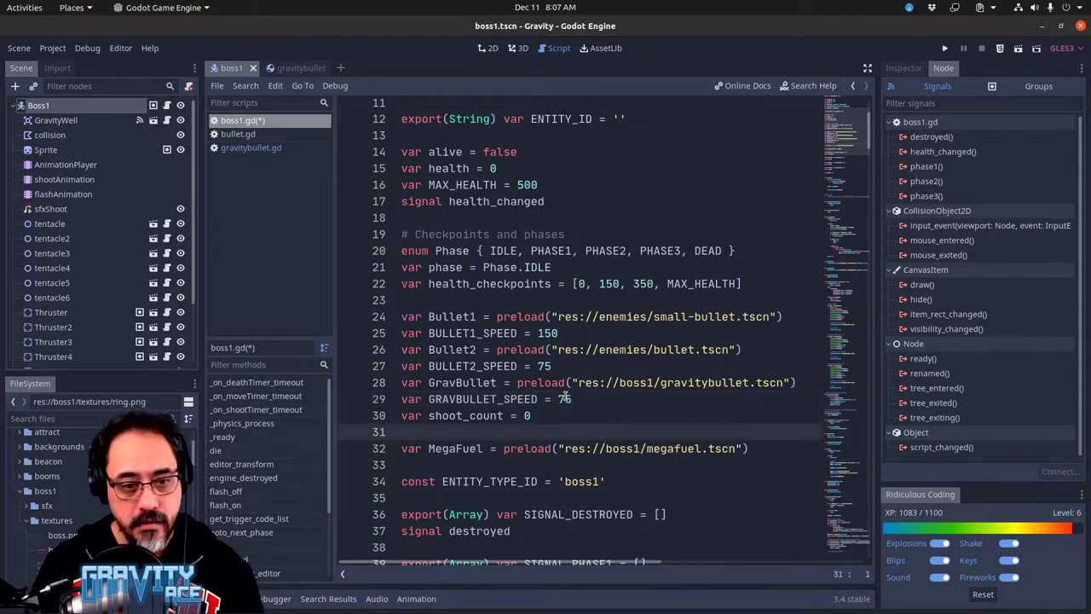
{"action": "left_click", "coordinate": [467, 385]}
{"action": "key", "text": "ctrl+f"}
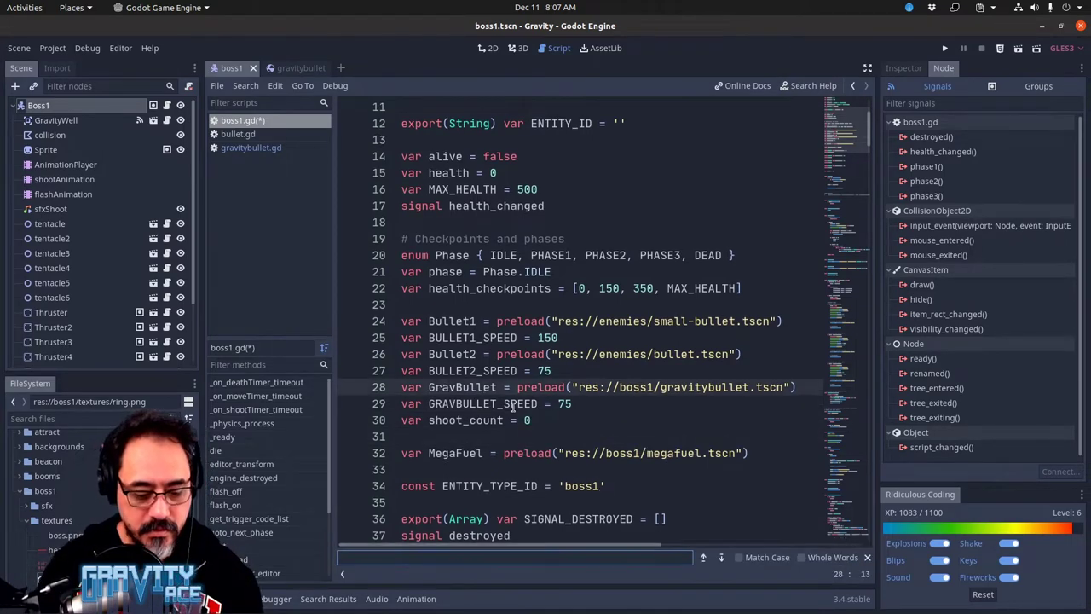
{"action": "type", "text": "bullet2"}
{"action": "key", "text": "Escape"}
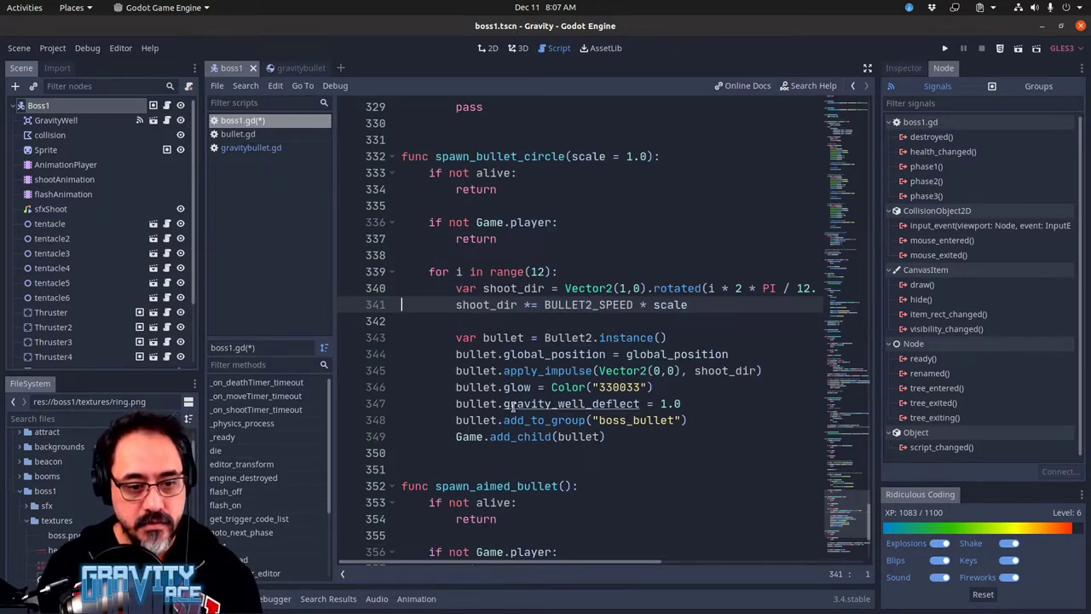
Select and copy the spawn_bullet_circle function in boss1.gd.
{"action": "scroll", "coordinate": [512, 407], "scroll_direction": "down", "scroll_amount": 4}
{"action": "key", "text": "Down"}
{"action": "key", "text": "Down"}
{"action": "key", "text": "Down"}
{"action": "key", "text": "Down"}
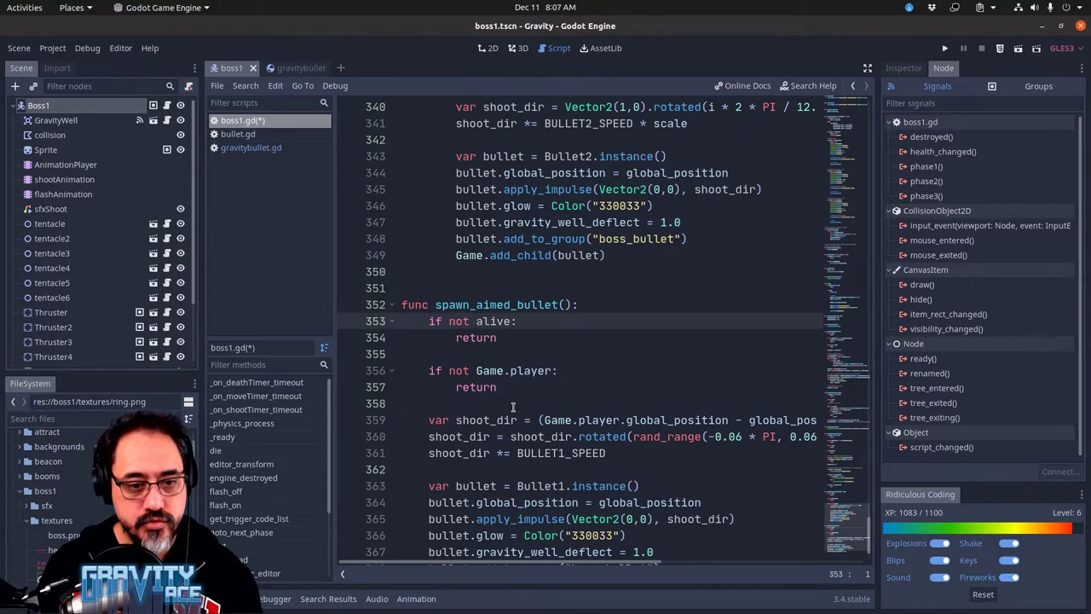
{"action": "key", "text": "Down"}
{"action": "key", "text": "Down"}
{"action": "key", "text": "Down"}
{"action": "key", "text": "Down"}
{"action": "key", "text": "Down"}
{"action": "key", "text": "Down"}
{"action": "key", "text": "Down"}
{"action": "key", "text": "Down"}
{"action": "key", "text": "Down"}
{"action": "key", "text": "Down"}
{"action": "key", "text": "Down"}
{"action": "key", "text": "Down"}
{"action": "key", "text": "Down"}
{"action": "key", "text": "Down"}
{"action": "key", "text": "Down"}
{"action": "key", "text": "Down"}
{"action": "key", "text": "Down"}
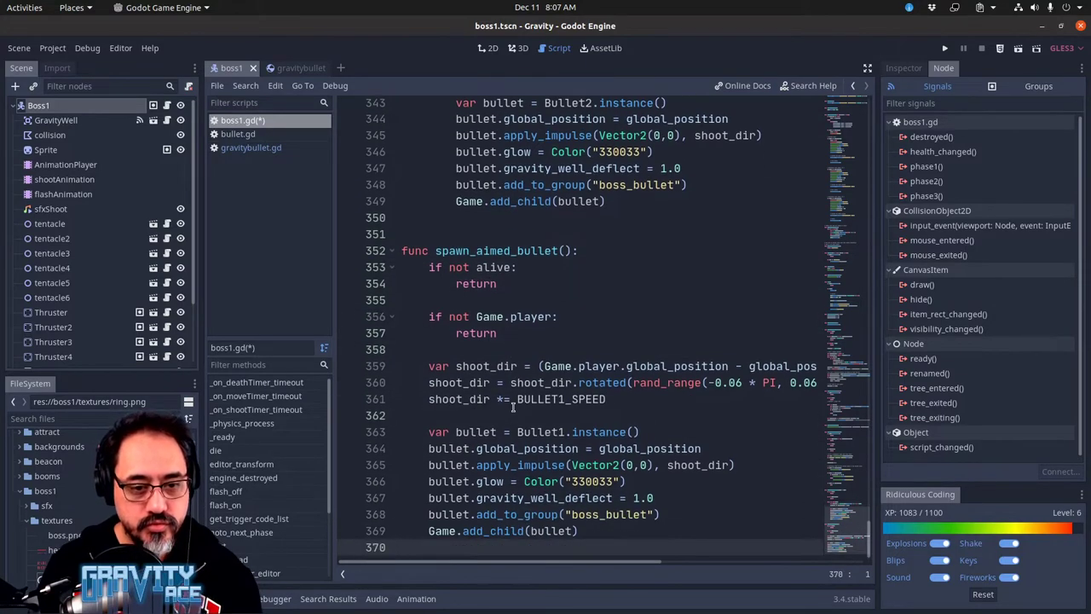
{"action": "key", "text": "Up"}
{"action": "key", "text": "Up"}
{"action": "key", "text": "Up"}
{"action": "key", "text": "Up"}
{"action": "key", "text": "Up"}
{"action": "key", "text": "Up"}
{"action": "key", "text": "Up"}
{"action": "key", "text": "Up"}
{"action": "key", "text": "Up"}
{"action": "key", "text": "Up"}
{"action": "key", "text": "Up"}
{"action": "key", "text": "Up"}
{"action": "key", "text": "Up"}
{"action": "key", "text": "Up"}
{"action": "key", "text": "Up"}
{"action": "key", "text": "Up"}
{"action": "key", "text": "Up"}
{"action": "key", "text": "Up"}
{"action": "key", "text": "Up"}
{"action": "key", "text": "Up"}
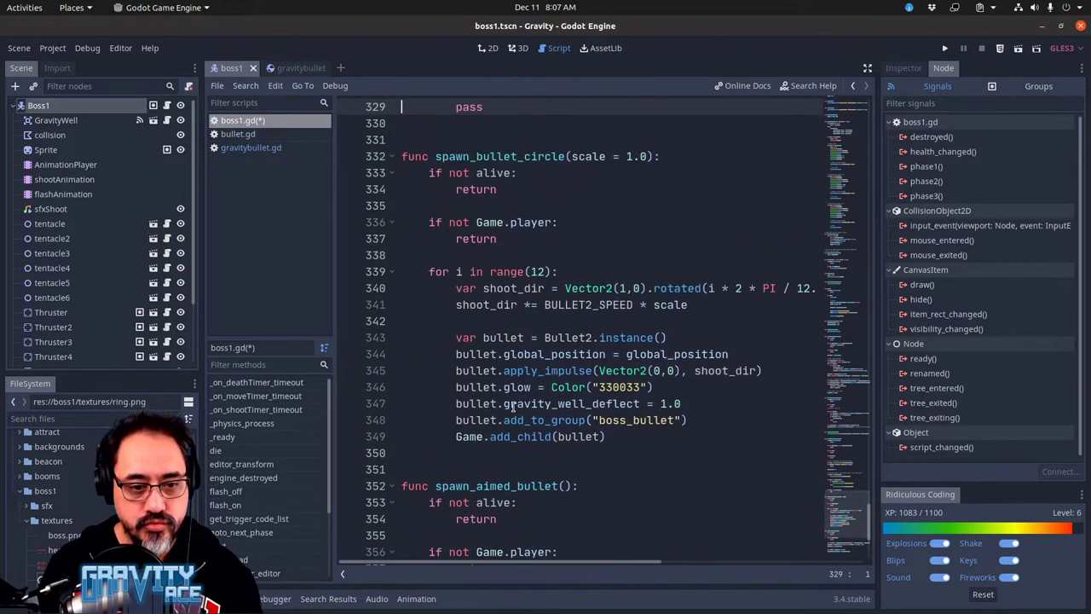
{"action": "key", "text": "Up"}
{"action": "key", "text": "Up"}
{"action": "key", "text": "Up"}
{"action": "key", "text": "Up"}
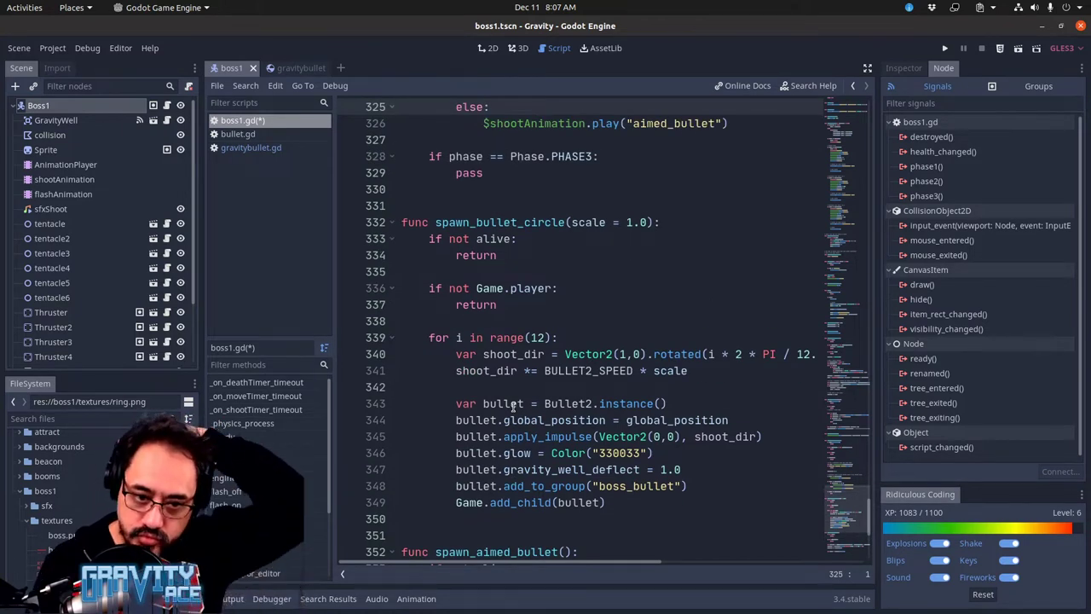
{"action": "key", "text": "Down"}
{"action": "key", "text": "Down"}
{"action": "key", "text": "Down"}
{"action": "key", "text": "Down"}
{"action": "key", "text": "Down"}
{"action": "key", "text": "Down"}
{"action": "key", "text": "Down"}
{"action": "key", "text": "Down"}
{"action": "key", "text": "Down"}
{"action": "key", "text": "Down"}
{"action": "key", "text": "Down"}
{"action": "key", "text": "Down"}
{"action": "key", "text": "Down"}
{"action": "key", "text": "Down"}
{"action": "key", "text": "Down"}
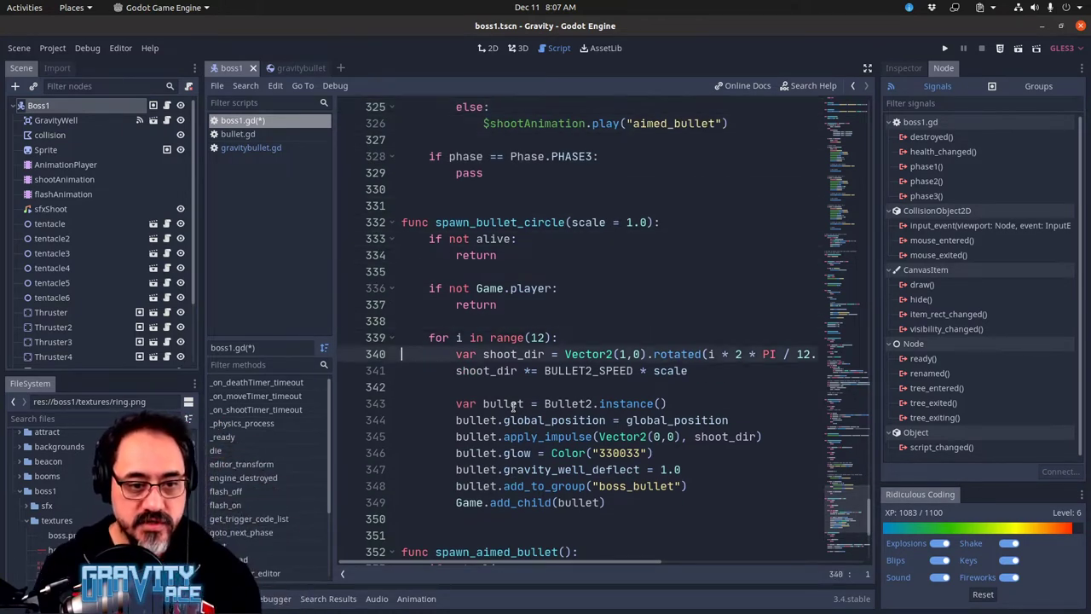
{"action": "key", "text": "Up"}
{"action": "key", "text": "Up"}
{"action": "key", "text": "Up"}
{"action": "key", "text": "Up"}
{"action": "key", "text": "Up"}
{"action": "key", "text": "Up"}
{"action": "key", "text": "Up"}
{"action": "key", "text": "Up"}
{"action": "key", "text": "shift+Down"}
{"action": "key", "text": "shift+Down"}
{"action": "key", "text": "shift+Down"}
{"action": "key", "text": "shift+Down"}
{"action": "key", "text": "shift+Down"}
{"action": "key", "text": "shift+Down"}
{"action": "key", "text": "shift+Down"}
{"action": "key", "text": "shift+Down"}
{"action": "key", "text": "shift+Down"}
{"action": "key", "text": "shift+Down"}
{"action": "key", "text": "shift+Down"}
{"action": "key", "text": "shift+Down"}
{"action": "key", "text": "shift+Down"}
{"action": "key", "text": "shift+Down"}
{"action": "key", "text": "shift+Down"}
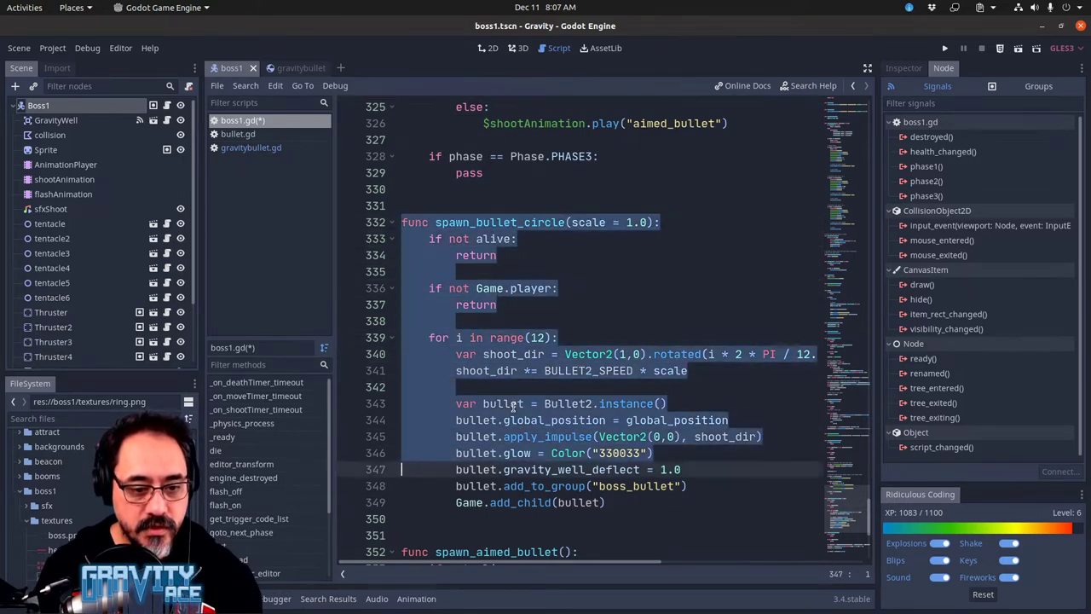
{"action": "key", "text": "shift+Down"}
{"action": "key", "text": "shift+Down"}
{"action": "key", "text": "shift+Down"}
{"action": "key", "text": "shift+Down"}
Paste the copied function at the end of the file, below spawn_aimed_bullet.
{"action": "key", "text": "Down"}
{"action": "key", "text": "Down"}
{"action": "key", "text": "Down"}
{"action": "key", "text": "Down"}
{"action": "key", "text": "Down"}
{"action": "key", "text": "Down"}
{"action": "key", "text": "Down"}
{"action": "key", "text": "Down"}
{"action": "key", "text": "Down"}
{"action": "key", "text": "Down"}
{"action": "key", "text": "Down"}
{"action": "key", "text": "Down"}
{"action": "key", "text": "Down"}
{"action": "key", "text": "Down"}
{"action": "key", "text": "Down"}
{"action": "key", "text": "Down"}
{"action": "key", "text": "Down"}
{"action": "key", "text": "Down"}
{"action": "key", "text": "Down"}
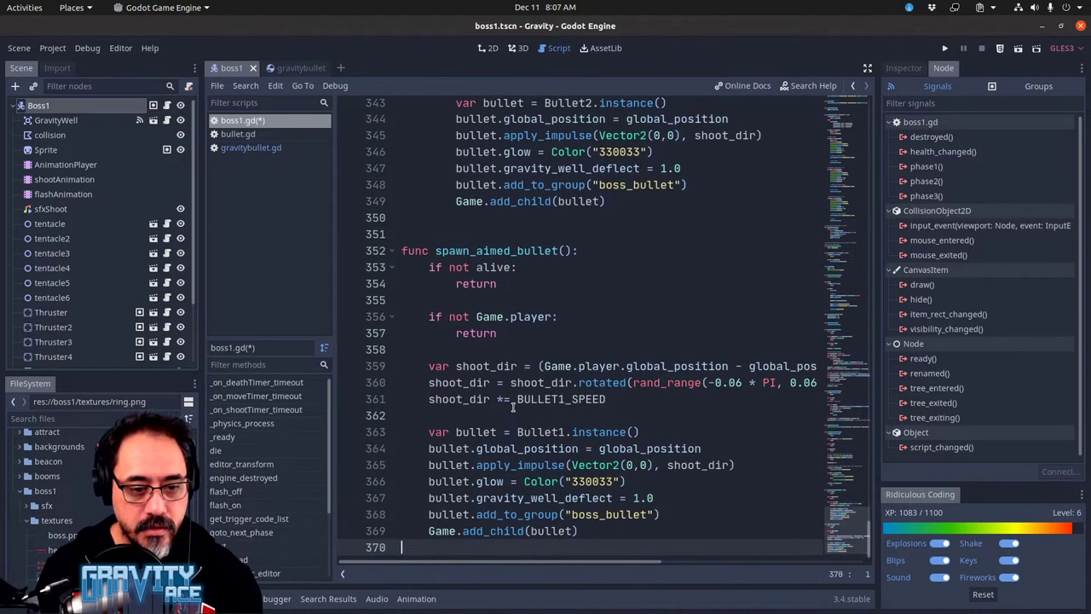
{"action": "key", "text": "Return"}
{"action": "key", "text": "Return"}
{"action": "key", "text": "ctrl+v"}
{"action": "key", "text": "Up"}
{"action": "key", "text": "Up"}
{"action": "key", "text": "Up"}
{"action": "key", "text": "Up"}
{"action": "key", "text": "Up"}
{"action": "key", "text": "Up"}
{"action": "key", "text": "Up"}
{"action": "key", "text": "Up"}
{"action": "key", "text": "Up"}
{"action": "key", "text": "Up"}
{"action": "key", "text": "Up"}
{"action": "key", "text": "Up"}
{"action": "key", "text": "Up"}
{"action": "key", "text": "Up"}
{"action": "key", "text": "Up"}
{"action": "key", "text": "Up"}
{"action": "key", "text": "Up"}
{"action": "key", "text": "Up"}
{"action": "key", "text": "Up"}
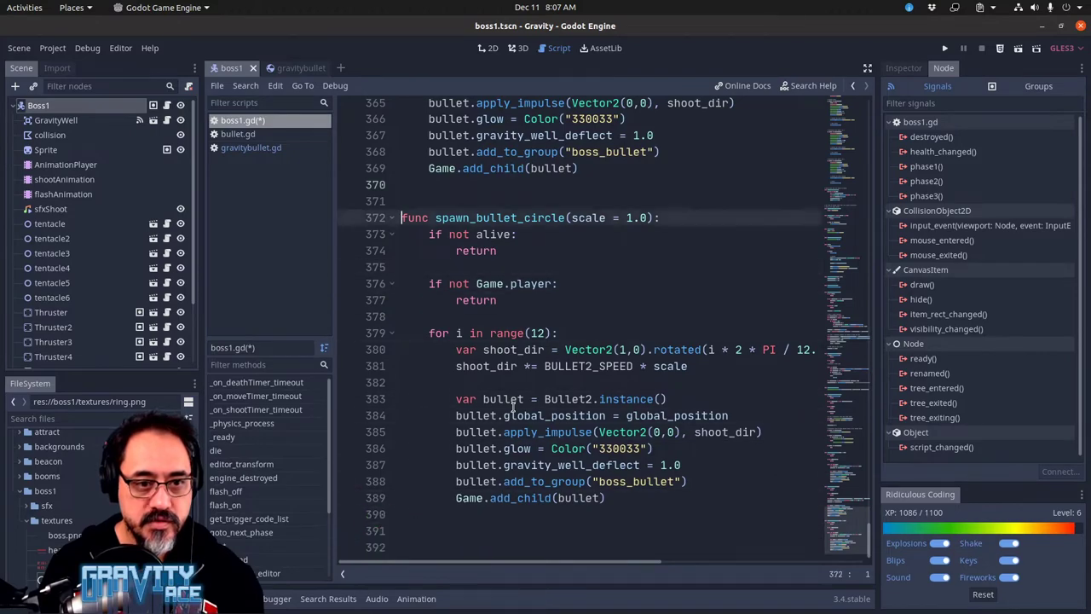
Rename the pasted copy's header to spawn_gravity_bullet.
{"action": "key", "text": "Right"}
{"action": "key", "text": "Right"}
{"action": "key", "text": "Right"}
{"action": "key", "text": "Right"}
{"action": "key", "text": "Right"}
{"action": "key", "text": "Right"}
{"action": "key", "text": "Right"}
{"action": "key", "text": "Right"}
{"action": "key", "text": "Right"}
{"action": "key", "text": "ctrl+shift+Right"}
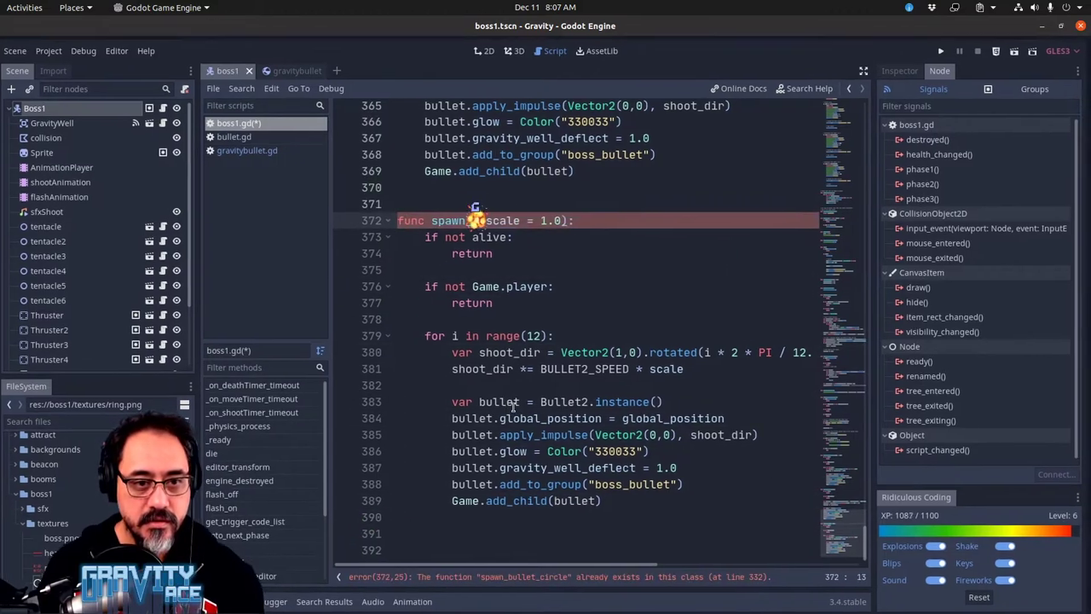
{"action": "type", "text": "gravity_bull"}
{"action": "type", "text": "et"}
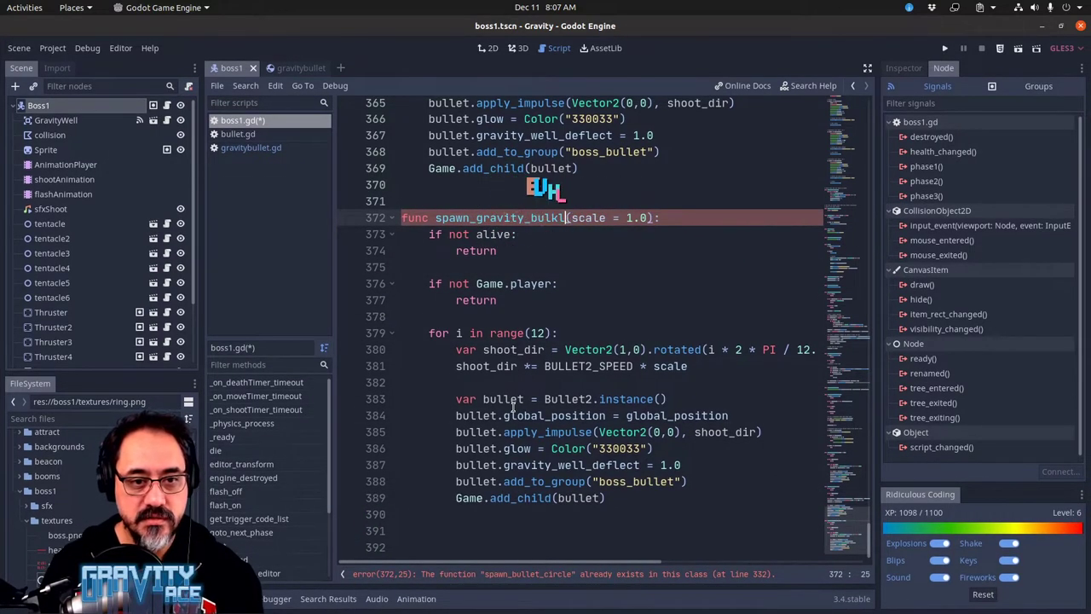
{"action": "key", "text": "End"}
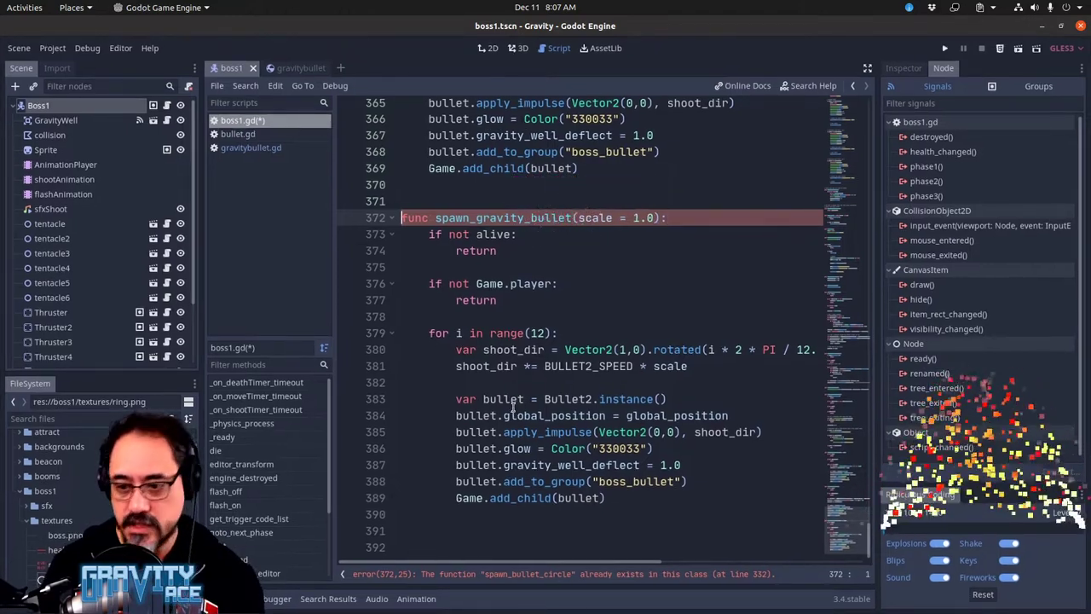
{"action": "key", "text": "Home"}
{"action": "key", "text": "Up"}
{"action": "key", "text": "Up"}
{"action": "key", "text": "Up"}
{"action": "key", "text": "Up"}
{"action": "key", "text": "Up"}
{"action": "key", "text": "Up"}
{"action": "key", "text": "Up"}
{"action": "key", "text": "Up"}
{"action": "key", "text": "Up"}
{"action": "key", "text": "Up"}
{"action": "key", "text": "Up"}
{"action": "key", "text": "Up"}
{"action": "key", "text": "Up"}
{"action": "key", "text": "Up"}
{"action": "key", "text": "Up"}
{"action": "key", "text": "Up"}
{"action": "key", "text": "Up"}
{"action": "key", "text": "Up"}
{"action": "key", "text": "Up"}
{"action": "key", "text": "Up"}
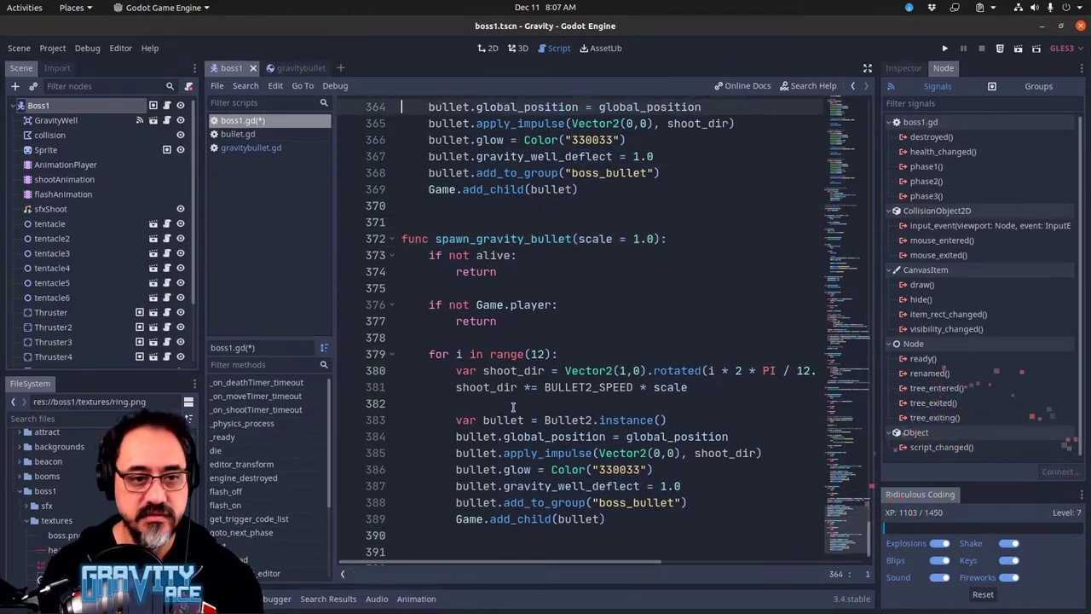
{"action": "key", "text": "Up"}
{"action": "key", "text": "Up"}
{"action": "key", "text": "Up"}
{"action": "key", "text": "Up"}
{"action": "key", "text": "Up"}
{"action": "key", "text": "Up"}
{"action": "key", "text": "Up"}
{"action": "key", "text": "Up"}
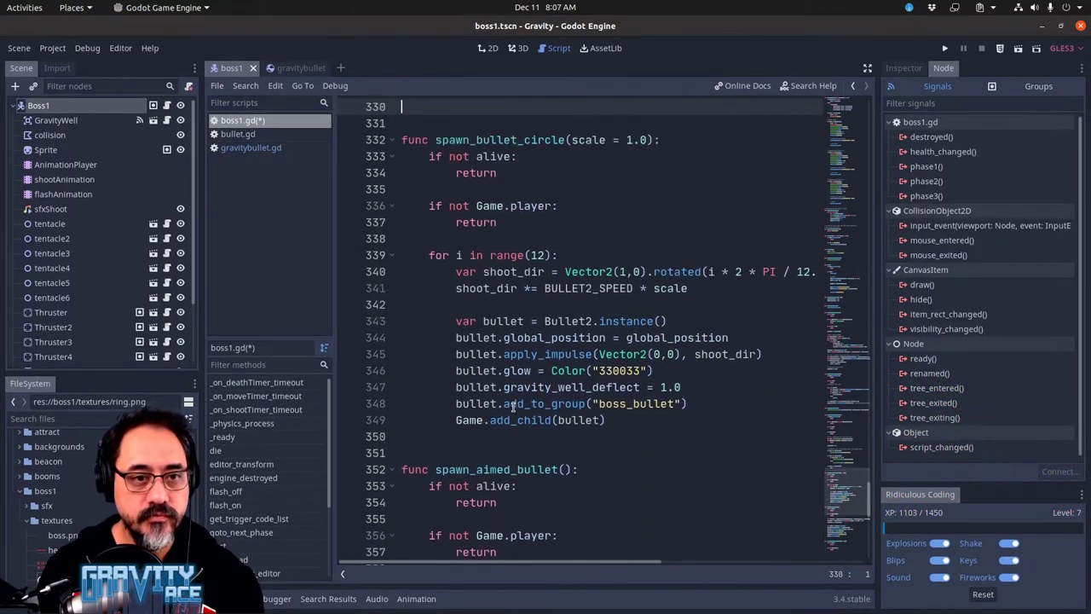
{"action": "key", "text": "Down"}
{"action": "key", "text": "Down"}
{"action": "key", "text": "Down"}
{"action": "key", "text": "Down"}
{"action": "key", "text": "Down"}
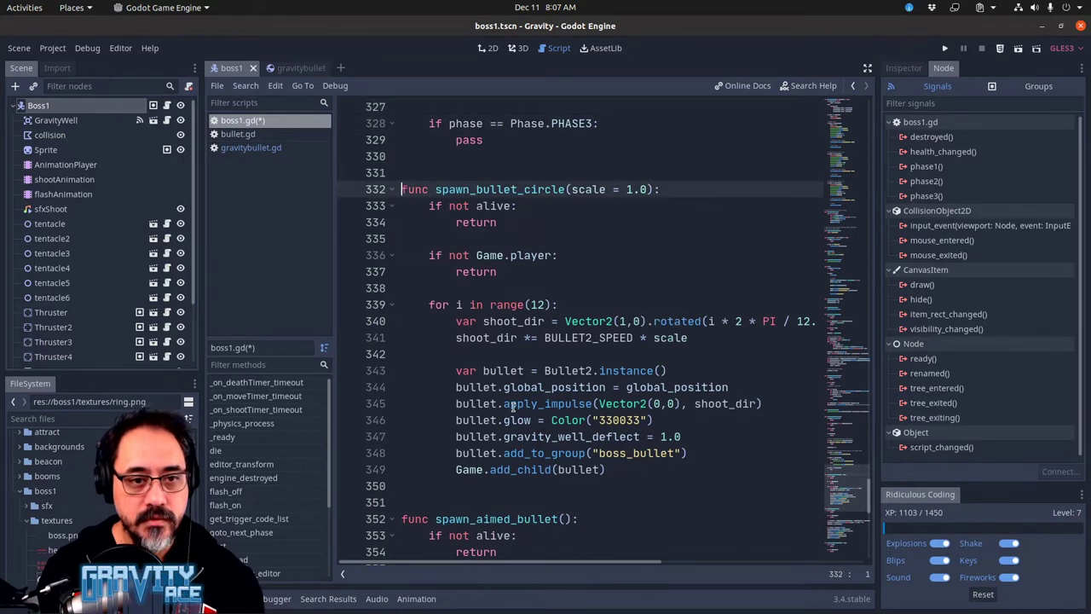
{"action": "key", "text": "Down"}
{"action": "key", "text": "Down"}
{"action": "key", "text": "Down"}
{"action": "key", "text": "Down"}
{"action": "key", "text": "Down"}
{"action": "key", "text": "Down"}
{"action": "key", "text": "Down"}
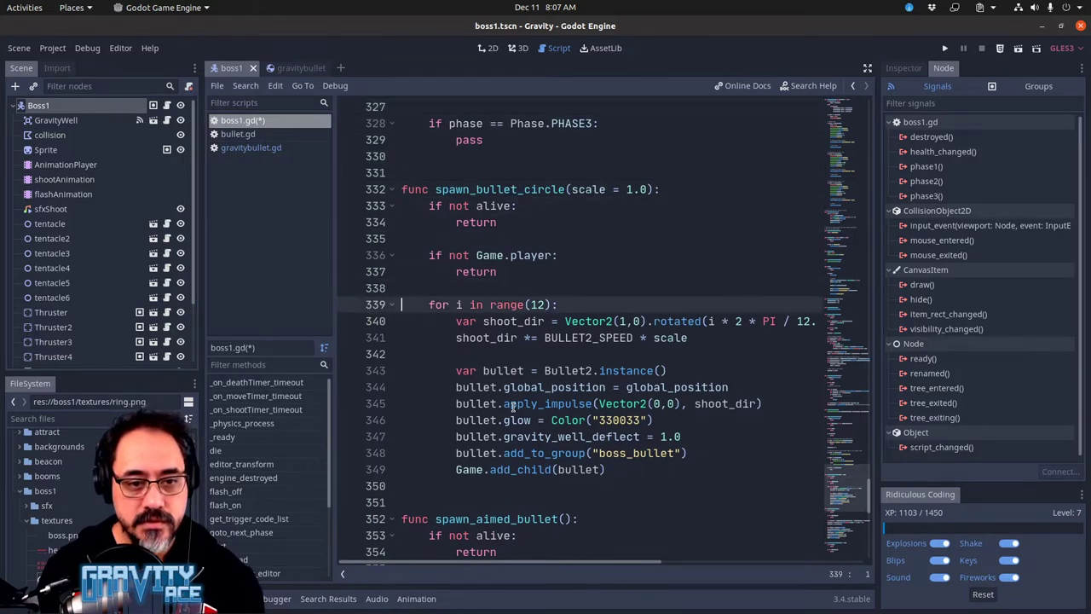
Remove the scale = 1.0 parameter from the spawn_gravity_bullet header.
{"action": "double_click", "coordinate": [585, 190]}
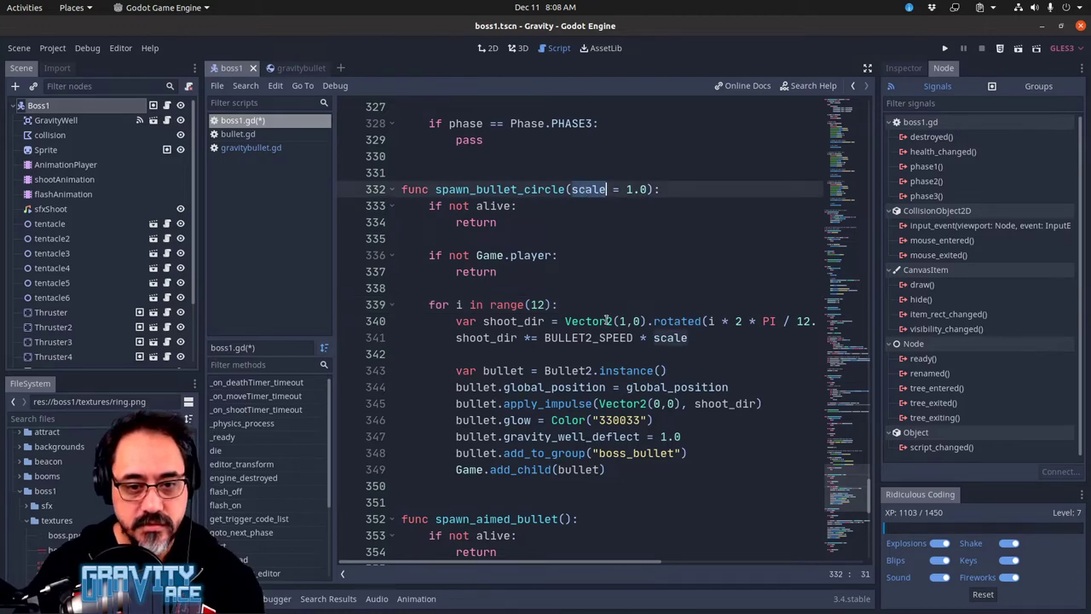
{"action": "scroll", "coordinate": [607, 320], "scroll_direction": "down", "scroll_amount": 4}
{"action": "scroll", "coordinate": [606, 321], "scroll_direction": "down", "scroll_amount": 5}
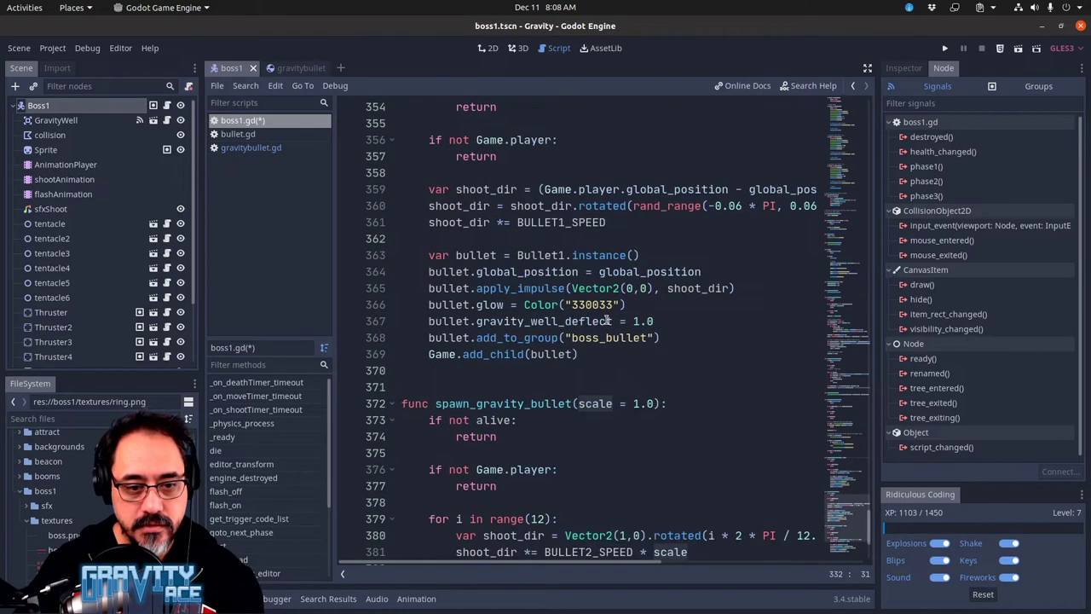
{"action": "left_click", "coordinate": [578, 403]}
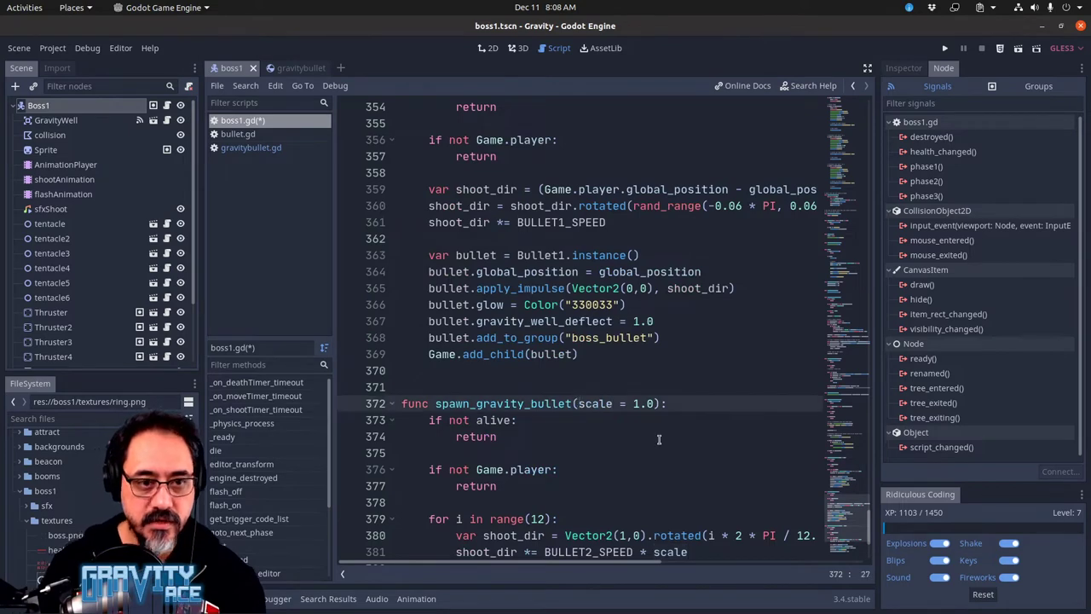
{"action": "left_click_drag", "start_coordinate": [578, 403], "coordinate": [653, 404]}
{"action": "key", "text": "Delete"}
{"action": "key", "text": "Down"}
{"action": "scroll", "coordinate": [659, 439], "scroll_direction": "down", "scroll_amount": 2}
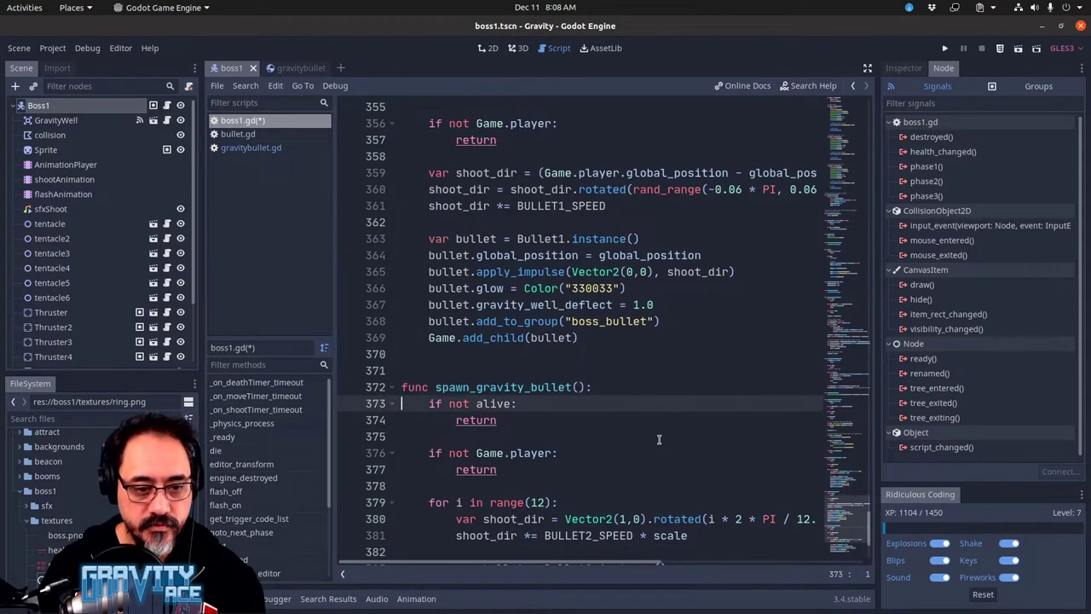
{"action": "key", "text": "Down"}
{"action": "key", "text": "Down"}
{"action": "key", "text": "Down"}
{"action": "key", "text": "Down"}
{"action": "key", "text": "Down"}
{"action": "key", "text": "Down"}
Delete the for-loop line, dedent its body, and instance GravBullet instead of Bullet2.
{"action": "key", "text": "ctrl+shift+k"}
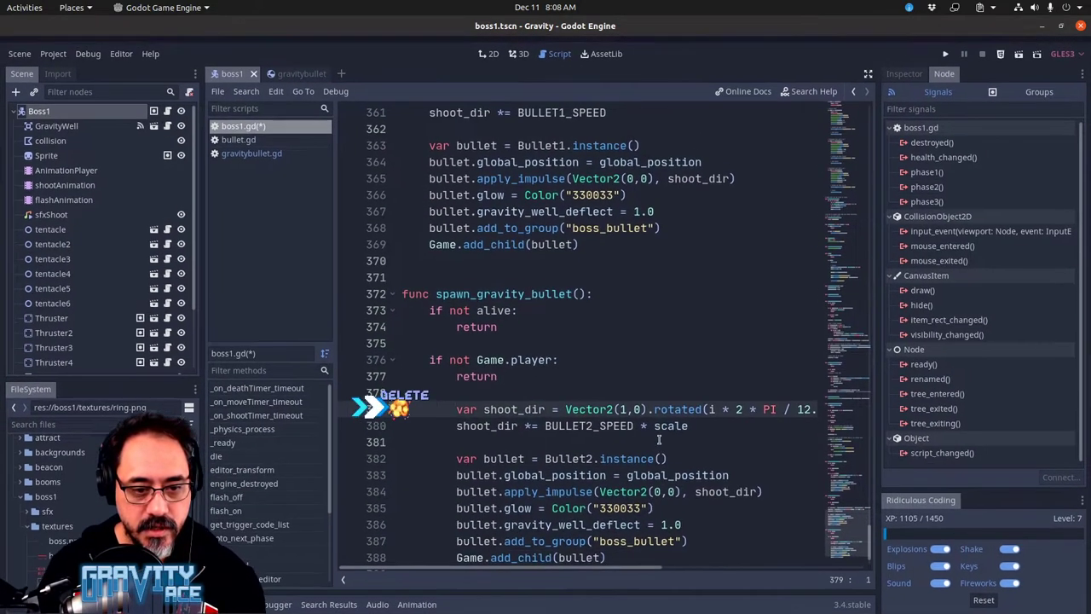
{"action": "key", "text": "shift+Down"}
{"action": "key", "text": "shift+Down"}
{"action": "key", "text": "shift+Down"}
{"action": "key", "text": "shift+Down"}
{"action": "key", "text": "shift+Down"}
{"action": "key", "text": "shift+Down"}
{"action": "key", "text": "shift+Down"}
{"action": "key", "text": "shift+Down"}
{"action": "key", "text": "shift+Down"}
{"action": "key", "text": "shift+Down"}
{"action": "key", "text": "shift+Down"}
{"action": "key", "text": "shift+Down"}
{"action": "key", "text": "shift+Up"}
{"action": "key", "text": "shift+Up"}
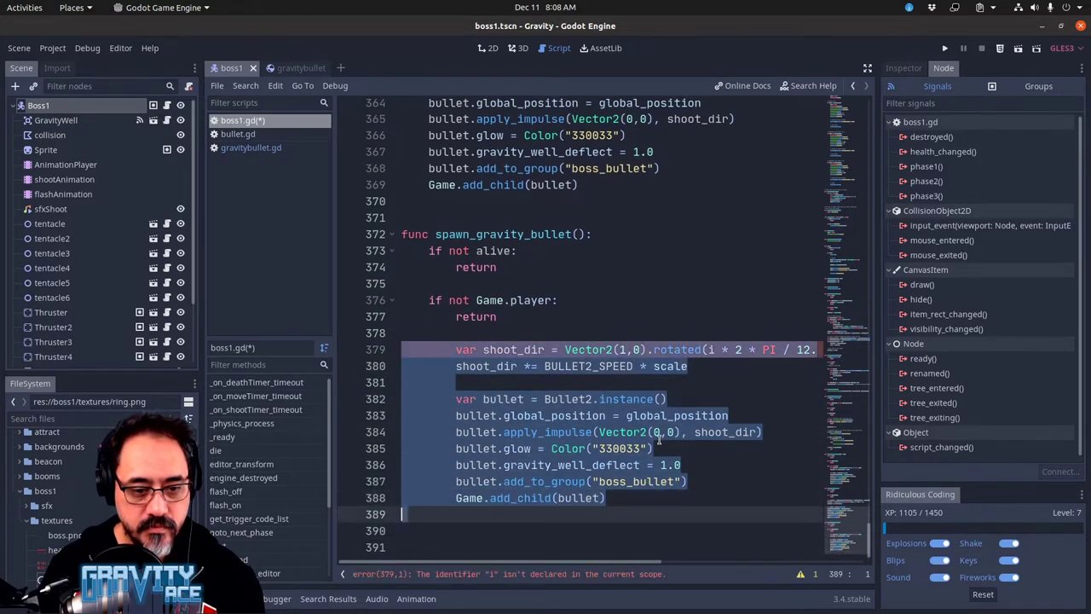
{"action": "key", "text": "shift+Tab"}
{"action": "key", "text": "Up"}
{"action": "key", "text": "Up"}
{"action": "key", "text": "Up"}
{"action": "key", "text": "Up"}
{"action": "key", "text": "Up"}
{"action": "key", "text": "Up"}
{"action": "key", "text": "Up"}
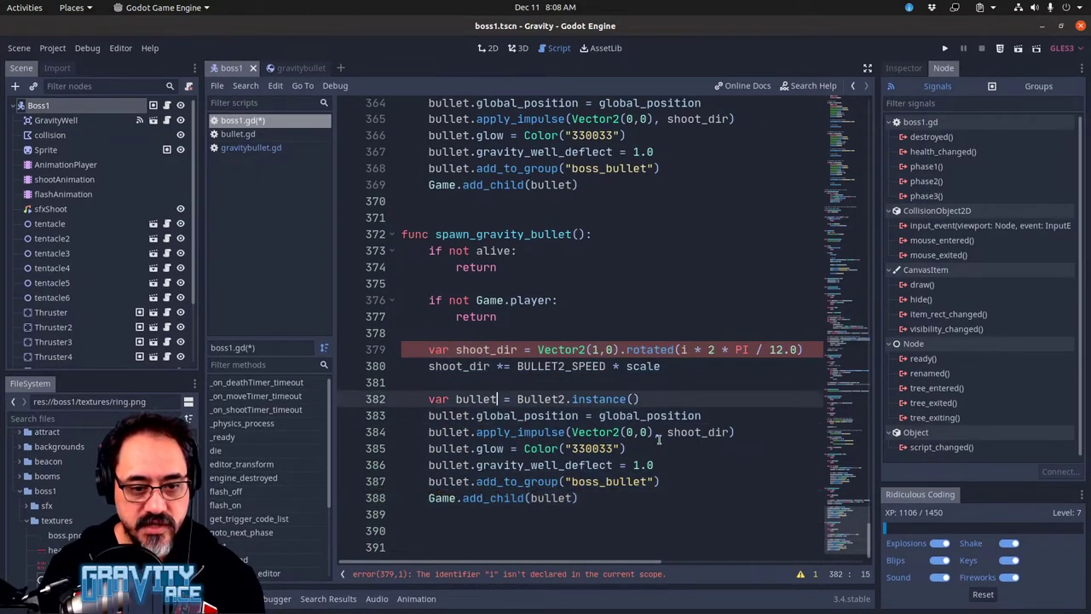
{"action": "key", "text": "ctrl+shift+Right"}
{"action": "type", "text": "Grav"}
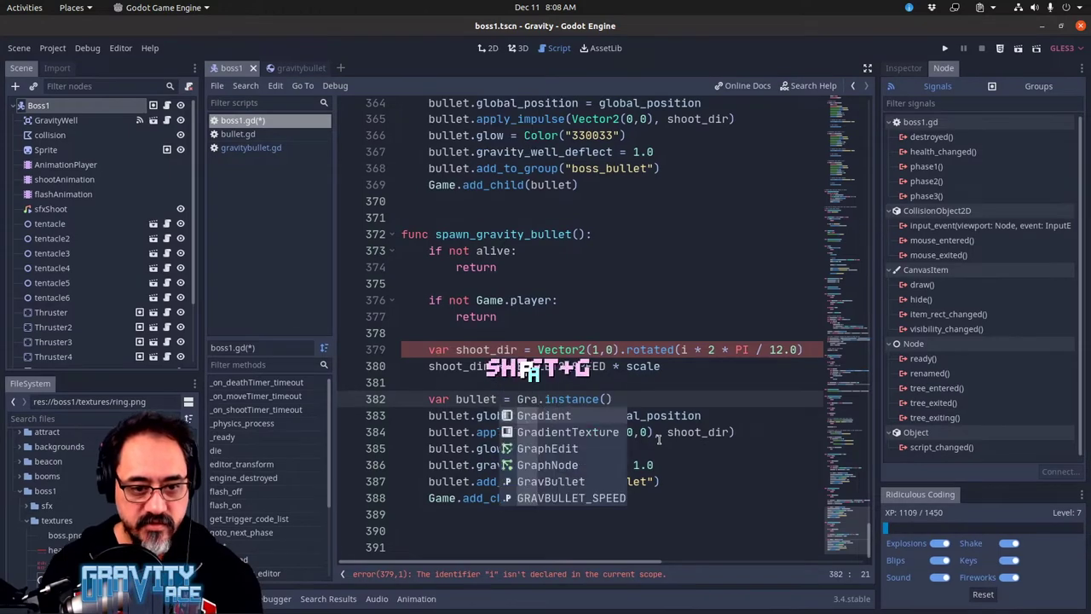
{"action": "key", "text": "Return"}
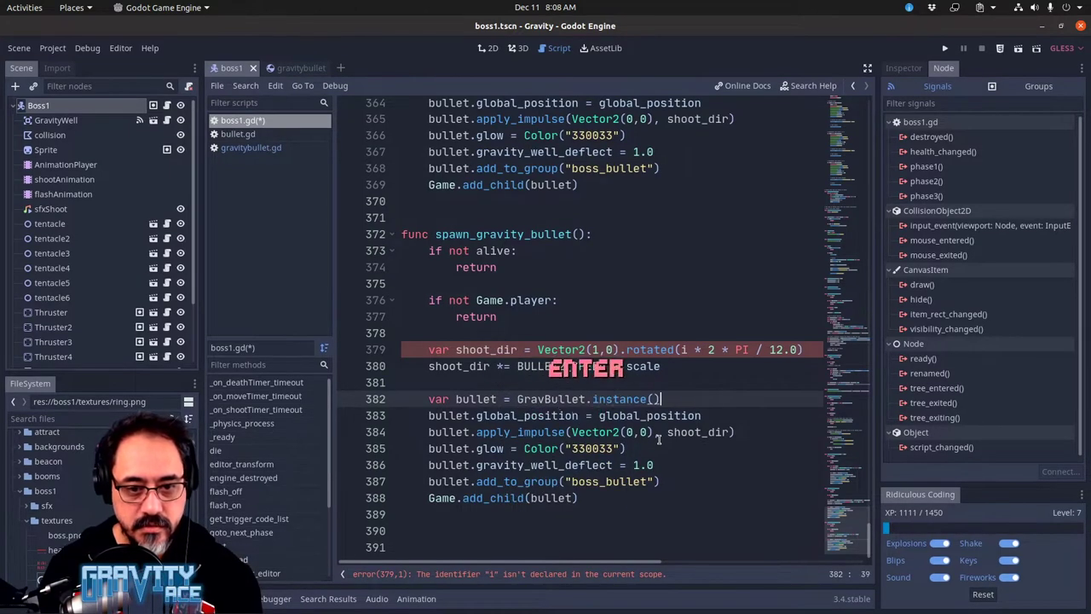
Change the shoot direction to Vector2(1,0).rotated(randf() * 2 * PI).
{"action": "key", "text": "Home"}
{"action": "key", "text": "Up"}
{"action": "key", "text": "Up"}
{"action": "key", "text": "Up"}
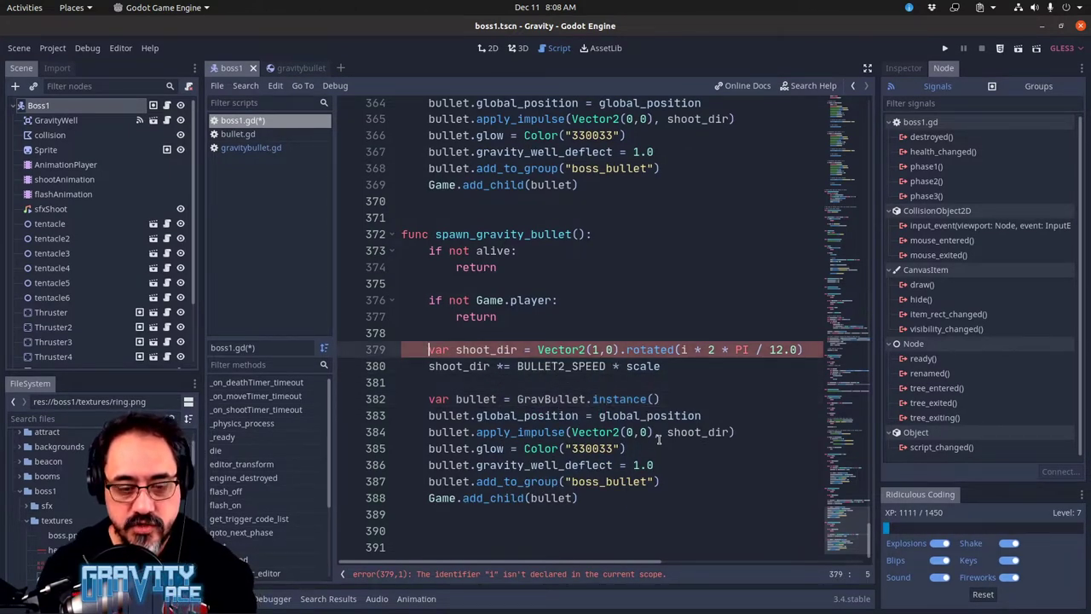
{"action": "key", "text": "End"}
{"action": "key", "text": "Left"}
{"action": "key", "text": "Left"}
{"action": "key", "text": "Left"}
{"action": "key", "text": "Left"}
{"action": "key", "text": "Left"}
{"action": "key", "text": "Left"}
{"action": "key", "text": "Left"}
{"action": "key", "text": "Left"}
{"action": "key", "text": "Left"}
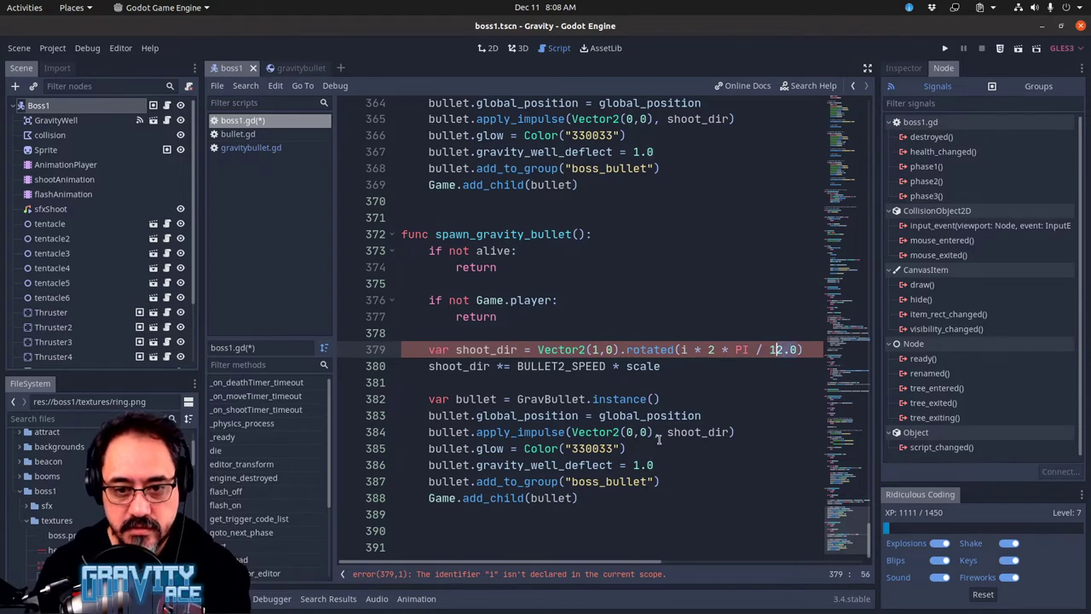
{"action": "key", "text": "Delete"}
{"action": "key", "text": "Delete"}
{"action": "key", "text": "Delete"}
{"action": "key", "text": "Delete"}
{"action": "key", "text": "Delete"}
{"action": "key", "text": "Delete"}
{"action": "key", "text": "Delete"}
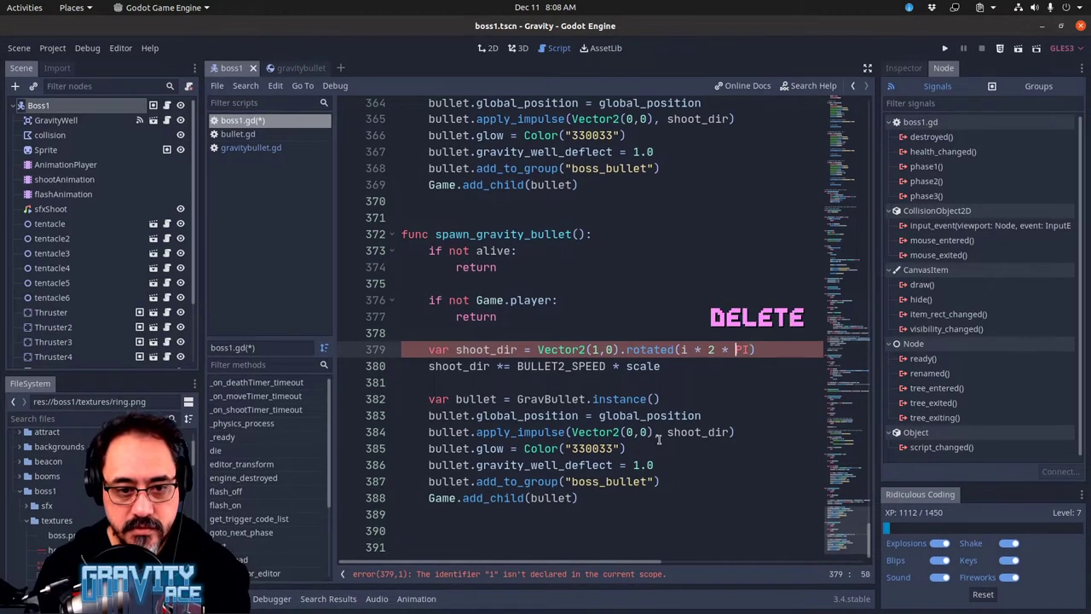
{"action": "key", "text": "Left"}
{"action": "key", "text": "Left"}
{"action": "key", "text": "Left"}
{"action": "key", "text": "Left"}
{"action": "key", "text": "Left"}
{"action": "key", "text": "Left"}
{"action": "key", "text": "Left"}
{"action": "key", "text": "Left"}
{"action": "key", "text": "Left"}
{"action": "key", "text": "Left"}
{"action": "key", "text": "Left"}
{"action": "key", "text": "Left"}
{"action": "key", "text": "Left"}
{"action": "key", "text": "Left"}
{"action": "key", "text": "Left"}
{"action": "key", "text": "Left"}
{"action": "key", "text": "Left"}
{"action": "key", "text": "Left"}
{"action": "key", "text": "Left"}
{"action": "key", "text": "Left"}
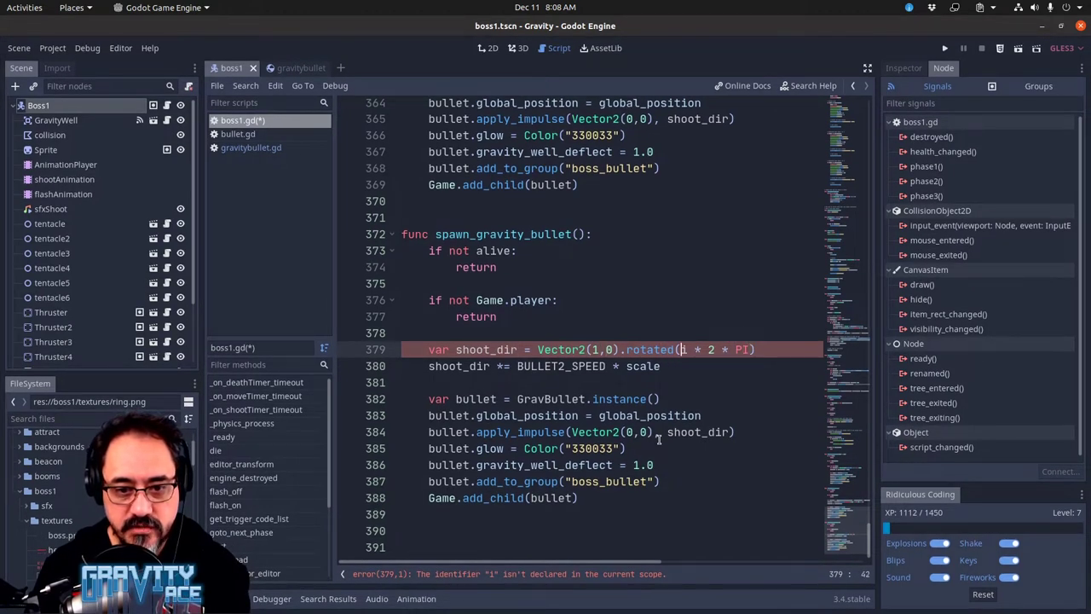
{"action": "key", "text": "Delete"}
{"action": "key", "text": "Delete"}
{"action": "key", "text": "Delete"}
{"action": "key", "text": "Delete"}
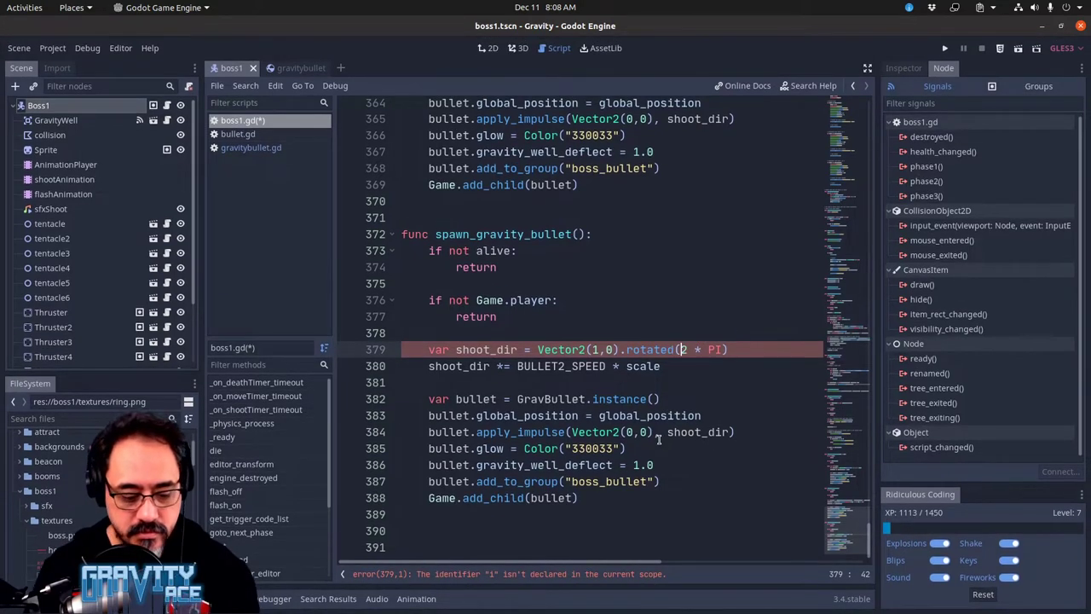
{"action": "type", "text": "randf() *"}
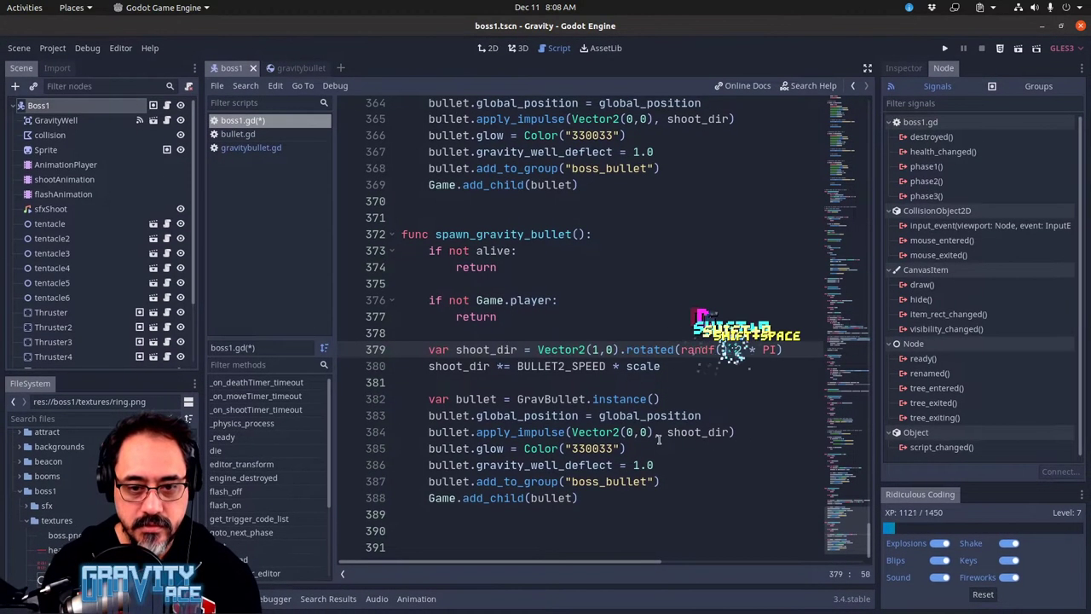
{"action": "key", "text": "Home"}
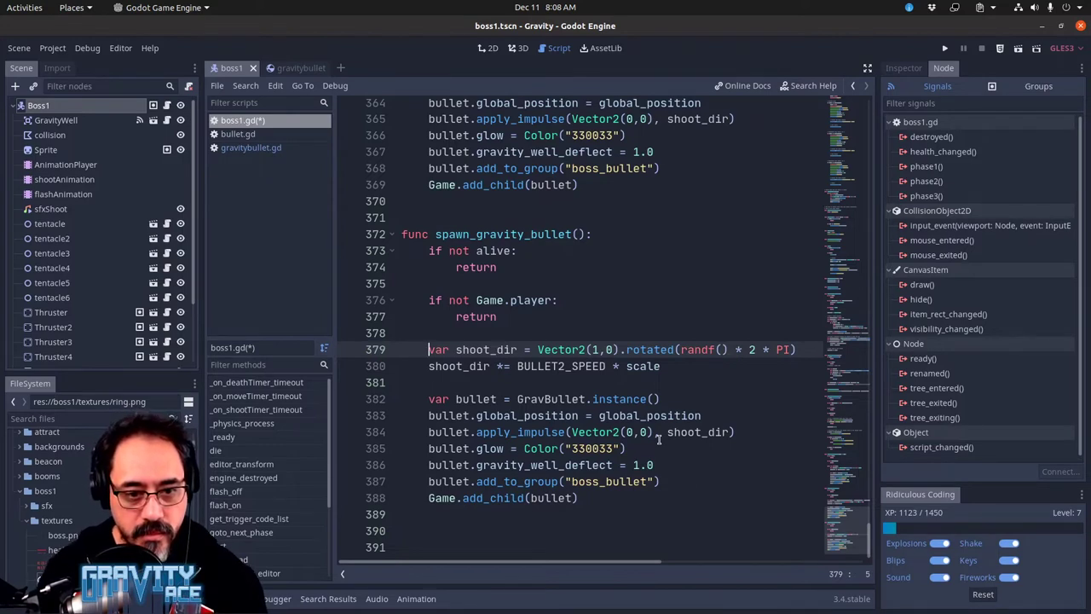
Scale shoot_dir by GRAVBULLET_SPEED only, dropping the * scale multiplier.
{"action": "key", "text": "Down"}
{"action": "key", "text": "Right"}
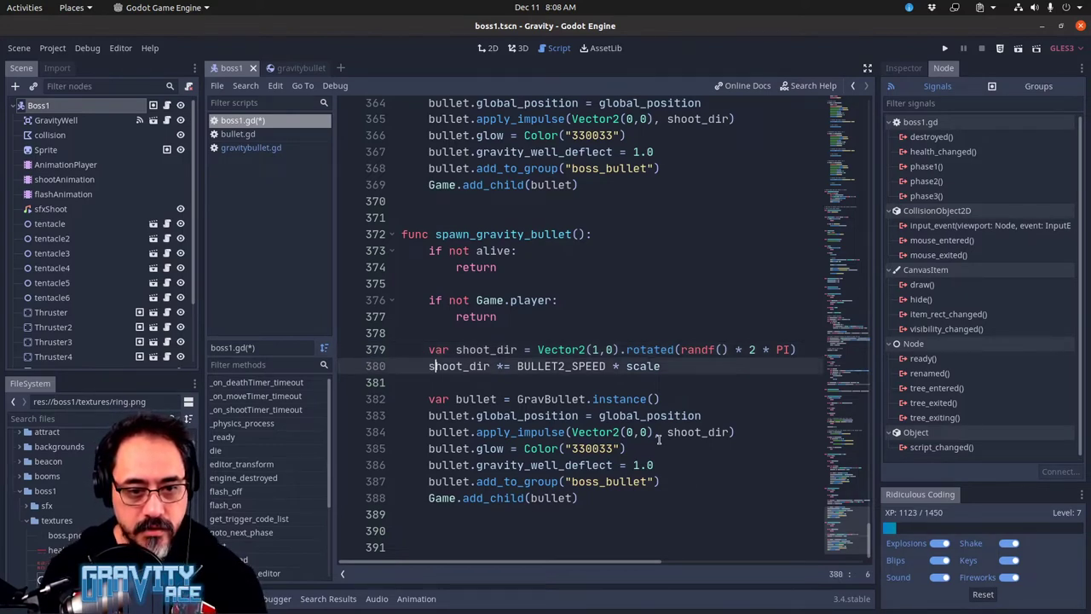
{"action": "key", "text": "shift+Right"}
{"action": "key", "text": "shift+Right"}
{"action": "key", "text": "shift+Right"}
{"action": "key", "text": "shift+Right"}
{"action": "key", "text": "shift+Right"}
{"action": "key", "text": "shift+Right"}
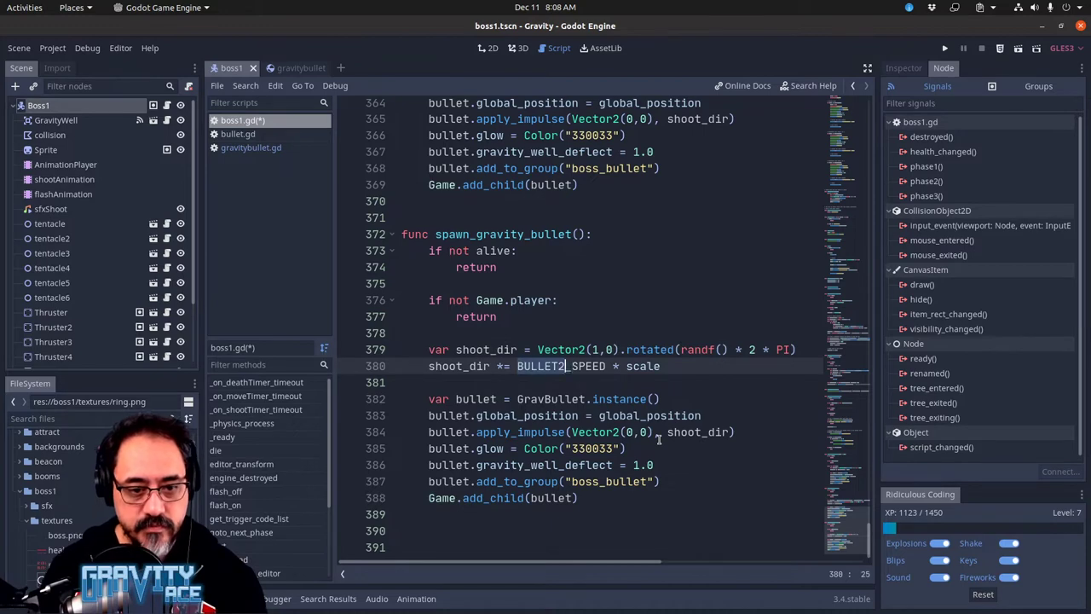
{"action": "key", "text": "BackSpace"}
{"action": "key", "text": "BackSpace"}
{"action": "type", "text": "GRAV"}
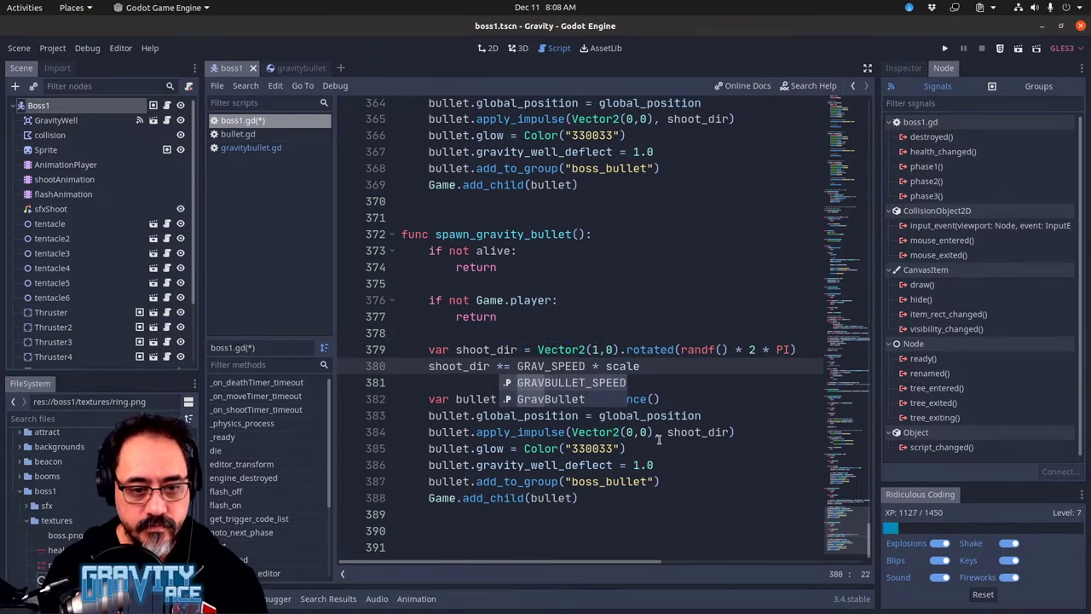
{"action": "key", "text": "Return"}
{"action": "key", "text": "Delete"}
{"action": "key", "text": "Delete"}
{"action": "key", "text": "Delete"}
{"action": "key", "text": "Delete"}
{"action": "key", "text": "Delete"}
{"action": "key", "text": "Delete"}
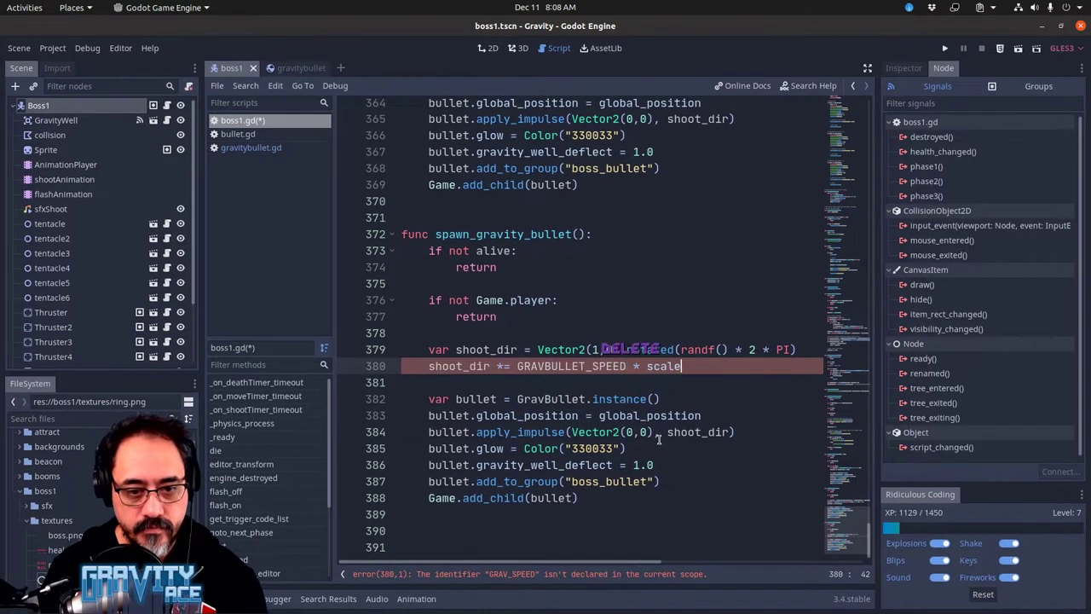
{"action": "key", "text": "BackSpace"}
{"action": "key", "text": "BackSpace"}
{"action": "key", "text": "BackSpace"}
{"action": "key", "text": "BackSpace"}
{"action": "key", "text": "BackSpace"}
{"action": "key", "text": "BackSpace"}
{"action": "key", "text": "BackSpace"}
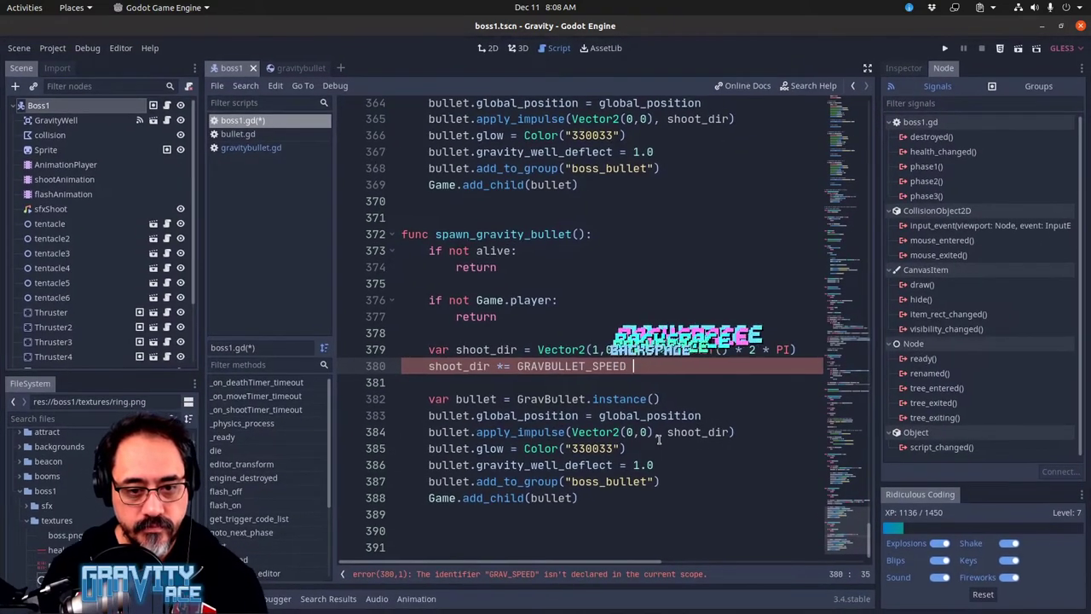
{"action": "key", "text": "BackSpace"}
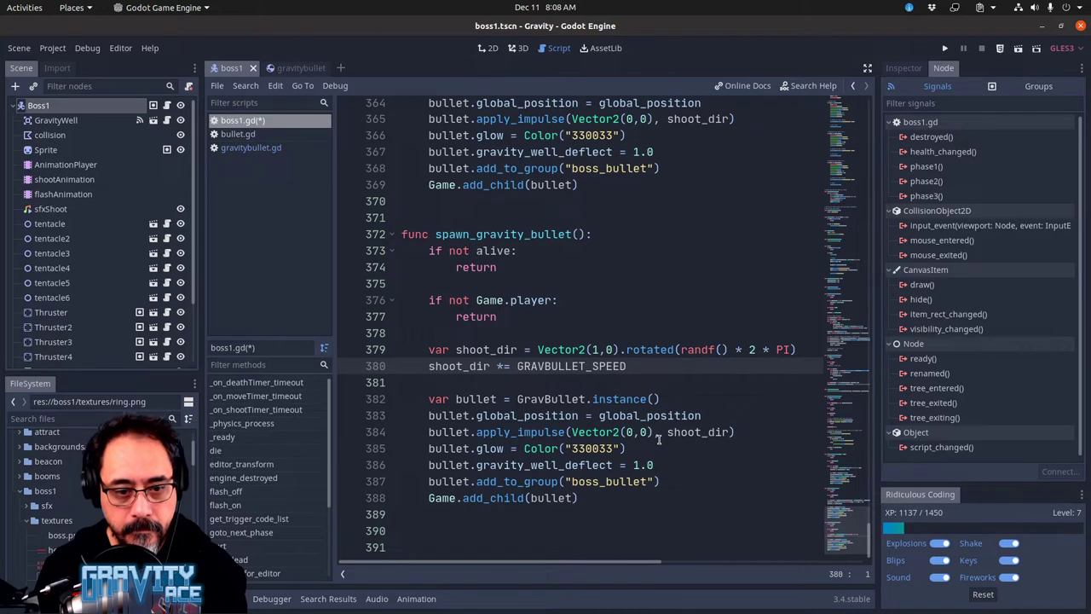
Delete the gravity_well_deflect line from spawn_gravity_bullet.
{"action": "key", "text": "Down"}
{"action": "key", "text": "Down"}
{"action": "key", "text": "Down"}
{"action": "key", "text": "Down"}
{"action": "key", "text": "Down"}
{"action": "key", "text": "Down"}
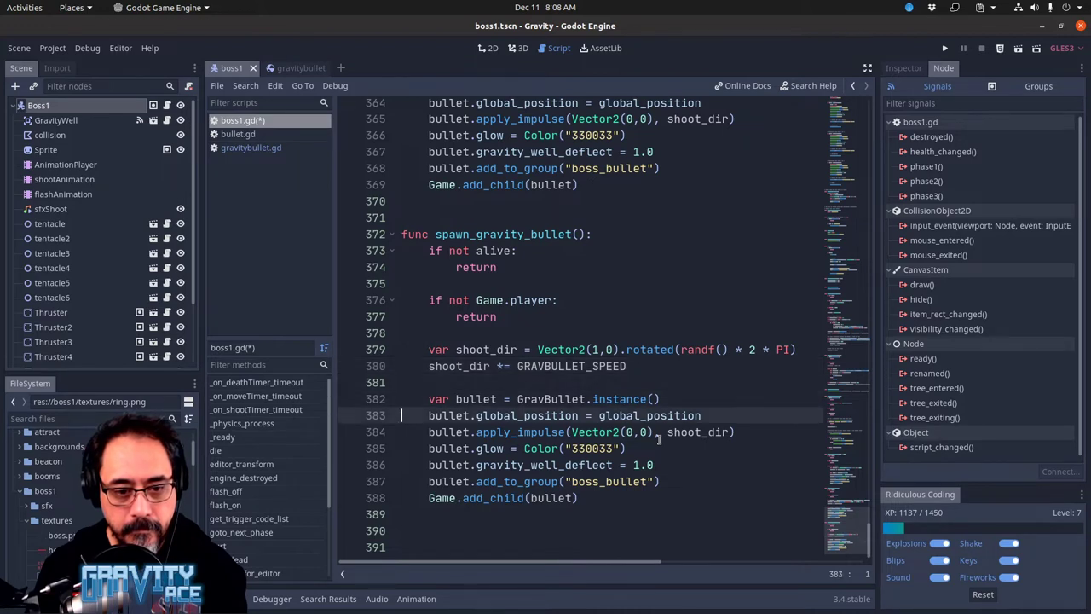
{"action": "key", "text": "shift+Down"}
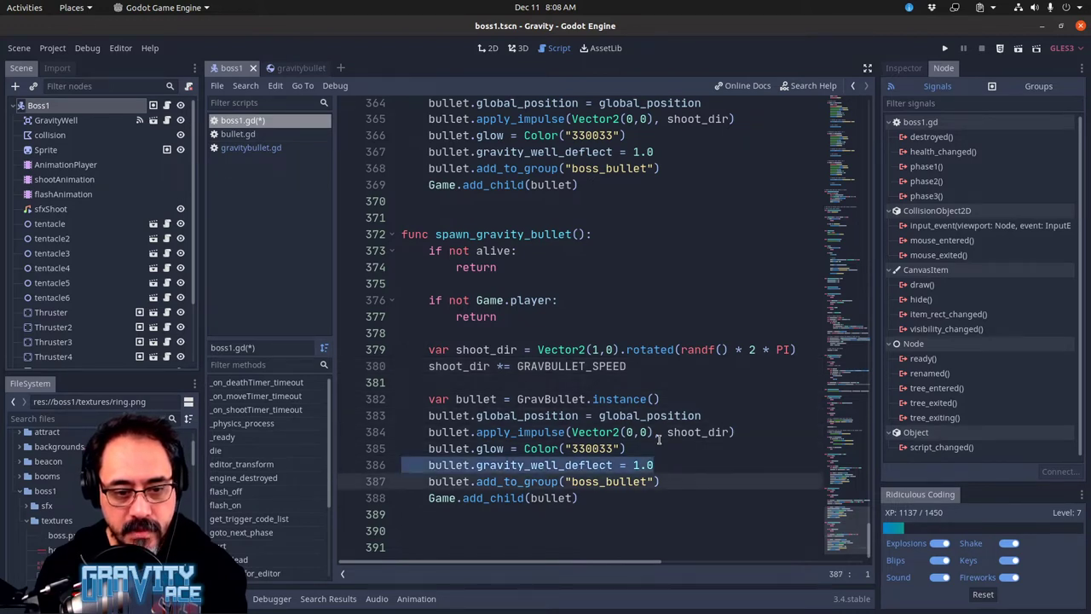
{"action": "key", "text": "Delete"}
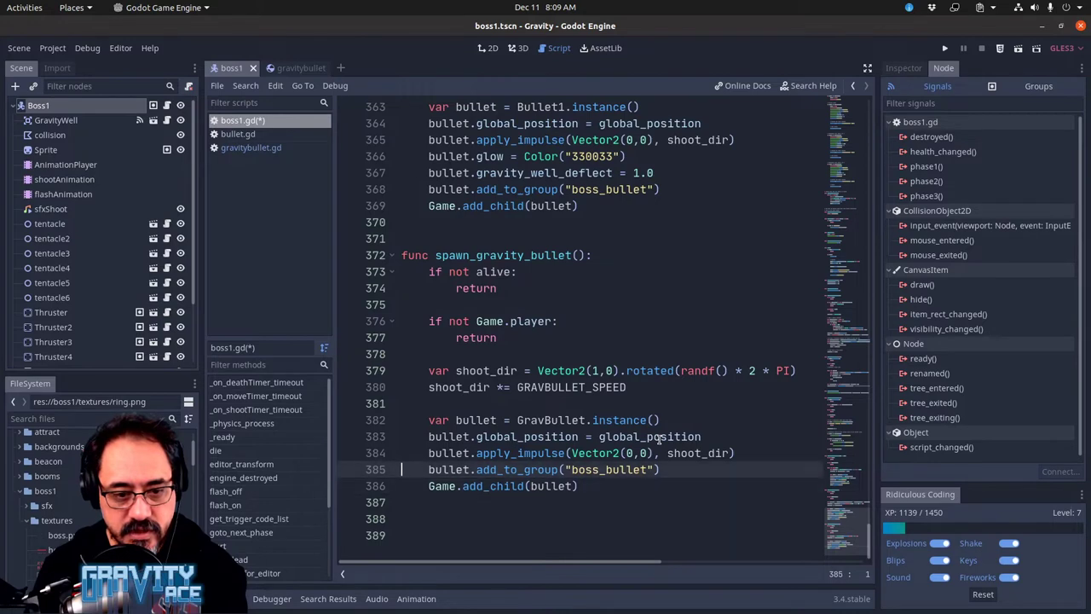
Review spawn_gravity_bullet line by line, checking GRAVBULLET_SPEED, the shoot_dir impulse and add_to_group.
{"action": "key", "text": "Up"}
{"action": "key", "text": "Up"}
{"action": "key", "text": "Up"}
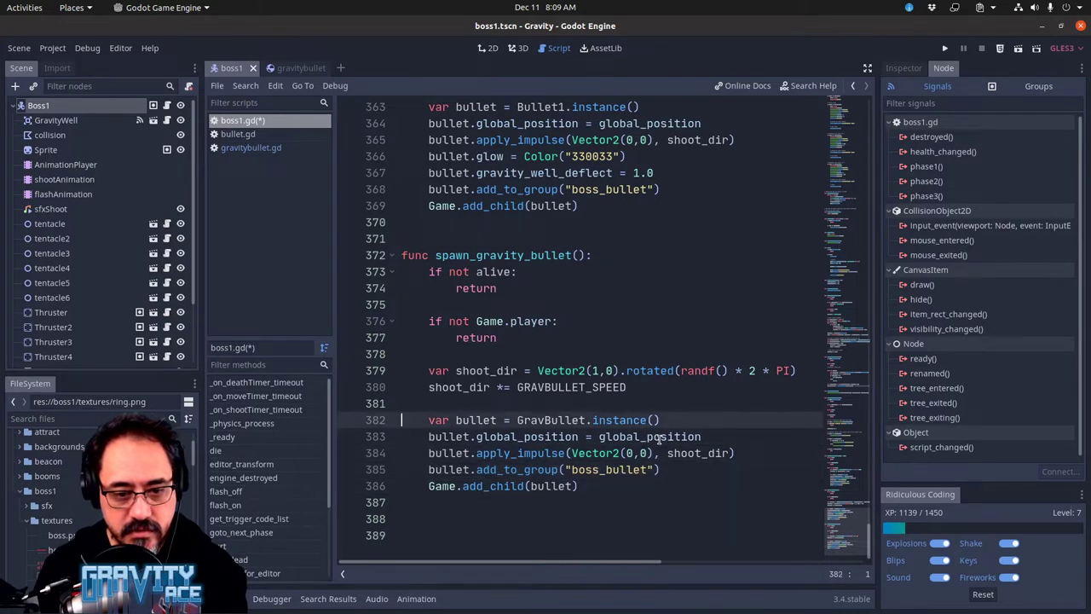
{"action": "key", "text": "Down"}
{"action": "key", "text": "Down"}
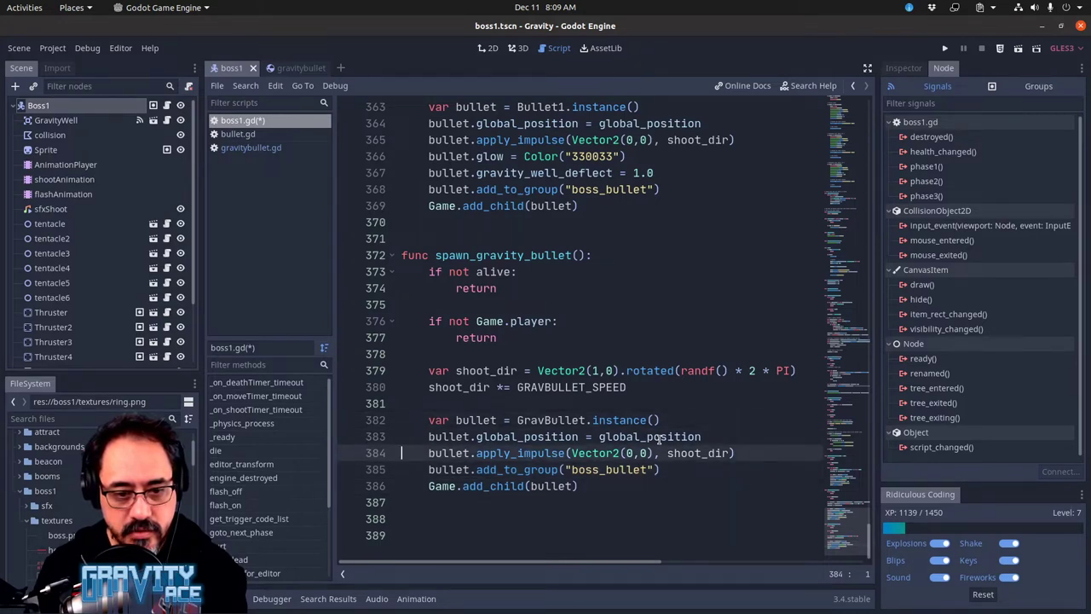
{"action": "key", "text": "Up"}
{"action": "key", "text": "Up"}
{"action": "key", "text": "Up"}
{"action": "key", "text": "Up"}
{"action": "key", "text": "Up"}
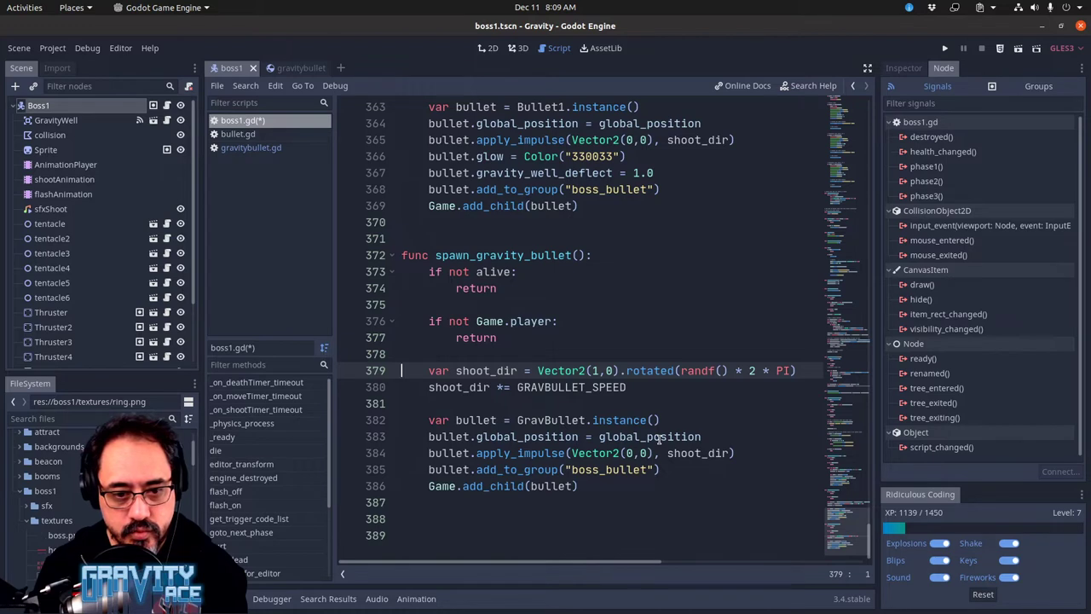
{"action": "key", "text": "Down"}
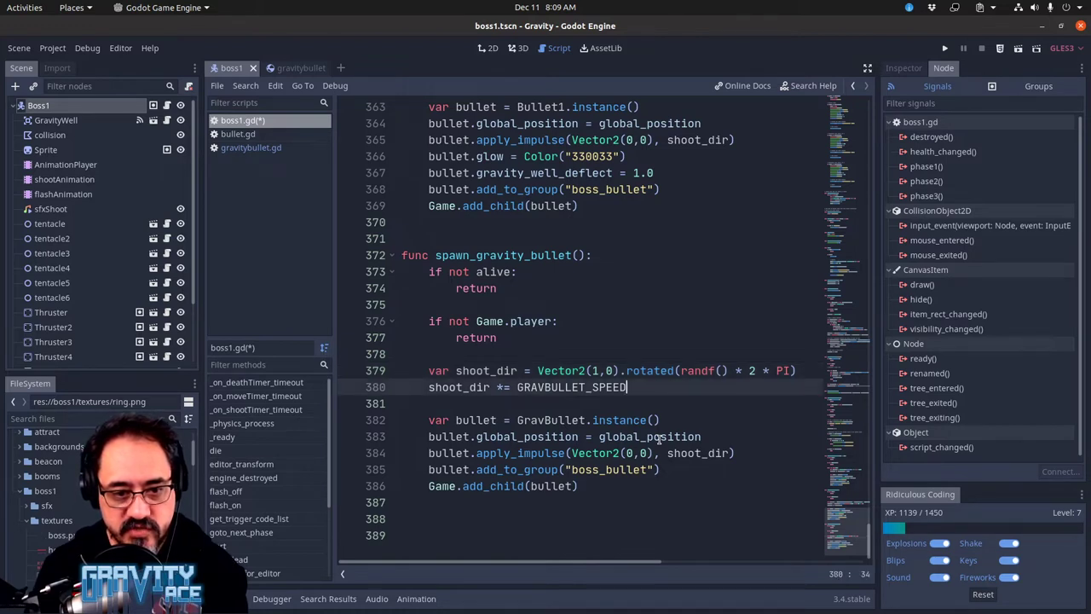
{"action": "key", "text": "End"}
{"action": "key", "text": "ctrl+shift+Left"}
{"action": "key", "text": "Down"}
{"action": "key", "text": "Down"}
{"action": "key", "text": "Down"}
{"action": "key", "text": "Down"}
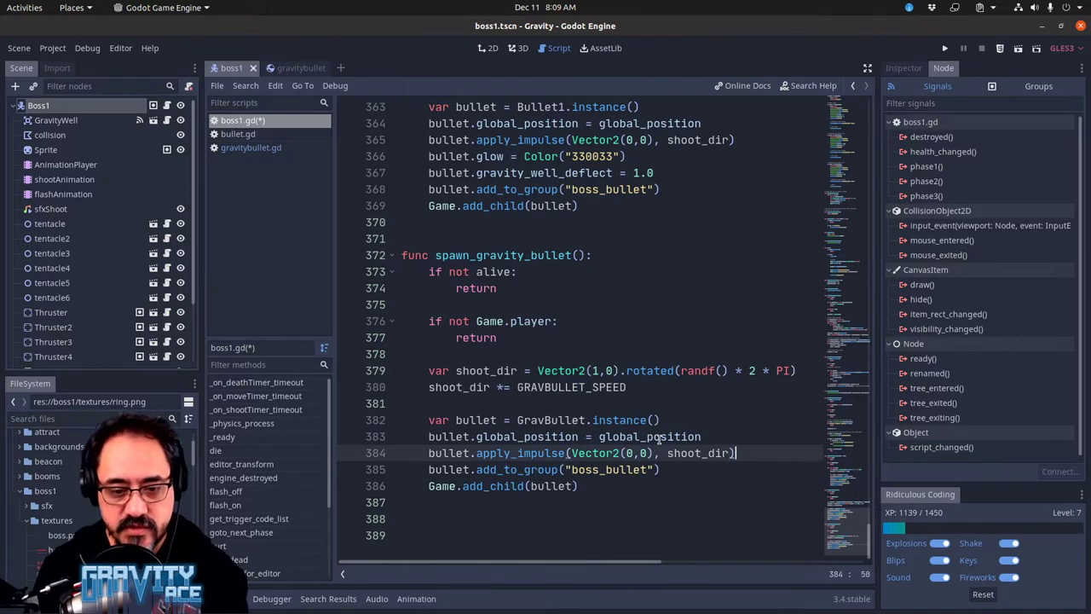
{"action": "key", "text": "Left"}
{"action": "key", "text": "ctrl+shift+Left"}
{"action": "key", "text": "Up"}
{"action": "key", "text": "Up"}
{"action": "key", "text": "Up"}
{"action": "key", "text": "Up"}
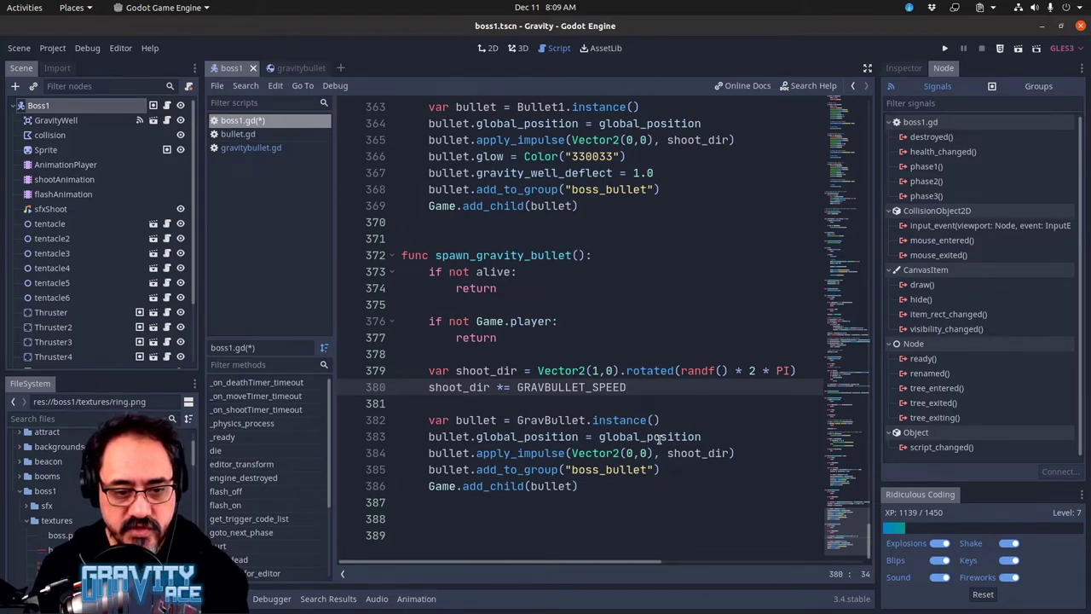
{"action": "key", "text": "Down"}
{"action": "key", "text": "Down"}
{"action": "key", "text": "Down"}
{"action": "key", "text": "Down"}
{"action": "key", "text": "Down"}
{"action": "key", "text": "End"}
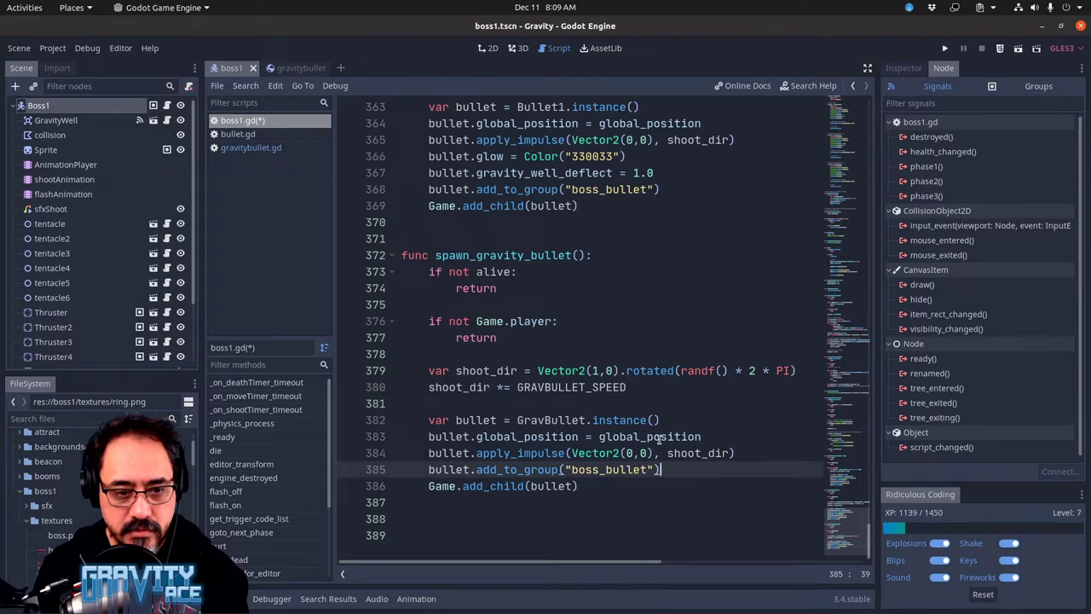
{"action": "key", "text": "Up"}
{"action": "key", "text": "Up"}
{"action": "key", "text": "Up"}
{"action": "key", "text": "Up"}
{"action": "key", "text": "Up"}
{"action": "key", "text": "Up"}
{"action": "key", "text": "Up"}
{"action": "key", "text": "Up"}
{"action": "key", "text": "Up"}
{"action": "key", "text": "Up"}
{"action": "key", "text": "Up"}
{"action": "key", "text": "Up"}
{"action": "key", "text": "Up"}
{"action": "key", "text": "Up"}
{"action": "key", "text": "Up"}
{"action": "key", "text": "Up"}
{"action": "key", "text": "Up"}
{"action": "key", "text": "Up"}
{"action": "key", "text": "Up"}
{"action": "key", "text": "Up"}
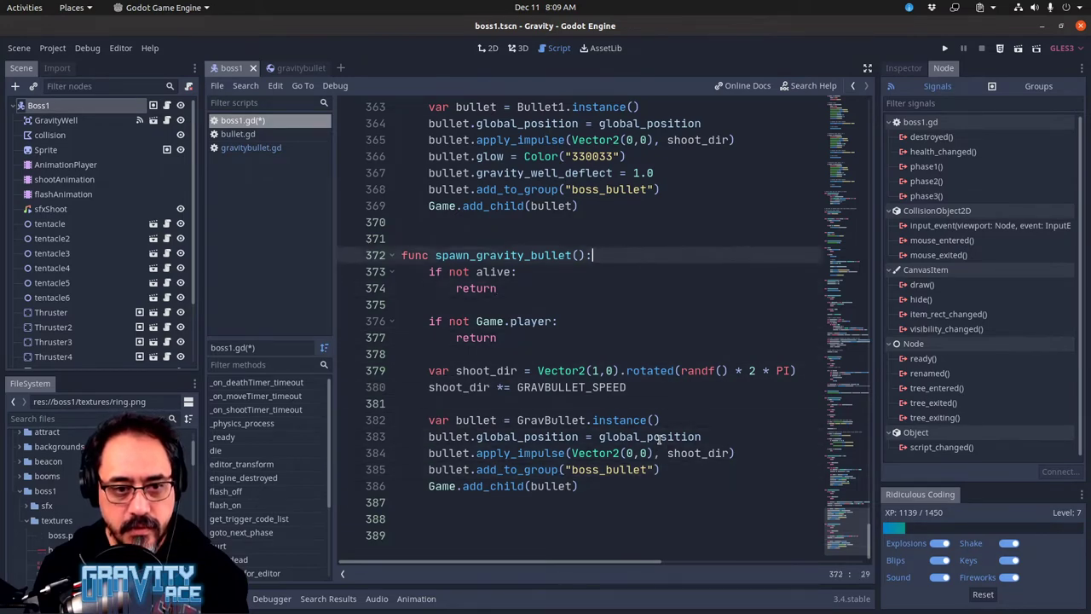
Replace the pass placeholder in the PHASE3 branch with the aimed_bullet play call.
{"action": "key", "text": "Up"}
{"action": "key", "text": "Up"}
{"action": "key", "text": "Up"}
{"action": "key", "text": "Up"}
{"action": "key", "text": "Up"}
{"action": "key", "text": "Up"}
{"action": "key", "text": "Up"}
{"action": "key", "text": "Up"}
{"action": "key", "text": "Up"}
{"action": "key", "text": "Up"}
{"action": "key", "text": "Up"}
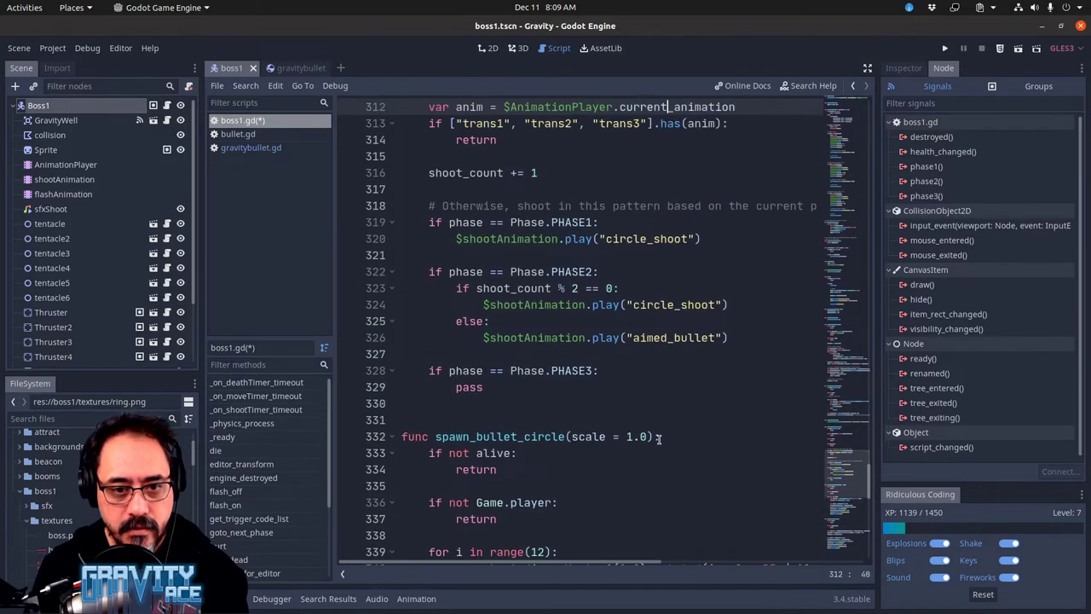
{"action": "key", "text": "Down"}
{"action": "key", "text": "ctrl+Right"}
{"action": "key", "text": "ctrl+Right"}
{"action": "key", "text": "ctrl+Right"}
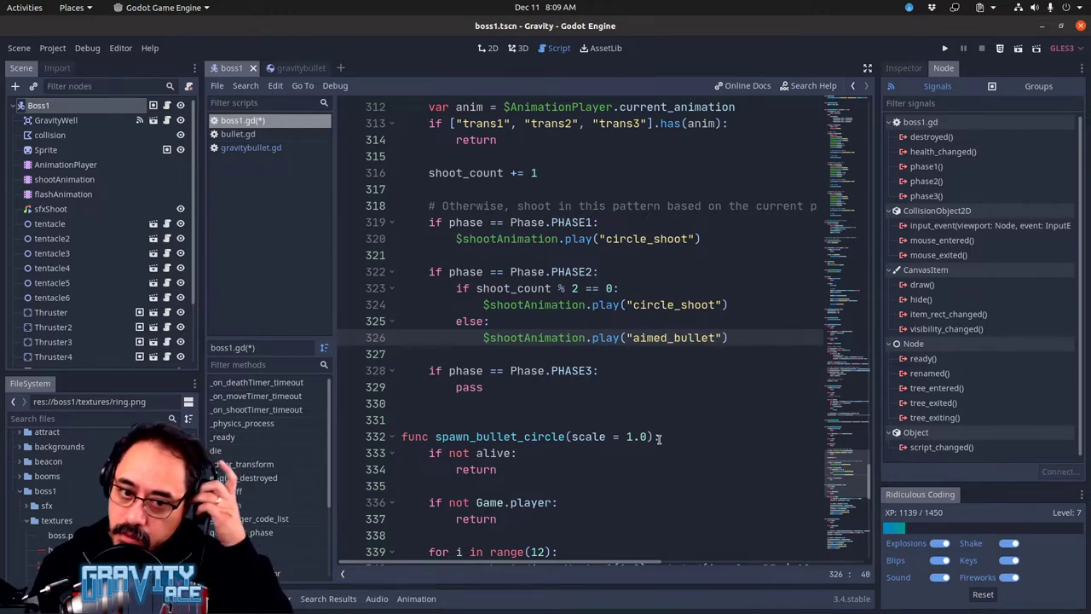
{"action": "key", "text": "End"}
{"action": "key", "text": "shift+Home"}
{"action": "key", "text": "ctrl+c"}
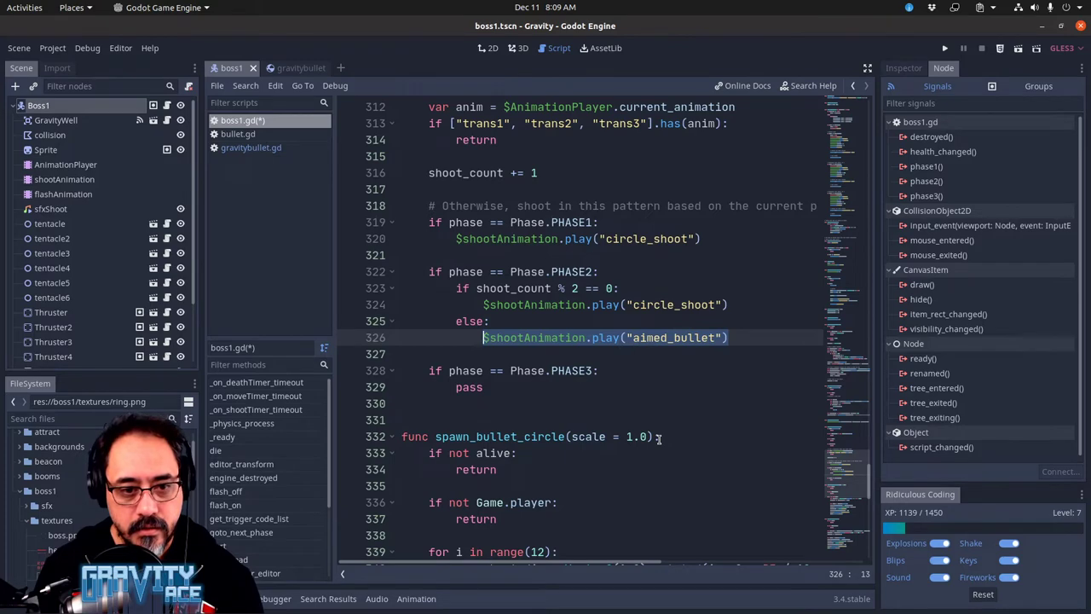
{"action": "key", "text": "Down"}
{"action": "key", "text": "Down"}
{"action": "key", "text": "Down"}
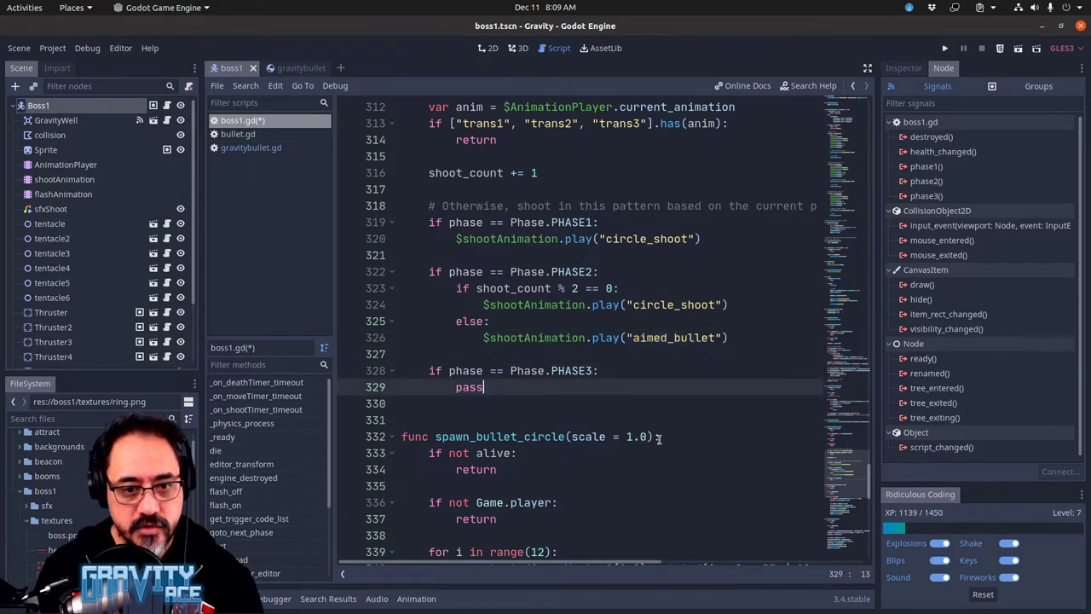
{"action": "key", "text": "shift+Home"}
{"action": "key", "text": "ctrl+v"}
{"action": "key", "text": "ctrl+Left"}
{"action": "key", "text": "ctrl+Left"}
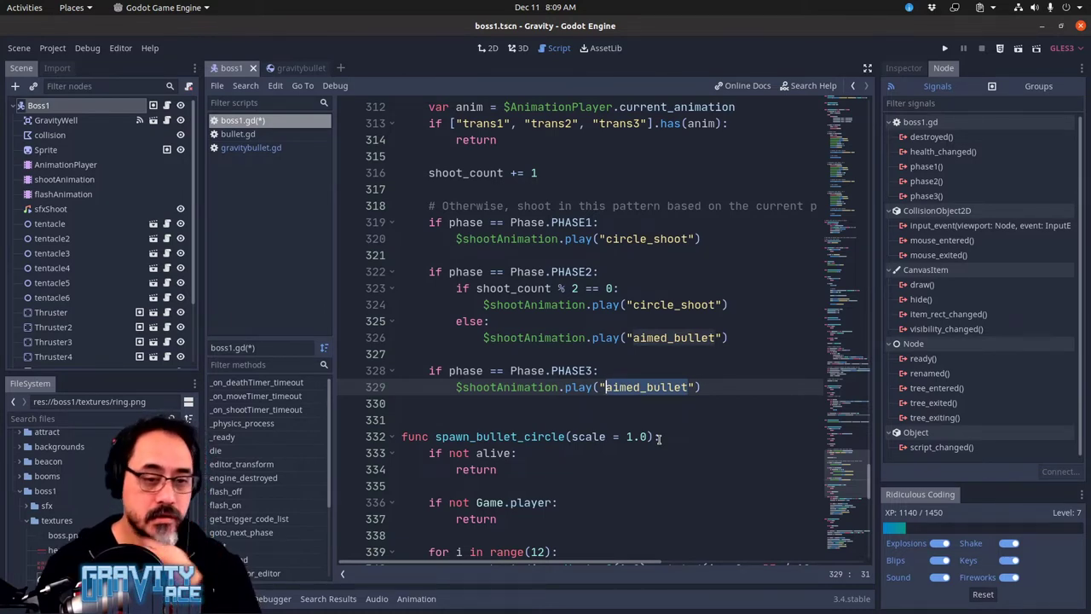
Copy phase 2's alternating if/else shooting block into the PHASE3 branch.
{"action": "key", "text": "Up"}
{"action": "key", "text": "Up"}
{"action": "key", "text": "shift+Up"}
{"action": "key", "text": "shift+Up"}
{"action": "key", "text": "shift+Up"}
{"action": "key", "text": "shift+Up"}
{"action": "key", "text": "ctrl+c"}
{"action": "key", "text": "Down"}
{"action": "key", "text": "Down"}
{"action": "key", "text": "Down"}
{"action": "key", "text": "Down"}
{"action": "key", "text": "Down"}
{"action": "key", "text": "Down"}
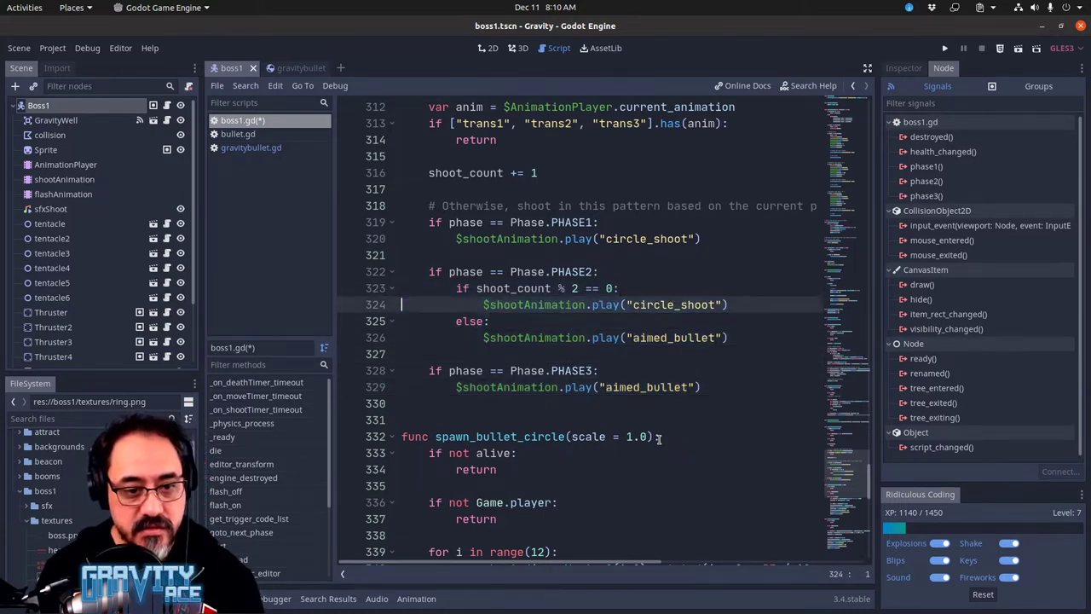
{"action": "key", "text": "shift+Down"}
{"action": "key", "text": "ctrl+v"}
{"action": "key", "text": "Up"}
{"action": "key", "text": "Up"}
{"action": "key", "text": "Up"}
{"action": "key", "text": "Up"}
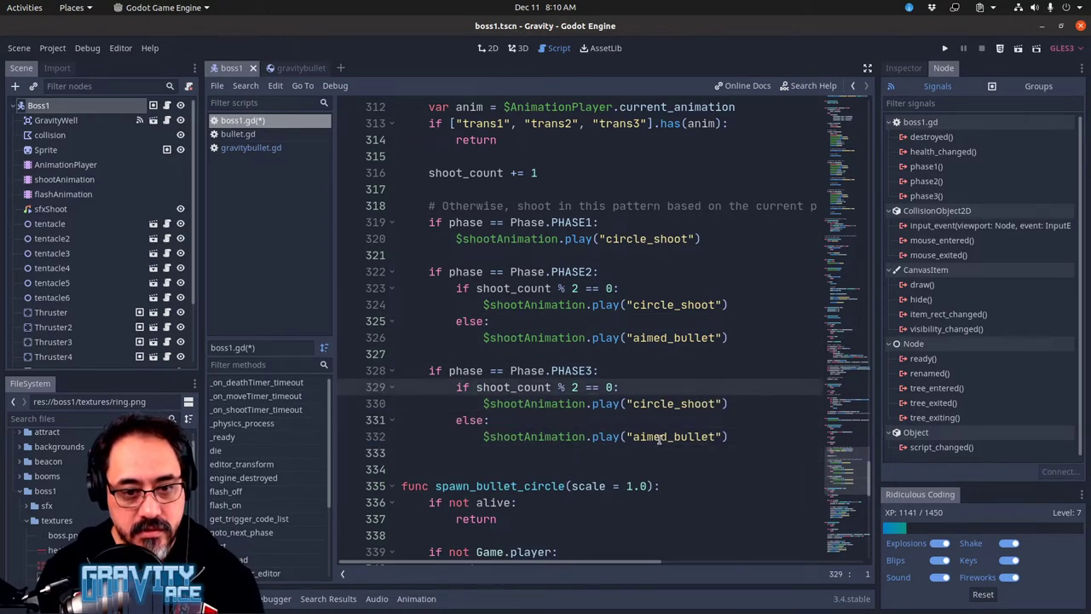
Replace line 330's circle_shoot call with the aimed_bullet play call.
{"action": "key", "text": "Down"}
{"action": "key", "text": "Up"}
{"action": "key", "text": "Up"}
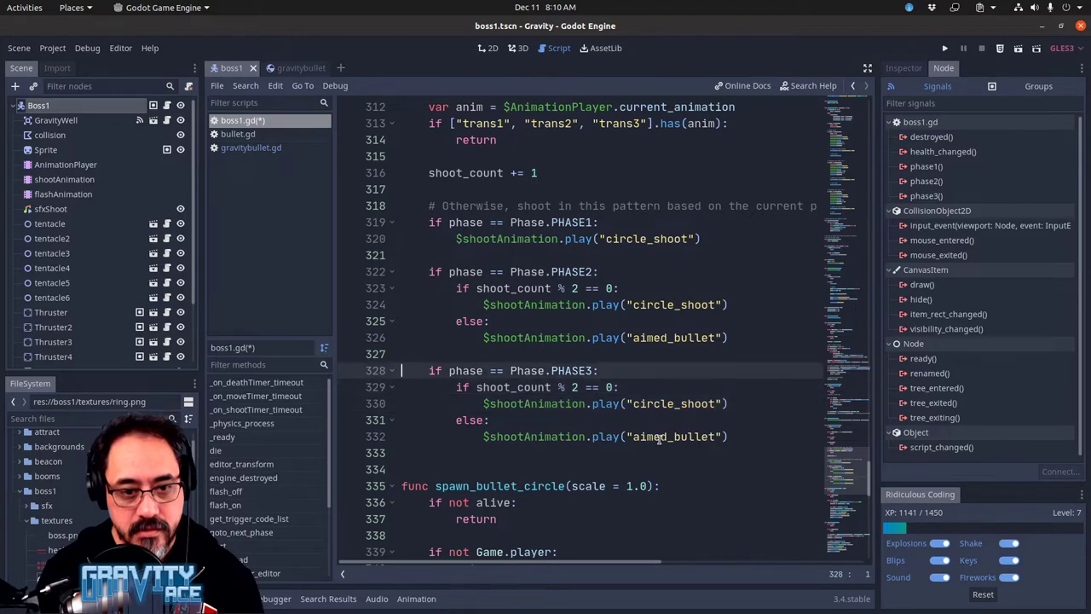
{"action": "key", "text": "Up"}
{"action": "key", "text": "Up"}
{"action": "key", "text": "End"}
{"action": "key", "text": "shift+Home"}
{"action": "key", "text": "Down"}
{"action": "key", "text": "Down"}
Change line 332's animation to gravity_bullet and save boss1.gd.
{"action": "key", "text": "Down"}
{"action": "key", "text": "Down"}
{"action": "key", "text": "End"}
{"action": "key", "text": "shift+Home"}
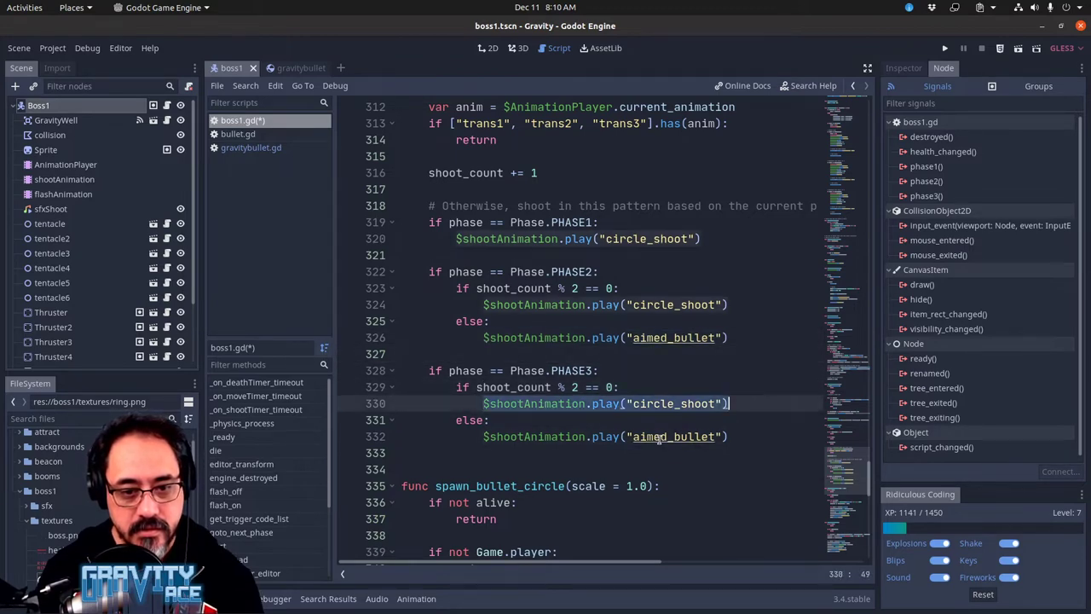
{"action": "key", "text": "ctrl+v"}
{"action": "key", "text": "Down"}
{"action": "key", "text": "Down"}
{"action": "key", "text": "Left"}
{"action": "key", "text": "Left"}
{"action": "double_click", "coordinate": [661, 437]}
{"action": "type", "text": "gravity_bul"}
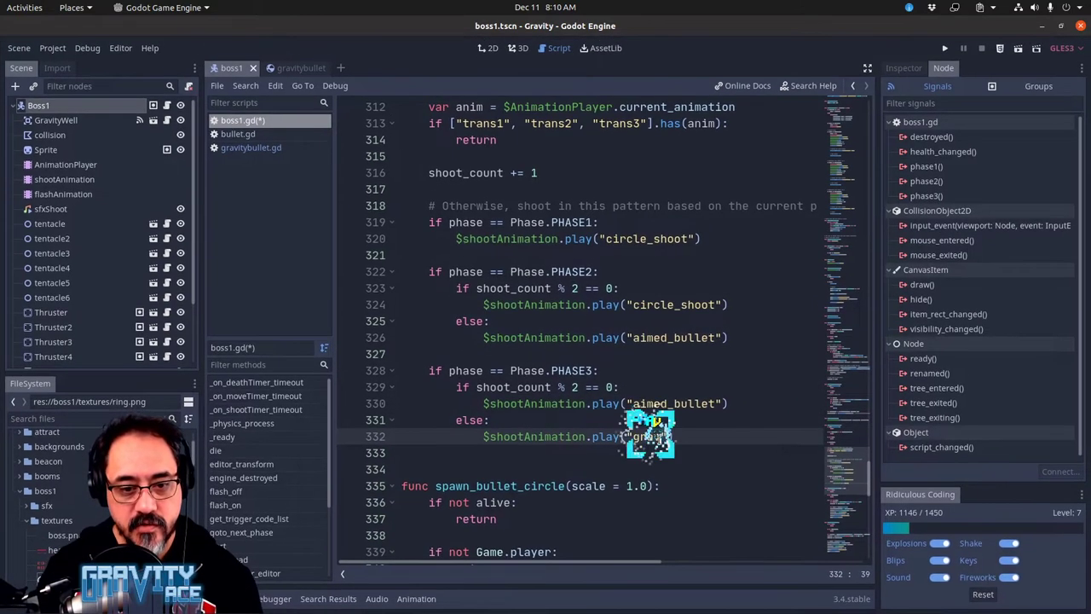
{"action": "type", "text": "let"}
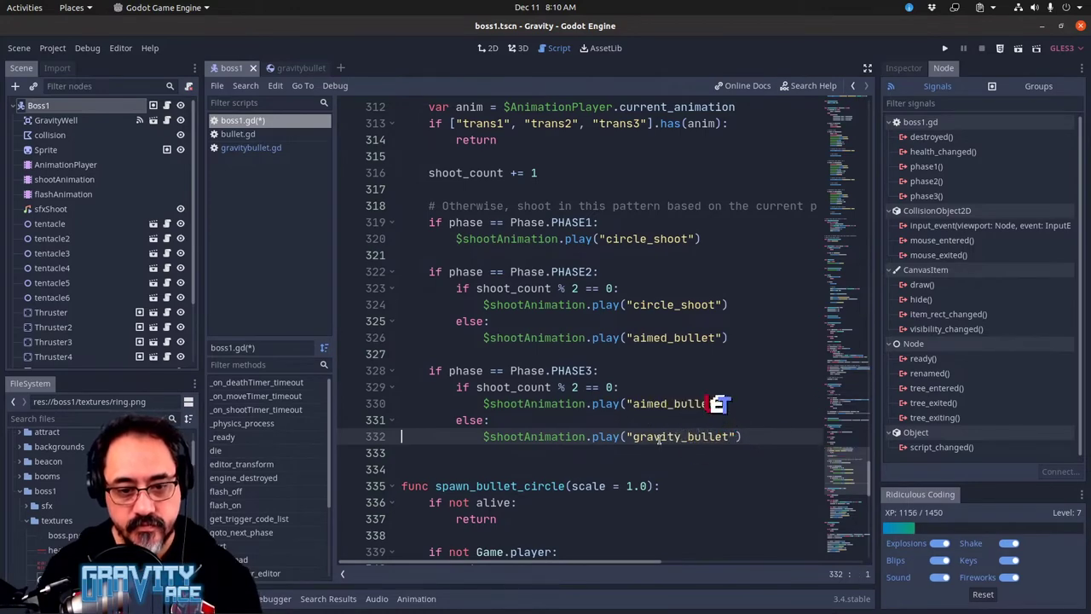
{"action": "key", "text": "ctrl+s"}
{"action": "key", "text": "Home"}
{"action": "key", "text": "Home"}
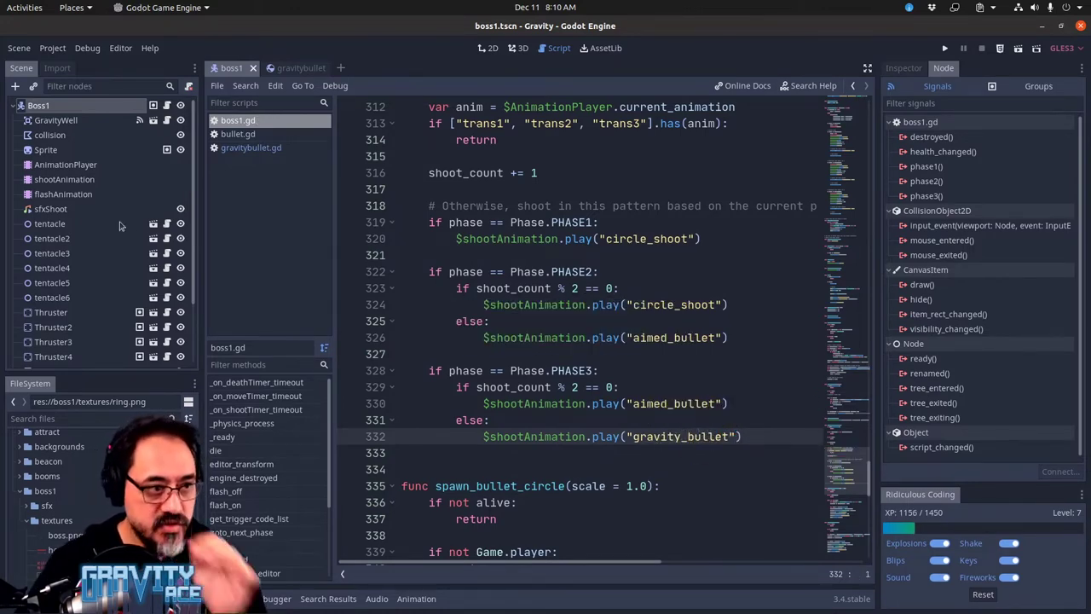
Create a new animation named gravity_bullet on the shootAnimation player.
{"action": "left_click", "coordinate": [64, 179]}
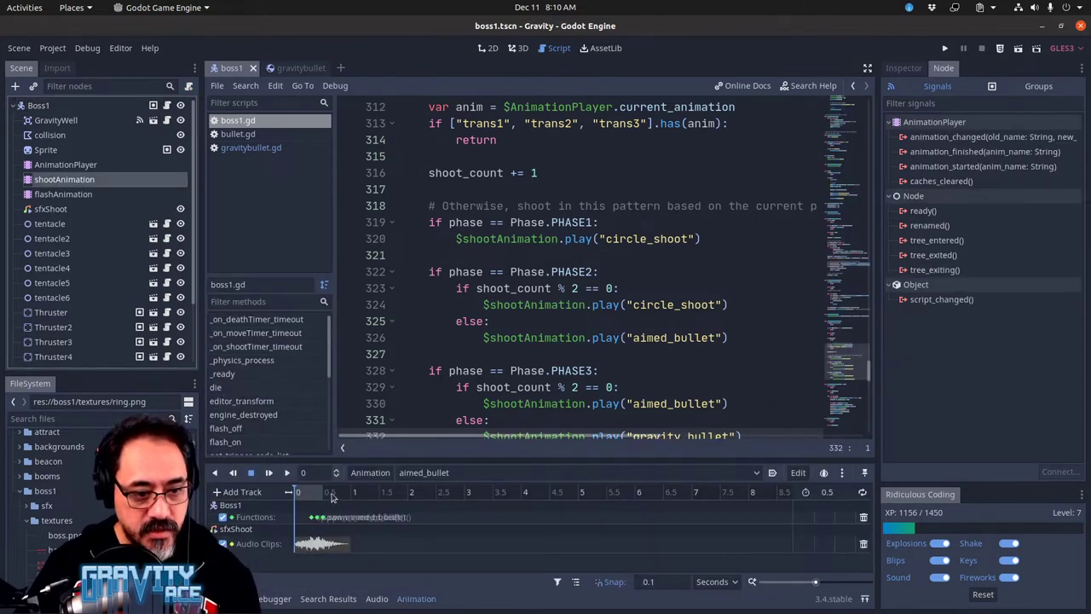
{"action": "left_click", "coordinate": [445, 474]}
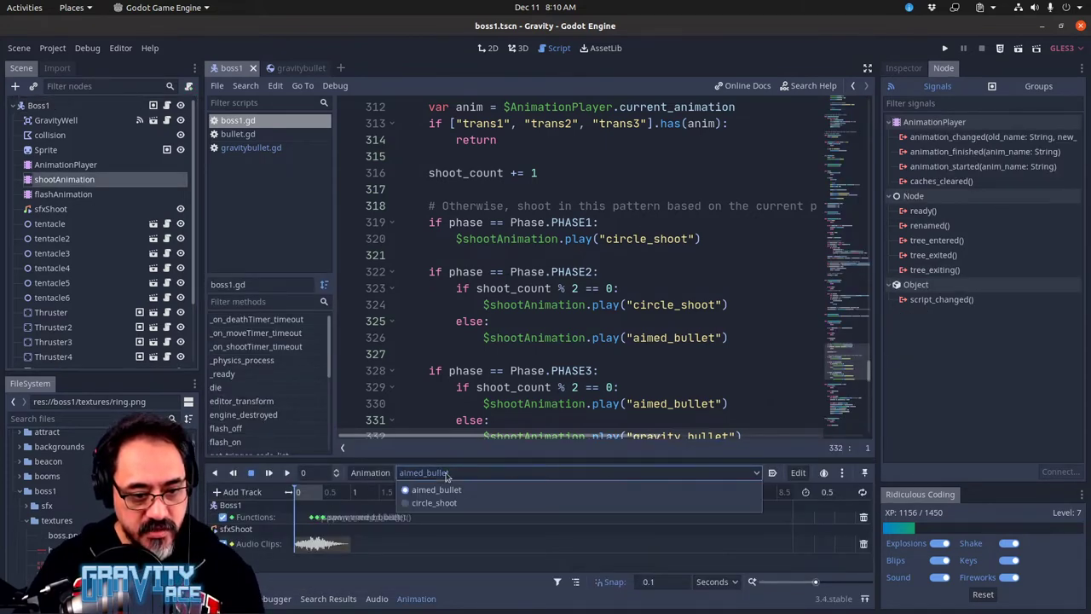
{"action": "left_click", "coordinate": [445, 474]}
{"action": "left_click", "coordinate": [369, 473]}
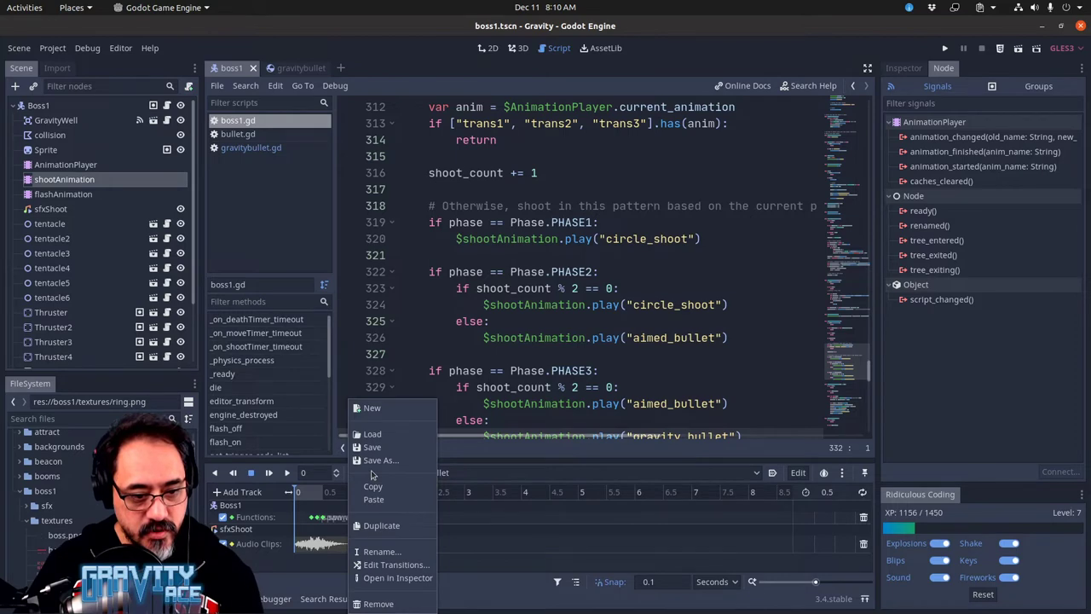
{"action": "left_click", "coordinate": [371, 408]}
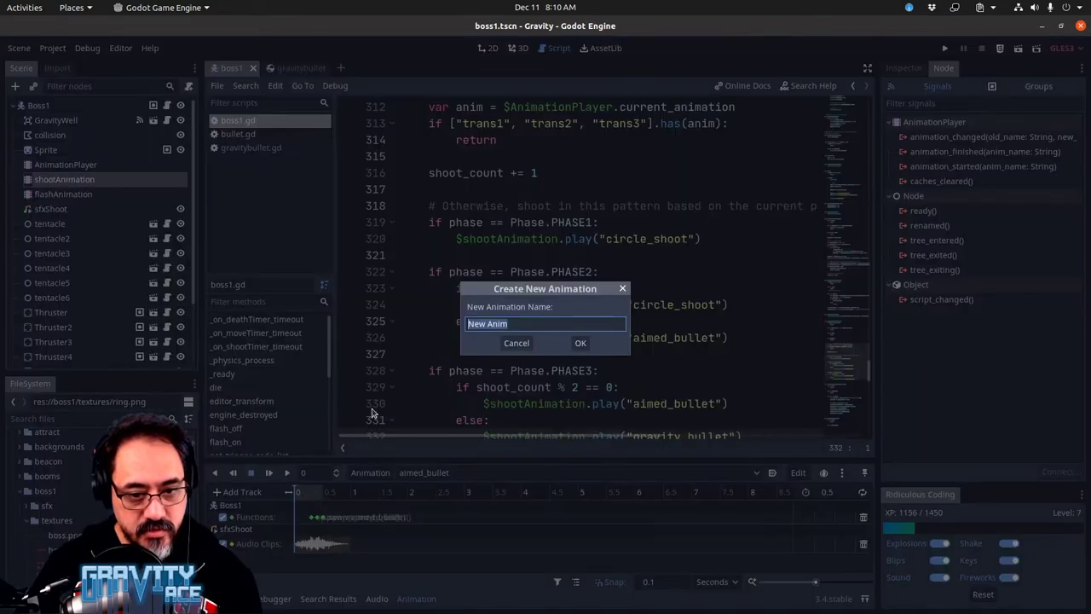
{"action": "type", "text": "gravity_"}
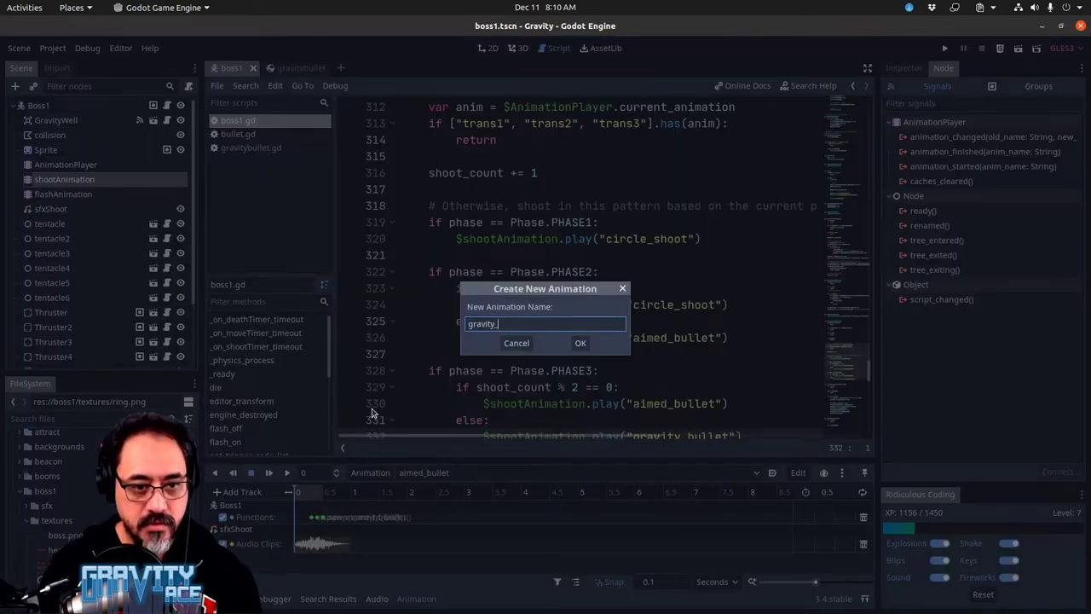
{"action": "type", "text": "bullet"}
{"action": "key", "text": "Return"}
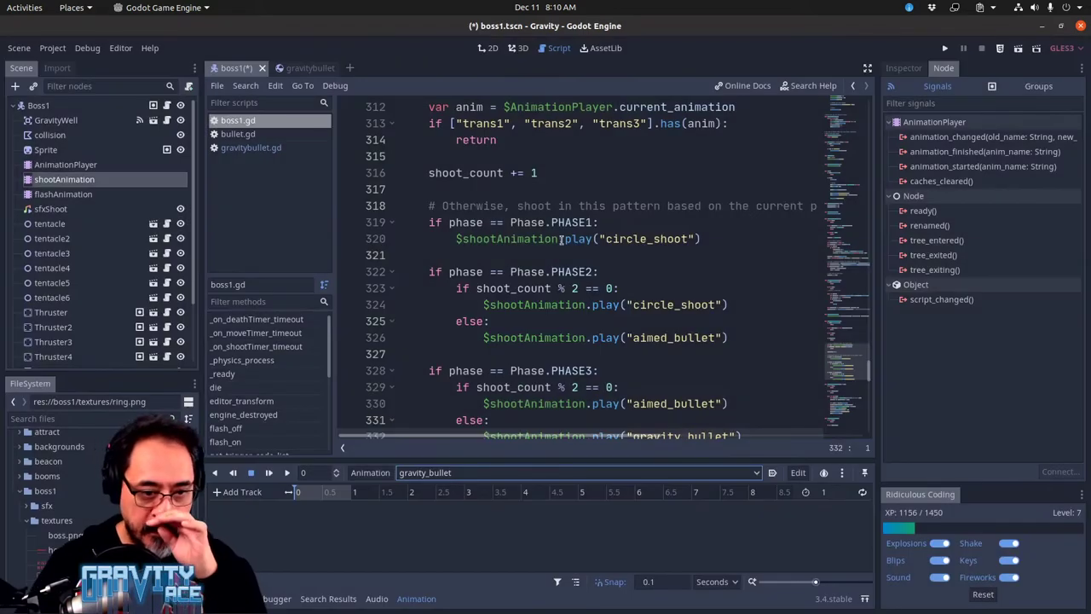
Switch the animation editor back to aimed_bullet for reference.
{"action": "scroll", "coordinate": [568, 238], "scroll_direction": "down", "scroll_amount": 2}
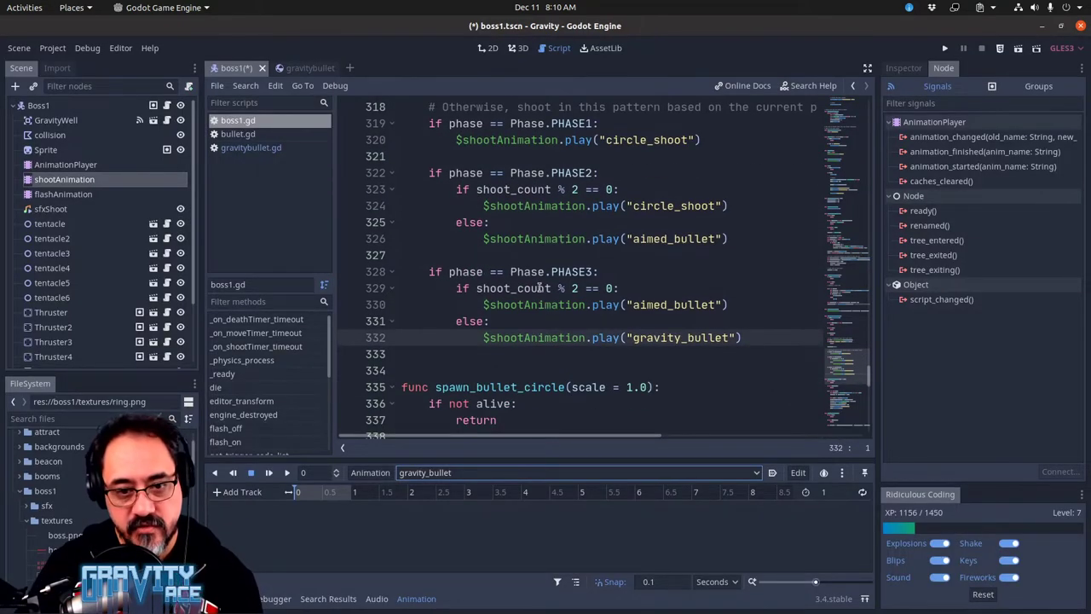
{"action": "left_click", "coordinate": [452, 477]}
{"action": "left_click", "coordinate": [422, 488]}
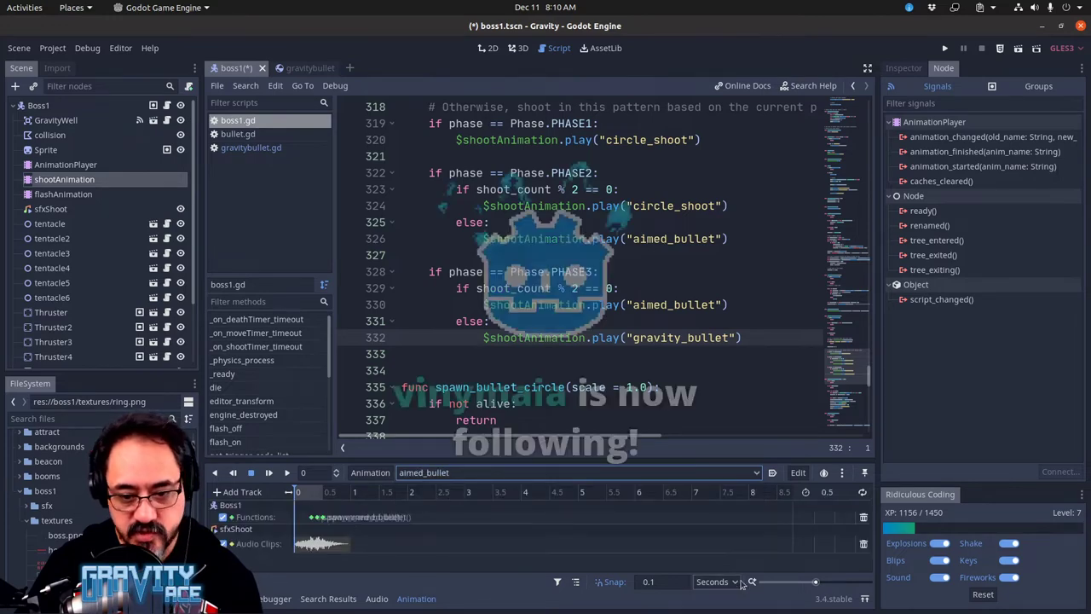
{"action": "left_click_drag", "start_coordinate": [814, 582], "coordinate": [826, 583]}
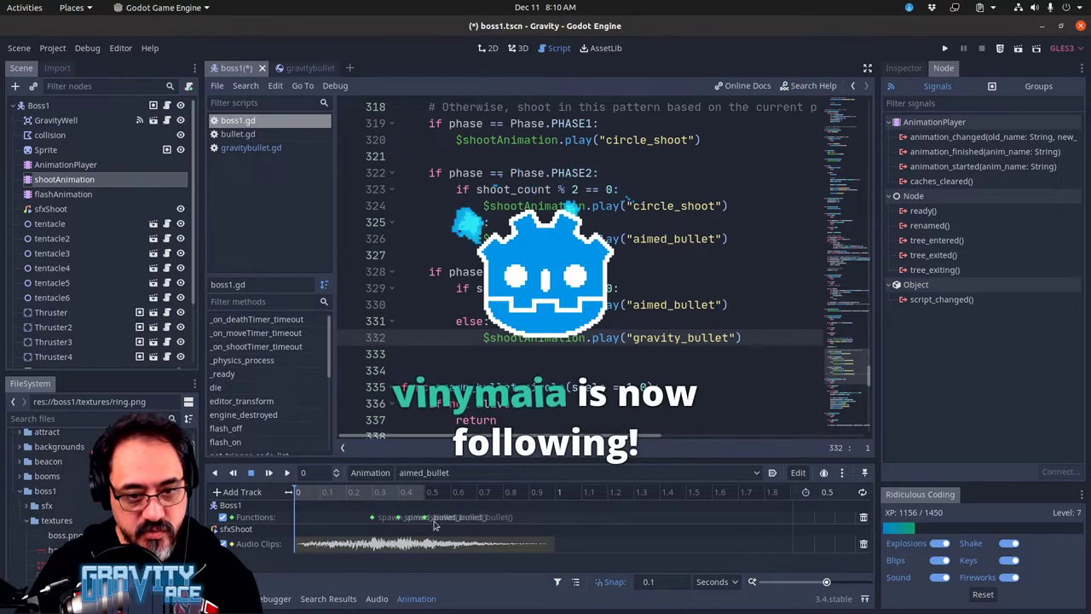
{"action": "left_click", "coordinate": [679, 337]}
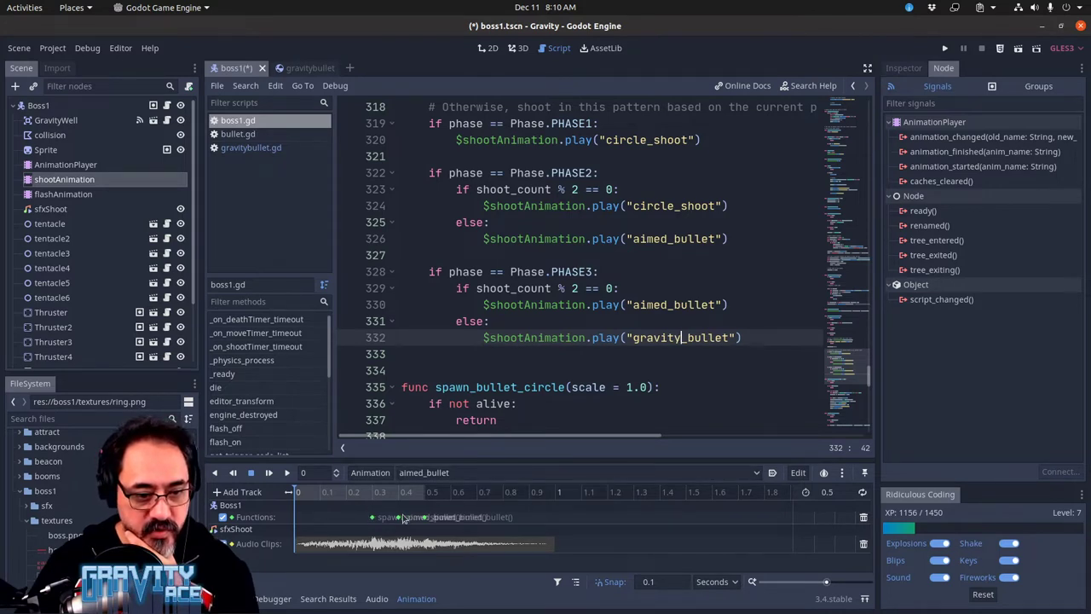
Add a Call Method track targeting Boss1 to the gravity_bullet animation.
{"action": "left_click", "coordinate": [479, 473]}
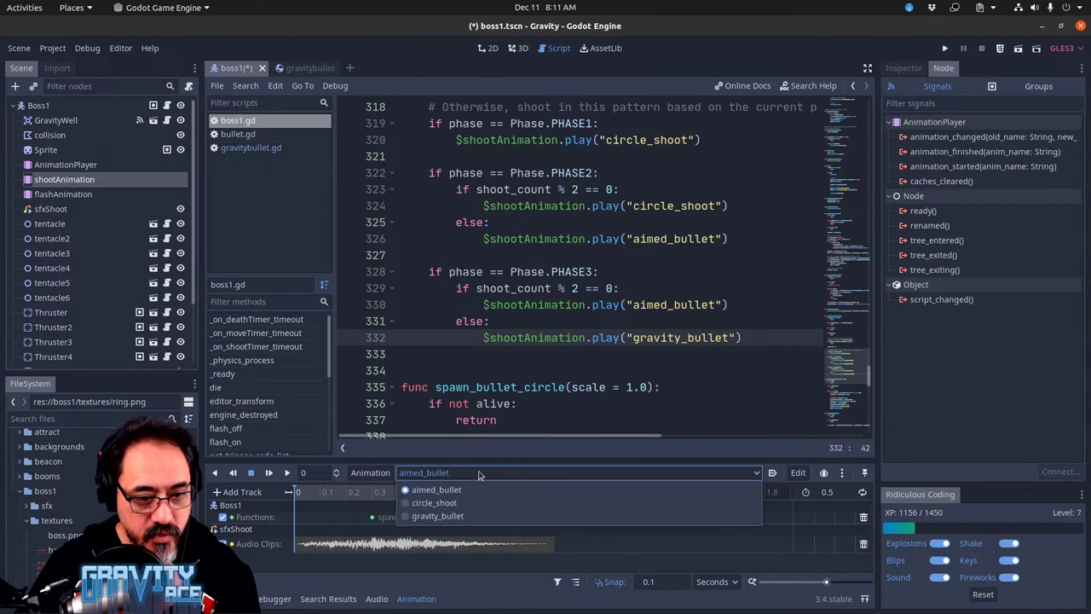
{"action": "left_click", "coordinate": [476, 516]}
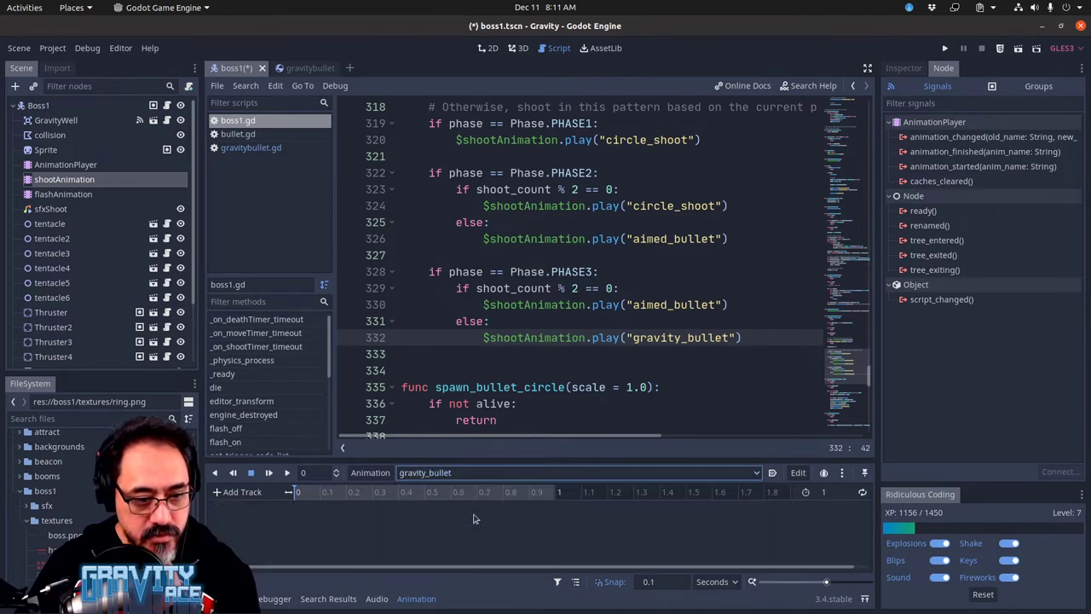
{"action": "left_click", "coordinate": [243, 491]}
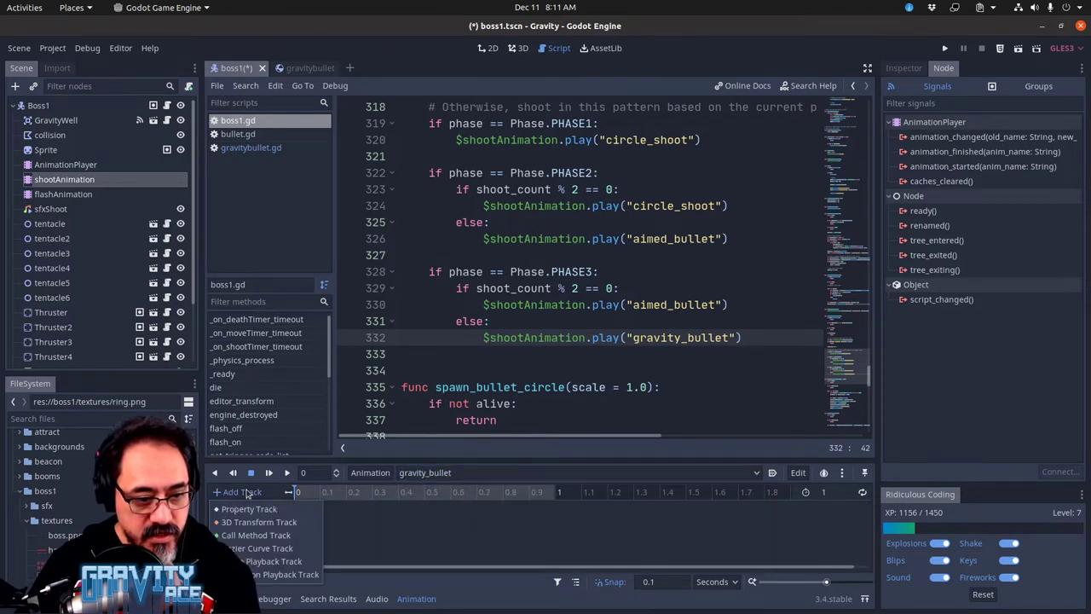
{"action": "left_click", "coordinate": [251, 536]}
{"action": "double_click", "coordinate": [217, 141]}
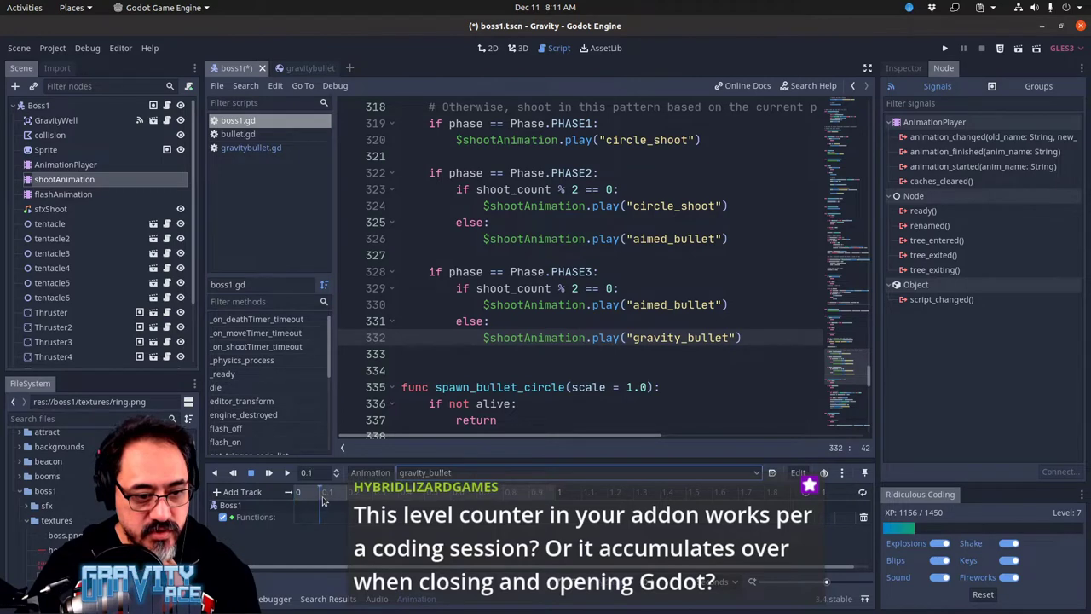
Insert a spawn_gravity_bullet method key at 0.3 seconds.
{"action": "left_click_drag", "start_coordinate": [298, 504], "coordinate": [362, 498]}
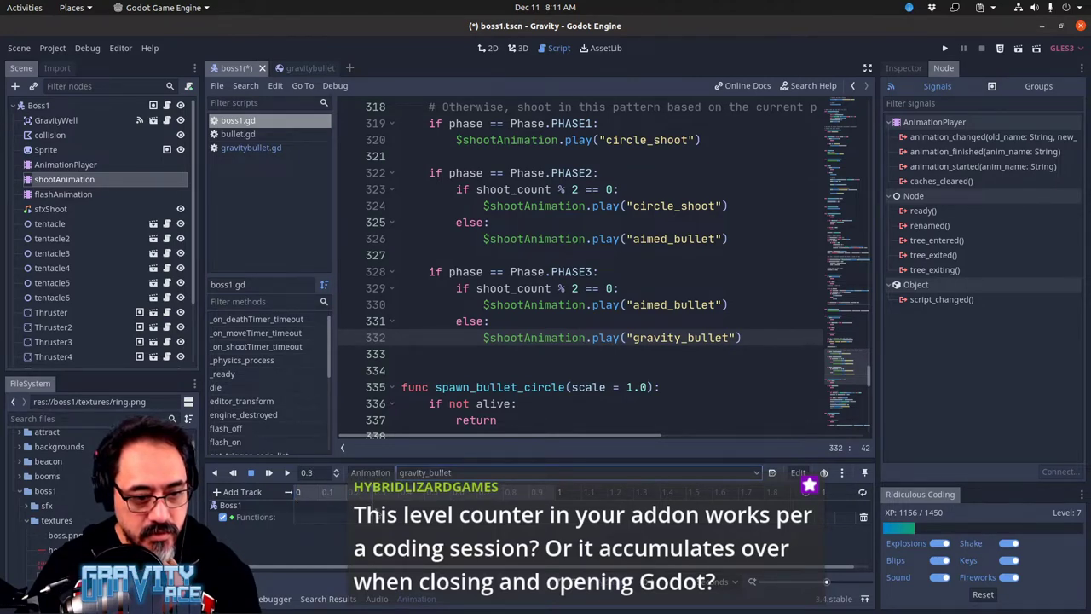
{"action": "right_click", "coordinate": [388, 517]}
{"action": "left_click", "coordinate": [418, 530]}
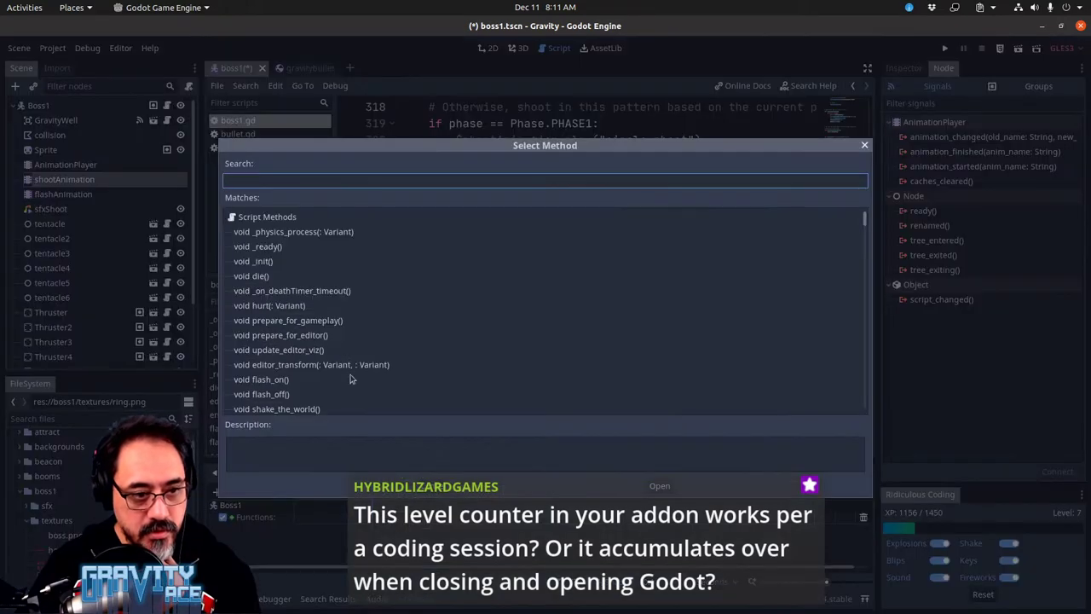
{"action": "type", "text": "spawn"}
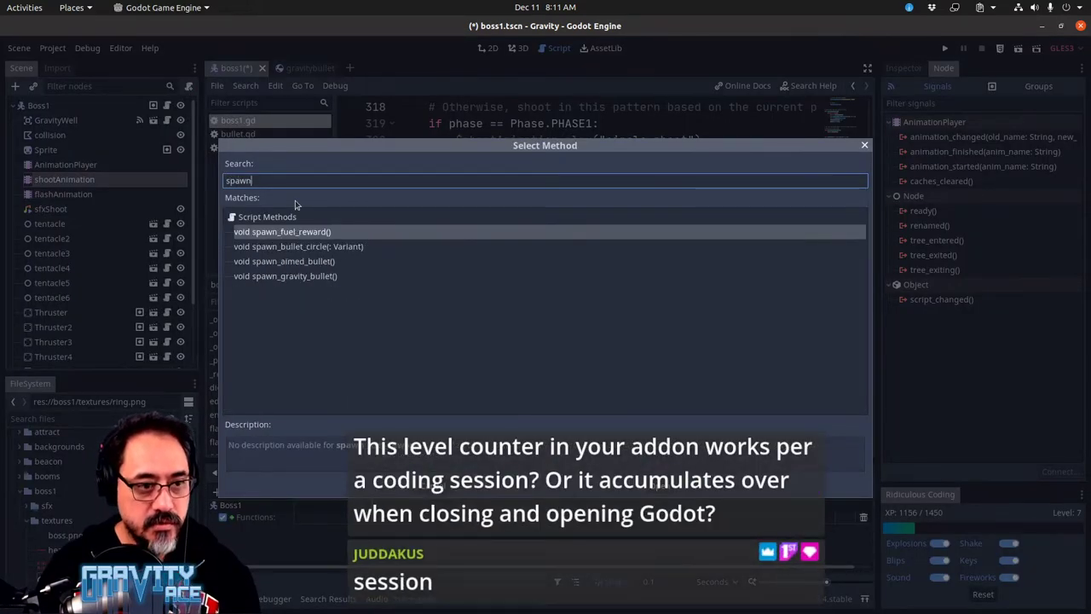
{"action": "key", "text": "Down"}
{"action": "key", "text": "Return"}
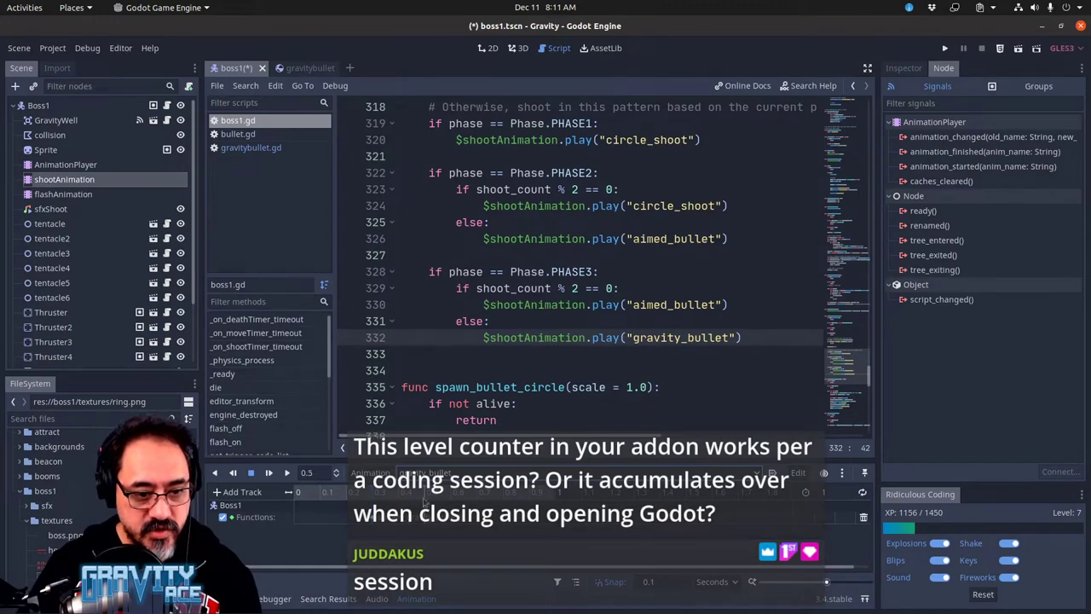
Insert two more spawn_gravity_bullet keys at 0.5 and 0.7 seconds.
{"action": "left_click", "coordinate": [424, 501]}
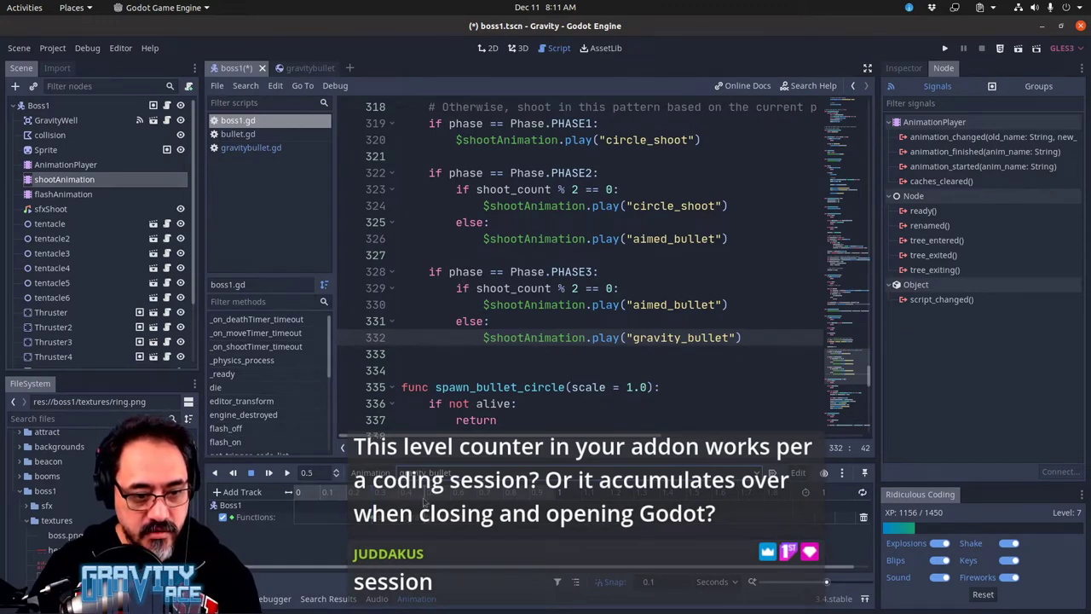
{"action": "right_click", "coordinate": [434, 516]}
{"action": "left_click", "coordinate": [437, 521]}
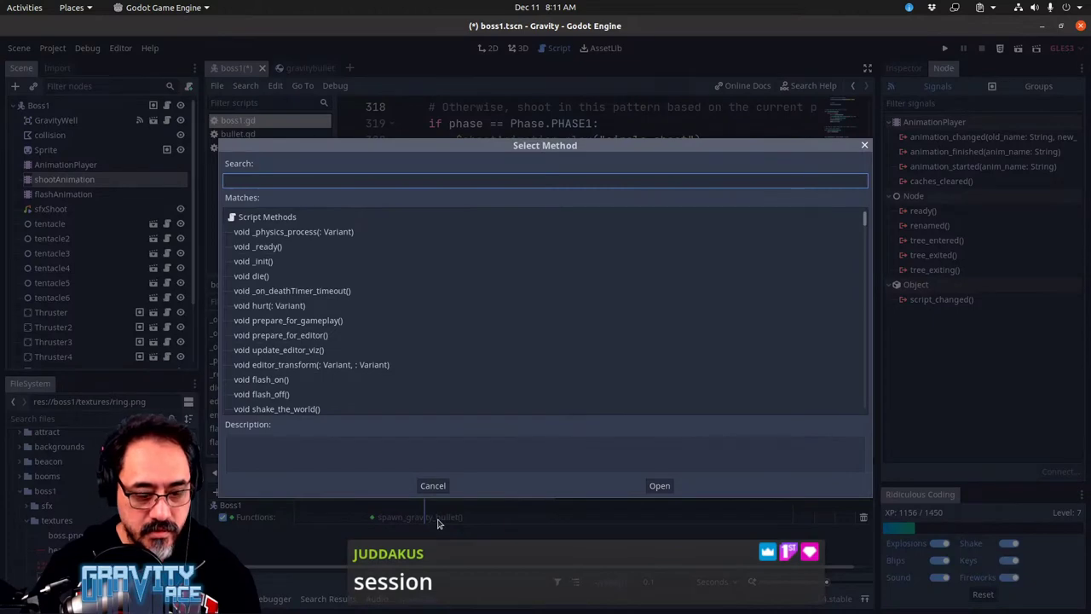
{"action": "type", "text": "grav"}
{"action": "key", "text": "Return"}
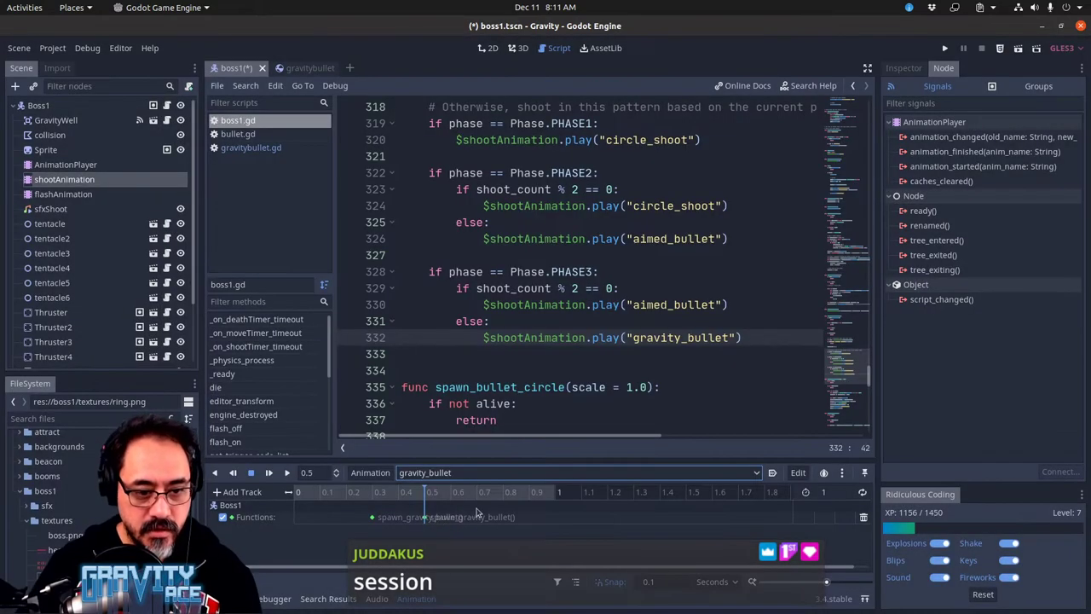
{"action": "left_click", "coordinate": [479, 500]}
{"action": "right_click", "coordinate": [484, 518]}
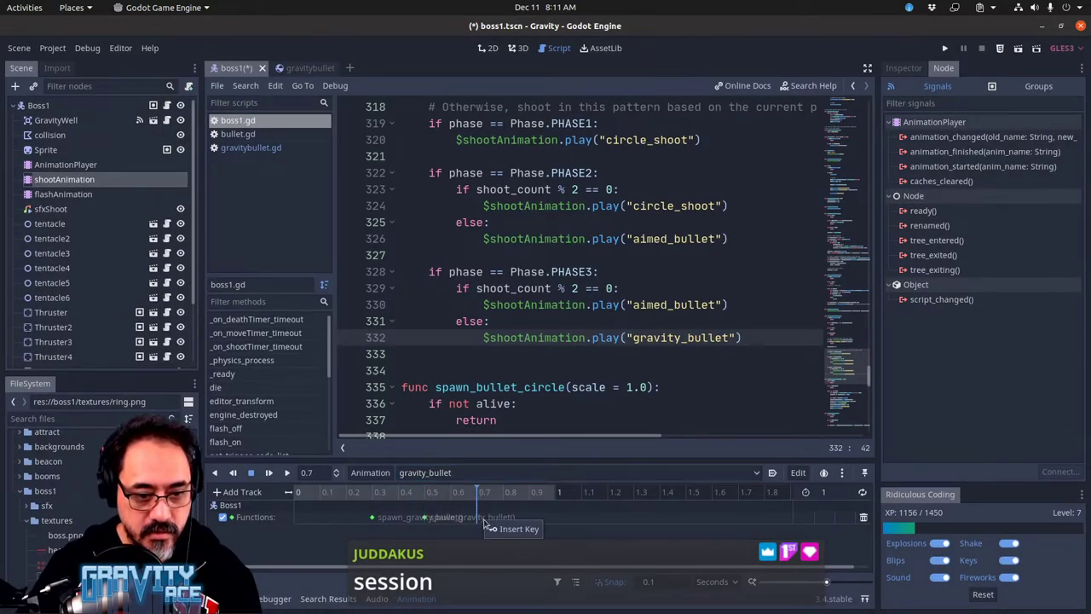
{"action": "left_click", "coordinate": [499, 529]}
{"action": "type", "text": "grav"}
{"action": "key", "text": "Return"}
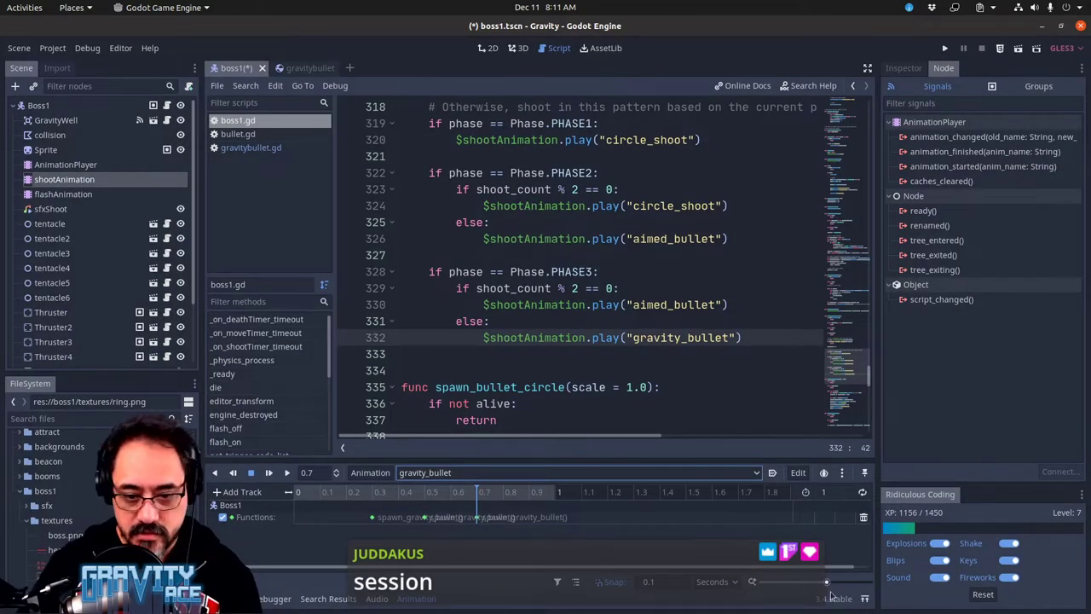
Zoom the timeline in and place the playhead at 0.1 s on the Functions track.
{"action": "left_click_drag", "start_coordinate": [826, 586], "coordinate": [830, 586]}
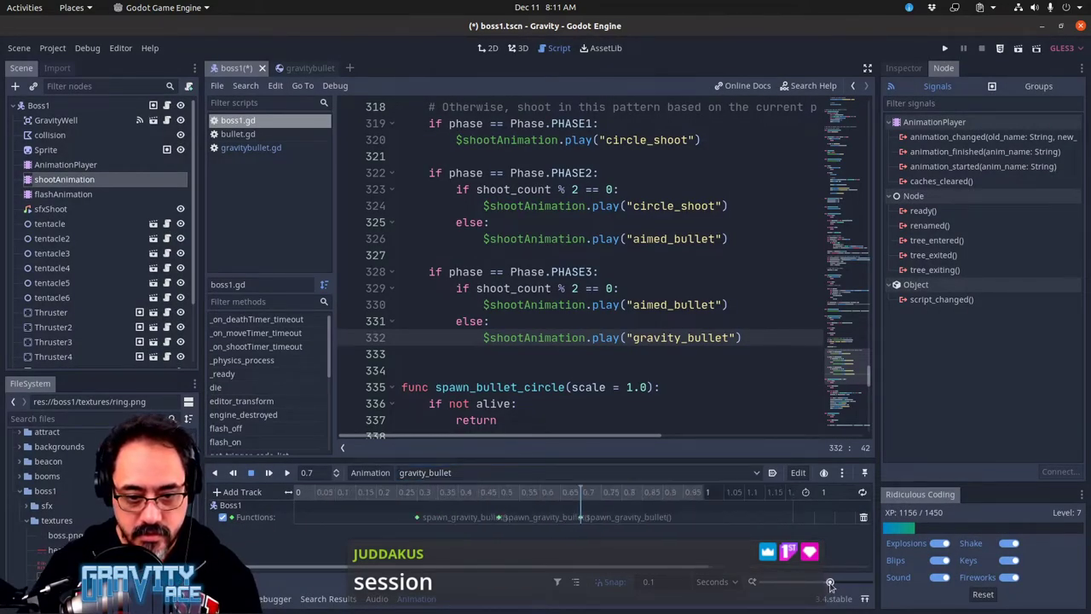
{"action": "left_click", "coordinate": [336, 501]}
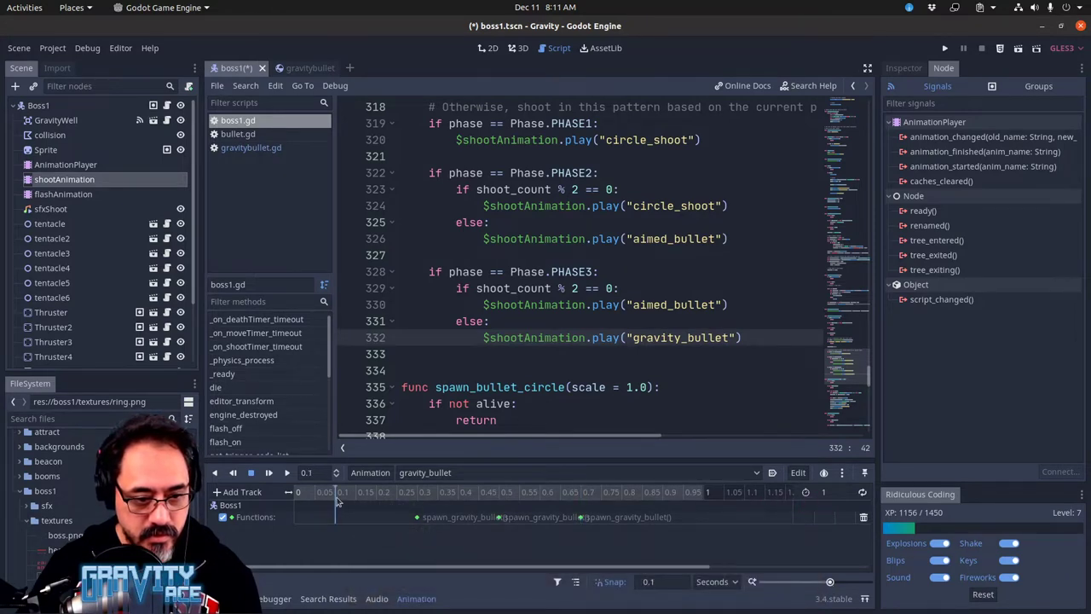
{"action": "right_click", "coordinate": [335, 519]}
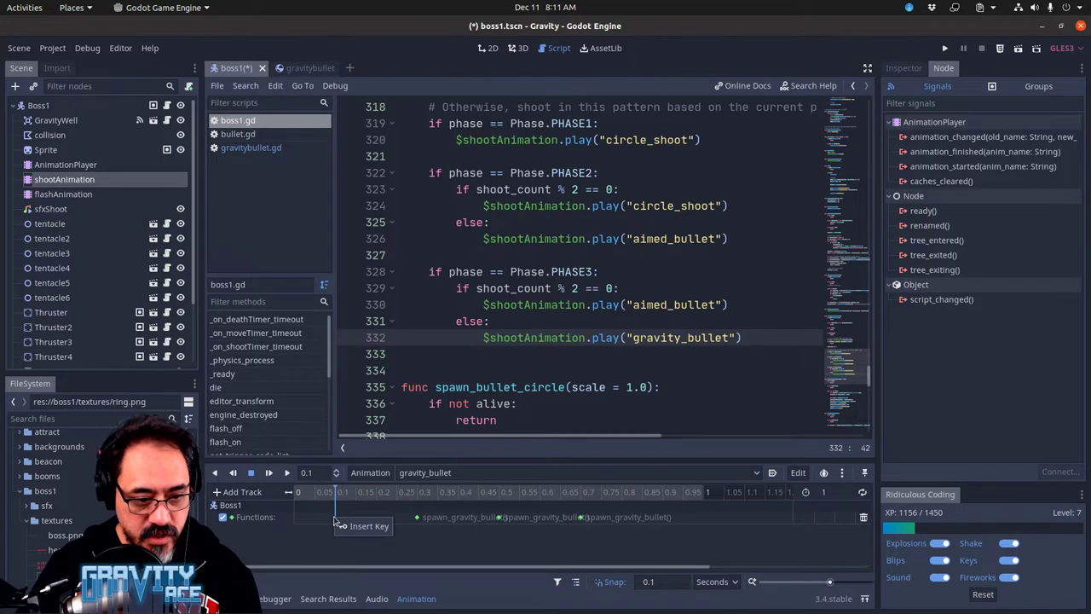
{"action": "key", "text": "Escape"}
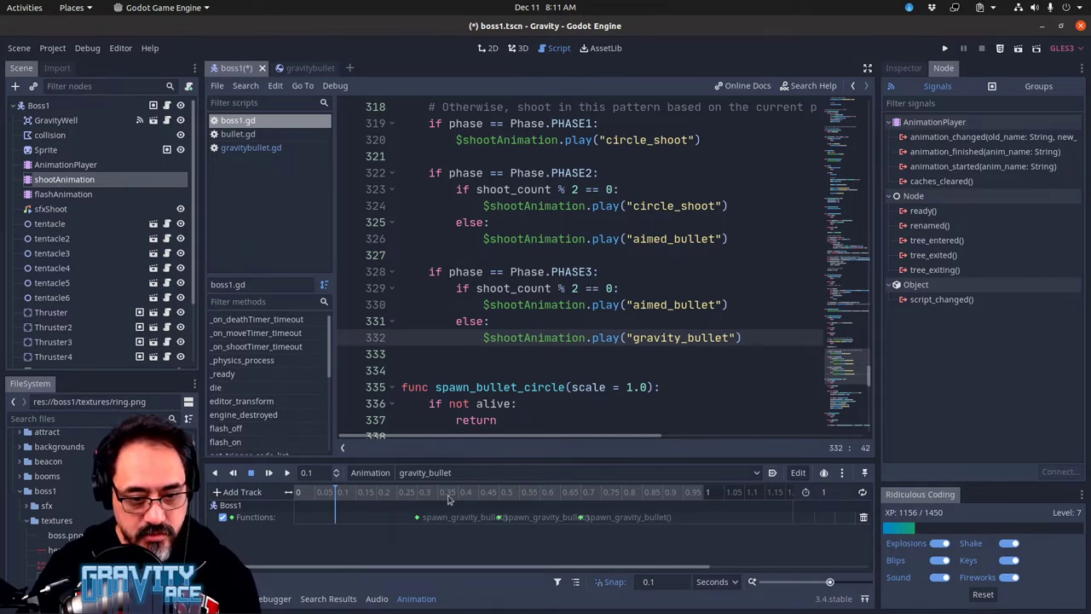
Replace the 0.5 s spawn_gravity_bullet key with a spawn_aimed_bullet method key.
{"action": "left_click", "coordinate": [501, 517]}
{"action": "key", "text": "Delete"}
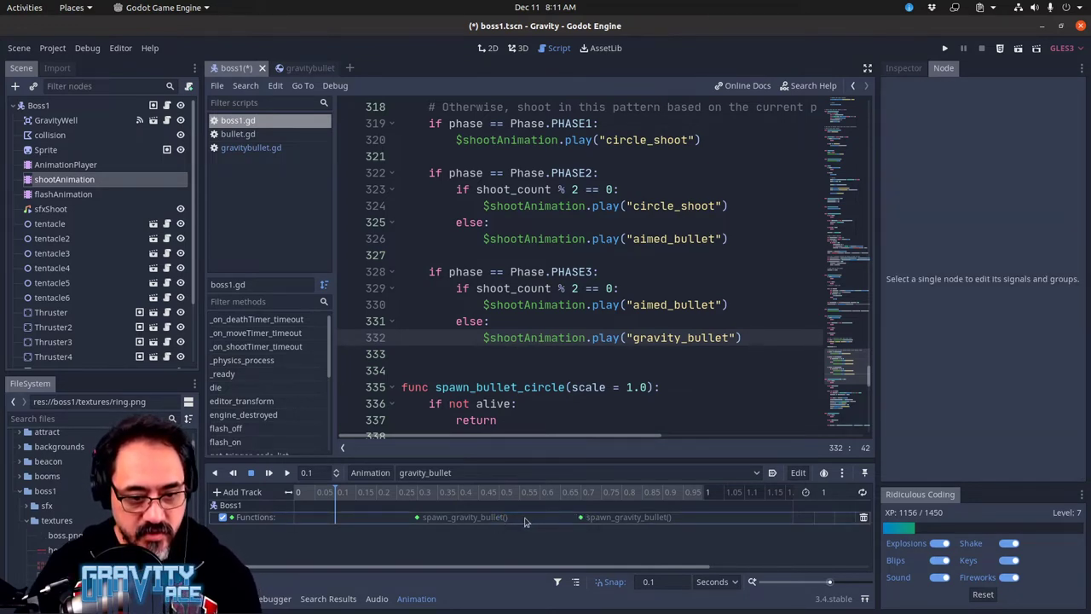
{"action": "left_click_drag", "start_coordinate": [540, 493], "coordinate": [516, 504]}
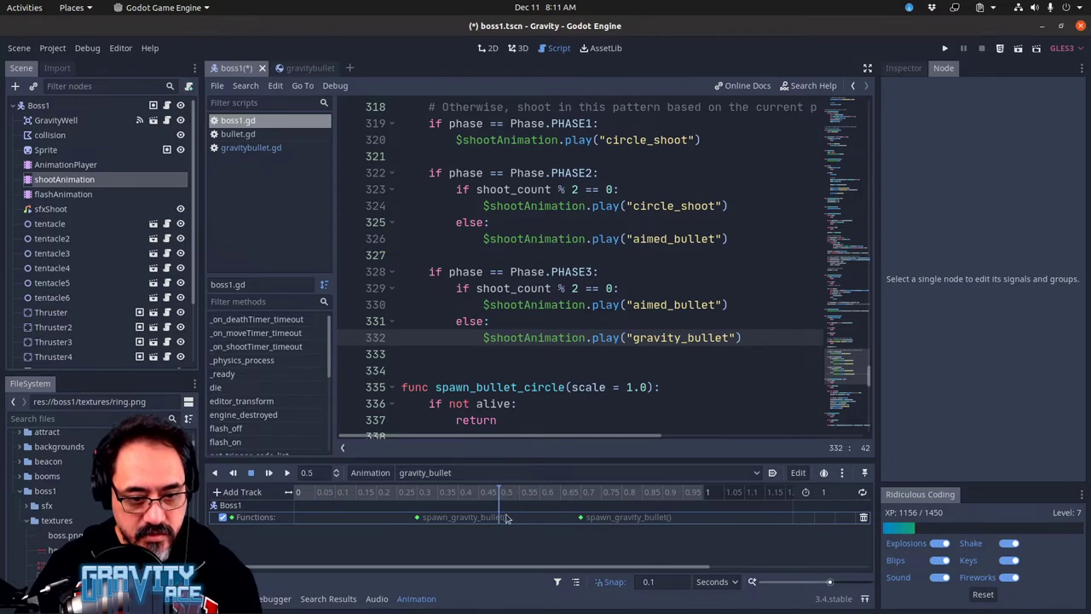
{"action": "right_click", "coordinate": [502, 523]}
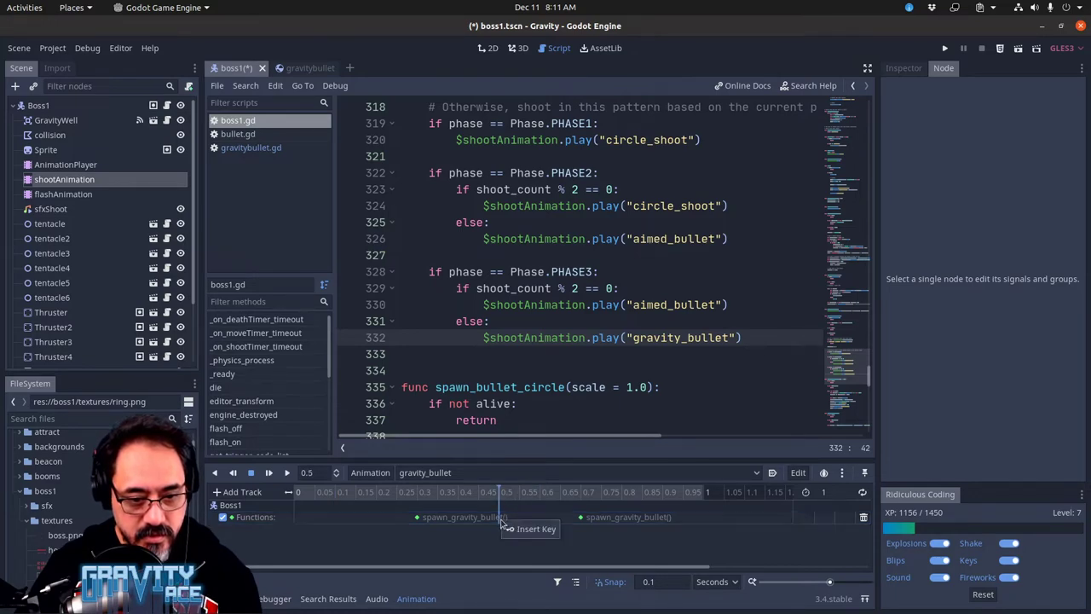
{"action": "left_click", "coordinate": [530, 529]}
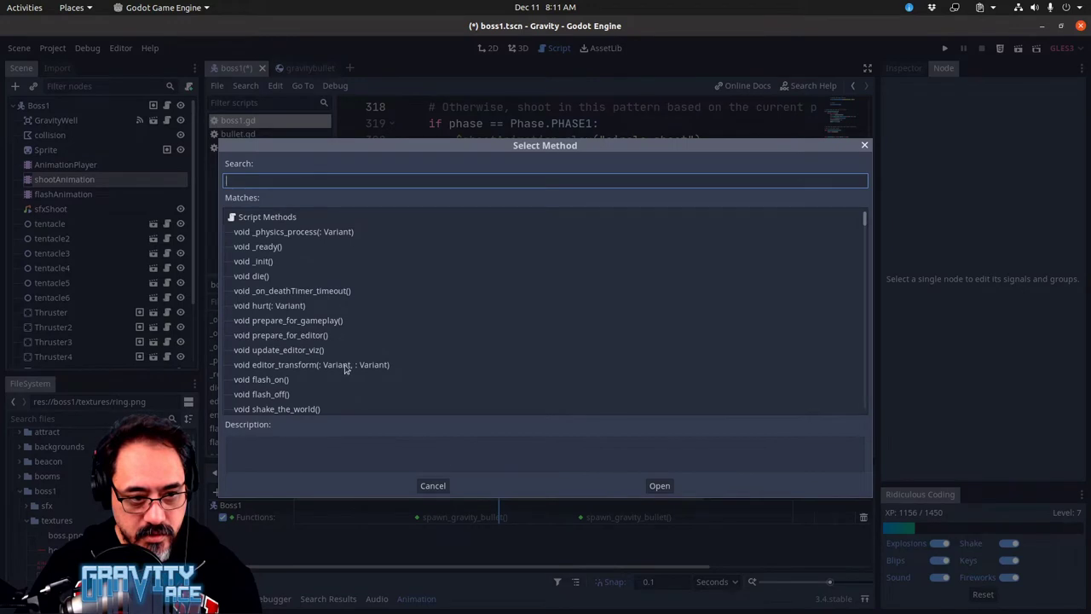
{"action": "type", "text": "spawn"}
{"action": "key", "text": "Down"}
{"action": "key", "text": "Down"}
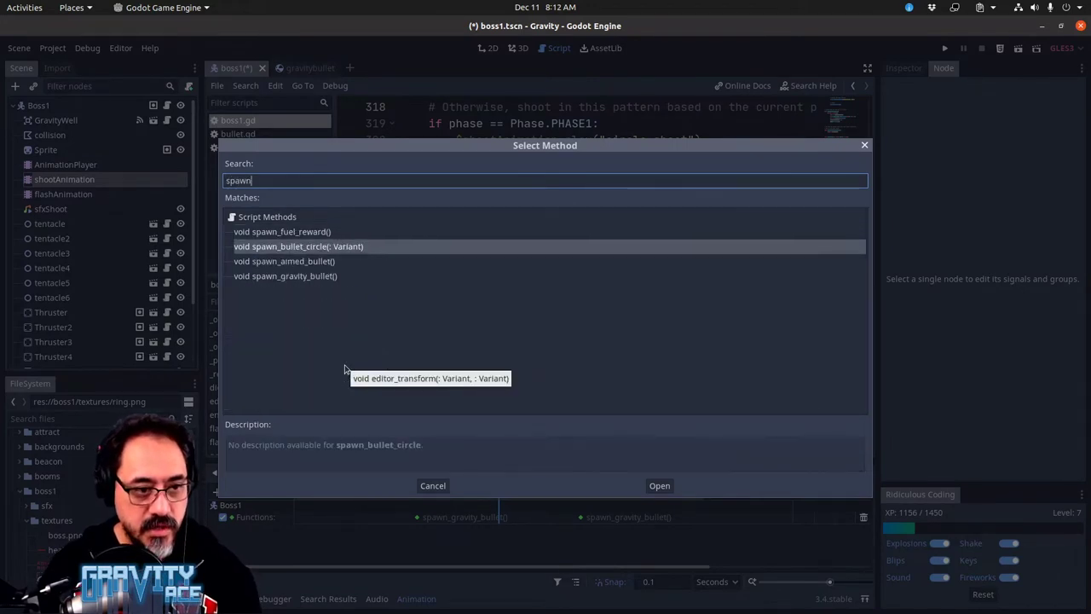
{"action": "key", "text": "Return"}
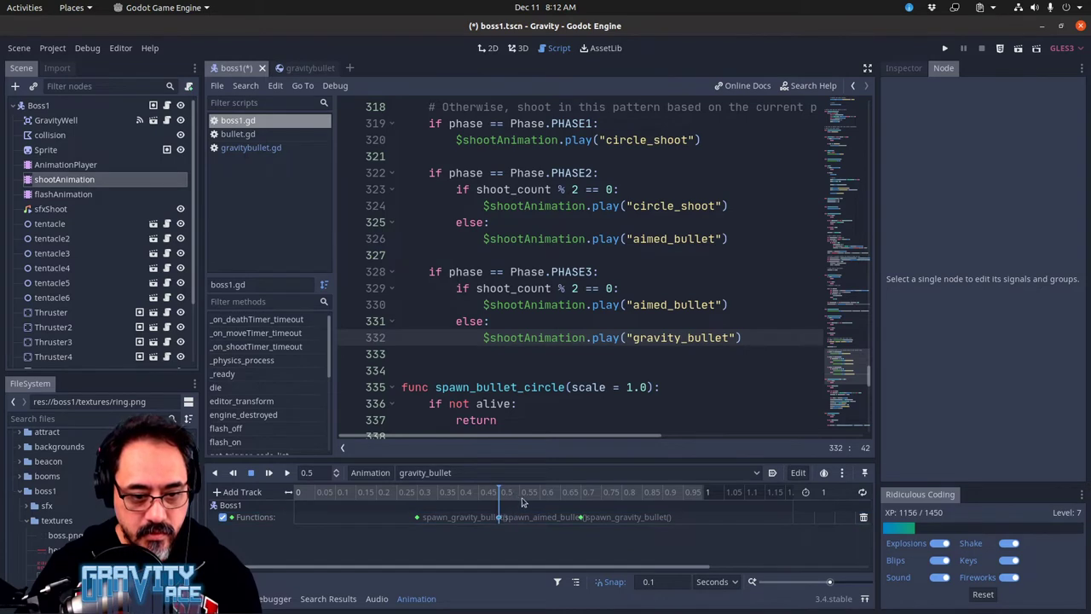
Add a key at 0.6 s, set snap to 0.05, and move the last key to 0.75 s.
{"action": "left_click_drag", "start_coordinate": [522, 502], "coordinate": [535, 501]}
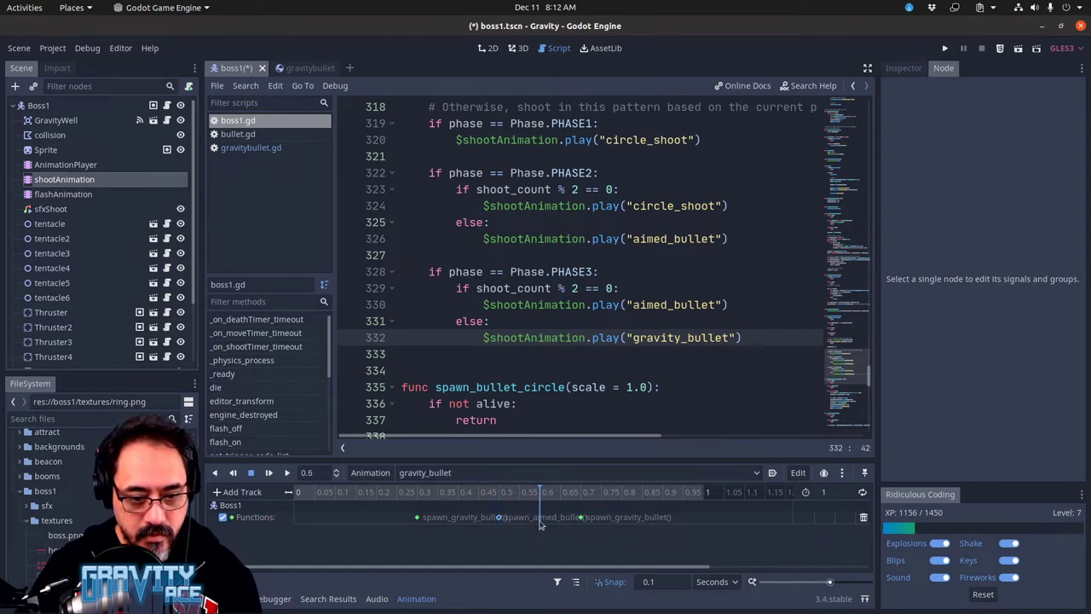
{"action": "right_click", "coordinate": [539, 521]}
{"action": "left_click", "coordinate": [564, 558]}
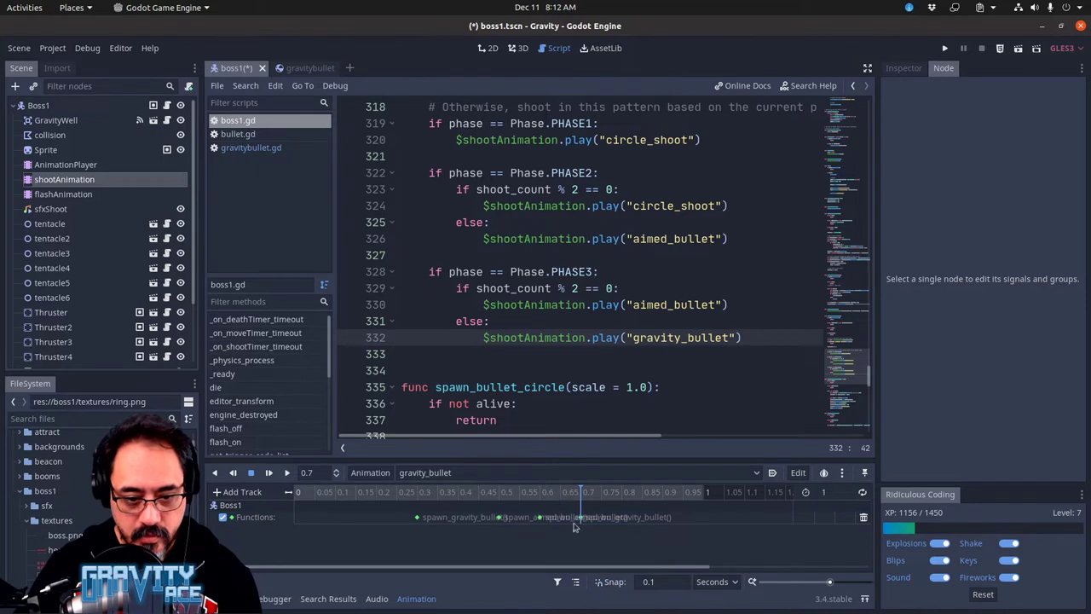
{"action": "left_click", "coordinate": [652, 587]}
{"action": "type", "text": "0.05"}
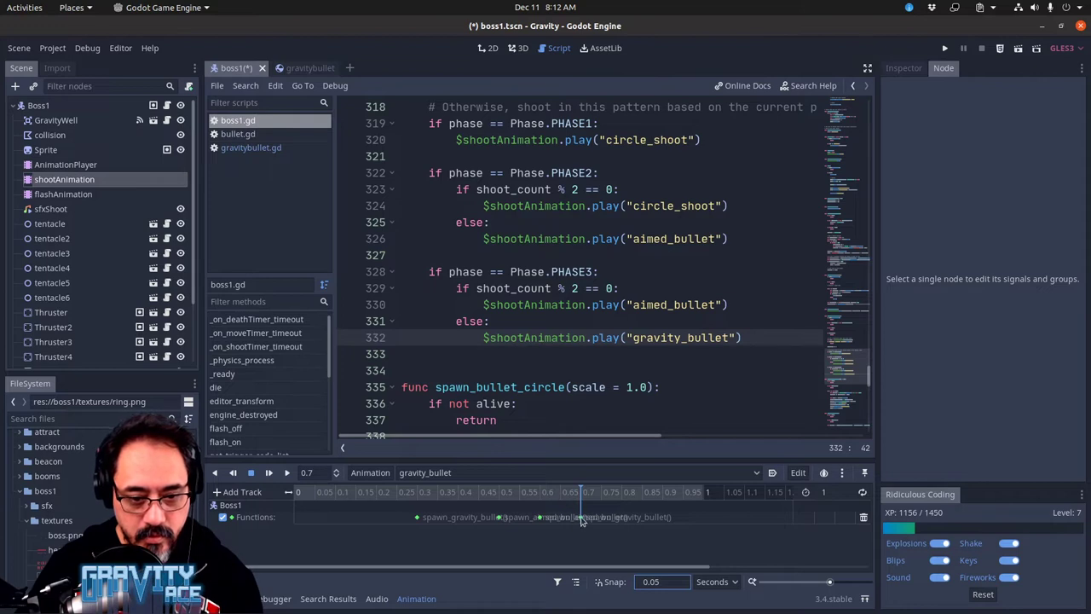
{"action": "left_click_drag", "start_coordinate": [582, 522], "coordinate": [620, 518]}
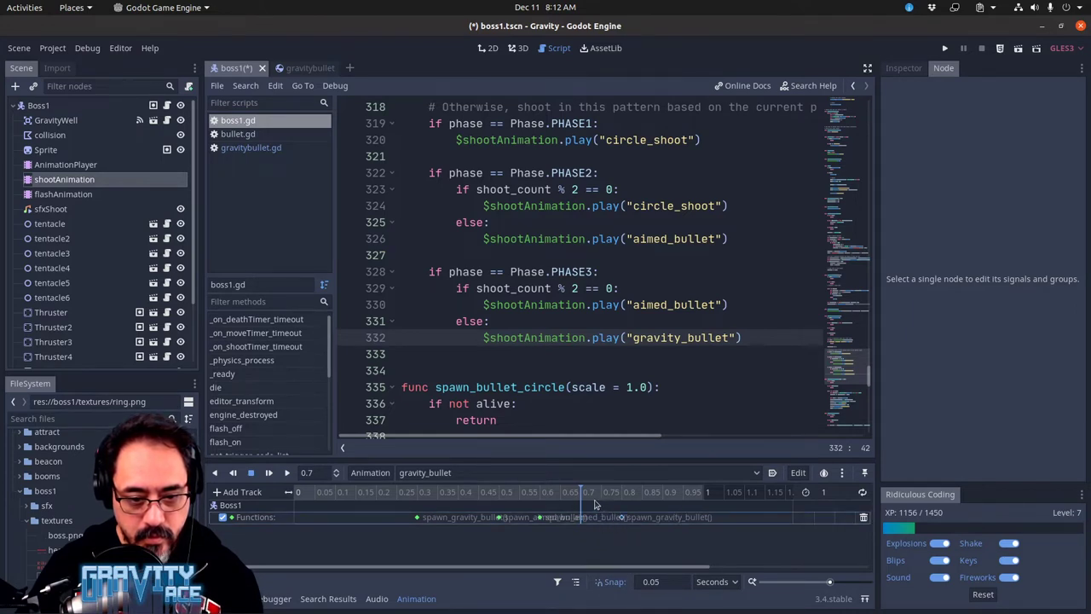
Duplicate the Functions track keys around 0.7–0.8 s.
{"action": "right_click", "coordinate": [590, 520]}
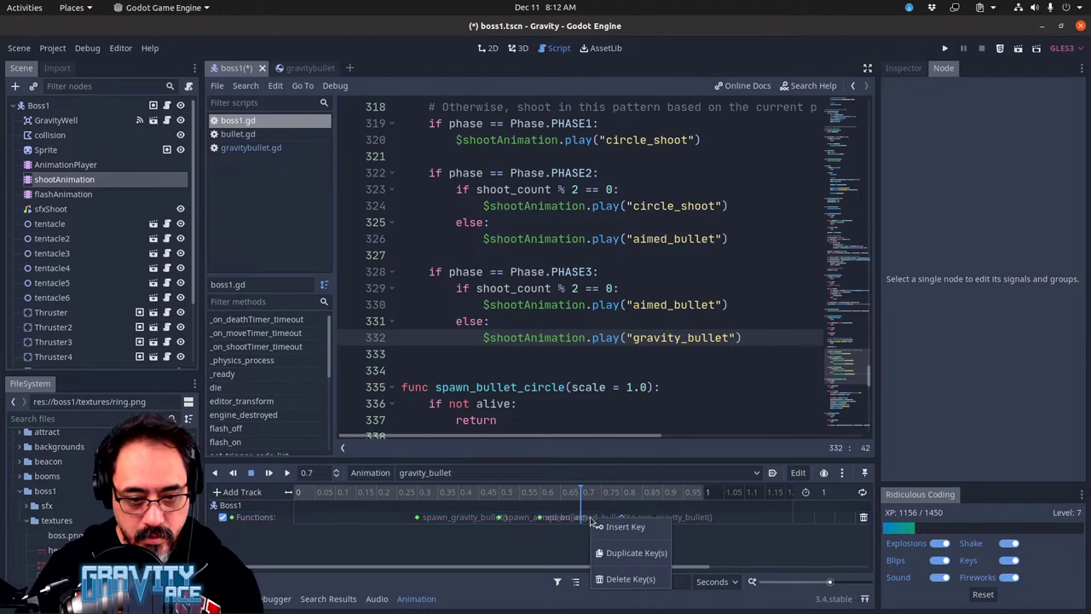
{"action": "left_click", "coordinate": [543, 522]}
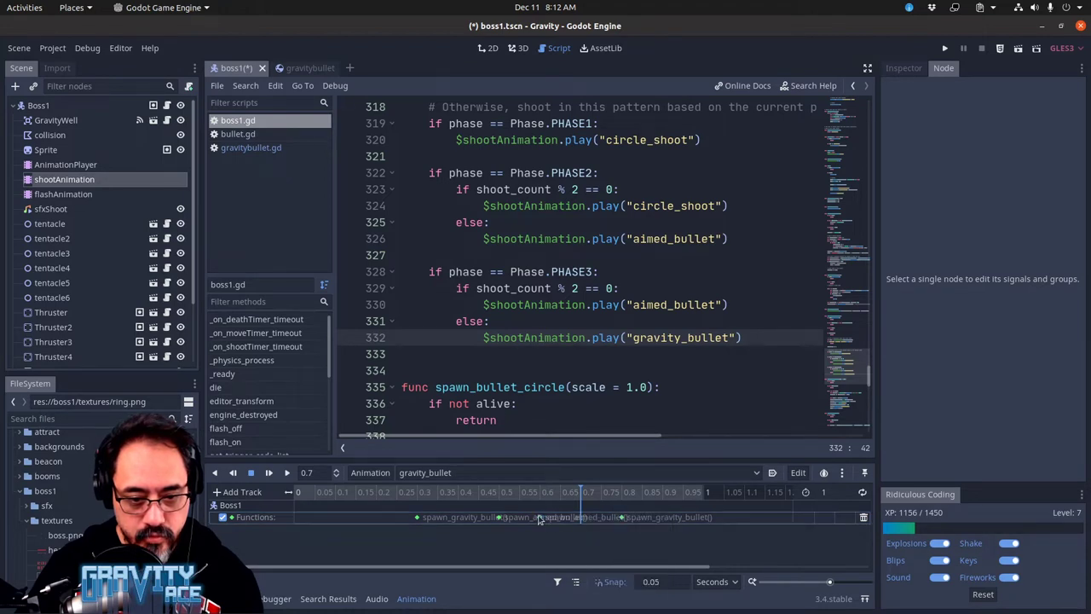
{"action": "right_click", "coordinate": [583, 519]}
{"action": "left_click", "coordinate": [610, 553]}
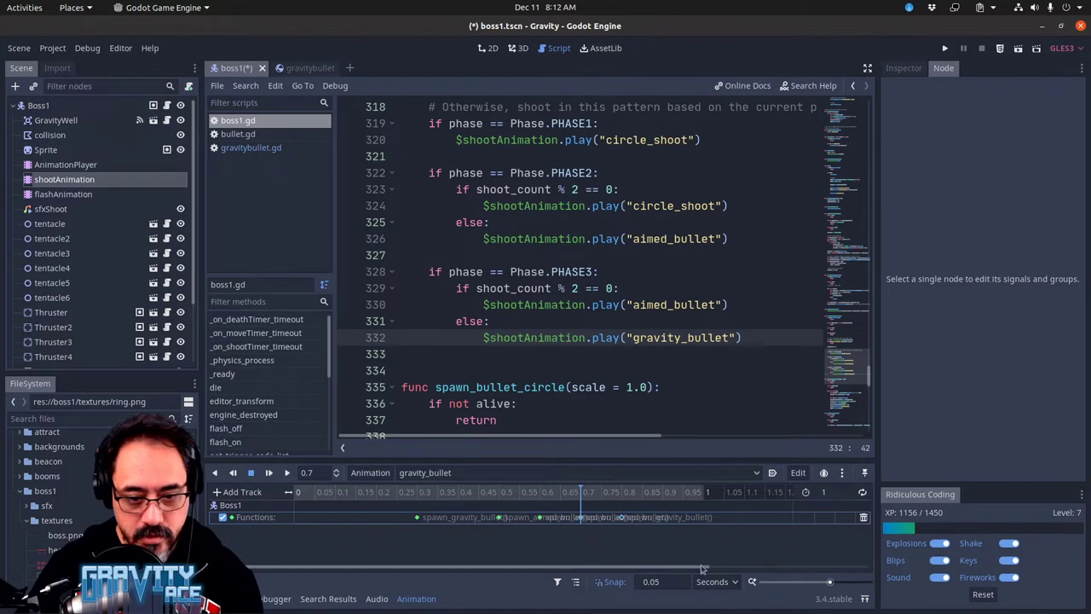
{"action": "left_click_drag", "start_coordinate": [830, 583], "coordinate": [829, 585]}
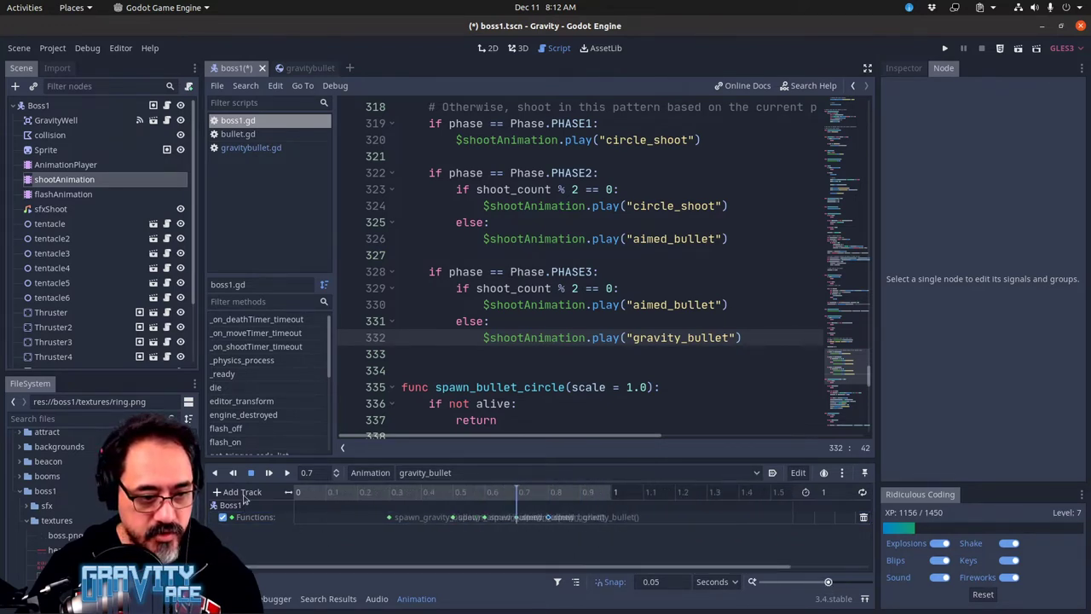
Add a Call Method Track targeting Boss1 and select it.
{"action": "left_click", "coordinate": [243, 494]}
{"action": "left_click", "coordinate": [259, 537]}
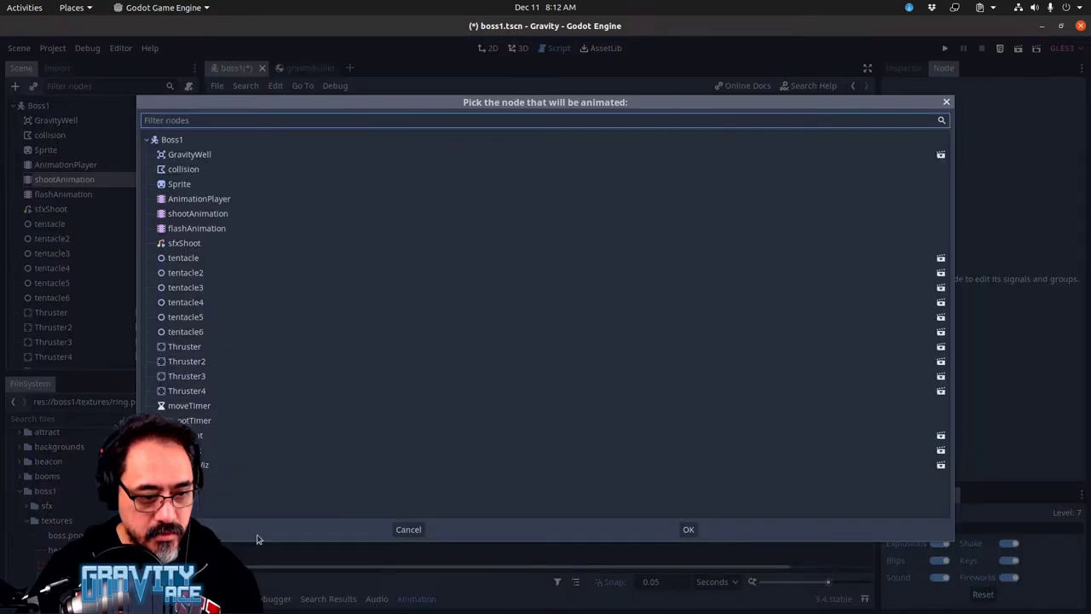
{"action": "double_click", "coordinate": [194, 143]}
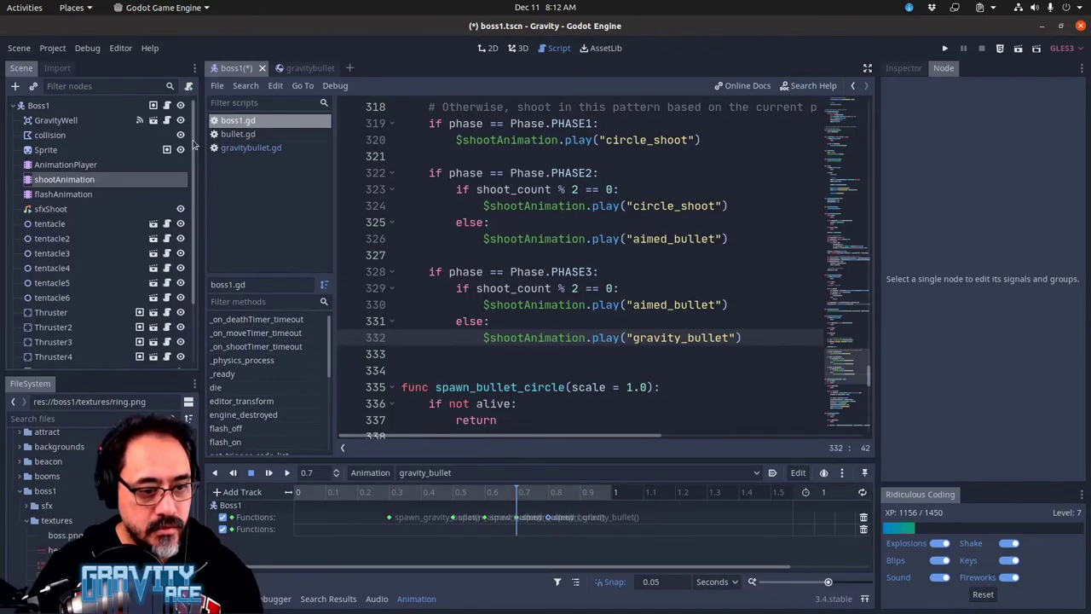
{"action": "left_click", "coordinate": [455, 522]}
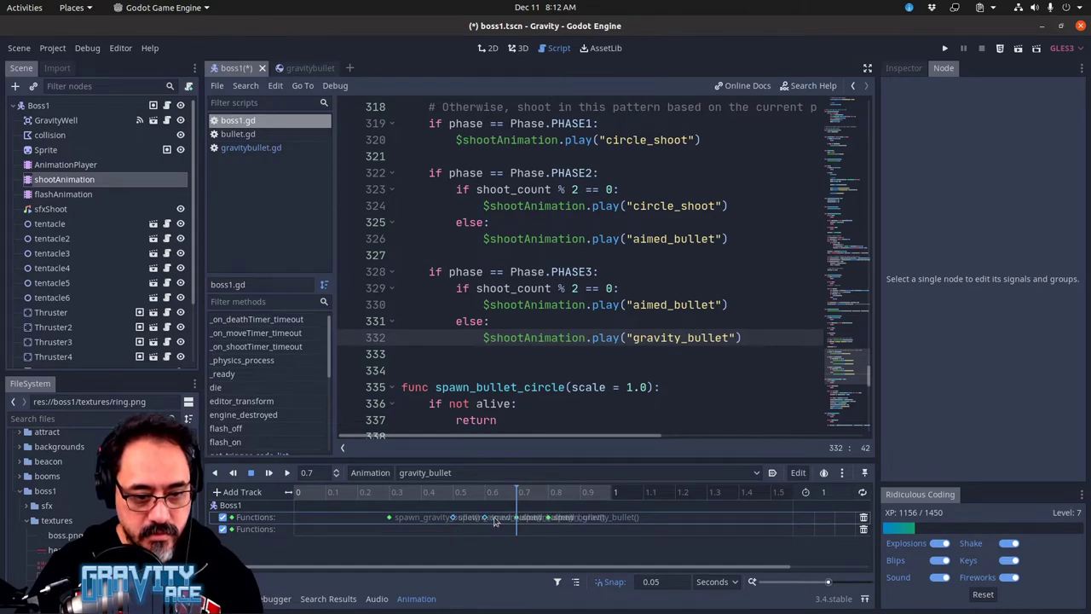
Cut script line 332, save, then undo the cut to restore it.
{"action": "key", "text": "ctrl+x"}
{"action": "key", "text": "ctrl+s"}
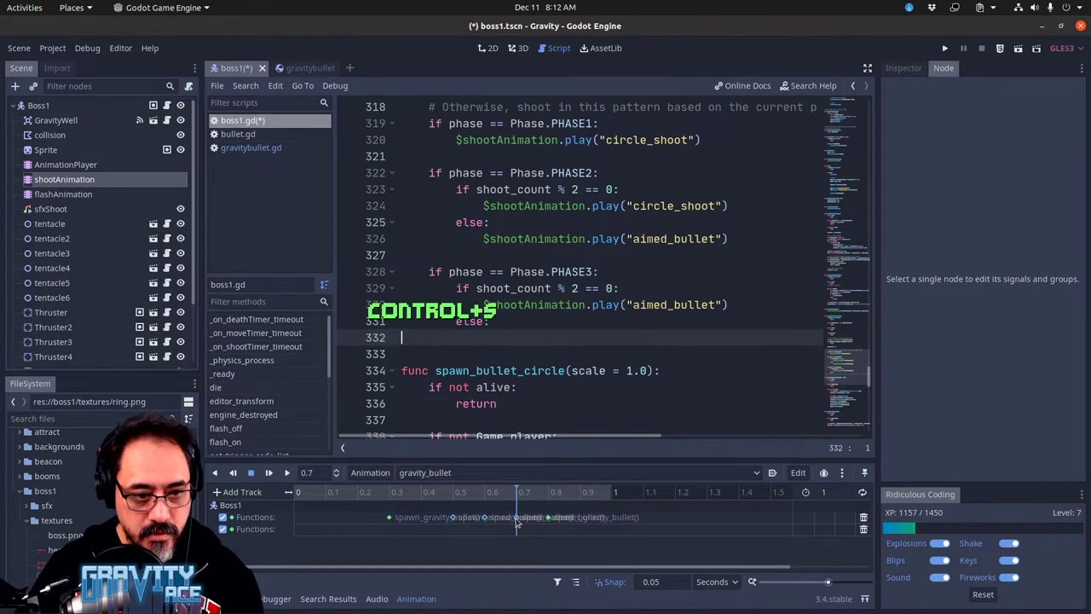
{"action": "key", "text": "ctrl+z"}
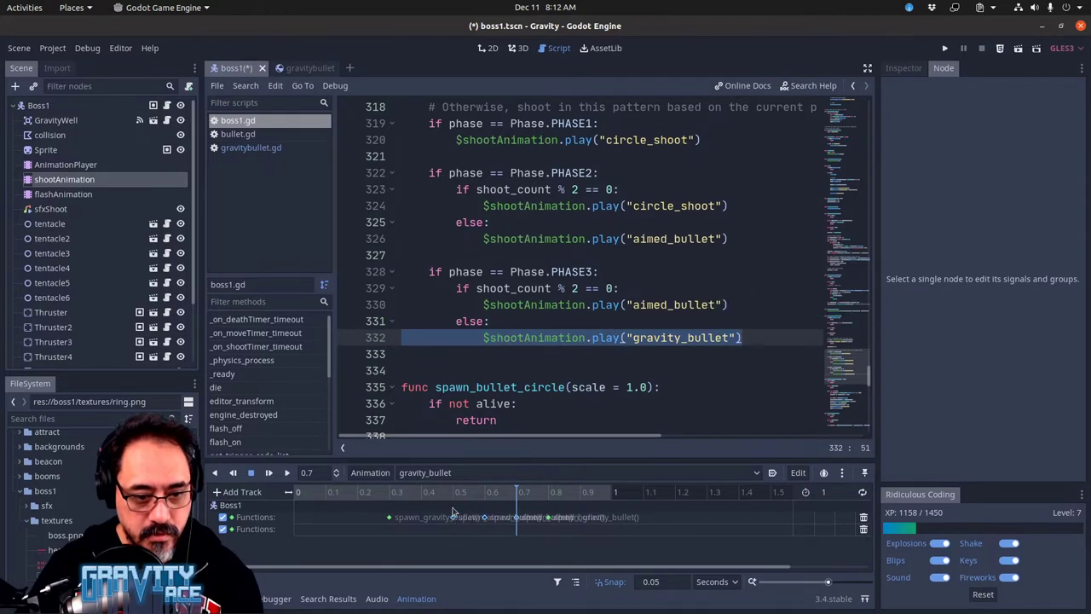
Set the playhead to 0.5 s and undo/redo to restore the gravity_bullet play call.
{"action": "left_click", "coordinate": [455, 501]}
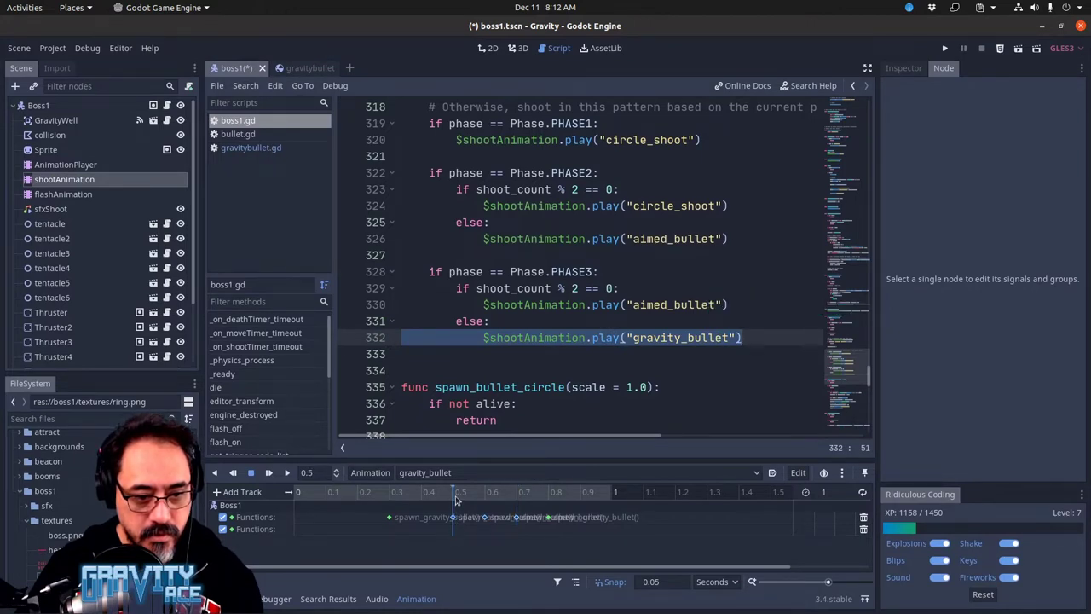
{"action": "right_click", "coordinate": [456, 533]}
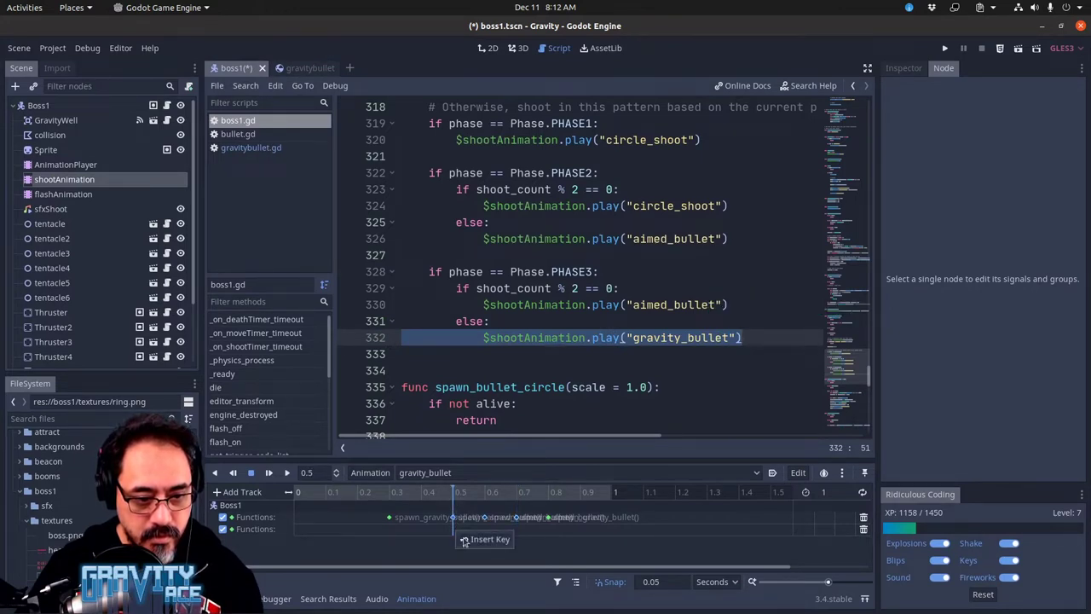
{"action": "left_click", "coordinate": [458, 521]}
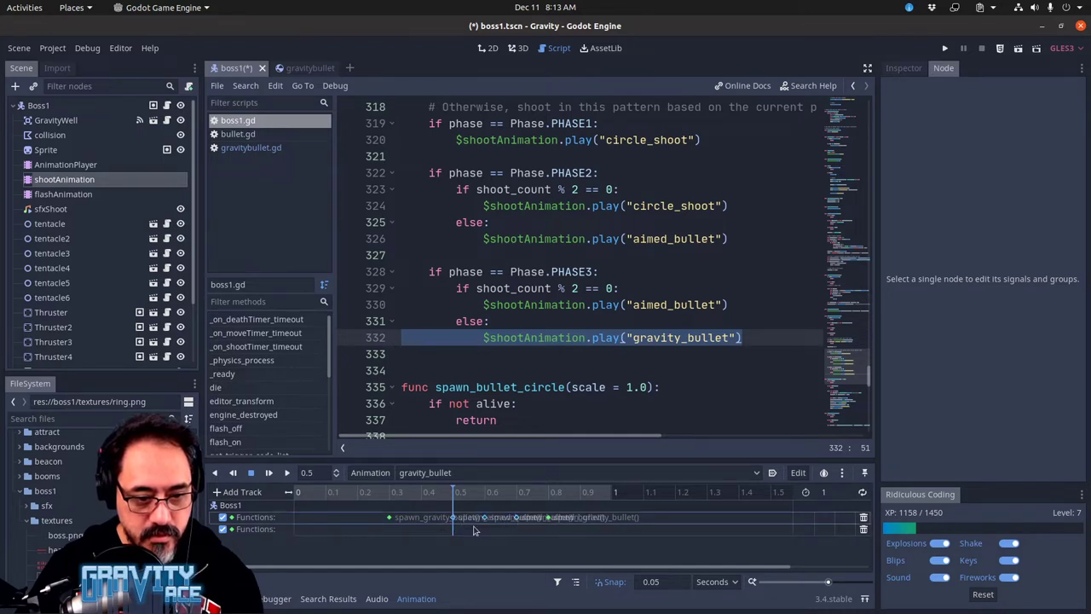
{"action": "right_click", "coordinate": [454, 533]}
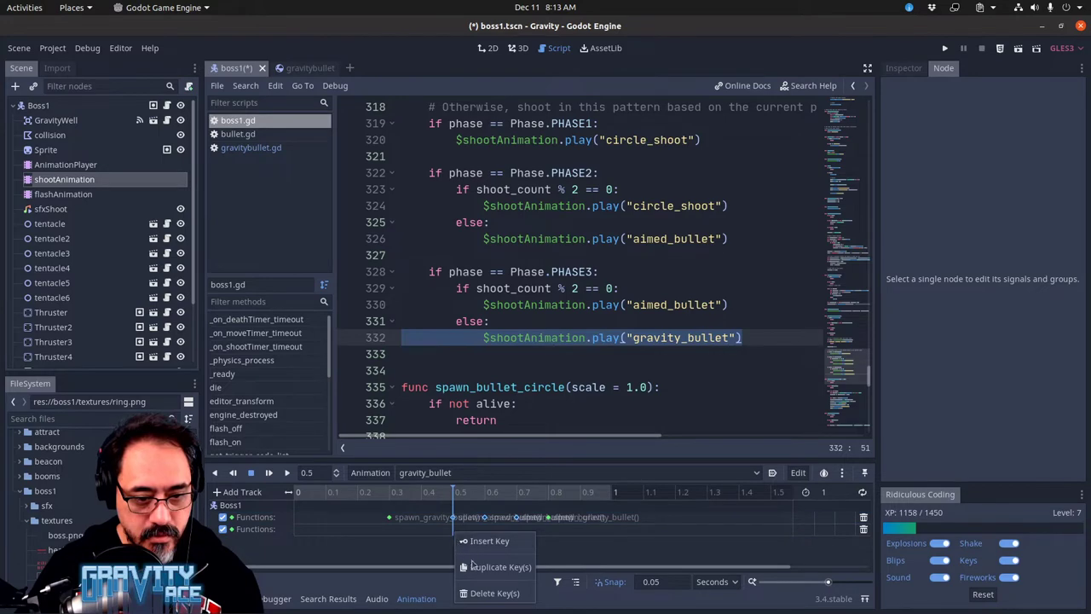
{"action": "left_click", "coordinate": [476, 566]}
{"action": "key", "text": "ctrl+z"}
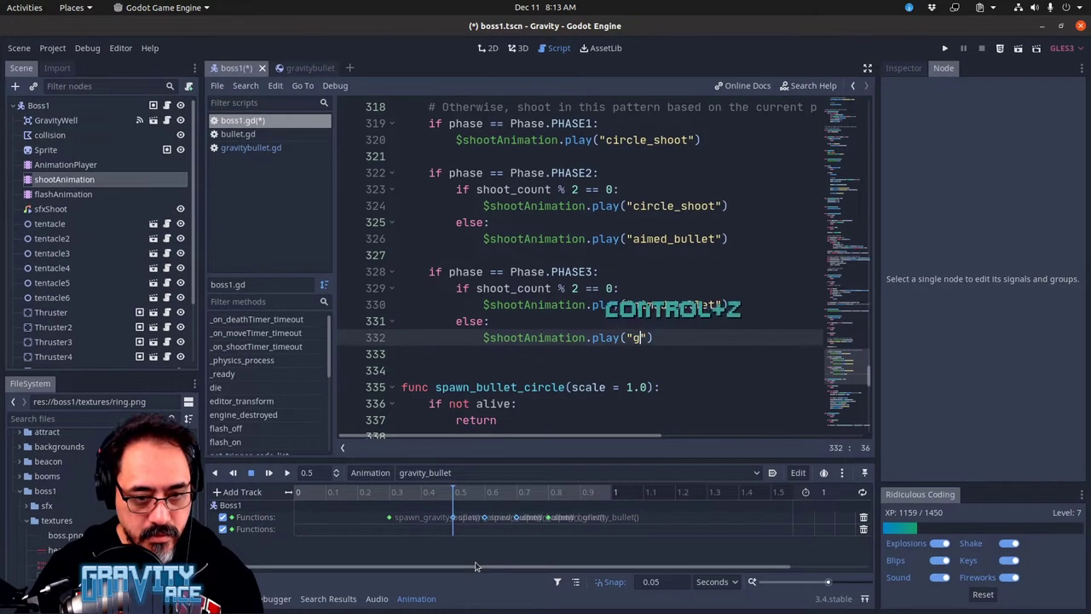
{"action": "key", "text": "ctrl+shift+z"}
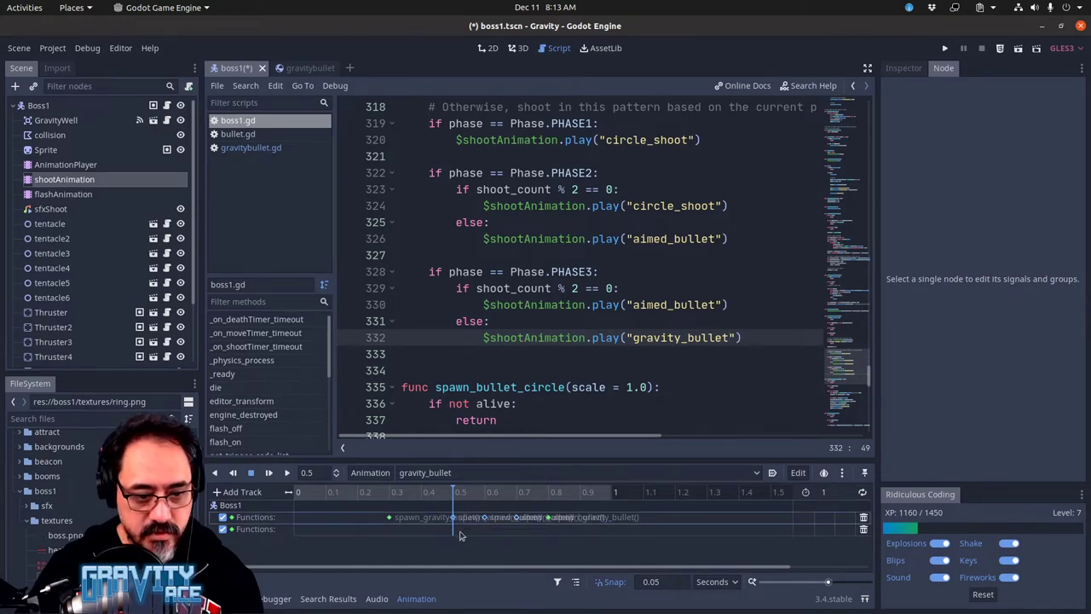
Insert a spawn_aimed_bullet key at 0.5 s on the second Functions track.
{"action": "right_click", "coordinate": [456, 532]}
{"action": "left_click", "coordinate": [481, 541]}
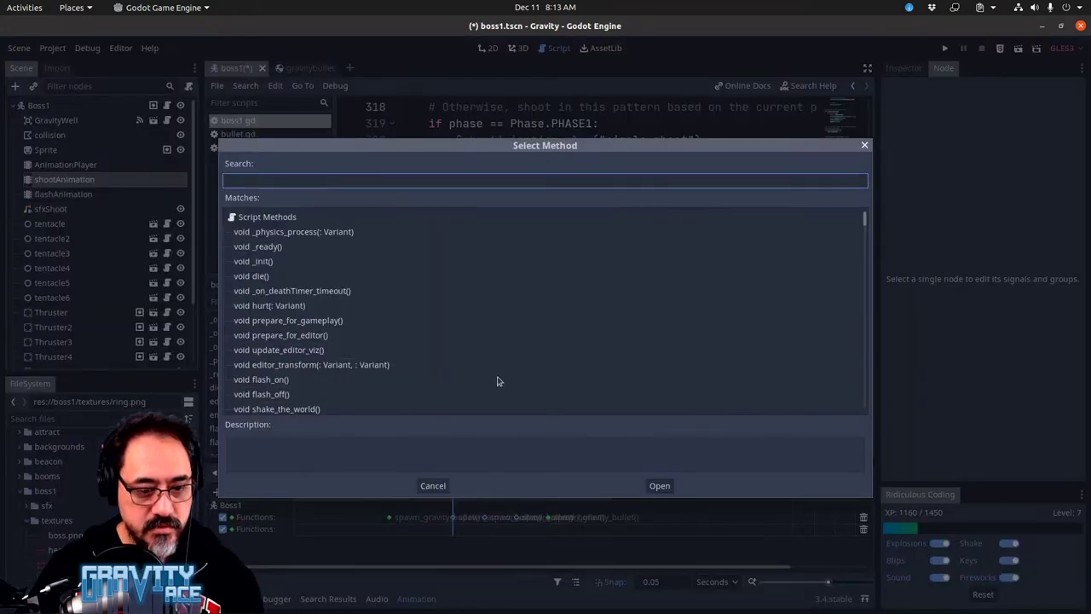
{"action": "type", "text": "spawn"}
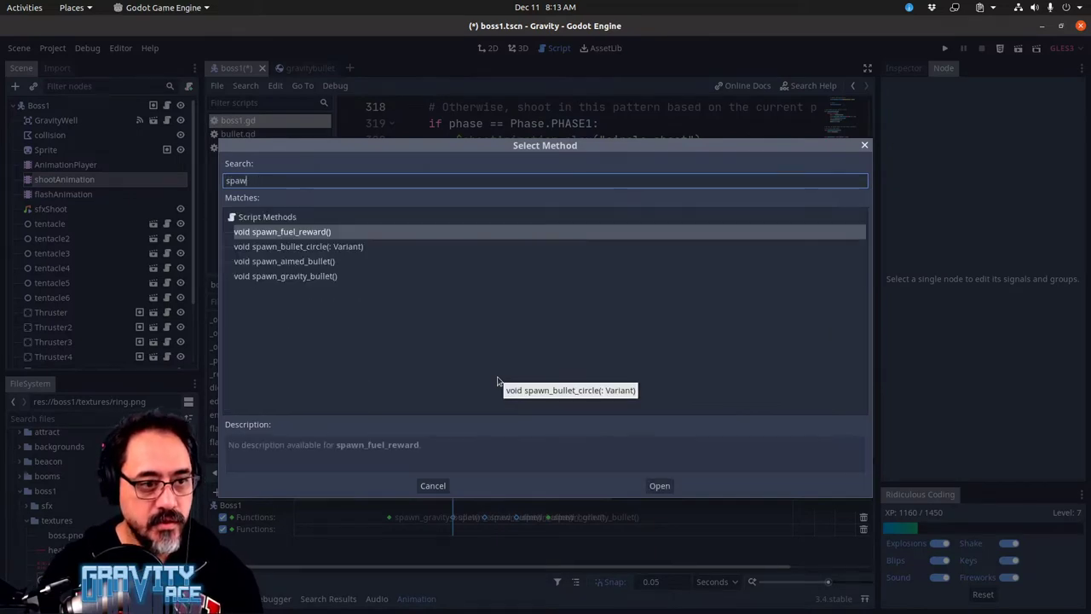
{"action": "key", "text": "Down"}
{"action": "key", "text": "Down"}
{"action": "key", "text": "Return"}
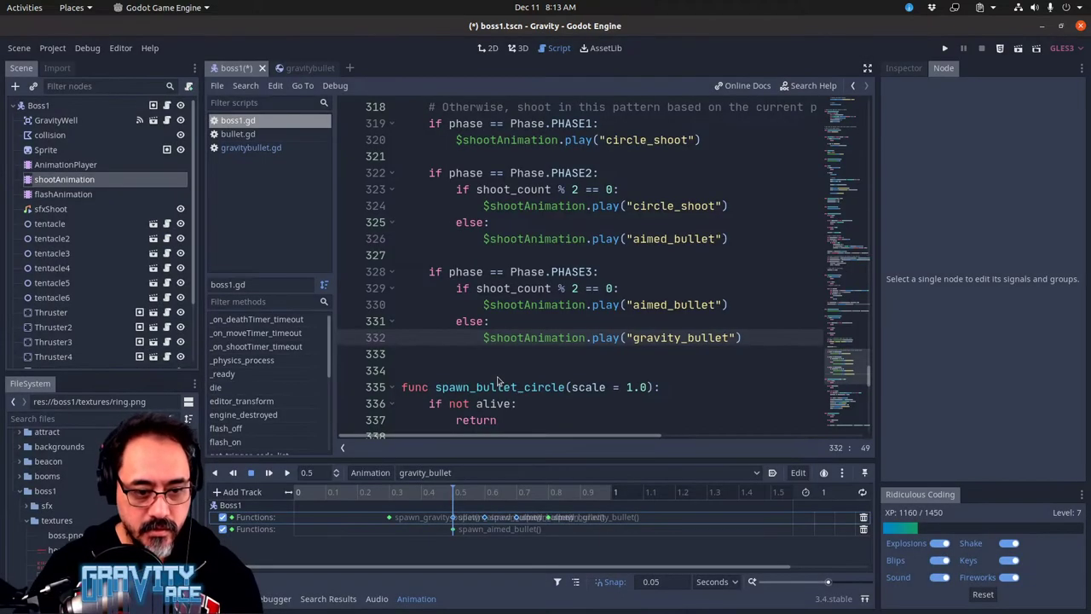
Duplicate the spawn_aimed_bullet key at 0.6 s and 0.7 s.
{"action": "left_click", "coordinate": [484, 496]}
{"action": "right_click", "coordinate": [488, 531]}
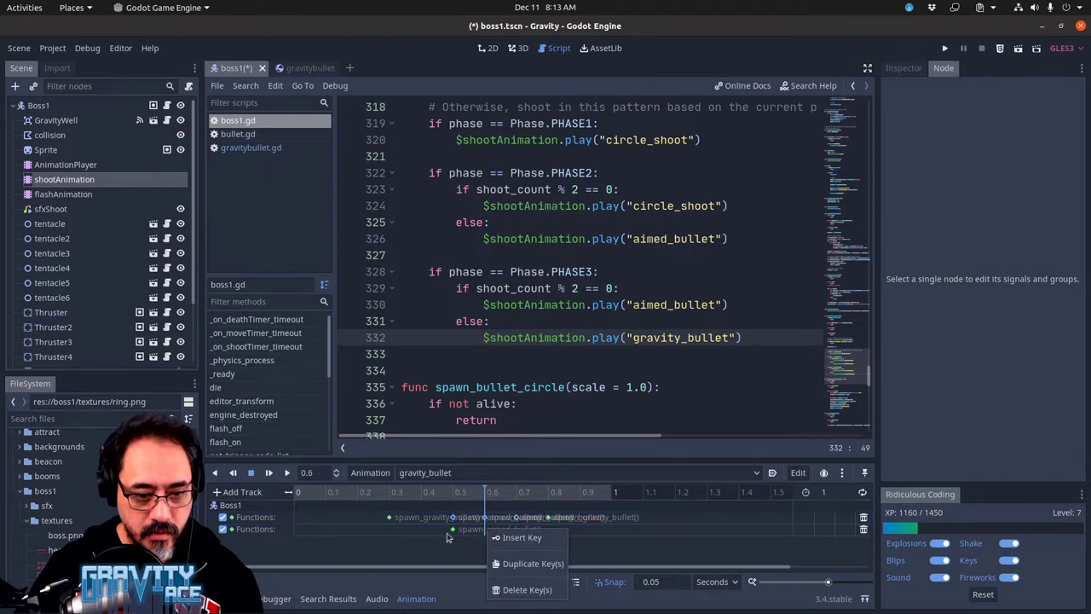
{"action": "left_click", "coordinate": [450, 531]}
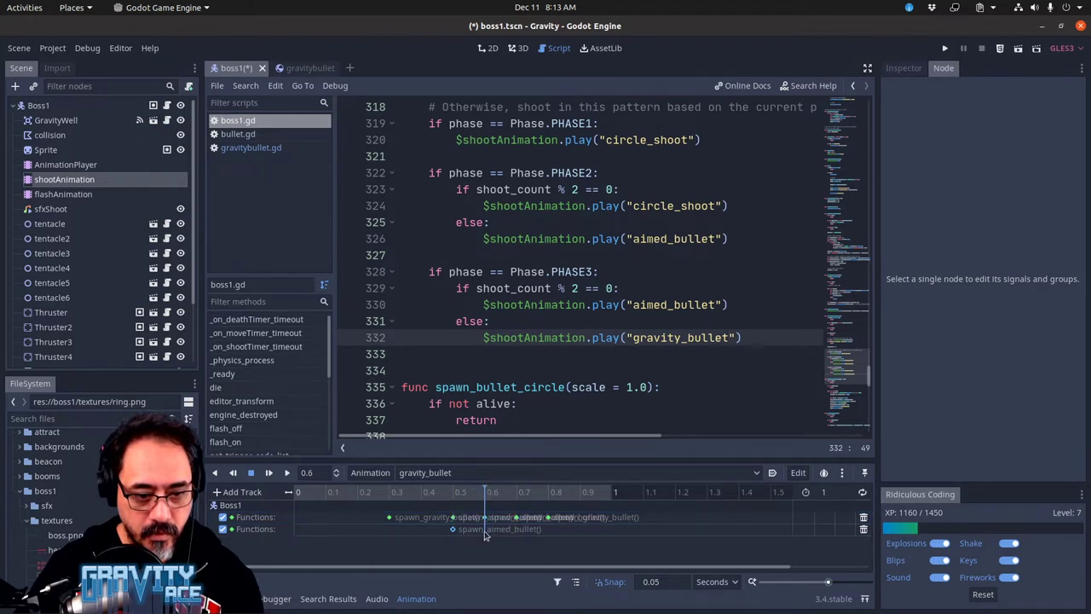
{"action": "right_click", "coordinate": [484, 533]}
{"action": "left_click", "coordinate": [512, 568]}
{"action": "left_click", "coordinate": [518, 495]}
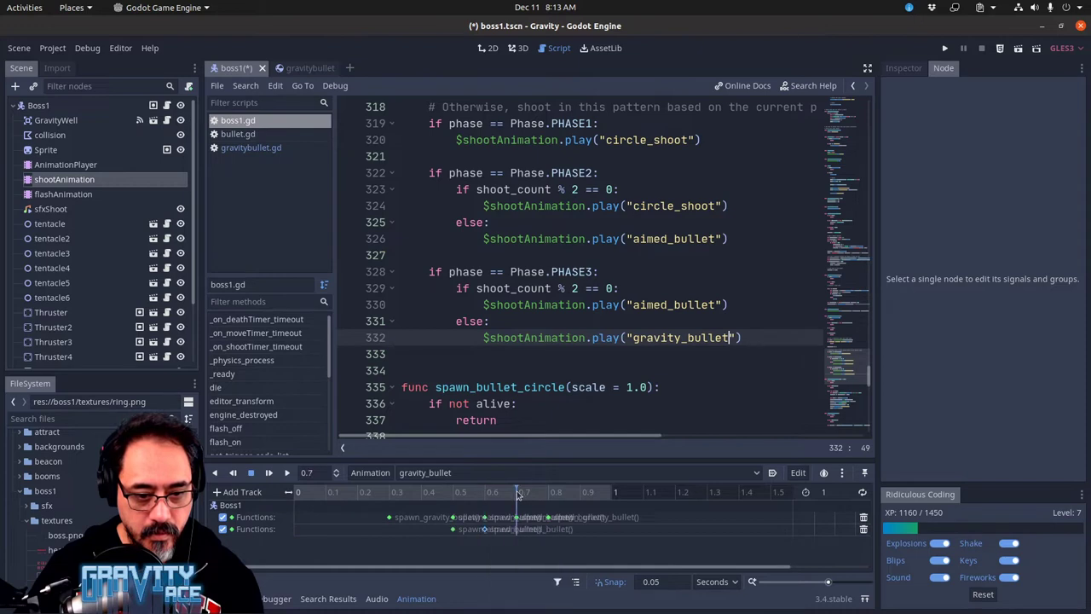
{"action": "right_click", "coordinate": [522, 534]}
{"action": "left_click", "coordinate": [532, 567]}
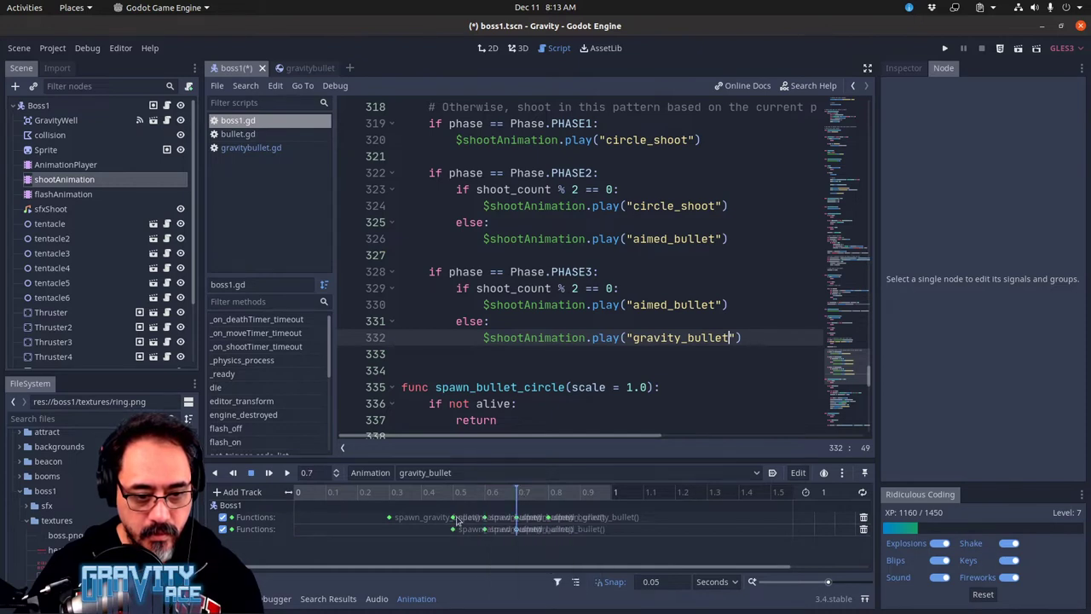
Move the first track's key to 0.7 s and duplicate spawn keys, shifting the copy to 0.7 s.
{"action": "left_click_drag", "start_coordinate": [456, 518], "coordinate": [549, 523]}
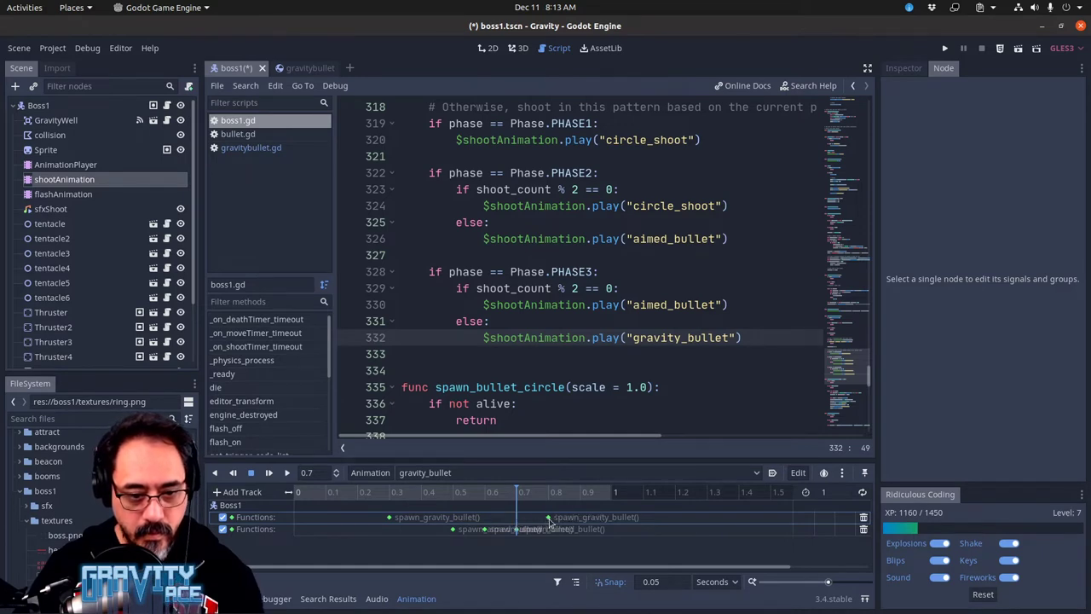
{"action": "right_click", "coordinate": [549, 522]}
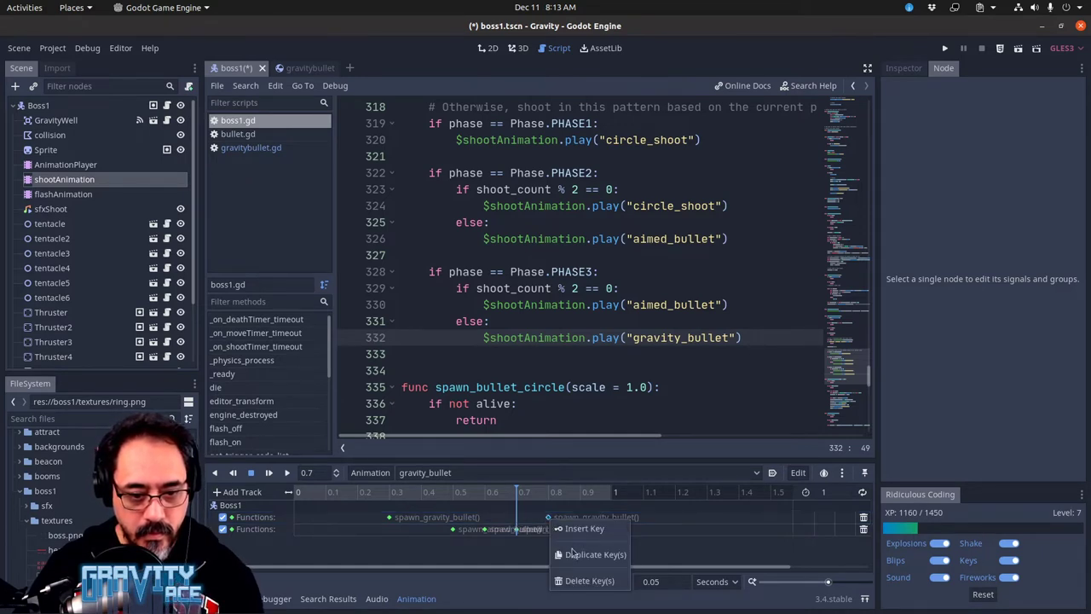
{"action": "left_click", "coordinate": [486, 499]}
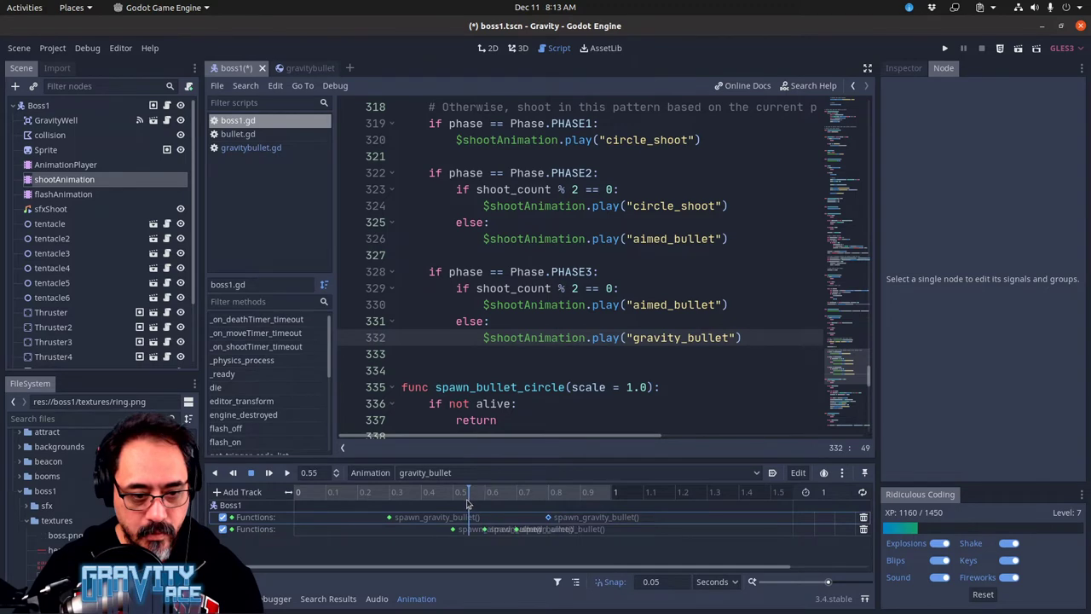
{"action": "left_click", "coordinate": [458, 501]}
{"action": "right_click", "coordinate": [476, 519]}
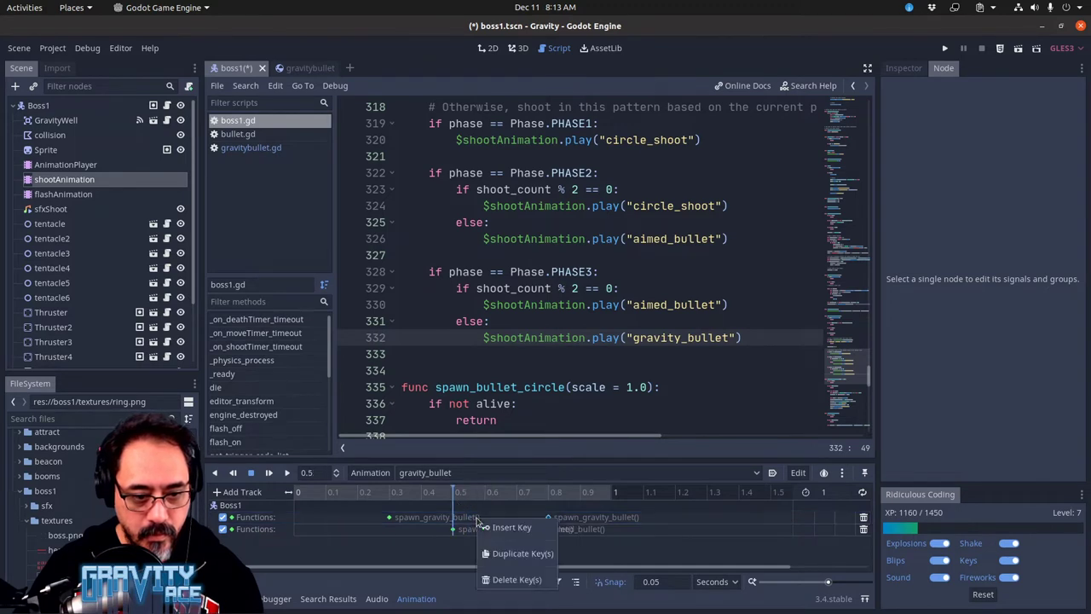
{"action": "left_click", "coordinate": [505, 554]}
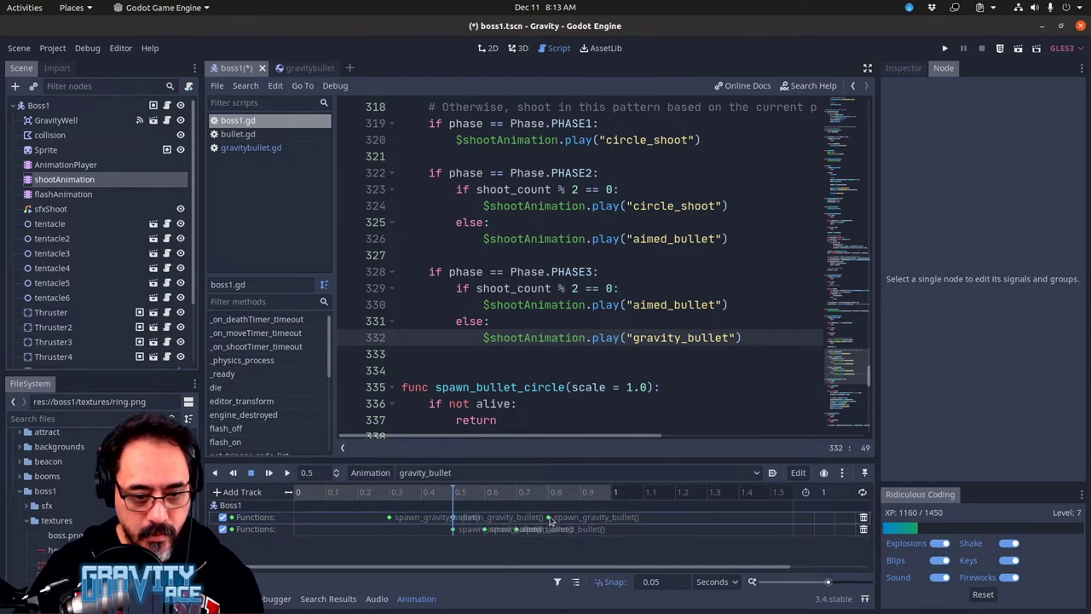
{"action": "left_click_drag", "start_coordinate": [548, 517], "coordinate": [521, 521]}
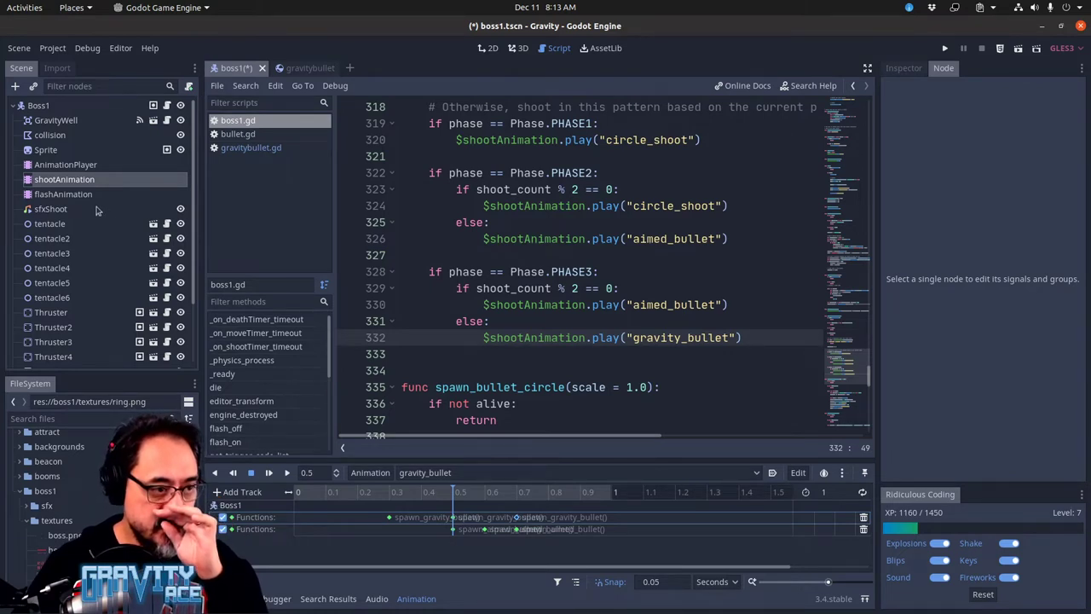
{"action": "left_click", "coordinate": [426, 474]}
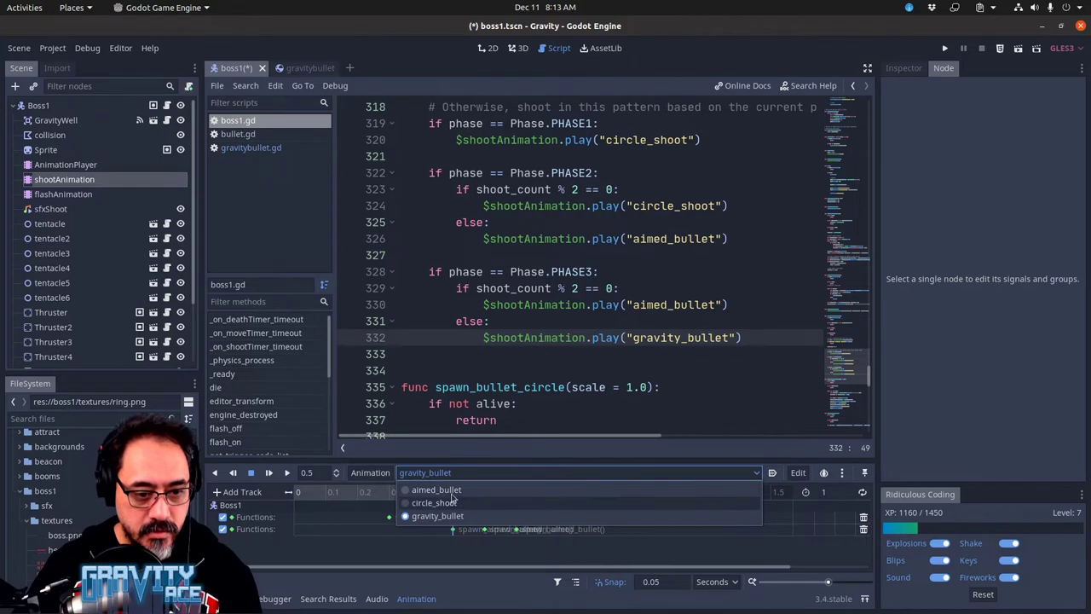
Inspect aimed_bullet's sfxShoot clip, glance at the gravitybullet scene, then return to boss1.
{"action": "left_click", "coordinate": [452, 490]}
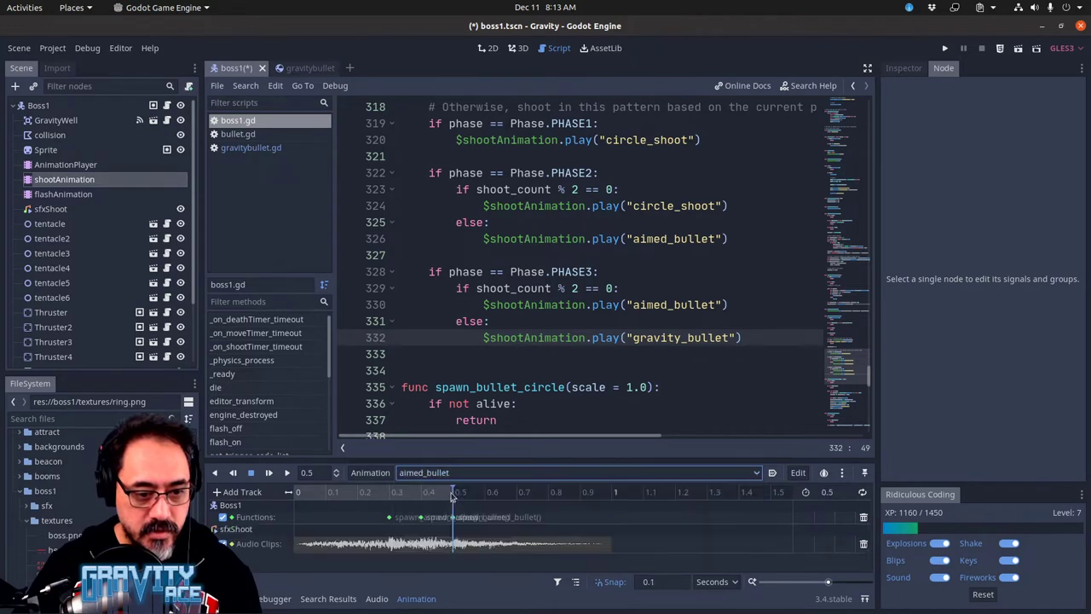
{"action": "left_click", "coordinate": [358, 550]}
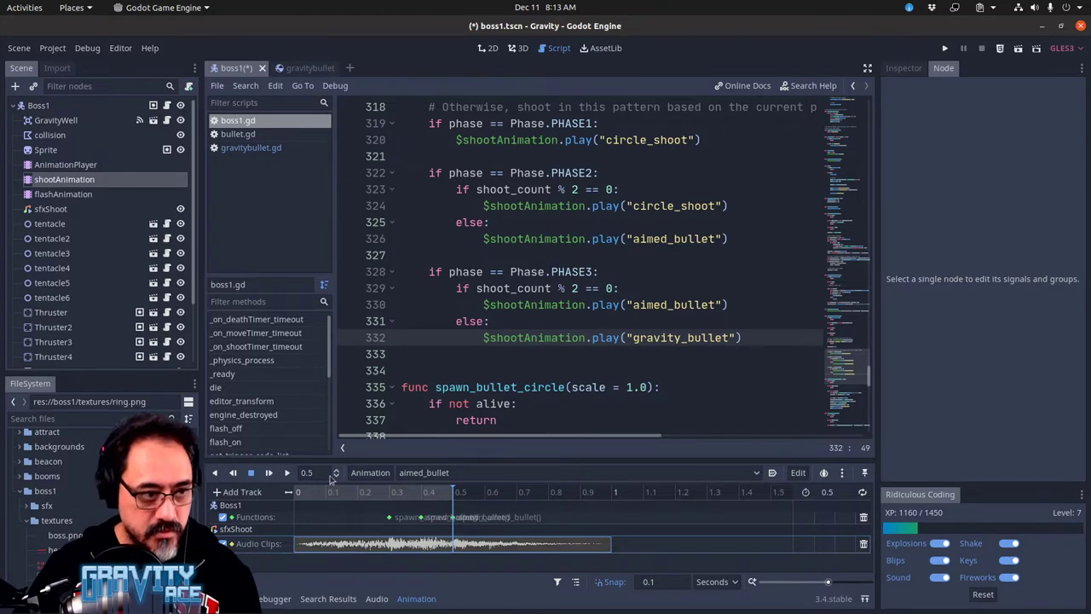
{"action": "scroll", "coordinate": [132, 240], "scroll_direction": "down", "scroll_amount": 3}
{"action": "scroll", "coordinate": [132, 240], "scroll_direction": "up", "scroll_amount": 3}
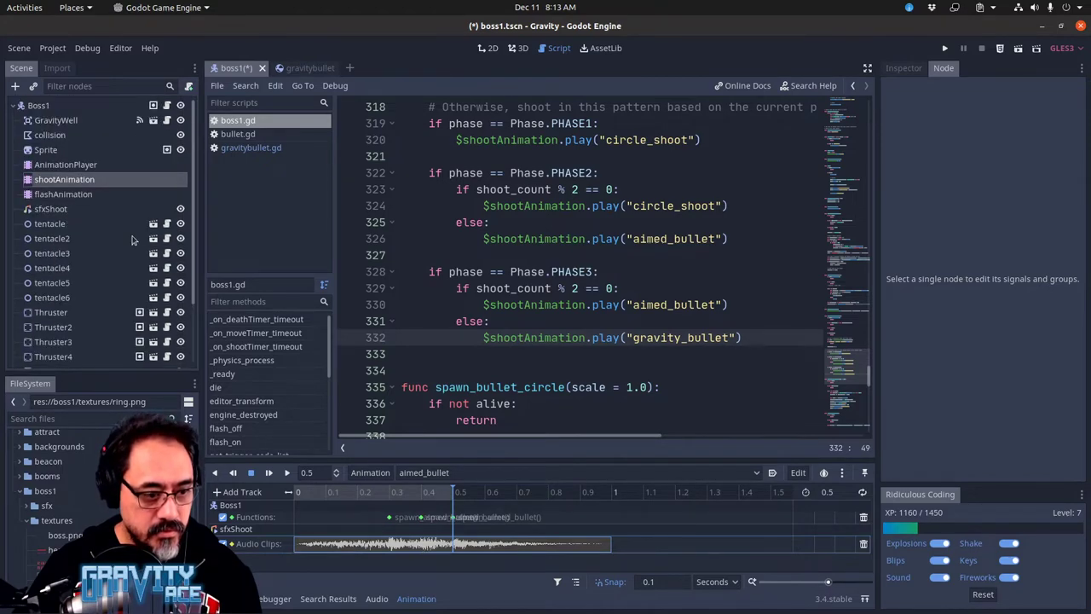
{"action": "left_click", "coordinate": [300, 68]}
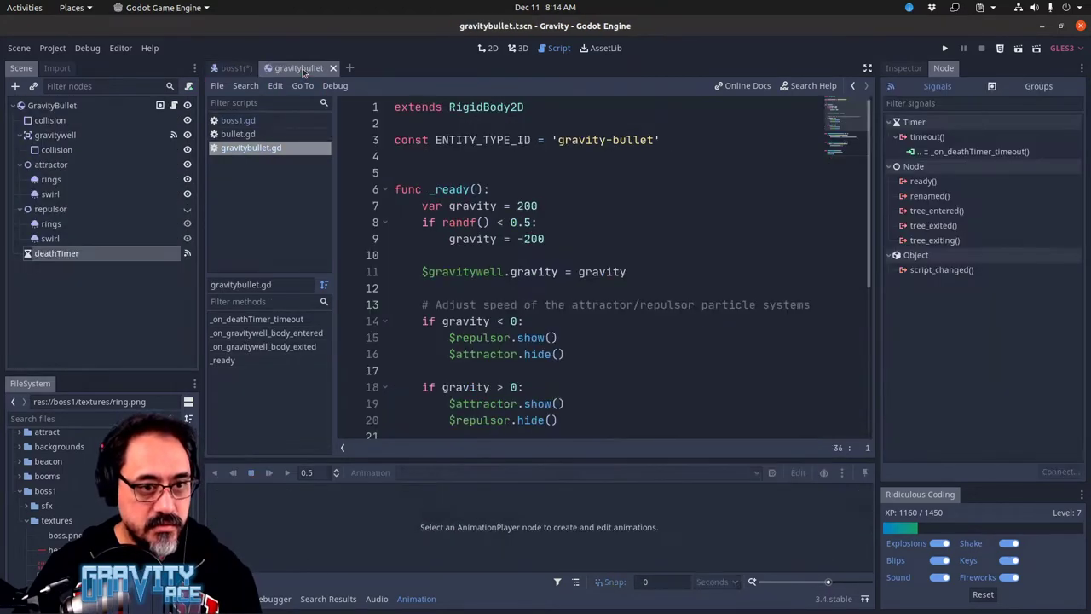
{"action": "left_click", "coordinate": [236, 68]}
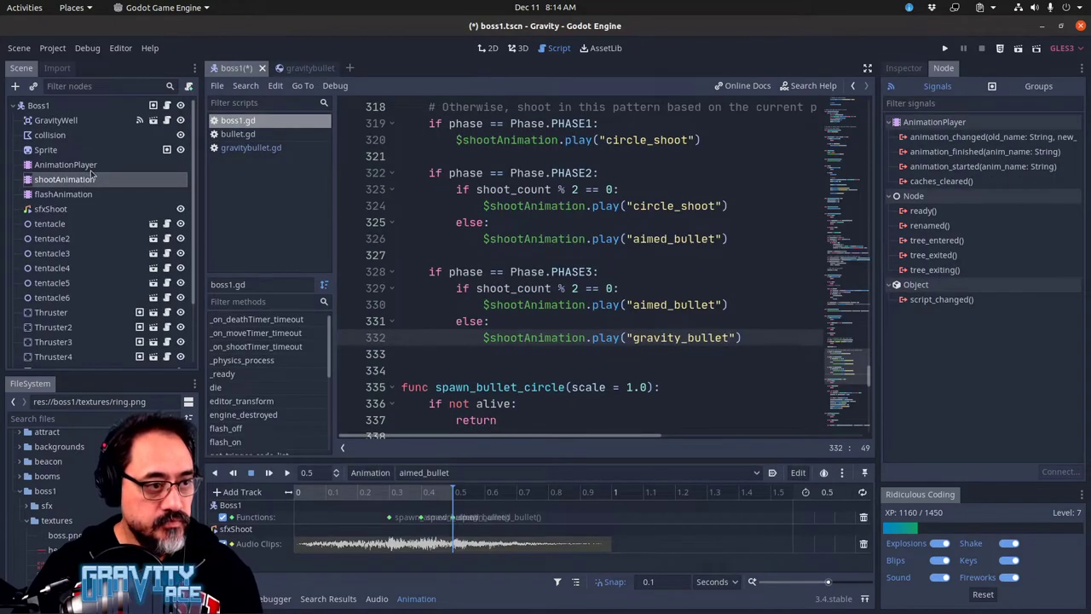
{"action": "left_click", "coordinate": [426, 472]}
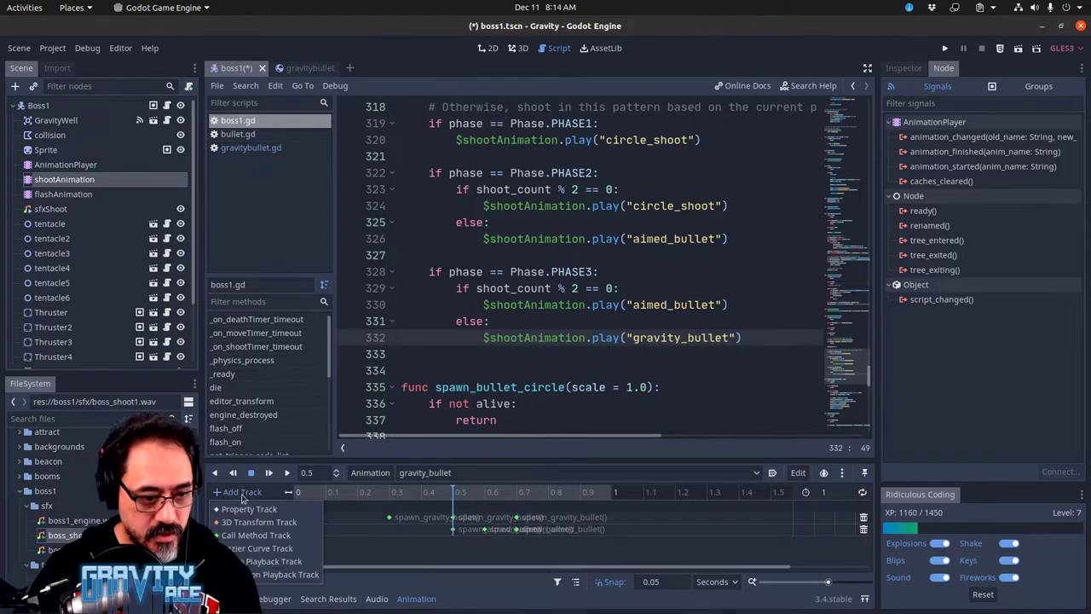
Add an sfxShoot audio playback track and shift the boss_shoot1 clip earlier.
{"action": "left_click", "coordinate": [254, 563]}
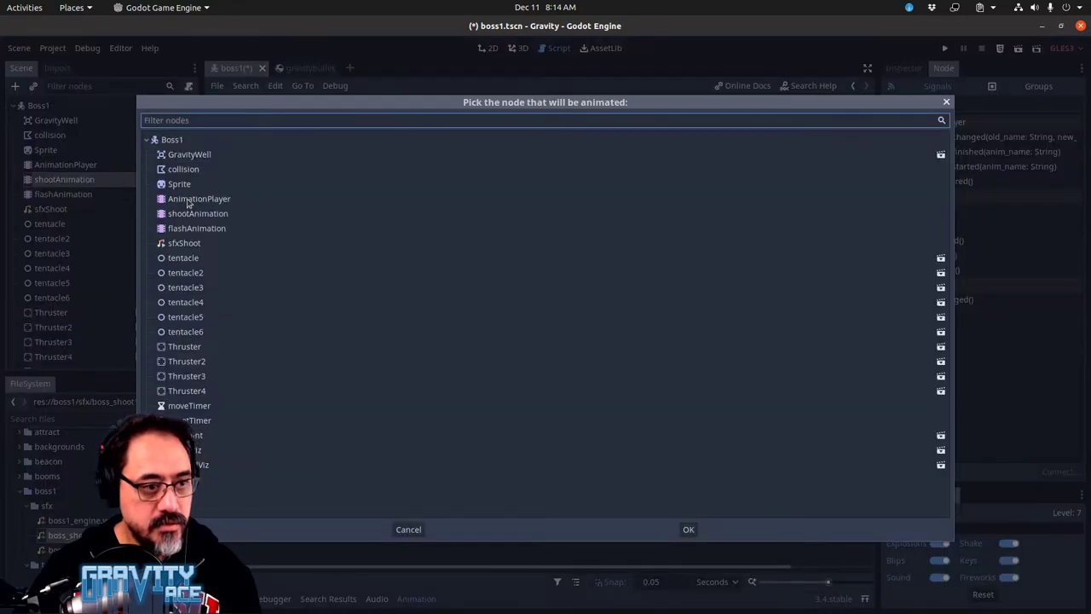
{"action": "double_click", "coordinate": [190, 245]}
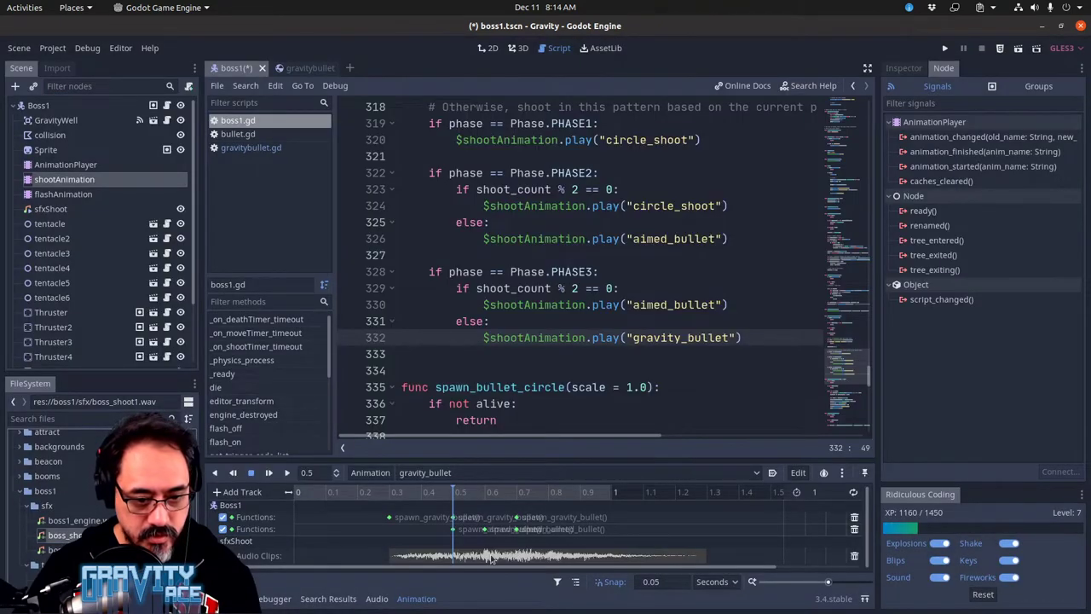
{"action": "left_click_drag", "start_coordinate": [515, 559], "coordinate": [490, 559]}
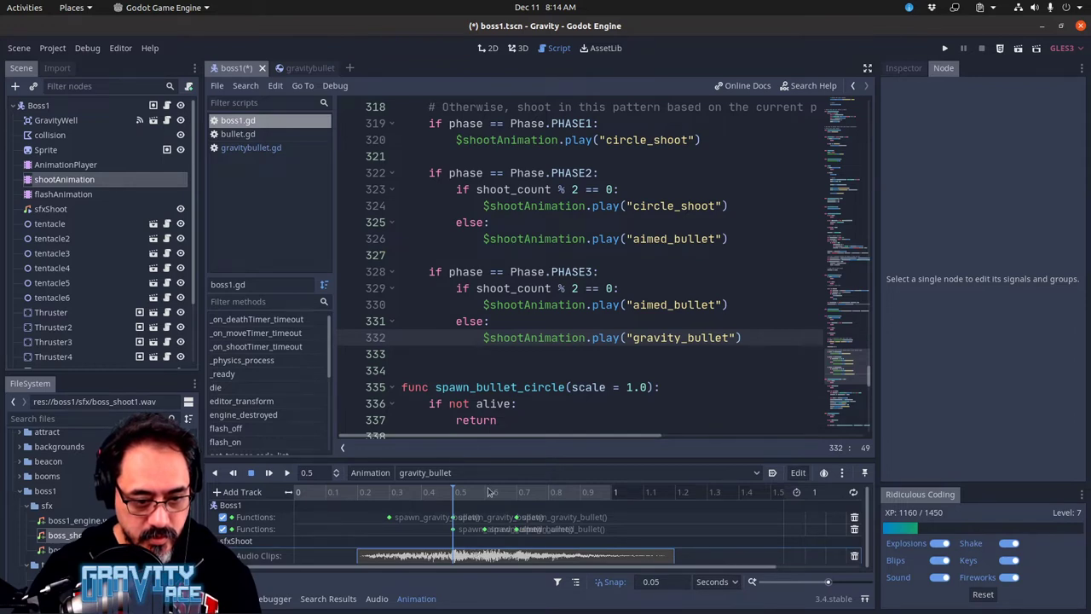
Save the boss1 scene and run the game with F5.
{"action": "key", "text": "ctrl+s"}
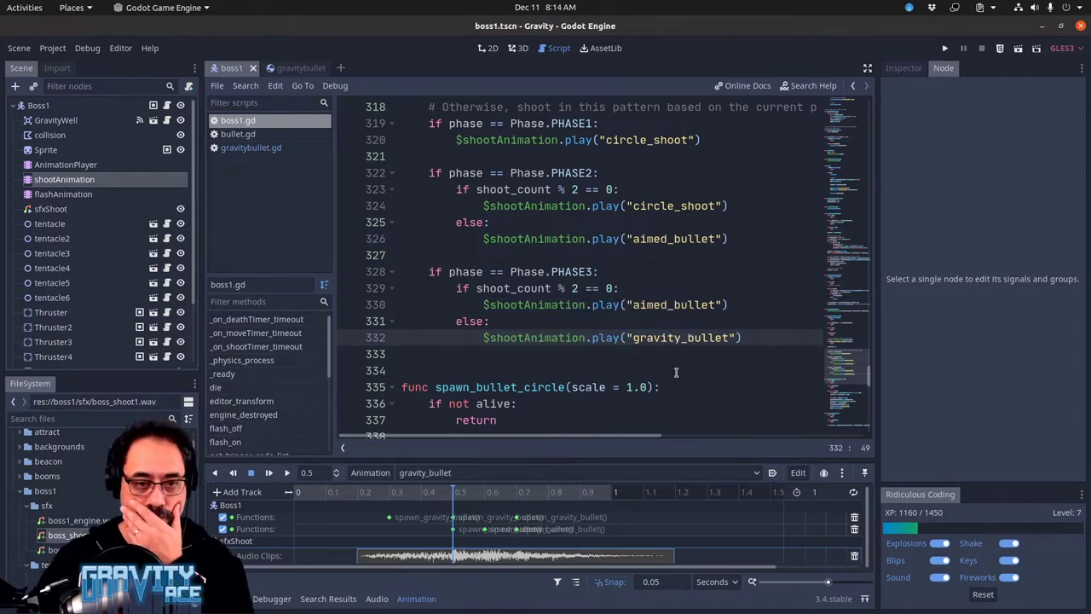
{"action": "left_click", "coordinate": [676, 371]}
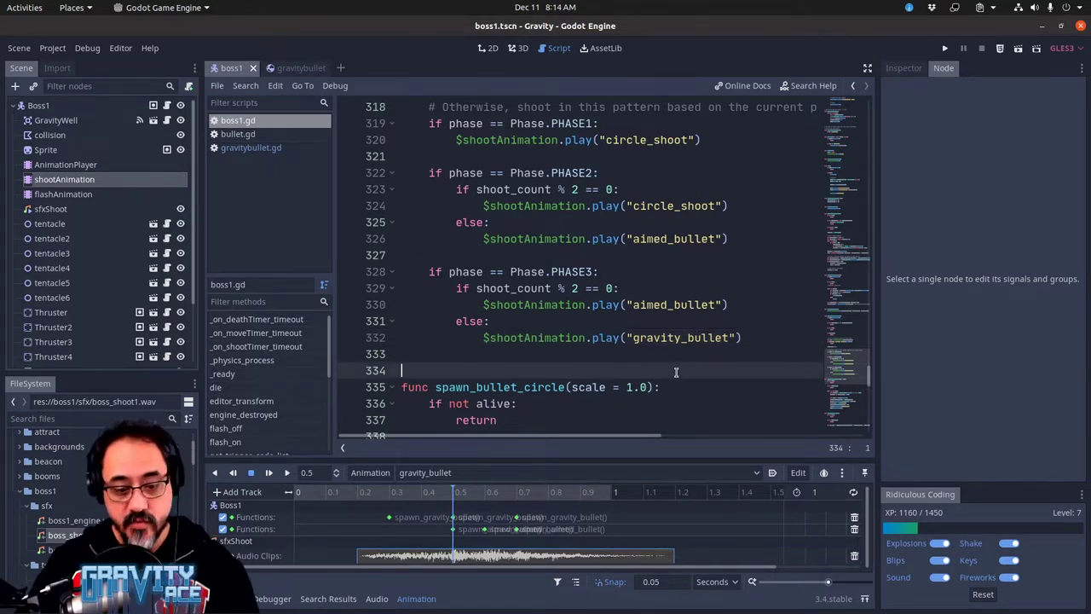
{"action": "key", "text": "F5"}
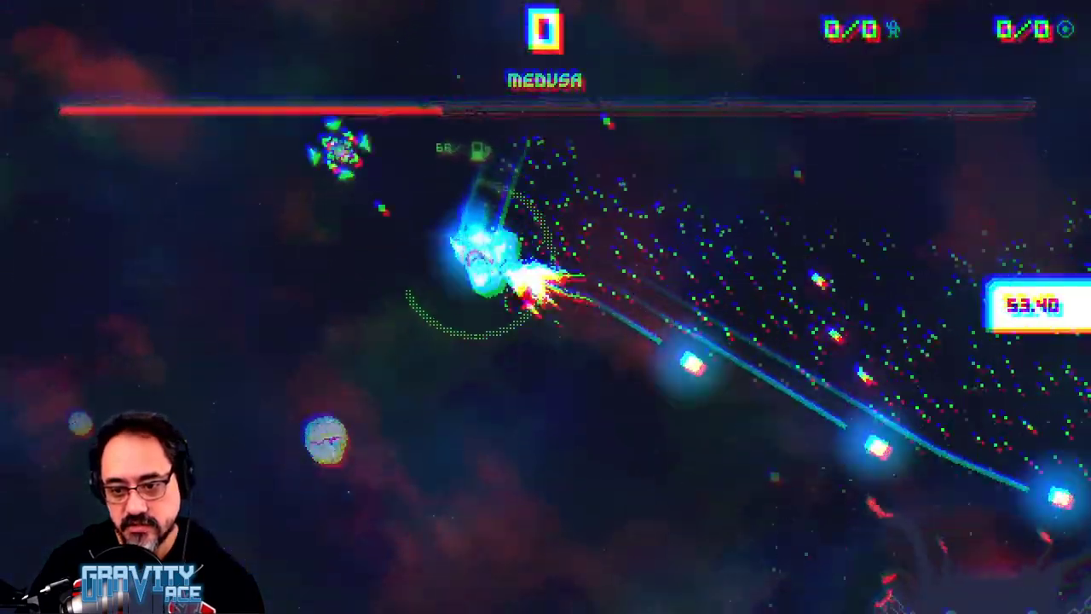
Pause the Medusa fight with Esc, then Continue to resume it.
{"action": "key", "text": "Escape"}
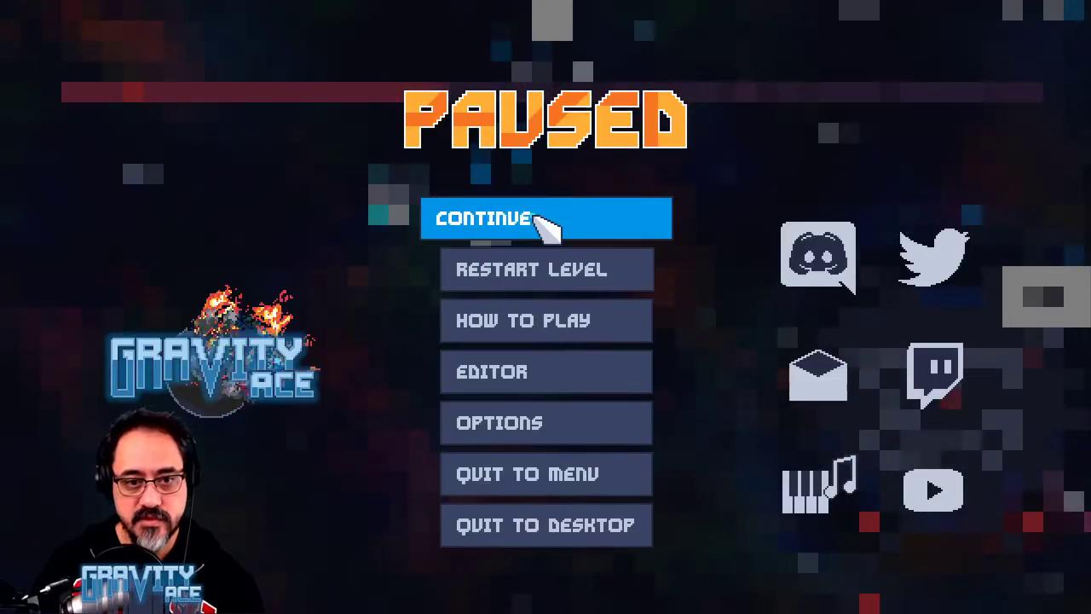
{"action": "left_click", "coordinate": [536, 219]}
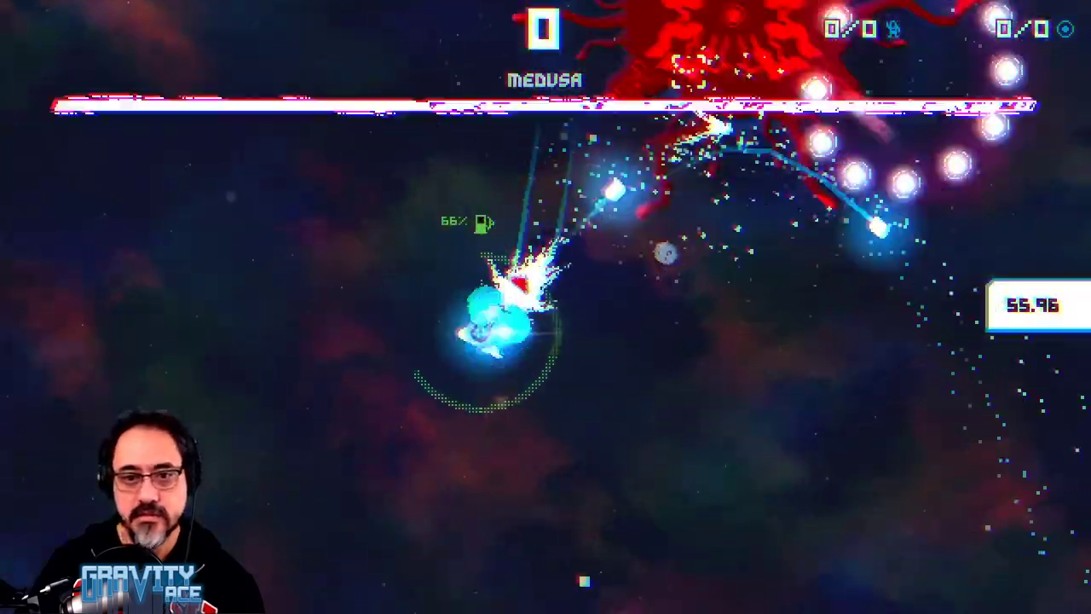
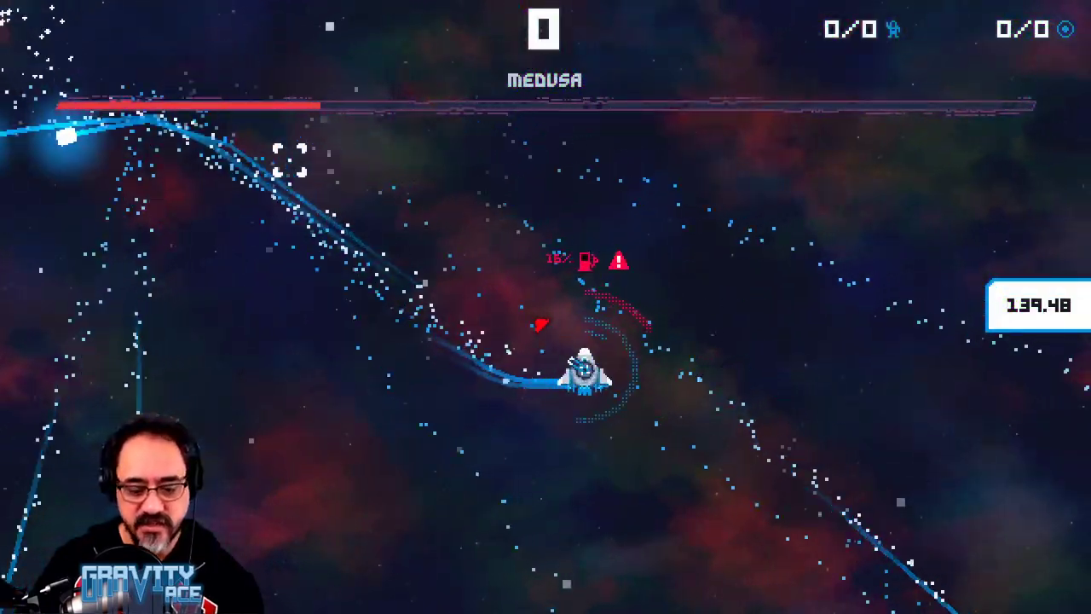
Stop the playtest and bring up the boss GravityWell node's properties.
{"action": "key", "text": "Escape"}
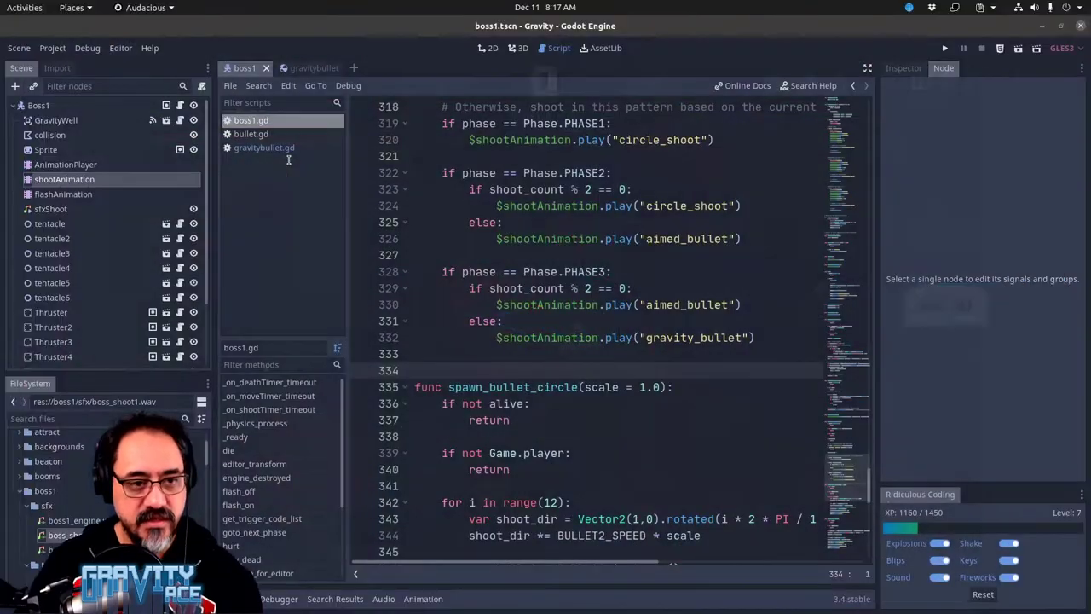
{"action": "left_click", "coordinate": [53, 121]}
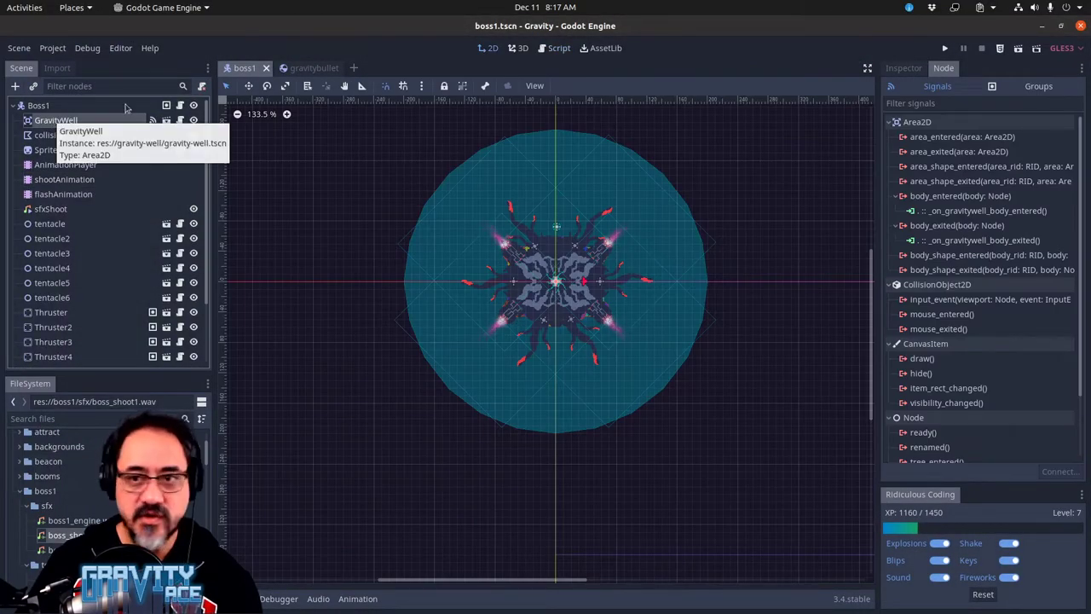
{"action": "left_click", "coordinate": [903, 69]}
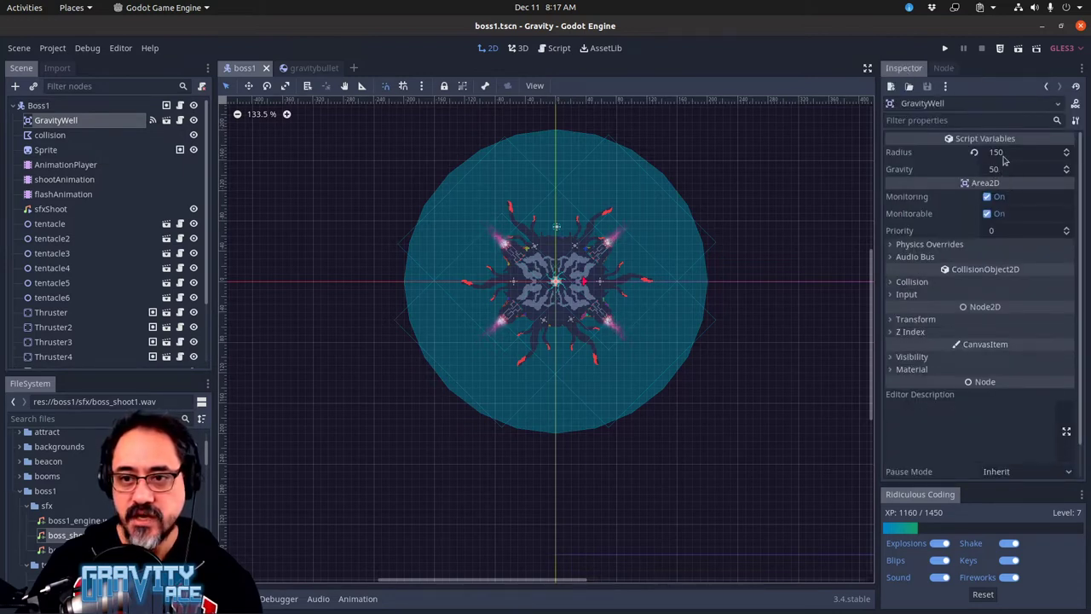
Try a GravityWell Radius of 50, undo it back to 150, and switch to the gravitybullet scene.
{"action": "left_click", "coordinate": [1003, 153]}
{"action": "type", "text": "5"}
{"action": "key", "text": "Return"}
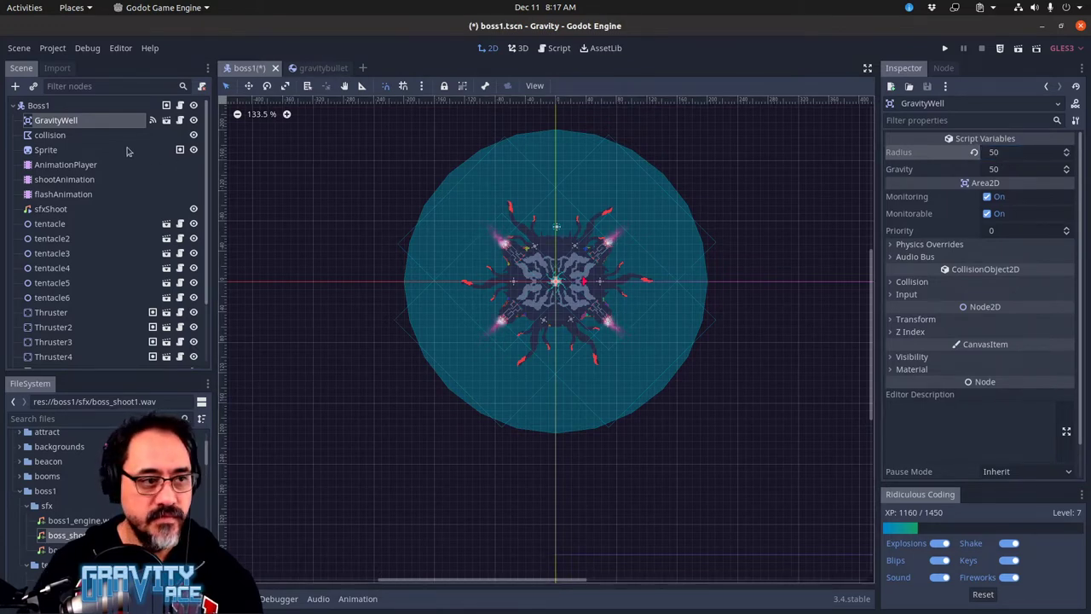
{"action": "key", "text": "ctrl+z"}
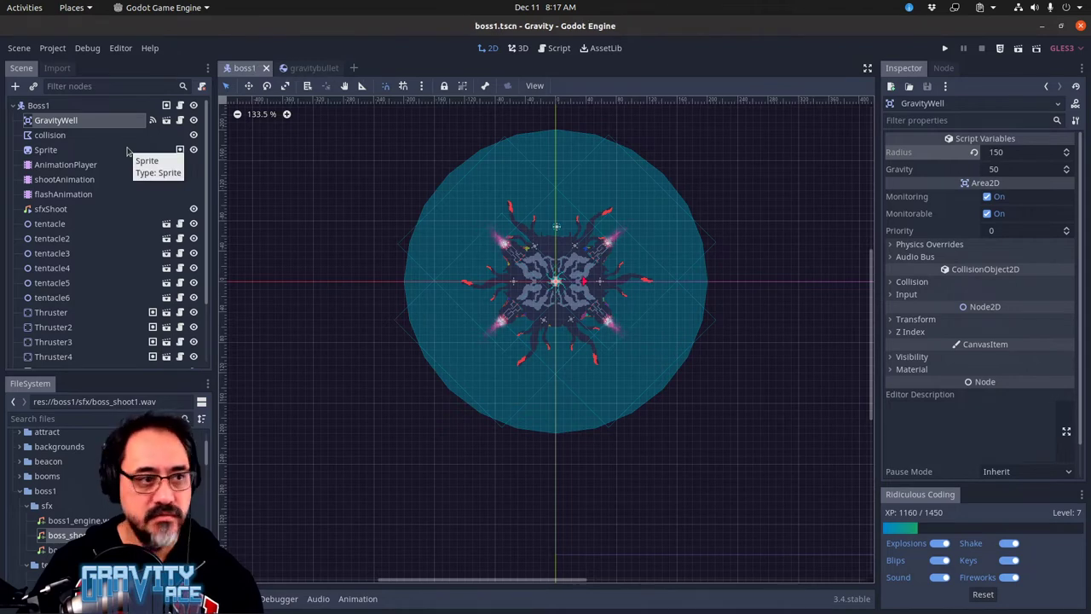
{"action": "left_click", "coordinate": [303, 70]}
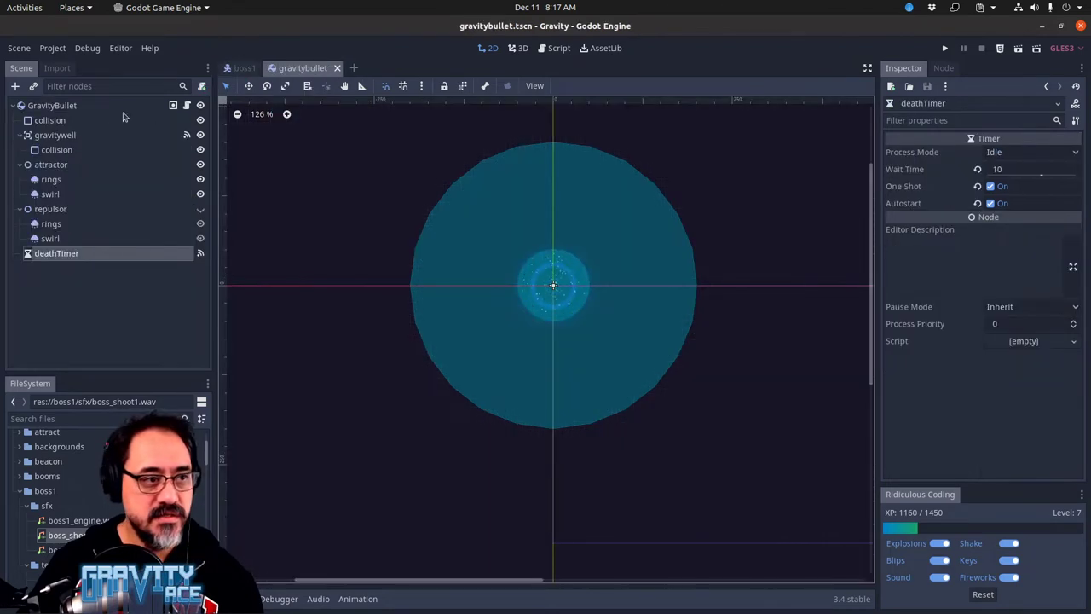
Select the collision shape under gravitywell and expand its CircleShape2D resource.
{"action": "left_click", "coordinate": [86, 134]}
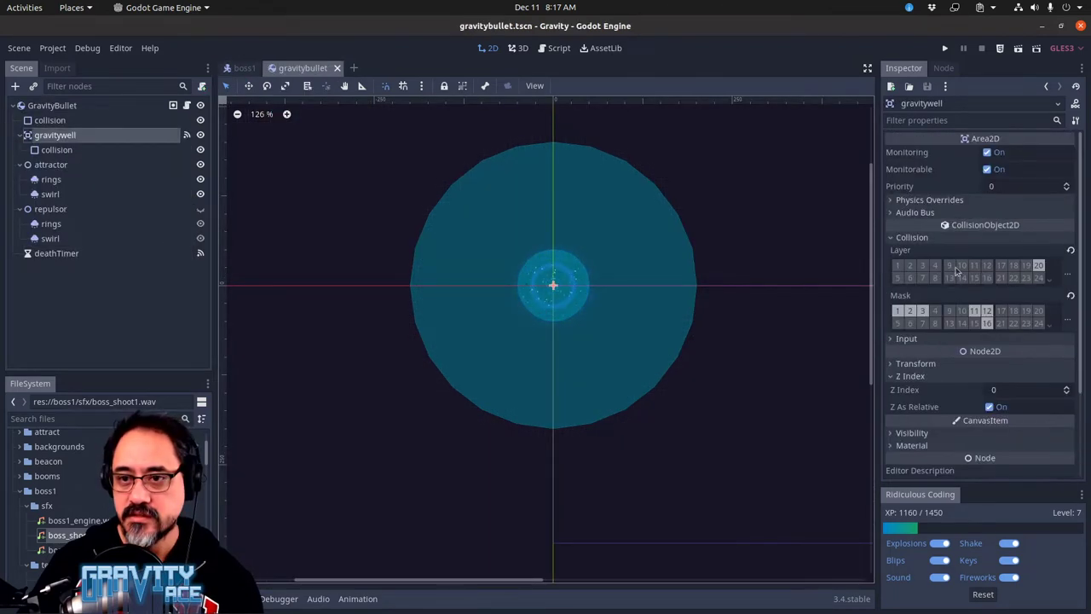
{"action": "left_click", "coordinate": [97, 149]}
{"action": "left_click", "coordinate": [104, 138]}
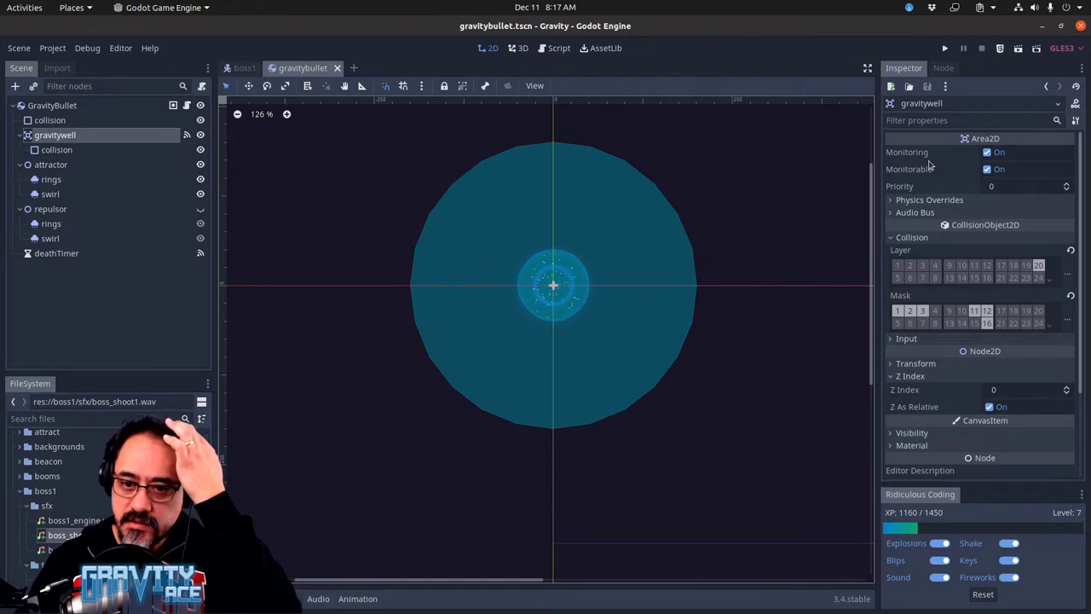
{"action": "left_click", "coordinate": [139, 150]}
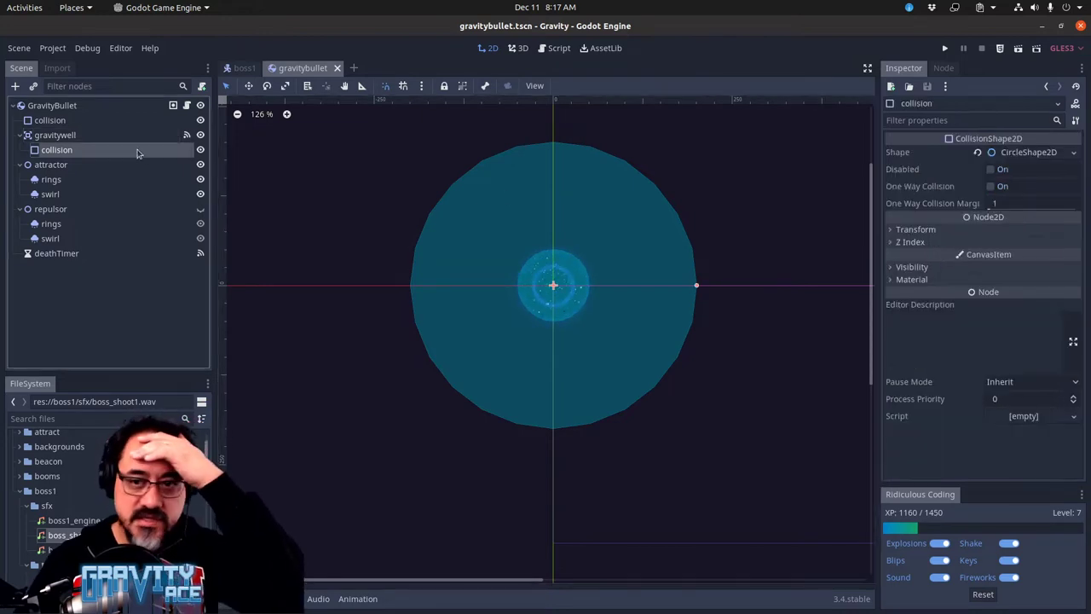
{"action": "left_click", "coordinate": [1027, 153]}
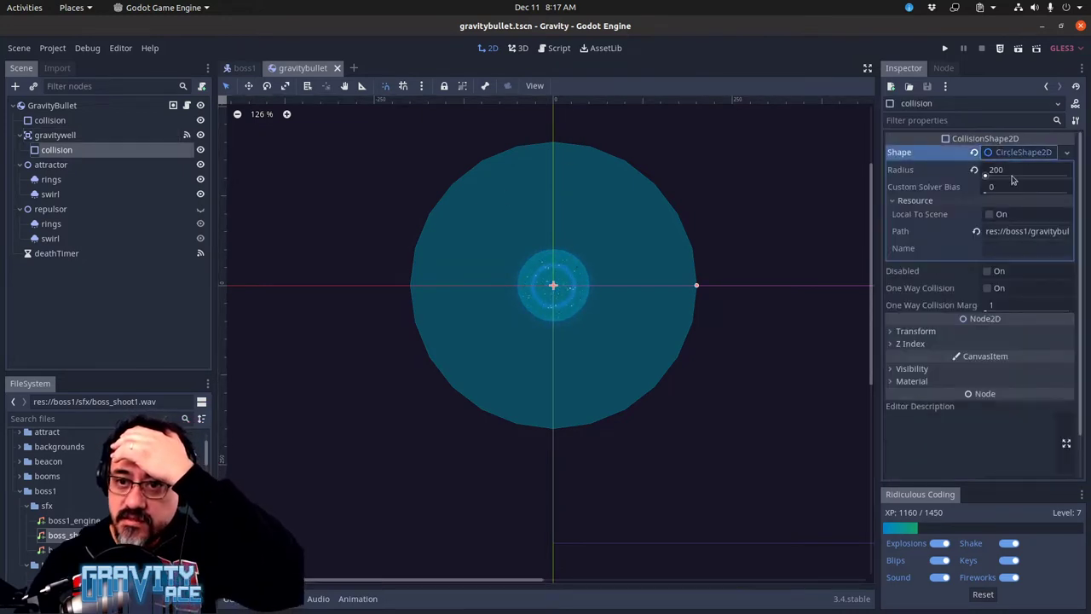
Set the collision Radius to 50, compare it briefly with 200, and settle on 50.
{"action": "left_click", "coordinate": [1004, 170]}
{"action": "type", "text": "50"}
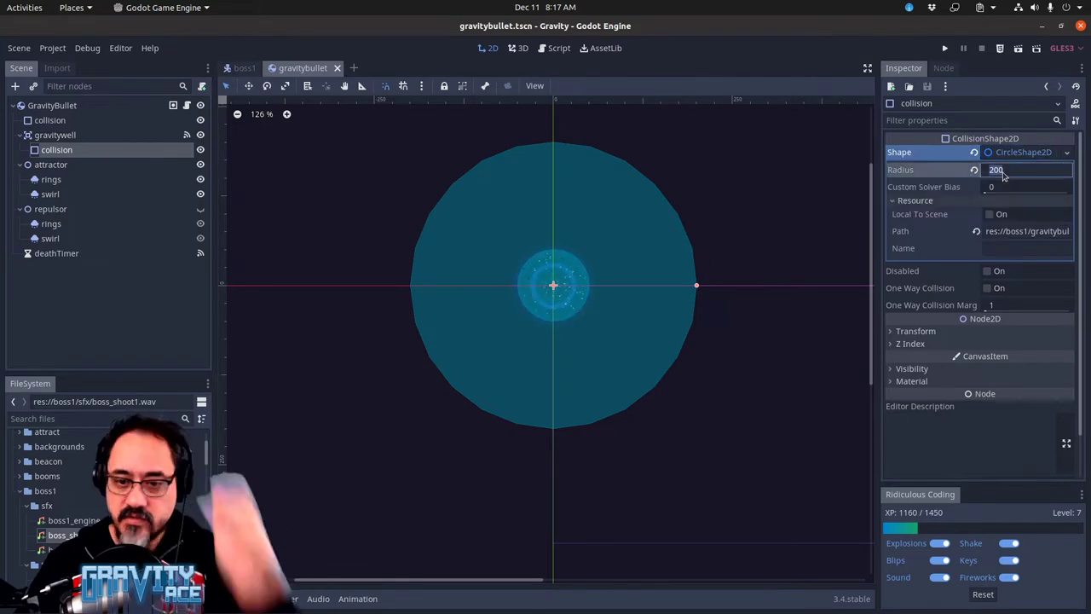
{"action": "key", "text": "Return"}
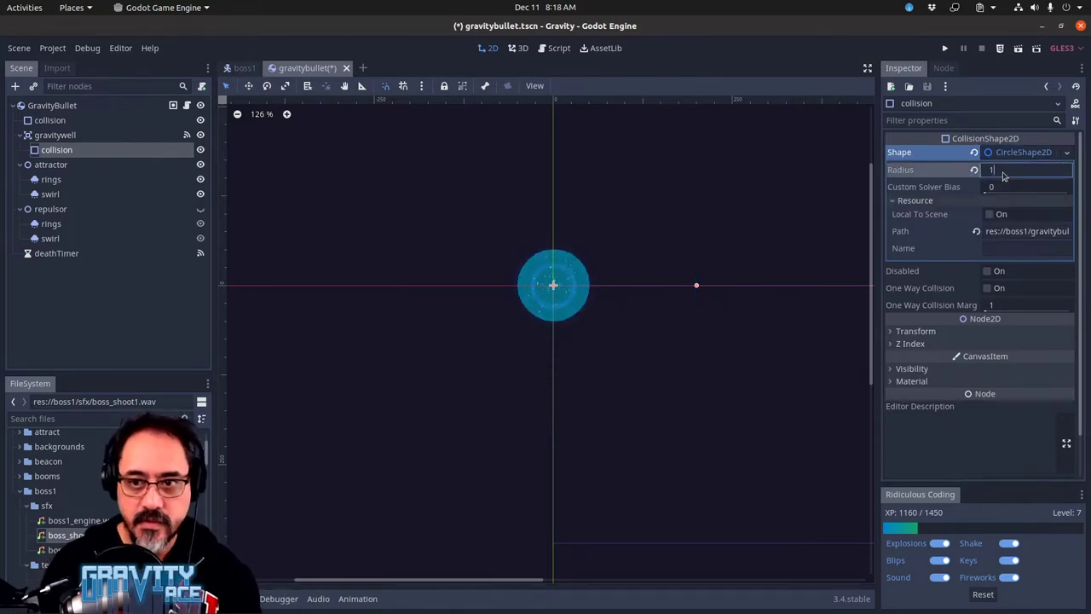
{"action": "type", "text": "200"}
{"action": "key", "text": "Return"}
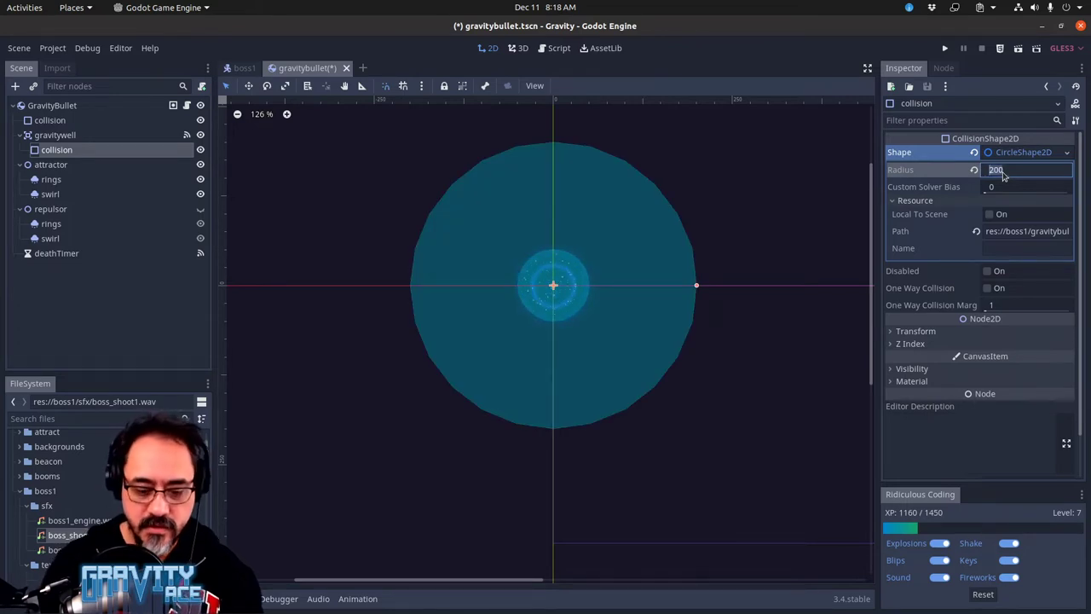
{"action": "type", "text": "50"}
{"action": "key", "text": "Return"}
Save the gravitybullet scene, launch a quick playtest with F5, and return to the editor.
{"action": "key", "text": "ctrl+s"}
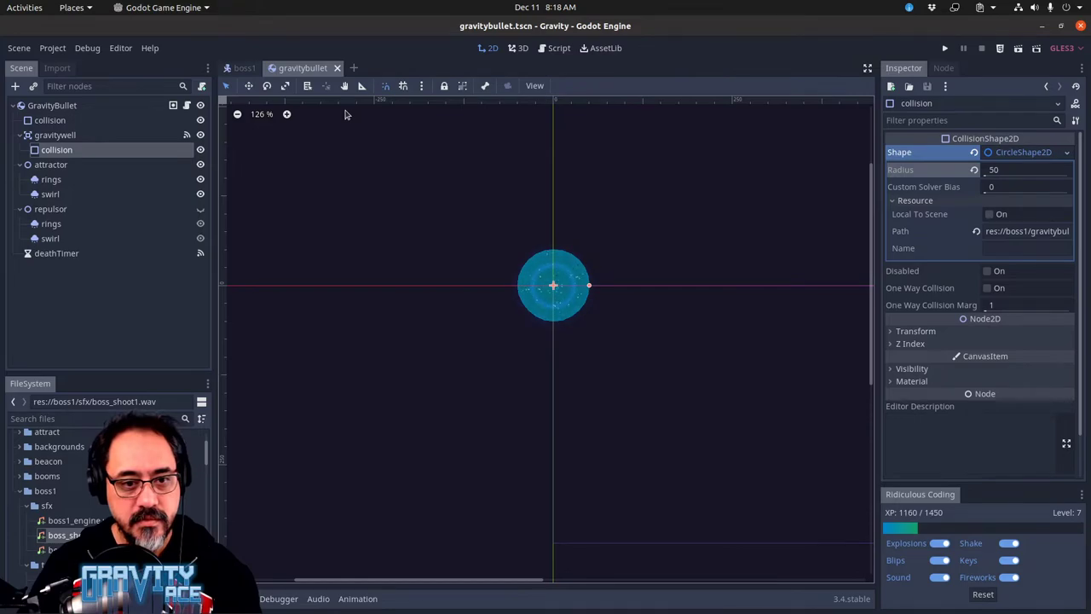
{"action": "key", "text": "F5"}
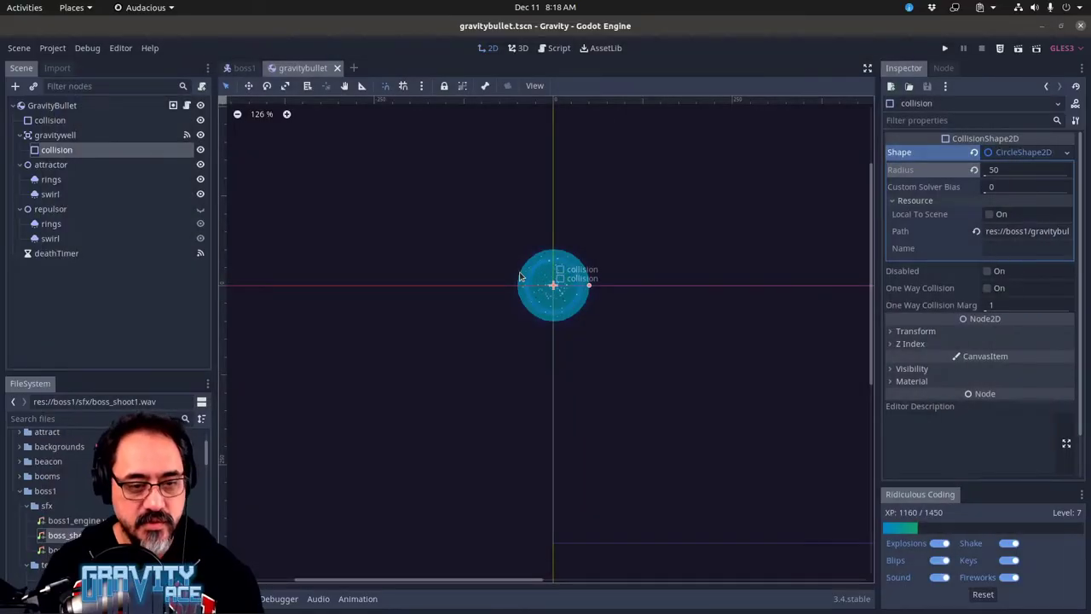
{"action": "left_click", "coordinate": [616, 71]}
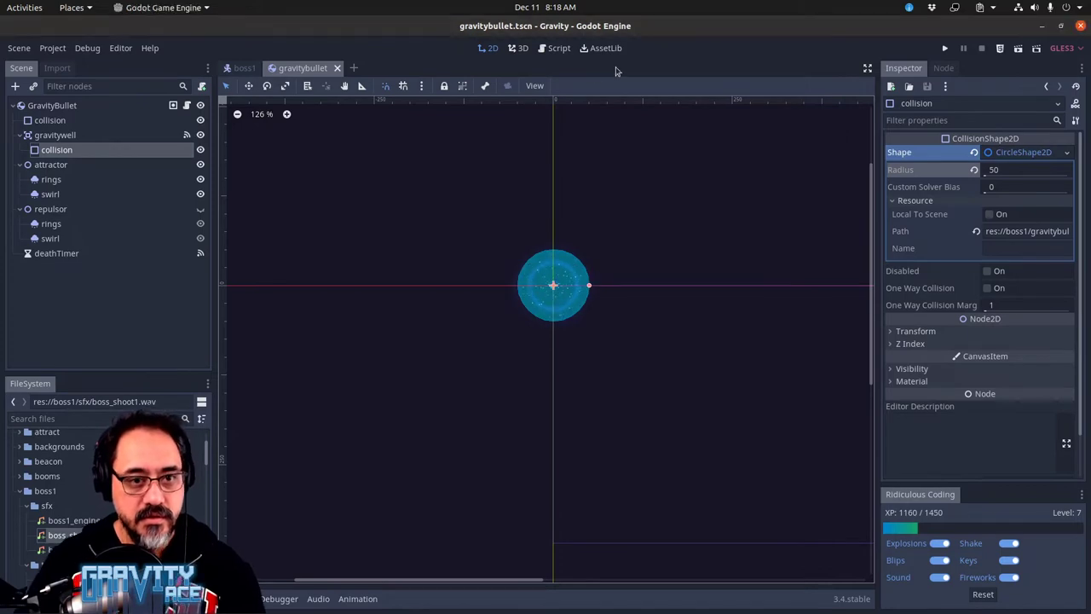
Switch from gravitybullet.gd to boss1.gd in the script editor, at the top of the file.
{"action": "key", "text": "ctrl+F3"}
{"action": "key", "text": "Down"}
{"action": "key", "text": "Down"}
{"action": "key", "text": "Down"}
{"action": "key", "text": "Down"}
{"action": "key", "text": "Down"}
{"action": "key", "text": "Down"}
{"action": "key", "text": "Down"}
{"action": "key", "text": "Down"}
{"action": "key", "text": "Down"}
{"action": "key", "text": "Down"}
{"action": "key", "text": "Down"}
{"action": "key", "text": "Down"}
{"action": "key", "text": "Down"}
{"action": "key", "text": "Down"}
{"action": "key", "text": "Down"}
{"action": "key", "text": "Down"}
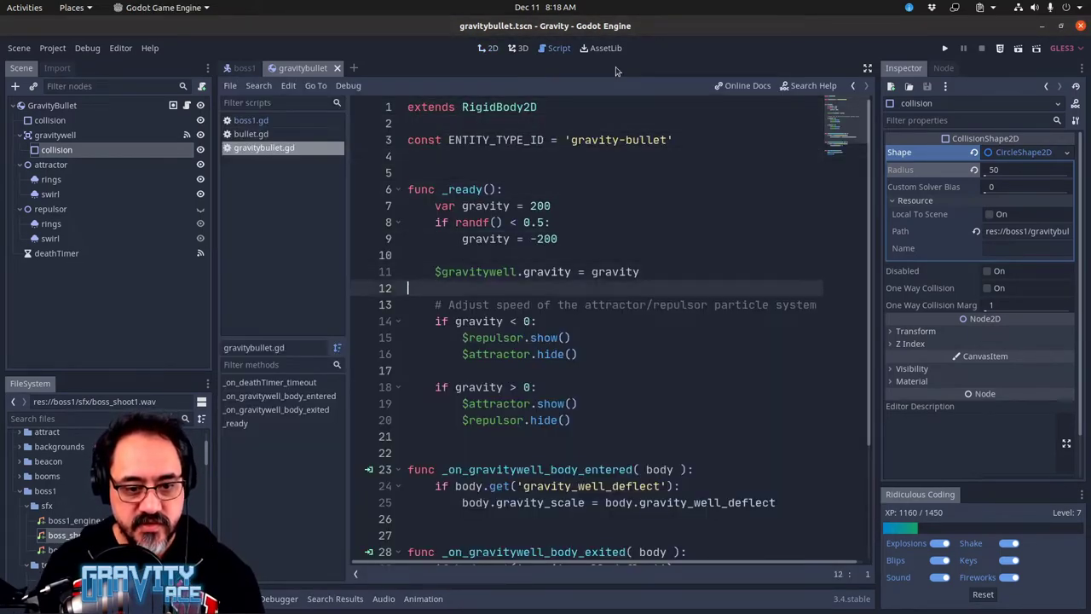
{"action": "key", "text": "Up"}
{"action": "key", "text": "Up"}
{"action": "key", "text": "Up"}
{"action": "key", "text": "Up"}
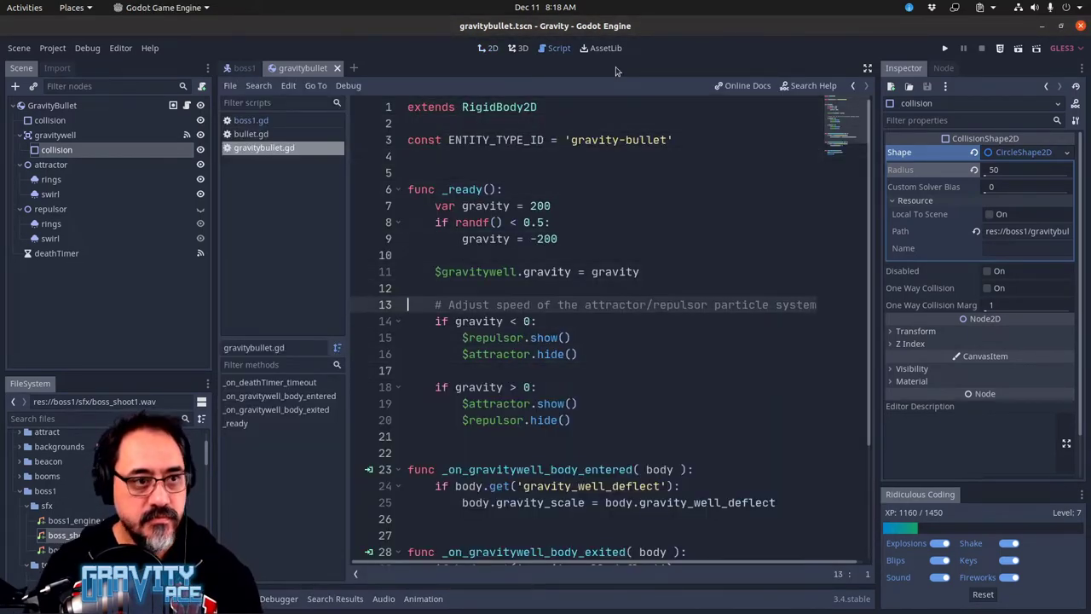
{"action": "left_click", "coordinate": [281, 121]}
{"action": "left_click", "coordinate": [578, 237]}
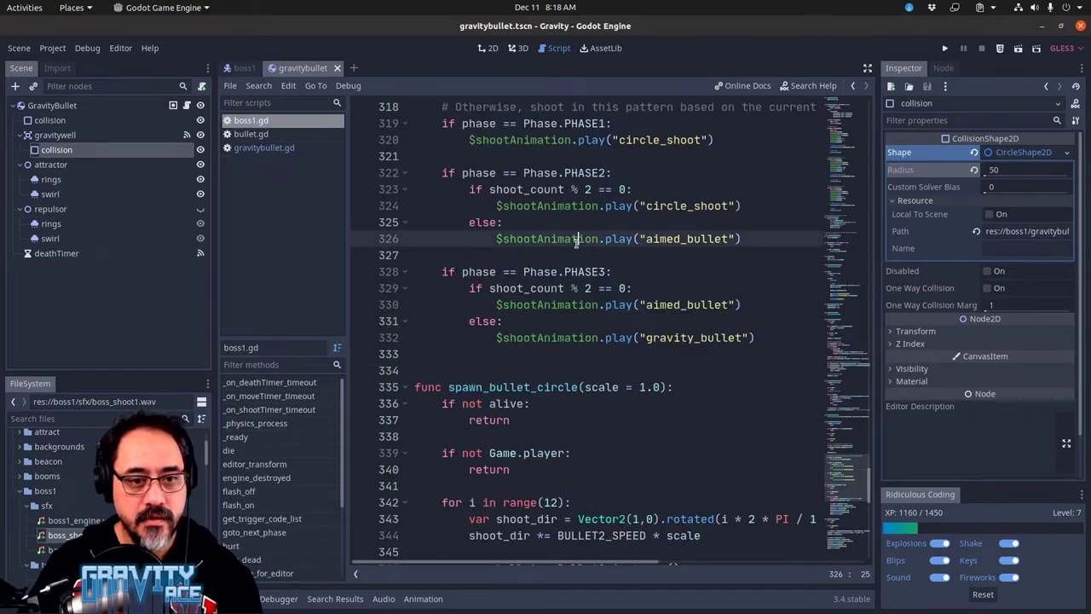
{"action": "key", "text": "ctrl+Home"}
Change _ready's goto_next_phase(Phase.IDLE) to Phase.PHASE3 and launch a playtest with F5.
{"action": "key", "text": "Down"}
{"action": "key", "text": "Down"}
{"action": "key", "text": "Down"}
{"action": "key", "text": "Down"}
{"action": "key", "text": "Down"}
{"action": "key", "text": "Down"}
{"action": "key", "text": "Down"}
{"action": "key", "text": "Down"}
{"action": "key", "text": "Down"}
{"action": "key", "text": "Down"}
{"action": "key", "text": "Down"}
{"action": "key", "text": "Down"}
{"action": "key", "text": "Down"}
{"action": "key", "text": "Down"}
{"action": "key", "text": "Down"}
{"action": "key", "text": "Down"}
{"action": "key", "text": "Down"}
{"action": "key", "text": "Down"}
{"action": "key", "text": "Down"}
{"action": "key", "text": "Down"}
{"action": "key", "text": "Down"}
{"action": "key", "text": "Down"}
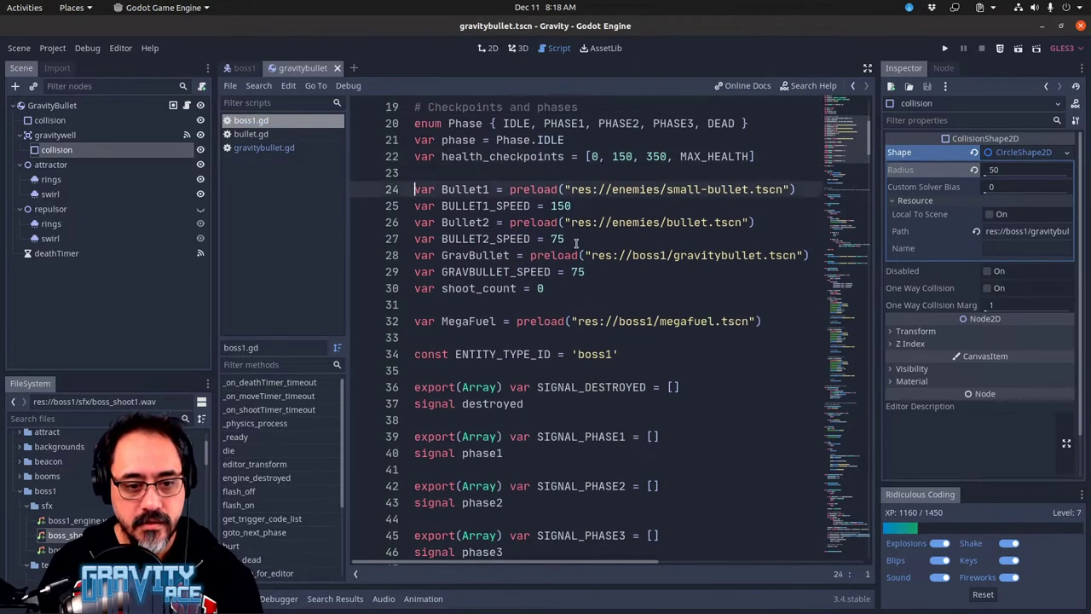
{"action": "key", "text": "Down"}
{"action": "key", "text": "Down"}
{"action": "key", "text": "Down"}
{"action": "key", "text": "Down"}
{"action": "key", "text": "Down"}
{"action": "key", "text": "Down"}
{"action": "key", "text": "Down"}
{"action": "key", "text": "Down"}
{"action": "key", "text": "Down"}
{"action": "key", "text": "Down"}
{"action": "key", "text": "Down"}
{"action": "key", "text": "End"}
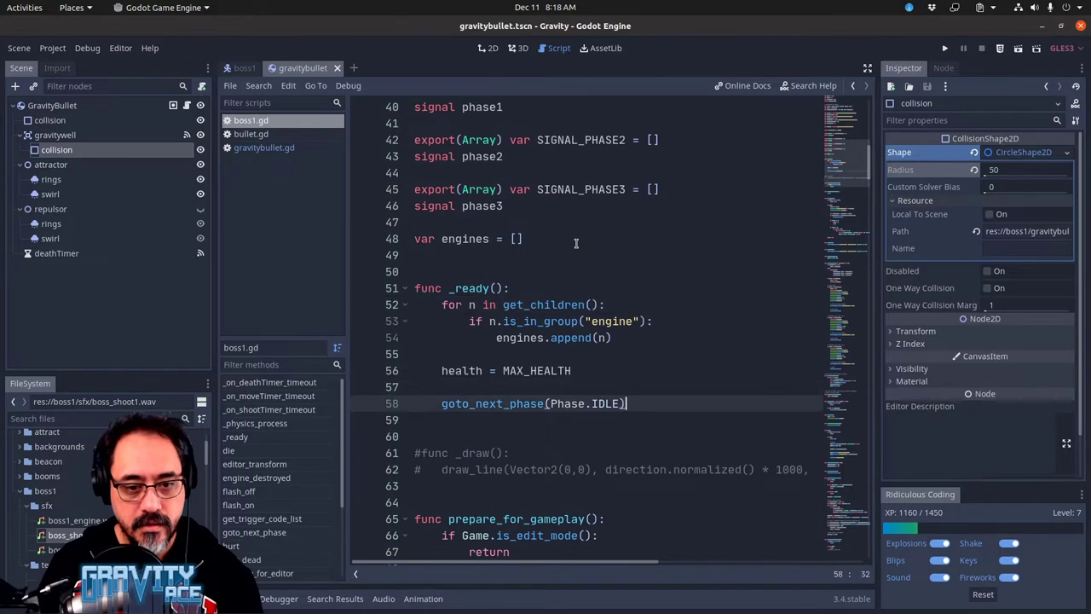
{"action": "key", "text": "Left"}
{"action": "key", "text": "ctrl+shift+Left"}
{"action": "type", "text": "PHAS"}
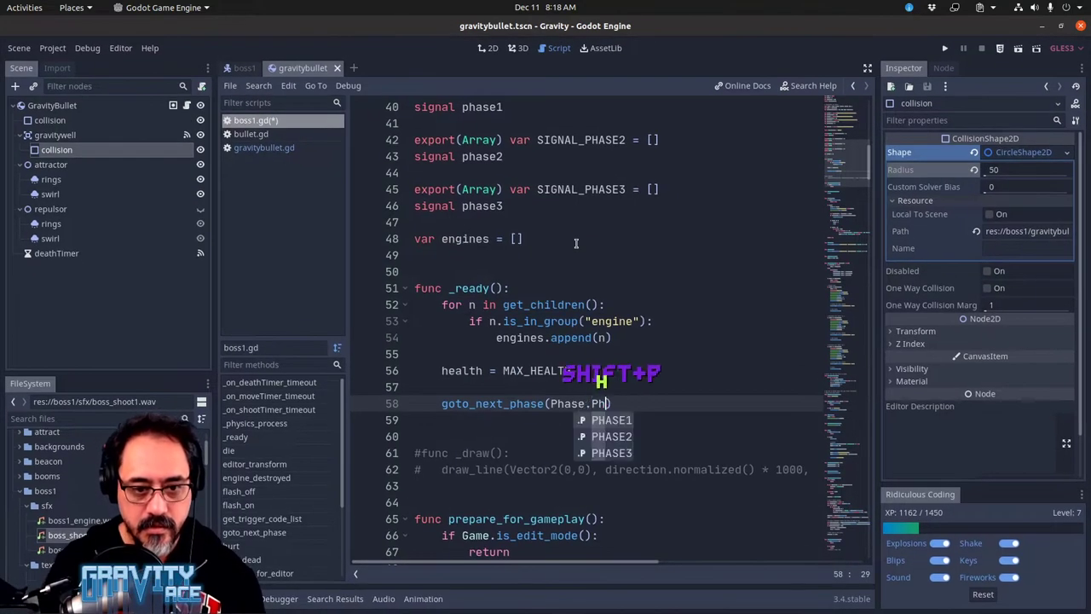
{"action": "key", "text": "Return"}
{"action": "key", "text": "F5"}
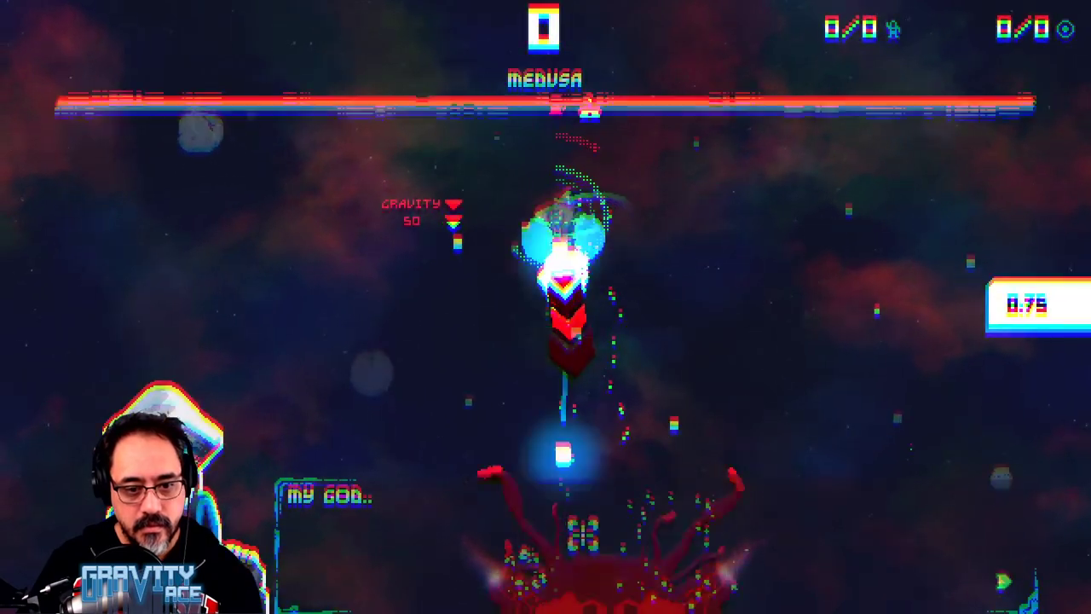
Fire three shots at the phase-3 Medusa boss, then pause the game.
{"action": "left_click", "coordinate": [665, 396]}
{"action": "left_click", "coordinate": [757, 253]}
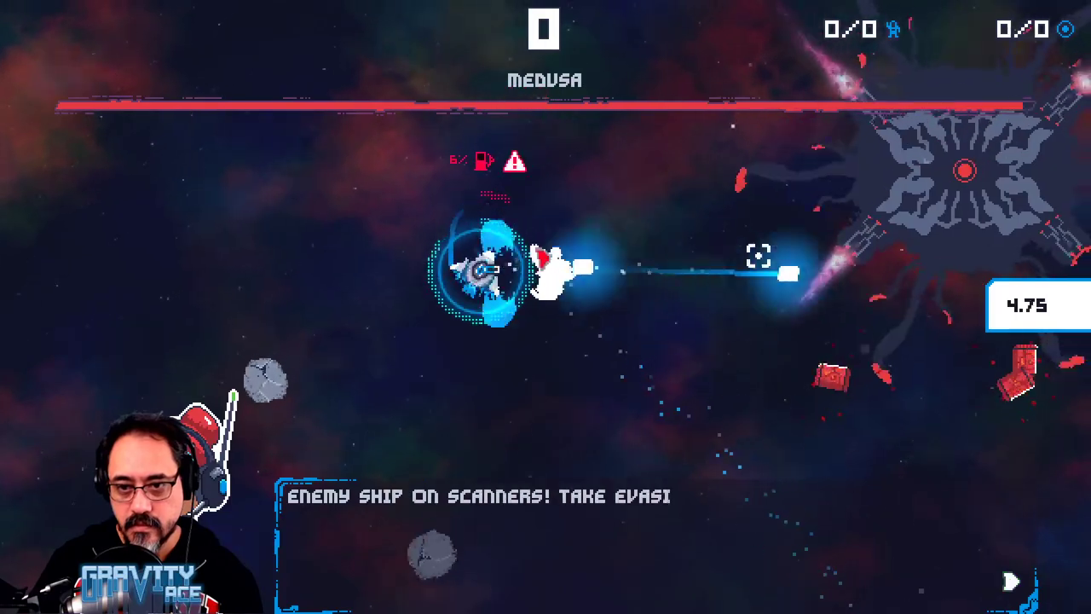
{"action": "left_click", "coordinate": [790, 201]}
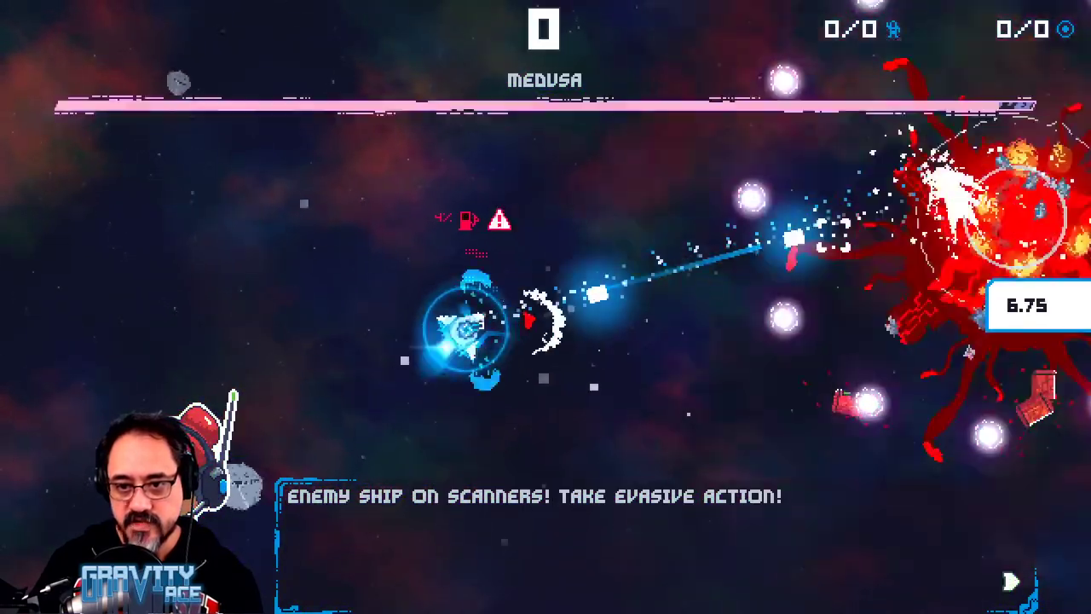
{"action": "key", "text": "Escape"}
Back in boss1.gd, revert line 58 so the boss starts in Phase.IDLE.
{"action": "key", "text": "alt+Tab"}
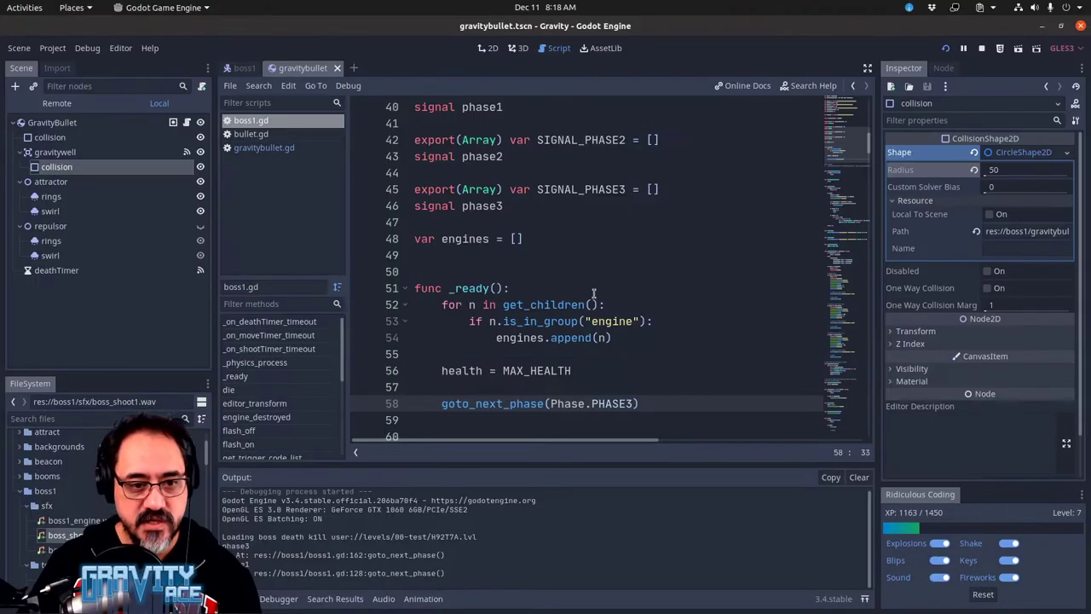
{"action": "scroll", "coordinate": [733, 353], "scroll_direction": "down", "scroll_amount": 2}
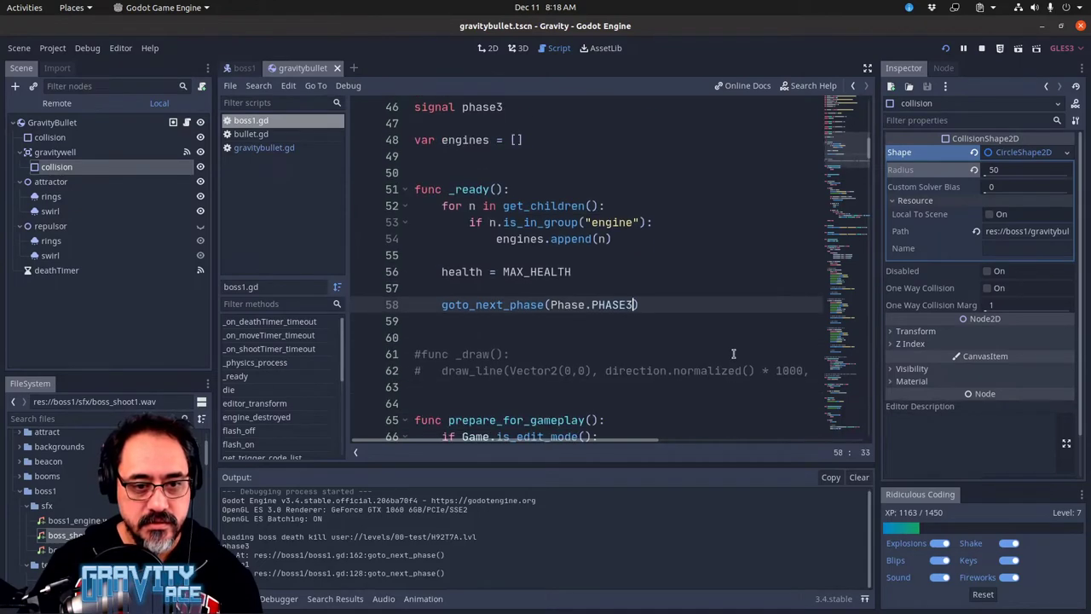
{"action": "key", "text": "ctrl+shift+Left"}
{"action": "key", "text": "BackSpace"}
{"action": "type", "text": "IDLE"}
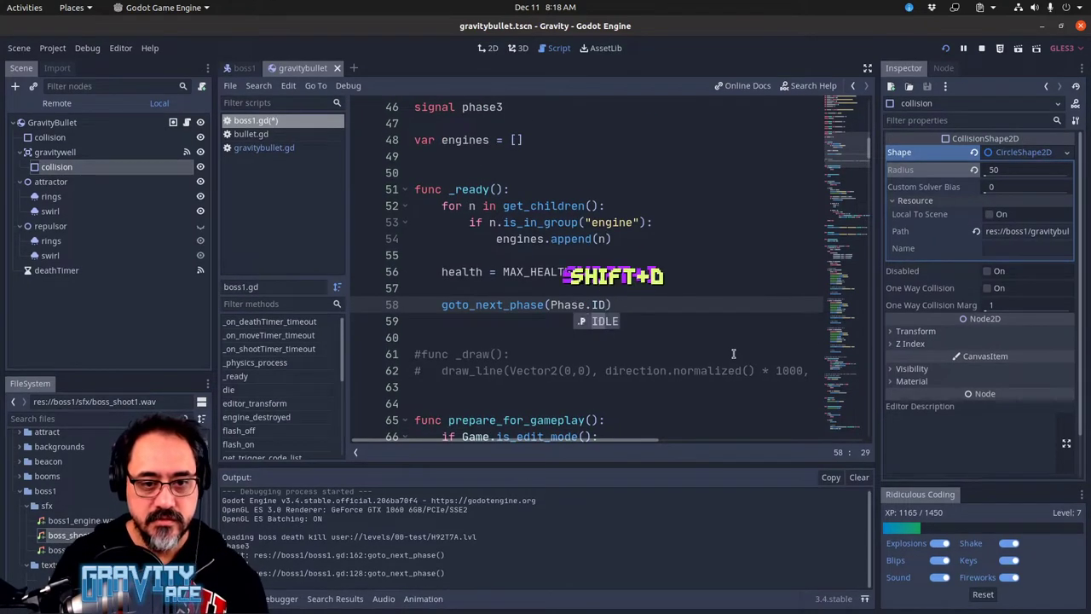
{"action": "key", "text": "Down"}
Make the 'activate' trigger on line 198 go to Phase.PHASE3 instead of PHASE1, then run with F5.
{"action": "key", "text": "ctrl+f"}
{"action": "type", "text": "acti"}
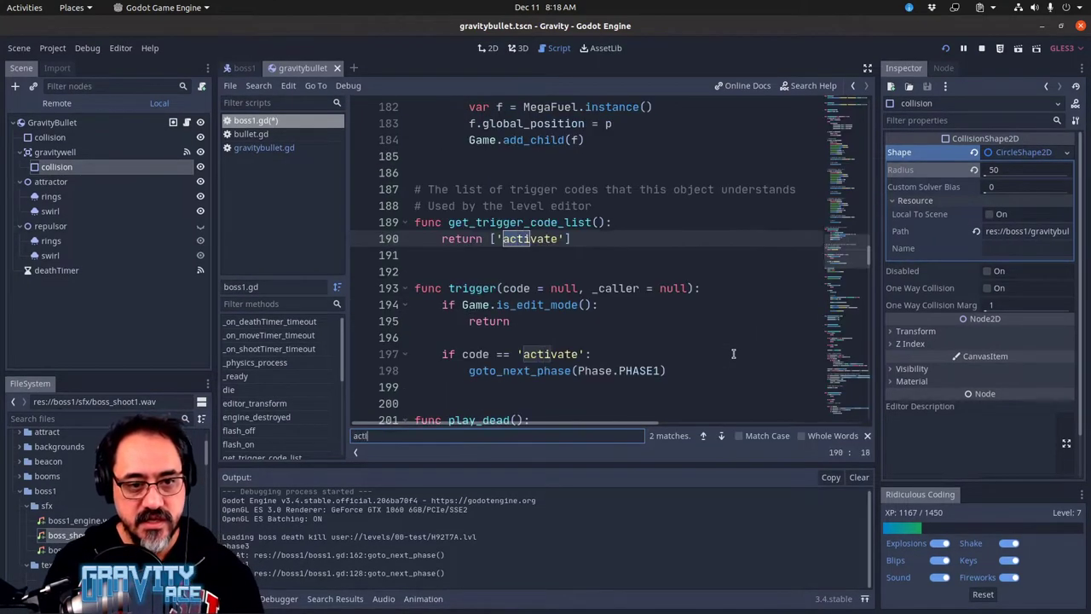
{"action": "key", "text": "Escape"}
{"action": "key", "text": "Down"}
{"action": "key", "text": "Down"}
{"action": "key", "text": "Down"}
{"action": "key", "text": "Down"}
{"action": "key", "text": "Down"}
{"action": "key", "text": "Down"}
{"action": "key", "text": "Down"}
{"action": "key", "text": "Down"}
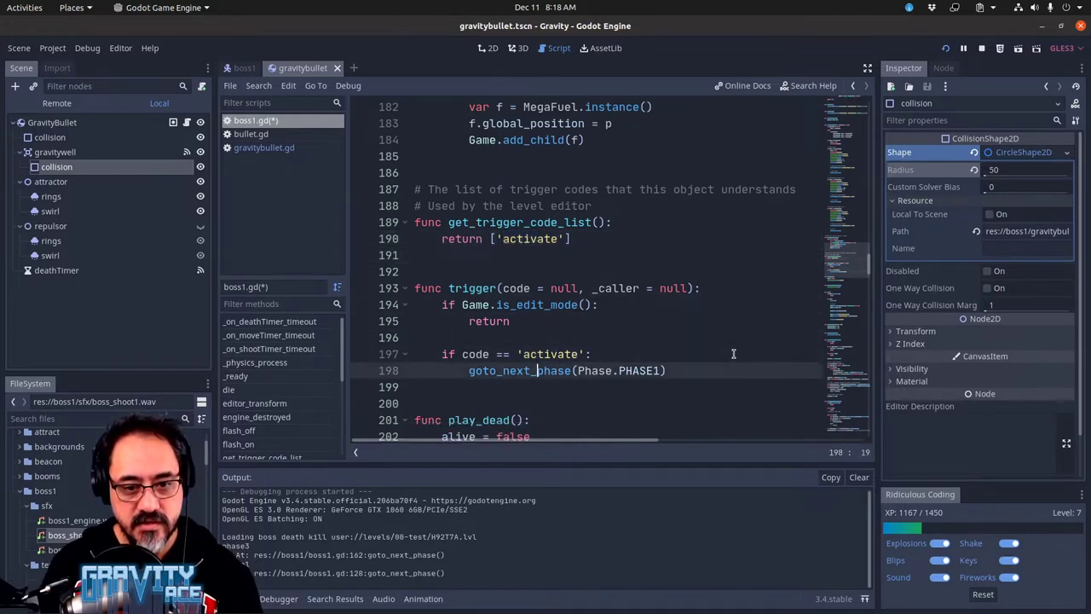
{"action": "key", "text": "BackSpace"}
{"action": "type", "text": "3"}
{"action": "key", "text": "F5"}
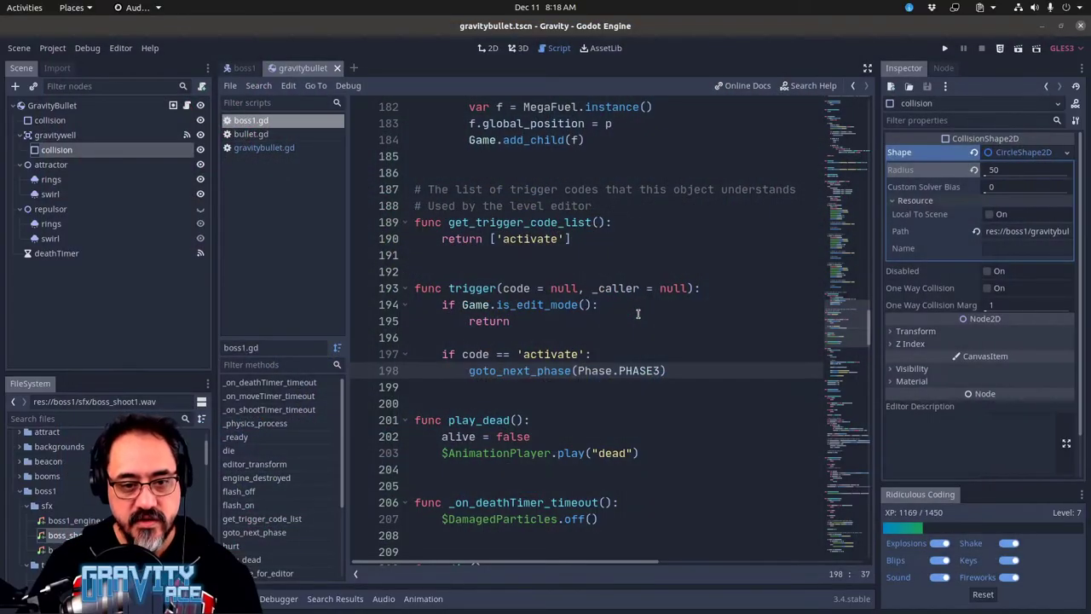
Steer and fire at Medusa, then close the missing-music error and continue the fight.
{"action": "left_click", "coordinate": [620, 337]}
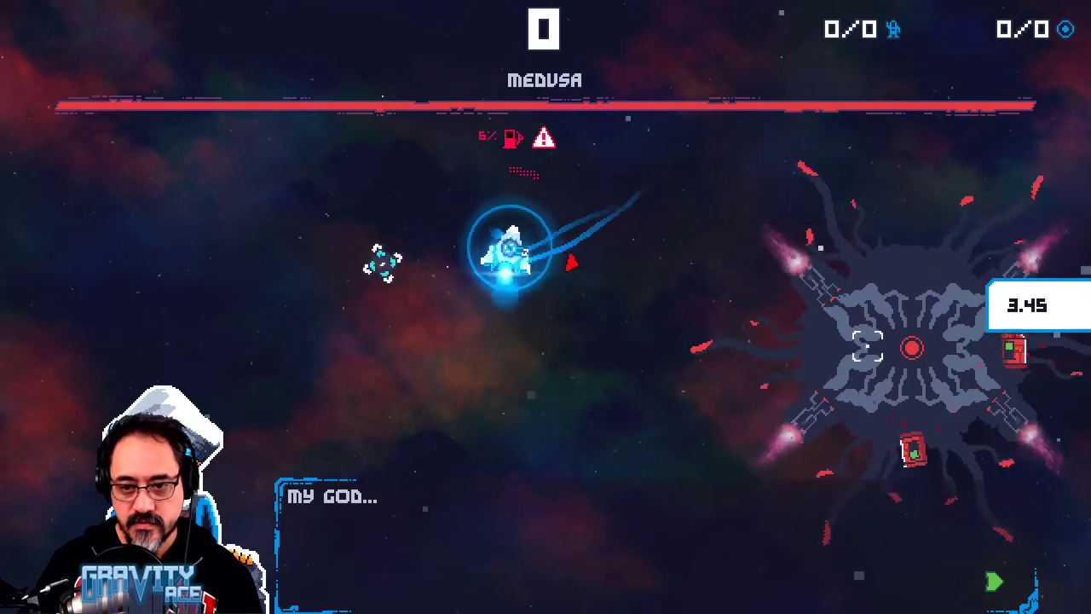
{"action": "key", "text": "space"}
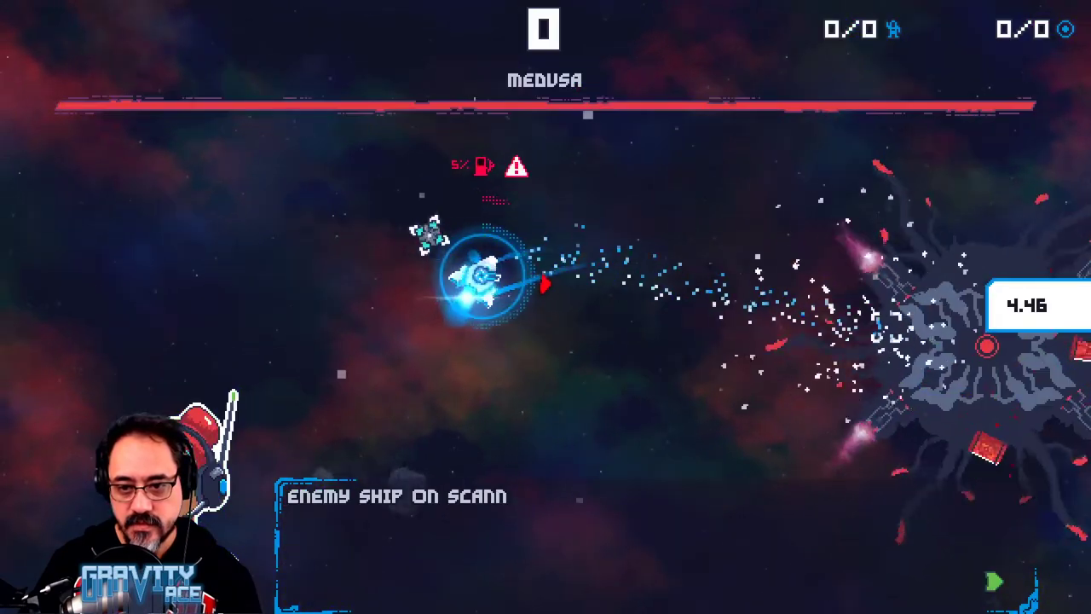
{"action": "key", "text": "space"}
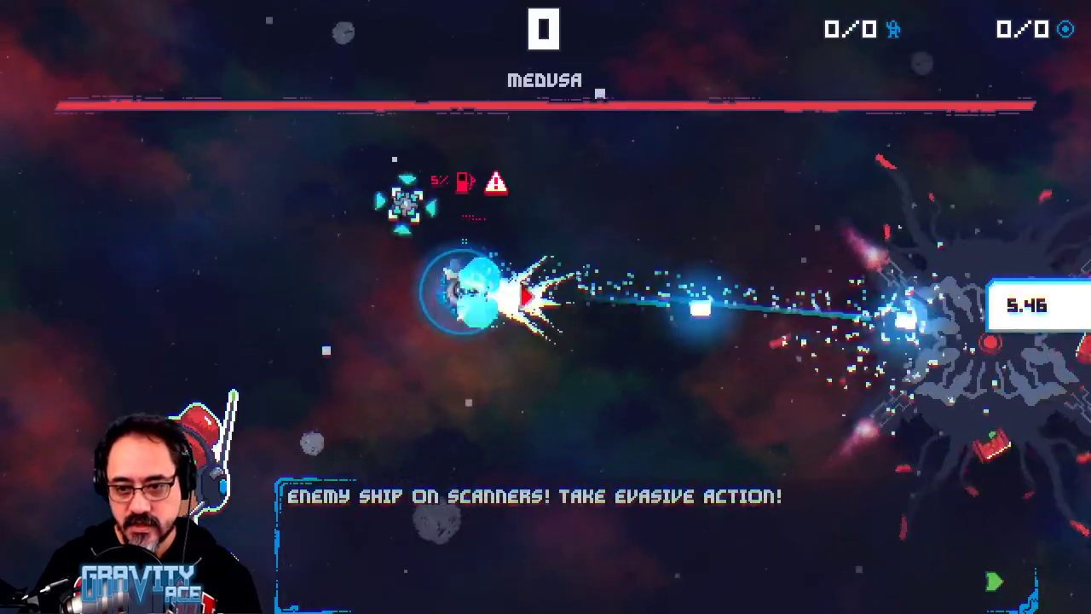
{"action": "key", "text": "Left"}
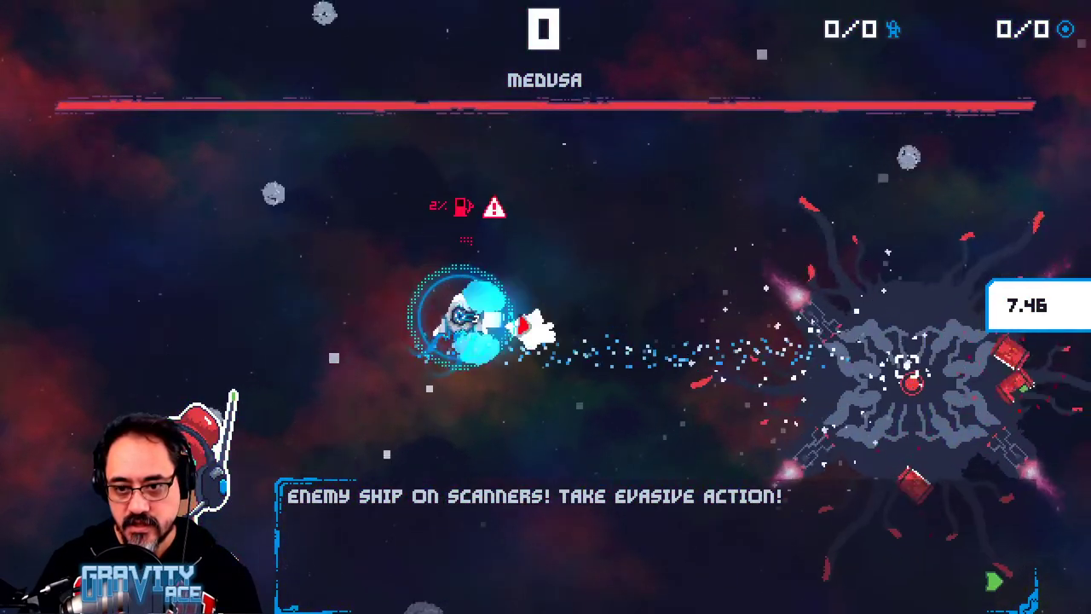
{"action": "key", "text": "Up"}
{"action": "key", "text": "Right"}
{"action": "key", "text": "space"}
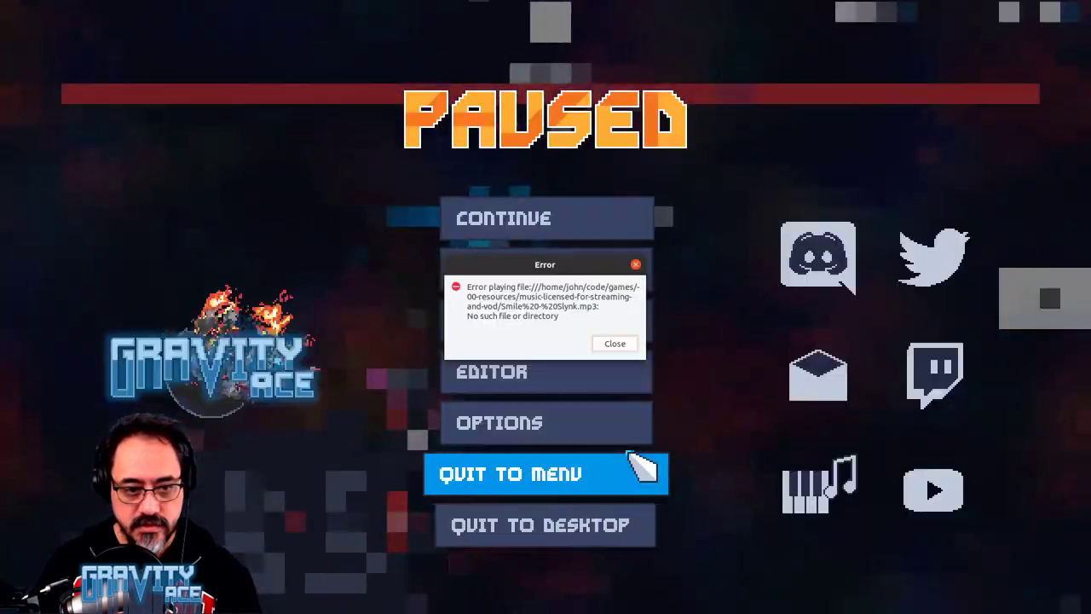
{"action": "left_click", "coordinate": [615, 345]}
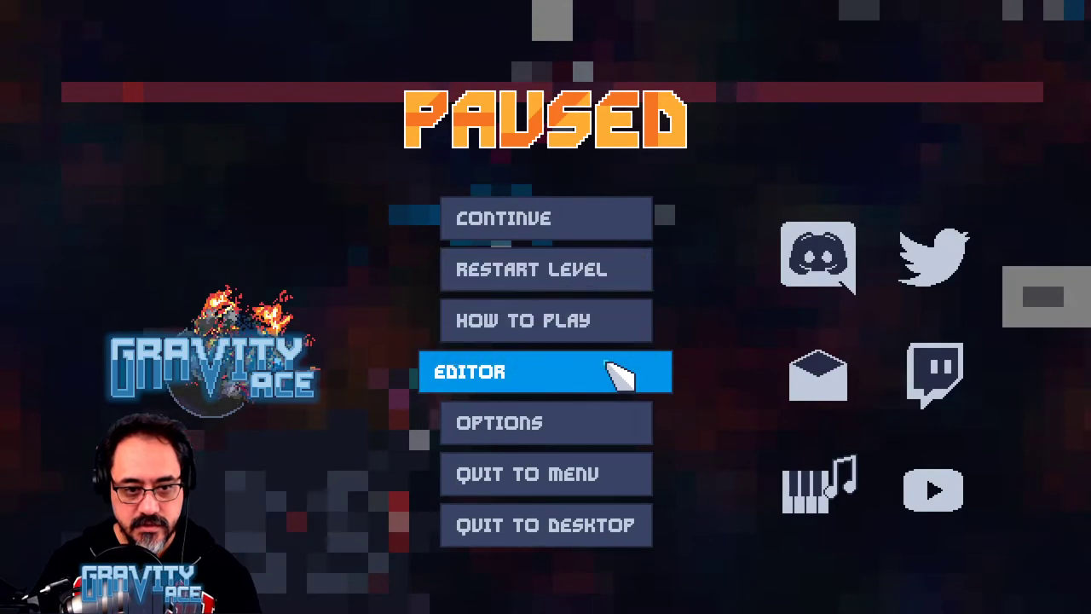
{"action": "left_click", "coordinate": [575, 214]}
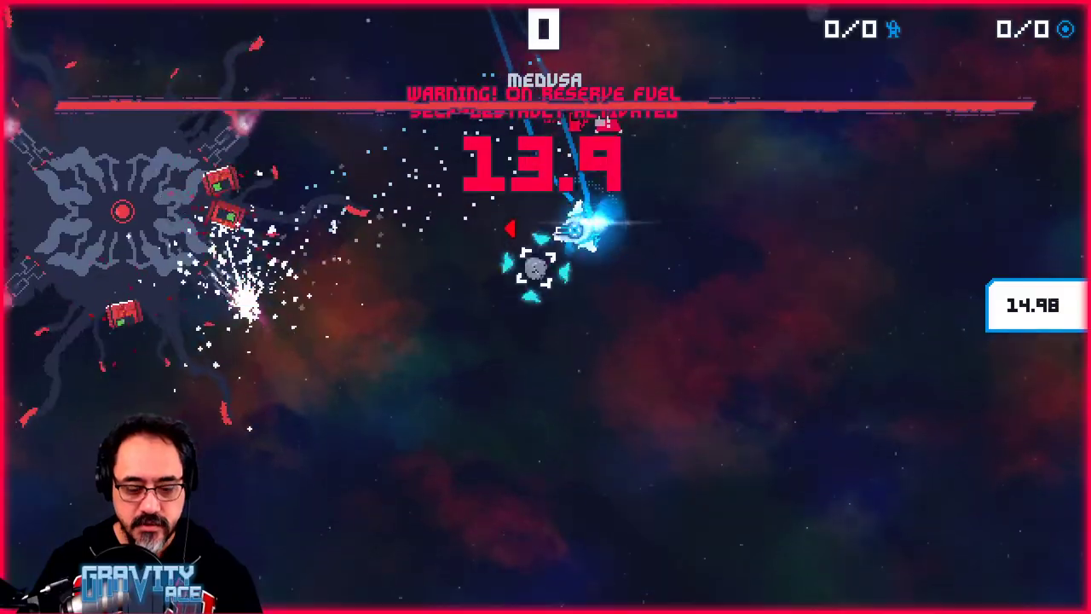
Pause the game, switch back to Godot, and turn off Fireworks in the Ridiculous Coding dock.
{"action": "key", "text": "Escape"}
{"action": "key", "text": "alt+Tab"}
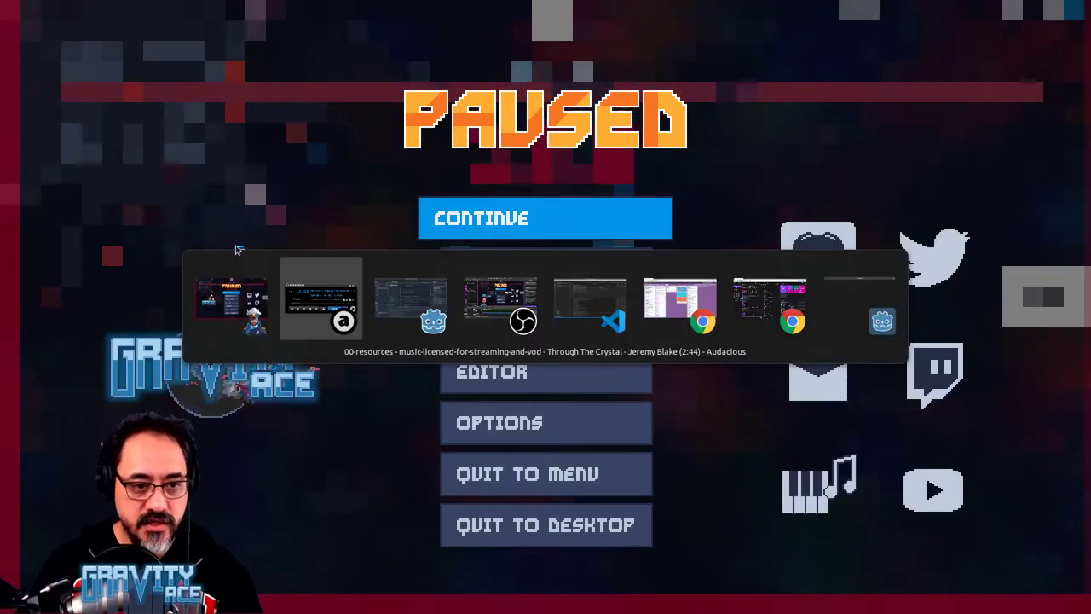
{"action": "key", "text": "alt+Tab"}
{"action": "key", "text": "alt+Tab"}
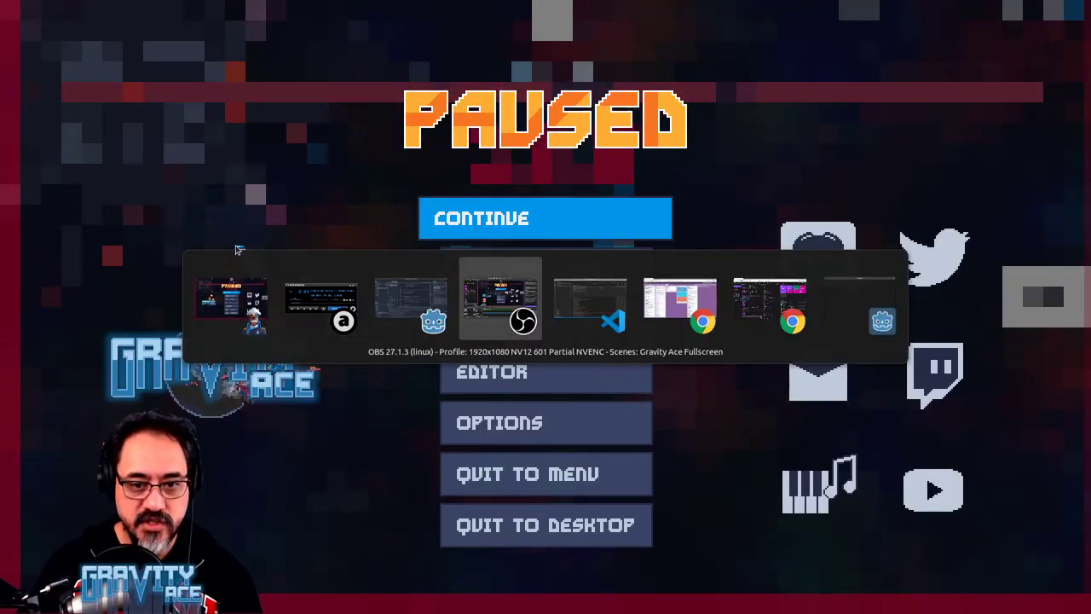
{"action": "key", "text": "alt+Tab"}
{"action": "key", "text": "alt+Tab"}
{"action": "key", "text": "alt+Tab"}
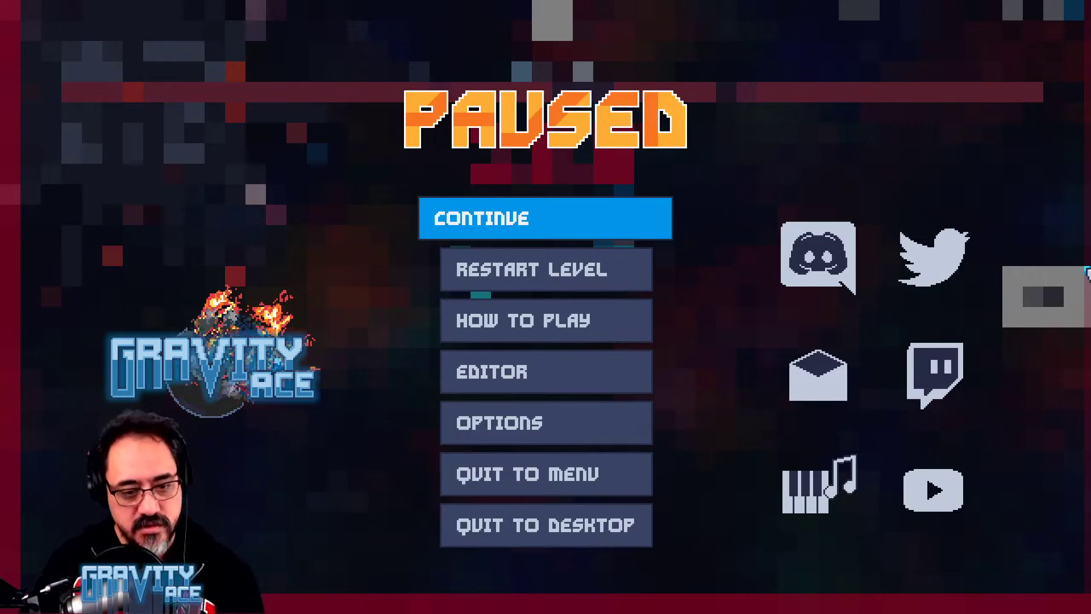
{"action": "key", "text": "alt+Tab"}
{"action": "key", "text": "alt+Tab"}
{"action": "key", "text": "alt+Tab"}
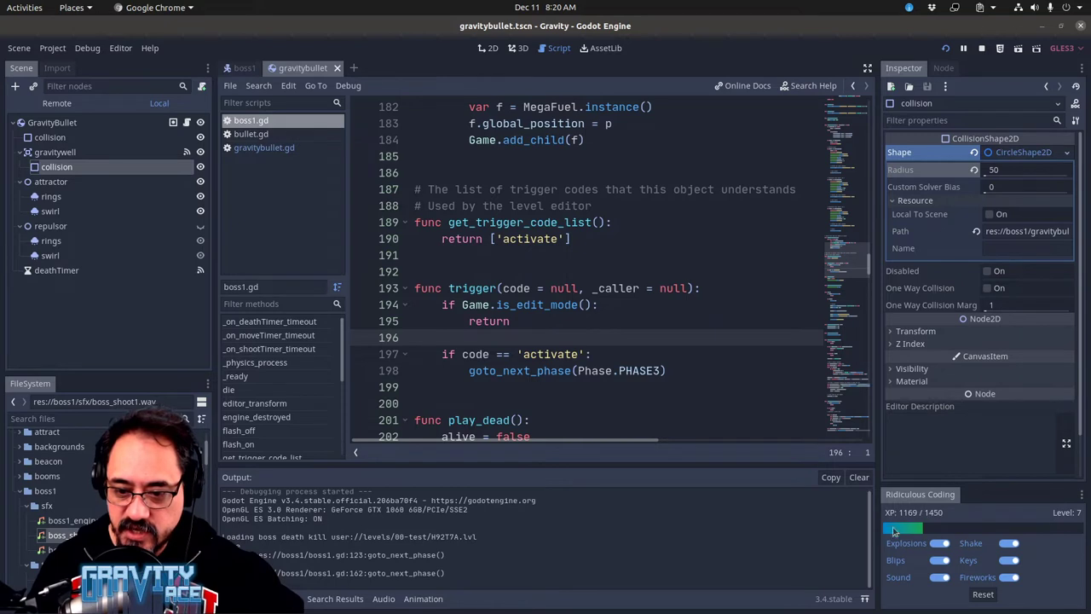
{"action": "left_click", "coordinate": [1010, 578]}
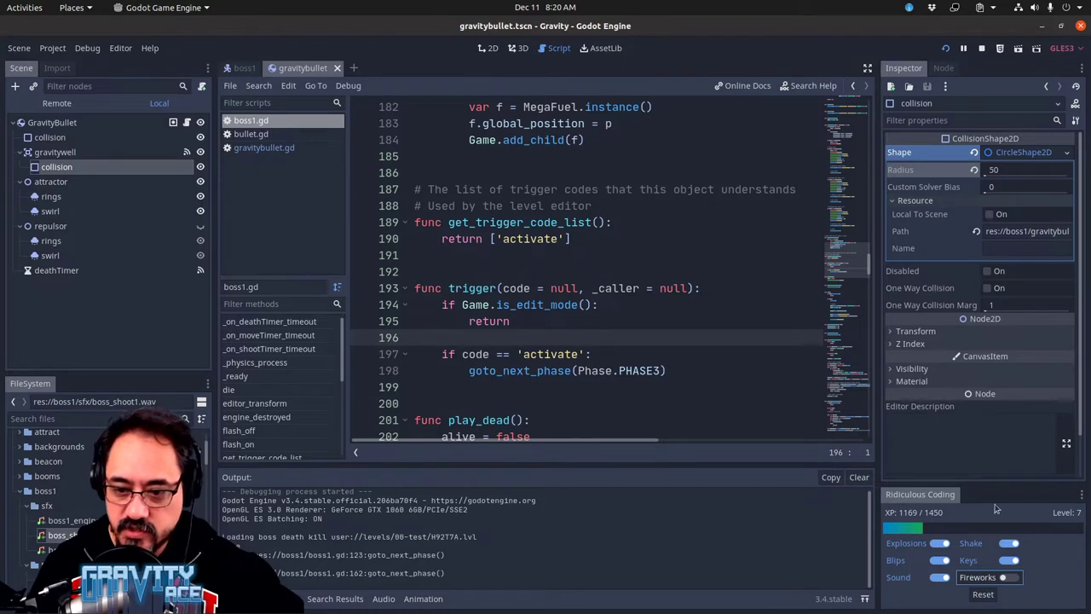
Re-enable Fireworks and move the Ridiculous Coding panel beside the Inspector via Dock Position.
{"action": "left_click", "coordinate": [1081, 494]}
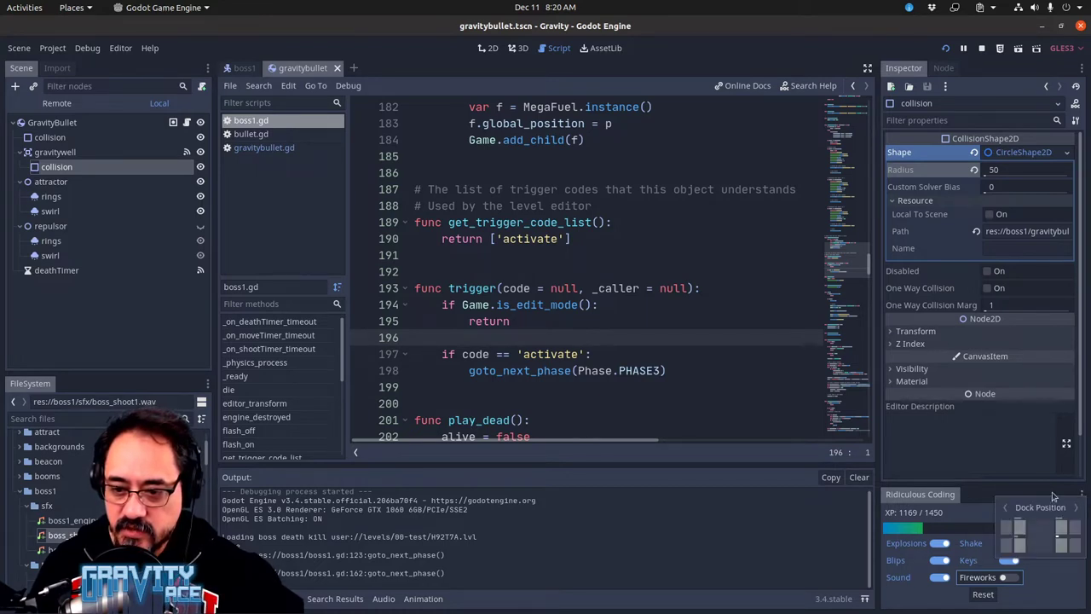
{"action": "left_click", "coordinate": [994, 501]}
{"action": "left_click", "coordinate": [1006, 578]}
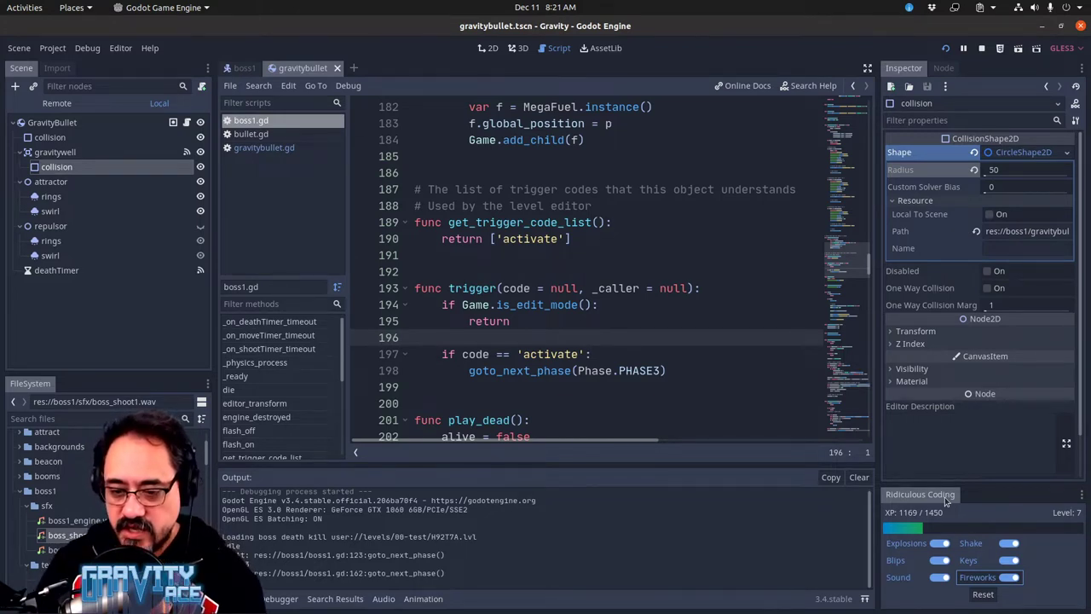
{"action": "left_click", "coordinate": [1081, 494]}
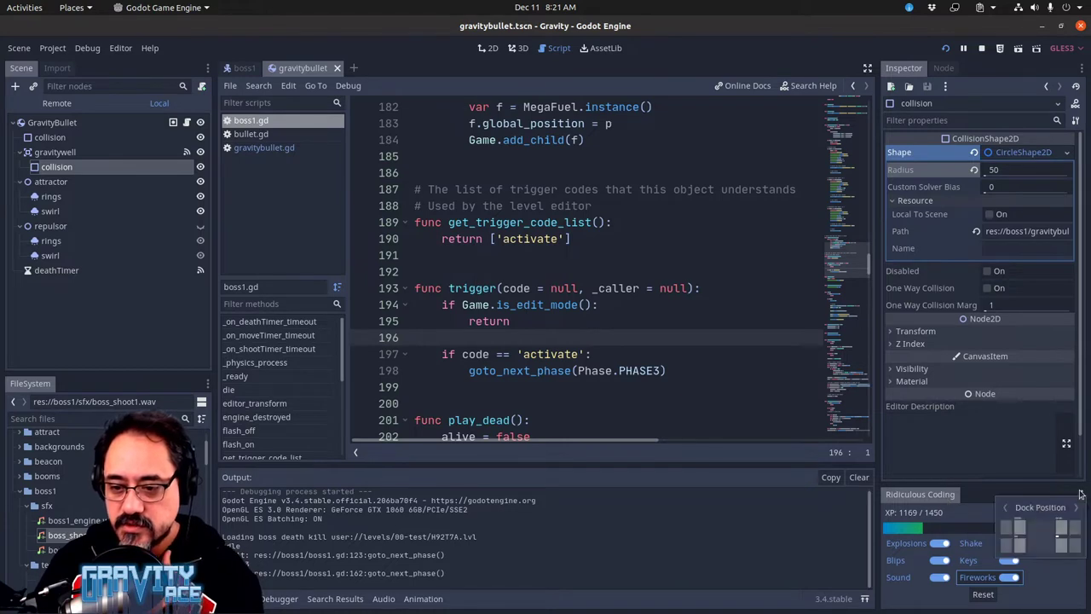
{"action": "left_click", "coordinate": [1063, 527]}
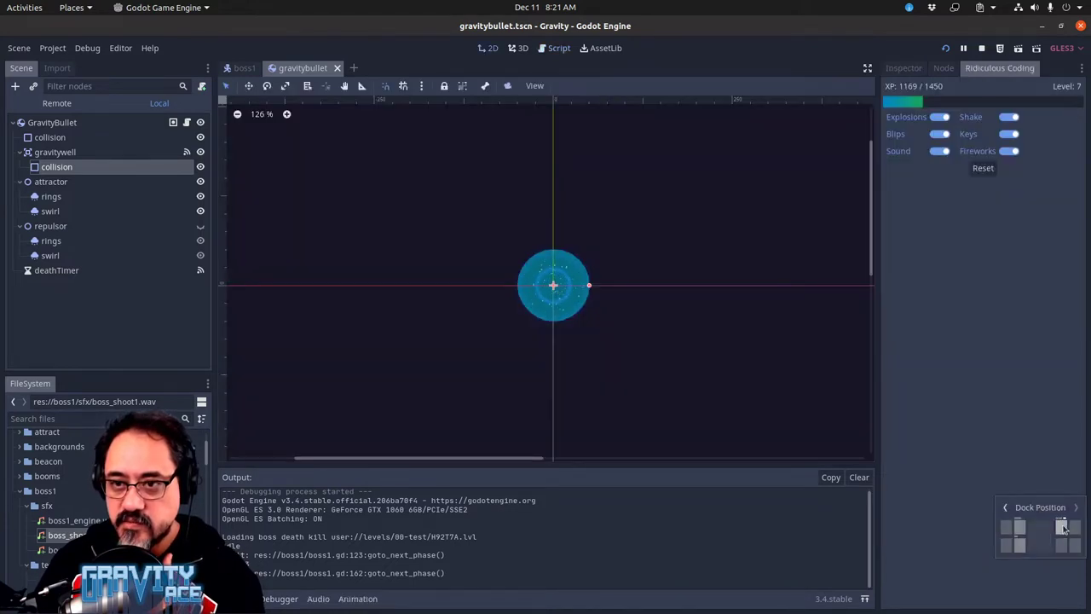
Dock the Ridiculous Coding panel back below the Inspector, turn Fireworks on, and return to boss1.gd.
{"action": "left_click", "coordinate": [945, 68]}
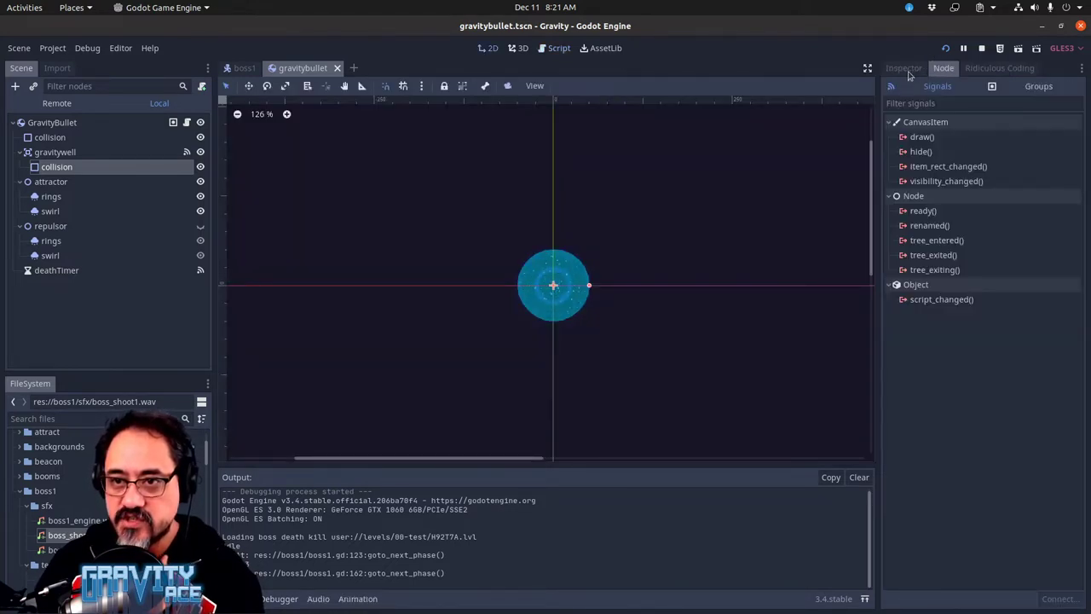
{"action": "left_click", "coordinate": [904, 70]}
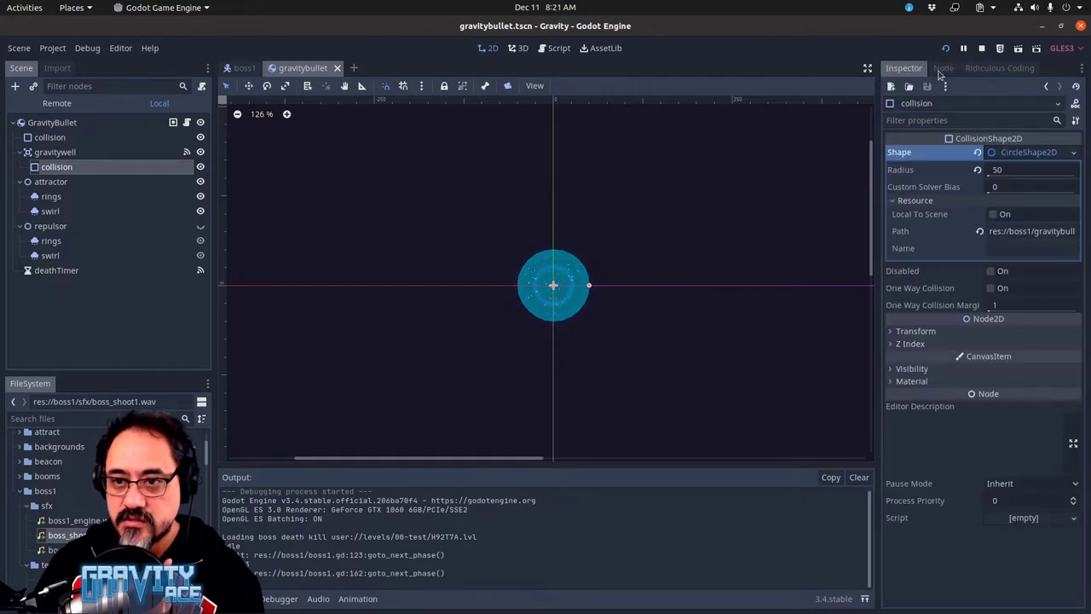
{"action": "left_click", "coordinate": [981, 69]}
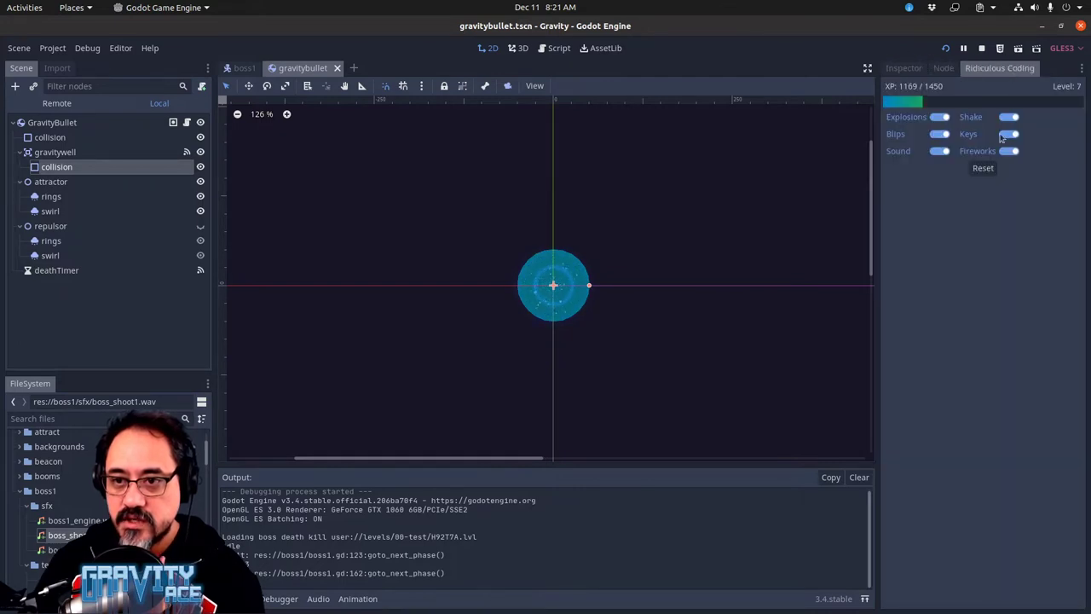
{"action": "left_click", "coordinate": [910, 72]}
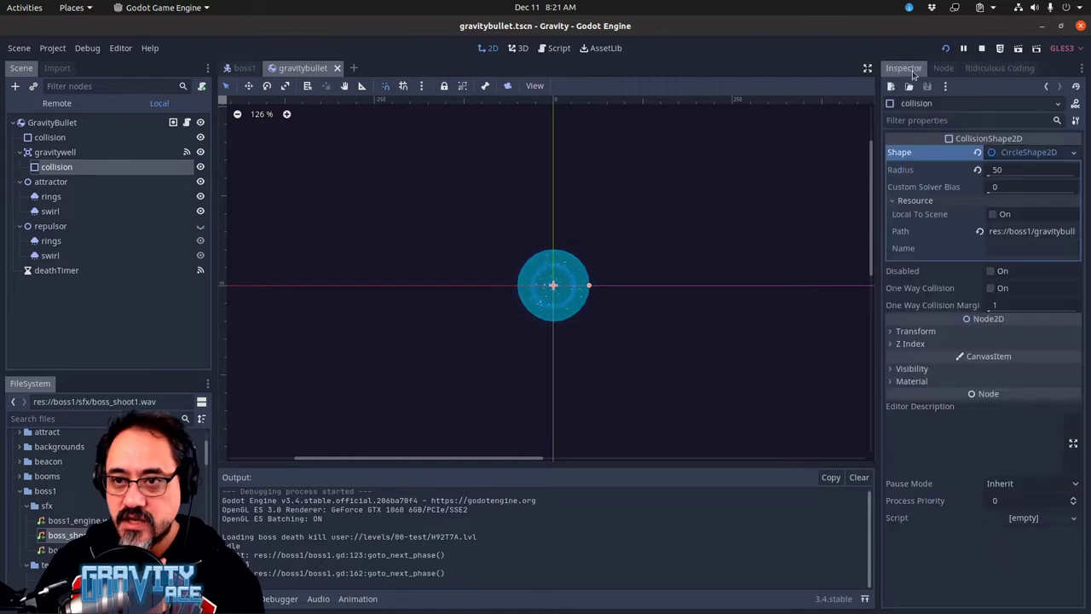
{"action": "left_click", "coordinate": [980, 70]}
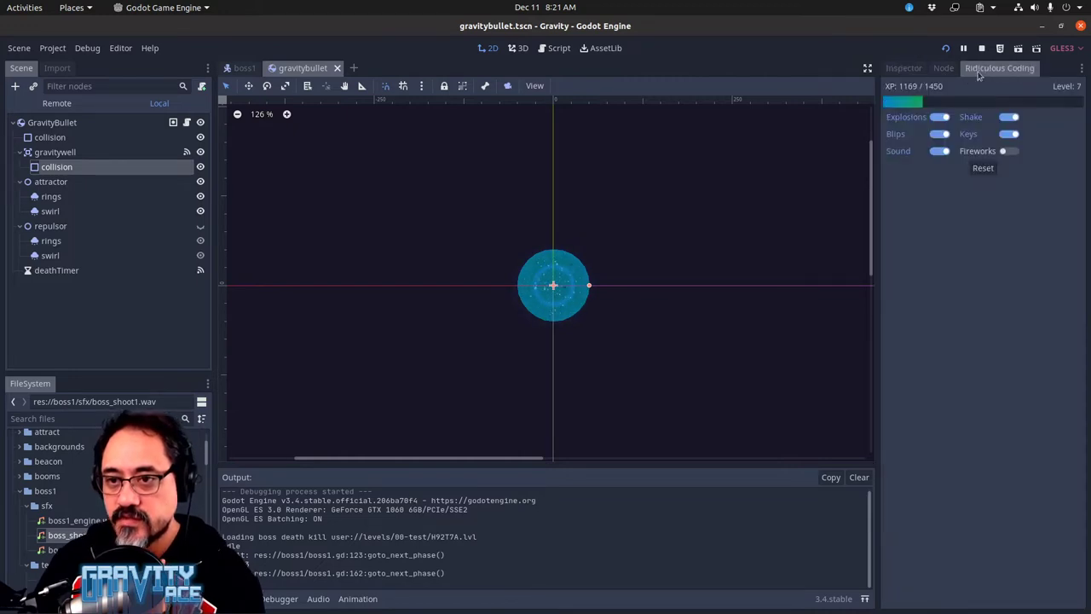
{"action": "left_click", "coordinate": [1079, 70]}
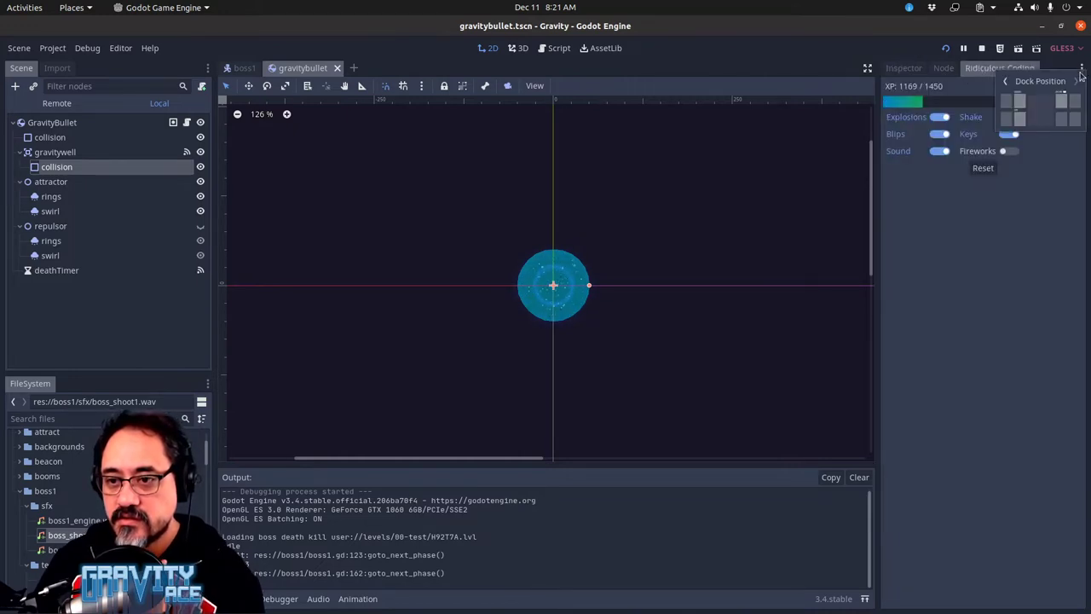
{"action": "left_click", "coordinate": [1064, 116]}
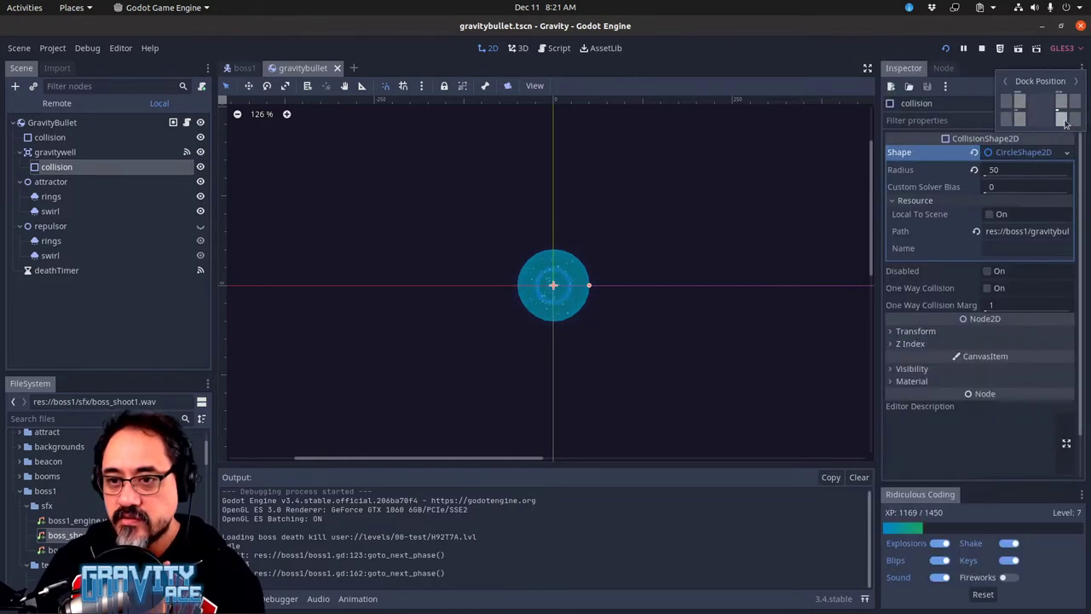
{"action": "left_click", "coordinate": [1009, 578]}
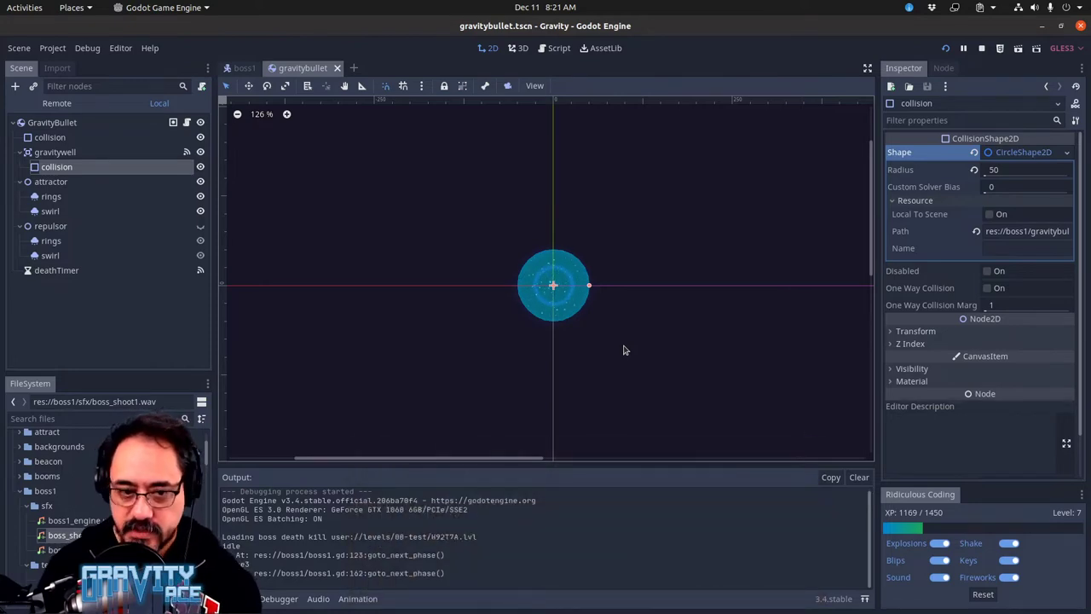
{"action": "key", "text": "F3"}
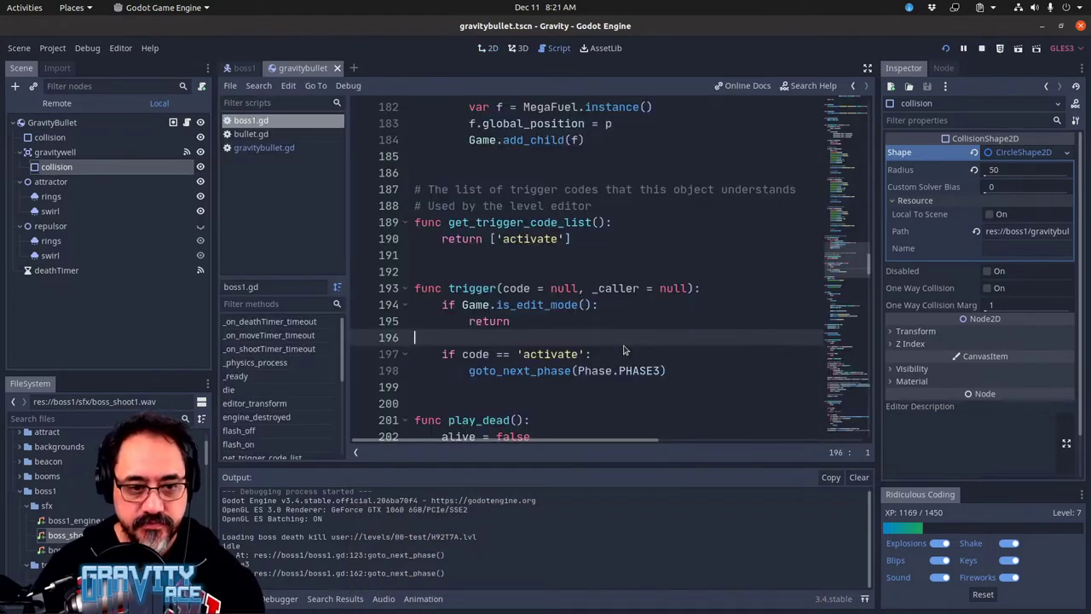
Clear the gibberish on line 196 and turn off explosions, blips, typing sound and screen shake.
{"action": "type", "text": "asasdasdasd;lkasd;lkasd;lkasd;lka"}
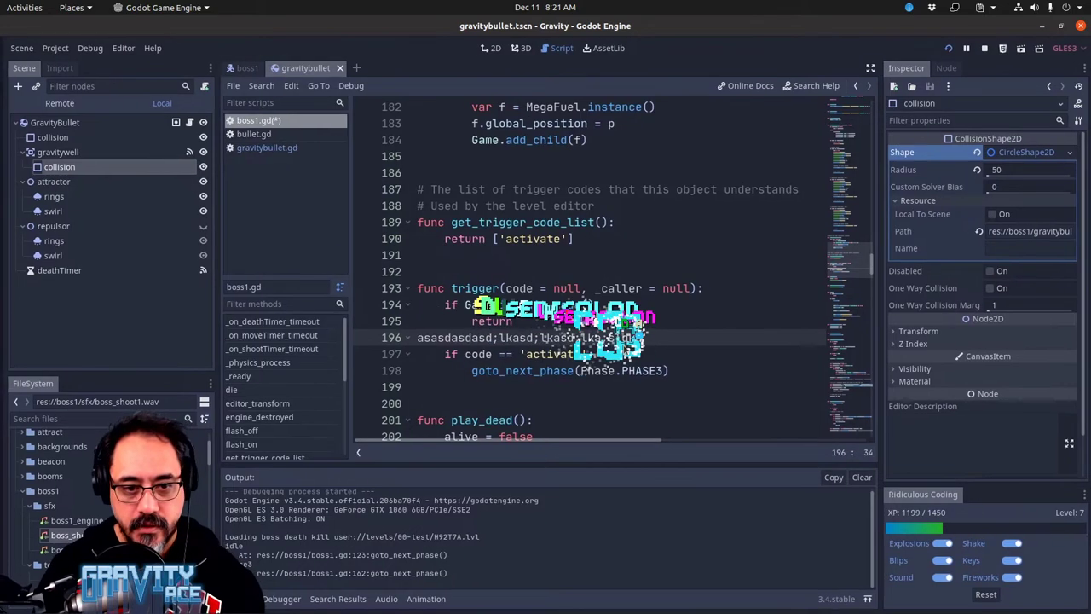
{"action": "key", "text": "shift+Home"}
{"action": "key", "text": "BackSpace"}
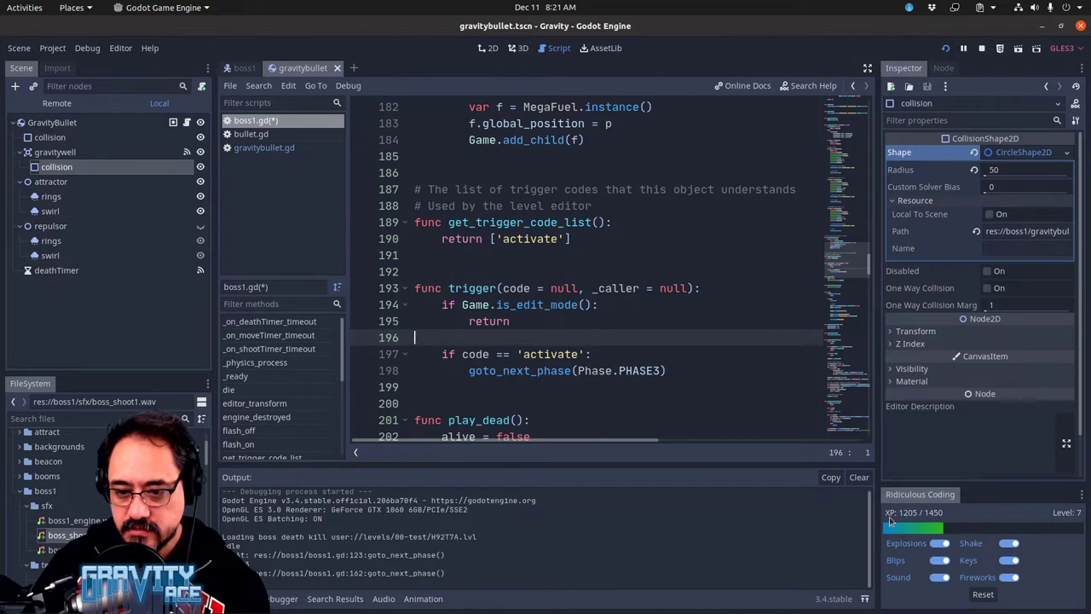
{"action": "left_click", "coordinate": [939, 543]}
{"action": "left_click", "coordinate": [938, 560]}
{"action": "left_click", "coordinate": [940, 577]}
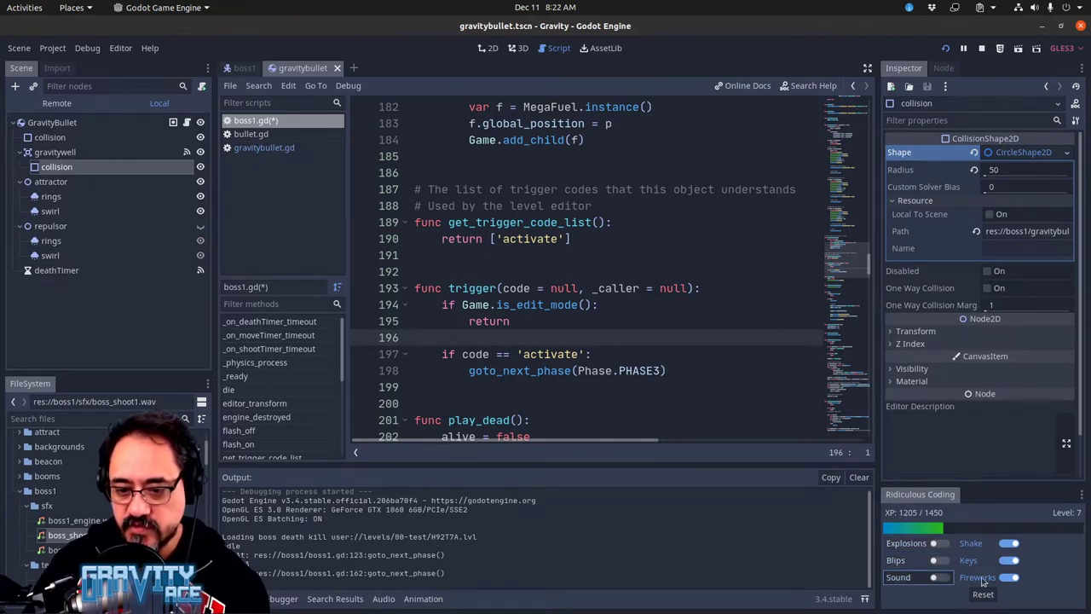
{"action": "left_click", "coordinate": [1007, 543]}
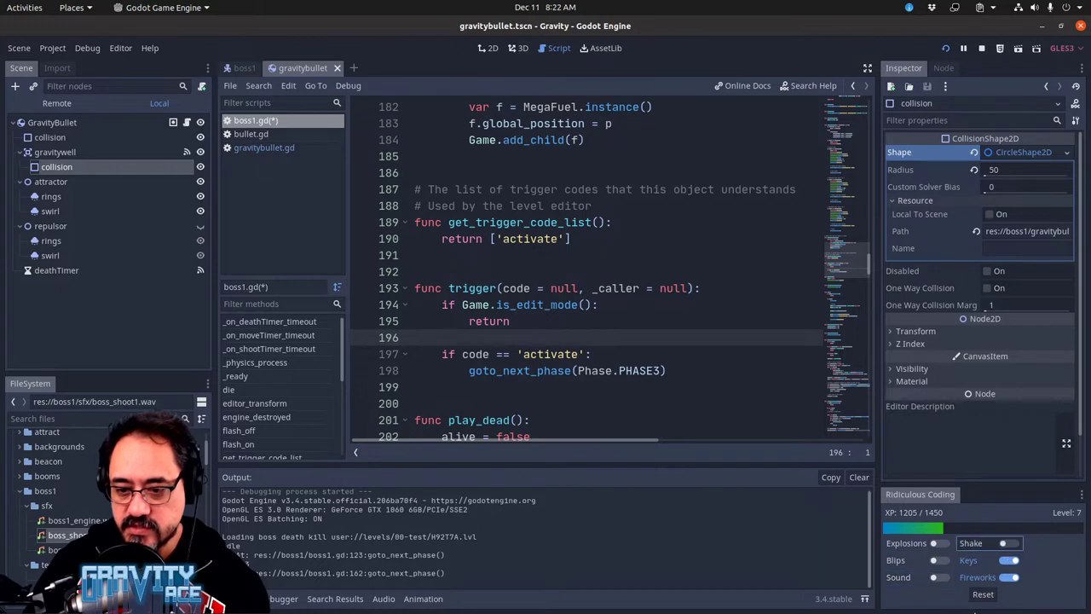
Type test text on line 199 while turning blips on and key-press off, then delete it.
{"action": "left_click", "coordinate": [518, 392]}
{"action": "type", "text": "aslkjsalkjlskjlkjlkj"}
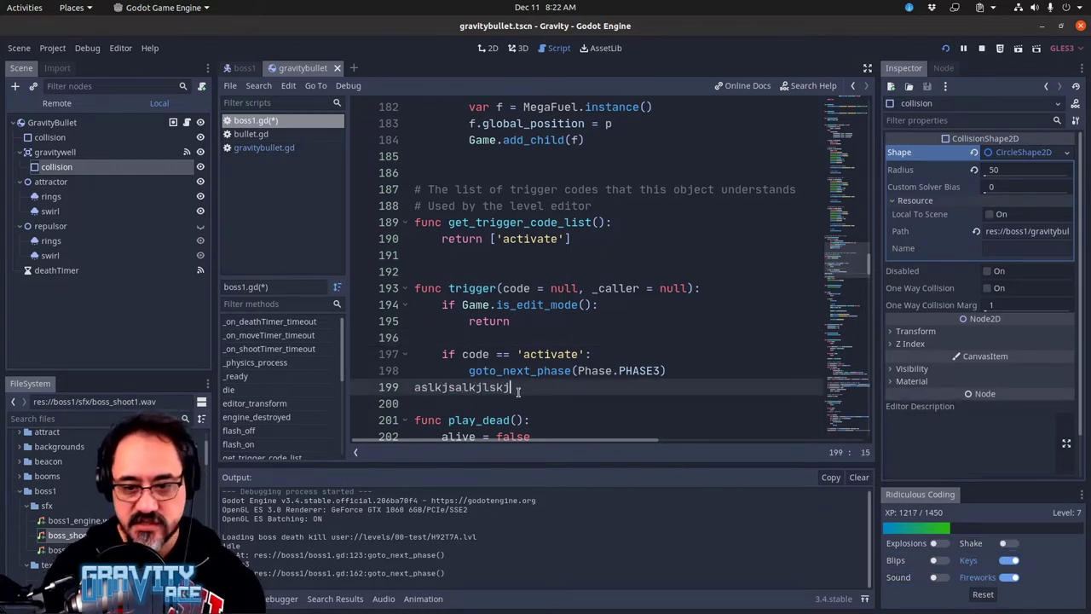
{"action": "left_click", "coordinate": [938, 560]}
{"action": "type", "text": "asdasdasdsadsad"}
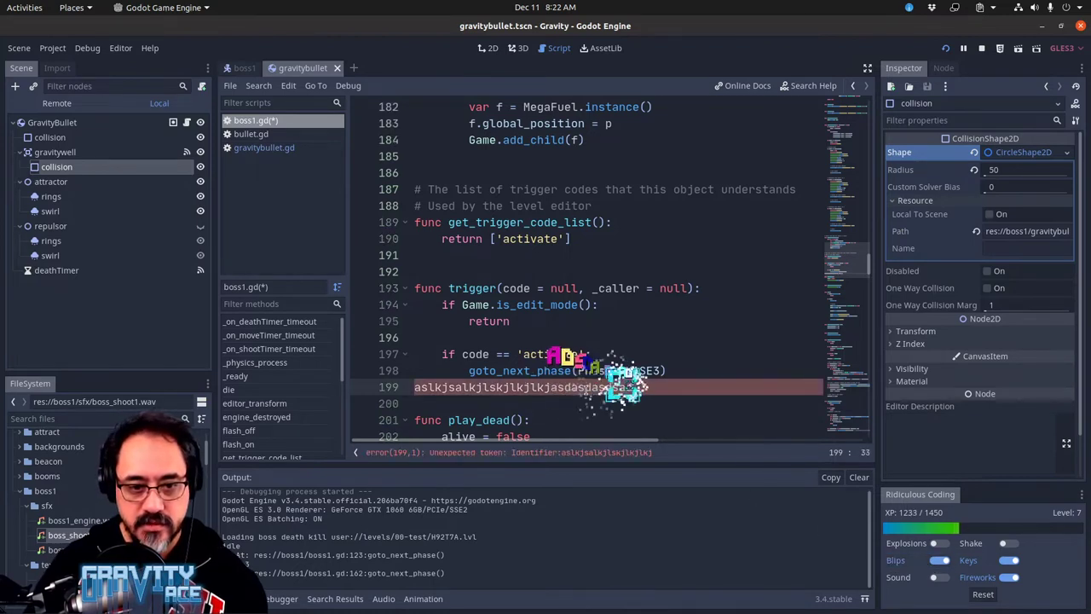
{"action": "left_click", "coordinate": [1010, 560]}
{"action": "type", "text": "asadasdsadasdasdas"}
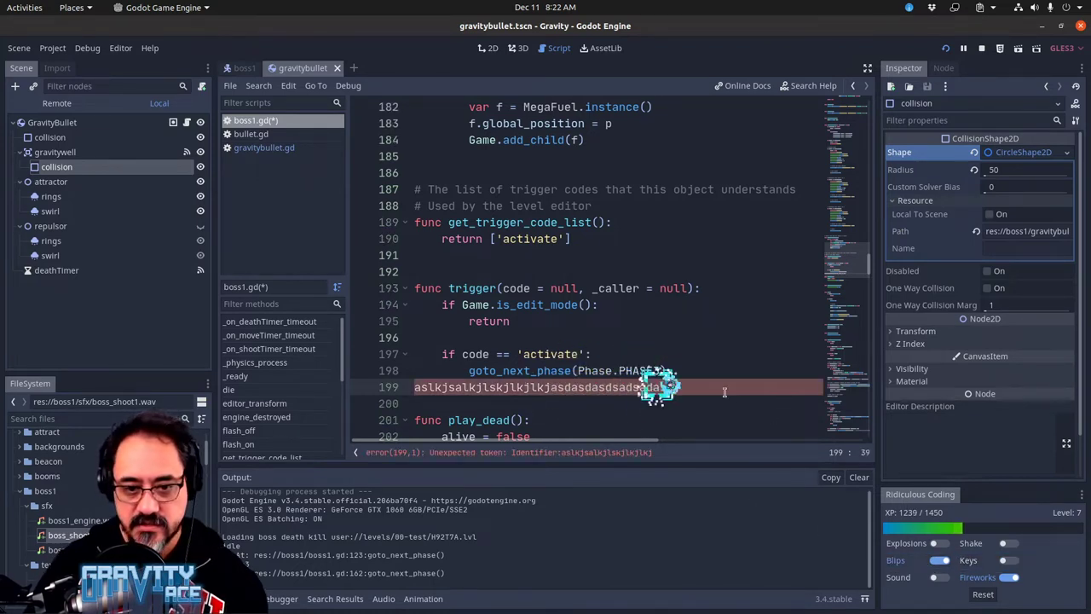
{"action": "key", "text": "ctrl+BackSpace"}
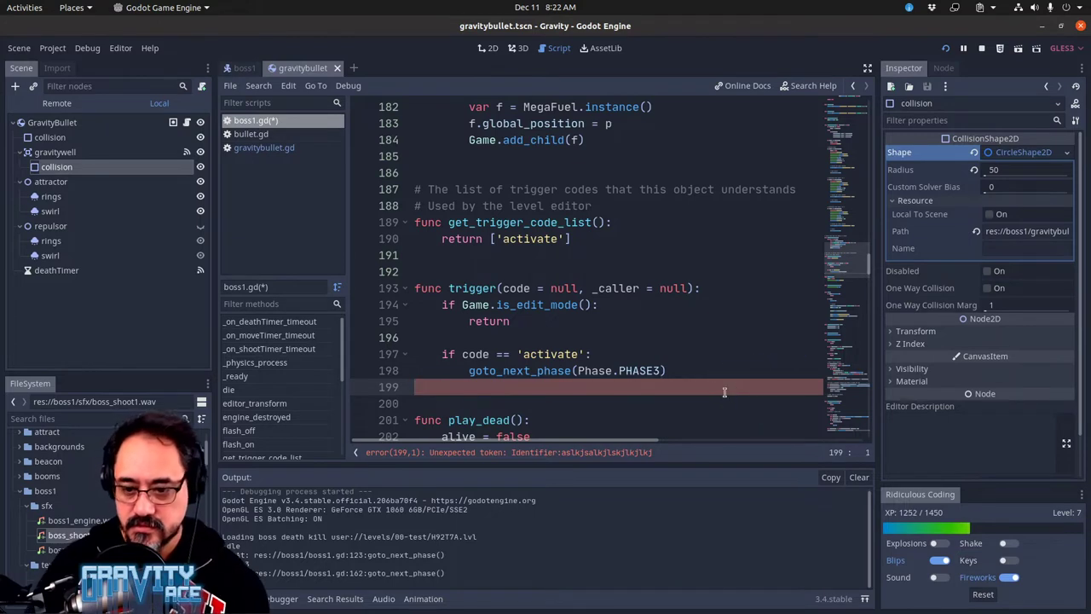
Test typing with blips off and only the key-press effect on, then delete the text.
{"action": "left_click", "coordinate": [938, 560]}
{"action": "left_click", "coordinate": [1008, 560]}
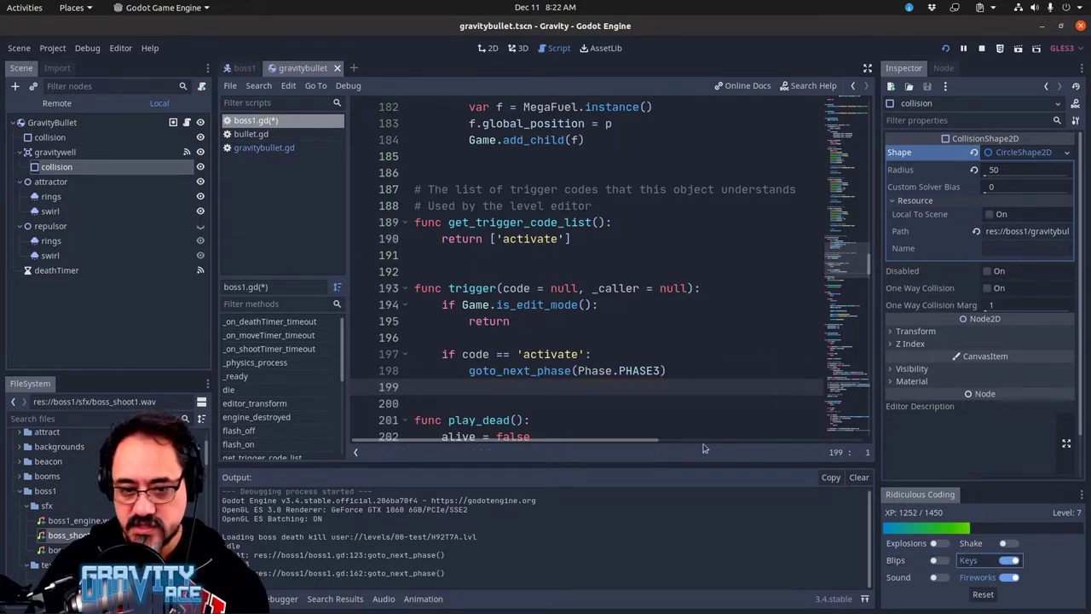
{"action": "type", "text": "asdasdasda"}
{"action": "key", "text": "ctrl+BackSpace"}
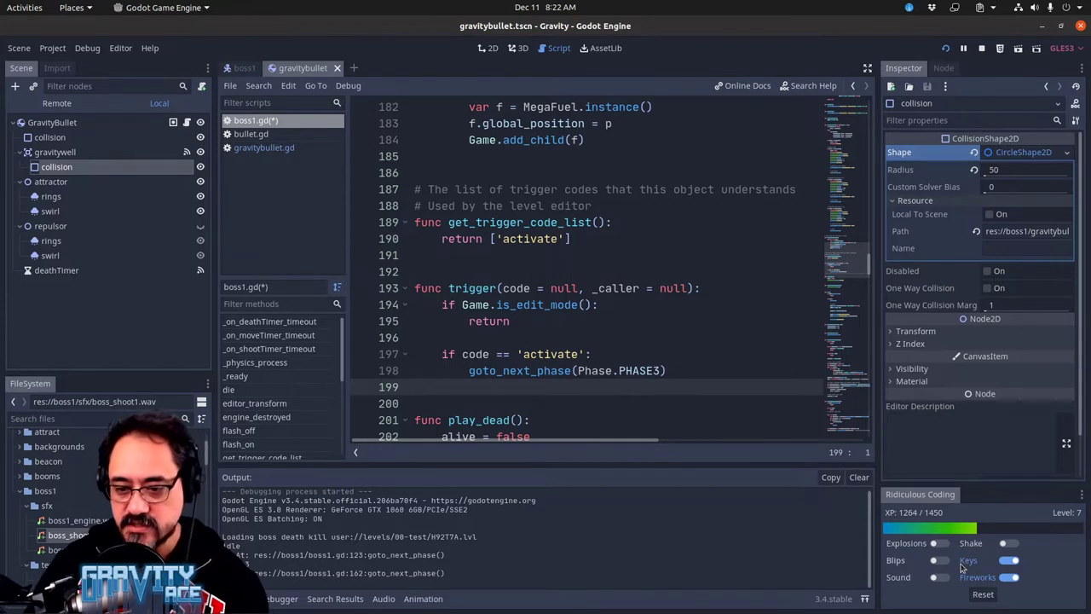
Test typing with only the typing sound on, clearing the text from lines 200 and 199.
{"action": "left_click", "coordinate": [1008, 560]}
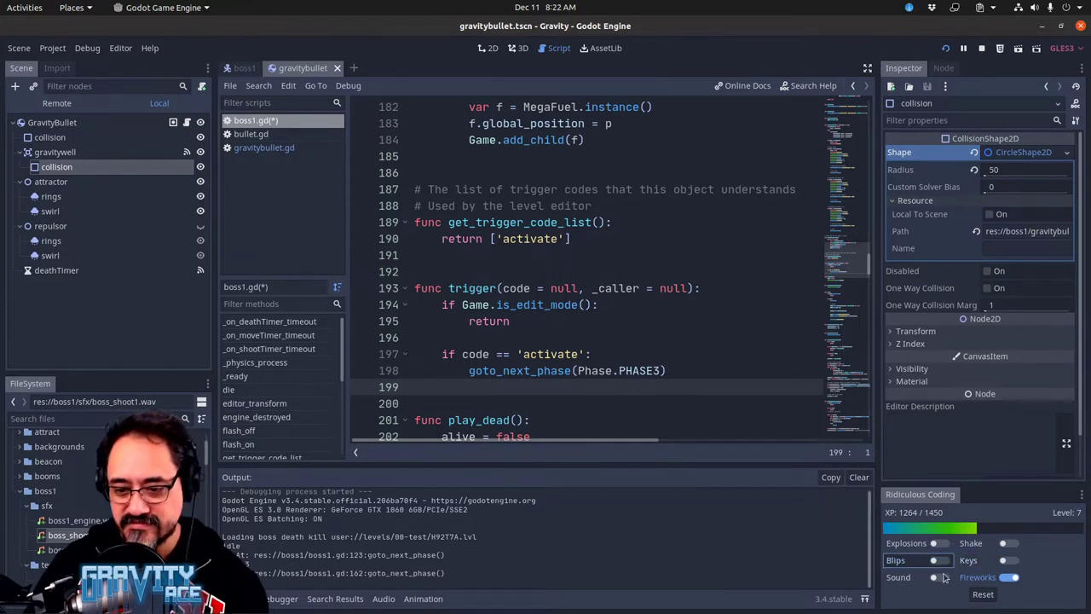
{"action": "left_click", "coordinate": [939, 577]}
{"action": "left_click", "coordinate": [563, 395]}
{"action": "type", "text": "assdsad"}
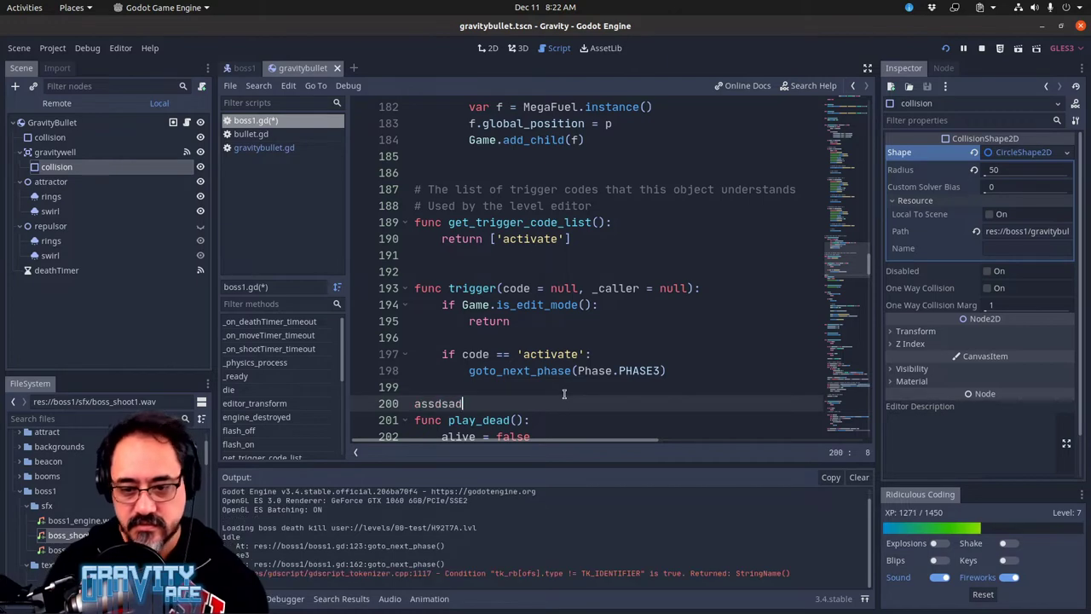
{"action": "type", "text": "lkjlkjlkjlkjlkjlkjlkjasdasdasdasdasd"}
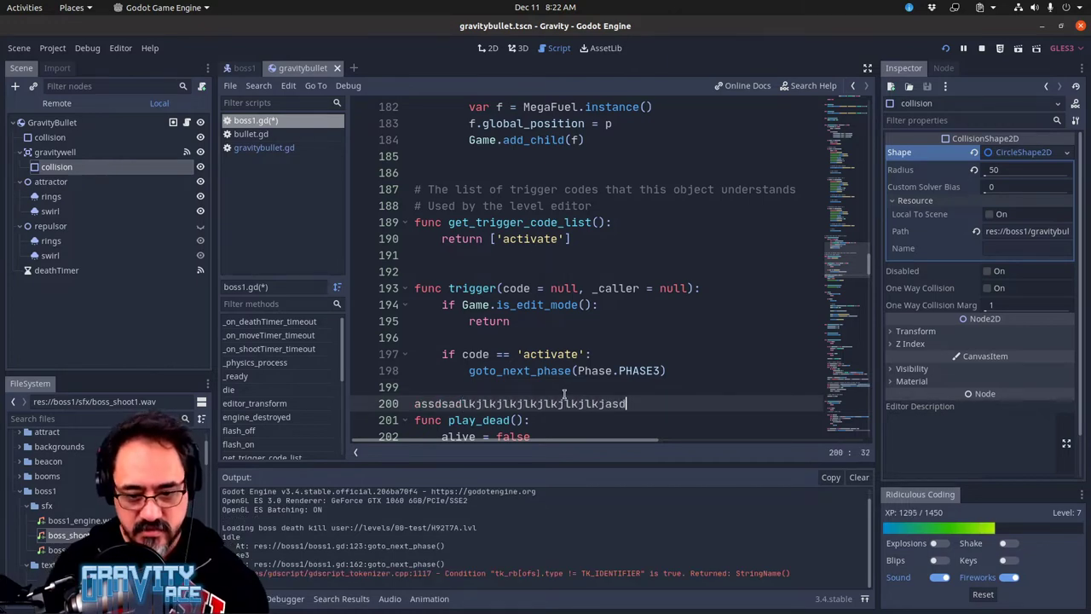
{"action": "key", "text": "shift+Home"}
{"action": "key", "text": "BackSpace"}
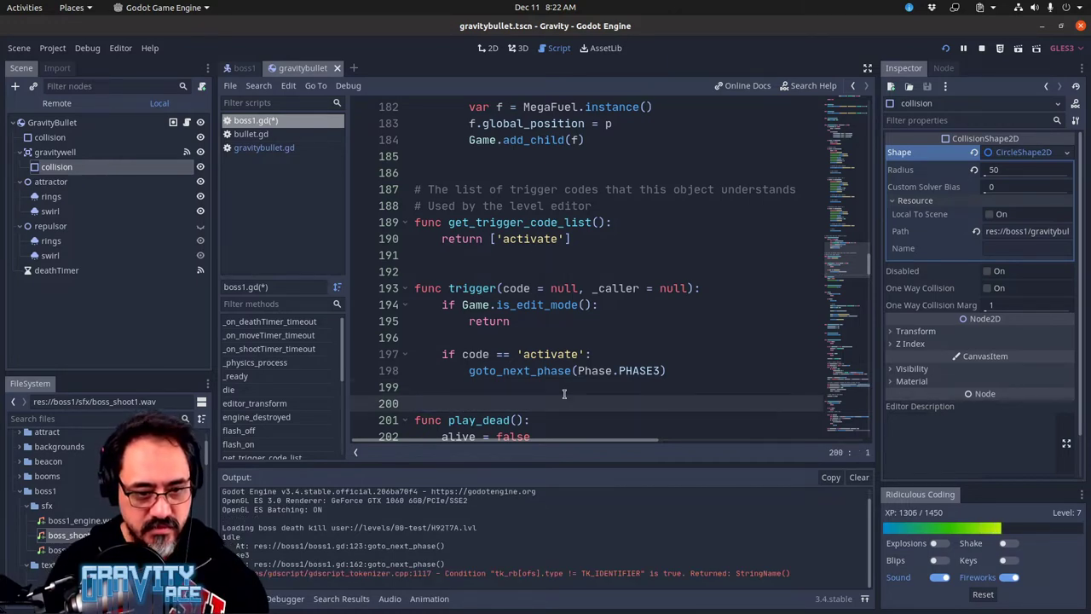
{"action": "key", "text": "Up"}
{"action": "type", "text": "asdlasjdlkjaslkdasd"}
{"action": "key", "text": "shift+Home"}
{"action": "key", "text": "BackSpace"}
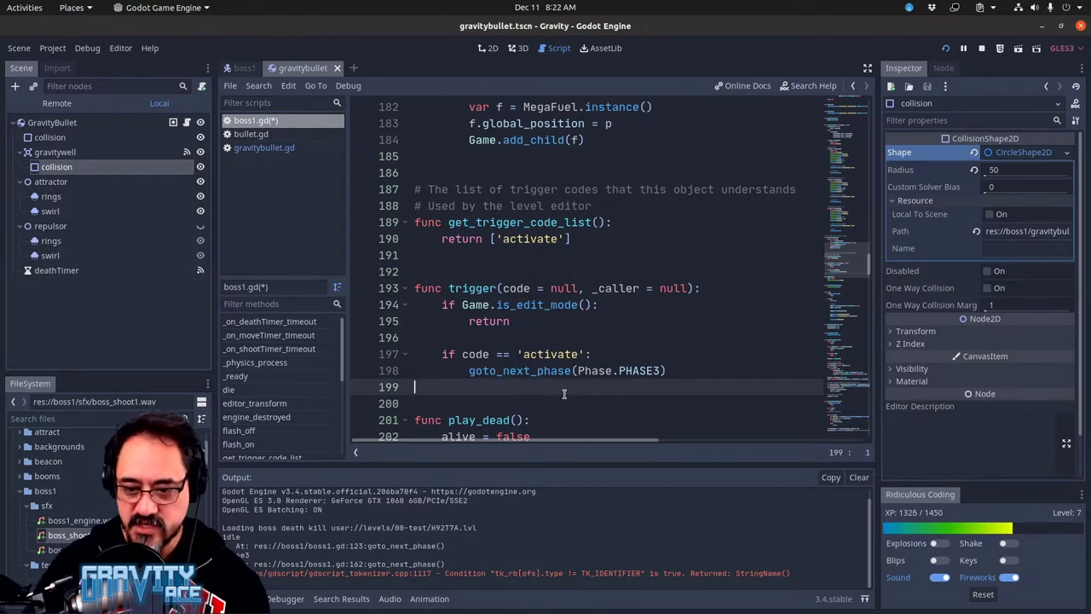
Test typing with key-press plus sound, then with both off, deleting the text each time.
{"action": "left_click", "coordinate": [1007, 560]}
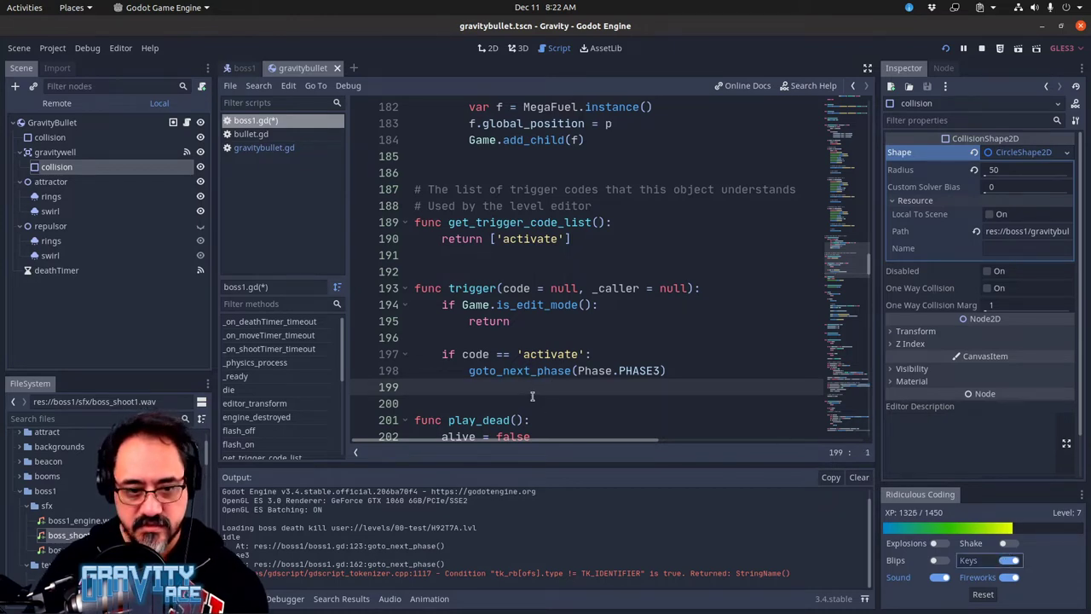
{"action": "key", "text": "Down"}
{"action": "type", "text": "asdasdasd"}
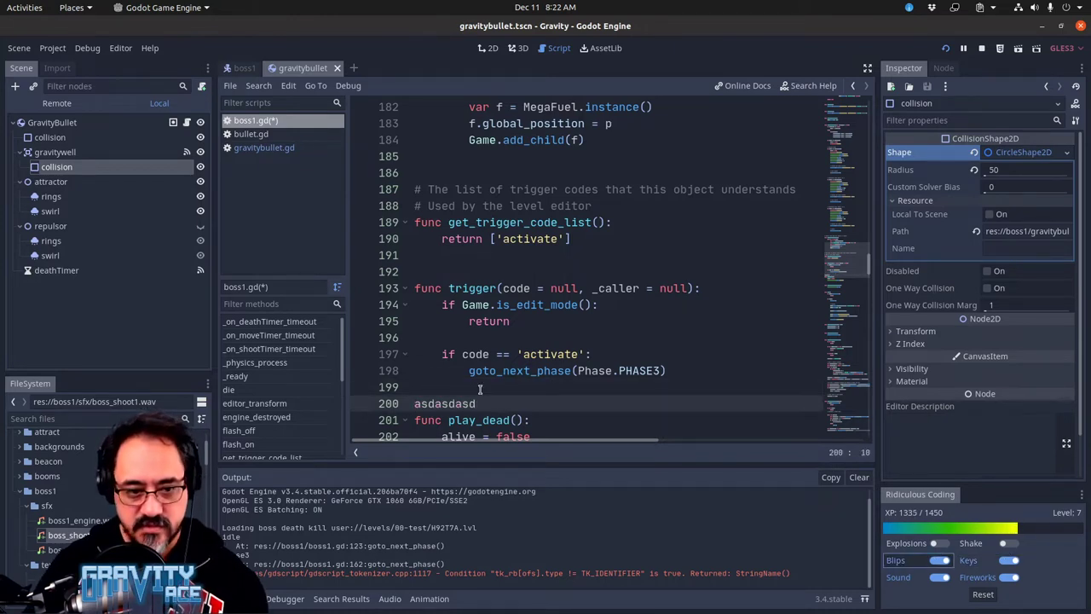
{"action": "key", "text": "BackSpace"}
{"action": "key", "text": "BackSpace"}
{"action": "key", "text": "BackSpace"}
{"action": "key", "text": "BackSpace"}
{"action": "key", "text": "BackSpace"}
{"action": "key", "text": "BackSpace"}
{"action": "key", "text": "BackSpace"}
{"action": "key", "text": "BackSpace"}
{"action": "key", "text": "BackSpace"}
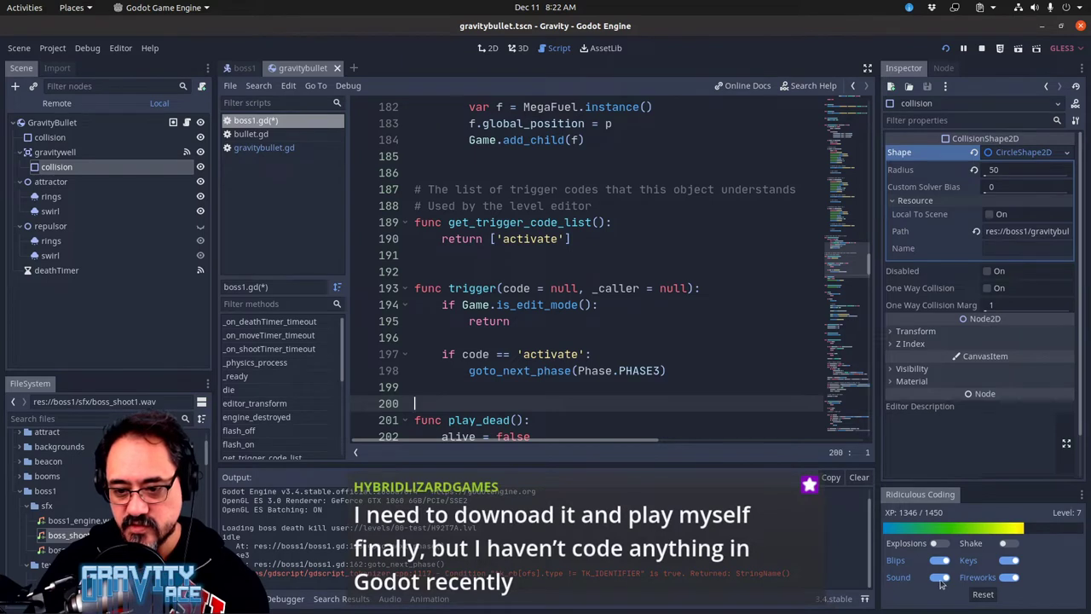
{"action": "left_click", "coordinate": [940, 579]}
{"action": "left_click", "coordinate": [1010, 562]}
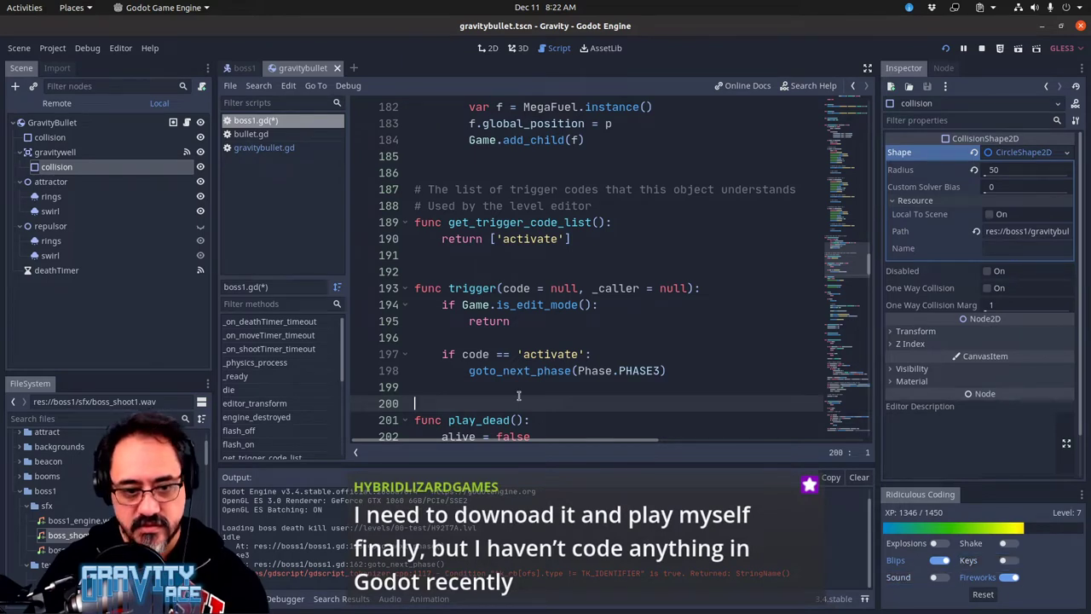
{"action": "type", "text": "asdasdasdasdasdasdasdf"}
{"action": "key", "text": "shift+Home"}
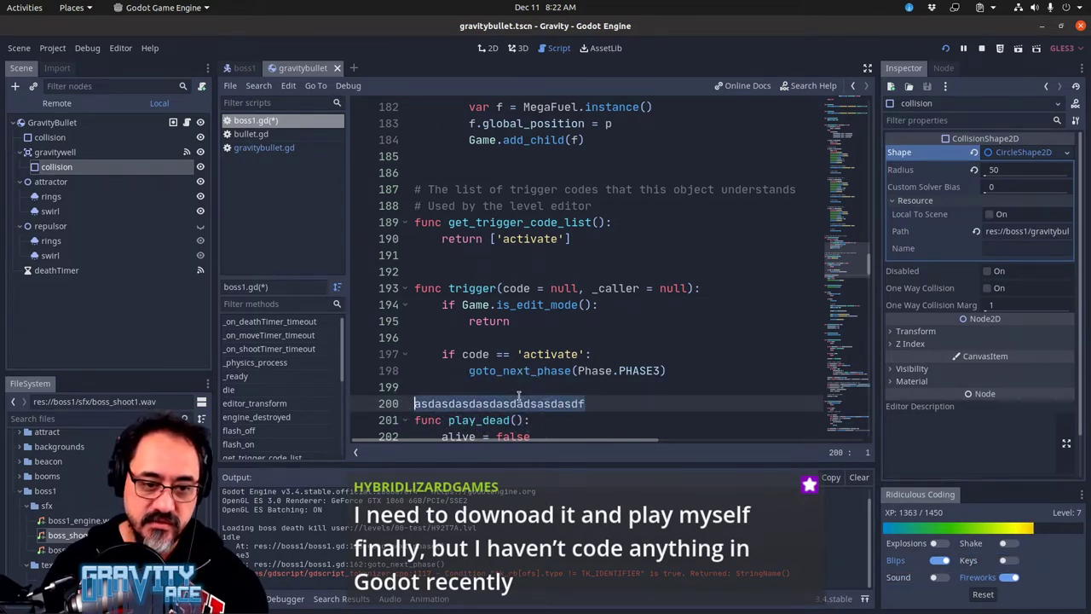
{"action": "key", "text": "BackSpace"}
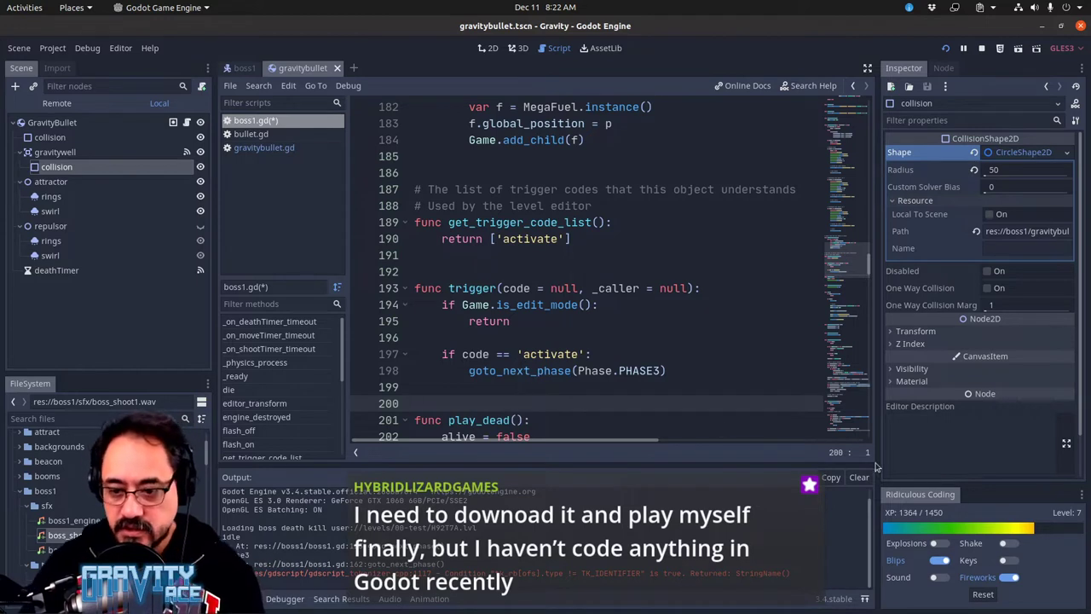
Turn key-press, typing sound, explosions and screen shake back on, and return to line 196.
{"action": "left_click", "coordinate": [1010, 561]}
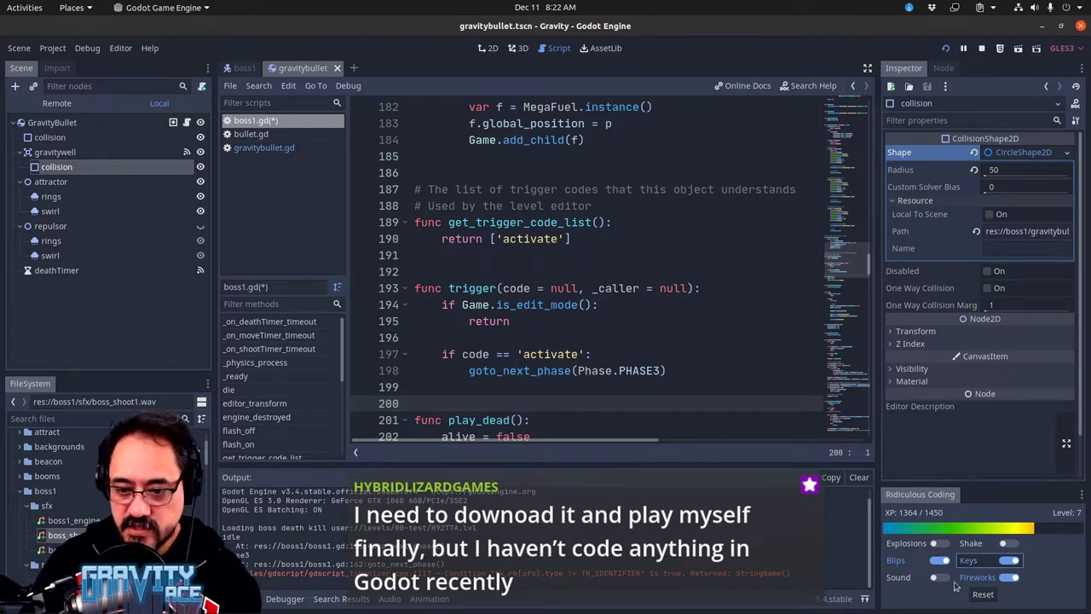
{"action": "left_click", "coordinate": [939, 577]}
{"action": "left_click", "coordinate": [937, 543]}
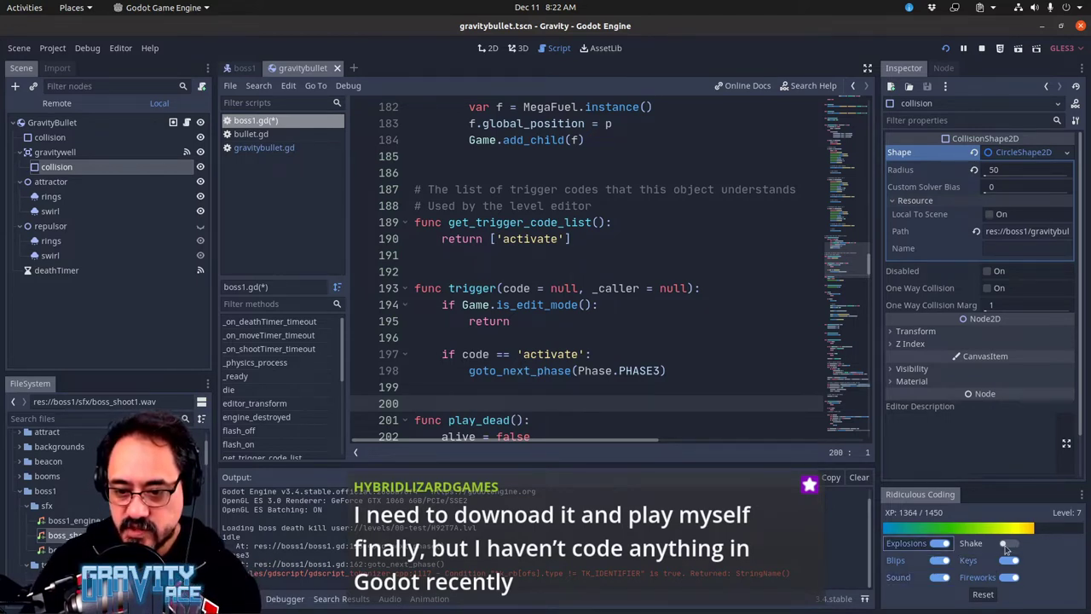
{"action": "left_click", "coordinate": [1008, 544]}
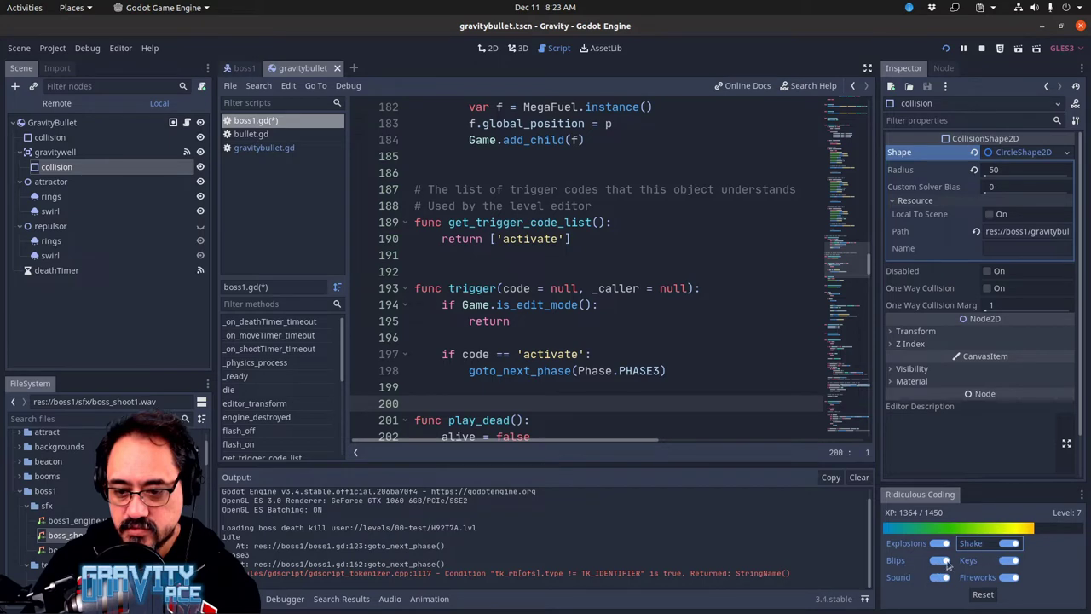
{"action": "key", "text": "Up"}
{"action": "key", "text": "Up"}
{"action": "key", "text": "Up"}
{"action": "key", "text": "Up"}
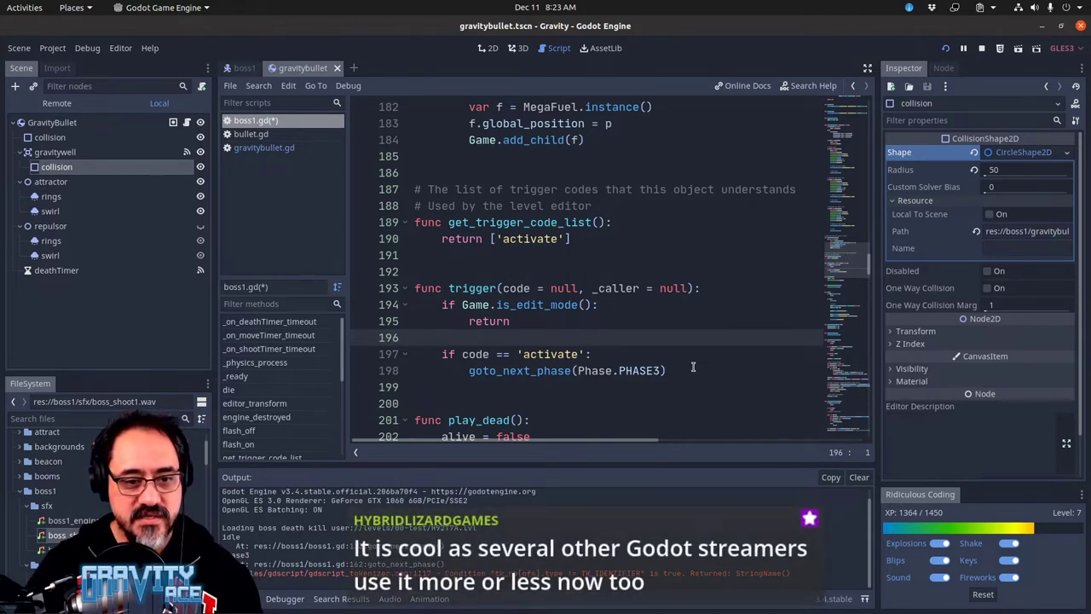
Put the caret on line 198's goto_next_phase(Phase.PHASE3) call and toggle a breakpoint in its gutter.
{"action": "left_click", "coordinate": [637, 371]}
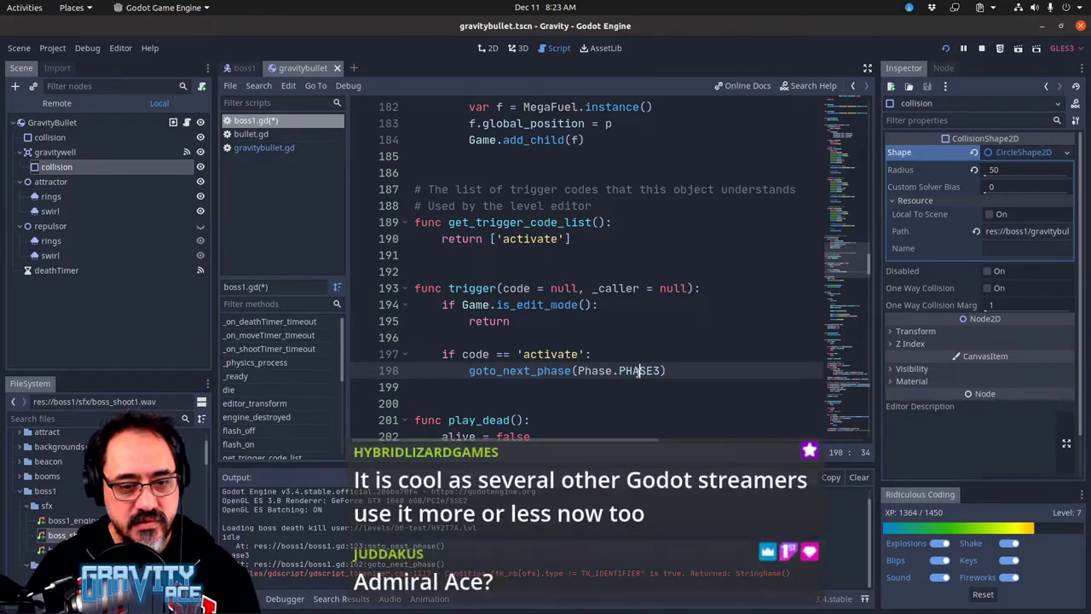
{"action": "left_click", "coordinate": [359, 371]}
Run the game, undo the stray letters on line 198, and step into the phase-change code.
{"action": "key", "text": "F5"}
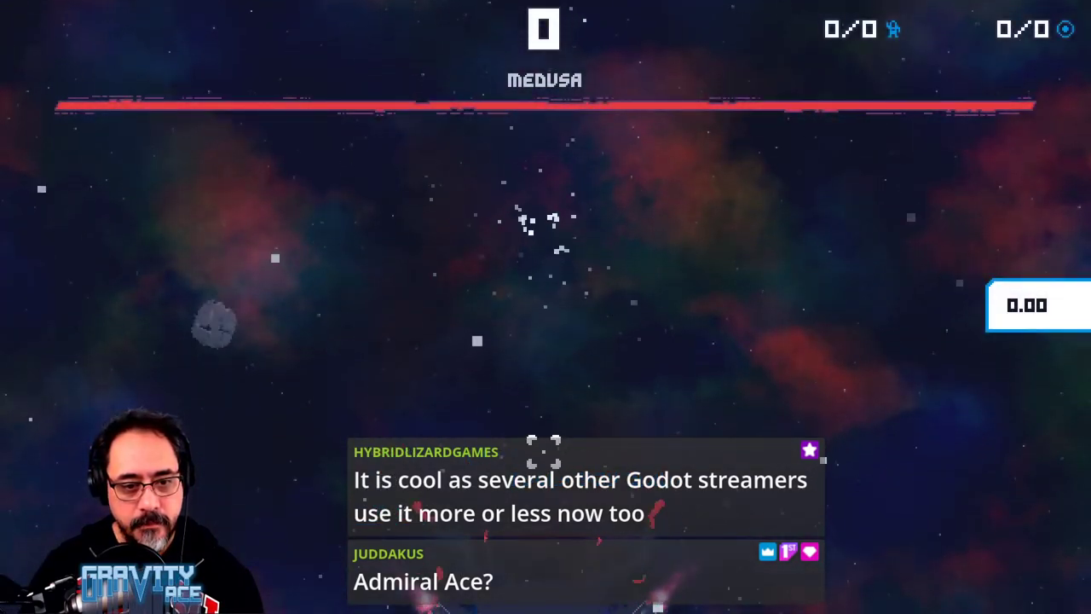
{"action": "type", "text": "ssssssss"}
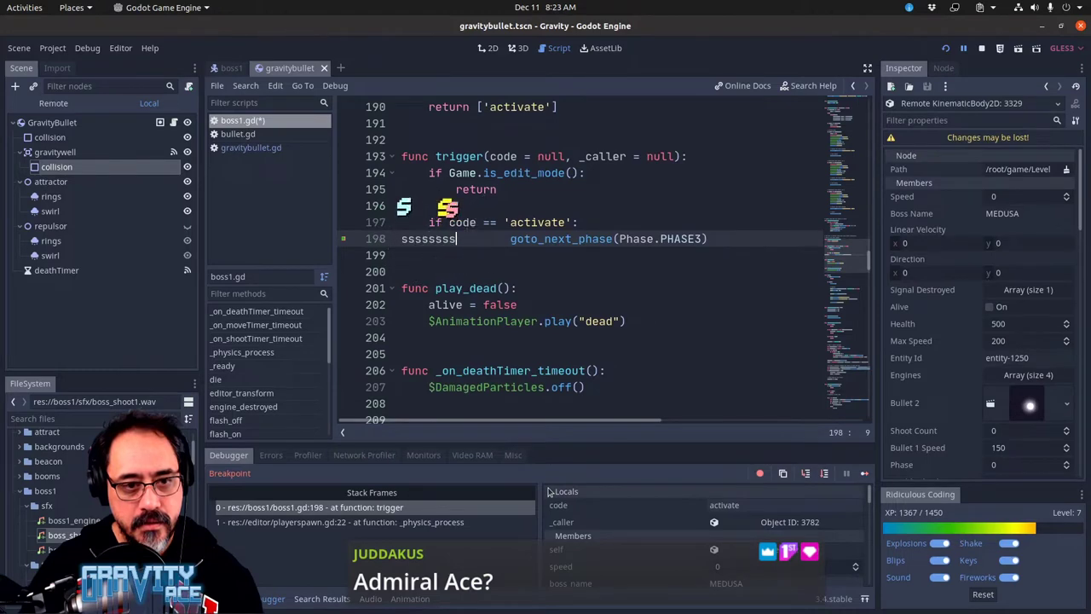
{"action": "key", "text": "ctrl+z"}
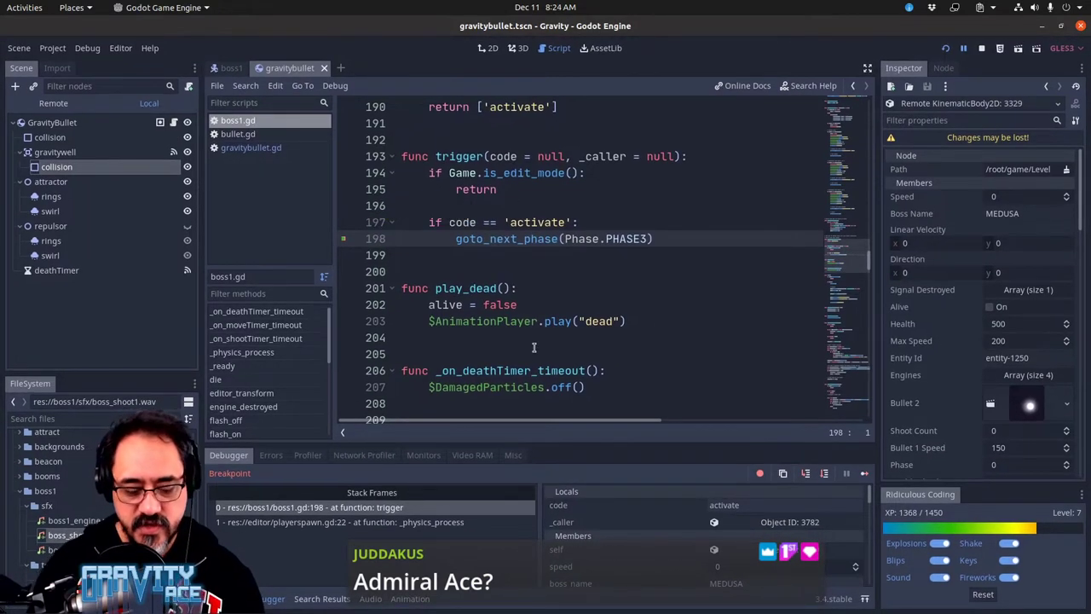
{"action": "key", "text": "F11"}
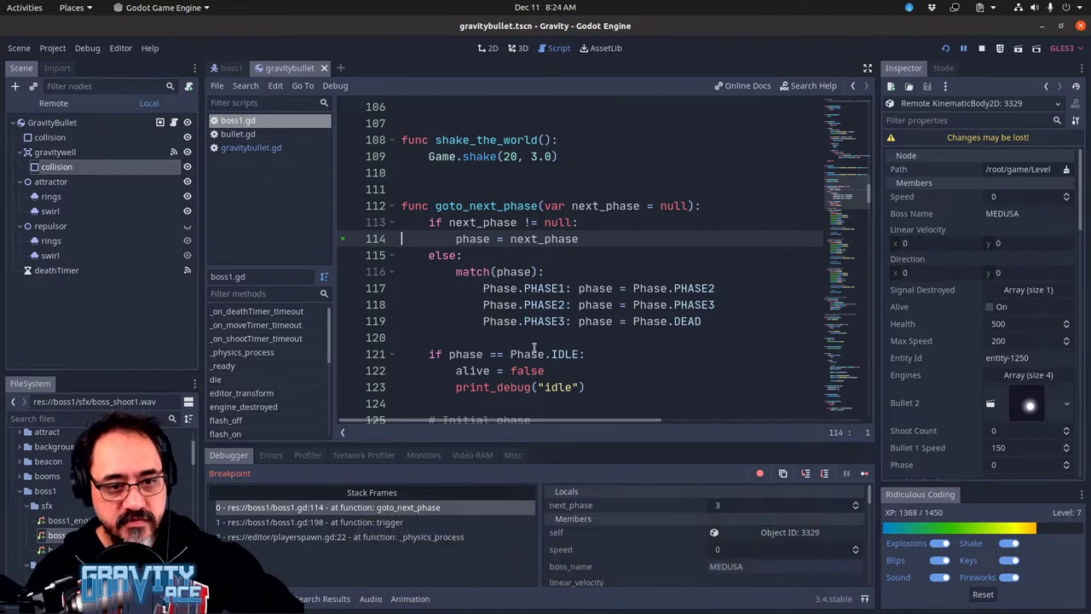
{"action": "key", "text": "F11"}
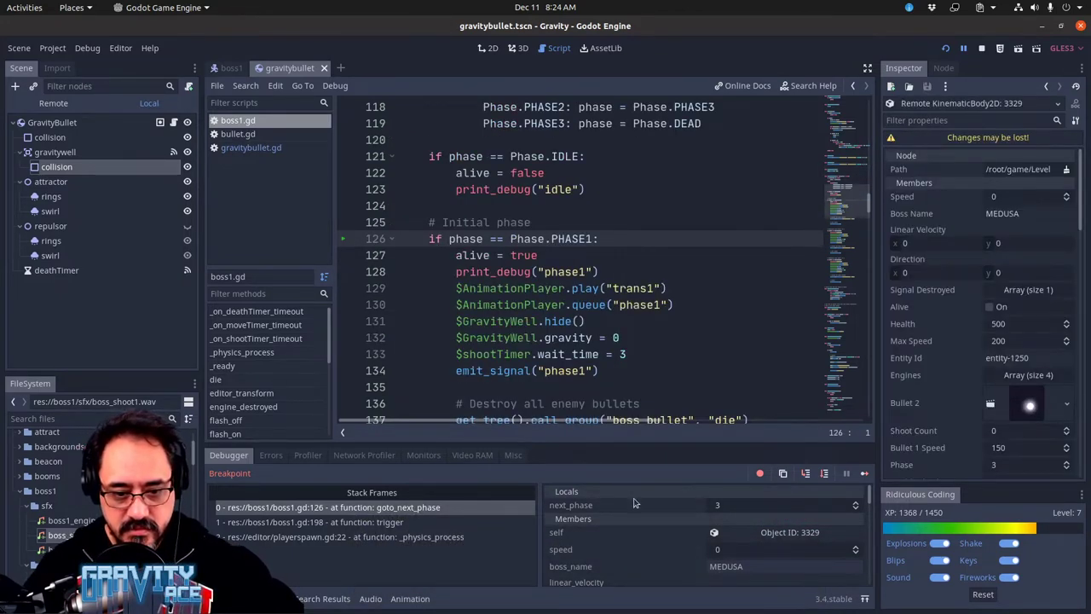
Step over the phase 1 block to the phase 2-to-3 transition, then resume the game.
{"action": "scroll", "coordinate": [635, 537], "scroll_direction": "down", "scroll_amount": 3}
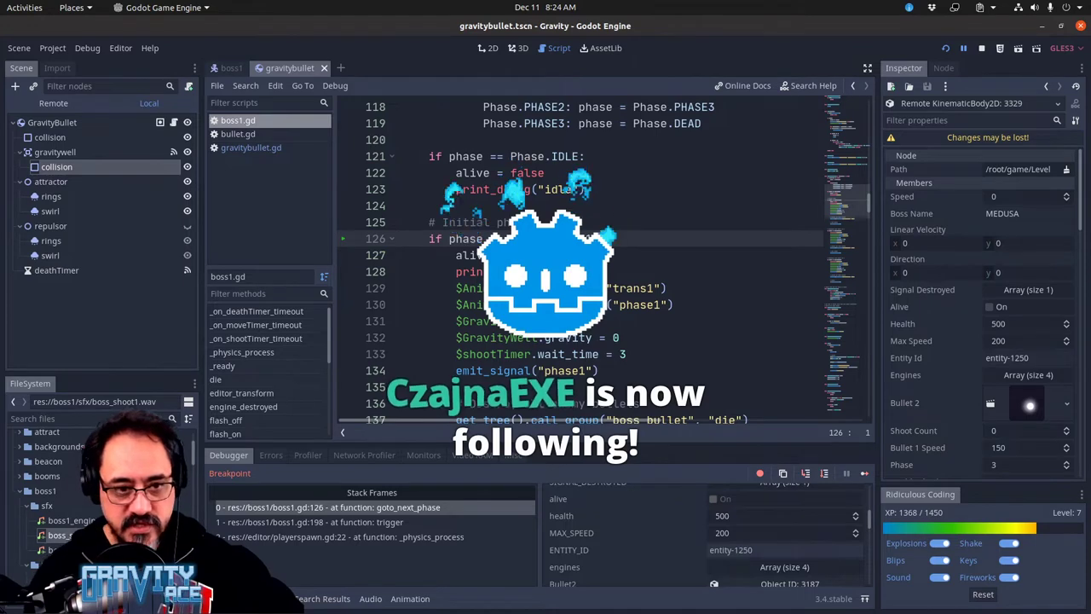
{"action": "key", "text": "F10"}
{"action": "key", "text": "F10"}
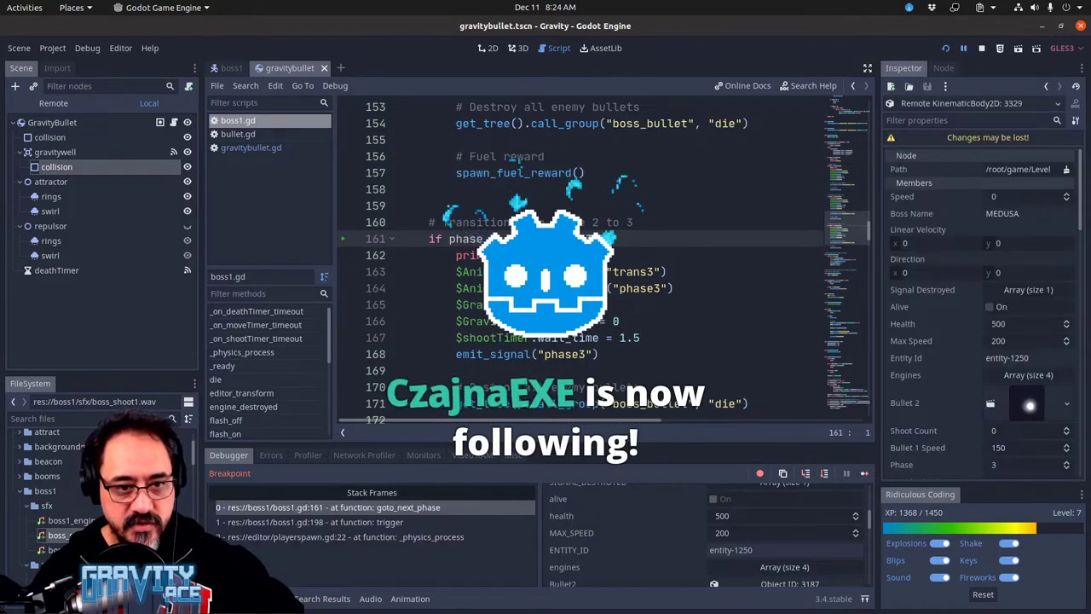
{"action": "key", "text": "F10"}
{"action": "key", "text": "F10"}
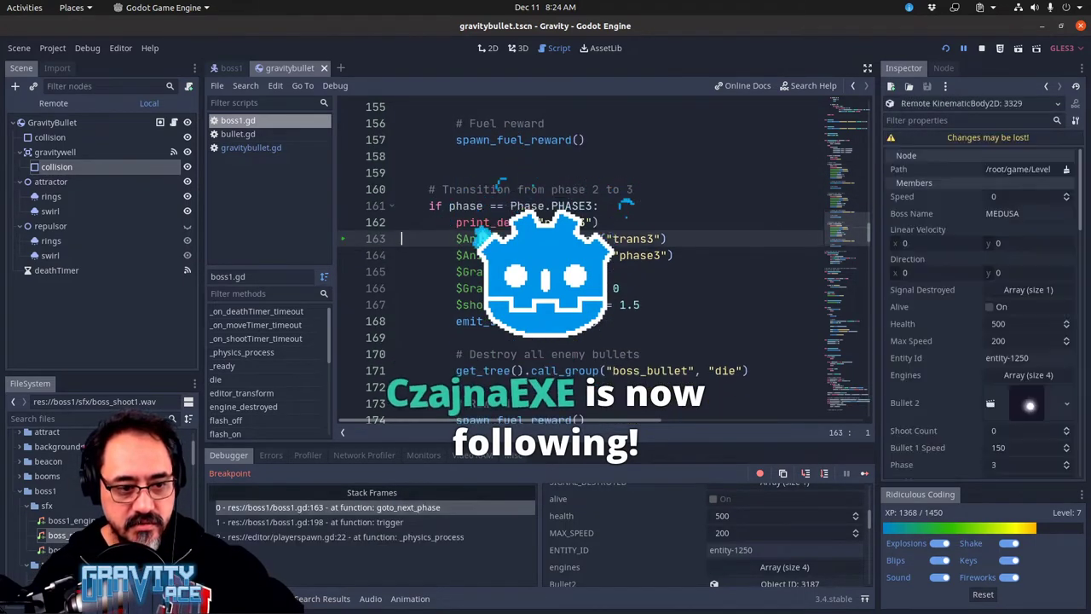
{"action": "key", "text": "F12"}
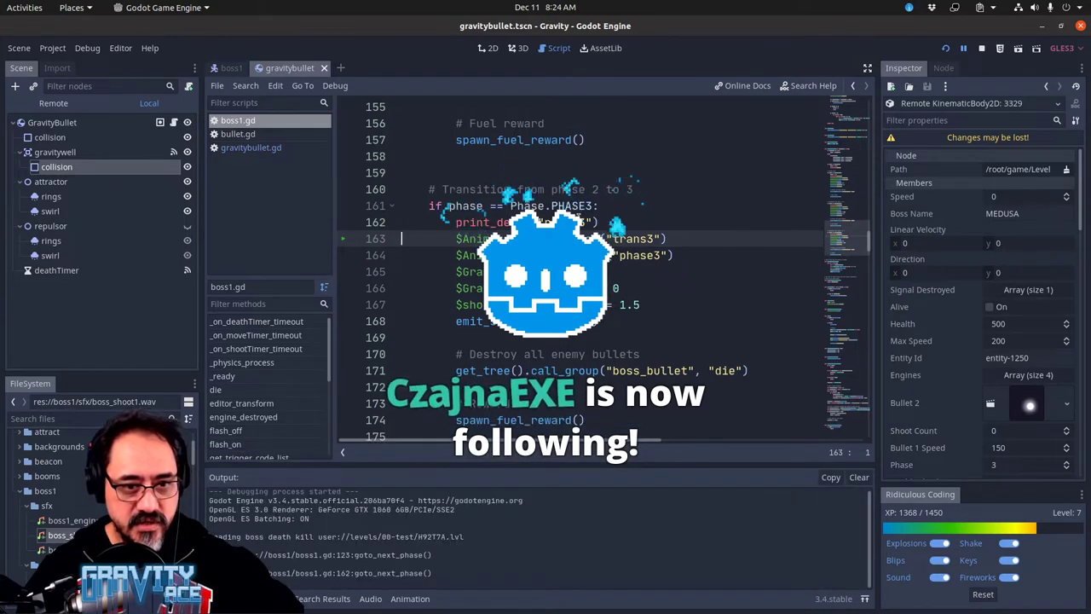
Step through the phase 3 setup lines down to spawn_fuel_reward(), then continue the game.
{"action": "left_click", "coordinate": [596, 238]}
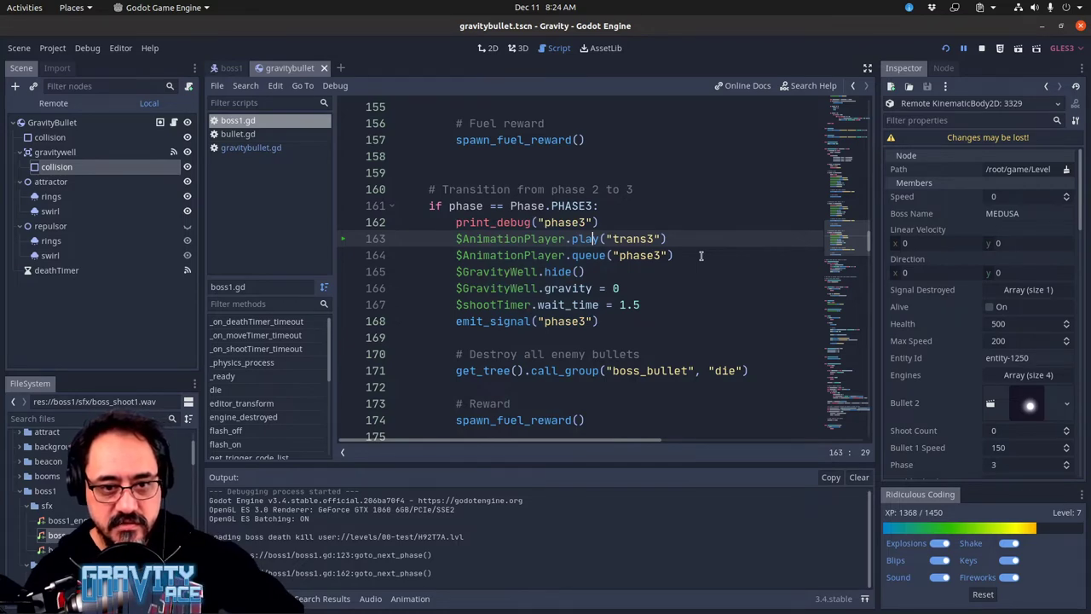
{"action": "key", "text": "F10"}
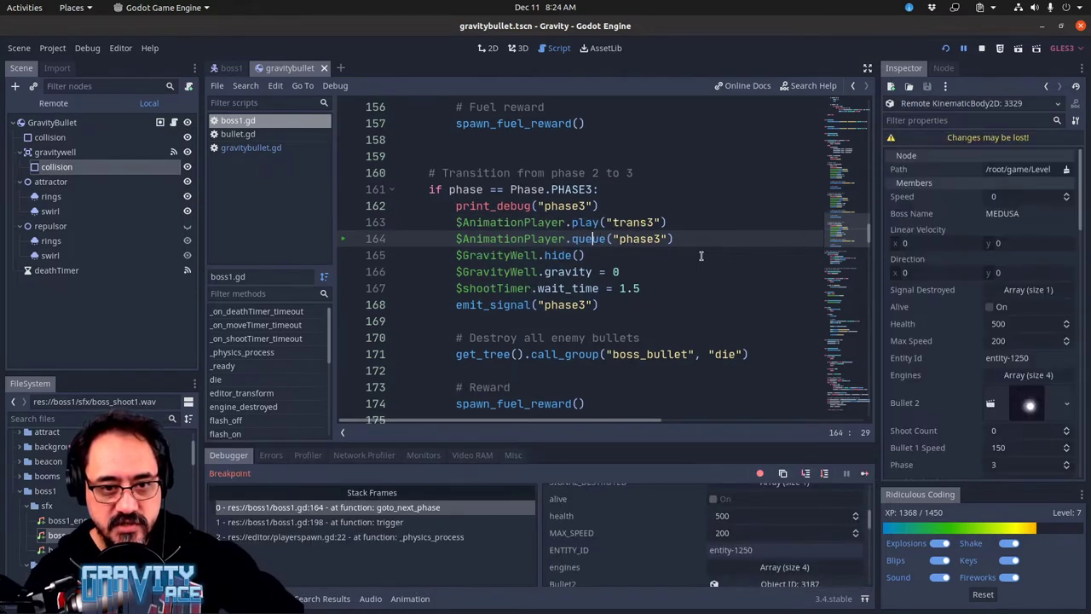
{"action": "key", "text": "F10"}
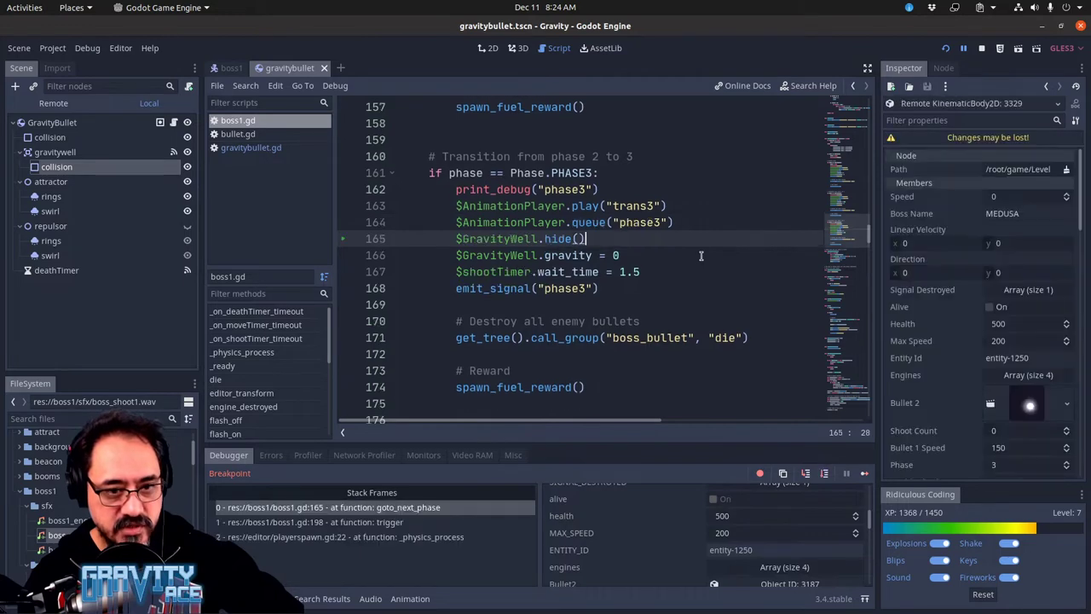
{"action": "key", "text": "F10"}
{"action": "key", "text": "F10"}
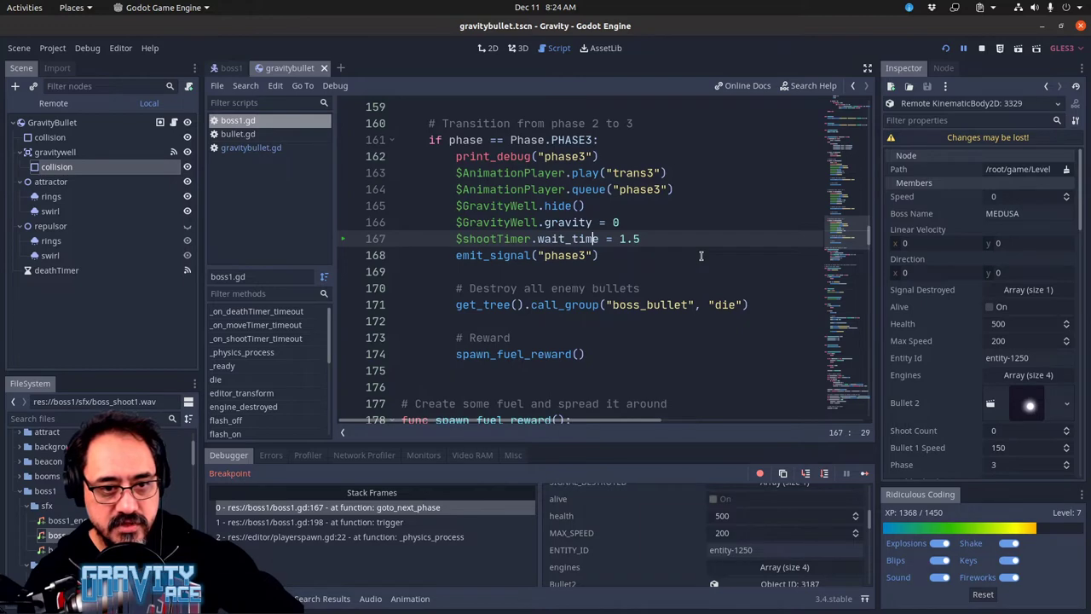
{"action": "key", "text": "F10"}
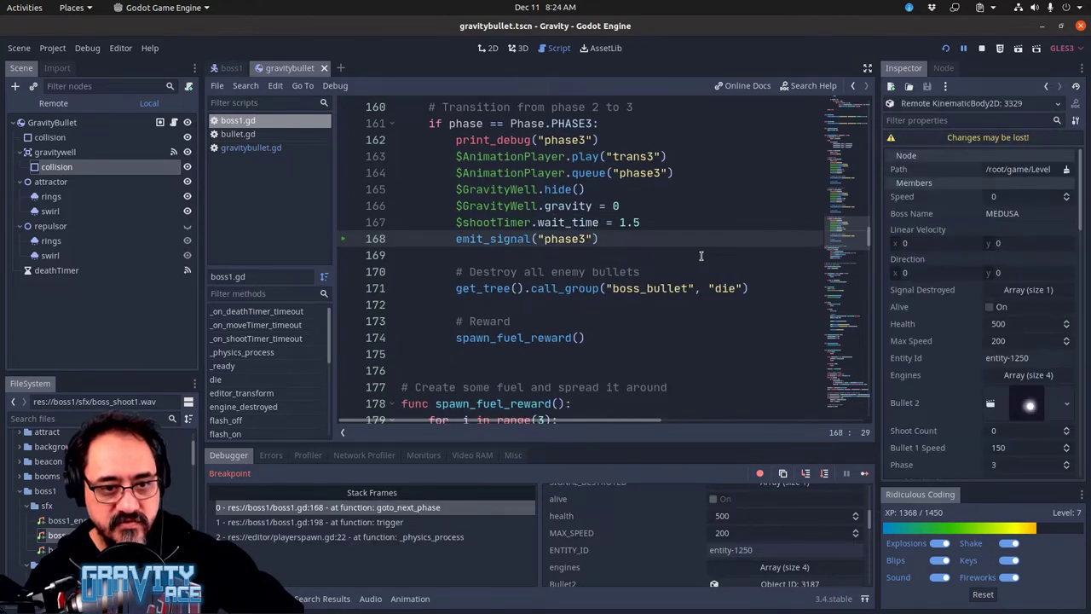
{"action": "key", "text": "F10"}
{"action": "key", "text": "F10"}
{"action": "key", "text": "F10"}
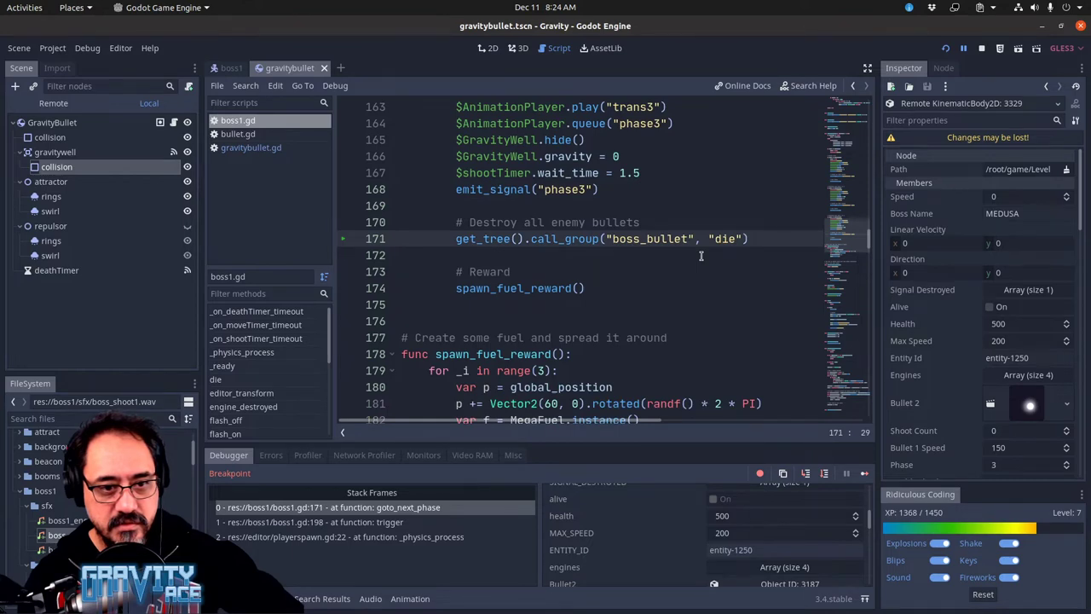
{"action": "key", "text": "F10"}
{"action": "key", "text": "F10"}
{"action": "key", "text": "F10"}
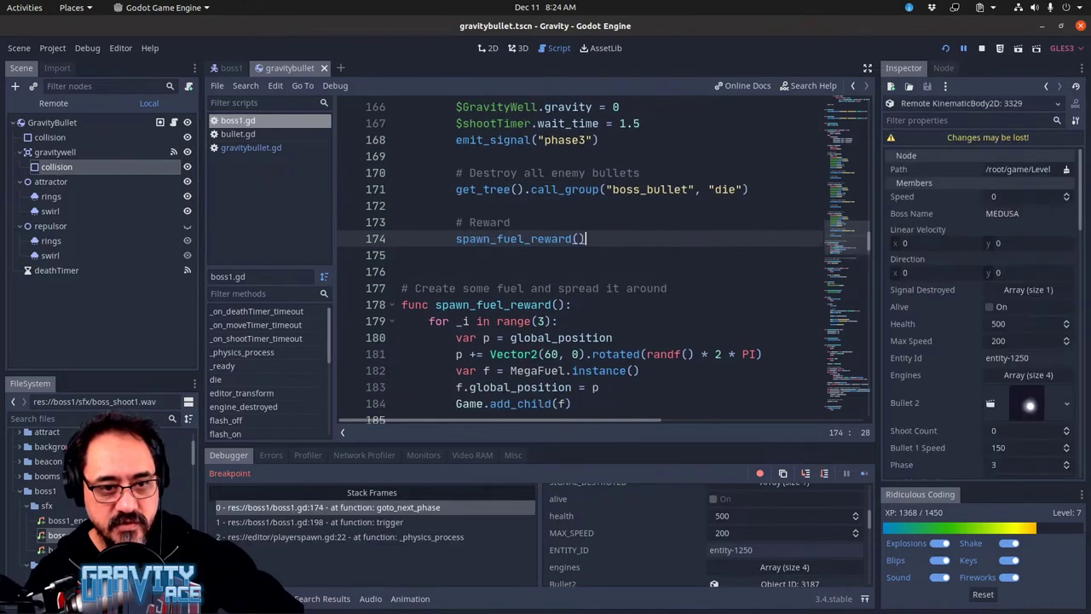
{"action": "key", "text": "F12"}
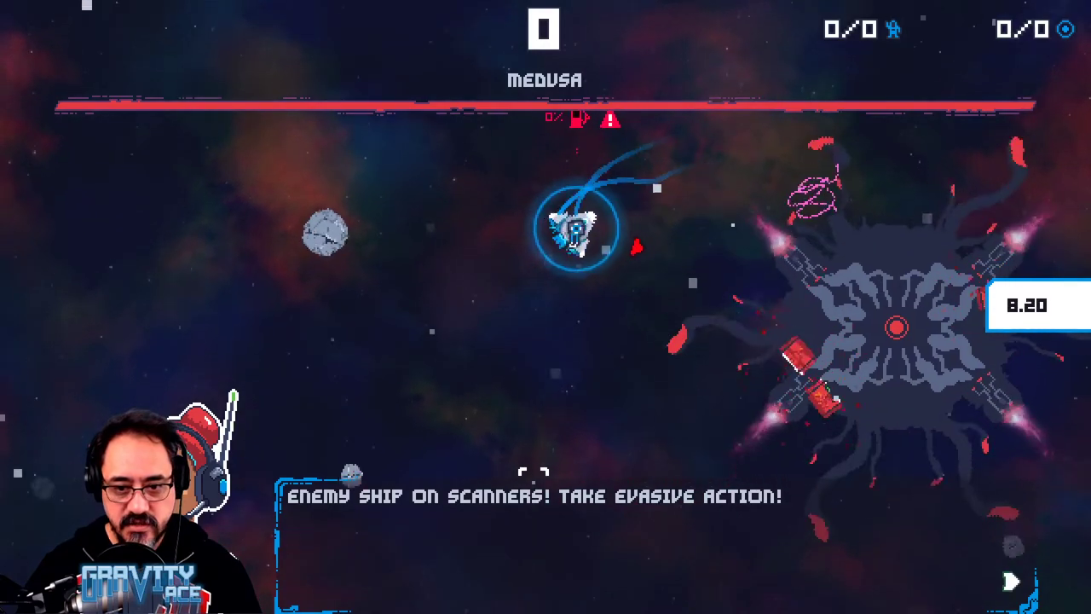
Dismiss the message and fly the ship briefly, then pause and switch back to the editor.
{"action": "key", "text": "Return"}
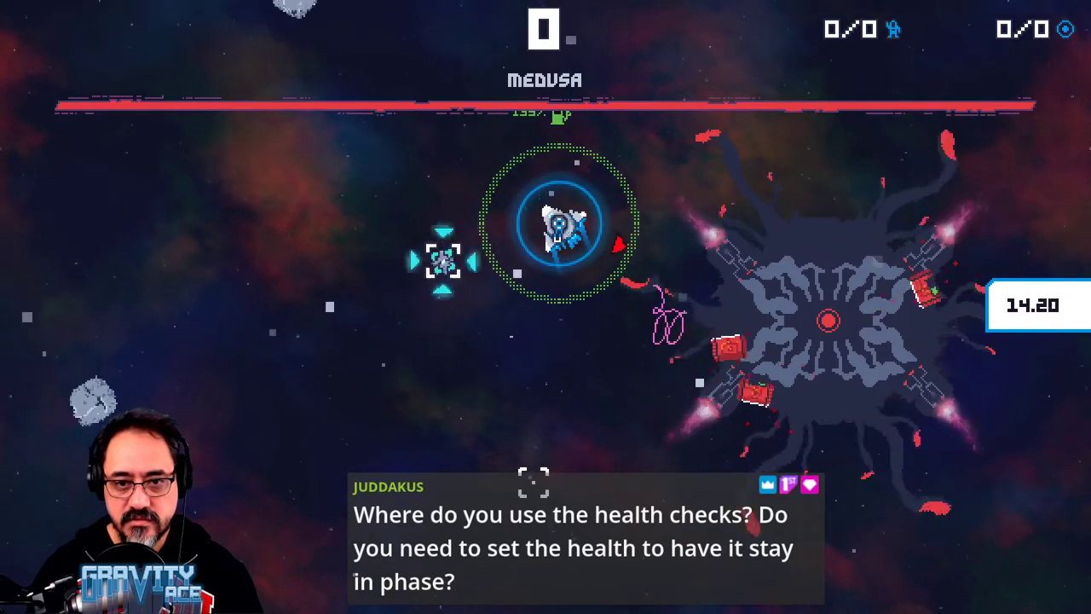
{"action": "key", "text": "Escape"}
{"action": "key", "text": "alt+Tab"}
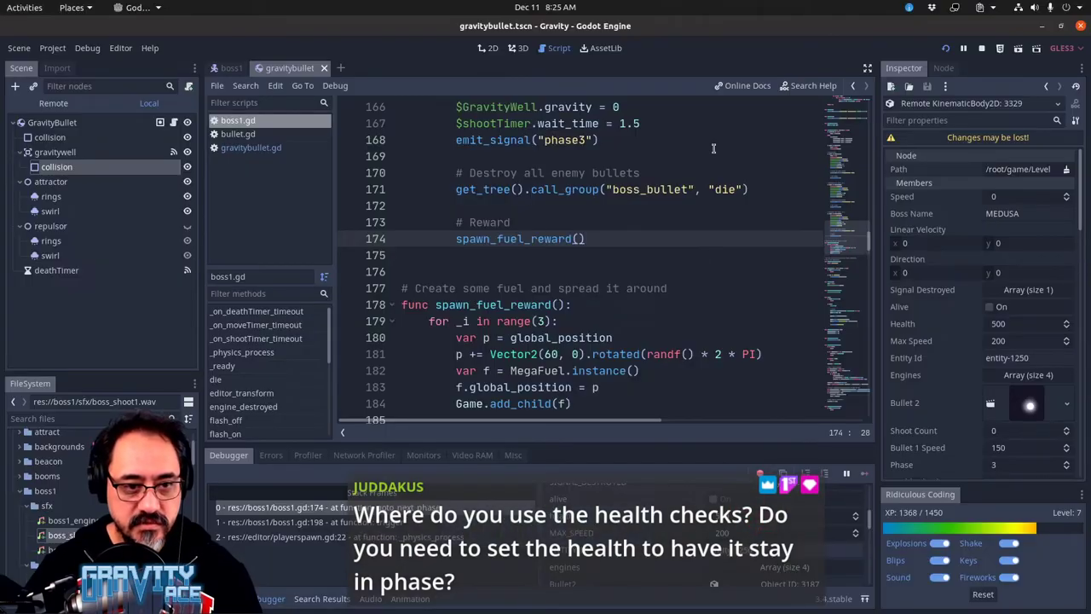
Search boss1.gd for 'ph' to find the PHASE3 bullet choice, then move up to _on_shootTimer_timeout.
{"action": "left_click", "coordinate": [593, 327]}
{"action": "key", "text": "ctrl+f"}
{"action": "type", "text": "ph"}
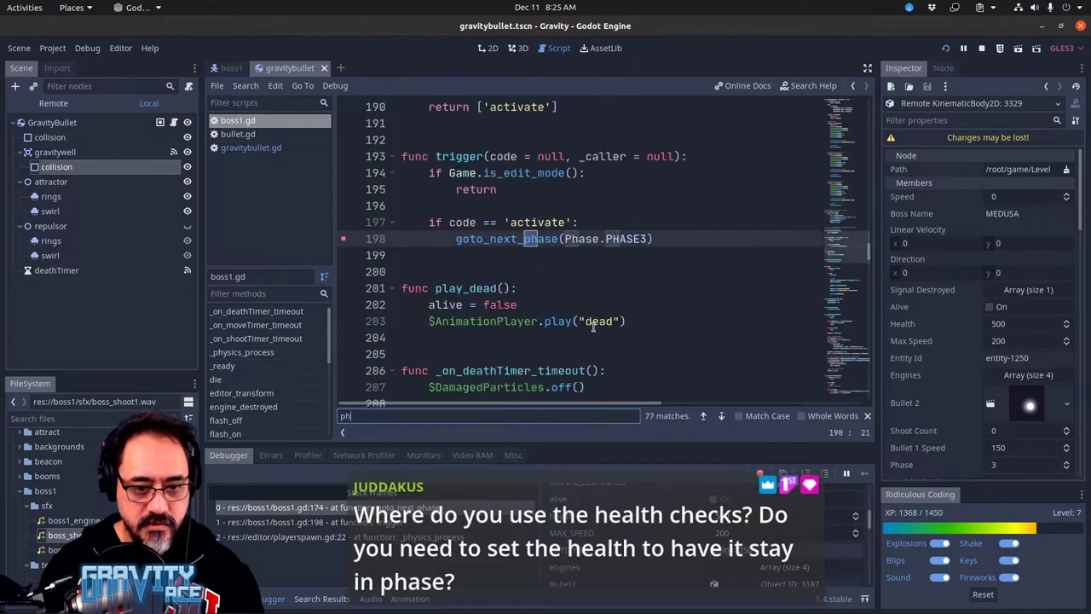
{"action": "key", "text": "Return"}
{"action": "key", "text": "Return"}
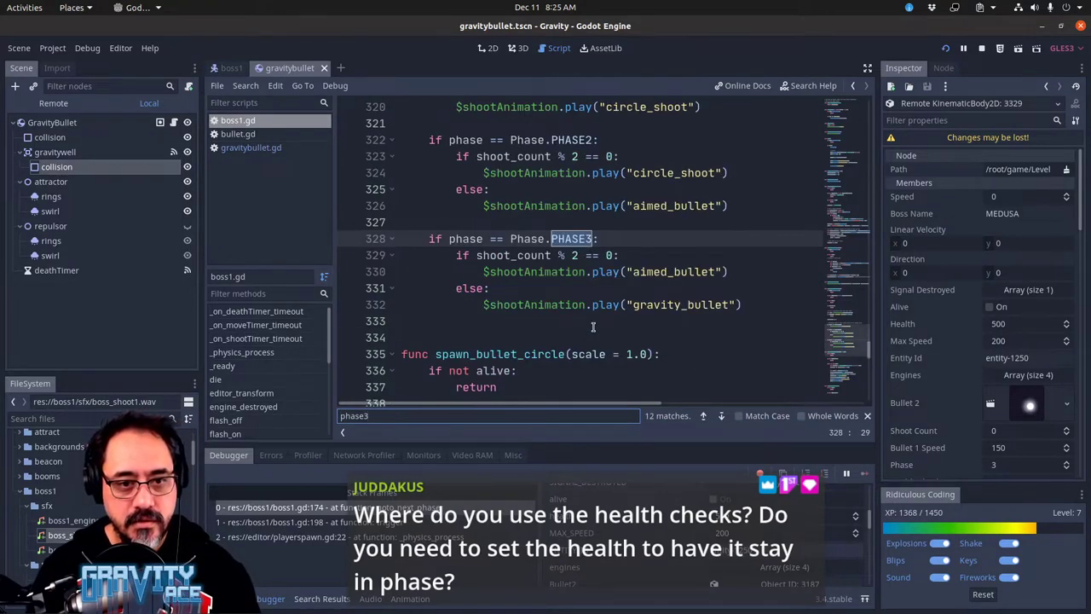
{"action": "key", "text": "Escape"}
{"action": "key", "text": "Up"}
{"action": "key", "text": "Up"}
{"action": "key", "text": "Up"}
{"action": "key", "text": "Up"}
{"action": "key", "text": "Up"}
{"action": "key", "text": "Up"}
{"action": "key", "text": "Up"}
{"action": "key", "text": "Up"}
{"action": "key", "text": "Up"}
{"action": "key", "text": "Up"}
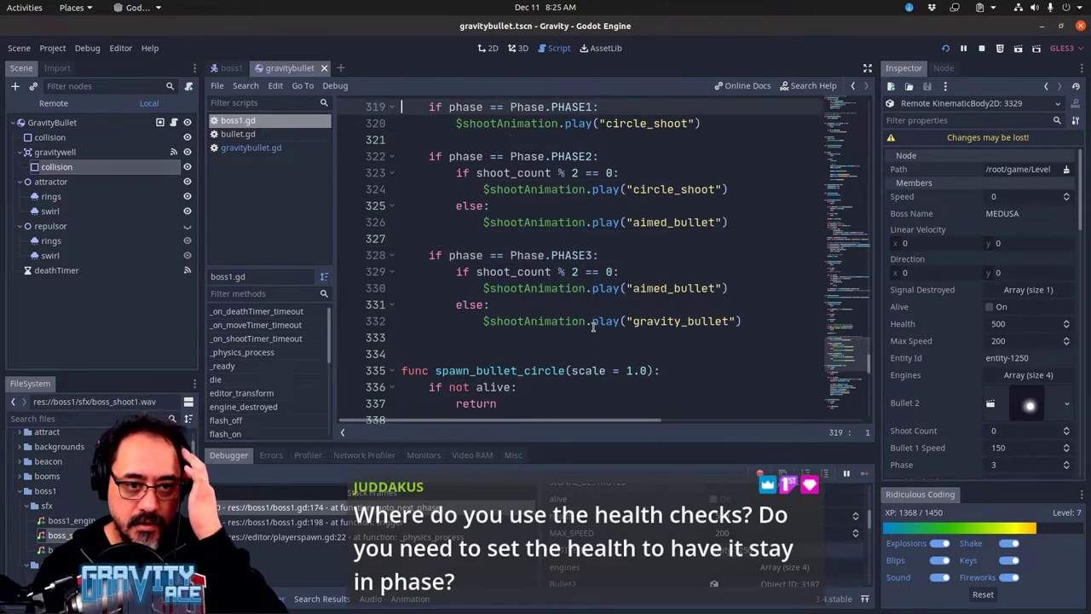
{"action": "key", "text": "Up"}
{"action": "key", "text": "Up"}
{"action": "key", "text": "Up"}
{"action": "key", "text": "Up"}
{"action": "key", "text": "Up"}
{"action": "key", "text": "Up"}
{"action": "key", "text": "Up"}
{"action": "key", "text": "Up"}
{"action": "key", "text": "Up"}
{"action": "key", "text": "Up"}
{"action": "key", "text": "Up"}
{"action": "key", "text": "Up"}
{"action": "key", "text": "Up"}
{"action": "key", "text": "Up"}
{"action": "key", "text": "Up"}
{"action": "key", "text": "Up"}
{"action": "key", "text": "Up"}
{"action": "key", "text": "Up"}
{"action": "key", "text": "Up"}
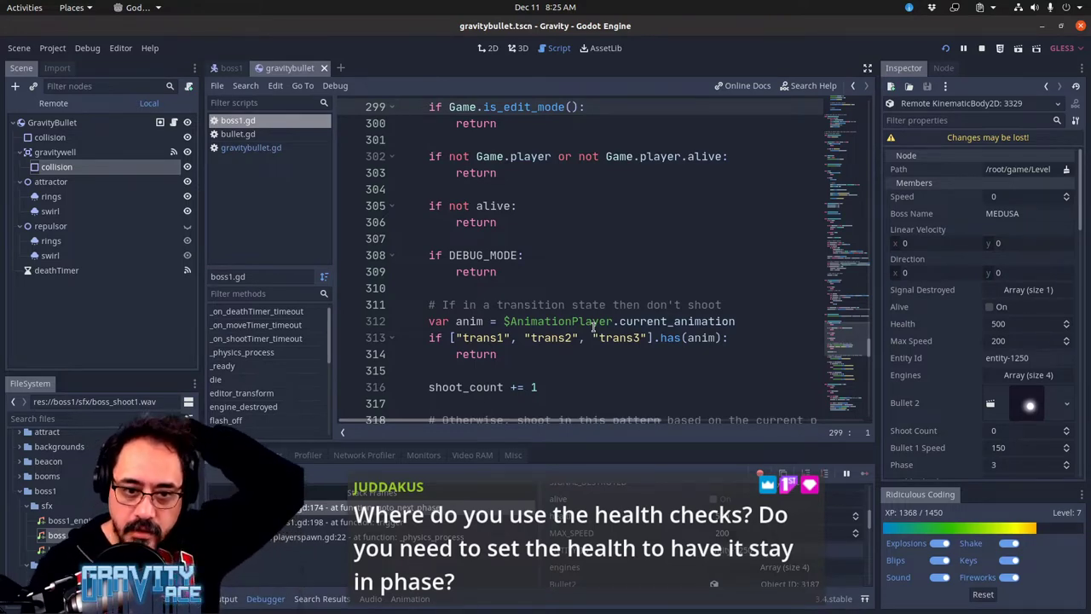
{"action": "key", "text": "Up"}
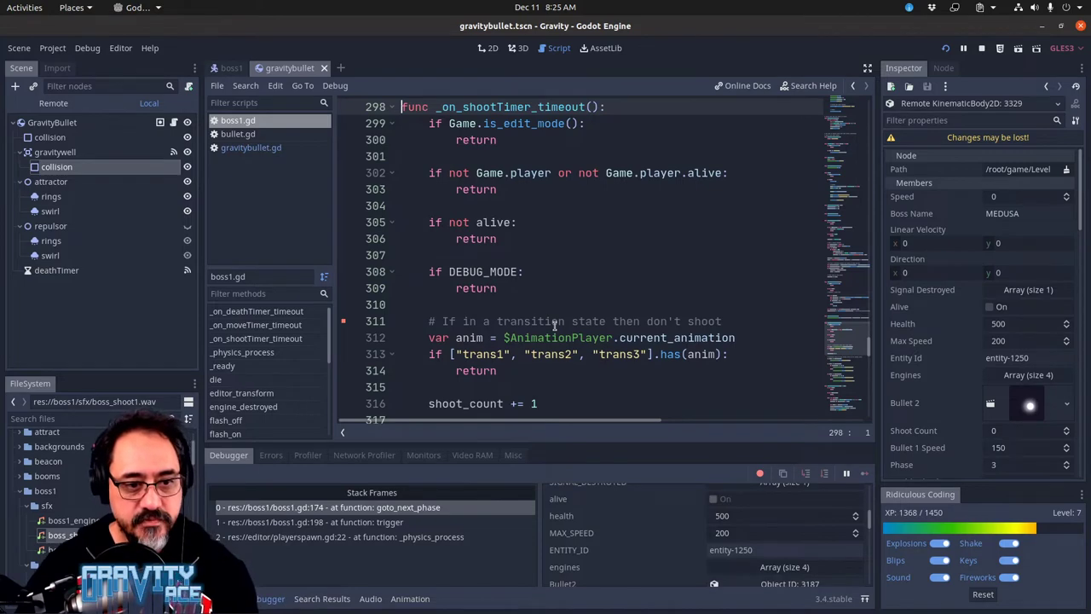
Resume the Medusa fight, steer the ship near the boss, and pause until the shoot-timer breakpoint hits.
{"action": "key", "text": "alt+Tab"}
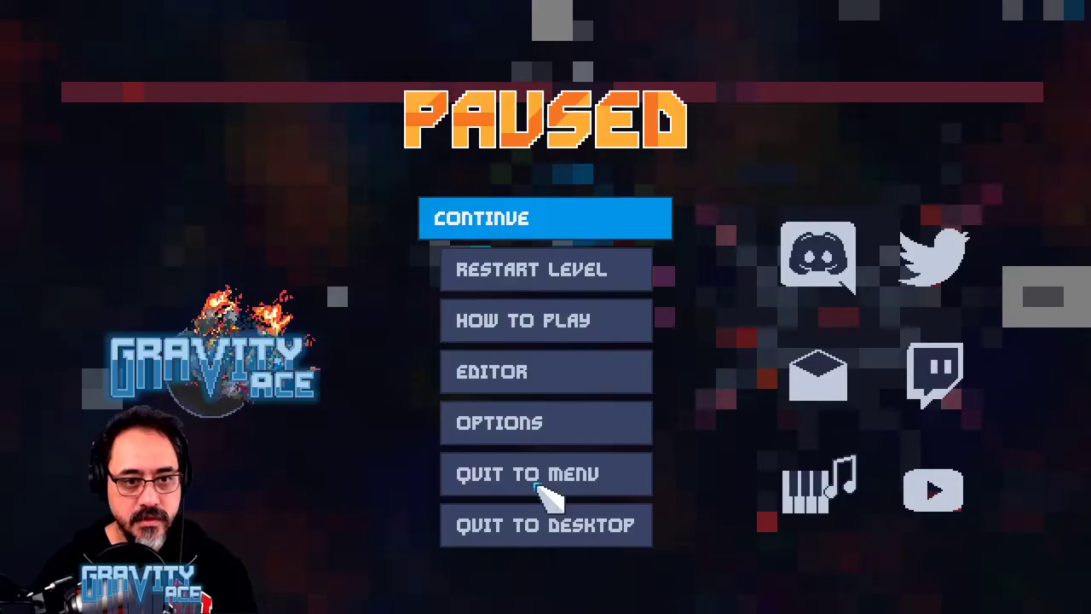
{"action": "left_click", "coordinate": [580, 209]}
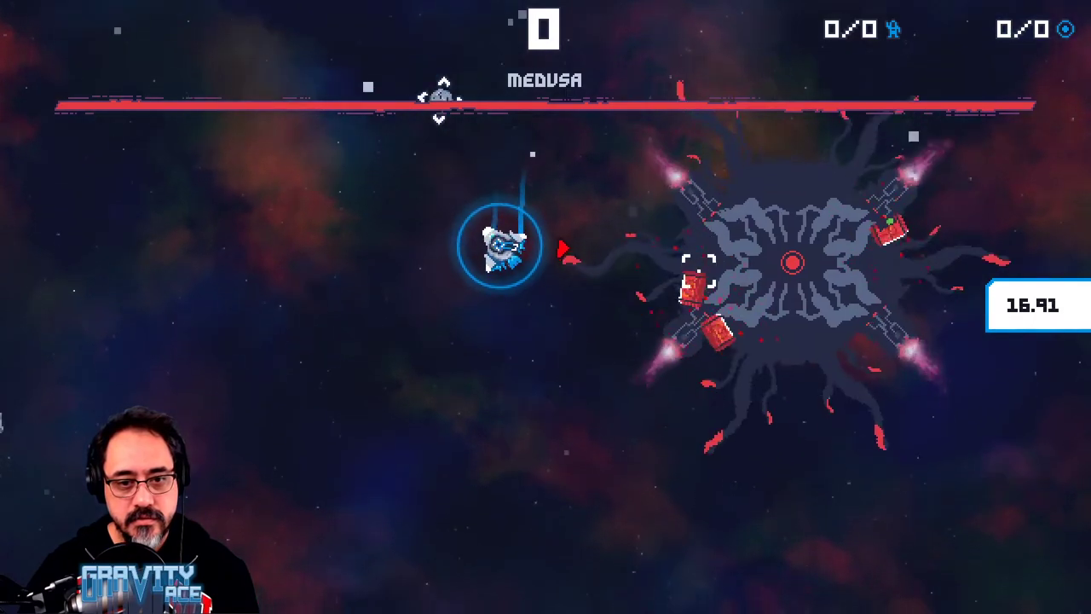
{"action": "key", "text": "w"}
{"action": "key", "text": "w"}
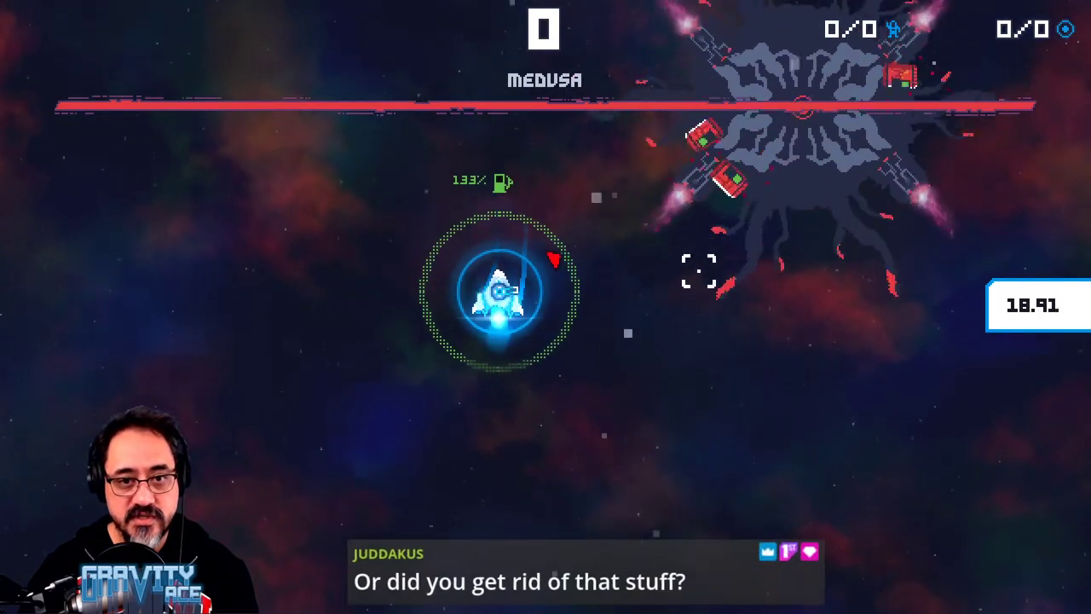
{"action": "key", "text": "a"}
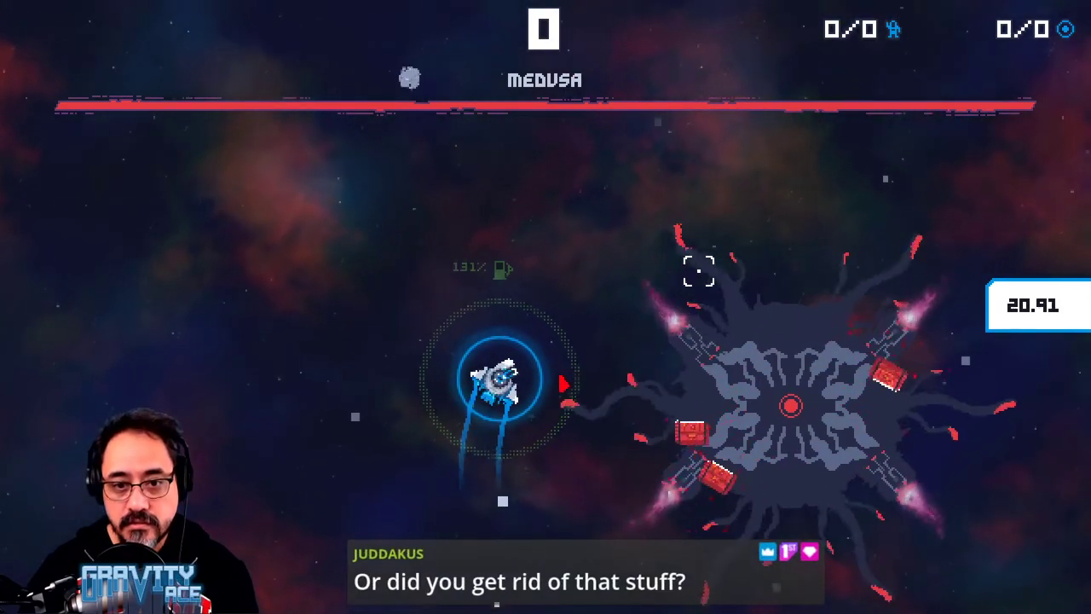
{"action": "key", "text": "Escape"}
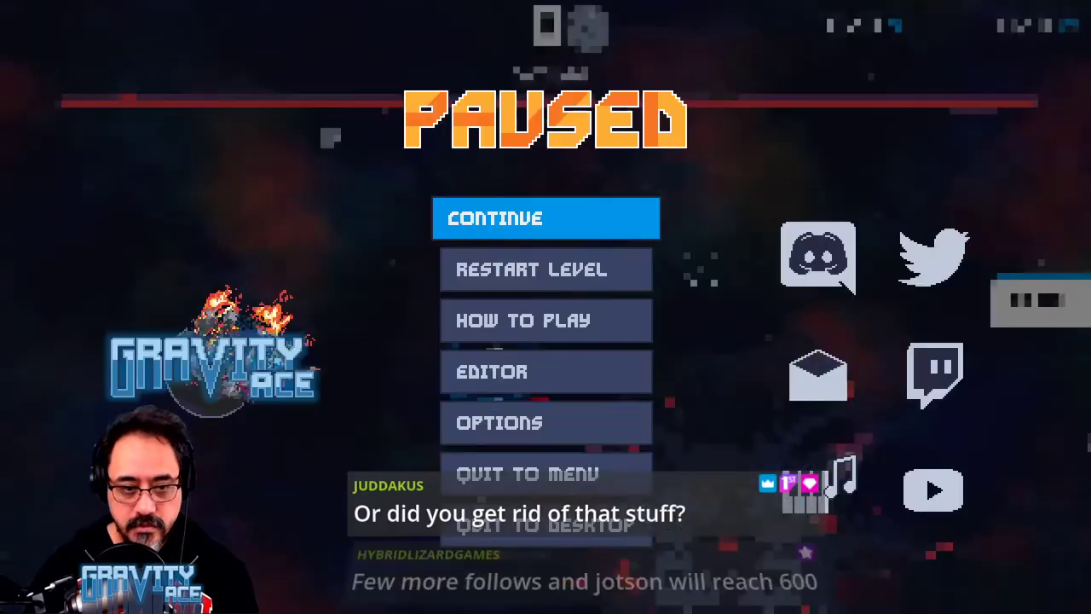
{"action": "key", "text": "alt+Tab"}
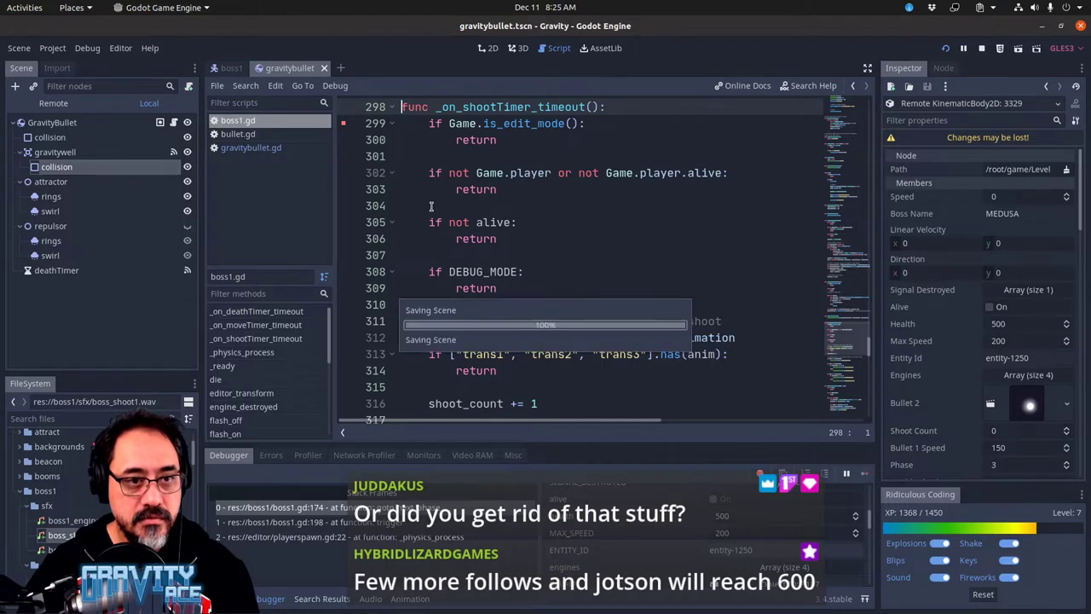
{"action": "key", "text": "alt+Tab"}
{"action": "left_click", "coordinate": [468, 220]}
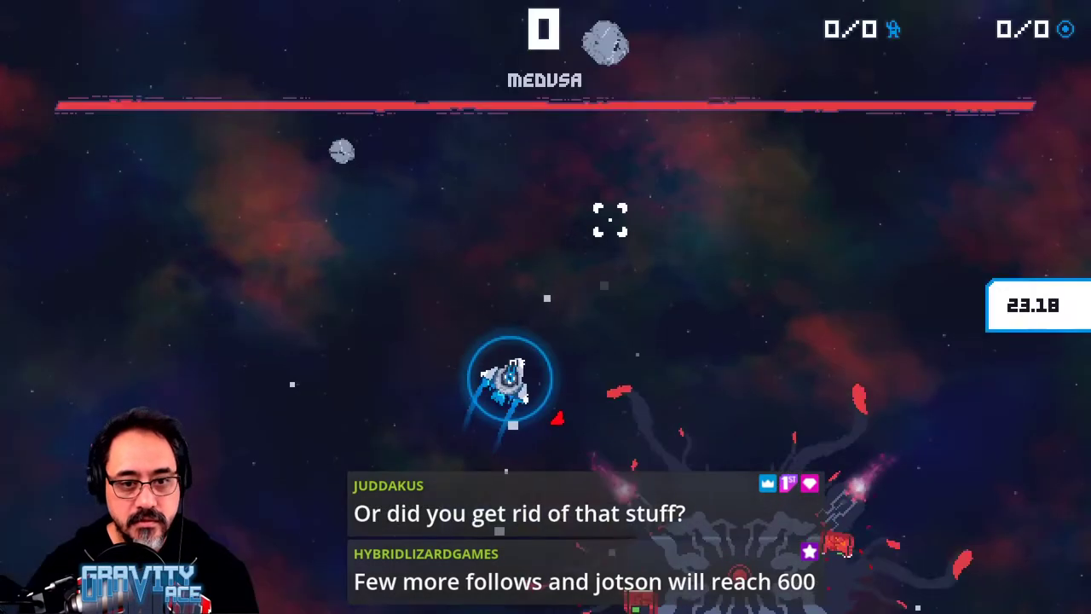
{"action": "key", "text": "ctrl+z"}
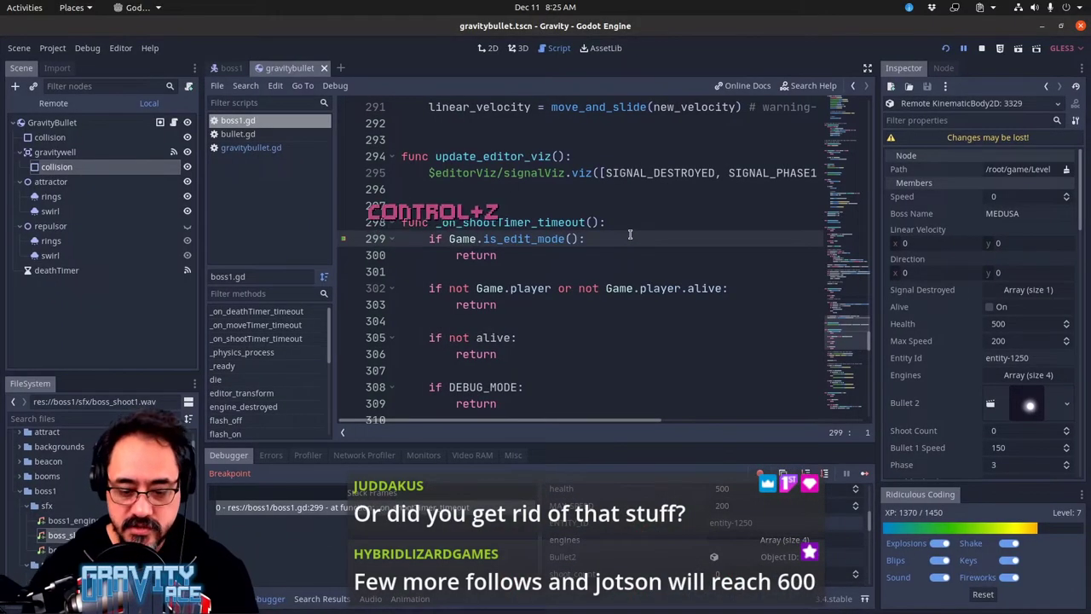
Step through the shoot function to the alive check, then resume the game.
{"action": "key", "text": "F10"}
{"action": "key", "text": "F10"}
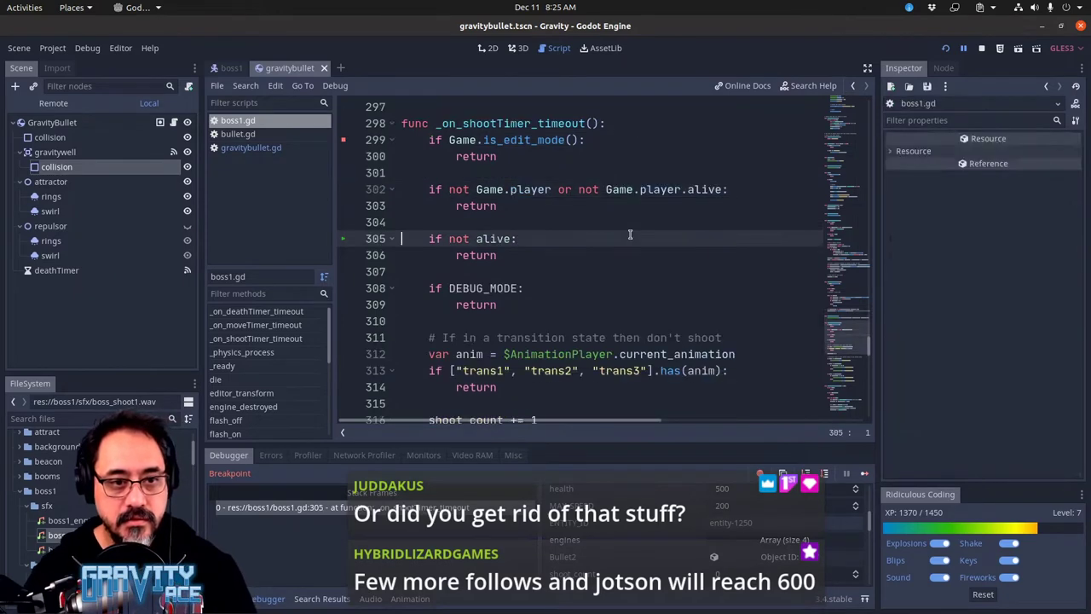
{"action": "key", "text": "F10"}
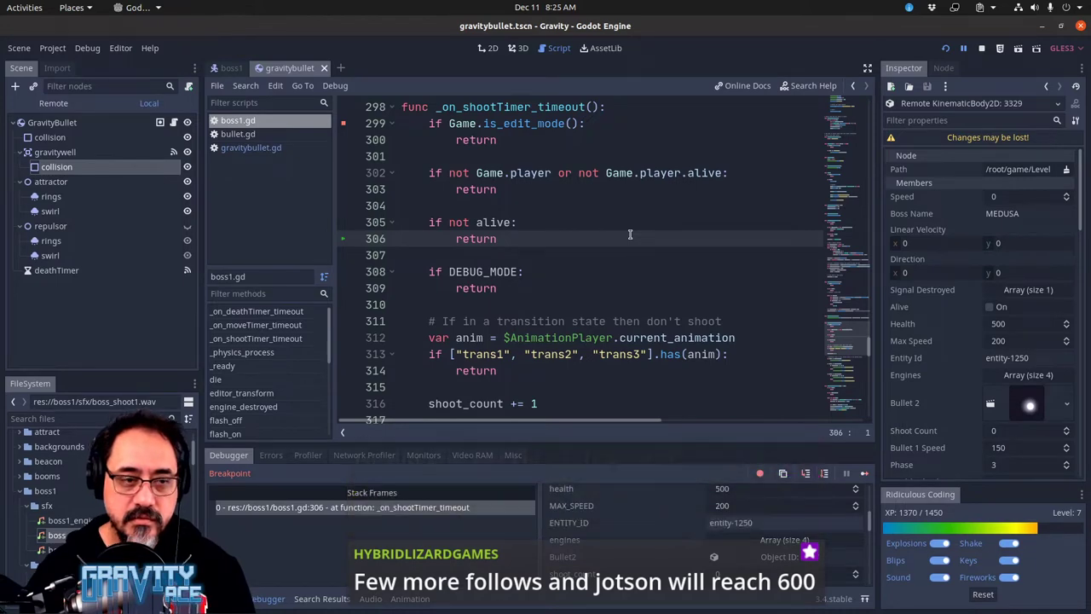
{"action": "left_click", "coordinate": [523, 204]}
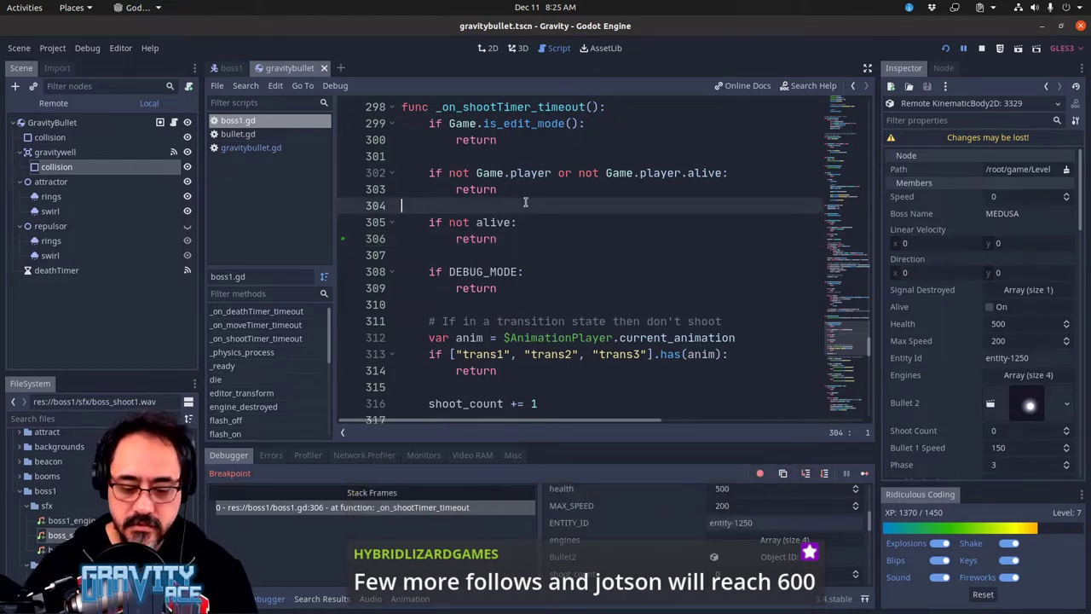
{"action": "key", "text": "F12"}
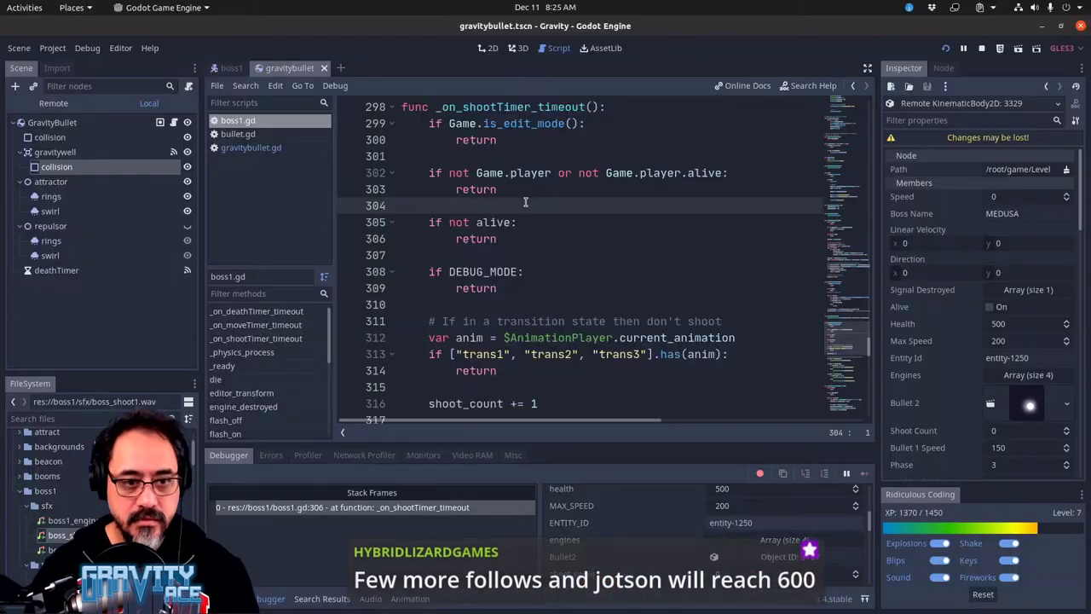
Search boss1.gd for 'alive =' to locate the phase assignments of alive.
{"action": "key", "text": "ctrl+f"}
{"action": "type", "text": "alive"}
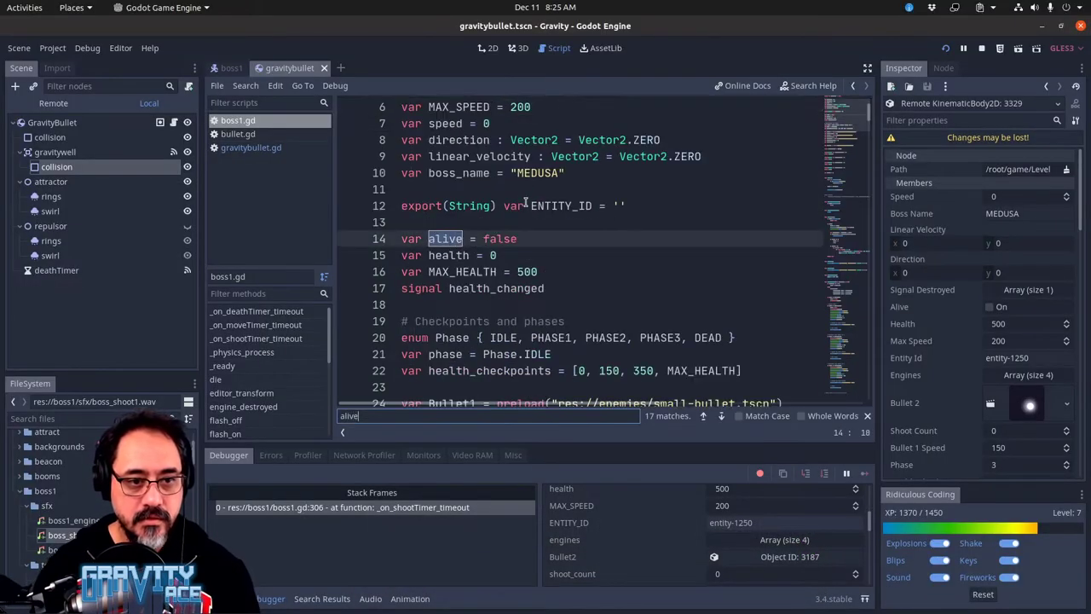
{"action": "type", "text": " ="}
{"action": "key", "text": "Return"}
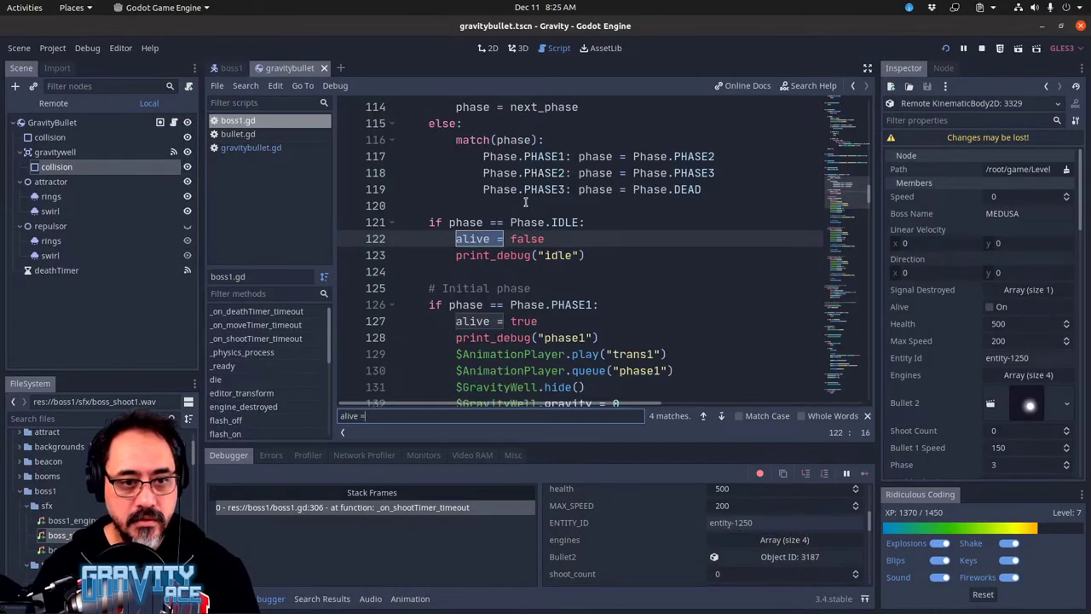
{"action": "key", "text": "Return"}
{"action": "key", "text": "Escape"}
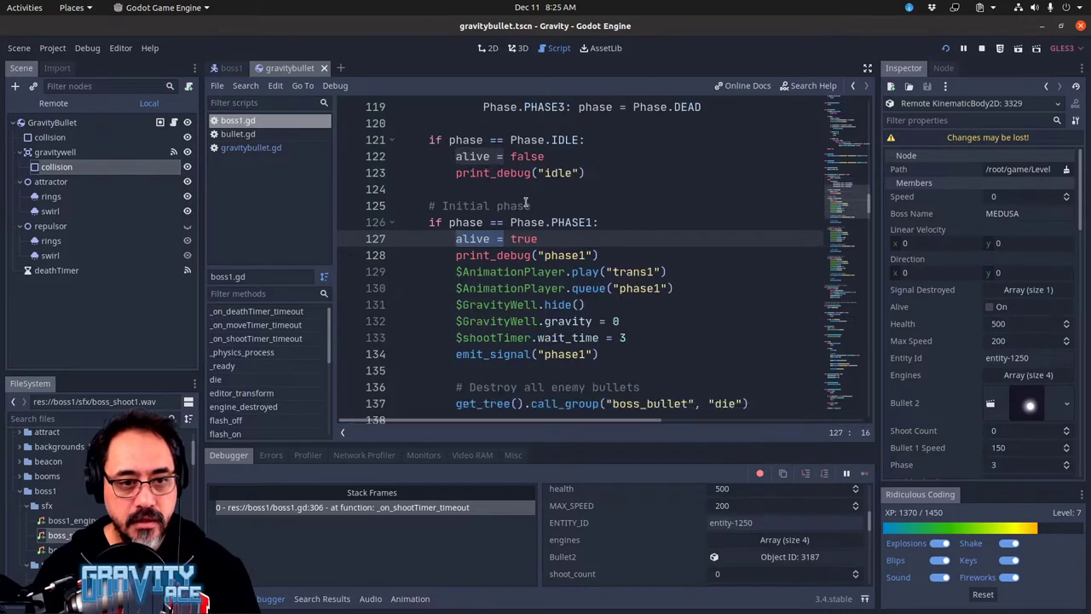
{"action": "key", "text": "Down"}
{"action": "key", "text": "Down"}
{"action": "key", "text": "Down"}
{"action": "key", "text": "Down"}
{"action": "key", "text": "Down"}
{"action": "key", "text": "Down"}
{"action": "key", "text": "Down"}
{"action": "key", "text": "Down"}
{"action": "key", "text": "Down"}
{"action": "key", "text": "Down"}
{"action": "key", "text": "Down"}
{"action": "key", "text": "Down"}
{"action": "key", "text": "Down"}
{"action": "key", "text": "Down"}
{"action": "key", "text": "Down"}
{"action": "key", "text": "Down"}
{"action": "key", "text": "Down"}
{"action": "key", "text": "Down"}
{"action": "key", "text": "Down"}
{"action": "key", "text": "Down"}
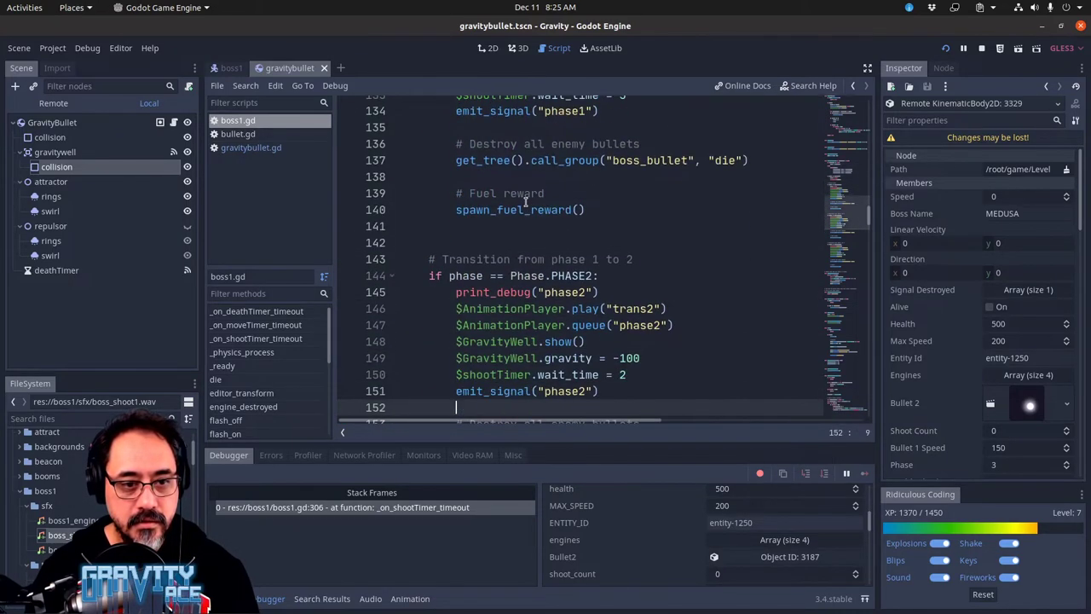
{"action": "key", "text": "Down"}
{"action": "key", "text": "Down"}
{"action": "key", "text": "Down"}
{"action": "key", "text": "Down"}
{"action": "key", "text": "Down"}
{"action": "key", "text": "Down"}
{"action": "key", "text": "Down"}
{"action": "key", "text": "Down"}
{"action": "key", "text": "Down"}
{"action": "key", "text": "Down"}
{"action": "key", "text": "Down"}
{"action": "key", "text": "Down"}
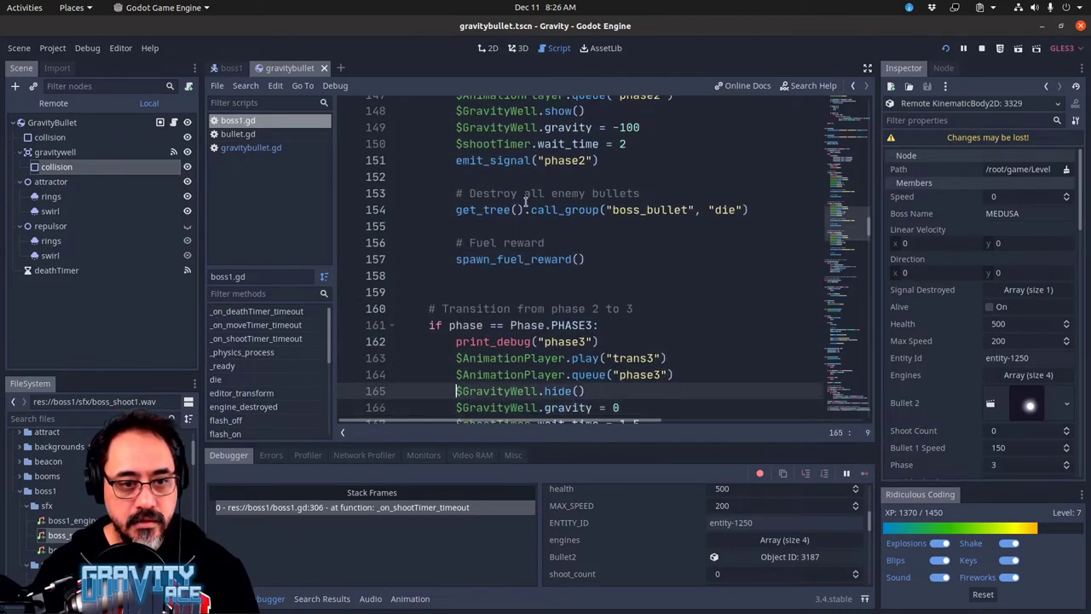
{"action": "key", "text": "Up"}
{"action": "key", "text": "Up"}
{"action": "key", "text": "Up"}
{"action": "key", "text": "Up"}
{"action": "key", "text": "Up"}
{"action": "key", "text": "Up"}
{"action": "key", "text": "Up"}
{"action": "key", "text": "Up"}
{"action": "key", "text": "Up"}
{"action": "key", "text": "Up"}
{"action": "key", "text": "Up"}
{"action": "key", "text": "Up"}
{"action": "key", "text": "Up"}
{"action": "key", "text": "Up"}
{"action": "key", "text": "Up"}
{"action": "key", "text": "Up"}
{"action": "key", "text": "Up"}
{"action": "key", "text": "Up"}
{"action": "key", "text": "Up"}
{"action": "key", "text": "Up"}
{"action": "key", "text": "Up"}
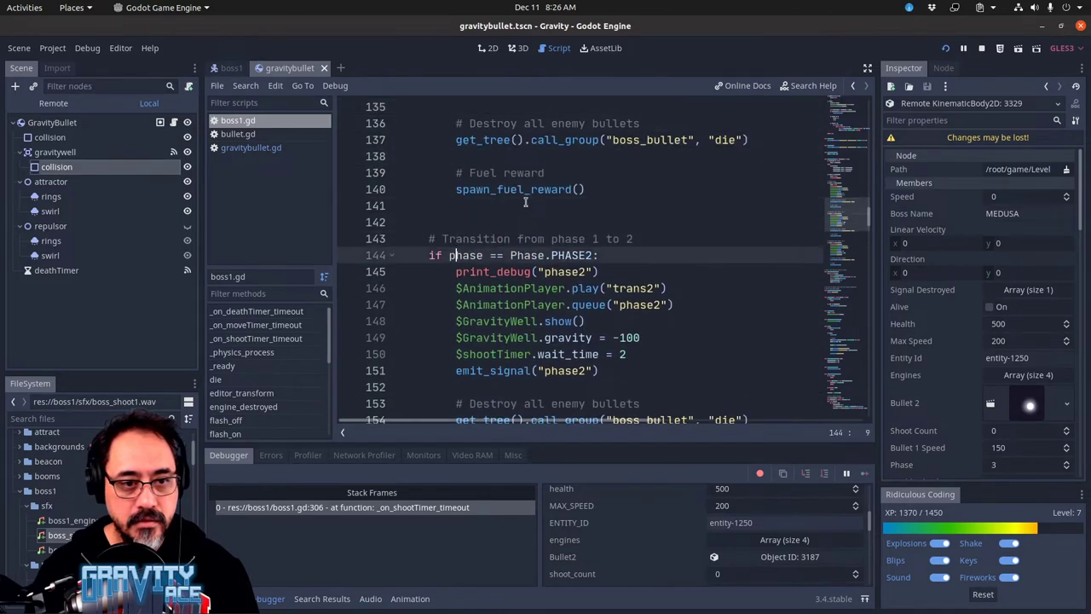
Add 'alive = true' under the PHASE2 and PHASE3 checks.
{"action": "key", "text": "End"}
{"action": "key", "text": "Return"}
{"action": "type", "text": "alive = true"}
{"action": "key", "text": "Down"}
{"action": "key", "text": "Down"}
{"action": "key", "text": "Down"}
{"action": "key", "text": "Down"}
{"action": "key", "text": "Down"}
{"action": "key", "text": "Down"}
{"action": "key", "text": "Down"}
{"action": "key", "text": "Down"}
{"action": "key", "text": "Down"}
{"action": "key", "text": "Down"}
{"action": "key", "text": "Down"}
{"action": "key", "text": "Down"}
{"action": "key", "text": "Down"}
{"action": "key", "text": "Down"}
{"action": "key", "text": "Down"}
{"action": "key", "text": "Down"}
{"action": "key", "text": "Down"}
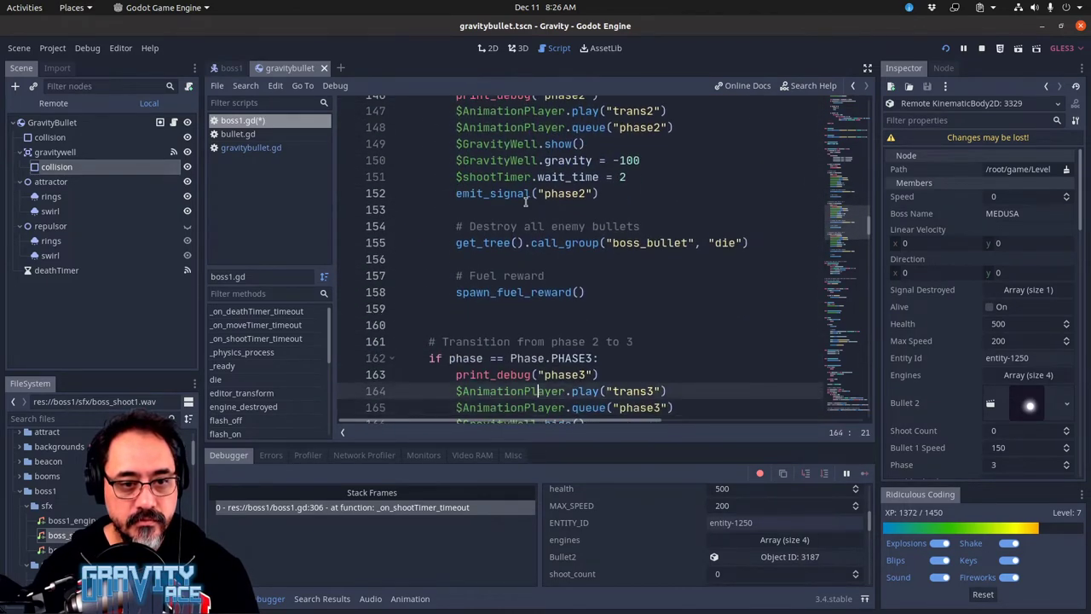
{"action": "key", "text": "End"}
{"action": "key", "text": "Return"}
{"action": "type", "text": "alive = true"}
Review the idle and phase blocks' alive settings, save boss1.gd, and relaunch the game.
{"action": "key", "text": "Down"}
{"action": "key", "text": "Down"}
{"action": "key", "text": "Down"}
{"action": "key", "text": "Down"}
{"action": "key", "text": "Down"}
{"action": "key", "text": "Down"}
{"action": "key", "text": "Down"}
{"action": "key", "text": "Down"}
{"action": "key", "text": "Down"}
{"action": "key", "text": "Down"}
{"action": "key", "text": "Down"}
{"action": "key", "text": "Down"}
{"action": "key", "text": "Down"}
{"action": "key", "text": "Down"}
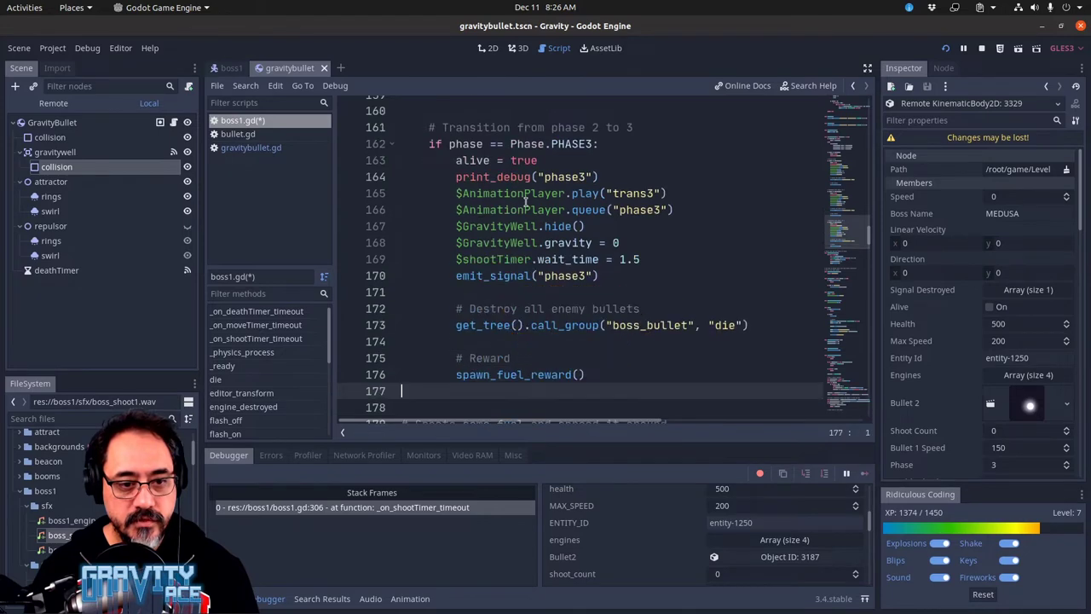
{"action": "key", "text": "Up"}
{"action": "key", "text": "Up"}
{"action": "key", "text": "Up"}
{"action": "key", "text": "Up"}
{"action": "key", "text": "Up"}
{"action": "key", "text": "Up"}
{"action": "key", "text": "Up"}
{"action": "key", "text": "Up"}
{"action": "key", "text": "Up"}
{"action": "key", "text": "Up"}
{"action": "key", "text": "Up"}
{"action": "key", "text": "Up"}
{"action": "key", "text": "Up"}
{"action": "key", "text": "Up"}
{"action": "key", "text": "Up"}
{"action": "key", "text": "Up"}
{"action": "key", "text": "Up"}
{"action": "key", "text": "Up"}
{"action": "key", "text": "Up"}
{"action": "key", "text": "Up"}
{"action": "key", "text": "Up"}
{"action": "key", "text": "Up"}
{"action": "key", "text": "Up"}
{"action": "key", "text": "Up"}
{"action": "key", "text": "Up"}
{"action": "key", "text": "Up"}
{"action": "key", "text": "Up"}
{"action": "key", "text": "Up"}
{"action": "key", "text": "Up"}
{"action": "key", "text": "Up"}
{"action": "key", "text": "Up"}
{"action": "key", "text": "Up"}
{"action": "key", "text": "Up"}
{"action": "key", "text": "Up"}
{"action": "key", "text": "Up"}
{"action": "key", "text": "Up"}
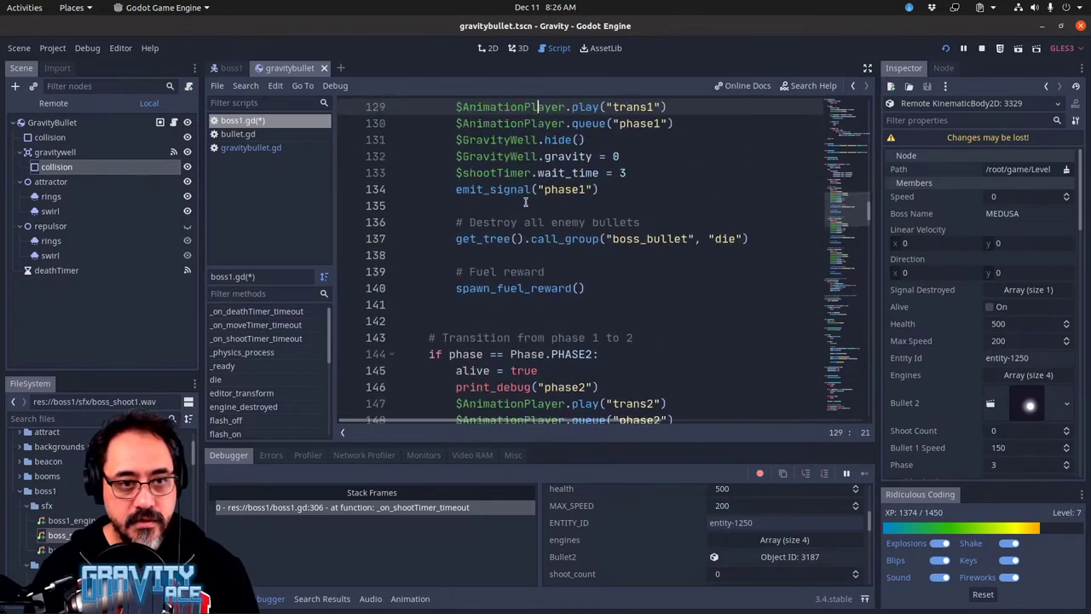
{"action": "key", "text": "Up"}
{"action": "key", "text": "Up"}
{"action": "key", "text": "Up"}
{"action": "key", "text": "Up"}
{"action": "key", "text": "Up"}
{"action": "key", "text": "Up"}
{"action": "key", "text": "Up"}
{"action": "key", "text": "Up"}
{"action": "key", "text": "Up"}
{"action": "key", "text": "Up"}
{"action": "key", "text": "Up"}
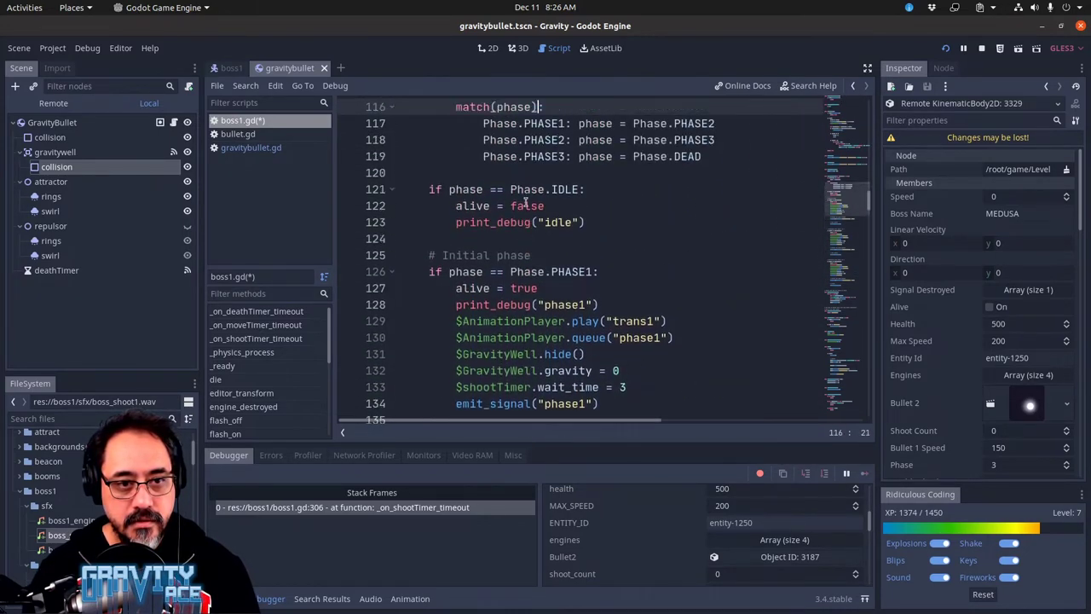
{"action": "key", "text": "Up"}
{"action": "key", "text": "Up"}
{"action": "key", "text": "Up"}
{"action": "key", "text": "Up"}
{"action": "key", "text": "Up"}
{"action": "key", "text": "Up"}
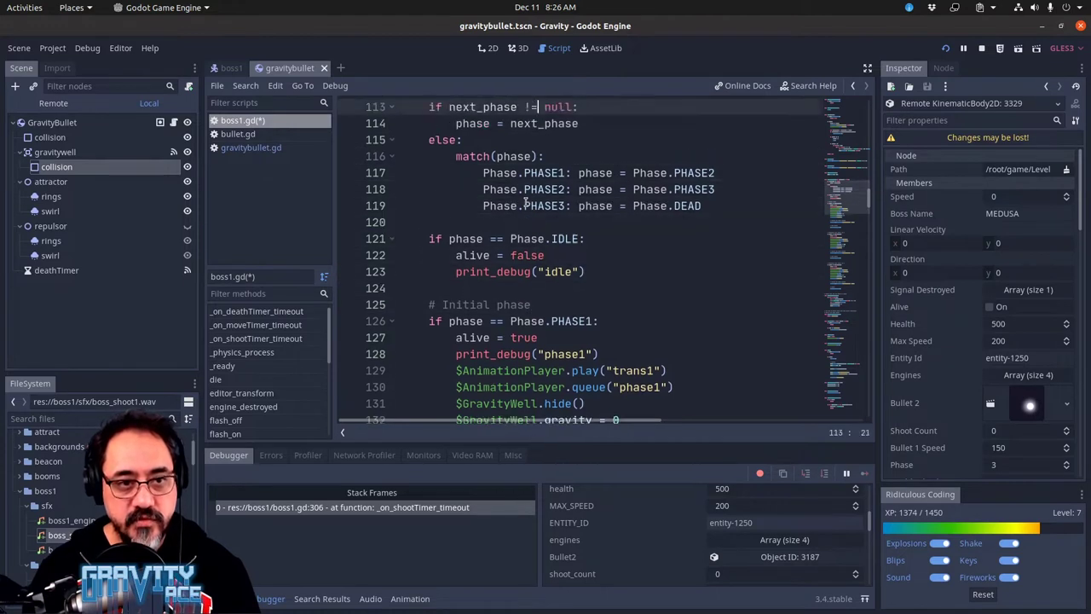
{"action": "key", "text": "Down"}
{"action": "key", "text": "Down"}
{"action": "key", "text": "Down"}
{"action": "key", "text": "Down"}
{"action": "key", "text": "Down"}
{"action": "key", "text": "Down"}
{"action": "key", "text": "Down"}
{"action": "key", "text": "Down"}
{"action": "key", "text": "Down"}
{"action": "key", "text": "Down"}
{"action": "key", "text": "Down"}
{"action": "key", "text": "Down"}
{"action": "key", "text": "Down"}
{"action": "key", "text": "Down"}
{"action": "key", "text": "Down"}
{"action": "key", "text": "Down"}
{"action": "key", "text": "Down"}
{"action": "key", "text": "Down"}
{"action": "key", "text": "Down"}
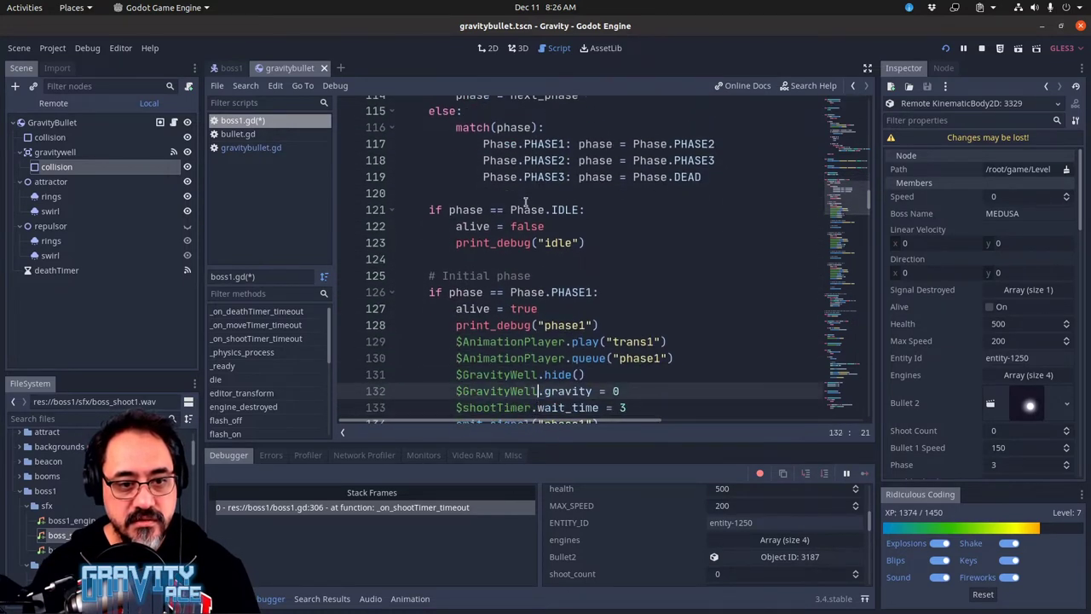
{"action": "key", "text": "Up"}
{"action": "key", "text": "Up"}
{"action": "key", "text": "Up"}
{"action": "key", "text": "Up"}
{"action": "key", "text": "Up"}
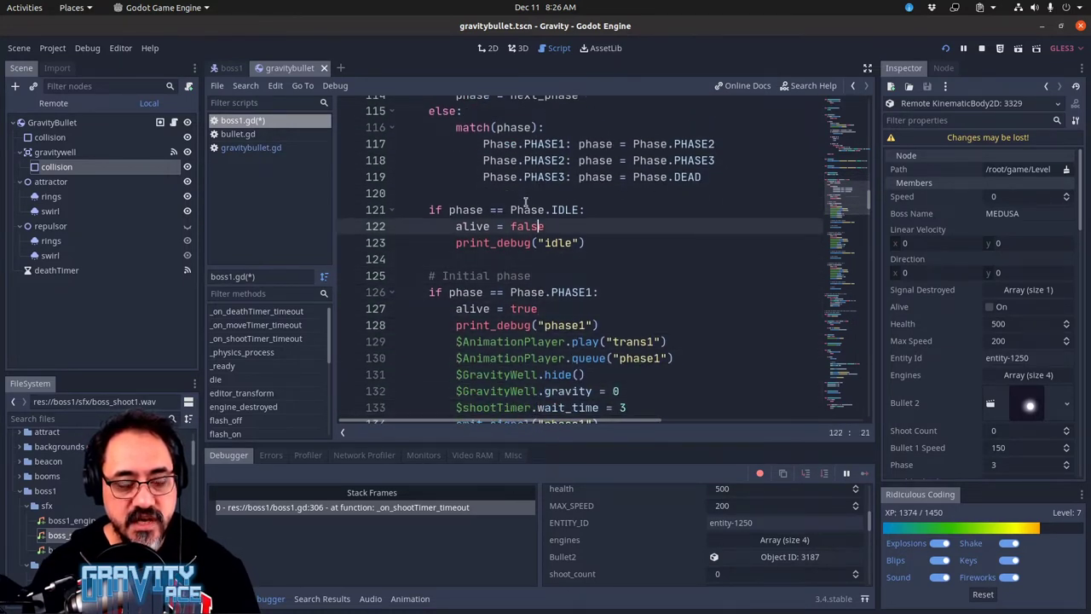
{"action": "key", "text": "Down"}
{"action": "key", "text": "Down"}
{"action": "key", "text": "Down"}
{"action": "key", "text": "Down"}
{"action": "key", "text": "Down"}
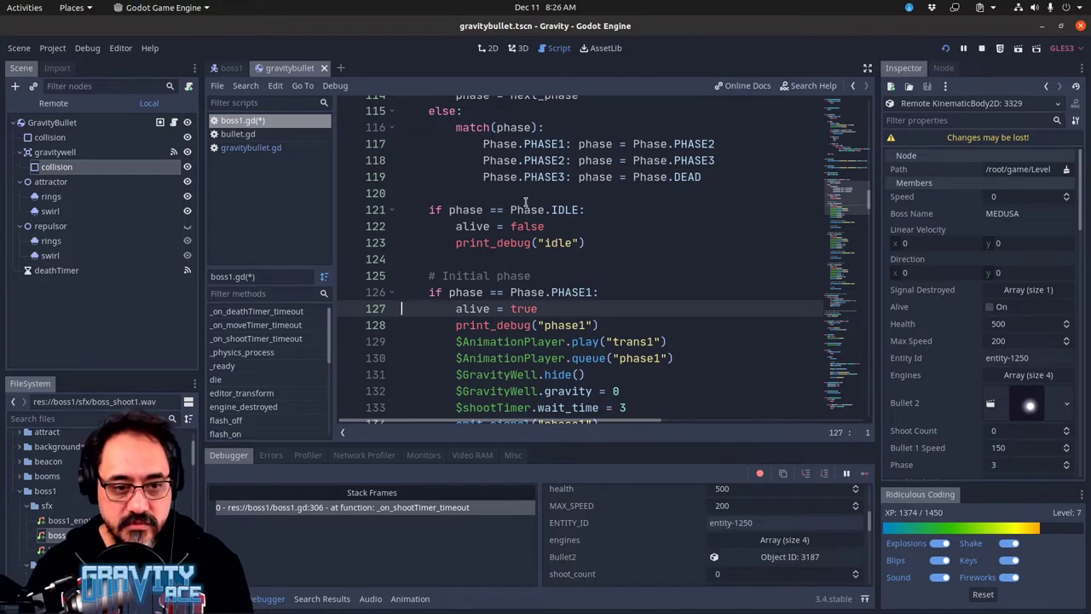
{"action": "key", "text": "Down"}
{"action": "key", "text": "Down"}
{"action": "key", "text": "Down"}
{"action": "key", "text": "Down"}
{"action": "key", "text": "Down"}
{"action": "key", "text": "Down"}
{"action": "key", "text": "Down"}
{"action": "key", "text": "Down"}
{"action": "key", "text": "Down"}
{"action": "key", "text": "Down"}
{"action": "key", "text": "Down"}
{"action": "key", "text": "Down"}
{"action": "key", "text": "Down"}
{"action": "key", "text": "Down"}
{"action": "key", "text": "Down"}
{"action": "key", "text": "Down"}
{"action": "key", "text": "Down"}
{"action": "key", "text": "Down"}
{"action": "key", "text": "Down"}
{"action": "key", "text": "Down"}
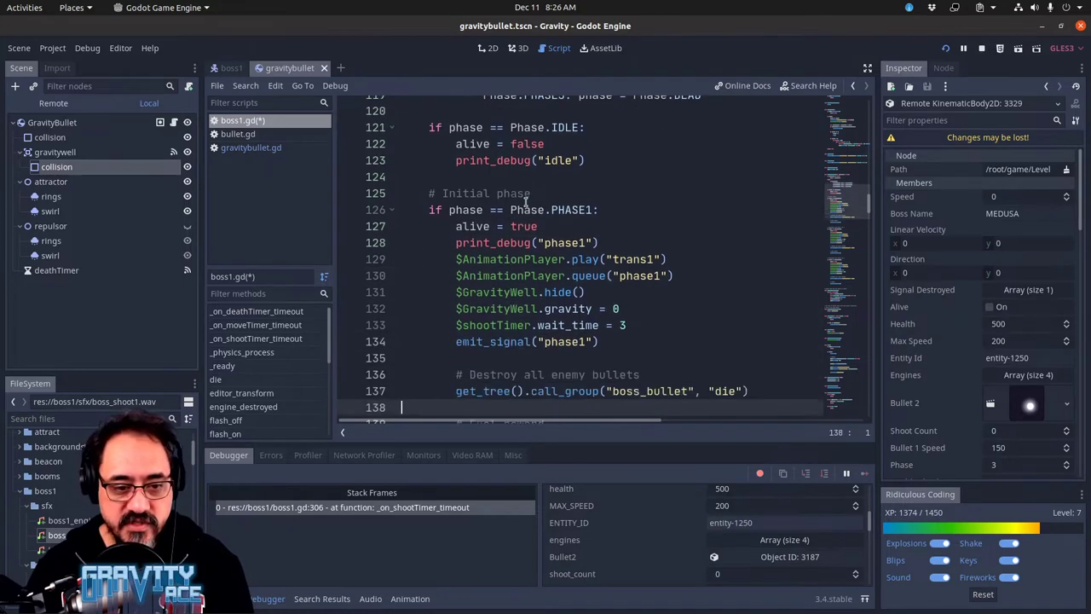
{"action": "key", "text": "Down"}
{"action": "key", "text": "Down"}
{"action": "key", "text": "Down"}
{"action": "key", "text": "Down"}
{"action": "key", "text": "Down"}
{"action": "key", "text": "Down"}
{"action": "key", "text": "Down"}
{"action": "key", "text": "Down"}
{"action": "key", "text": "Down"}
{"action": "key", "text": "Down"}
{"action": "key", "text": "Down"}
{"action": "key", "text": "Down"}
{"action": "key", "text": "Down"}
{"action": "key", "text": "Down"}
{"action": "key", "text": "Down"}
{"action": "key", "text": "Down"}
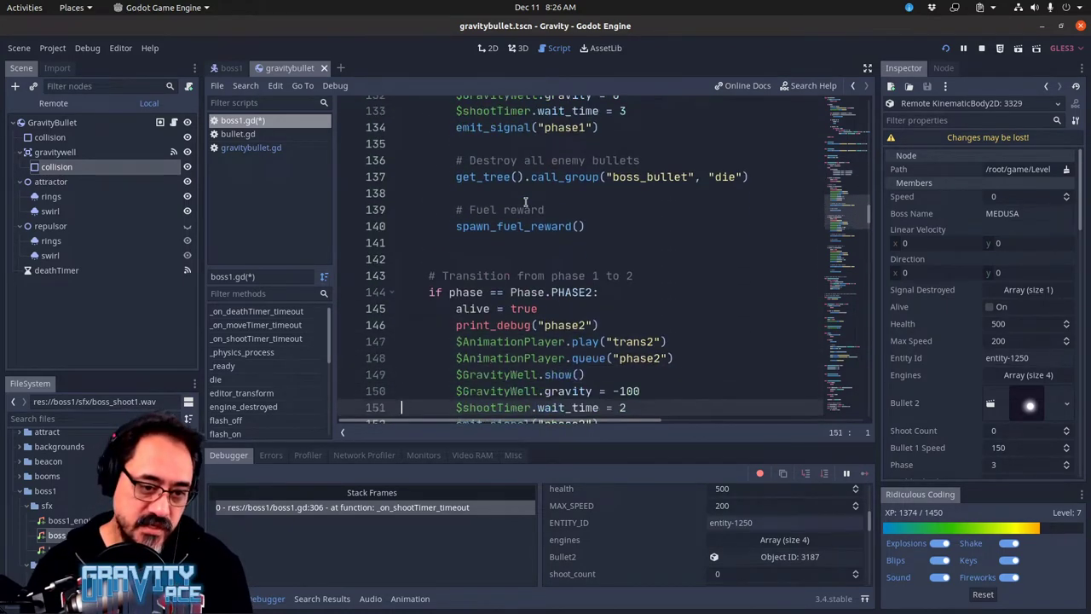
{"action": "key", "text": "Down"}
{"action": "key", "text": "Down"}
{"action": "key", "text": "Down"}
{"action": "key", "text": "Down"}
{"action": "key", "text": "Down"}
{"action": "key", "text": "Down"}
{"action": "key", "text": "Down"}
{"action": "key", "text": "Down"}
{"action": "key", "text": "Down"}
{"action": "key", "text": "Down"}
{"action": "key", "text": "Down"}
{"action": "key", "text": "Down"}
{"action": "key", "text": "Down"}
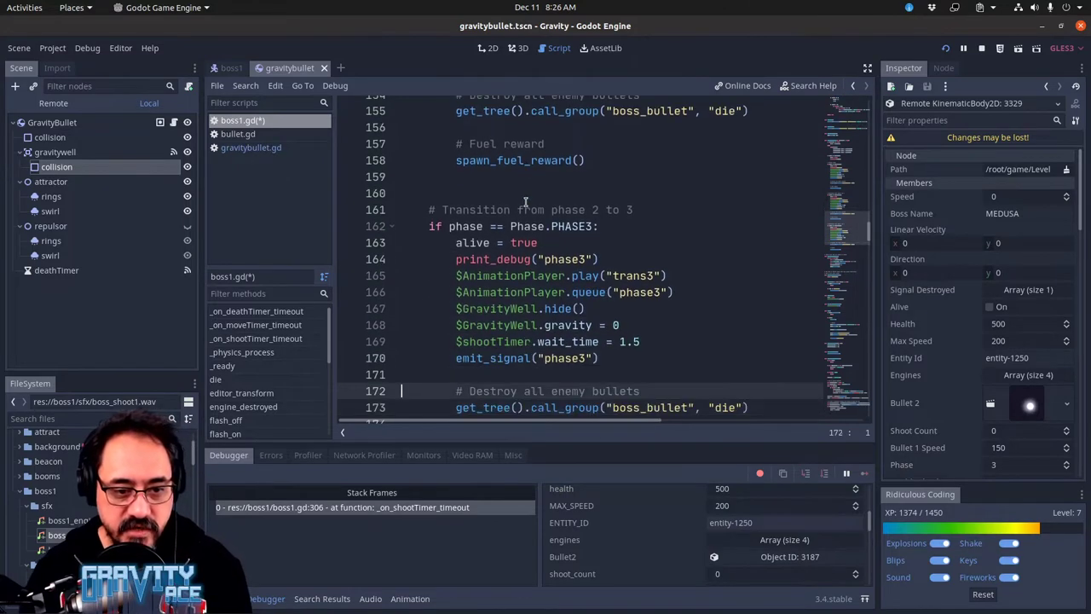
{"action": "key", "text": "Up"}
{"action": "key", "text": "Up"}
{"action": "key", "text": "Up"}
{"action": "key", "text": "Up"}
{"action": "key", "text": "Up"}
{"action": "key", "text": "Up"}
{"action": "key", "text": "Up"}
{"action": "key", "text": "Up"}
{"action": "key", "text": "Up"}
{"action": "key", "text": "Up"}
{"action": "key", "text": "Up"}
{"action": "key", "text": "Up"}
{"action": "key", "text": "Up"}
{"action": "key", "text": "Up"}
{"action": "key", "text": "Up"}
{"action": "key", "text": "Up"}
{"action": "key", "text": "Up"}
{"action": "key", "text": "Up"}
{"action": "key", "text": "Up"}
{"action": "key", "text": "Up"}
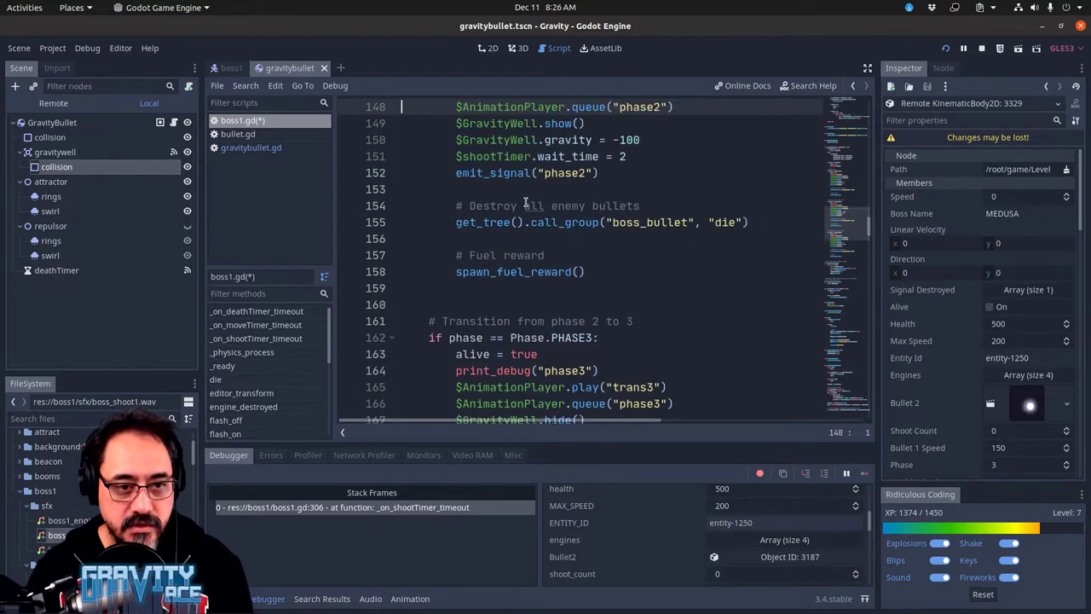
{"action": "key", "text": "ctrl+s"}
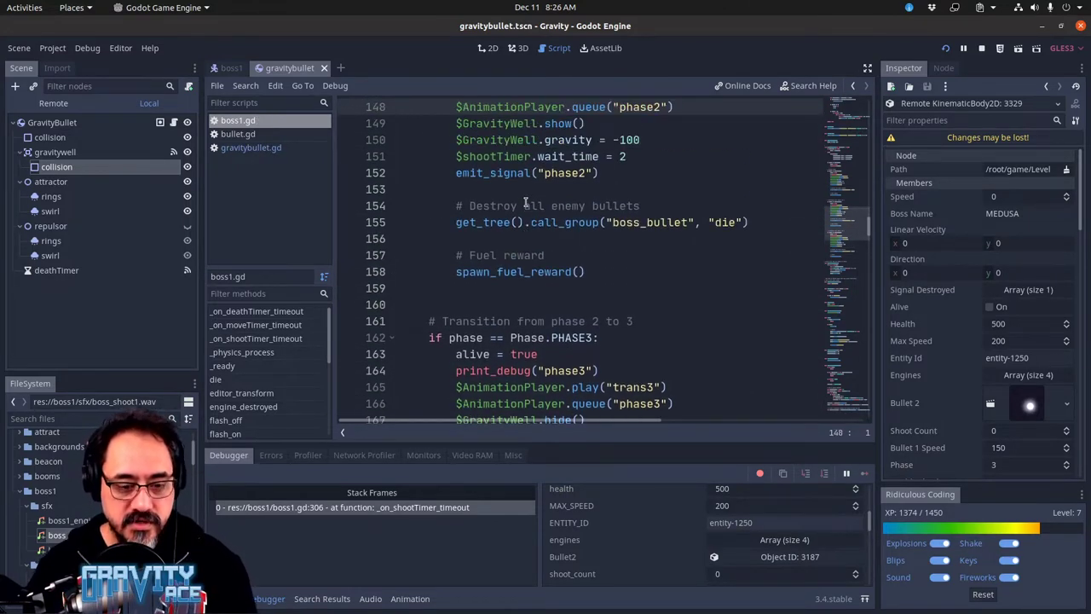
{"action": "key", "text": "F5"}
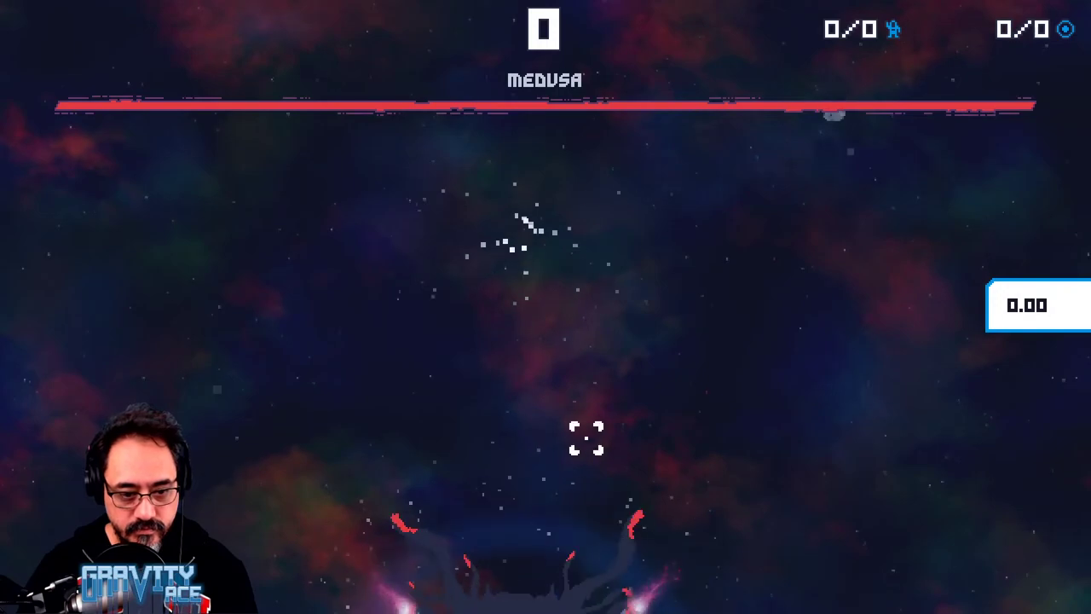
Undo a stray 's', resume past breakpoints, then pause the fight at boss1.gd line 200.
{"action": "key", "text": "s"}
{"action": "key", "text": "ctrl+z"}
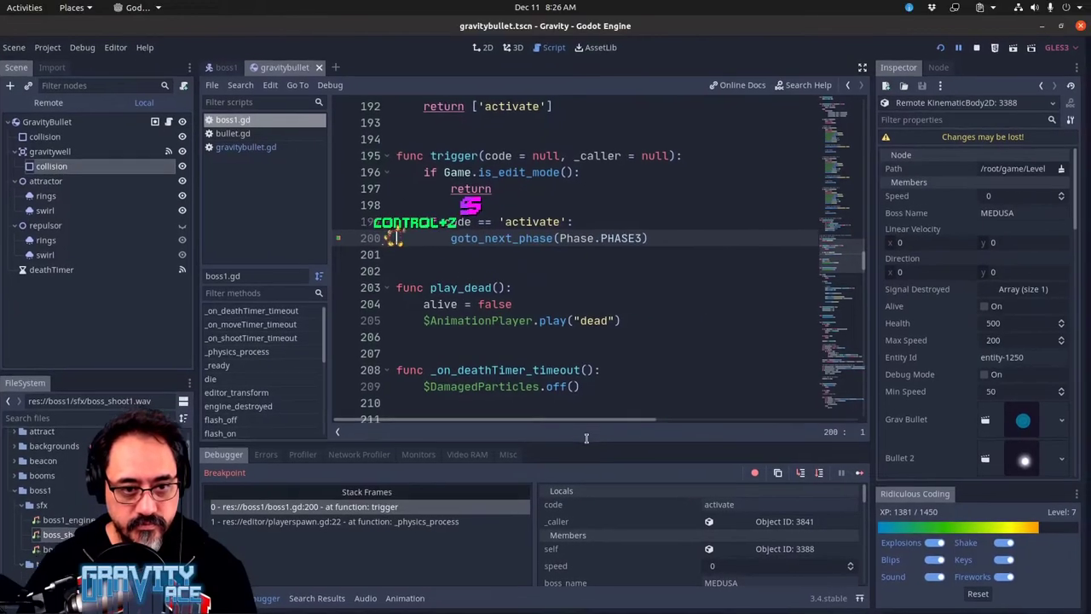
{"action": "key", "text": "F12"}
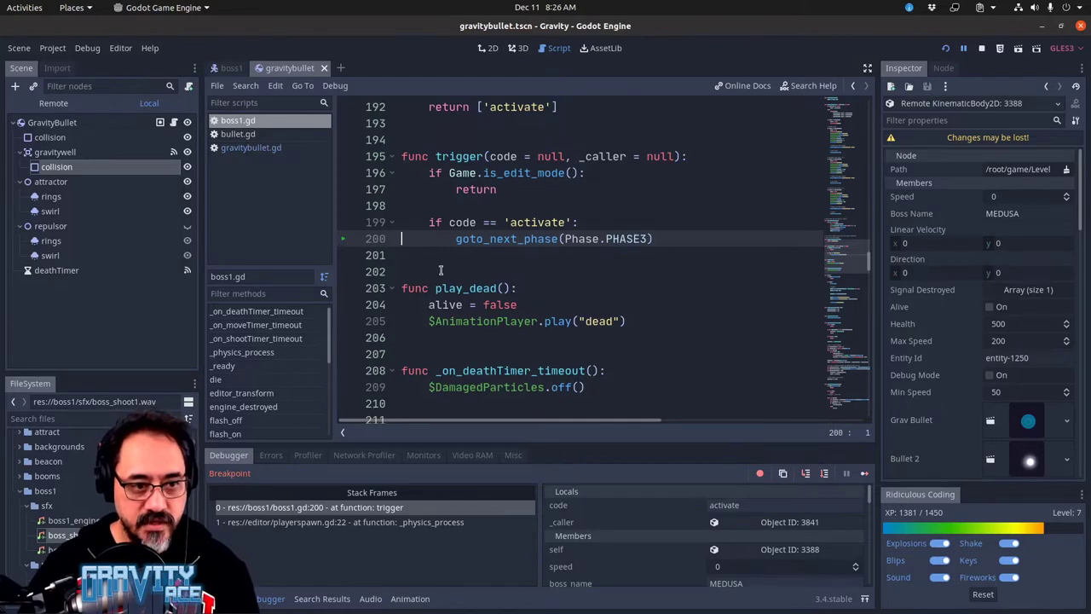
{"action": "key", "text": "F12"}
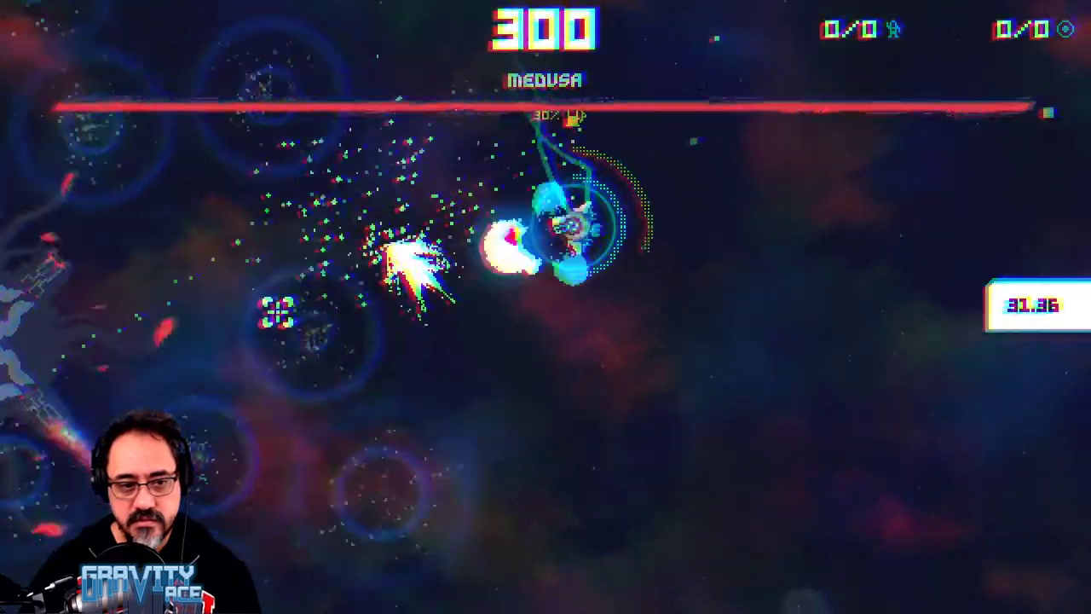
{"action": "key", "text": "Escape"}
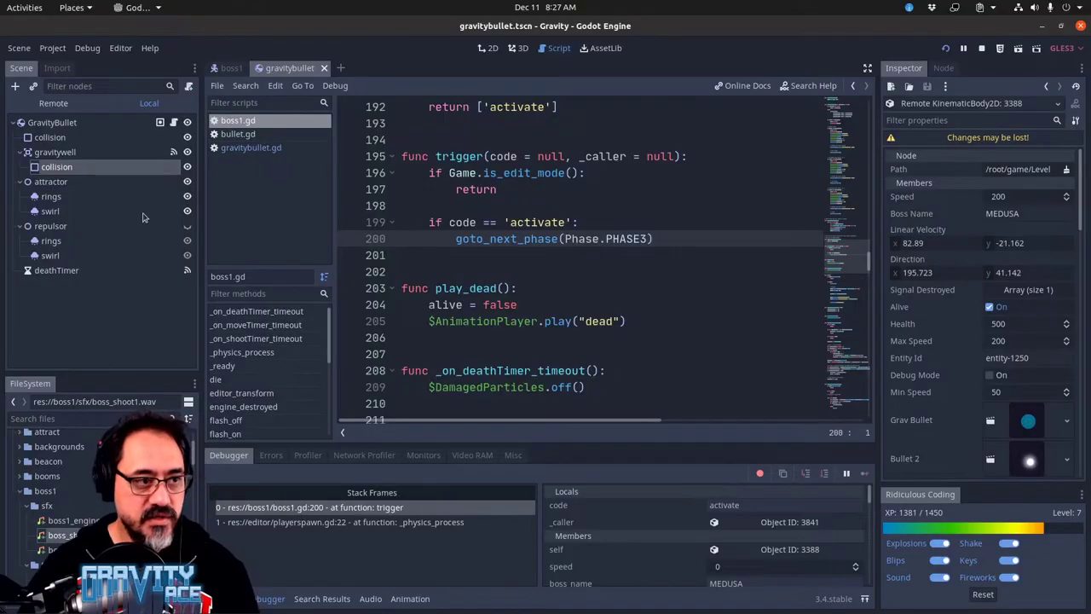
Select the collision shape, then the GravityBullet root, and view its Collision Layer names in the Inspector.
{"action": "left_click", "coordinate": [75, 137]}
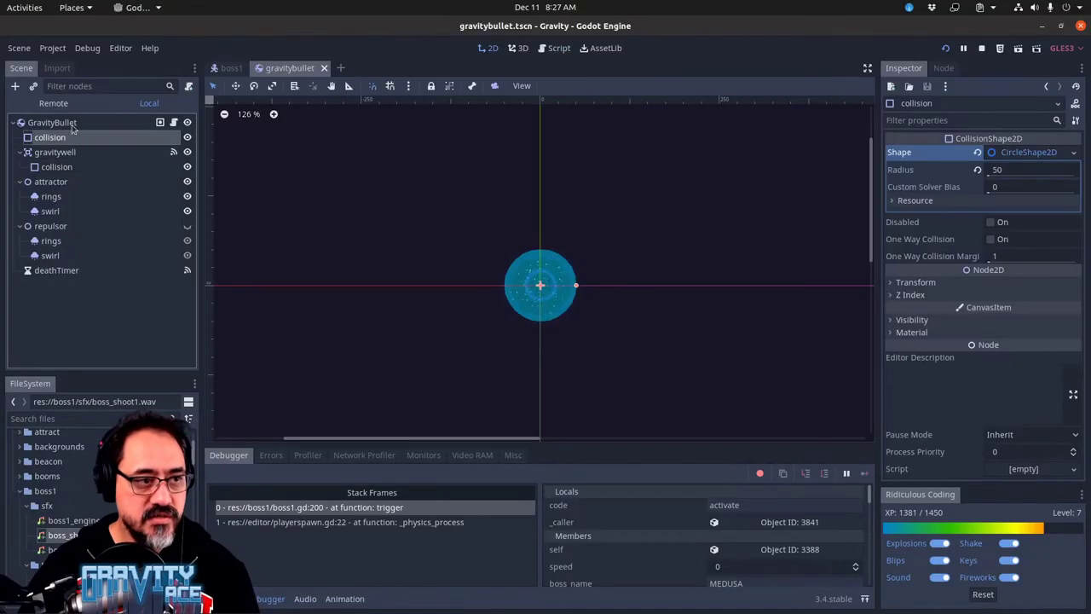
{"action": "left_click", "coordinate": [53, 123]}
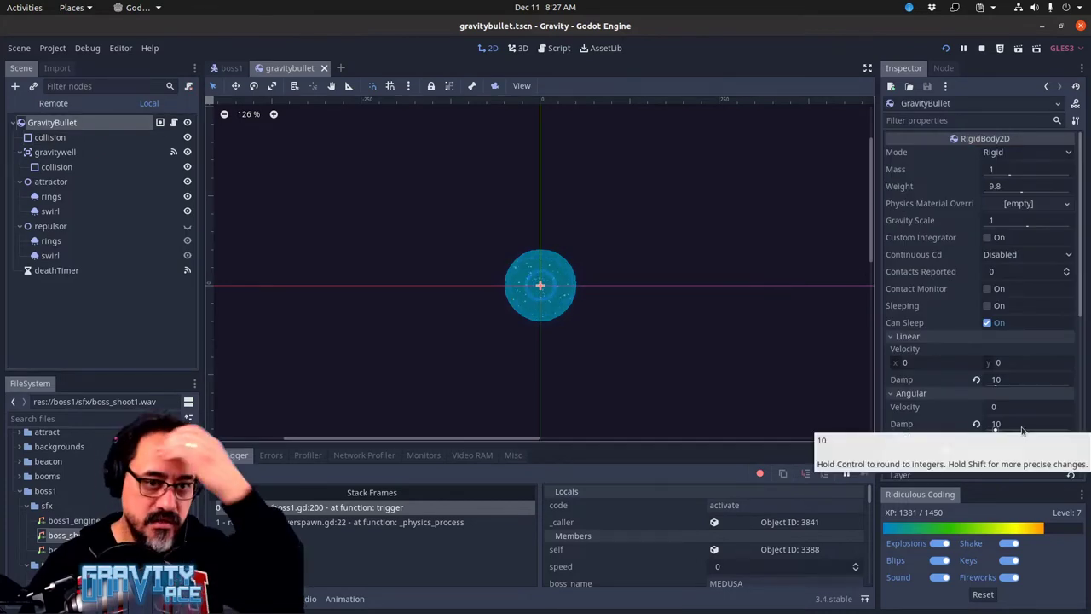
{"action": "scroll", "coordinate": [1011, 427], "scroll_direction": "down", "scroll_amount": 5}
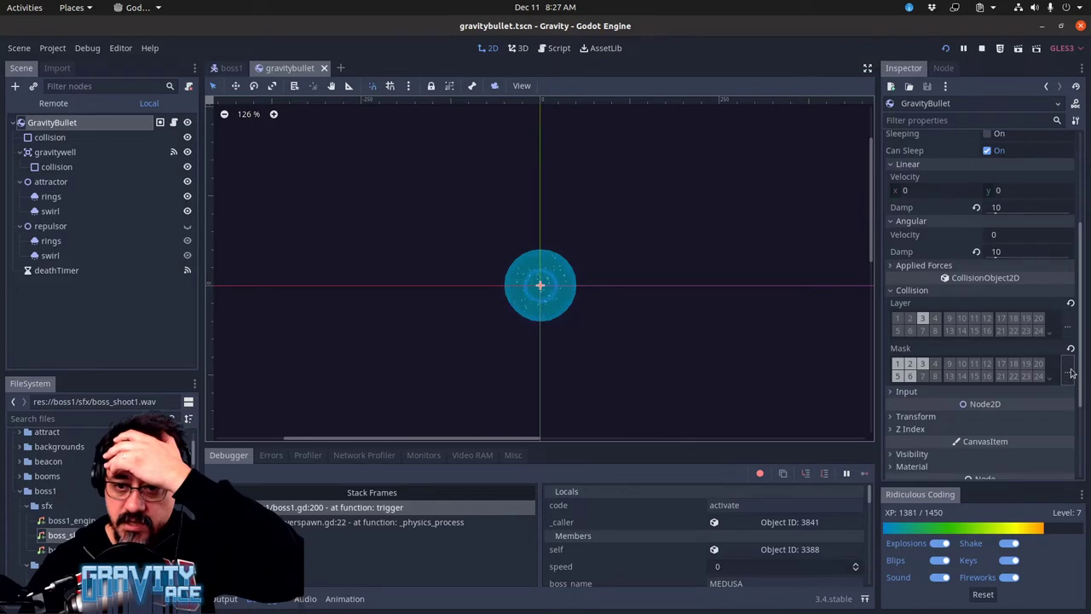
{"action": "left_click", "coordinate": [1068, 327]}
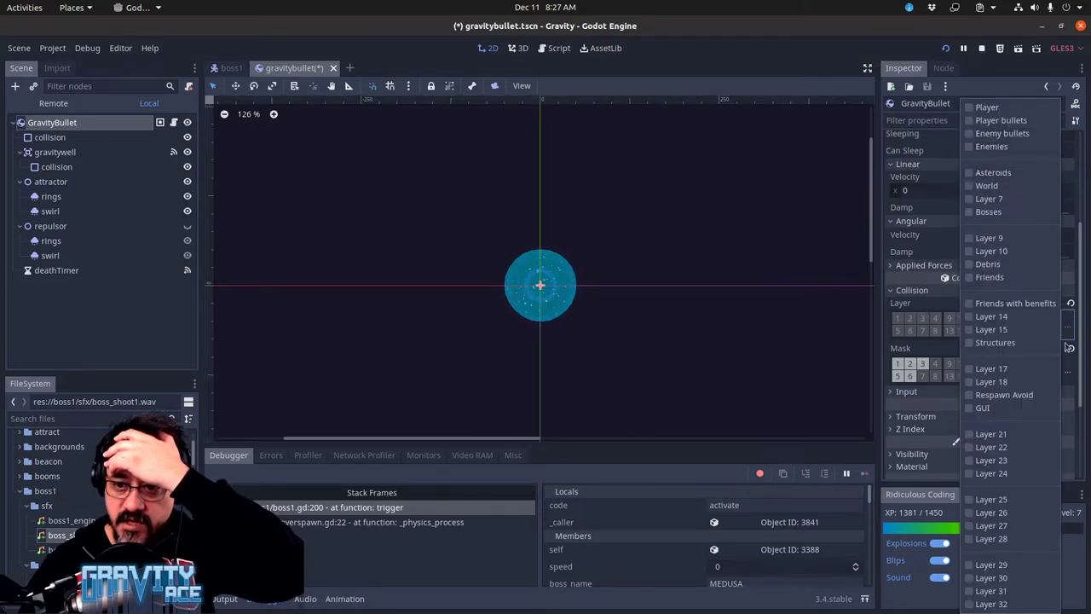
{"action": "left_click", "coordinate": [897, 367]}
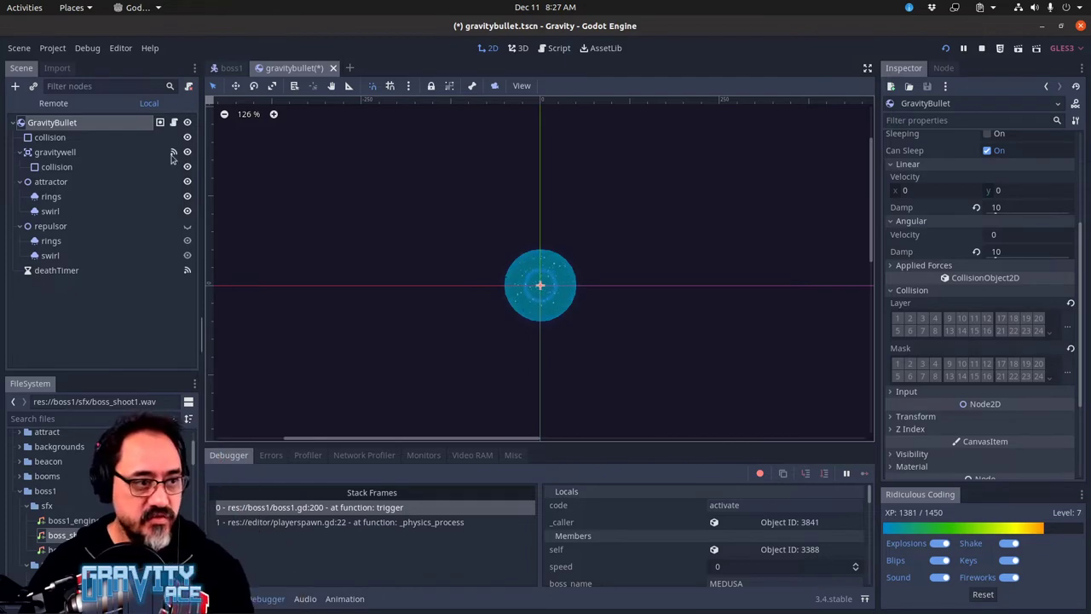
Run the project, aim and fire at the Medusa boss, then quit the game with F8.
{"action": "key", "text": "F5"}
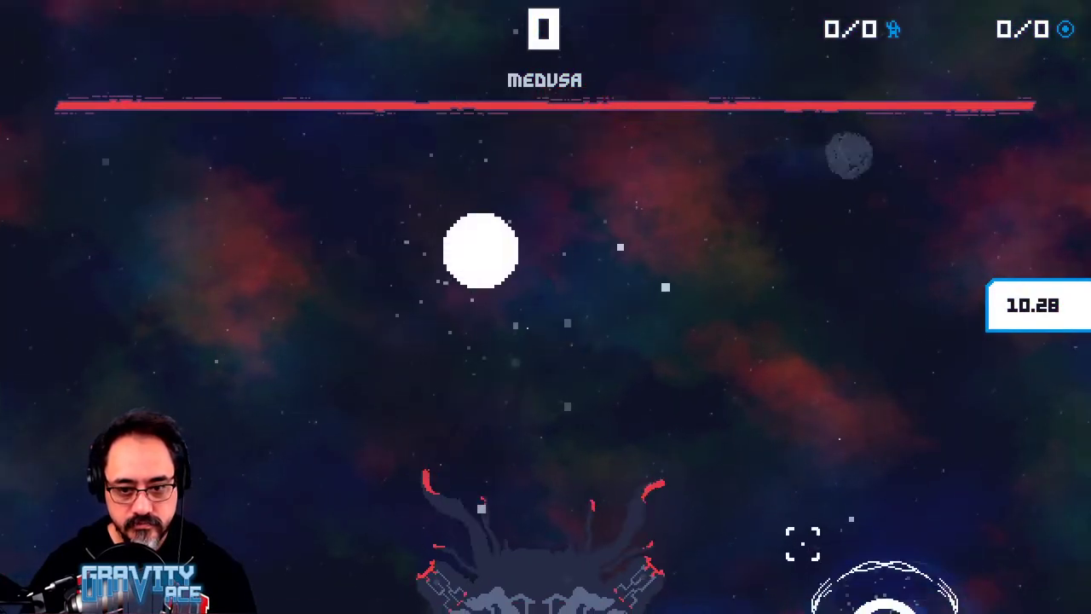
{"action": "left_click_drag", "start_coordinate": [801, 540], "coordinate": [827, 541]}
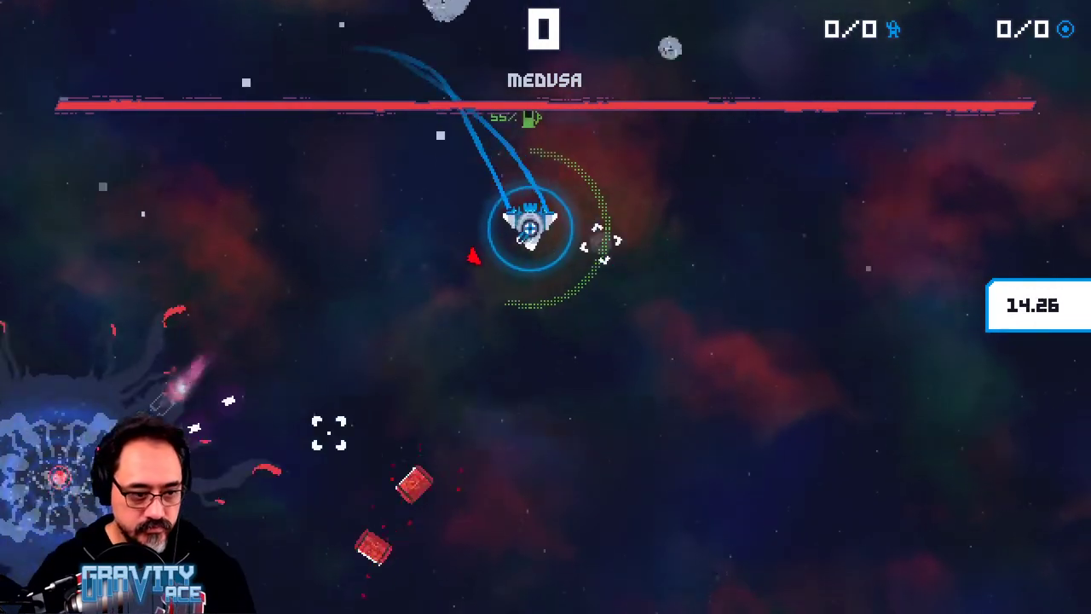
{"action": "mouse_move", "coordinate": [214, 287]}
{"action": "left_mouse_down"}
{"action": "mouse_move", "coordinate": [183, 134]}
{"action": "mouse_move", "coordinate": [202, 100]}
{"action": "left_mouse_up"}
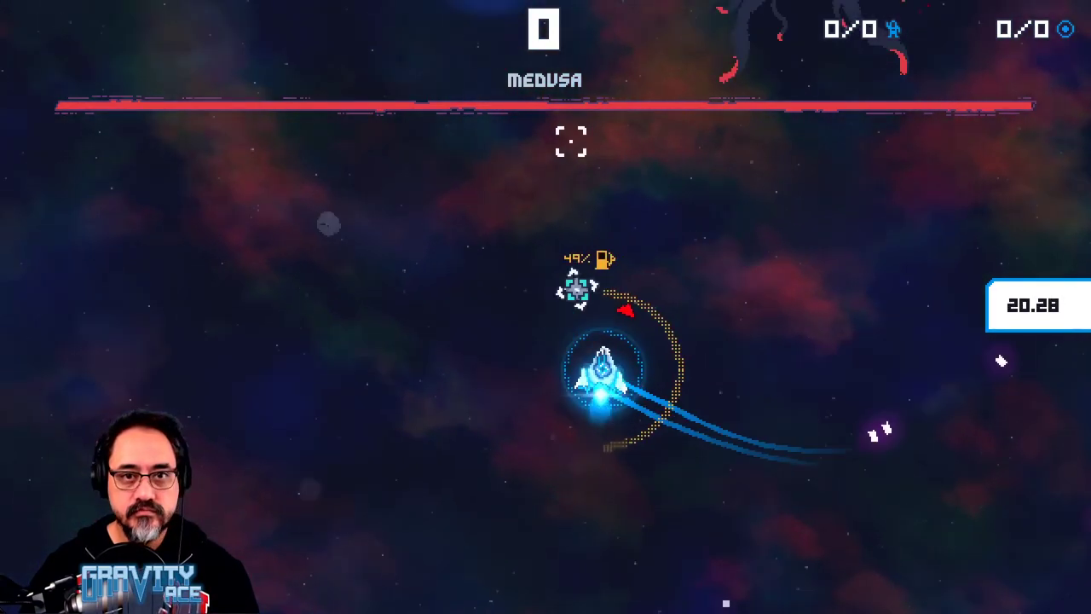
{"action": "mouse_move", "coordinate": [606, 139]}
{"action": "left_mouse_down"}
{"action": "mouse_move", "coordinate": [724, 125]}
{"action": "mouse_move", "coordinate": [769, 151]}
{"action": "mouse_move", "coordinate": [886, 334]}
{"action": "mouse_move", "coordinate": [848, 558]}
{"action": "mouse_move", "coordinate": [353, 302]}
{"action": "mouse_move", "coordinate": [489, 307]}
{"action": "mouse_move", "coordinate": [757, 441]}
{"action": "mouse_move", "coordinate": [773, 430]}
{"action": "mouse_move", "coordinate": [767, 446]}
{"action": "mouse_move", "coordinate": [1006, 499]}
{"action": "left_mouse_up"}
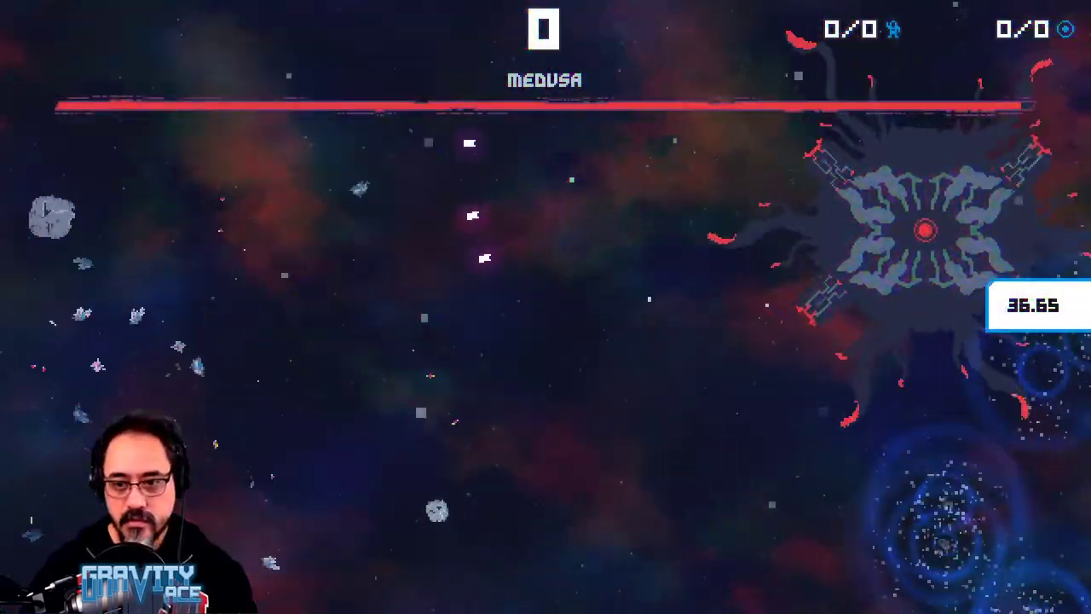
{"action": "key", "text": "F8"}
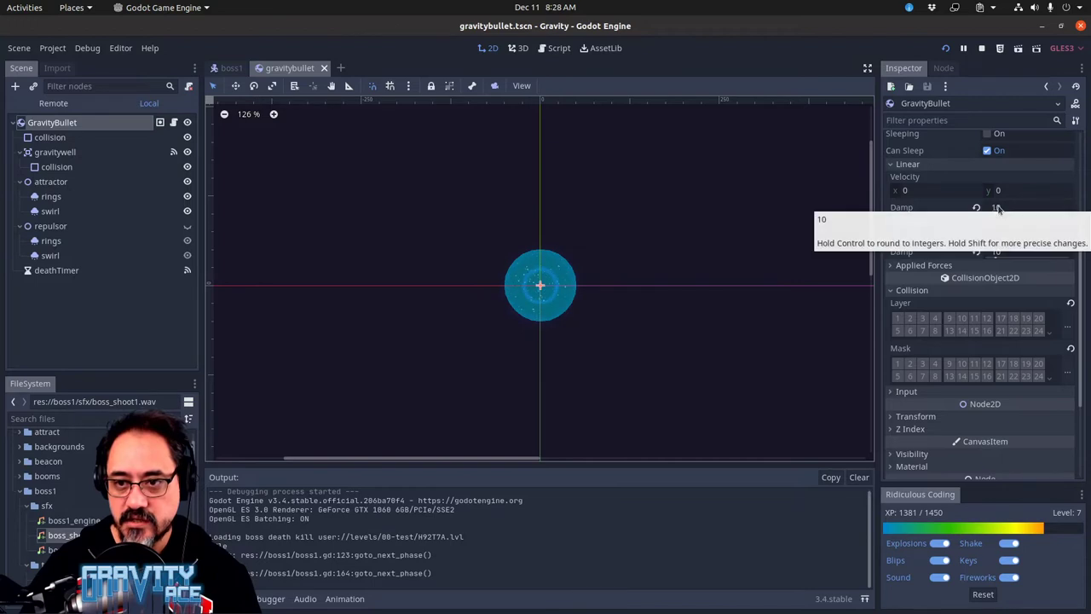
In boss1.gd, change GRAVBULLET_SPEED on line 29 from 75 to 300.
{"action": "left_click", "coordinate": [235, 69]}
{"action": "key", "text": "ctrl+F3"}
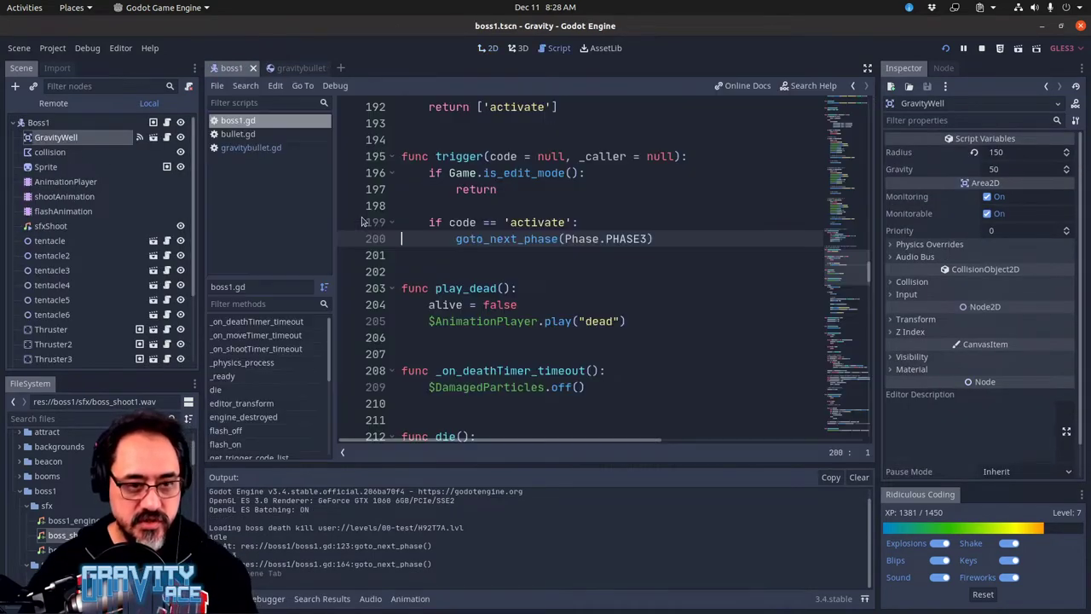
{"action": "key", "text": "Down"}
{"action": "key", "text": "ctrl+Home"}
{"action": "key", "text": "Down"}
{"action": "key", "text": "Down"}
{"action": "key", "text": "Down"}
{"action": "key", "text": "Down"}
{"action": "key", "text": "Down"}
{"action": "key", "text": "Down"}
{"action": "key", "text": "Down"}
{"action": "key", "text": "Down"}
{"action": "key", "text": "Down"}
{"action": "key", "text": "Down"}
{"action": "key", "text": "Down"}
{"action": "key", "text": "Down"}
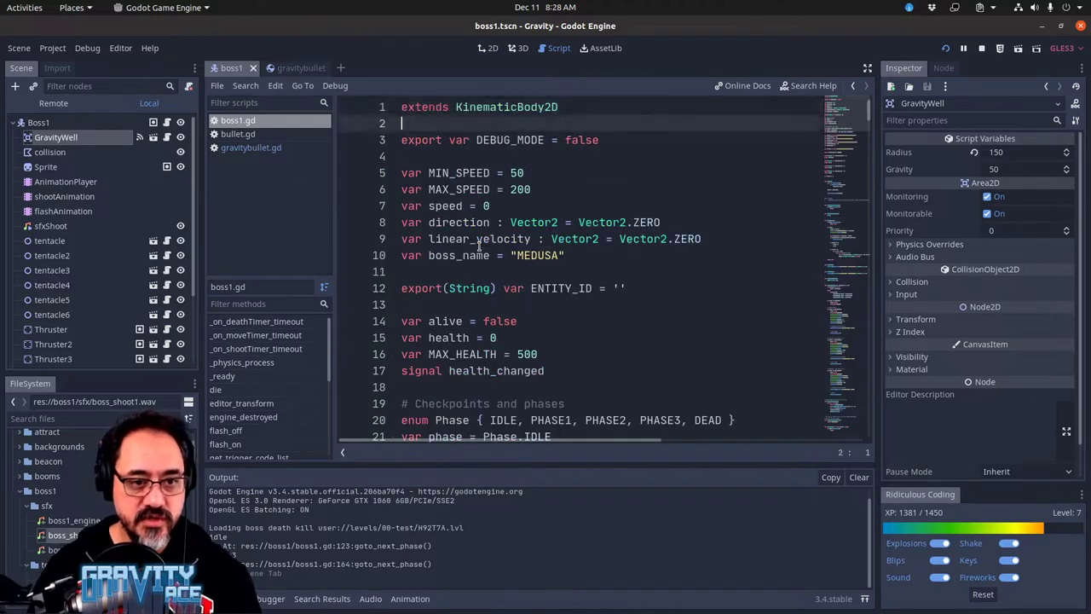
{"action": "key", "text": "Down"}
{"action": "key", "text": "Down"}
{"action": "key", "text": "Down"}
{"action": "key", "text": "Down"}
{"action": "key", "text": "Down"}
{"action": "key", "text": "Down"}
{"action": "key", "text": "Down"}
{"action": "key", "text": "Down"}
{"action": "key", "text": "Down"}
{"action": "key", "text": "Down"}
{"action": "key", "text": "Down"}
{"action": "key", "text": "Down"}
{"action": "key", "text": "Down"}
{"action": "key", "text": "Down"}
{"action": "key", "text": "Down"}
{"action": "key", "text": "Down"}
{"action": "key", "text": "Down"}
{"action": "key", "text": "Down"}
{"action": "key", "text": "Up"}
{"action": "key", "text": "Up"}
{"action": "key", "text": "End"}
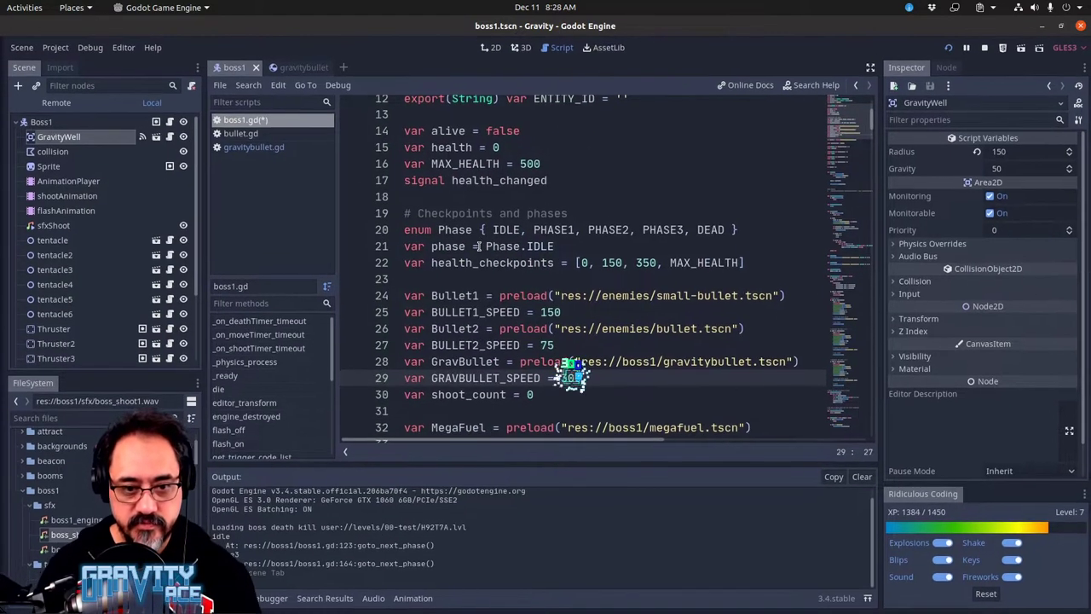
{"action": "type", "text": "300"}
Playtest the fight with the faster gravity bullets, then return to the editor.
{"action": "key", "text": "F5"}
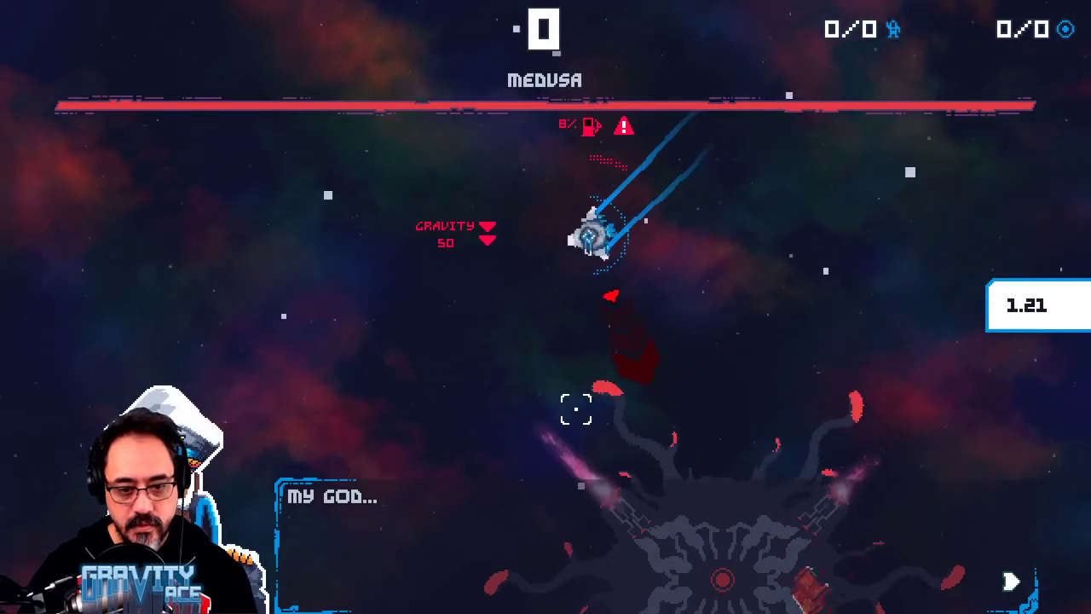
{"action": "key", "text": "w"}
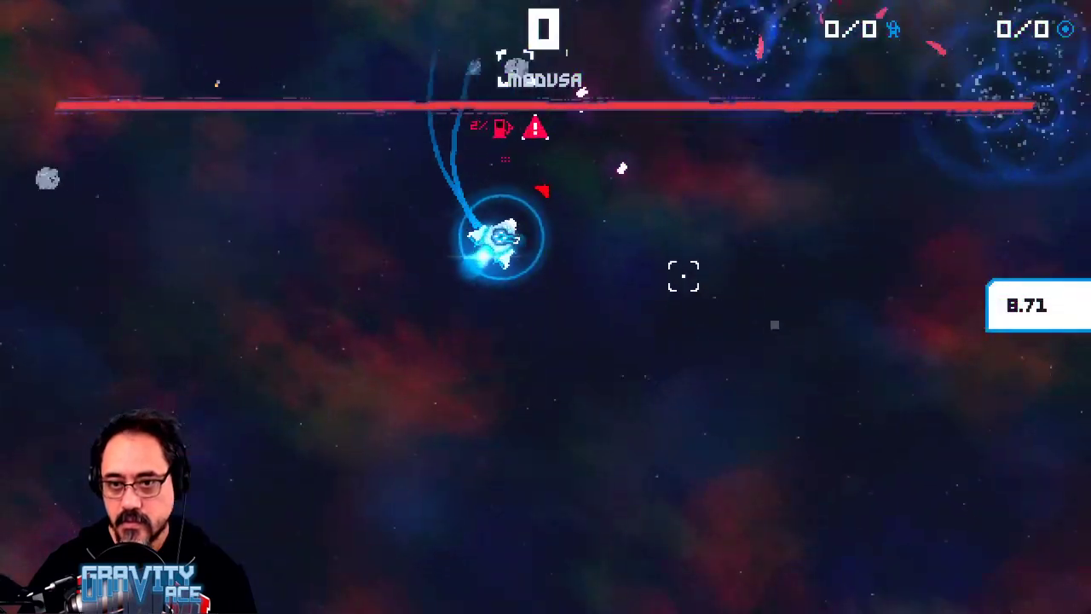
{"action": "key", "text": "w"}
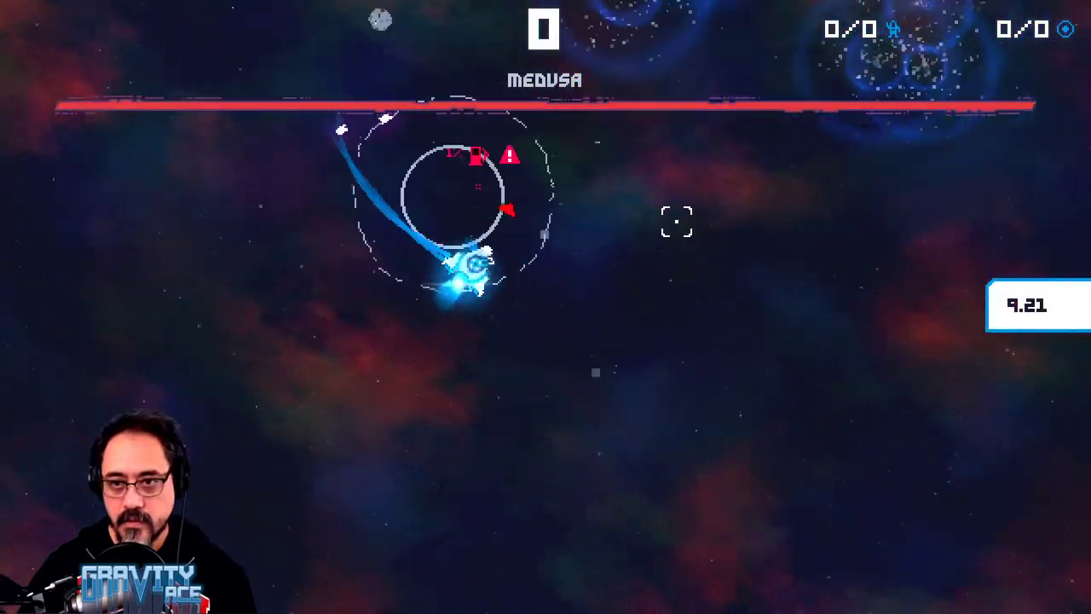
{"action": "key", "text": "w"}
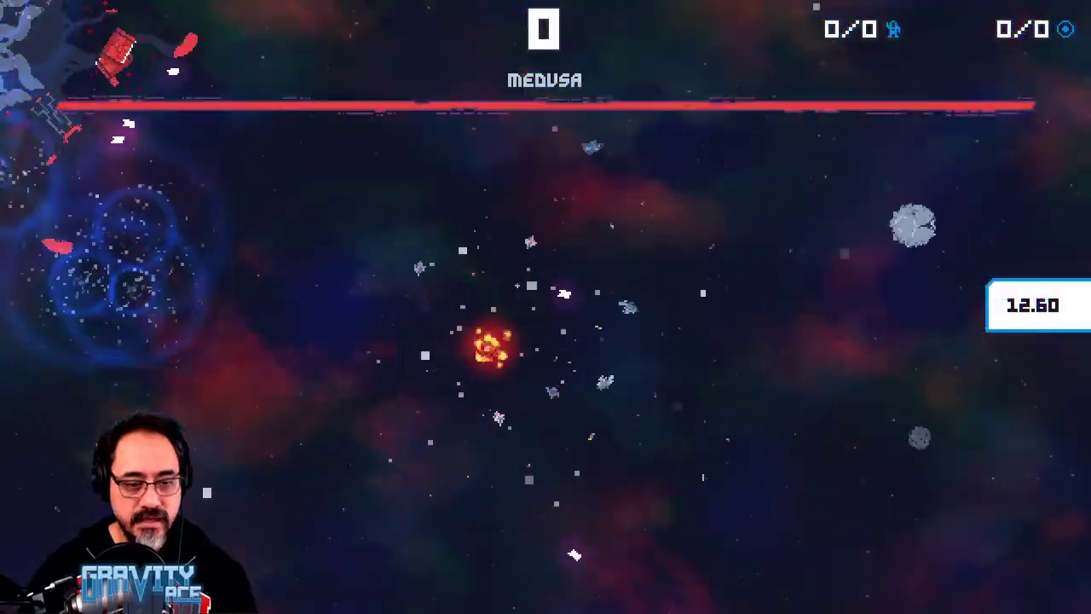
{"action": "key", "text": "alt+Tab"}
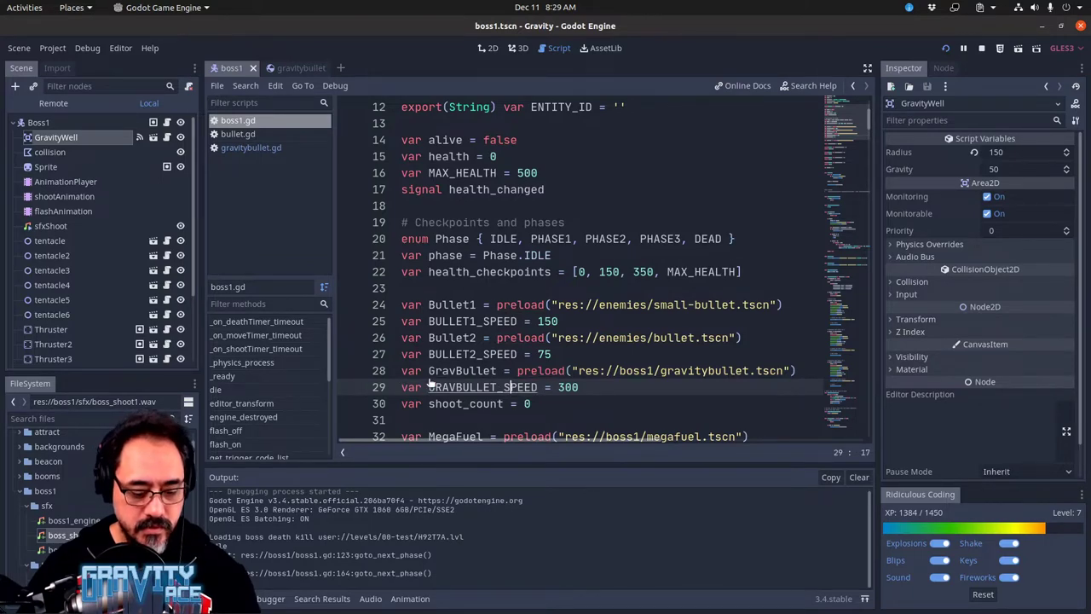
Look over the spawn_gravity_bullet function at the end of boss1.gd.
{"action": "scroll", "coordinate": [491, 383], "scroll_direction": "down", "scroll_amount": 3}
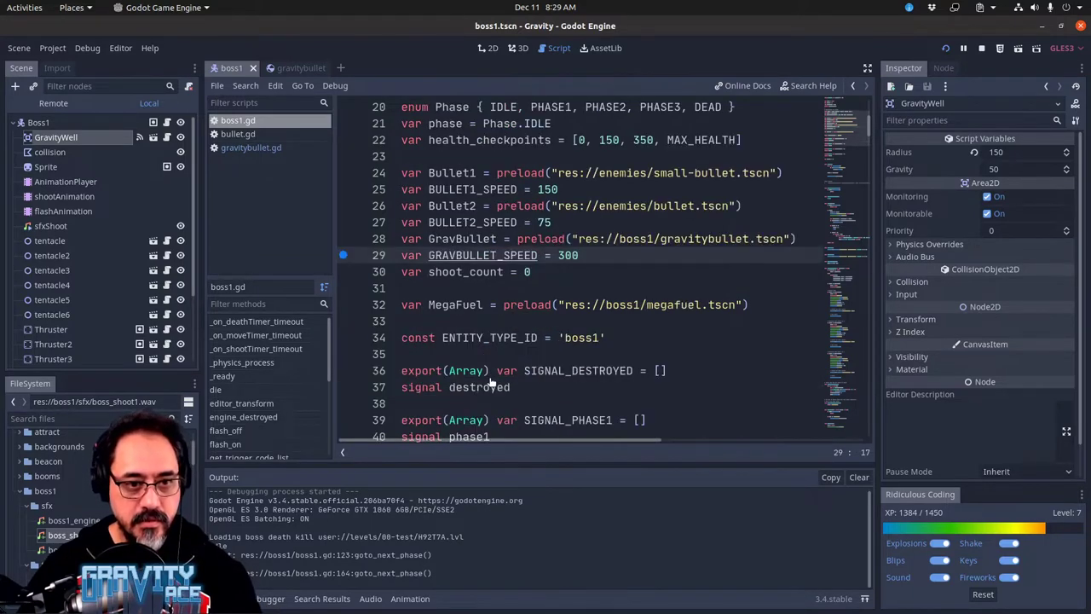
{"action": "key", "text": "ctrl+End"}
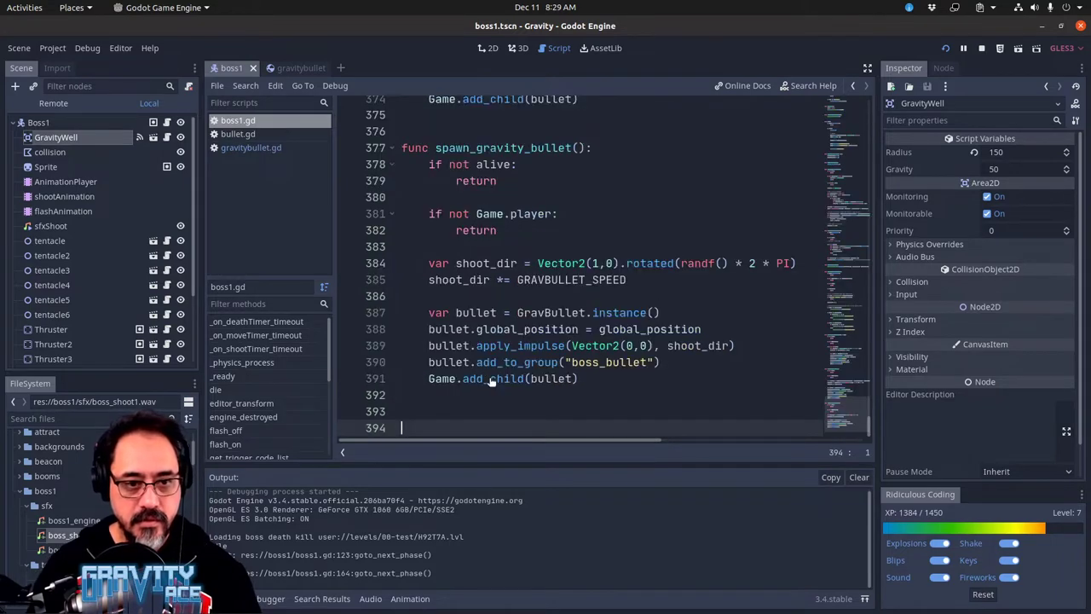
{"action": "key", "text": "Up"}
{"action": "key", "text": "Up"}
{"action": "key", "text": "Up"}
{"action": "key", "text": "Up"}
{"action": "key", "text": "Up"}
{"action": "key", "text": "Up"}
{"action": "key", "text": "Up"}
{"action": "key", "text": "Up"}
{"action": "key", "text": "Up"}
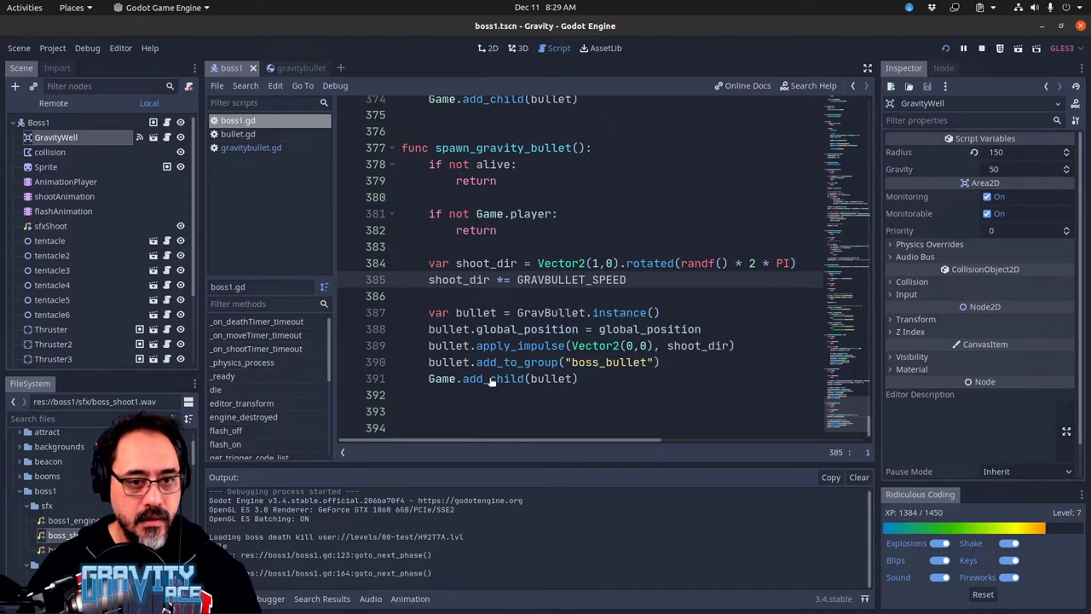
Give the GravityBullet Linear Damp 1, revert Angular Damp to -1, save, and run.
{"action": "left_click", "coordinate": [291, 68]}
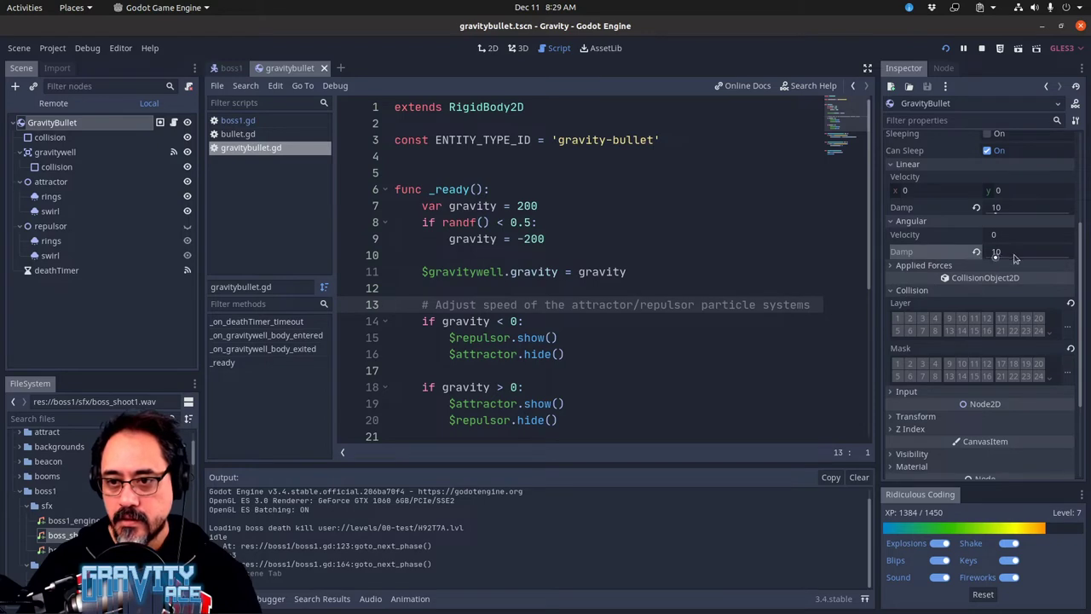
{"action": "mouse_move", "coordinate": [930, 214]}
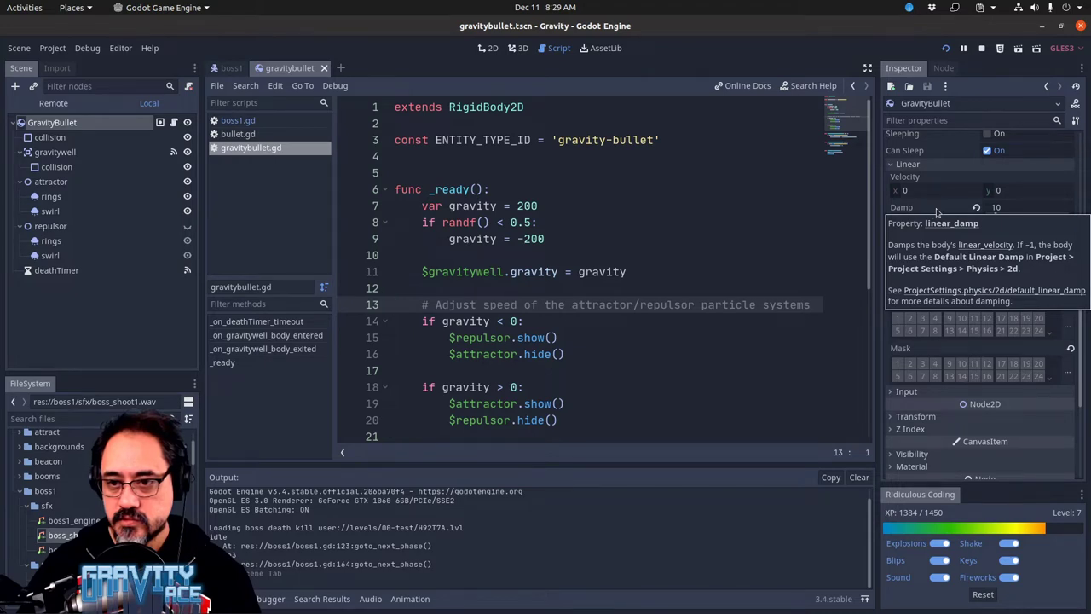
{"action": "left_click", "coordinate": [1010, 208]}
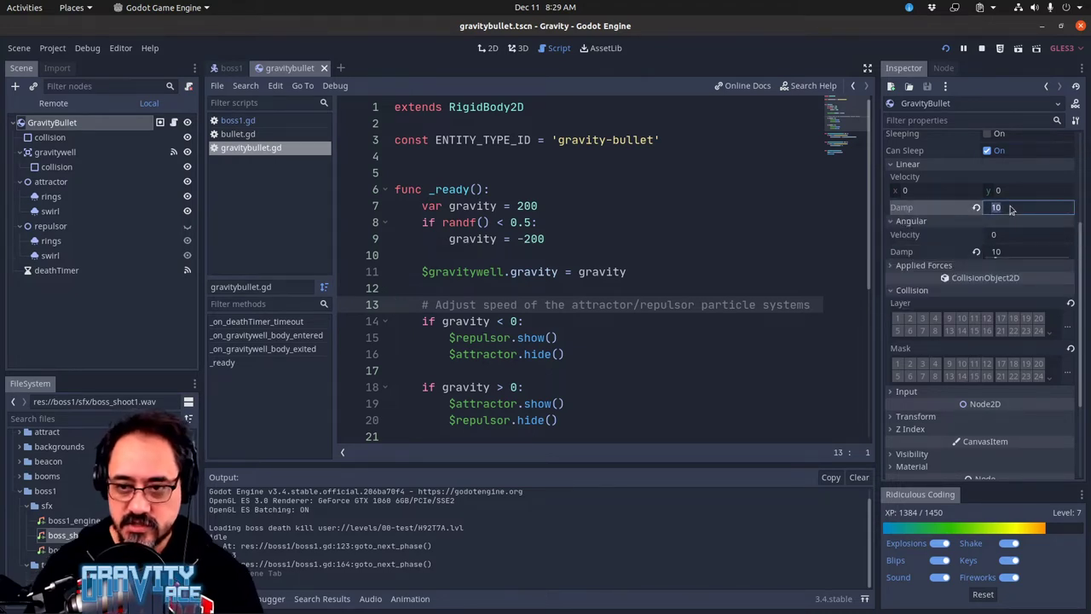
{"action": "type", "text": "1"}
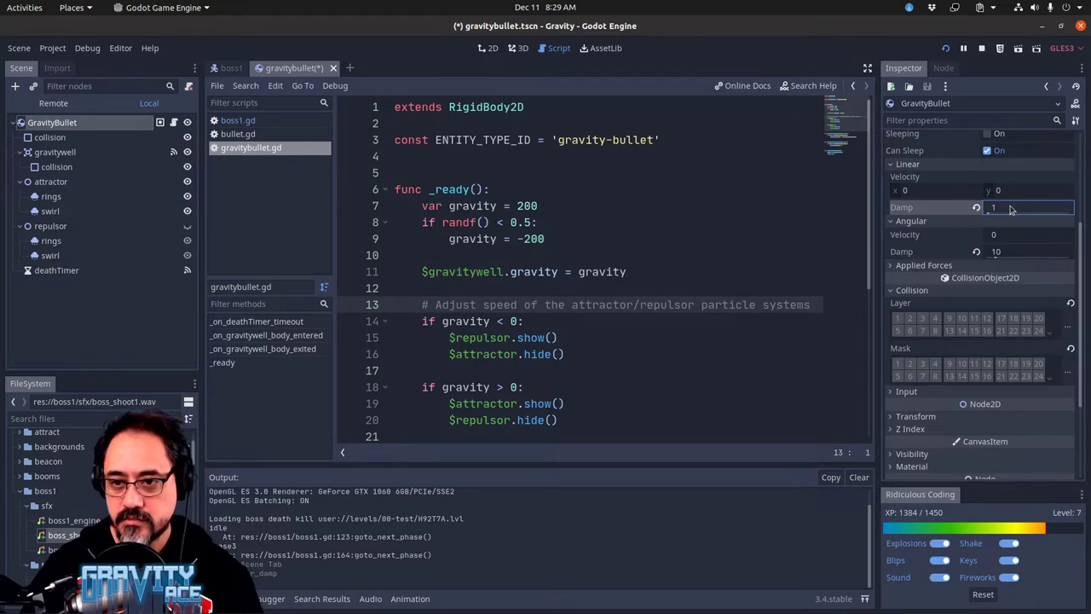
{"action": "left_click", "coordinate": [978, 252]}
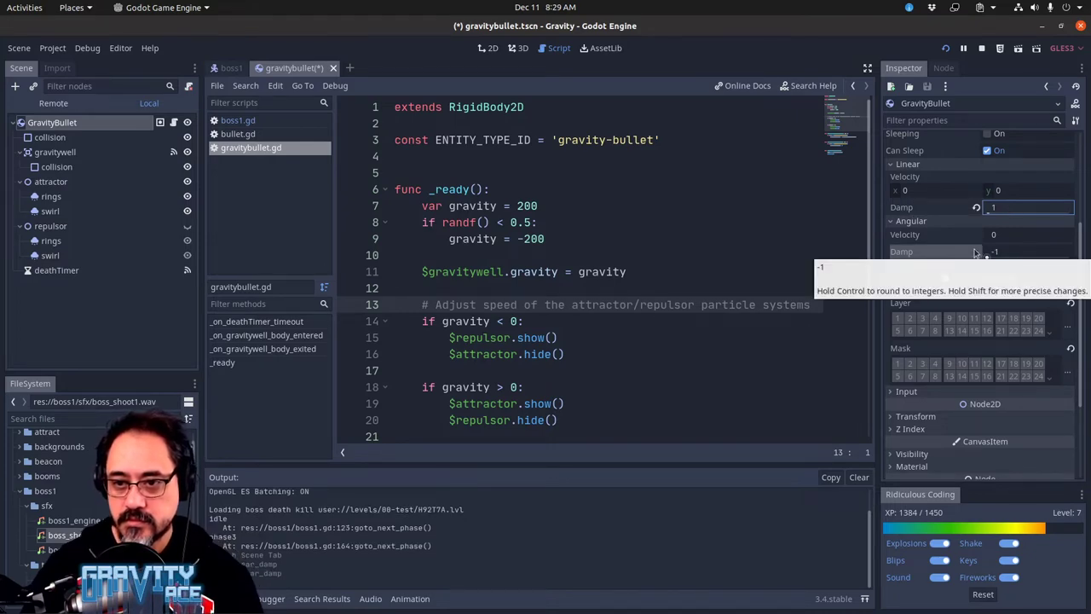
{"action": "key", "text": "ctrl+s"}
{"action": "key", "text": "F5"}
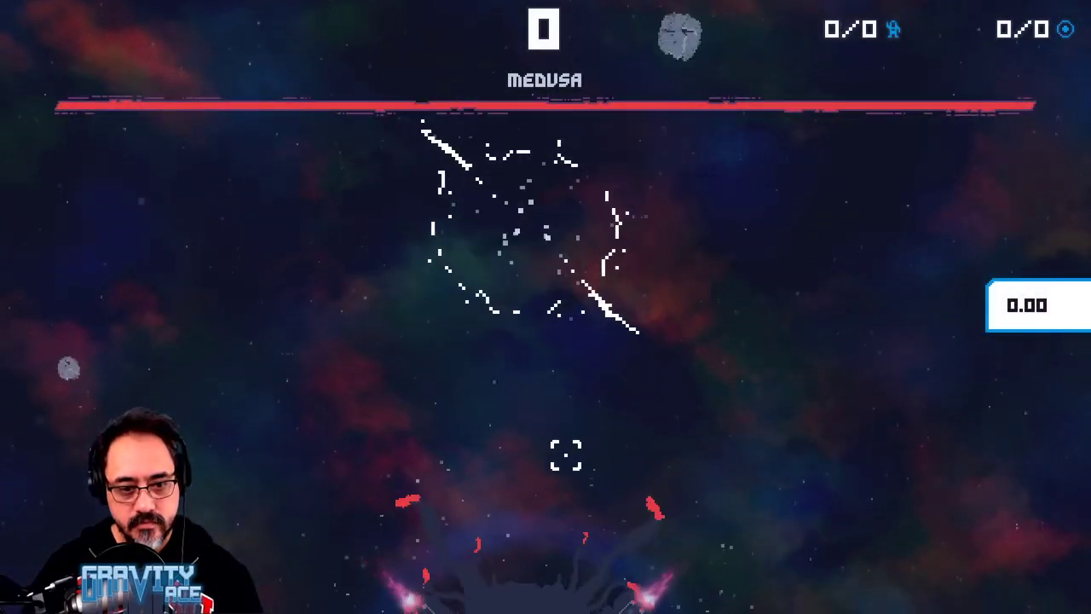
Fly the ship up, fire shots at the Medusa boss, then return to the editor.
{"action": "key", "text": "Up"}
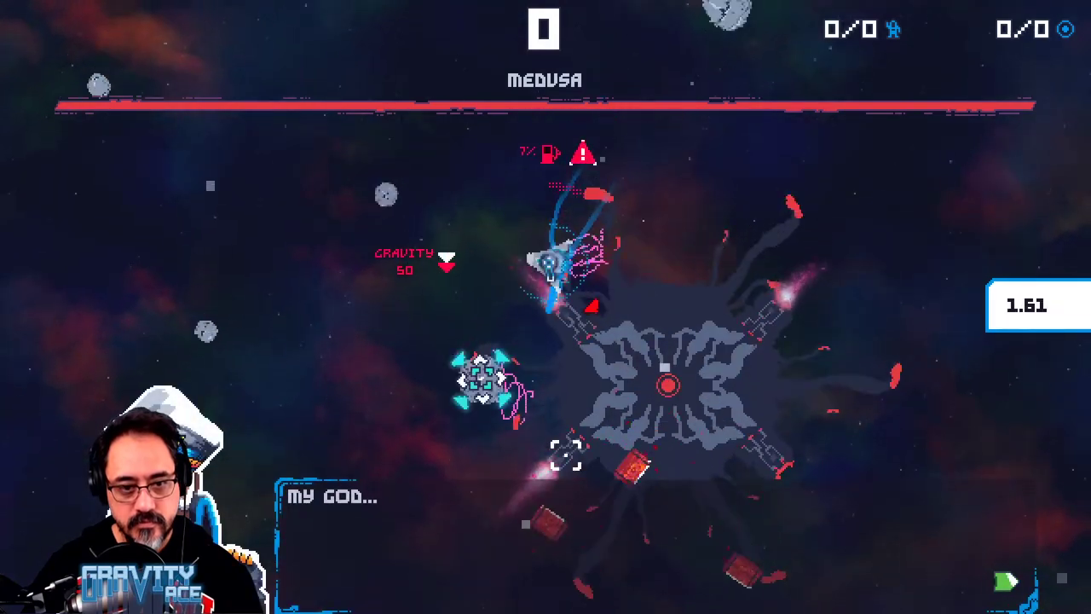
{"action": "key", "text": "Up"}
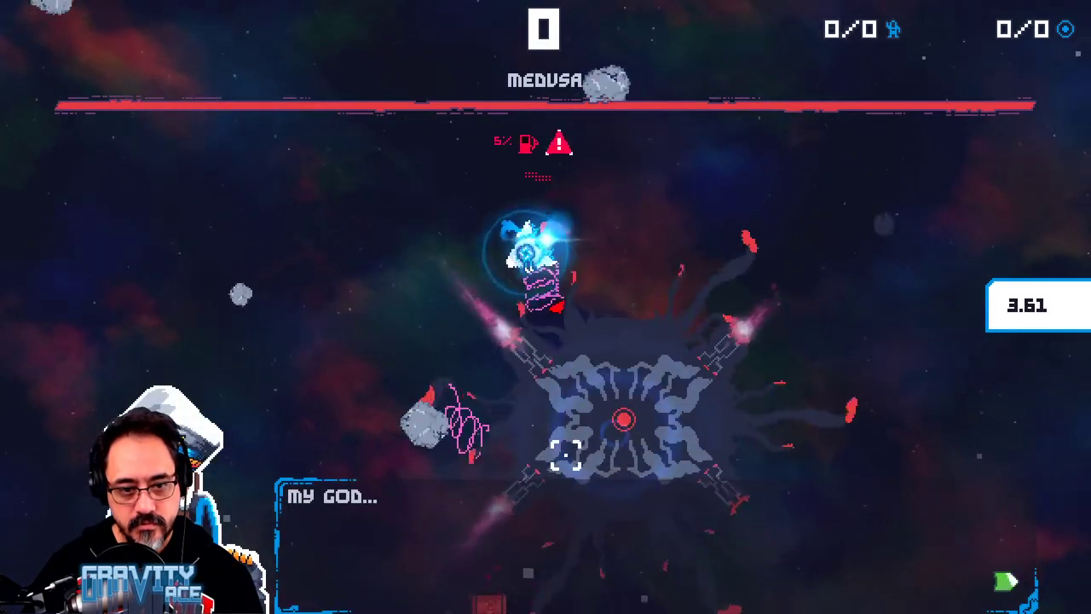
{"action": "left_click", "coordinate": [565, 456]}
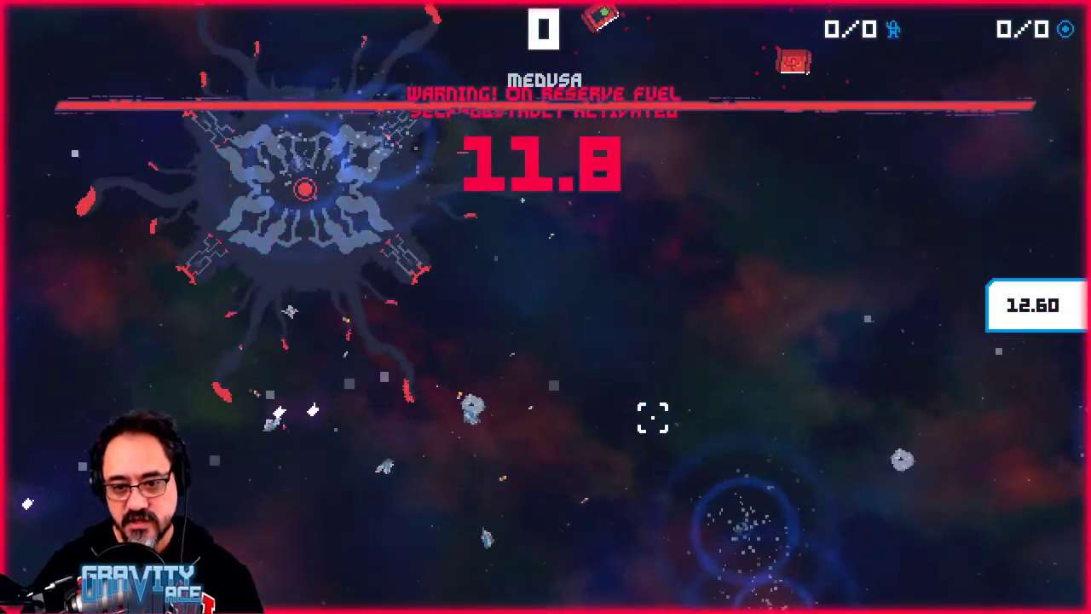
{"action": "key", "text": "alt+Tab"}
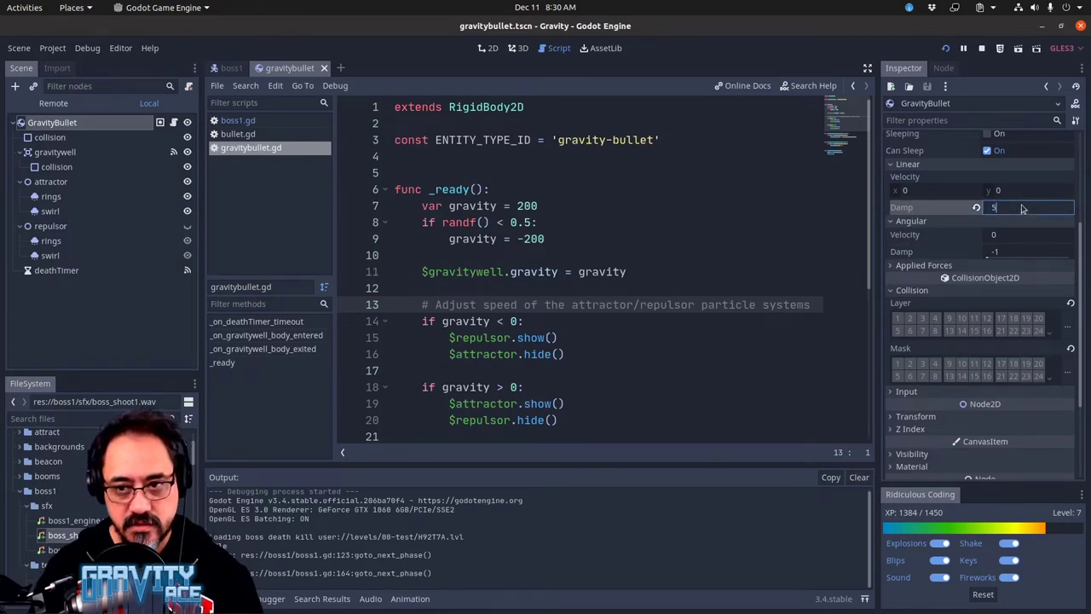
Commit Linear Damp 5 on the gravity bullet and save the scene.
{"action": "key", "text": "Return"}
{"action": "key", "text": "ctrl+s"}
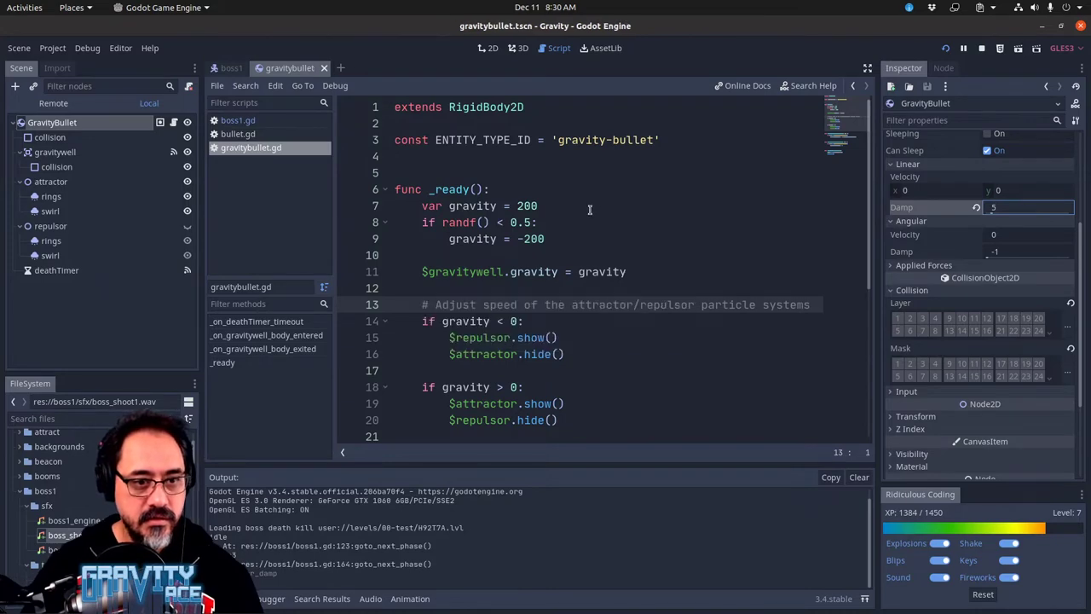
{"action": "left_click", "coordinate": [589, 209]}
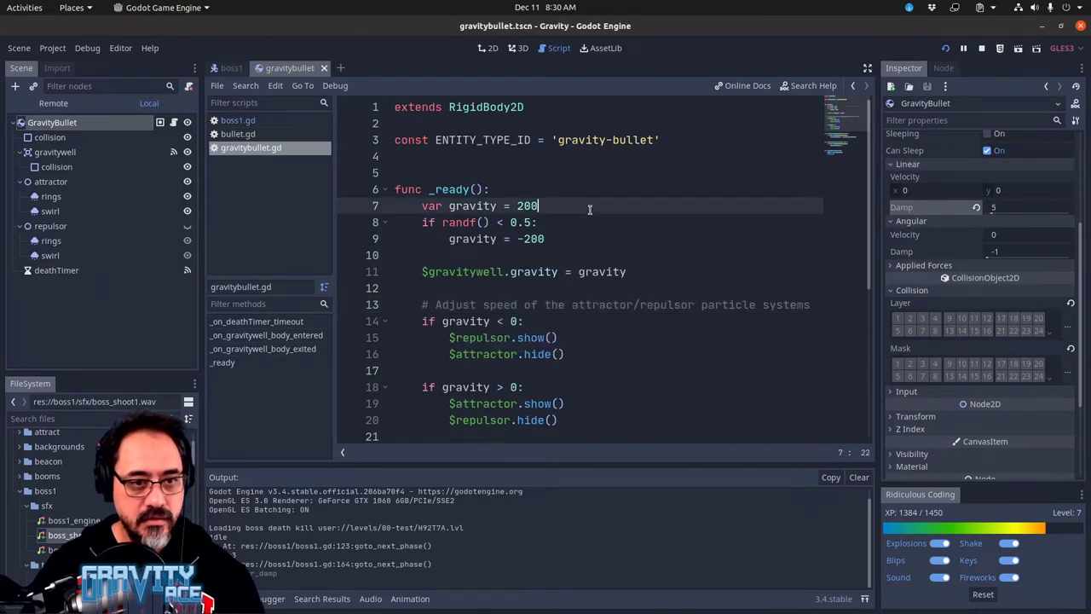
Change GRAVBULLET_SPEED in boss1.gd from 300 to 500 and run the game.
{"action": "left_click", "coordinate": [228, 68]}
{"action": "left_click", "coordinate": [568, 210]}
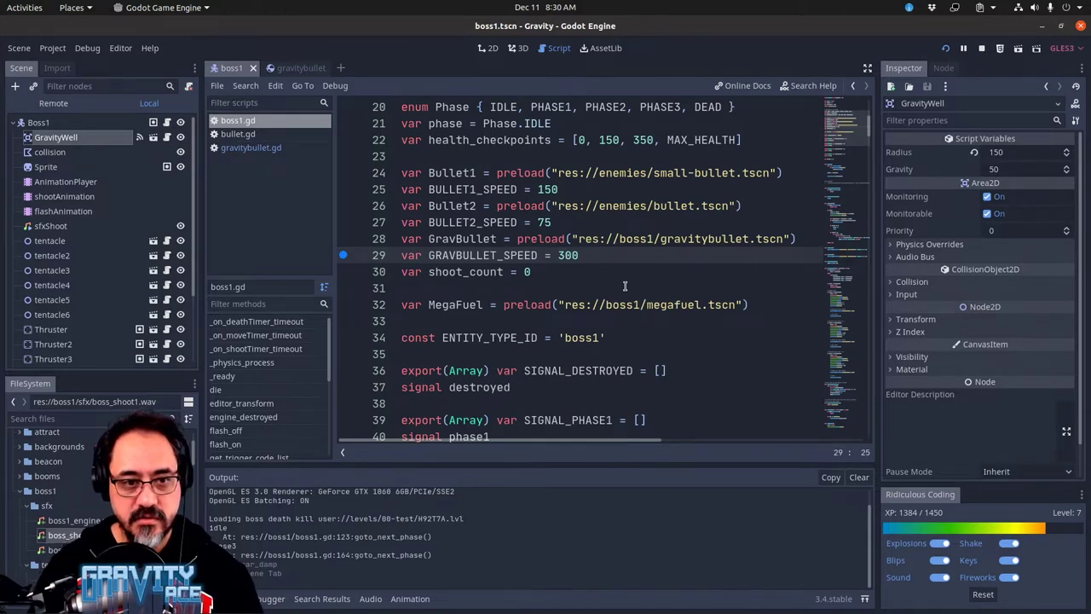
{"action": "key", "text": "BackSpace"}
{"action": "type", "text": "5"}
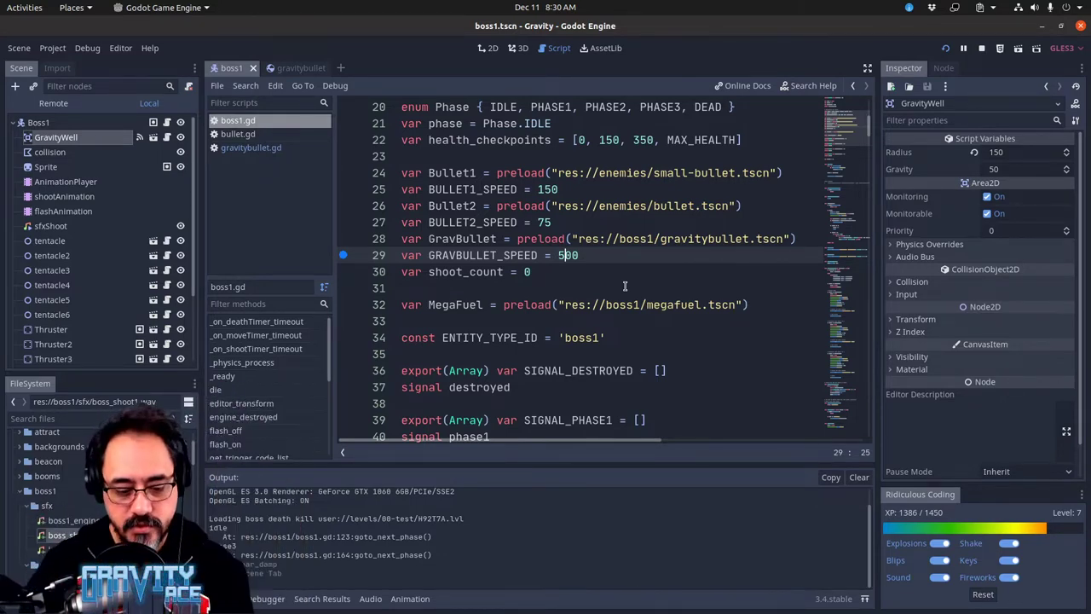
{"action": "key", "text": "F5"}
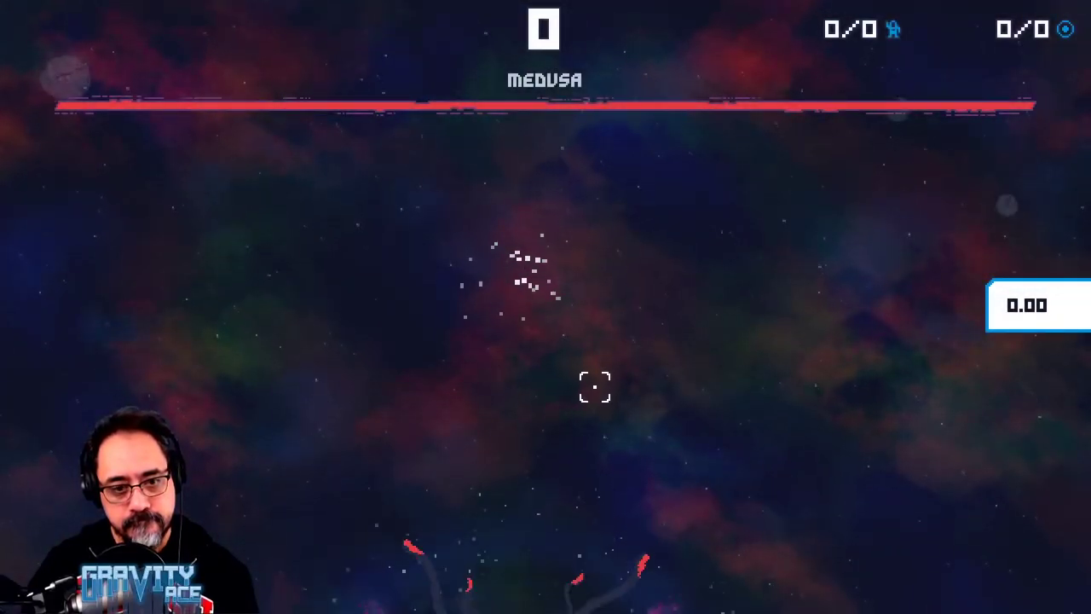
Fly the ship toward the Medusa boss and evade it until the ship is destroyed.
{"action": "key", "text": "Up"}
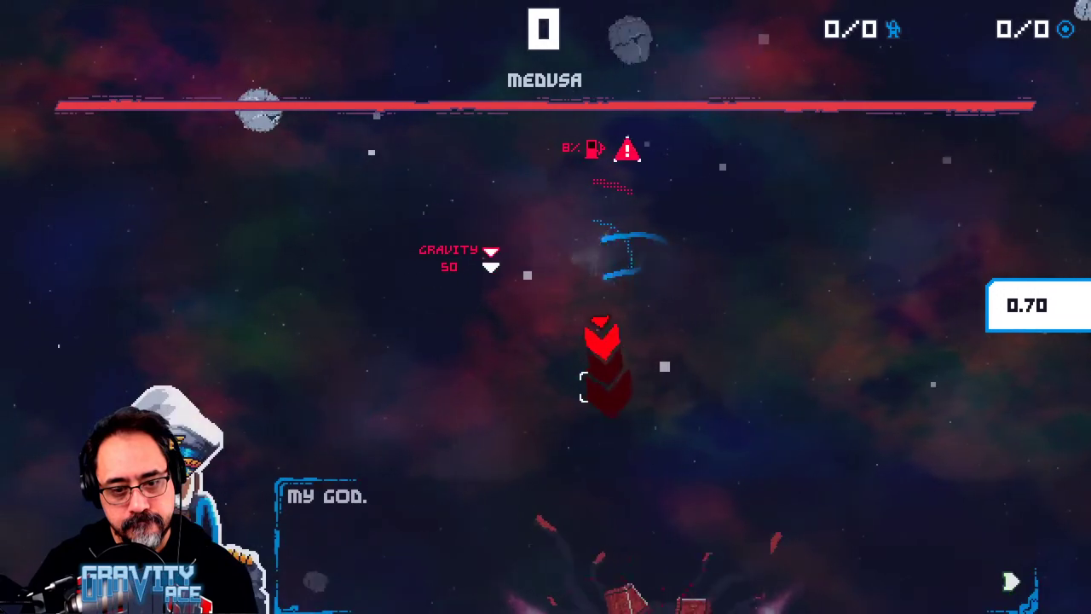
{"action": "key", "text": "Up"}
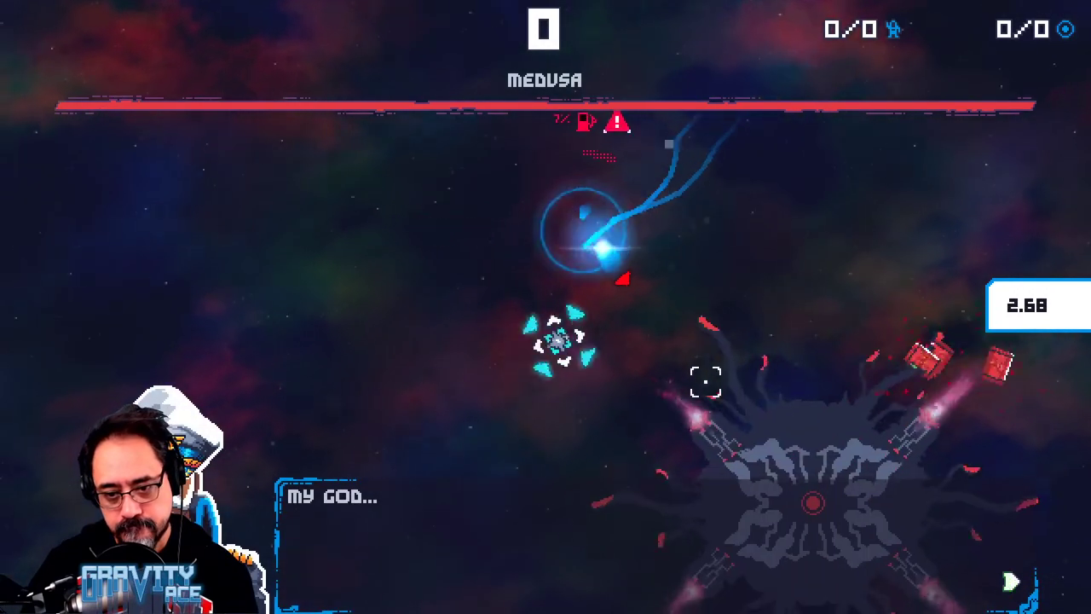
{"action": "key", "text": "Up"}
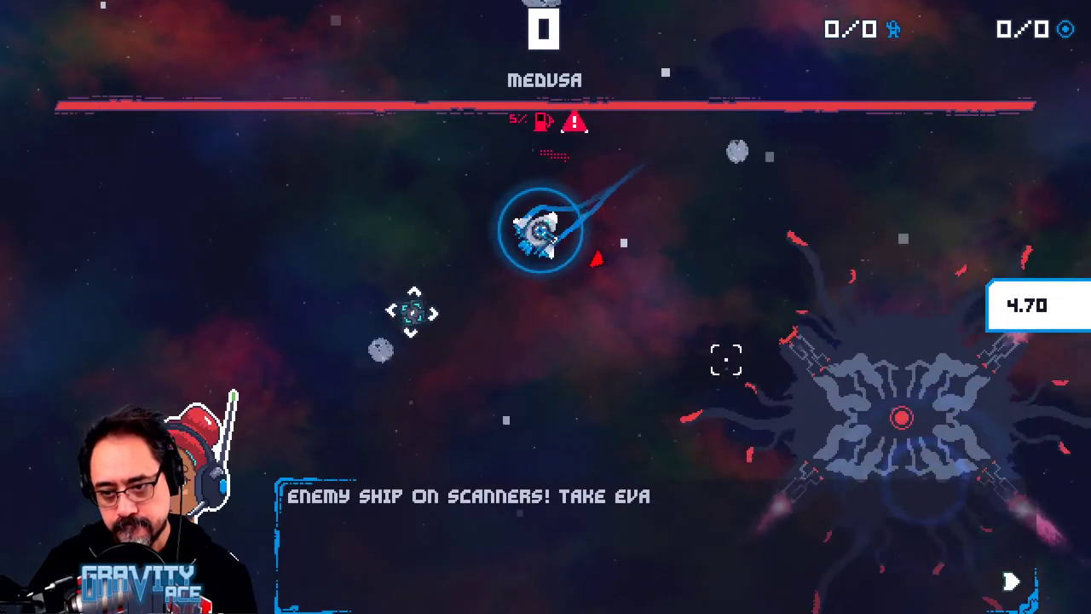
{"action": "key", "text": "Up"}
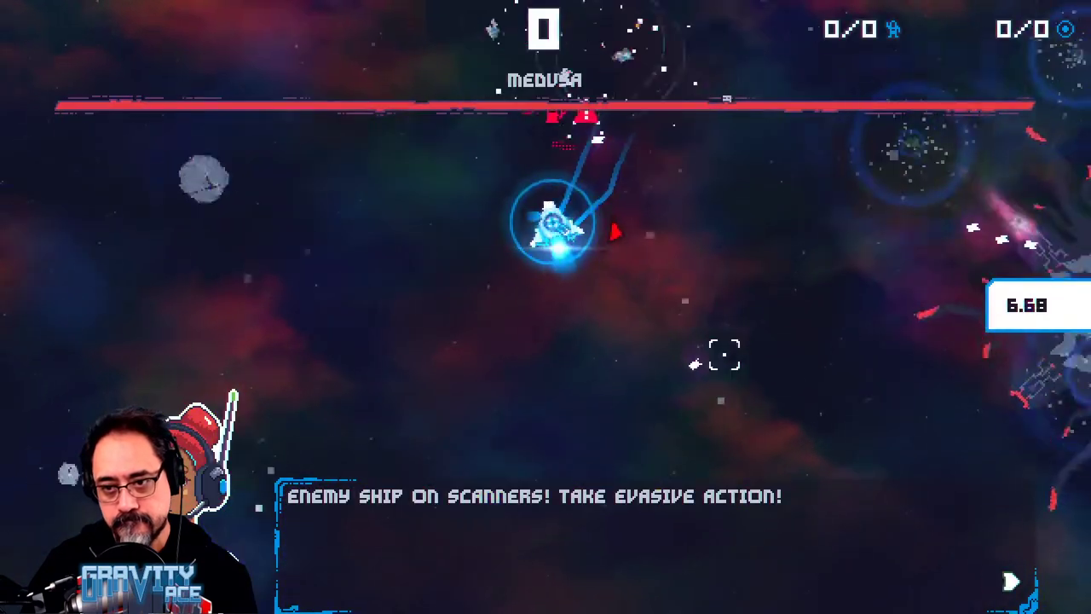
{"action": "key", "text": "Up"}
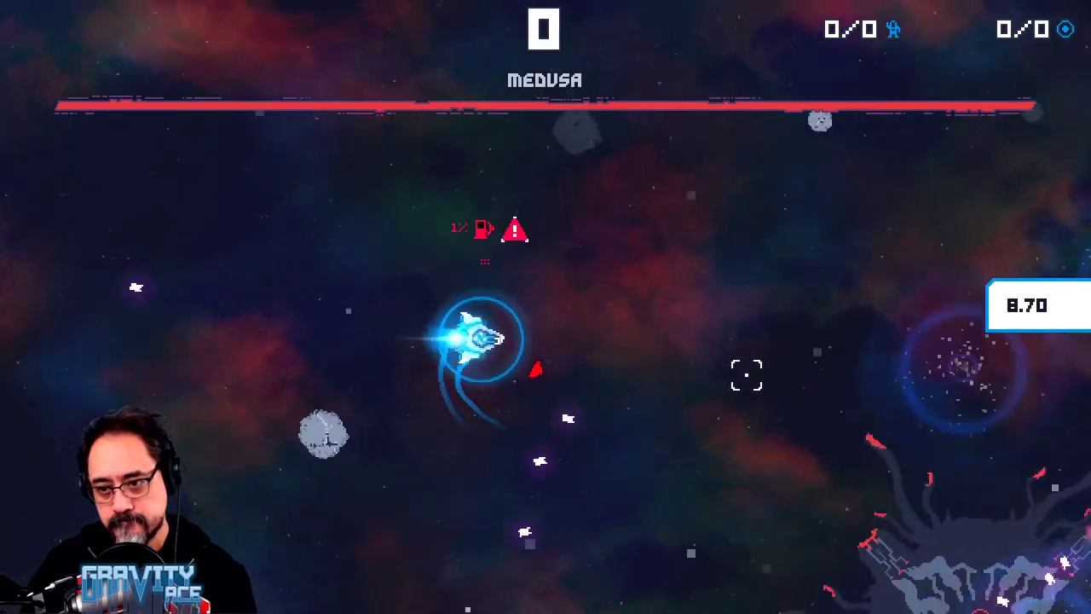
{"action": "key", "text": "Up"}
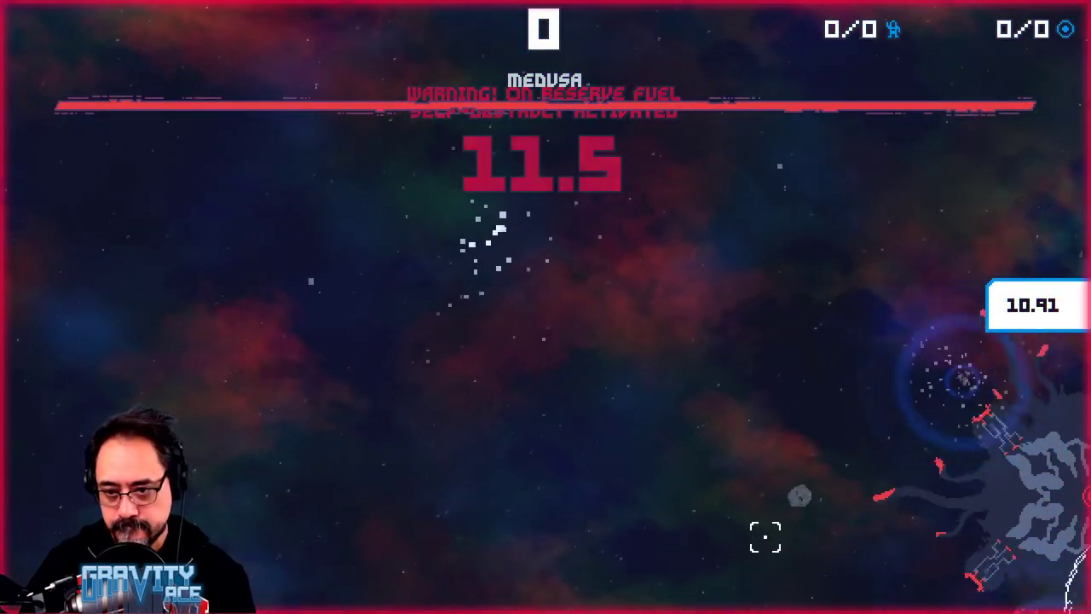
Fly the respawned ship around the boss with shield raised, towing fuel pods.
{"action": "key", "text": "Up"}
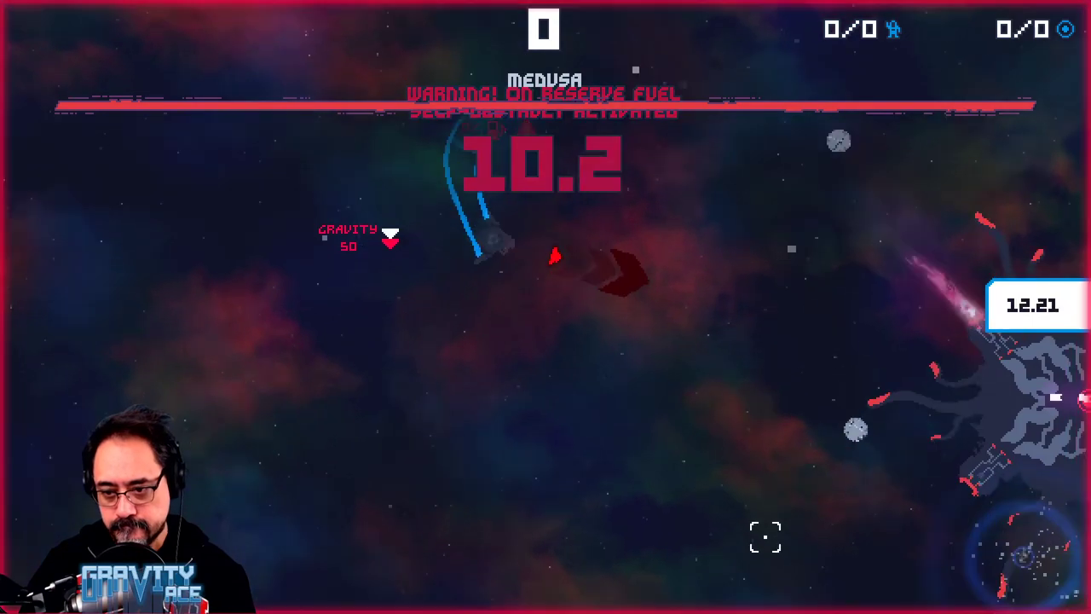
{"action": "key", "text": "Up"}
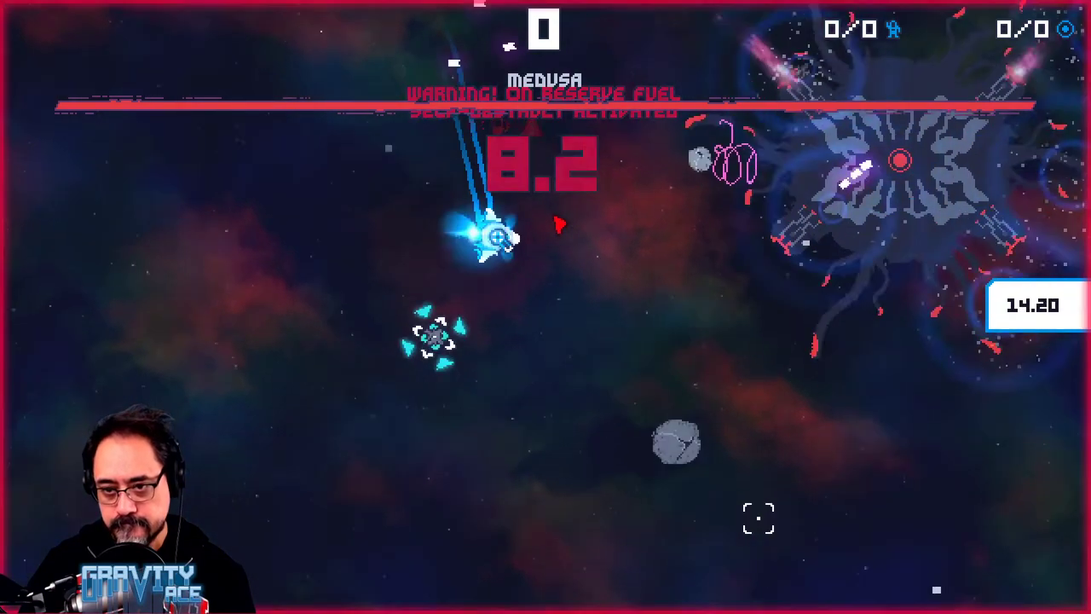
{"action": "key", "text": "Up"}
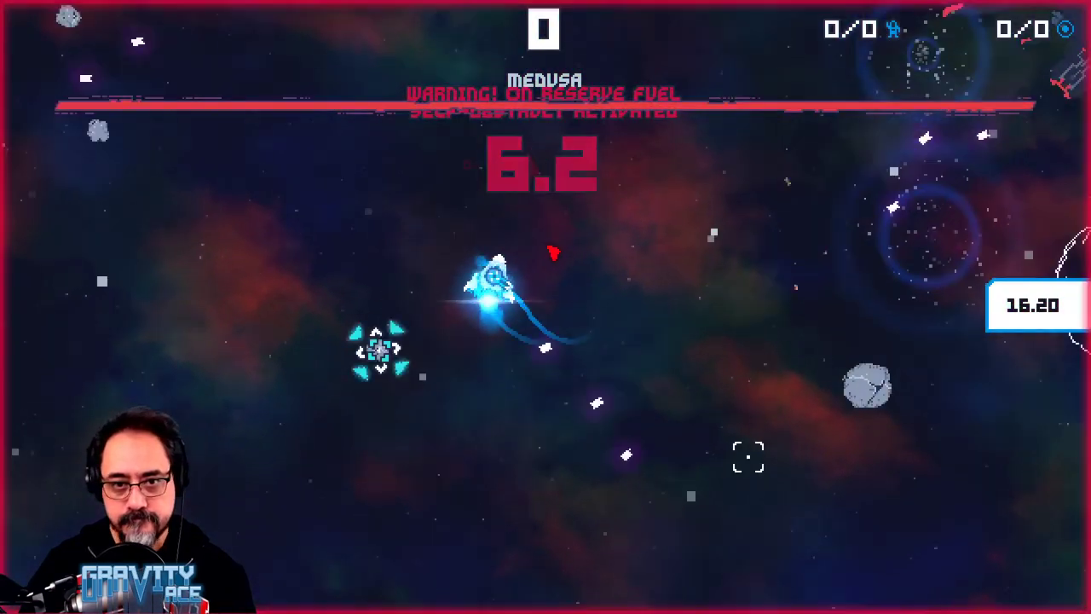
{"action": "key", "text": "Up"}
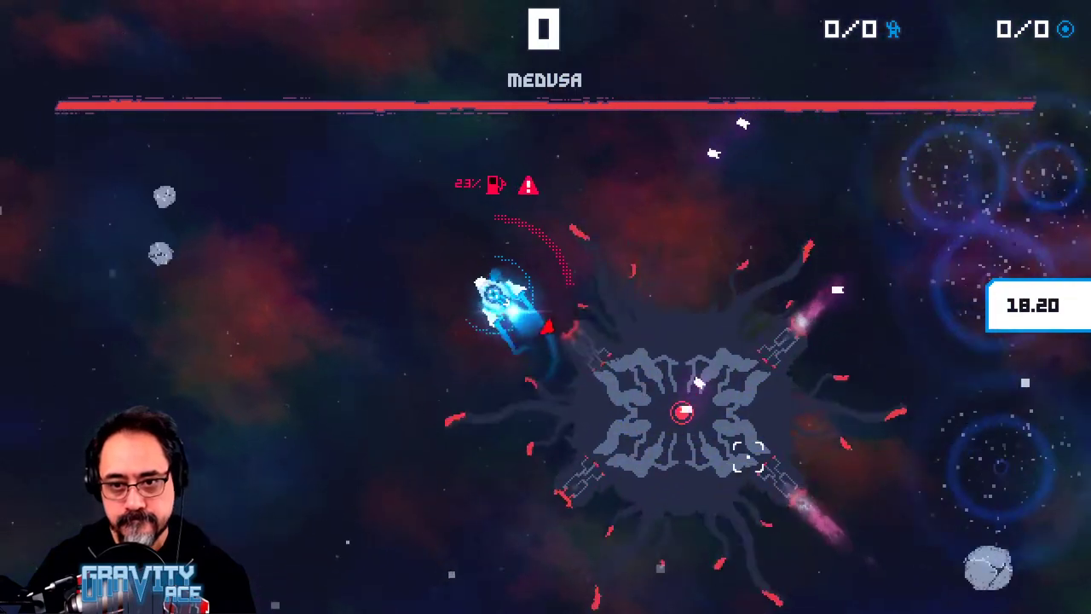
{"action": "key", "text": "Up"}
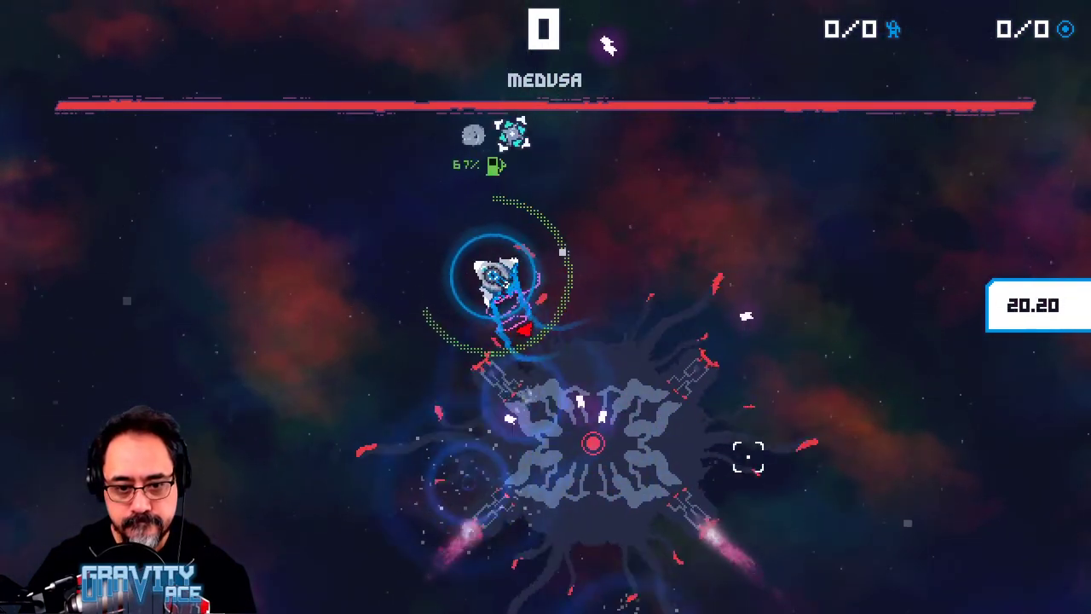
{"action": "key", "text": "Up"}
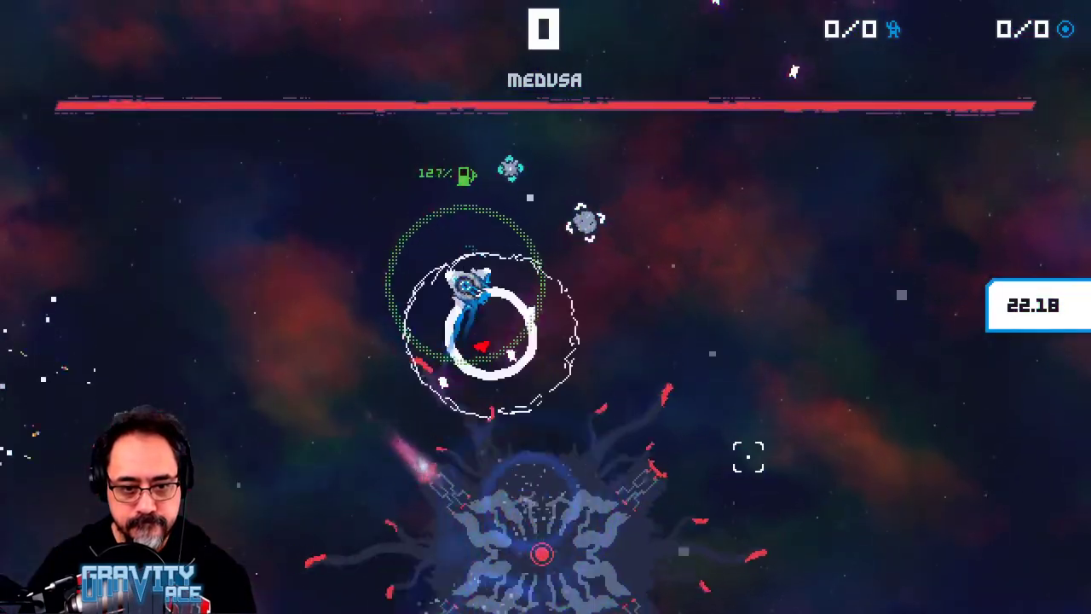
{"action": "key", "text": "Up"}
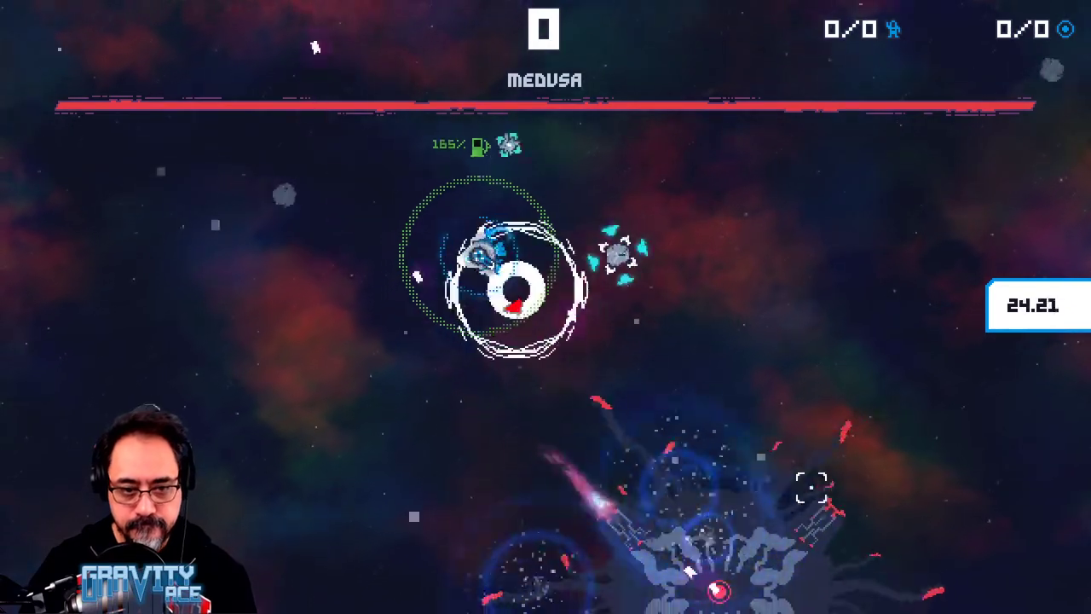
{"action": "key", "text": "Up"}
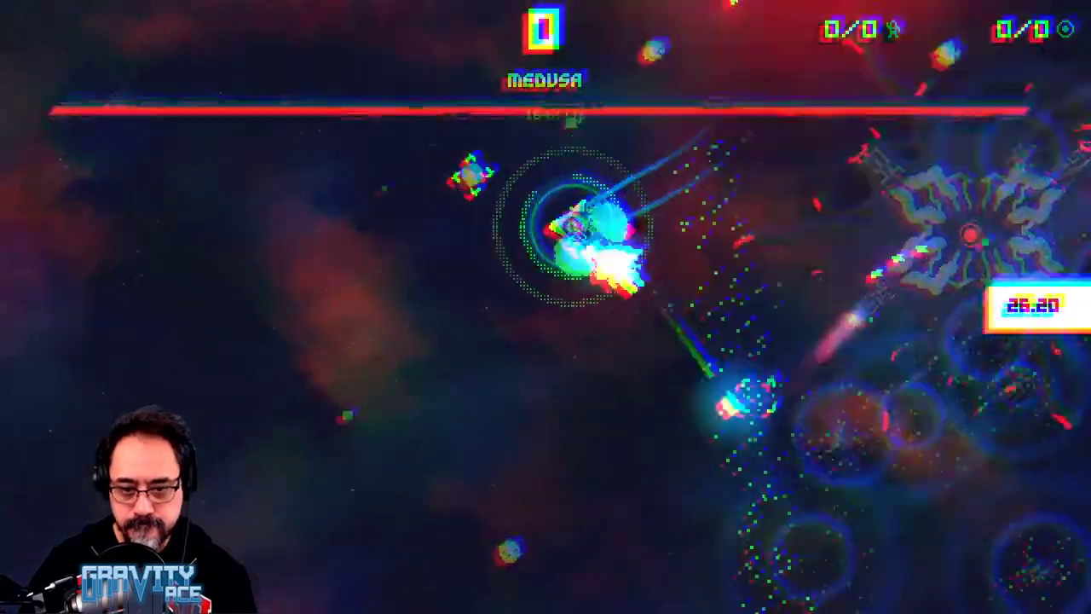
{"action": "key", "text": "Left"}
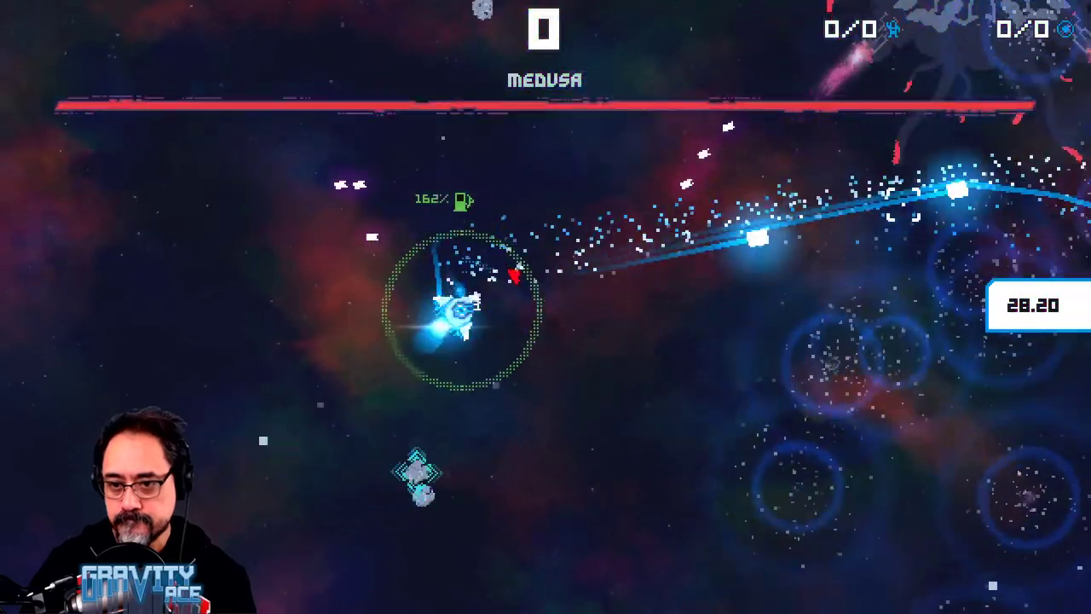
{"action": "key", "text": "Left"}
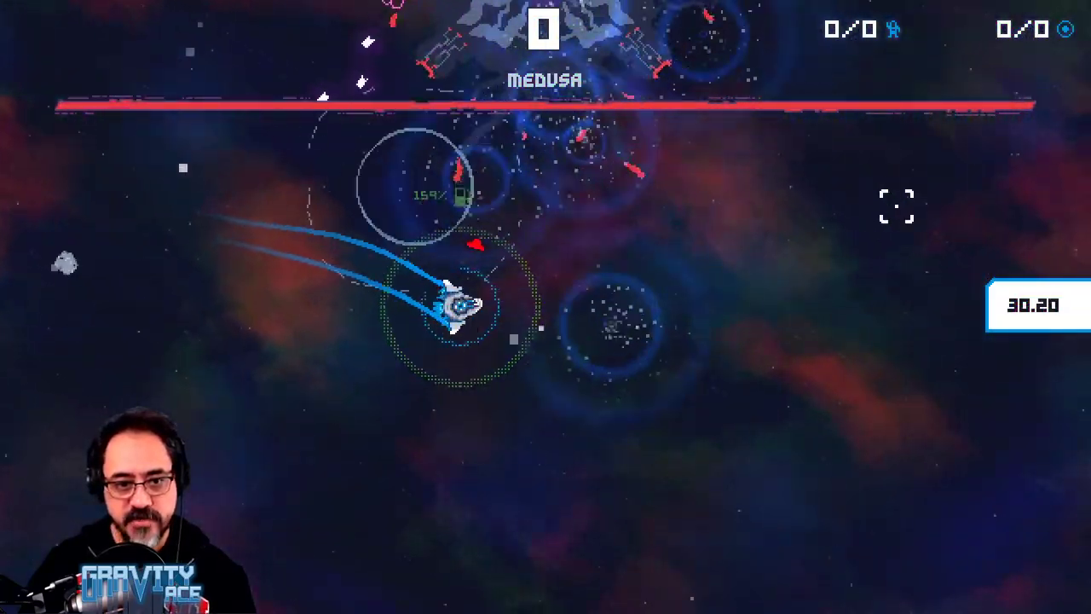
{"action": "key", "text": "Up"}
{"action": "key", "text": "Right"}
{"action": "key", "text": "Up"}
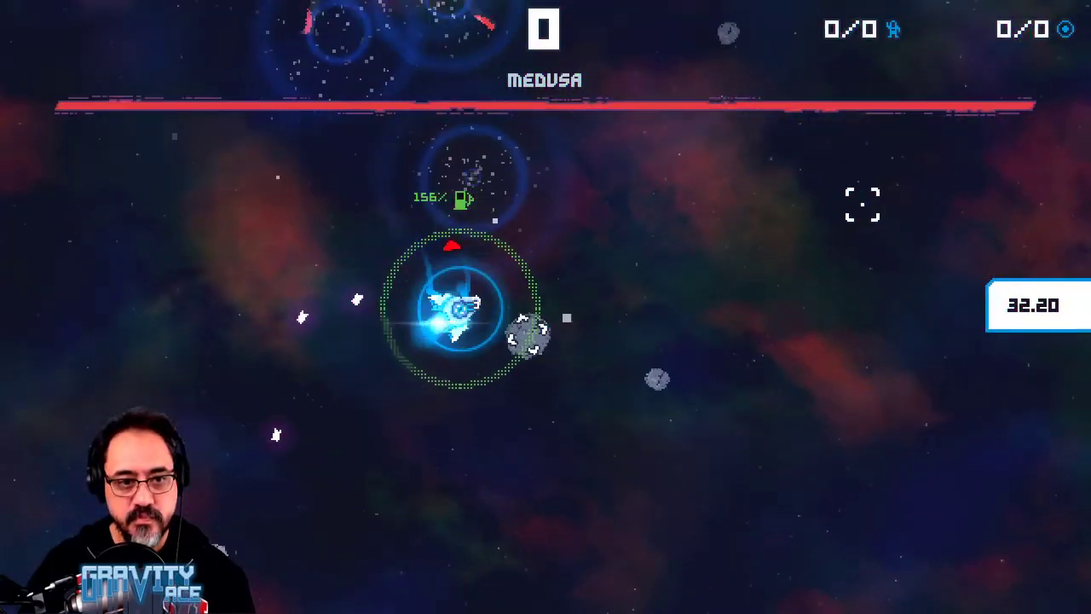
{"action": "key", "text": "Left"}
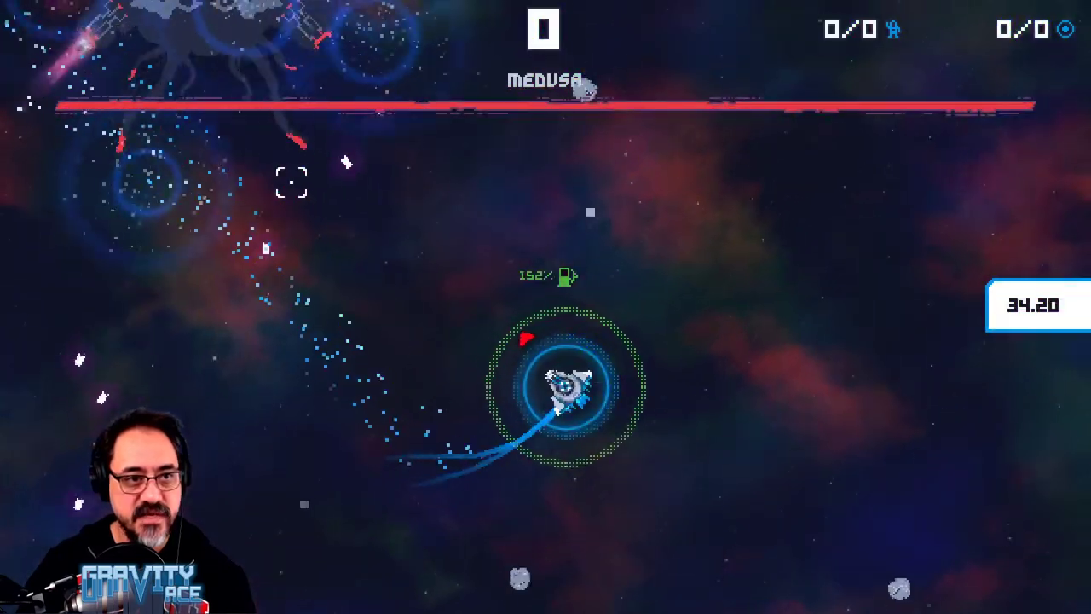
{"action": "key", "text": "Up"}
{"action": "key", "text": "Up"}
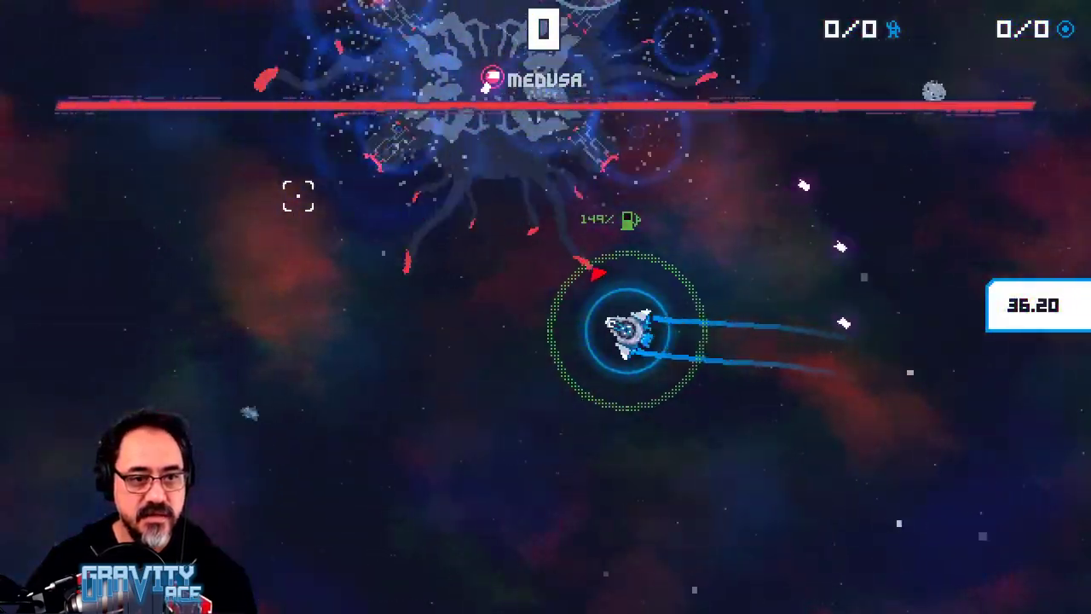
{"action": "key", "text": "Up"}
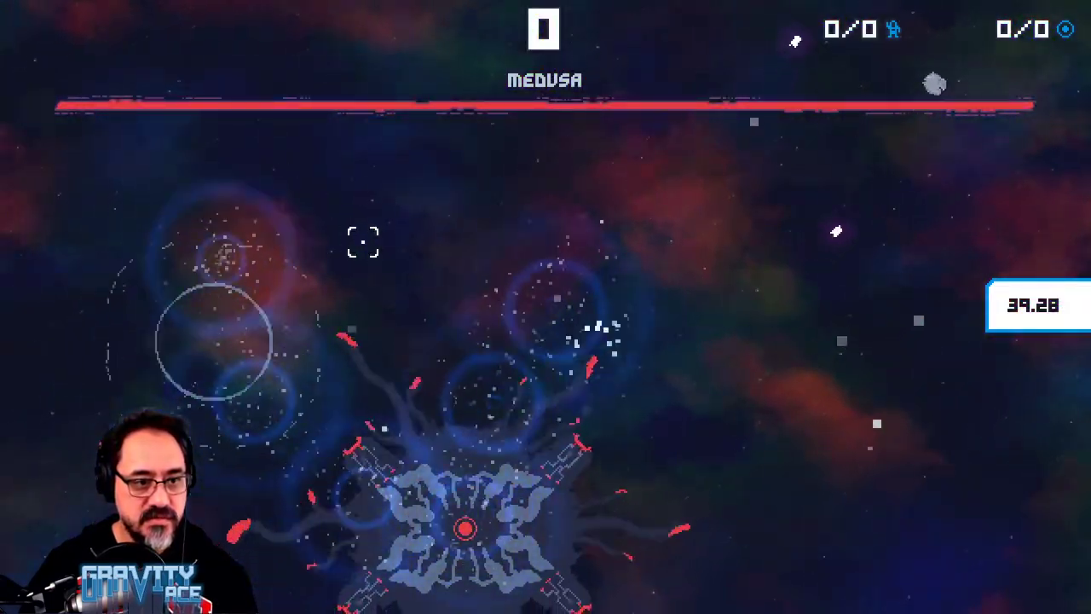
Steer the next respawned ship onto the boss, then close the game with F8.
{"action": "key", "text": "Up"}
{"action": "key", "text": "Up"}
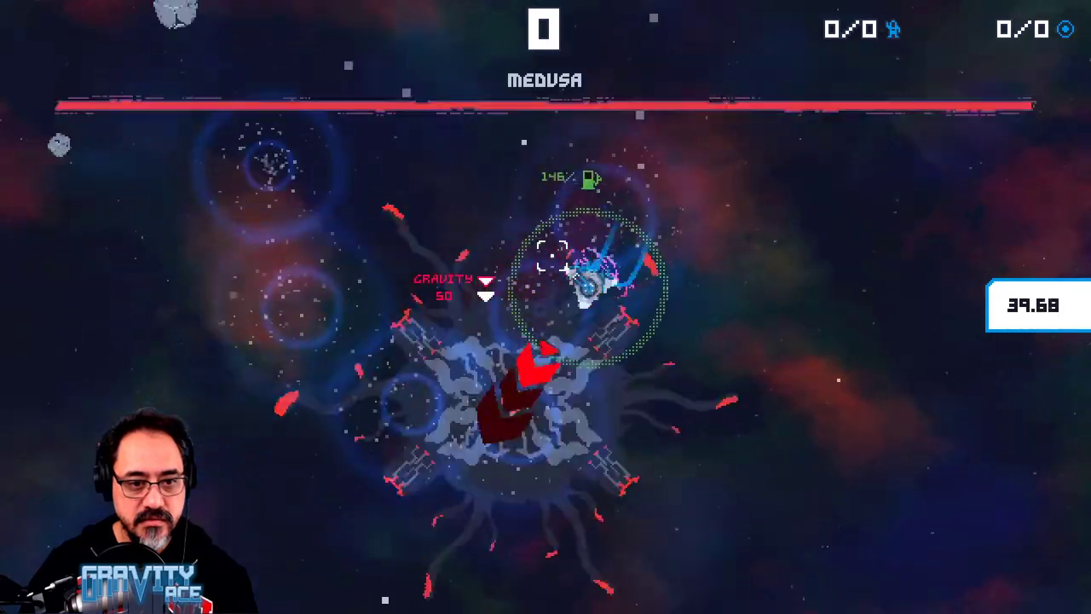
{"action": "key", "text": "Up"}
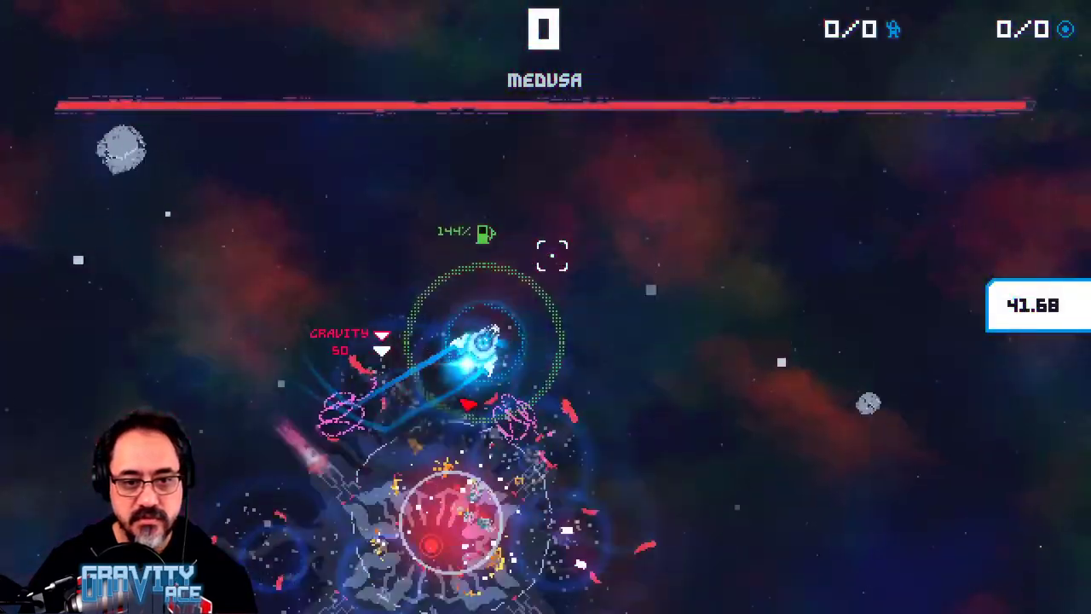
{"action": "key", "text": "Up"}
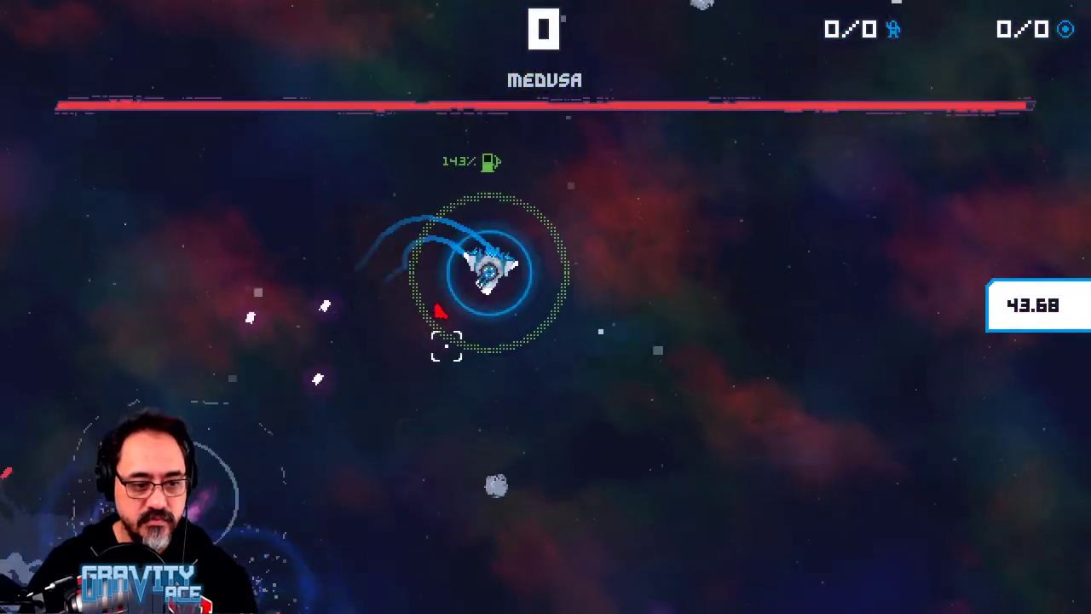
{"action": "key", "text": "Up"}
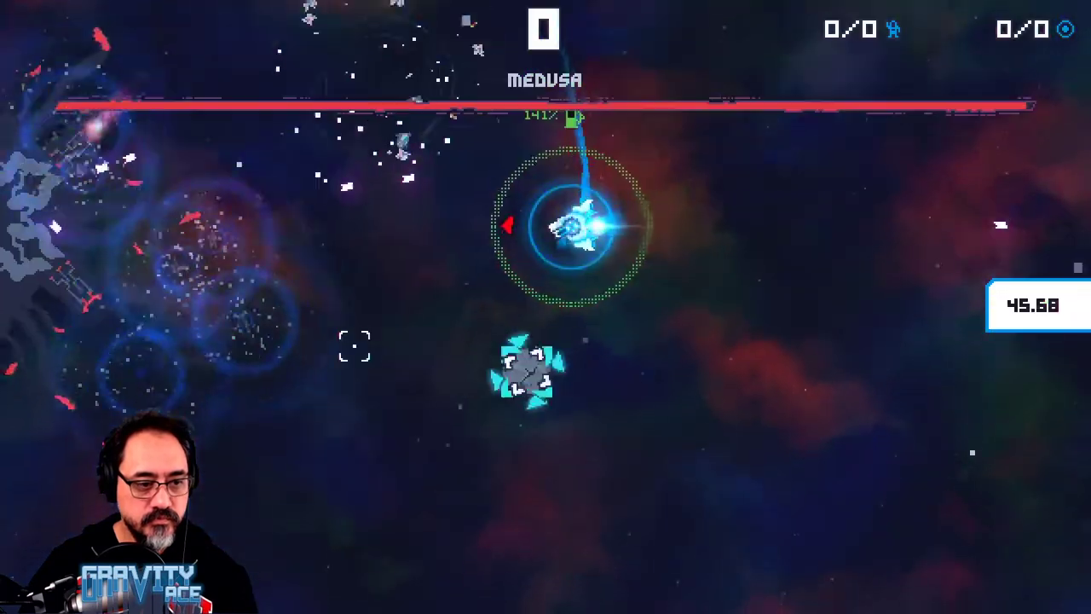
{"action": "key", "text": "Up"}
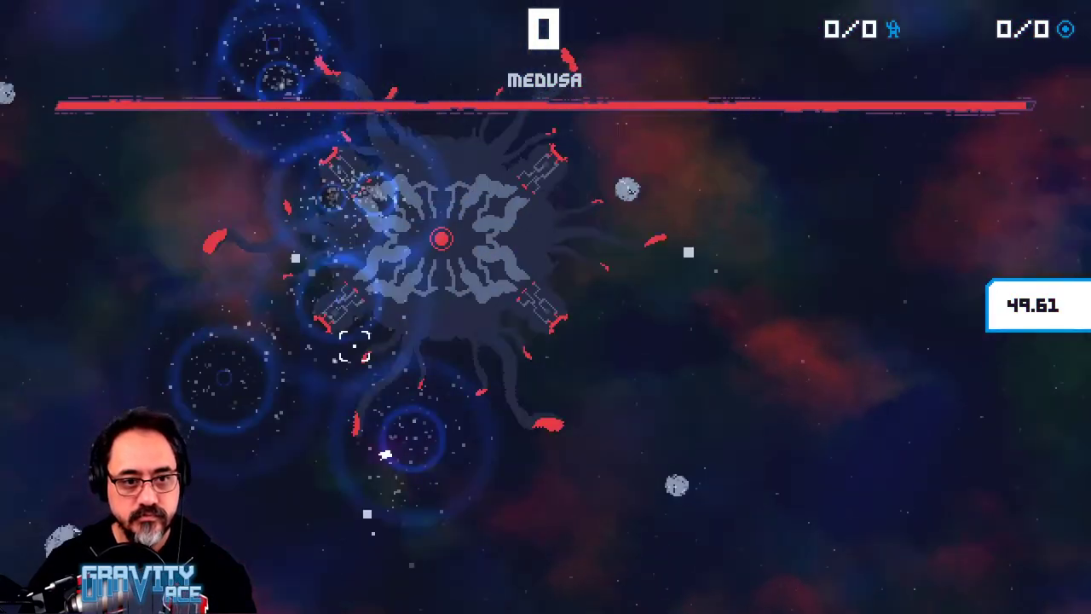
{"action": "key", "text": "F8"}
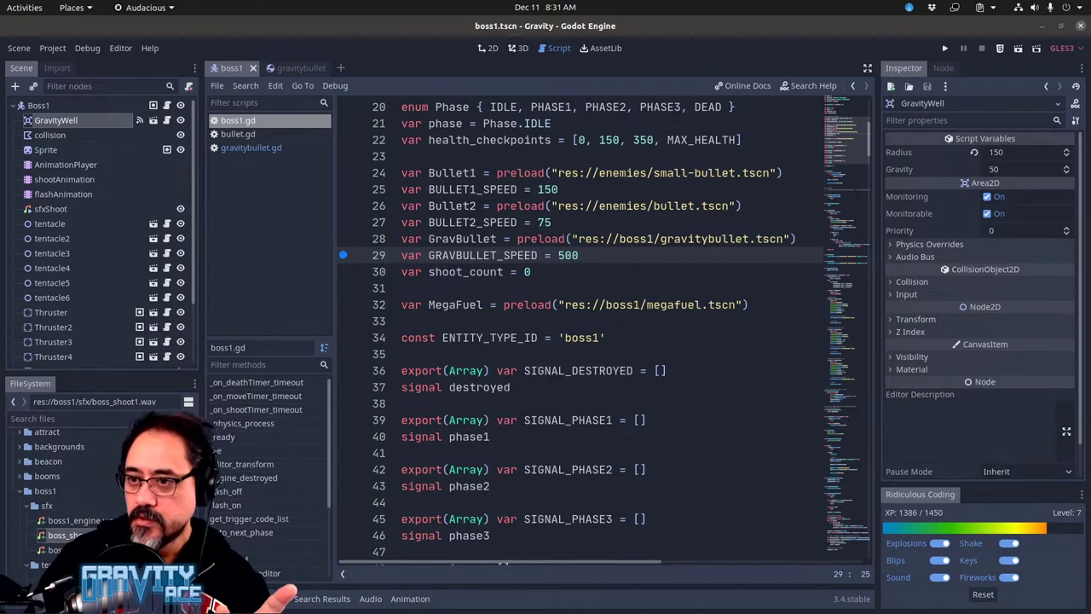
{"action": "key", "text": "alt+Tab"}
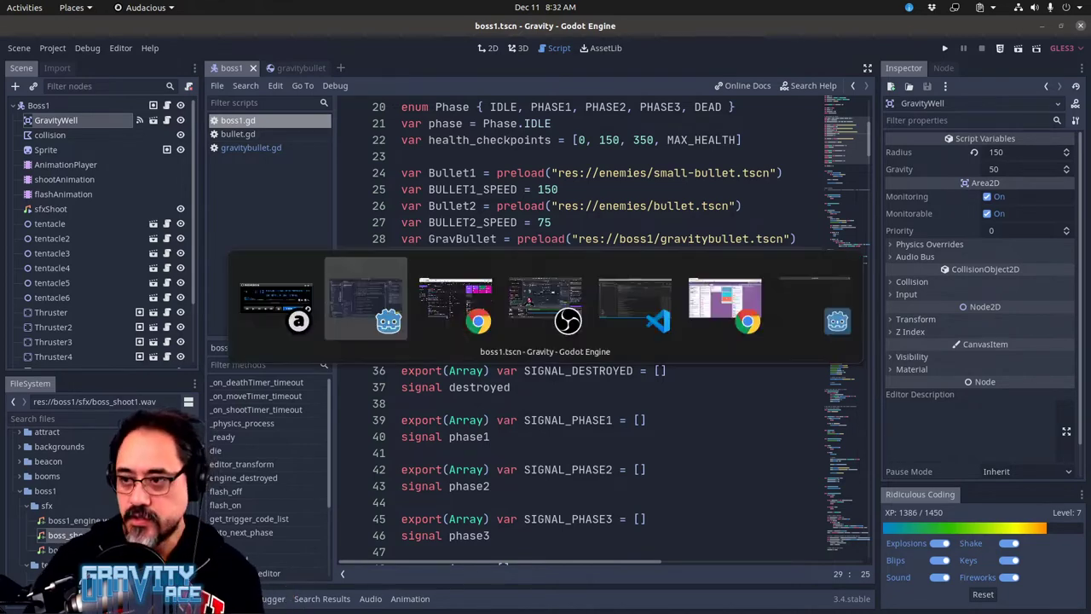
{"action": "key", "text": "alt+Tab"}
{"action": "key", "text": "alt+Tab"}
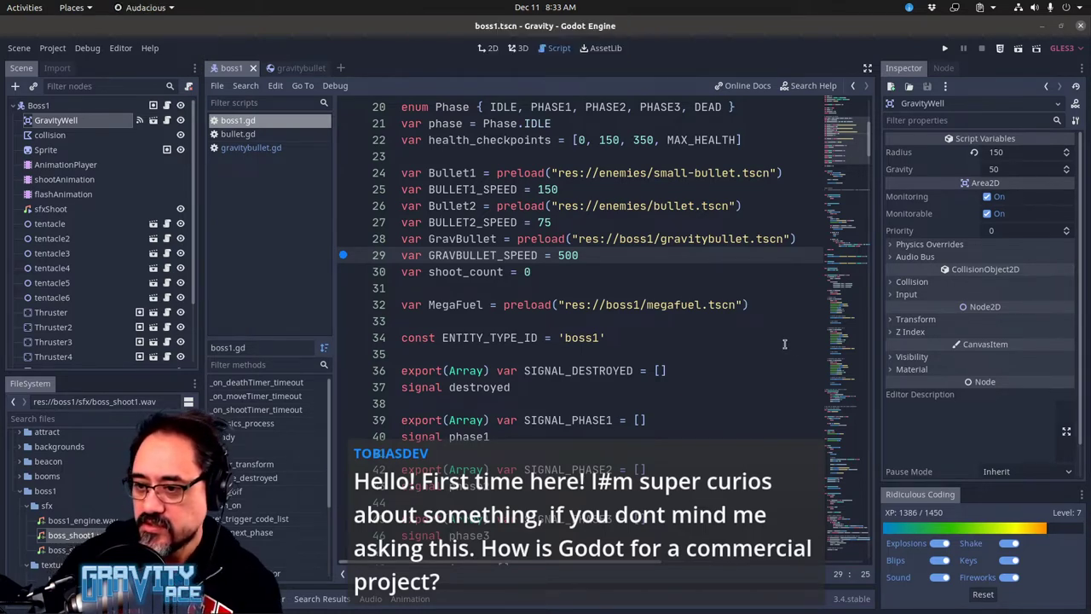
{"action": "left_click", "coordinate": [683, 320]}
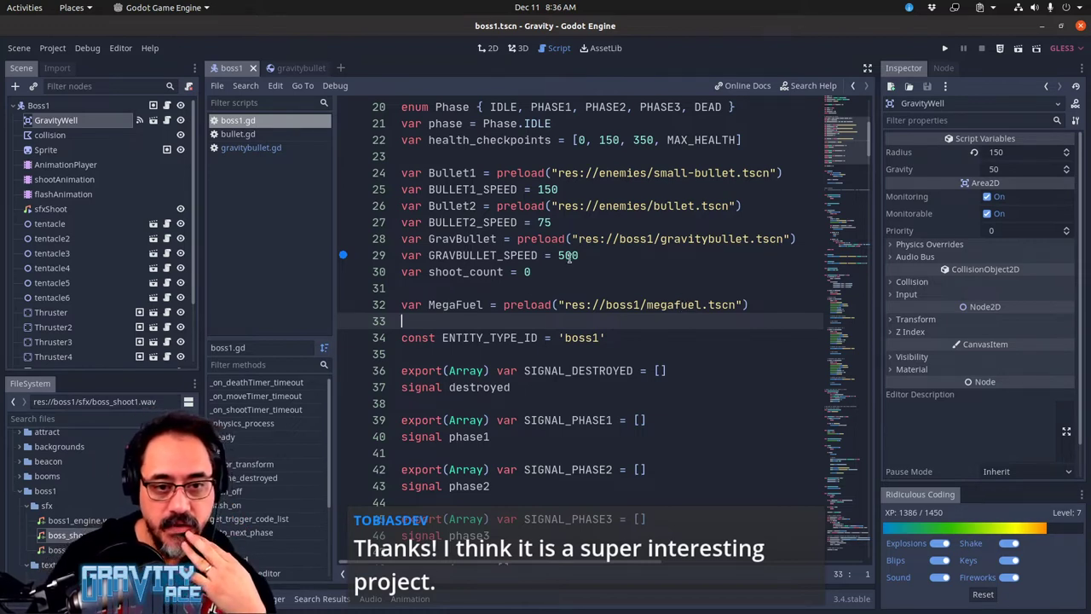
Change GRAVBULLET_SPEED on line 29 of boss1.gd from 500 to 700.
{"action": "left_click", "coordinate": [564, 255]}
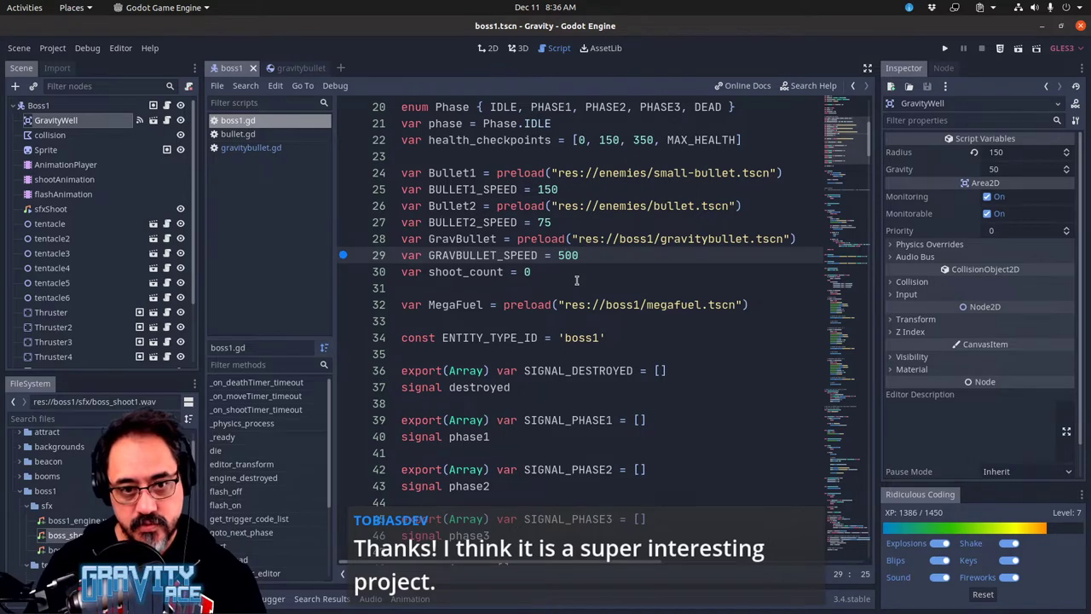
{"action": "key", "text": "BackSpace"}
{"action": "type", "text": "7"}
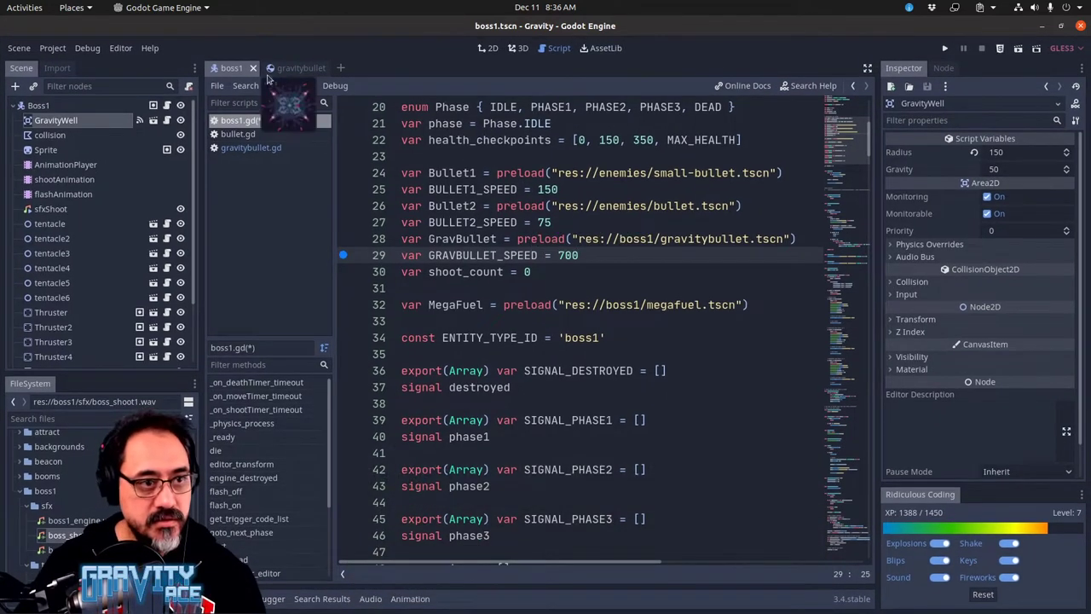
In the gravitybullet scene set Linear > Damp to 10, save all, and run the game.
{"action": "left_click", "coordinate": [288, 73]}
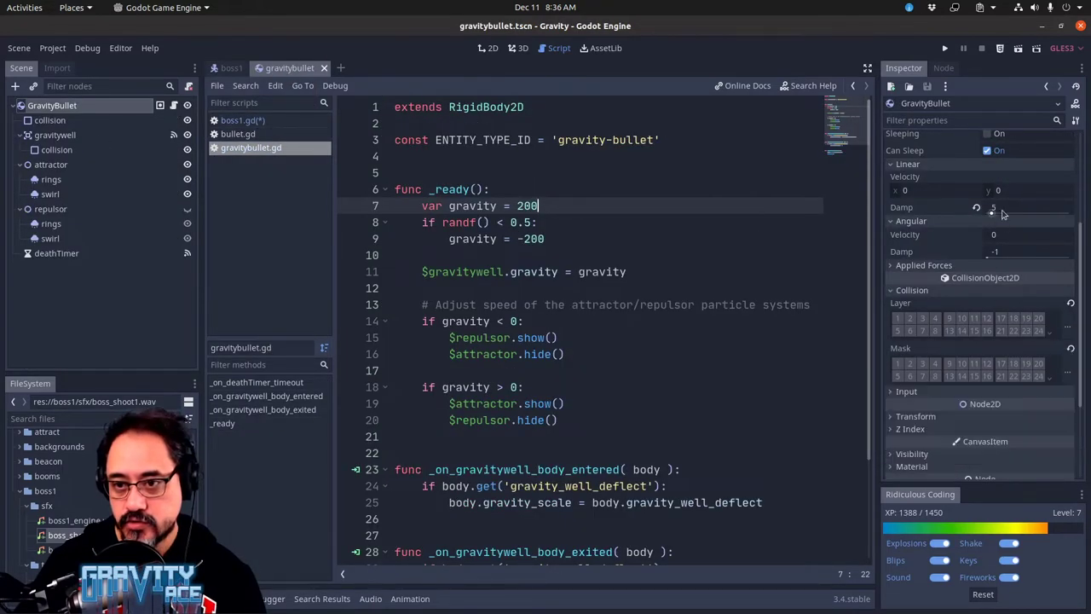
{"action": "left_click", "coordinate": [1003, 213]}
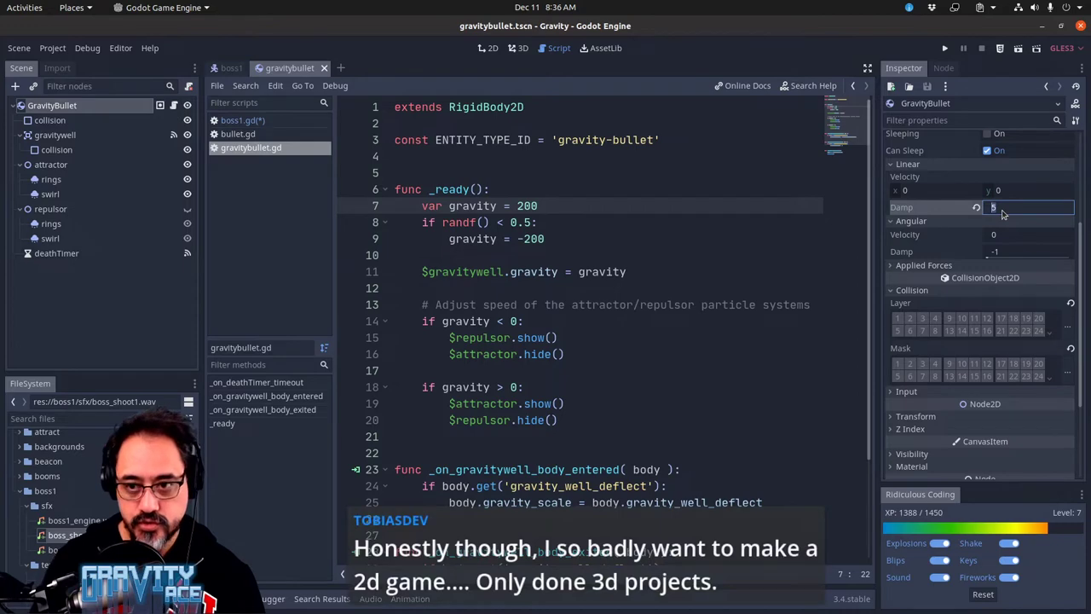
{"action": "type", "text": "10"}
{"action": "key", "text": "Return"}
{"action": "key", "text": "ctrl+s"}
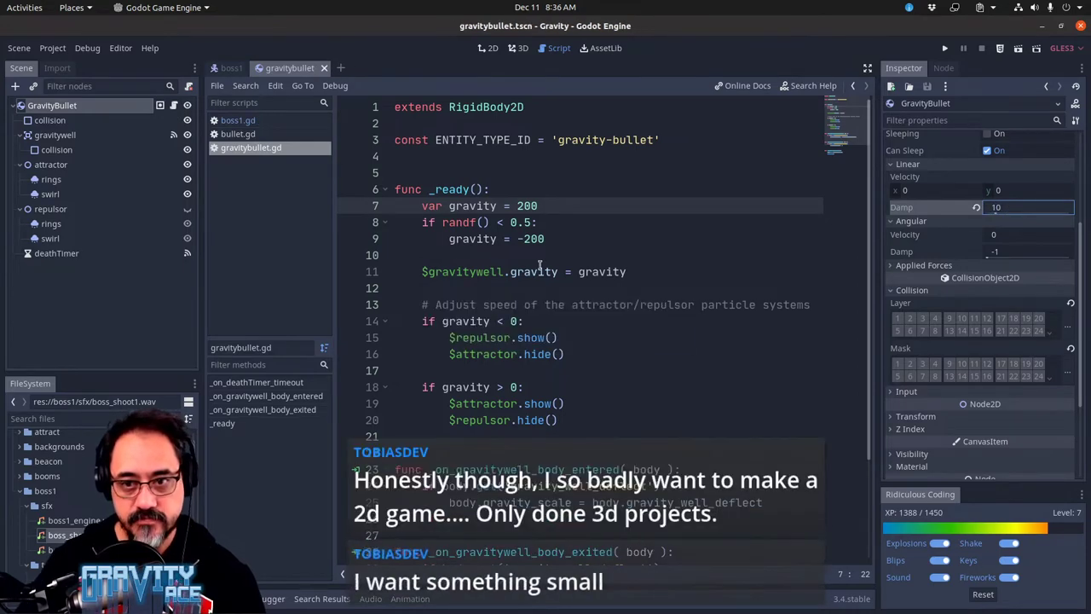
{"action": "key", "text": "F5"}
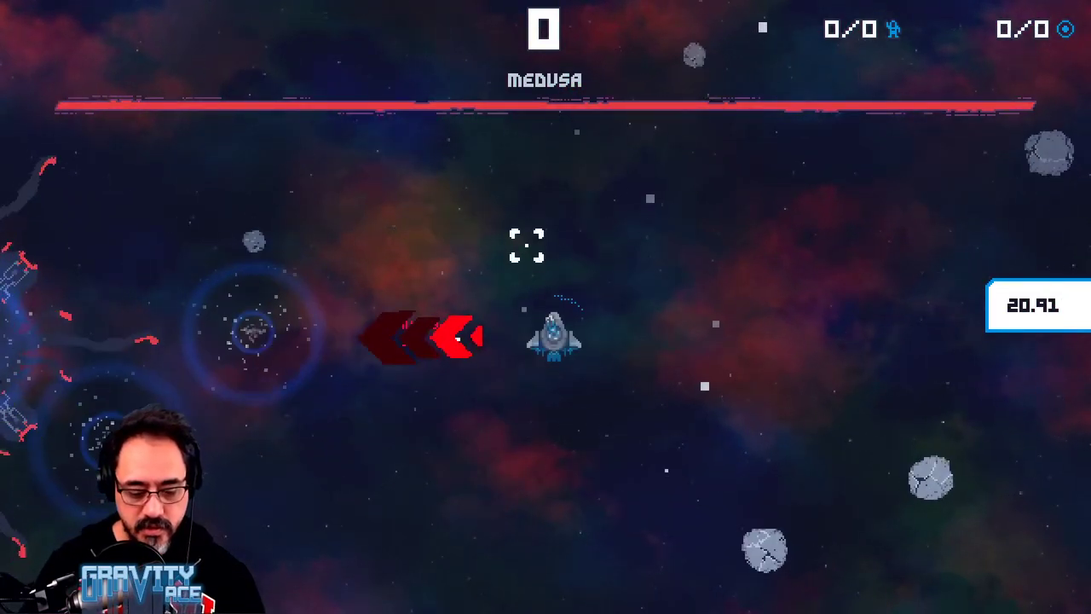
Pause the Medusa playtest with Esc and switch back to the Godot editor.
{"action": "key", "text": "Escape"}
{"action": "key", "text": "alt+Tab"}
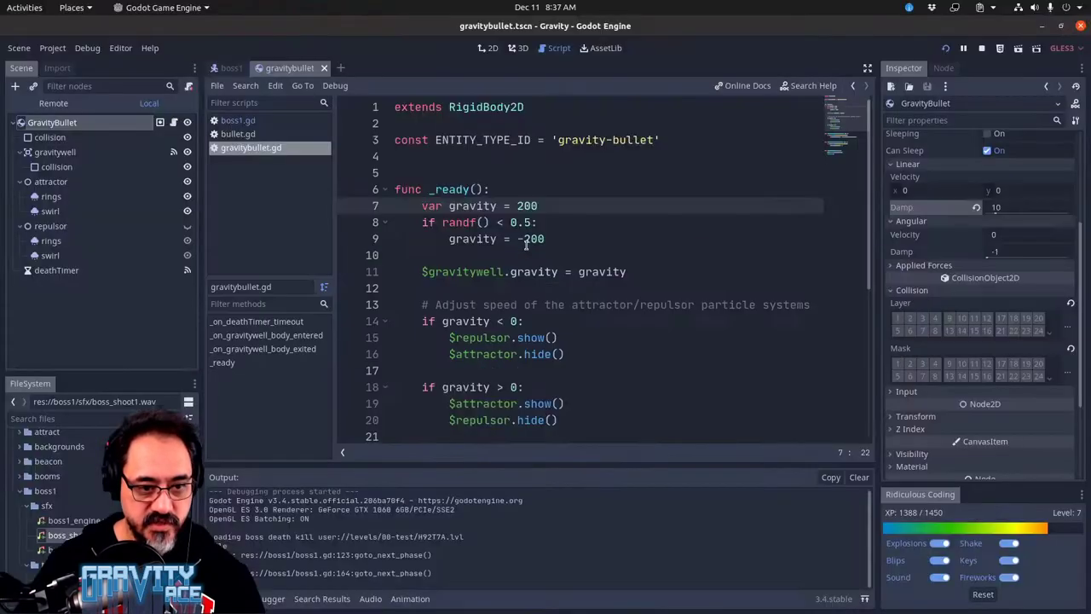
Add an immediate 'return' at the top of spawn_aimed_bullet in boss1.gd, then go back to the game.
{"action": "left_click", "coordinate": [523, 239]}
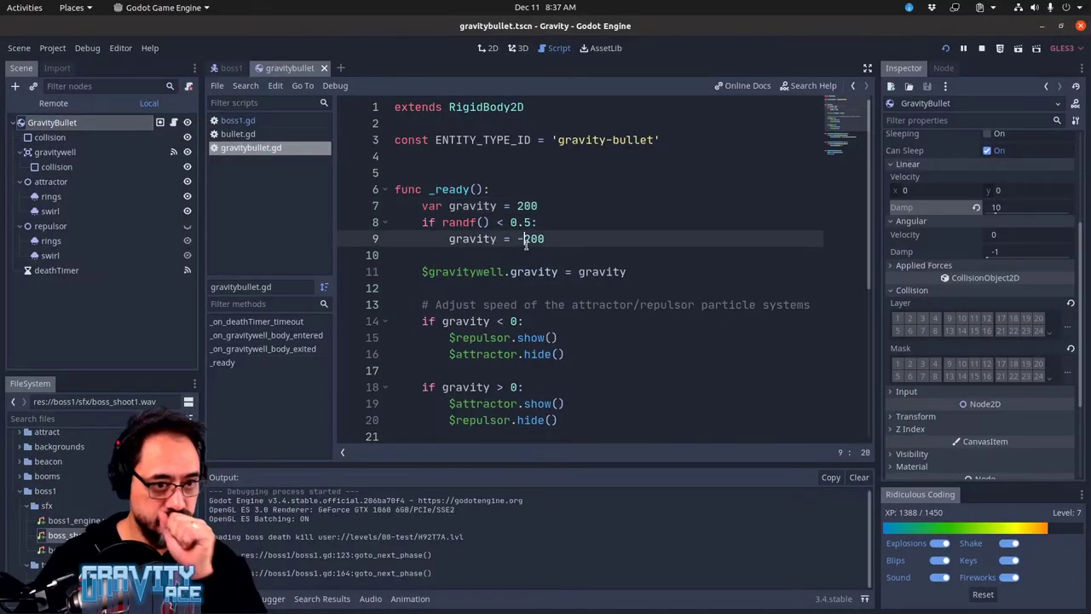
{"action": "left_click", "coordinate": [229, 69]}
{"action": "key", "text": "ctrl+End"}
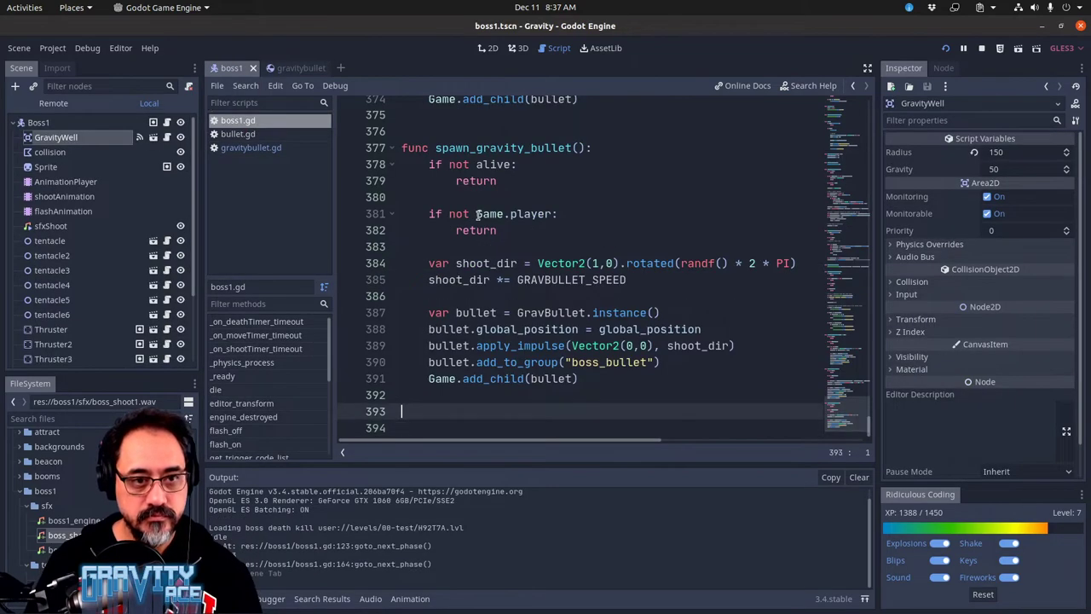
{"action": "scroll", "coordinate": [477, 215], "scroll_direction": "up", "scroll_amount": 8}
{"action": "left_click", "coordinate": [477, 215]}
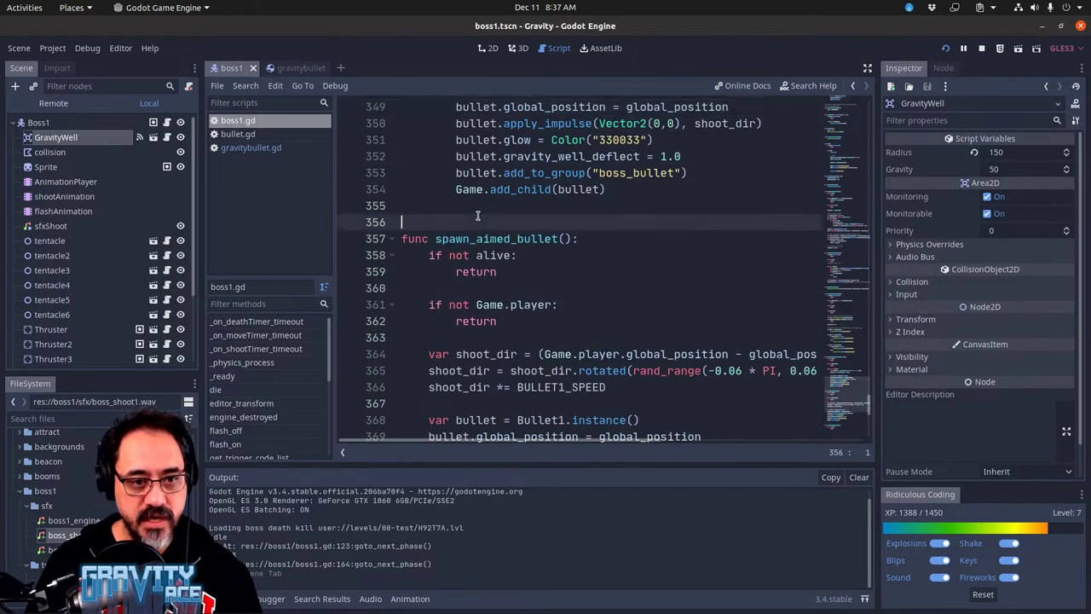
{"action": "key", "text": "Return"}
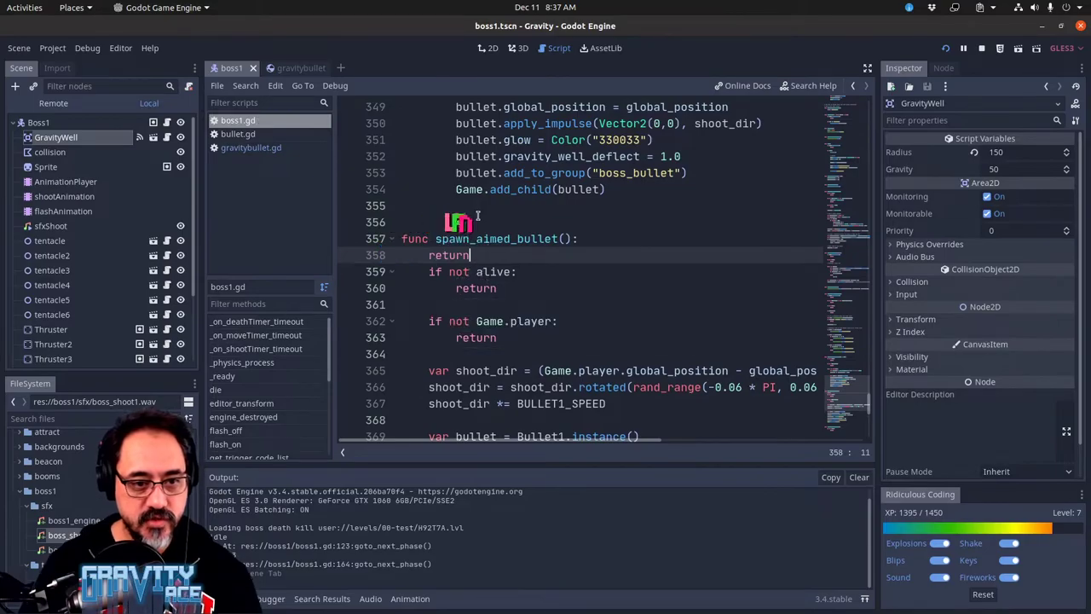
{"action": "key", "text": "alt+Tab"}
Resume the paused game and fly the ship past the fuel pickup toward the boss.
{"action": "left_click", "coordinate": [490, 220]}
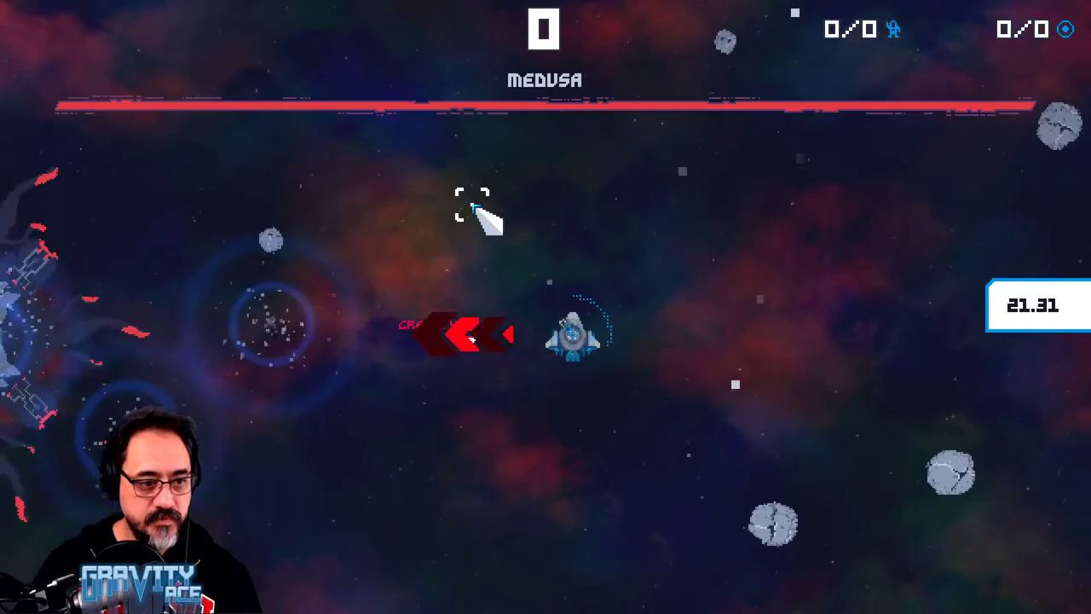
{"action": "key", "text": "Left"}
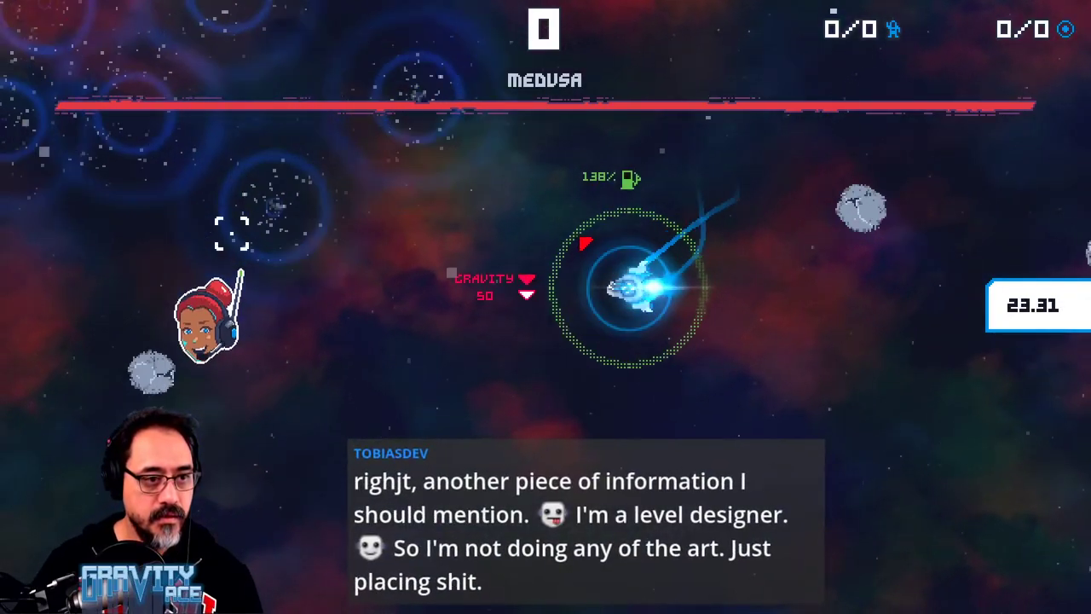
{"action": "key", "text": "Right"}
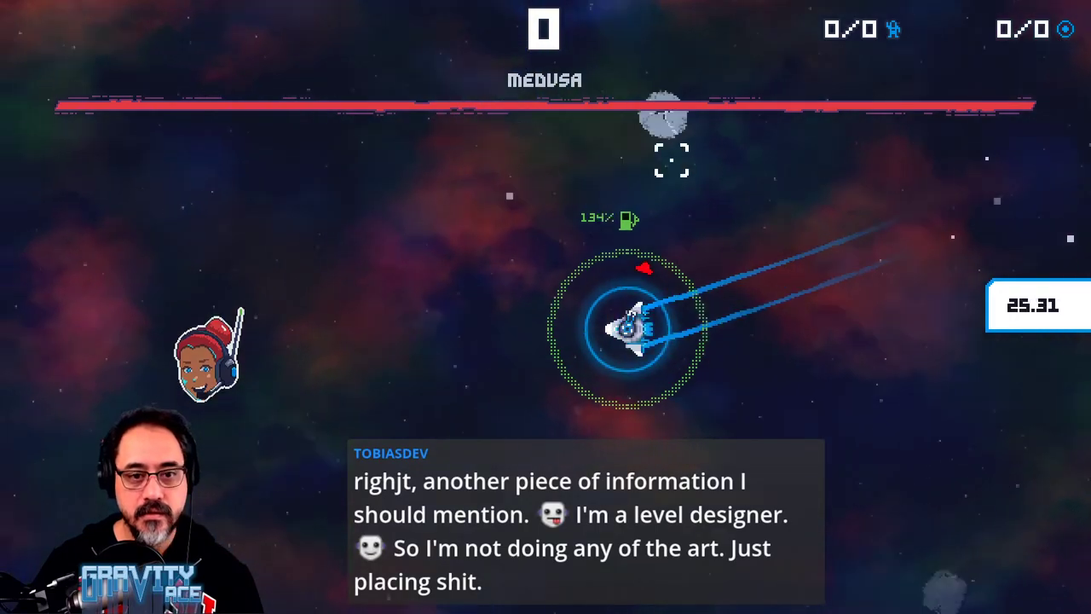
{"action": "key", "text": "Up"}
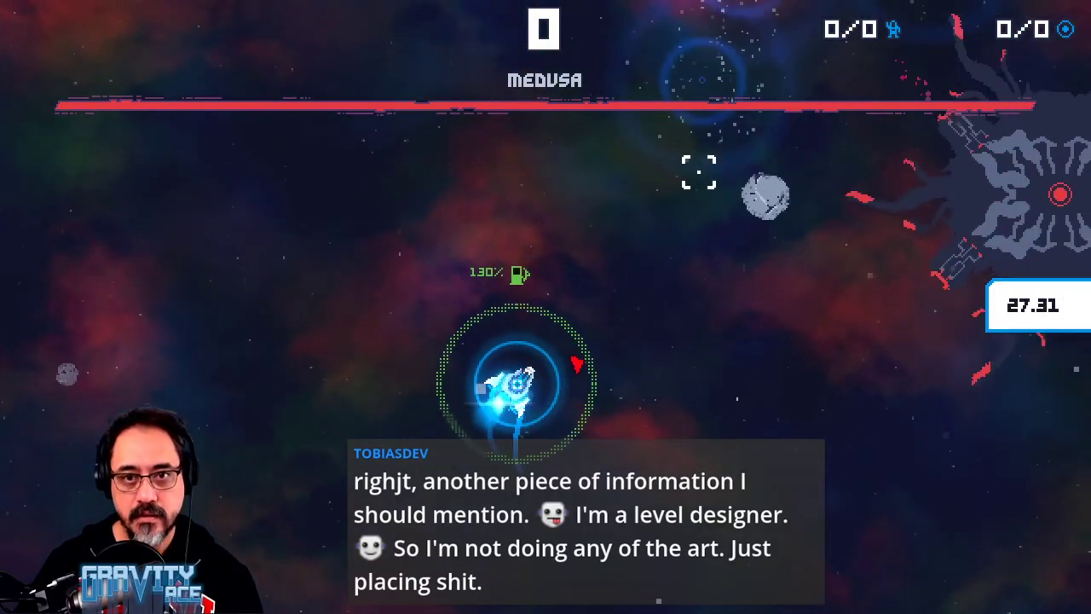
{"action": "key", "text": "Up"}
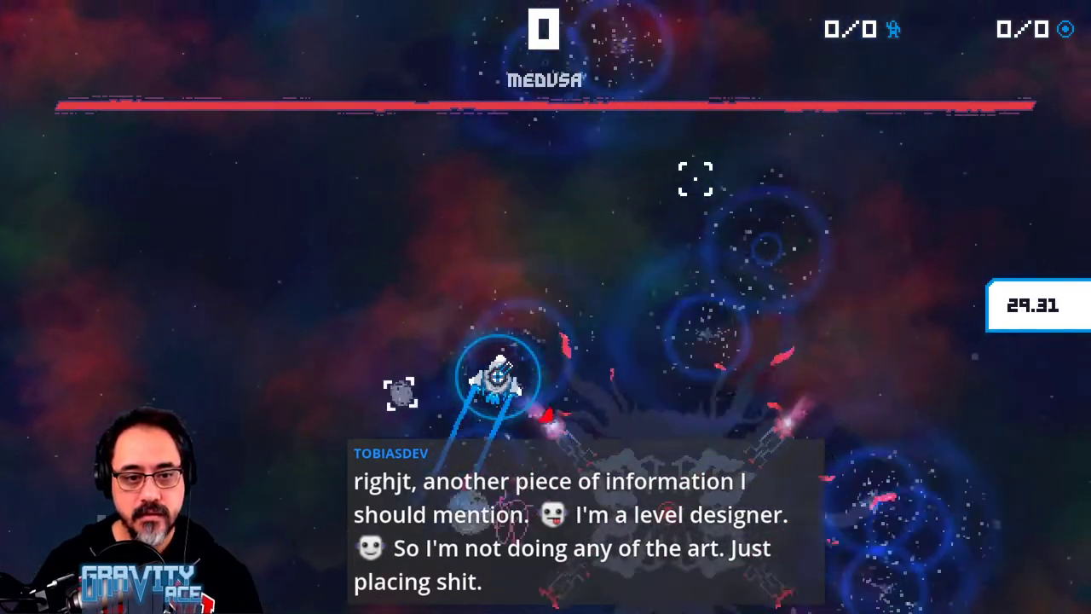
{"action": "key", "text": "Up"}
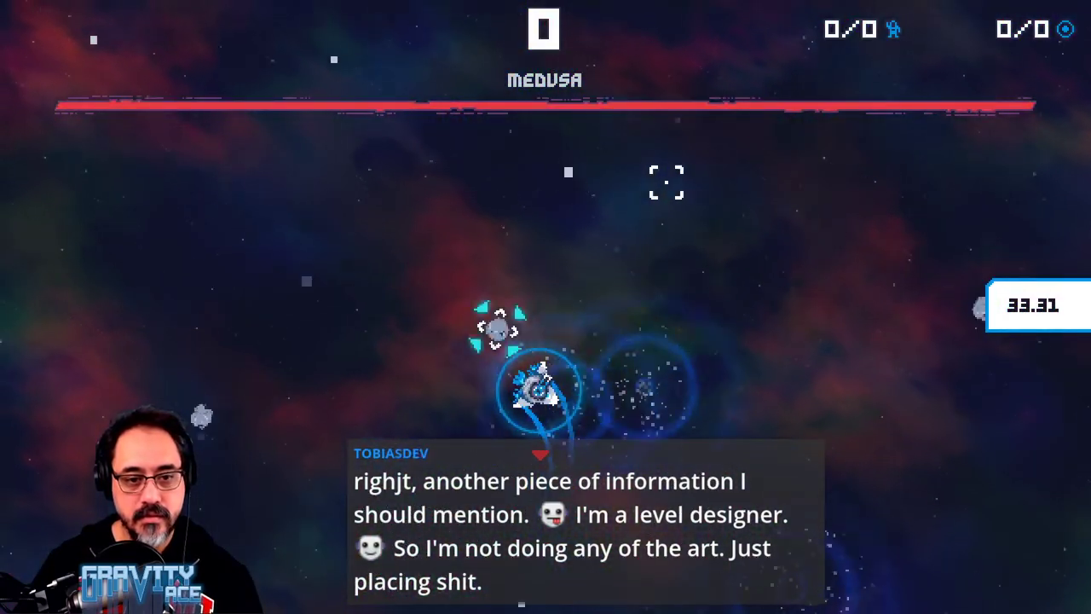
Keep maneuvering around the Medusa boss to watch the gravity bullets, then quit with Escape.
{"action": "key", "text": "Up"}
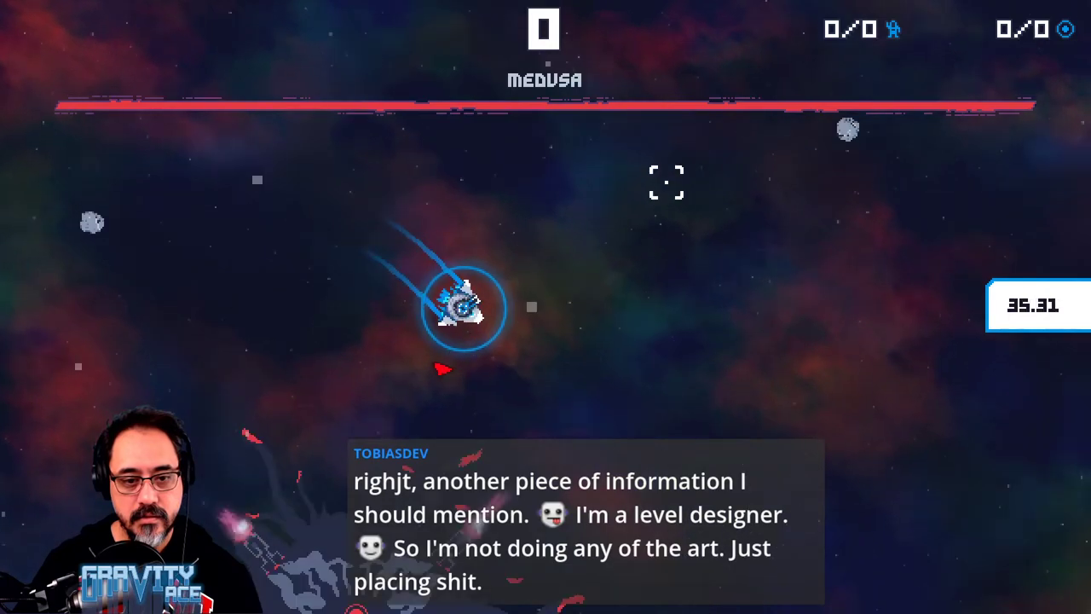
{"action": "key", "text": "Up"}
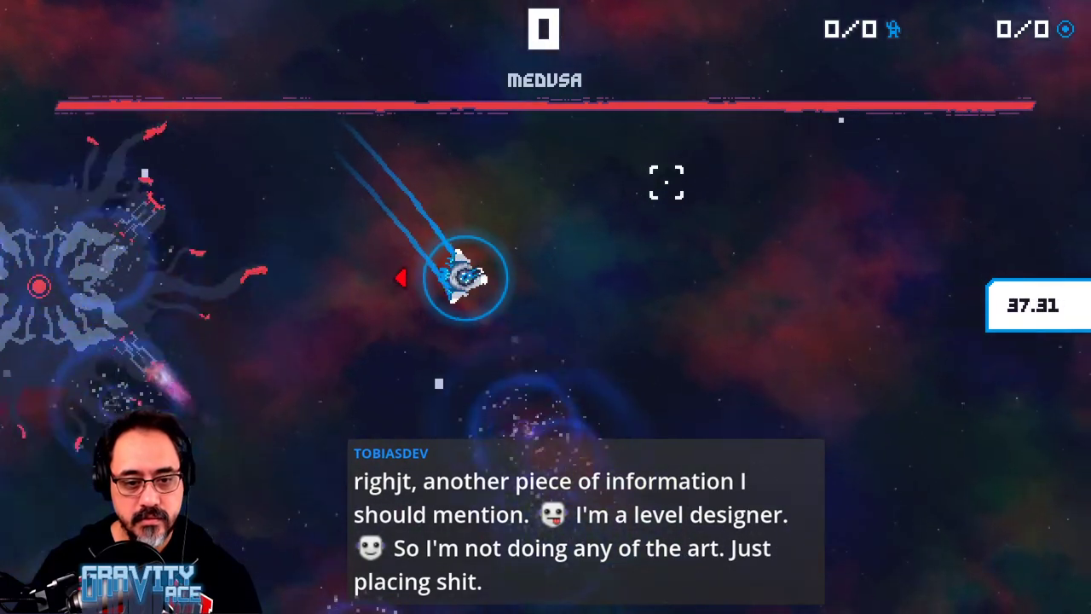
{"action": "key", "text": "Up"}
{"action": "key", "text": "Up"}
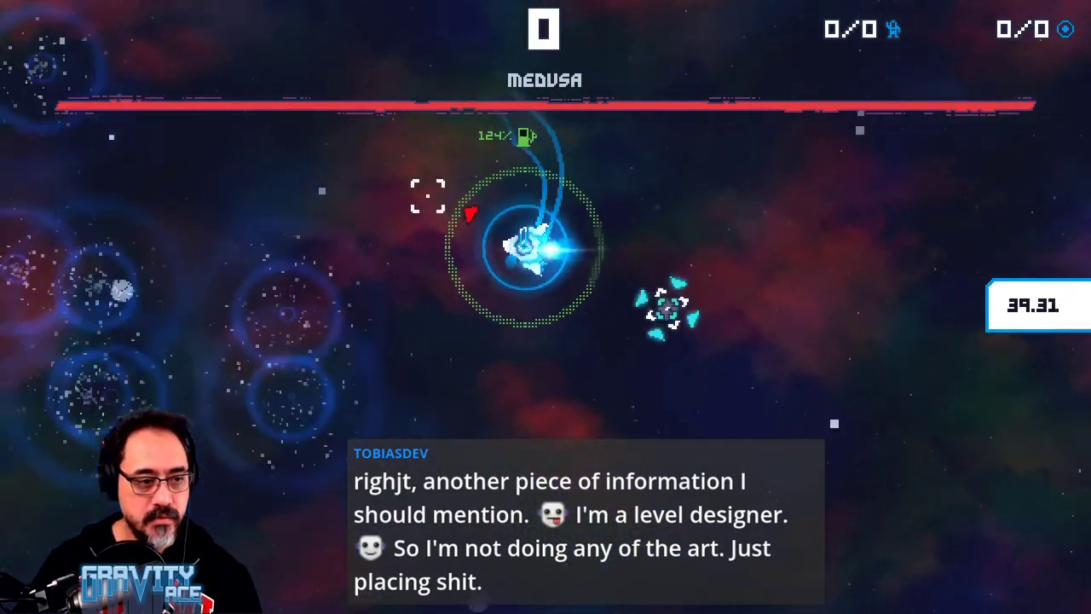
{"action": "key", "text": "Up"}
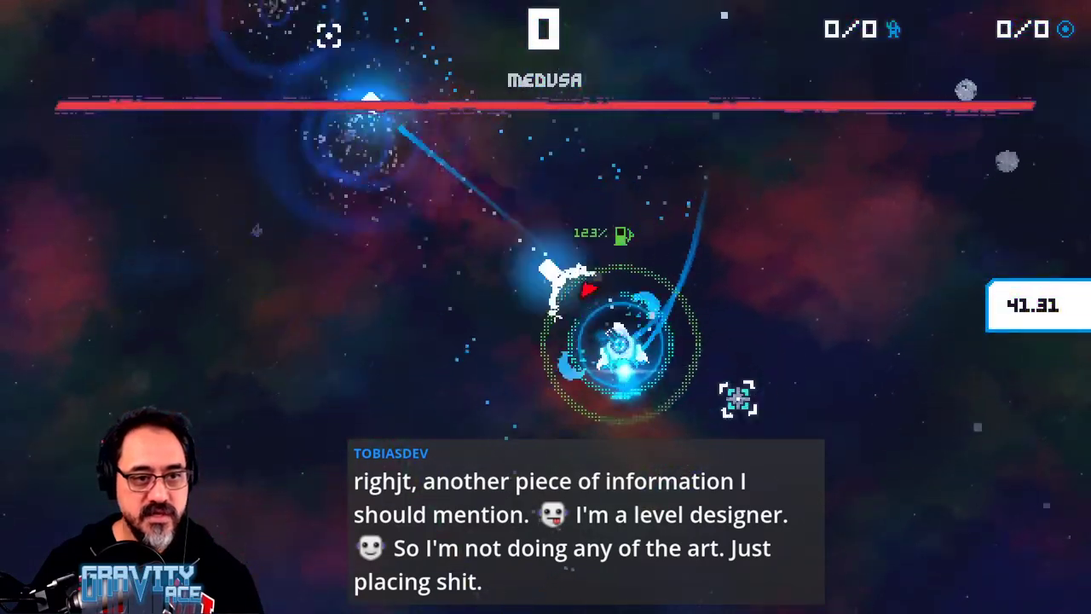
{"action": "key", "text": "Up"}
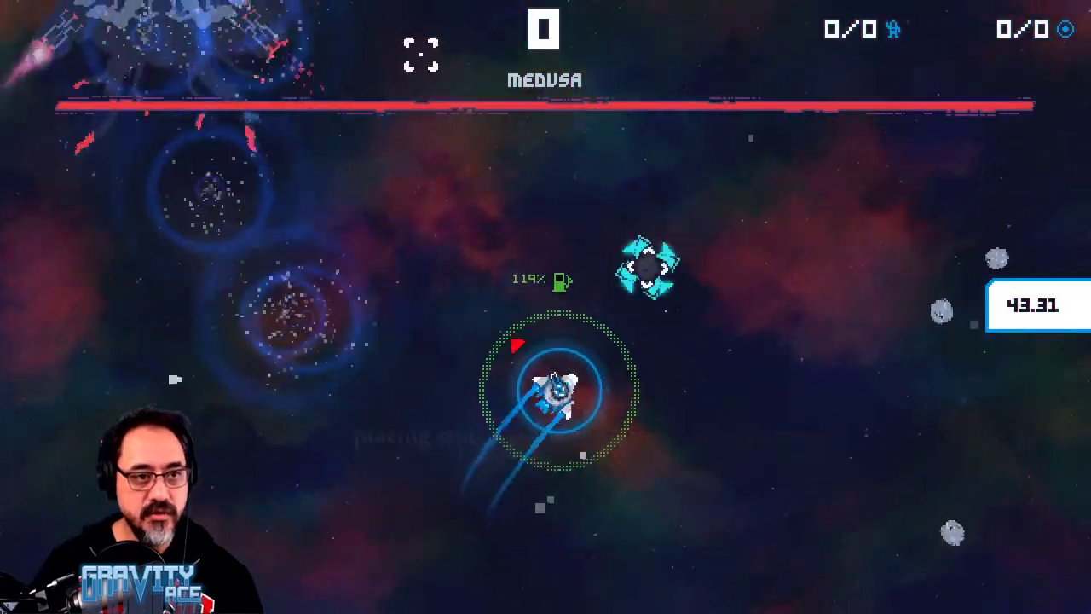
{"action": "key", "text": "Up"}
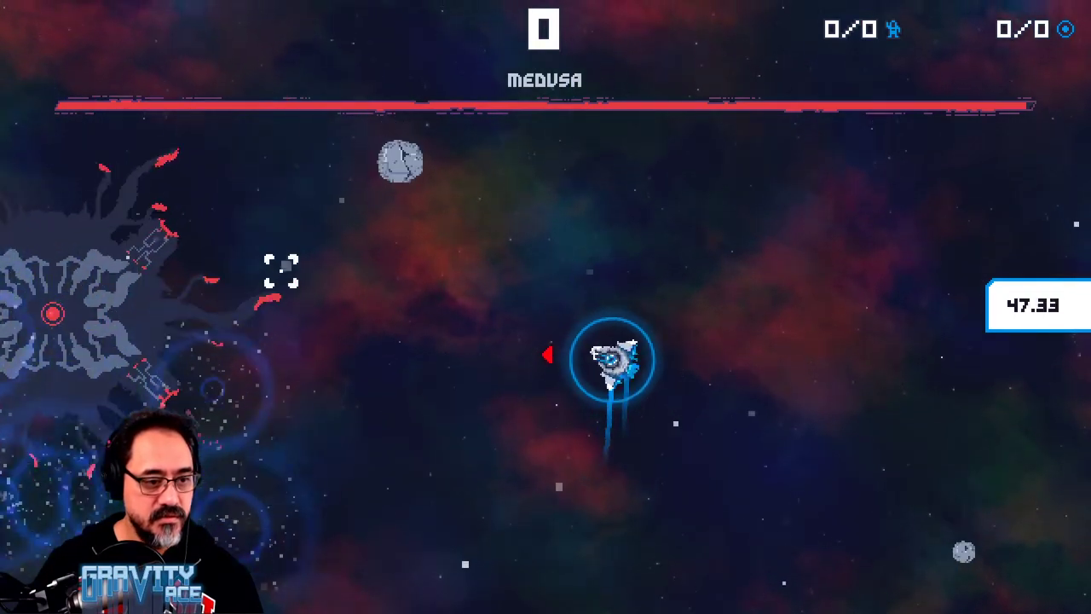
{"action": "key", "text": "Up"}
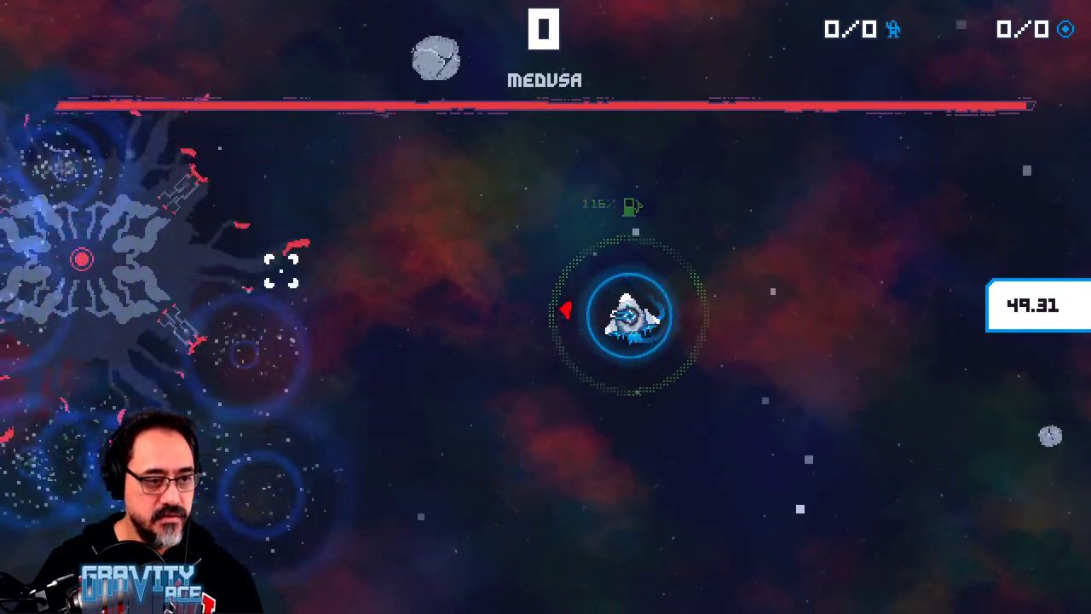
{"action": "key", "text": "Up"}
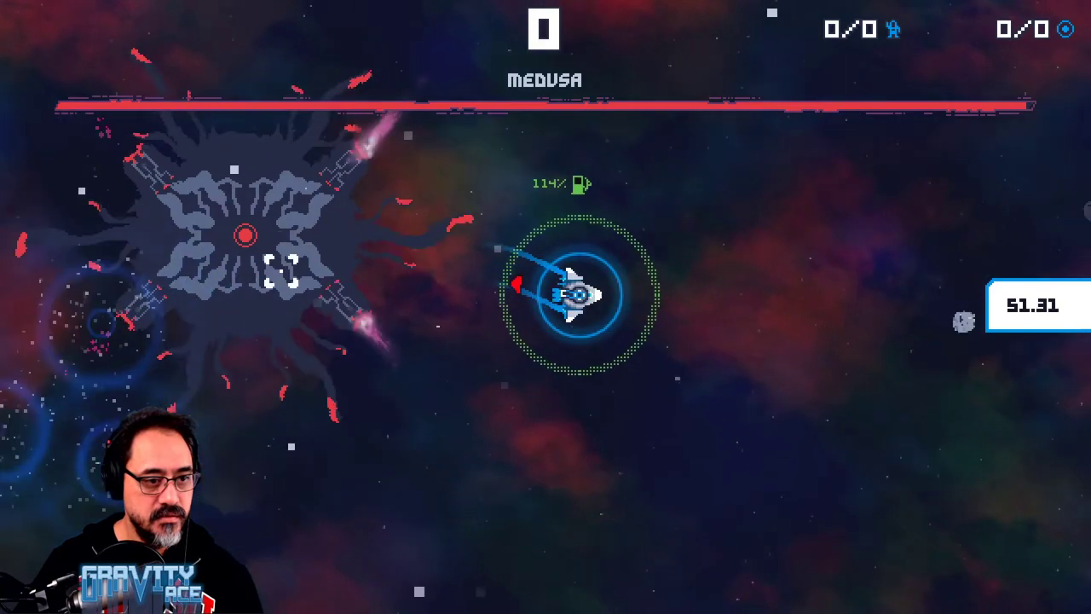
{"action": "key", "text": "Up"}
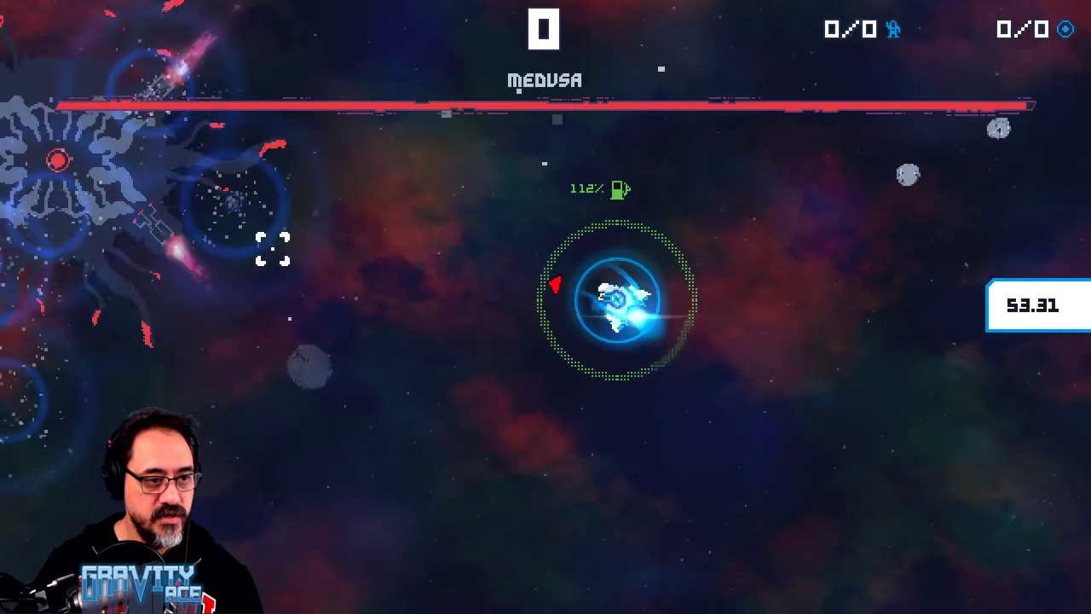
{"action": "key", "text": "Up"}
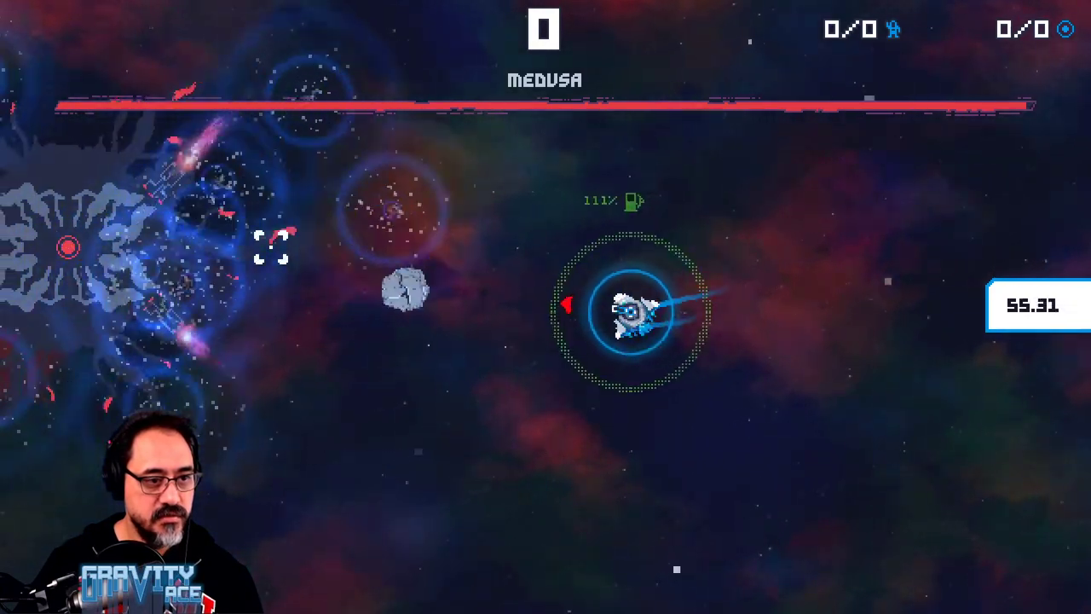
{"action": "key", "text": "Escape"}
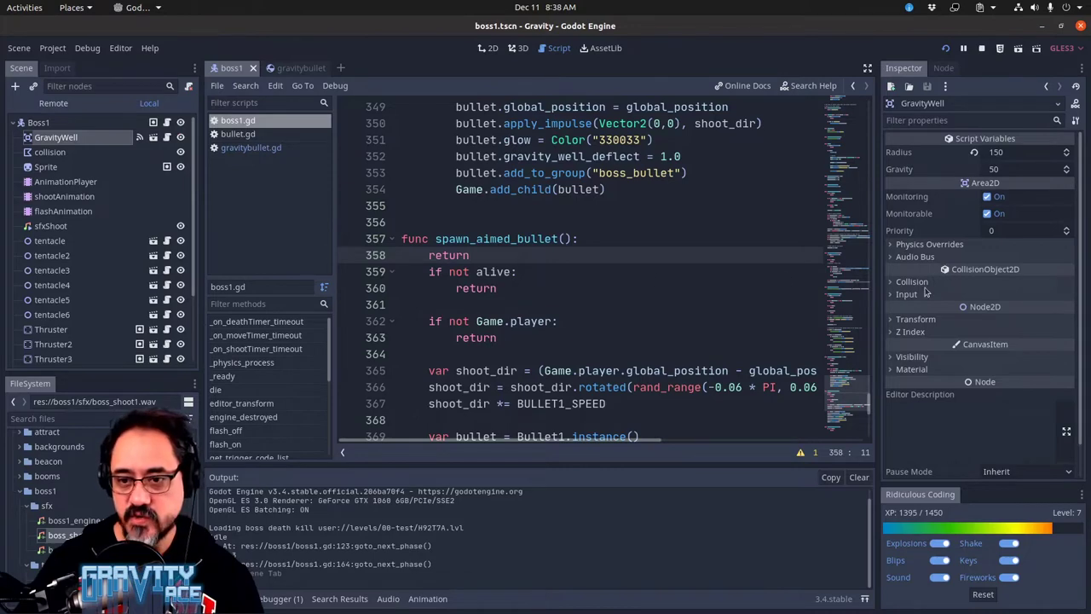
Save the gravitybullet scene with Linear Damp 1 and relaunch the game.
{"action": "left_click", "coordinate": [300, 67]}
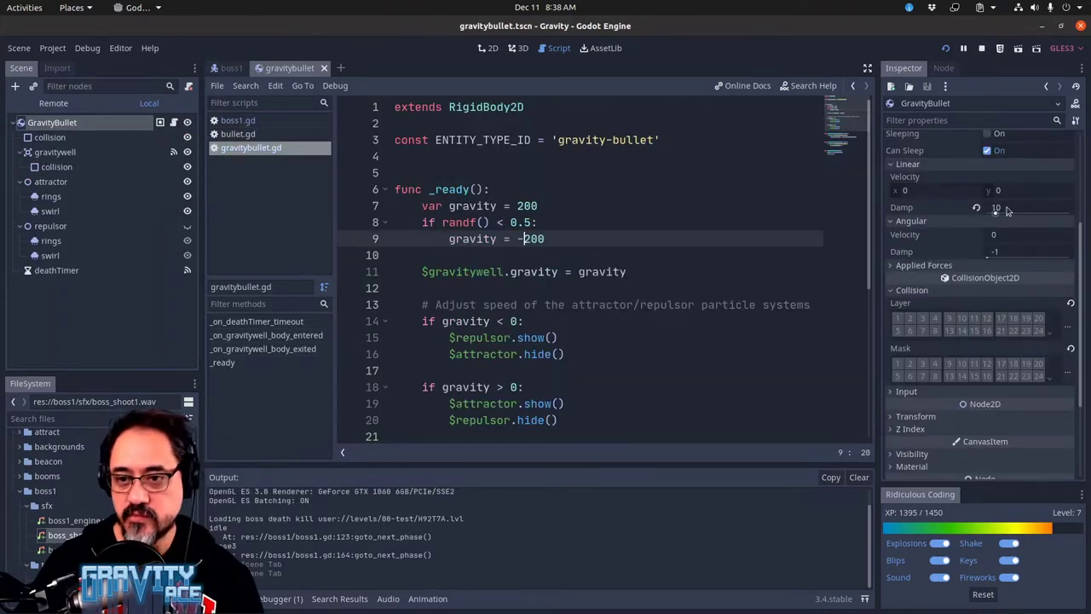
{"action": "key", "text": "ctrl+s"}
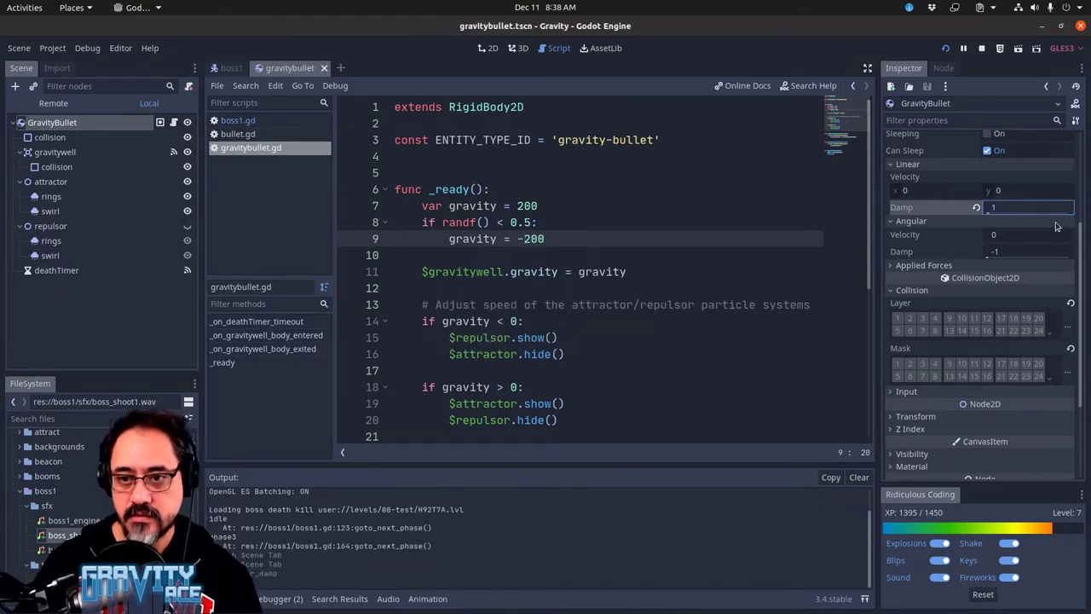
{"action": "key", "text": "F5"}
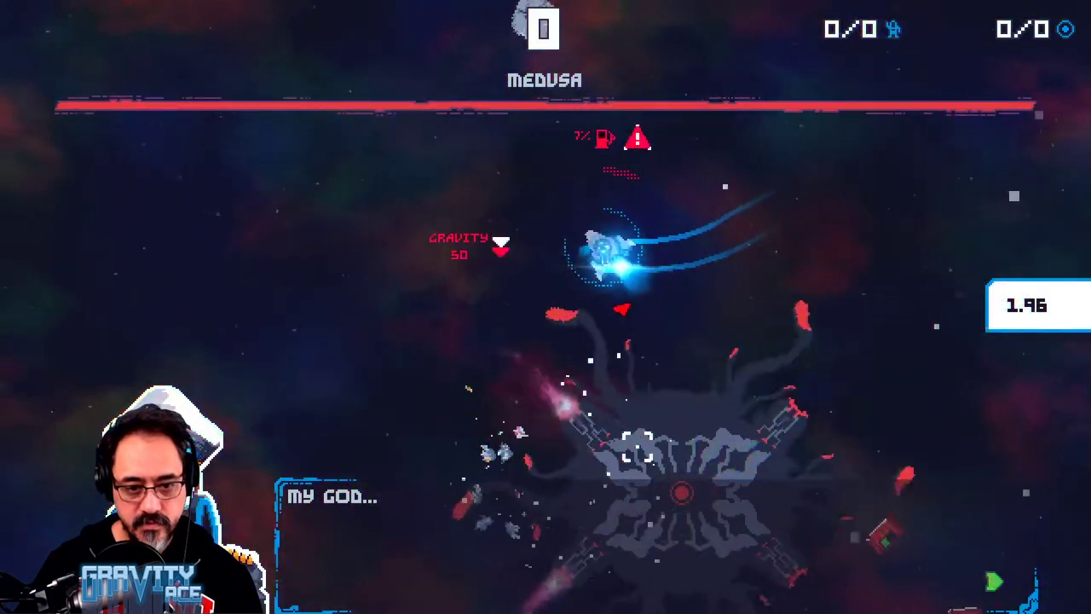
Steer and thrust the ship away from the Medusa boss on reserve fuel, then return to the editor.
{"action": "key", "text": "Up"}
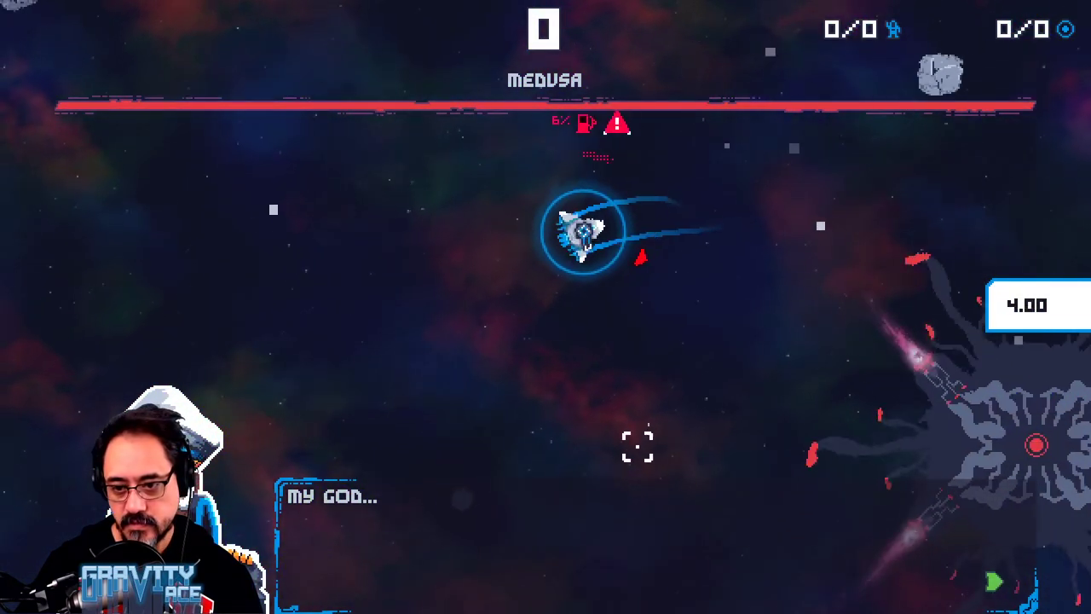
{"action": "key", "text": "Up"}
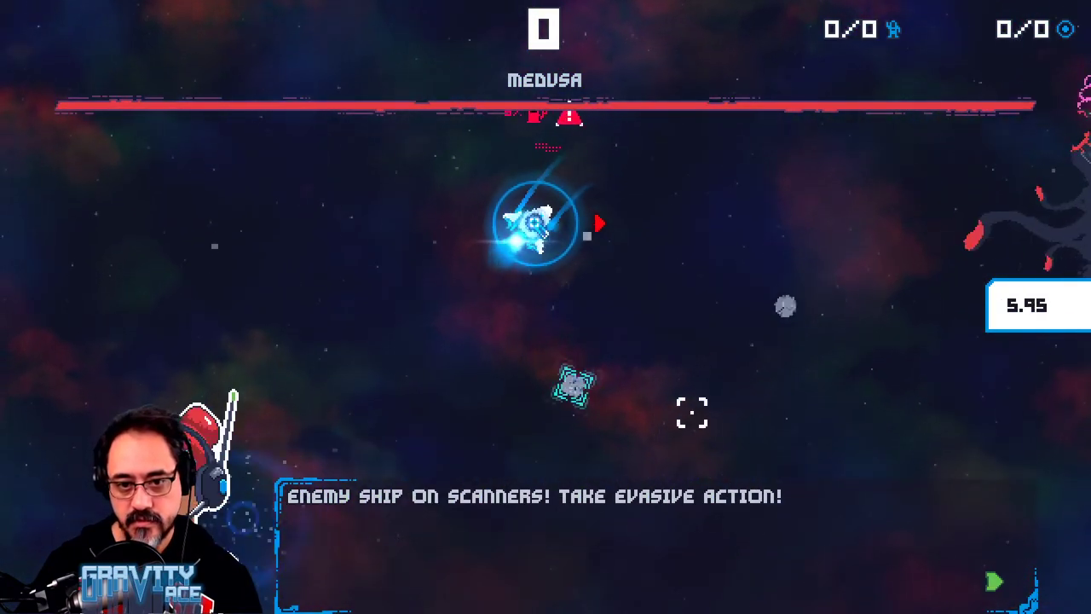
{"action": "key", "text": "Left"}
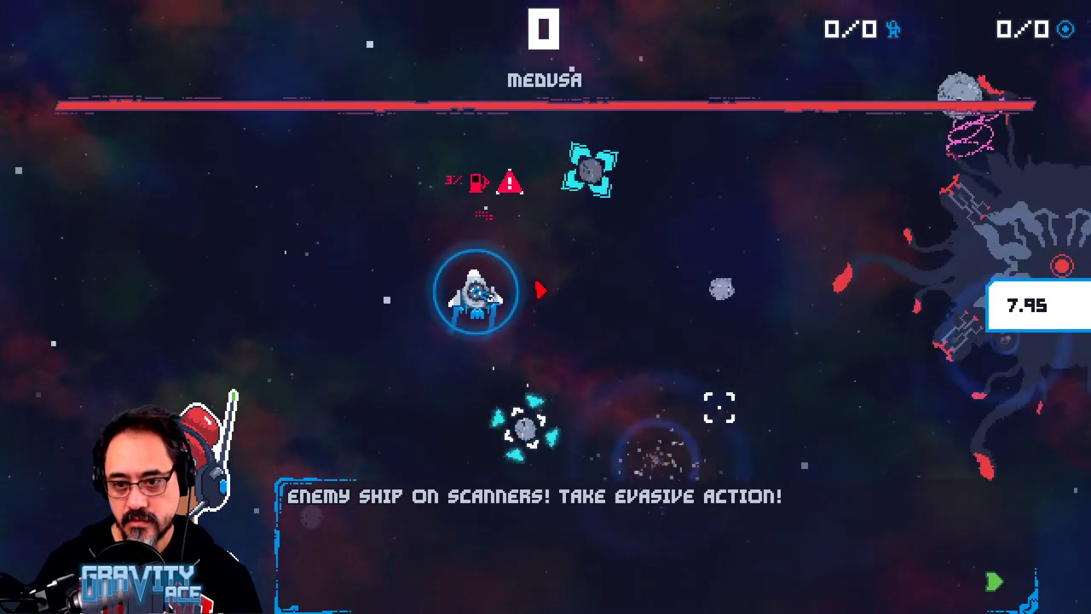
{"action": "key", "text": "Up"}
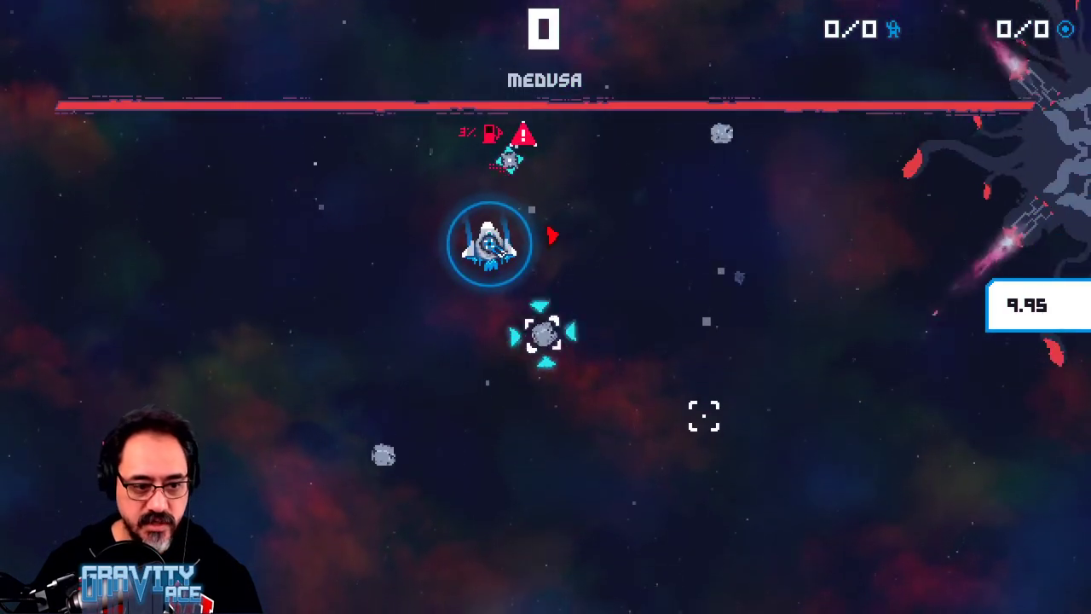
{"action": "key", "text": "Up"}
{"action": "key", "text": "Left"}
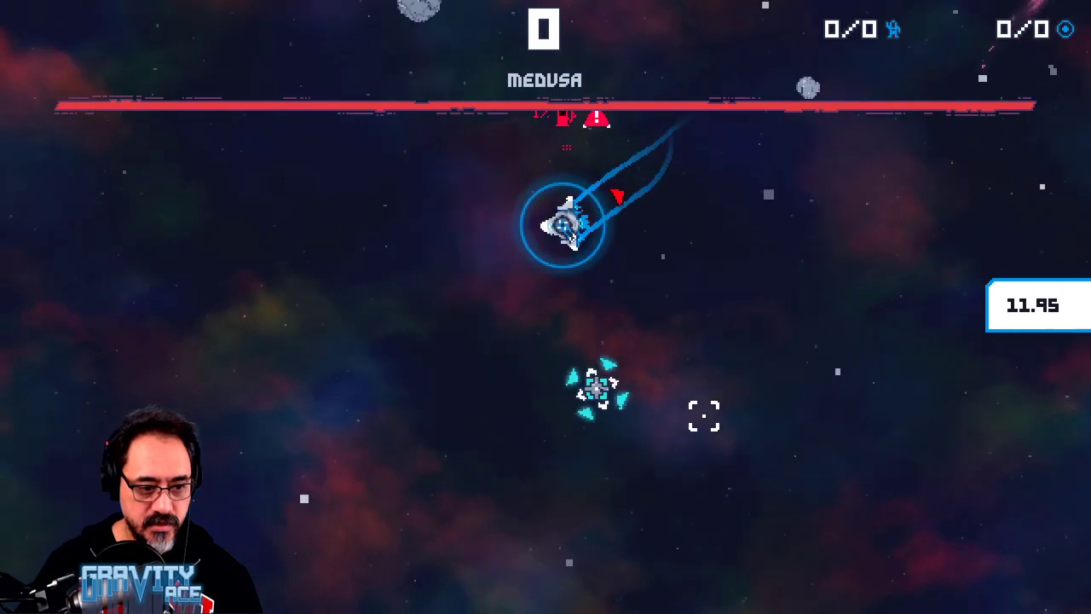
{"action": "key", "text": "Up"}
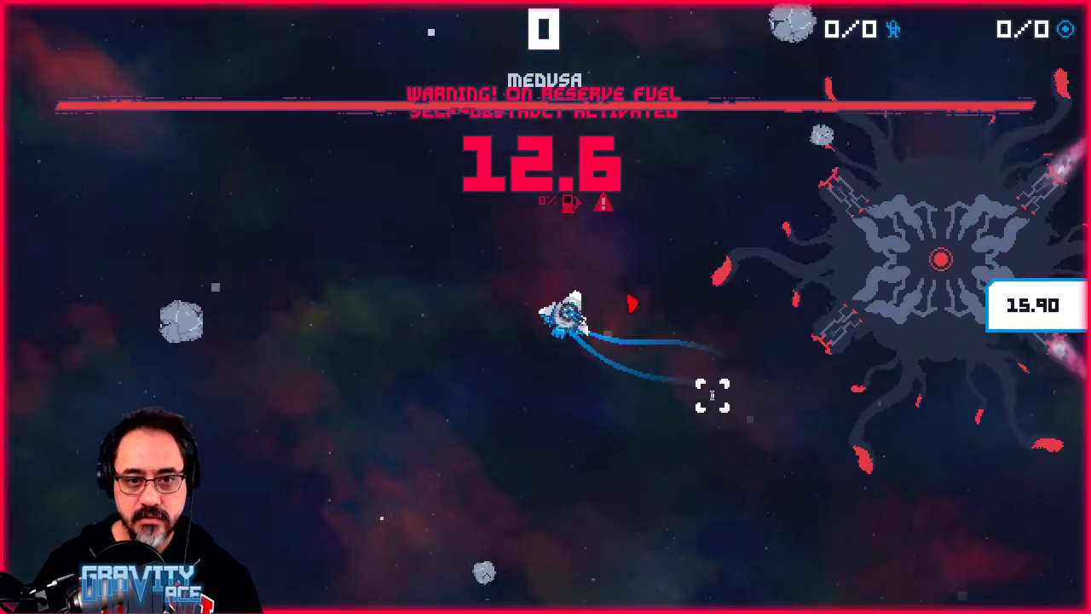
{"action": "key", "text": "alt+Tab"}
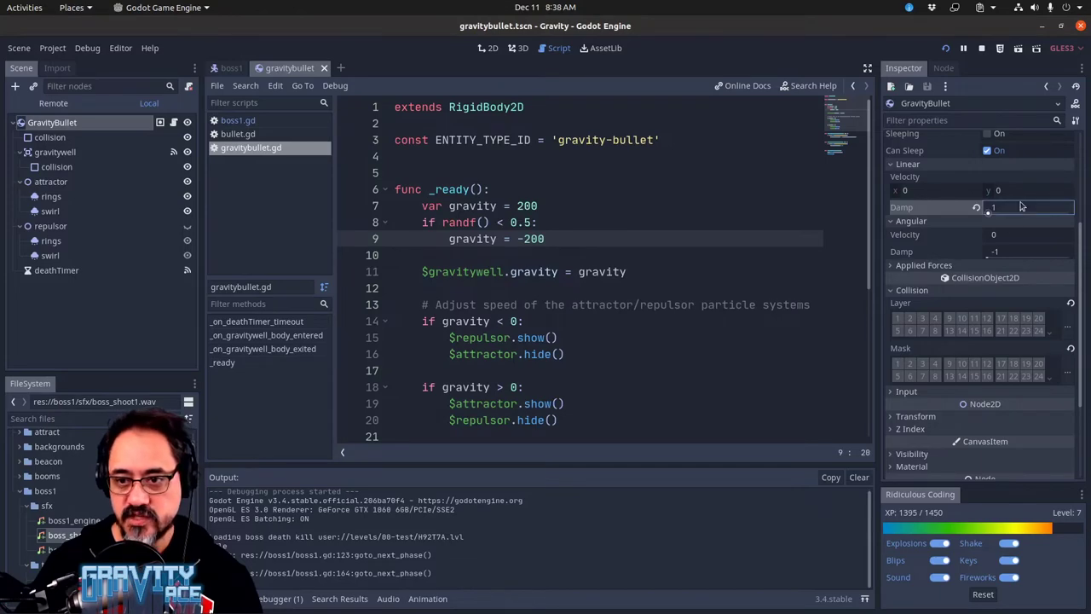
Save gravitybullet.tscn with Linear Damp 3 and run the game for another playtest.
{"action": "key", "text": "ctrl+s"}
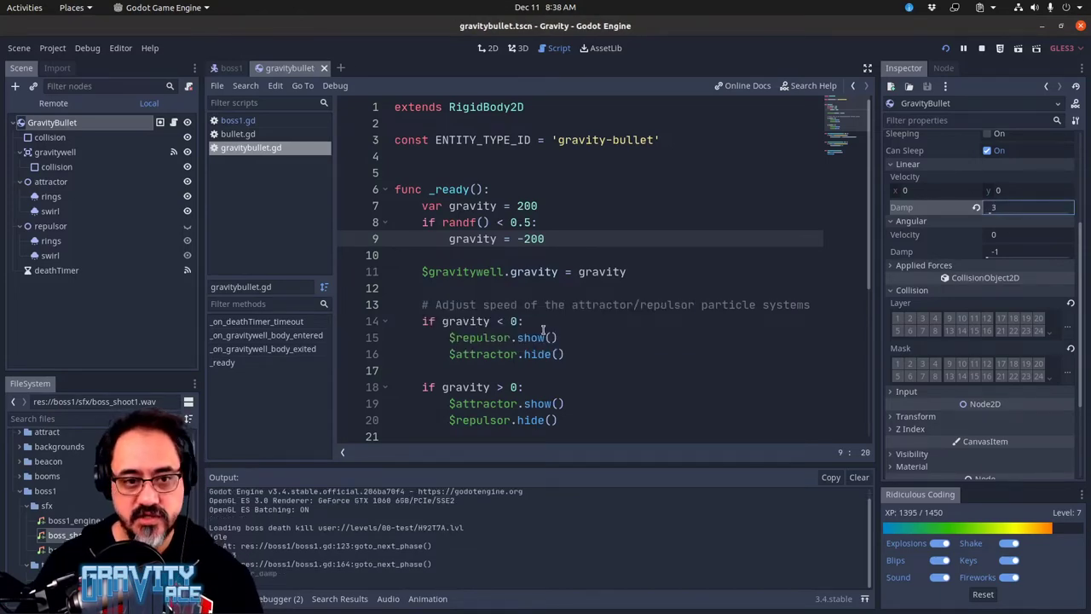
{"action": "key", "text": "F5"}
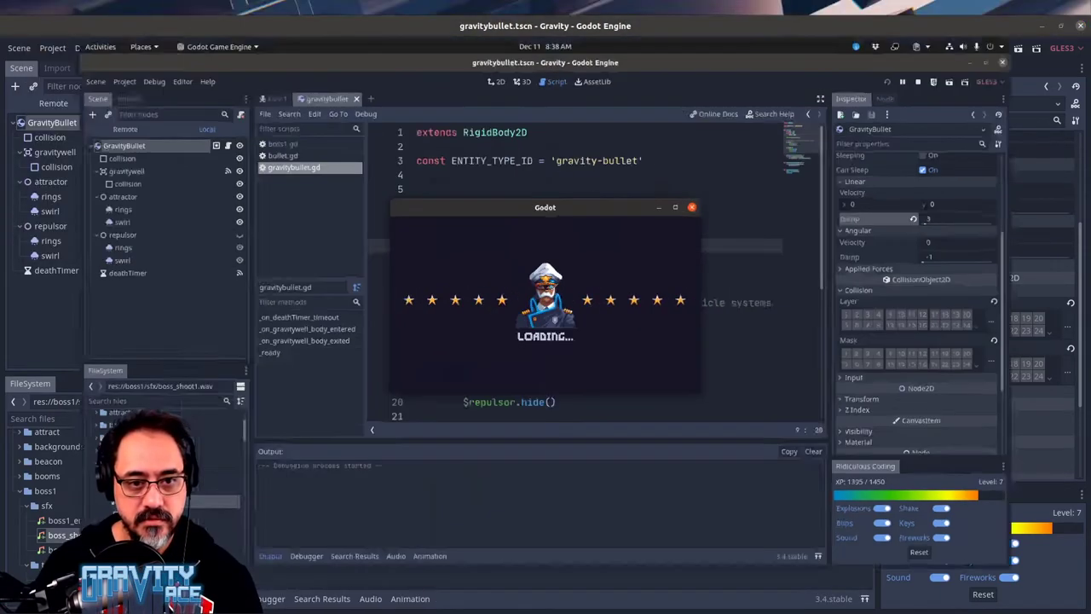
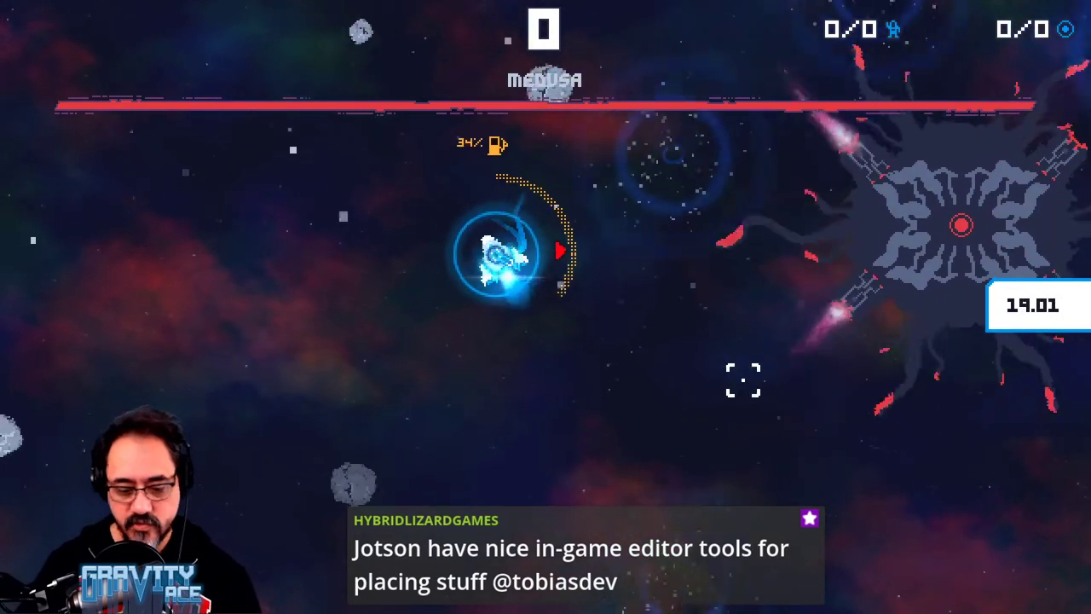
Leave the Medusa boss test run and switch back to gravitybullet.gd in the Godot editor.
{"action": "key", "text": "alt+Tab"}
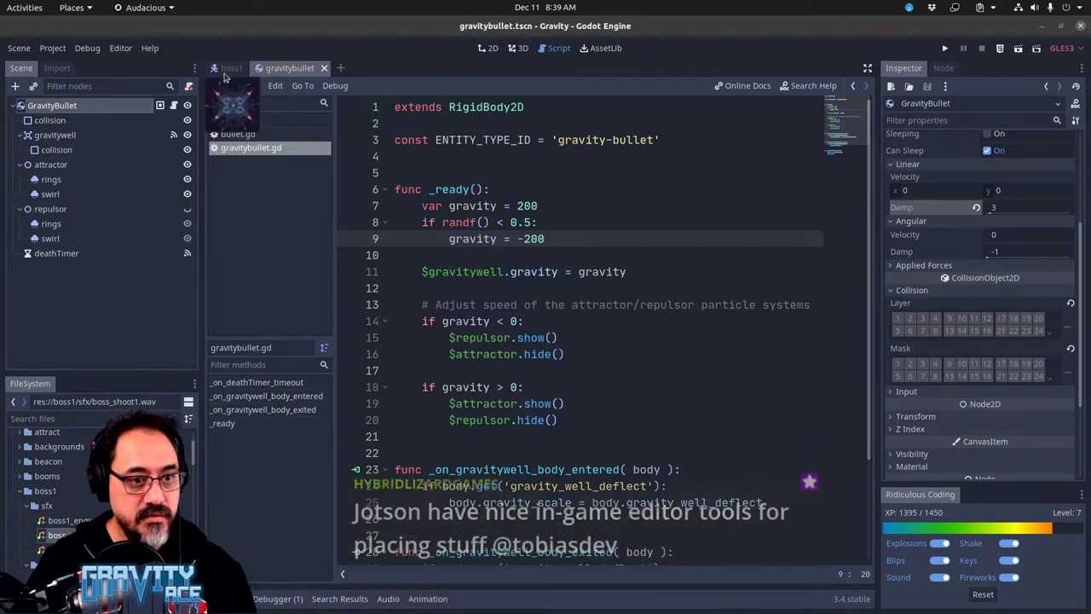
Cut a line from boss1's spawn_aimed_bullet code, then save and run the Medusa boss level.
{"action": "left_click", "coordinate": [229, 68]}
{"action": "key", "text": "ctrl+x"}
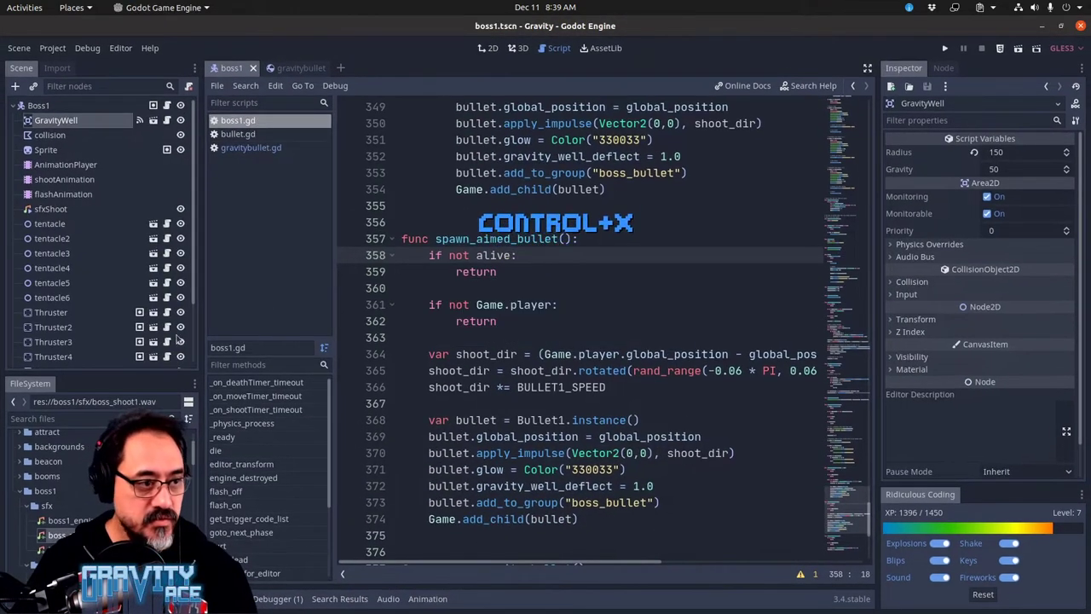
{"action": "left_click", "coordinate": [85, 179]}
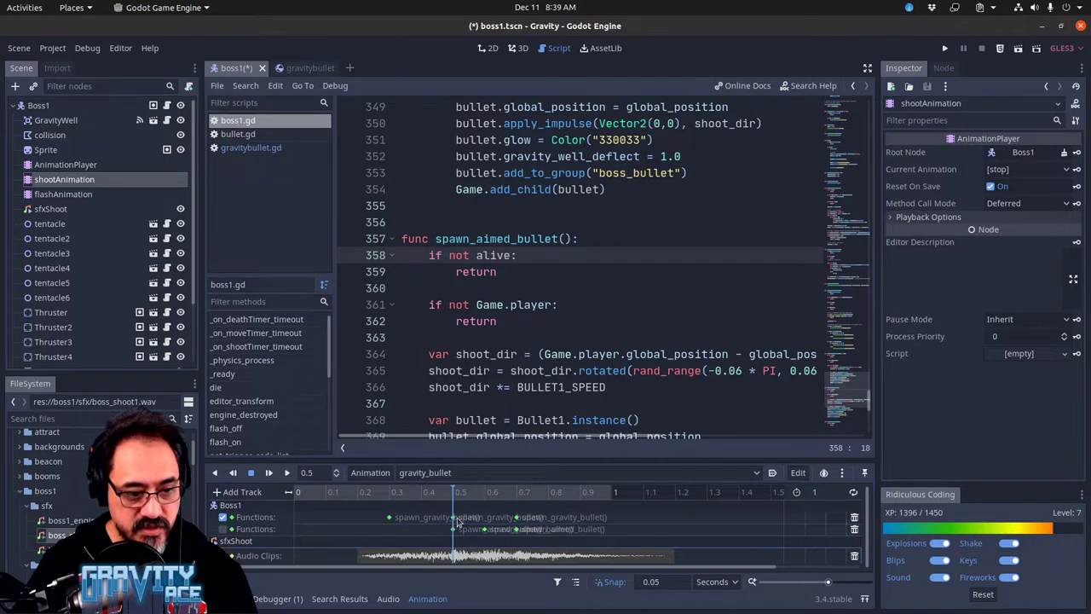
{"action": "key", "text": "F5"}
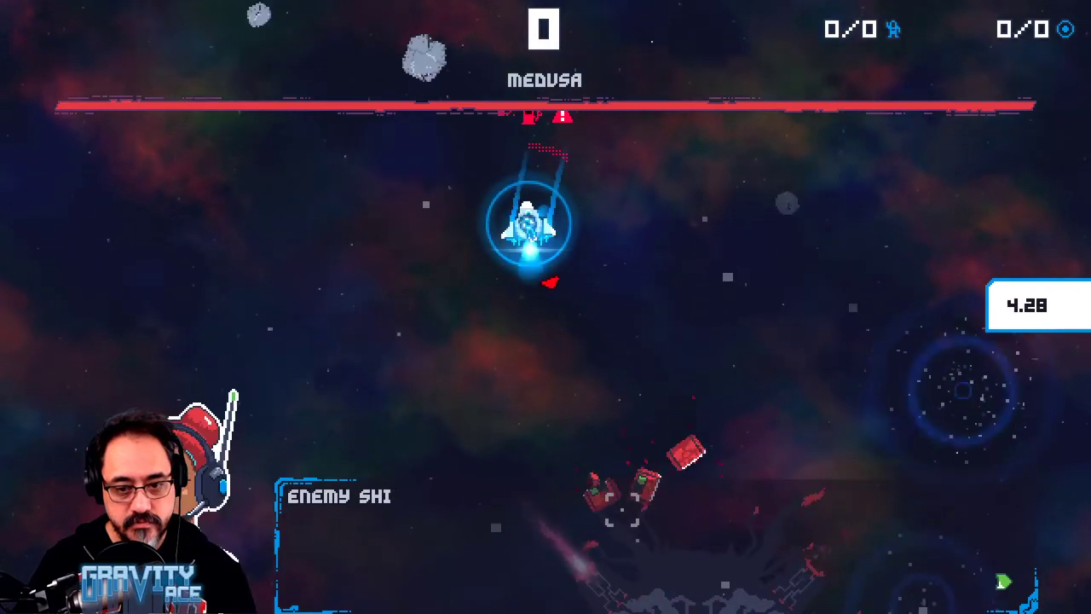
Fire at the Medusa boss and thrust upward until the ship hits the reserve-fuel warning.
{"action": "key", "text": "Right"}
{"action": "key", "text": "space"}
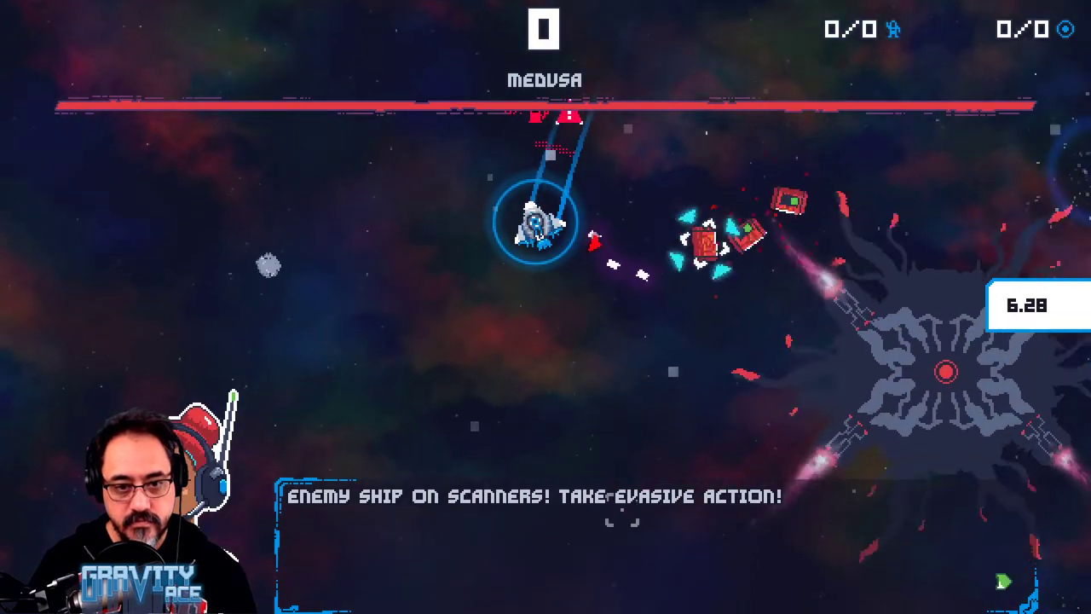
{"action": "key", "text": "Up"}
{"action": "key", "text": "Up"}
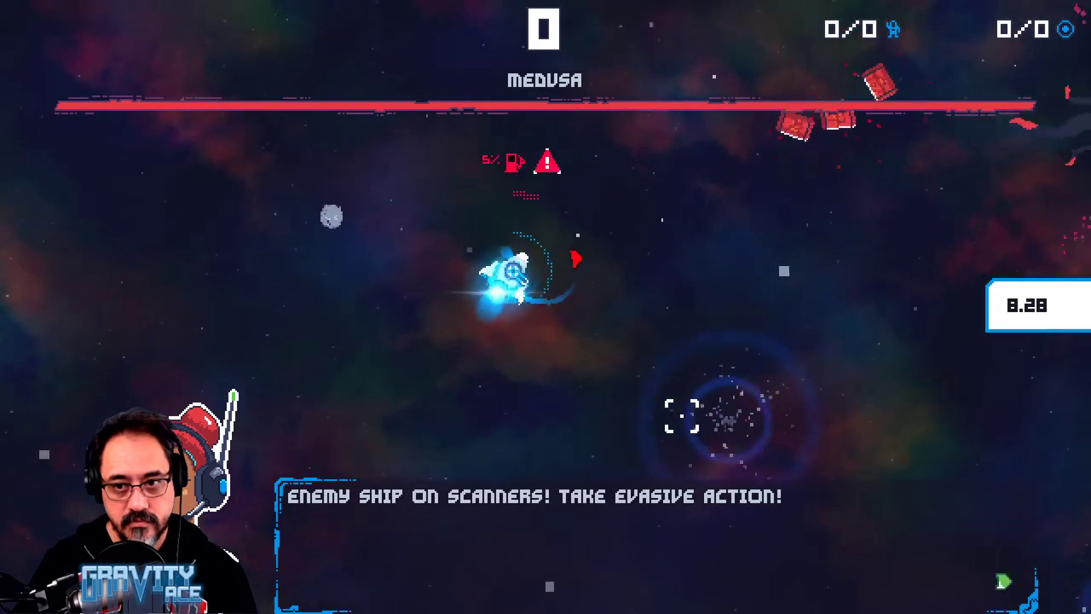
{"action": "key", "text": "Up"}
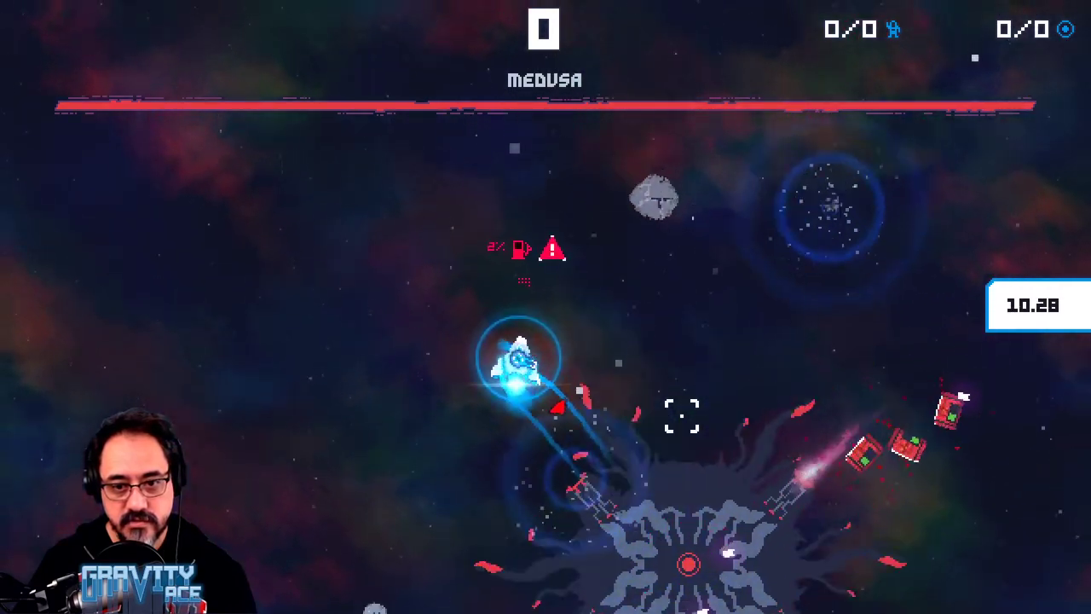
{"action": "key", "text": "Right"}
{"action": "key", "text": "Up"}
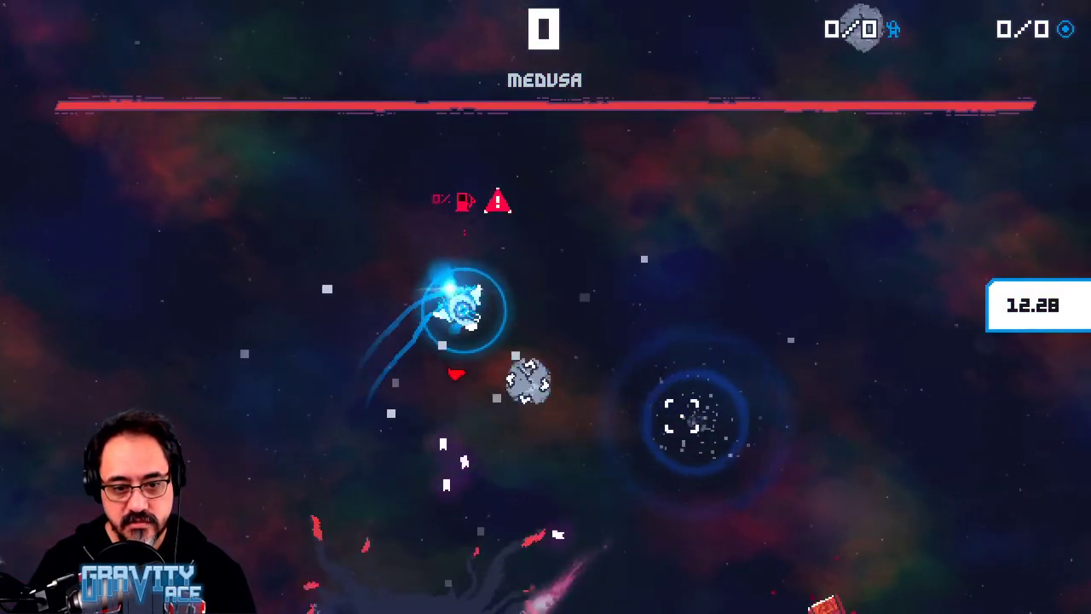
{"action": "key", "text": "Up"}
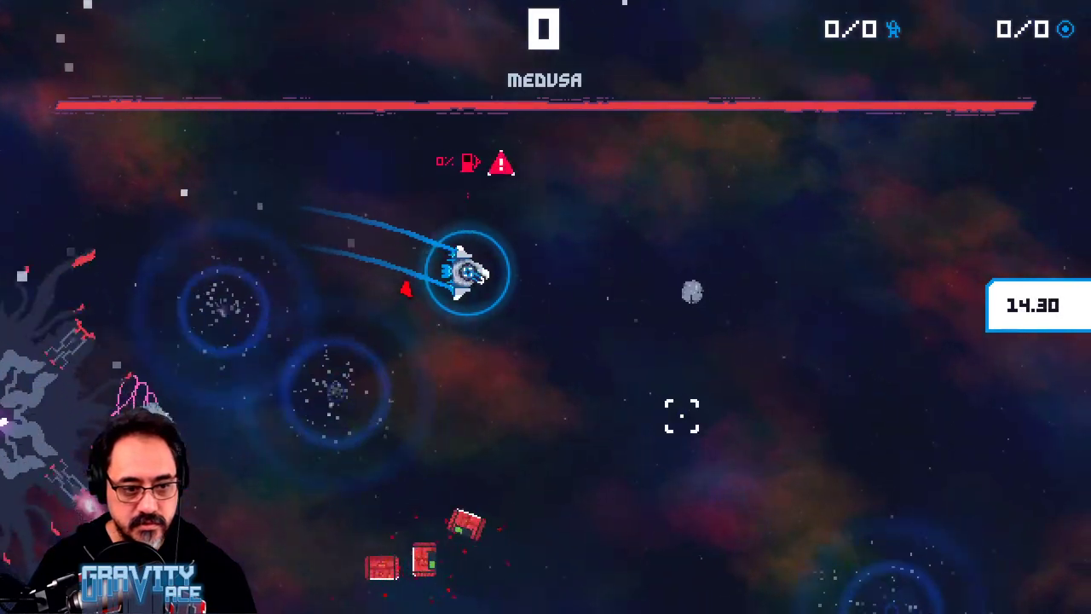
{"action": "key", "text": "Up"}
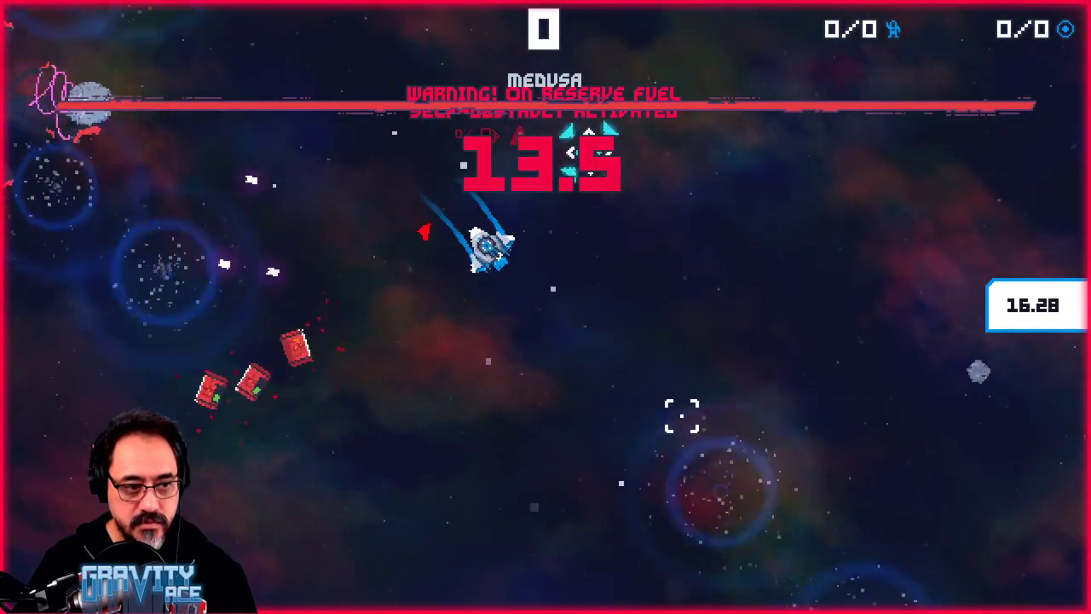
{"action": "key", "text": "Up"}
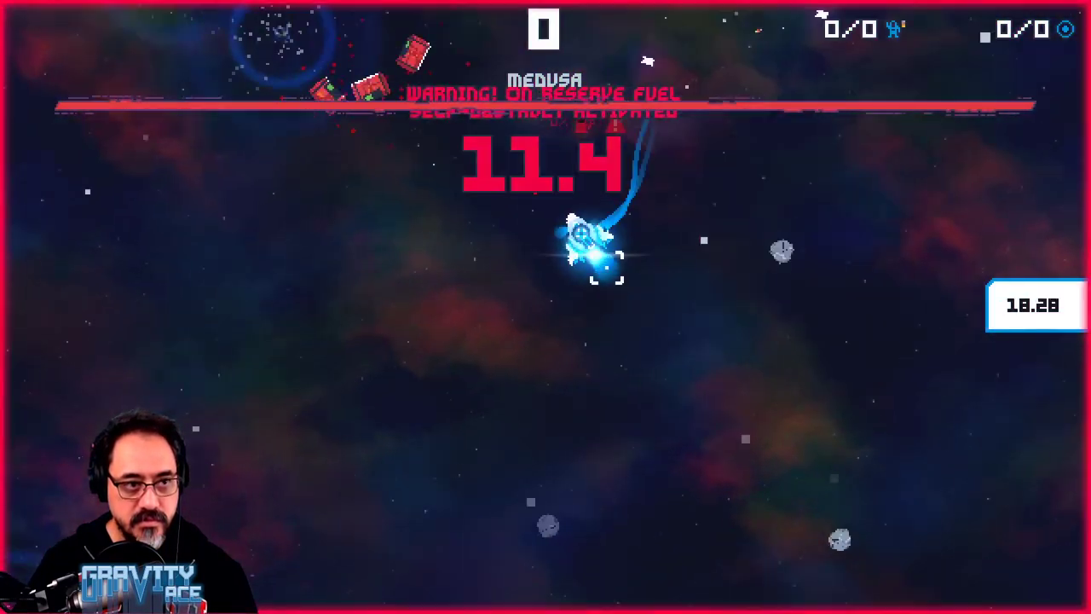
{"action": "key", "text": "Up"}
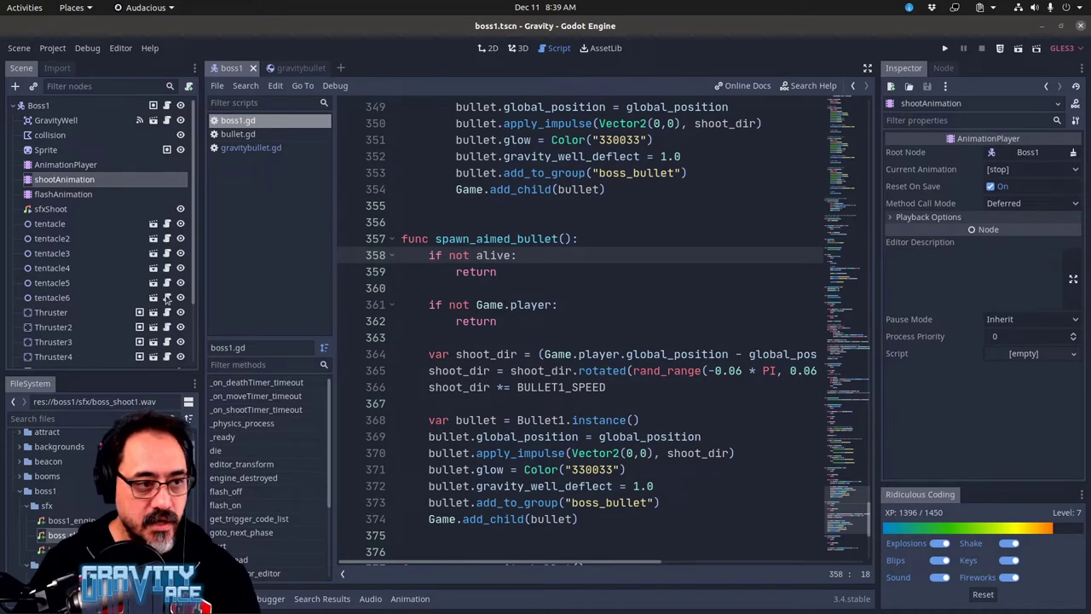
Open the gravity_bullet animation timeline and widen its track-name column.
{"action": "left_click", "coordinate": [72, 186]}
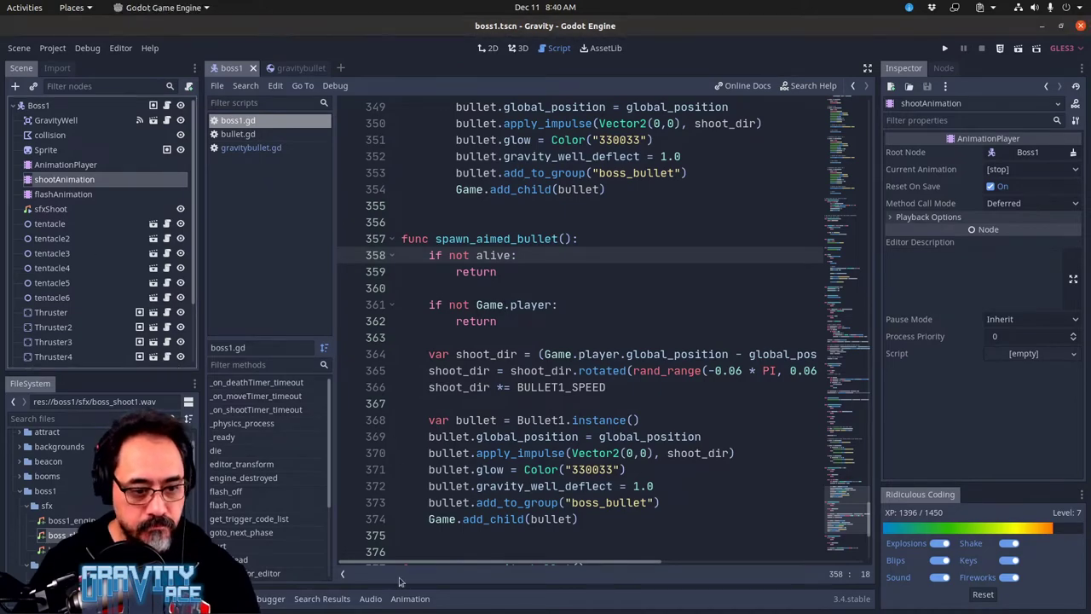
{"action": "left_click", "coordinate": [410, 598]}
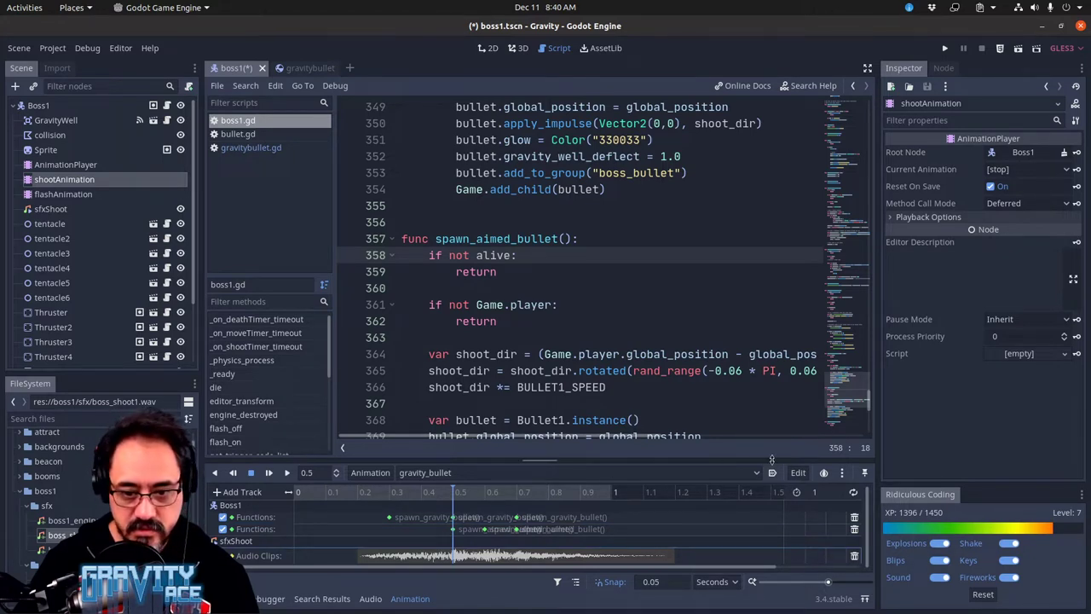
{"action": "left_click", "coordinate": [841, 474]}
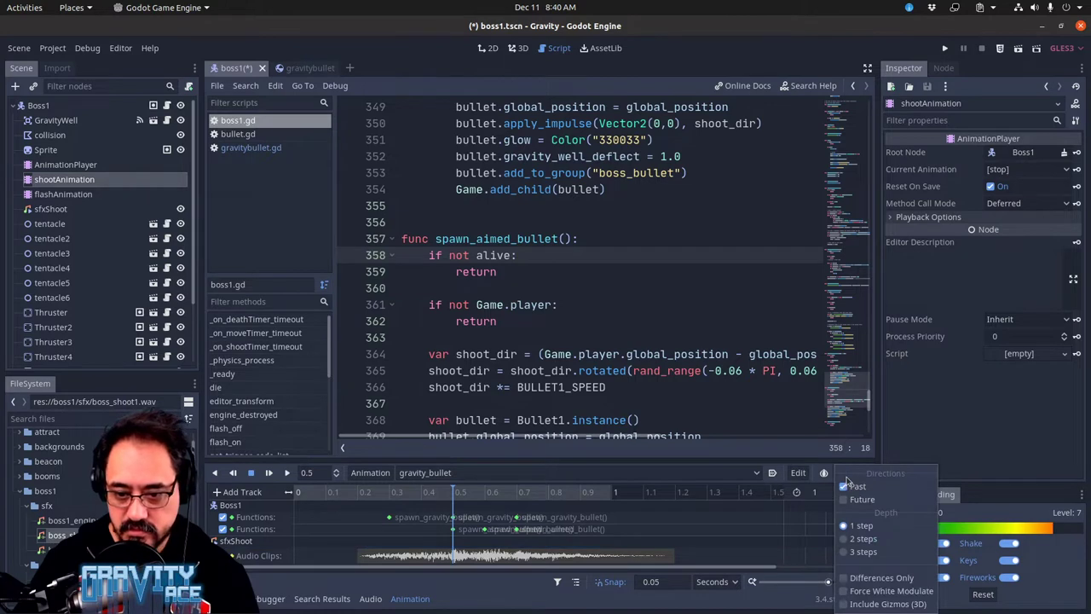
{"action": "left_click", "coordinate": [807, 477]}
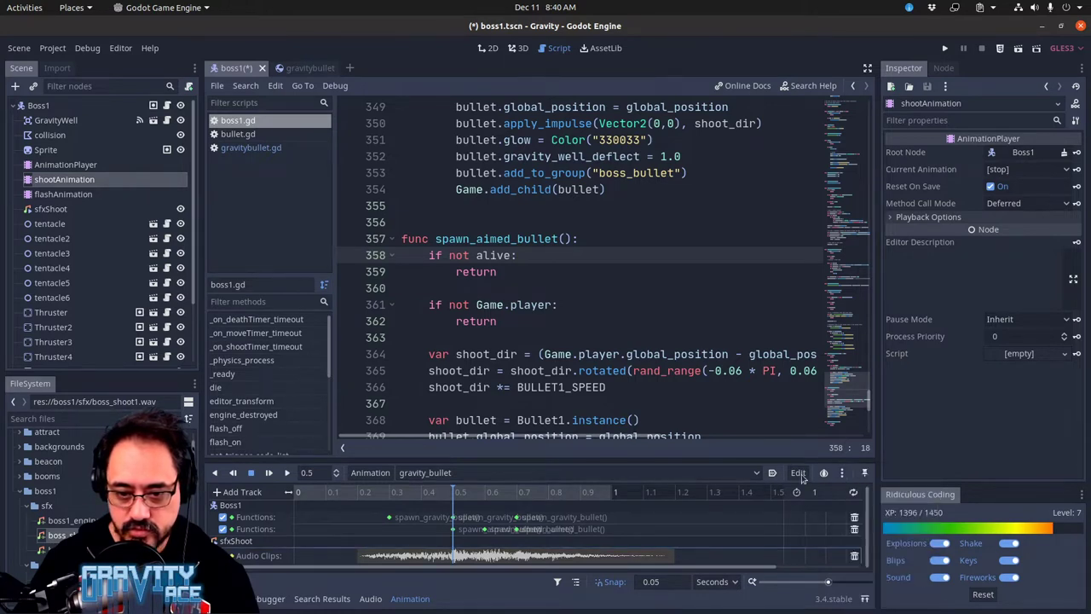
{"action": "left_click", "coordinate": [800, 473]}
{"action": "left_click", "coordinate": [234, 500]}
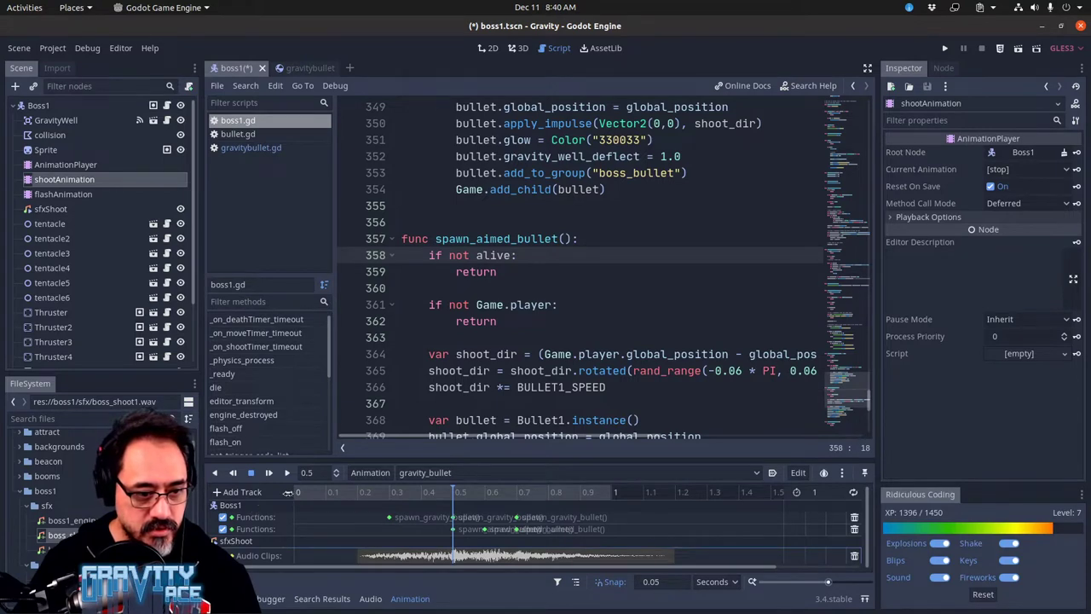
{"action": "left_click_drag", "start_coordinate": [288, 493], "coordinate": [298, 493]}
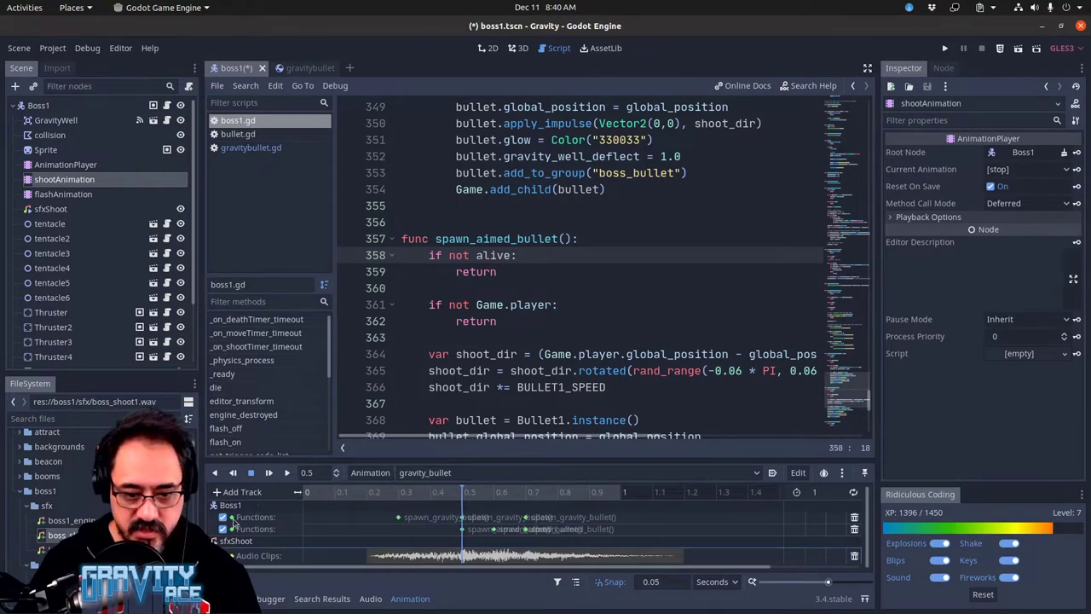
Ungroup tracks into a flat list, enlarge and zoom the timeline, re-enable Boss1 and sfxShoot tracks, and save.
{"action": "left_click", "coordinate": [577, 583]}
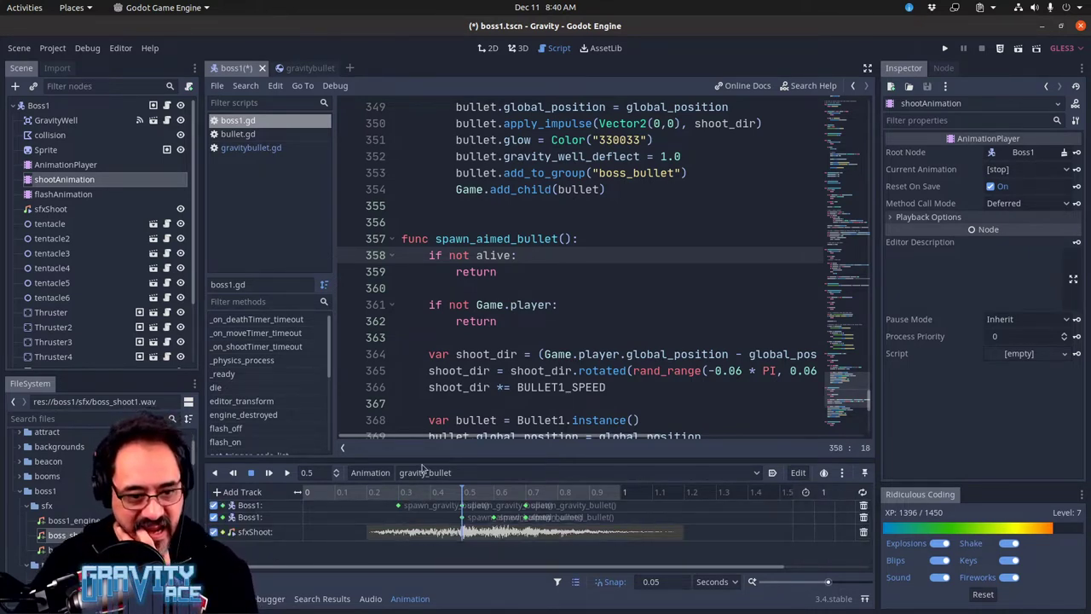
{"action": "left_click_drag", "start_coordinate": [432, 460], "coordinate": [434, 415]}
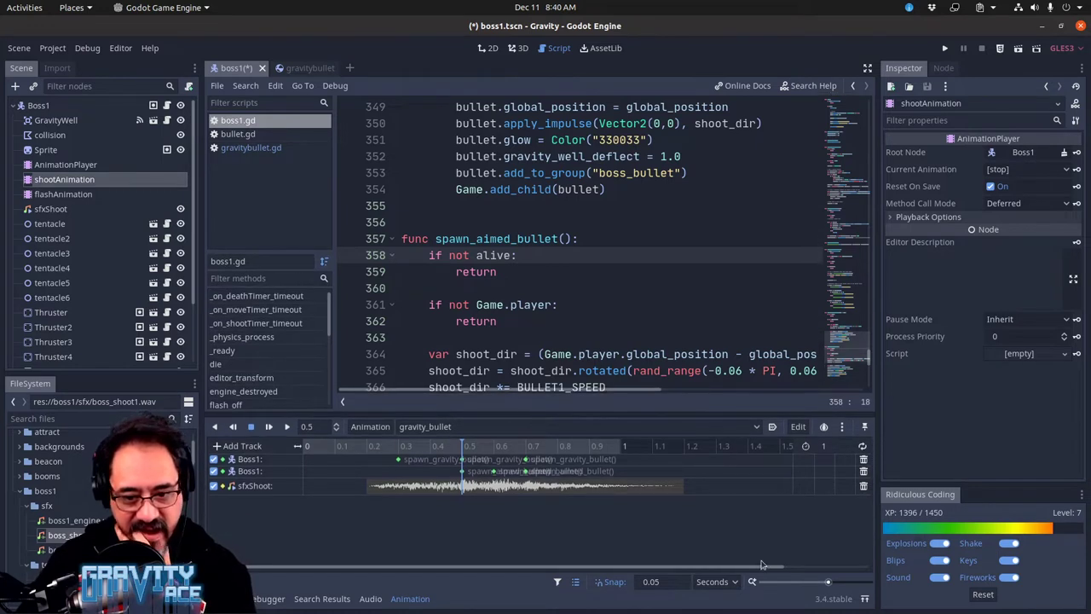
{"action": "left_click_drag", "start_coordinate": [831, 584], "coordinate": [836, 586]}
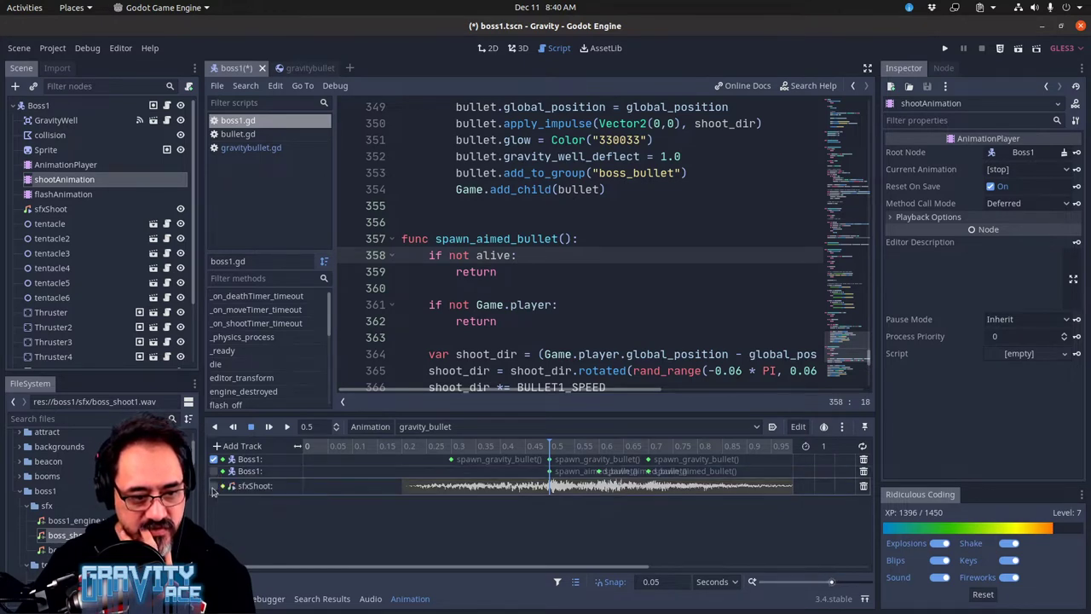
{"action": "scroll", "coordinate": [444, 364], "scroll_direction": "up", "scroll_amount": 8}
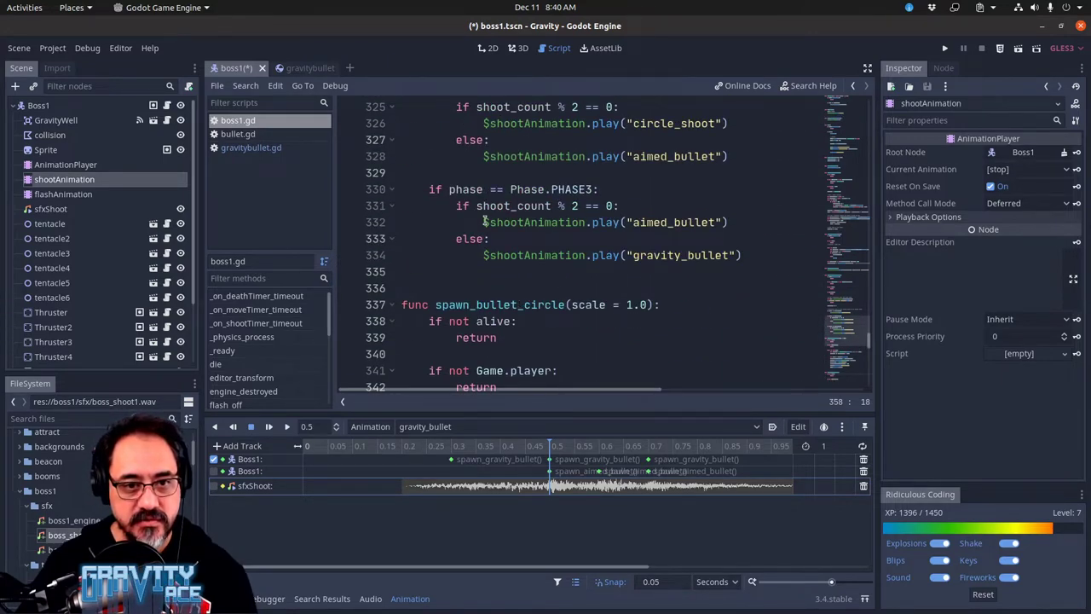
{"action": "left_click", "coordinate": [214, 470]}
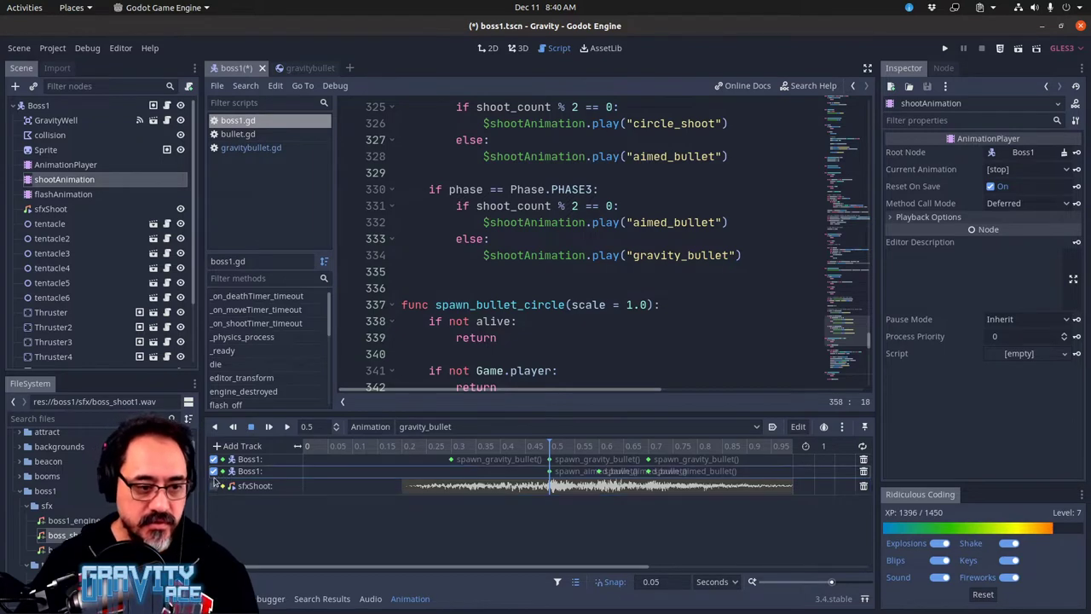
{"action": "left_click", "coordinate": [214, 485]}
{"action": "key", "text": "ctrl+s"}
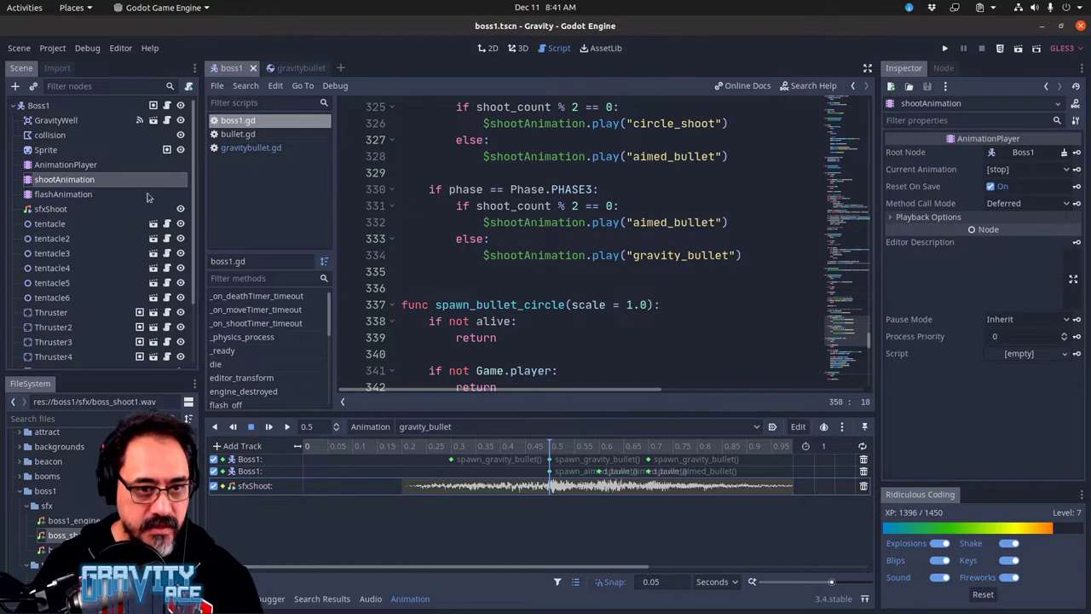
{"action": "left_click", "coordinate": [586, 238]}
Search boss1.gd for 'phase3' to reach the phase 2 to 3 transition code.
{"action": "key", "text": "ctrl+Home"}
{"action": "key", "text": "ctrl+f"}
{"action": "type", "text": "phase3"}
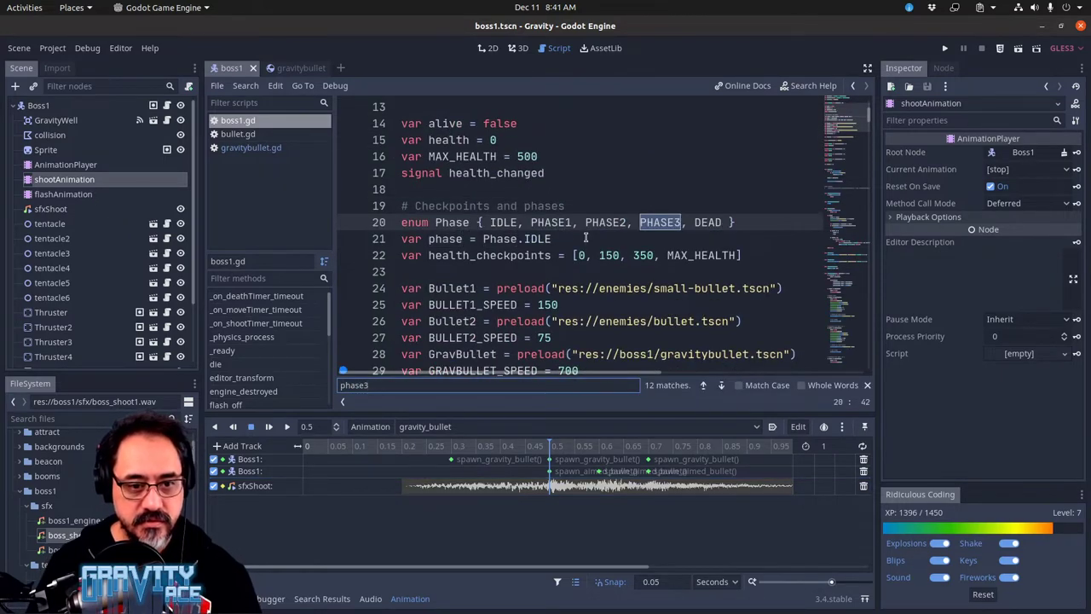
{"action": "key", "text": "Return"}
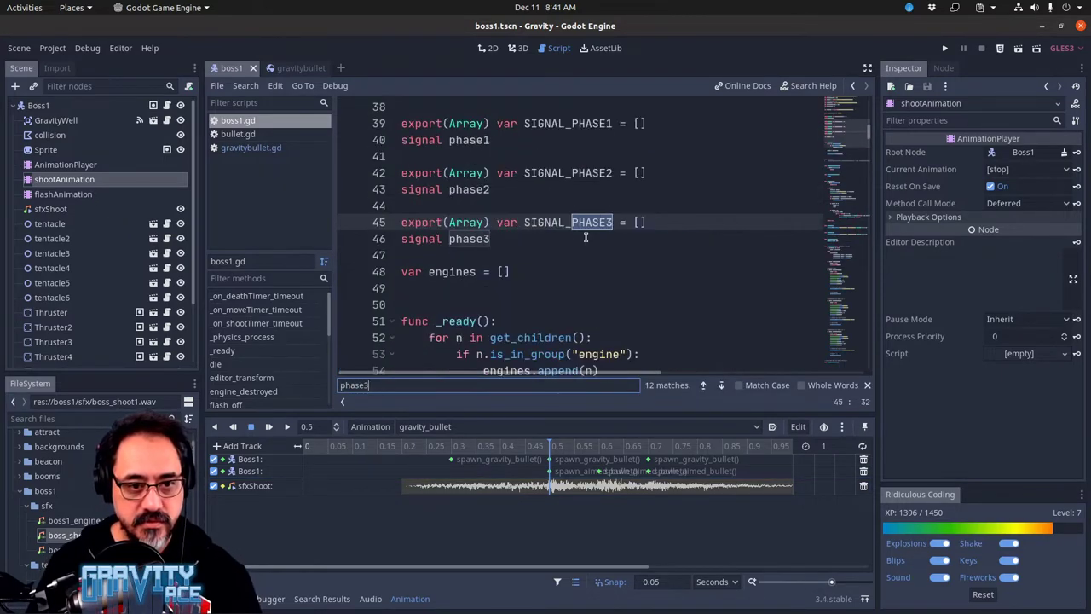
{"action": "key", "text": "Return"}
{"action": "key", "text": "Return"}
{"action": "key", "text": "Return"}
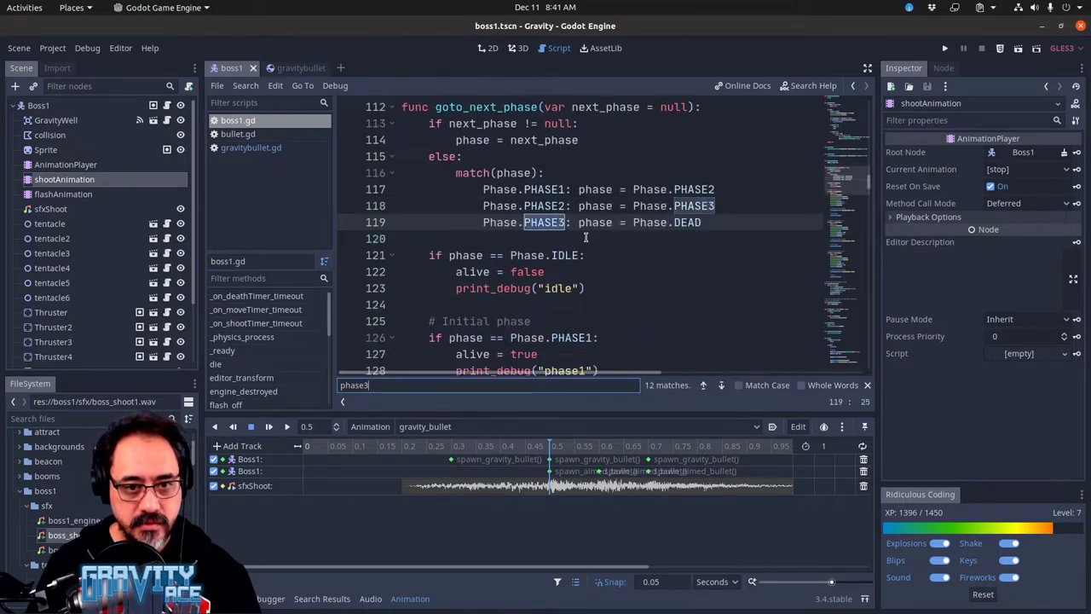
{"action": "key", "text": "Return"}
{"action": "key", "text": "Escape"}
Replace the PHASE3 gravity well lines with show() and gravity = -100.
{"action": "key", "text": "Down"}
{"action": "key", "text": "Down"}
{"action": "key", "text": "Down"}
{"action": "key", "text": "Down"}
{"action": "key", "text": "Down"}
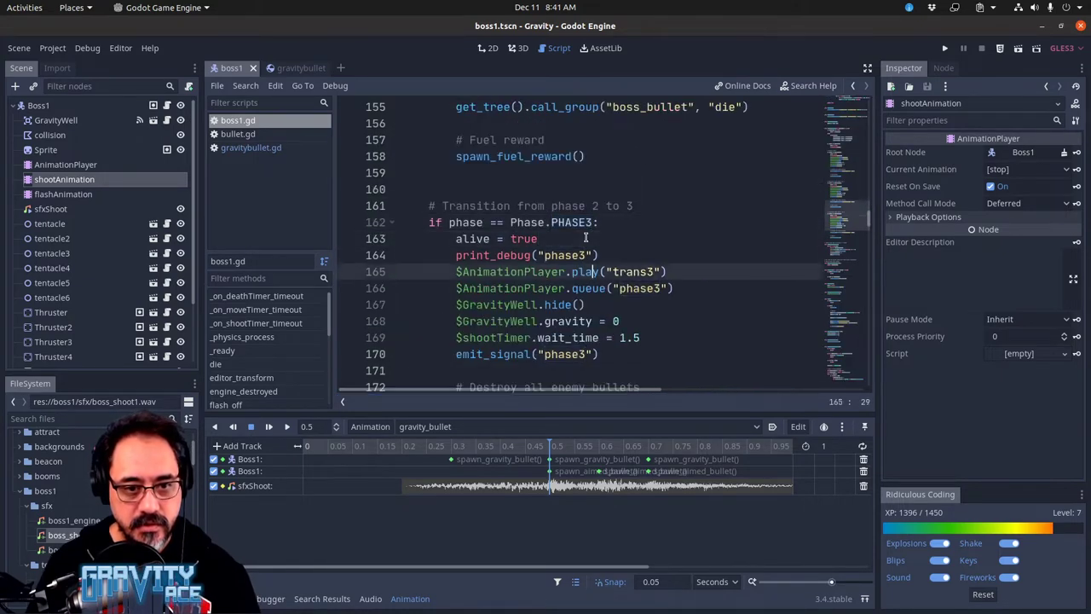
{"action": "key", "text": "Up"}
{"action": "key", "text": "Up"}
{"action": "key", "text": "Up"}
{"action": "key", "text": "Up"}
{"action": "key", "text": "Up"}
{"action": "key", "text": "Up"}
{"action": "key", "text": "Up"}
{"action": "key", "text": "Up"}
{"action": "key", "text": "Up"}
{"action": "key", "text": "Up"}
{"action": "key", "text": "Up"}
{"action": "key", "text": "Up"}
{"action": "key", "text": "Up"}
{"action": "key", "text": "Up"}
{"action": "key", "text": "Up"}
{"action": "key", "text": "Up"}
{"action": "key", "text": "Up"}
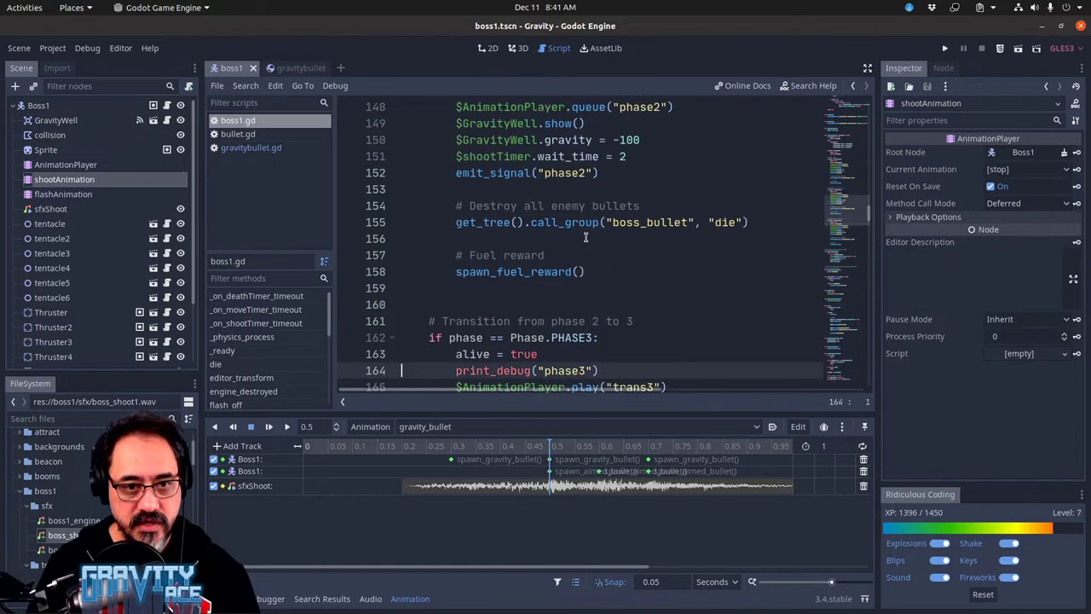
{"action": "key", "text": "Down"}
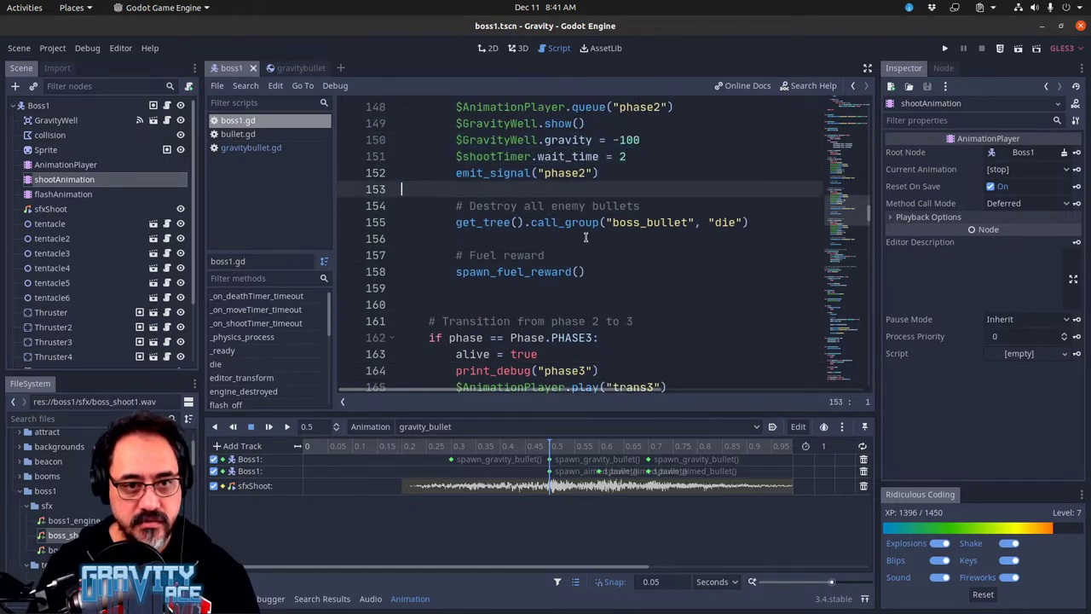
{"action": "key", "text": "Up"}
{"action": "key", "text": "Up"}
{"action": "key", "text": "Down"}
{"action": "key", "text": "Down"}
{"action": "key", "text": "Down"}
{"action": "key", "text": "Down"}
{"action": "key", "text": "Down"}
{"action": "key", "text": "Down"}
{"action": "key", "text": "Down"}
{"action": "key", "text": "Down"}
{"action": "key", "text": "Down"}
{"action": "key", "text": "Down"}
{"action": "key", "text": "Down"}
{"action": "key", "text": "Down"}
{"action": "key", "text": "Down"}
{"action": "key", "text": "Down"}
{"action": "key", "text": "Down"}
{"action": "key", "text": "Down"}
{"action": "key", "text": "Down"}
{"action": "key", "text": "Down"}
{"action": "key", "text": "Down"}
{"action": "key", "text": "Down"}
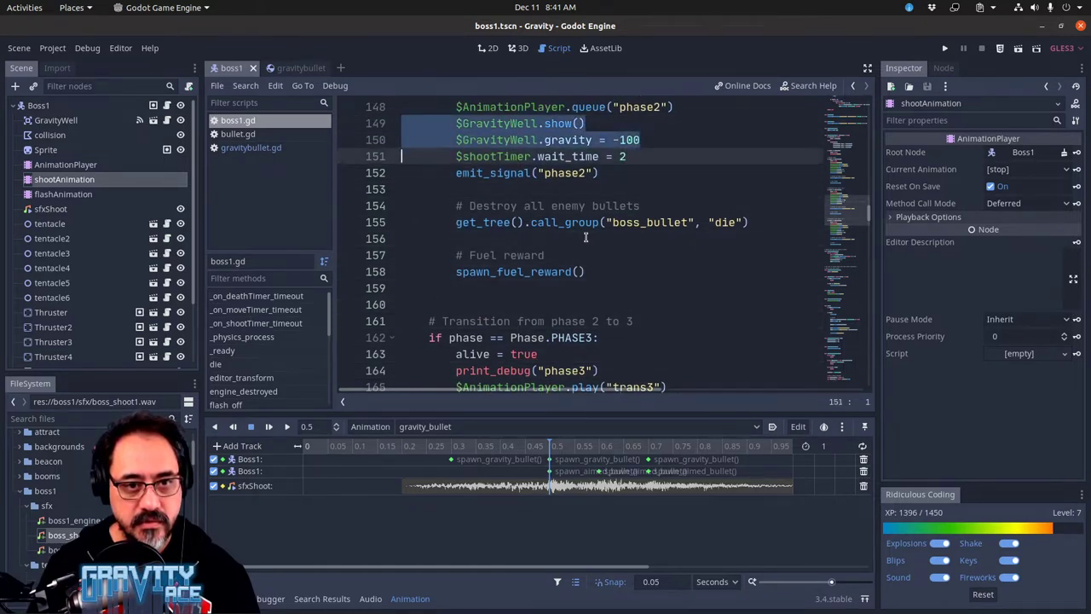
{"action": "key", "text": "Up"}
{"action": "key", "text": "Up"}
{"action": "key", "text": "Up"}
{"action": "key", "text": "Up"}
{"action": "key", "text": "Up"}
{"action": "key", "text": "Up"}
{"action": "key", "text": "shift+Down"}
{"action": "key", "text": "shift+Down"}
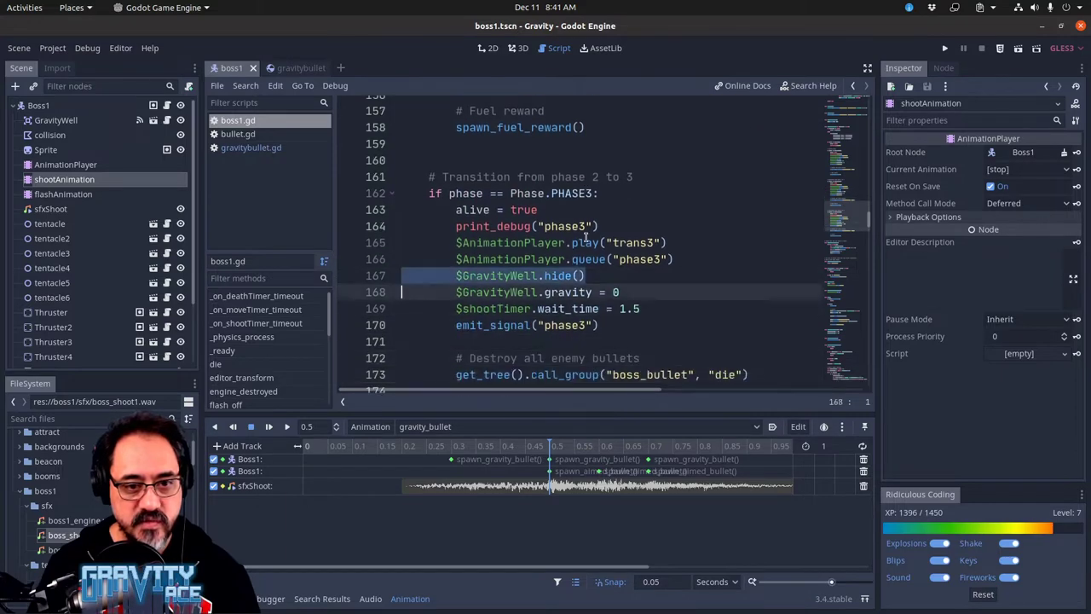
{"action": "type", "text": "$GravityWell.show() \t\t$GravityWell.gravity = -100"}
Add a GravityWell line to the IDLE block, changing the call to hide().
{"action": "key", "text": "Down"}
{"action": "key", "text": "Down"}
{"action": "key", "text": "Down"}
{"action": "key", "text": "Down"}
{"action": "key", "text": "Down"}
{"action": "key", "text": "Down"}
{"action": "key", "text": "Down"}
{"action": "key", "text": "Down"}
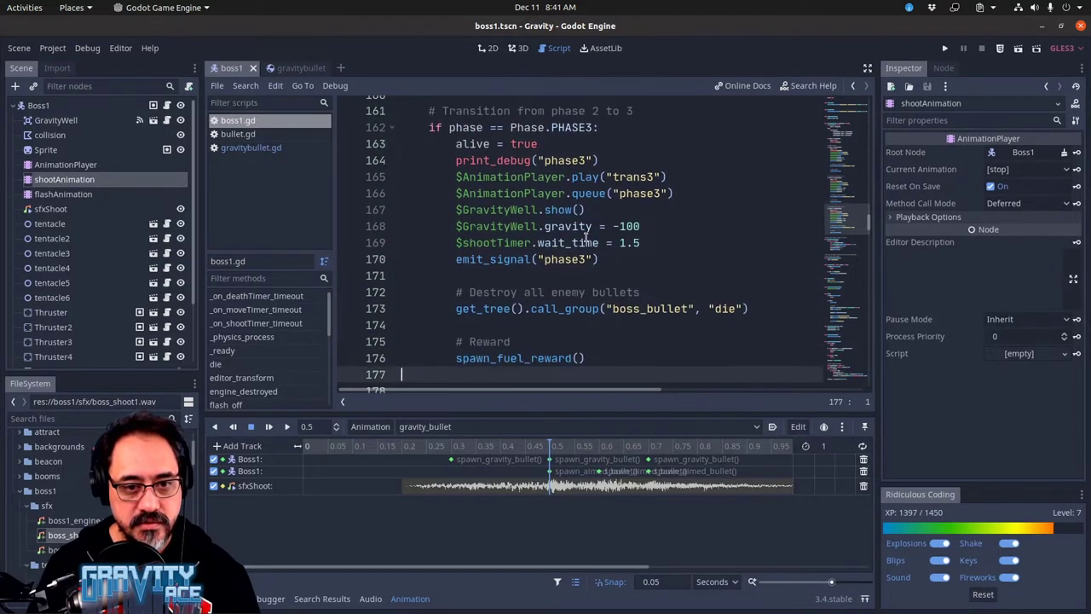
{"action": "key", "text": "Up"}
{"action": "key", "text": "Up"}
{"action": "key", "text": "Up"}
{"action": "key", "text": "Up"}
{"action": "key", "text": "Up"}
{"action": "key", "text": "Up"}
{"action": "key", "text": "Up"}
{"action": "key", "text": "Up"}
{"action": "key", "text": "Up"}
{"action": "key", "text": "Up"}
{"action": "key", "text": "Up"}
{"action": "key", "text": "Up"}
{"action": "key", "text": "Up"}
{"action": "key", "text": "Up"}
{"action": "key", "text": "Up"}
{"action": "key", "text": "Down"}
{"action": "key", "text": "Down"}
{"action": "key", "text": "Down"}
{"action": "key", "text": "Down"}
{"action": "key", "text": "Down"}
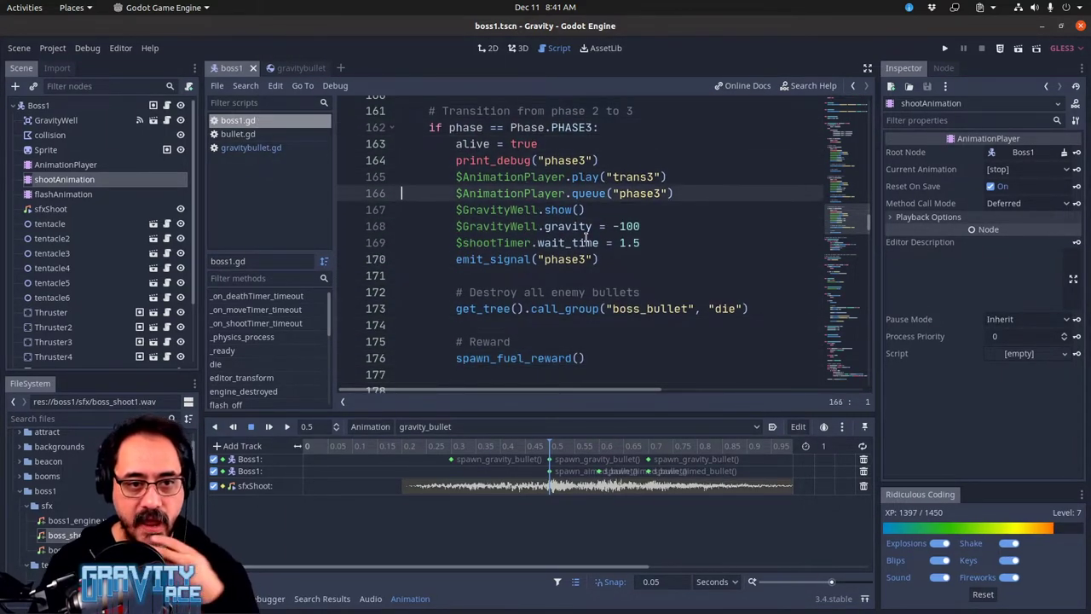
{"action": "key", "text": "End"}
{"action": "key", "text": "shift+Home"}
{"action": "key", "text": "ctrl+c"}
{"action": "key", "text": "Up"}
{"action": "key", "text": "Up"}
{"action": "key", "text": "Up"}
{"action": "key", "text": "Up"}
{"action": "key", "text": "Up"}
{"action": "key", "text": "Up"}
{"action": "key", "text": "Up"}
{"action": "key", "text": "Up"}
{"action": "key", "text": "Up"}
{"action": "key", "text": "Up"}
{"action": "key", "text": "Up"}
{"action": "key", "text": "Up"}
{"action": "key", "text": "Up"}
{"action": "key", "text": "Up"}
{"action": "key", "text": "Up"}
{"action": "key", "text": "Up"}
{"action": "key", "text": "Up"}
{"action": "key", "text": "Up"}
{"action": "key", "text": "Up"}
{"action": "key", "text": "Up"}
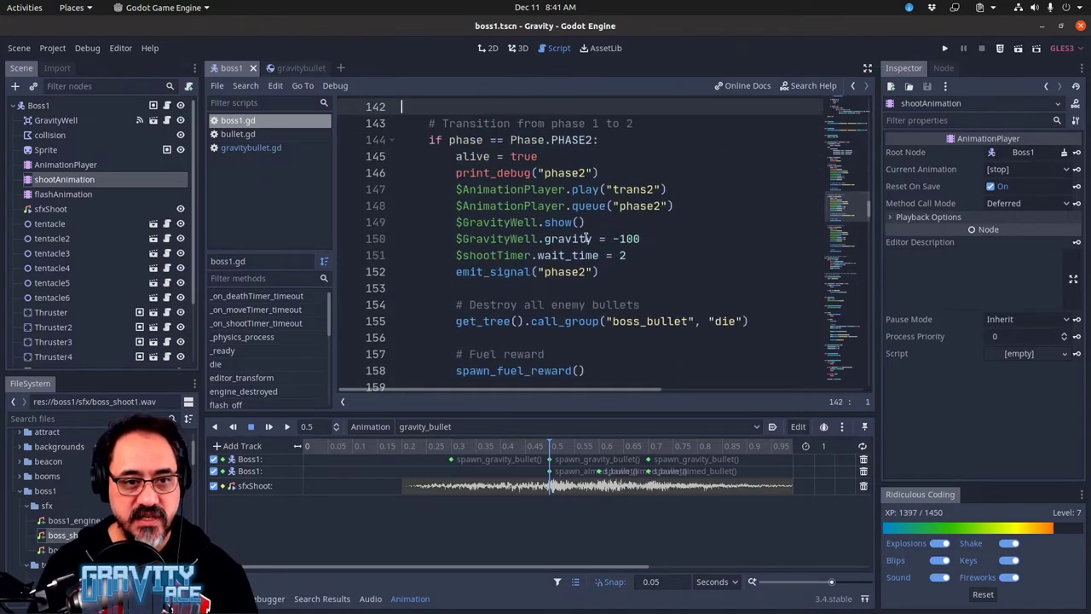
{"action": "key", "text": "Up"}
{"action": "key", "text": "Up"}
{"action": "key", "text": "Up"}
{"action": "key", "text": "Up"}
{"action": "key", "text": "Up"}
{"action": "key", "text": "Up"}
{"action": "key", "text": "Up"}
{"action": "key", "text": "Up"}
{"action": "key", "text": "Up"}
{"action": "key", "text": "Up"}
{"action": "key", "text": "Up"}
{"action": "key", "text": "Up"}
{"action": "key", "text": "Up"}
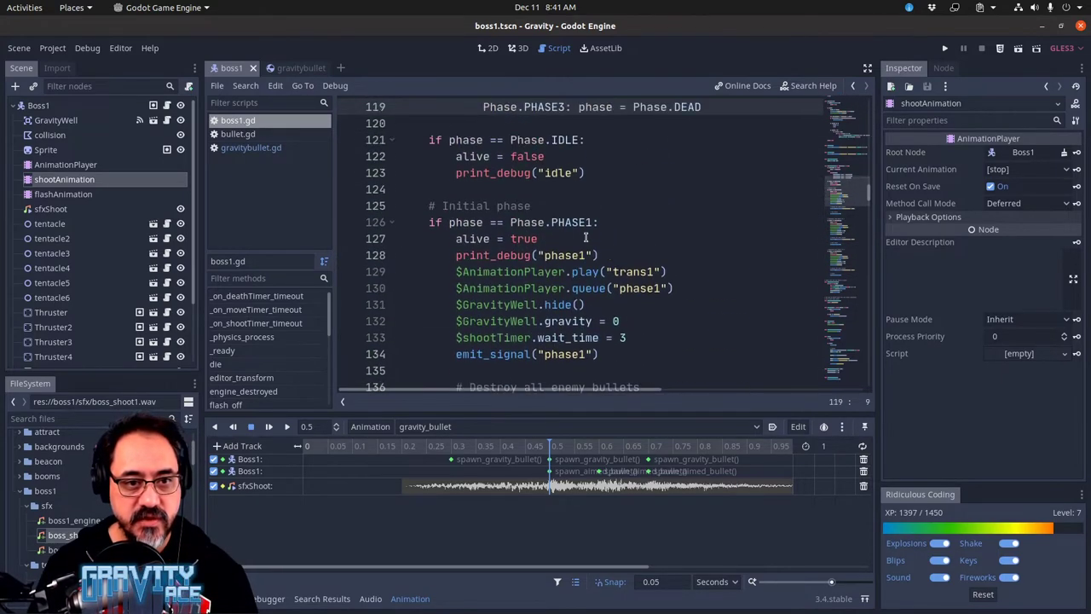
{"action": "key", "text": "Down"}
{"action": "key", "text": "Down"}
{"action": "key", "text": "Down"}
{"action": "key", "text": "End"}
{"action": "key", "text": "Return"}
{"action": "key", "text": "ctrl+v"}
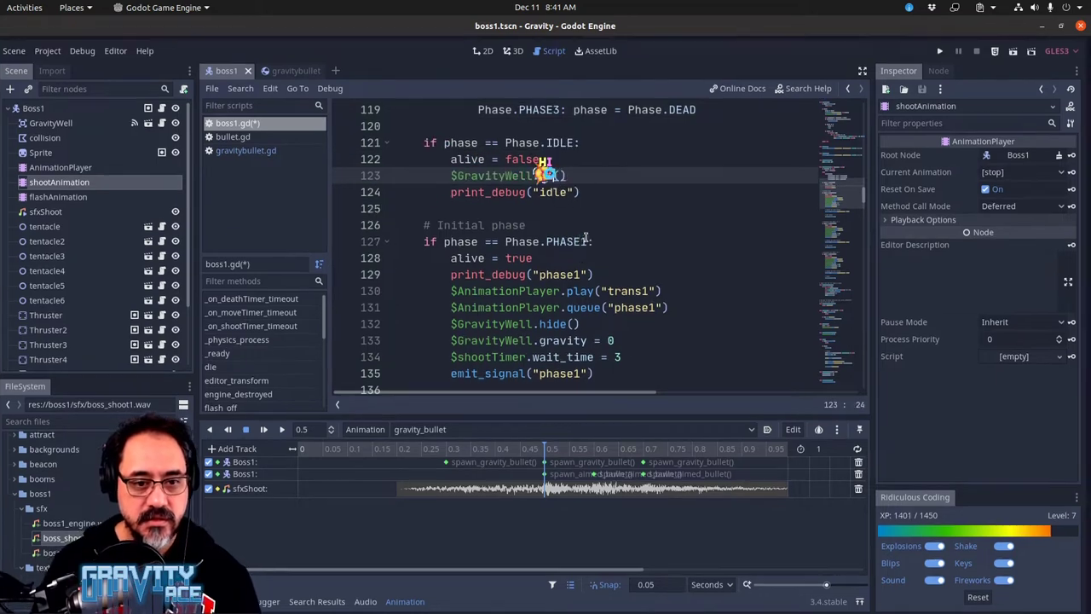
{"action": "type", "text": "hide"}
Put phase 1's hide() and gravity = 0 lines into the IDLE block, then save and run.
{"action": "key", "text": "Down"}
{"action": "key", "text": "Down"}
{"action": "key", "text": "Down"}
{"action": "key", "text": "Down"}
{"action": "key", "text": "Down"}
{"action": "key", "text": "Down"}
{"action": "key", "text": "Down"}
{"action": "key", "text": "Down"}
{"action": "key", "text": "Down"}
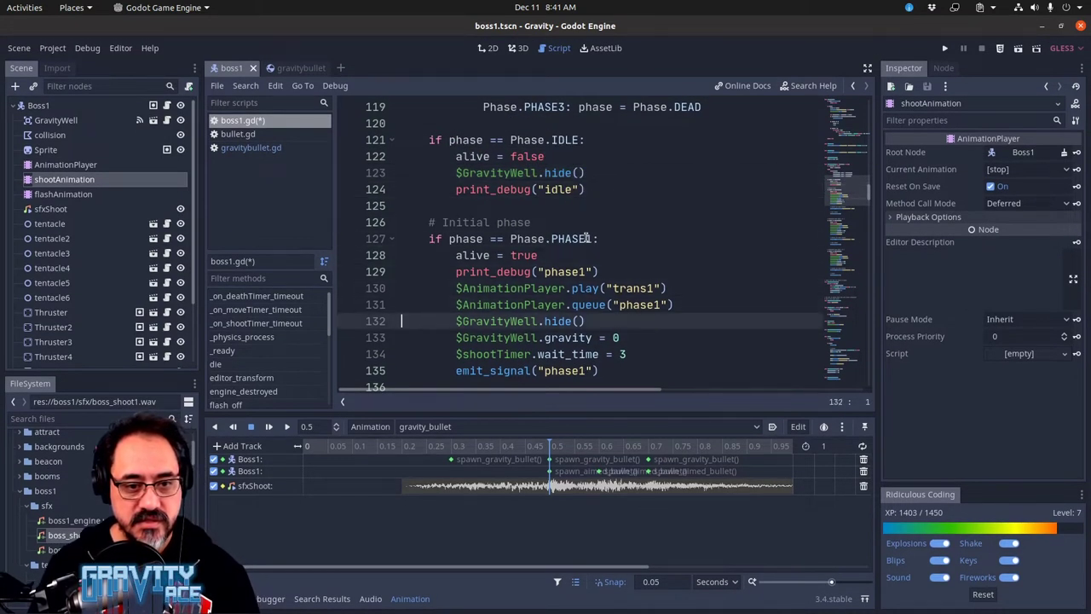
{"action": "key", "text": "Up"}
{"action": "key", "text": "Up"}
{"action": "key", "text": "Up"}
{"action": "key", "text": "Up"}
{"action": "key", "text": "Up"}
{"action": "key", "text": "Up"}
{"action": "key", "text": "Up"}
{"action": "key", "text": "Up"}
{"action": "key", "text": "Up"}
{"action": "key", "text": "shift+Down"}
{"action": "type", "text": "$GravityWell.hide() $GravityWell.gravity = 0"}
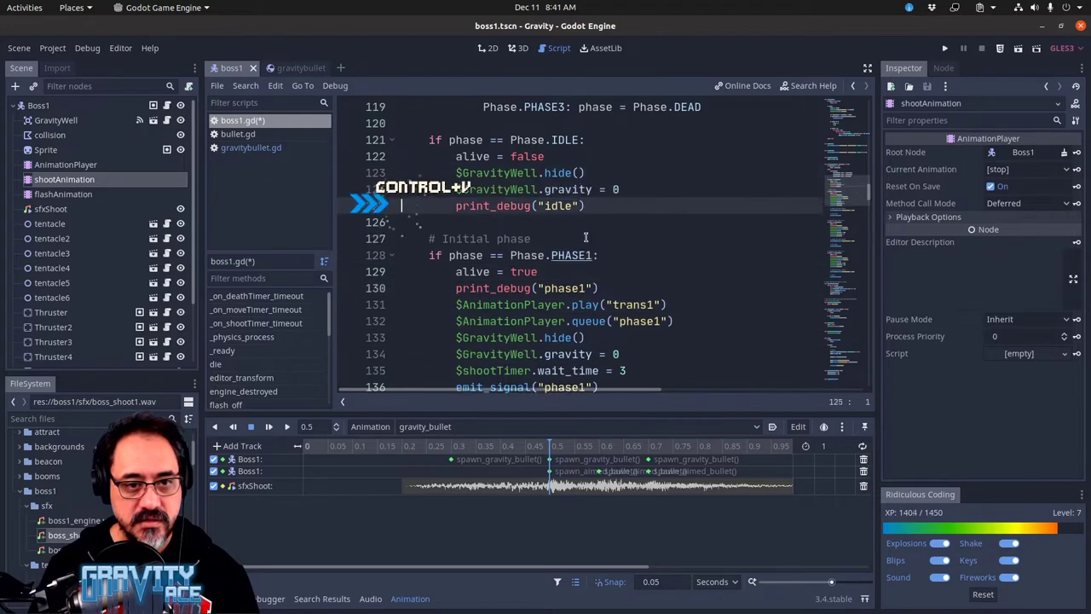
{"action": "key", "text": "Down"}
{"action": "key", "text": "Down"}
{"action": "key", "text": "Down"}
{"action": "key", "text": "Down"}
{"action": "key", "text": "Down"}
{"action": "key", "text": "Down"}
{"action": "key", "text": "F5"}
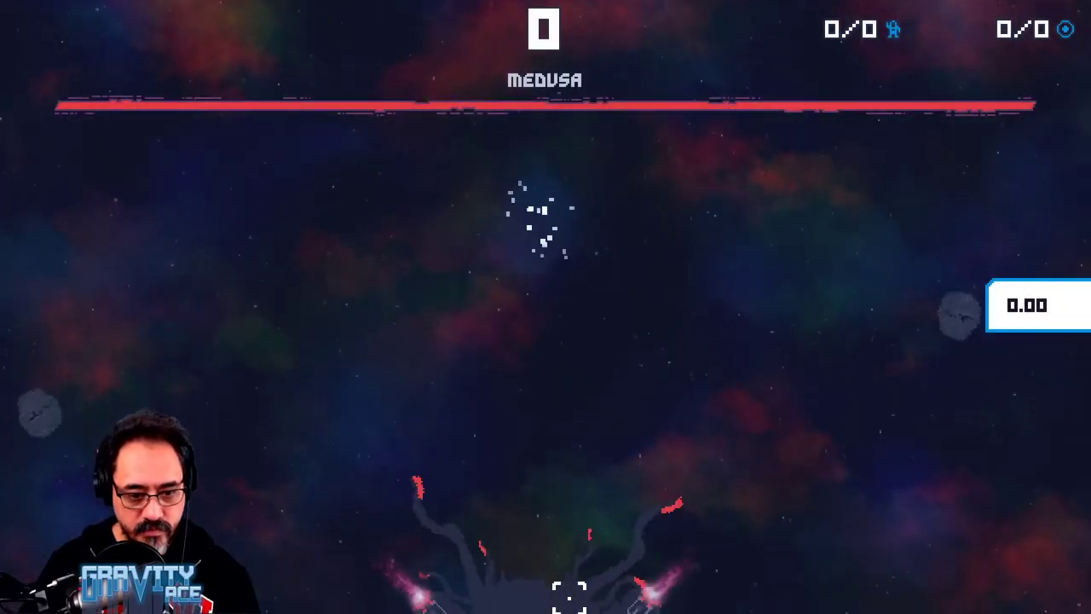
Fly the ship around the Medusa boss until fuel runs low, then quit back to Godot.
{"action": "key", "text": "Up"}
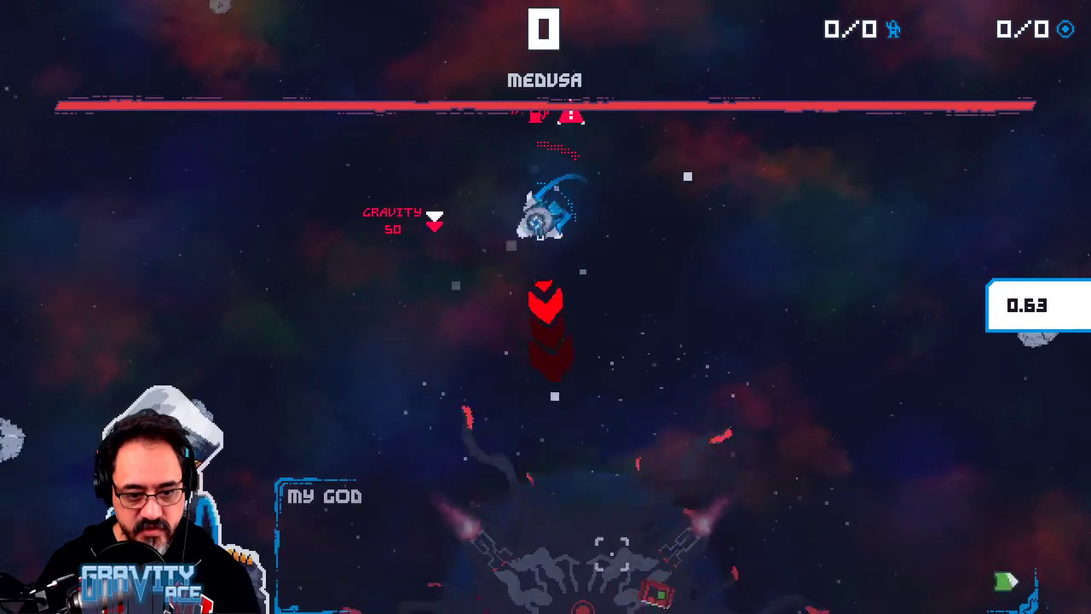
{"action": "key", "text": "Left"}
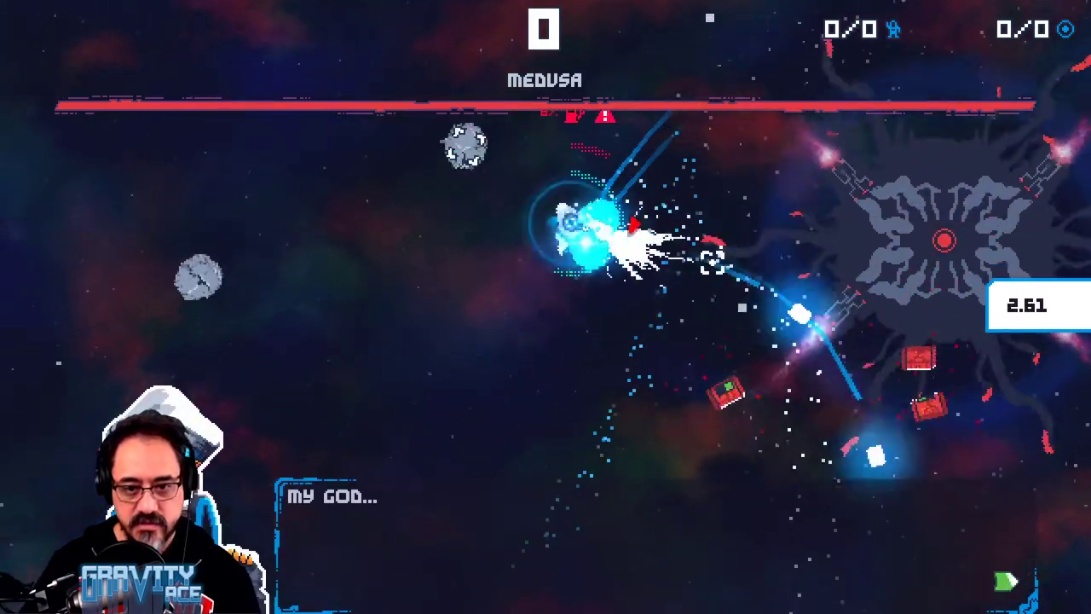
{"action": "key", "text": "Up"}
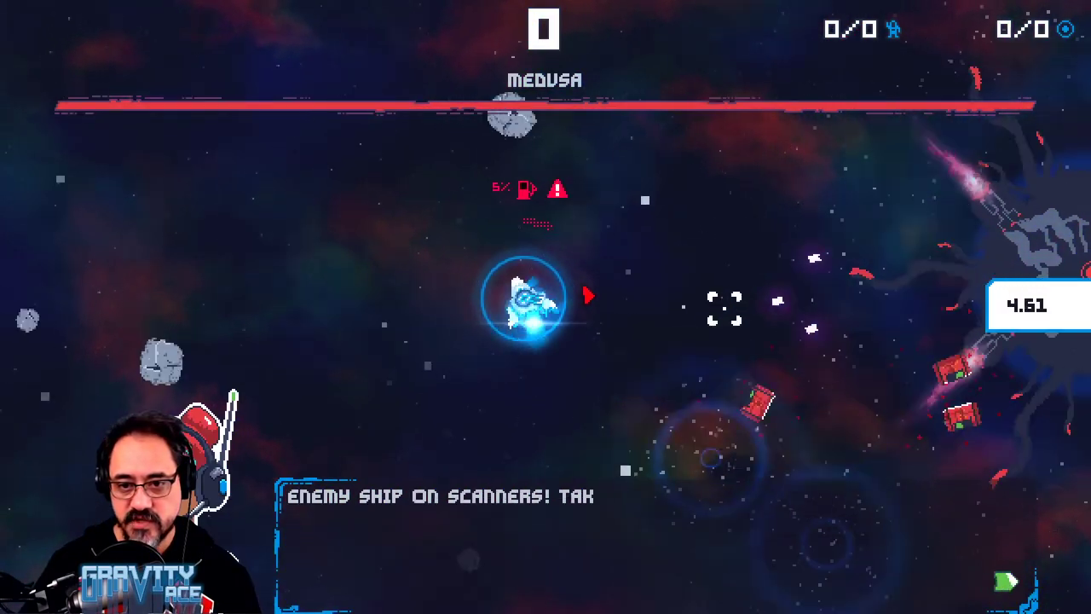
{"action": "key", "text": "Up"}
{"action": "key", "text": "Up"}
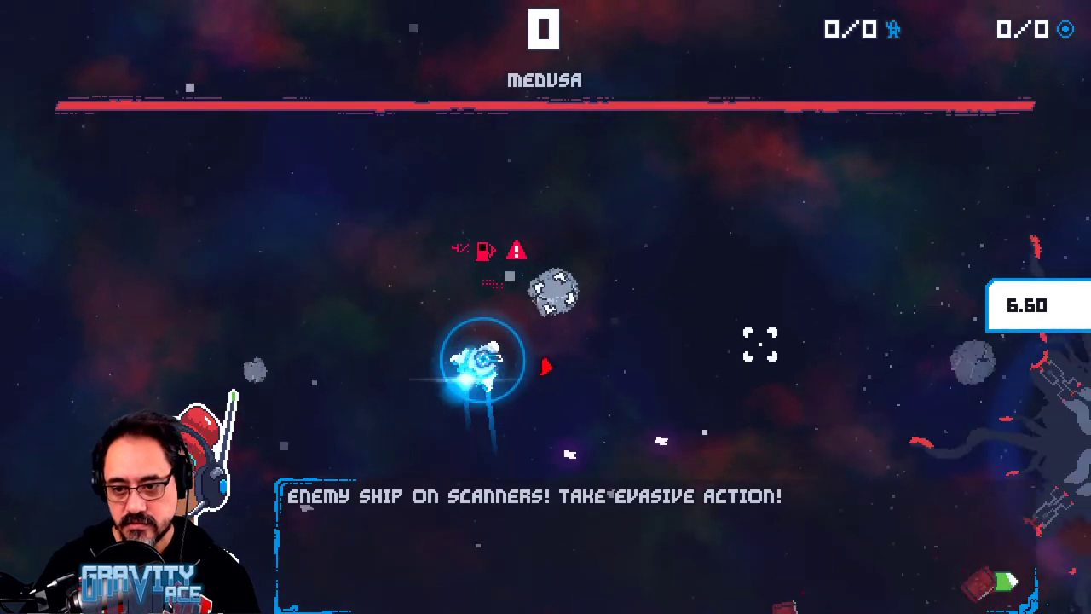
{"action": "key", "text": "Up"}
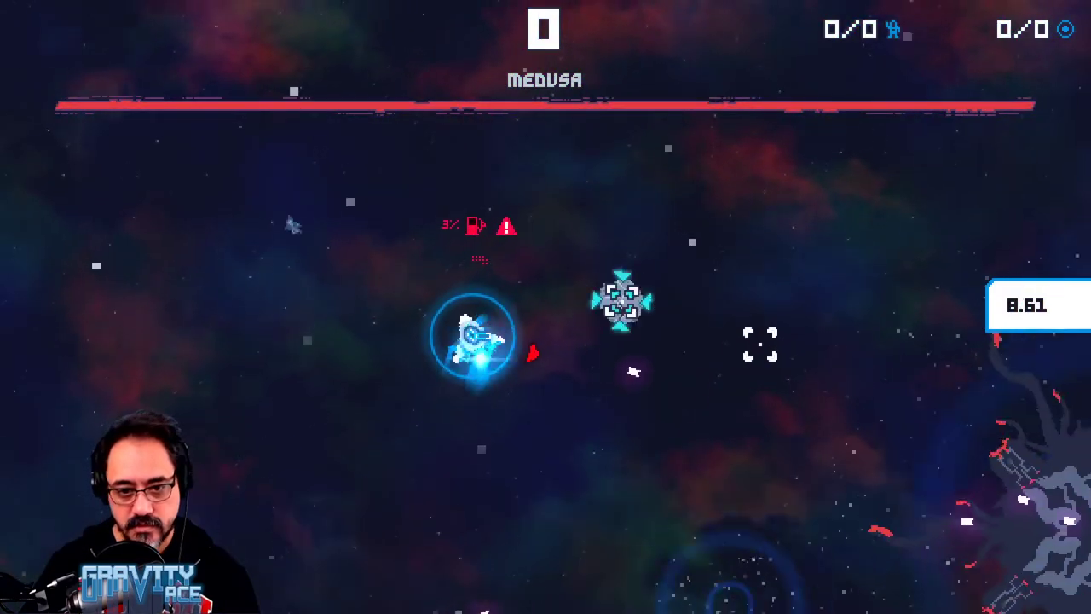
{"action": "key", "text": "Up"}
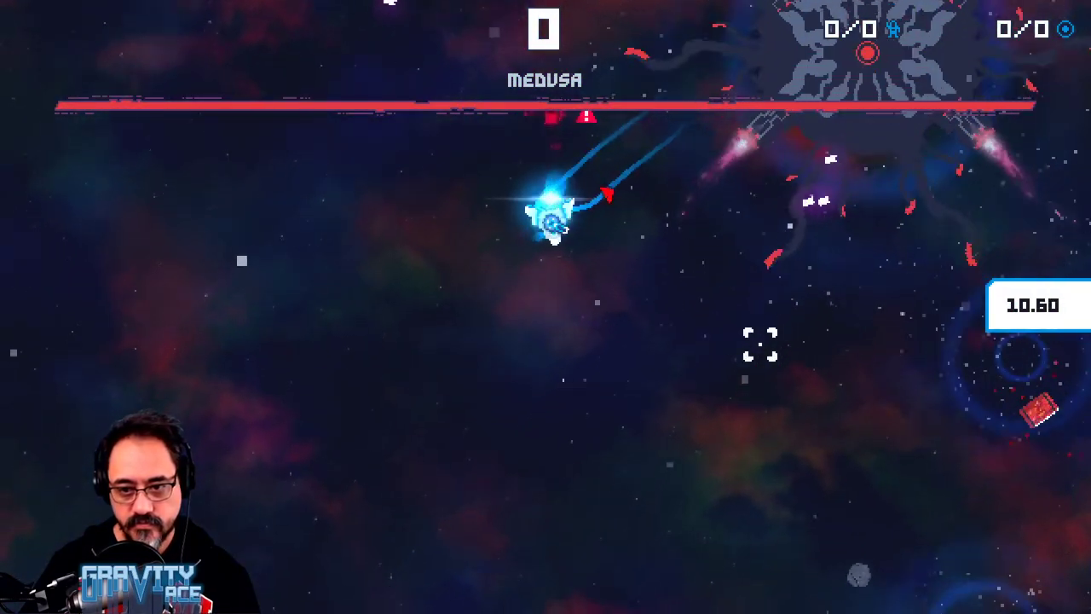
{"action": "key", "text": "Left"}
{"action": "key", "text": "Up"}
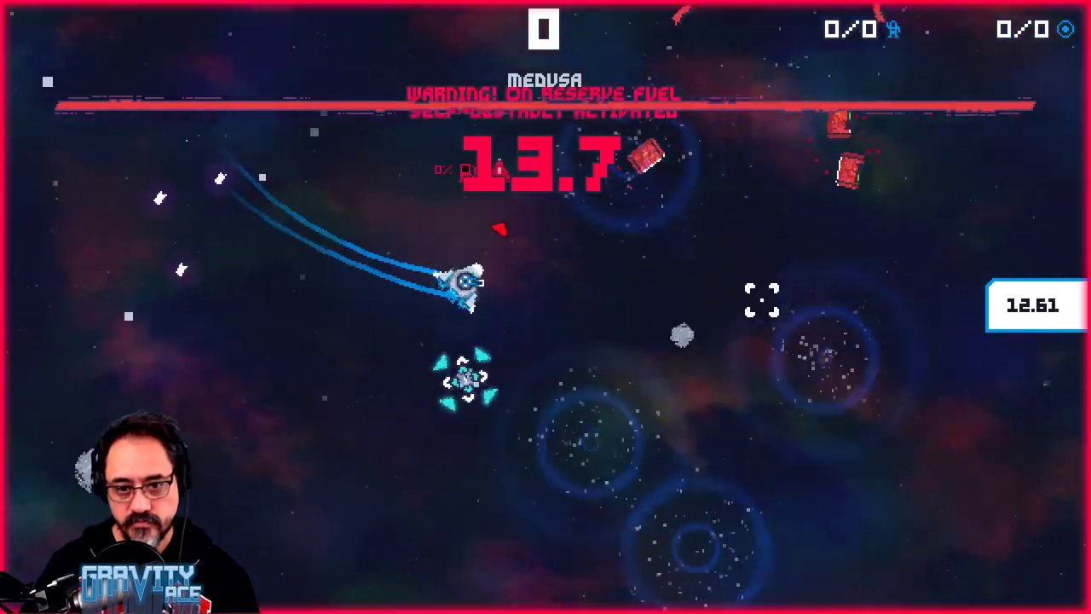
{"action": "key", "text": "Right"}
{"action": "key", "text": "Up"}
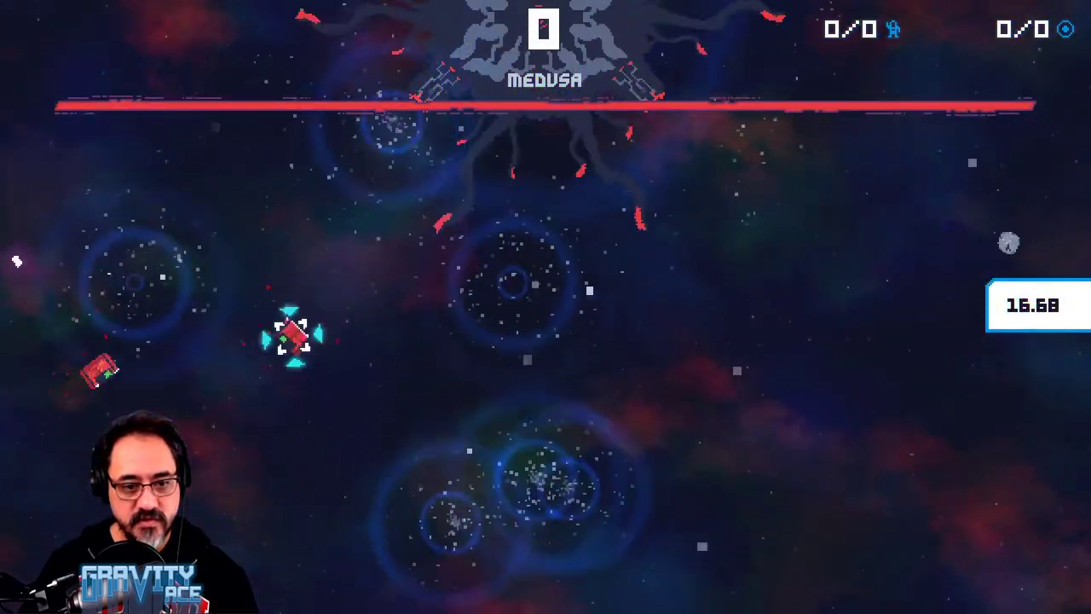
{"action": "key", "text": "Escape"}
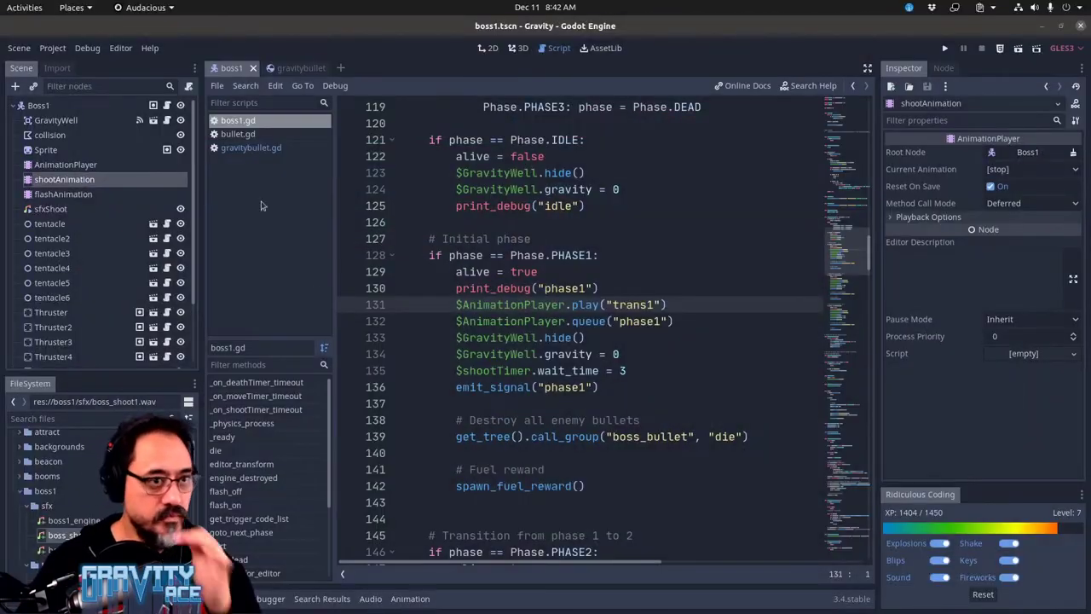
In gravitybullet.tscn, delete the attractor's and repulsor's rings nodes, confirming each deletion.
{"action": "left_click", "coordinate": [293, 68]}
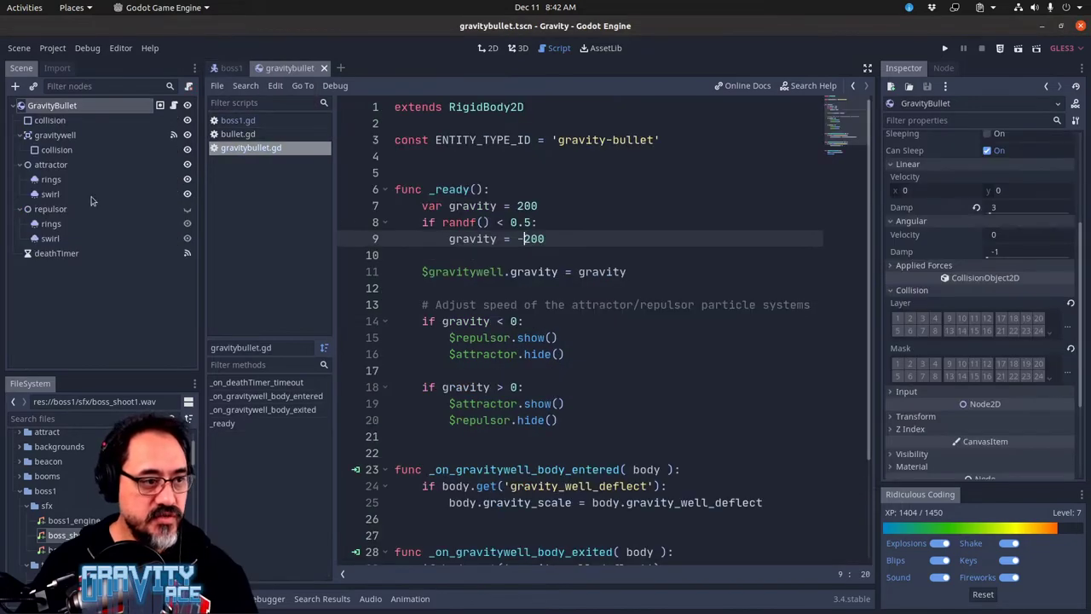
{"action": "left_click", "coordinate": [68, 182]}
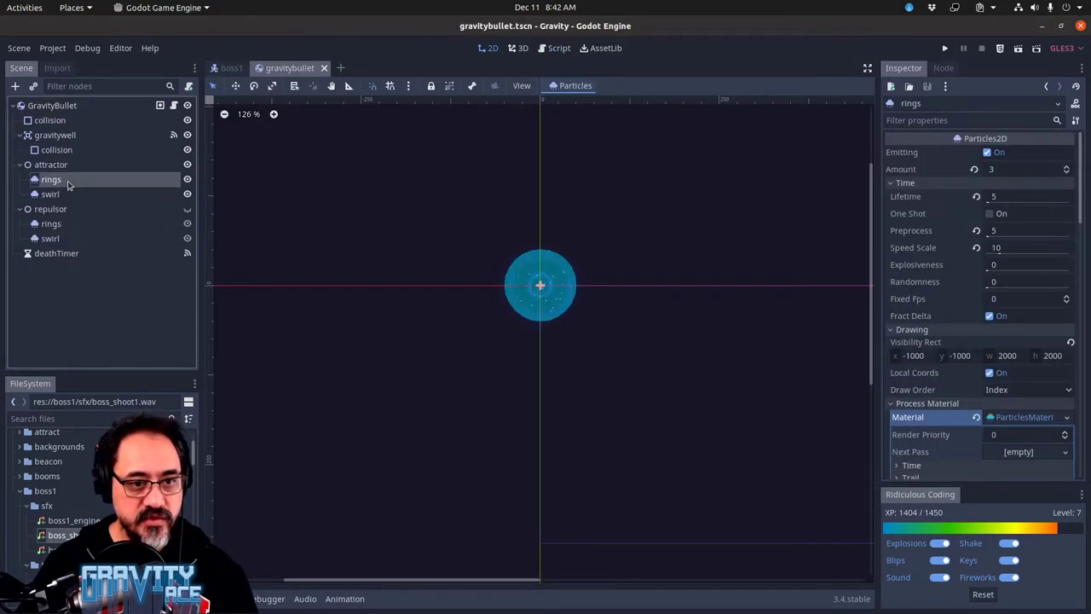
{"action": "key", "text": "Delete"}
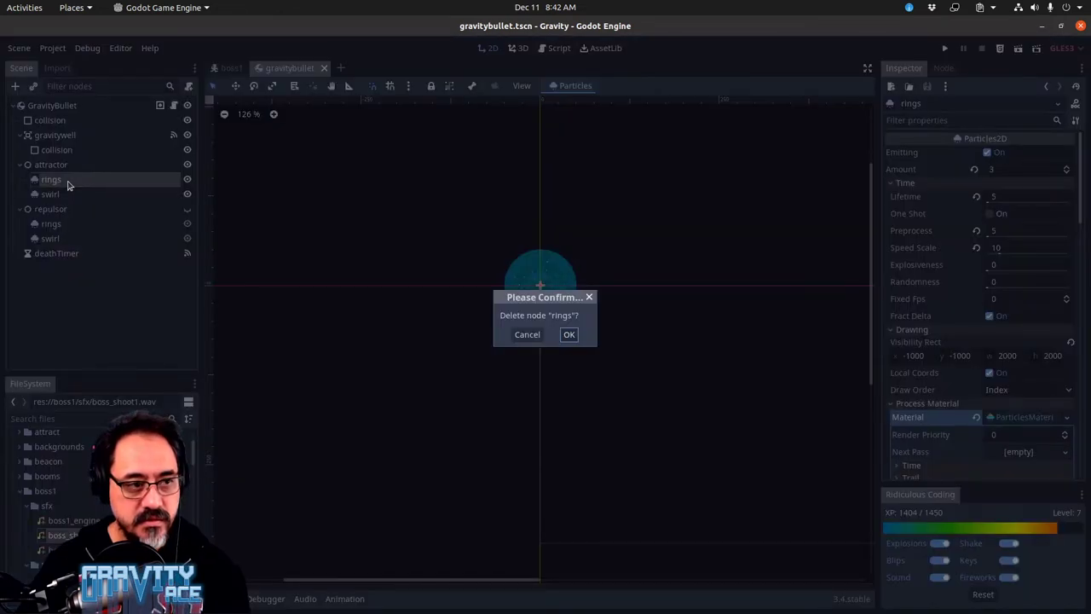
{"action": "key", "text": "Return"}
{"action": "left_click", "coordinate": [61, 210]}
{"action": "key", "text": "Delete"}
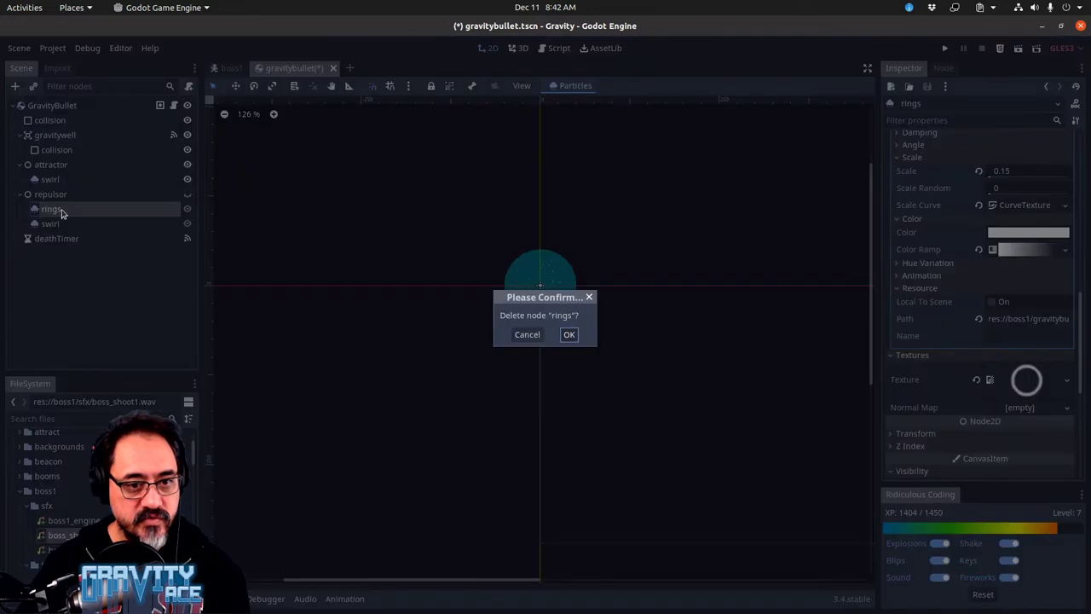
{"action": "key", "text": "Return"}
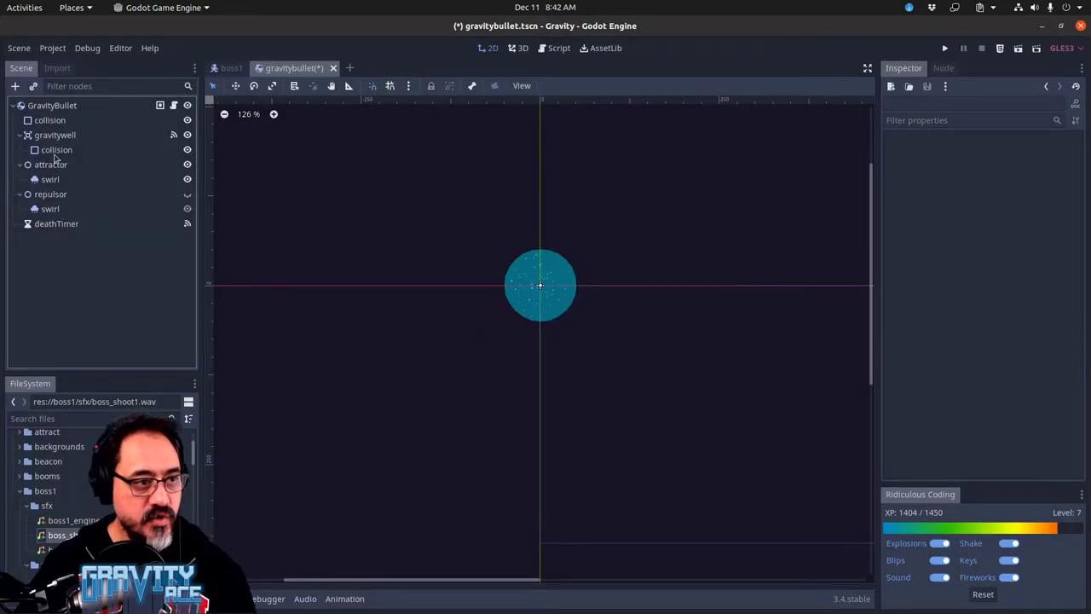
{"action": "left_click", "coordinate": [37, 106]}
{"action": "left_click", "coordinate": [15, 86]}
{"action": "type", "text": "sprite"}
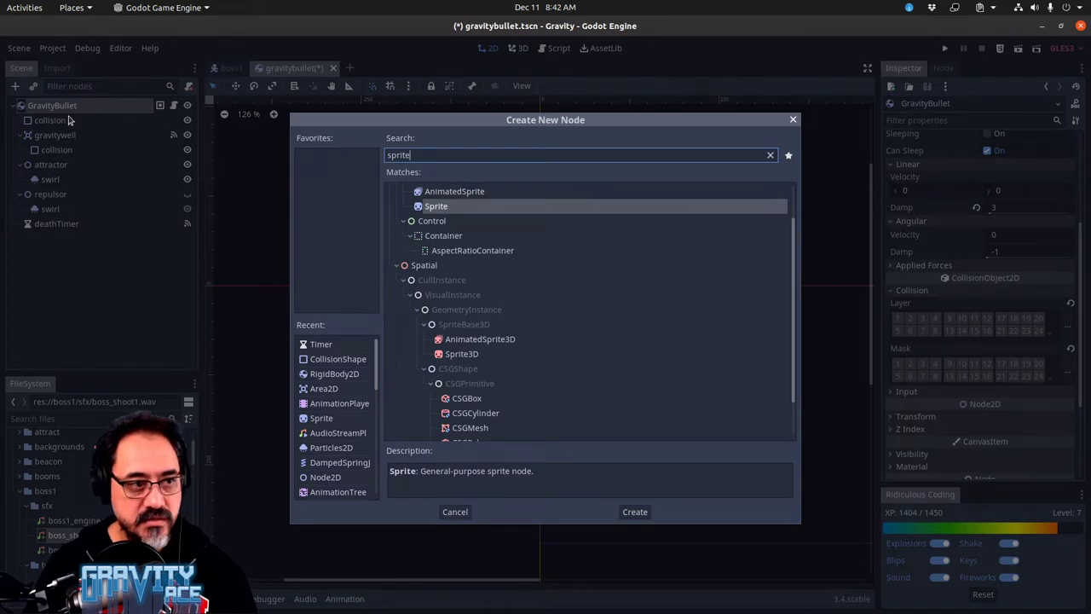
{"action": "key", "text": "Return"}
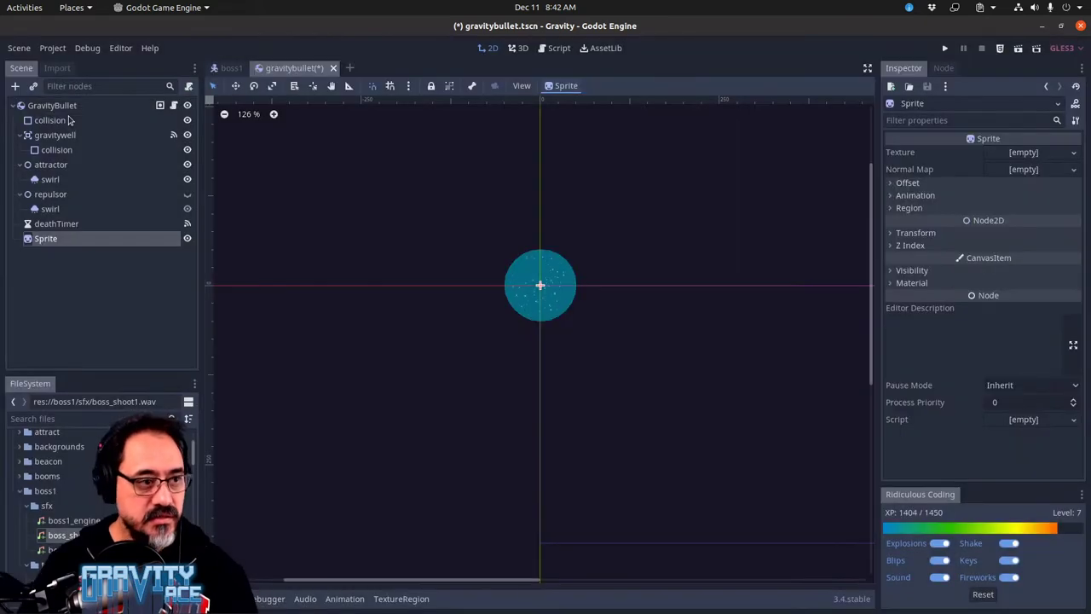
{"action": "double_click", "coordinate": [94, 243]}
{"action": "type", "text": "distortion"}
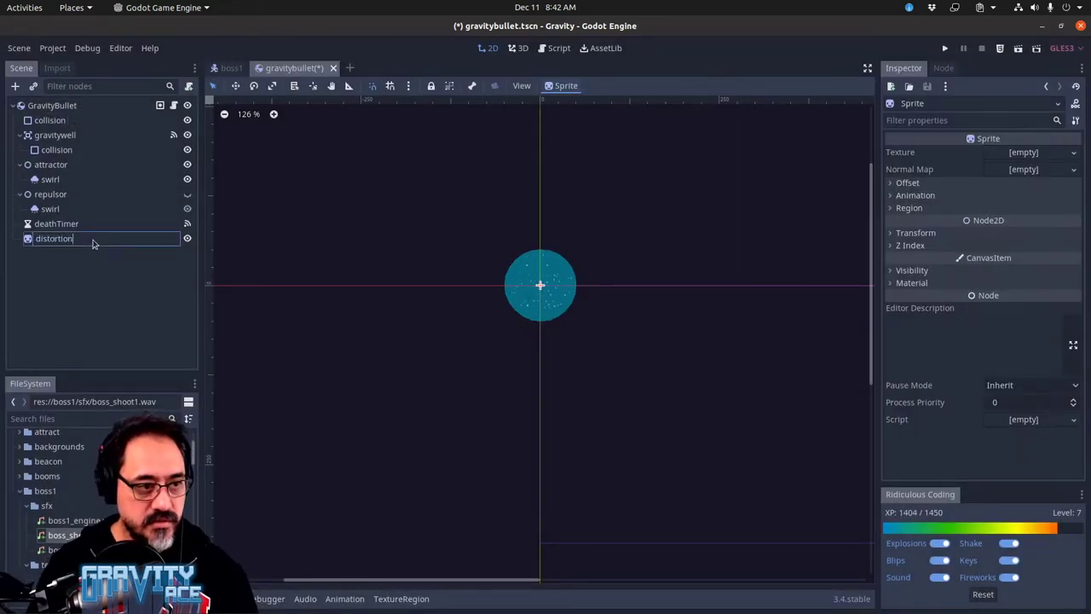
{"action": "key", "text": "Return"}
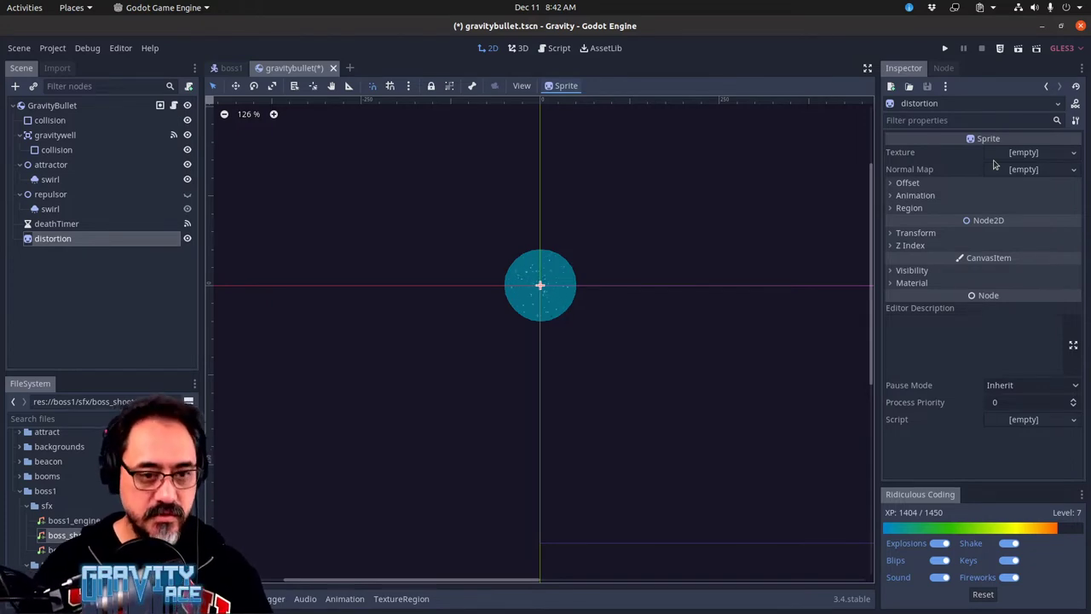
{"action": "key", "text": "alt+Tab"}
{"action": "key", "text": "alt+Tab"}
{"action": "key", "text": "alt+Tab"}
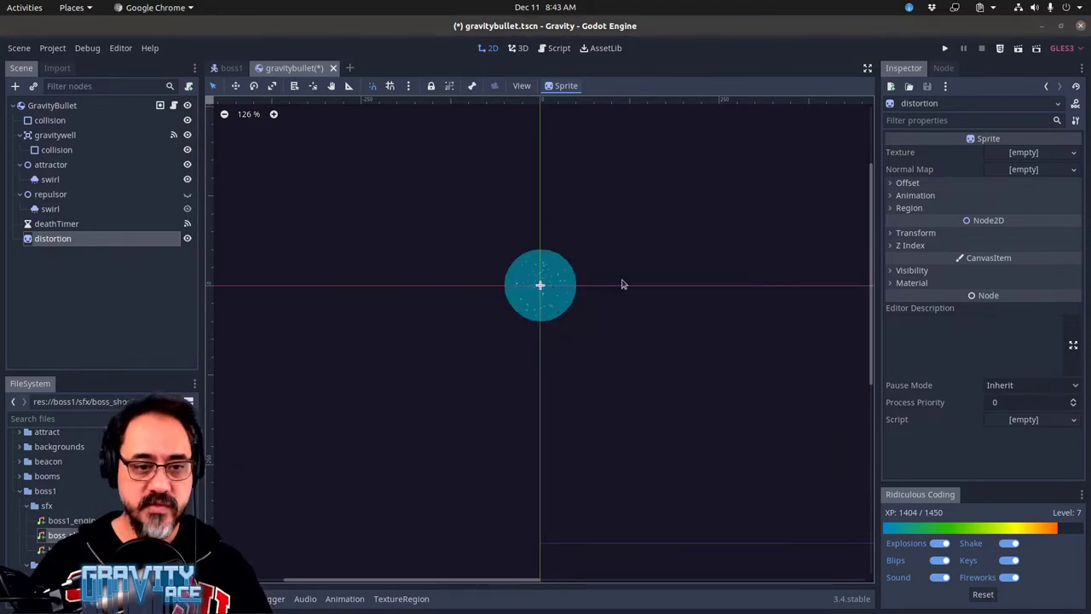
{"action": "key", "text": "alt+Tab"}
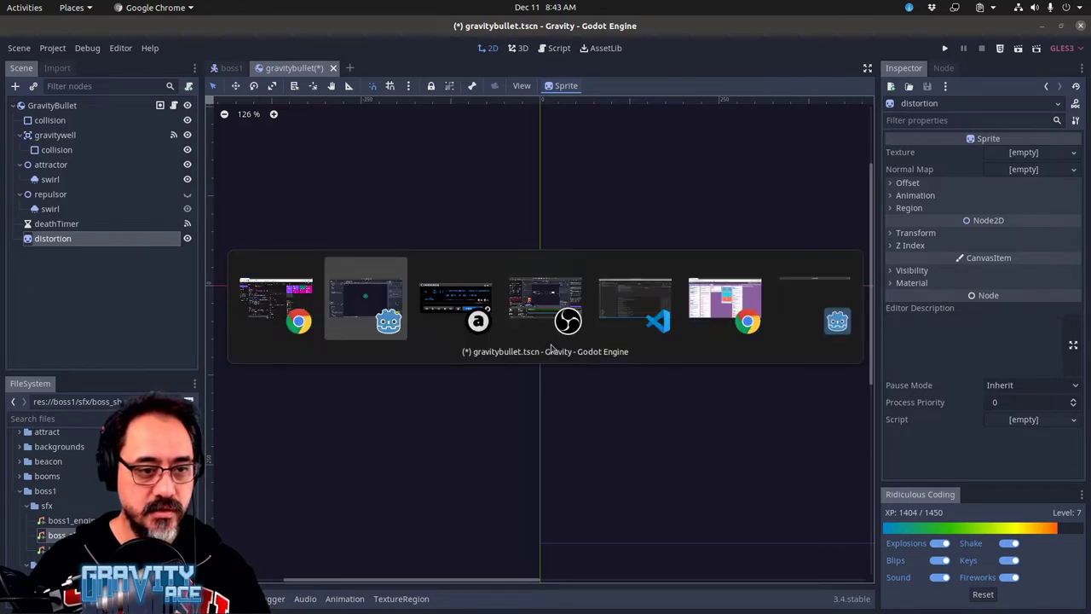
{"action": "key", "text": "alt+Tab"}
{"action": "key", "text": "alt+Tab"}
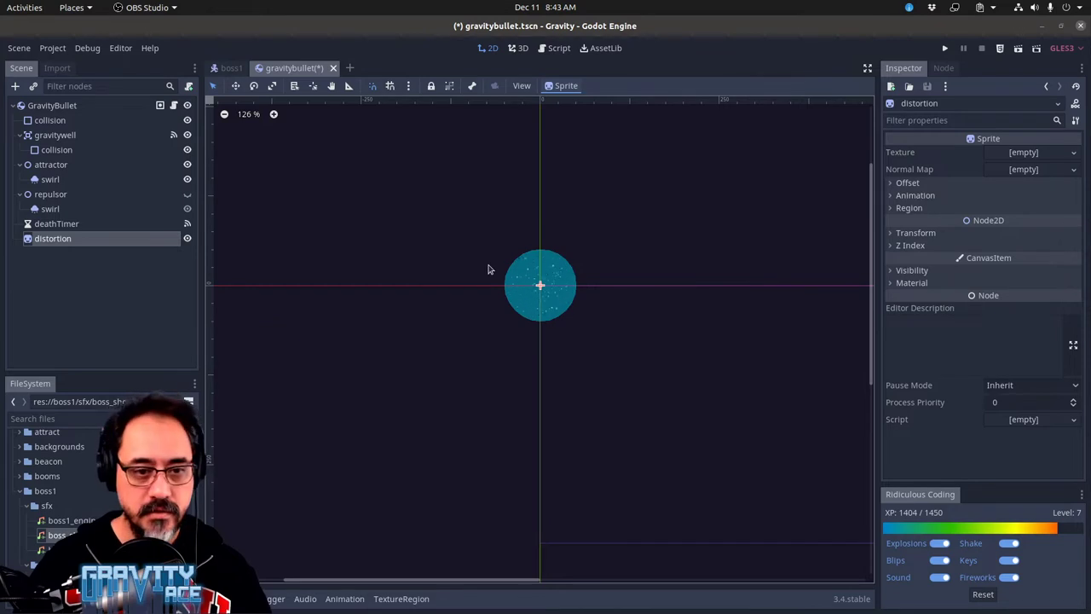
{"action": "key", "text": "alt+Tab"}
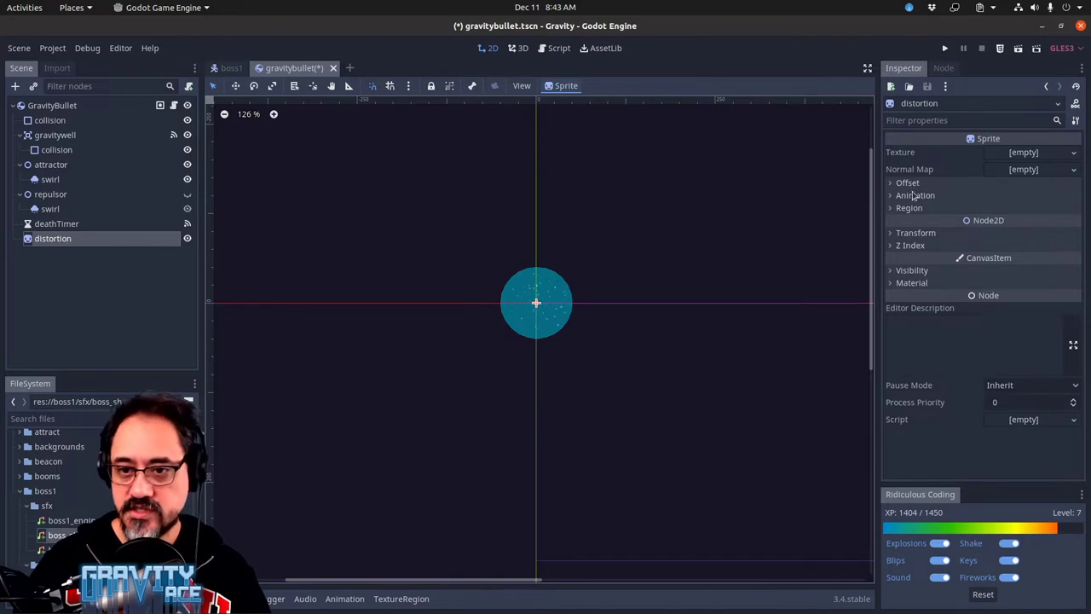
Choose Quick Load from the distortion Sprite's Texture dropdown in the Inspector.
{"action": "left_click", "coordinate": [1023, 154]}
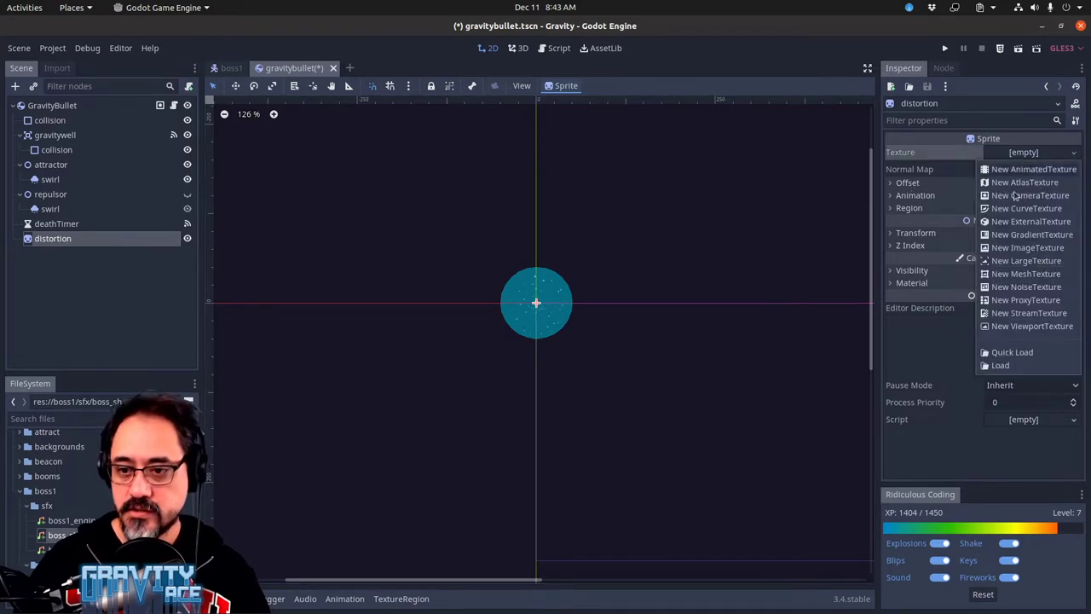
{"action": "left_click", "coordinate": [1027, 352]}
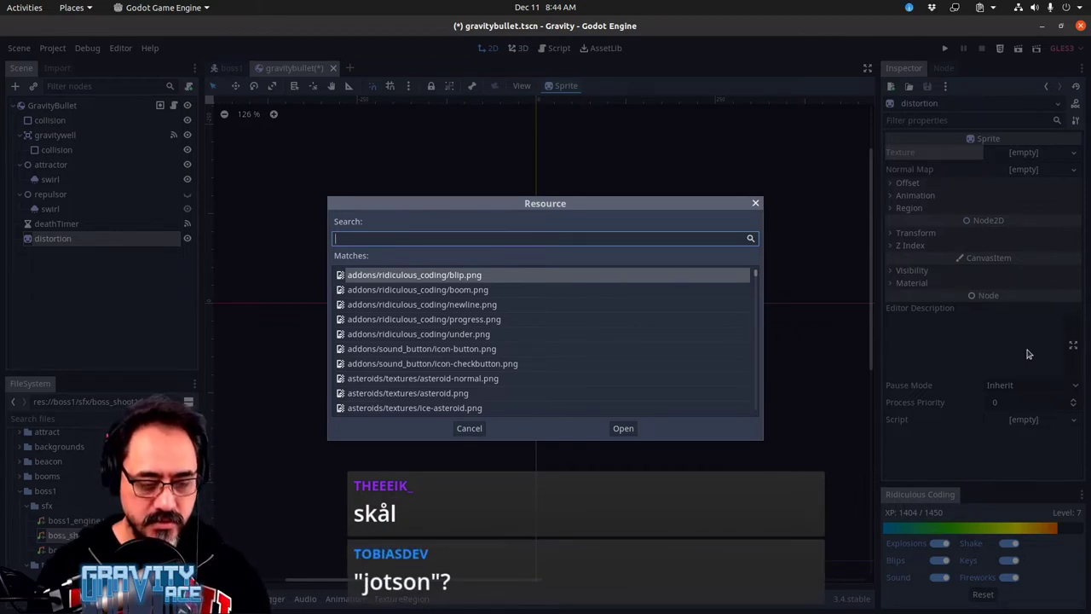
Filter Quick Load by 'commontextures' and assign light256.png as the sprite's texture.
{"action": "type", "text": "textures"}
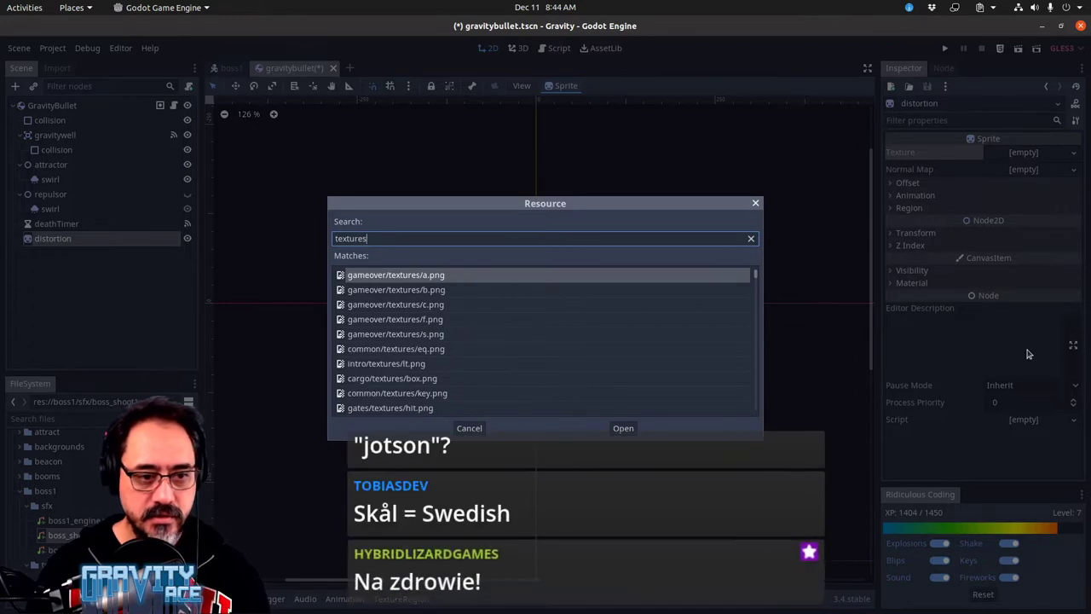
{"action": "key", "text": "ctrl+a"}
{"action": "type", "text": "montextures"}
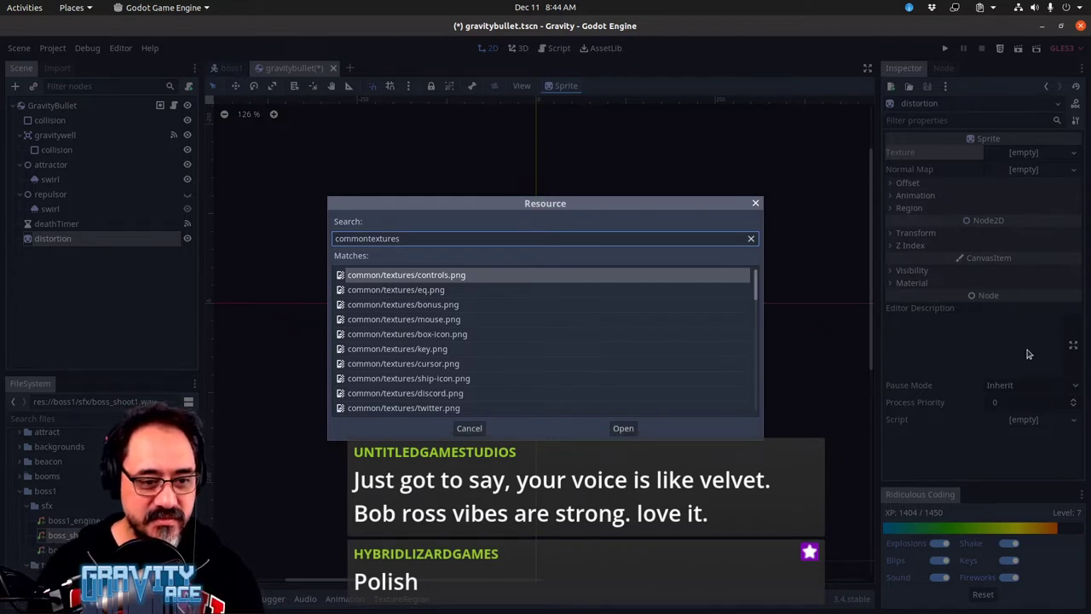
{"action": "key", "text": "Down"}
{"action": "key", "text": "Down"}
{"action": "key", "text": "Down"}
{"action": "key", "text": "Down"}
{"action": "key", "text": "Down"}
{"action": "key", "text": "Down"}
{"action": "key", "text": "Down"}
{"action": "key", "text": "Down"}
{"action": "key", "text": "Down"}
{"action": "key", "text": "Down"}
{"action": "key", "text": "Down"}
{"action": "key", "text": "Down"}
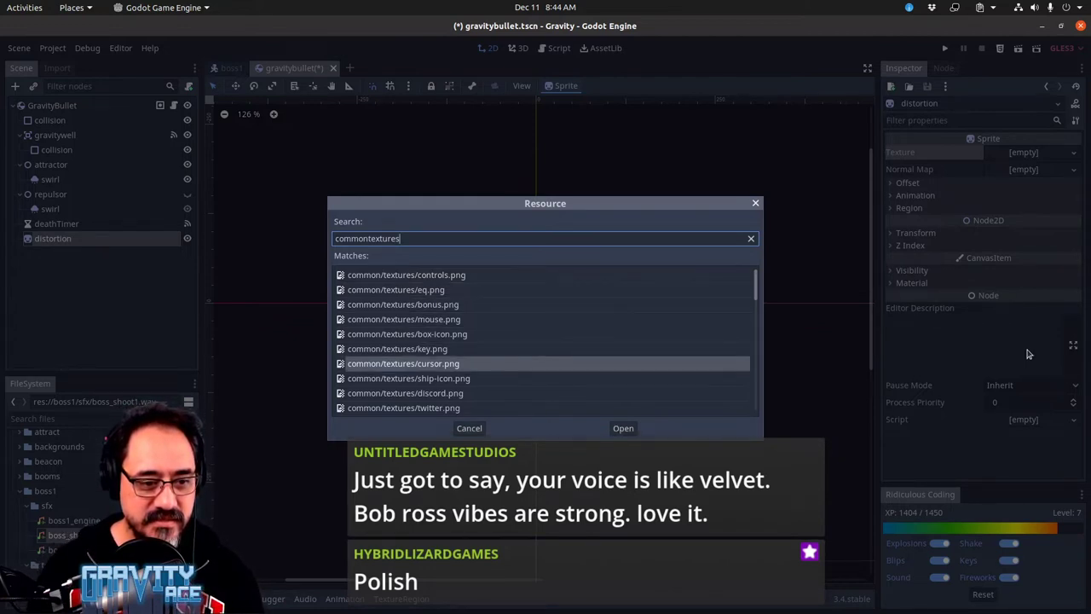
{"action": "key", "text": "Down"}
{"action": "key", "text": "Down"}
{"action": "key", "text": "Down"}
{"action": "key", "text": "Down"}
{"action": "key", "text": "Down"}
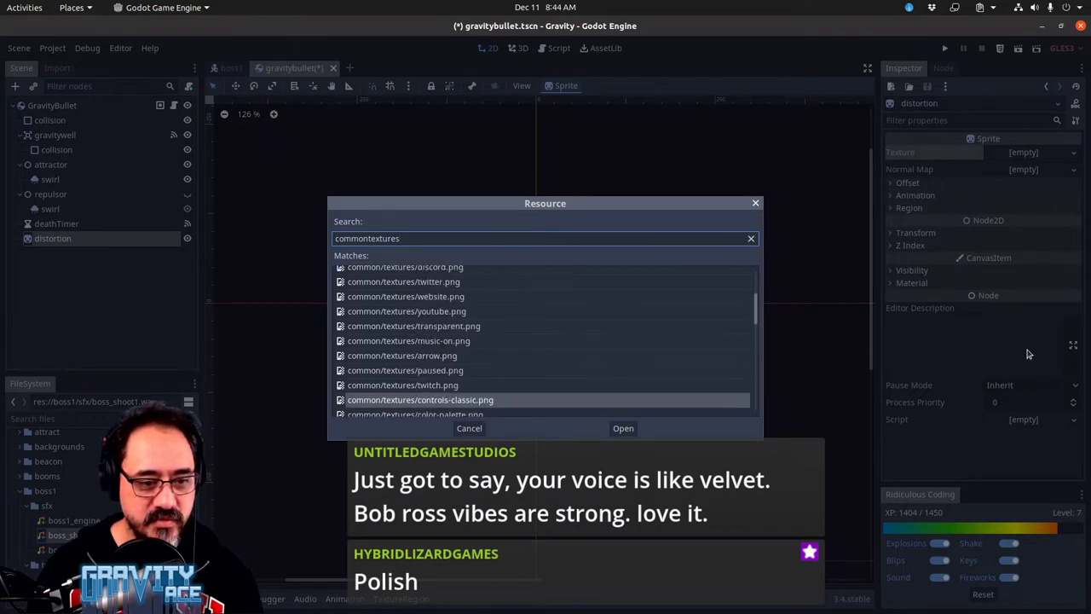
{"action": "key", "text": "Down"}
{"action": "key", "text": "Down"}
{"action": "key", "text": "Down"}
{"action": "key", "text": "Down"}
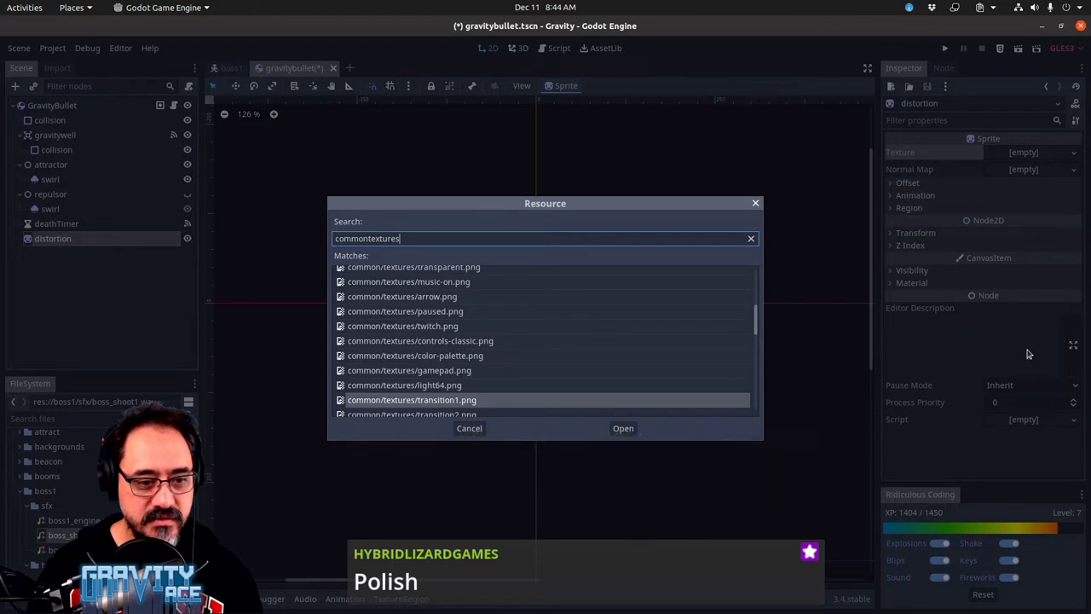
{"action": "key", "text": "Down"}
{"action": "key", "text": "Down"}
{"action": "key", "text": "Down"}
{"action": "key", "text": "Down"}
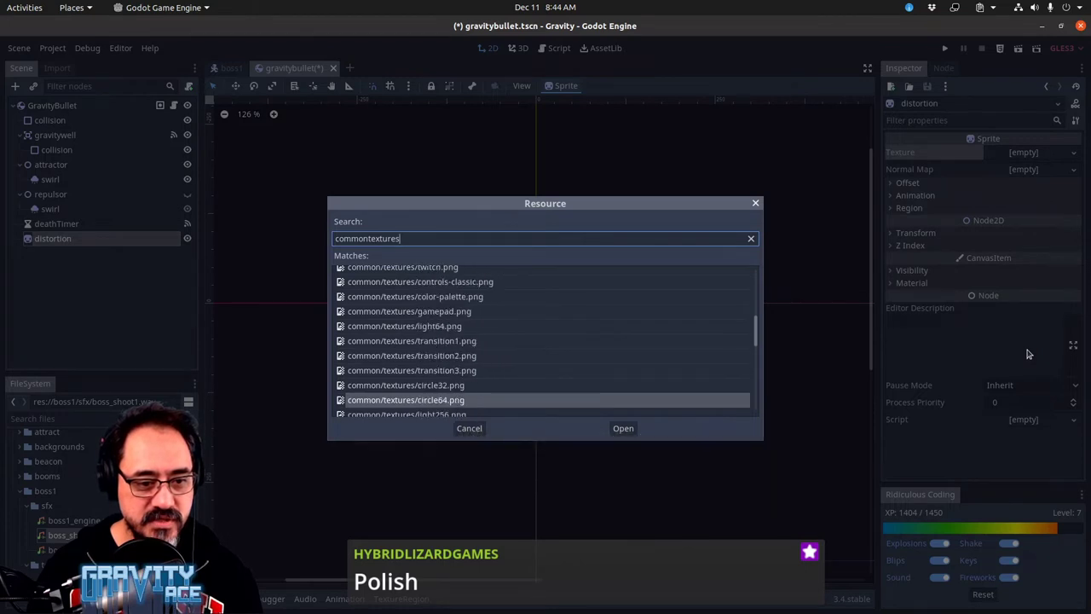
{"action": "key", "text": "Down"}
{"action": "key", "text": "Down"}
{"action": "key", "text": "Down"}
{"action": "key", "text": "Up"}
{"action": "key", "text": "Up"}
{"action": "key", "text": "Up"}
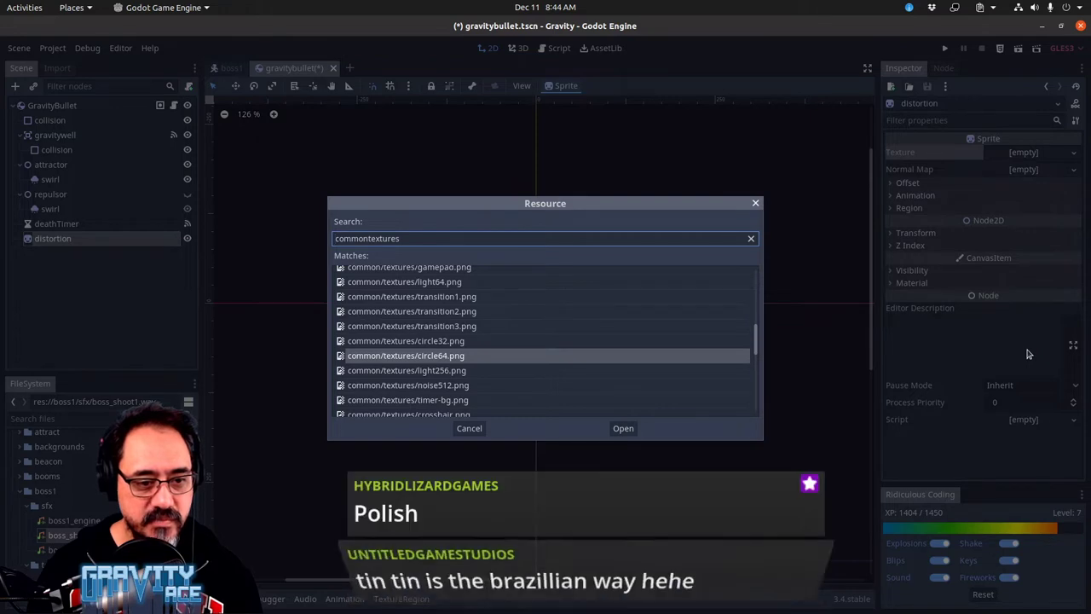
{"action": "key", "text": "Down"}
{"action": "key", "text": "Return"}
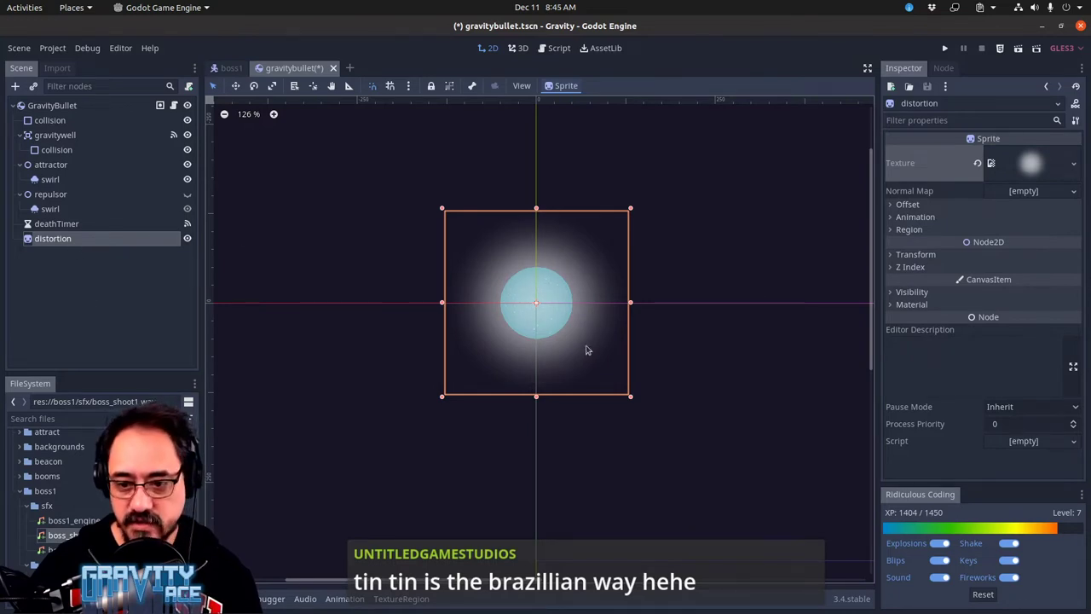
Assign distortion.tres as the distortion sprite's Material via Quick Load.
{"action": "left_click", "coordinate": [912, 305]}
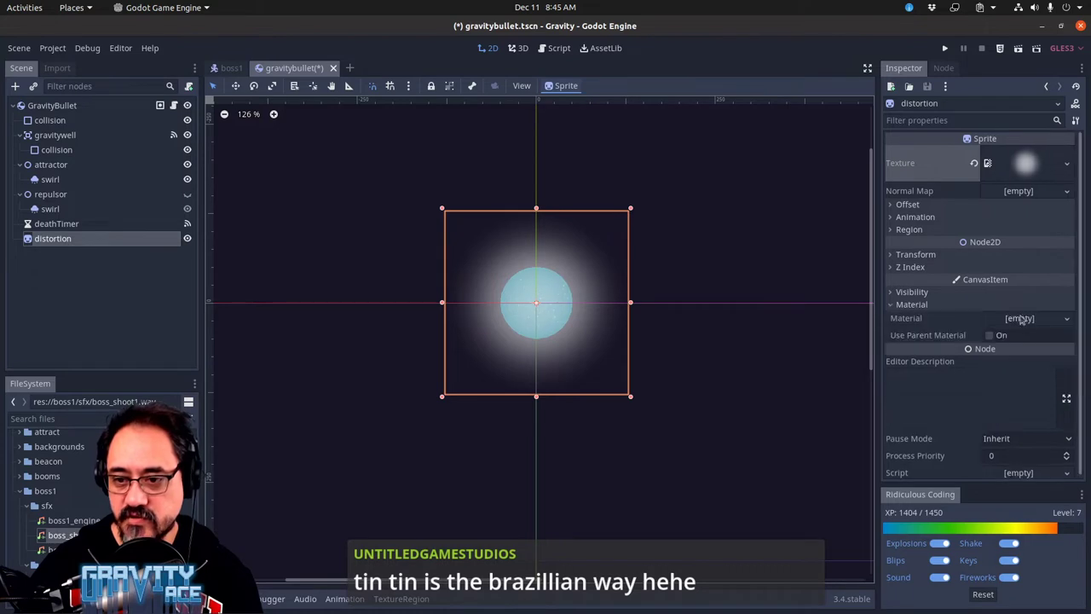
{"action": "left_click", "coordinate": [1057, 319]}
{"action": "left_click", "coordinate": [1023, 374]}
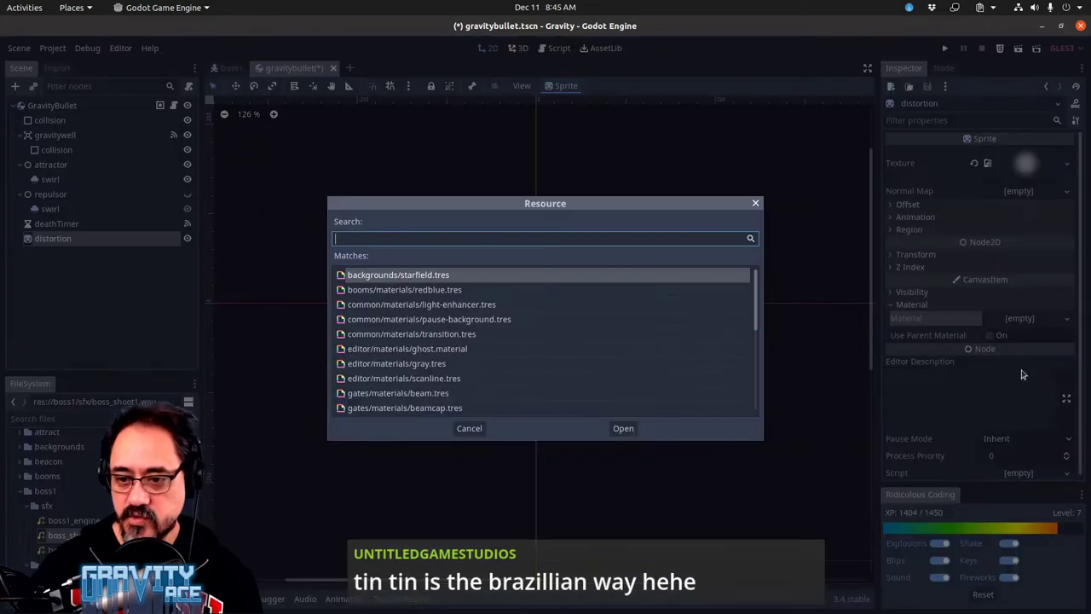
{"action": "type", "text": "distor"}
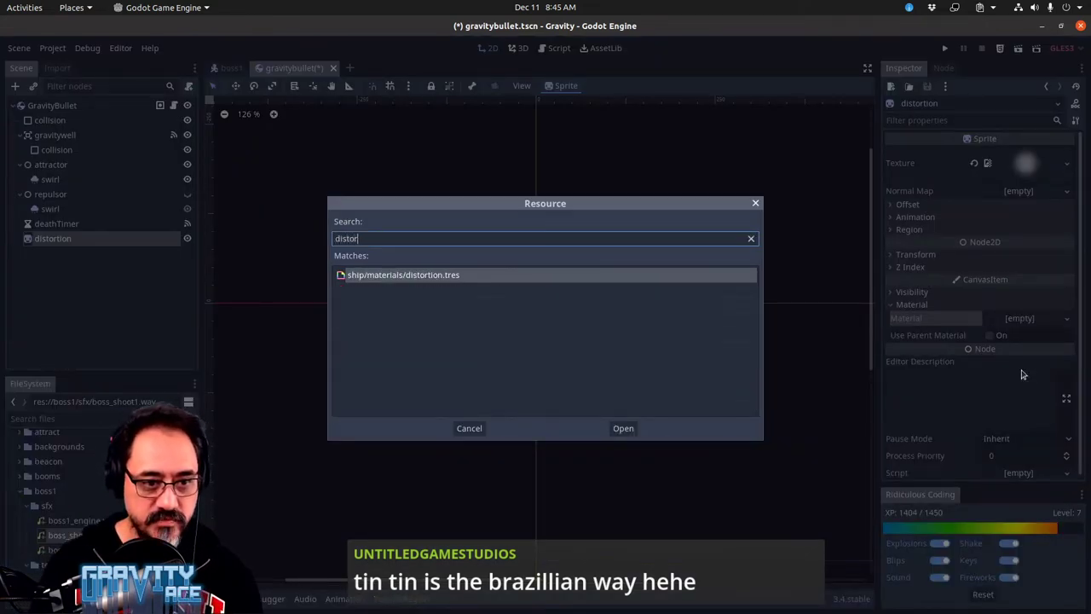
{"action": "key", "text": "Return"}
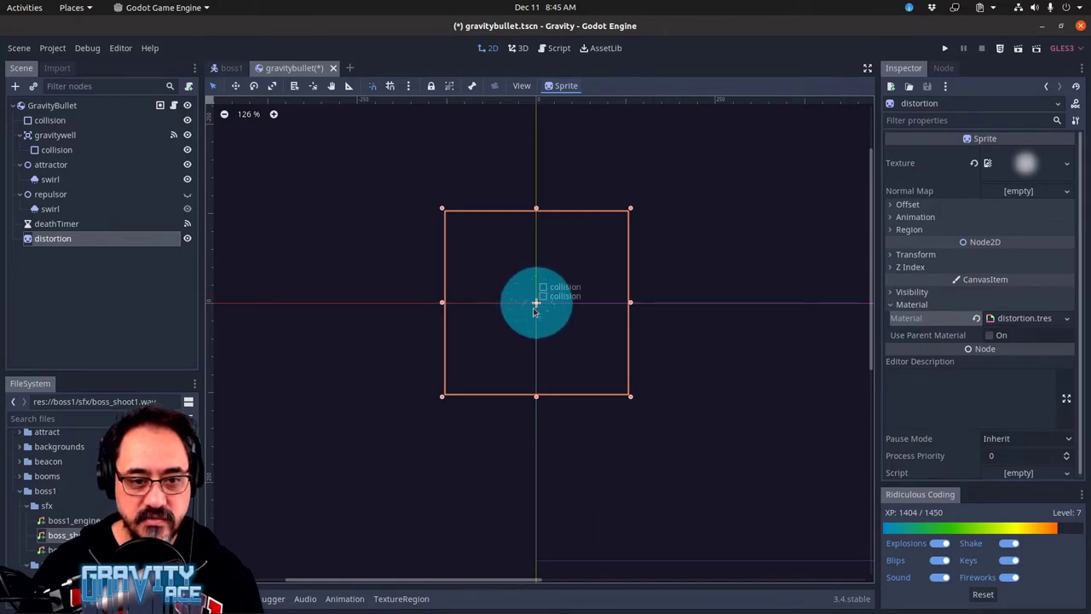
{"action": "scroll", "coordinate": [535, 312], "scroll_direction": "up", "scroll_amount": 4}
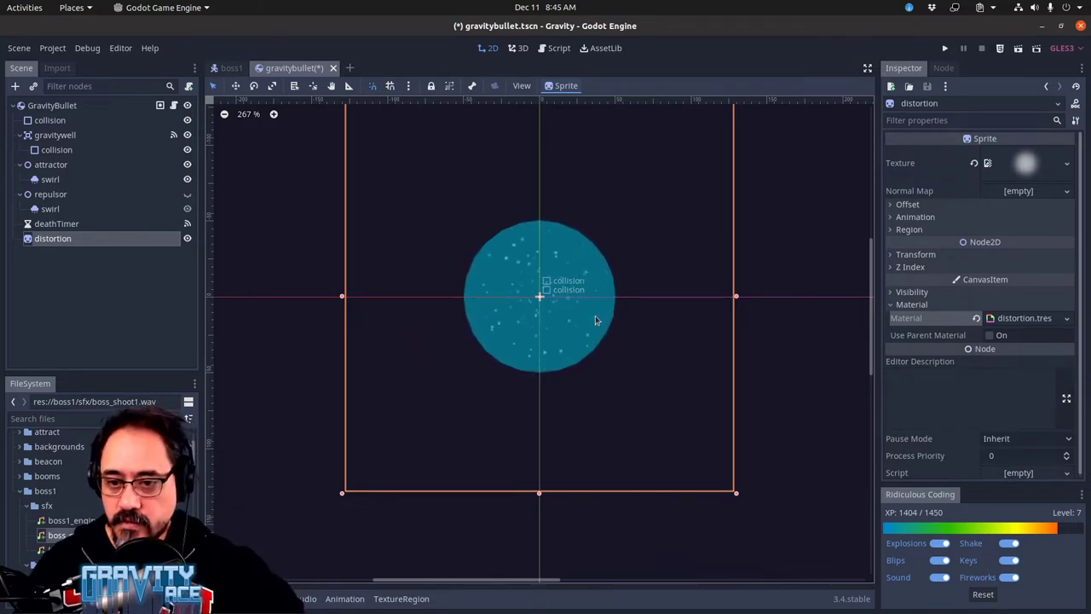
Review the material's distortion.shader code, then reselect the sprite and save gravitybullet.tscn.
{"action": "left_click", "coordinate": [1017, 319]}
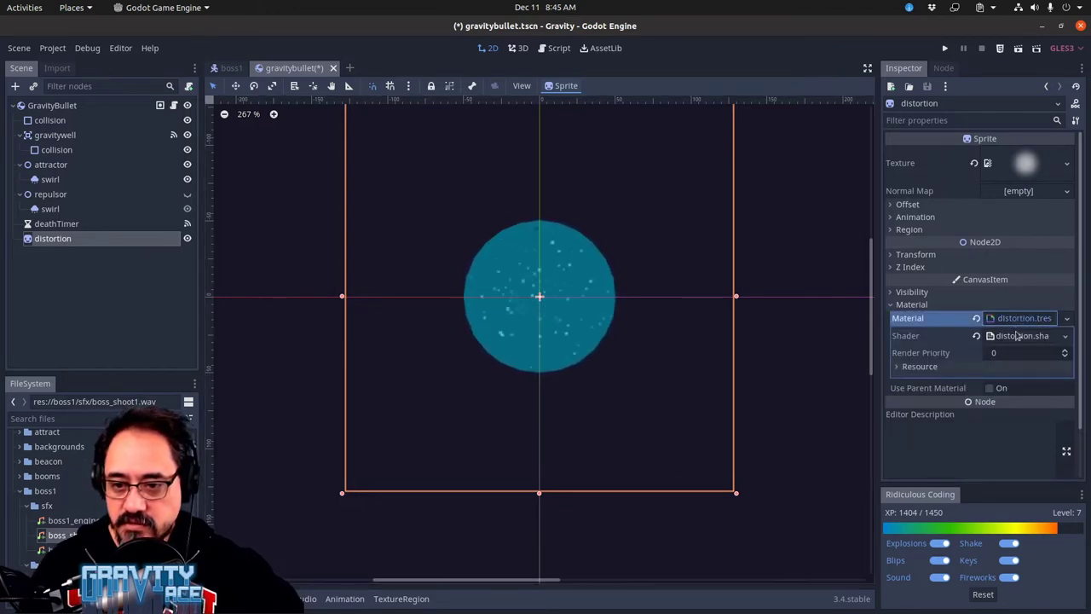
{"action": "left_click", "coordinate": [1019, 336]}
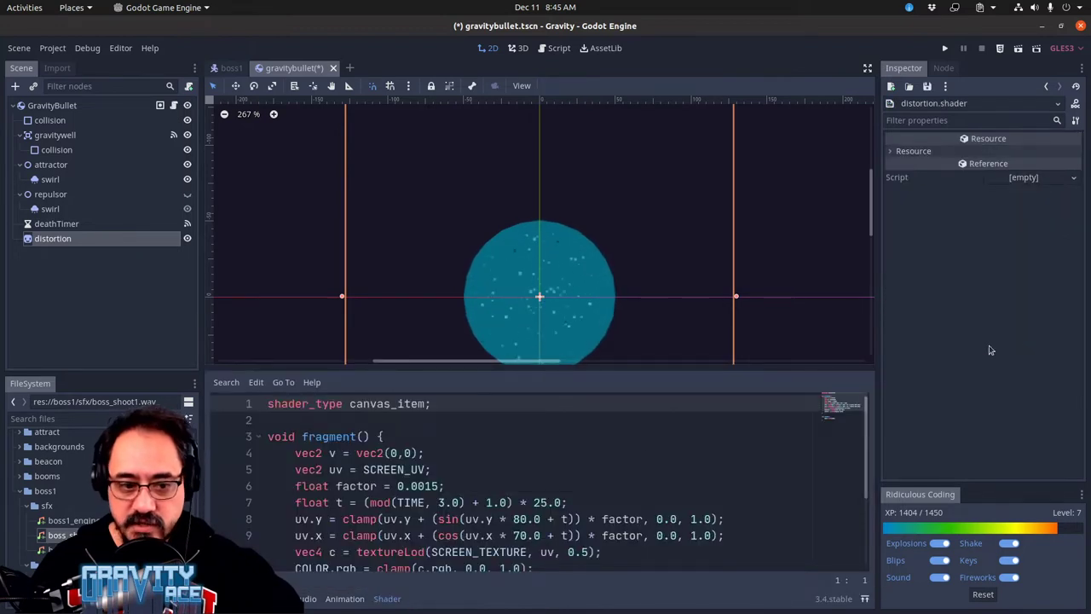
{"action": "scroll", "coordinate": [608, 467], "scroll_direction": "down", "scroll_amount": 1}
{"action": "scroll", "coordinate": [608, 466], "scroll_direction": "down", "scroll_amount": 2}
{"action": "scroll", "coordinate": [608, 467], "scroll_direction": "up", "scroll_amount": 2}
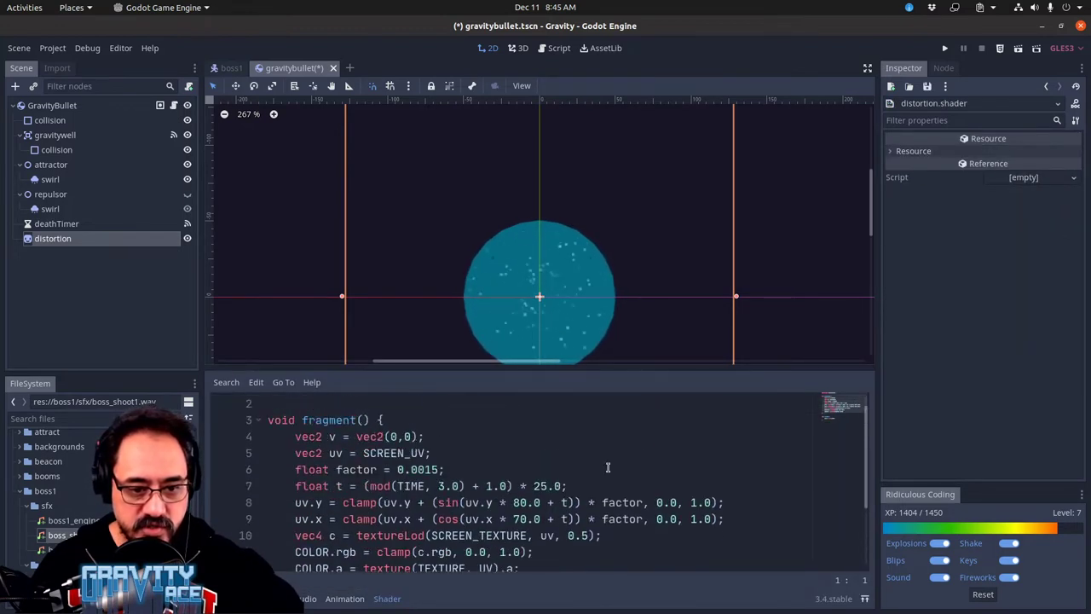
{"action": "scroll", "coordinate": [608, 467], "scroll_direction": "up", "scroll_amount": 1}
{"action": "scroll", "coordinate": [608, 467], "scroll_direction": "down", "scroll_amount": 2}
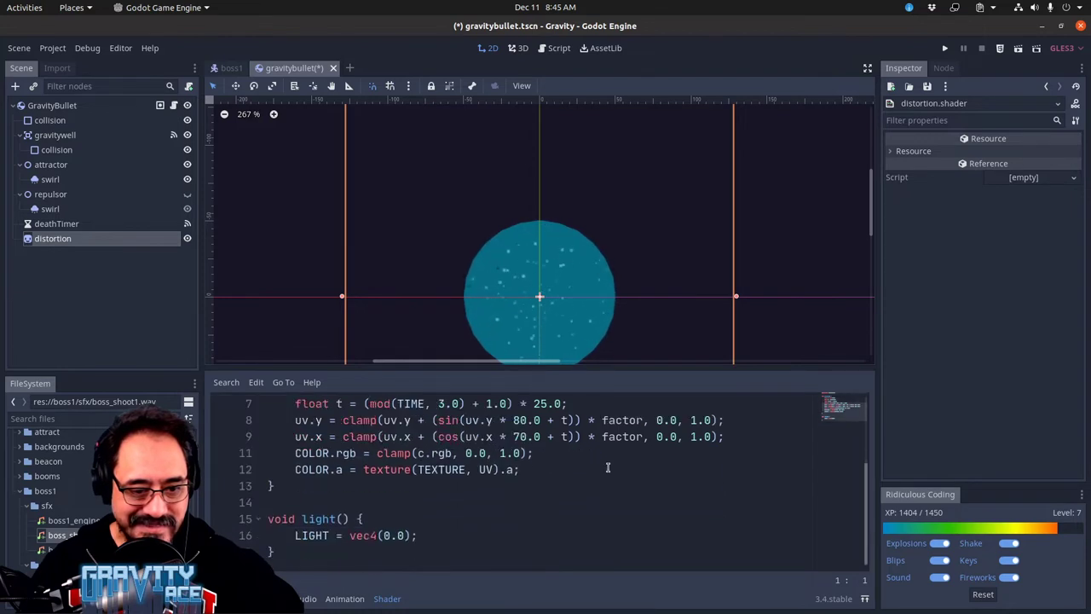
{"action": "scroll", "coordinate": [607, 467], "scroll_direction": "up", "scroll_amount": 2}
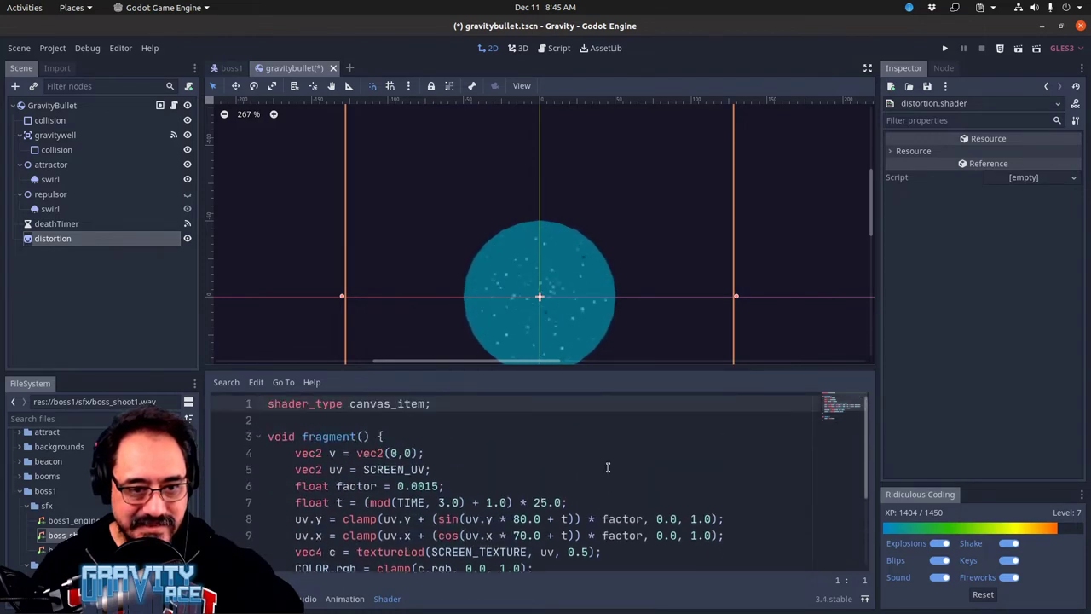
{"action": "left_click", "coordinate": [110, 242]}
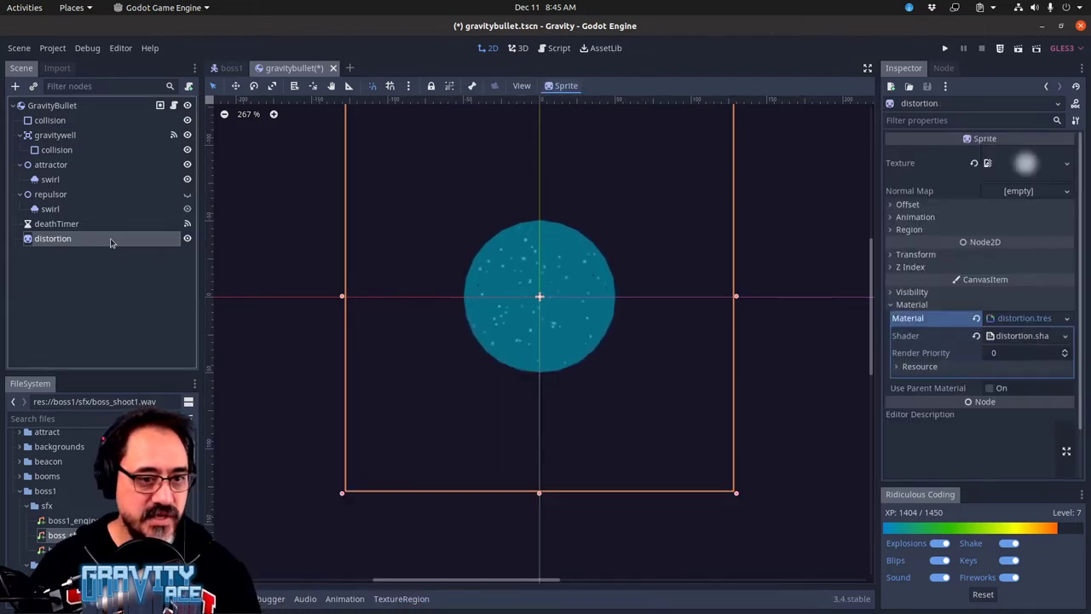
{"action": "key", "text": "ctrl+s"}
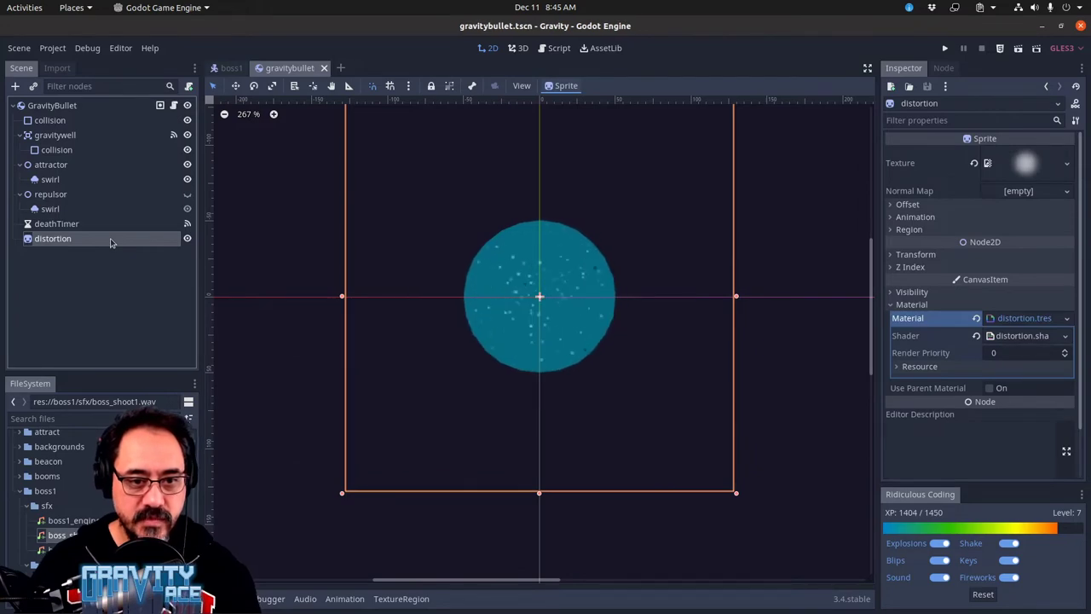
Run the game to test the bullet, quit back to the editor with F8, then relaunch it.
{"action": "key", "text": "F5"}
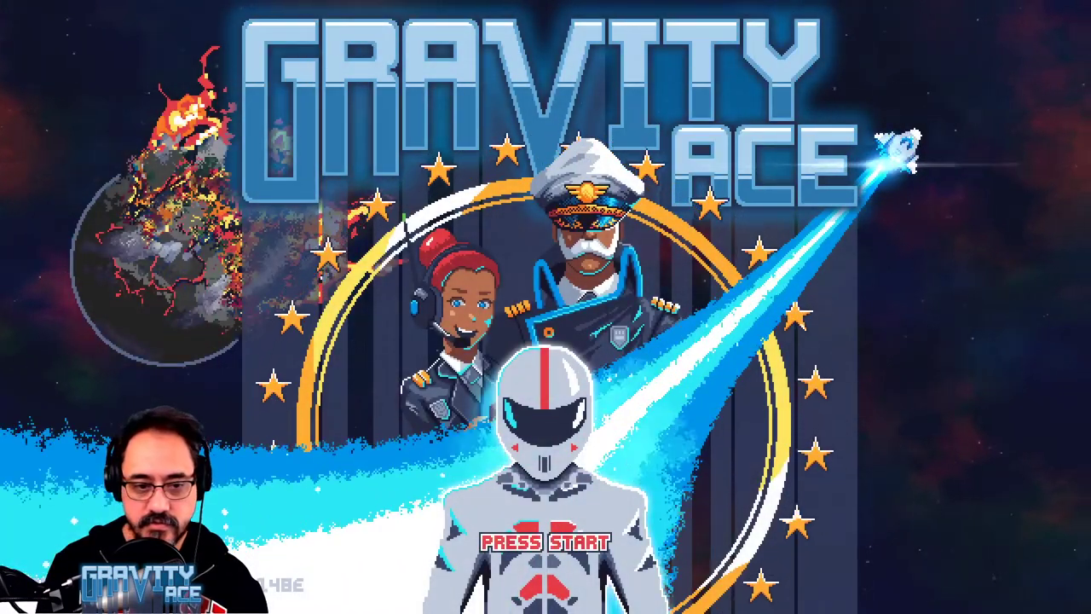
{"action": "key", "text": "F8"}
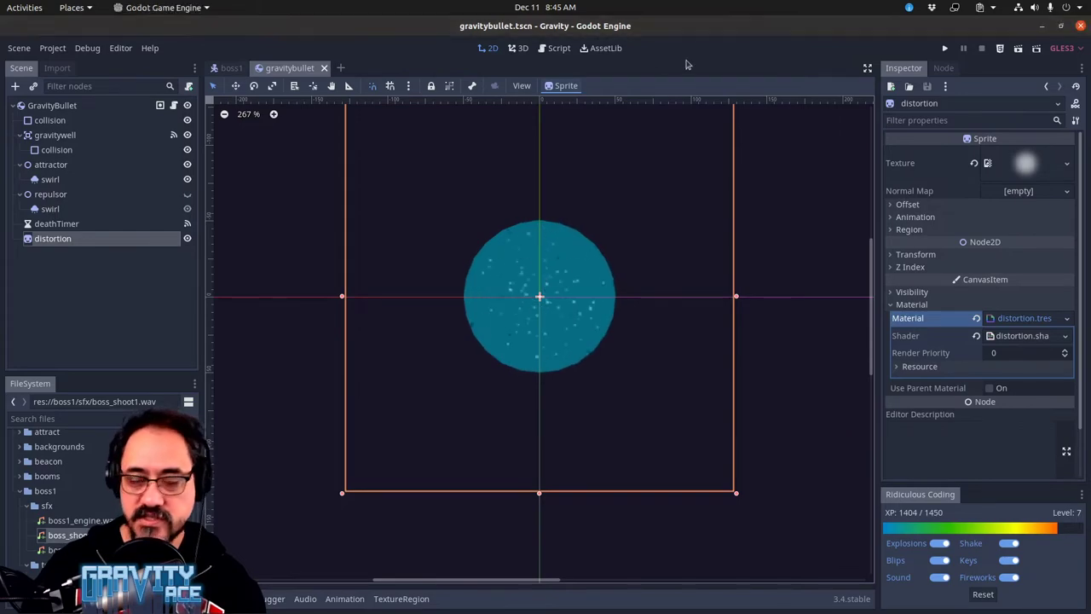
{"action": "key", "text": "F5"}
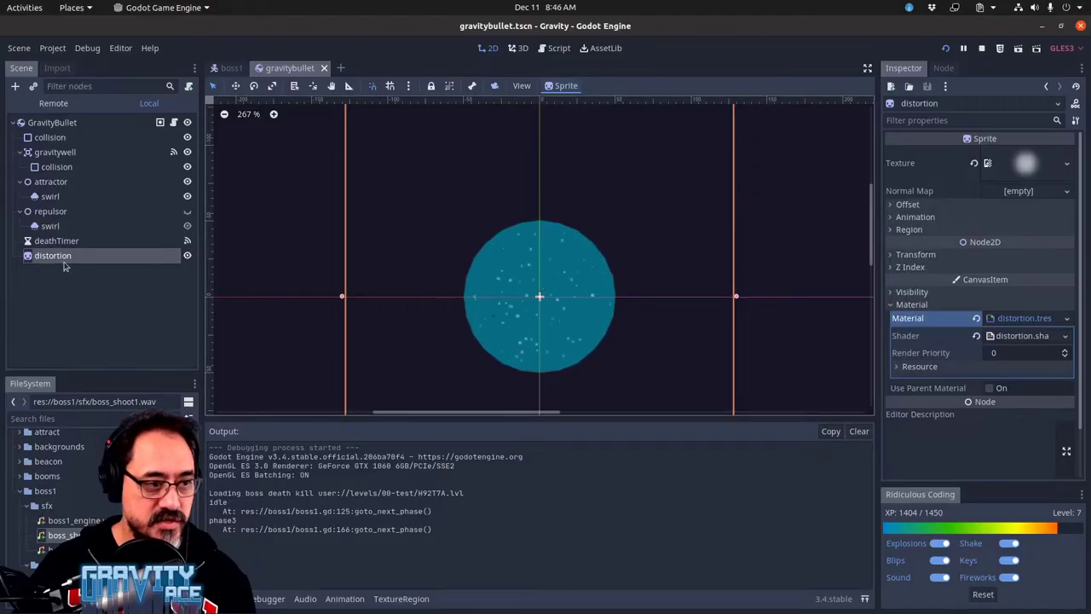
Duplicate the distortion sprite and rename the copy 'color'.
{"action": "key", "text": "ctrl+d"}
{"action": "double_click", "coordinate": [73, 271]}
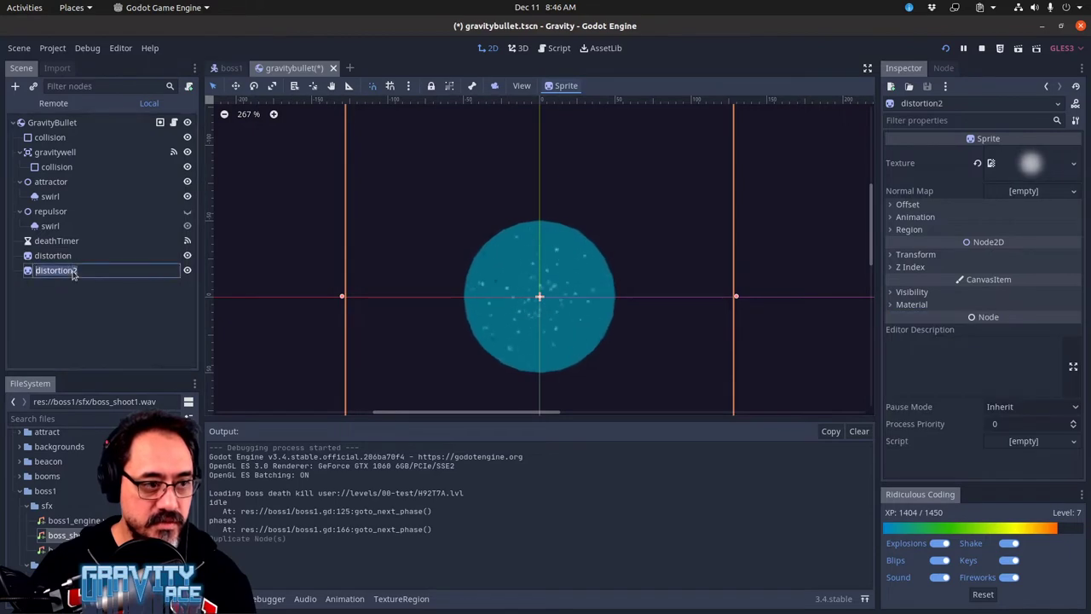
{"action": "type", "text": "co"}
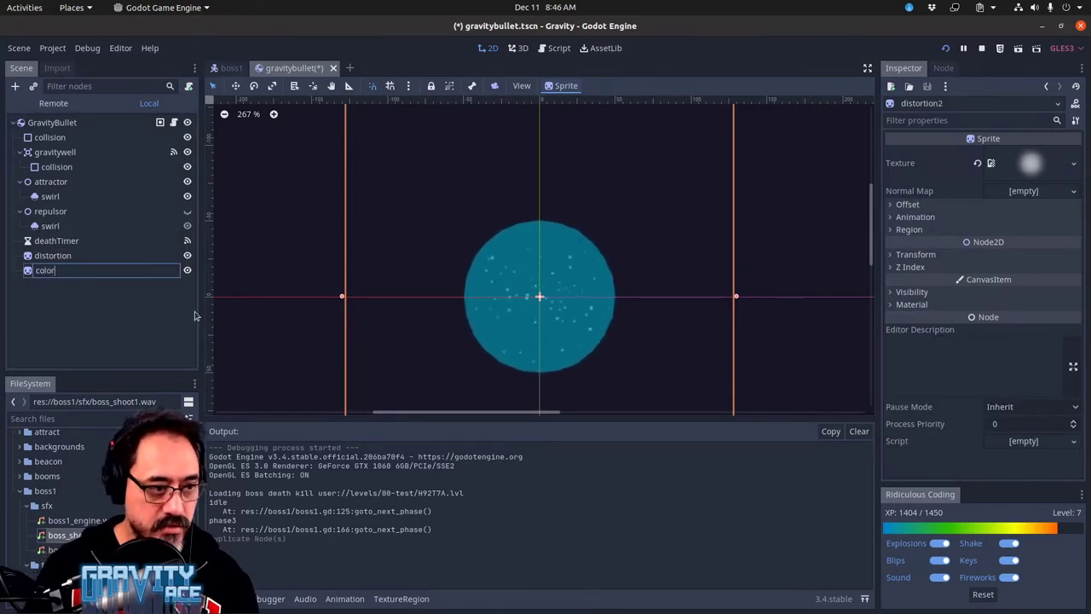
{"action": "type", "text": "lor"}
{"action": "key", "text": "Return"}
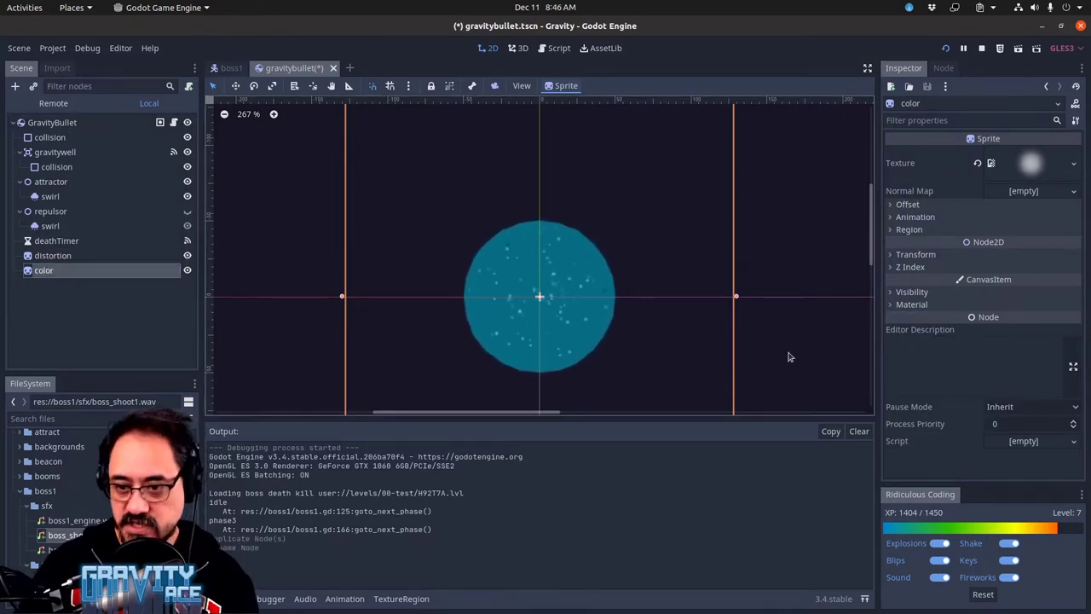
Replace color's copied material with a new CanvasItemMaterial using Add blend mode.
{"action": "left_click", "coordinate": [912, 304]}
{"action": "left_click", "coordinate": [977, 319]}
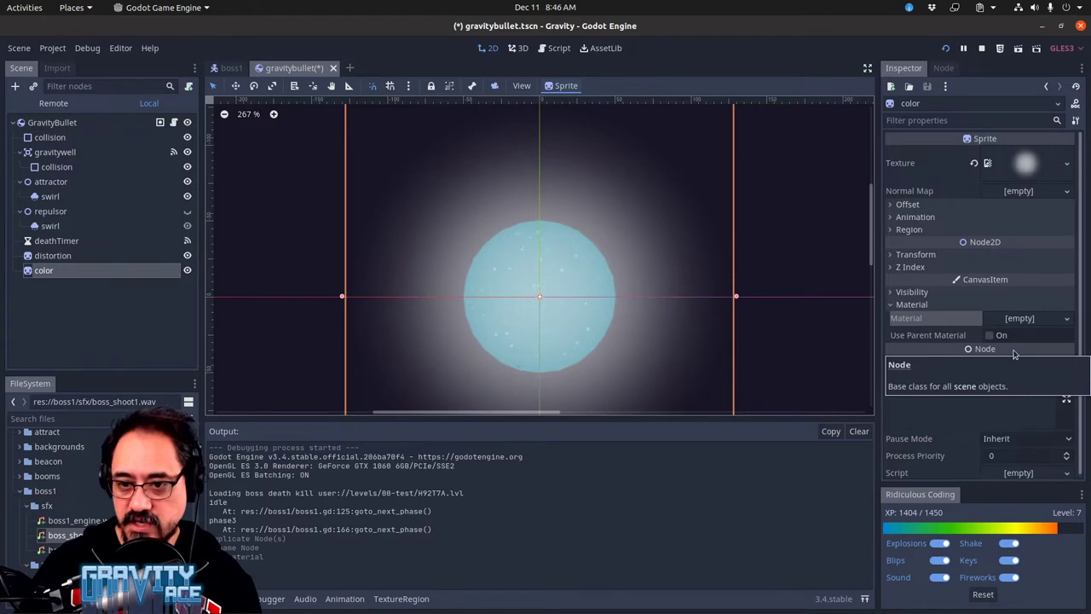
{"action": "left_click", "coordinate": [1025, 320]}
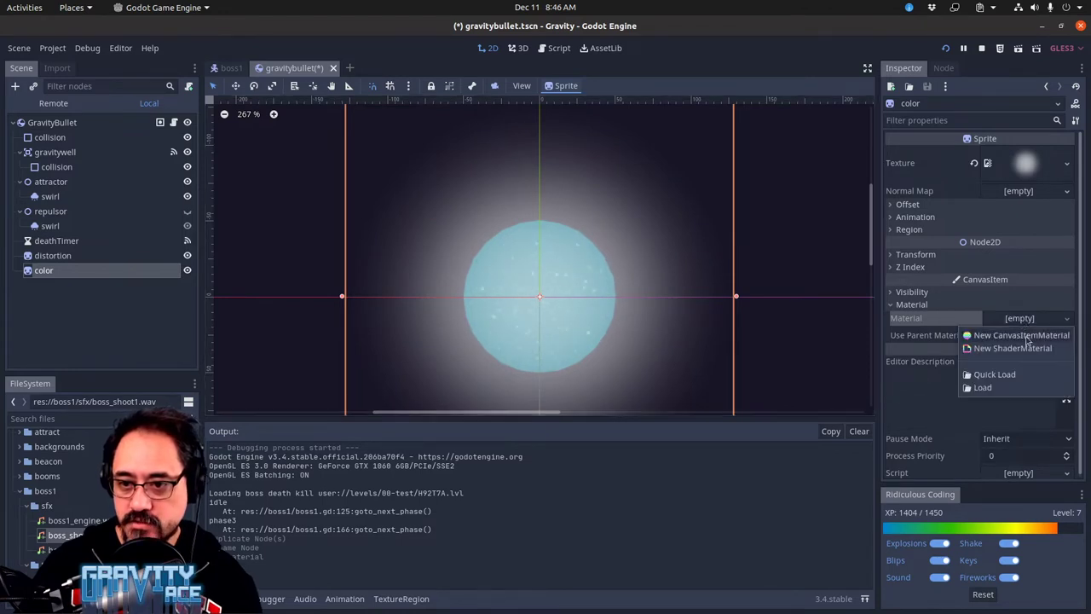
{"action": "left_click", "coordinate": [1027, 336]}
{"action": "left_click", "coordinate": [1025, 322]}
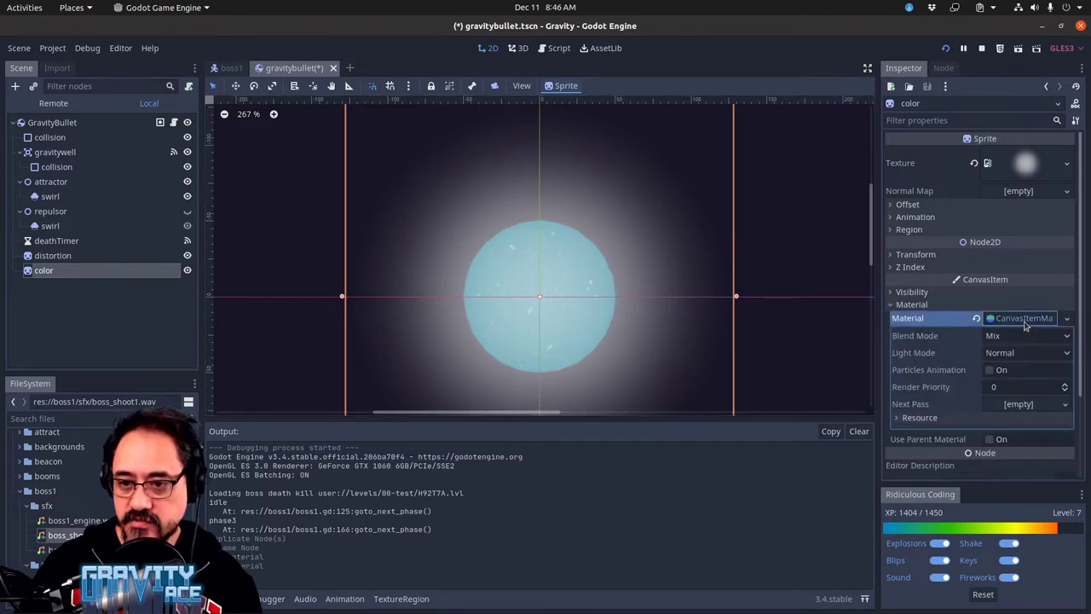
{"action": "left_click", "coordinate": [1019, 339]}
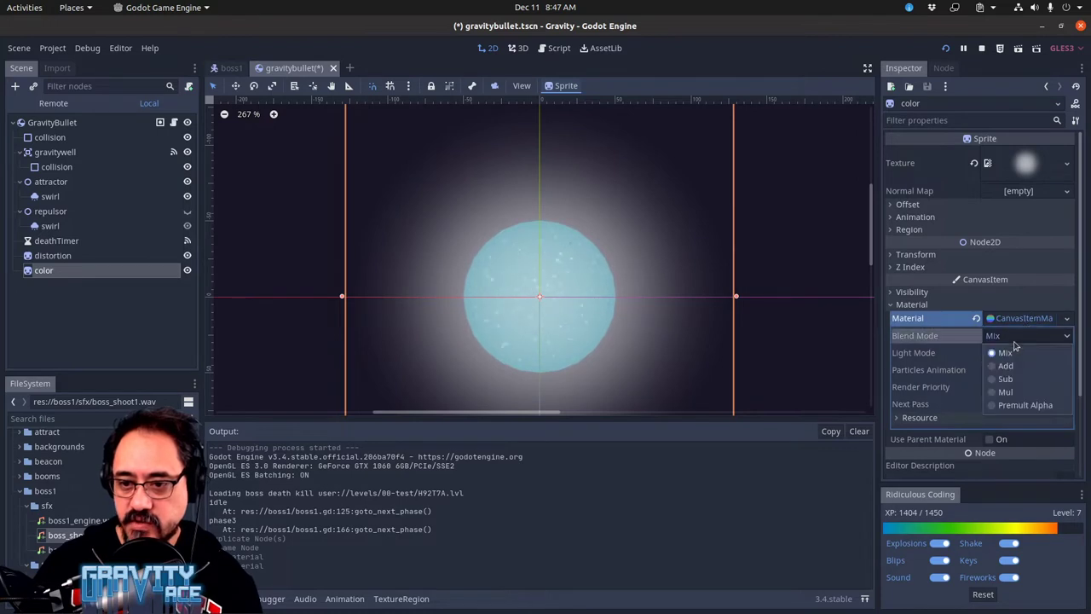
{"action": "left_click", "coordinate": [1012, 368]}
{"action": "scroll", "coordinate": [993, 437], "scroll_direction": "down", "scroll_amount": 3}
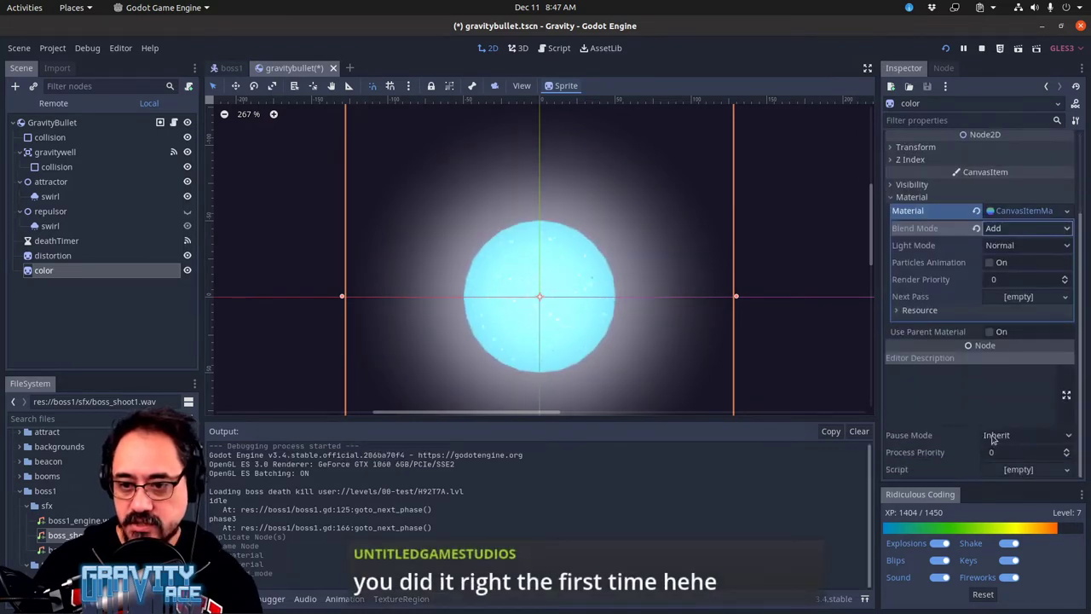
{"action": "scroll", "coordinate": [937, 439], "scroll_direction": "up", "scroll_amount": 3}
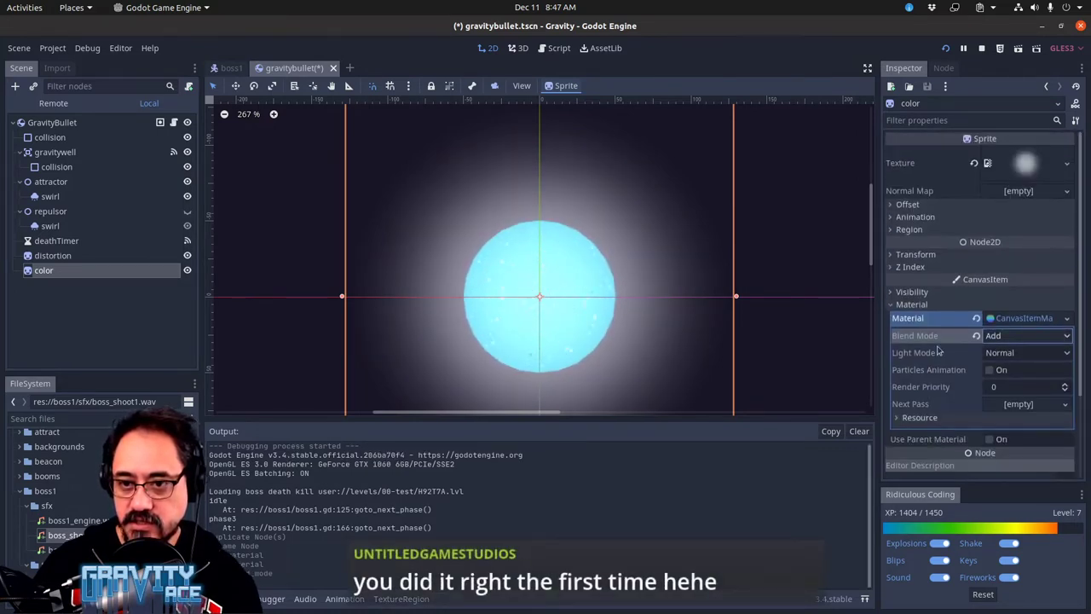
Tint the color sprite's Modulate pink b55088 and move it above distortion.
{"action": "left_click", "coordinate": [917, 293]}
{"action": "left_click", "coordinate": [1020, 324]}
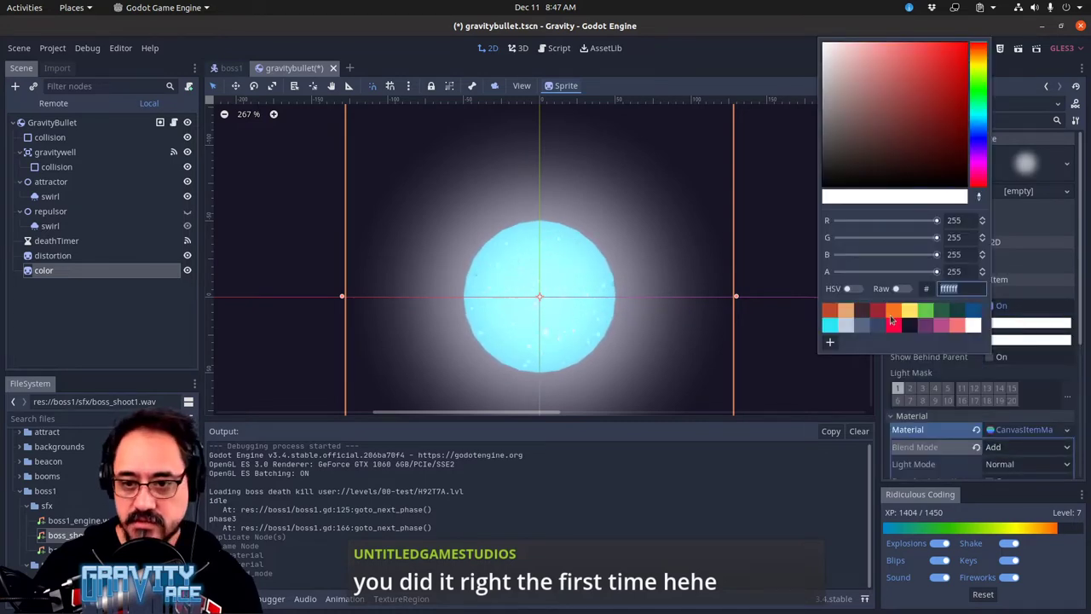
{"action": "left_click", "coordinate": [920, 328]}
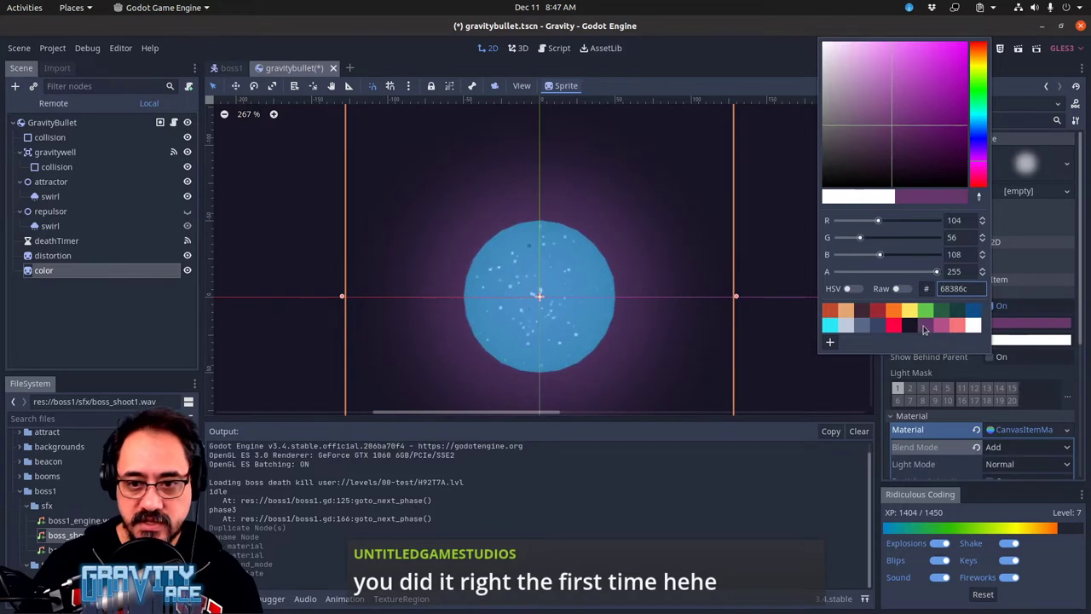
{"action": "left_click", "coordinate": [939, 326]}
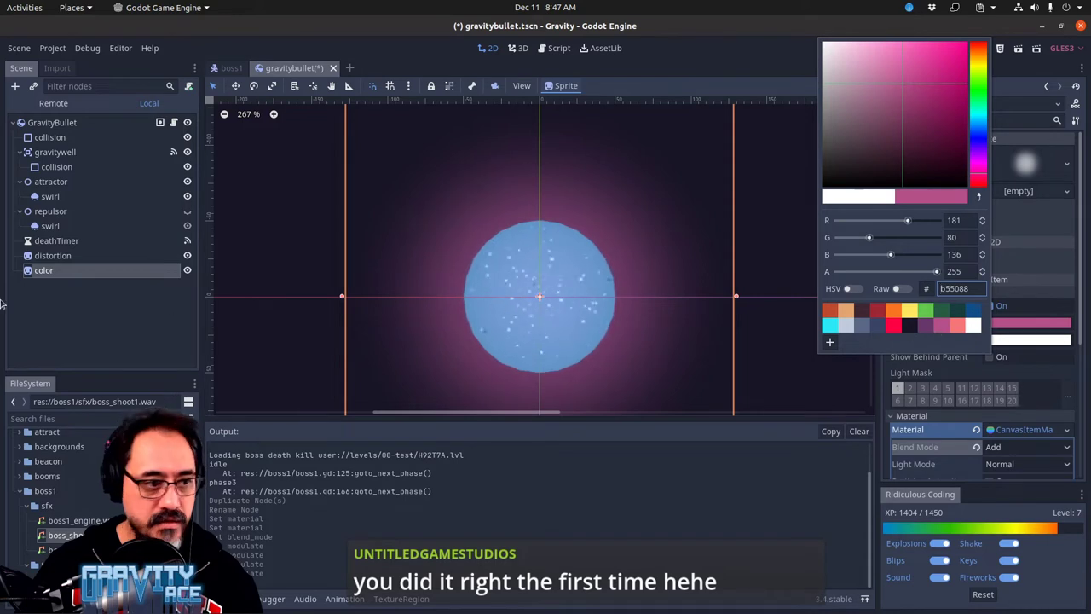
{"action": "left_click_drag", "start_coordinate": [60, 272], "coordinate": [90, 253]}
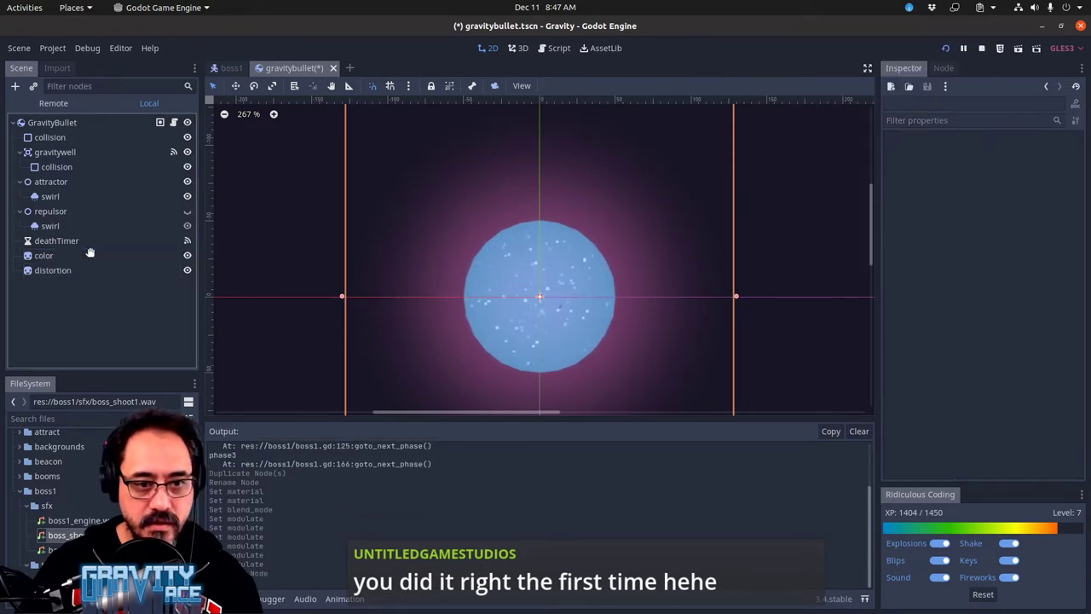
Duplicate distortion, delete the extra distortion2 copy, save gravitybullet.tscn and run the game.
{"action": "left_click", "coordinate": [53, 271]}
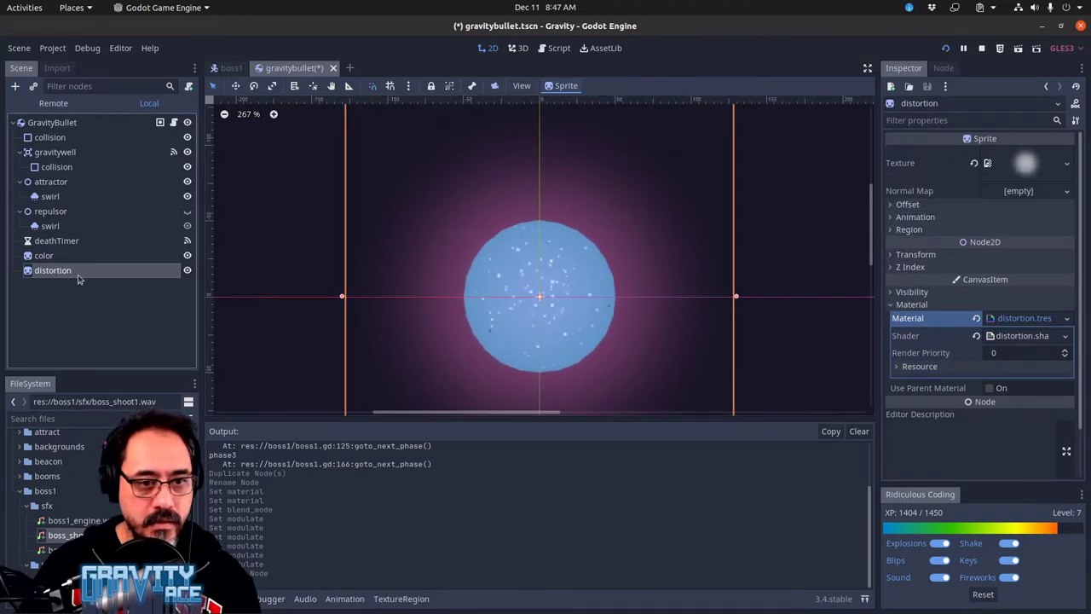
{"action": "key", "text": "ctrl+d"}
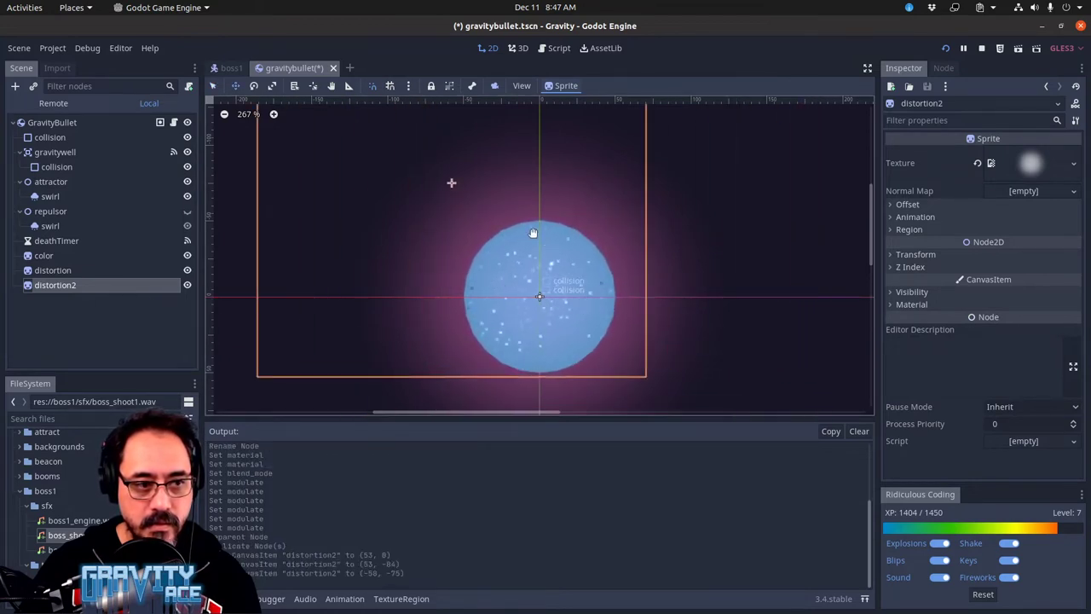
{"action": "key", "text": "Delete"}
{"action": "key", "text": "Return"}
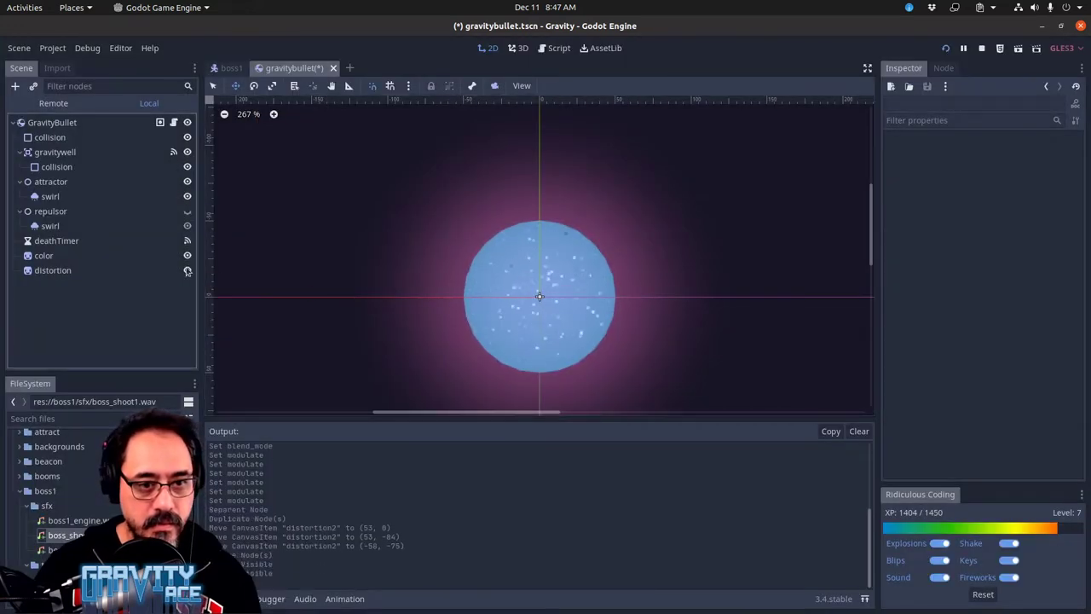
{"action": "key", "text": "ctrl+s"}
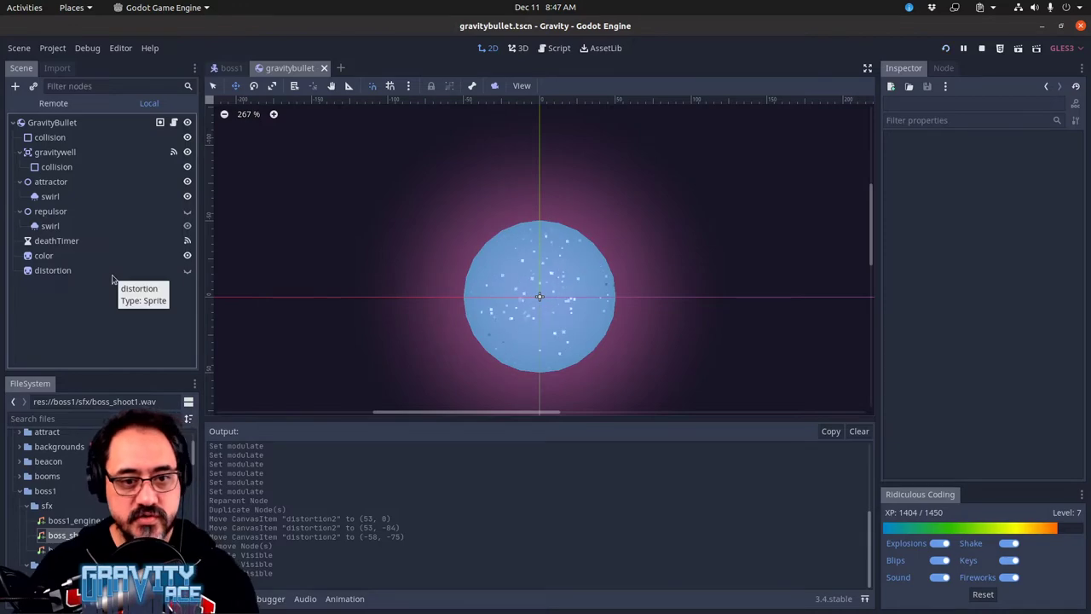
{"action": "key", "text": "F5"}
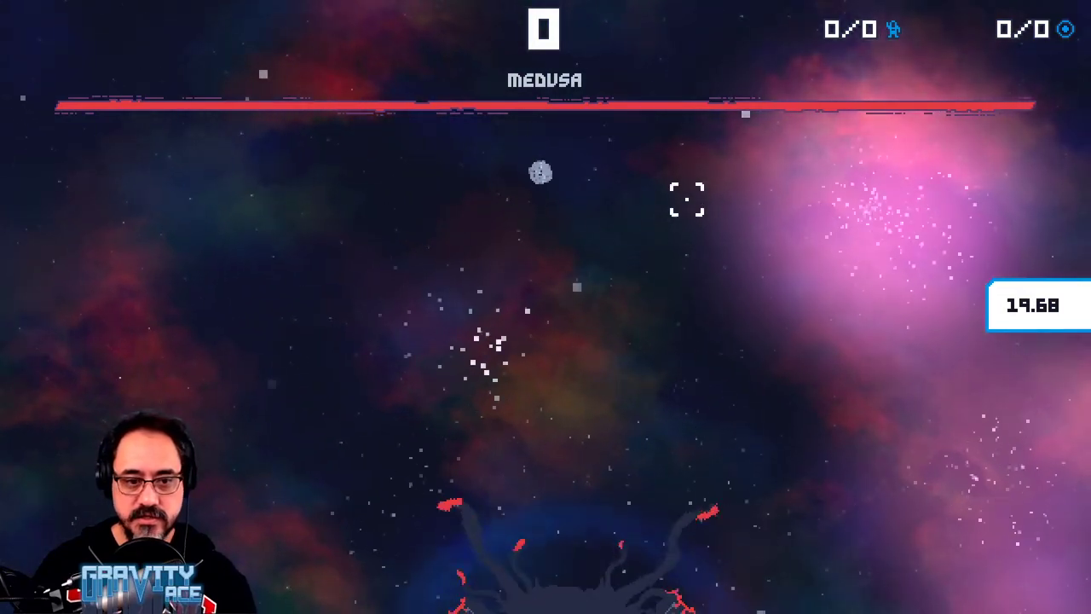
Thrust the respawned ship around the Medusa arena and through the ring target.
{"action": "key", "text": "Up"}
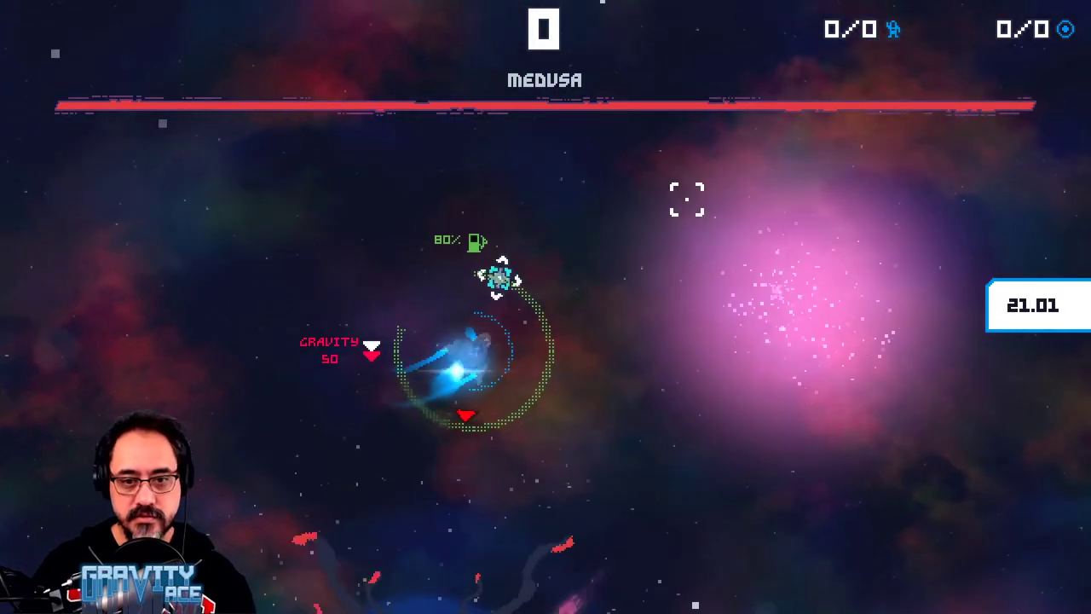
{"action": "key", "text": "Up"}
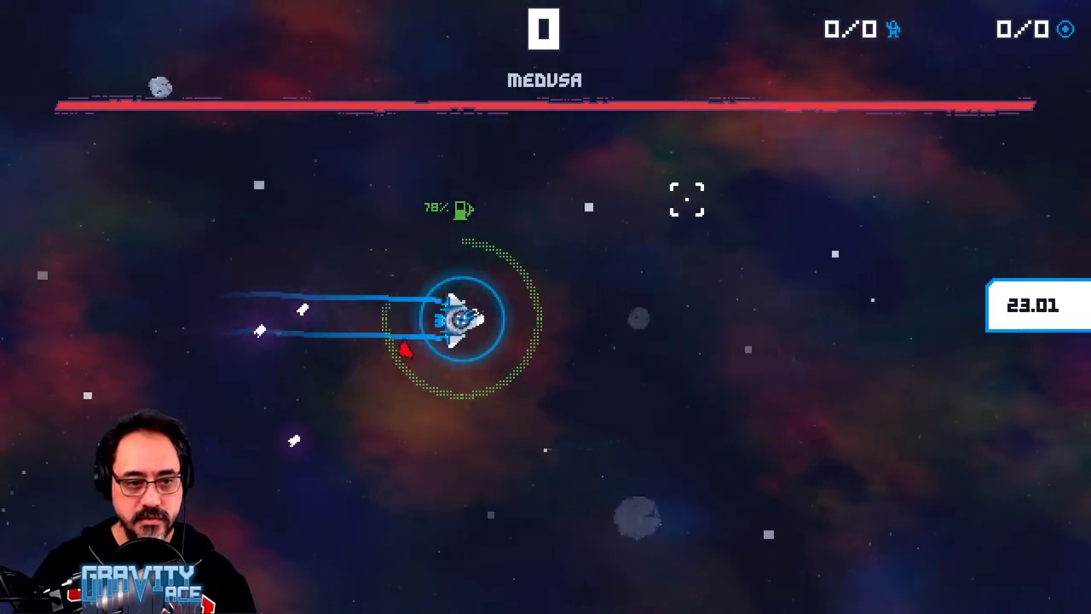
{"action": "key", "text": "Up"}
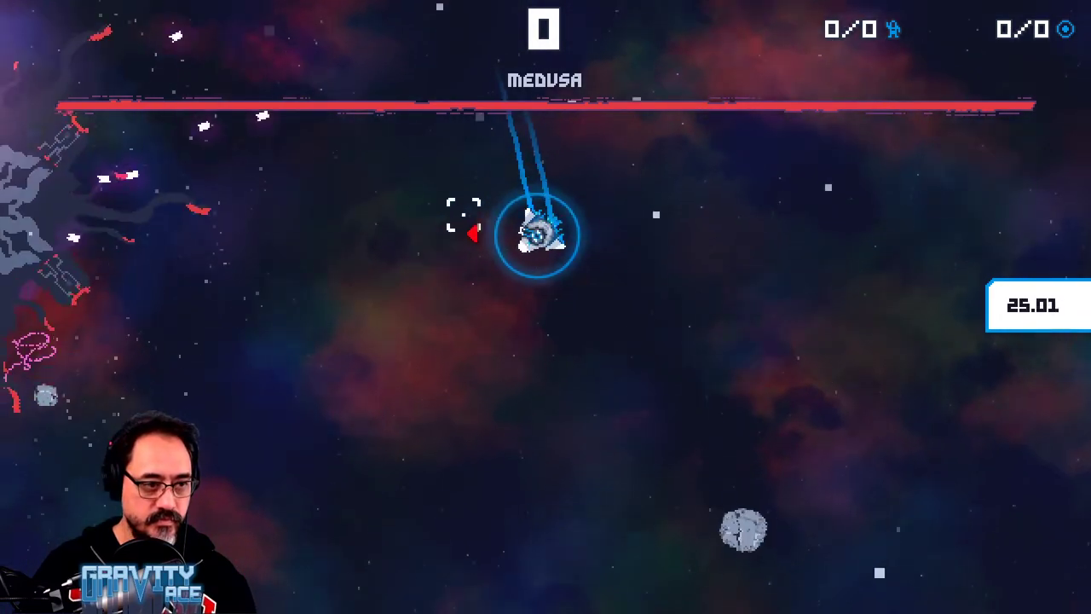
{"action": "key", "text": "Up"}
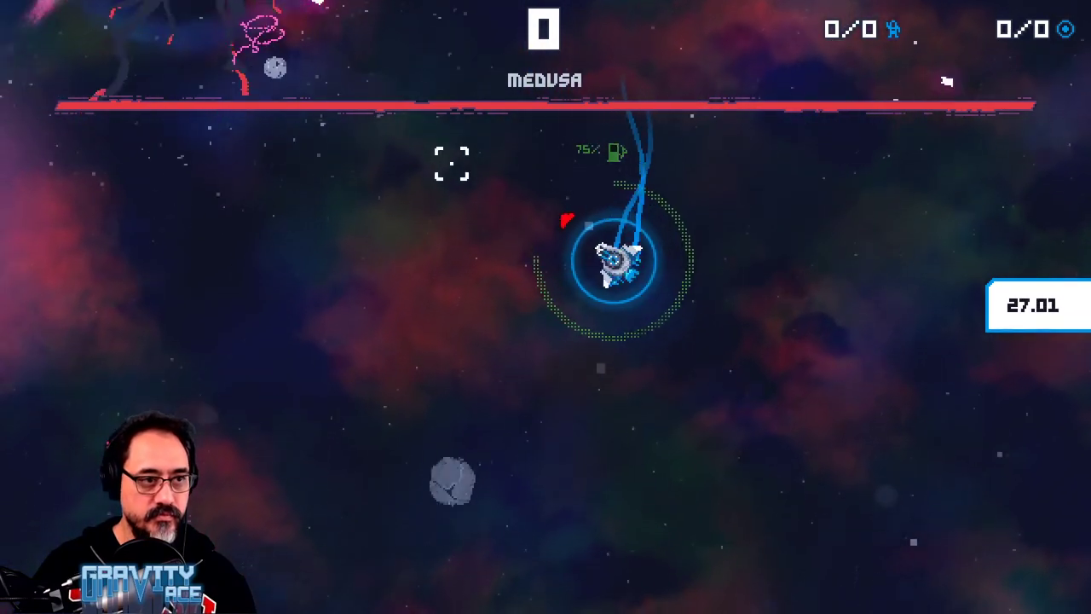
{"action": "key", "text": "Up"}
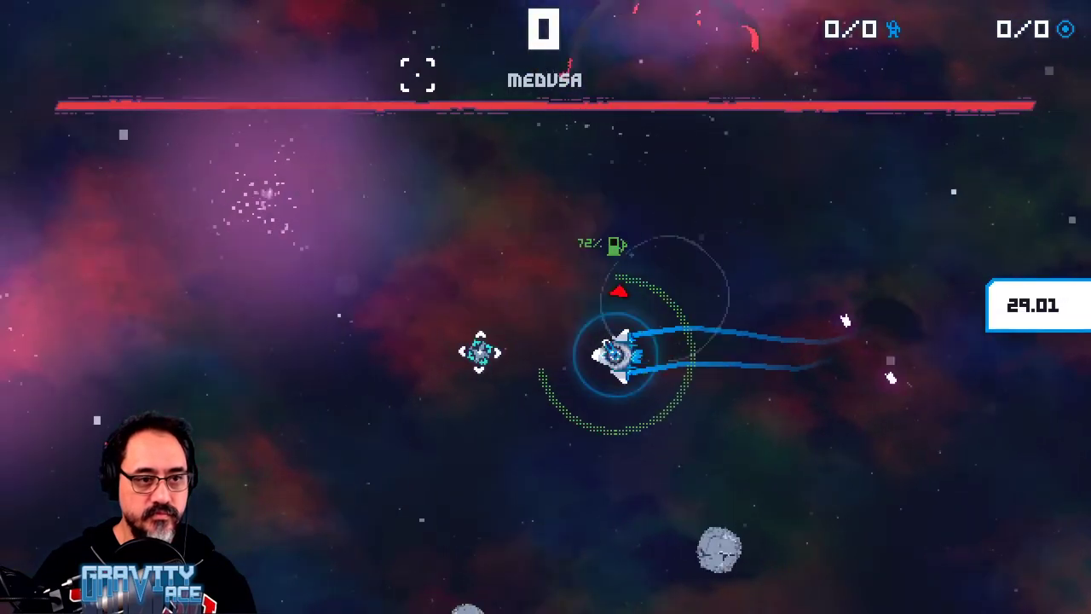
{"action": "key", "text": "Up"}
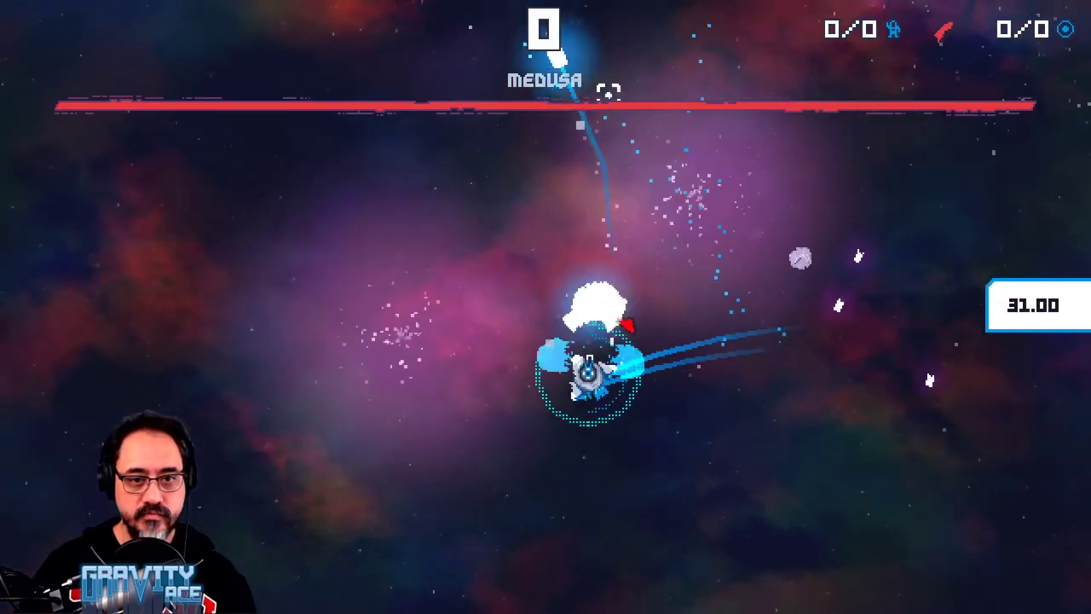
{"action": "key", "text": "Up"}
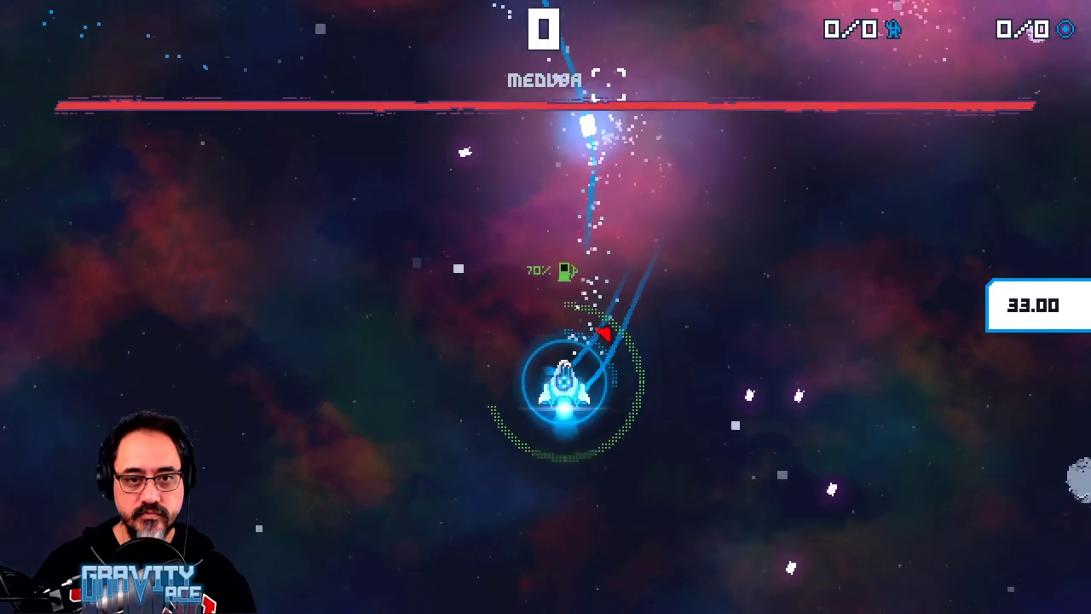
{"action": "key", "text": "Up"}
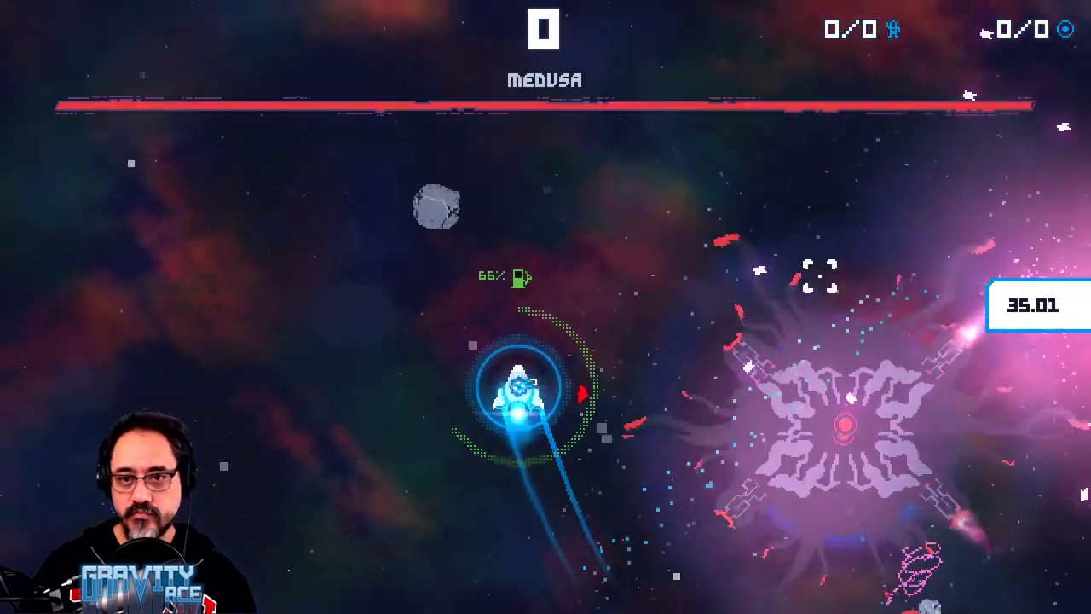
{"action": "key", "text": "Up"}
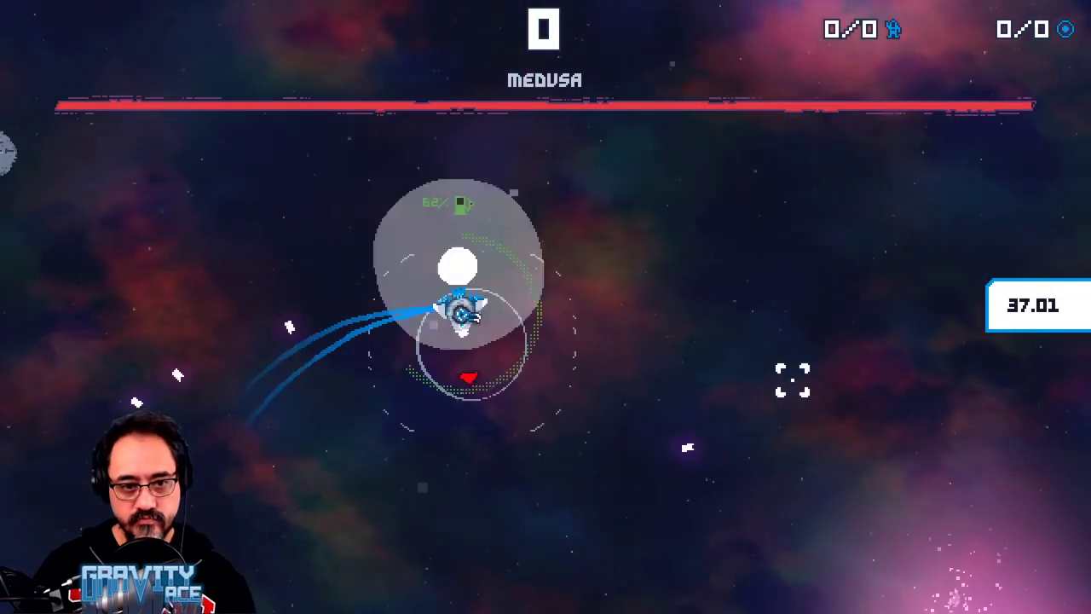
{"action": "key", "text": "Up"}
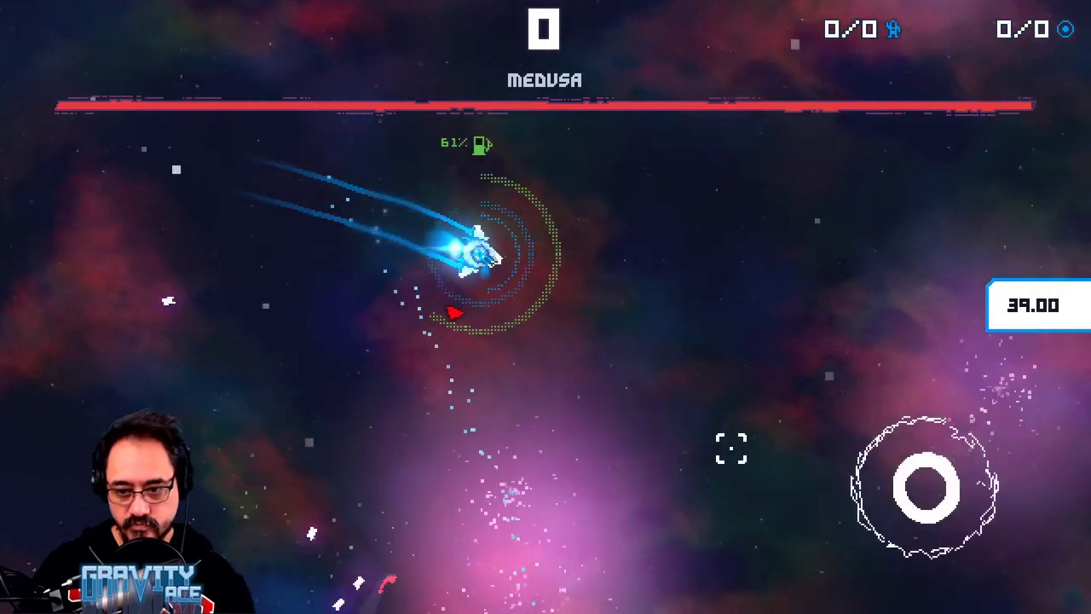
{"action": "key", "text": "Up"}
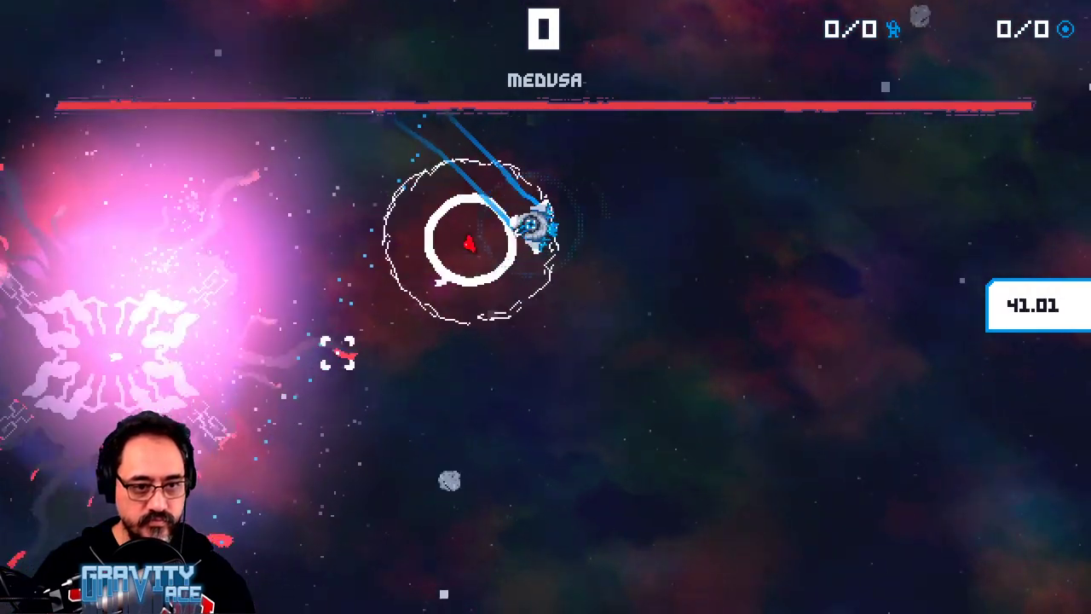
{"action": "key", "text": "Up"}
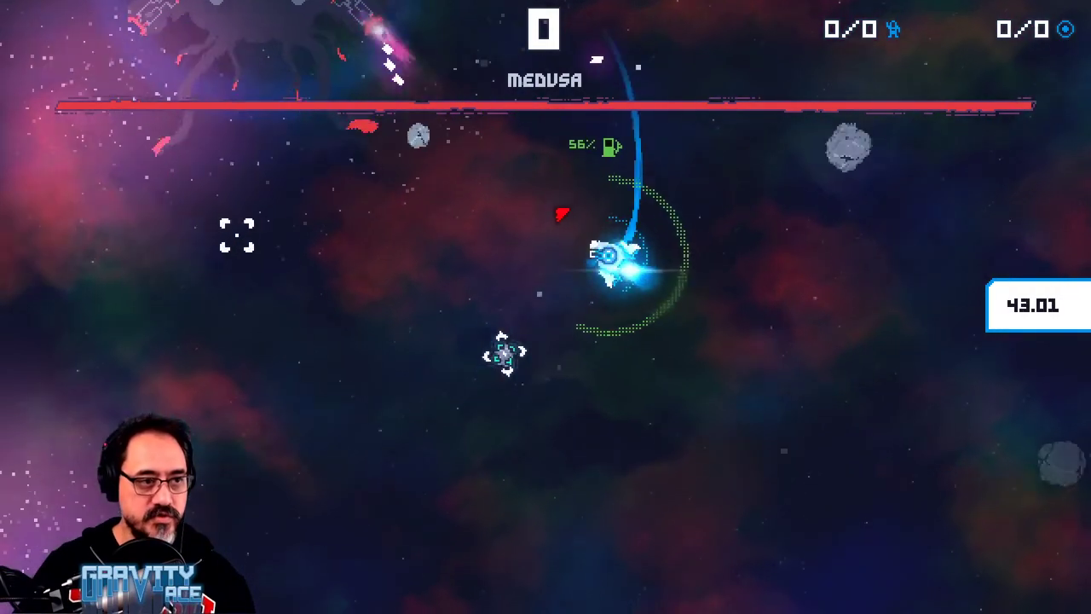
{"action": "key", "text": "Up"}
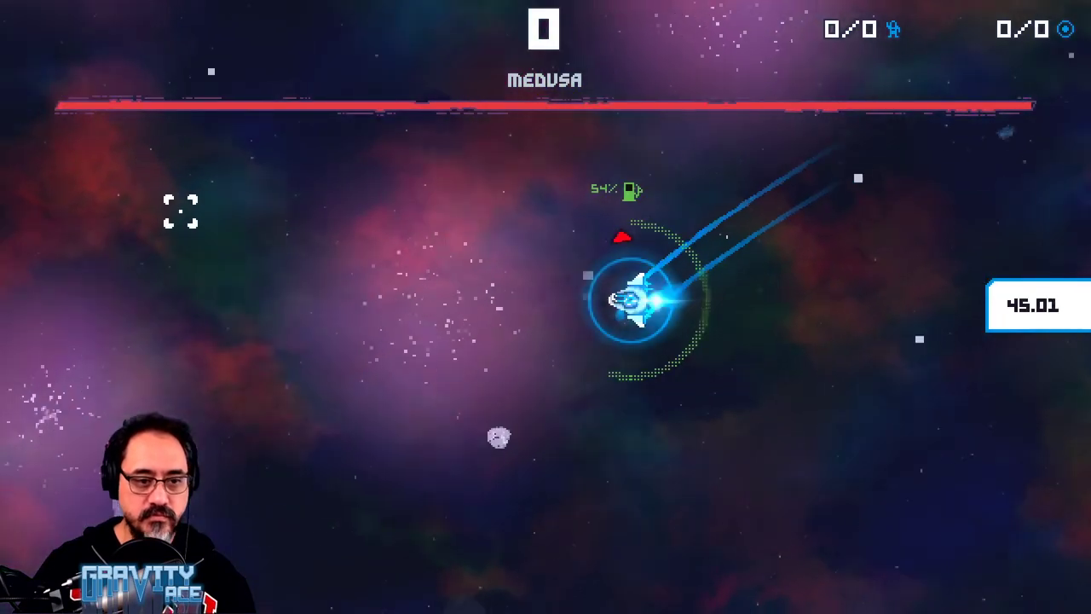
{"action": "key", "text": "Up"}
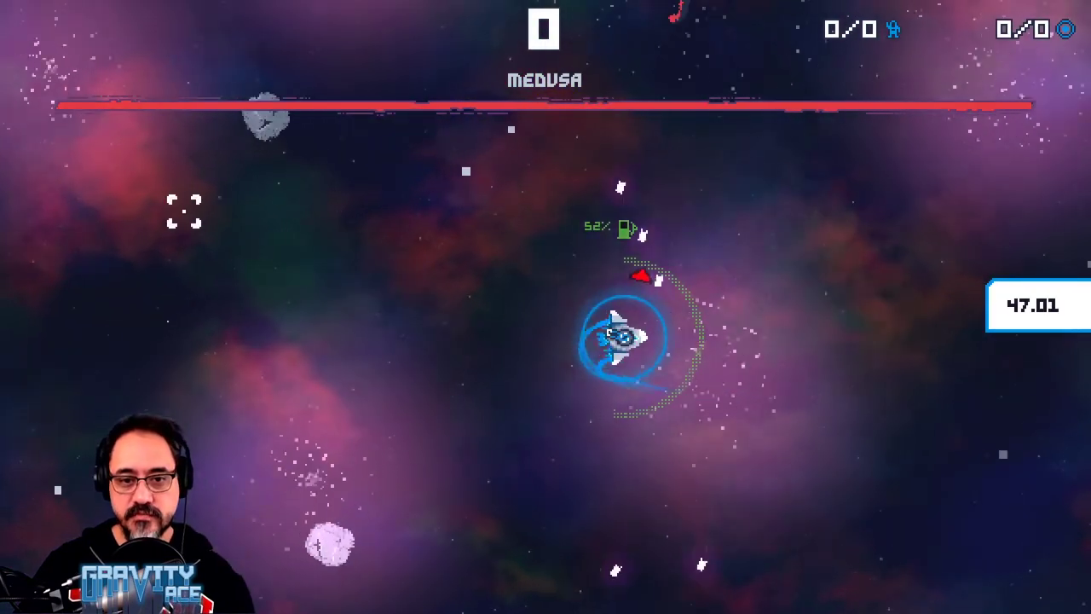
Climb toward Medusa, swing the ship rightward, then quit the game with F8.
{"action": "key", "text": "Left"}
{"action": "key", "text": "Up"}
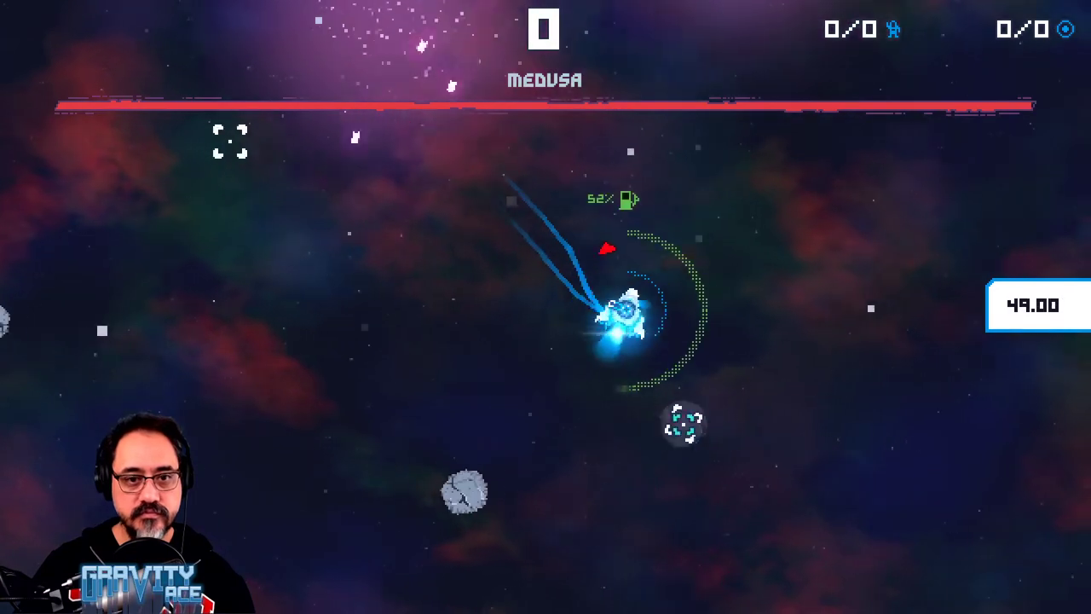
{"action": "key", "text": "Up"}
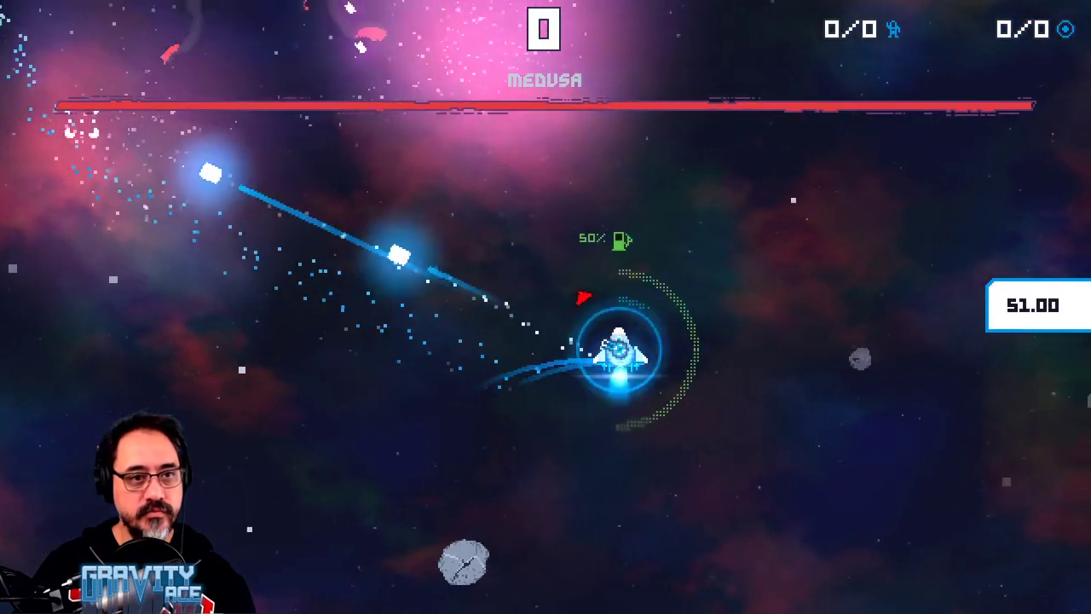
{"action": "key", "text": "Up"}
{"action": "key", "text": "Right"}
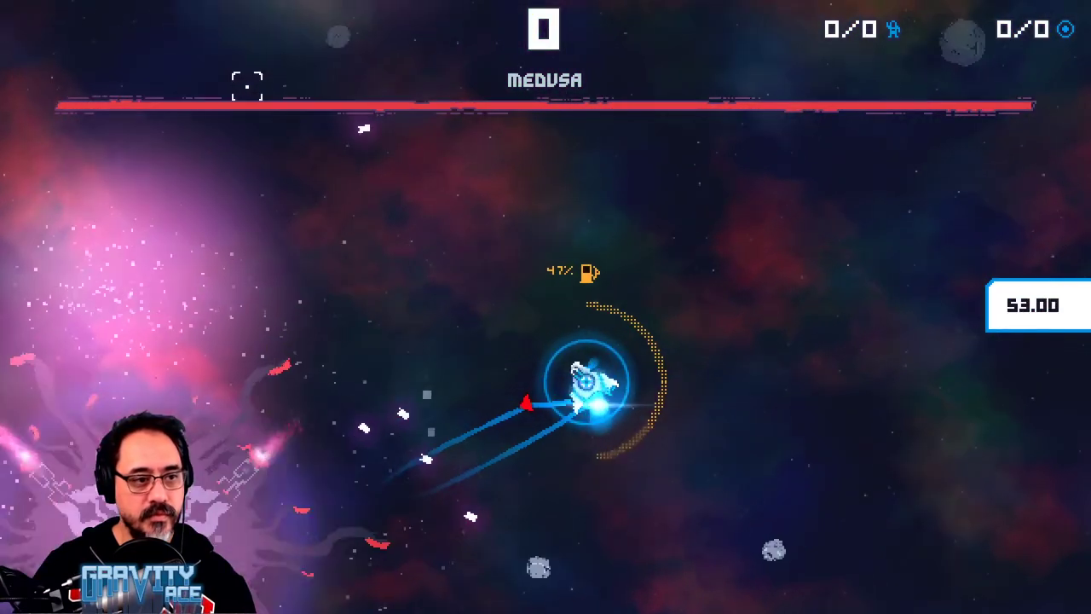
{"action": "key", "text": "Up"}
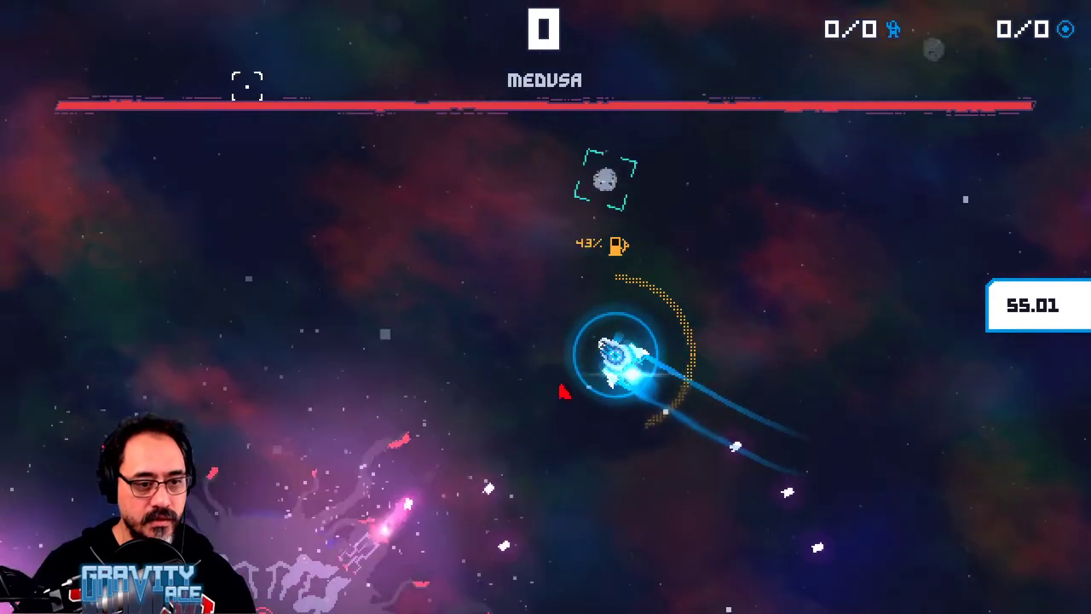
{"action": "key", "text": "Up"}
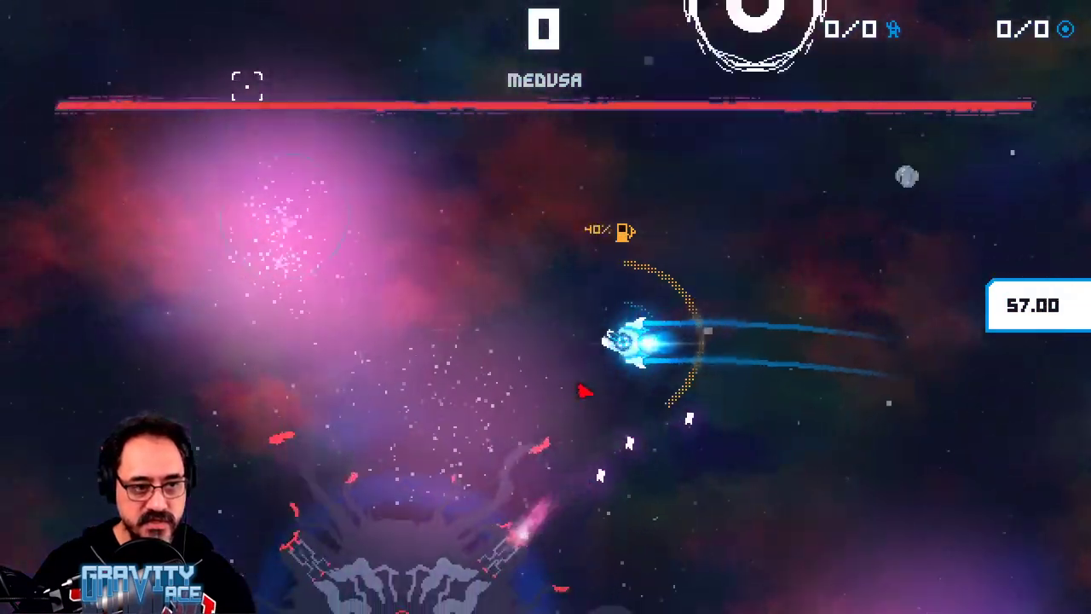
{"action": "key", "text": "Up"}
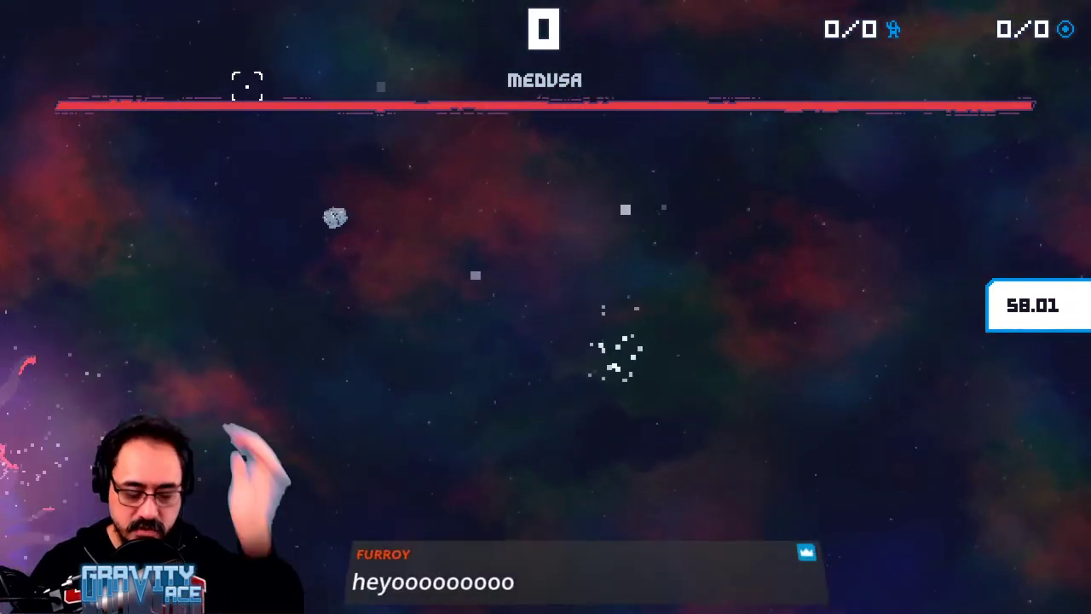
{"action": "key", "text": "F8"}
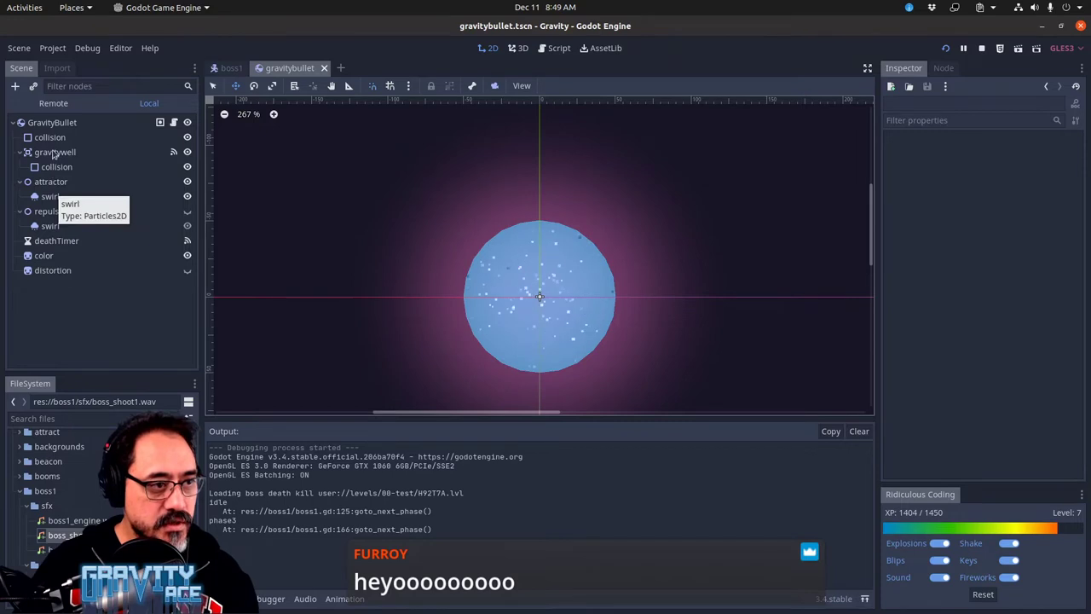
In gravitybullet.gd, make line 9 negate gravity, set the gravity value to 300, and save.
{"action": "left_click", "coordinate": [175, 123]}
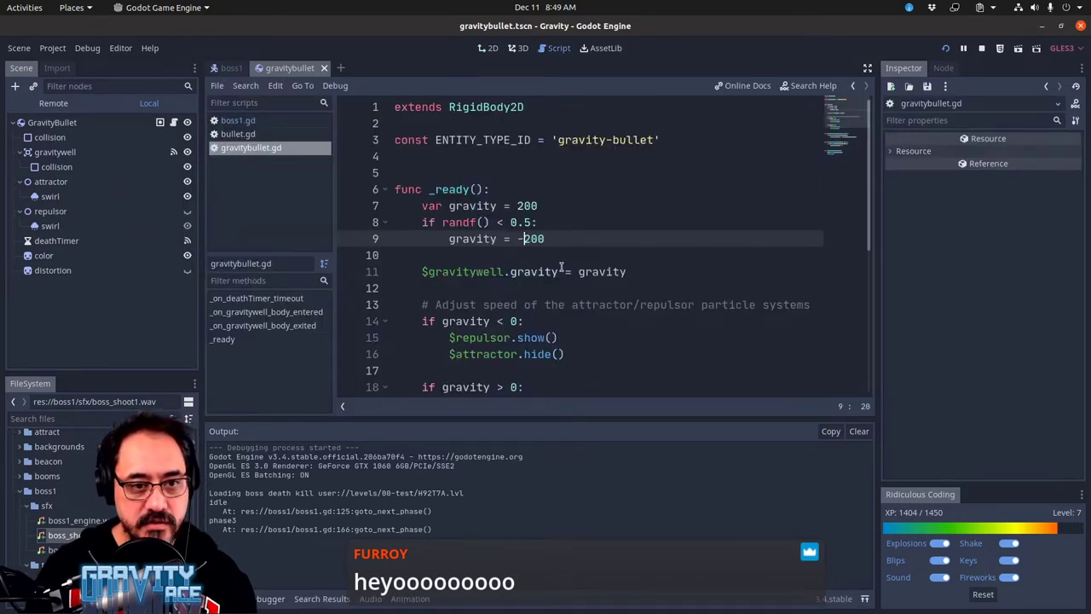
{"action": "type", "text": "* 10"}
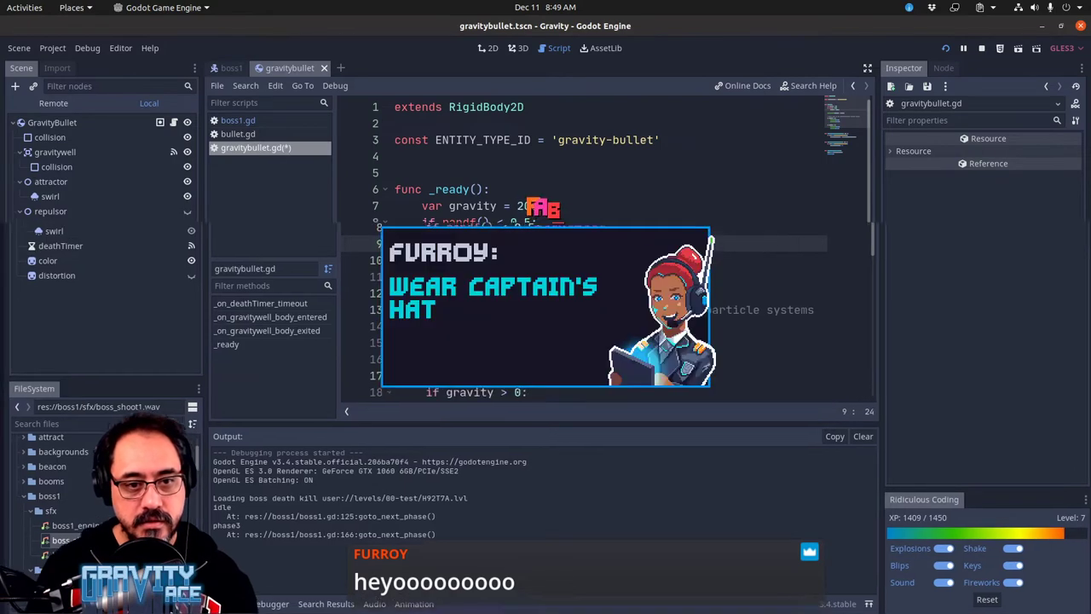
{"action": "key", "text": "BackSpace"}
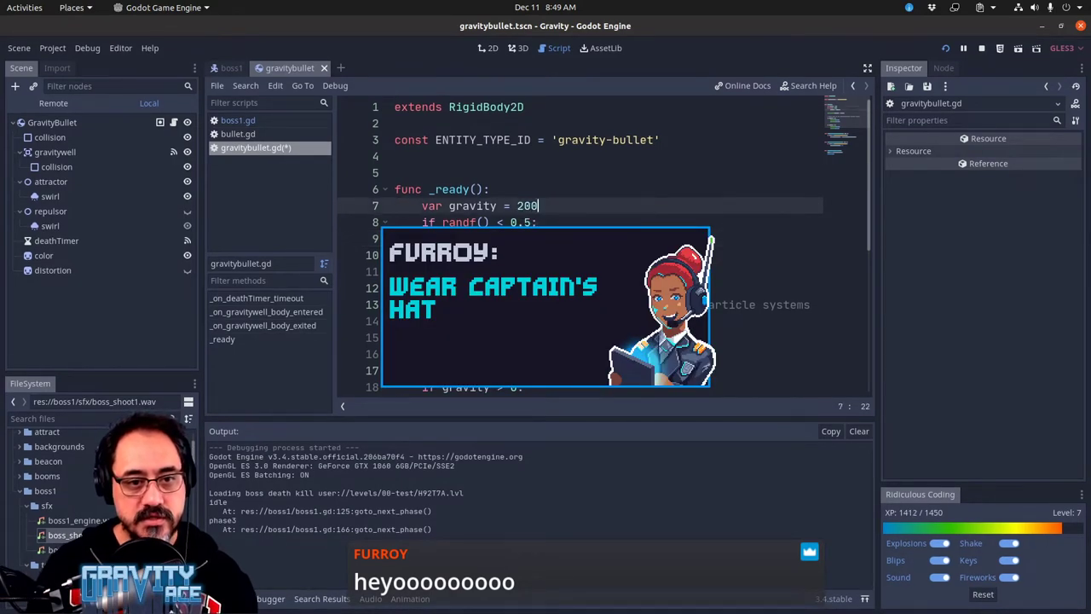
{"action": "key", "text": "BackSpace"}
{"action": "type", "text": "3"}
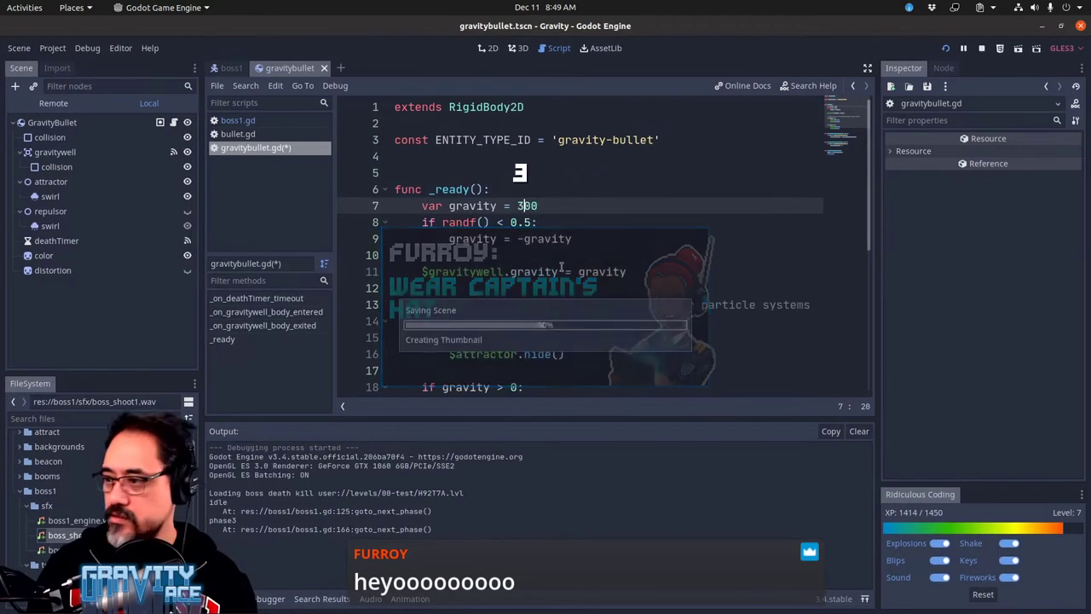
{"action": "key", "text": "ctrl+s"}
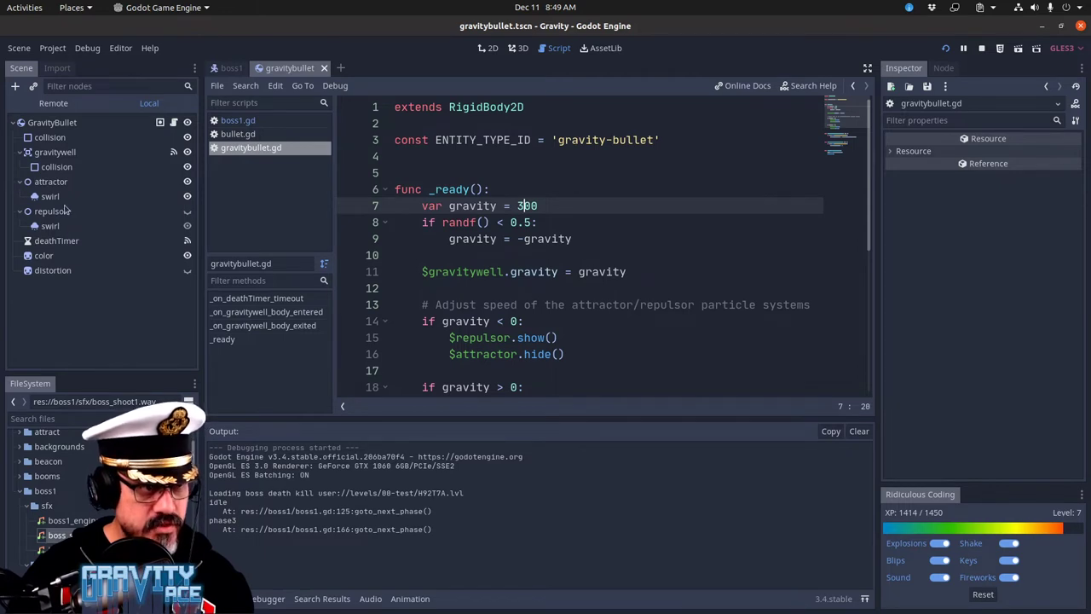
Shrink the color sprite around its centre with the Scale tool, then save and relaunch with F5.
{"action": "left_click", "coordinate": [63, 258]}
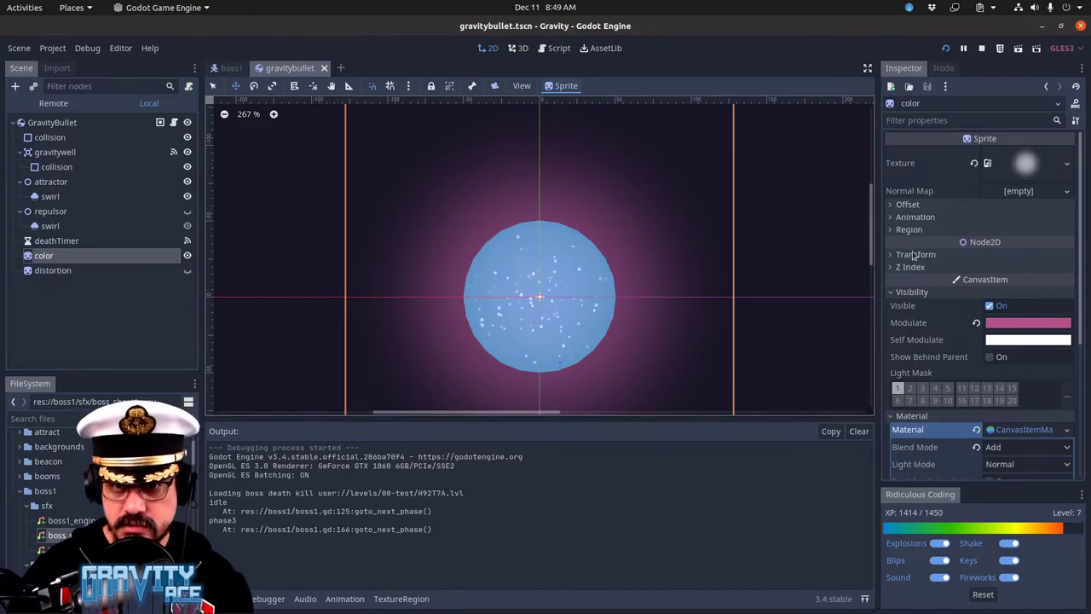
{"action": "scroll", "coordinate": [612, 184], "scroll_direction": "down", "scroll_amount": 1}
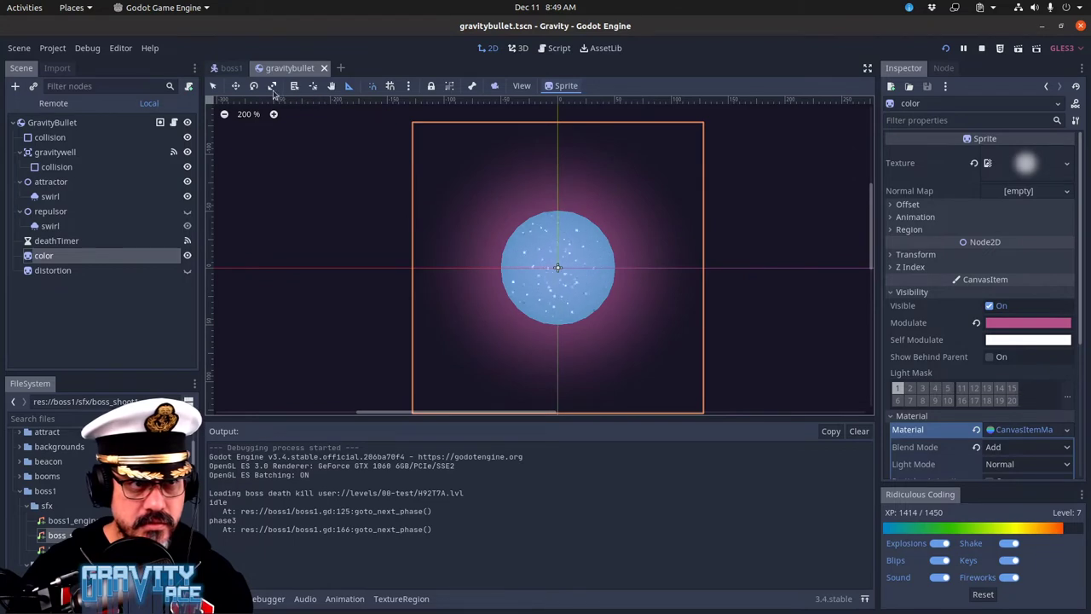
{"action": "left_click_drag", "start_coordinate": [683, 141], "coordinate": [647, 179]}
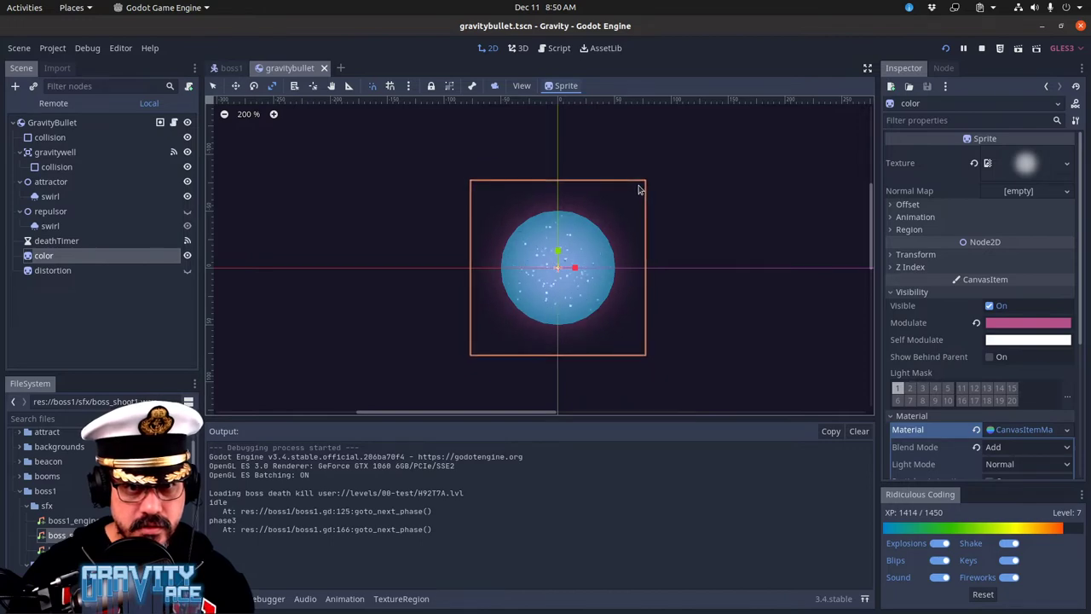
{"action": "key", "text": "F5"}
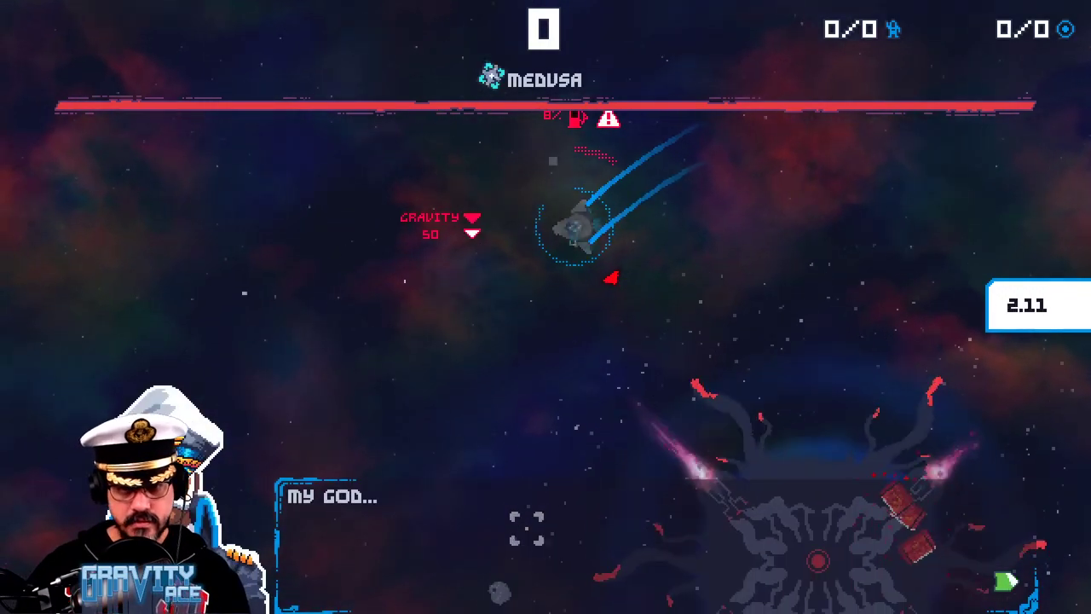
Play the Medusa fight using the shield (s) and turn (d) keys, then quit with Escape.
{"action": "key", "text": "s"}
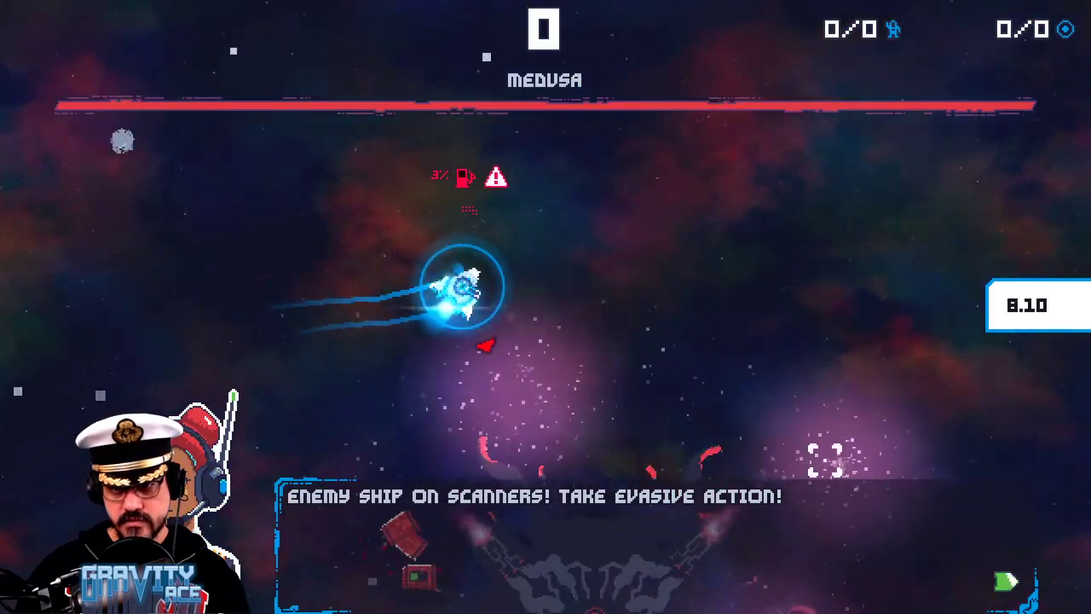
{"action": "key", "text": "d"}
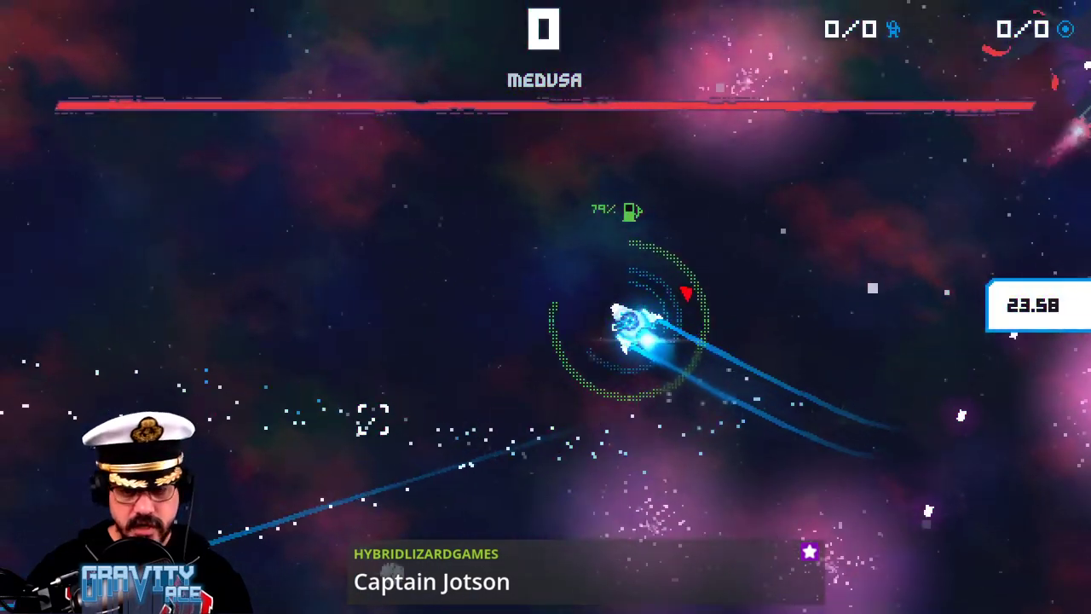
{"action": "key", "text": "Escape"}
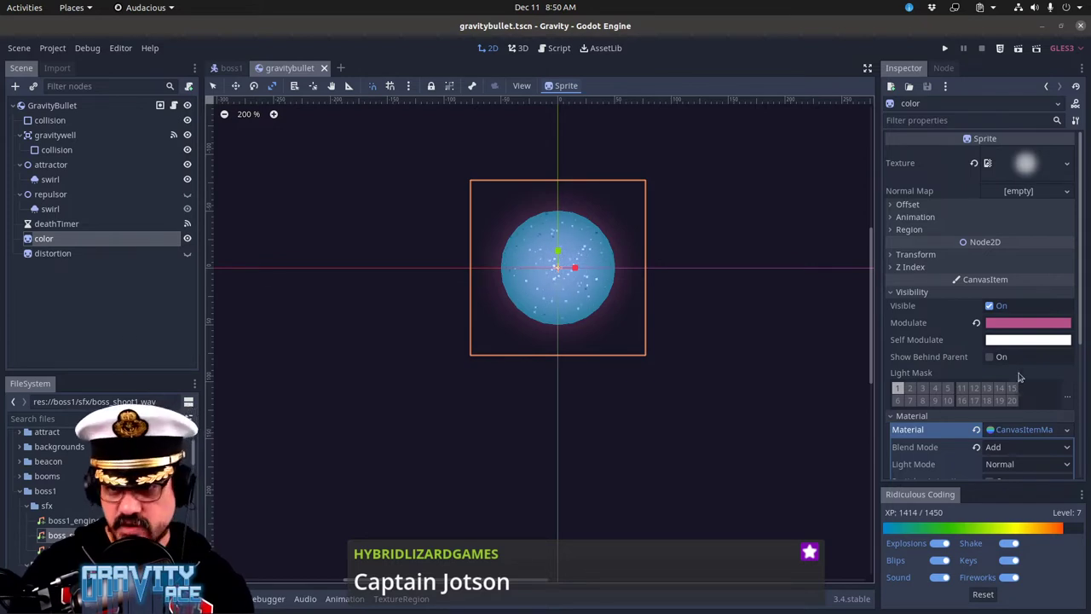
Select the distortion sprite, run the game, skip the intro and play until pausing with Escape.
{"action": "left_click", "coordinate": [101, 256]}
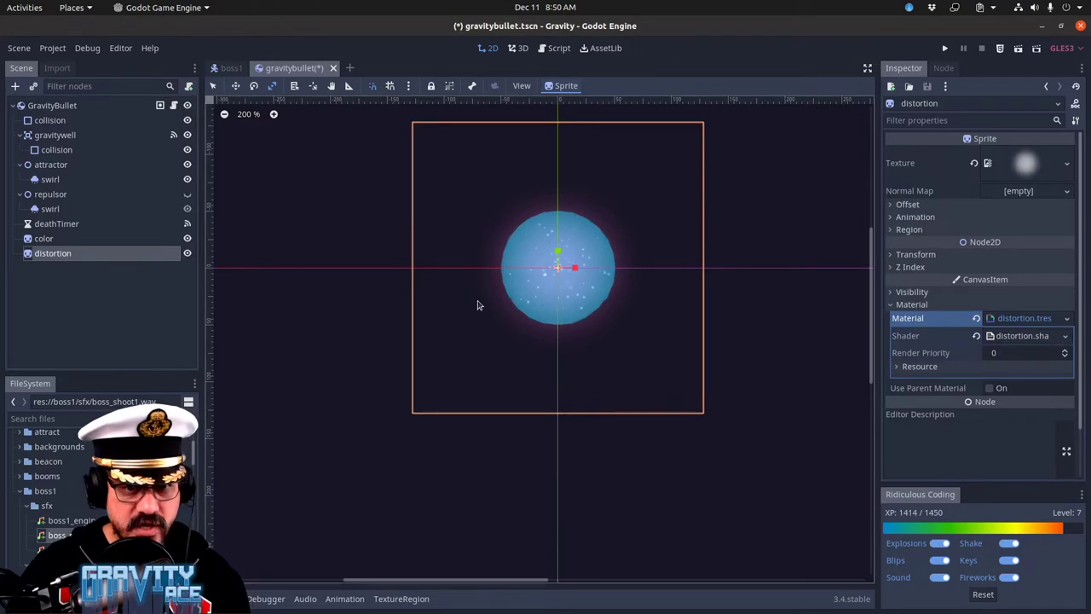
{"action": "key", "text": "F5"}
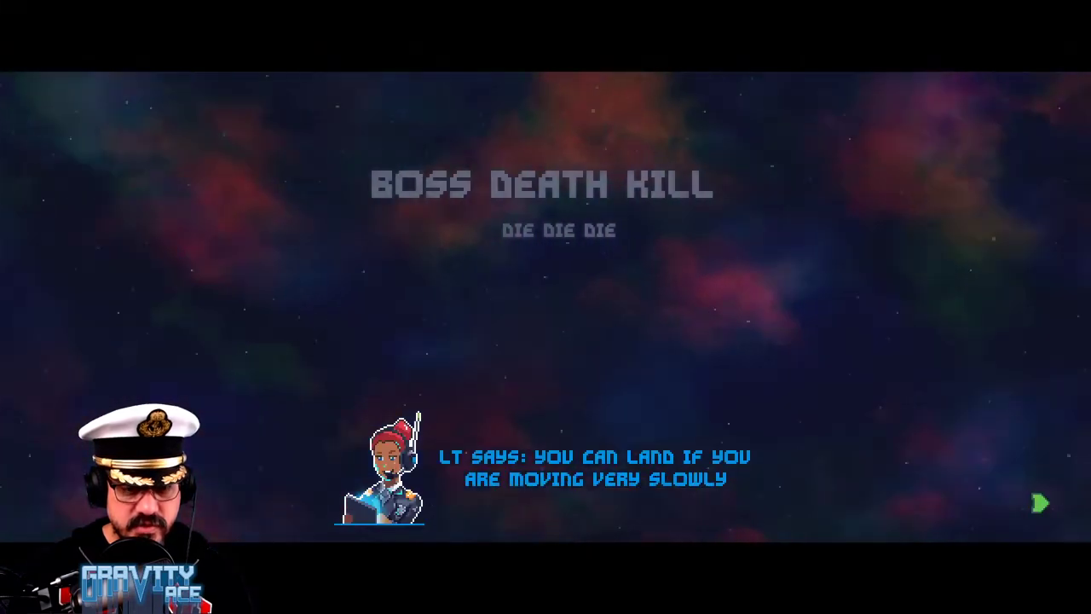
{"action": "key", "text": "space"}
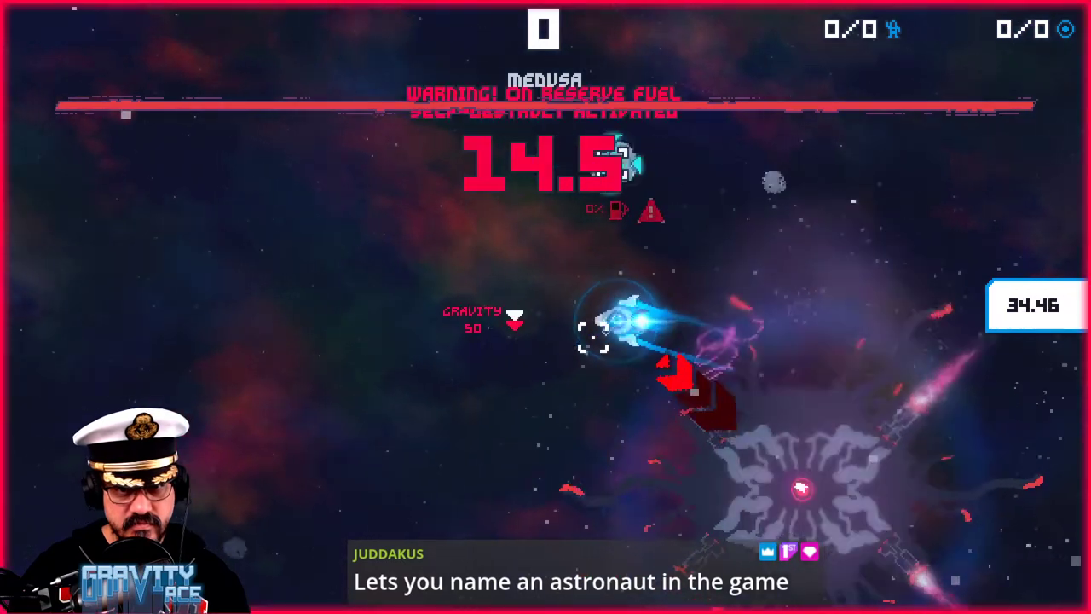
{"action": "key", "text": "Escape"}
In the editor, move the color node below distortion, then resume the paused game.
{"action": "key", "text": "alt+Tab"}
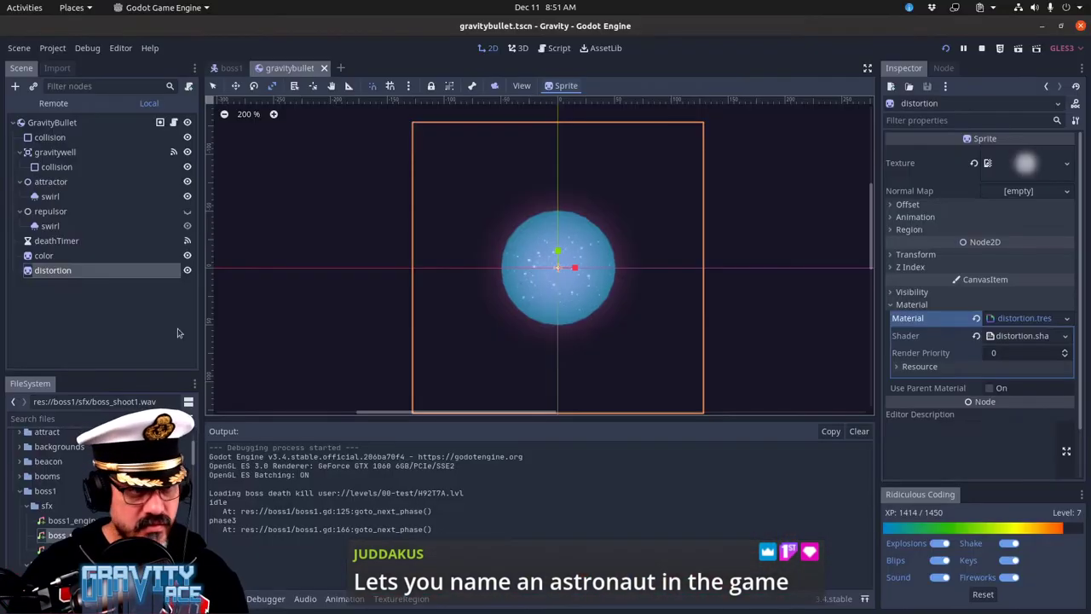
{"action": "left_click", "coordinate": [45, 256]}
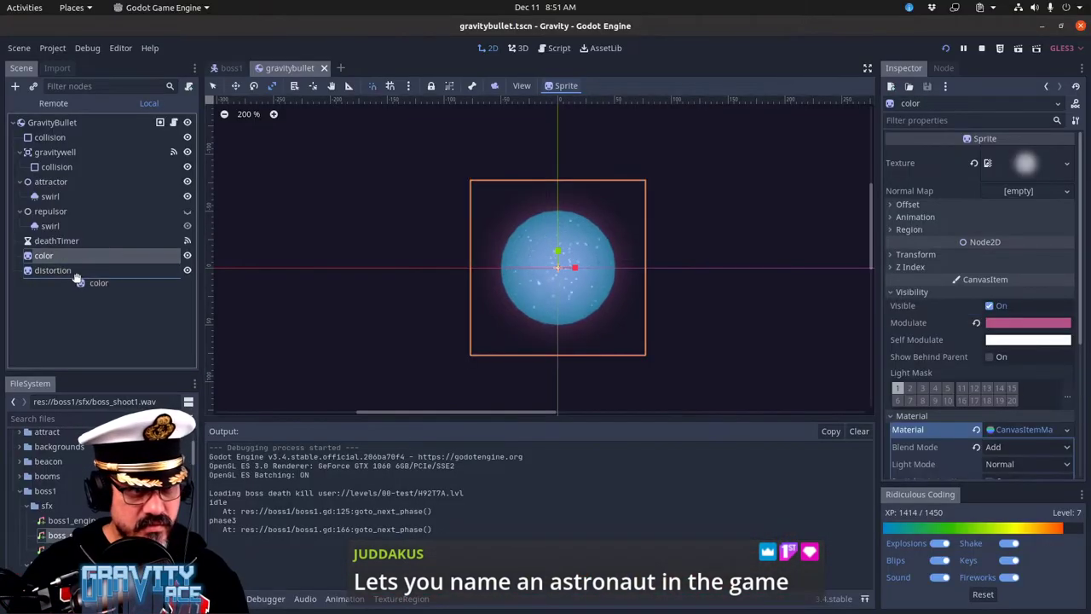
{"action": "left_click_drag", "start_coordinate": [76, 278], "coordinate": [77, 278]}
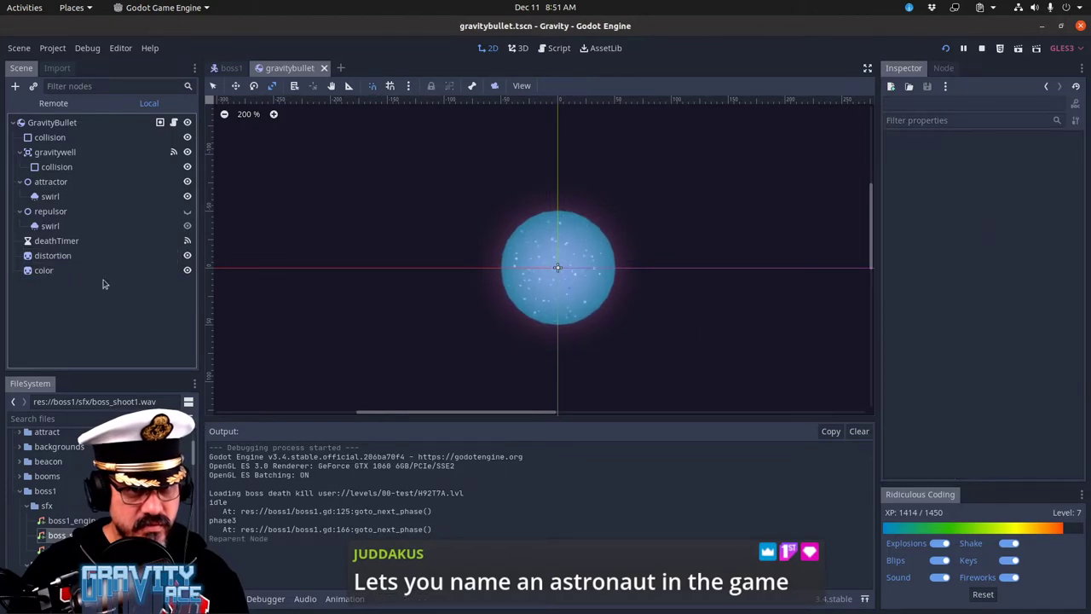
{"action": "key", "text": "alt+Tab"}
{"action": "left_click", "coordinate": [471, 220]}
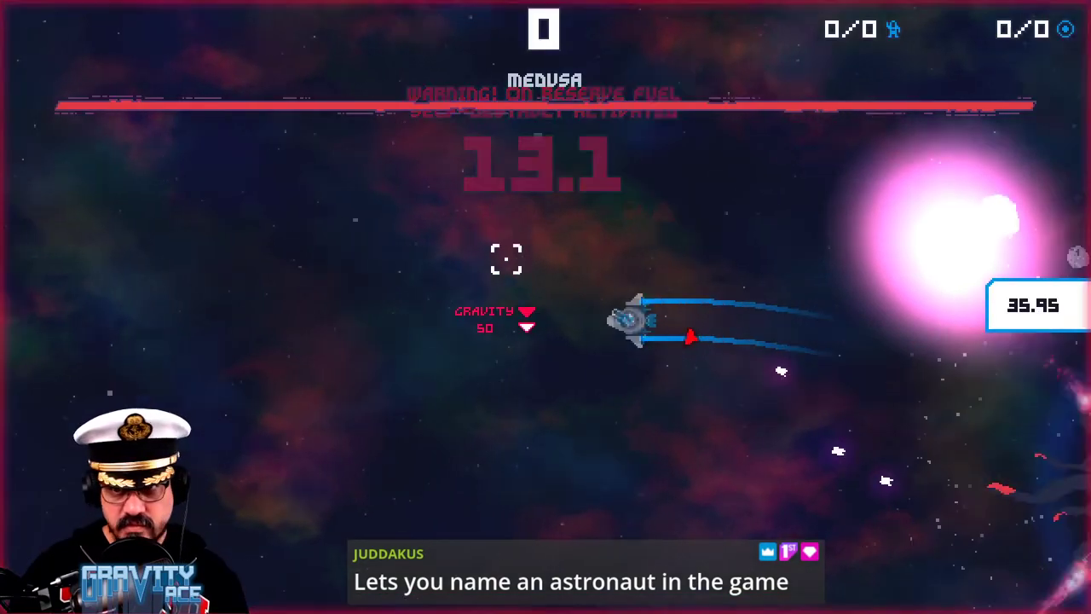
{"action": "key", "text": "Up"}
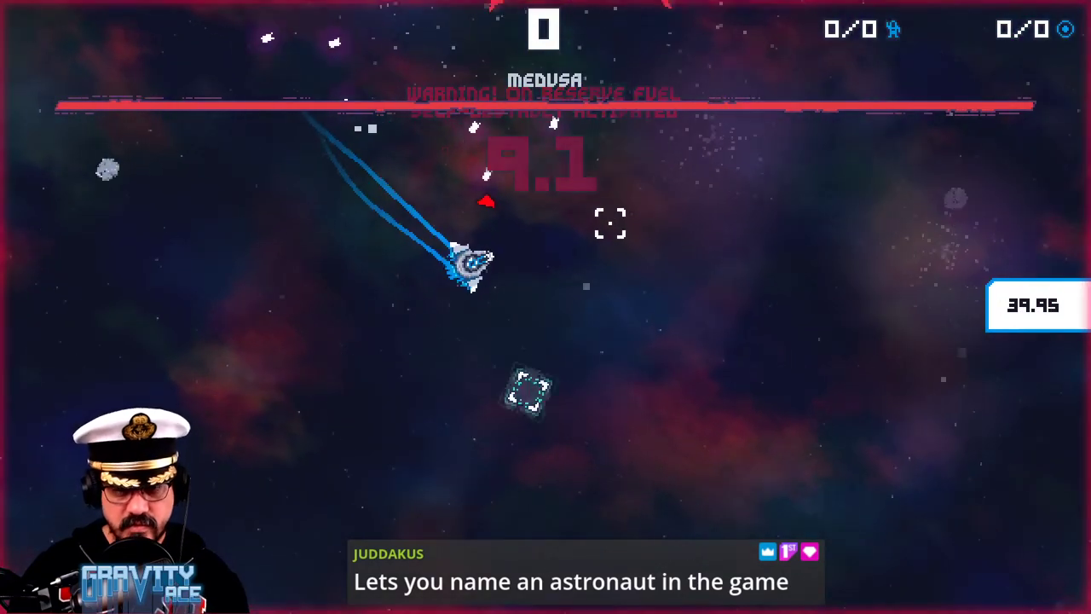
Return to Godot, select the distortion sprite to inspect its material, and switch to Visual Studio Code.
{"action": "key", "text": "alt+Tab"}
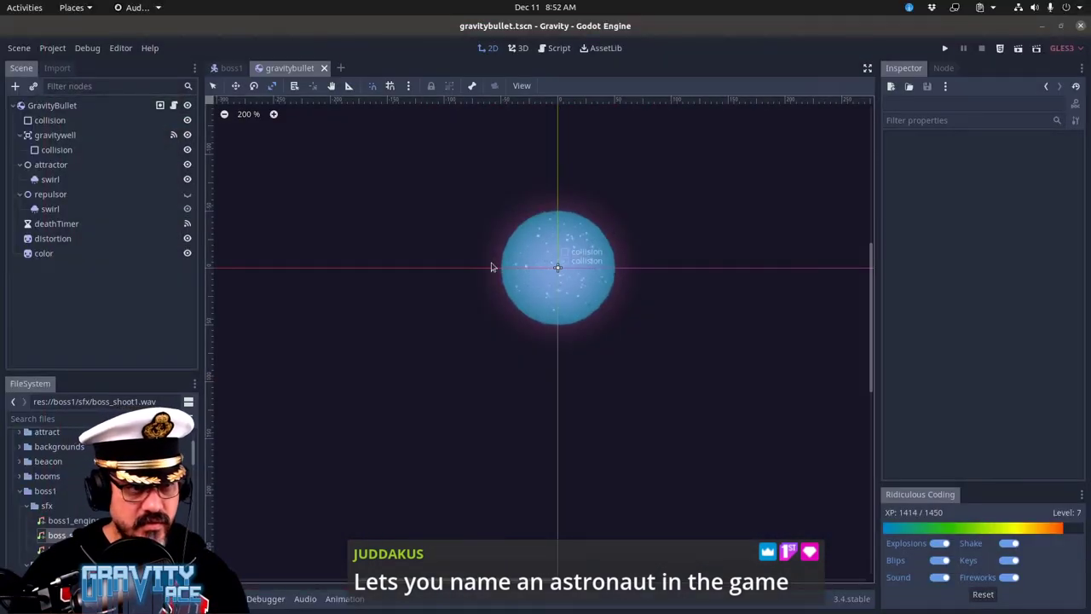
{"action": "left_click", "coordinate": [53, 239]}
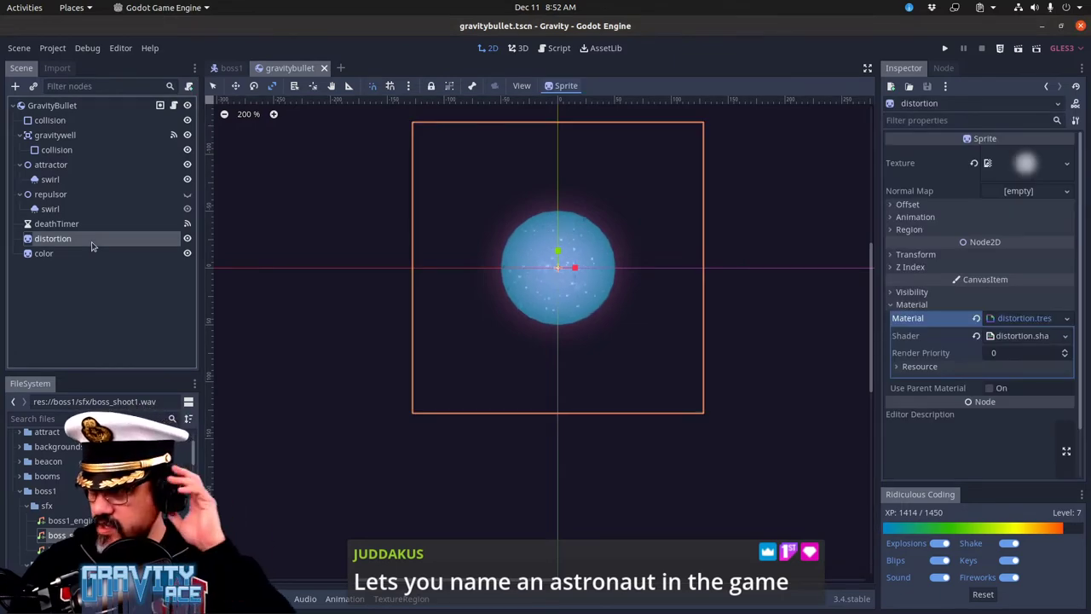
{"action": "mouse_move", "coordinate": [17, 158]}
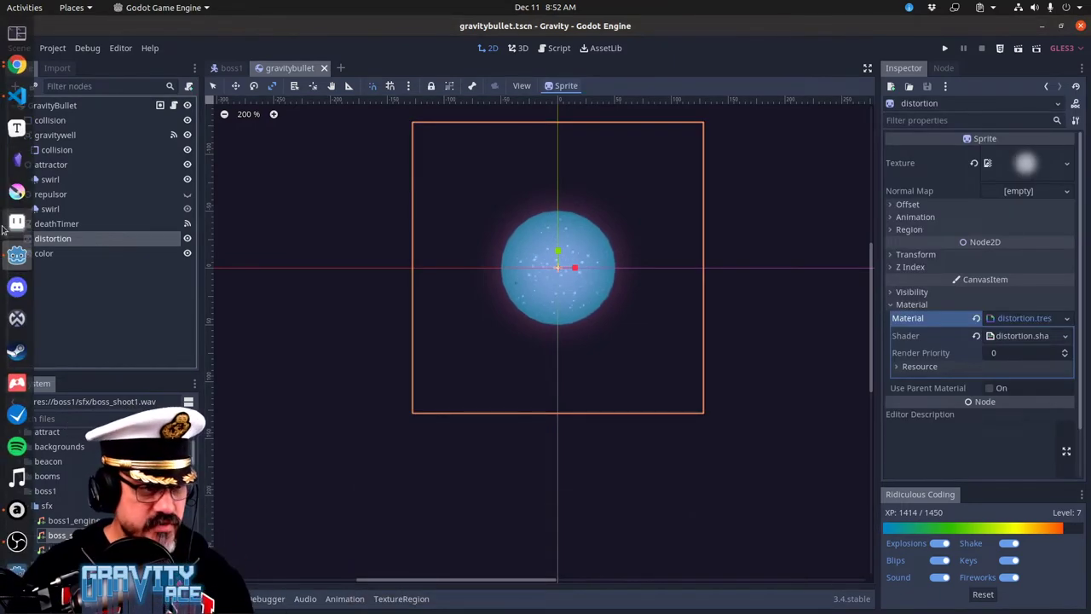
{"action": "left_click", "coordinate": [17, 96]}
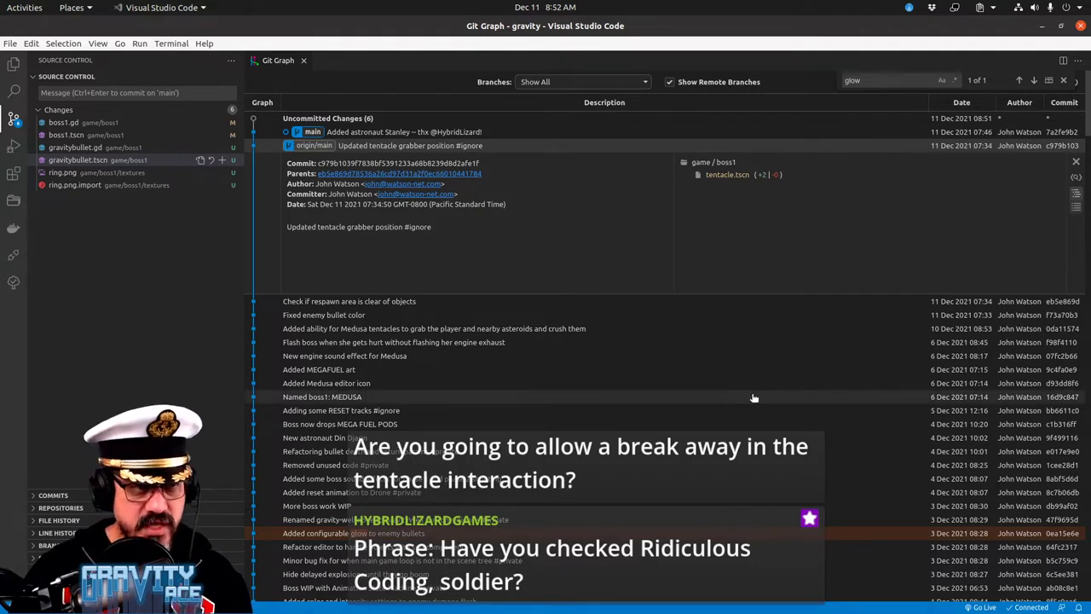
Switch back to Godot and run the project again with F5.
{"action": "key", "text": "alt+Tab"}
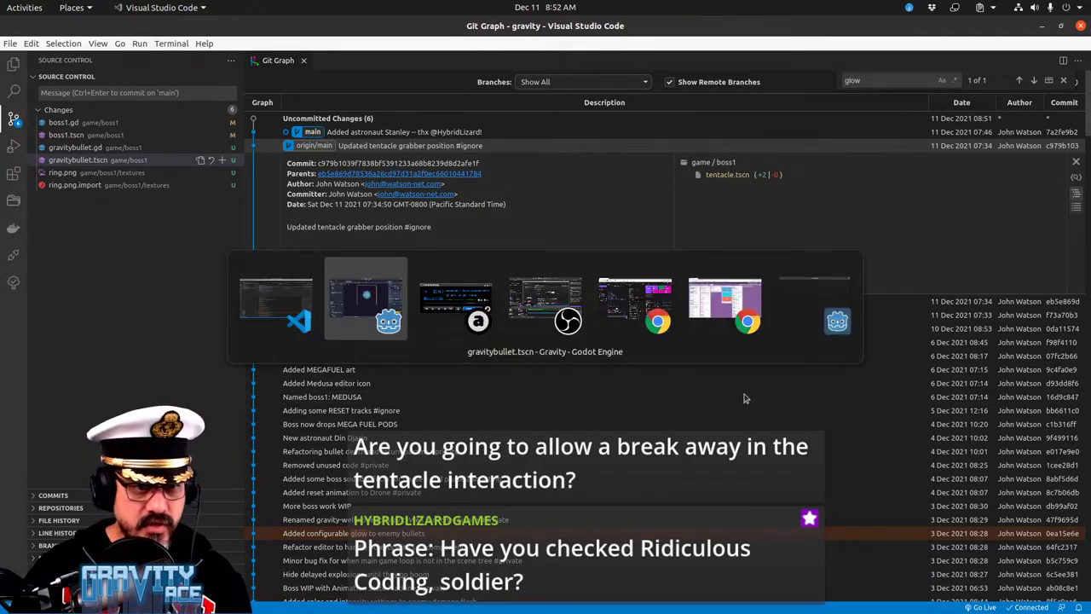
{"action": "key", "text": "F5"}
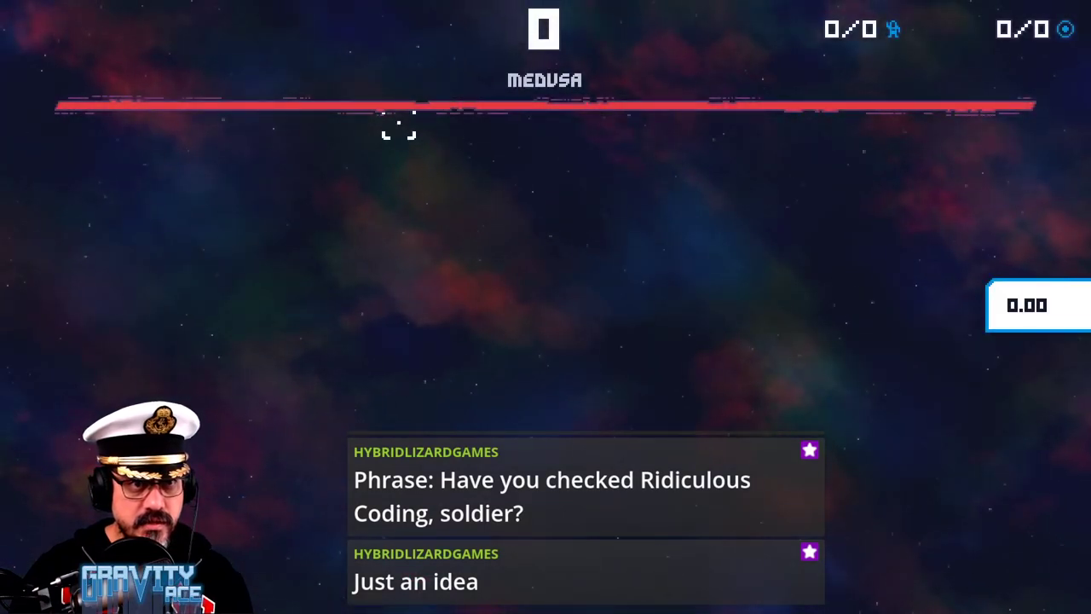
Stop the boss playtest and load the FIELD TEST level in the level editor.
{"action": "key", "text": "Escape"}
{"action": "left_click", "coordinate": [392, 16]}
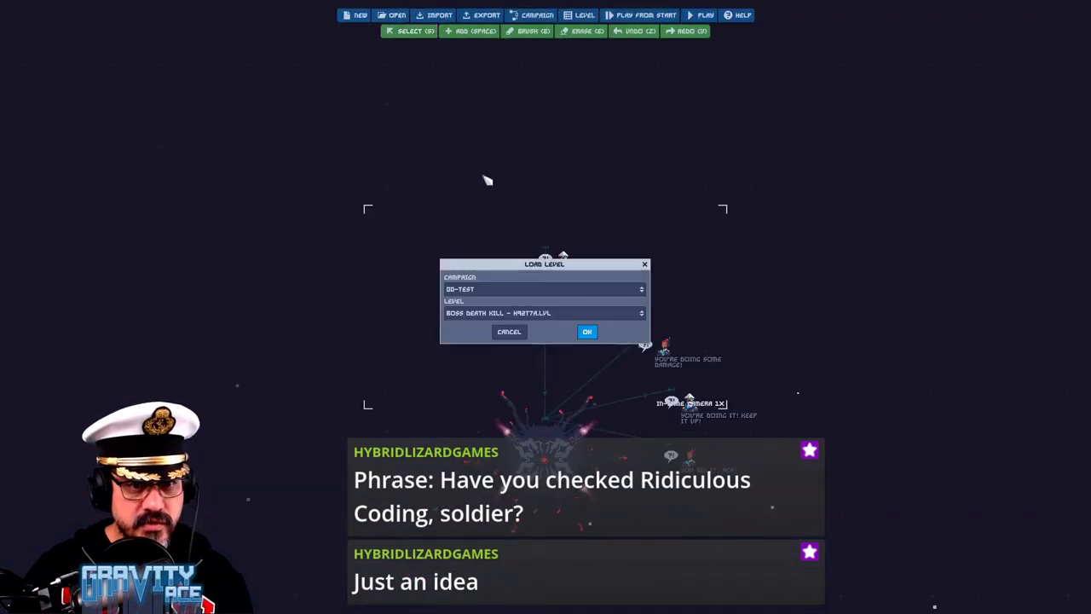
{"action": "left_click", "coordinate": [528, 315]}
{"action": "left_click", "coordinate": [506, 334]}
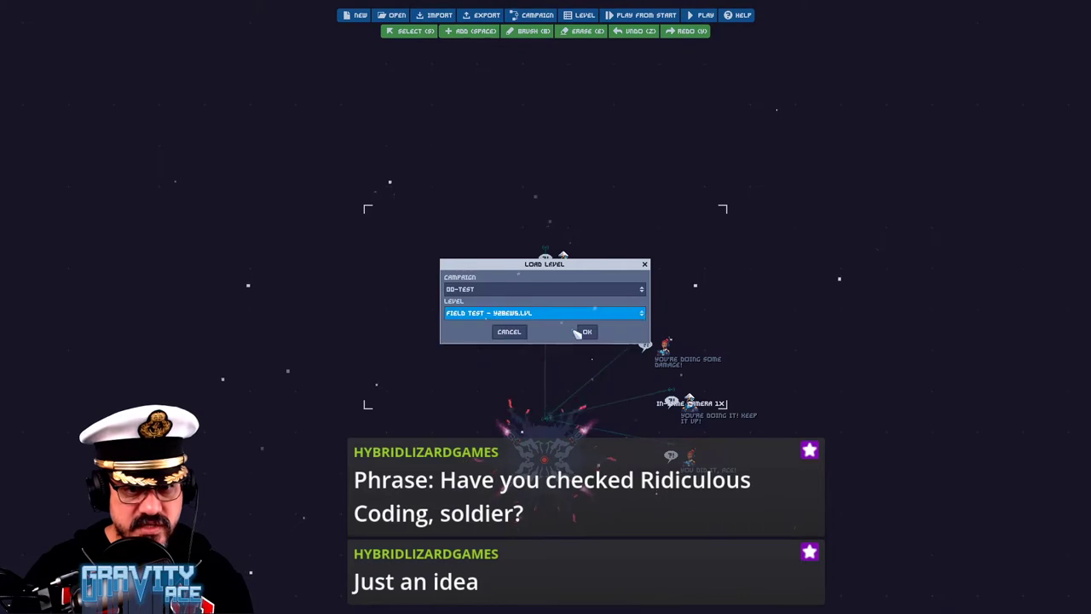
{"action": "left_click", "coordinate": [588, 333]}
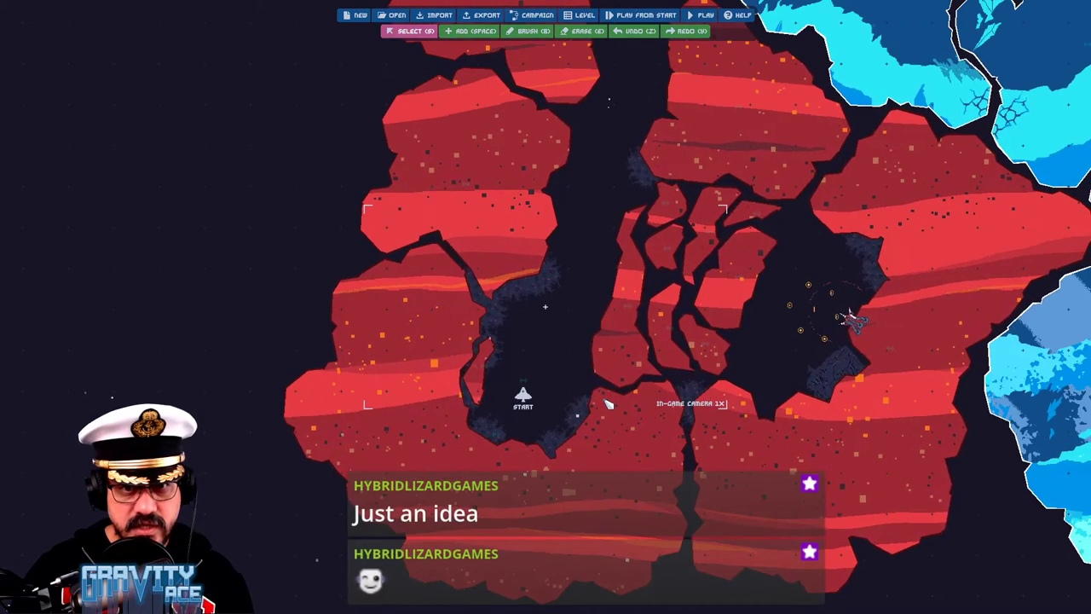
Place a new astronaut in the gap between the red rocks.
{"action": "key", "text": "space"}
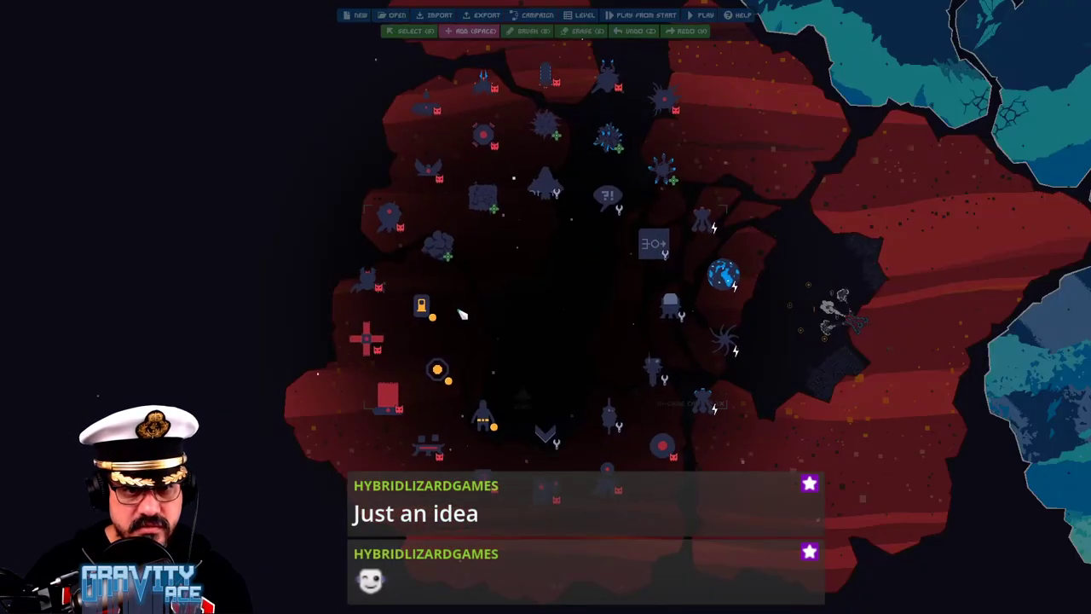
{"action": "left_click", "coordinate": [601, 218]}
{"action": "scroll", "coordinate": [631, 221], "scroll_direction": "up", "scroll_amount": 2}
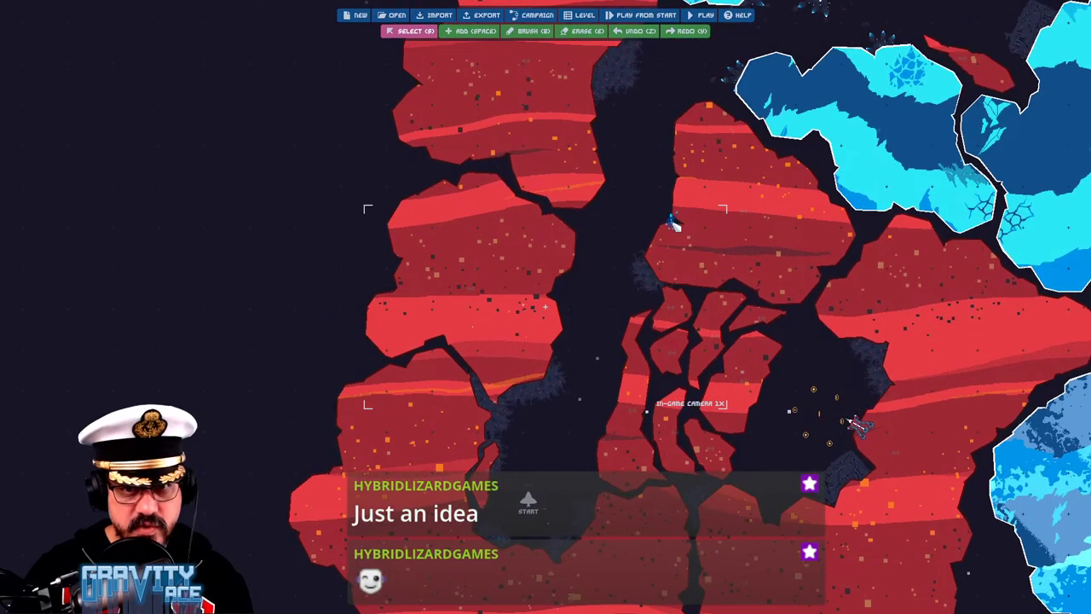
{"action": "left_click", "coordinate": [645, 309]}
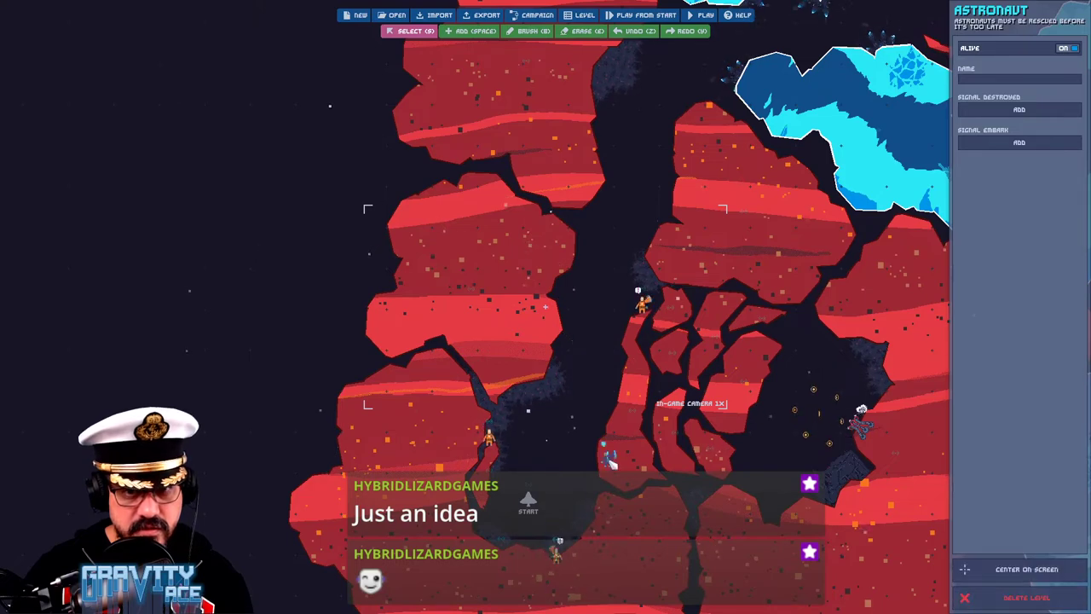
Pan toward the blue crystal areas and select an astronaut standing on the red rock.
{"action": "scroll", "coordinate": [609, 461], "scroll_direction": "up", "scroll_amount": 6}
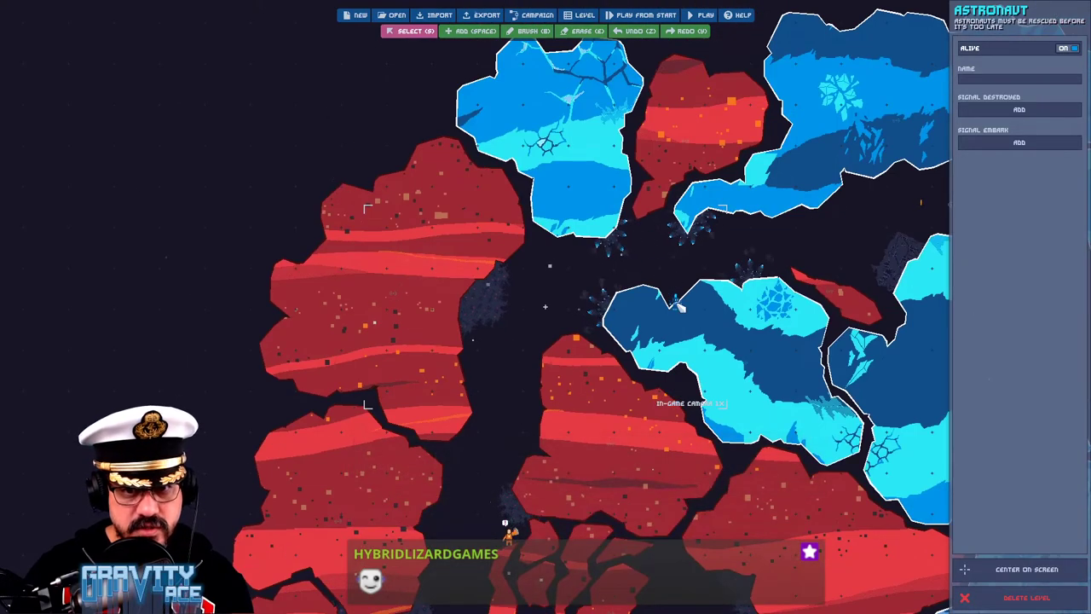
{"action": "middle_click_drag", "start_coordinate": [805, 294], "coordinate": [384, 311]}
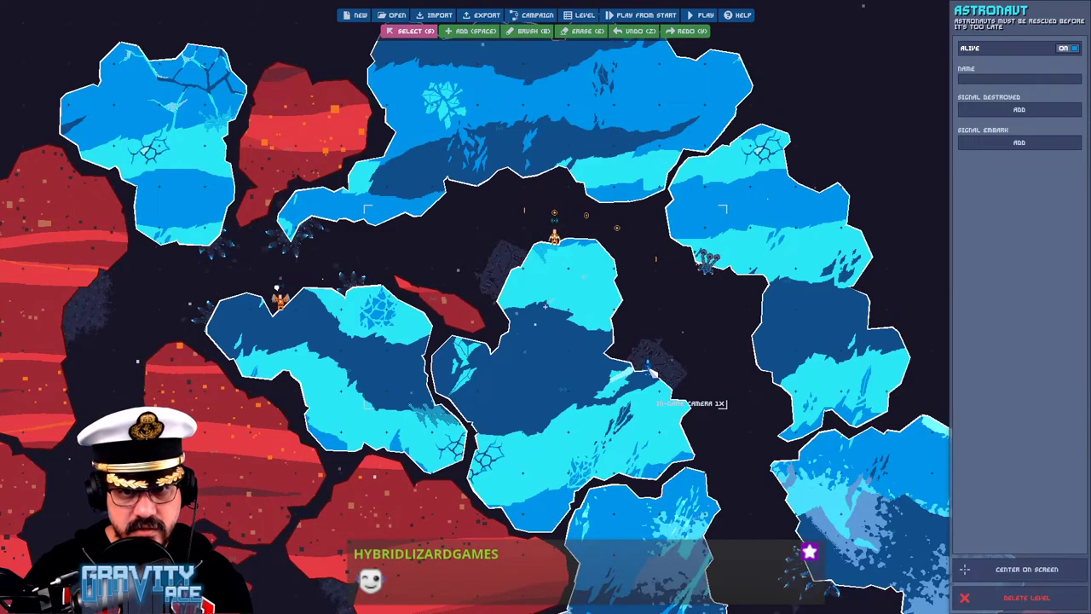
{"action": "middle_click_drag", "start_coordinate": [679, 378], "coordinate": [643, 247]}
{"action": "left_click", "coordinate": [628, 478]}
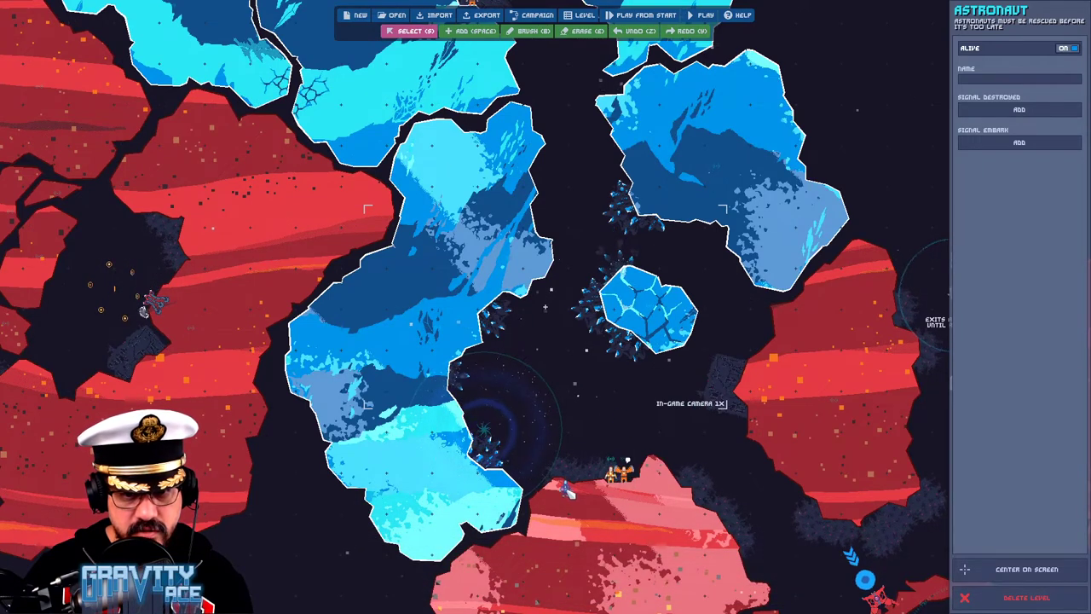
Pan across the rest of the level, then play-test the field test level.
{"action": "middle_click_drag", "start_coordinate": [539, 491], "coordinate": [503, 402]}
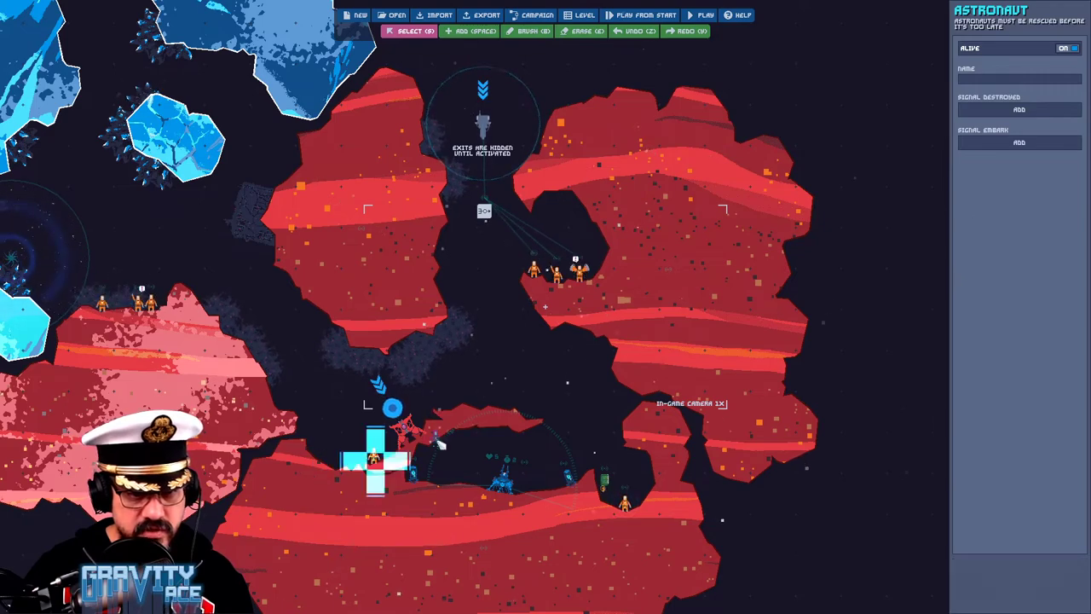
{"action": "middle_click_drag", "start_coordinate": [552, 290], "coordinate": [464, 267]}
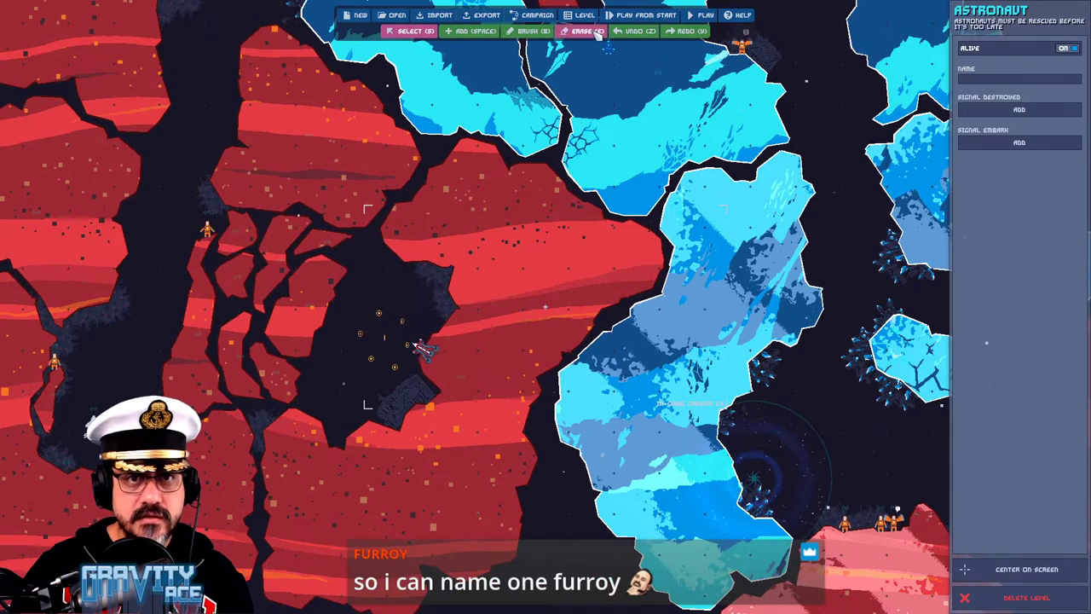
{"action": "left_click", "coordinate": [704, 15]}
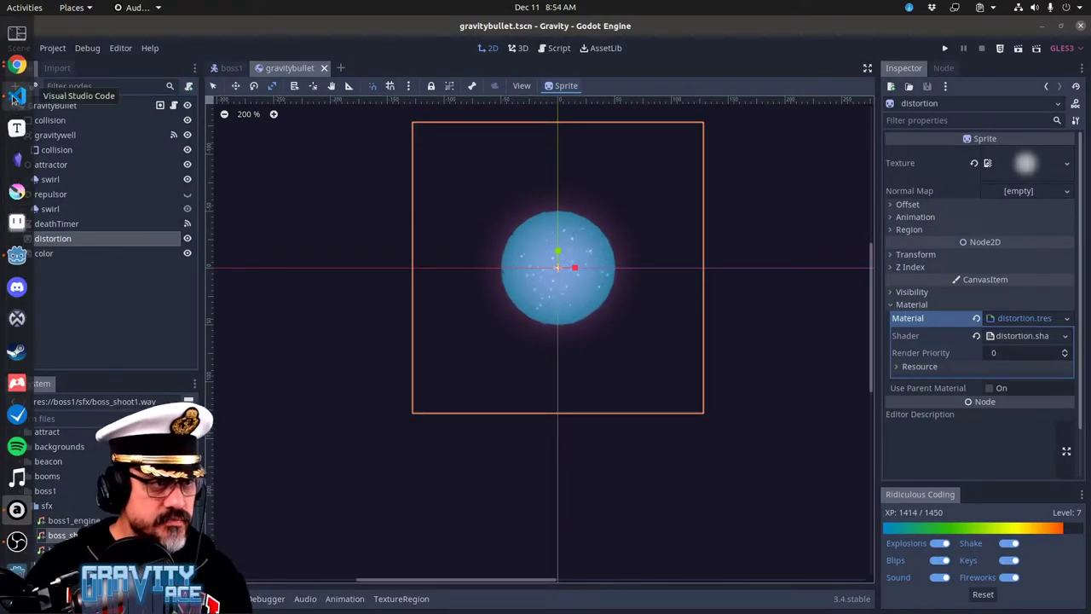
Open game/people/names.json in Visual Studio Code using quick file search.
{"action": "left_click", "coordinate": [16, 95]}
{"action": "key", "text": "ctrl+p"}
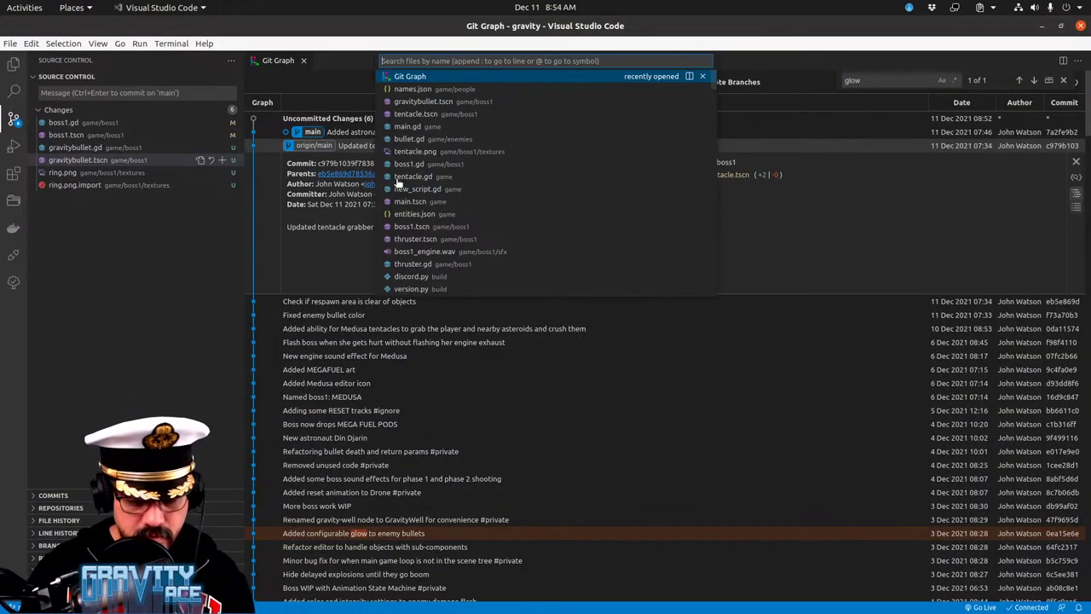
{"action": "type", "text": "names"}
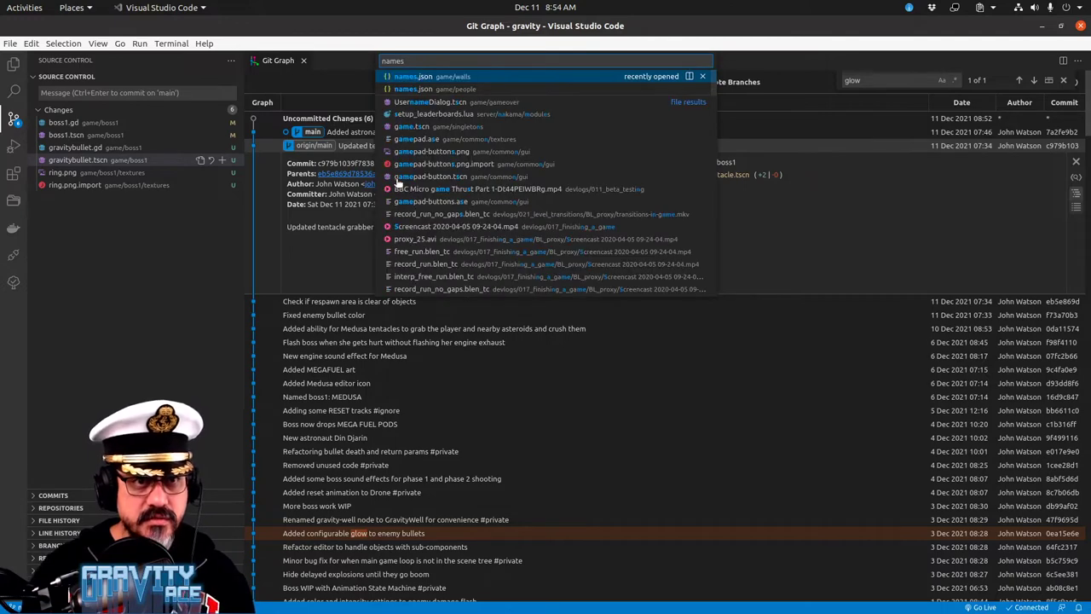
{"action": "key", "text": "Down"}
{"action": "key", "text": "Return"}
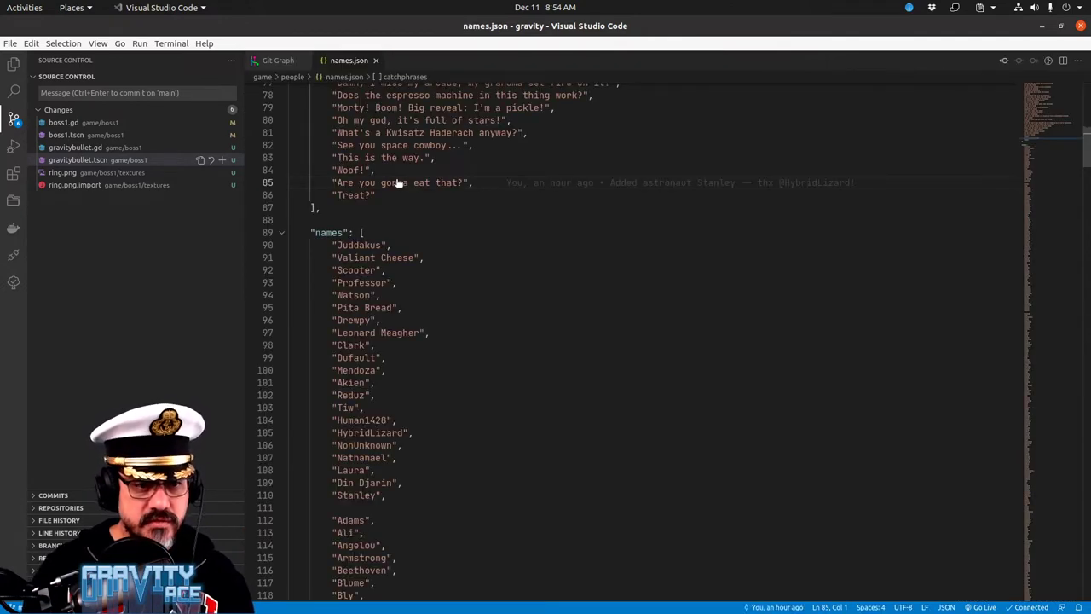
Add a new astronaut name entry after the last custom name in the names list.
{"action": "double_click", "coordinate": [362, 296]}
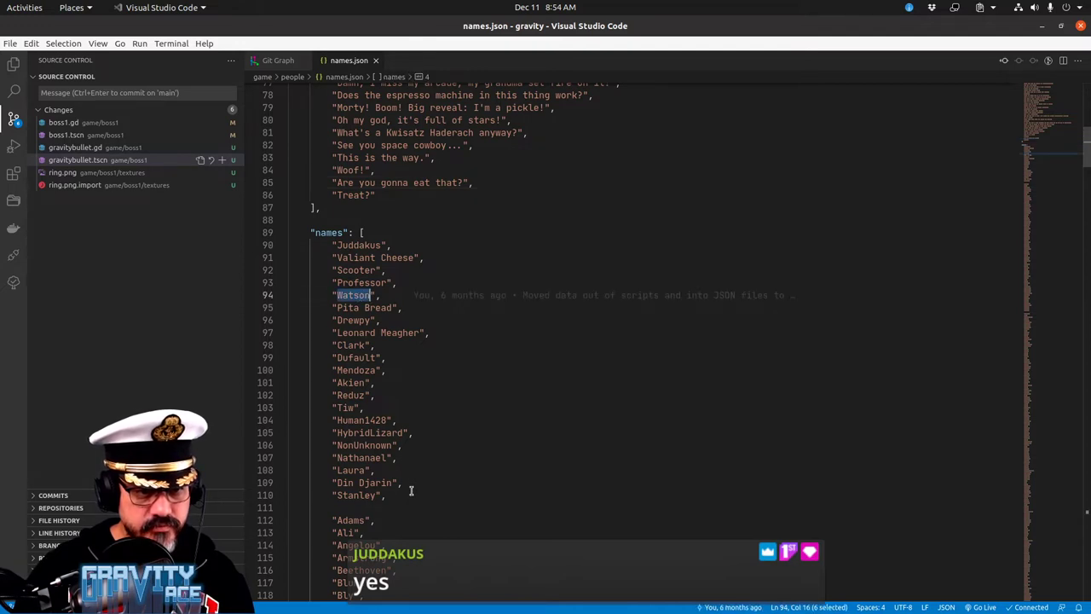
{"action": "left_click", "coordinate": [392, 495]}
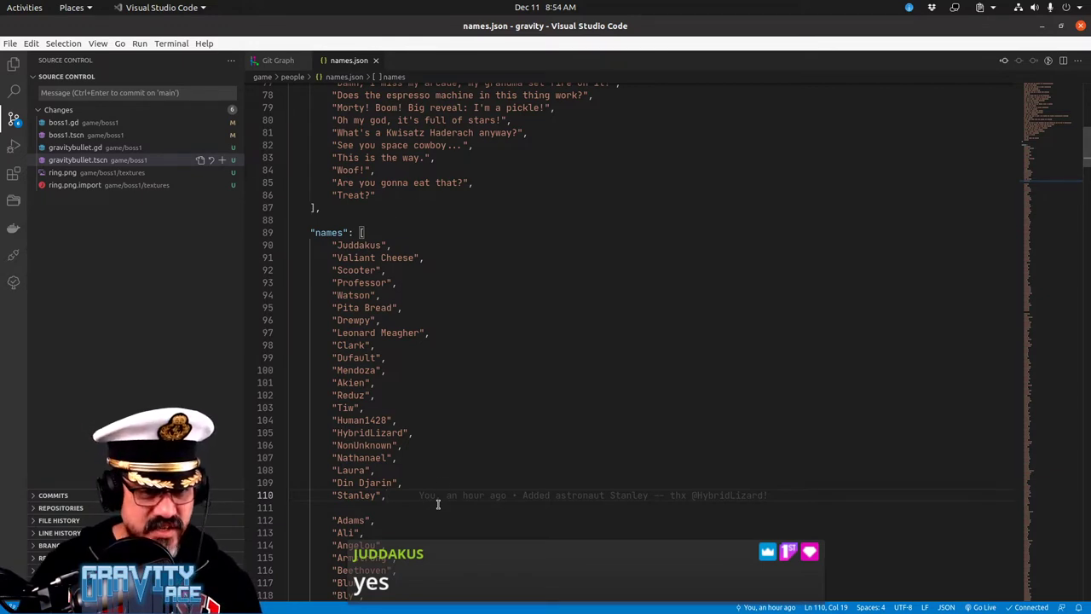
{"action": "key", "text": "Return"}
{"action": "type", "text": "\""}
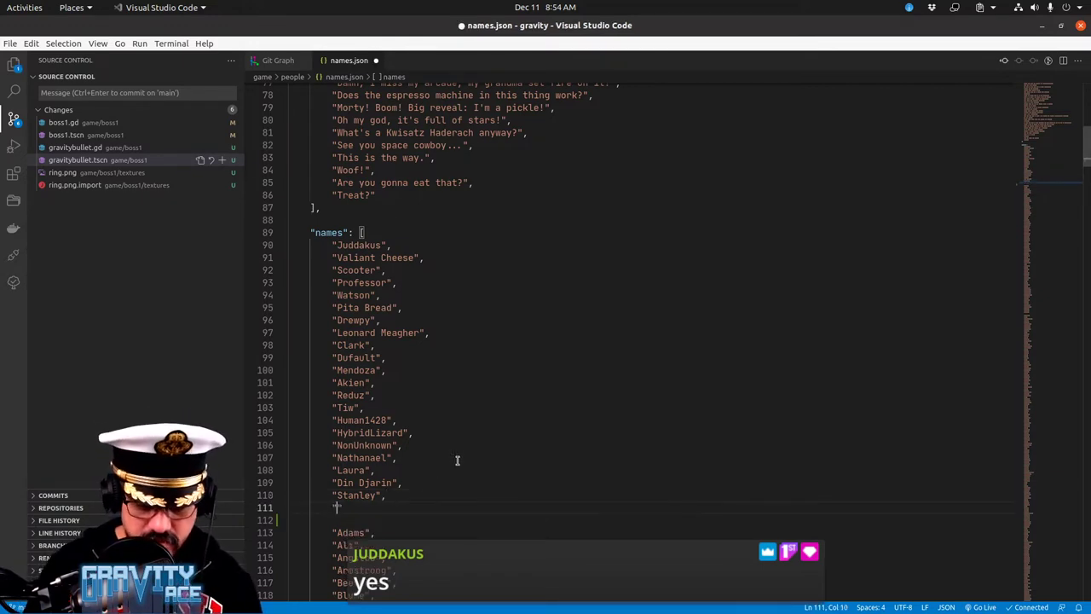
{"action": "type", "text": "Jotson\""}
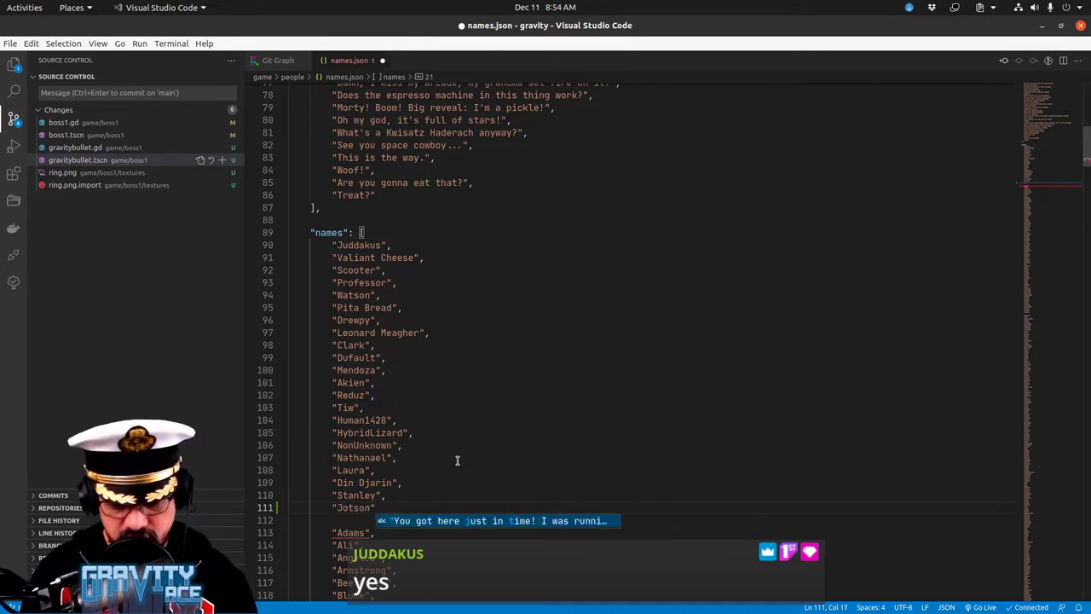
{"action": "type", "text": ","}
{"action": "key", "text": "Home"}
Move through the file up to the end of the catchphrases array.
{"action": "key", "text": "Down"}
{"action": "key", "text": "Down"}
{"action": "key", "text": "Down"}
{"action": "key", "text": "Down"}
{"action": "key", "text": "Down"}
{"action": "key", "text": "Down"}
{"action": "key", "text": "Down"}
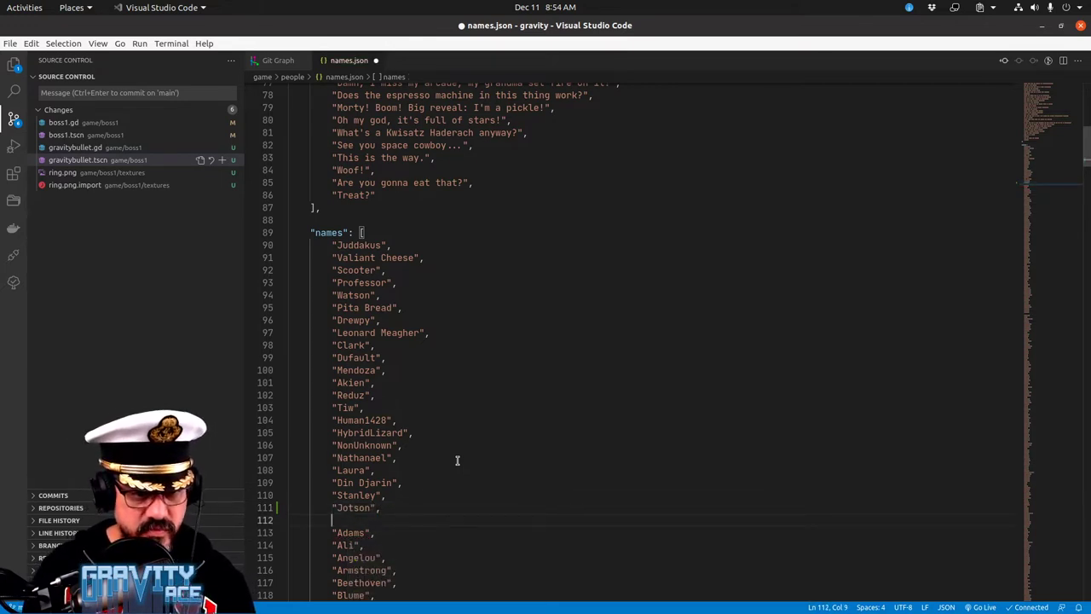
{"action": "scroll", "coordinate": [457, 460], "scroll_direction": "down", "scroll_amount": 5}
{"action": "scroll", "coordinate": [457, 460], "scroll_direction": "down", "scroll_amount": 10}
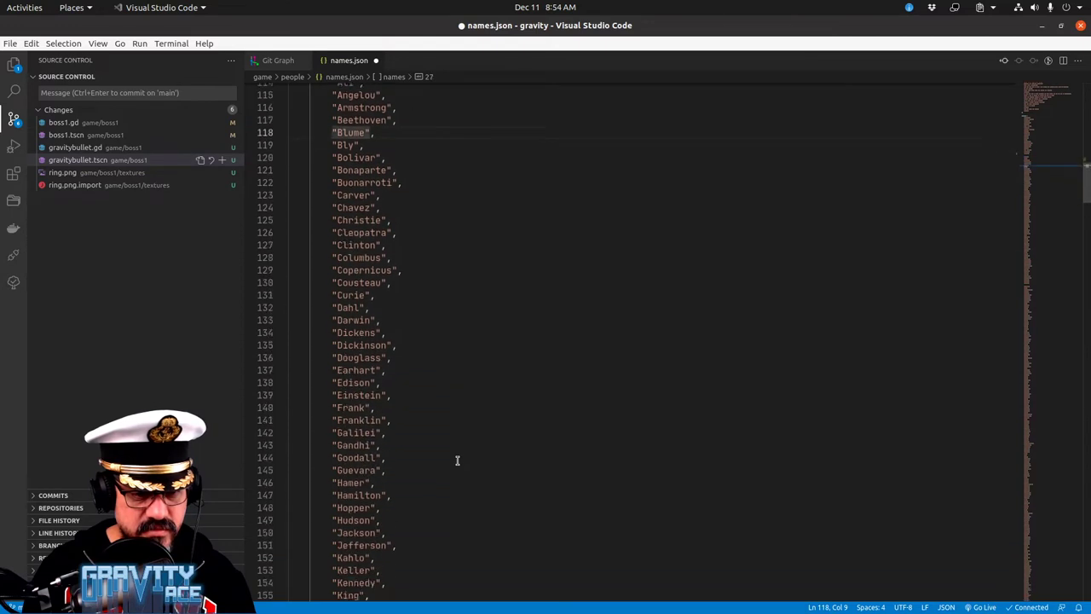
{"action": "key", "text": "Down"}
{"action": "key", "text": "Down"}
{"action": "key", "text": "Down"}
{"action": "key", "text": "Down"}
{"action": "key", "text": "Down"}
{"action": "key", "text": "Down"}
{"action": "key", "text": "Down"}
{"action": "key", "text": "Down"}
{"action": "key", "text": "Down"}
{"action": "key", "text": "Down"}
{"action": "key", "text": "Down"}
{"action": "key", "text": "Down"}
{"action": "key", "text": "Down"}
{"action": "key", "text": "Down"}
{"action": "key", "text": "Down"}
{"action": "key", "text": "Down"}
{"action": "key", "text": "Down"}
{"action": "key", "text": "Down"}
{"action": "key", "text": "Down"}
{"action": "key", "text": "Down"}
{"action": "key", "text": "Down"}
{"action": "key", "text": "Down"}
{"action": "key", "text": "Down"}
{"action": "key", "text": "Down"}
{"action": "key", "text": "Down"}
{"action": "key", "text": "Down"}
{"action": "key", "text": "Down"}
{"action": "key", "text": "Down"}
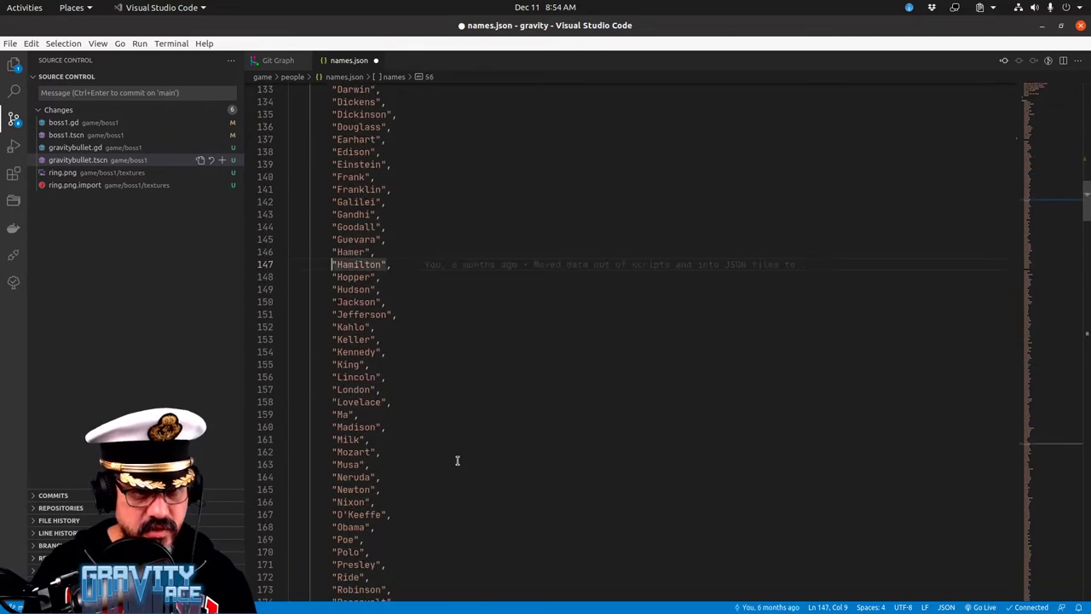
{"action": "key", "text": "Up"}
{"action": "key", "text": "Up"}
{"action": "key", "text": "Up"}
{"action": "key", "text": "Up"}
{"action": "key", "text": "Up"}
{"action": "key", "text": "Up"}
{"action": "key", "text": "Up"}
{"action": "key", "text": "Up"}
{"action": "key", "text": "Up"}
{"action": "key", "text": "Up"}
{"action": "key", "text": "Up"}
{"action": "key", "text": "Up"}
{"action": "key", "text": "Up"}
{"action": "key", "text": "Up"}
{"action": "key", "text": "Up"}
{"action": "key", "text": "Up"}
{"action": "key", "text": "Up"}
{"action": "key", "text": "Up"}
{"action": "key", "text": "Up"}
{"action": "key", "text": "Up"}
{"action": "key", "text": "Down"}
{"action": "key", "text": "Down"}
{"action": "key", "text": "Down"}
{"action": "key", "text": "Down"}
{"action": "key", "text": "Down"}
{"action": "key", "text": "Down"}
{"action": "key", "text": "Down"}
{"action": "key", "text": "Down"}
{"action": "key", "text": "Down"}
{"action": "key", "text": "Down"}
{"action": "key", "text": "Down"}
{"action": "key", "text": "Down"}
{"action": "key", "text": "Down"}
{"action": "key", "text": "Down"}
{"action": "key", "text": "Down"}
{"action": "key", "text": "Down"}
{"action": "key", "text": "Down"}
{"action": "key", "text": "Down"}
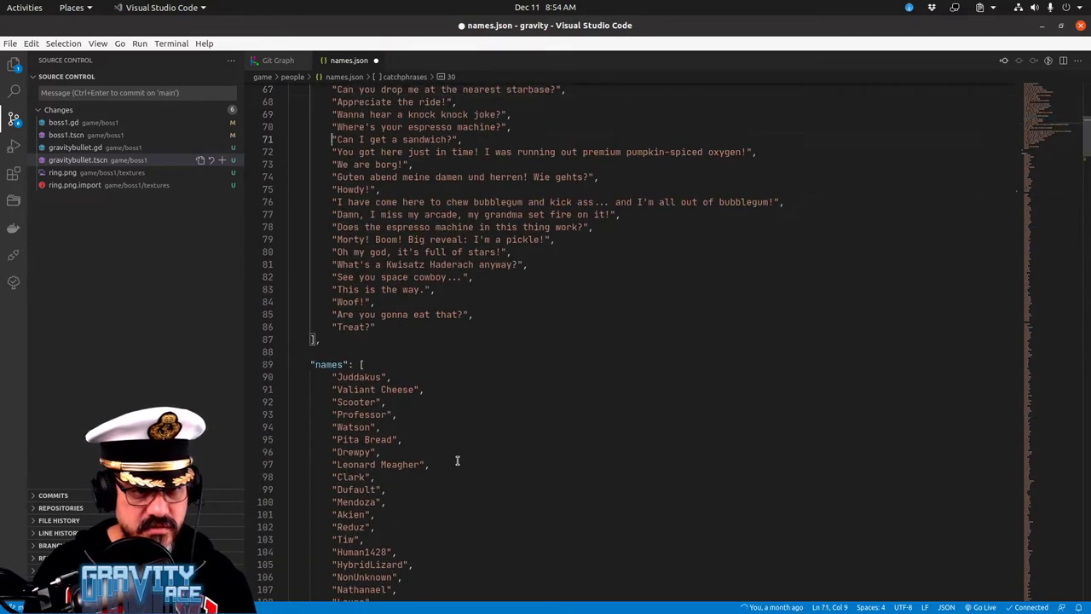
Append "Have you tried Ridiculous Coding, pilot?" after the "Treat?" catchphrase and save names.json.
{"action": "key", "text": "End"}
{"action": "type", "text": ","}
{"action": "key", "text": "Return"}
{"action": "type", "text": "\""}
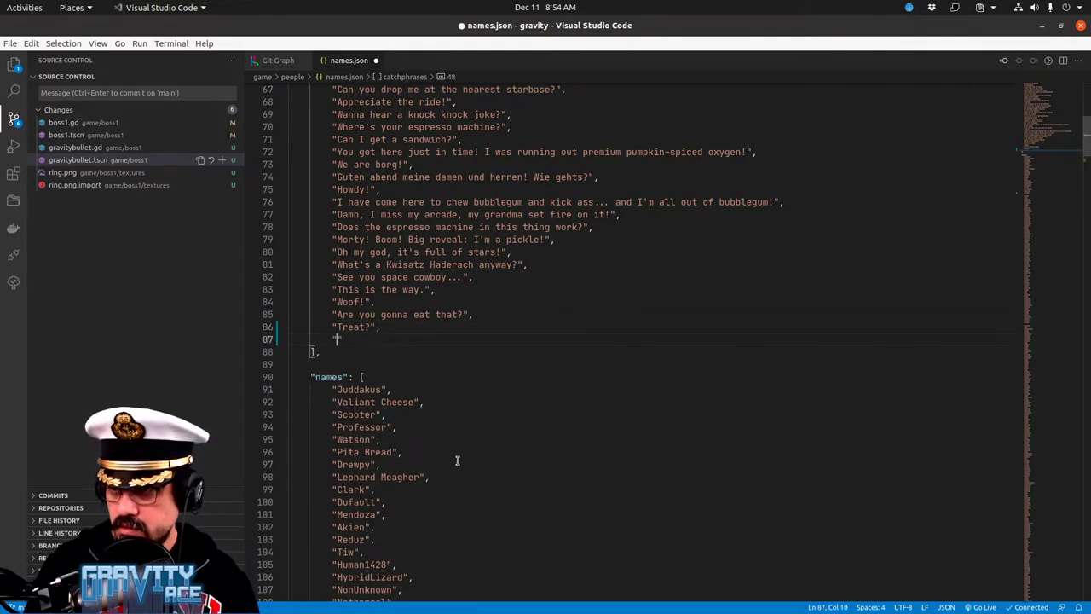
{"action": "type", "text": "Have you tried"}
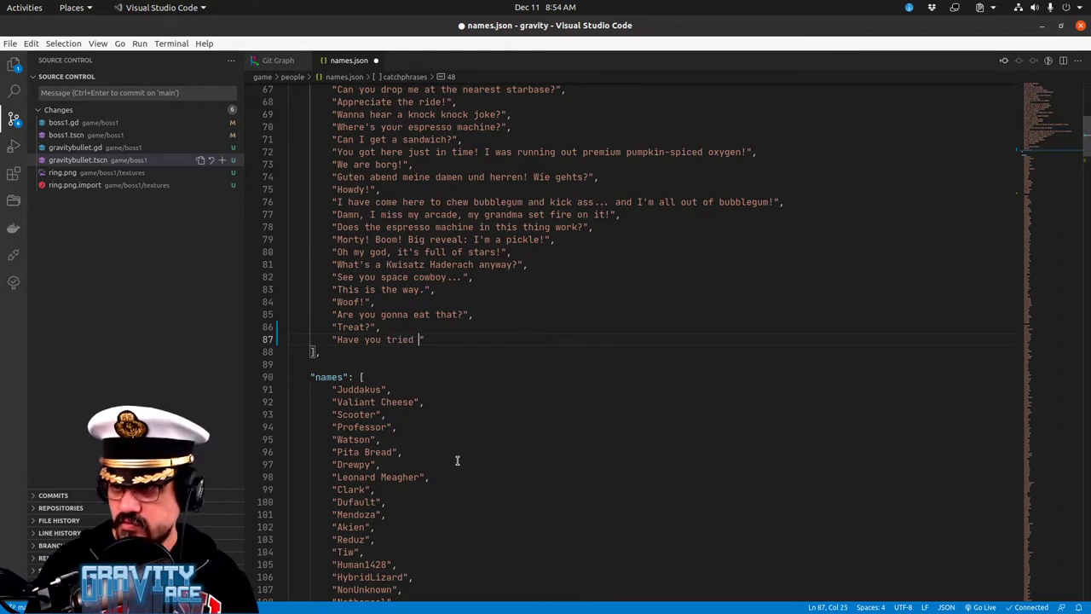
{"action": "type", "text": " Ridiculous Cod"}
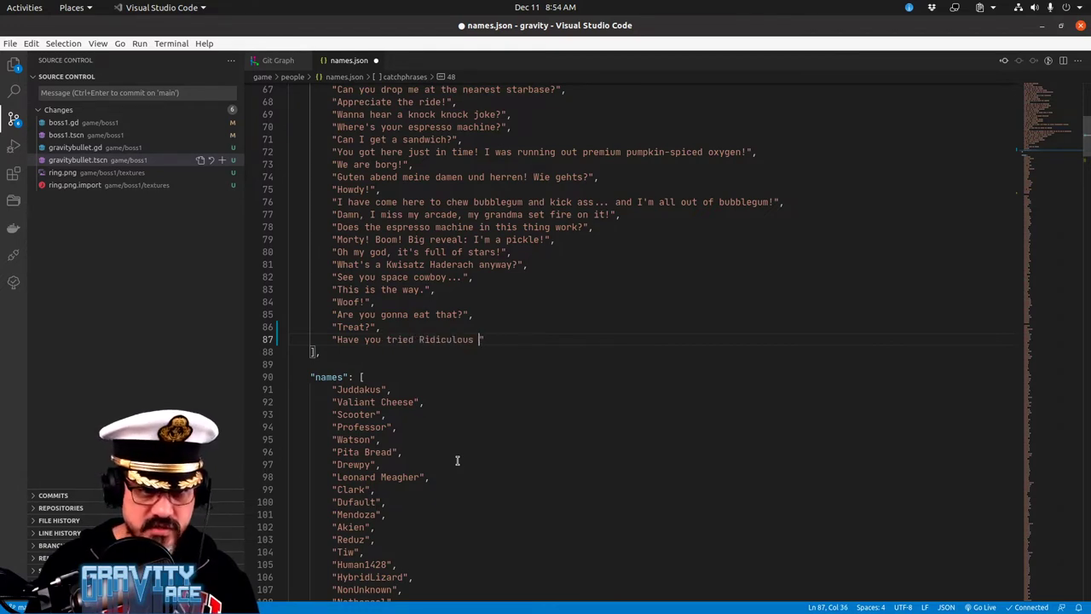
{"action": "type", "text": "ing"}
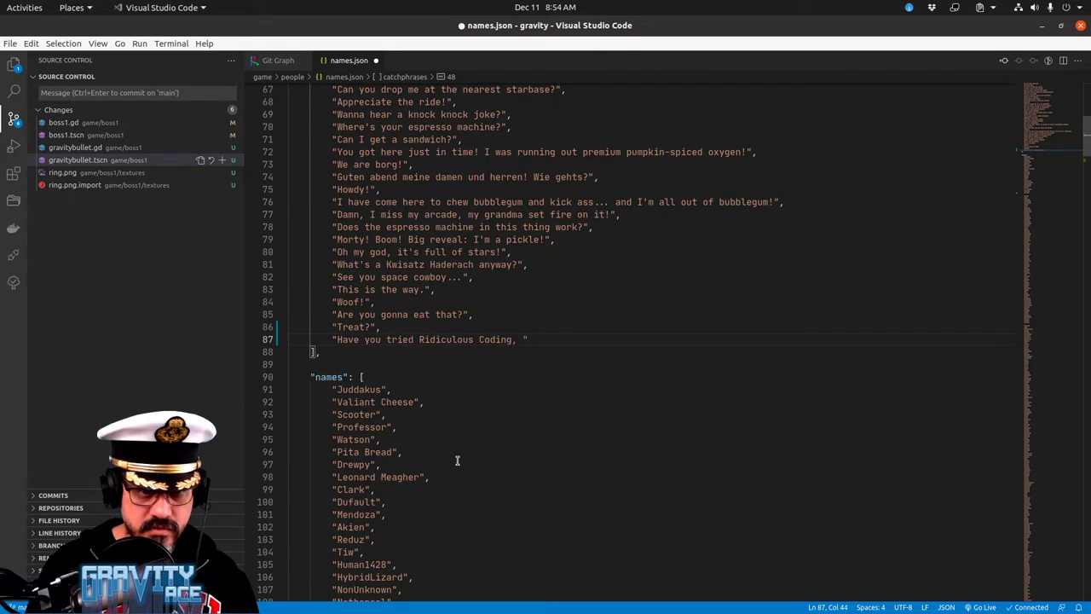
{"action": "type", "text": ", pilot?"}
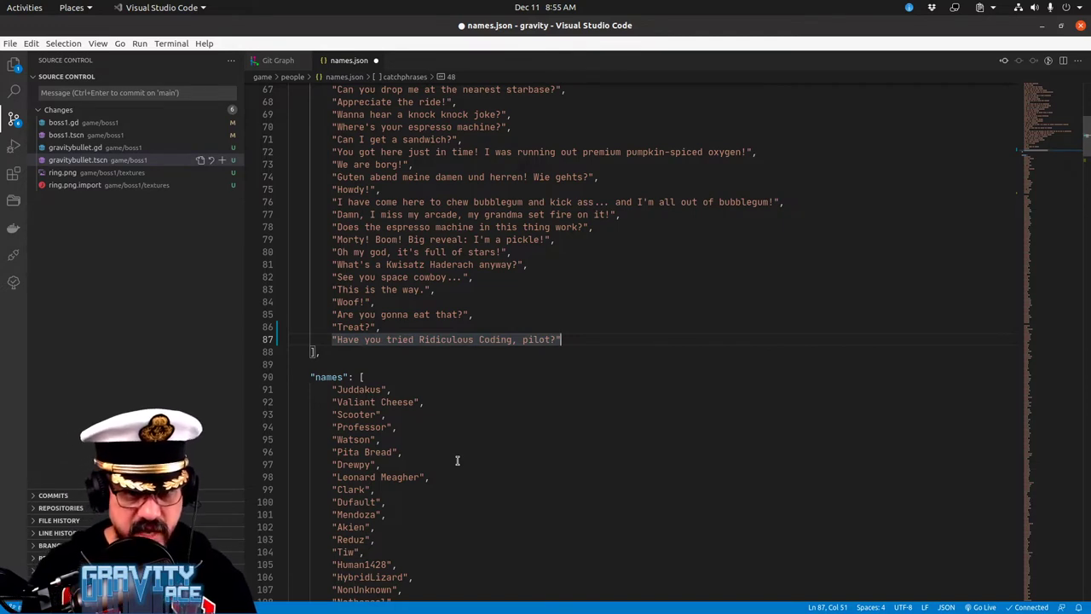
{"action": "key", "text": "Down"}
{"action": "key", "text": "Down"}
{"action": "key", "text": "ctrl+s"}
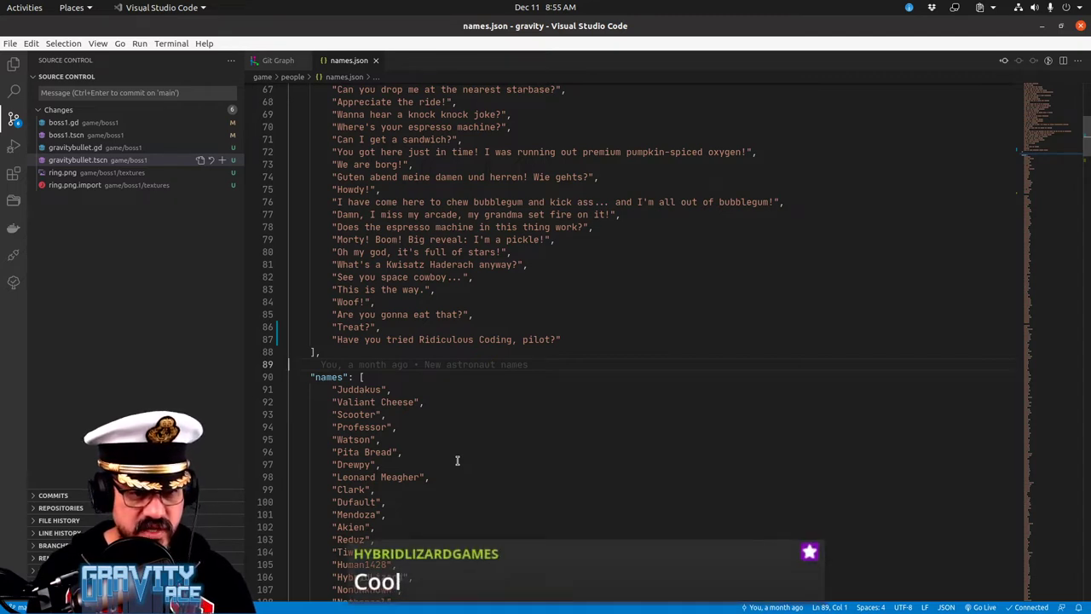
{"action": "key", "text": "Up"}
{"action": "key", "text": "Up"}
{"action": "key", "text": "Up"}
{"action": "key", "text": "Up"}
{"action": "key", "text": "Up"}
{"action": "key", "text": "Up"}
{"action": "key", "text": "Up"}
{"action": "key", "text": "Up"}
{"action": "key", "text": "Up"}
{"action": "key", "text": "Up"}
{"action": "key", "text": "Up"}
{"action": "key", "text": "Up"}
{"action": "key", "text": "Up"}
{"action": "key", "text": "Up"}
{"action": "key", "text": "Up"}
{"action": "key", "text": "Up"}
{"action": "key", "text": "Up"}
{"action": "key", "text": "Up"}
{"action": "key", "text": "Up"}
{"action": "key", "text": "Up"}
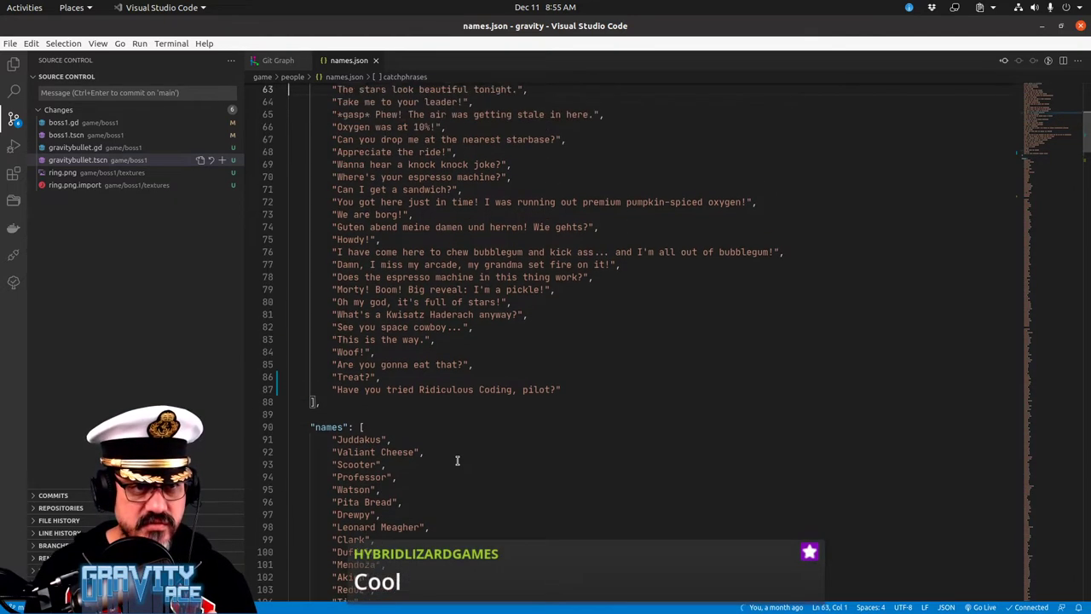
{"action": "key", "text": "Up"}
{"action": "key", "text": "Up"}
{"action": "key", "text": "Up"}
{"action": "key", "text": "Up"}
{"action": "key", "text": "Up"}
{"action": "key", "text": "Up"}
{"action": "key", "text": "Up"}
{"action": "key", "text": "Up"}
{"action": "key", "text": "Up"}
{"action": "key", "text": "Up"}
{"action": "key", "text": "Up"}
{"action": "key", "text": "Up"}
{"action": "key", "text": "Up"}
{"action": "key", "text": "Up"}
{"action": "key", "text": "Up"}
{"action": "key", "text": "Up"}
{"action": "key", "text": "Up"}
{"action": "key", "text": "Up"}
{"action": "key", "text": "Up"}
{"action": "key", "text": "Up"}
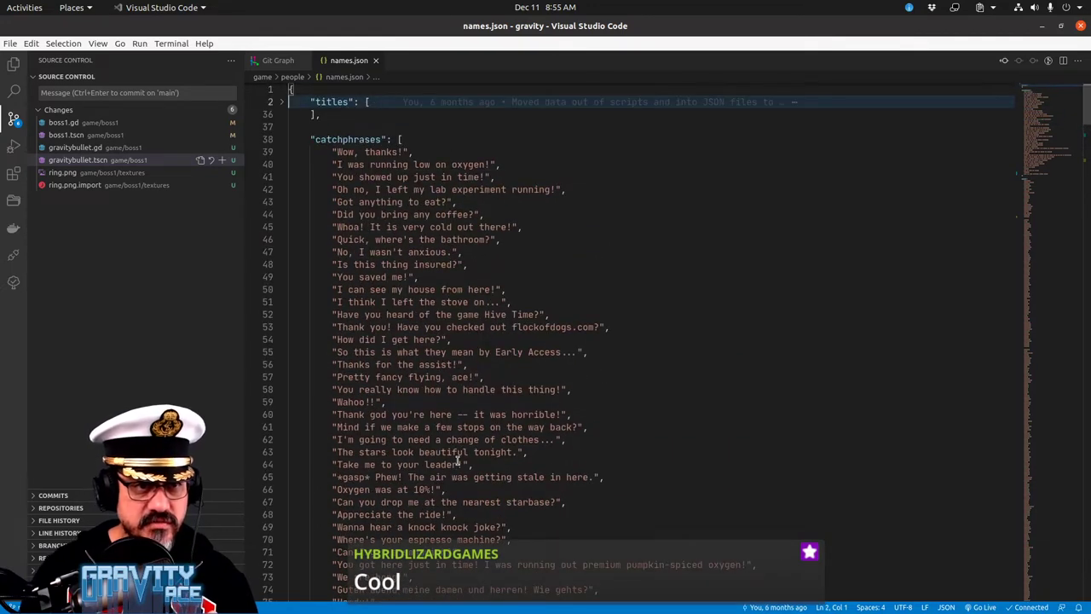
{"action": "left_click", "coordinate": [282, 102]}
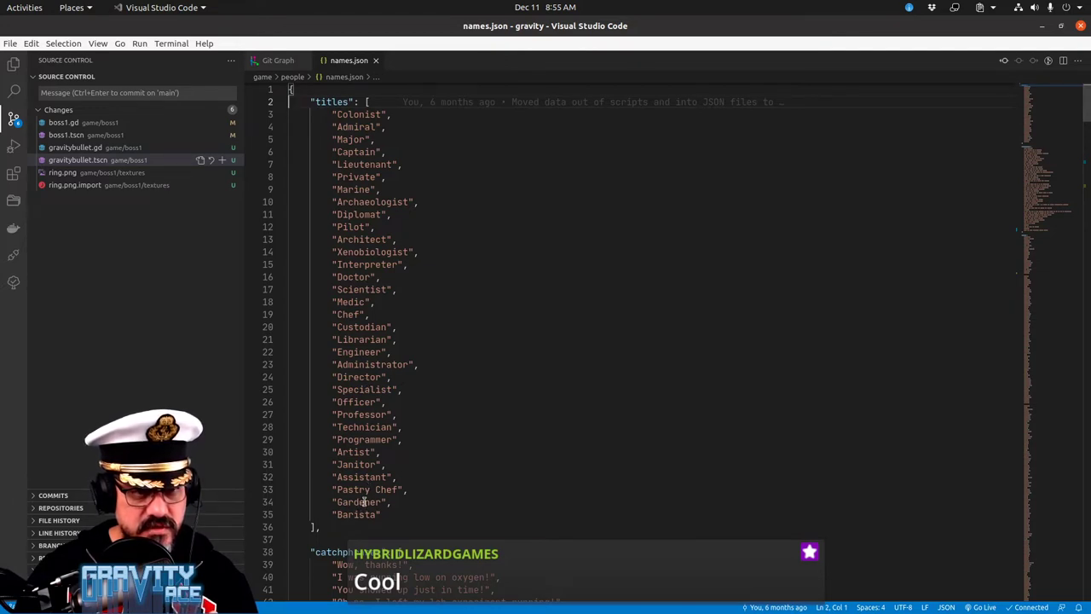
{"action": "left_click_drag", "start_coordinate": [343, 114], "coordinate": [373, 364]}
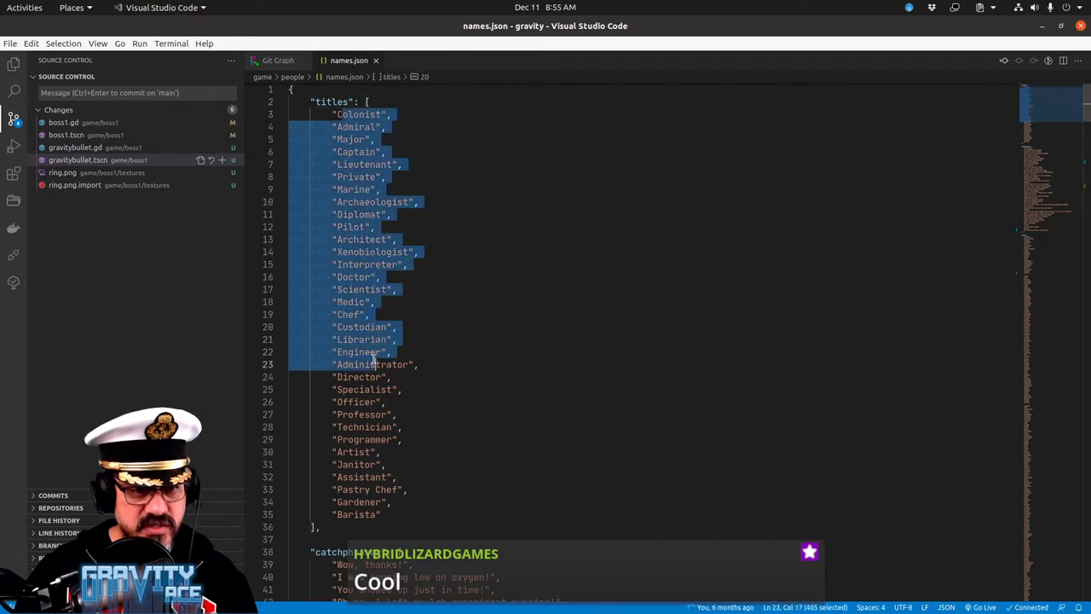
{"action": "left_click", "coordinate": [351, 426]}
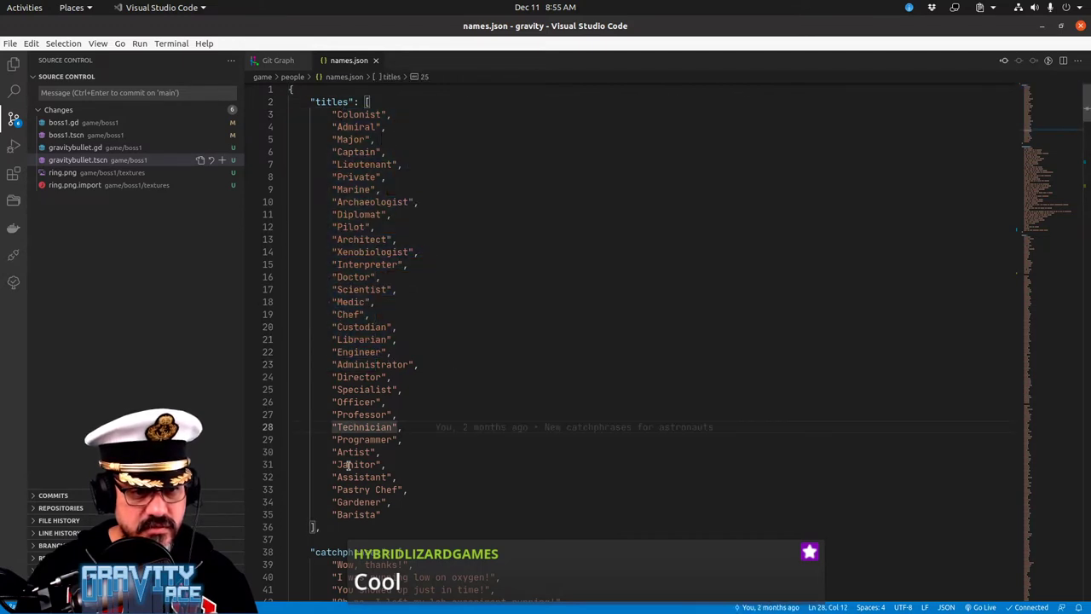
{"action": "left_click", "coordinate": [356, 502]}
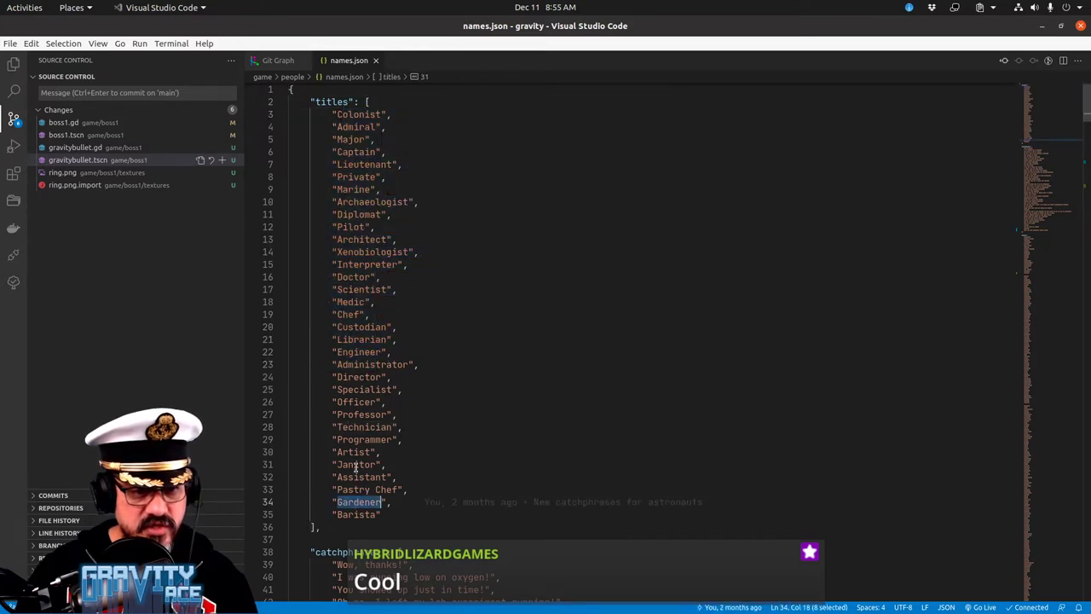
{"action": "double_click", "coordinate": [358, 464]}
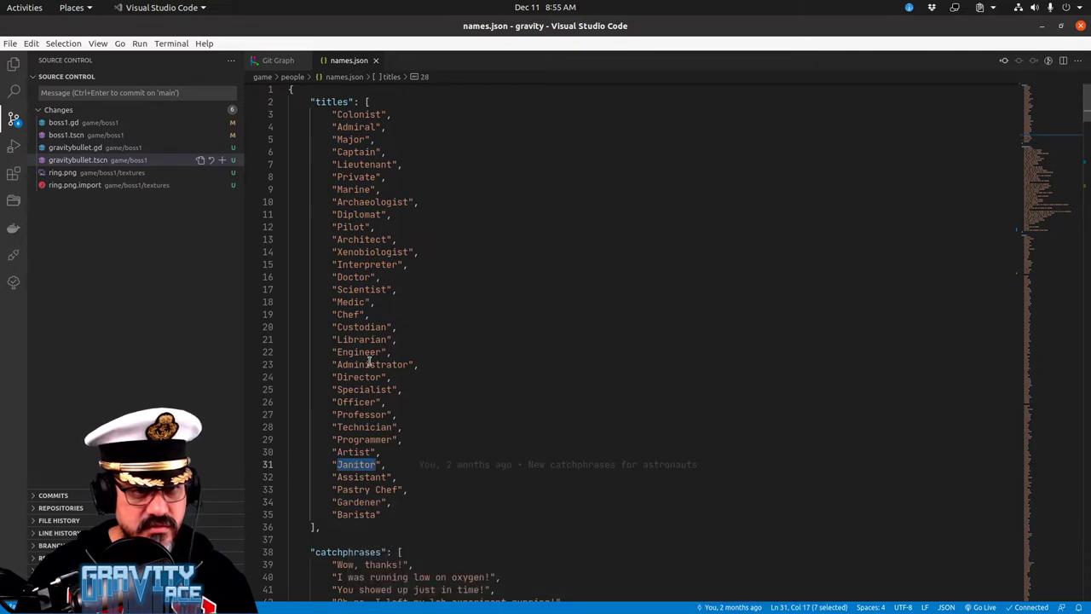
{"action": "double_click", "coordinate": [344, 115]}
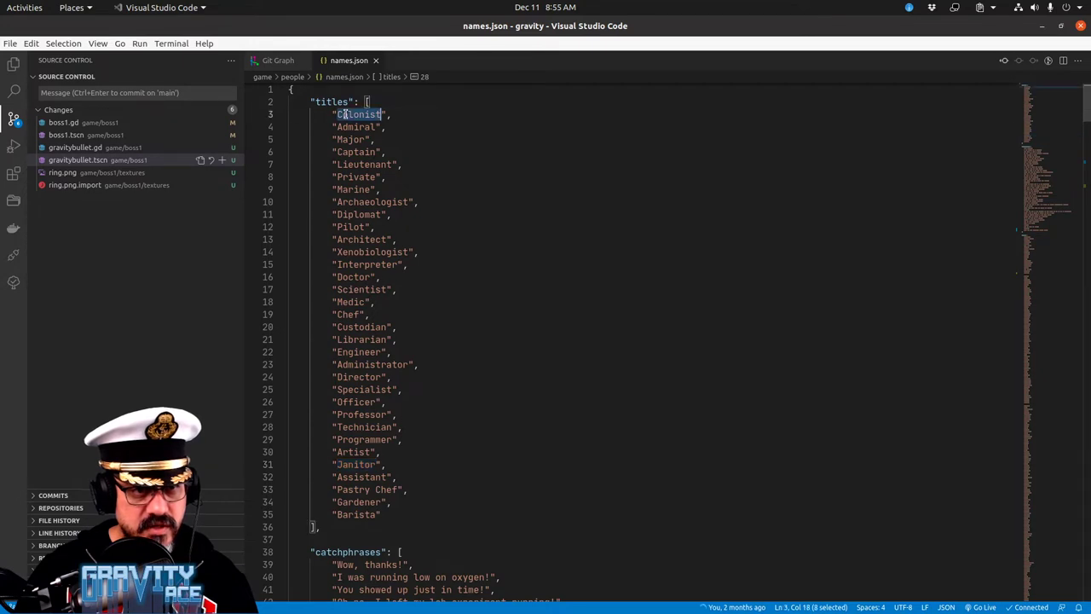
{"action": "double_click", "coordinate": [356, 189]}
{"action": "double_click", "coordinate": [360, 202]}
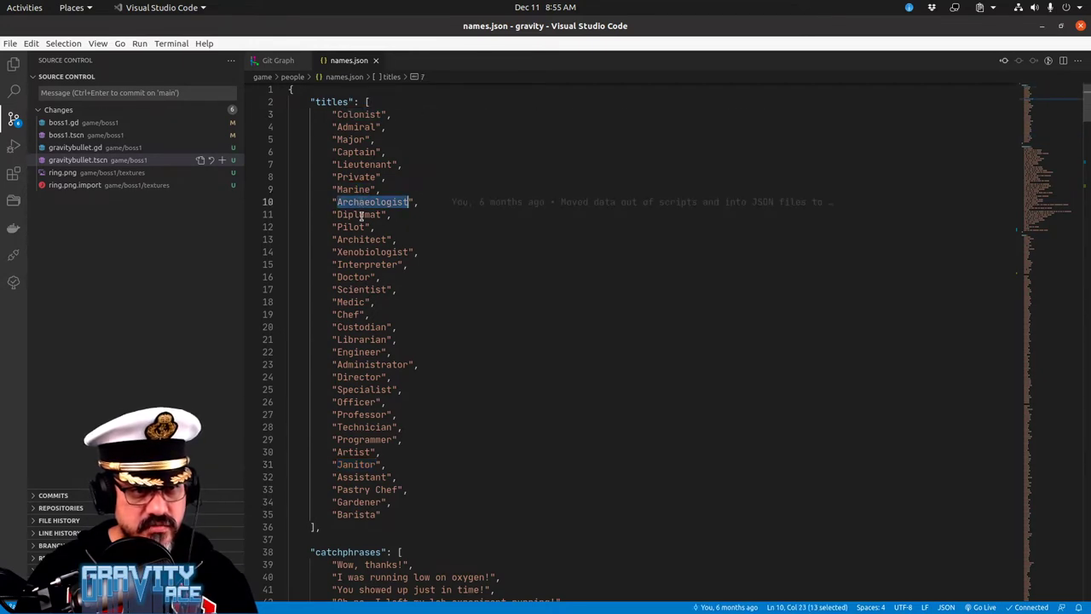
{"action": "double_click", "coordinate": [360, 215]}
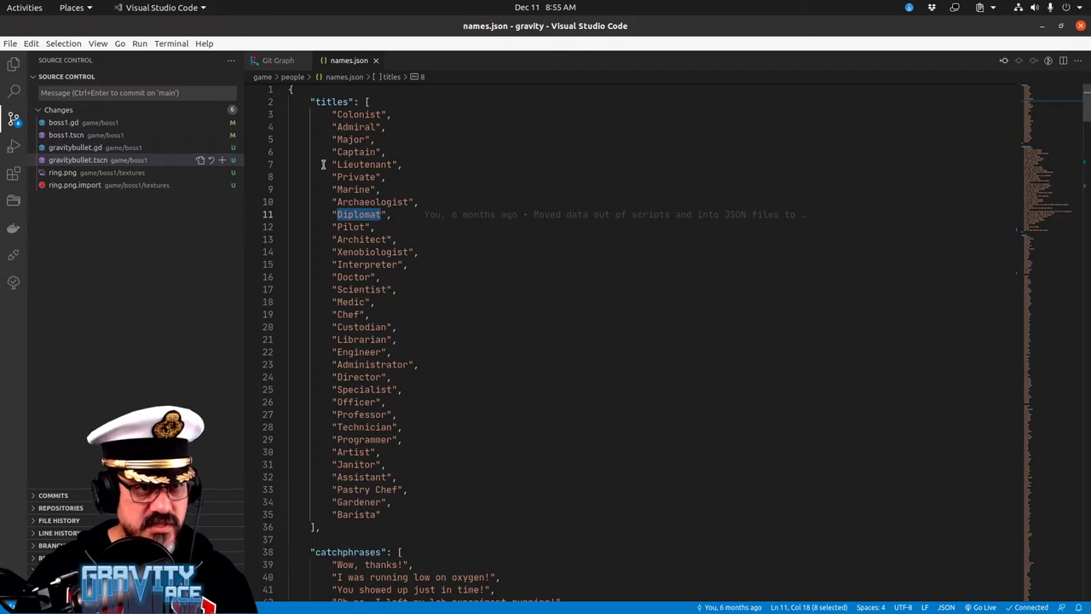
{"action": "left_click", "coordinate": [282, 101]}
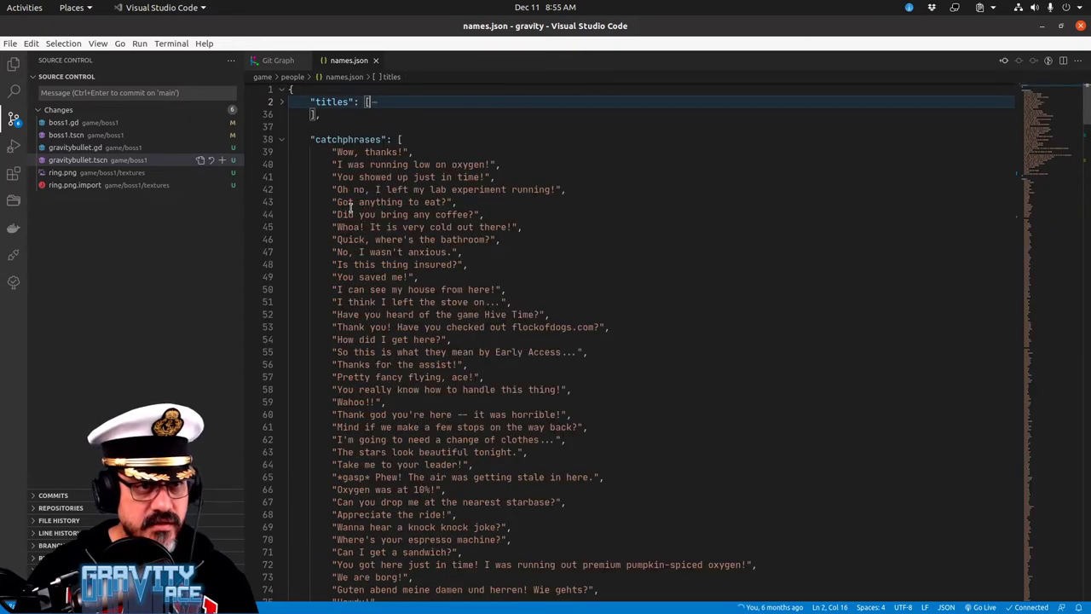
{"action": "scroll", "coordinate": [385, 228], "scroll_direction": "down", "scroll_amount": 6}
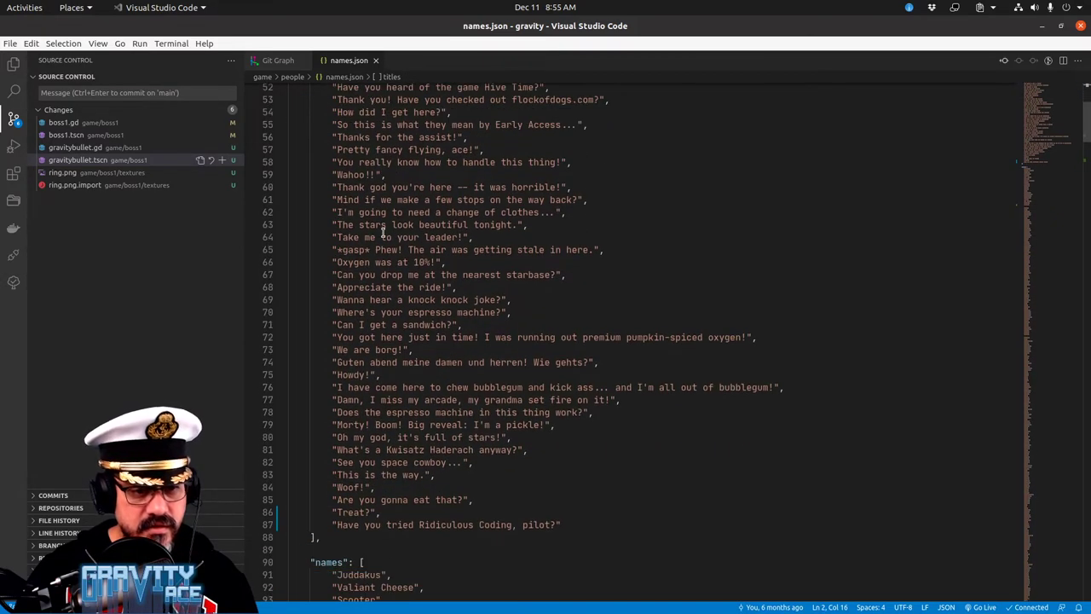
{"action": "scroll", "coordinate": [383, 228], "scroll_direction": "down", "scroll_amount": 10}
{"action": "left_click", "coordinate": [421, 439]}
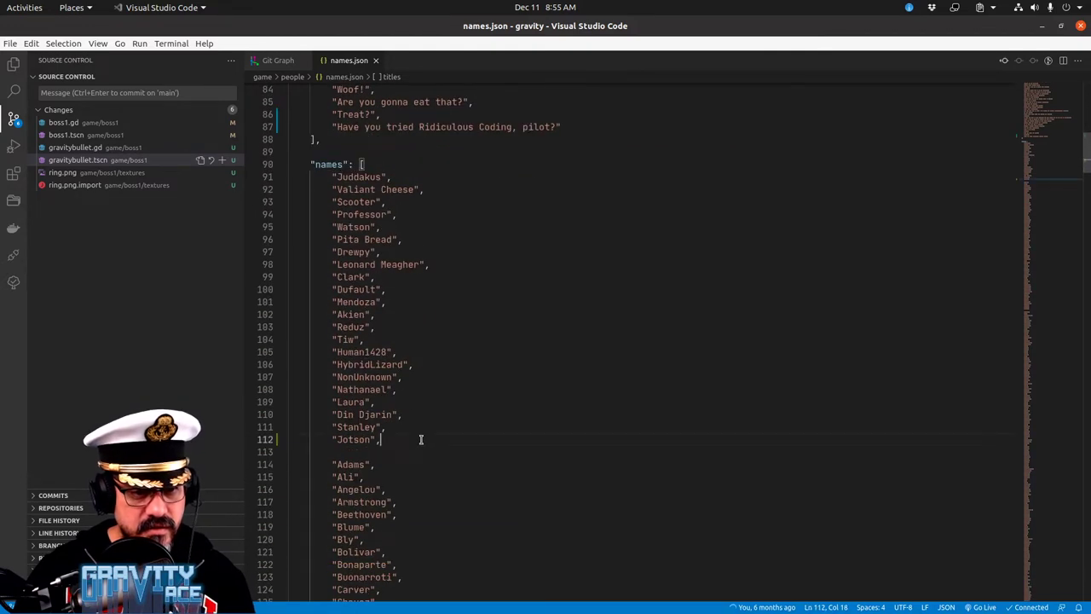
Stay in Visual Studio Code, refresh Source Control and stage names.json.
{"action": "key", "text": "alt+Tab"}
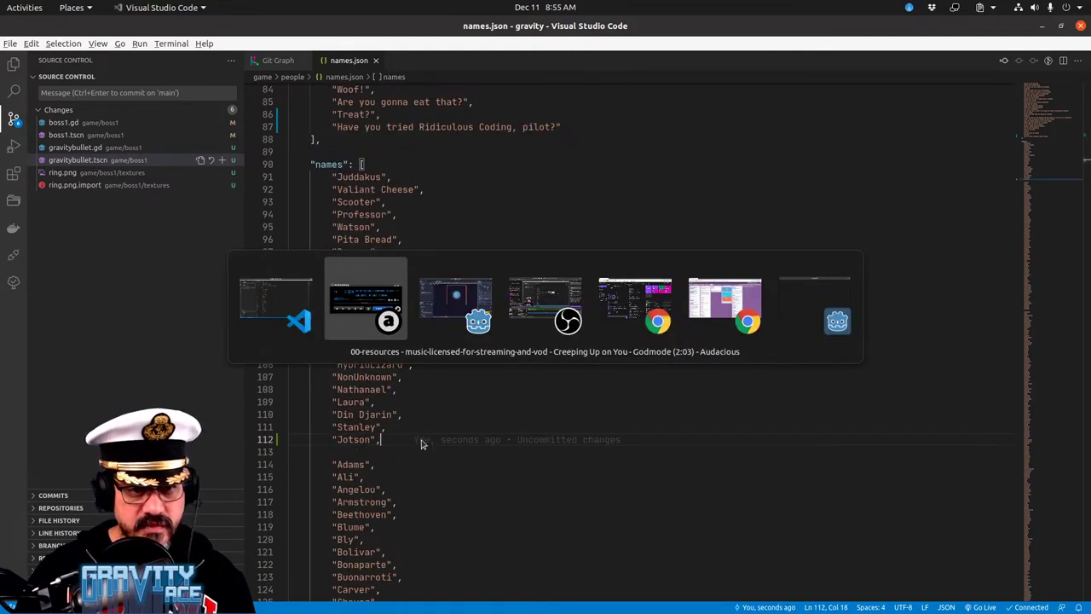
{"action": "key", "text": "alt+Tab"}
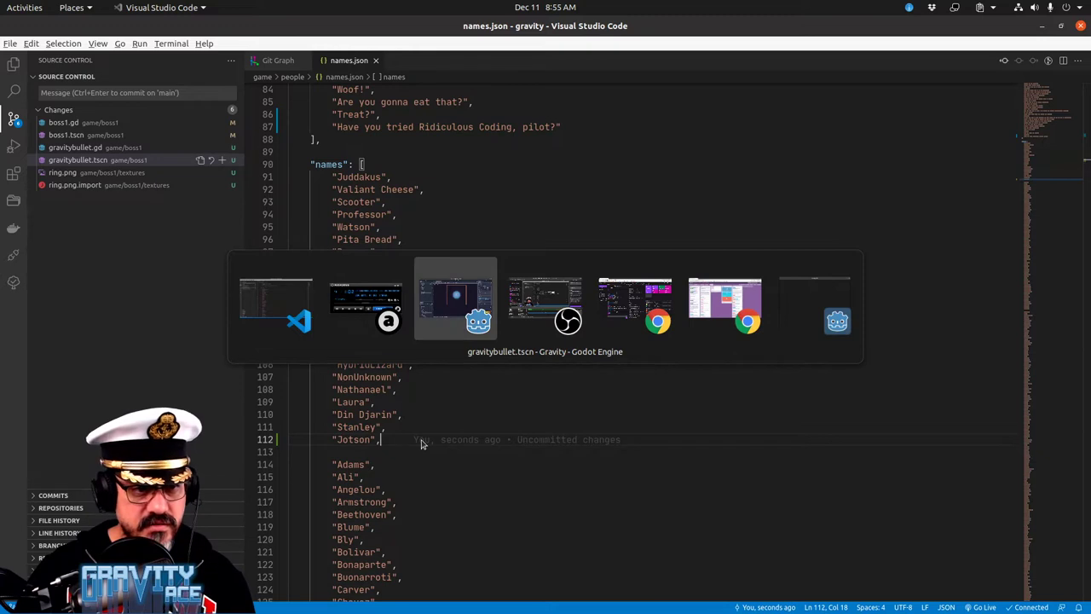
{"action": "key", "text": "Escape"}
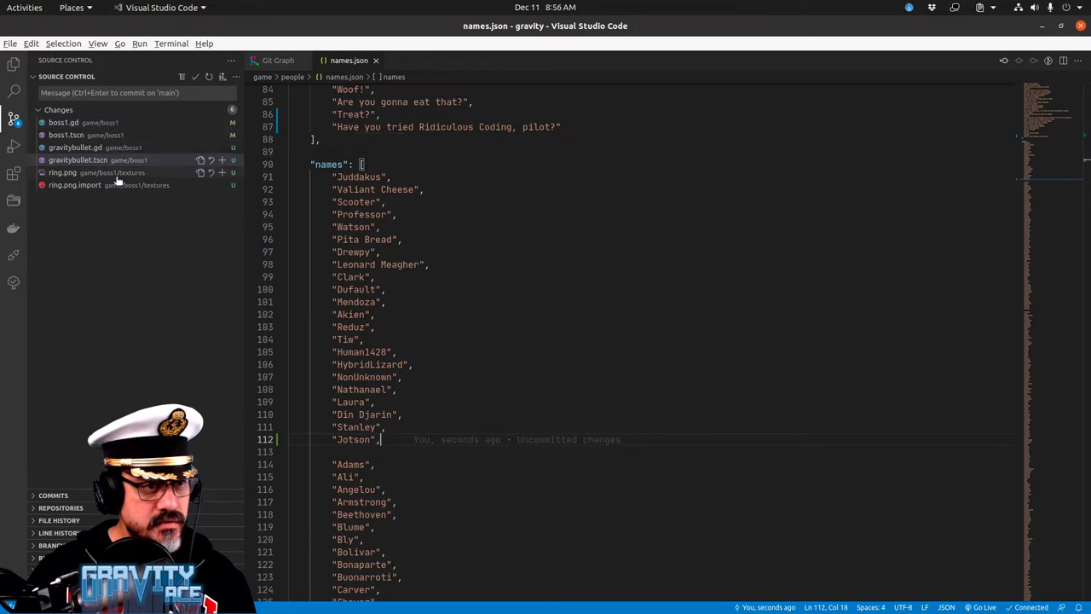
{"action": "left_click", "coordinate": [209, 78]}
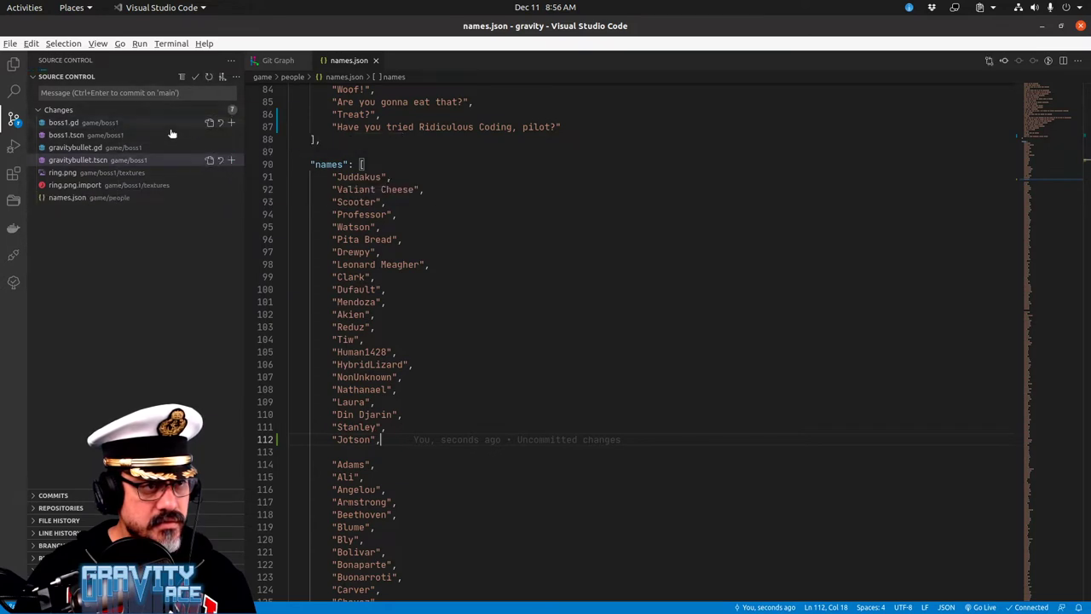
{"action": "left_click", "coordinate": [221, 197]}
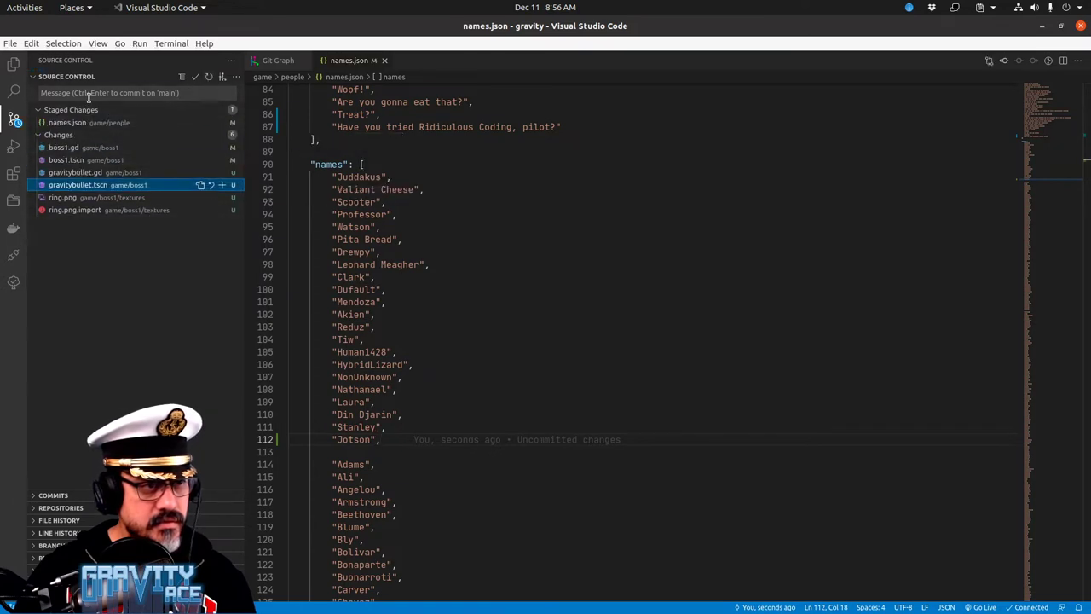
Commit the staged change with a message noting the added astronaut and new catchphrase.
{"action": "left_click", "coordinate": [87, 92]}
{"action": "type", "text": "Added "}
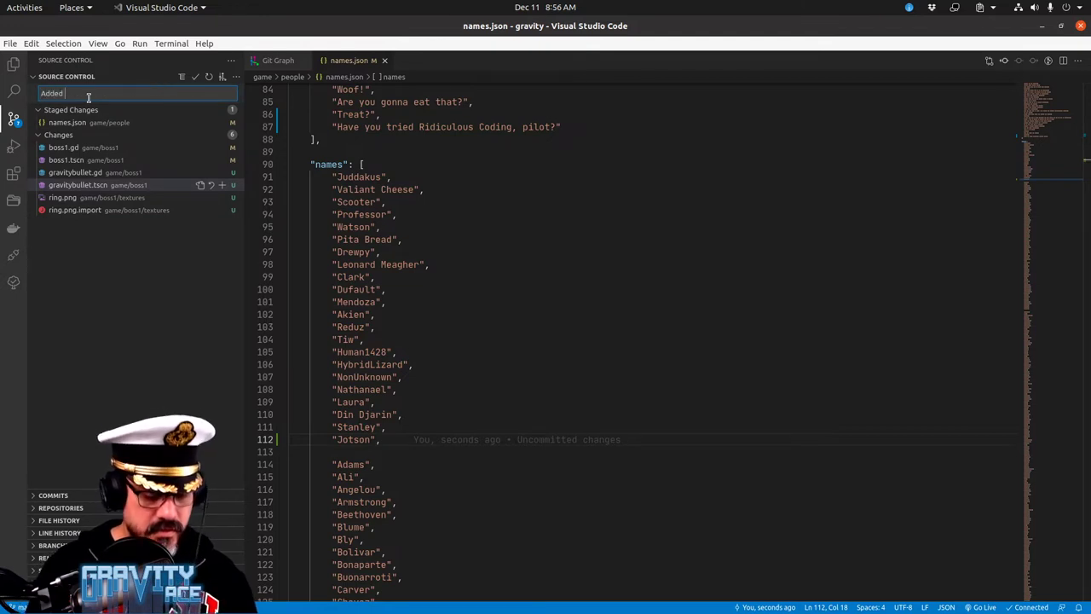
{"action": "type", "text": "jotson"}
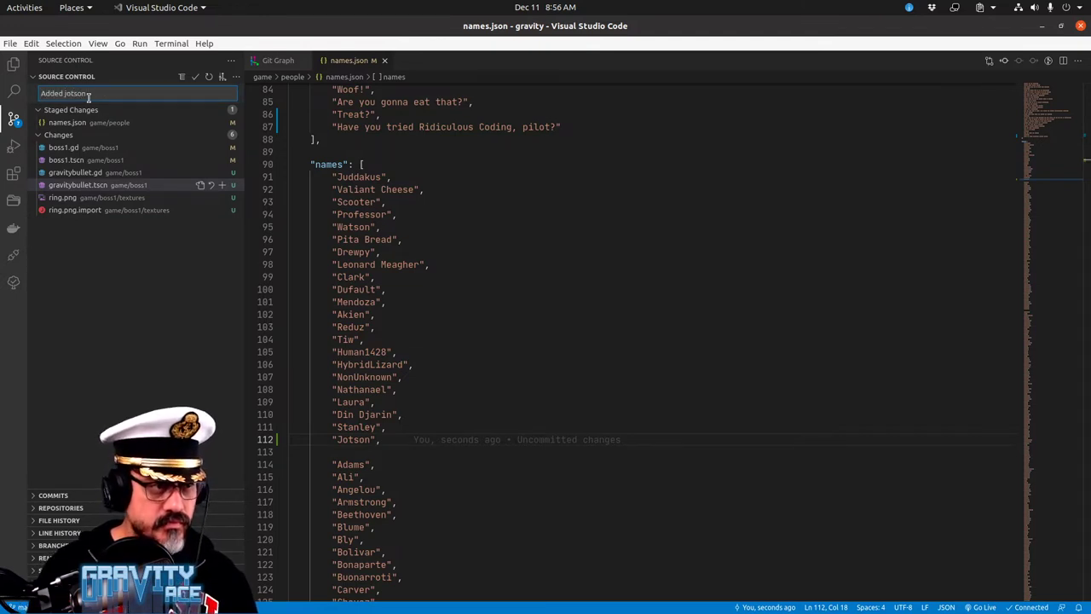
{"action": "key", "text": "ctrl+BackSpace"}
{"action": "type", "text": "astronaut"}
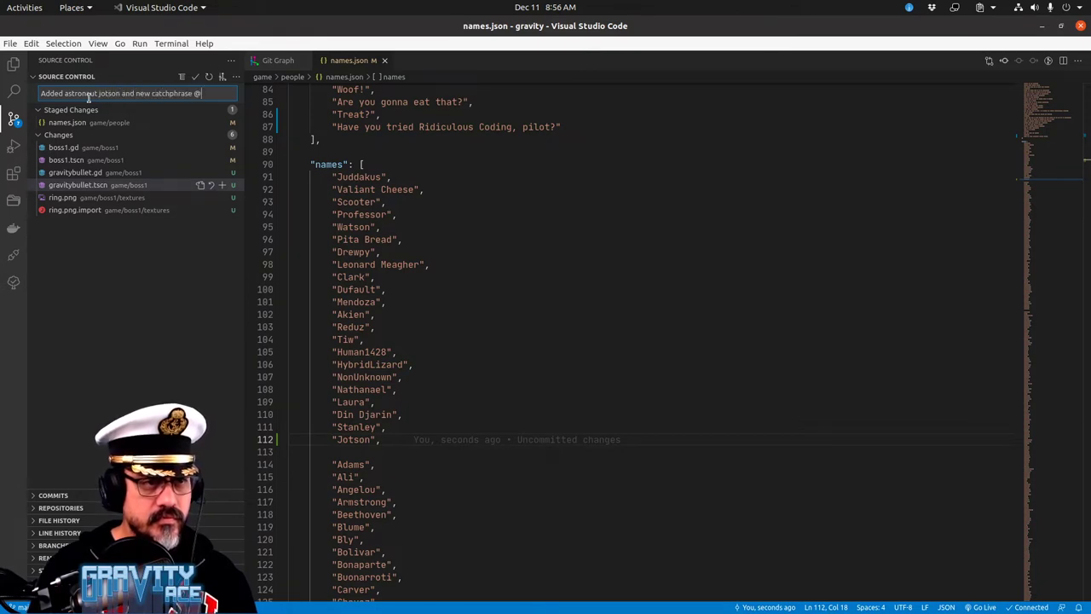
{"action": "type", "text": "izard"}
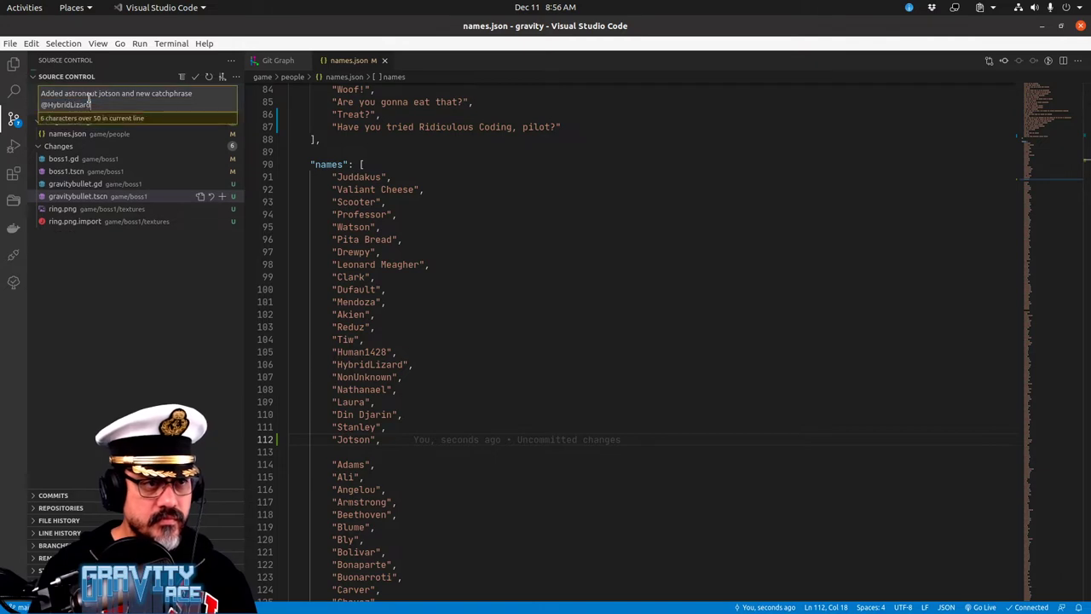
{"action": "key", "text": "ctrl+Return"}
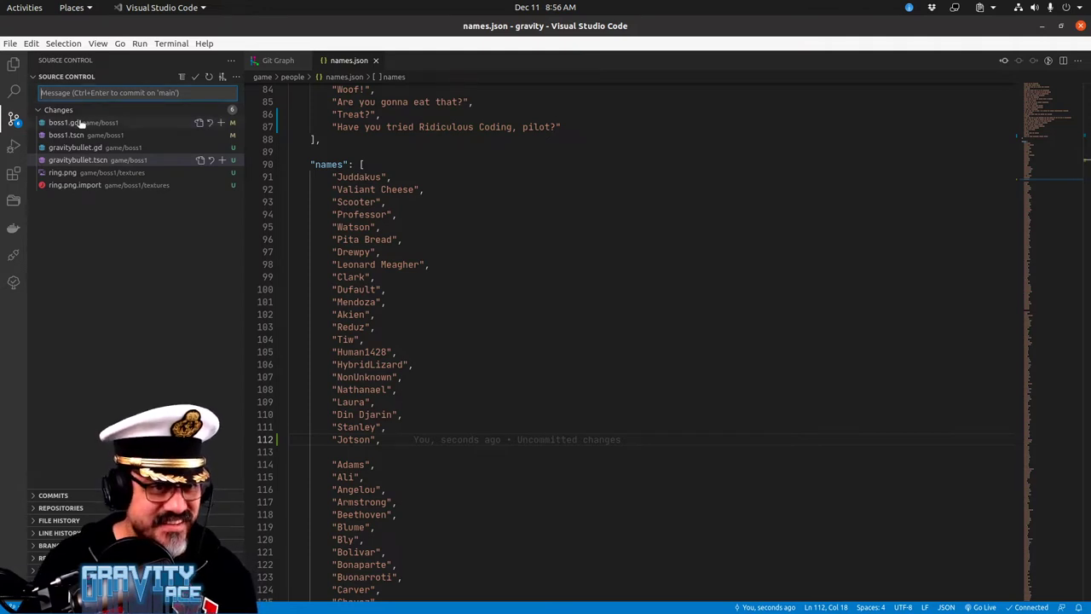
{"action": "left_click", "coordinate": [418, 252]}
{"action": "key", "text": "alt+Tab"}
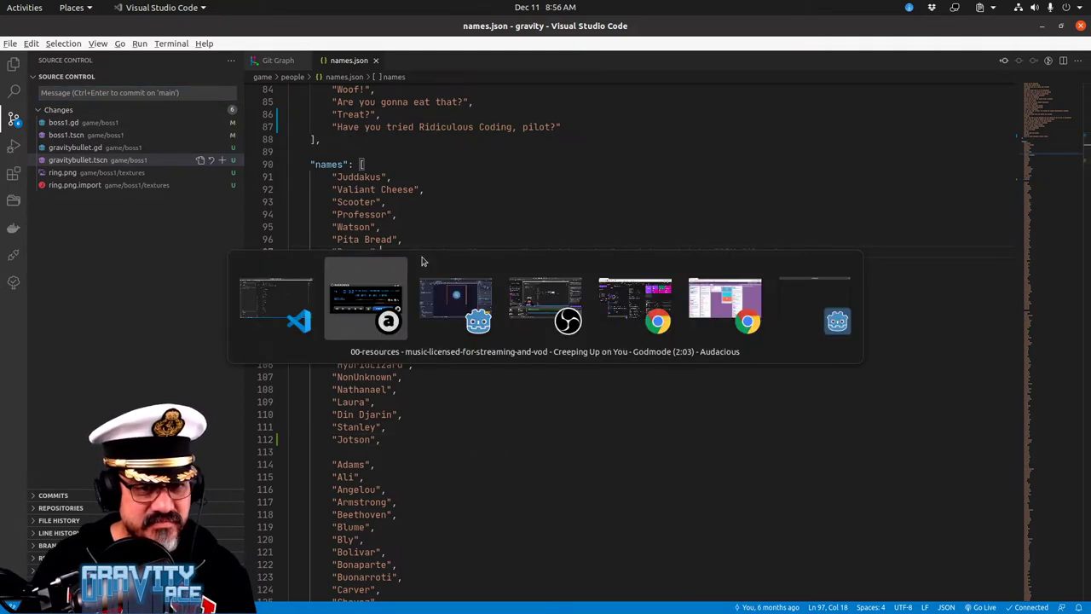
Switch to Godot and open distortion.shader in an enlarged code panel.
{"action": "key", "text": "alt+Tab"}
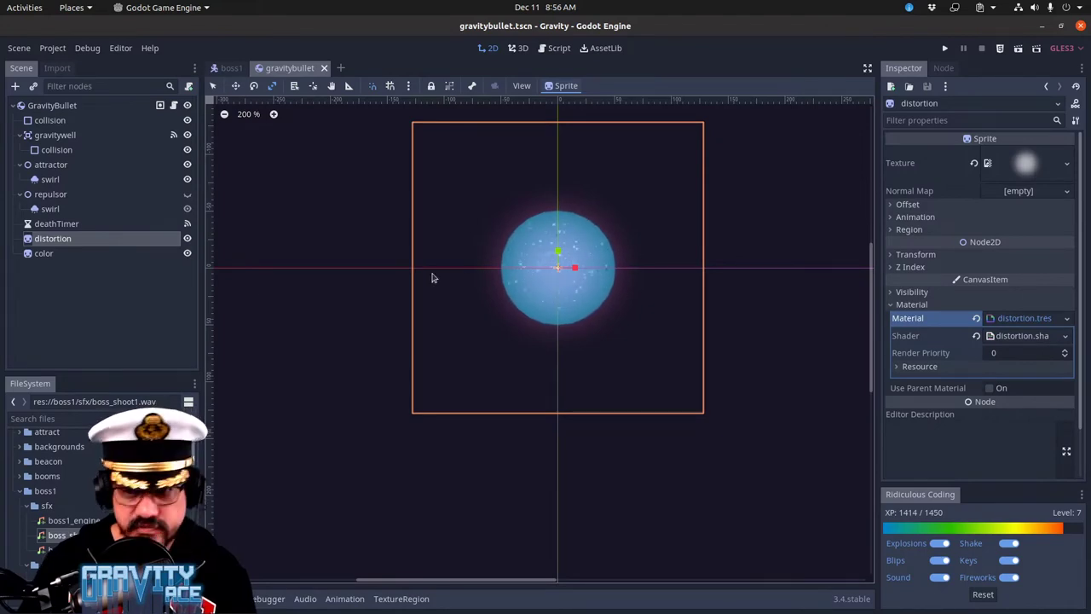
{"action": "left_click", "coordinate": [1028, 335]}
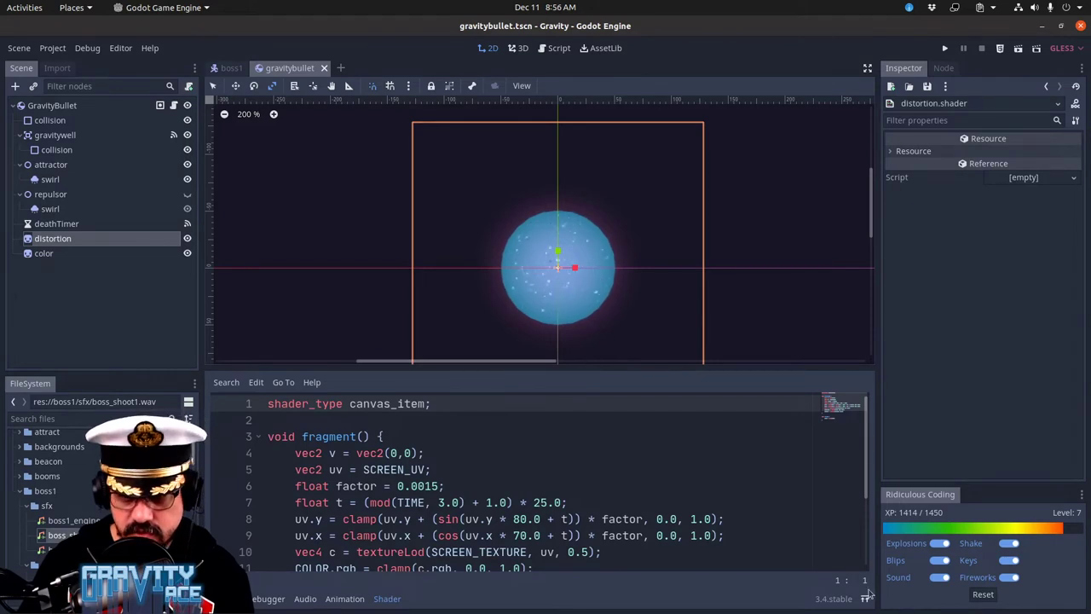
{"action": "left_click_drag", "start_coordinate": [692, 370], "coordinate": [704, 255]}
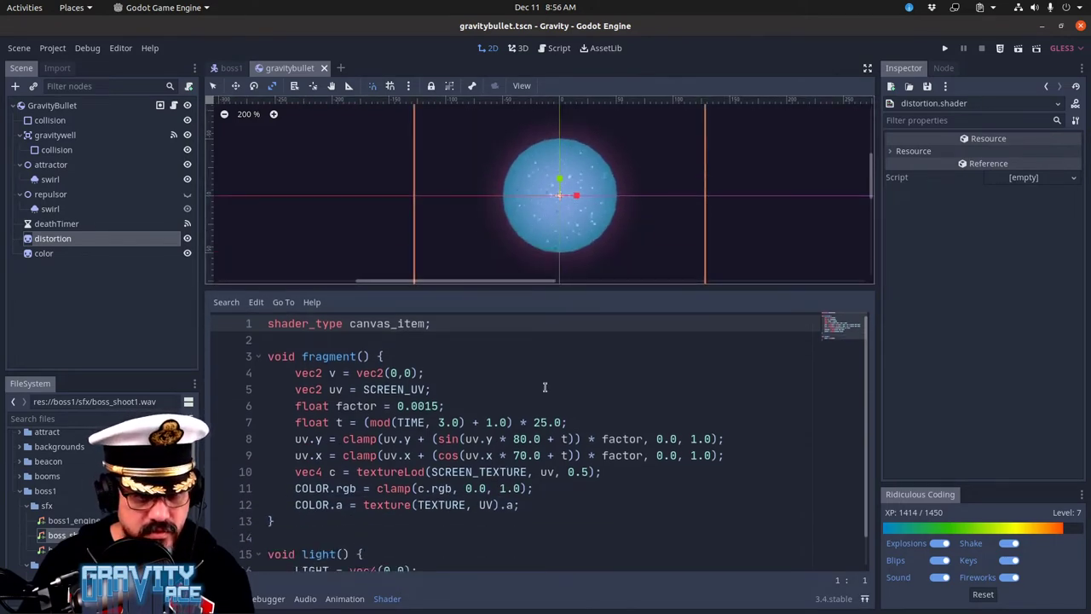
{"action": "scroll", "coordinate": [545, 387], "scroll_direction": "down", "scroll_amount": 1}
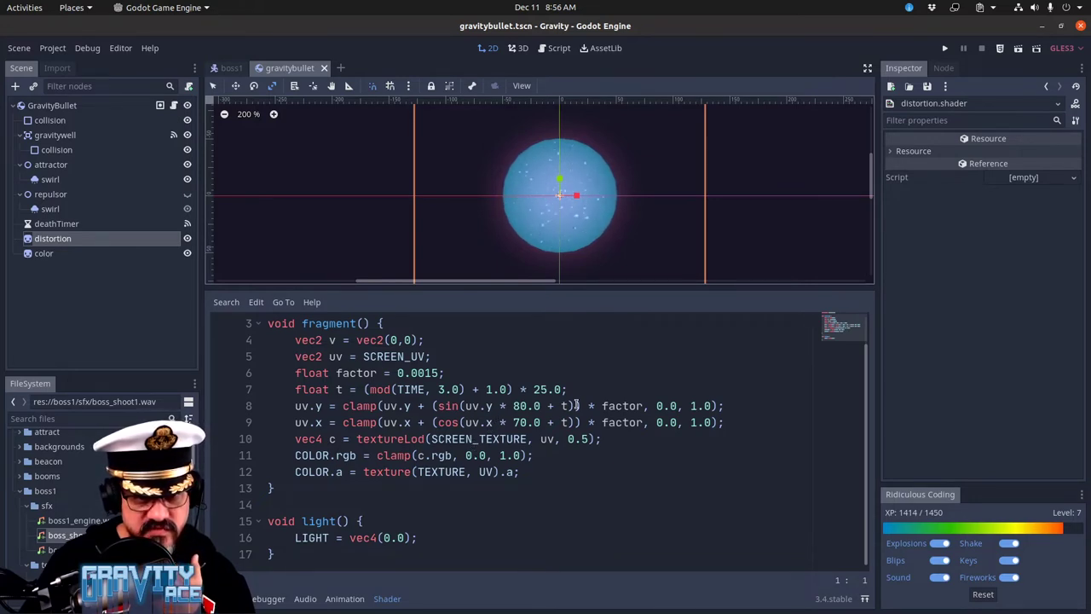
{"action": "left_click", "coordinate": [426, 372]}
{"action": "scroll", "coordinate": [426, 372], "scroll_direction": "up", "scroll_amount": 1}
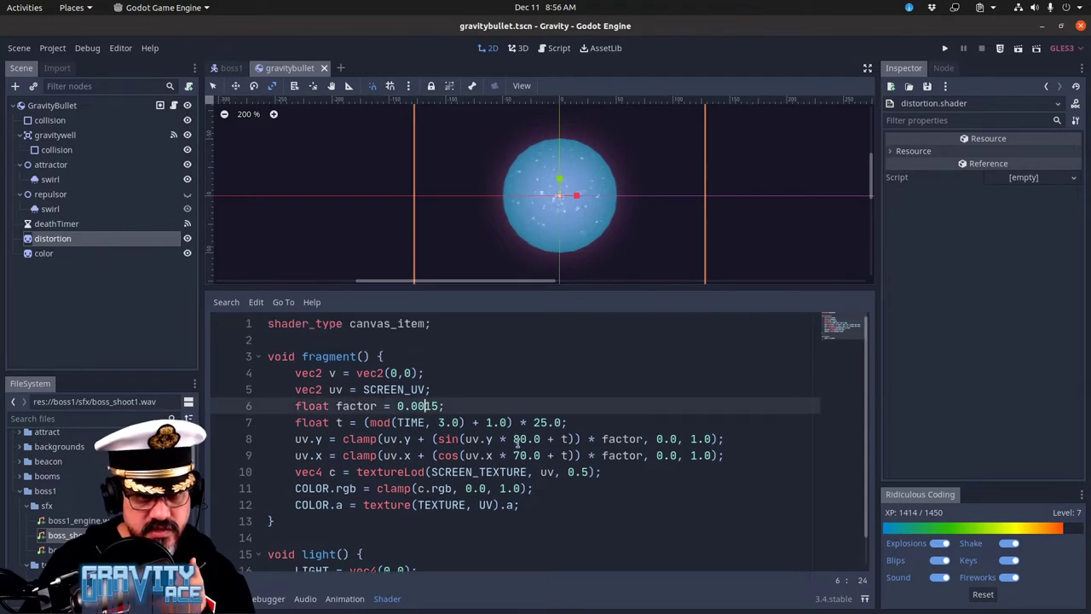
Add a strength uniform with default 1.0 below the shader_type line.
{"action": "left_click", "coordinate": [402, 343]}
{"action": "key", "text": "Return"}
{"action": "key", "text": "Up"}
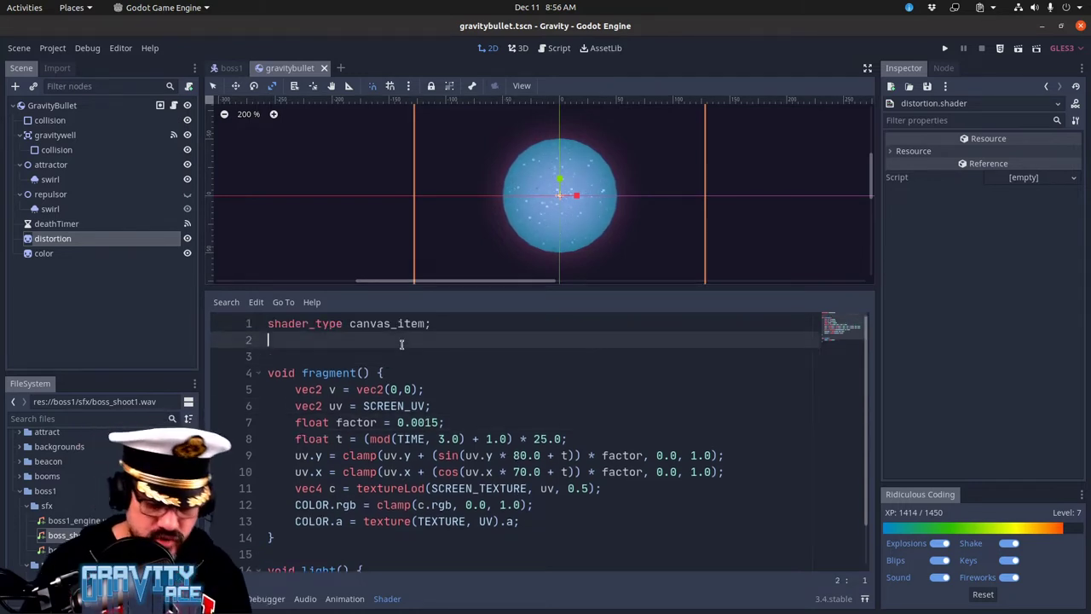
{"action": "key", "text": "Return"}
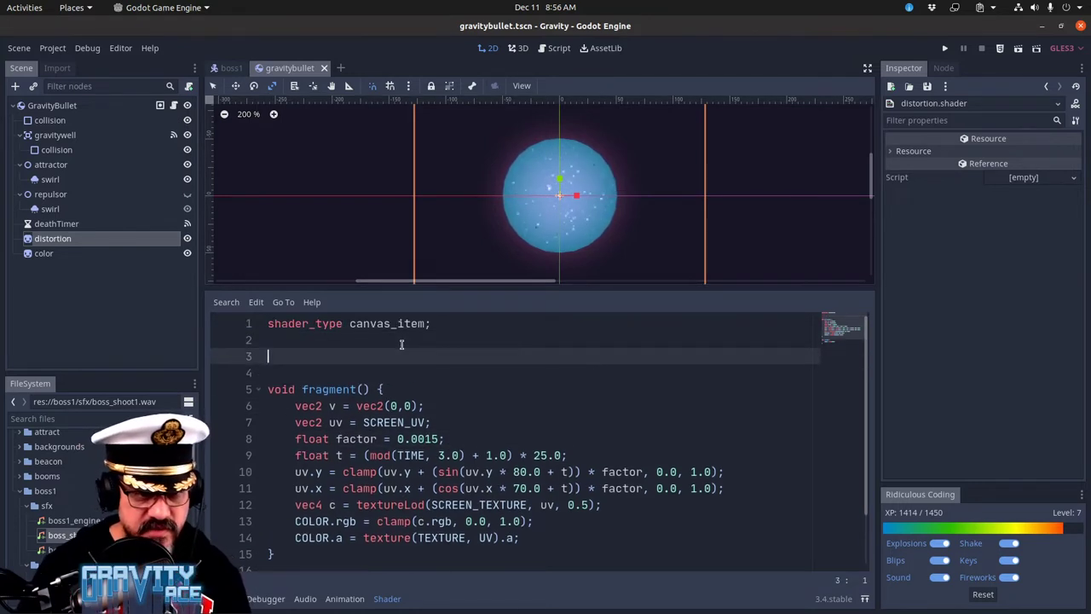
{"action": "type", "text": "uniform streng"}
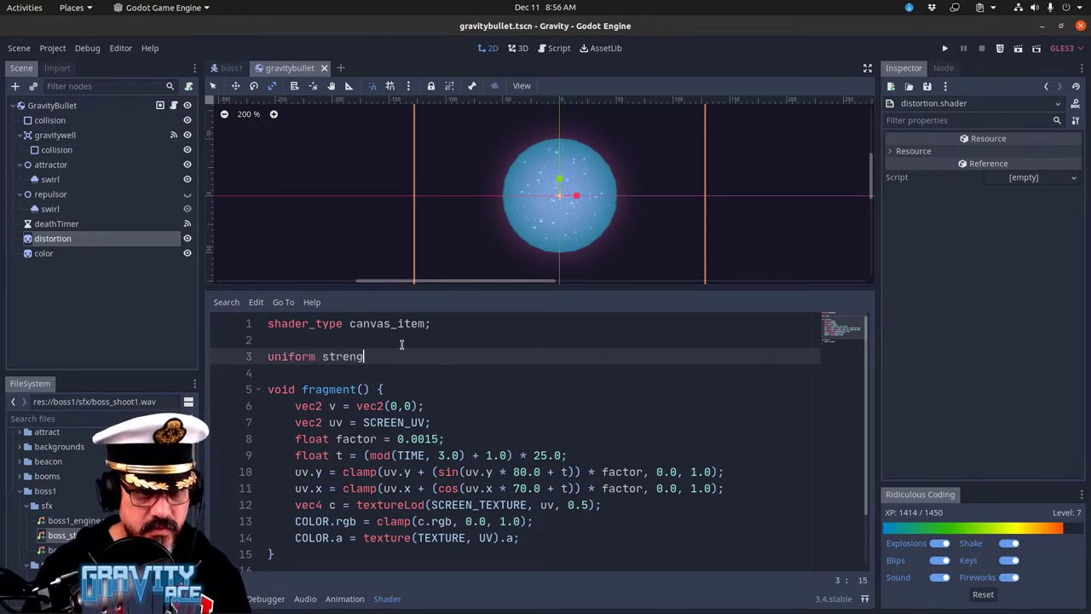
{"action": "type", "text": "th fl"}
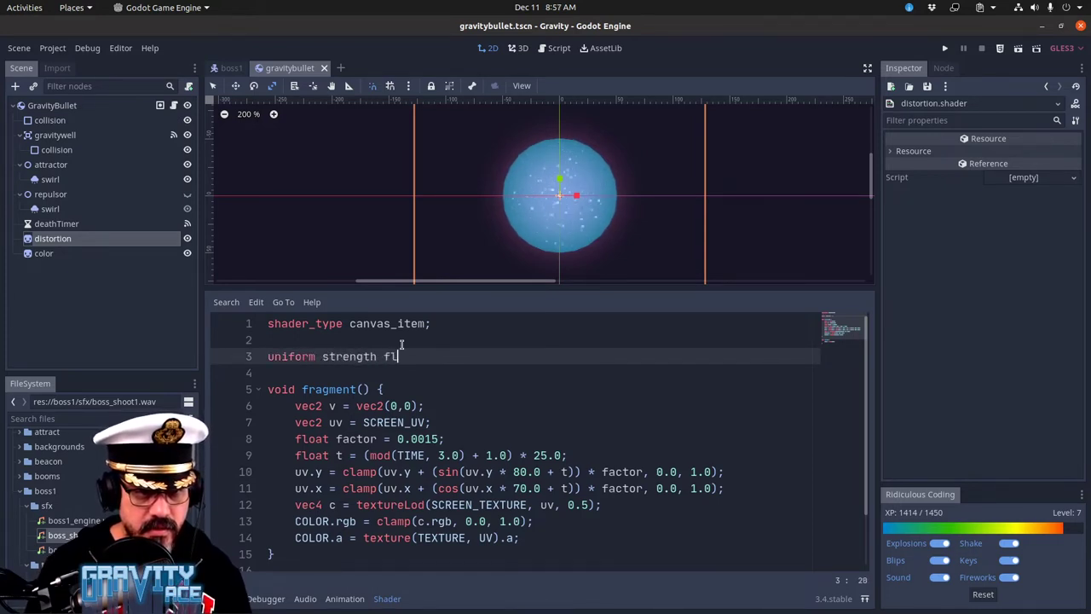
{"action": "type", "text": "oat = 1.0;"}
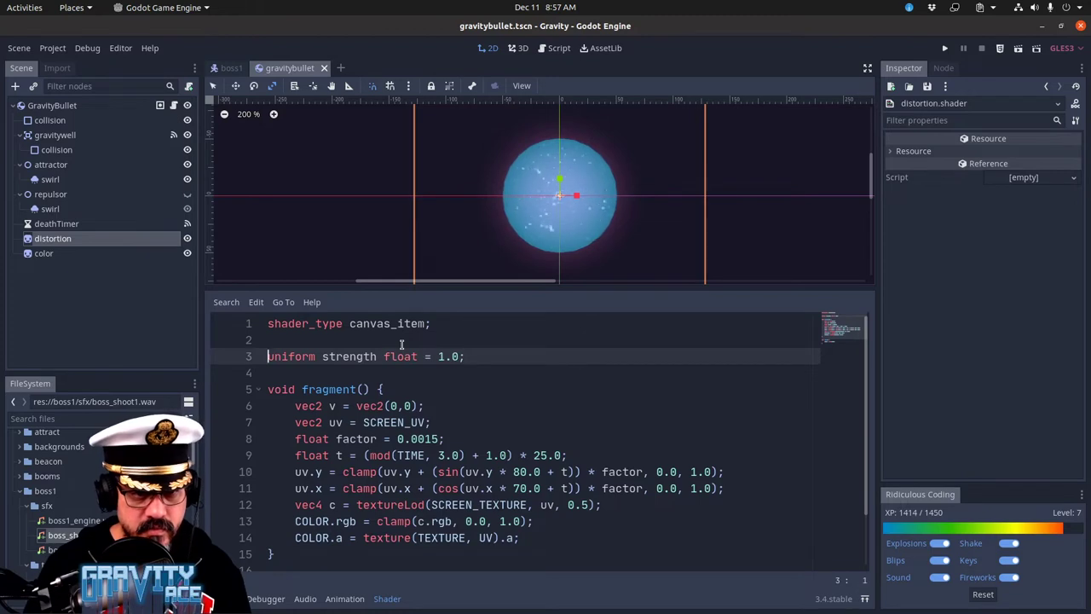
Multiply the 0.0015 distortion factor by strength.
{"action": "key", "text": "Down"}
{"action": "key", "text": "Down"}
{"action": "key", "text": "Down"}
{"action": "key", "text": "Down"}
{"action": "key", "text": "Down"}
{"action": "key", "text": "End"}
{"action": "key", "text": "Left"}
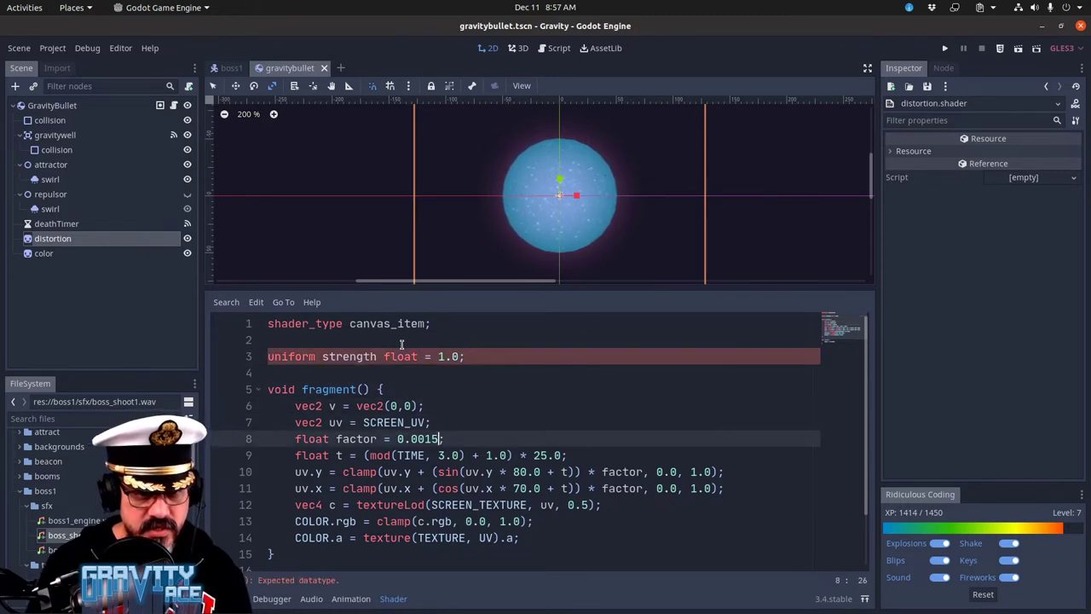
{"action": "type", "text": "* streng"}
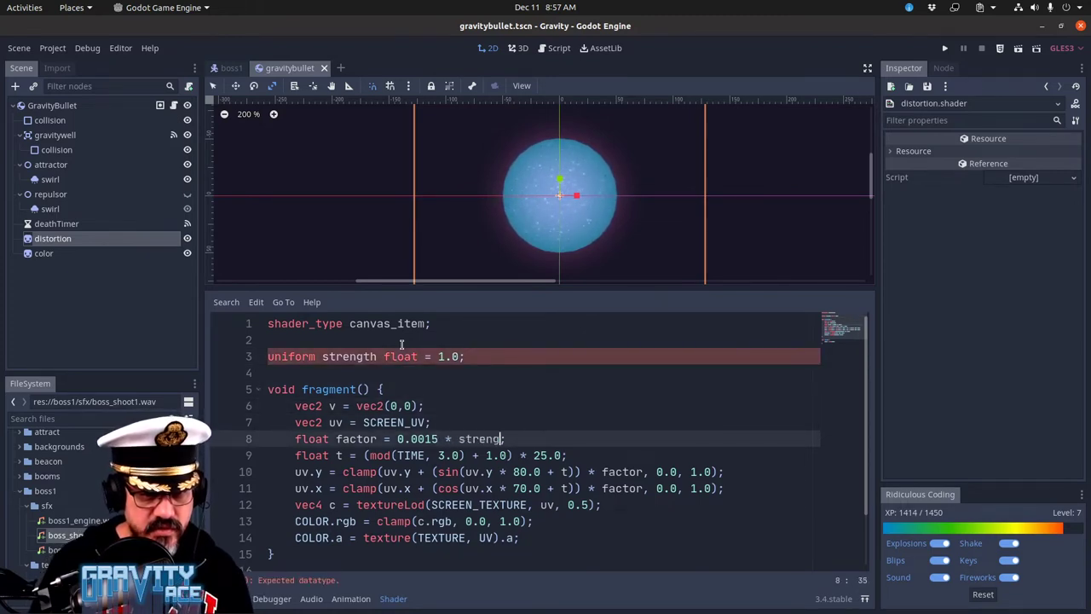
{"action": "type", "text": "th"}
{"action": "key", "text": "Up"}
{"action": "key", "text": "Up"}
{"action": "key", "text": "Up"}
{"action": "key", "text": "Up"}
{"action": "key", "text": "Up"}
Fix the declaration to read 'uniform float strength = 1.0;'.
{"action": "key", "text": "Left"}
{"action": "key", "text": "Left"}
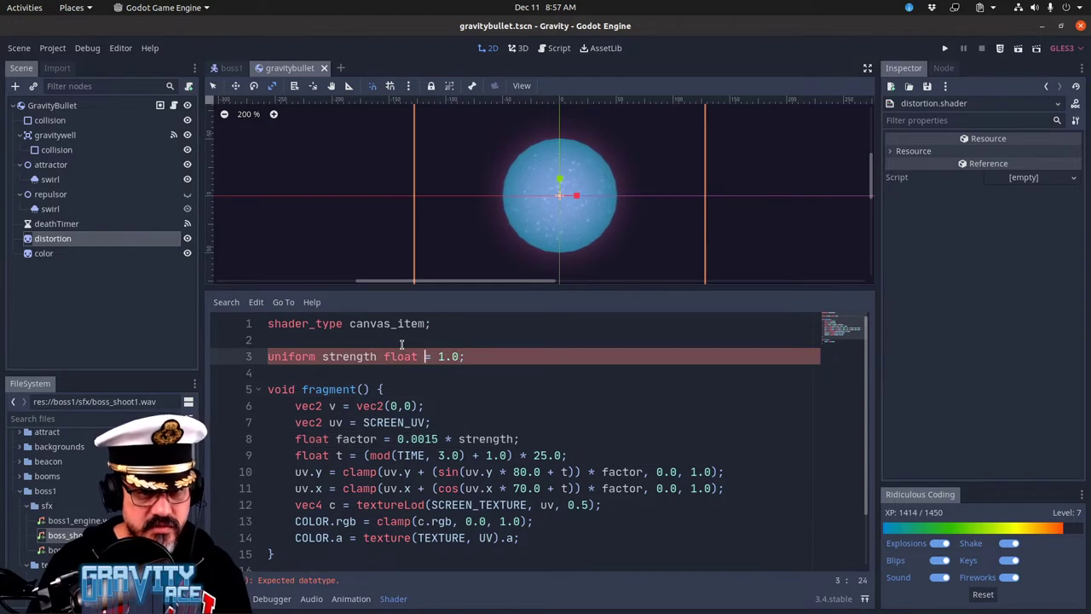
{"action": "key", "text": "ctrl+Right"}
{"action": "key", "text": "ctrl+shift+Left"}
{"action": "key", "text": "BackSpace"}
{"action": "key", "text": "BackSpace"}
{"action": "key", "text": "ctrl+Left"}
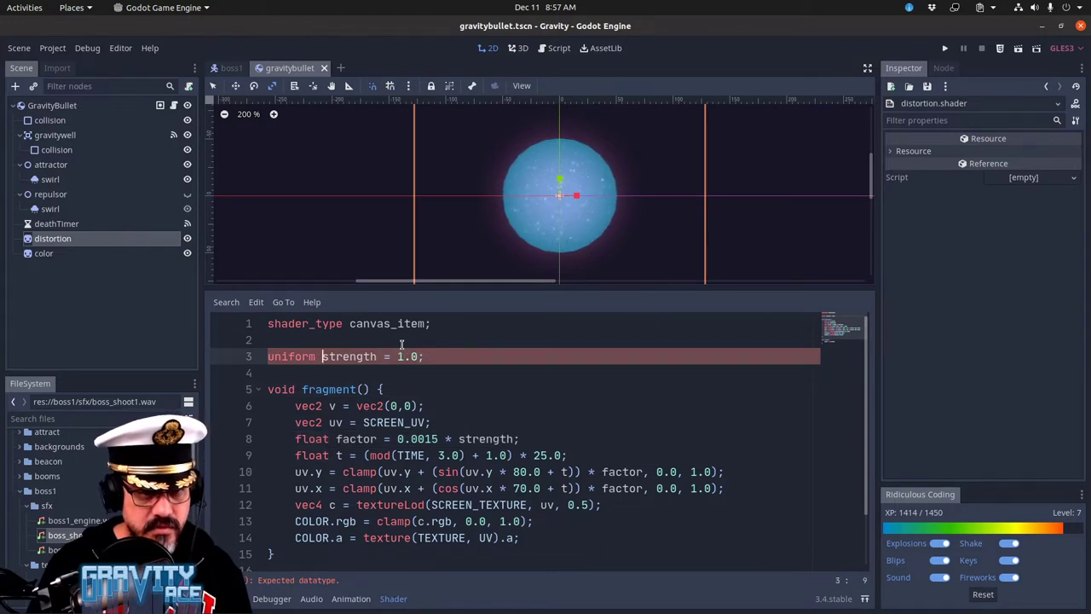
{"action": "type", "text": "float"}
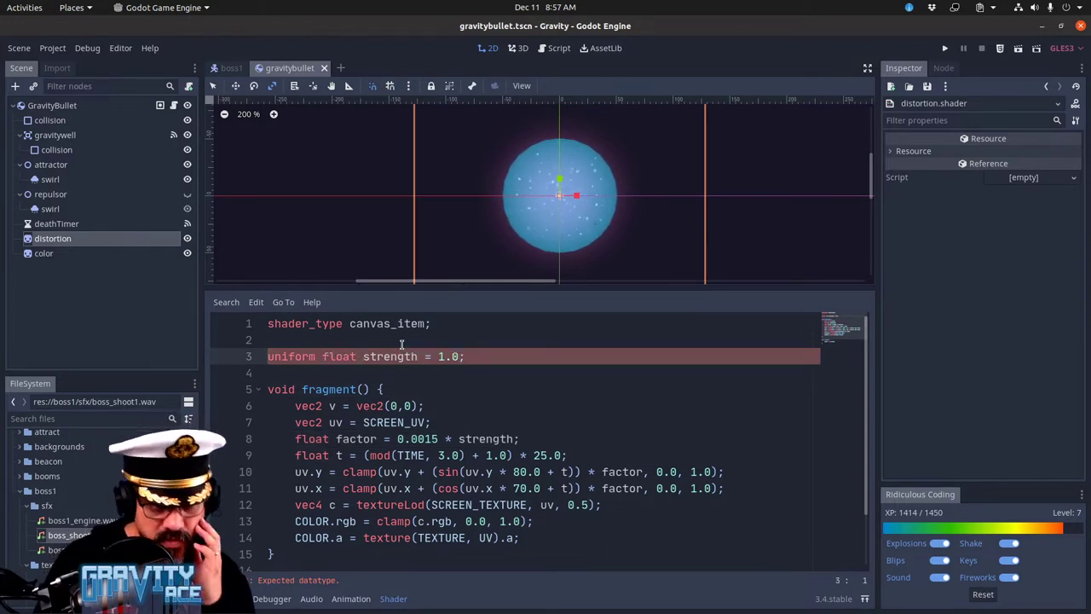
{"action": "key", "text": "Down"}
{"action": "key", "text": "Down"}
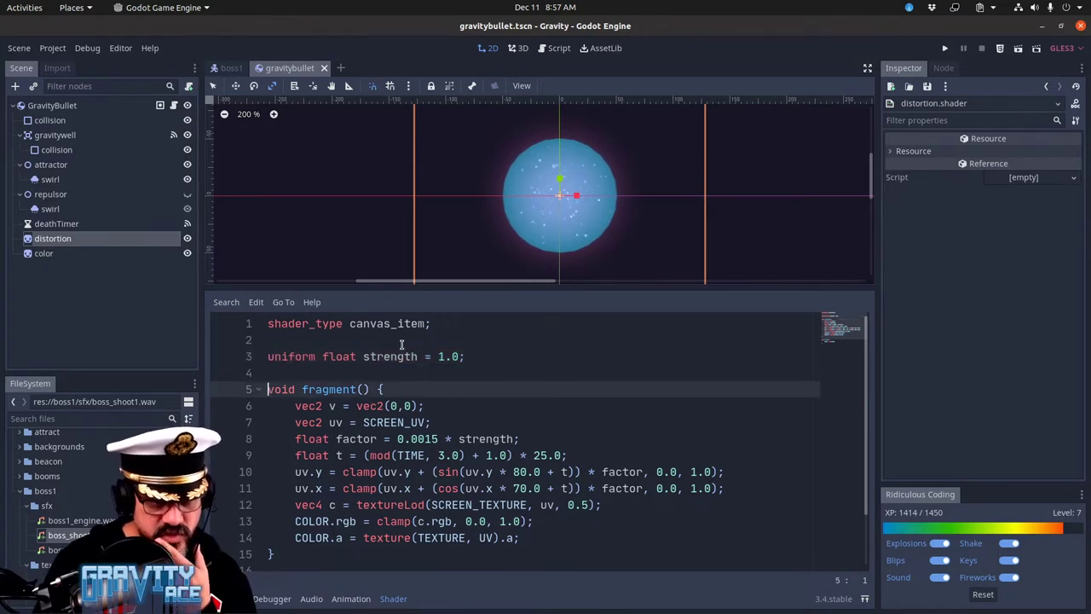
{"action": "key", "text": "Up"}
{"action": "key", "text": "Up"}
{"action": "key", "text": "Down"}
{"action": "key", "text": "Down"}
{"action": "key", "text": "Down"}
{"action": "key", "text": "Down"}
{"action": "key", "text": "Down"}
{"action": "key", "text": "End"}
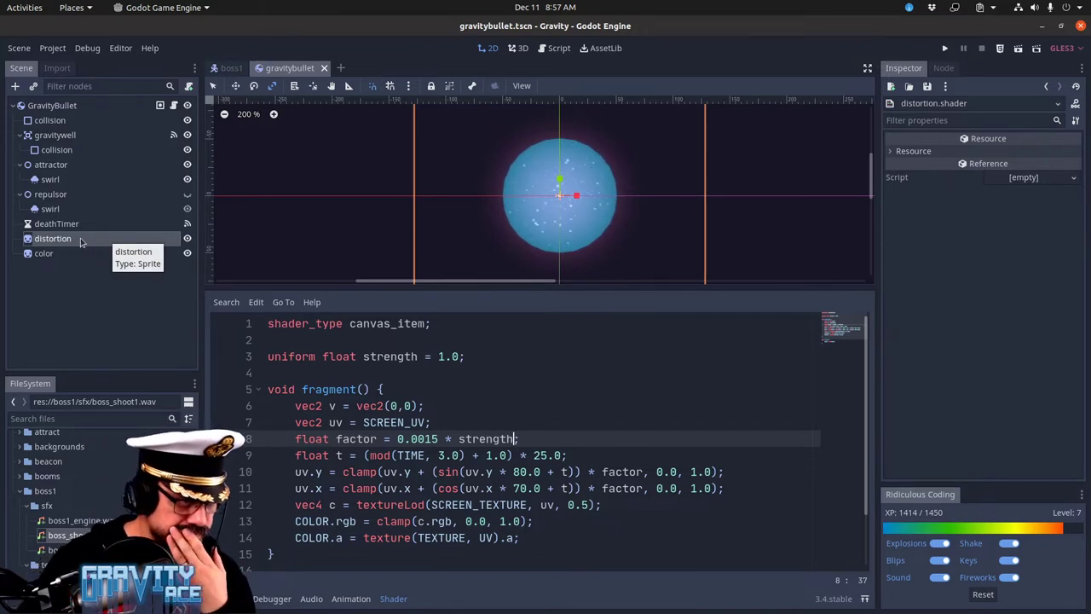
Select the distortion sprite and make its shader material local to the scene.
{"action": "left_click", "coordinate": [53, 238]}
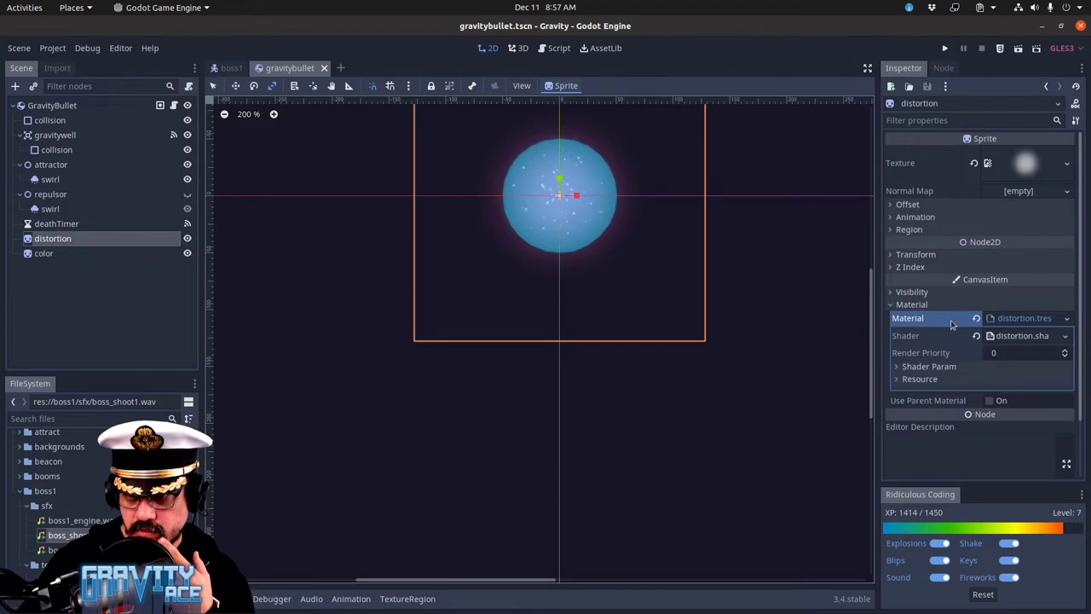
{"action": "left_click", "coordinate": [1014, 320]}
{"action": "left_click", "coordinate": [1014, 320]}
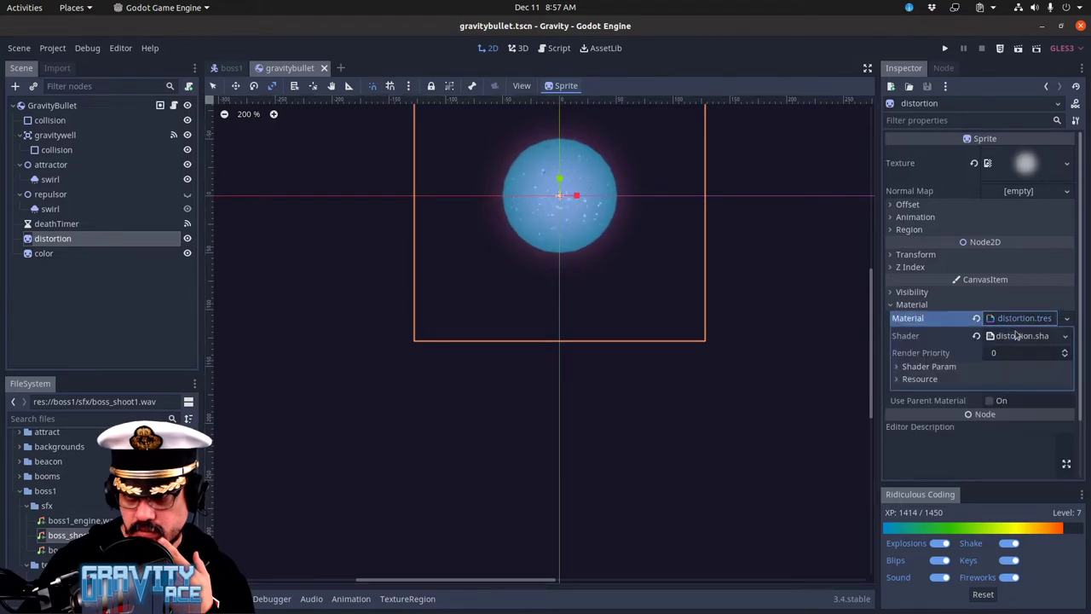
{"action": "left_click", "coordinate": [1016, 336]}
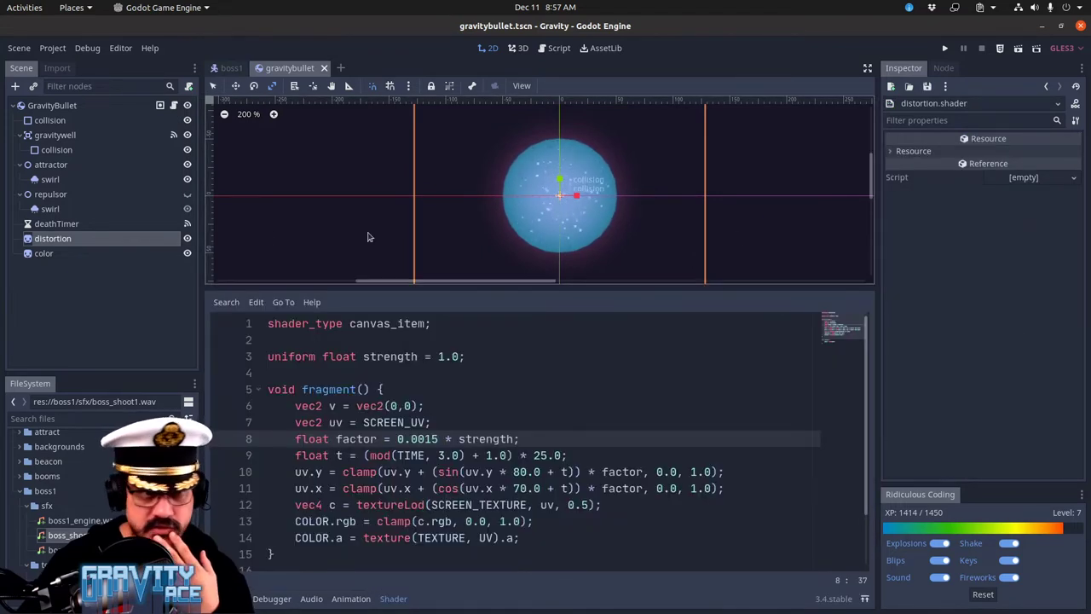
{"action": "left_click", "coordinate": [143, 240]}
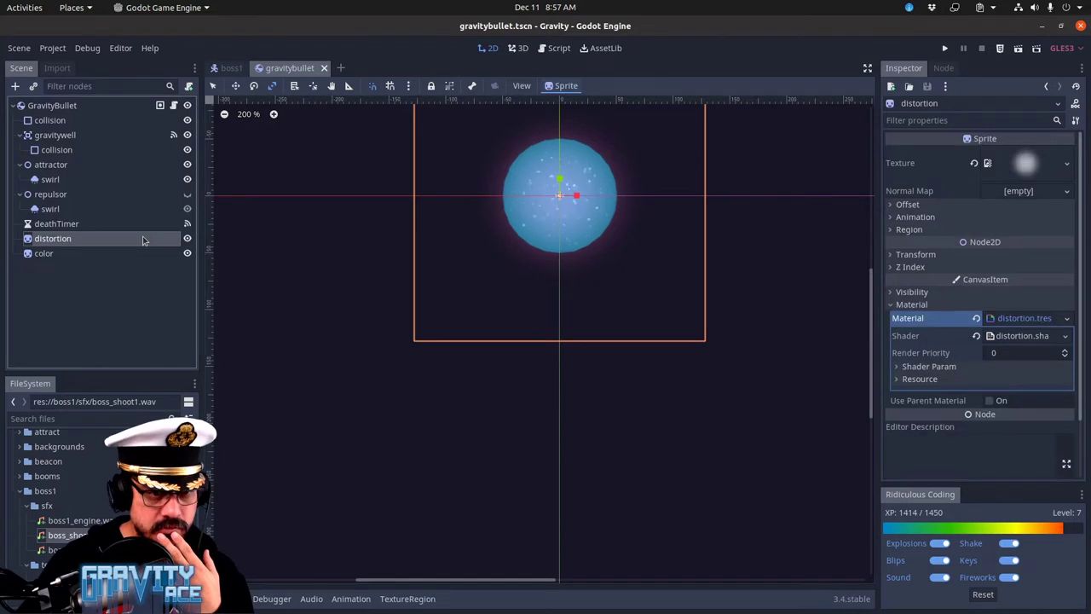
{"action": "left_click", "coordinate": [1022, 320]}
{"action": "left_click", "coordinate": [1023, 319]}
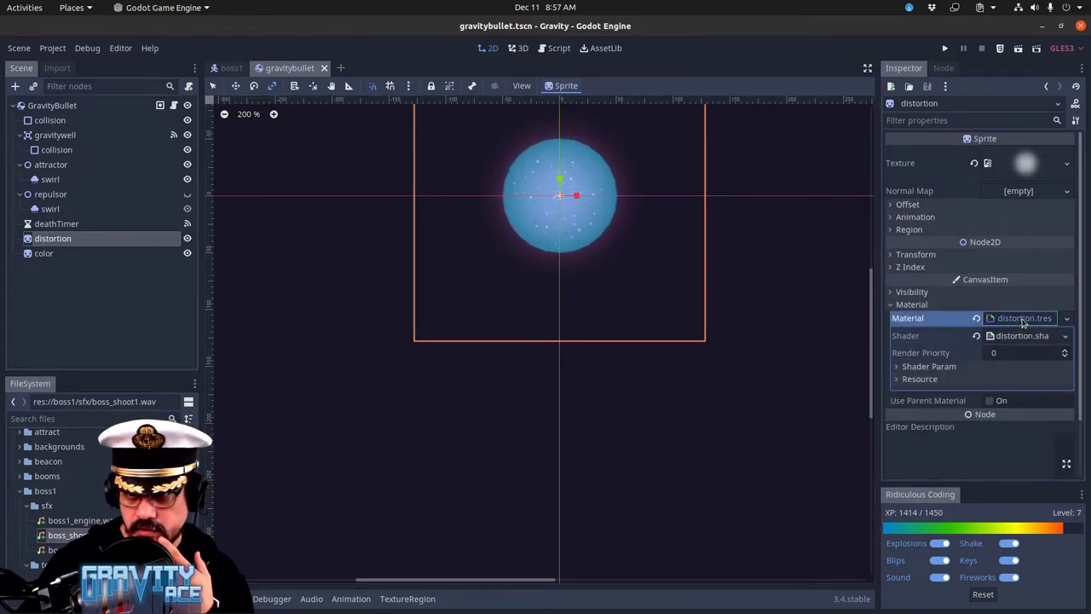
{"action": "left_click", "coordinate": [946, 367]}
{"action": "left_click", "coordinate": [931, 395]}
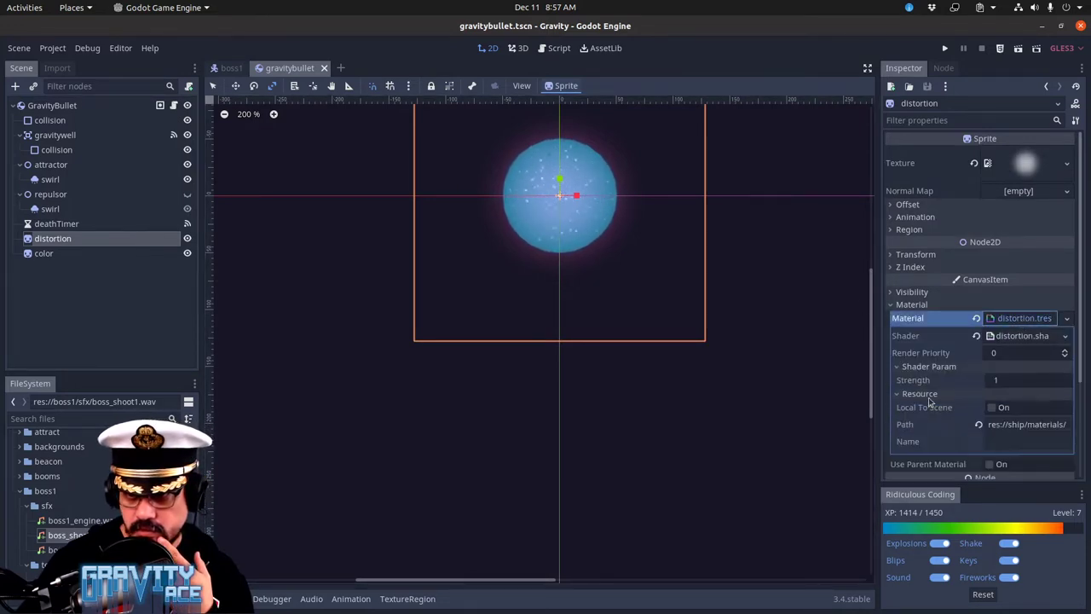
{"action": "left_click", "coordinate": [992, 408]}
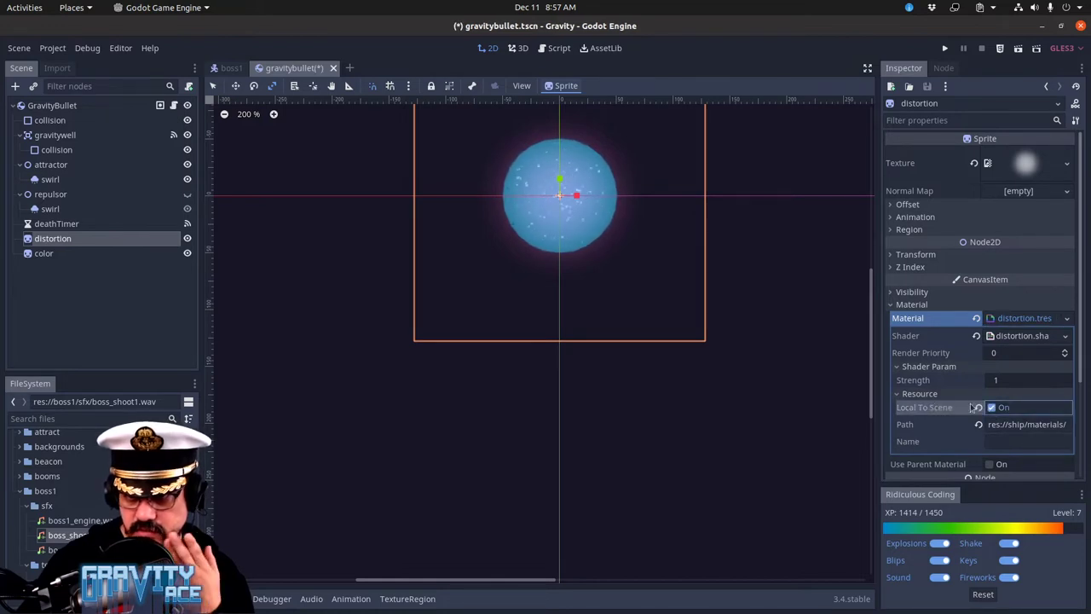
Set the Strength shader parameter to 5 and save gravitybullet.tscn.
{"action": "left_click", "coordinate": [1019, 382]}
{"action": "type", "text": "10"}
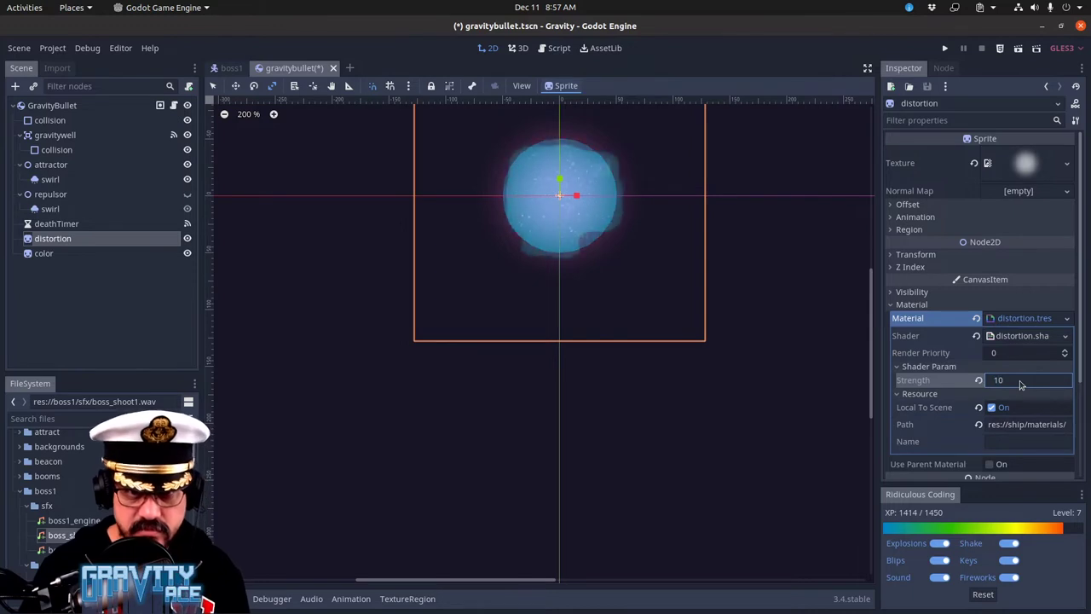
{"action": "key", "text": "Return"}
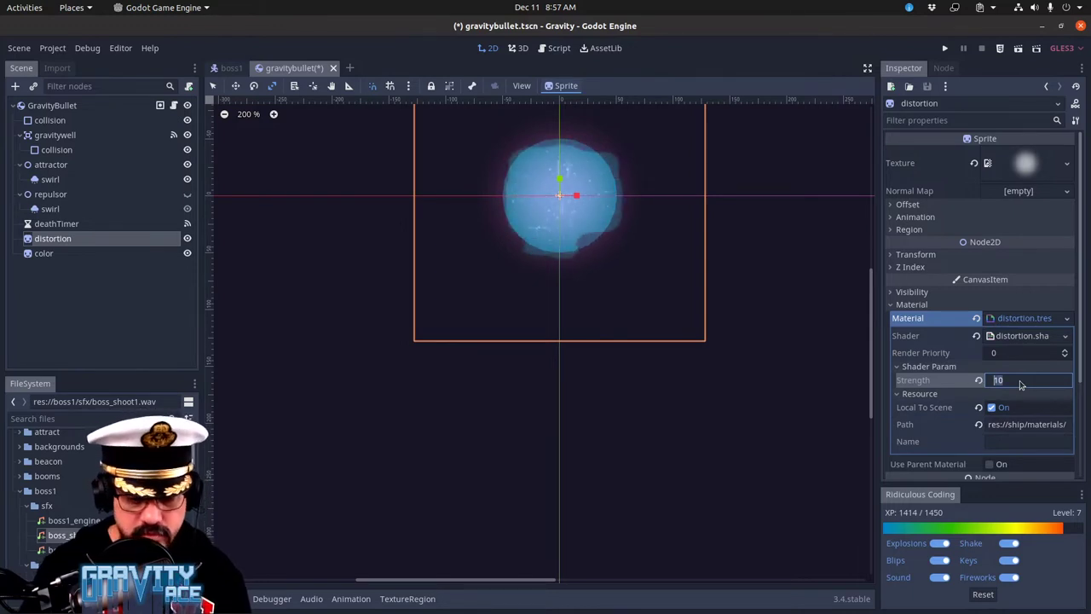
{"action": "type", "text": "5"}
{"action": "key", "text": "Return"}
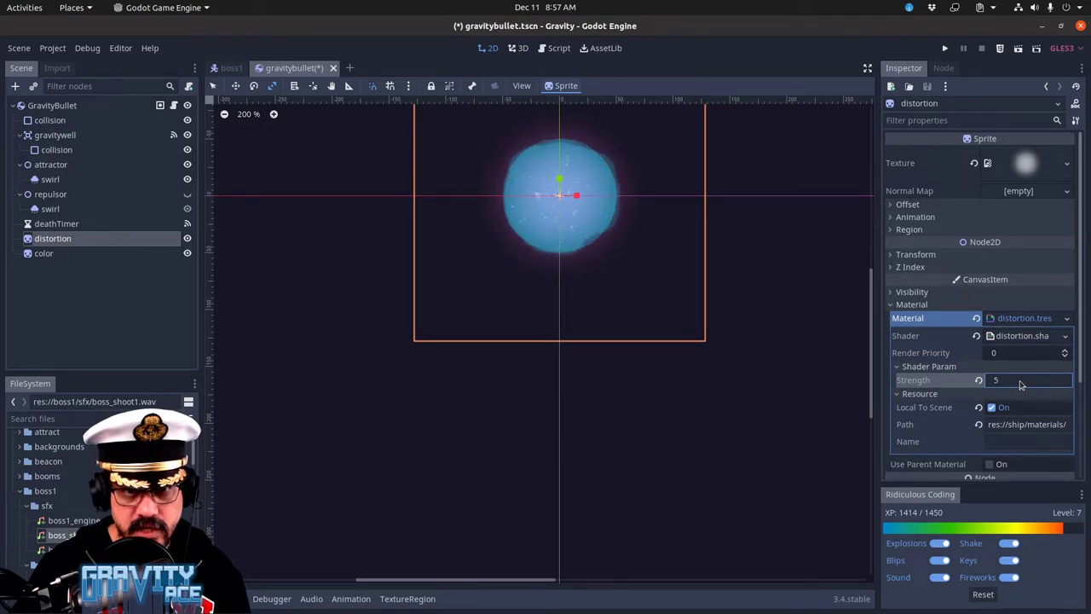
{"action": "key", "text": "ctrl+s"}
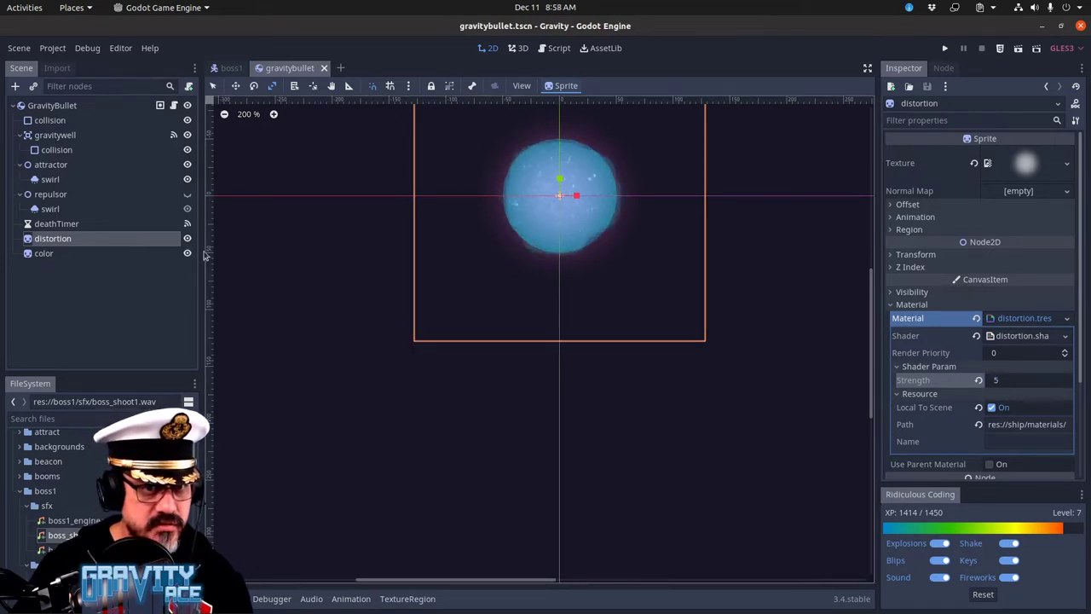
Hide both the first collision shape and the gravitywell collision shape.
{"action": "left_click", "coordinate": [187, 121]}
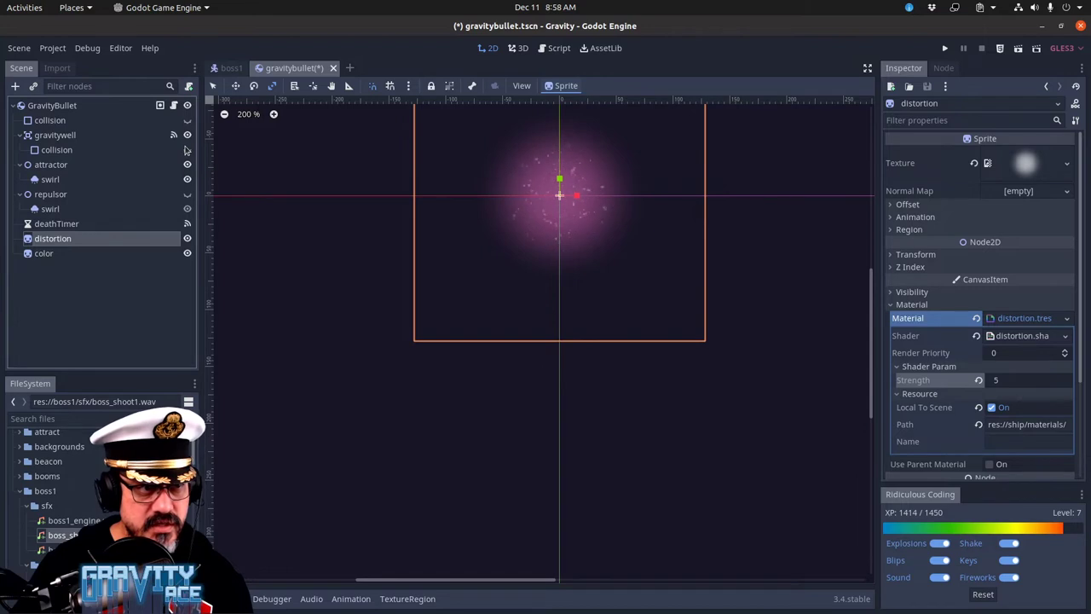
{"action": "left_click", "coordinate": [187, 149]}
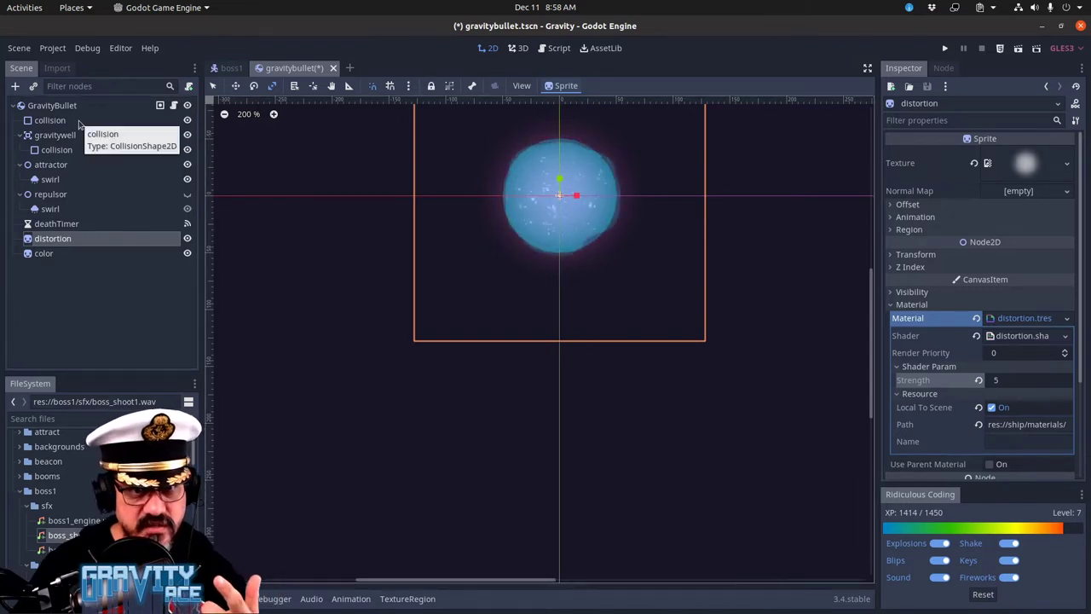
{"action": "left_click", "coordinate": [187, 120]}
{"action": "left_click", "coordinate": [188, 150]}
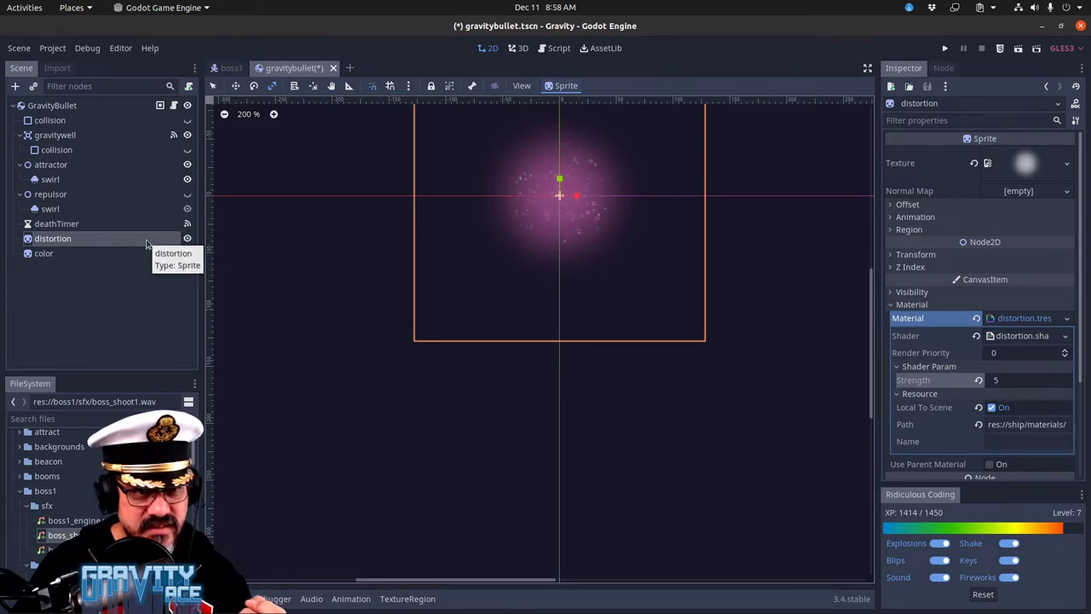
Try distortion Strength values 25, 8, 4, 10 and 30 in the Inspector.
{"action": "left_click", "coordinate": [995, 381]}
{"action": "type", "text": "25"}
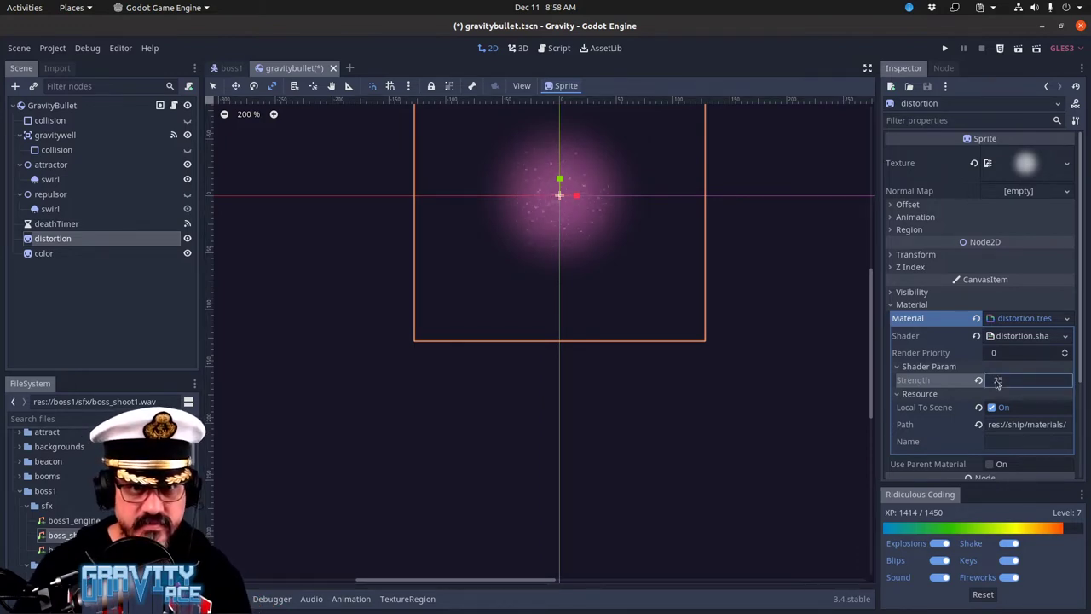
{"action": "key", "text": "BackSpace"}
{"action": "key", "text": "BackSpace"}
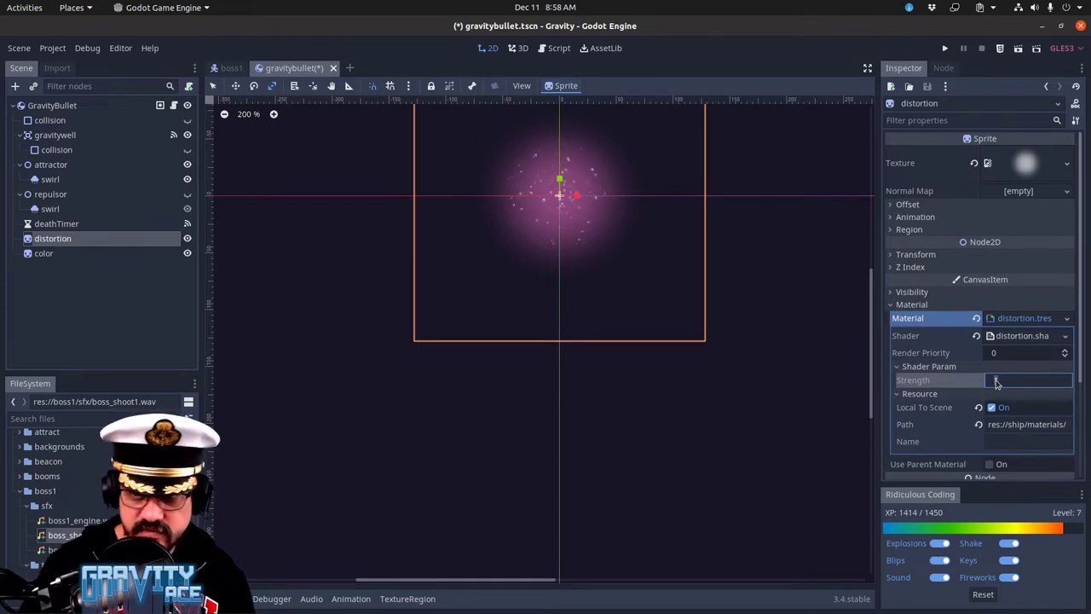
{"action": "type", "text": "8"}
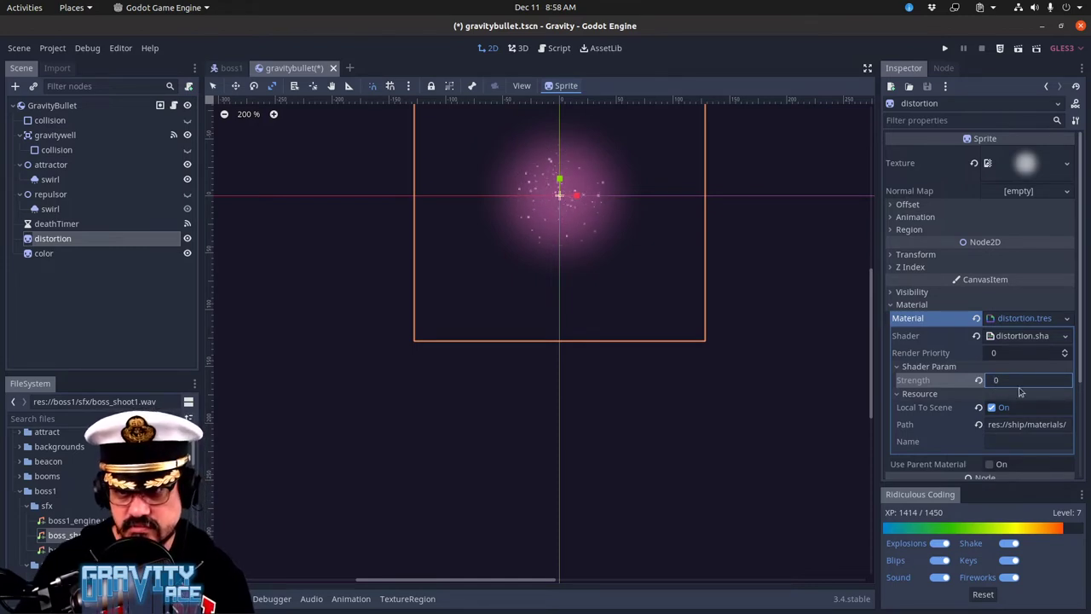
{"action": "key", "text": "BackSpace"}
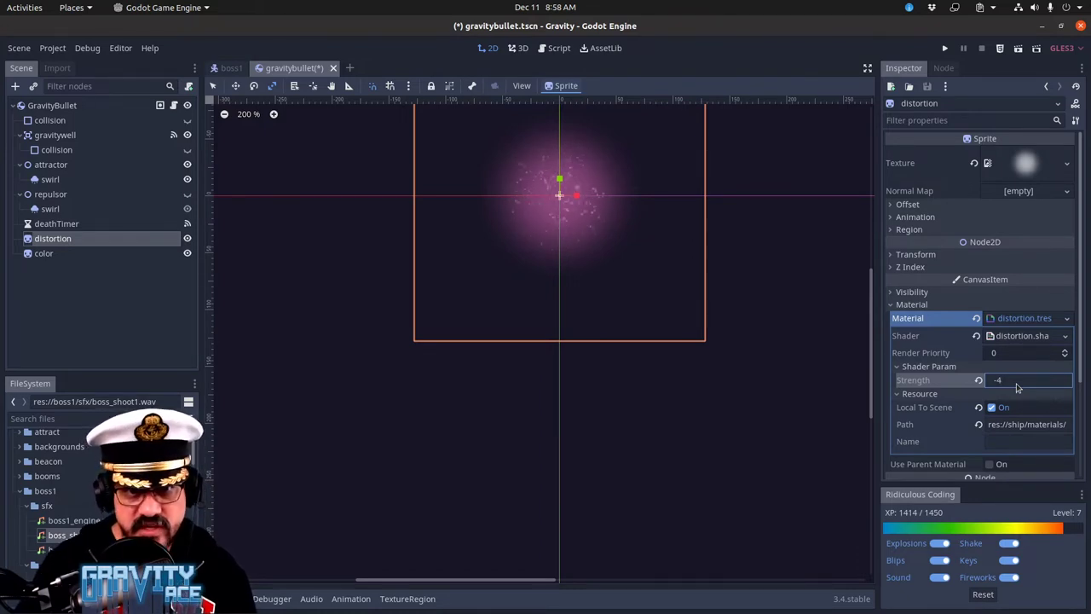
{"action": "key", "text": "ctrl+a"}
{"action": "type", "text": "4"}
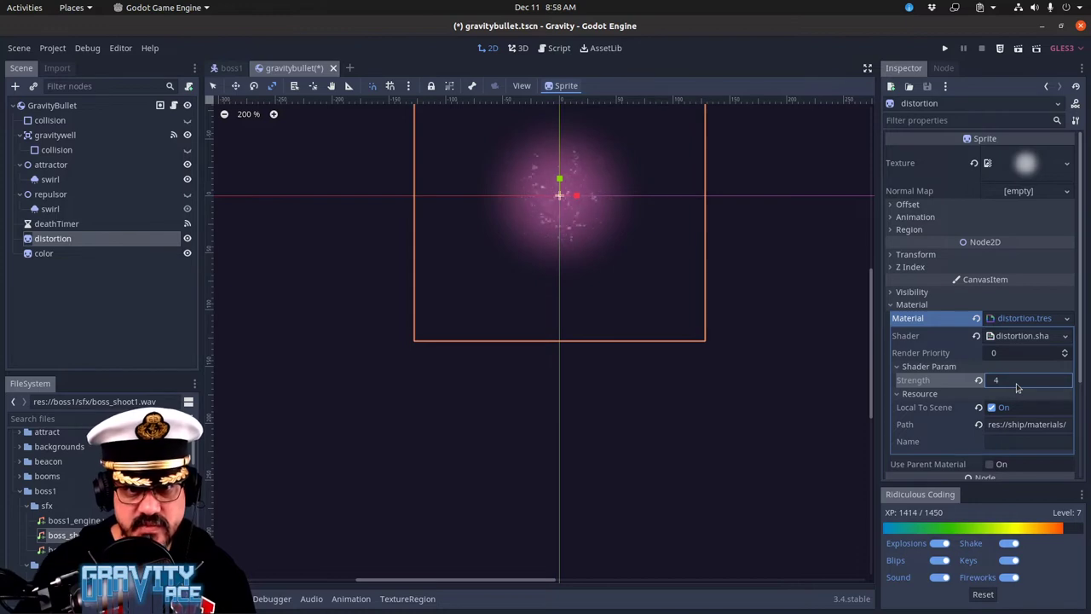
{"action": "key", "text": "ctrl+a"}
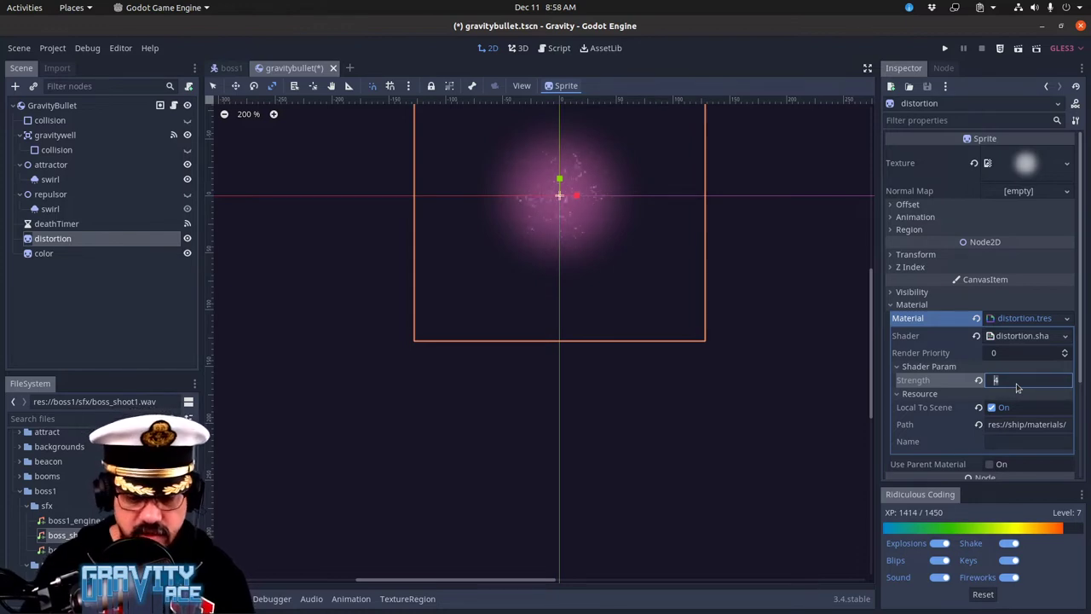
{"action": "type", "text": "10"}
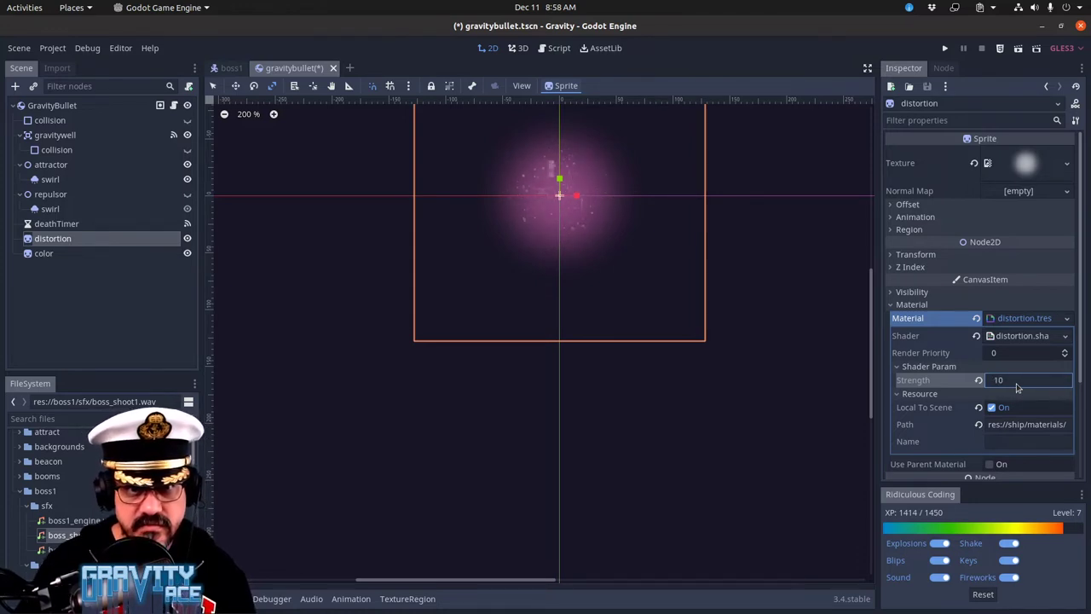
{"action": "key", "text": "ctrl+a"}
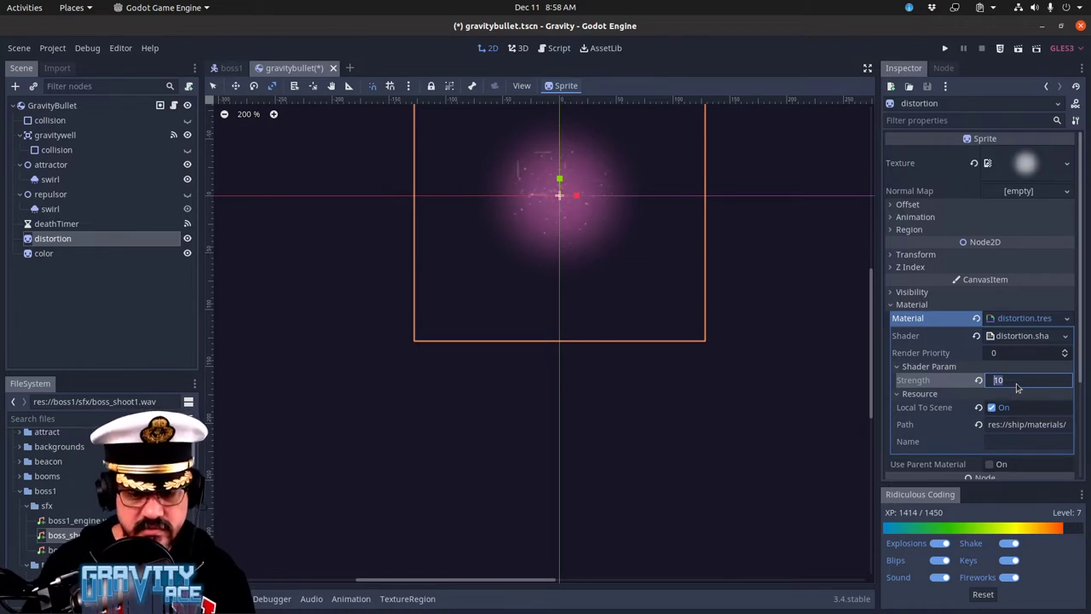
{"action": "type", "text": "30"}
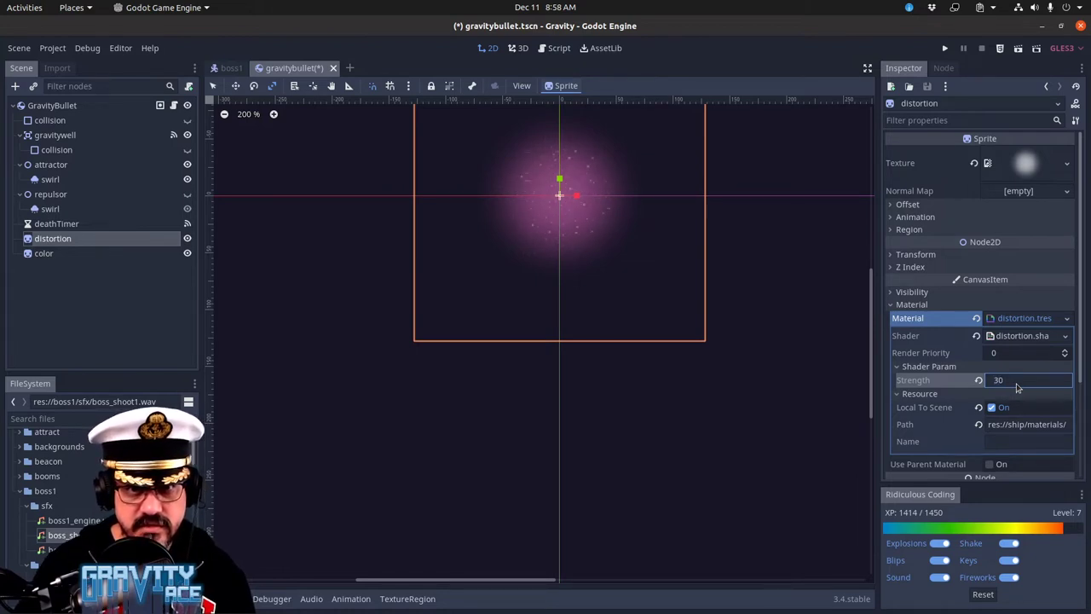
Try Strength 100, 200 and 3, commit 5, and open distortion.shader's code.
{"action": "key", "text": "ctrl+a"}
{"action": "type", "text": "100"}
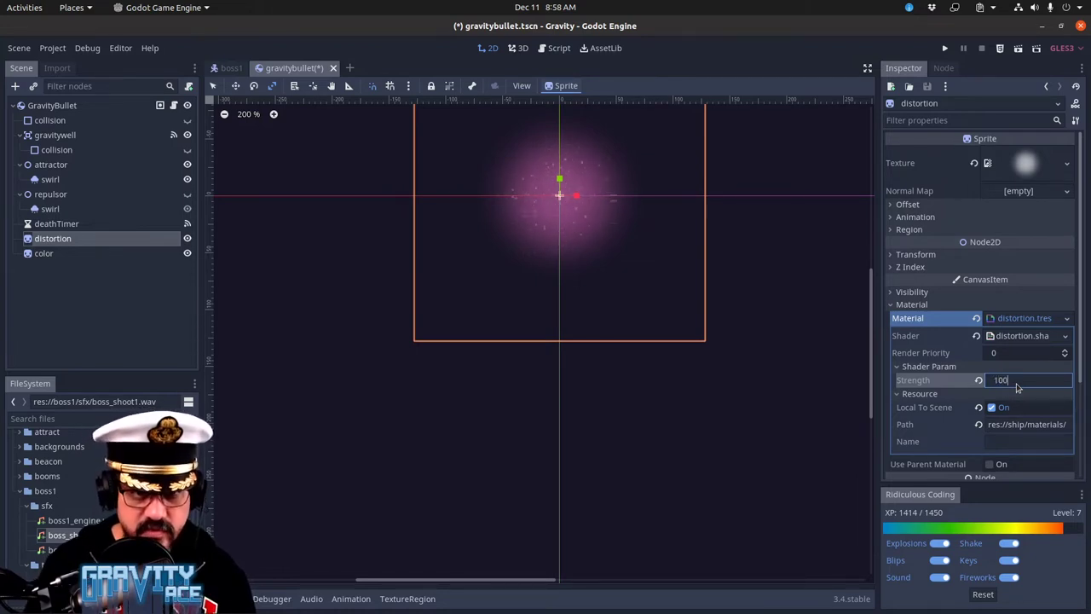
{"action": "key", "text": "ctrl+a"}
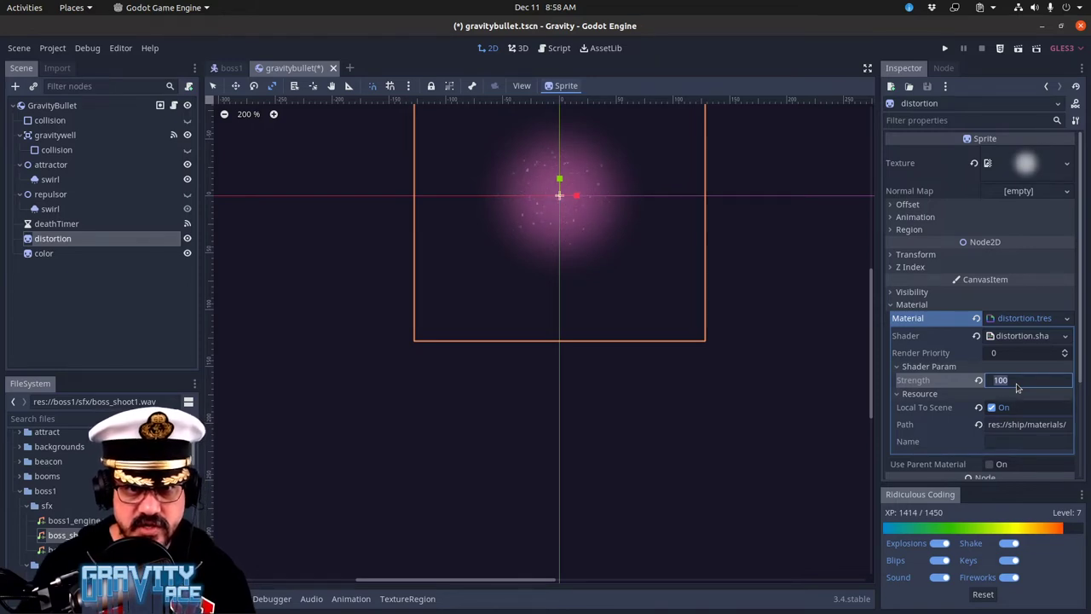
{"action": "type", "text": "2000"}
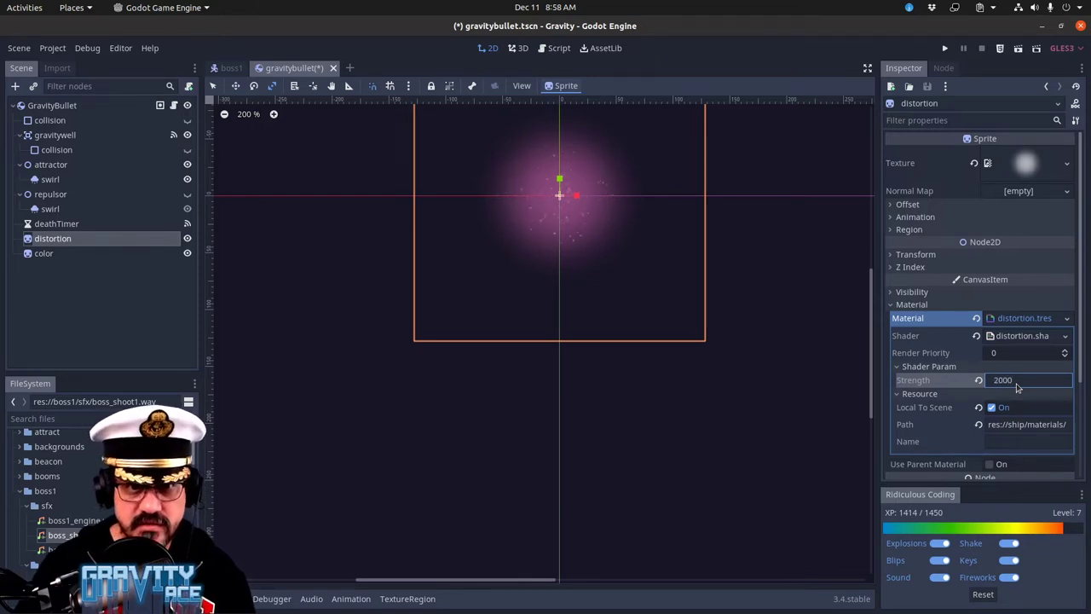
{"action": "key", "text": "ctrl+a"}
{"action": "type", "text": "3"}
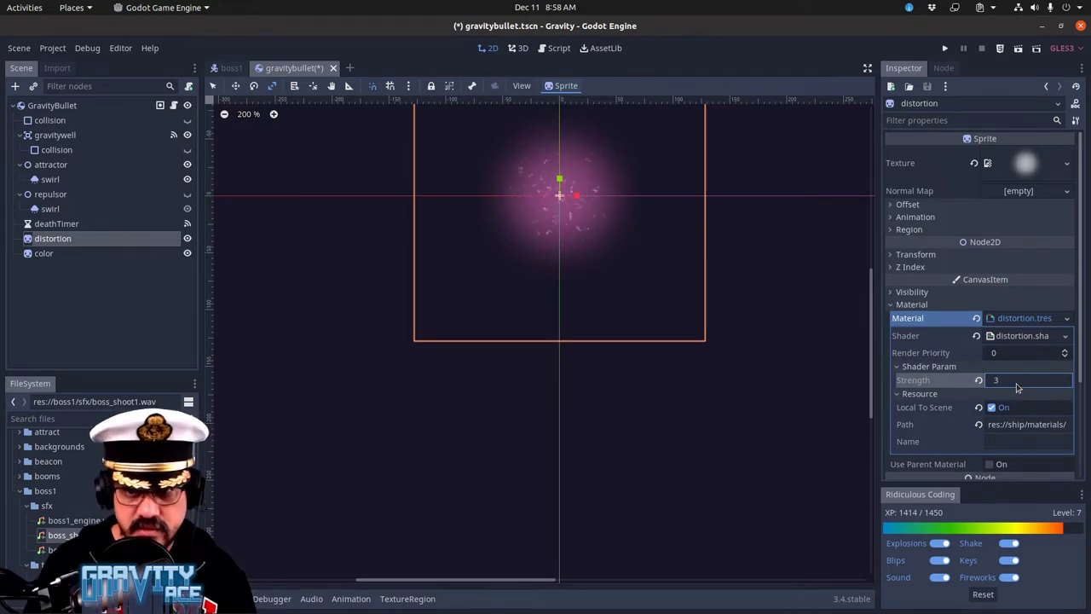
{"action": "key", "text": "ctrl+a"}
{"action": "type", "text": "5"}
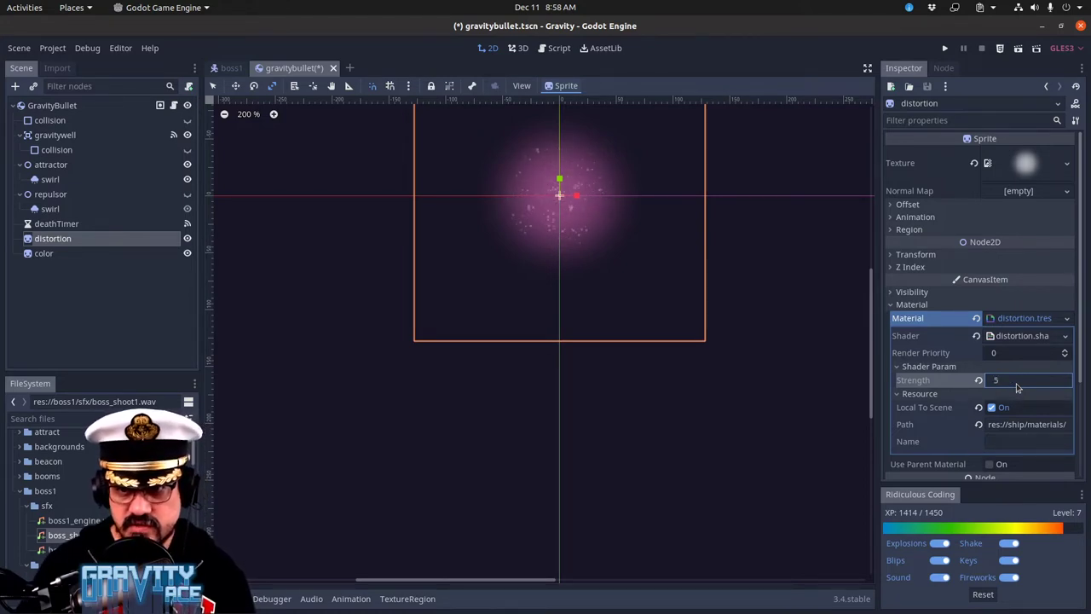
{"action": "key", "text": "Return"}
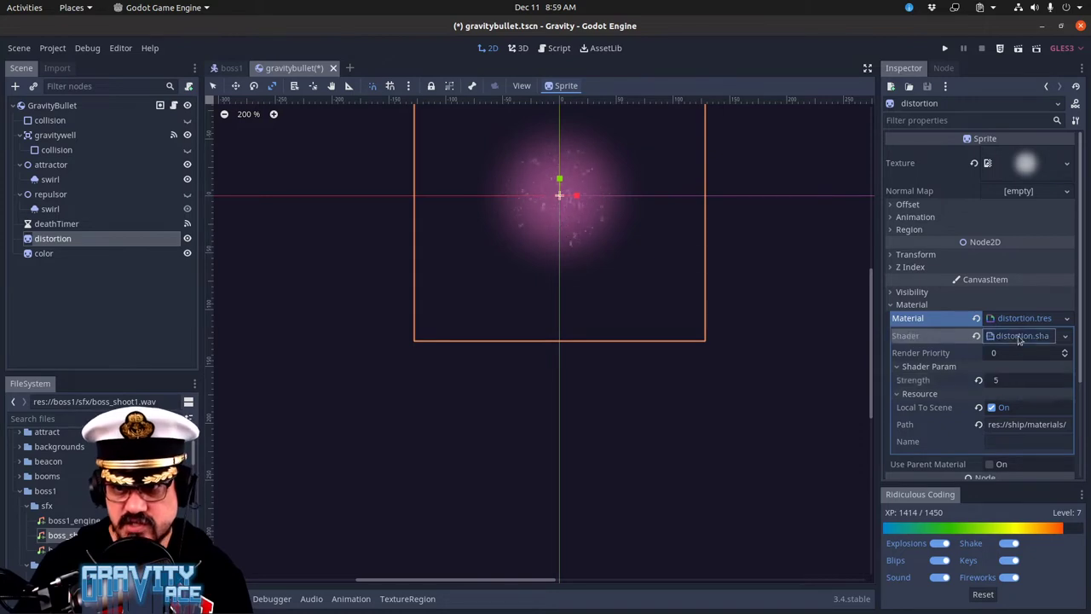
{"action": "left_click", "coordinate": [1019, 337]}
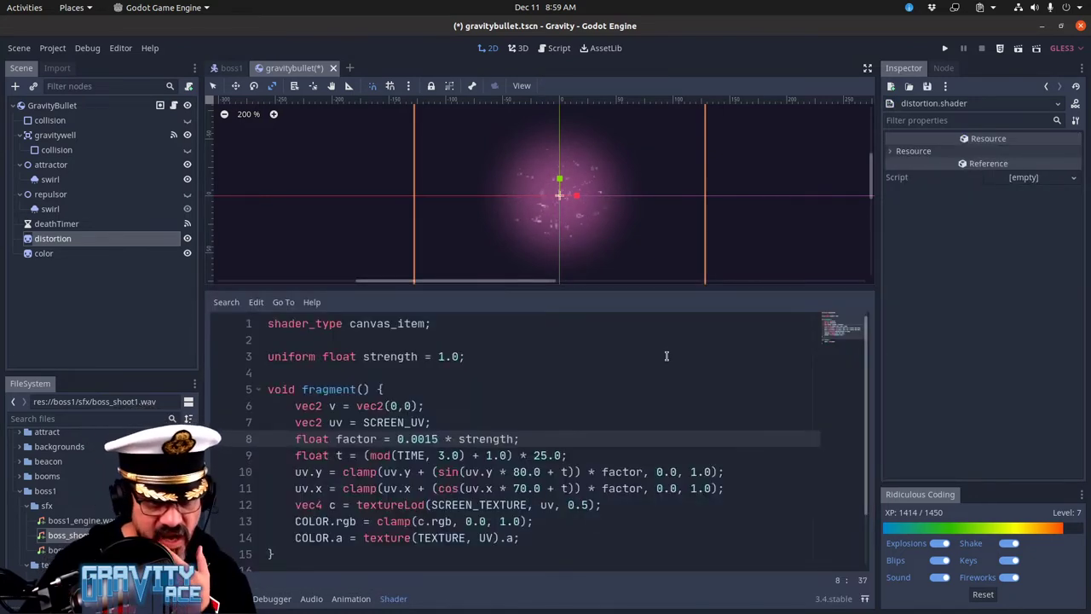
Try new texture levels in line 12's textureLod call, saving to preview 0.5.
{"action": "left_click", "coordinate": [362, 441]}
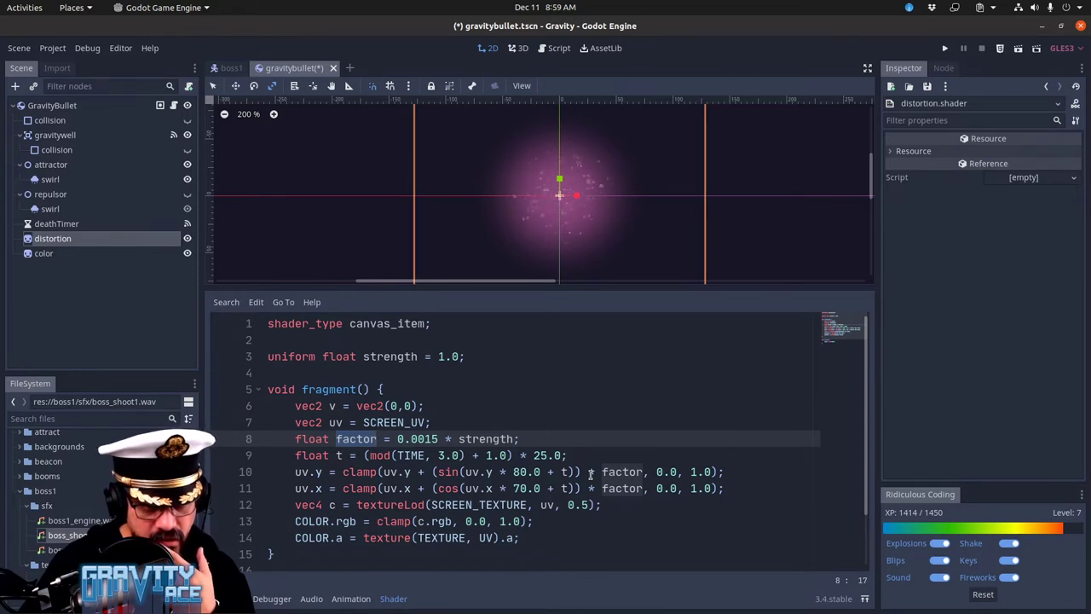
{"action": "left_click", "coordinate": [579, 504]}
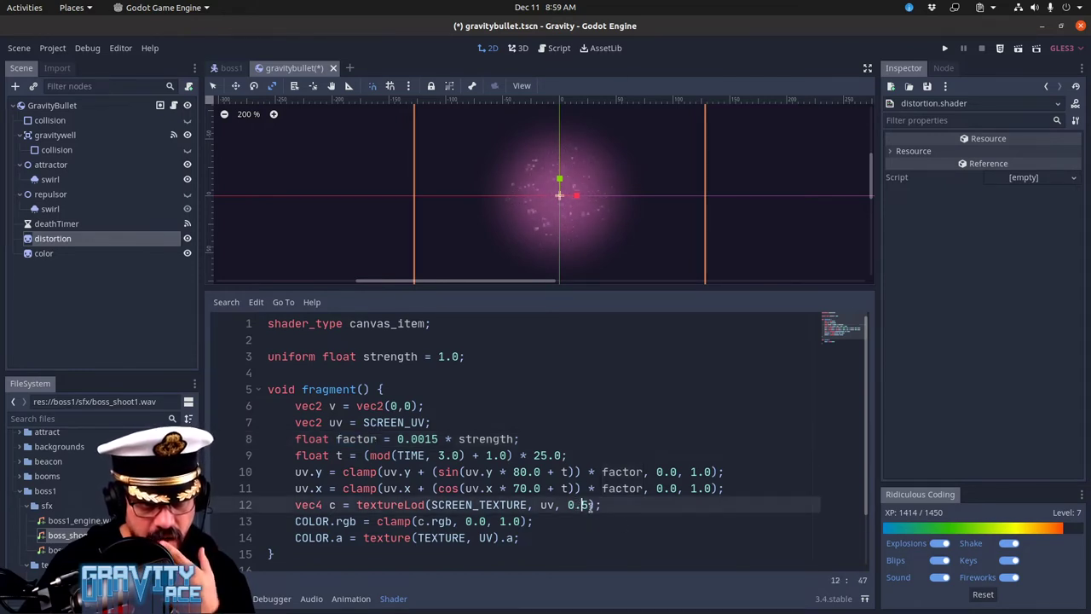
{"action": "key", "text": "Delete"}
{"action": "type", "text": "1"}
{"action": "key", "text": "ctrl+s"}
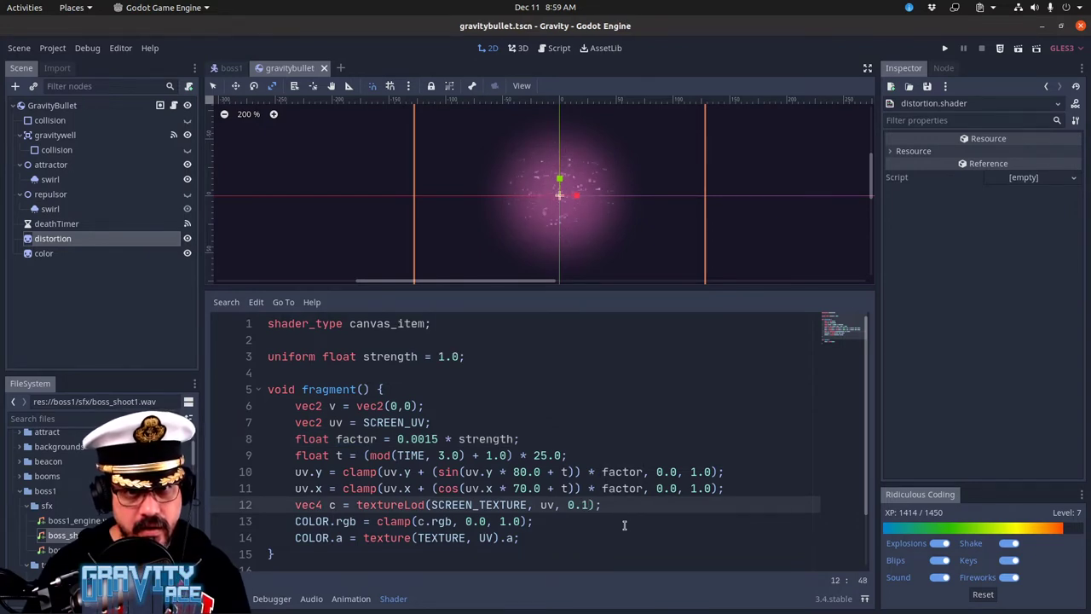
{"action": "key", "text": "BackSpace"}
{"action": "type", "text": "5"}
{"action": "key", "text": "ctrl+s"}
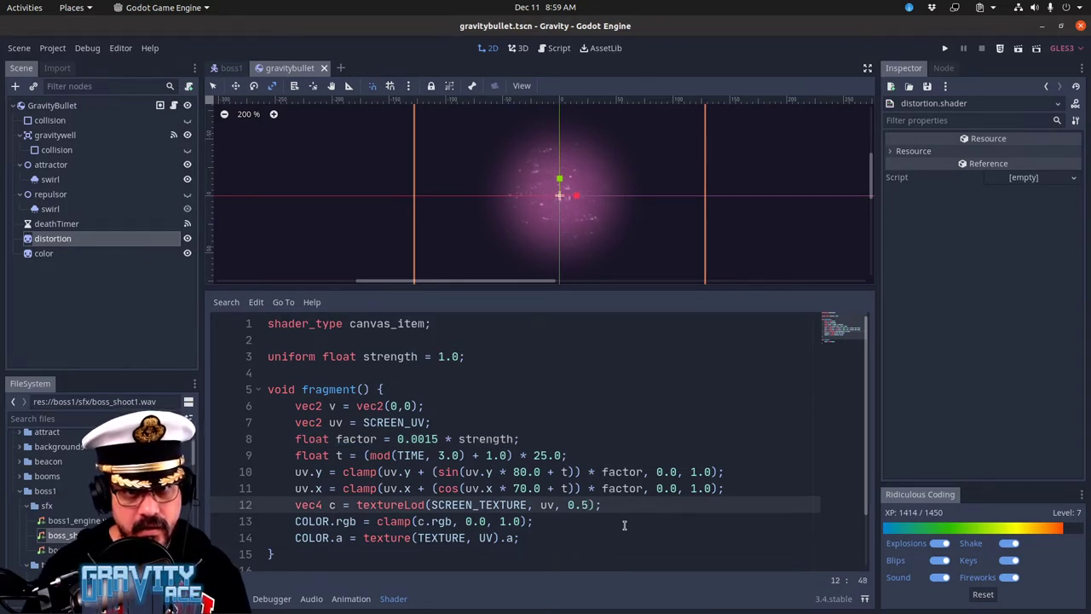
Preview textureLod levels 1.0 and 0.01, then return the level to 0.8.
{"action": "key", "text": "BackSpace"}
{"action": "key", "text": "BackSpace"}
{"action": "key", "text": "BackSpace"}
{"action": "type", "text": "1.0"}
{"action": "key", "text": "ctrl+s"}
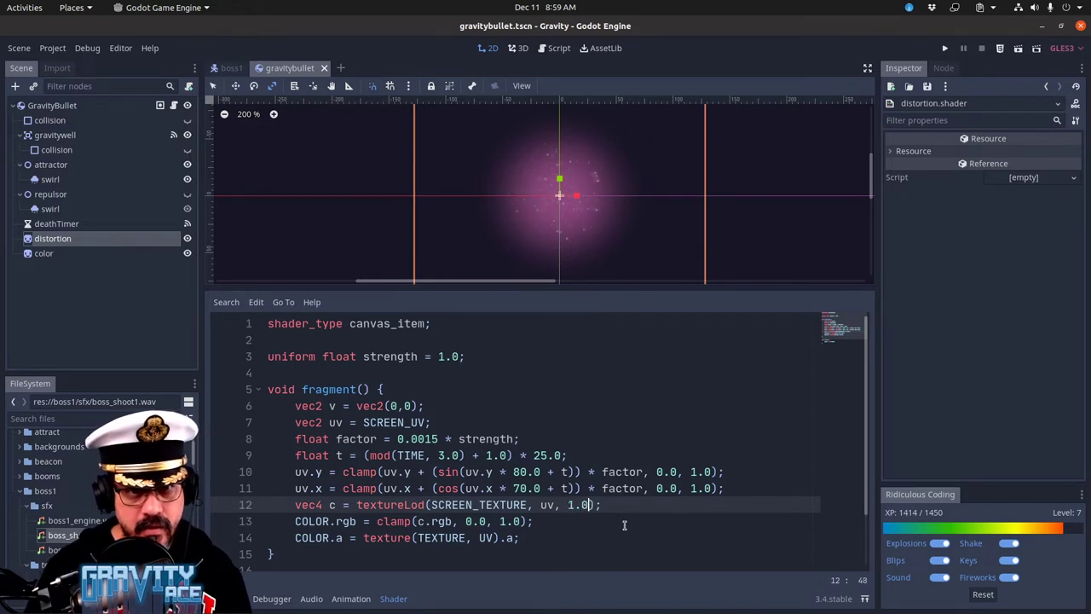
{"action": "key", "text": "shift+Left"}
{"action": "key", "text": "shift+Left"}
{"action": "key", "text": "shift+Left"}
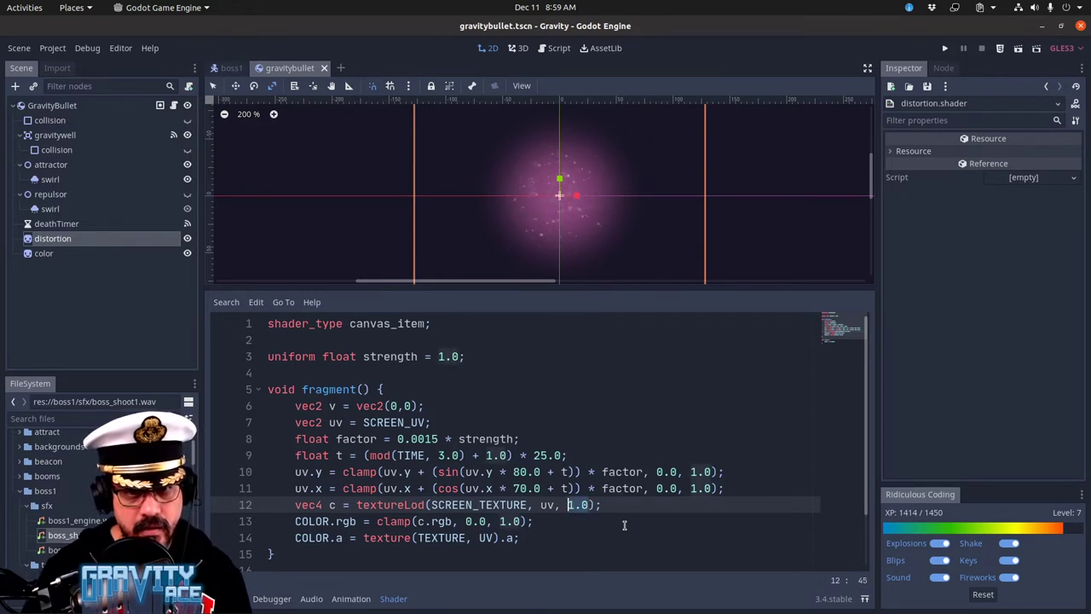
{"action": "type", "text": "0.01"}
{"action": "key", "text": "ctrl+s"}
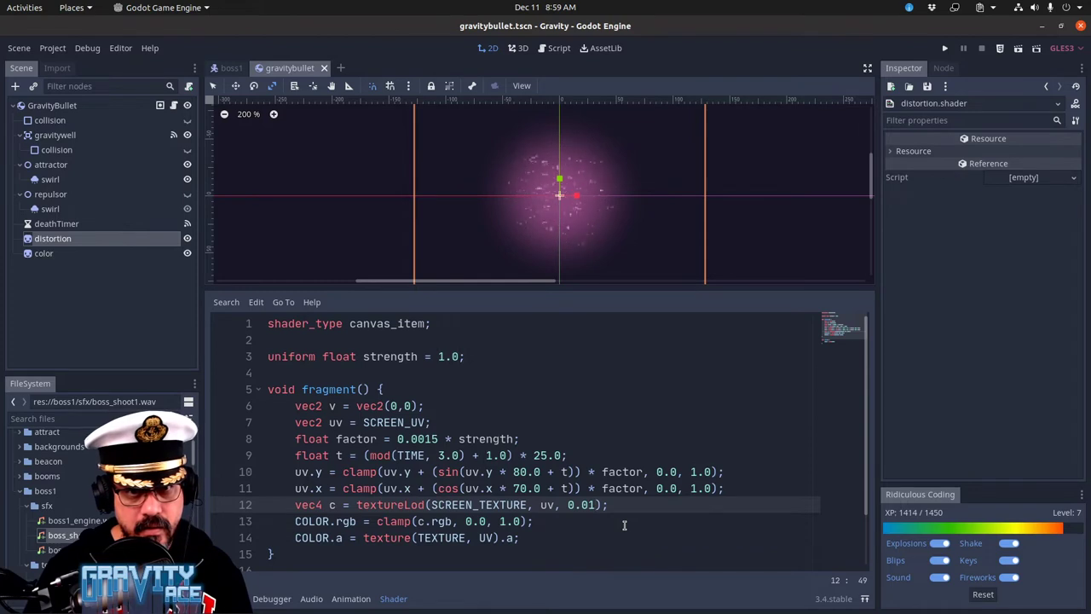
{"action": "key", "text": "BackSpace"}
{"action": "key", "text": "BackSpace"}
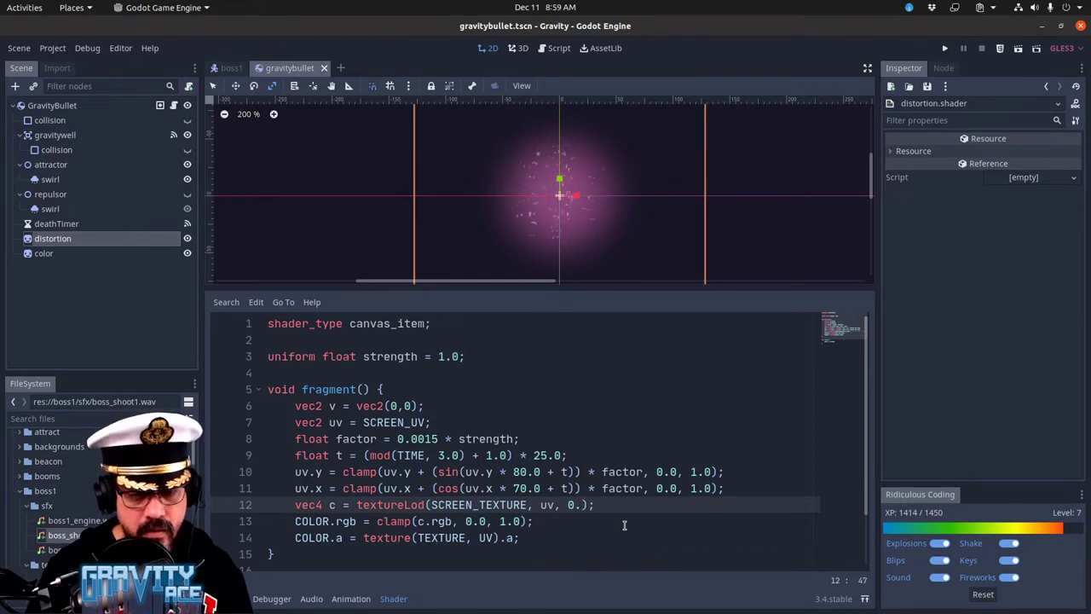
{"action": "type", "text": "8"}
Try a textureLod level of 2.0, then settle on 0.5.
{"action": "key", "text": "BackSpace"}
{"action": "key", "text": "BackSpace"}
{"action": "key", "text": "BackSpace"}
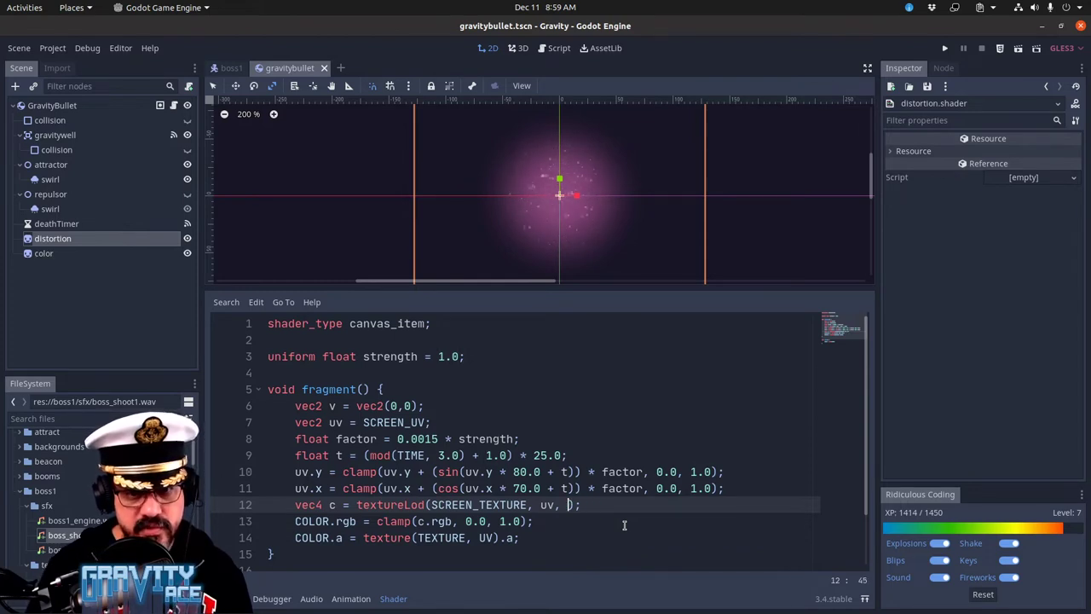
{"action": "type", "text": "2.0"}
{"action": "key", "text": "ctrl+s"}
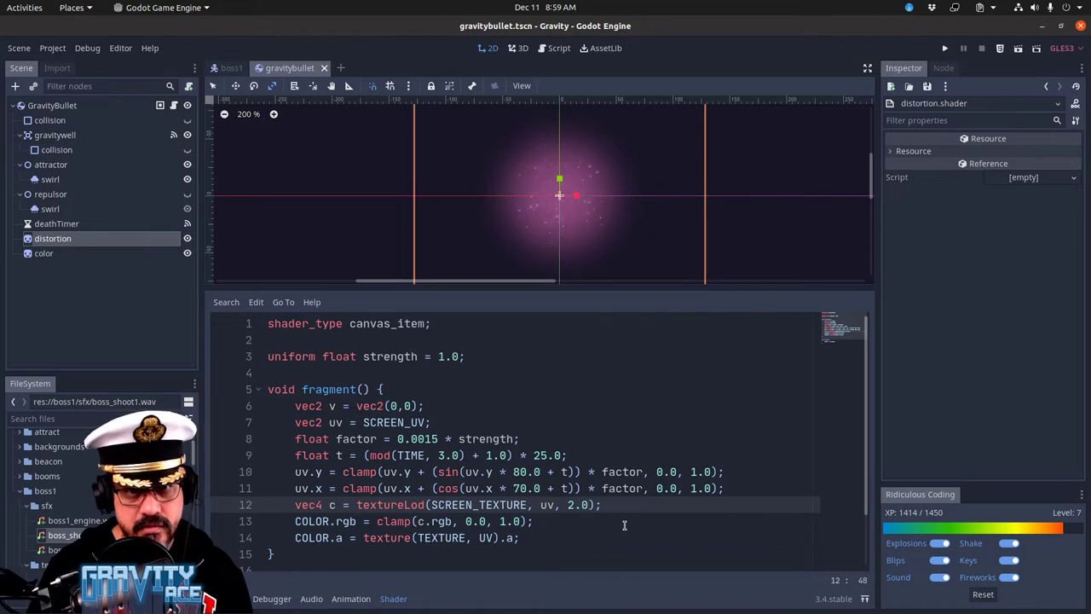
{"action": "key", "text": "Left"}
{"action": "key", "text": "Left"}
{"action": "key", "text": "Left"}
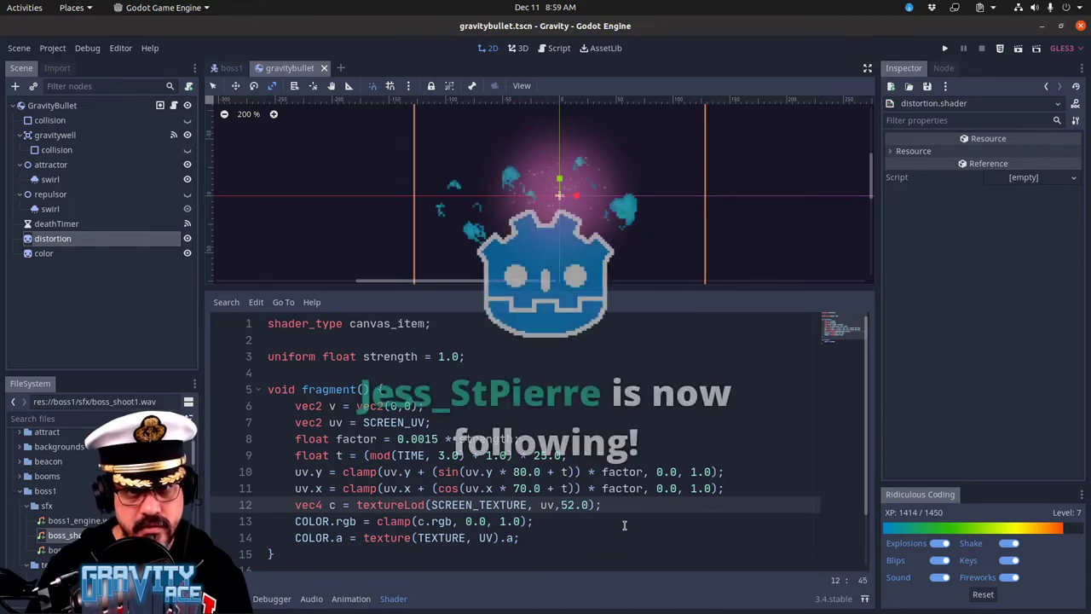
{"action": "key", "text": "Delete"}
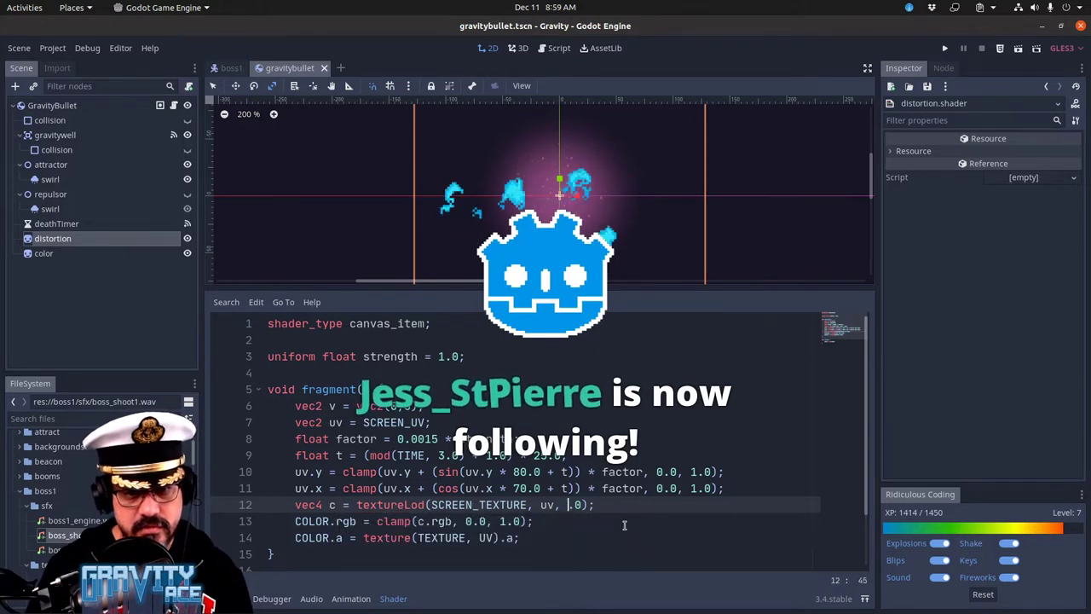
{"action": "type", "text": "0"}
{"action": "key", "text": "Right"}
{"action": "key", "text": "Right"}
{"action": "key", "text": "BackSpace"}
{"action": "type", "text": "5"}
{"action": "key", "text": "Right"}
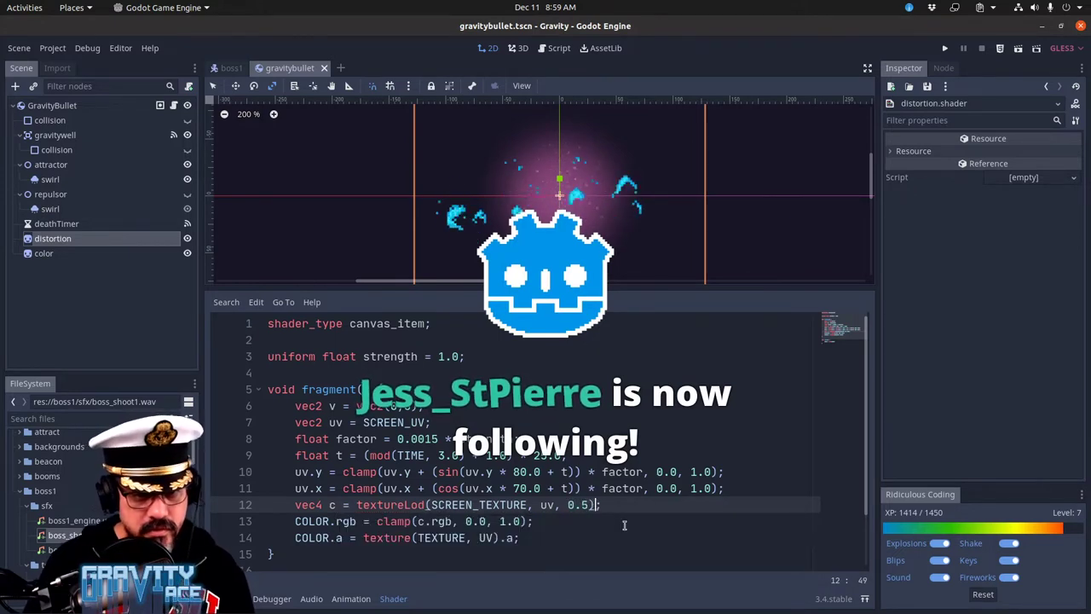
{"action": "key", "text": "Down"}
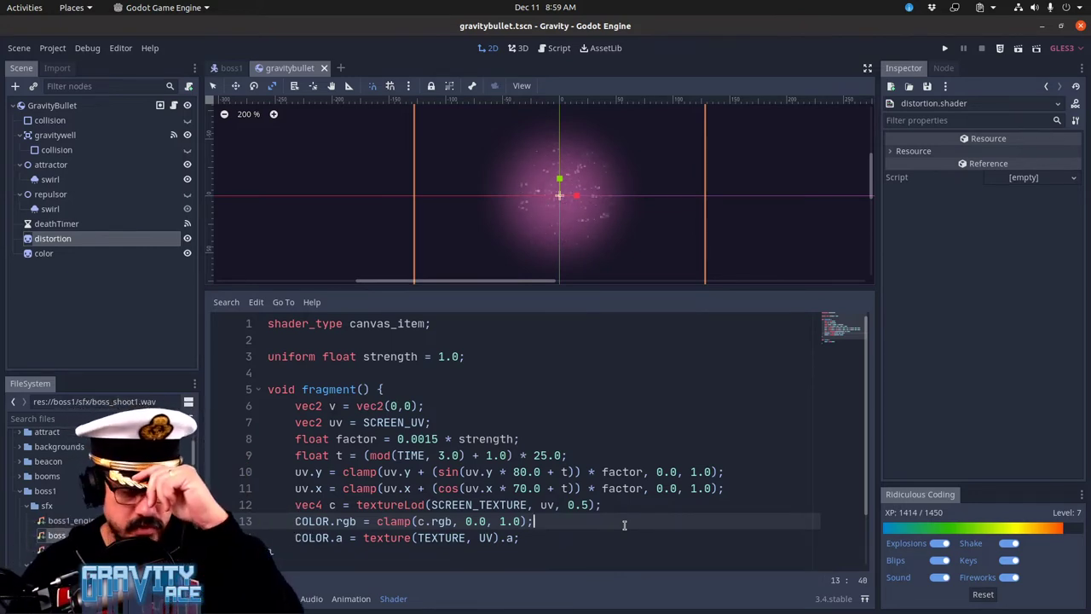
{"action": "key", "text": "Up"}
{"action": "key", "text": "Up"}
{"action": "key", "text": "Up"}
{"action": "key", "text": "Up"}
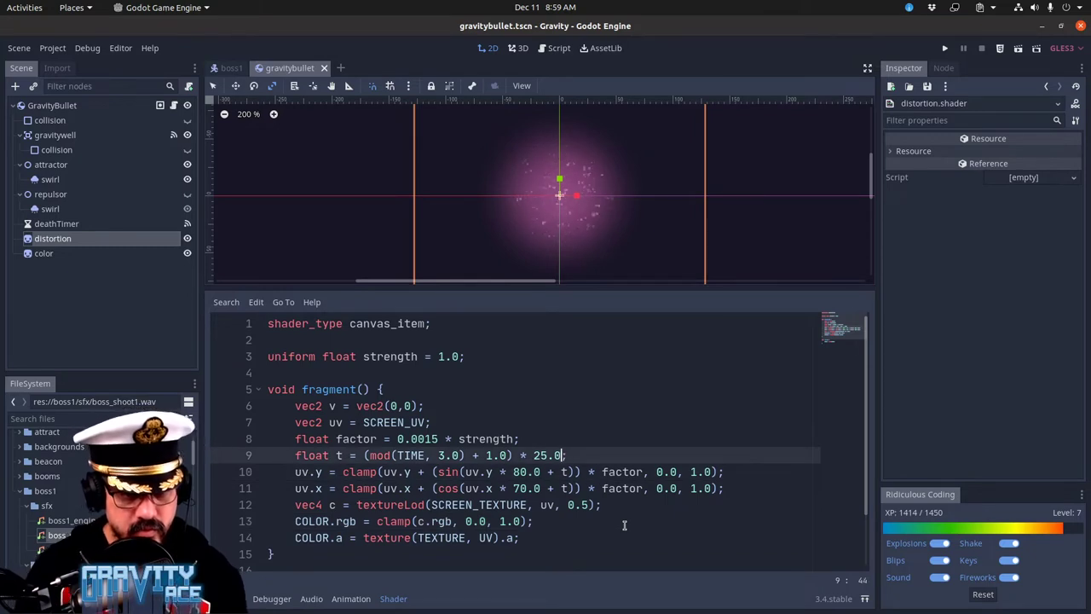
{"action": "key", "text": "Left"}
{"action": "type", "text": "* strength"}
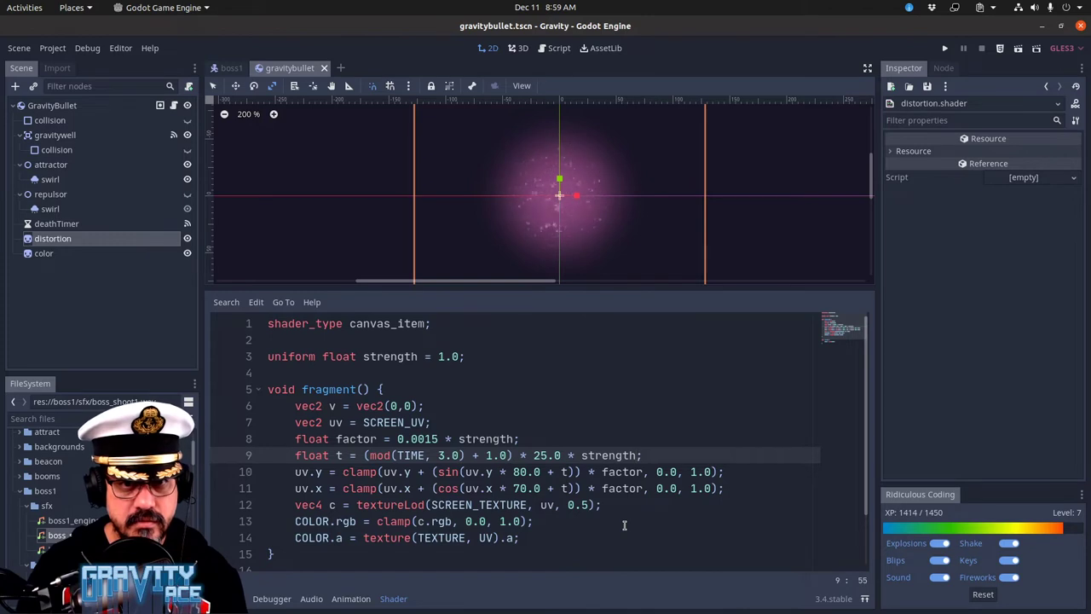
{"action": "key", "text": "ctrl+z"}
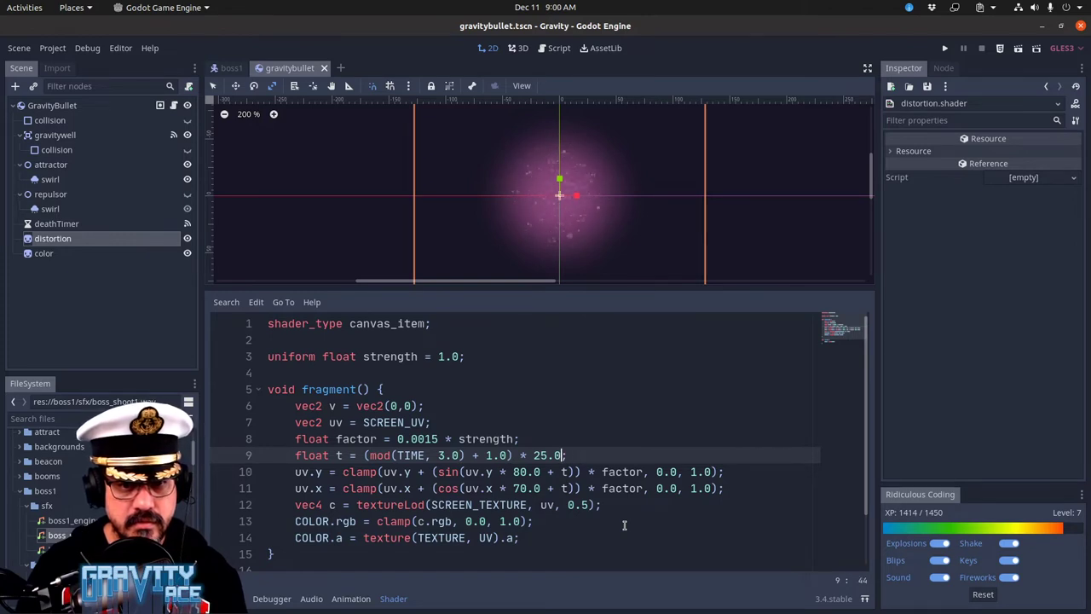
{"action": "key", "text": "ctrl+shift+z"}
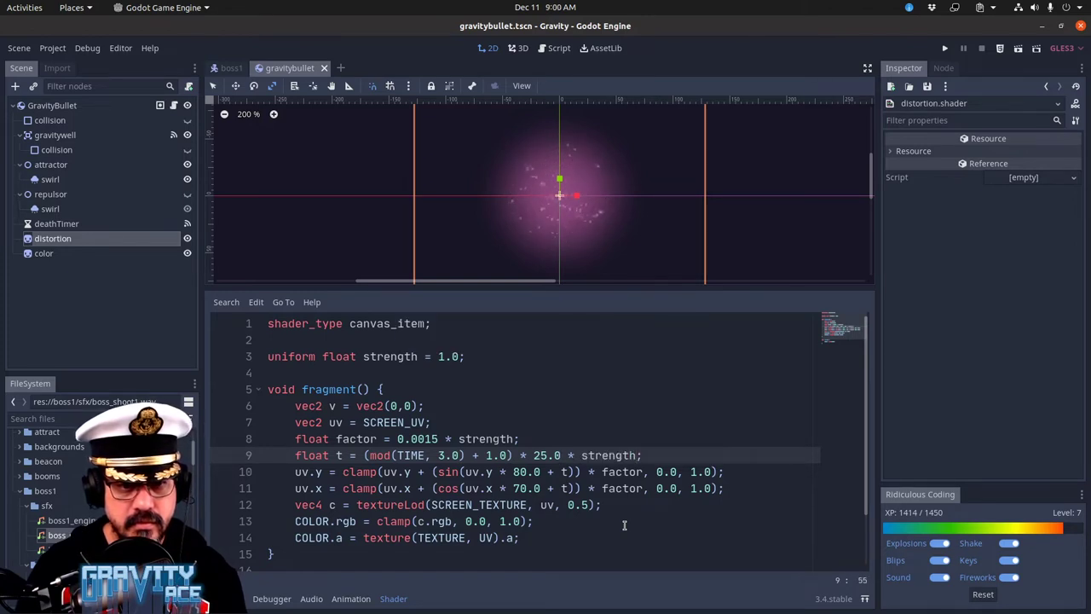
{"action": "key", "text": "ctrl+z"}
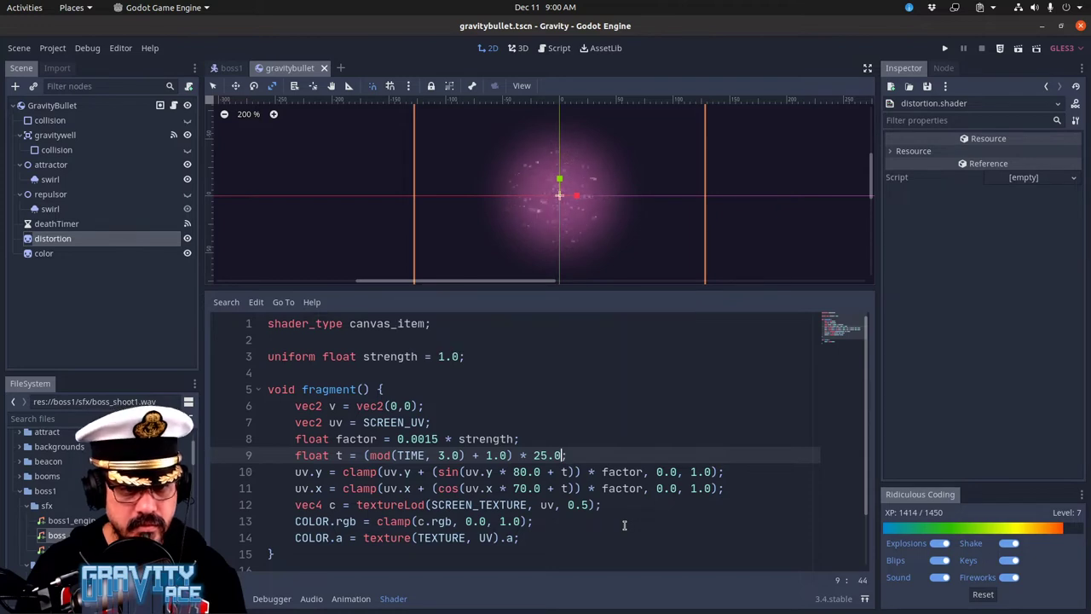
{"action": "key", "text": "ctrl+Left"}
{"action": "key", "text": "ctrl+Left"}
{"action": "key", "text": "ctrl+Left"}
{"action": "key", "text": "ctrl+Left"}
{"action": "key", "text": "ctrl+Left"}
{"action": "key", "text": "ctrl+Left"}
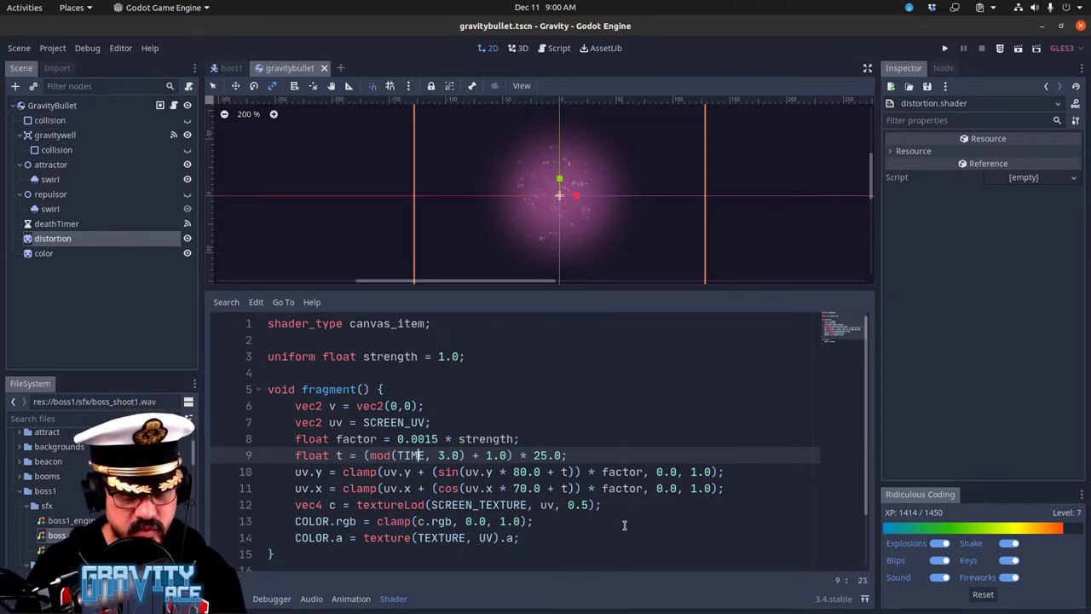
{"action": "key", "text": "Right"}
{"action": "key", "text": "Right"}
{"action": "key", "text": "Right"}
{"action": "key", "text": "Right"}
{"action": "key", "text": "Right"}
{"action": "key", "text": "Right"}
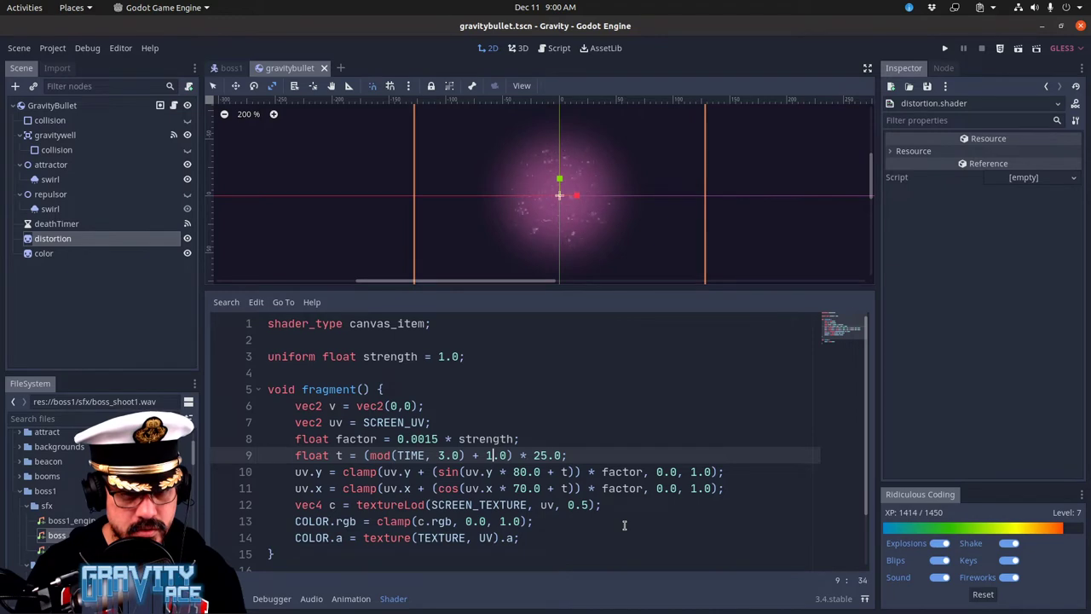
{"action": "key", "text": "Left"}
{"action": "key", "text": "Left"}
{"action": "key", "text": "Left"}
{"action": "key", "text": "Left"}
{"action": "key", "text": "Left"}
{"action": "type", "text": "* str"}
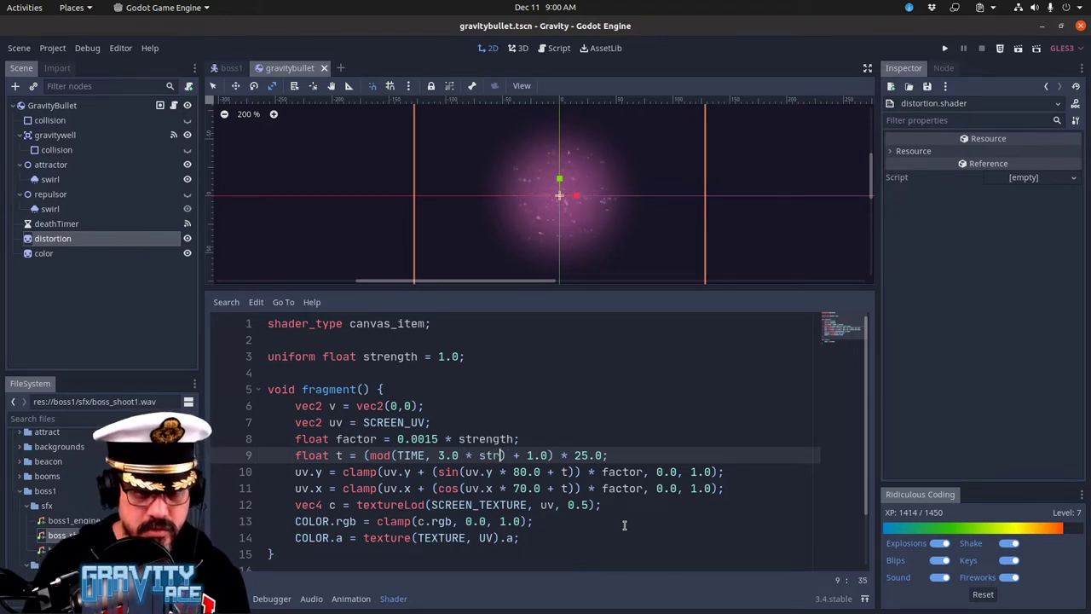
{"action": "type", "text": "ength"}
{"action": "key", "text": "ctrl+shift+Left"}
{"action": "type", "text": "stre"}
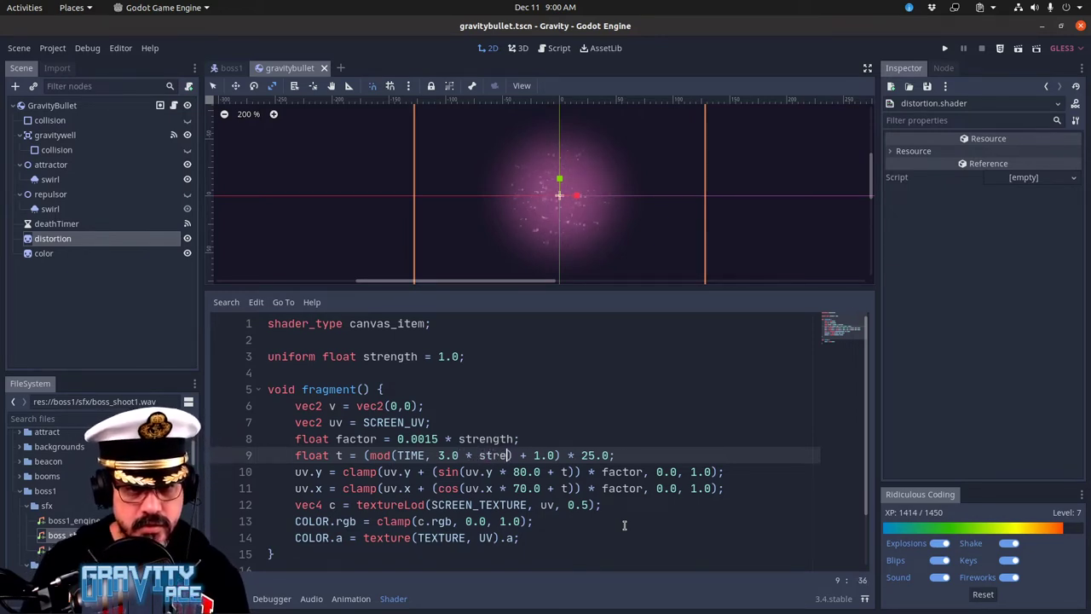
{"action": "type", "text": "ngth"}
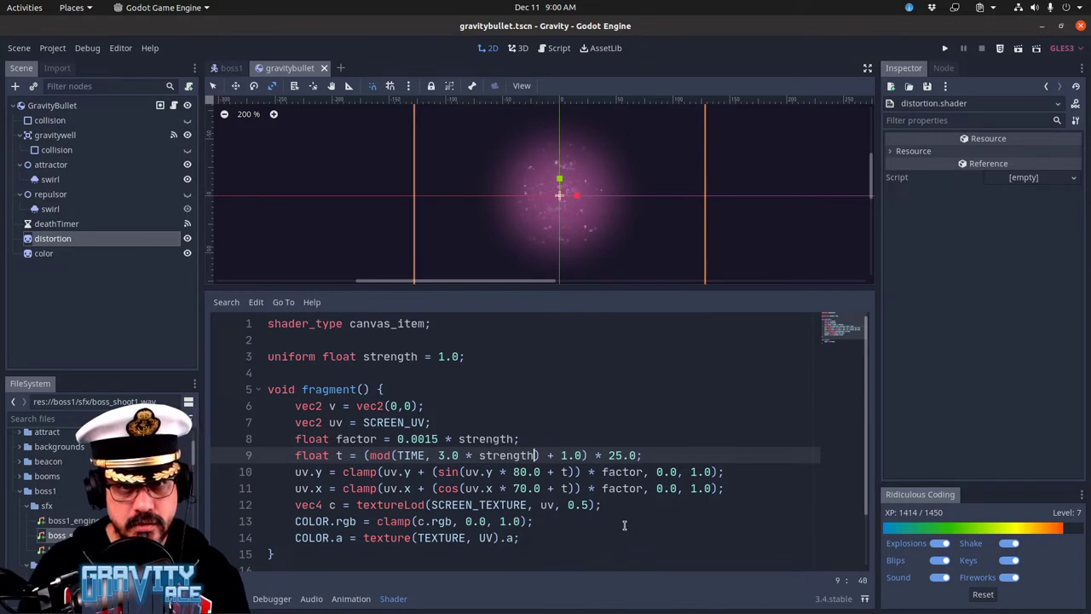
{"action": "key", "text": "ctrl+shift+Left"}
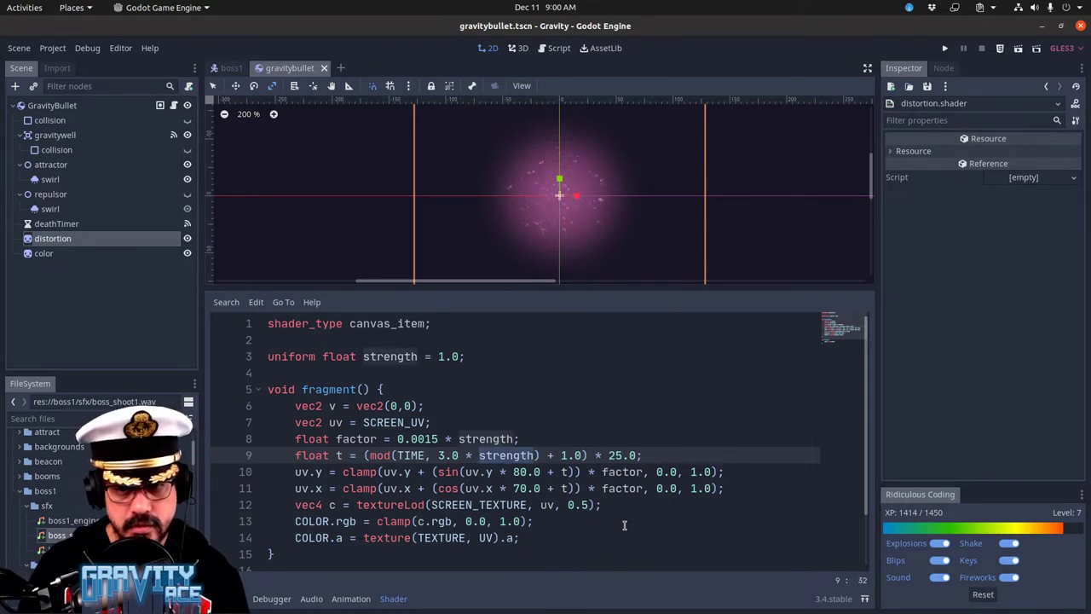
{"action": "key", "text": "shift+Left"}
{"action": "key", "text": "shift+Left"}
{"action": "key", "text": "shift+Left"}
{"action": "key", "text": "BackSpace"}
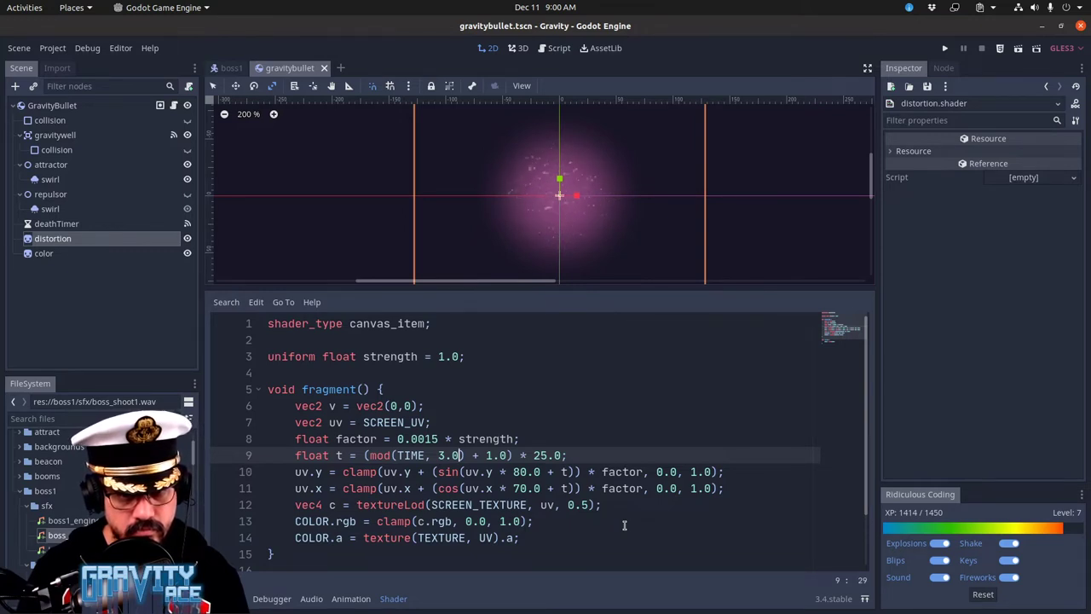
{"action": "key", "text": "Down"}
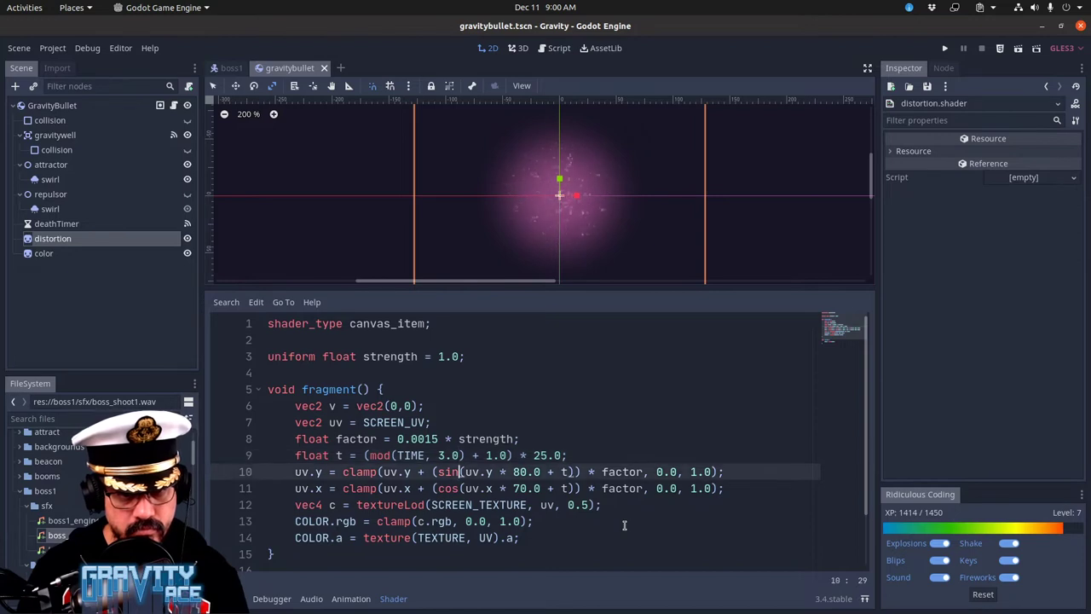
{"action": "key", "text": "Right"}
{"action": "key", "text": "Right"}
{"action": "key", "text": "Right"}
{"action": "key", "text": "Right"}
{"action": "key", "text": "Right"}
{"action": "key", "text": "Right"}
{"action": "key", "text": "Right"}
{"action": "key", "text": "Right"}
{"action": "key", "text": "Right"}
{"action": "key", "text": "Right"}
{"action": "key", "text": "Right"}
{"action": "key", "text": "Right"}
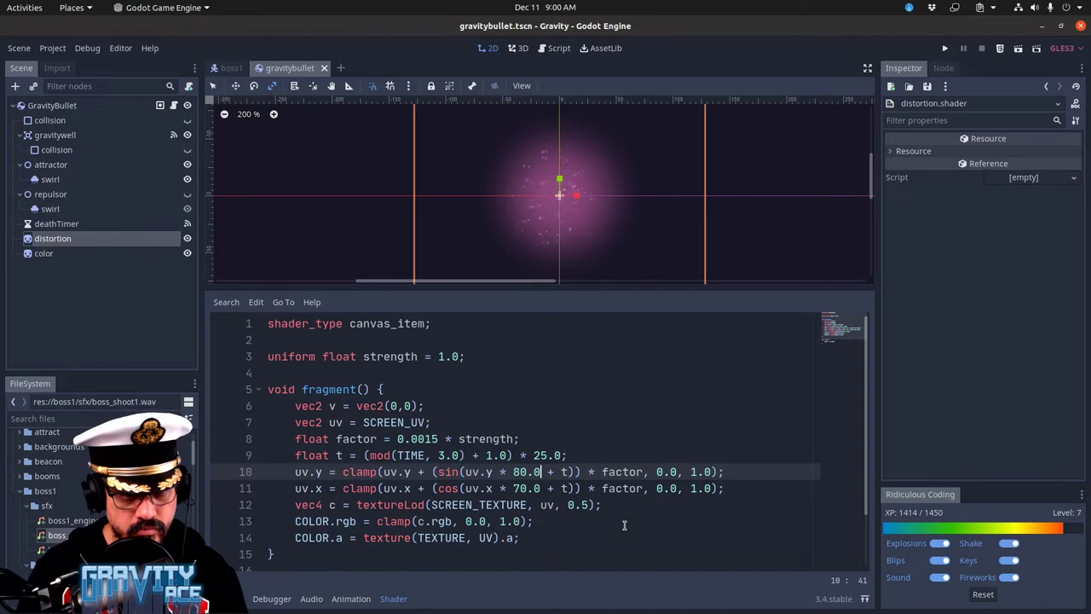
{"action": "key", "text": "Up"}
{"action": "key", "text": "Up"}
{"action": "key", "text": "Up"}
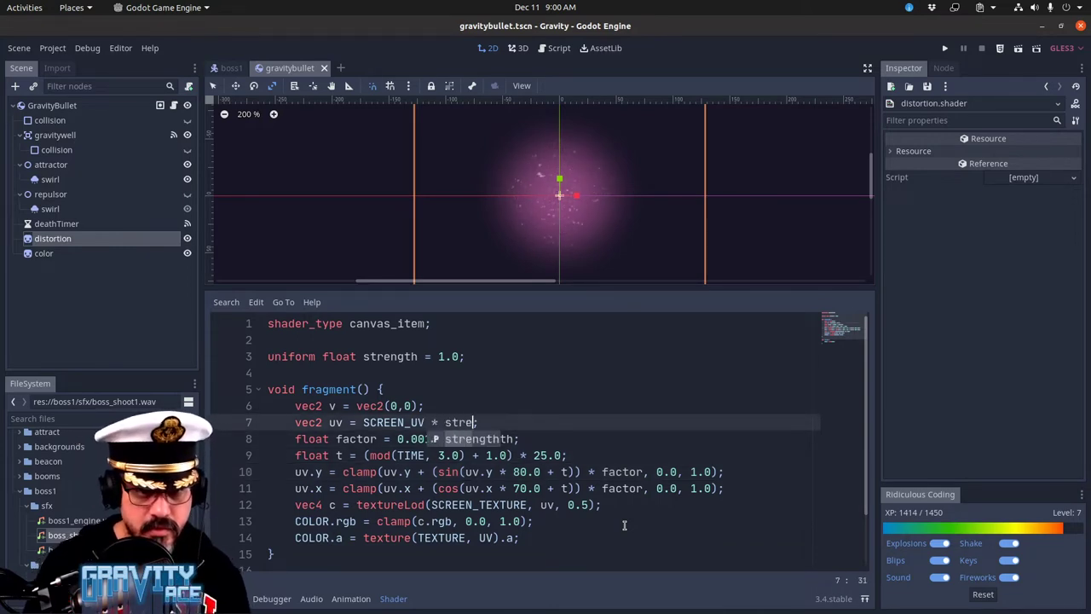
{"action": "key", "text": "Escape"}
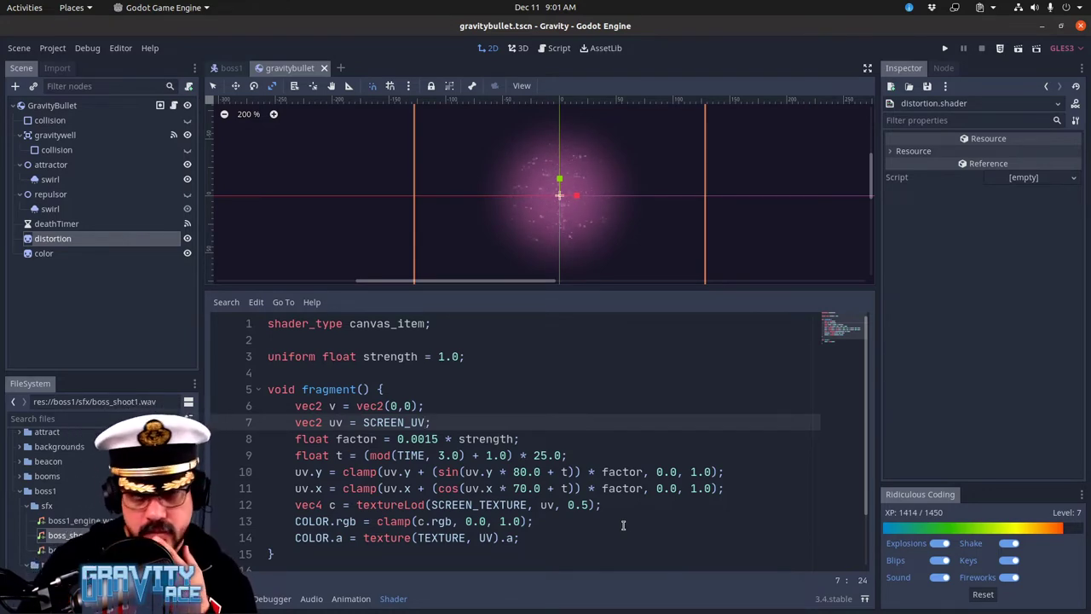
Check the distortion node's material, then save and run the game to the boss intro.
{"action": "left_click", "coordinate": [94, 244]}
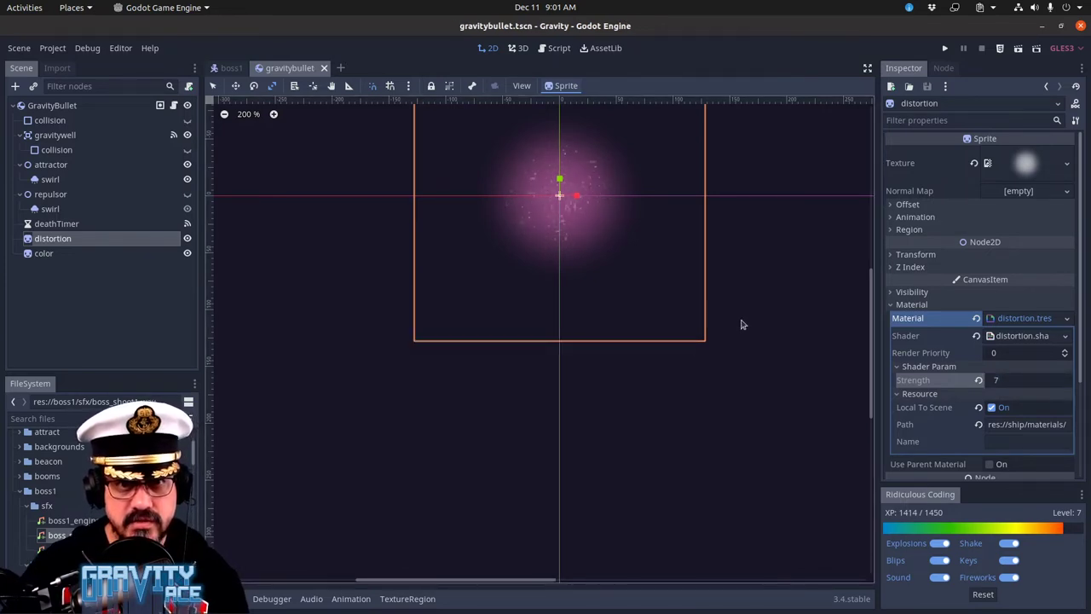
{"action": "key", "text": "F5"}
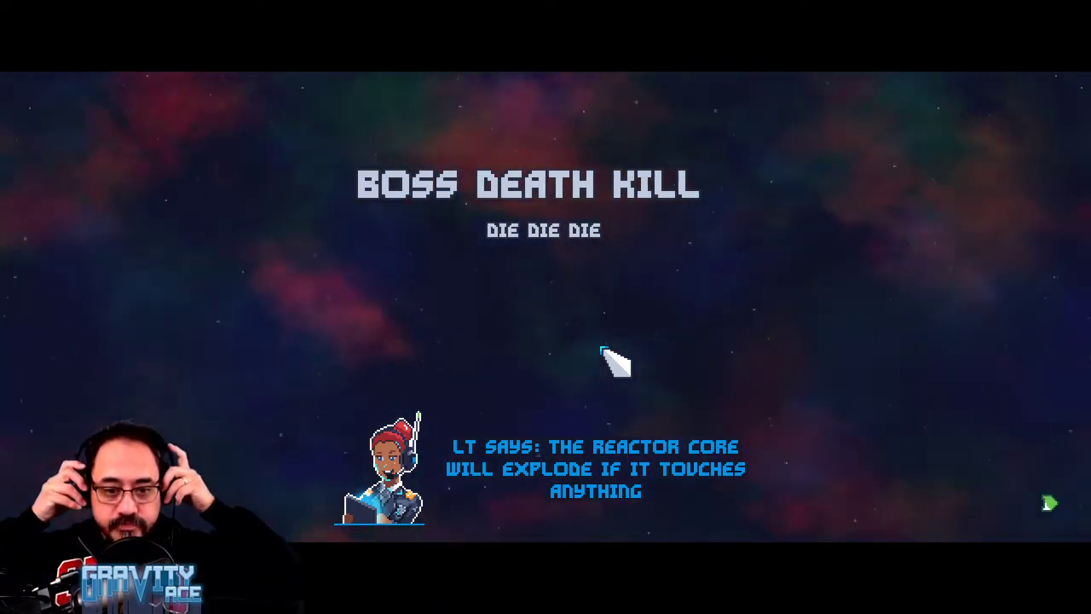
Skip the intro, play the Medusa boss fight, then quit back to the editor.
{"action": "key", "text": "space"}
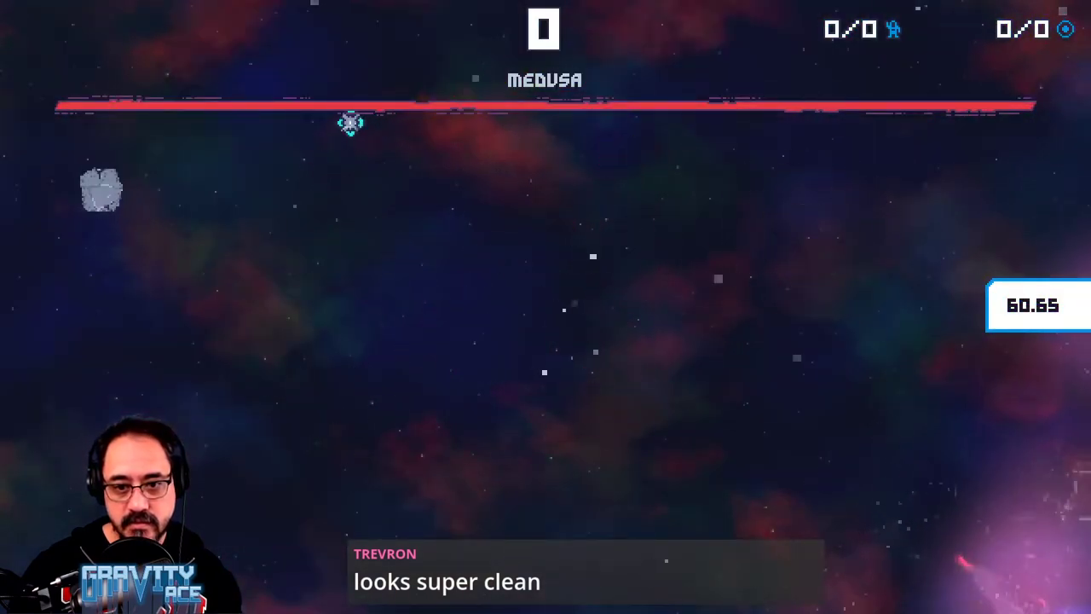
{"action": "key", "text": "F8"}
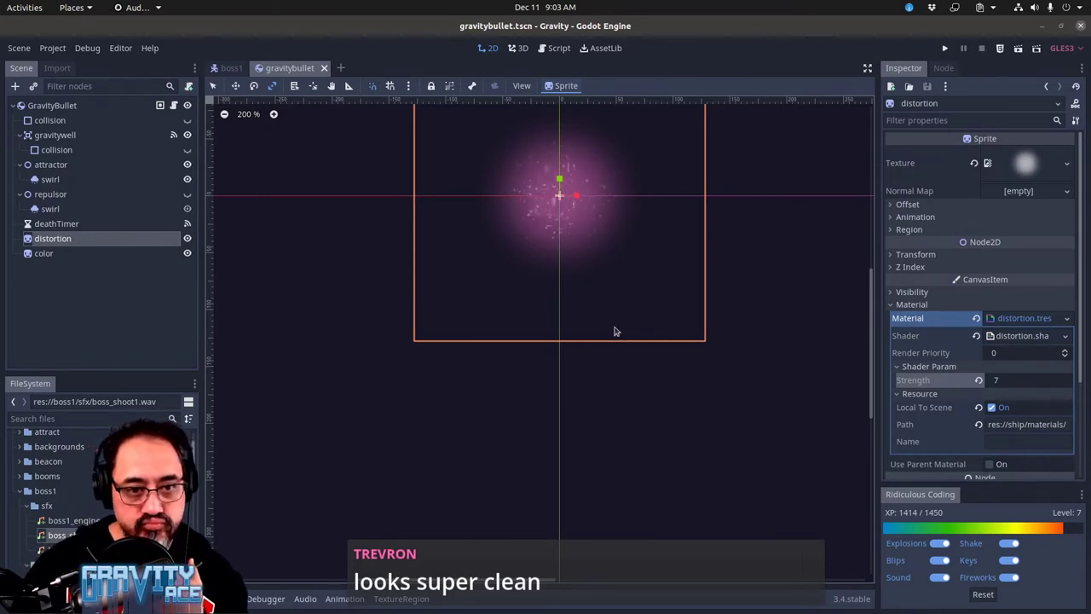
Switch to the boss1.tscn scene tab showing the gravity_bullet shoot animation.
{"action": "middle_click_drag", "start_coordinate": [616, 331], "coordinate": [606, 431]}
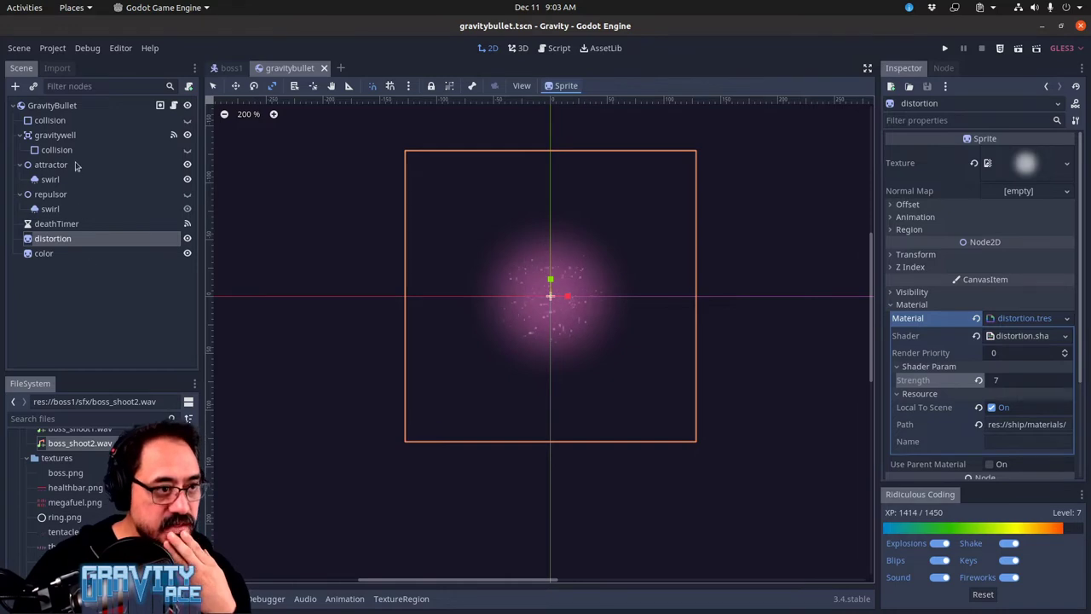
{"action": "left_click", "coordinate": [223, 70]}
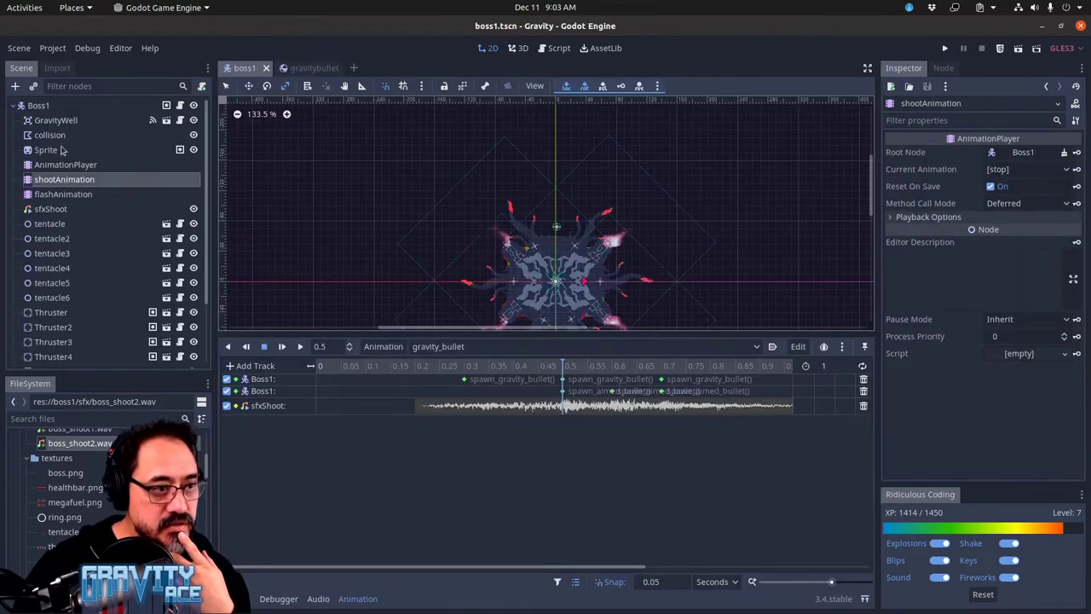
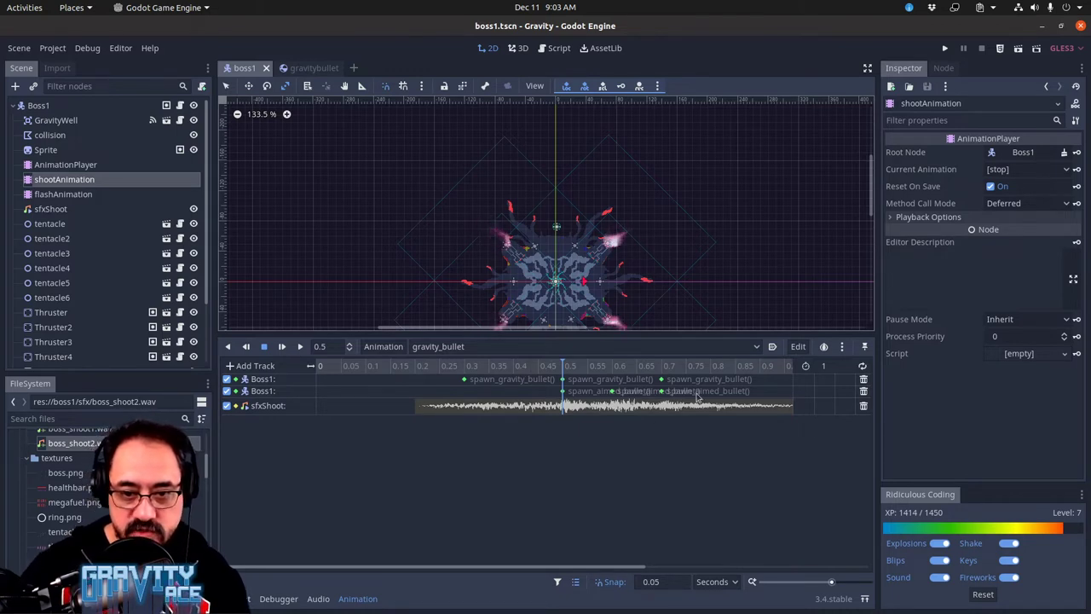
Move the sfxShoot audio key so the shoot sound starts at 0.1 s.
{"action": "left_click_drag", "start_coordinate": [620, 566], "coordinate": [693, 577]}
{"action": "left_click_drag", "start_coordinate": [595, 415], "coordinate": [543, 416]}
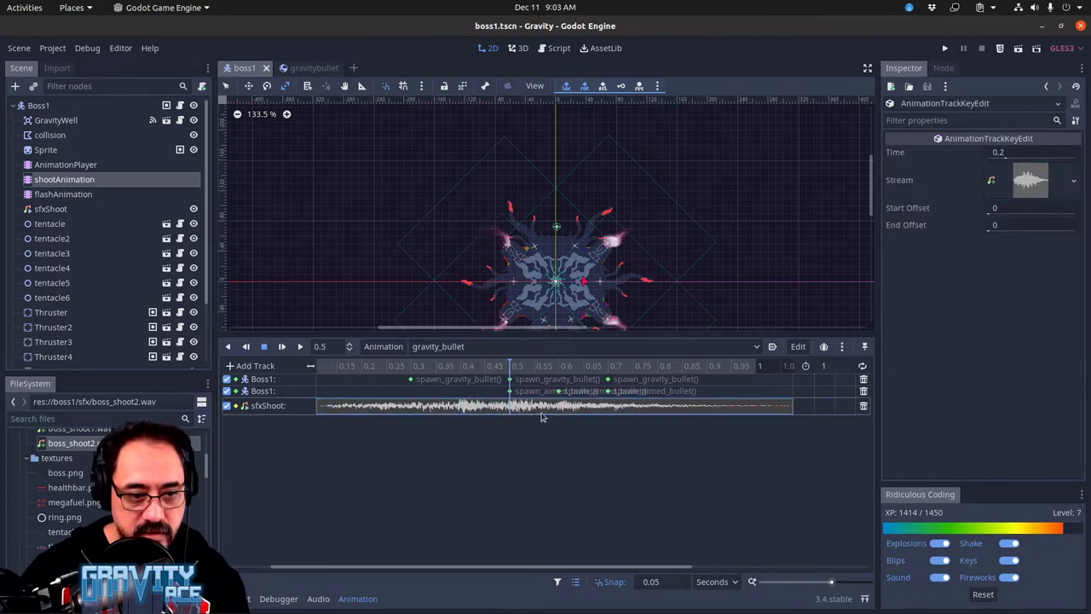
{"action": "mouse_move", "coordinate": [653, 567]}
{"action": "left_mouse_down"}
{"action": "mouse_move", "coordinate": [732, 571]}
{"action": "mouse_move", "coordinate": [644, 571]}
{"action": "left_mouse_up"}
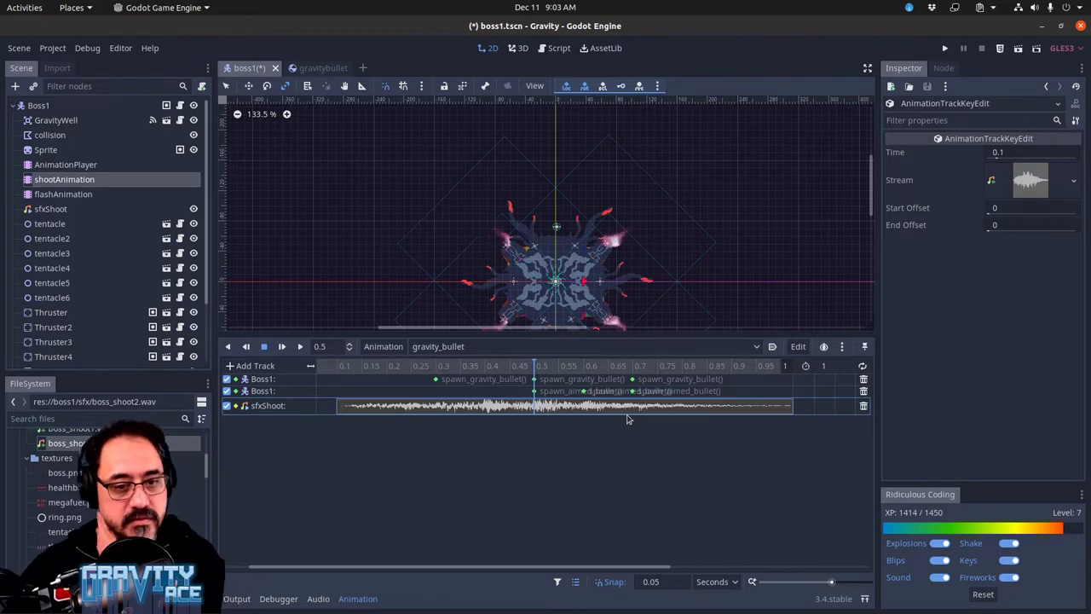
Delete the spawn_aimed_bullet key at 0.6 s and save the boss1 scene.
{"action": "left_click", "coordinate": [585, 391]}
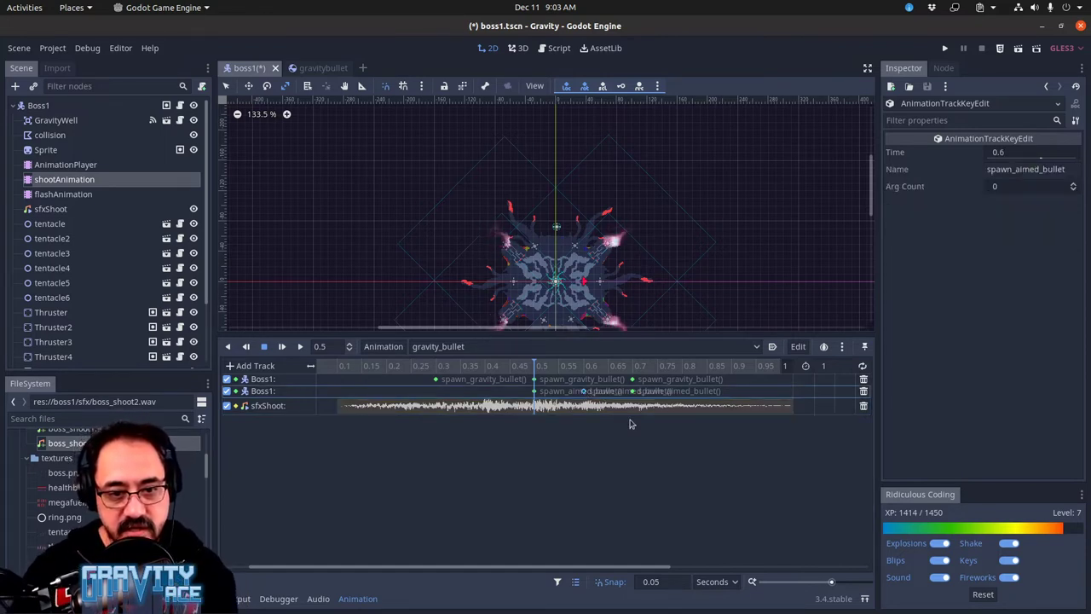
{"action": "key", "text": "Delete"}
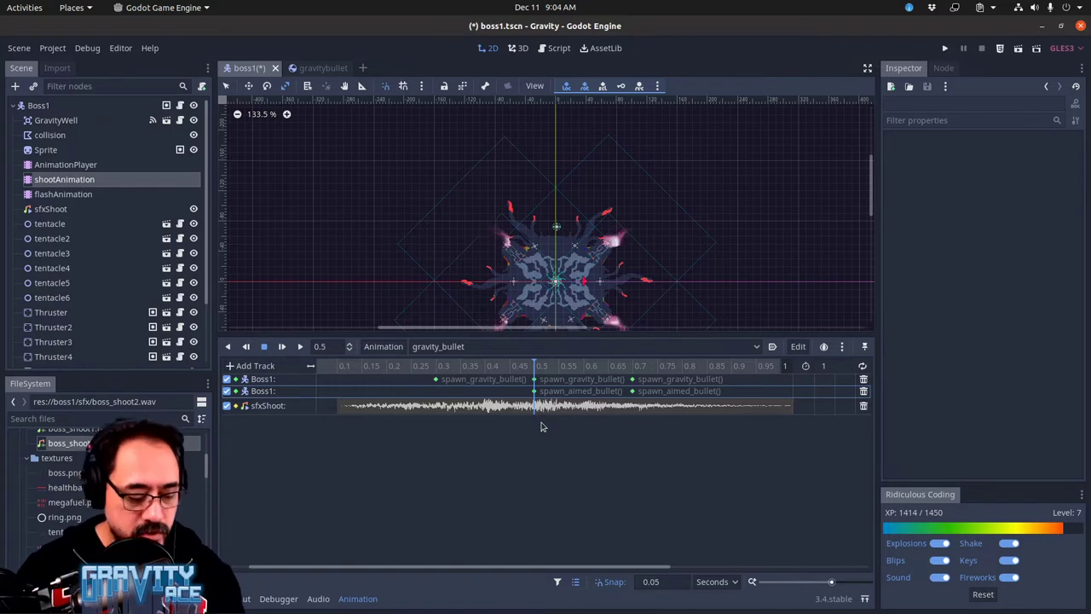
{"action": "key", "text": "ctrl+s"}
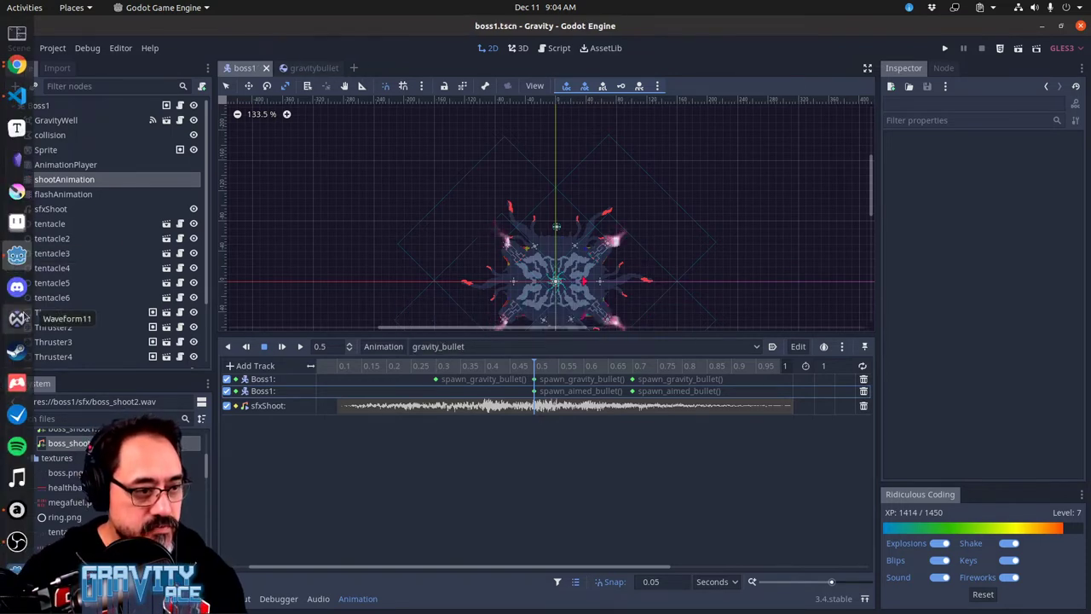
Launch Waveform, dismiss the update warning, and audition the boss_shoot2 edit from the sfx project.
{"action": "left_click", "coordinate": [18, 317]}
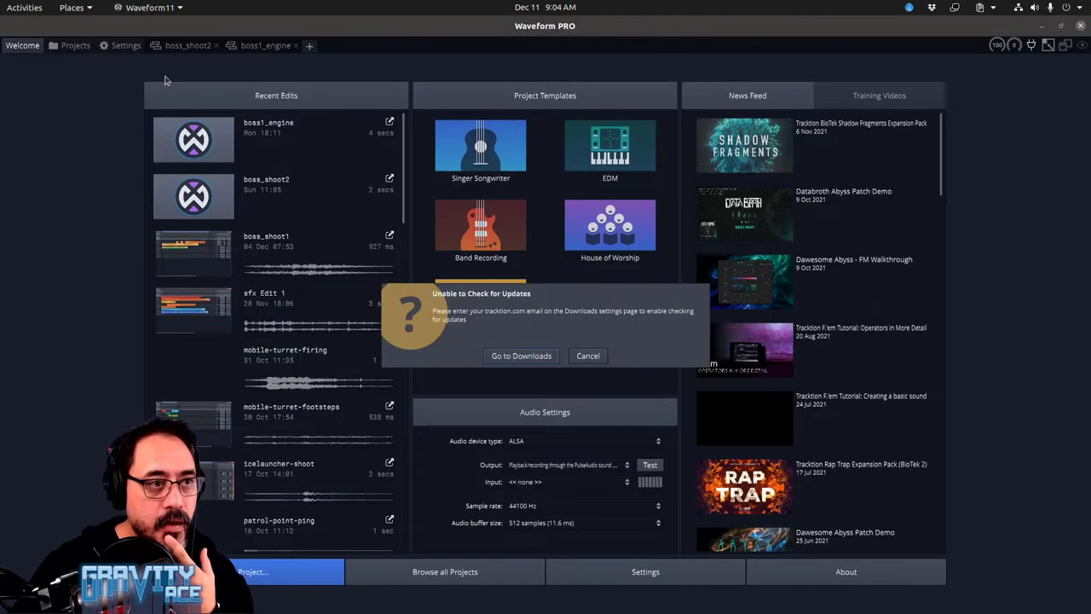
{"action": "left_click", "coordinate": [587, 355]}
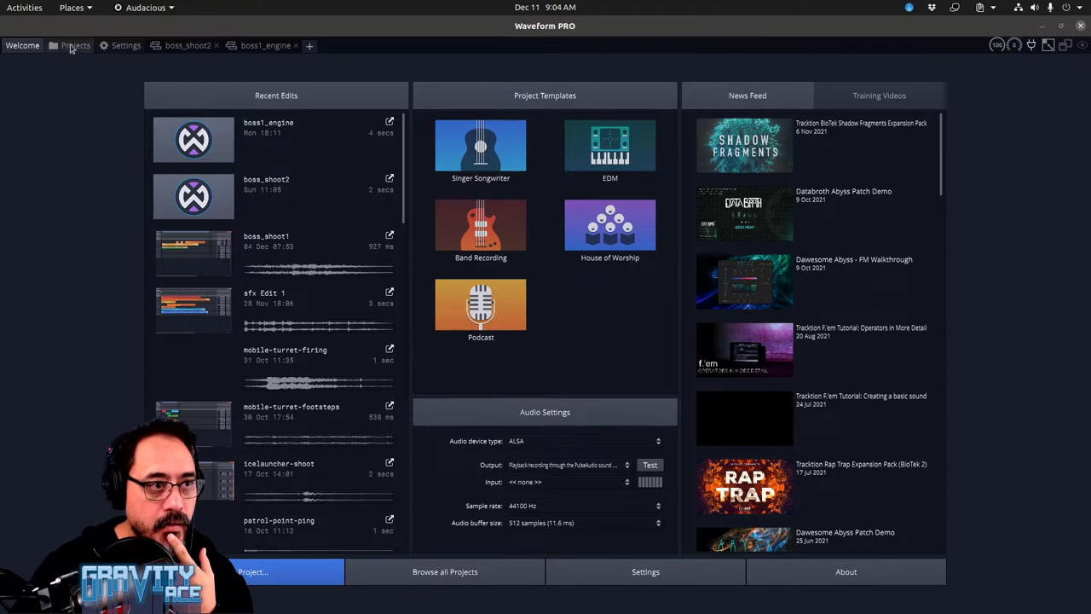
{"action": "left_click", "coordinate": [74, 46]}
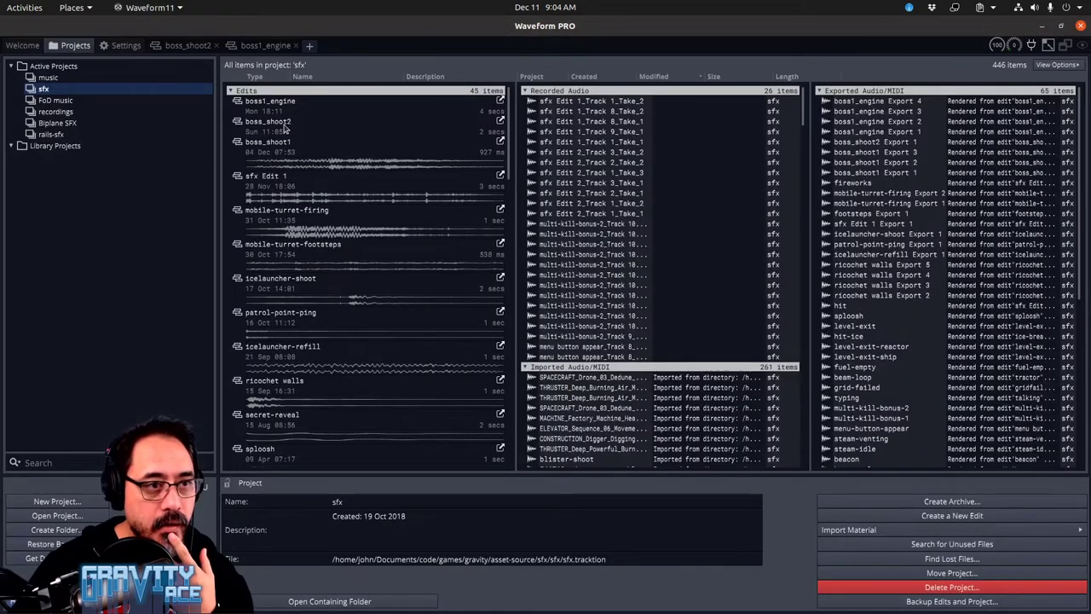
{"action": "double_click", "coordinate": [284, 123]}
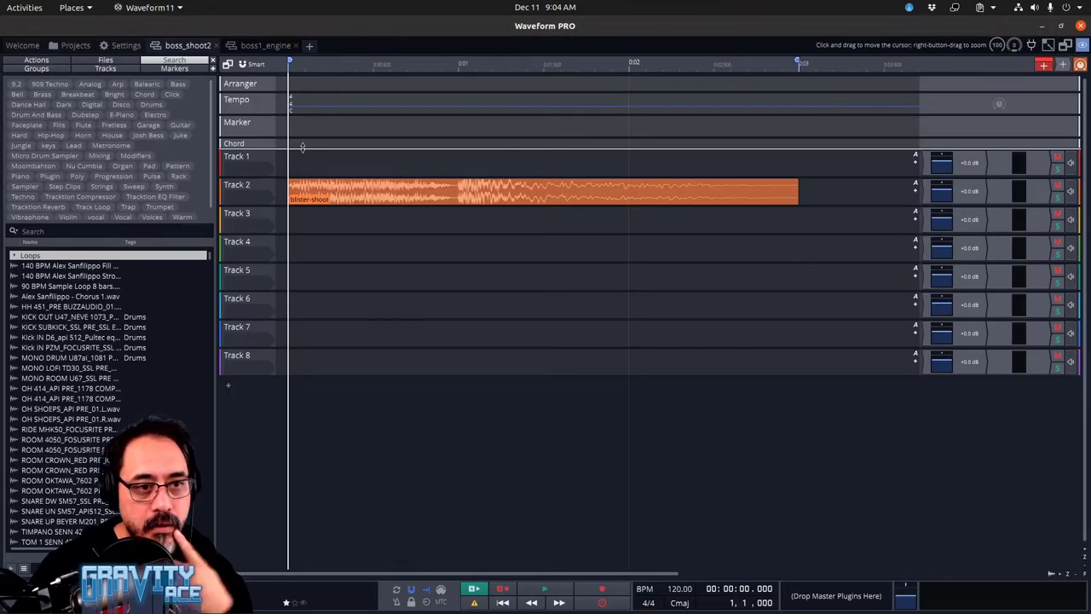
{"action": "key", "text": "space"}
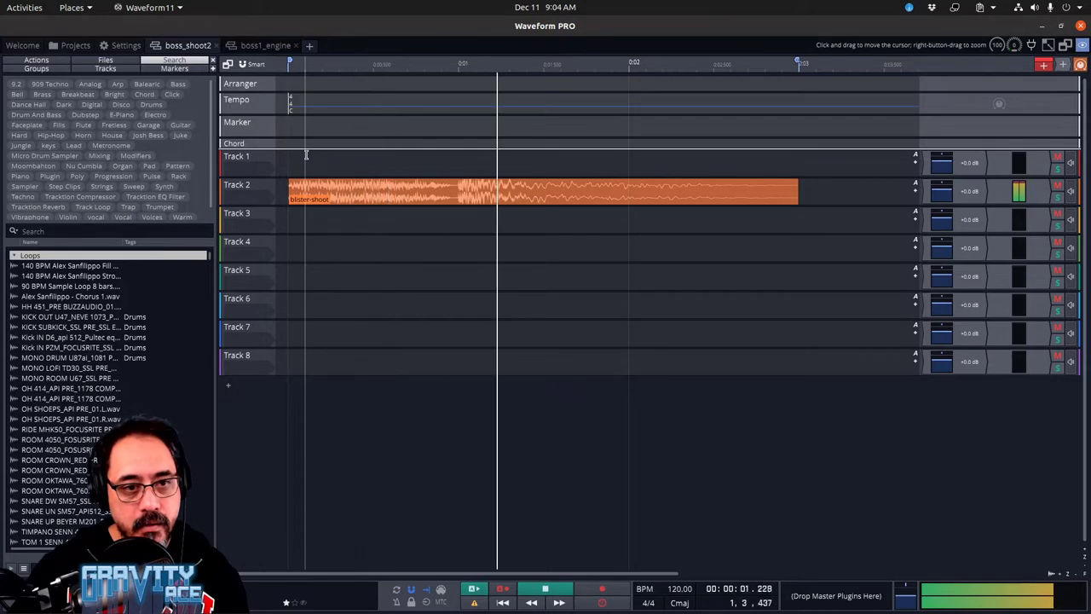
{"action": "key", "text": "space"}
{"action": "left_click", "coordinate": [213, 45]}
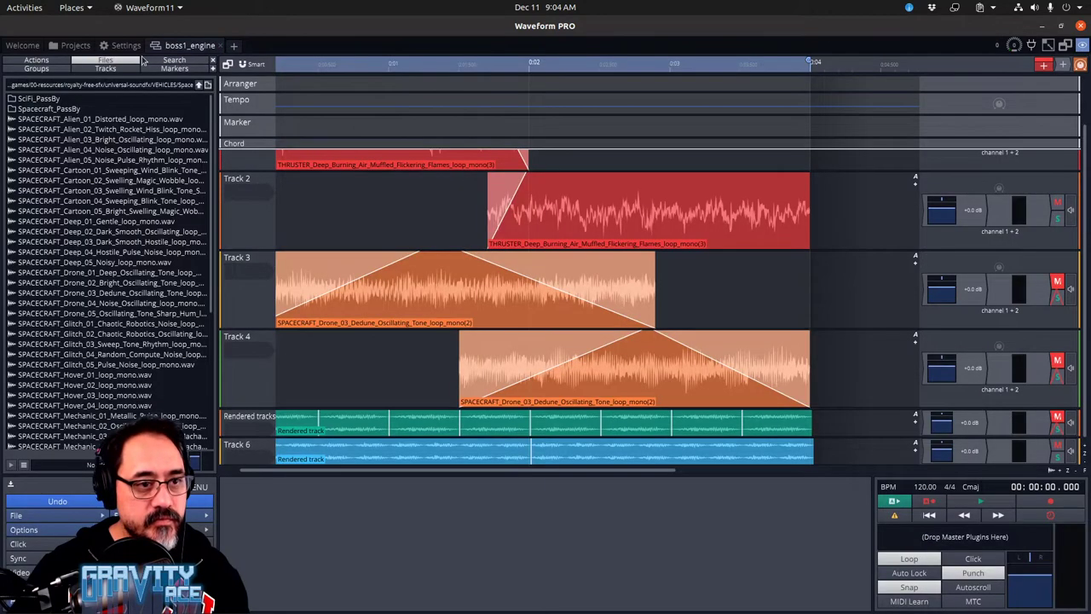
Audition the boss_shoot1 edit, then close it and return to the project browser.
{"action": "left_click", "coordinate": [20, 47]}
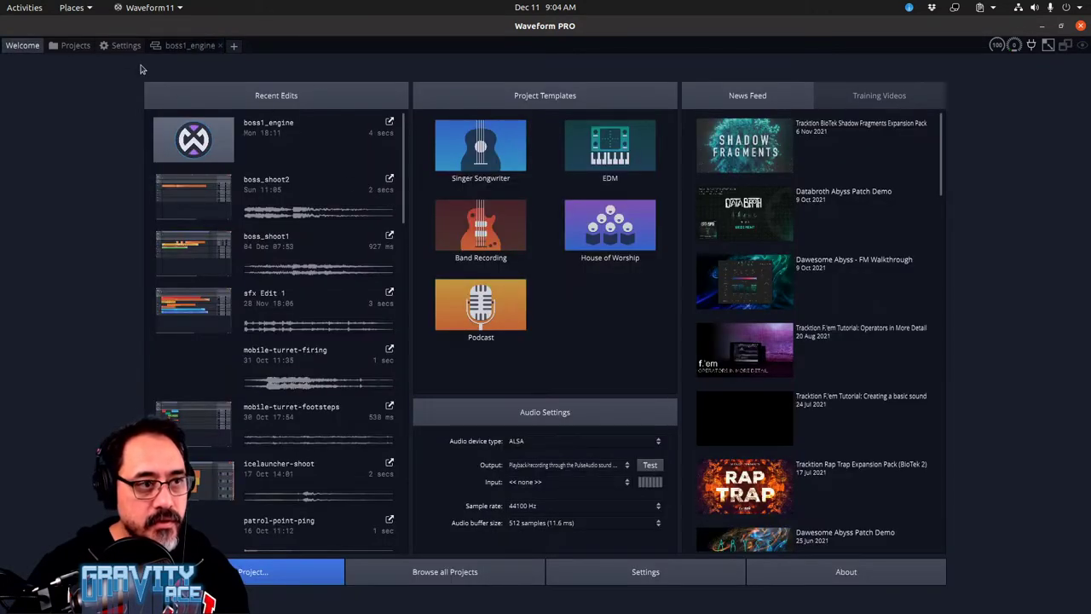
{"action": "left_click", "coordinate": [72, 46]}
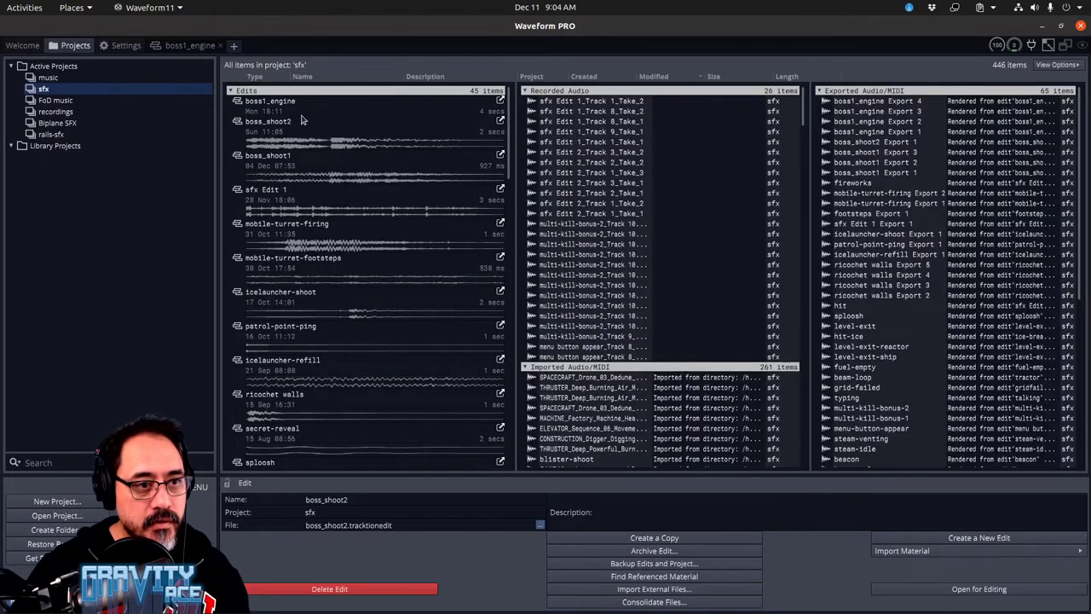
{"action": "left_click", "coordinate": [301, 165]}
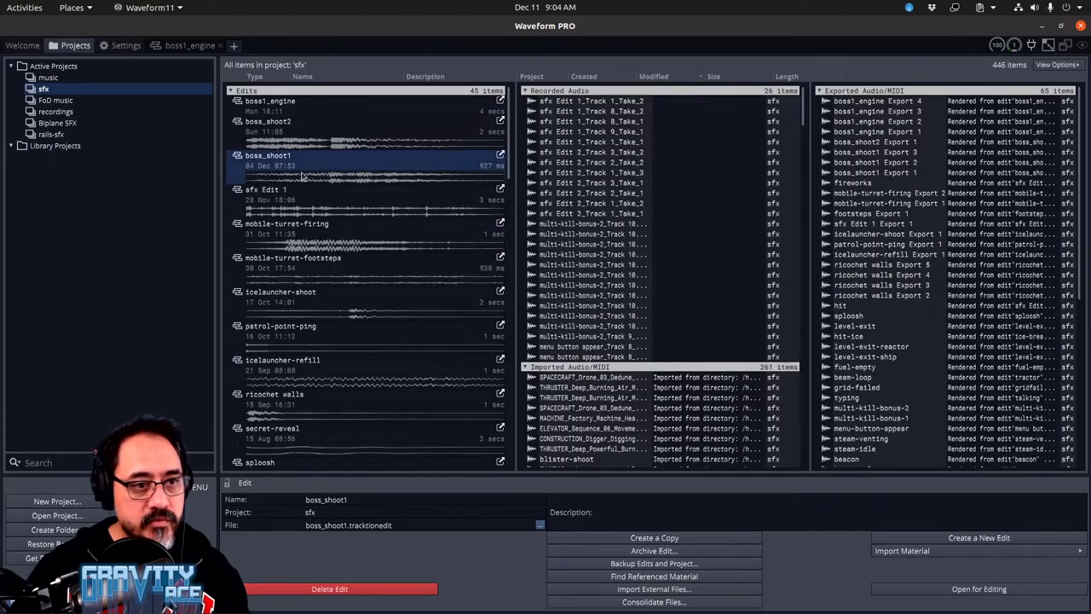
{"action": "left_click", "coordinate": [182, 47]}
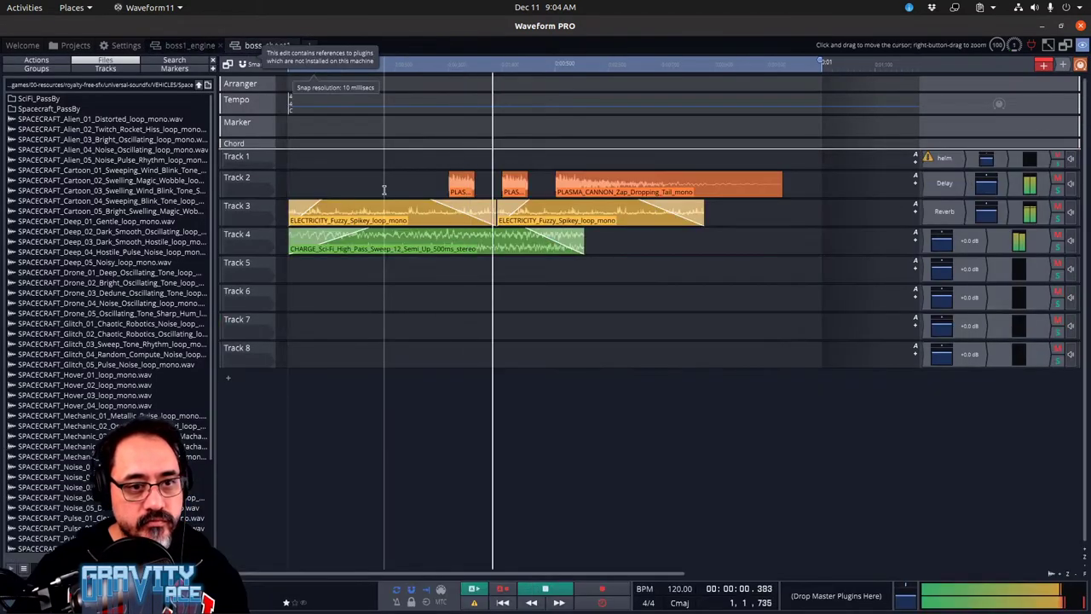
{"action": "key", "text": "space"}
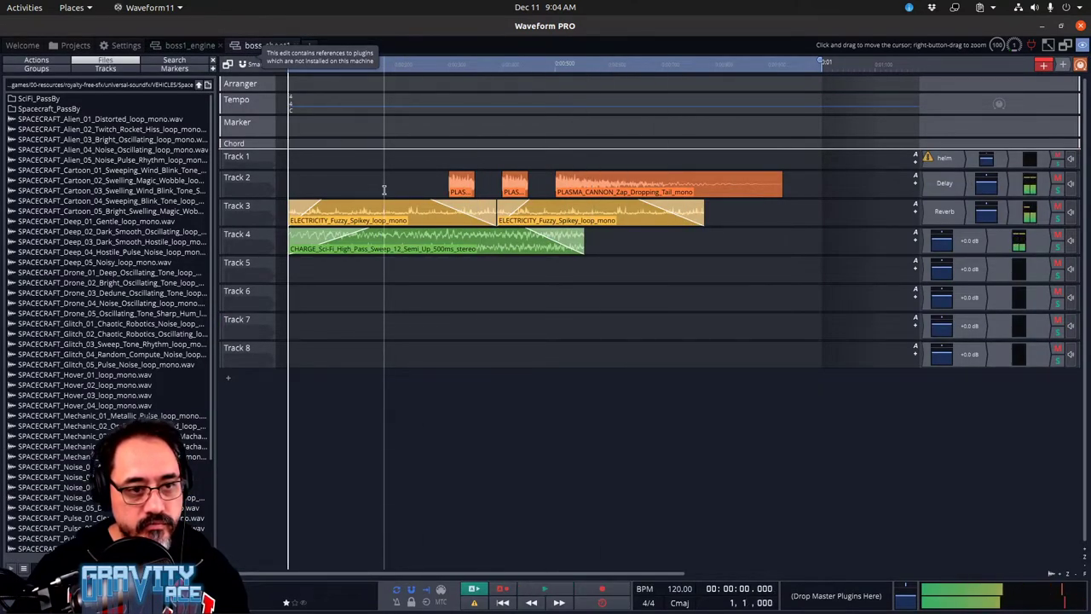
{"action": "key", "text": "space"}
{"action": "key", "text": "space"}
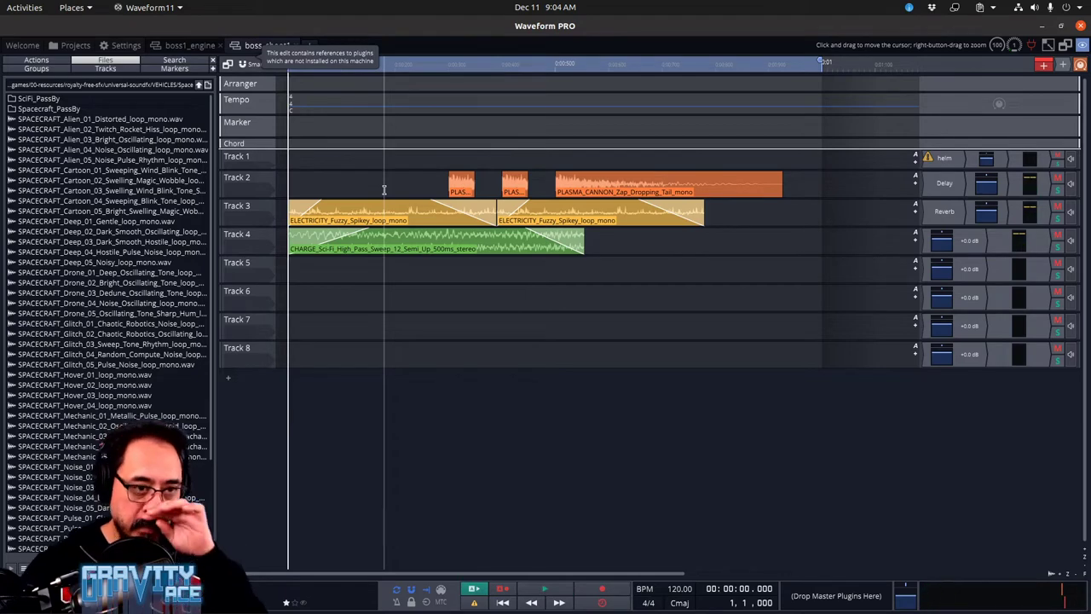
{"action": "key", "text": "alt+Tab"}
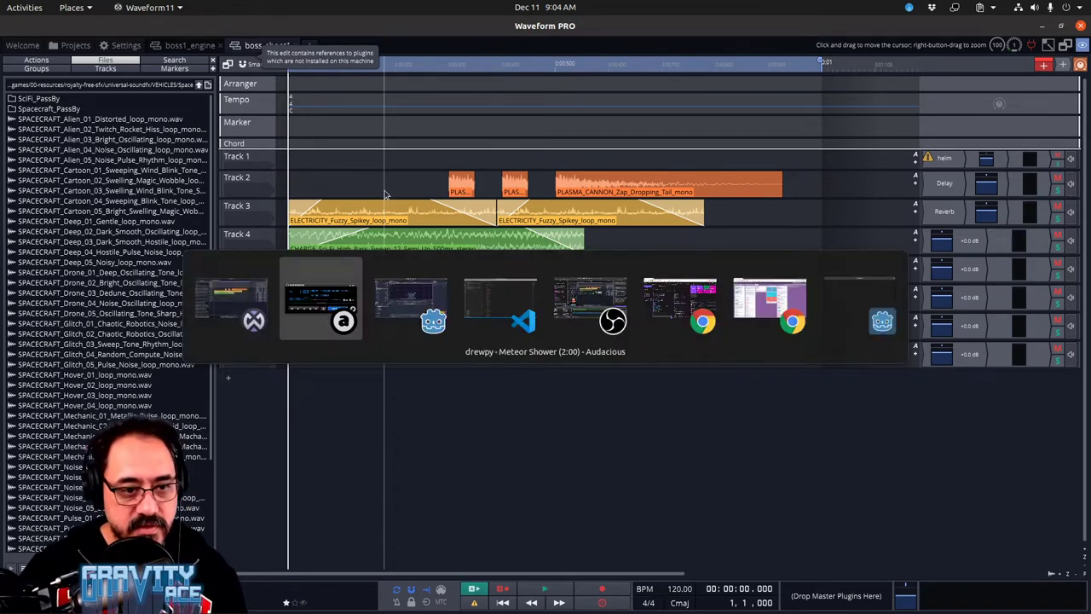
{"action": "key", "text": "Escape"}
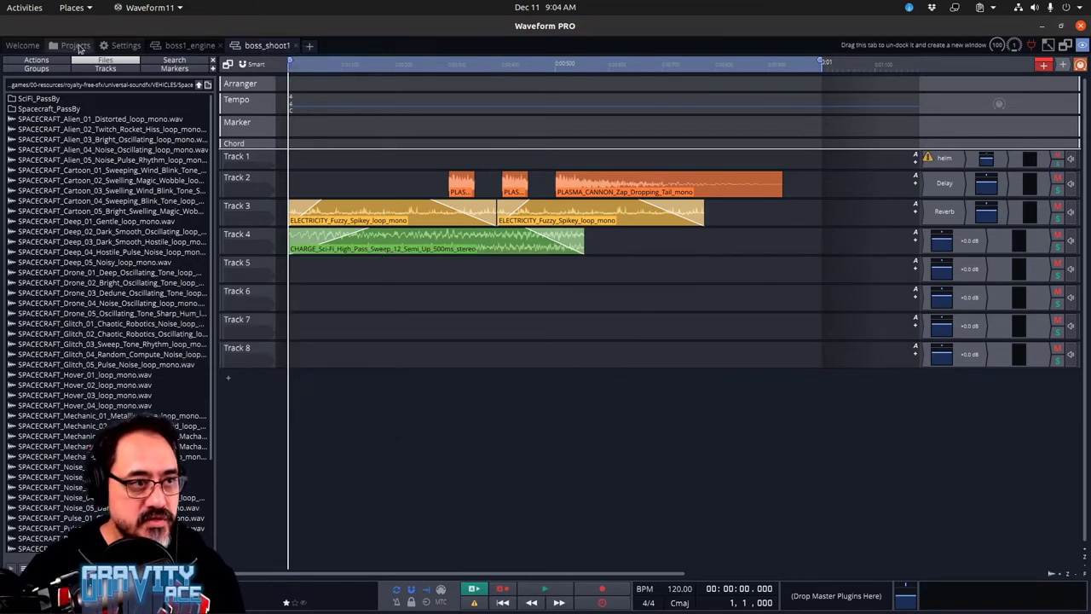
{"action": "left_click", "coordinate": [298, 45]}
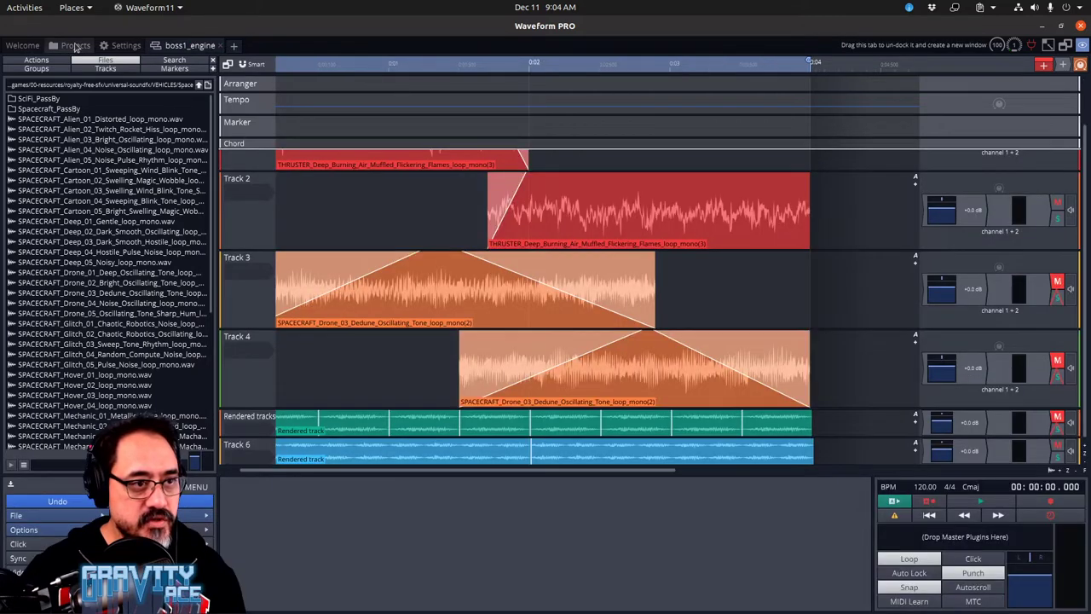
{"action": "left_click", "coordinate": [75, 45]}
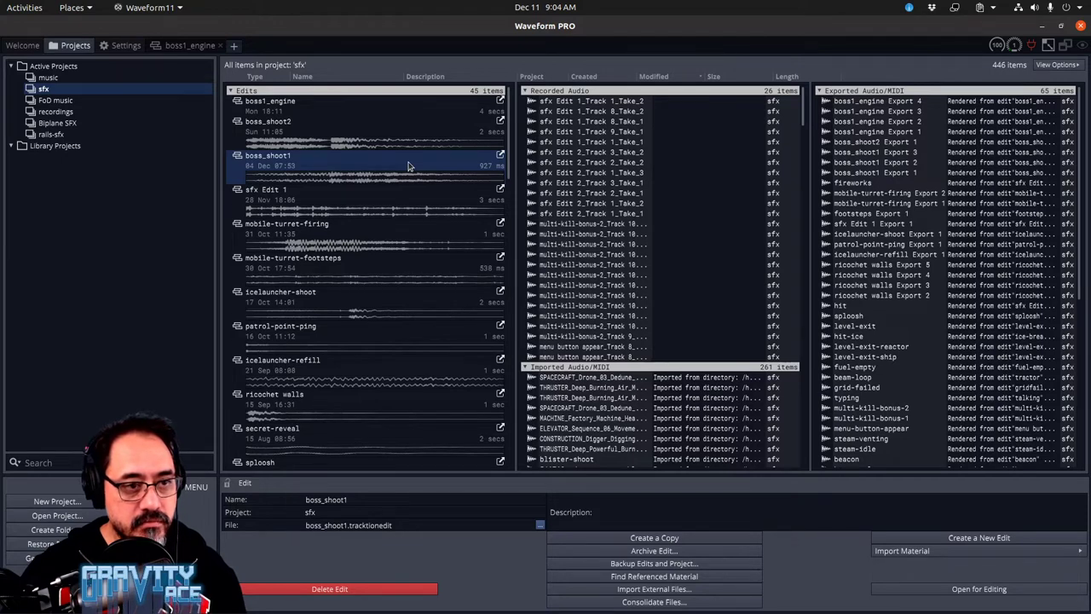
Duplicate the boss_shoot1 edit, open the copy, and rename it boss_shoot3.
{"action": "left_click", "coordinate": [654, 537]}
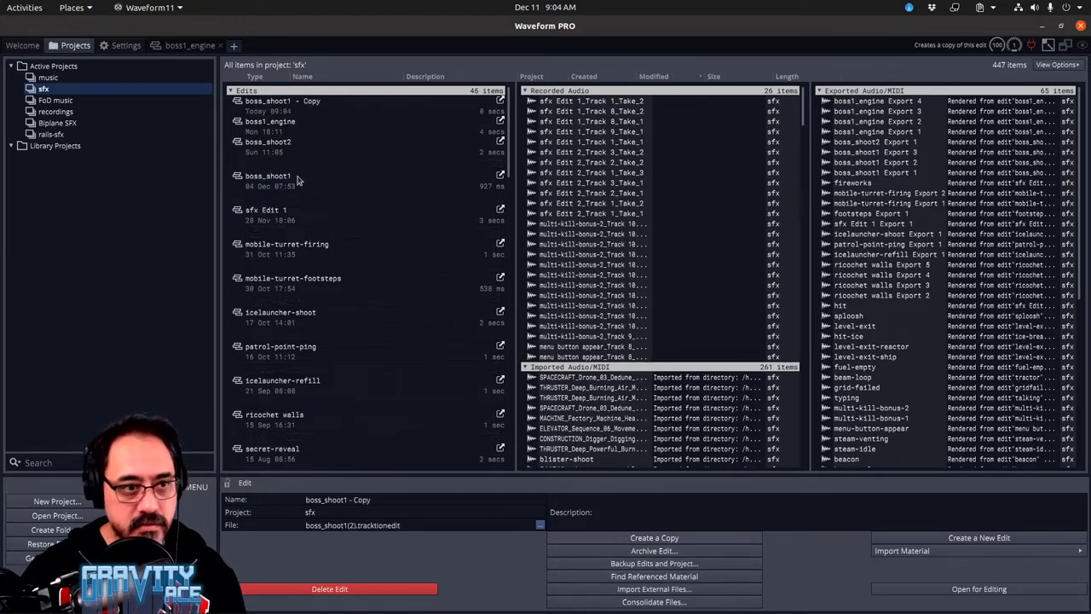
{"action": "left_click", "coordinate": [293, 111]}
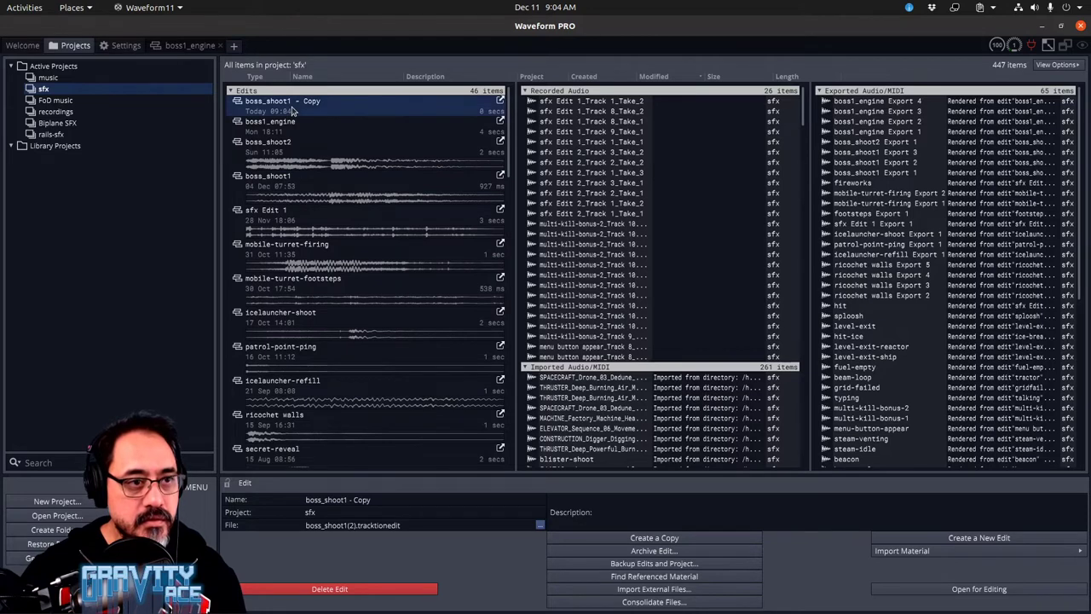
{"action": "double_click", "coordinate": [292, 110]}
{"action": "double_click", "coordinate": [266, 47]}
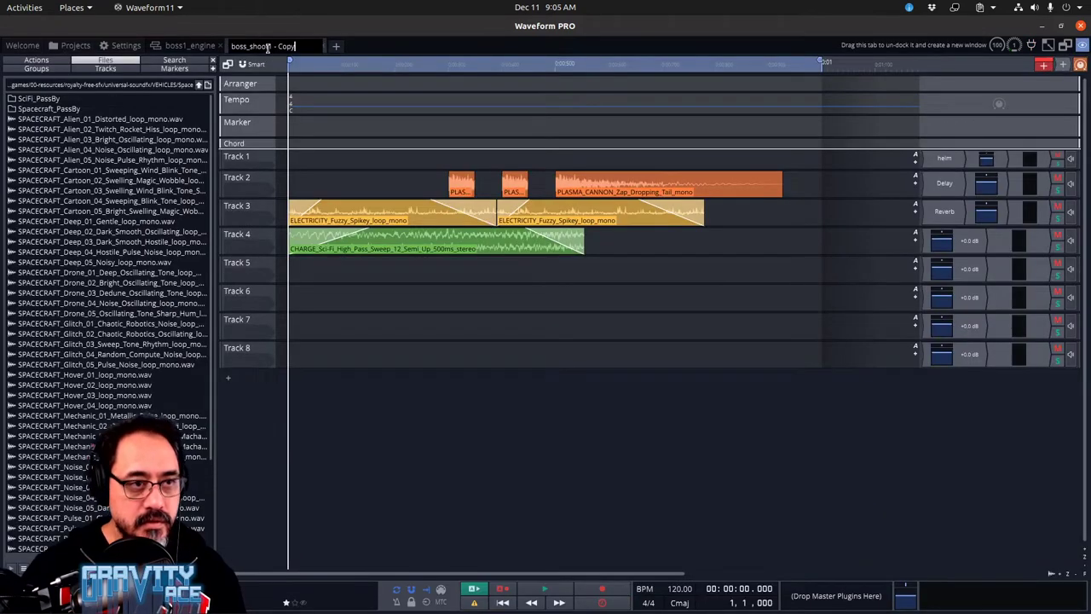
{"action": "key", "text": "Return"}
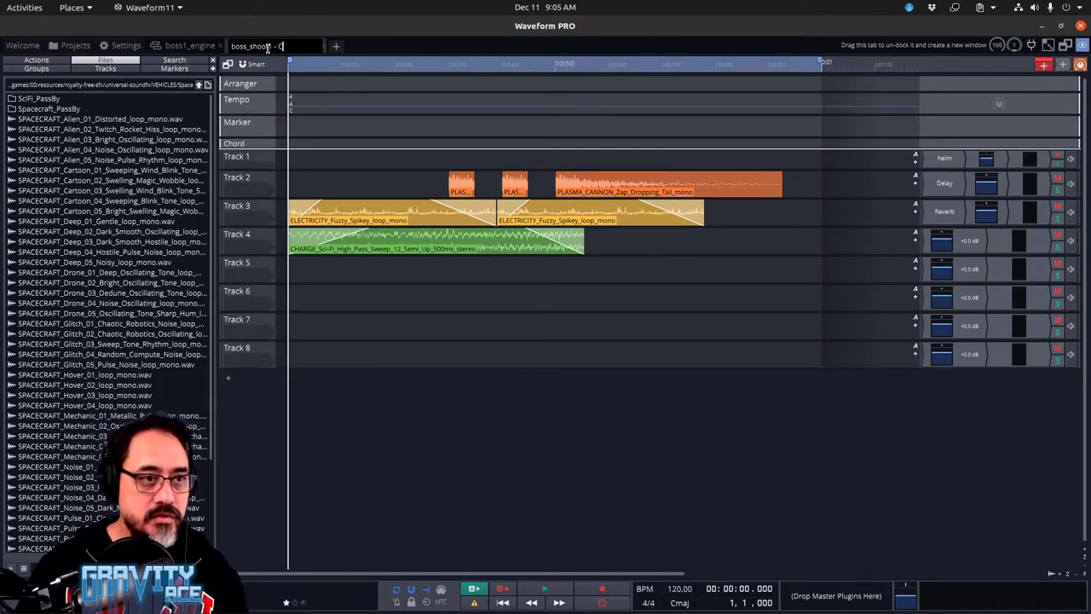
{"action": "type", "text": "t3"}
{"action": "key", "text": "Return"}
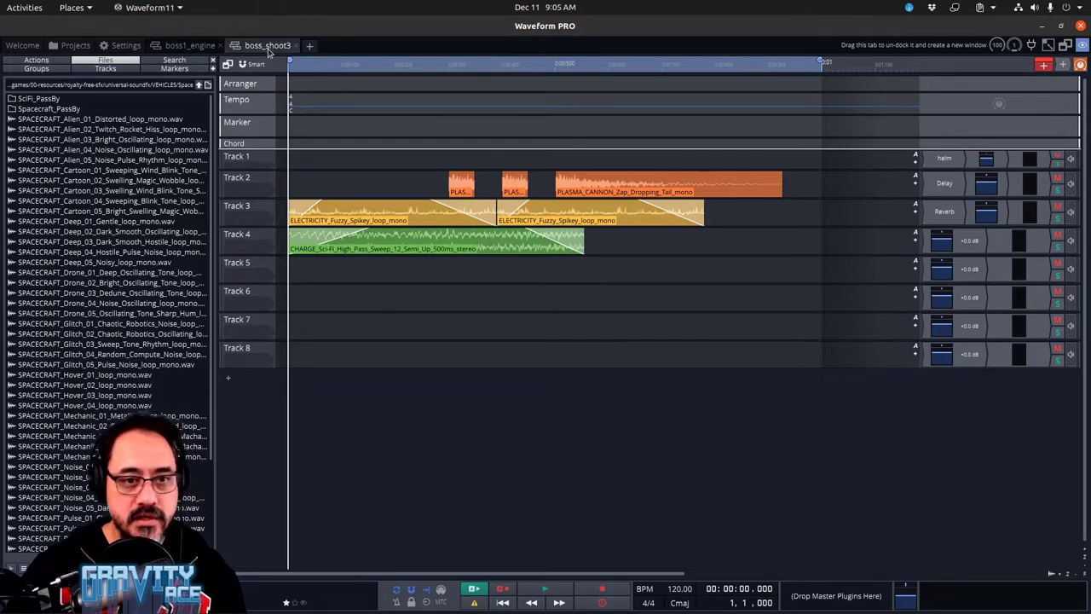
Delete the second short PLASMA clip on Track 2.
{"action": "left_click", "coordinate": [627, 247]}
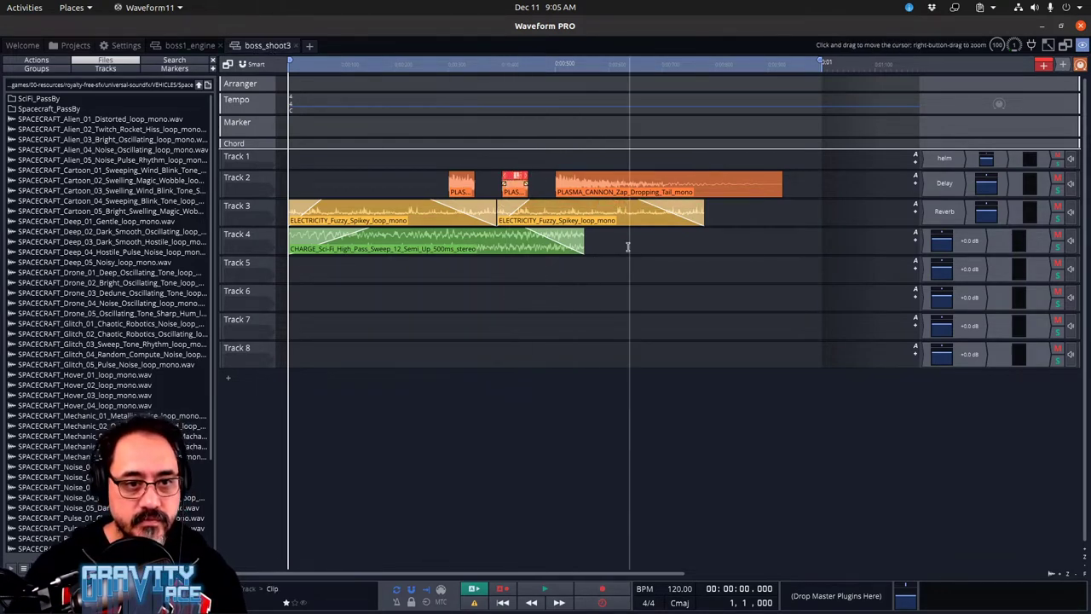
{"action": "key", "text": "Delete"}
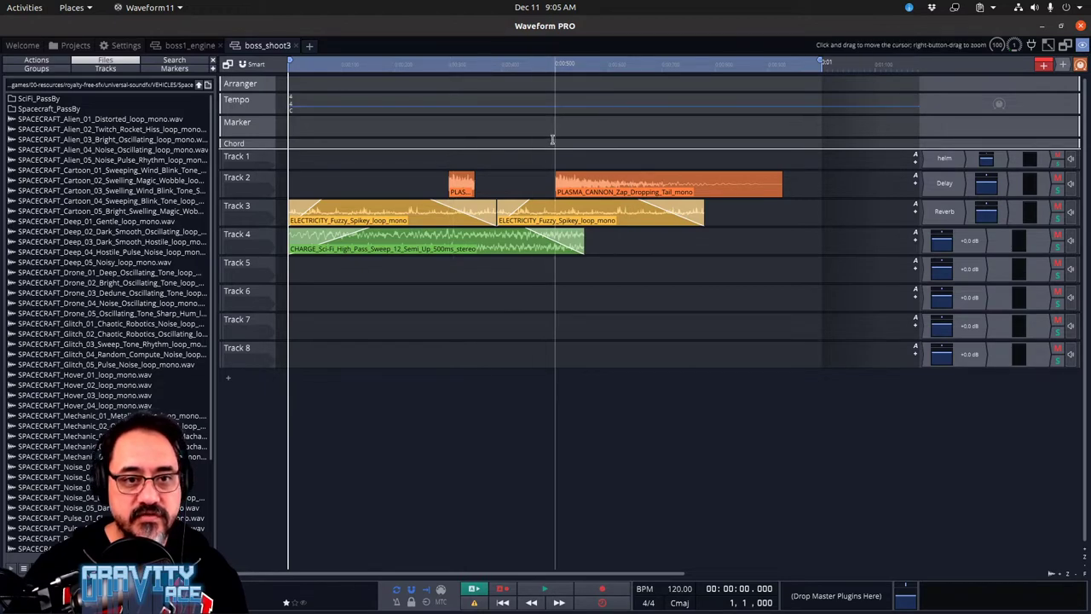
{"action": "left_click_drag", "start_coordinate": [562, 157], "coordinate": [565, 287]}
{"action": "key", "text": "alt+Tab"}
{"action": "key", "text": "alt+Tab"}
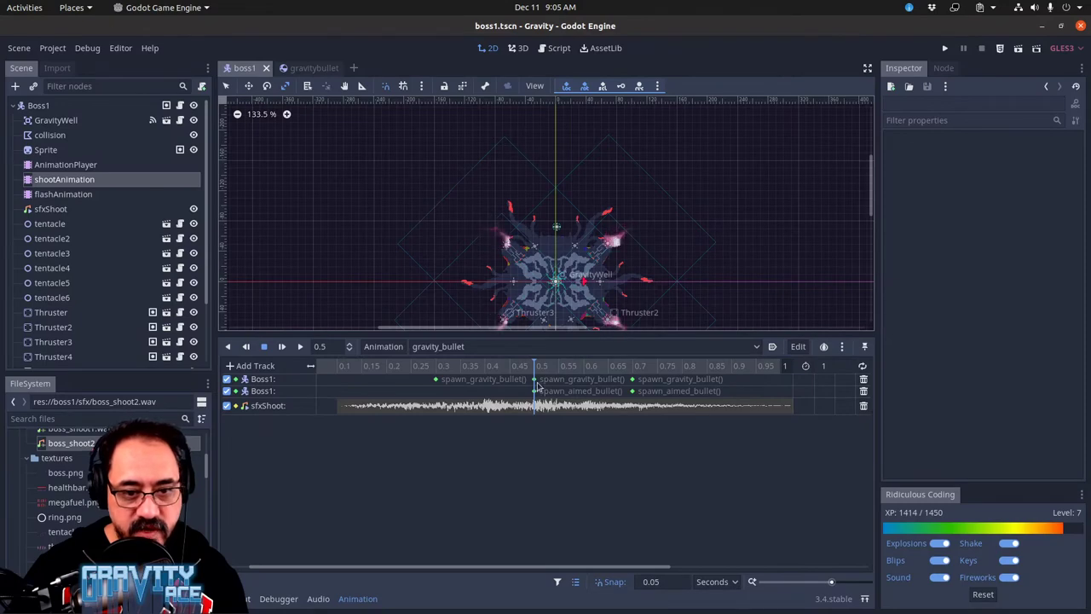
{"action": "key", "text": "alt+Tab"}
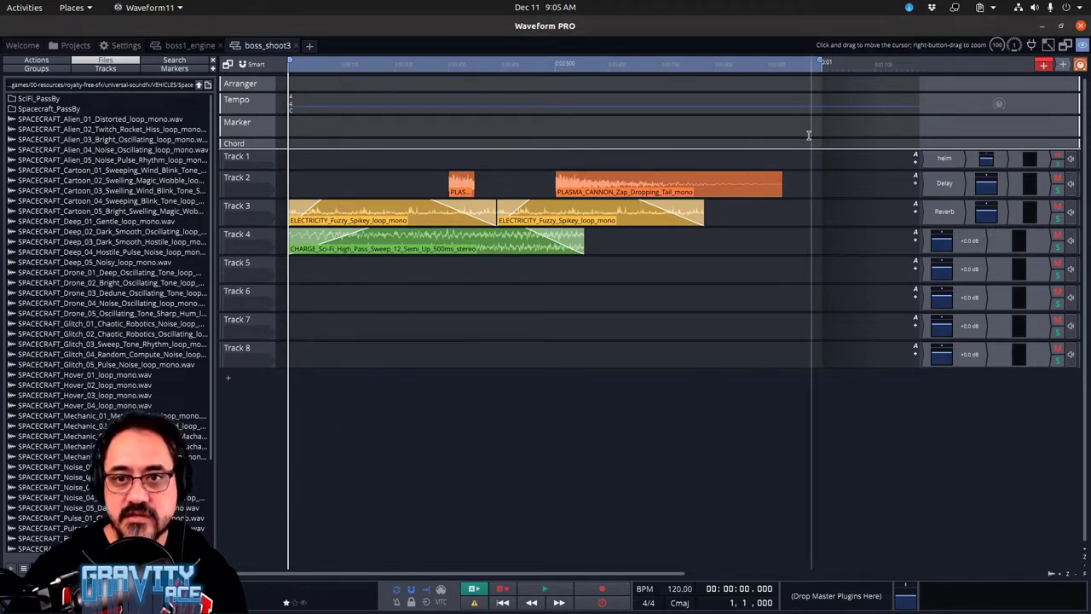
Zoom in on the clips and trial-move the Track 2 PLASMA clips 0.19 s later, then undo.
{"action": "mouse_move", "coordinate": [820, 64]}
{"action": "left_mouse_down"}
{"action": "mouse_move", "coordinate": [945, 66]}
{"action": "mouse_move", "coordinate": [600, 85]}
{"action": "mouse_move", "coordinate": [663, 66]}
{"action": "left_mouse_up"}
{"action": "left_click", "coordinate": [590, 298]}
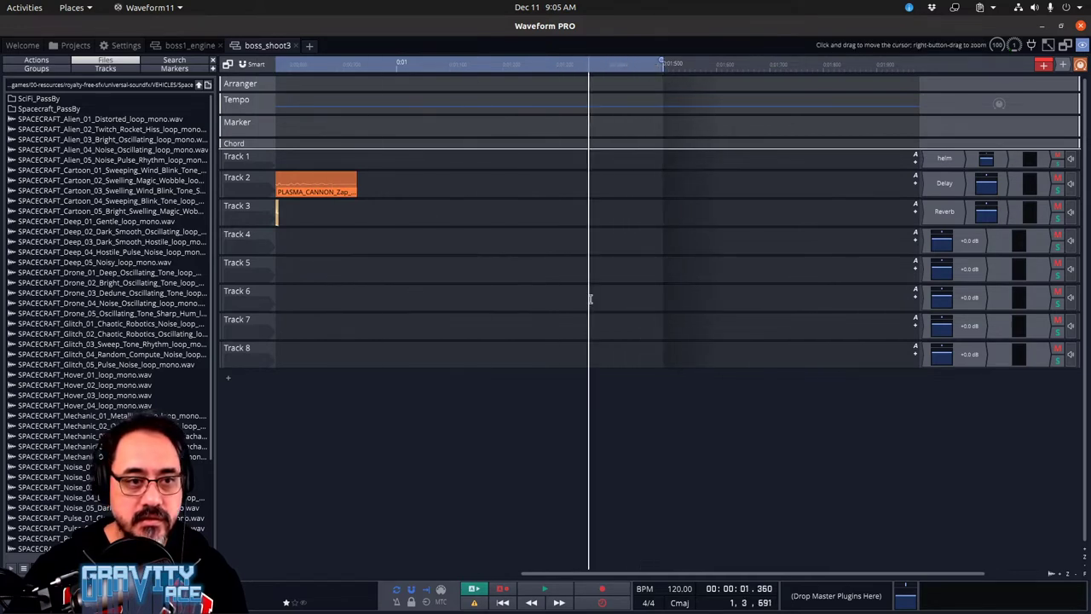
{"action": "left_click_drag", "start_coordinate": [373, 66], "coordinate": [682, 91]}
{"action": "left_click_drag", "start_coordinate": [372, 159], "coordinate": [549, 173]}
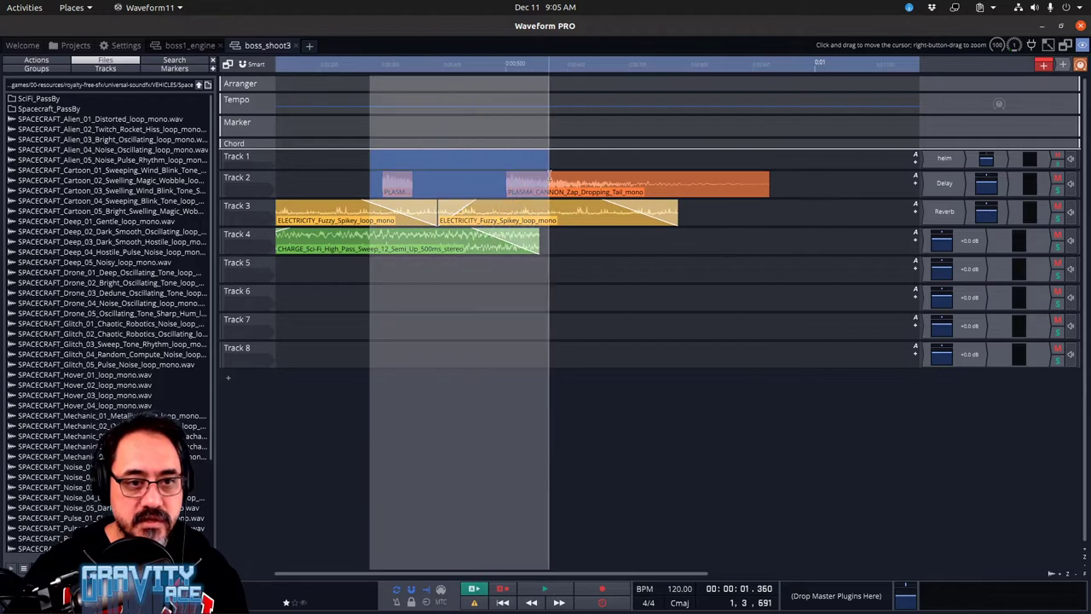
{"action": "left_click", "coordinate": [394, 183]}
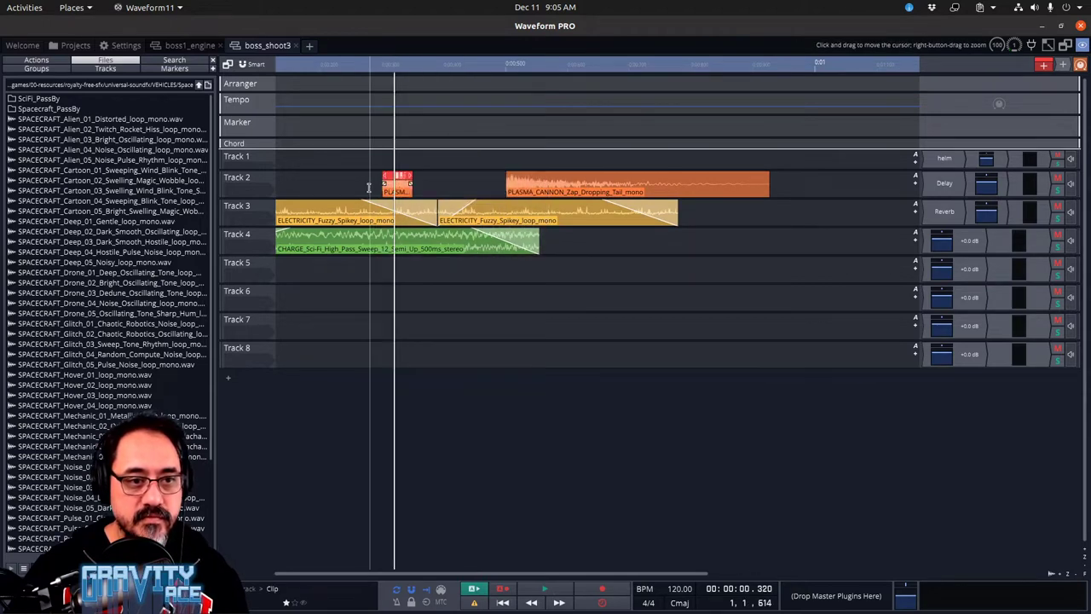
{"action": "left_click", "coordinate": [520, 181], "text": "shift"}
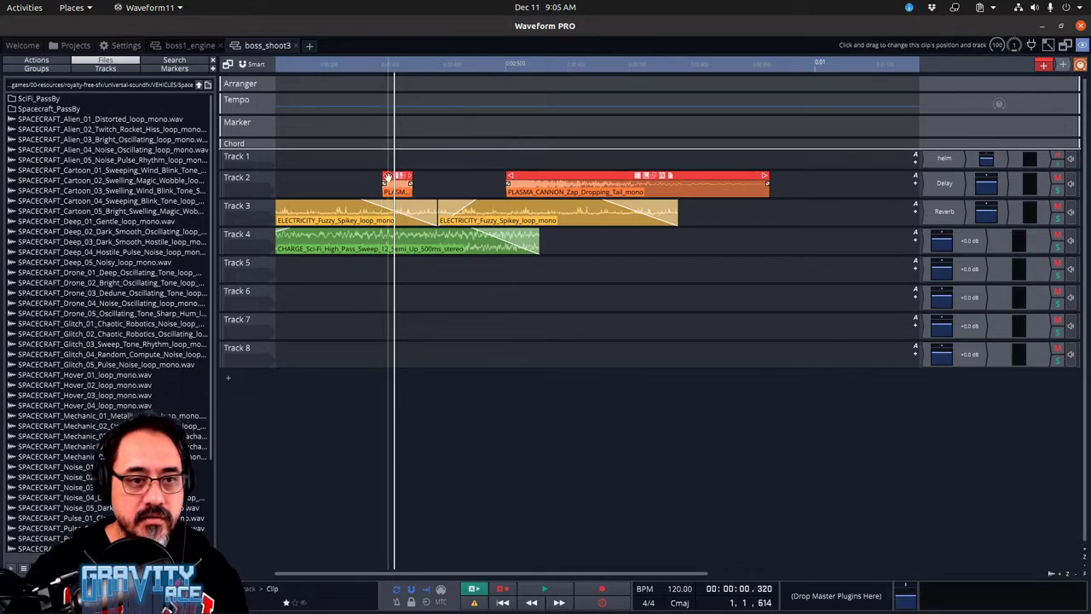
{"action": "left_click_drag", "start_coordinate": [389, 178], "coordinate": [513, 174]}
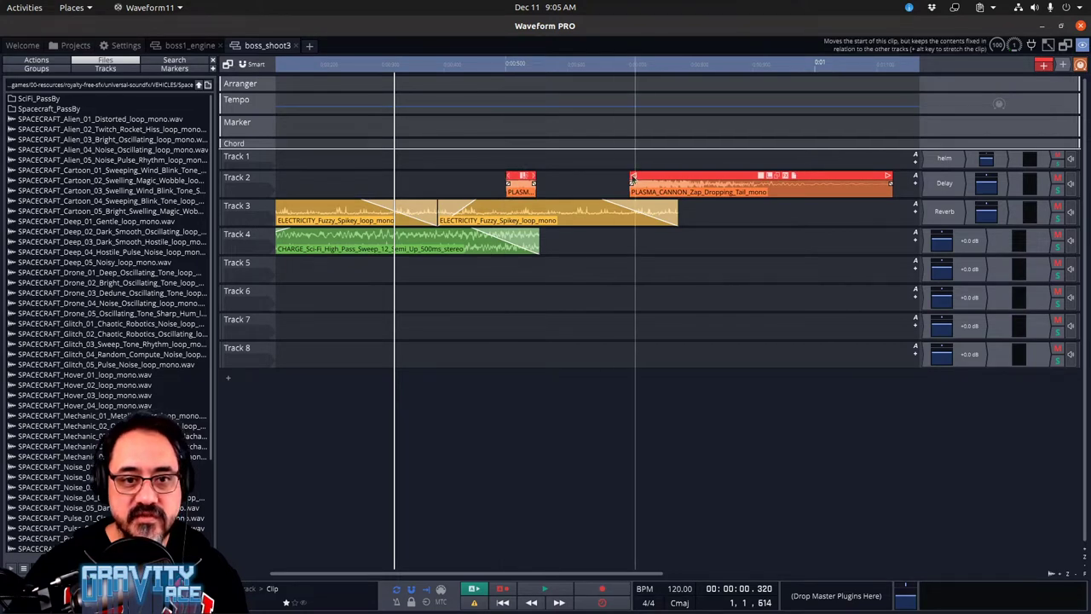
{"action": "left_click", "coordinate": [375, 204], "text": "ctrl"}
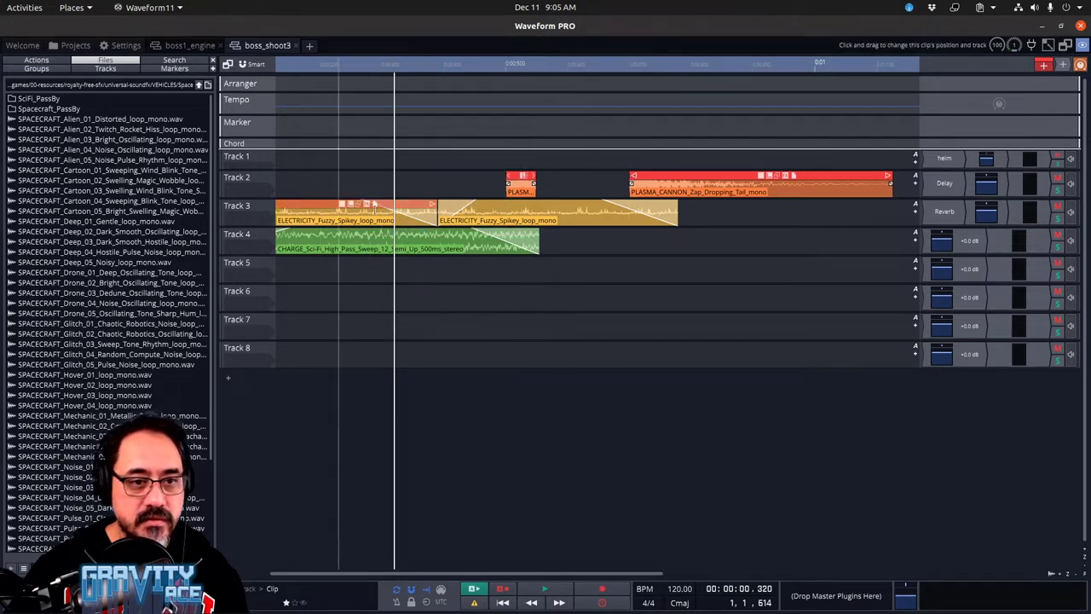
{"action": "key", "text": "ctrl+z"}
Select every clip on Tracks 2–4 and shift them all 0.2 seconds later together.
{"action": "left_click", "coordinate": [344, 238], "text": "ctrl"}
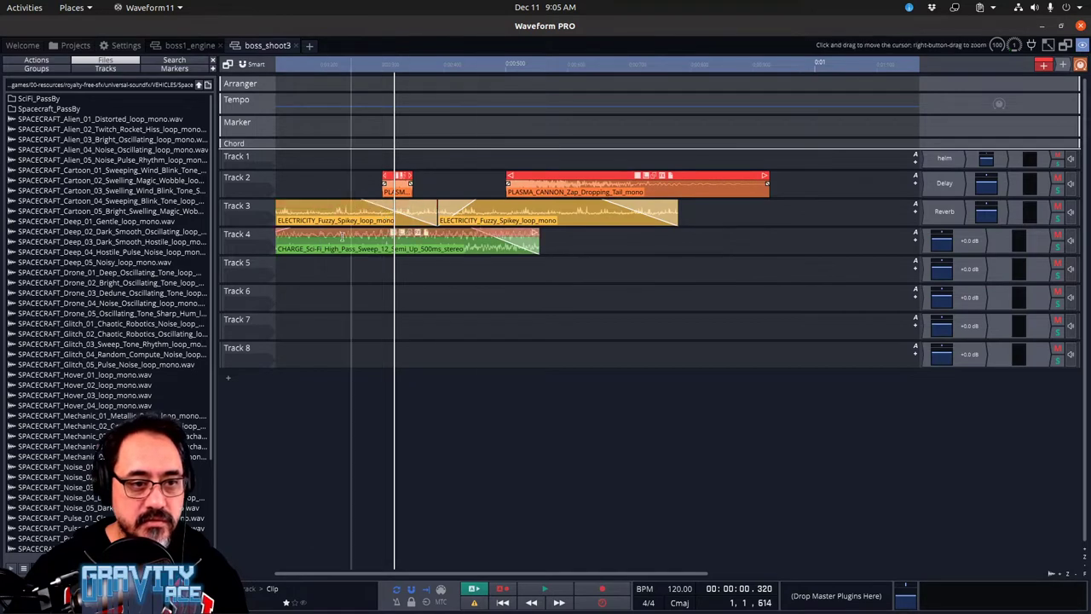
{"action": "left_click_drag", "start_coordinate": [339, 173], "coordinate": [529, 272]}
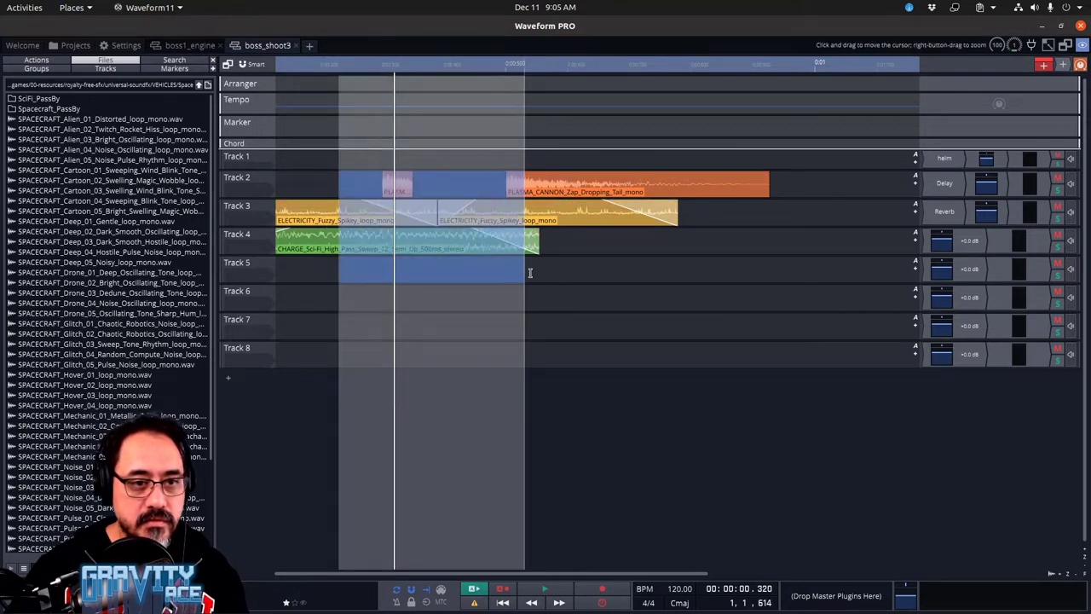
{"action": "left_click", "coordinate": [316, 266]}
{"action": "scroll", "coordinate": [326, 66], "scroll_direction": "down", "scroll_amount": 3}
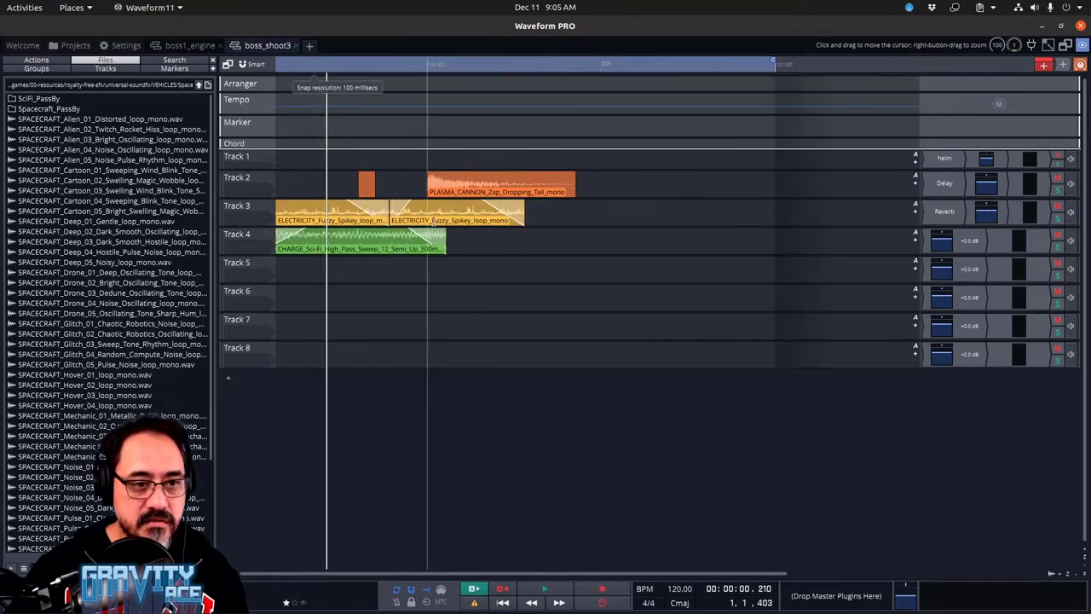
{"action": "left_click_drag", "start_coordinate": [324, 281], "coordinate": [433, 280]}
{"action": "left_click", "coordinate": [358, 307]}
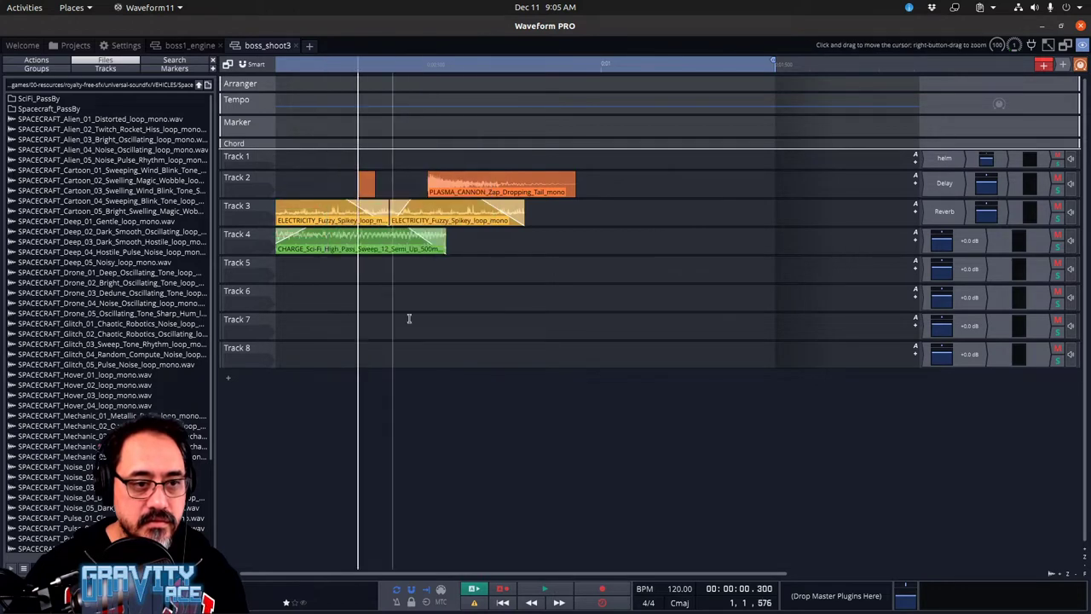
{"action": "key", "text": "ctrl+a"}
{"action": "left_click_drag", "start_coordinate": [445, 243], "coordinate": [639, 243]}
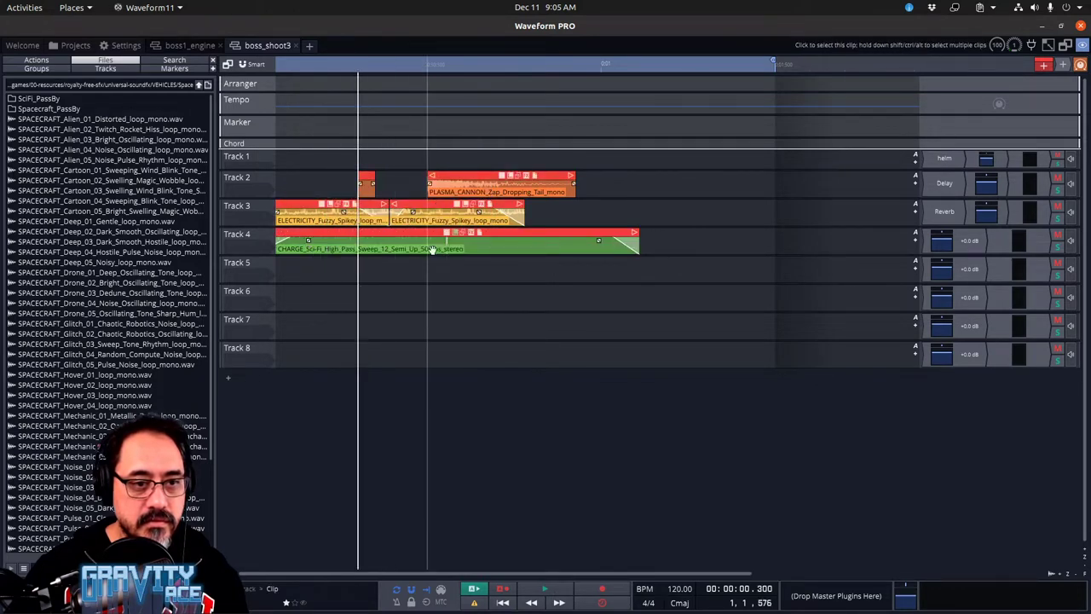
{"action": "key", "text": "ctrl+z"}
{"action": "left_click", "coordinate": [321, 258]}
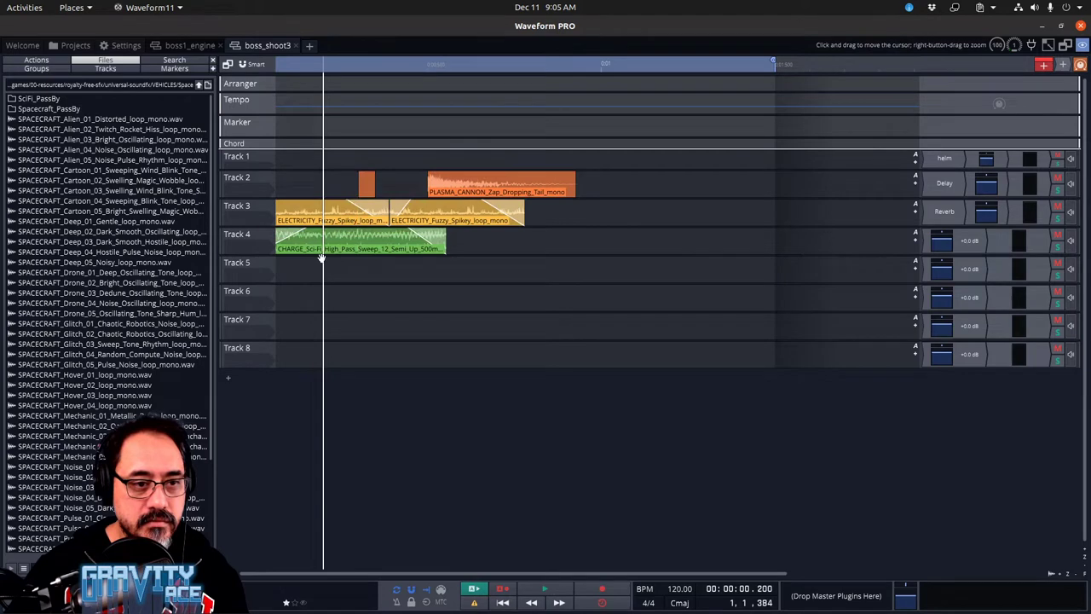
{"action": "key", "text": "ctrl+a"}
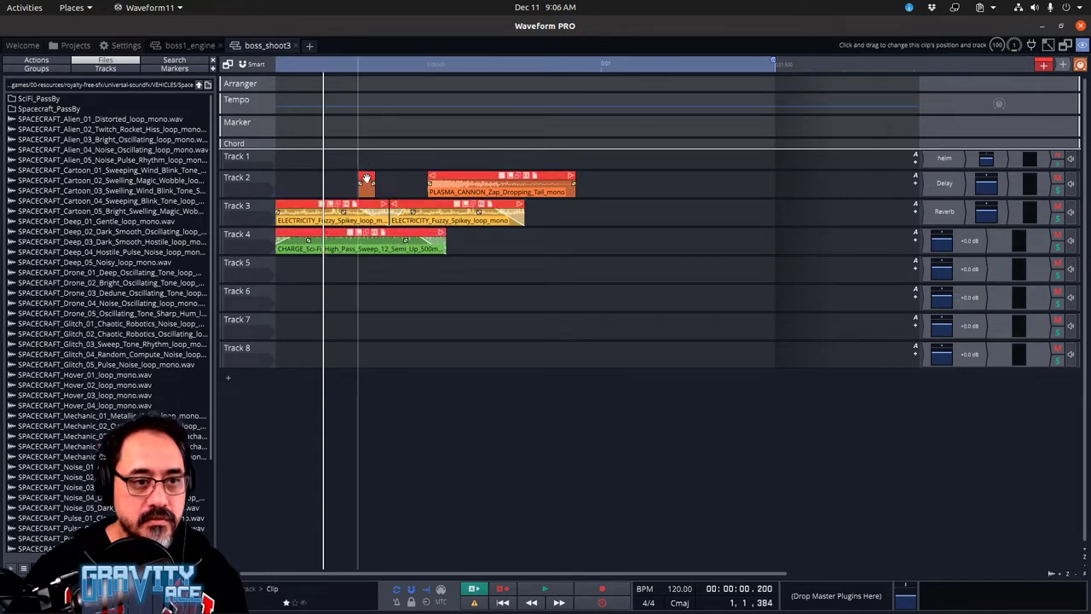
{"action": "left_click_drag", "start_coordinate": [367, 181], "coordinate": [436, 181]}
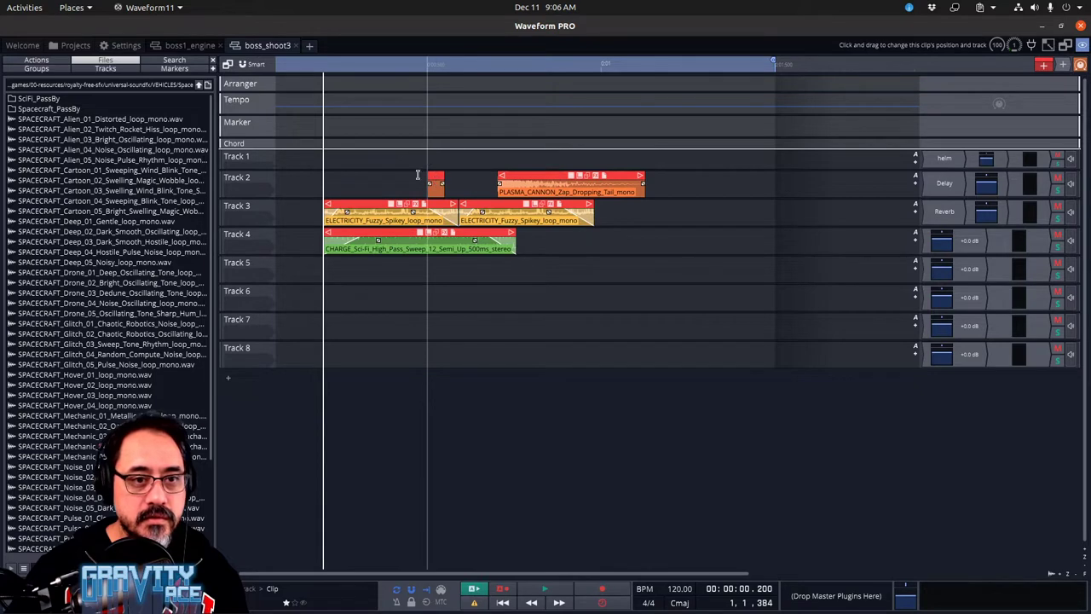
{"action": "left_click", "coordinate": [392, 184]}
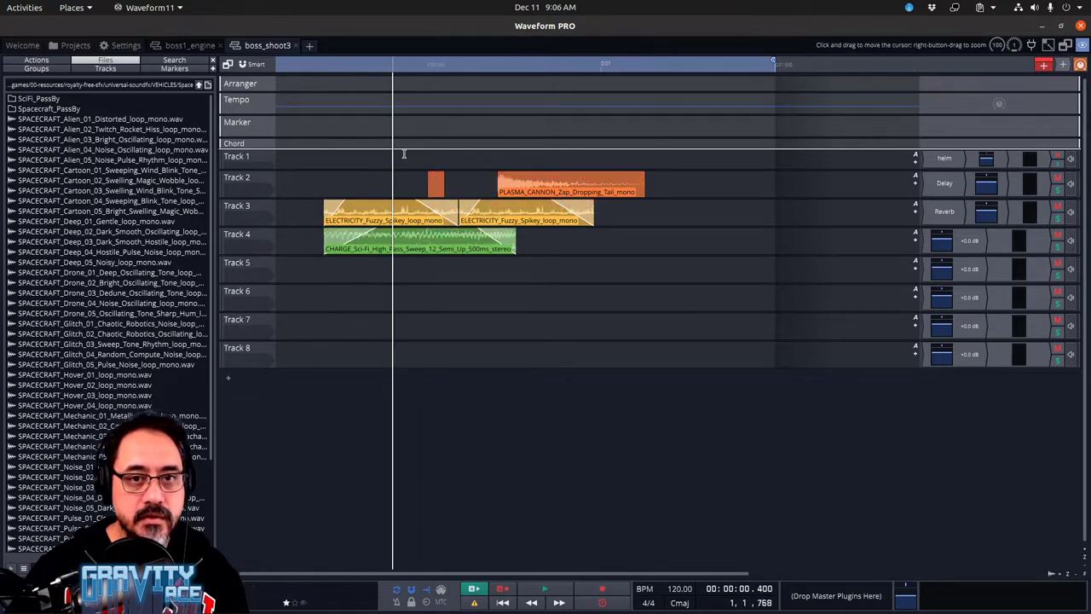
Play the layered shot from the start several times to audition it.
{"action": "scroll", "coordinate": [405, 153], "scroll_direction": "up", "scroll_amount": 2, "text": "ctrl"}
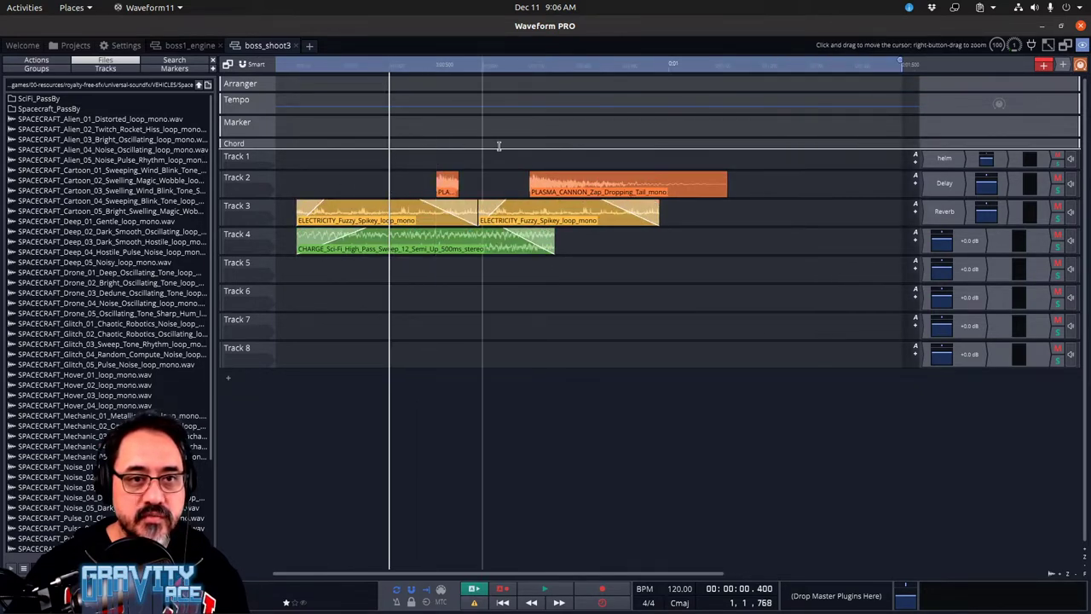
{"action": "key", "text": "Home"}
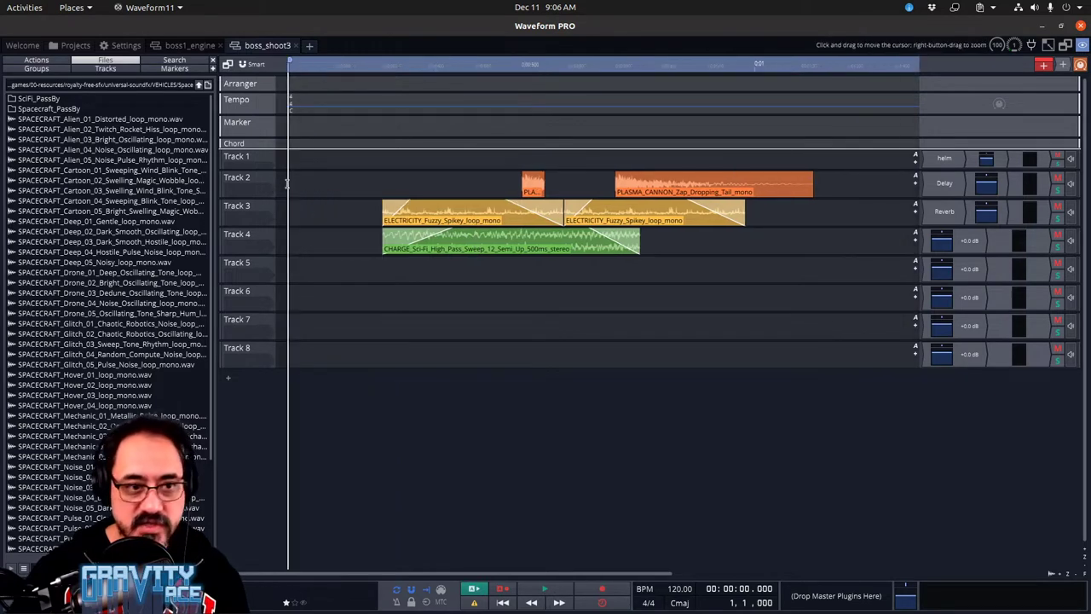
{"action": "key", "text": "space"}
{"action": "key", "text": "space"}
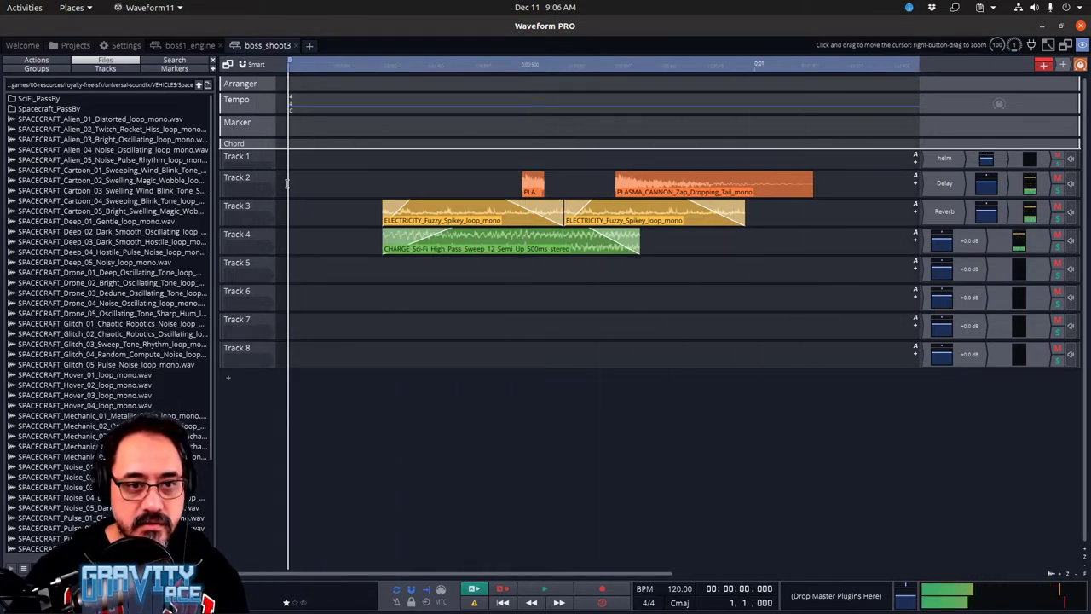
{"action": "key", "text": "space"}
{"action": "key", "text": "space"}
{"action": "key", "text": "space"}
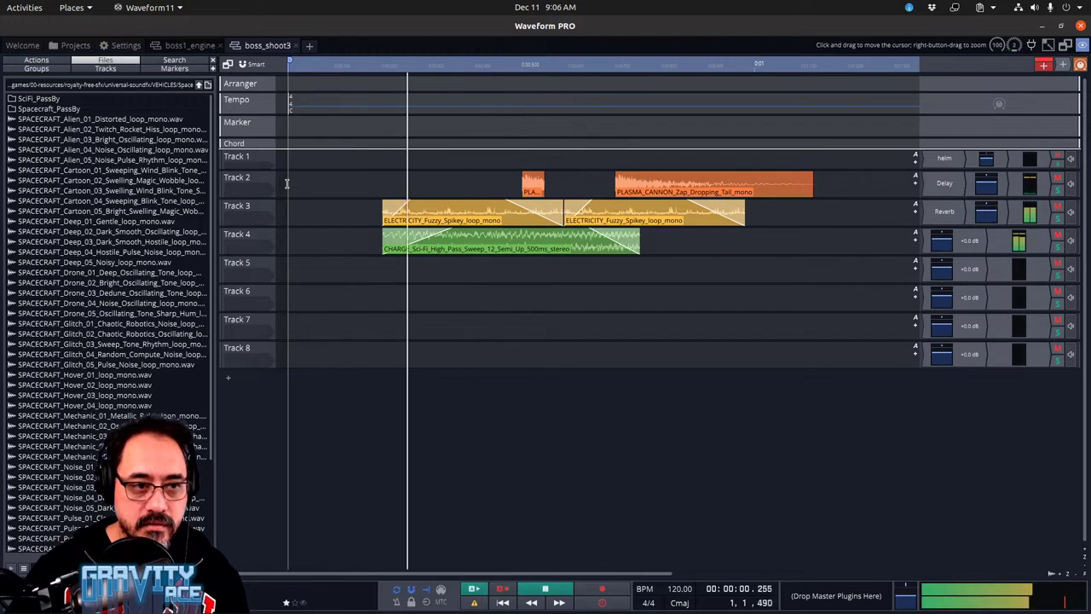
{"action": "key", "text": "space"}
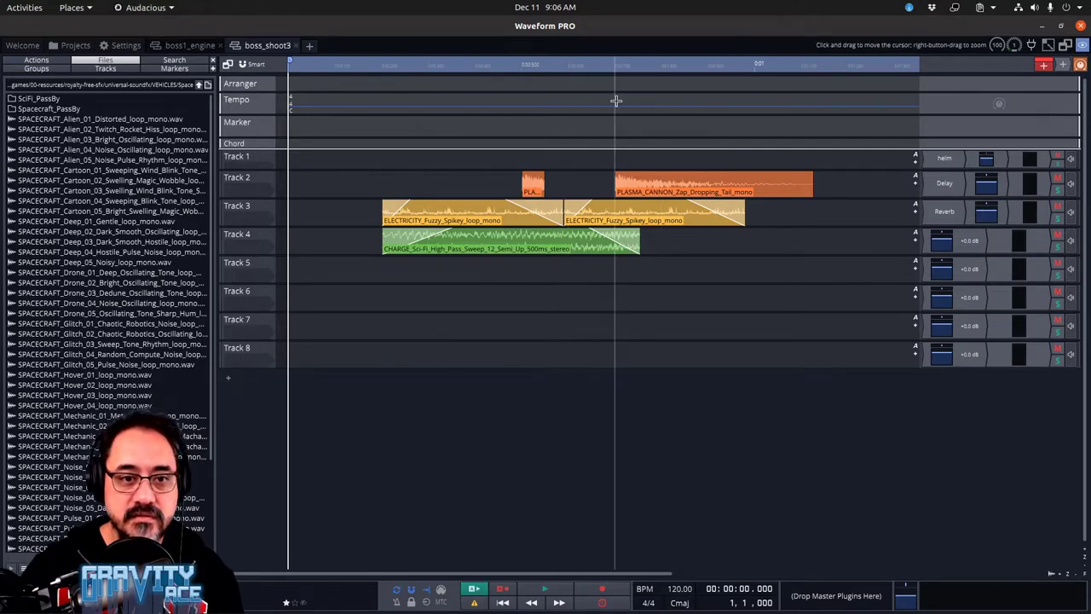
{"action": "key", "text": "alt+Tab"}
{"action": "key", "text": "alt+Tab"}
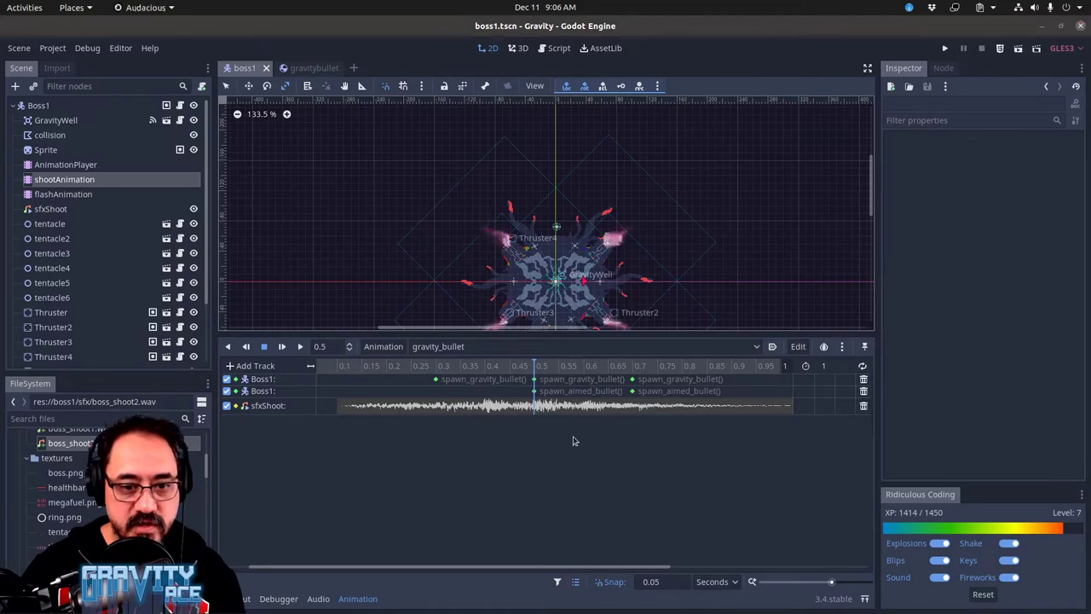
{"action": "key", "text": "alt+Tab"}
{"action": "key", "text": "alt+Tab"}
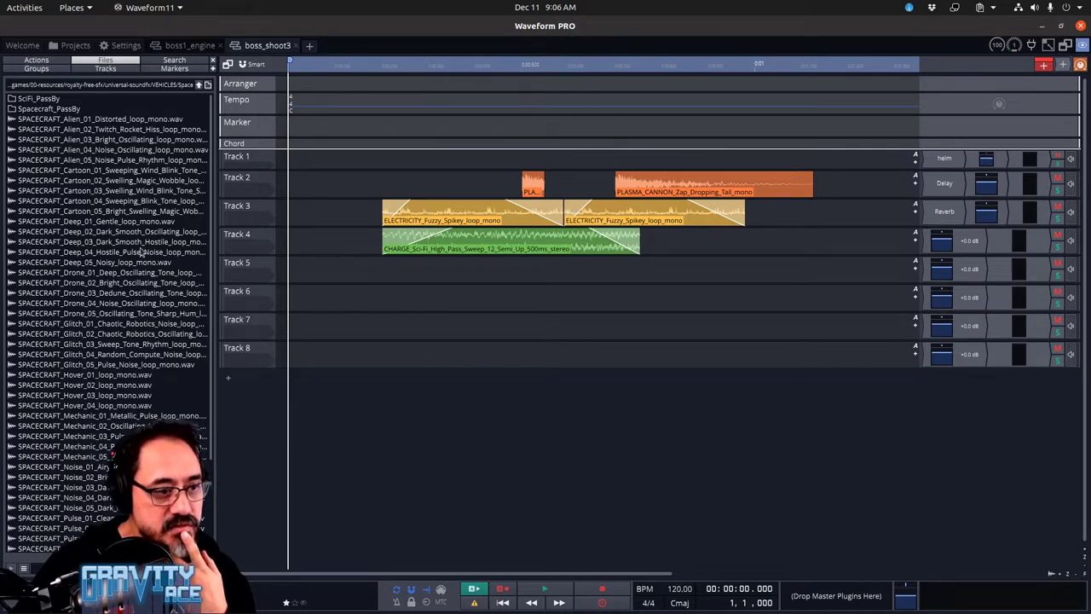
Preview spacecraft sounds: Cartoon_03, Glitch_03, Noise_03, Pulse_01, Rocket_04, Rocket_02 and Deep_01.
{"action": "left_click", "coordinate": [102, 190]}
{"action": "left_click", "coordinate": [134, 346]}
{"action": "key", "text": "Down"}
{"action": "key", "text": "Down"}
{"action": "key", "text": "Down"}
{"action": "key", "text": "Down"}
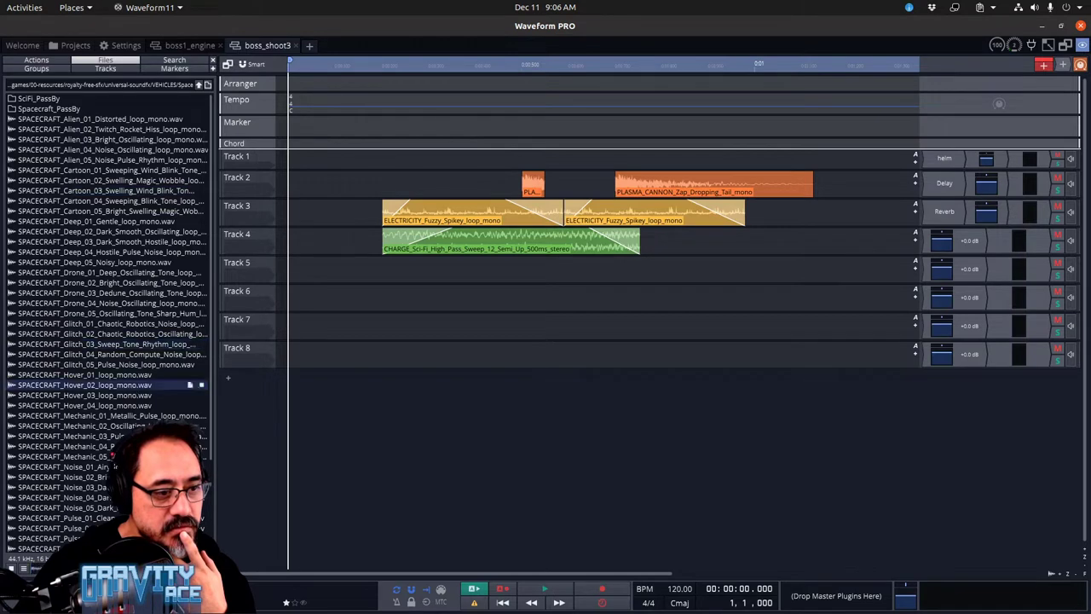
{"action": "left_click", "coordinate": [125, 345]}
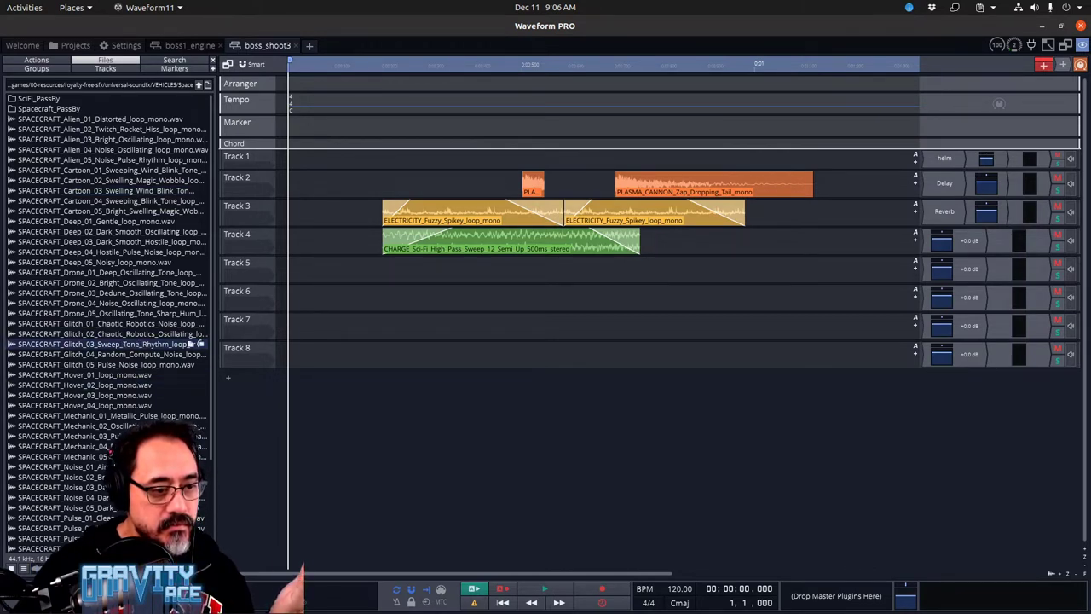
{"action": "left_click", "coordinate": [128, 486]}
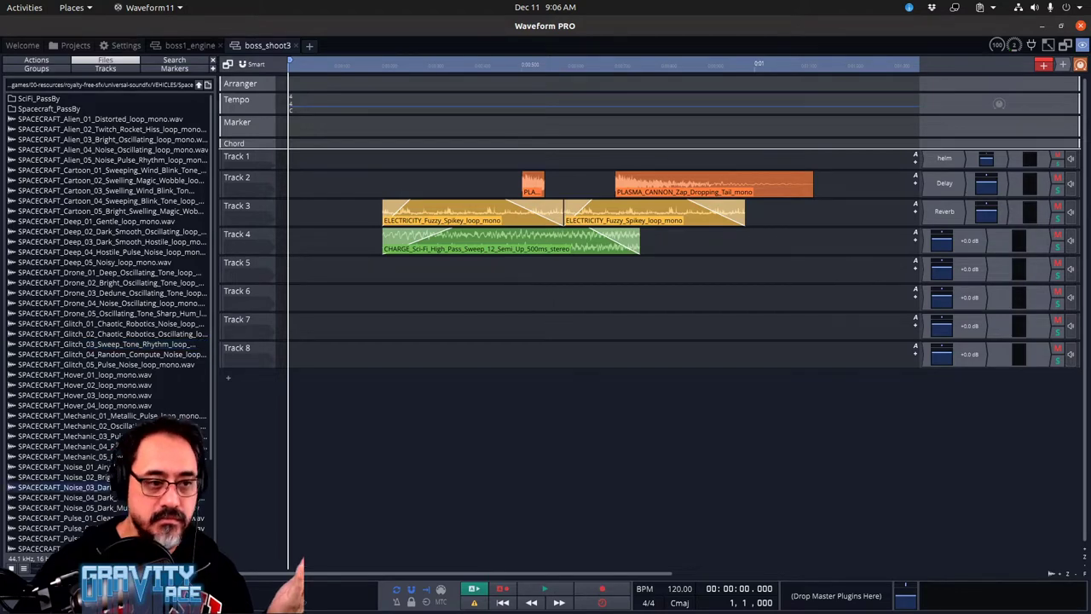
{"action": "left_click", "coordinate": [128, 518]}
{"action": "scroll", "coordinate": [106, 323], "scroll_direction": "down", "scroll_amount": 4}
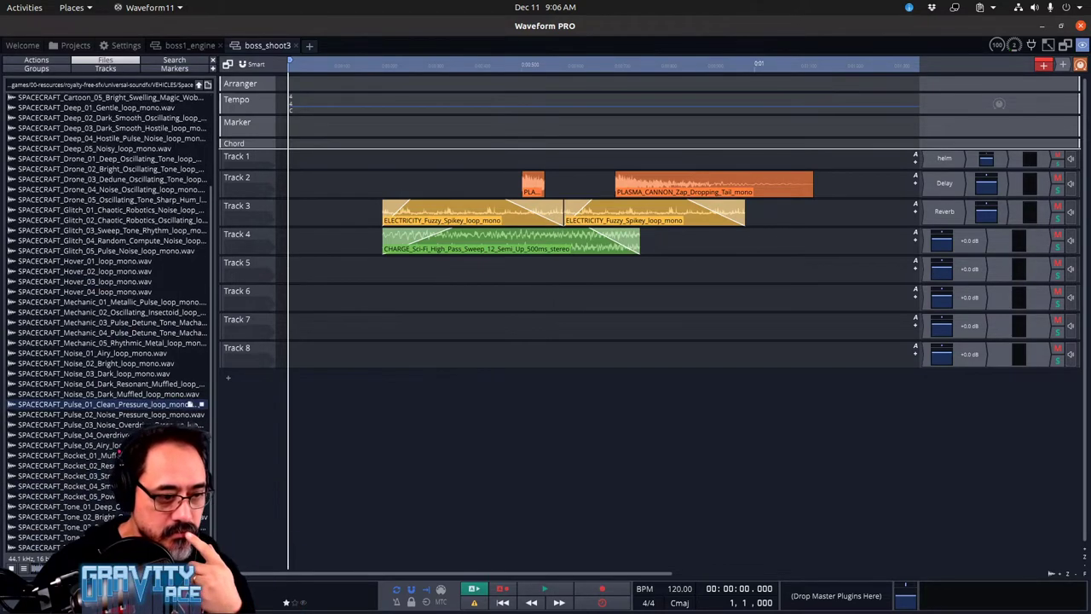
{"action": "left_click", "coordinate": [103, 486]}
{"action": "left_click", "coordinate": [68, 466]}
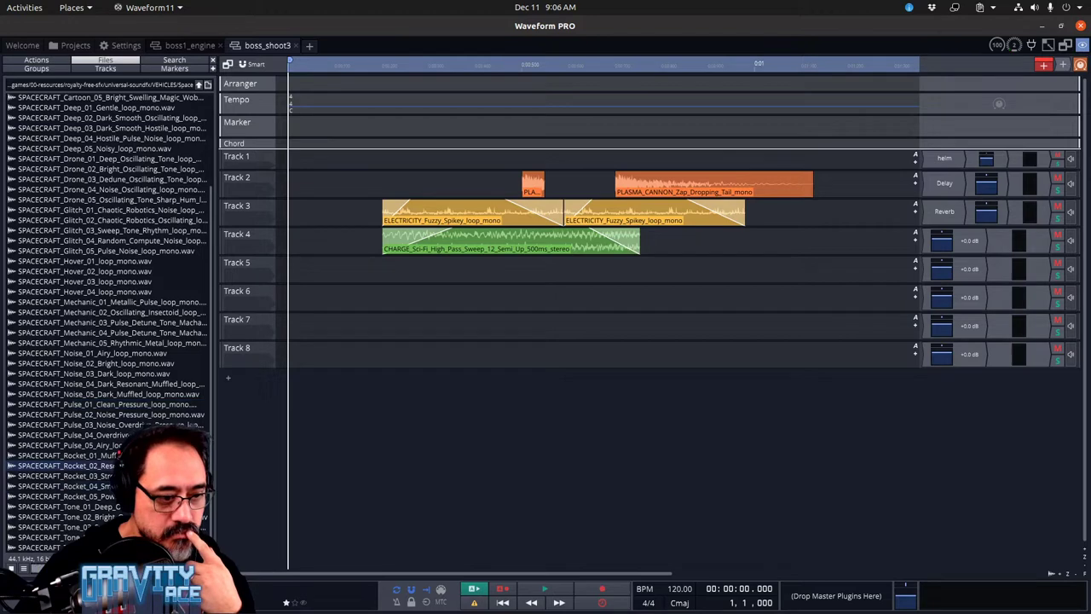
{"action": "scroll", "coordinate": [108, 443], "scroll_direction": "up", "scroll_amount": 4}
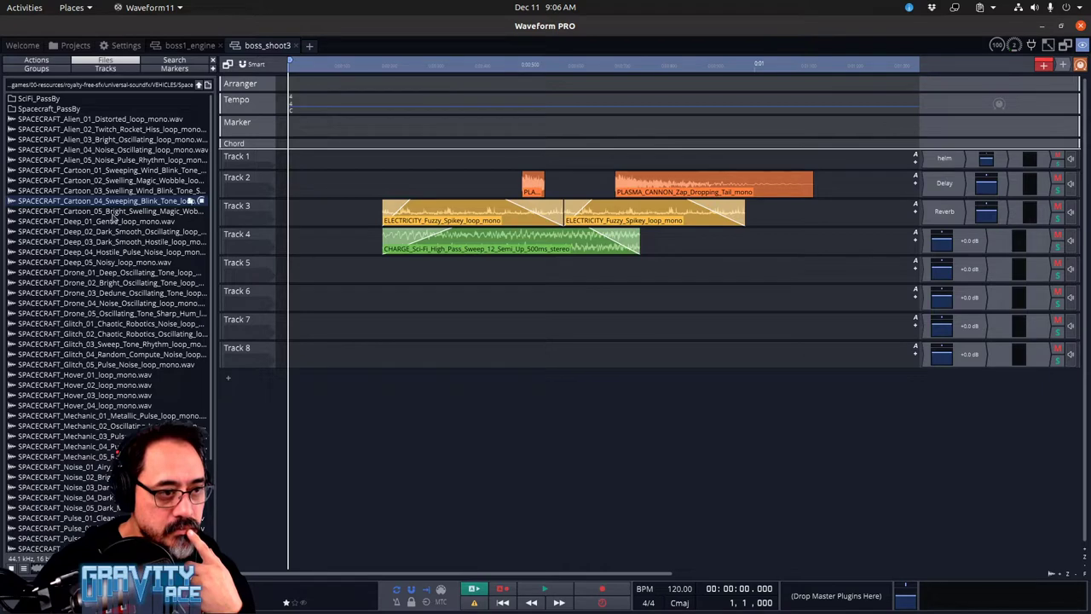
{"action": "left_click", "coordinate": [115, 221]}
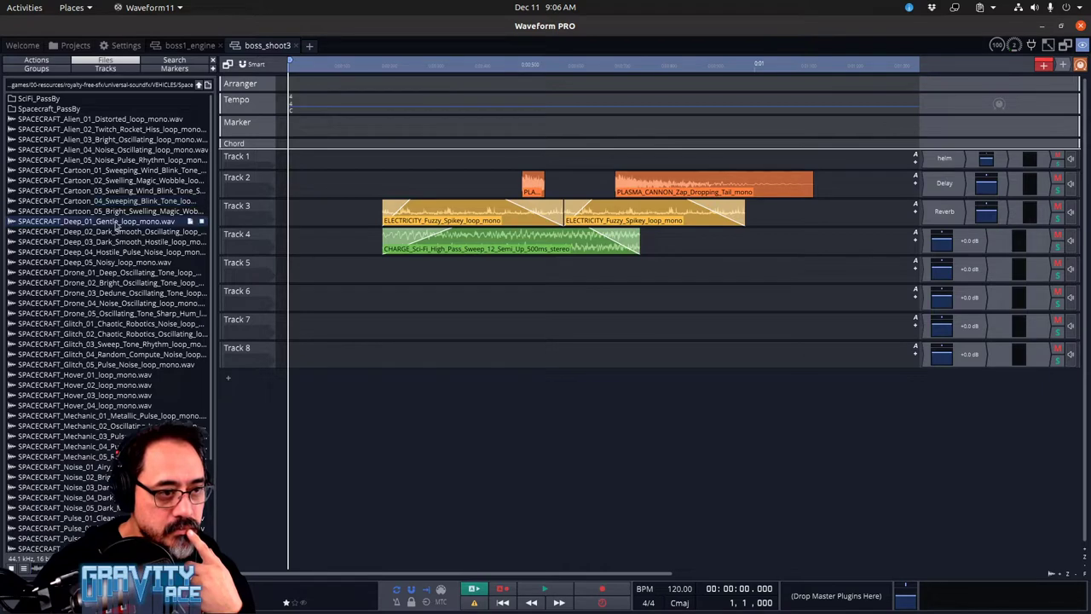
In the SciFi_PassBy folder, preview FLYBY_Sci-Fi_03, FLYBY_Sci-Fi_05, Air_Smooth_Sweep_05 and Large_Steampunk_01.
{"action": "double_click", "coordinate": [40, 99]}
{"action": "left_click", "coordinate": [64, 119]}
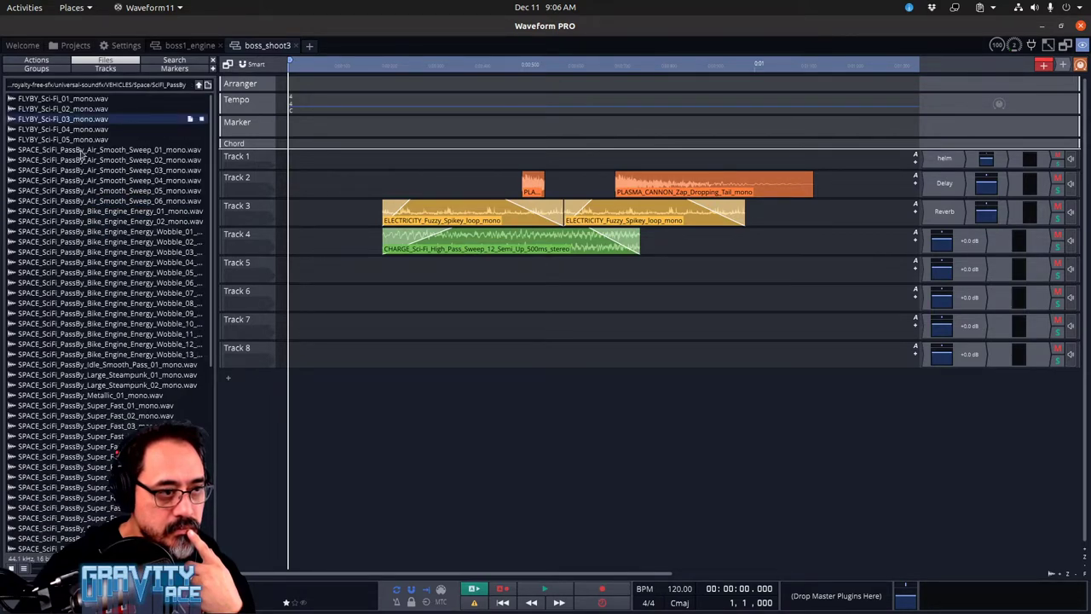
{"action": "left_click", "coordinate": [88, 191]}
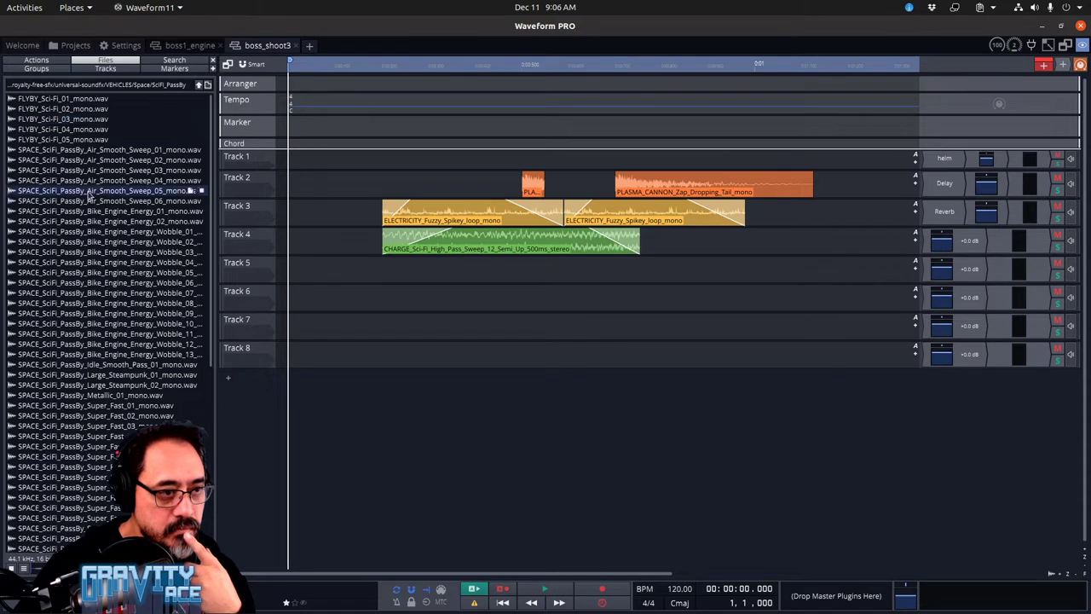
{"action": "left_click", "coordinate": [66, 139]}
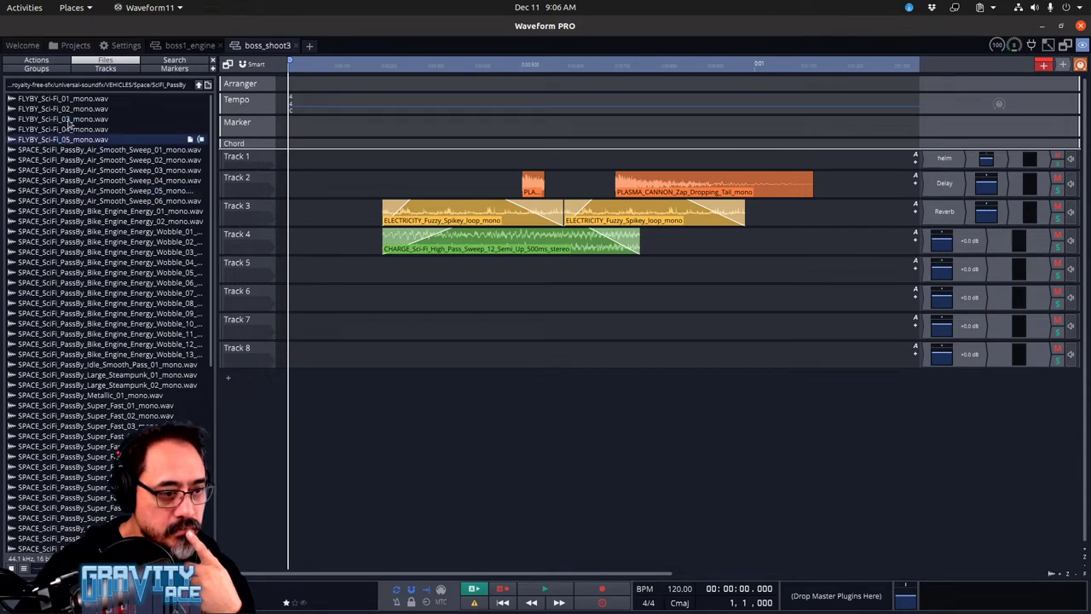
{"action": "left_click", "coordinate": [68, 119]}
{"action": "left_click", "coordinate": [108, 436]}
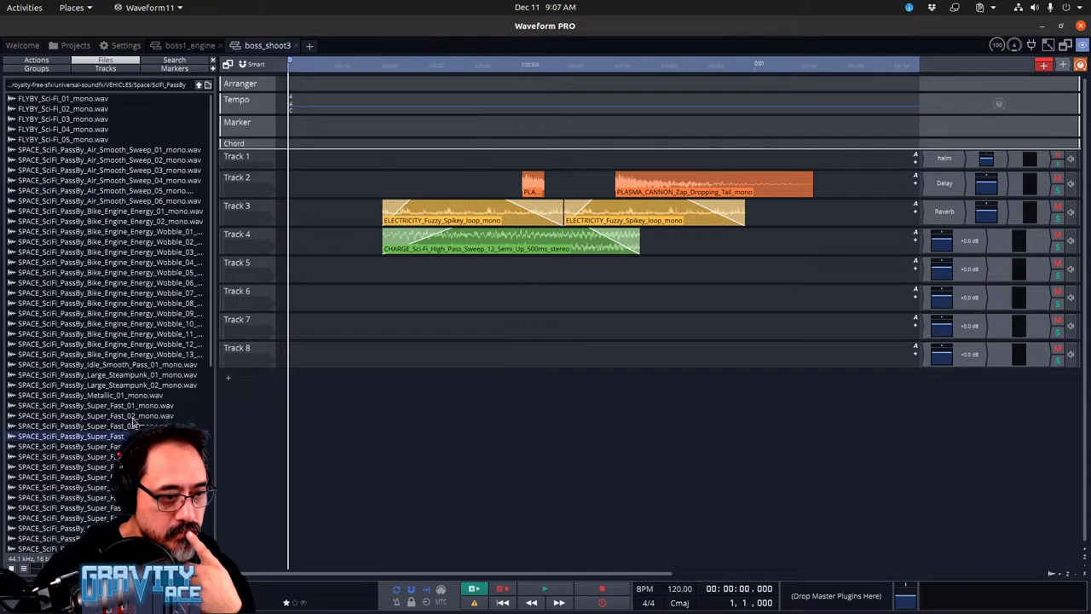
{"action": "left_click", "coordinate": [121, 375]}
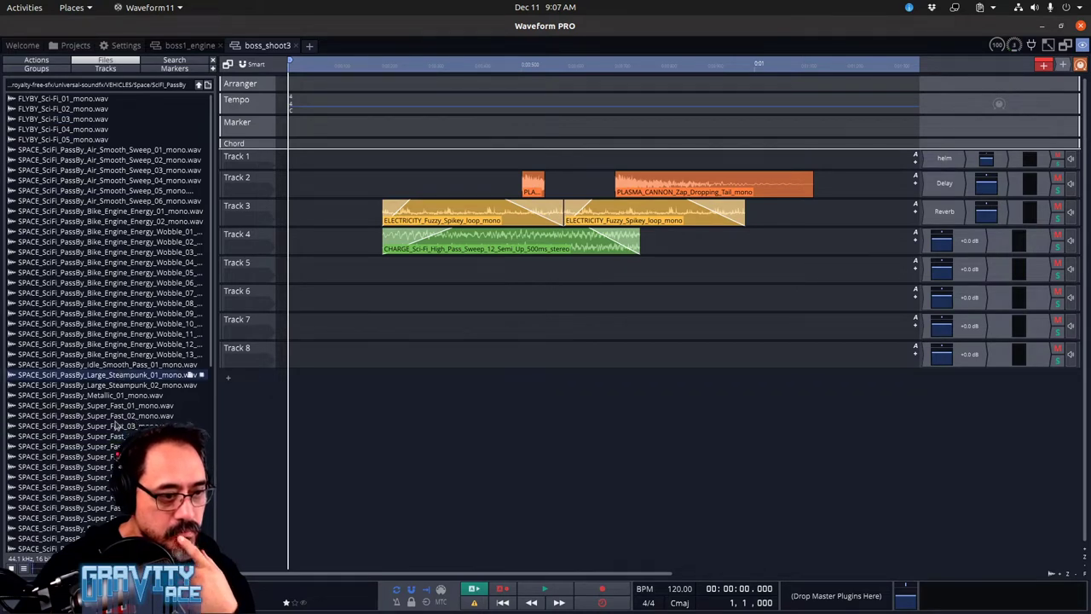
Audition the Super_Fast passby sounds down to Super_Fast_01, ending on Super_Fast_02_mono.wav.
{"action": "left_click", "coordinate": [95, 478]}
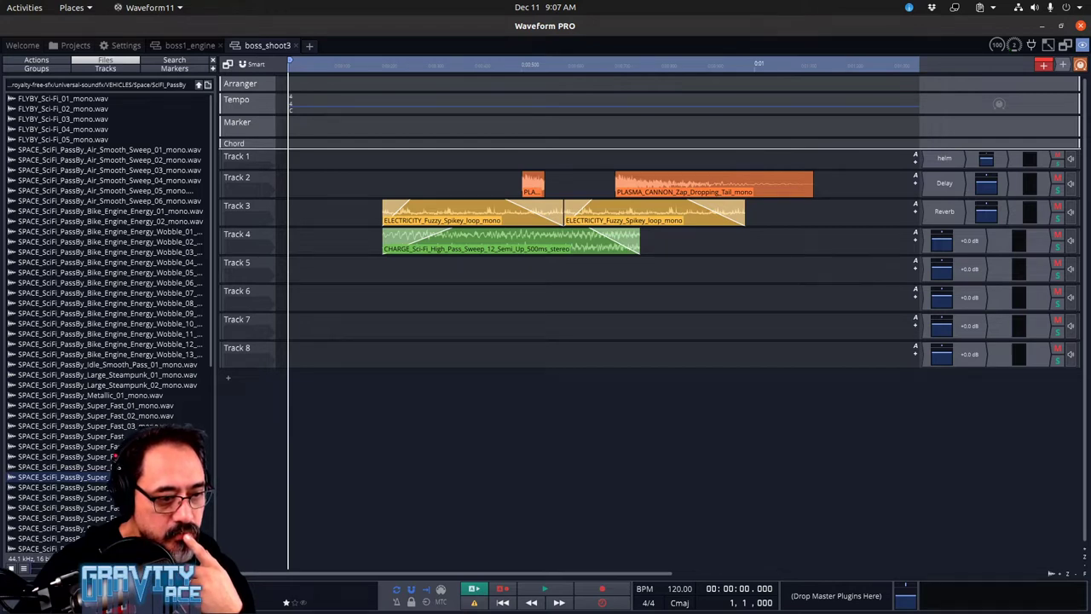
{"action": "left_click", "coordinate": [68, 466]}
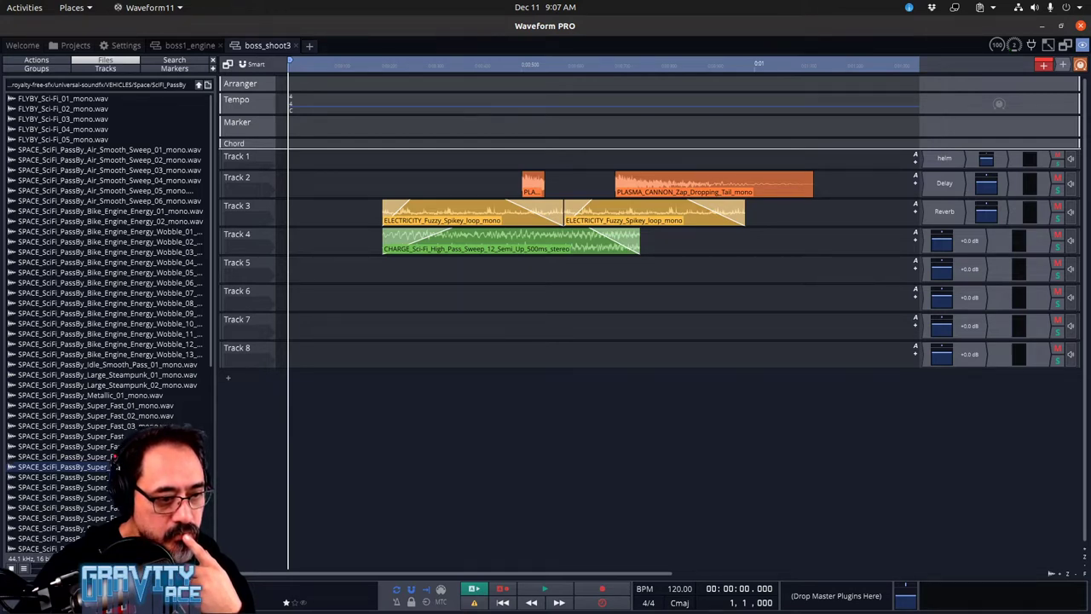
{"action": "left_click", "coordinate": [68, 456]}
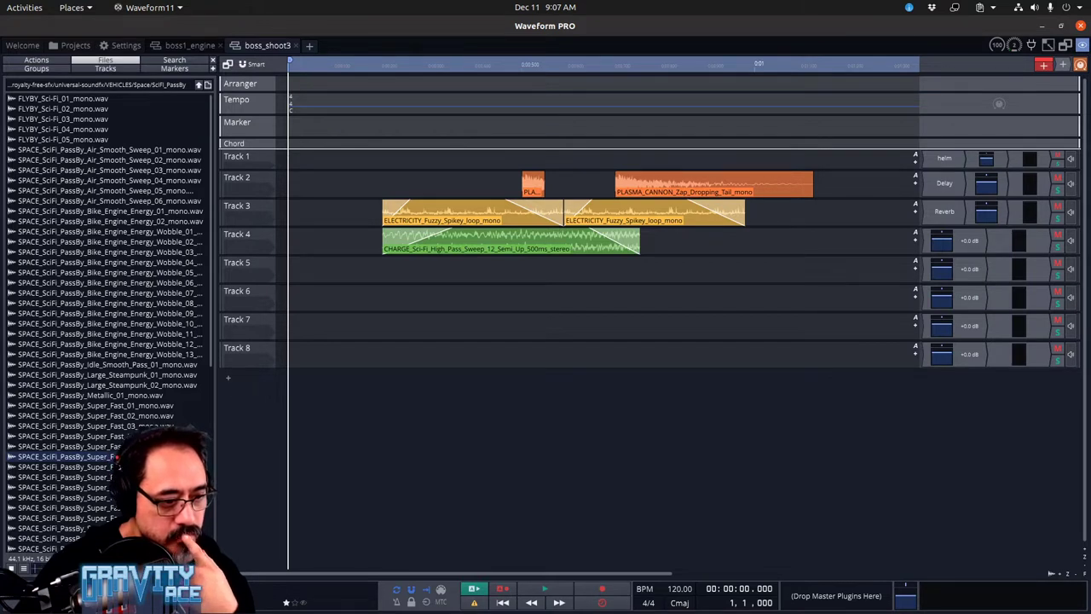
{"action": "left_click", "coordinate": [114, 446]}
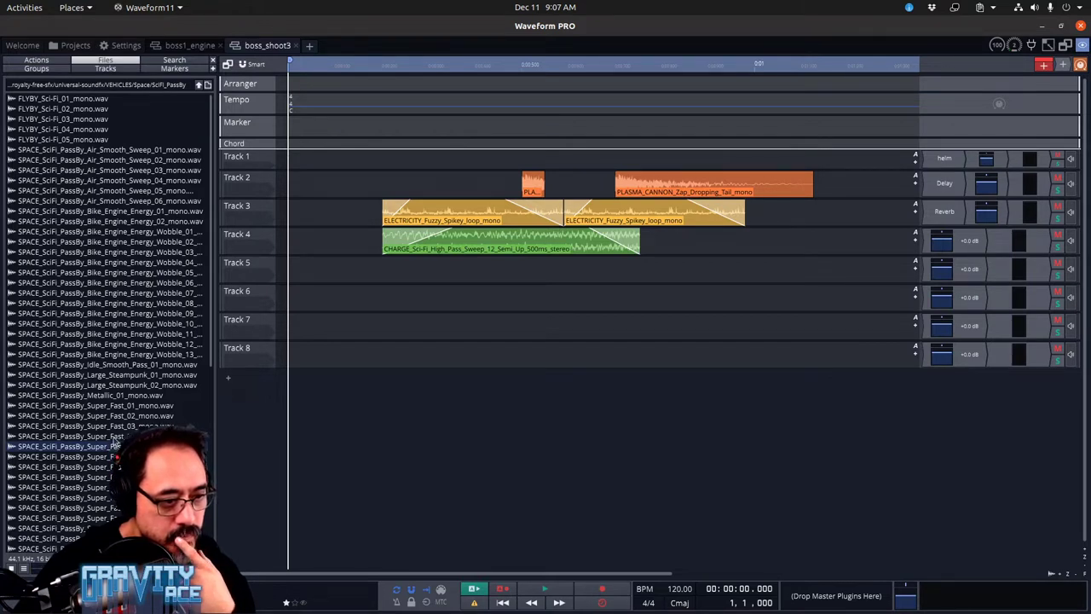
{"action": "left_click", "coordinate": [114, 436]}
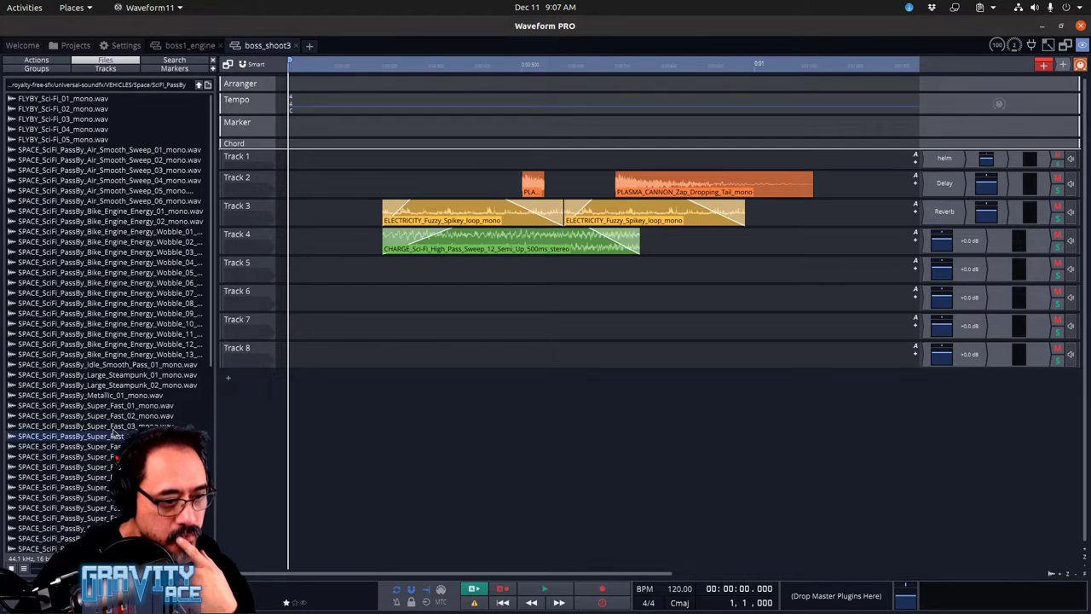
{"action": "left_click", "coordinate": [114, 428]}
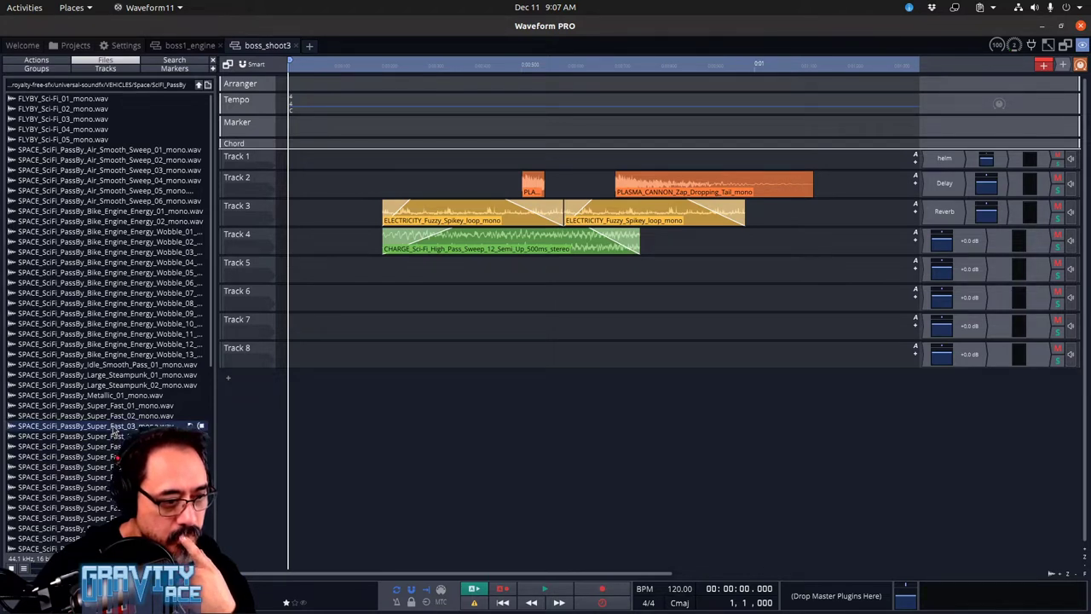
{"action": "left_click", "coordinate": [109, 417]}
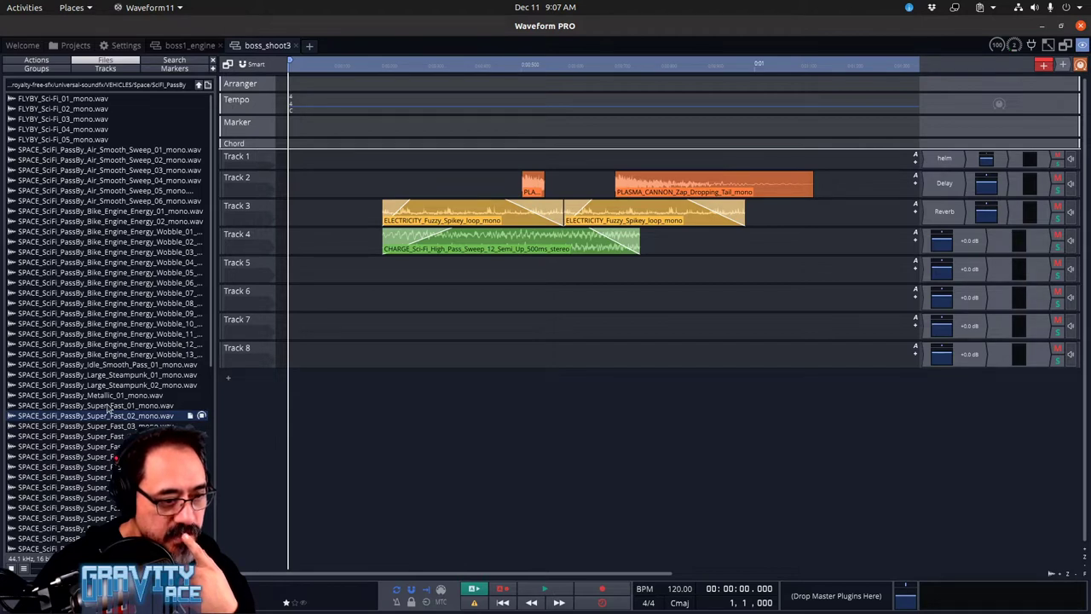
{"action": "left_click", "coordinate": [107, 407]}
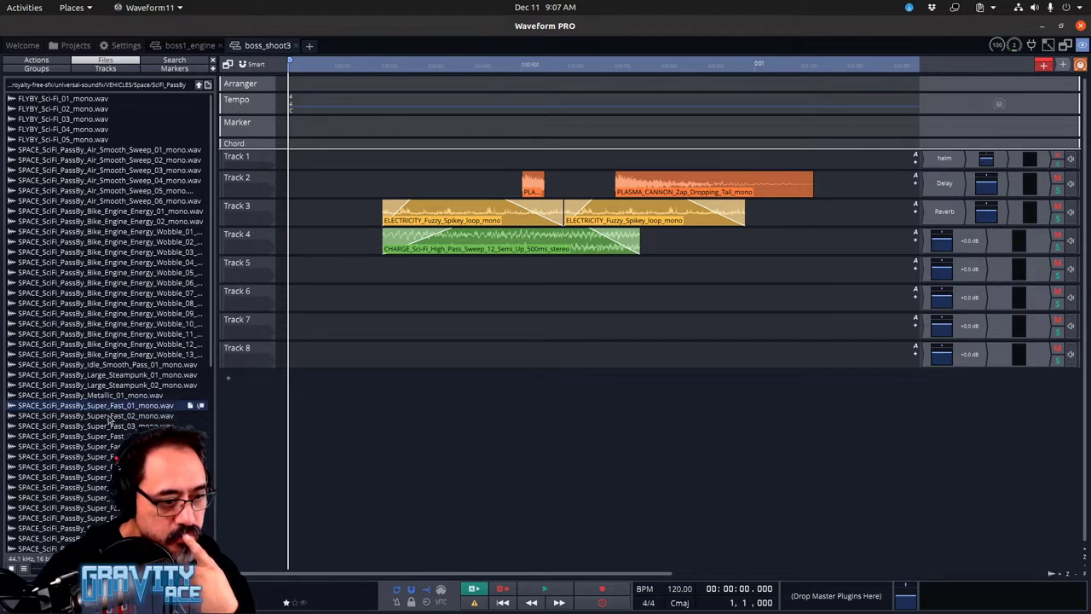
{"action": "left_click", "coordinate": [109, 416]}
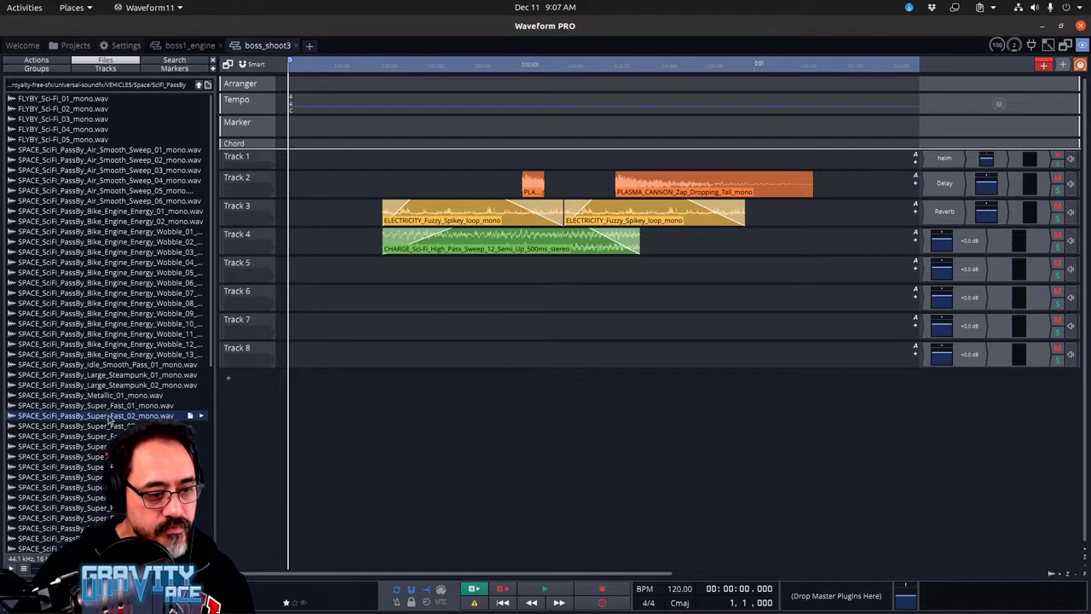
Drop SPACE_SciFi_PassBy_Super_Fast_02_mono.wav onto Track 5 and play the layered sound.
{"action": "left_click_drag", "start_coordinate": [110, 416], "coordinate": [444, 263]}
{"action": "left_click", "coordinate": [292, 301]}
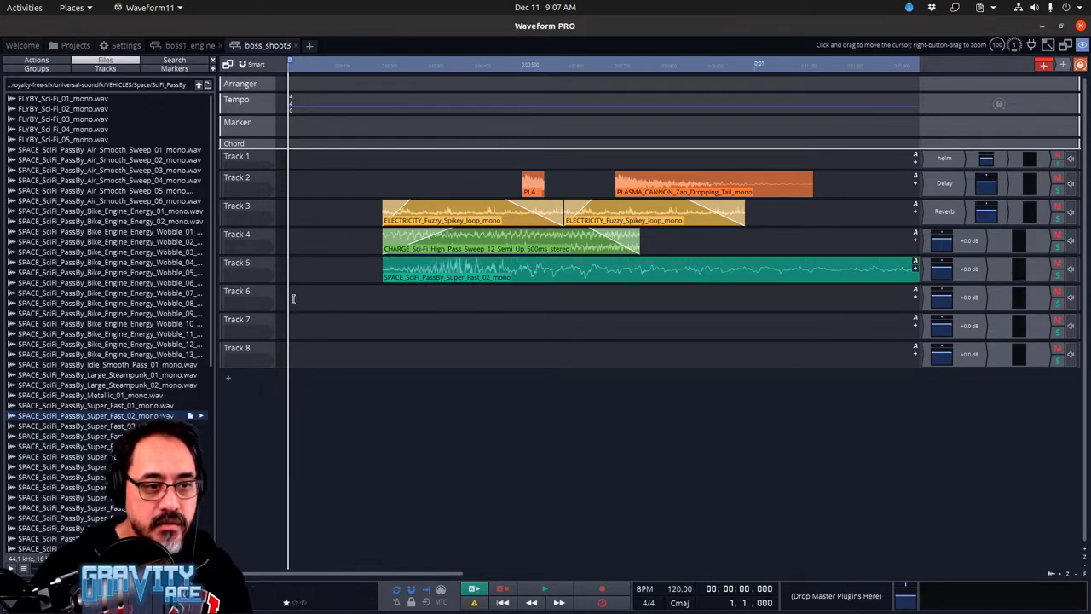
{"action": "key", "text": "space"}
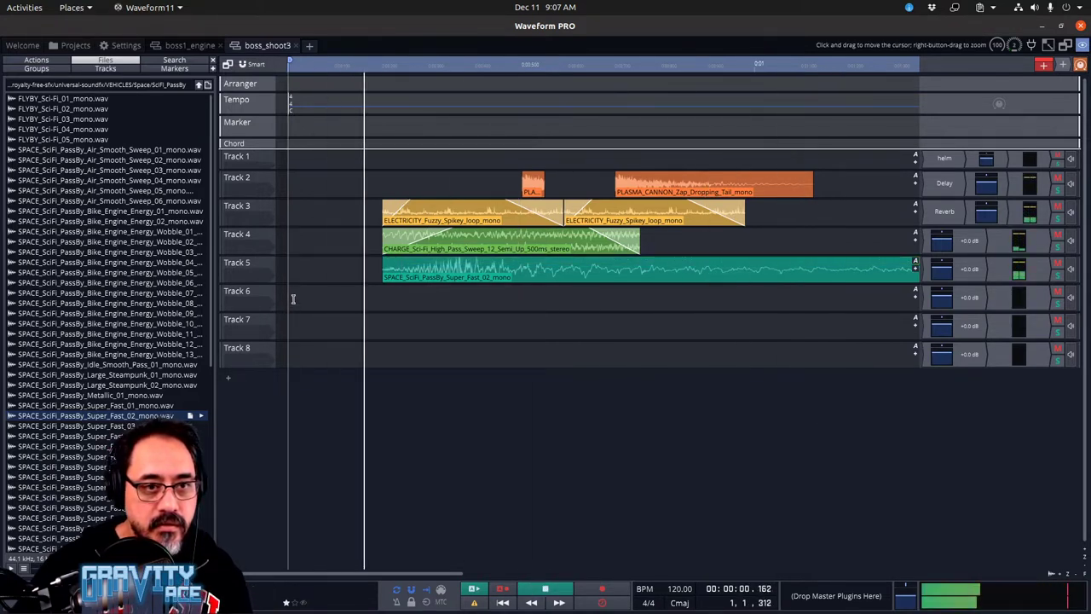
{"action": "key", "text": "space"}
Move the Track 5 clip earlier and extend its start back to 0.
{"action": "left_click_drag", "start_coordinate": [460, 262], "coordinate": [413, 263]}
{"action": "key", "text": "space"}
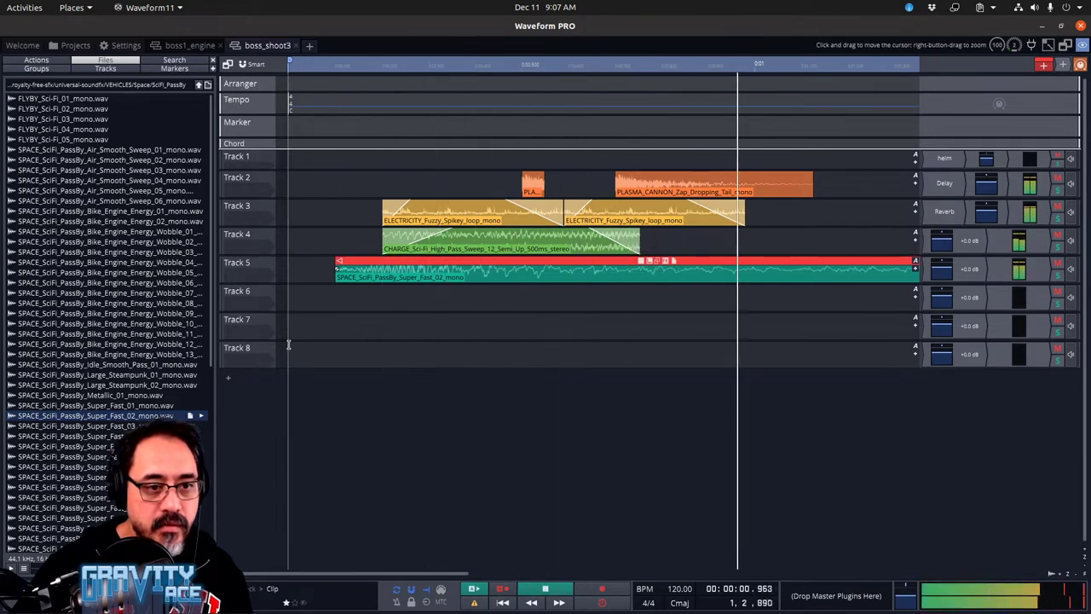
{"action": "key", "text": "space"}
{"action": "left_click_drag", "start_coordinate": [324, 267], "coordinate": [289, 267]}
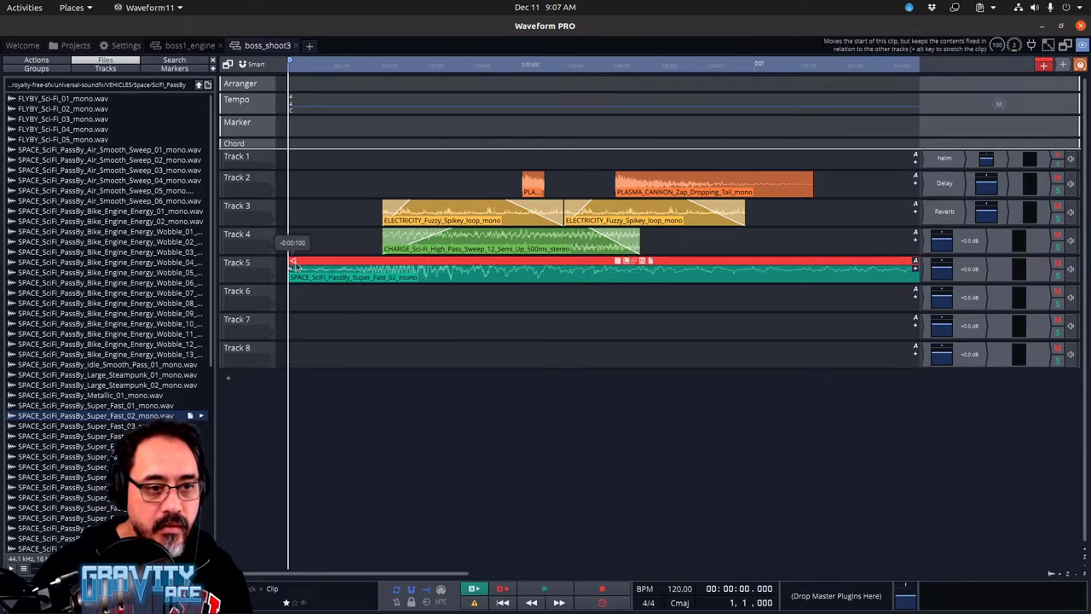
{"action": "key", "text": "space"}
{"action": "key", "text": "space"}
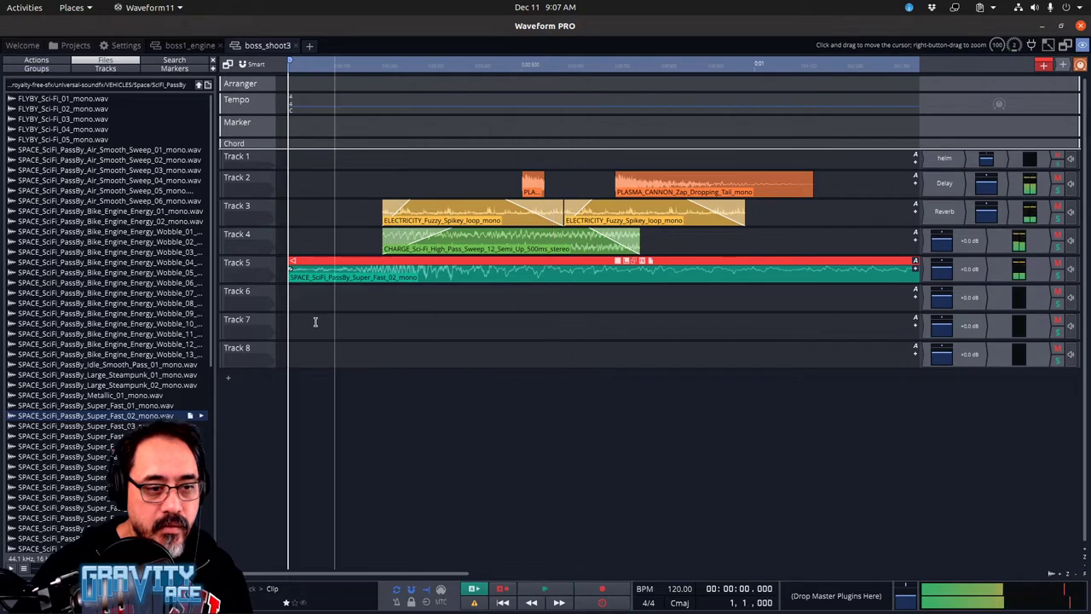
Replay the mix from the start several times and check Track 2's volume level.
{"action": "key", "text": "space"}
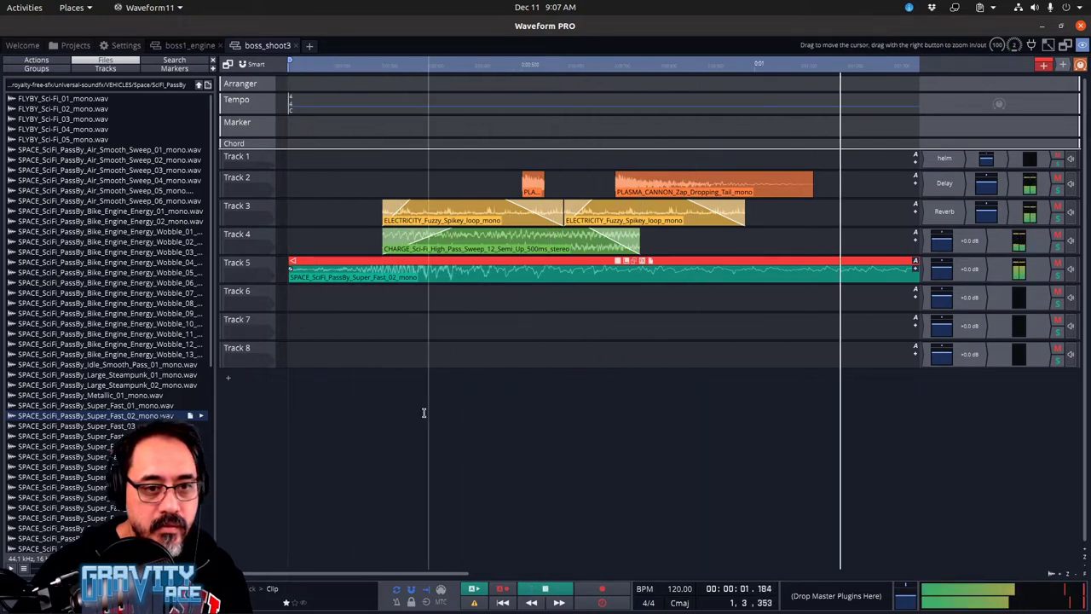
{"action": "key", "text": "space"}
{"action": "key", "text": "space"}
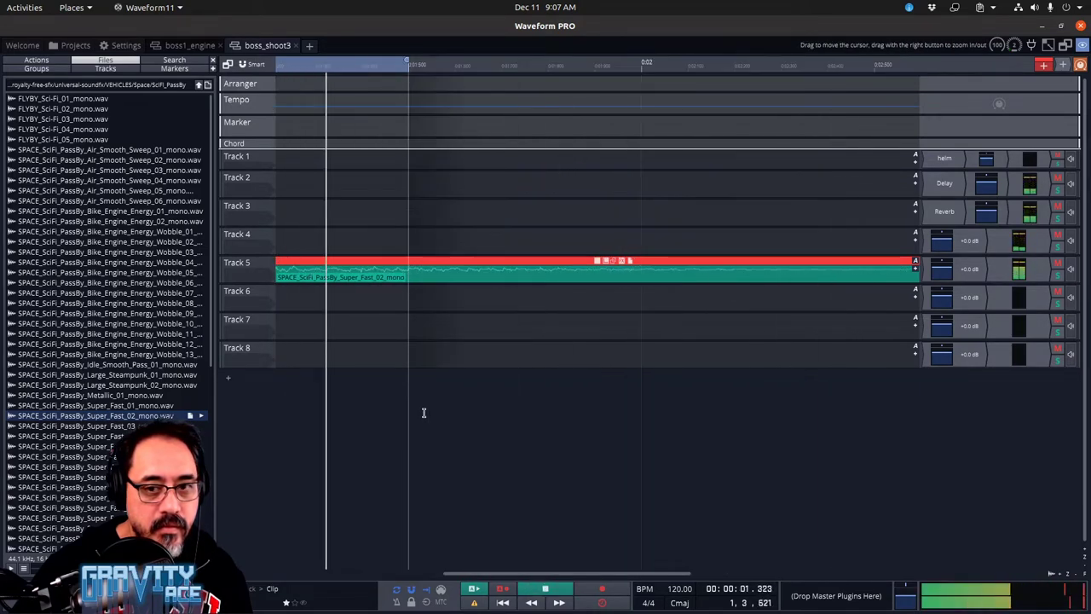
{"action": "key", "text": "space"}
{"action": "key", "text": "space"}
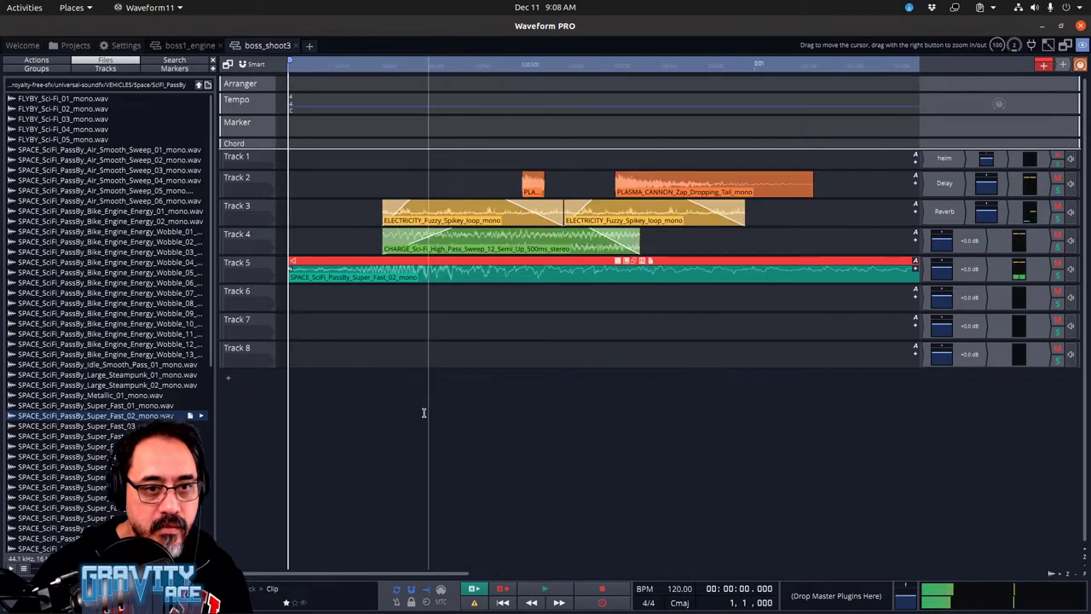
{"action": "key", "text": "space"}
{"action": "key", "text": "space"}
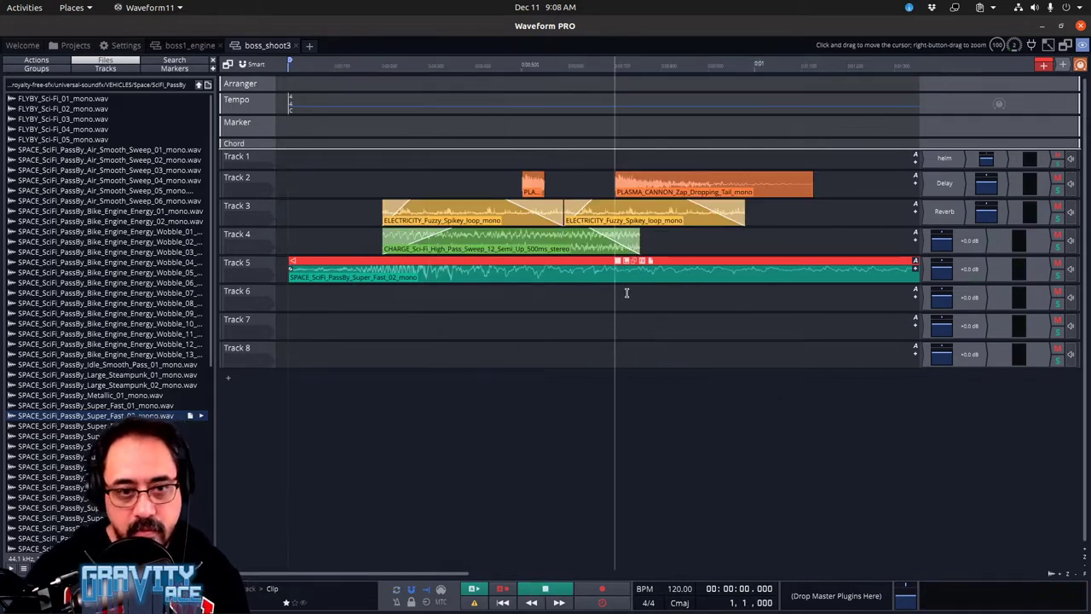
{"action": "key", "text": "space"}
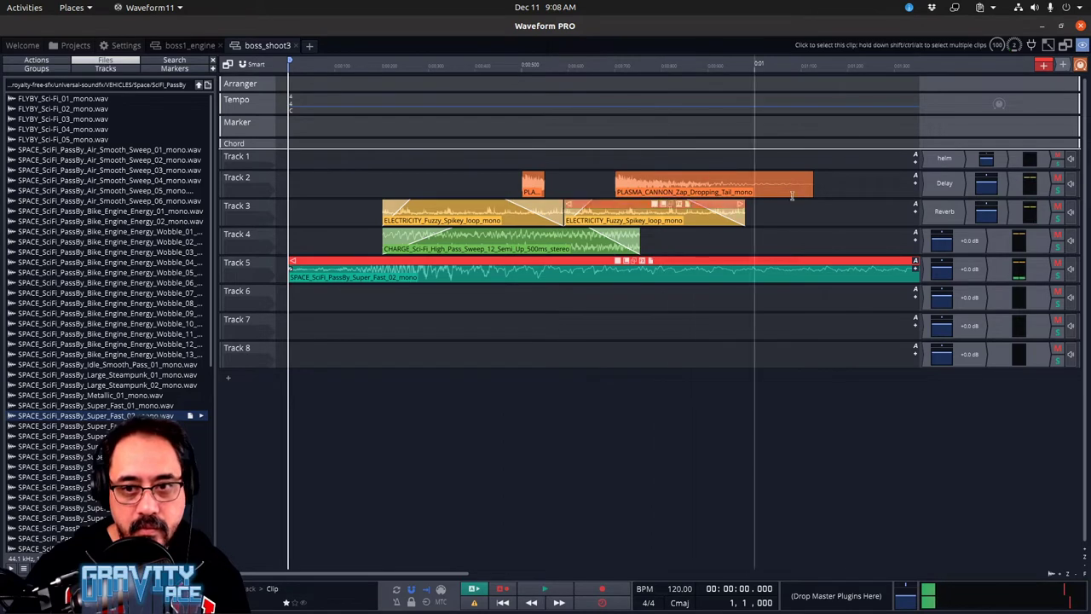
{"action": "left_click", "coordinate": [991, 183]}
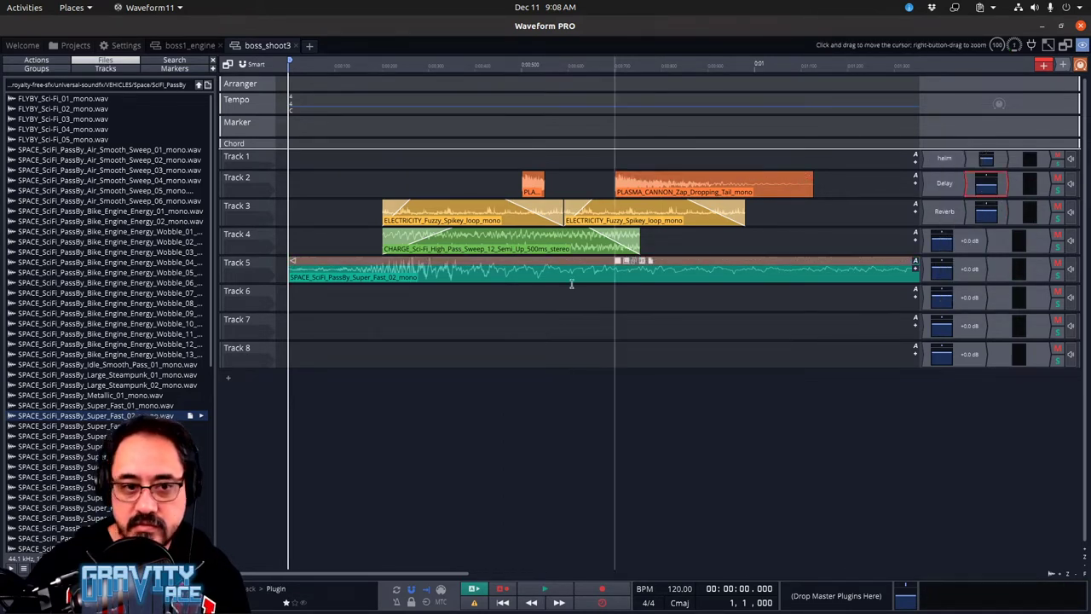
{"action": "key", "text": "space"}
{"action": "key", "text": "space"}
{"action": "key", "text": "space"}
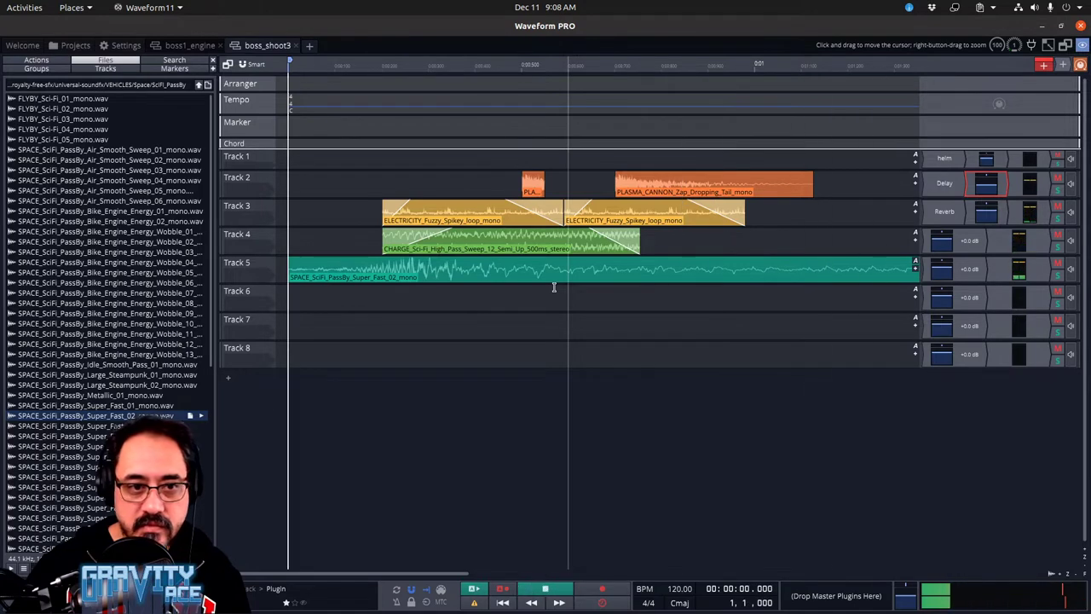
{"action": "key", "text": "space"}
Paste a copy of the Track 5 passby clip onto Track 6 at 0.400 s and shift it earlier.
{"action": "left_click", "coordinate": [405, 264]}
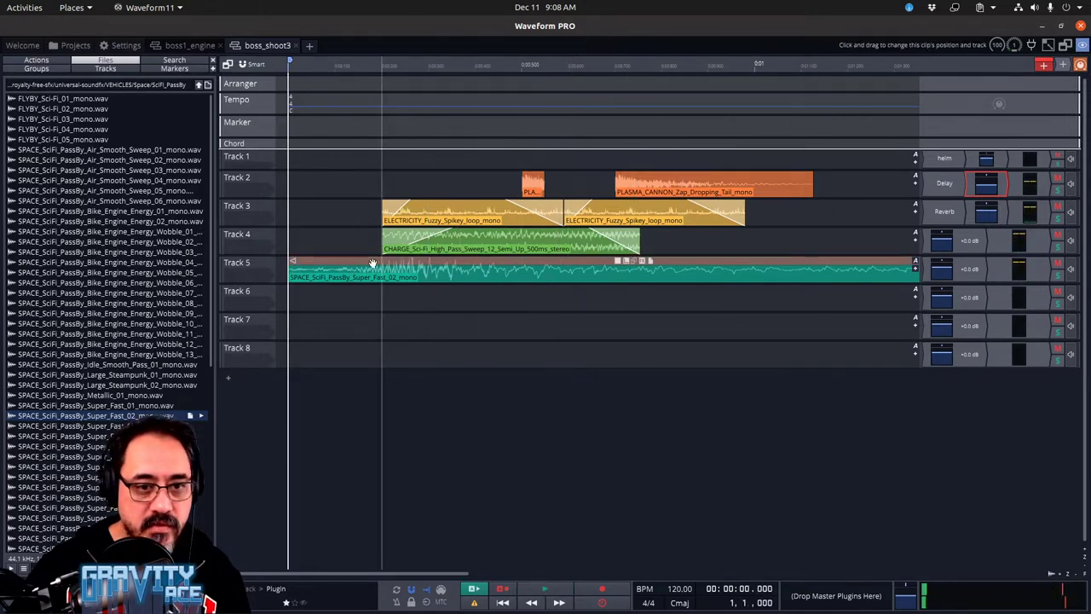
{"action": "left_click", "coordinate": [373, 263]}
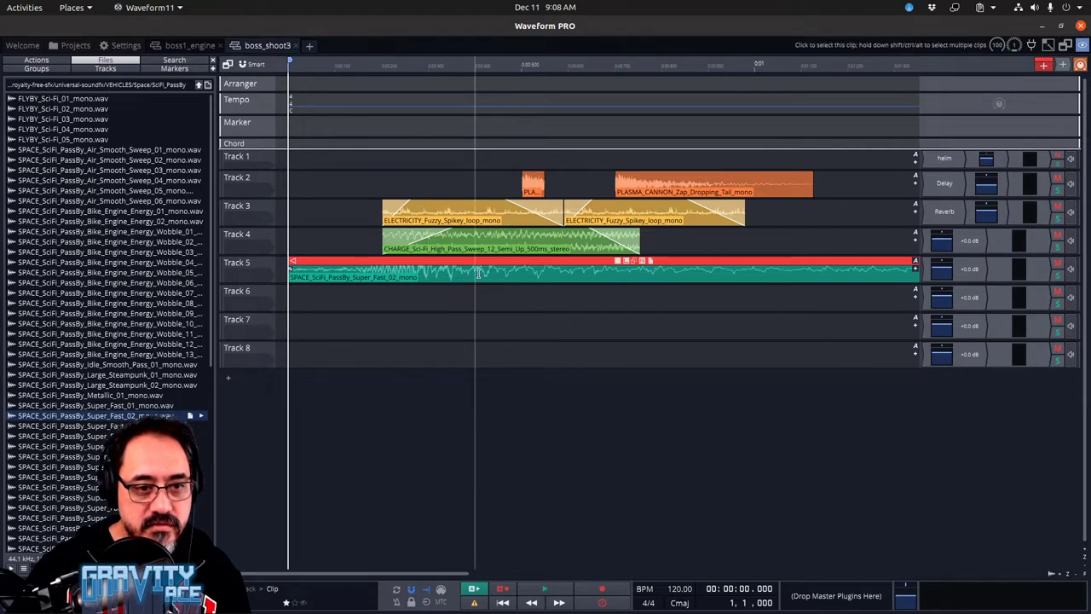
{"action": "left_click", "coordinate": [334, 294]}
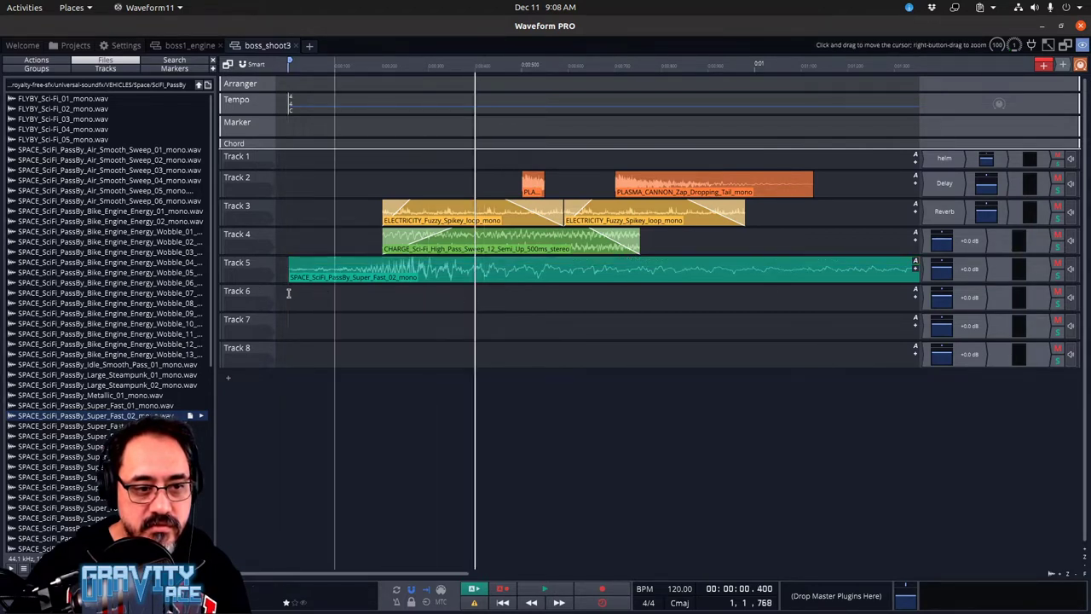
{"action": "left_click", "coordinate": [267, 294]}
{"action": "key", "text": "ctrl+v"}
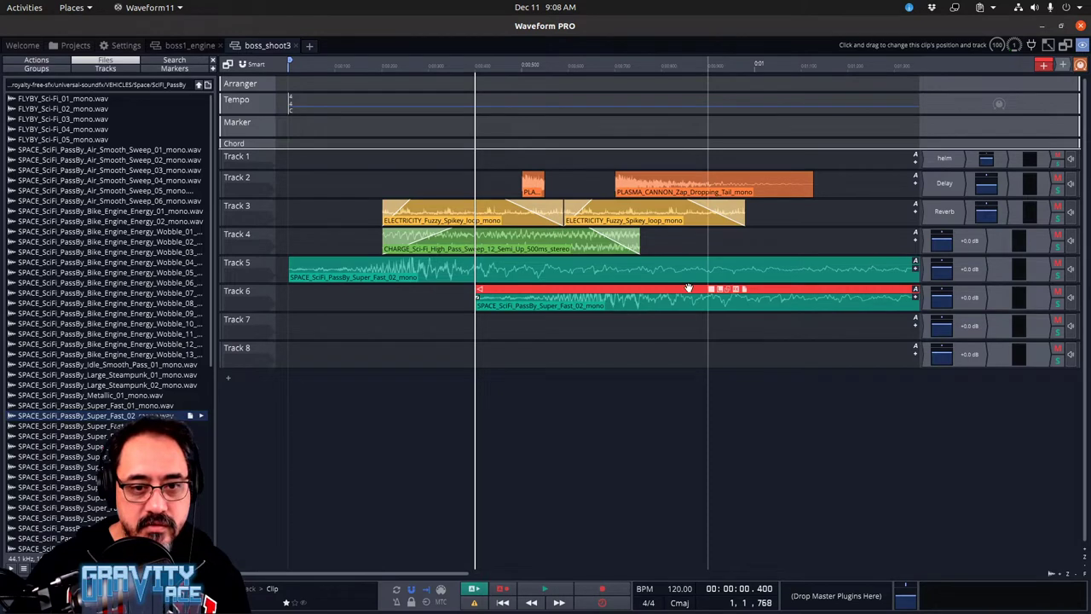
{"action": "left_click_drag", "start_coordinate": [682, 289], "coordinate": [647, 289]}
Play the staggered passby layers from the start.
{"action": "key", "text": "space"}
{"action": "key", "text": "space"}
{"action": "key", "text": "space"}
{"action": "key", "text": "space"}
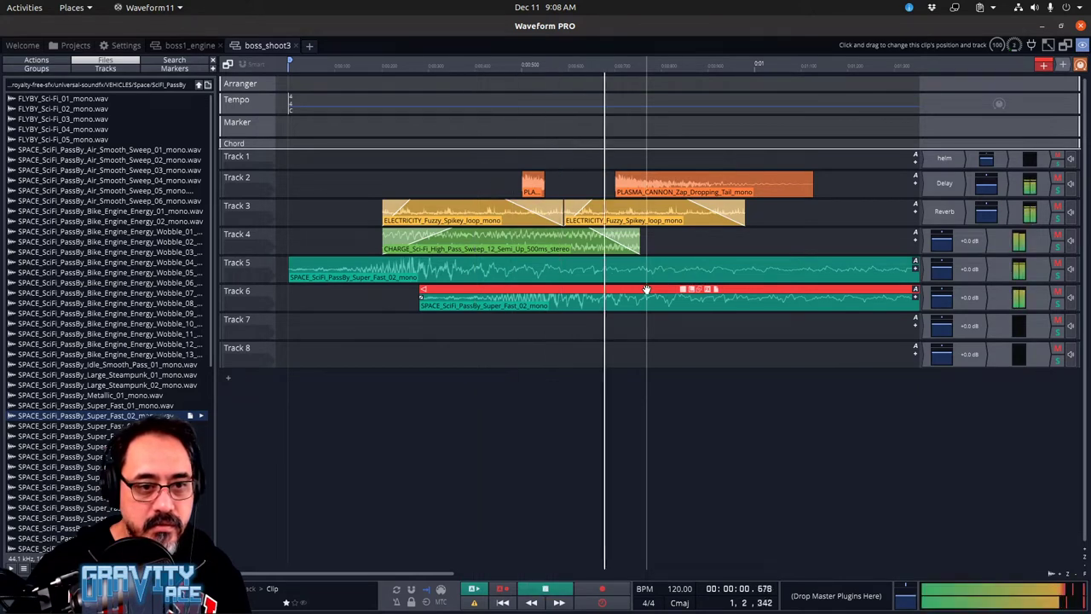
{"action": "left_click", "coordinate": [290, 327]}
{"action": "key", "text": "space"}
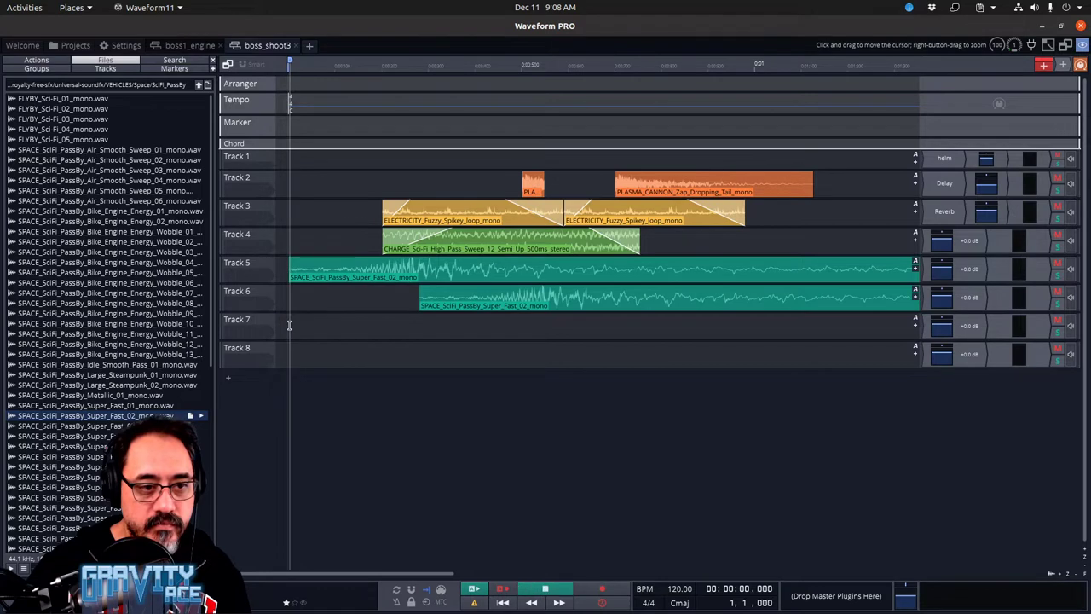
{"action": "key", "text": "space"}
{"action": "key", "text": "space"}
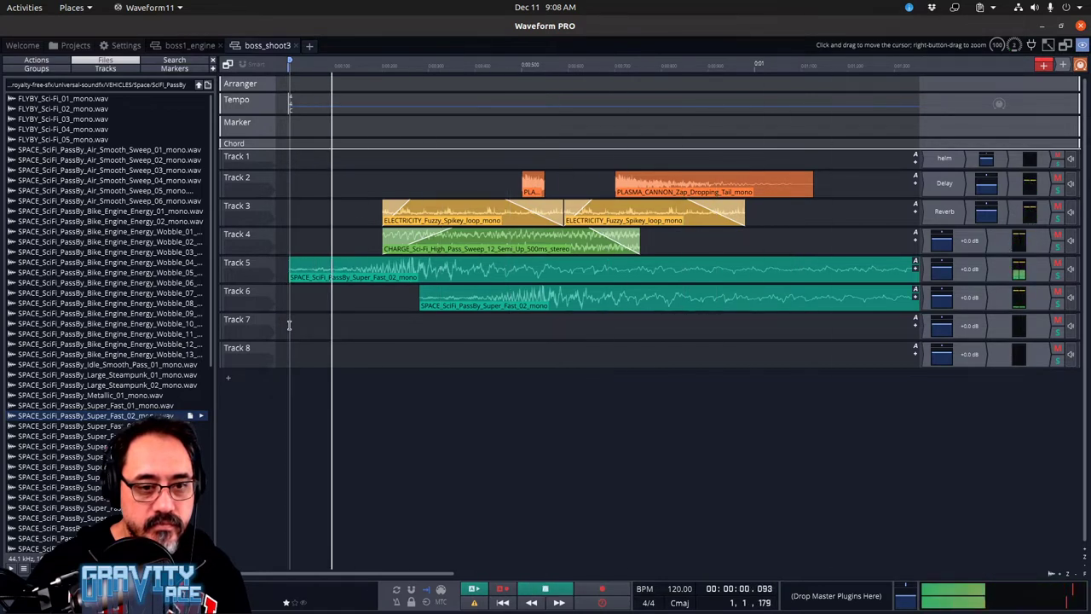
{"action": "key", "text": "space"}
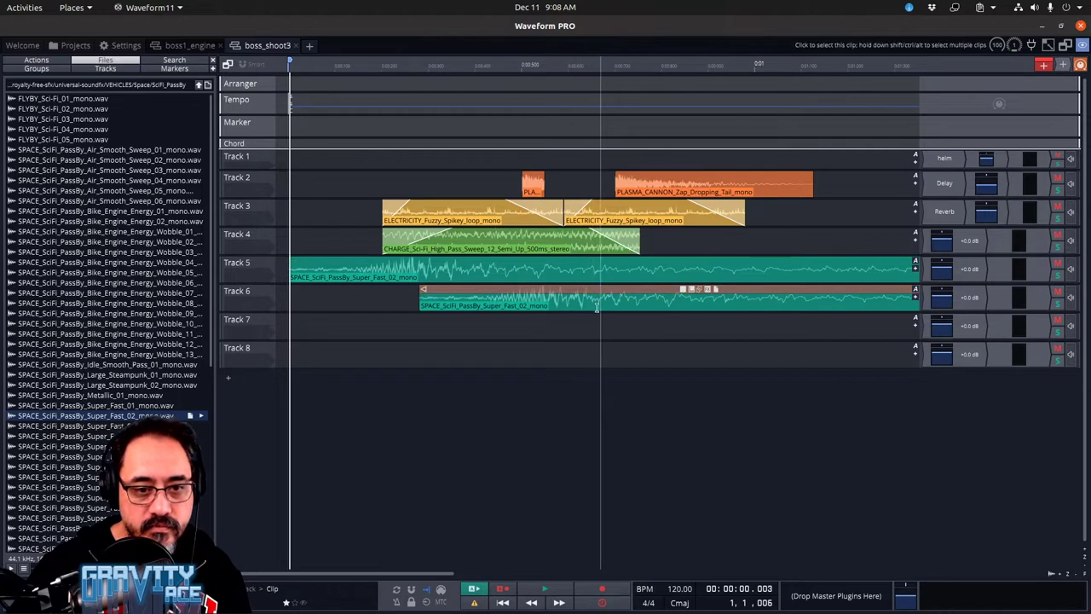
Paste a third passby copy onto Track 7, stagger it after Track 6, and nudge Track 6 earlier.
{"action": "left_click", "coordinate": [269, 322]}
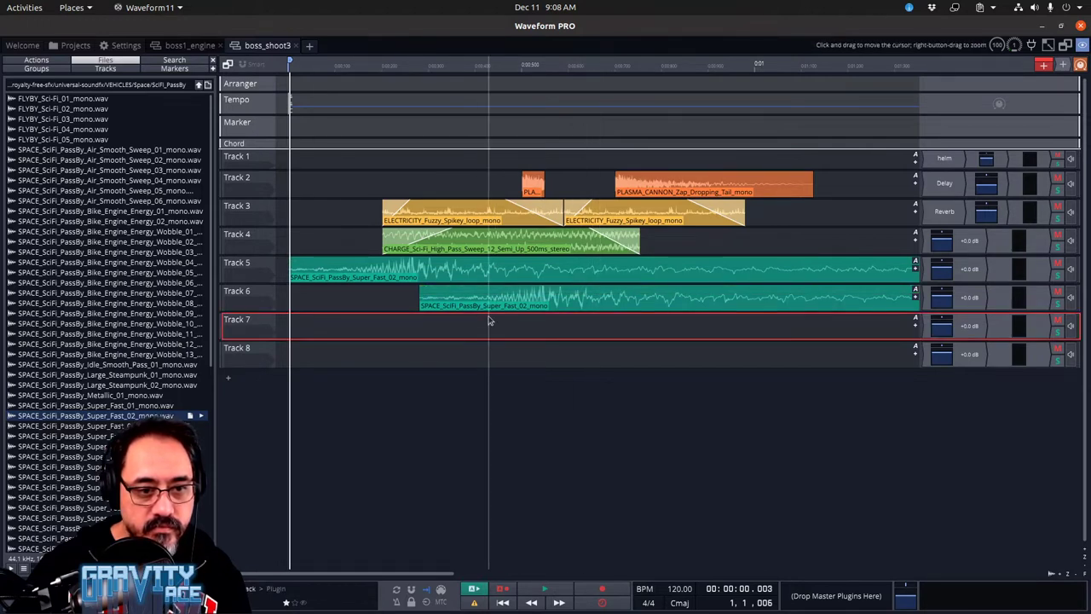
{"action": "key", "text": "ctrl+v"}
{"action": "left_click_drag", "start_coordinate": [501, 317], "coordinate": [721, 321]}
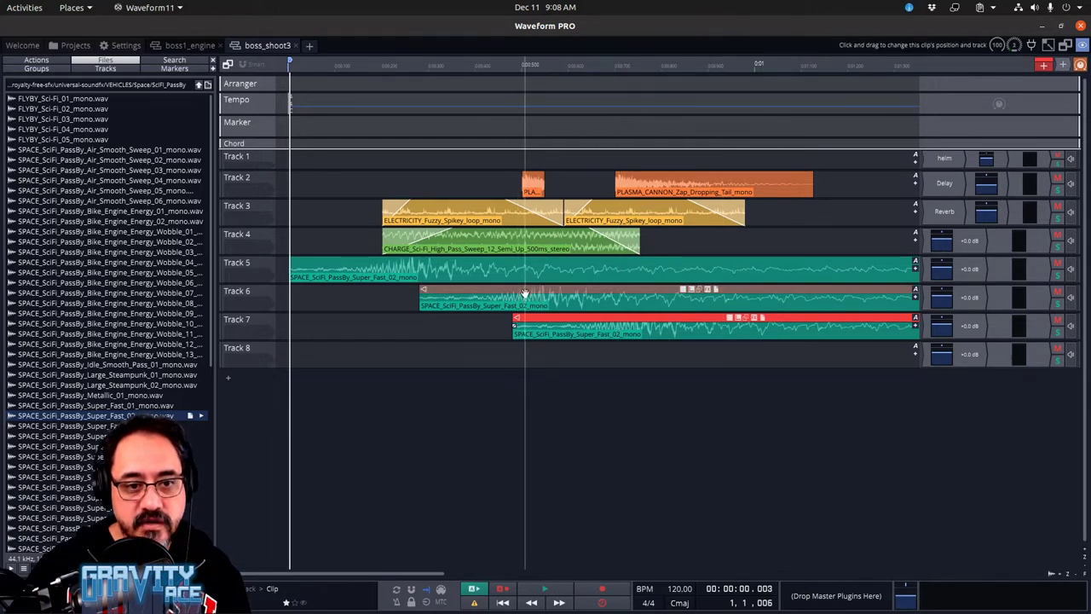
{"action": "left_click_drag", "start_coordinate": [525, 291], "coordinate": [506, 292]}
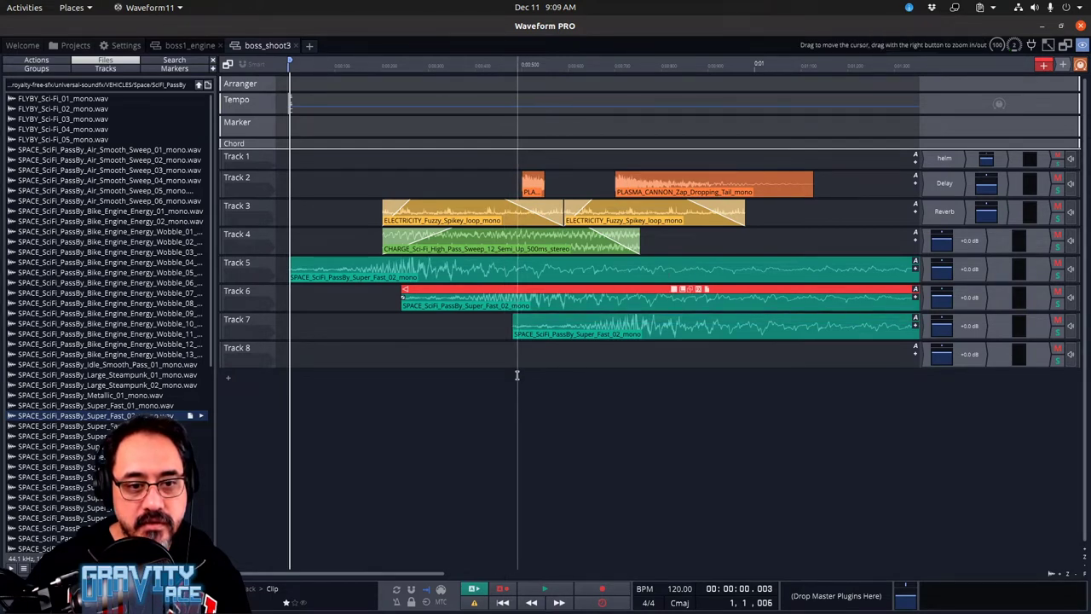
{"action": "left_click", "coordinate": [505, 350]}
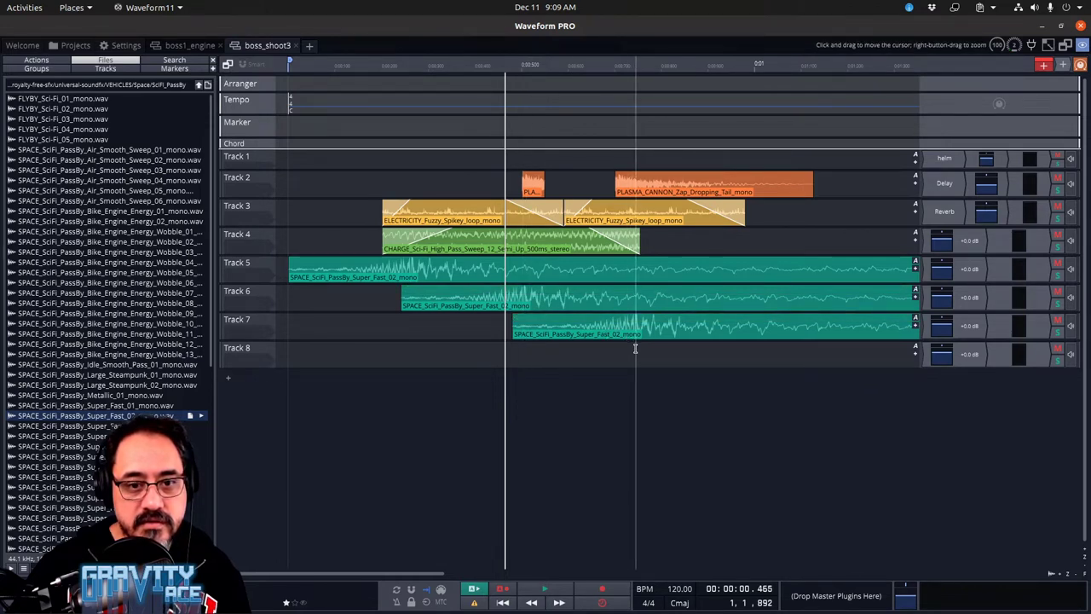
{"action": "left_click_drag", "start_coordinate": [639, 320], "coordinate": [628, 321]}
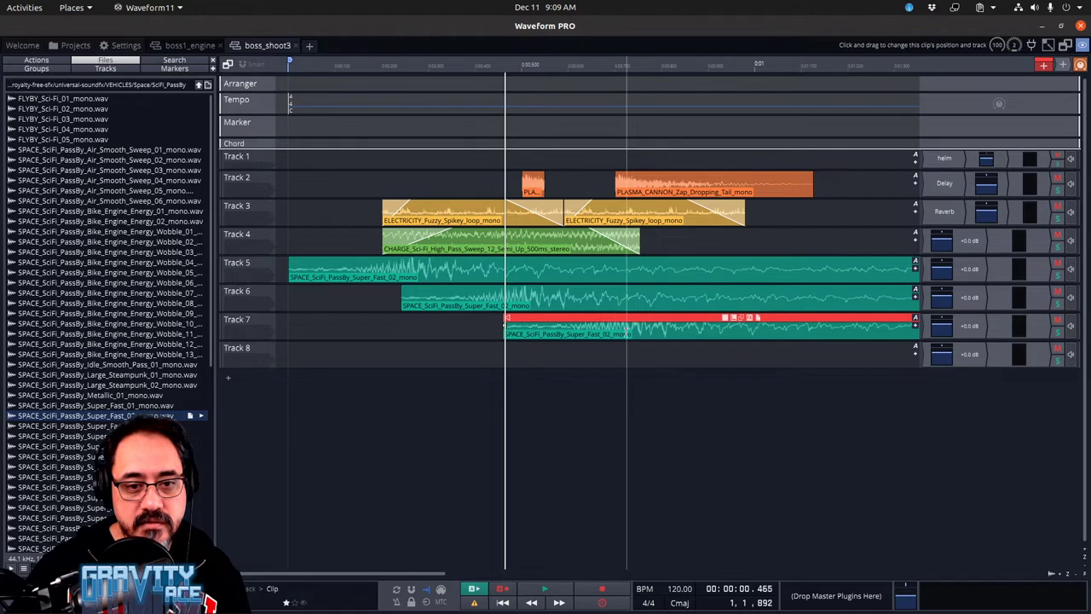
{"action": "left_click", "coordinate": [617, 356]}
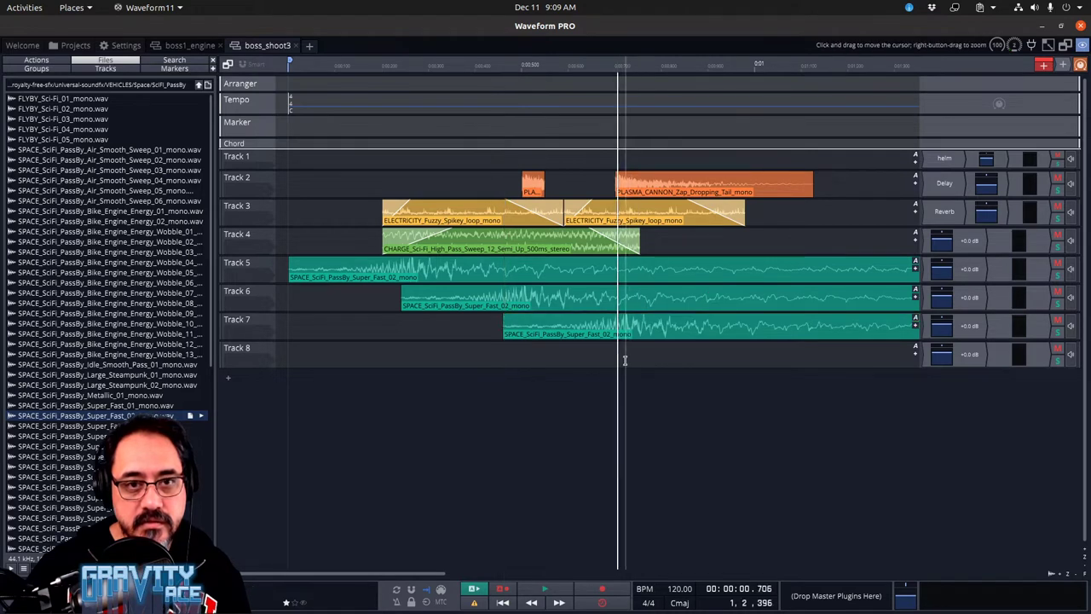
{"action": "left_click_drag", "start_coordinate": [638, 319], "coordinate": [629, 317]}
{"action": "left_click", "coordinate": [582, 353]}
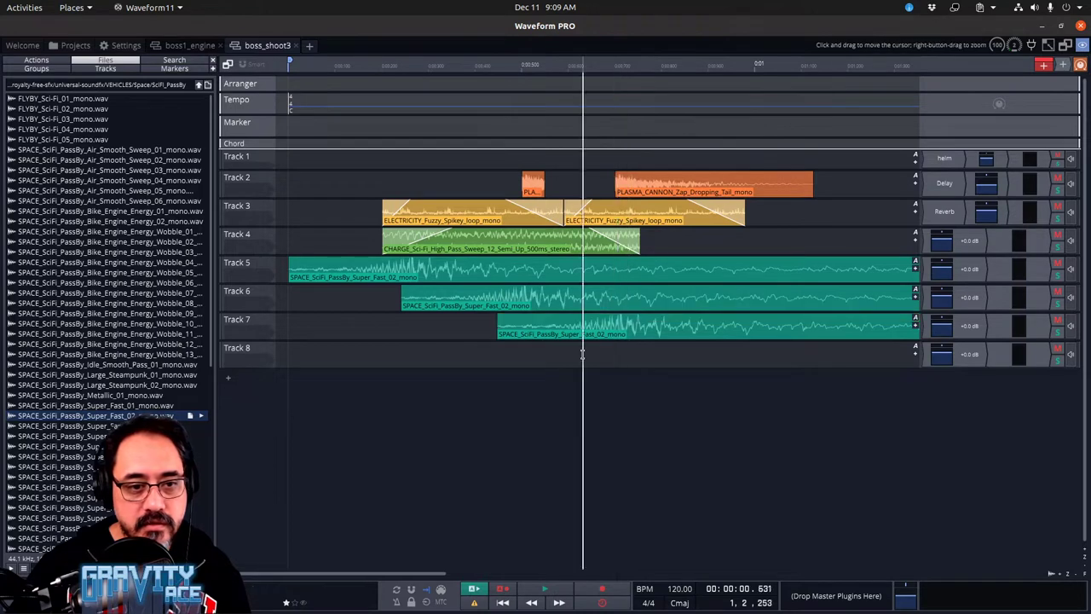
Shift the Track 5 clip slightly later, pull Track 7 a bit earlier, and play the layers.
{"action": "left_click", "coordinate": [428, 322]}
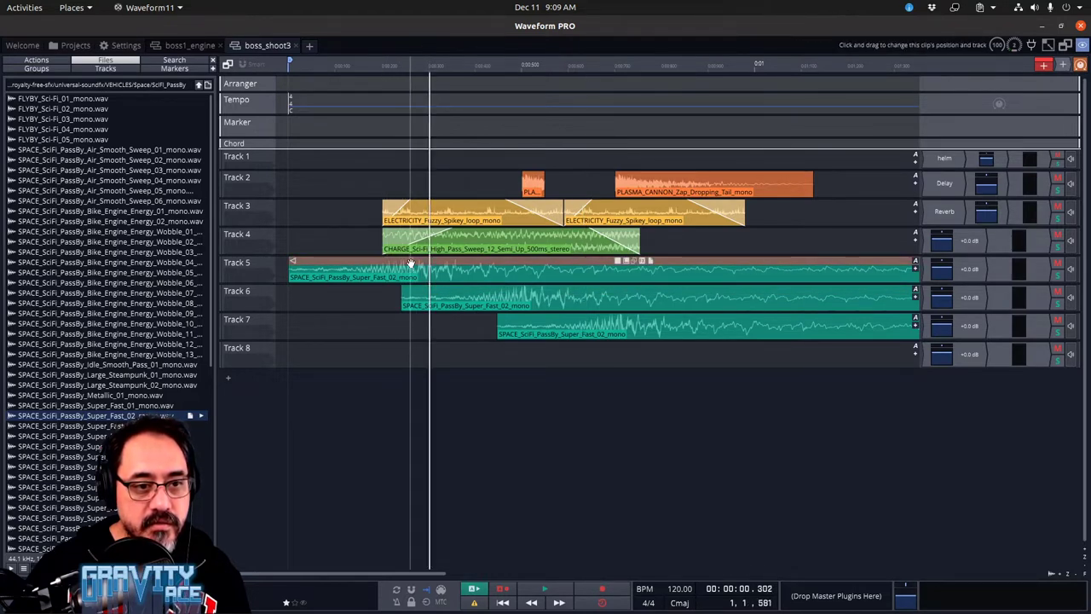
{"action": "left_click_drag", "start_coordinate": [406, 264], "coordinate": [429, 264]}
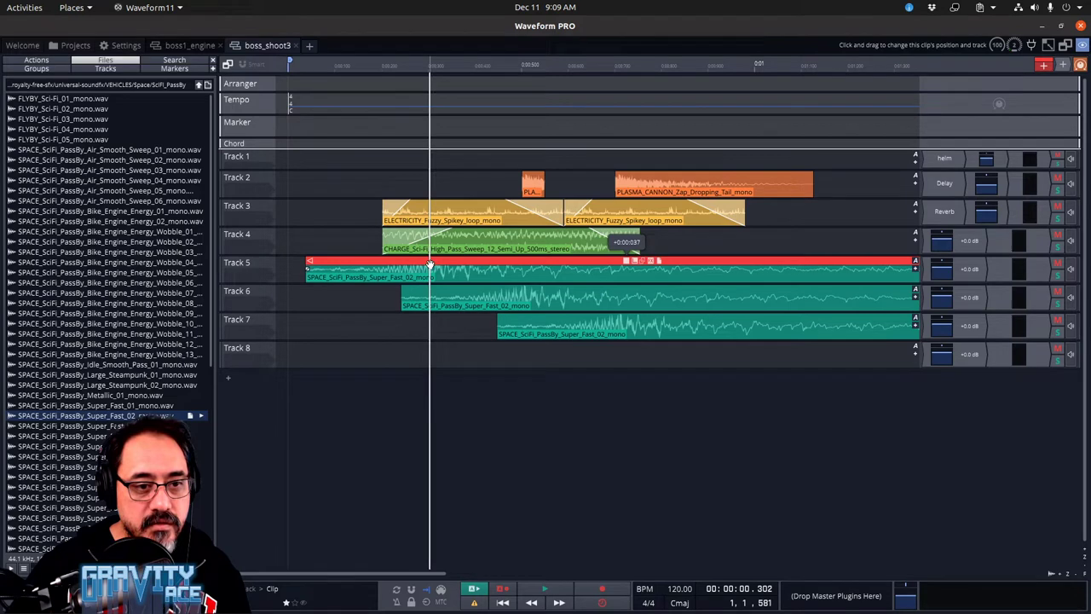
{"action": "left_click", "coordinate": [407, 328]}
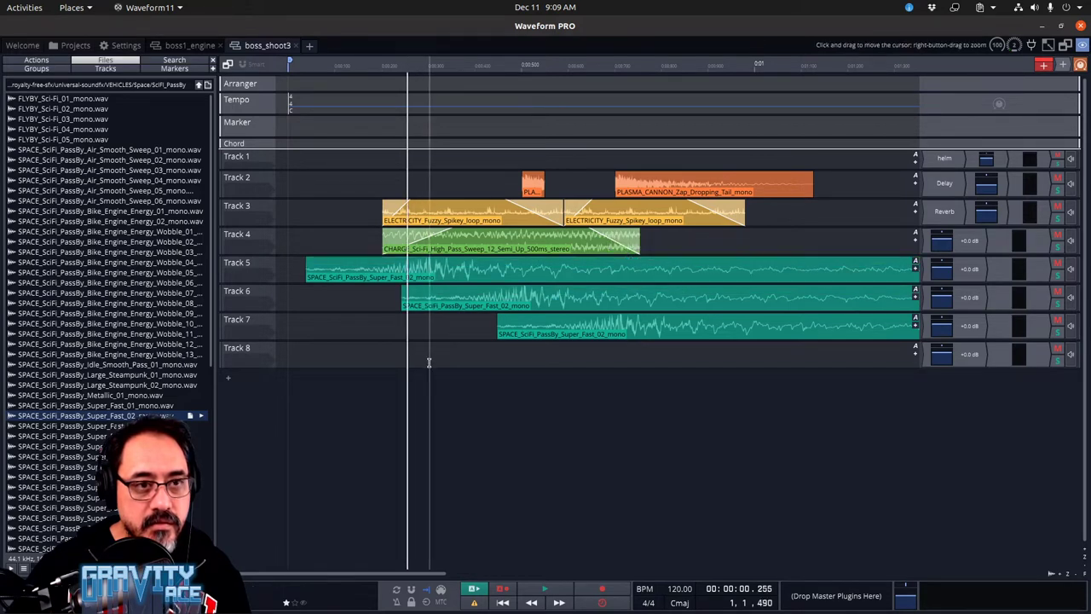
{"action": "left_click", "coordinate": [611, 357]}
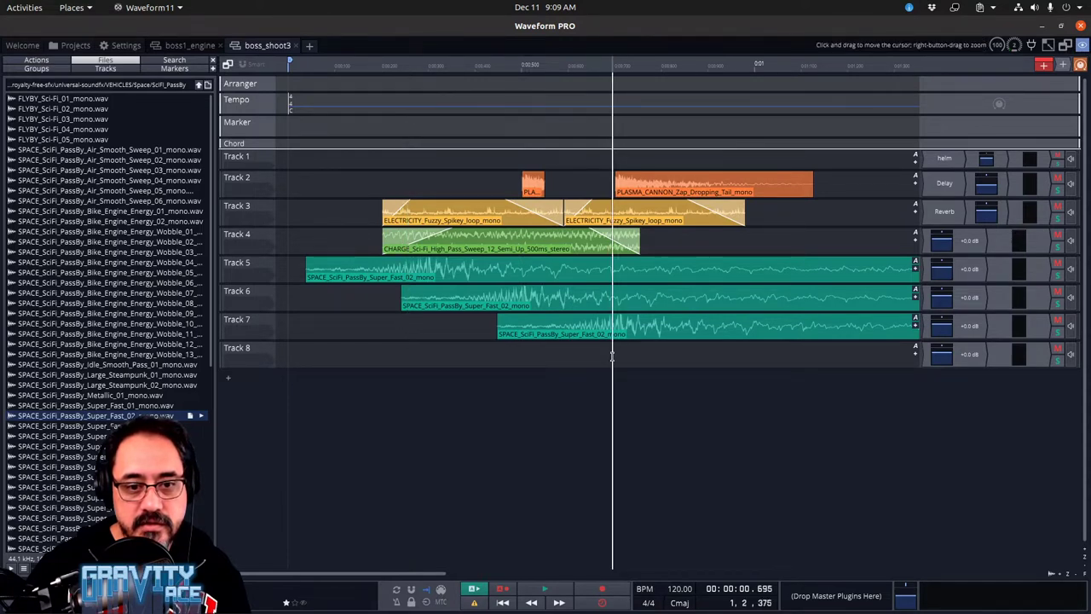
{"action": "left_click_drag", "start_coordinate": [635, 319], "coordinate": [628, 317]}
{"action": "left_click", "coordinate": [582, 353]}
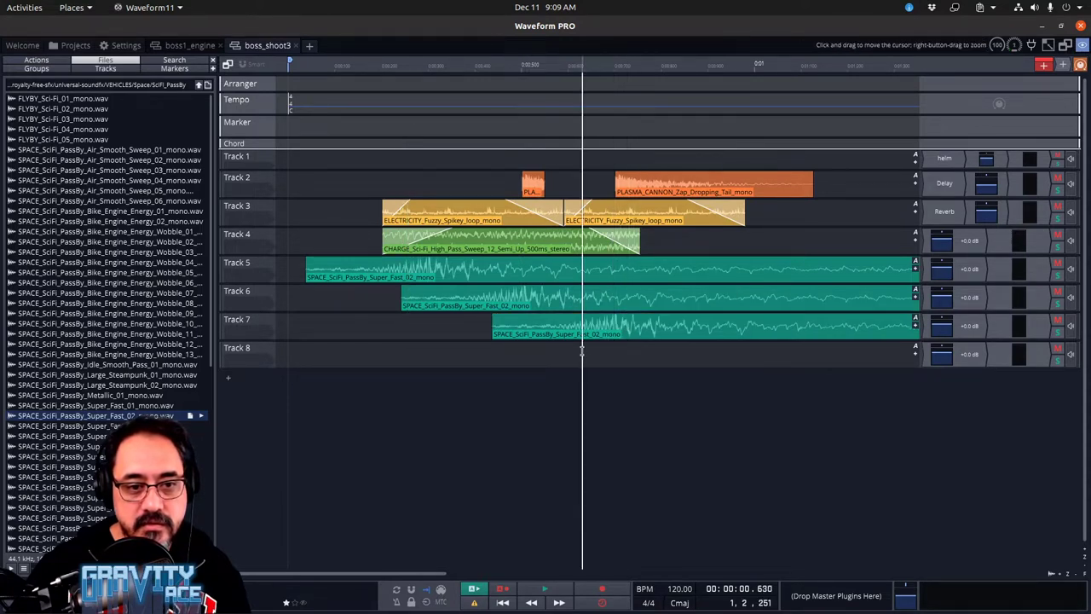
{"action": "key", "text": "space"}
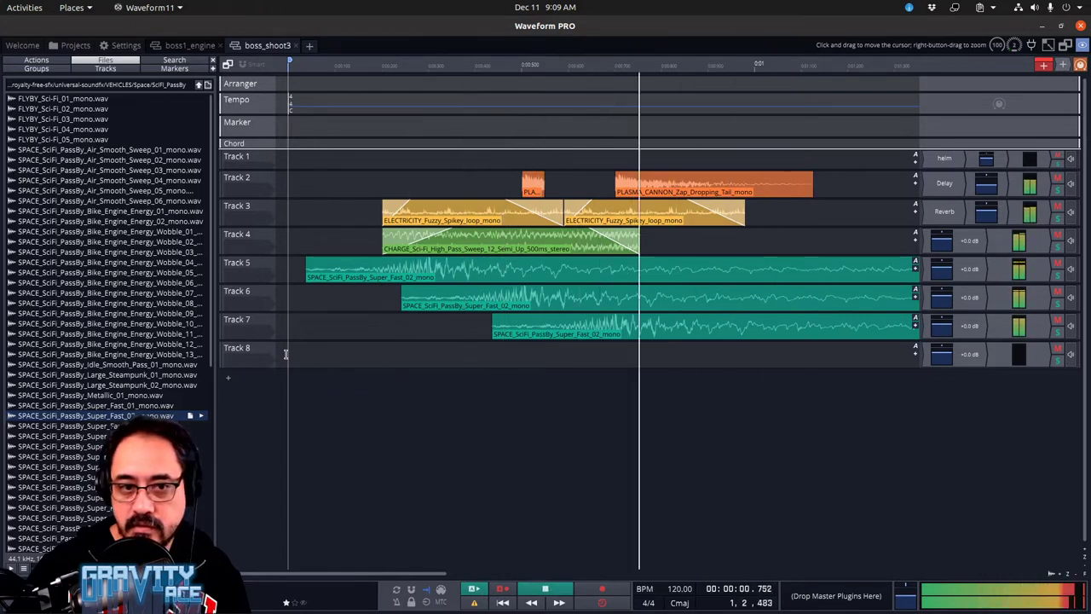
Stop playback and raise Track 2's volume slightly.
{"action": "key", "text": "space"}
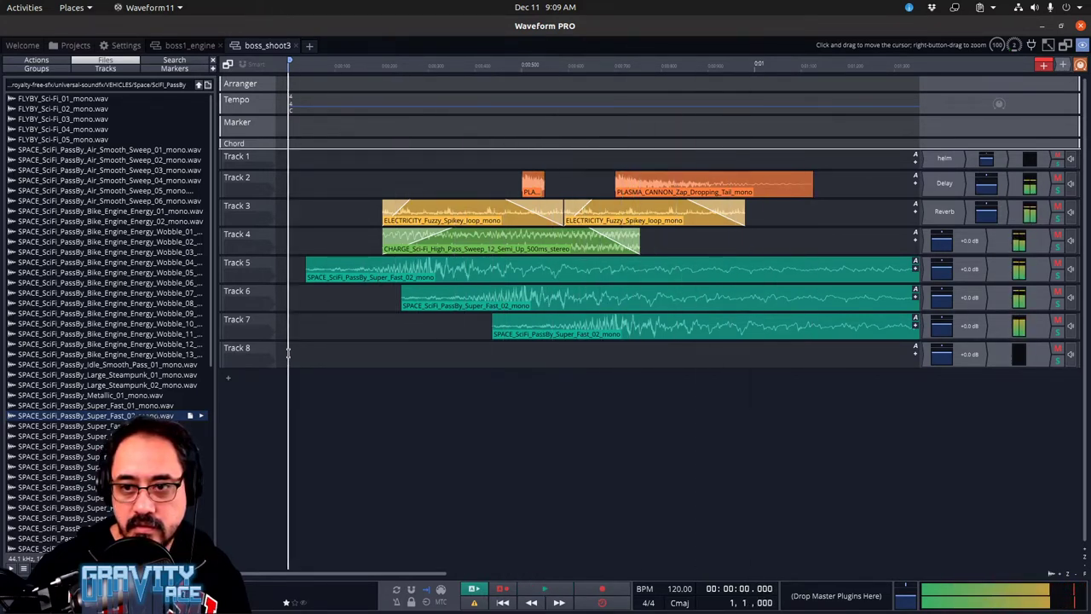
{"action": "left_click", "coordinate": [986, 187]}
{"action": "left_click_drag", "start_coordinate": [986, 187], "coordinate": [1045, 163]}
Pack Tracks 2–4 into a new Folder 1 track and collapse it.
{"action": "left_click", "coordinate": [266, 179]}
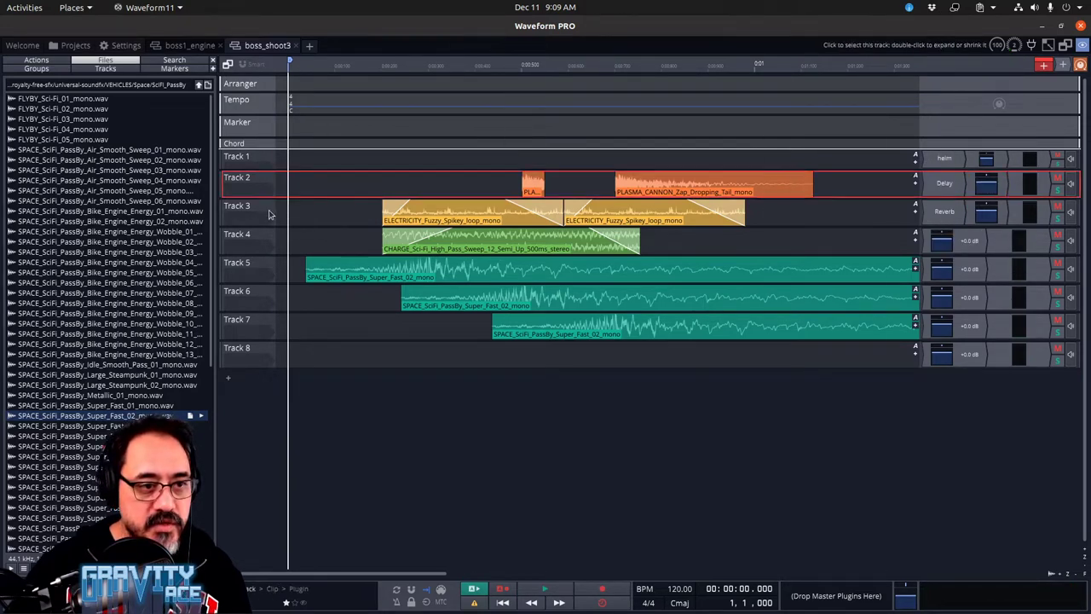
{"action": "left_click", "coordinate": [268, 214], "text": "ctrl"}
{"action": "left_click", "coordinate": [268, 239], "text": "ctrl"}
{"action": "right_click", "coordinate": [268, 238]}
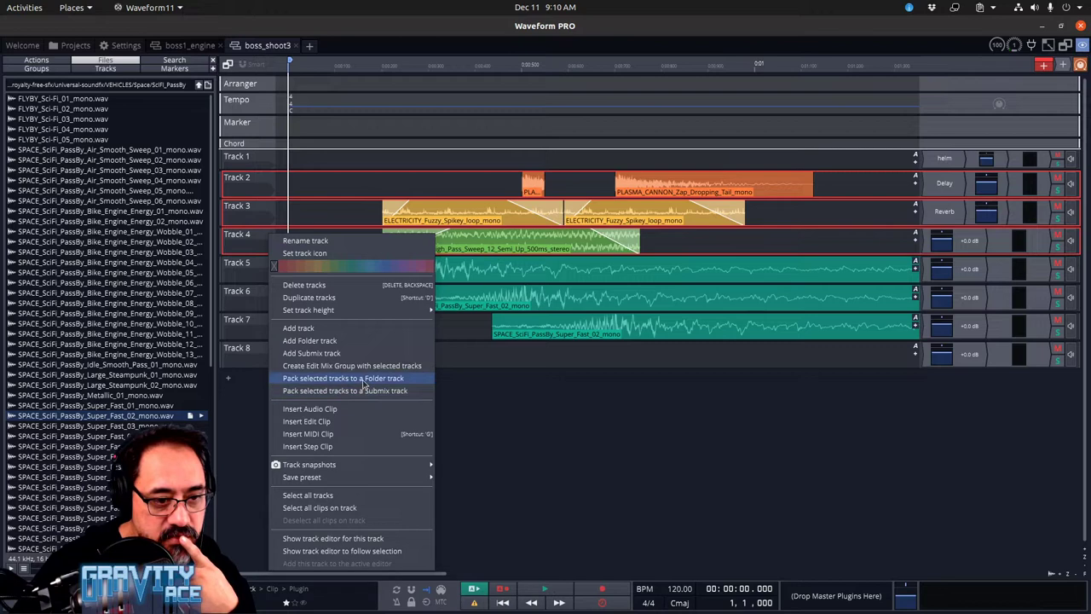
{"action": "left_click", "coordinate": [363, 380]}
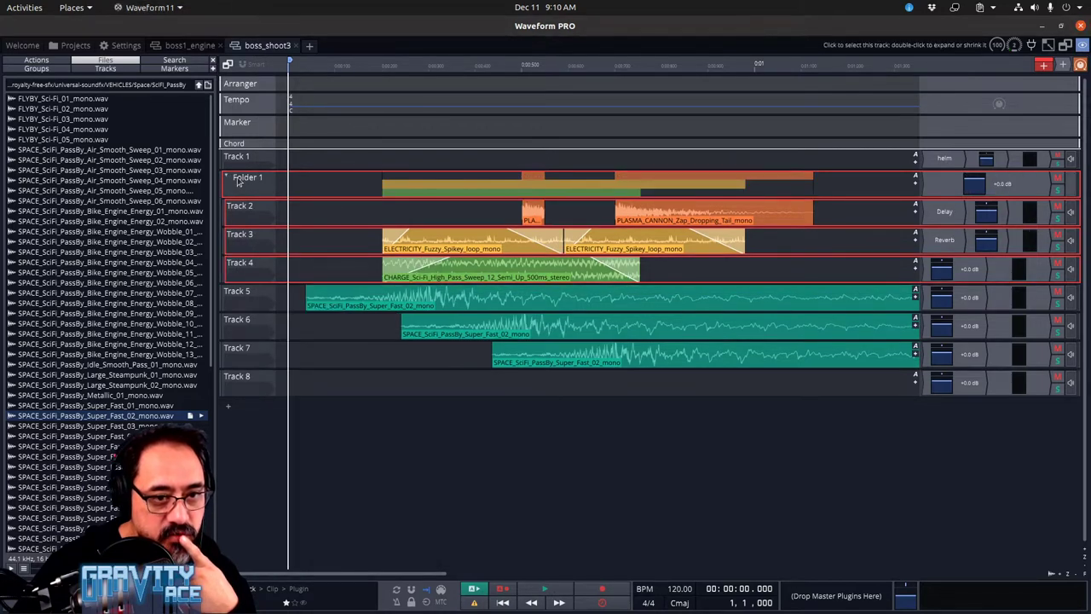
{"action": "left_click", "coordinate": [237, 179]}
{"action": "left_click", "coordinate": [228, 178]}
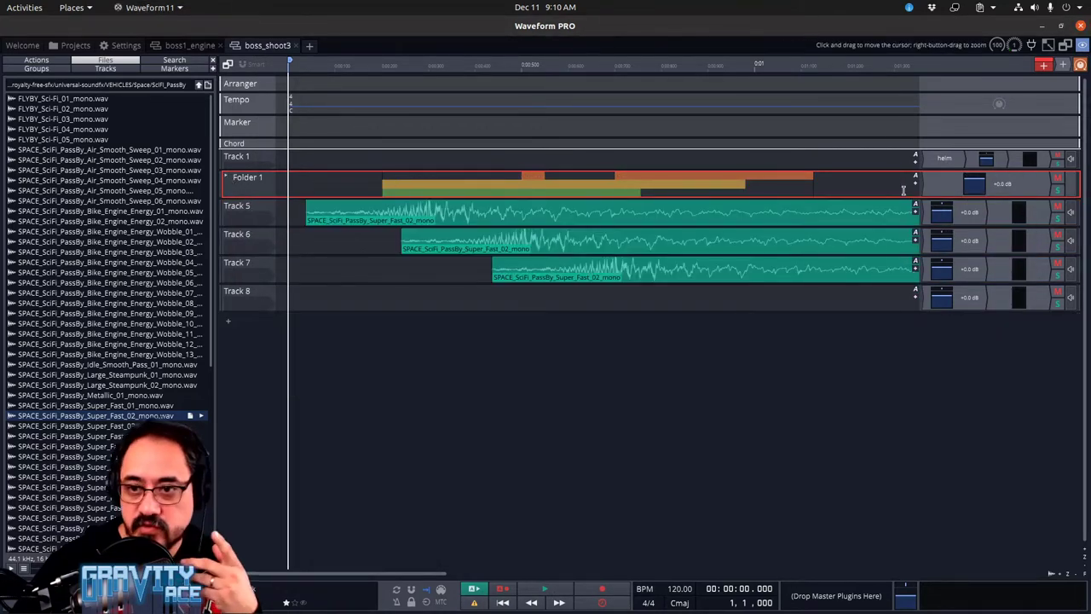
Lower Folder 1's volume to -8.4 dB and replay the mix several times to check the balance.
{"action": "left_click_drag", "start_coordinate": [977, 179], "coordinate": [1005, 214]}
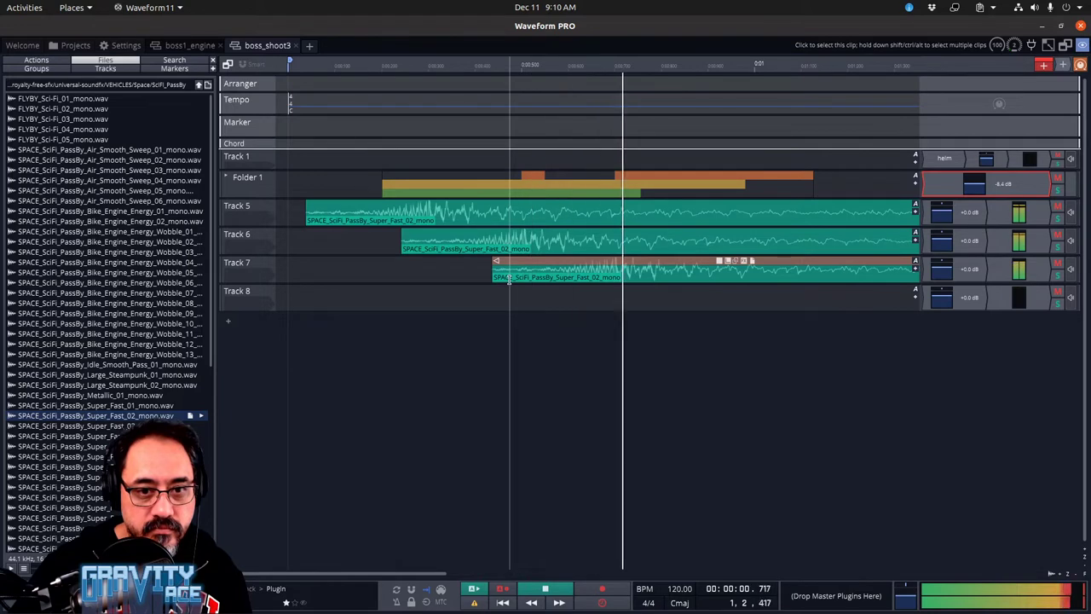
{"action": "key", "text": "space"}
{"action": "left_click", "coordinate": [391, 213]}
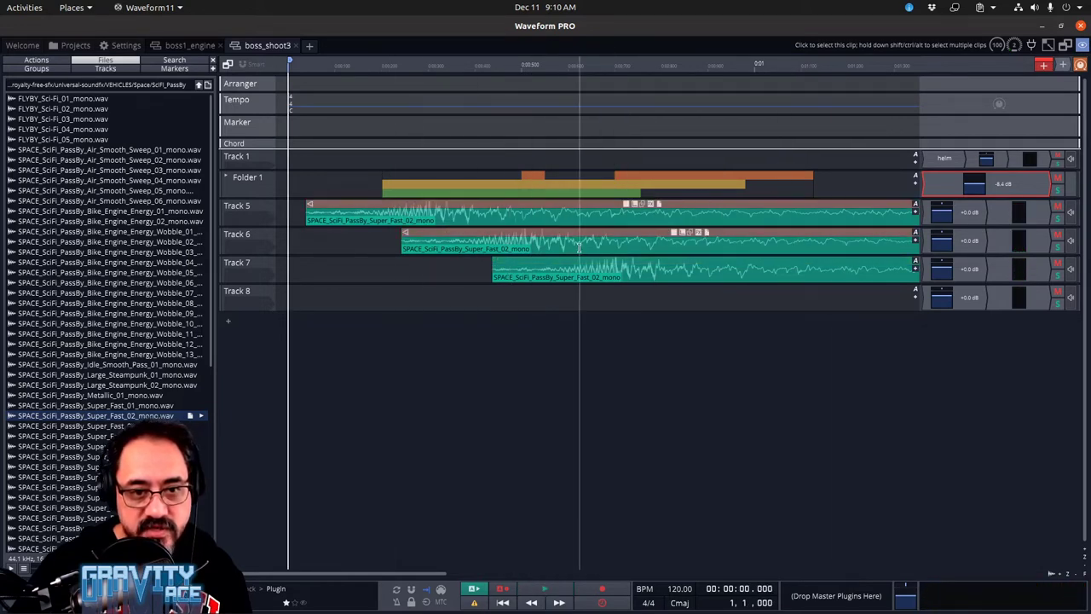
{"action": "key", "text": "space"}
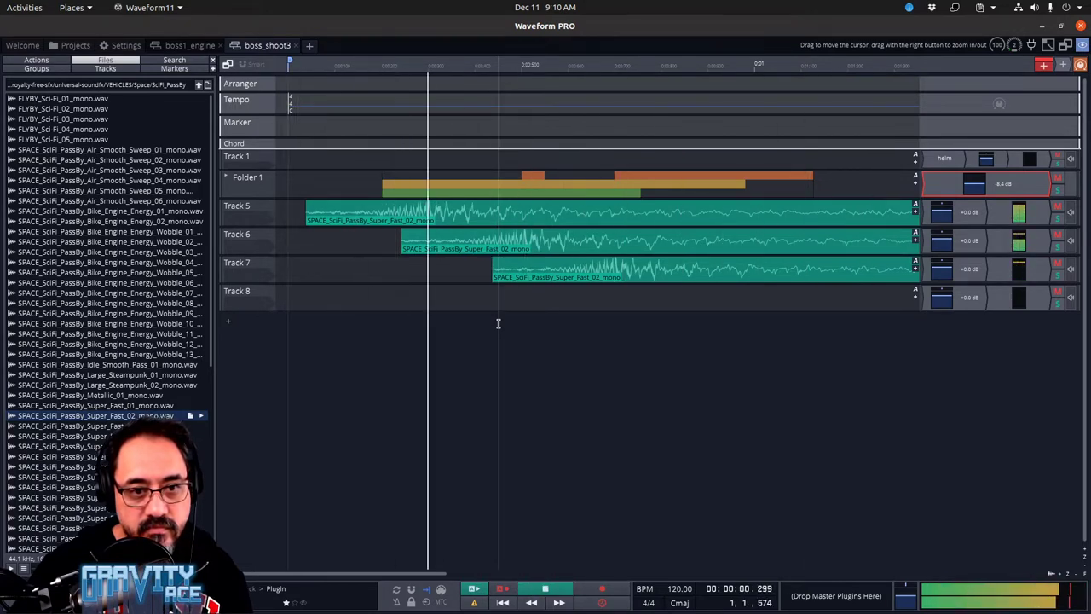
{"action": "key", "text": "space"}
{"action": "key", "text": "space"}
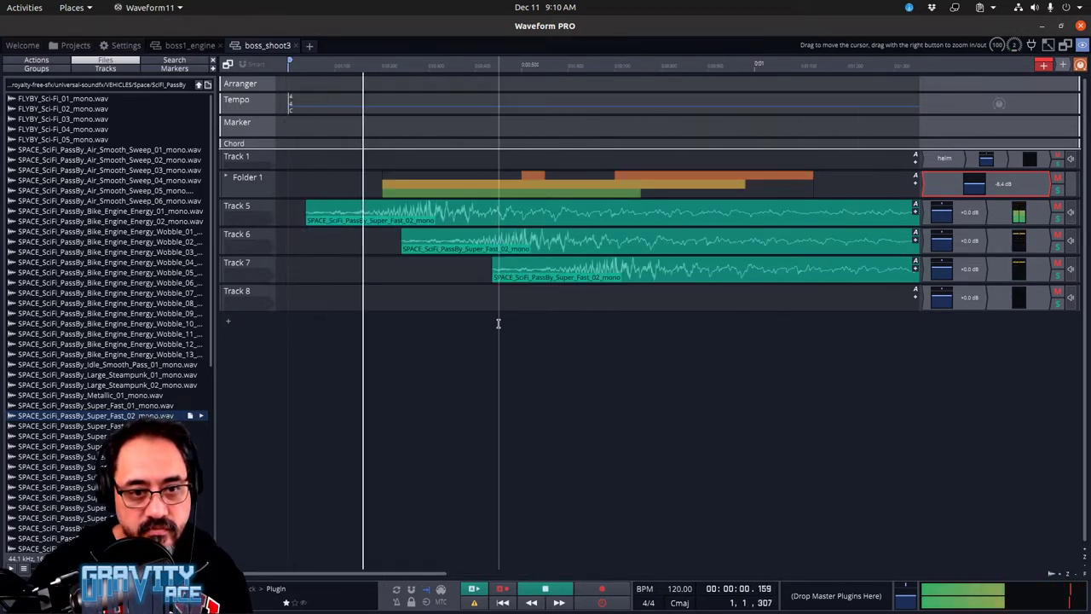
{"action": "key", "text": "space"}
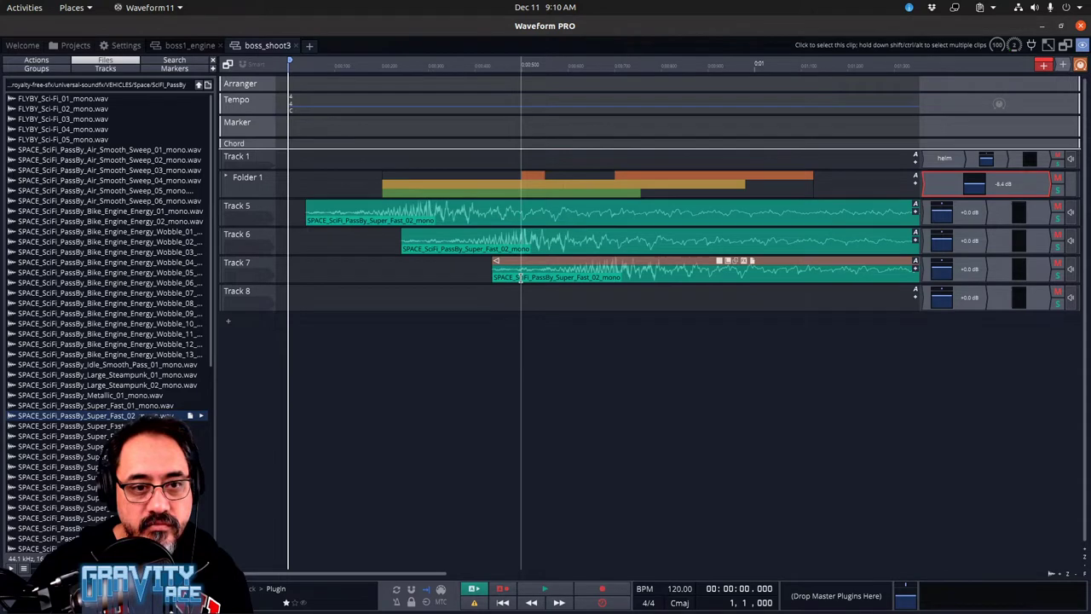
{"action": "key", "text": "space"}
{"action": "key", "text": "space"}
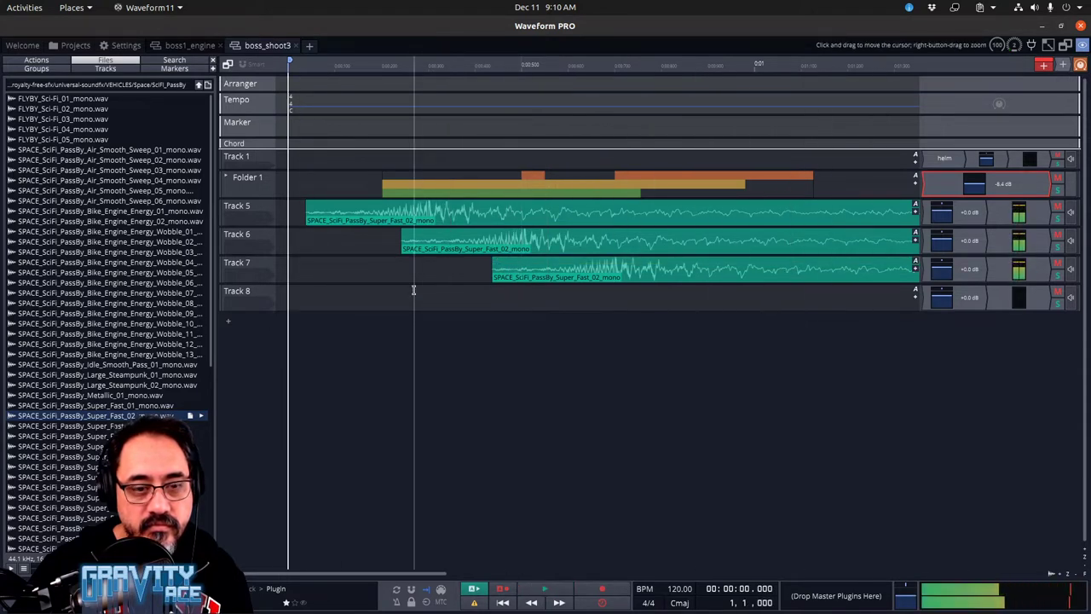
{"action": "key", "text": "space"}
{"action": "key", "text": "space"}
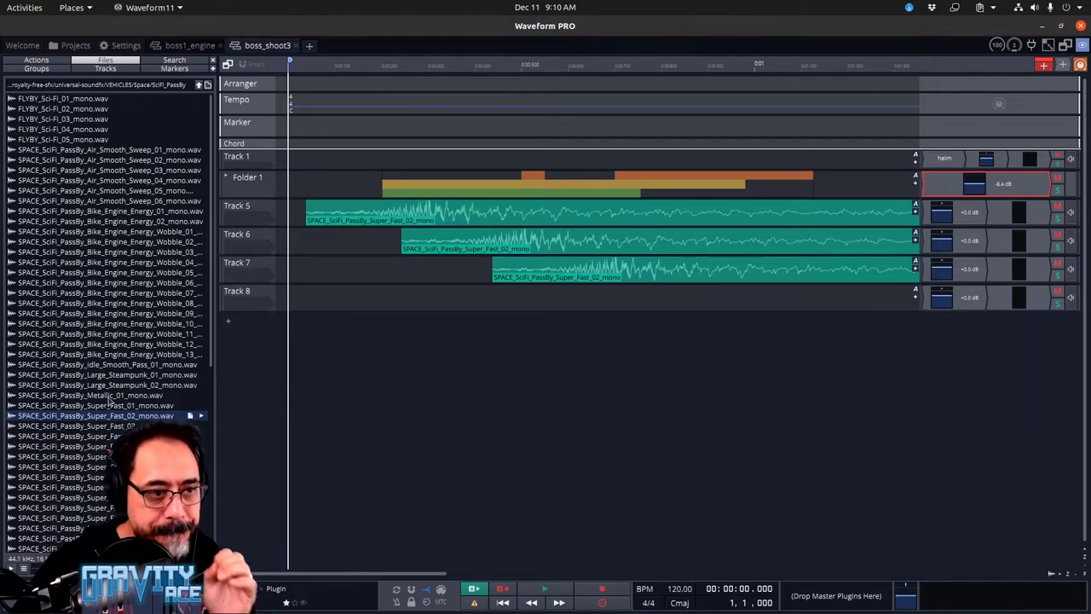
Preview the Sweep Energy, Surface_Hover_01 and Super_Fast_20 passby sounds and others nearby.
{"action": "scroll", "coordinate": [137, 359], "scroll_direction": "down", "scroll_amount": 1}
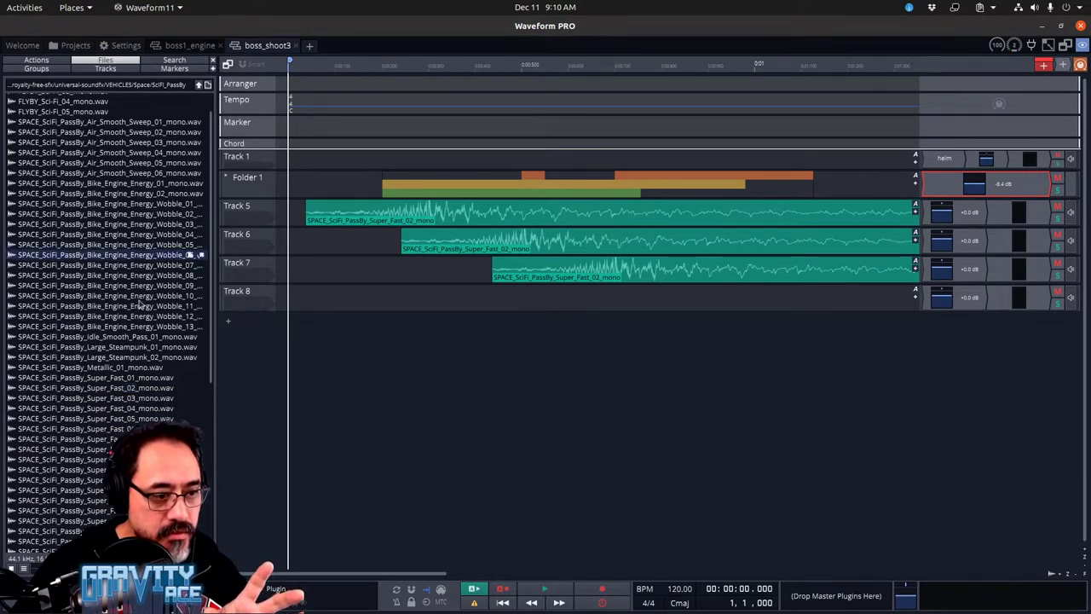
{"action": "scroll", "coordinate": [139, 305], "scroll_direction": "down", "scroll_amount": 9}
{"action": "left_click", "coordinate": [59, 445]}
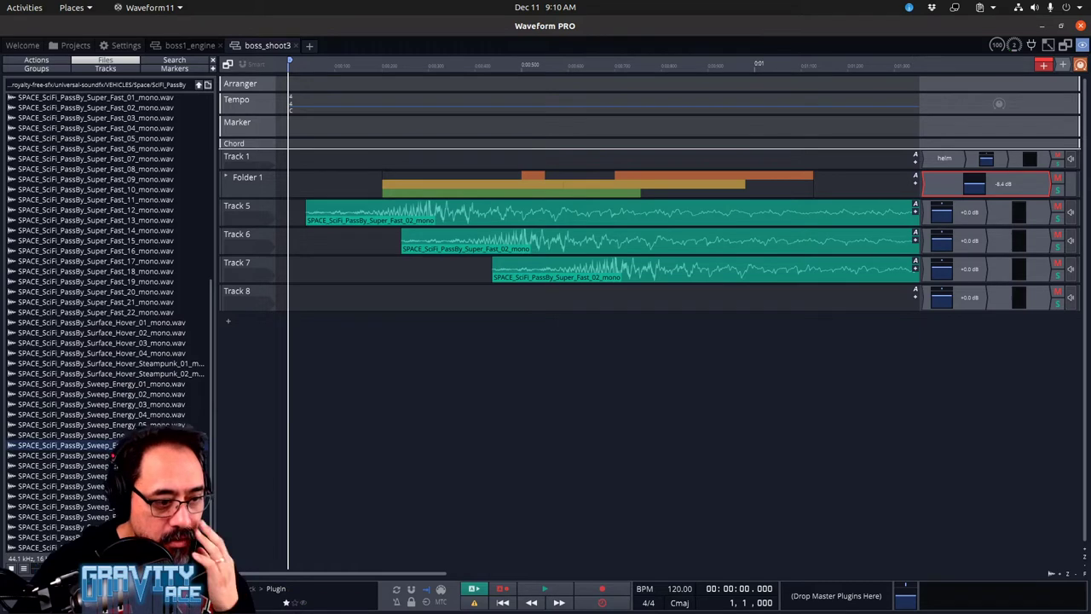
{"action": "left_click", "coordinate": [125, 323]}
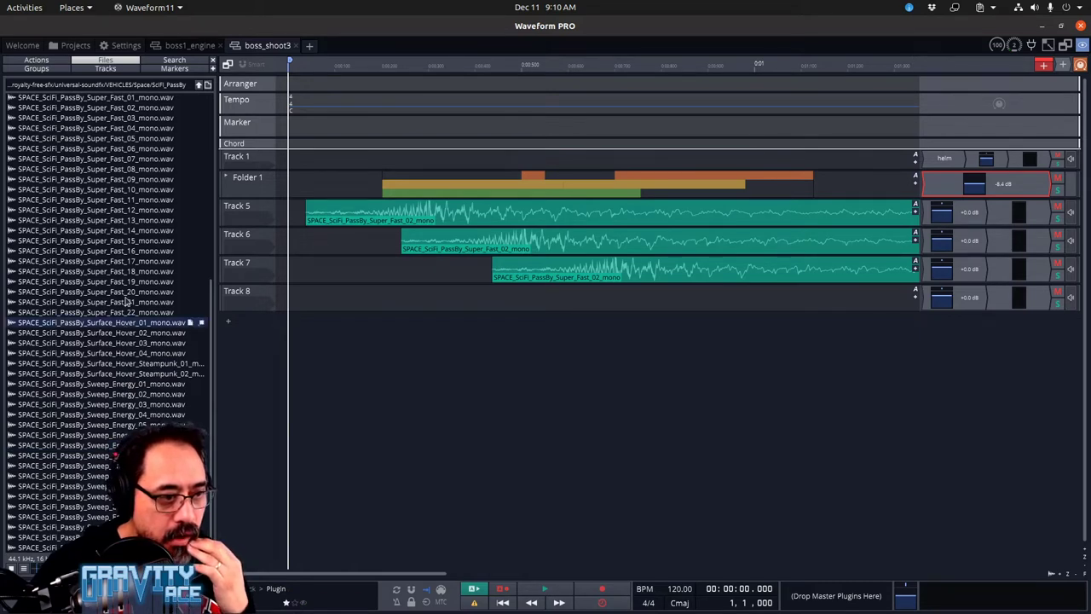
{"action": "left_click", "coordinate": [126, 294]}
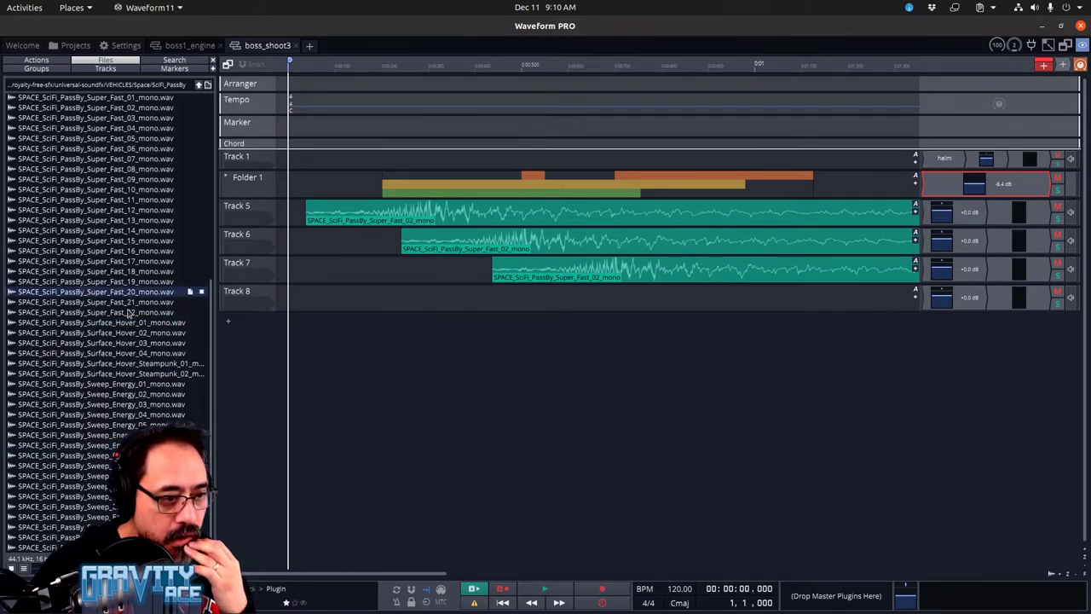
{"action": "left_click", "coordinate": [47, 537]}
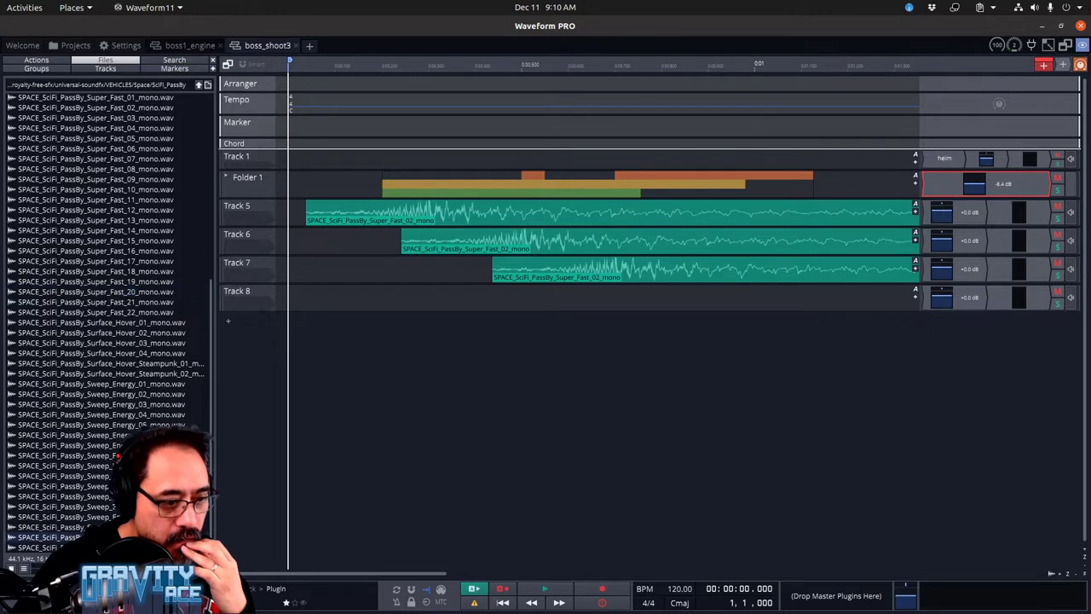
{"action": "key", "text": "Up"}
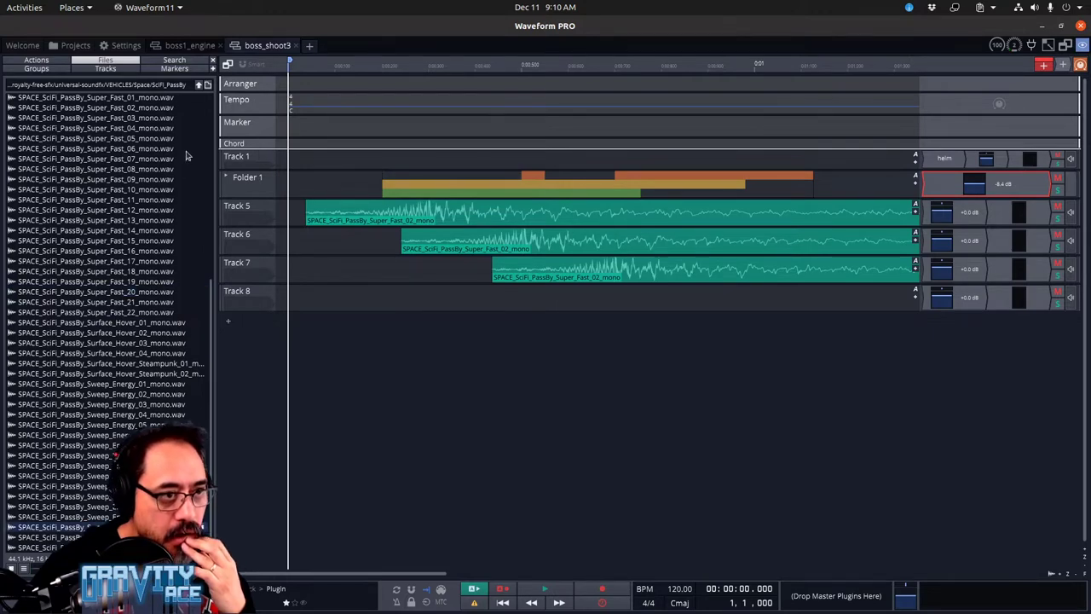
In the Spacecraft_PassBy folder, preview the Alien_05, Cartoon_03, magic and deep passby sounds.
{"action": "left_click", "coordinate": [199, 85]}
{"action": "scroll", "coordinate": [152, 271], "scroll_direction": "up", "scroll_amount": 3}
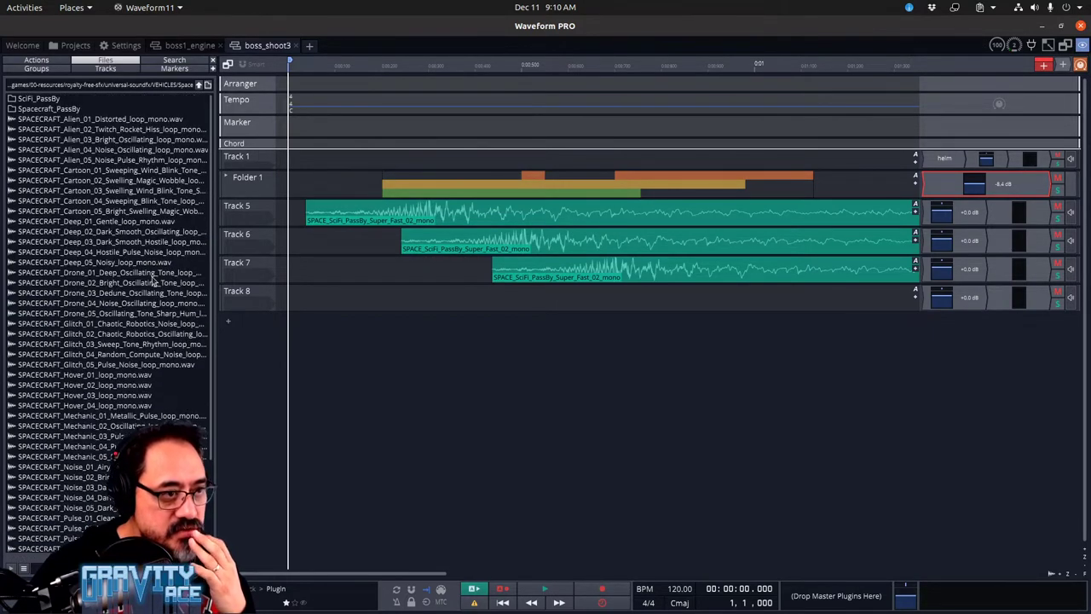
{"action": "double_click", "coordinate": [79, 108]}
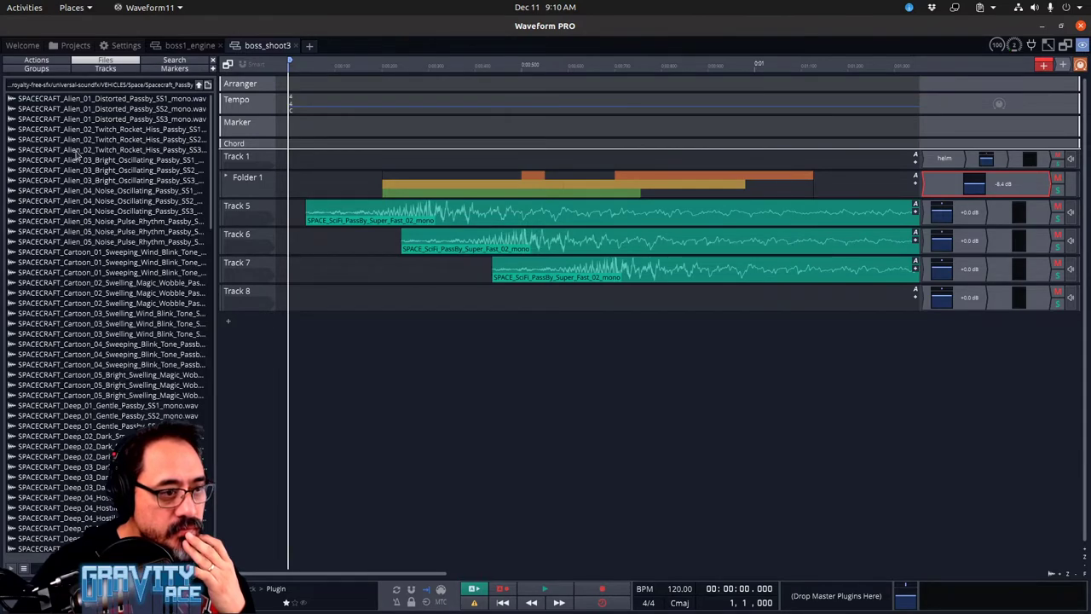
{"action": "left_click", "coordinate": [94, 242]}
{"action": "left_click", "coordinate": [94, 314]}
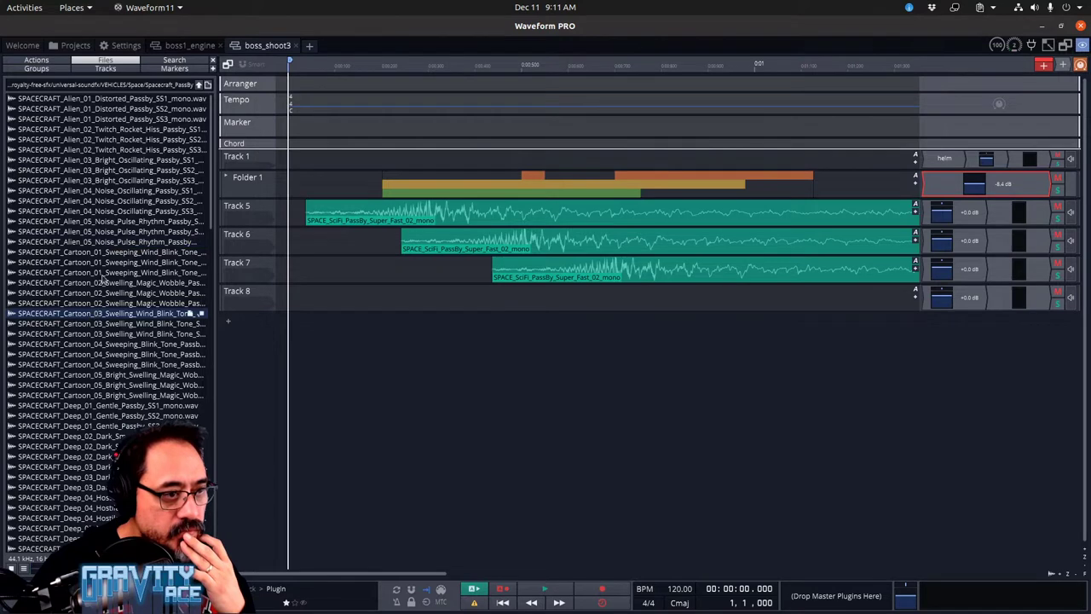
{"action": "left_click", "coordinate": [107, 386]}
{"action": "left_click", "coordinate": [109, 416]}
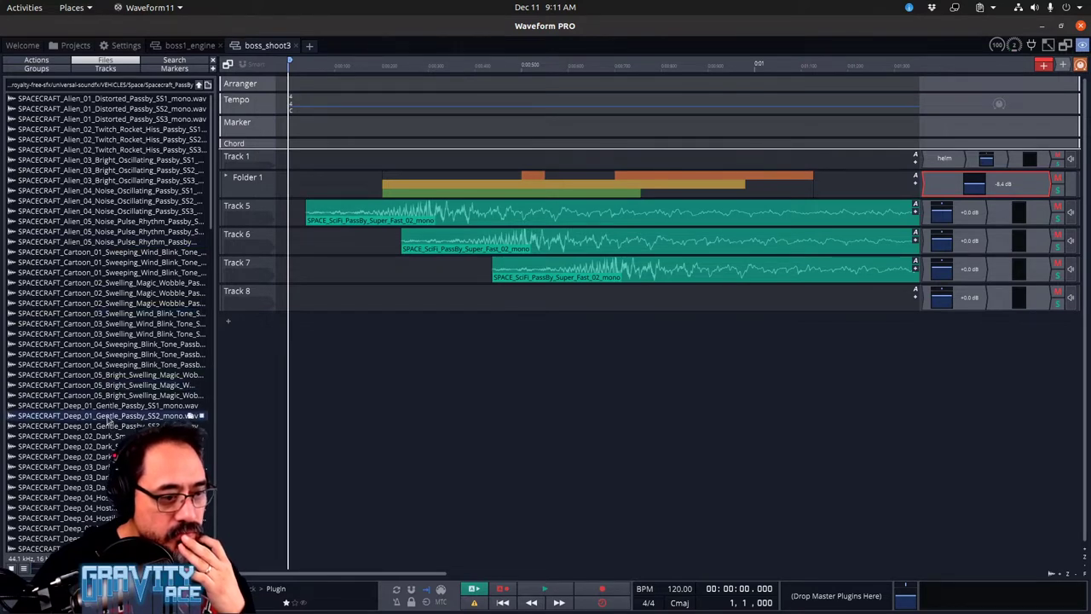
{"action": "left_click", "coordinate": [86, 466]}
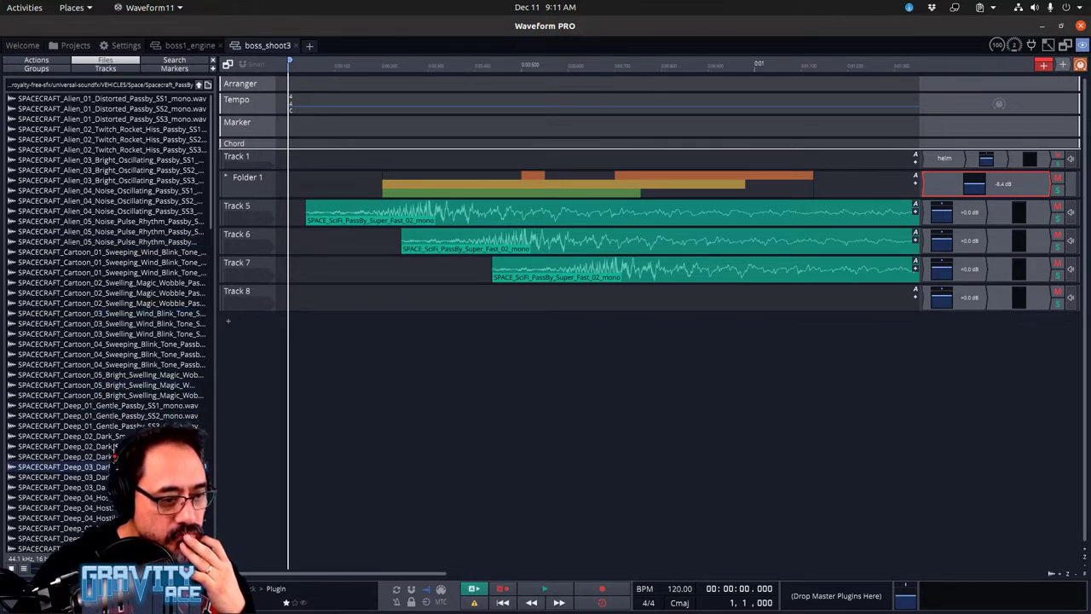
{"action": "left_click", "coordinate": [68, 445]}
{"action": "left_click", "coordinate": [69, 518]}
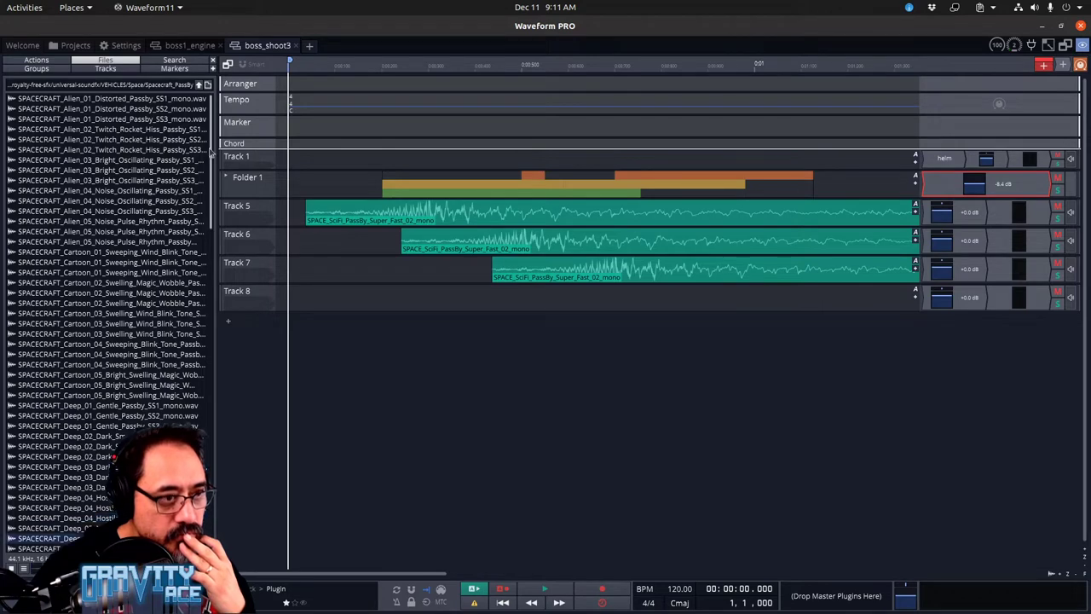
Return through VEHICLES to the top-level categories and open the GORE_SPLATS folder.
{"action": "left_click", "coordinate": [199, 84]}
{"action": "left_click", "coordinate": [199, 84]}
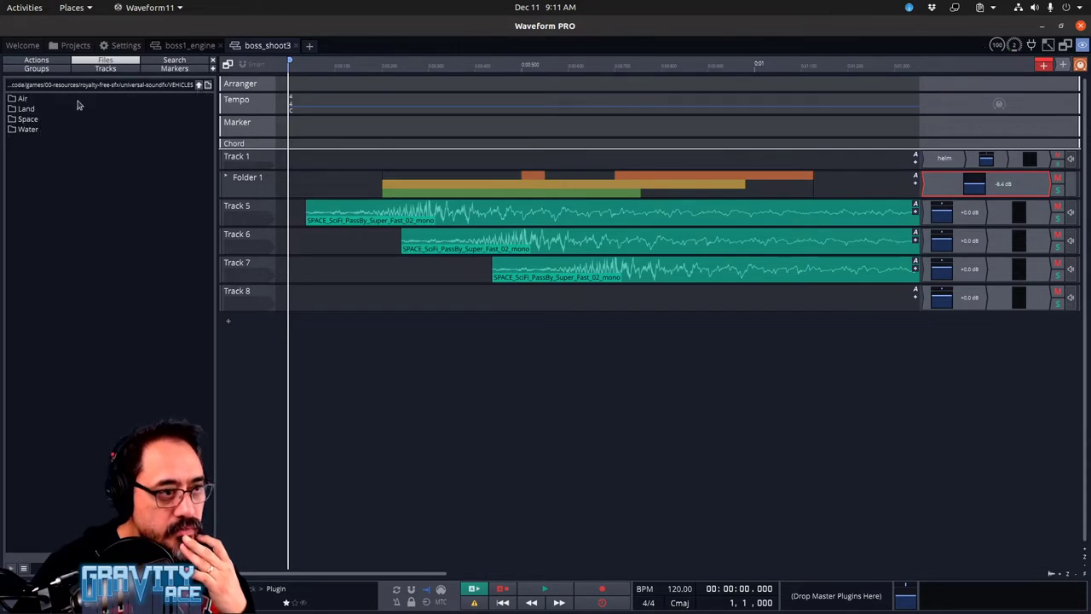
{"action": "left_click", "coordinate": [199, 85]}
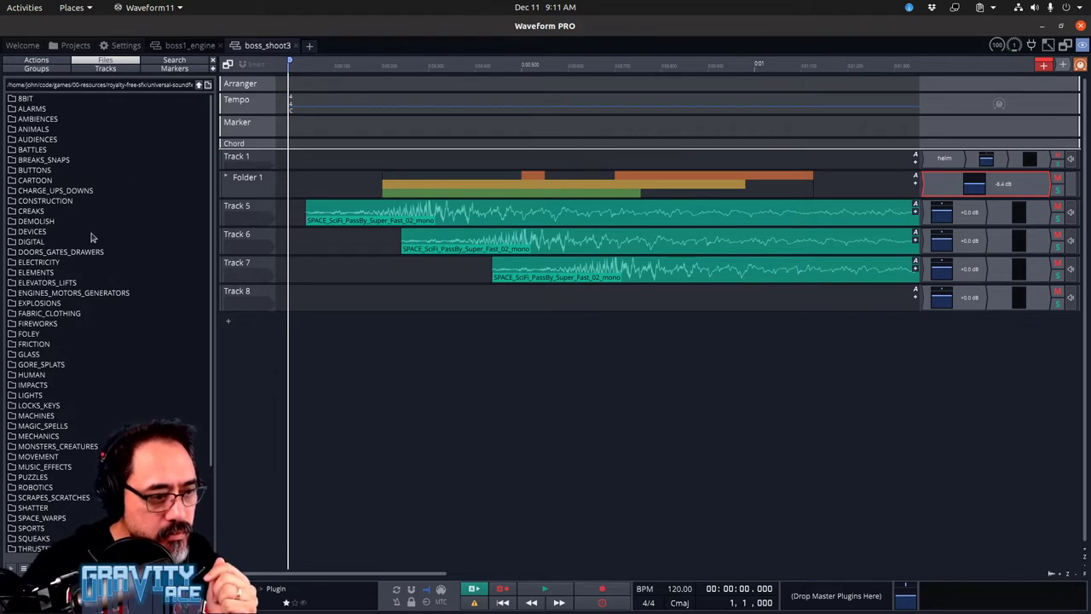
{"action": "double_click", "coordinate": [41, 364]}
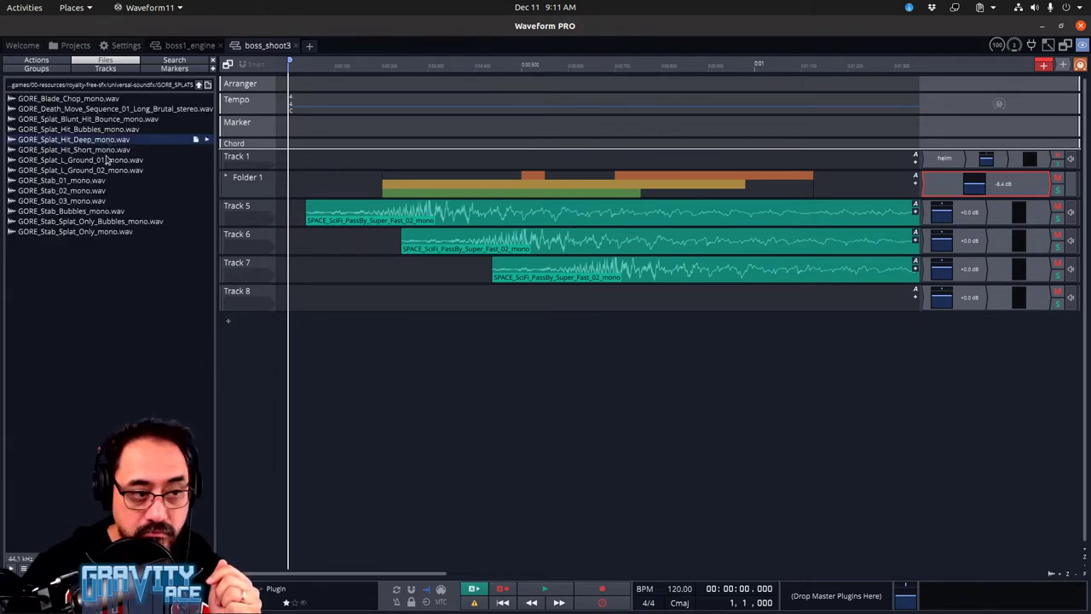
Preview the GORE splat, stab and blade chop files, then go back up to the categories.
{"action": "left_click", "coordinate": [106, 161]}
{"action": "left_click", "coordinate": [99, 191]}
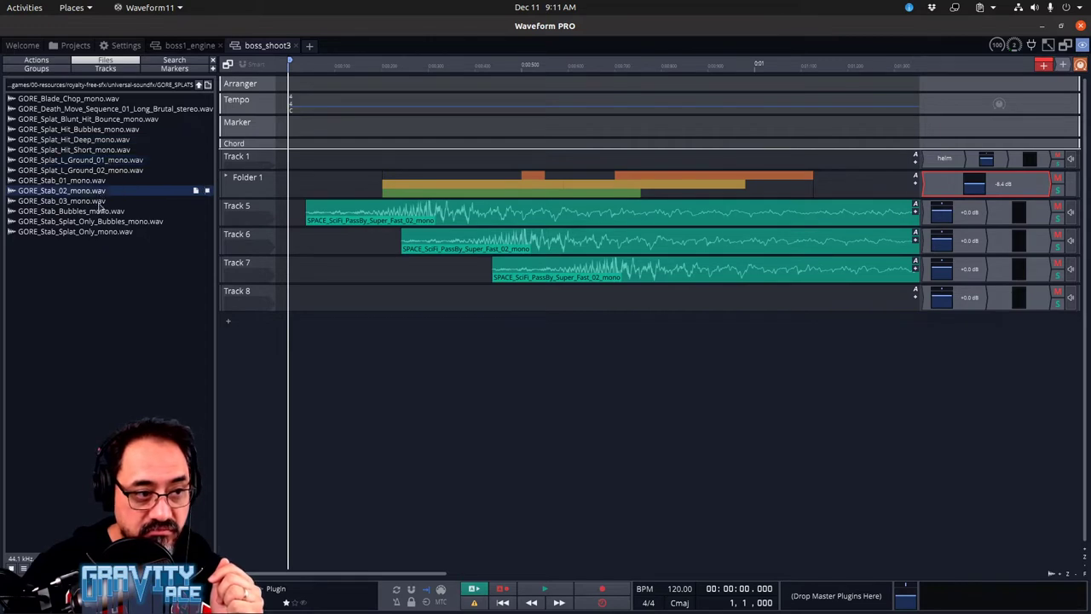
{"action": "left_click", "coordinate": [98, 201]}
{"action": "left_click", "coordinate": [102, 119]}
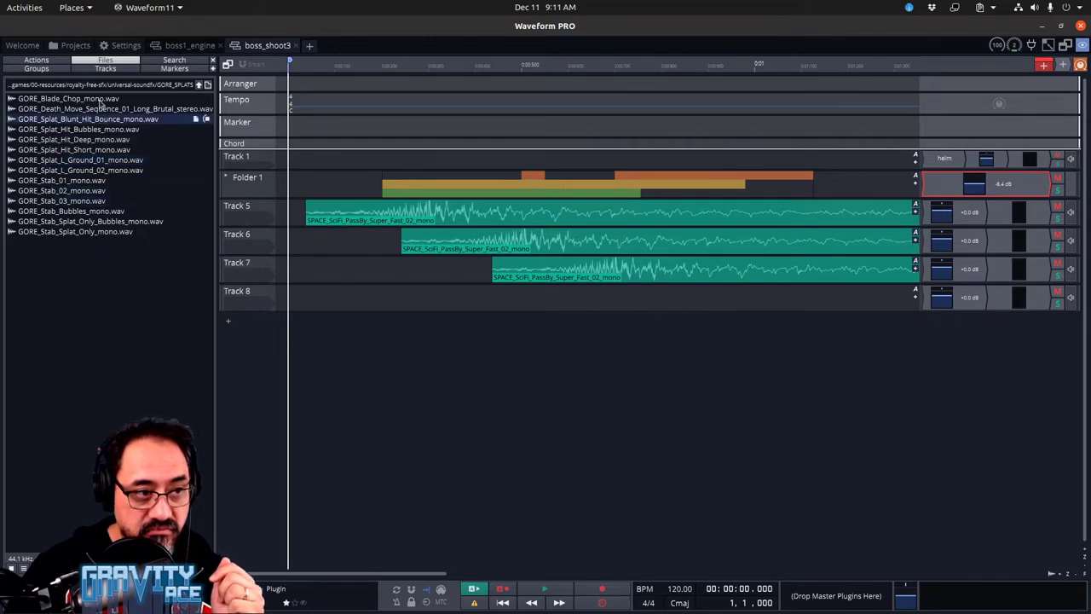
{"action": "left_click", "coordinate": [100, 100]}
{"action": "left_click", "coordinate": [97, 119]}
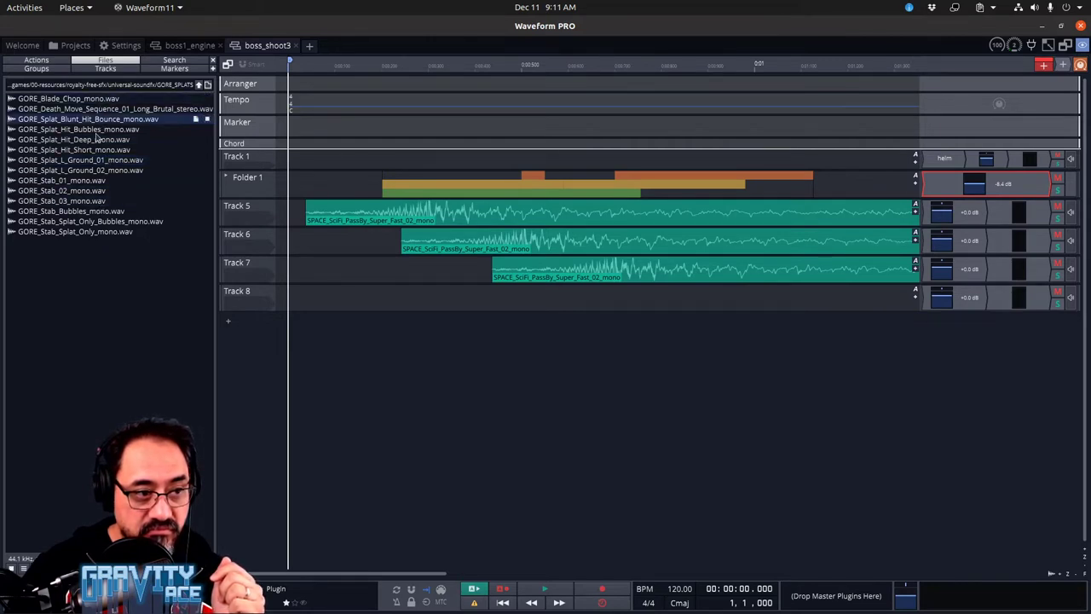
{"action": "left_click", "coordinate": [95, 232]}
{"action": "left_click", "coordinate": [99, 222]}
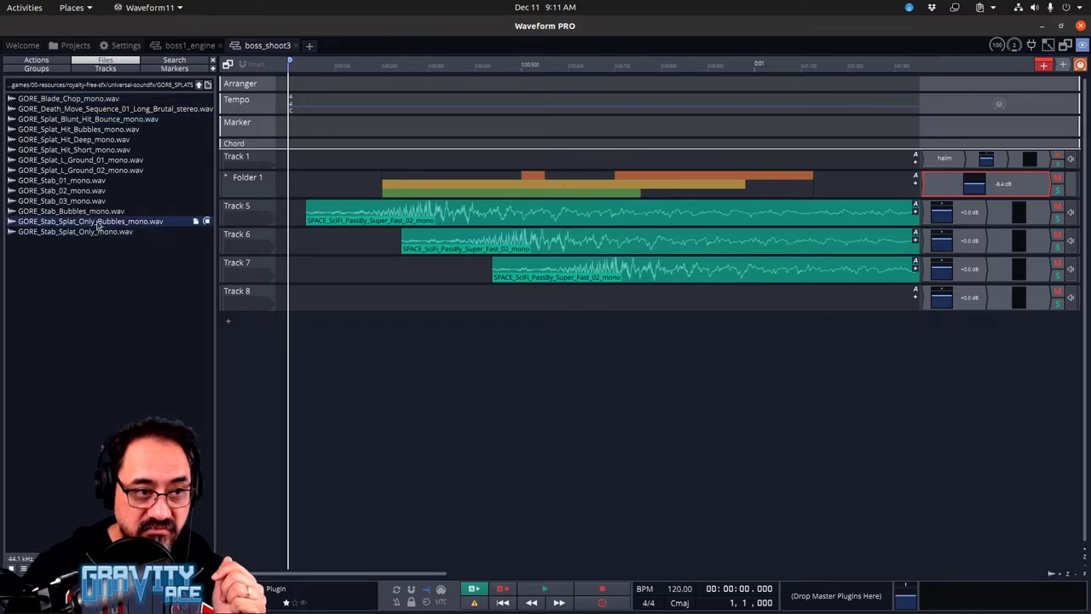
{"action": "left_click", "coordinate": [199, 84]}
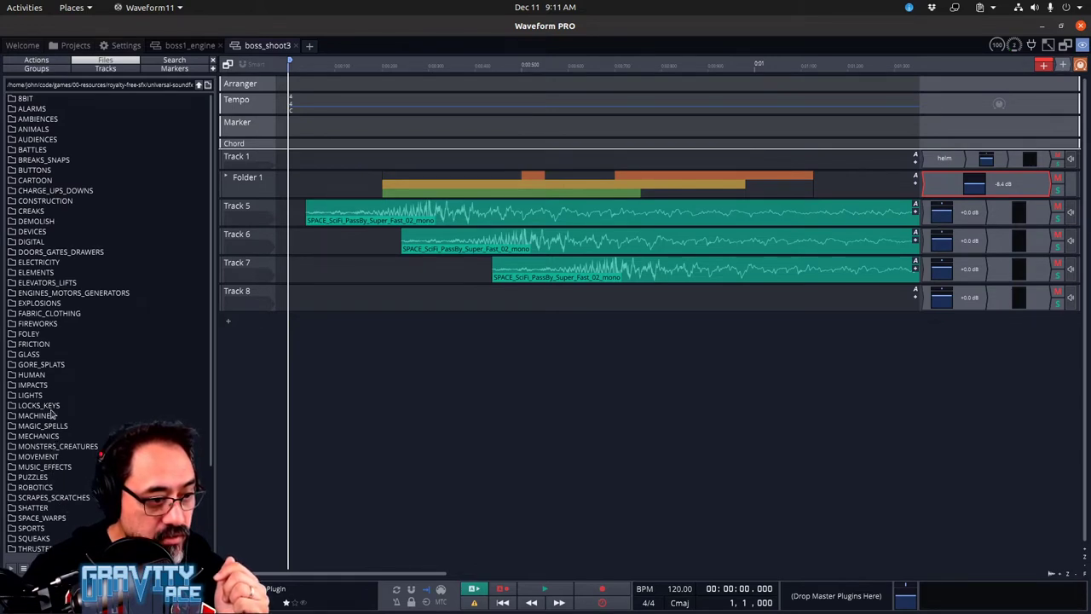
{"action": "double_click", "coordinate": [33, 384]}
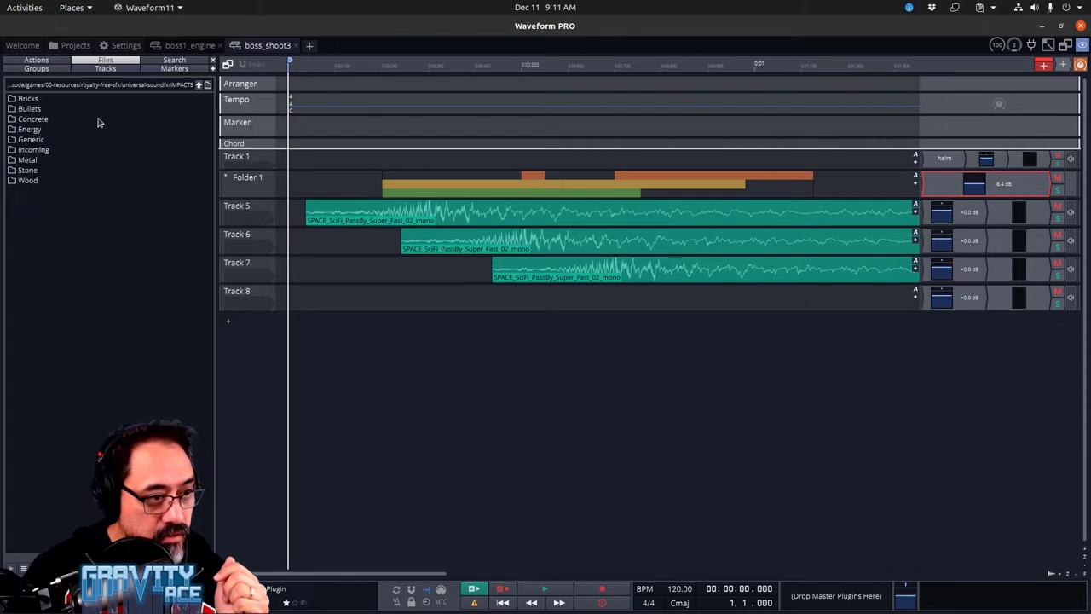
{"action": "left_click", "coordinate": [96, 121]}
{"action": "double_click", "coordinate": [92, 131]}
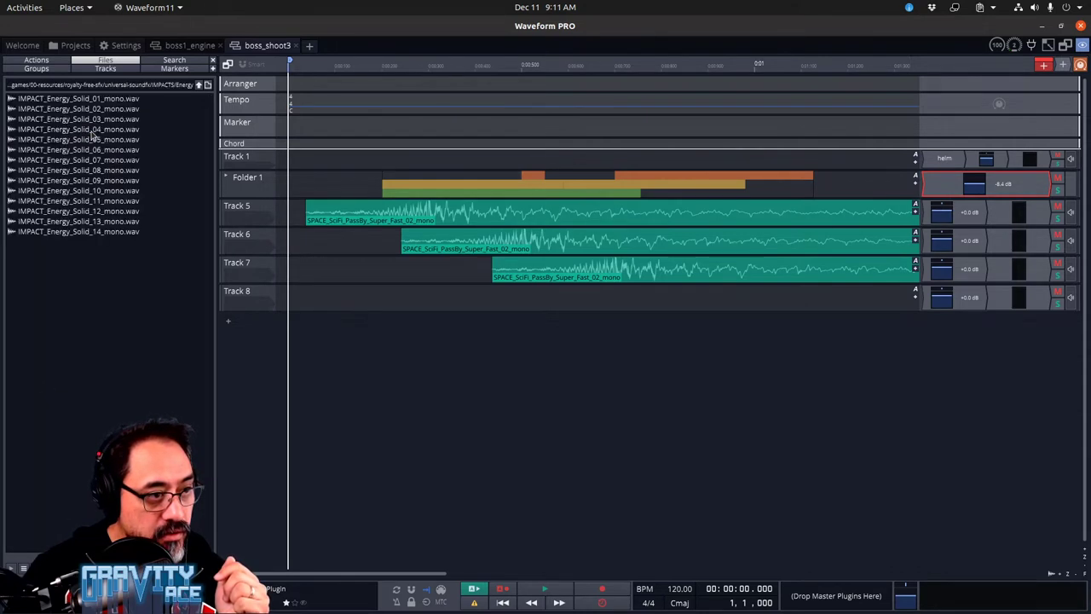
{"action": "left_click", "coordinate": [94, 170]}
{"action": "left_click", "coordinate": [97, 191]}
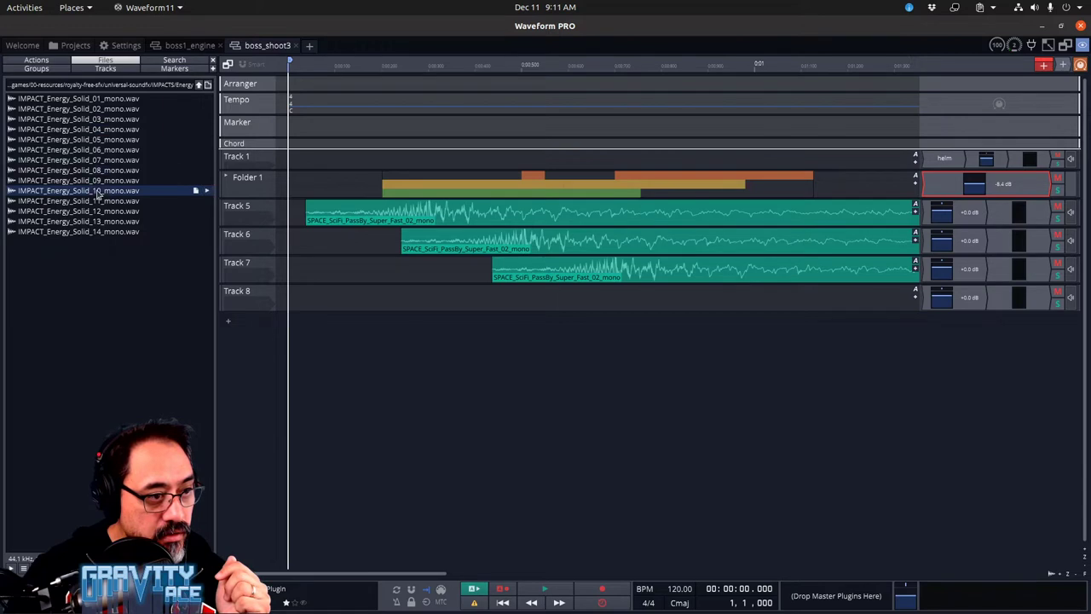
{"action": "left_click", "coordinate": [98, 211]}
{"action": "left_click", "coordinate": [100, 222]}
{"action": "left_click", "coordinate": [101, 232]}
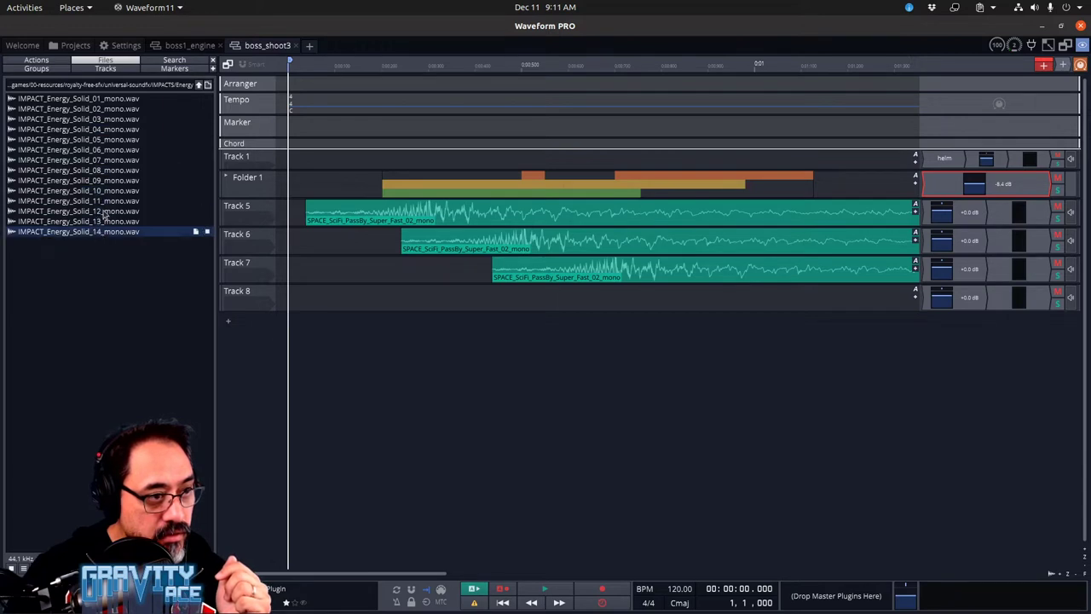
{"action": "left_click", "coordinate": [105, 108]}
{"action": "left_click", "coordinate": [125, 100]}
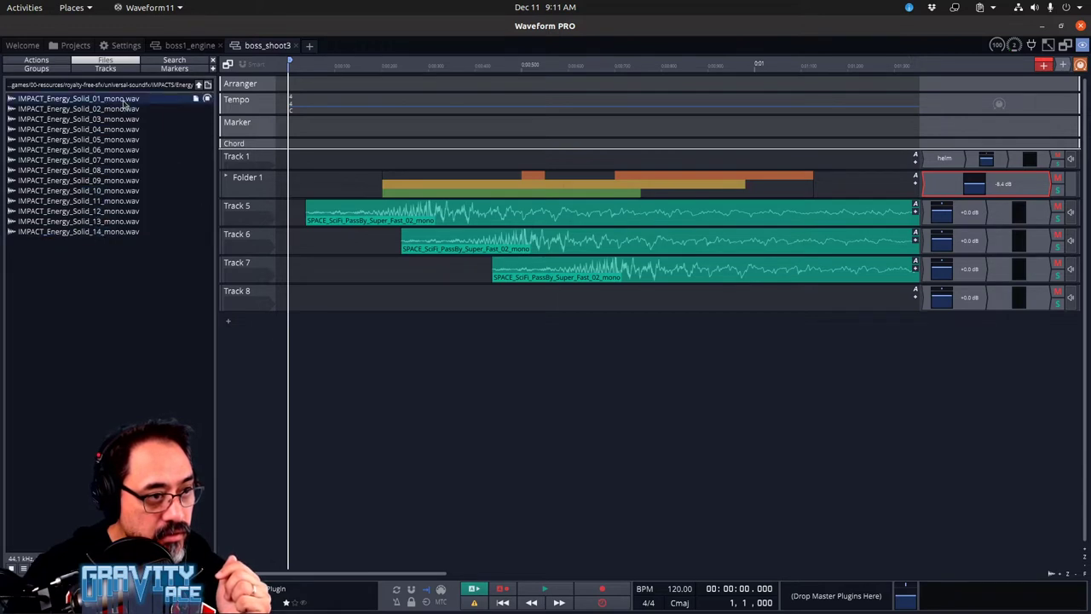
{"action": "left_click", "coordinate": [198, 87]}
{"action": "double_click", "coordinate": [48, 140]}
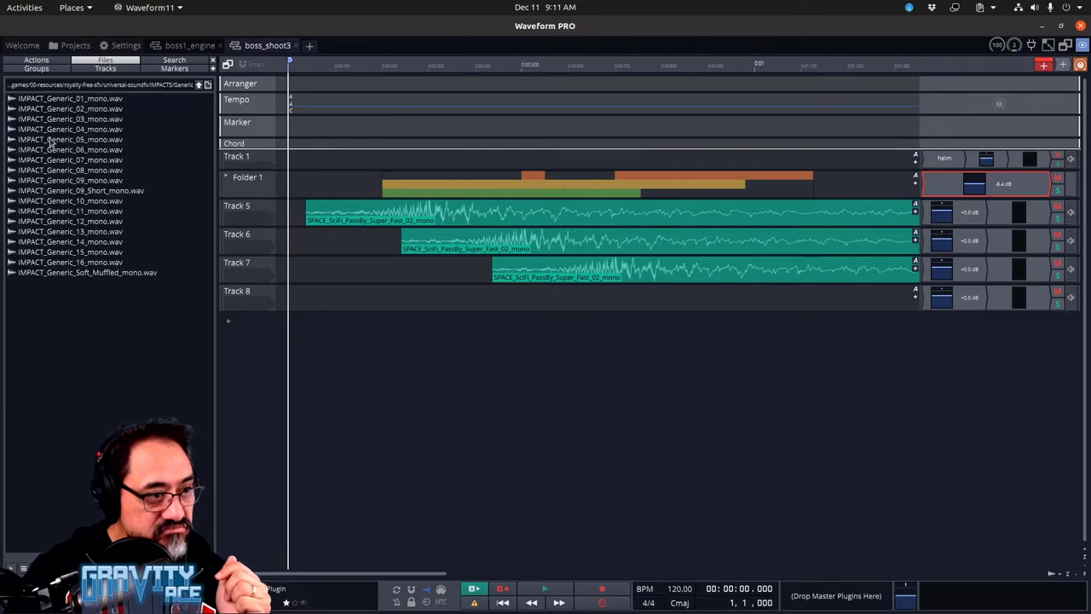
{"action": "left_click", "coordinate": [69, 170]}
{"action": "left_click", "coordinate": [71, 221]}
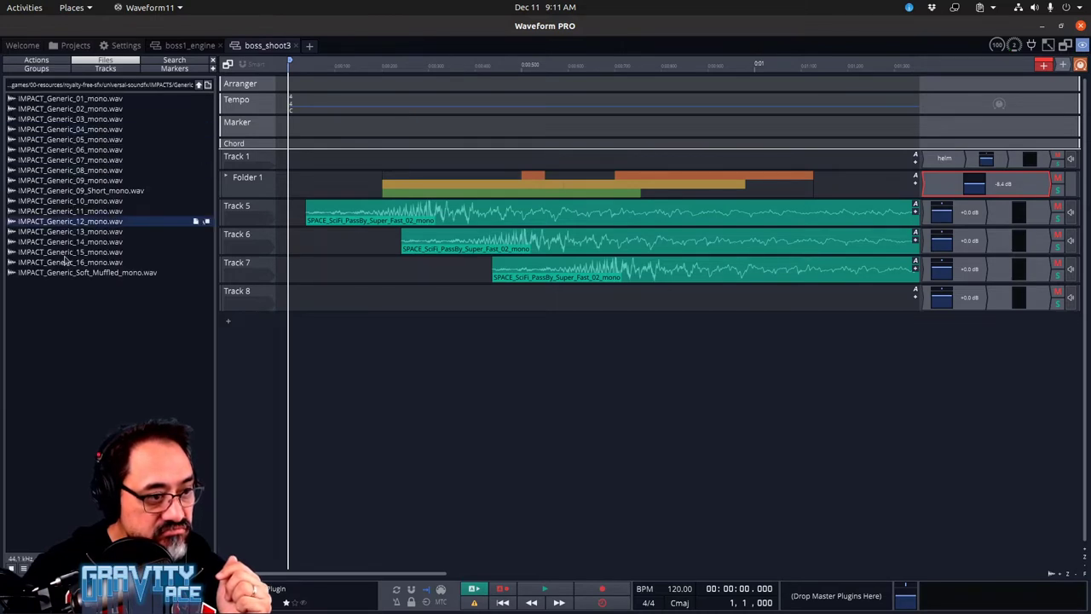
{"action": "left_click", "coordinate": [69, 252]}
{"action": "left_click", "coordinate": [198, 86]}
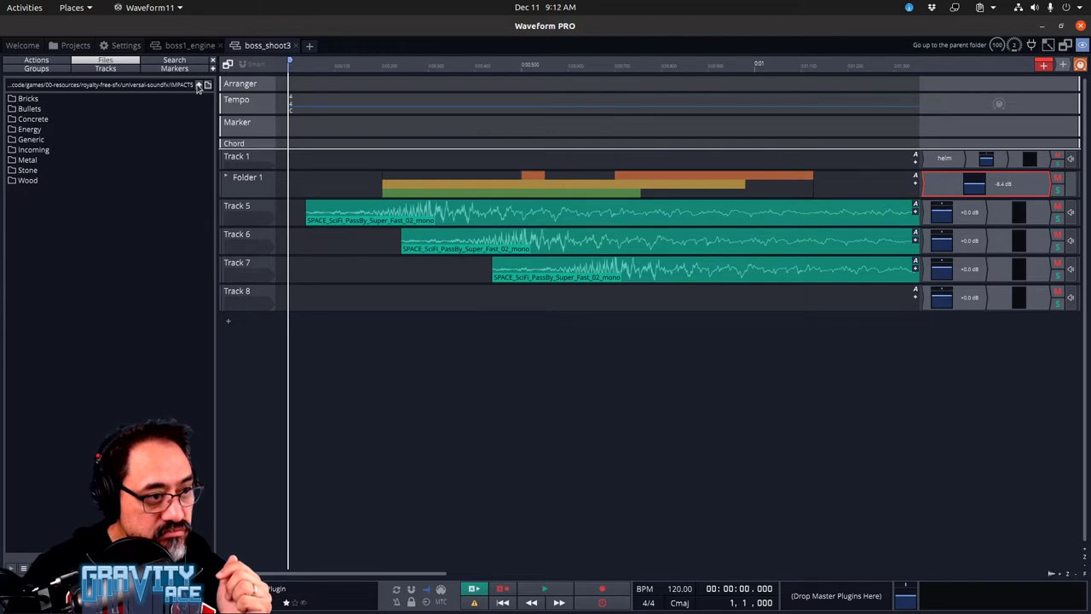
{"action": "left_click", "coordinate": [198, 86]}
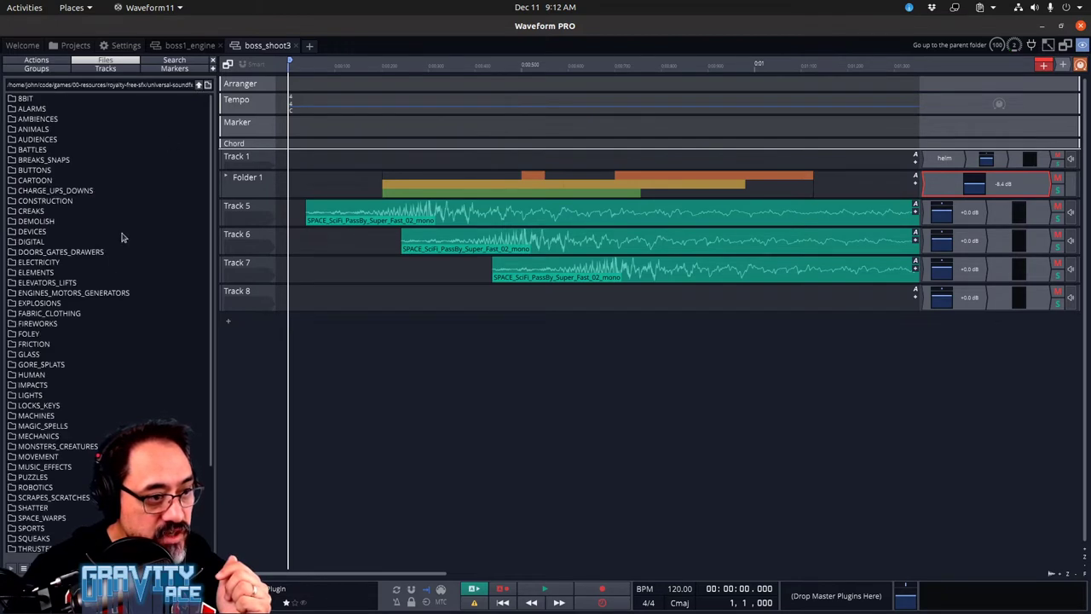
Open ANIMALS and preview the cow moo, duck and horse neigh sounds.
{"action": "double_click", "coordinate": [50, 132]}
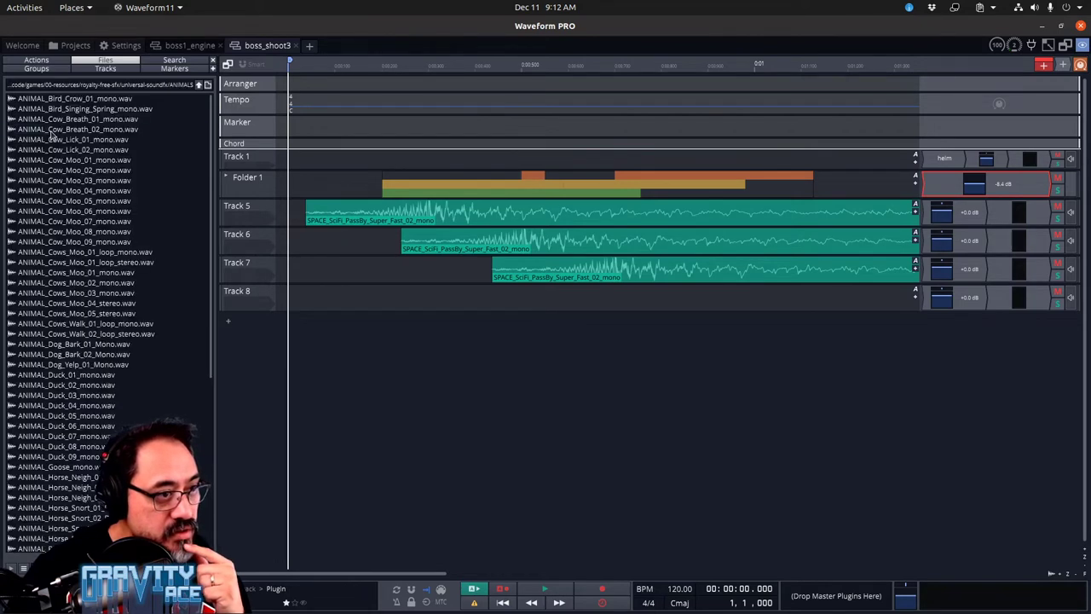
{"action": "left_click", "coordinate": [60, 171]}
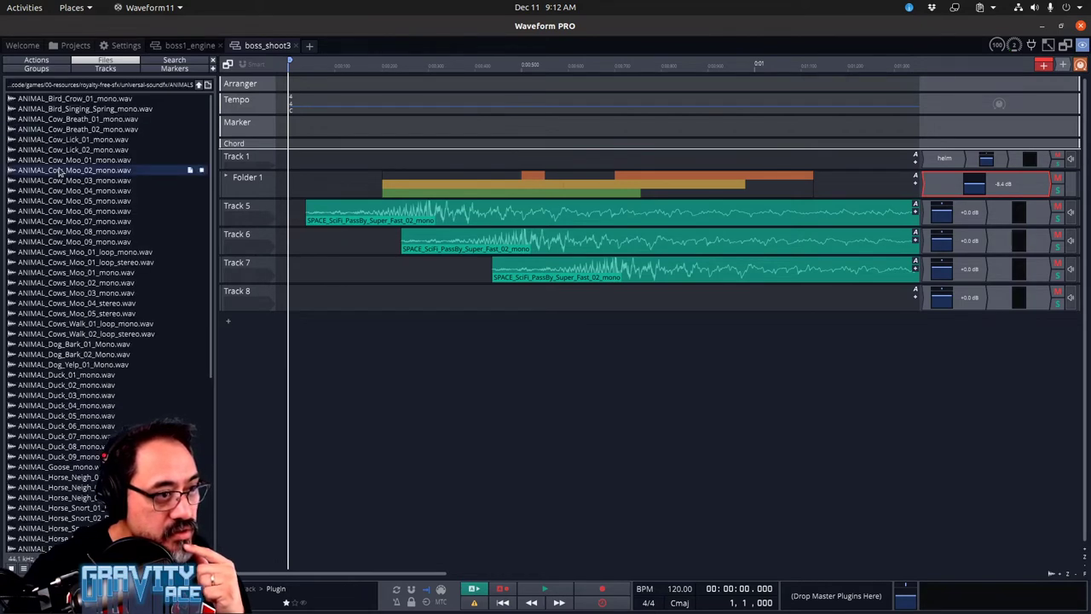
{"action": "left_click", "coordinate": [84, 285]}
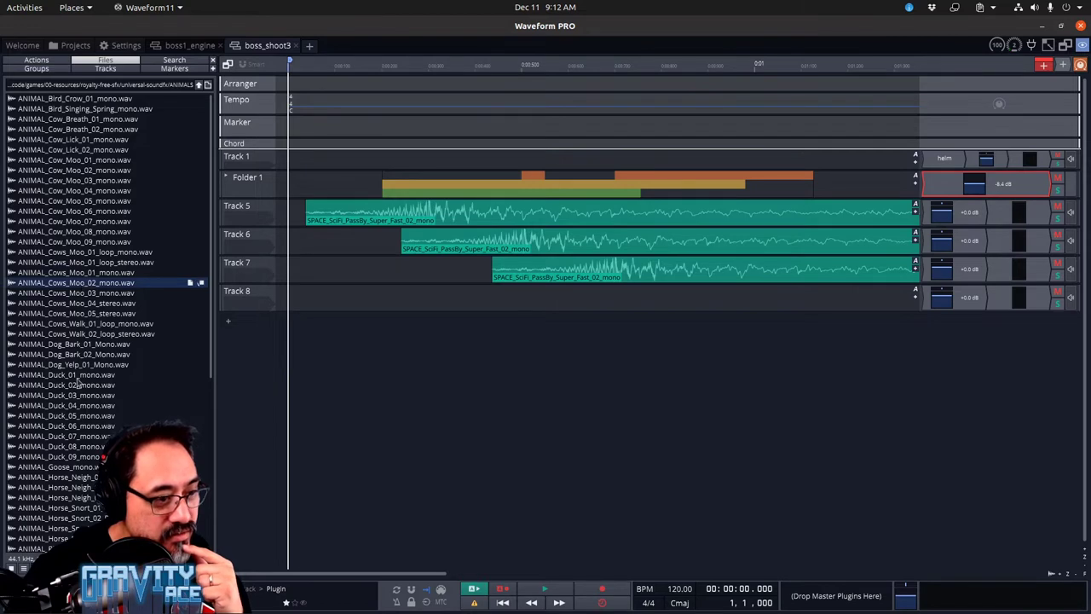
{"action": "left_click", "coordinate": [75, 405]}
{"action": "left_click", "coordinate": [73, 447]}
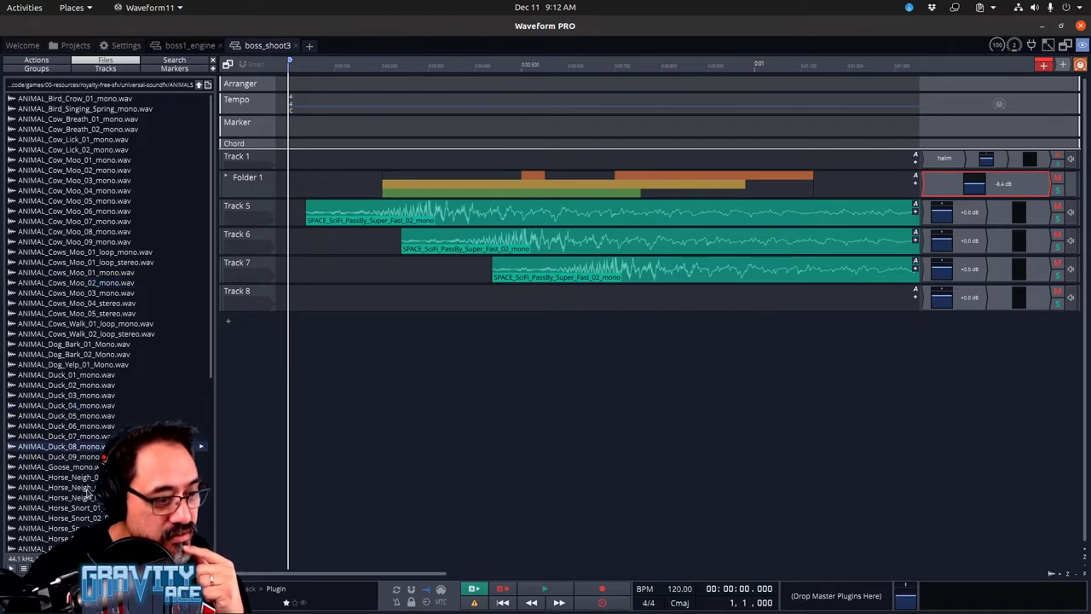
{"action": "left_click", "coordinate": [85, 488]}
Compare Horse_Snort_01, 02 and 03 and settle on ANIMAL_Horse_Snort_03_Dry_mono.wav.
{"action": "scroll", "coordinate": [150, 390], "scroll_direction": "down", "scroll_amount": 5}
{"action": "left_click", "coordinate": [81, 362]}
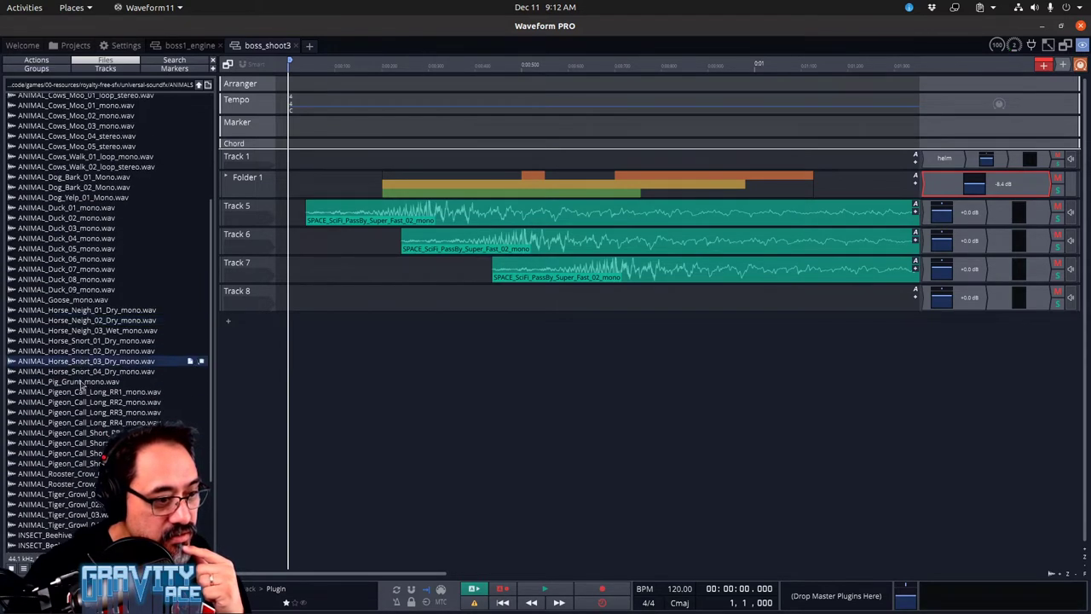
{"action": "left_click", "coordinate": [81, 402]}
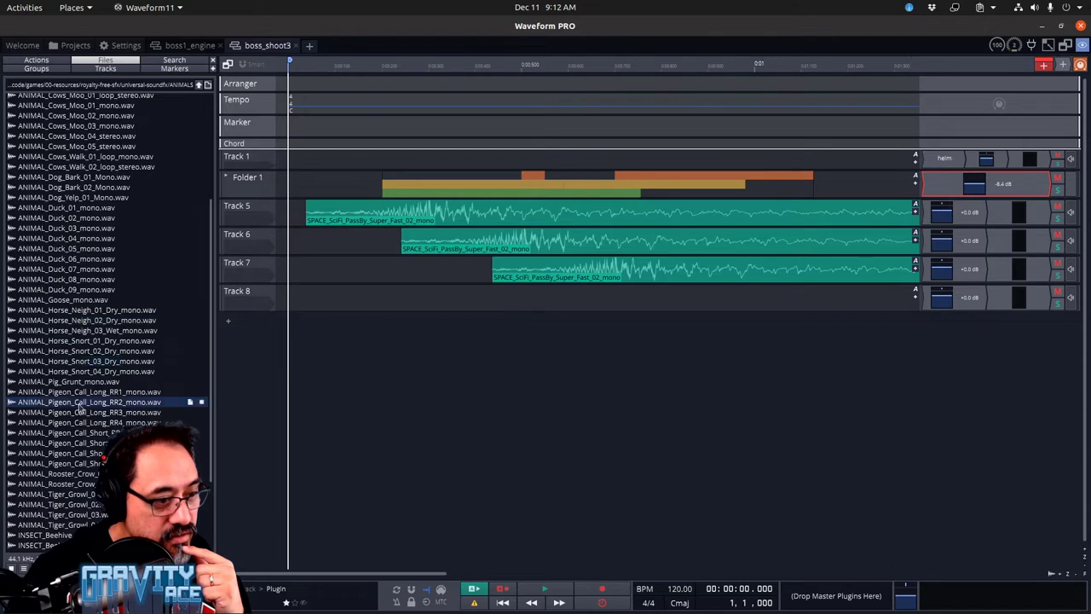
{"action": "left_click", "coordinate": [76, 364]}
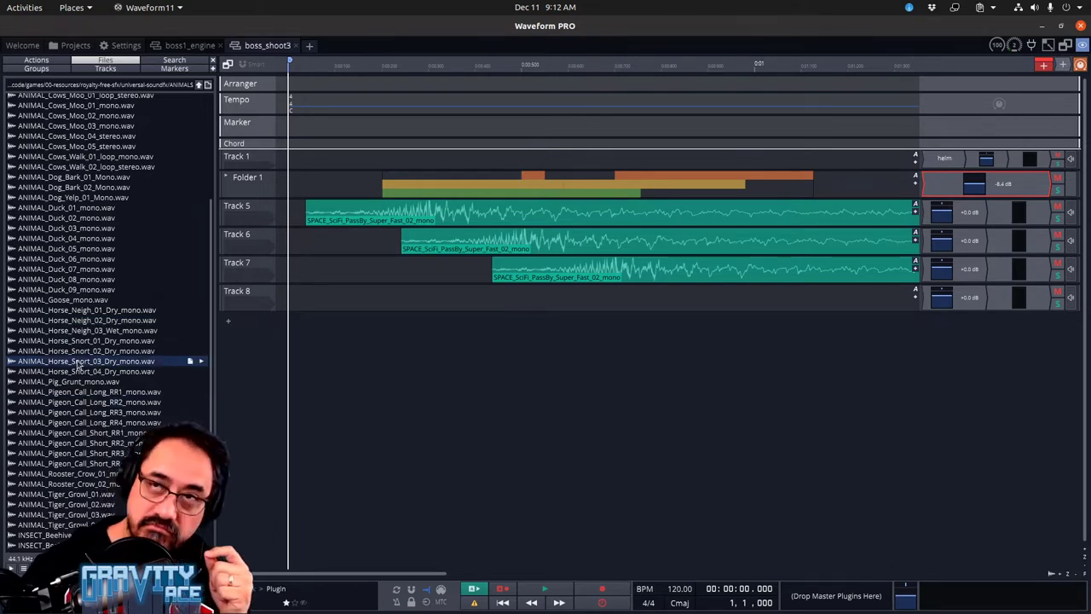
{"action": "left_click", "coordinate": [75, 351]}
{"action": "scroll", "coordinate": [75, 353], "scroll_direction": "down", "scroll_amount": 3}
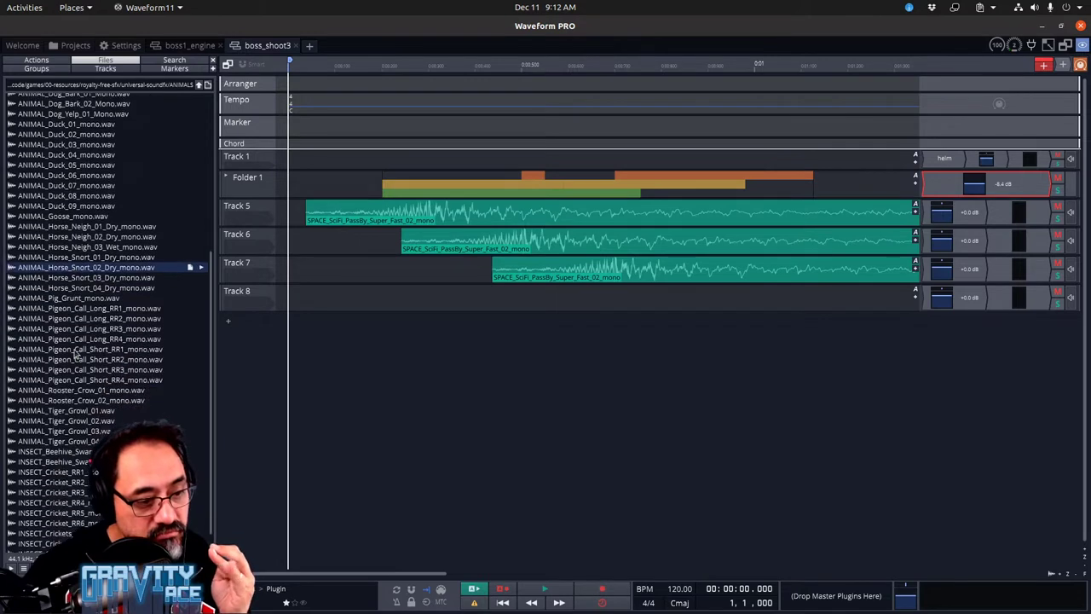
{"action": "left_click", "coordinate": [72, 259]}
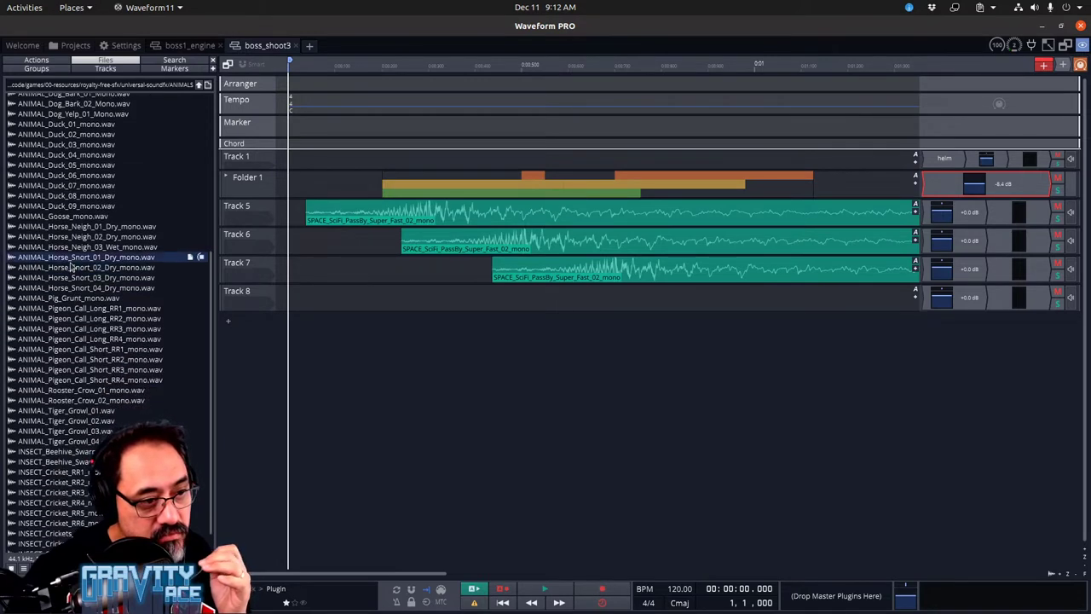
{"action": "left_click", "coordinate": [73, 279]}
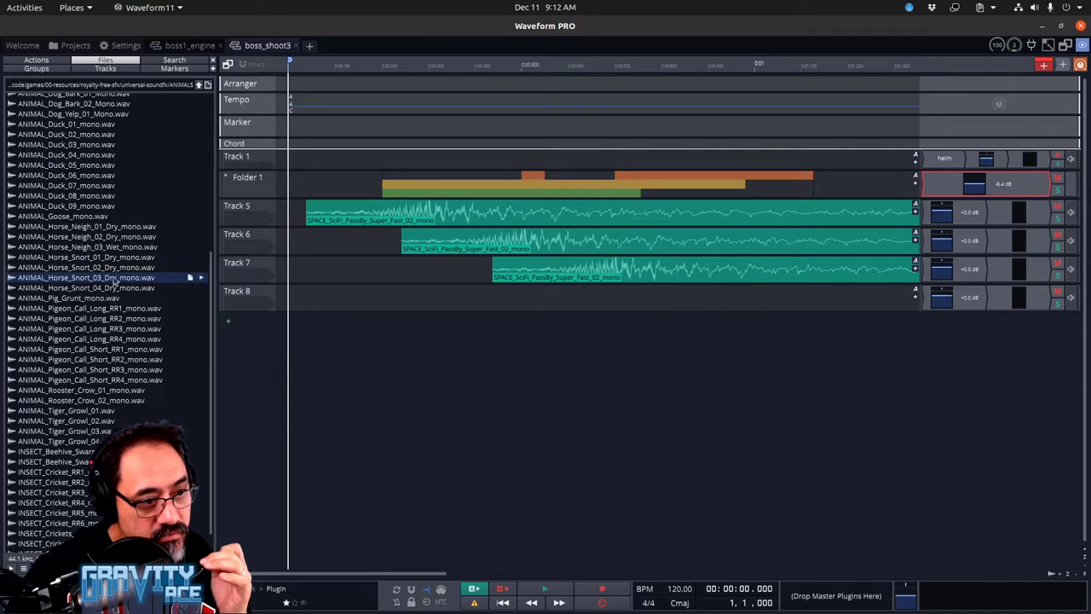
Place the horse snort on Track 8 and audition it at slightly earlier and later positions.
{"action": "left_click_drag", "start_coordinate": [114, 282], "coordinate": [452, 300]}
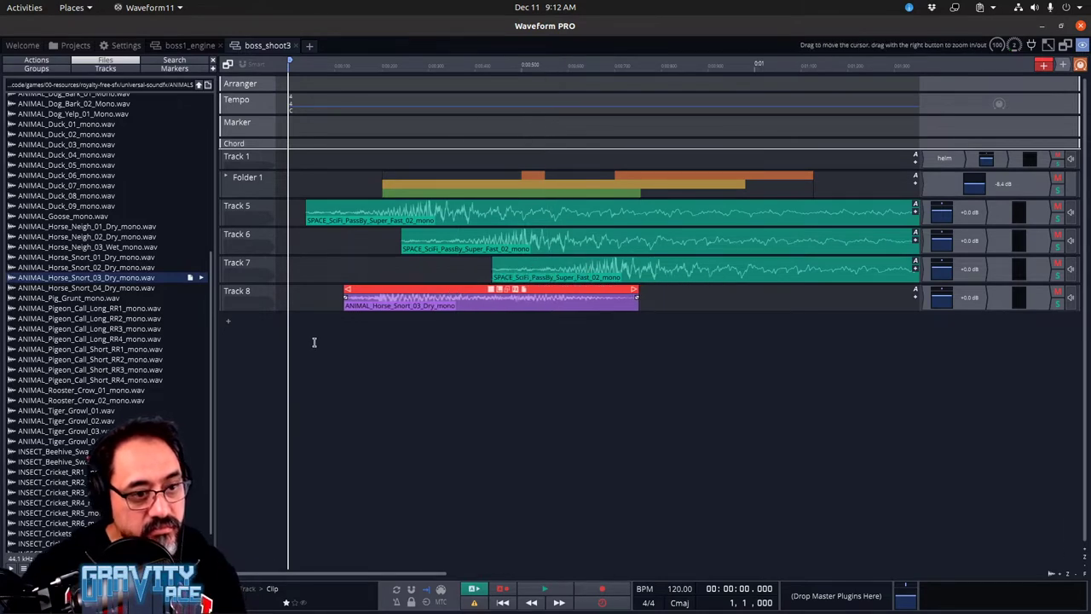
{"action": "key", "text": "space"}
{"action": "key", "text": "space"}
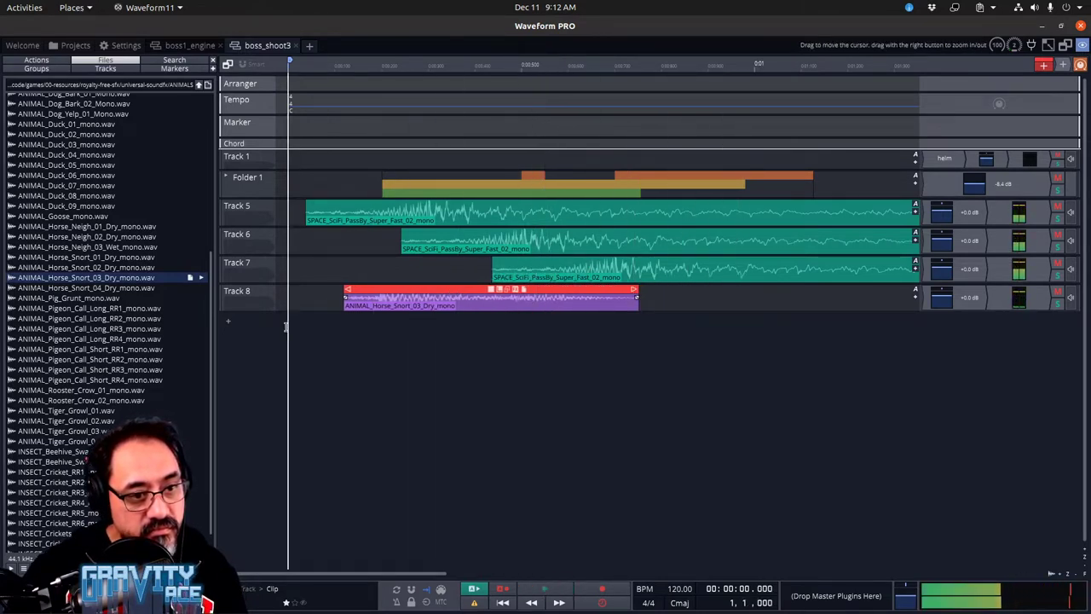
{"action": "key", "text": "space"}
{"action": "key", "text": "space"}
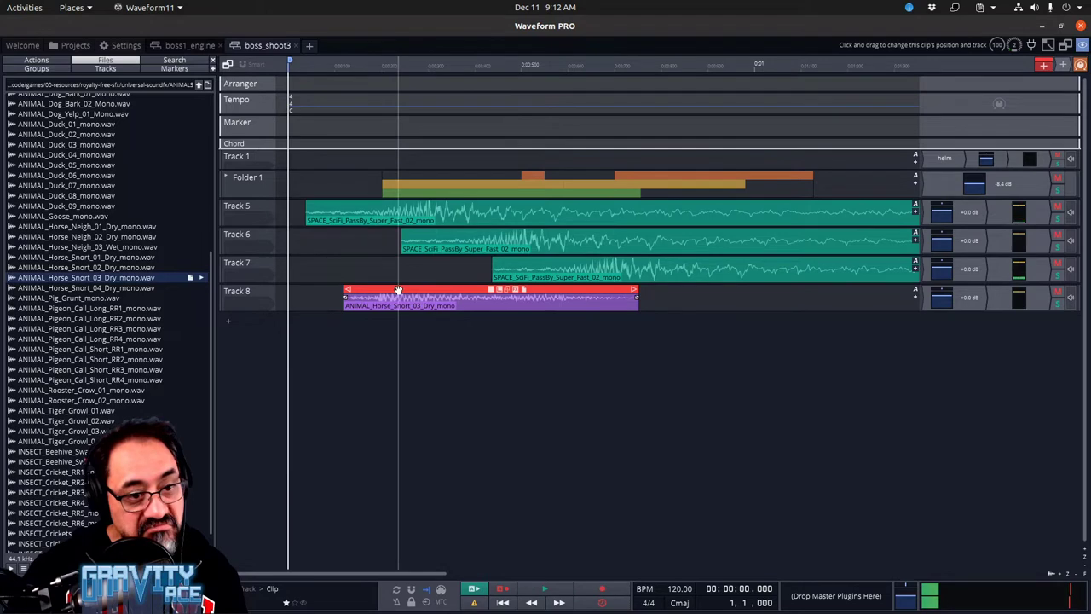
{"action": "left_click_drag", "start_coordinate": [398, 291], "coordinate": [345, 290]}
{"action": "key", "text": "space"}
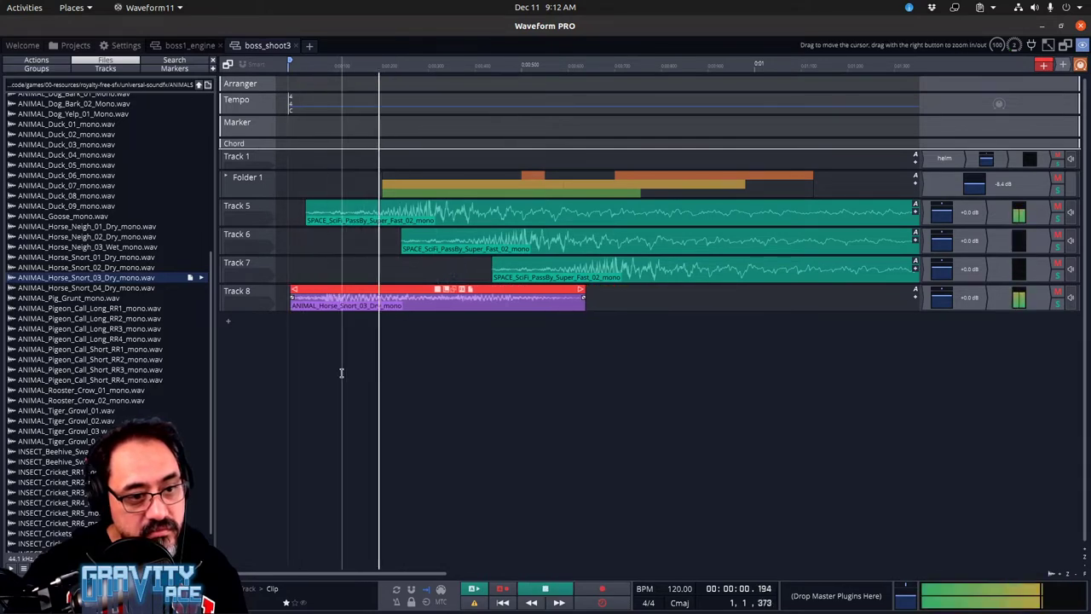
{"action": "key", "text": "space"}
{"action": "left_click_drag", "start_coordinate": [365, 291], "coordinate": [414, 291]}
{"action": "key", "text": "space"}
{"action": "key", "text": "space"}
{"action": "key", "text": "space"}
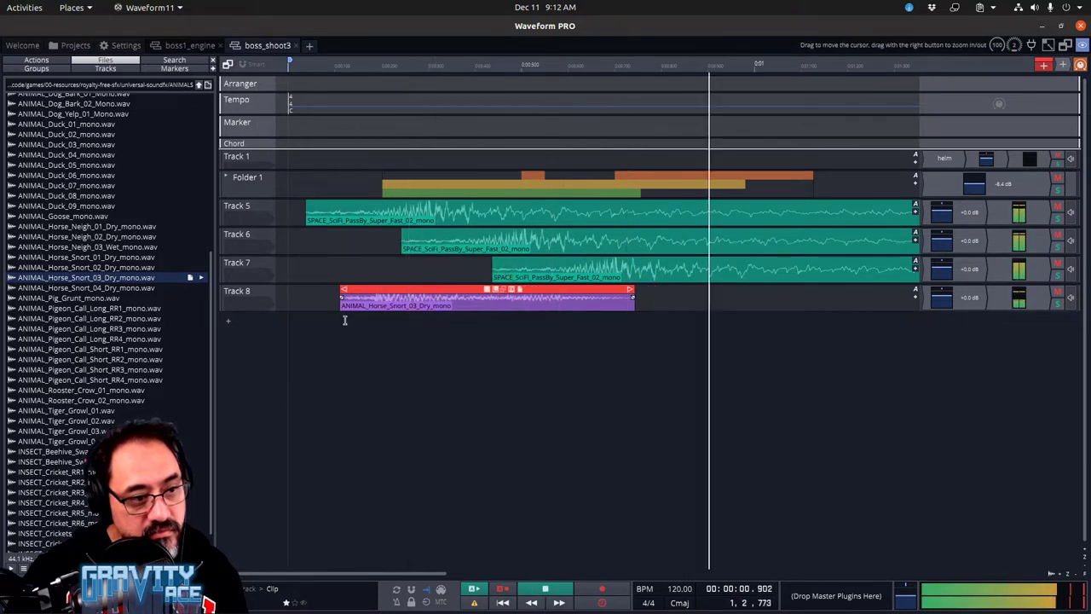
{"action": "key", "text": "space"}
{"action": "key", "text": "space"}
{"action": "key", "text": "space"}
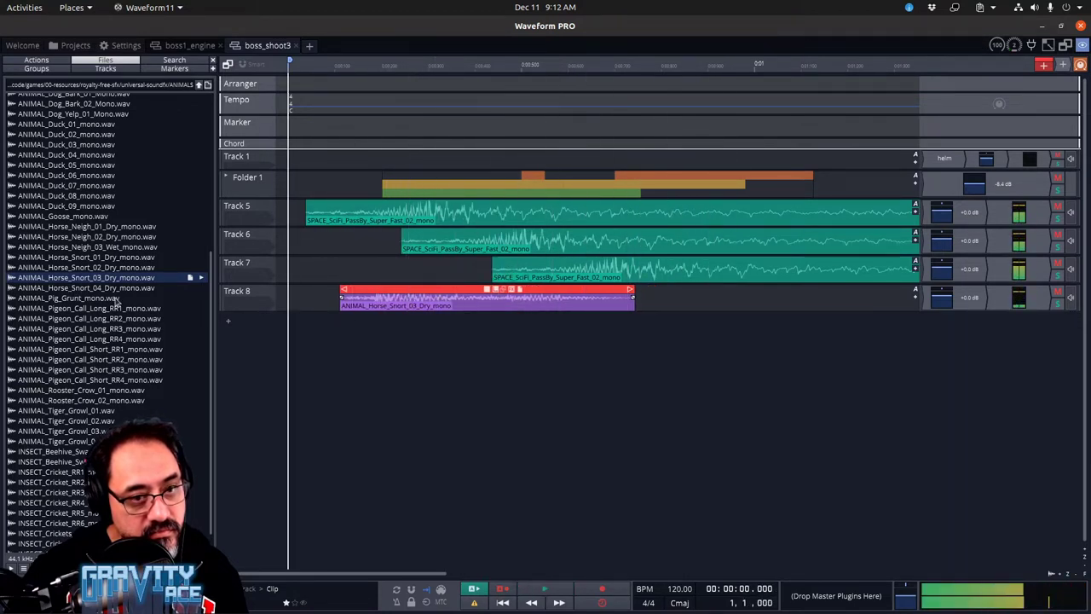
{"action": "key", "text": "space"}
{"action": "key", "text": "space"}
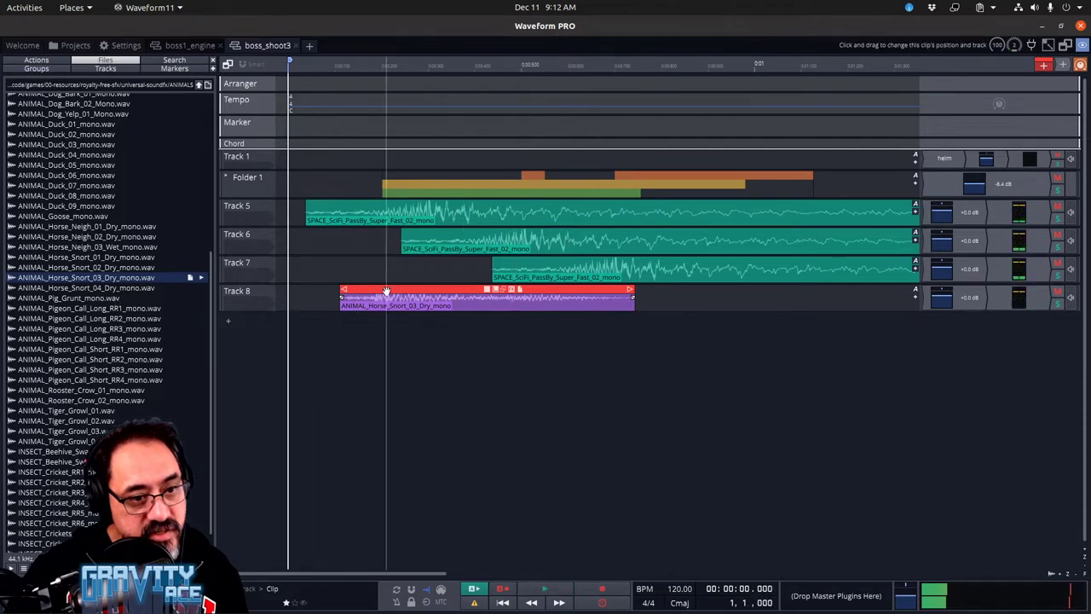
{"action": "left_click_drag", "start_coordinate": [387, 291], "coordinate": [363, 291]}
{"action": "key", "text": "space"}
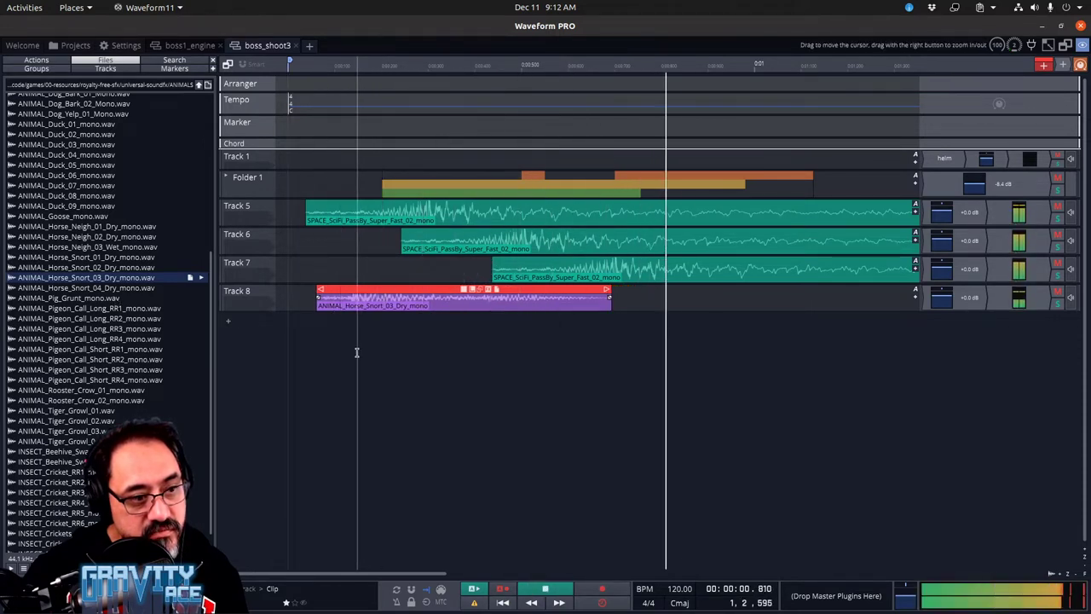
{"action": "key", "text": "space"}
{"action": "key", "text": "space"}
Try the snort much later, then bring it back near the first PassBy clip's start.
{"action": "key", "text": "space"}
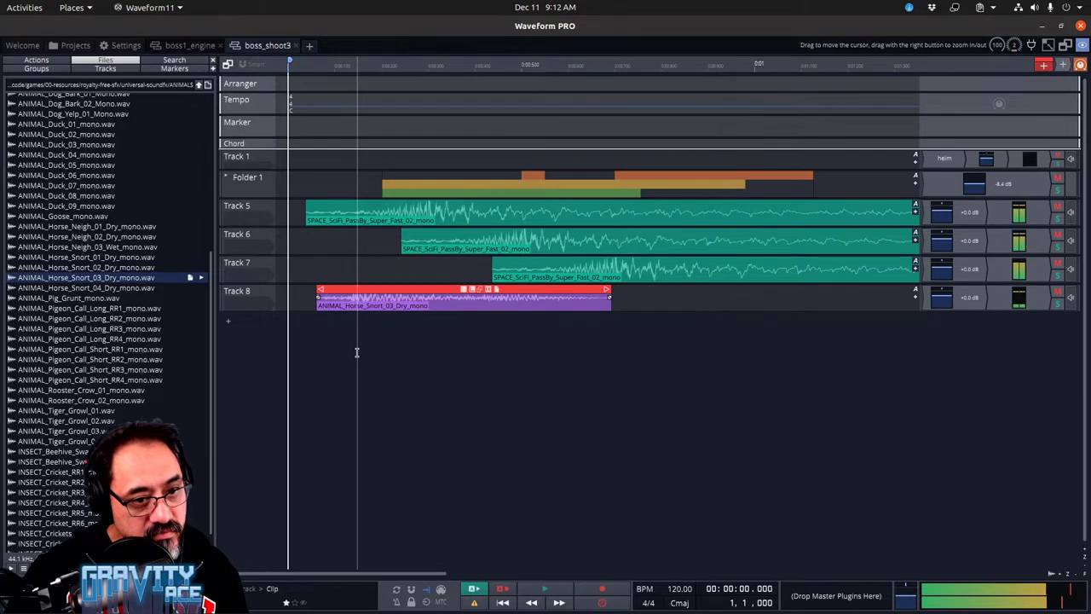
{"action": "key", "text": "space"}
{"action": "key", "text": "space"}
{"action": "left_click_drag", "start_coordinate": [448, 298], "coordinate": [782, 297]}
{"action": "key", "text": "space"}
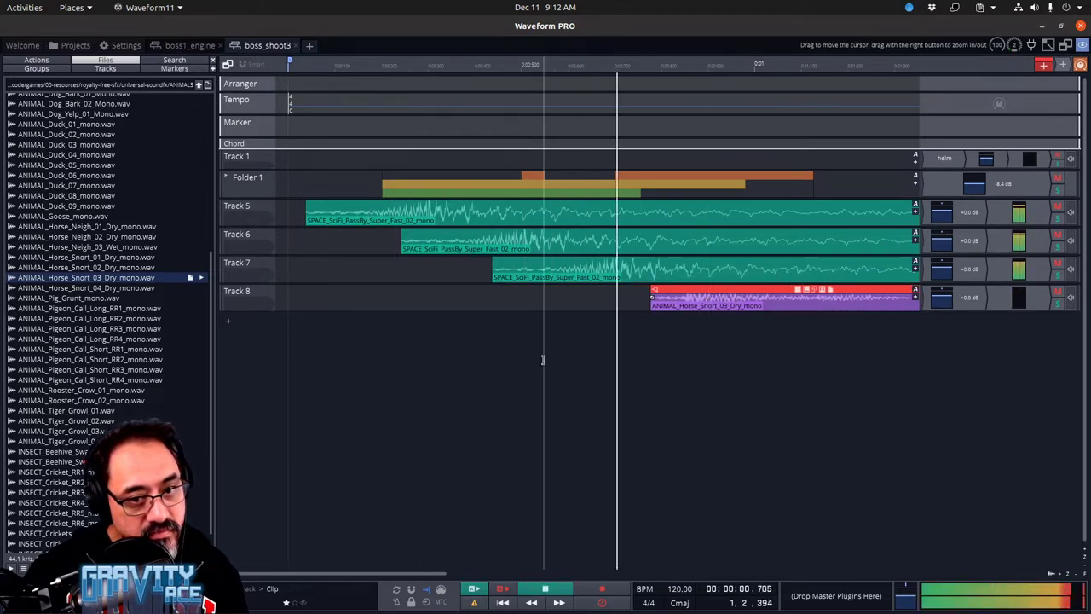
{"action": "key", "text": "space"}
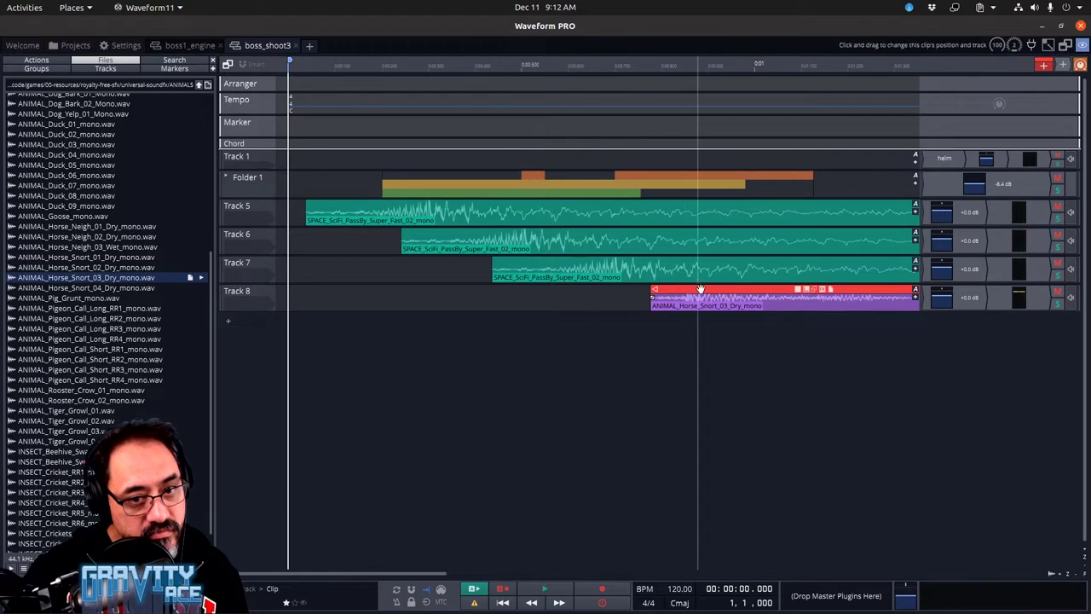
{"action": "left_click_drag", "start_coordinate": [699, 289], "coordinate": [656, 291]}
{"action": "key", "text": "space"}
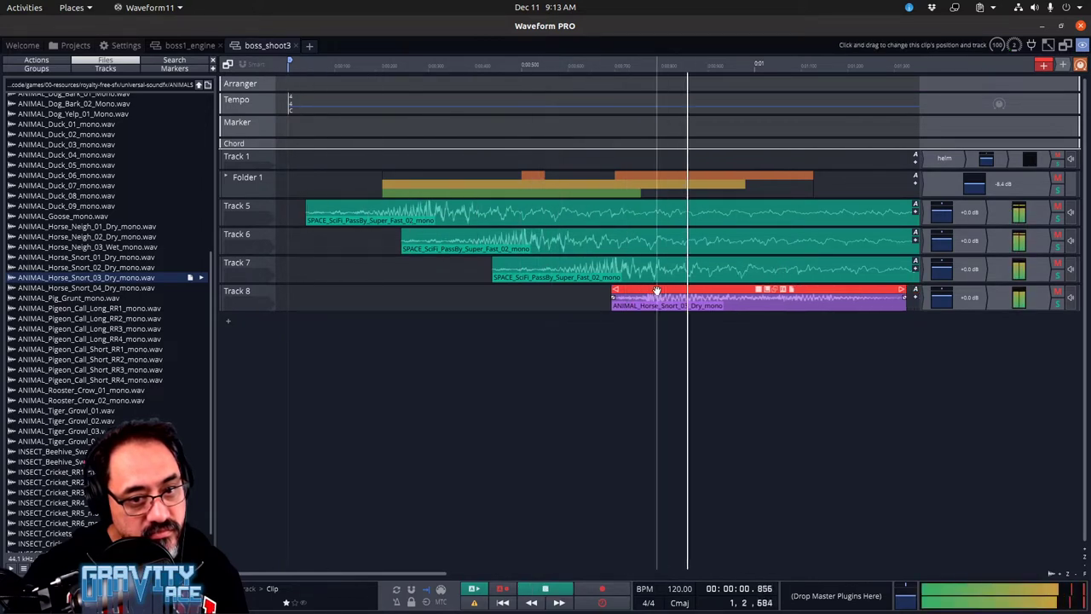
{"action": "key", "text": "space"}
{"action": "key", "text": "space"}
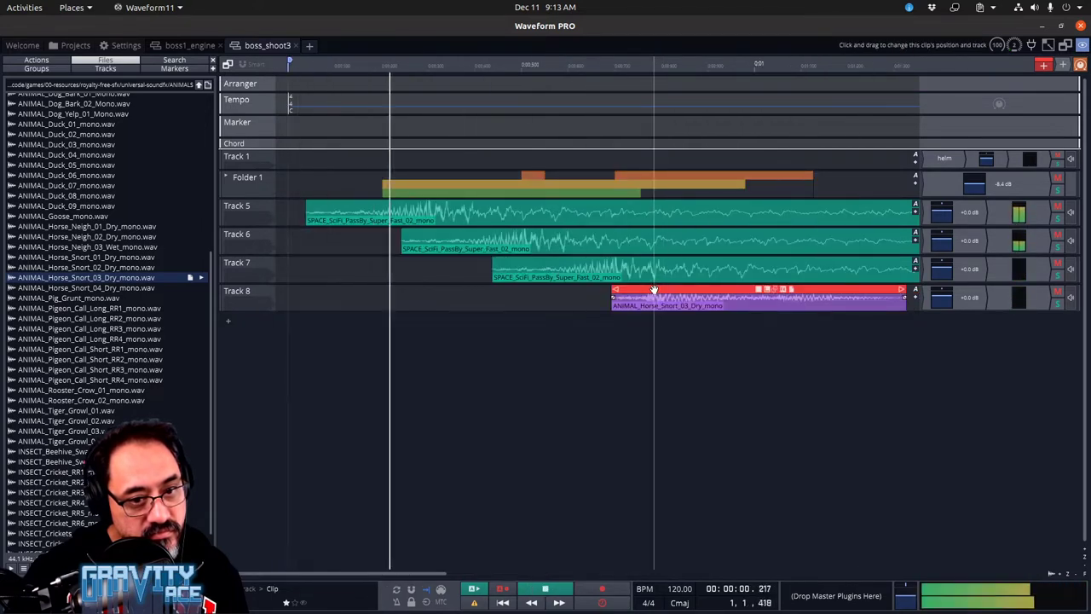
{"action": "key", "text": "space"}
{"action": "left_click_drag", "start_coordinate": [654, 290], "coordinate": [388, 289]}
{"action": "key", "text": "space"}
{"action": "key", "text": "space"}
{"action": "key", "text": "space"}
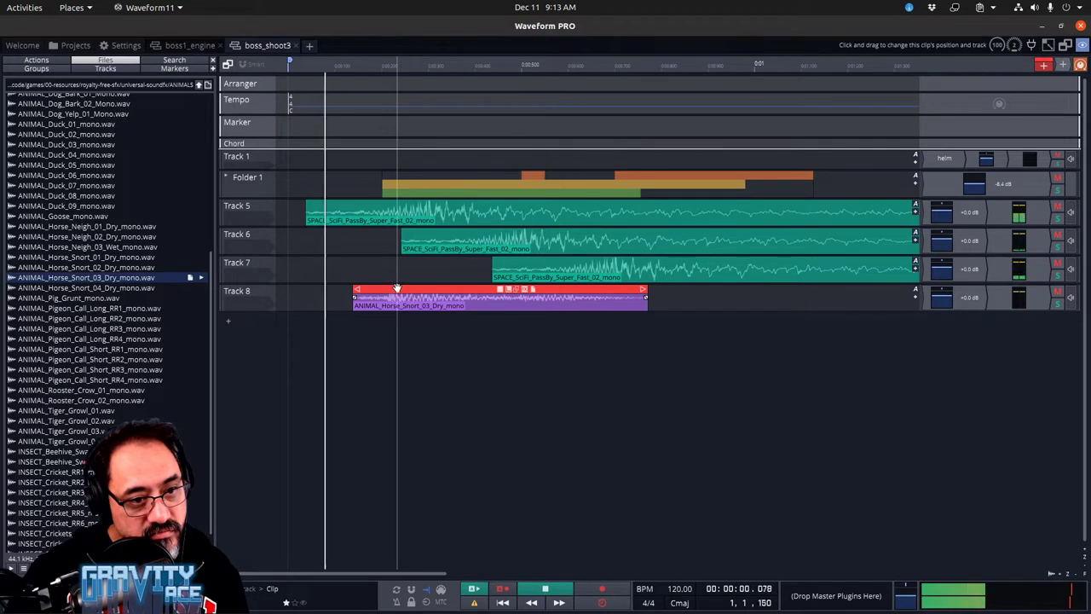
{"action": "key", "text": "space"}
{"action": "left_click_drag", "start_coordinate": [396, 288], "coordinate": [375, 292]}
{"action": "key", "text": "space"}
{"action": "key", "text": "space"}
{"action": "key", "text": "space"}
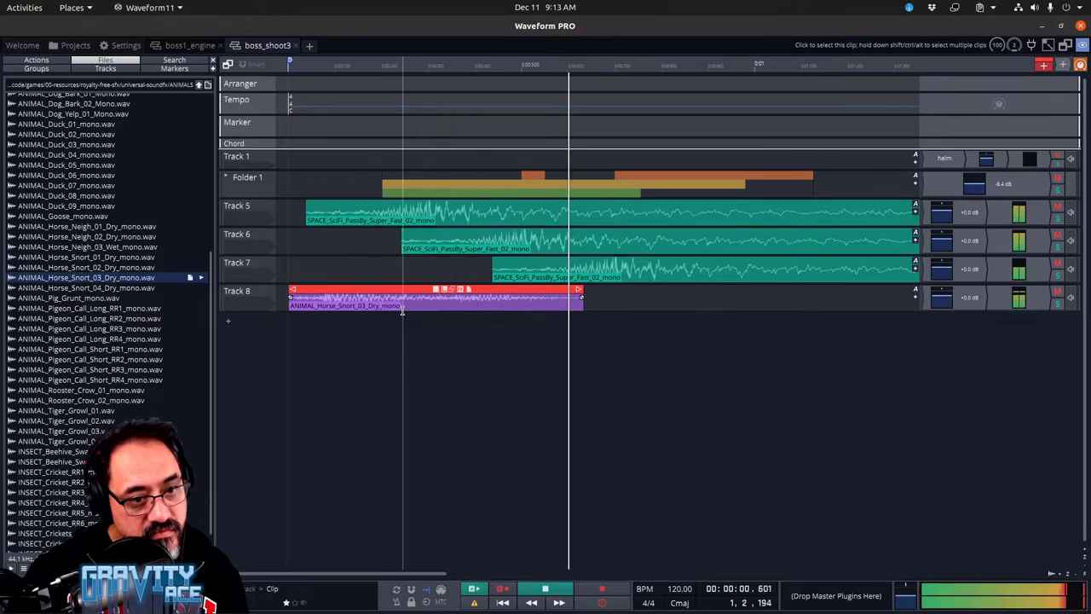
{"action": "key", "text": "space"}
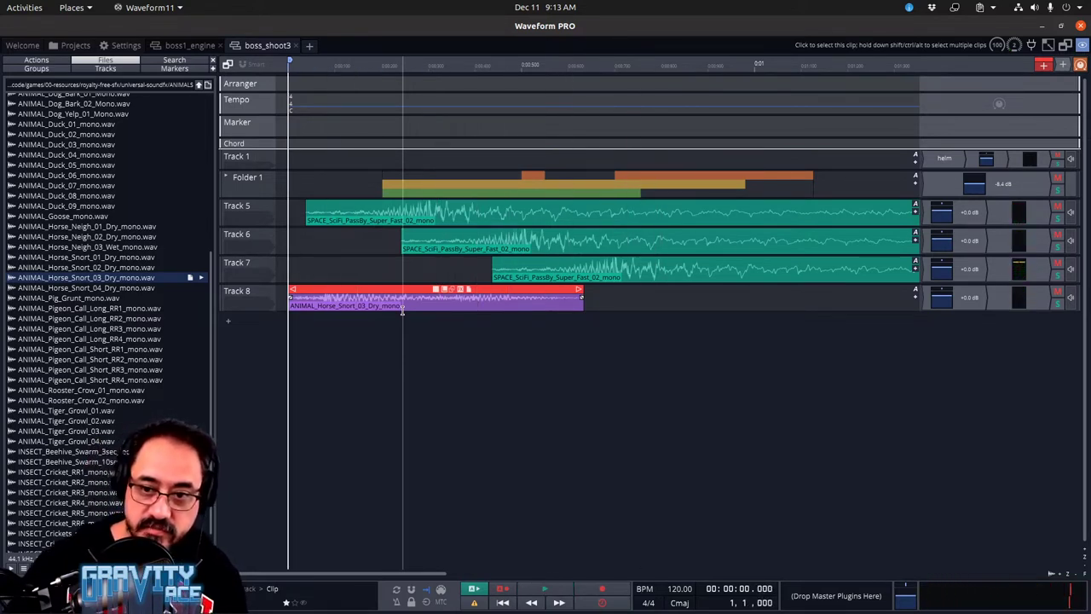
Solo Track 8 to hear the snort alone, then un-solo and play the full mix.
{"action": "left_click", "coordinate": [1057, 305]}
{"action": "key", "text": "space"}
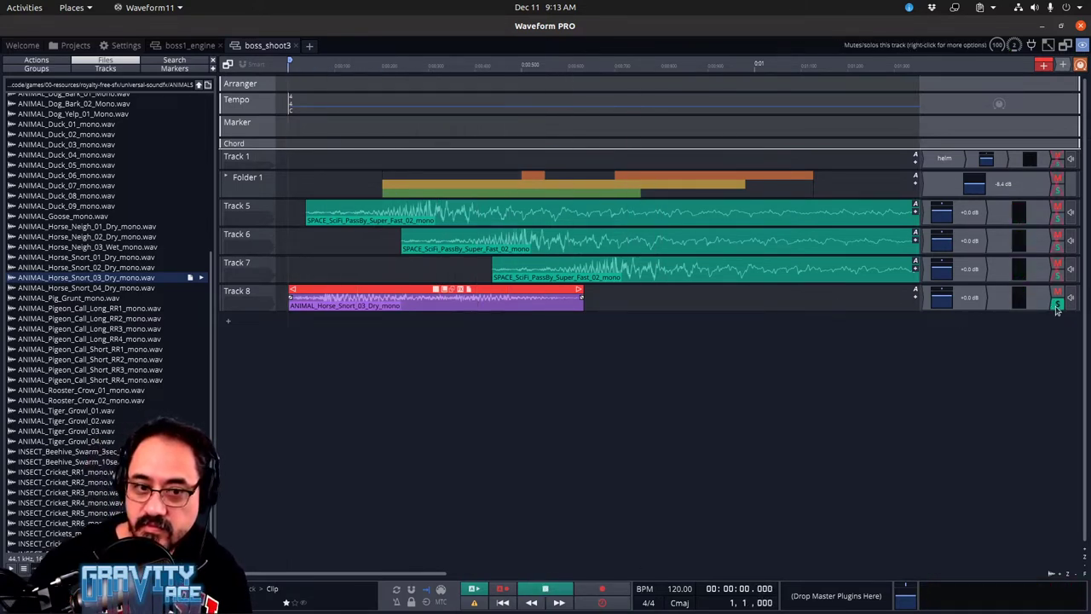
{"action": "key", "text": "space"}
{"action": "key", "text": "space"}
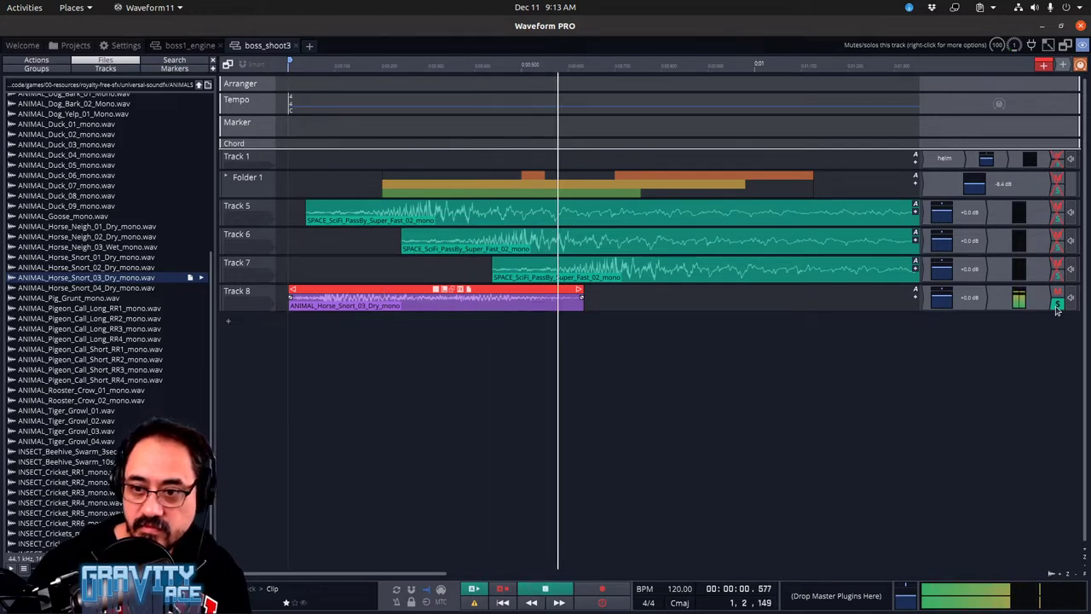
{"action": "key", "text": "space"}
{"action": "left_click", "coordinate": [1057, 304]}
{"action": "key", "text": "space"}
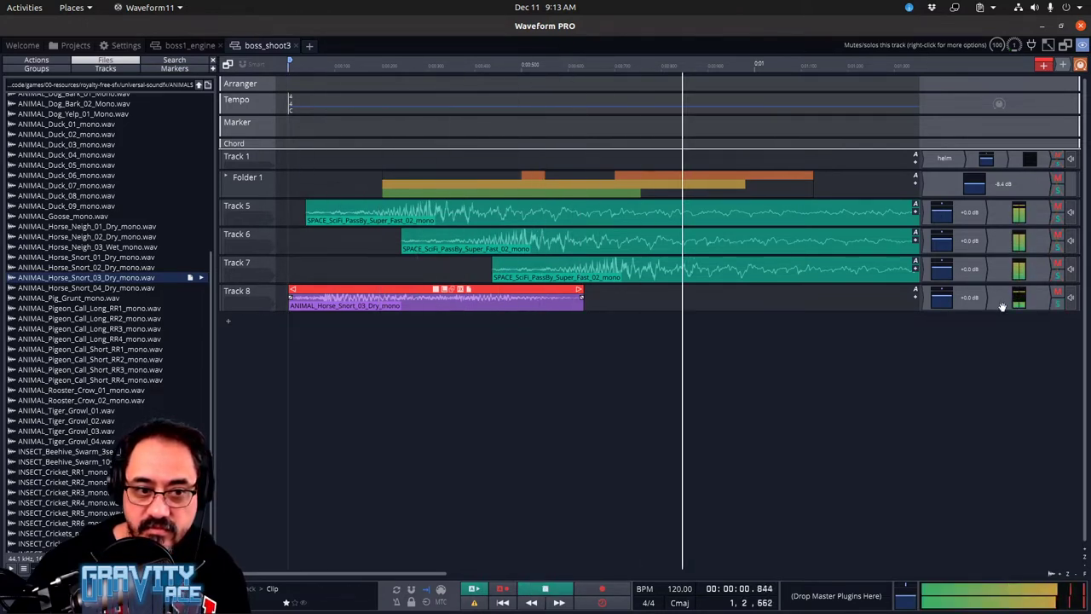
Nudge the snort slightly later and replay the full layered mix several times.
{"action": "key", "text": "space"}
{"action": "left_click_drag", "start_coordinate": [417, 290], "coordinate": [434, 290]}
{"action": "key", "text": "space"}
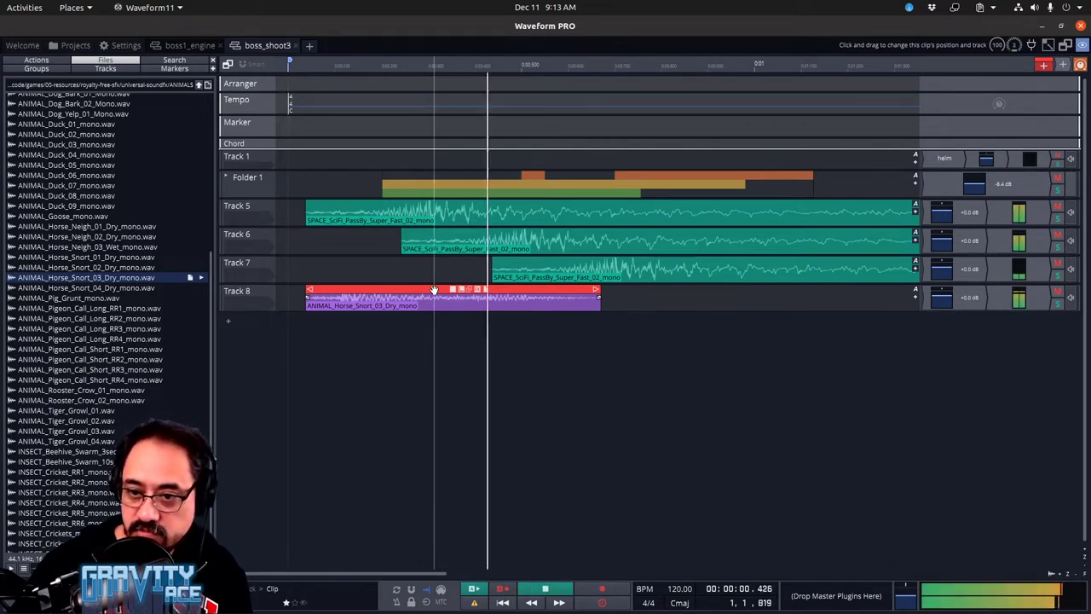
{"action": "key", "text": "space"}
{"action": "key", "text": "space"}
{"action": "key", "text": "space"}
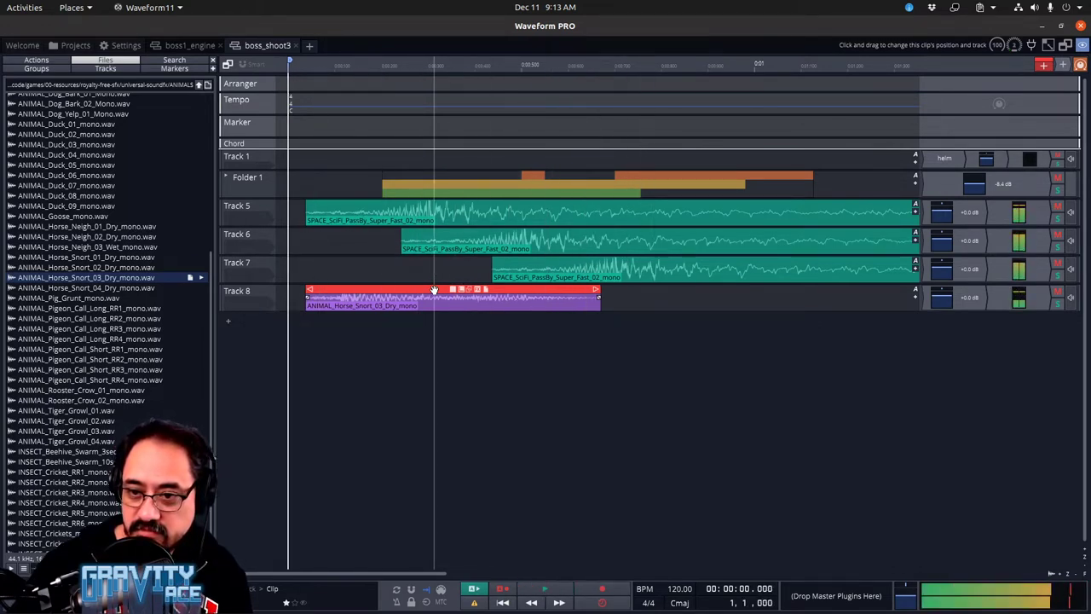
{"action": "key", "text": "space"}
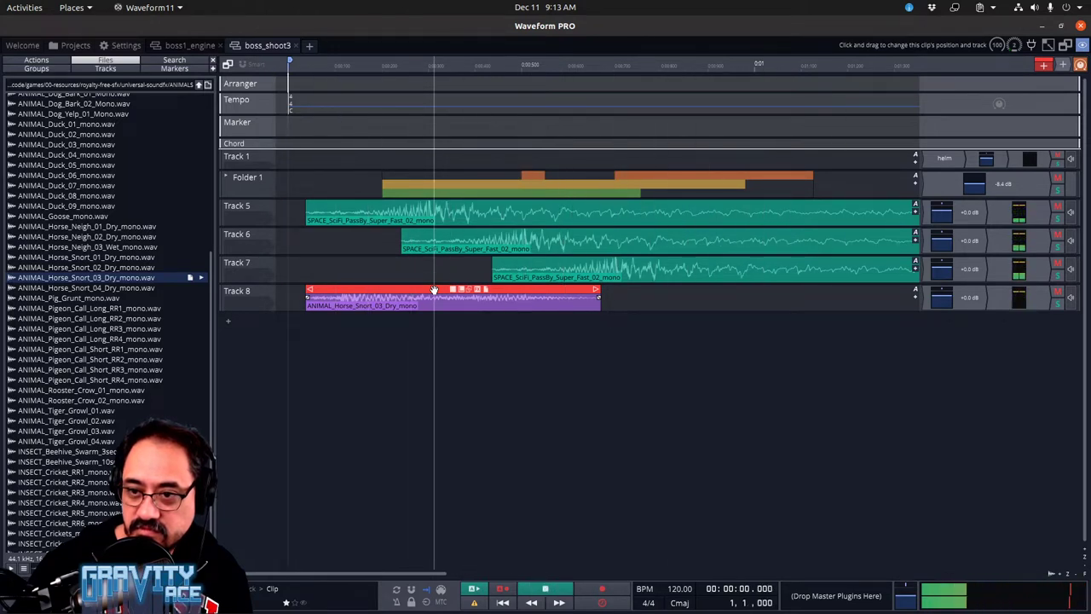
{"action": "key", "text": "space"}
{"action": "key", "text": "space"}
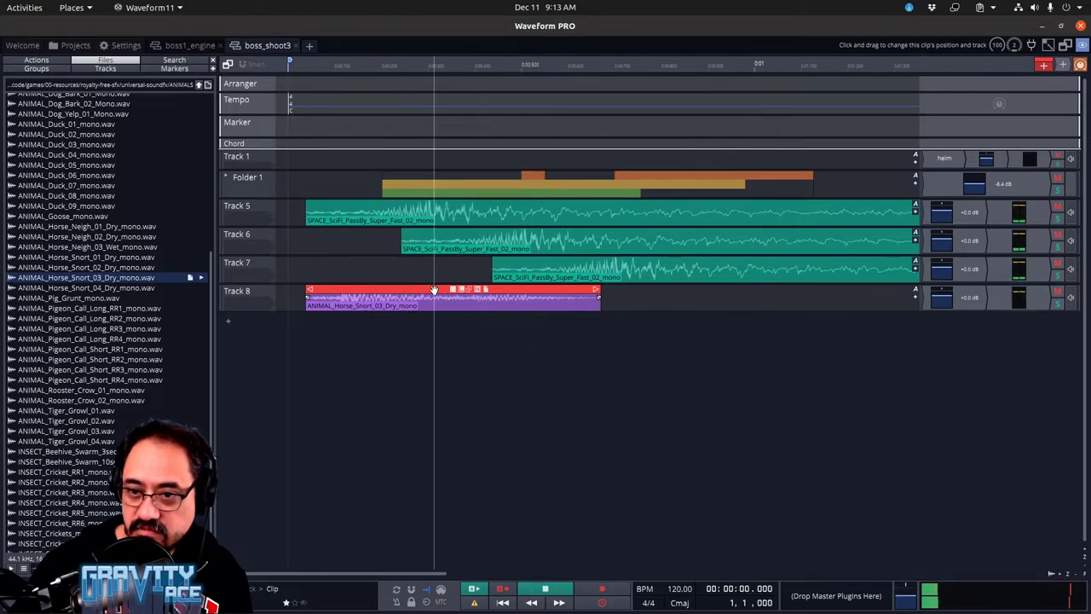
{"action": "key", "text": "space"}
{"action": "key", "text": "space"}
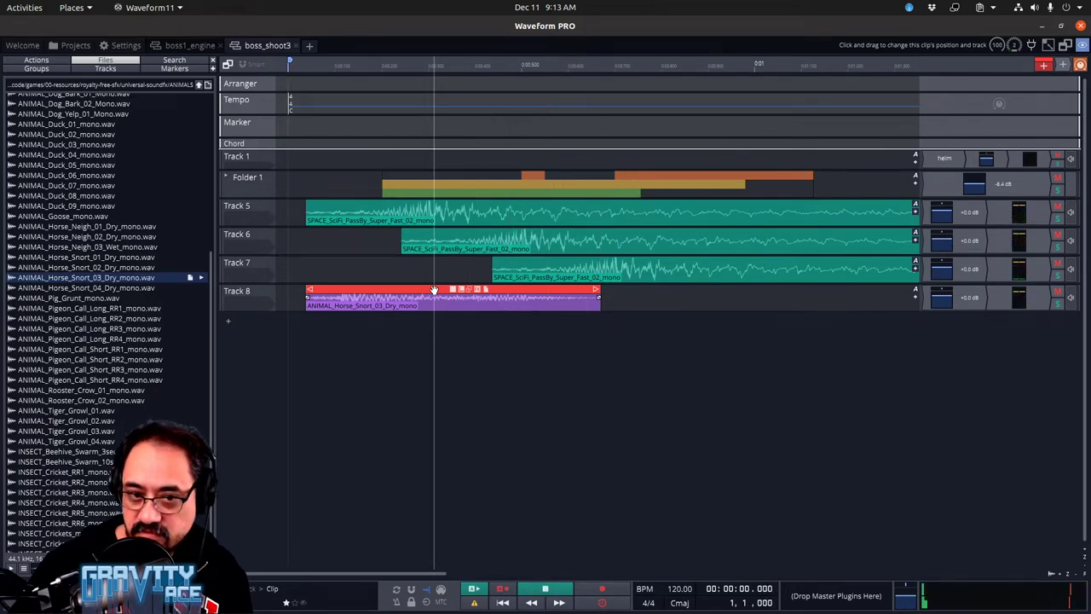
{"action": "key", "text": "space"}
{"action": "key", "text": "space"}
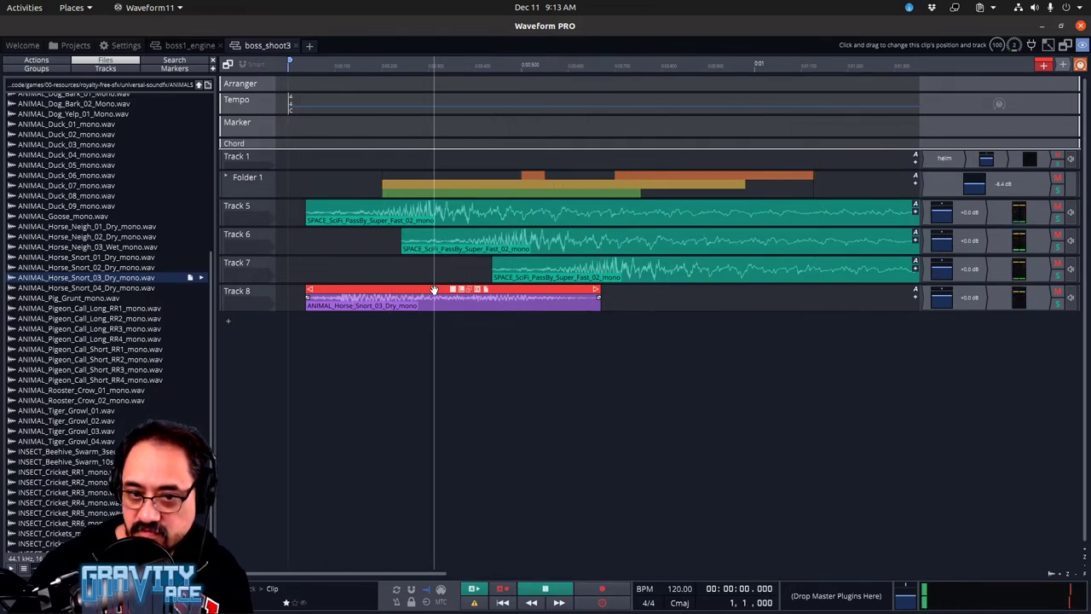
{"action": "key", "text": "space"}
{"action": "key", "text": "space"}
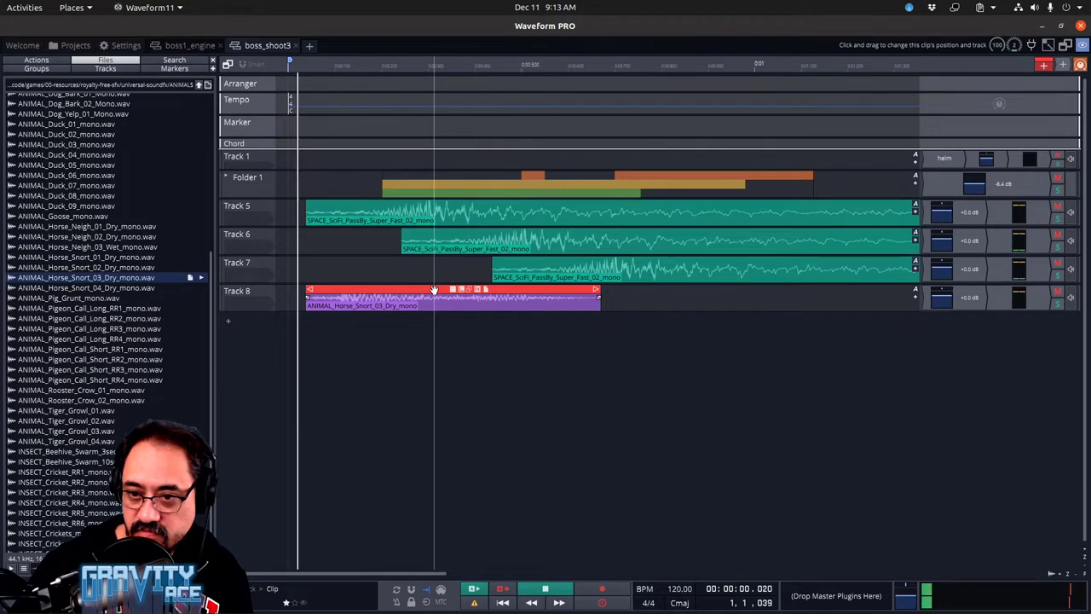
{"action": "key", "text": "space"}
{"action": "key", "text": "space"}
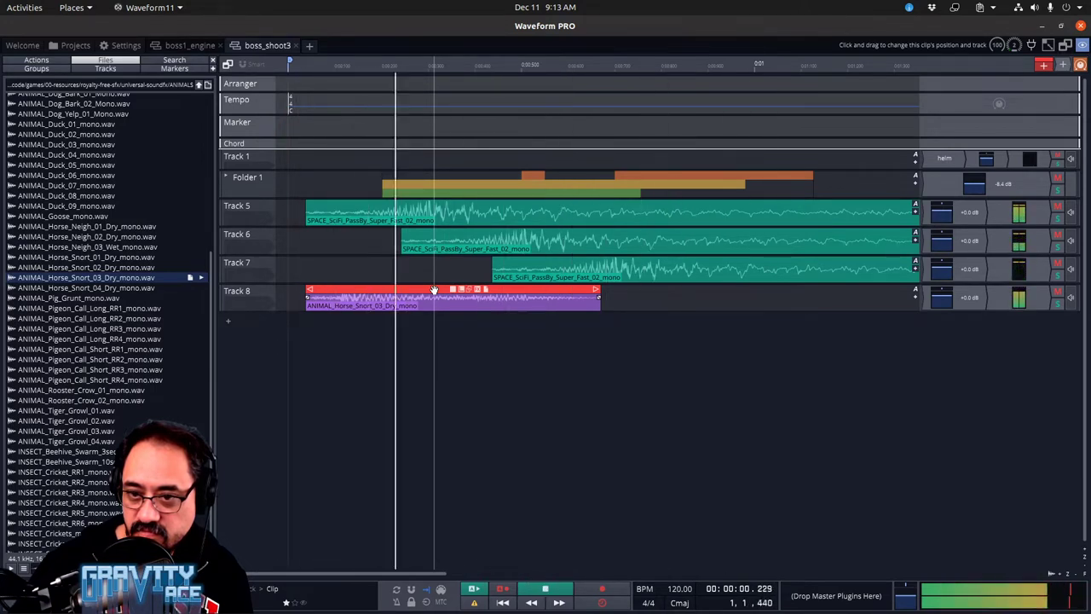
{"action": "key", "text": "space"}
{"action": "key", "text": "space"}
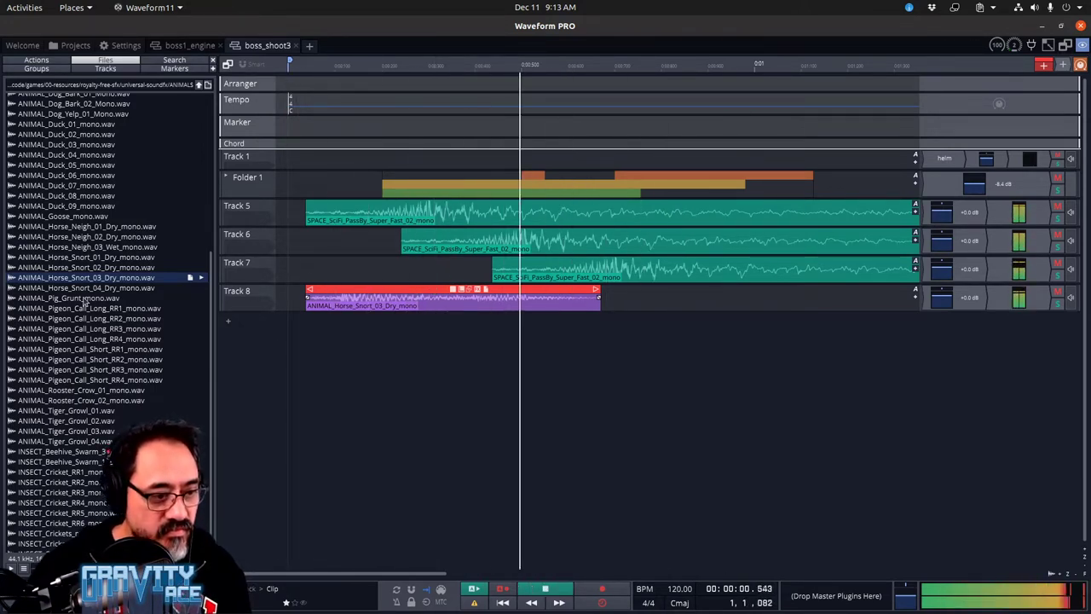
{"action": "key", "text": "space"}
{"action": "left_click", "coordinate": [77, 492]}
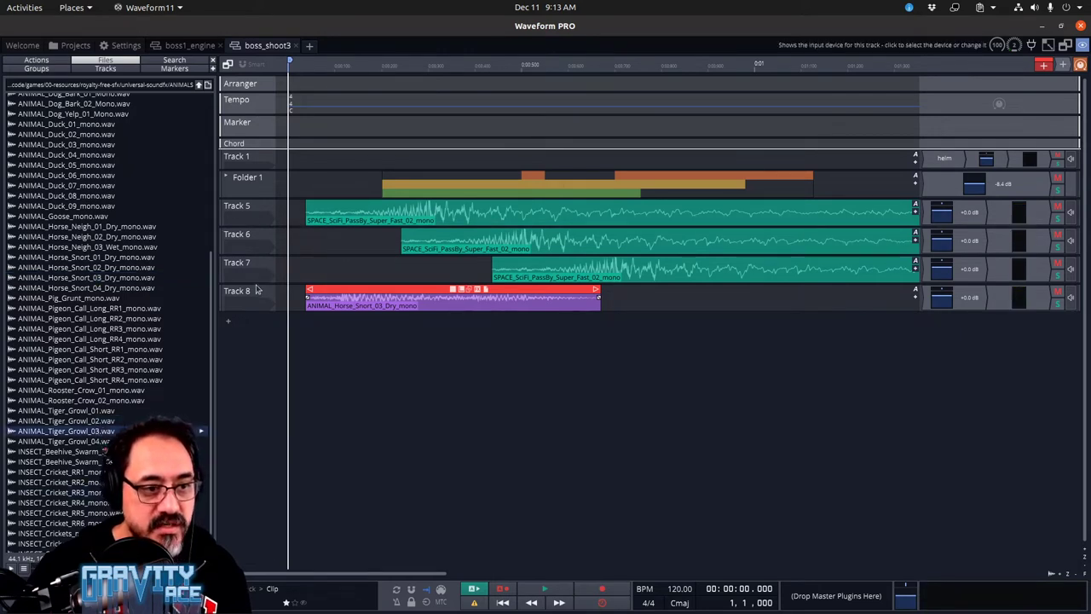
Add an empty Track 9, place the tiger growl clip on it, and play the mix.
{"action": "right_click", "coordinate": [230, 323]}
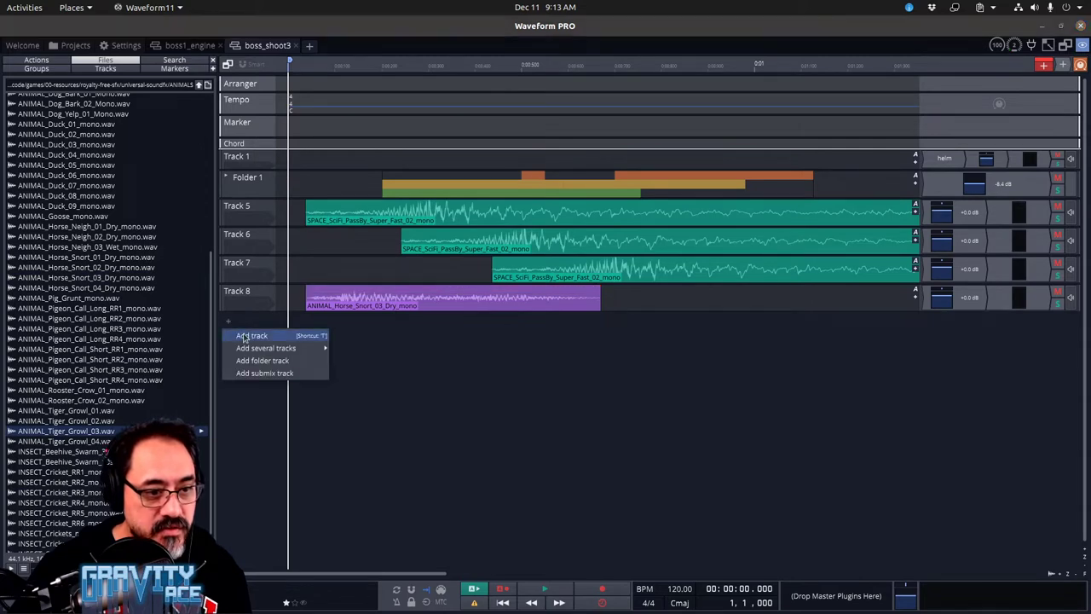
{"action": "left_click", "coordinate": [255, 334]}
{"action": "left_click_drag", "start_coordinate": [281, 392], "coordinate": [413, 325]}
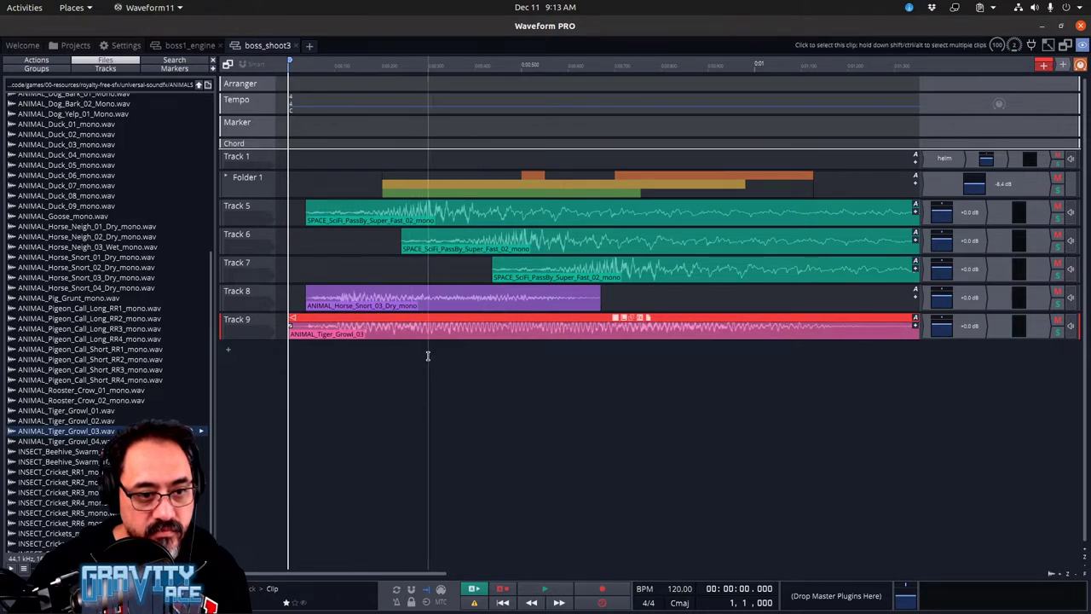
{"action": "key", "text": "space"}
{"action": "key", "text": "space"}
{"action": "key", "text": "space"}
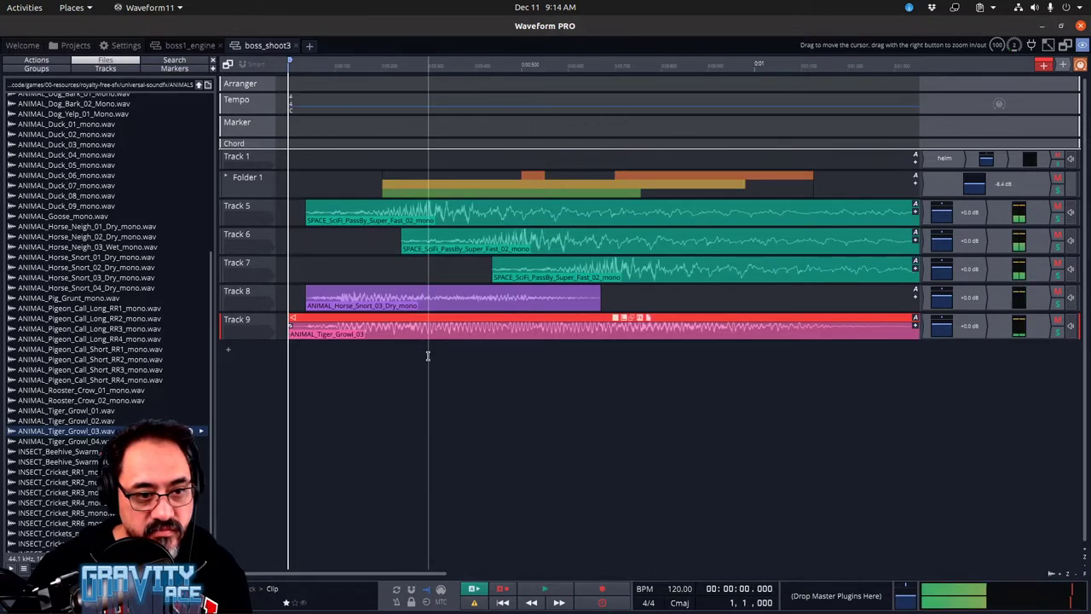
Delay the tiger growl clip in two moves, auditioning the layered sound after each.
{"action": "key", "text": "space"}
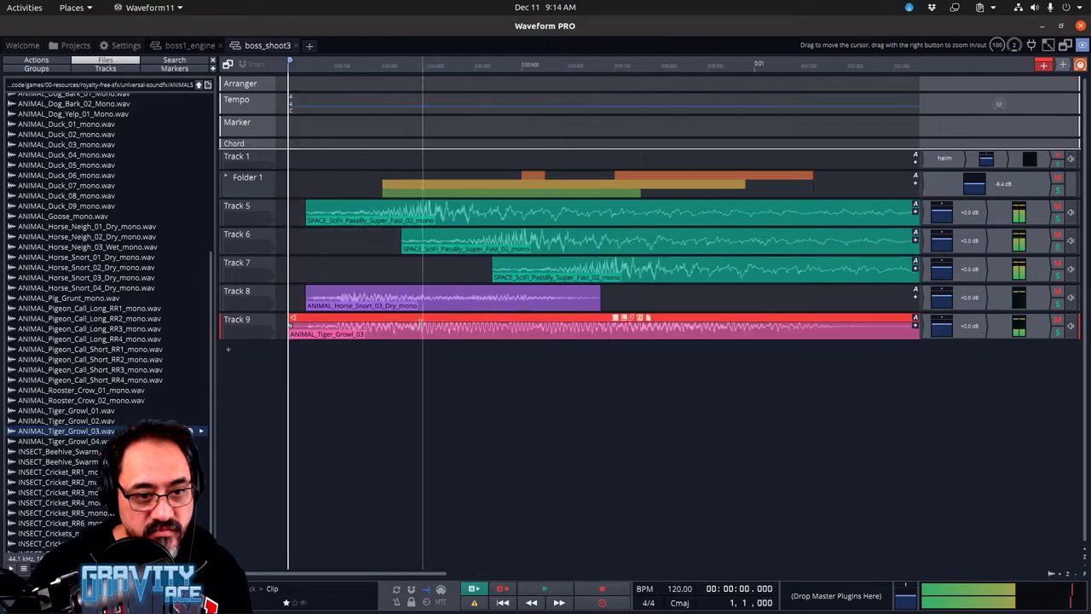
{"action": "left_click_drag", "start_coordinate": [378, 324], "coordinate": [444, 321]}
{"action": "key", "text": "space"}
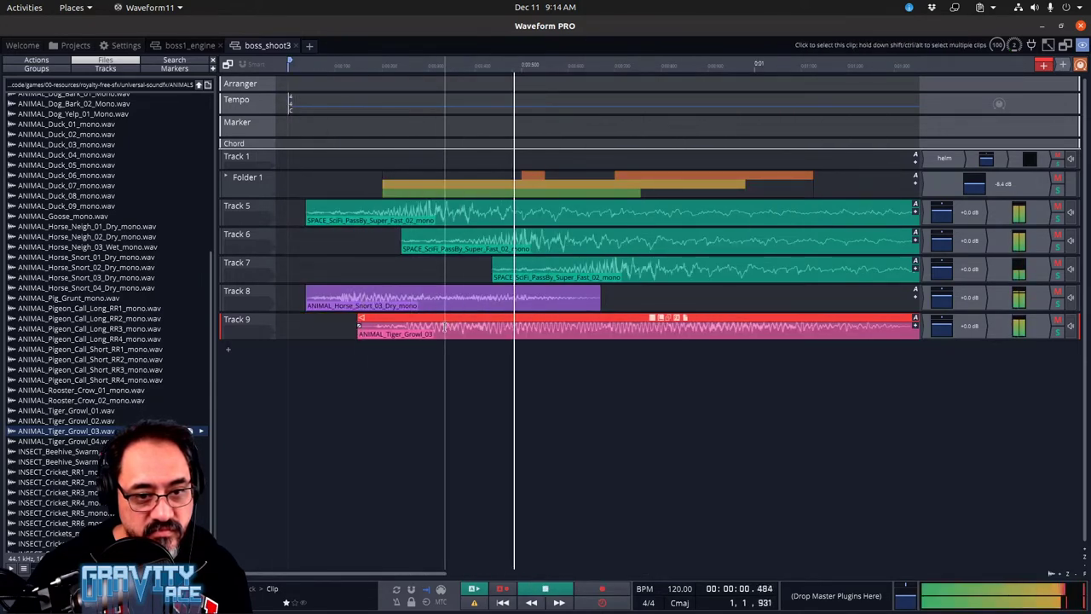
{"action": "key", "text": "space"}
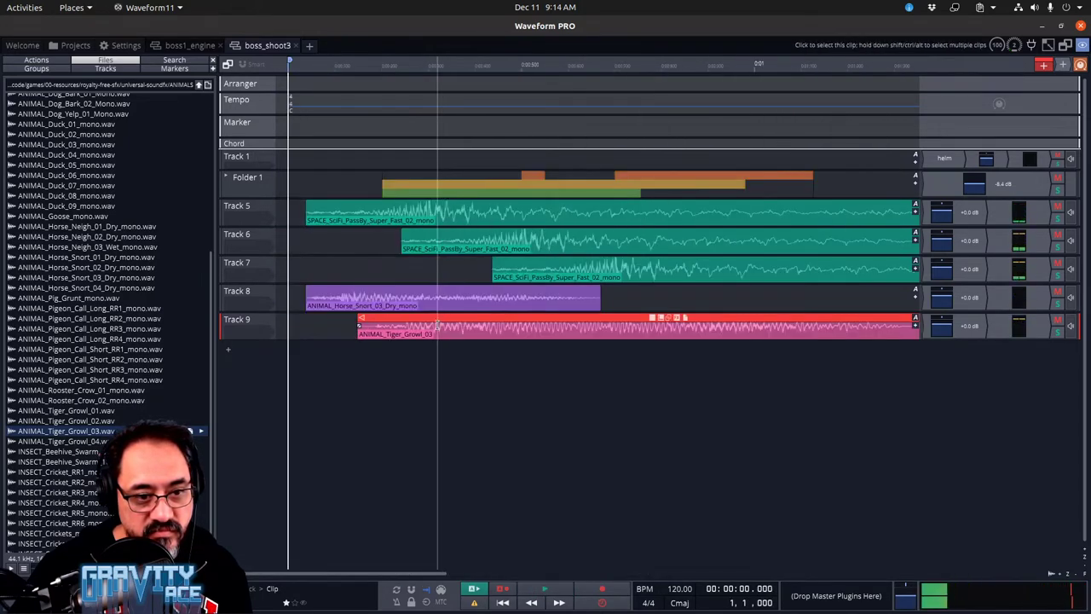
{"action": "left_click_drag", "start_coordinate": [444, 321], "coordinate": [517, 322]}
{"action": "key", "text": "space"}
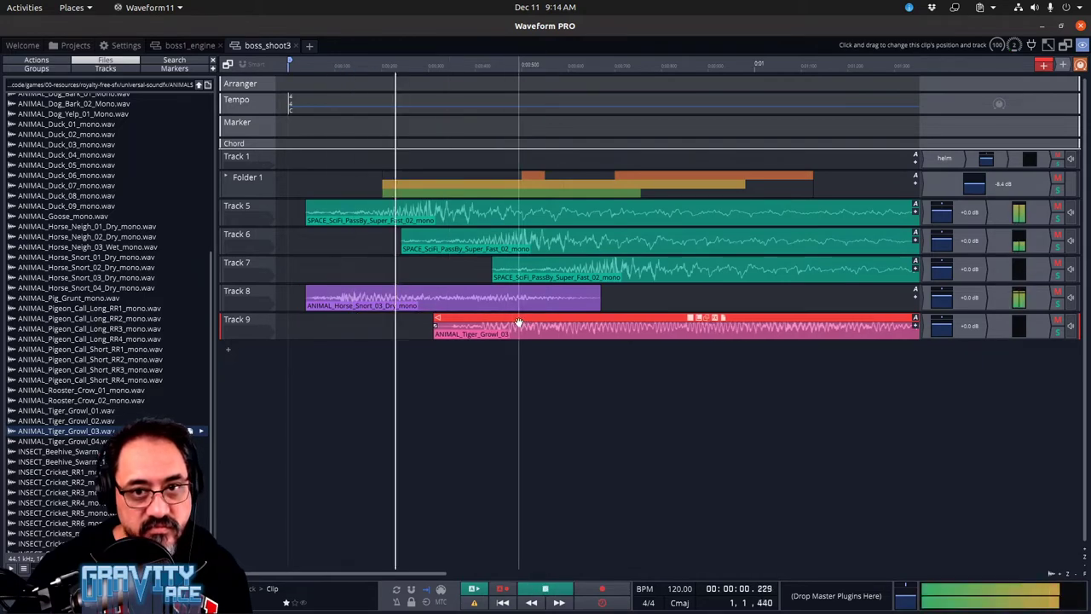
{"action": "key", "text": "space"}
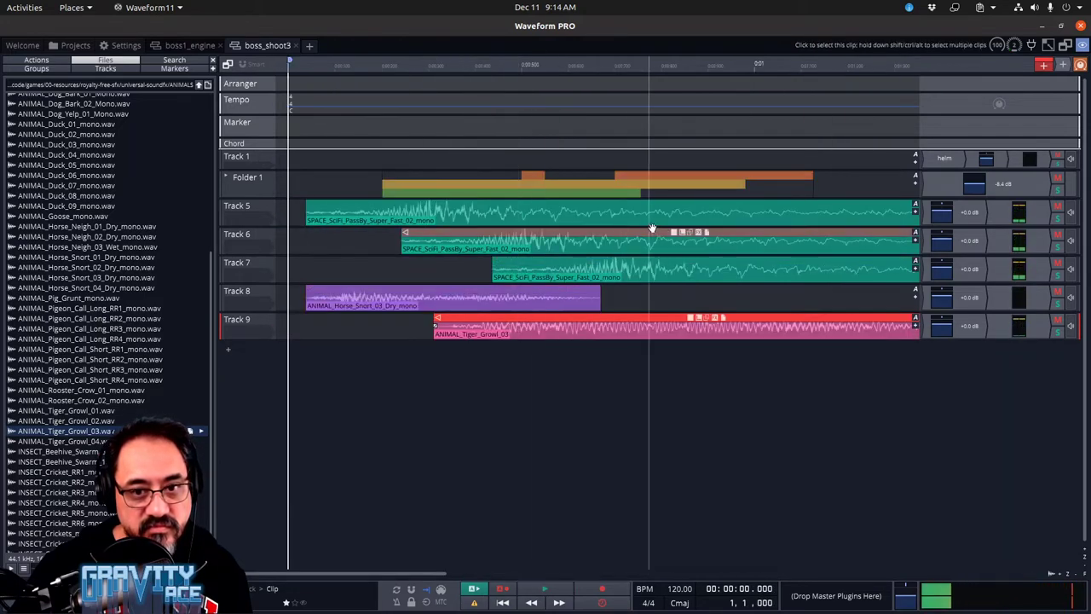
{"action": "key", "text": "space"}
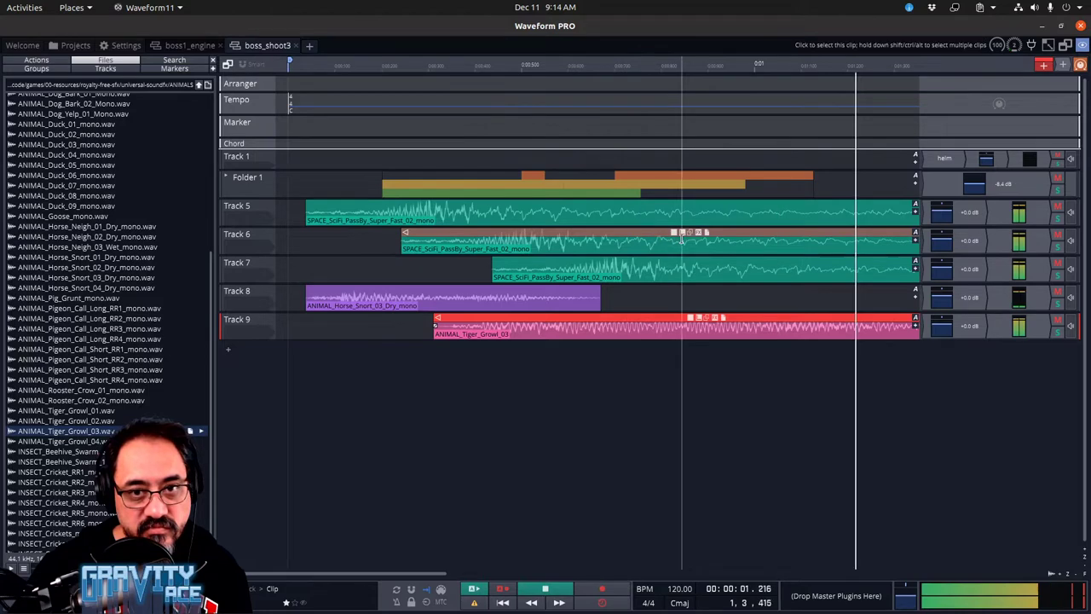
{"action": "key", "text": "space"}
Zoom the timeline and trim the ends of the PassBy clips on Tracks 7, 6 and 5.
{"action": "left_click_drag", "start_coordinate": [751, 68], "coordinate": [450, 79]}
{"action": "left_click_drag", "start_coordinate": [707, 68], "coordinate": [499, 72]}
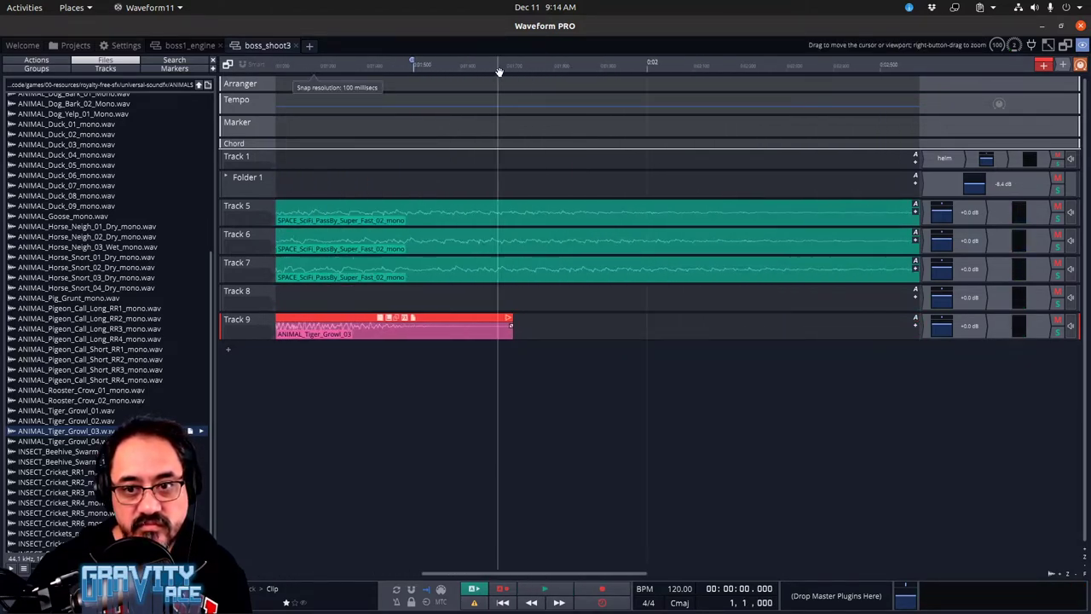
{"action": "left_click_drag", "start_coordinate": [679, 61], "coordinate": [547, 61]}
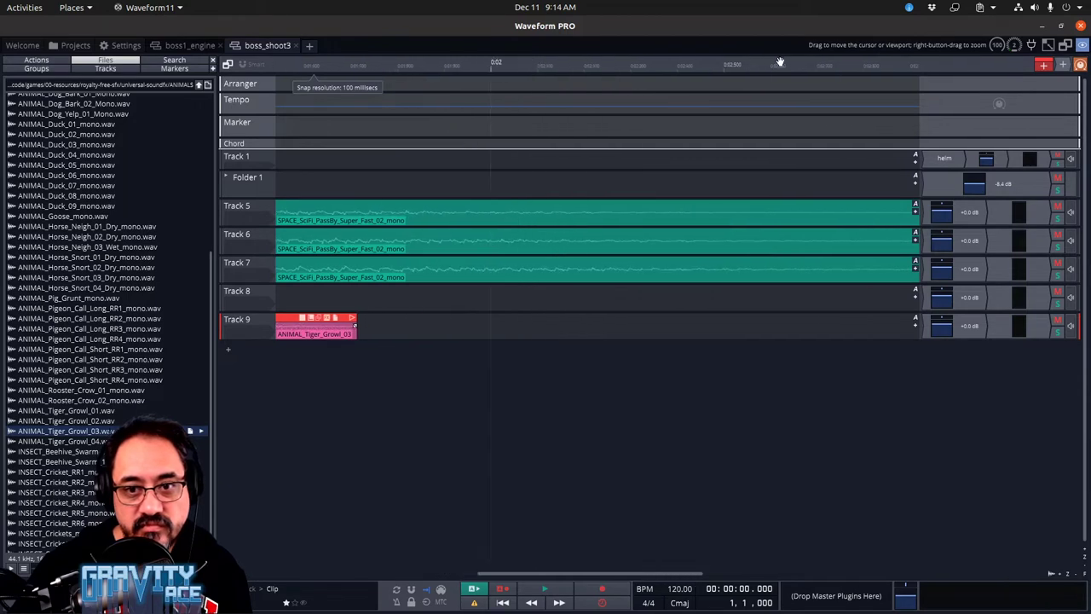
{"action": "left_click_drag", "start_coordinate": [780, 62], "coordinate": [717, 293]}
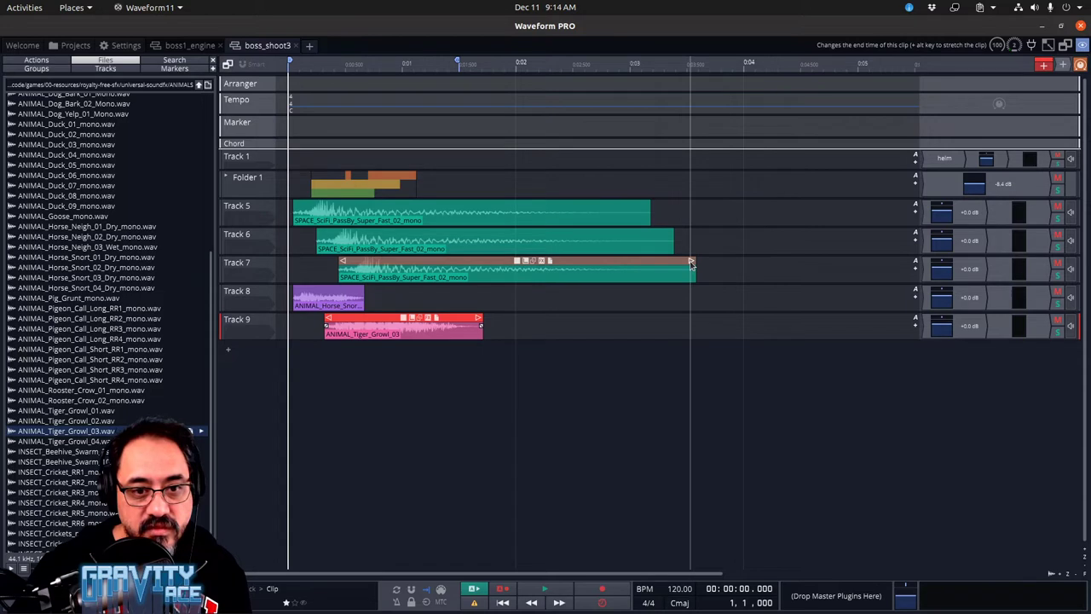
{"action": "left_click_drag", "start_coordinate": [692, 264], "coordinate": [611, 267]}
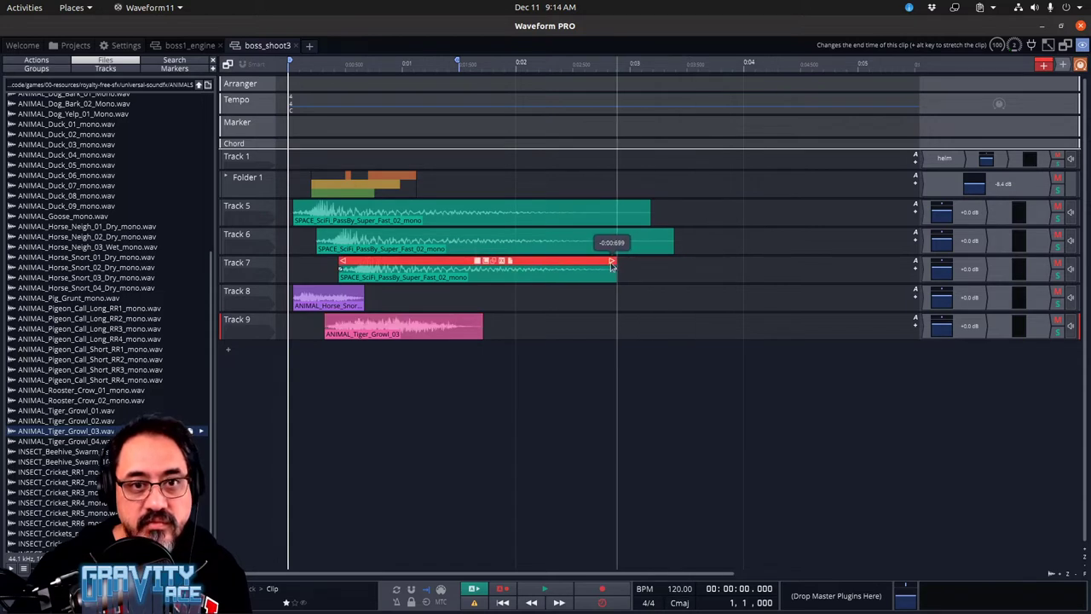
{"action": "left_click_drag", "start_coordinate": [671, 242], "coordinate": [585, 239]}
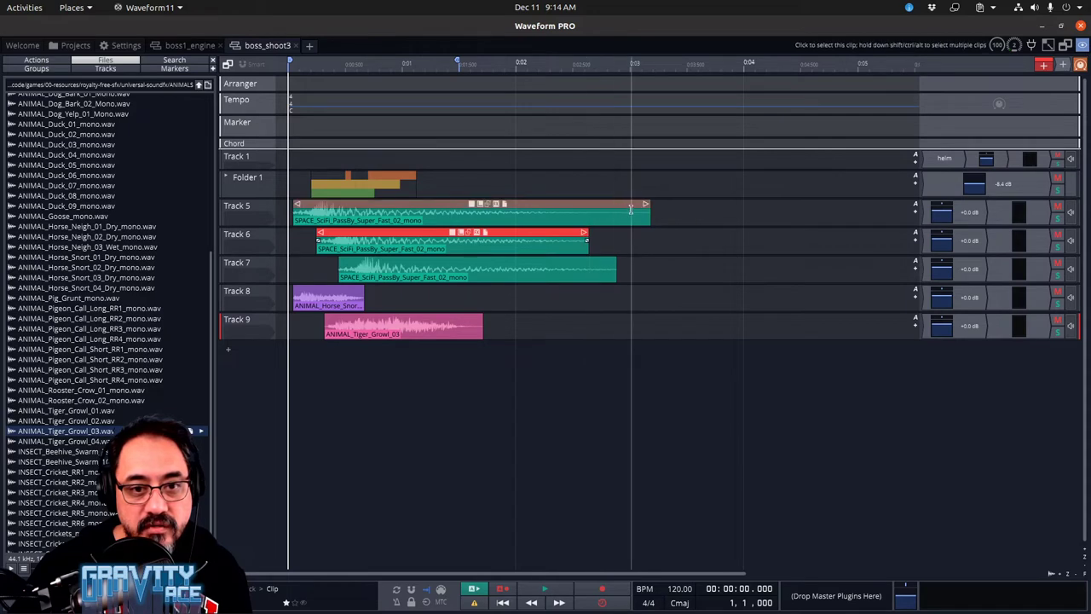
{"action": "left_click_drag", "start_coordinate": [648, 212], "coordinate": [572, 212]}
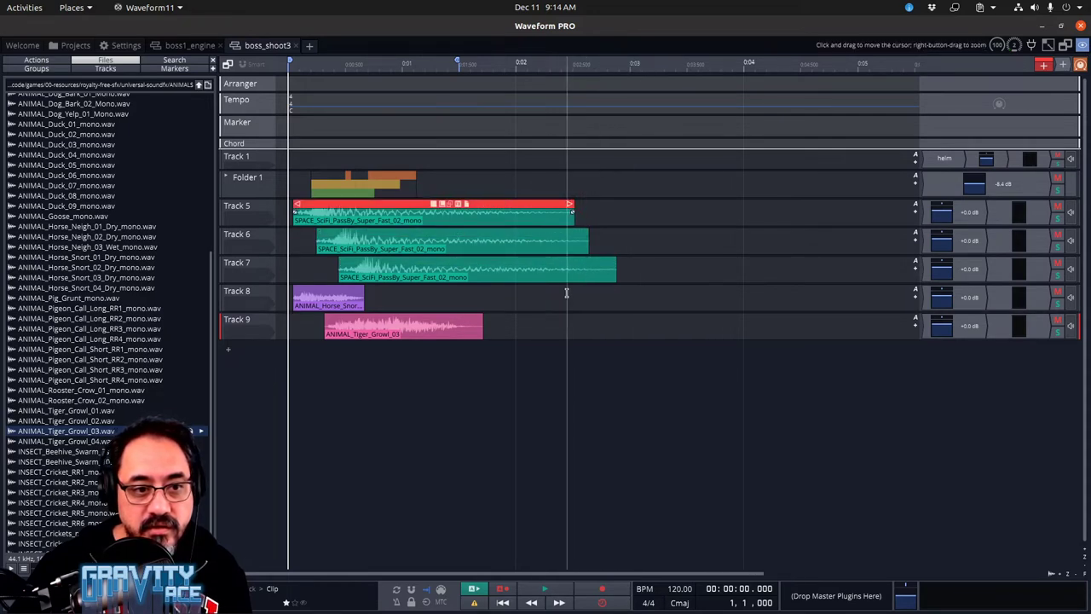
Delete the Track 7 and Track 6 PassBy clips, then select the shortened Track 5 clip.
{"action": "left_click", "coordinate": [540, 263]}
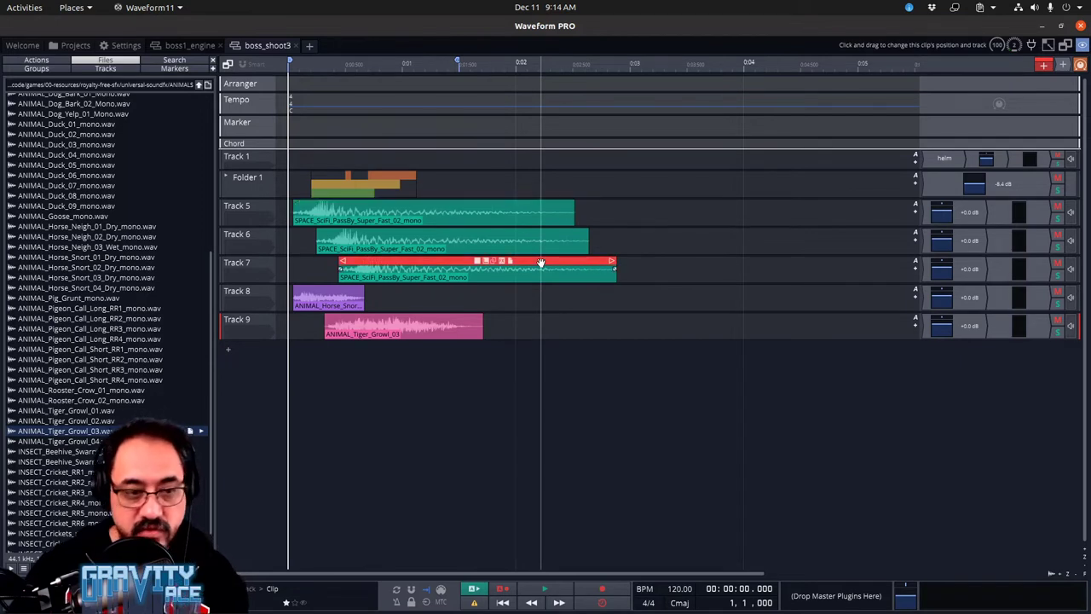
{"action": "key", "text": "Delete"}
{"action": "left_click", "coordinate": [500, 236]}
{"action": "key", "text": "Delete"}
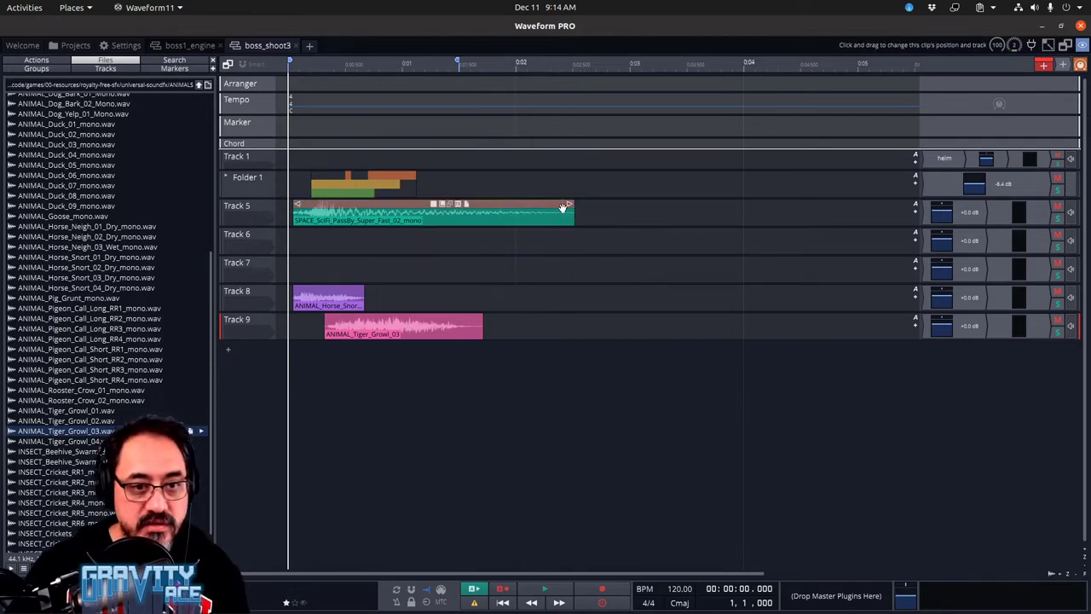
{"action": "left_click", "coordinate": [569, 211]}
Add a fade-out to the Track 5 PassBy clip and copy it onto Track 6.
{"action": "left_click_drag", "start_coordinate": [573, 216], "coordinate": [508, 208]}
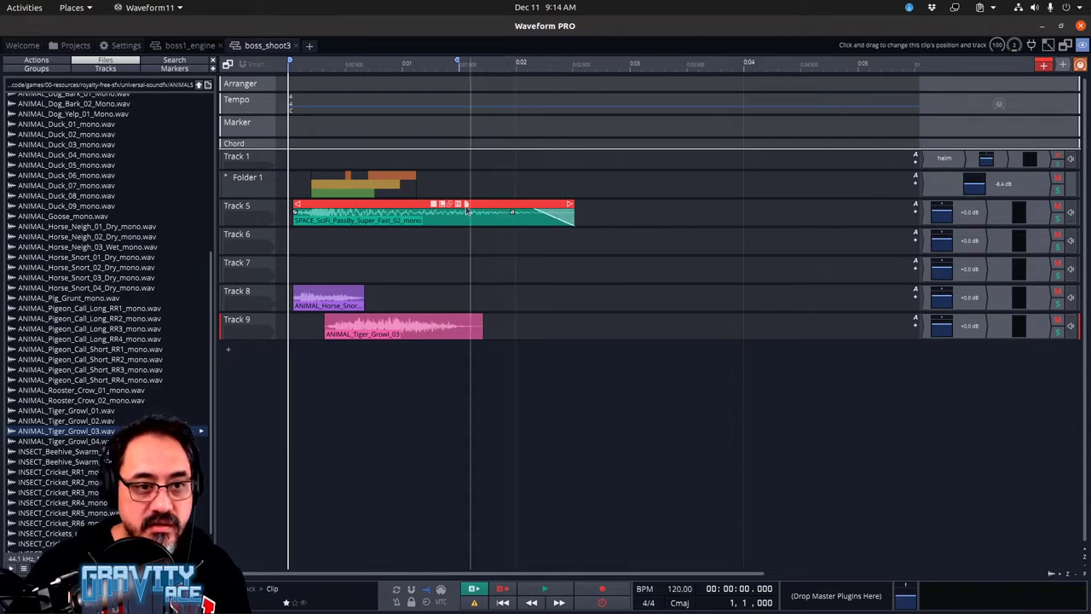
{"action": "left_click_drag", "start_coordinate": [452, 205], "coordinate": [450, 266]}
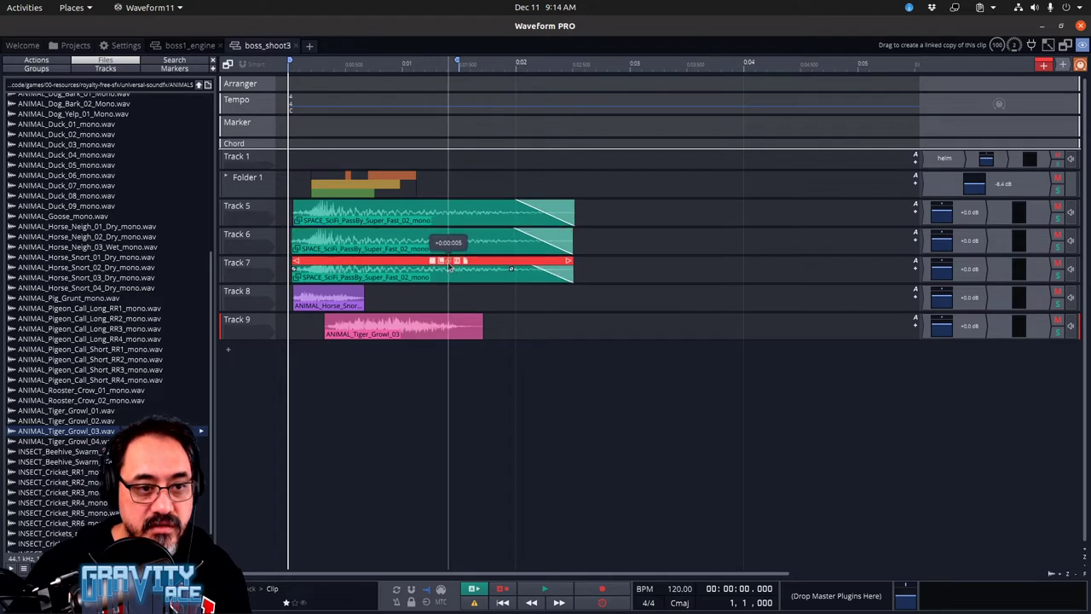
{"action": "left_click_drag", "start_coordinate": [555, 383], "coordinate": [566, 384]}
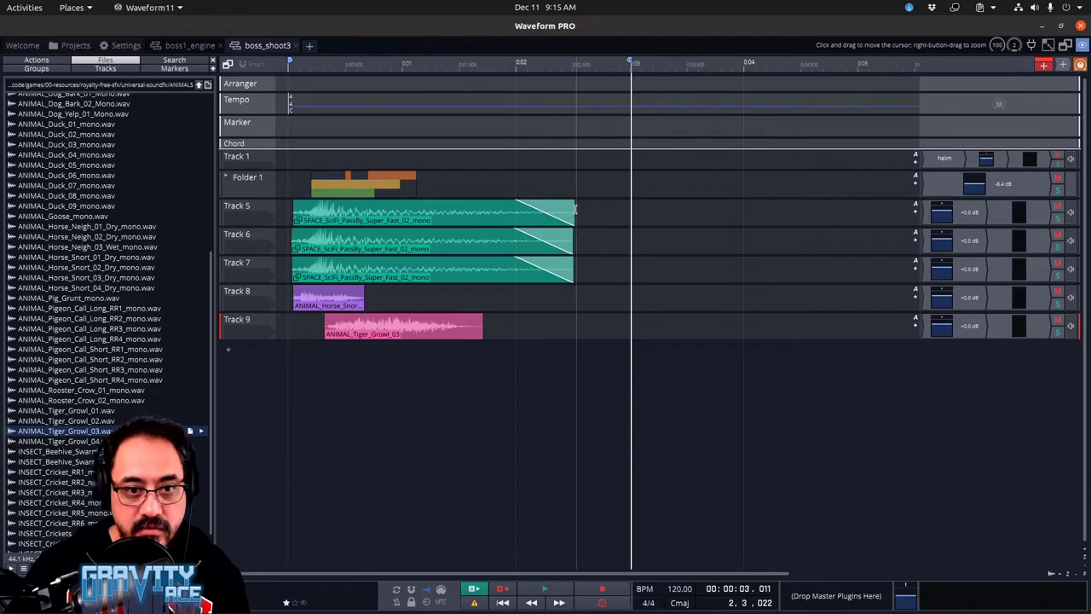
Lengthen the ends of the Track 5, 6 and 7 clips, then undo the last two changes.
{"action": "left_click_drag", "start_coordinate": [575, 207], "coordinate": [611, 207]}
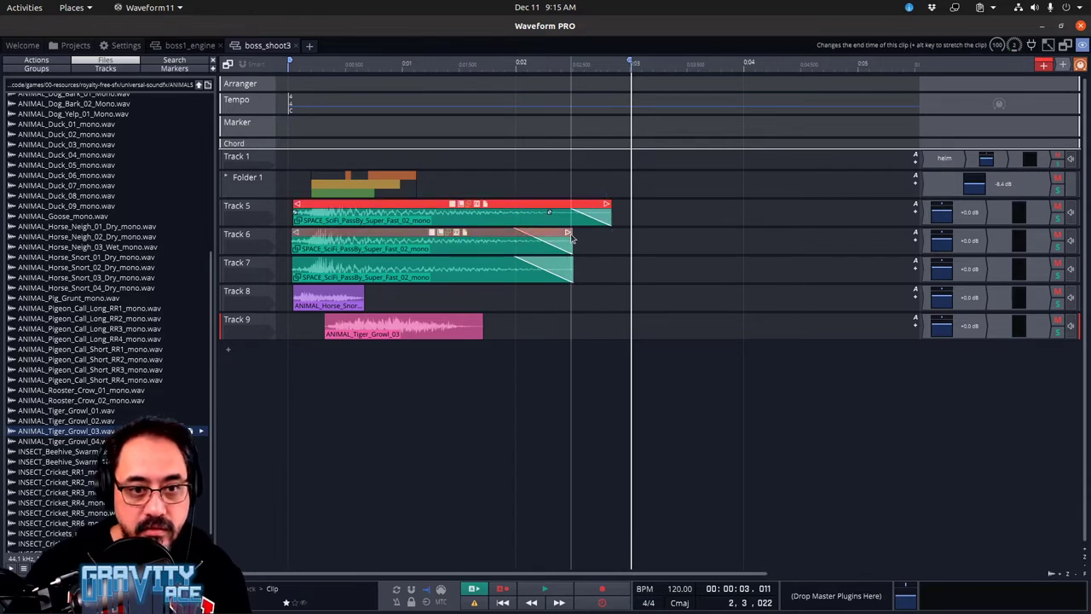
{"action": "left_click_drag", "start_coordinate": [572, 238], "coordinate": [610, 241]}
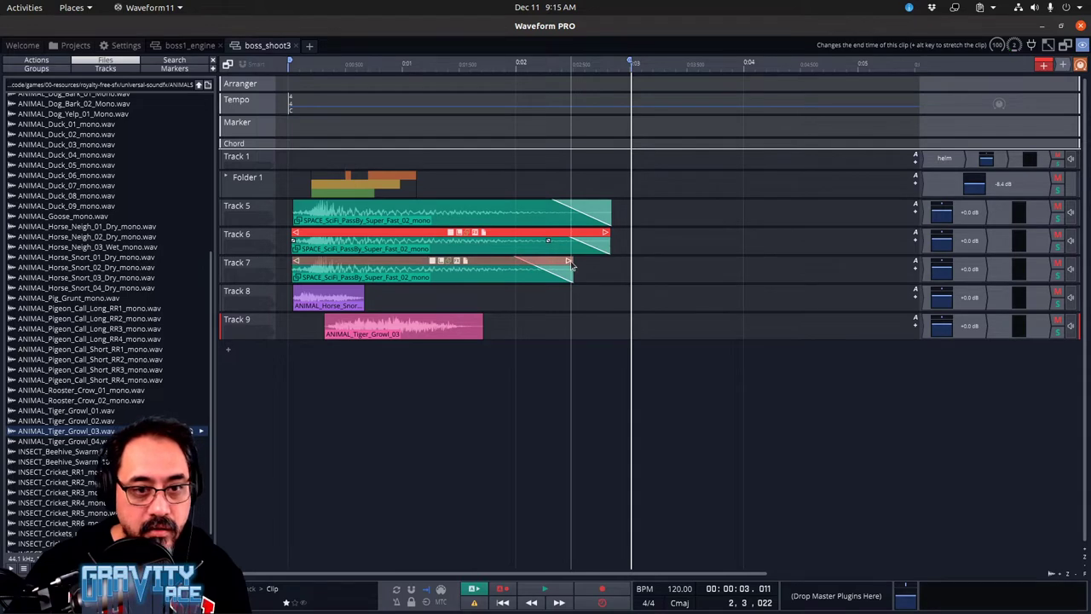
{"action": "left_click_drag", "start_coordinate": [571, 267], "coordinate": [607, 276]}
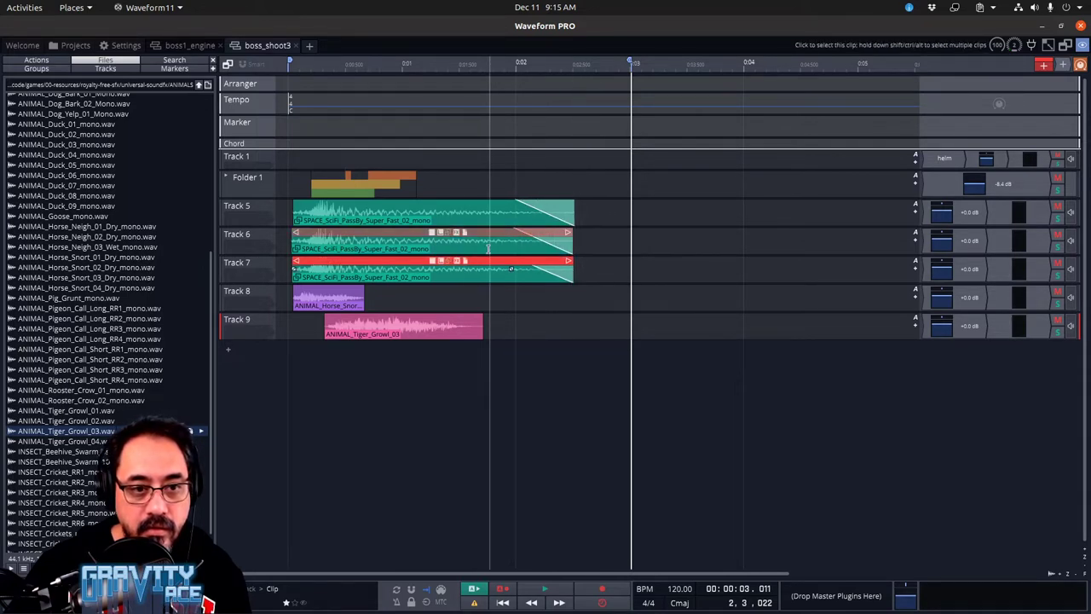
{"action": "key", "text": "ctrl+z"}
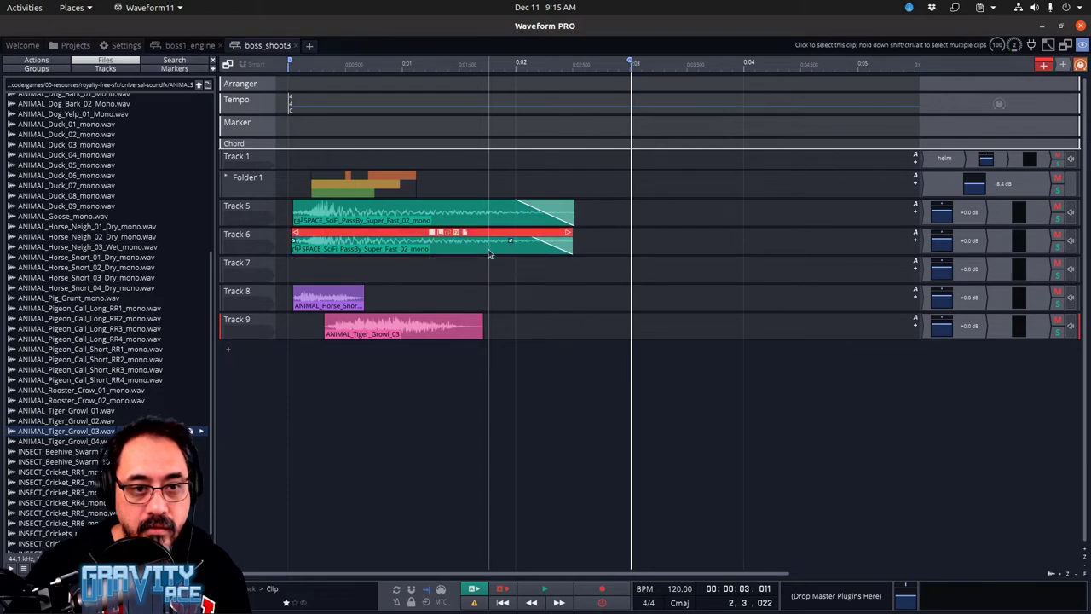
{"action": "key", "text": "ctrl+z"}
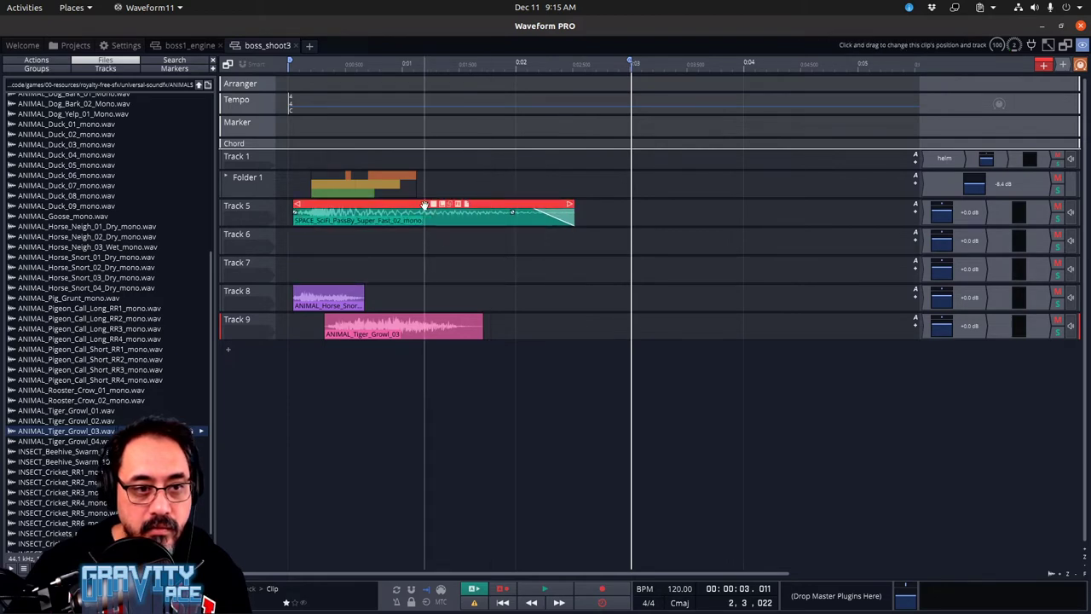
Copy the Track 5 clip onto Track 6 again and briefly check the Godot editor.
{"action": "left_click_drag", "start_coordinate": [452, 221], "coordinate": [451, 266]}
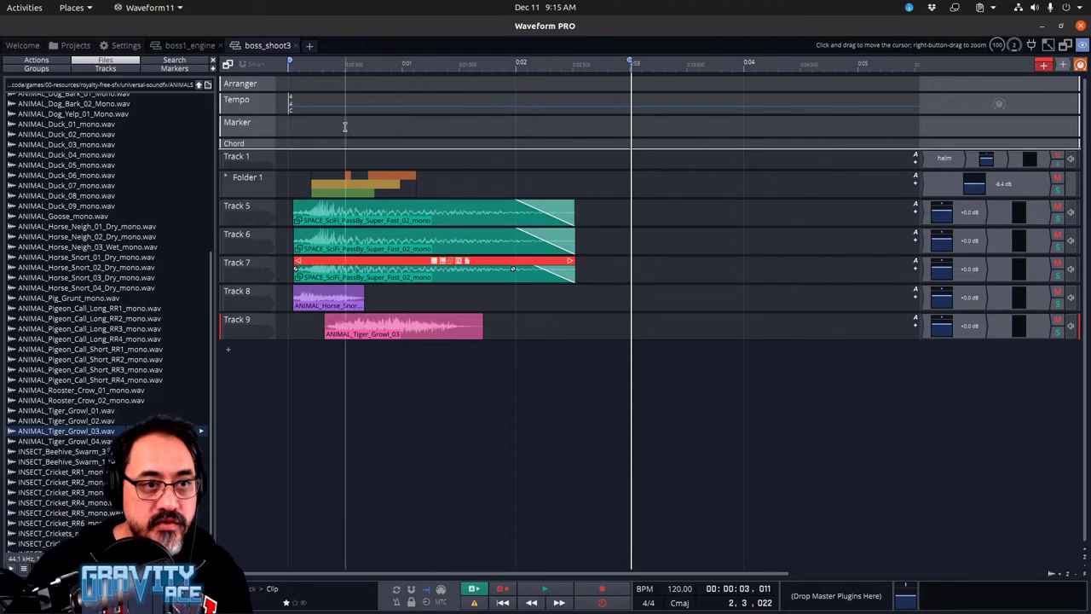
{"action": "key", "text": "Escape"}
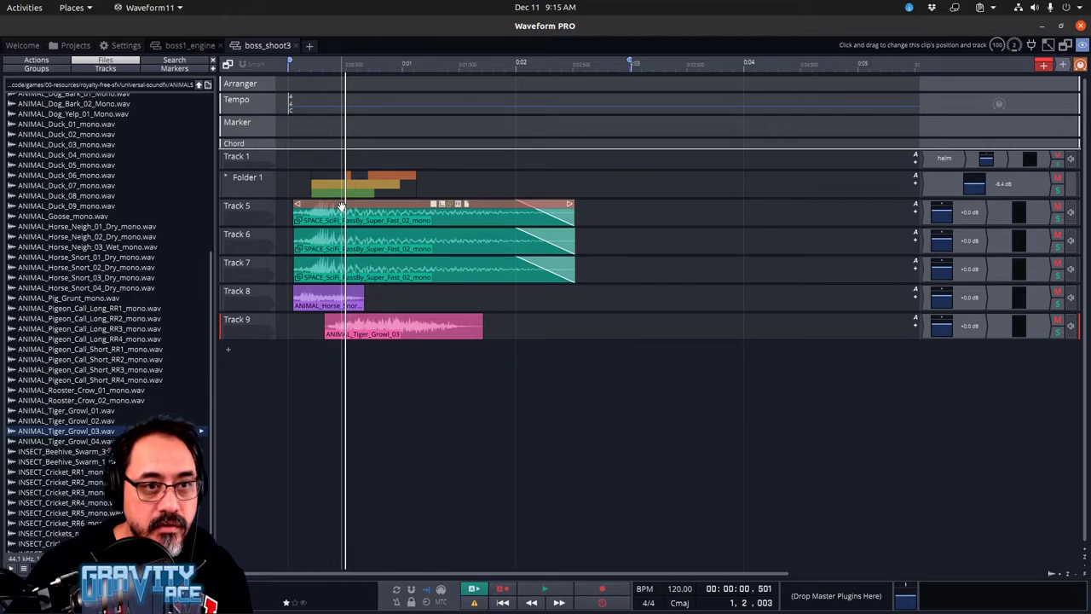
{"action": "key", "text": "alt+Tab"}
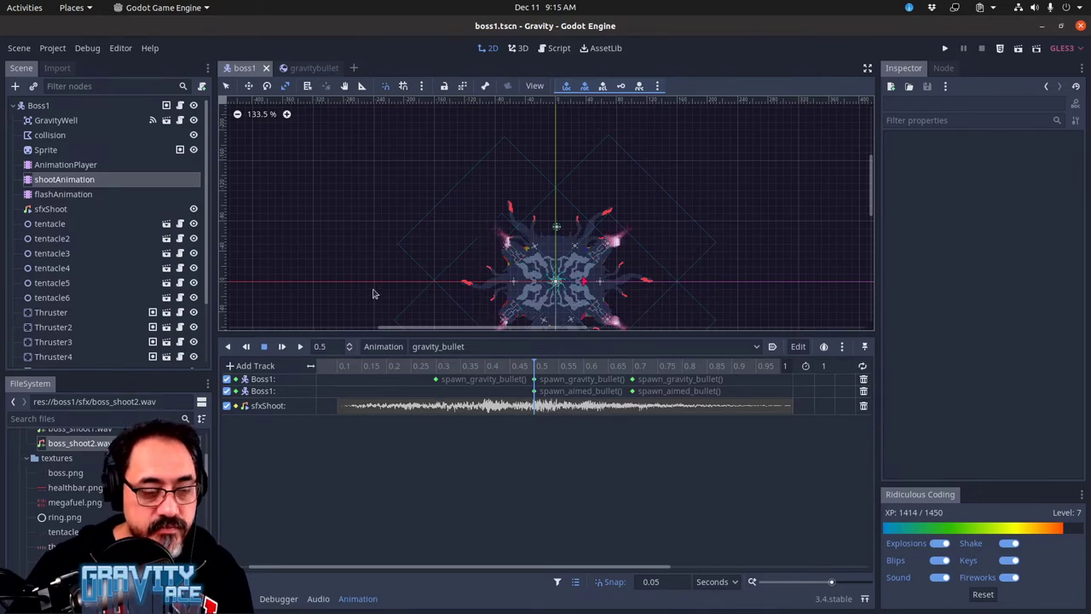
{"action": "key", "text": "alt+Tab"}
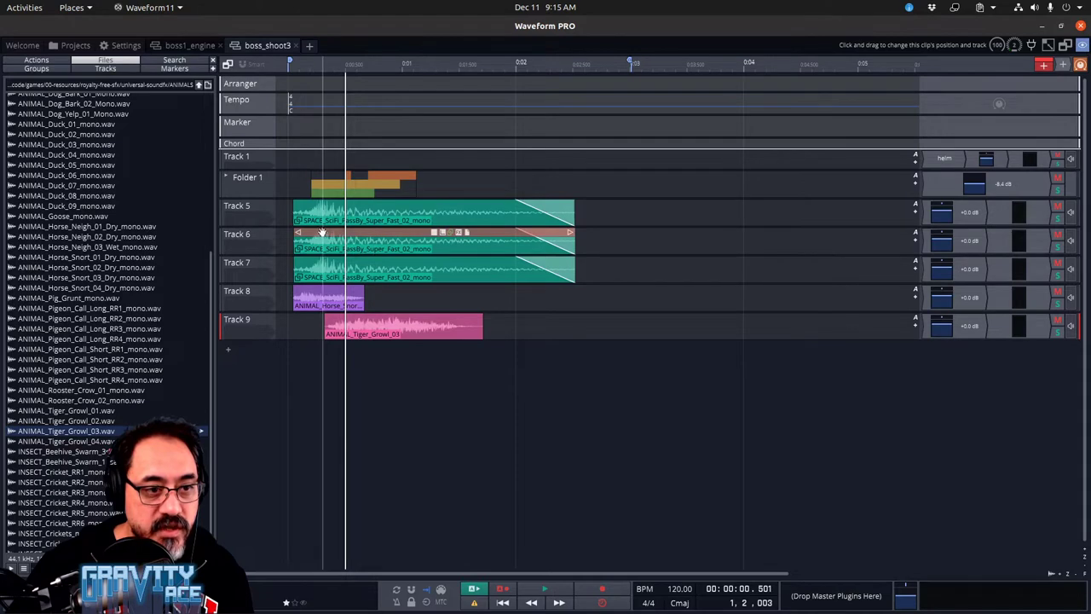
Shift the Track 6 copy slightly later and the Track 7 copy to about 0.7 seconds.
{"action": "left_click_drag", "start_coordinate": [323, 231], "coordinate": [345, 232]}
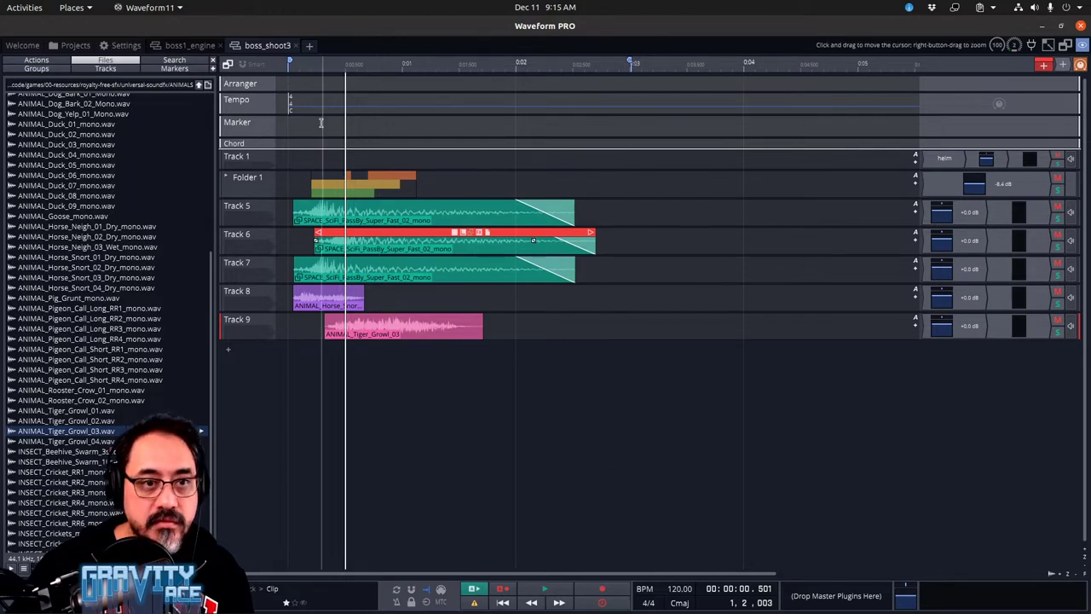
{"action": "scroll", "coordinate": [322, 120], "scroll_direction": "up", "scroll_amount": 3, "text": "ctrl"}
{"action": "scroll", "coordinate": [344, 123], "scroll_direction": "up", "scroll_amount": 5, "text": "ctrl"}
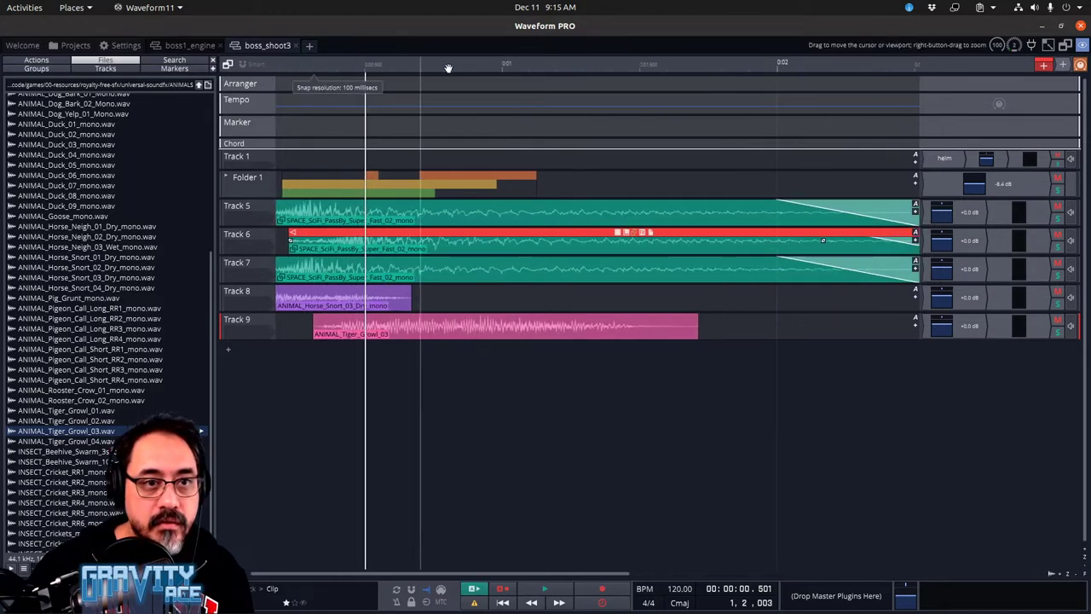
{"action": "scroll", "coordinate": [340, 120], "scroll_direction": "up", "scroll_amount": 1, "text": "ctrl"}
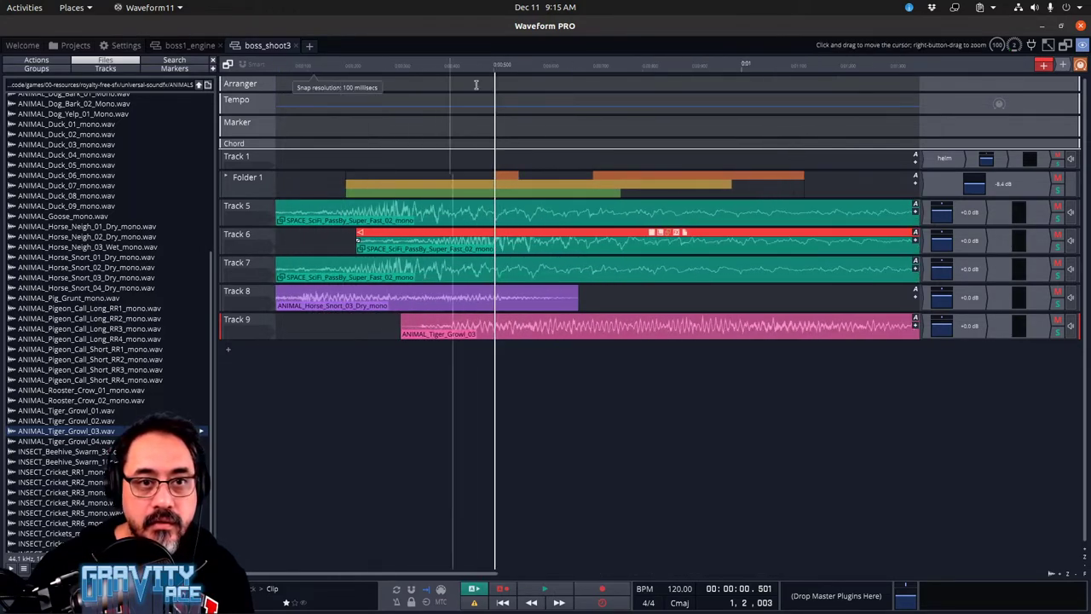
{"action": "left_click", "coordinate": [593, 78]}
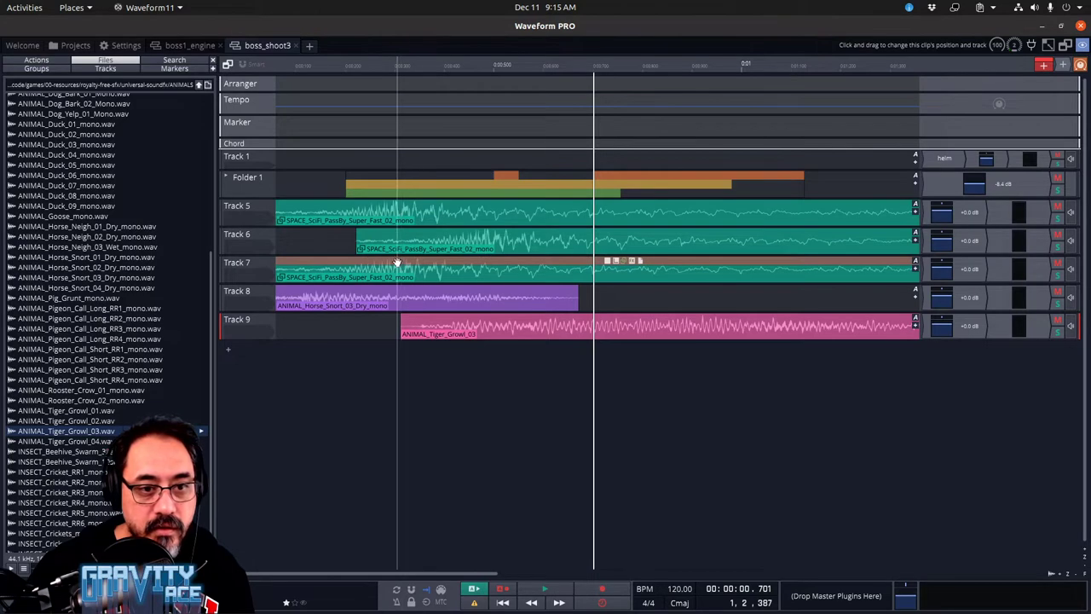
{"action": "left_click_drag", "start_coordinate": [397, 261], "coordinate": [595, 260]}
Turn on looping over the sound's range and play the staggered layers.
{"action": "scroll", "coordinate": [635, 259], "scroll_direction": "down", "scroll_amount": 3, "text": "ctrl"}
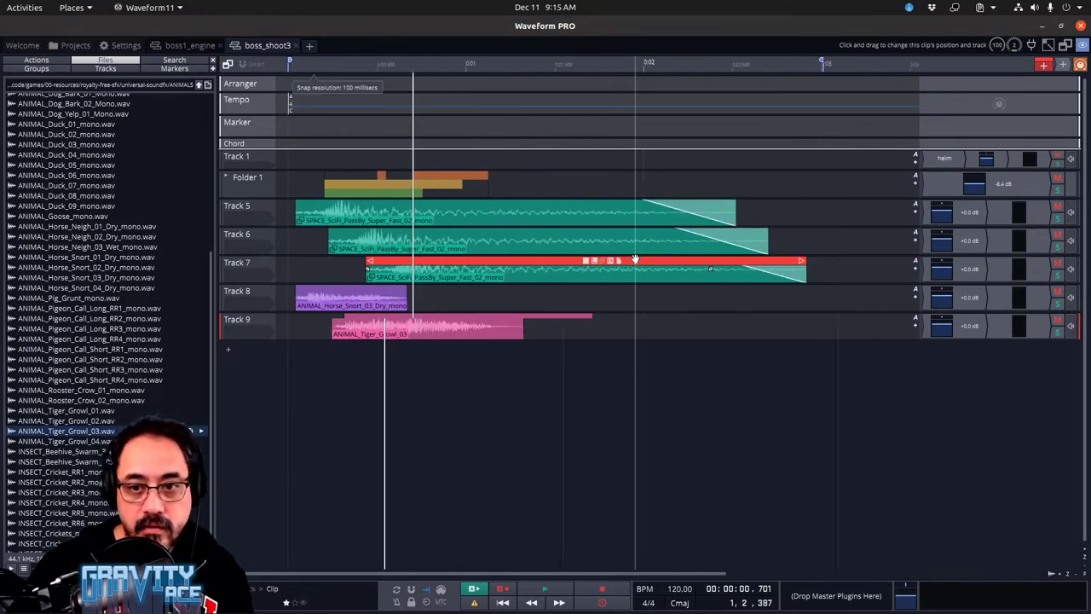
{"action": "scroll", "coordinate": [635, 260], "scroll_direction": "down", "scroll_amount": 2, "text": "ctrl"}
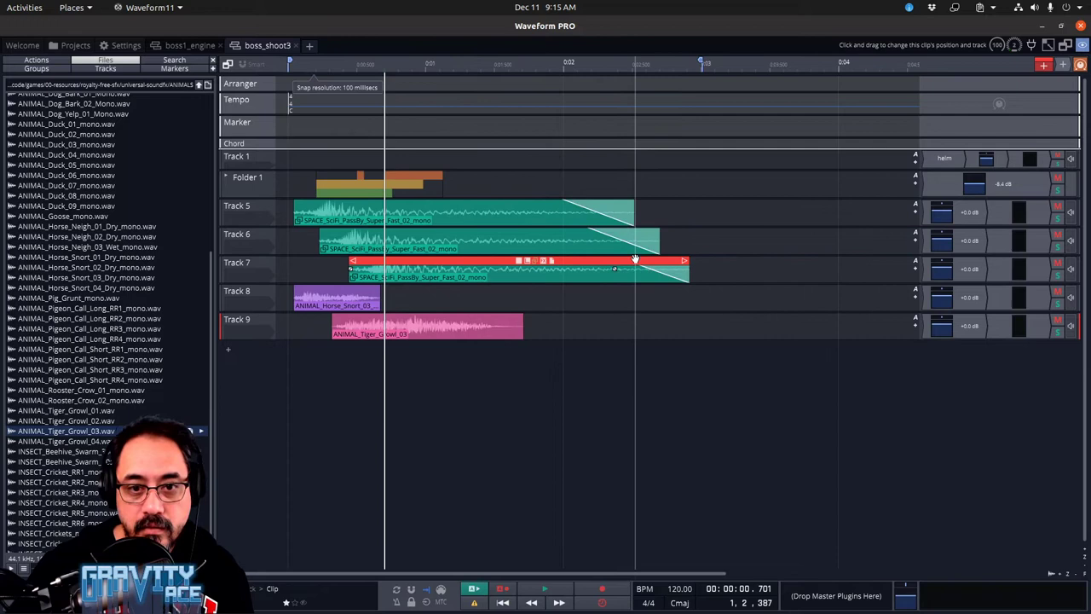
{"action": "left_click", "coordinate": [701, 65]}
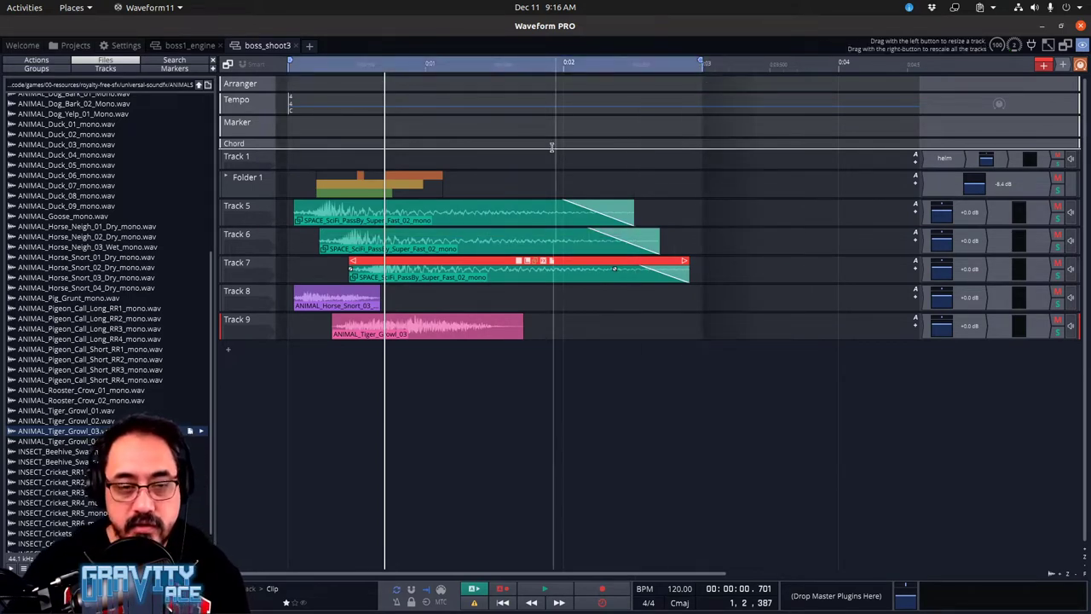
{"action": "scroll", "coordinate": [312, 57], "scroll_direction": "up", "scroll_amount": 1}
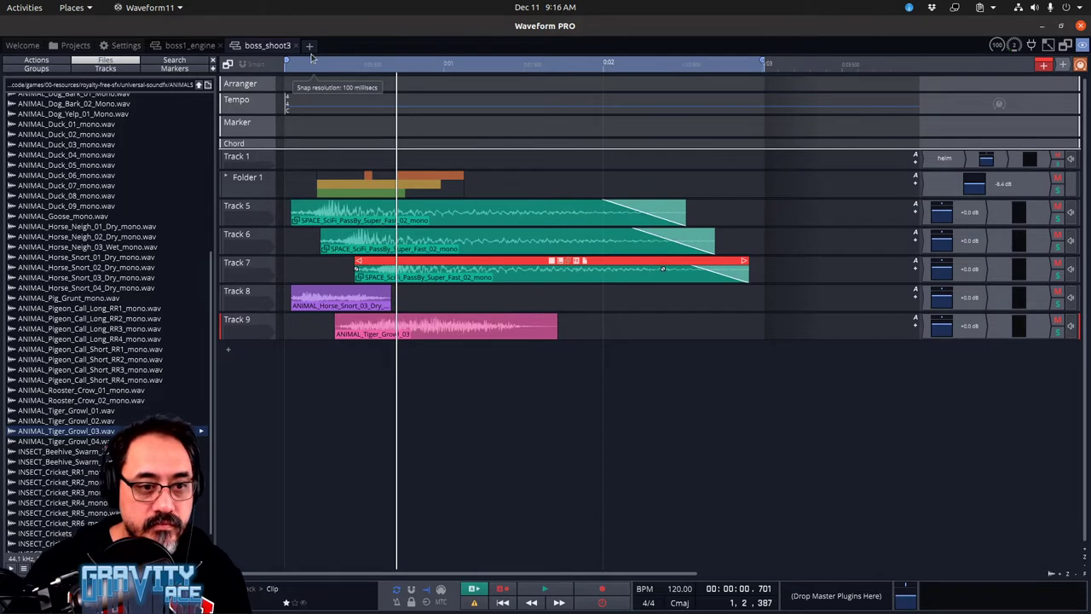
{"action": "key", "text": "space"}
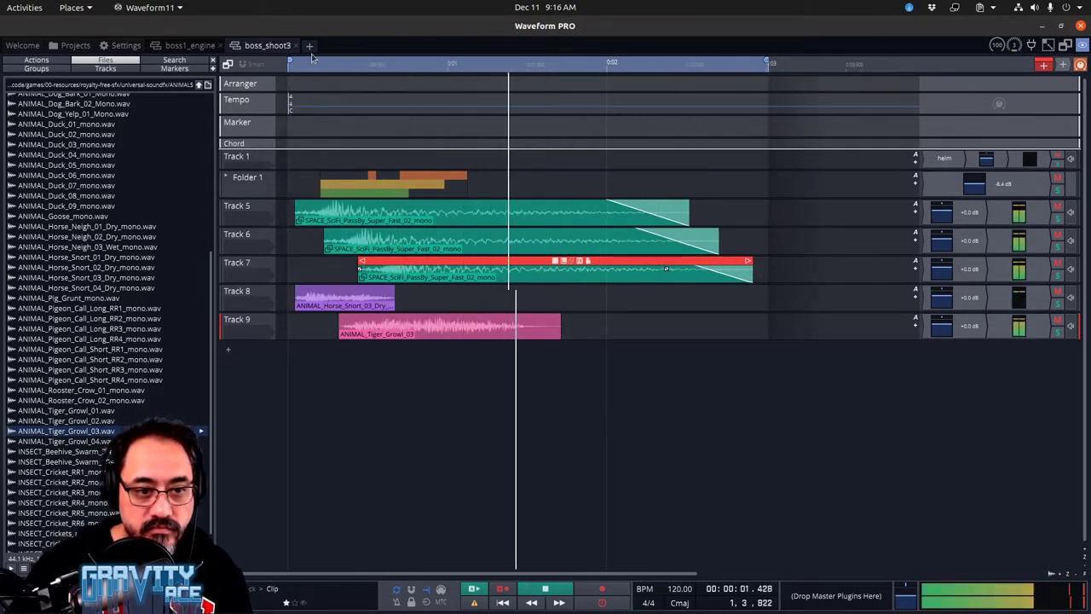
Move the tiger growl clip slightly earlier and trim its start, auditioning each change.
{"action": "key", "text": "space"}
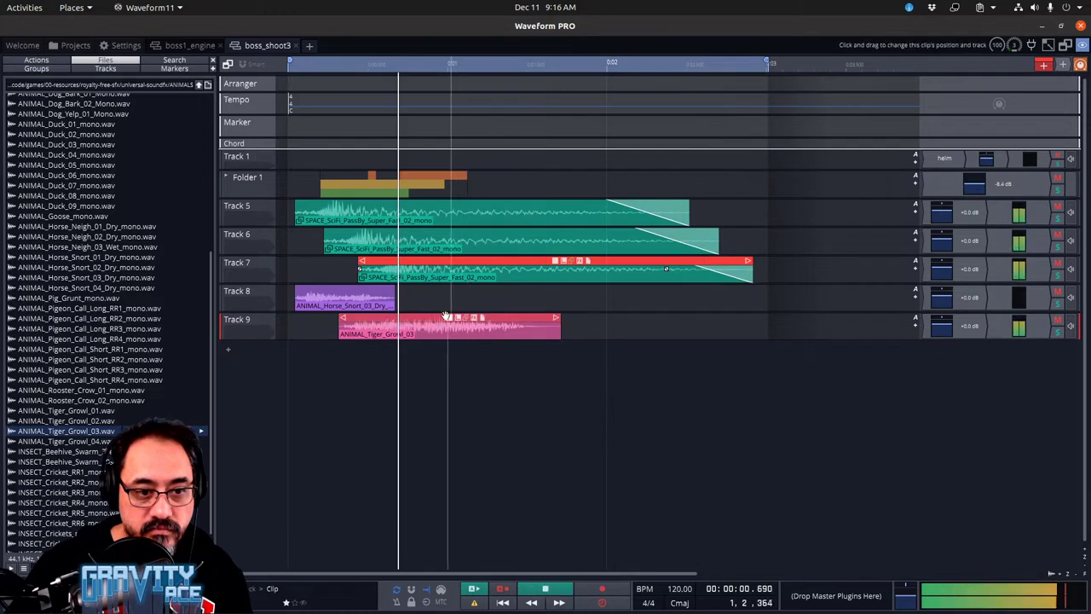
{"action": "left_click_drag", "start_coordinate": [416, 324], "coordinate": [385, 324]}
{"action": "key", "text": "space"}
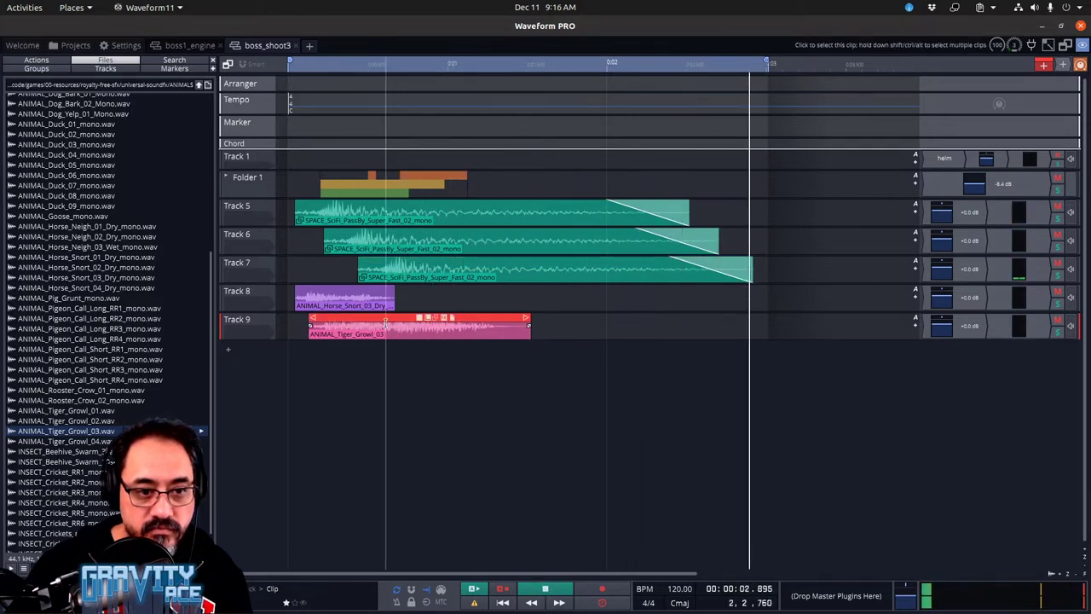
{"action": "key", "text": "space"}
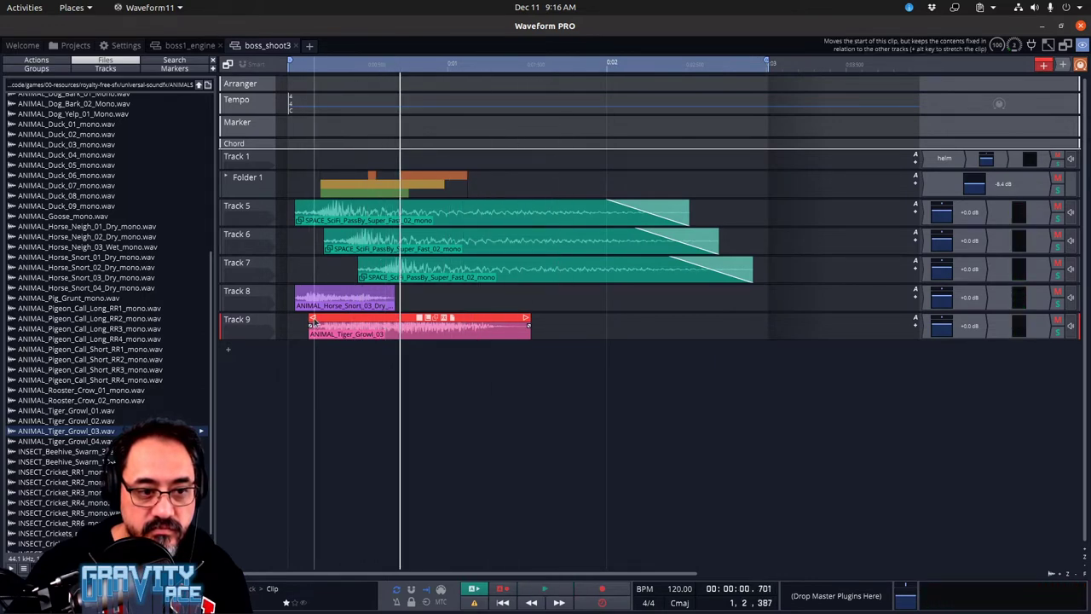
{"action": "left_click_drag", "start_coordinate": [313, 323], "coordinate": [343, 319]}
{"action": "key", "text": "space"}
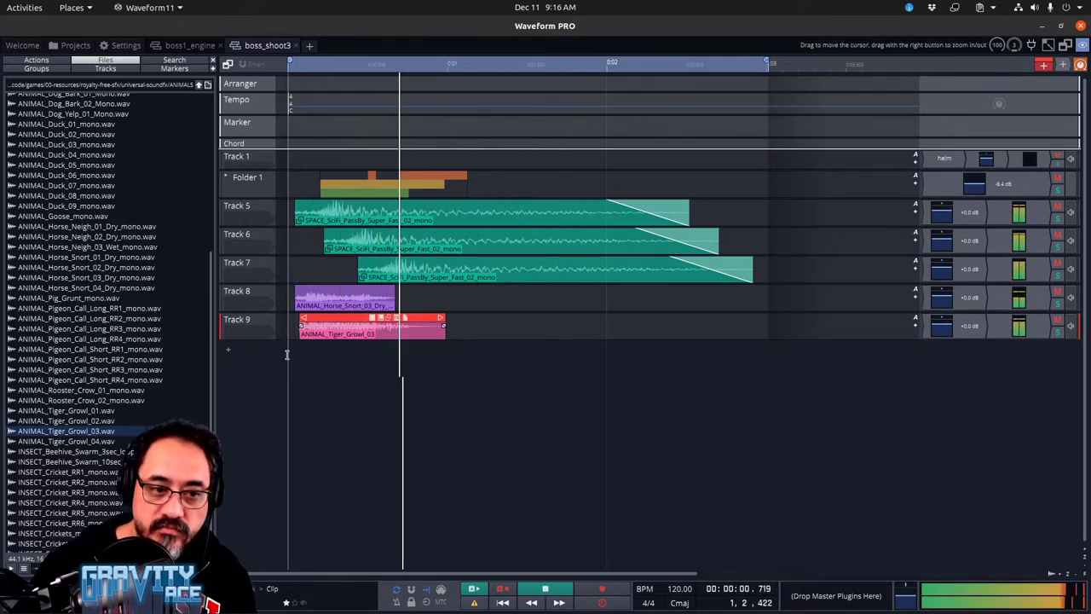
{"action": "key", "text": "space"}
Try the growl much later, then nudge it back near the start and unmute Track 9.
{"action": "left_click_drag", "start_coordinate": [305, 323], "coordinate": [474, 324]}
{"action": "key", "text": "space"}
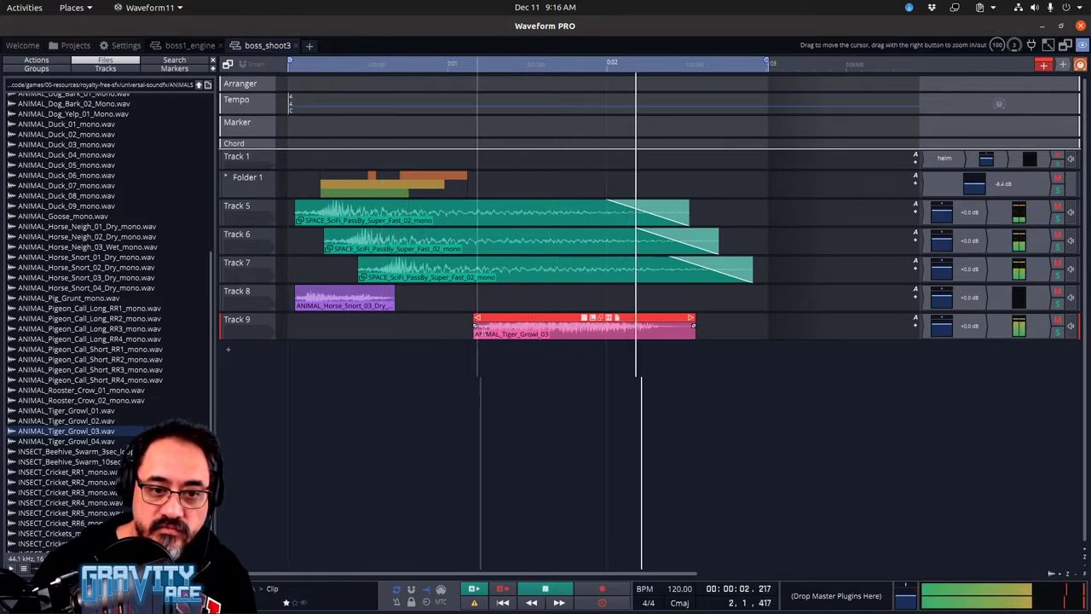
{"action": "key", "text": "space"}
{"action": "left_click_drag", "start_coordinate": [479, 329], "coordinate": [346, 329]}
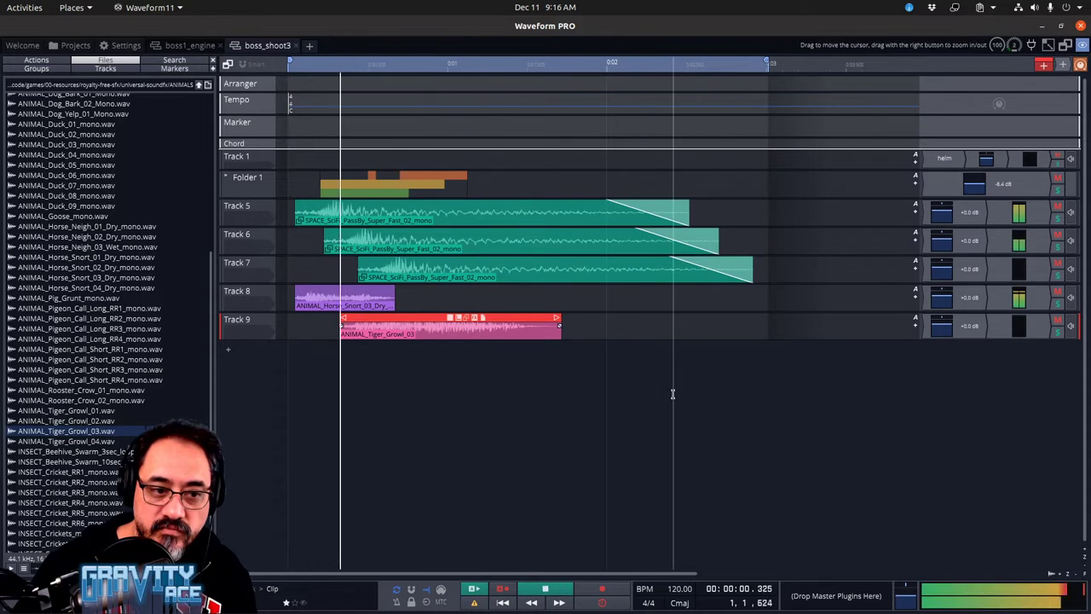
{"action": "key", "text": "space"}
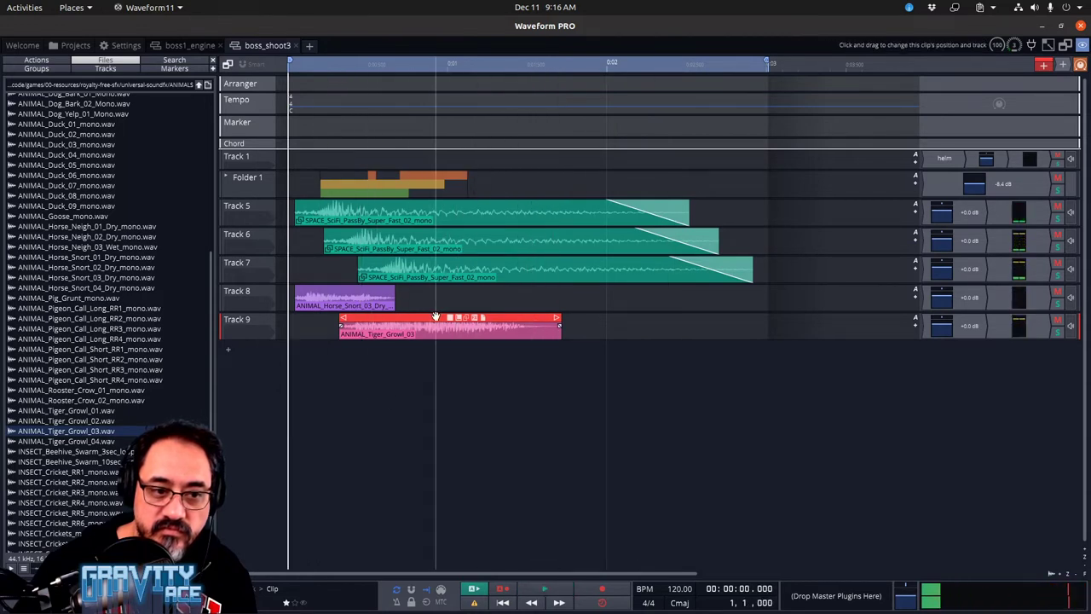
{"action": "left_click_drag", "start_coordinate": [436, 317], "coordinate": [400, 318]}
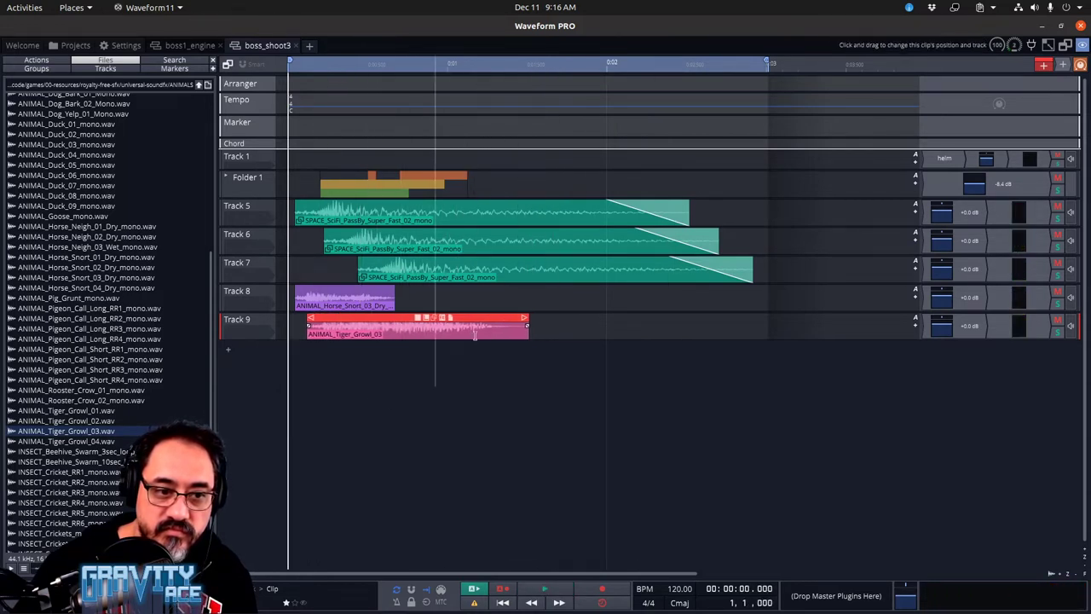
{"action": "key", "text": "space"}
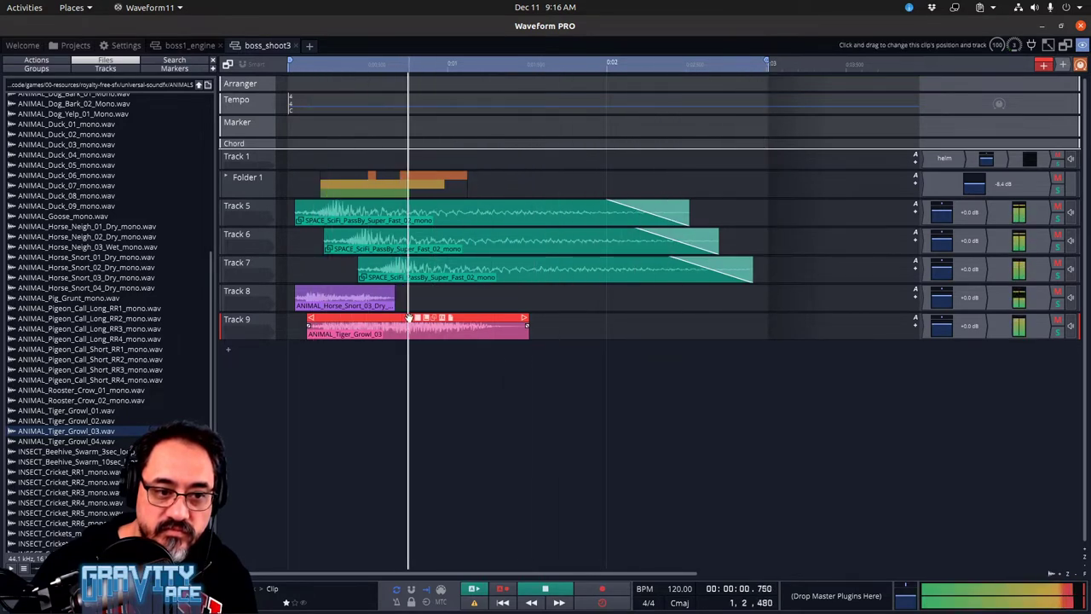
{"action": "left_click_drag", "start_coordinate": [408, 317], "coordinate": [392, 318]}
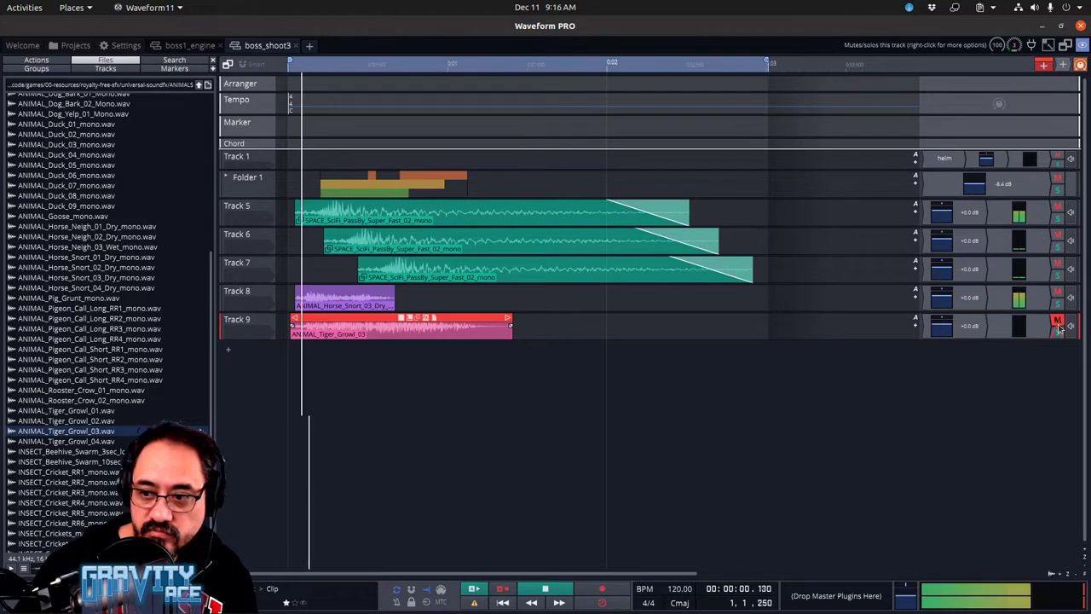
{"action": "left_click", "coordinate": [1057, 322]}
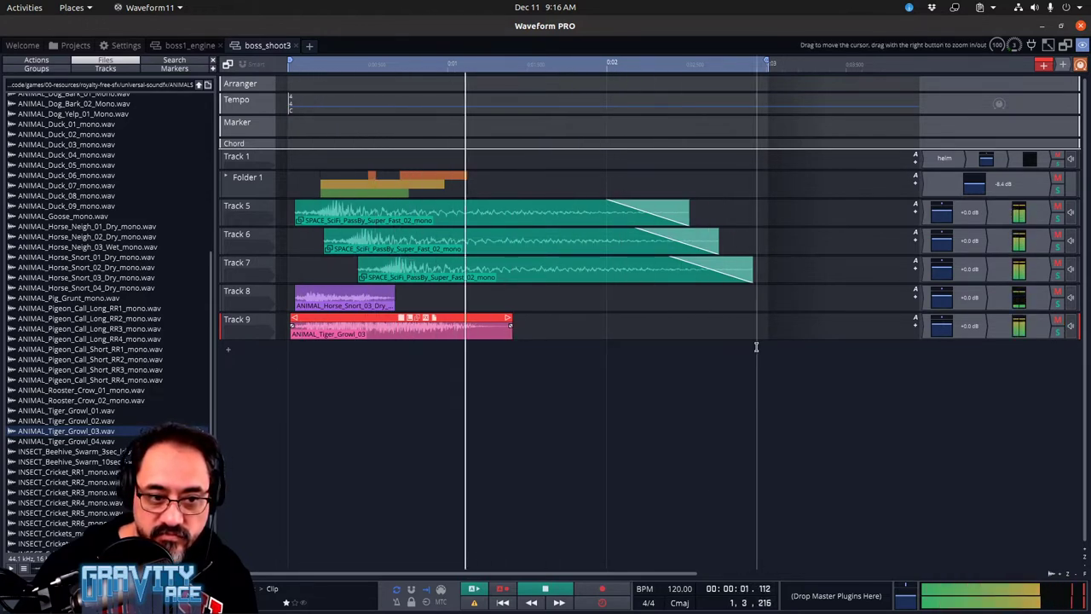
{"action": "key", "text": "space"}
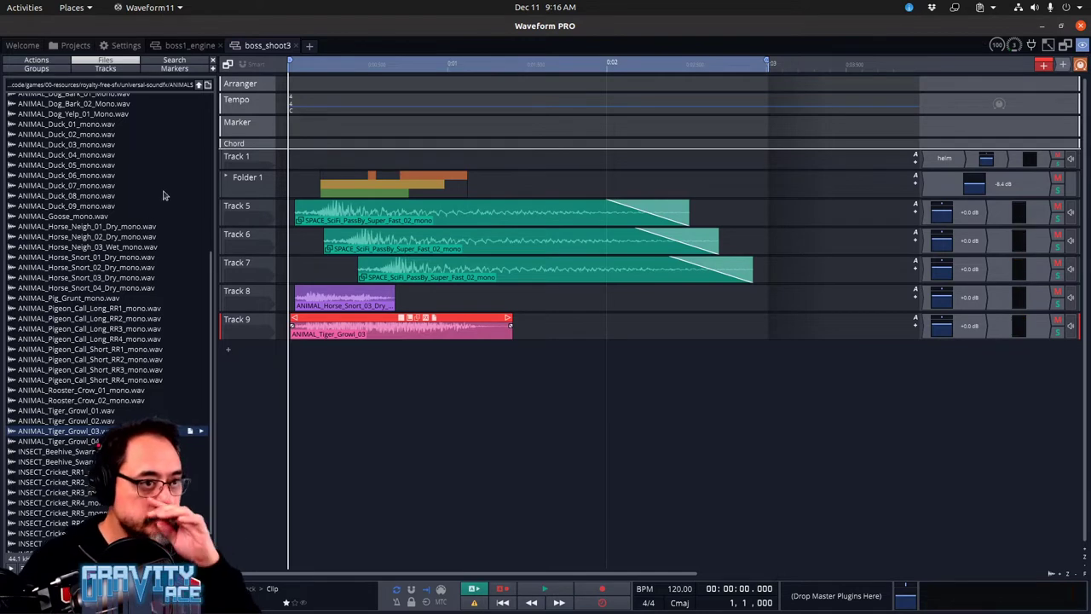
Browse the GORE_SPLATS and MAGIC_SPELLS folders, selecting the stab and several spell sounds.
{"action": "left_click", "coordinate": [198, 87]}
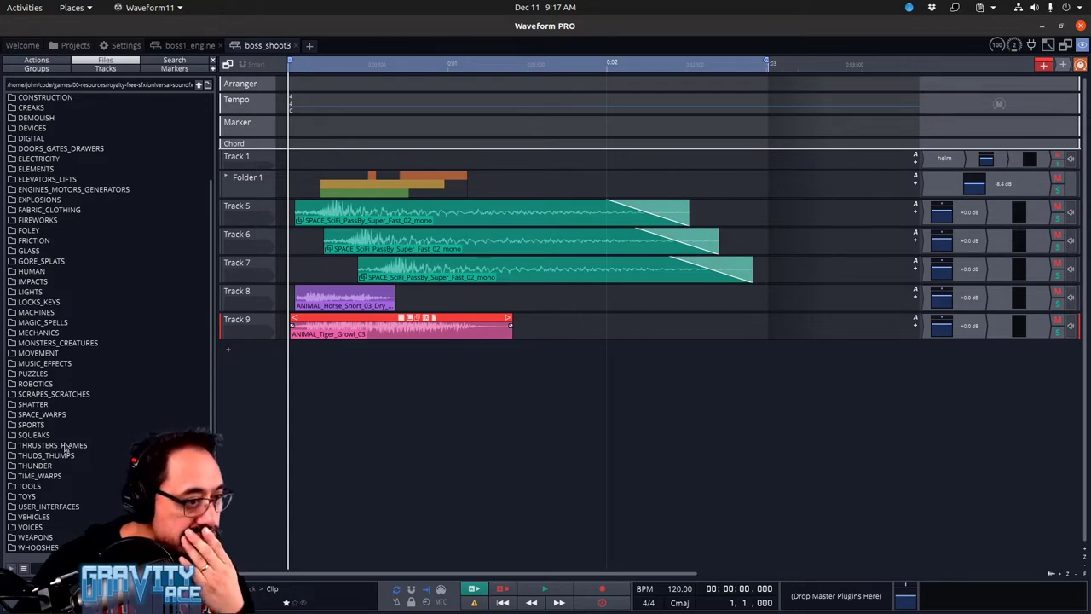
{"action": "double_click", "coordinate": [46, 264]}
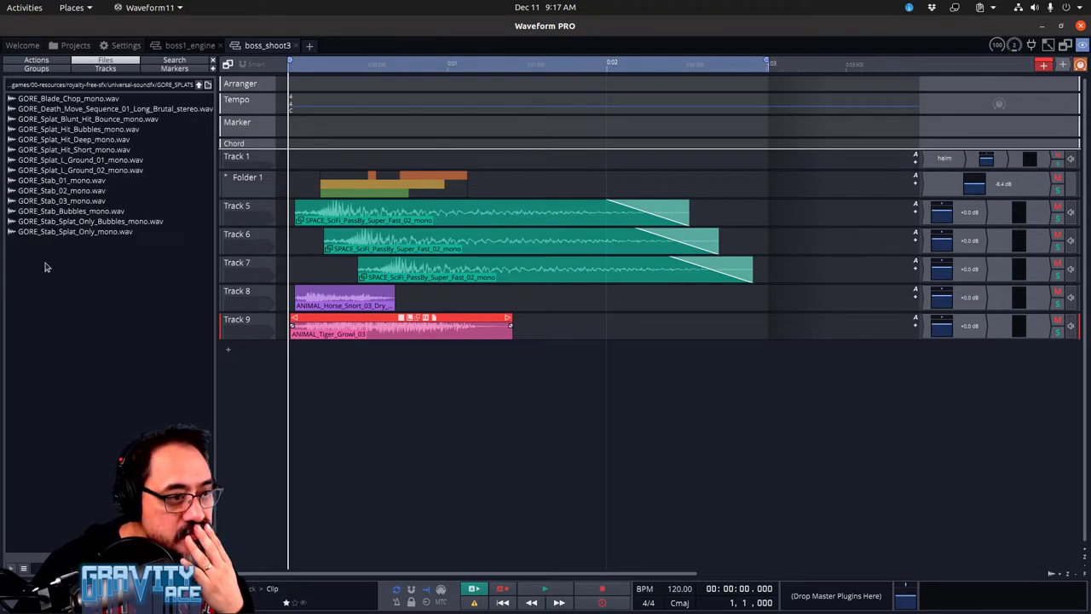
{"action": "left_click", "coordinate": [76, 182]}
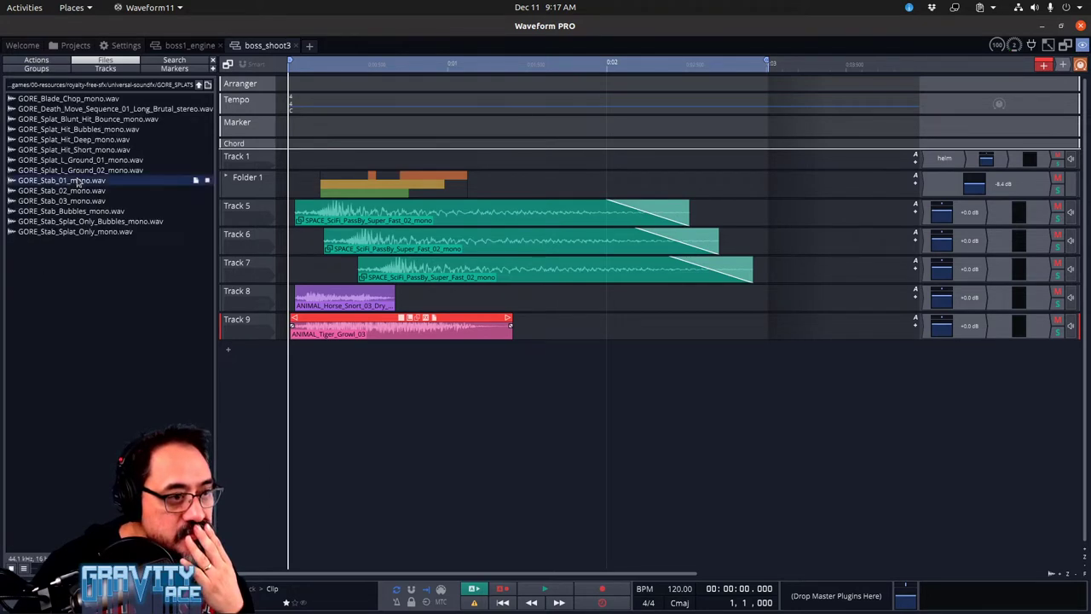
{"action": "left_click", "coordinate": [200, 84]}
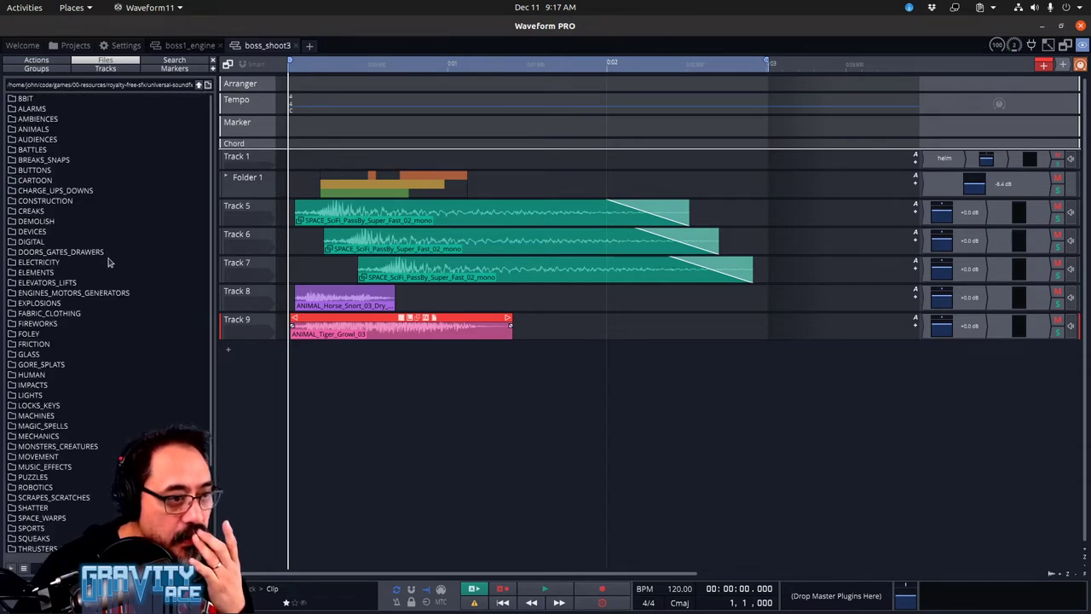
{"action": "scroll", "coordinate": [102, 269], "scroll_direction": "down", "scroll_amount": 5}
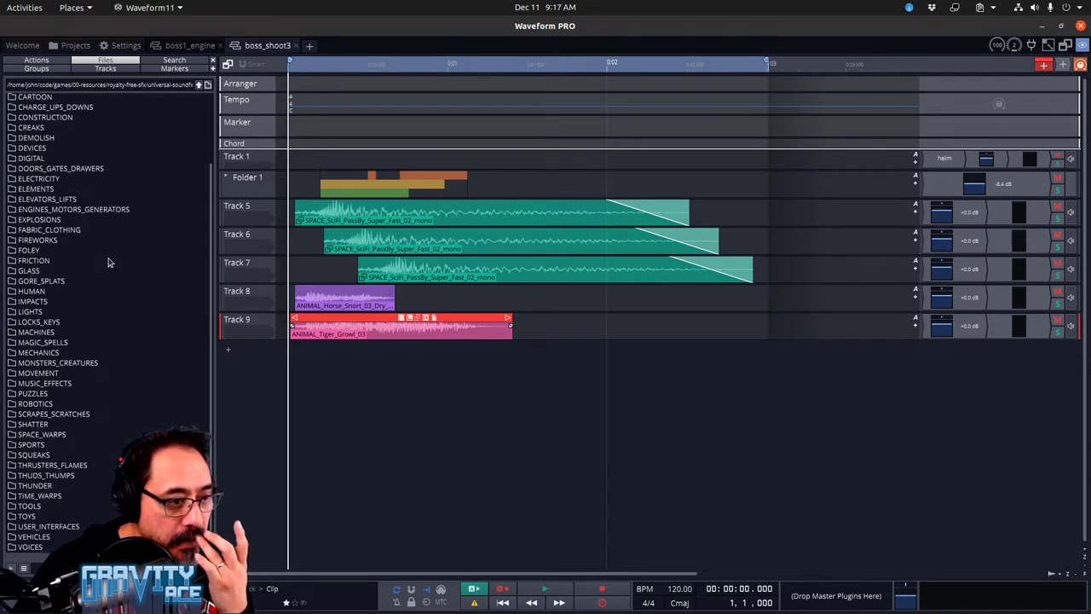
{"action": "double_click", "coordinate": [71, 323]}
{"action": "left_click", "coordinate": [89, 190]}
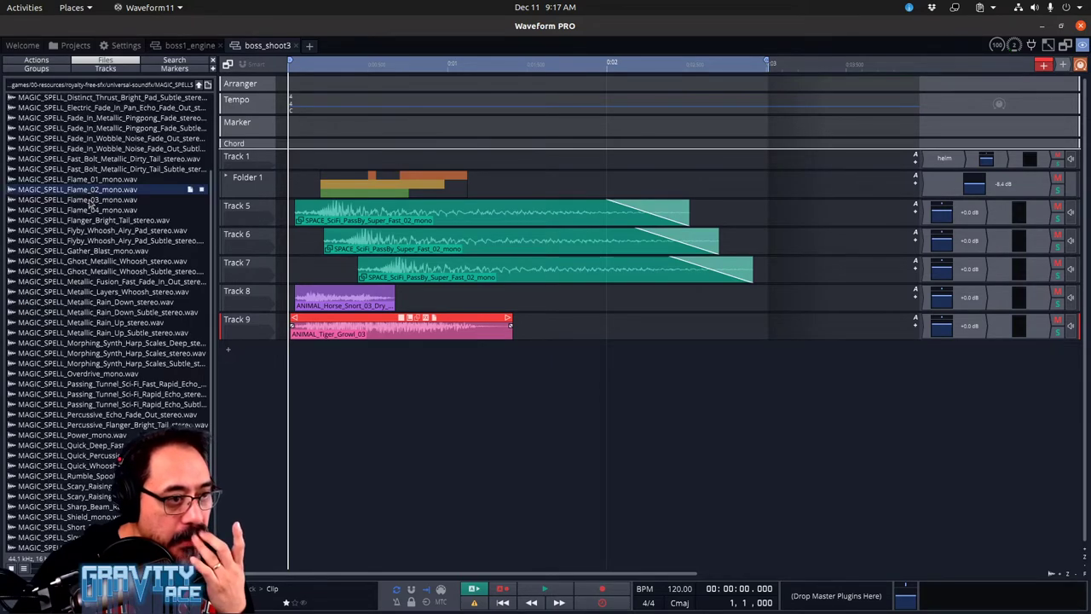
{"action": "left_click", "coordinate": [102, 395]}
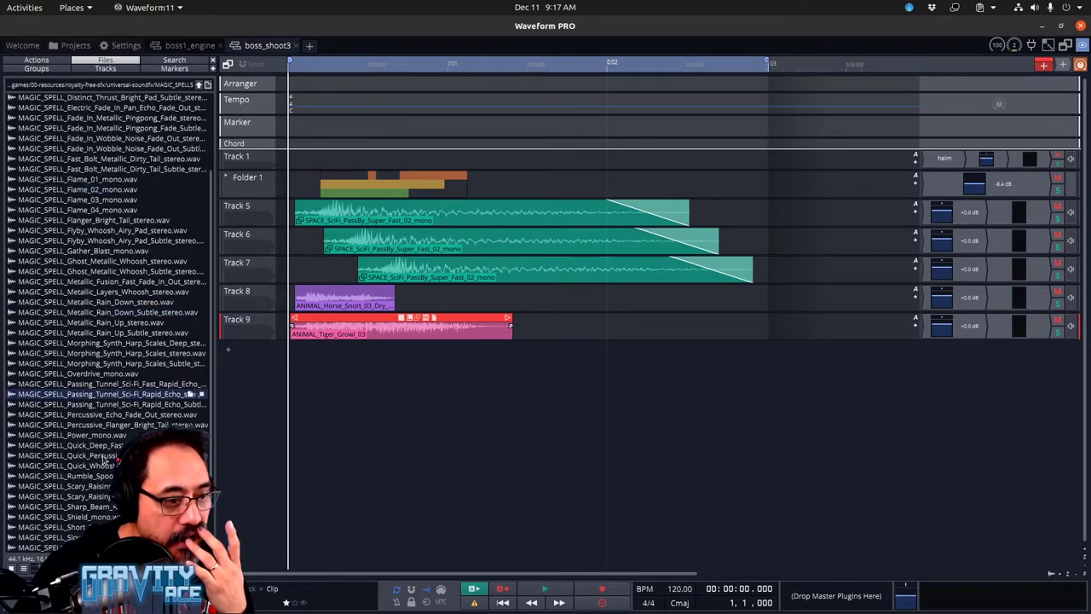
{"action": "left_click", "coordinate": [104, 456]}
{"action": "left_click", "coordinate": [86, 496]}
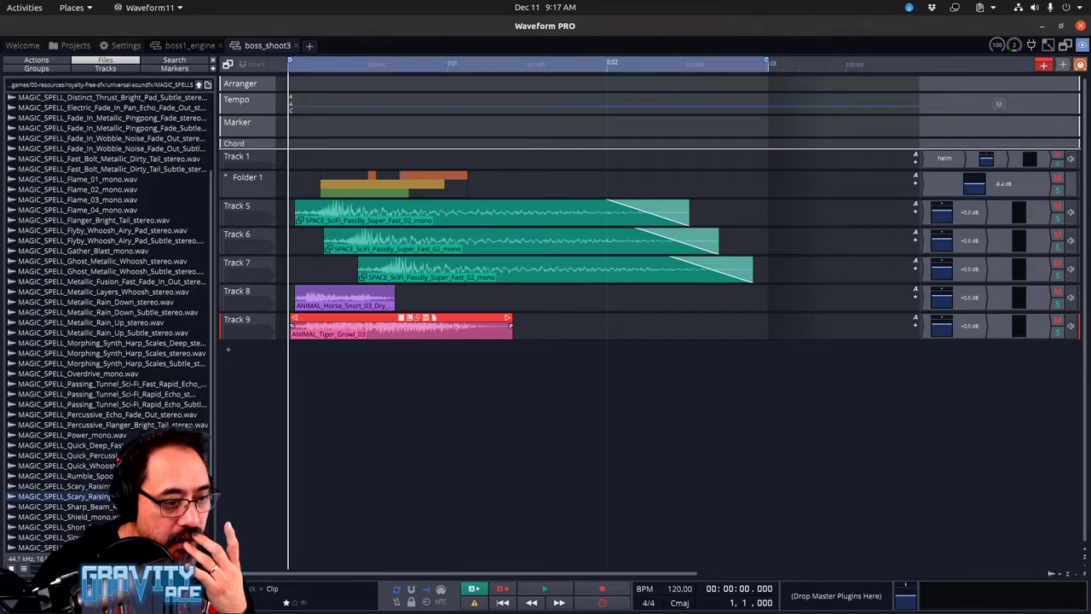
{"action": "left_click", "coordinate": [102, 527]}
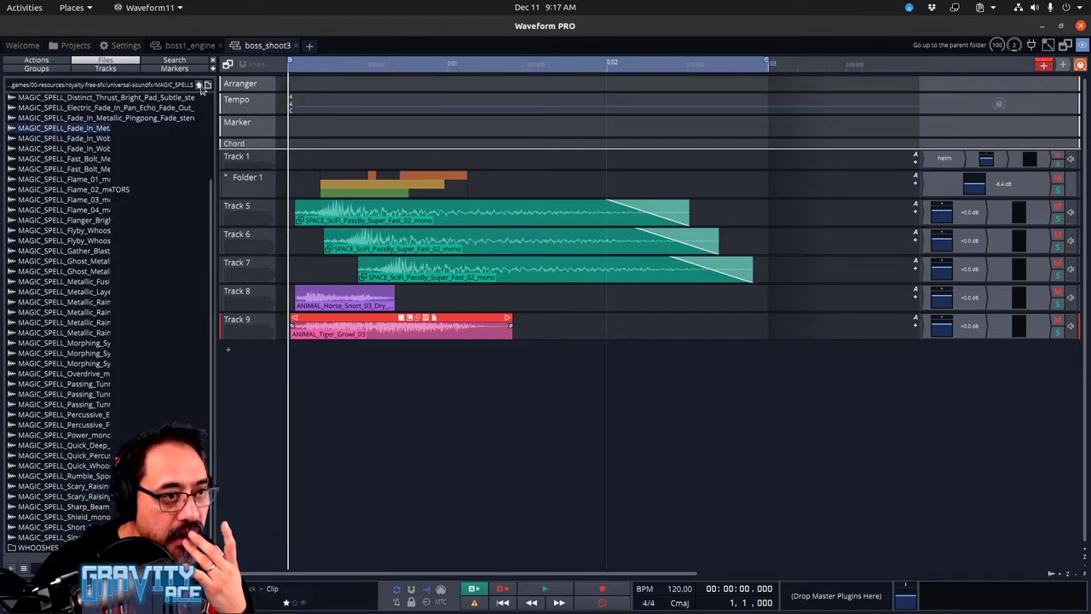
Open the THUNDER folder and select THUNDER_Clap_Rumble_03 and THUNDER_Clap_Rumble_01.
{"action": "left_click", "coordinate": [200, 85]}
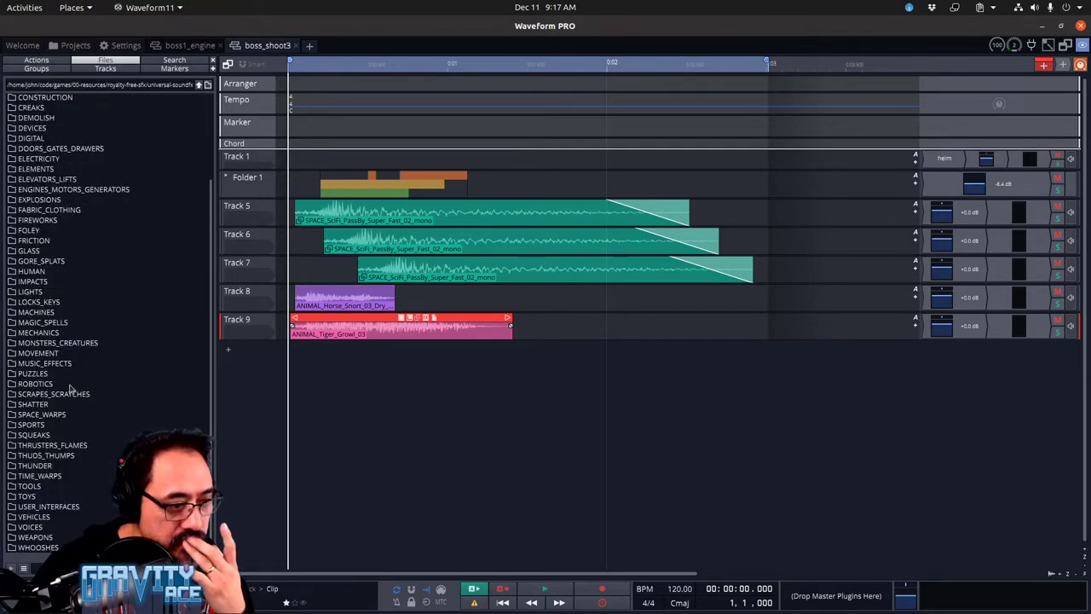
{"action": "double_click", "coordinate": [36, 465]}
{"action": "left_click", "coordinate": [116, 121]}
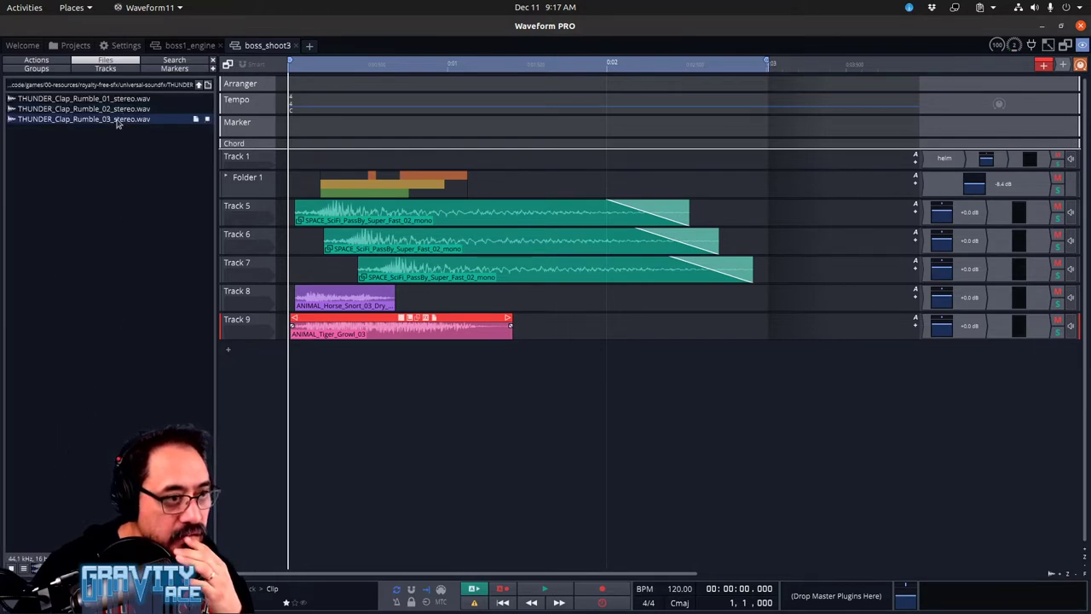
{"action": "left_click", "coordinate": [118, 100]}
{"action": "left_click", "coordinate": [199, 85]}
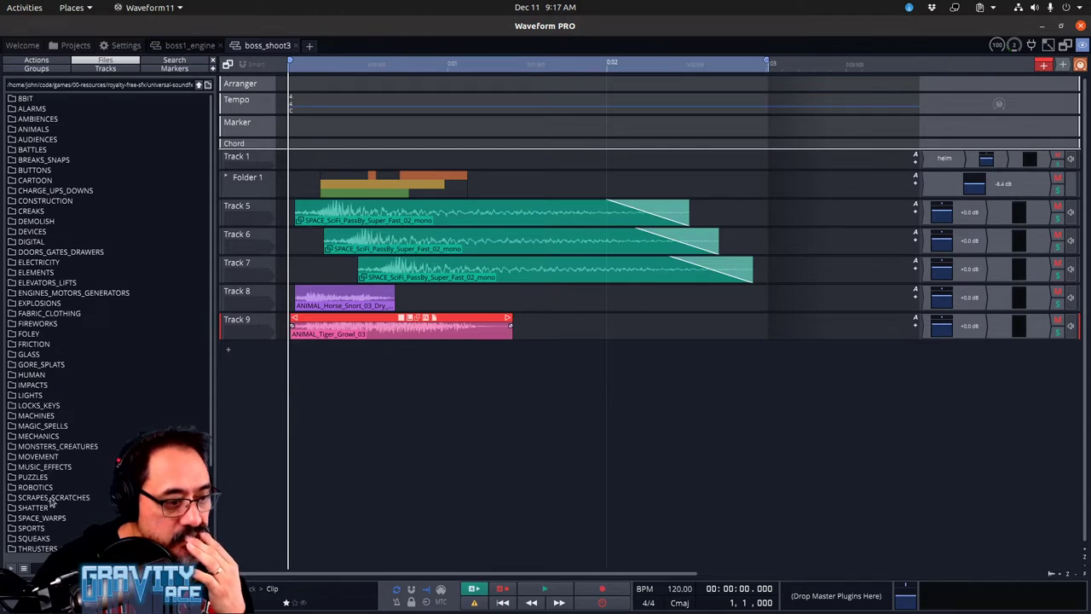
Jump to the Documents audio samples folder from the bookmarked folders list.
{"action": "scroll", "coordinate": [51, 509], "scroll_direction": "down", "scroll_amount": 2}
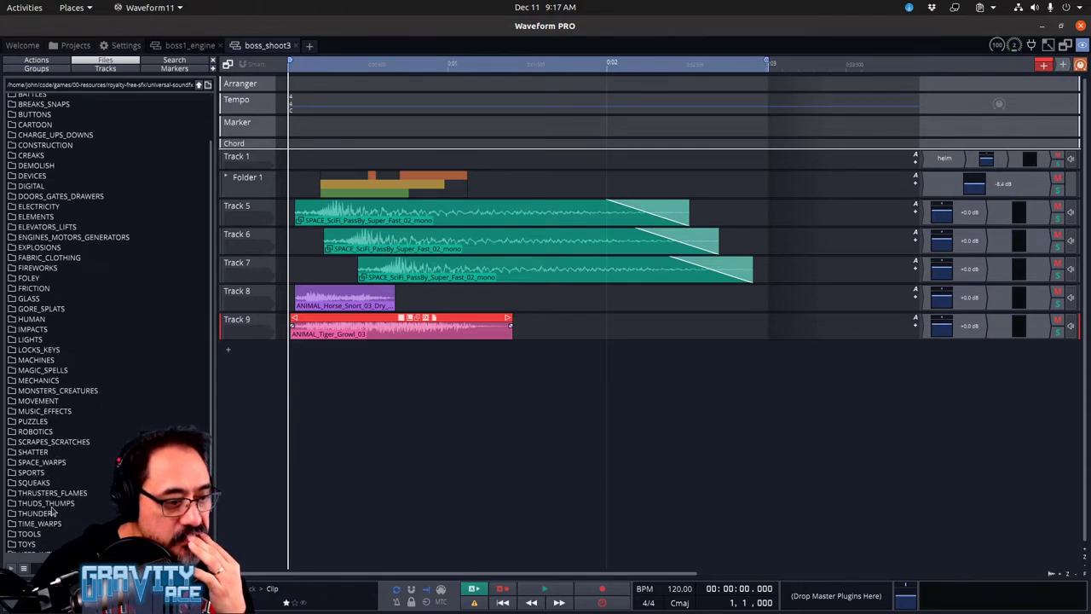
{"action": "scroll", "coordinate": [51, 510], "scroll_direction": "down", "scroll_amount": 2}
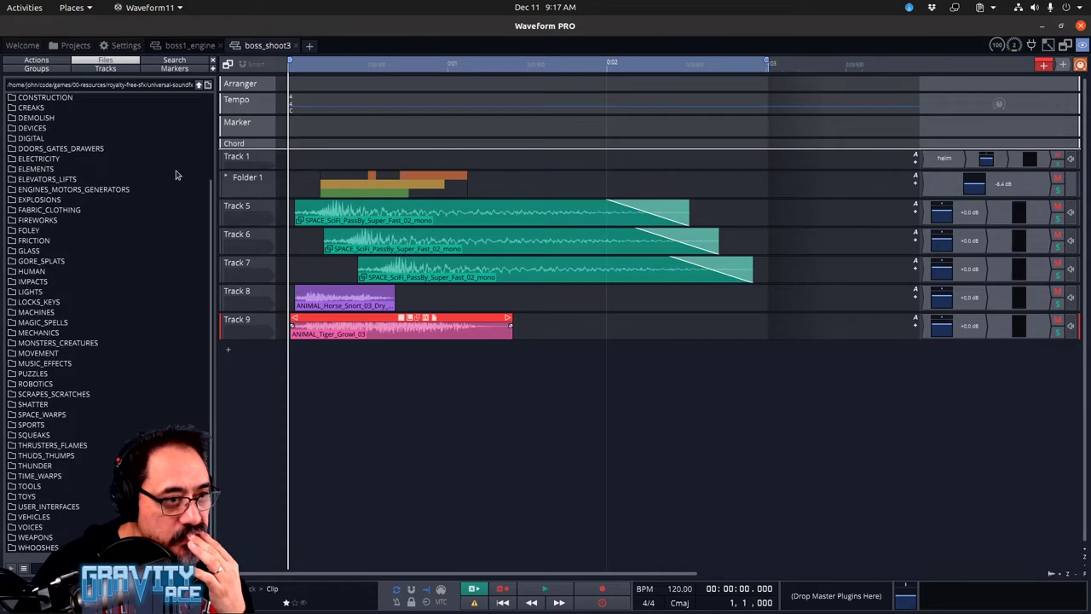
{"action": "left_click", "coordinate": [207, 85]}
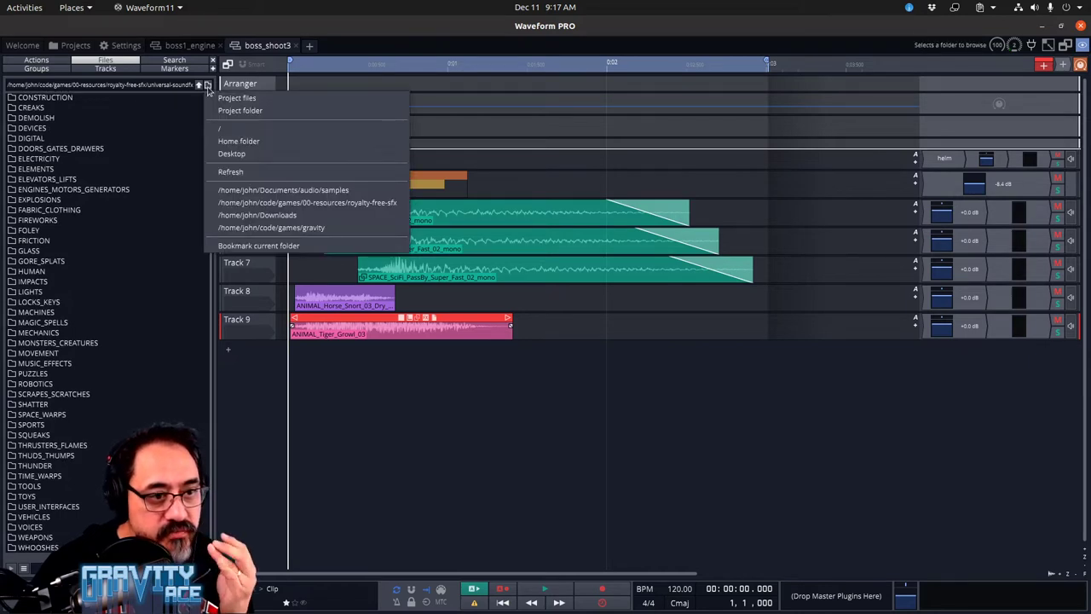
{"action": "left_click", "coordinate": [255, 189]}
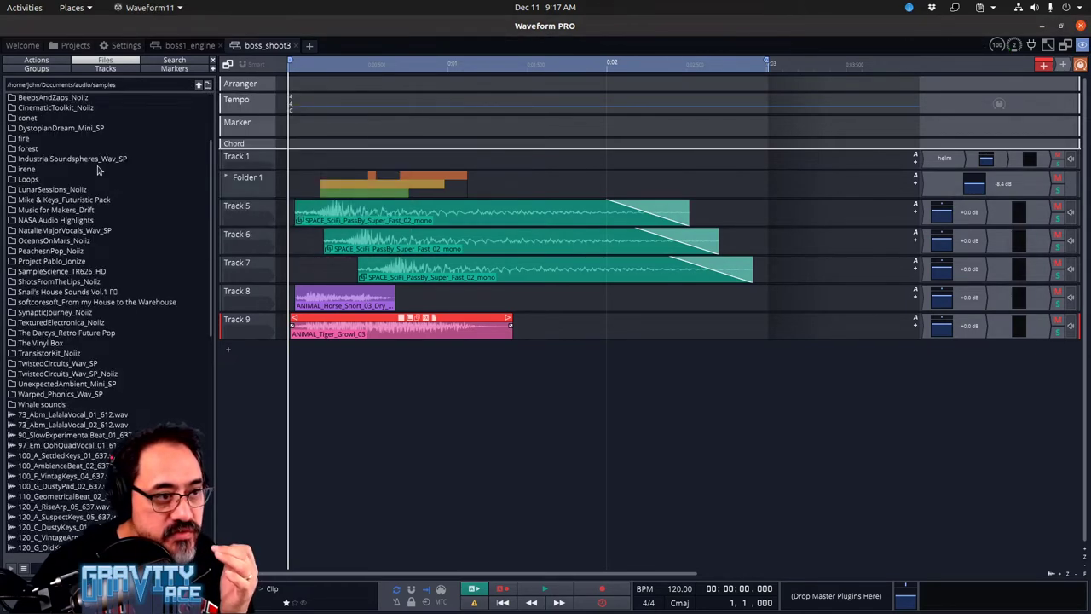
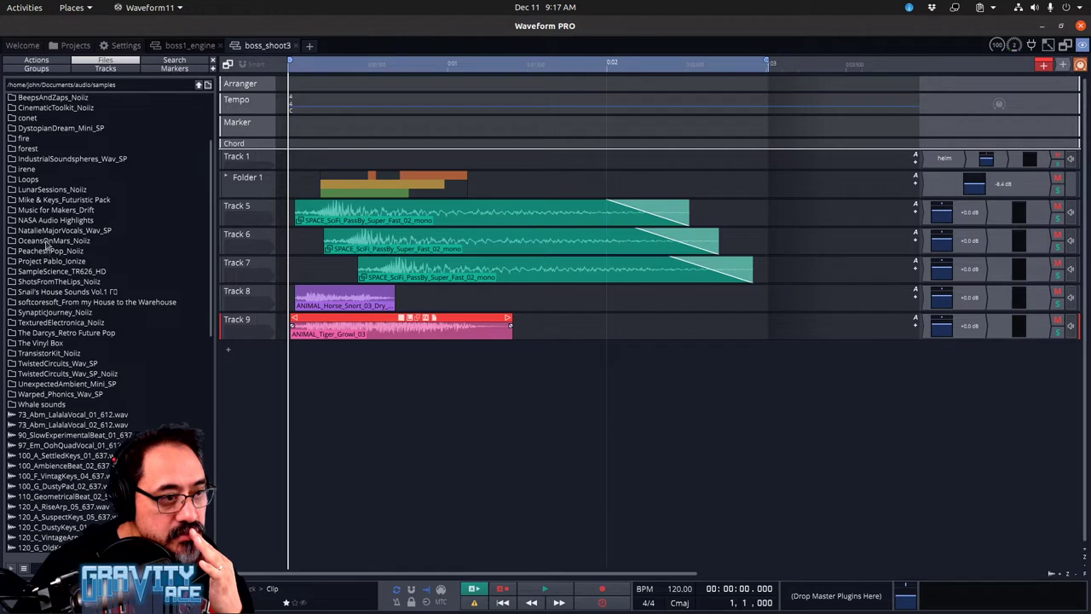
Preview the CinematicToolkit_Noiiz Low End Thumps: Electric, RocketFuel, Tonic, Quick and AlmondLight.
{"action": "double_click", "coordinate": [57, 109]}
{"action": "double_click", "coordinate": [51, 102]}
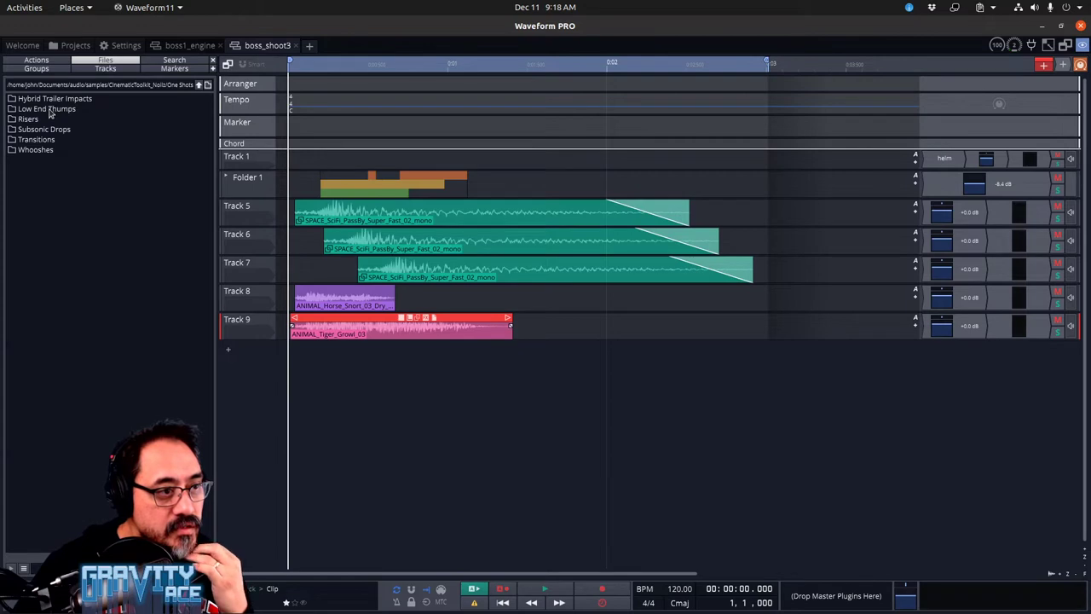
{"action": "double_click", "coordinate": [51, 109]}
{"action": "left_click", "coordinate": [47, 170]}
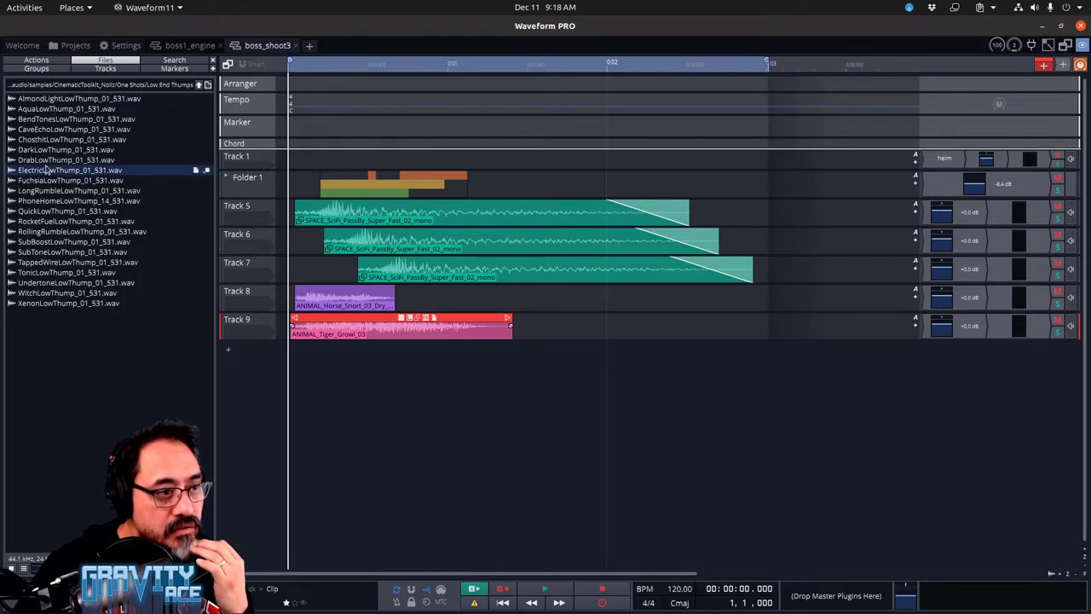
{"action": "left_click", "coordinate": [49, 221]}
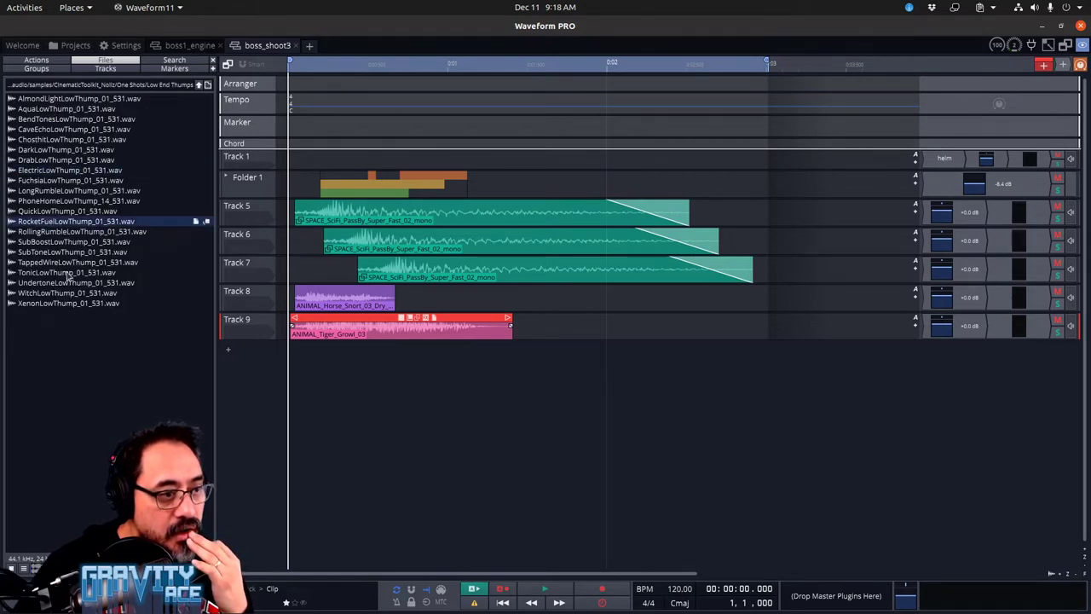
{"action": "left_click", "coordinate": [67, 273]}
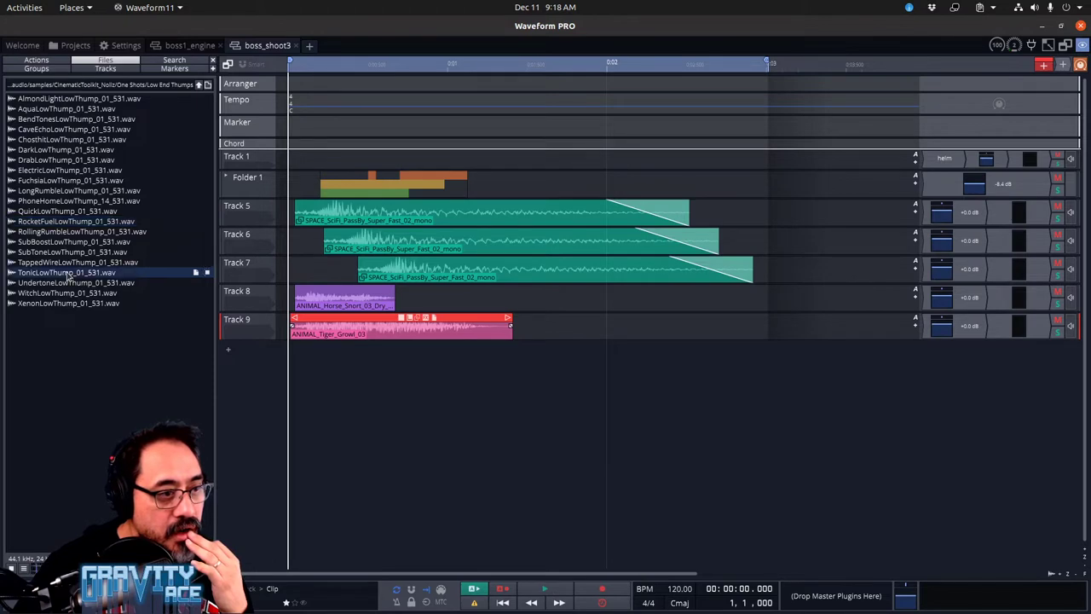
{"action": "left_click", "coordinate": [51, 211]}
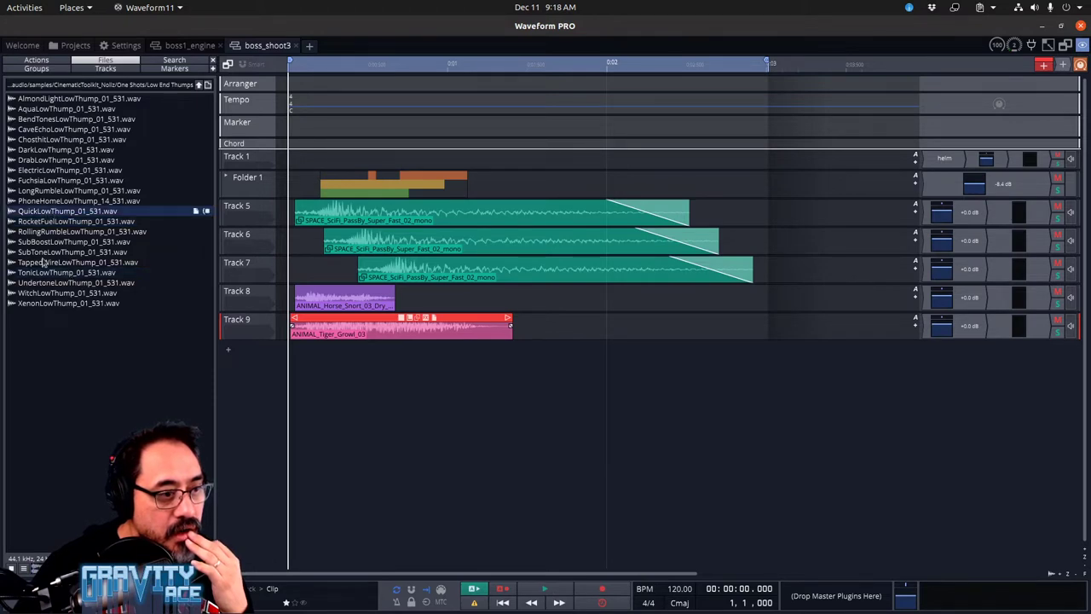
{"action": "left_click", "coordinate": [41, 223]}
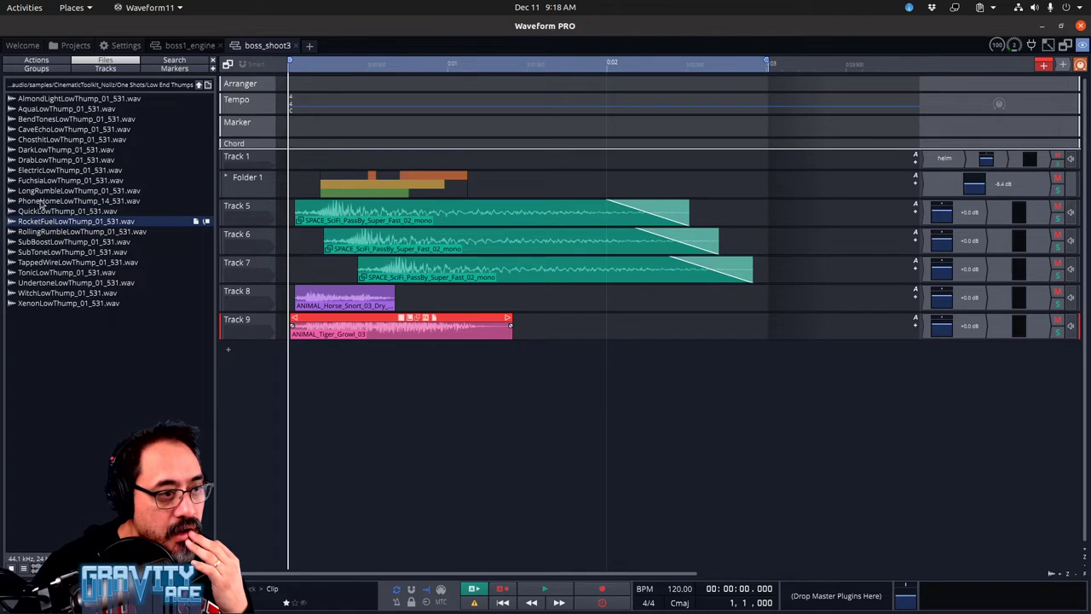
{"action": "left_click", "coordinate": [33, 99]}
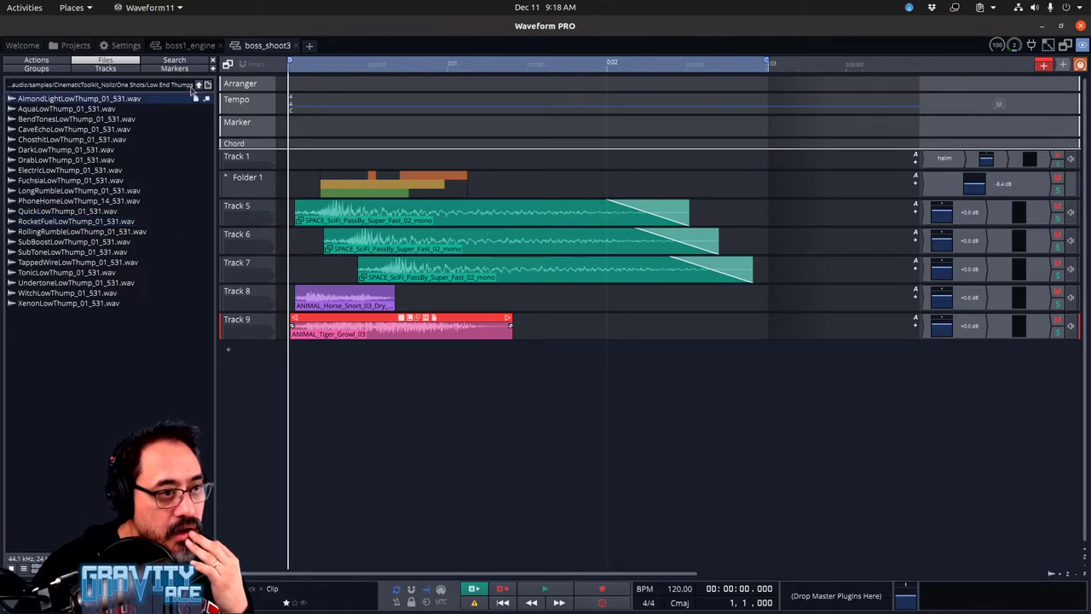
Preview the Subsonic Drops: HyperDrive, Raider, Sophont, Starship, Eerie and AsariCrunch sub drops.
{"action": "left_click", "coordinate": [198, 85]}
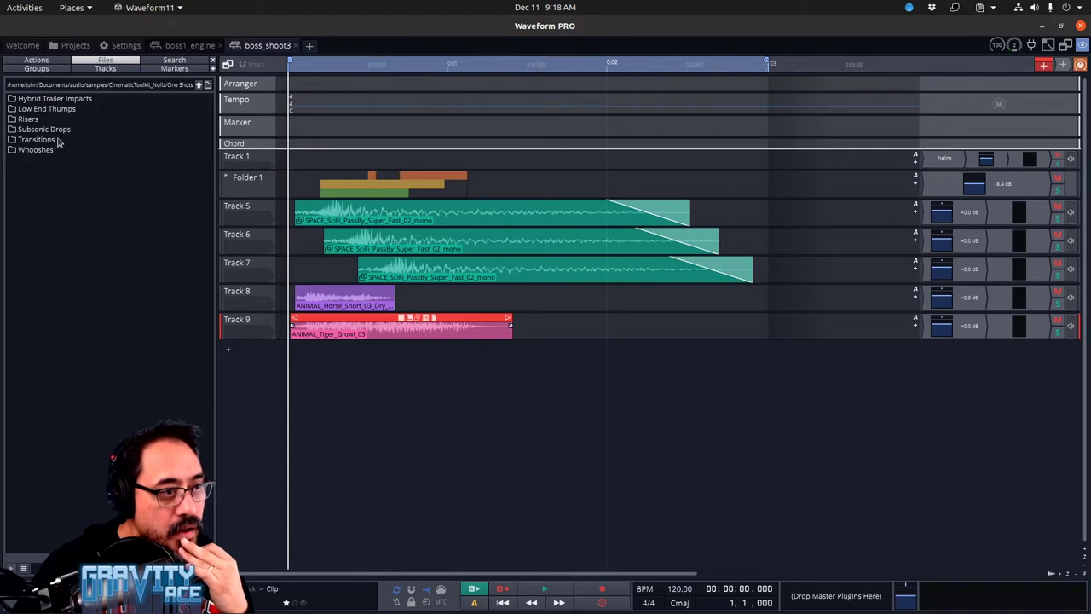
{"action": "double_click", "coordinate": [56, 131]}
{"action": "left_click", "coordinate": [59, 149]}
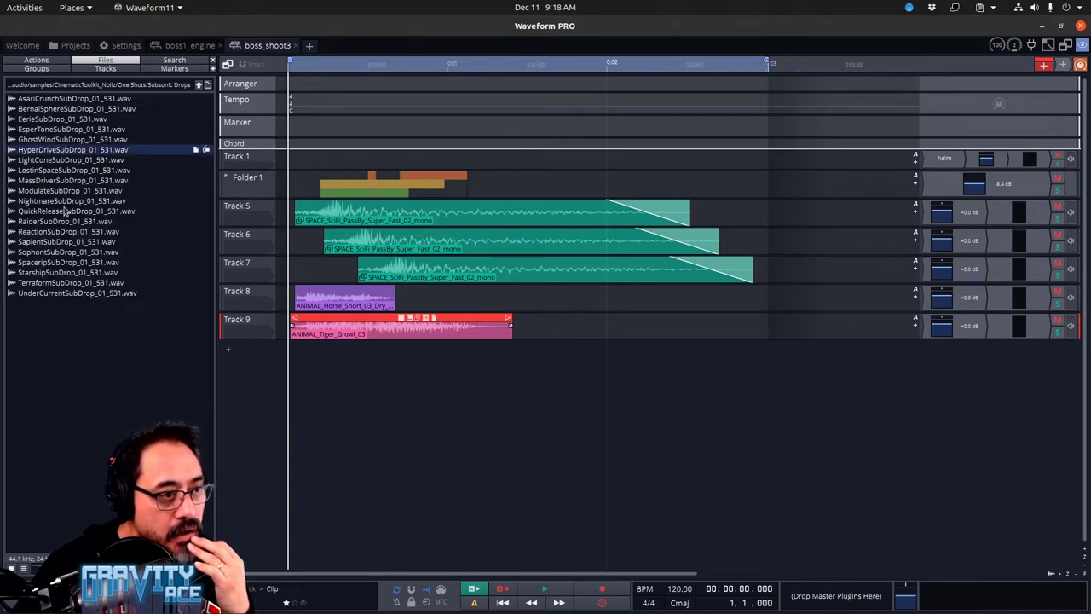
{"action": "left_click", "coordinate": [64, 222]}
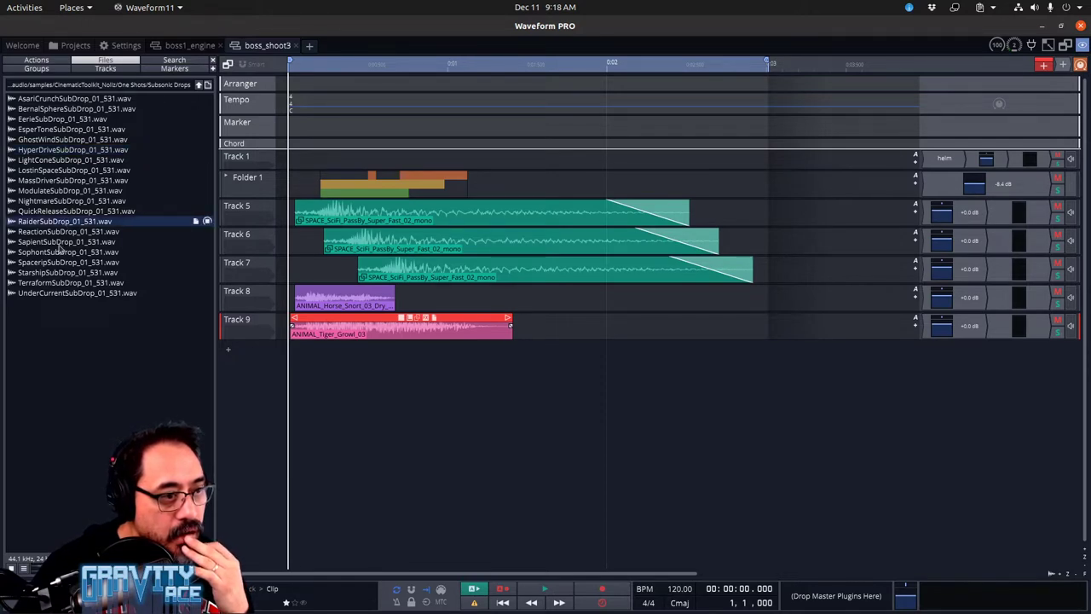
{"action": "left_click", "coordinate": [61, 252]}
{"action": "left_click", "coordinate": [63, 272]}
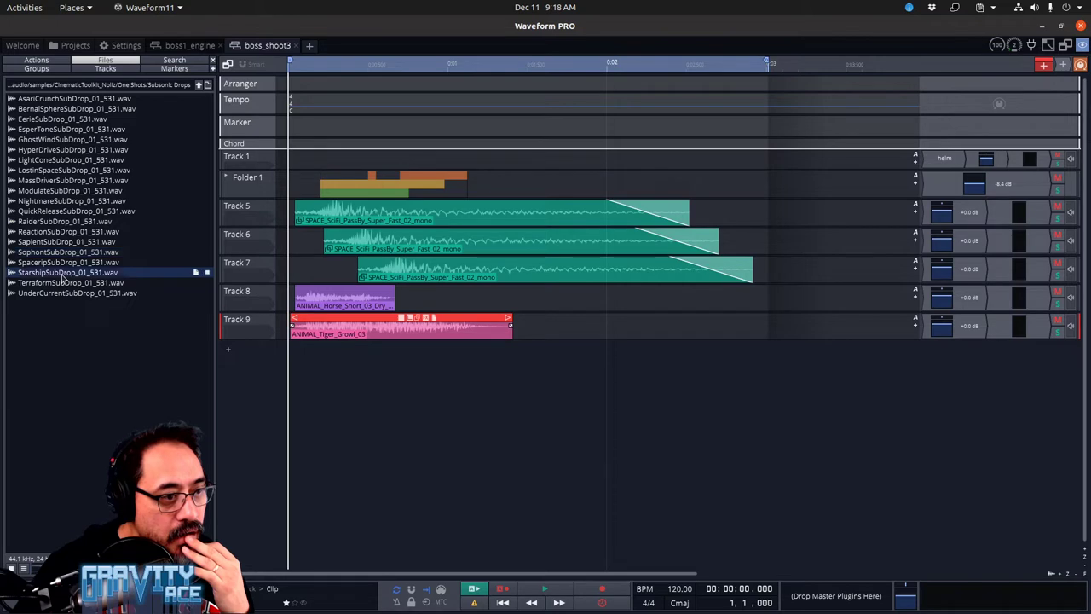
{"action": "left_click", "coordinate": [49, 119]}
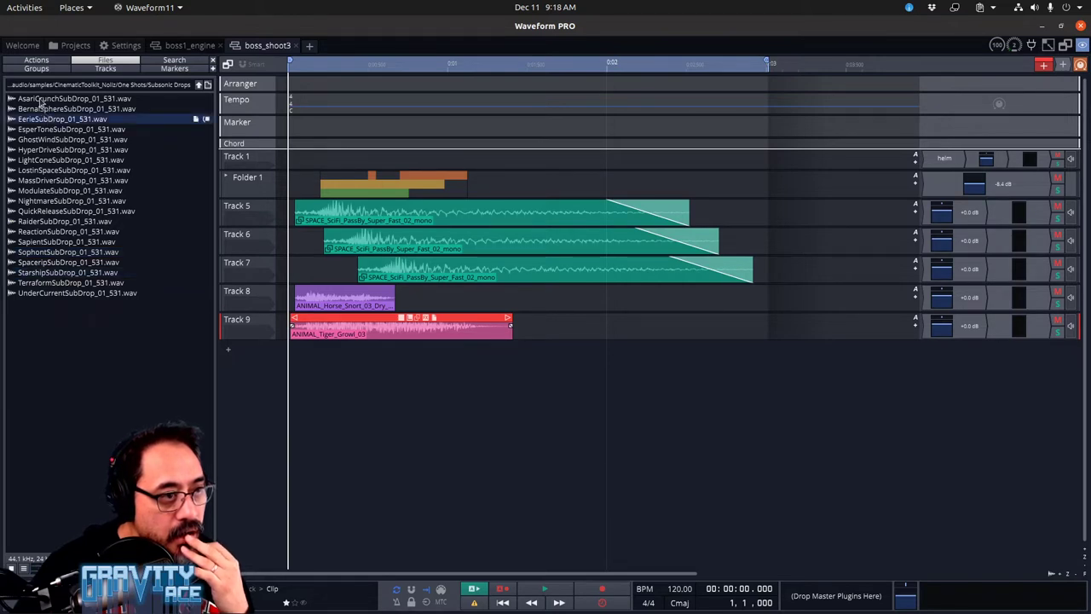
{"action": "left_click", "coordinate": [40, 100]}
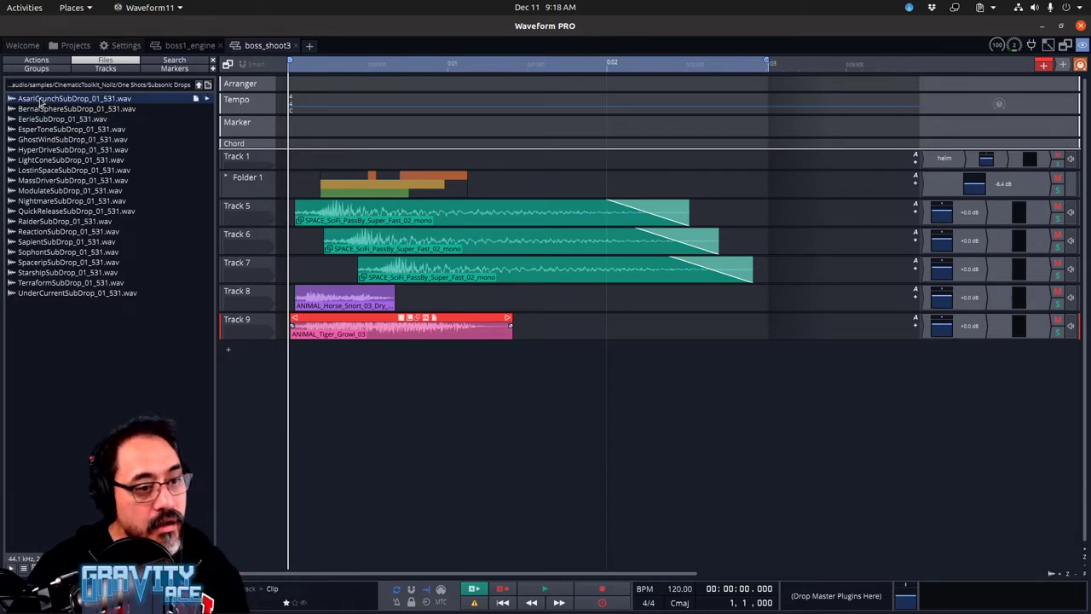
Add a new Track 10 holding the AsariCrunchSubDrop sample and play it back.
{"action": "left_click", "coordinate": [227, 349]}
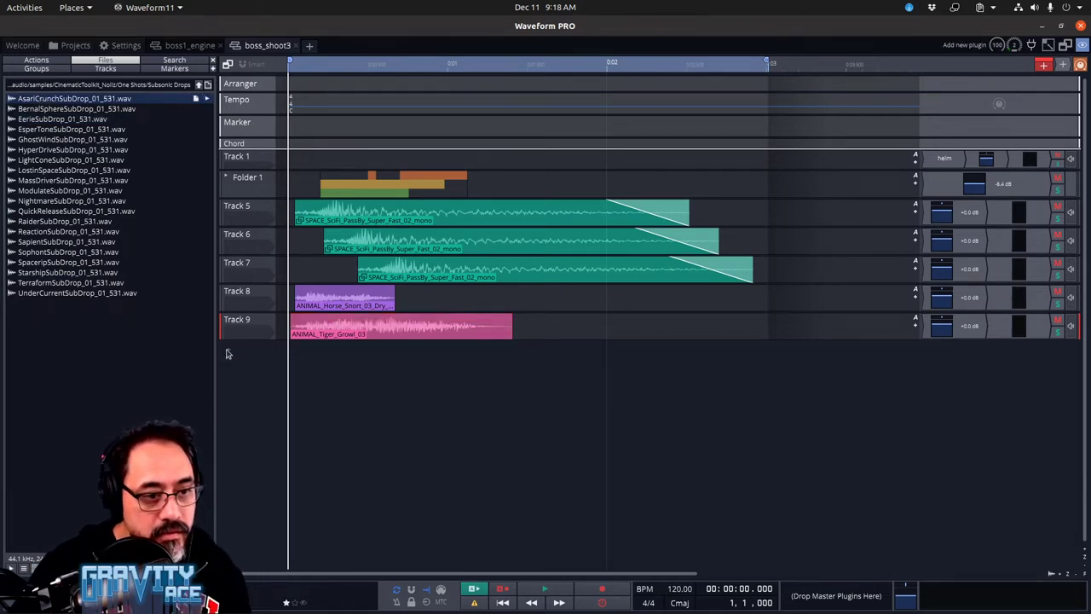
{"action": "left_click", "coordinate": [227, 355]}
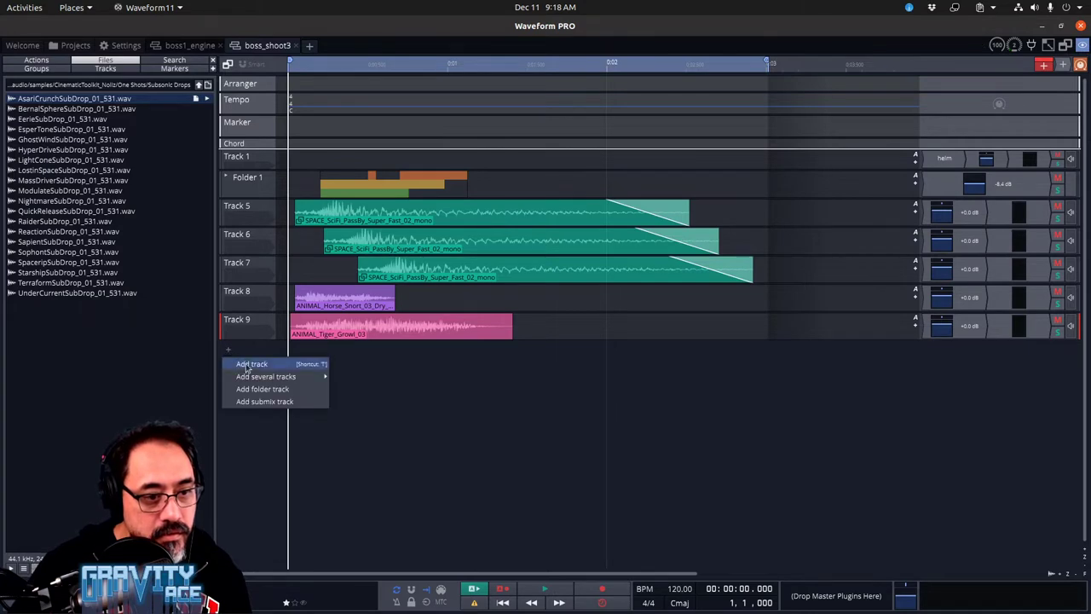
{"action": "left_click", "coordinate": [247, 363]}
{"action": "left_click_drag", "start_coordinate": [74, 98], "coordinate": [317, 356]}
{"action": "key", "text": "space"}
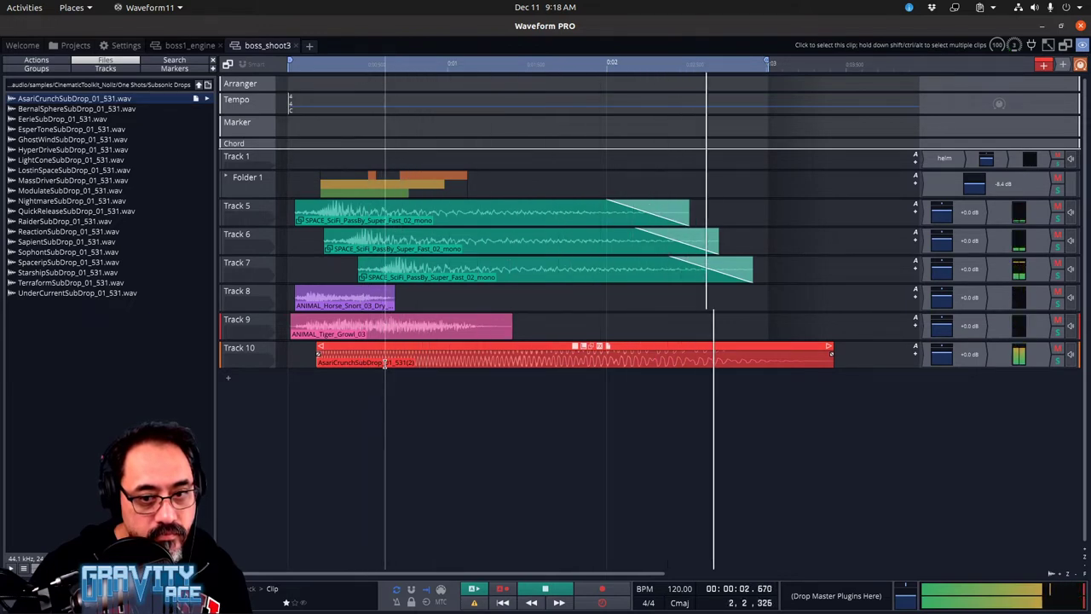
{"action": "key", "text": "space"}
{"action": "key", "text": "space"}
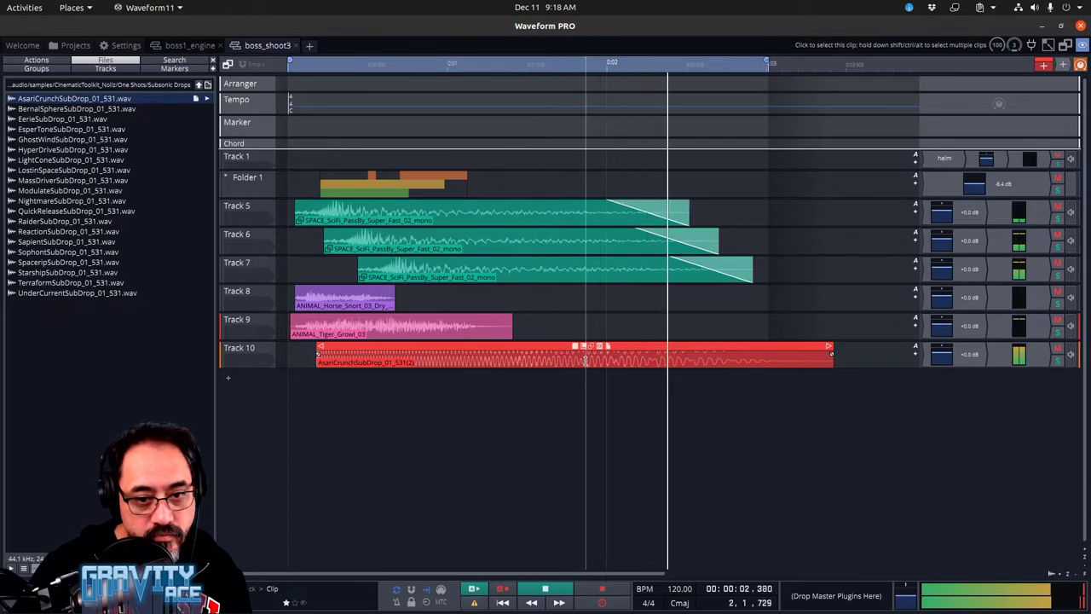
{"action": "key", "text": "space"}
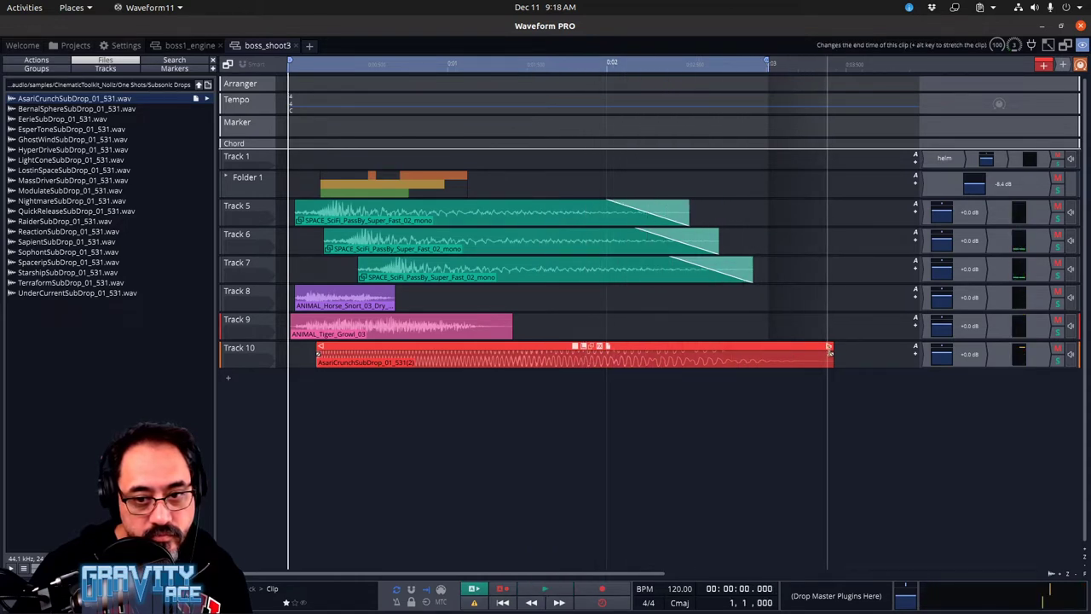
Shorten the end of the sub drop clip and audition its fade-out.
{"action": "left_click_drag", "start_coordinate": [832, 349], "coordinate": [426, 351]}
{"action": "key", "text": "space"}
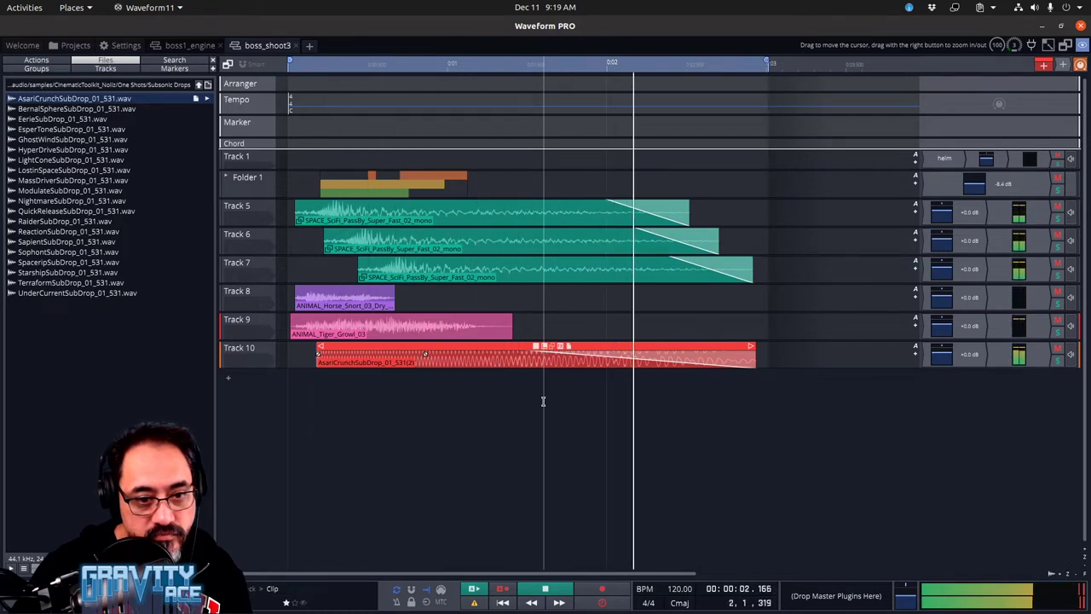
{"action": "key", "text": "space"}
{"action": "left_click", "coordinate": [948, 353]}
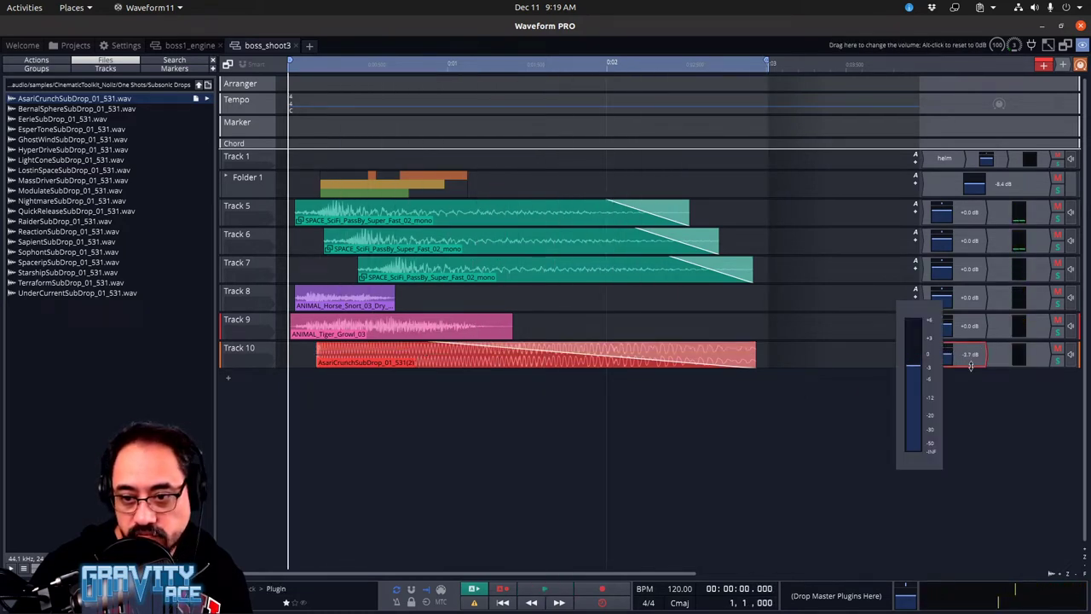
Lower Track 10's volume to -4.7 dB and listen to the result.
{"action": "mouse_move", "coordinate": [970, 365]}
{"action": "left_mouse_down"}
{"action": "mouse_move", "coordinate": [976, 380]}
{"action": "mouse_move", "coordinate": [979, 348]}
{"action": "left_mouse_up"}
{"action": "key", "text": "space"}
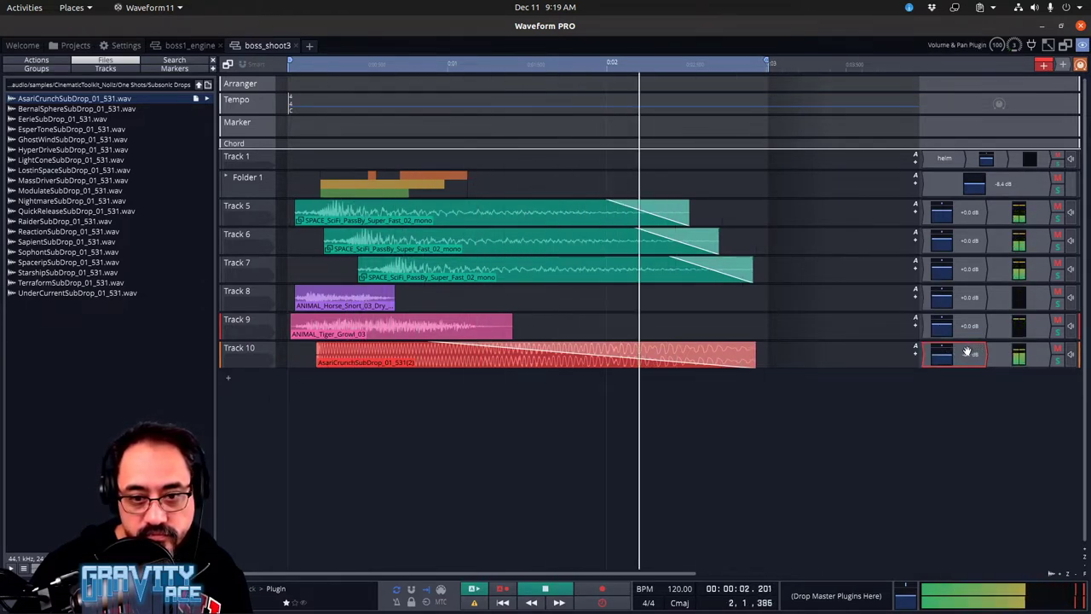
{"action": "key", "text": "space"}
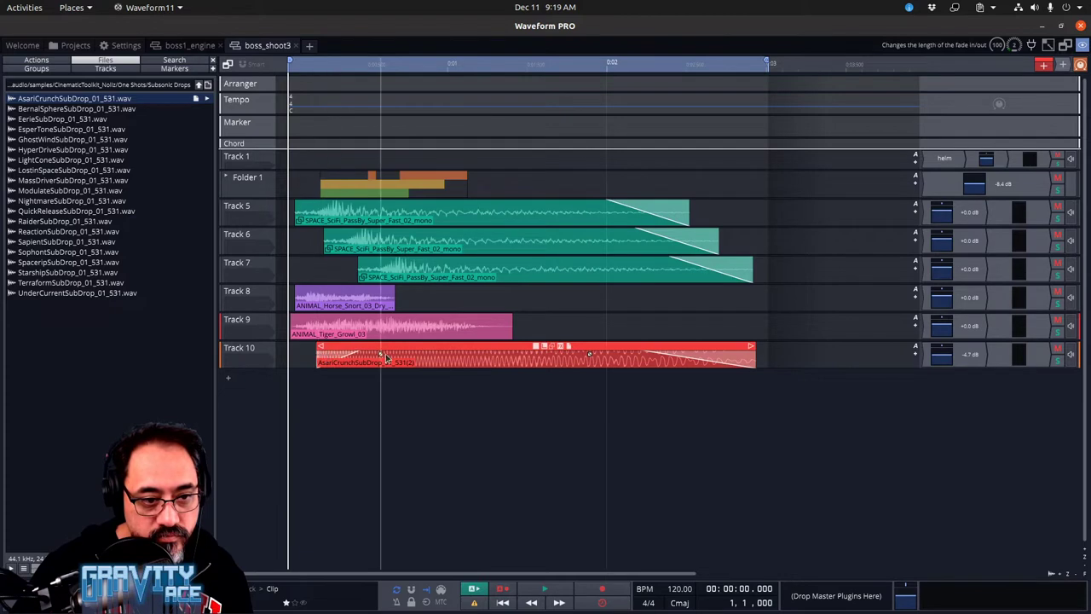
{"action": "key", "text": "space"}
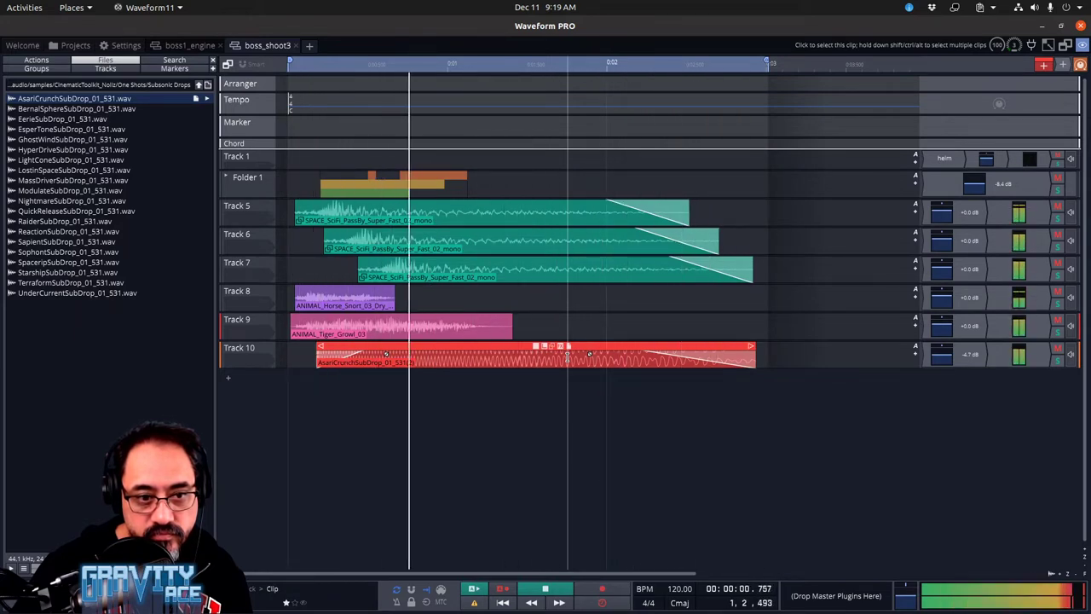
{"action": "key", "text": "space"}
Bring Tracks 9 and 8 down to -3.4 dB and replay the rebalanced mix.
{"action": "left_click_drag", "start_coordinate": [939, 324], "coordinate": [966, 317]}
{"action": "left_click", "coordinate": [953, 300]}
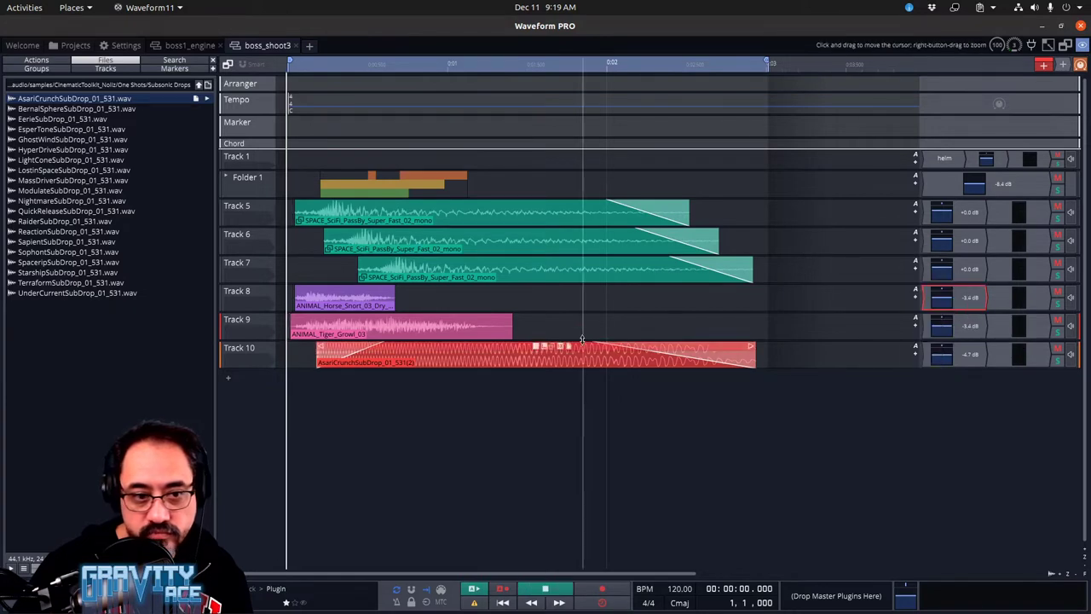
{"action": "key", "text": "space"}
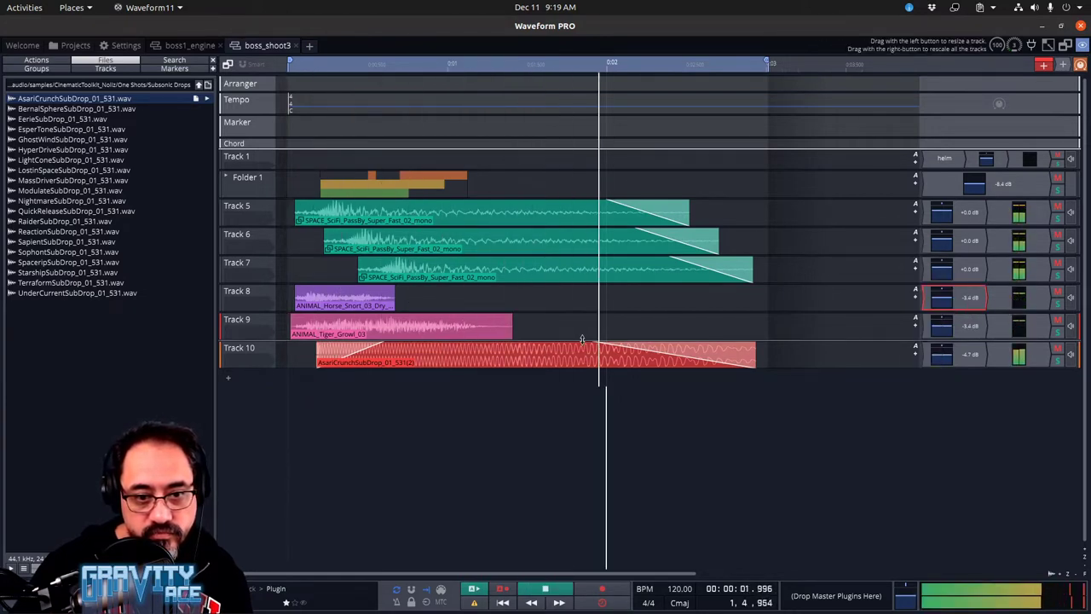
{"action": "key", "text": "space"}
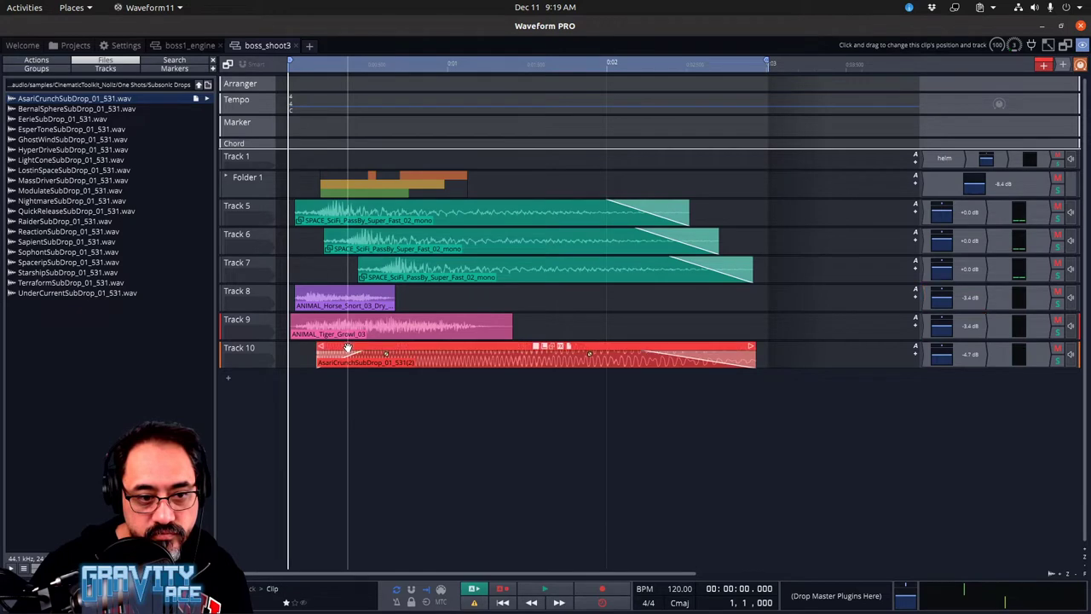
{"action": "key", "text": "space"}
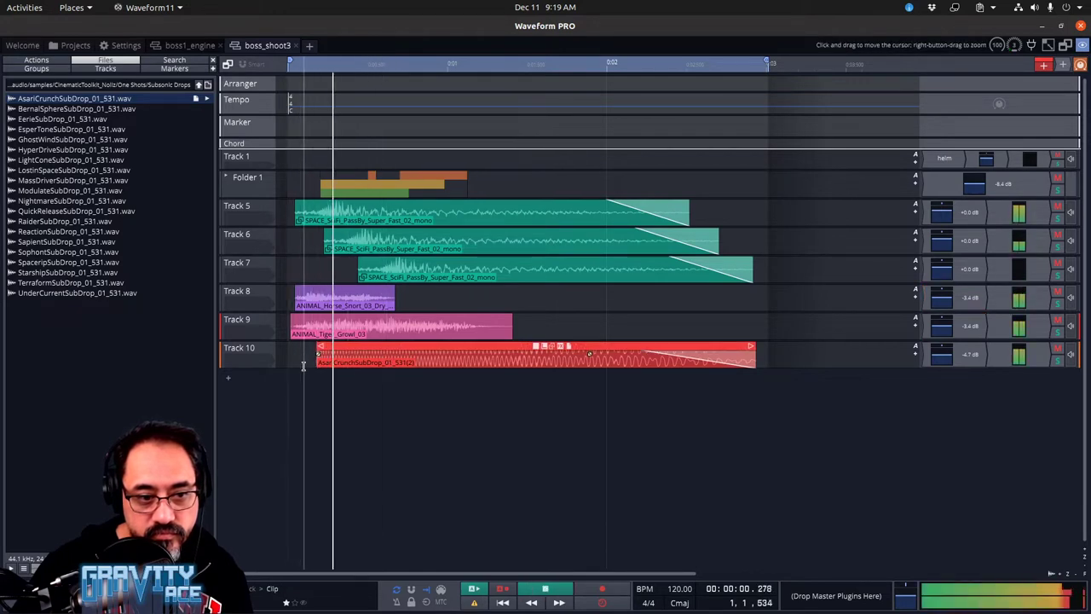
{"action": "key", "text": "space"}
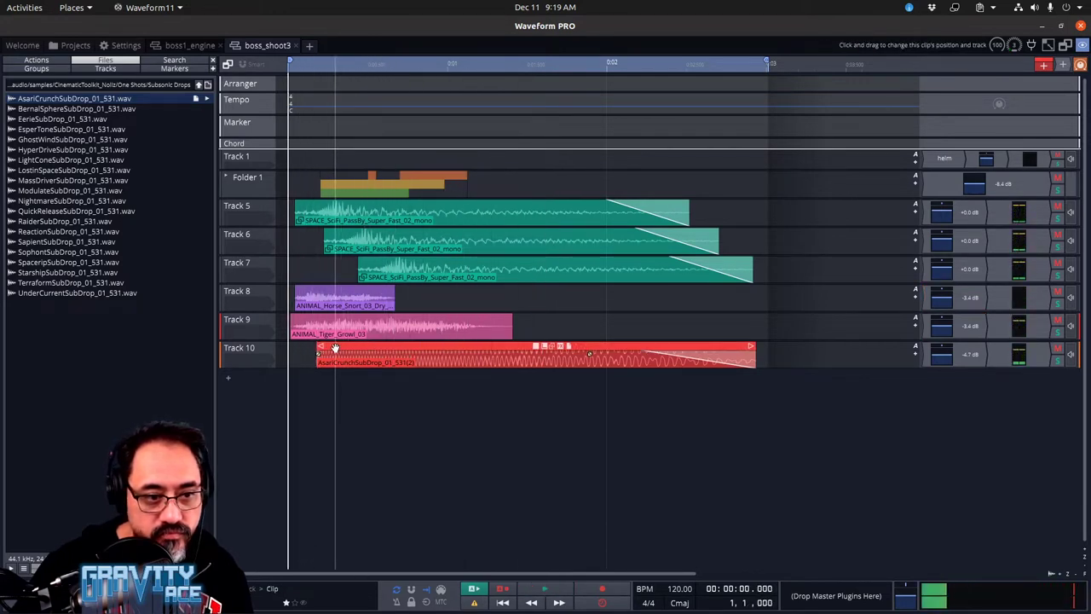
{"action": "key", "text": "space"}
{"action": "key", "text": "space"}
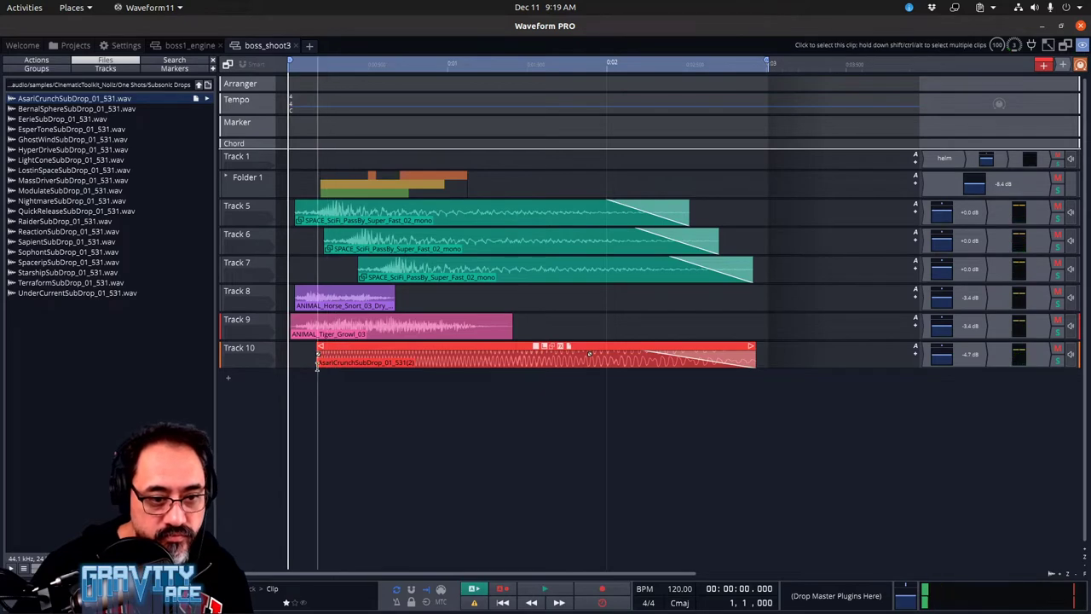
Enlarge Track 10 to show the sub-drop waveform and audition it from the start.
{"action": "scroll", "coordinate": [318, 353], "scroll_direction": "up", "scroll_amount": 3, "text": "ctrl"}
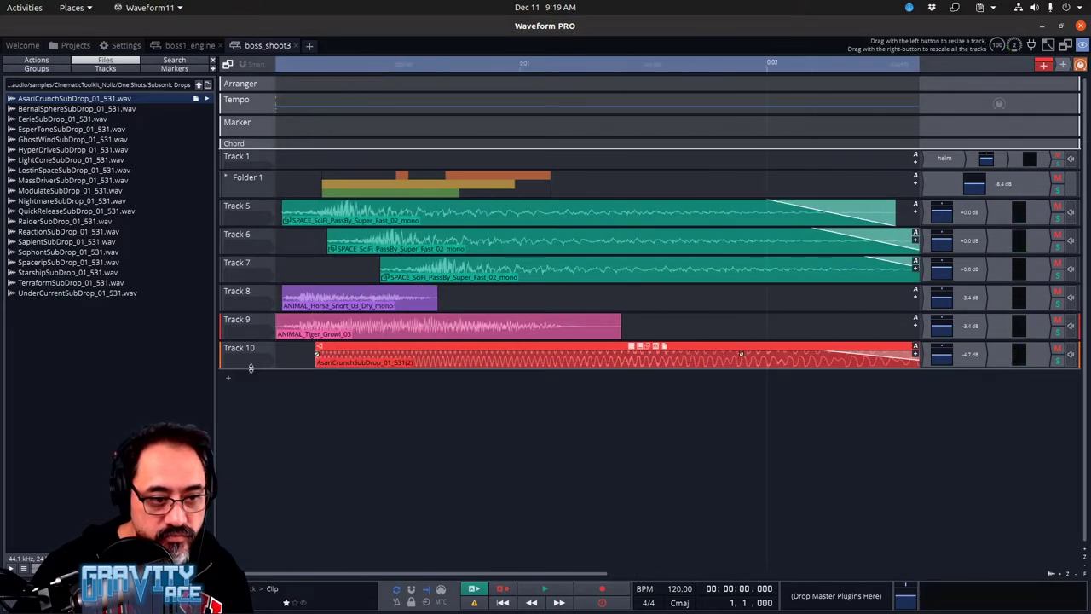
{"action": "left_click_drag", "start_coordinate": [250, 369], "coordinate": [250, 494]}
{"action": "key", "text": "space"}
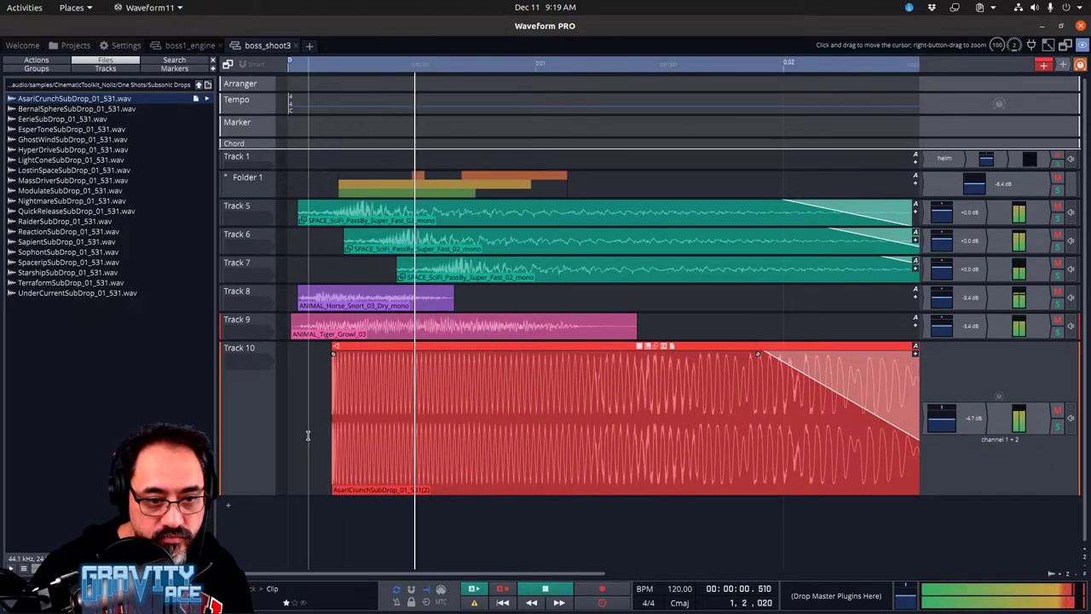
{"action": "key", "text": "space"}
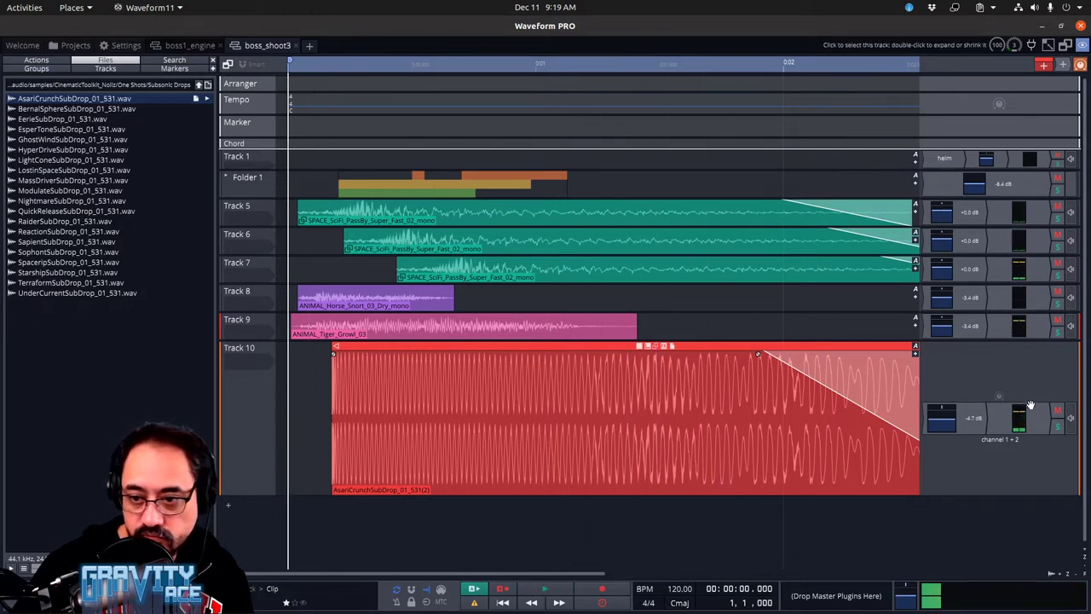
{"action": "key", "text": "space"}
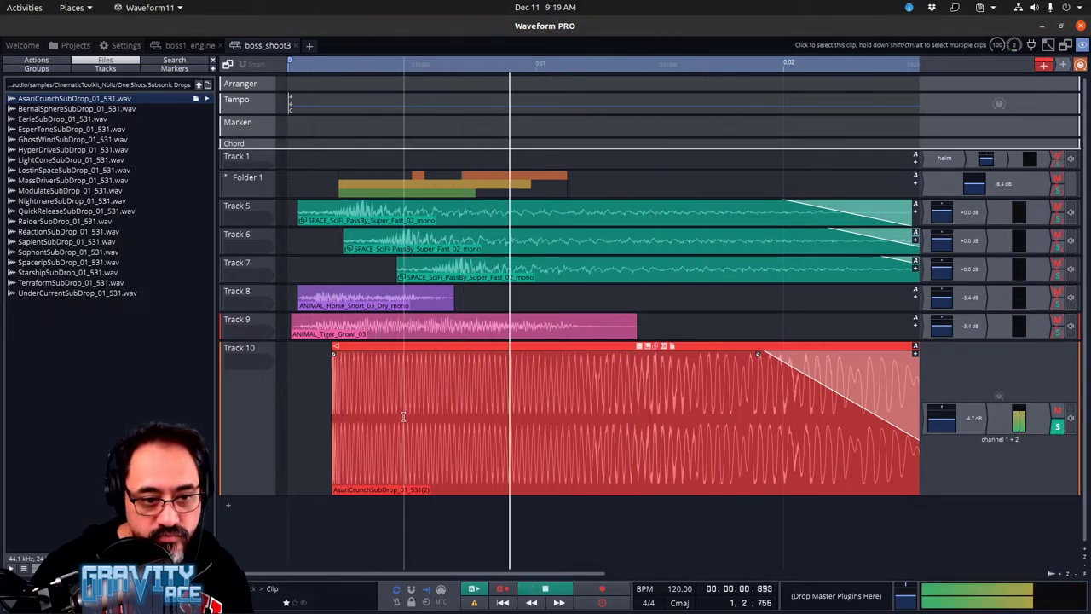
{"action": "key", "text": "Home"}
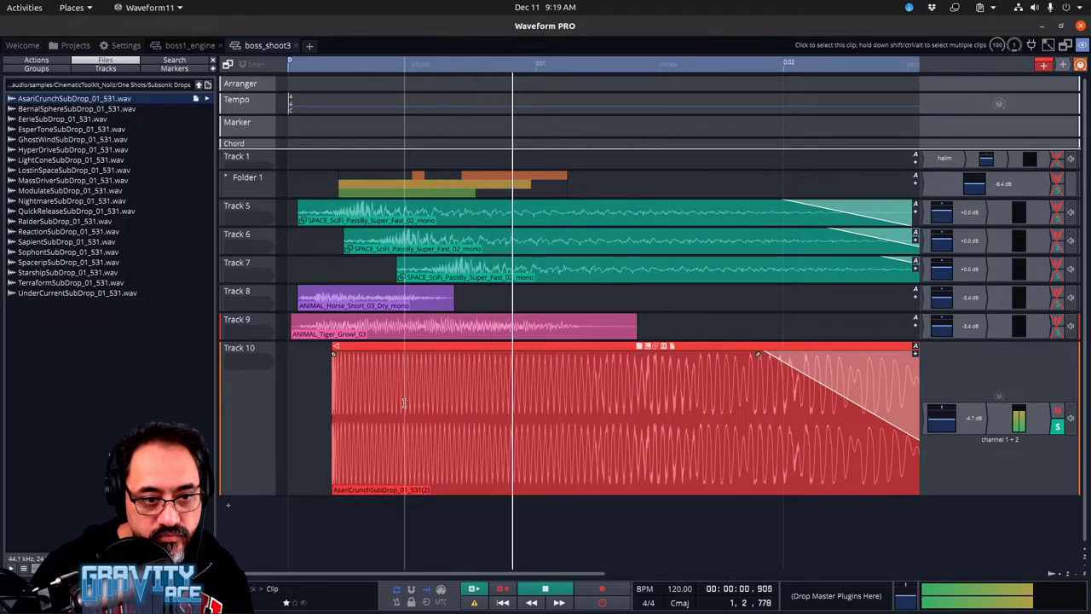
{"action": "key", "text": "space"}
Move the sub-drop clip slightly earlier, unsolo Track 10, and shrink it back to normal height.
{"action": "left_click_drag", "start_coordinate": [371, 347], "coordinate": [336, 347]}
{"action": "key", "text": "space"}
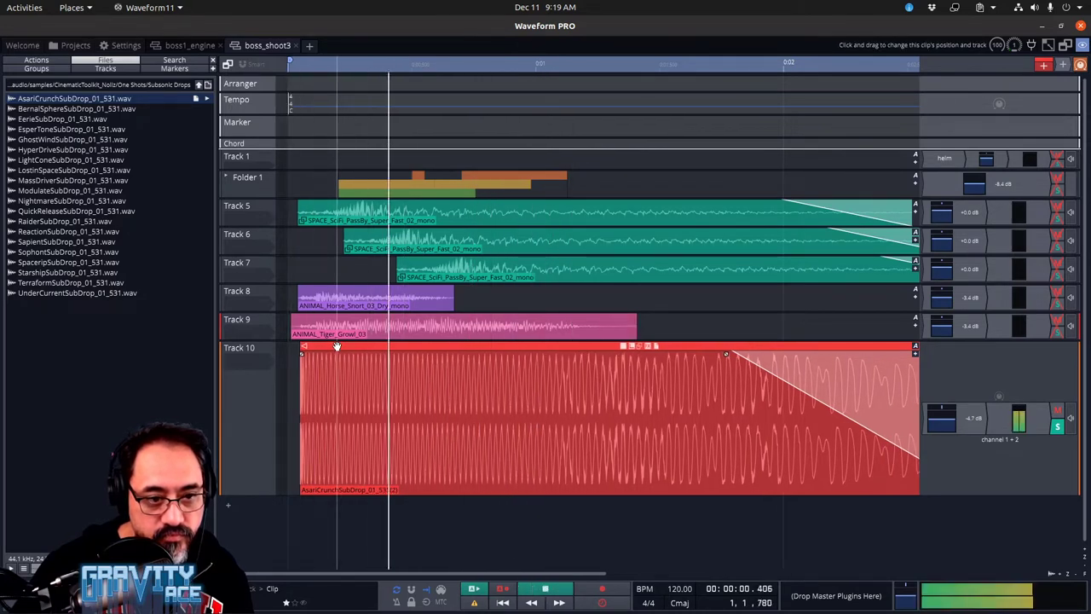
{"action": "key", "text": "space"}
{"action": "left_click", "coordinate": [1045, 426]}
{"action": "key", "text": "space"}
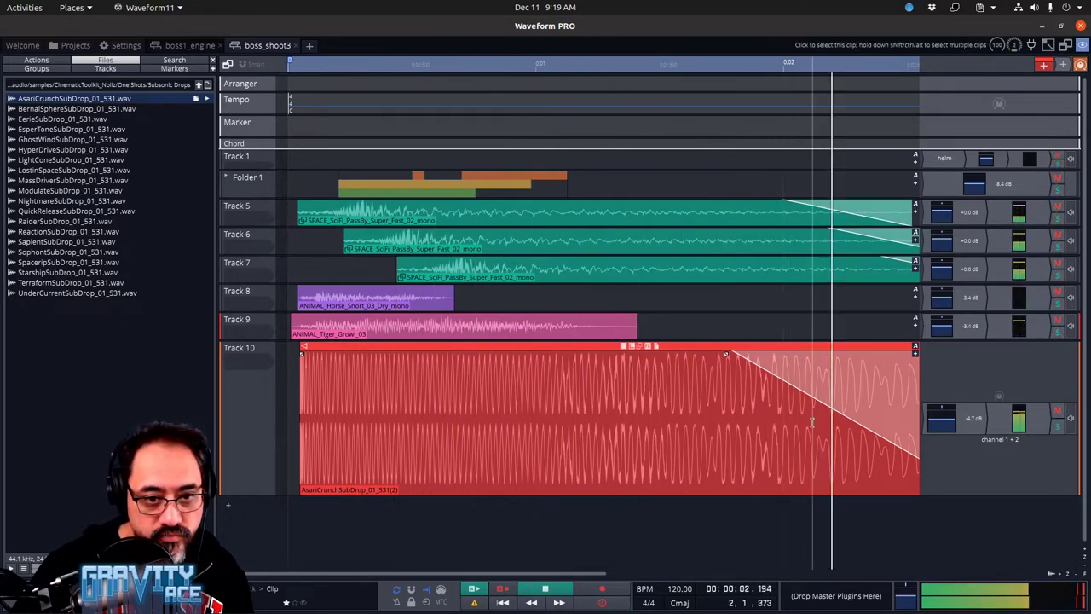
{"action": "key", "text": "space"}
{"action": "key", "text": "space"}
{"action": "key", "text": "space"}
{"action": "key", "text": "space"}
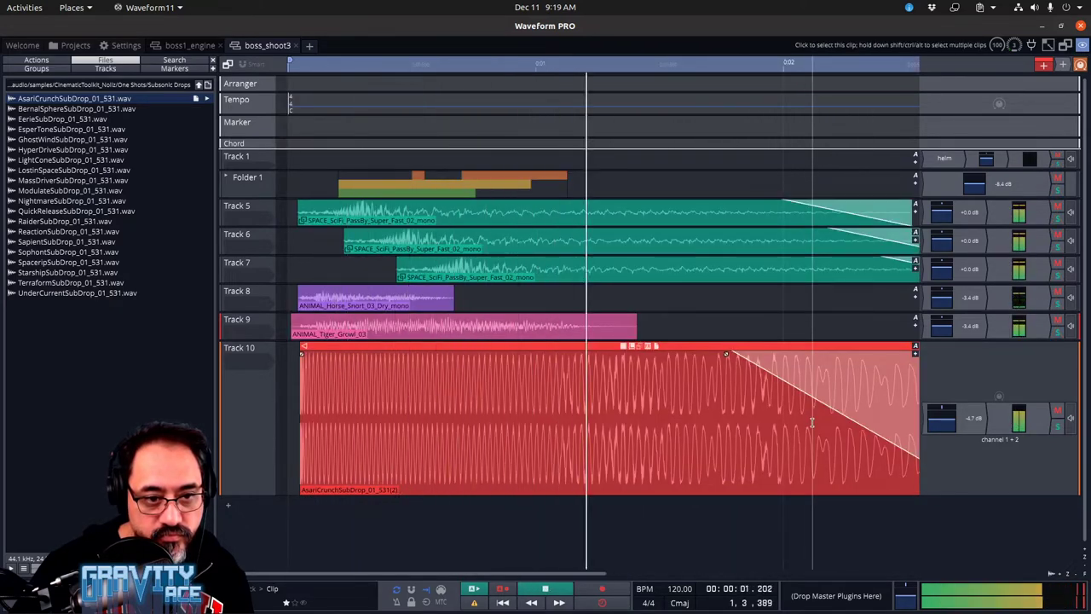
{"action": "key", "text": "space"}
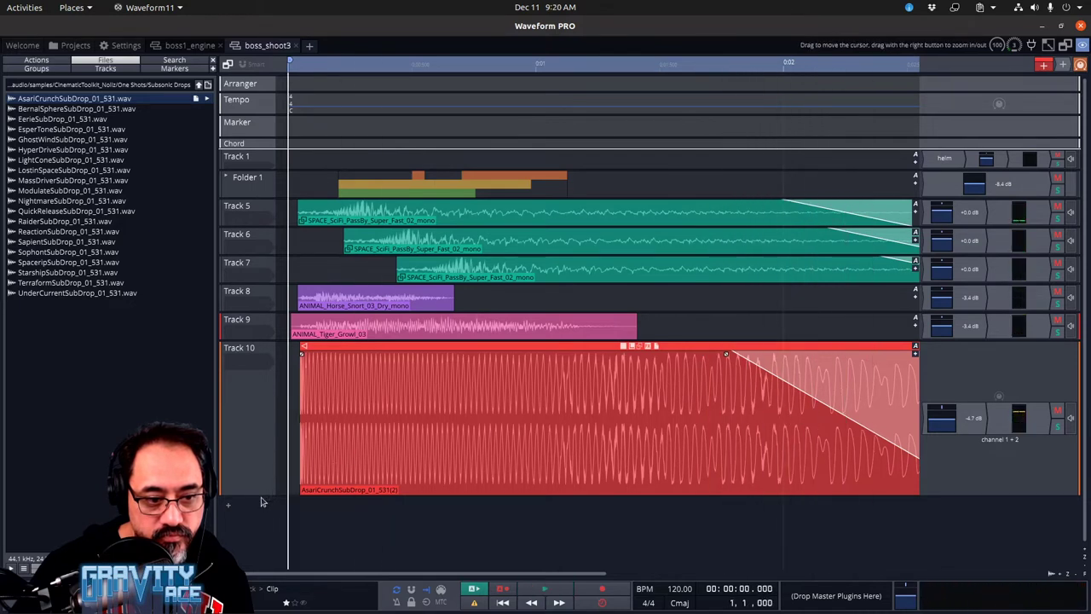
{"action": "left_click_drag", "start_coordinate": [254, 495], "coordinate": [240, 385]}
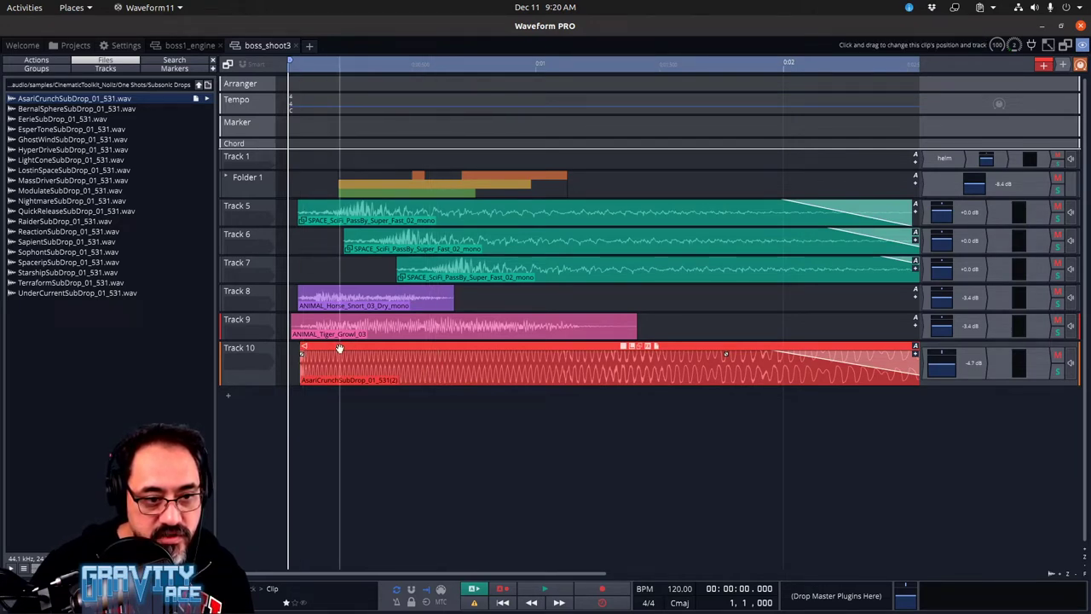
Reposition the Track 10 sub-drop clip and trim its end shorter.
{"action": "left_click_drag", "start_coordinate": [435, 351], "coordinate": [599, 346]}
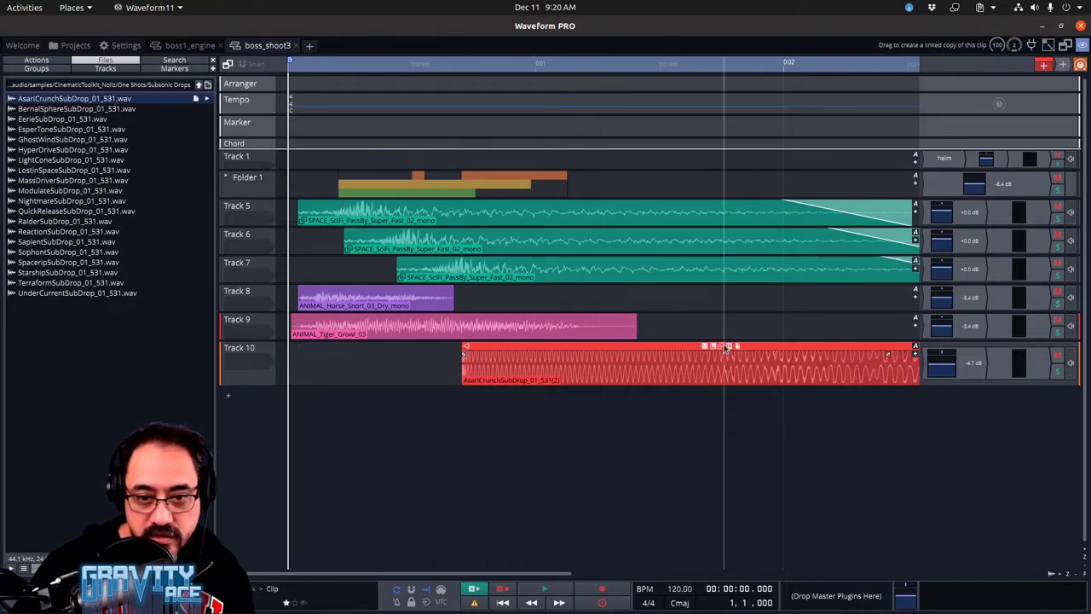
{"action": "left_click_drag", "start_coordinate": [729, 347], "coordinate": [629, 351]}
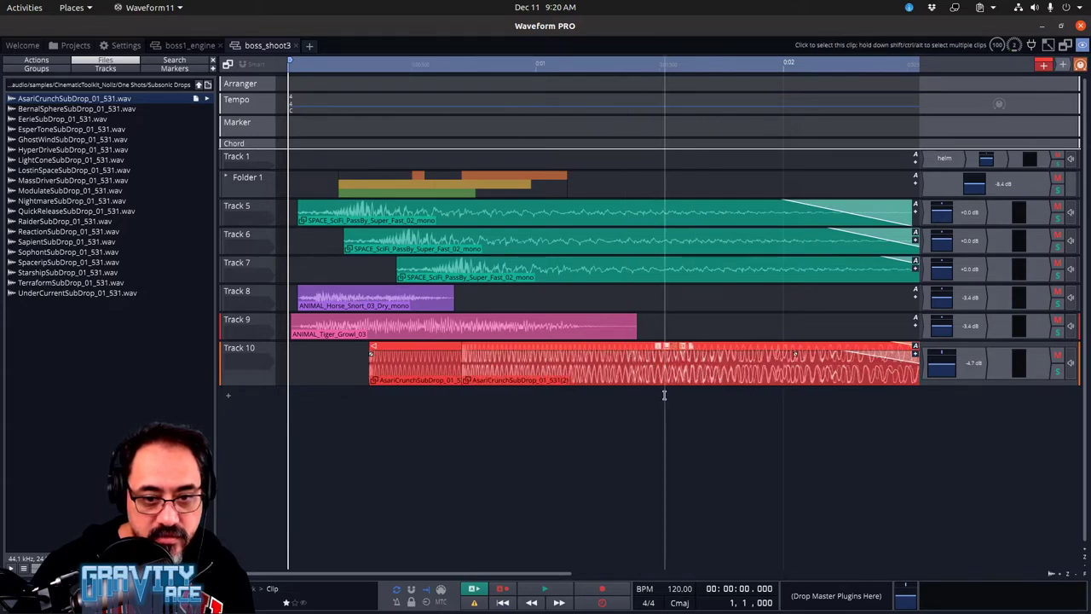
{"action": "scroll", "coordinate": [663, 358], "scroll_direction": "down", "scroll_amount": 3, "text": "ctrl"}
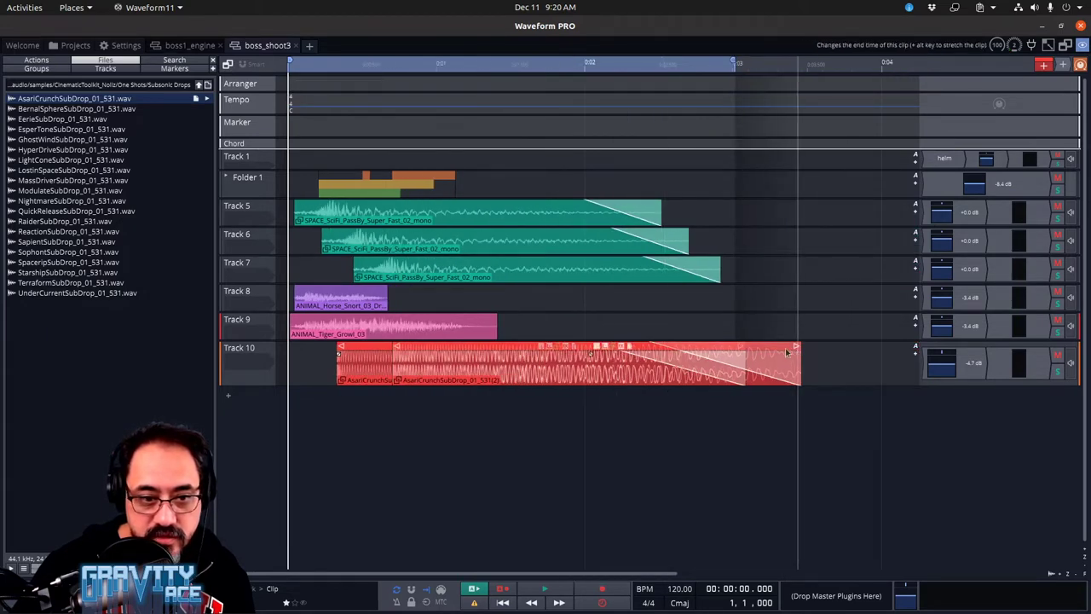
{"action": "left_click_drag", "start_coordinate": [797, 352], "coordinate": [745, 352]}
Make a linked copy of the sub-drop and cut it into a brief hit, nudged slightly later.
{"action": "mouse_move", "coordinate": [405, 361]}
{"action": "left_mouse_down"}
{"action": "mouse_move", "coordinate": [456, 355]}
{"action": "mouse_move", "coordinate": [414, 350]}
{"action": "mouse_move", "coordinate": [565, 350]}
{"action": "mouse_move", "coordinate": [343, 352]}
{"action": "mouse_move", "coordinate": [415, 352]}
{"action": "left_mouse_up"}
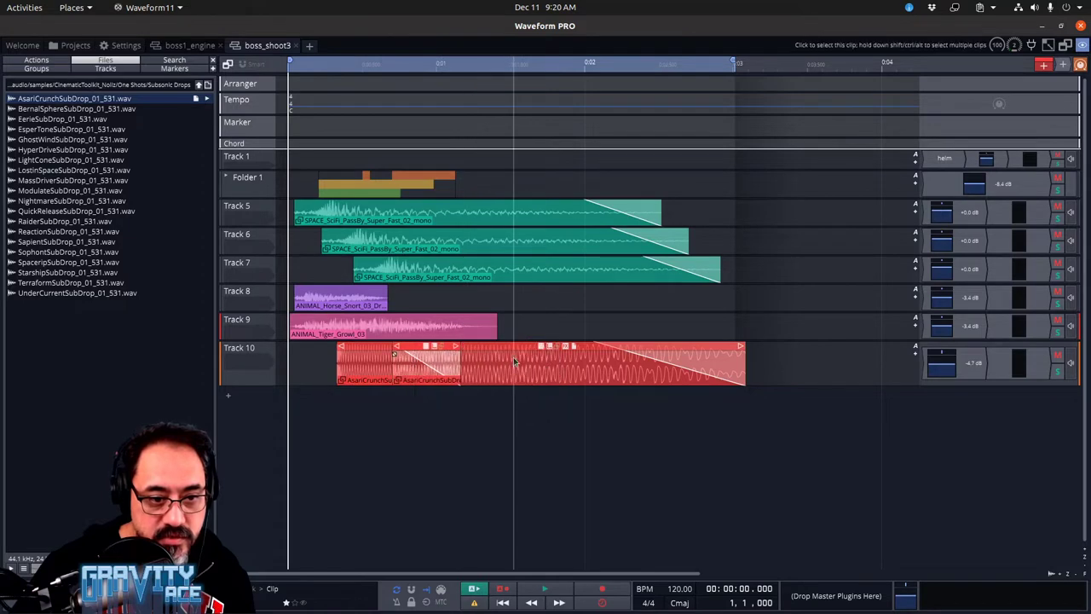
{"action": "left_click", "coordinate": [372, 349]}
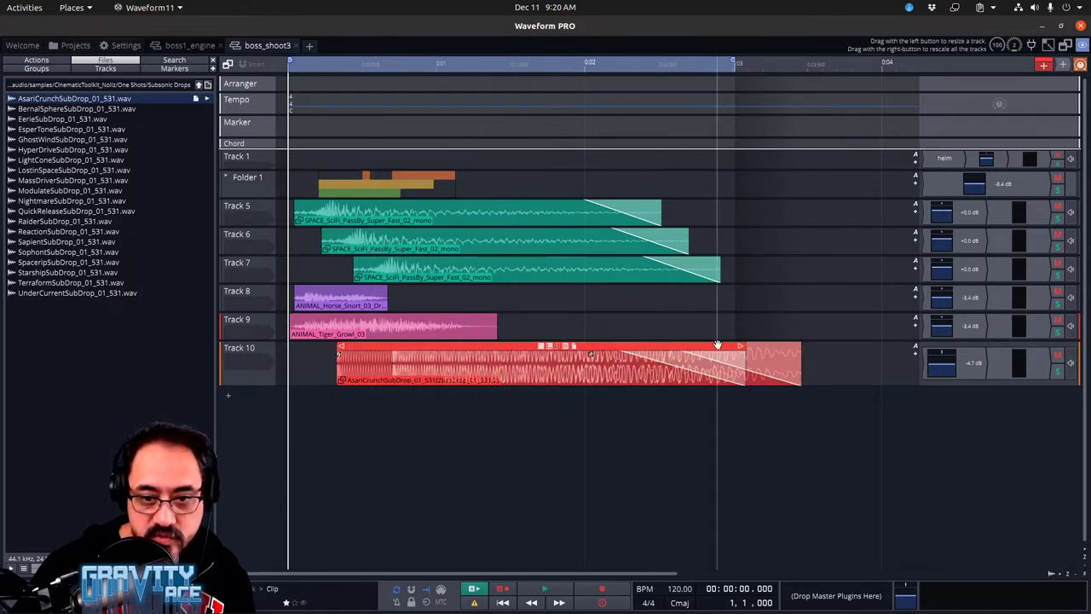
{"action": "left_click_drag", "start_coordinate": [740, 347], "coordinate": [343, 352]}
{"action": "key", "text": "space"}
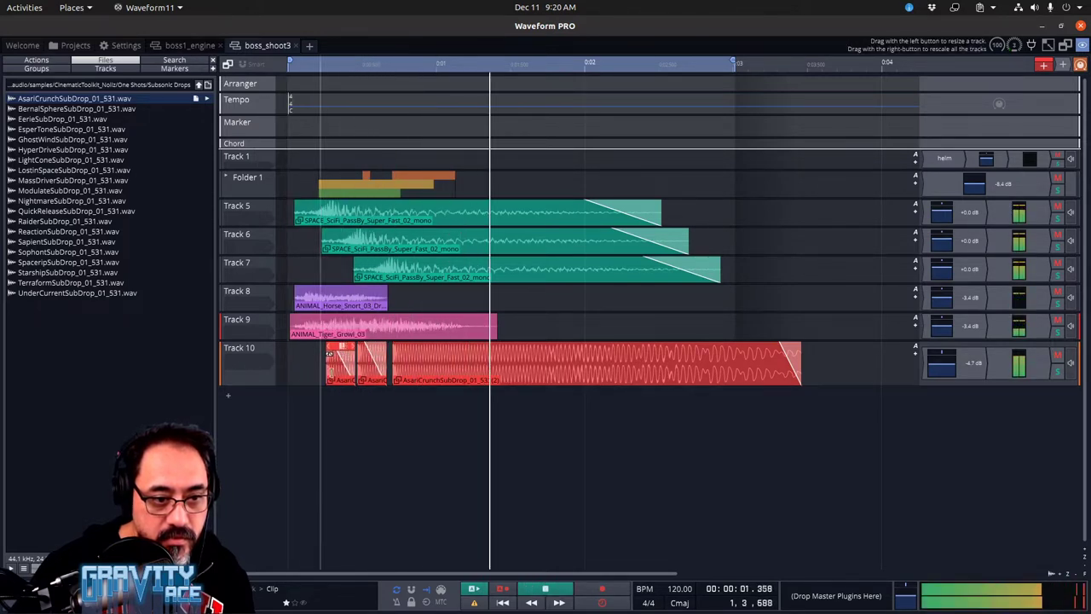
{"action": "key", "text": "space"}
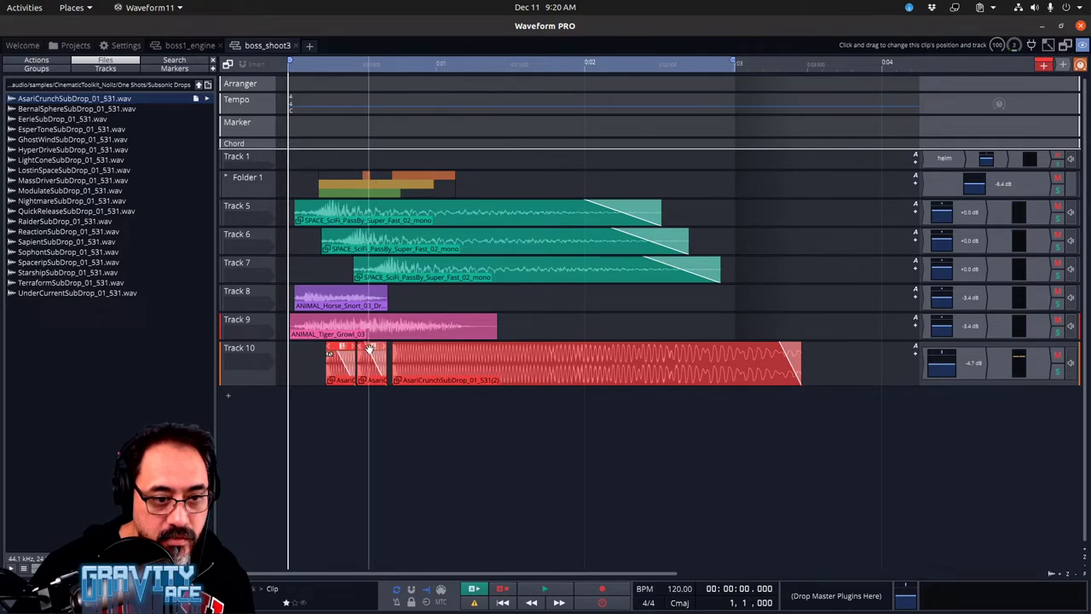
{"action": "left_click_drag", "start_coordinate": [370, 349], "coordinate": [373, 350]}
{"action": "key", "text": "space"}
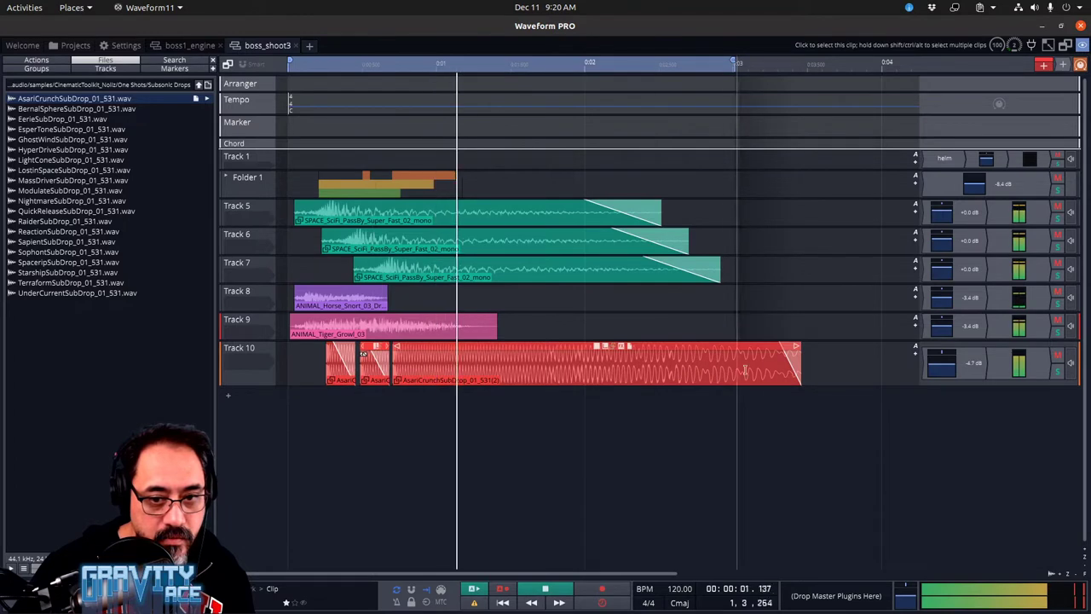
{"action": "key", "text": "space"}
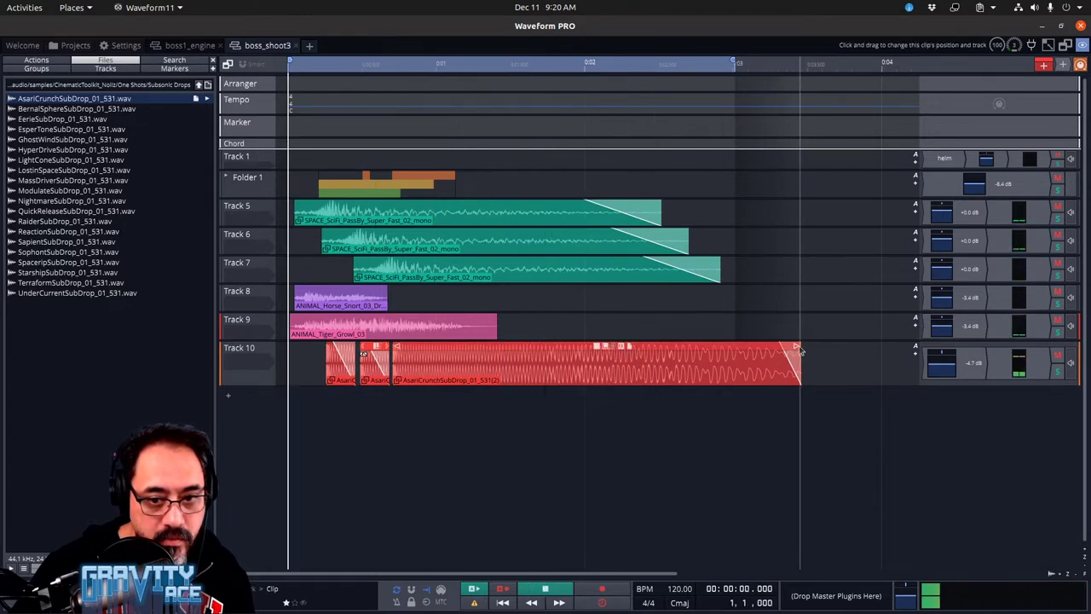
Trim the long sub-drop clip slightly shorter and replay the hits from the start.
{"action": "left_click_drag", "start_coordinate": [790, 352], "coordinate": [718, 353]}
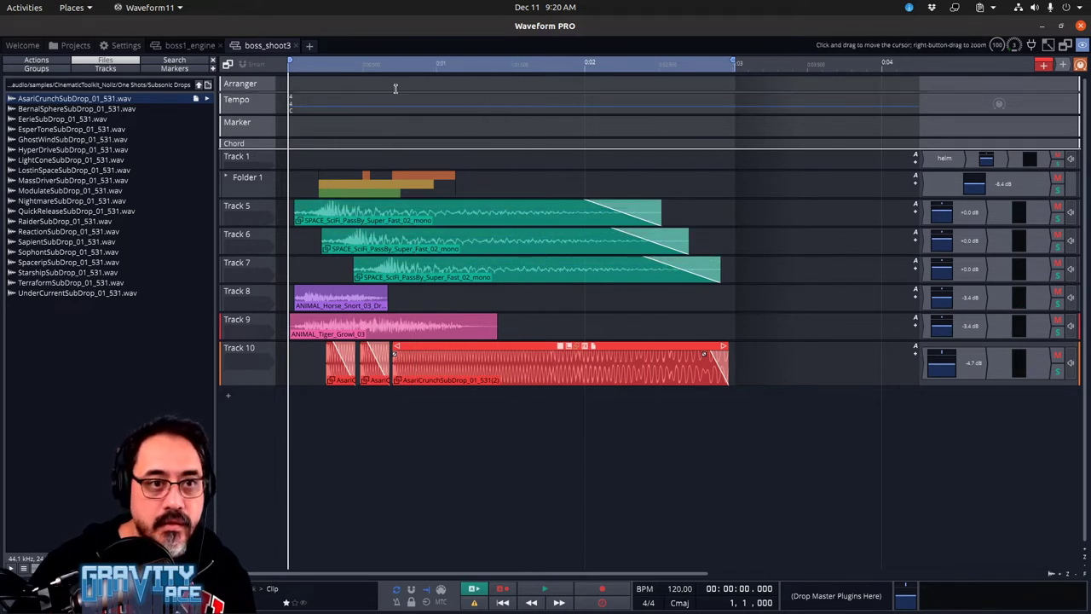
{"action": "scroll", "coordinate": [370, 80], "scroll_direction": "up", "scroll_amount": 3}
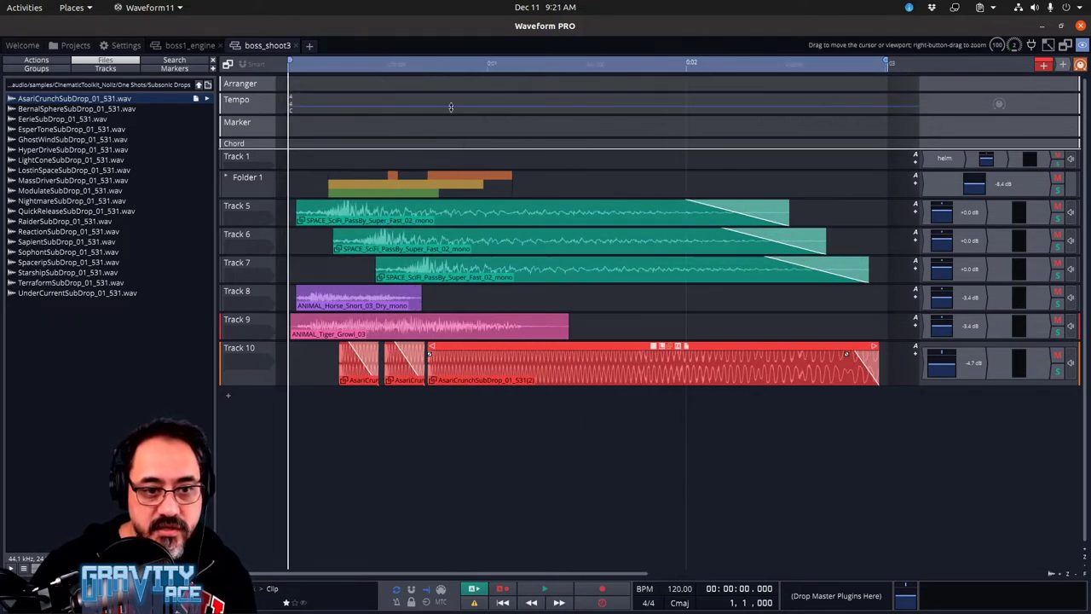
{"action": "key", "text": "space"}
{"action": "key", "text": "space"}
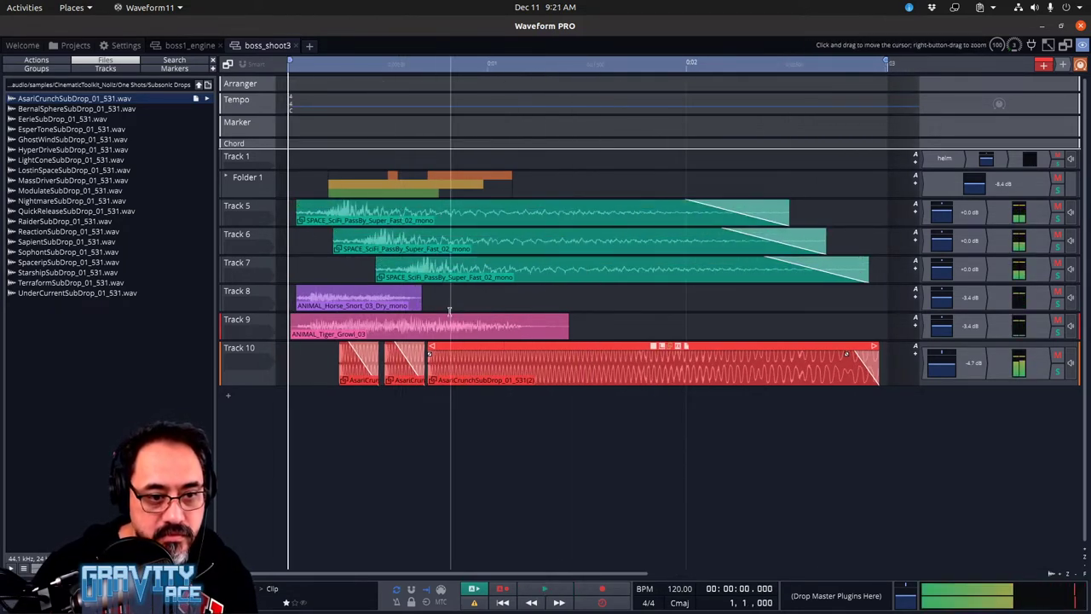
{"action": "key", "text": "space"}
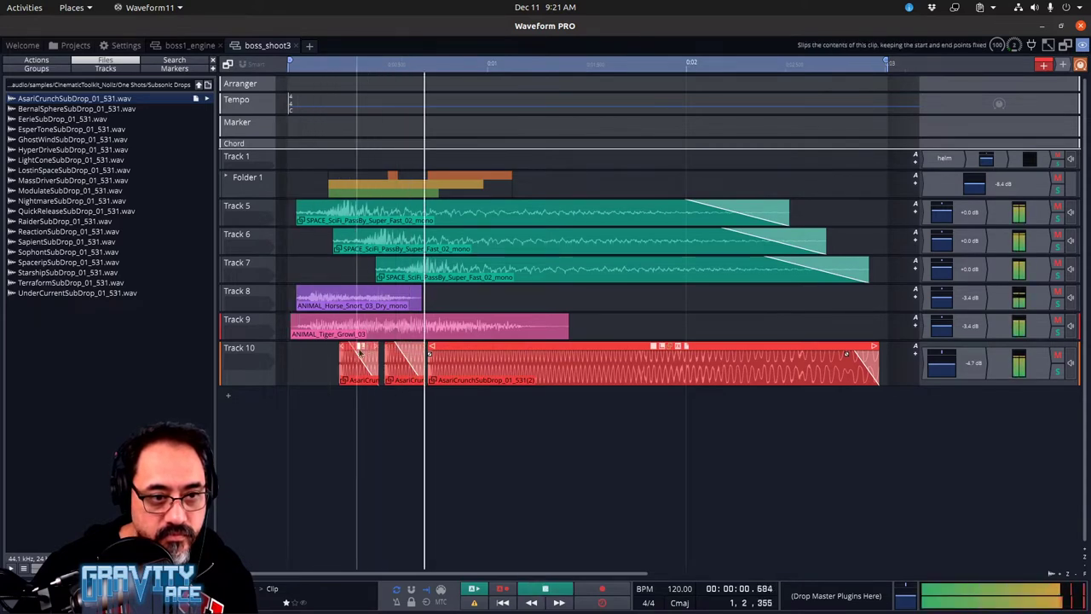
{"action": "key", "text": "space"}
Shorten the first hit's fade-out, nudge the middle hit earlier, and cut the long clip's end.
{"action": "left_click", "coordinate": [351, 348]}
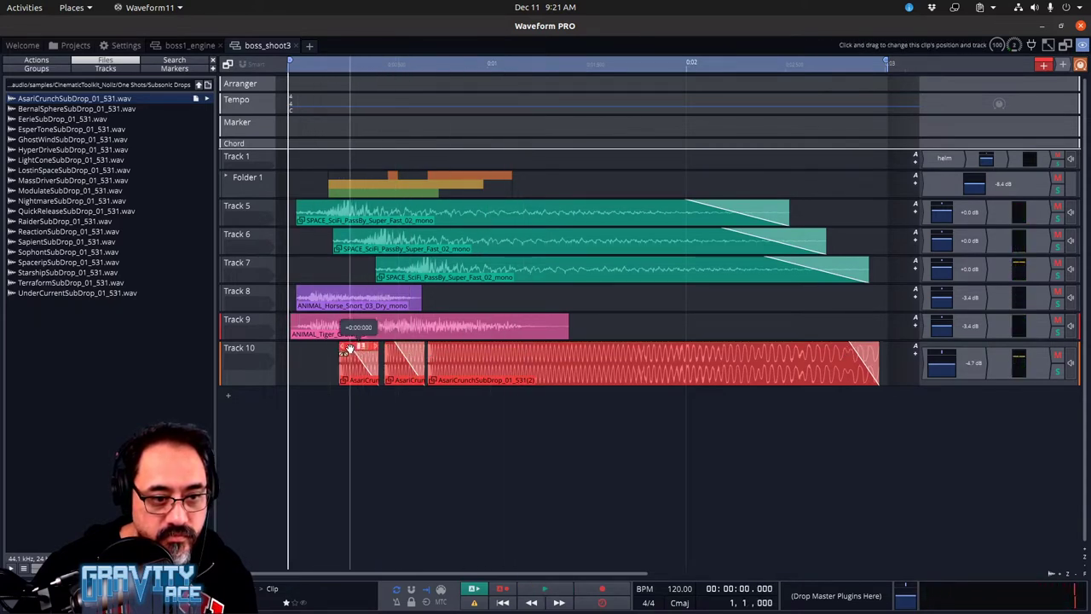
{"action": "left_click_drag", "start_coordinate": [347, 357], "coordinate": [359, 360]}
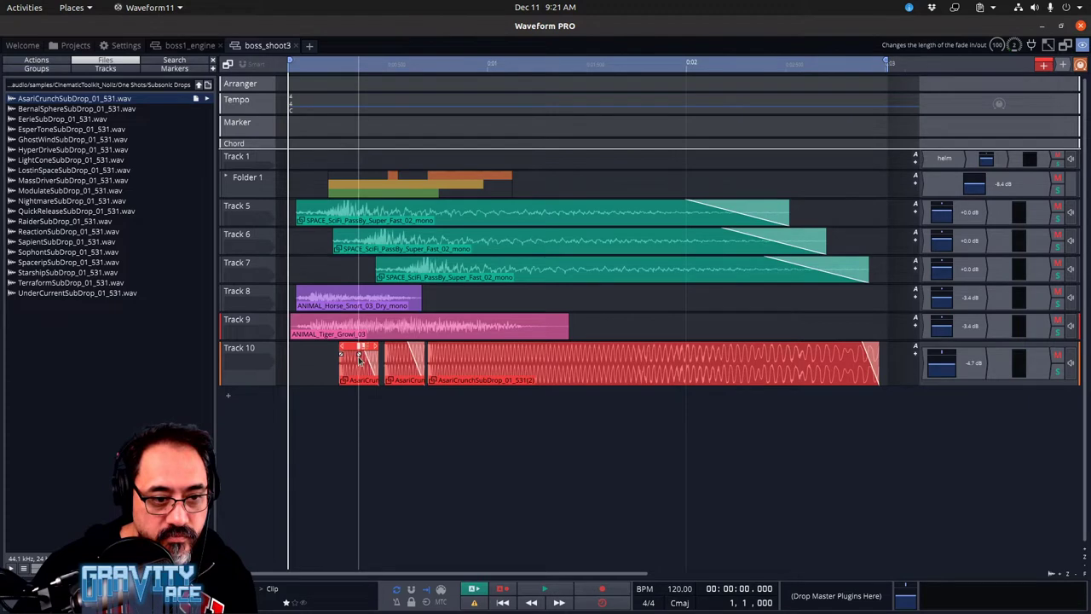
{"action": "key", "text": "space"}
{"action": "key", "text": "space"}
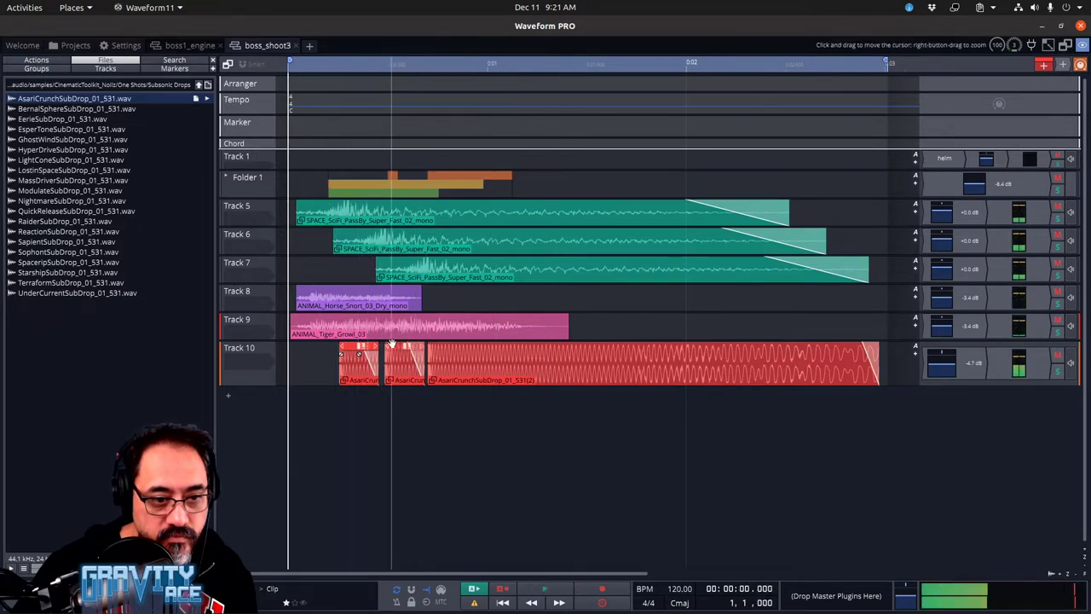
{"action": "left_click_drag", "start_coordinate": [392, 346], "coordinate": [391, 346]}
{"action": "key", "text": "space"}
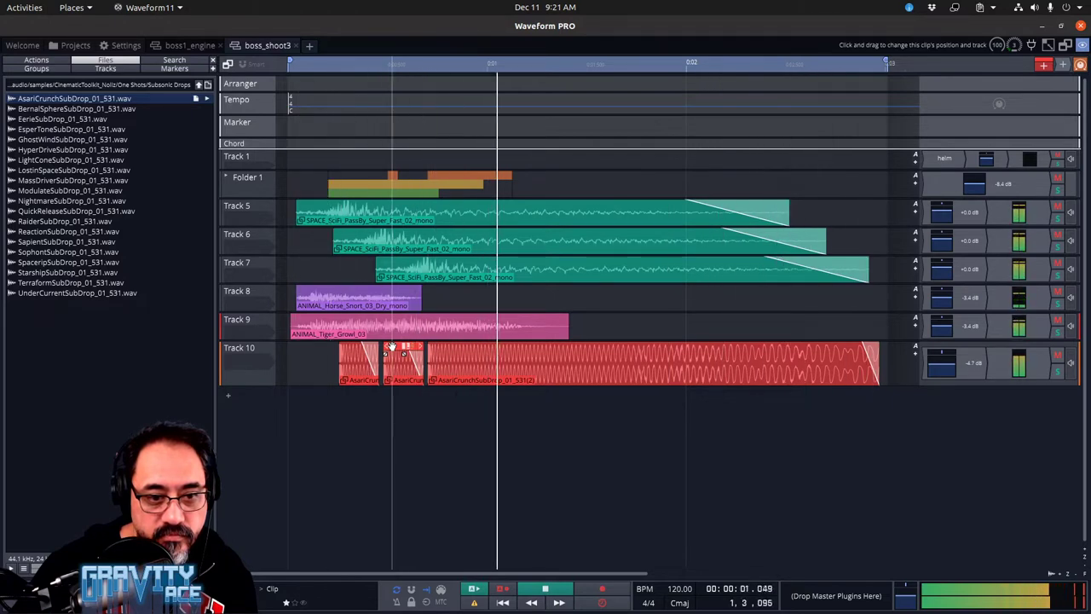
{"action": "key", "text": "space"}
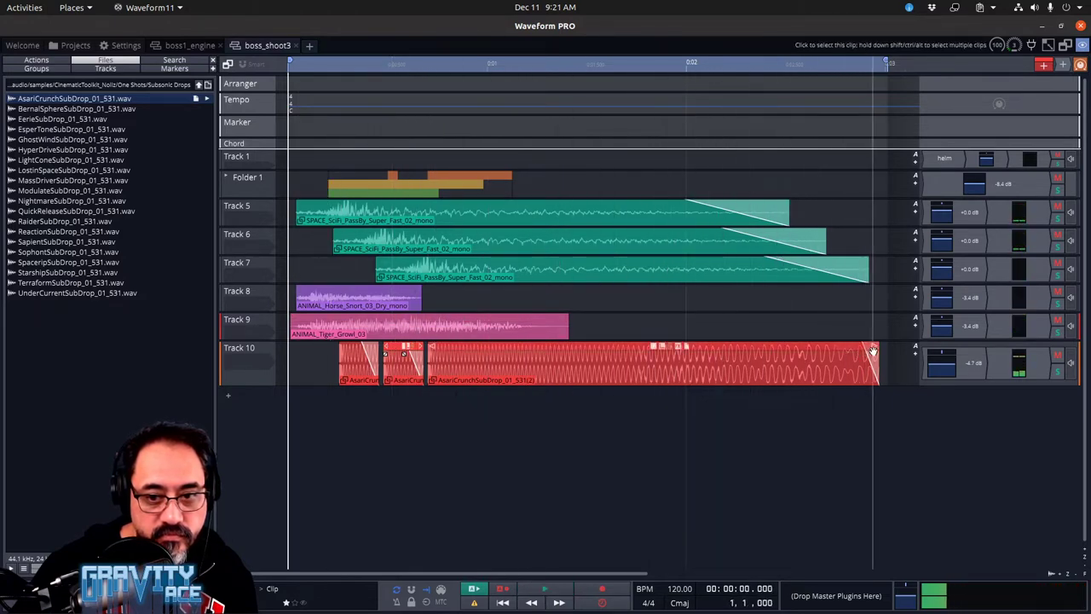
{"action": "left_click_drag", "start_coordinate": [873, 349], "coordinate": [699, 356]}
{"action": "key", "text": "space"}
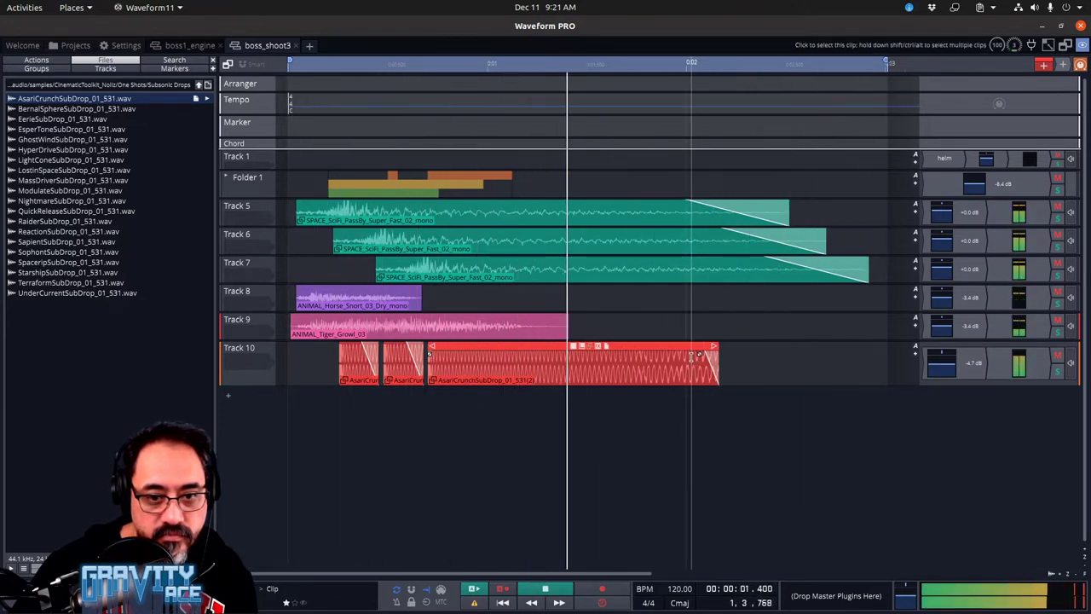
Shorten the sci-fi pass-by clips on Tracks 7, 6 and 5 and the Track 10 clip.
{"action": "key", "text": "space"}
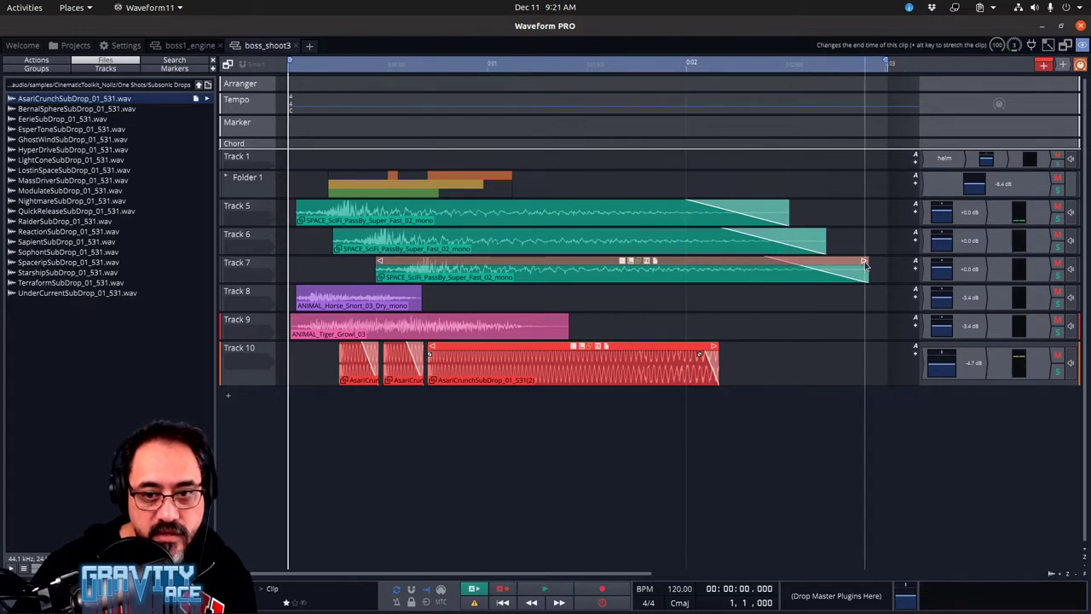
{"action": "left_click_drag", "start_coordinate": [865, 266], "coordinate": [674, 269]}
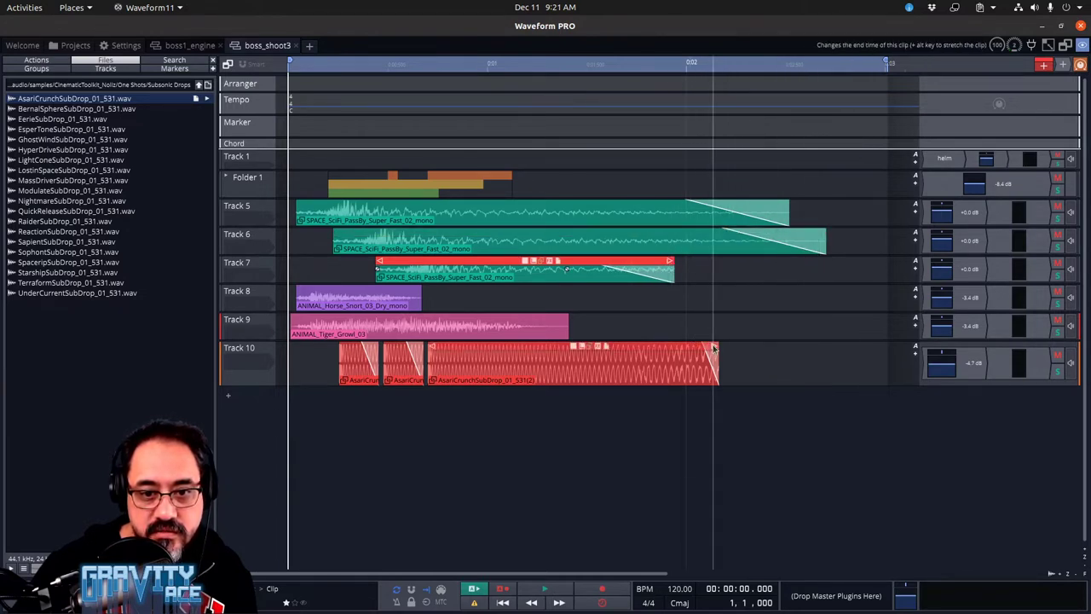
{"action": "left_click_drag", "start_coordinate": [714, 348], "coordinate": [677, 349]}
{"action": "left_click_drag", "start_coordinate": [822, 236], "coordinate": [620, 232]}
{"action": "left_click_drag", "start_coordinate": [788, 204], "coordinate": [575, 202]}
{"action": "key", "text": "space"}
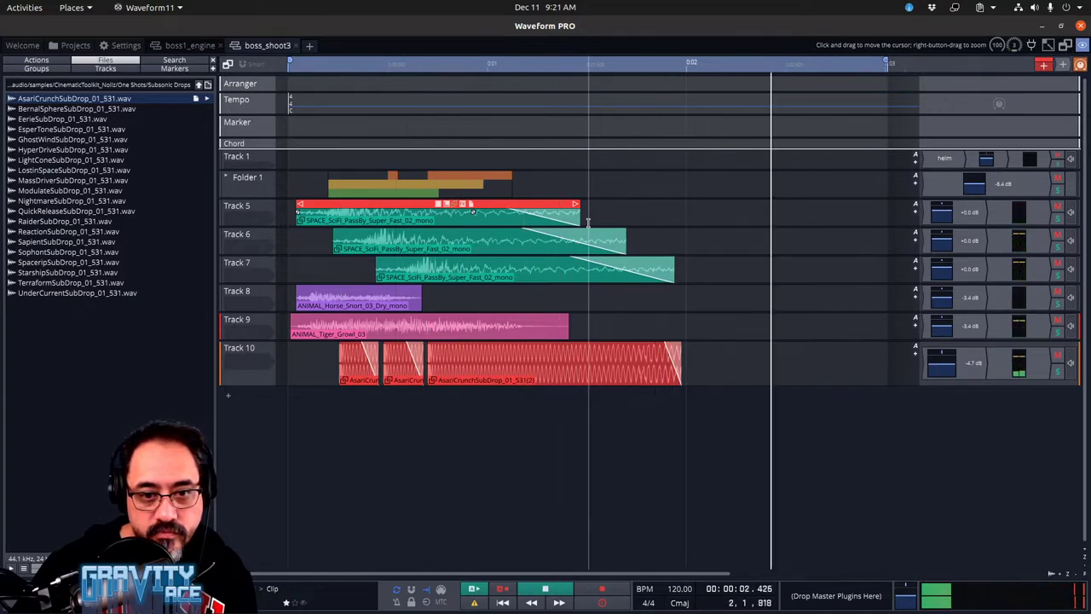
{"action": "key", "text": "space"}
Give the last Track 10 clip a much longer fade-out and play it back.
{"action": "left_click", "coordinate": [662, 351]}
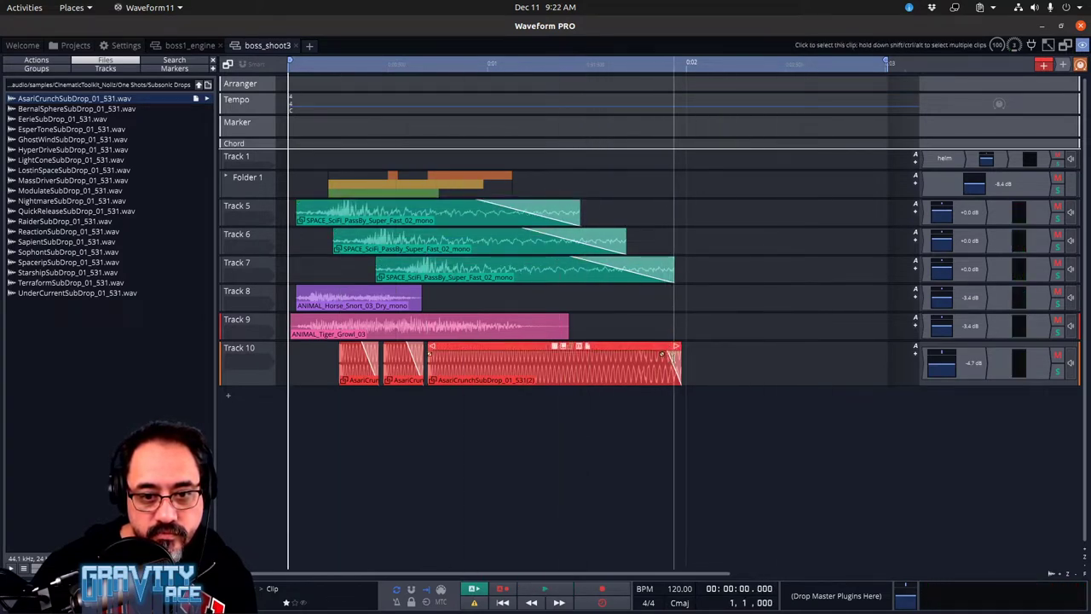
{"action": "left_click_drag", "start_coordinate": [663, 356], "coordinate": [597, 358]}
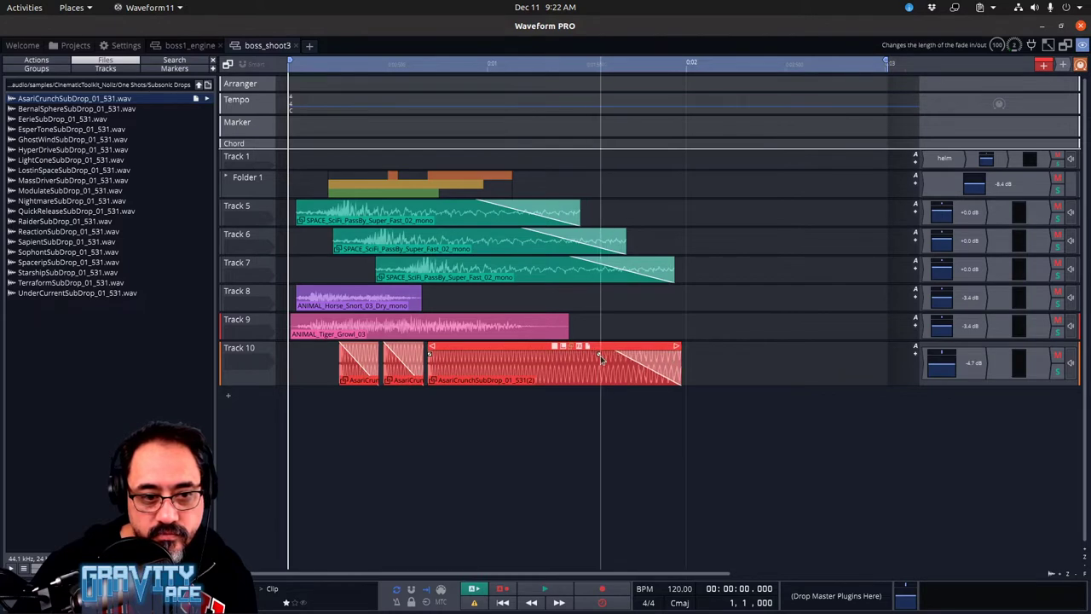
{"action": "key", "text": "space"}
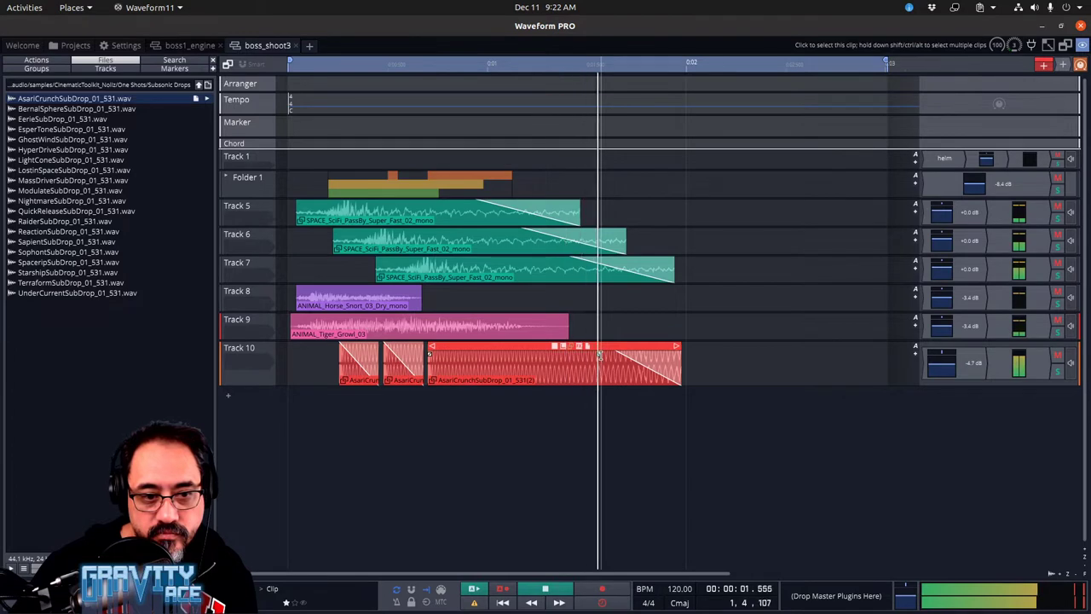
Try Track 10 without the two small clips, then restore them with undo.
{"action": "key", "text": "space"}
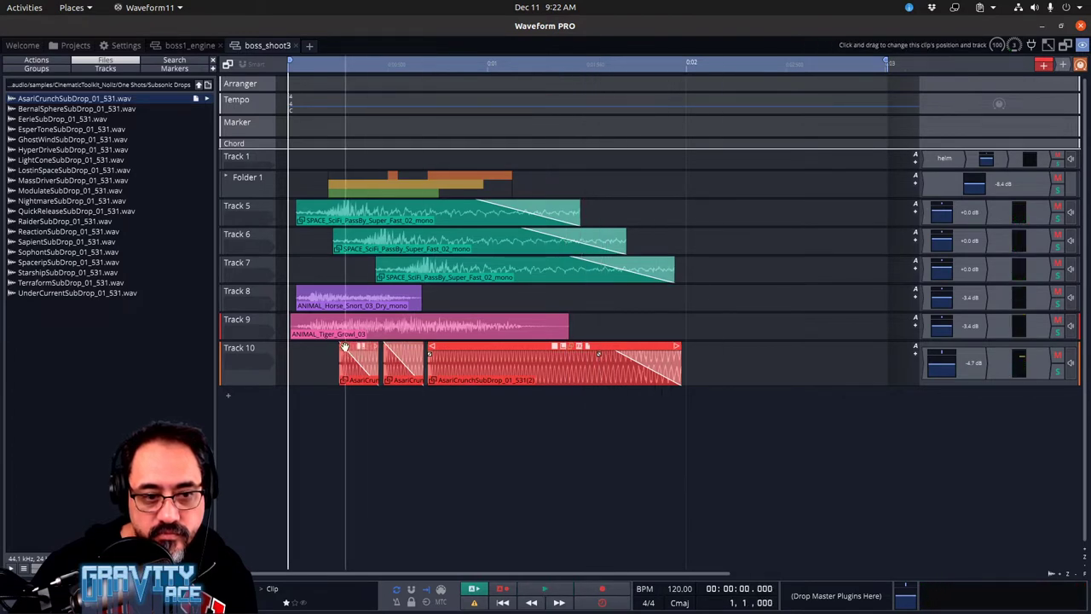
{"action": "key", "text": "Delete"}
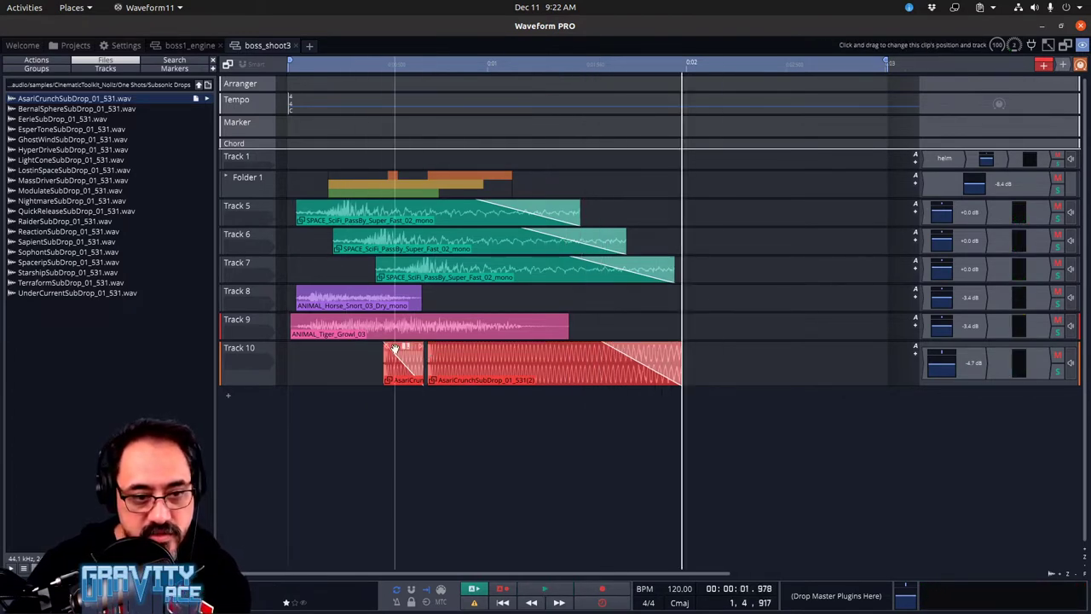
{"action": "left_click", "coordinate": [394, 350]}
{"action": "key", "text": "Delete"}
{"action": "key", "text": "space"}
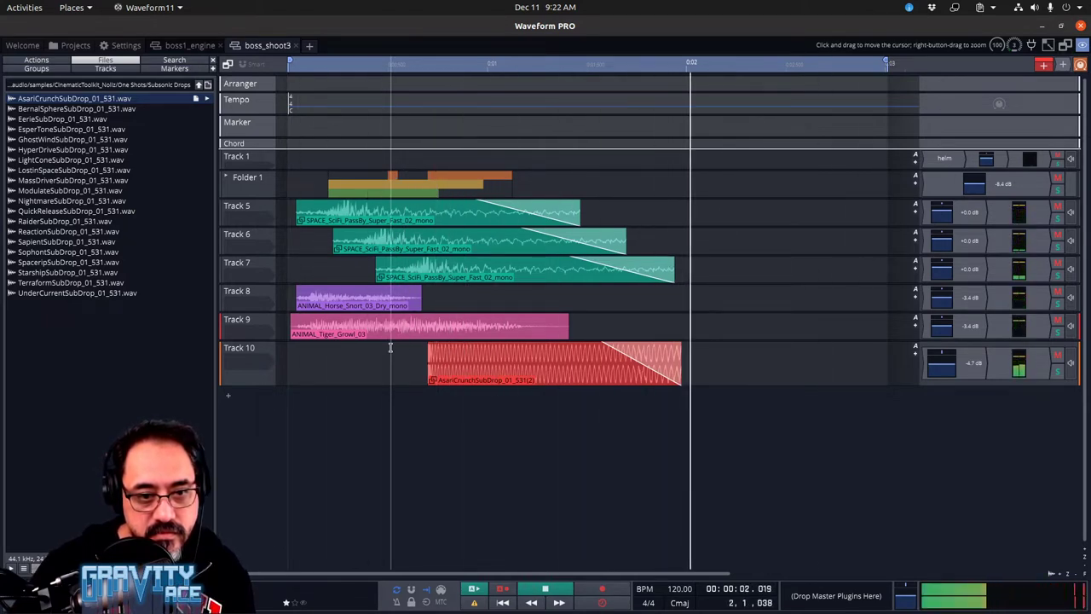
{"action": "key", "text": "space"}
{"action": "key", "text": "ctrl+z"}
{"action": "key", "text": "space"}
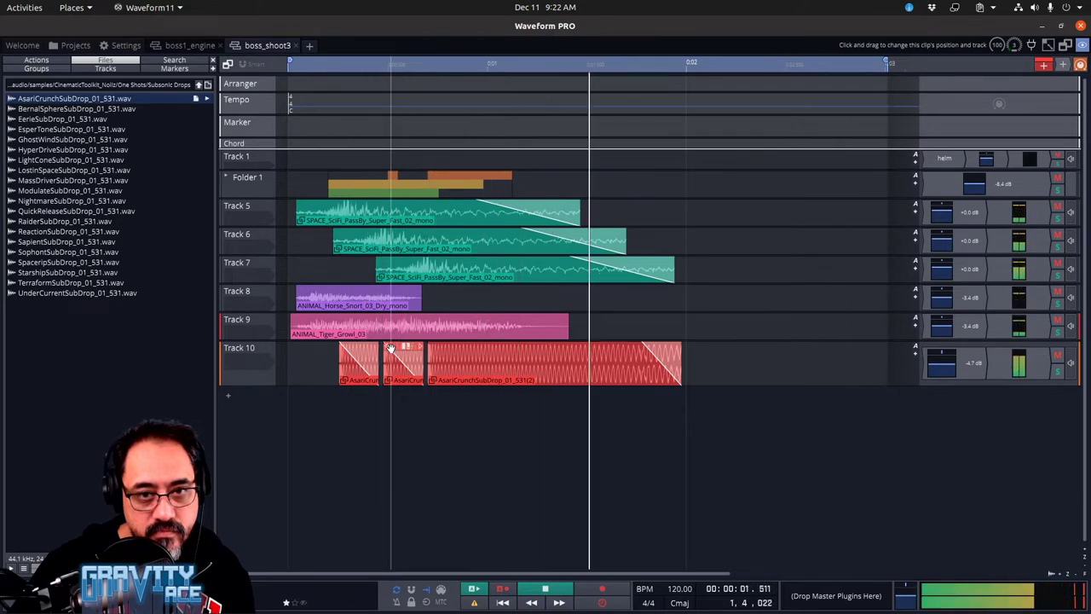
Extend the last Track 10 clip by about a second and audition it.
{"action": "left_click", "coordinate": [679, 347]}
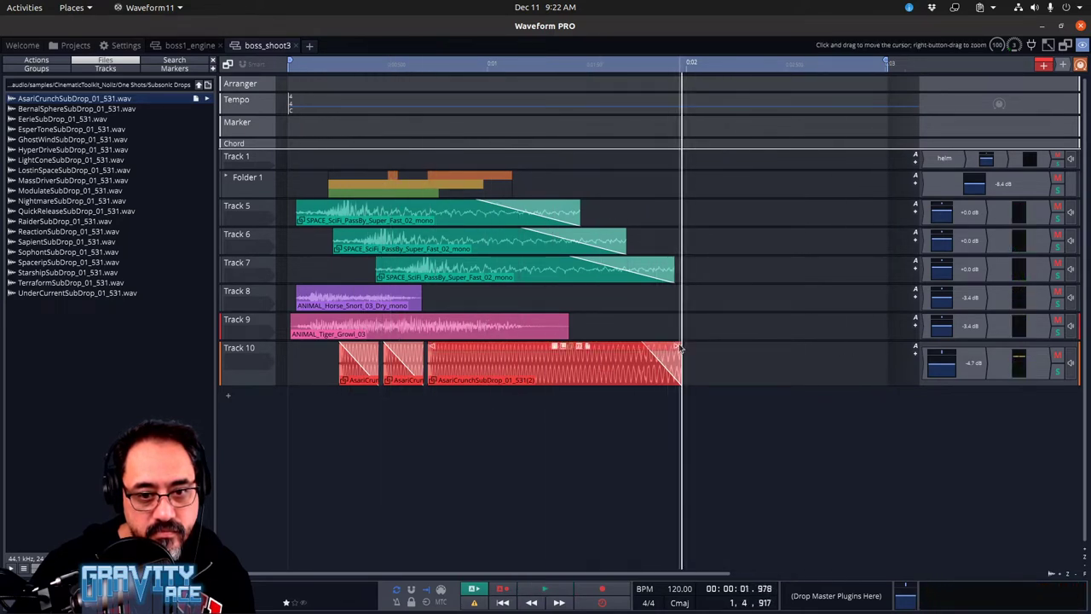
{"action": "left_click_drag", "start_coordinate": [679, 347], "coordinate": [879, 358]}
{"action": "key", "text": "space"}
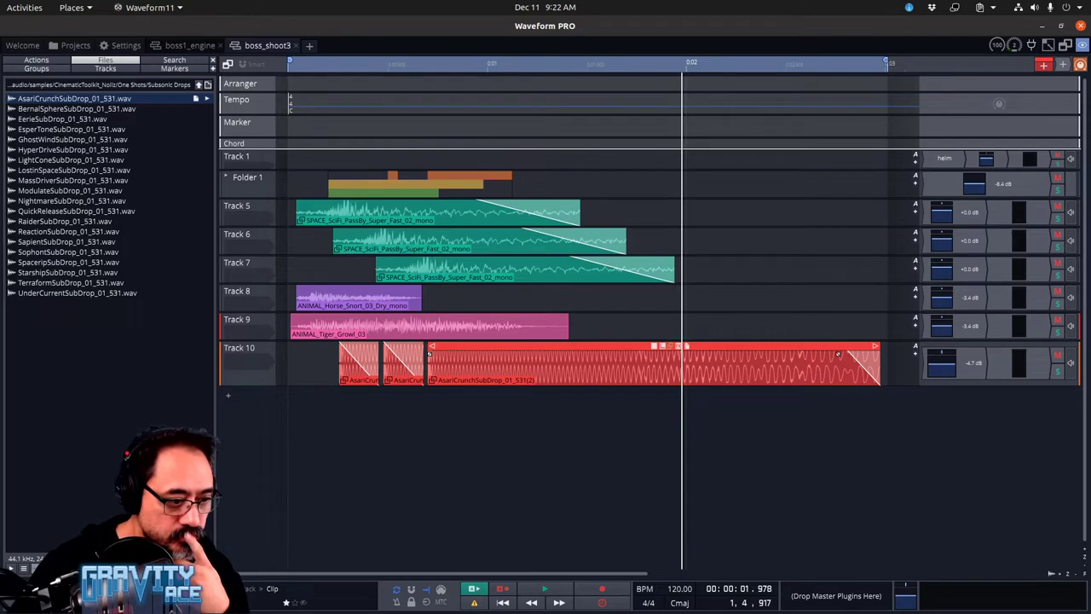
Render the edit through Export: Render to a file as boss_shoot3 Export 1.wav.
{"action": "left_click", "coordinate": [10, 567]}
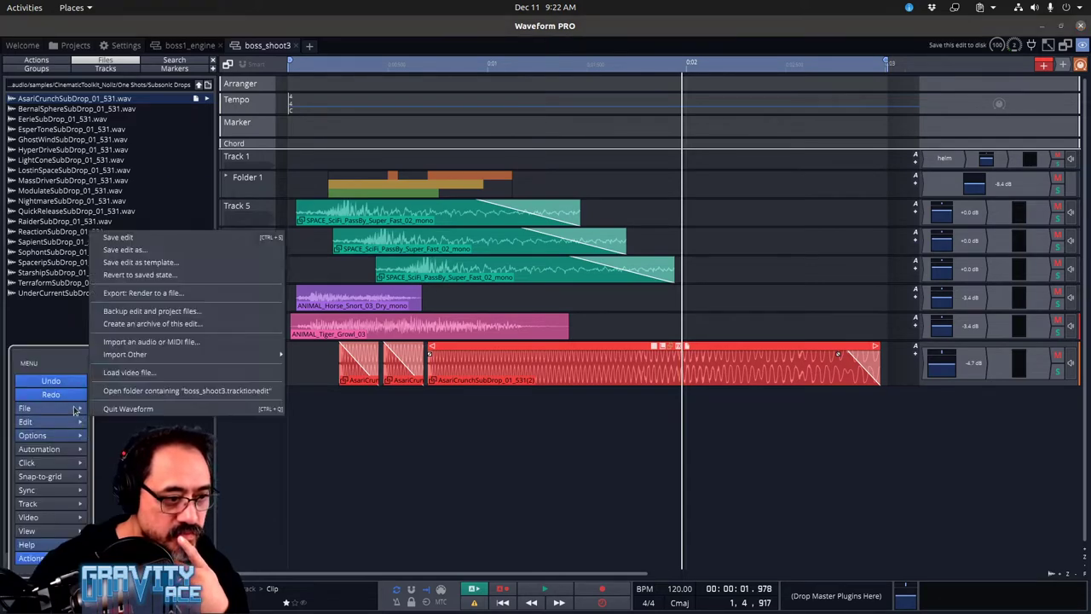
{"action": "mouse_move", "coordinate": [53, 412]}
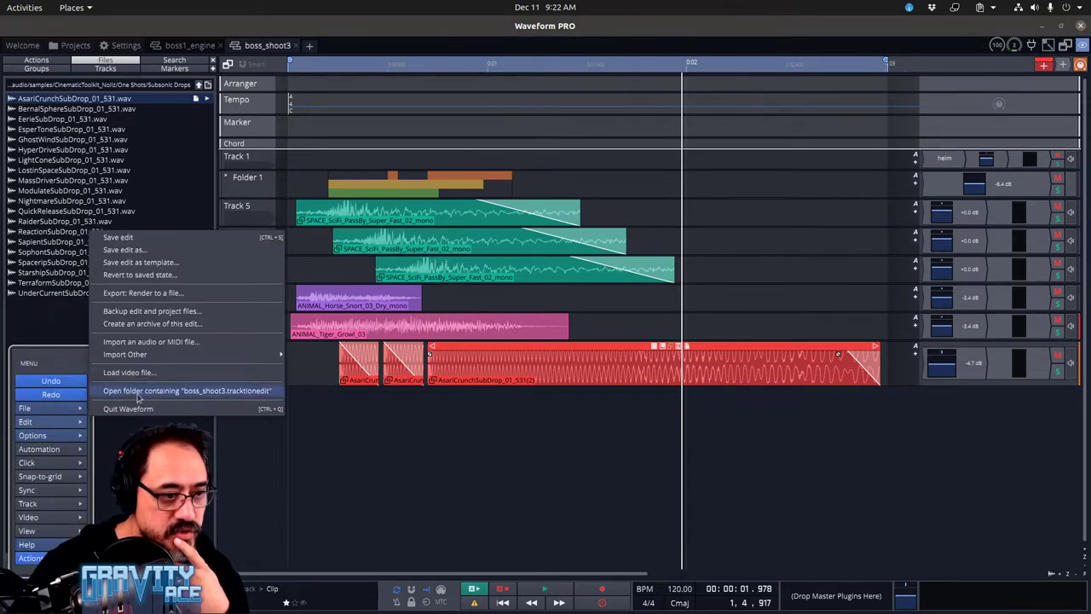
{"action": "left_click", "coordinate": [144, 293]}
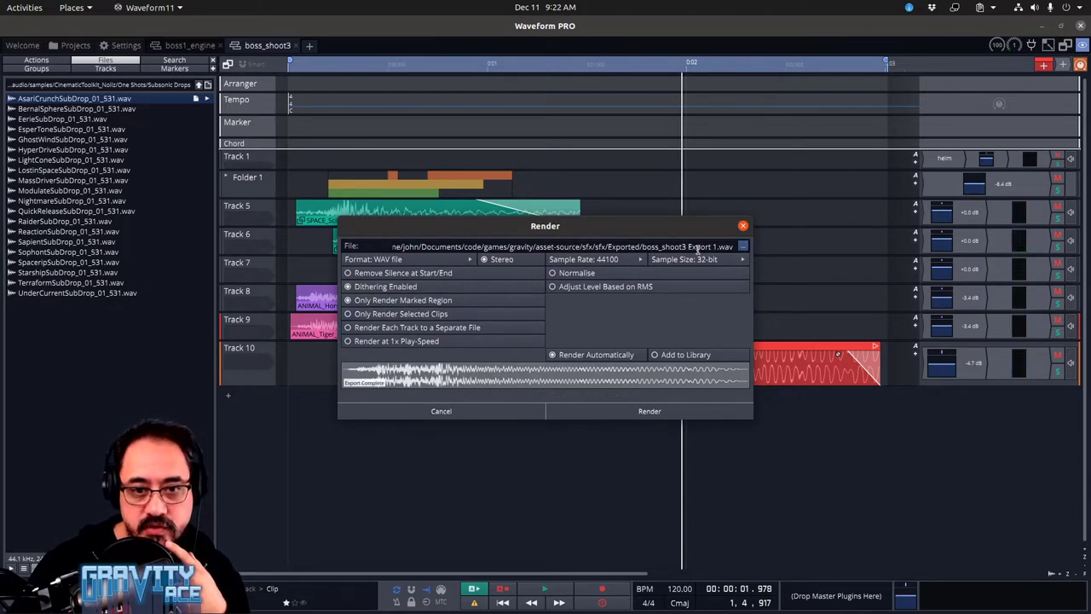
{"action": "left_click", "coordinate": [666, 411]}
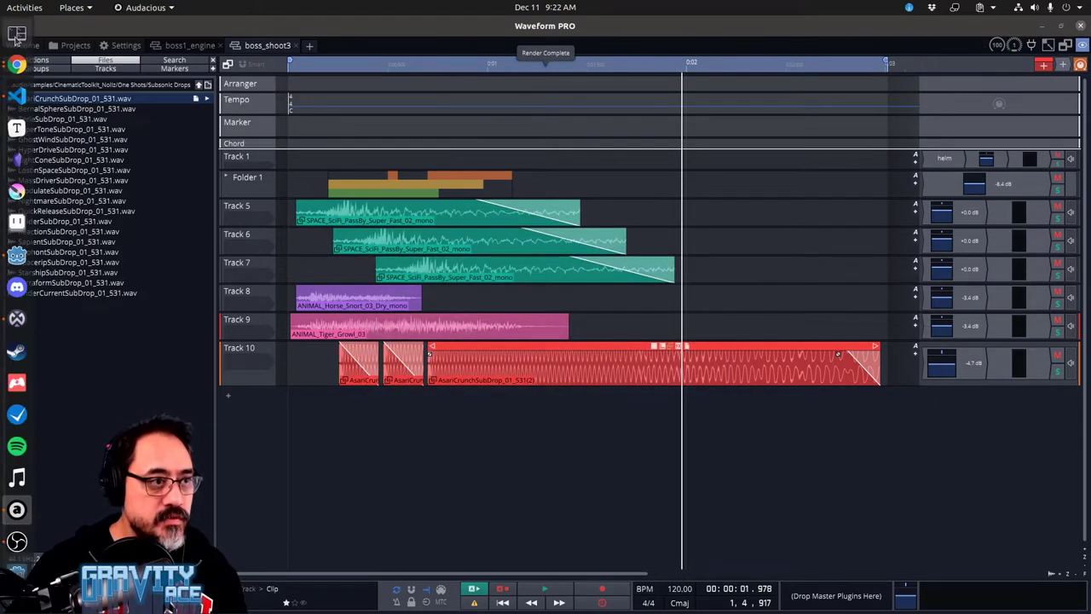
In Tilix, cd into gravity and ffmpeg-convert the export to game/boss1/sfx/boss_shoot3.wav.
{"action": "key", "text": "alt+Tab"}
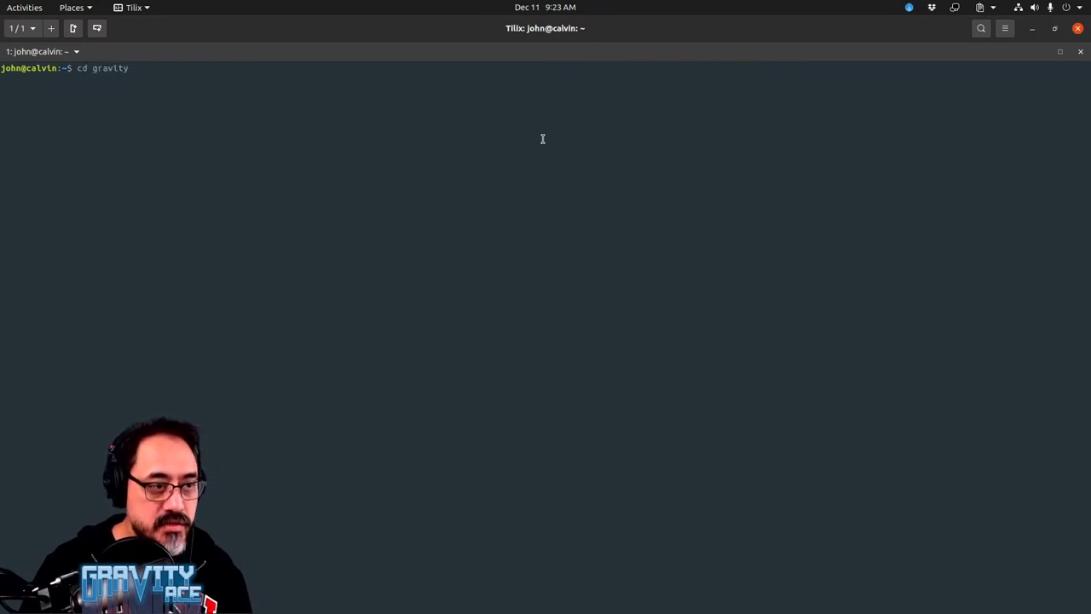
{"action": "type", "text": "cd gravity"}
{"action": "key", "text": "Return"}
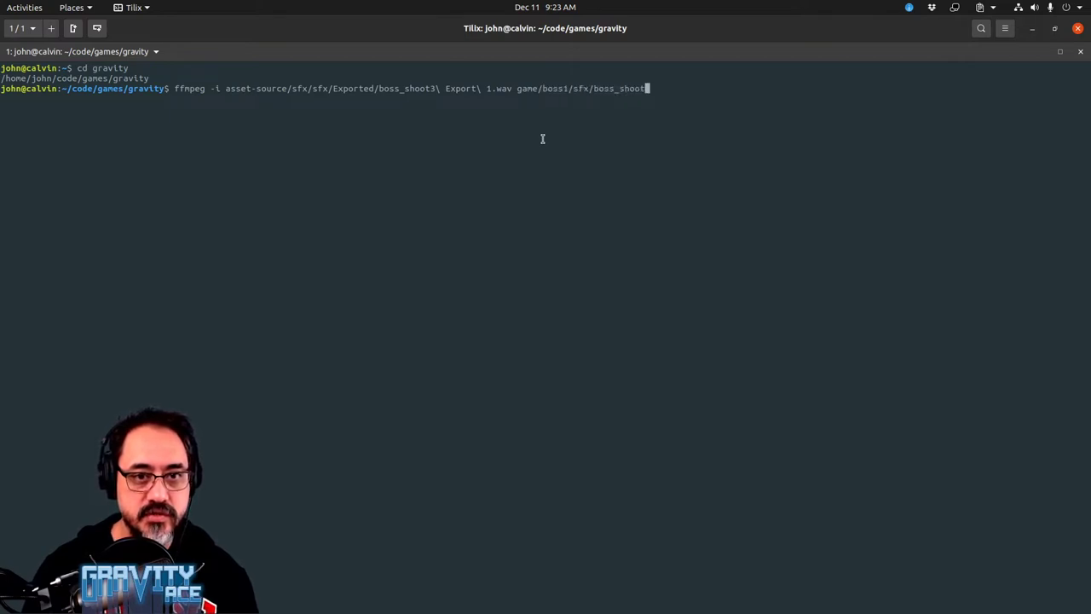
{"action": "type", "text": "av"}
{"action": "key", "text": "Return"}
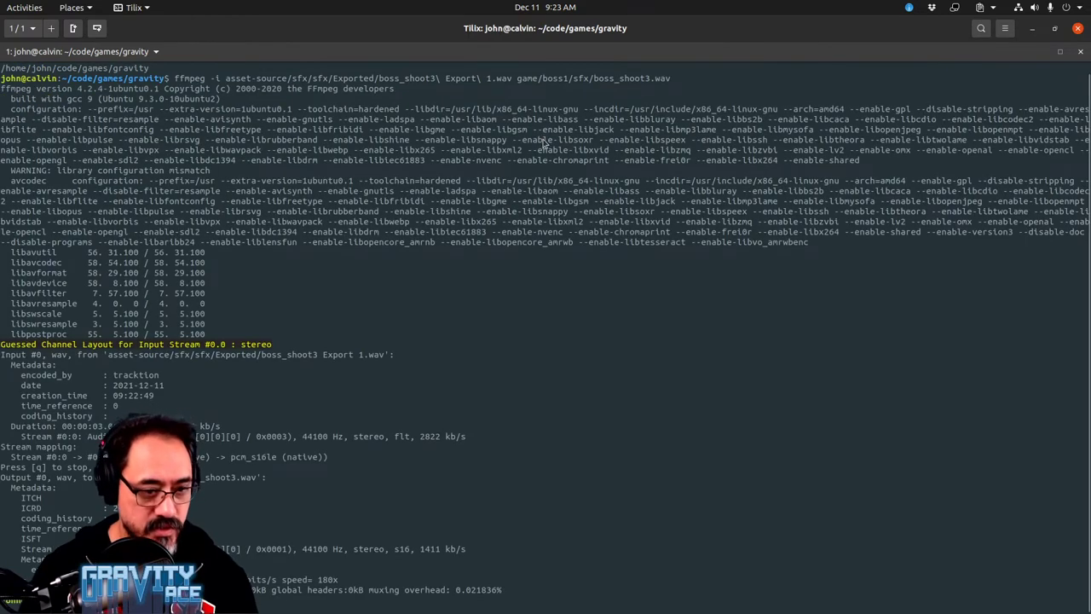
{"action": "key", "text": "alt+Tab"}
{"action": "key", "text": "alt+Tab"}
{"action": "key", "text": "alt+Tab"}
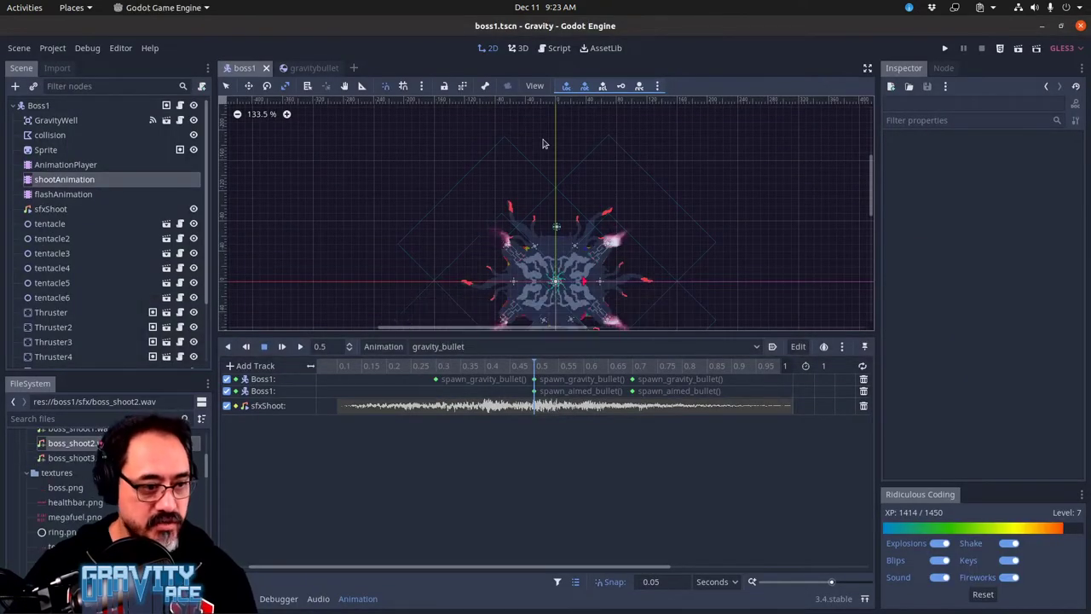
Replace the sfxShoot track's old sound with boss_shoot3.wav in the gravity_bullet animation.
{"action": "left_click", "coordinate": [351, 406]}
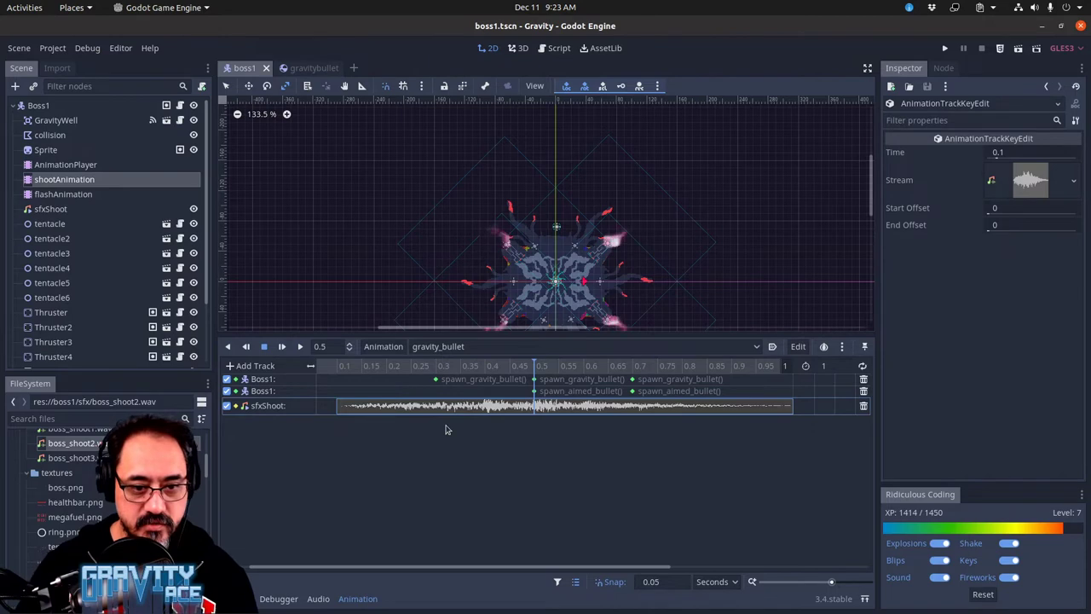
{"action": "key", "text": "Delete"}
{"action": "left_click_drag", "start_coordinate": [81, 460], "coordinate": [326, 407]}
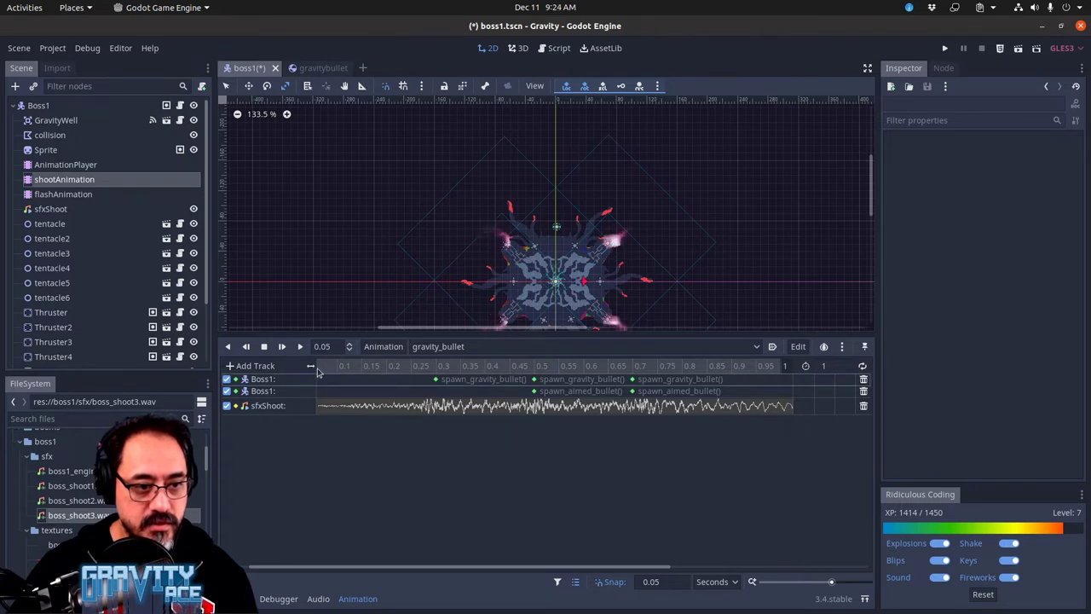
Save the boss1 scene and launch the game with F5.
{"action": "key", "text": "ctrl+s"}
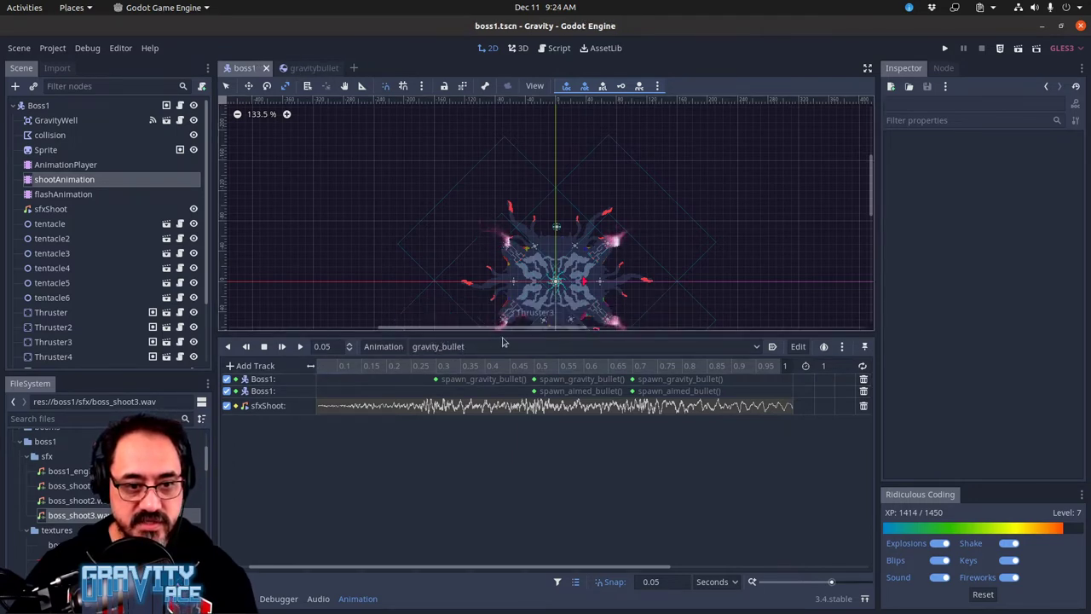
{"action": "left_click_drag", "start_coordinate": [505, 345], "coordinate": [514, 414]}
{"action": "key", "text": "F5"}
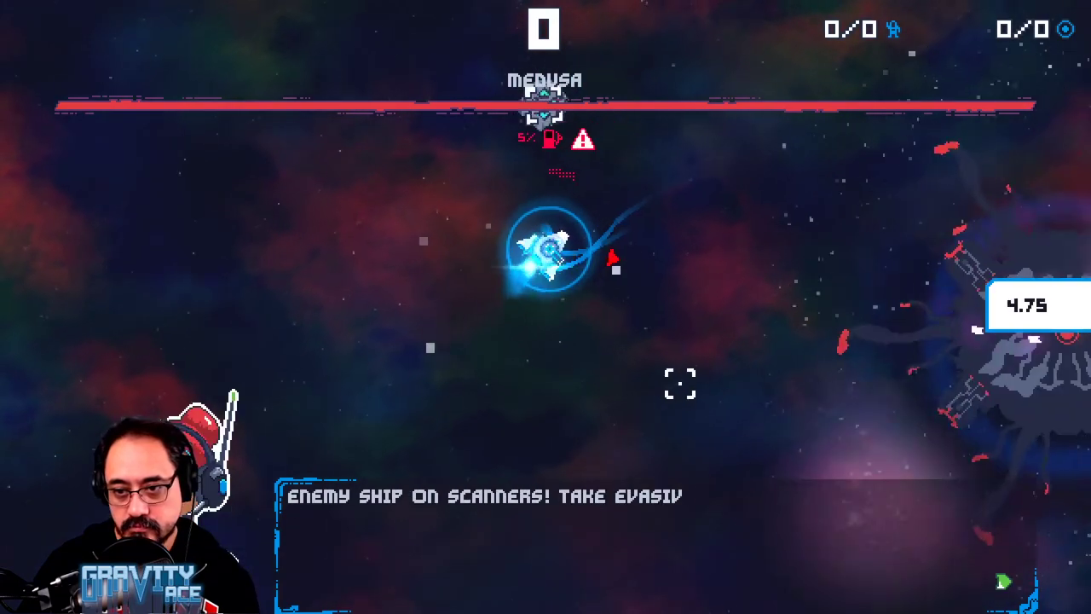
Fly the ship near the Medusa boss, pause the game, and return to the Godot editor.
{"action": "key", "text": "Up"}
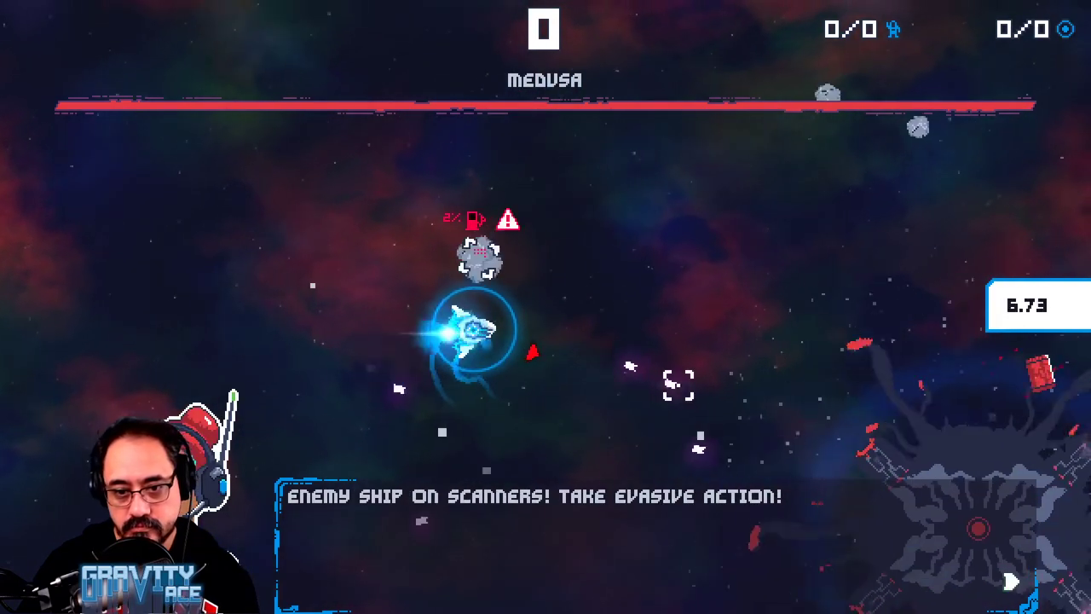
{"action": "key", "text": "Up"}
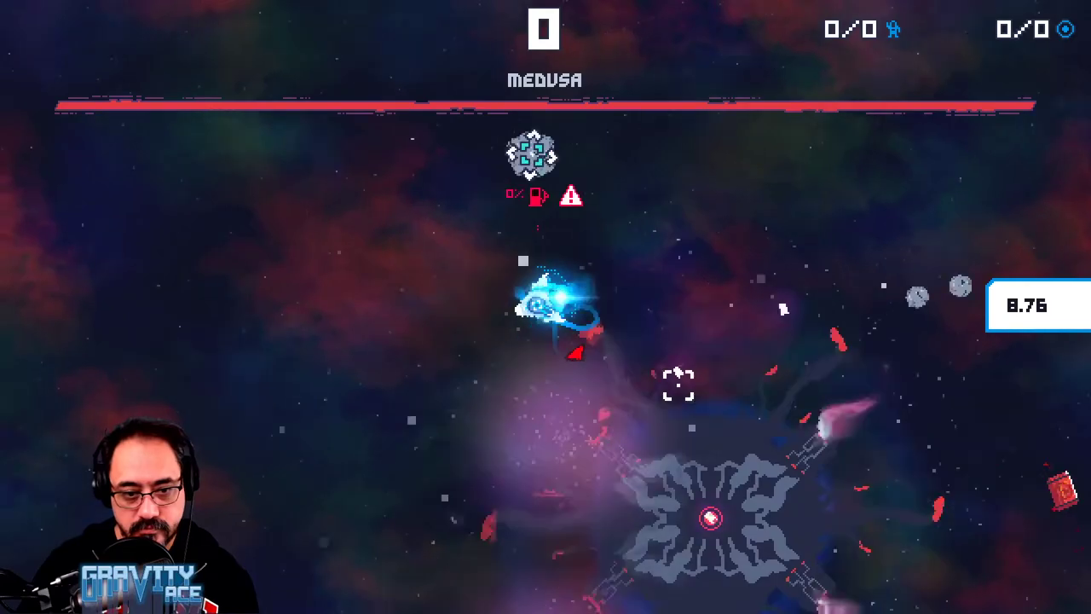
{"action": "key", "text": "Escape"}
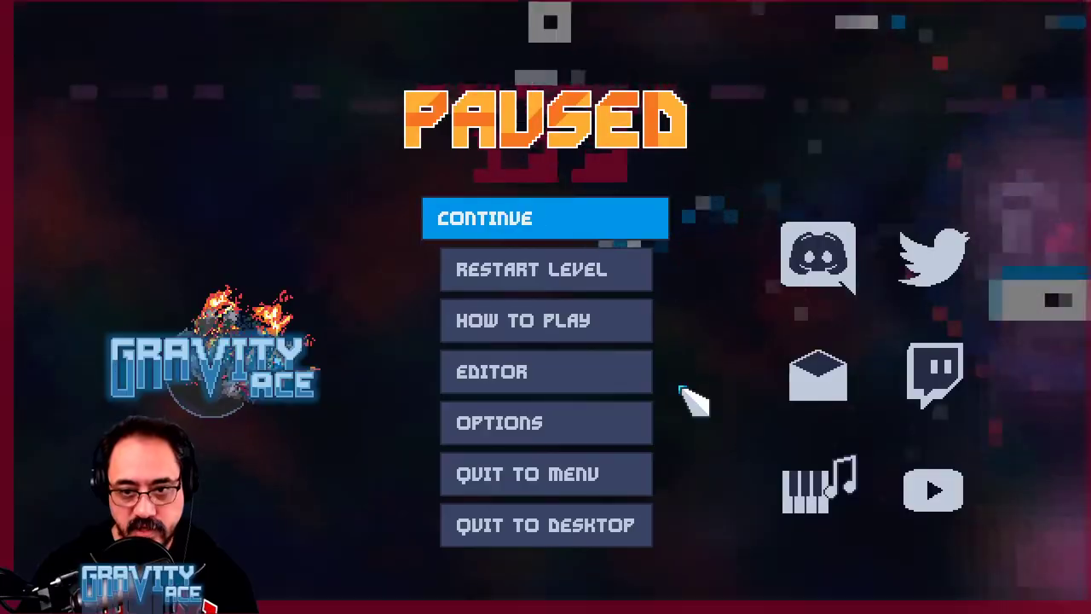
{"action": "key", "text": "alt+Tab"}
Select the shootAnimation node, then the sfxShoot sound node, in the boss1 scene.
{"action": "left_click", "coordinate": [112, 197]}
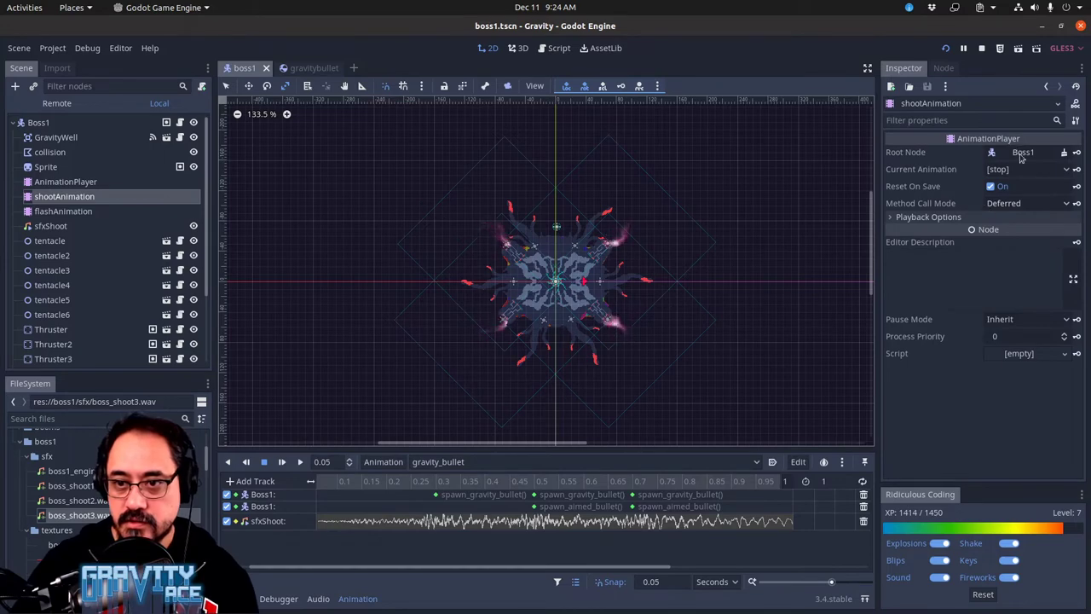
{"action": "left_click", "coordinate": [929, 217]}
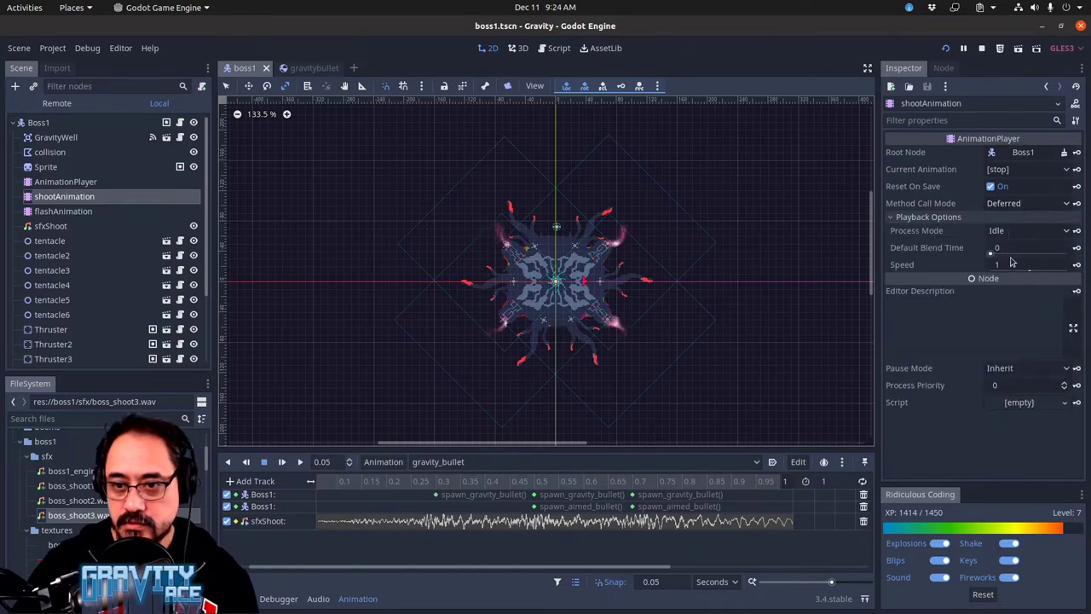
{"action": "left_click", "coordinate": [107, 226]}
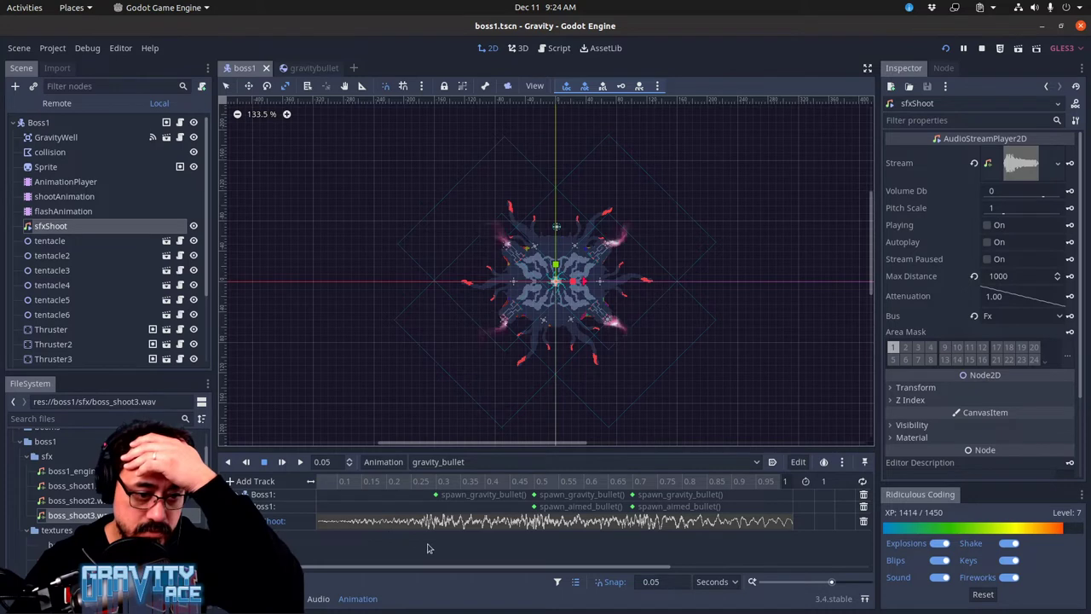
Replay the gravity_bullet animation preview several times, then rewind it to 0.05 seconds.
{"action": "left_click", "coordinate": [281, 462]}
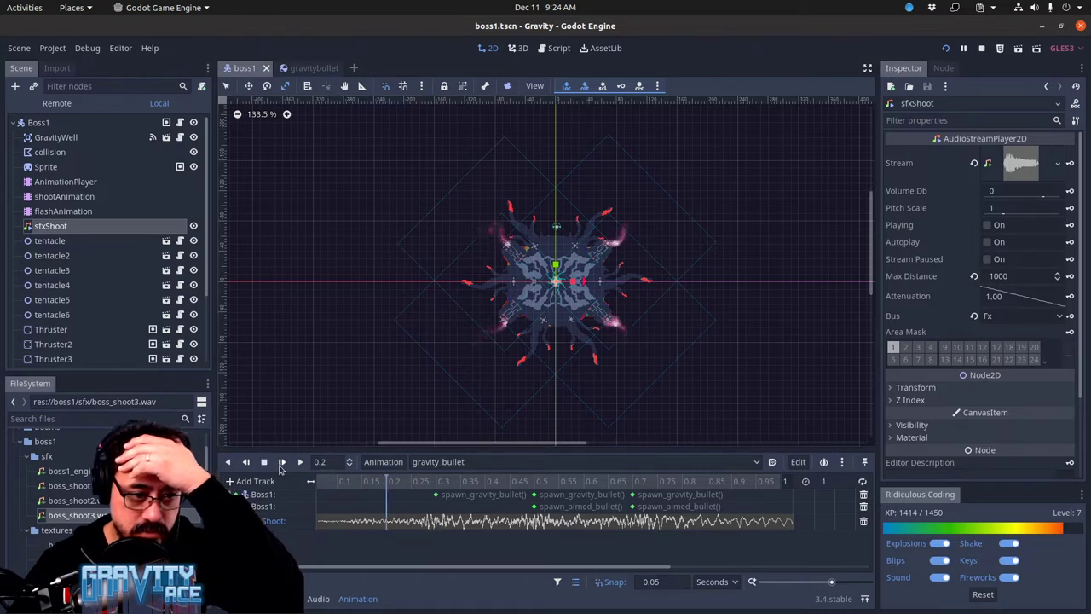
{"action": "scroll", "coordinate": [383, 409], "scroll_direction": "left", "scroll_amount": 3}
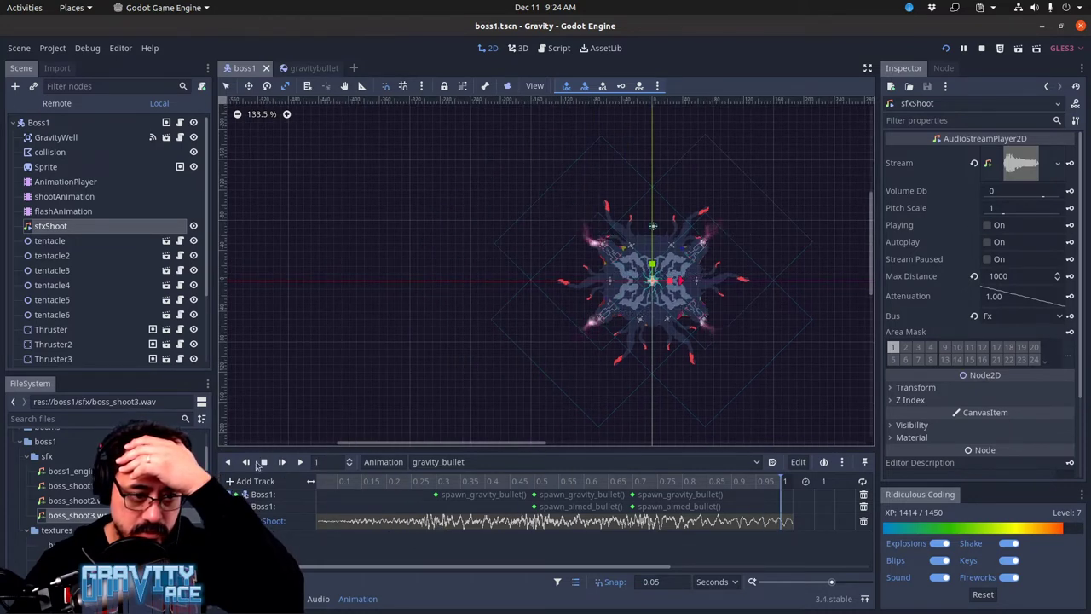
{"action": "left_click", "coordinate": [281, 462]}
{"action": "scroll", "coordinate": [311, 426], "scroll_direction": "right", "scroll_amount": 10}
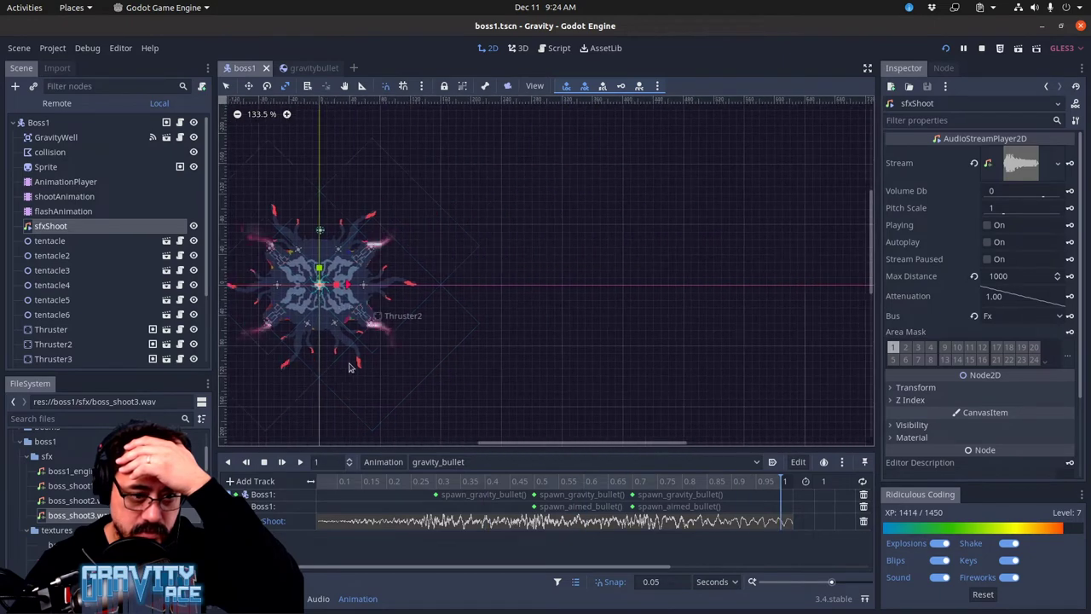
{"action": "left_click", "coordinate": [282, 462]}
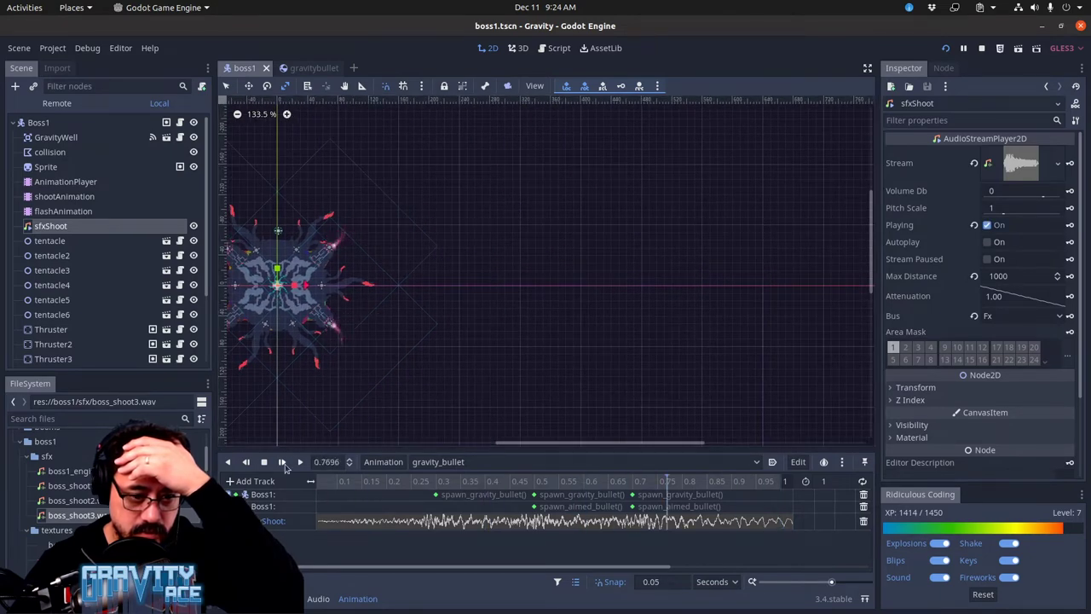
{"action": "middle_click_drag", "start_coordinate": [302, 410], "coordinate": [509, 391]}
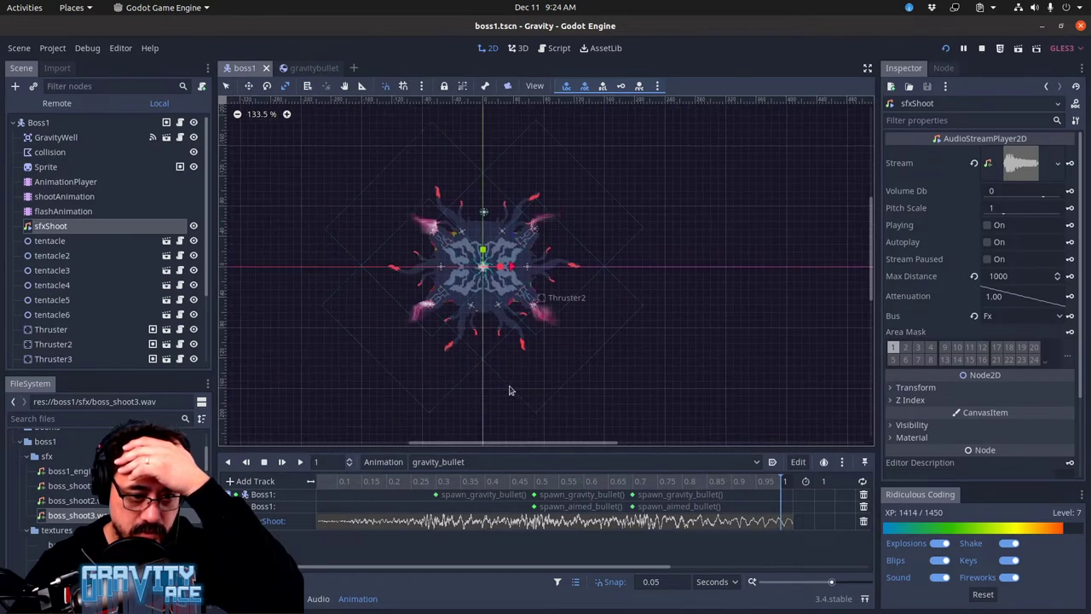
{"action": "left_click", "coordinate": [281, 462]}
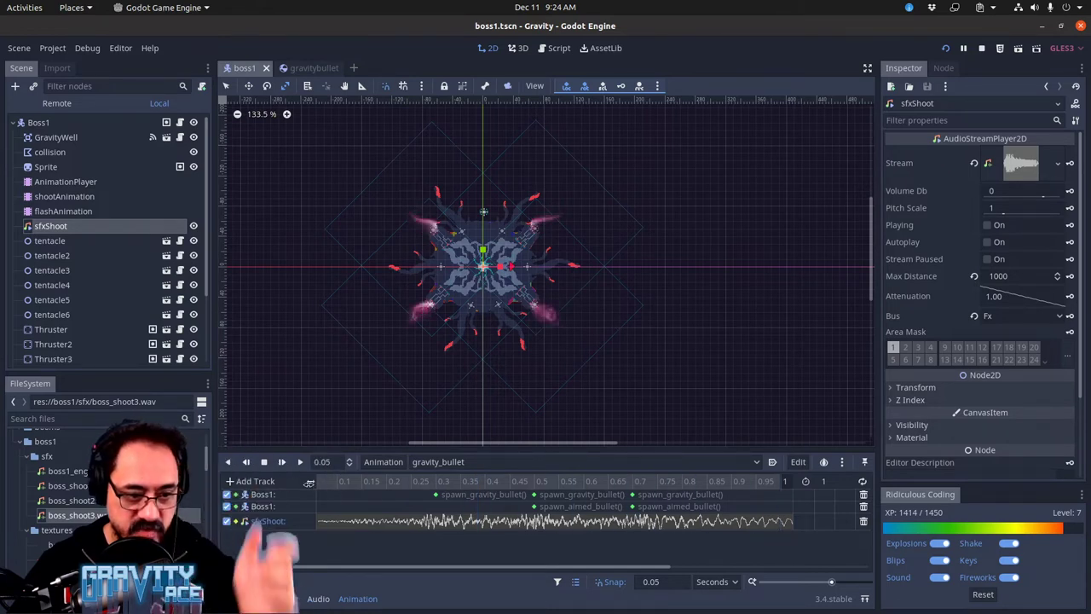
{"action": "left_click", "coordinate": [318, 482]}
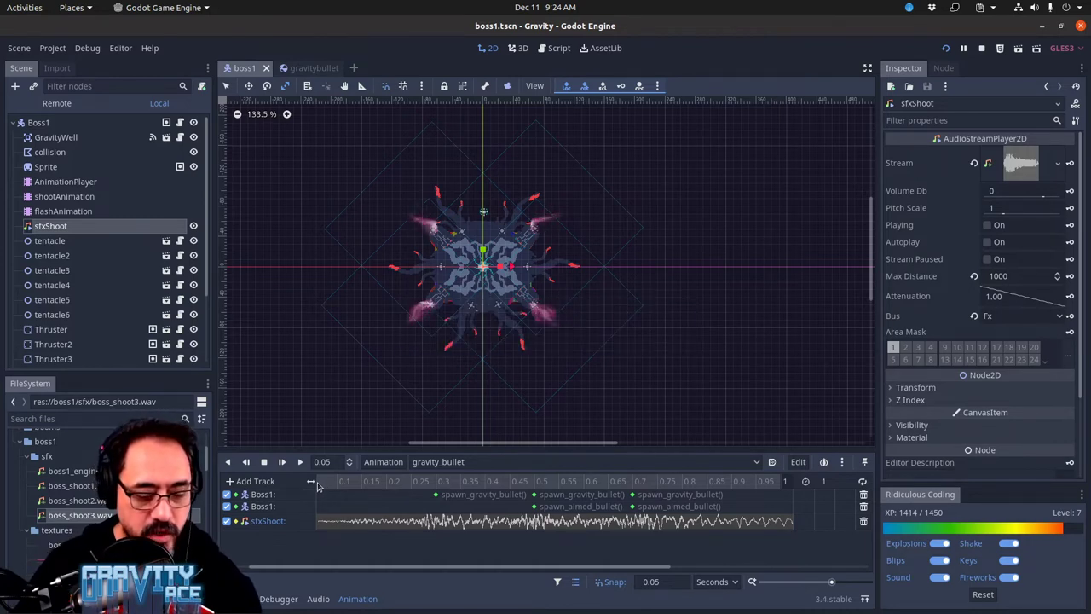
Run the game with F5 and pause the Medusa level.
{"action": "key", "text": "F5"}
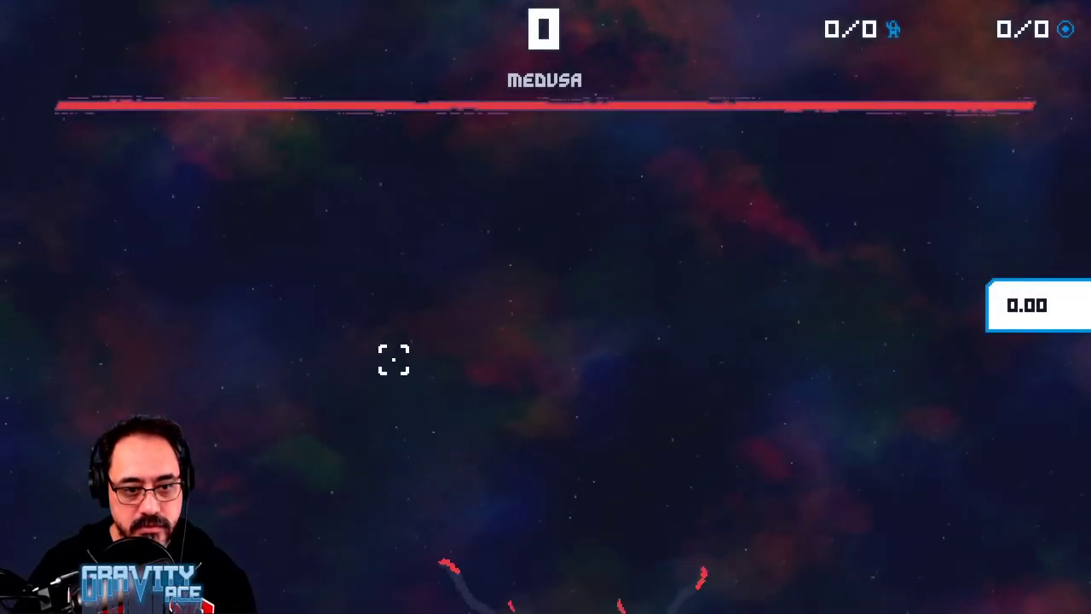
{"action": "key", "text": "Escape"}
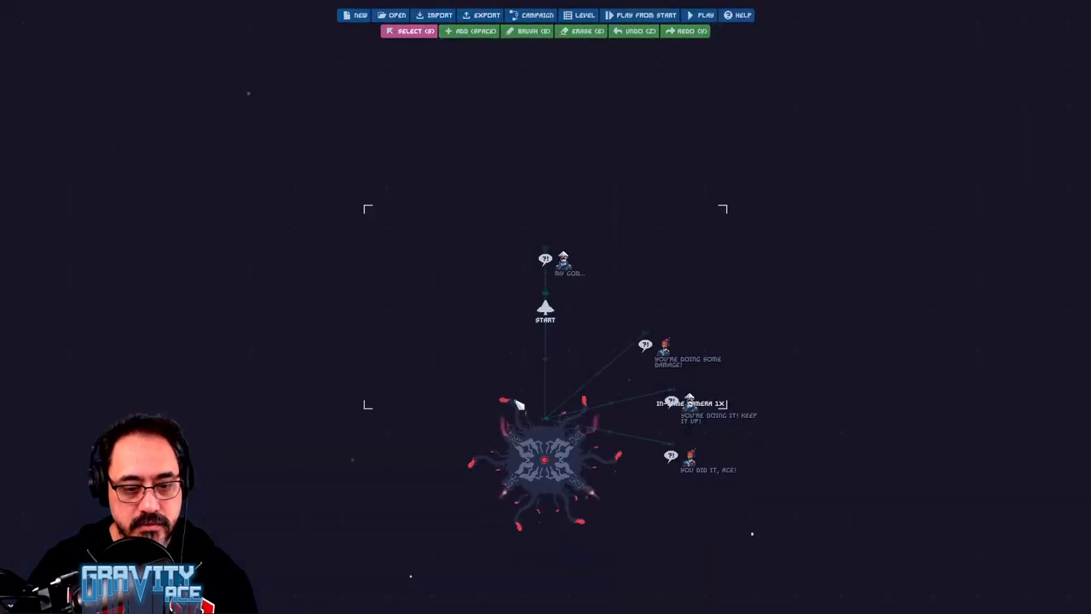
{"action": "key", "text": "Escape"}
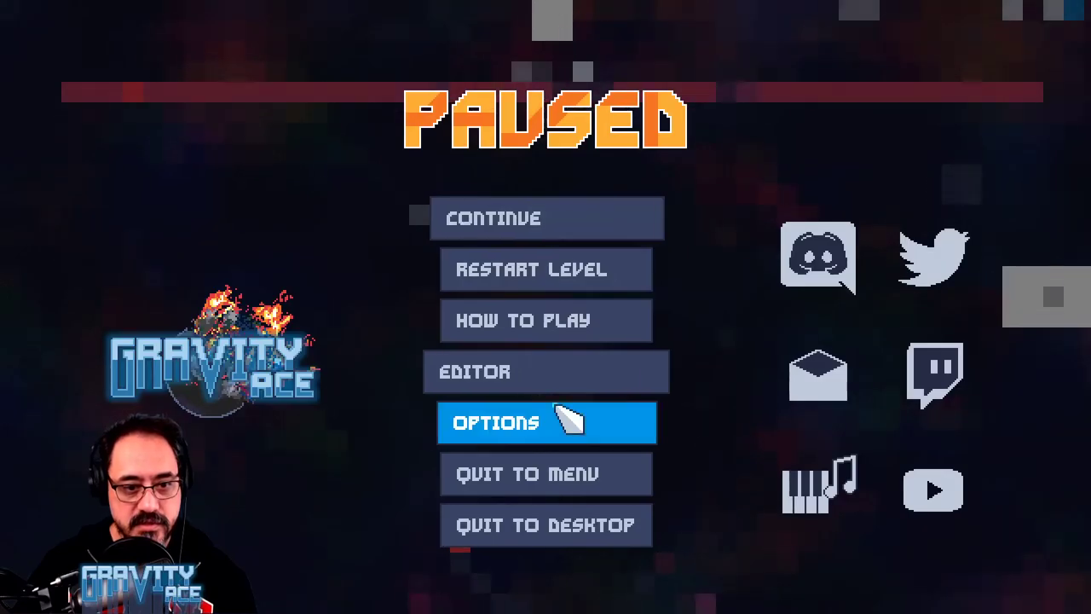
Raise Sound FX volume to maximum under Options > Audio and return to the pause menu.
{"action": "left_click", "coordinate": [567, 430]}
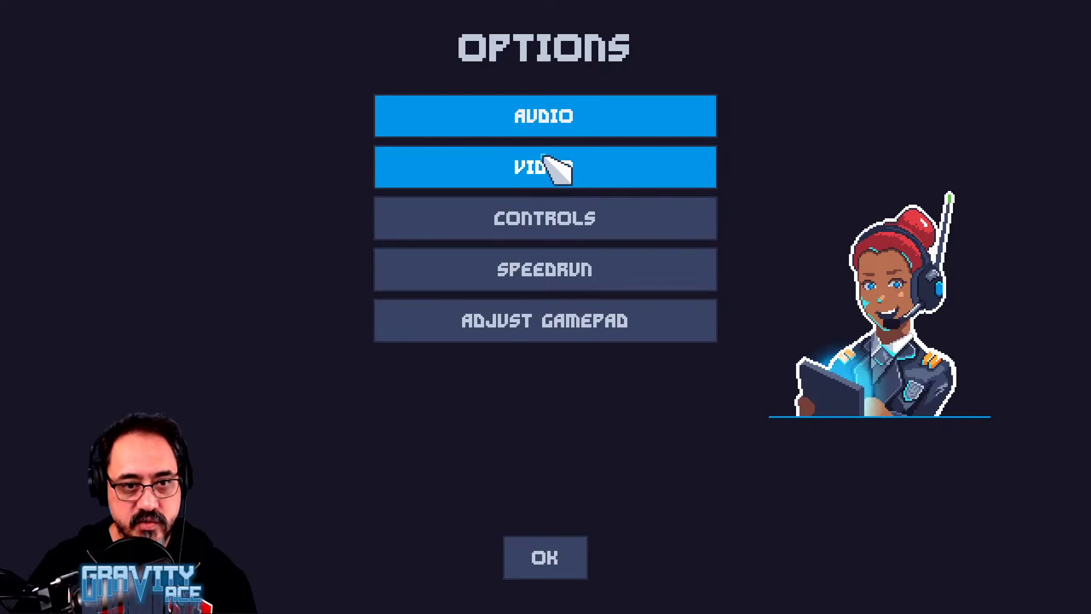
{"action": "left_click", "coordinate": [556, 115]}
{"action": "left_click_drag", "start_coordinate": [615, 155], "coordinate": [708, 153]}
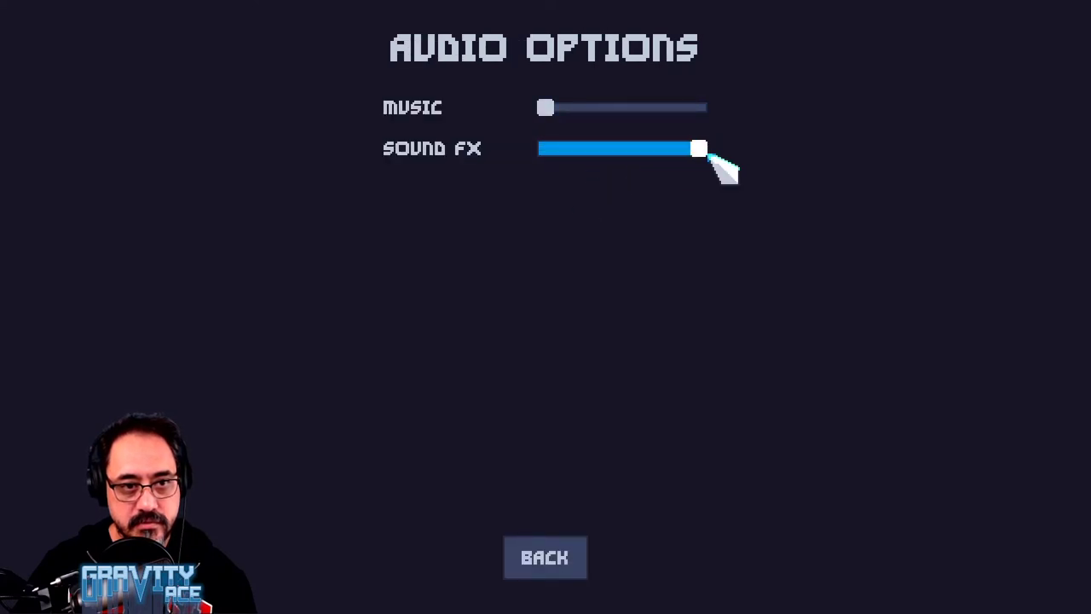
{"action": "left_click", "coordinate": [558, 562]}
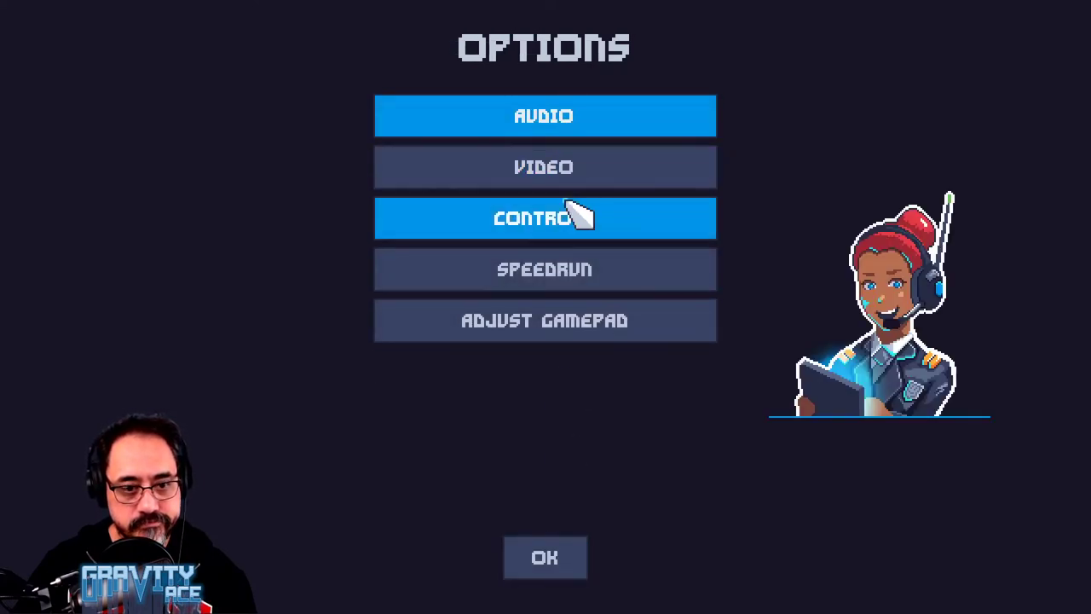
{"action": "left_click", "coordinate": [579, 566]}
Resume the Medusa level, fly the ship around the boss until it crashes, then close the game with F8.
{"action": "left_click", "coordinate": [555, 218]}
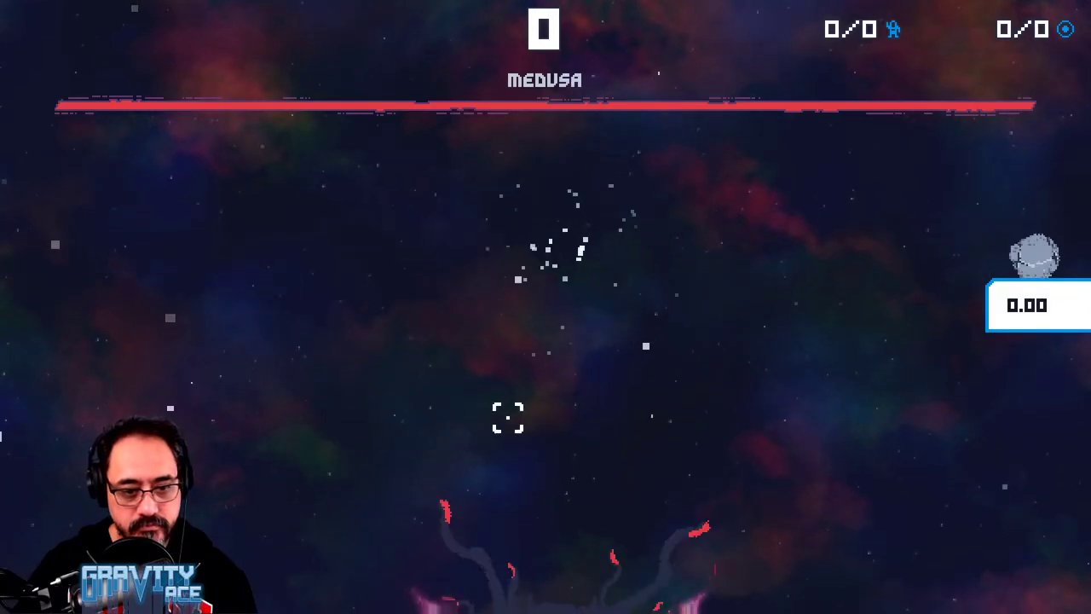
{"action": "key", "text": "w"}
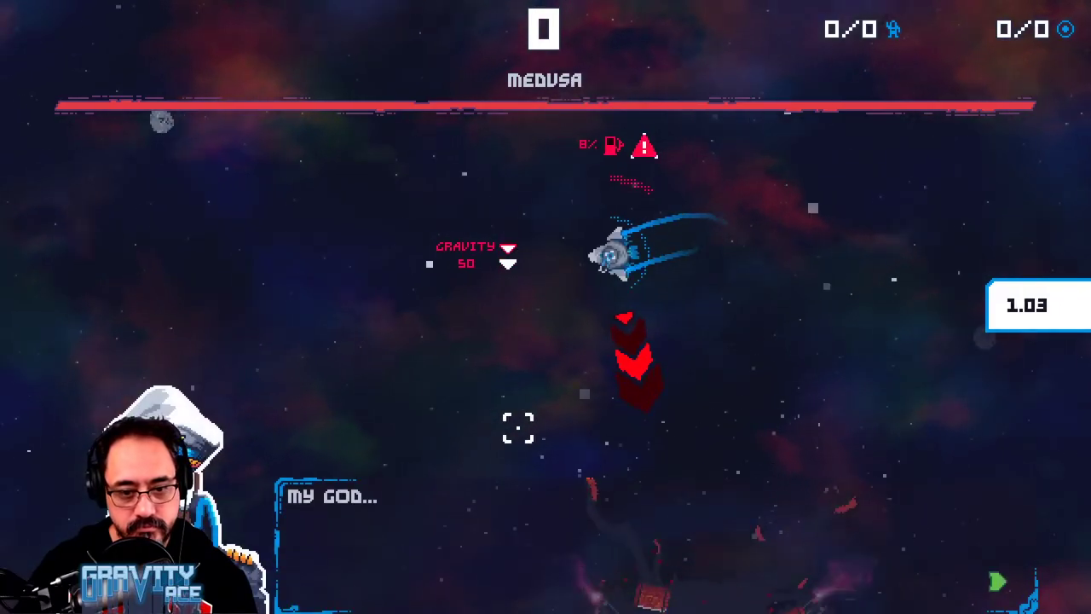
{"action": "key", "text": "space"}
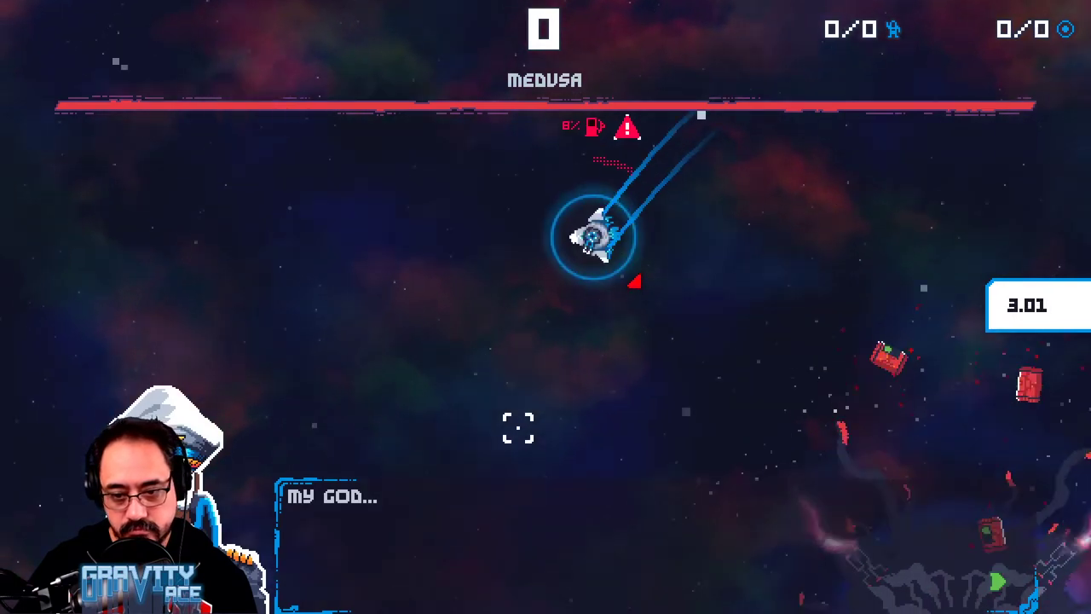
{"action": "key", "text": "w"}
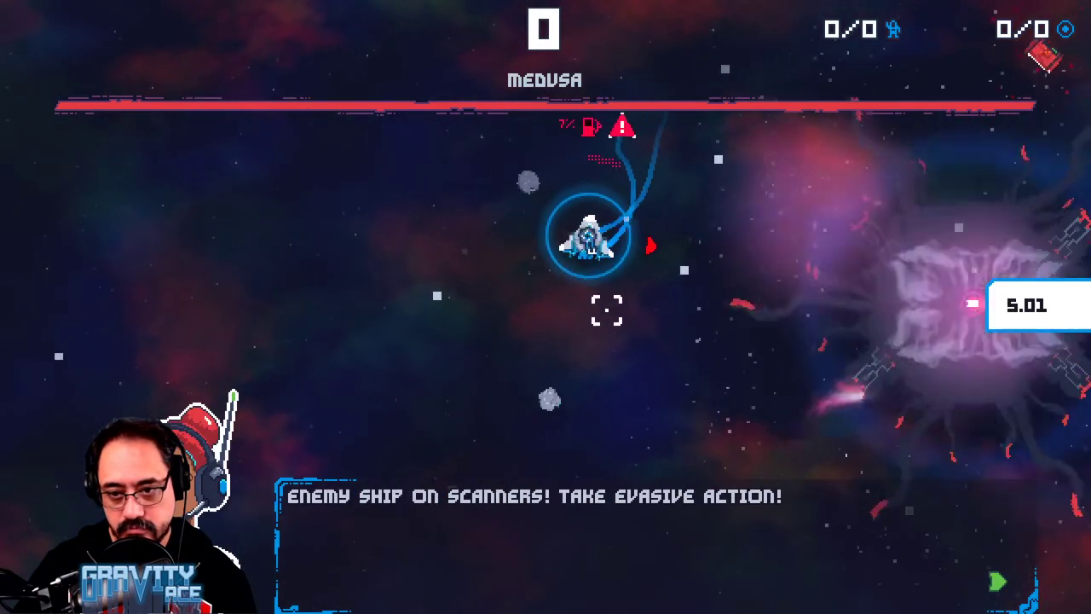
{"action": "key", "text": "w"}
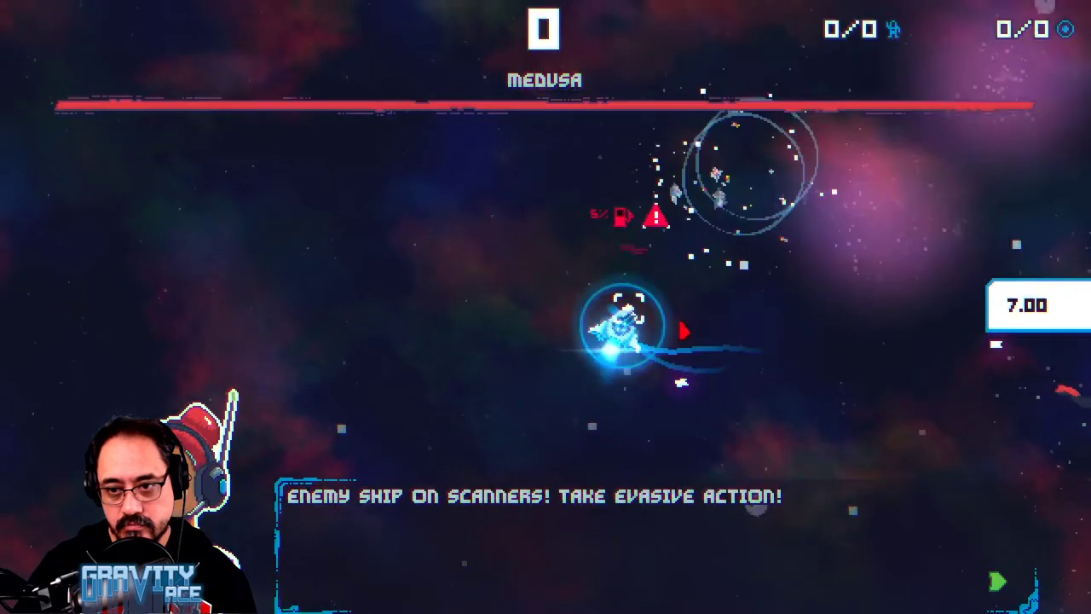
{"action": "key", "text": "w"}
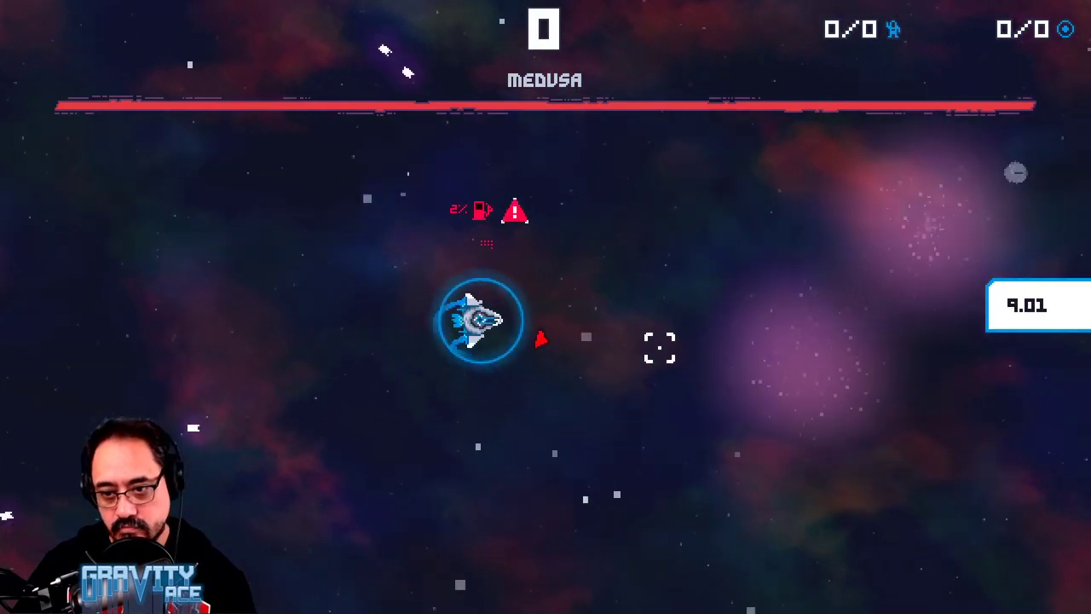
{"action": "key", "text": "w"}
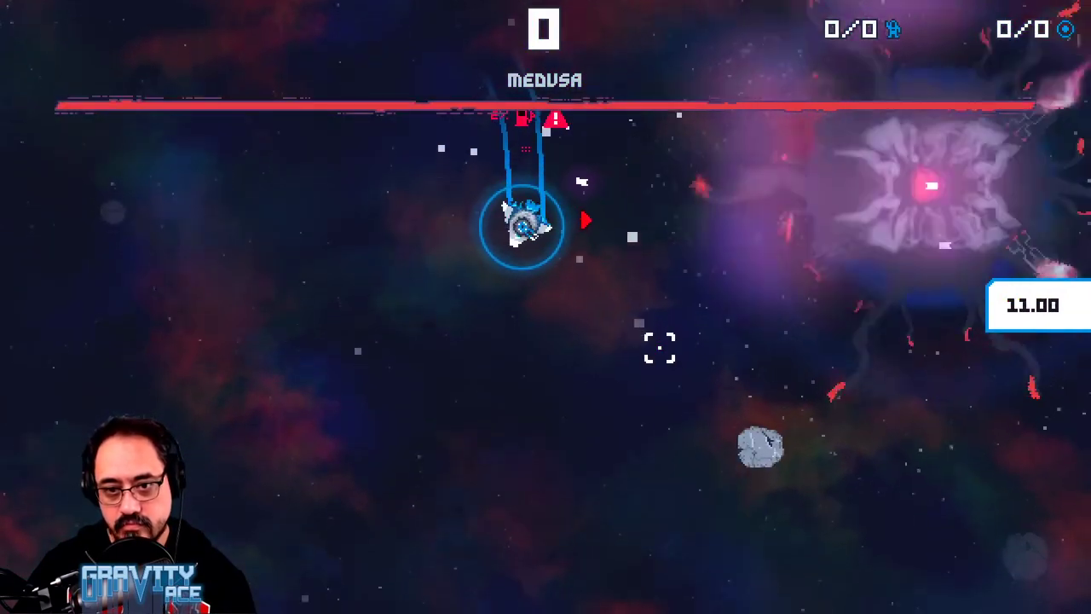
{"action": "key", "text": "w"}
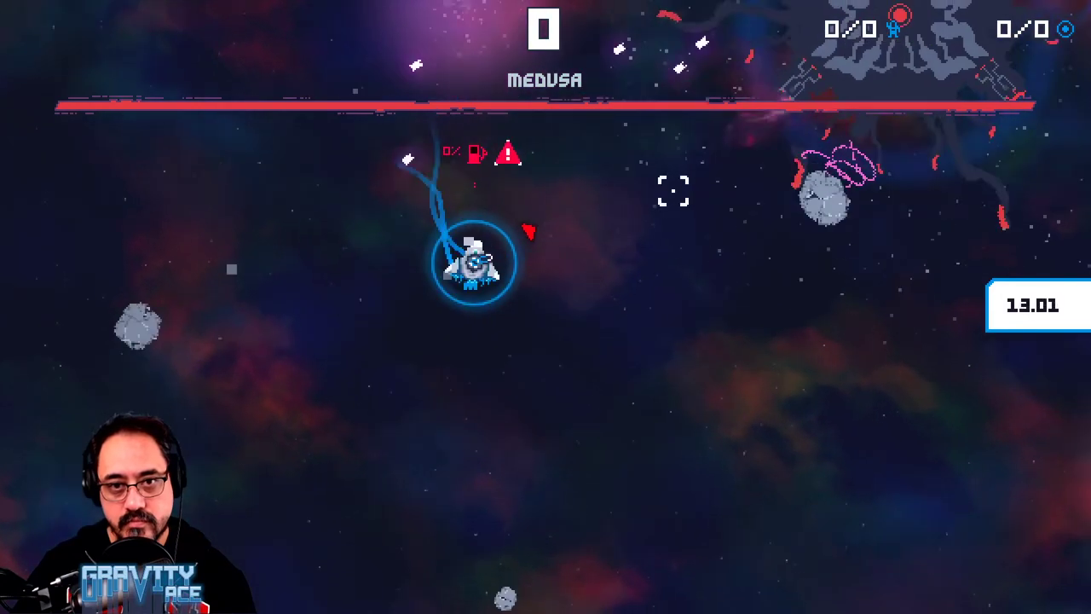
{"action": "key", "text": "w"}
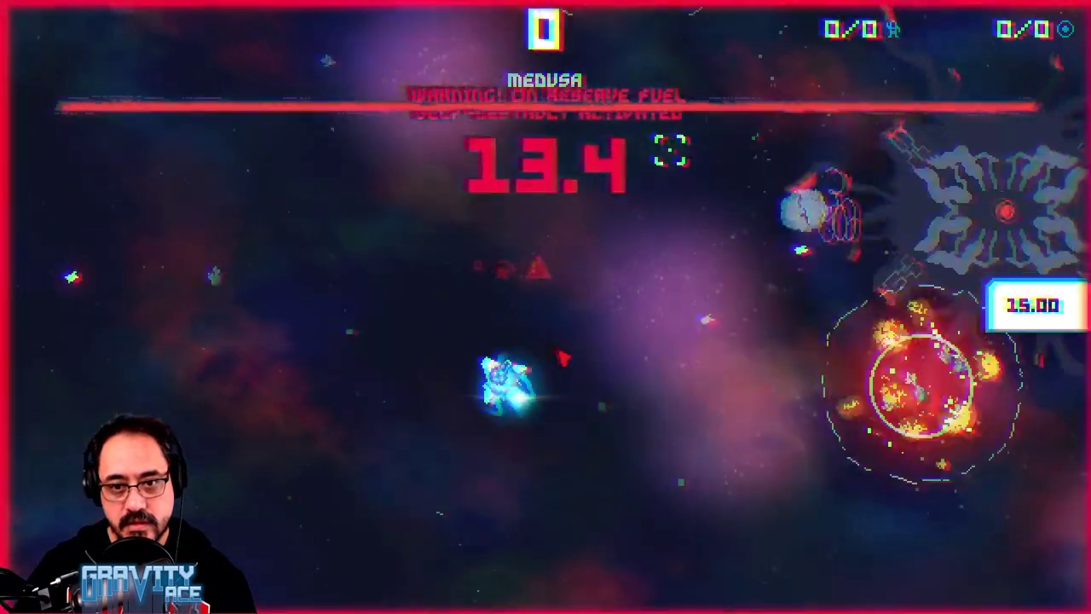
{"action": "key", "text": "w"}
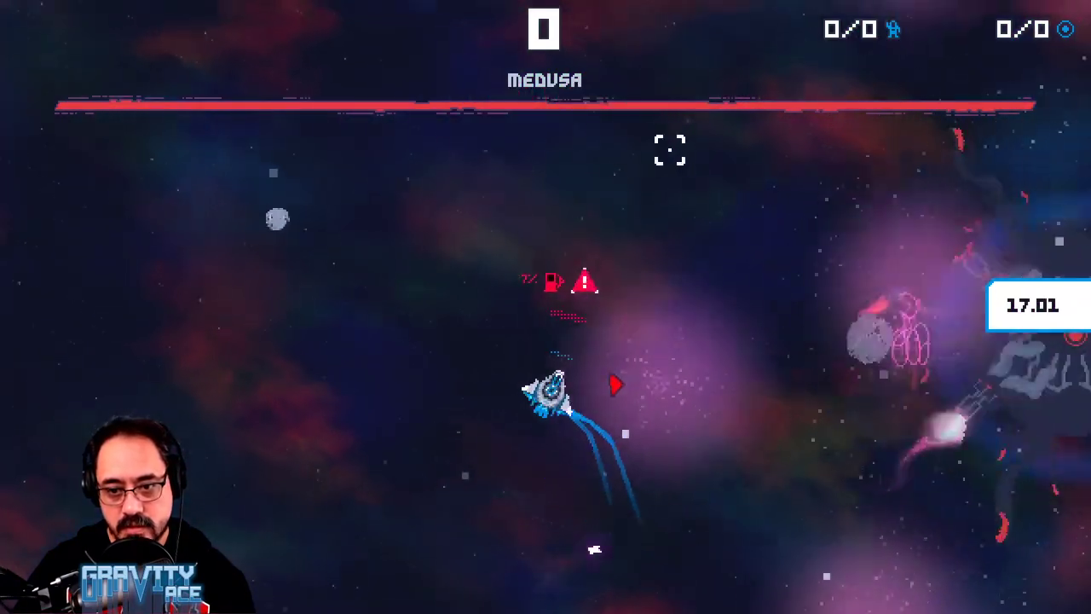
{"action": "key", "text": "w"}
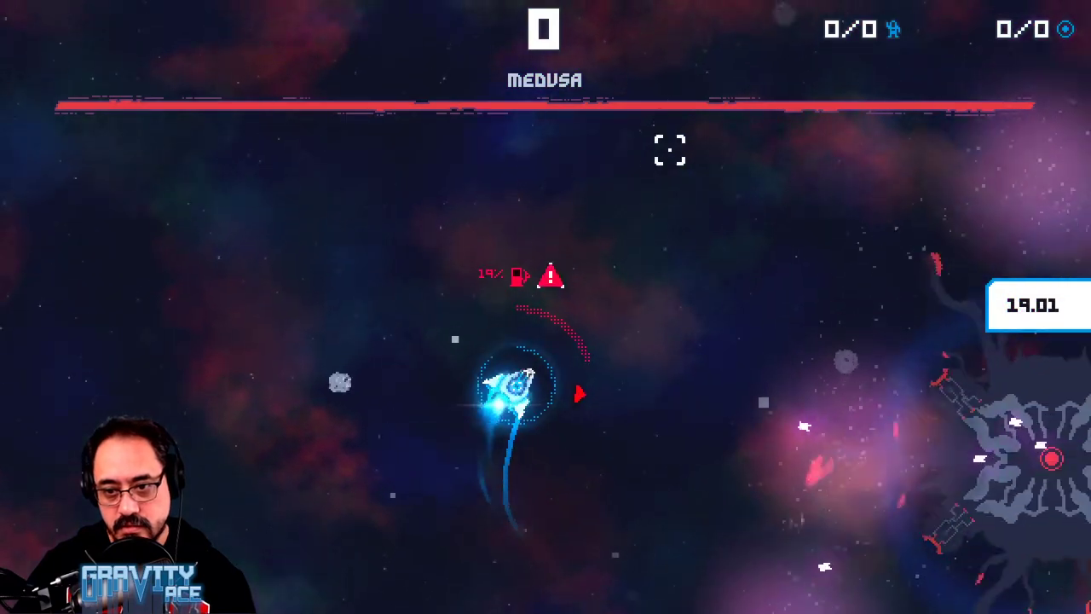
{"action": "key", "text": "w"}
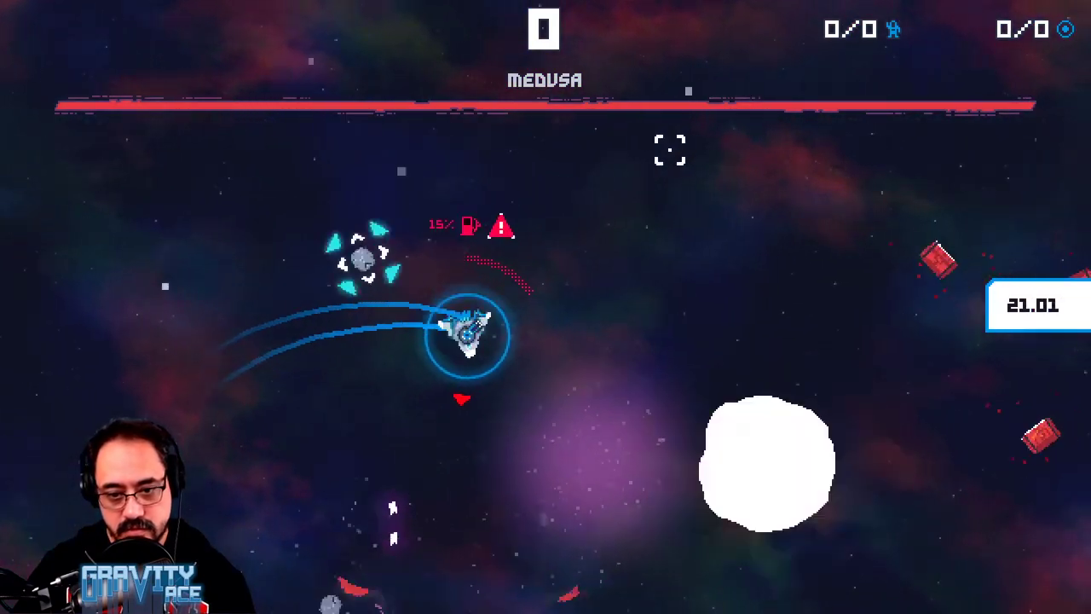
{"action": "key", "text": "w"}
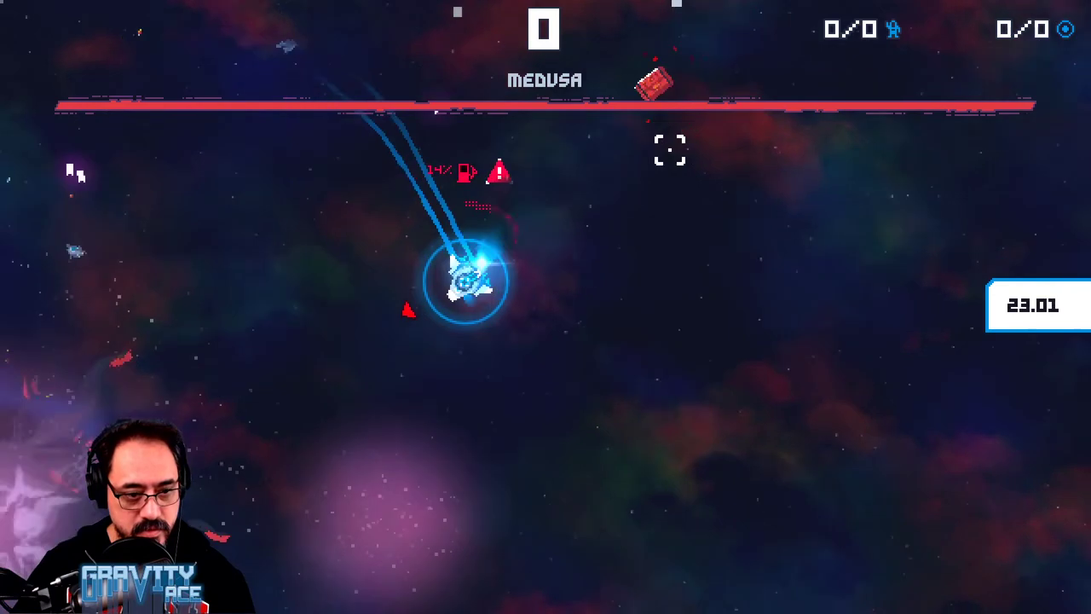
{"action": "key", "text": "w"}
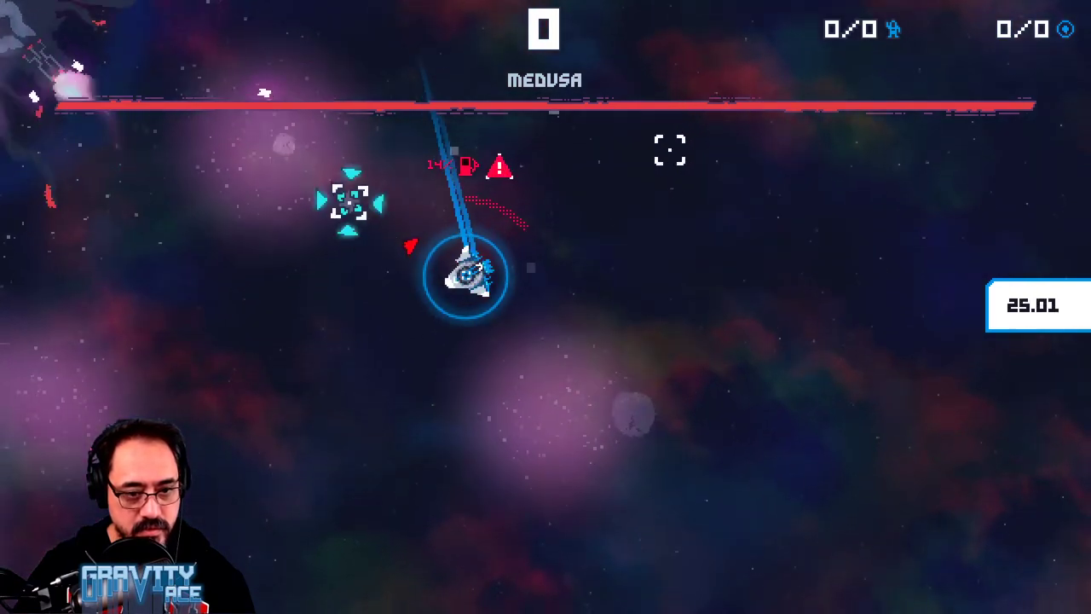
{"action": "key", "text": "w"}
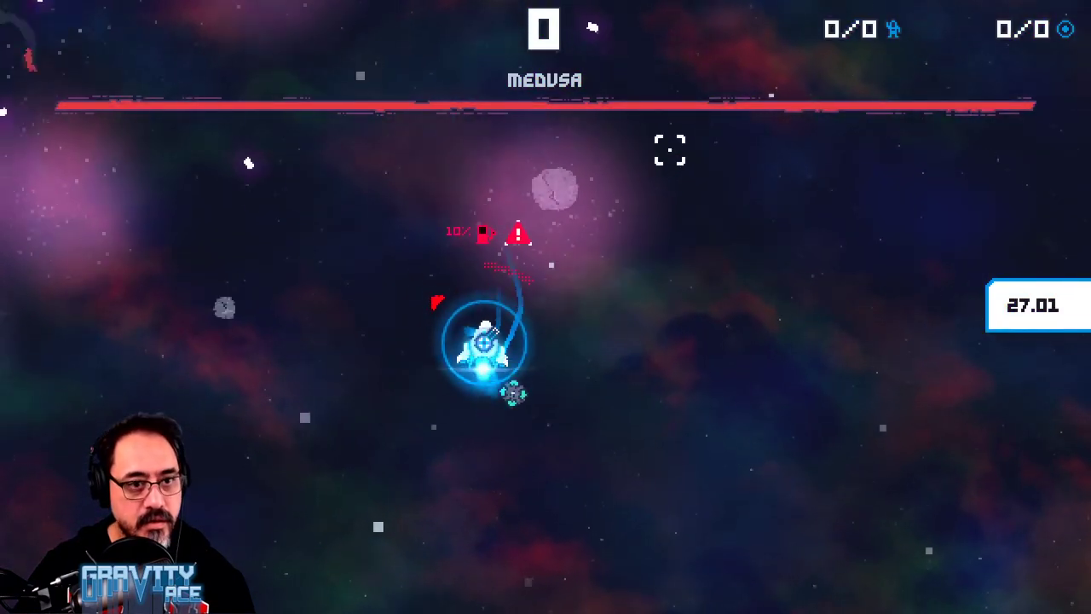
{"action": "key", "text": "w"}
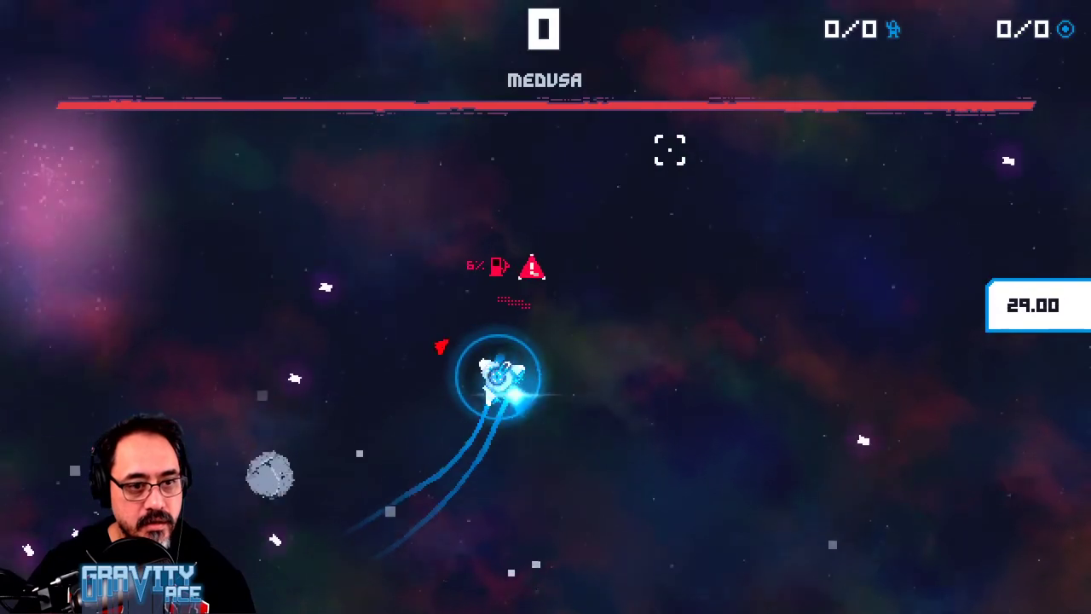
{"action": "key", "text": "w"}
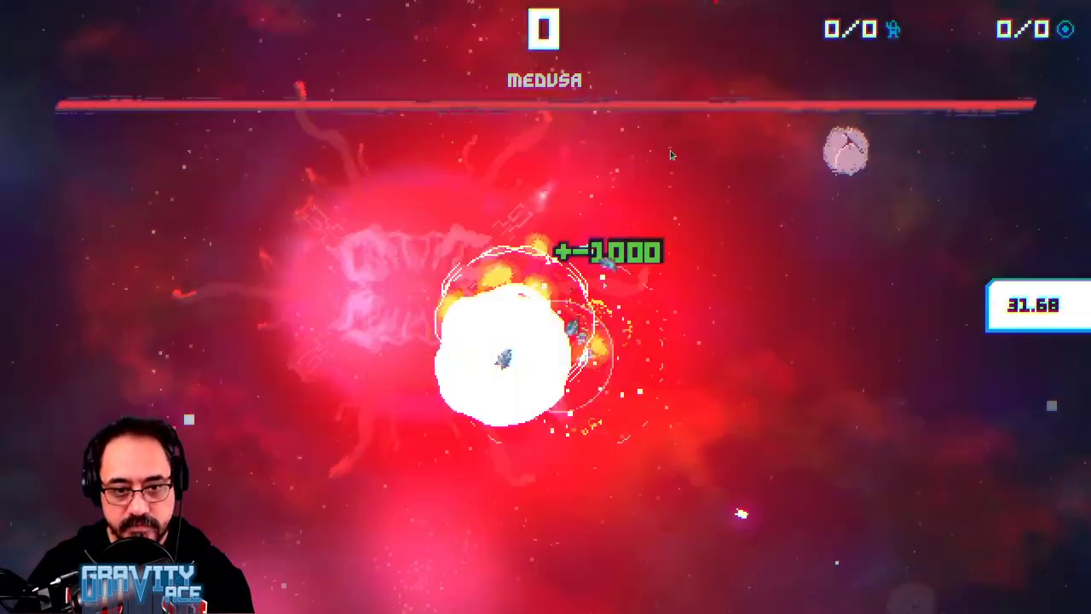
{"action": "key", "text": "F8"}
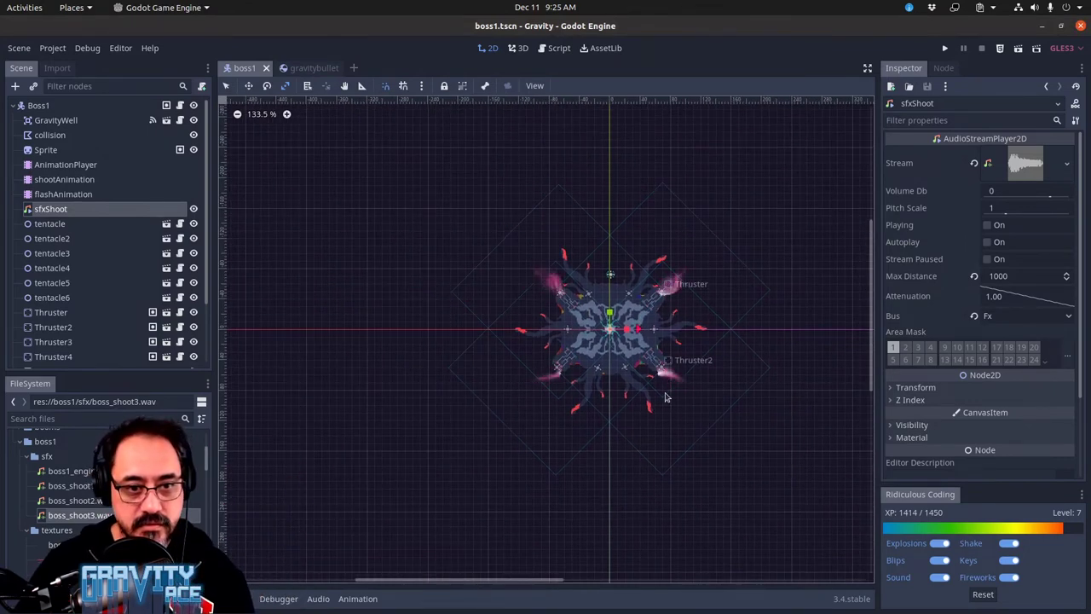
Zoom in on the boss and open the Thruster node's scene in its own editor tab.
{"action": "scroll", "coordinate": [673, 282], "scroll_direction": "up", "scroll_amount": 4}
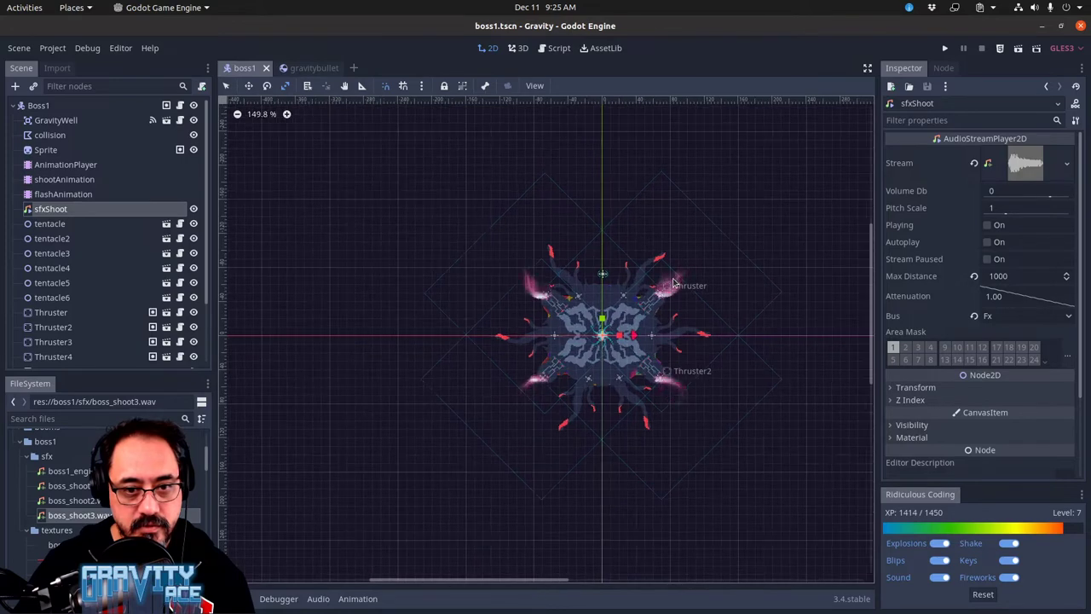
{"action": "scroll", "coordinate": [670, 288], "scroll_direction": "up", "scroll_amount": 3}
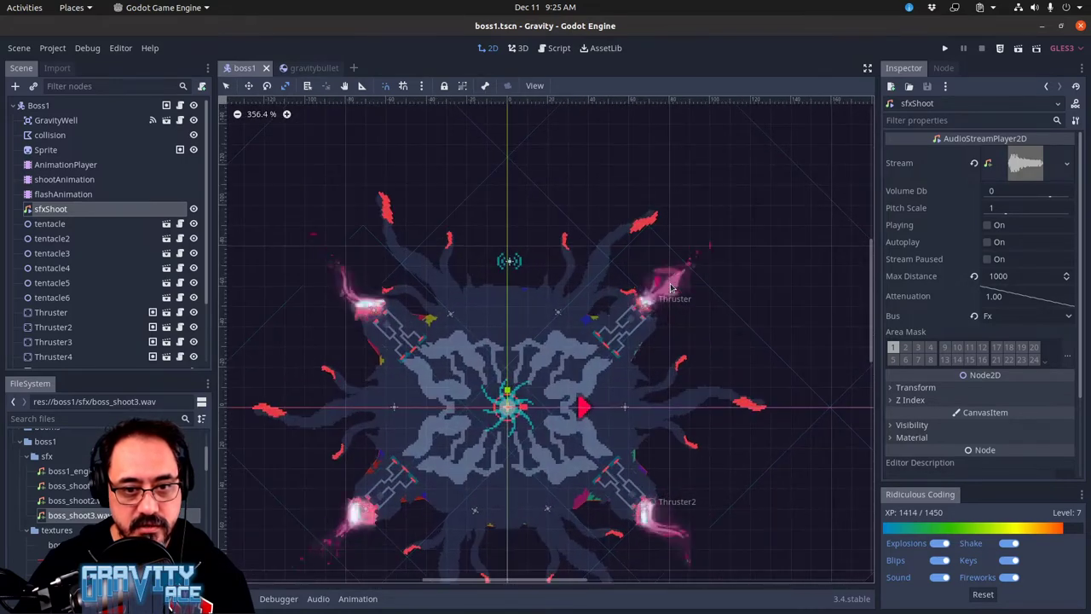
{"action": "scroll", "coordinate": [670, 287], "scroll_direction": "down", "scroll_amount": 2}
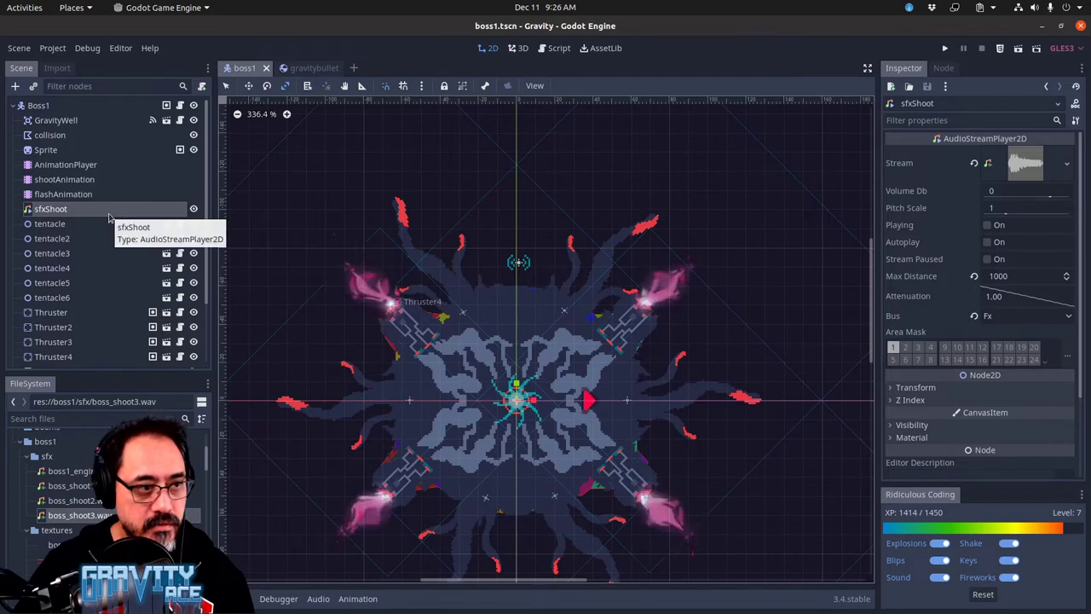
{"action": "left_click", "coordinate": [92, 314]}
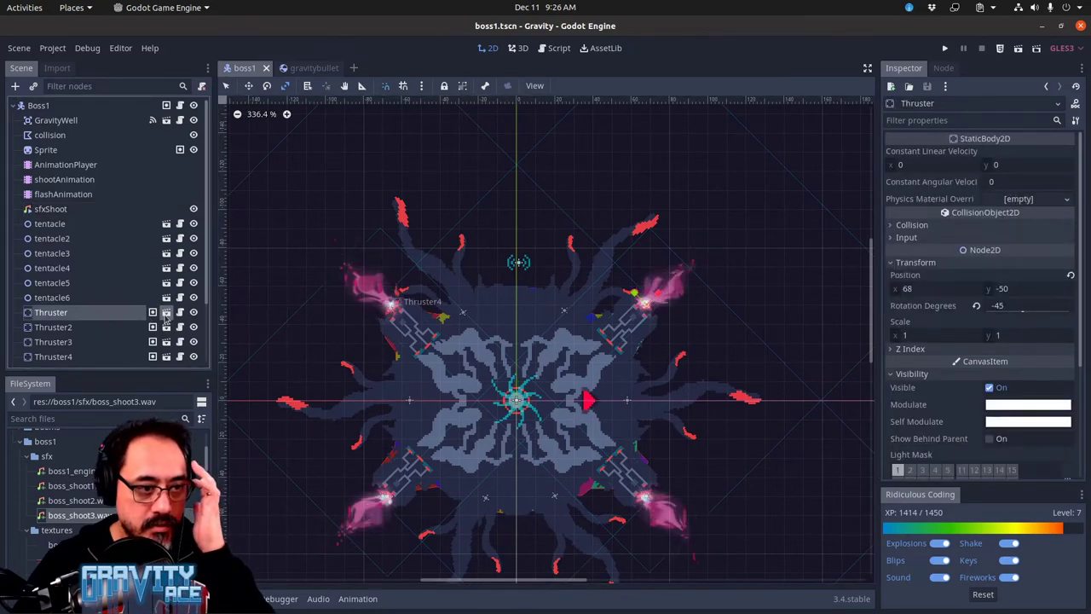
{"action": "left_click", "coordinate": [152, 313]}
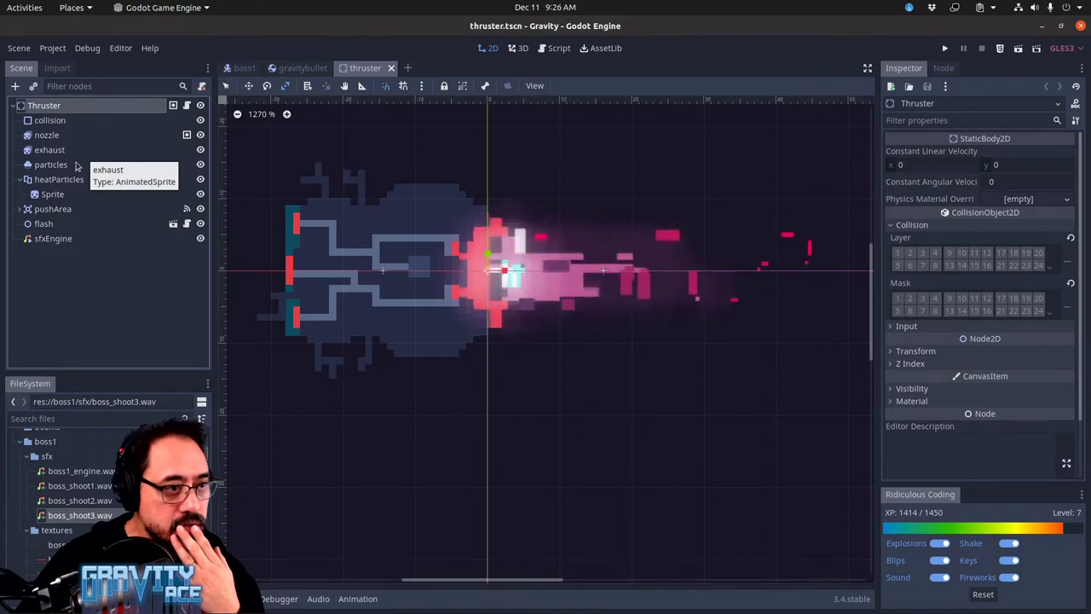
Reset the heatParticles Sprite's distortion Strength to its default and save the thruster scene.
{"action": "left_click", "coordinate": [75, 196]}
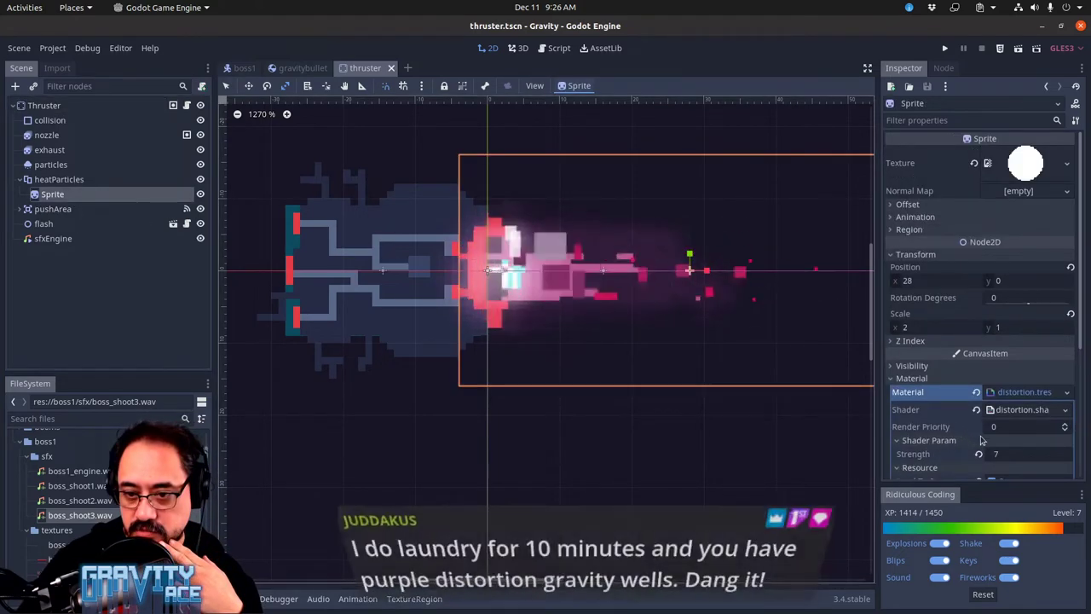
{"action": "scroll", "coordinate": [923, 463], "scroll_direction": "down", "scroll_amount": 3}
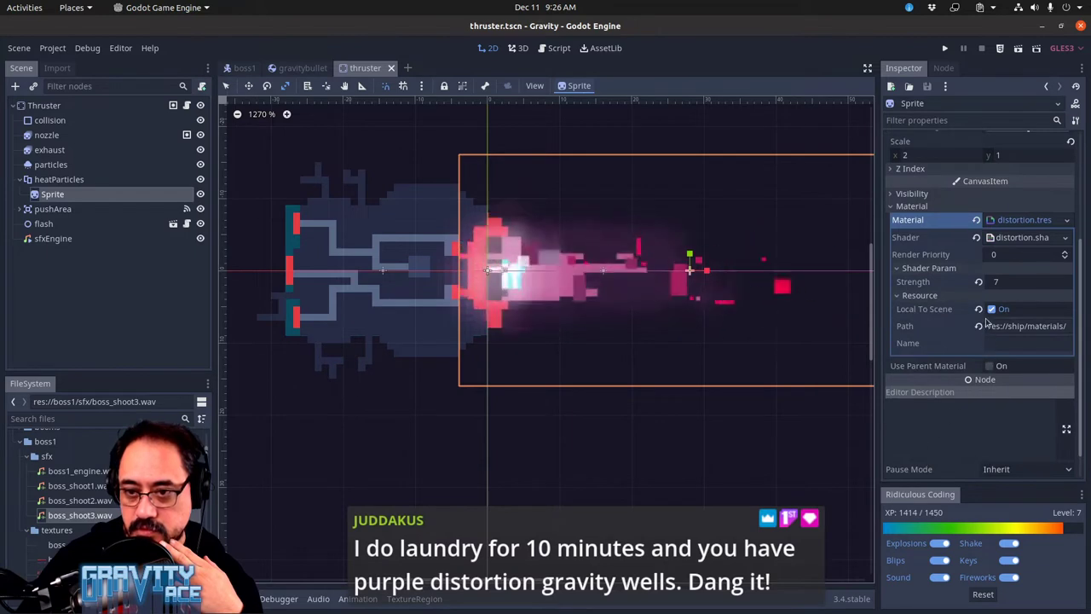
{"action": "left_click", "coordinate": [979, 282]}
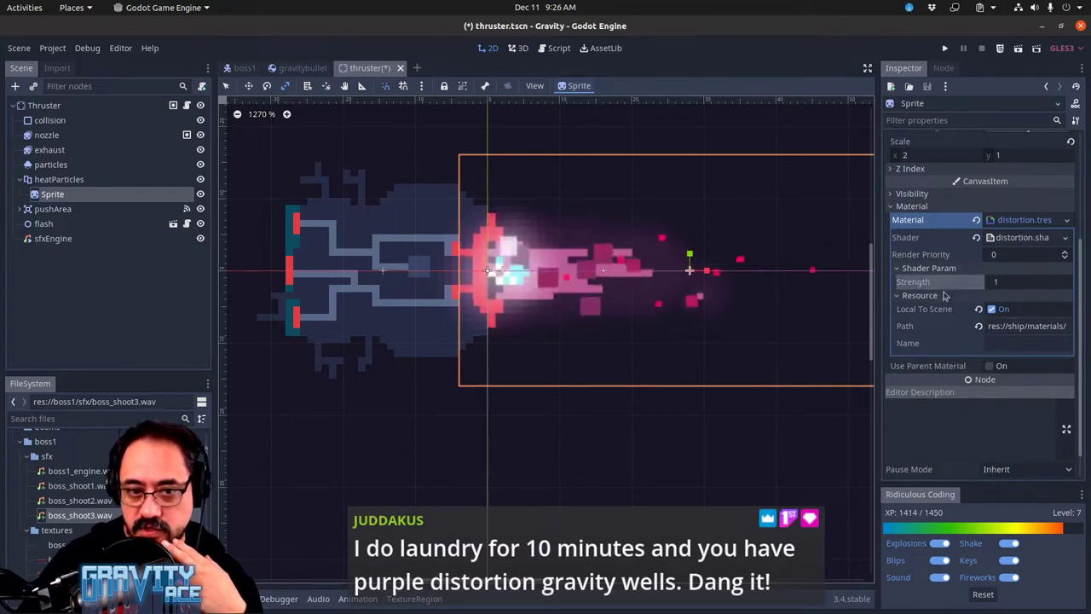
{"action": "key", "text": "ctrl+s"}
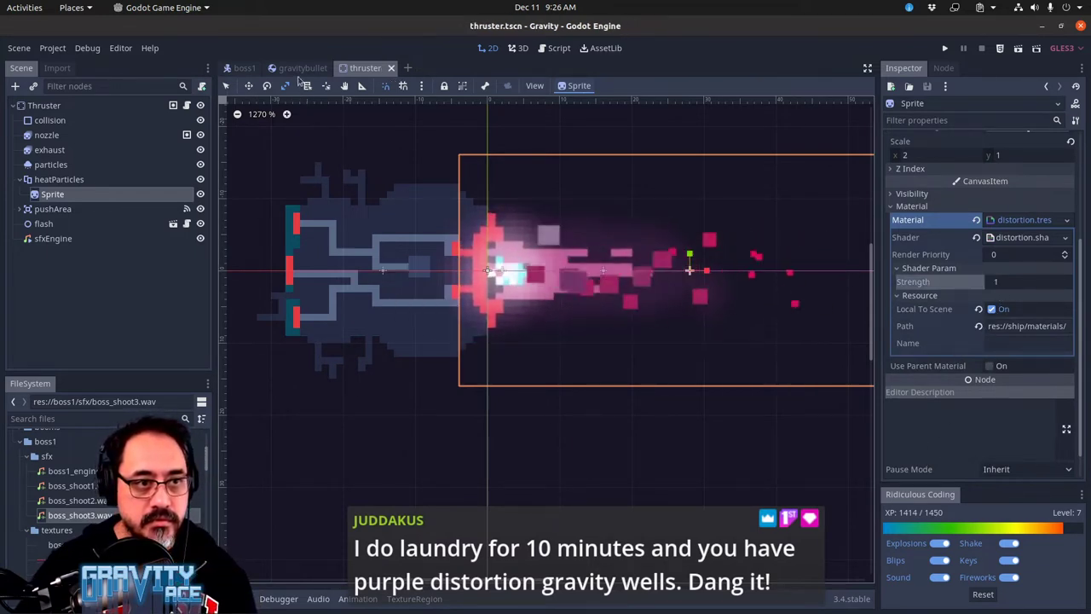
Set the gravitybullet distortion Strength to 7, then reset the thruster's Strength to 1 again.
{"action": "left_click", "coordinate": [300, 68]}
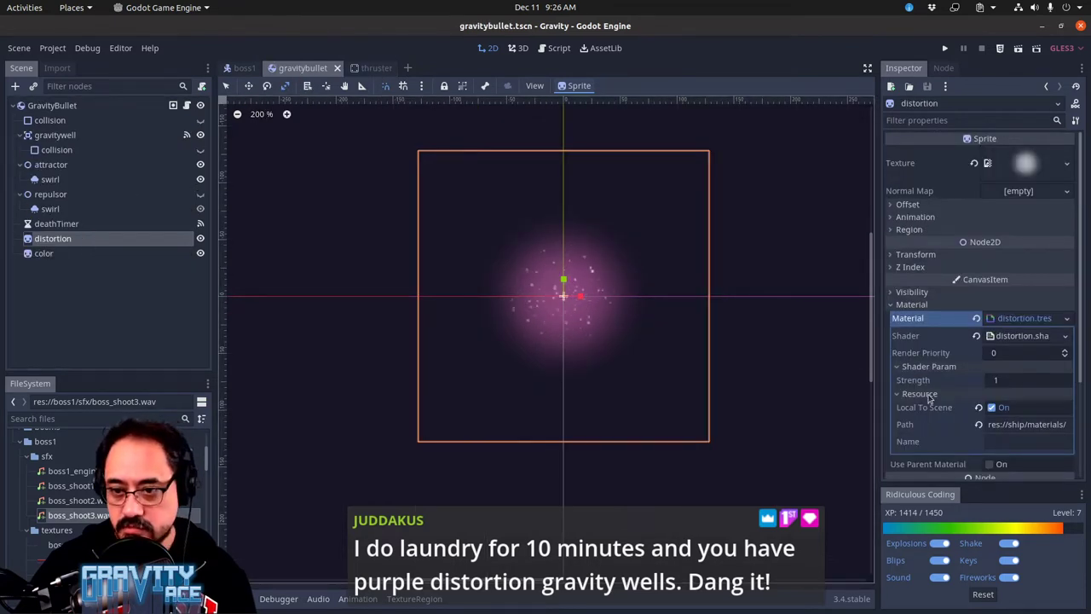
{"action": "left_click", "coordinate": [1064, 336]}
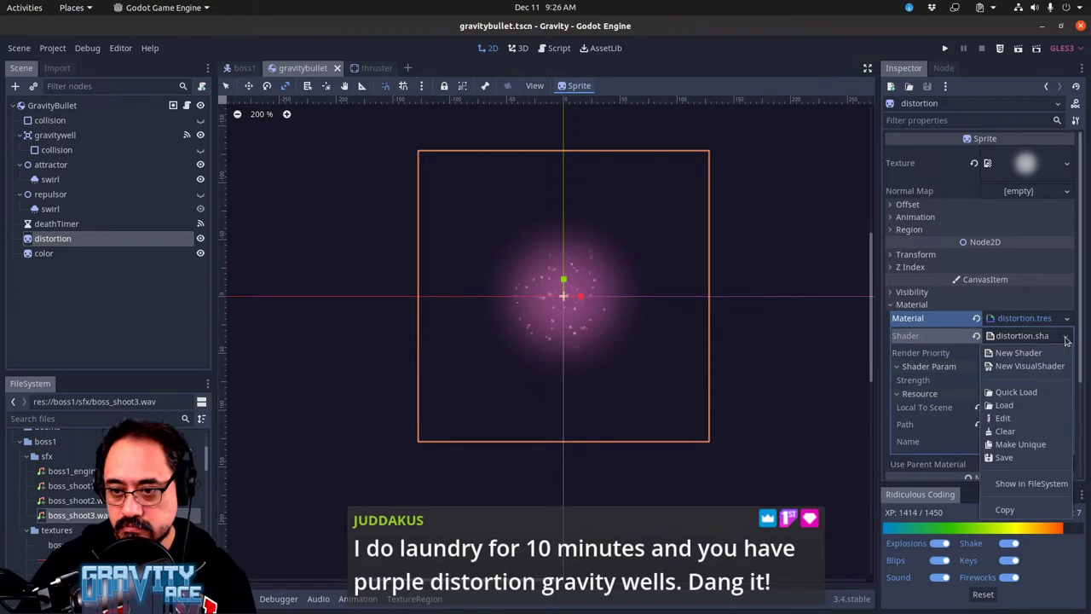
{"action": "key", "text": "Escape"}
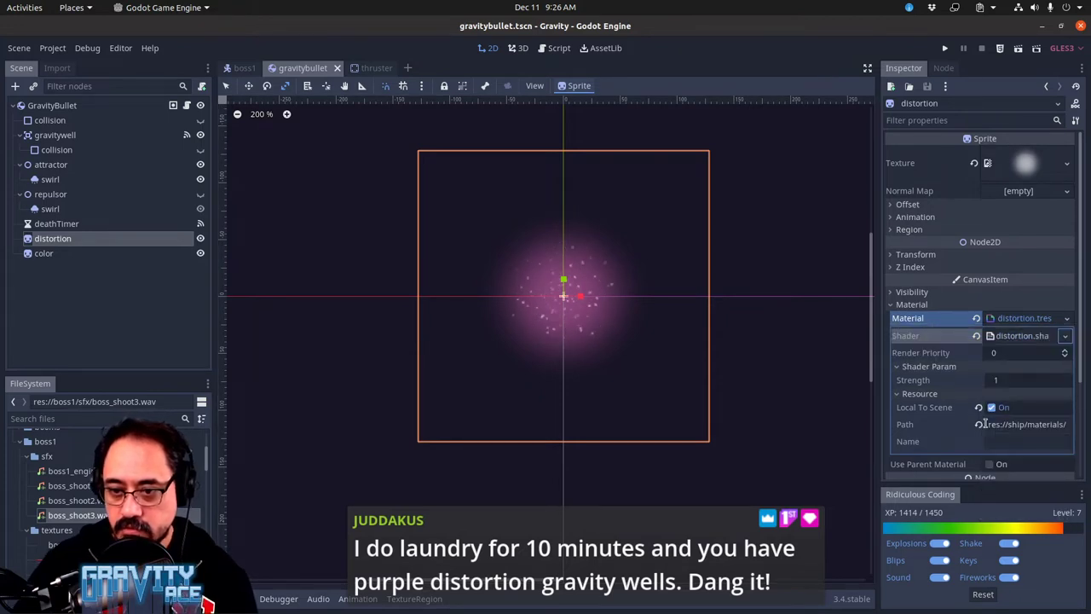
{"action": "left_click", "coordinate": [1005, 382]}
{"action": "type", "text": "7"}
{"action": "key", "text": "Return"}
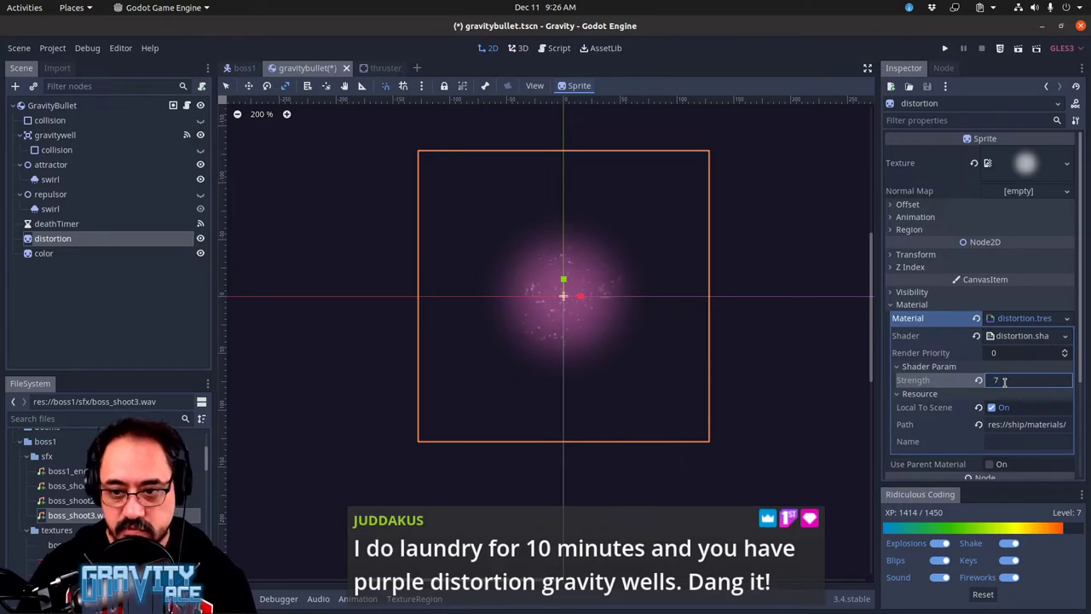
{"action": "left_click", "coordinate": [373, 69]}
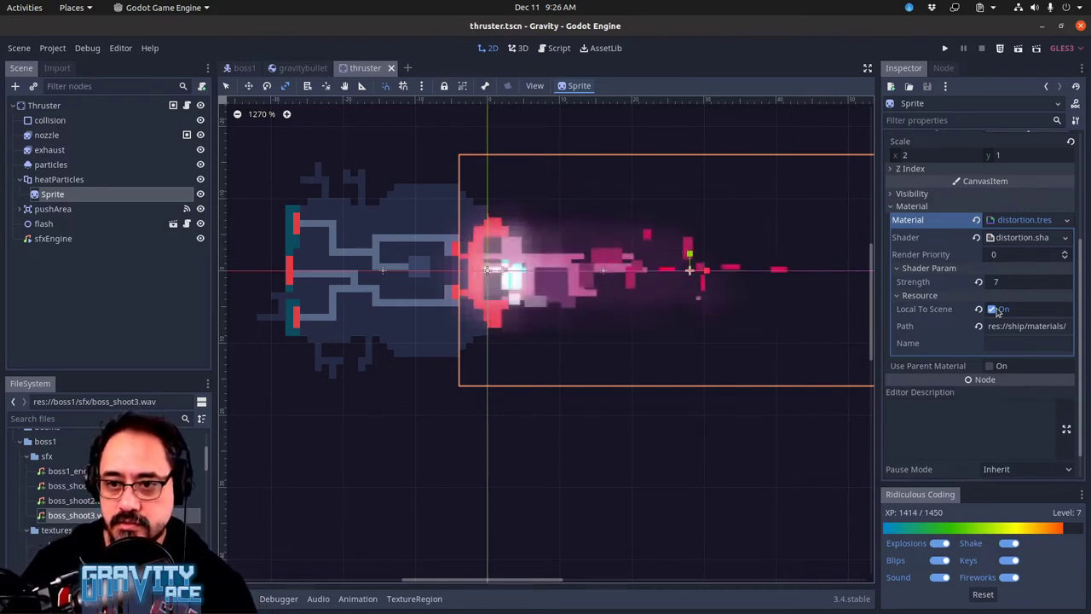
{"action": "left_click", "coordinate": [980, 282]}
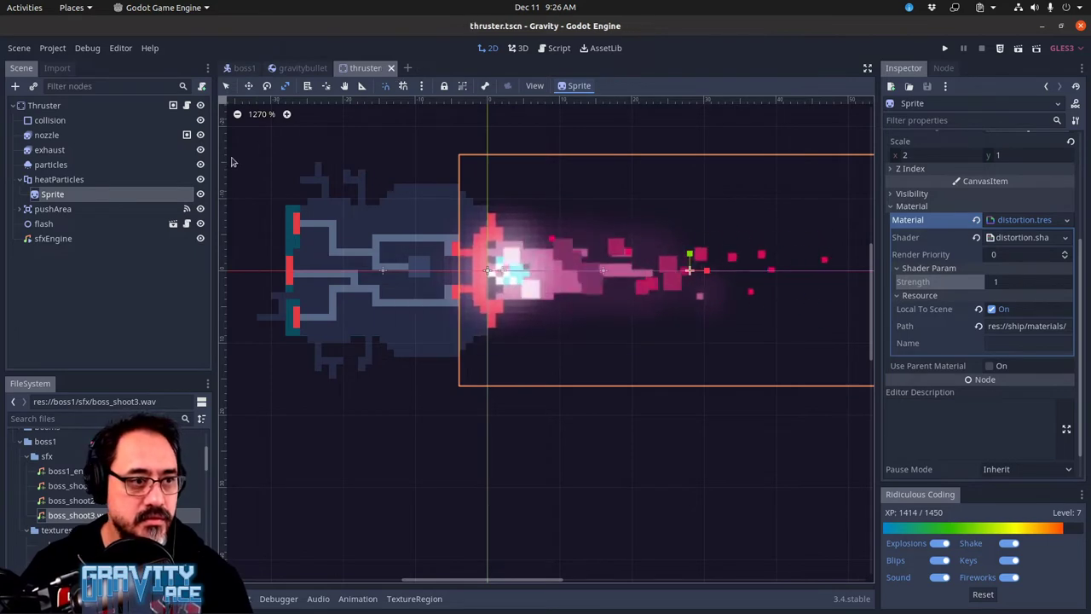
Make the gravitybullet distortion material unique, commit Strength 7, and save the scene.
{"action": "left_click", "coordinate": [300, 69]}
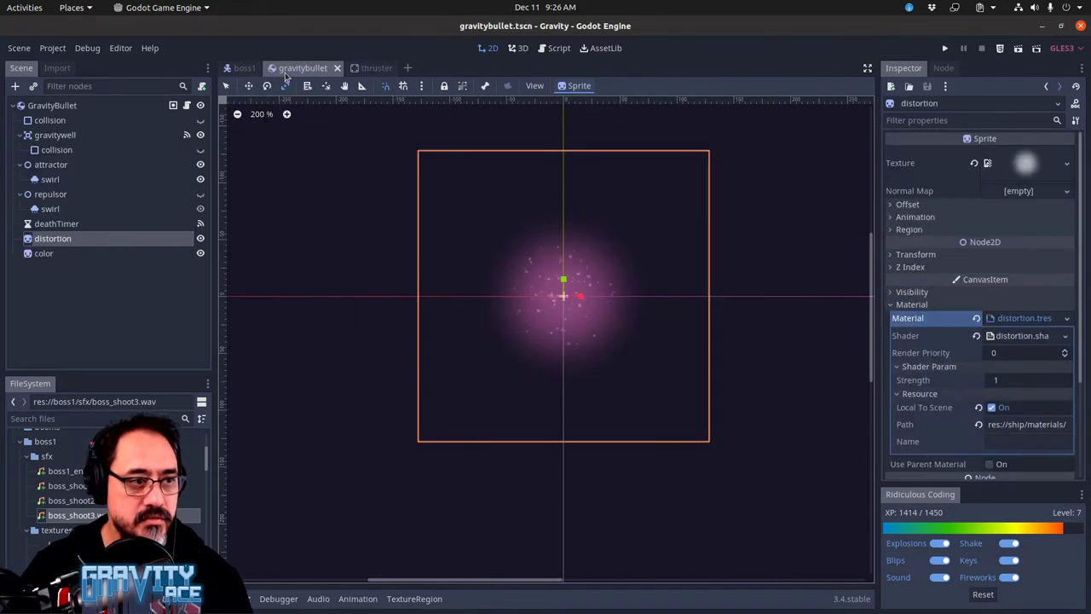
{"action": "left_click", "coordinate": [1068, 318]}
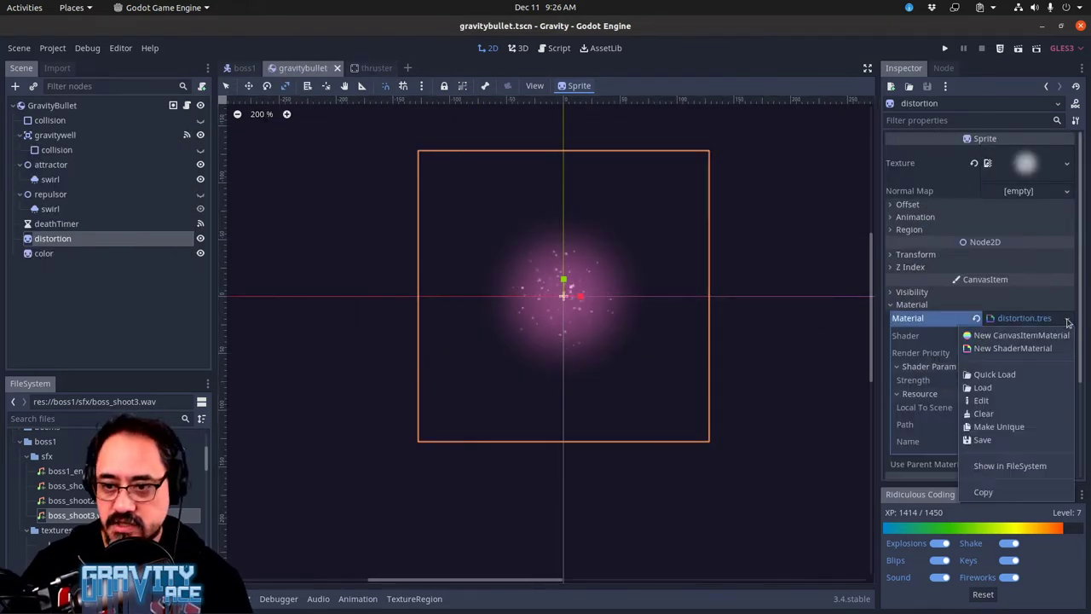
{"action": "left_click", "coordinate": [1058, 430]}
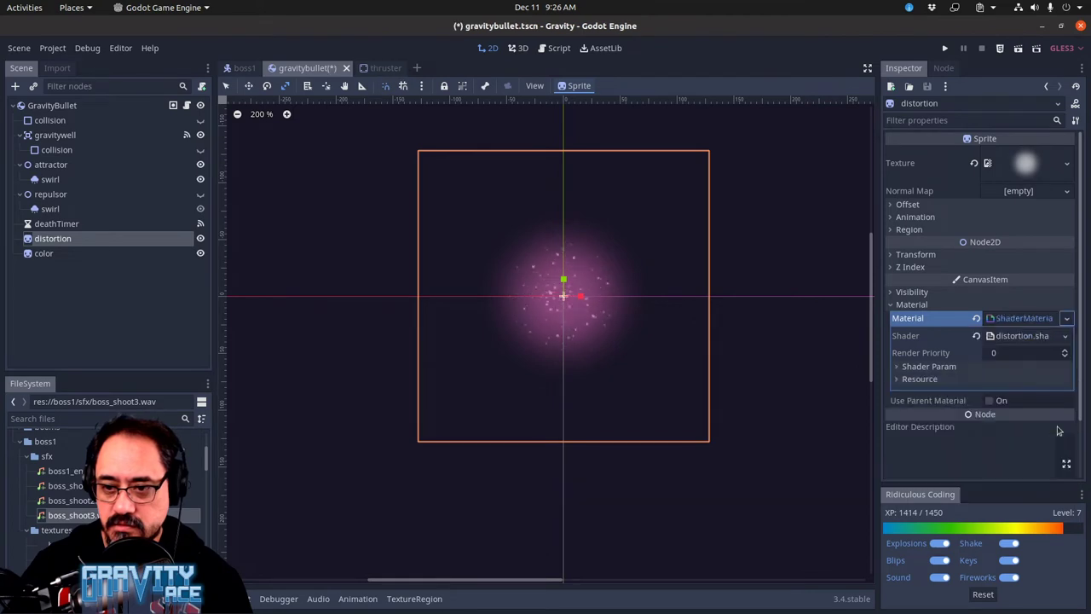
{"action": "left_click", "coordinate": [929, 367]}
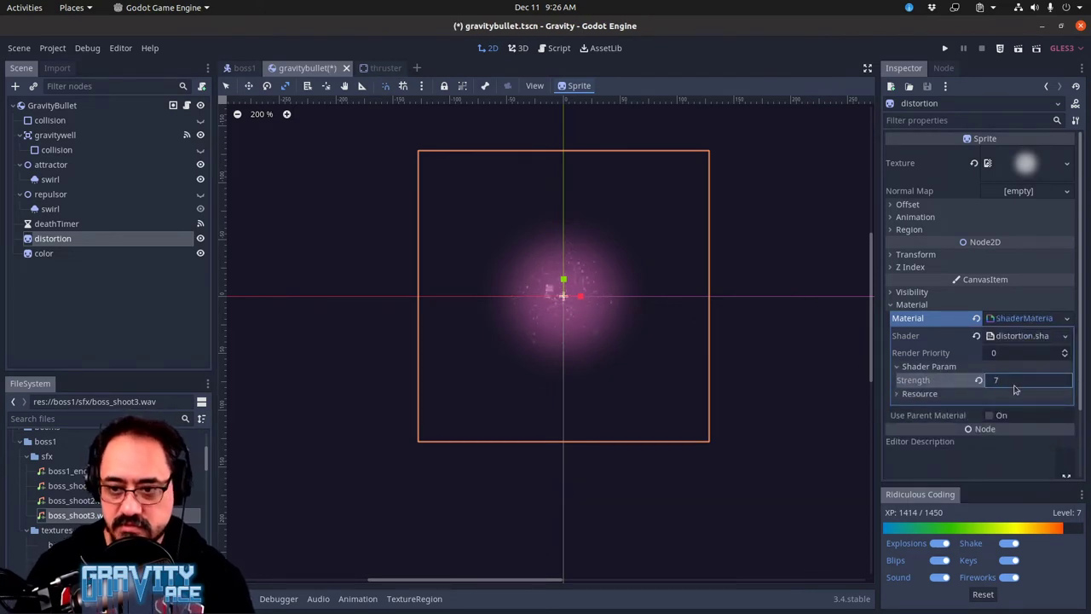
{"action": "key", "text": "Return"}
{"action": "key", "text": "ctrl+s"}
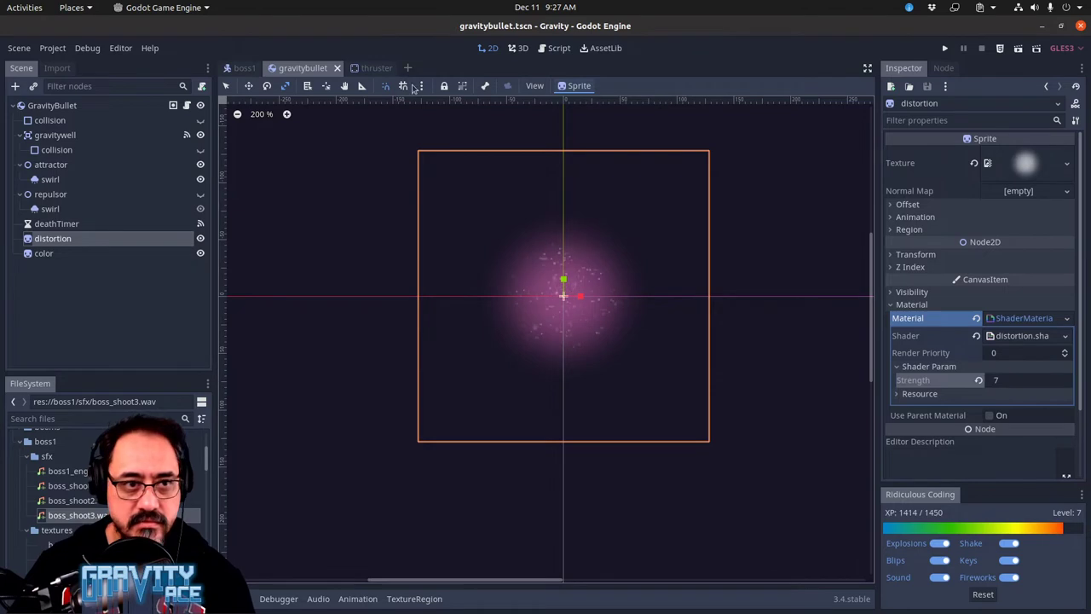
{"action": "left_click", "coordinate": [377, 71]}
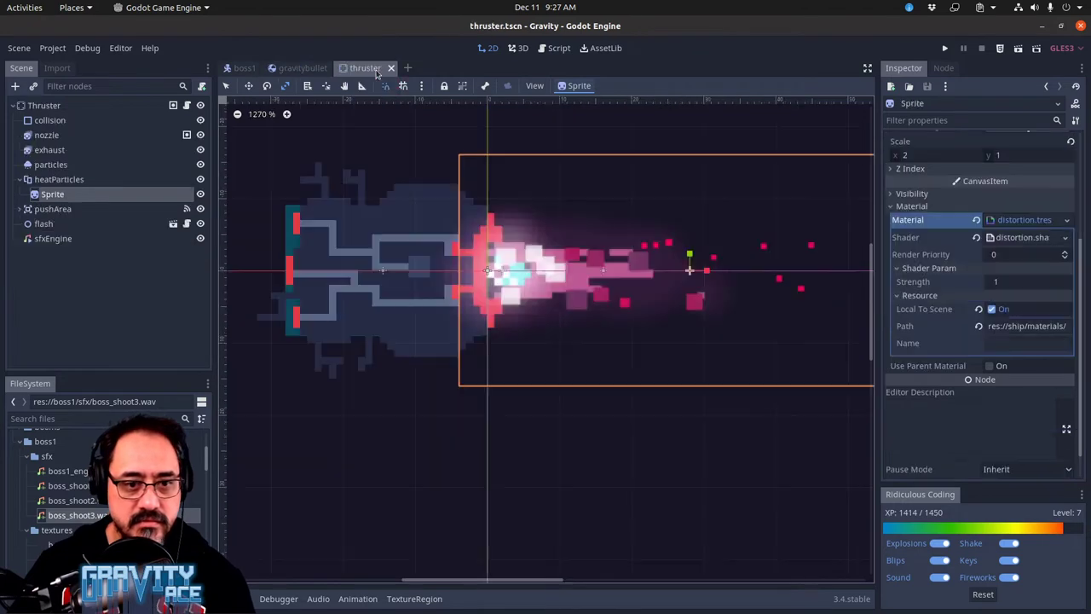
{"action": "left_click", "coordinate": [311, 70]}
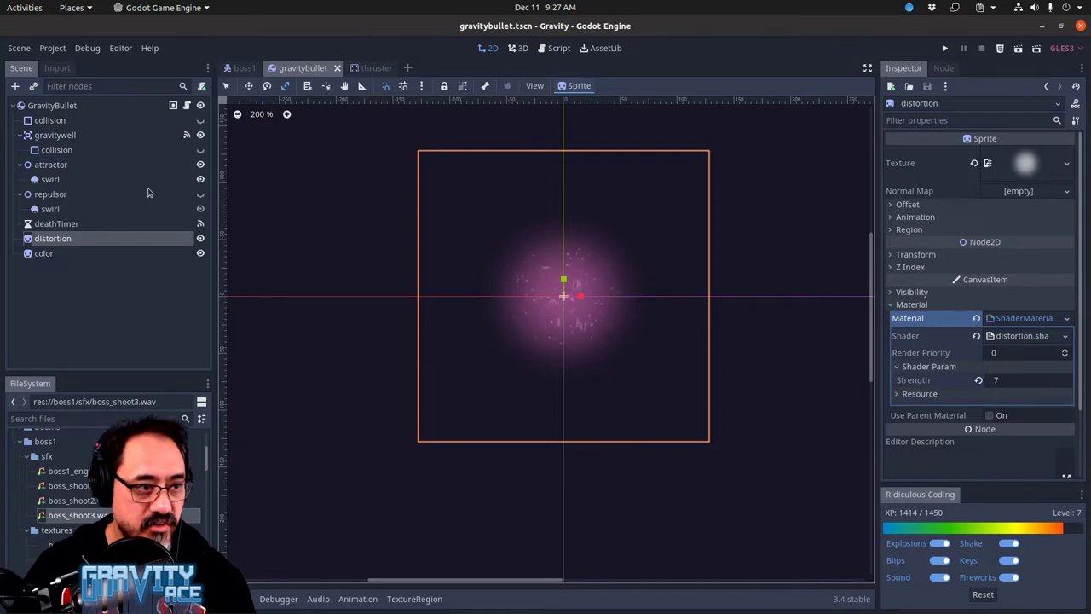
Set the attractor swirl particles' Process Material Scale to 5.
{"action": "left_click", "coordinate": [77, 180]}
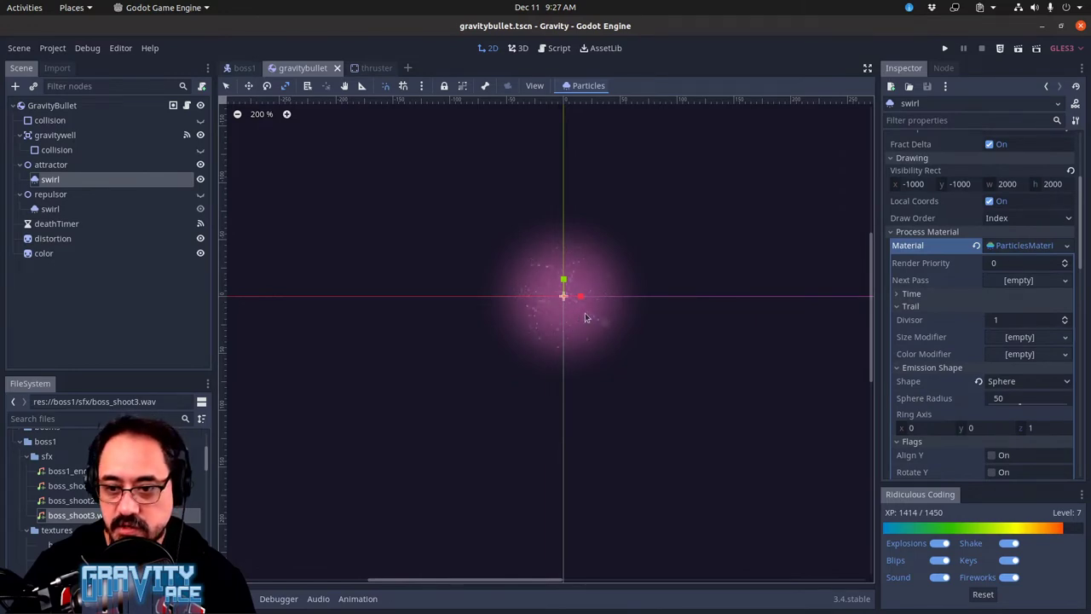
{"action": "scroll", "coordinate": [961, 400], "scroll_direction": "down", "scroll_amount": 4}
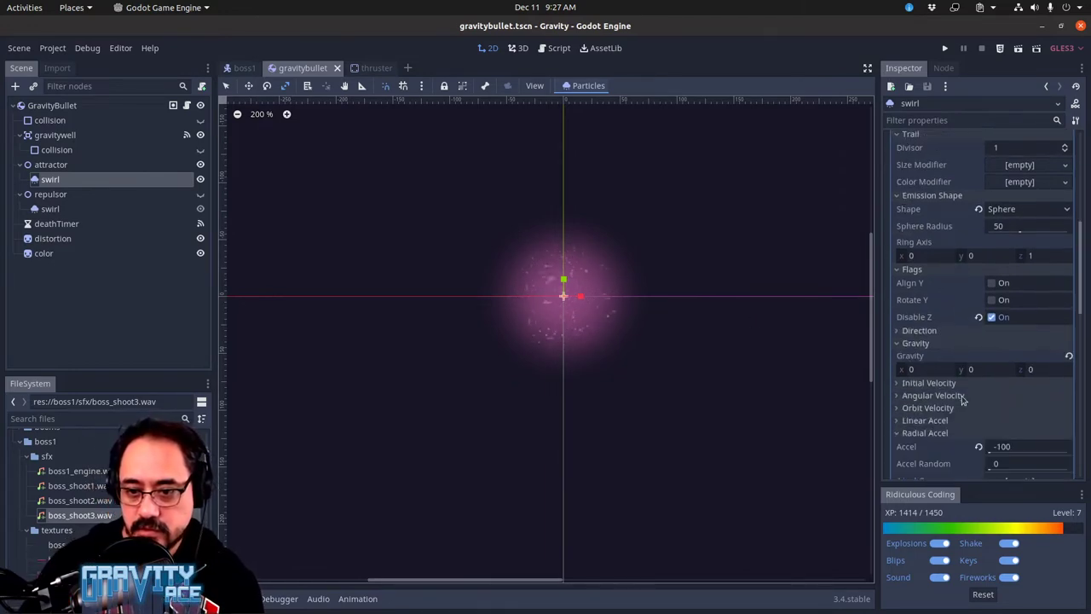
{"action": "scroll", "coordinate": [962, 400], "scroll_direction": "down", "scroll_amount": 4}
{"action": "scroll", "coordinate": [962, 398], "scroll_direction": "down", "scroll_amount": 4}
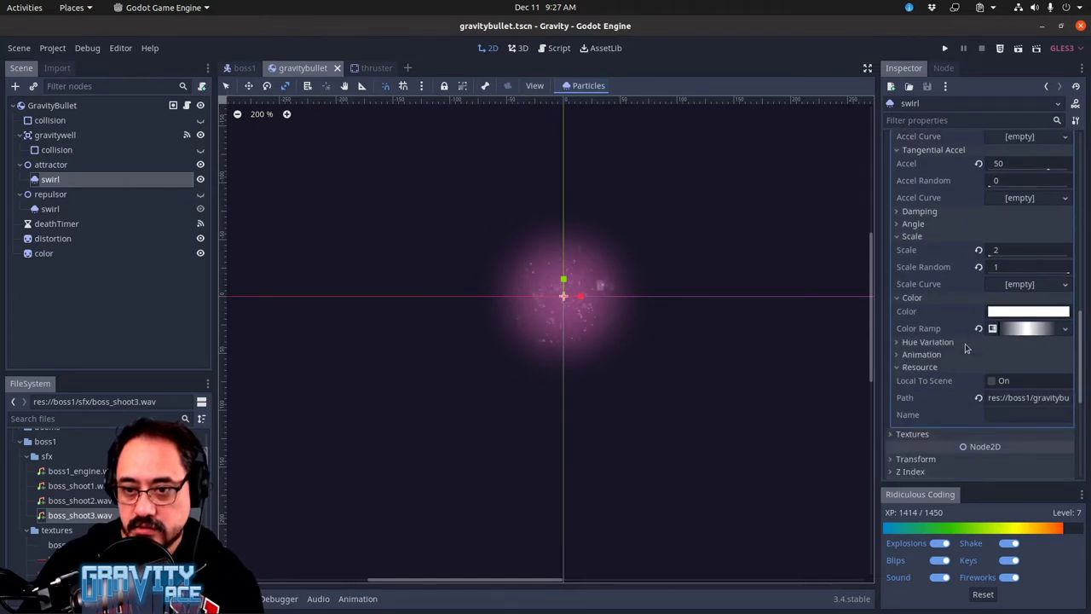
{"action": "left_click", "coordinate": [1007, 253]}
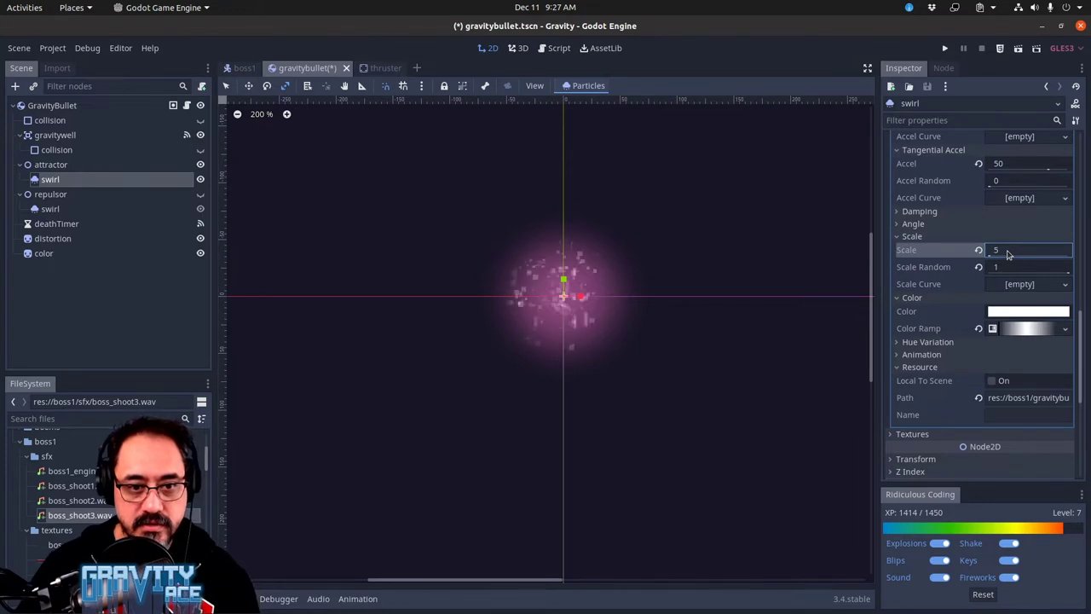
{"action": "key", "text": "Return"}
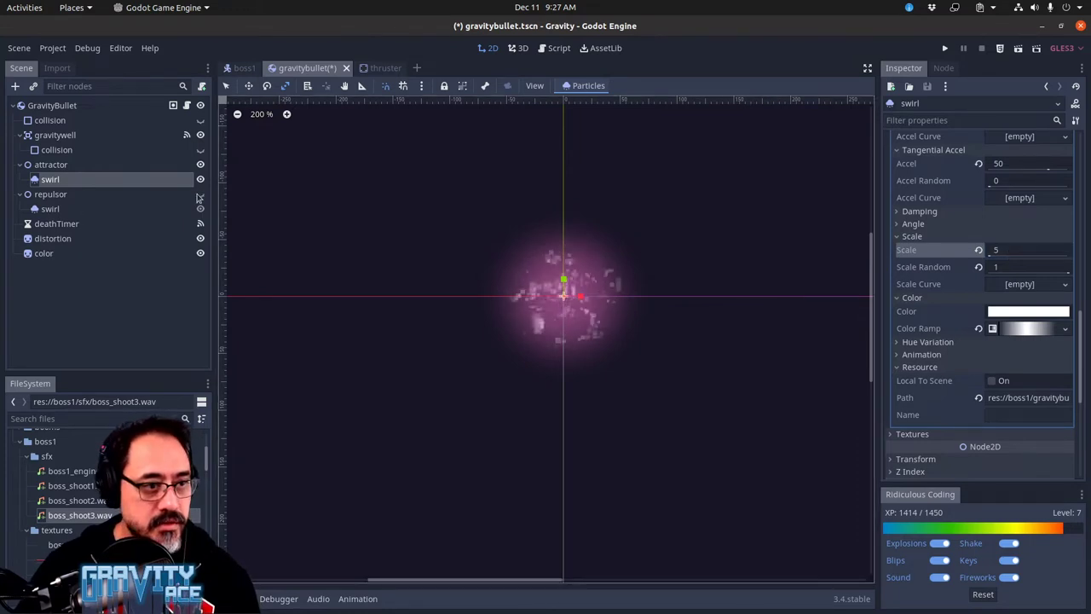
Set the repulsor swirl particles' Scale to 5 and save the gravitybullet scene.
{"action": "left_click", "coordinate": [109, 210]}
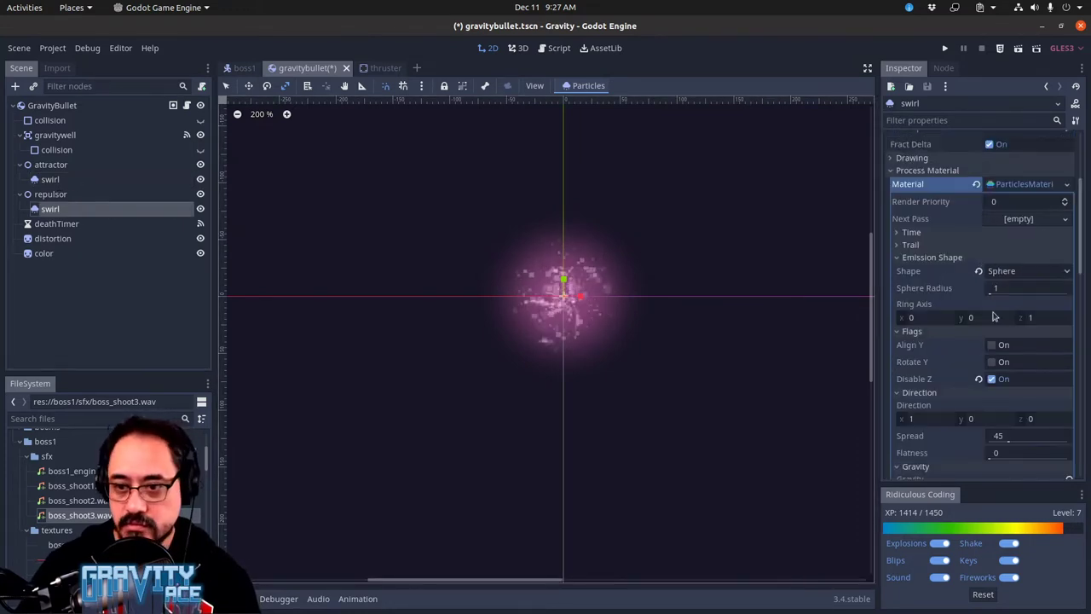
{"action": "scroll", "coordinate": [1020, 426], "scroll_direction": "down", "scroll_amount": 10}
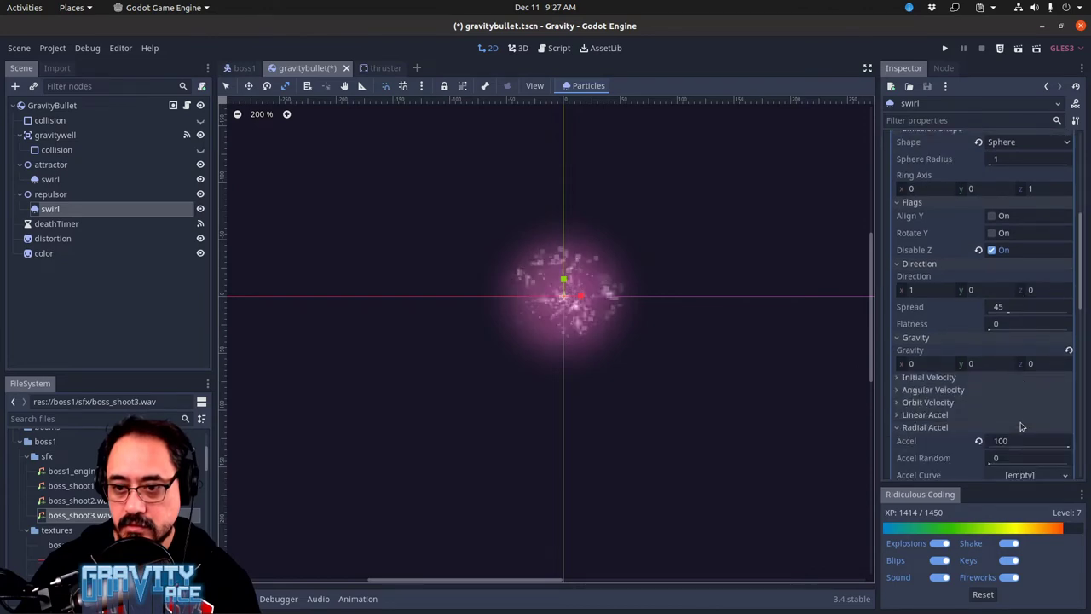
{"action": "scroll", "coordinate": [1020, 426], "scroll_direction": "down", "scroll_amount": 1}
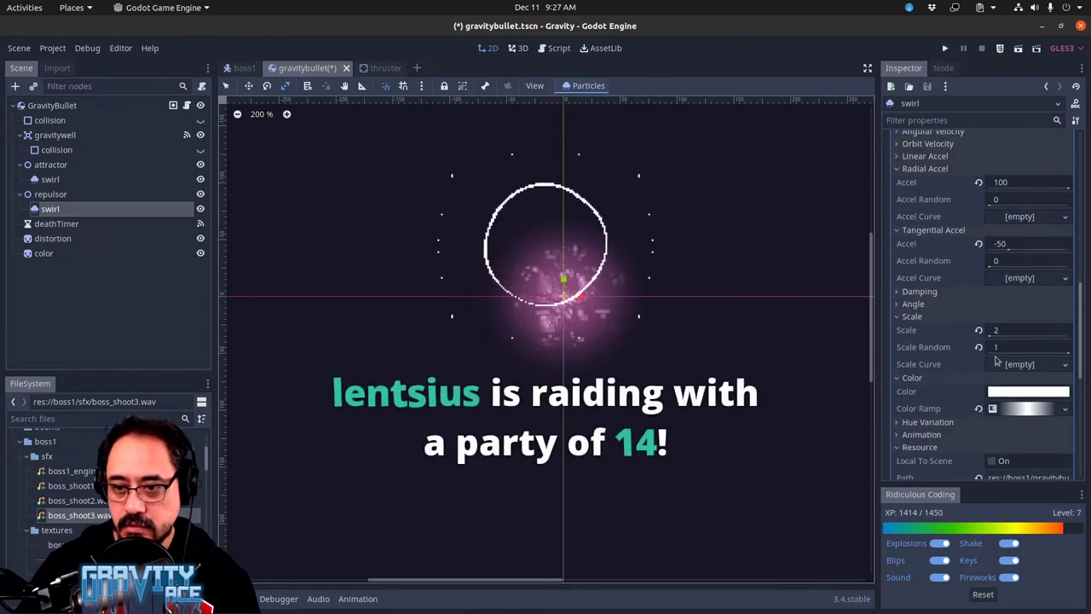
{"action": "left_click", "coordinate": [1027, 329]}
{"action": "type", "text": "5"}
{"action": "key", "text": "Return"}
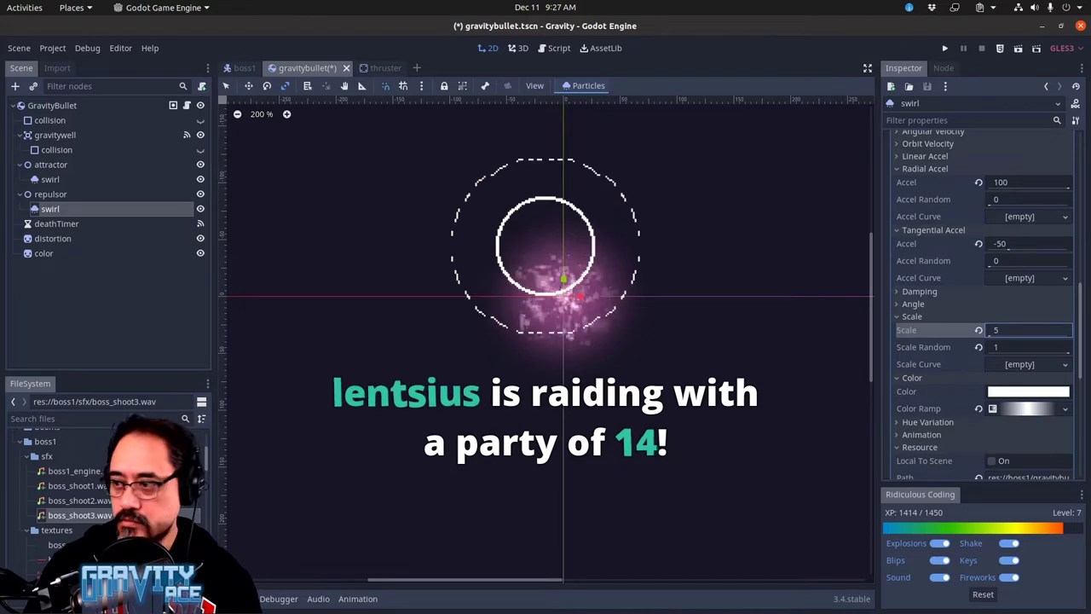
{"action": "key", "text": "ctrl+s"}
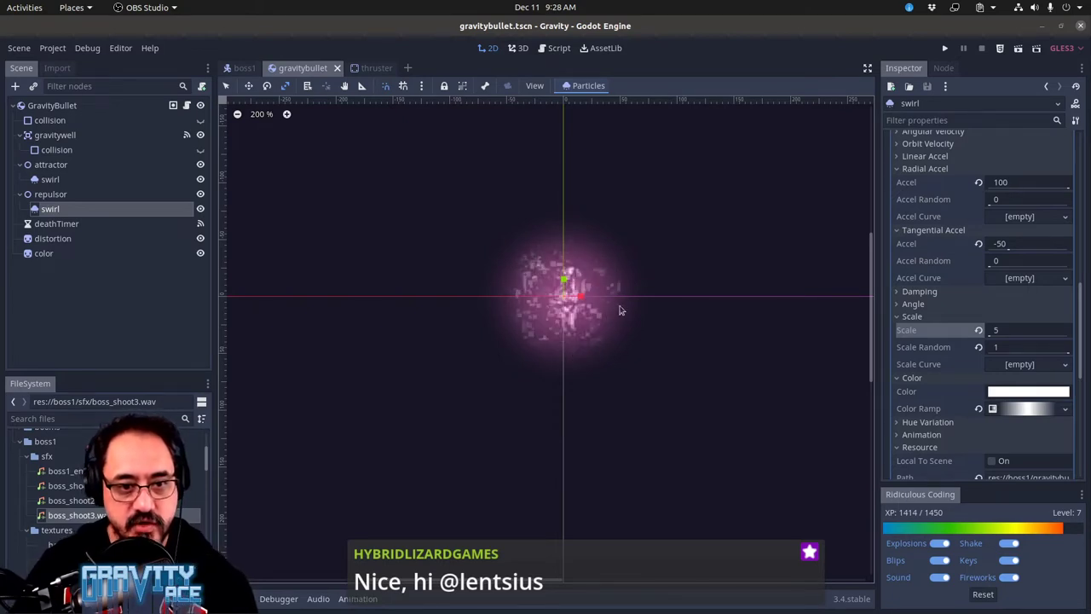
{"action": "scroll", "coordinate": [552, 307], "scroll_direction": "down", "scroll_amount": 1}
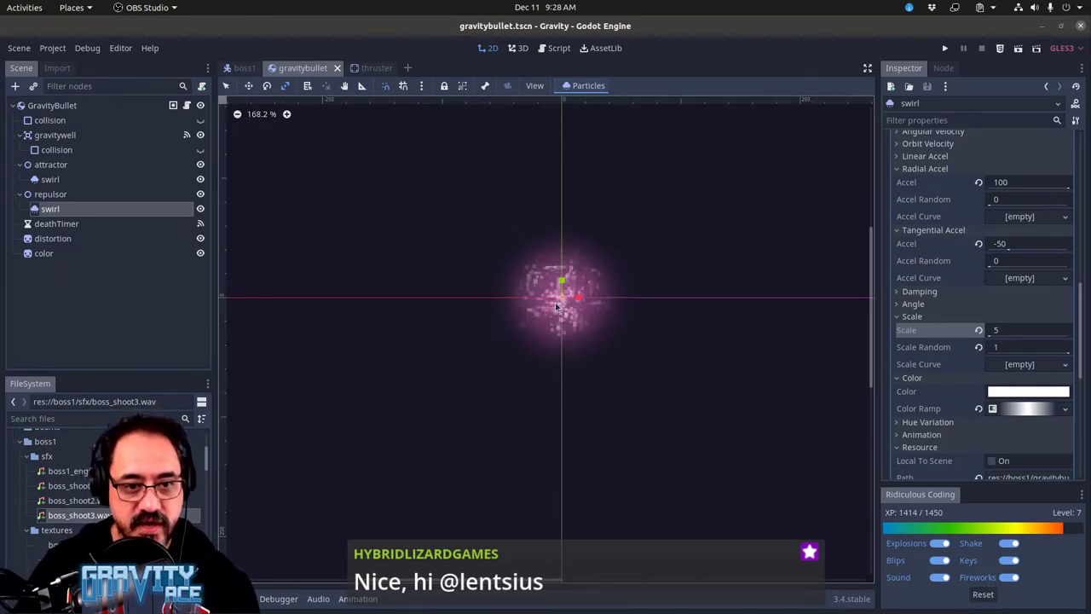
{"action": "scroll", "coordinate": [613, 421], "scroll_direction": "up", "scroll_amount": 9}
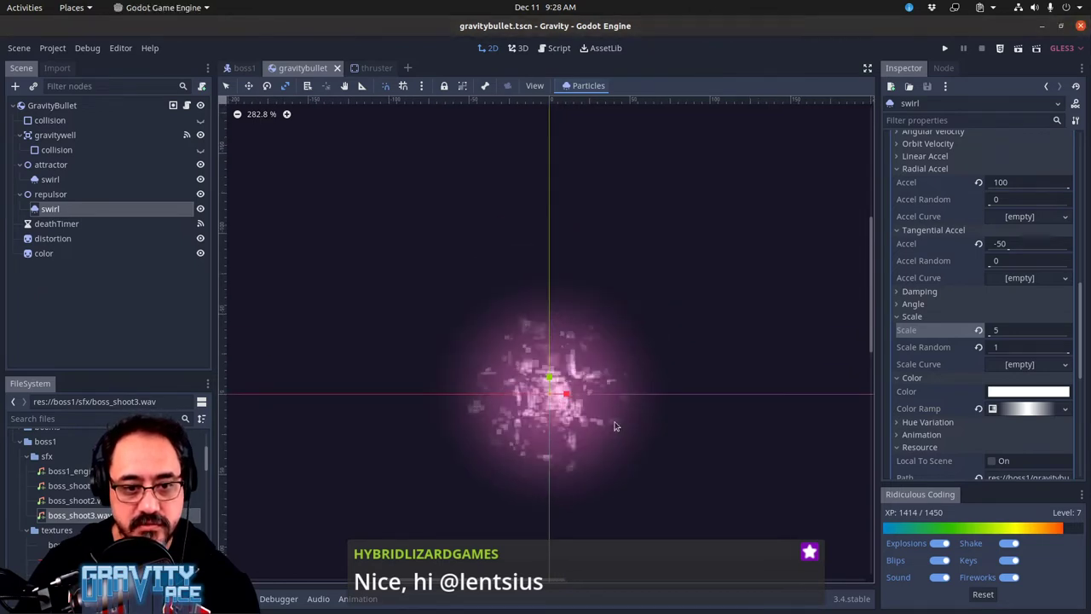
{"action": "middle_click_drag", "start_coordinate": [615, 426], "coordinate": [616, 383]}
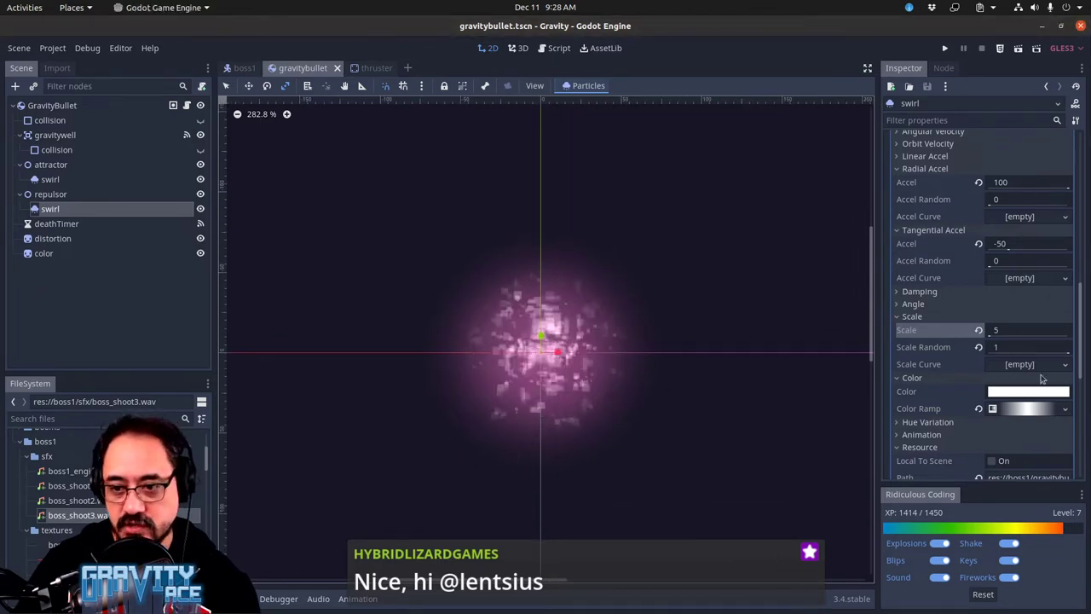
{"action": "scroll", "coordinate": [996, 468], "scroll_direction": "down", "scroll_amount": 5}
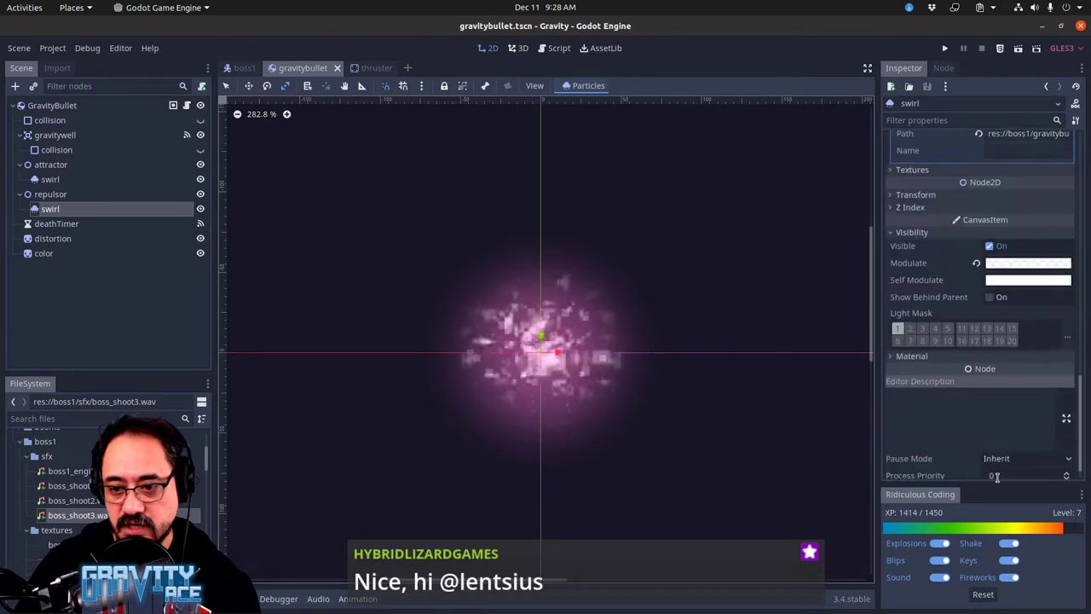
Set the distortion sprite's Shader Param Strength to 6 and save the scene.
{"action": "left_click", "coordinate": [68, 239]}
{"action": "left_click", "coordinate": [979, 380]}
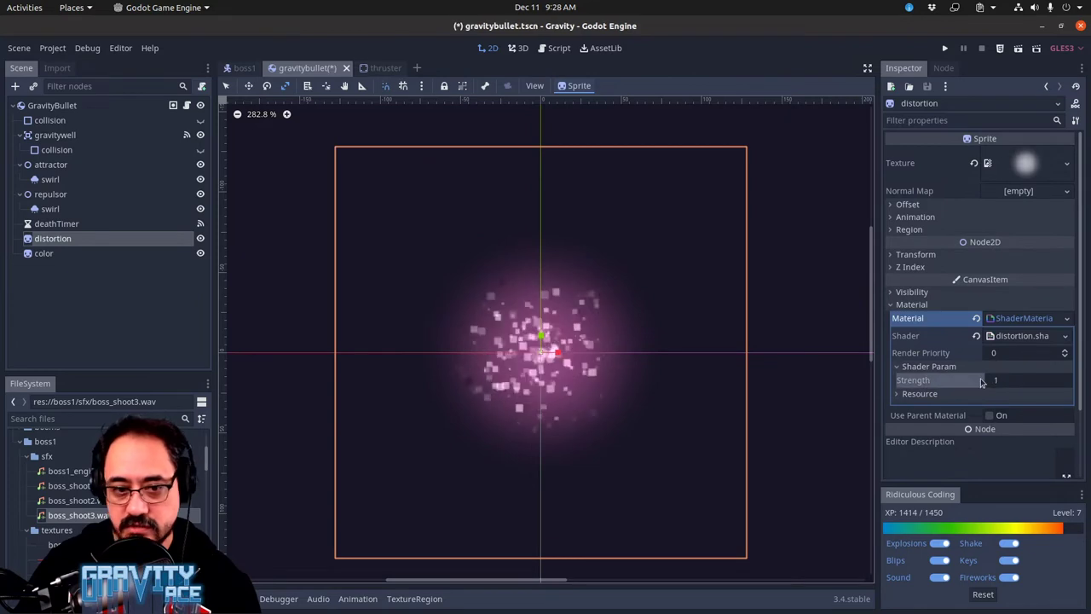
{"action": "left_click", "coordinate": [1037, 387]}
{"action": "type", "text": "6"}
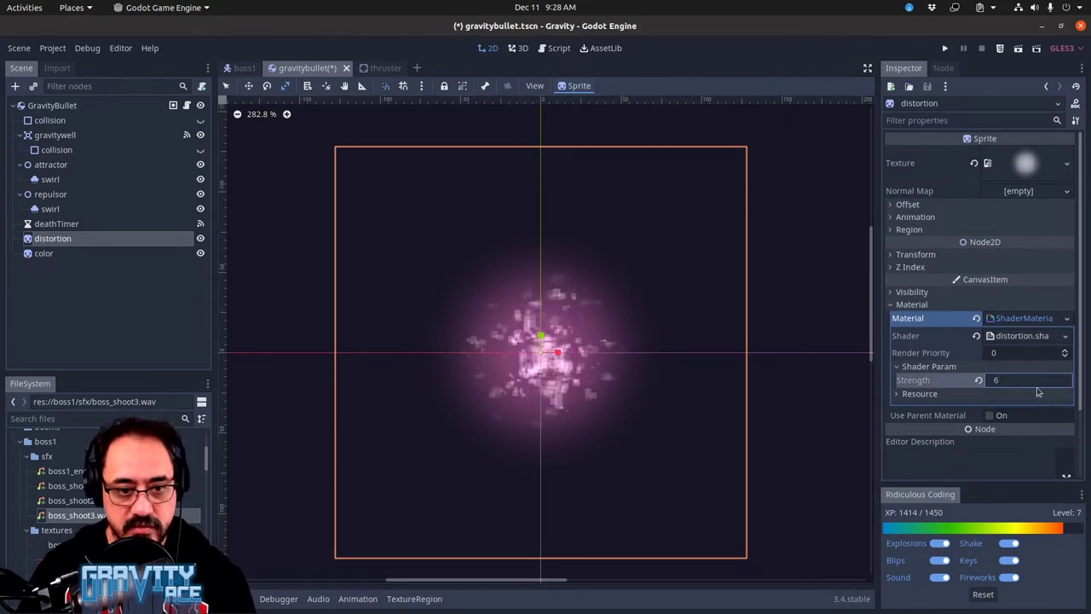
{"action": "key", "text": "Return"}
{"action": "key", "text": "ctrl+s"}
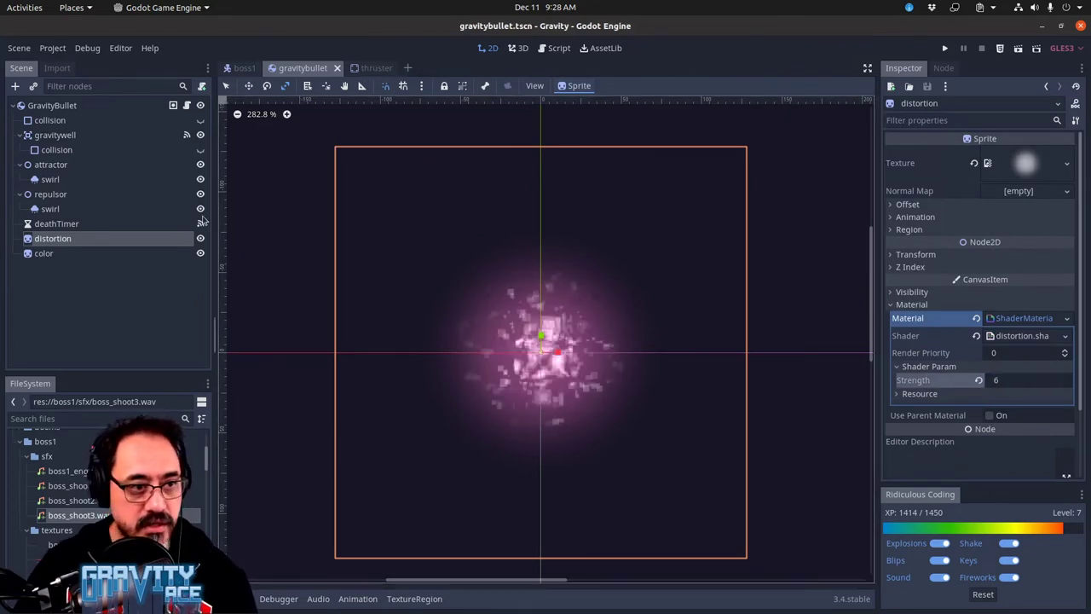
Toggle the repulsor and attractor swirl particles' visibility, saving the scene after each change.
{"action": "left_click", "coordinate": [200, 209]}
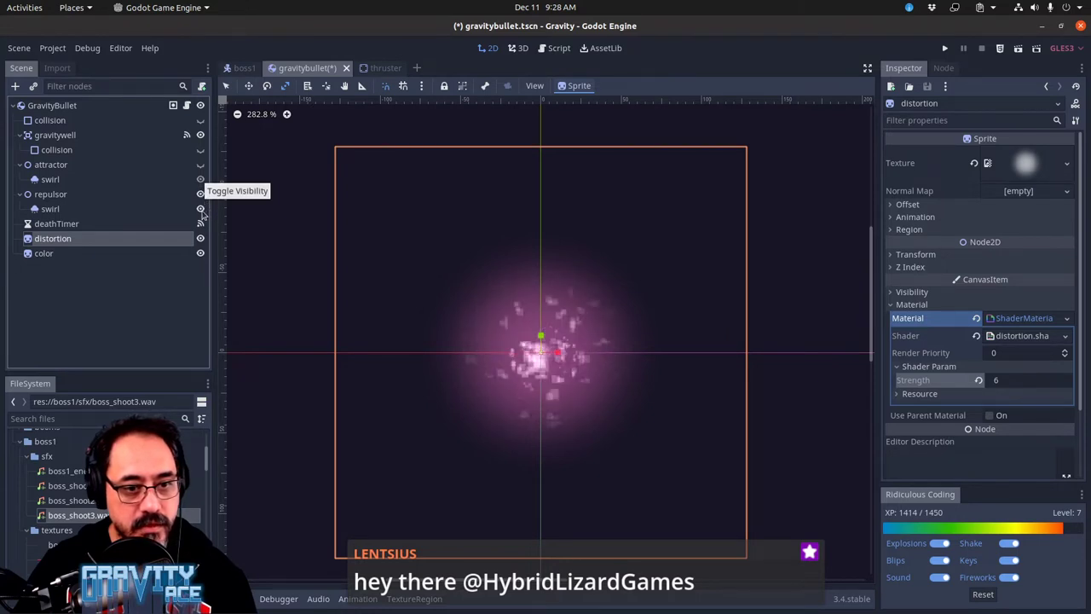
{"action": "left_click", "coordinate": [200, 209]}
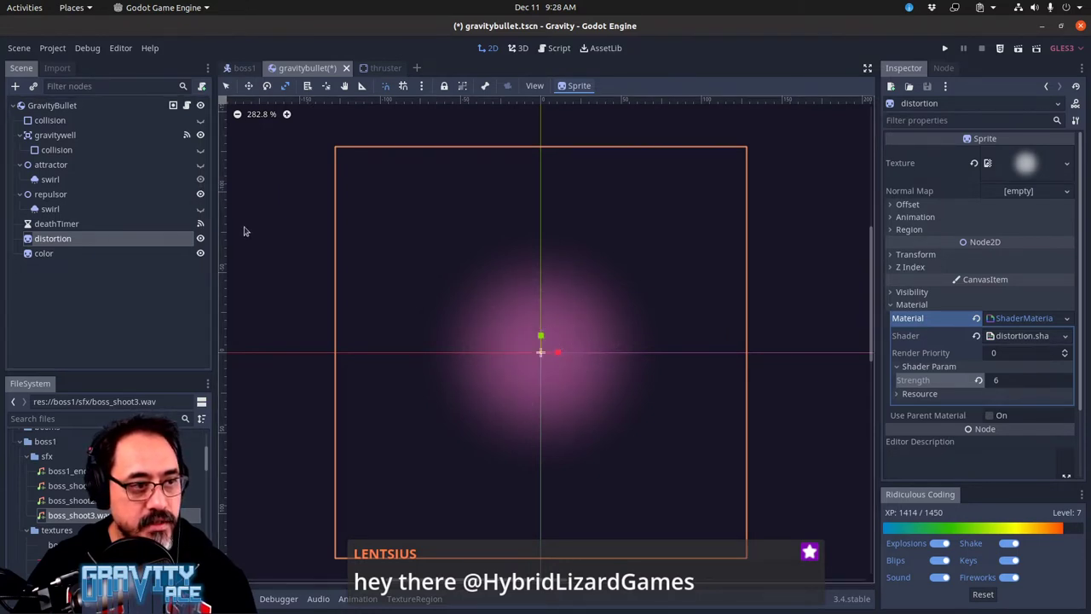
{"action": "left_click", "coordinate": [200, 209]}
{"action": "key", "text": "ctrl+s"}
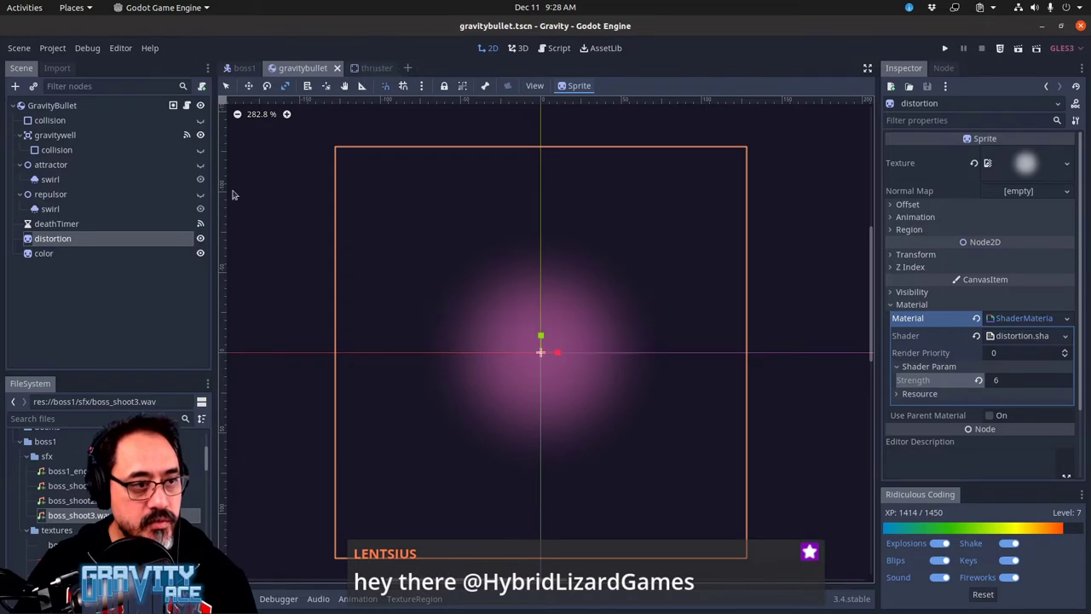
{"action": "left_click", "coordinate": [201, 164]}
{"action": "key", "text": "ctrl+s"}
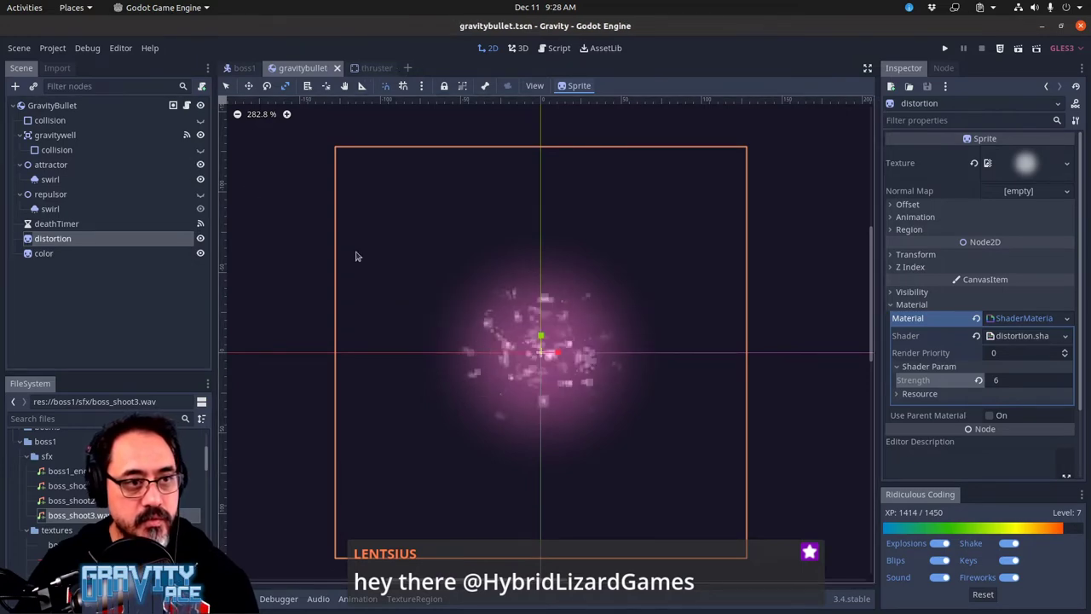
Run the game to test the changes, close it, and launch it again.
{"action": "key", "text": "F5"}
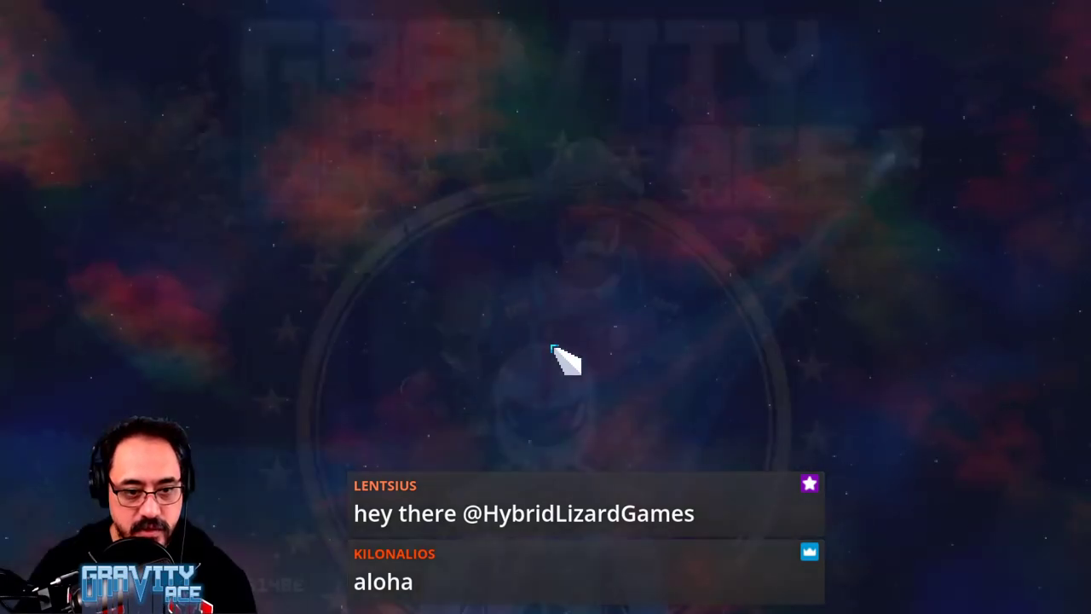
{"action": "key", "text": "F8"}
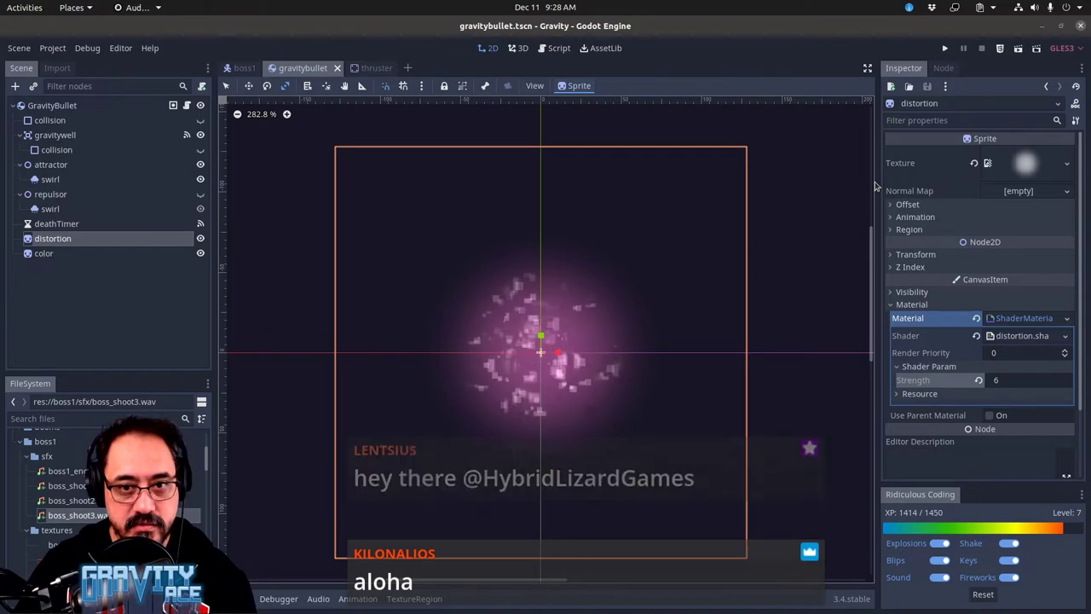
{"action": "key", "text": "F5"}
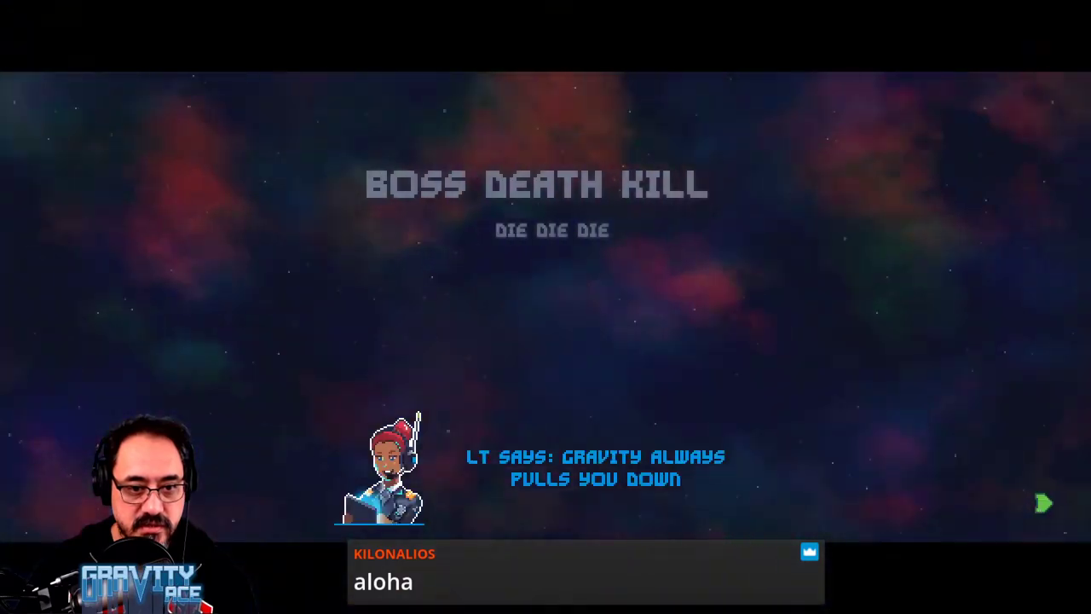
{"action": "key", "text": "alt+Tab"}
In Waveform PRO, play boss_shoot3 and zoom in on the start of the arrangement.
{"action": "key", "text": "alt+Tab"}
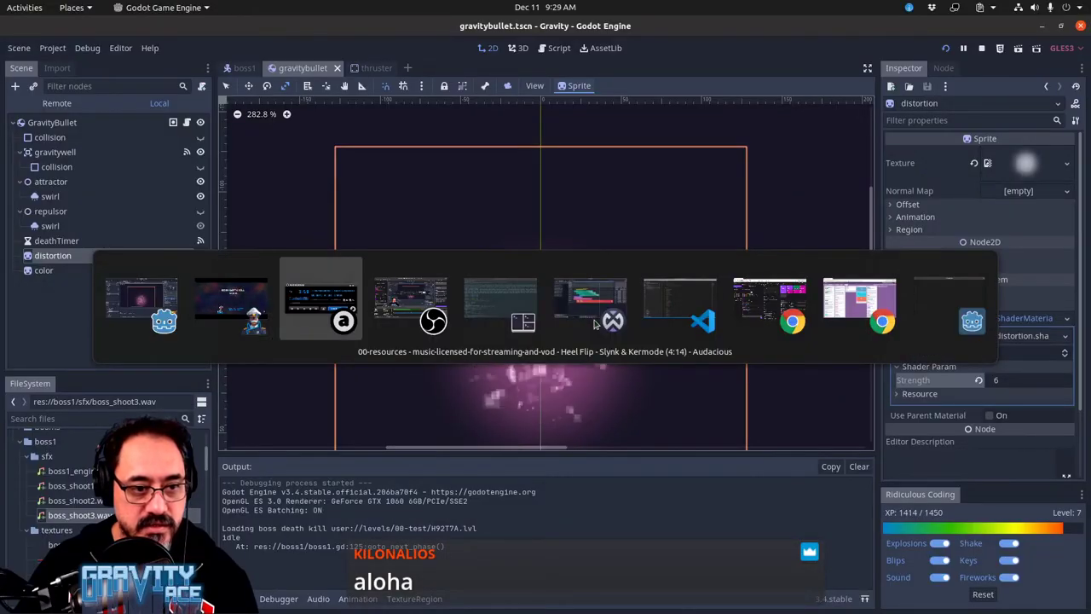
{"action": "key", "text": "alt+Tab"}
{"action": "key", "text": "alt+Tab"}
{"action": "key", "text": "alt+Tab"}
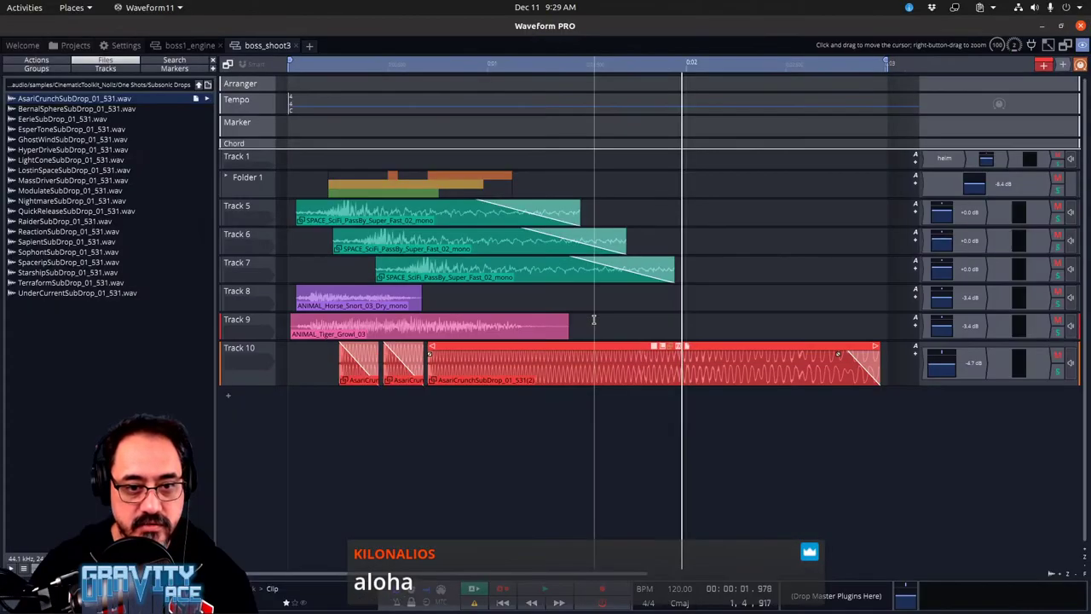
{"action": "key", "text": "space"}
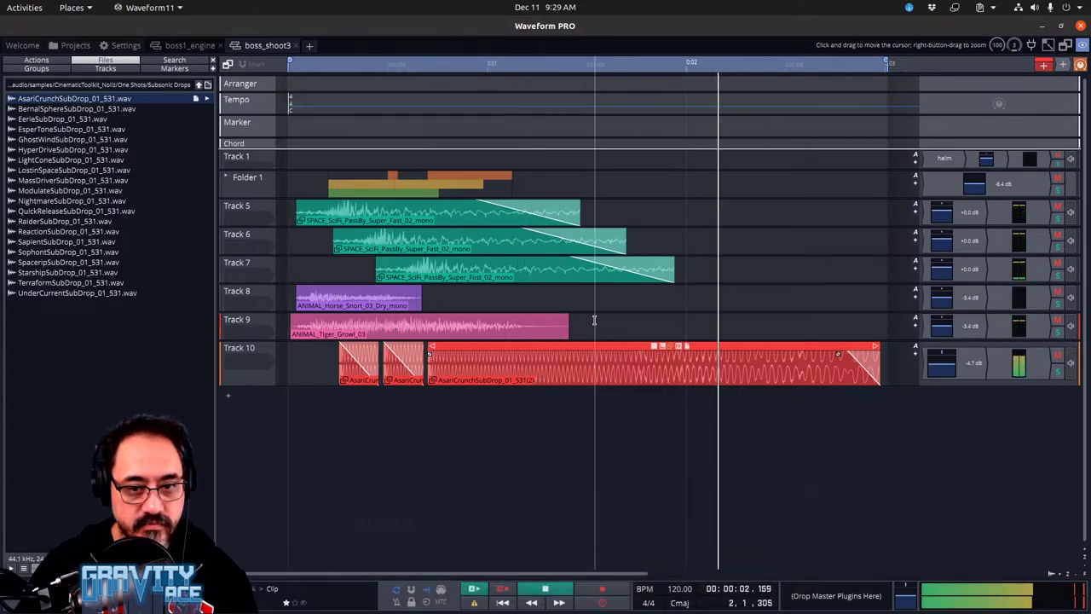
{"action": "key", "text": "space"}
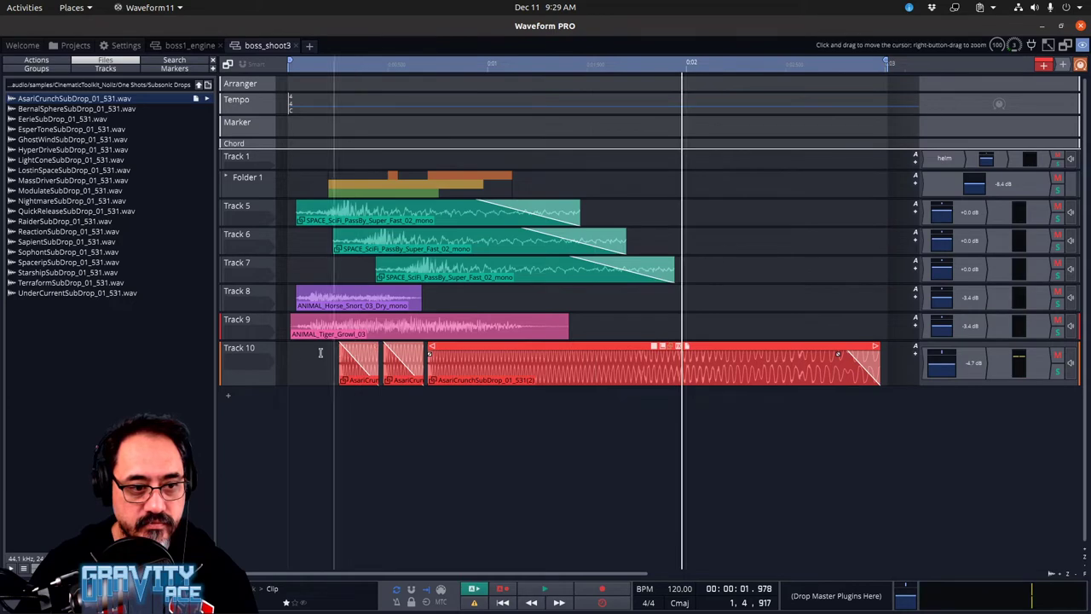
{"action": "key", "text": "Home"}
{"action": "key", "text": "z"}
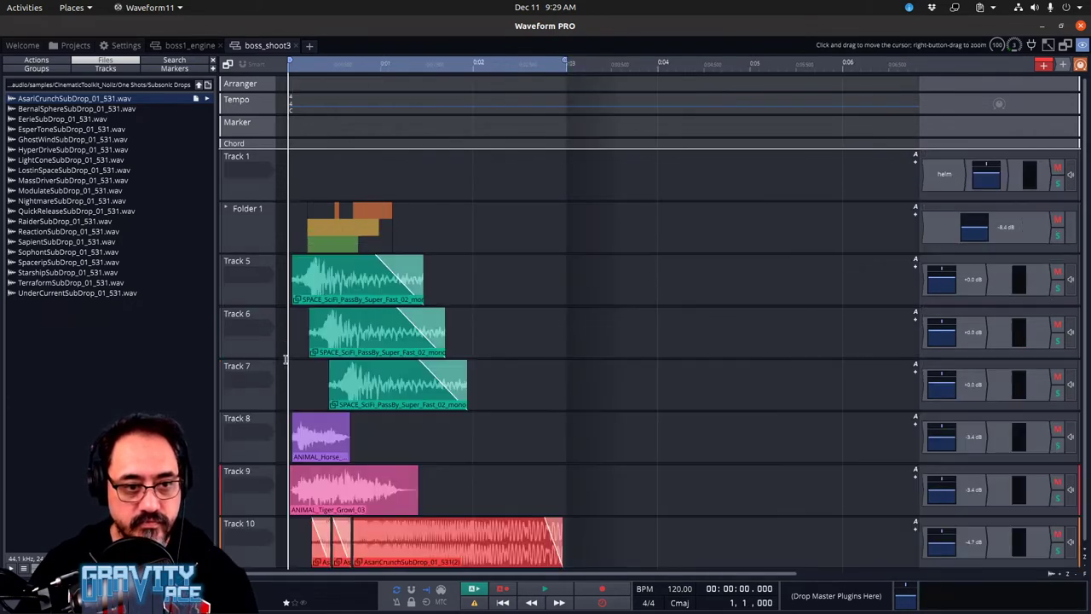
{"action": "right_click_drag", "start_coordinate": [414, 64], "coordinate": [528, 67]}
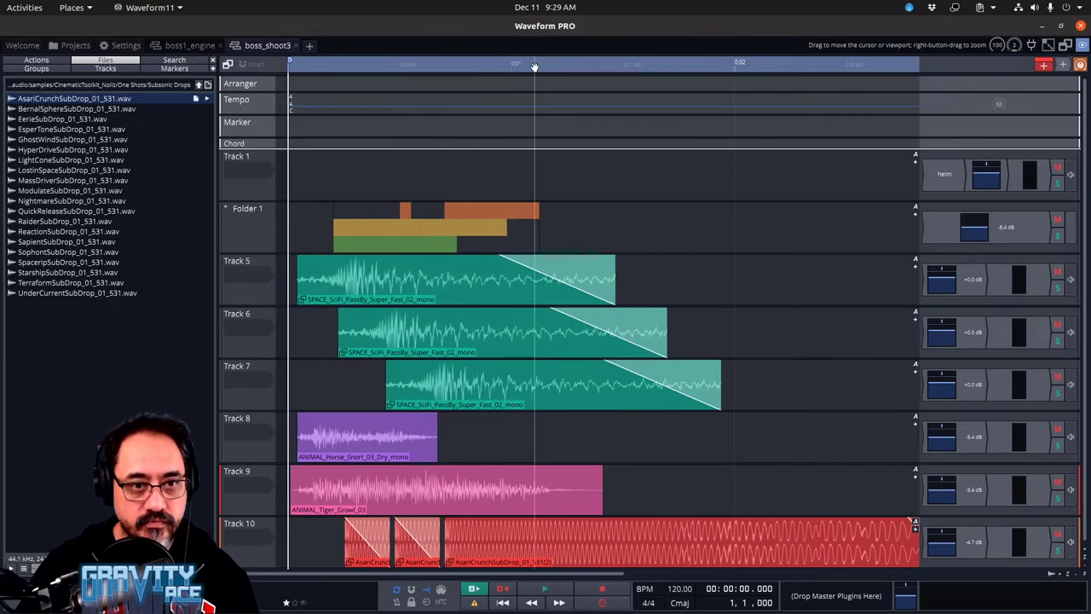
{"action": "scroll", "coordinate": [534, 66], "scroll_direction": "down", "scroll_amount": 3}
{"action": "key", "text": "space"}
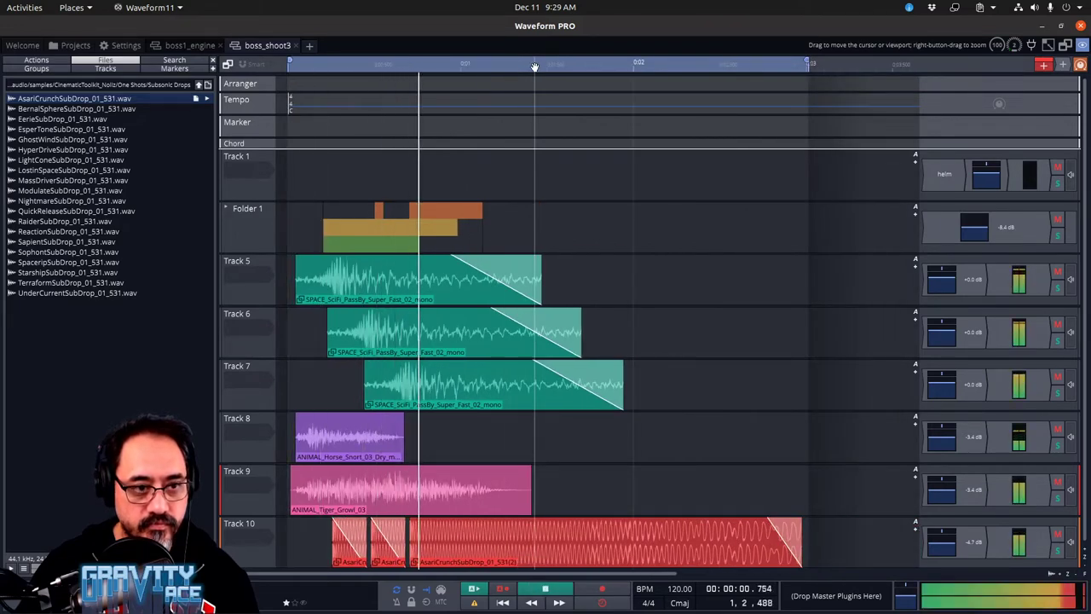
{"action": "key", "text": "space"}
Delete the empty Track 1, expand and collapse Folder 1, and replay the sound.
{"action": "left_click", "coordinate": [260, 162]}
{"action": "key", "text": "Delete"}
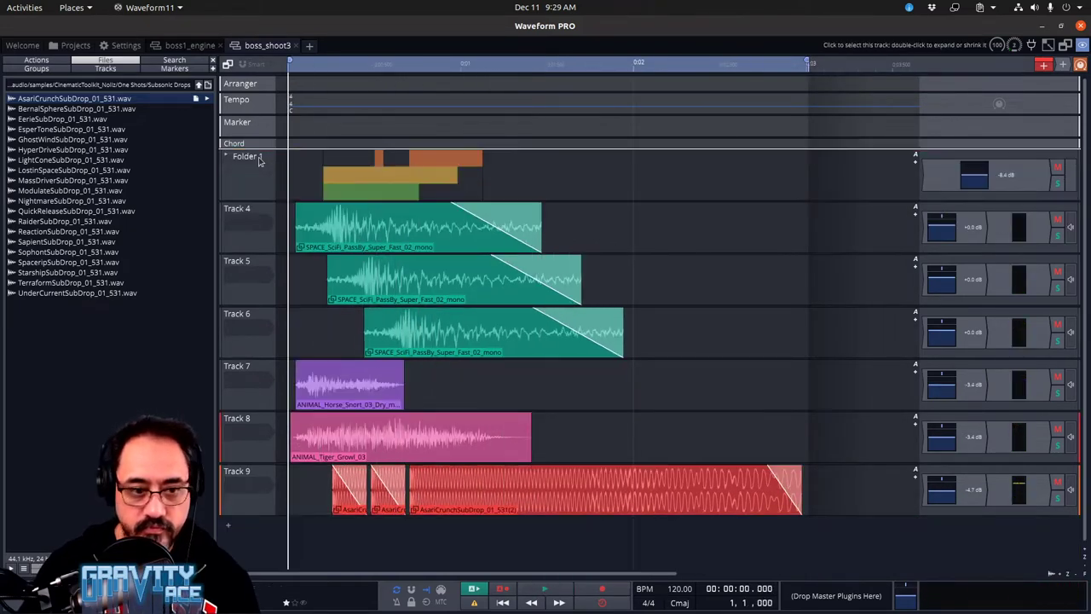
{"action": "key", "text": "space"}
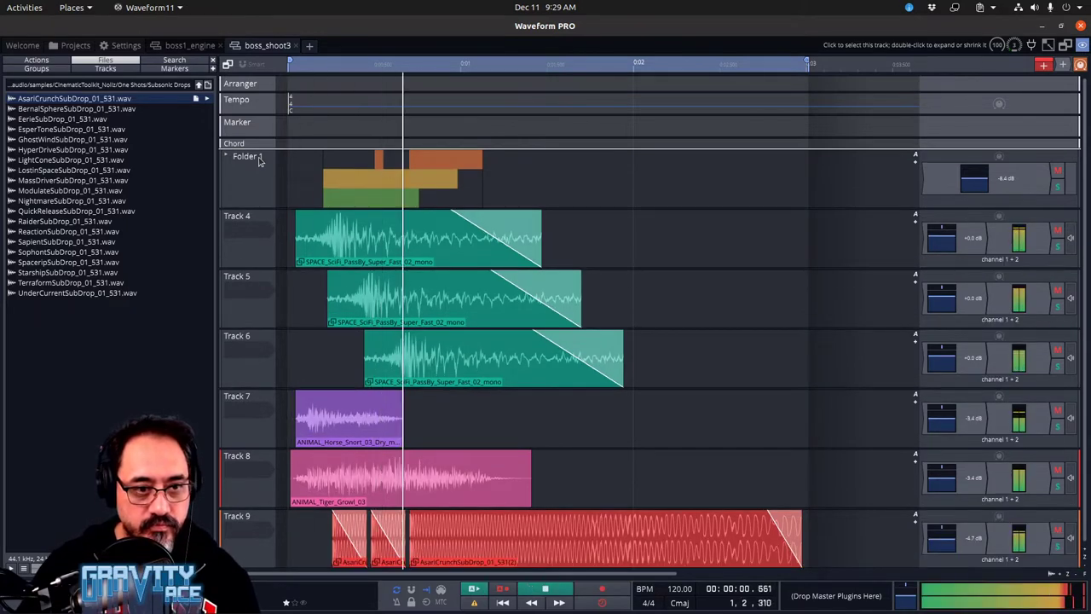
{"action": "key", "text": "space"}
{"action": "left_click", "coordinate": [256, 161]}
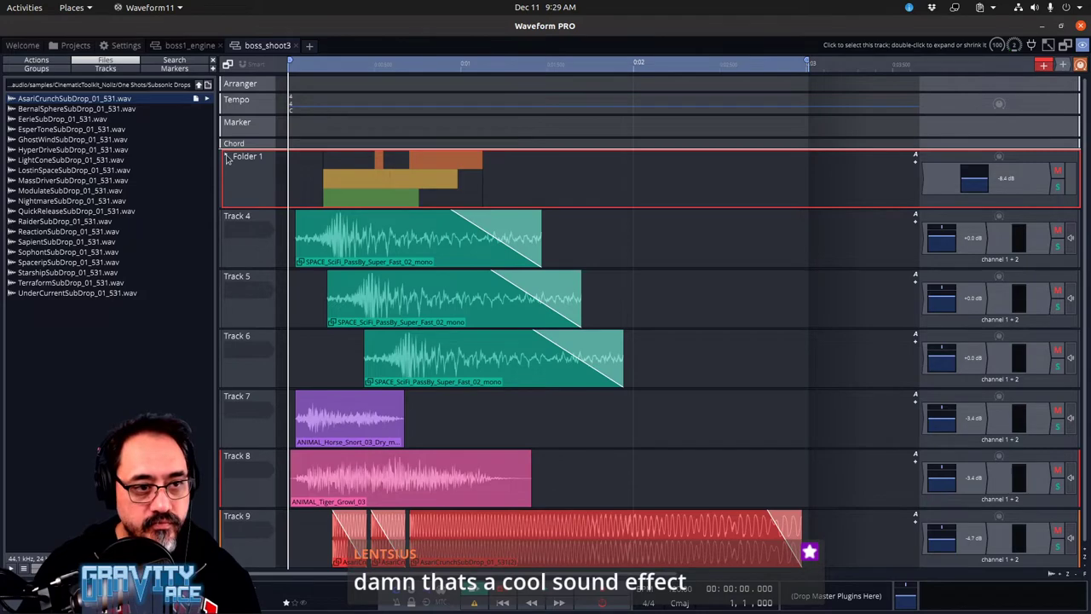
{"action": "left_click", "coordinate": [228, 159]}
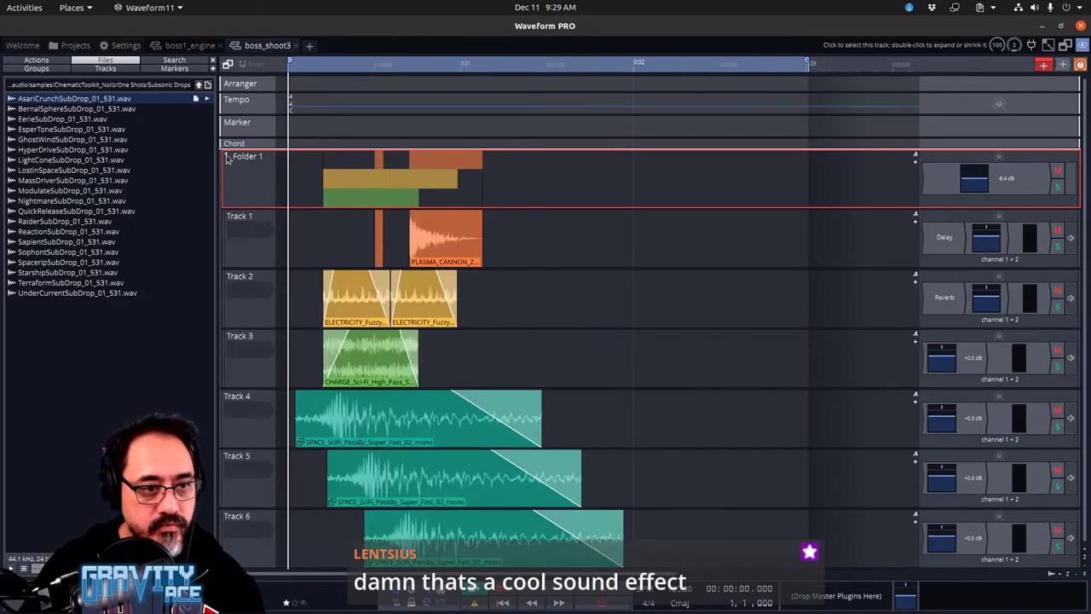
{"action": "left_click", "coordinate": [229, 160]}
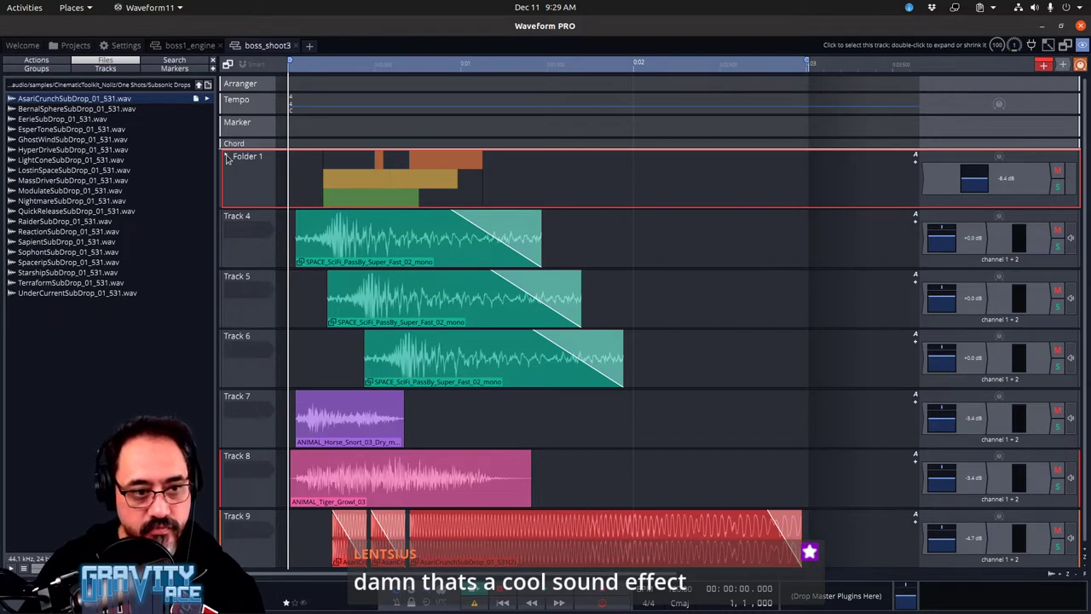
{"action": "key", "text": "space"}
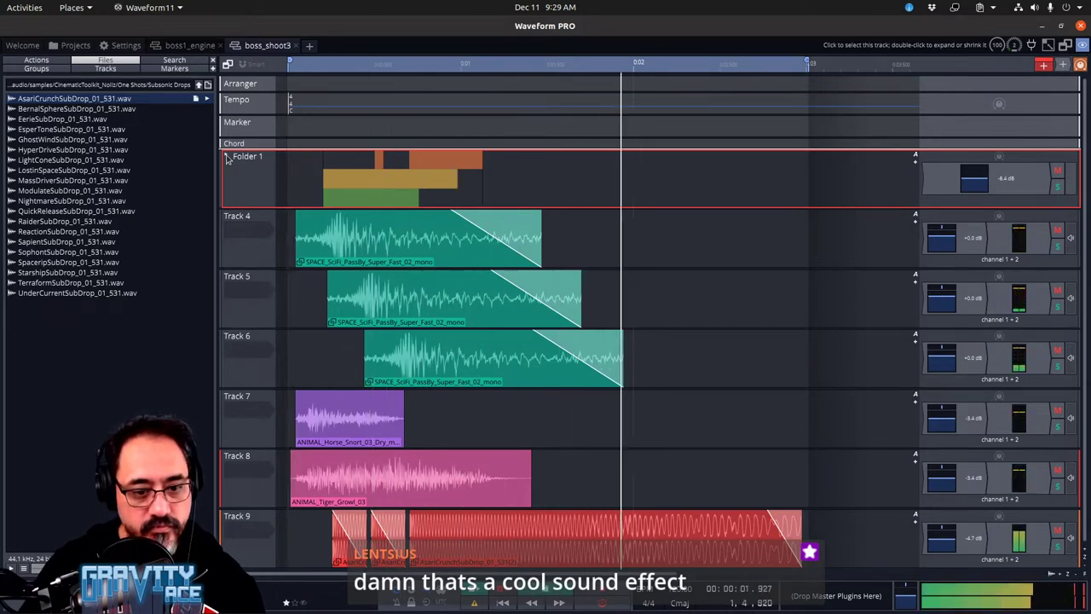
{"action": "key", "text": "space"}
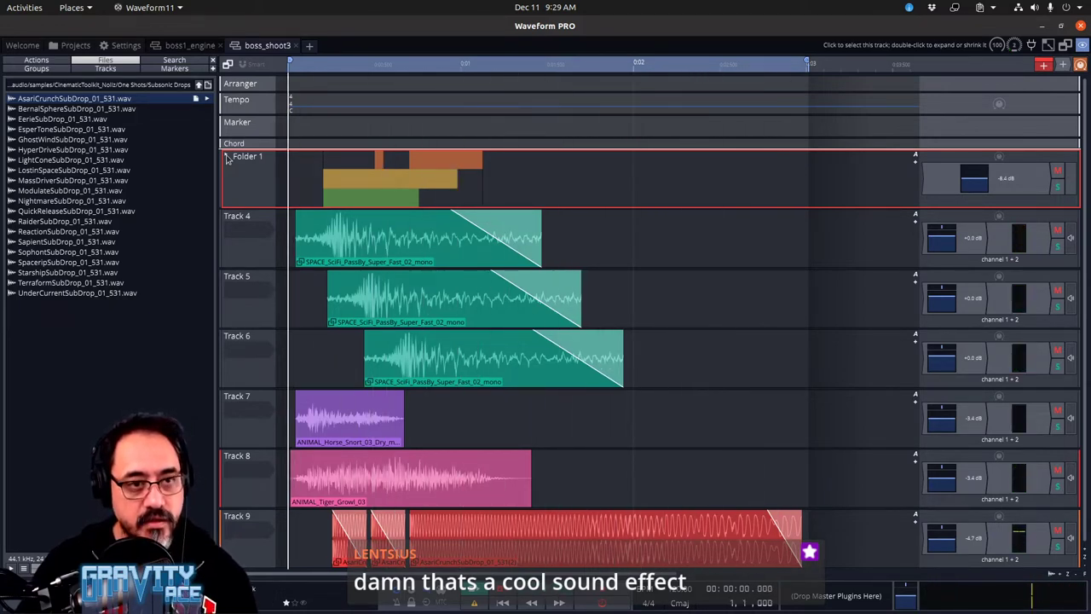
Pause Gravity Ace and lower the Sound FX volume to about half in Options > Audio.
{"action": "key", "text": "alt+Tab"}
{"action": "key", "text": "alt+Tab"}
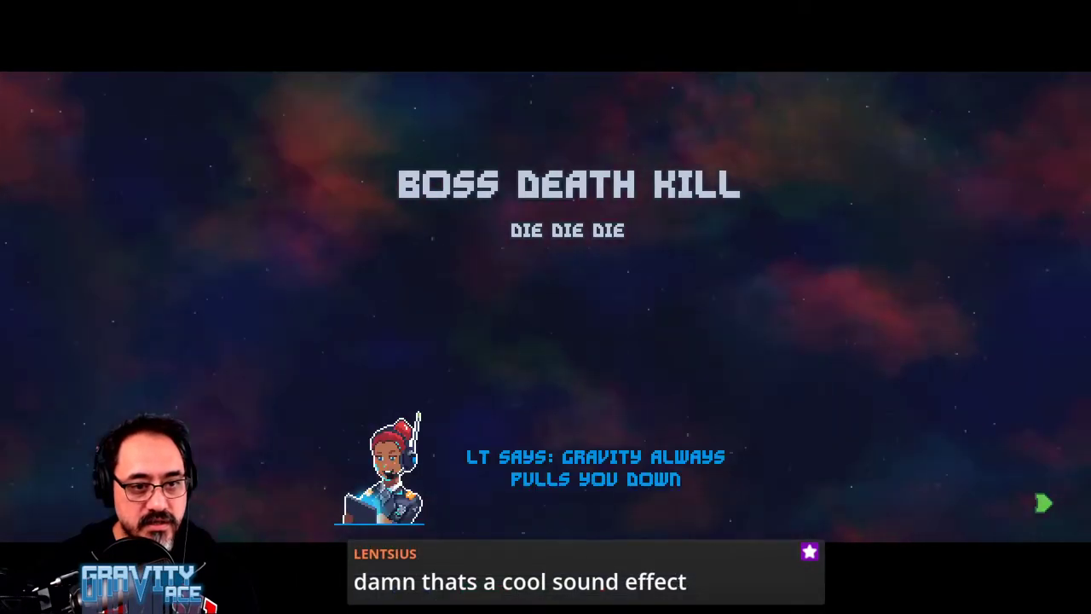
{"action": "key", "text": "Escape"}
{"action": "left_click", "coordinate": [521, 426]}
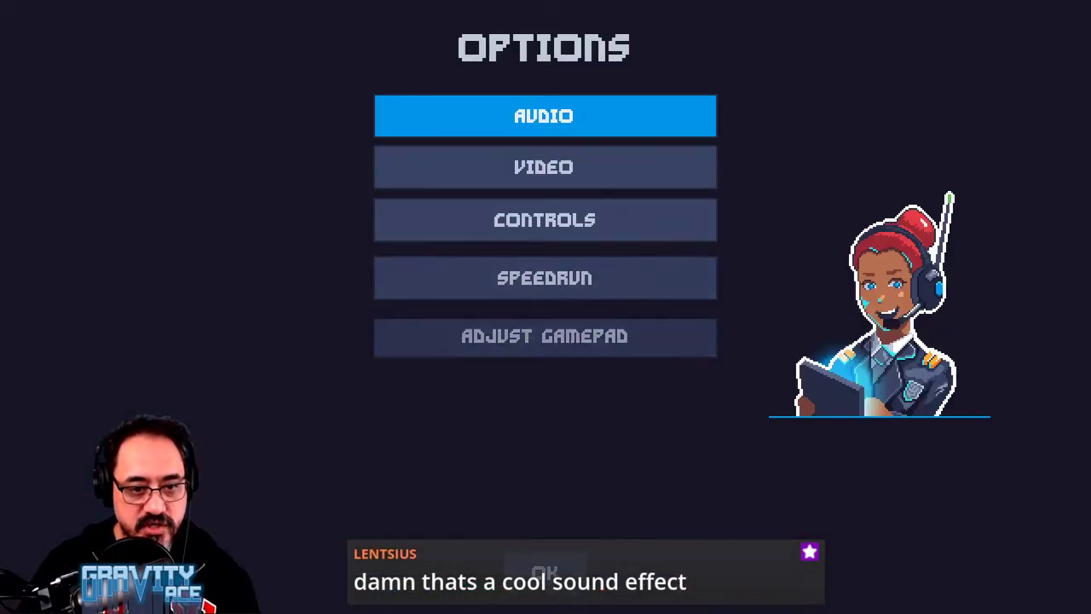
{"action": "left_click", "coordinate": [525, 116]}
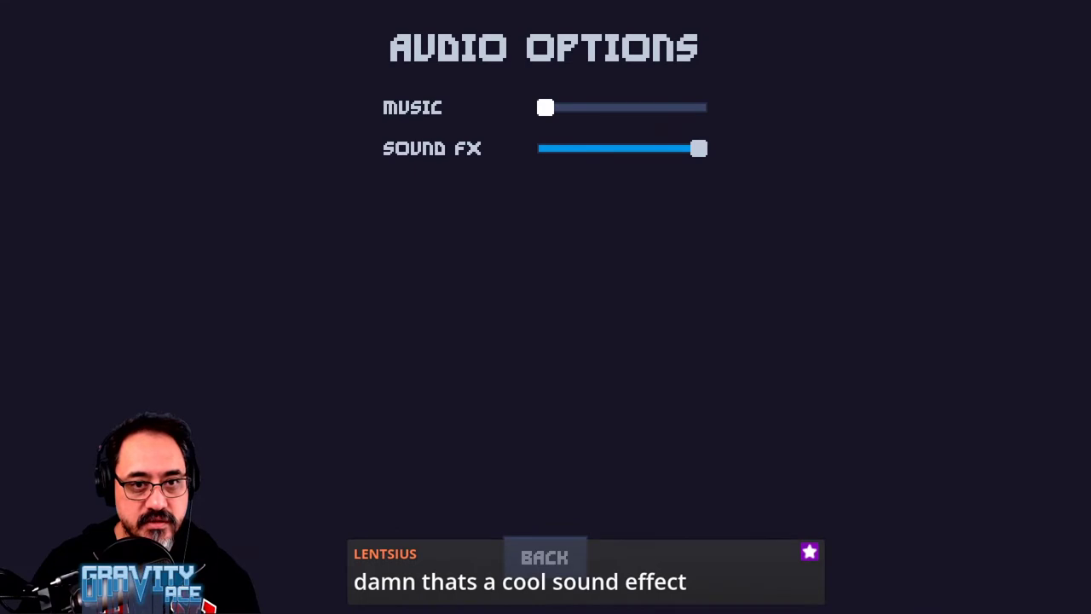
{"action": "key", "text": "Escape"}
{"action": "key", "text": "Down"}
{"action": "key", "text": "Down"}
{"action": "key", "text": "Down"}
{"action": "key", "text": "Up"}
{"action": "key", "text": "Up"}
{"action": "key", "text": "Up"}
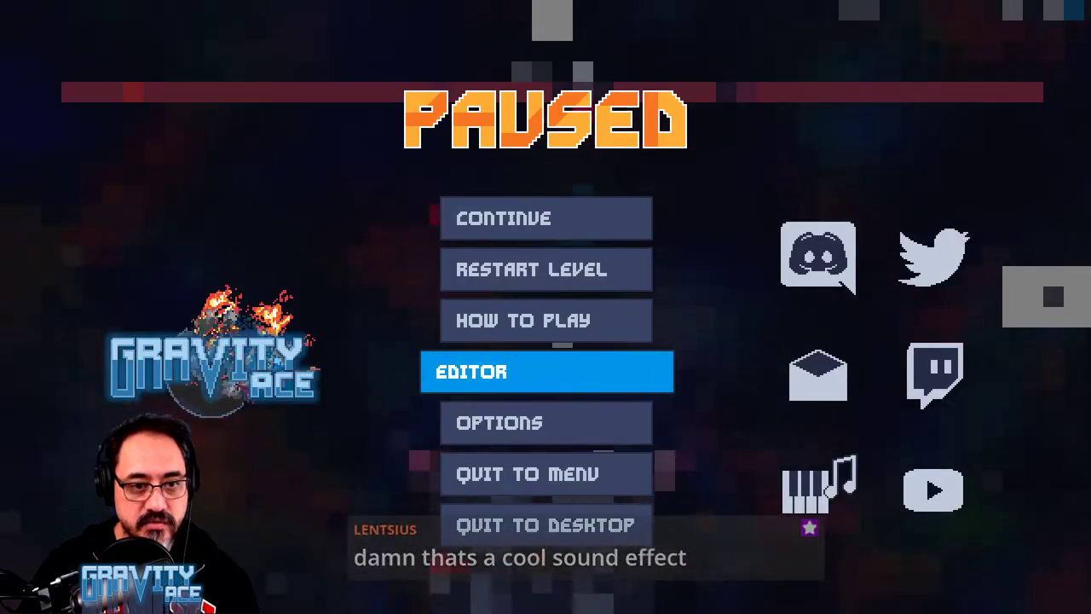
{"action": "left_click", "coordinate": [569, 430]}
{"action": "left_click", "coordinate": [525, 116]}
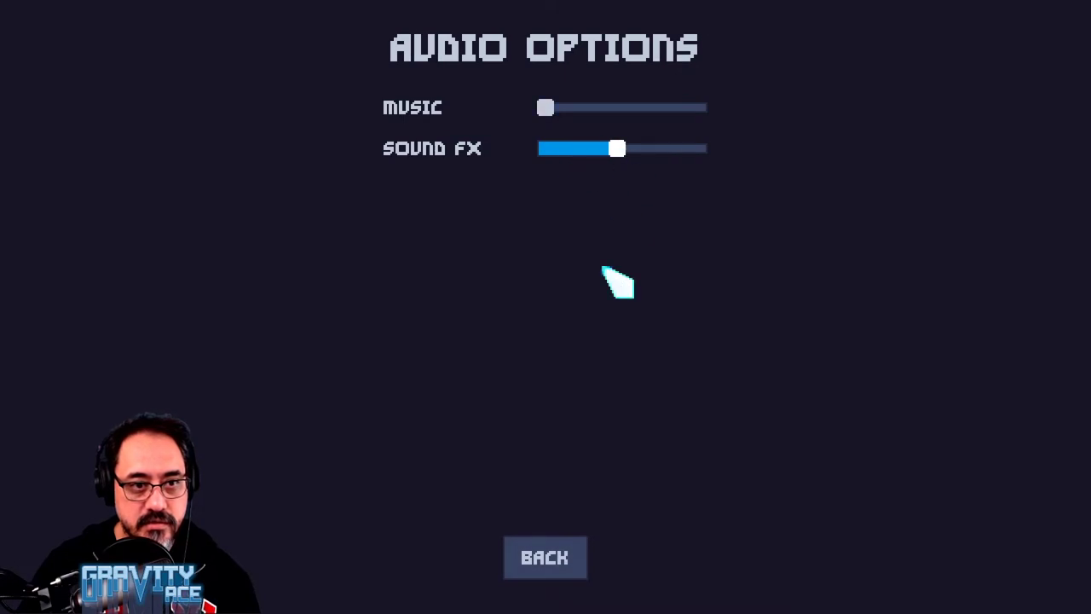
{"action": "left_click", "coordinate": [552, 573]}
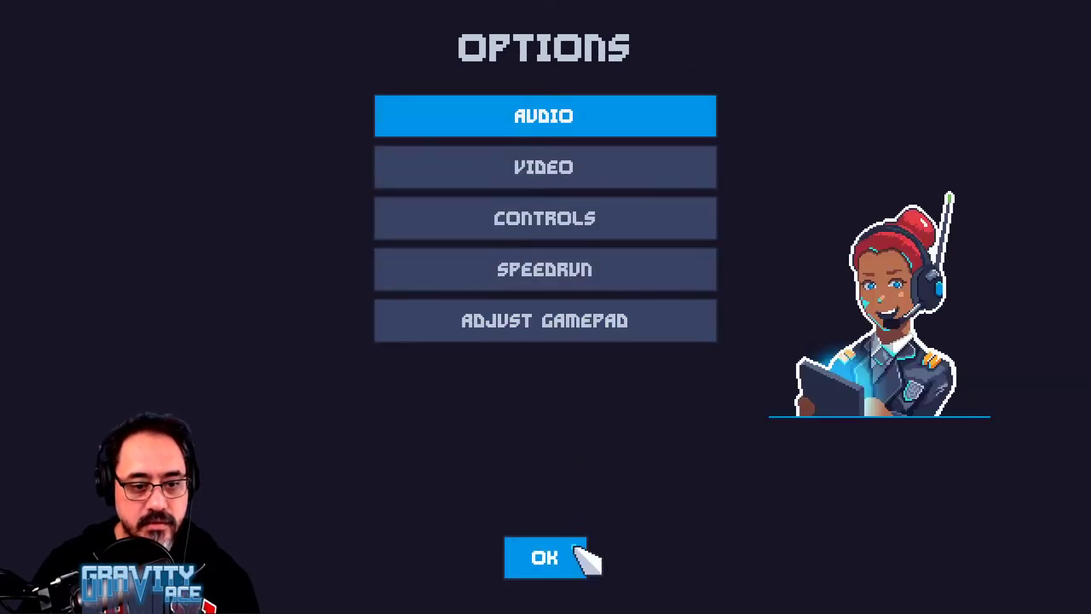
{"action": "left_click", "coordinate": [576, 554]}
Resume the Medusa boss fight, steering, thrusting and firing at the boss.
{"action": "left_click", "coordinate": [565, 225]}
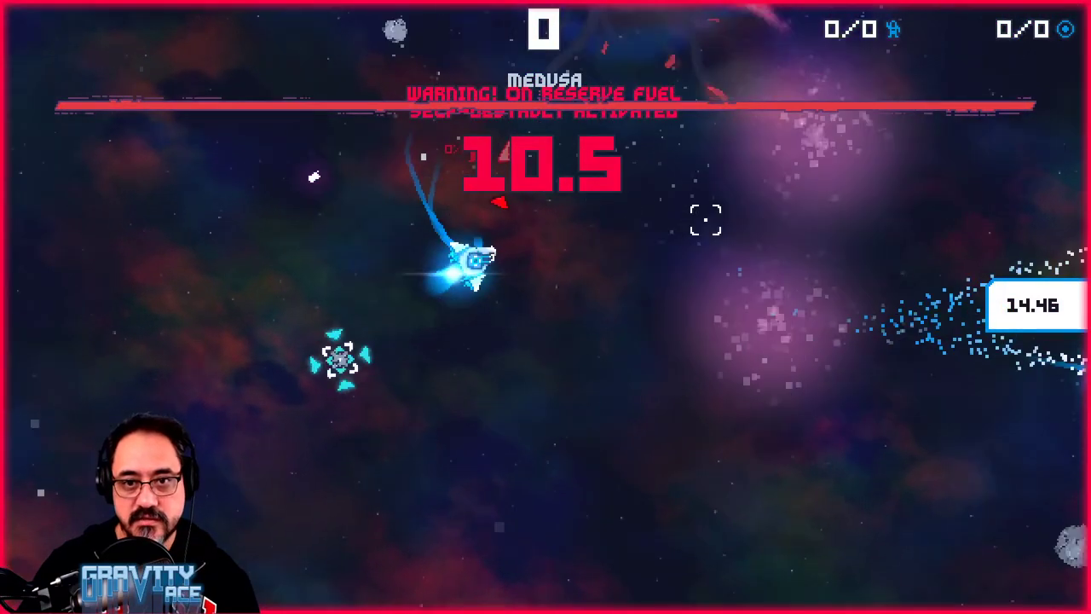
{"action": "key", "text": "Left"}
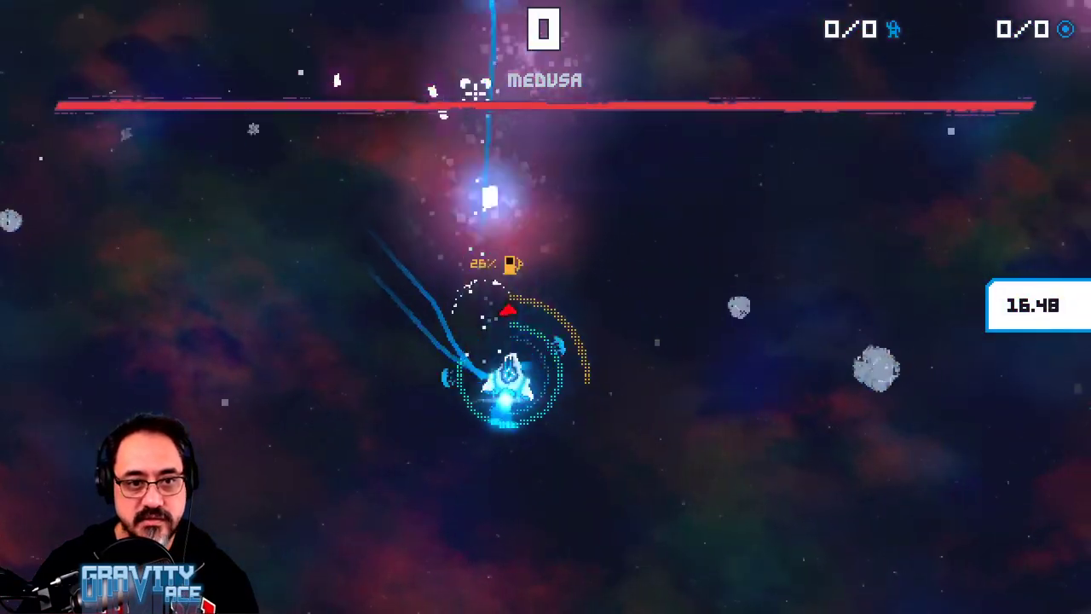
{"action": "key", "text": "space"}
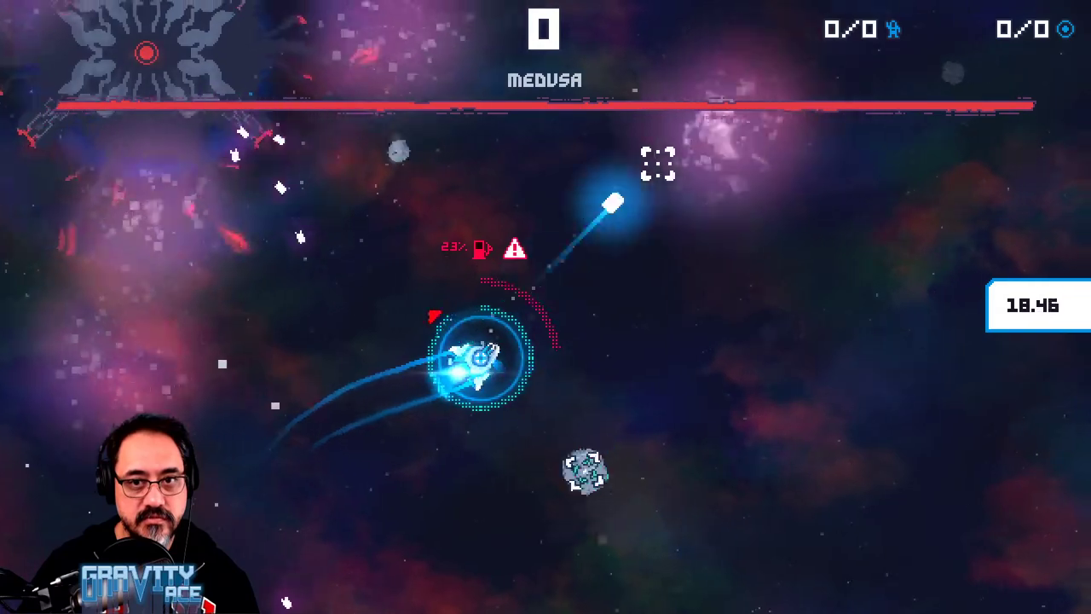
{"action": "key", "text": "Up"}
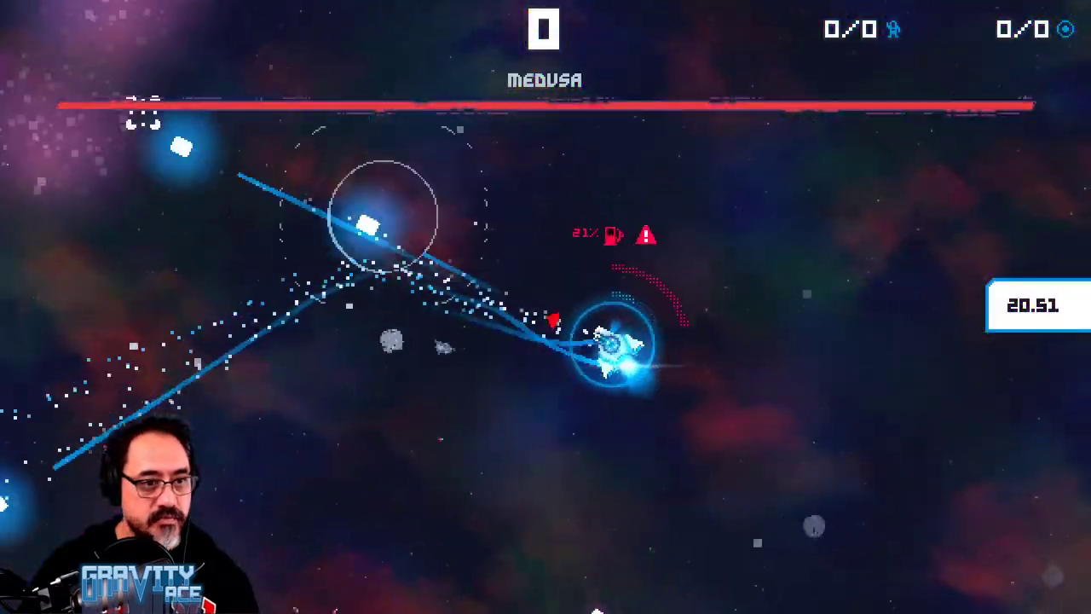
{"action": "key", "text": "Left"}
{"action": "key", "text": "space"}
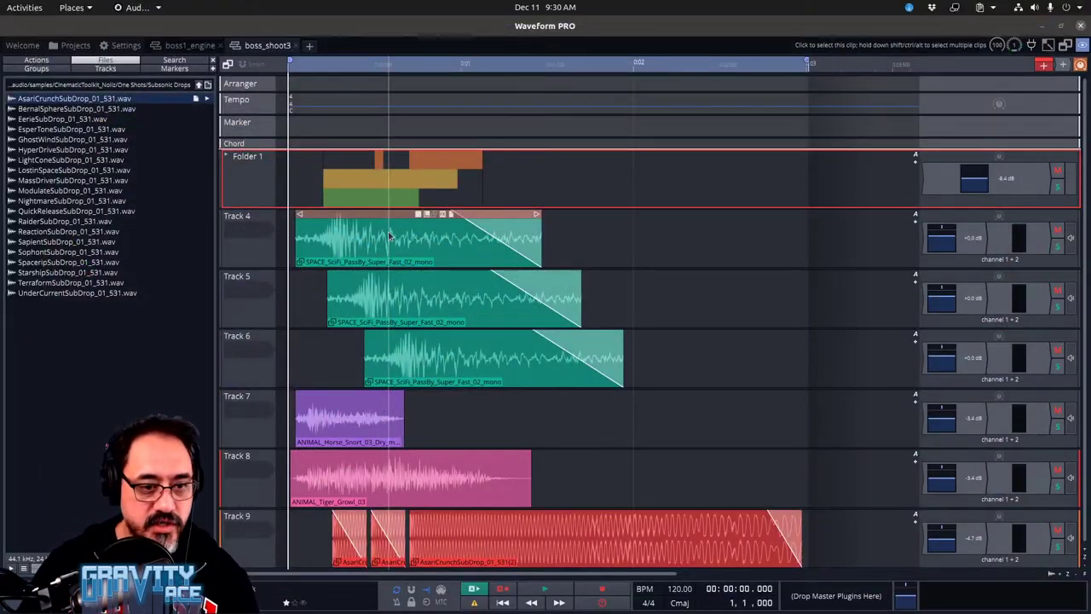
{"action": "key", "text": "alt+Tab"}
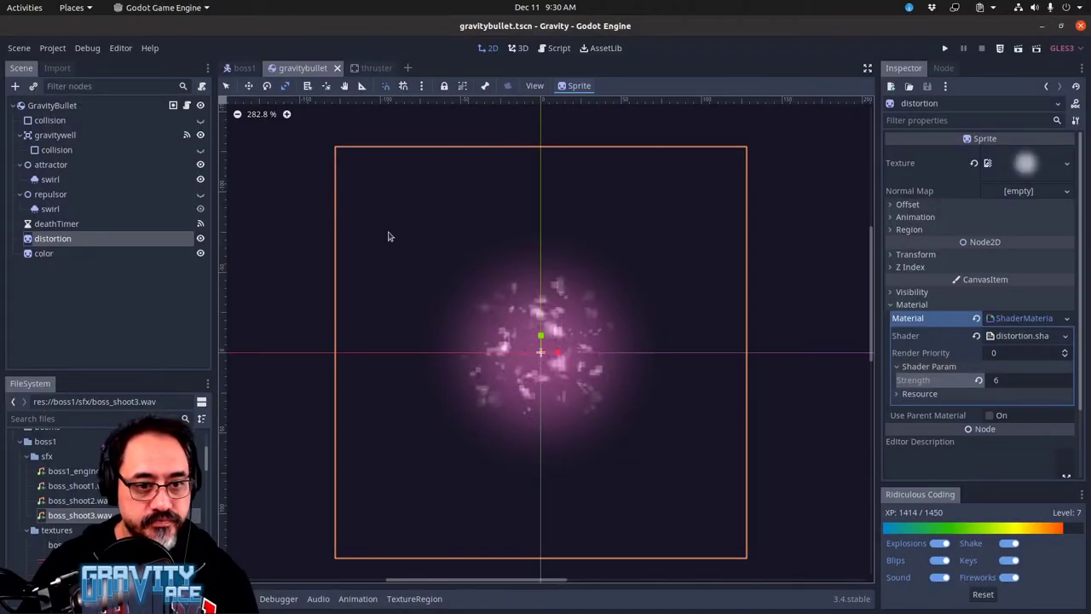
Set the repulsor/swirl particles' Scale from 5 to 3.
{"action": "left_click", "coordinate": [111, 210]}
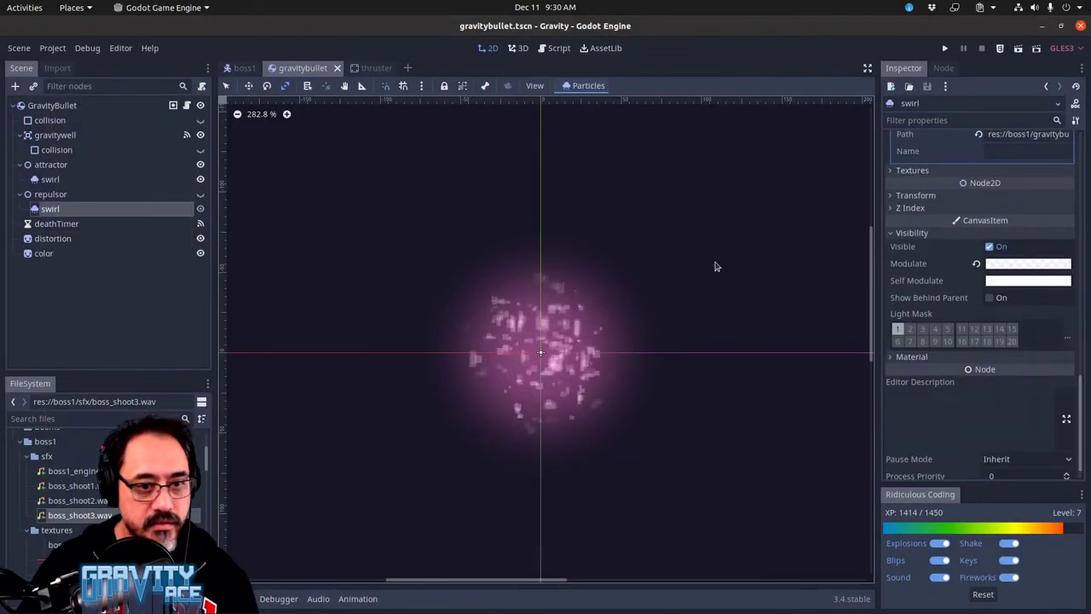
{"action": "scroll", "coordinate": [992, 292], "scroll_direction": "down", "scroll_amount": 1}
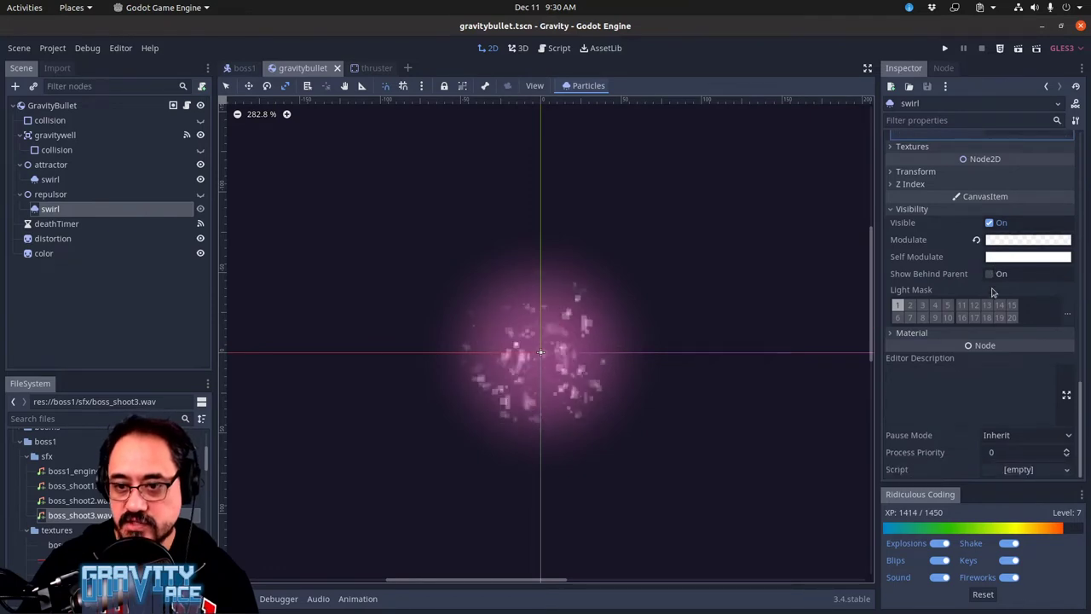
{"action": "scroll", "coordinate": [992, 292], "scroll_direction": "up", "scroll_amount": 5}
{"action": "left_click", "coordinate": [1004, 307]}
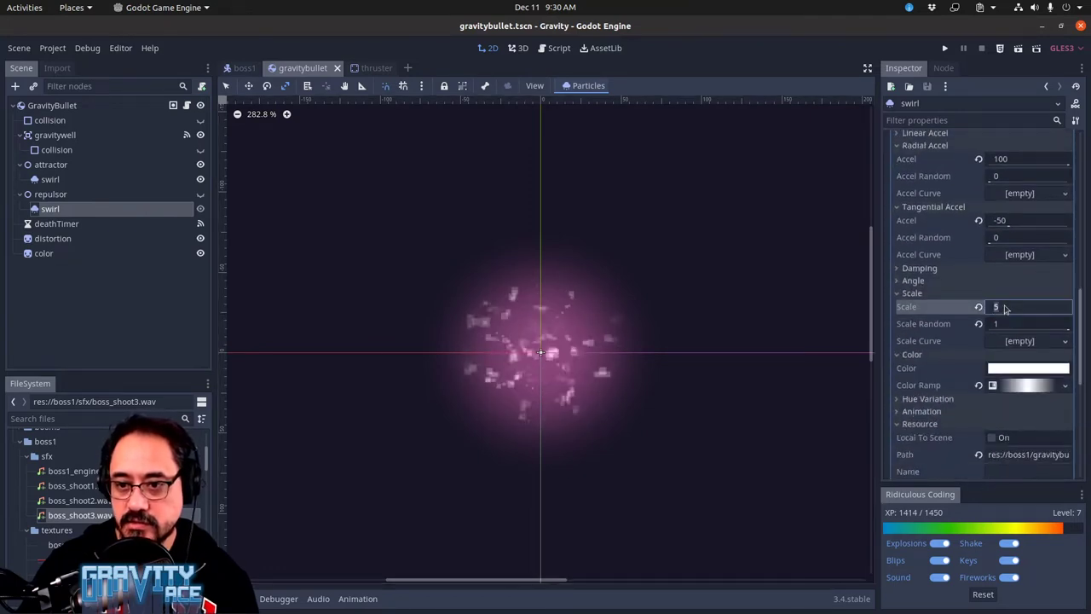
{"action": "type", "text": "3"}
{"action": "key", "text": "Return"}
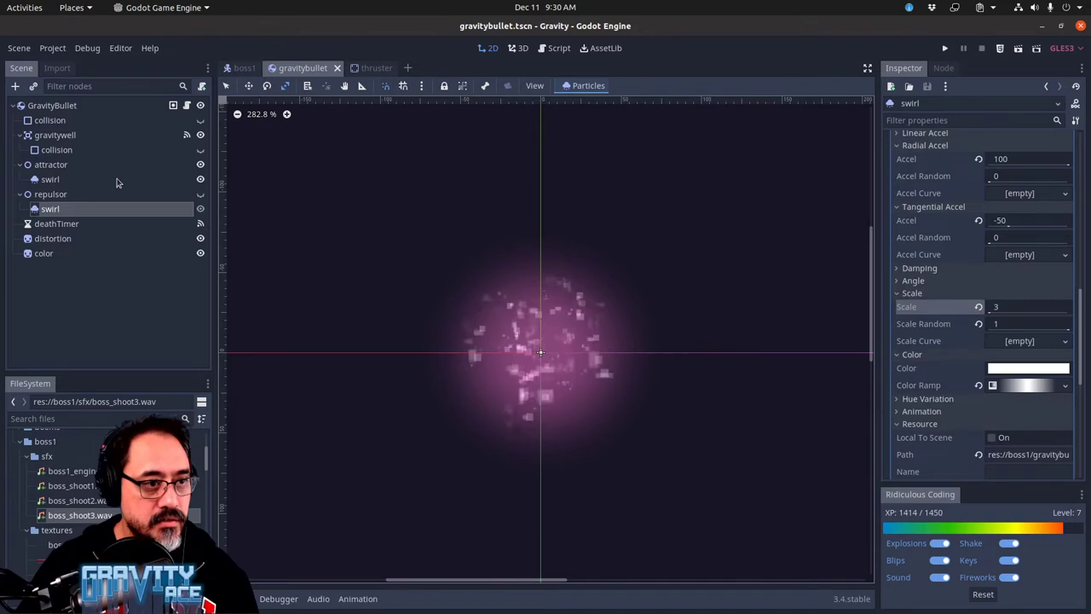
Set the attractor/swirl particles' Scale to 3 and save the gravitybullet scene.
{"action": "left_click", "coordinate": [117, 179]}
{"action": "left_click", "coordinate": [1004, 253]}
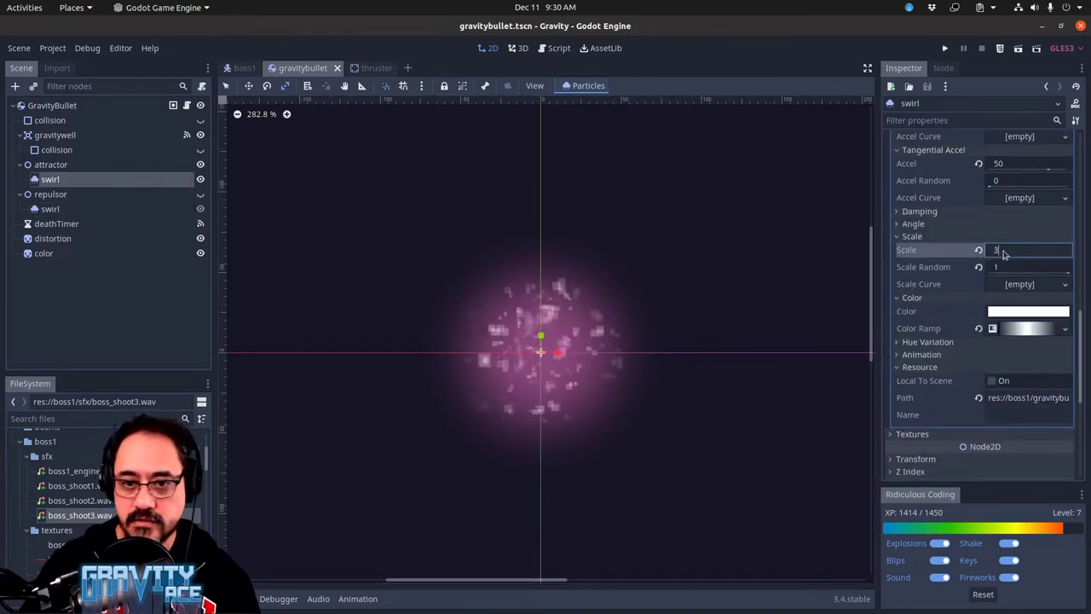
{"action": "type", "text": "3"}
{"action": "key", "text": "Return"}
{"action": "key", "text": "ctrl+s"}
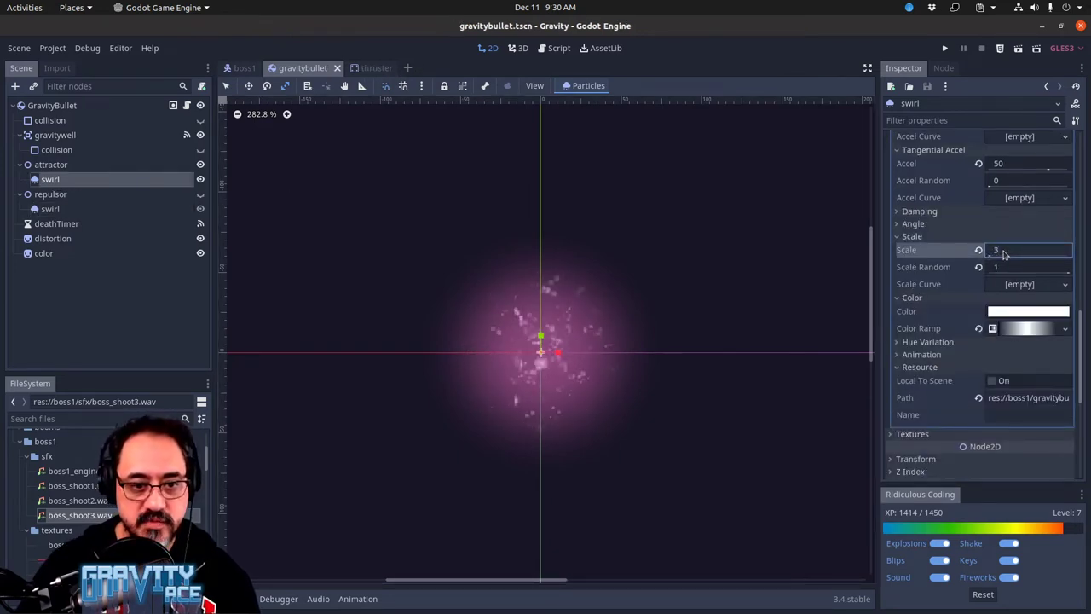
{"action": "key", "text": "ctrl+s"}
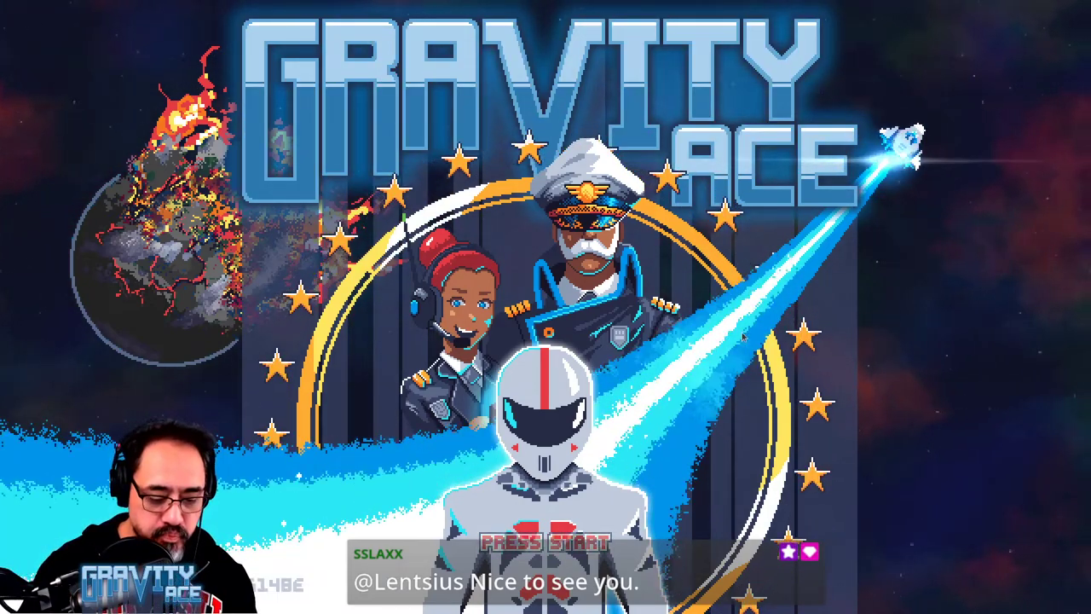
Stop the game, save and relaunch, then fight the Medusa boss aiming with the mouse.
{"action": "key", "text": "F8"}
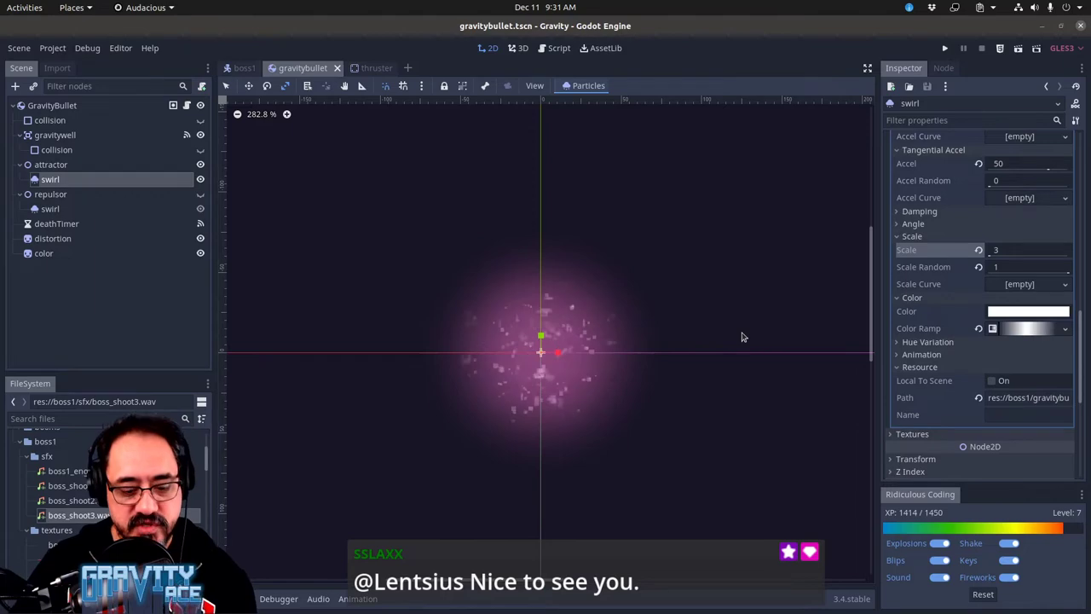
{"action": "key", "text": "ctrl+s"}
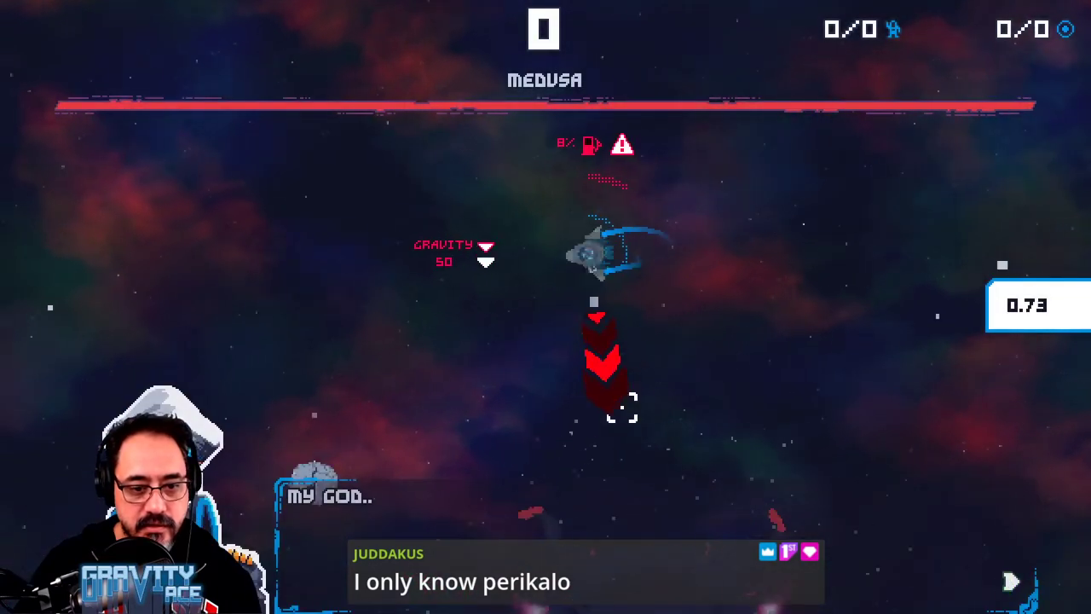
{"action": "mouse_move", "coordinate": [709, 441]}
{"action": "left_mouse_down"}
{"action": "mouse_move", "coordinate": [725, 438]}
{"action": "mouse_move", "coordinate": [719, 427]}
{"action": "mouse_move", "coordinate": [755, 341]}
{"action": "mouse_move", "coordinate": [776, 234]}
{"action": "mouse_move", "coordinate": [853, 293]}
{"action": "mouse_move", "coordinate": [840, 243]}
{"action": "mouse_move", "coordinate": [787, 209]}
{"action": "mouse_move", "coordinate": [762, 151]}
{"action": "mouse_move", "coordinate": [774, 153]}
{"action": "mouse_move", "coordinate": [845, 216]}
{"action": "mouse_move", "coordinate": [845, 415]}
{"action": "mouse_move", "coordinate": [830, 440]}
{"action": "mouse_move", "coordinate": [765, 455]}
{"action": "mouse_move", "coordinate": [528, 365]}
{"action": "mouse_move", "coordinate": [468, 309]}
{"action": "mouse_move", "coordinate": [463, 276]}
{"action": "mouse_move", "coordinate": [480, 287]}
{"action": "mouse_move", "coordinate": [726, 236]}
{"action": "left_mouse_up"}
{"action": "mouse_move", "coordinate": [773, 395]}
{"action": "left_mouse_down"}
{"action": "mouse_move", "coordinate": [752, 446]}
{"action": "mouse_move", "coordinate": [638, 292]}
{"action": "mouse_move", "coordinate": [639, 377]}
{"action": "mouse_move", "coordinate": [660, 310]}
{"action": "mouse_move", "coordinate": [674, 302]}
{"action": "mouse_move", "coordinate": [770, 407]}
{"action": "mouse_move", "coordinate": [737, 452]}
{"action": "mouse_move", "coordinate": [745, 428]}
{"action": "mouse_move", "coordinate": [463, 346]}
{"action": "mouse_move", "coordinate": [633, 523]}
{"action": "mouse_move", "coordinate": [473, 537]}
{"action": "mouse_move", "coordinate": [341, 409]}
{"action": "mouse_move", "coordinate": [191, 312]}
{"action": "mouse_move", "coordinate": [162, 246]}
{"action": "mouse_move", "coordinate": [560, 268]}
{"action": "mouse_move", "coordinate": [609, 195]}
{"action": "mouse_move", "coordinate": [398, 18]}
{"action": "mouse_move", "coordinate": [638, 49]}
{"action": "mouse_move", "coordinate": [1057, 230]}
{"action": "left_mouse_up"}
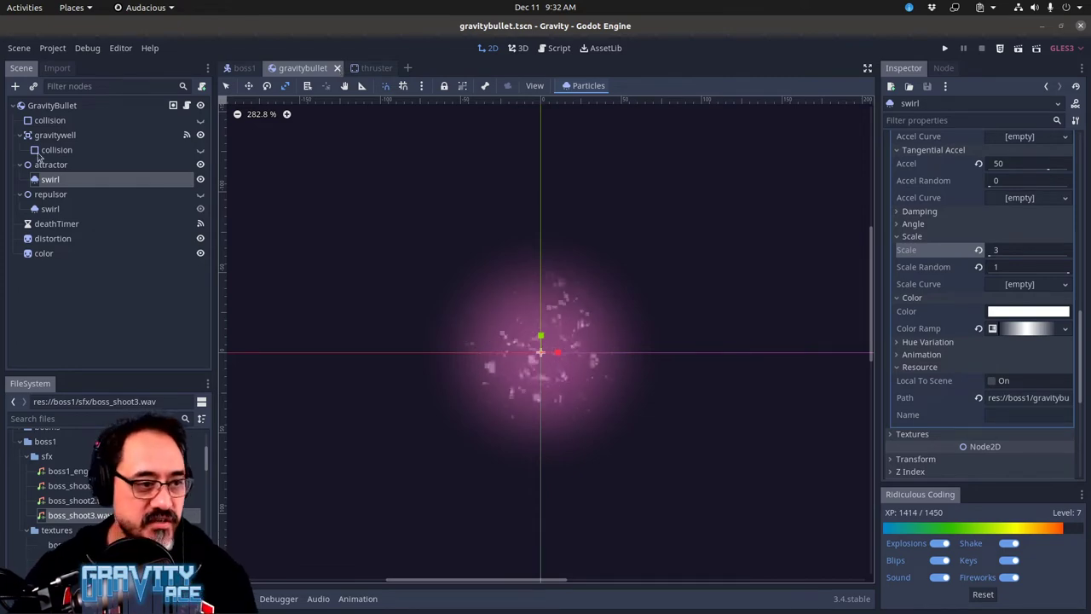
In VS Code's names.json, expand the titles list and start a new entry after Admiral.
{"action": "mouse_move", "coordinate": [2, 284]}
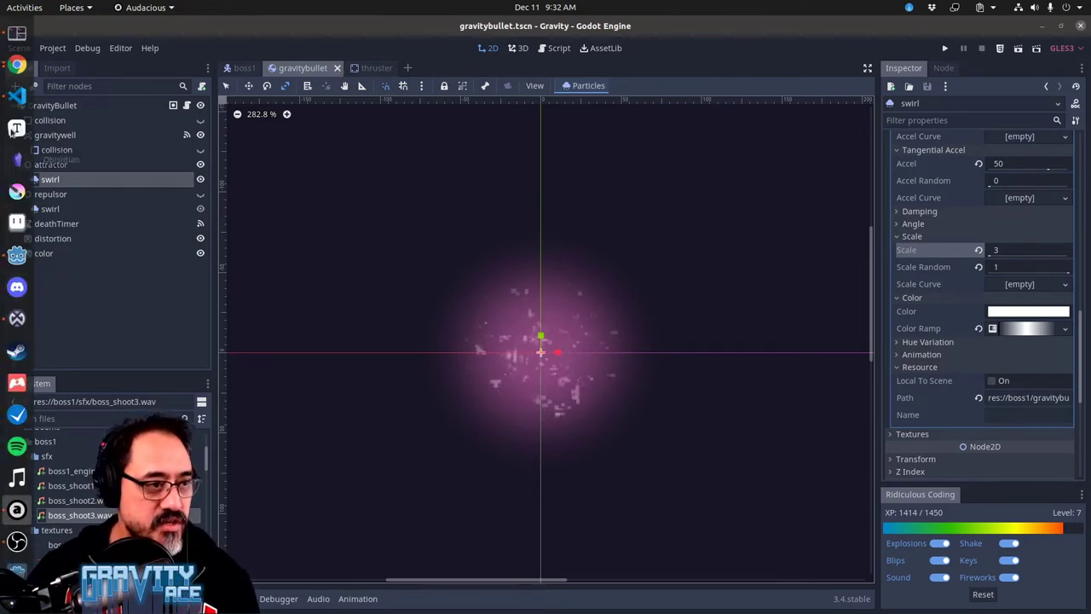
{"action": "left_click", "coordinate": [17, 95]}
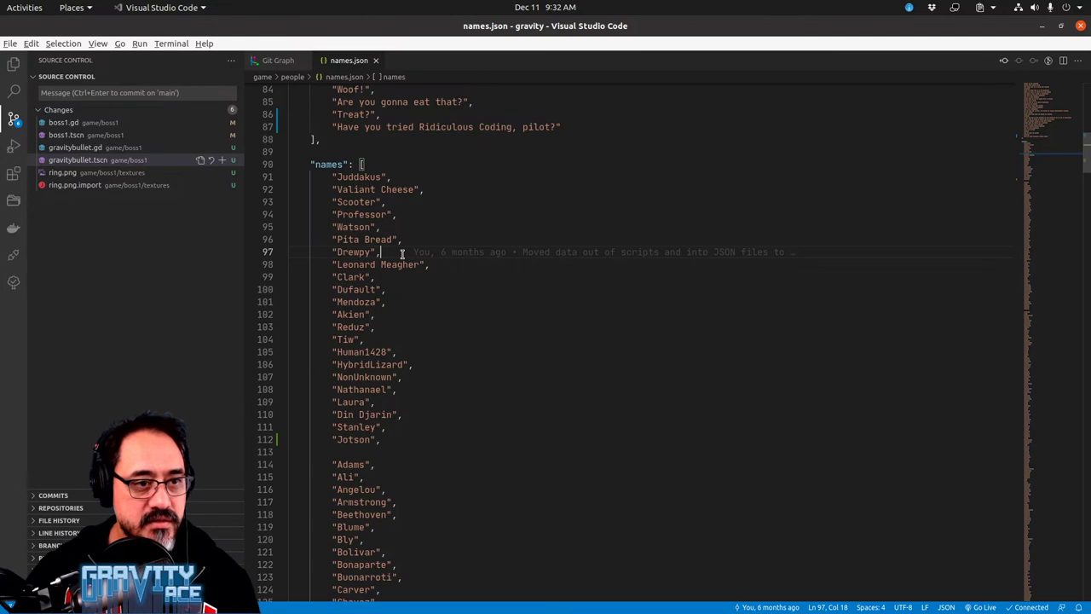
{"action": "scroll", "coordinate": [402, 253], "scroll_direction": "up", "scroll_amount": 5}
{"action": "scroll", "coordinate": [392, 333], "scroll_direction": "down", "scroll_amount": 1}
{"action": "left_click", "coordinate": [394, 330]}
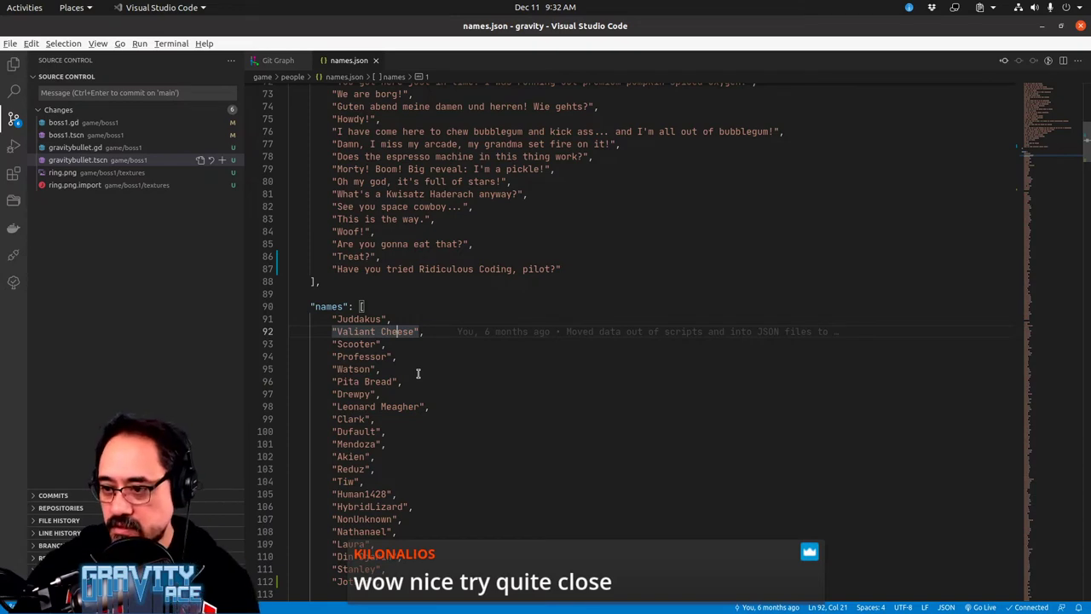
{"action": "scroll", "coordinate": [417, 373], "scroll_direction": "up", "scroll_amount": 10}
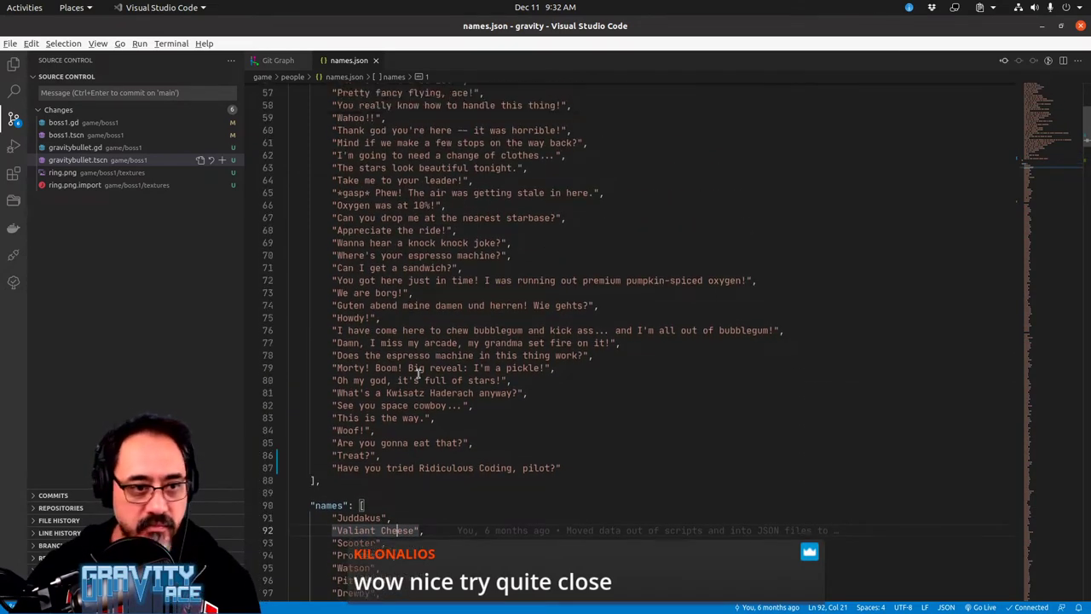
{"action": "scroll", "coordinate": [418, 372], "scroll_direction": "up", "scroll_amount": 3}
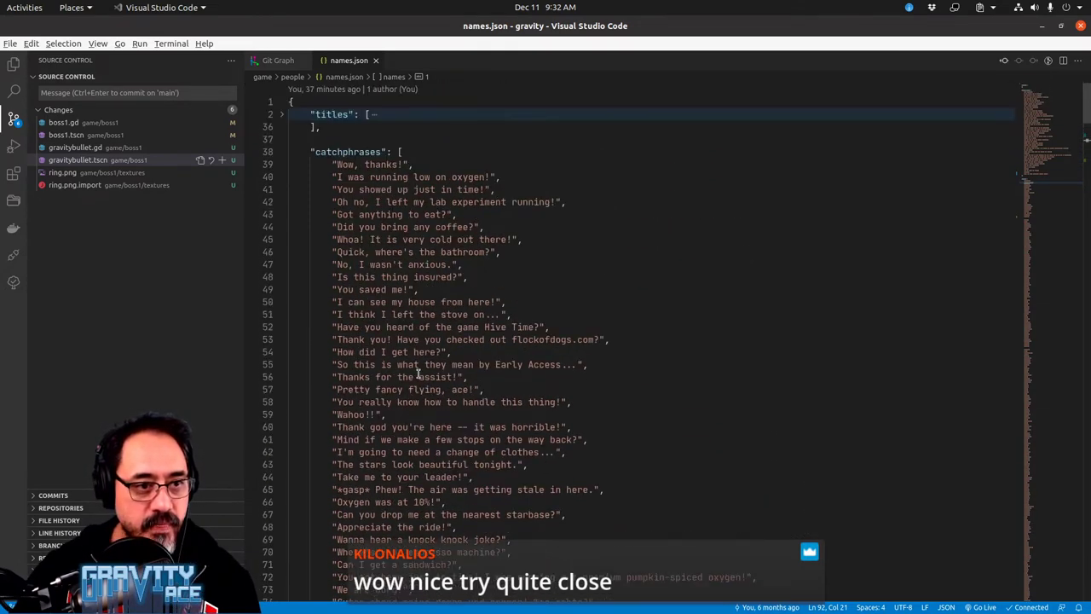
{"action": "left_click", "coordinate": [373, 118]}
{"action": "left_click", "coordinate": [420, 135]}
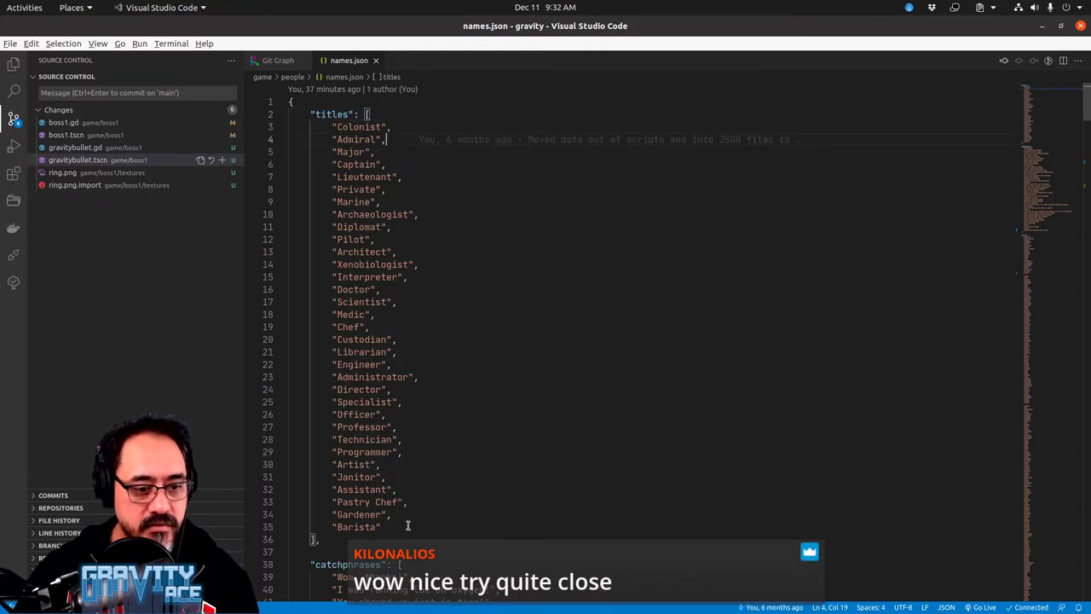
{"action": "key", "text": "Return"}
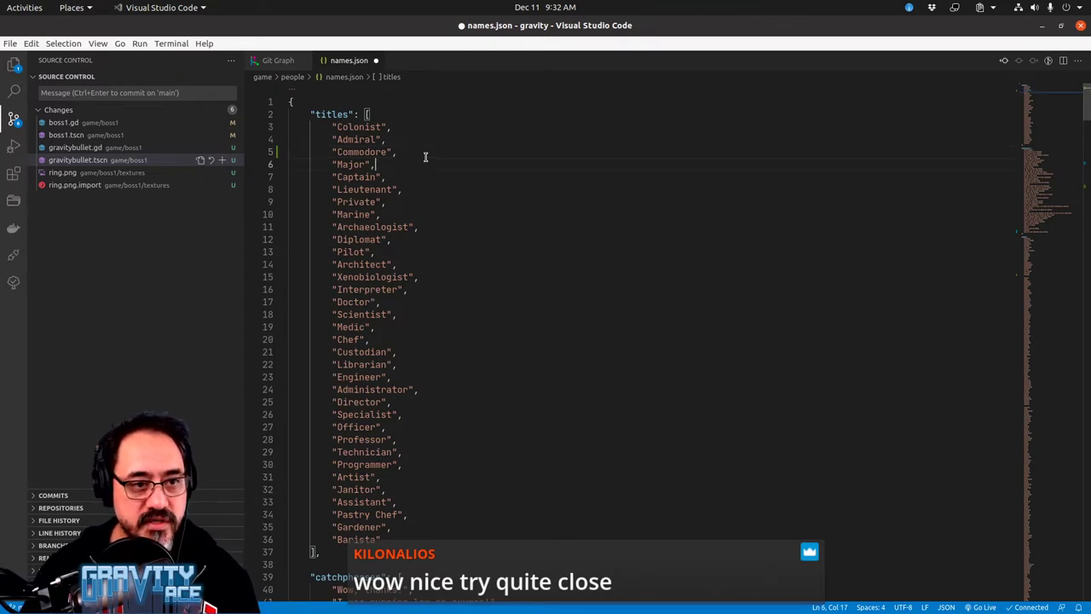
Start a new line after Jotson at the end of the custom astronaut names.
{"action": "key", "text": "Down"}
{"action": "key", "text": "Down"}
{"action": "key", "text": "Down"}
{"action": "key", "text": "Down"}
{"action": "key", "text": "Down"}
{"action": "key", "text": "Down"}
{"action": "key", "text": "Down"}
{"action": "key", "text": "Down"}
{"action": "key", "text": "Down"}
{"action": "key", "text": "Down"}
{"action": "key", "text": "Down"}
{"action": "key", "text": "Down"}
{"action": "key", "text": "Down"}
{"action": "key", "text": "Down"}
{"action": "key", "text": "Down"}
{"action": "key", "text": "Down"}
{"action": "key", "text": "Down"}
{"action": "key", "text": "Down"}
{"action": "key", "text": "Down"}
{"action": "key", "text": "Down"}
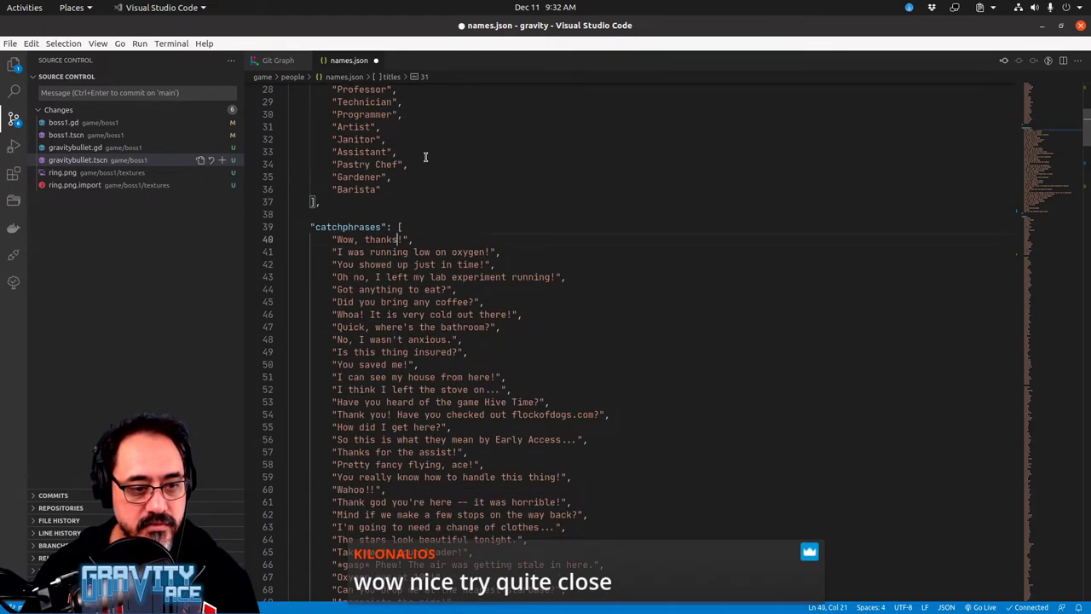
{"action": "scroll", "coordinate": [425, 156], "scroll_direction": "down", "scroll_amount": 1}
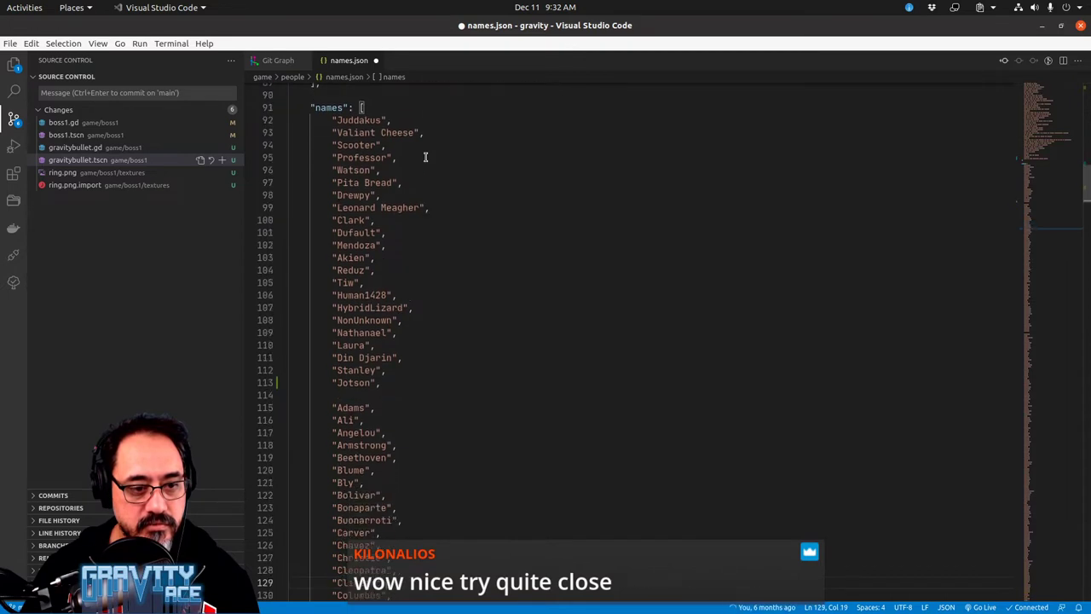
{"action": "key", "text": "Up"}
{"action": "key", "text": "Up"}
{"action": "key", "text": "Up"}
{"action": "key", "text": "Up"}
{"action": "key", "text": "Up"}
{"action": "key", "text": "Up"}
{"action": "key", "text": "Up"}
{"action": "key", "text": "Up"}
{"action": "key", "text": "Up"}
{"action": "key", "text": "Up"}
{"action": "key", "text": "Up"}
{"action": "key", "text": "Up"}
{"action": "key", "text": "Up"}
{"action": "key", "text": "Up"}
{"action": "key", "text": "Right"}
{"action": "key", "text": "Right"}
{"action": "key", "text": "Right"}
{"action": "key", "text": "Down"}
{"action": "key", "text": "Down"}
{"action": "key", "text": "Down"}
{"action": "key", "text": "Down"}
{"action": "key", "text": "Down"}
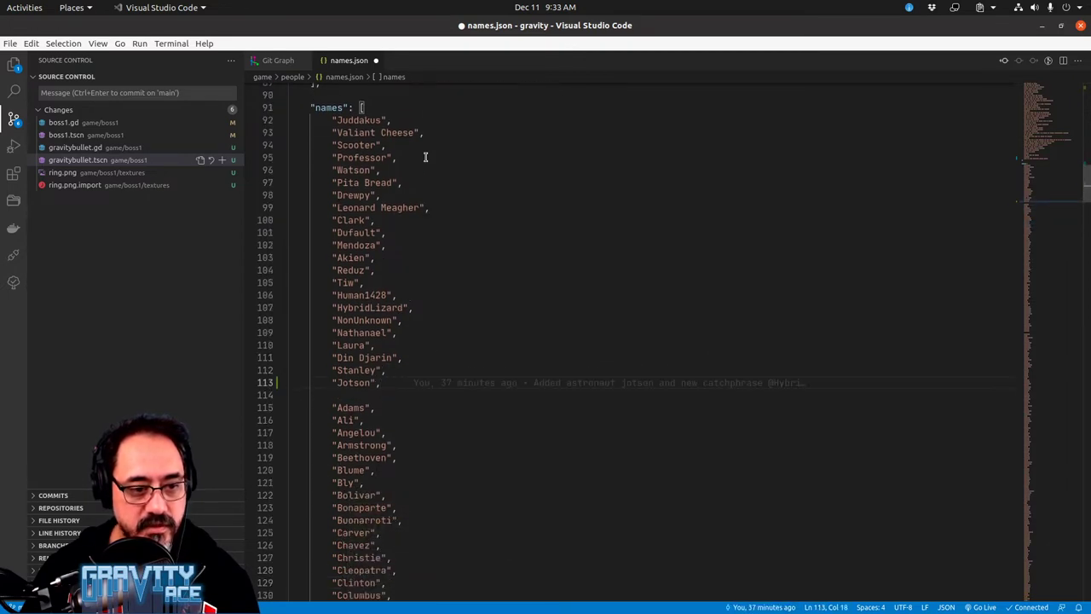
{"action": "key", "text": "Return"}
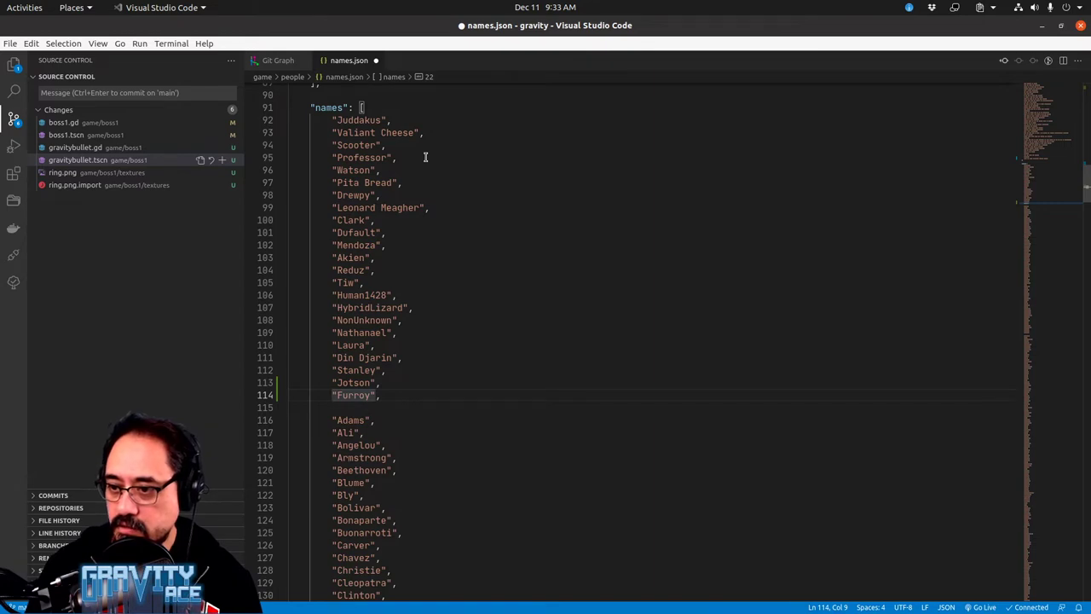
{"action": "key", "text": "Up"}
{"action": "key", "text": "Up"}
{"action": "key", "text": "Up"}
{"action": "key", "text": "Up"}
{"action": "key", "text": "Up"}
{"action": "key", "text": "Up"}
{"action": "key", "text": "Up"}
{"action": "key", "text": "Up"}
{"action": "key", "text": "Up"}
{"action": "key", "text": "Up"}
{"action": "key", "text": "Up"}
{"action": "key", "text": "Up"}
{"action": "key", "text": "Up"}
{"action": "key", "text": "Up"}
{"action": "key", "text": "Up"}
{"action": "key", "text": "Up"}
{"action": "key", "text": "Up"}
{"action": "key", "text": "Up"}
{"action": "key", "text": "Up"}
{"action": "key", "text": "Up"}
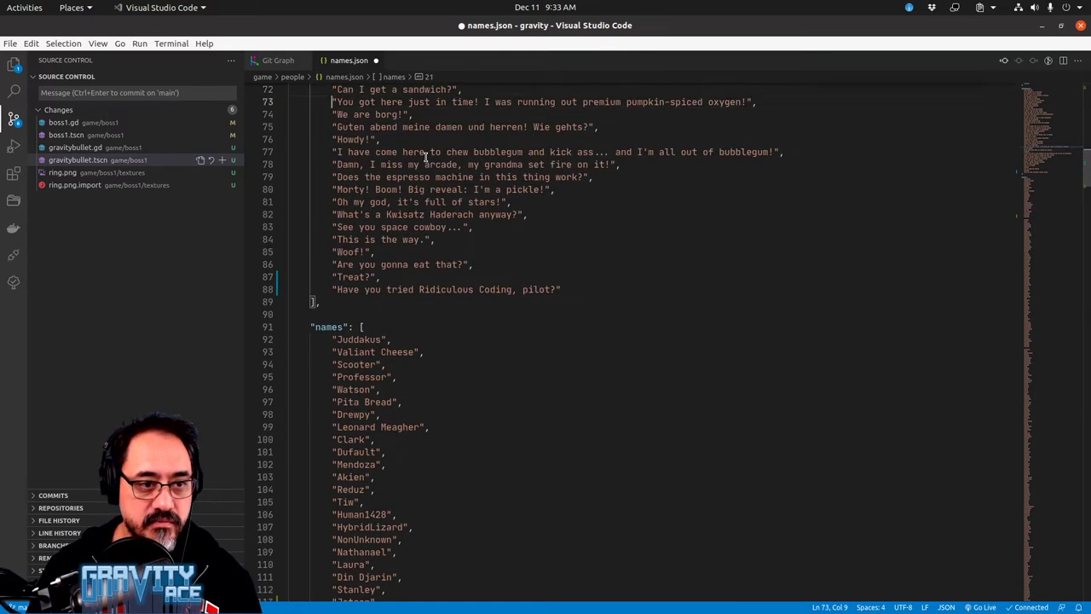
Append "You can't possibly fail this time!" as the last entry of the catchphrases list.
{"action": "key", "text": "Down"}
{"action": "key", "text": "End"}
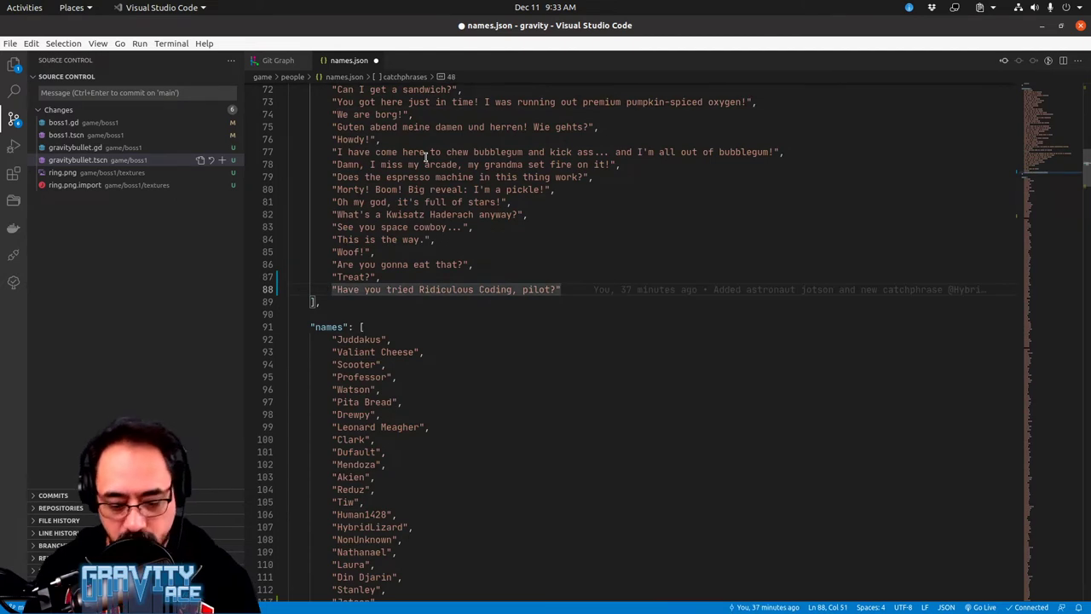
{"action": "type", "text": ","}
{"action": "key", "text": "Return"}
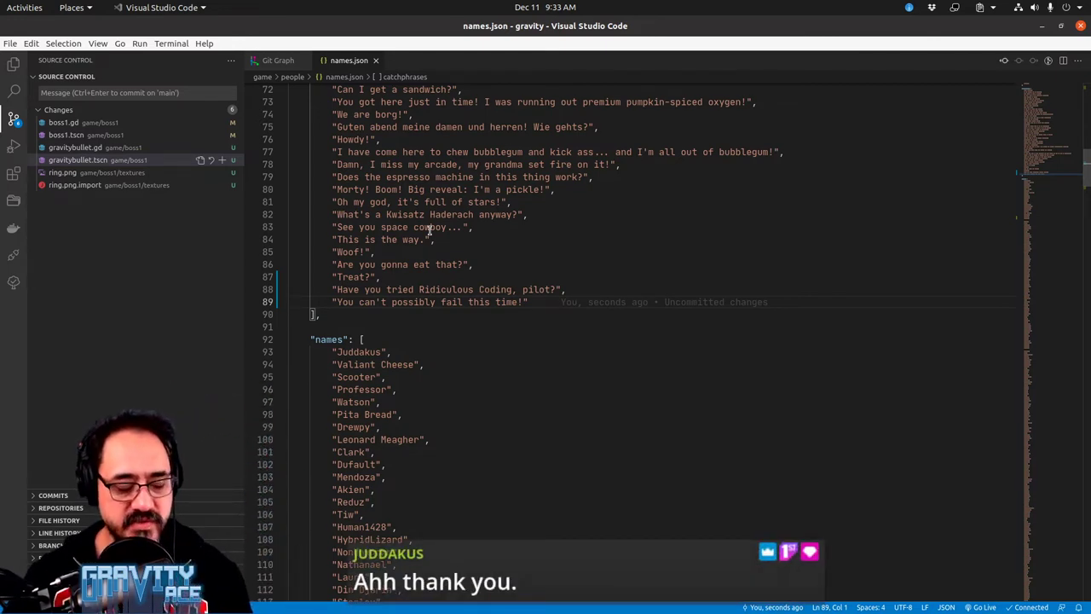
{"action": "key", "text": "Return"}
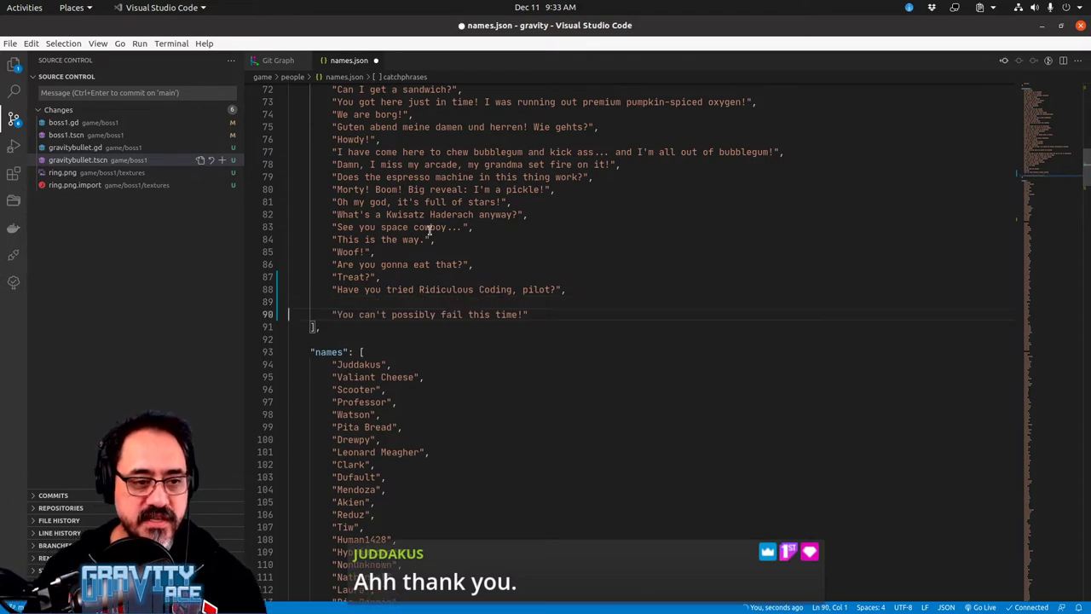
{"action": "key", "text": "BackSpace"}
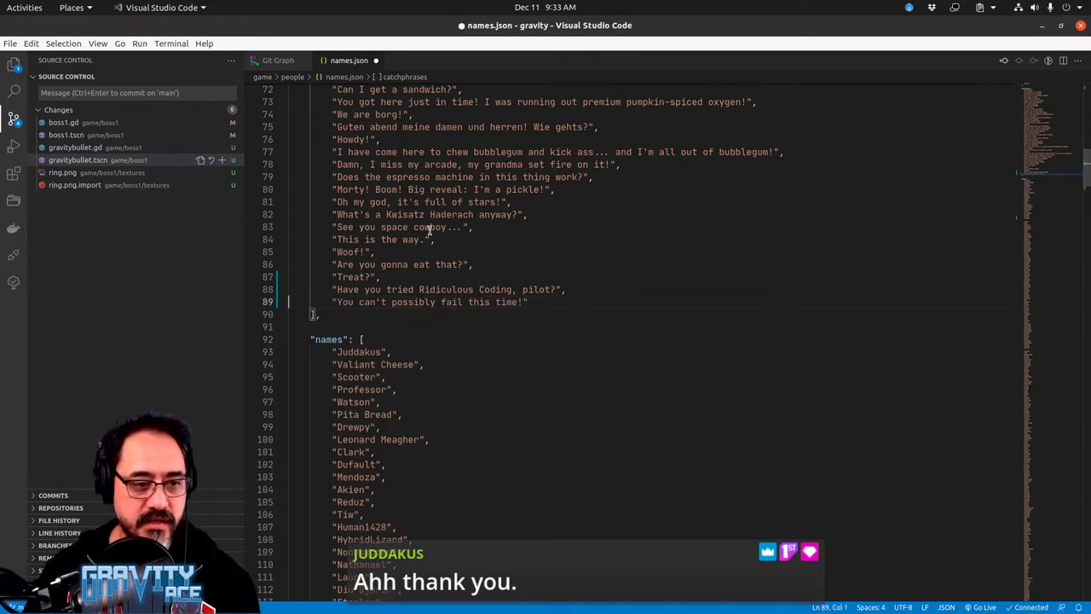
Save names.json and look back over the names list.
{"action": "key", "text": "ctrl+s"}
{"action": "key", "text": "Down"}
{"action": "key", "text": "Down"}
{"action": "key", "text": "Down"}
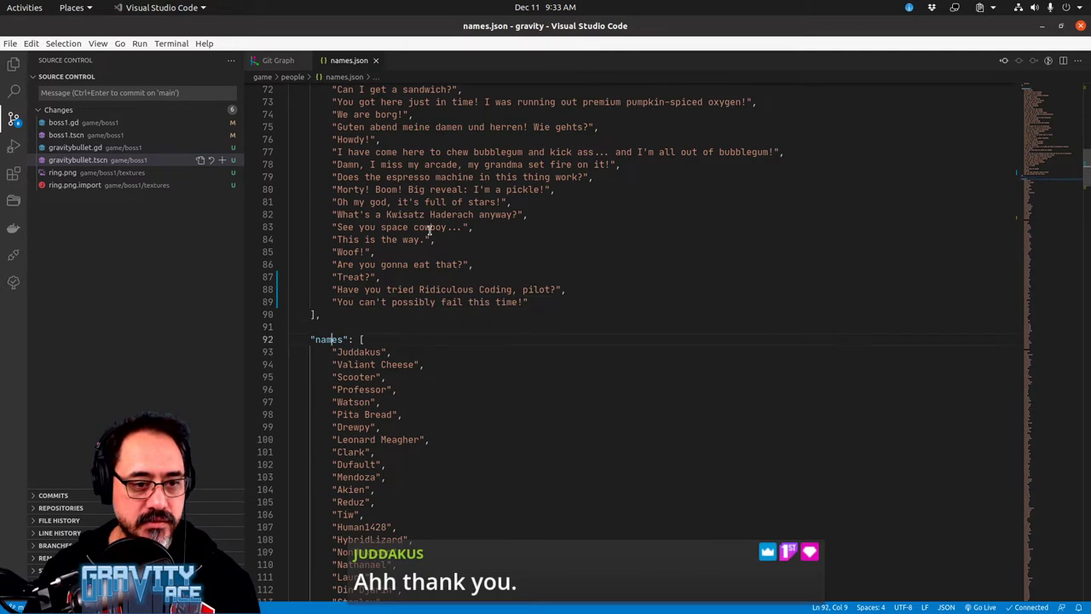
{"action": "key", "text": "Down"}
{"action": "key", "text": "Down"}
{"action": "key", "text": "Down"}
{"action": "key", "text": "Down"}
{"action": "key", "text": "Down"}
{"action": "key", "text": "Down"}
{"action": "key", "text": "Down"}
{"action": "key", "text": "Down"}
{"action": "key", "text": "Down"}
{"action": "key", "text": "Down"}
{"action": "key", "text": "Down"}
{"action": "key", "text": "Down"}
{"action": "key", "text": "Down"}
{"action": "key", "text": "Down"}
{"action": "key", "text": "Down"}
{"action": "key", "text": "Down"}
{"action": "key", "text": "Down"}
{"action": "key", "text": "Down"}
{"action": "key", "text": "Down"}
{"action": "key", "text": "Down"}
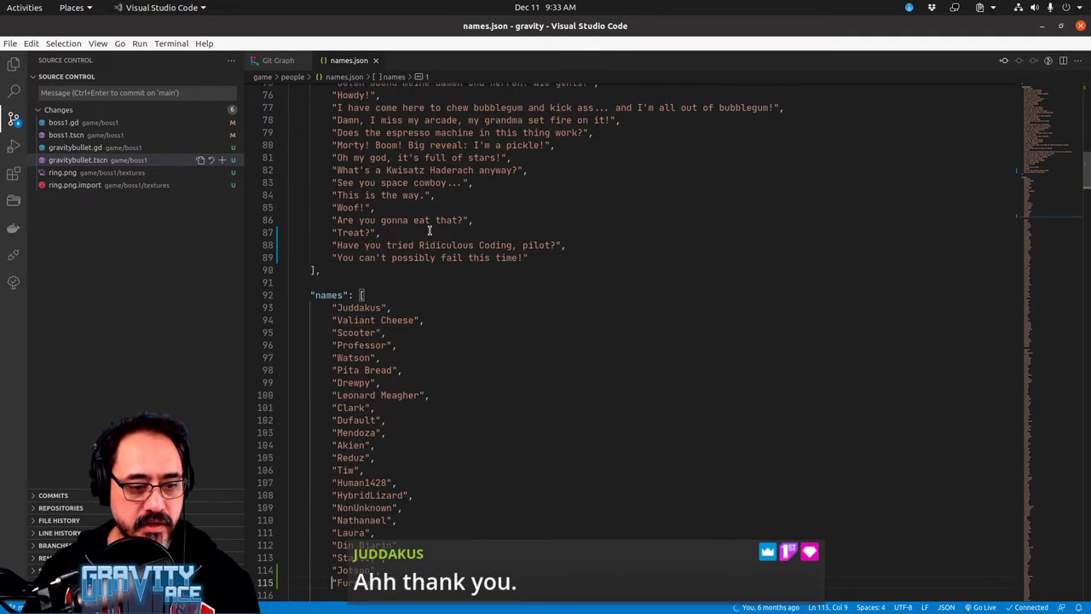
{"action": "key", "text": "Up"}
{"action": "key", "text": "Up"}
{"action": "key", "text": "Up"}
{"action": "key", "text": "Up"}
{"action": "key", "text": "Up"}
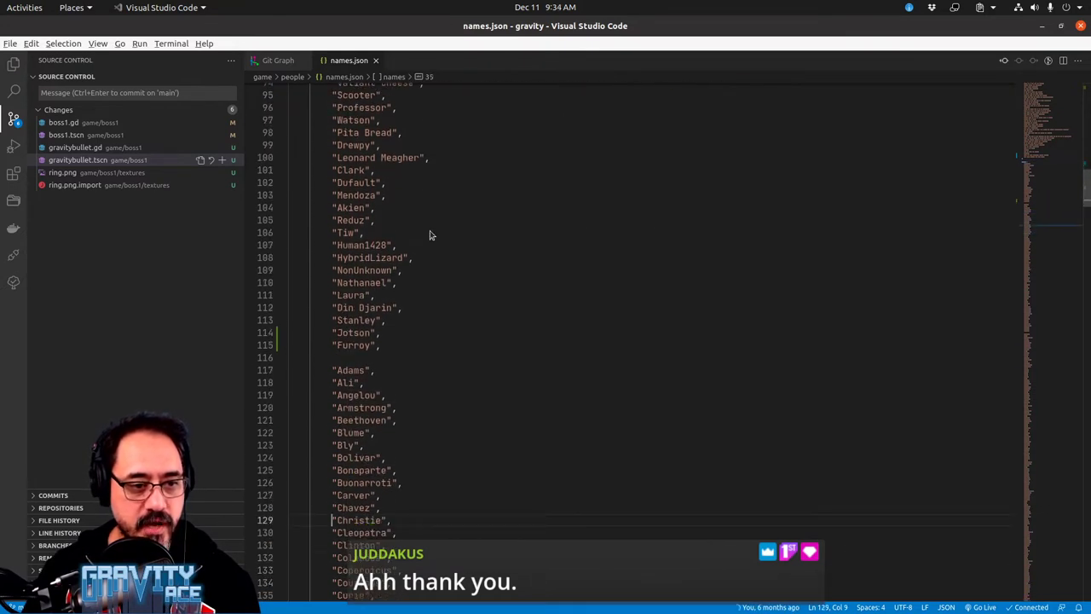
{"action": "key", "text": "alt+Tab"}
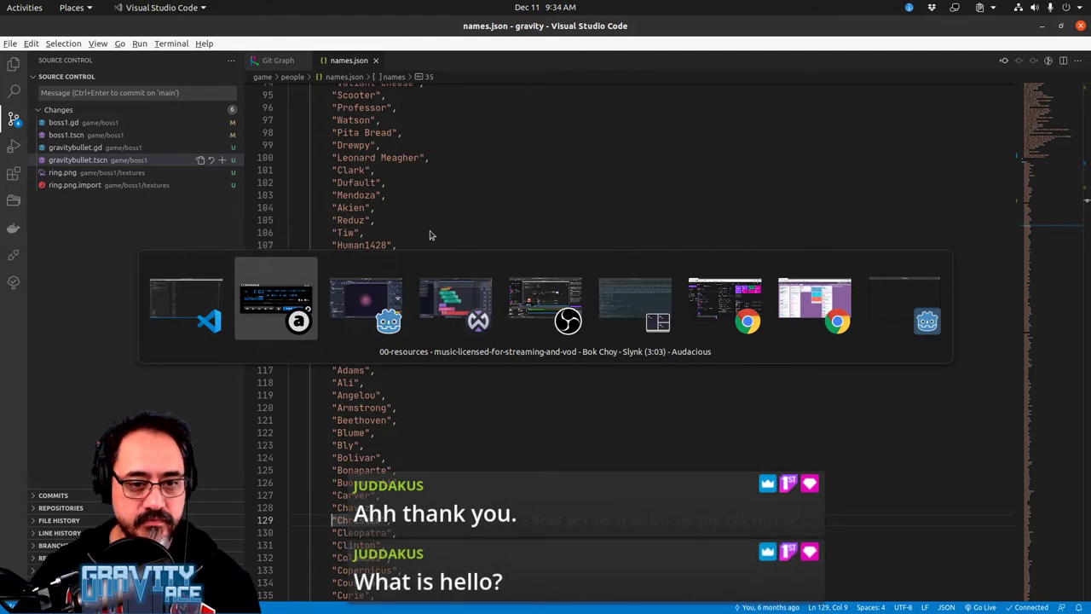
Switch through Chrome to the Godot editor showing gravitybullet.tscn.
{"action": "key", "text": "alt+Tab"}
{"action": "key", "text": "alt+Tab"}
{"action": "key", "text": "alt+Tab"}
{"action": "key", "text": "alt+Tab"}
{"action": "key", "text": "alt+Tab"}
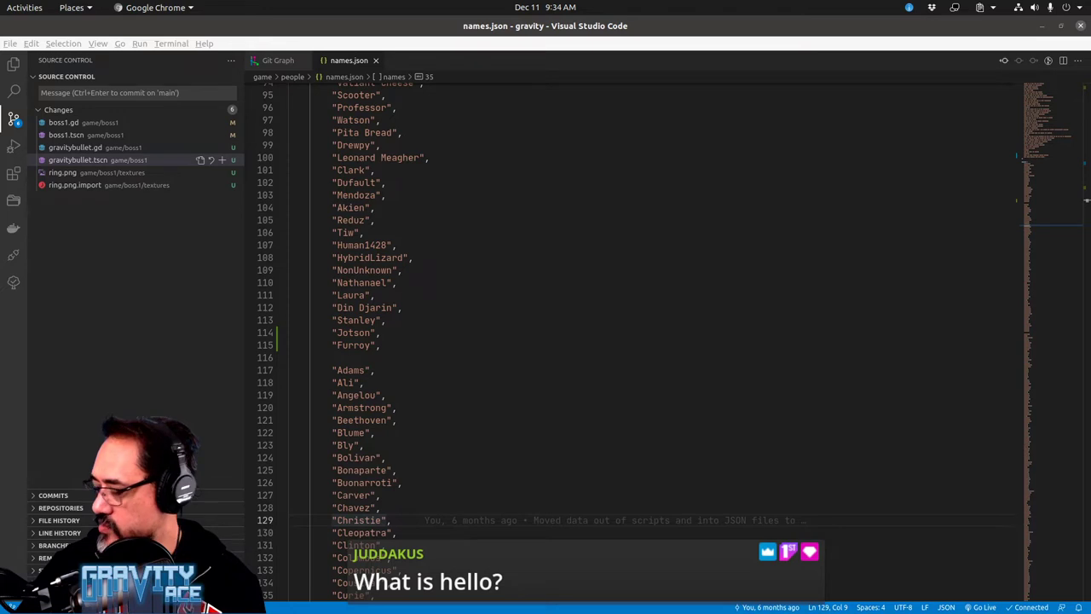
{"action": "key", "text": "alt+Tab"}
{"action": "key", "text": "alt+Tab"}
{"action": "key", "text": "alt+Tab"}
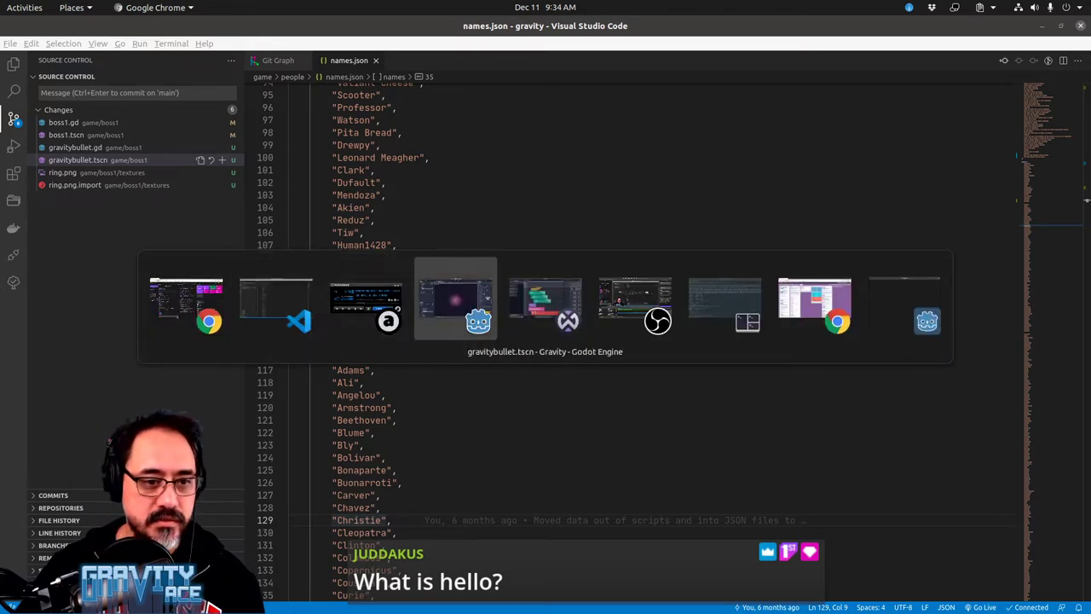
{"action": "key", "text": "alt+Tab"}
{"action": "key", "text": "alt+Tab"}
{"action": "key", "text": "alt+Tab"}
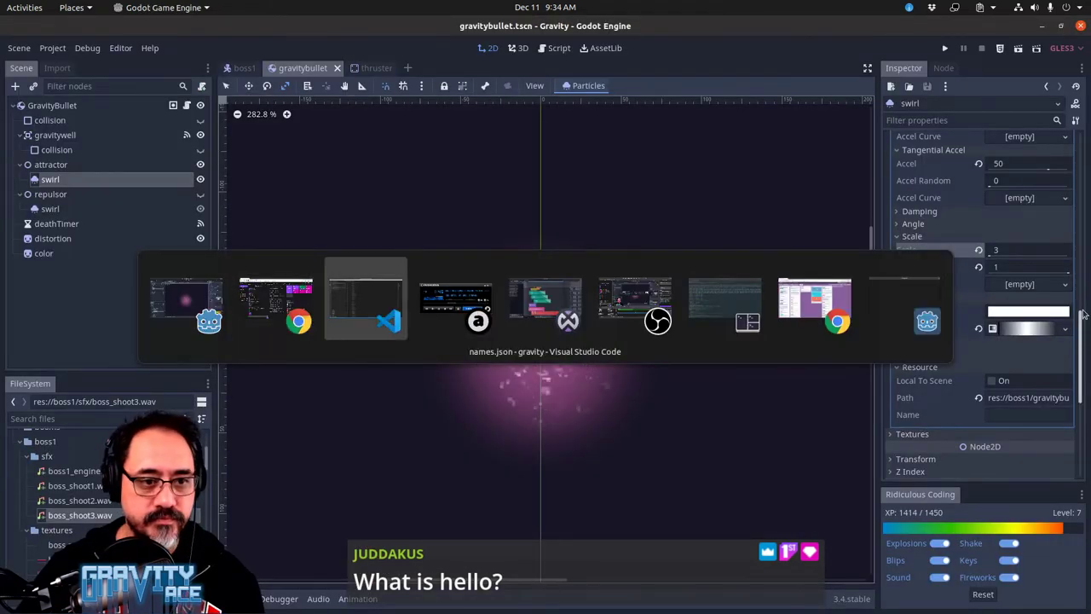
Open the names.json diff in Source Control, review the added name and catchphrase, and stage it.
{"action": "key", "text": "alt+Tab"}
{"action": "key", "text": "alt+Tab"}
{"action": "mouse_move", "coordinate": [7, 139]}
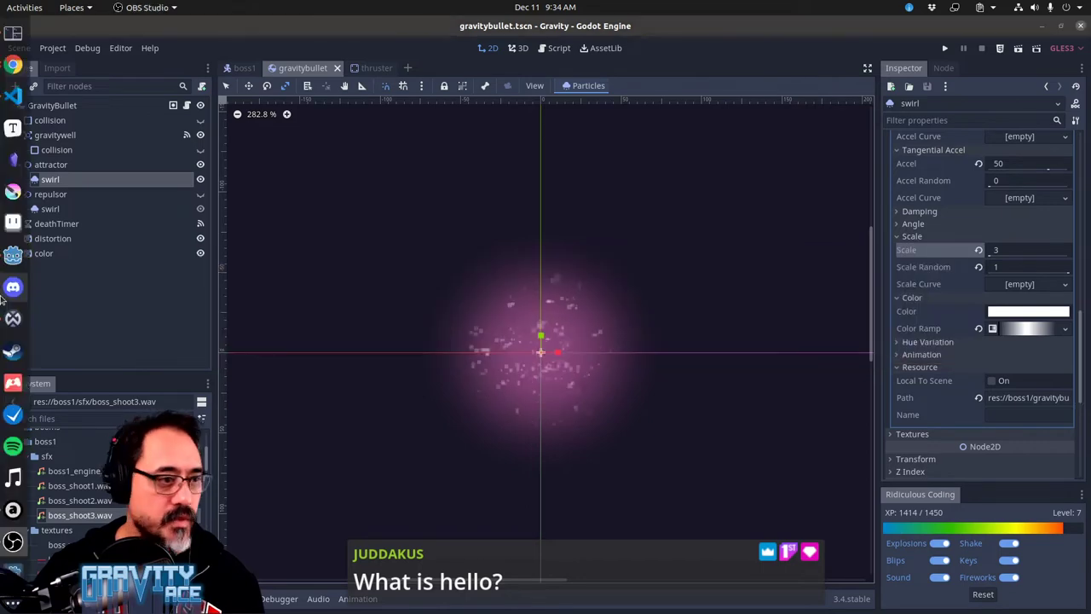
{"action": "left_click", "coordinate": [17, 95]}
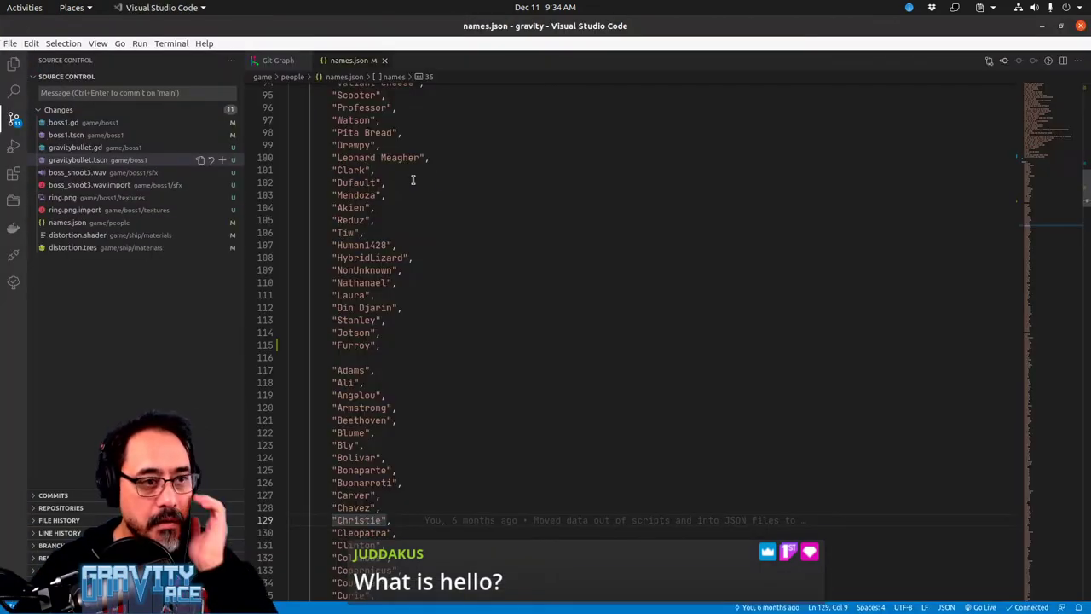
{"action": "left_click", "coordinate": [111, 222]}
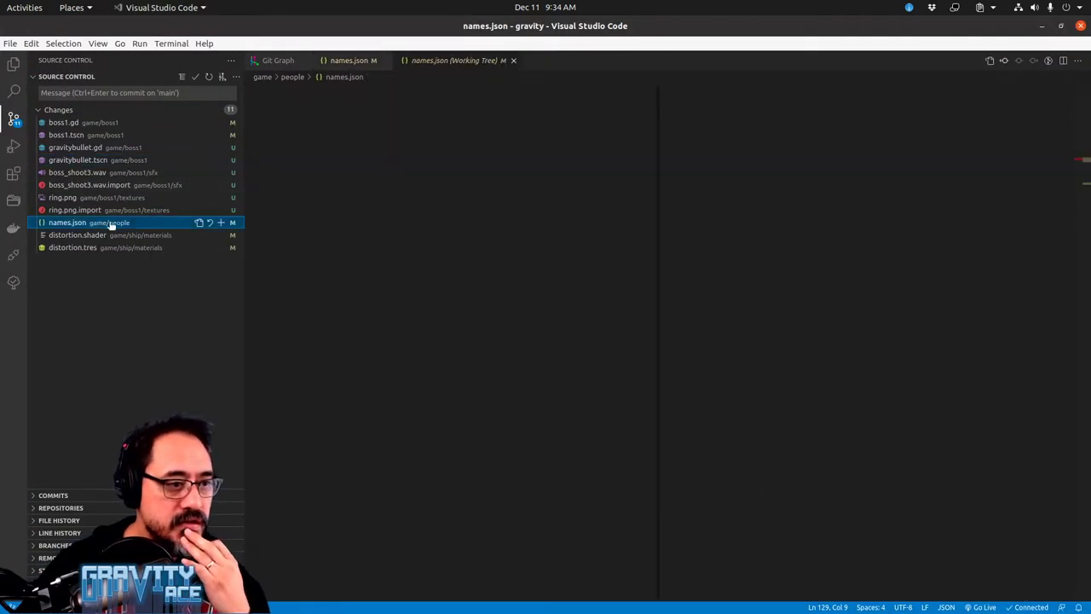
{"action": "scroll", "coordinate": [731, 333], "scroll_direction": "down", "scroll_amount": 4}
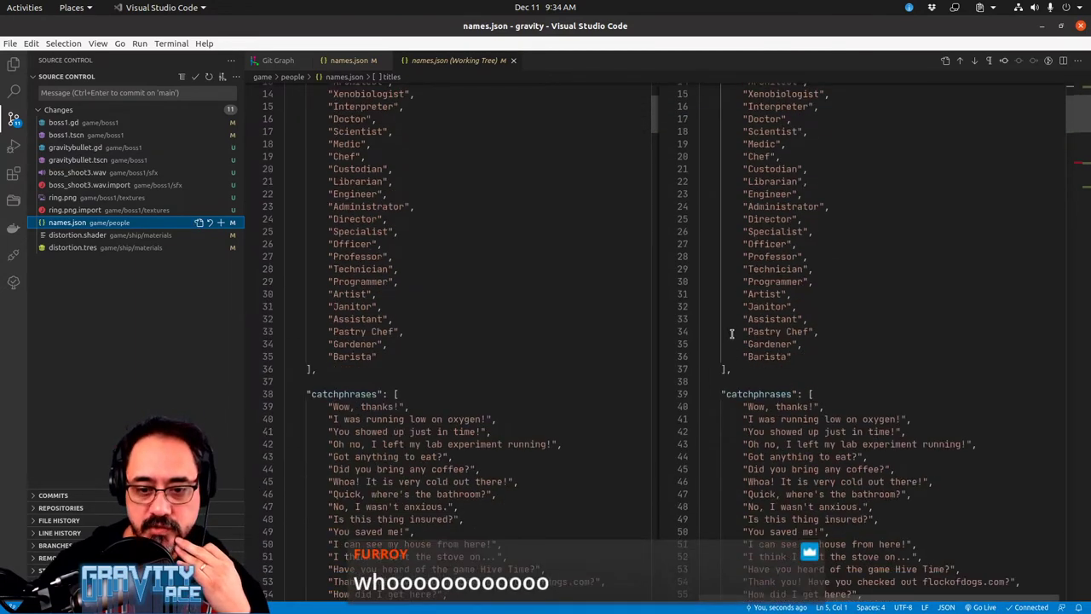
{"action": "scroll", "coordinate": [732, 333], "scroll_direction": "down", "scroll_amount": 15}
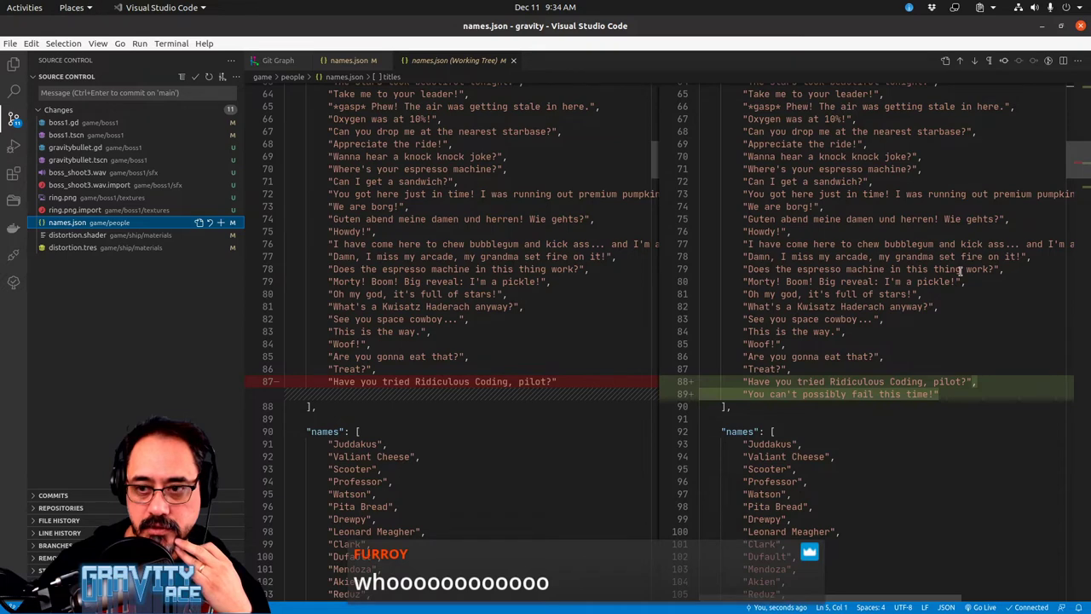
{"action": "left_click", "coordinate": [1086, 194]}
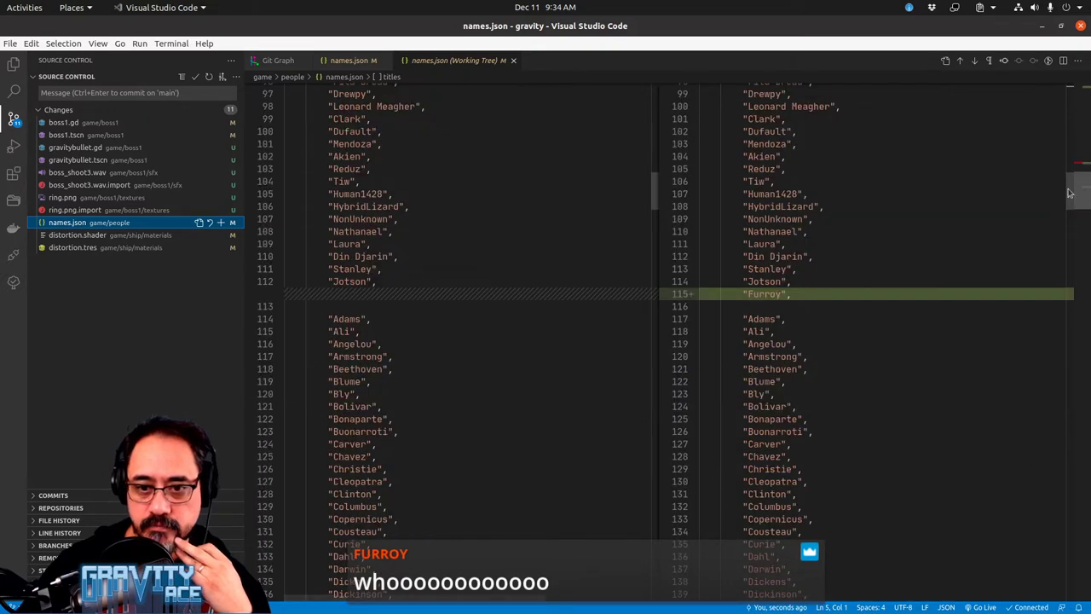
{"action": "left_click", "coordinate": [221, 222]}
Commit names.json with a message about the added Commodore astronaut and a contributor thank-you, then close the diff.
{"action": "left_click", "coordinate": [126, 94]}
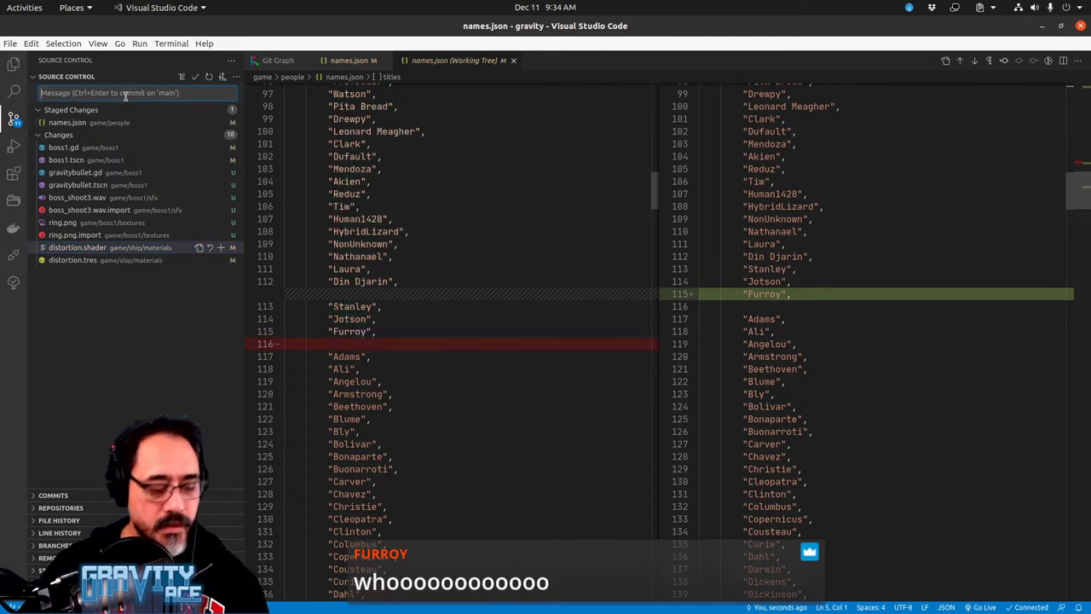
{"action": "type", "text": "Added Com"}
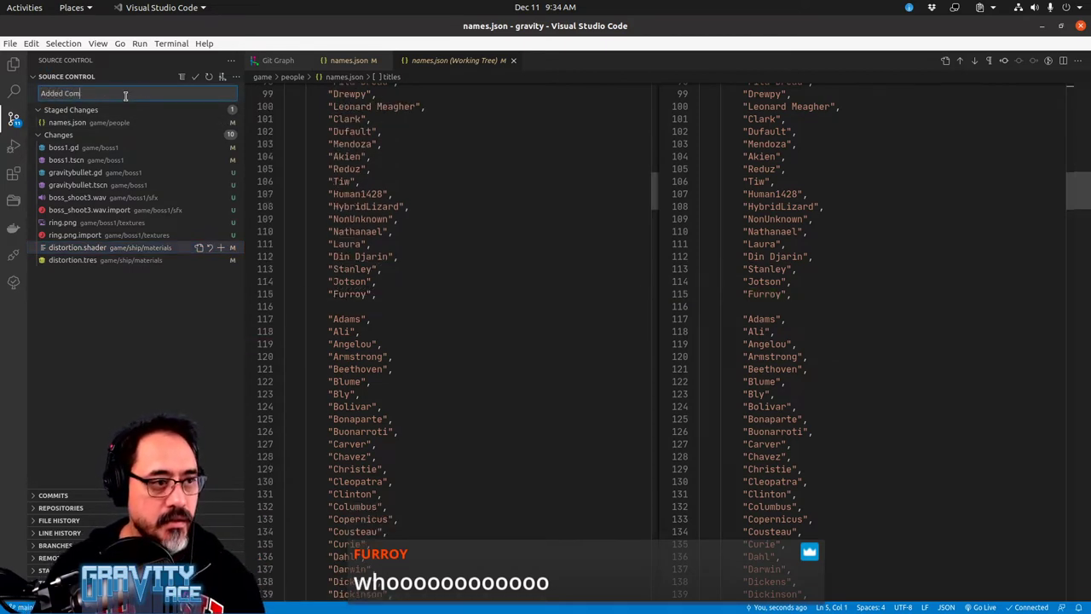
{"action": "type", "text": "modore Furroy and catchphrase"}
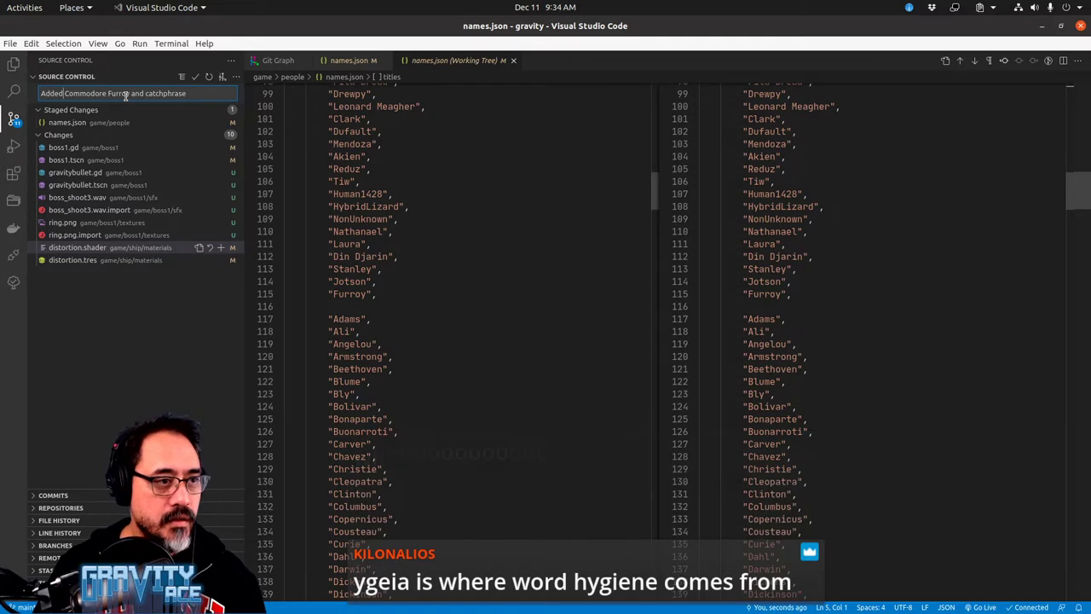
{"action": "key", "text": "ctrl+Left"}
{"action": "key", "text": "ctrl+Left"}
{"action": "key", "text": "ctrl+Left"}
{"action": "key", "text": "ctrl+Left"}
{"action": "type", "text": "astronaut "}
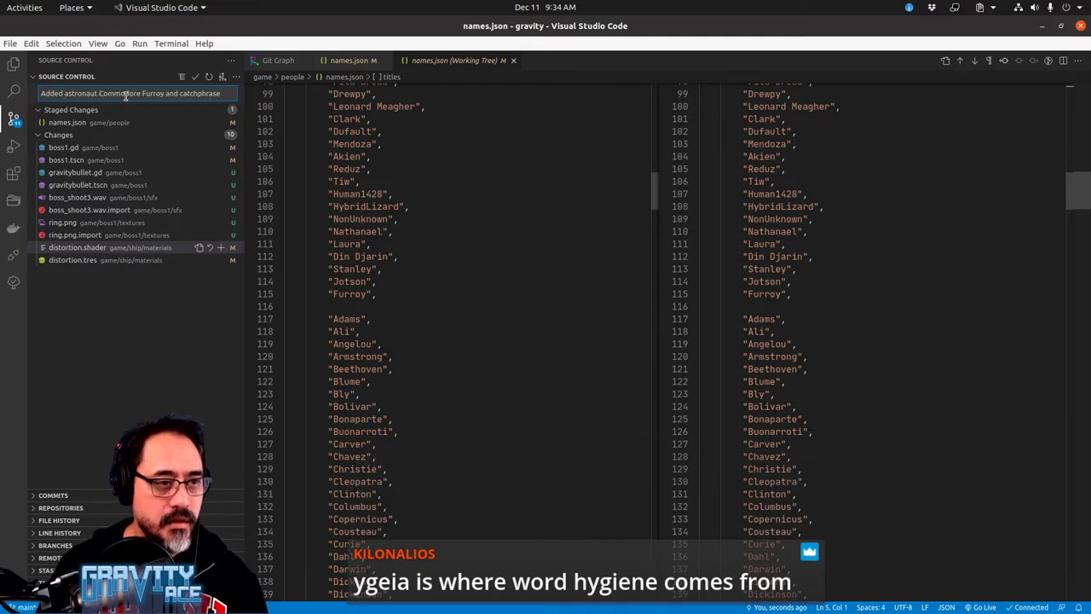
{"action": "type", "text": " -- thx @F"}
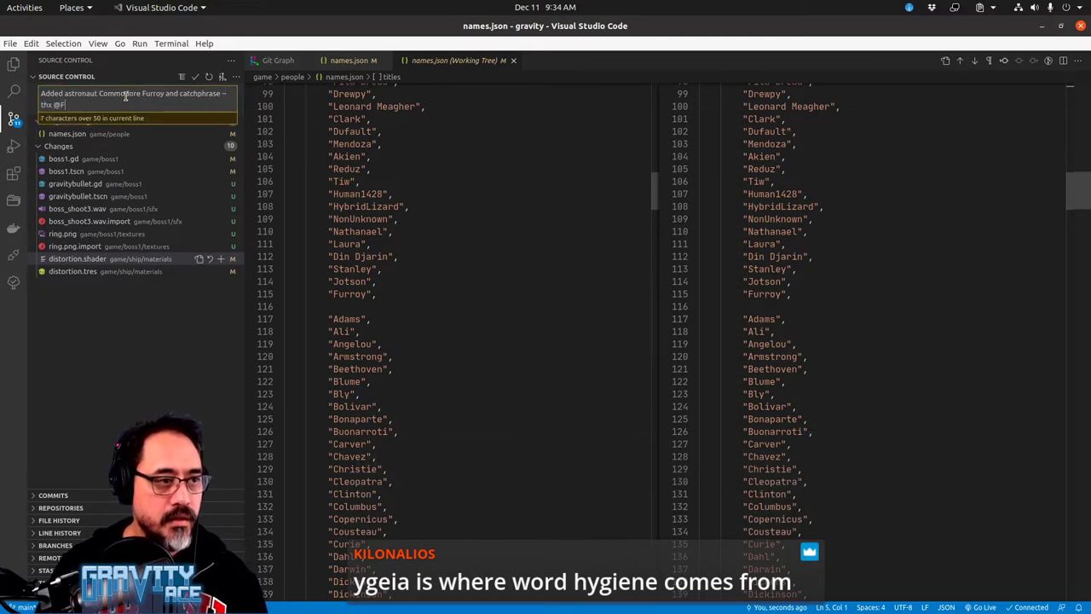
{"action": "type", "text": "urroy!"}
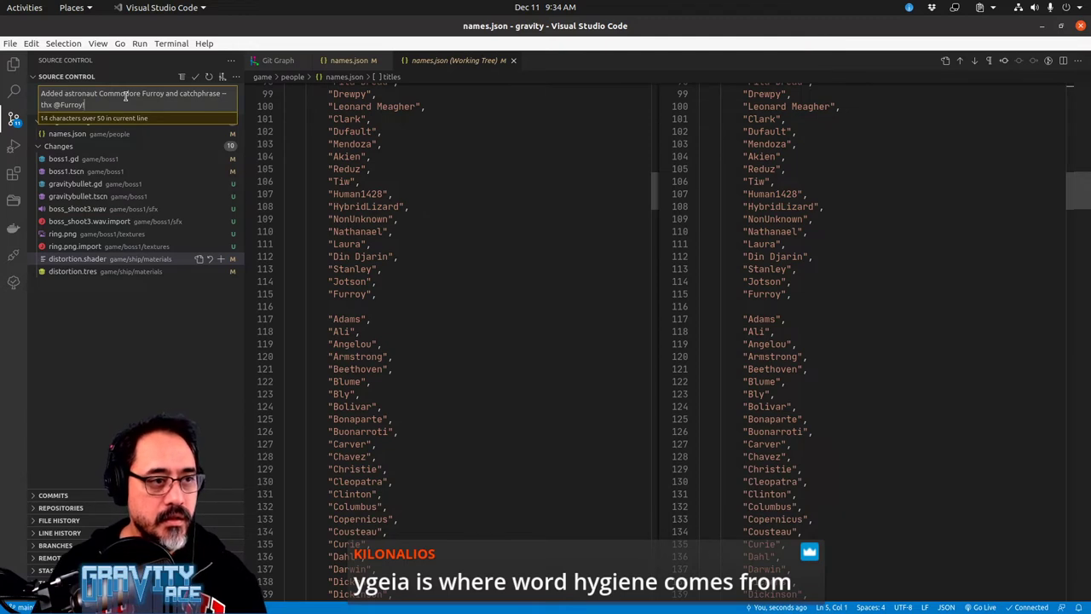
{"action": "key", "text": "ctrl+Return"}
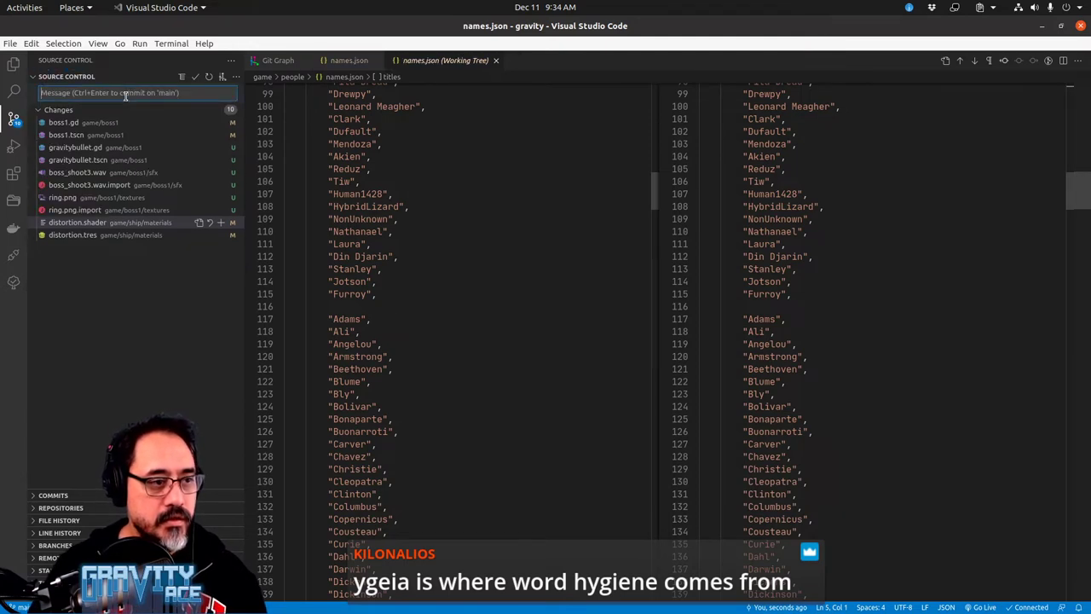
{"action": "left_click", "coordinate": [386, 194]}
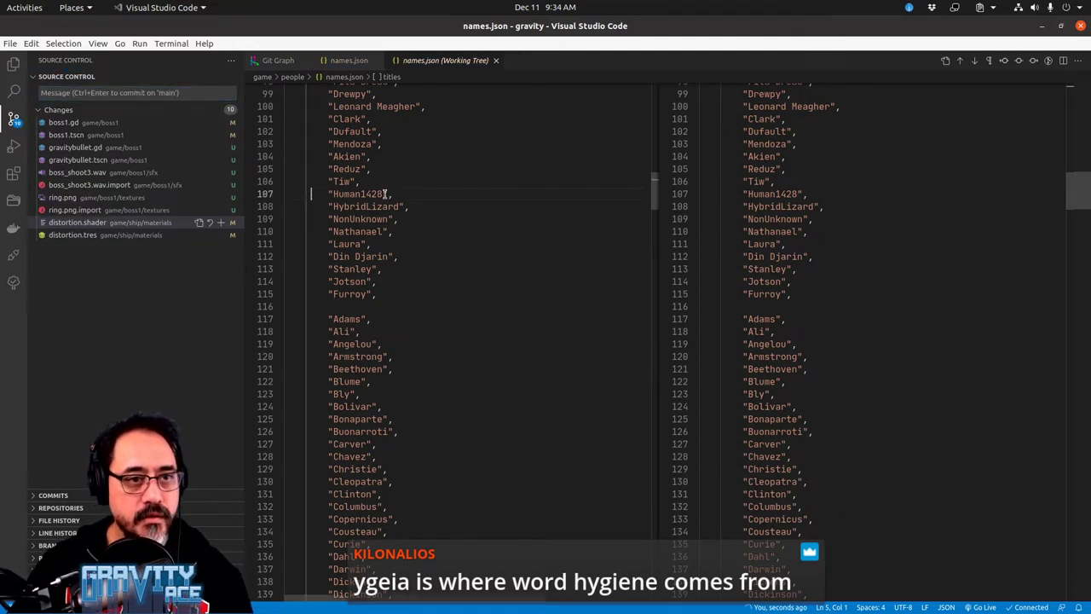
{"action": "key", "text": "ctrl+w"}
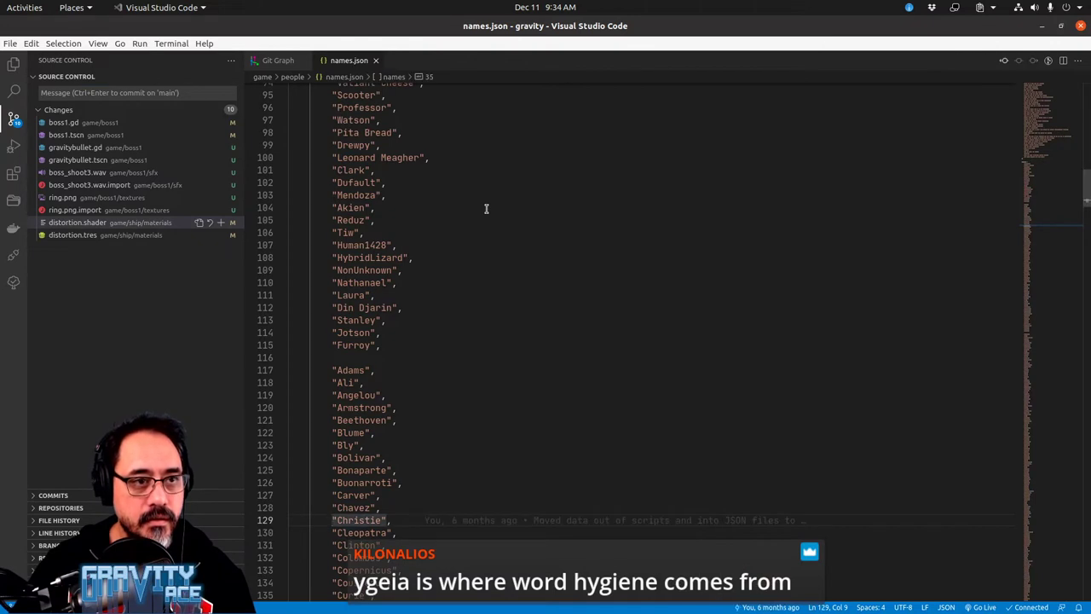
Look over the Git Graph commit history, then switch back to the Godot editor.
{"action": "key", "text": "ctrl+Tab"}
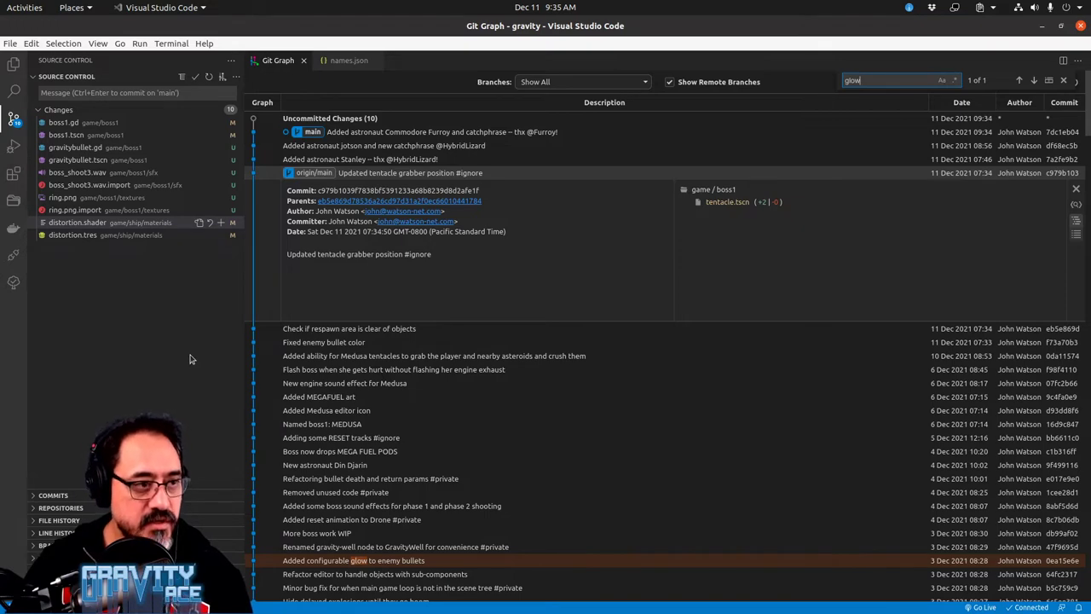
{"action": "key", "text": "alt+Tab"}
{"action": "key", "text": "alt+Tab"}
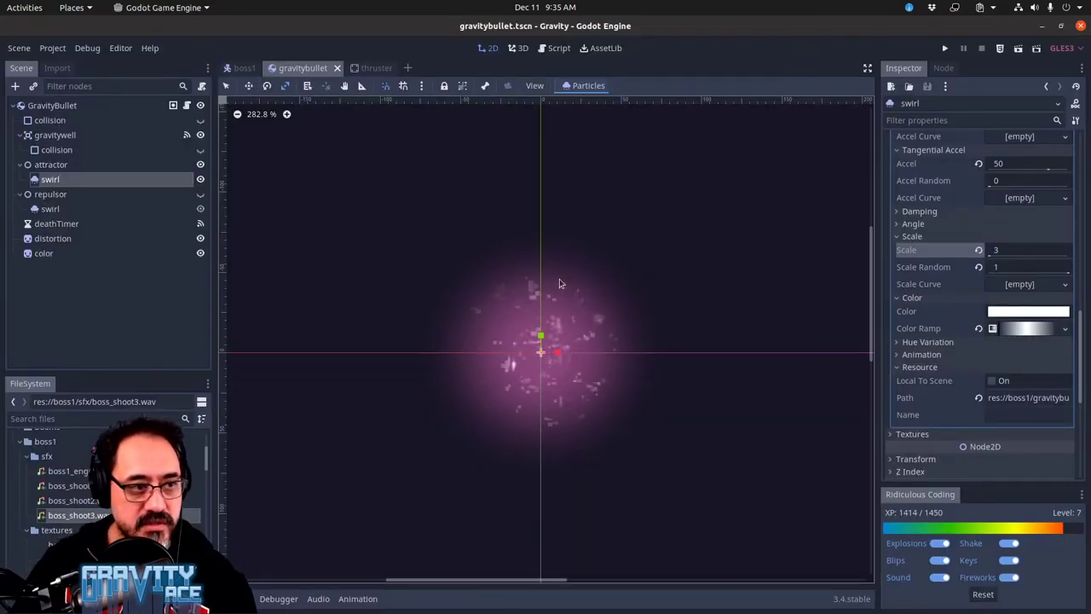
{"action": "key", "text": "F5"}
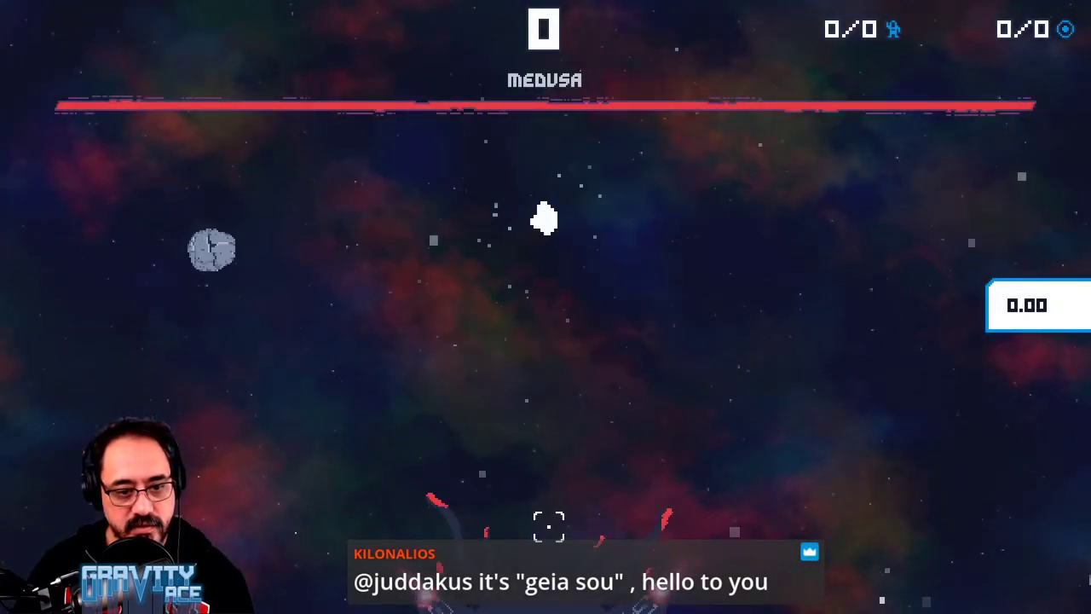
{"action": "mouse_move", "coordinate": [548, 525]}
{"action": "left_mouse_down"}
{"action": "mouse_move", "coordinate": [657, 536]}
{"action": "mouse_move", "coordinate": [682, 512]}
{"action": "left_mouse_up"}
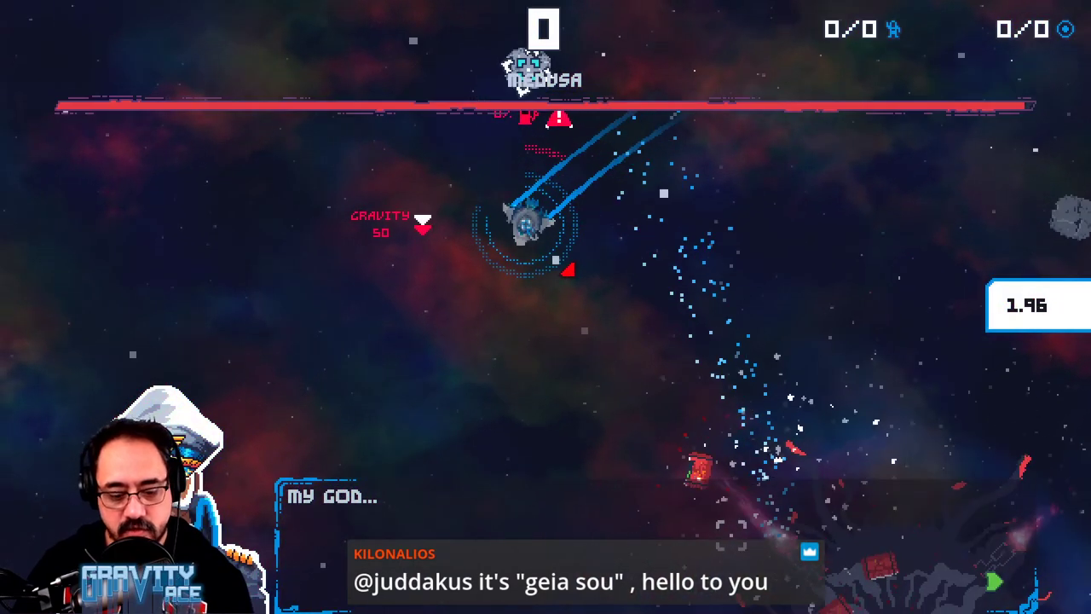
{"action": "key", "text": "F8"}
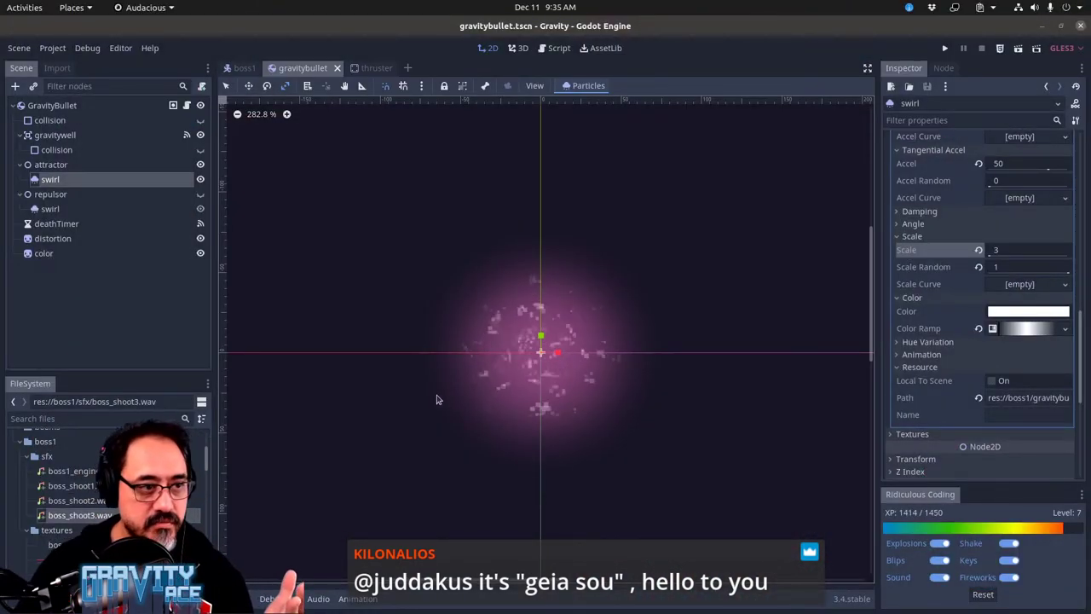
Switch through the open windows to the Chrome window with the Trello board.
{"action": "key", "text": "alt+Tab"}
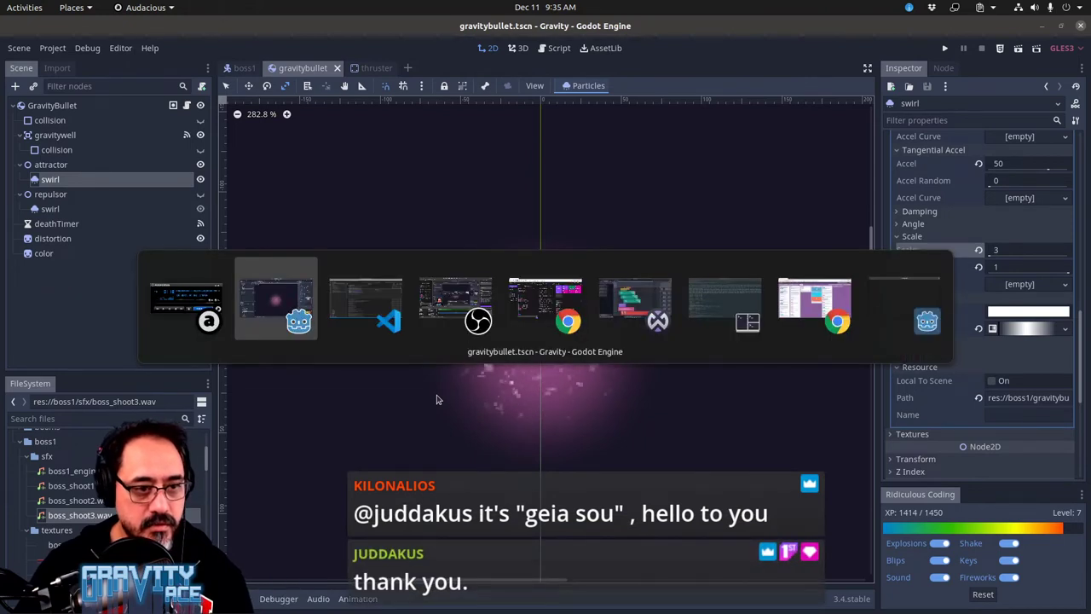
{"action": "key", "text": "alt+Tab"}
{"action": "key", "text": "alt+Tab"}
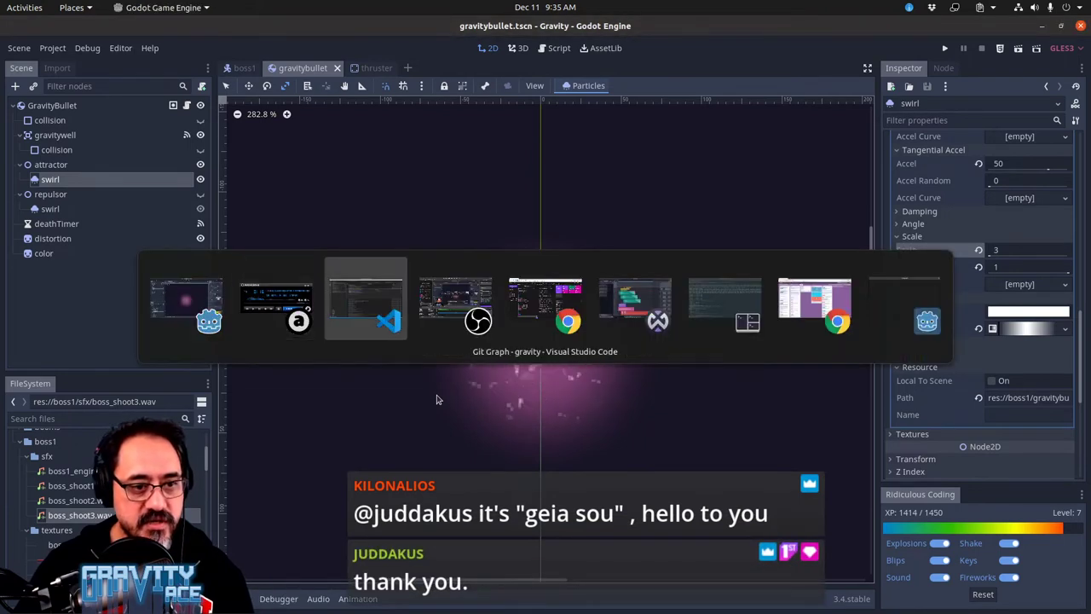
{"action": "key", "text": "alt+Tab"}
{"action": "key", "text": "alt+Tab"}
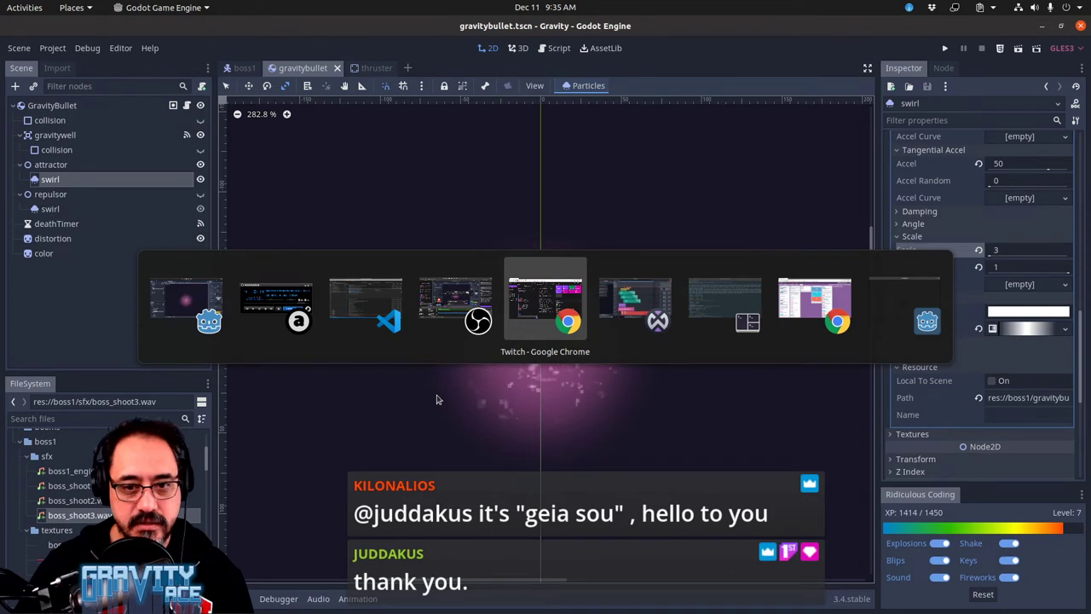
{"action": "key", "text": "alt+Tab"}
{"action": "key", "text": "alt+Tab"}
{"action": "key", "text": "alt+shift+Tab"}
{"action": "key", "text": "alt+shift+Tab"}
{"action": "key", "text": "alt+shift+Tab"}
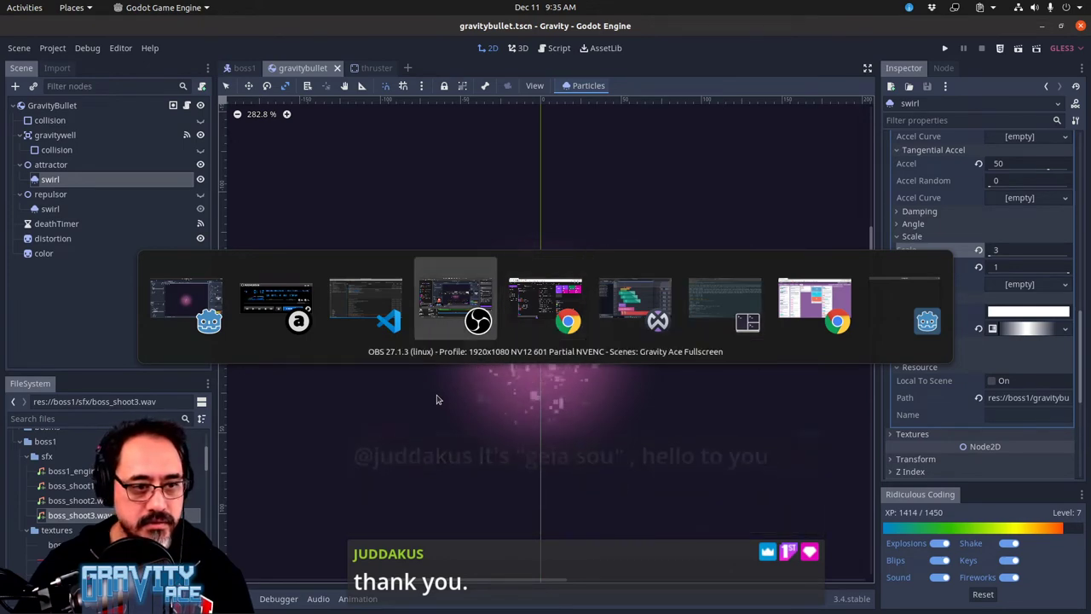
{"action": "key", "text": "alt+shift+Tab"}
{"action": "key", "text": "alt+shift+Tab"}
{"action": "key", "text": "alt+shift+Tab"}
{"action": "key", "text": "alt+Tab"}
{"action": "key", "text": "alt+Tab"}
{"action": "key", "text": "alt+Tab"}
{"action": "key", "text": "alt+Tab"}
{"action": "key", "text": "alt+Tab"}
{"action": "key", "text": "alt+Tab"}
{"action": "key", "text": "alt+Tab"}
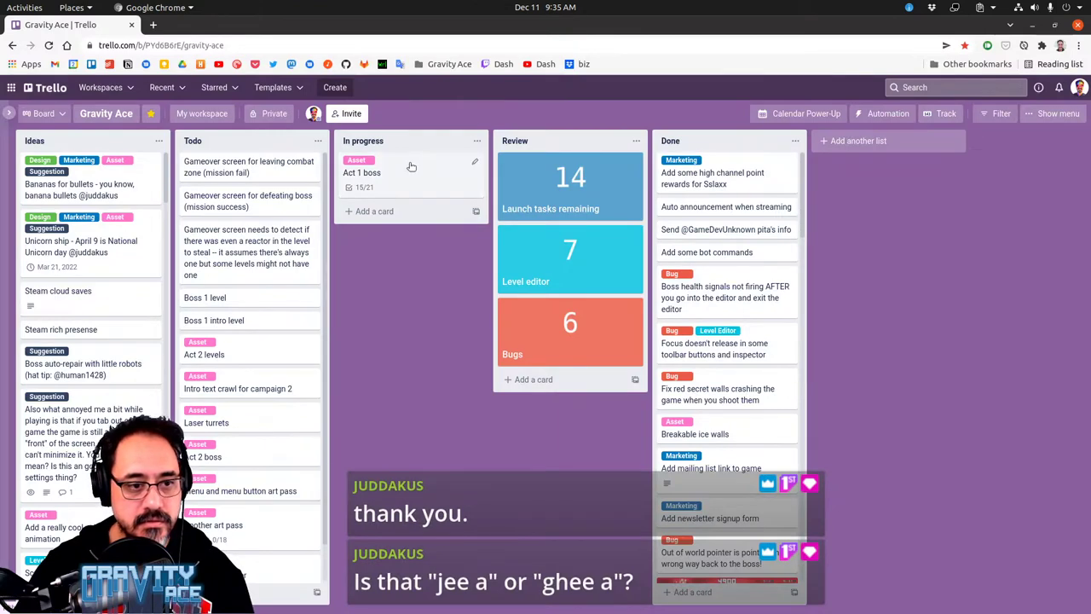
Check off the Act 1 boss card's phase 3 gravity-shooting item (now 16/21) and return to Godot.
{"action": "left_click", "coordinate": [412, 166]}
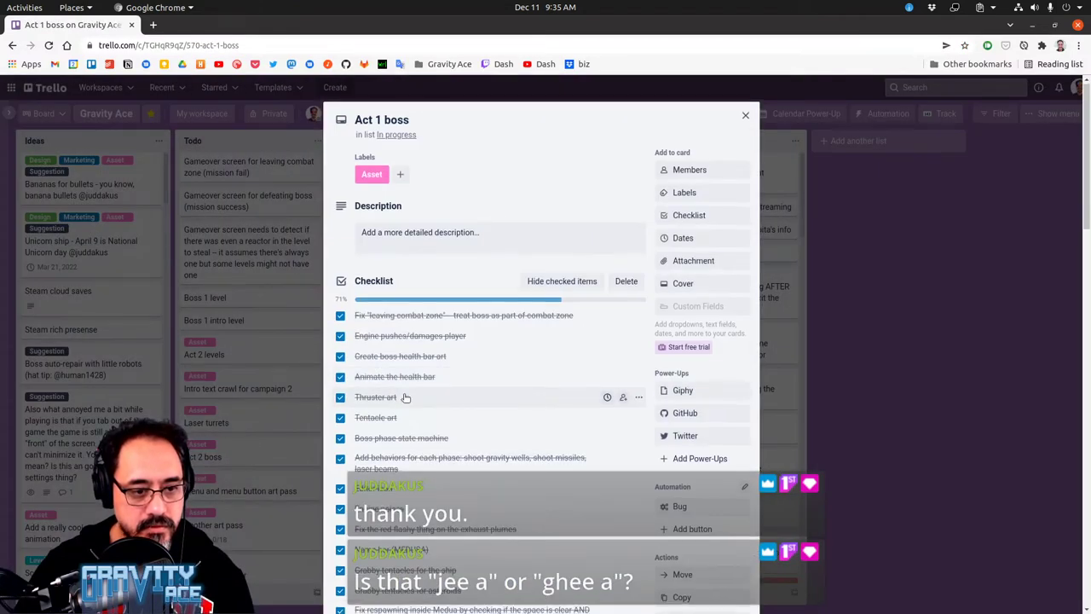
{"action": "scroll", "coordinate": [406, 398], "scroll_direction": "down", "scroll_amount": 3}
{"action": "left_click", "coordinate": [340, 493]}
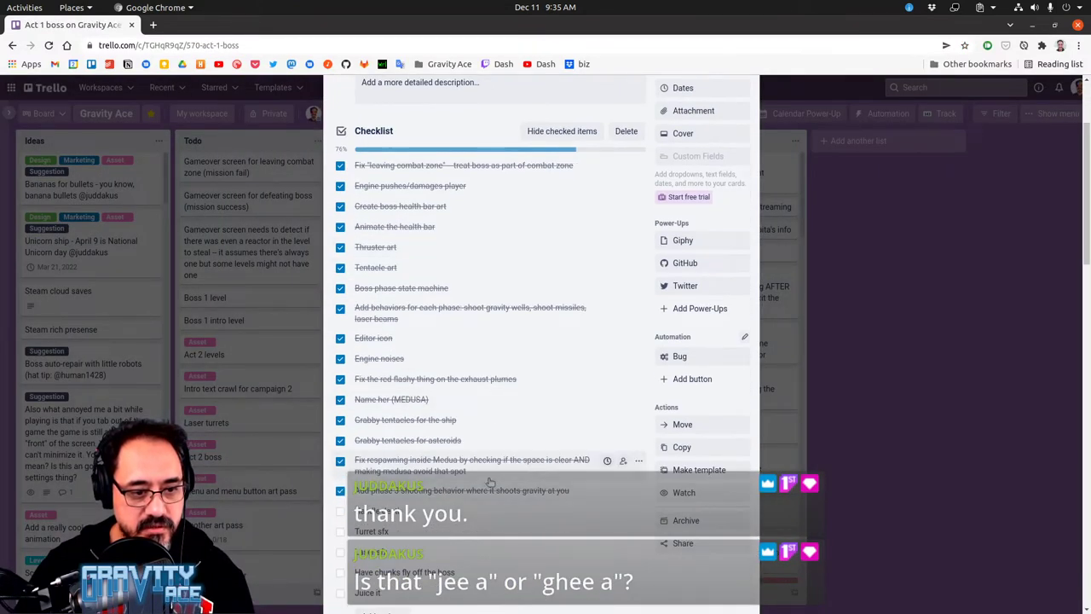
{"action": "scroll", "coordinate": [424, 483], "scroll_direction": "down", "scroll_amount": 3}
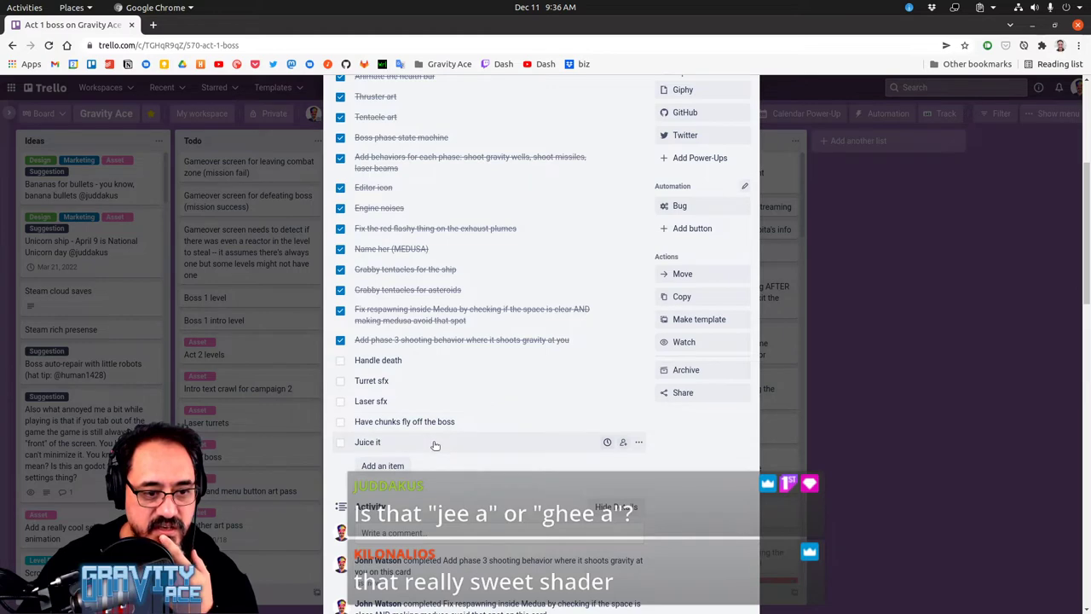
{"action": "left_click", "coordinate": [836, 382]}
{"action": "key", "text": "alt+Tab"}
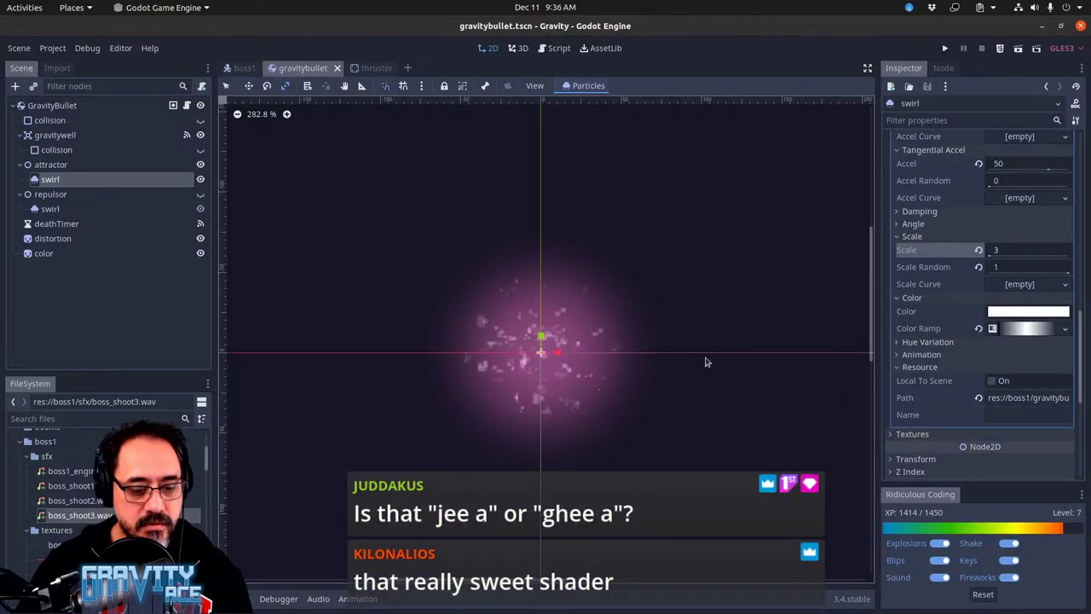
In boss1.gd, find 'activate' and change its PHASE3 to PHASE1 on line 202.
{"action": "key", "text": "ctrl+F3"}
{"action": "key", "text": "ctrl+shift+Tab"}
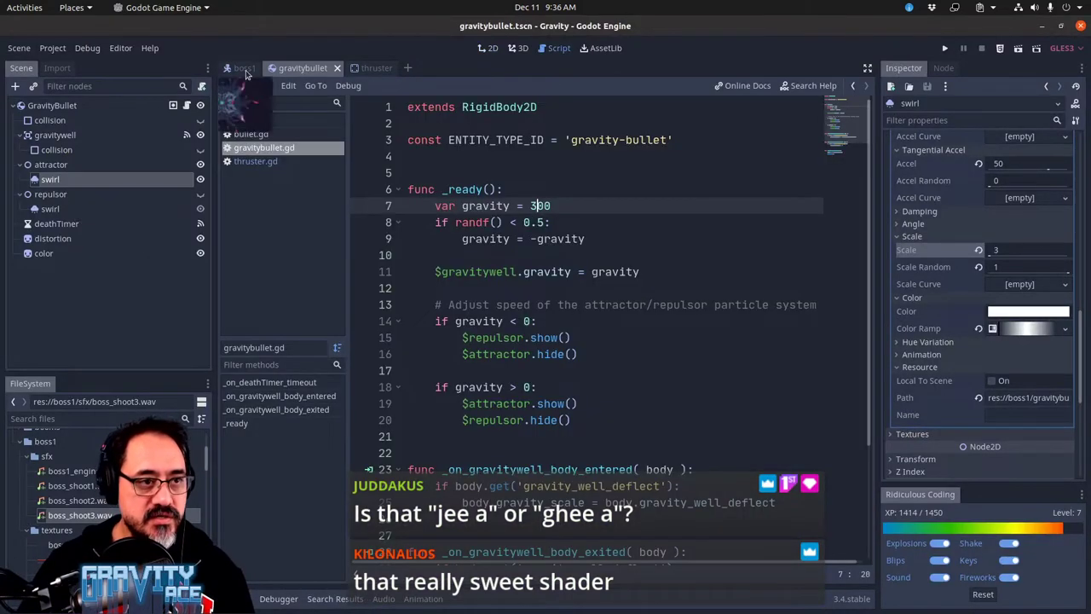
{"action": "key", "text": "Down"}
{"action": "key", "text": "Down"}
{"action": "key", "text": "Down"}
{"action": "key", "text": "Down"}
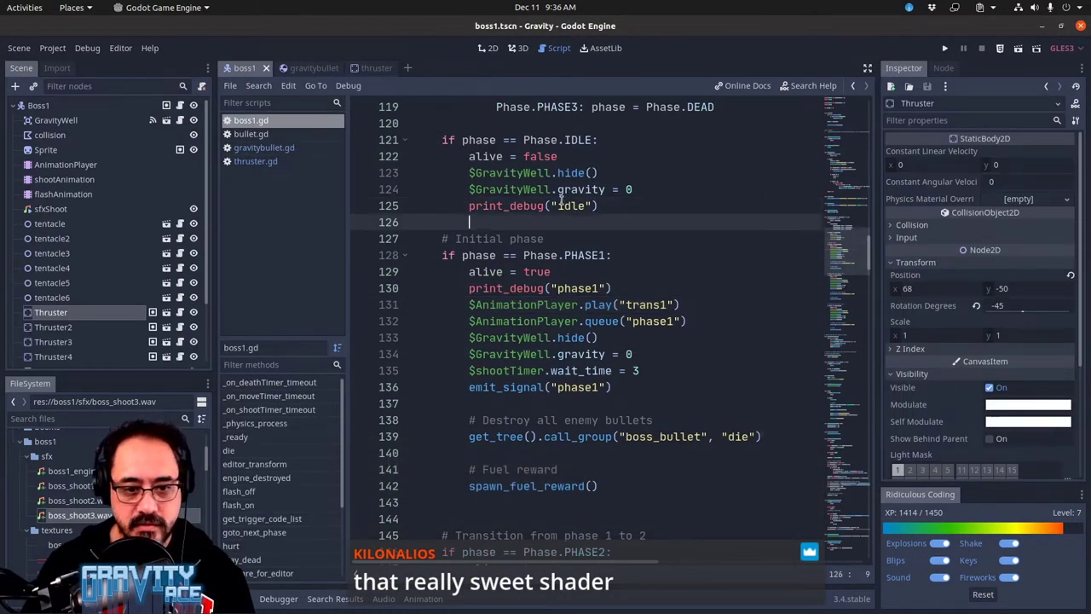
{"action": "key", "text": "ctrl+f"}
{"action": "key", "text": "Return"}
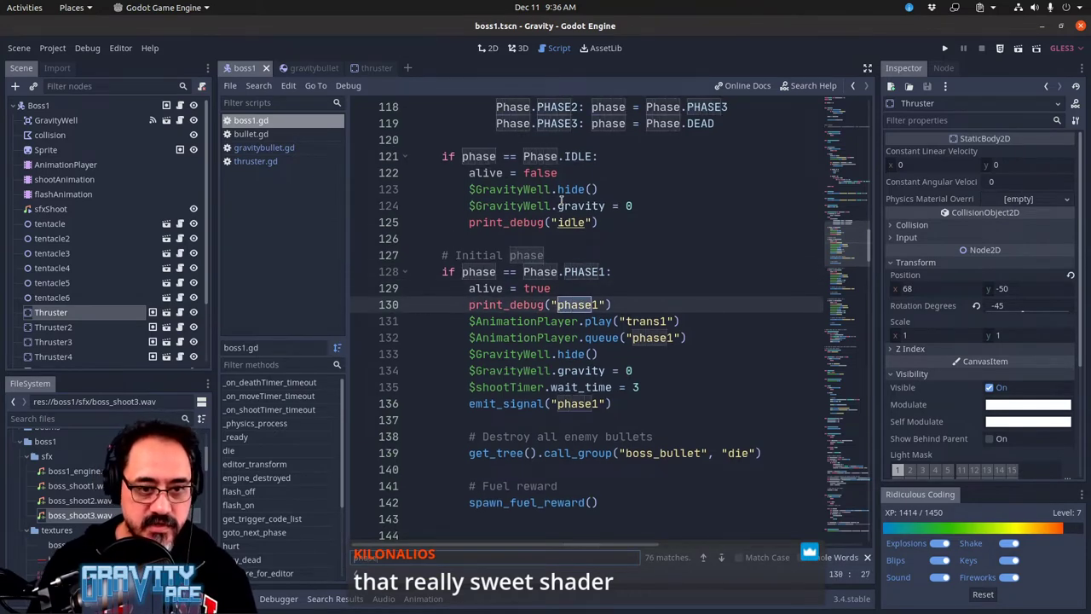
{"action": "type", "text": "activate"}
{"action": "key", "text": "Escape"}
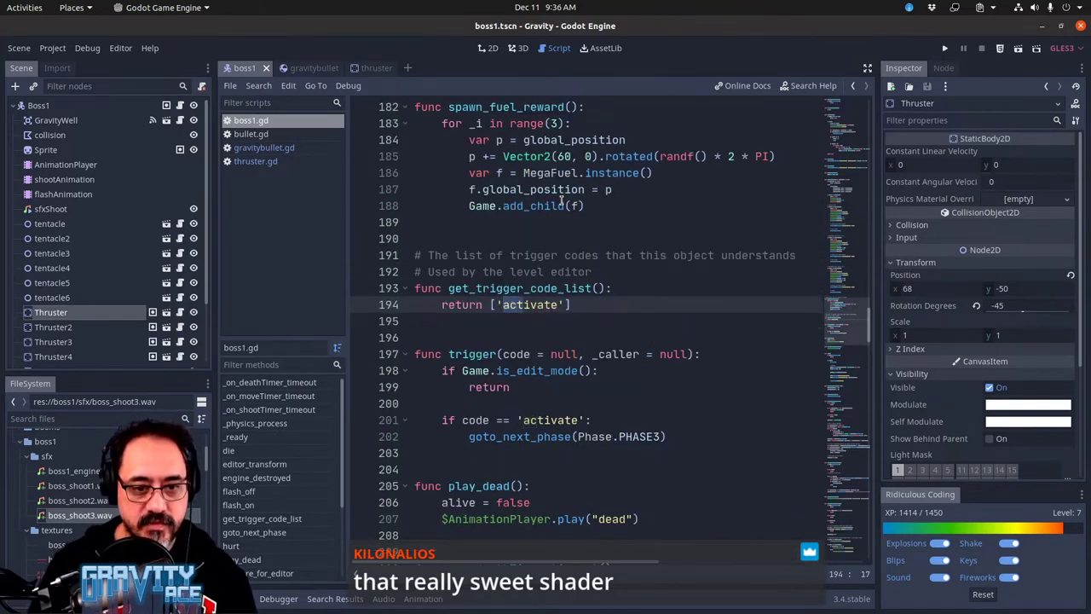
{"action": "key", "text": "Down"}
{"action": "key", "text": "Down"}
{"action": "key", "text": "Down"}
{"action": "key", "text": "Down"}
{"action": "key", "text": "Down"}
{"action": "key", "text": "Down"}
{"action": "key", "text": "Down"}
{"action": "key", "text": "Down"}
{"action": "key", "text": "End"}
{"action": "key", "text": "BackSpace"}
{"action": "key", "text": "BackSpace"}
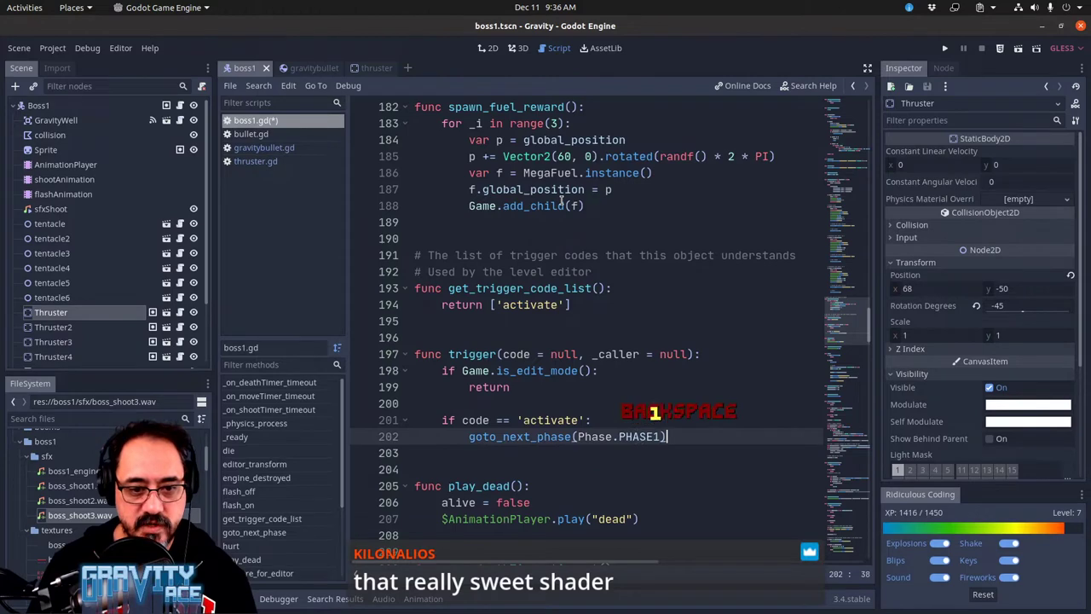
{"action": "type", "text": "1"}
Review the top of the boss1 script, then save it and launch a test run.
{"action": "key", "text": "Down"}
{"action": "key", "text": "Down"}
{"action": "key", "text": "Down"}
{"action": "key", "text": "Down"}
{"action": "key", "text": "Down"}
{"action": "key", "text": "Down"}
{"action": "key", "text": "Down"}
{"action": "key", "text": "Down"}
{"action": "key", "text": "Down"}
{"action": "key", "text": "Down"}
{"action": "key", "text": "Down"}
{"action": "key", "text": "Down"}
{"action": "key", "text": "Down"}
{"action": "key", "text": "Down"}
{"action": "key", "text": "Down"}
{"action": "key", "text": "Down"}
{"action": "key", "text": "Down"}
{"action": "key", "text": "Down"}
{"action": "key", "text": "Down"}
{"action": "key", "text": "Down"}
{"action": "key", "text": "ctrl+Home"}
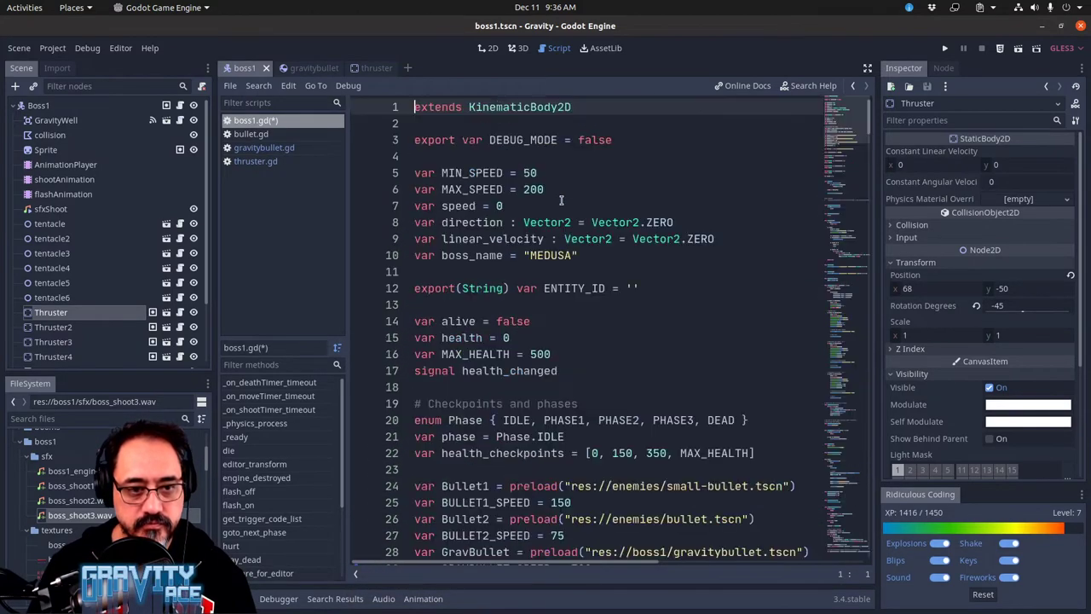
{"action": "key", "text": "Down"}
{"action": "key", "text": "Down"}
{"action": "key", "text": "Down"}
{"action": "key", "text": "Down"}
{"action": "key", "text": "Down"}
{"action": "key", "text": "Down"}
{"action": "key", "text": "Down"}
{"action": "key", "text": "Down"}
{"action": "key", "text": "Down"}
{"action": "key", "text": "Down"}
{"action": "key", "text": "Down"}
{"action": "key", "text": "Down"}
{"action": "key", "text": "Down"}
{"action": "key", "text": "Down"}
{"action": "key", "text": "Down"}
{"action": "key", "text": "Down"}
{"action": "key", "text": "Down"}
{"action": "key", "text": "Down"}
{"action": "key", "text": "Down"}
{"action": "key", "text": "Down"}
{"action": "key", "text": "Down"}
{"action": "key", "text": "Down"}
{"action": "key", "text": "Down"}
{"action": "key", "text": "Down"}
{"action": "key", "text": "Down"}
{"action": "key", "text": "Down"}
{"action": "key", "text": "Down"}
{"action": "key", "text": "Down"}
{"action": "key", "text": "Down"}
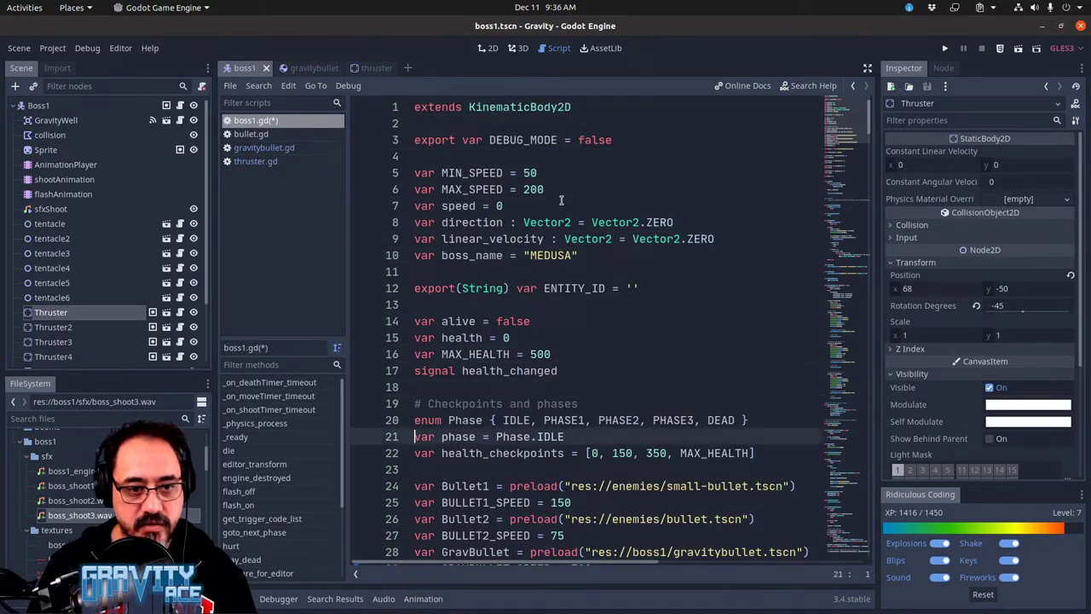
{"action": "key", "text": "Down"}
{"action": "key", "text": "Down"}
{"action": "key", "text": "Down"}
{"action": "key", "text": "Down"}
{"action": "key", "text": "Down"}
{"action": "key", "text": "Down"}
{"action": "key", "text": "Down"}
{"action": "key", "text": "Down"}
{"action": "key", "text": "Down"}
{"action": "key", "text": "Down"}
{"action": "key", "text": "Down"}
{"action": "key", "text": "Down"}
{"action": "key", "text": "Down"}
{"action": "key", "text": "Down"}
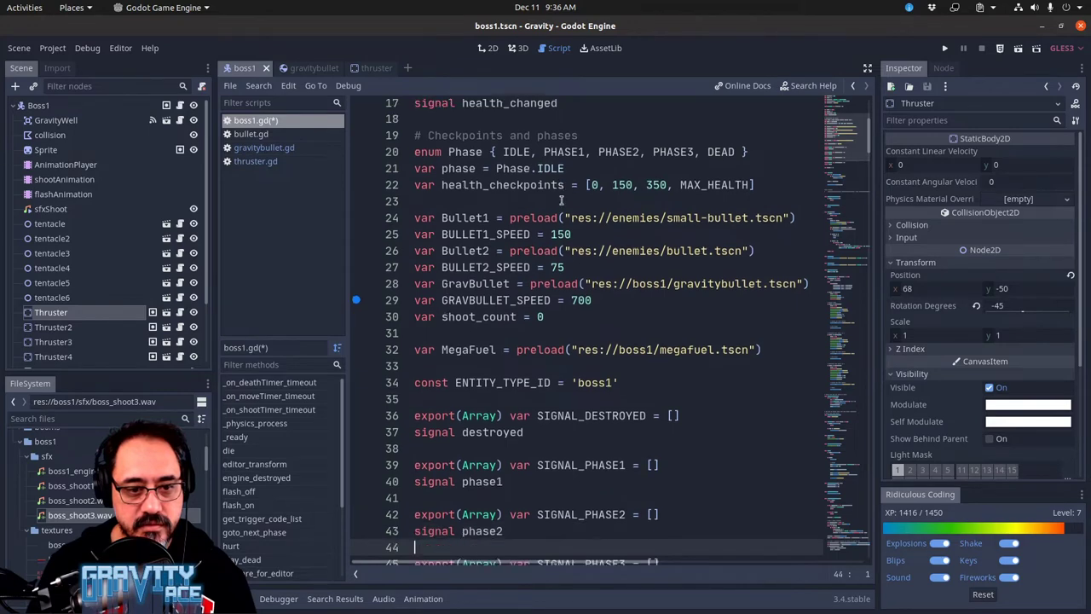
{"action": "key", "text": "Down"}
{"action": "key", "text": "Down"}
{"action": "key", "text": "Down"}
{"action": "key", "text": "Down"}
{"action": "key", "text": "Down"}
{"action": "key", "text": "Down"}
{"action": "key", "text": "Down"}
{"action": "key", "text": "Down"}
{"action": "key", "text": "Down"}
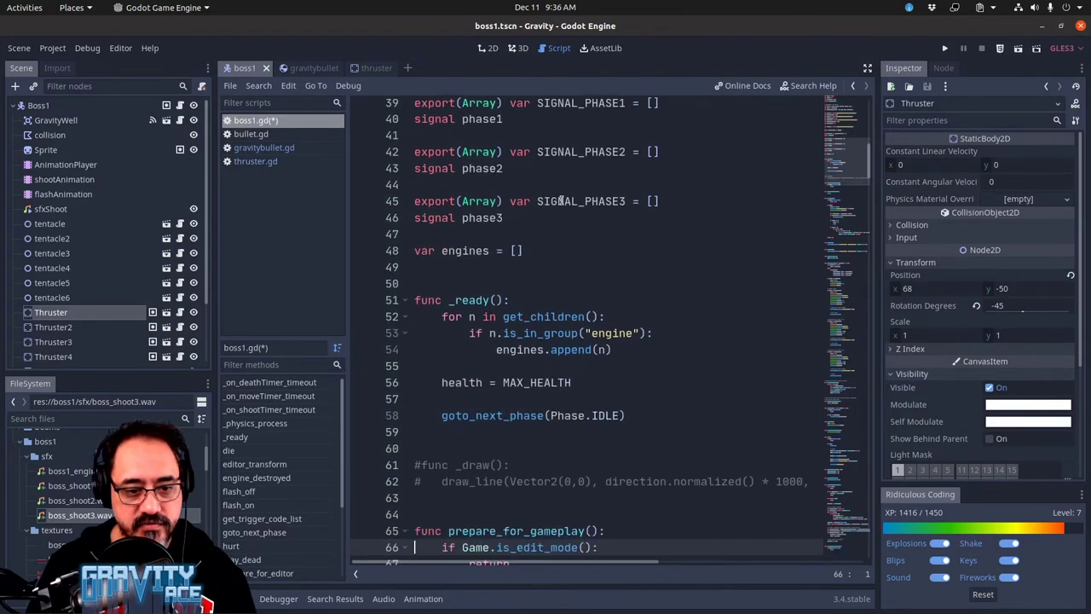
{"action": "key", "text": "F5"}
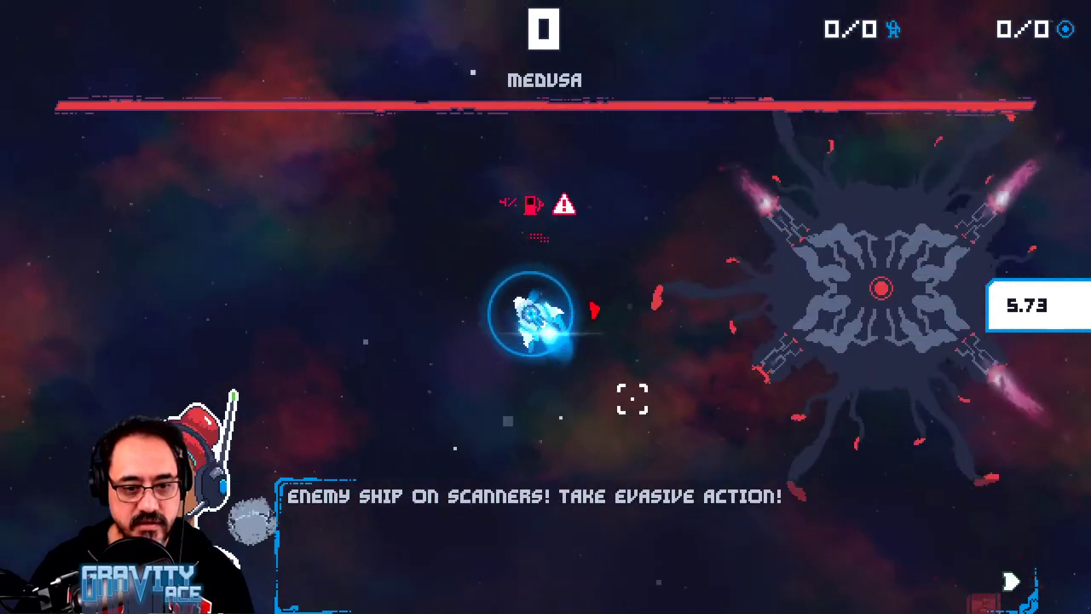
Thrust the ship toward the Medusa boss.
{"action": "key", "text": "w"}
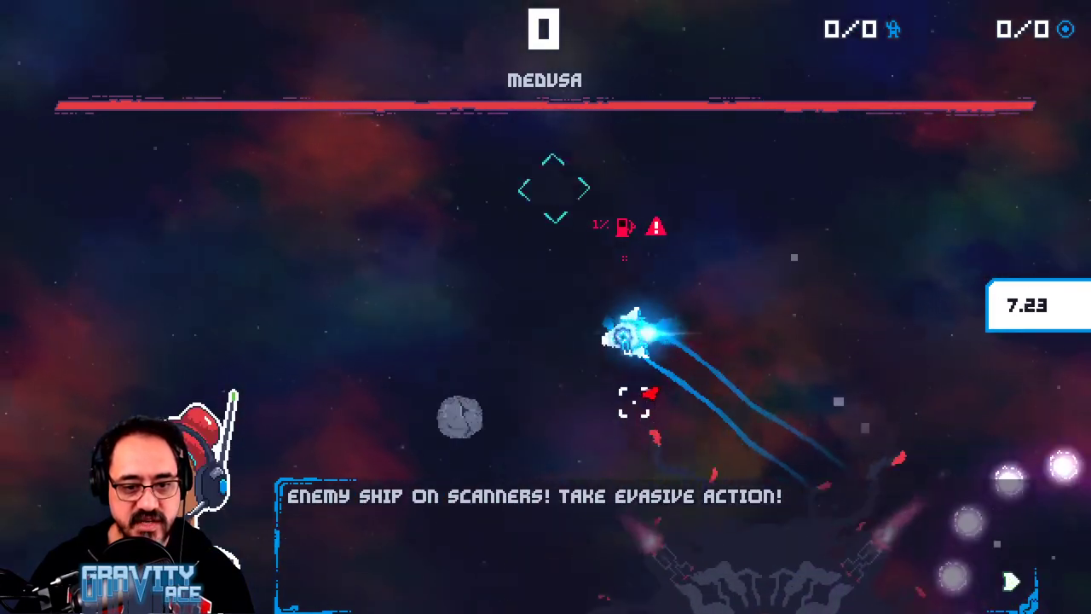
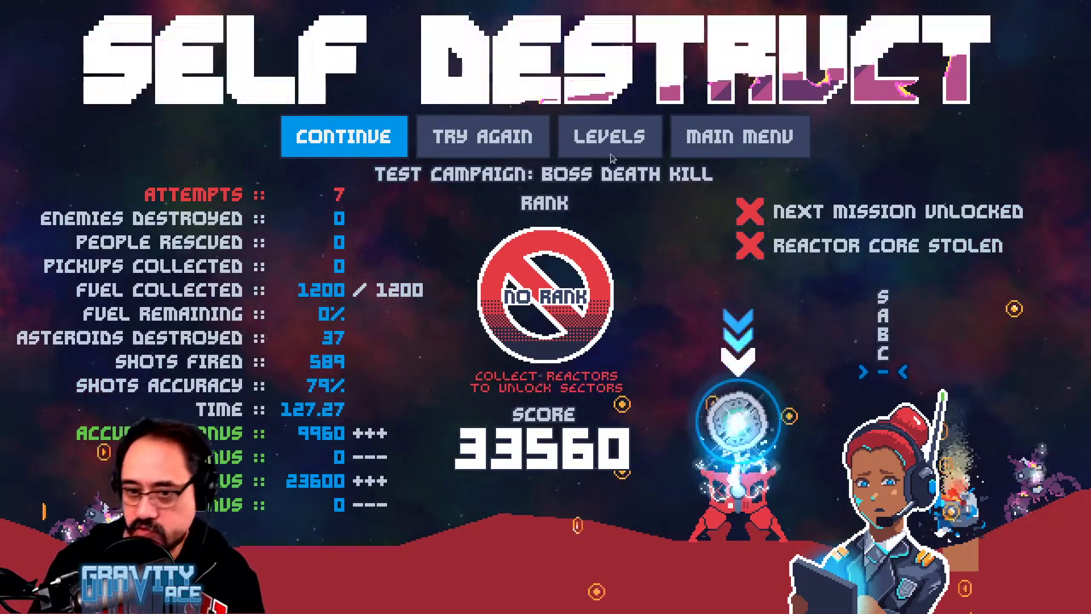
Review the Act 1 boss card's checklist in Trello (16 of 21 done), then return to Godot.
{"action": "key", "text": "alt+Tab"}
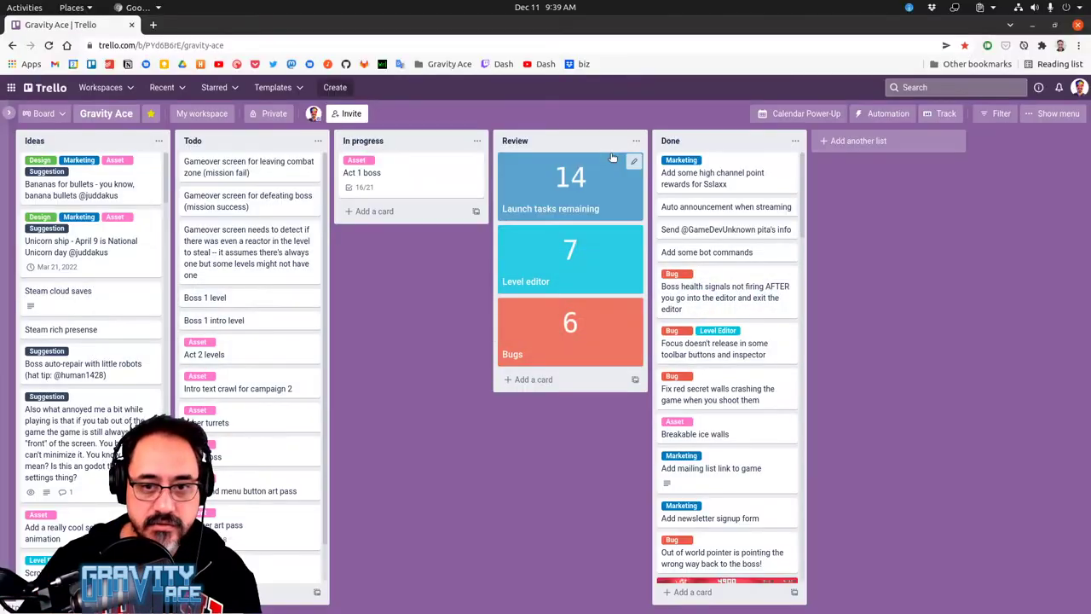
{"action": "key", "text": "alt+Tab"}
{"action": "key", "text": "alt+Tab"}
{"action": "key", "text": "alt+Tab"}
{"action": "key", "text": "alt+Tab"}
{"action": "key", "text": "alt+Tab"}
{"action": "key", "text": "alt+Tab"}
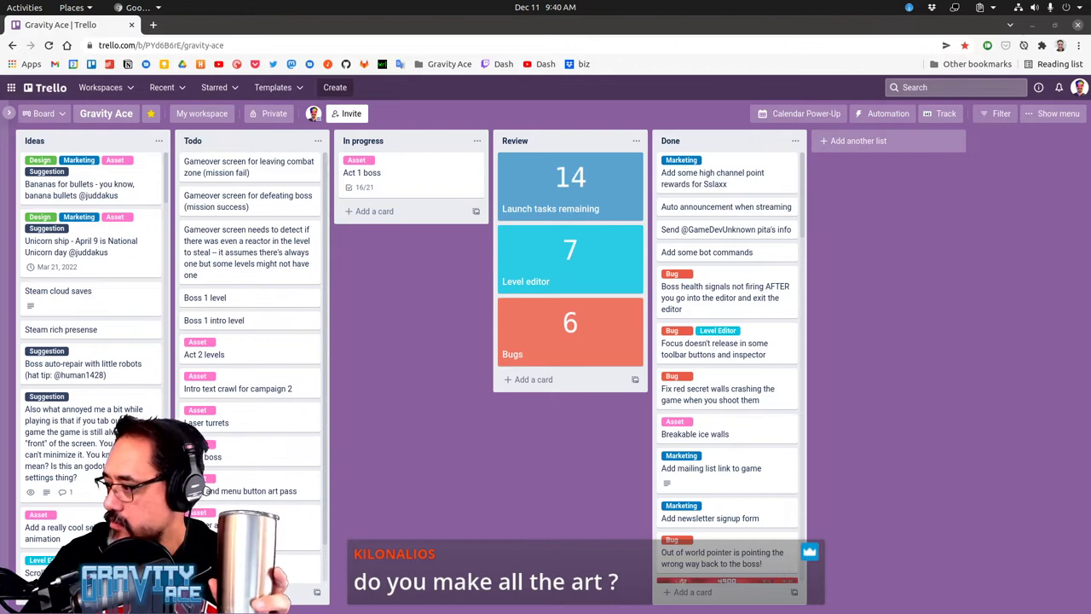
{"action": "mouse_move", "coordinate": [4, 414]}
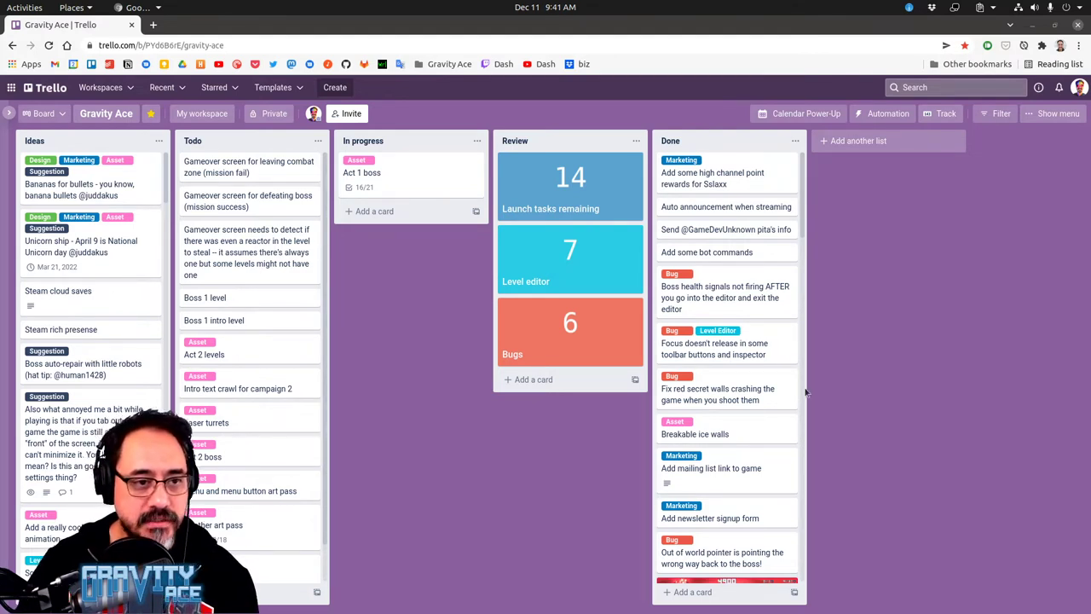
{"action": "left_click", "coordinate": [425, 182]}
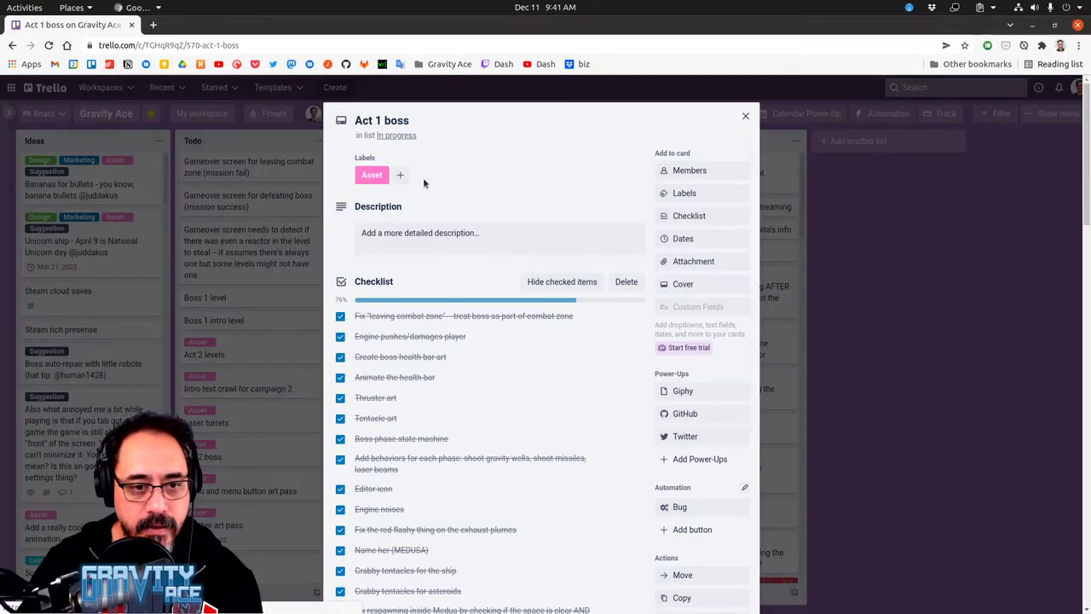
{"action": "scroll", "coordinate": [416, 373], "scroll_direction": "down", "scroll_amount": 5}
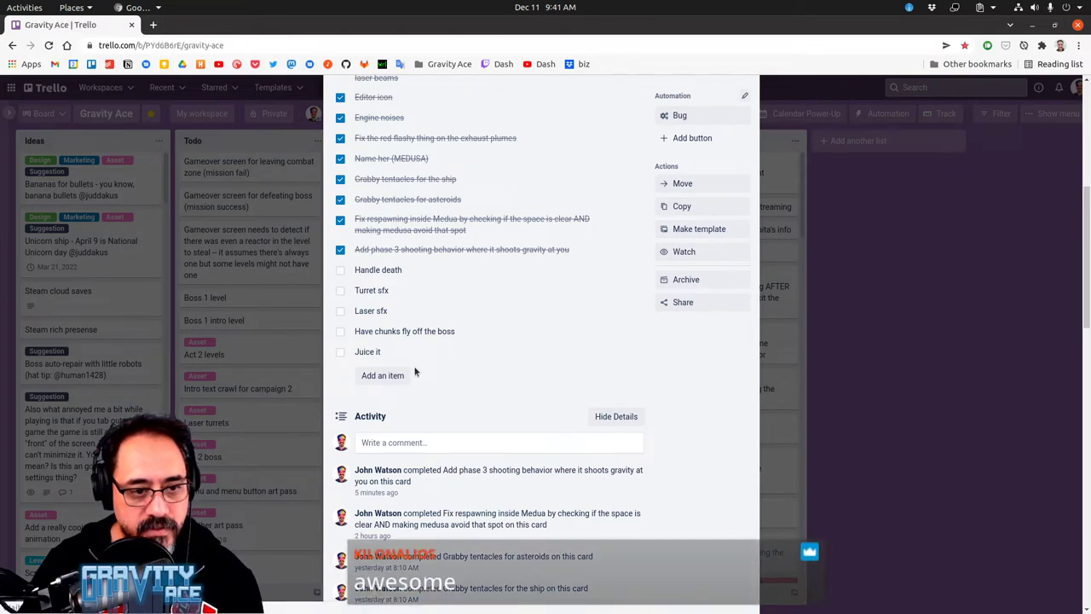
{"action": "key", "text": "Escape"}
{"action": "key", "text": "alt+Tab"}
{"action": "key", "text": "Tab"}
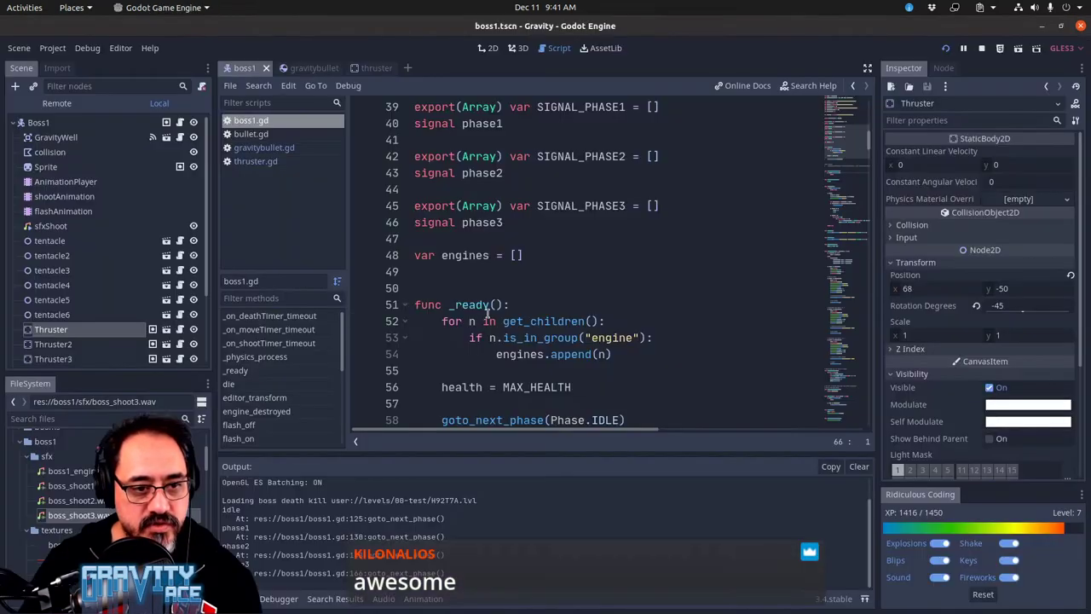
Search boss1.gd for phase3, step down to the phase 2 fuel reward line, then switch to Waveform PRO.
{"action": "left_click", "coordinate": [489, 316]}
{"action": "key", "text": "ctrl+f"}
{"action": "type", "text": "phase3"}
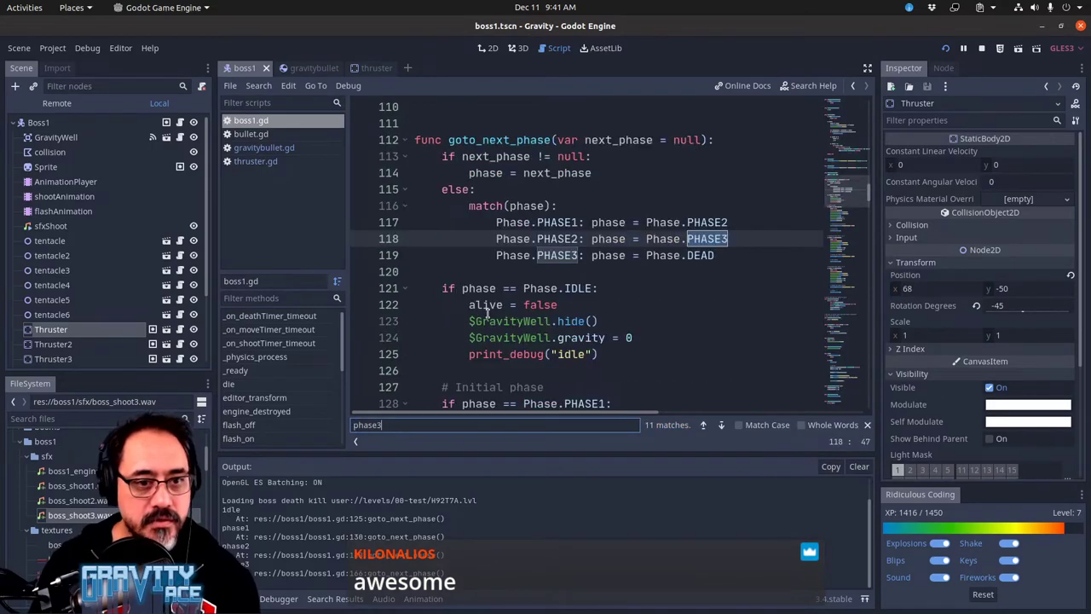
{"action": "key", "text": "Escape"}
{"action": "key", "text": "Down"}
{"action": "key", "text": "Down"}
{"action": "key", "text": "Down"}
{"action": "key", "text": "Down"}
{"action": "key", "text": "Down"}
{"action": "key", "text": "Down"}
{"action": "key", "text": "Down"}
{"action": "key", "text": "Down"}
{"action": "key", "text": "Down"}
{"action": "key", "text": "Down"}
{"action": "key", "text": "Down"}
{"action": "key", "text": "Down"}
{"action": "key", "text": "Down"}
{"action": "key", "text": "Down"}
{"action": "key", "text": "Down"}
{"action": "key", "text": "Down"}
{"action": "key", "text": "Down"}
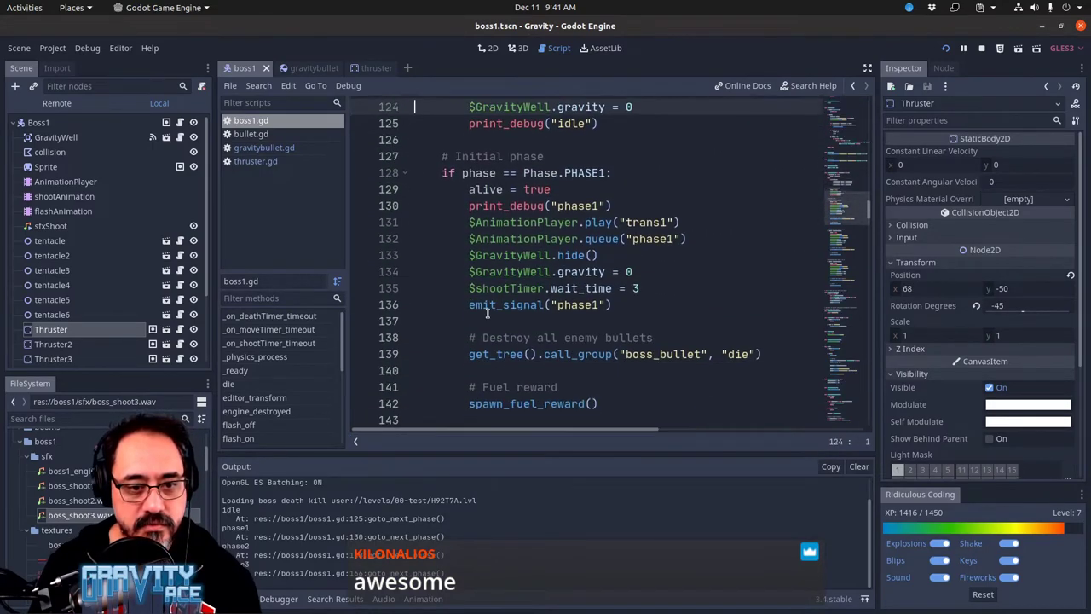
{"action": "key", "text": "Down"}
{"action": "key", "text": "Down"}
{"action": "key", "text": "Down"}
{"action": "key", "text": "Down"}
{"action": "key", "text": "Down"}
{"action": "key", "text": "Down"}
{"action": "key", "text": "Down"}
{"action": "key", "text": "Down"}
{"action": "key", "text": "Down"}
{"action": "key", "text": "Down"}
{"action": "key", "text": "Down"}
{"action": "key", "text": "Down"}
{"action": "key", "text": "Down"}
{"action": "key", "text": "Down"}
{"action": "key", "text": "Down"}
{"action": "key", "text": "Down"}
{"action": "key", "text": "Down"}
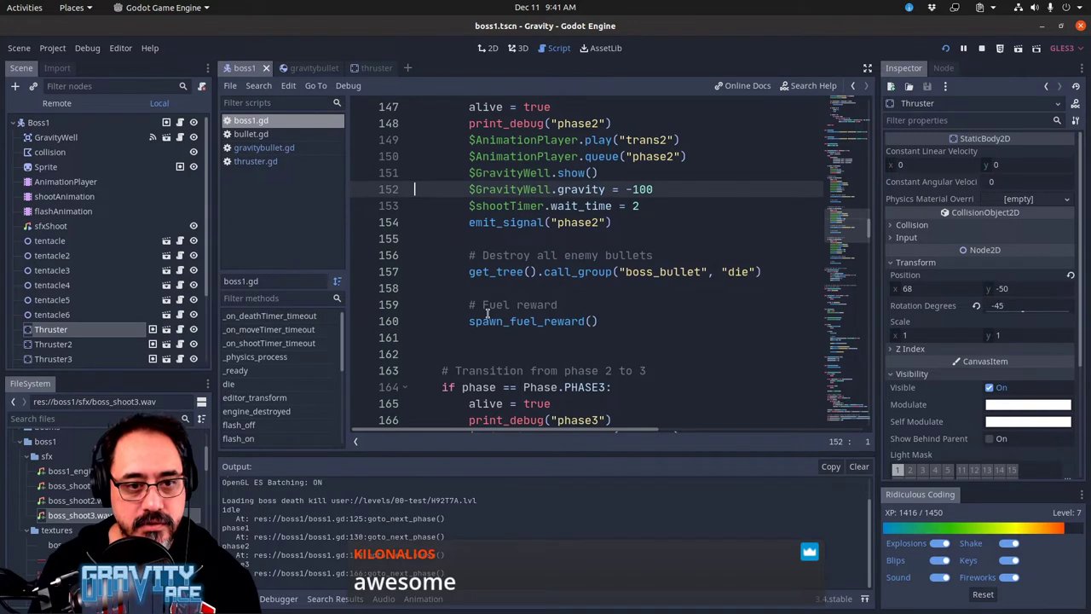
{"action": "key", "text": "Down"}
{"action": "key", "text": "Down"}
{"action": "key", "text": "Down"}
{"action": "key", "text": "Down"}
{"action": "key", "text": "Down"}
{"action": "key", "text": "Down"}
{"action": "key", "text": "Down"}
{"action": "key", "text": "Down"}
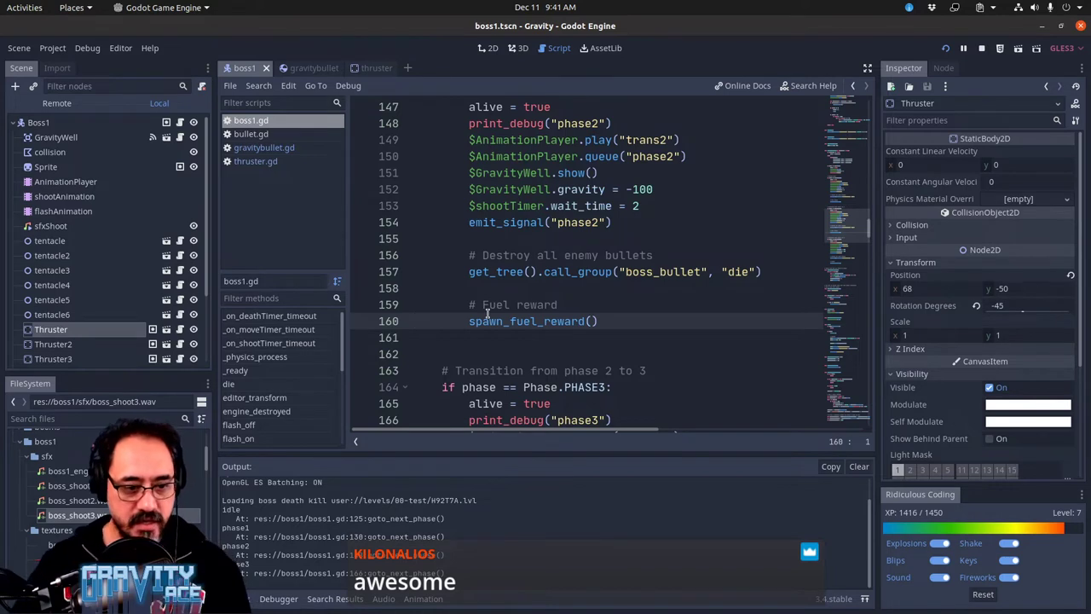
{"action": "key", "text": "alt+Tab"}
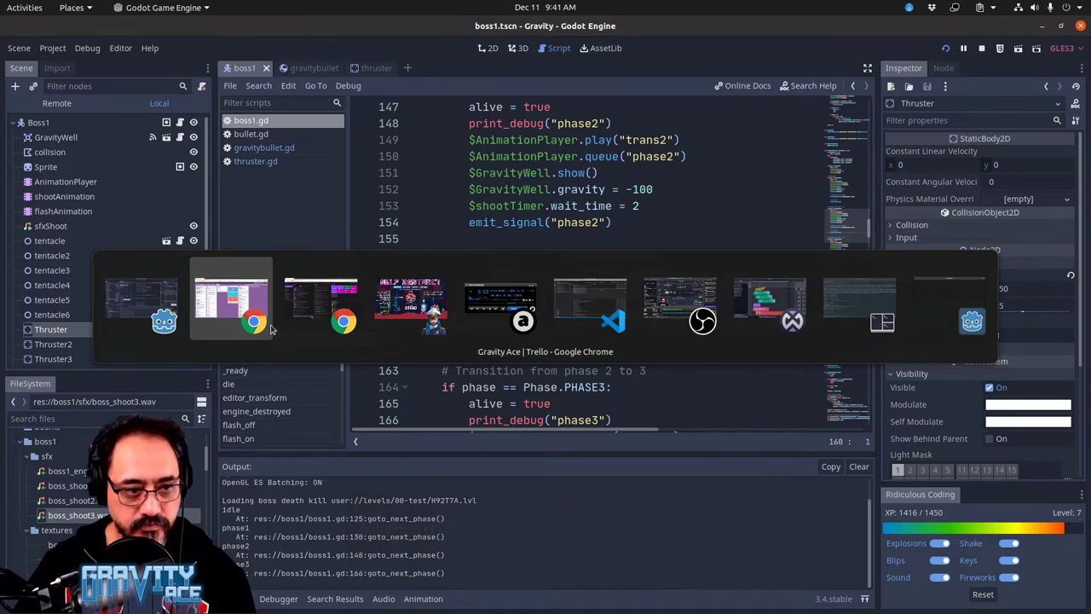
{"action": "key", "text": "alt+Tab"}
{"action": "key", "text": "alt+Tab"}
{"action": "key", "text": "alt+Tab"}
{"action": "key", "text": "alt+Tab"}
{"action": "key", "text": "alt+Tab"}
{"action": "key", "text": "alt+Tab"}
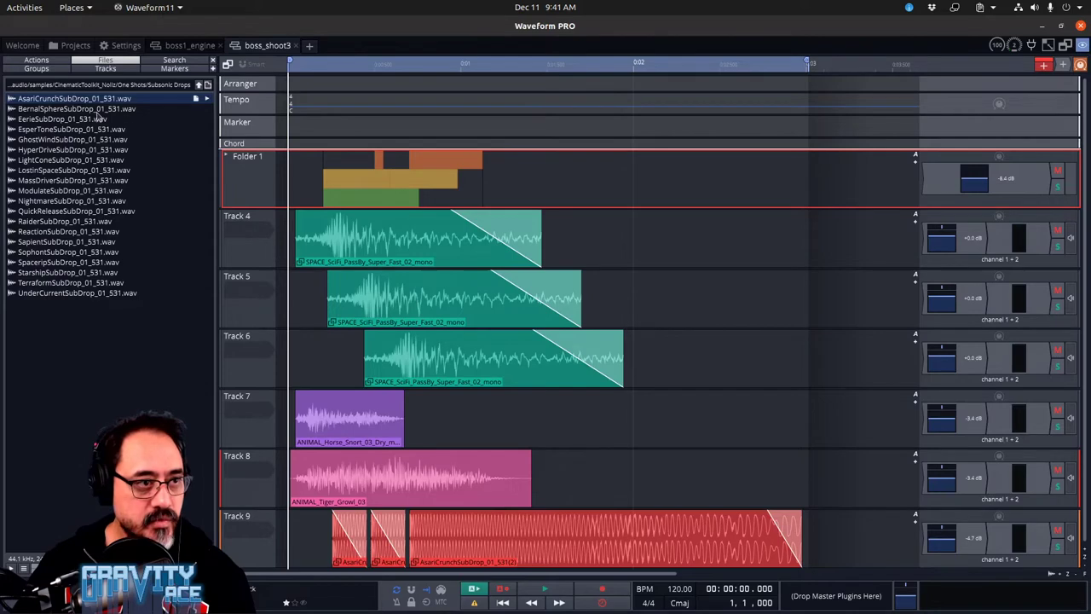
Close the boss_shoot3 edit and create a new sfx edit named boss1_appear.
{"action": "left_click", "coordinate": [76, 47]}
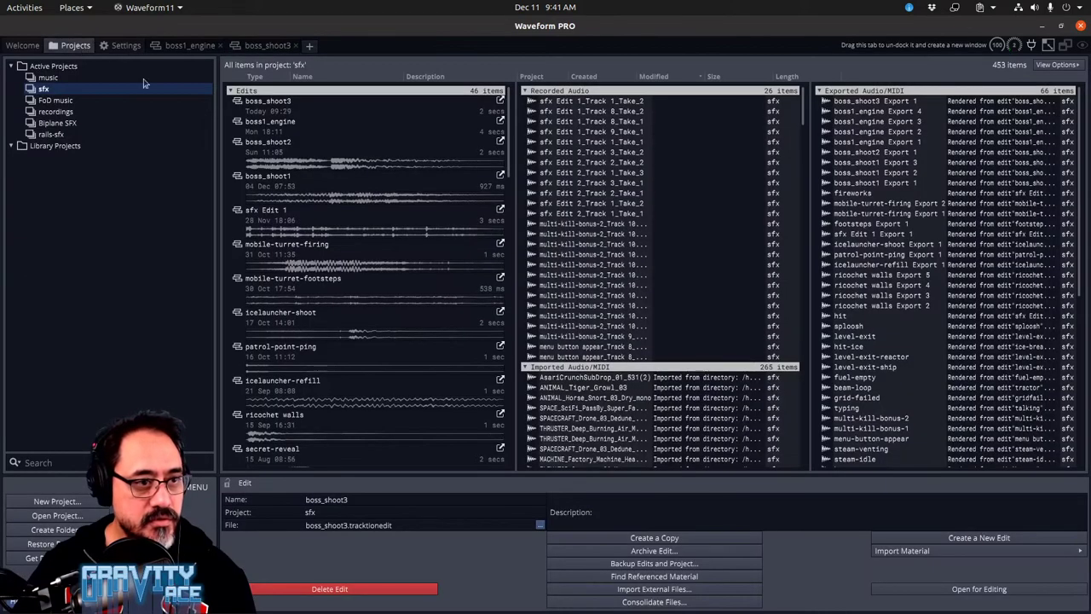
{"action": "left_click", "coordinate": [296, 45]}
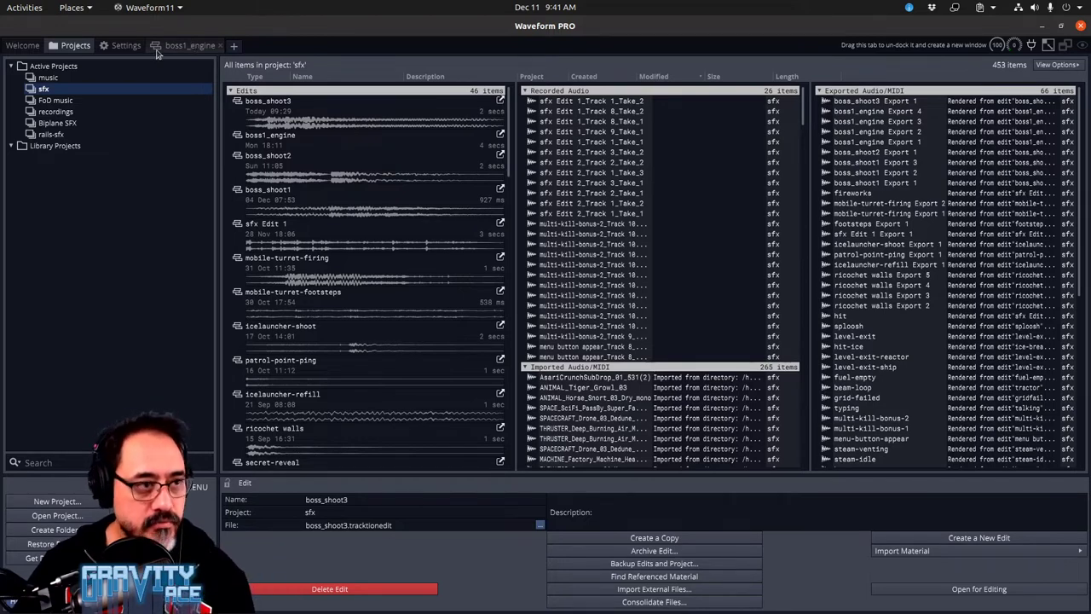
{"action": "left_click", "coordinate": [917, 538]}
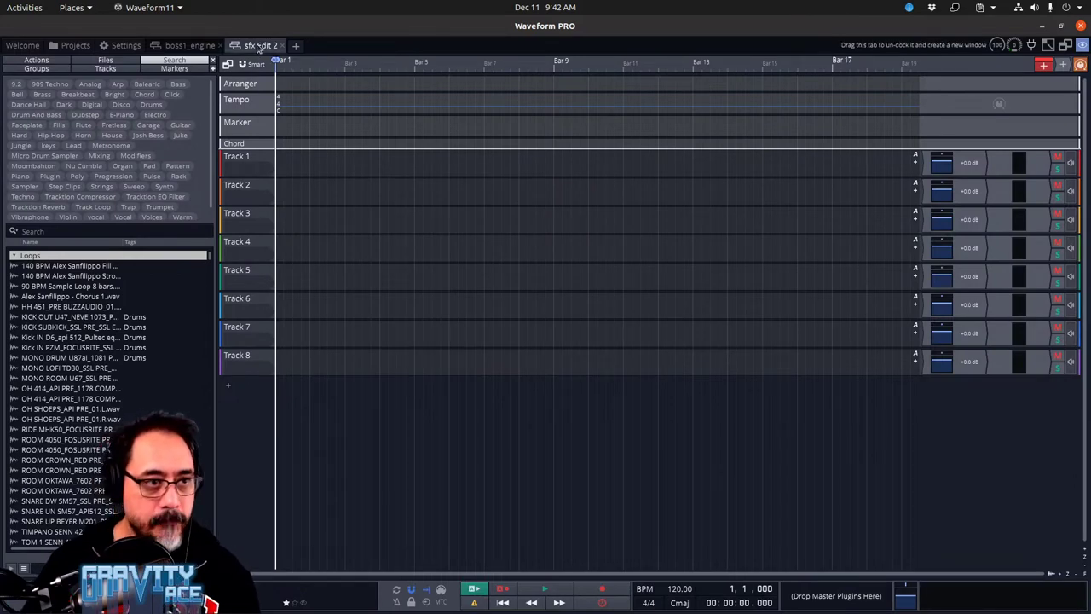
{"action": "double_click", "coordinate": [258, 46]}
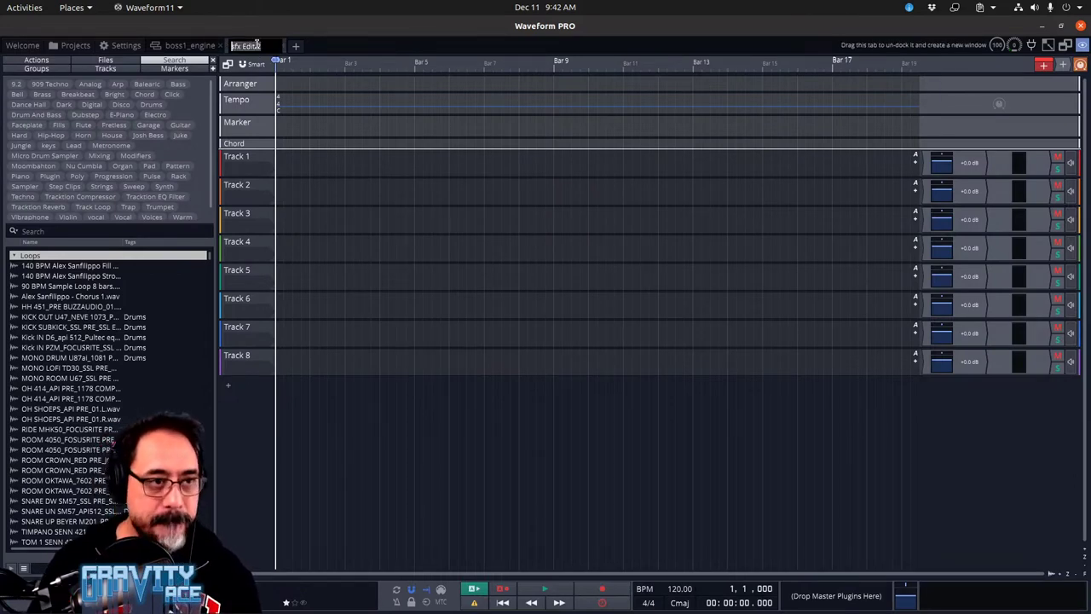
{"action": "type", "text": "boss1_"}
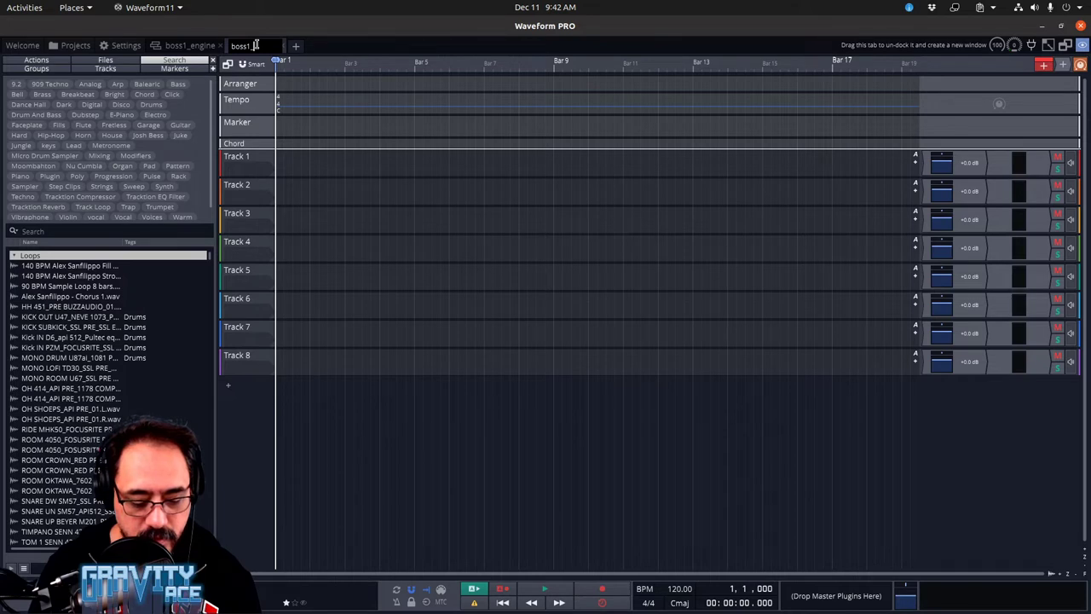
{"action": "type", "text": "appear"}
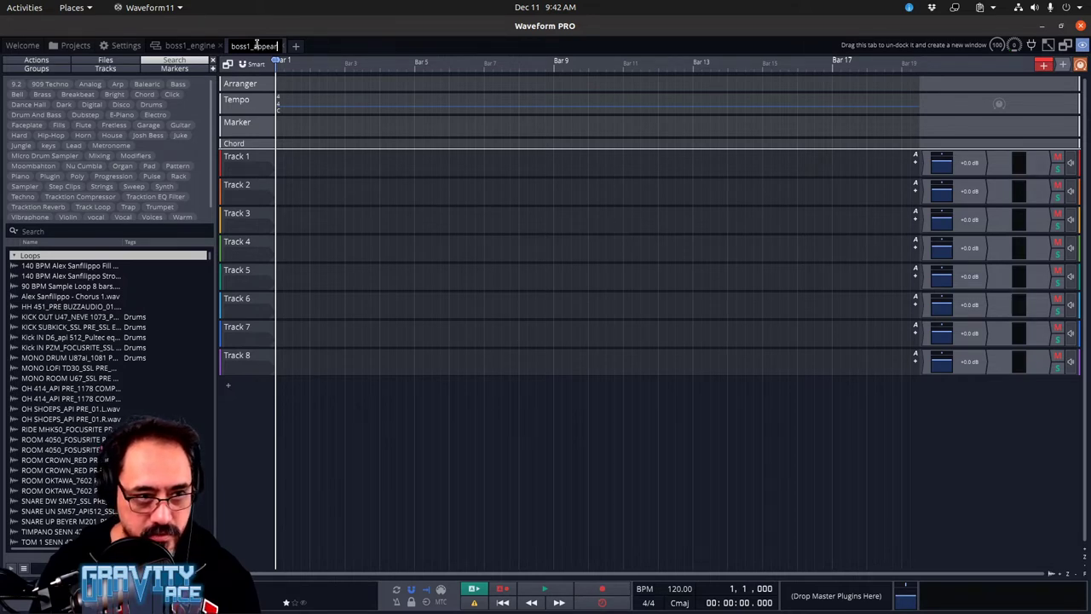
{"action": "key", "text": "Return"}
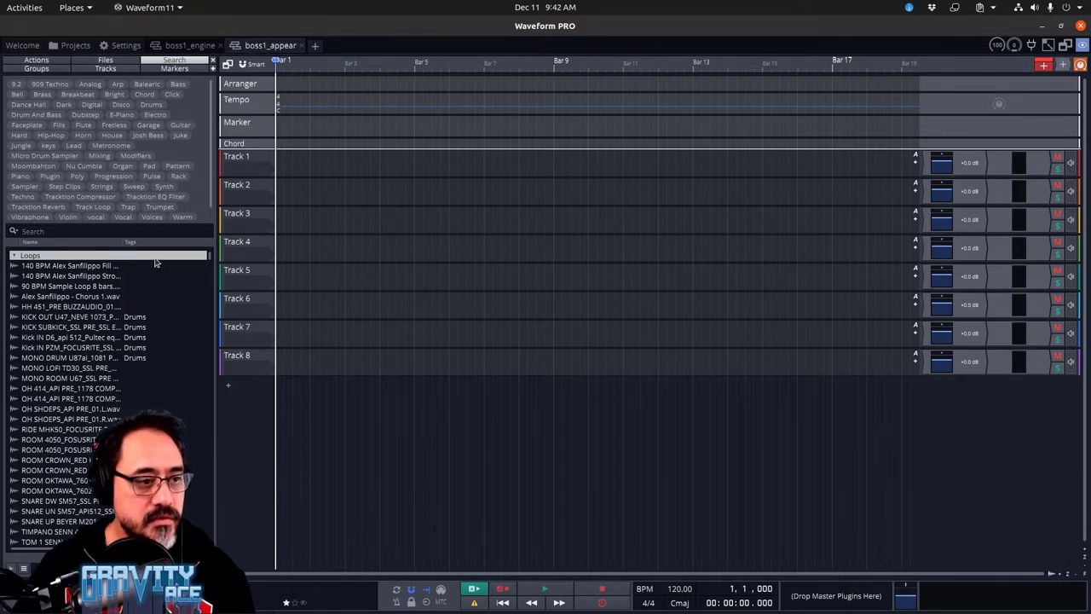
Preview the Argo, Chrome and Crashing impacts in Hybrid Trailer Impacts and drop CrashingImpact on the timeline.
{"action": "left_click", "coordinate": [120, 60]}
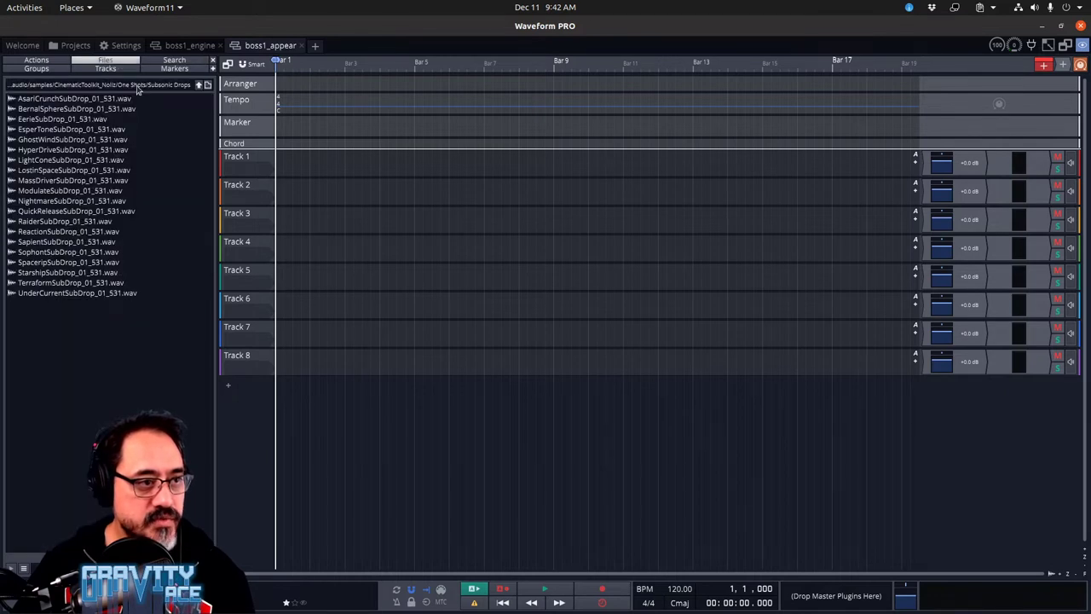
{"action": "left_click", "coordinate": [198, 85]}
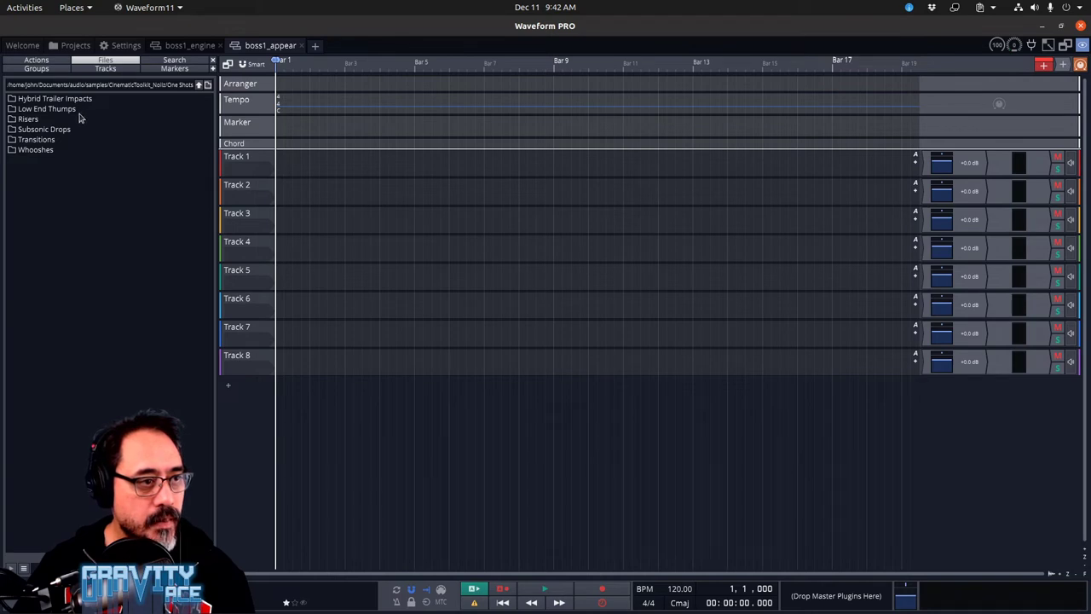
{"action": "double_click", "coordinate": [76, 100]}
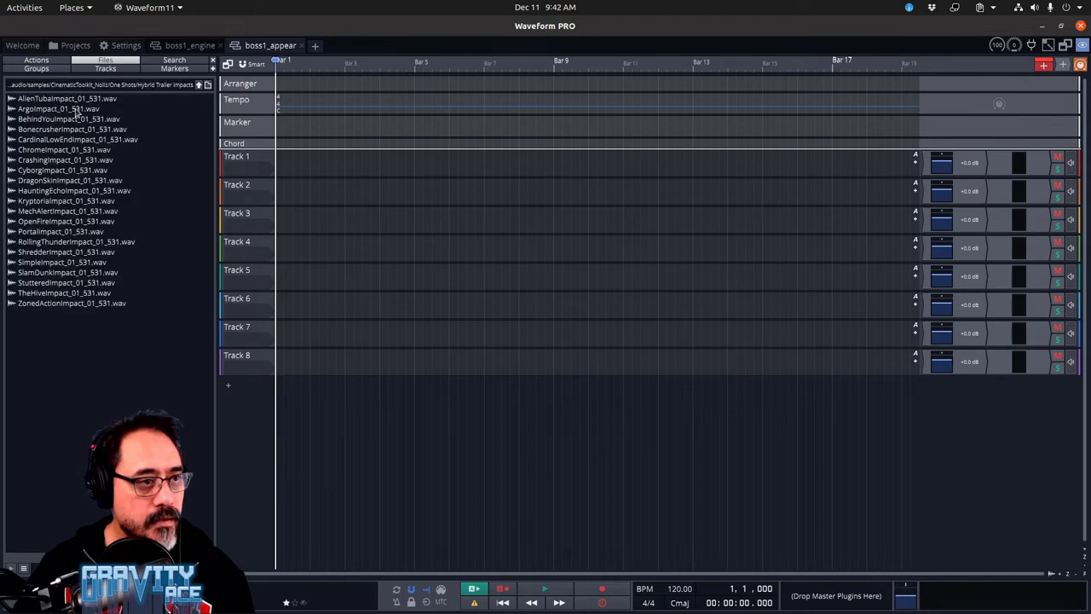
{"action": "left_click", "coordinate": [78, 110]}
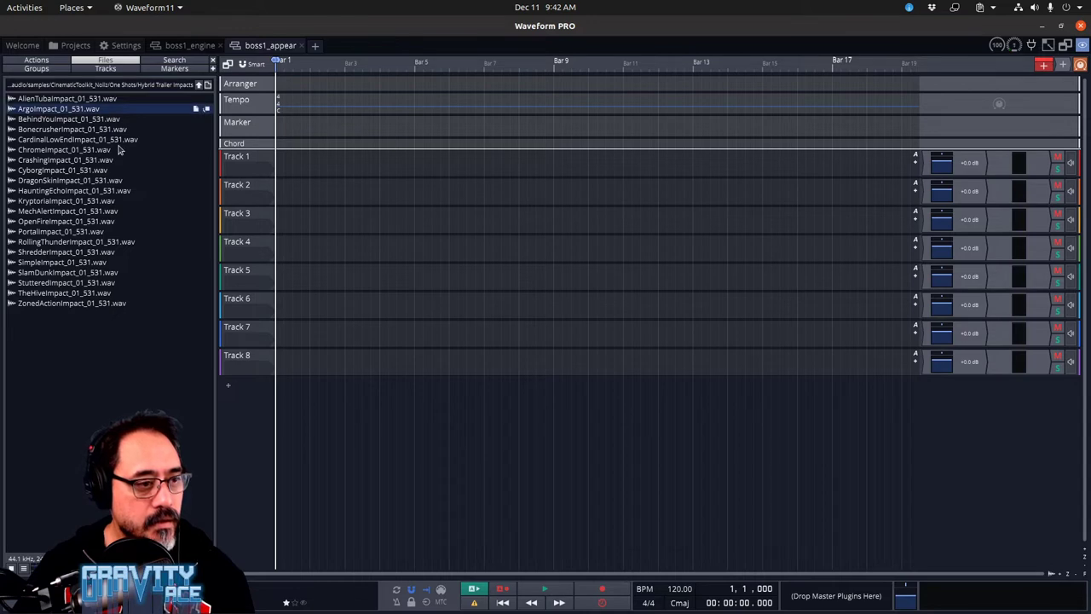
{"action": "left_click", "coordinate": [85, 150]}
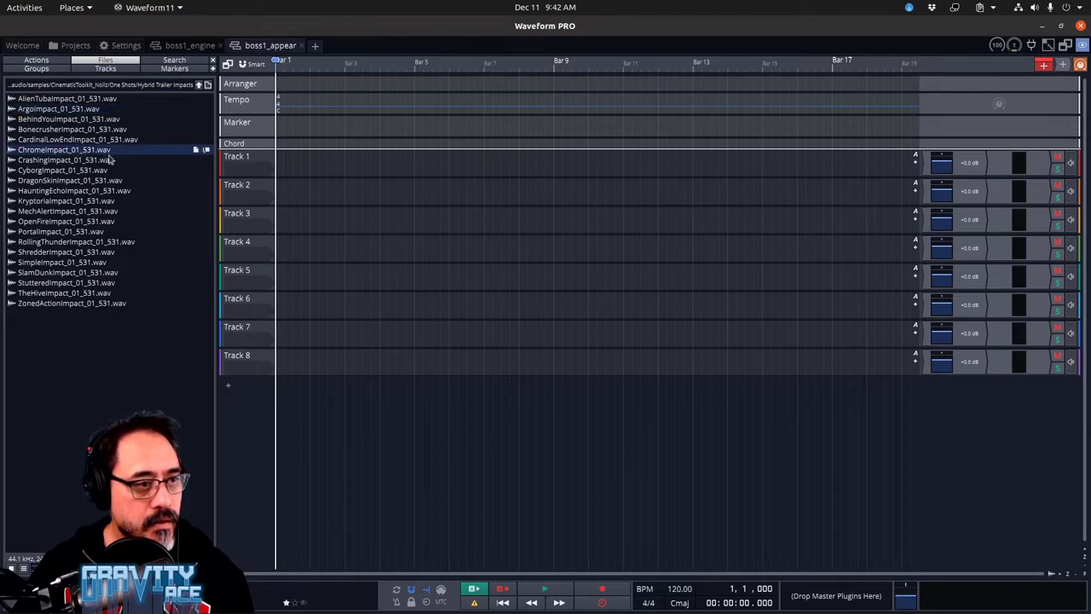
{"action": "left_click", "coordinate": [69, 162]}
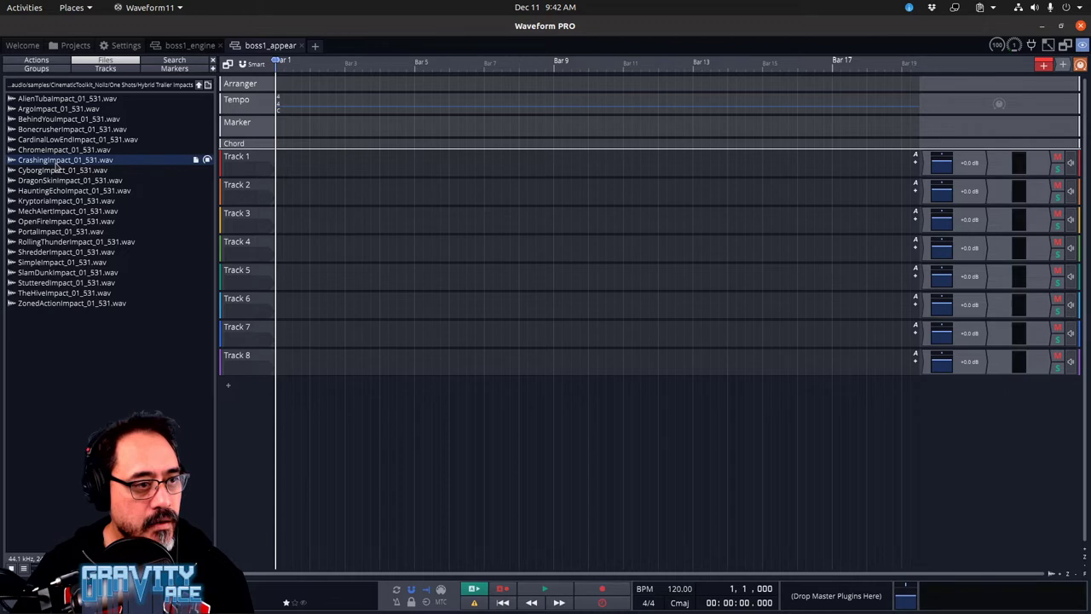
{"action": "left_click_drag", "start_coordinate": [57, 162], "coordinate": [315, 192]}
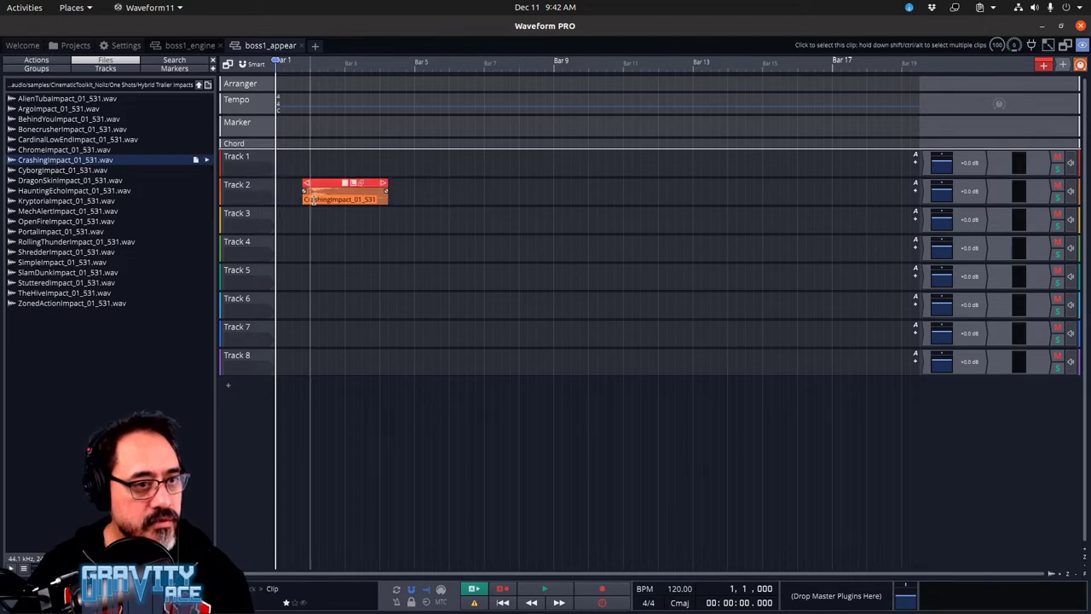
Show the ruler in seconds, move CrashingImpact to 0:00 on Track 1, and play it.
{"action": "right_click", "coordinate": [322, 72]}
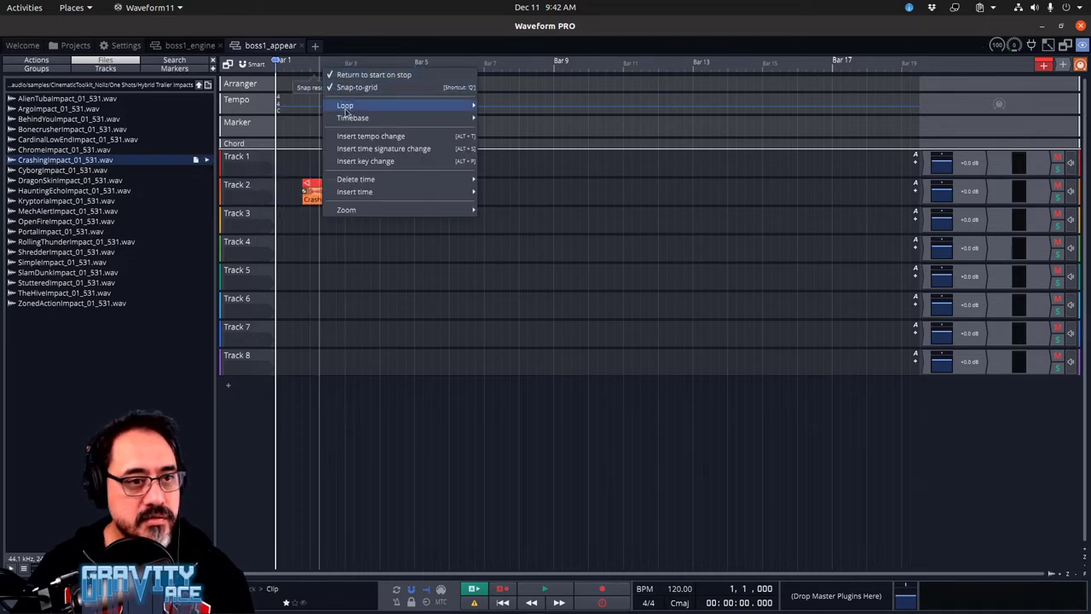
{"action": "mouse_move", "coordinate": [348, 119]}
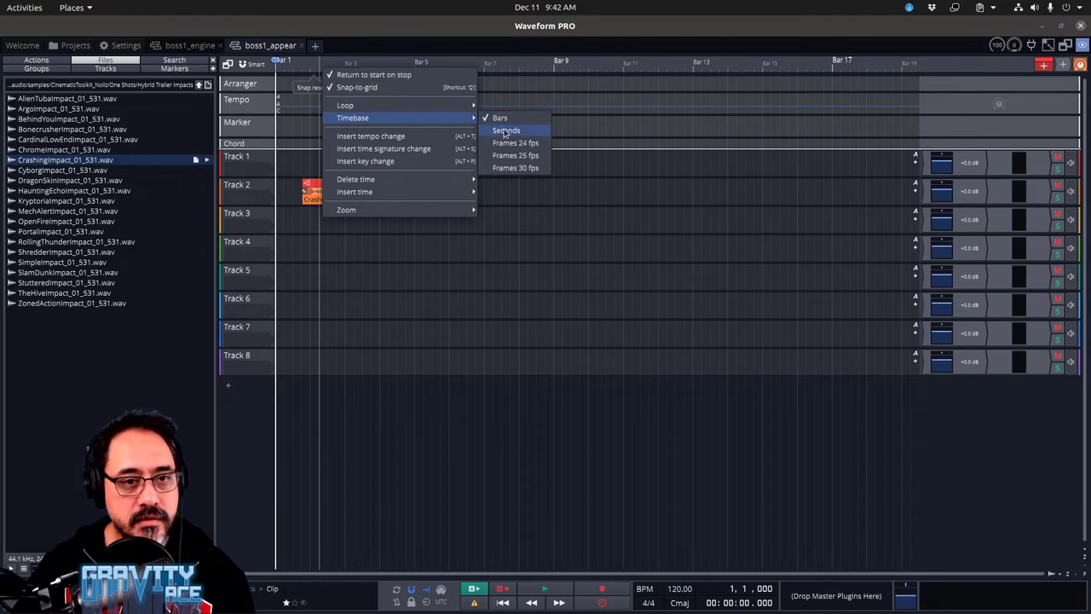
{"action": "left_click", "coordinate": [505, 130]}
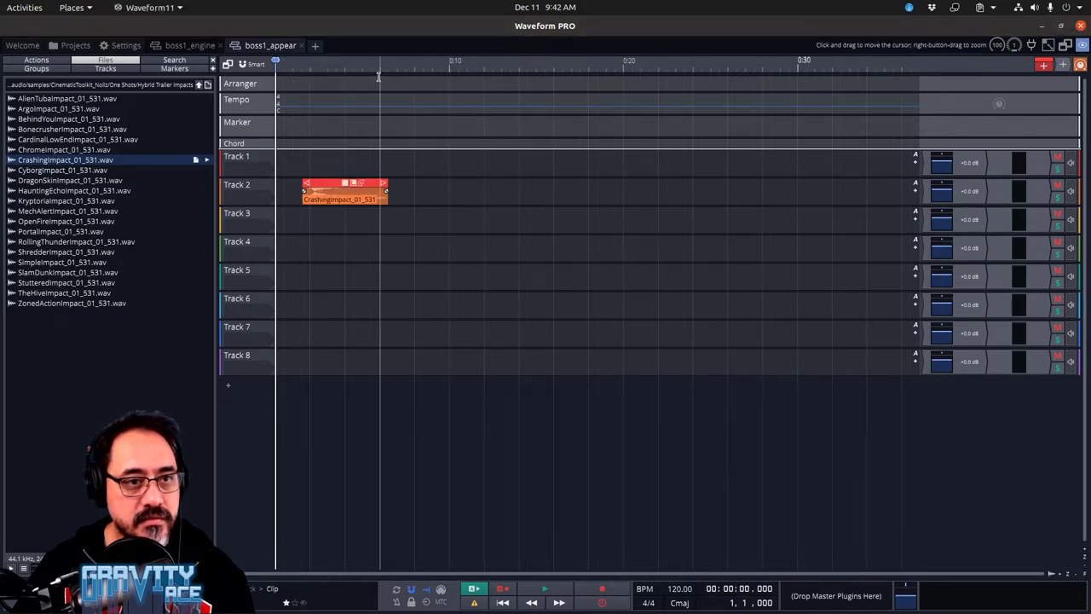
{"action": "left_click", "coordinate": [378, 75]}
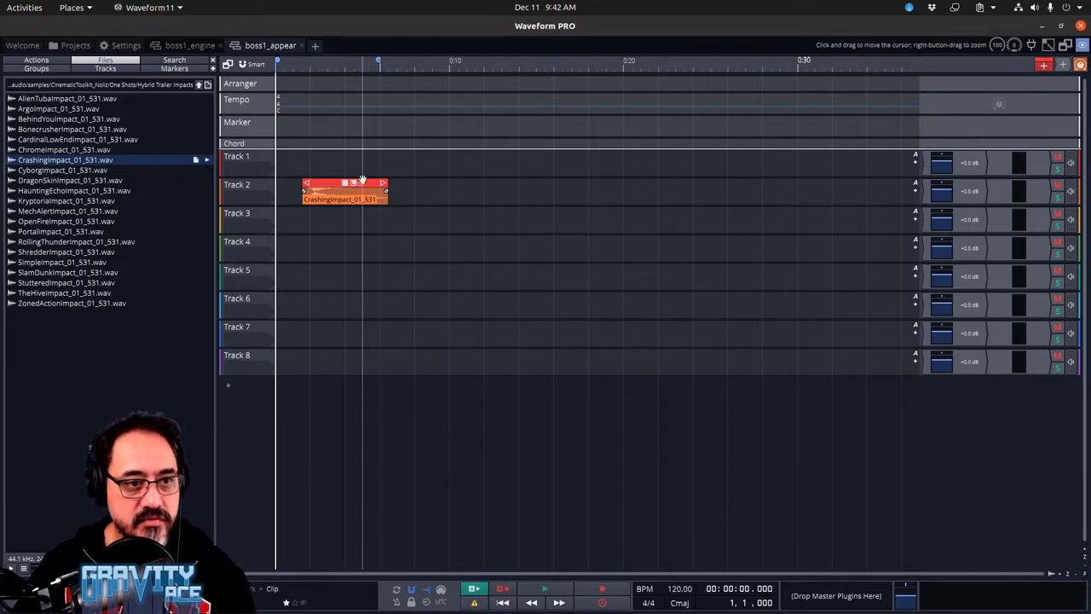
{"action": "left_click_drag", "start_coordinate": [362, 181], "coordinate": [309, 185]}
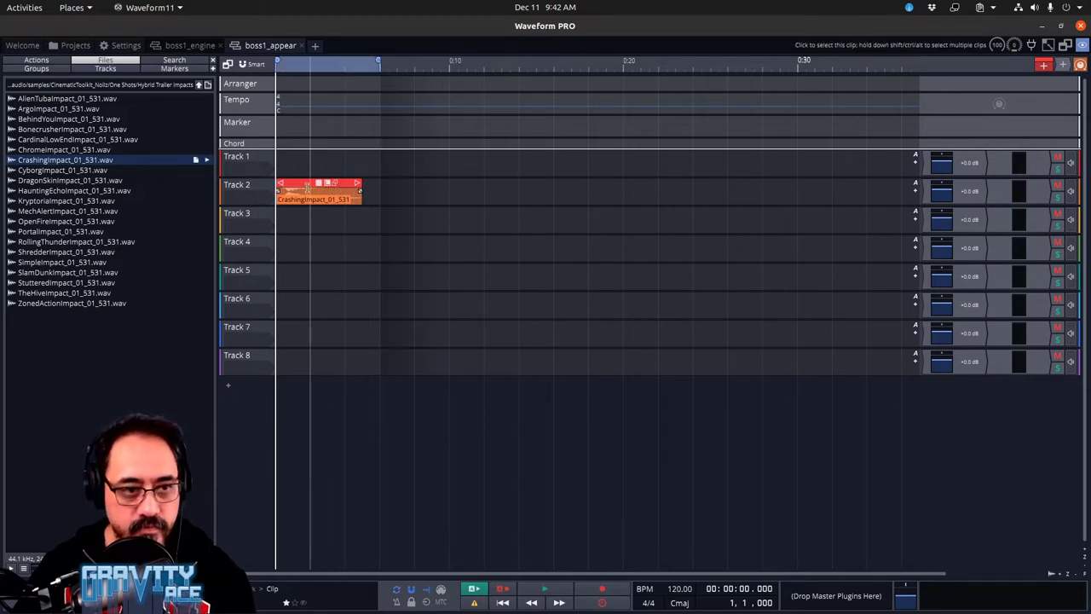
{"action": "scroll", "coordinate": [308, 186], "scroll_direction": "up", "scroll_amount": 6, "text": "ctrl"}
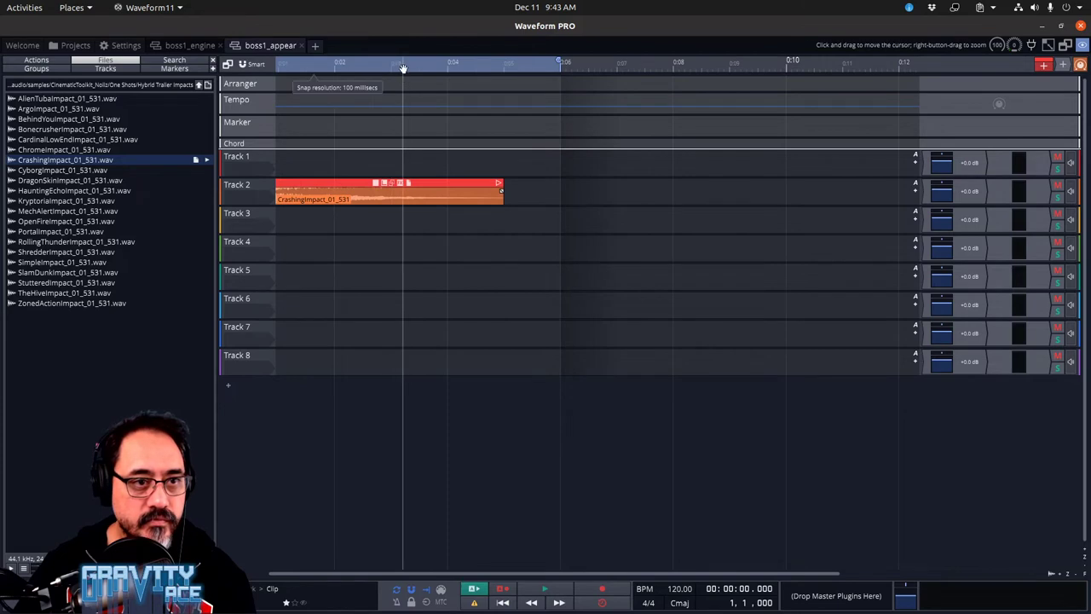
{"action": "scroll", "coordinate": [403, 68], "scroll_direction": "left", "scroll_amount": 2}
{"action": "left_click_drag", "start_coordinate": [392, 185], "coordinate": [390, 162]}
{"action": "key", "text": "space"}
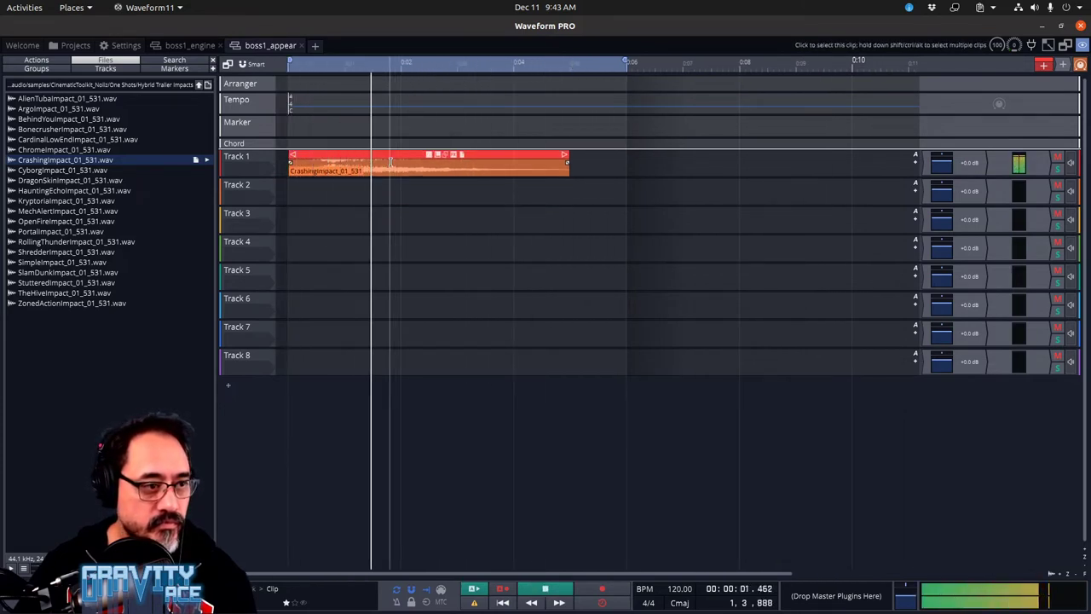
{"action": "left_click", "coordinate": [64, 252]}
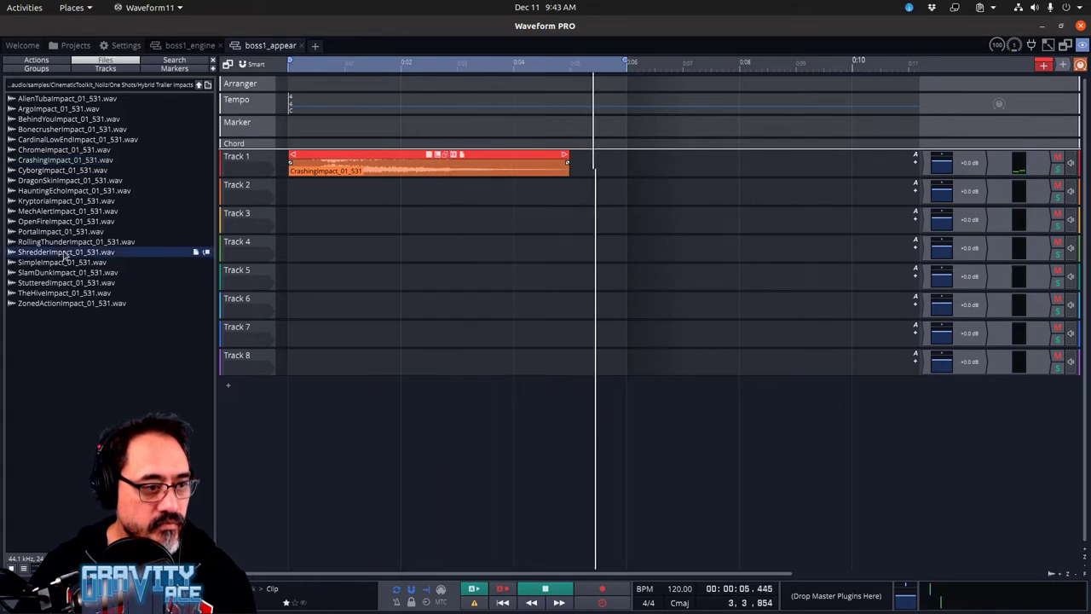
Layer ShredderImpact on Track 2, nudge it slightly later and trim its end.
{"action": "key", "text": "space"}
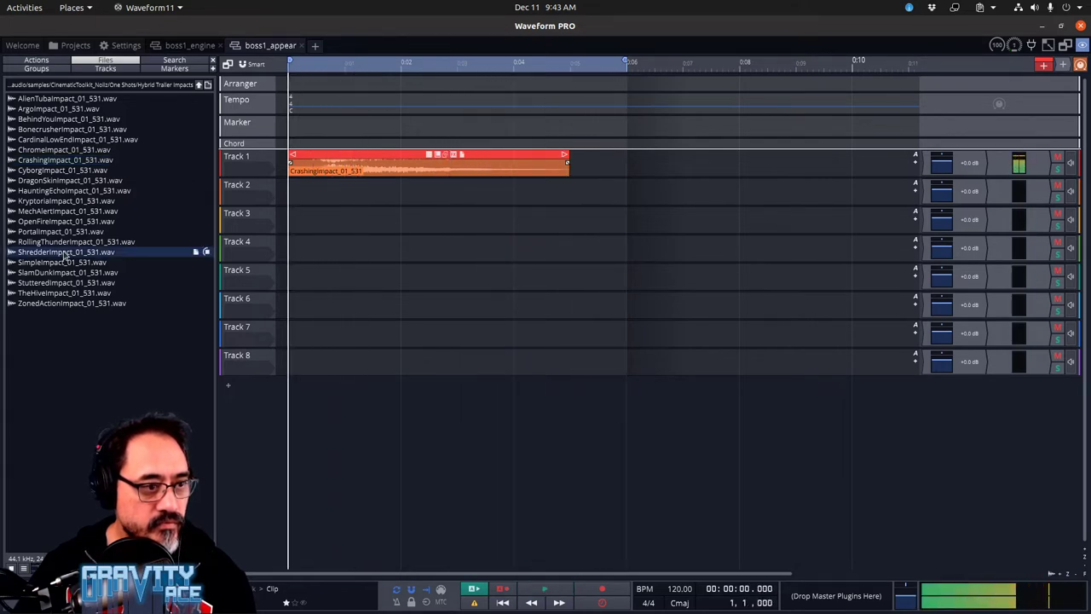
{"action": "left_click_drag", "start_coordinate": [64, 254], "coordinate": [343, 186]}
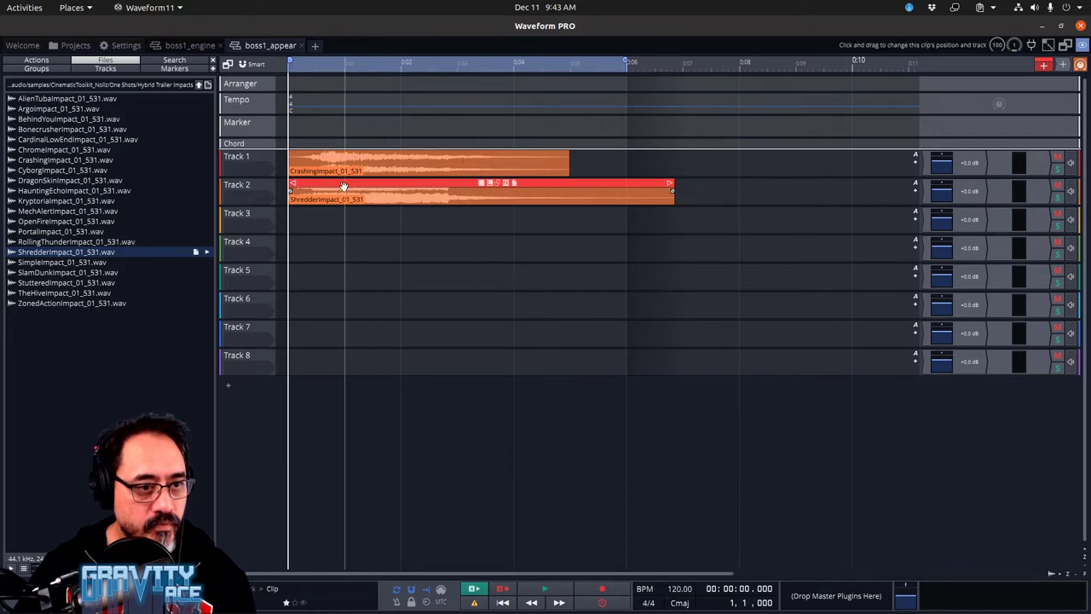
{"action": "key", "text": "space"}
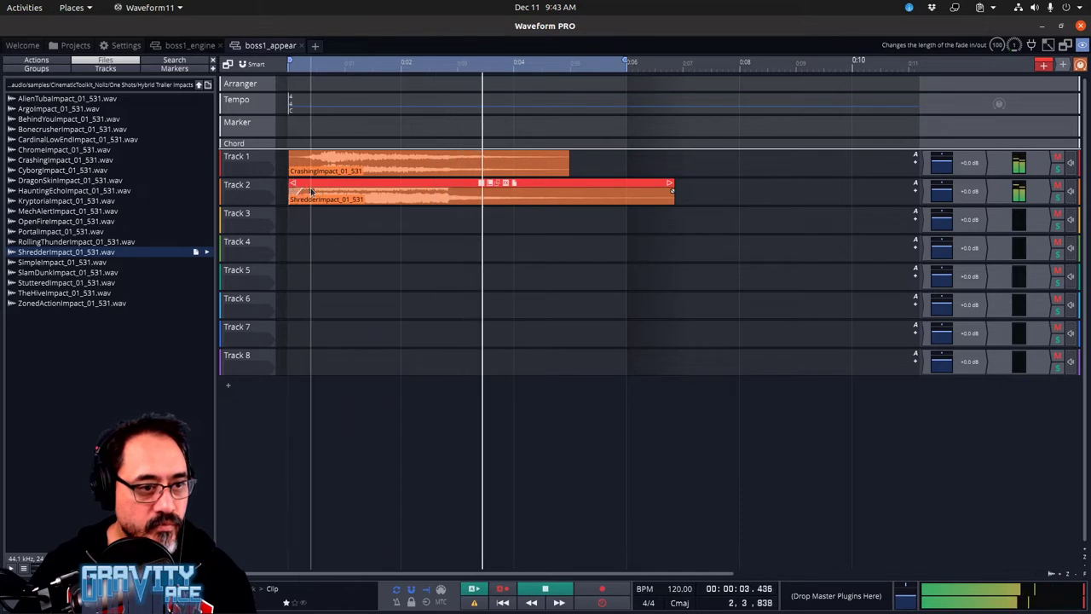
{"action": "left_click_drag", "start_coordinate": [344, 184], "coordinate": [355, 184]}
{"action": "key", "text": "space"}
{"action": "key", "text": "space"}
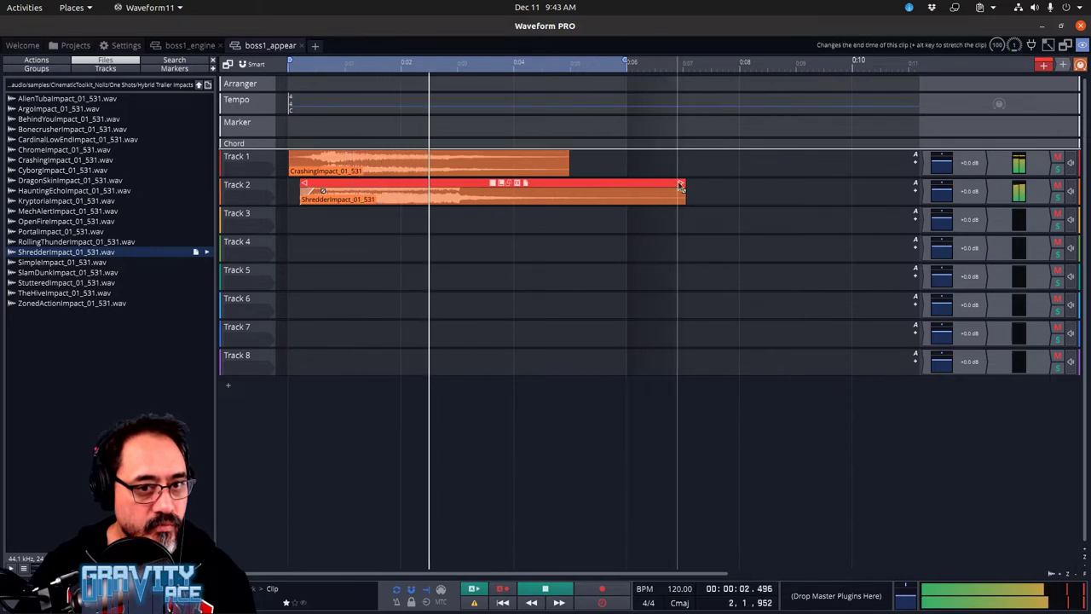
{"action": "left_click_drag", "start_coordinate": [680, 185], "coordinate": [616, 189]}
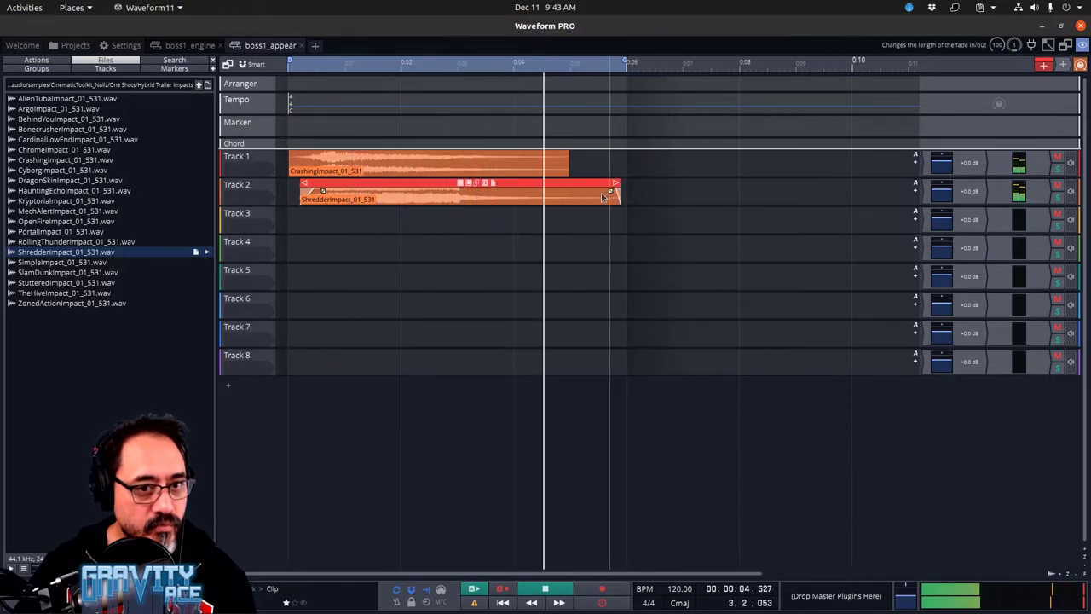
{"action": "key", "text": "space"}
{"action": "key", "text": "space"}
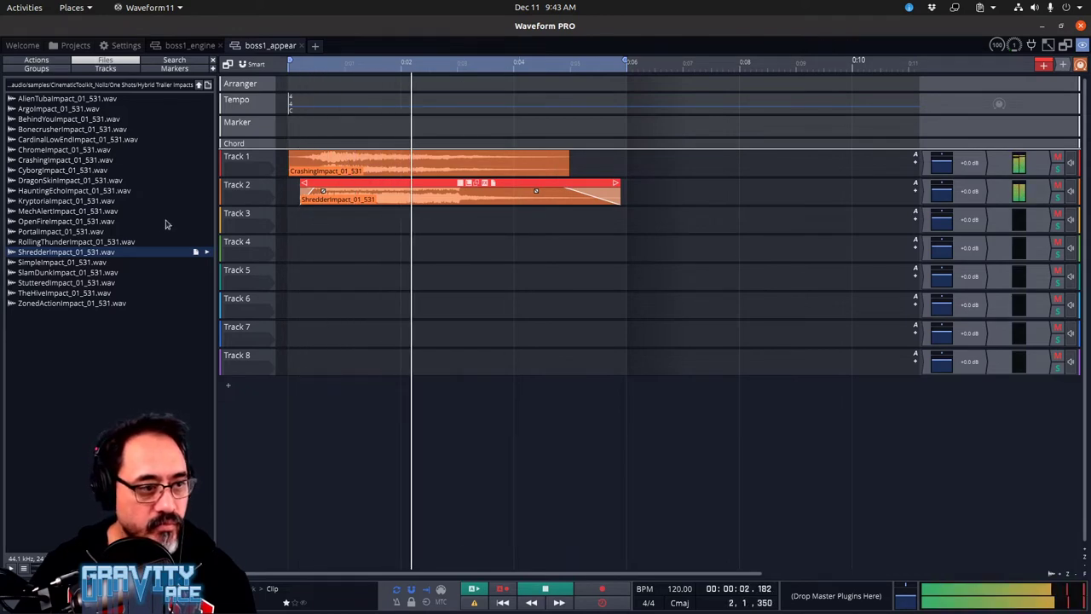
{"action": "key", "text": "space"}
Add a trimmed LightConeSubDrop from Subsonic Drops on Track 3 and lower Track 2 to -6.4 dB.
{"action": "left_click", "coordinate": [75, 283]}
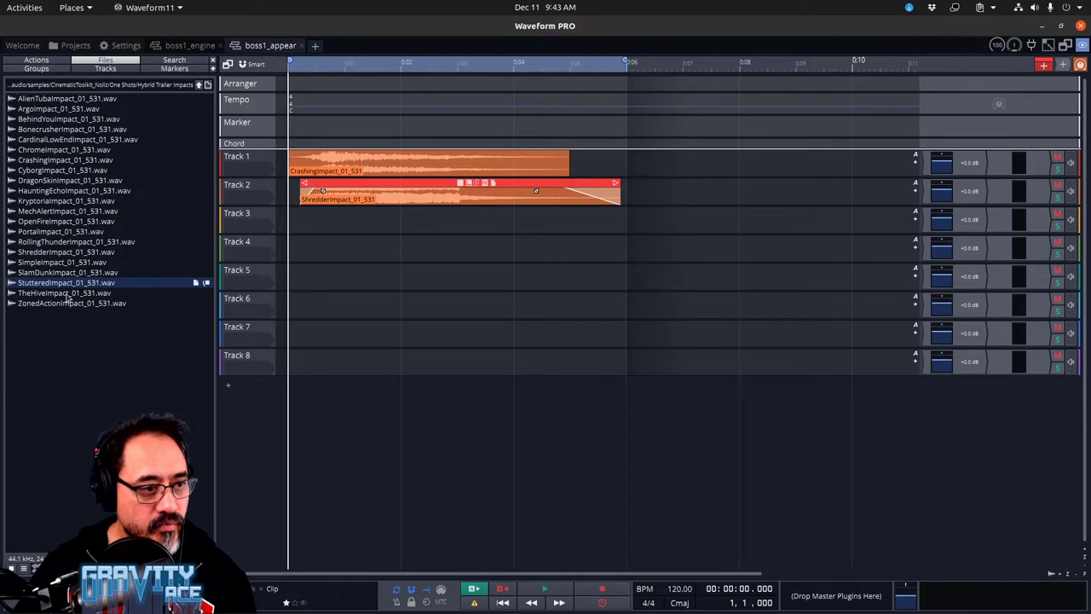
{"action": "left_click", "coordinate": [200, 86]}
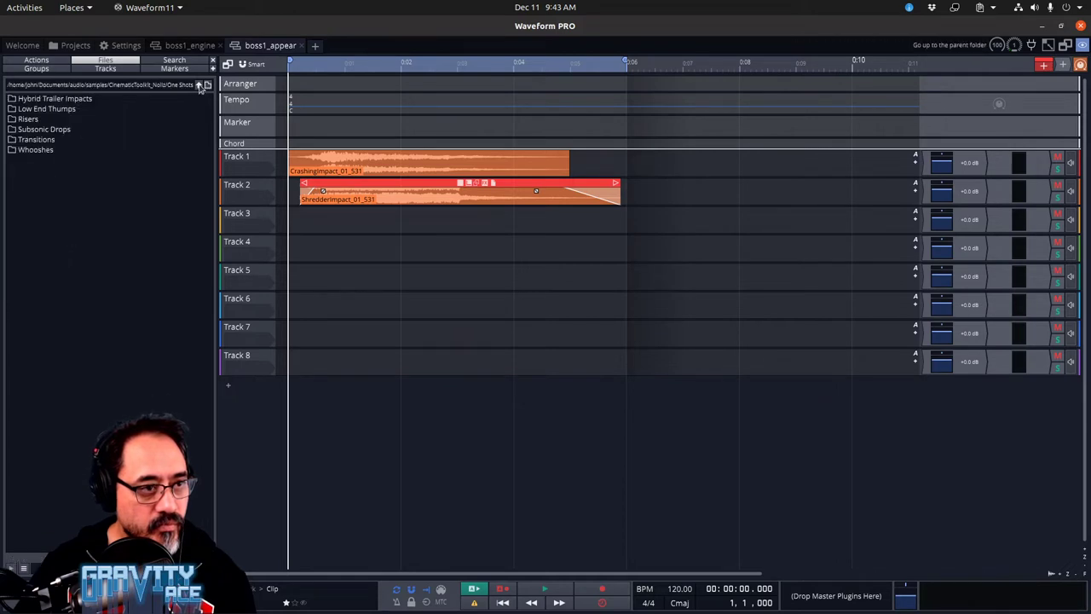
{"action": "double_click", "coordinate": [43, 131]}
{"action": "left_click", "coordinate": [45, 160]}
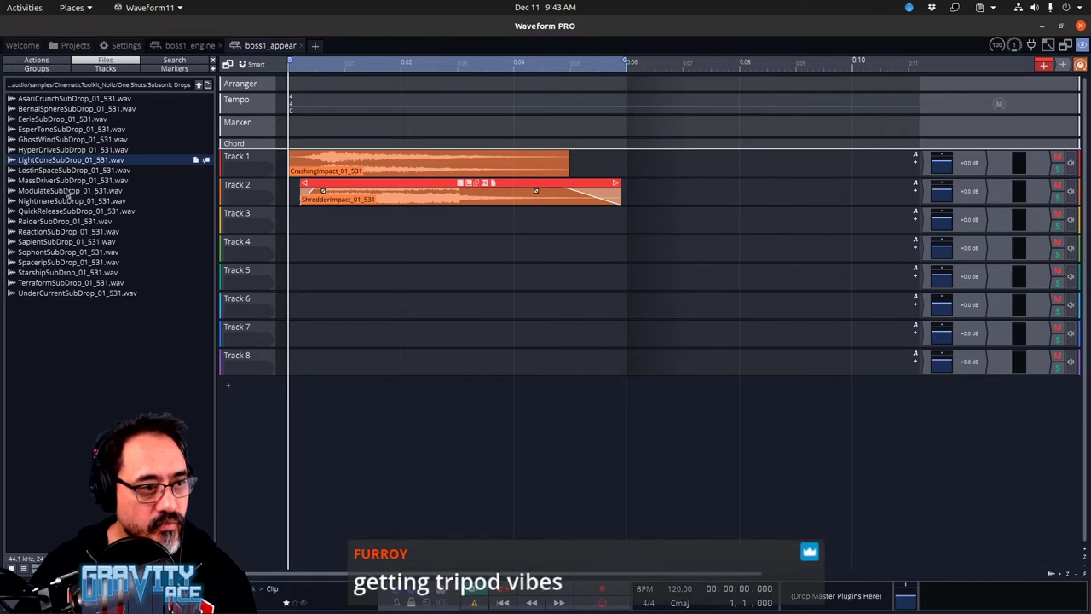
{"action": "left_click_drag", "start_coordinate": [162, 194], "coordinate": [303, 235]}
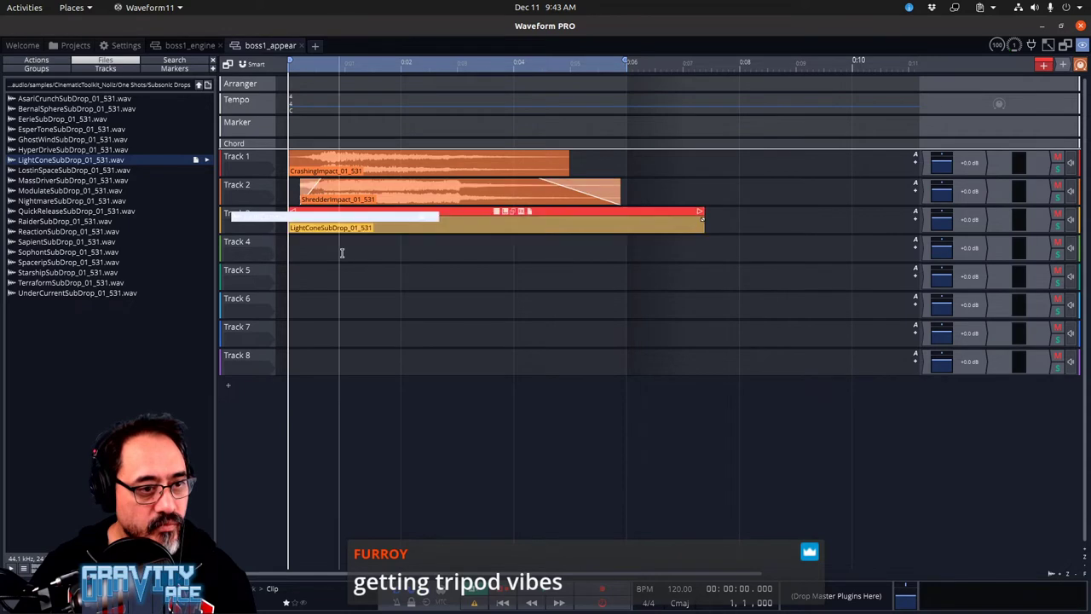
{"action": "key", "text": "space"}
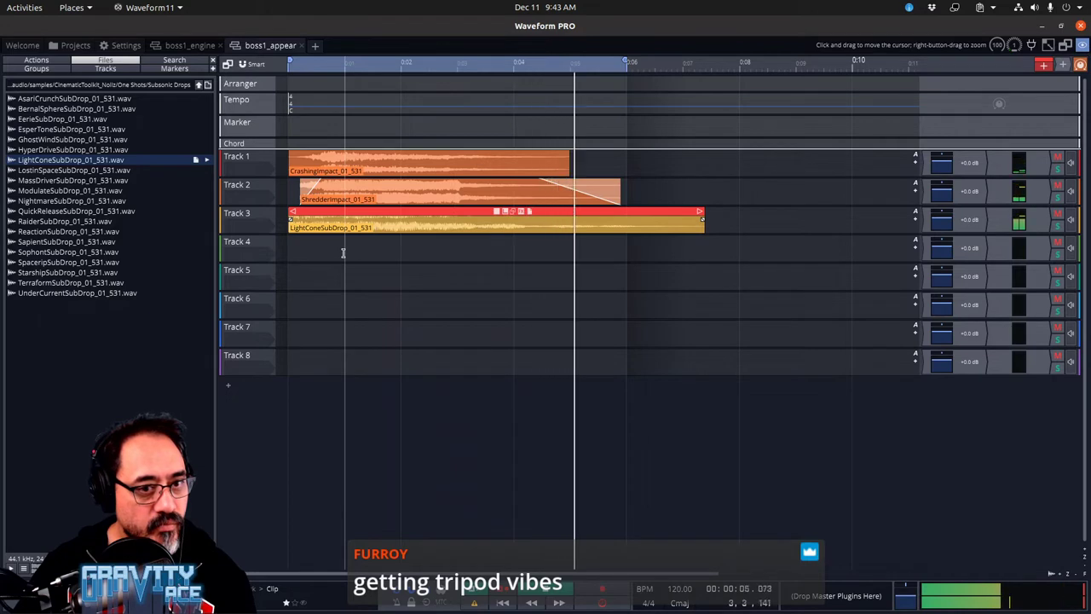
{"action": "left_click_drag", "start_coordinate": [699, 216], "coordinate": [483, 219]}
{"action": "key", "text": "space"}
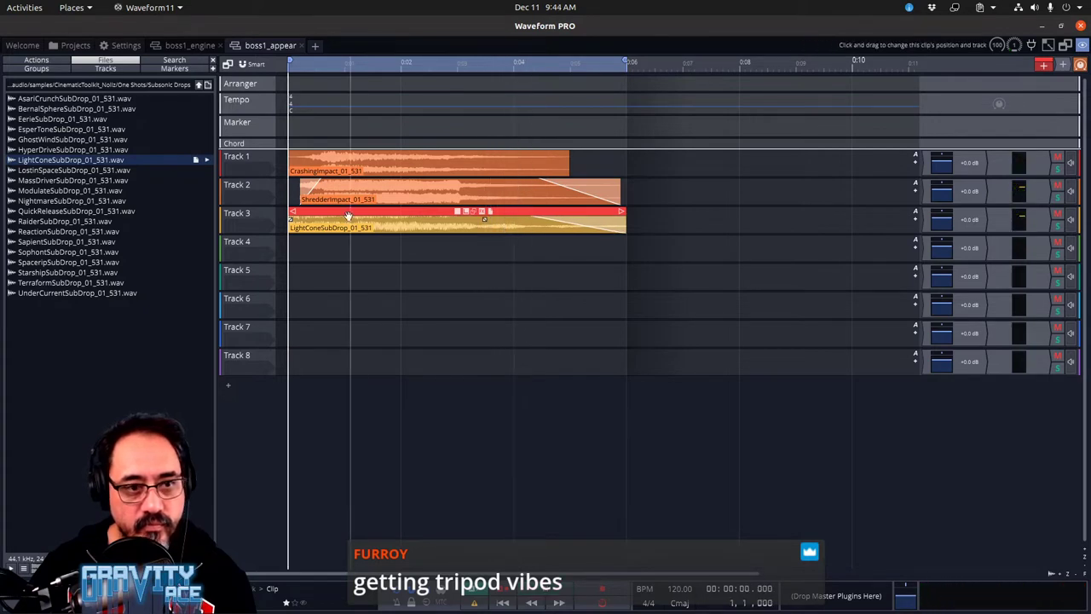
{"action": "left_click_drag", "start_coordinate": [955, 190], "coordinate": [954, 199]}
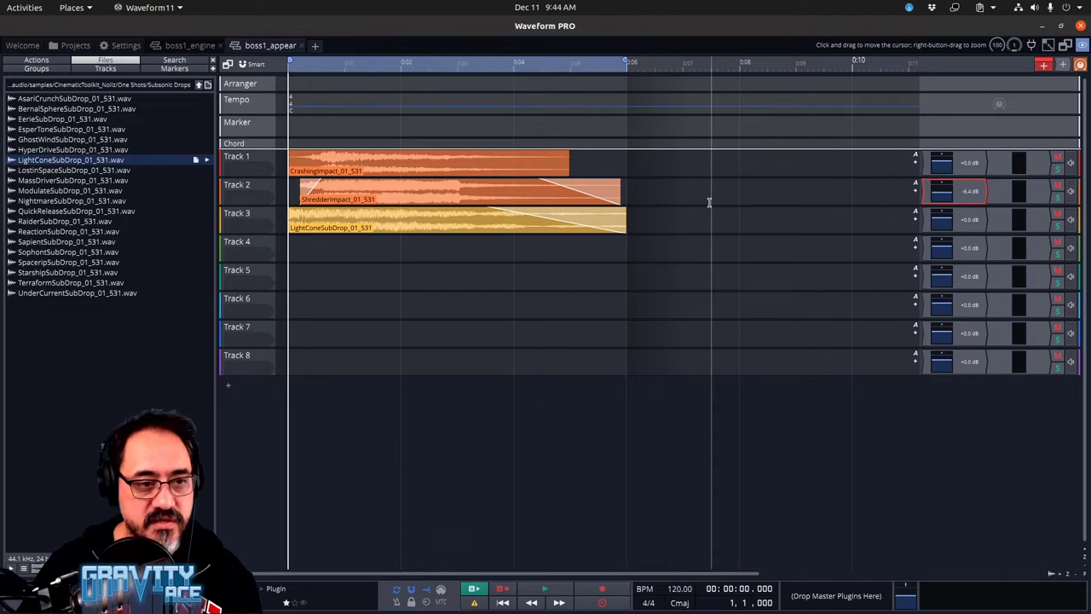
Play the three-layer mix with Track 3's solo and mute off, and browse back to One Shots.
{"action": "key", "text": "space"}
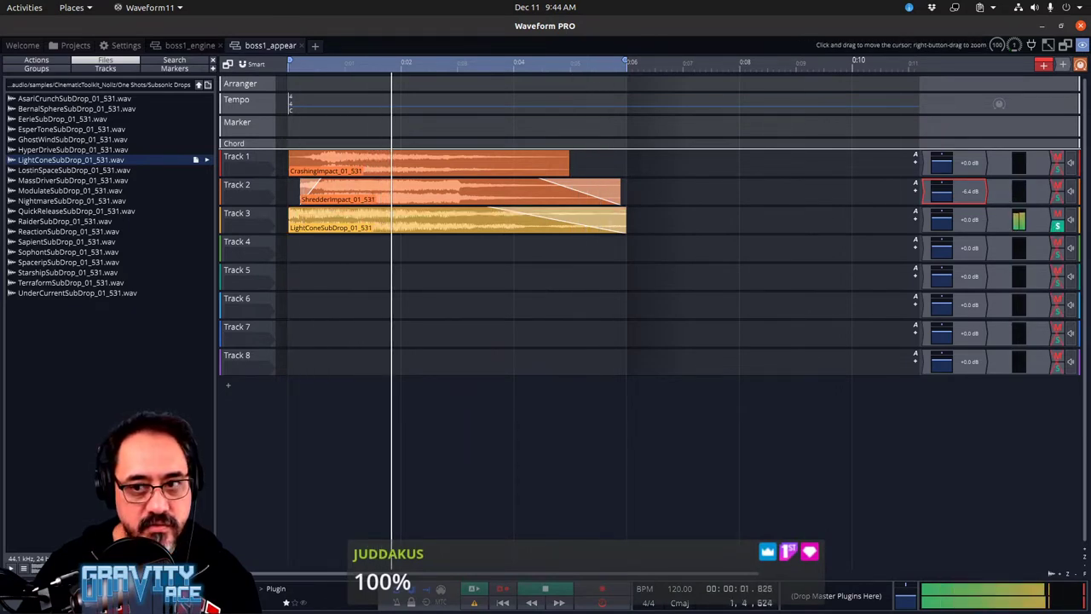
{"action": "left_click", "coordinate": [1057, 219]}
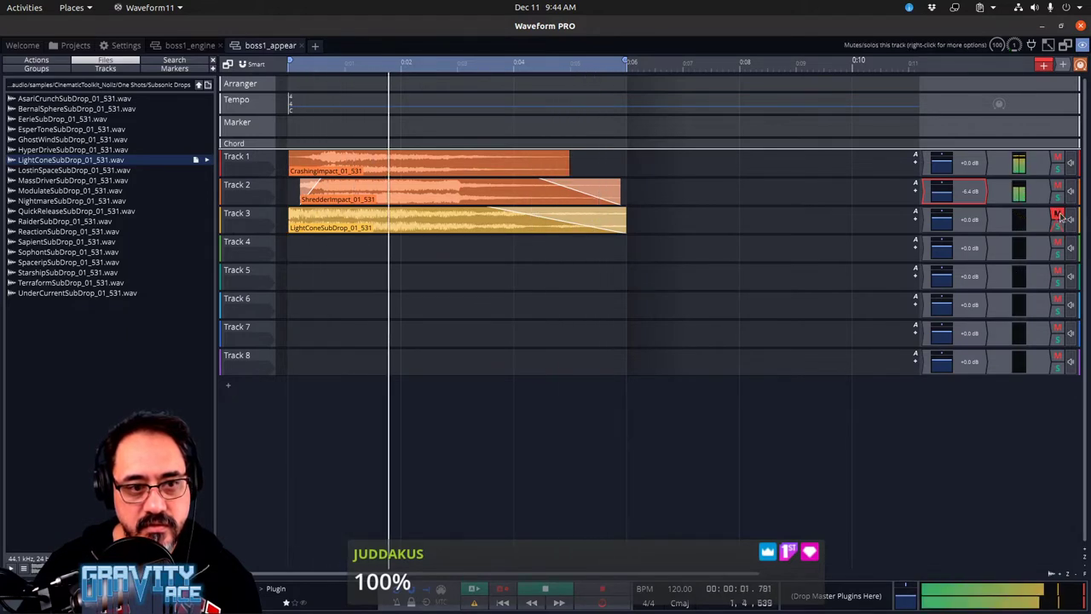
{"action": "left_click", "coordinate": [1057, 214]}
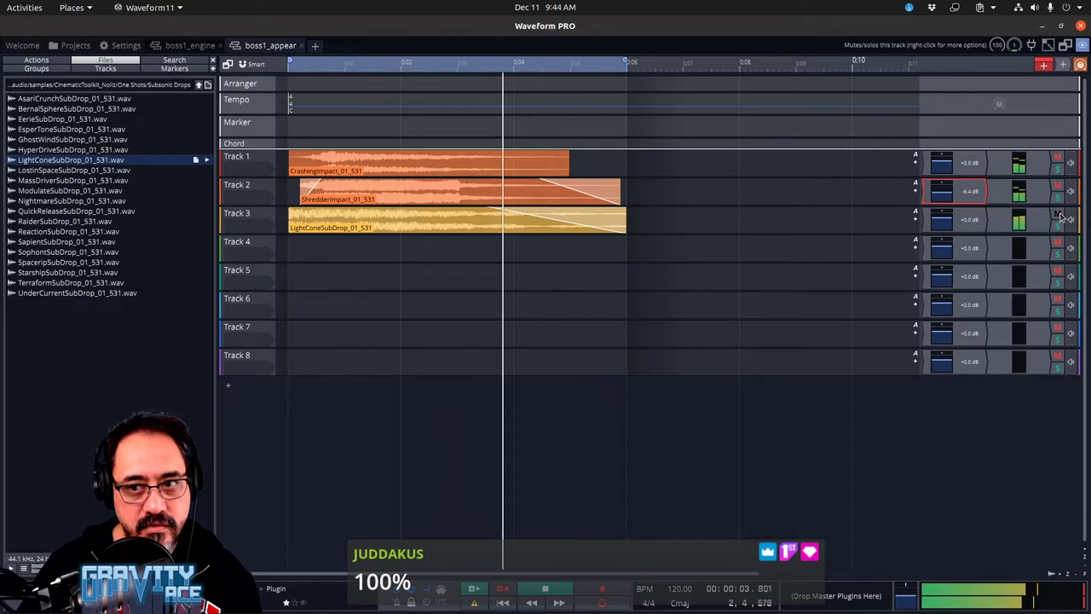
{"action": "key", "text": "space"}
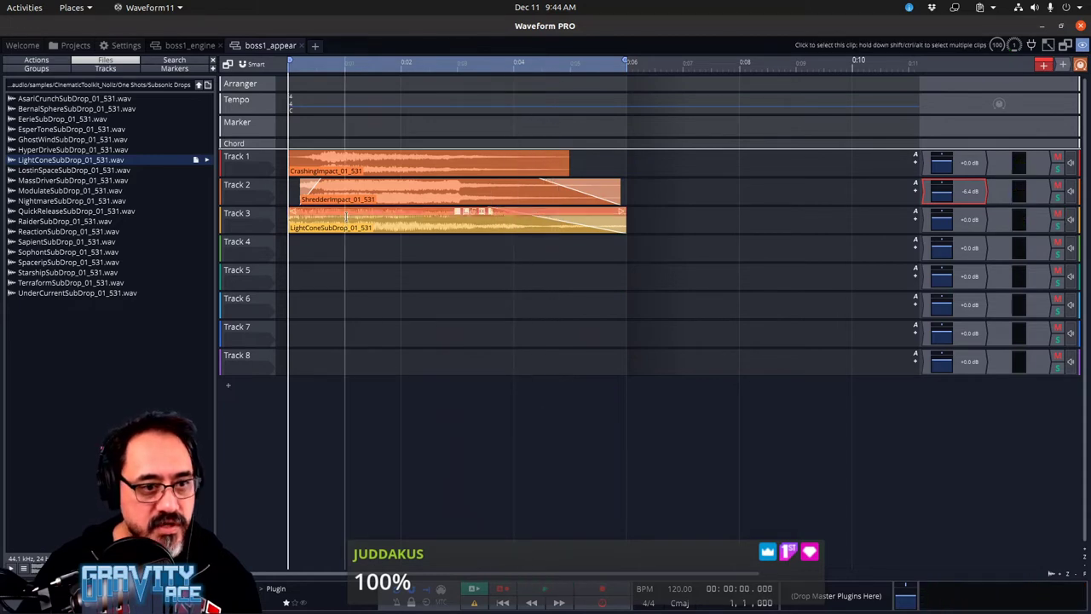
{"action": "left_click", "coordinate": [124, 181]}
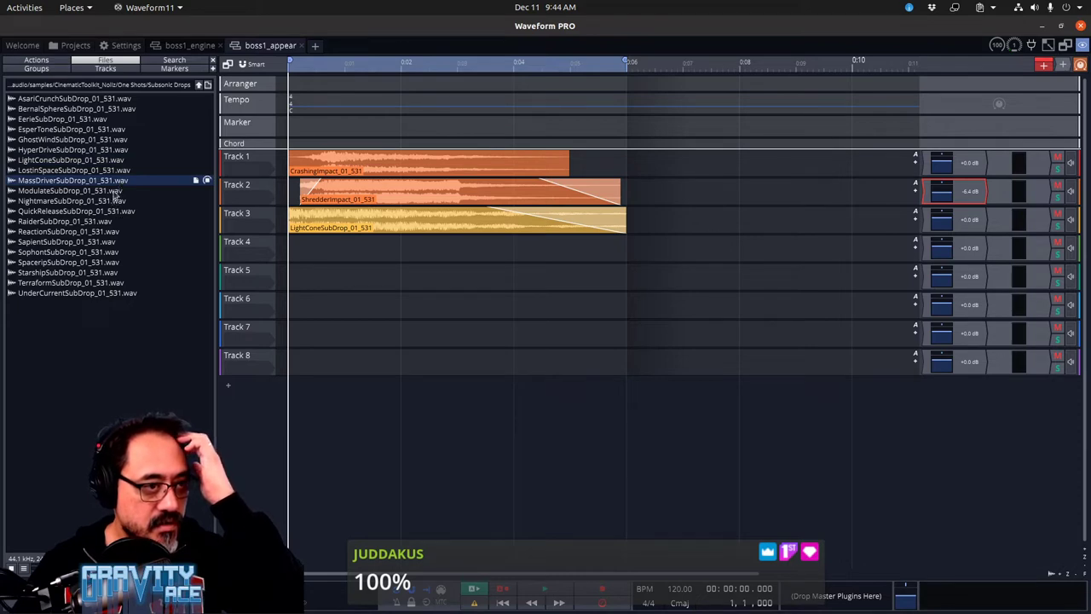
{"action": "left_click", "coordinate": [200, 87]}
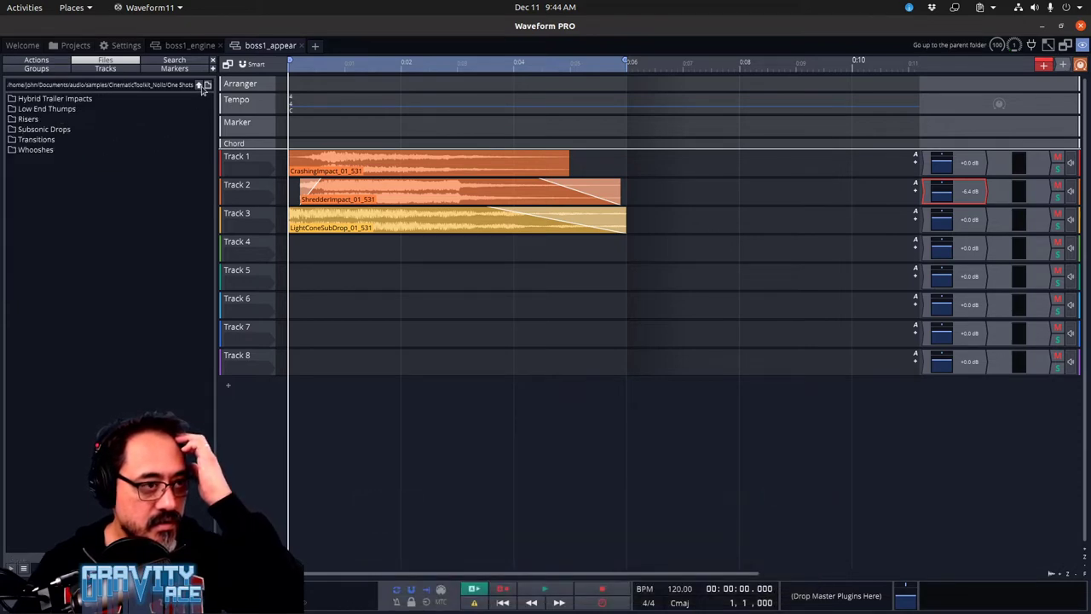
{"action": "key", "text": "space"}
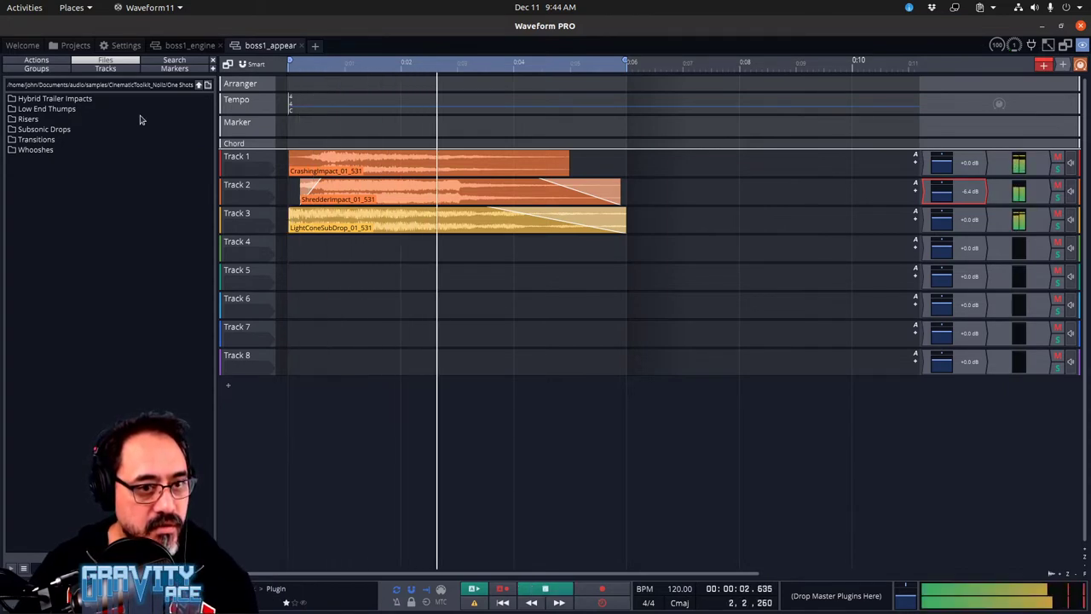
{"action": "key", "text": "space"}
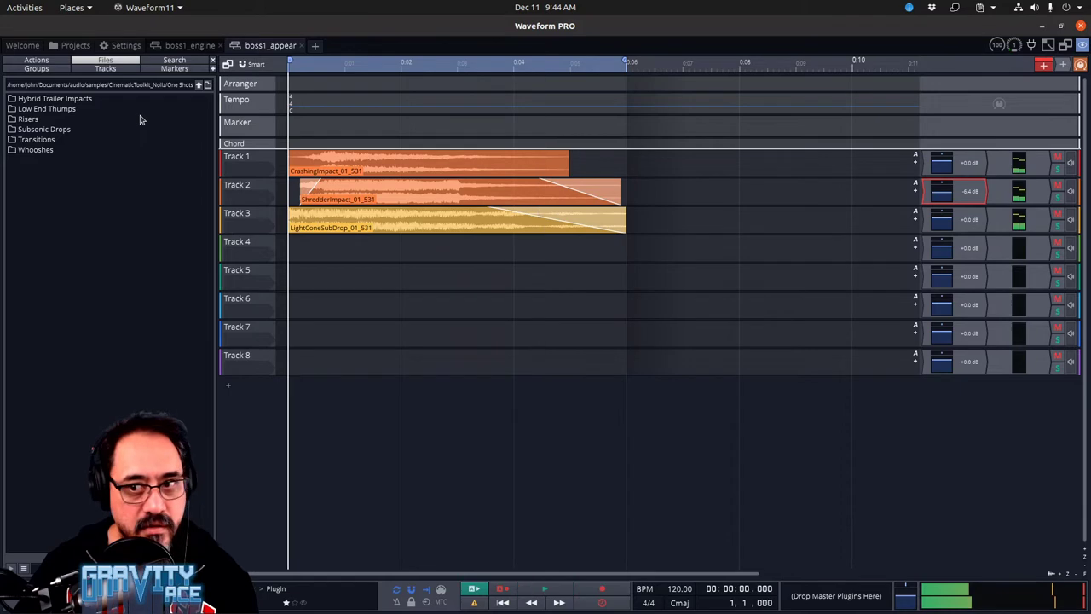
{"action": "left_click", "coordinate": [997, 45]}
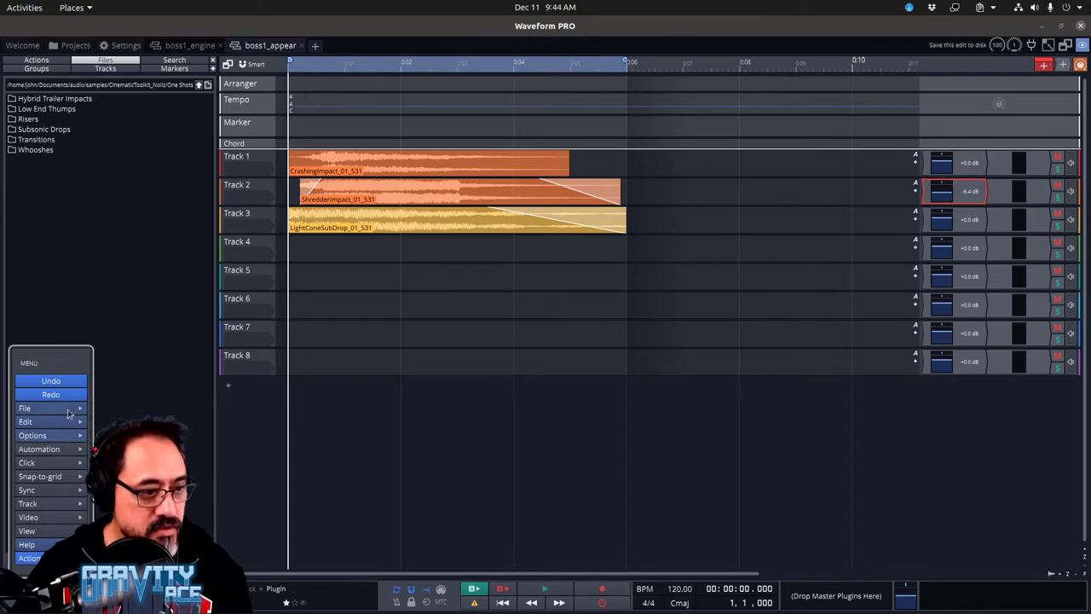
Render the edit to 'boss1_appear Export 1.wav', then switch to the Tilix terminal.
{"action": "mouse_move", "coordinate": [68, 409]}
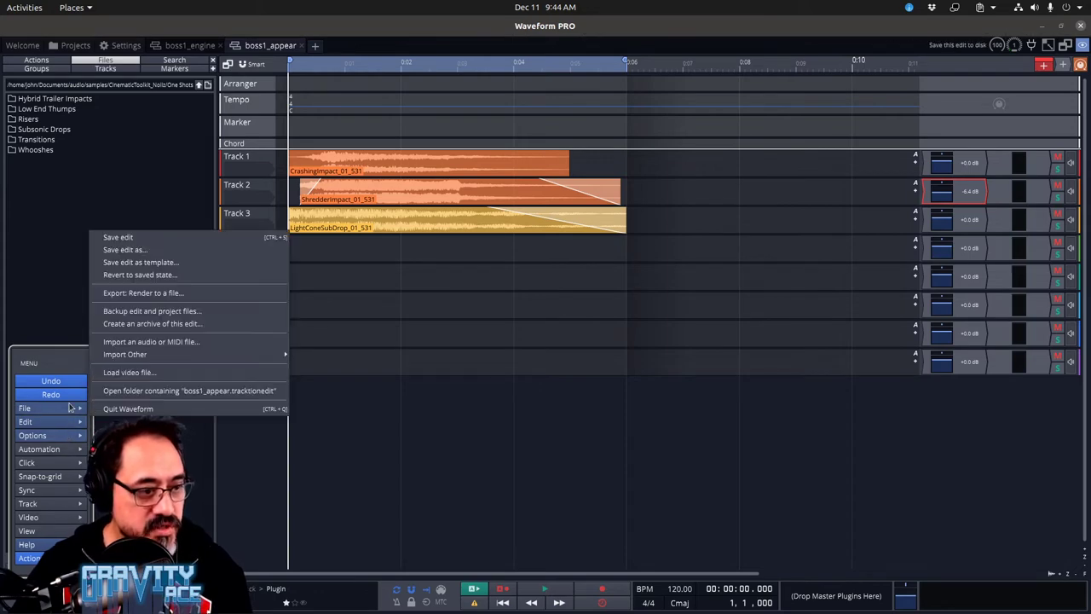
{"action": "left_click", "coordinate": [145, 293]}
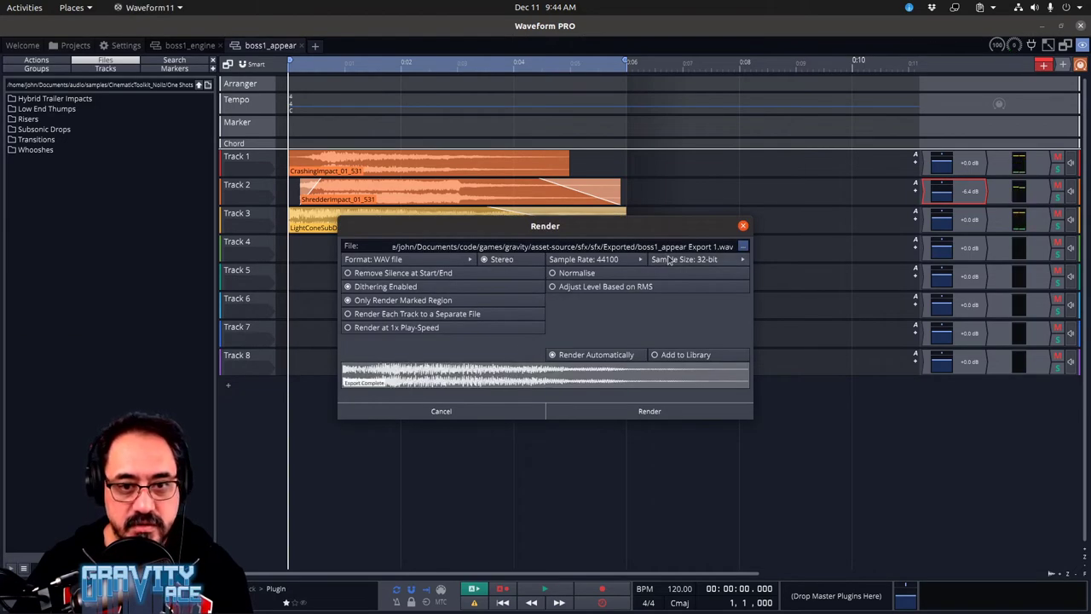
{"action": "left_click", "coordinate": [644, 412]}
{"action": "key", "text": "alt+Tab"}
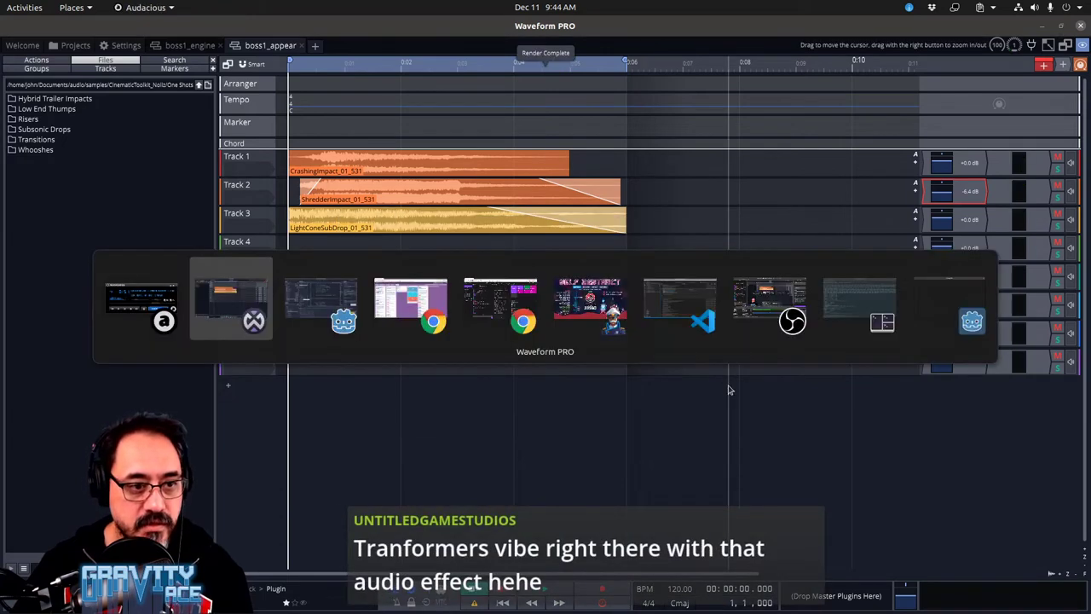
{"action": "key", "text": "alt+Tab"}
{"action": "key", "text": "alt+Tab"}
{"action": "key", "text": "alt+Tab"}
{"action": "key", "text": "alt+Tab"}
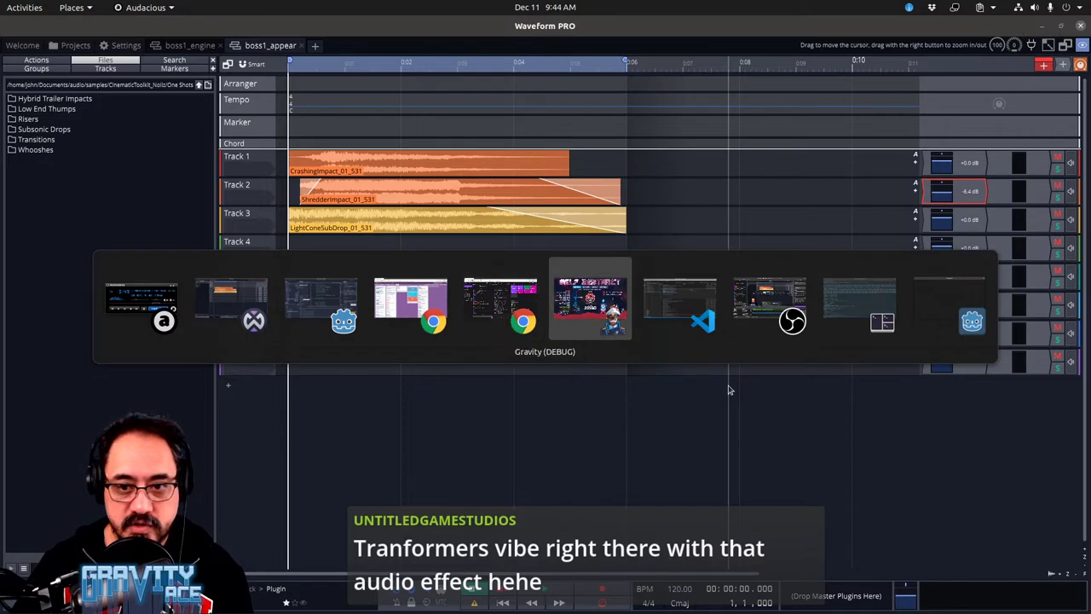
{"action": "key", "text": "alt+Tab"}
{"action": "key", "text": "alt+Tab"}
{"action": "key", "text": "alt+Tab"}
Edit the previous ffmpeg command to convert the boss1_appear export to boss_appear.wav; it reports no such file.
{"action": "key", "text": "Up"}
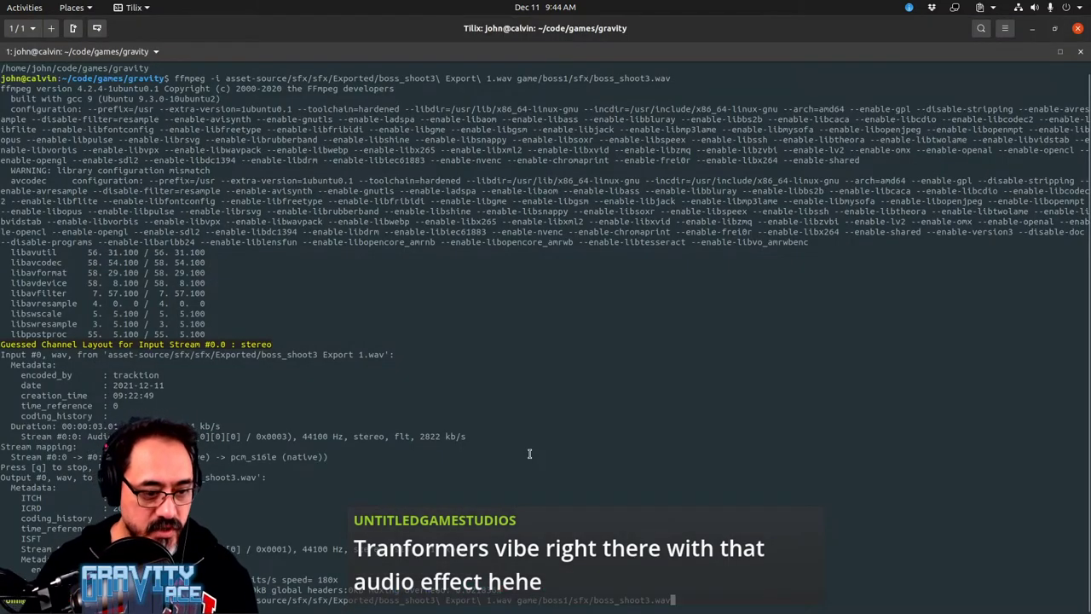
{"action": "key", "text": "Left"}
{"action": "key", "text": "Left"}
{"action": "key", "text": "Left"}
{"action": "key", "text": "Left"}
{"action": "key", "text": "Left"}
{"action": "key", "text": "Left"}
{"action": "key", "text": "Left"}
{"action": "key", "text": "Left"}
{"action": "key", "text": "Left"}
{"action": "key", "text": "Left"}
{"action": "key", "text": "Left"}
{"action": "key", "text": "Left"}
{"action": "key", "text": "Left"}
{"action": "key", "text": "Left"}
{"action": "key", "text": "Left"}
{"action": "key", "text": "Left"}
{"action": "key", "text": "Left"}
{"action": "key", "text": "Left"}
{"action": "key", "text": "Left"}
{"action": "key", "text": "Left"}
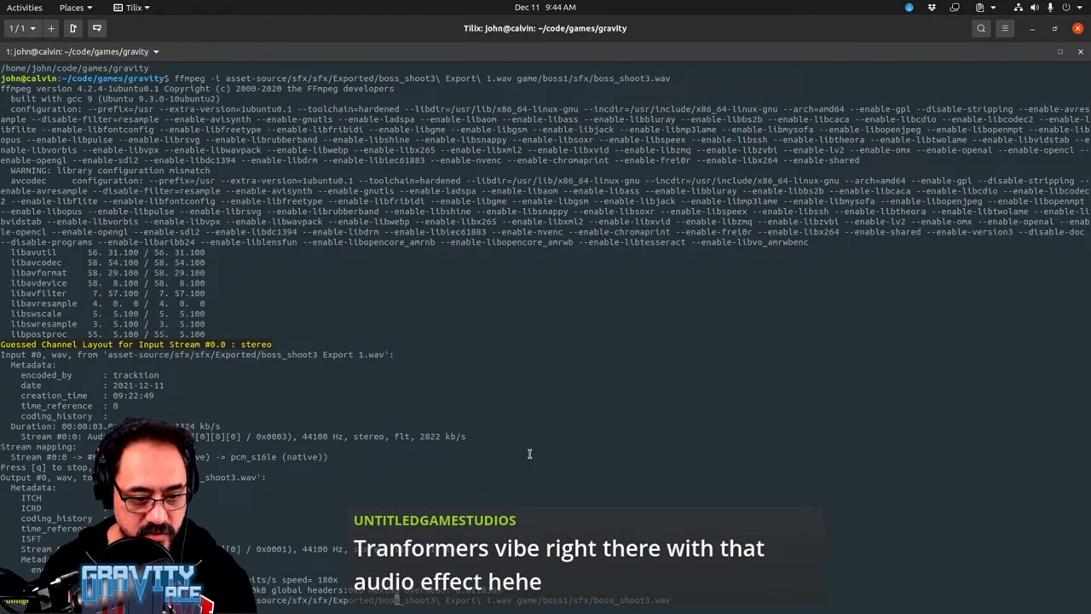
{"action": "key", "text": "Delete"}
{"action": "key", "text": "Delete"}
{"action": "key", "text": "Delete"}
{"action": "key", "text": "BackSpace"}
{"action": "type", "text": "1"}
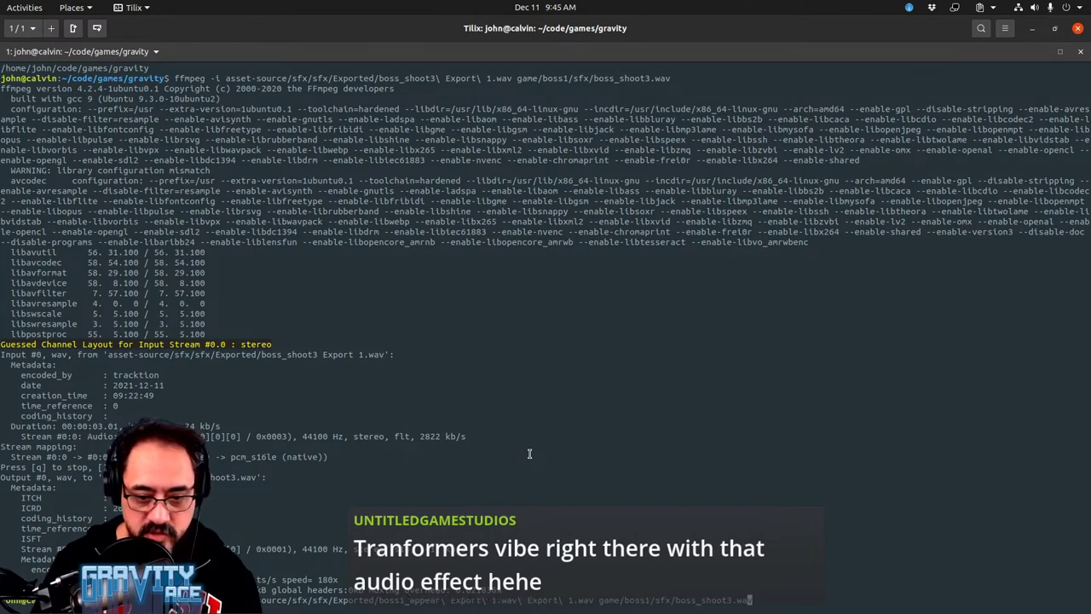
{"action": "key", "text": "Left"}
{"action": "key", "text": "Left"}
{"action": "key", "text": "Left"}
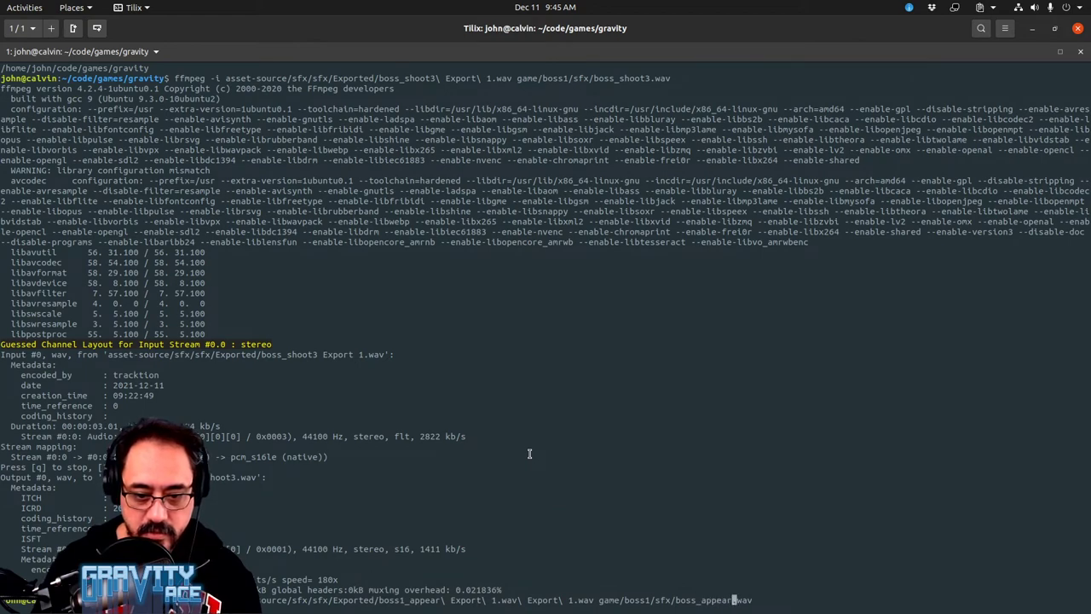
{"action": "key", "text": "Return"}
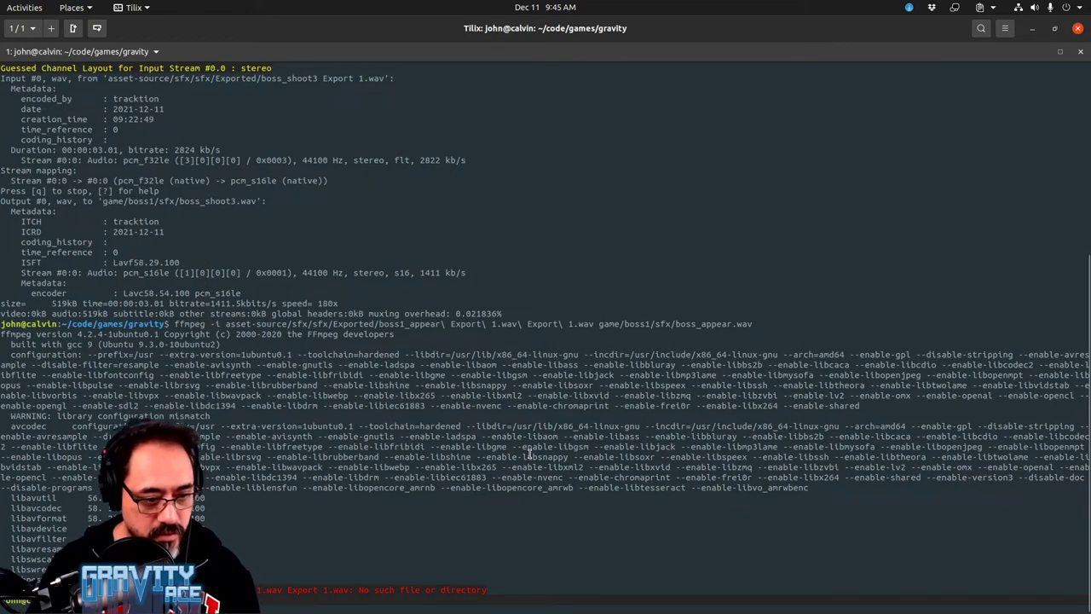
{"action": "key", "text": "Up"}
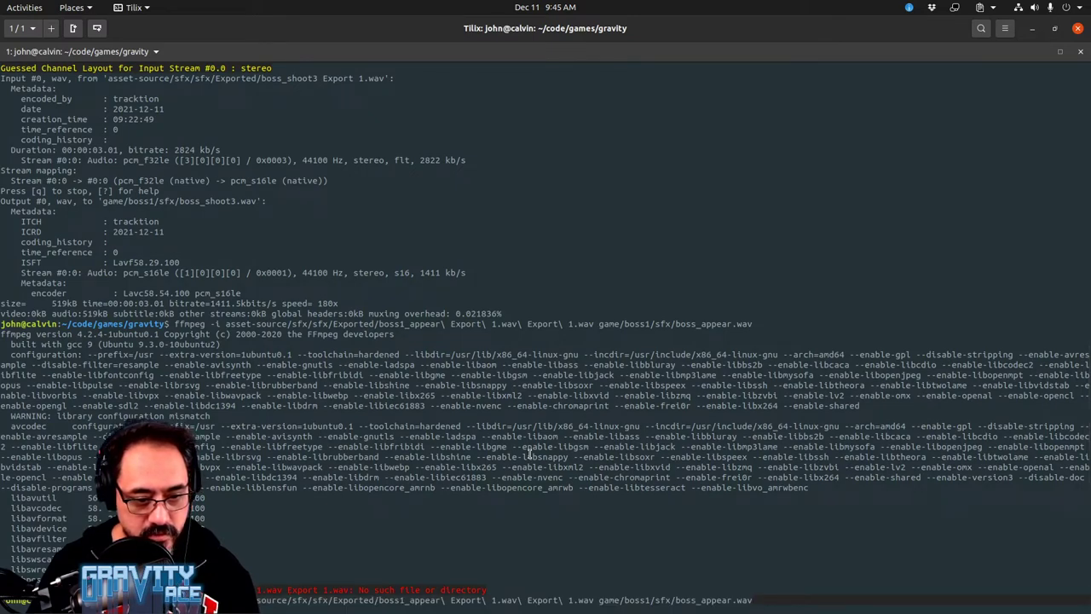
{"action": "key", "text": "alt+Tab"}
{"action": "key", "text": "alt+Tab"}
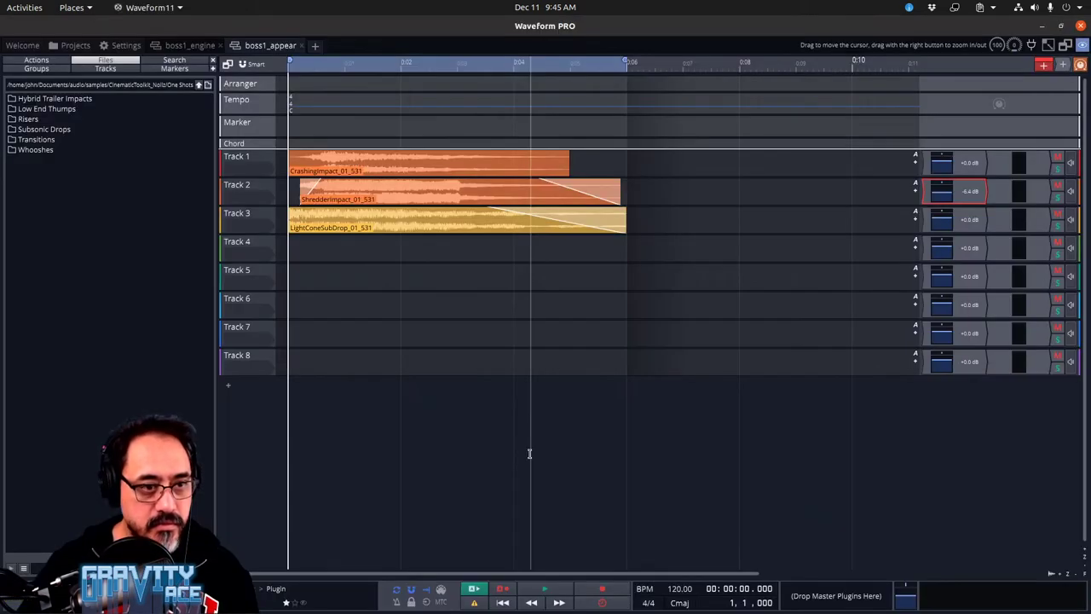
Rename the Waveform PRO edit to boss_appear.
{"action": "double_click", "coordinate": [269, 46]}
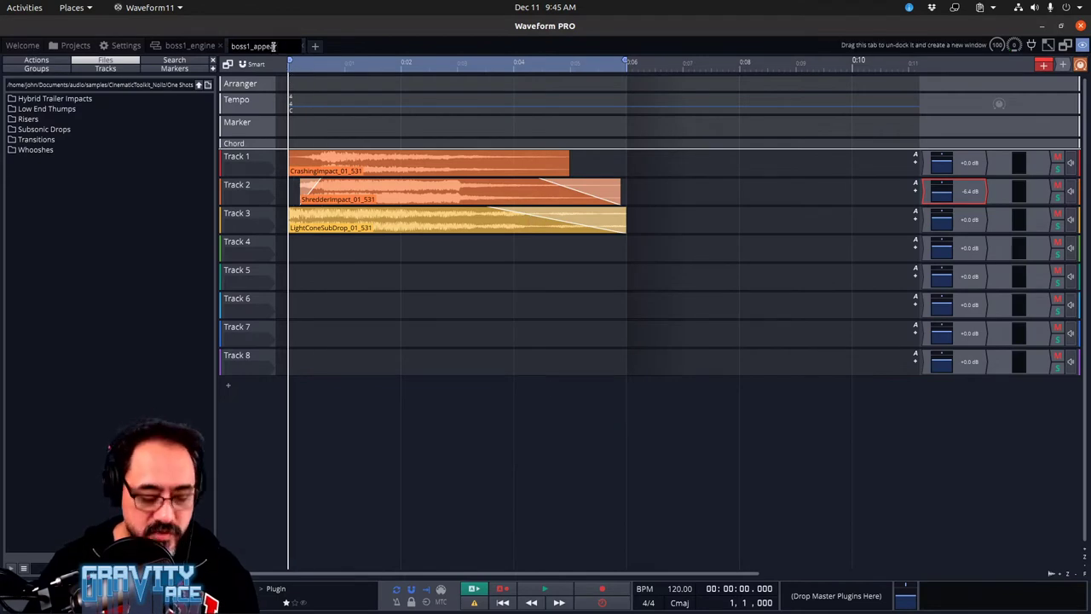
{"action": "type", "text": "boss"}
{"action": "key", "text": "ctrl+a"}
{"action": "type", "text": "b"}
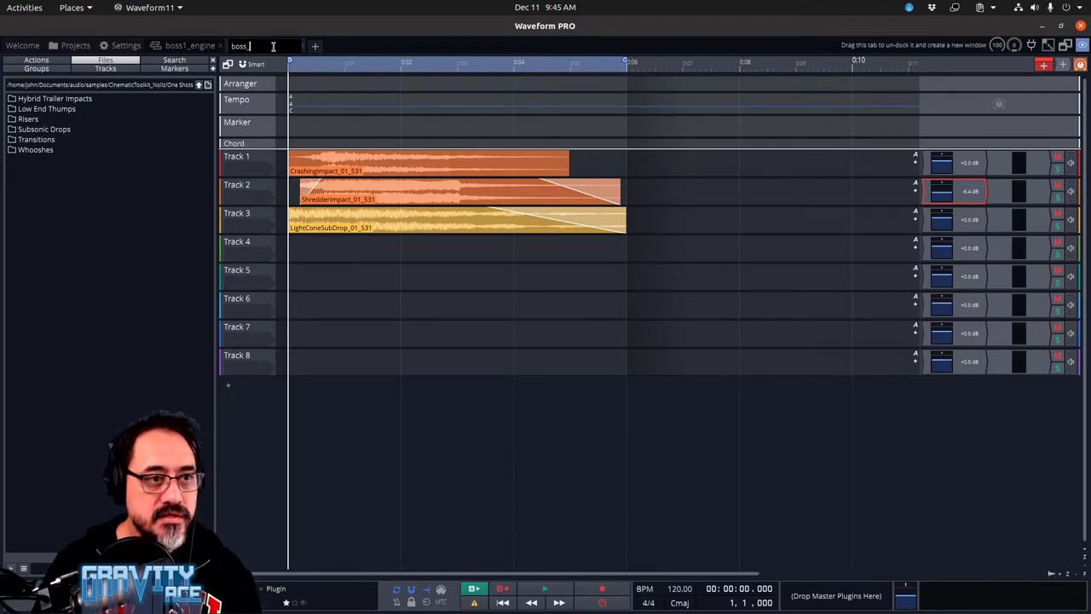
{"action": "type", "text": "oss_appear"}
{"action": "key", "text": "Return"}
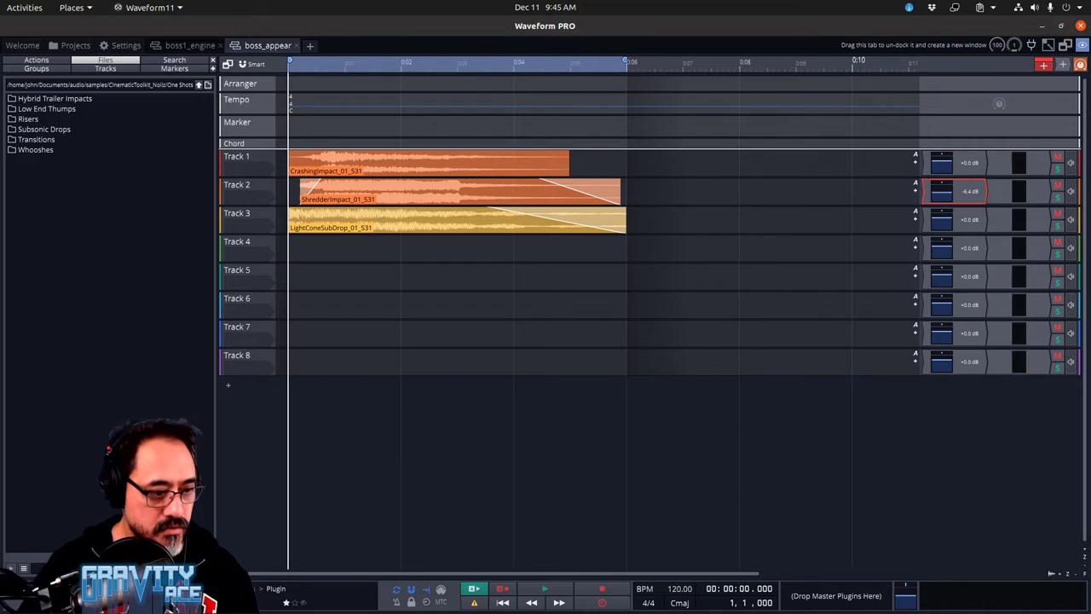
Render the edit to 'boss_appear Export 1.wav' and return to Tilix.
{"action": "left_click", "coordinate": [23, 568]}
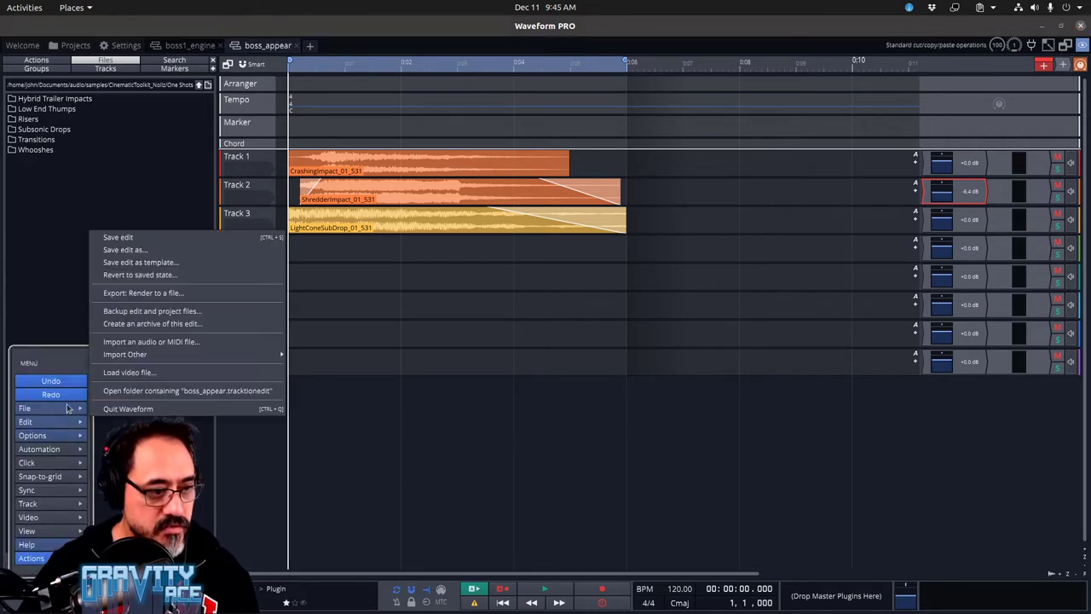
{"action": "mouse_move", "coordinate": [74, 409]}
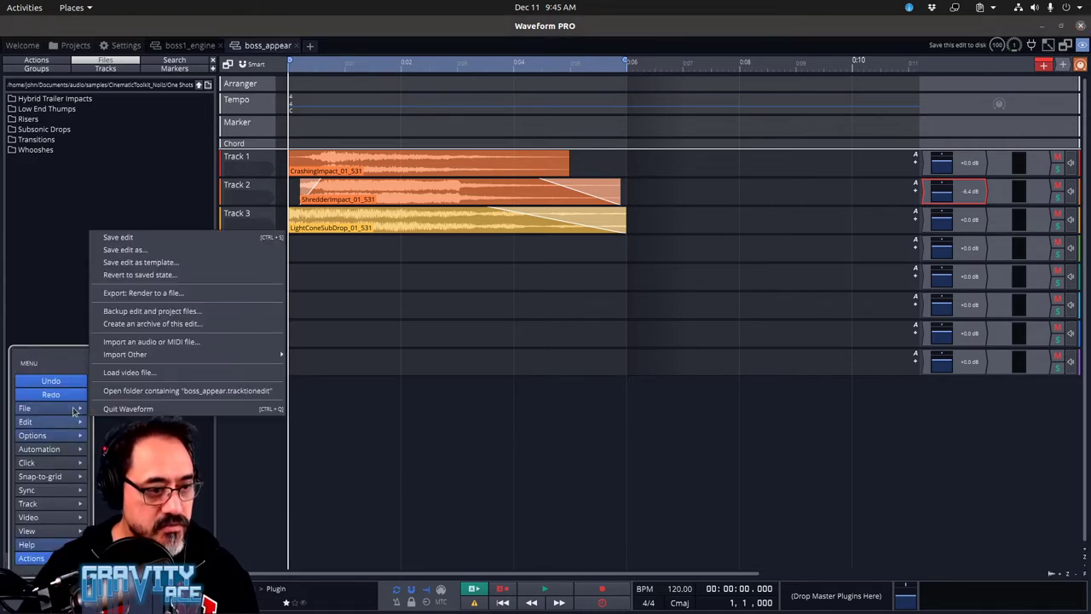
{"action": "left_click", "coordinate": [145, 292]}
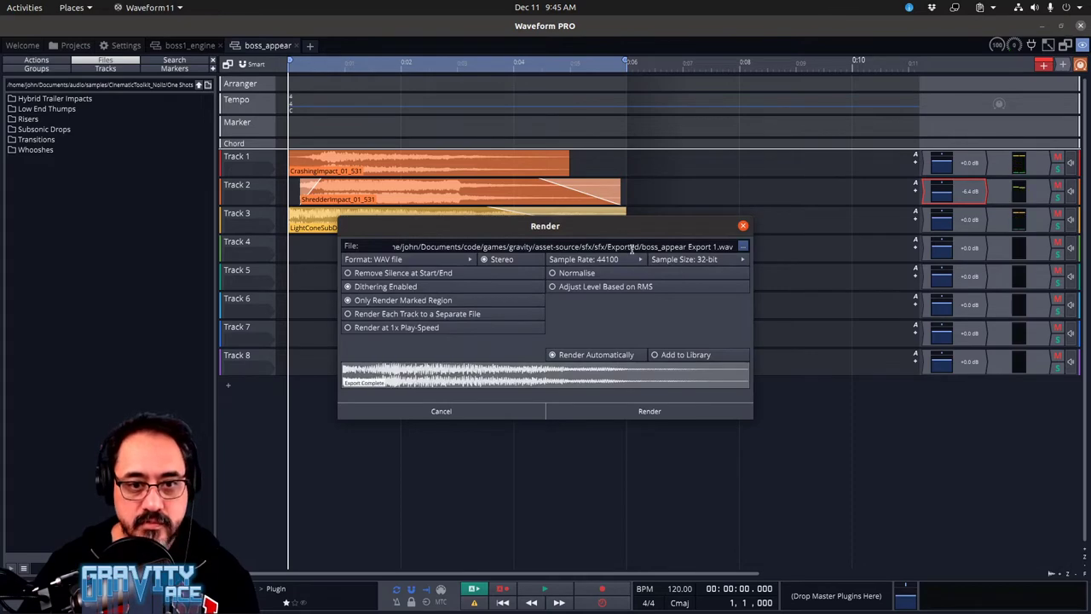
{"action": "left_click", "coordinate": [677, 410]}
{"action": "key", "text": "alt+Tab"}
{"action": "key", "text": "alt+Tab"}
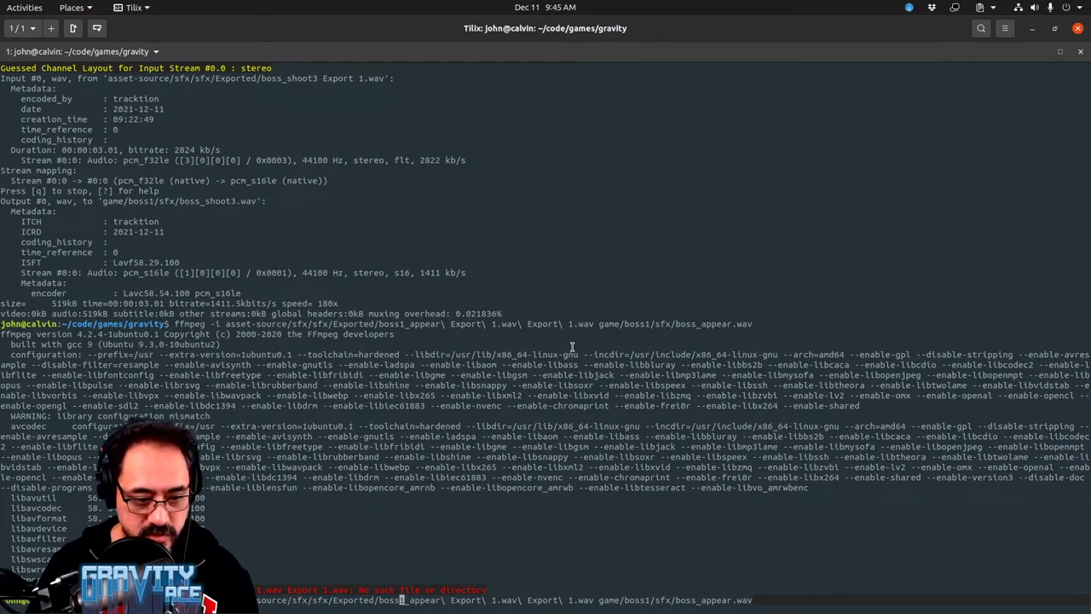
Fix the ffmpeg input to boss_appear Export 1.wav and convert it to game/boss1/sfx/boss_appear.wav.
{"action": "key", "text": "Delete"}
{"action": "key", "text": "Right"}
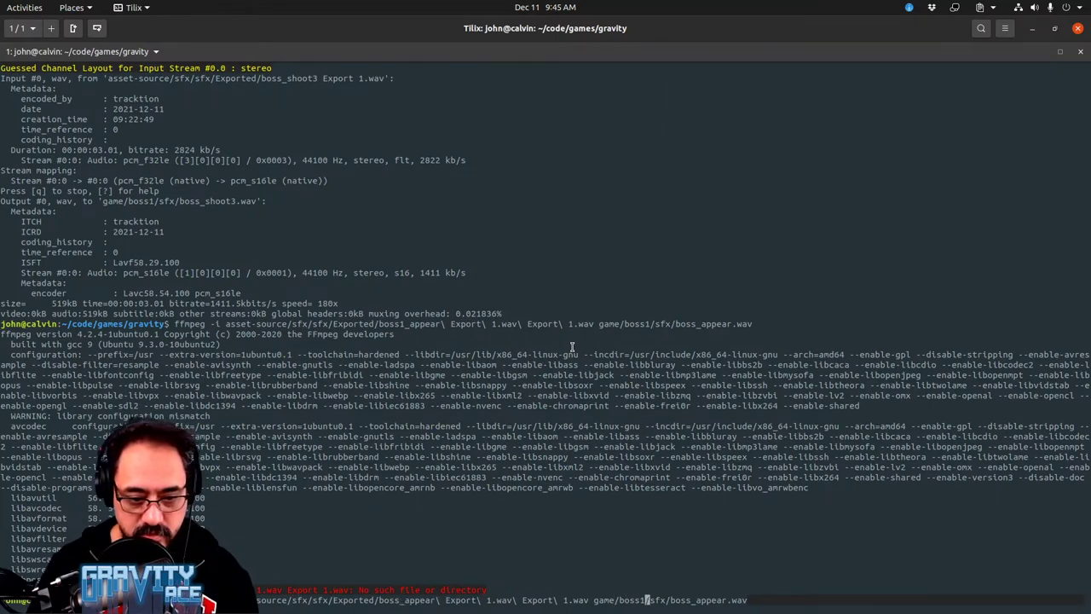
{"action": "key", "text": "BackSpace"}
{"action": "key", "text": "Delete"}
{"action": "key", "text": "Delete"}
{"action": "key", "text": "Delete"}
{"action": "key", "text": "Delete"}
{"action": "key", "text": "Delete"}
{"action": "key", "text": "Delete"}
{"action": "key", "text": "Delete"}
{"action": "key", "text": "Delete"}
{"action": "key", "text": "Delete"}
{"action": "key", "text": "Delete"}
{"action": "key", "text": "Delete"}
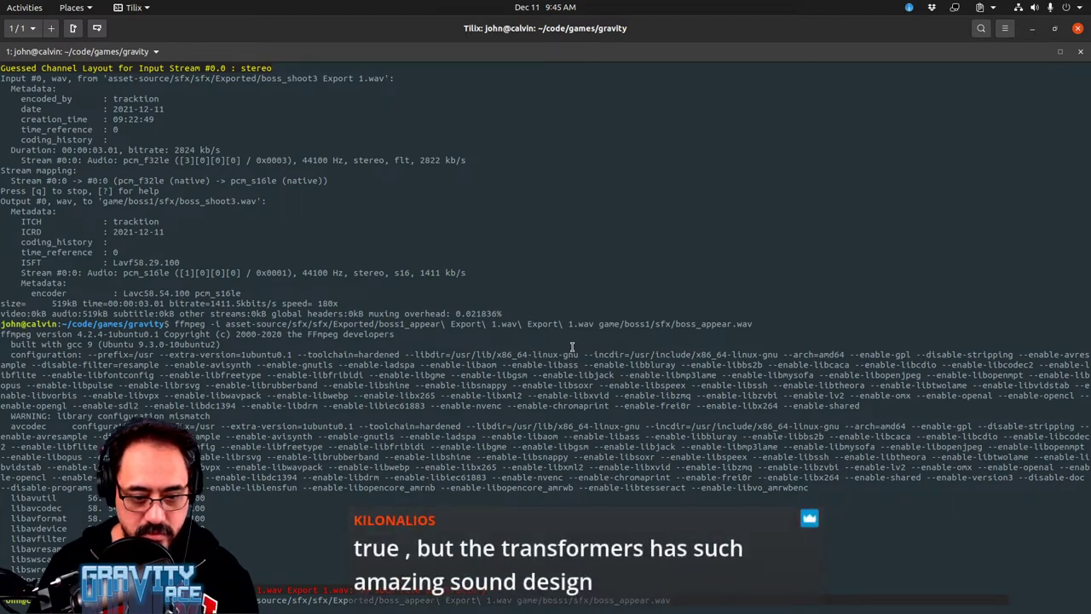
{"action": "key", "text": "Return"}
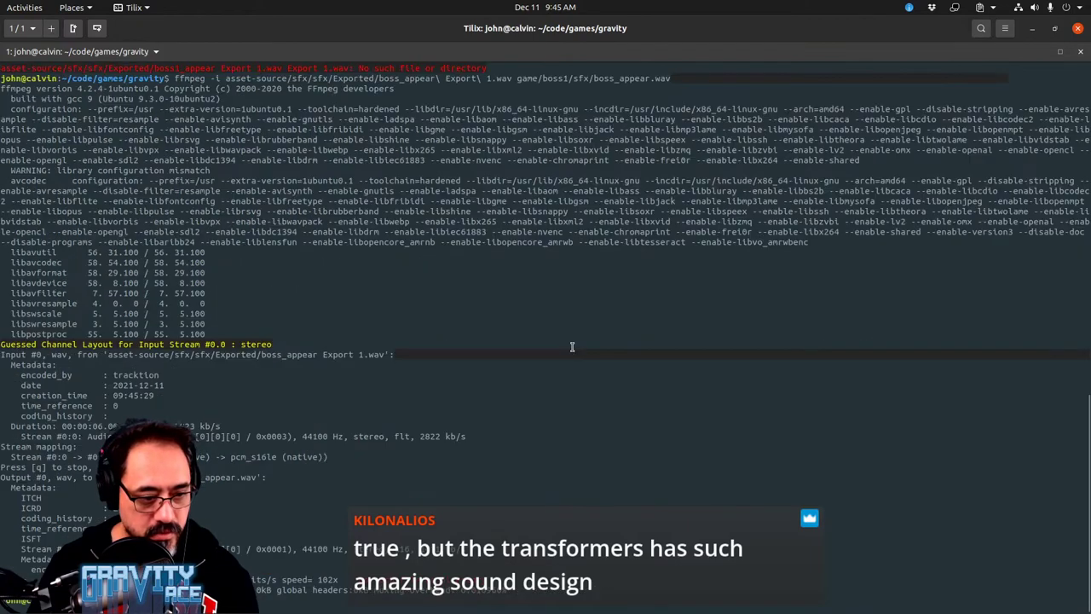
{"action": "key", "text": "alt+Tab"}
{"action": "key", "text": "alt+Tab"}
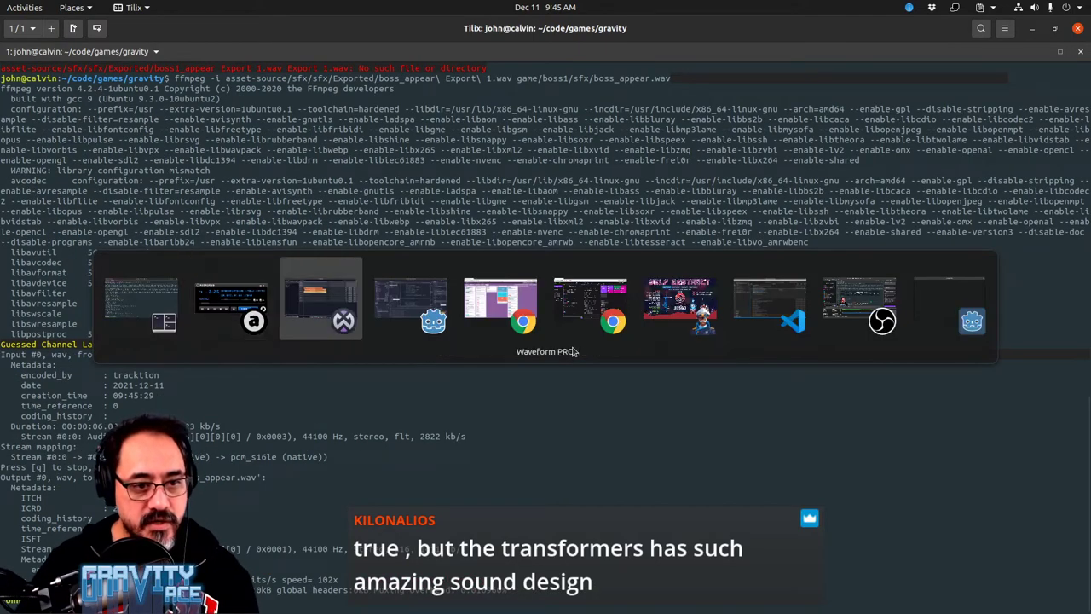
{"action": "key", "text": "alt+Tab"}
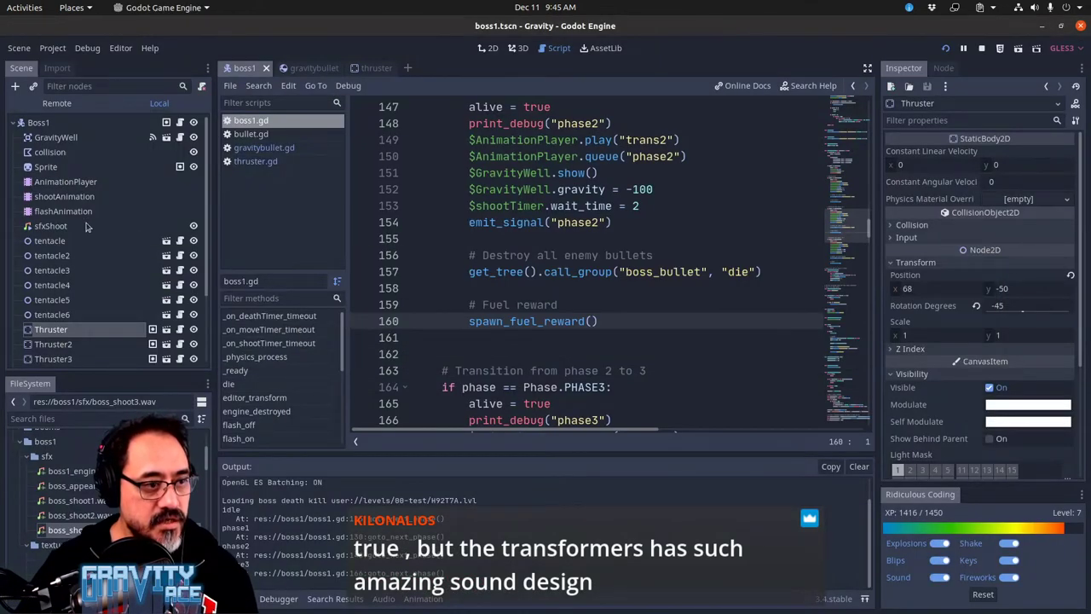
Add an AudioStreamPlayer2D child node to the Boss1 root.
{"action": "left_click", "coordinate": [38, 124]}
{"action": "left_click", "coordinate": [15, 86]}
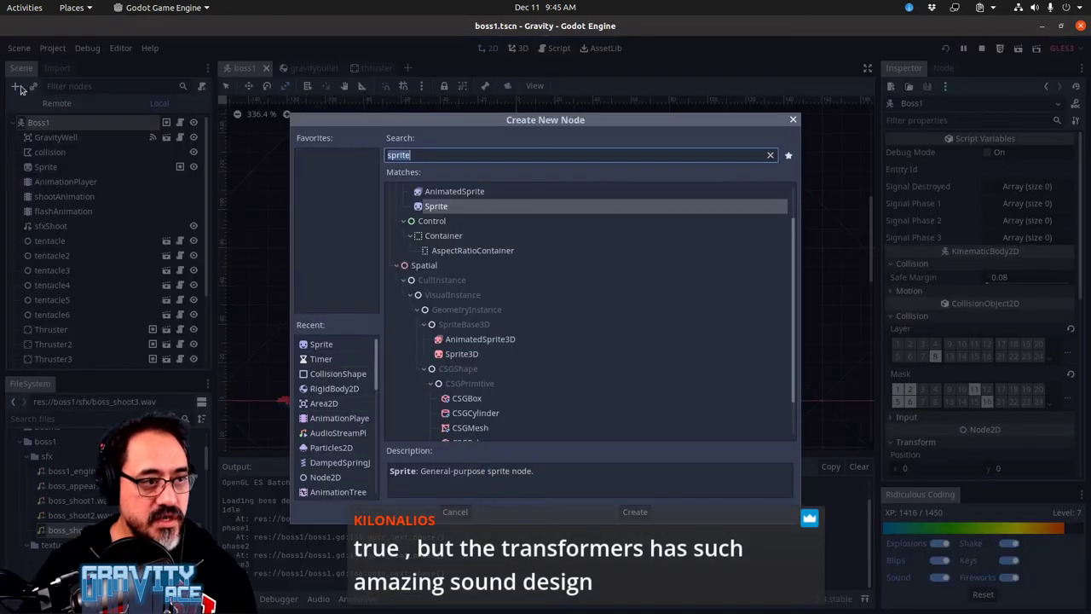
{"action": "type", "text": "audio"}
{"action": "key", "text": "Return"}
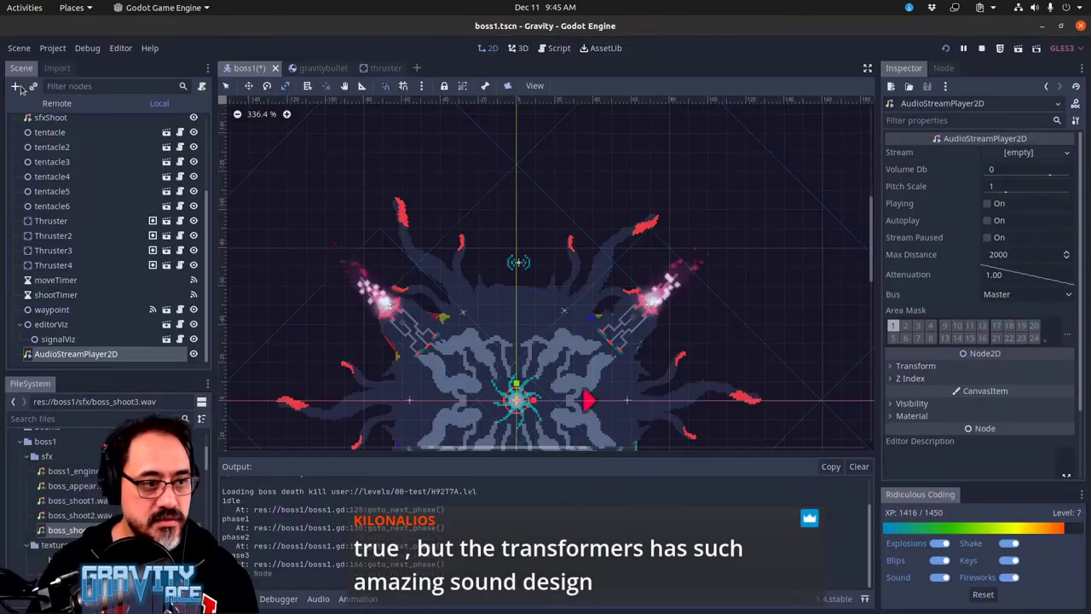
Rename the new node sfxAppear and move it just below sfxShoot.
{"action": "double_click", "coordinate": [71, 354]}
{"action": "type", "text": "sf"}
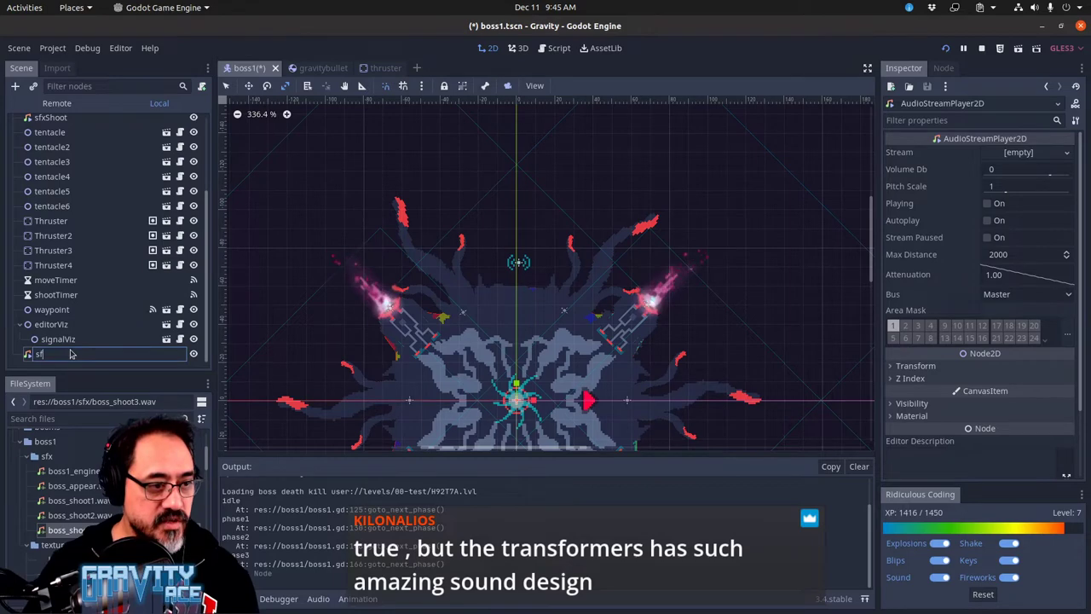
{"action": "type", "text": "xAppear"}
{"action": "key", "text": "Return"}
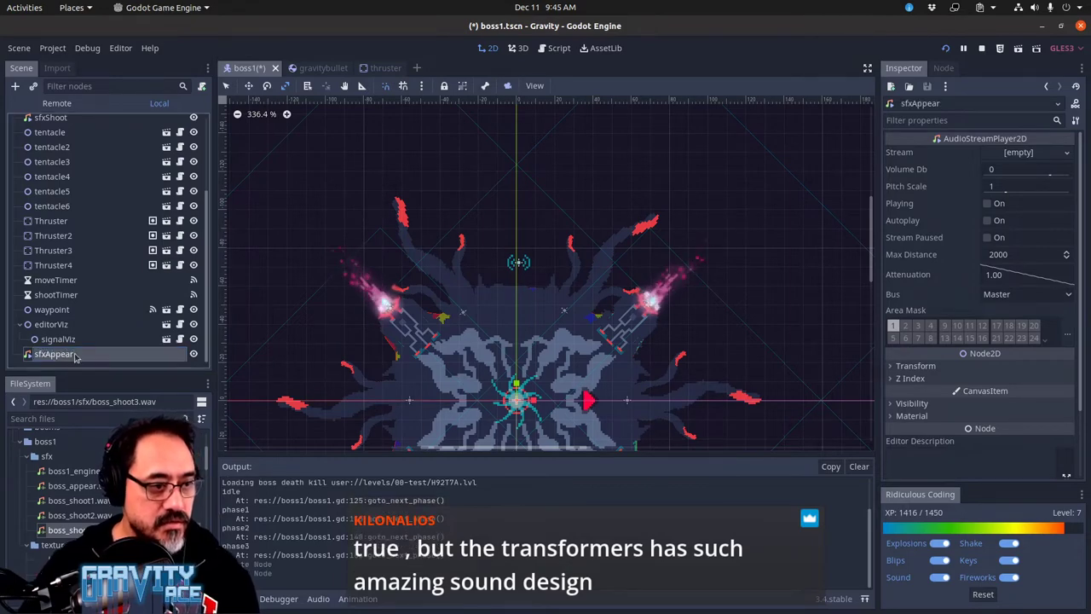
{"action": "mouse_move", "coordinate": [84, 154]}
{"action": "left_mouse_down"}
{"action": "mouse_move", "coordinate": [86, 136]}
{"action": "mouse_move", "coordinate": [77, 167]}
{"action": "left_mouse_up"}
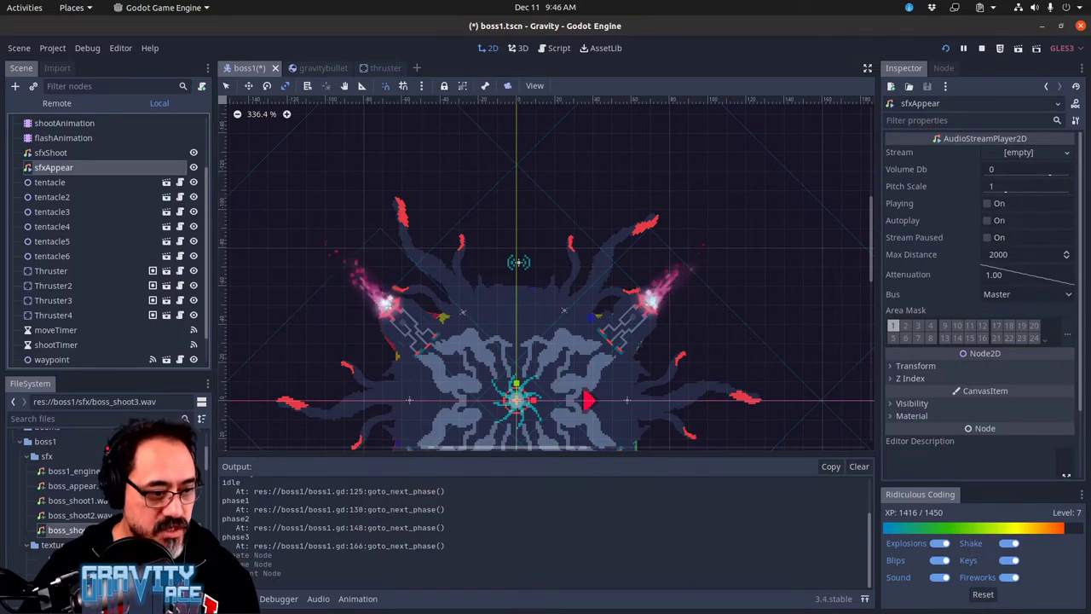
Leave boss1_engine.wav as is and rename boss_appear.wav to boss1_appear.wav.
{"action": "right_click", "coordinate": [92, 474]}
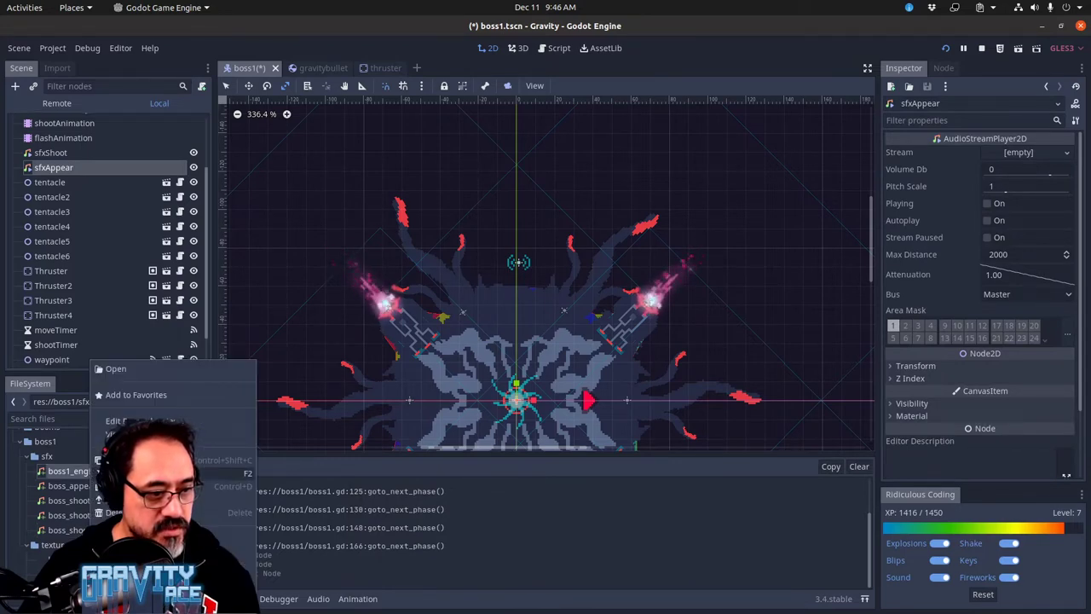
{"action": "key", "text": "F2"}
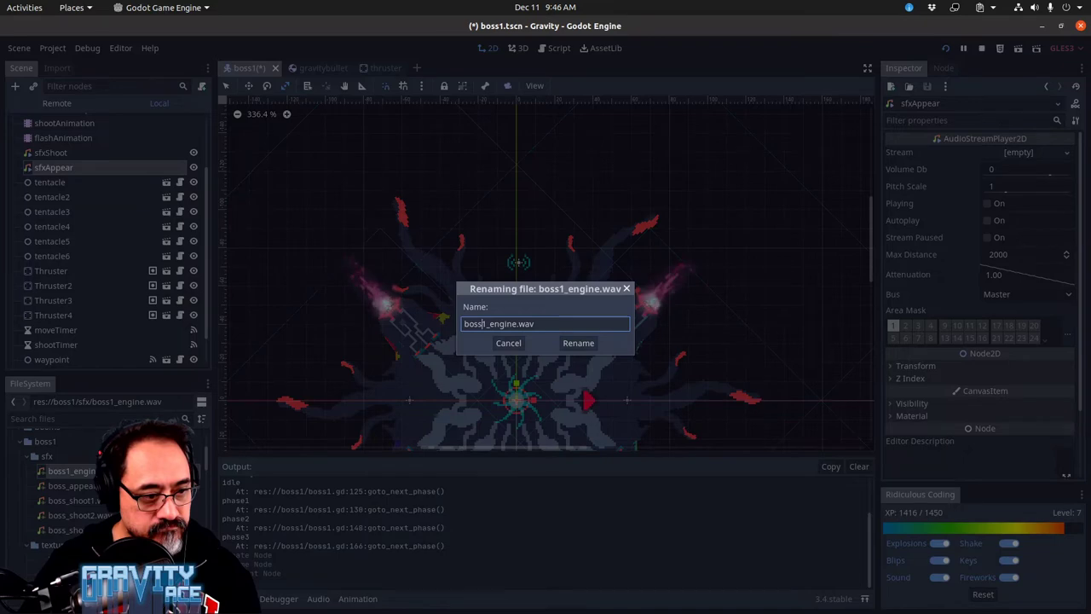
{"action": "key", "text": "Escape"}
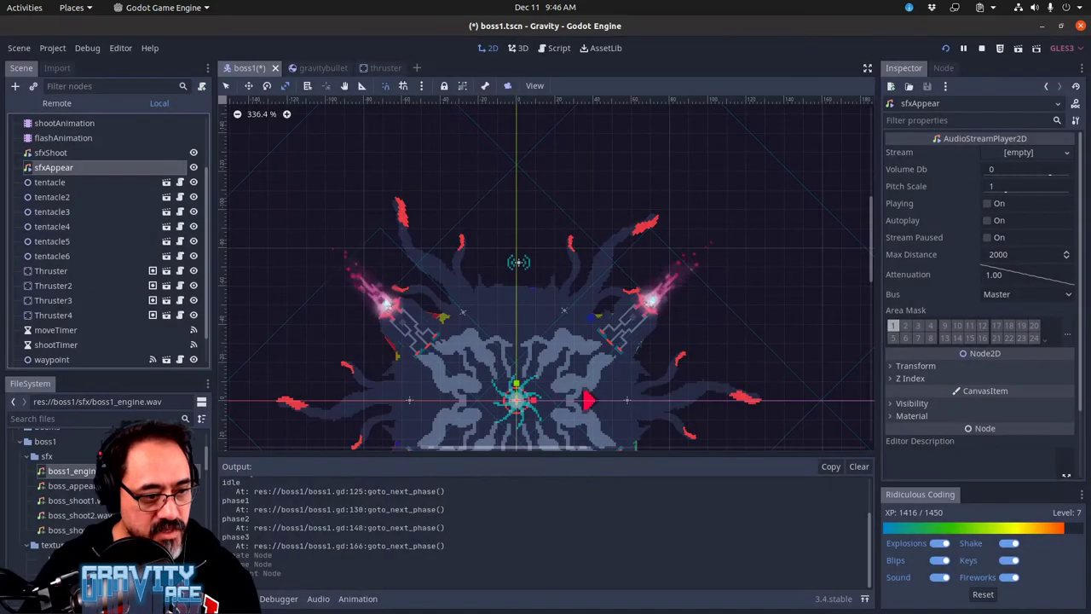
{"action": "right_click", "coordinate": [110, 485]}
{"action": "key", "text": "F2"}
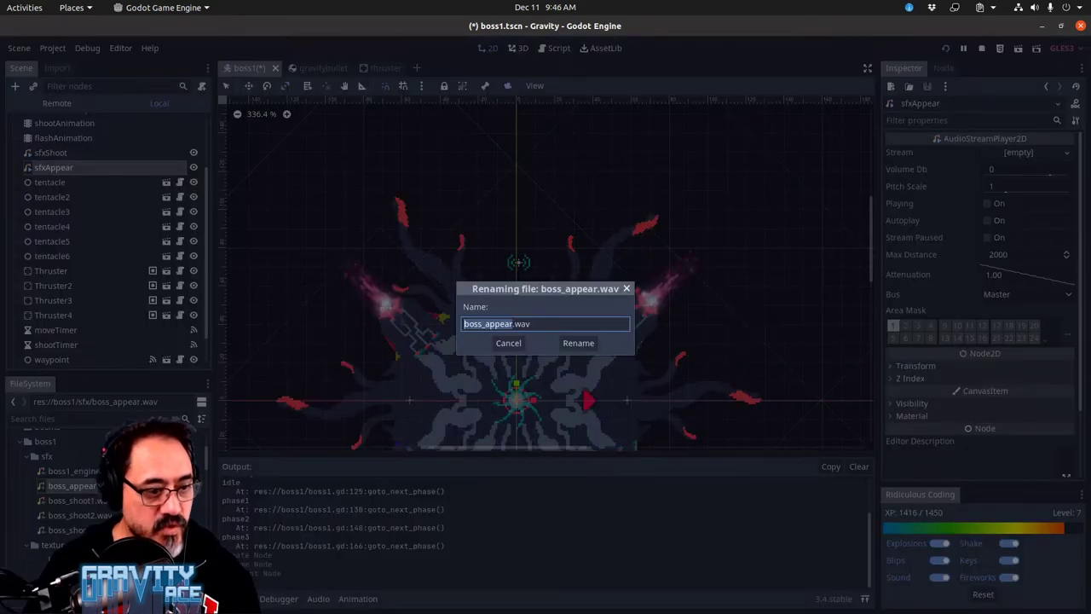
{"action": "type", "text": "1"}
{"action": "key", "text": "Return"}
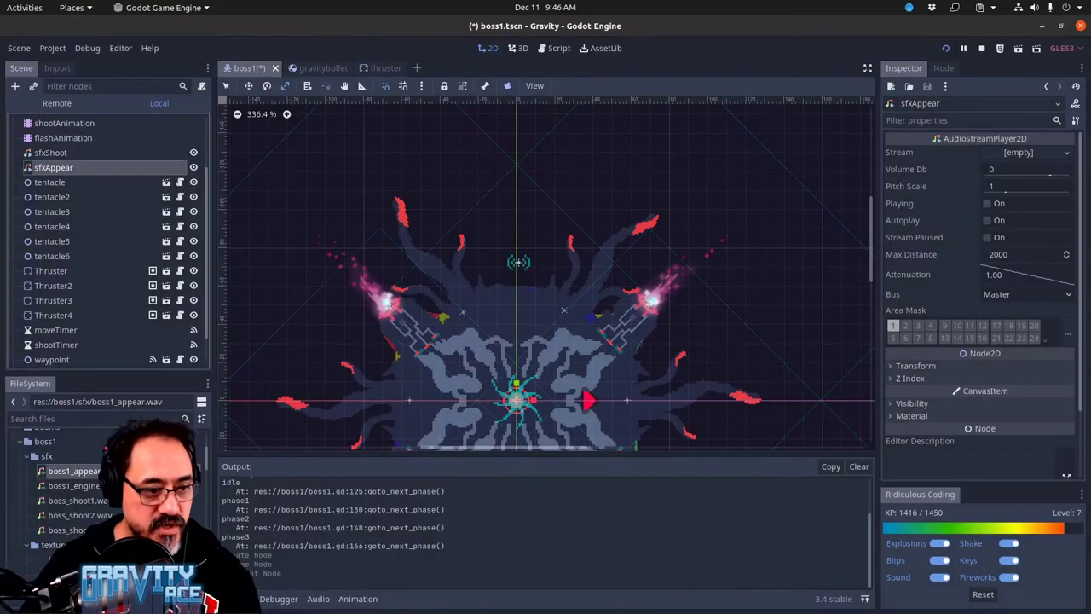
Rename boss_shoot1, boss_shoot2 and boss_shoot3.wav to boss1_shoot1, boss1_shoot2 and boss1_shoot3.wav.
{"action": "right_click", "coordinate": [99, 500]}
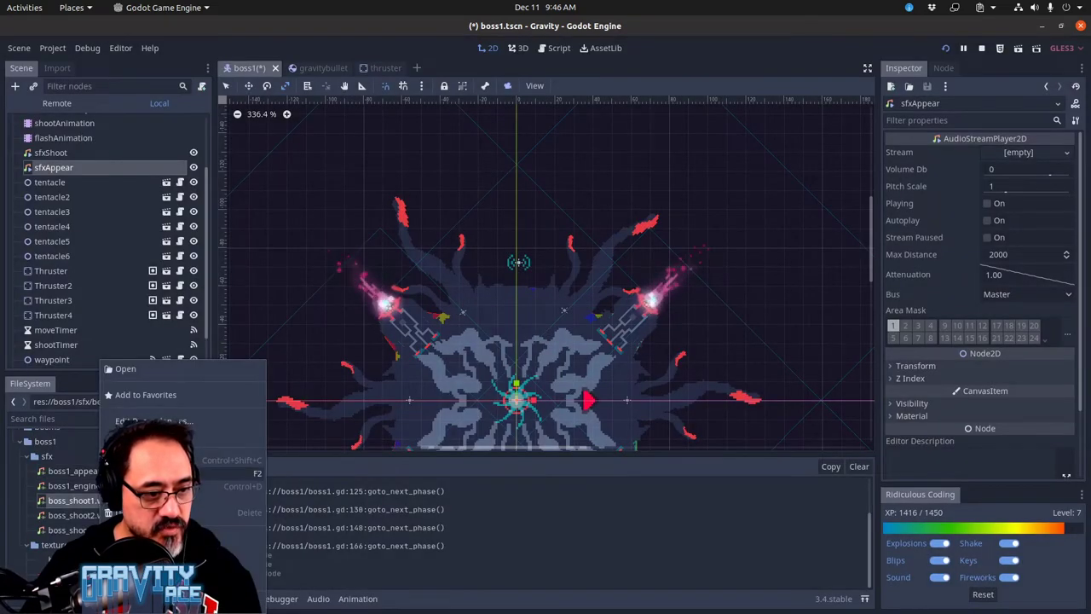
{"action": "key", "text": "F2"}
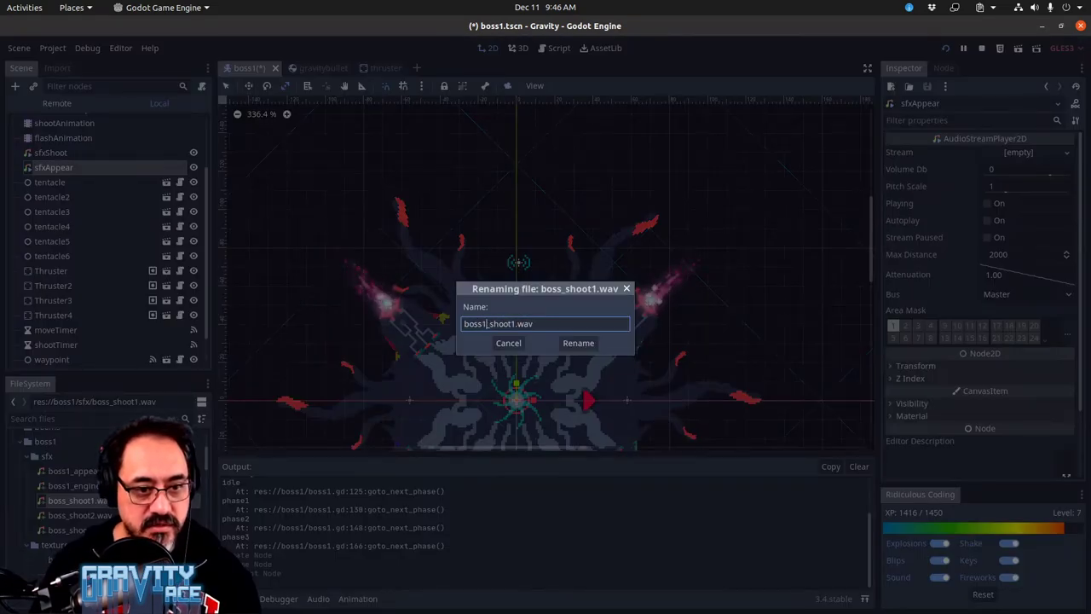
{"action": "key", "text": "Return"}
{"action": "right_click", "coordinate": [113, 515]}
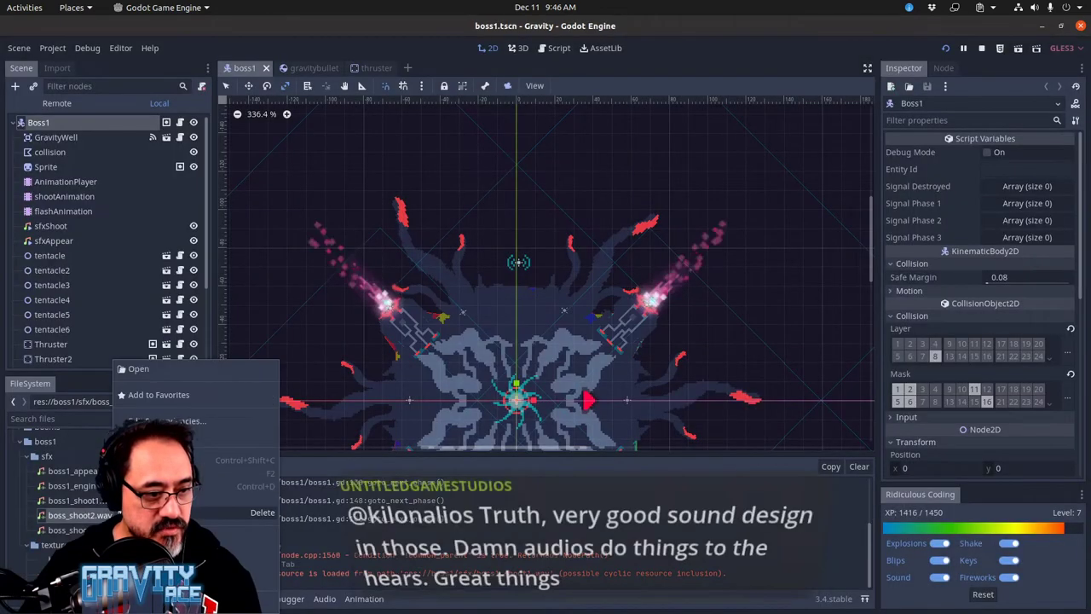
{"action": "key", "text": "F2"}
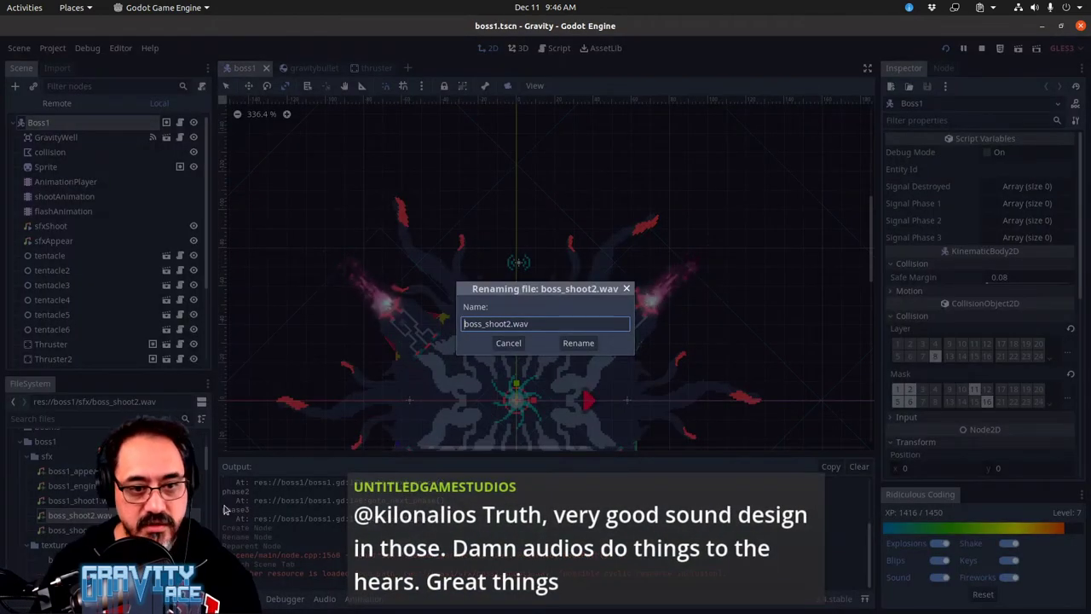
{"action": "key", "text": "Return"}
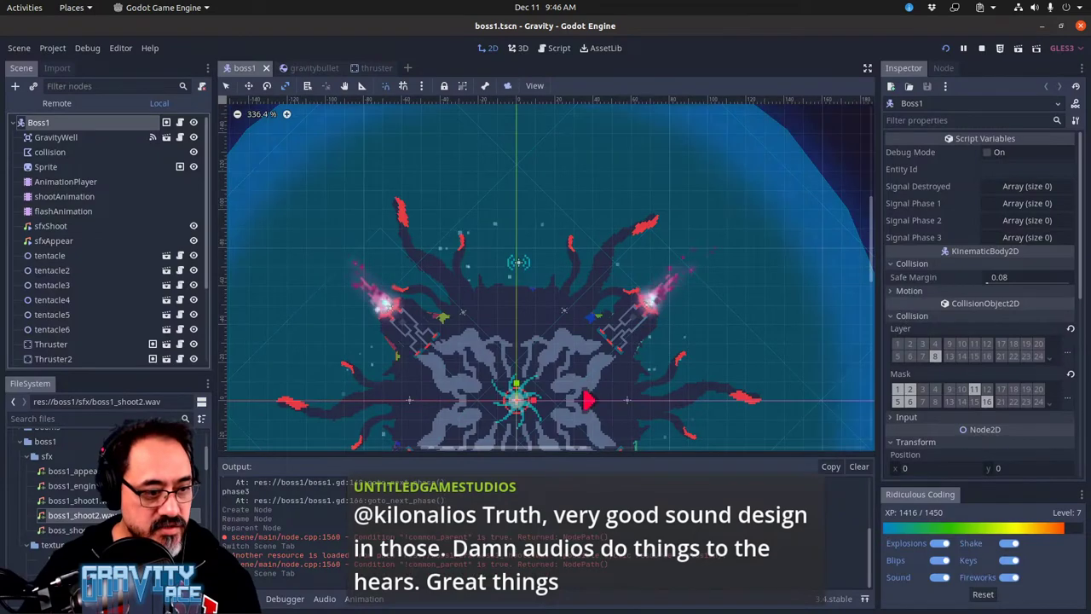
{"action": "right_click", "coordinate": [154, 529]}
{"action": "key", "text": "F2"}
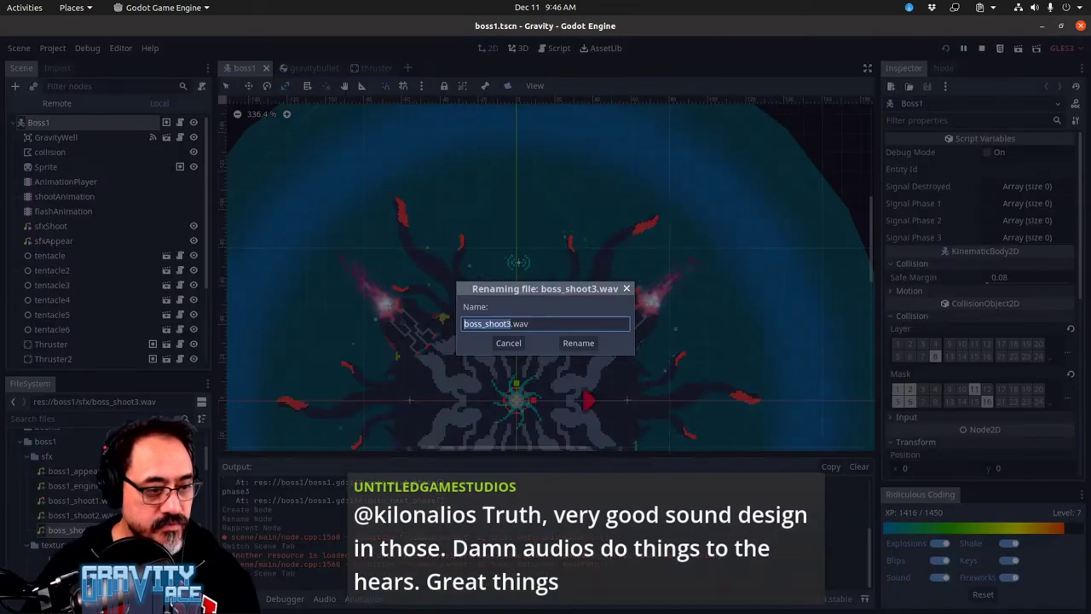
{"action": "key", "text": "Return"}
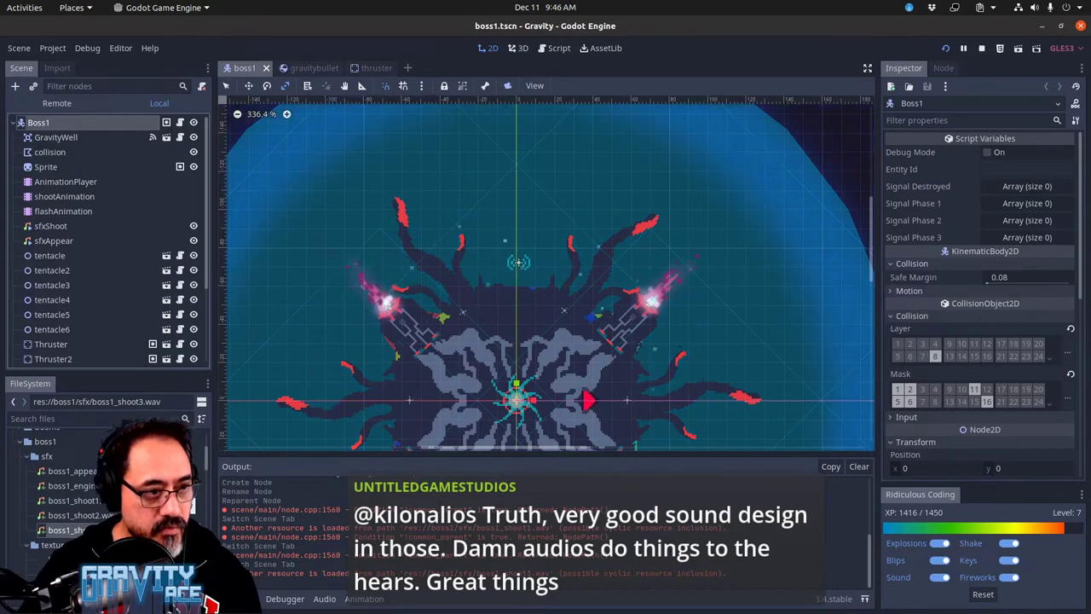
Give sfxAppear the boss1_appear.wav stream and route it to the Fx bus.
{"action": "left_click", "coordinate": [52, 240]}
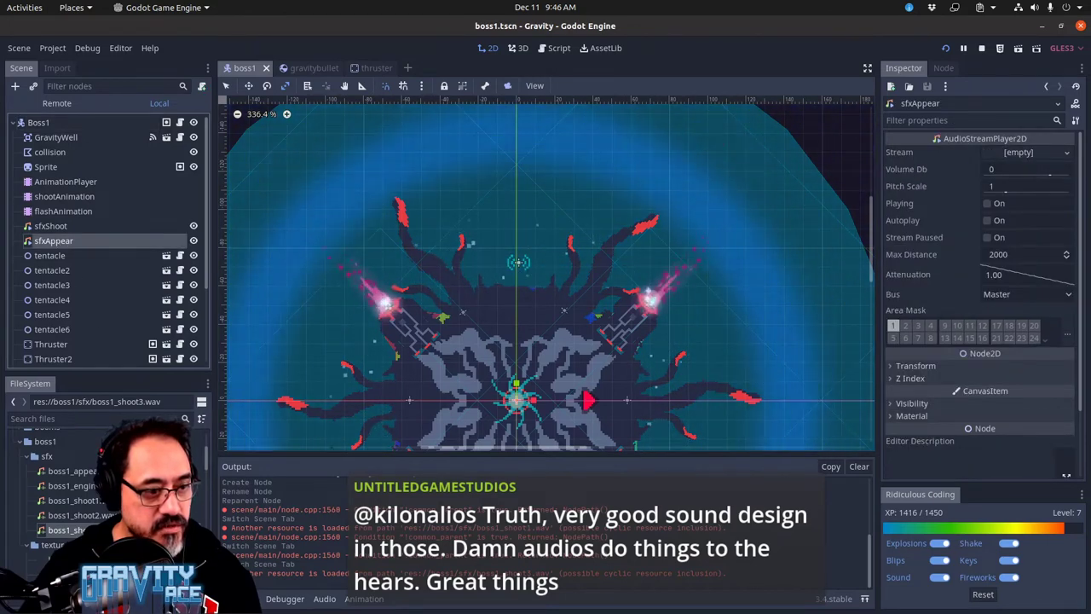
{"action": "left_click_drag", "start_coordinate": [73, 470], "coordinate": [1004, 162]}
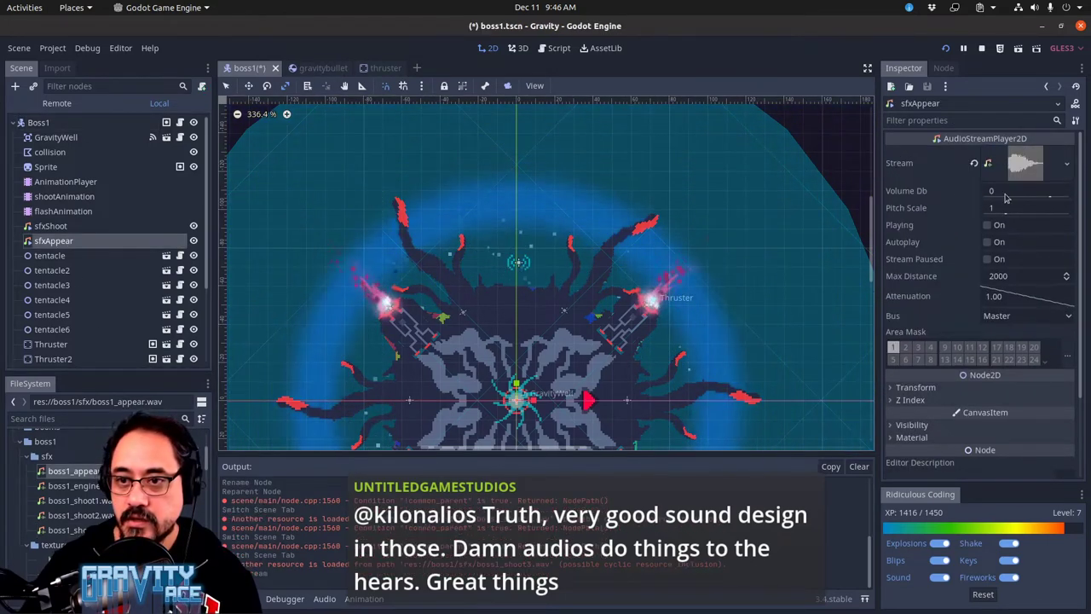
{"action": "left_click", "coordinate": [1027, 315]}
{"action": "left_click", "coordinate": [1009, 360]}
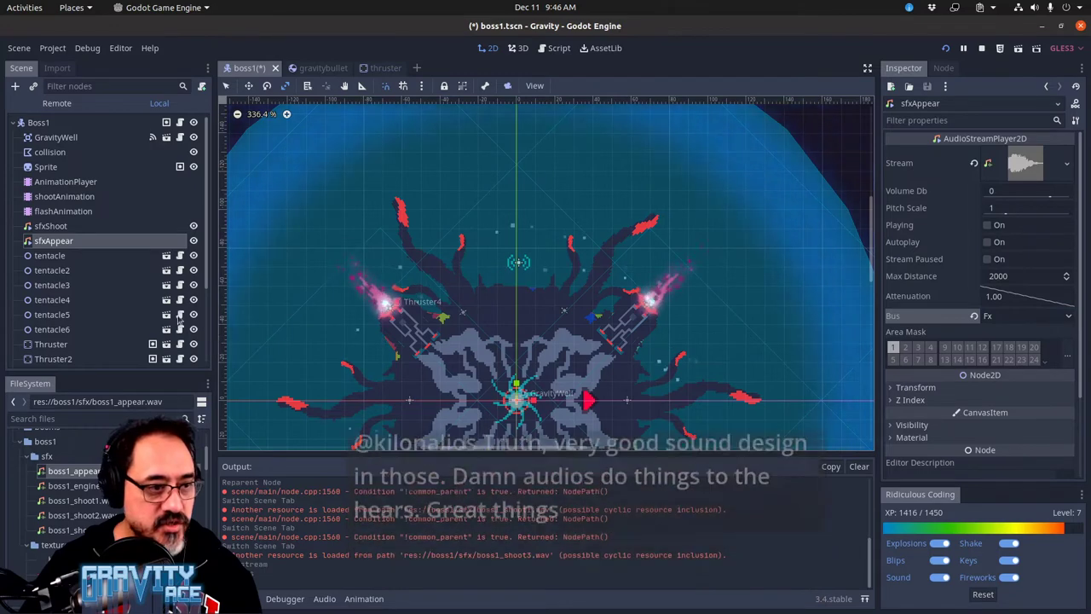
Change sfxAppear's node type from AudioStreamPlayer2D to plain AudioStreamPlayer.
{"action": "right_click", "coordinate": [101, 241]}
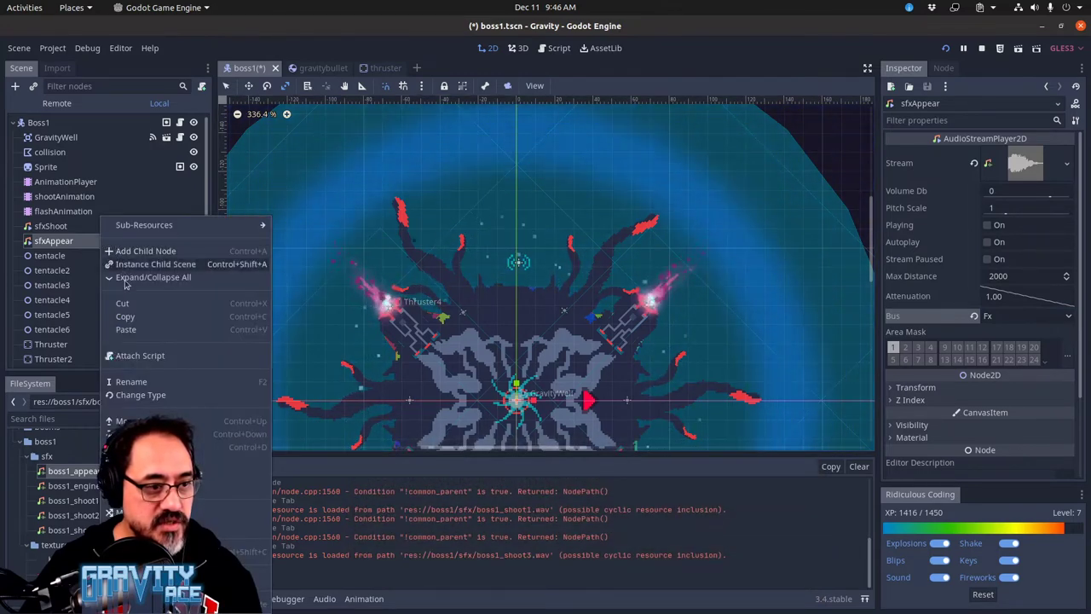
{"action": "left_click", "coordinate": [141, 395]}
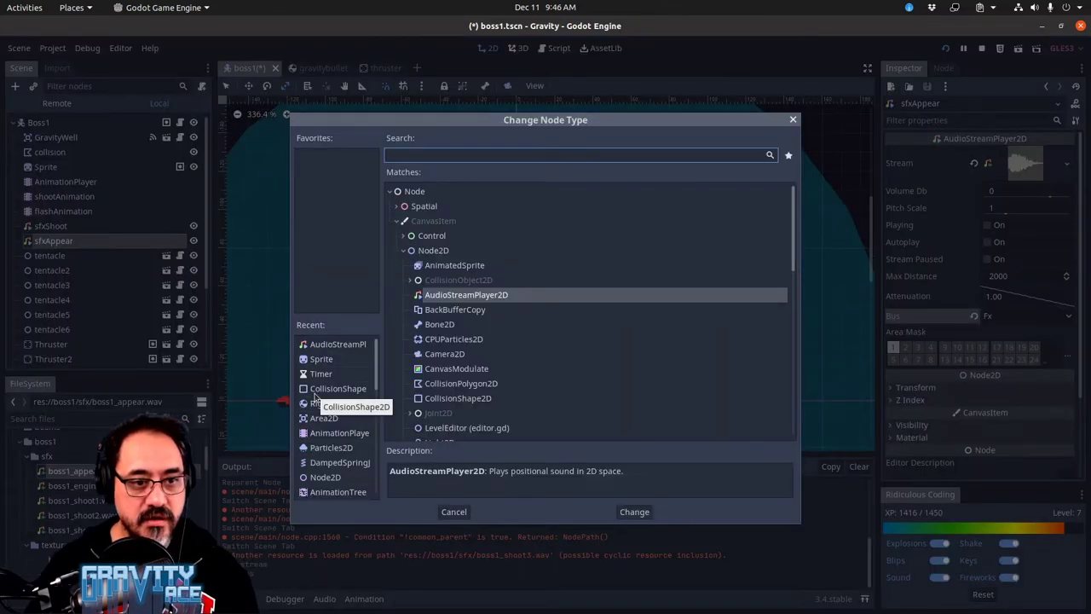
{"action": "type", "text": "audio"}
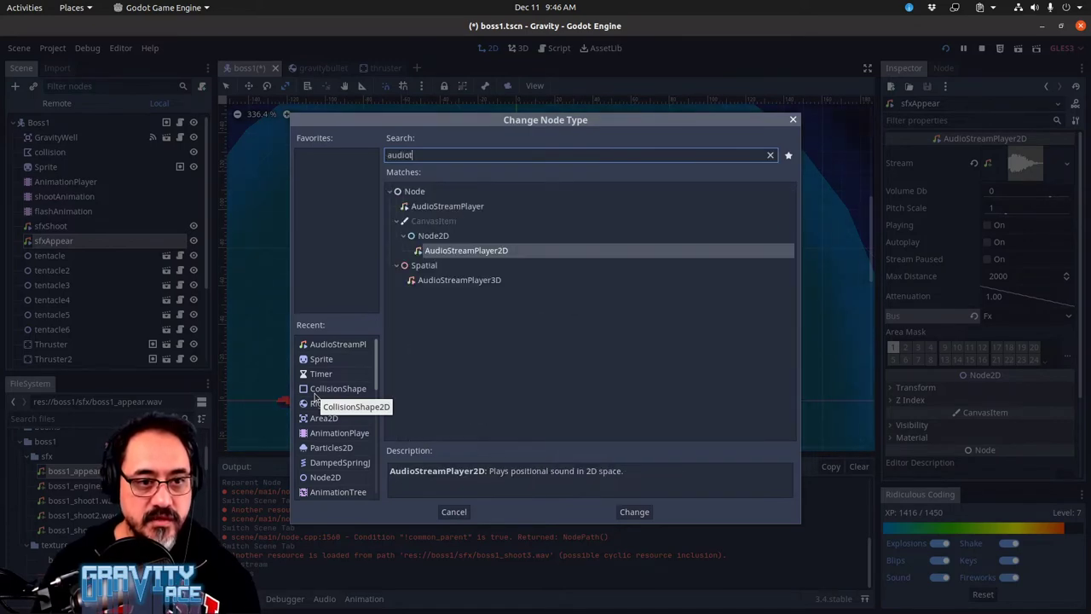
{"action": "key", "text": "Up"}
{"action": "key", "text": "Up"}
{"action": "key", "text": "Return"}
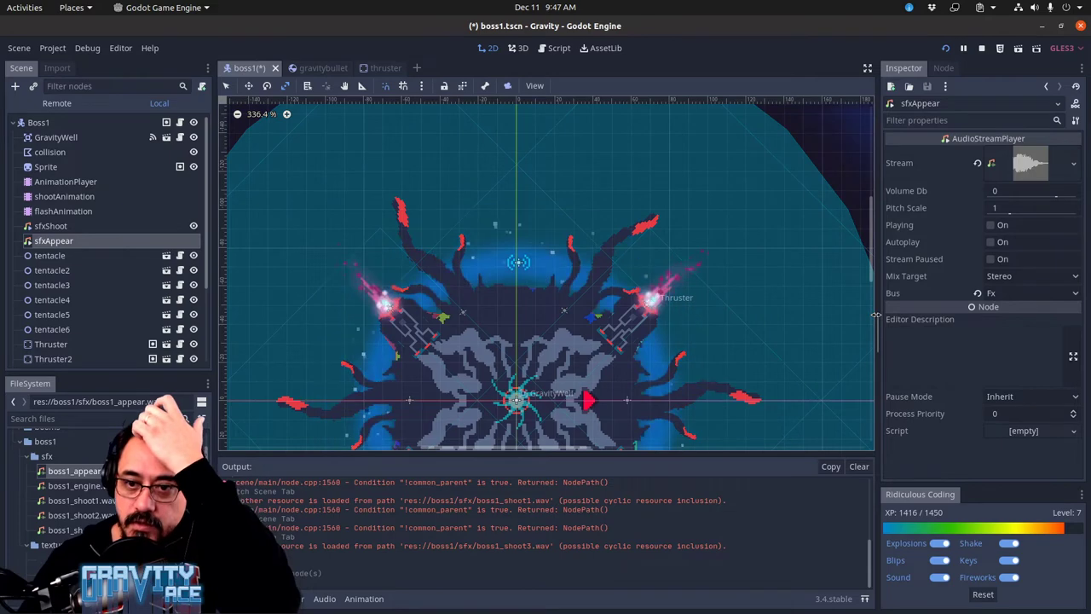
Preview the appear sound, save the boss1 scene, and switch to boss1.gd.
{"action": "left_click", "coordinate": [990, 225]}
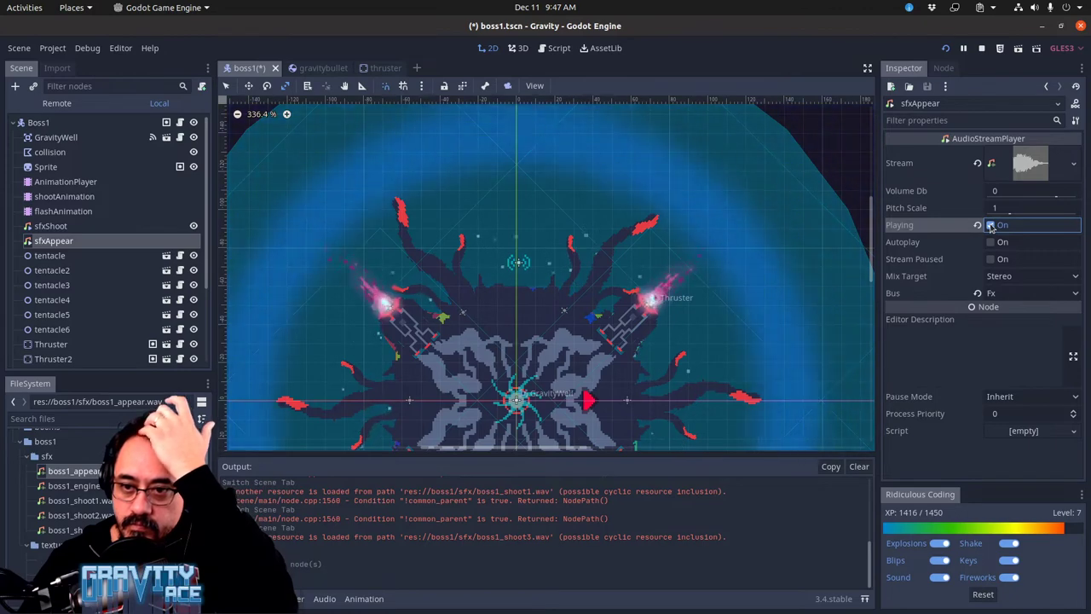
{"action": "left_click", "coordinate": [990, 225]}
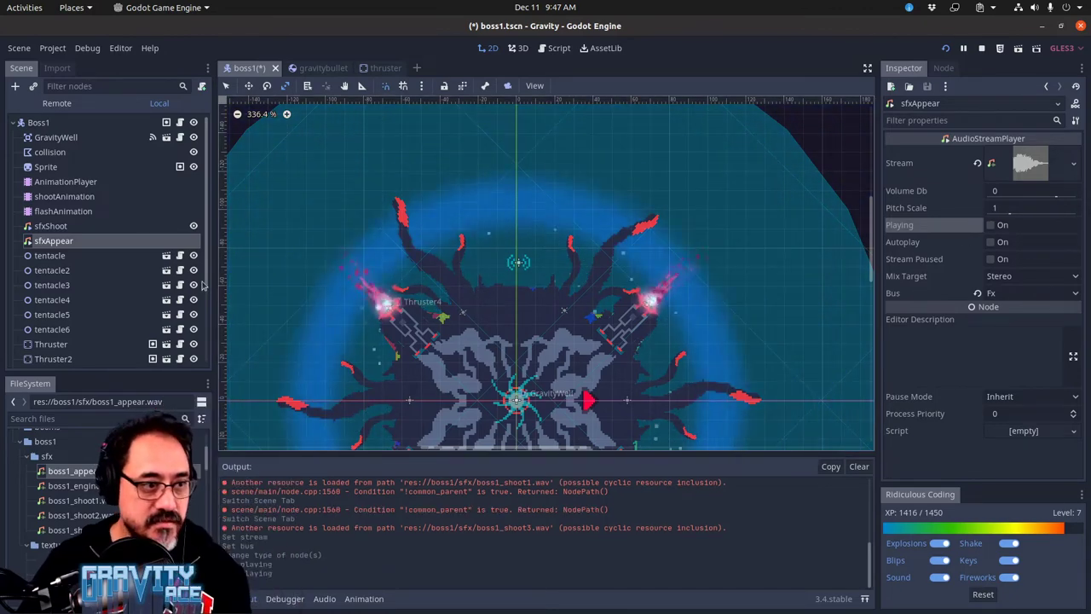
{"action": "key", "text": "ctrl+s"}
{"action": "key", "text": "ctrl+F3"}
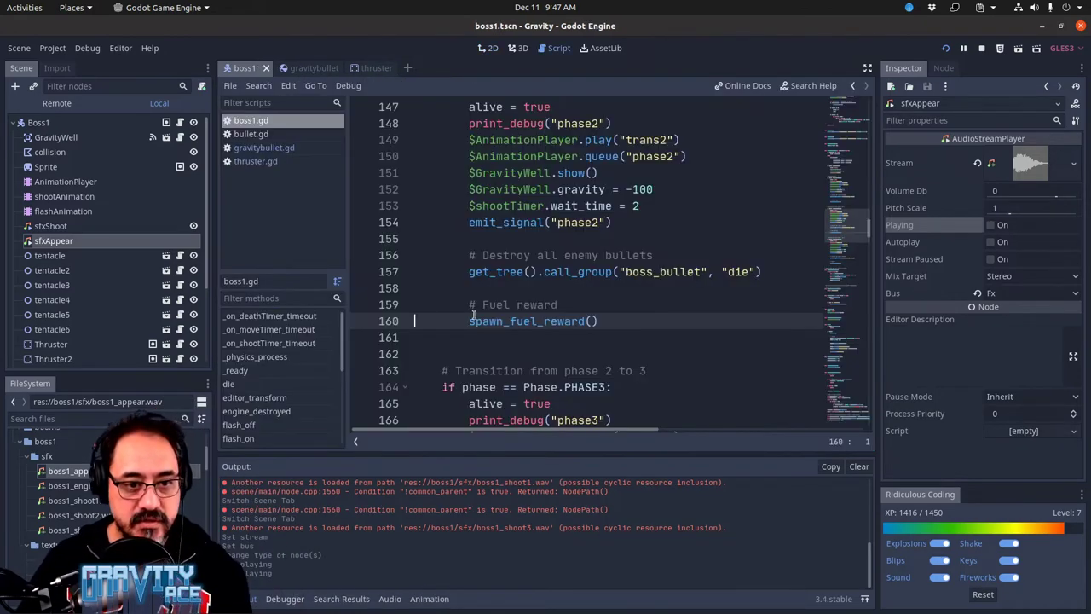
Locate the shake_the_world function in boss1.gd and go to the line above it.
{"action": "key", "text": "Up"}
{"action": "key", "text": "Up"}
{"action": "key", "text": "Up"}
{"action": "key", "text": "Up"}
{"action": "key", "text": "Up"}
{"action": "key", "text": "Up"}
{"action": "key", "text": "Up"}
{"action": "key", "text": "Up"}
{"action": "key", "text": "Up"}
{"action": "key", "text": "Up"}
{"action": "key", "text": "Up"}
{"action": "key", "text": "Up"}
{"action": "key", "text": "Up"}
{"action": "key", "text": "Up"}
{"action": "key", "text": "Up"}
{"action": "key", "text": "Up"}
{"action": "key", "text": "Up"}
{"action": "key", "text": "Up"}
{"action": "key", "text": "Up"}
{"action": "key", "text": "Up"}
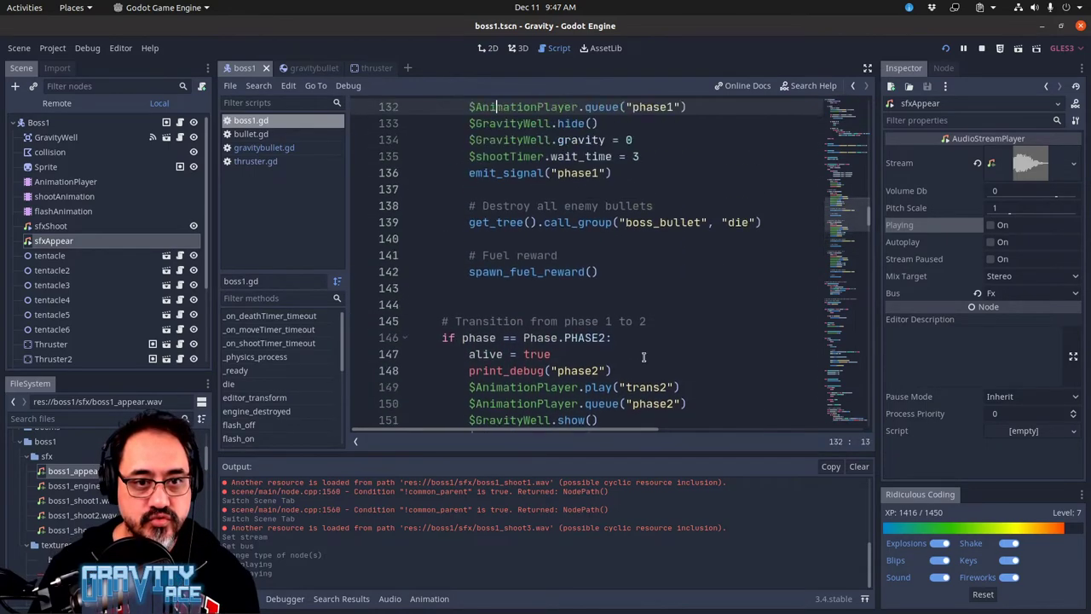
{"action": "key", "text": "ctrl+f"}
{"action": "type", "text": "shake"}
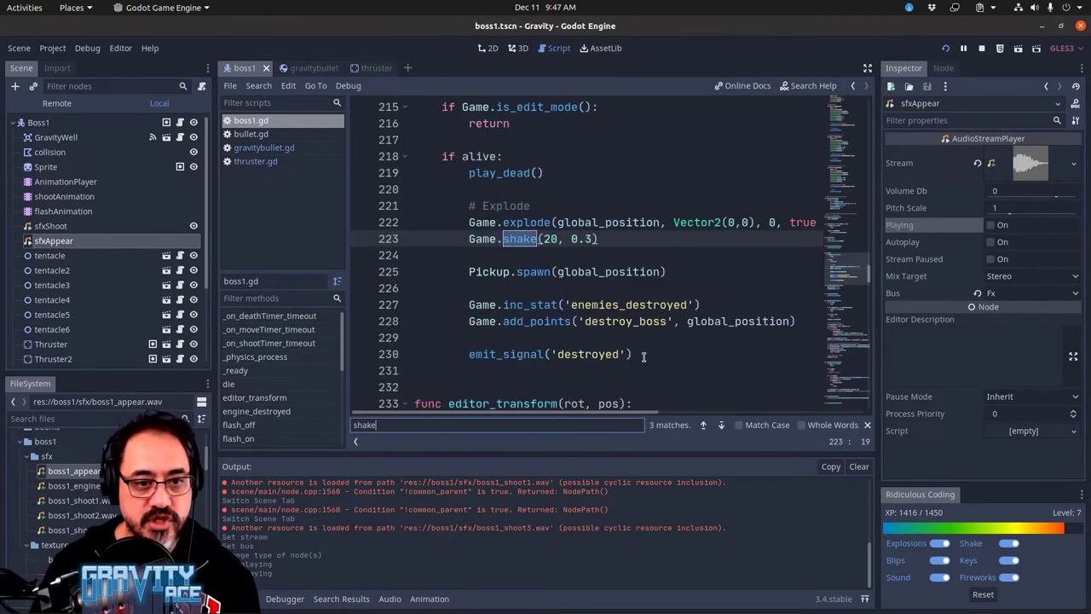
{"action": "key", "text": "Return"}
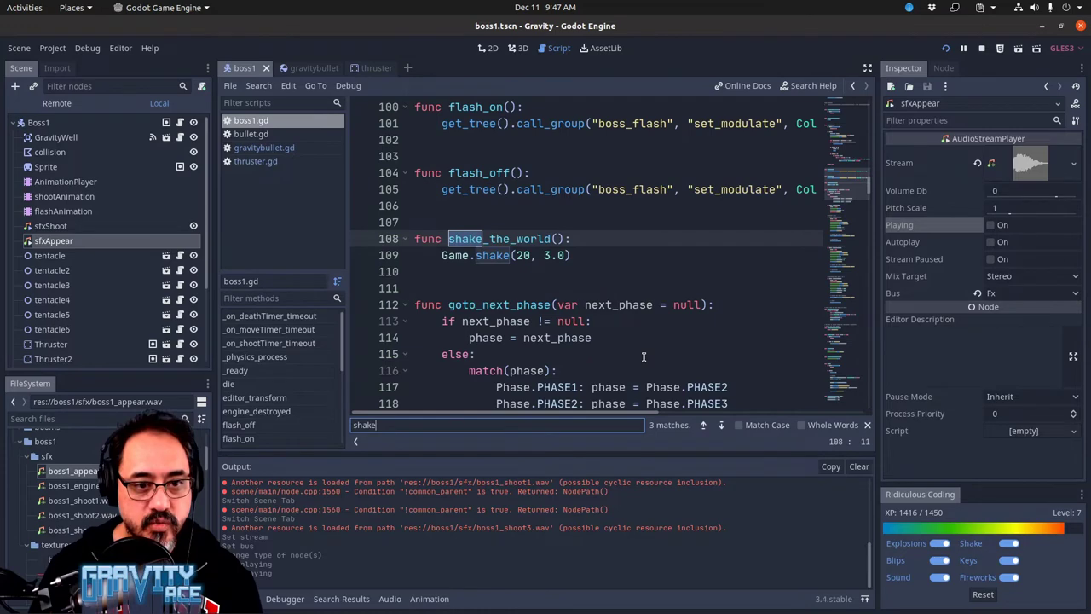
{"action": "key", "text": "Return"}
{"action": "key", "text": "Return"}
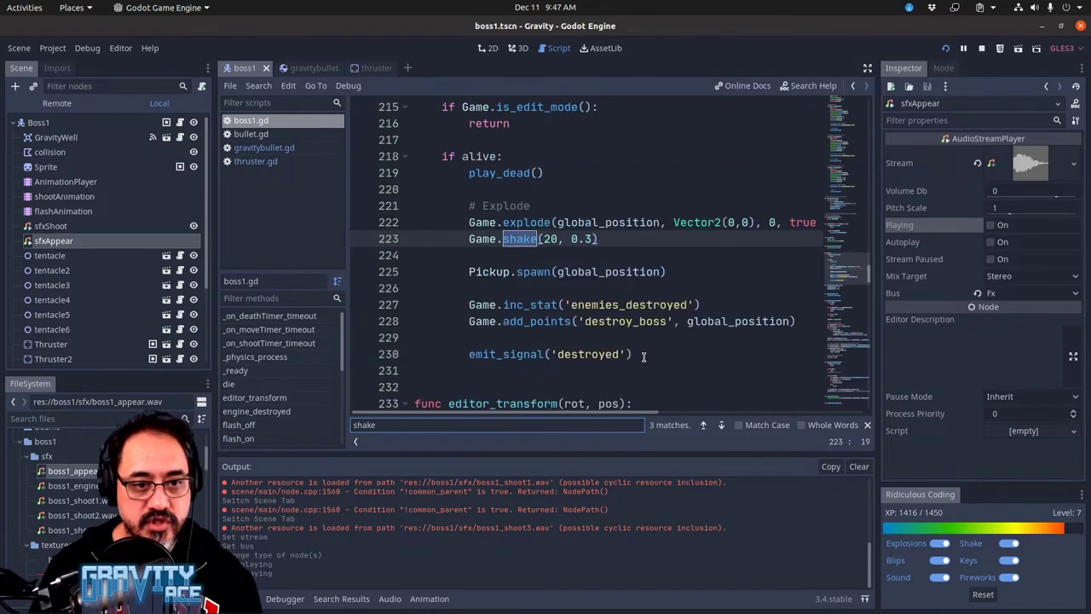
{"action": "key", "text": "ctrl+f"}
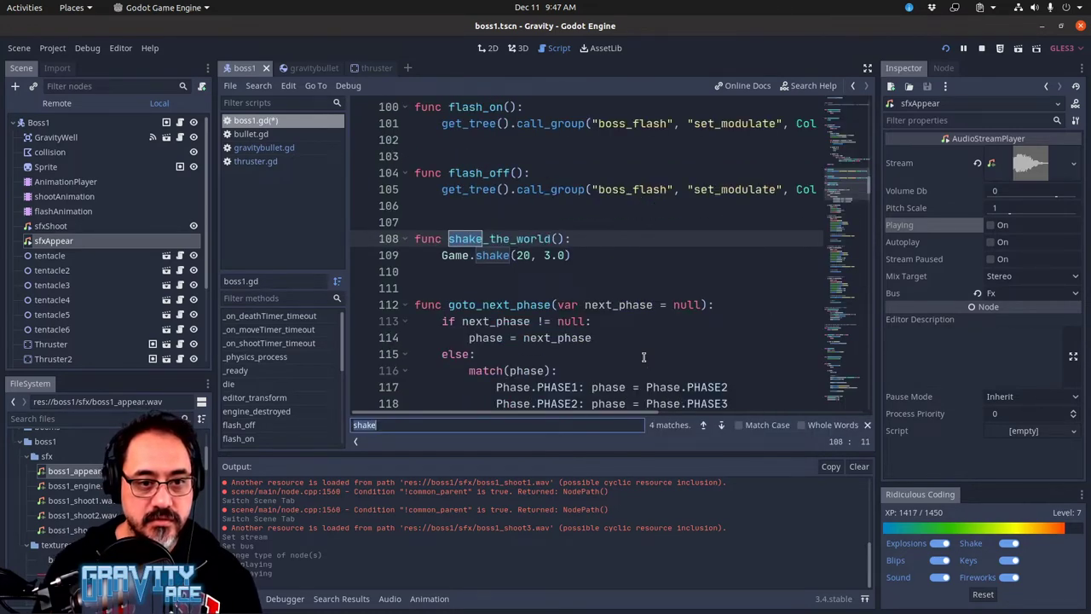
{"action": "type", "text": "shake_the_world"}
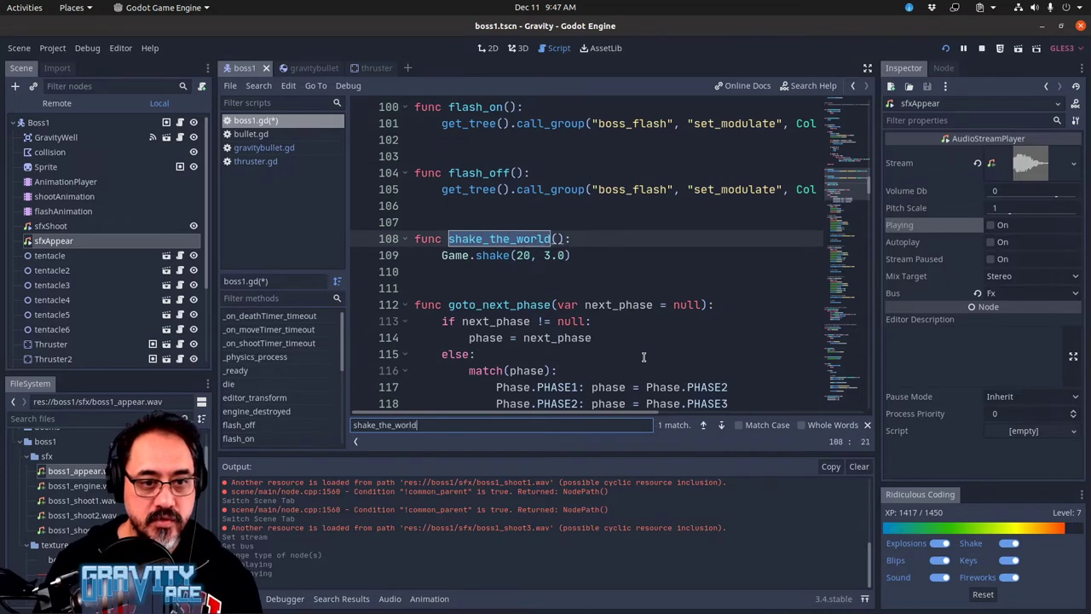
{"action": "key", "text": "Escape"}
{"action": "key", "text": "Up"}
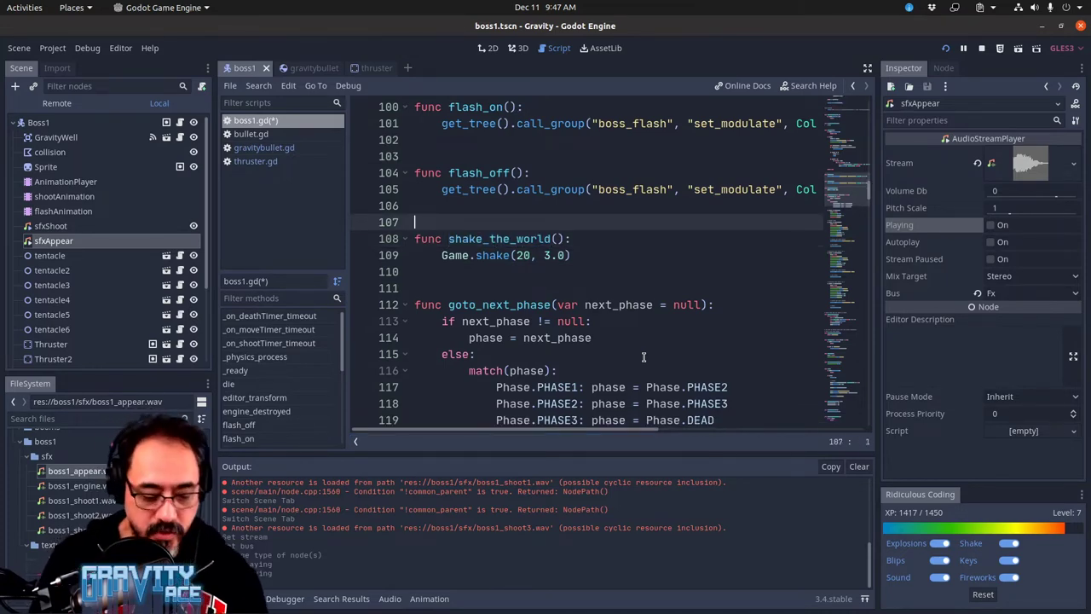
Write a growl() function calling $sfxAppear.play() and save the script.
{"action": "key", "text": "Return"}
{"action": "type", "text": "func plowl():"}
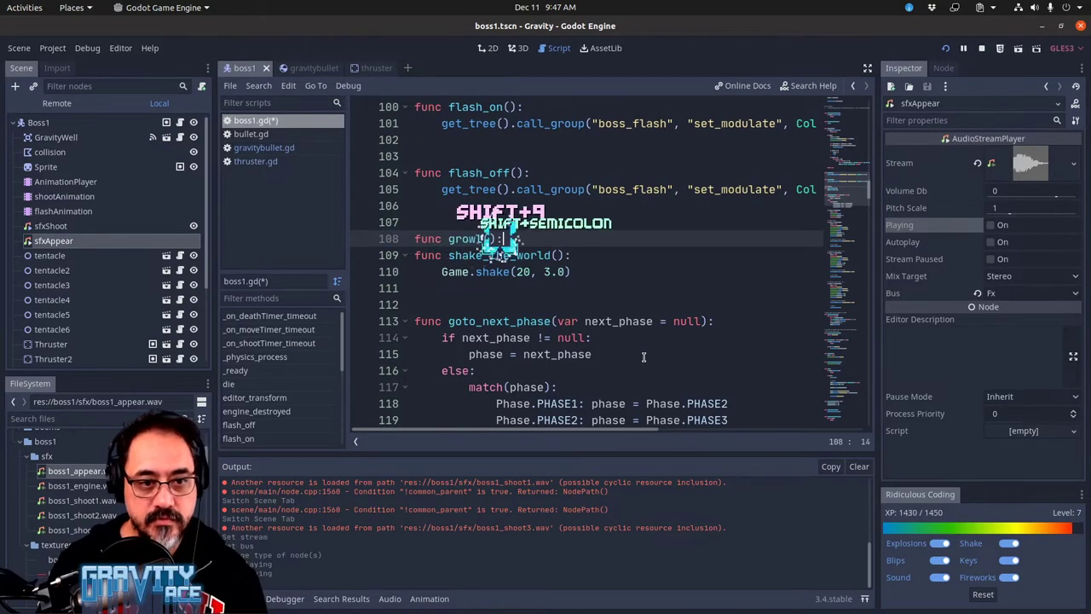
{"action": "key", "text": "Return"}
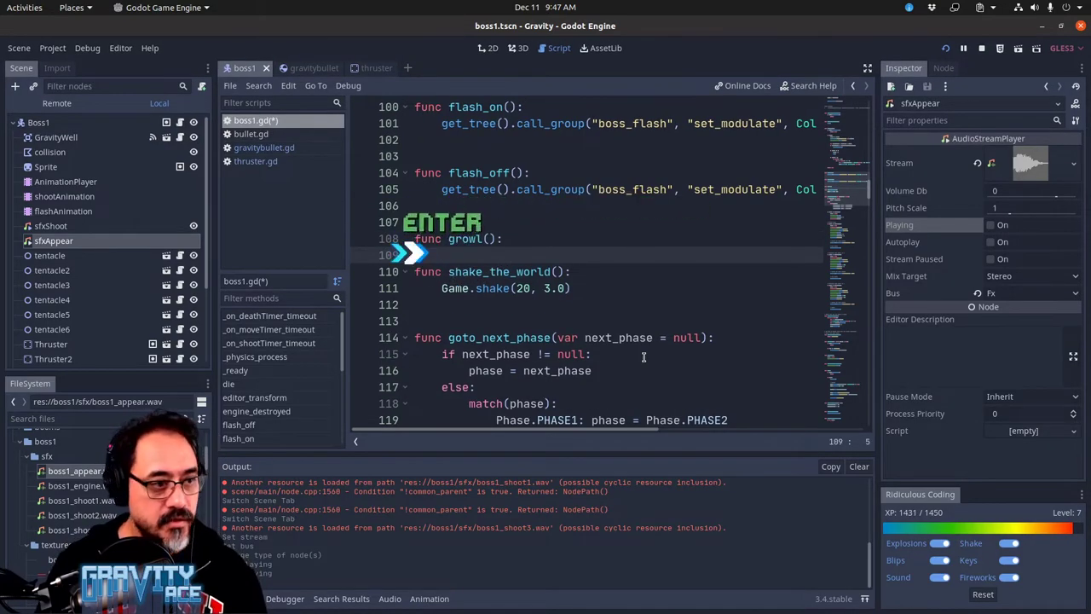
{"action": "type", "text": "$sfxApp"}
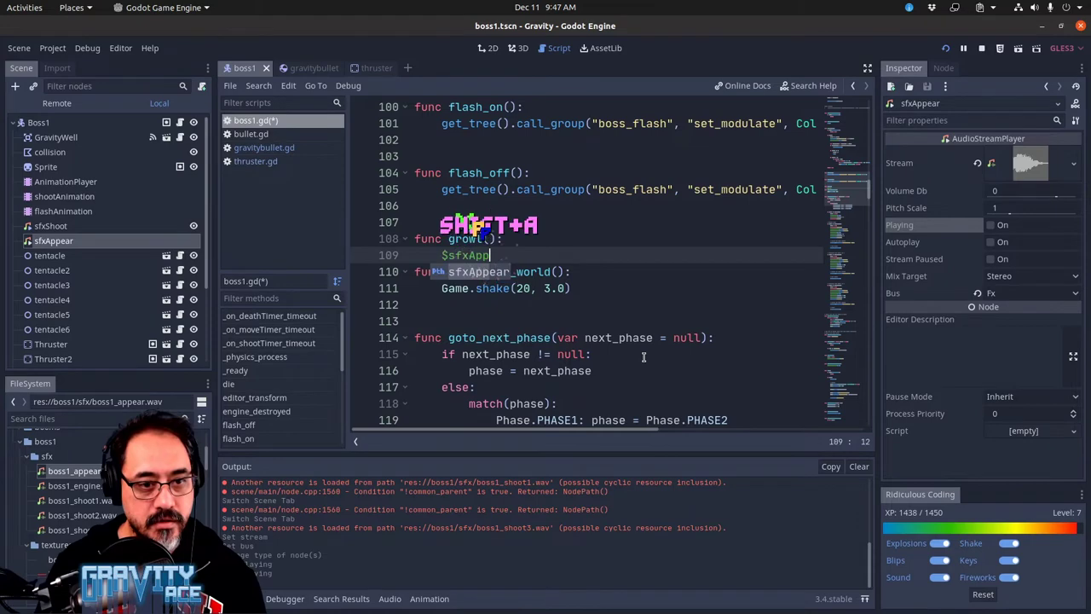
{"action": "key", "text": "Return"}
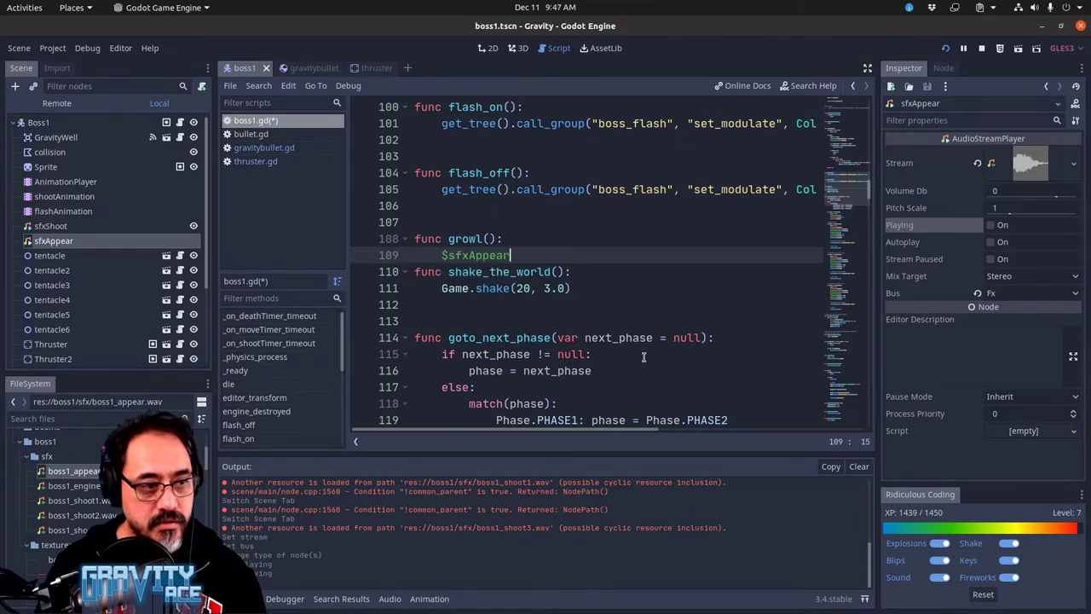
{"action": "type", "text": ".play()"}
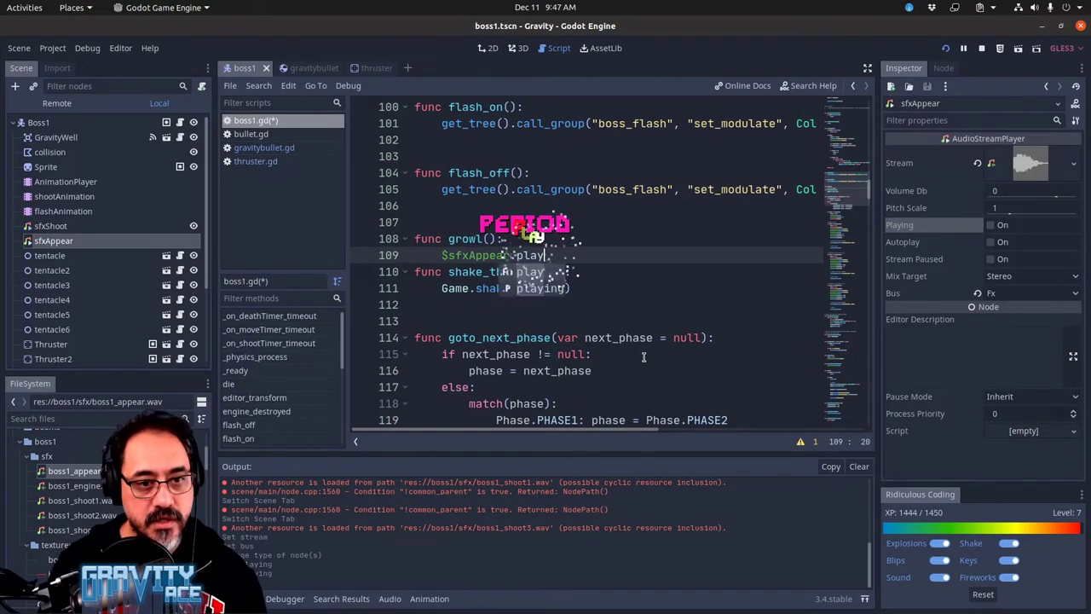
{"action": "key", "text": "Return"}
{"action": "key", "text": "Down"}
{"action": "key", "text": "Down"}
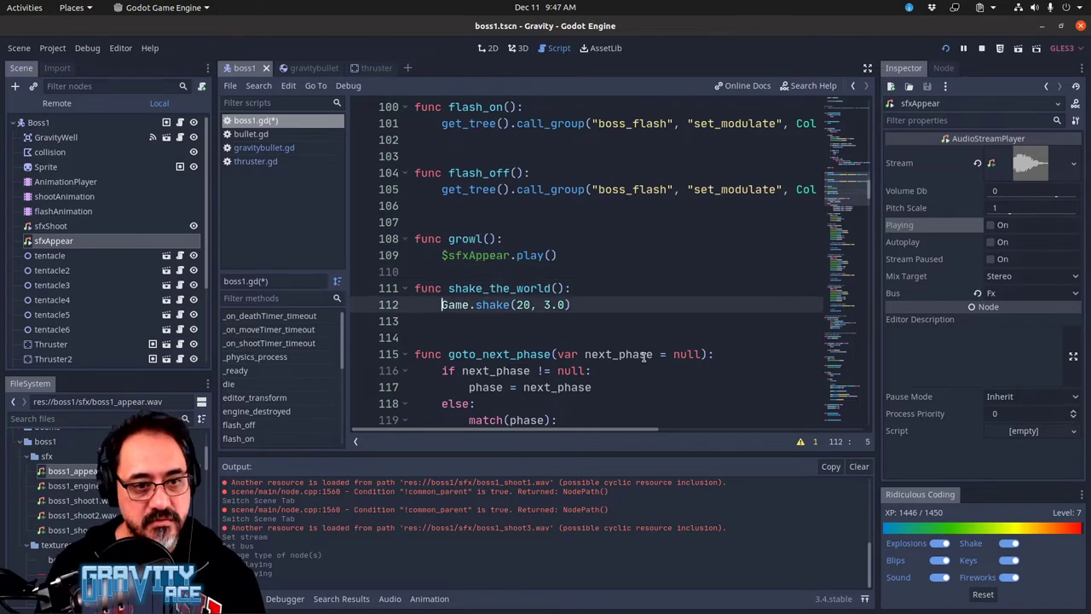
{"action": "key", "text": "ctrl+s"}
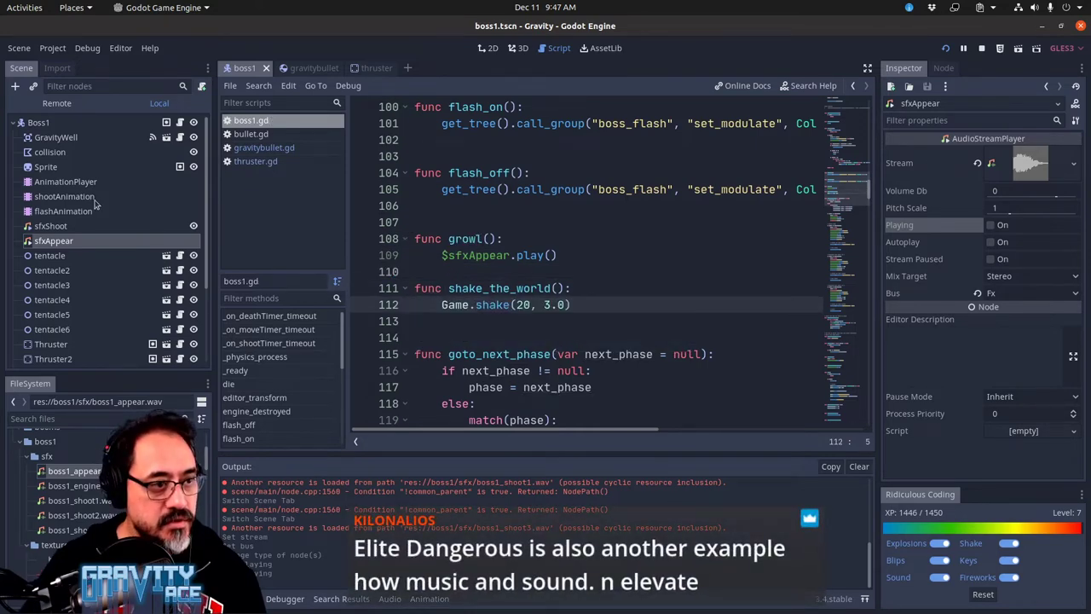
Show the AnimationPlayer's trans1 animation and zoom the timeline out to reveal all of it.
{"action": "left_click", "coordinate": [85, 183]}
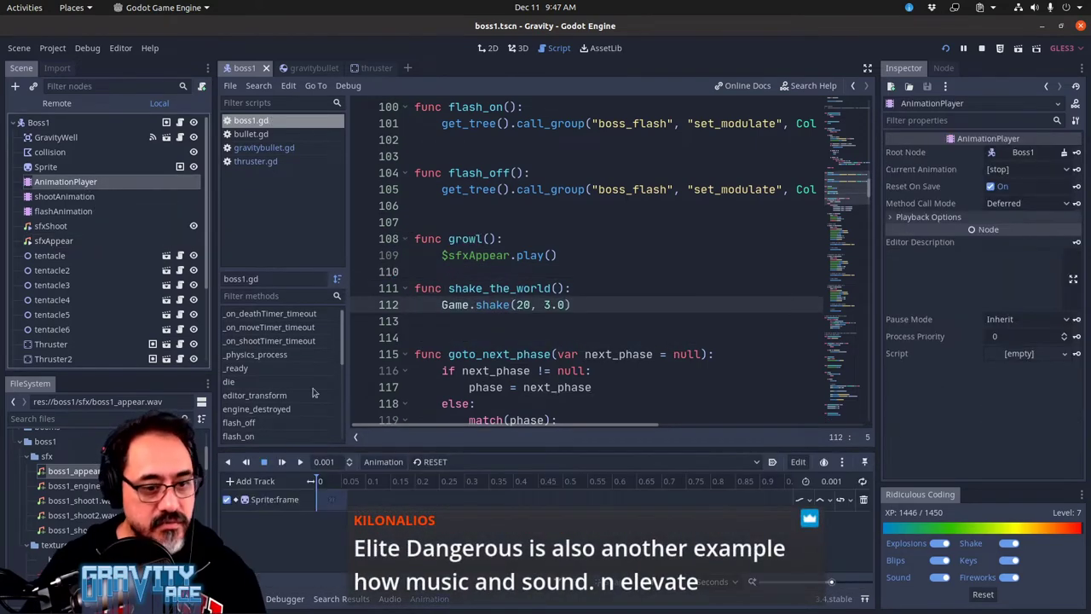
{"action": "left_click", "coordinate": [476, 461]}
{"action": "left_click", "coordinate": [468, 545]}
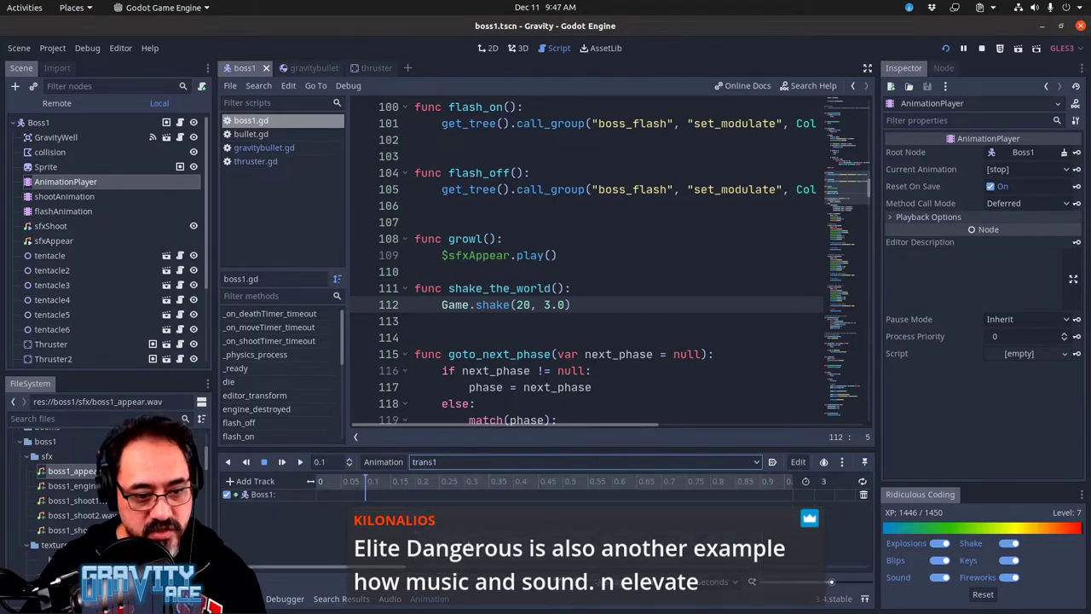
{"action": "left_click", "coordinate": [447, 465]}
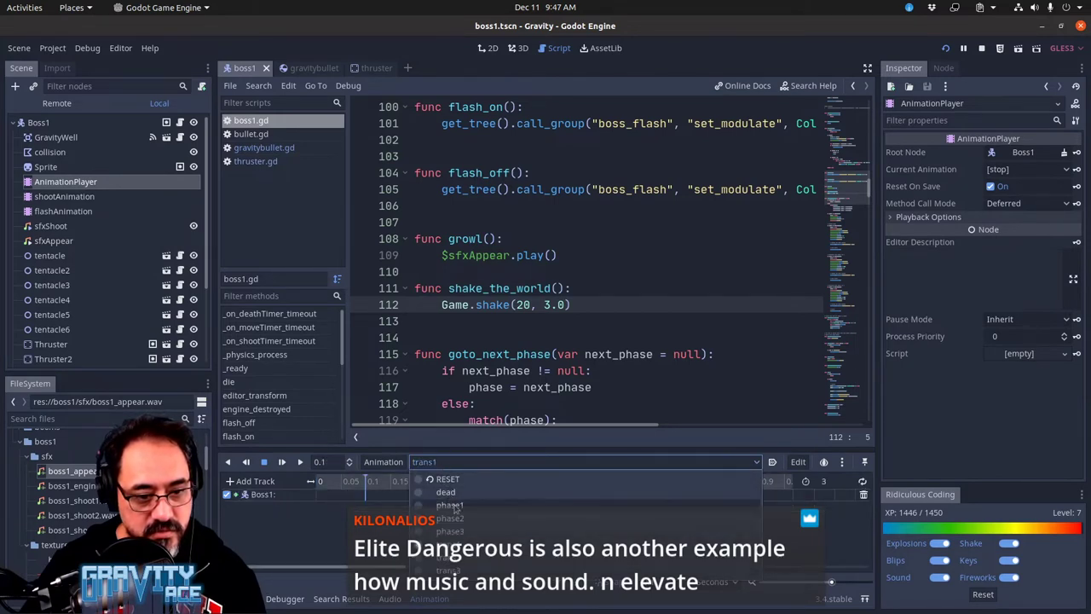
{"action": "left_click", "coordinate": [450, 505]}
{"action": "left_click", "coordinate": [443, 465]}
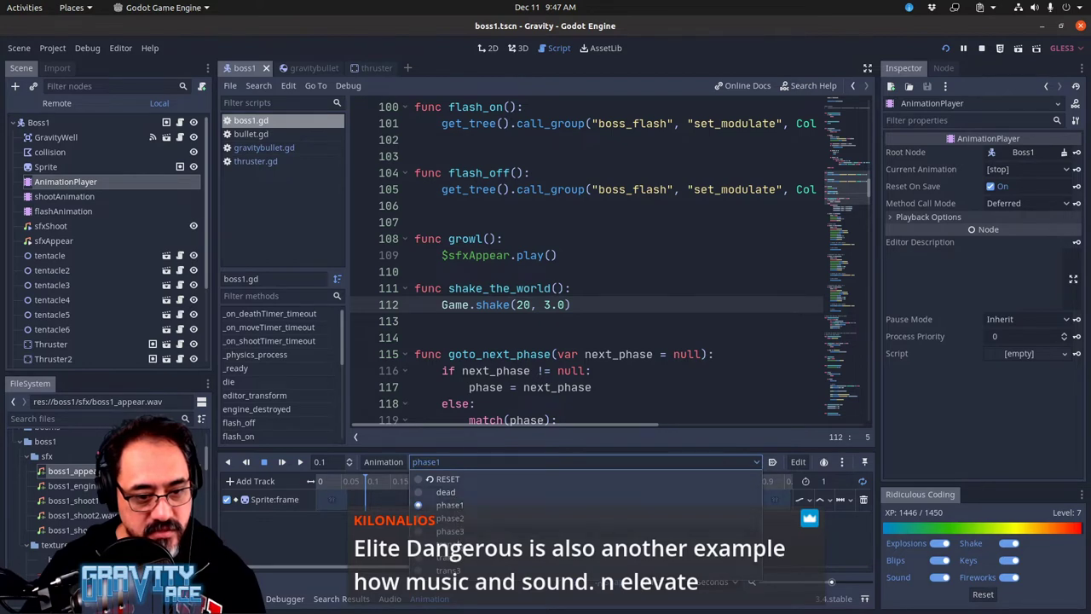
{"action": "left_click", "coordinate": [460, 543]}
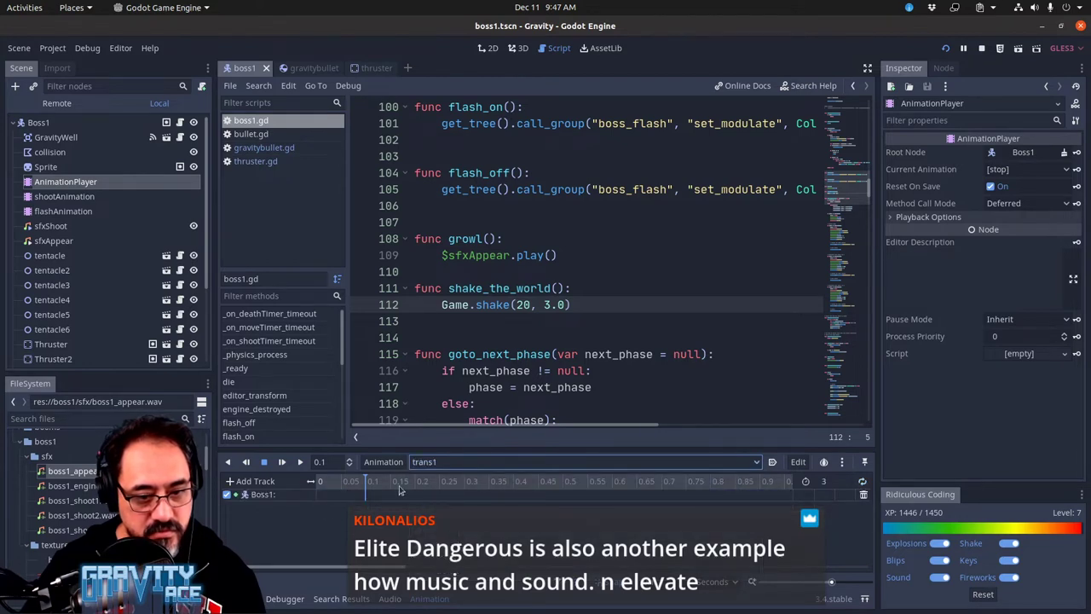
{"action": "left_click_drag", "start_coordinate": [831, 583], "coordinate": [821, 585]}
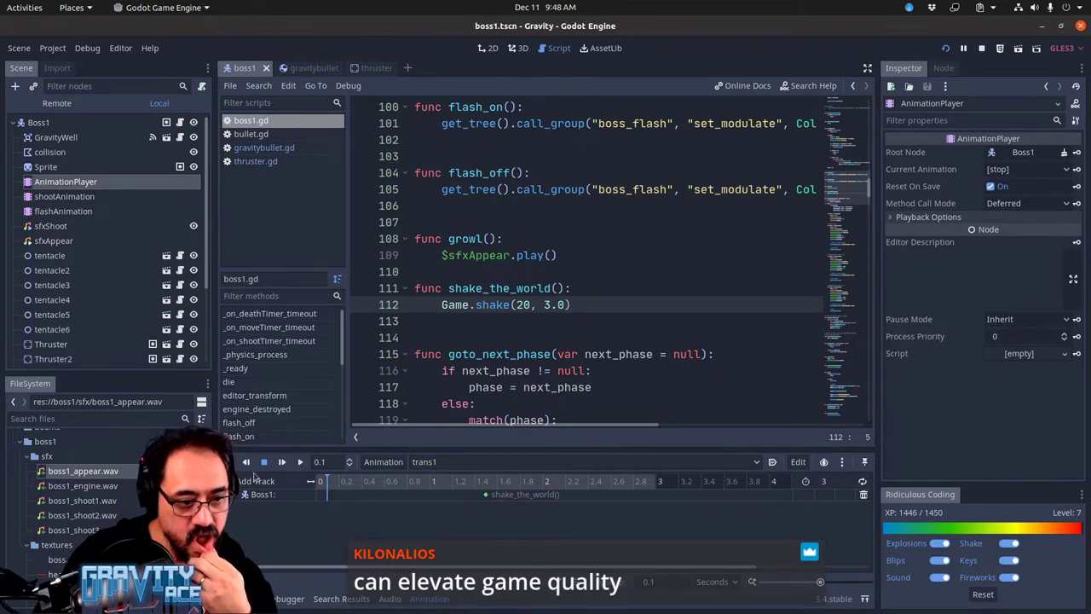
{"action": "left_click", "coordinate": [255, 481]}
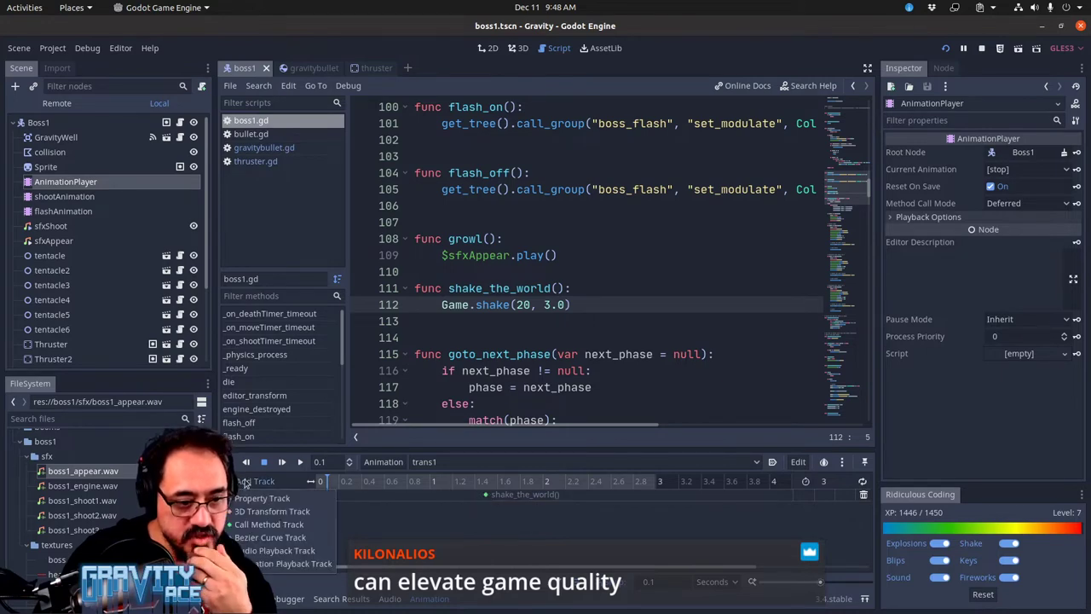
Add an Audio Playback Track to trans1 that plays through sfxAppear.
{"action": "left_click", "coordinate": [266, 524]}
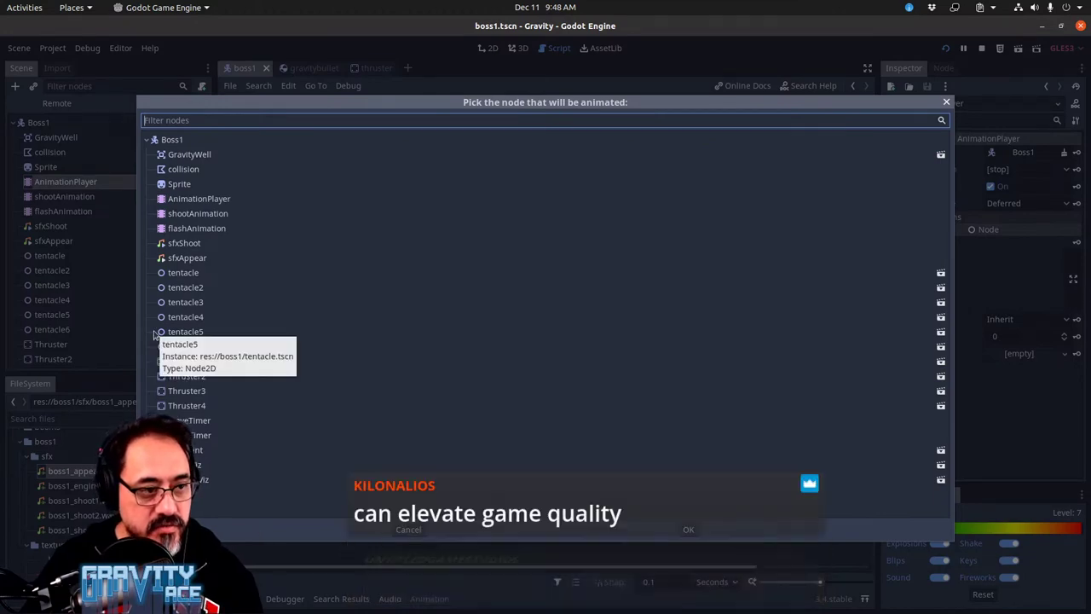
{"action": "key", "text": "Return"}
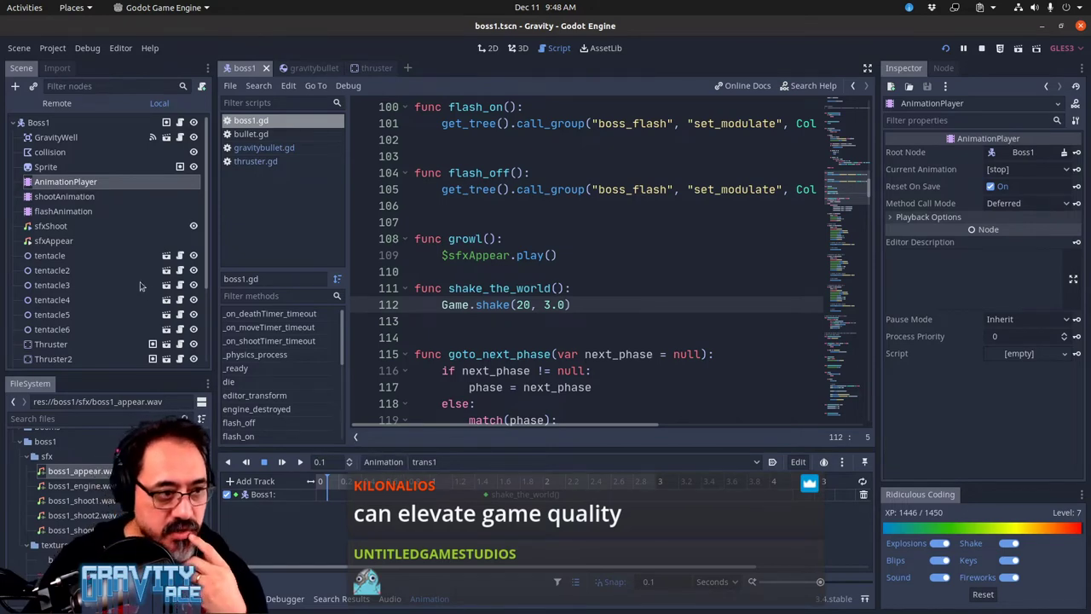
{"action": "left_click", "coordinate": [271, 482]}
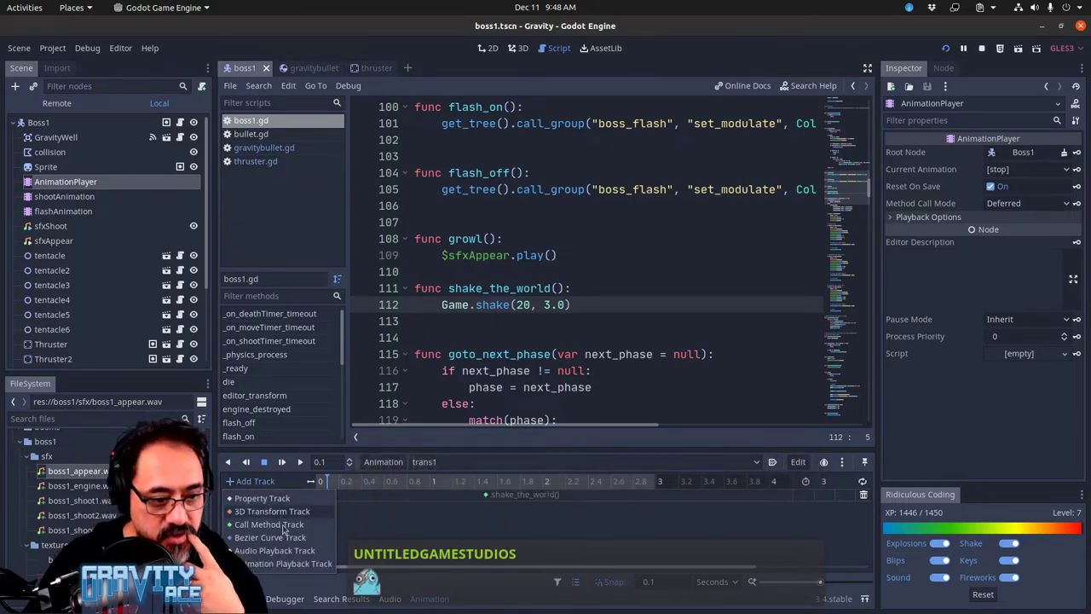
{"action": "left_click", "coordinate": [284, 552]}
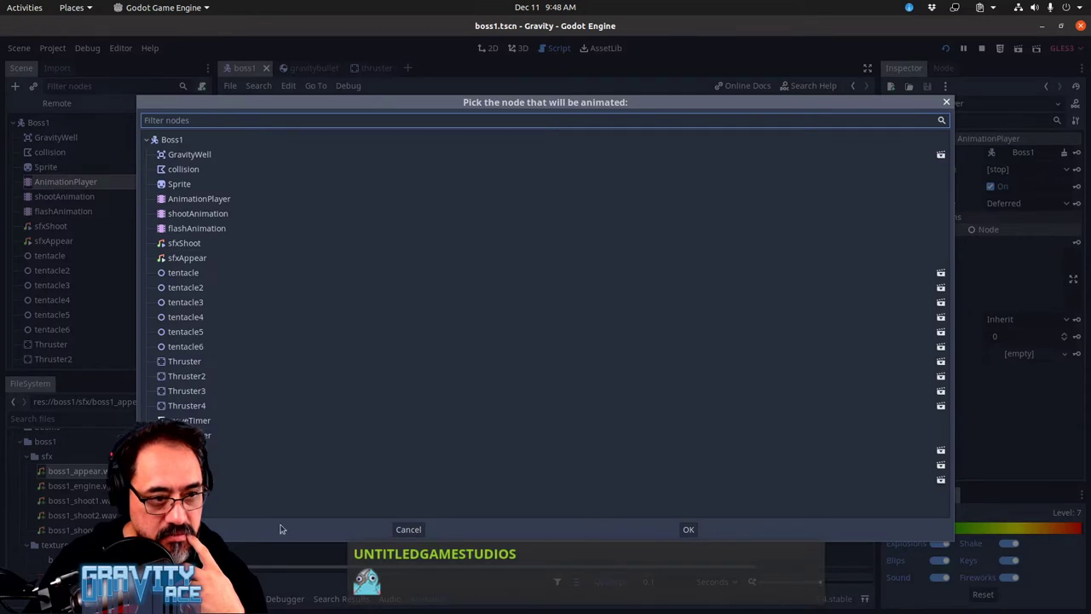
{"action": "double_click", "coordinate": [193, 259]}
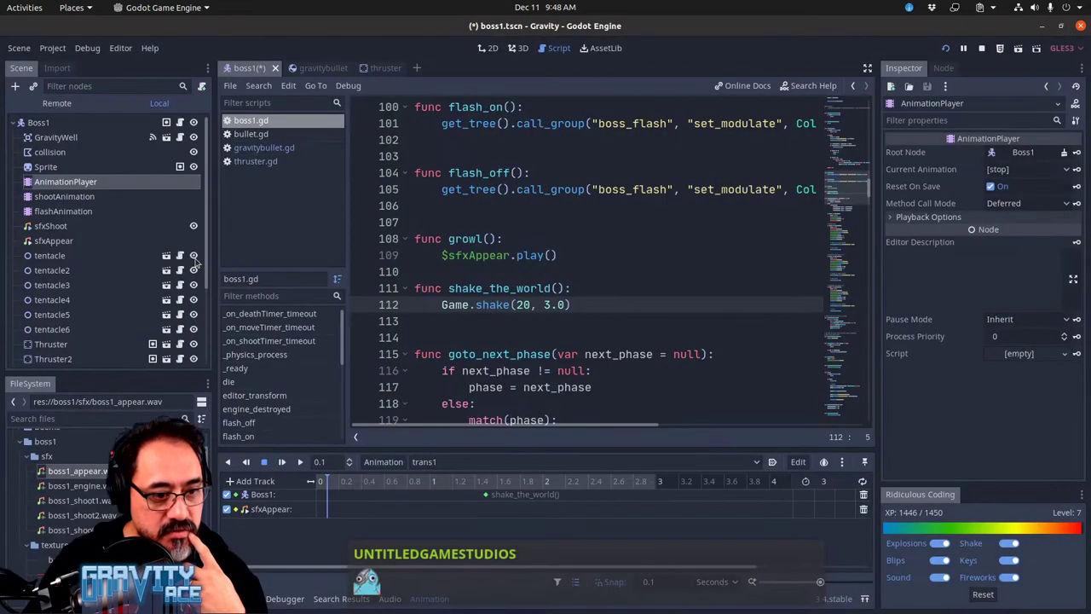
Clear sfxAppear's own stream and place boss1_appear.wav as a clip on the track, shifted later.
{"action": "left_click", "coordinate": [53, 241]}
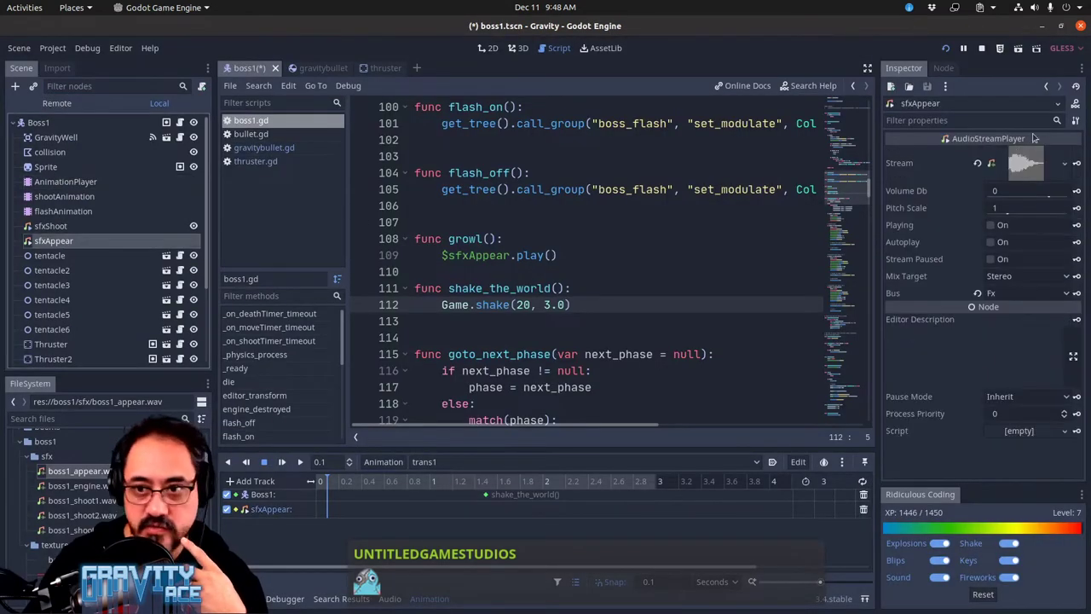
{"action": "left_click", "coordinate": [978, 165]}
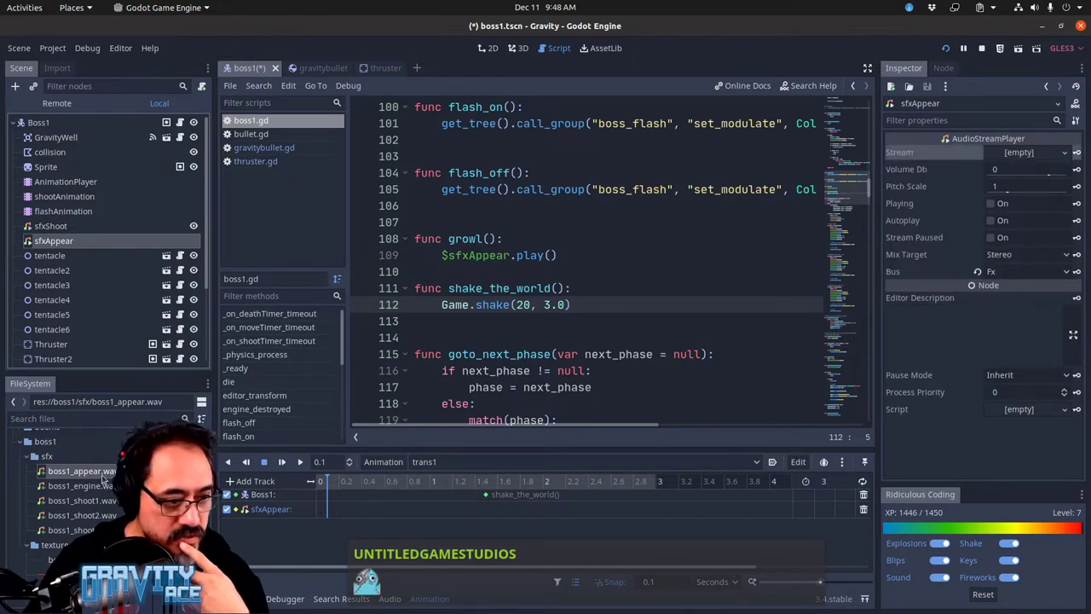
{"action": "left_click_drag", "start_coordinate": [102, 480], "coordinate": [399, 509]}
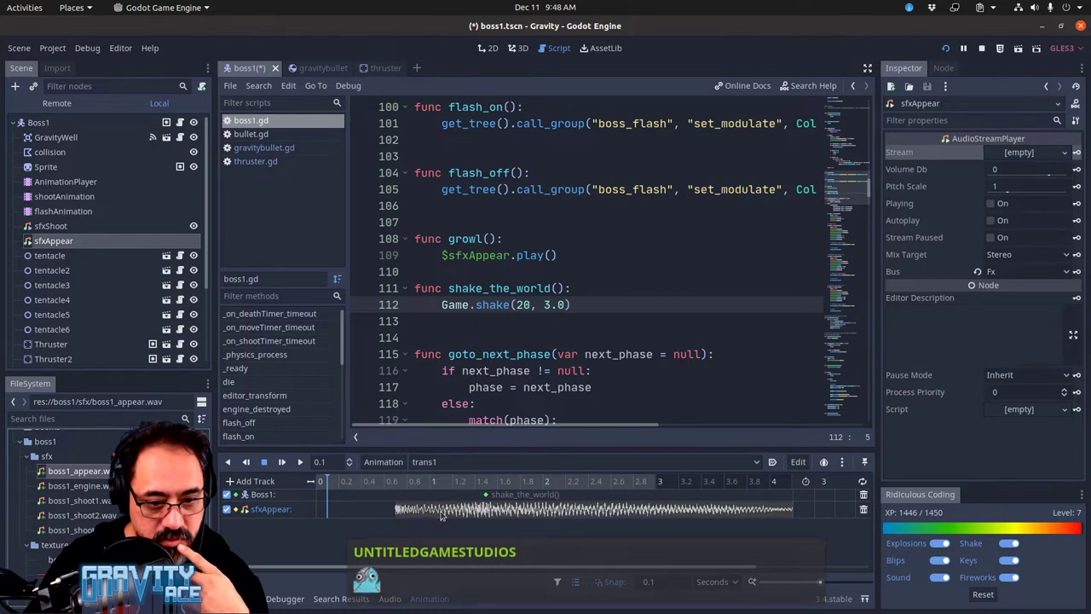
{"action": "left_click_drag", "start_coordinate": [442, 520], "coordinate": [477, 499]}
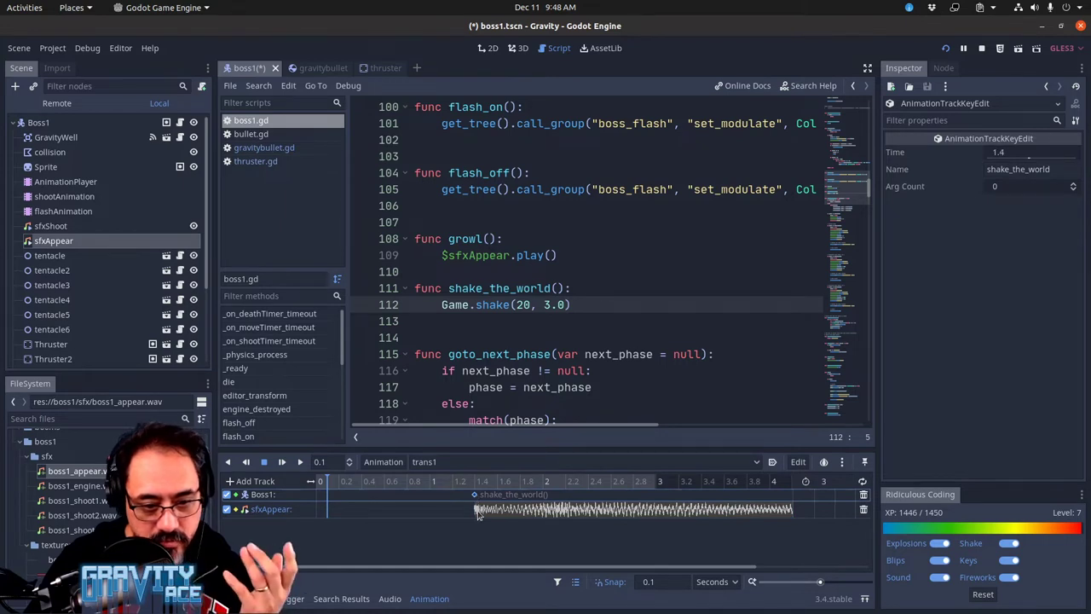
Move the shake_the_world call to 1.5 s, preview trans1, save the scene, and run the game.
{"action": "left_click_drag", "start_coordinate": [821, 582], "coordinate": [824, 584]}
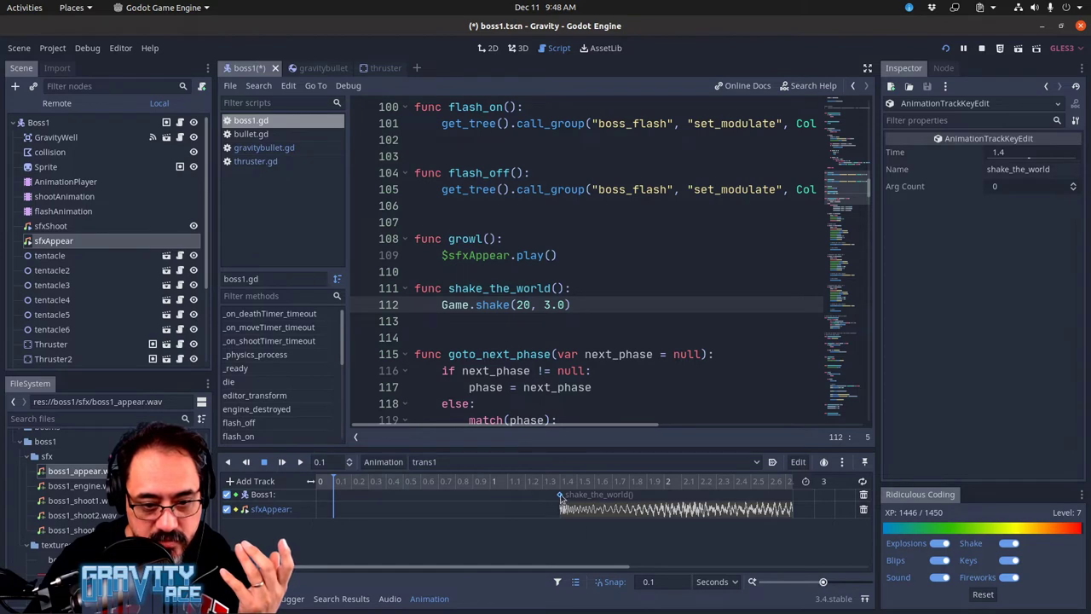
{"action": "left_click_drag", "start_coordinate": [561, 498], "coordinate": [594, 515]}
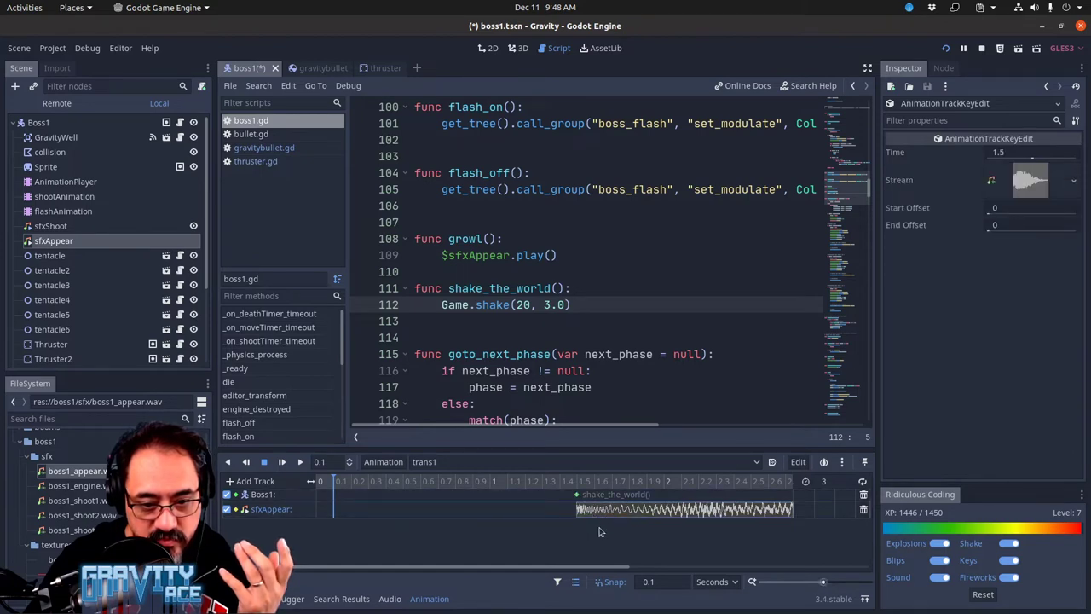
{"action": "left_click", "coordinate": [281, 462]}
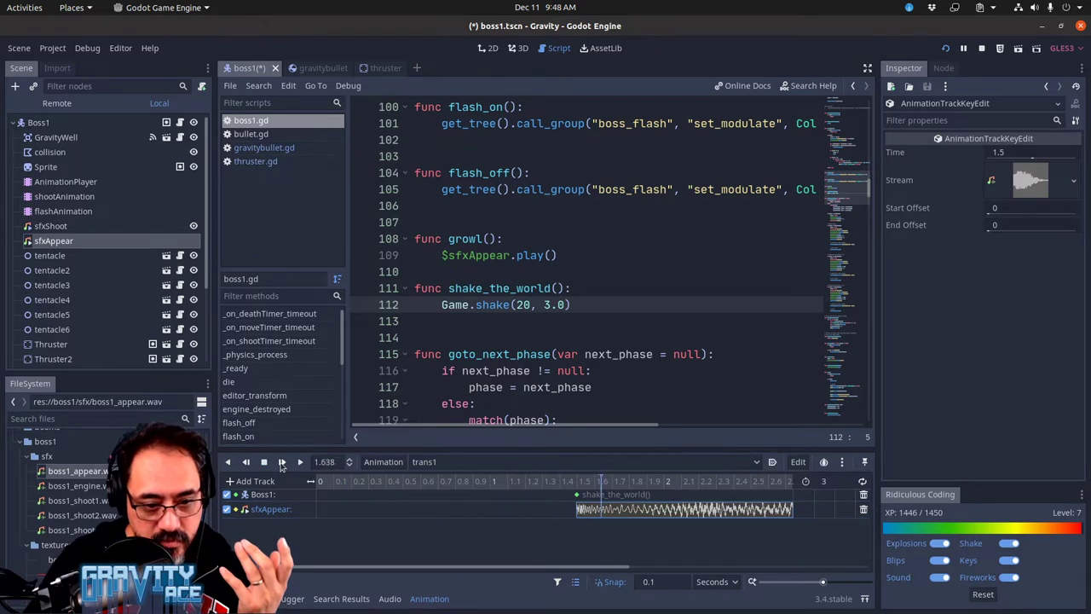
{"action": "left_click", "coordinate": [266, 462]}
{"action": "left_click", "coordinate": [335, 482]}
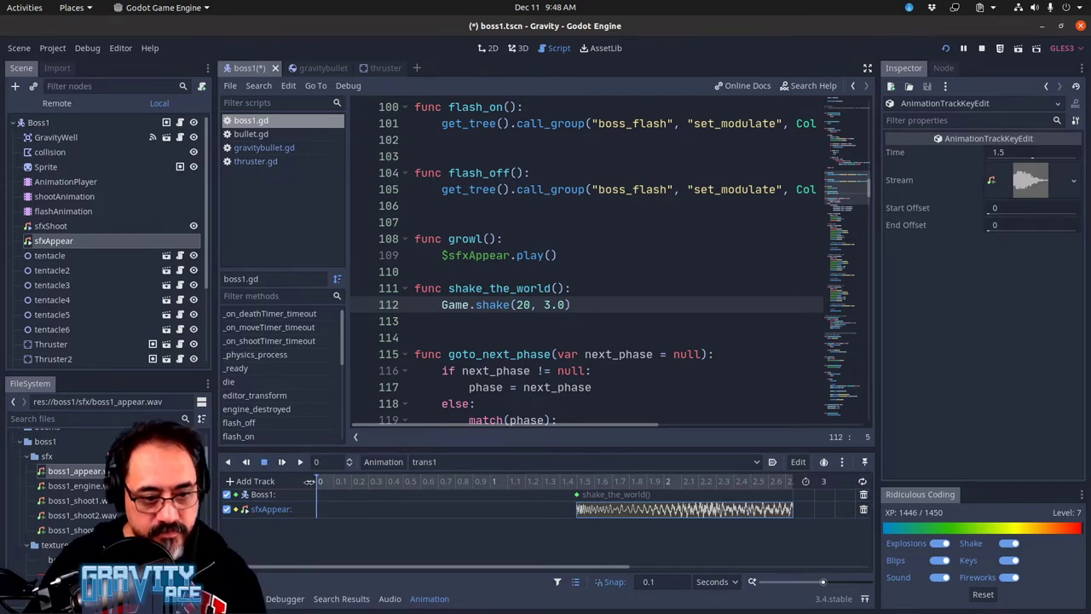
{"action": "key", "text": "ctrl+s"}
{"action": "key", "text": "F5"}
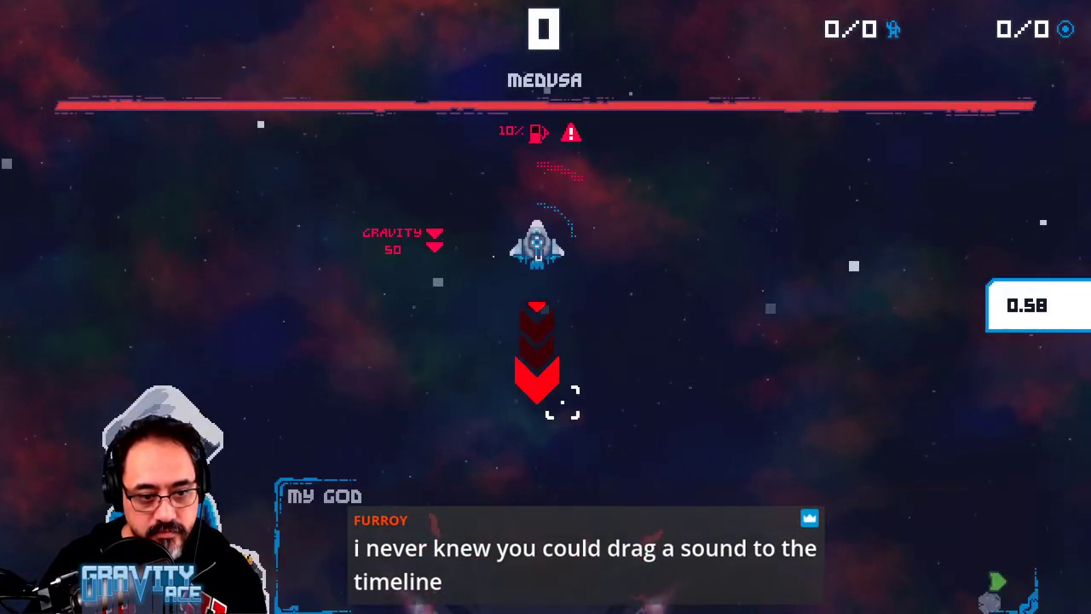
Fly through the level until the Medusa boss appears, then pause and leave the game.
{"action": "left_click", "coordinate": [560, 394]}
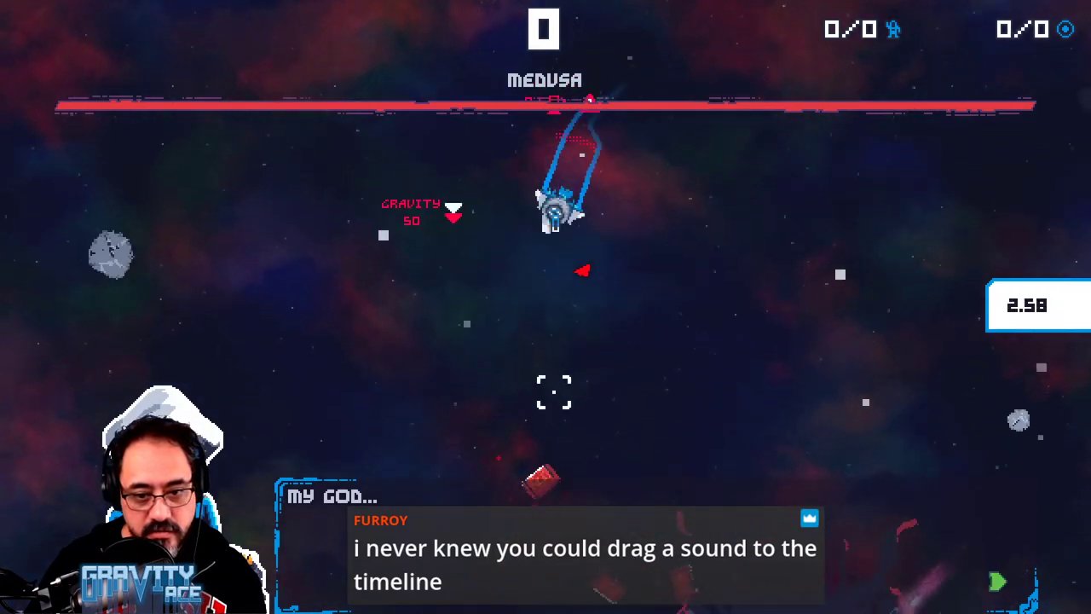
{"action": "left_click", "coordinate": [552, 390]}
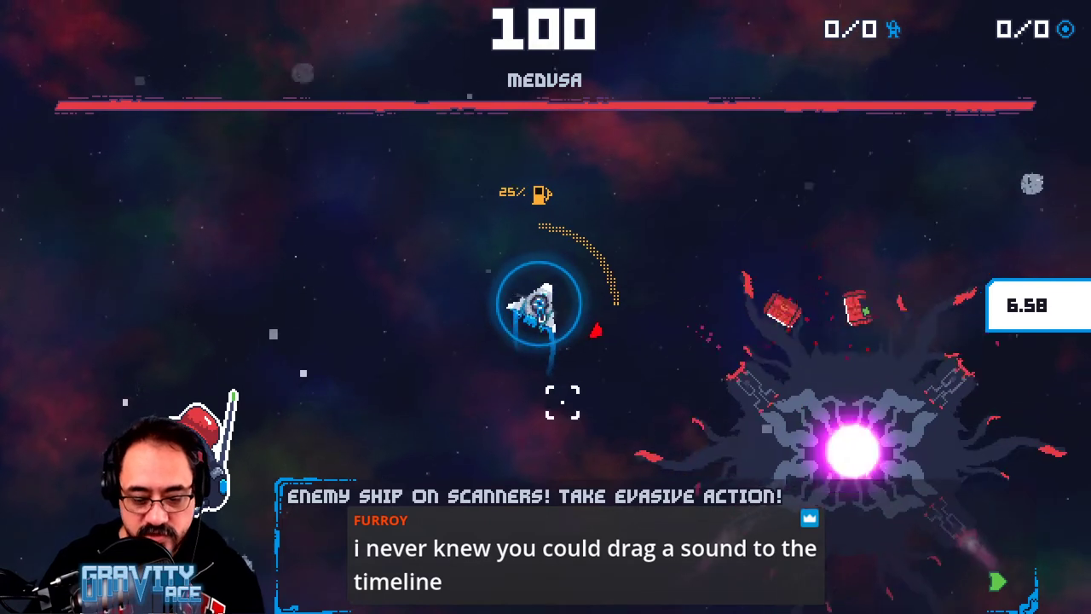
{"action": "key", "text": "Escape"}
{"action": "key", "text": "alt+Tab"}
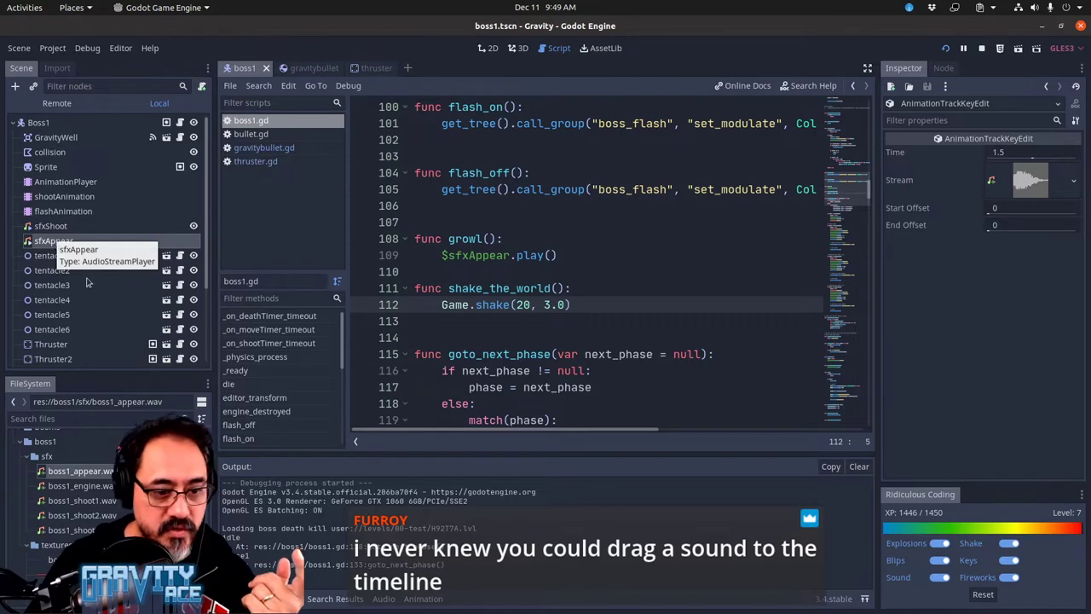
Compare with the shoot animation's sound track, then reopen trans1 and select the appear sound key.
{"action": "left_click", "coordinate": [62, 197]}
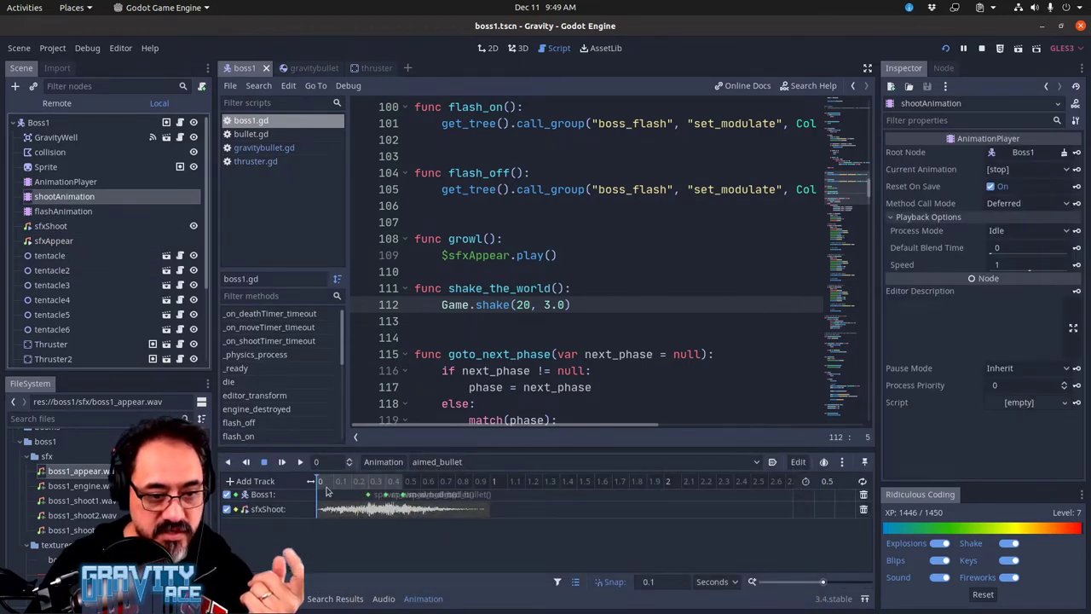
{"action": "left_click", "coordinate": [62, 183]}
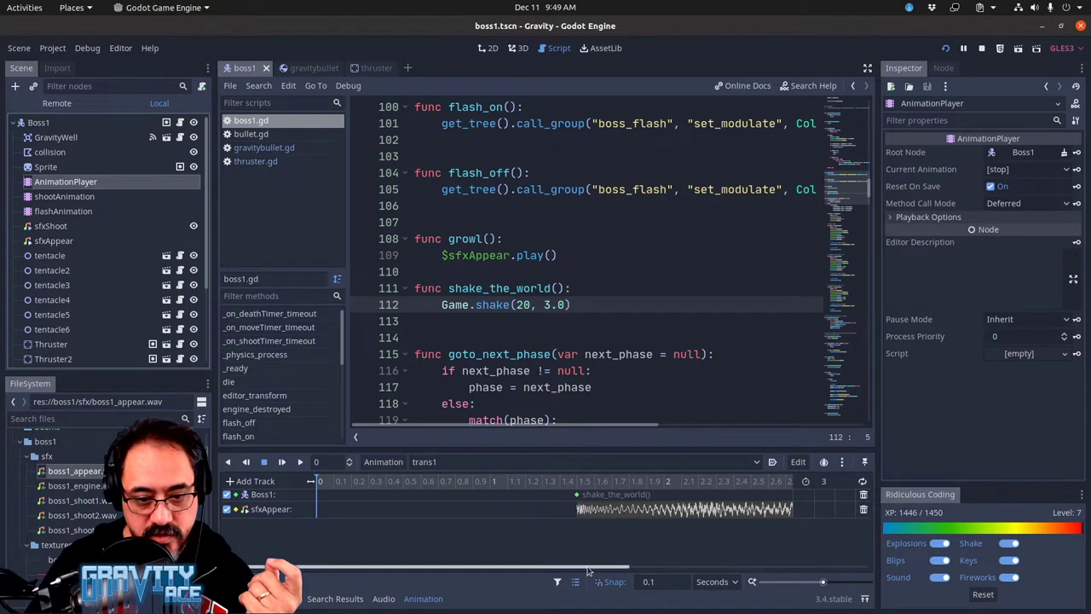
{"action": "scroll", "coordinate": [613, 510], "scroll_direction": "right", "scroll_amount": 6, "text": "shift"}
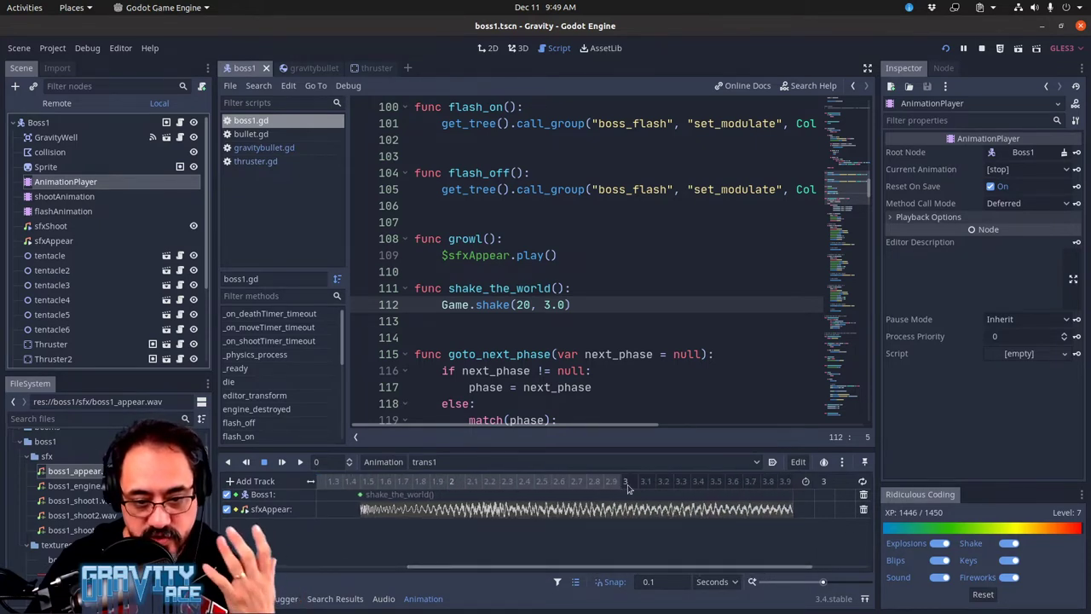
{"action": "left_click", "coordinate": [477, 463]}
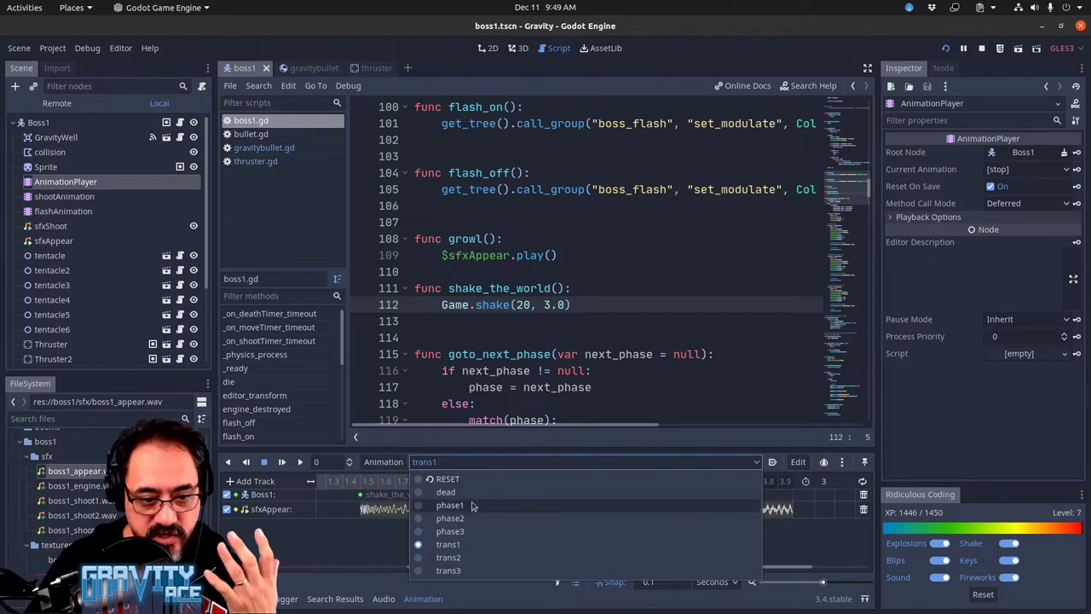
{"action": "left_click", "coordinate": [473, 506]}
{"action": "left_click", "coordinate": [433, 463]}
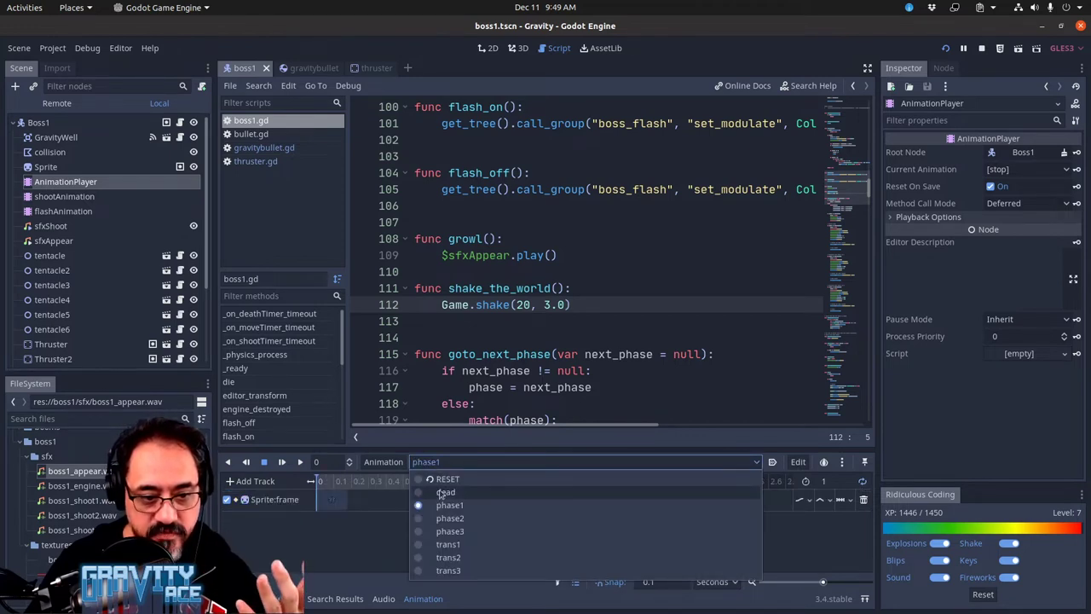
{"action": "left_click", "coordinate": [449, 545]}
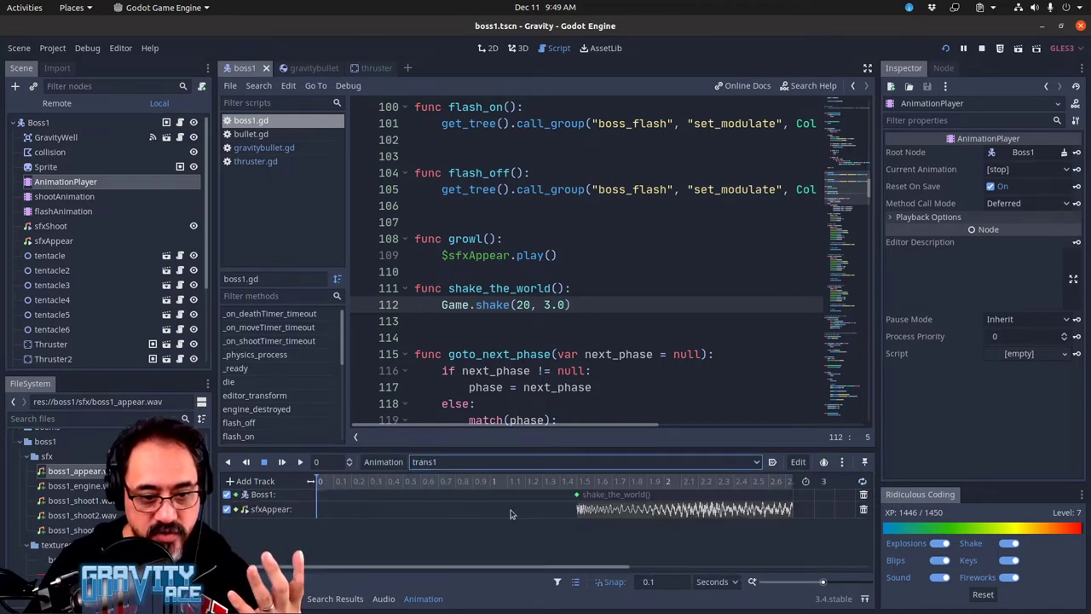
{"action": "left_click", "coordinate": [582, 509]}
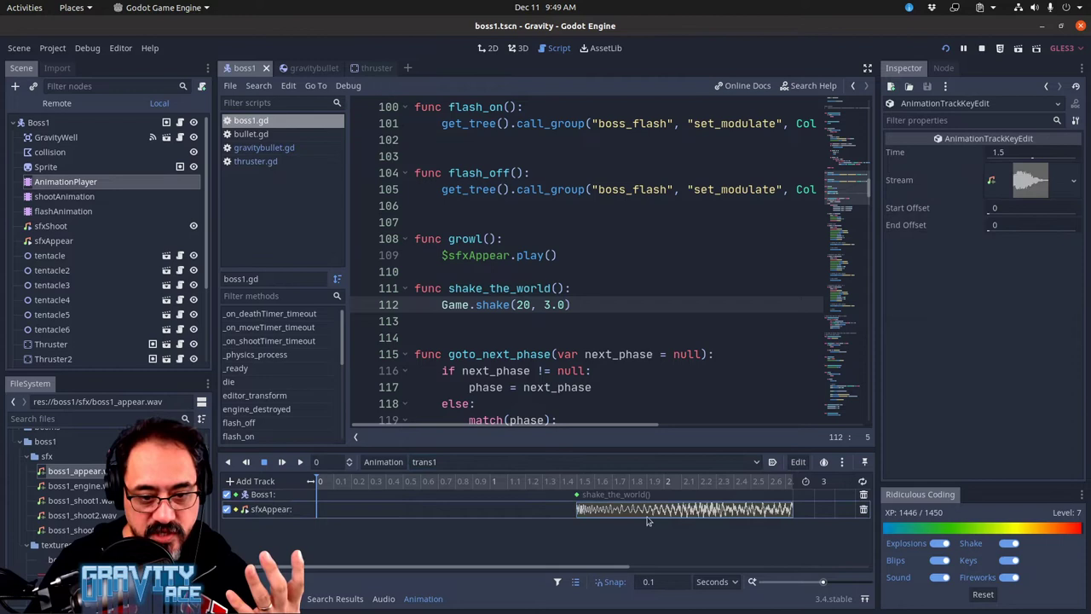
{"action": "double_click", "coordinate": [288, 509]}
Delete the sfxAppear track and add a Boss1 Call Method track to trans1, cancelling the method picker.
{"action": "left_click", "coordinate": [863, 510]}
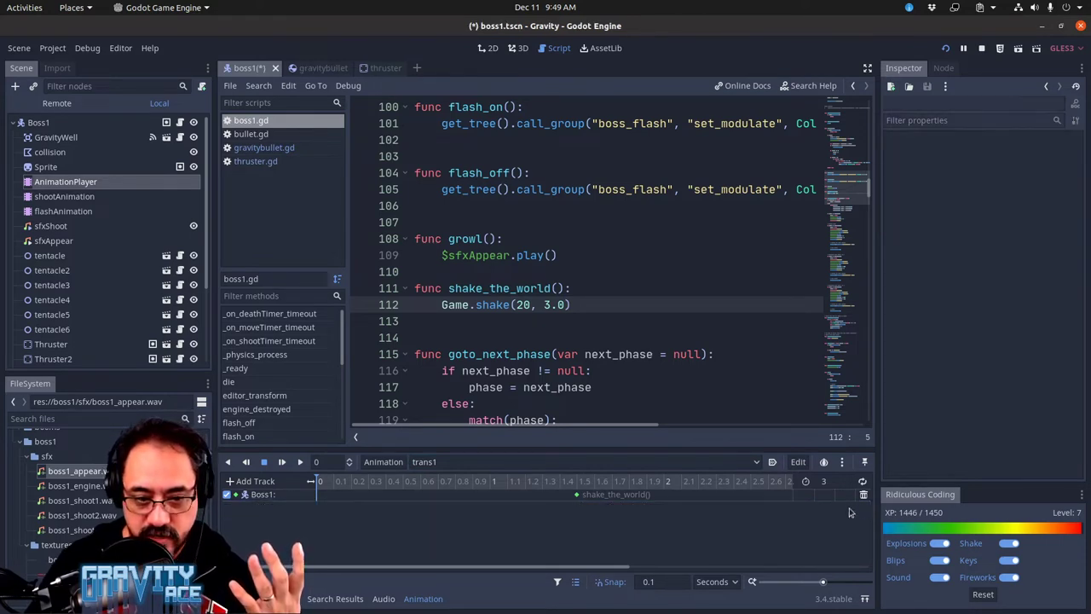
{"action": "left_click", "coordinate": [292, 482]}
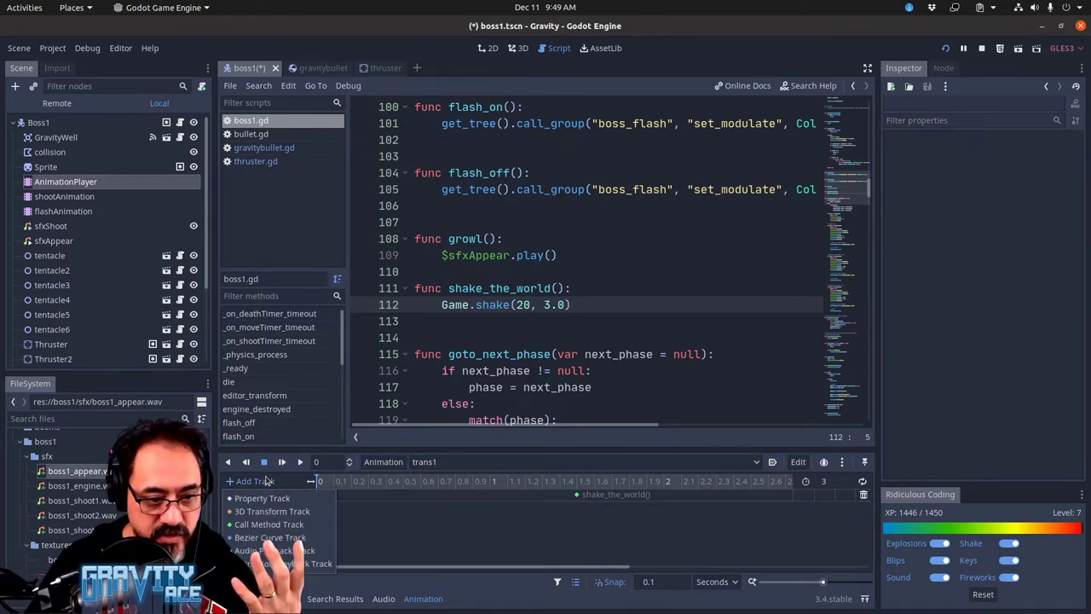
{"action": "left_click", "coordinate": [278, 529]}
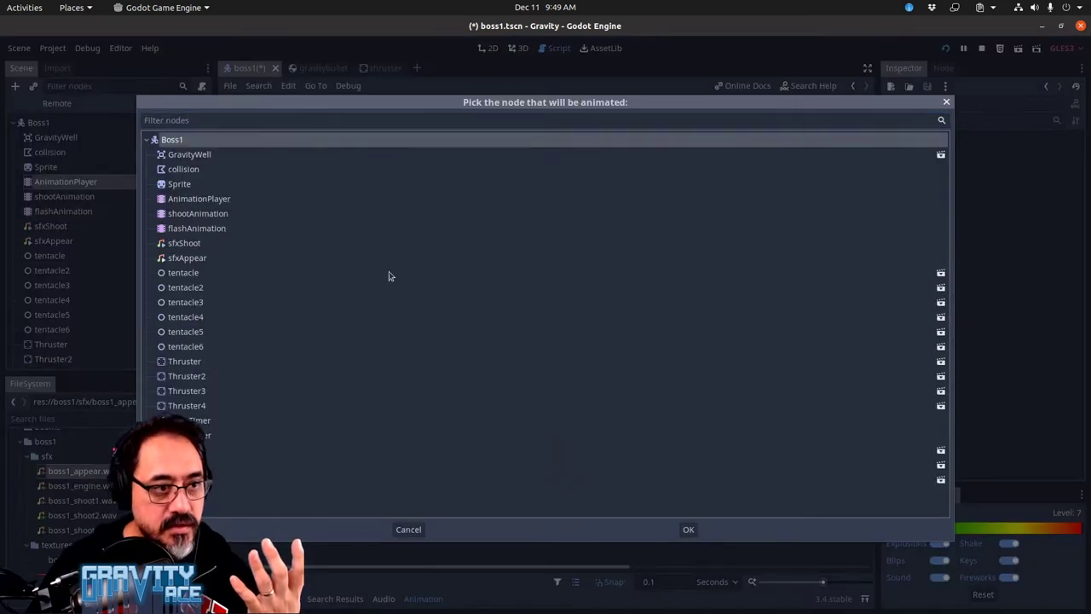
{"action": "left_click", "coordinate": [686, 530]}
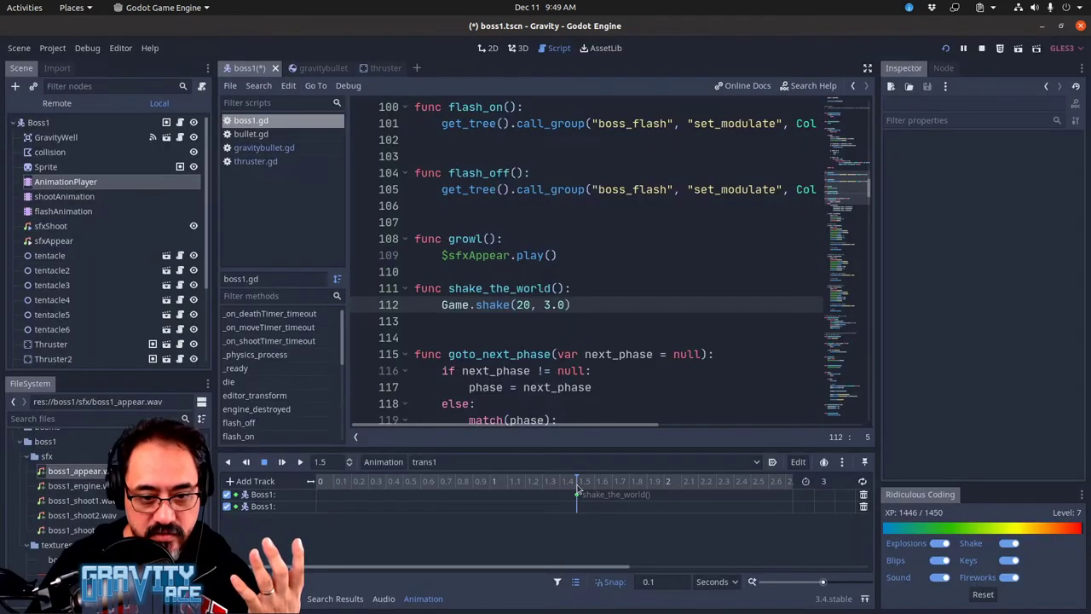
{"action": "right_click", "coordinate": [578, 504]}
{"action": "left_click", "coordinate": [589, 517]}
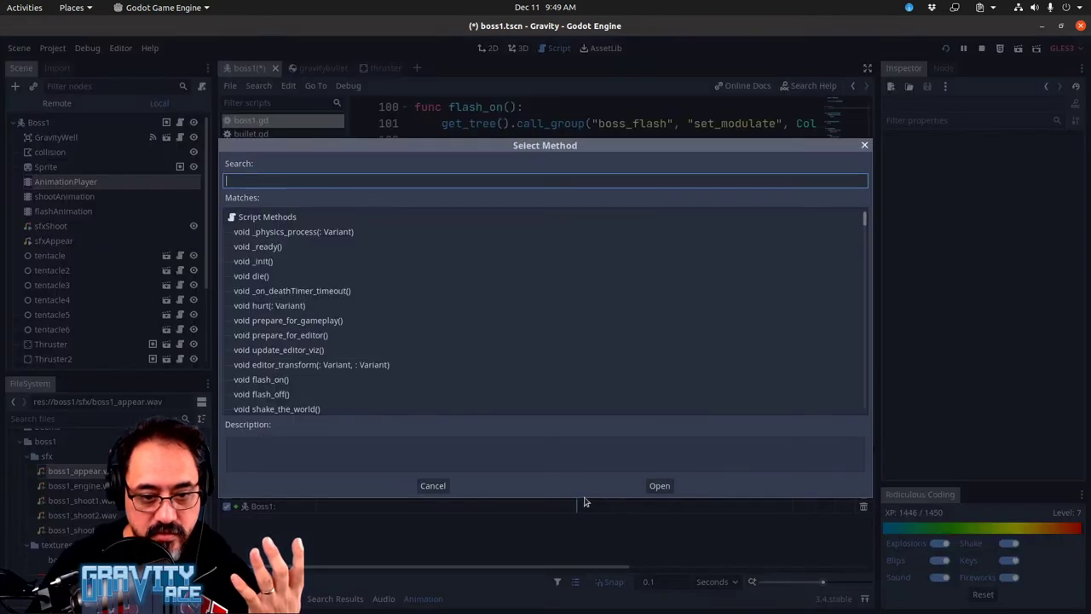
{"action": "type", "text": "gro"}
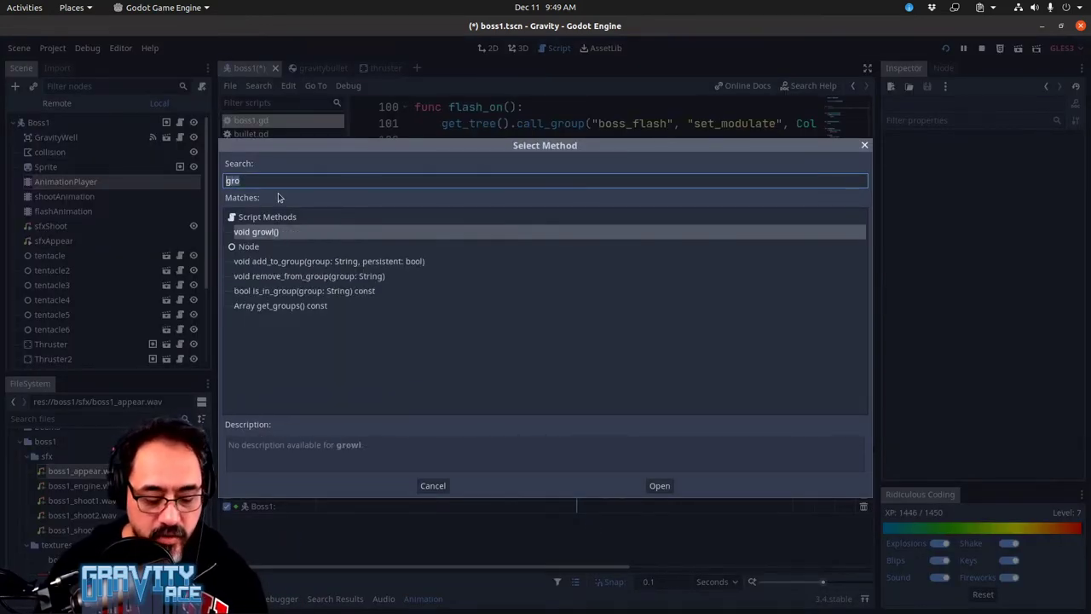
{"action": "key", "text": "BackSpace"}
{"action": "type", "text": "owl"}
{"action": "key", "text": "Escape"}
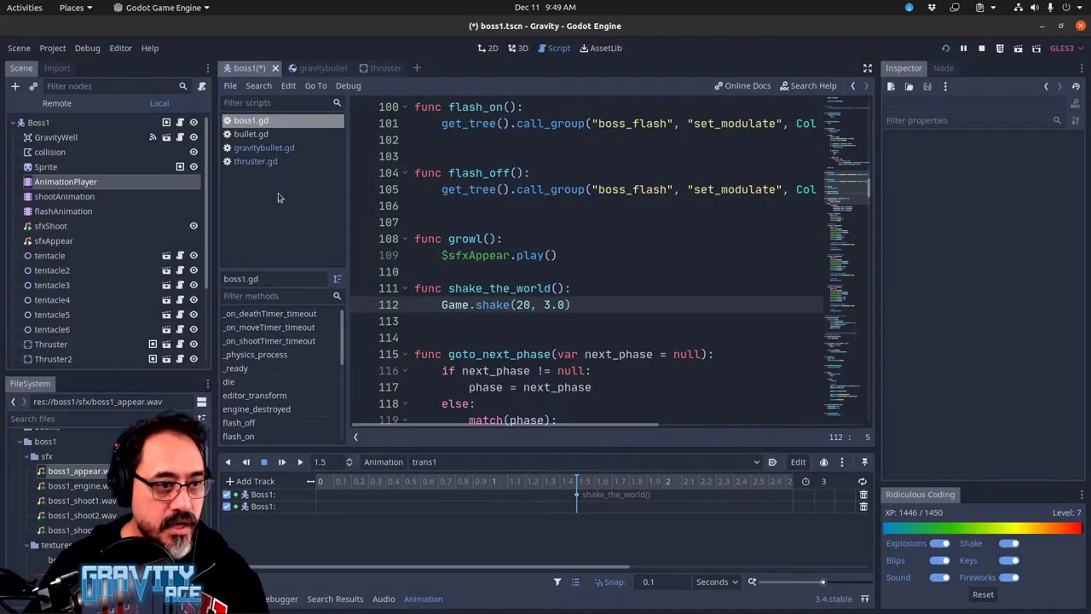
Rename the growl function to scream in boss1.gd and save.
{"action": "double_click", "coordinate": [452, 240]}
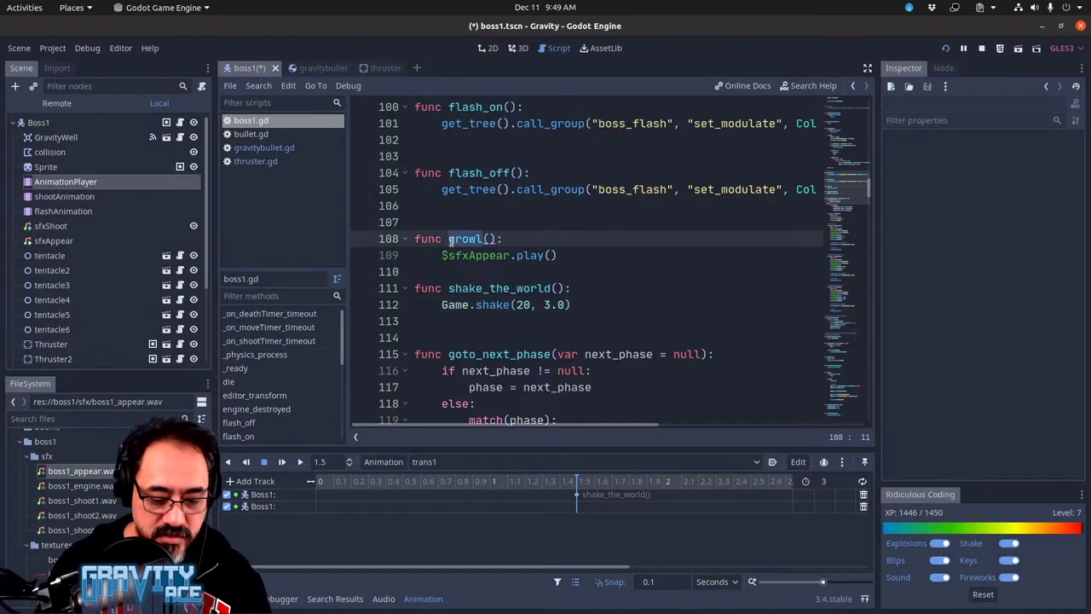
{"action": "type", "text": "scream"}
{"action": "key", "text": "Down"}
{"action": "key", "text": "Down"}
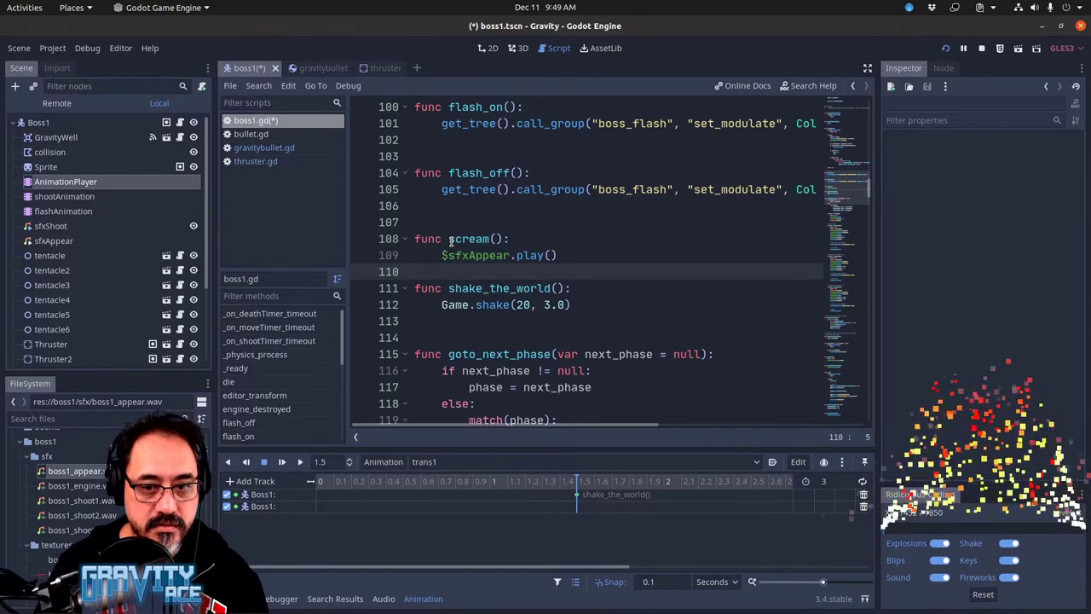
{"action": "key", "text": "Return"}
{"action": "key", "text": "ctrl+s"}
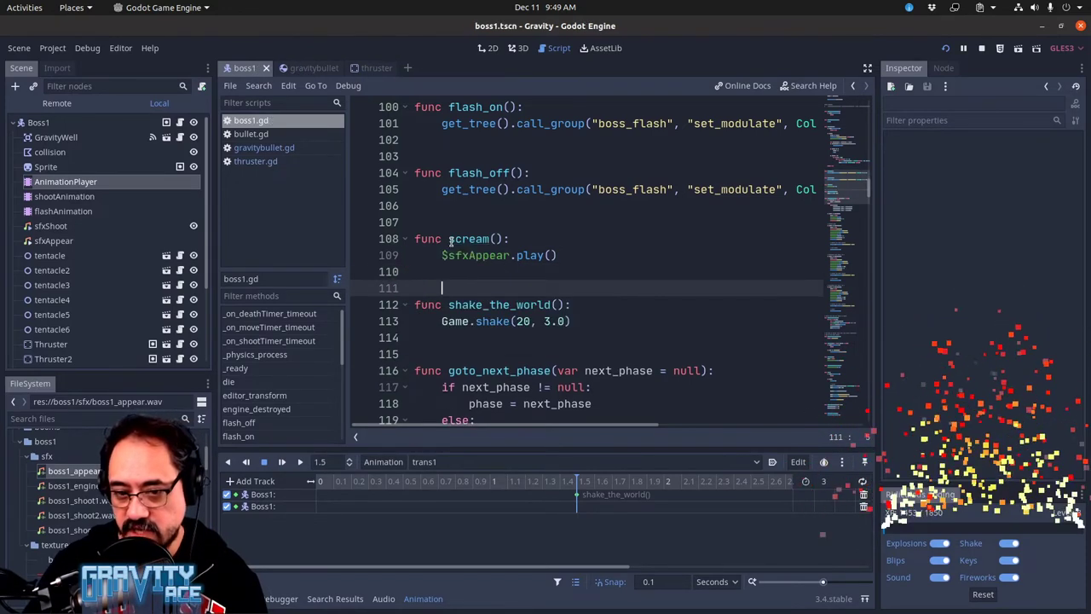
Add a scream() method key on the second Boss1 track at 1.5 s, then save the scene.
{"action": "right_click", "coordinate": [577, 506]}
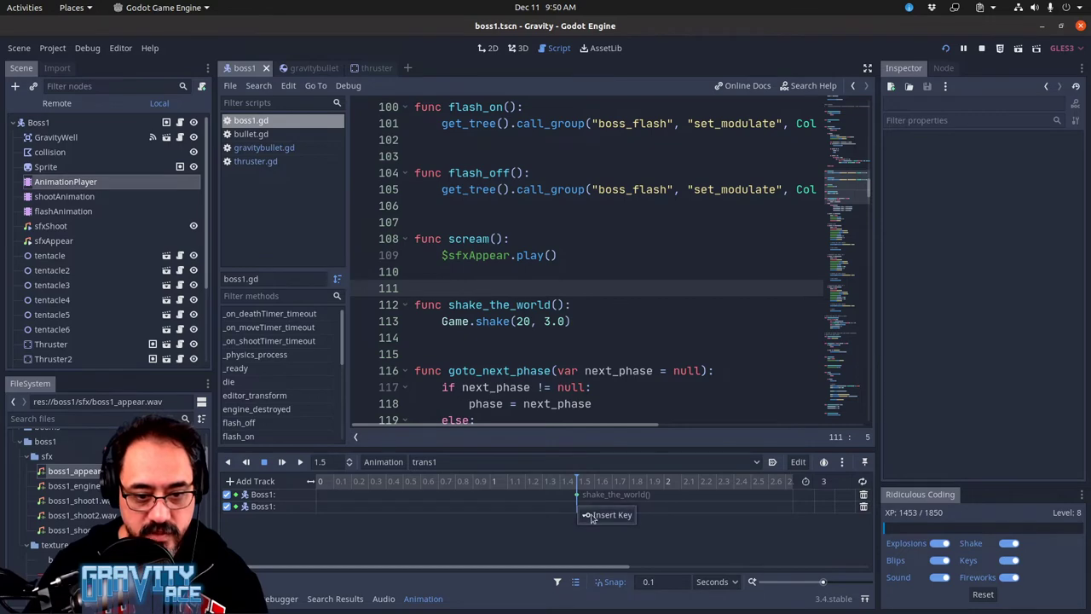
{"action": "left_click", "coordinate": [607, 515]}
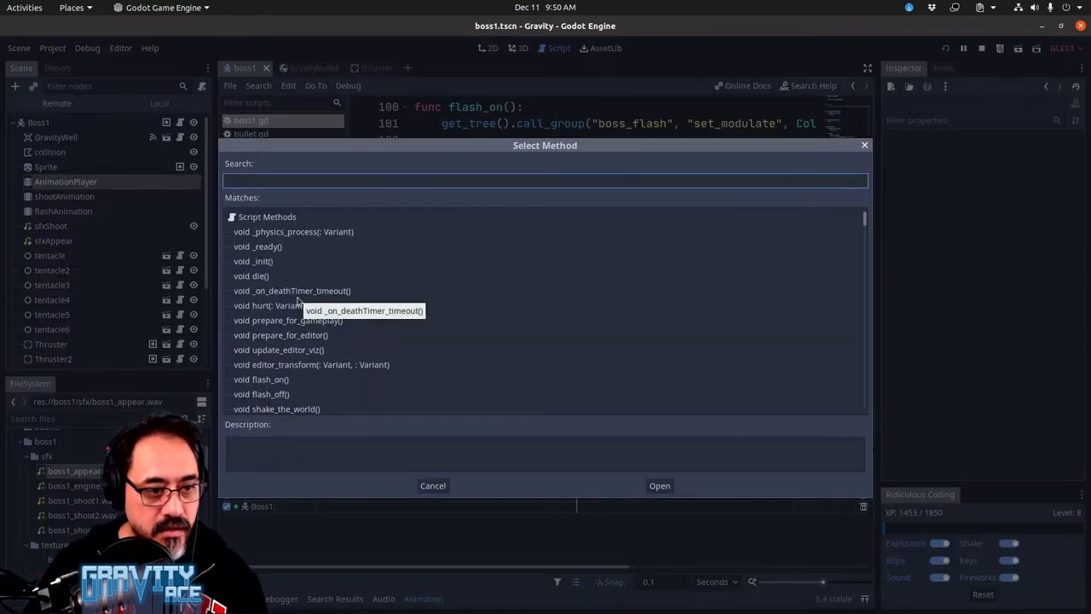
{"action": "type", "text": "shake"}
{"action": "key", "text": "Return"}
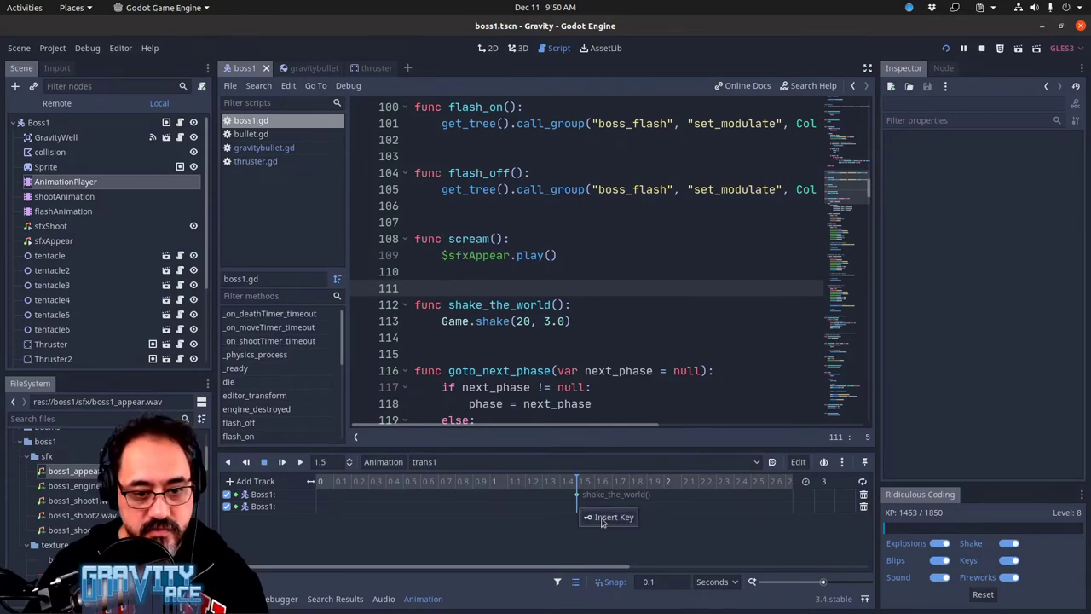
{"action": "left_click", "coordinate": [609, 518]}
{"action": "type", "text": "scrfe"}
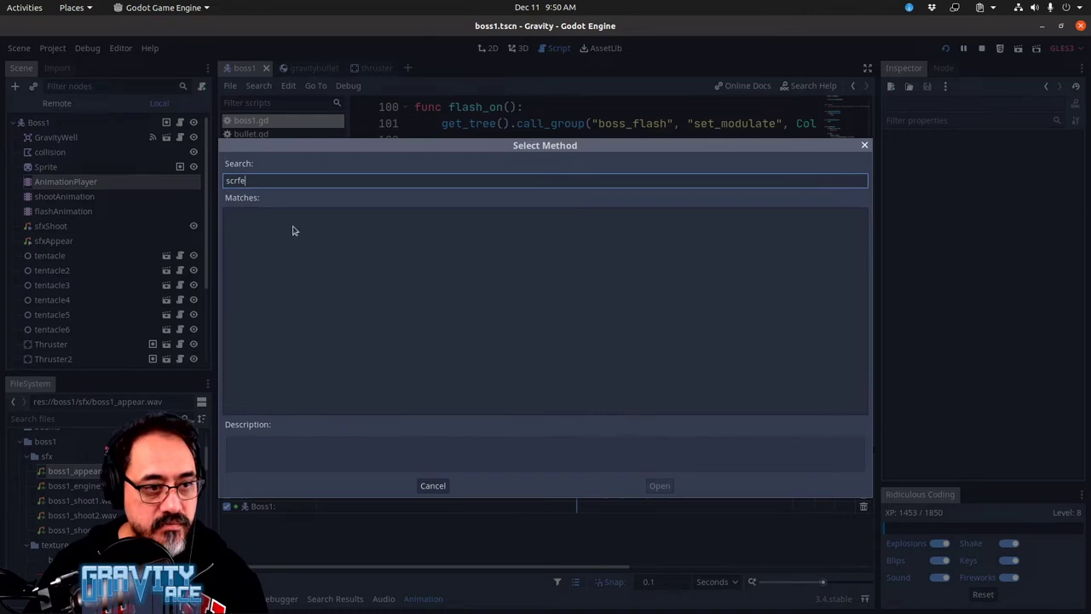
{"action": "double_click", "coordinate": [294, 232]}
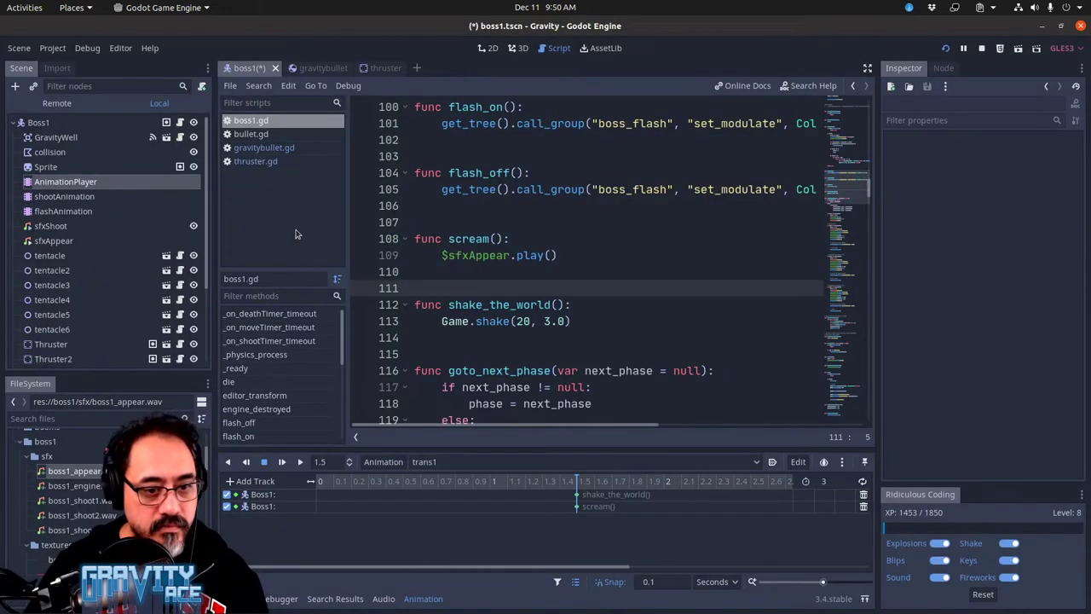
{"action": "key", "text": "ctrl+s"}
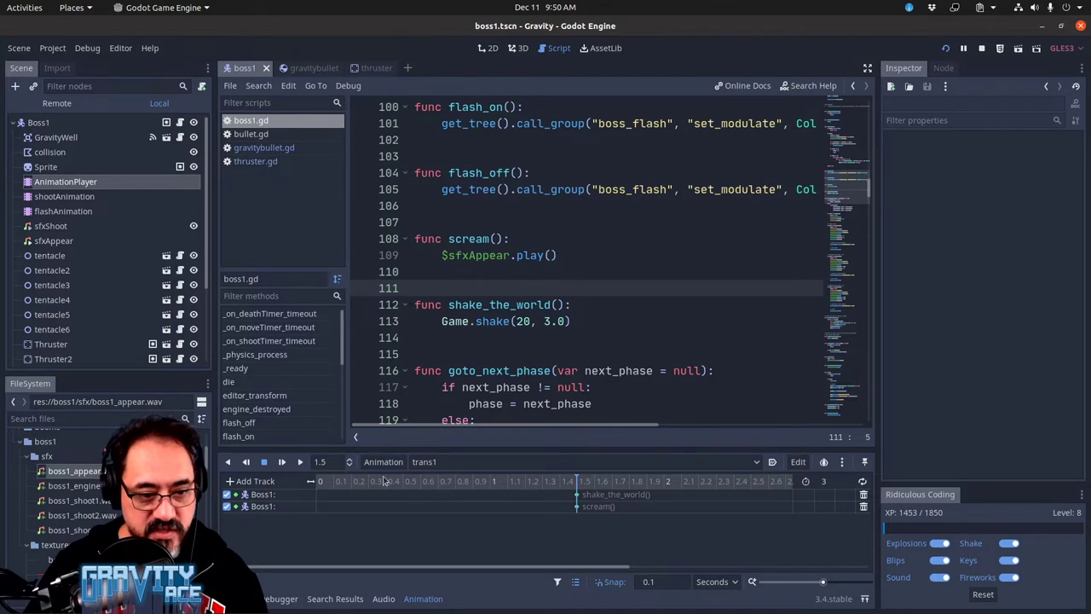
Switch the boss animation to phase1 and select the sfxAppear sound node.
{"action": "left_click", "coordinate": [487, 464]}
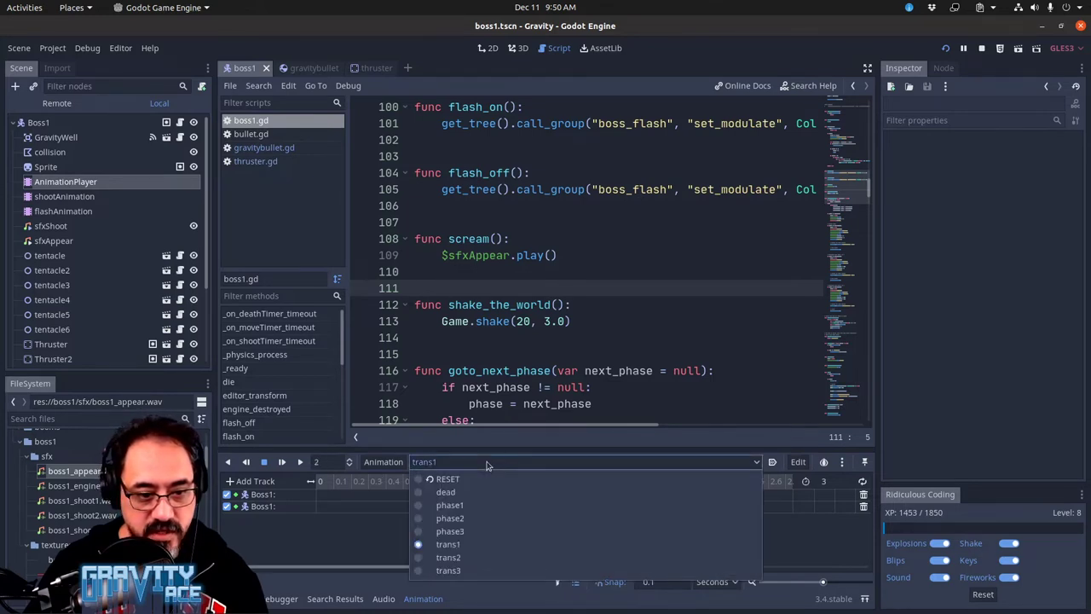
{"action": "left_click", "coordinate": [495, 507]}
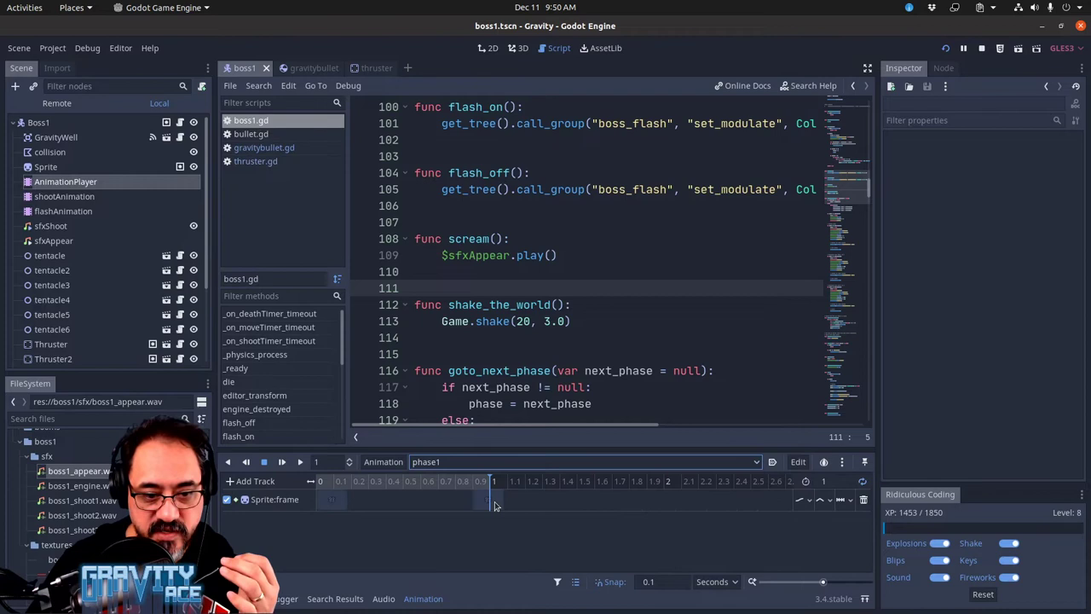
{"action": "left_click", "coordinate": [487, 255]}
{"action": "left_click", "coordinate": [88, 244]}
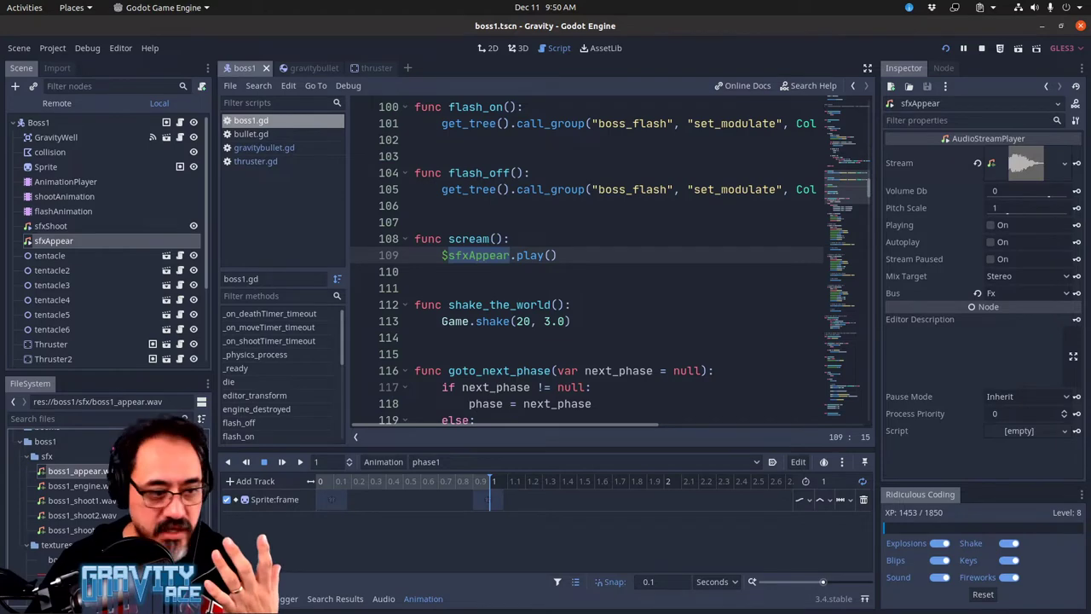
Preview the sfxAppear sound by ticking Playing, then launch the game with F5.
{"action": "left_click", "coordinate": [53, 227]}
{"action": "left_click", "coordinate": [54, 241]}
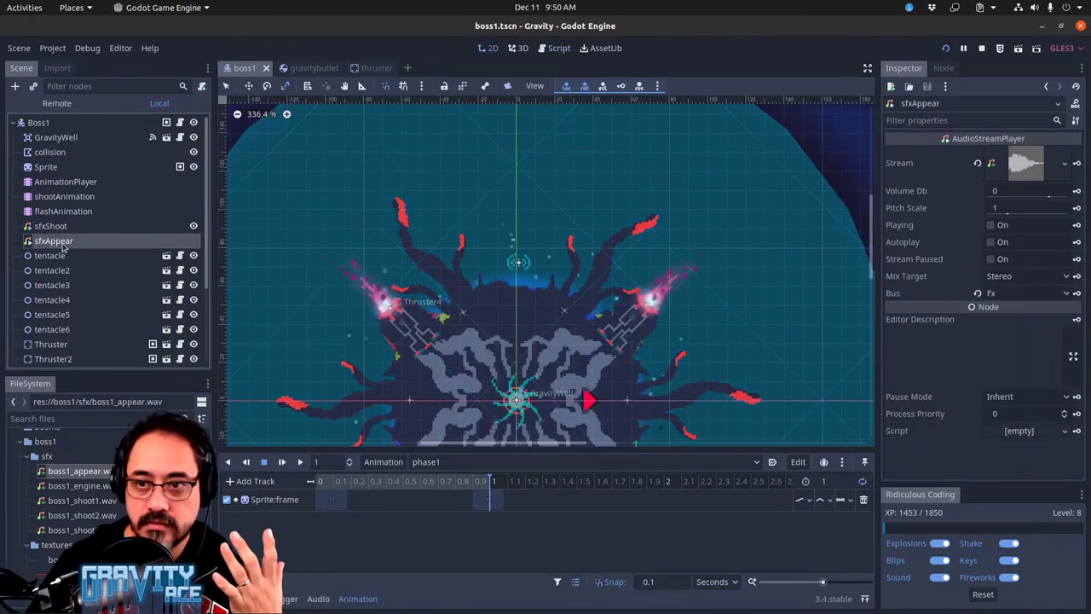
{"action": "left_click", "coordinate": [990, 225]}
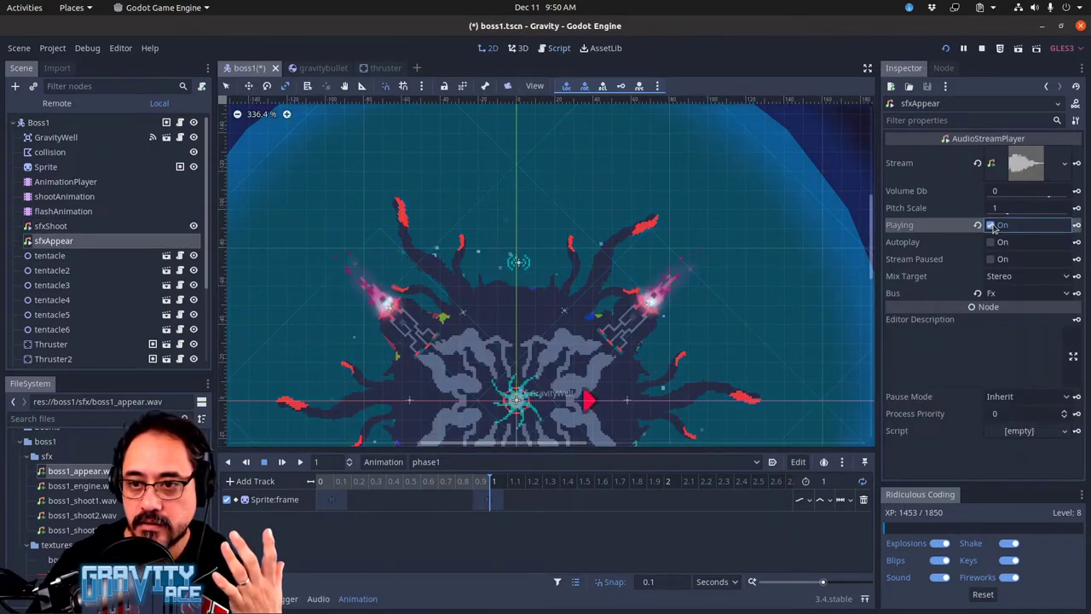
{"action": "key", "text": "F5"}
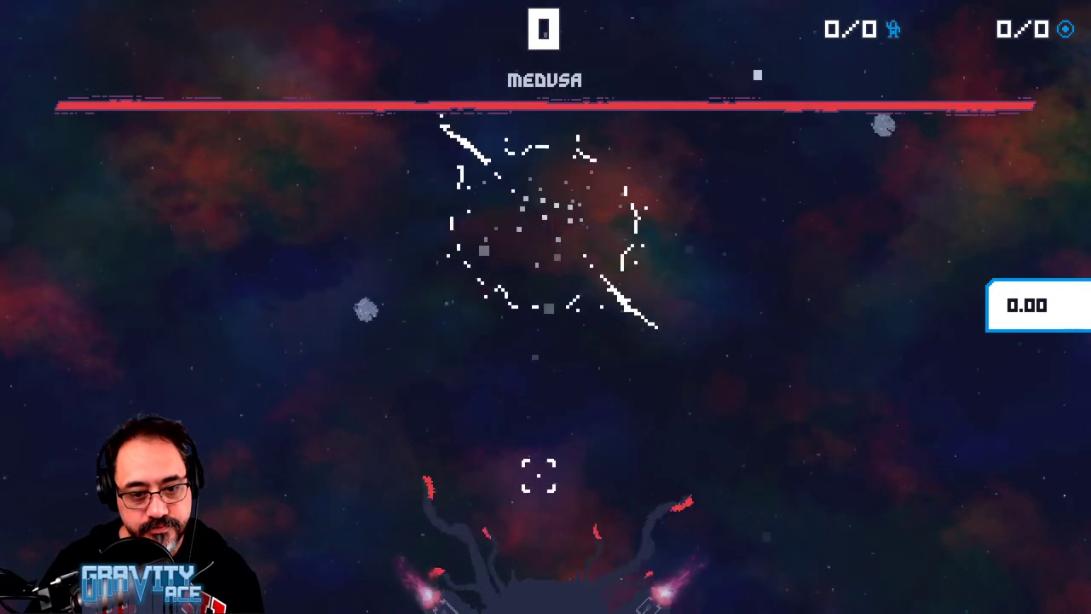
Fly the ship up toward Medusa while shooting the red enemy ships.
{"action": "key", "text": "Up"}
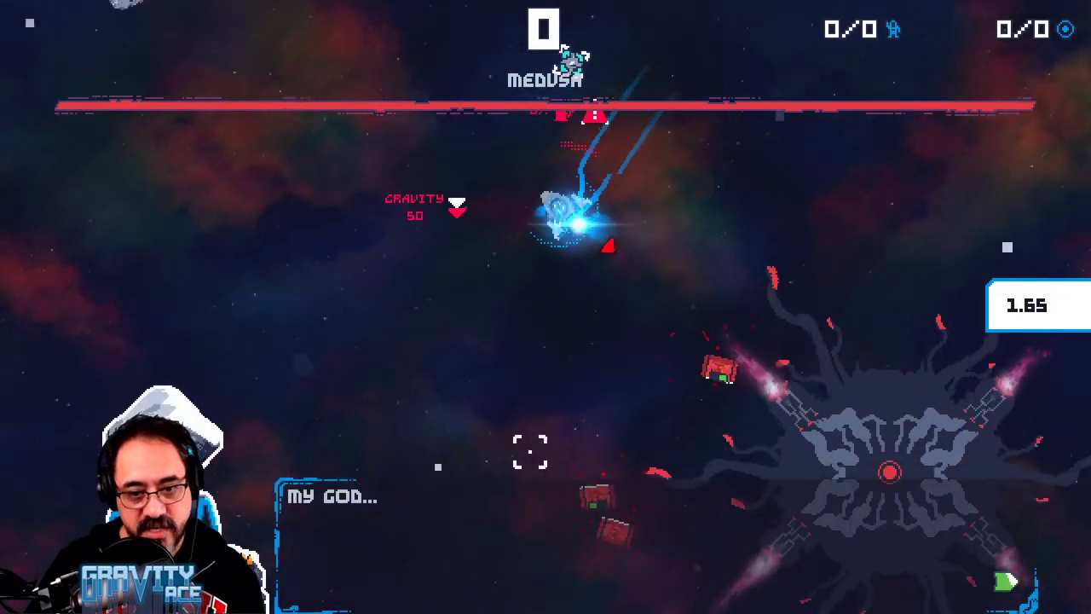
{"action": "key", "text": "Down"}
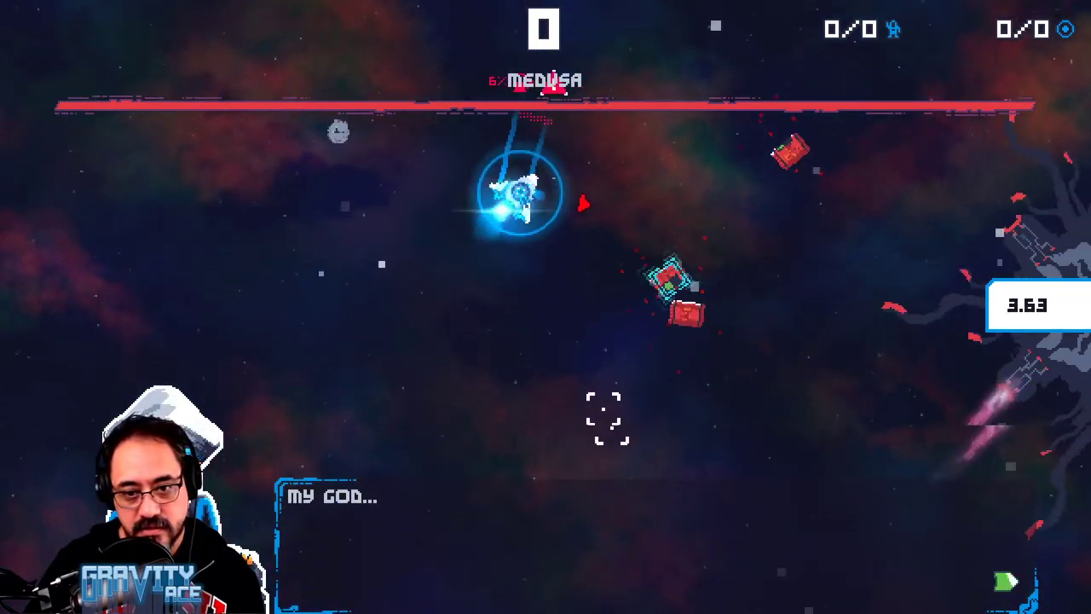
{"action": "left_click", "coordinate": [650, 418]}
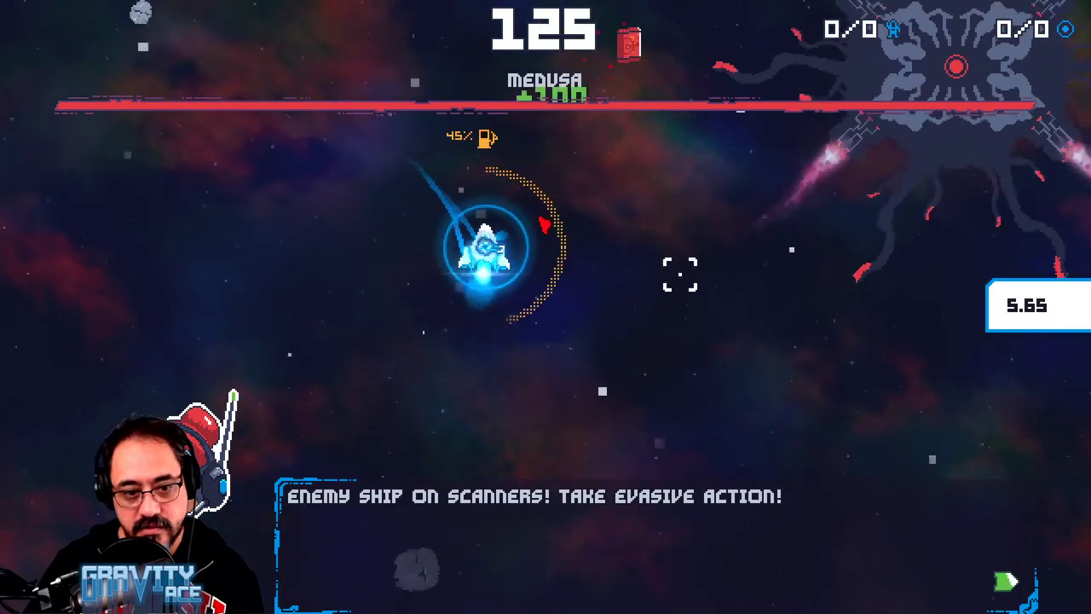
{"action": "left_click", "coordinate": [682, 274]}
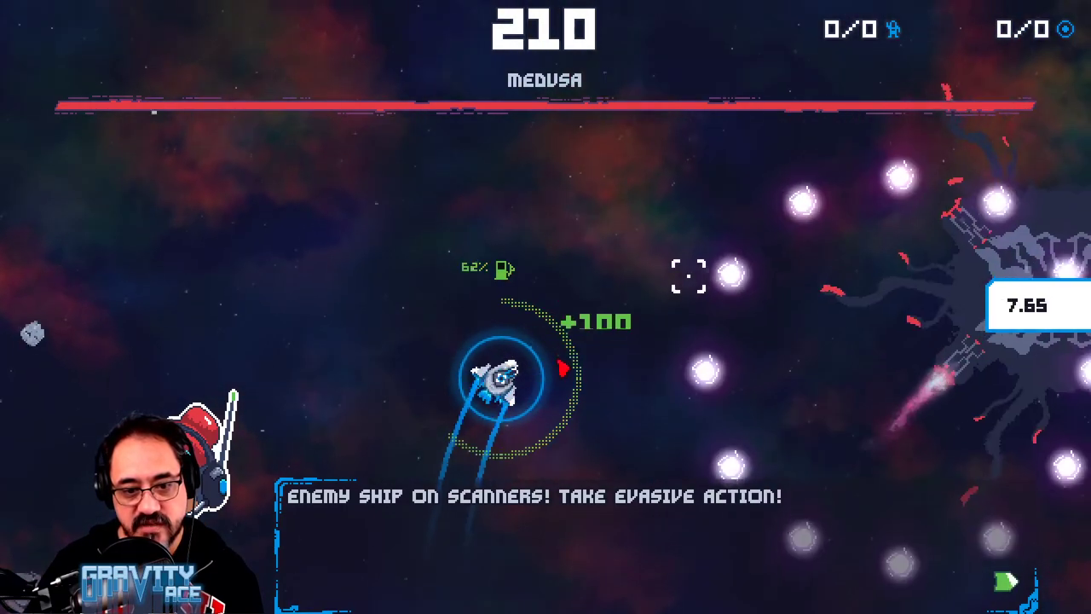
Fire repeatedly at Medusa, quit to the editor, and replay the encounter.
{"action": "left_click", "coordinate": [915, 484]}
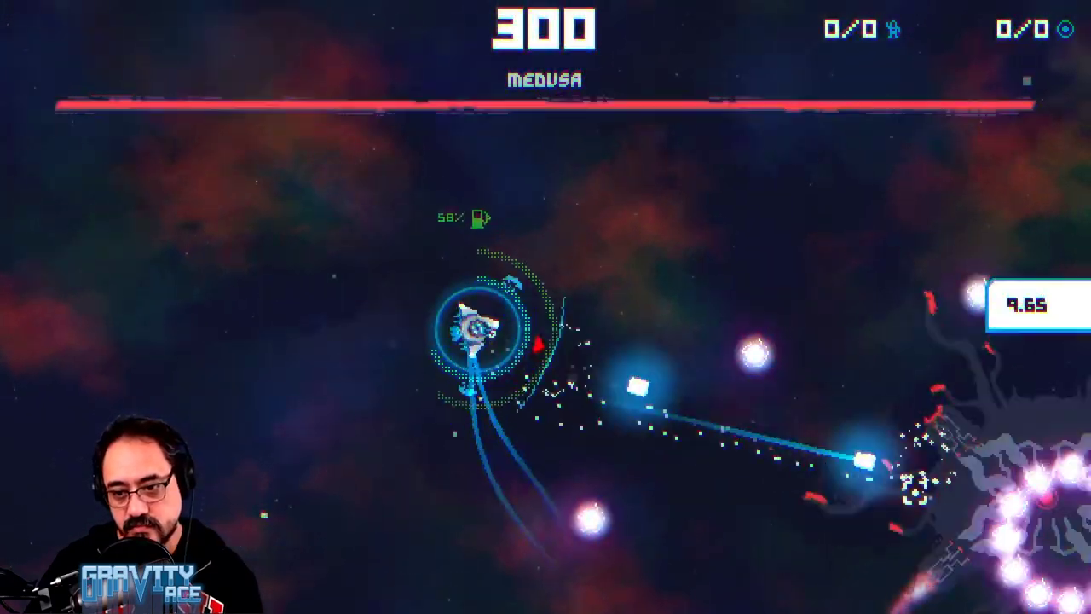
{"action": "left_click", "coordinate": [916, 484]}
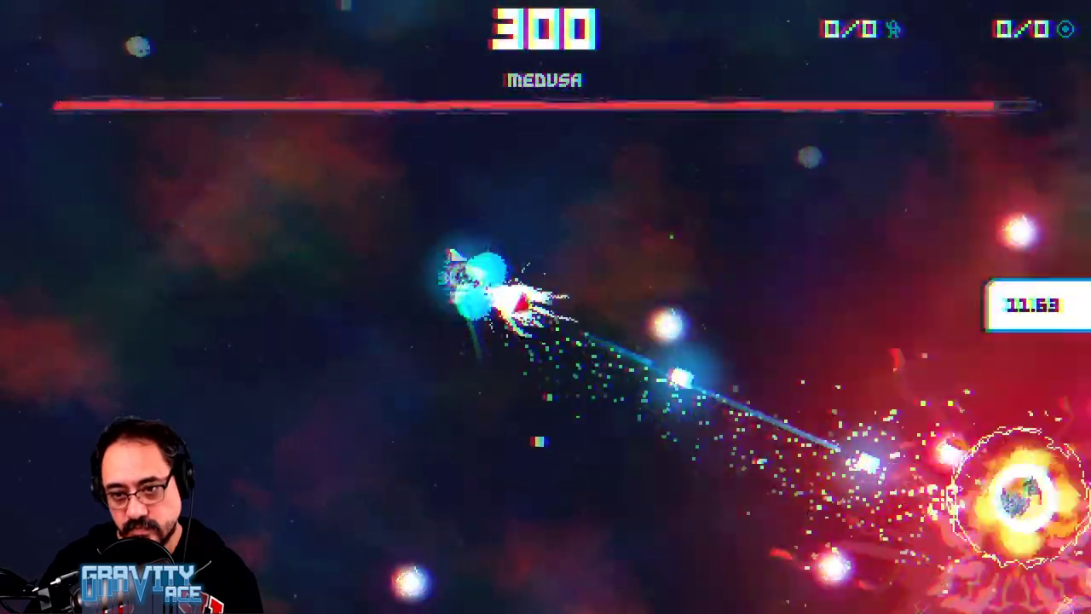
{"action": "left_click", "coordinate": [915, 484]}
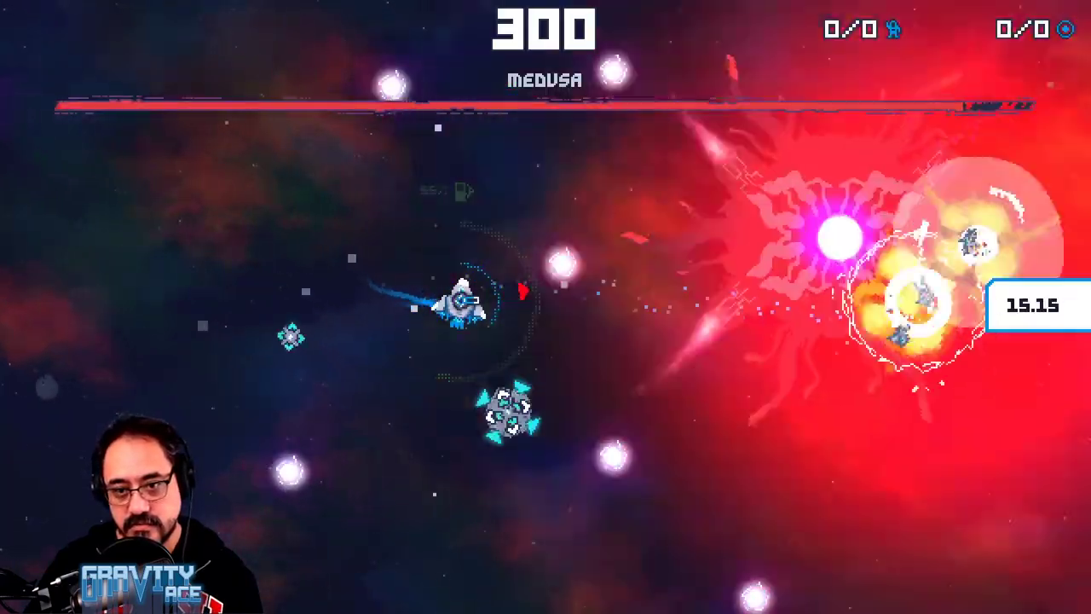
{"action": "left_click", "coordinate": [882, 237]}
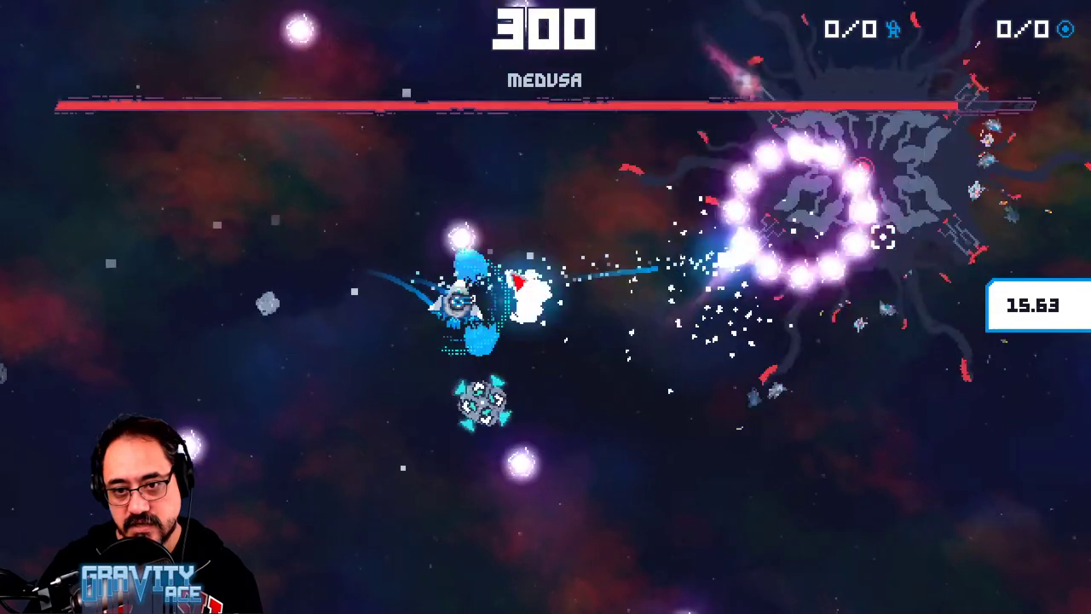
{"action": "left_click", "coordinate": [882, 237]}
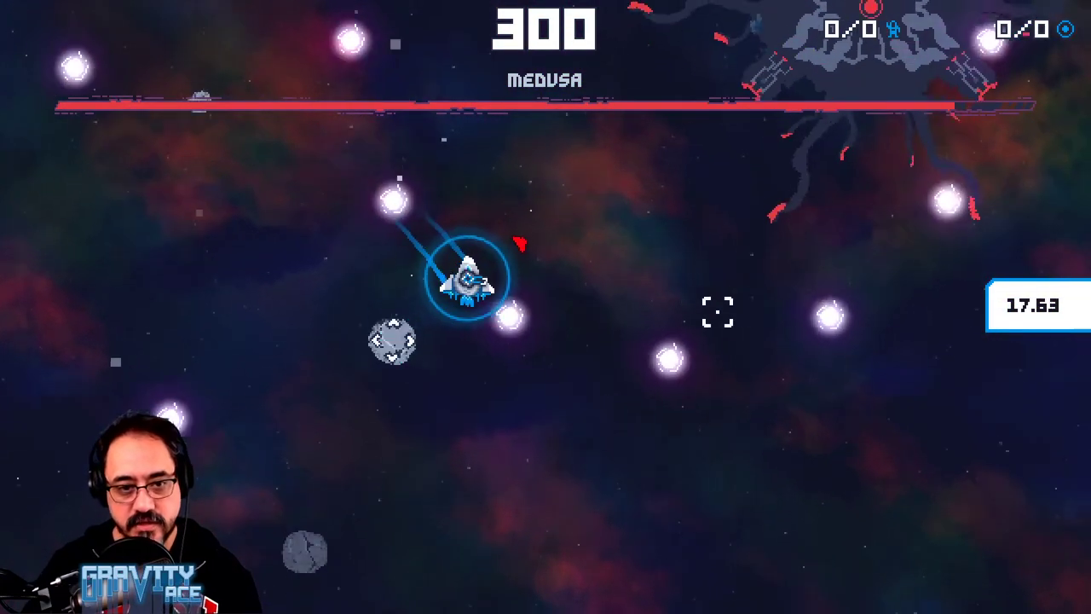
{"action": "key", "text": "Escape"}
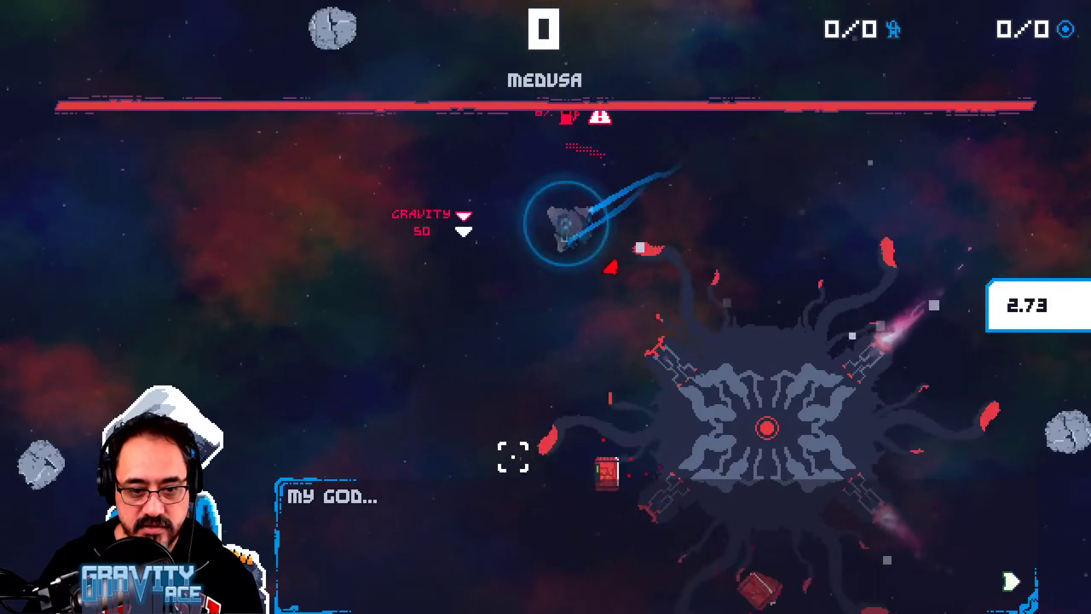
{"action": "left_click", "coordinate": [598, 401]}
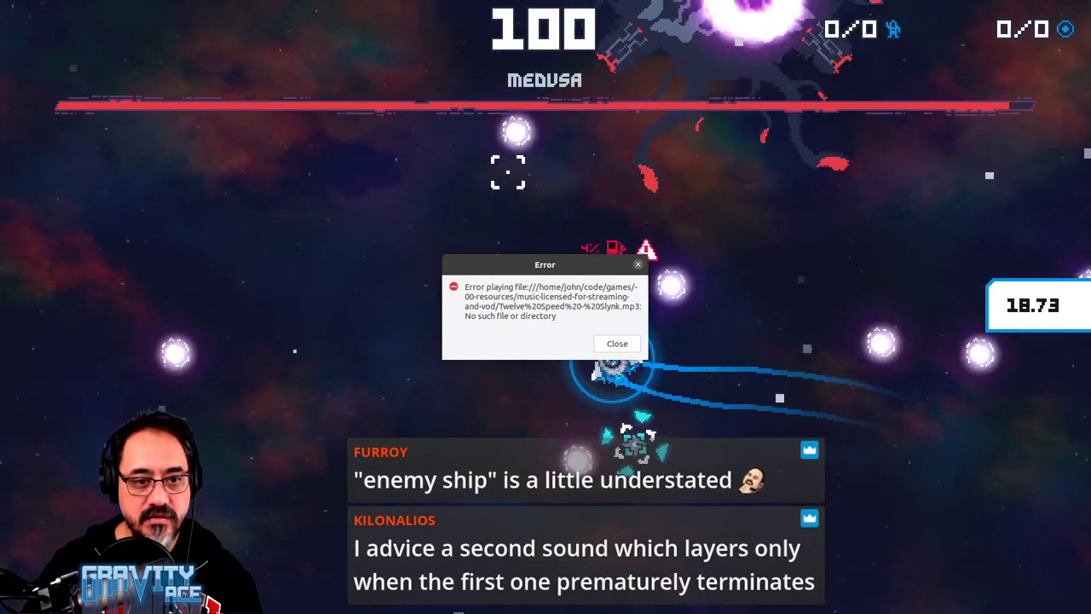
Dismiss the missing-music error, resume the fight, then pause and go to Options > Audio.
{"action": "key", "text": "Escape"}
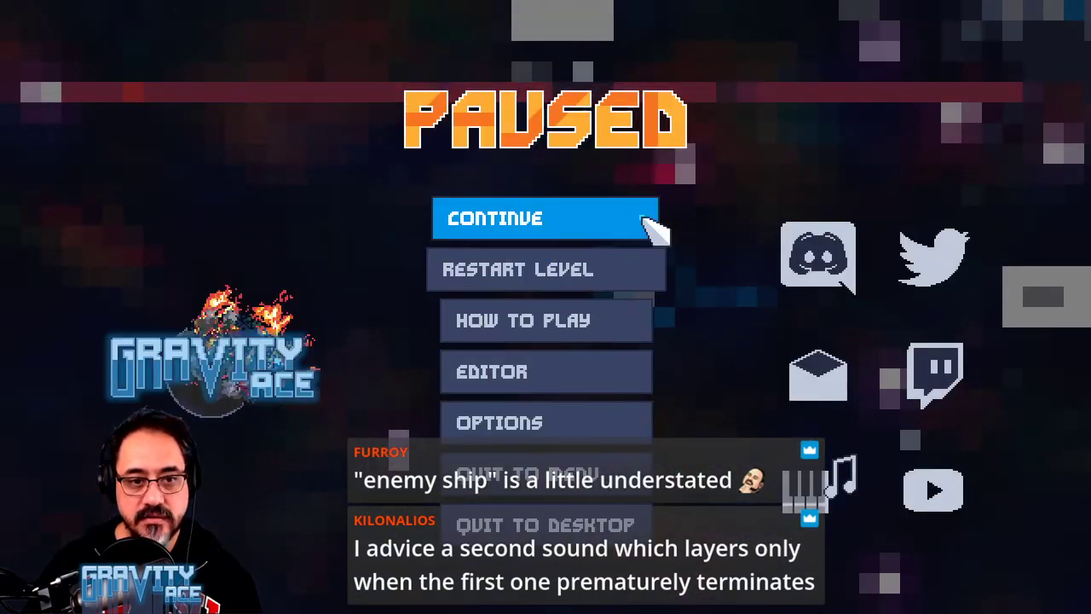
{"action": "left_click", "coordinate": [646, 221]}
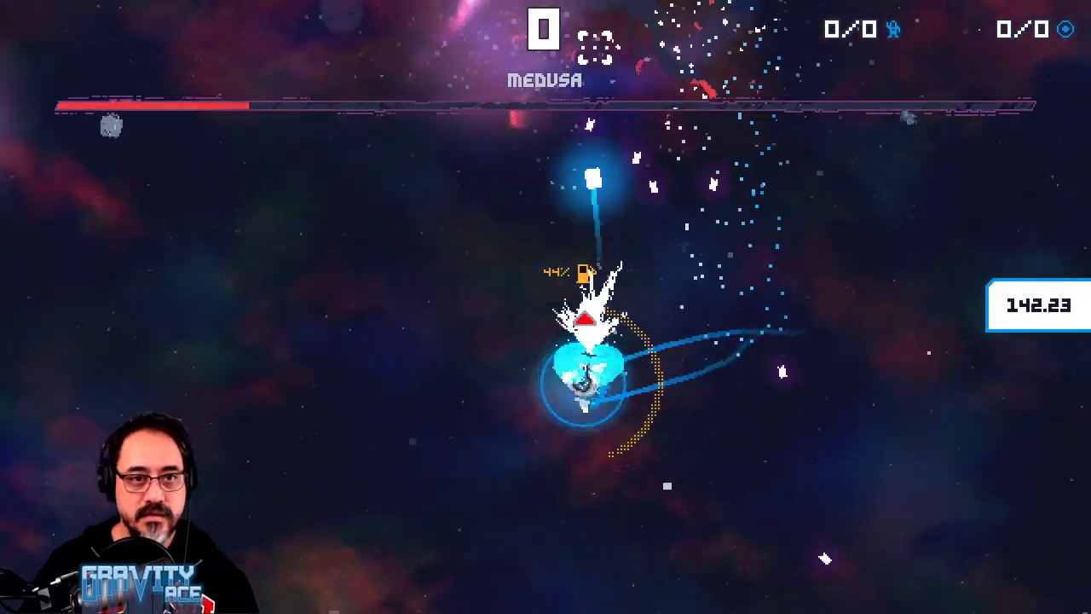
{"action": "key", "text": "Escape"}
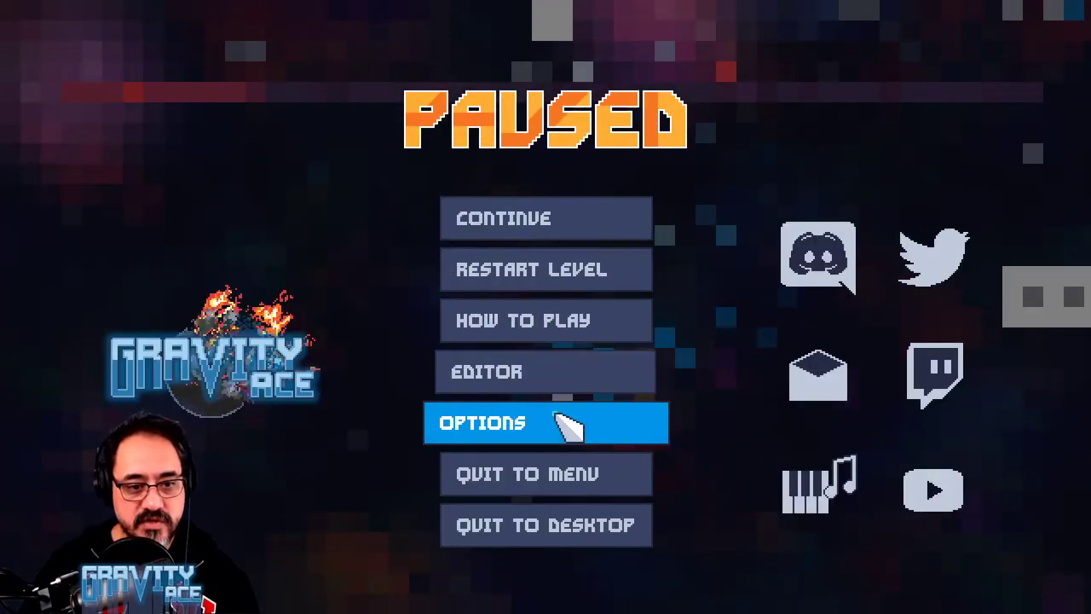
{"action": "left_click", "coordinate": [500, 425]}
{"action": "left_click", "coordinate": [550, 130]}
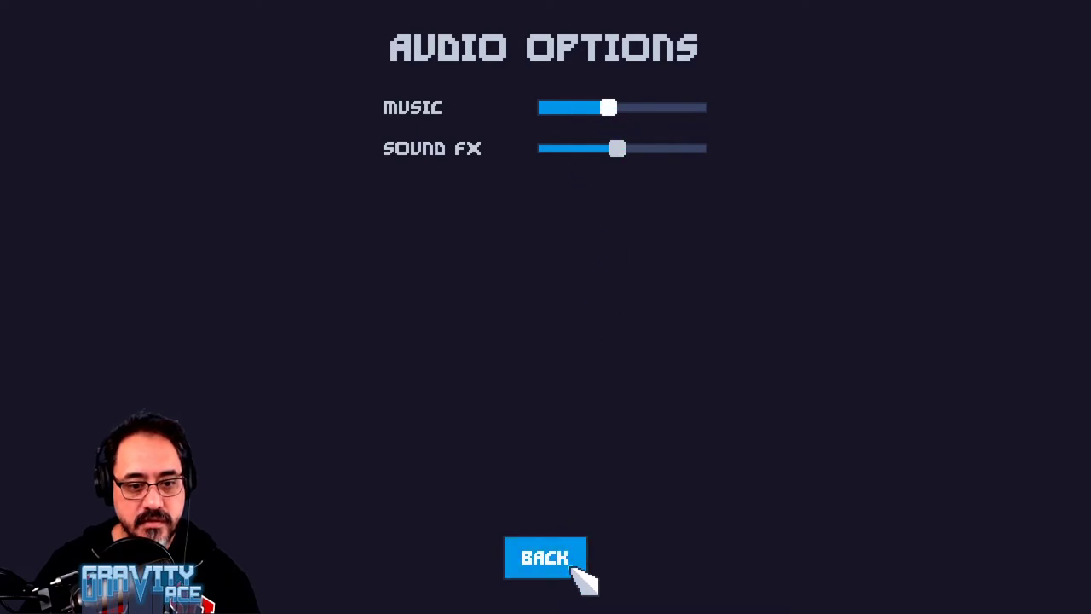
Back out of Audio Options and continue the Medusa level until the shakeshake error halts it.
{"action": "left_click", "coordinate": [571, 565]}
{"action": "left_click", "coordinate": [556, 573]}
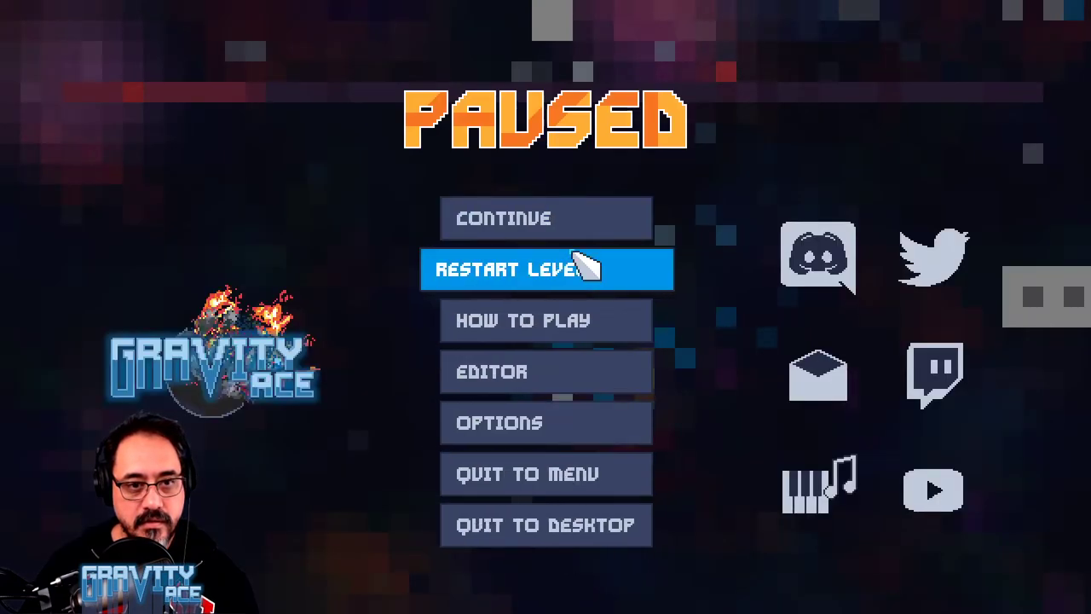
{"action": "left_click", "coordinate": [585, 270]}
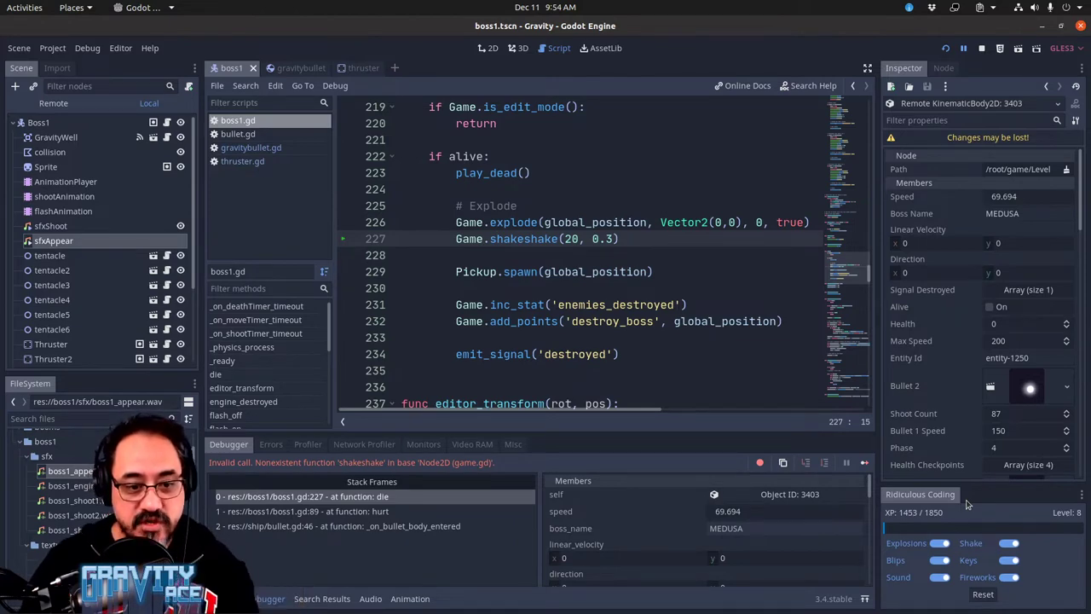
Stop the debug session with F8 from boss1.gd and switch over to OBS Studio.
{"action": "left_click", "coordinate": [540, 289]}
{"action": "key", "text": "F8"}
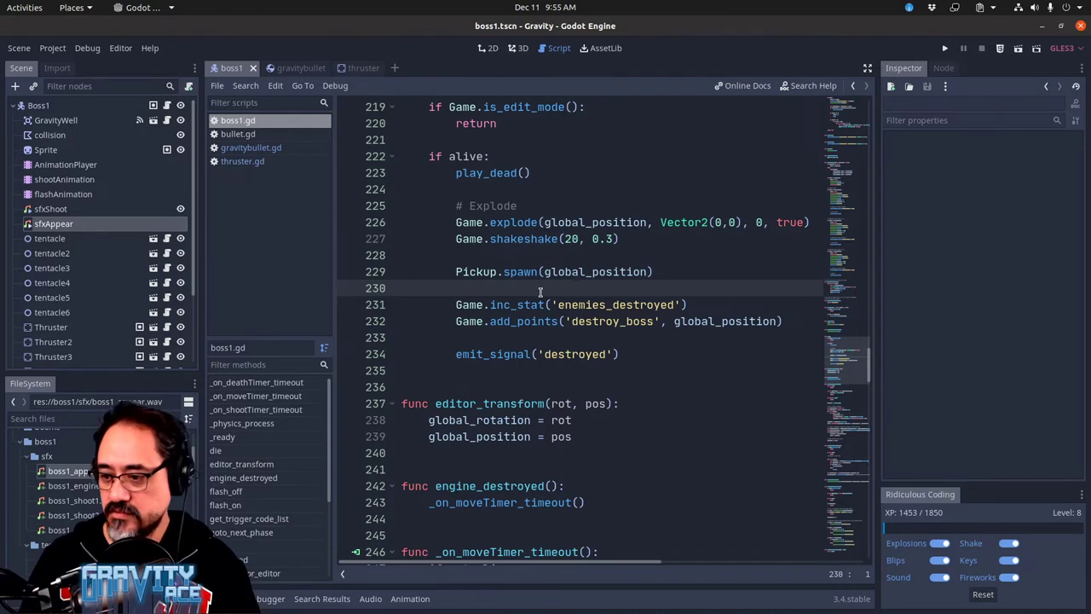
{"action": "key", "text": "alt+Tab"}
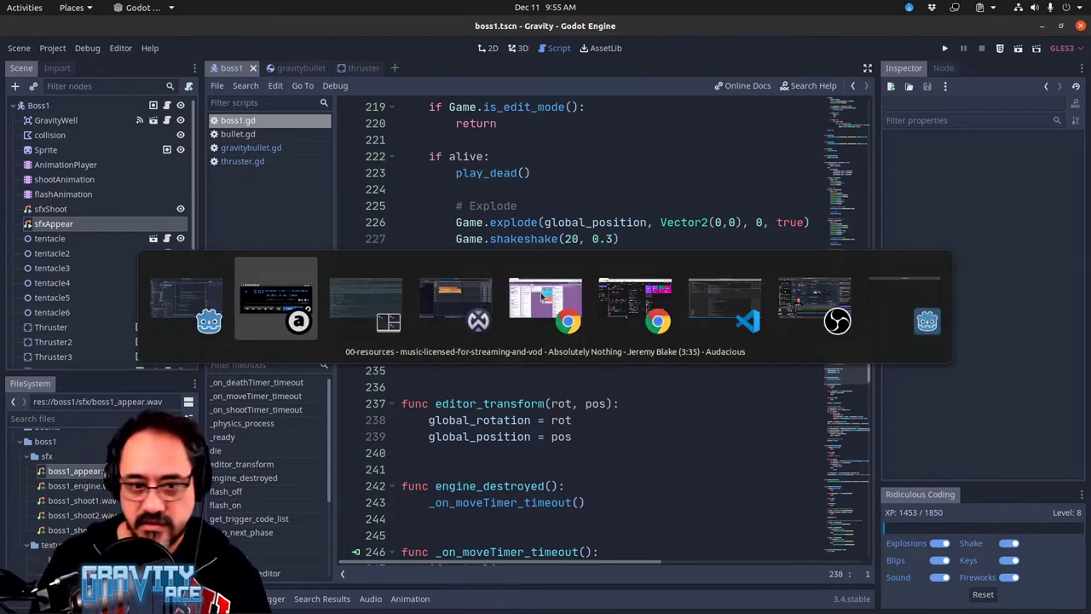
{"action": "key", "text": "alt+Tab"}
{"action": "key", "text": "alt+Tab"}
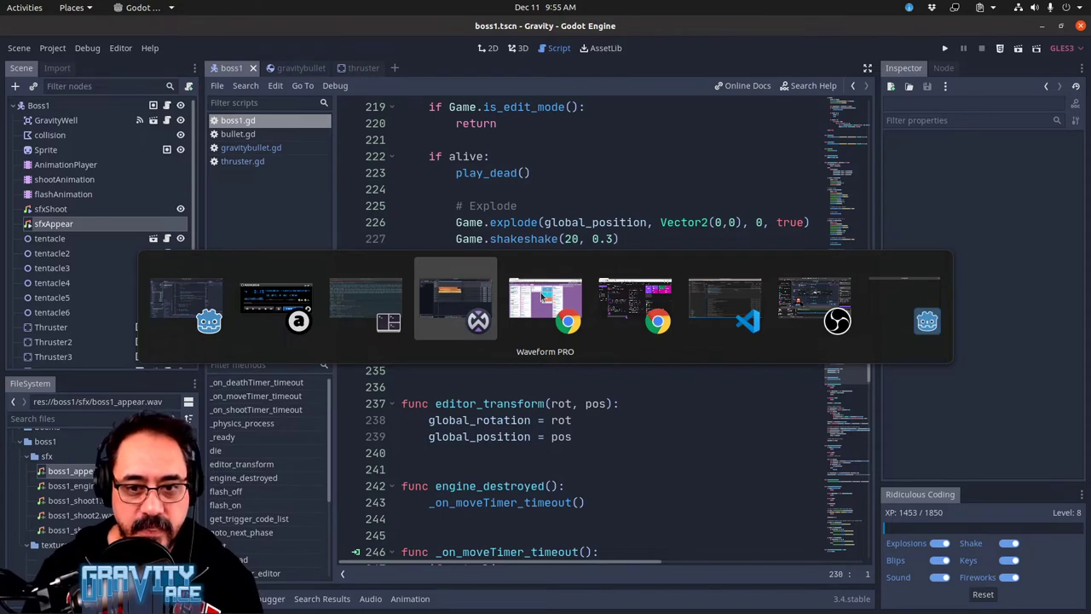
{"action": "key", "text": "alt+Tab"}
{"action": "key", "text": "alt+Tab"}
{"action": "key", "text": "alt+Tab"}
{"action": "key", "text": "alt+Tab"}
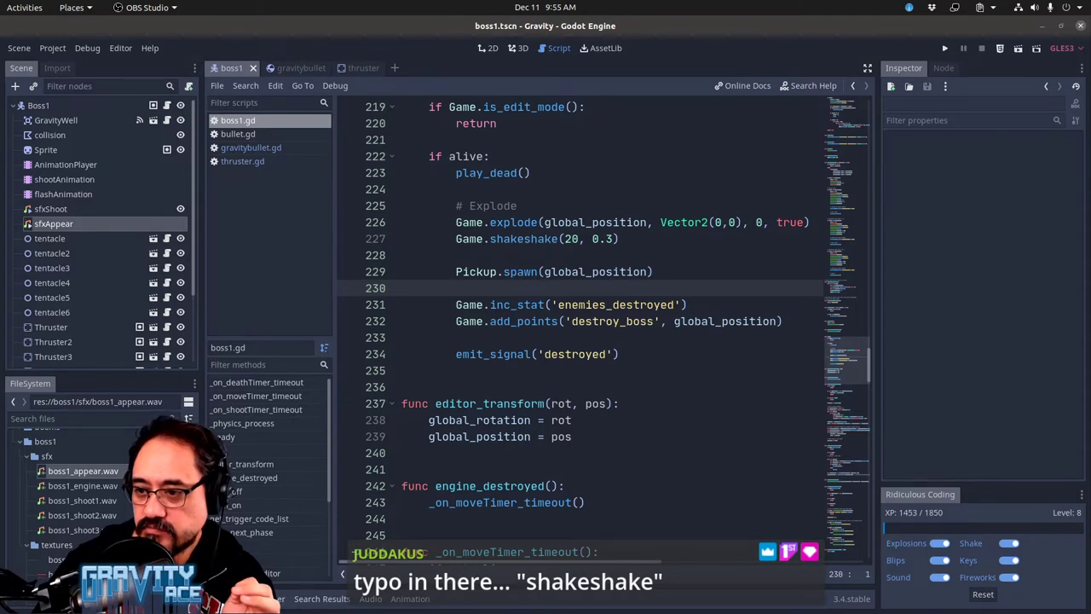
{"action": "mouse_move", "coordinate": [3, 333]}
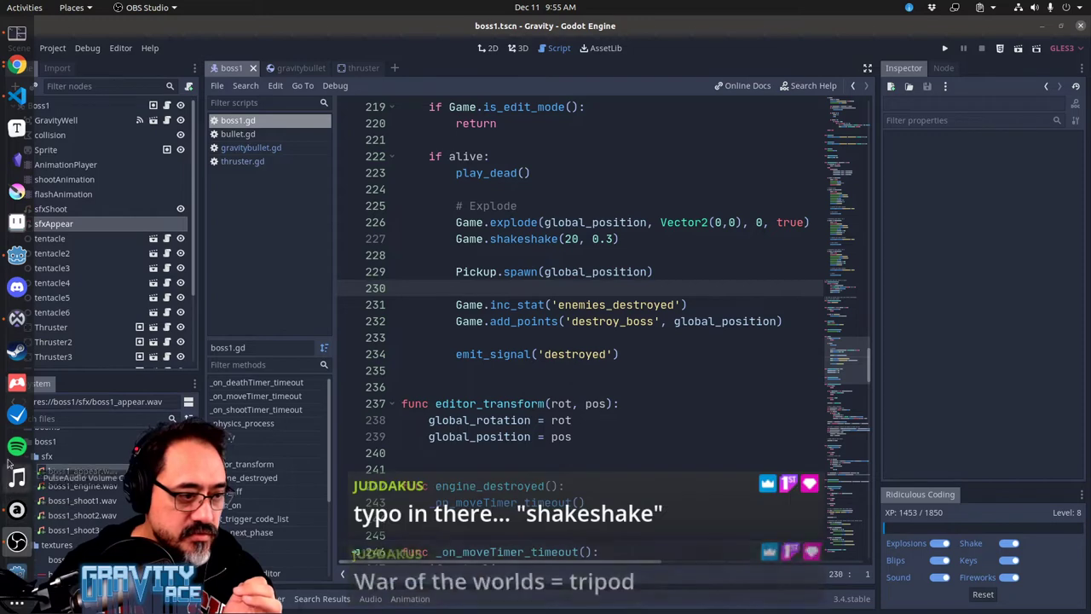
In Waveform PRO, browse royalty-free-sfx > universal-soundfx > ROBOTICS > Transformations.
{"action": "left_click", "coordinate": [17, 318]}
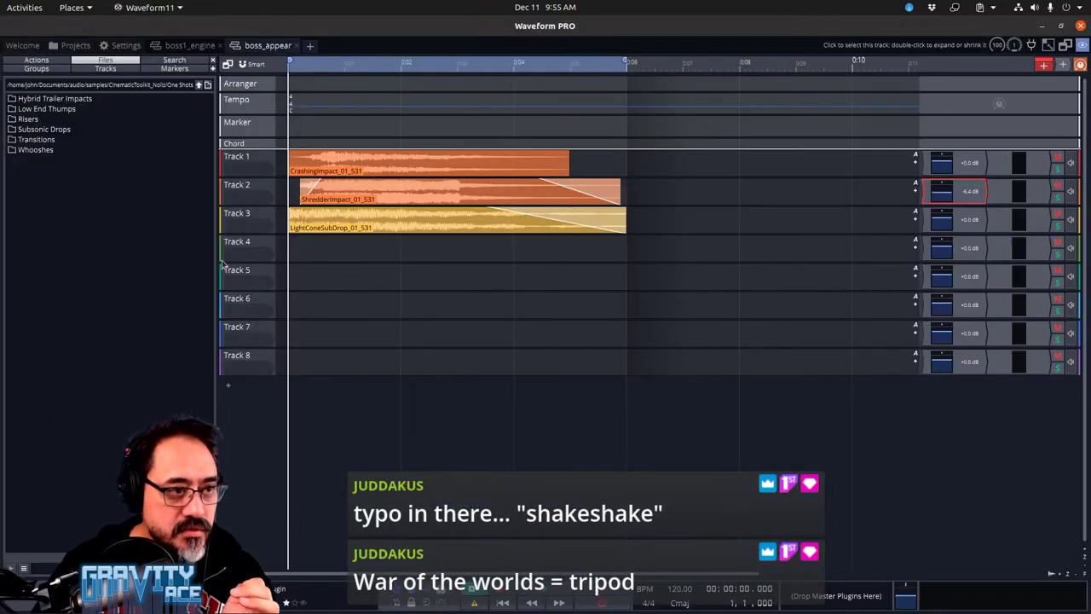
{"action": "left_click", "coordinate": [198, 85]}
{"action": "left_click", "coordinate": [199, 85]}
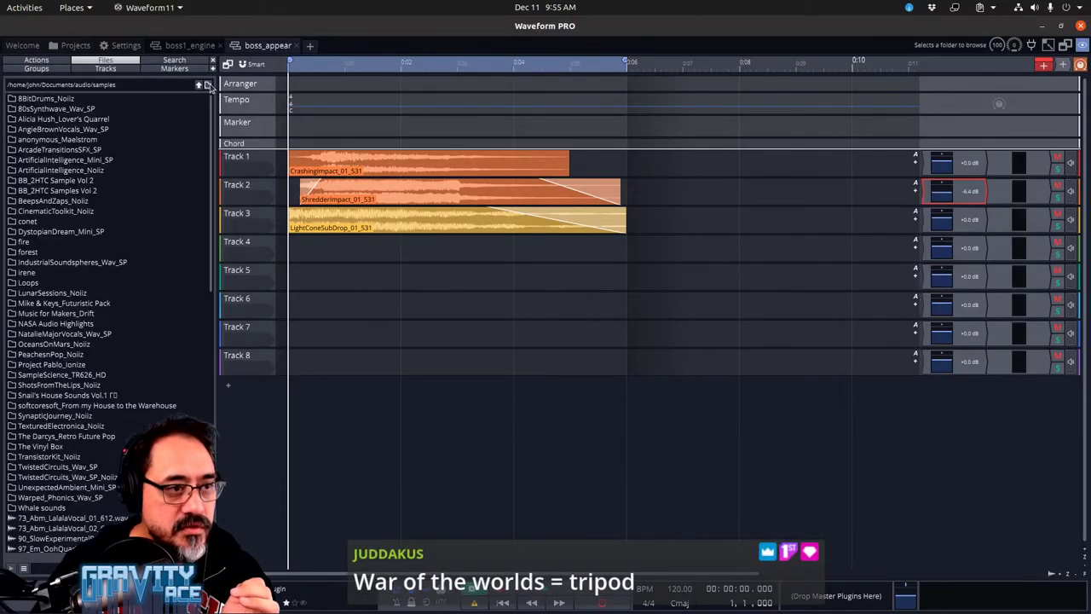
{"action": "left_click", "coordinate": [207, 86]}
{"action": "left_click", "coordinate": [256, 203]}
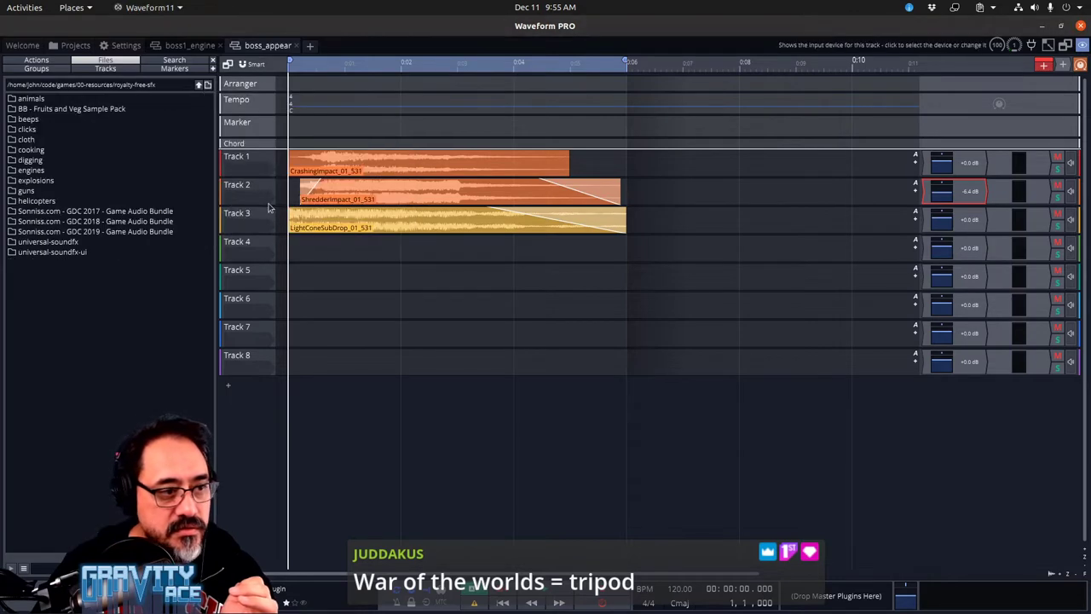
{"action": "double_click", "coordinate": [65, 243]}
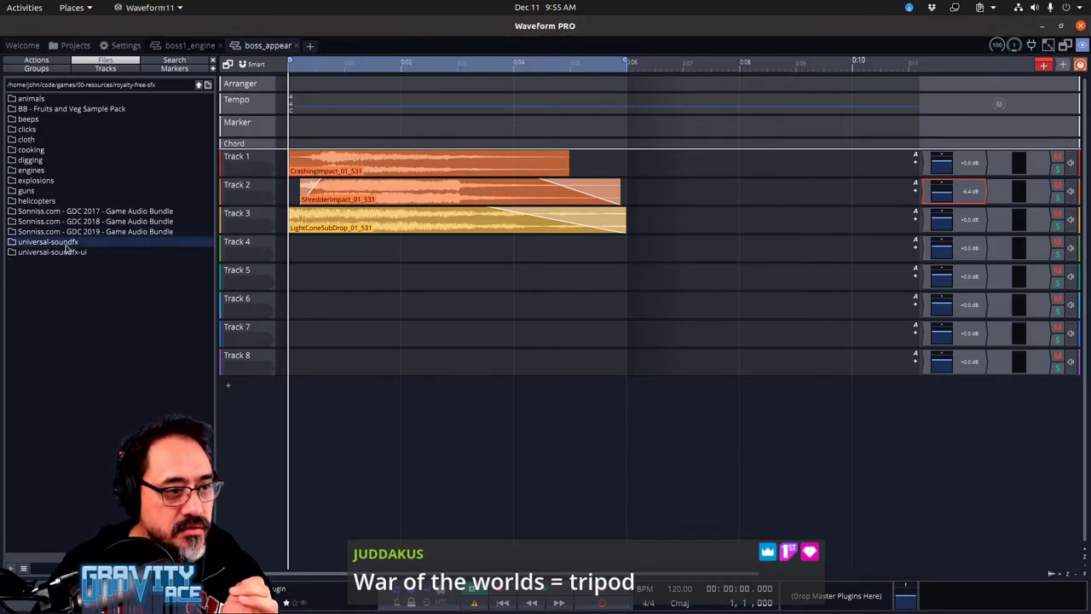
{"action": "scroll", "coordinate": [89, 354], "scroll_direction": "down", "scroll_amount": 3}
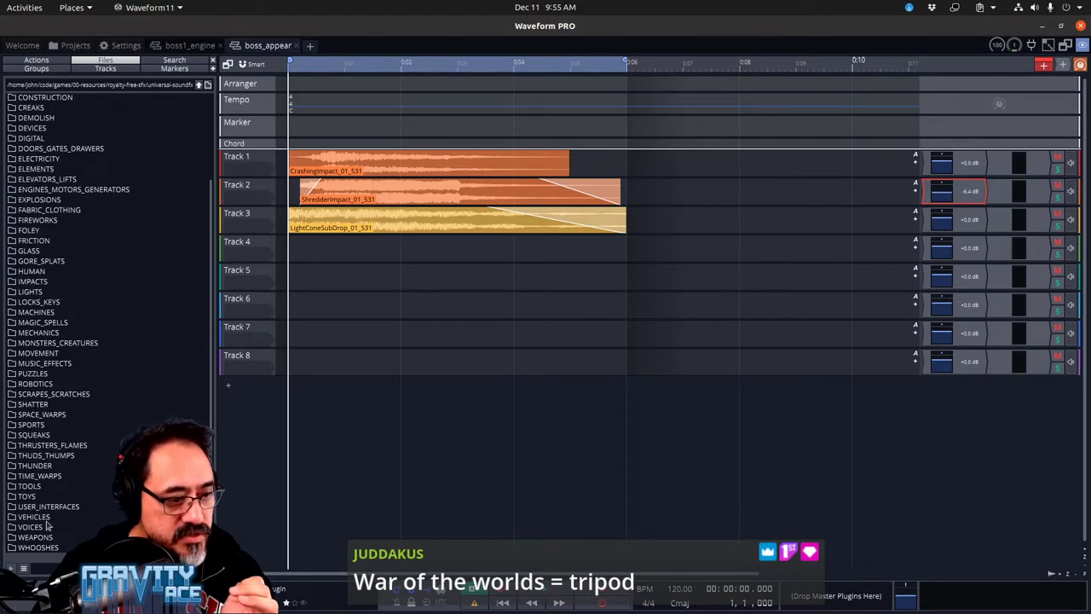
{"action": "left_click", "coordinate": [36, 384]}
{"action": "key", "text": "Return"}
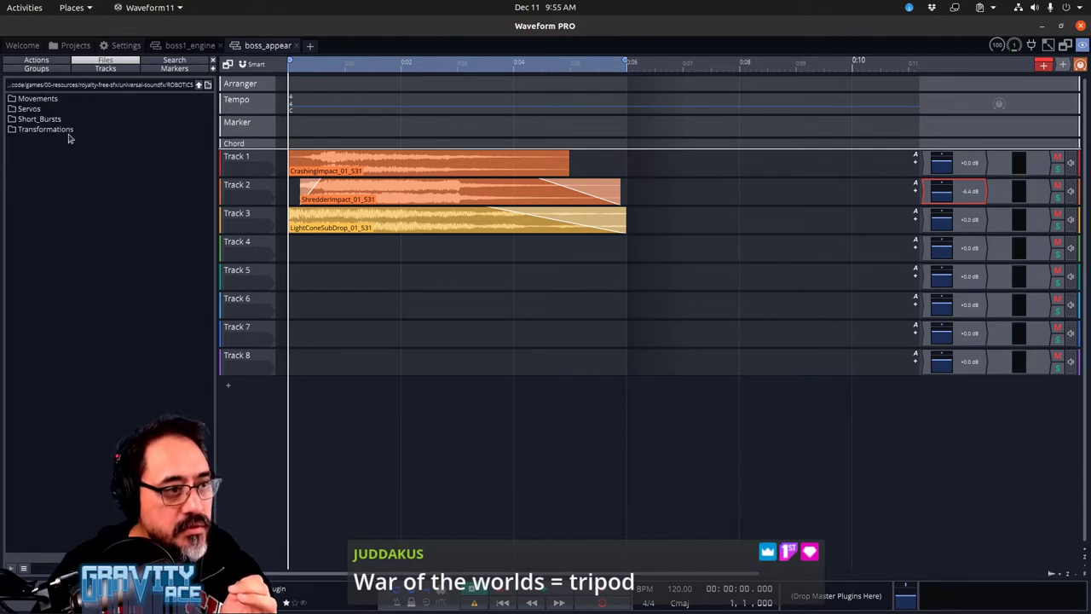
{"action": "double_click", "coordinate": [66, 131]}
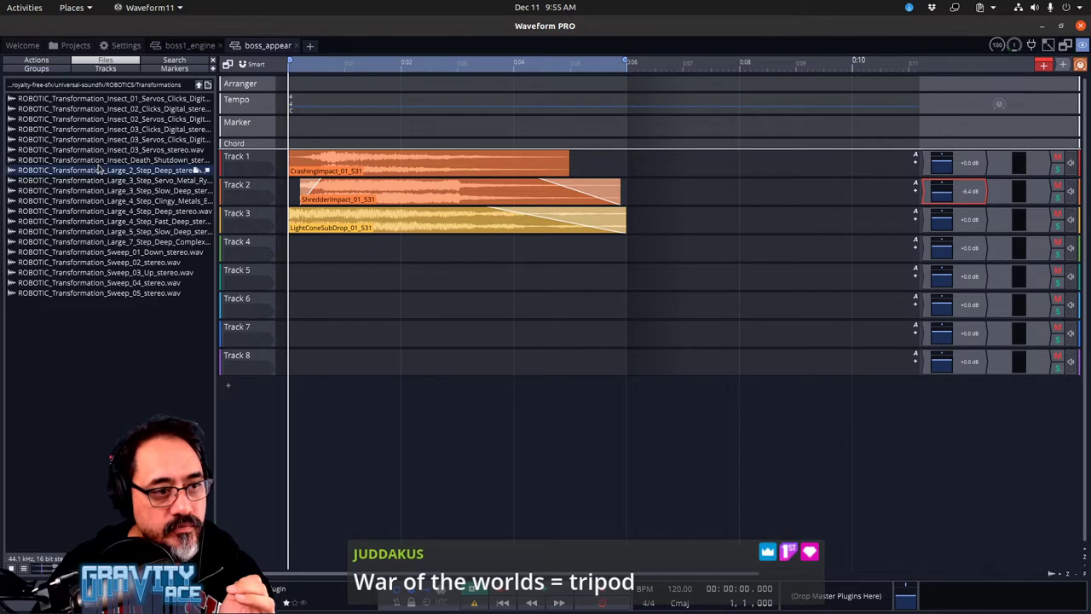
Audition Large_4 step and Insect_02 transformations, then the Short_Bursts Stutter_Shut_Down sounds.
{"action": "left_click", "coordinate": [104, 210]}
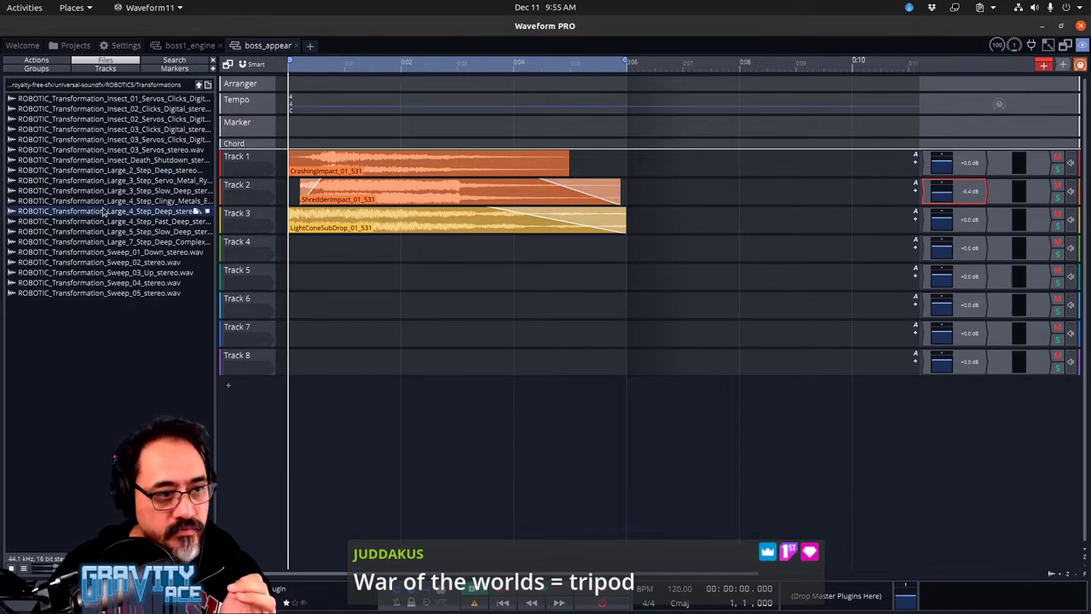
{"action": "left_click", "coordinate": [109, 121]}
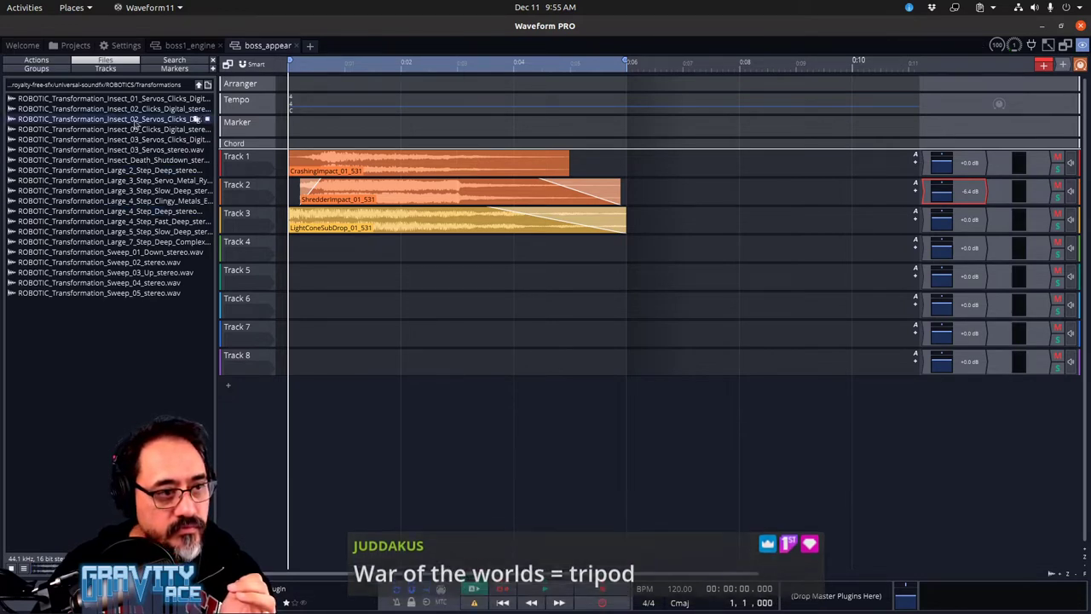
{"action": "left_click", "coordinate": [198, 85]}
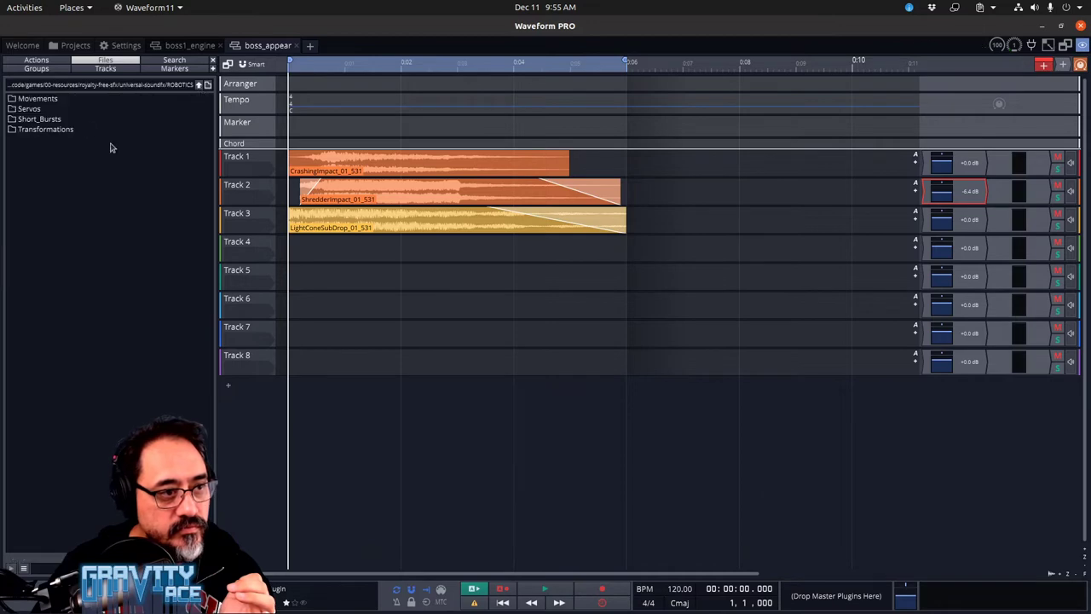
{"action": "double_click", "coordinate": [80, 120]}
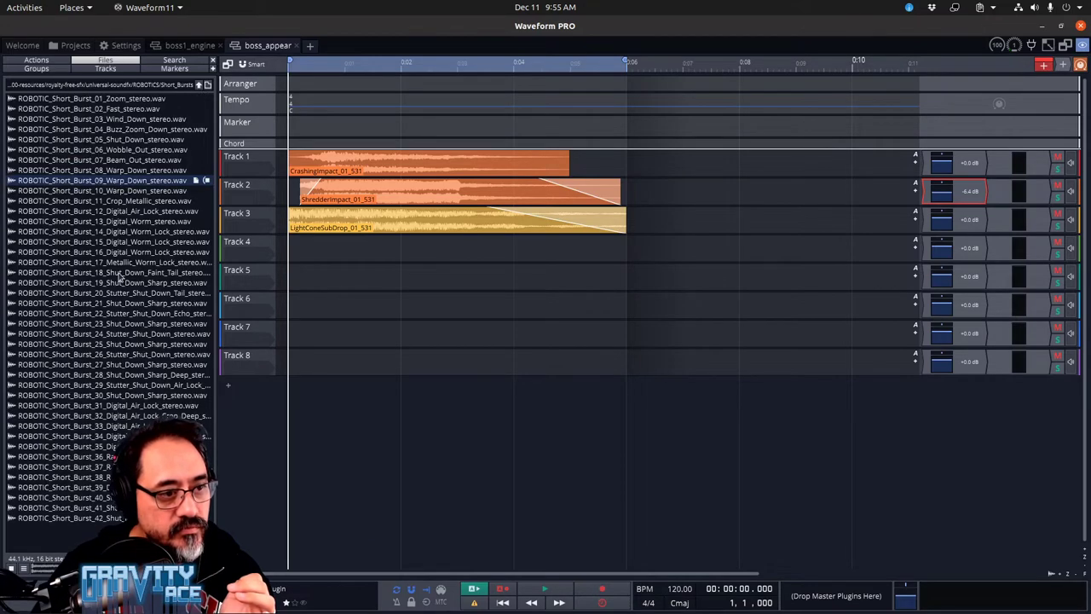
{"action": "left_click", "coordinate": [121, 293]}
{"action": "left_click", "coordinate": [126, 334]}
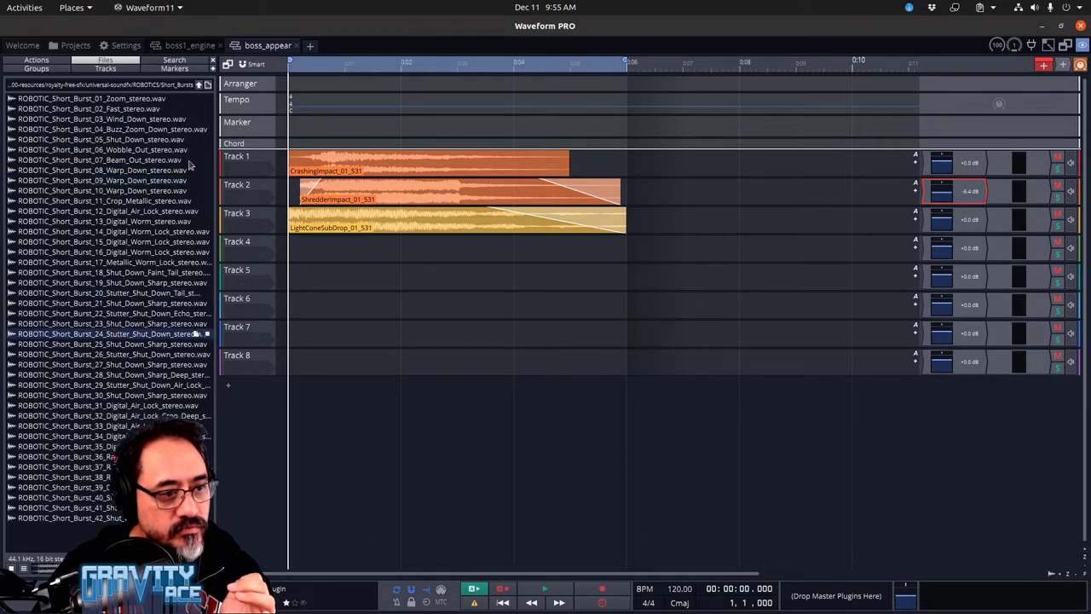
Audition Movements sounds: Mech_Movement_03, Mech_Movement_04 and Insect_Movement_01.
{"action": "left_click", "coordinate": [199, 85]}
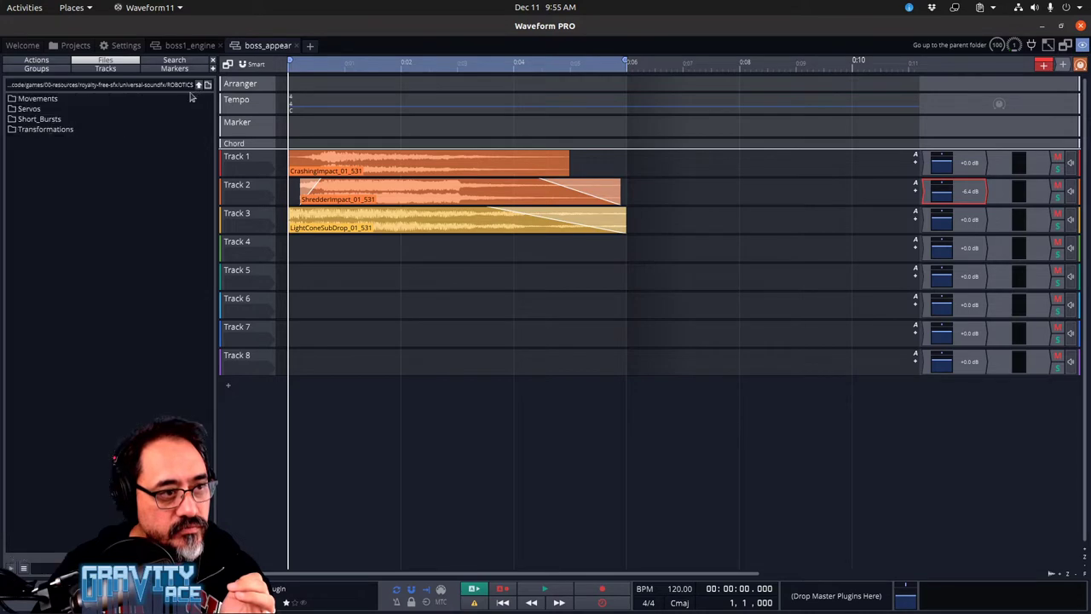
{"action": "double_click", "coordinate": [62, 99]}
{"action": "left_click", "coordinate": [137, 244]}
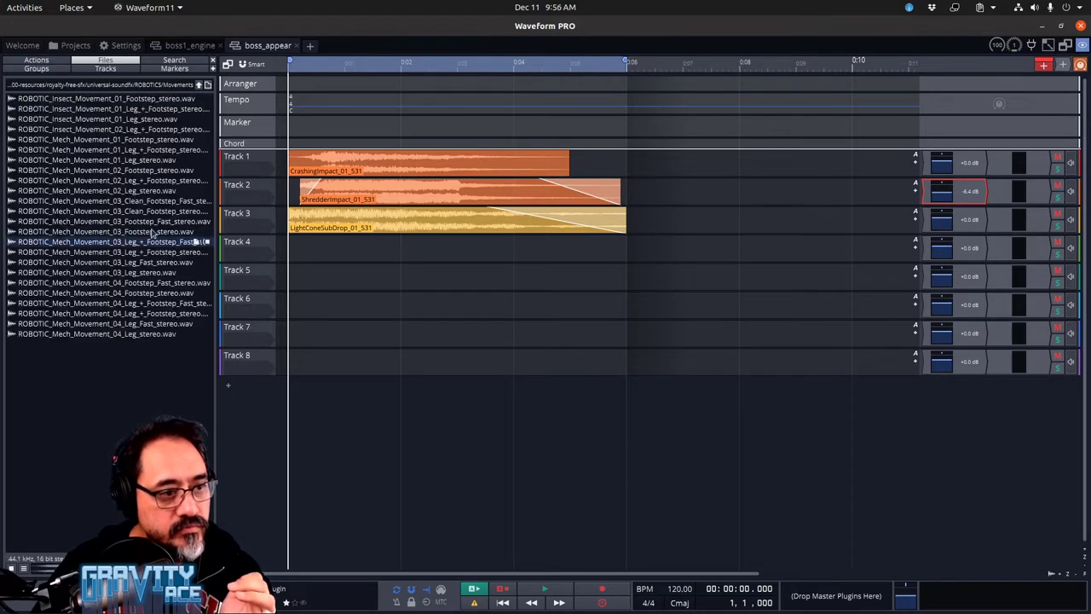
{"action": "left_click", "coordinate": [145, 221]}
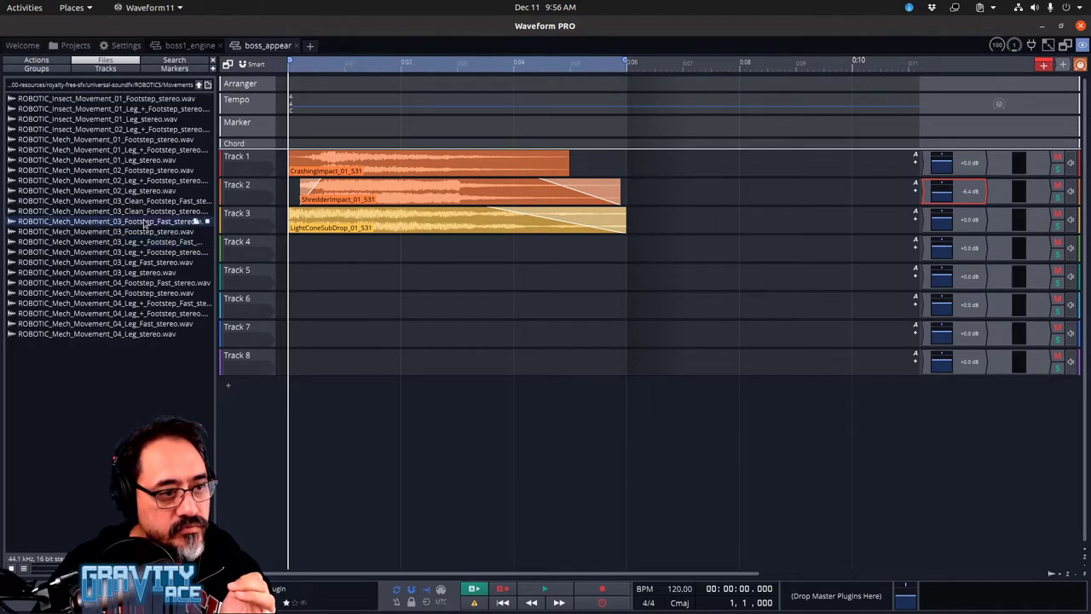
{"action": "left_click", "coordinate": [137, 304]}
{"action": "left_click", "coordinate": [142, 119]}
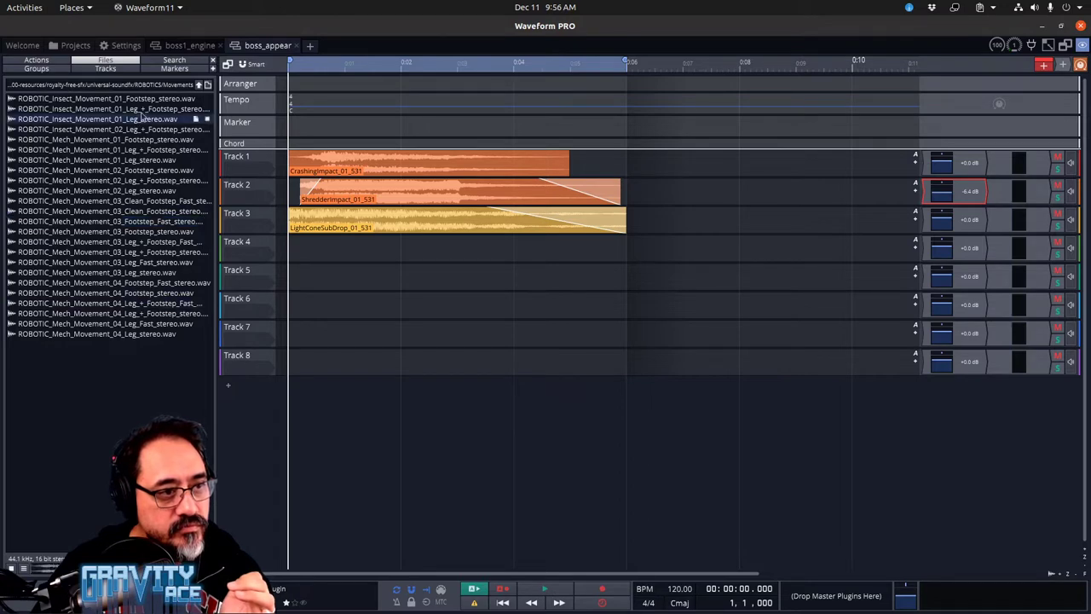
Audition Servos sounds, including Malfunction_06 and several fast and medium servo movements.
{"action": "left_click", "coordinate": [199, 85]}
{"action": "double_click", "coordinate": [77, 108]}
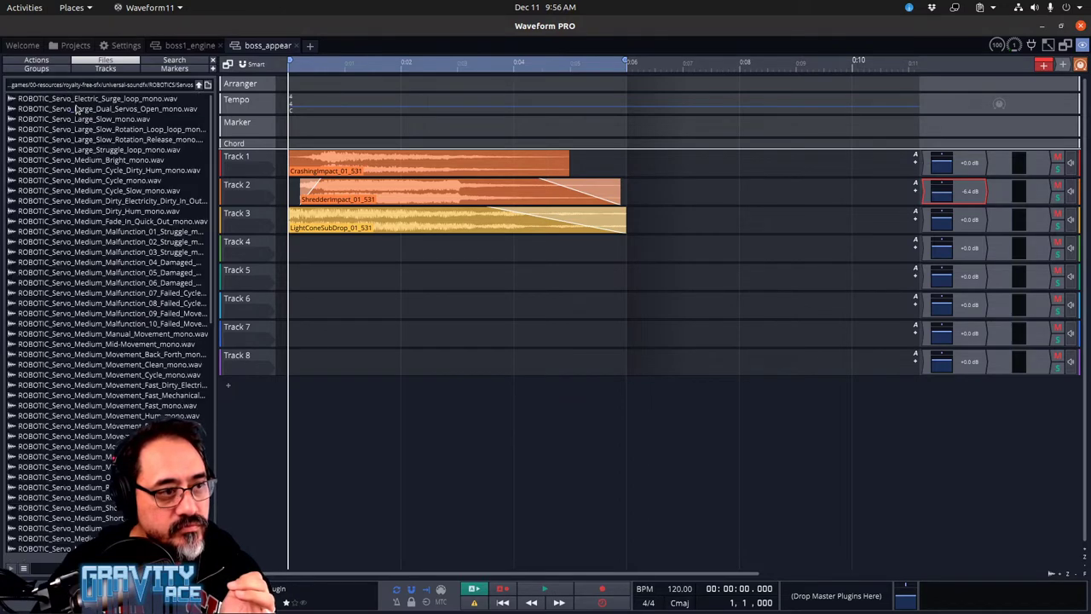
{"action": "left_click", "coordinate": [104, 284]}
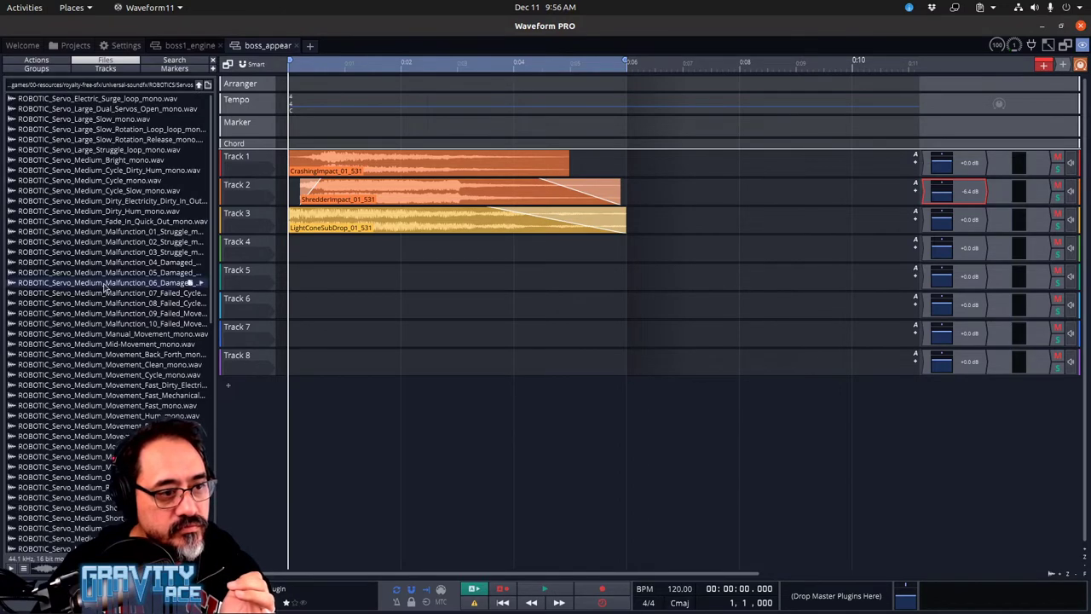
{"action": "left_click", "coordinate": [121, 395]}
{"action": "left_click", "coordinate": [128, 436]}
{"action": "left_click", "coordinate": [127, 497]}
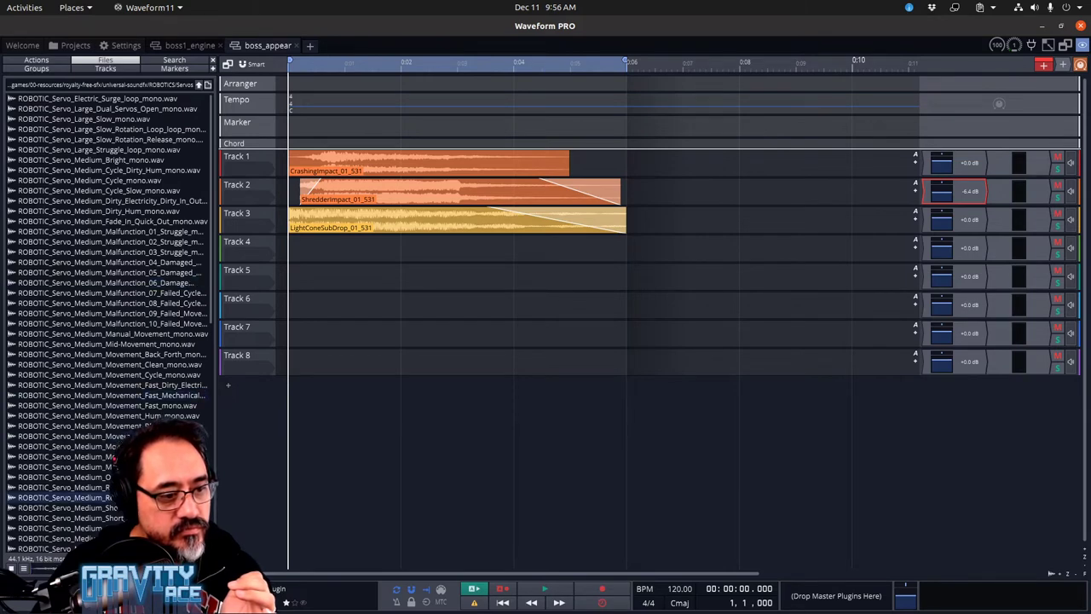
Preview Transformations Sweep_04, insect servo clicks, death shutdown and large-step sounds, then return to category folders.
{"action": "left_click", "coordinate": [198, 85]}
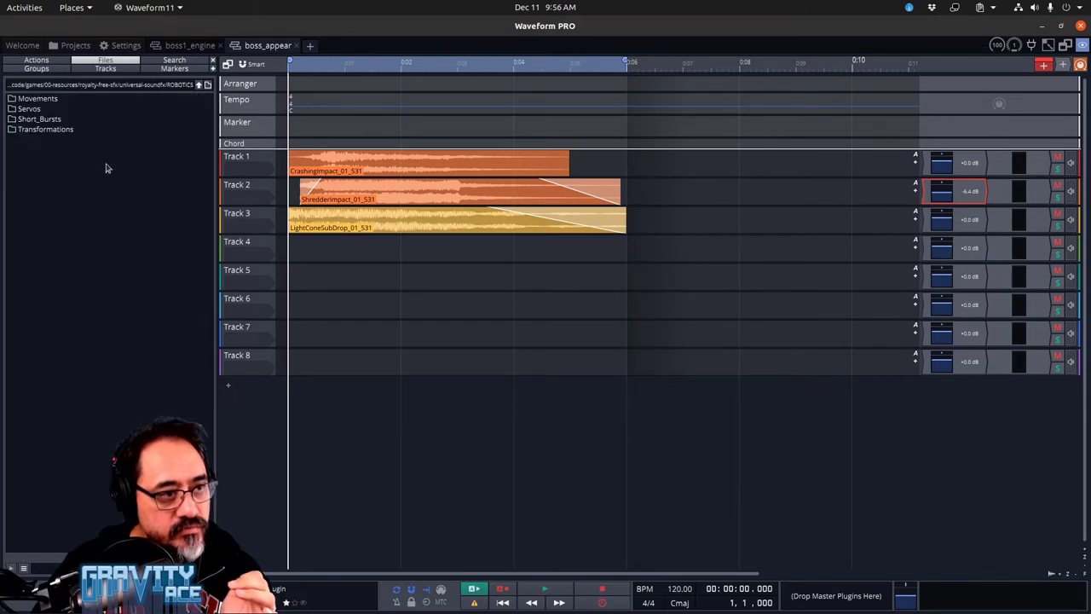
{"action": "double_click", "coordinate": [61, 130]}
{"action": "left_click", "coordinate": [111, 283]}
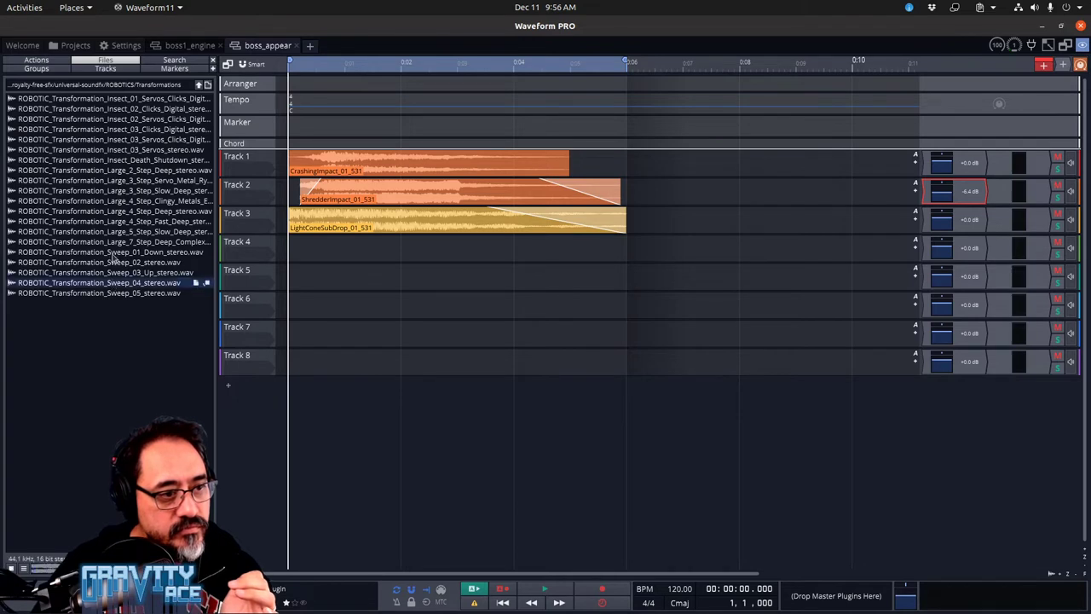
{"action": "left_click", "coordinate": [121, 119]}
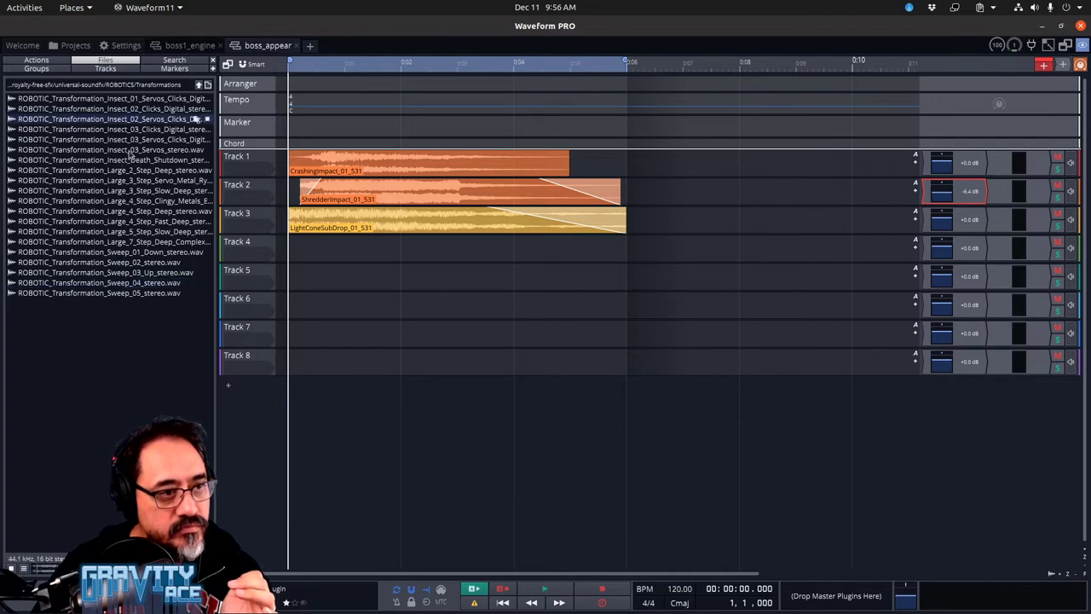
{"action": "left_click", "coordinate": [128, 140]}
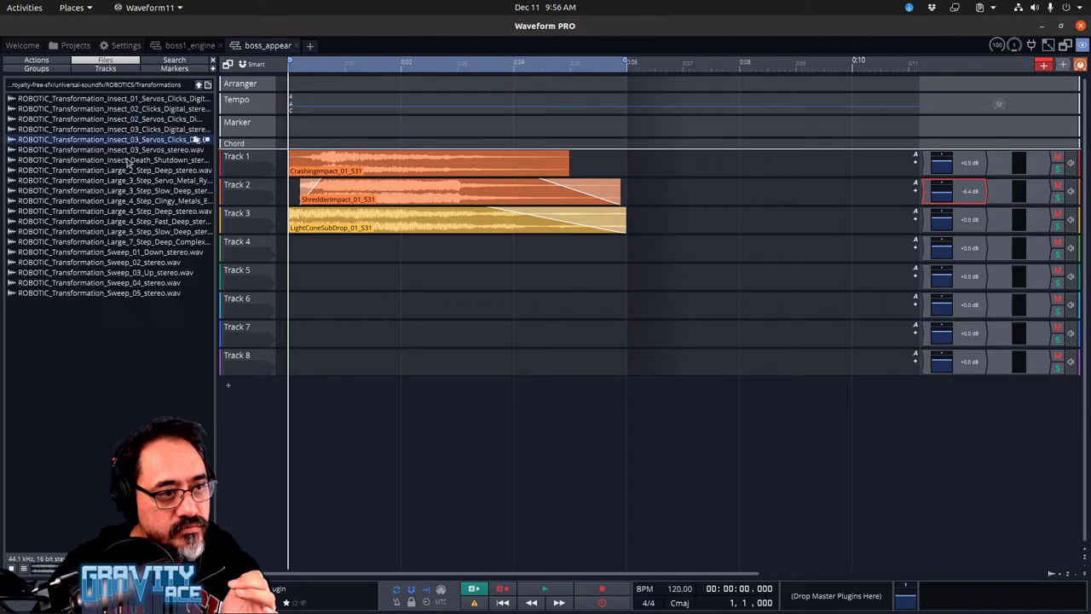
{"action": "left_click", "coordinate": [127, 161]}
{"action": "left_click", "coordinate": [130, 191]}
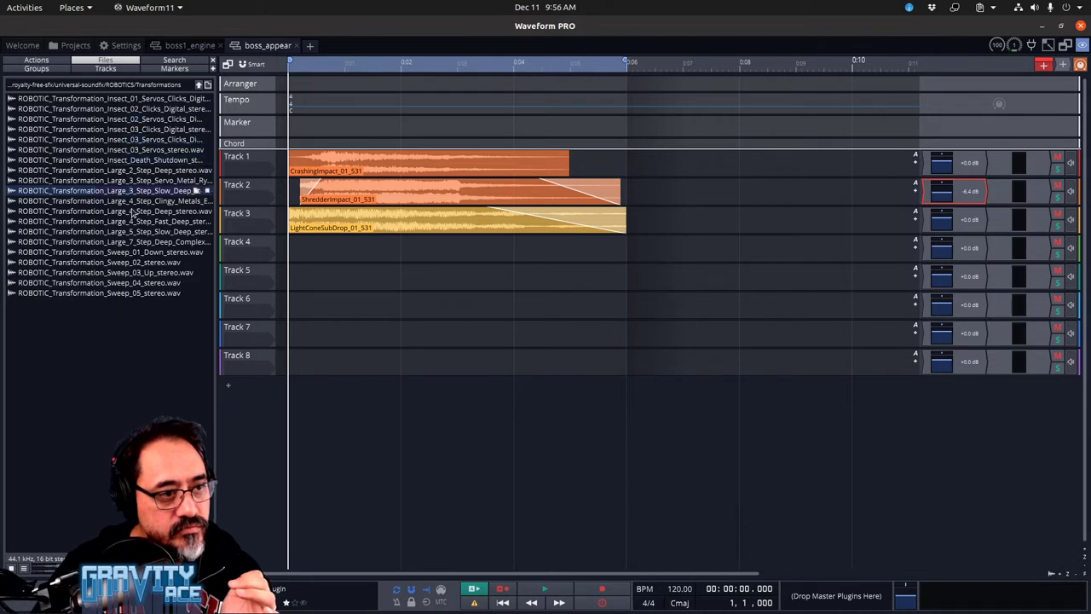
{"action": "left_click", "coordinate": [131, 223]}
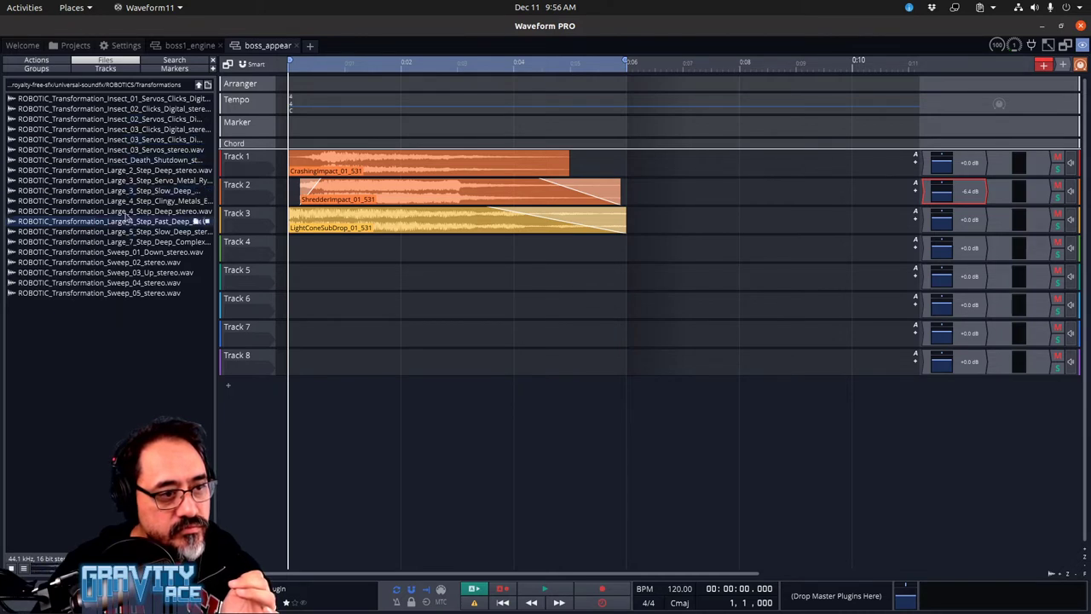
{"action": "left_click", "coordinate": [124, 201]}
{"action": "left_click", "coordinate": [126, 242]}
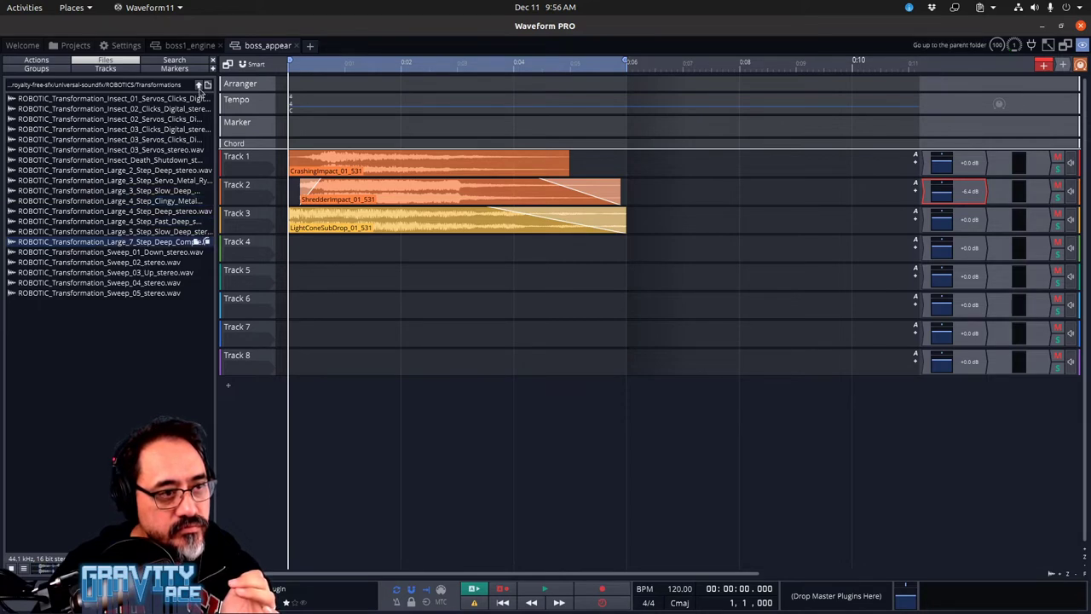
{"action": "left_click", "coordinate": [198, 86]}
{"action": "left_click", "coordinate": [198, 86]}
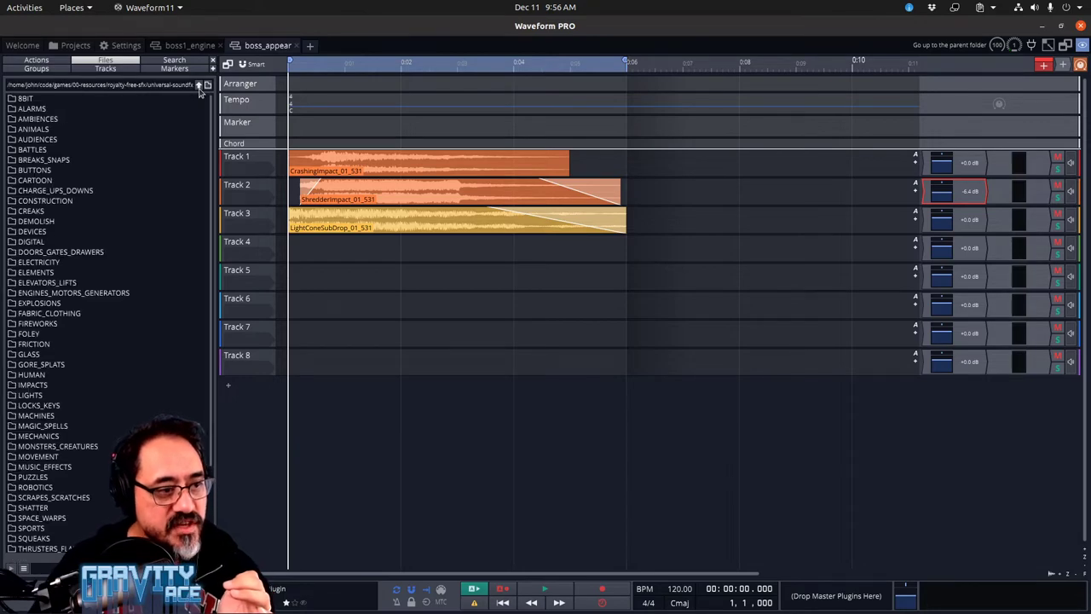
Search Chrome for 'universal sound fx l' and browse the Imphenzia library page and price.
{"action": "key", "text": "alt+Tab"}
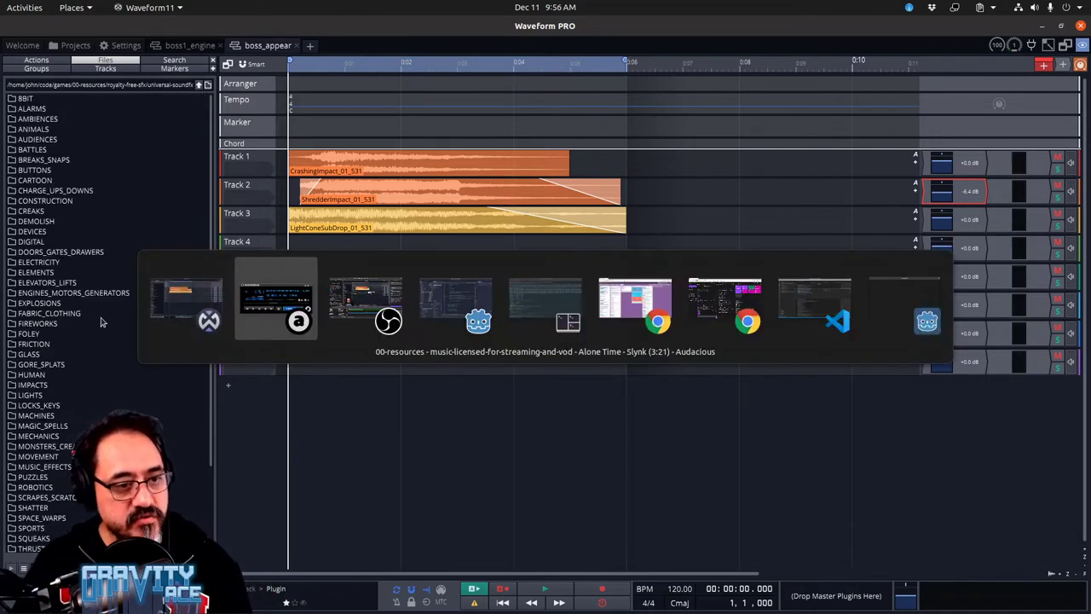
{"action": "key", "text": "alt+Tab"}
{"action": "key", "text": "alt+Tab"}
{"action": "key", "text": "alt+Tab"}
{"action": "key", "text": "alt+Tab"}
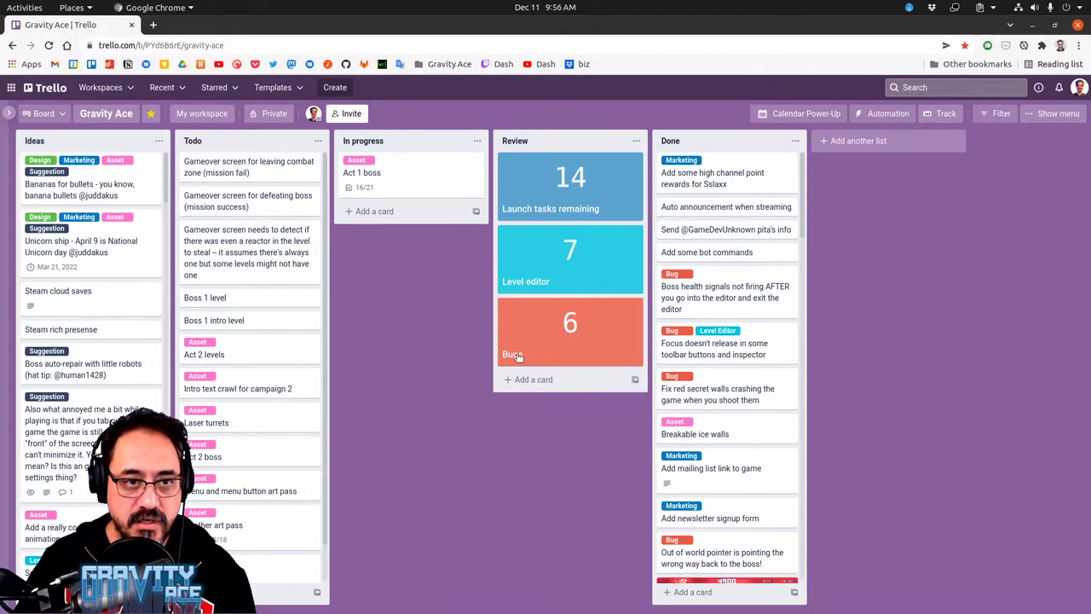
{"action": "key", "text": "ctrl+t"}
{"action": "type", "text": "univer"}
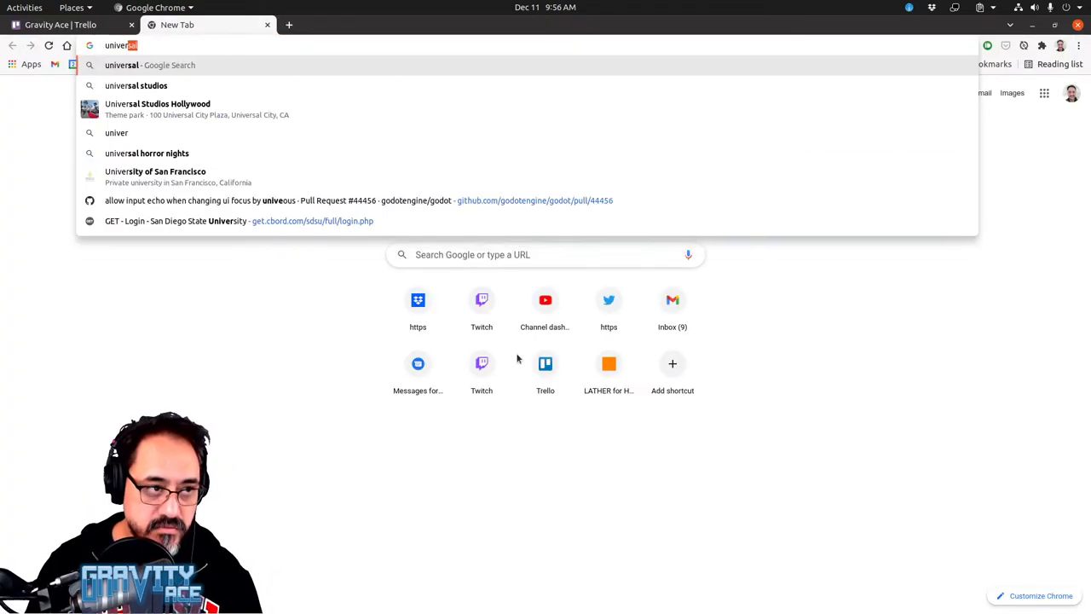
{"action": "type", "text": "sal sound fx library"}
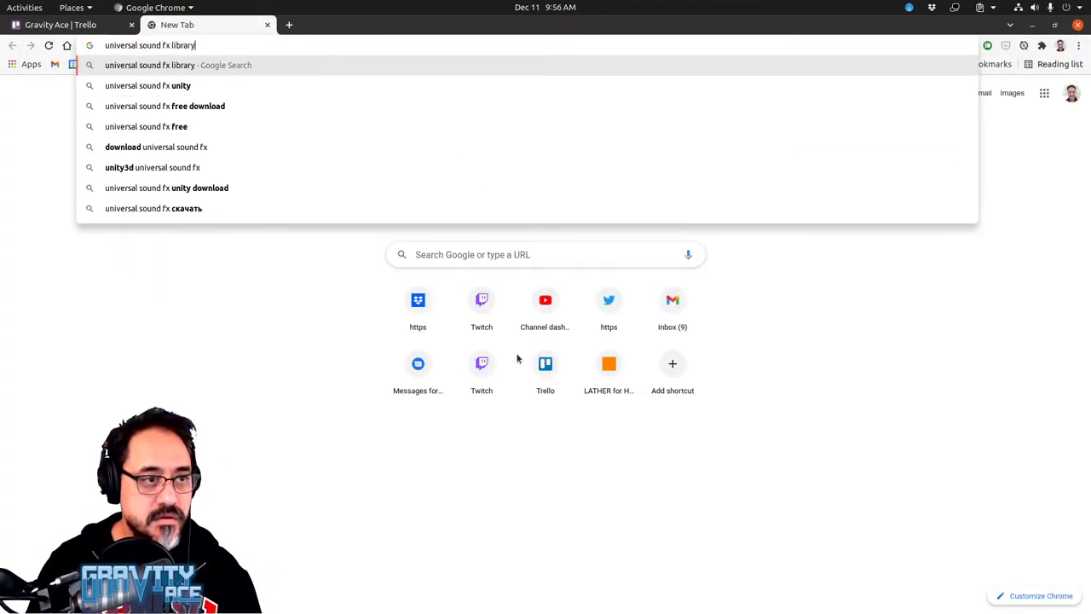
{"action": "key", "text": "Return"}
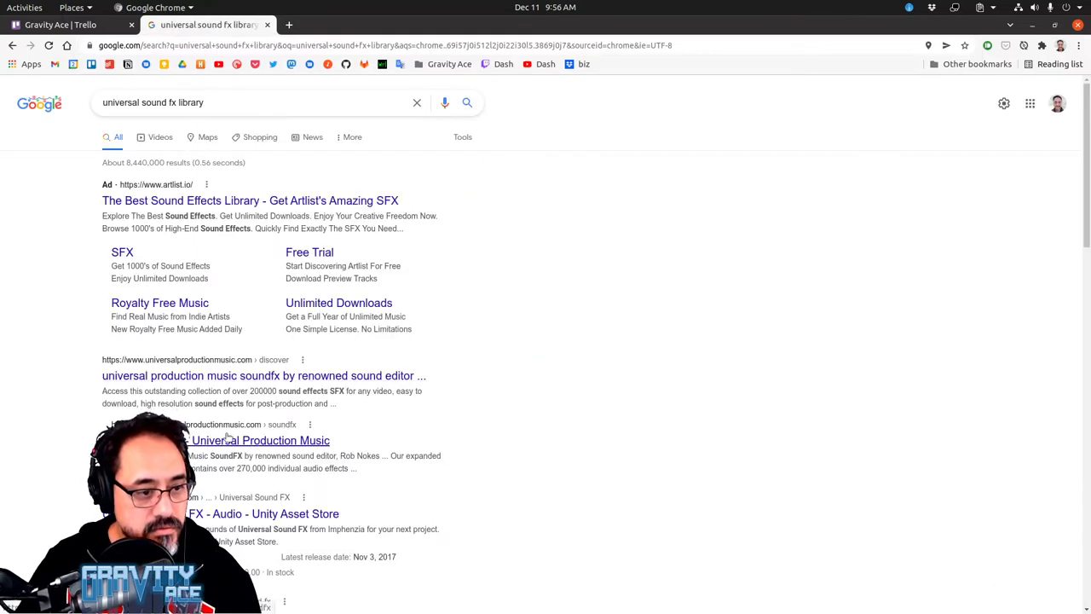
{"action": "scroll", "coordinate": [191, 510], "scroll_direction": "down", "scroll_amount": 3}
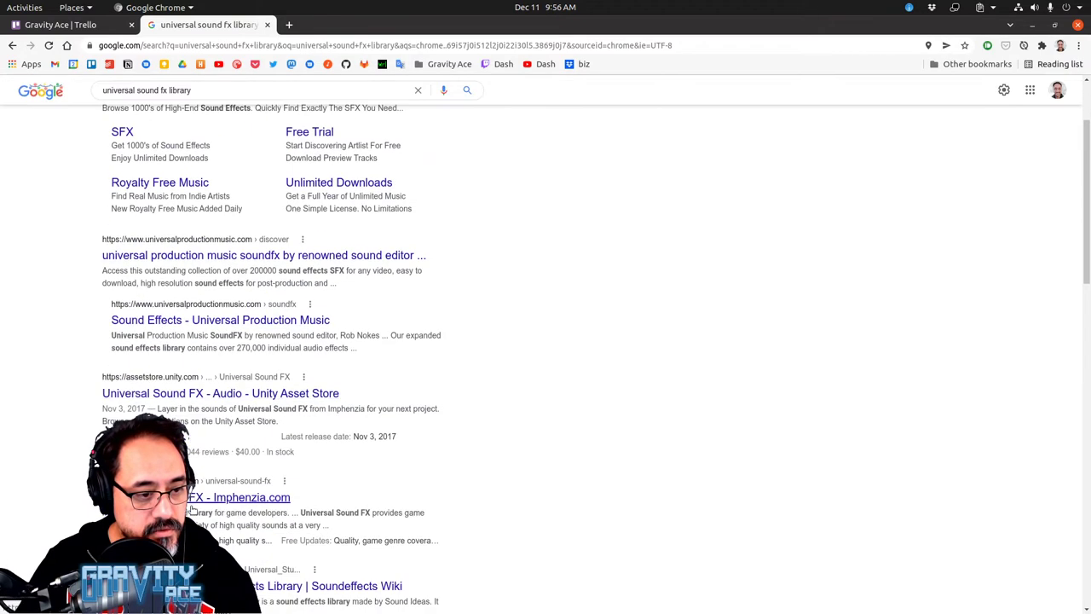
{"action": "scroll", "coordinate": [186, 401], "scroll_direction": "down", "scroll_amount": 2}
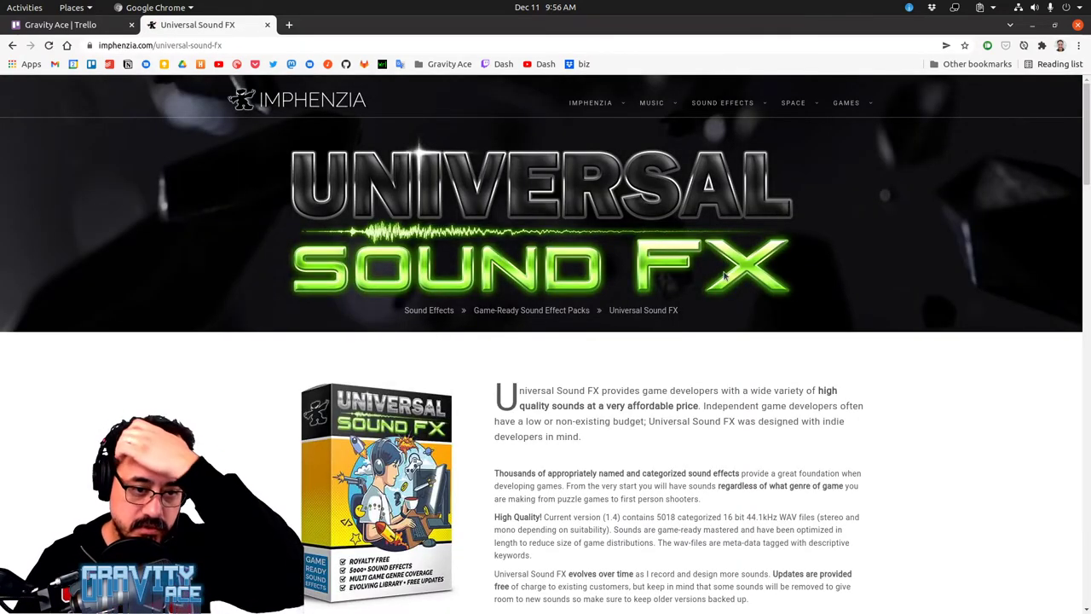
{"action": "scroll", "coordinate": [726, 270], "scroll_direction": "down", "scroll_amount": 4}
{"action": "scroll", "coordinate": [723, 270], "scroll_direction": "down", "scroll_amount": 1}
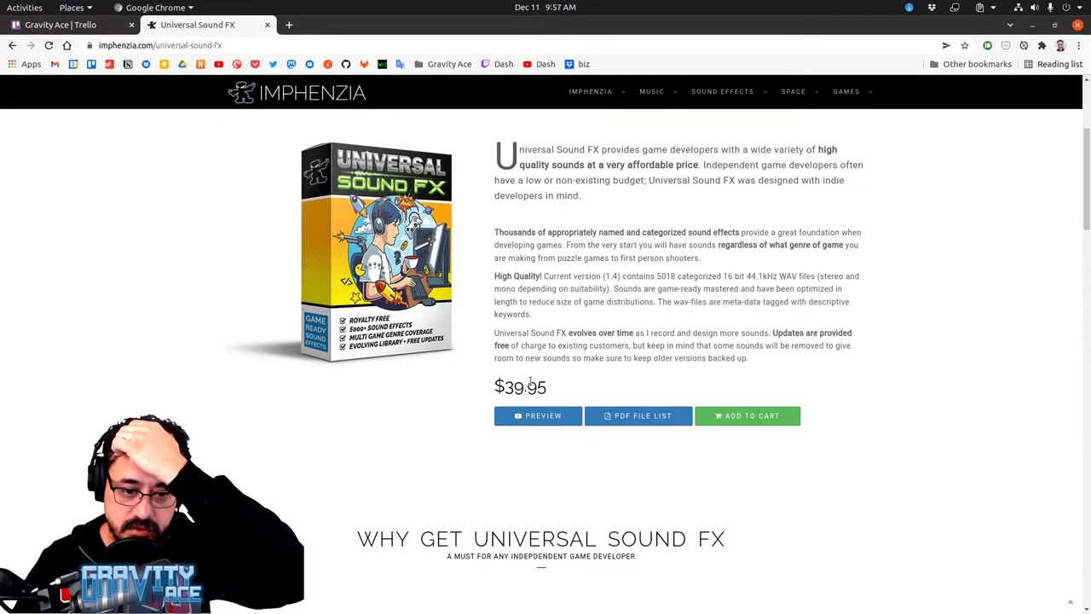
{"action": "scroll", "coordinate": [622, 318], "scroll_direction": "up", "scroll_amount": 3}
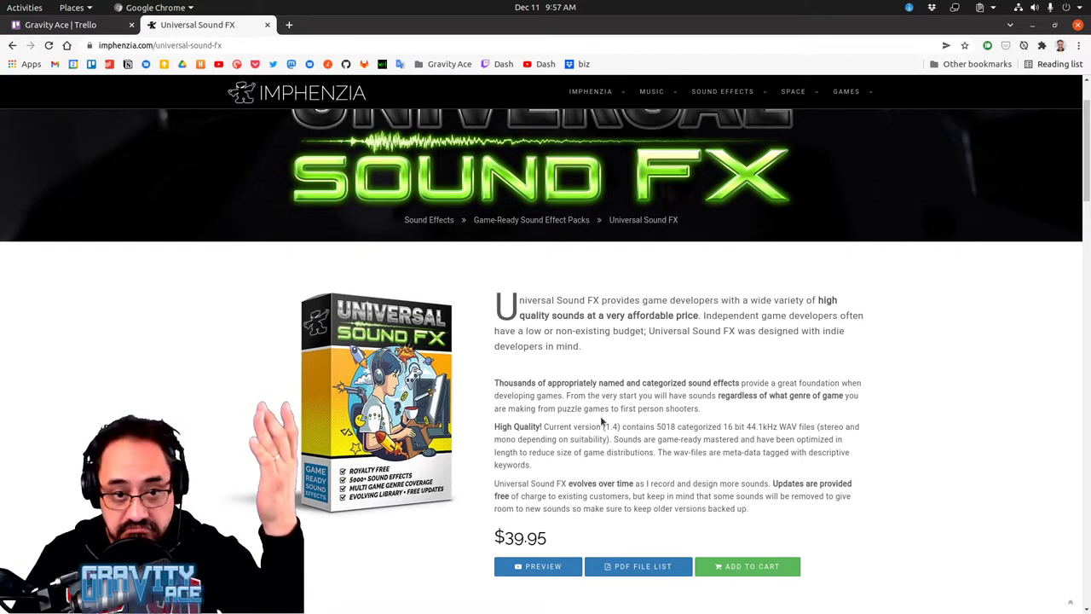
Return to Waveform PRO and bring up the boss1_engine edit.
{"action": "key", "text": "alt+Tab"}
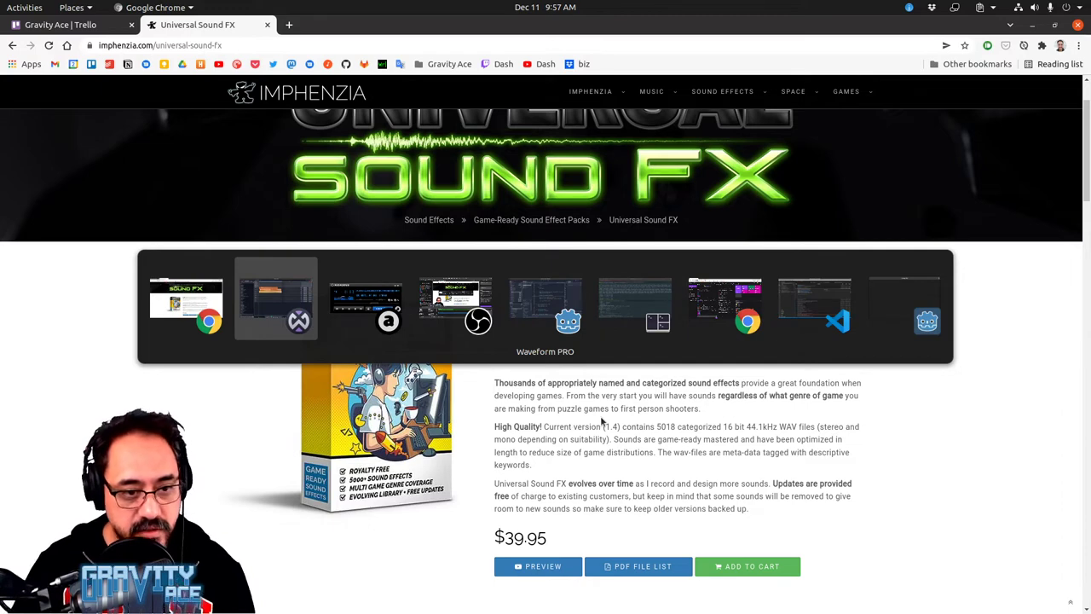
{"action": "key", "text": "alt+Tab"}
{"action": "key", "text": "alt+Tab"}
{"action": "key", "text": "alt+Tab"}
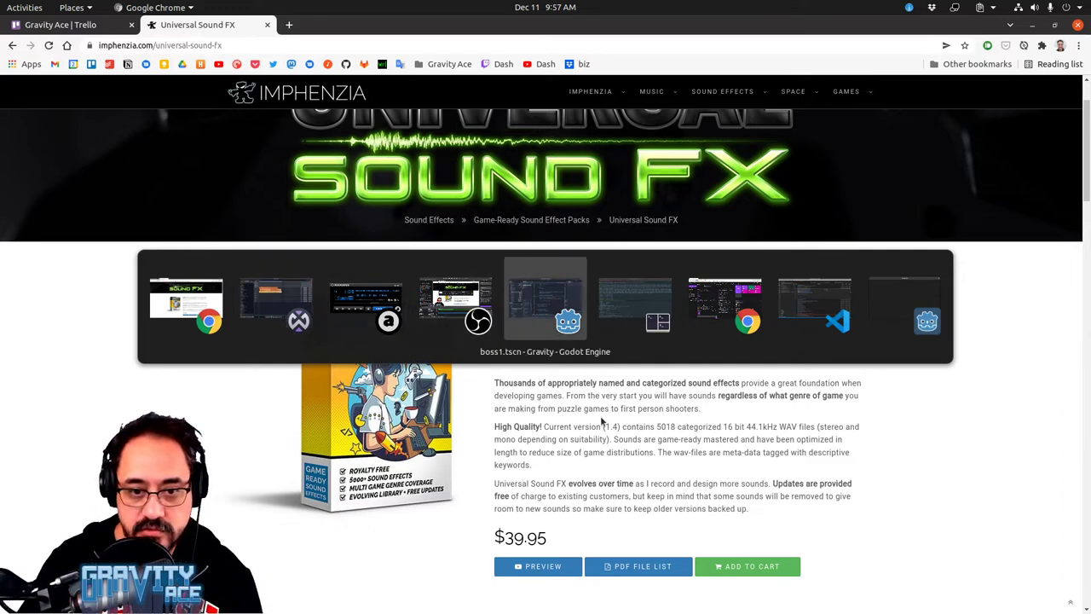
{"action": "key", "text": "shift+alt+Tab"}
{"action": "key", "text": "shift+alt+Tab"}
{"action": "key", "text": "shift+alt+Tab"}
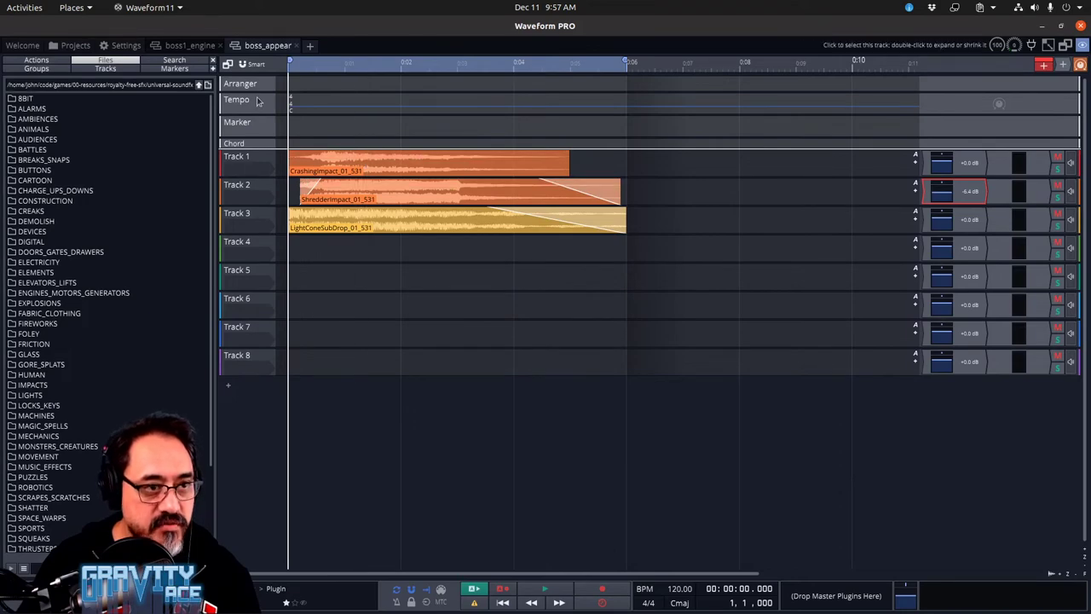
{"action": "left_click", "coordinate": [192, 48]}
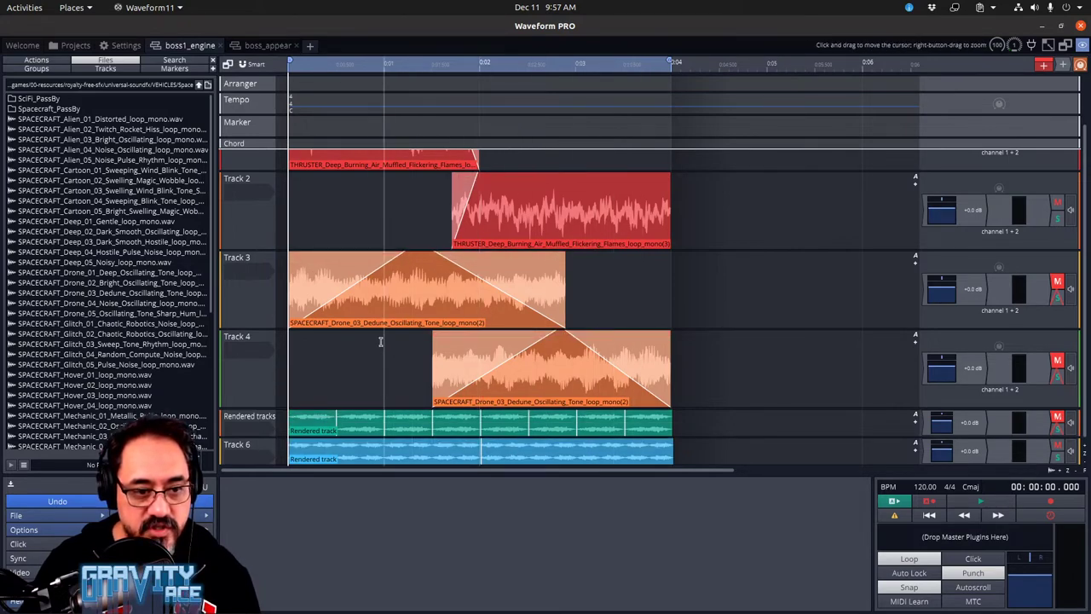
Zoom over the boss1_engine clips, then reopen boss_appear with the playhead near 2 seconds.
{"action": "scroll", "coordinate": [381, 341], "scroll_direction": "up", "scroll_amount": 2, "text": "ctrl"}
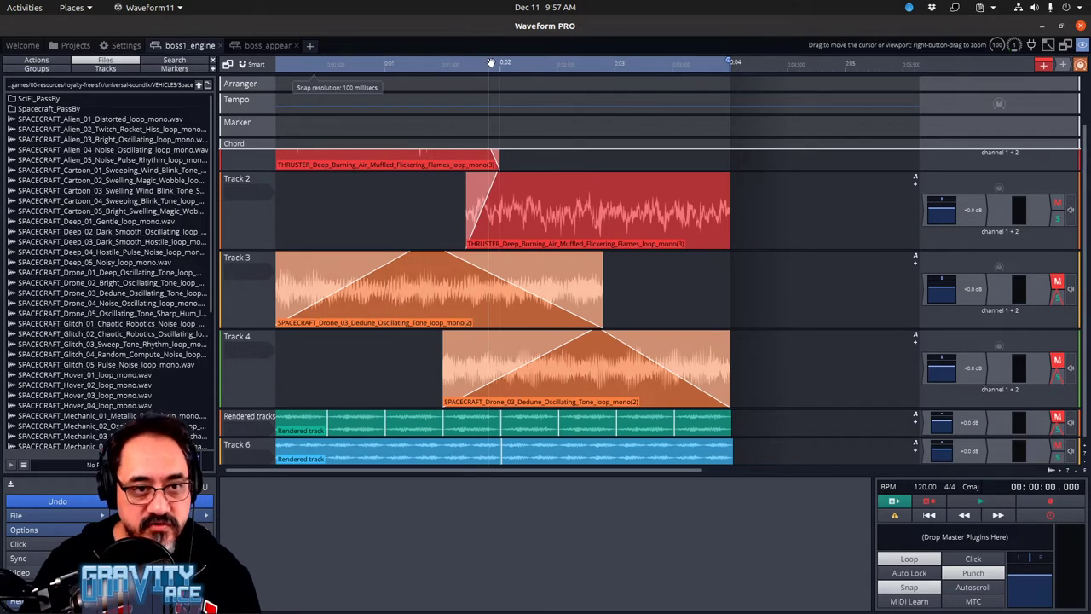
{"action": "scroll", "coordinate": [555, 65], "scroll_direction": "down", "scroll_amount": 1, "text": "ctrl"}
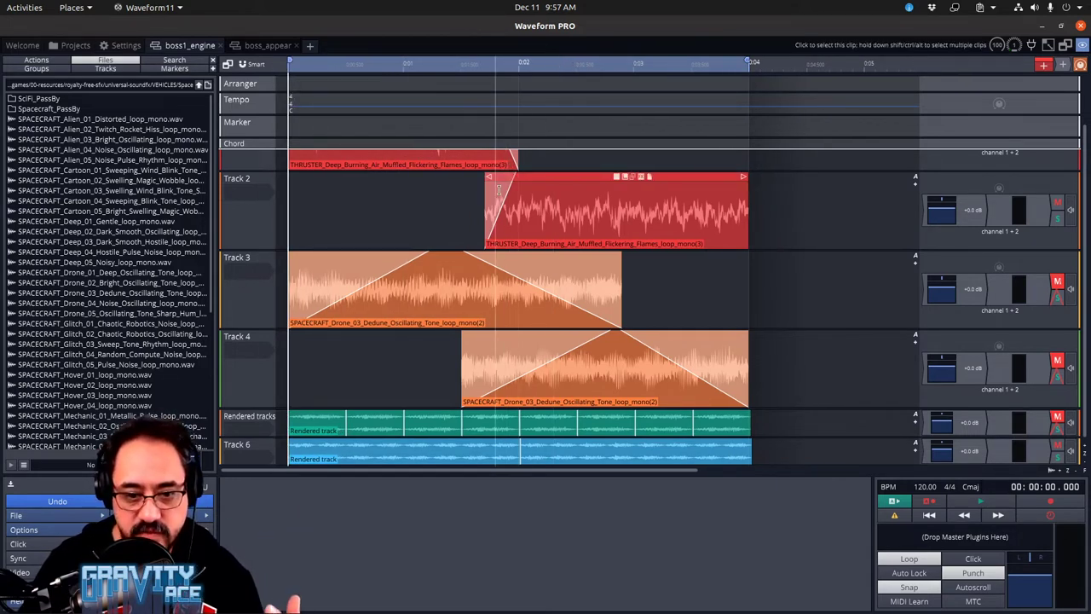
{"action": "scroll", "coordinate": [268, 206], "scroll_direction": "up", "scroll_amount": 2}
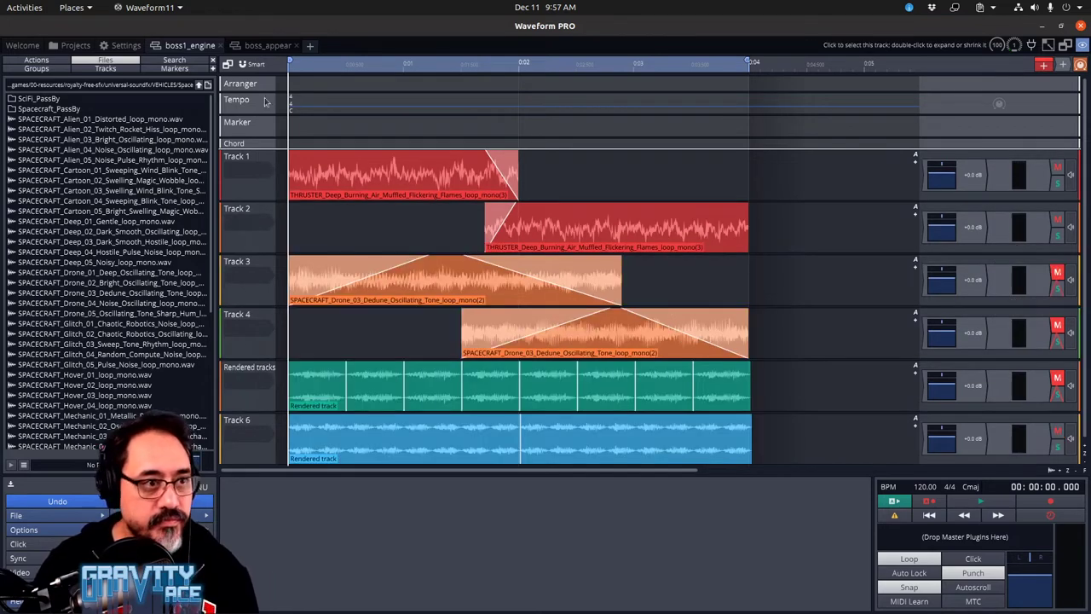
{"action": "left_click", "coordinate": [265, 45]}
{"action": "left_click", "coordinate": [418, 224]}
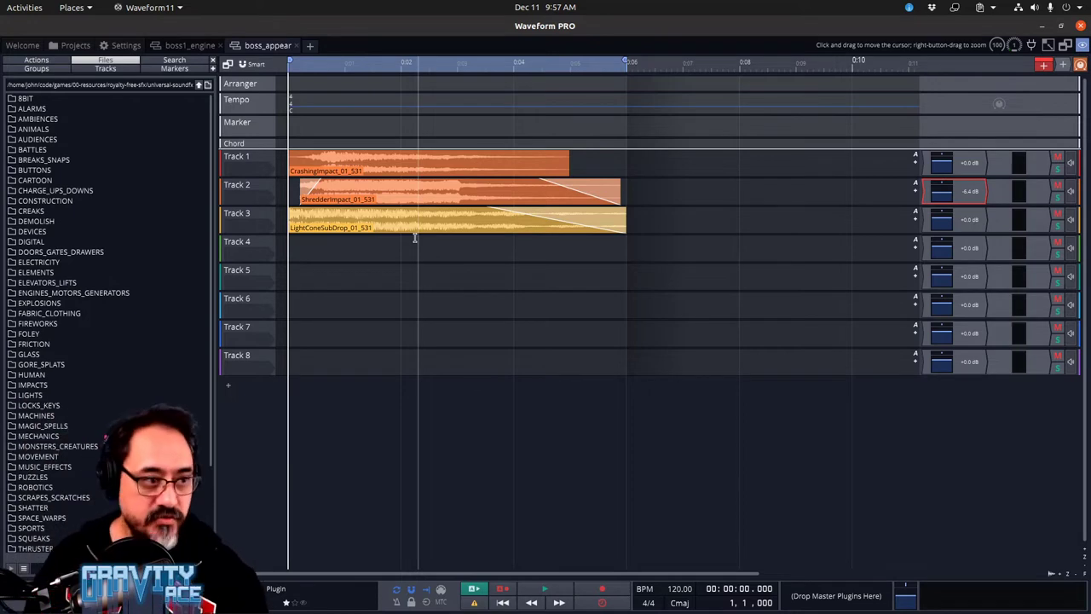
Jump to the Documents/audio/samples bookmark, peek into CinematicToolkit_Noiiz, and return to samples.
{"action": "left_click", "coordinate": [207, 86]}
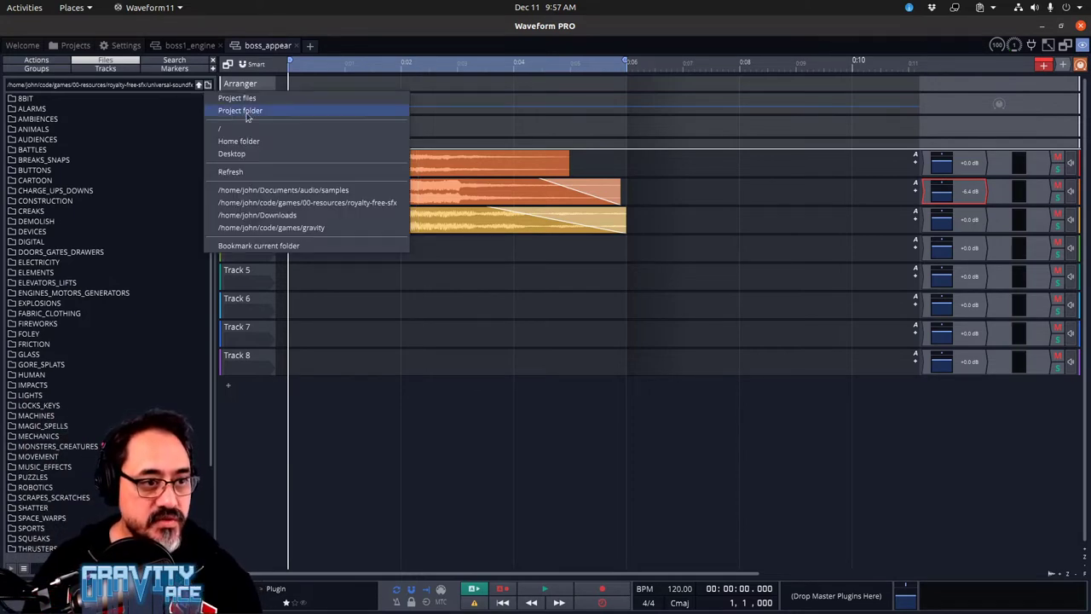
{"action": "left_click", "coordinate": [283, 190]}
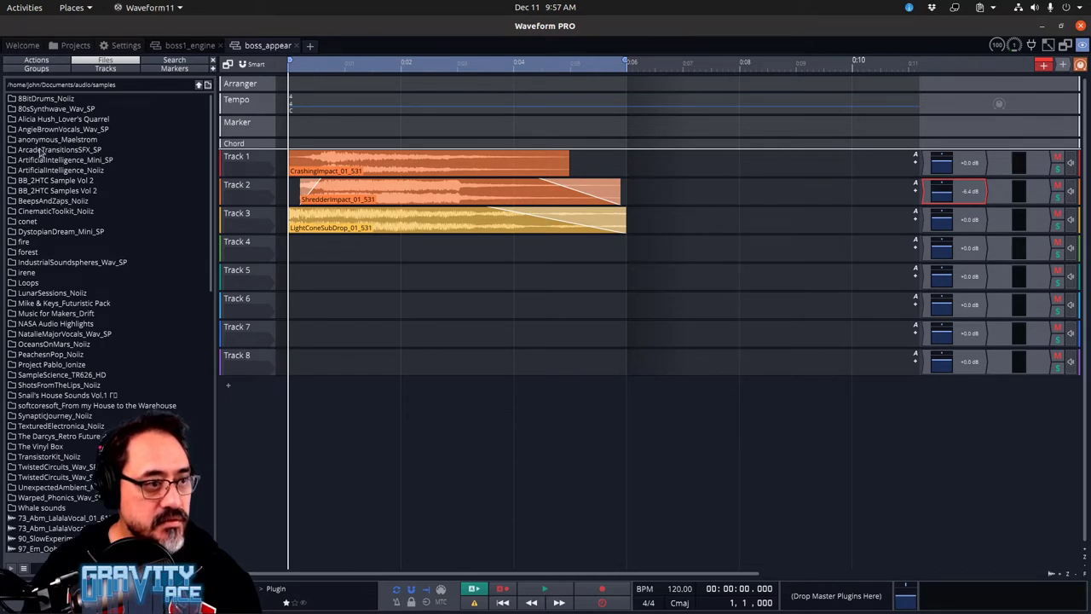
{"action": "left_click", "coordinate": [40, 214]}
{"action": "double_click", "coordinate": [77, 212]}
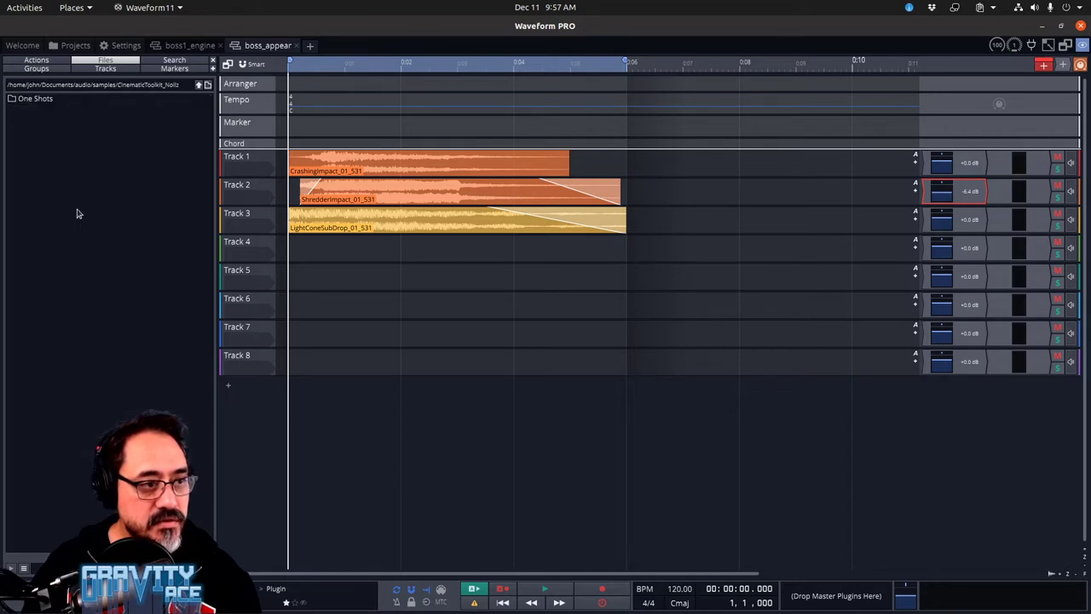
{"action": "left_click", "coordinate": [198, 86]}
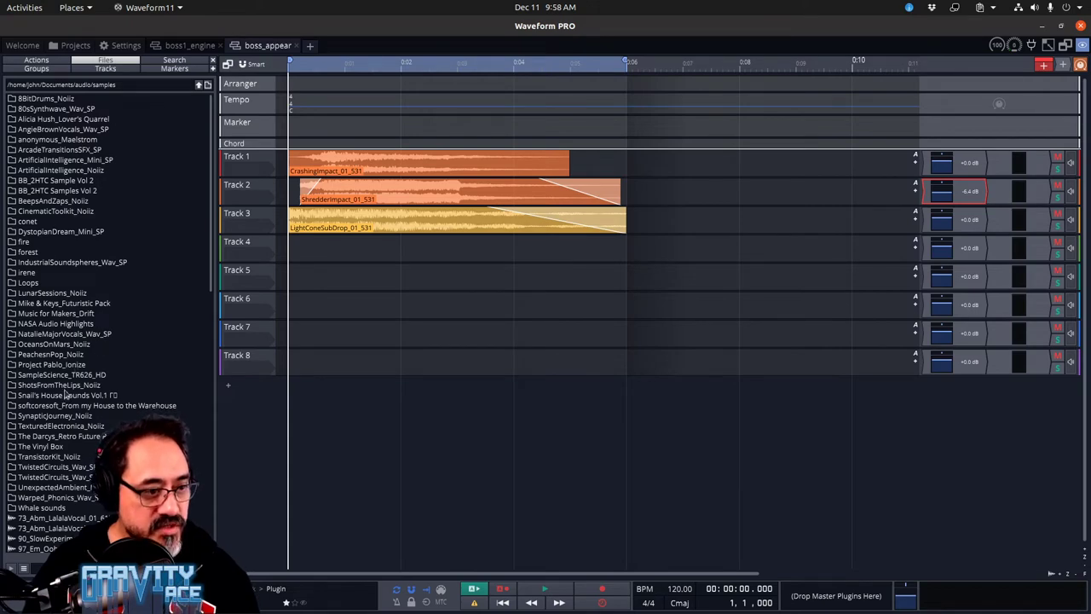
In Chrome, search 'noiiz' and log in to noiiz.com with the saved account details.
{"action": "key", "text": "alt+Tab"}
{"action": "key", "text": "alt+Tab"}
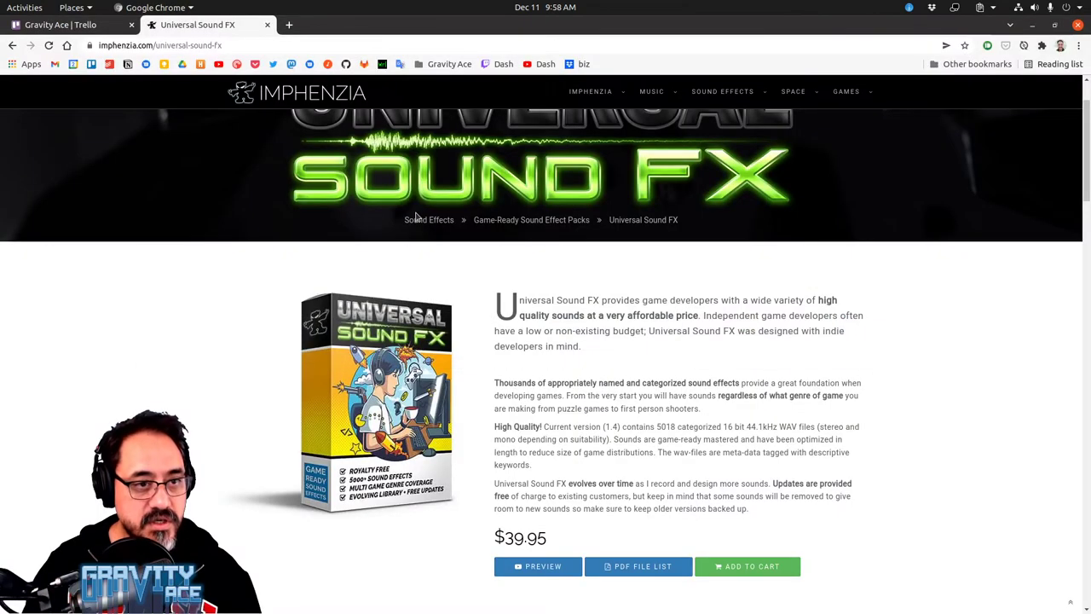
{"action": "type", "text": "noii"}
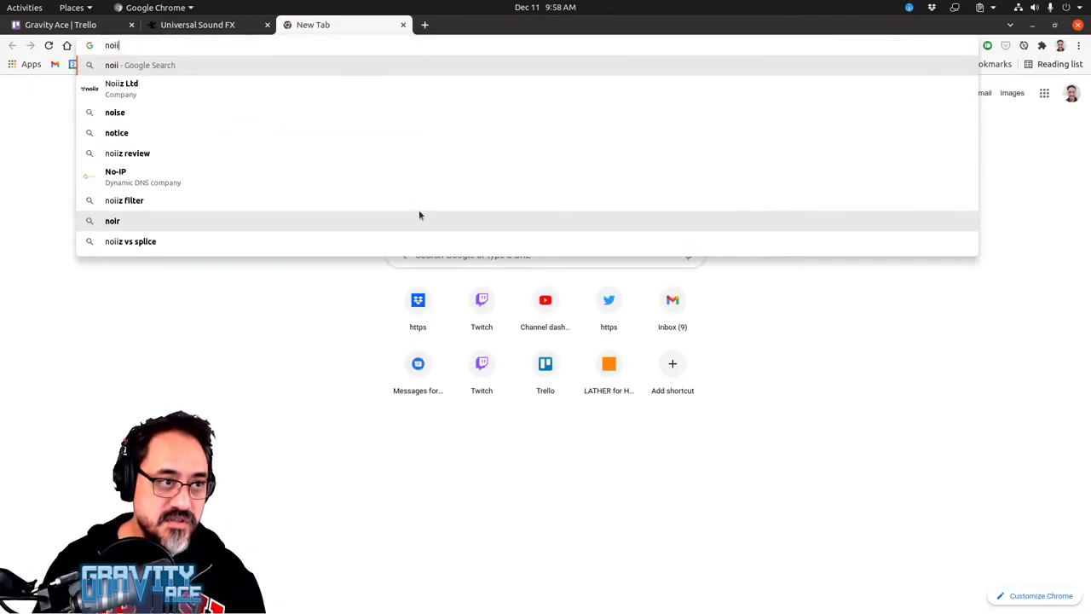
{"action": "type", "text": "z"}
{"action": "key", "text": "Return"}
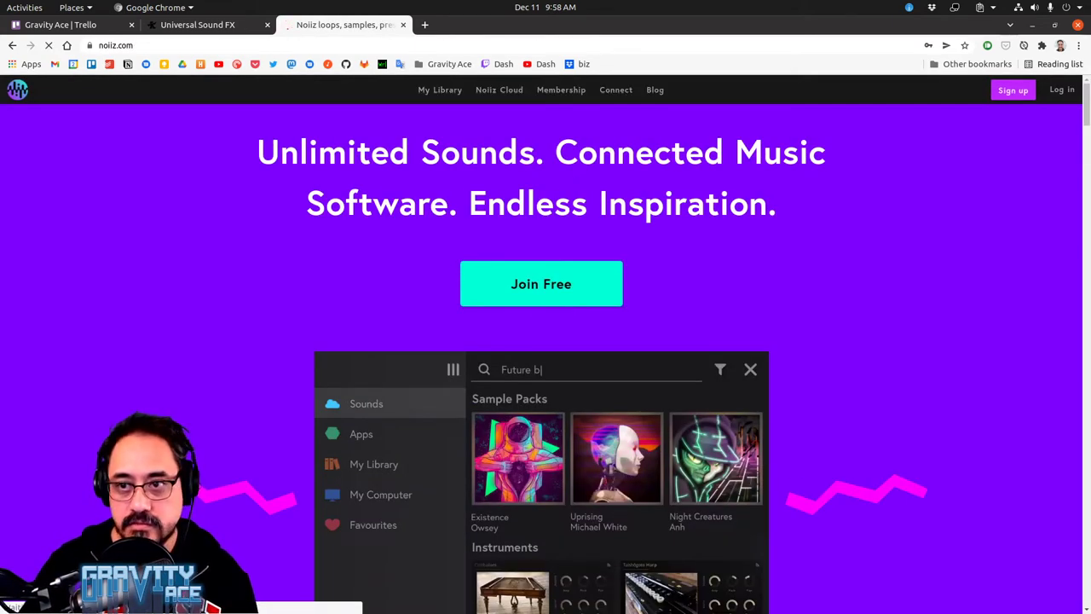
{"action": "left_click", "coordinate": [1062, 90]}
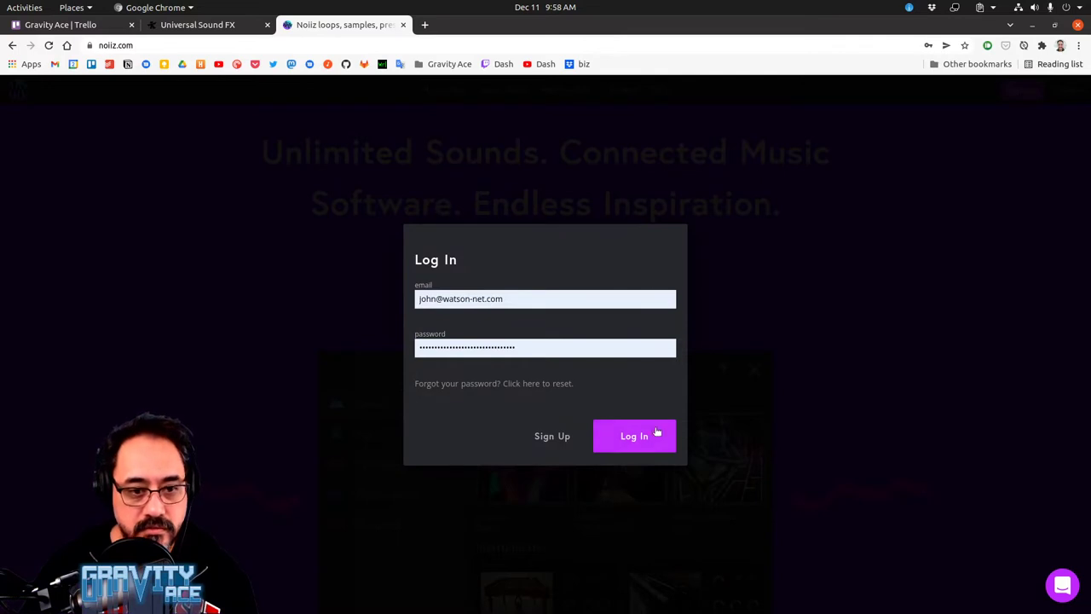
{"action": "left_click", "coordinate": [657, 433]}
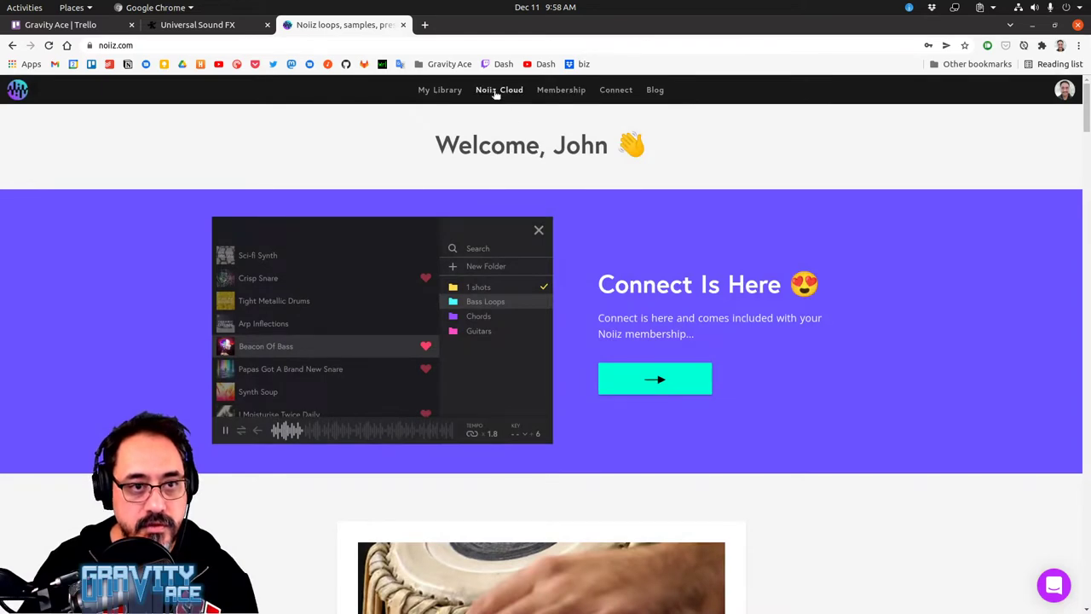
Open Noiiz Cloud, dismiss the audio player error, and search for 'robot' sounds.
{"action": "left_click", "coordinate": [497, 92]}
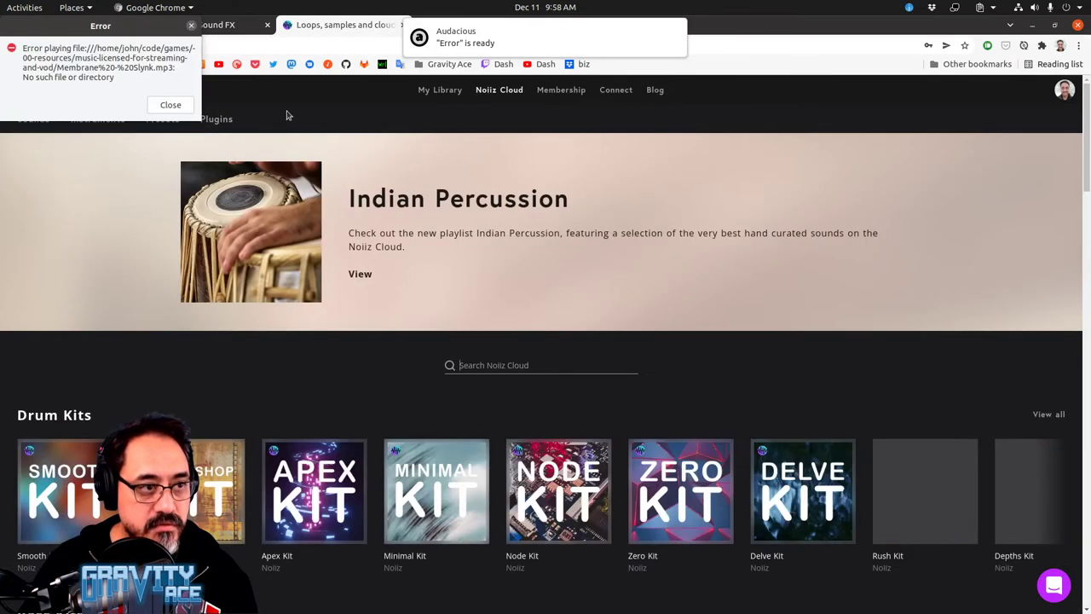
{"action": "left_click", "coordinate": [171, 104]}
{"action": "scroll", "coordinate": [645, 363], "scroll_direction": "down", "scroll_amount": 3}
{"action": "scroll", "coordinate": [648, 364], "scroll_direction": "down", "scroll_amount": 2}
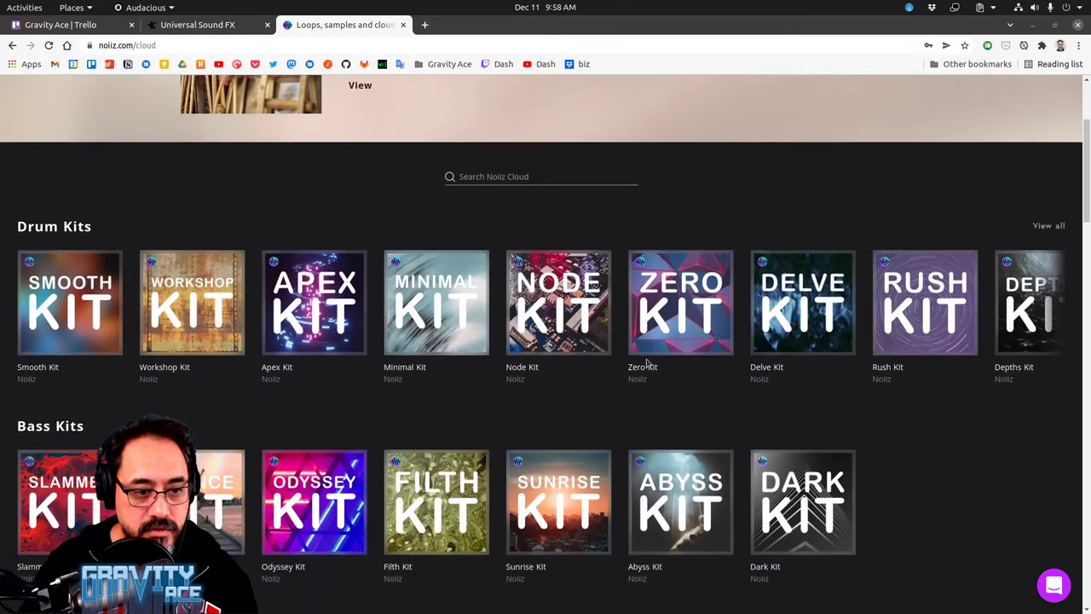
{"action": "scroll", "coordinate": [645, 365], "scroll_direction": "up", "scroll_amount": 4}
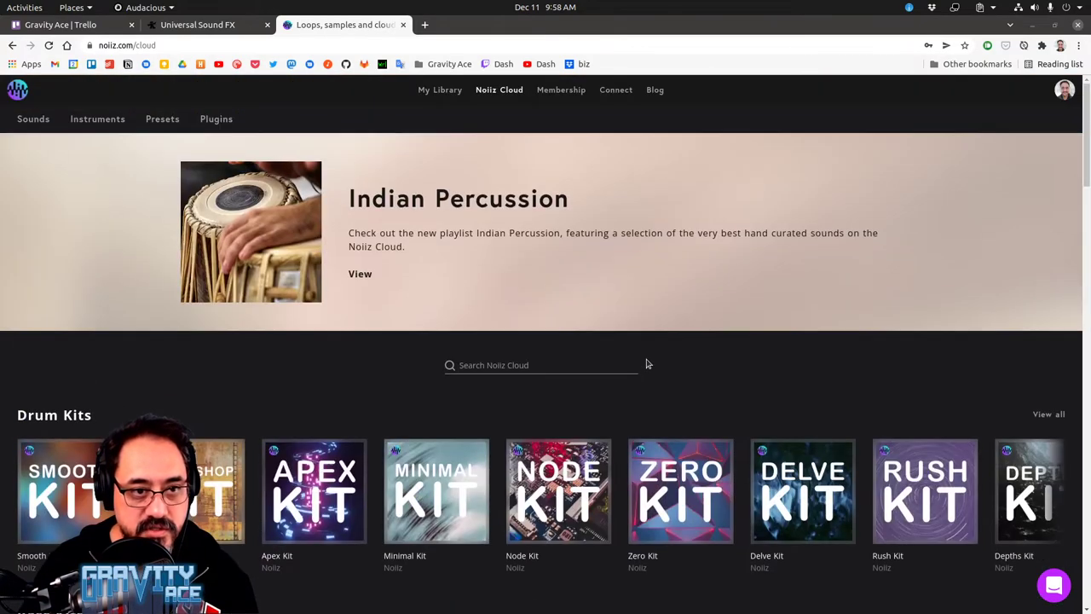
{"action": "left_click", "coordinate": [514, 364]}
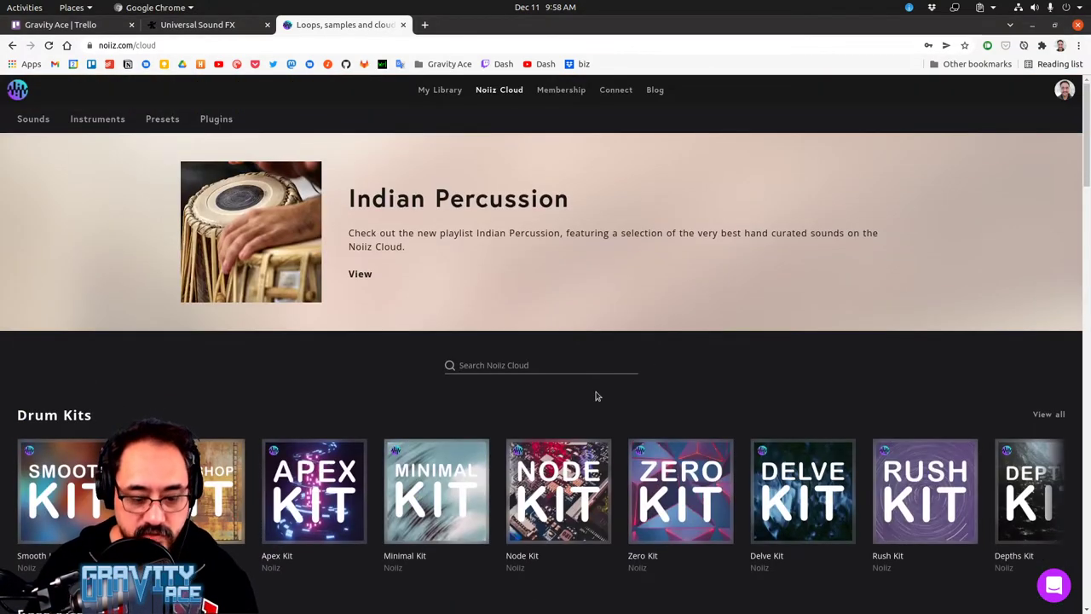
{"action": "type", "text": "robot"}
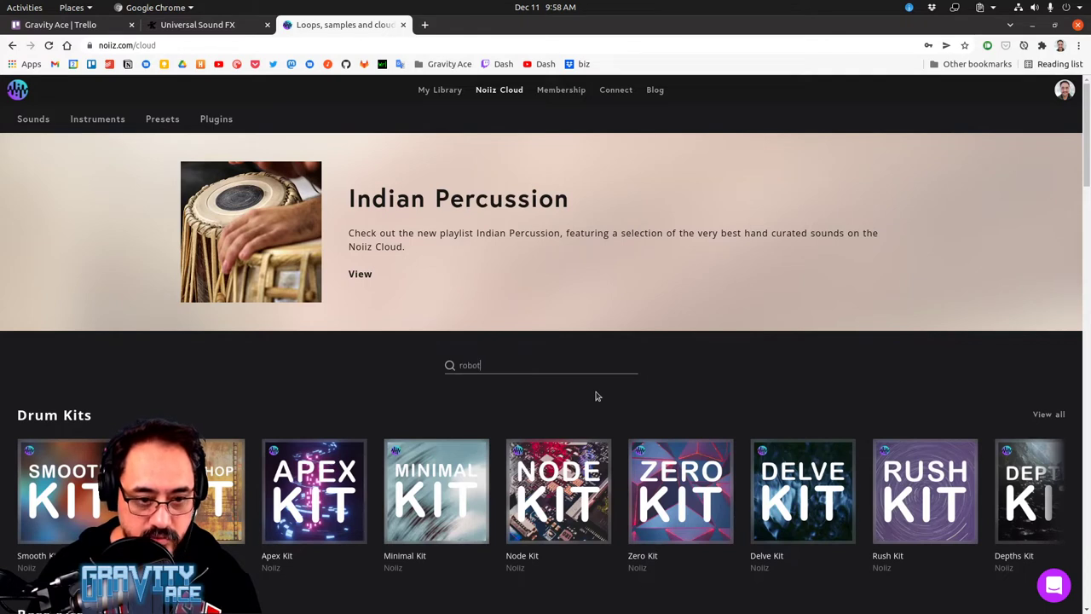
{"action": "key", "text": "Return"}
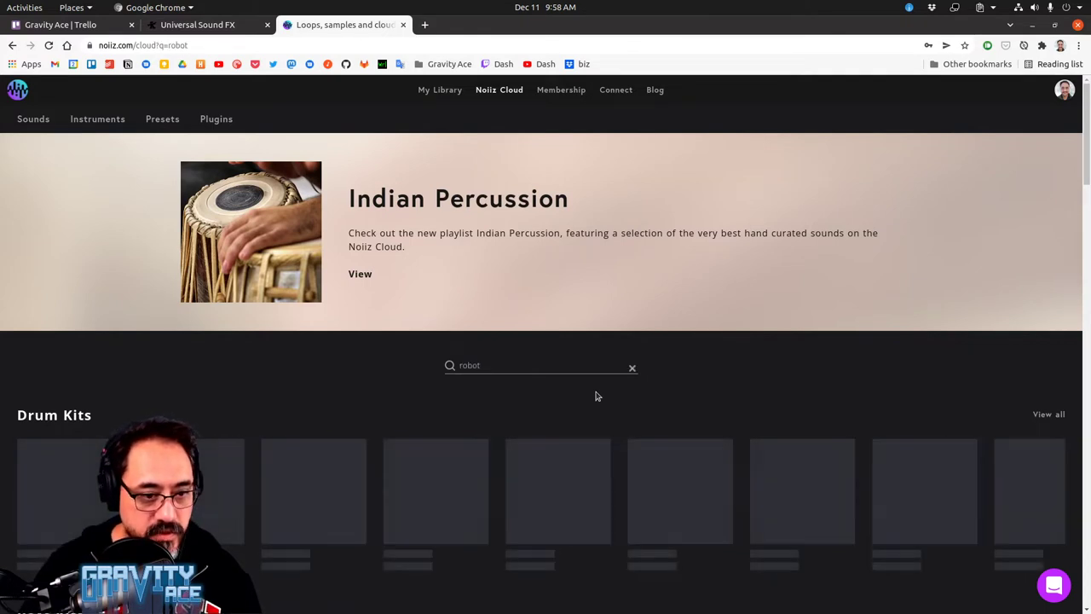
Change the search to 'vocal' and open the Electronic Cinema sample pack.
{"action": "scroll", "coordinate": [417, 483], "scroll_direction": "down", "scroll_amount": 3}
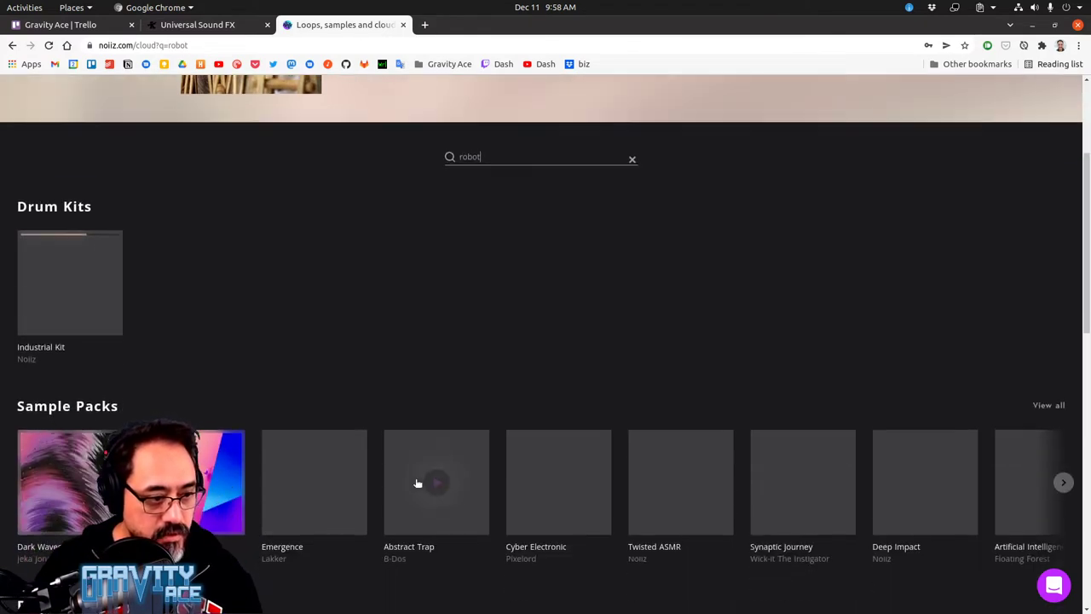
{"action": "scroll", "coordinate": [418, 483], "scroll_direction": "down", "scroll_amount": 1}
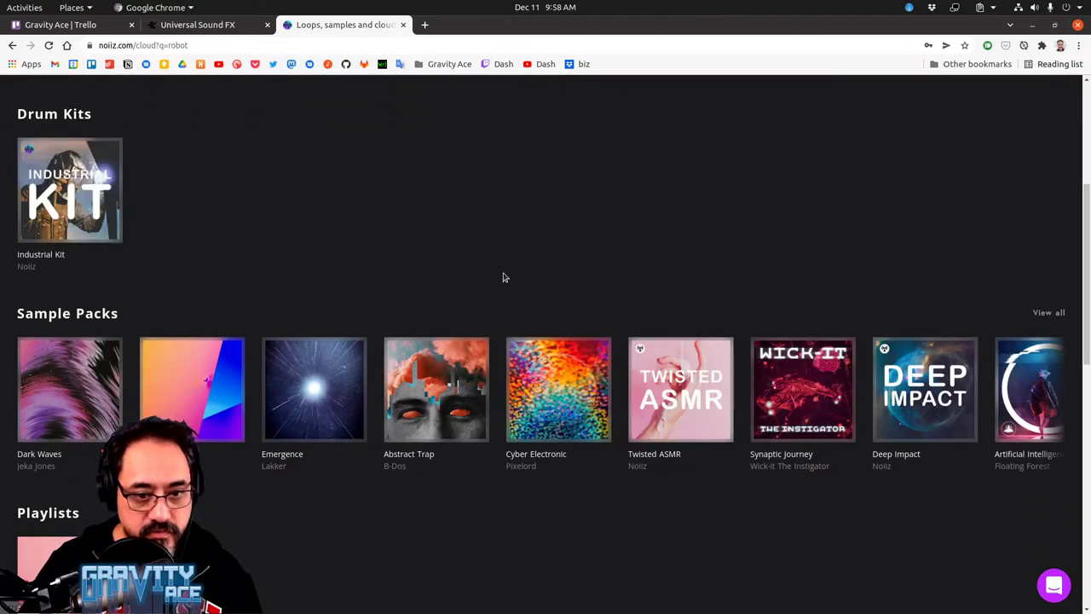
{"action": "scroll", "coordinate": [505, 277], "scroll_direction": "up", "scroll_amount": 5}
{"action": "double_click", "coordinate": [505, 364]}
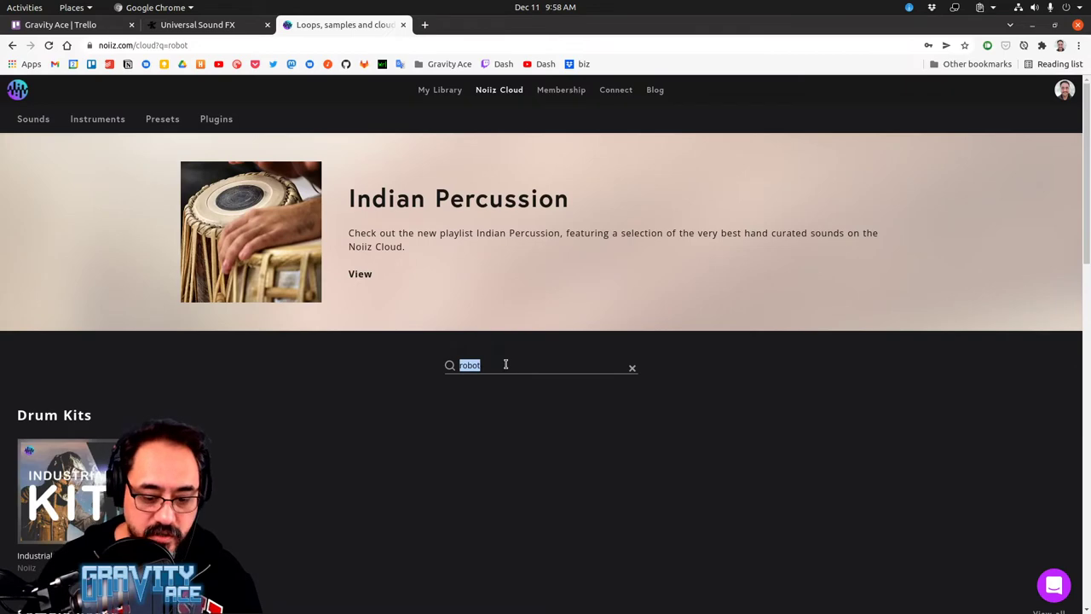
{"action": "type", "text": "vocal"}
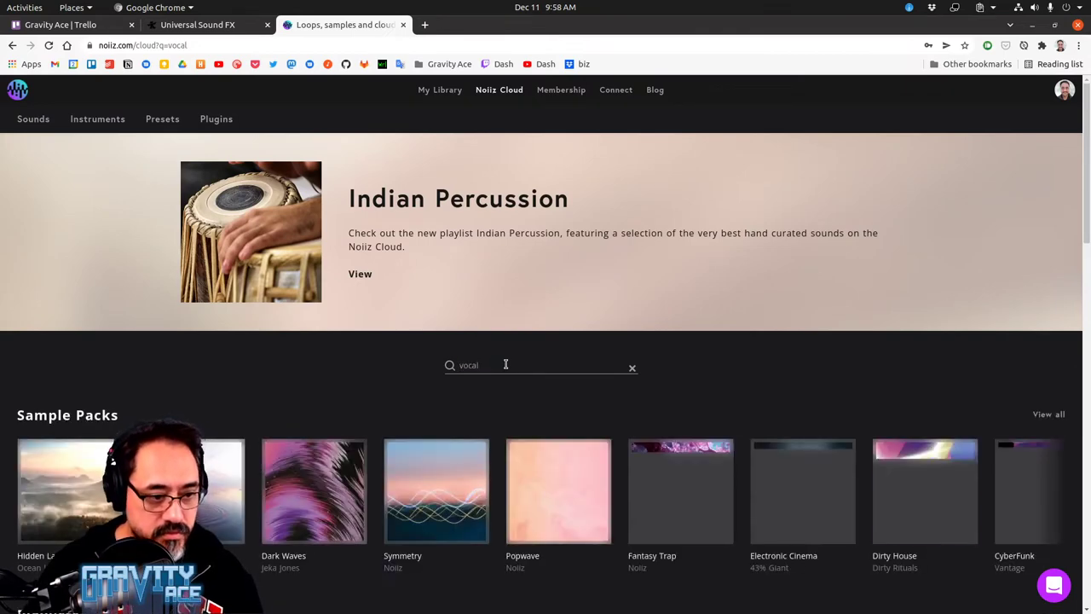
{"action": "scroll", "coordinate": [506, 367], "scroll_direction": "down", "scroll_amount": 3}
{"action": "scroll", "coordinate": [506, 366], "scroll_direction": "down", "scroll_amount": 3}
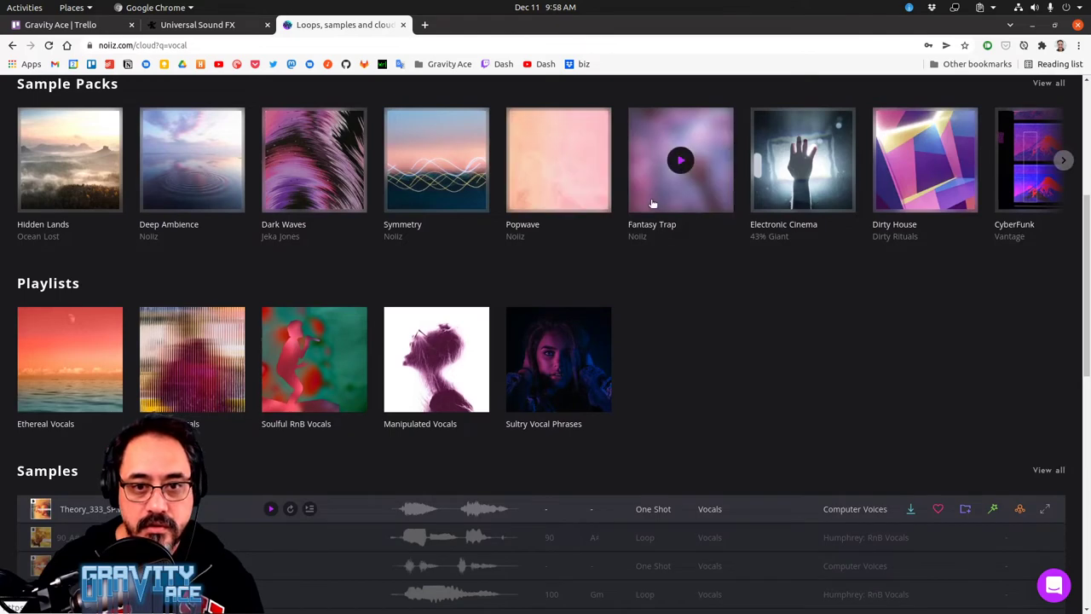
{"action": "left_click", "coordinate": [781, 212]}
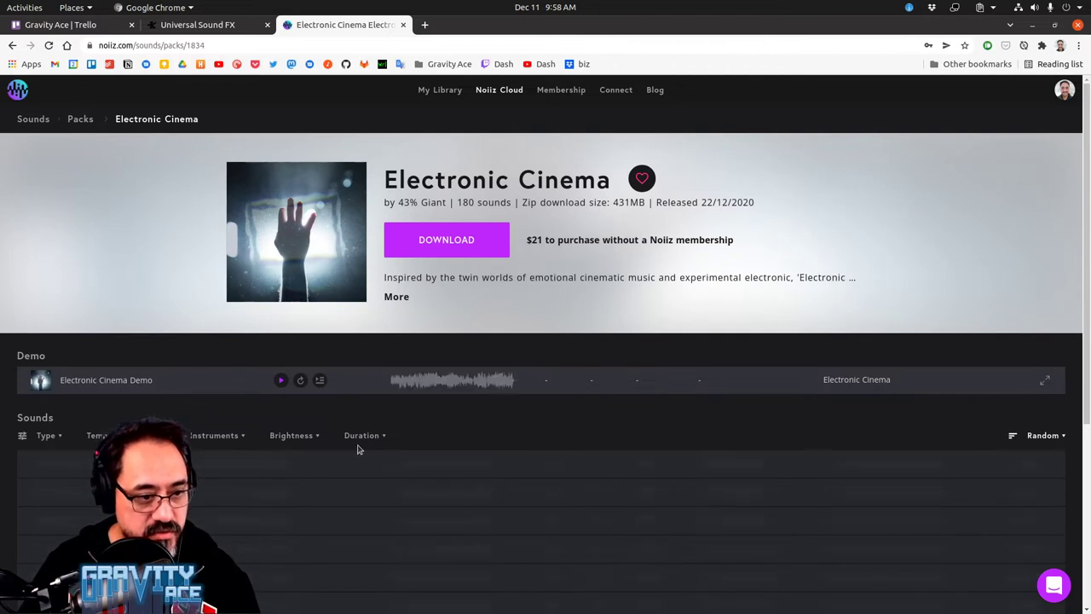
Filter the Electronic Cinema pack's sounds to the Vocals instrument.
{"action": "scroll", "coordinate": [359, 450], "scroll_direction": "down", "scroll_amount": 3}
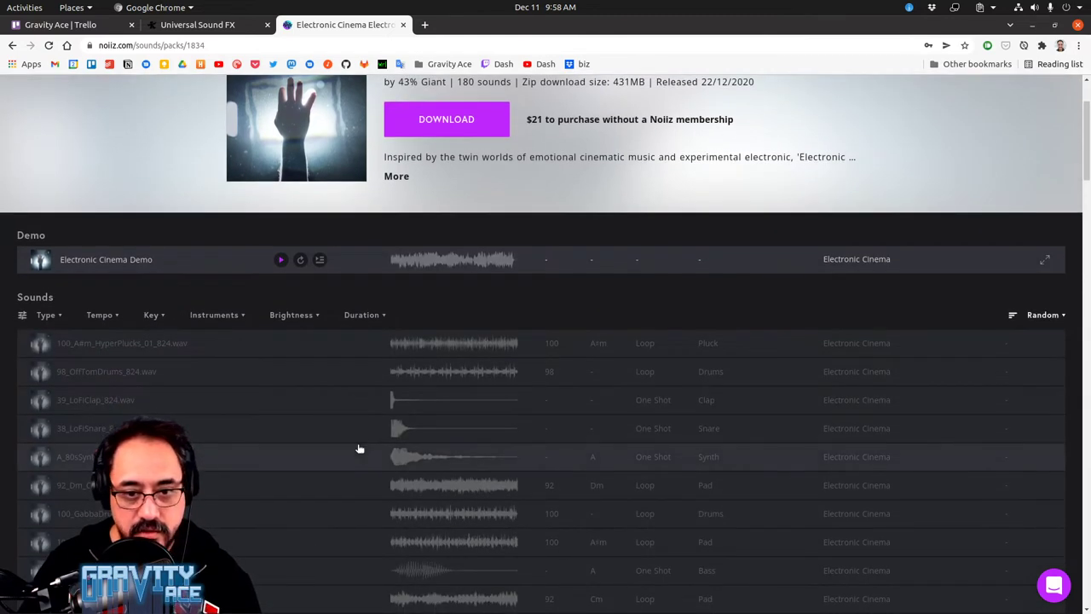
{"action": "left_click", "coordinate": [236, 318]}
{"action": "scroll", "coordinate": [206, 401], "scroll_direction": "down", "scroll_amount": 5}
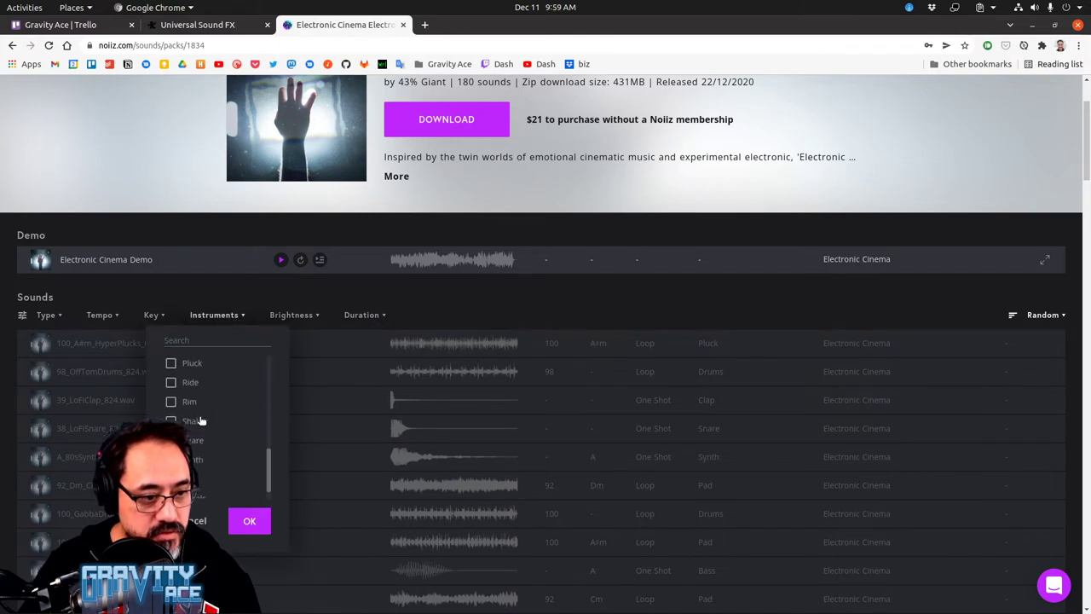
{"action": "left_click", "coordinate": [249, 521]}
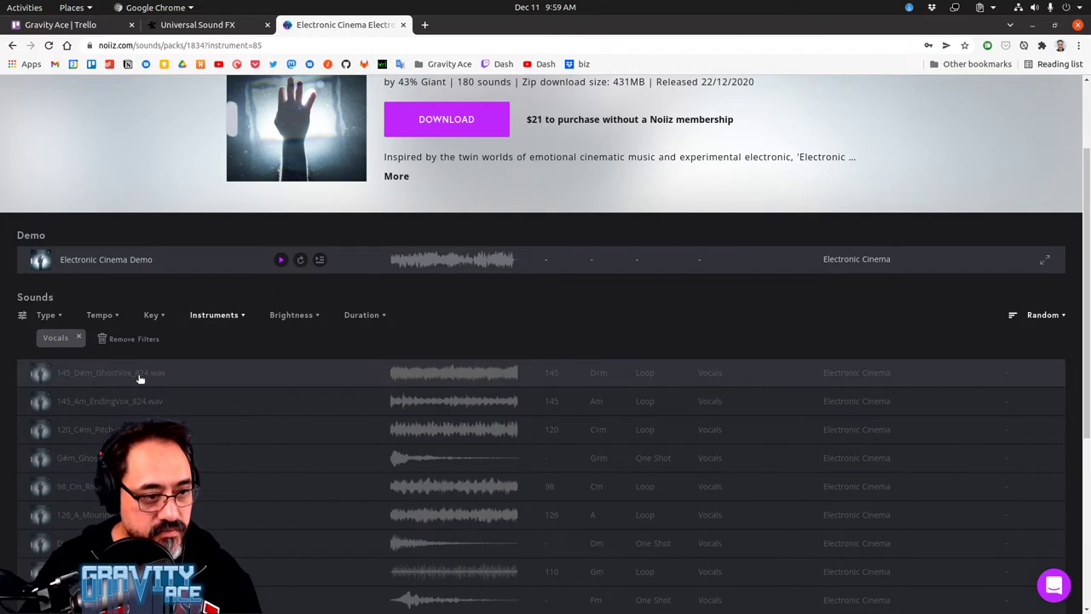
Preview the GhostShoutVox, PumpVox and RisingPitchVox samples, leaving playback stopped.
{"action": "scroll", "coordinate": [139, 377], "scroll_direction": "down", "scroll_amount": 5}
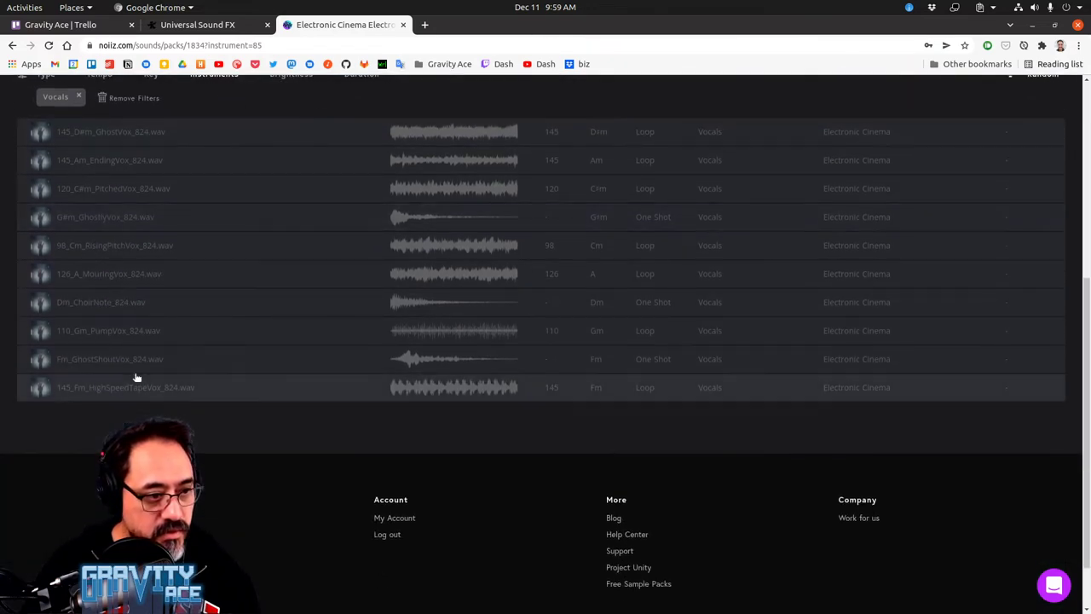
{"action": "left_click", "coordinate": [417, 363]}
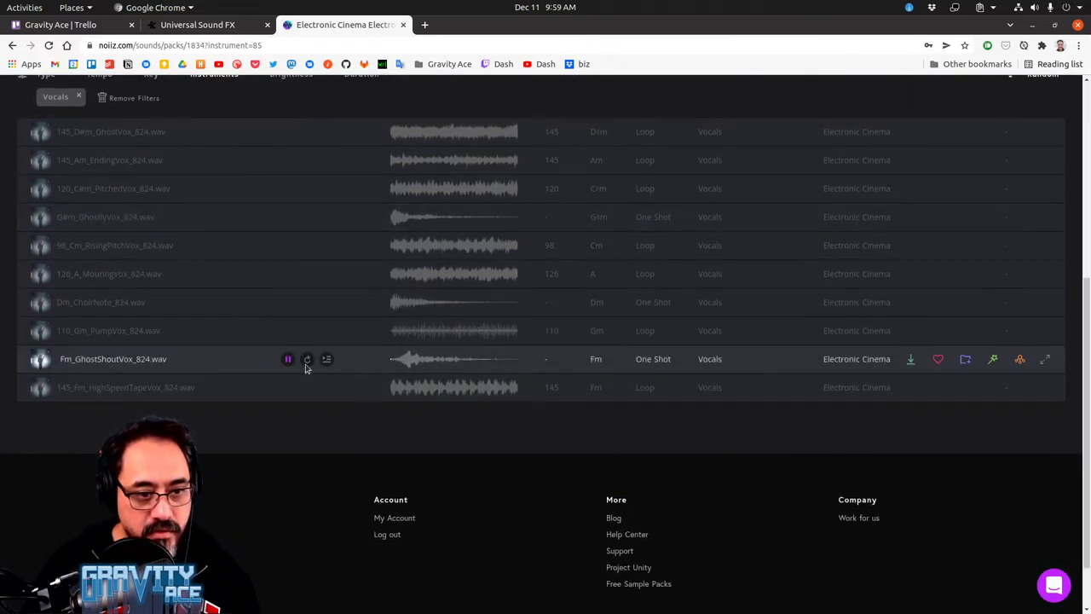
{"action": "left_click", "coordinate": [409, 335]}
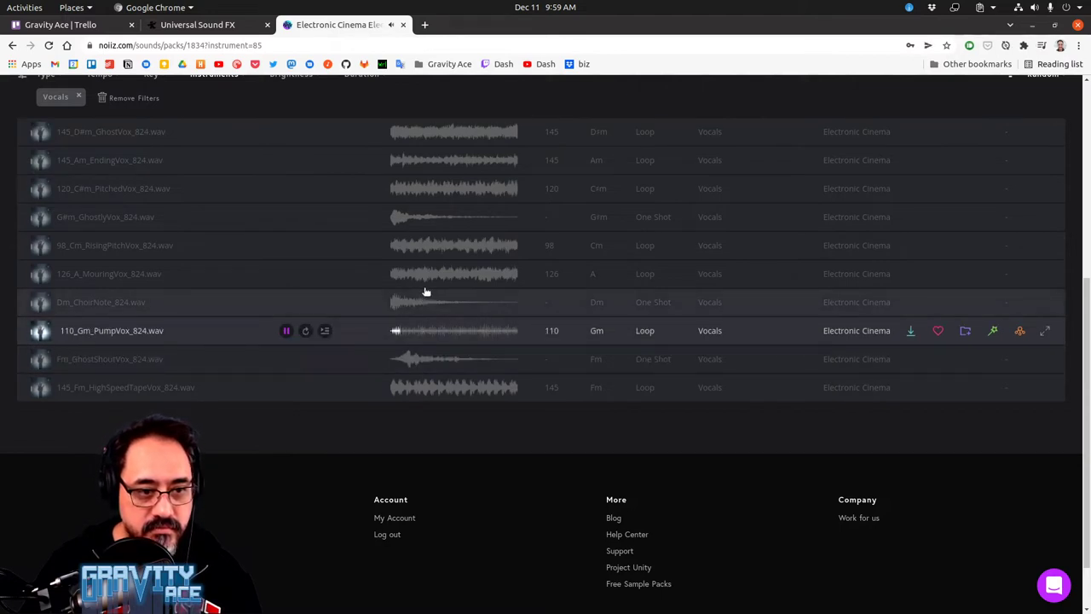
{"action": "left_click", "coordinate": [285, 330]}
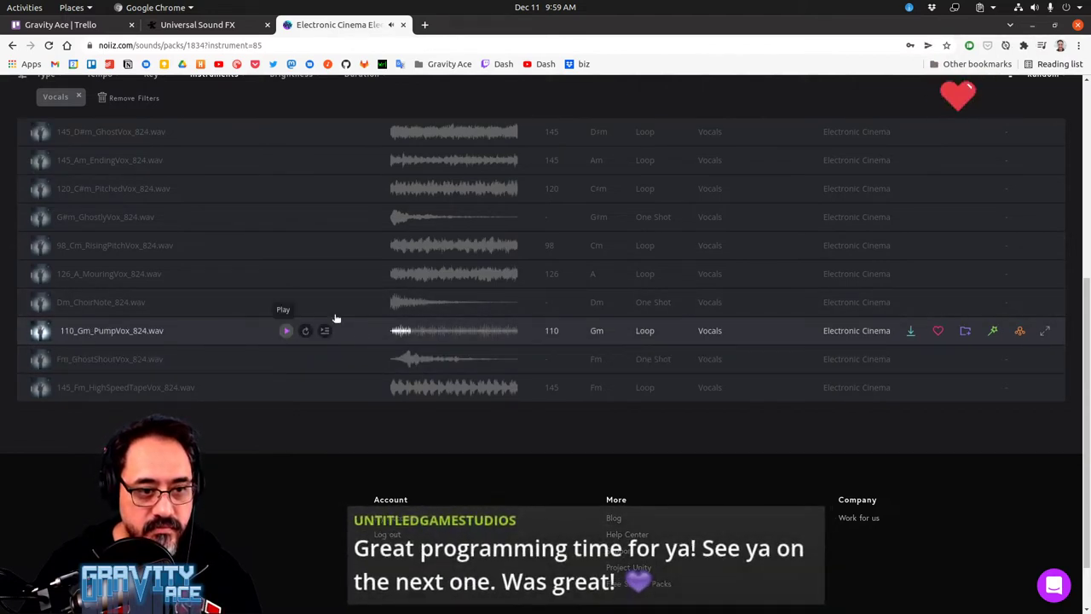
{"action": "left_click", "coordinate": [418, 249]}
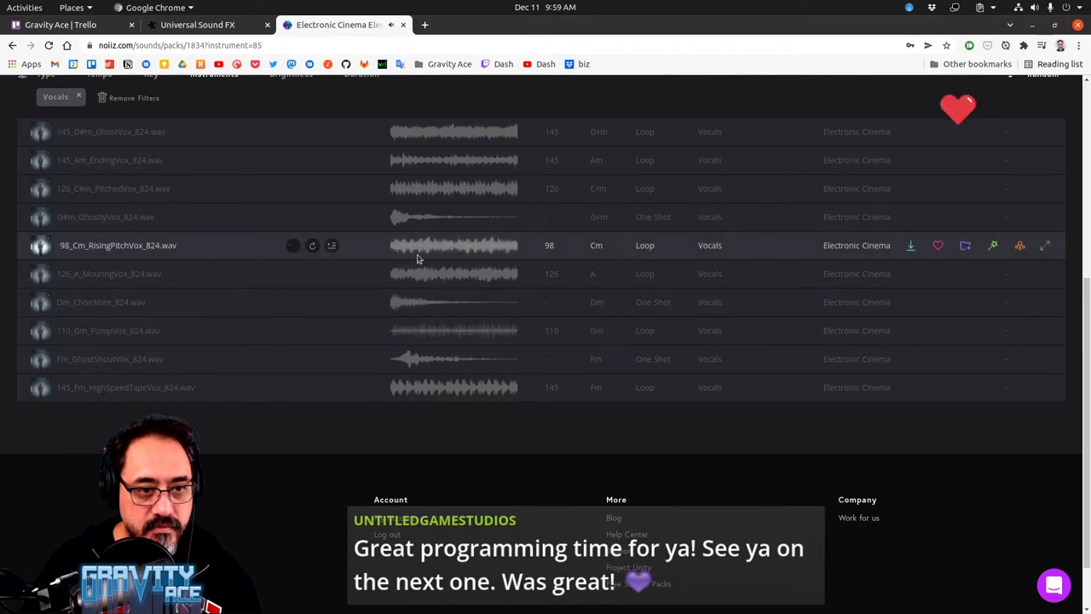
{"action": "left_click", "coordinate": [294, 246]}
{"action": "scroll", "coordinate": [368, 372], "scroll_direction": "up", "scroll_amount": 5}
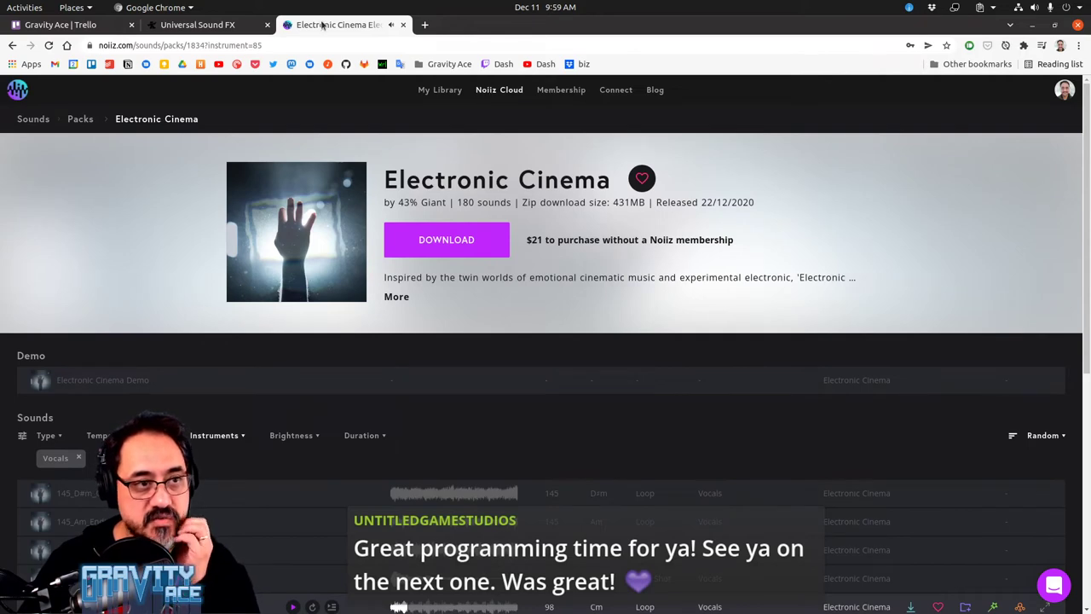
Close the Electronic Cinema and Universal Sound FX tabs and return to Godot's boss1.gd.
{"action": "middle_click", "coordinate": [323, 26]}
{"action": "middle_click", "coordinate": [236, 24]}
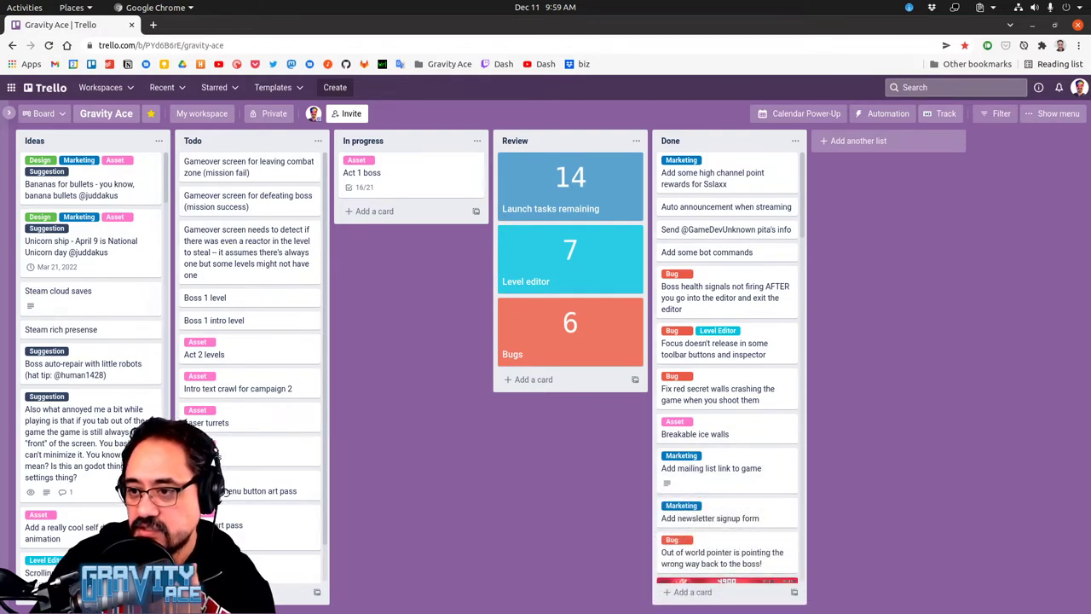
{"action": "mouse_move", "coordinate": [4, 369]}
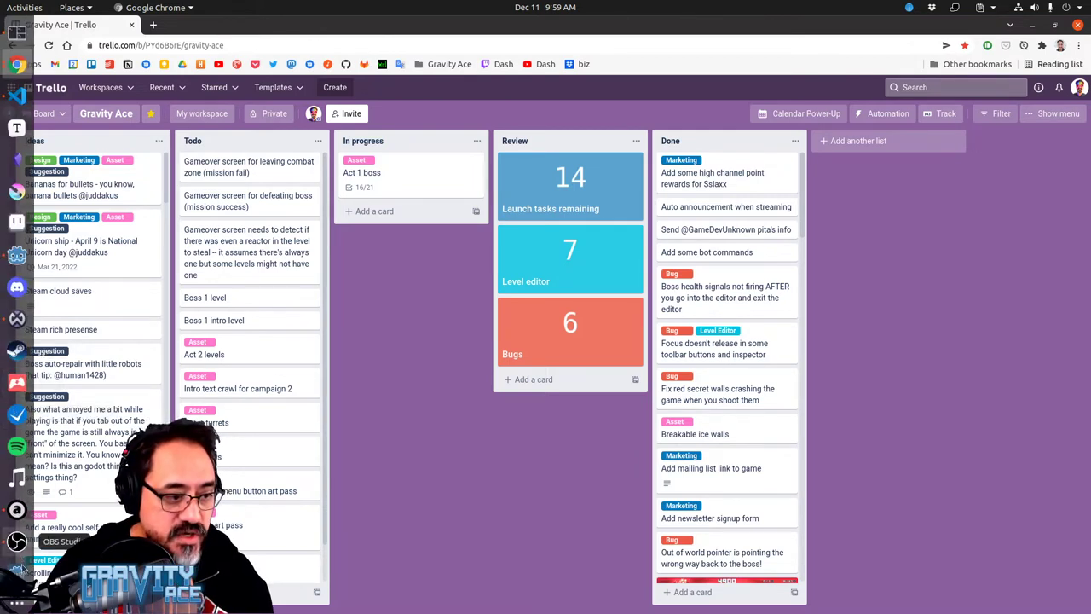
{"action": "left_click", "coordinate": [21, 570]}
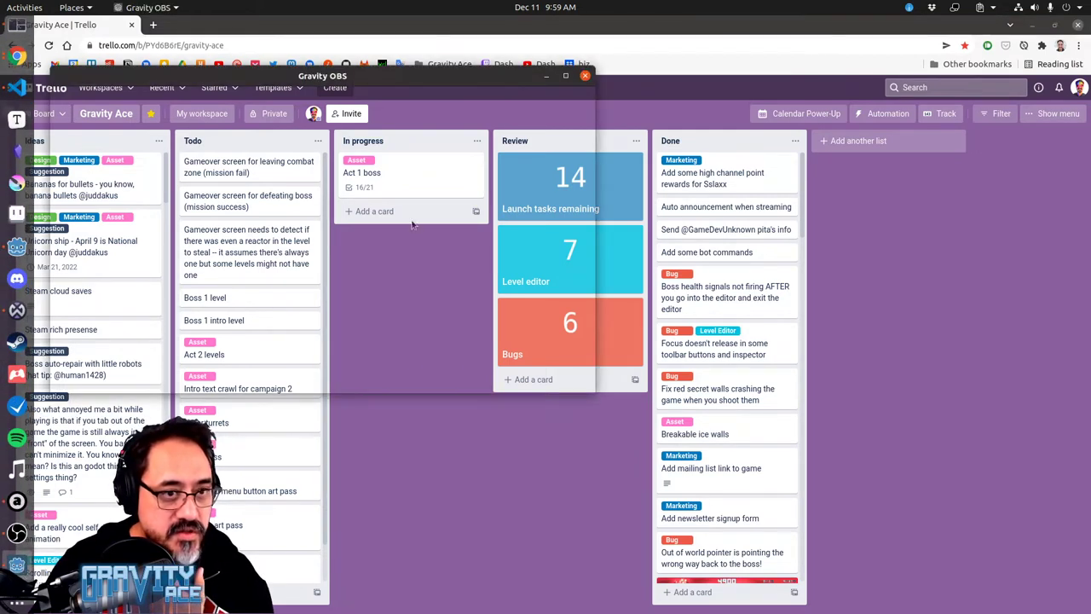
{"action": "left_click", "coordinate": [5, 192]}
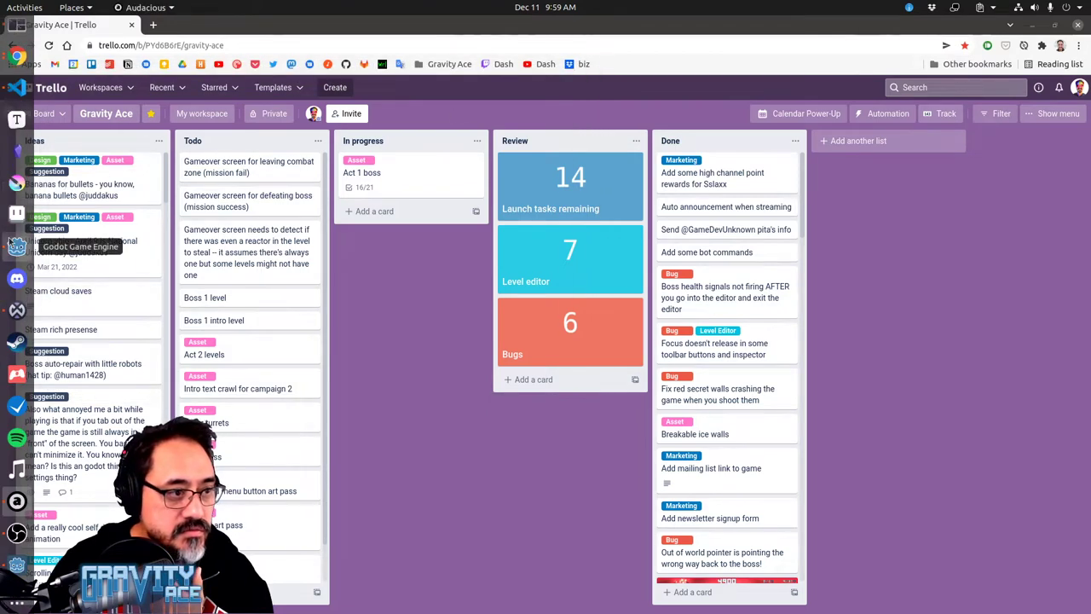
{"action": "left_click", "coordinate": [17, 247]}
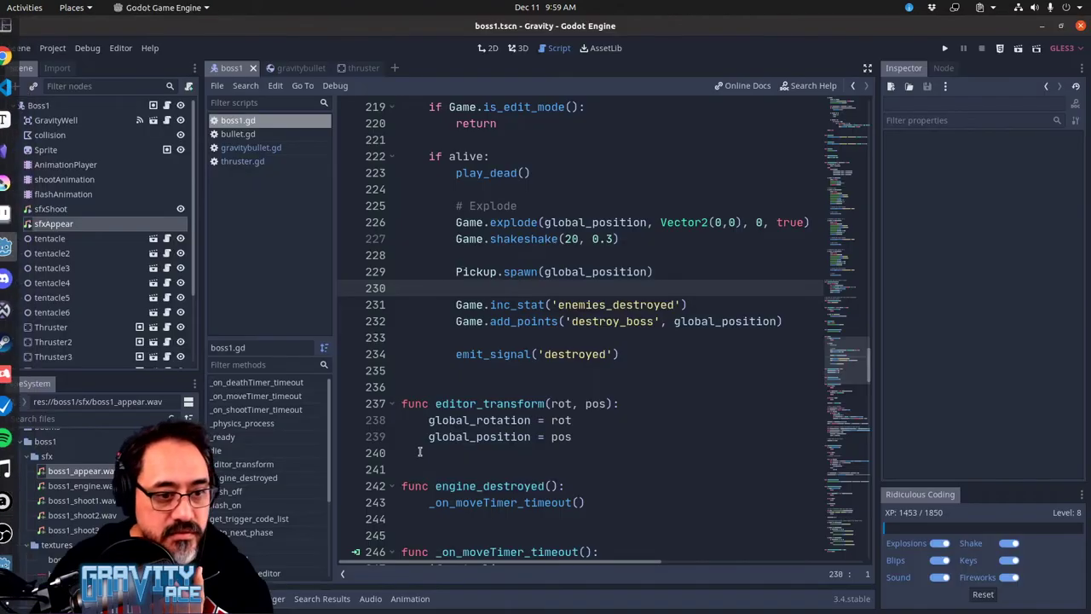
Select the boss's AnimationPlayer node and bring up the Add Track type list.
{"action": "left_click", "coordinate": [66, 167]}
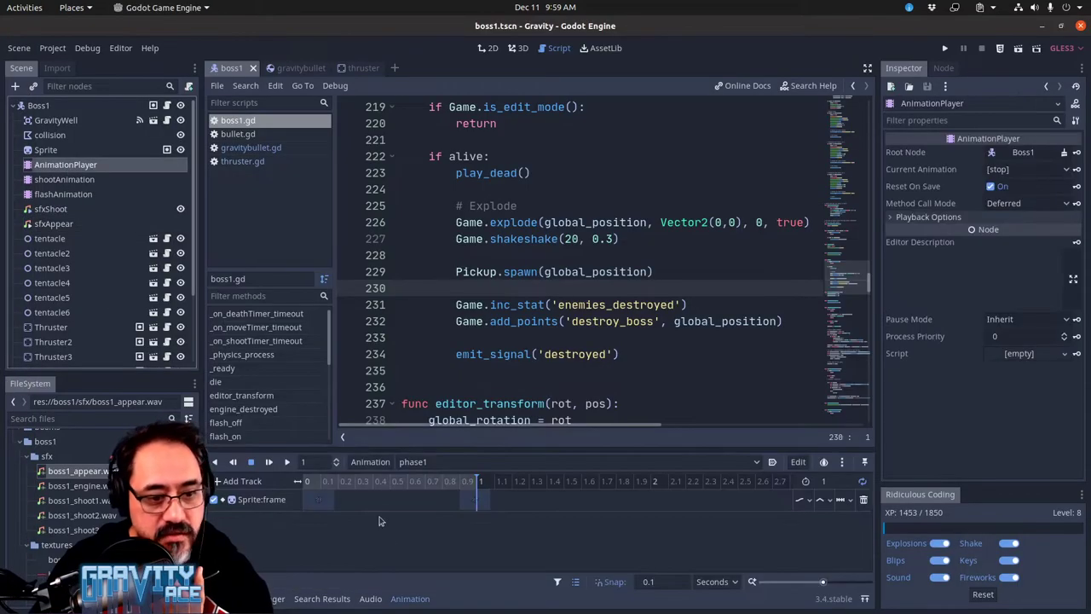
{"action": "left_click", "coordinate": [243, 482]}
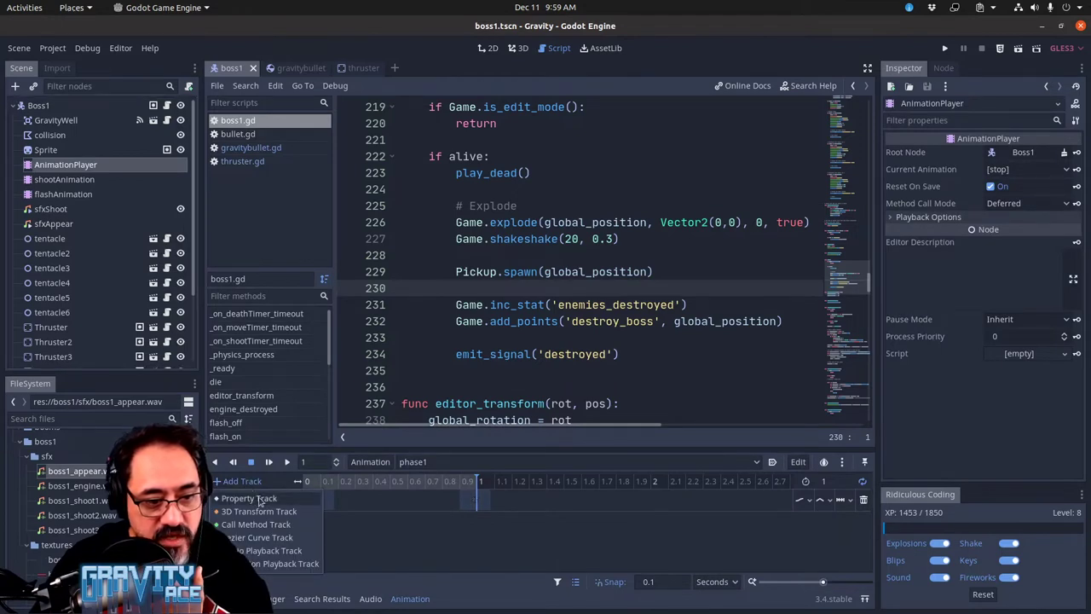
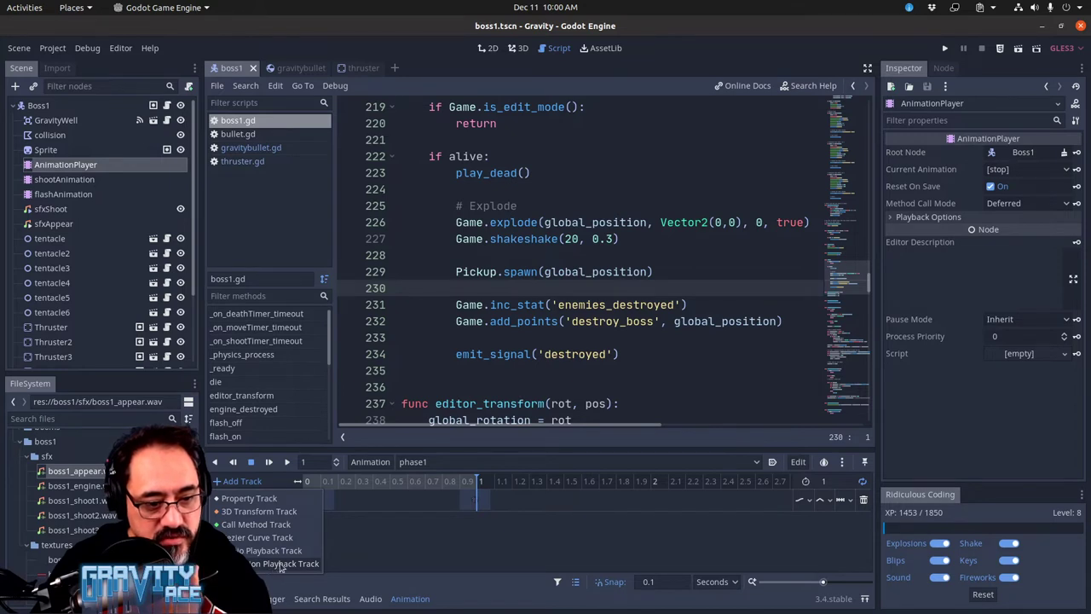
Dismiss the Add Track menu, keep phase1, and load shootAnimation's aimed_bullet animation with its sfxShoot track.
{"action": "left_click", "coordinate": [445, 549]}
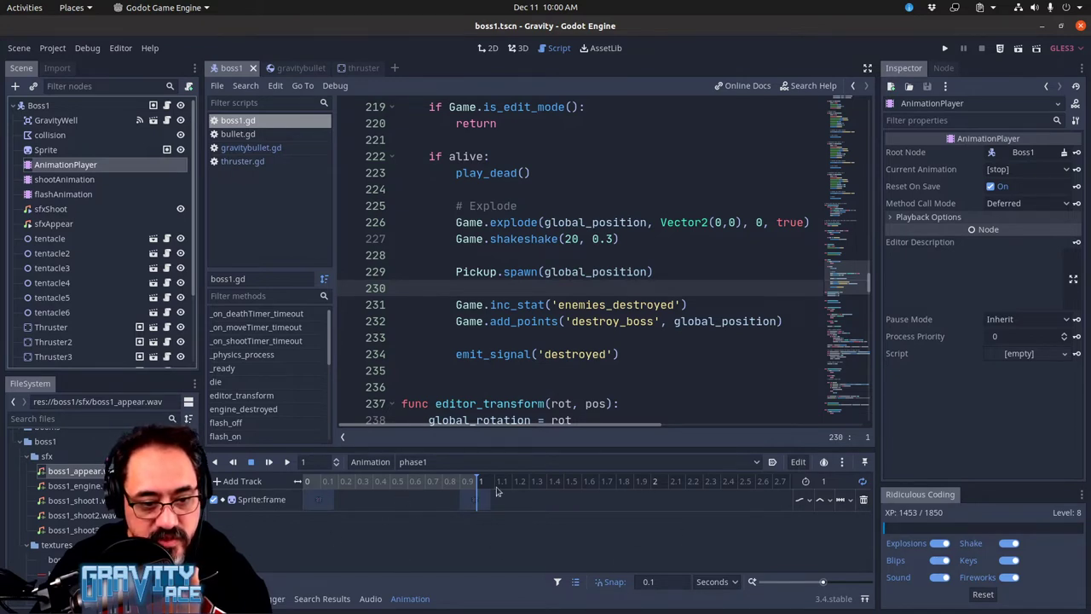
{"action": "left_click", "coordinate": [416, 462]}
{"action": "left_click", "coordinate": [423, 463]}
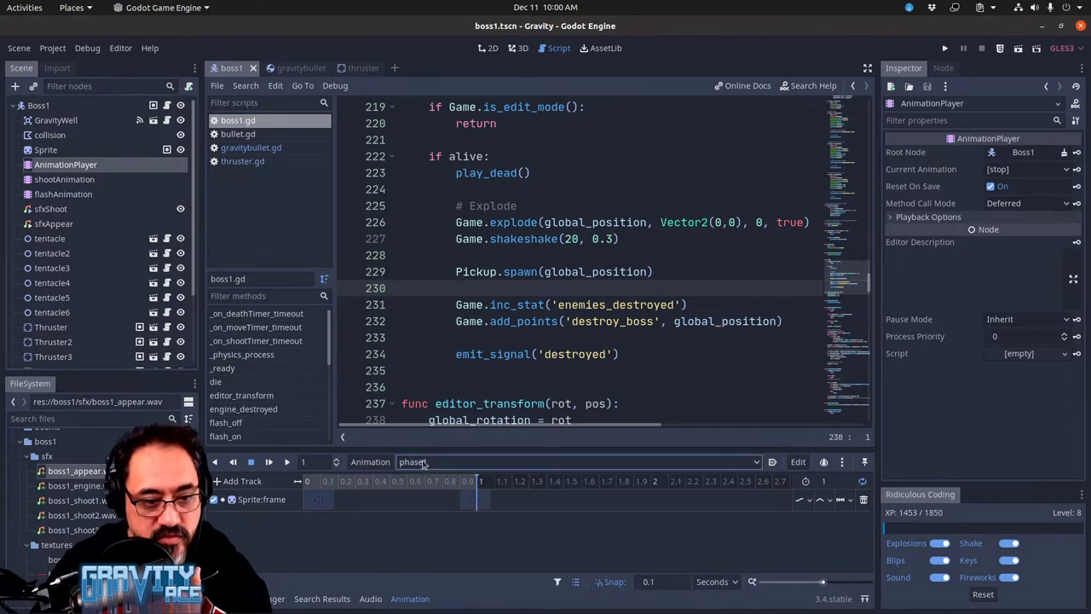
{"action": "left_click", "coordinate": [91, 181]}
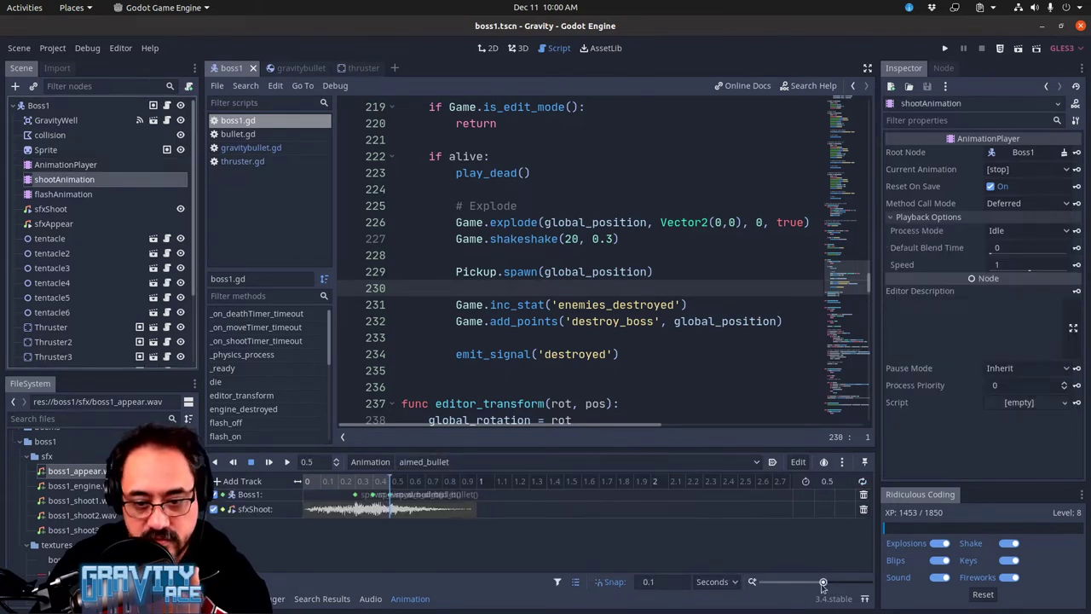
Zoom the timeline to the first second and play aimed_bullet and gravity_bullet with sound.
{"action": "left_click_drag", "start_coordinate": [823, 583], "coordinate": [830, 584]}
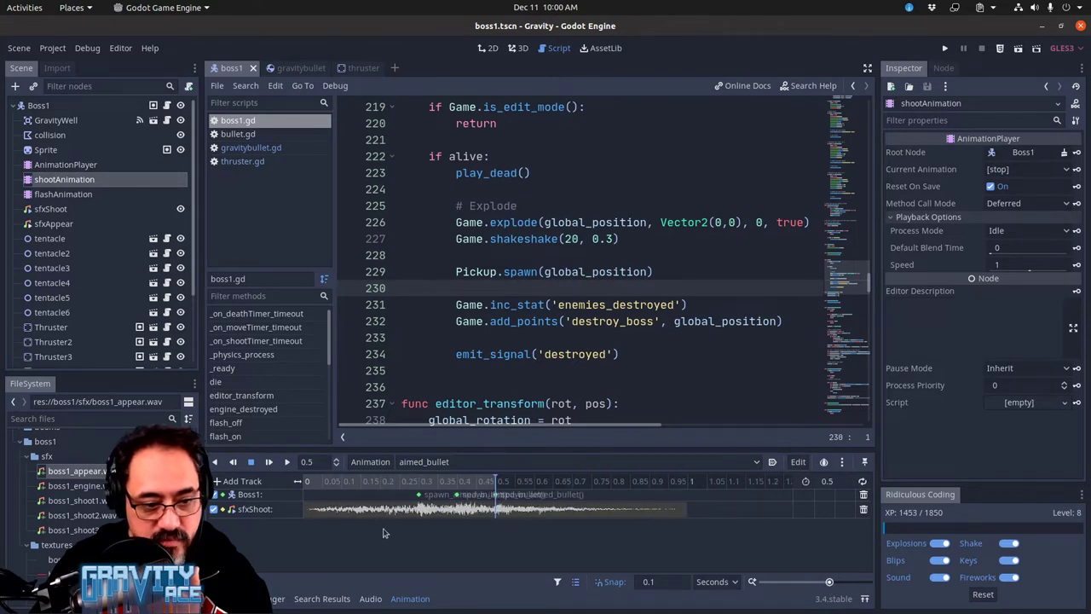
{"action": "left_click", "coordinate": [269, 461]}
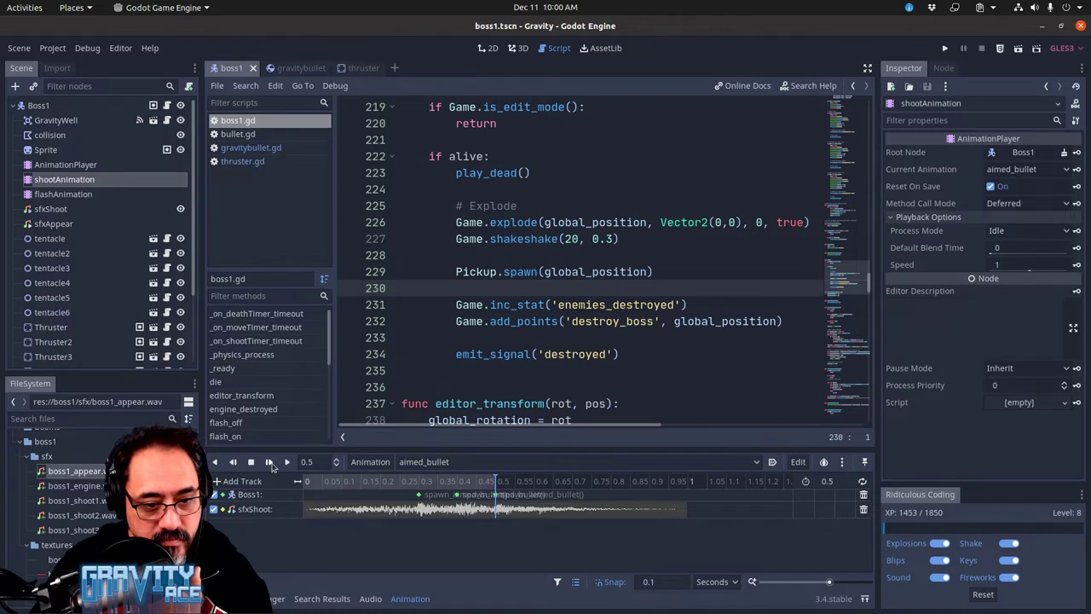
{"action": "left_click", "coordinate": [444, 462]}
{"action": "left_click", "coordinate": [437, 504]}
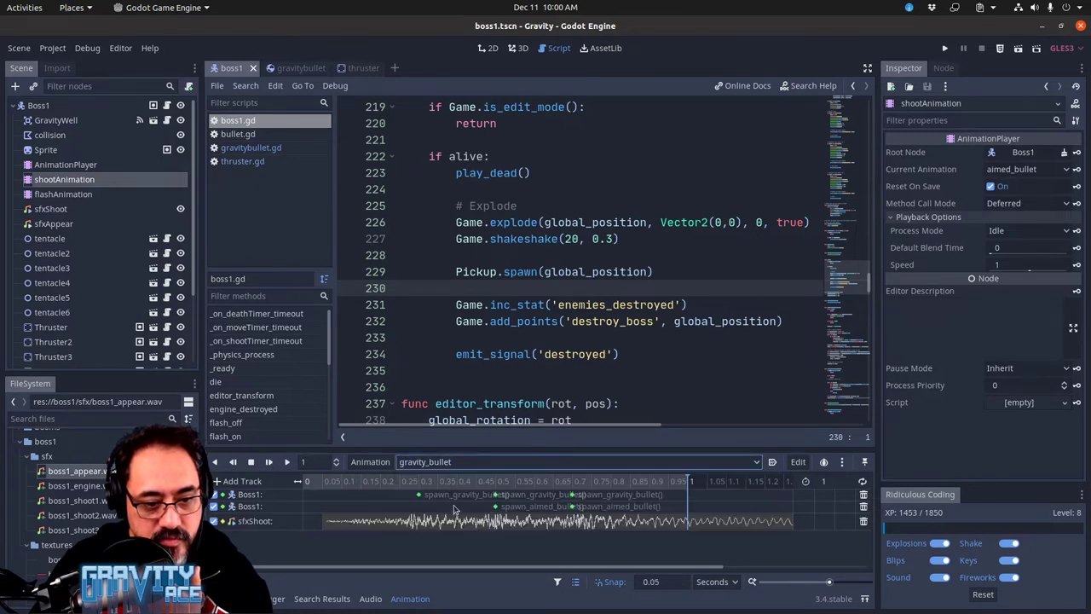
{"action": "left_click", "coordinate": [270, 461]}
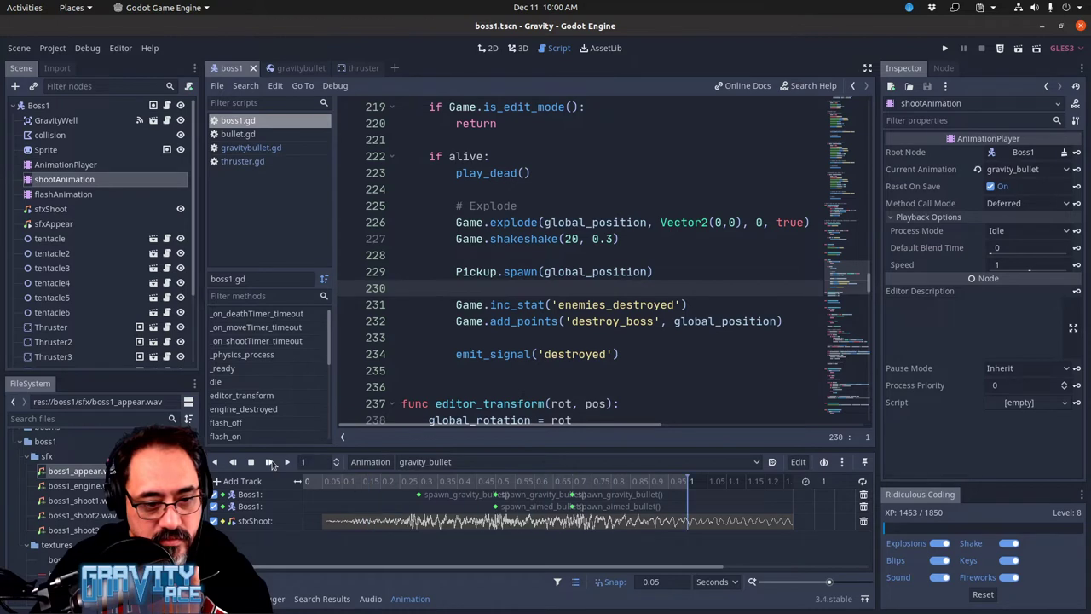
Play the circle_shoot animation, then return to gravity_bullet.
{"action": "left_click", "coordinate": [488, 465]}
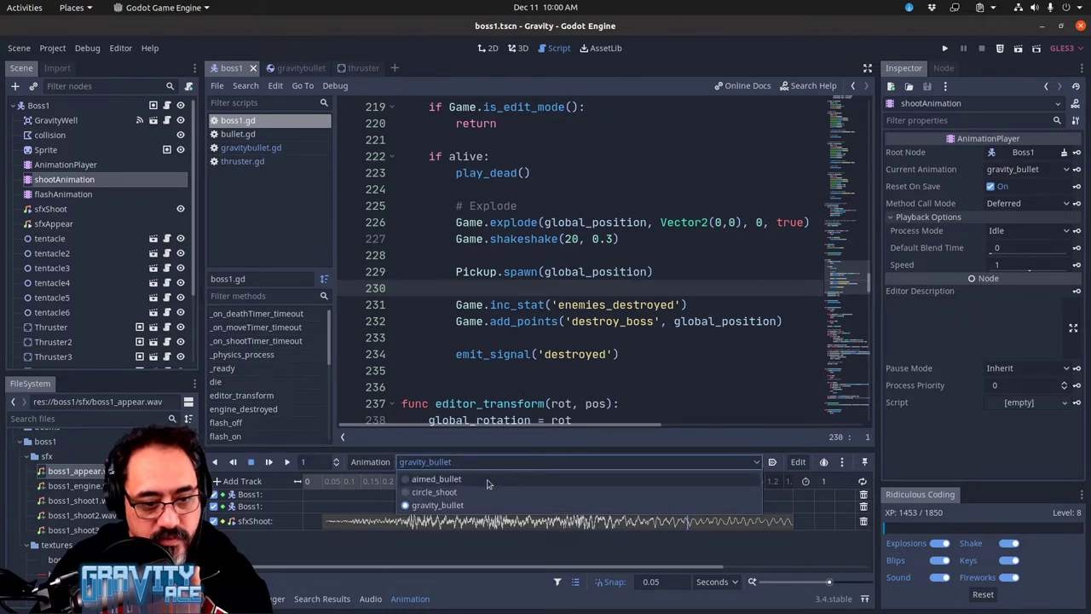
{"action": "left_click", "coordinate": [426, 493]}
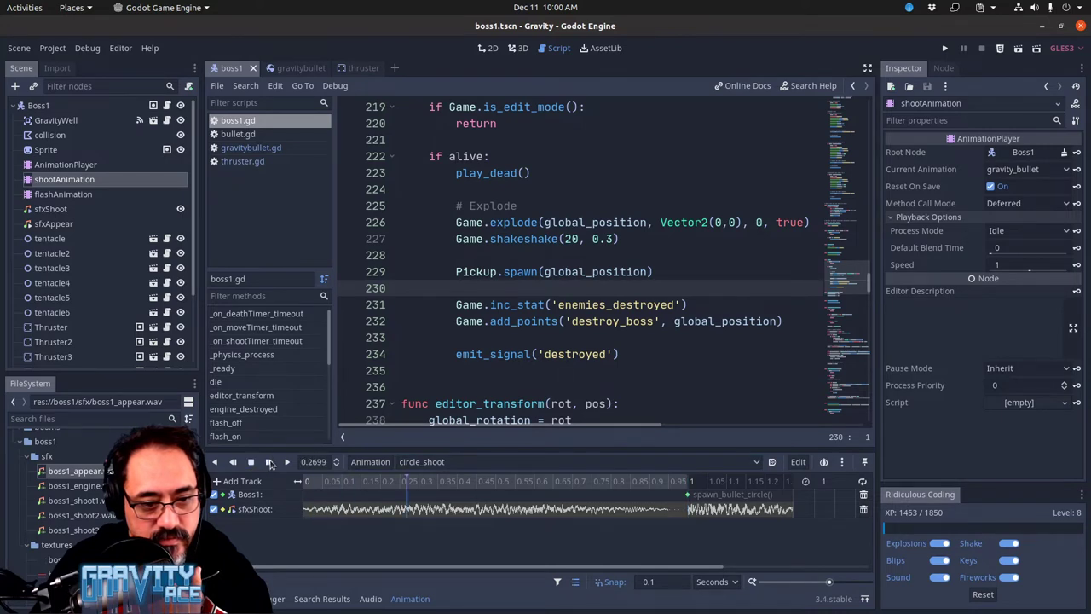
{"action": "left_click", "coordinate": [269, 461]}
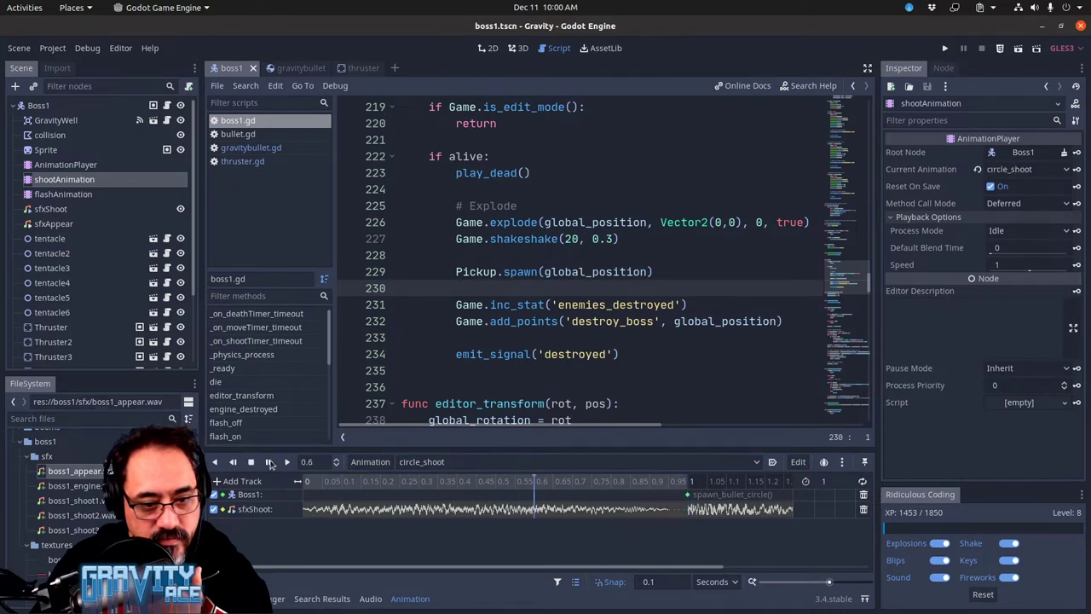
{"action": "left_click", "coordinate": [435, 461]}
{"action": "left_click", "coordinate": [453, 508]}
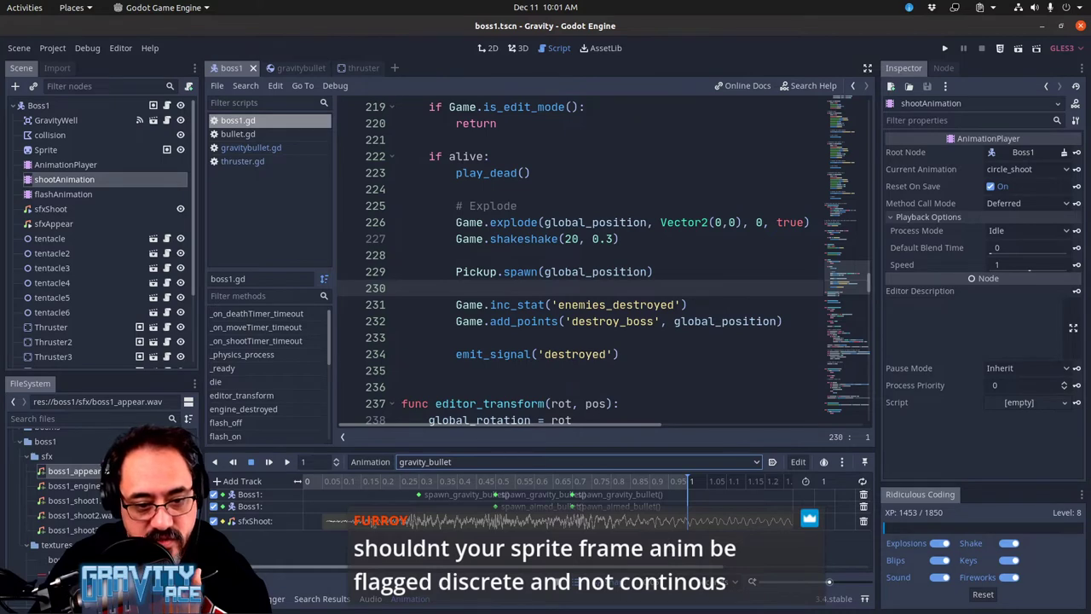
Inspect gravity_bullet's spawn_gravity_bullet key at 0.3 s and scroll boss1.gd to the phase shooting code.
{"action": "left_click", "coordinate": [418, 496]}
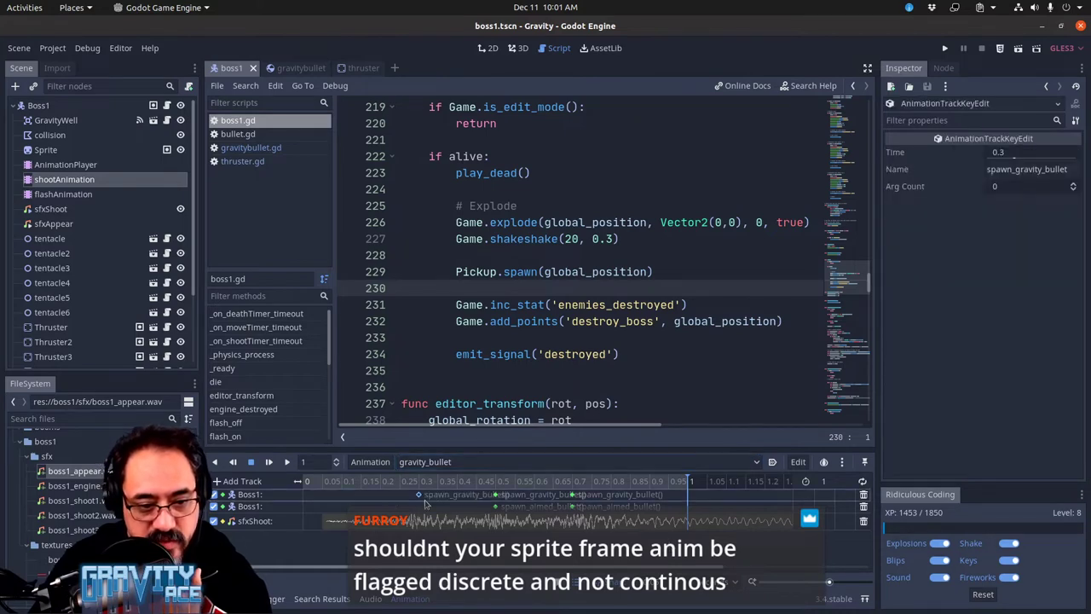
{"action": "left_click", "coordinate": [418, 502]}
{"action": "scroll", "coordinate": [569, 354], "scroll_direction": "down", "scroll_amount": 20}
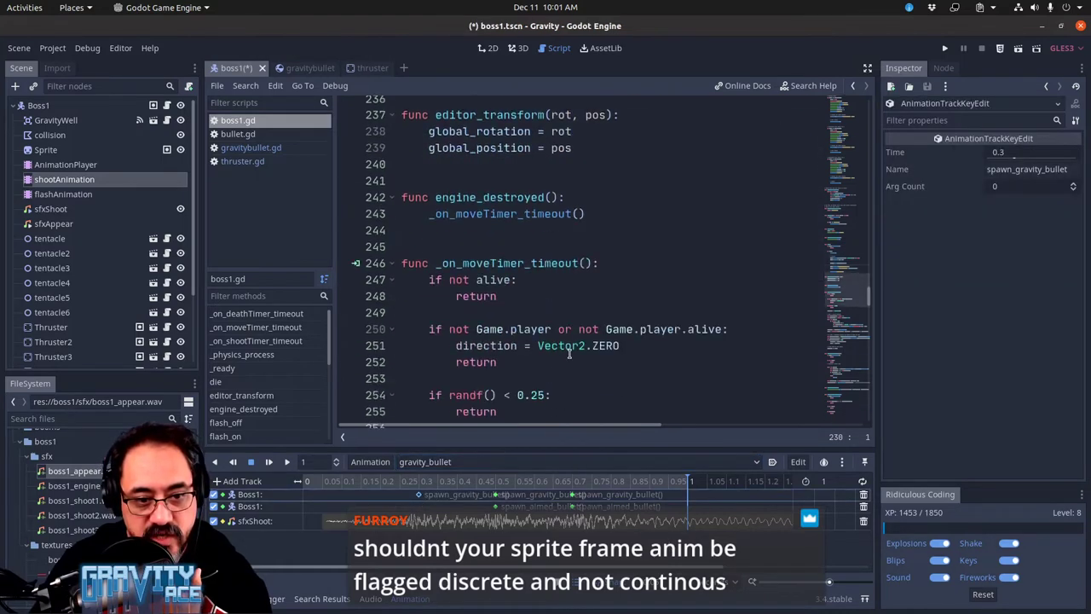
{"action": "scroll", "coordinate": [570, 354], "scroll_direction": "down", "scroll_amount": 14}
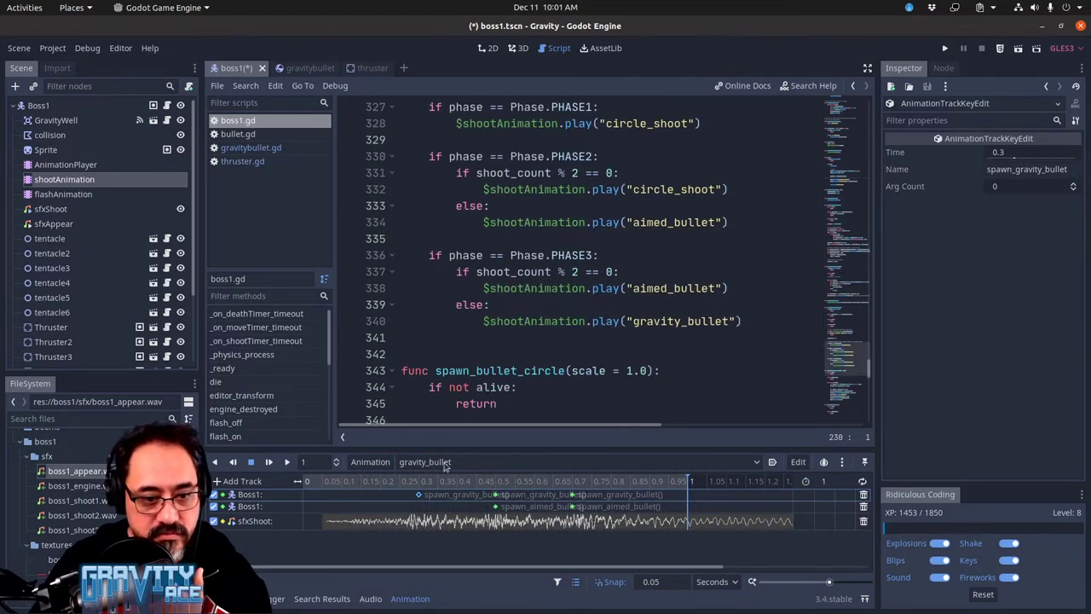
Select the gravity_bullet play call on line 340, then scroll to func spawn_gravity_bullet().
{"action": "left_click", "coordinate": [733, 321]}
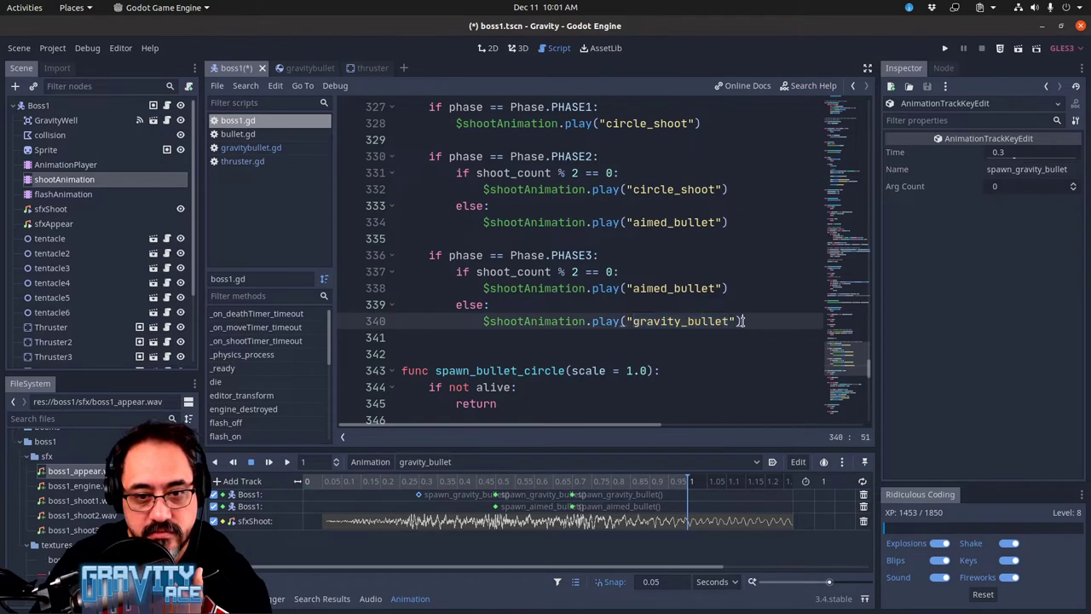
{"action": "left_click_drag", "start_coordinate": [743, 321], "coordinate": [486, 320]}
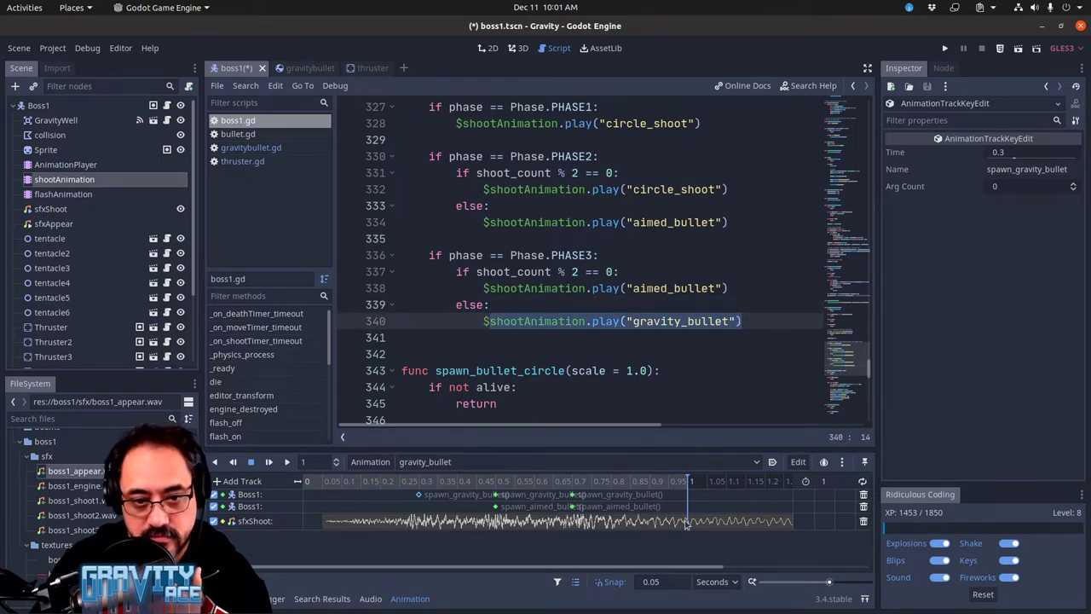
{"action": "scroll", "coordinate": [665, 365], "scroll_direction": "down", "scroll_amount": 6}
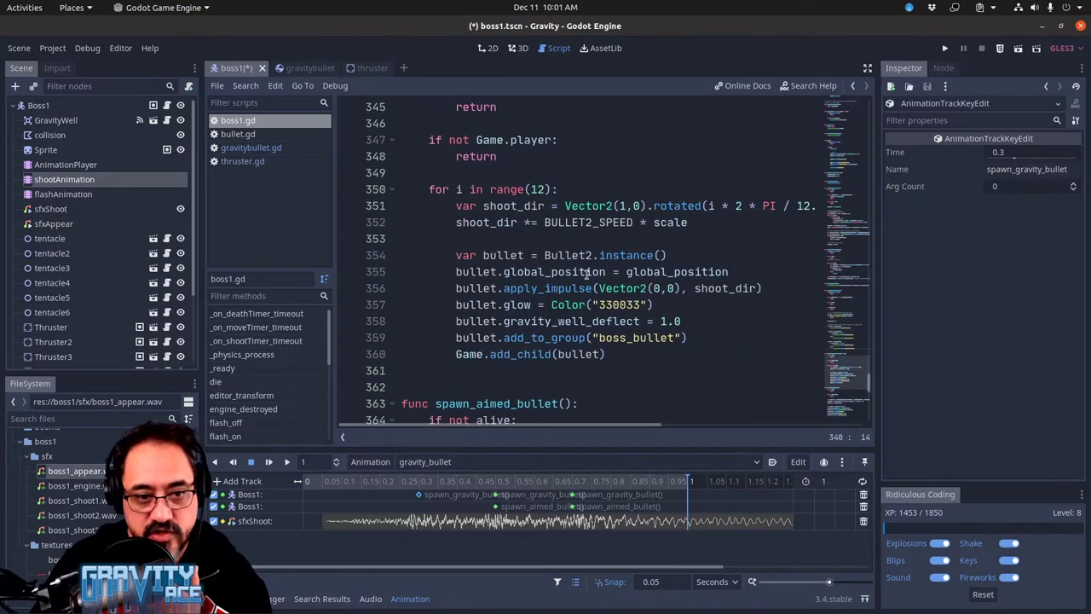
{"action": "scroll", "coordinate": [587, 324], "scroll_direction": "down", "scroll_amount": 12}
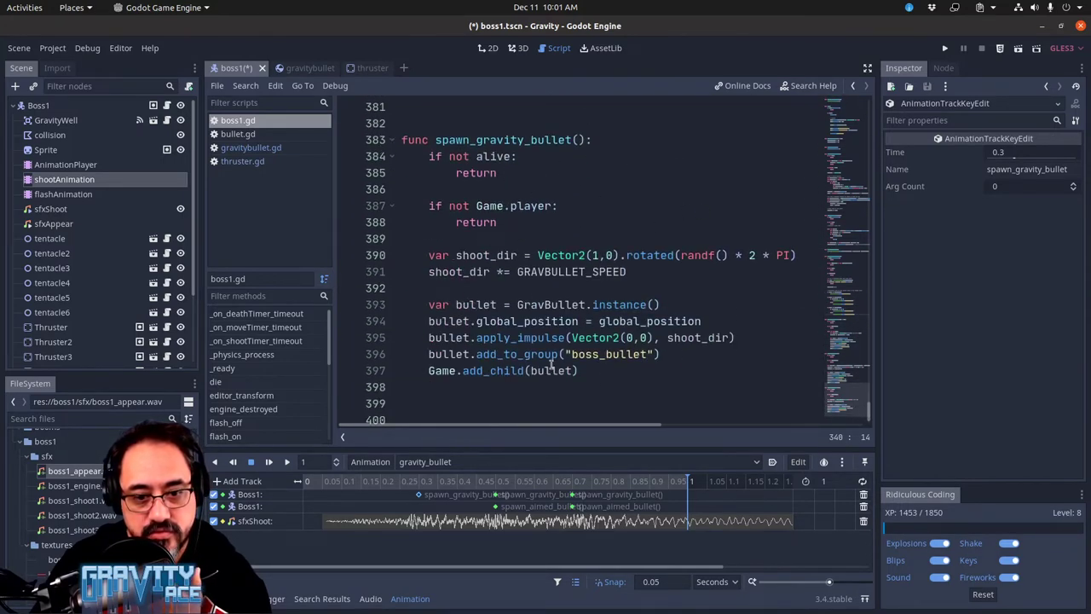
{"action": "scroll", "coordinate": [673, 338], "scroll_direction": "up", "scroll_amount": 2}
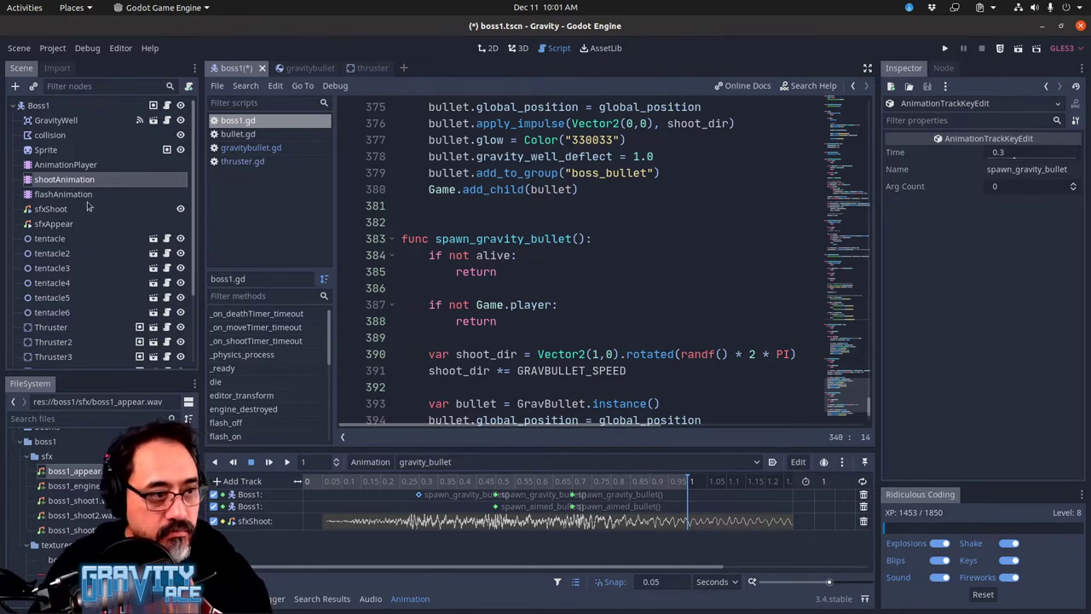
In phase1, set the Sprite:frame track to Continuous update, checking its keys at 0.1 s and 0.9 s.
{"action": "left_click", "coordinate": [51, 165]}
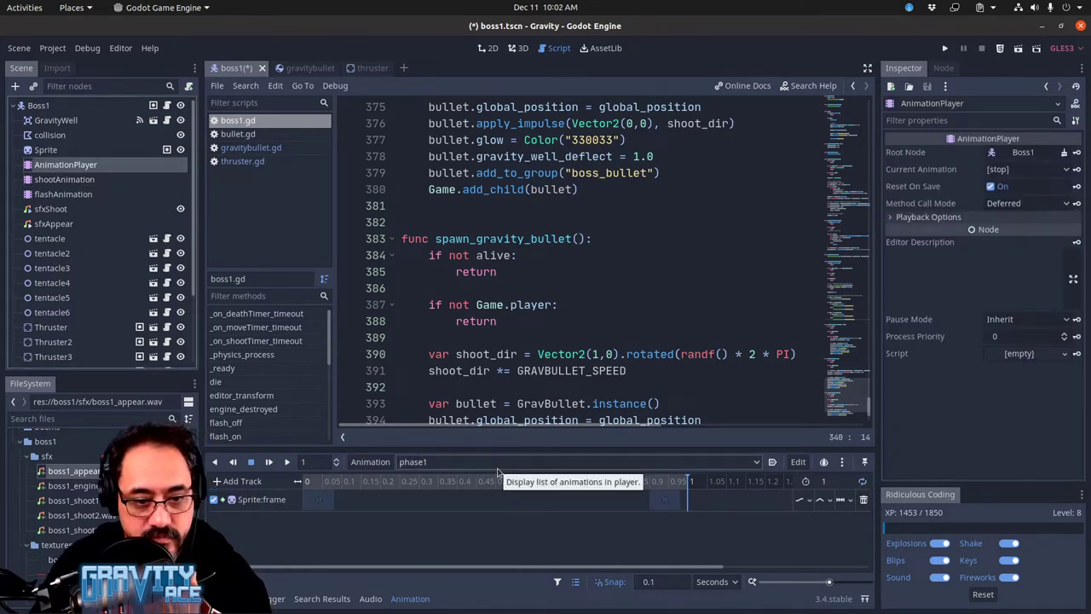
{"action": "left_click", "coordinate": [800, 502]}
{"action": "left_click", "coordinate": [819, 541]}
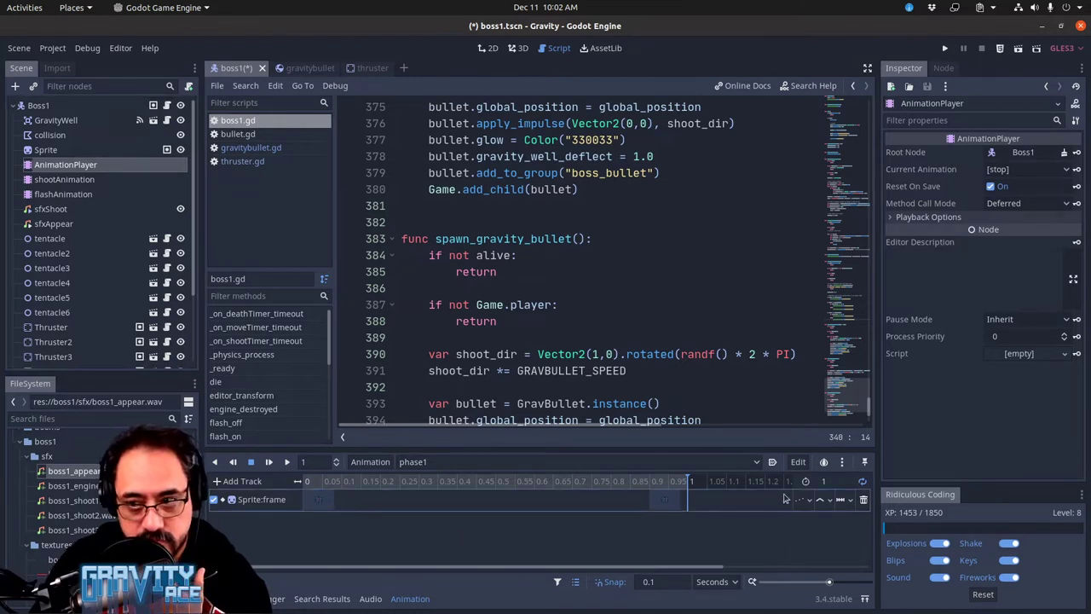
{"action": "left_click", "coordinate": [362, 483]}
{"action": "left_click", "coordinate": [322, 500]}
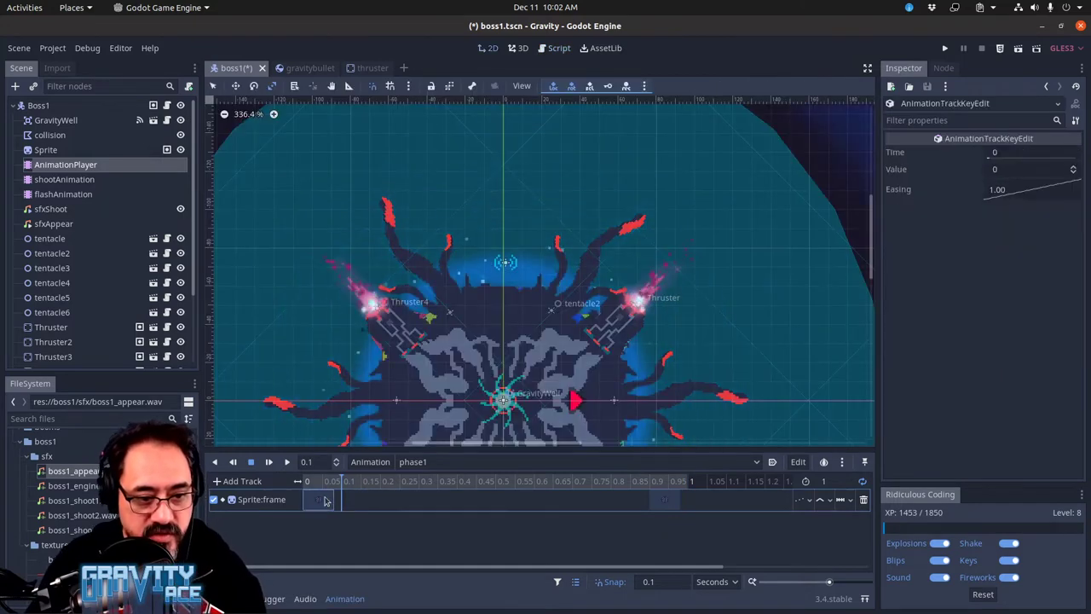
{"action": "left_click", "coordinate": [664, 499]}
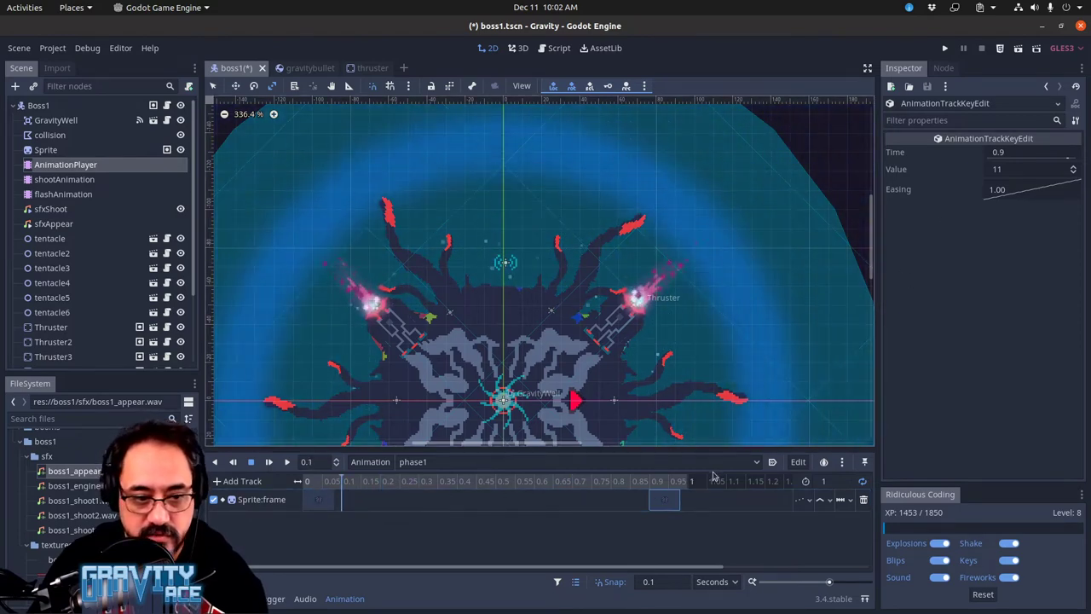
{"action": "left_click", "coordinate": [803, 499]}
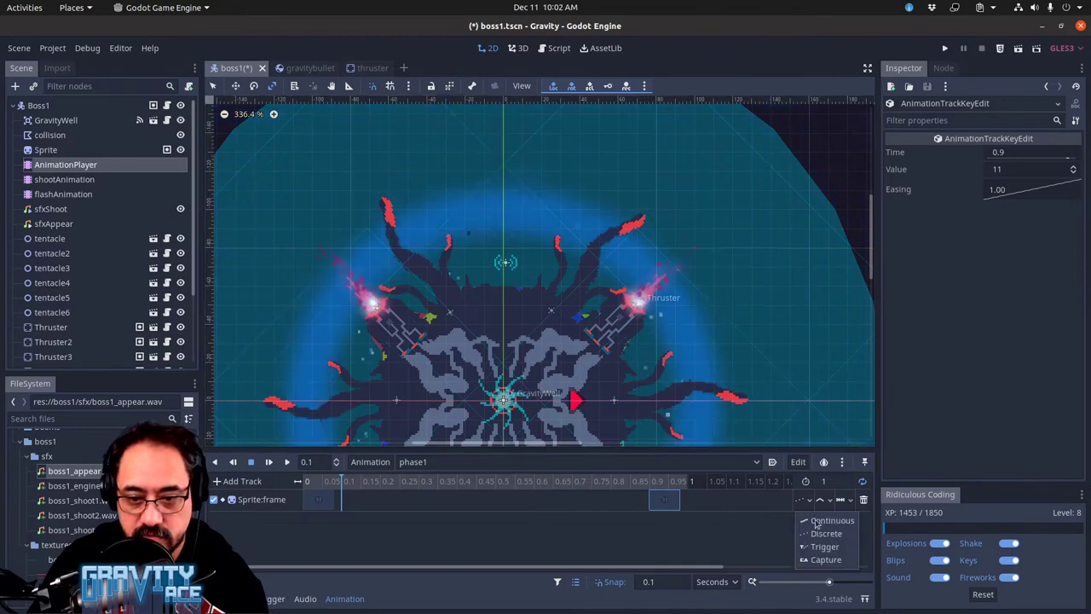
{"action": "left_click", "coordinate": [826, 521]}
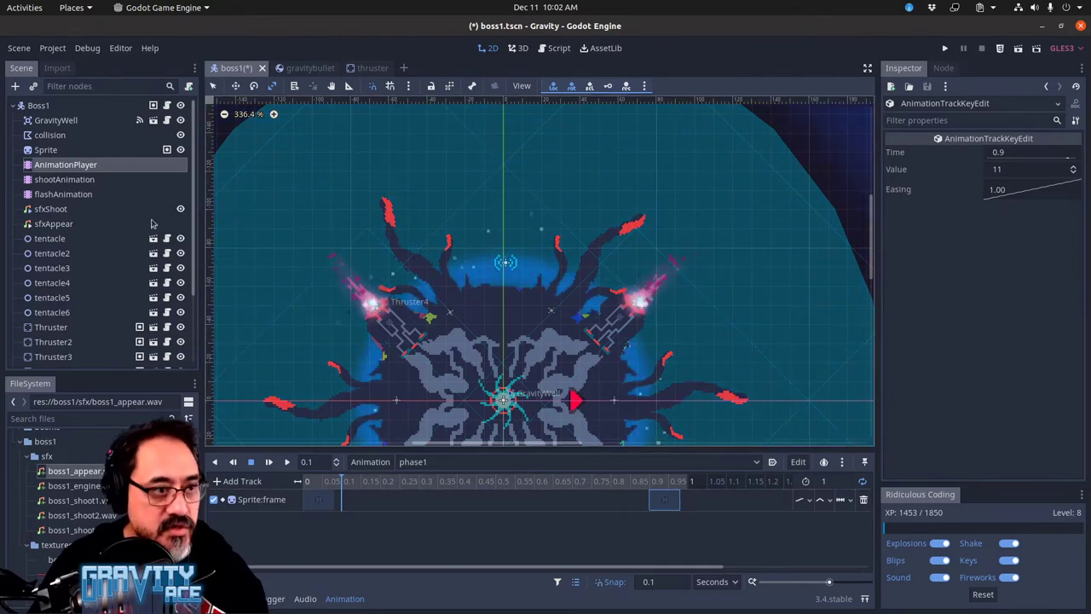
Open tentacle.tscn and load its default animation, zoomed to 0–1 seconds.
{"action": "left_click", "coordinate": [153, 238]}
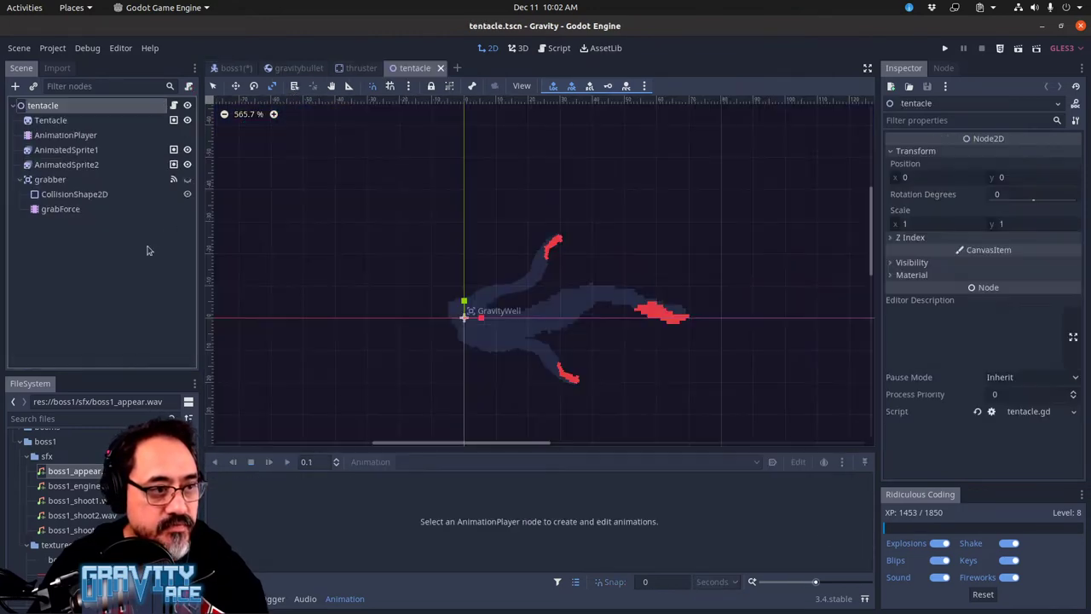
{"action": "left_click", "coordinate": [61, 137]}
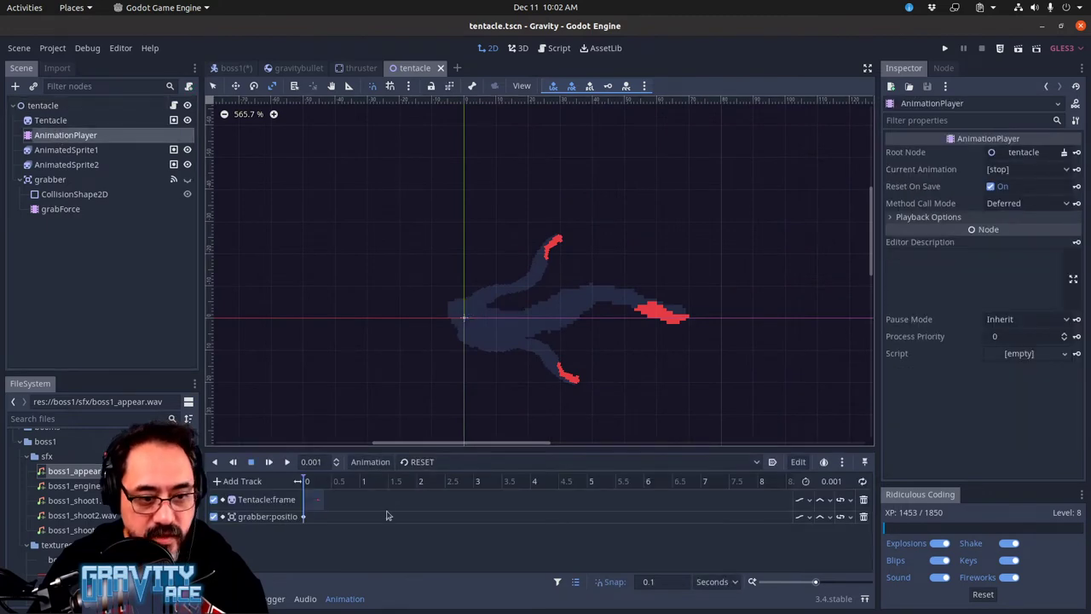
{"action": "left_click", "coordinate": [405, 462]}
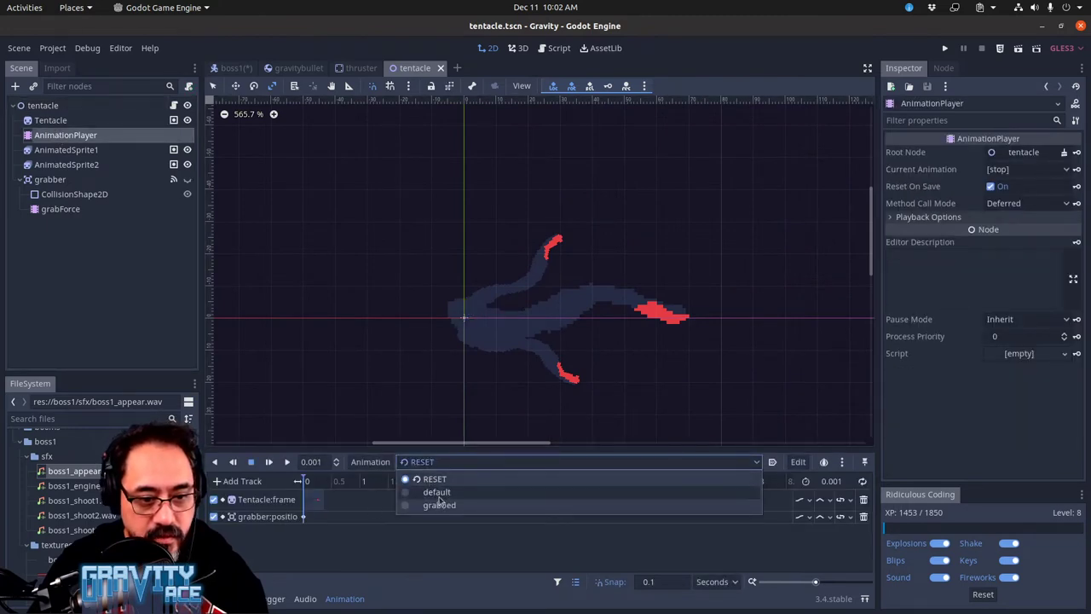
{"action": "left_click", "coordinate": [438, 493]}
{"action": "left_click_drag", "start_coordinate": [816, 582], "coordinate": [831, 583]}
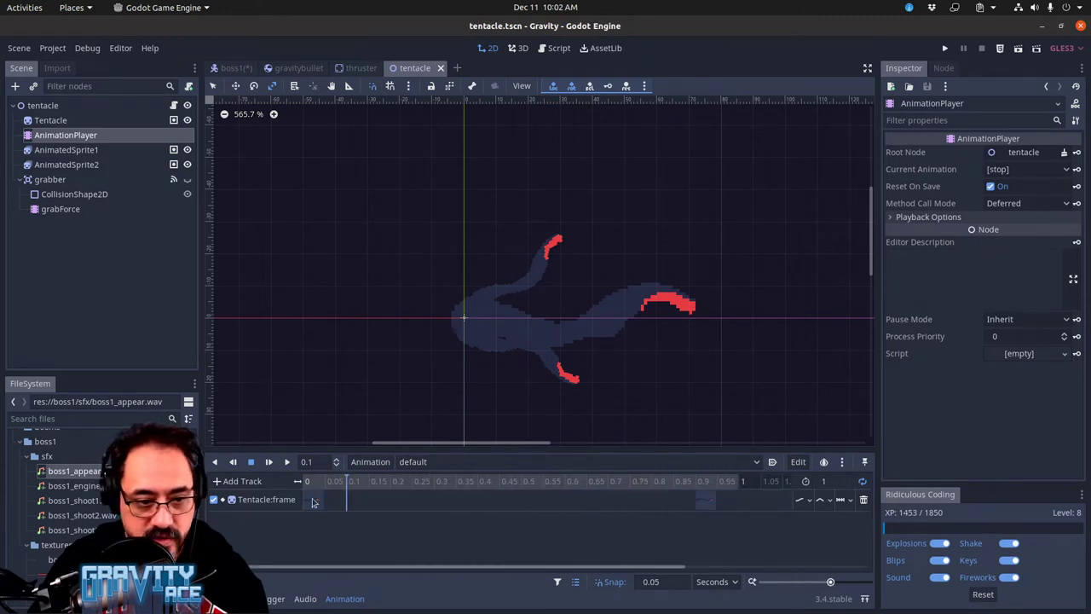
Try a different update mode on Tentacle:frame, then play and scrub the 0 to 0.9 s keys.
{"action": "left_click", "coordinate": [804, 500]}
{"action": "left_click", "coordinate": [828, 534]}
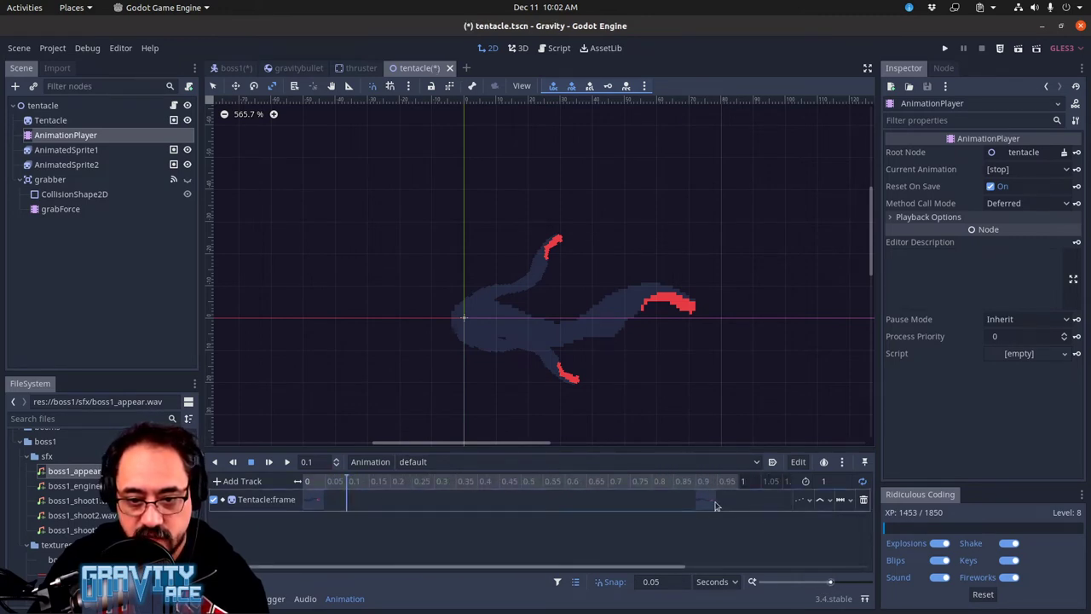
{"action": "left_click", "coordinate": [713, 502]}
{"action": "left_click", "coordinate": [315, 501]}
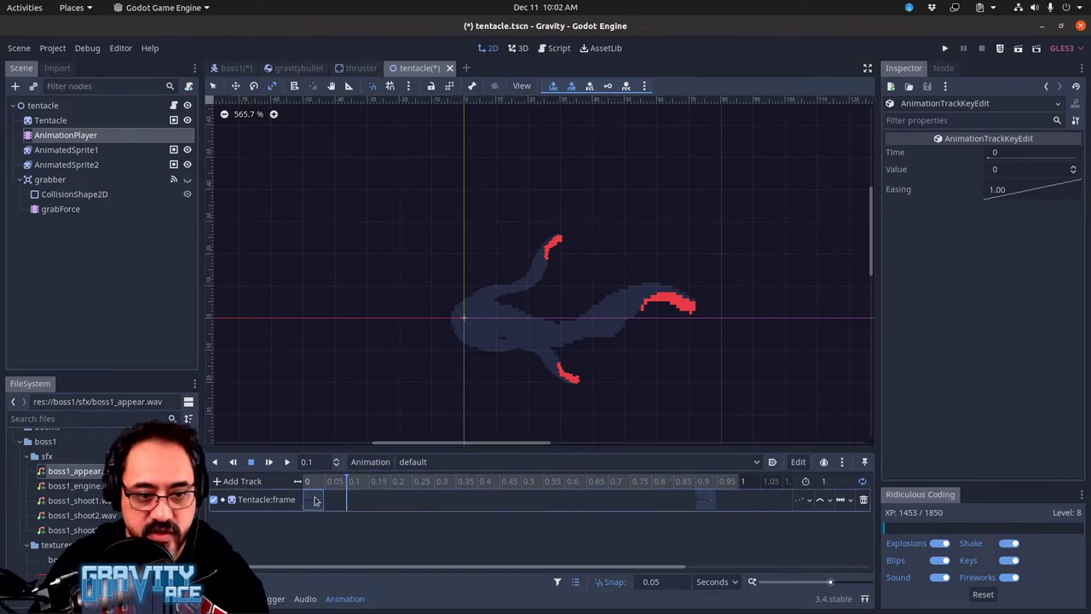
{"action": "left_click", "coordinate": [308, 481]}
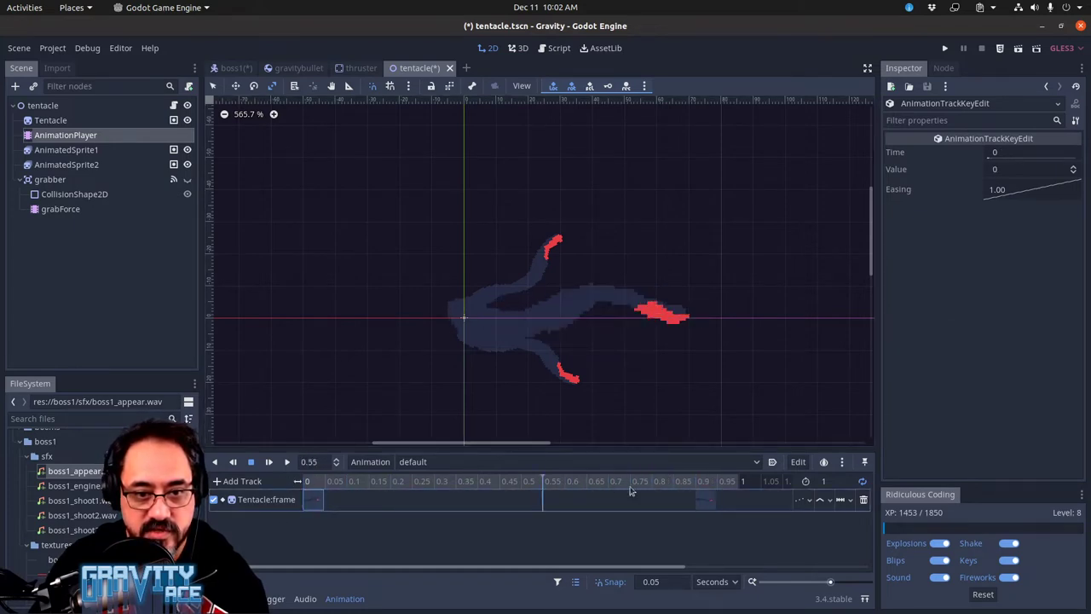
{"action": "left_click", "coordinate": [300, 482]}
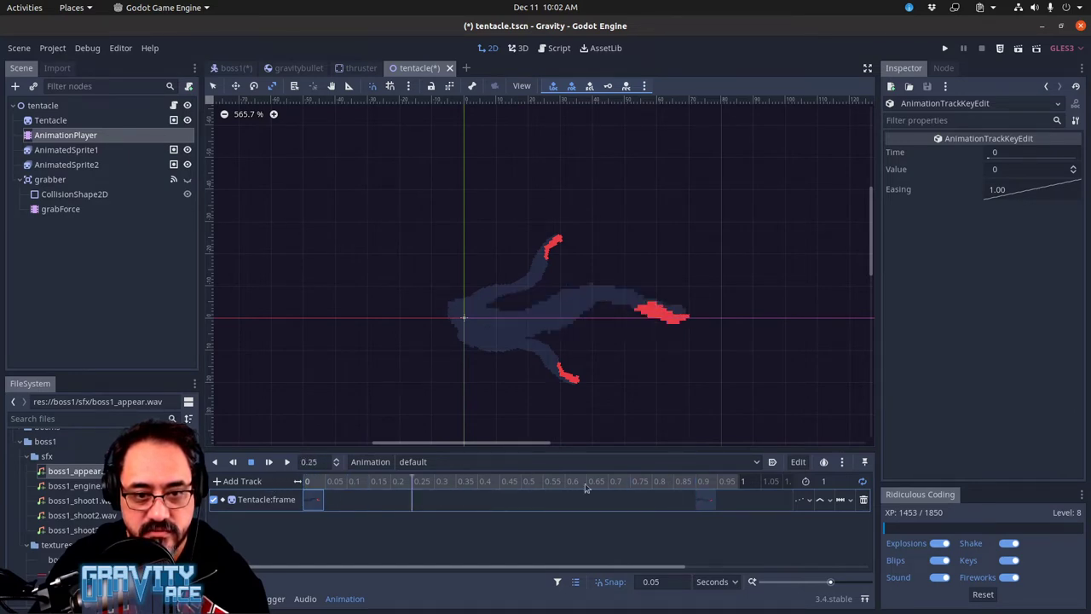
{"action": "left_click", "coordinate": [271, 491]}
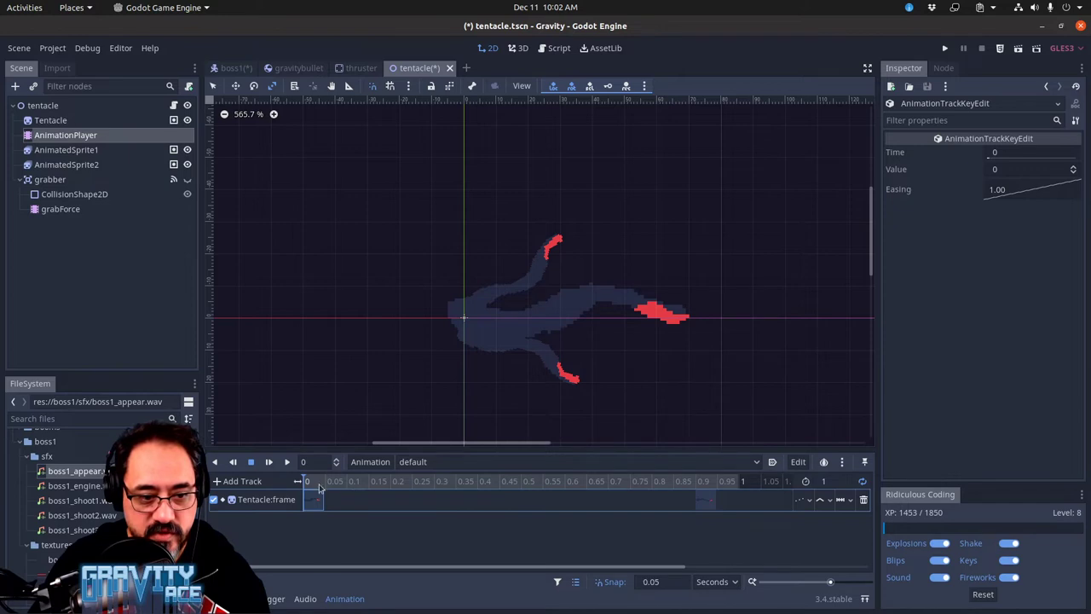
{"action": "left_click_drag", "start_coordinate": [320, 487], "coordinate": [543, 502]}
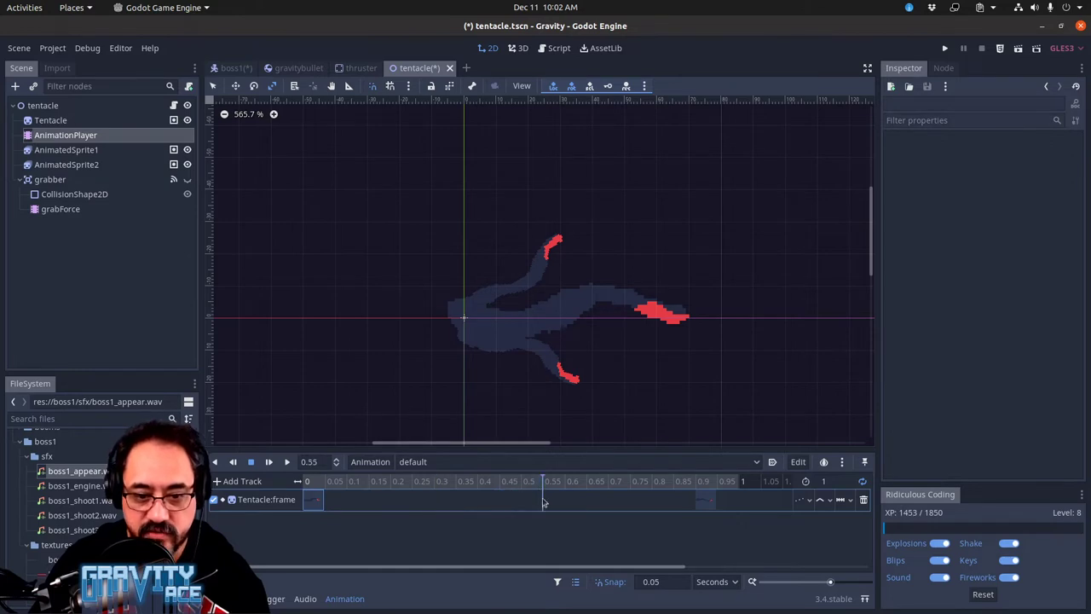
Set Tentacle:frame to update continuously and scrub to preview the tentacle.
{"action": "left_click", "coordinate": [805, 501]}
{"action": "left_click", "coordinate": [823, 511]}
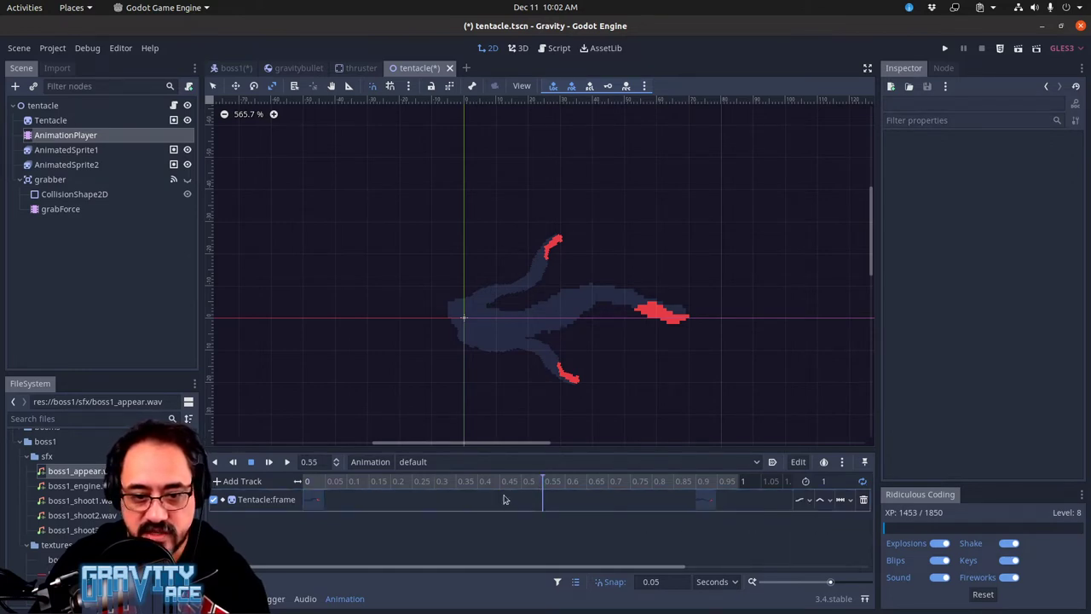
{"action": "left_click", "coordinate": [508, 488]}
{"action": "left_click_drag", "start_coordinate": [479, 486], "coordinate": [528, 479]}
{"action": "left_click", "coordinate": [704, 500]}
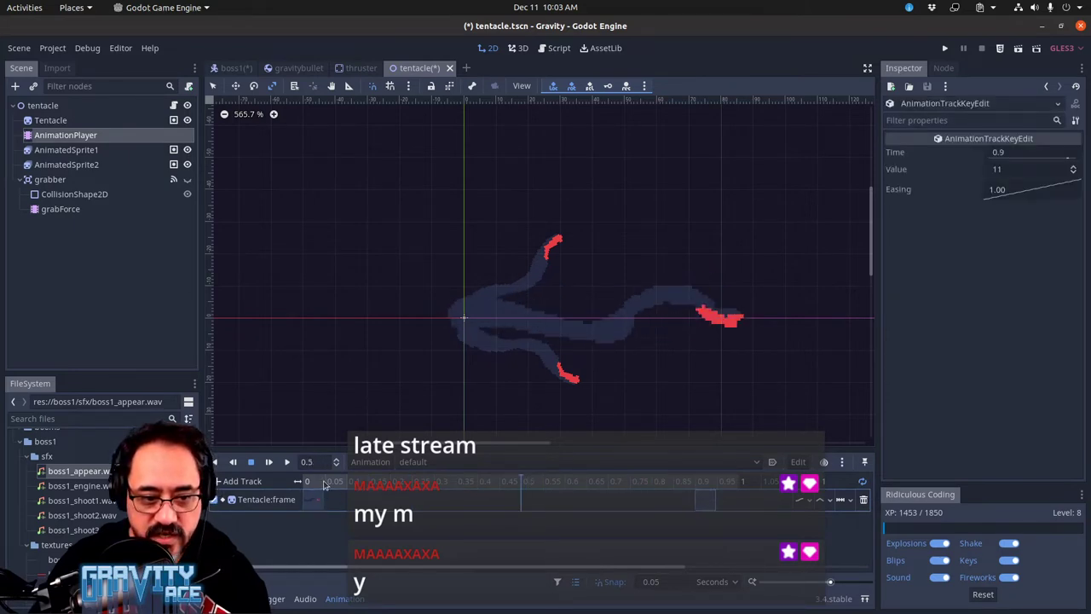
{"action": "left_click_drag", "start_coordinate": [323, 484], "coordinate": [631, 482]}
{"action": "left_click_drag", "start_coordinate": [704, 499], "coordinate": [460, 484]}
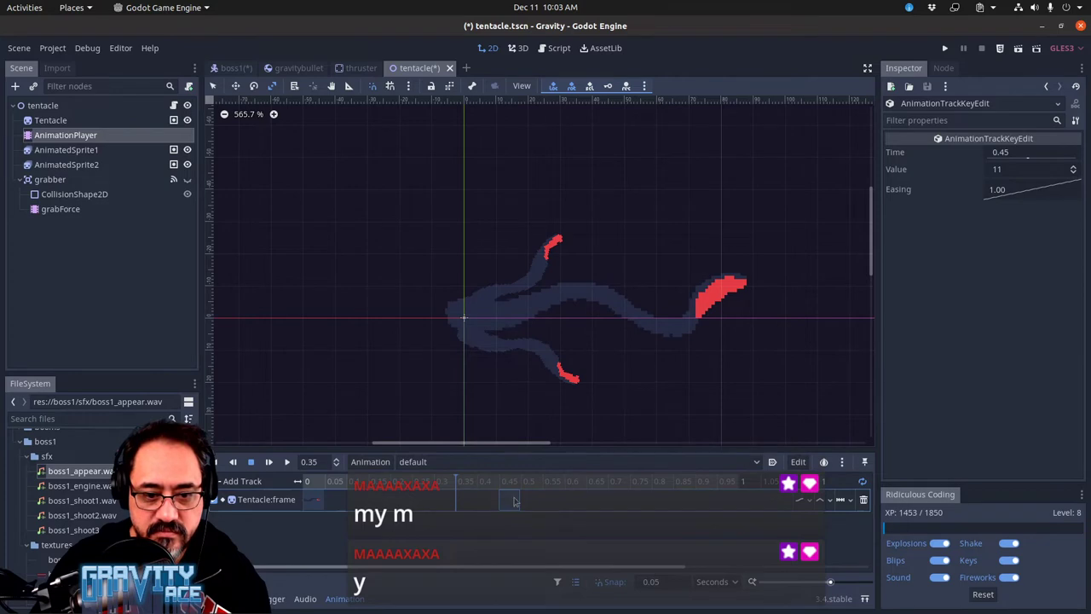
{"action": "key", "text": "ctrl+z"}
{"action": "left_click", "coordinate": [312, 500]}
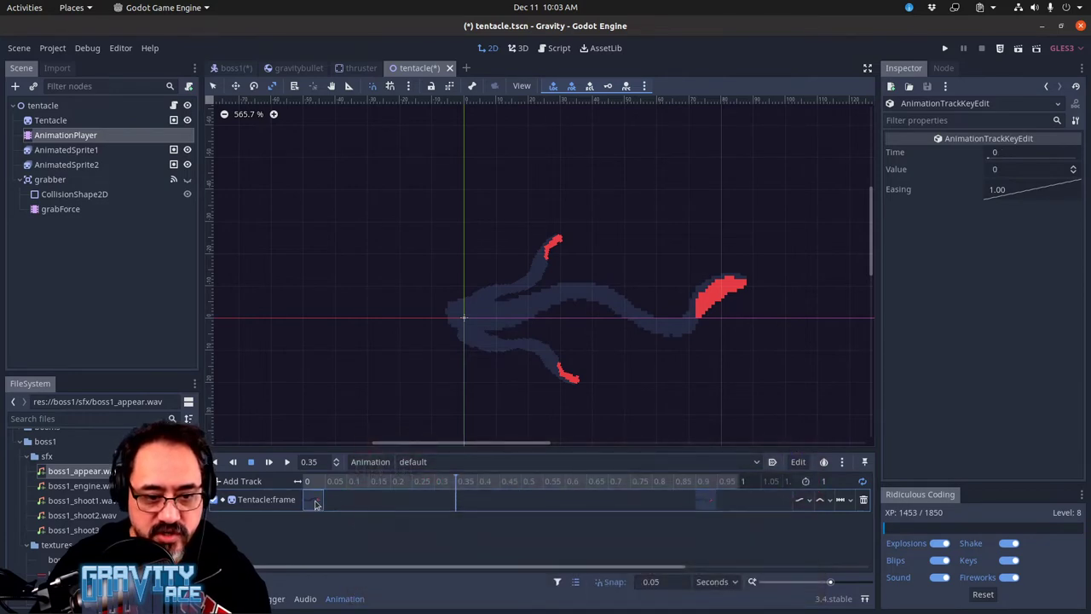
{"action": "left_click_drag", "start_coordinate": [991, 193], "coordinate": [991, 195]}
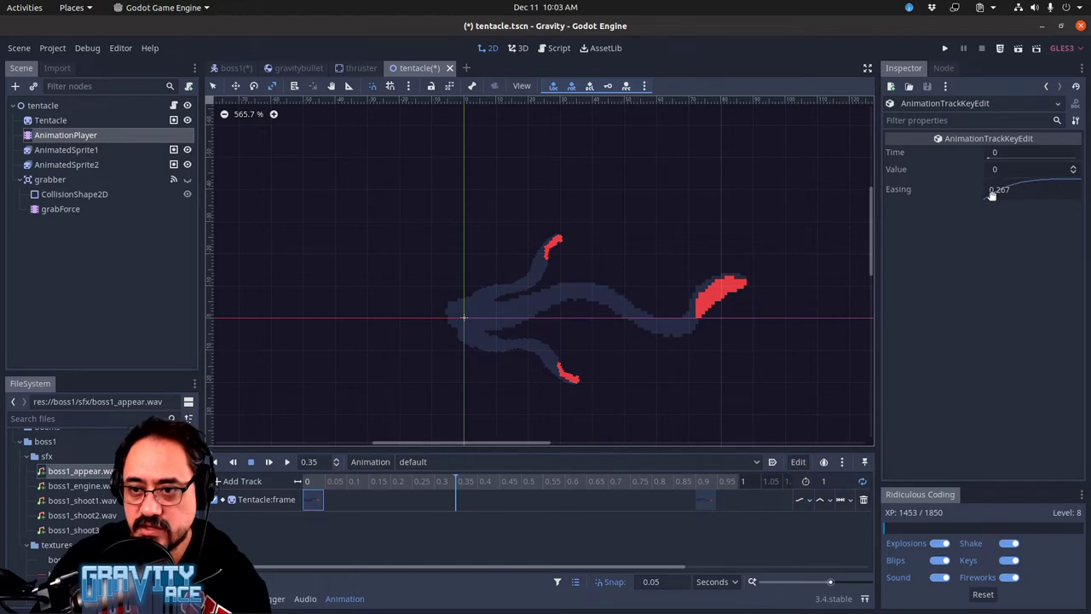
{"action": "left_click_drag", "start_coordinate": [332, 482], "coordinate": [679, 488]}
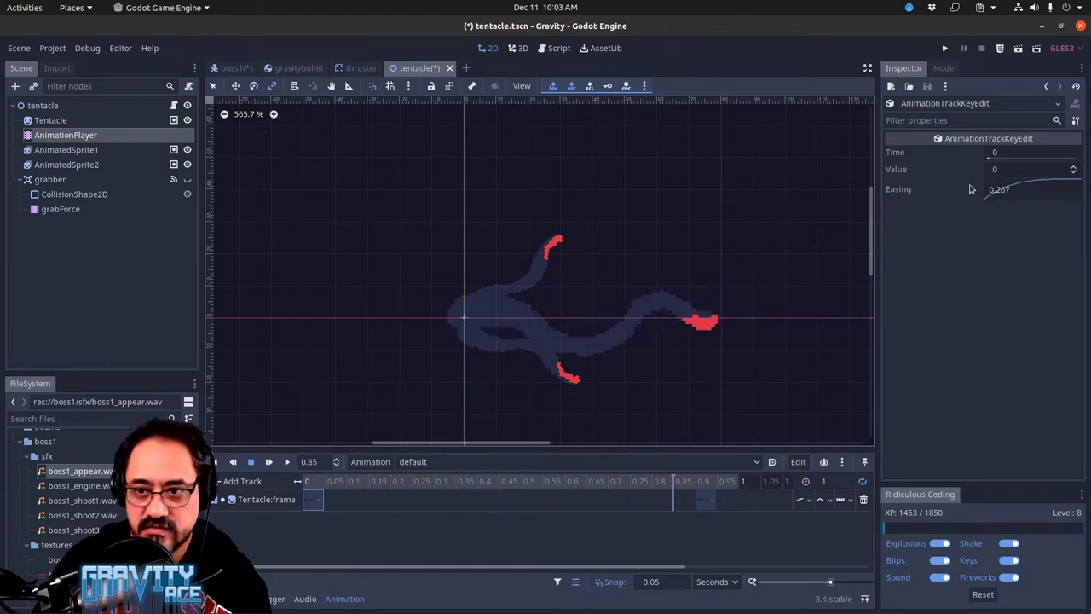
{"action": "mouse_move", "coordinate": [970, 188]}
{"action": "left_mouse_down"}
{"action": "mouse_move", "coordinate": [988, 188]}
{"action": "mouse_move", "coordinate": [970, 189]}
{"action": "left_mouse_up"}
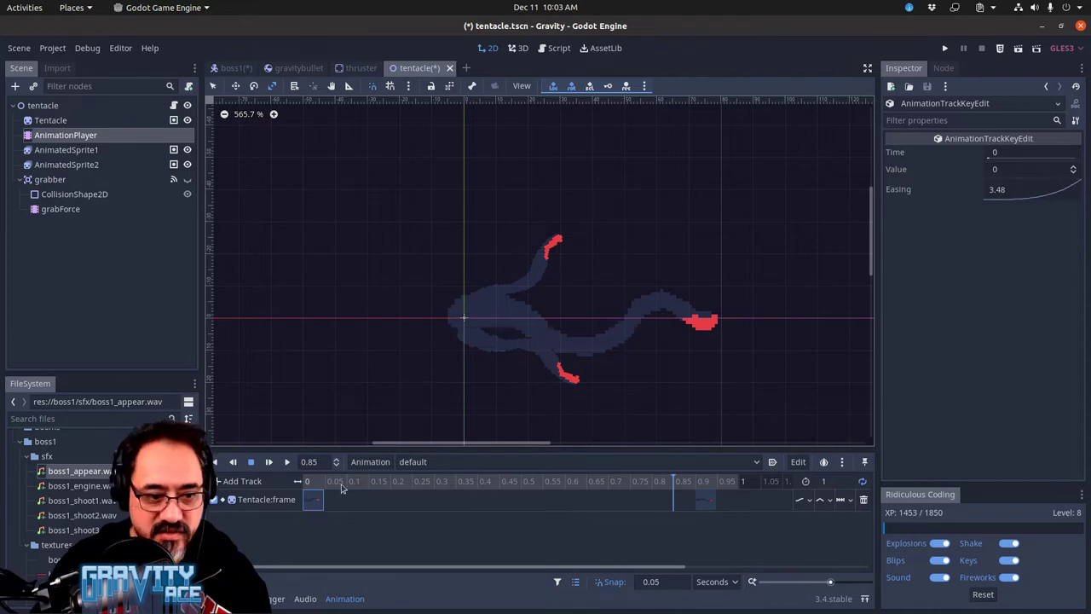
{"action": "left_click_drag", "start_coordinate": [304, 482], "coordinate": [420, 486]}
{"action": "left_click_drag", "start_coordinate": [505, 485], "coordinate": [725, 493]}
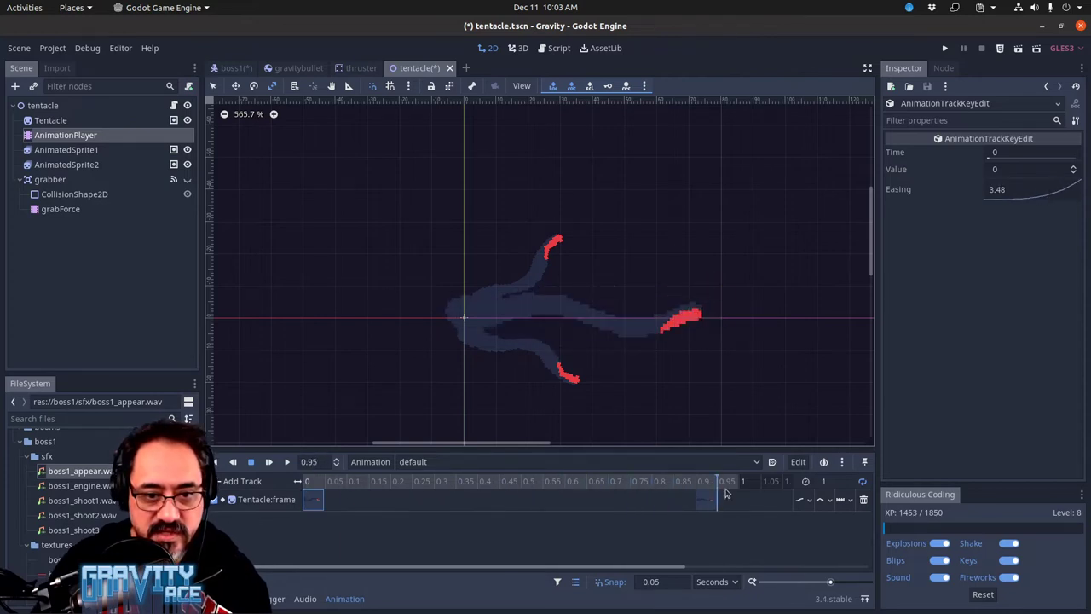
{"action": "right_click", "coordinate": [1015, 200]}
{"action": "left_click", "coordinate": [1033, 218]}
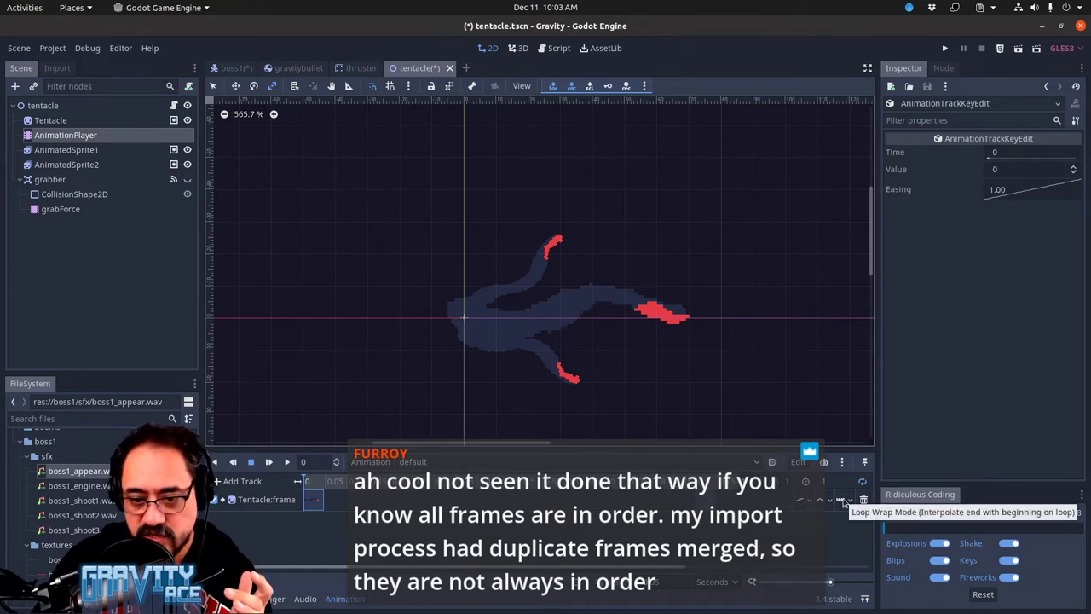
{"action": "left_click", "coordinate": [716, 484]}
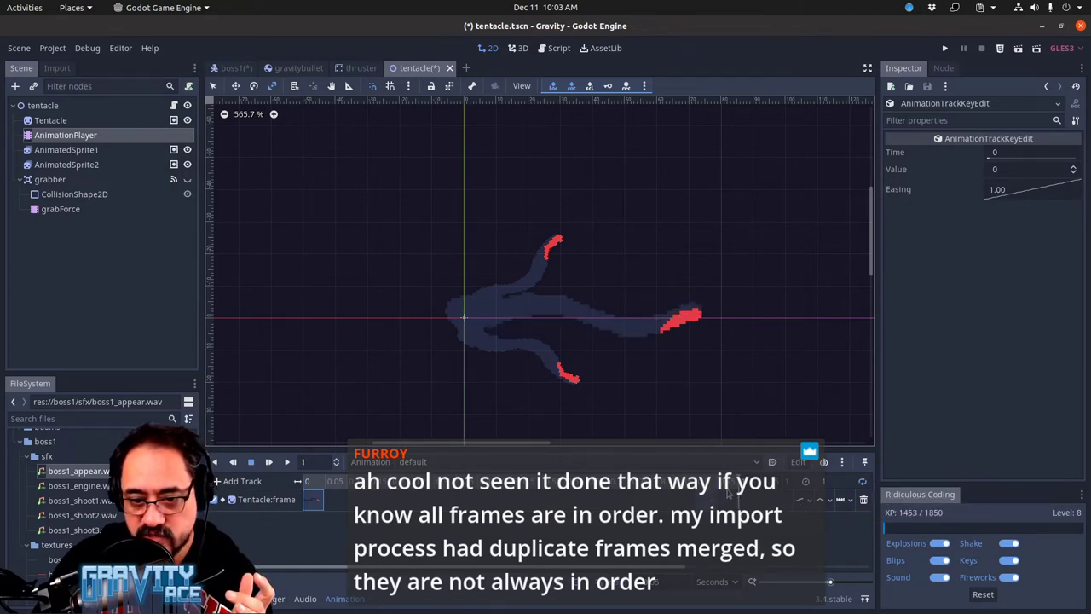
{"action": "left_click_drag", "start_coordinate": [727, 491], "coordinate": [358, 499]}
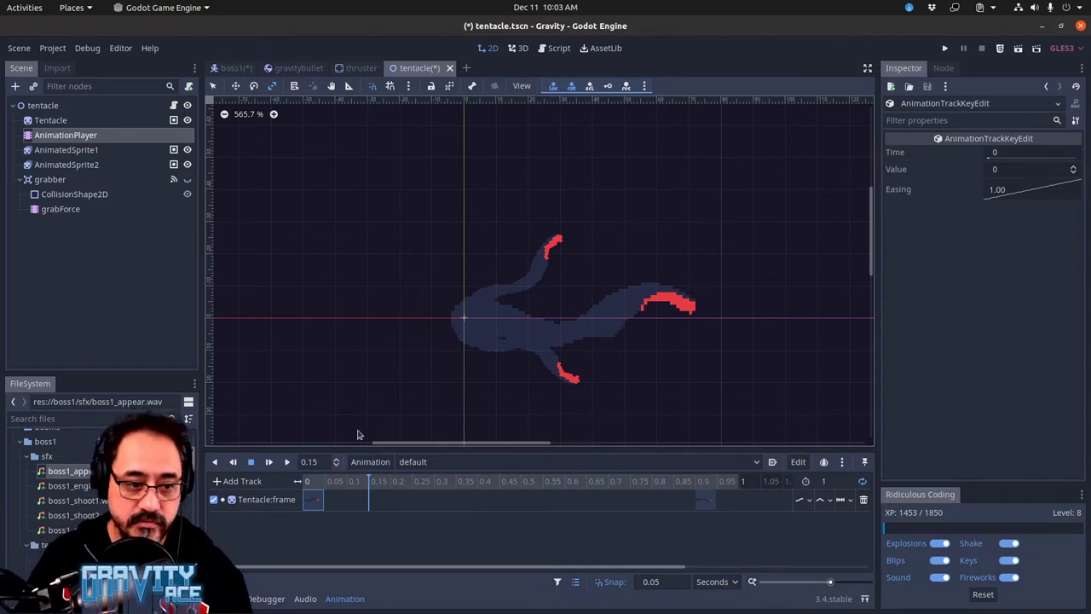
{"action": "key", "text": "alt+Tab"}
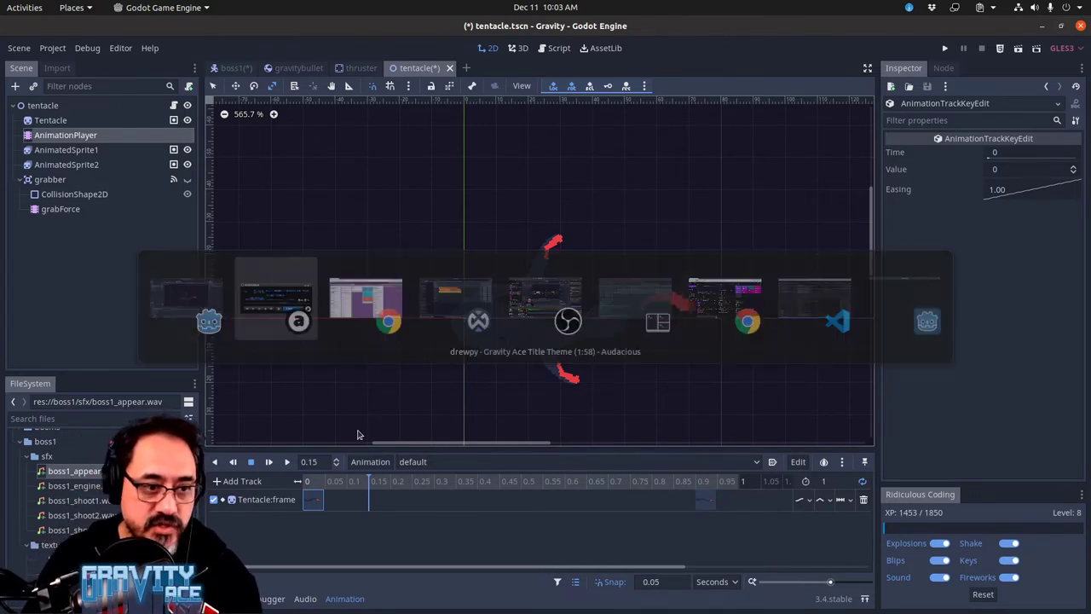
{"action": "key", "text": "Escape"}
Switch to Aseprite, open tentacle.ase, and play it from frame 1.
{"action": "key", "text": "super"}
{"action": "key", "text": "super"}
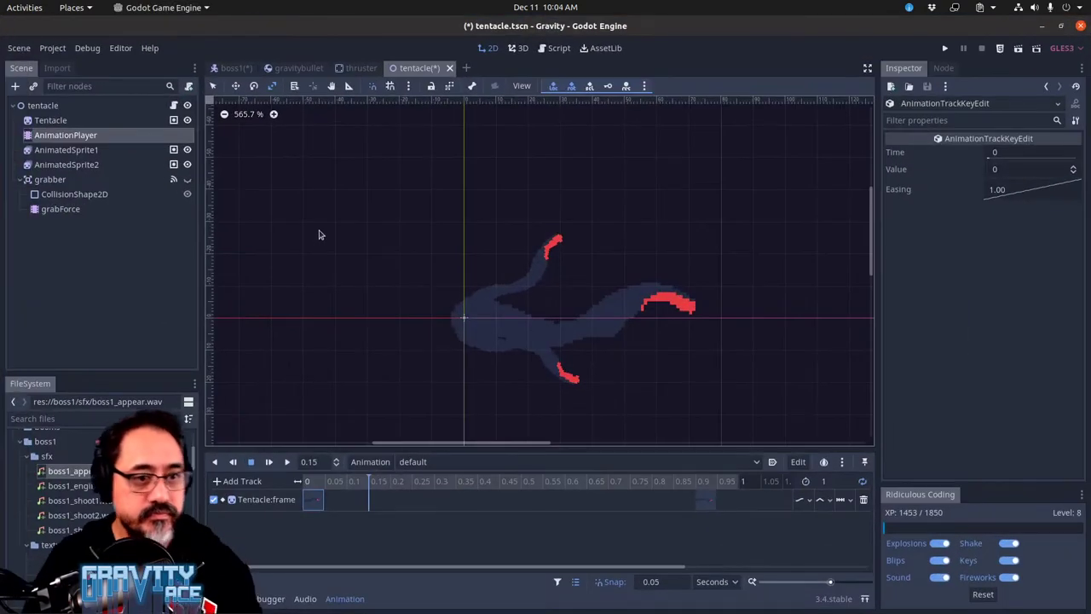
{"action": "key", "text": "alt+Tab"}
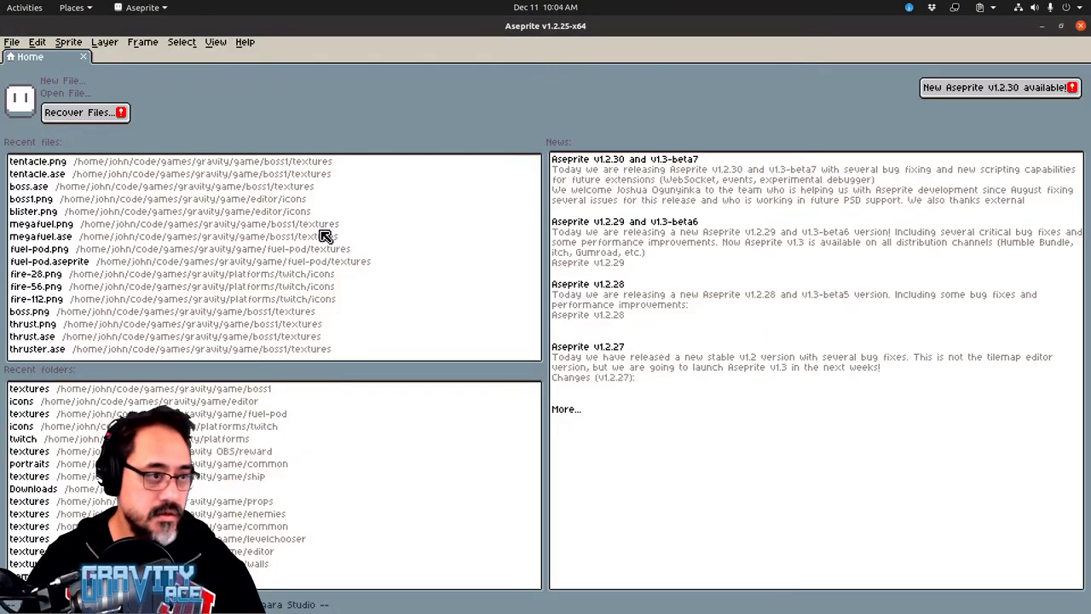
{"action": "left_click", "coordinate": [107, 174]}
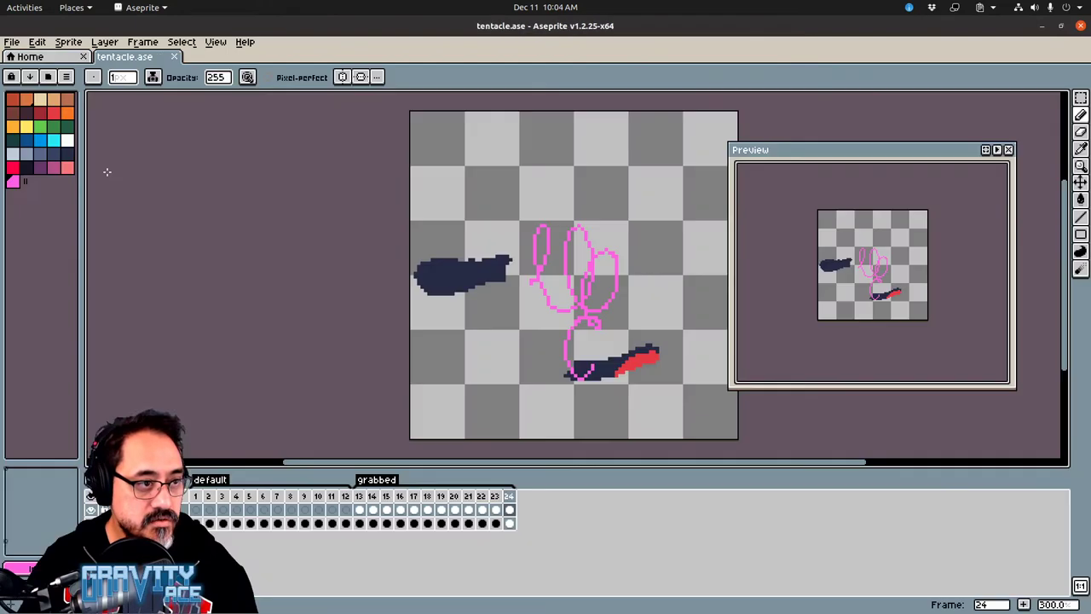
{"action": "left_click", "coordinate": [195, 495]}
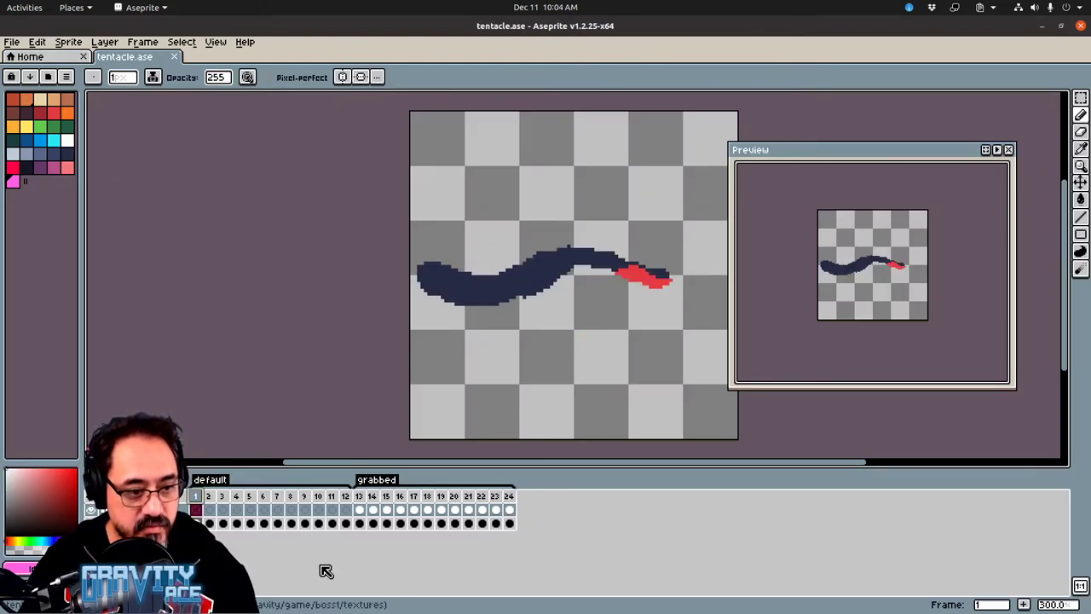
{"action": "key", "text": "Return"}
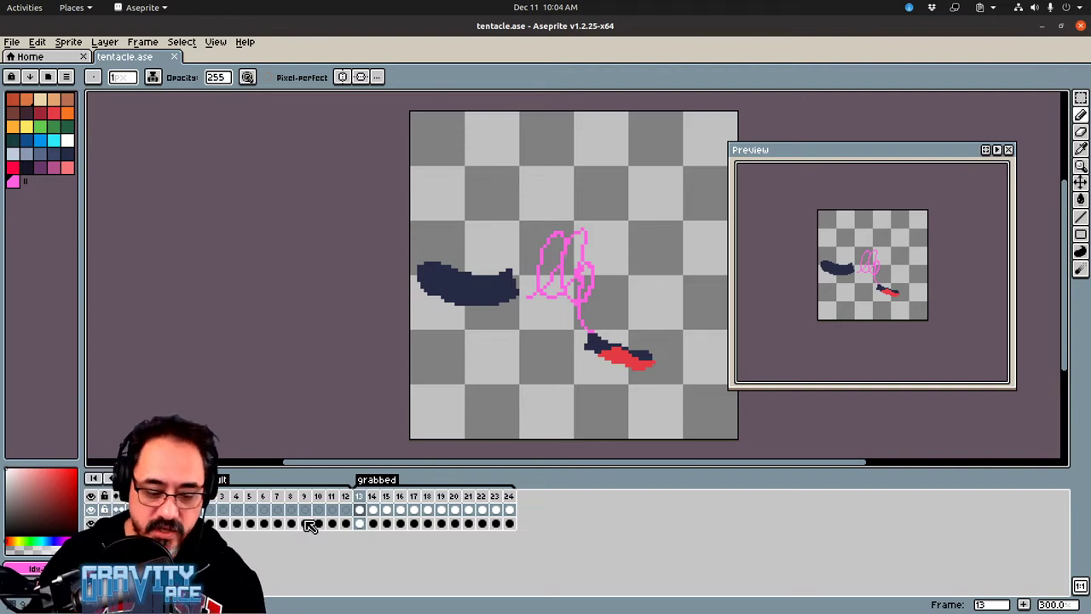
Flip between Godot's tentacle scene and Aseprite to compare, then switch to the Trello board.
{"action": "key", "text": "alt+Tab"}
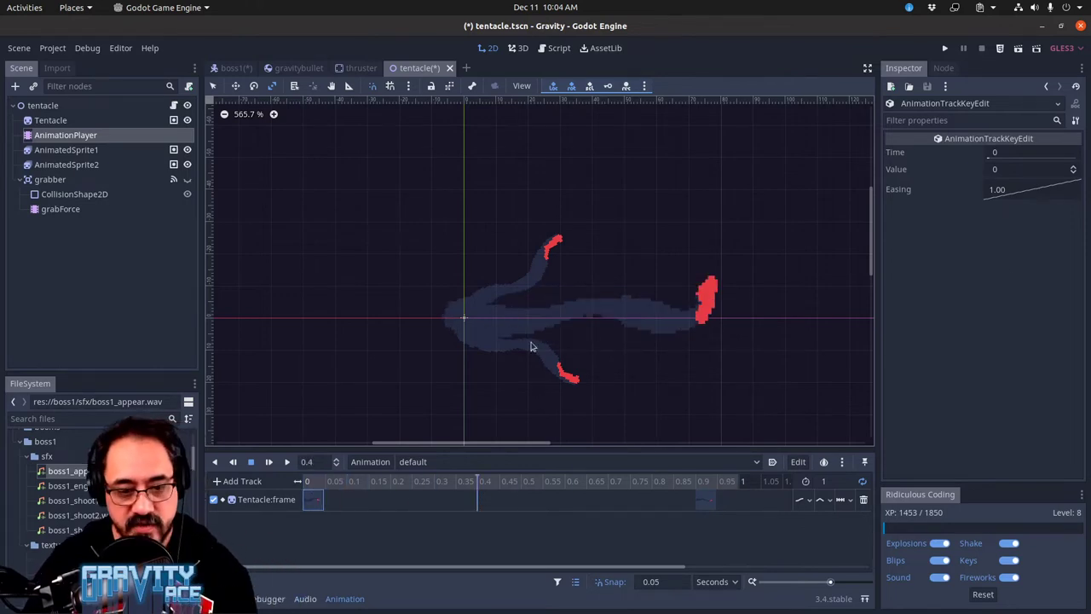
{"action": "key", "text": "alt+Tab"}
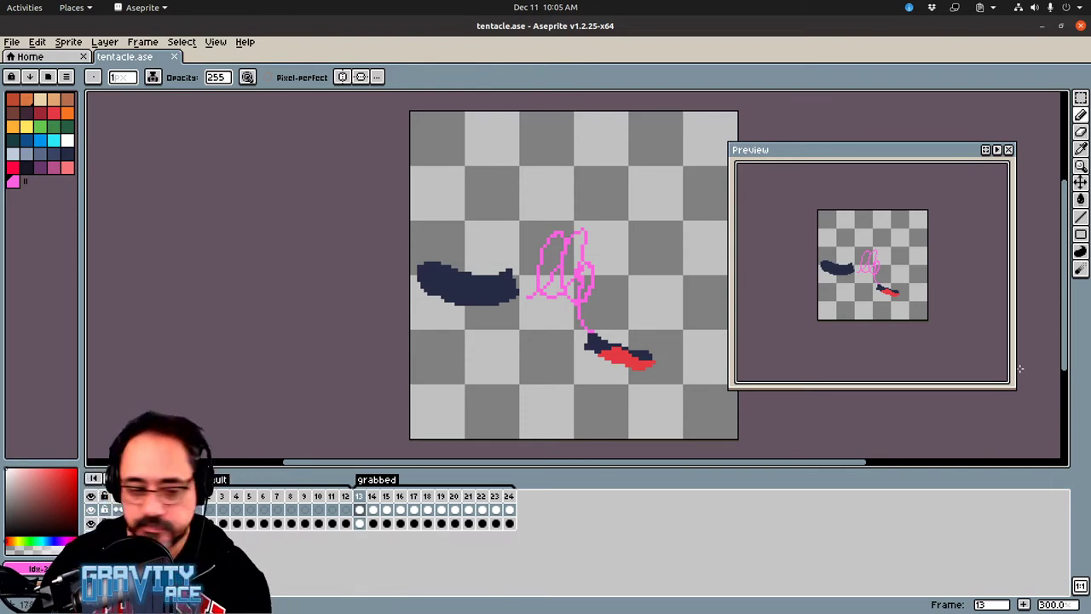
{"action": "key", "text": "alt+Tab"}
{"action": "key", "text": "alt+Tab"}
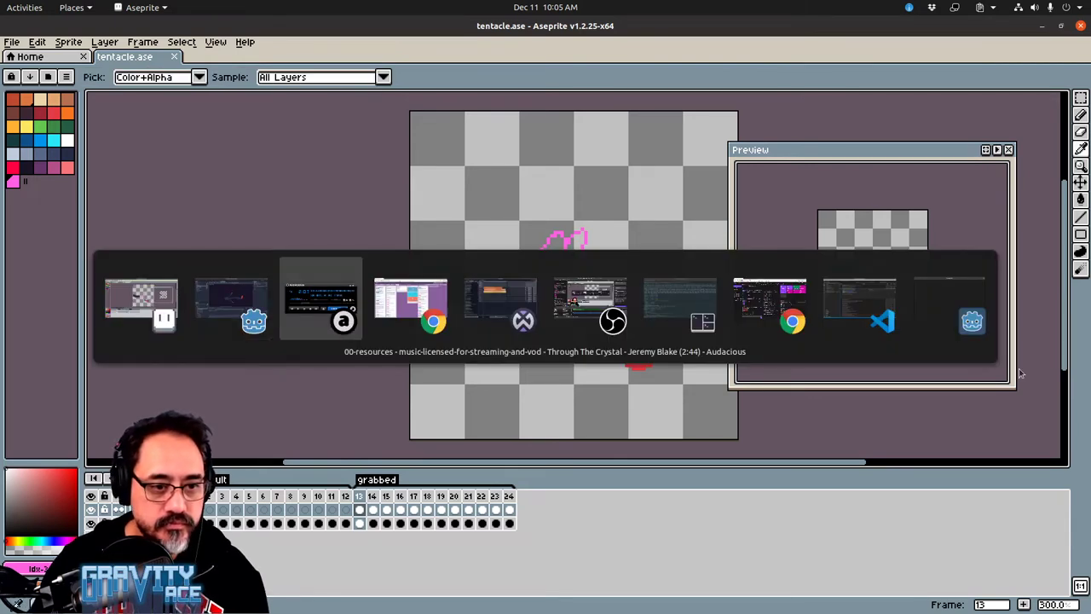
{"action": "key", "text": "alt+Tab"}
{"action": "key", "text": "alt+Tab"}
{"action": "key", "text": "alt+Tab"}
{"action": "key", "text": "alt+Tab"}
{"action": "key", "text": "alt+Tab"}
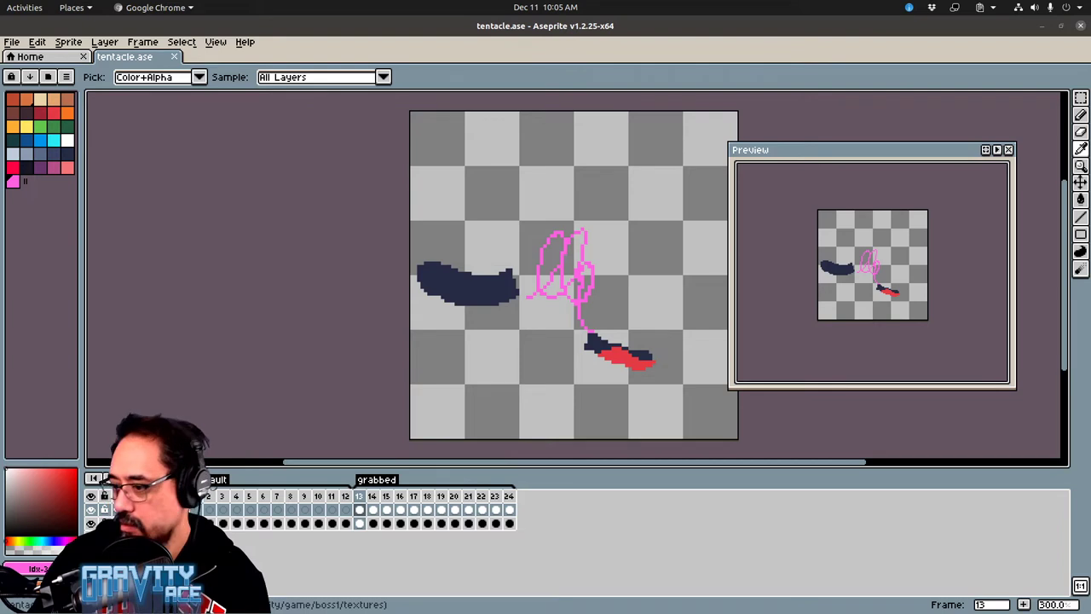
{"action": "key", "text": "alt+Tab"}
{"action": "key", "text": "alt+Tab"}
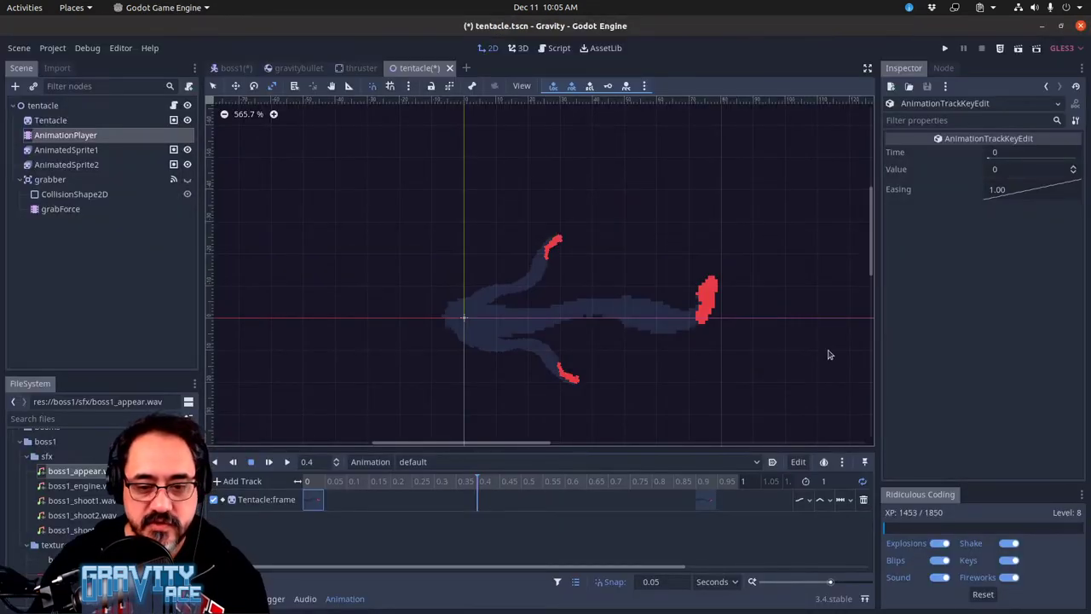
{"action": "key", "text": "alt+Tab"}
{"action": "key", "text": "alt+Tab"}
{"action": "key", "text": "alt+Tab"}
{"action": "key", "text": "alt+Tab"}
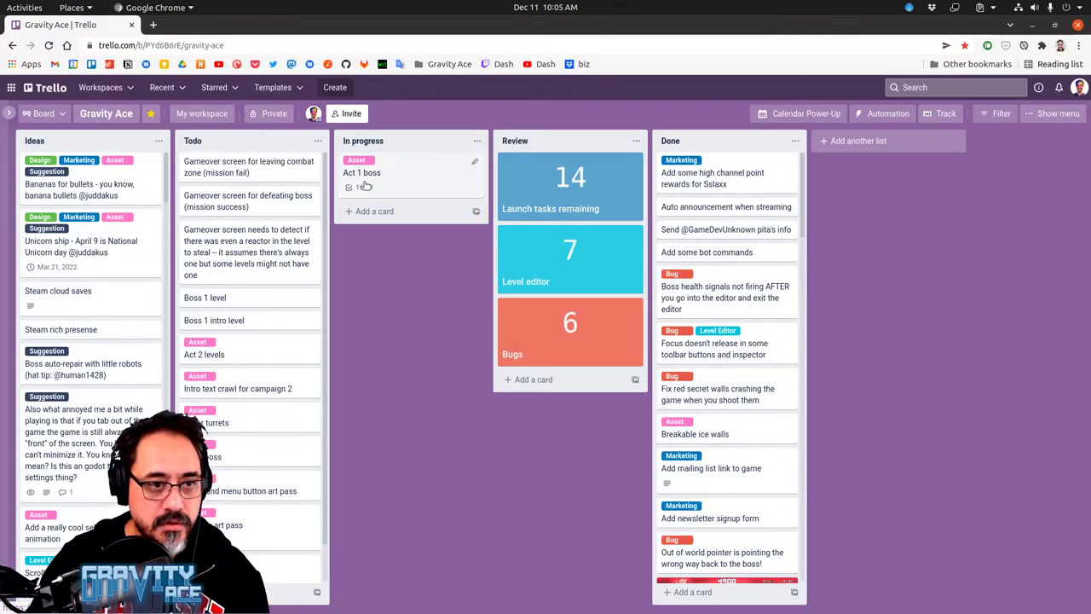
Open the Act 1 boss card, scroll its checklist, close it, and switch to VS Code.
{"action": "left_click", "coordinate": [464, 188]}
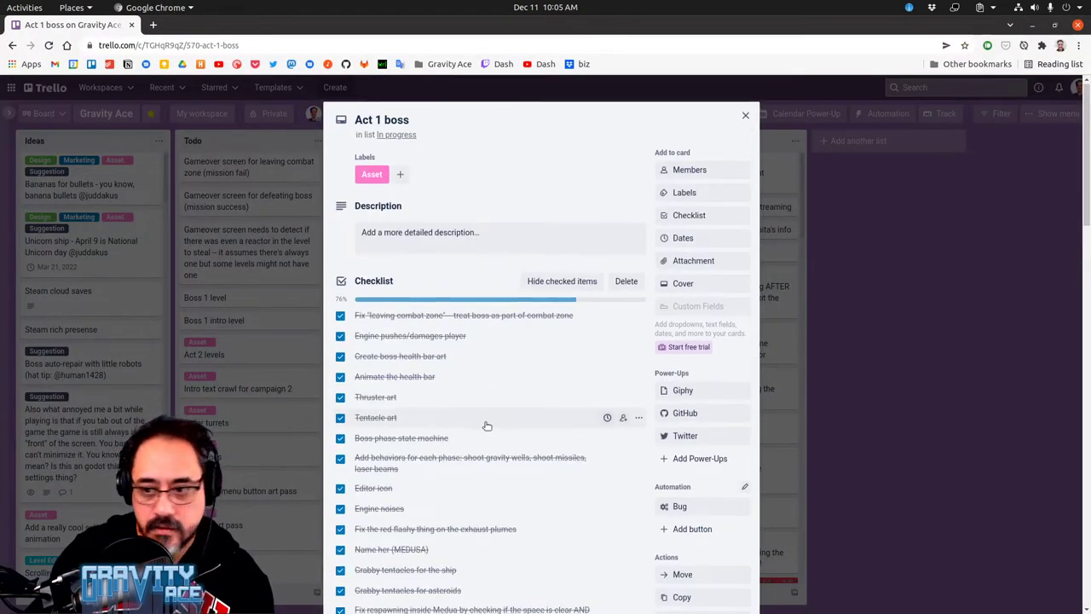
{"action": "scroll", "coordinate": [487, 424], "scroll_direction": "down", "scroll_amount": 5}
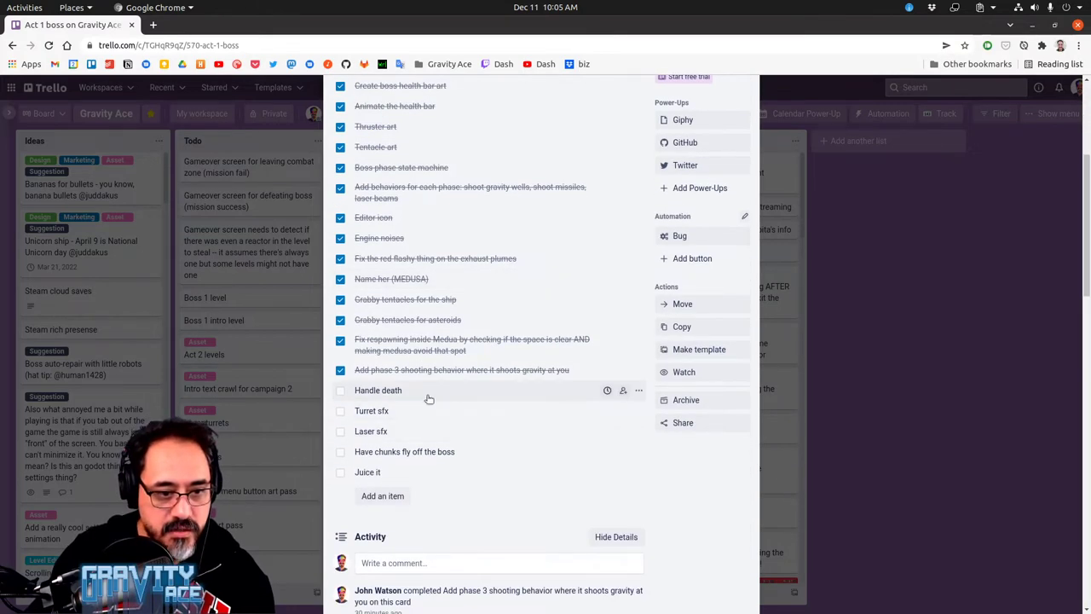
{"action": "key", "text": "Escape"}
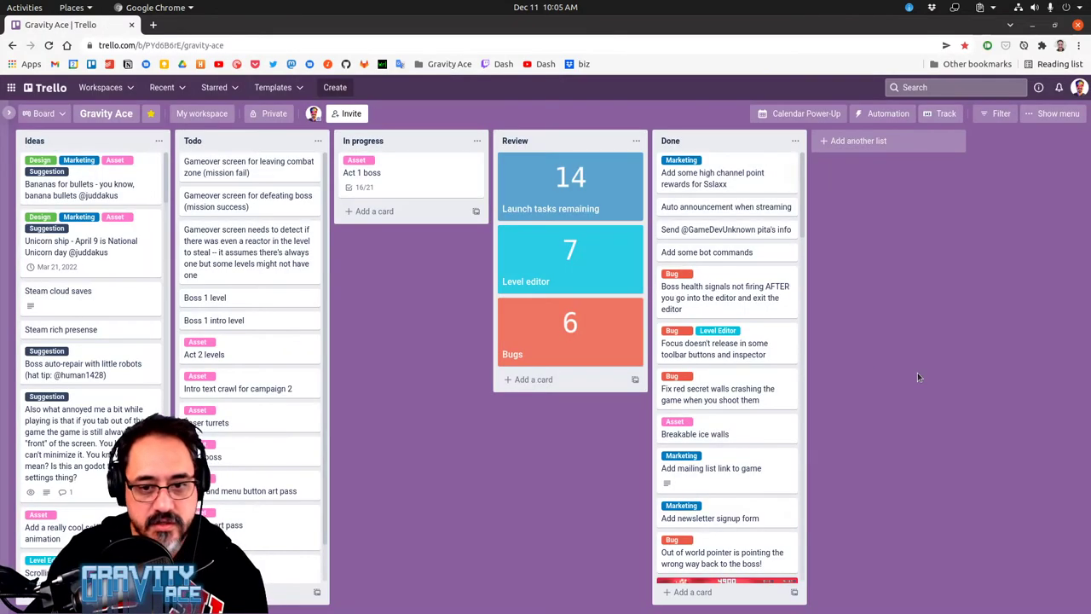
{"action": "key", "text": "alt+Tab"}
{"action": "key", "text": "Tab"}
{"action": "key", "text": "Tab"}
{"action": "key", "text": "Tab"}
{"action": "key", "text": "Tab"}
{"action": "key", "text": "Tab"}
{"action": "key", "text": "Tab"}
{"action": "key", "text": "Tab"}
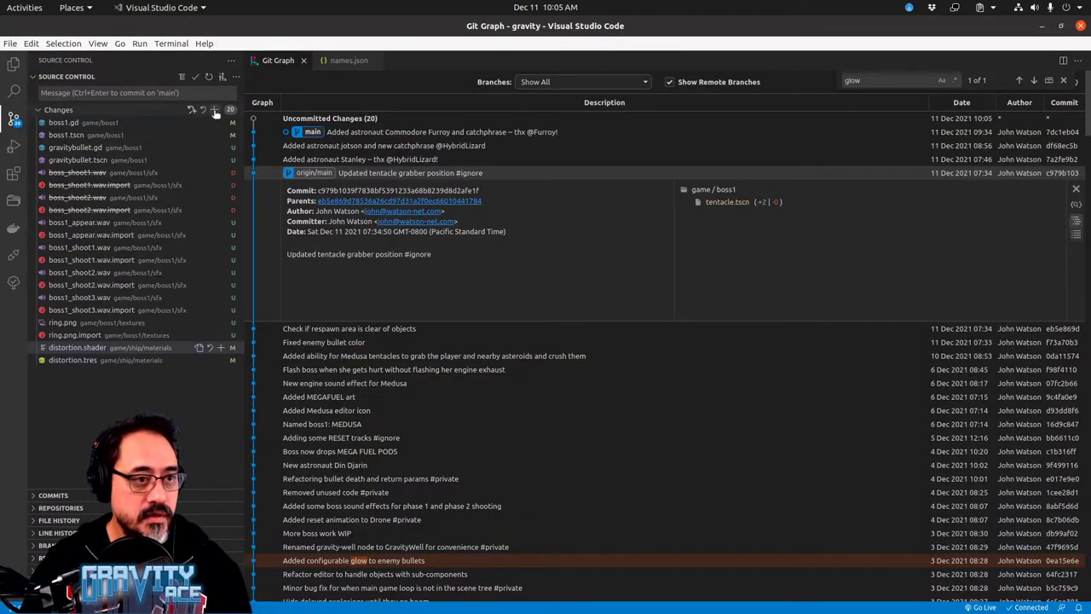
Review and stage the distortion.shader and distortion.tres changes.
{"action": "left_click", "coordinate": [126, 350]}
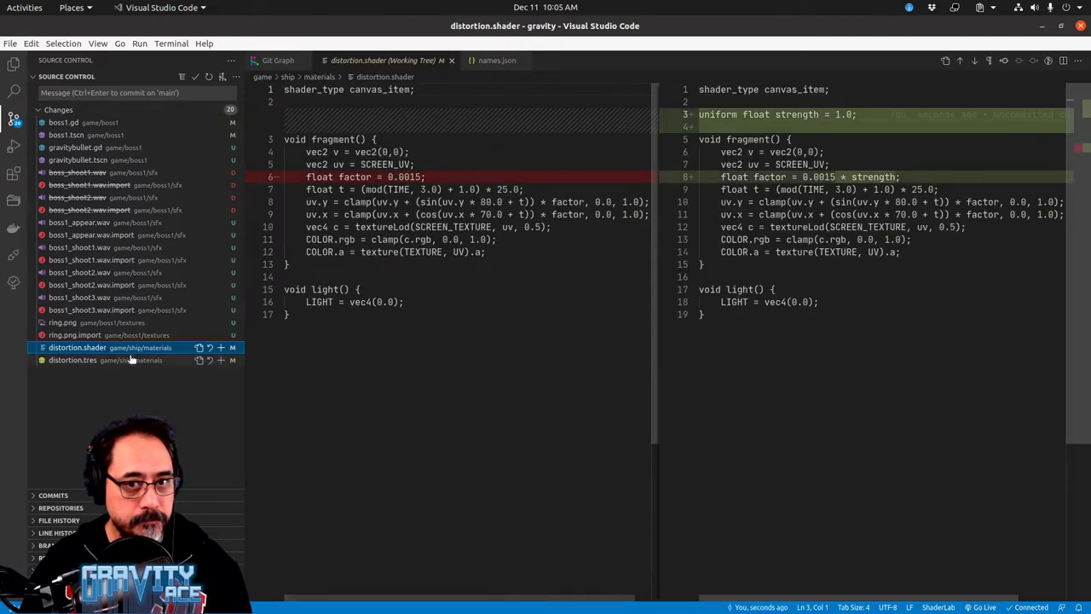
{"action": "left_click", "coordinate": [130, 359]}
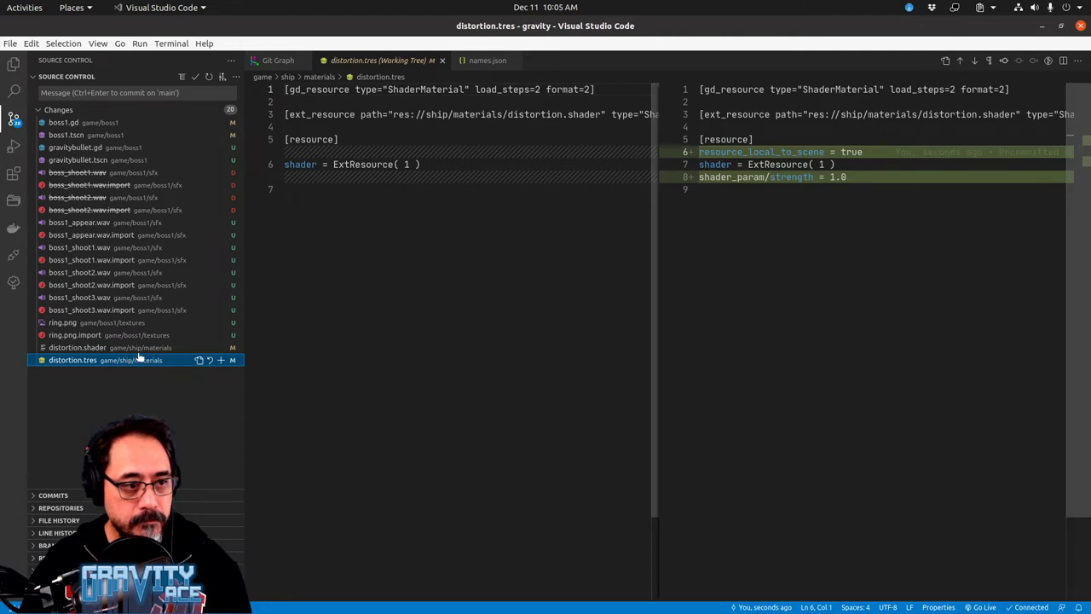
{"action": "left_click", "coordinate": [220, 348]}
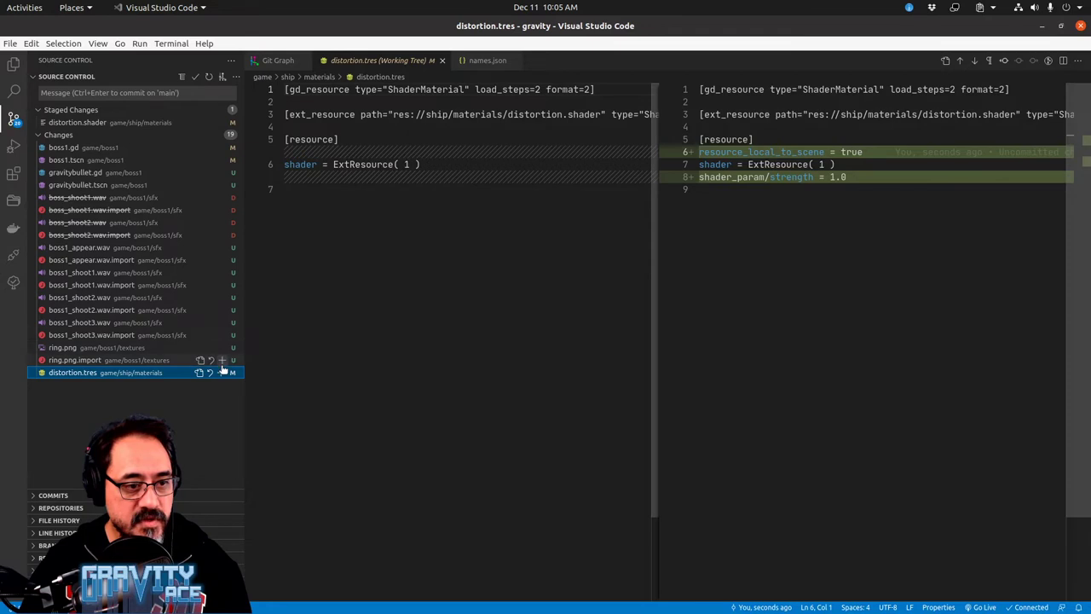
{"action": "left_click", "coordinate": [221, 372]}
Commit them with a message beginning 'Made distortion shader more configurable for extra visual impact'.
{"action": "left_click", "coordinate": [64, 93]}
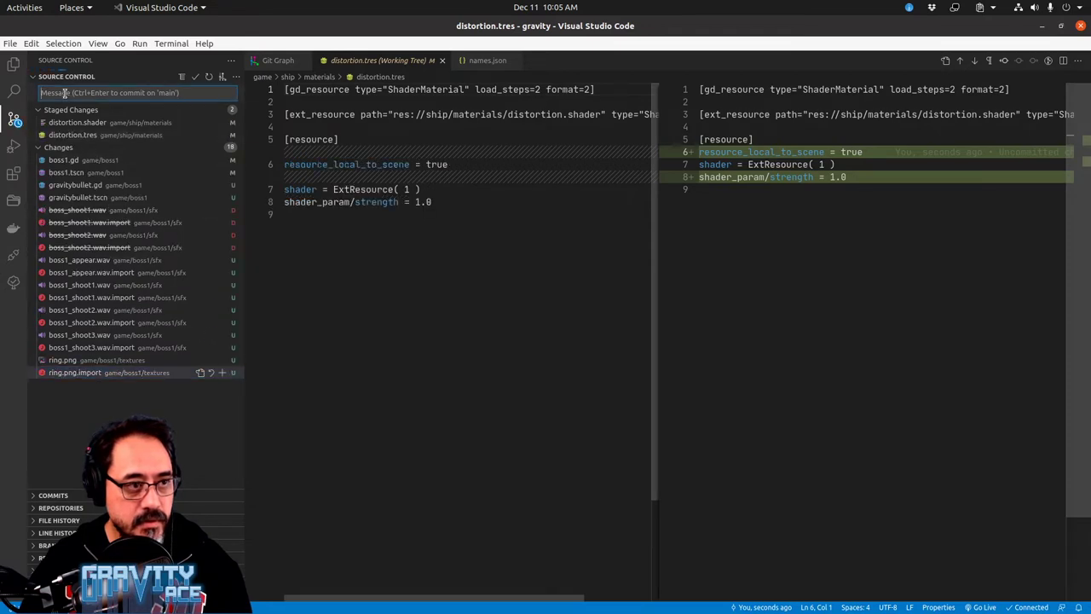
{"action": "type", "text": "Added"}
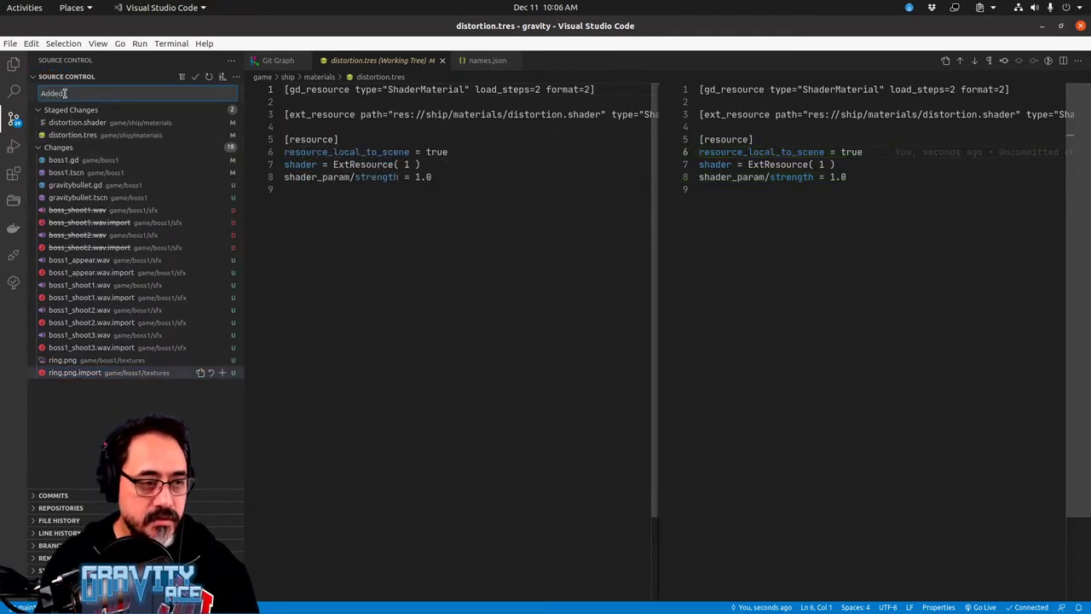
{"action": "key", "text": "BackSpace"}
{"action": "key", "text": "BackSpace"}
{"action": "key", "text": "BackSpace"}
{"action": "key", "text": "BackSpace"}
{"action": "key", "text": "BackSpace"}
{"action": "type", "text": "A"}
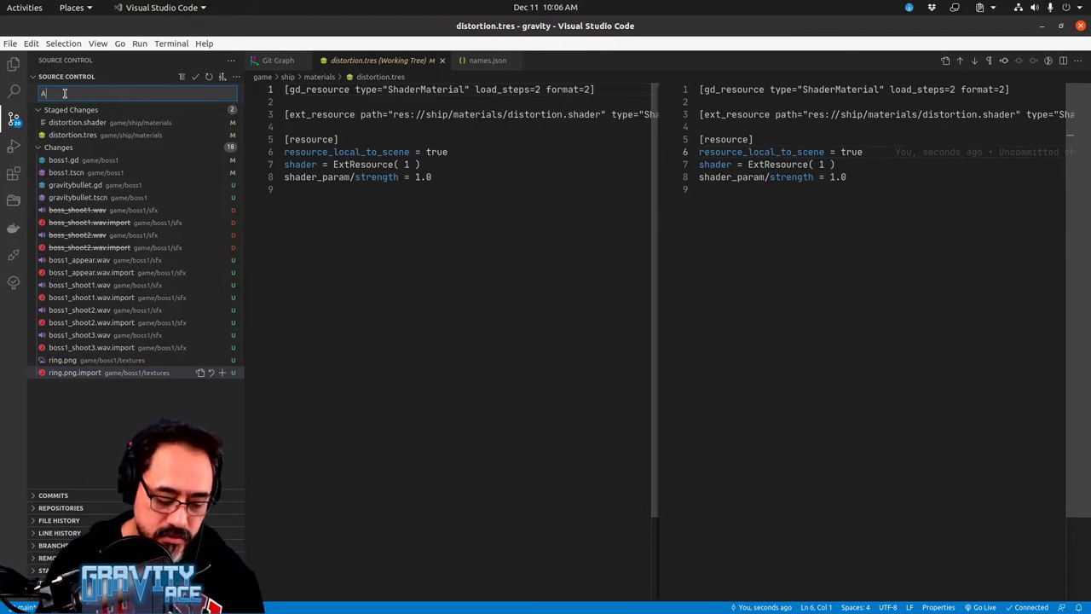
{"action": "key", "text": "BackSpace"}
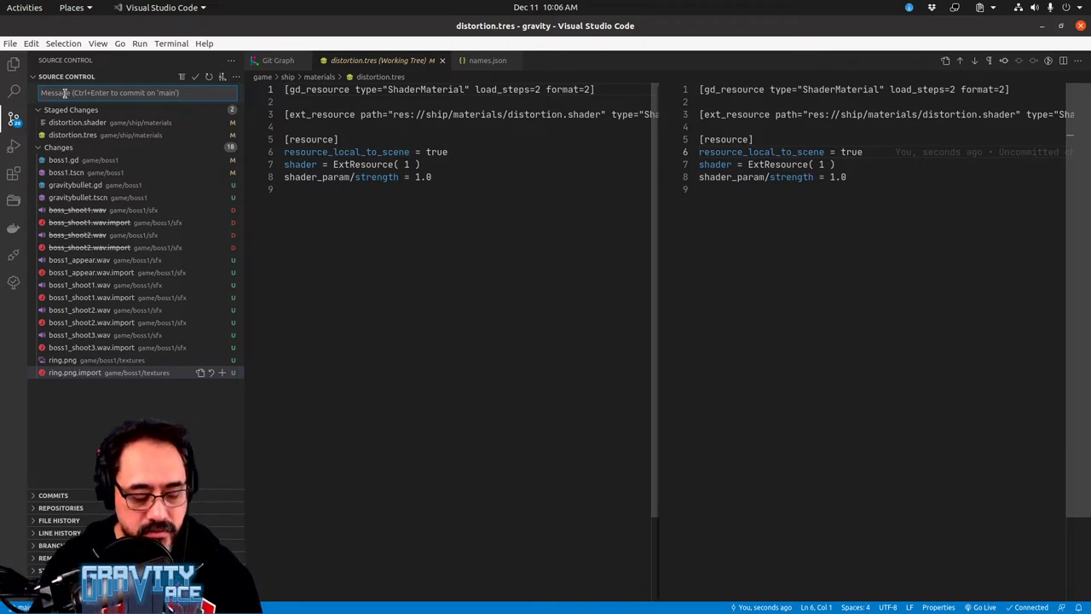
{"action": "type", "text": "Made distor"}
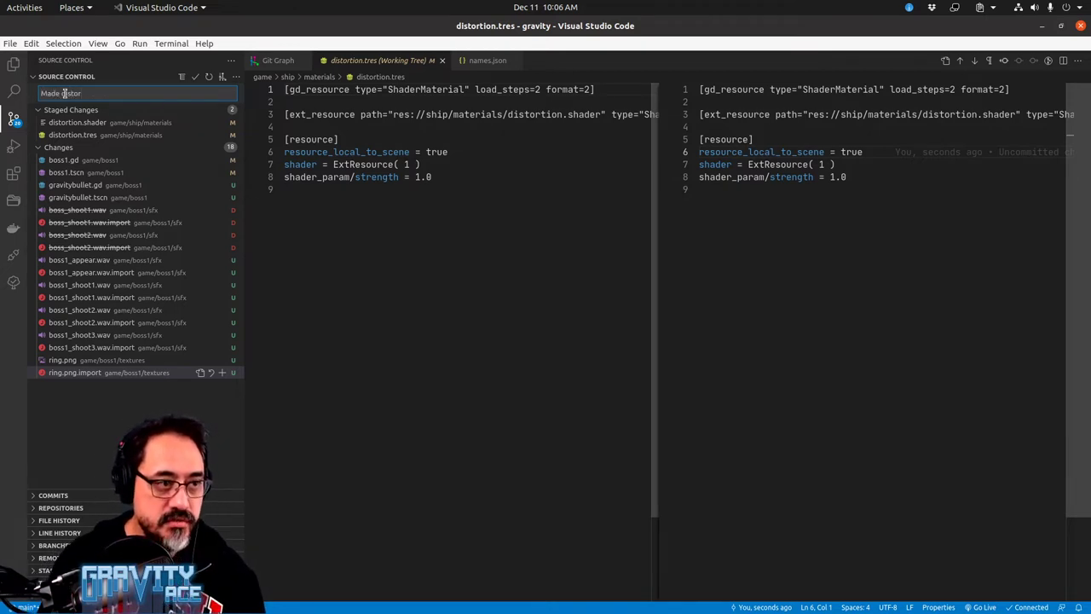
{"action": "type", "text": "tion shader more config"}
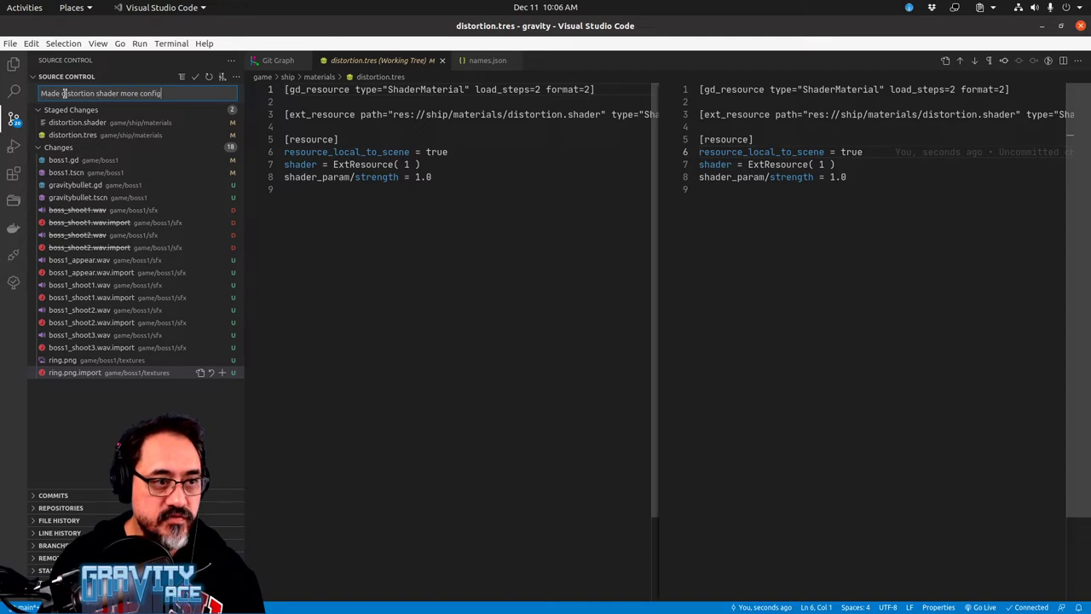
{"action": "type", "text": "urable for extra "}
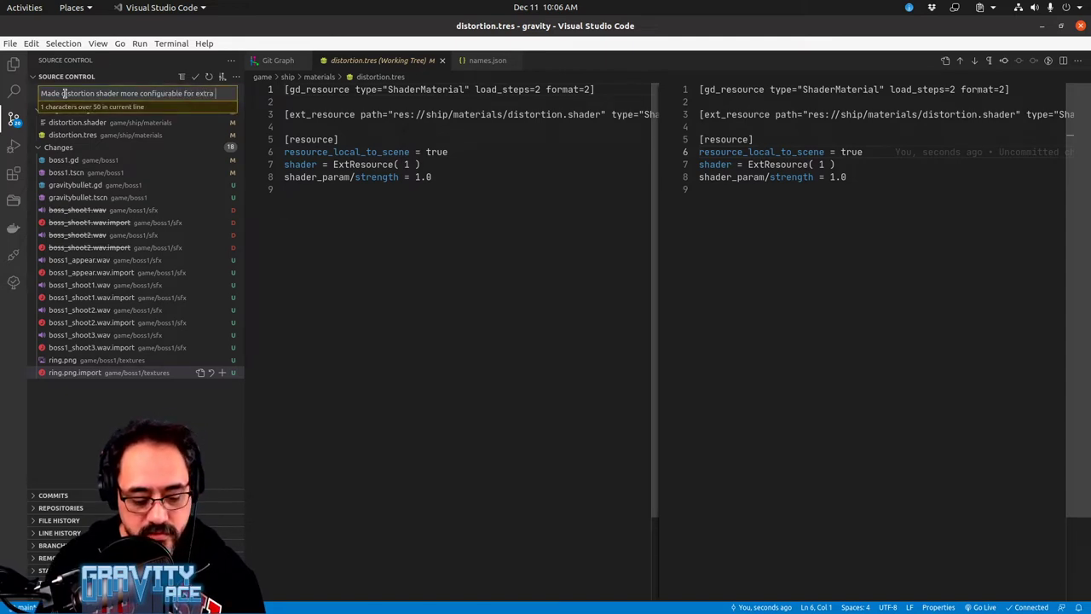
{"action": "type", "text": "visual impact"}
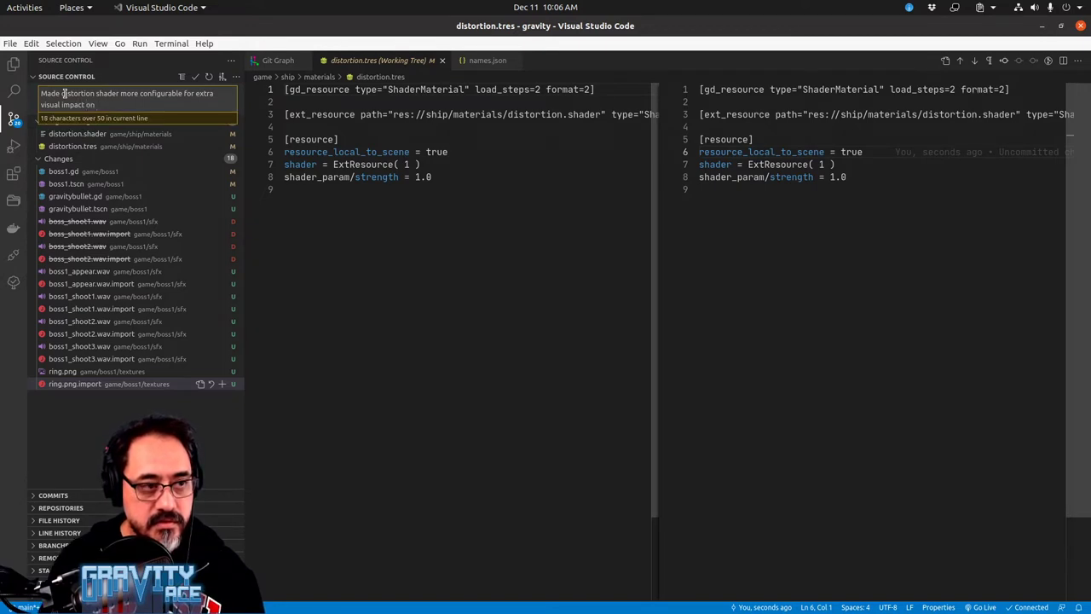
{"action": "type", "text": "on gravity bullets"}
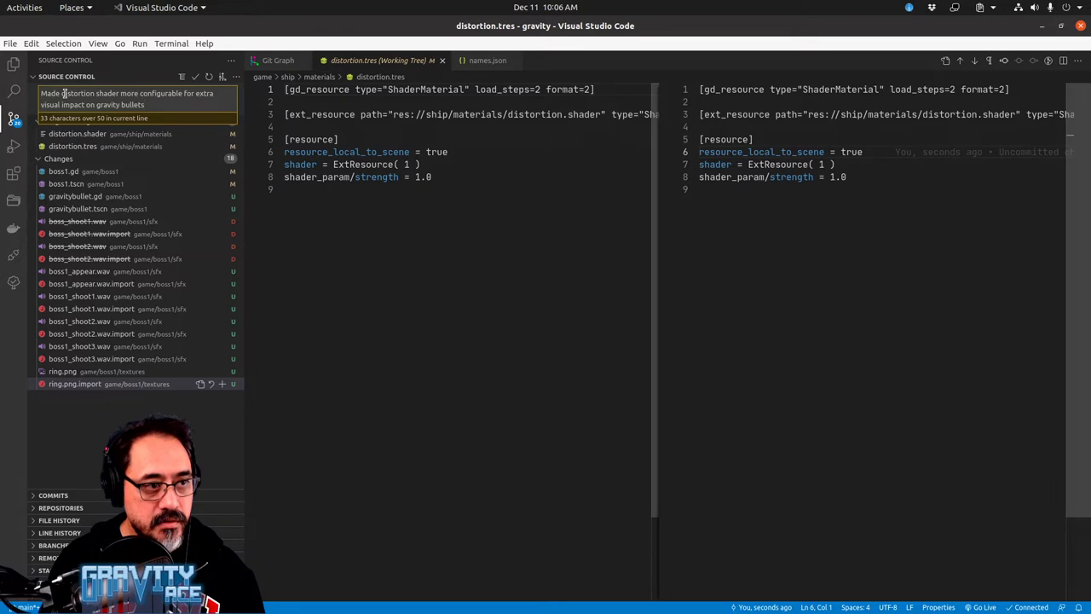
{"action": "key", "text": "ctrl+Return"}
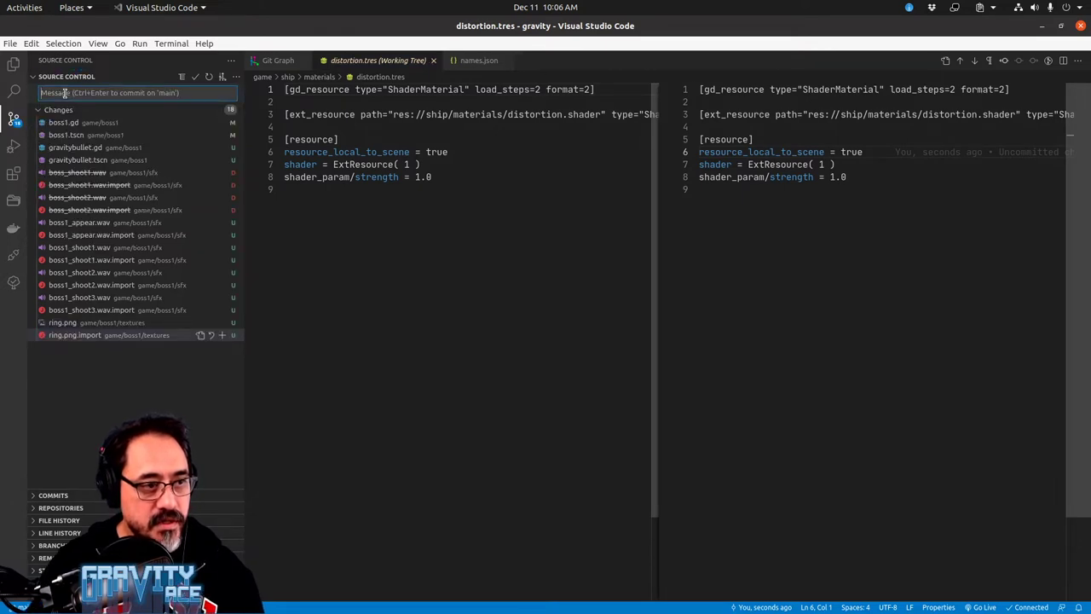
Review boss1.gd and gravitybullet.gd, then stage gravitybullet.gd and gravitybullet.tscn.
{"action": "left_click", "coordinate": [81, 125]}
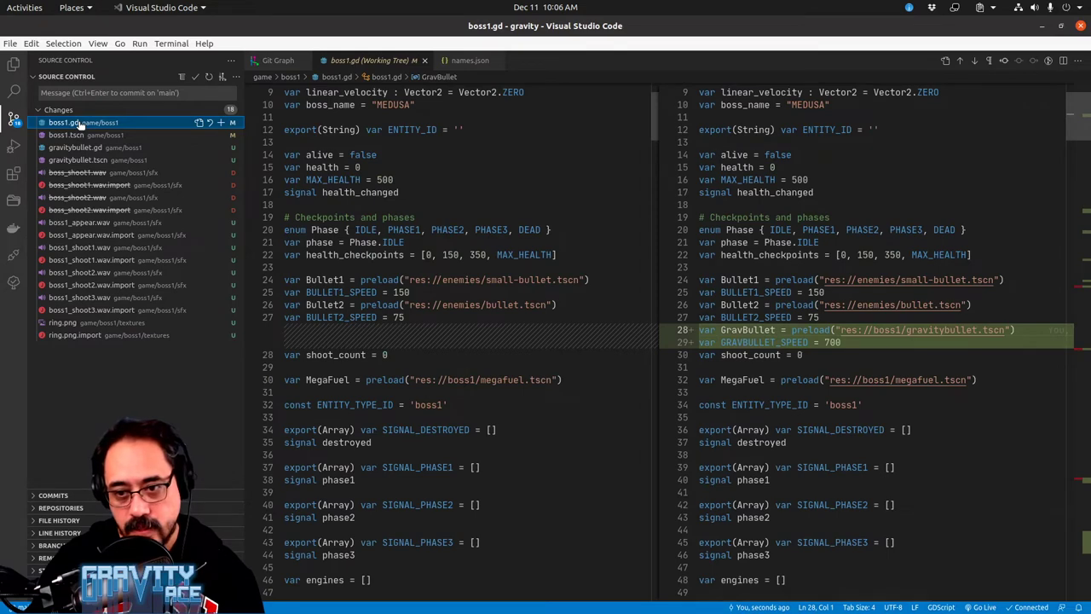
{"action": "left_click", "coordinate": [75, 147]}
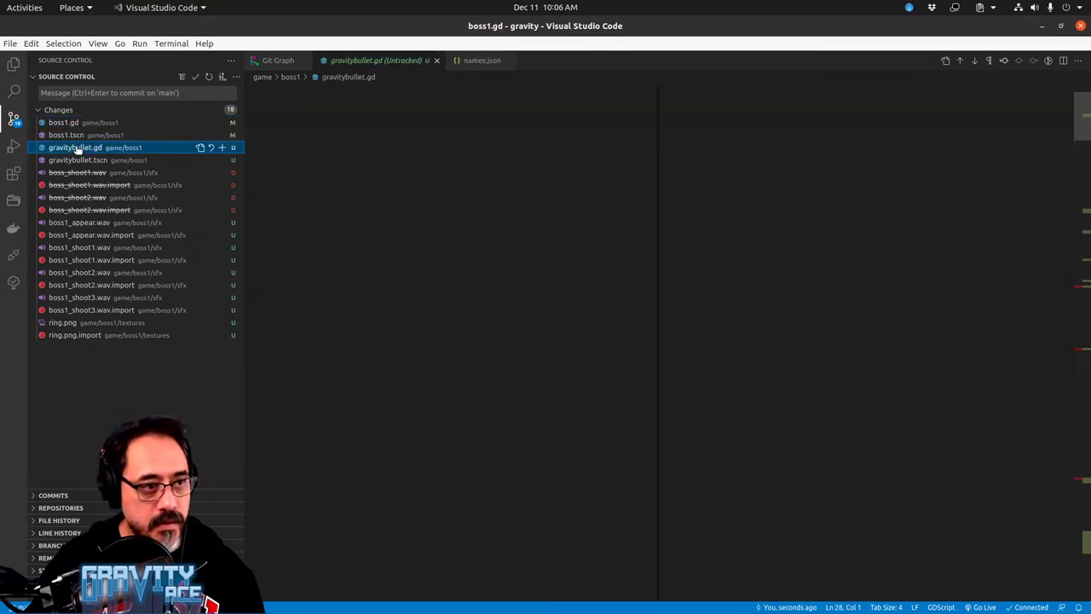
{"action": "left_click", "coordinate": [221, 148]}
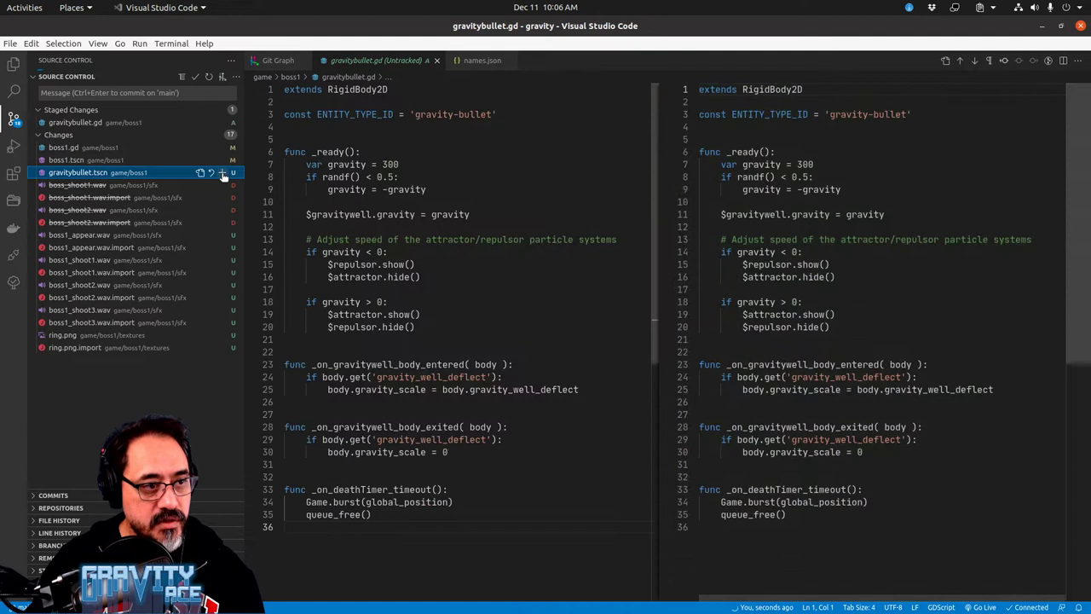
{"action": "left_click", "coordinate": [222, 172]}
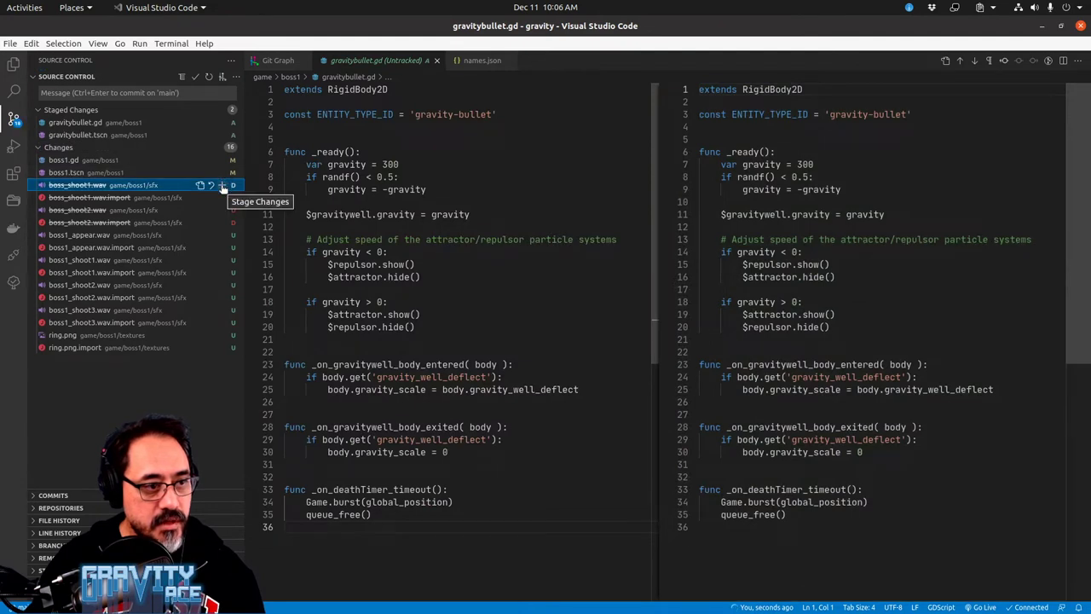
Stage the new boss1_shoot1–3 and boss1_appear sounds and the deleted boss_shoot1/2 files.
{"action": "left_click", "coordinate": [222, 323]}
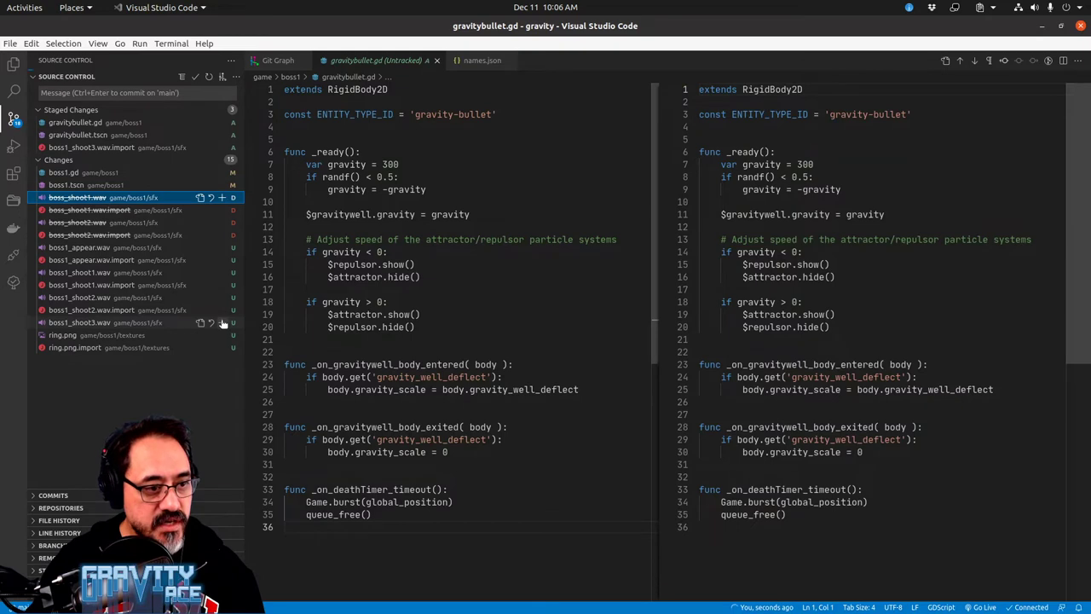
{"action": "left_click", "coordinate": [222, 322]}
{"action": "left_click", "coordinate": [221, 322]}
{"action": "left_click", "coordinate": [221, 322]}
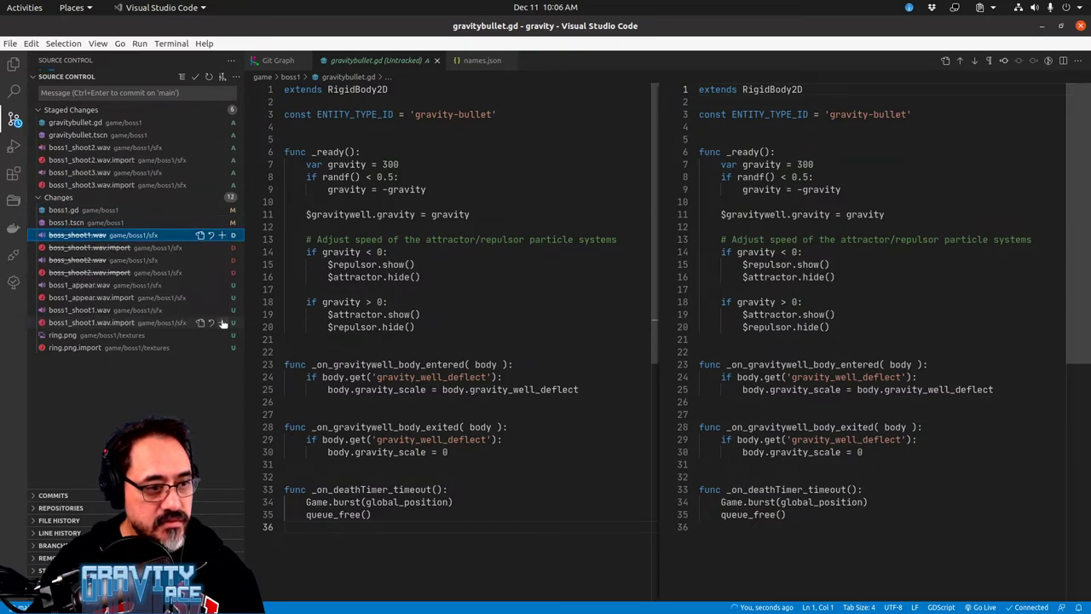
{"action": "left_click", "coordinate": [222, 322]}
{"action": "left_click", "coordinate": [222, 322]}
{"action": "left_click", "coordinate": [222, 323]}
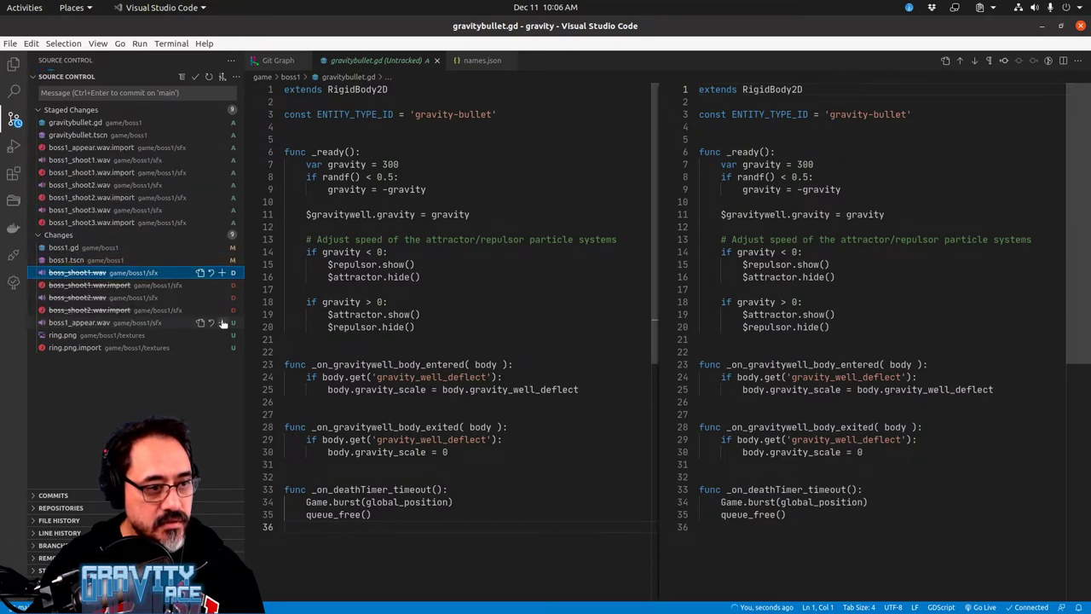
{"action": "left_click", "coordinate": [221, 322]}
{"action": "left_click", "coordinate": [221, 323]}
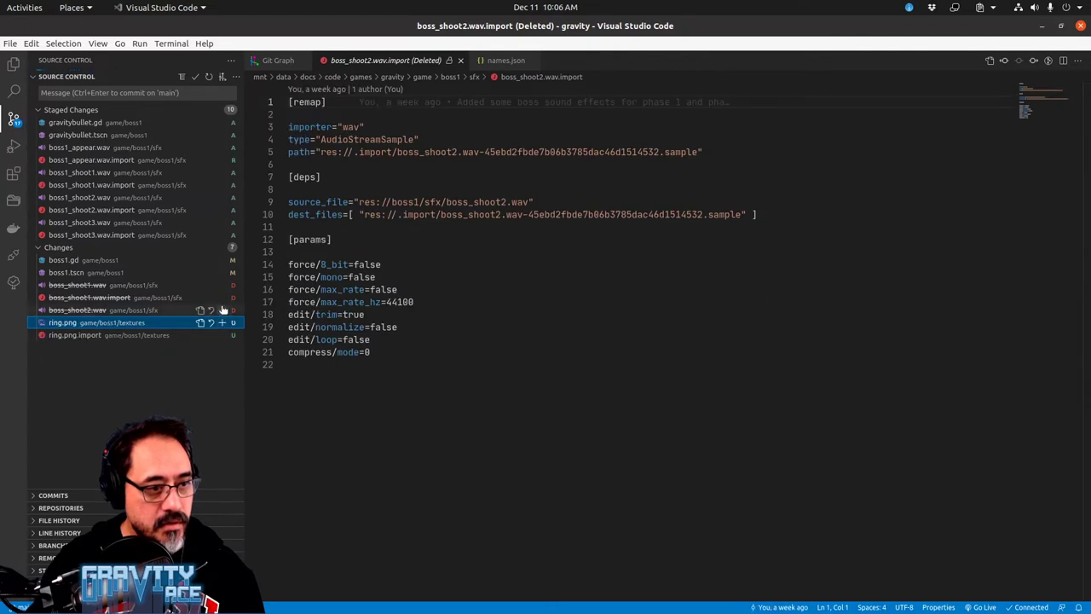
{"action": "left_click", "coordinate": [222, 310]}
{"action": "left_click", "coordinate": [222, 297]}
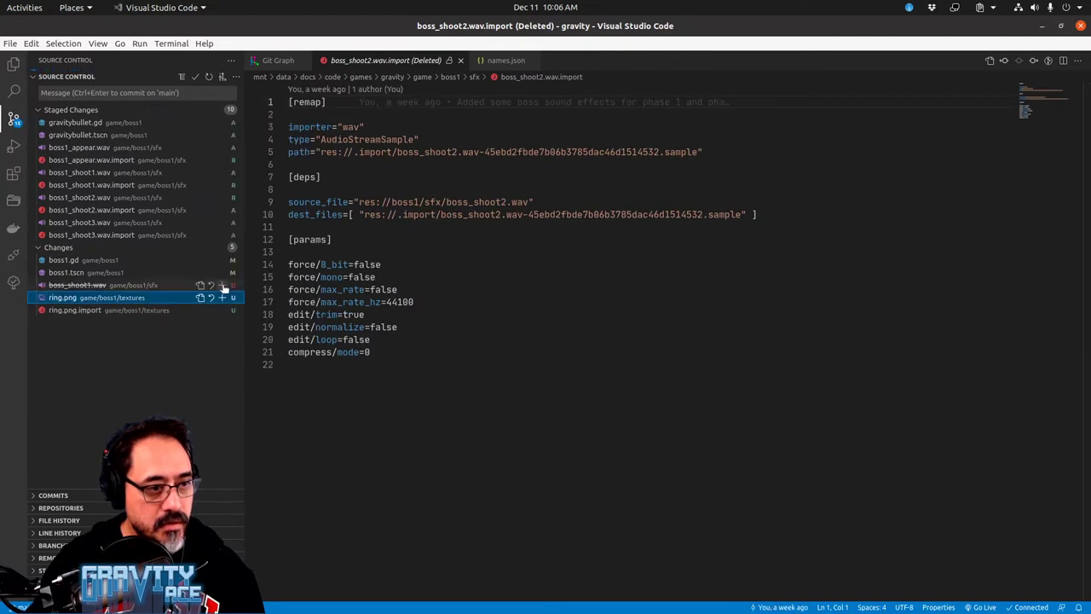
{"action": "left_click", "coordinate": [222, 287]}
Re-check boss1.gd, then stage boss1.gd, boss1.tscn and the remaining ring.png files.
{"action": "left_click", "coordinate": [143, 261]}
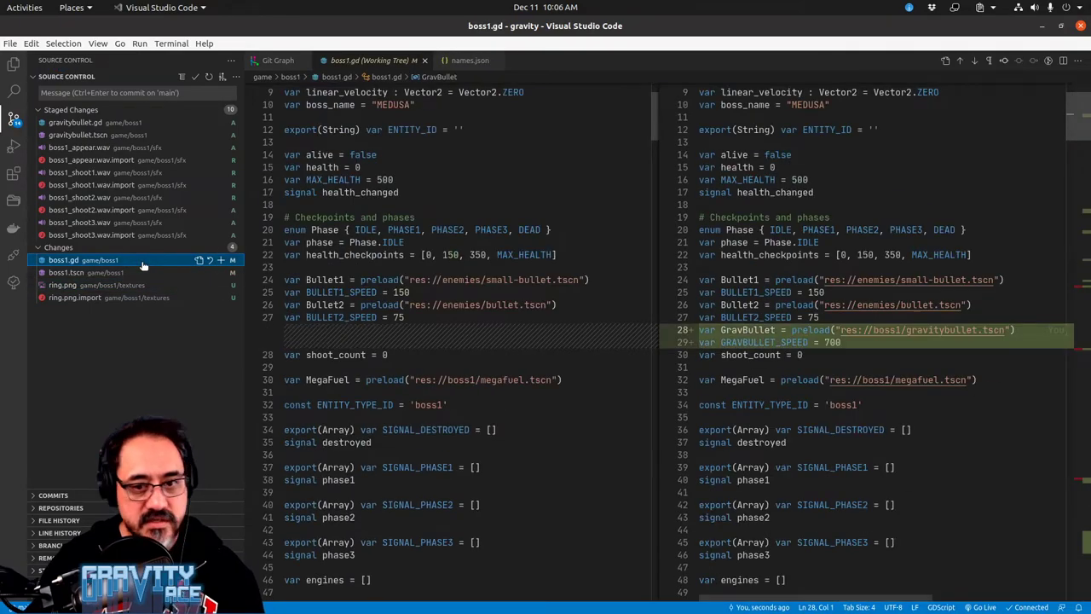
{"action": "left_click", "coordinate": [1077, 358]}
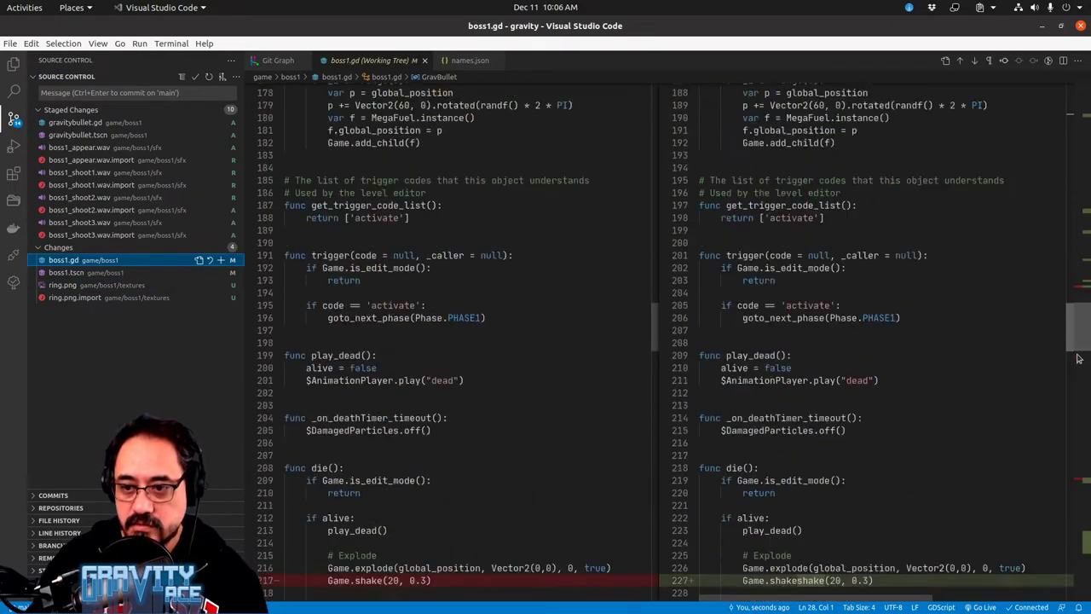
{"action": "scroll", "coordinate": [1078, 358], "scroll_direction": "down", "scroll_amount": 20}
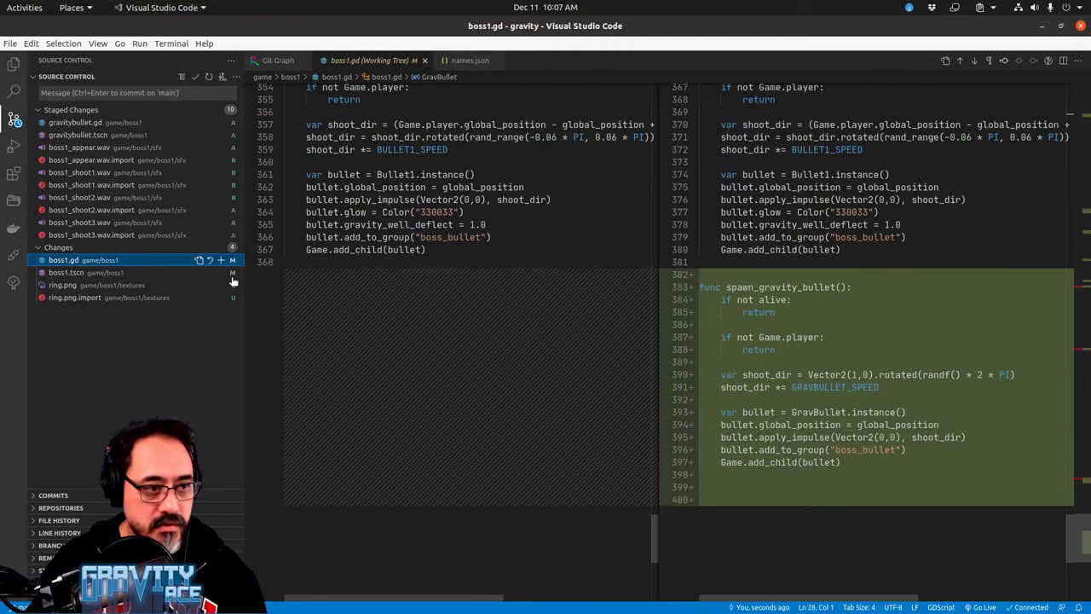
{"action": "left_click", "coordinate": [221, 260]}
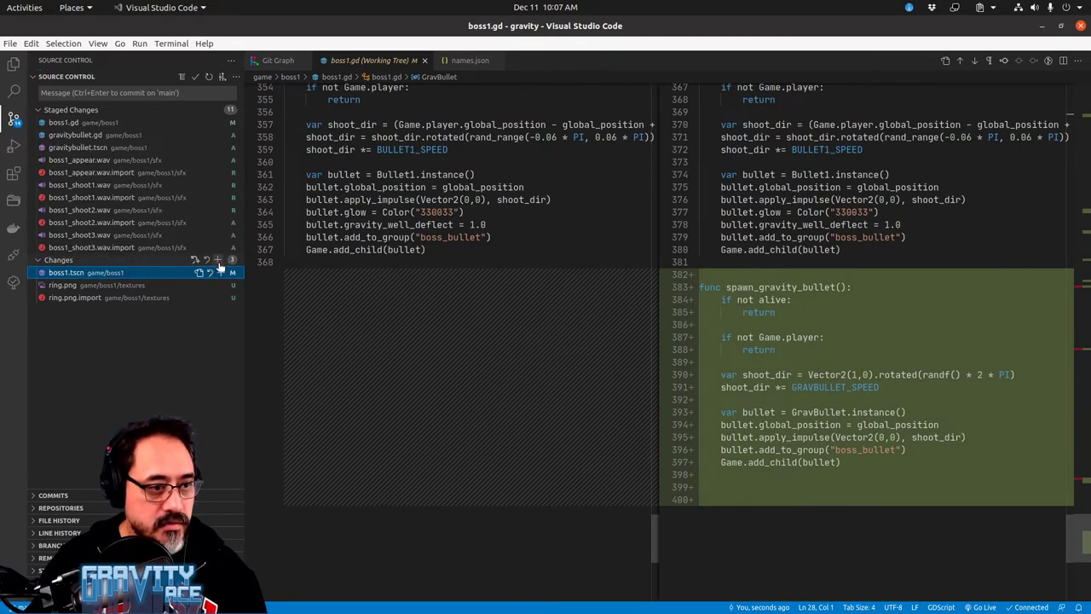
{"action": "left_click", "coordinate": [221, 272]}
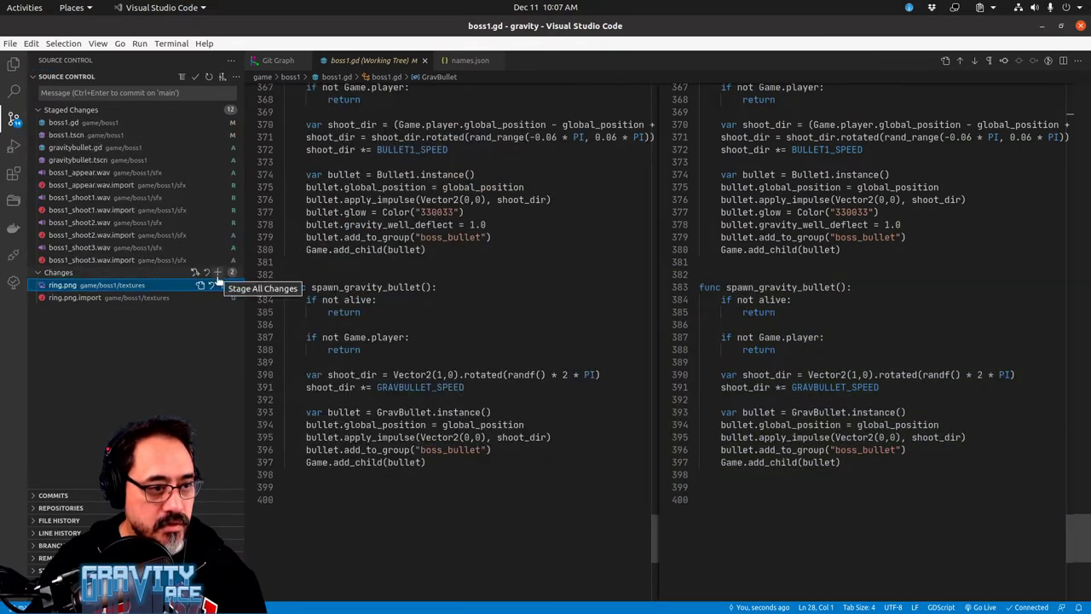
{"action": "left_click", "coordinate": [218, 274]}
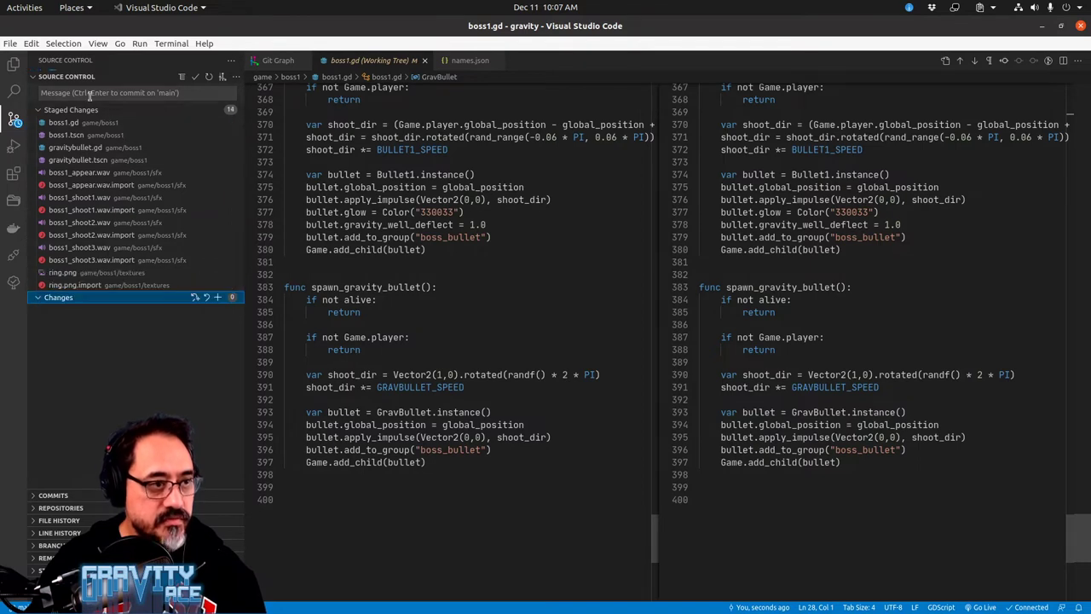
{"action": "left_click", "coordinate": [90, 94]}
Commit the boss1.gd changes as 'Medusa can shoot GRAVITY BULLETS' with a bullet-point description.
{"action": "type", "text": "Me"}
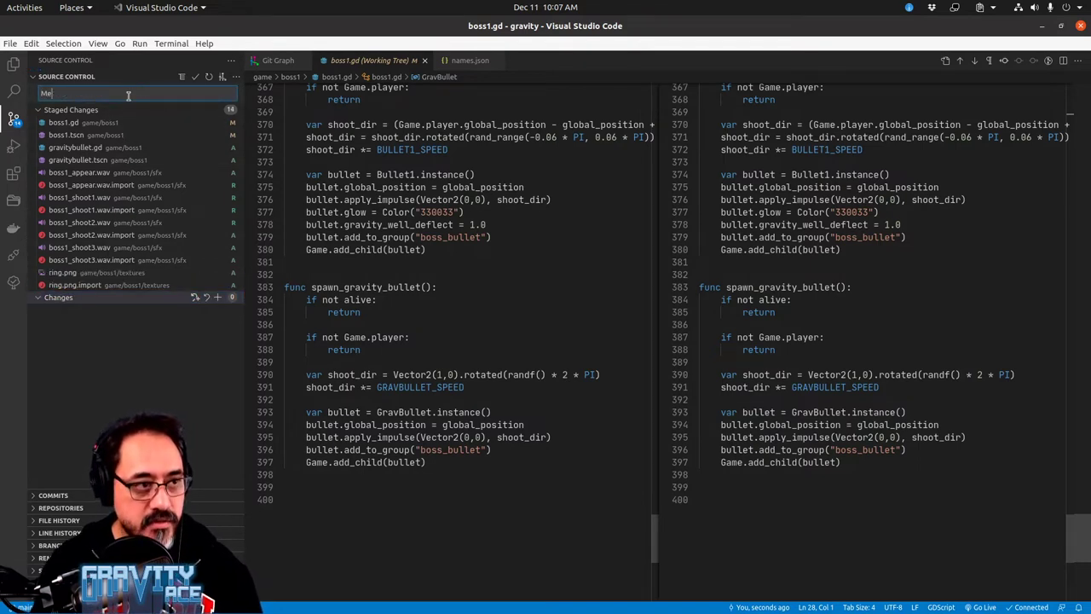
{"action": "type", "text": "dusa now spawn"}
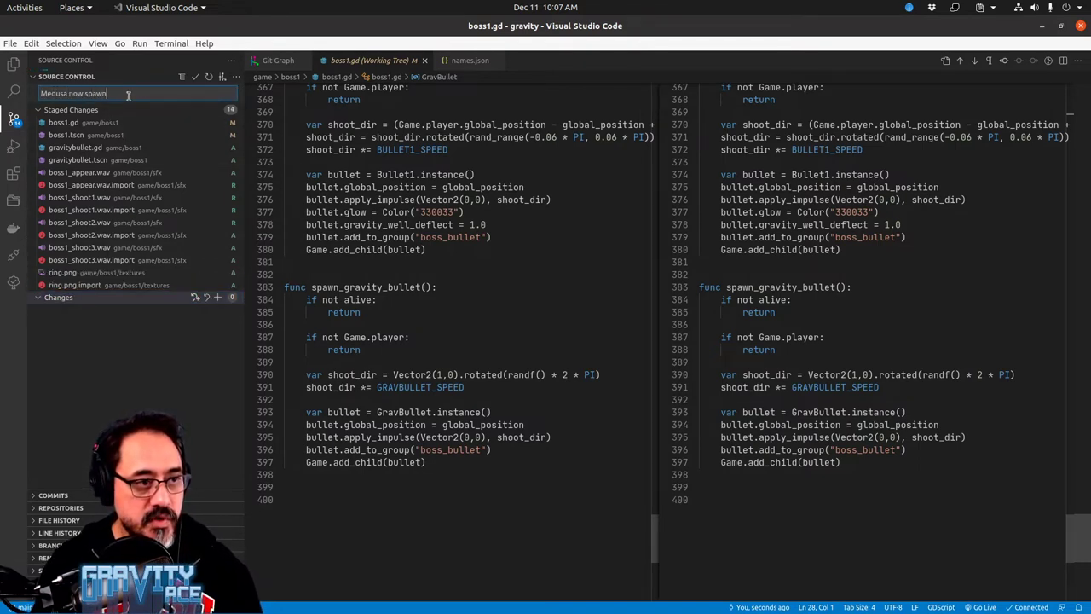
{"action": "type", "text": "s gravity bulle"}
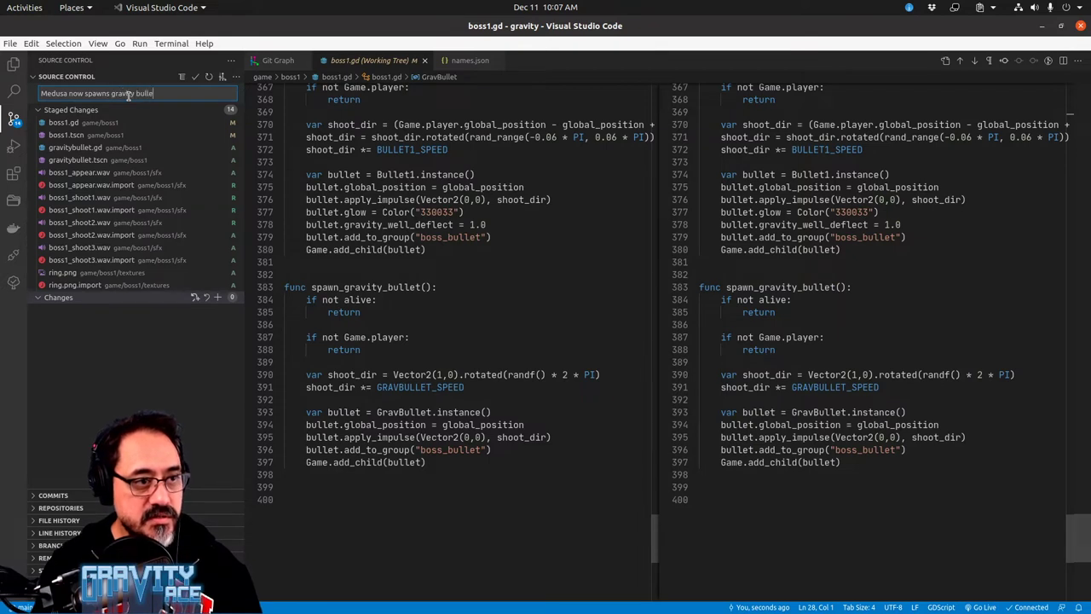
{"action": "type", "text": "GRAVITY"}
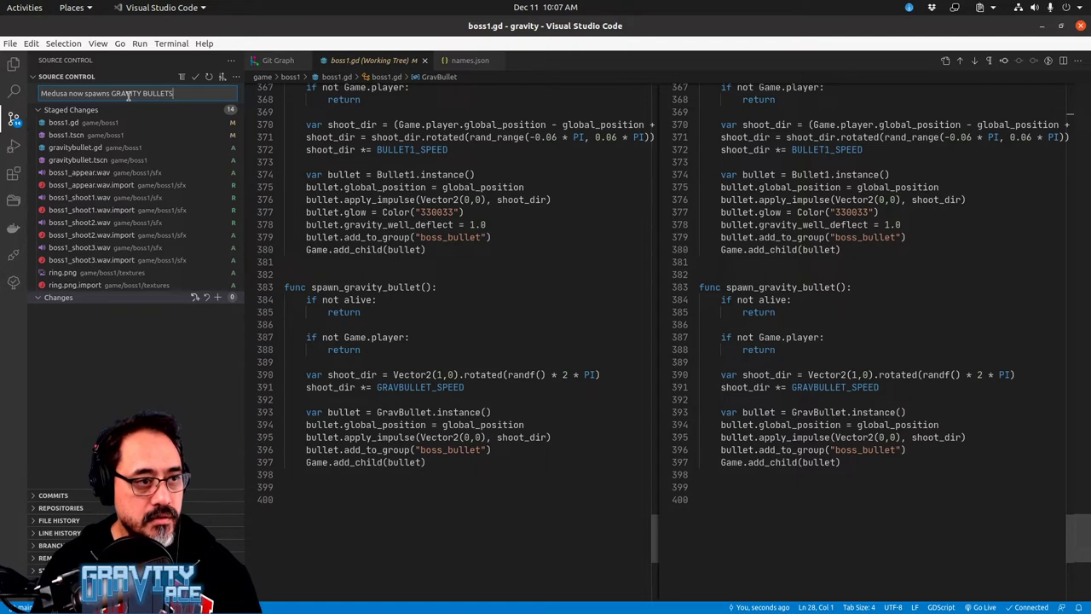
{"action": "key", "text": "Return"}
{"action": "key", "text": "Return"}
{"action": "type", "text": "-"}
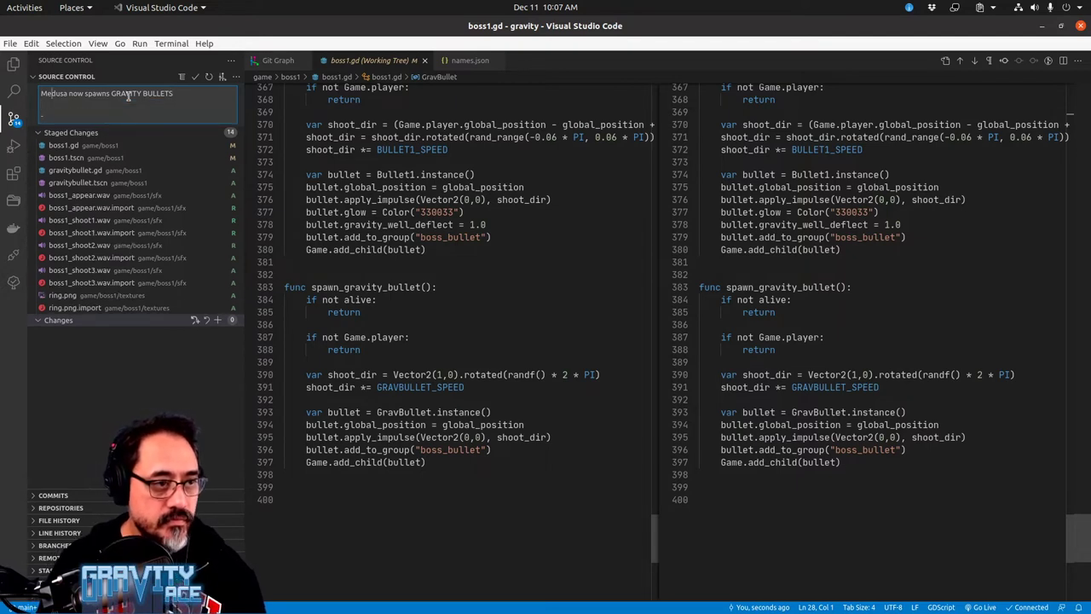
{"action": "key", "text": "ctrl+Delete"}
{"action": "key", "text": "ctrl+Delete"}
{"action": "type", "text": "can sho"}
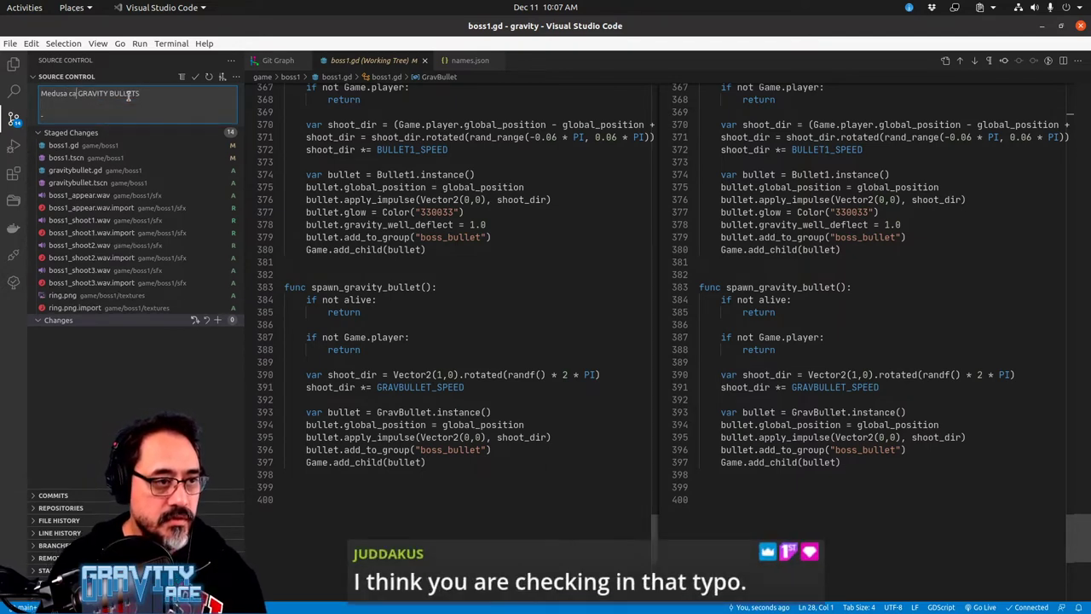
{"action": "type", "text": "ot"}
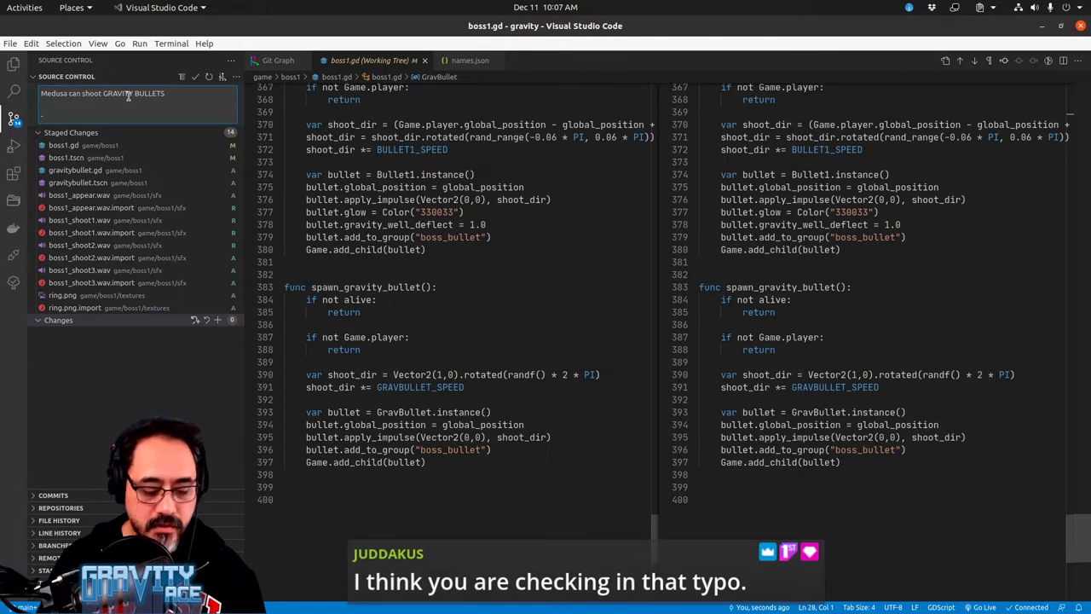
{"action": "key", "text": "Down"}
{"action": "key", "text": "Down"}
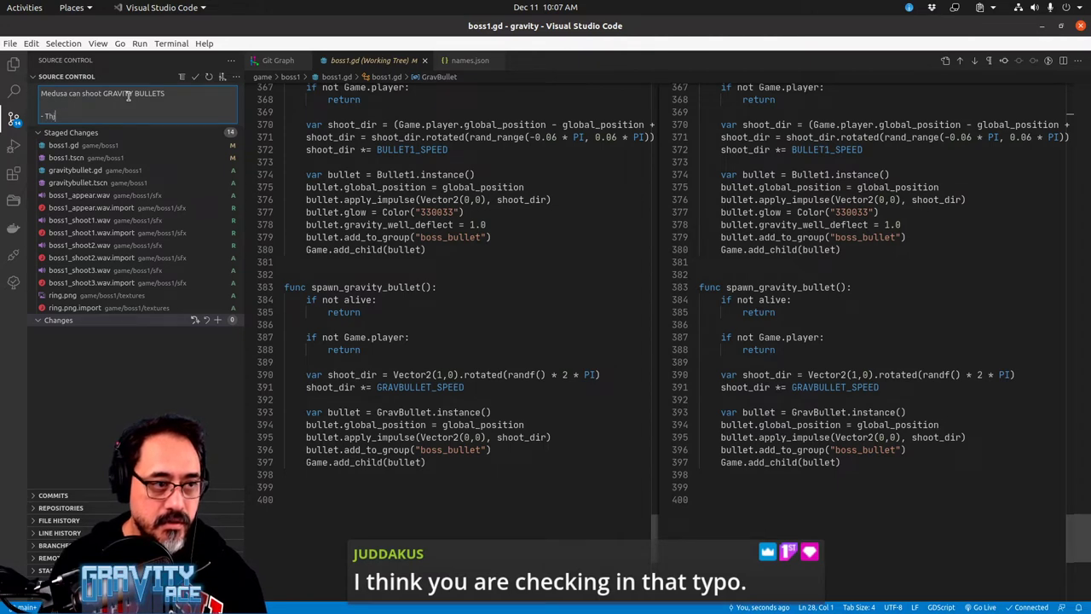
{"action": "type", "text": "They are extra, extra heavy"}
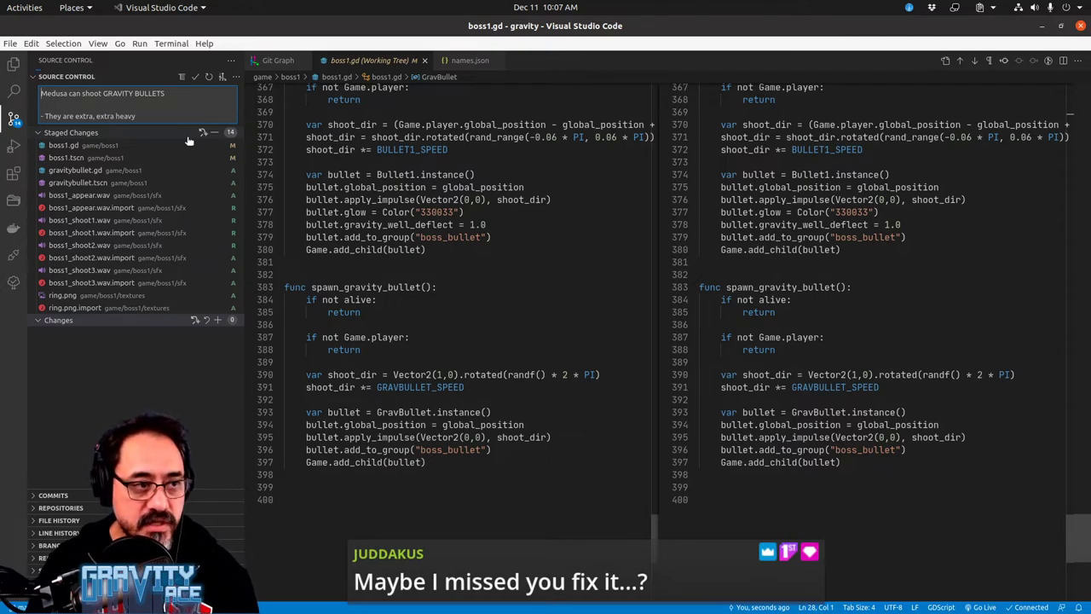
{"action": "key", "text": "ctrl+Return"}
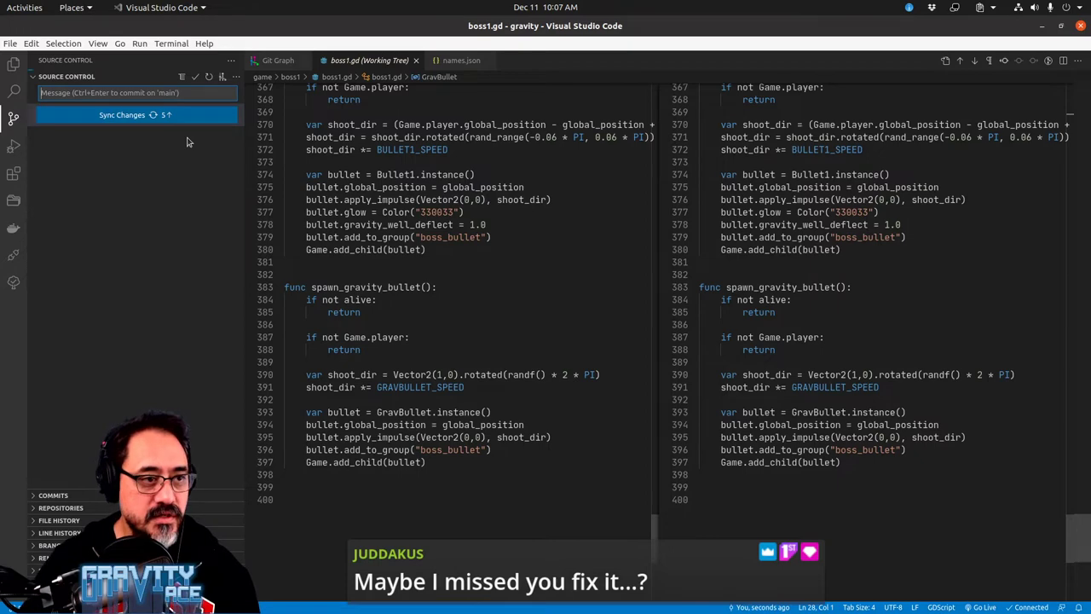
Show the terminal changelog and select the Medusa GRAVITY BULLETS and three astronaut entries.
{"action": "key", "text": "ctrl+grave"}
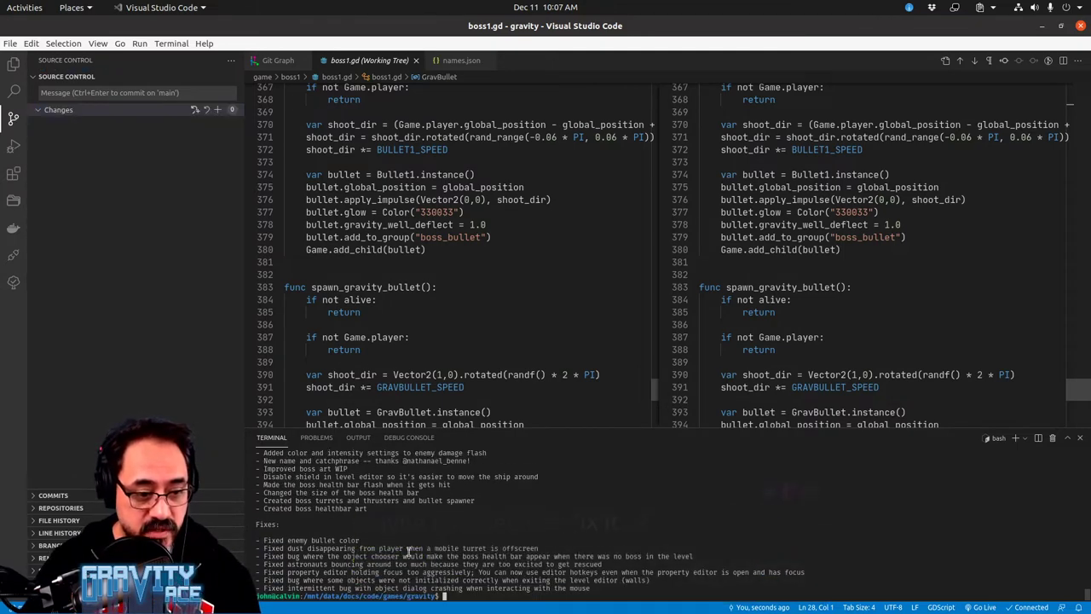
{"action": "scroll", "coordinate": [408, 550], "scroll_direction": "up", "scroll_amount": 5}
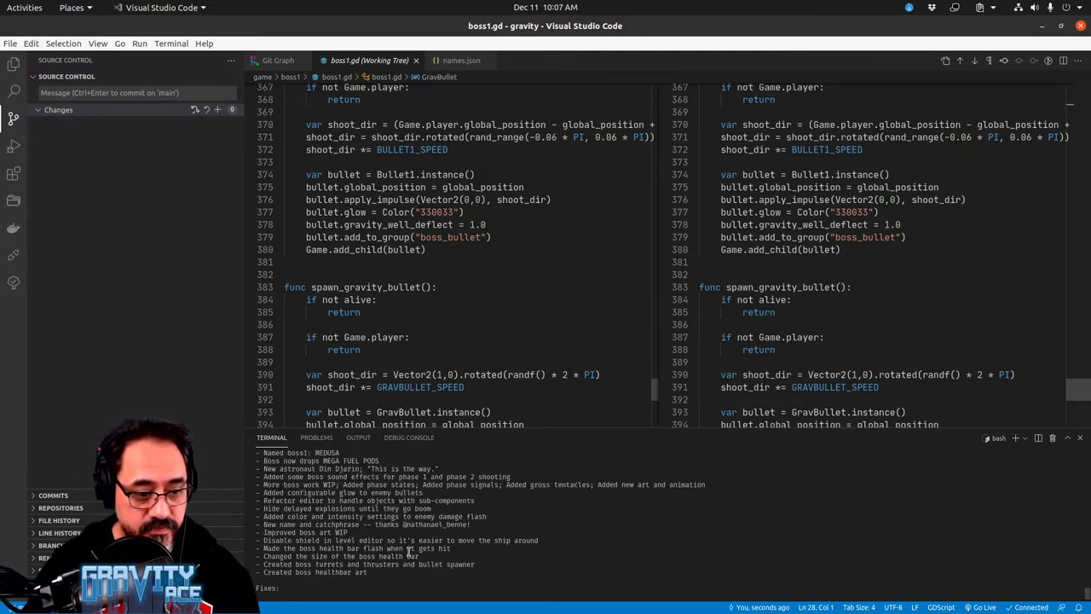
{"action": "scroll", "coordinate": [408, 550], "scroll_direction": "up", "scroll_amount": 3}
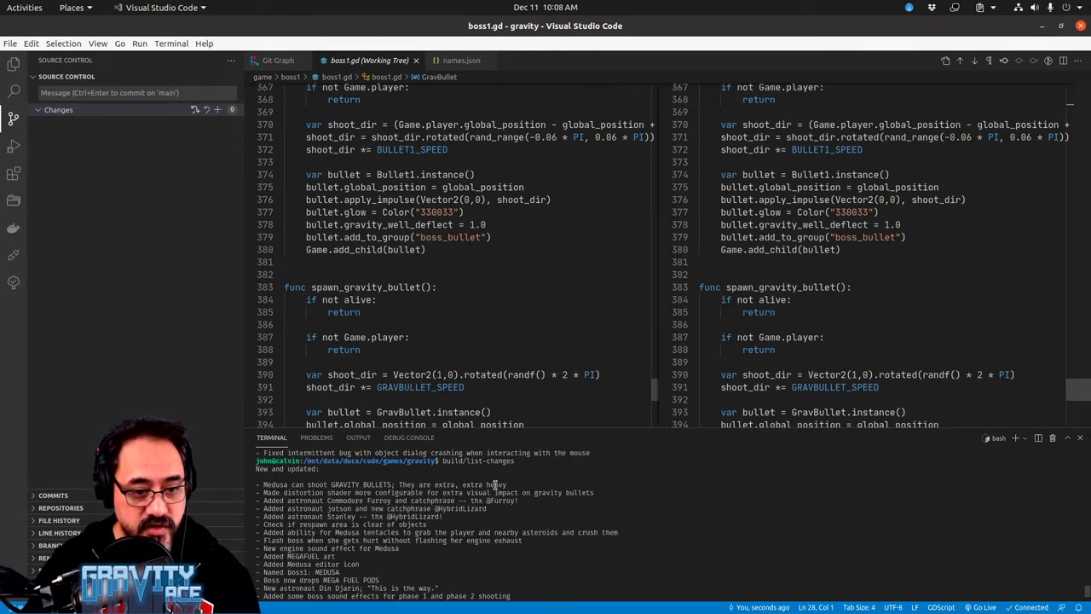
{"action": "left_click_drag", "start_coordinate": [256, 487], "coordinate": [564, 484]}
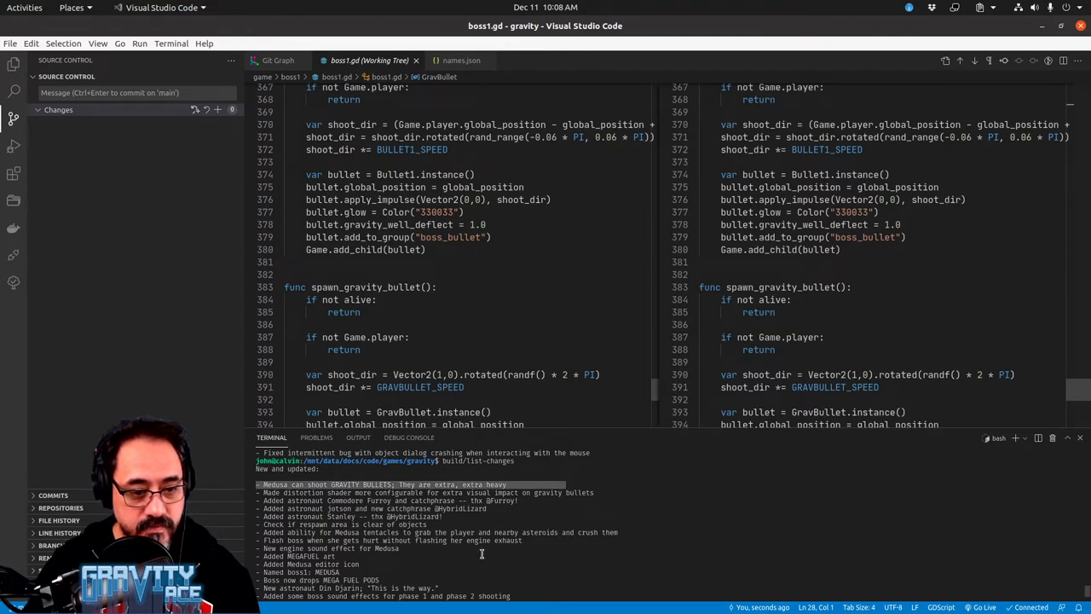
{"action": "left_click_drag", "start_coordinate": [389, 501], "coordinate": [469, 515]}
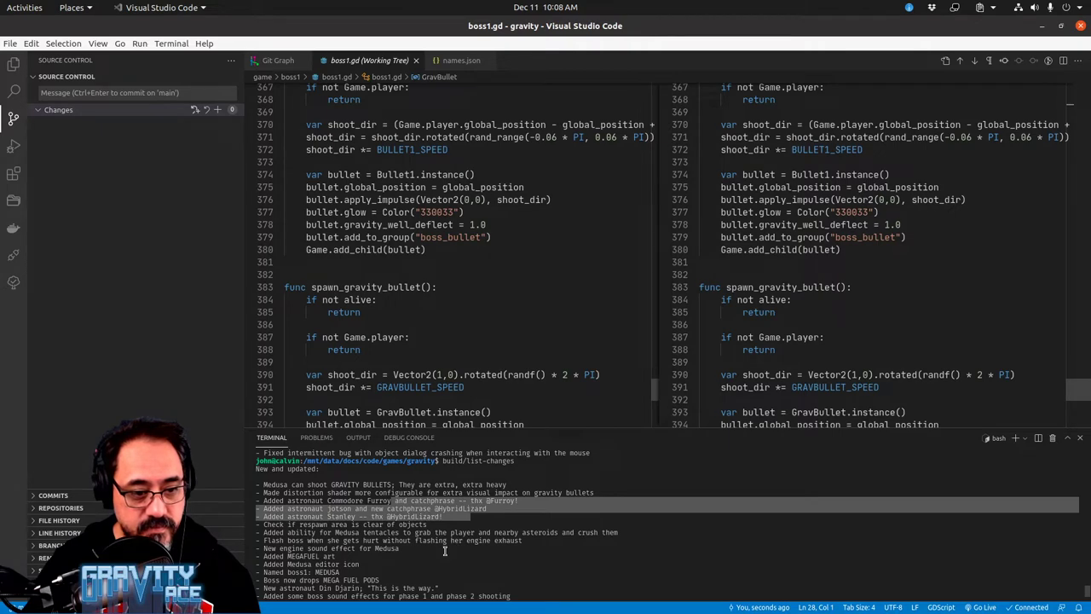
{"action": "scroll", "coordinate": [444, 551], "scroll_direction": "down", "scroll_amount": 5}
{"action": "scroll", "coordinate": [444, 551], "scroll_direction": "down", "scroll_amount": 2}
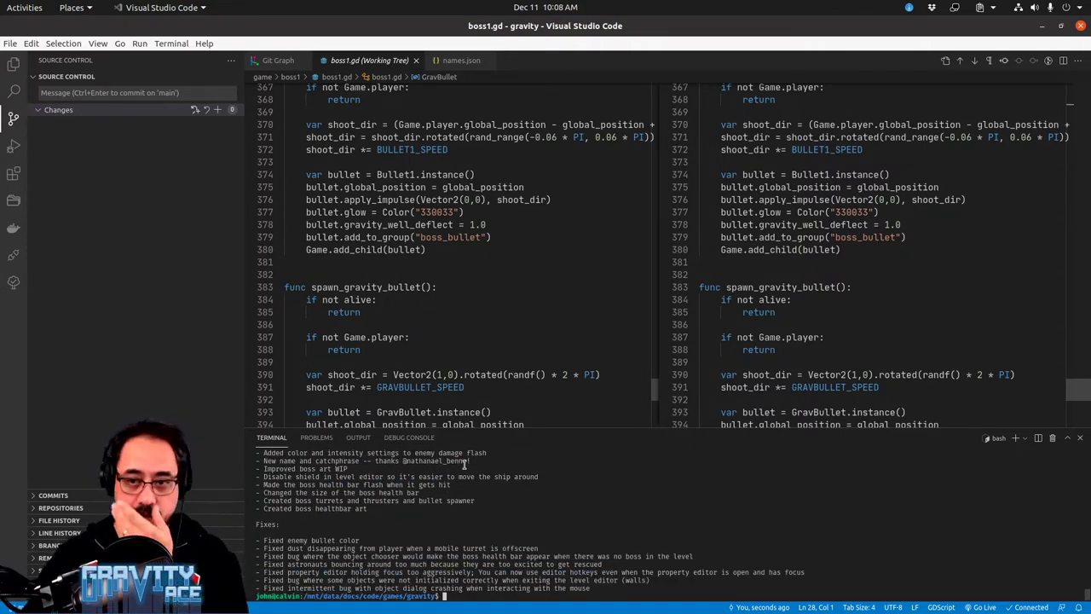
Close the boss1.gd diff and names.json tabs, leaving only the Git Graph.
{"action": "left_click", "coordinate": [416, 61]}
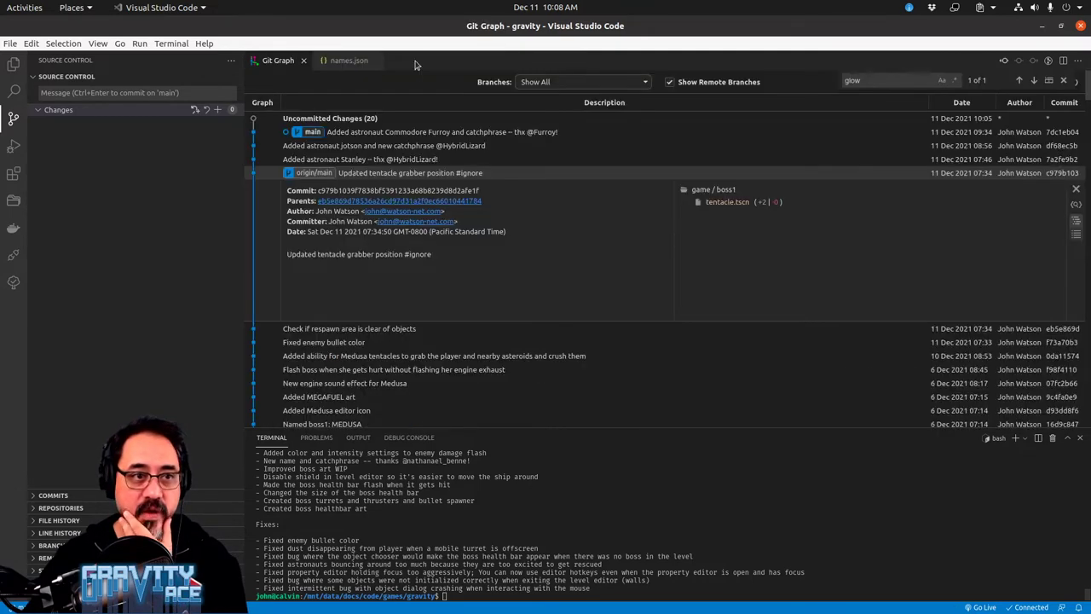
{"action": "left_click", "coordinate": [359, 60]}
{"action": "left_click", "coordinate": [375, 61]}
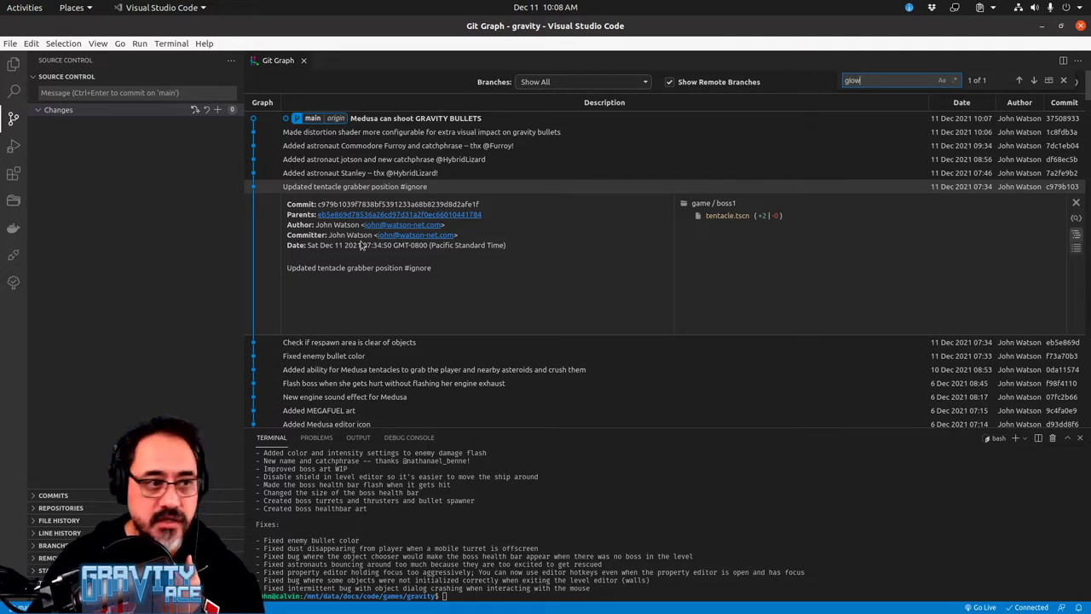
{"action": "key", "text": "alt+Tab"}
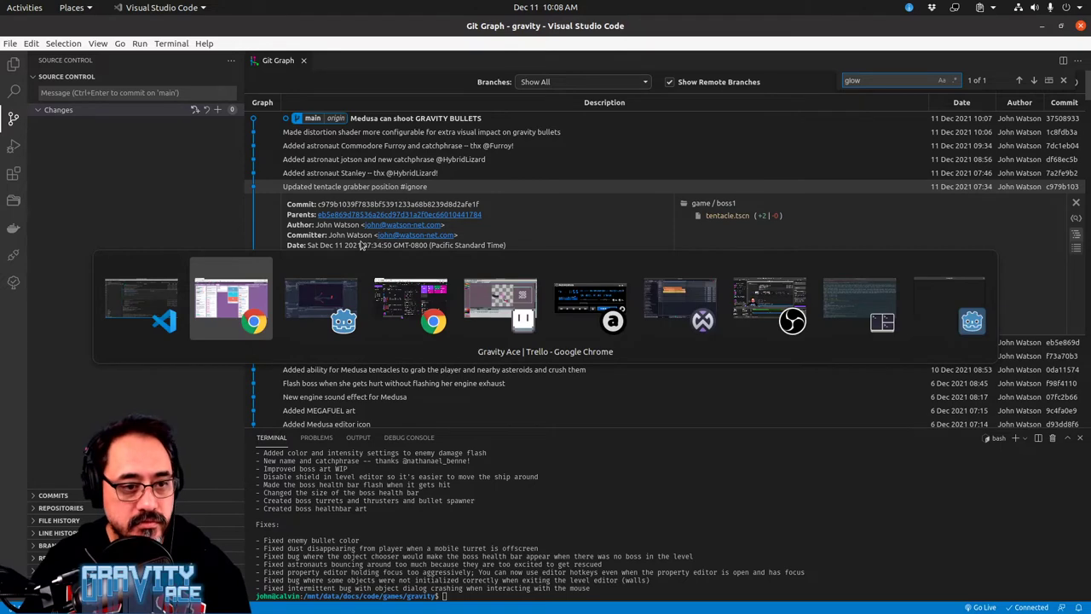
Search the whole Godot project for 'shakeshake' from the script editor.
{"action": "key", "text": "alt+Tab"}
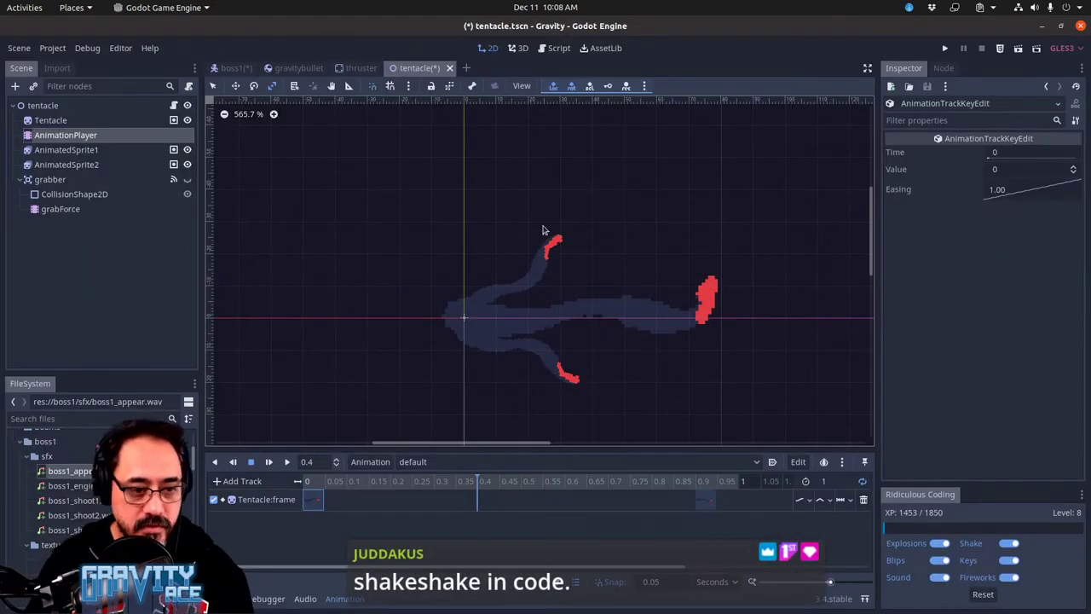
{"action": "key", "text": "ctrl+F3"}
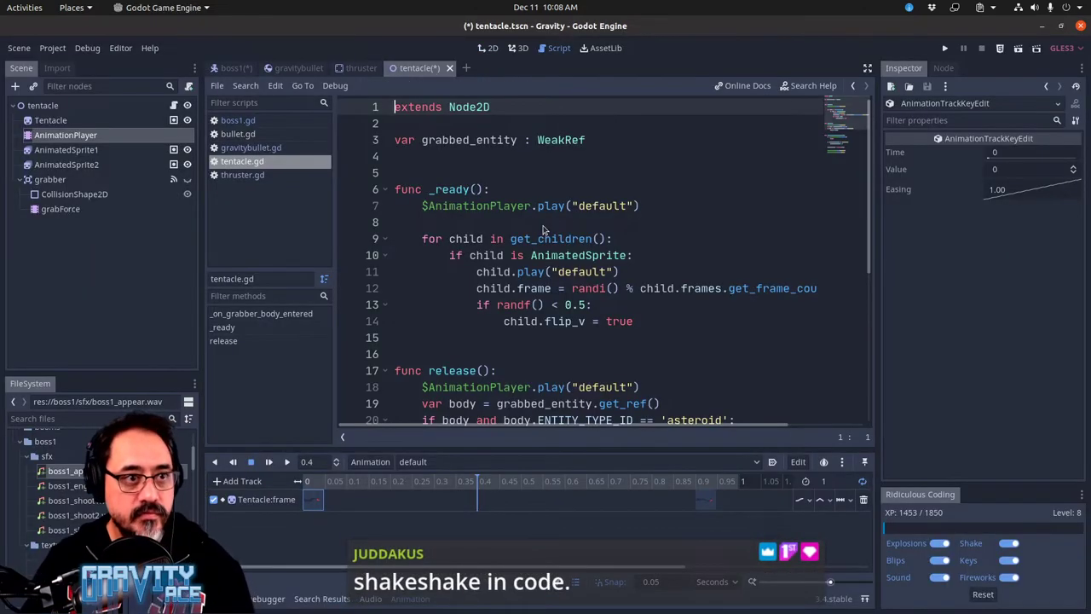
{"action": "left_click", "coordinate": [537, 224]}
{"action": "key", "text": "ctrl+shift+f"}
{"action": "type", "text": "shakeshake"}
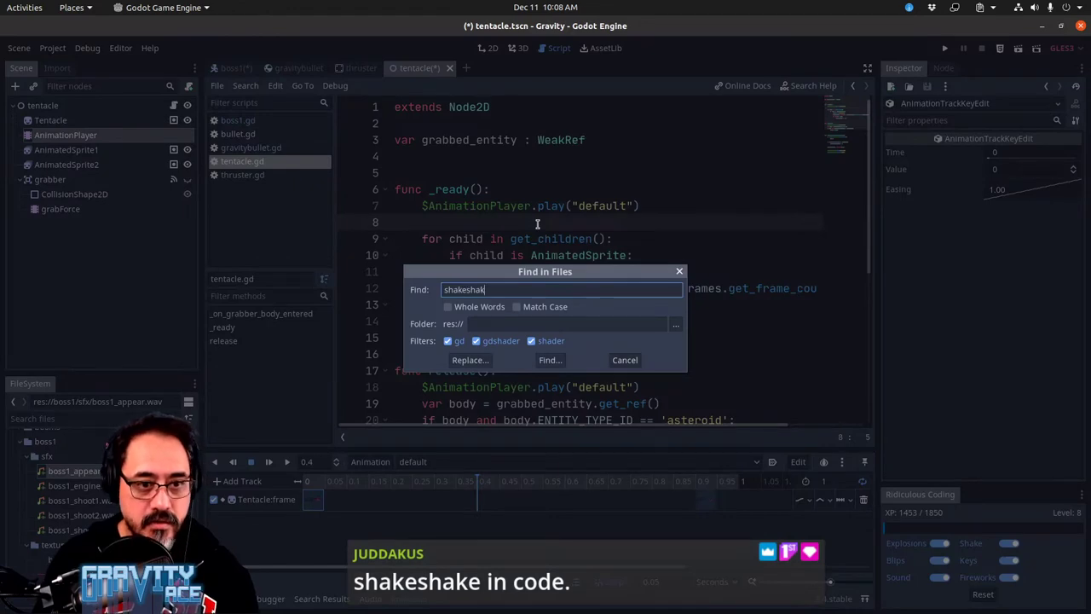
{"action": "key", "text": "Return"}
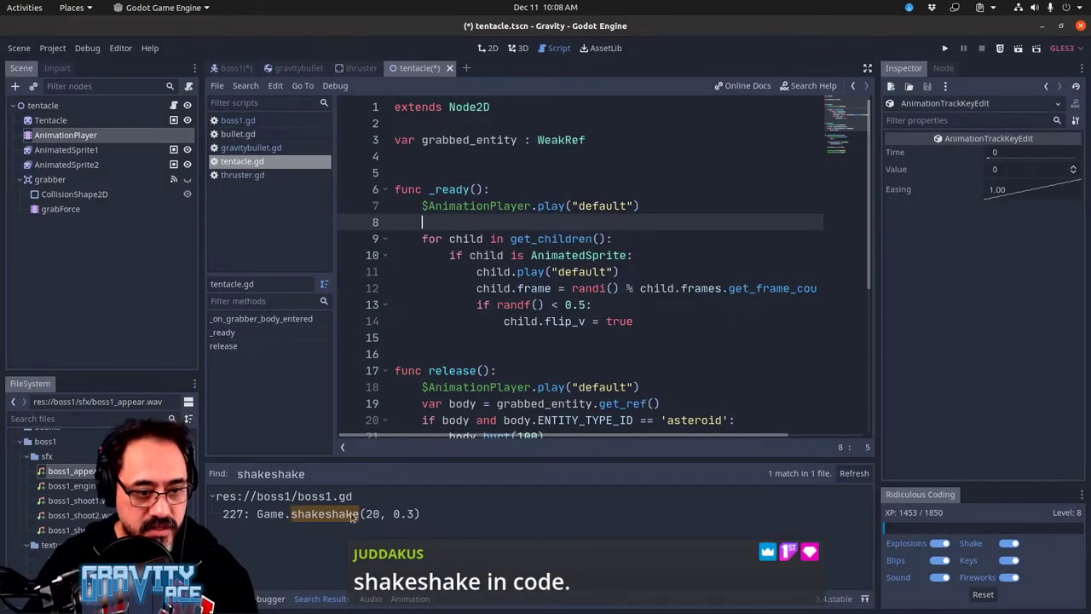
Correct line 227 of boss1.gd to Game.shake(20, 0.3), save, and confirm no matches remain.
{"action": "left_click", "coordinate": [347, 516]}
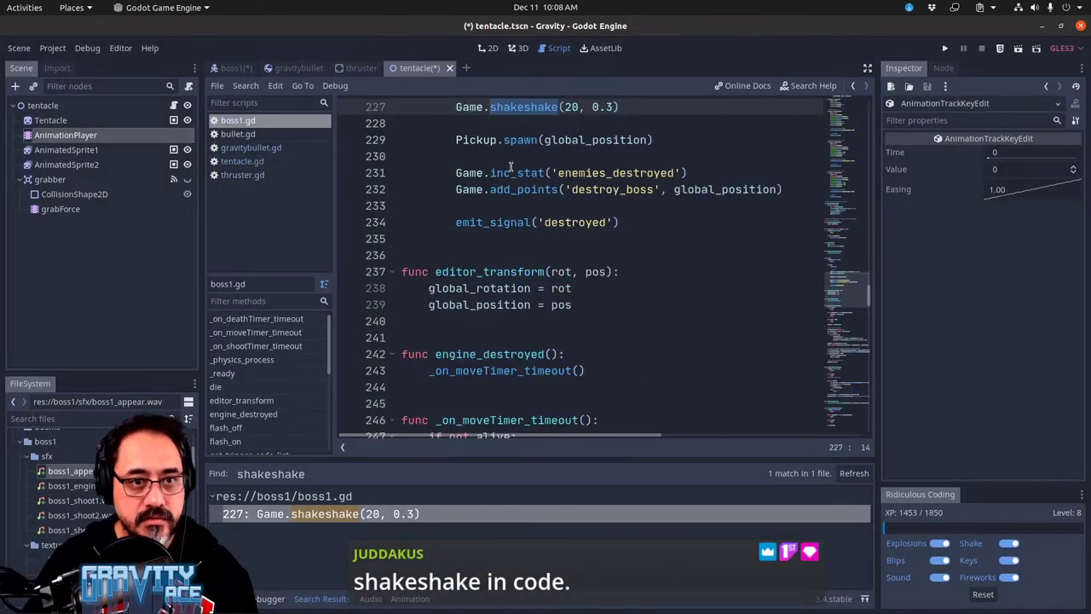
{"action": "left_click", "coordinate": [519, 108]}
{"action": "key", "text": "ctrl+shift+Left"}
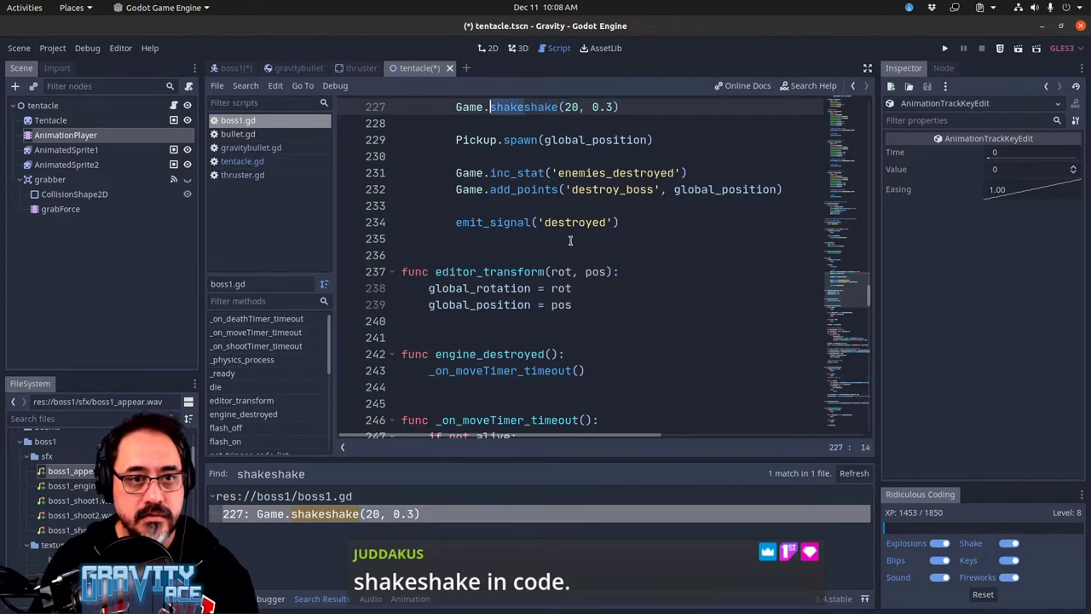
{"action": "key", "text": "BackSpace"}
{"action": "key", "text": "Page_Up"}
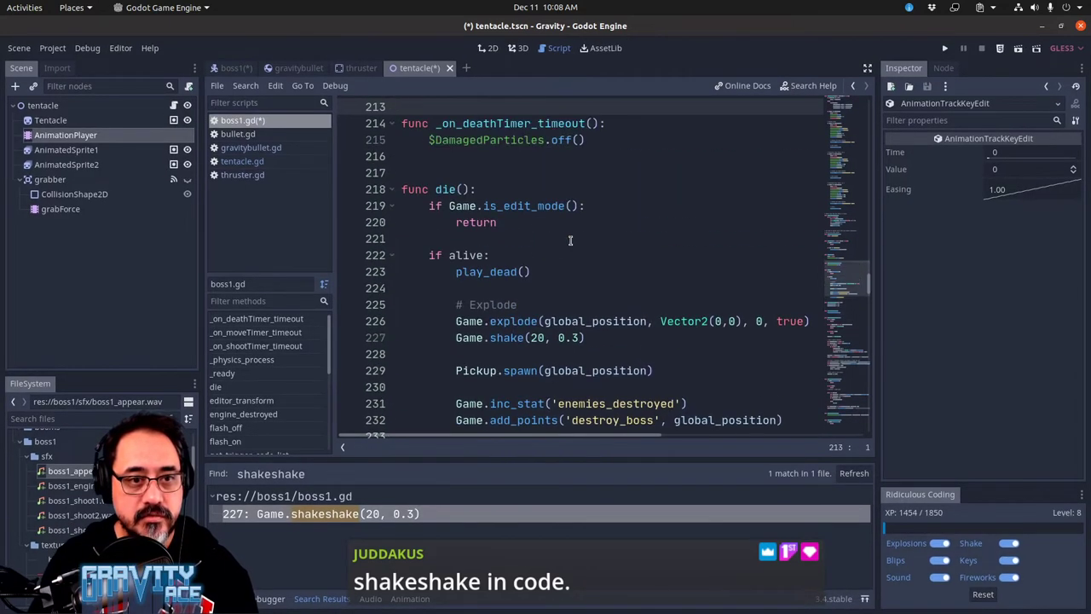
{"action": "key", "text": "ctrl+s"}
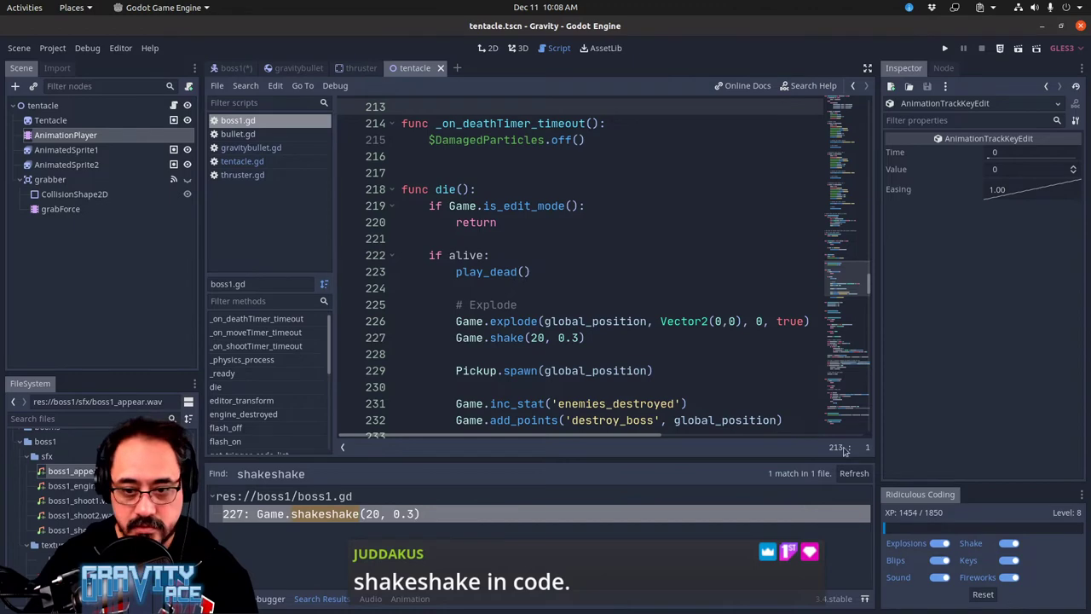
{"action": "left_click", "coordinate": [854, 473]}
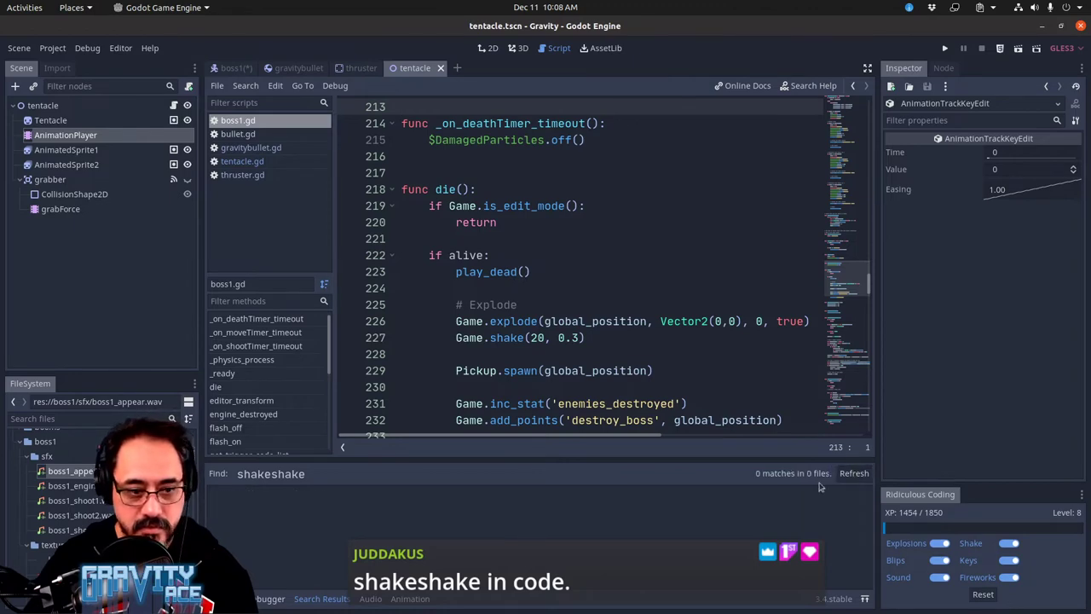
{"action": "left_click", "coordinate": [322, 599]}
{"action": "key", "text": "alt+Tab"}
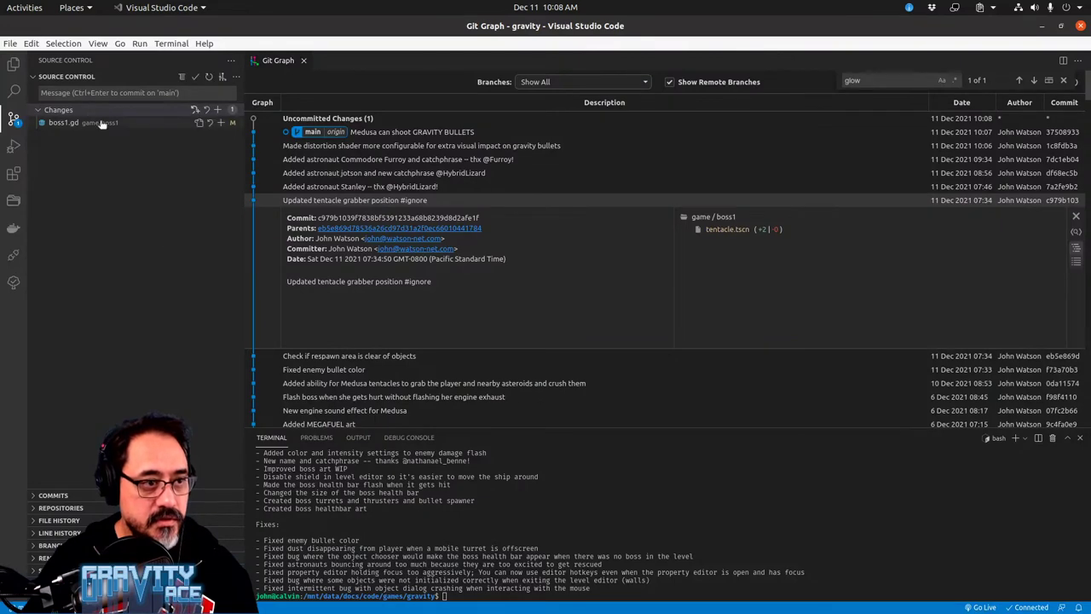
Stage and commit the boss1.gd change with the message 'Fixed typo'.
{"action": "left_click", "coordinate": [102, 123]}
{"action": "left_click", "coordinate": [222, 124]}
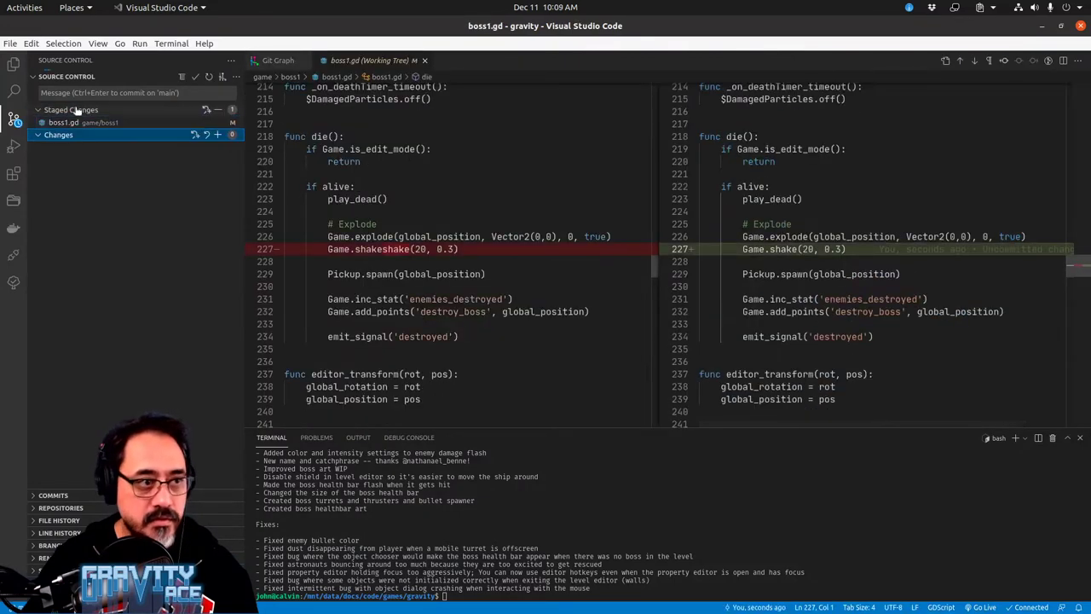
{"action": "left_click", "coordinate": [66, 93]}
{"action": "type", "text": "Fixed"}
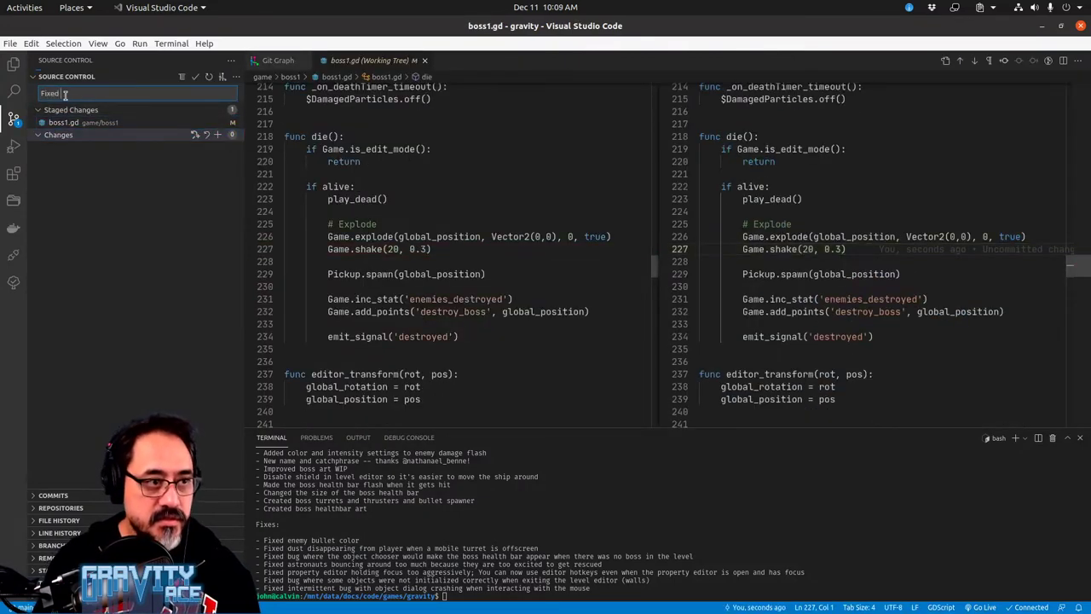
{"action": "type", "text": " typo #ignore"}
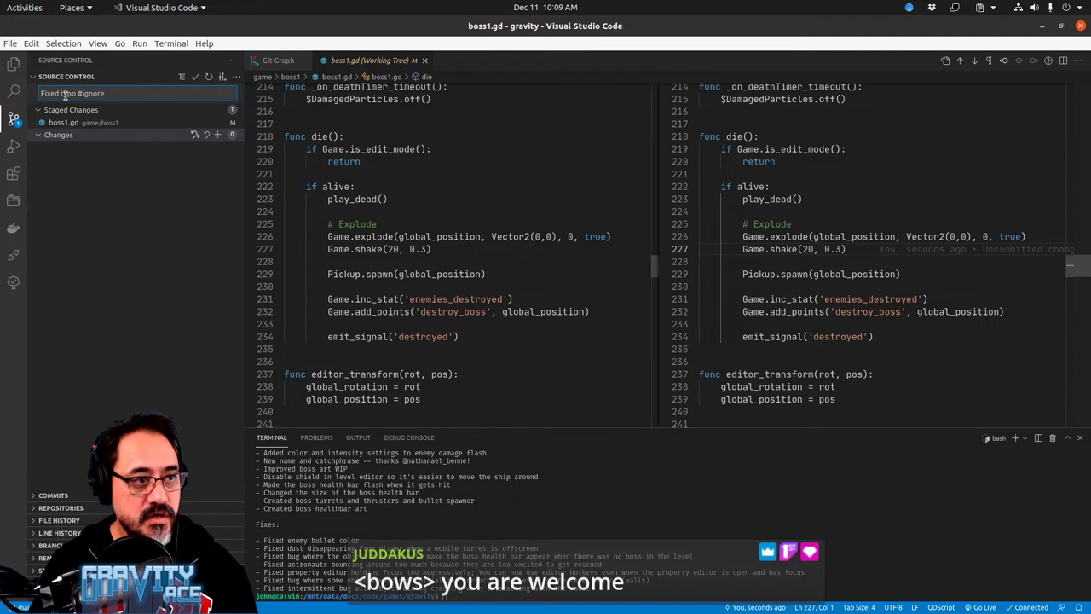
{"action": "key", "text": "ctrl+Return"}
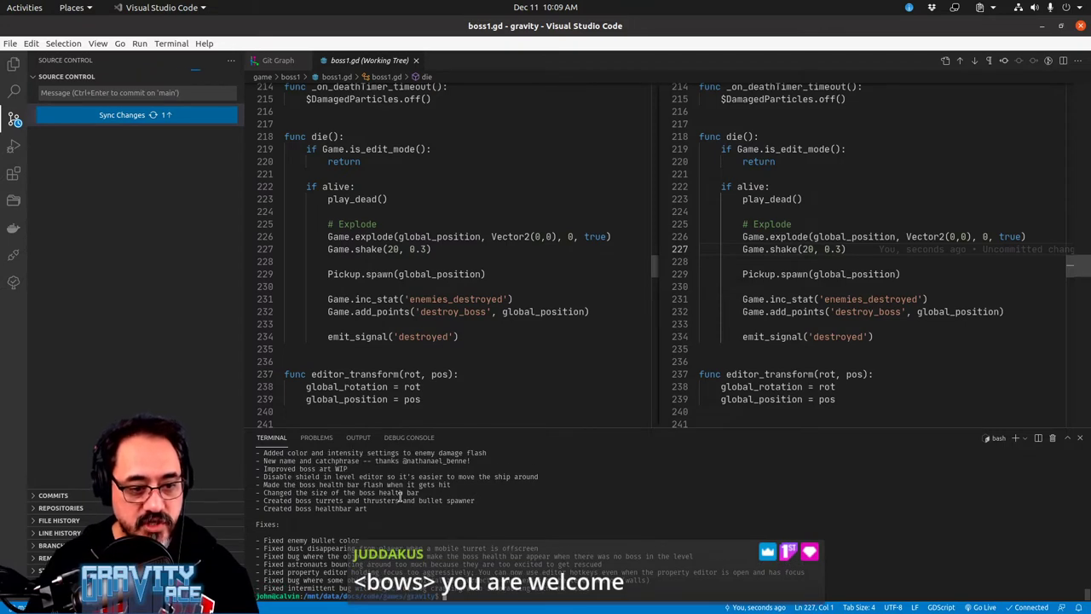
Rerun the changelog listing in the terminal and close the boss1.gd diff.
{"action": "key", "text": "Up"}
{"action": "key", "text": "Return"}
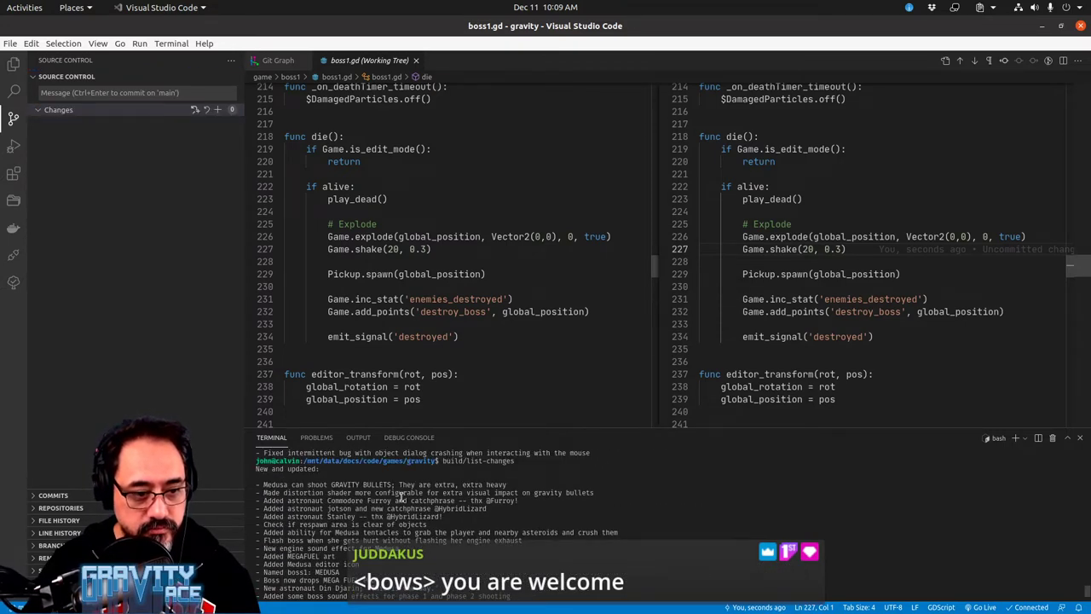
{"action": "scroll", "coordinate": [388, 502], "scroll_direction": "down", "scroll_amount": 10}
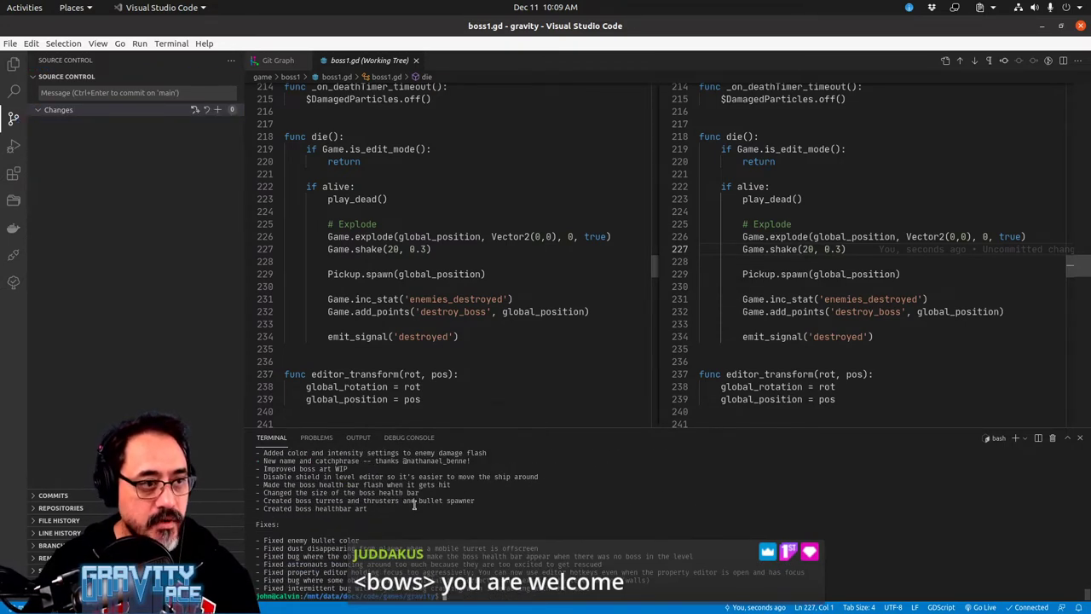
{"action": "left_click", "coordinate": [873, 273]}
{"action": "key", "text": "ctrl+w"}
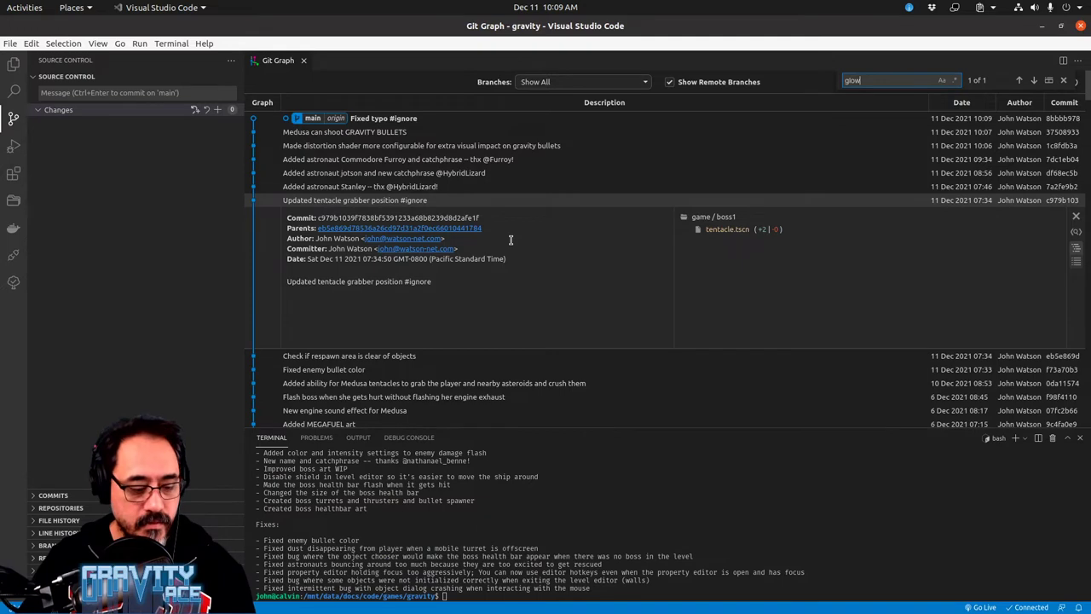
Cycle through the open windows back to the Godot script editor.
{"action": "key", "text": "alt+Tab"}
{"action": "key", "text": "alt+Tab"}
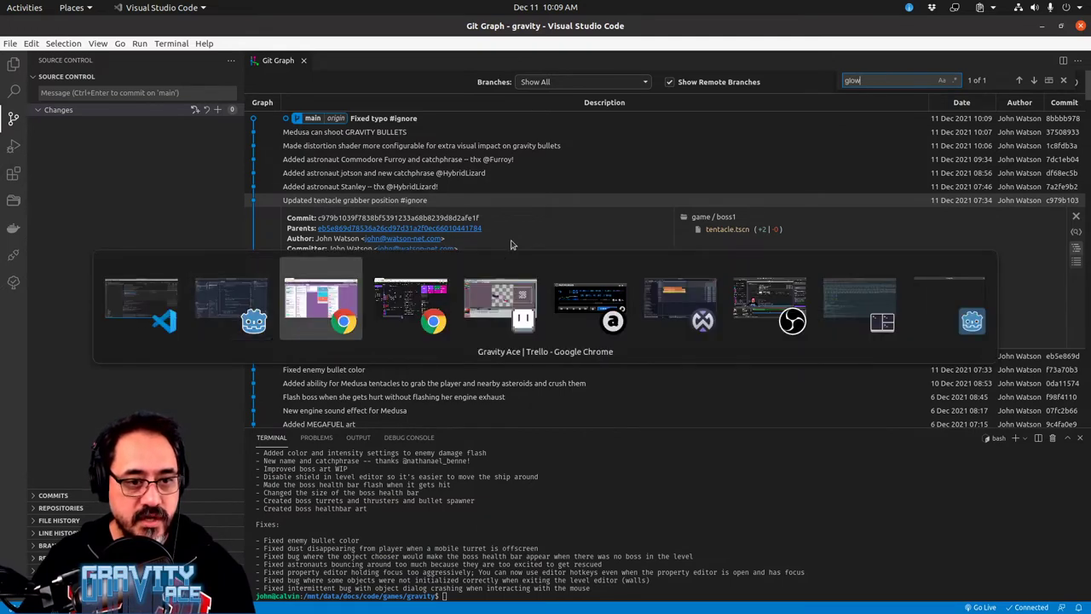
{"action": "key", "text": "alt+Tab"}
{"action": "key", "text": "alt+Tab"}
{"action": "key", "text": "alt+Tab"}
{"action": "key", "text": "alt+Tab"}
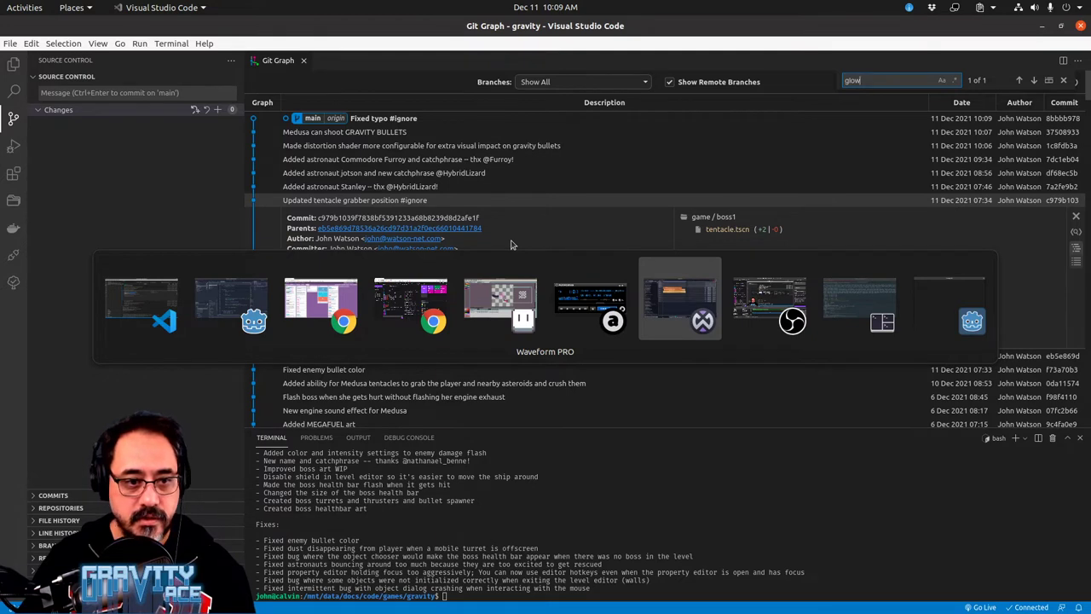
{"action": "key", "text": "alt+Tab"}
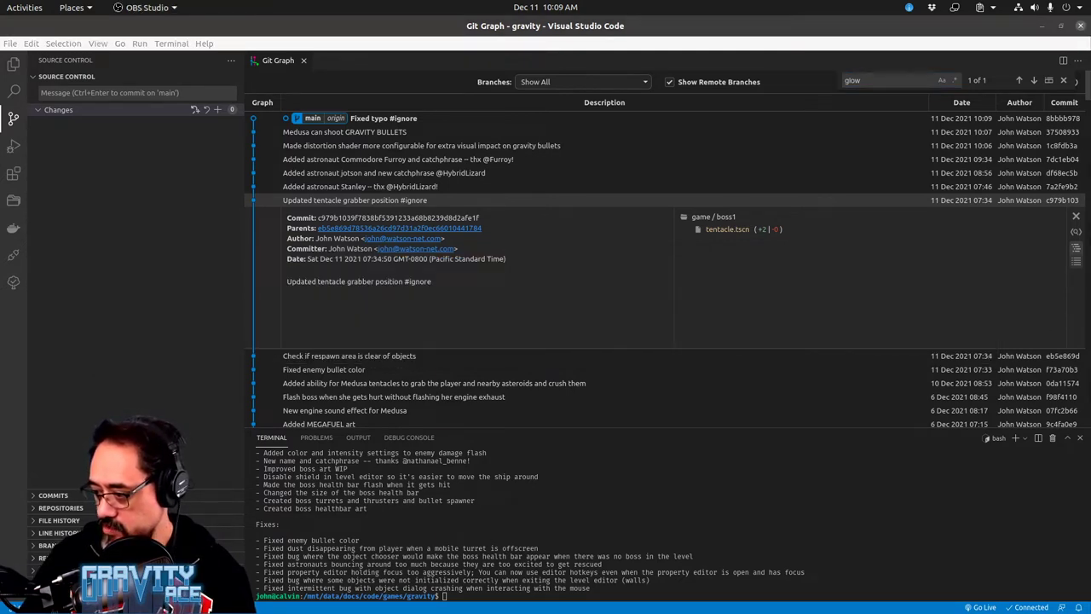
{"action": "key", "text": "alt+Tab"}
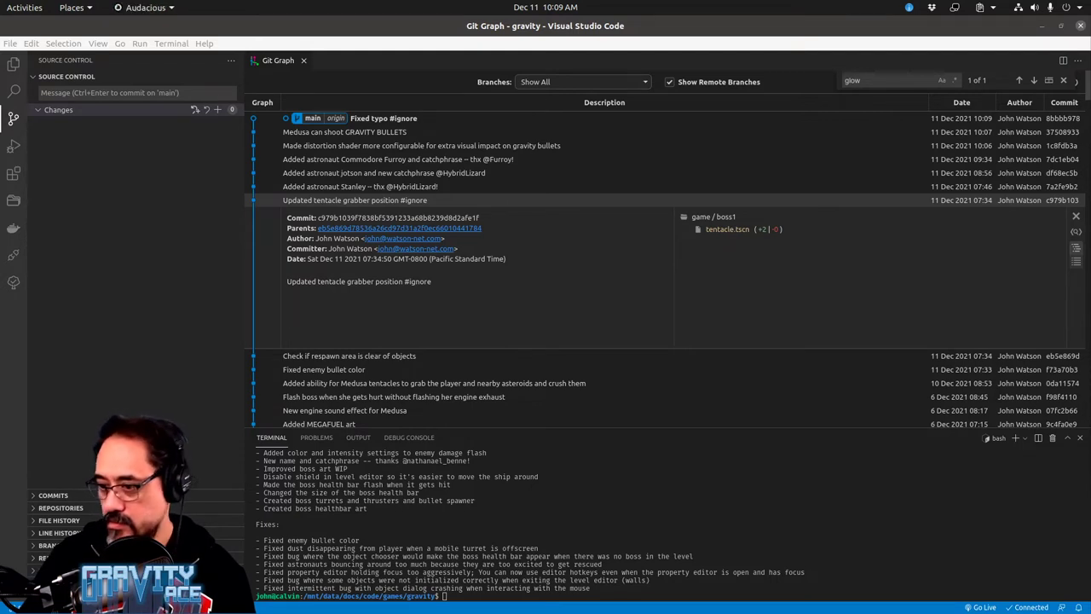
{"action": "key", "text": "alt+Tab"}
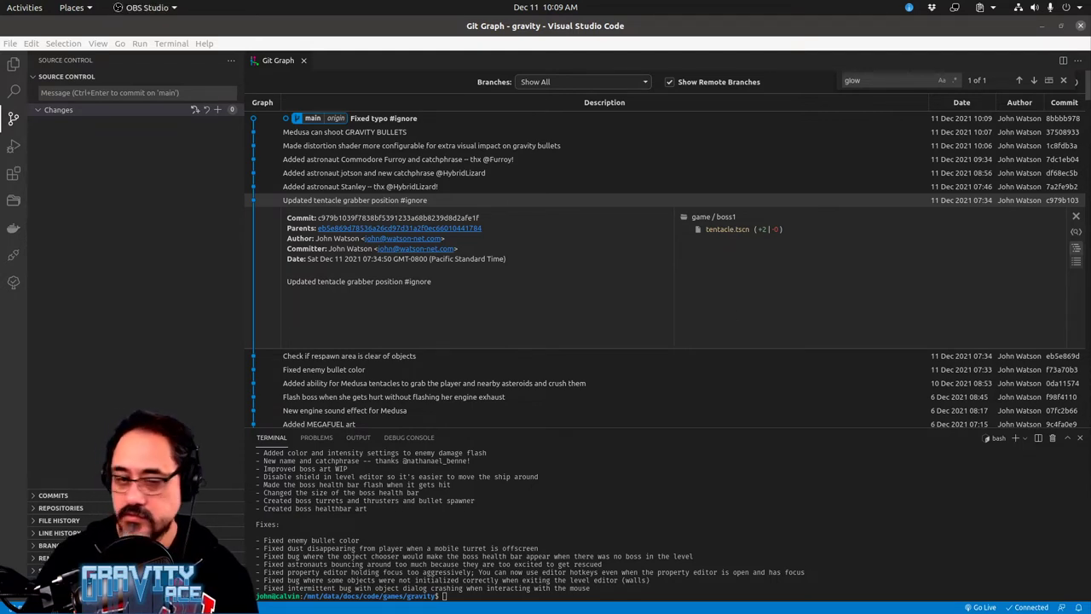
{"action": "key", "text": "alt+Tab"}
{"action": "key", "text": "alt+Tab"}
{"action": "key", "text": "alt+Tab"}
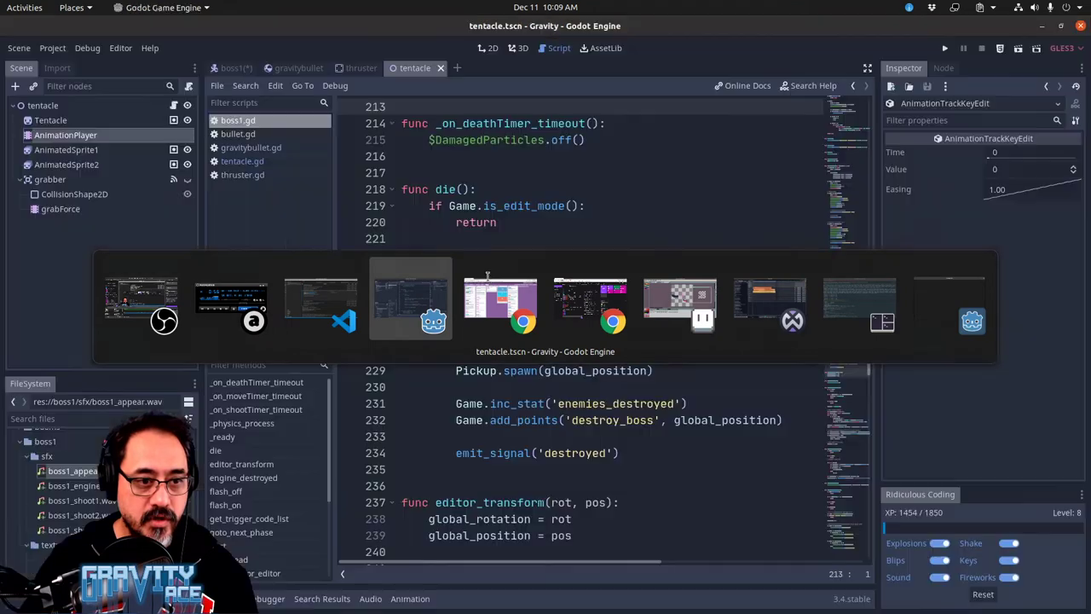
Switch focus to the OBS Studio window.
{"action": "key", "text": "alt+Tab"}
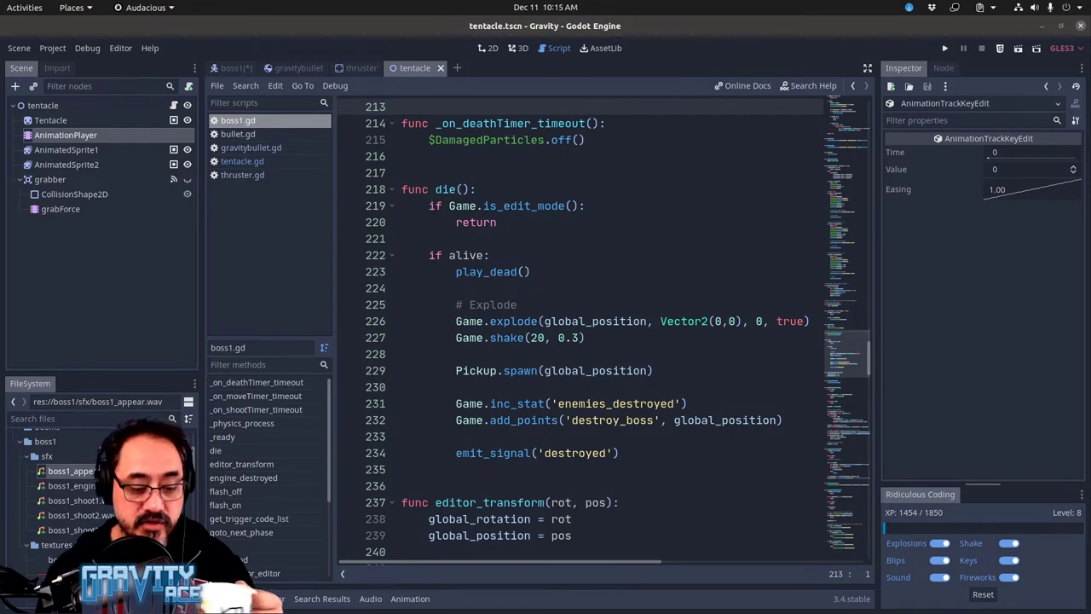
Open the Act 1 boss card on the Gravity Ace board and scroll to its checklist.
{"action": "mouse_move", "coordinate": [5, 439]}
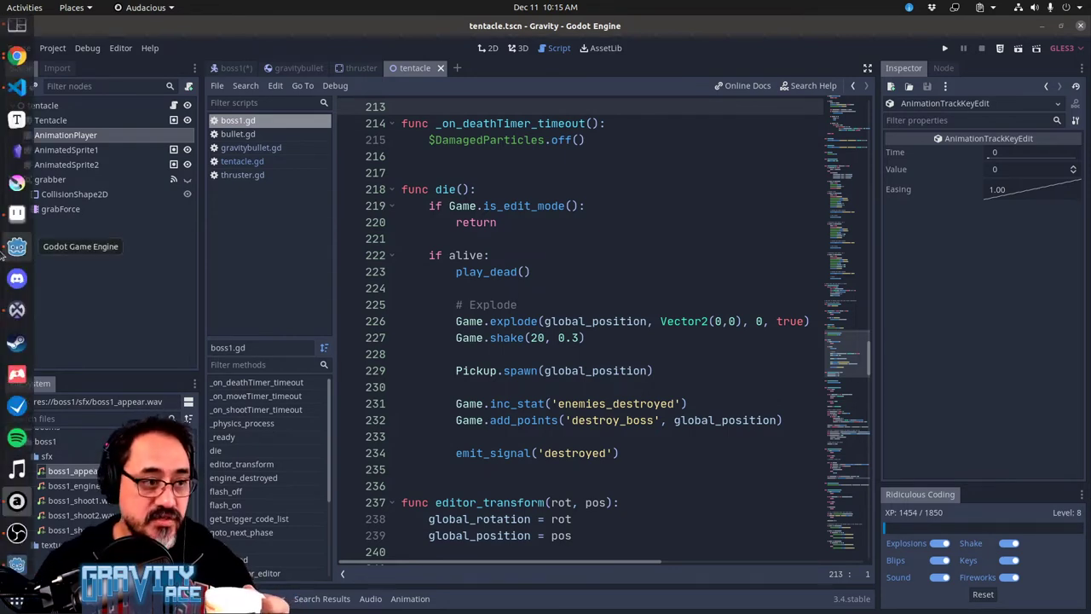
{"action": "left_click", "coordinate": [17, 57]}
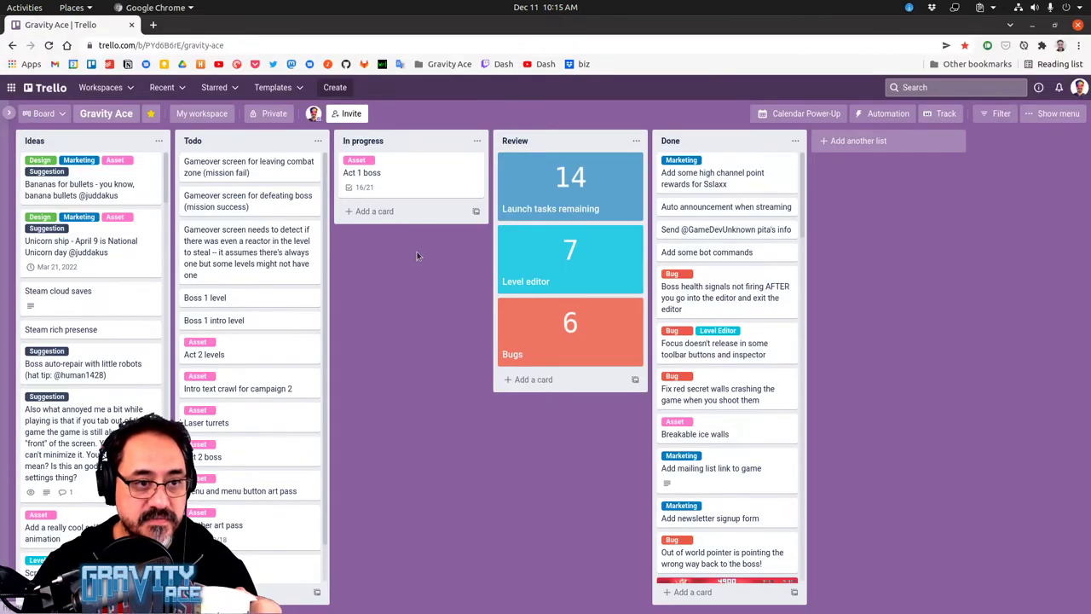
{"action": "left_click", "coordinate": [424, 189]}
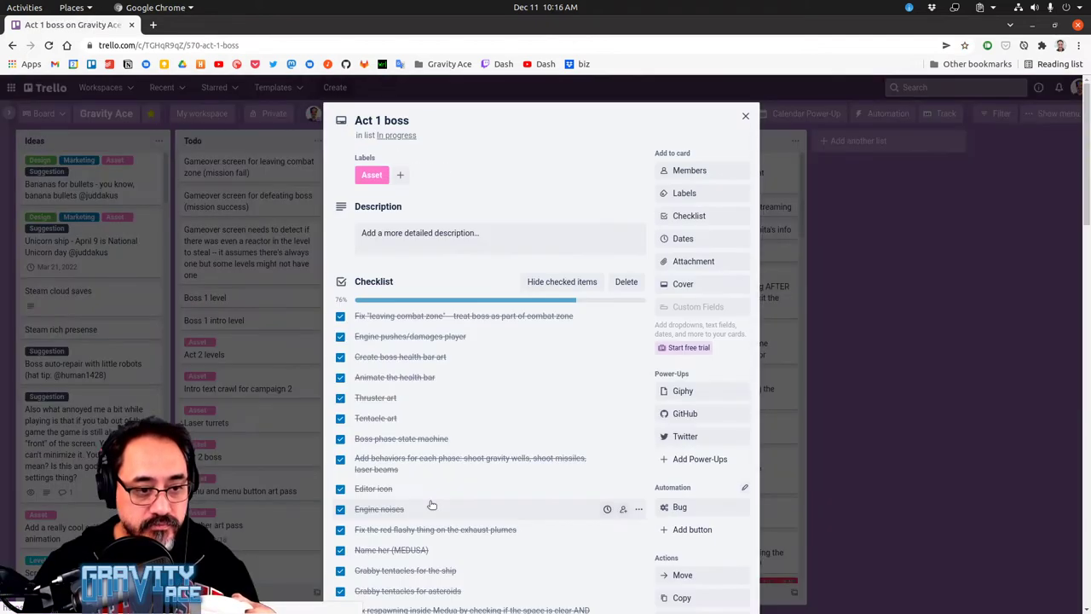
{"action": "scroll", "coordinate": [432, 506], "scroll_direction": "down", "scroll_amount": 4}
{"action": "scroll", "coordinate": [434, 489], "scroll_direction": "up", "scroll_amount": 3}
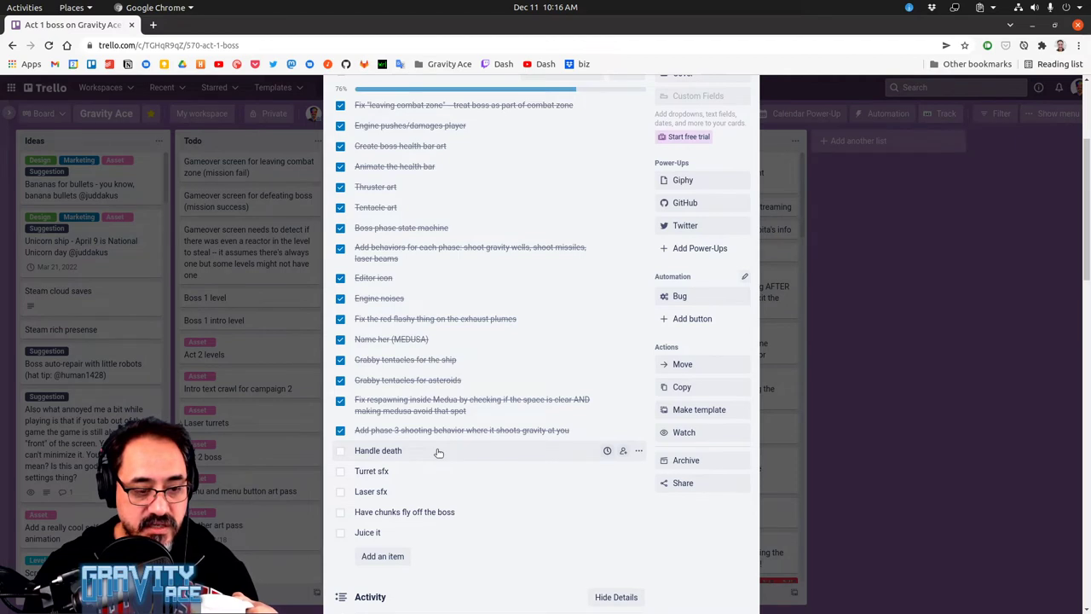
{"action": "scroll", "coordinate": [438, 452], "scroll_direction": "down", "scroll_amount": 1}
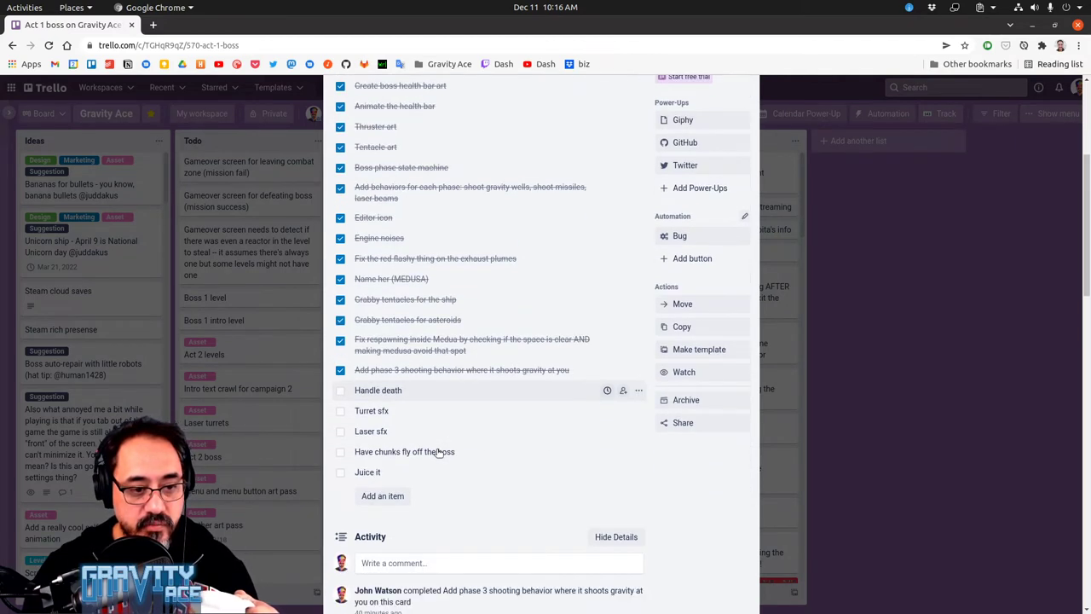
Check off Turret sfx and Laser sfx, move them above Handle death, and close the card.
{"action": "left_click", "coordinate": [341, 412]}
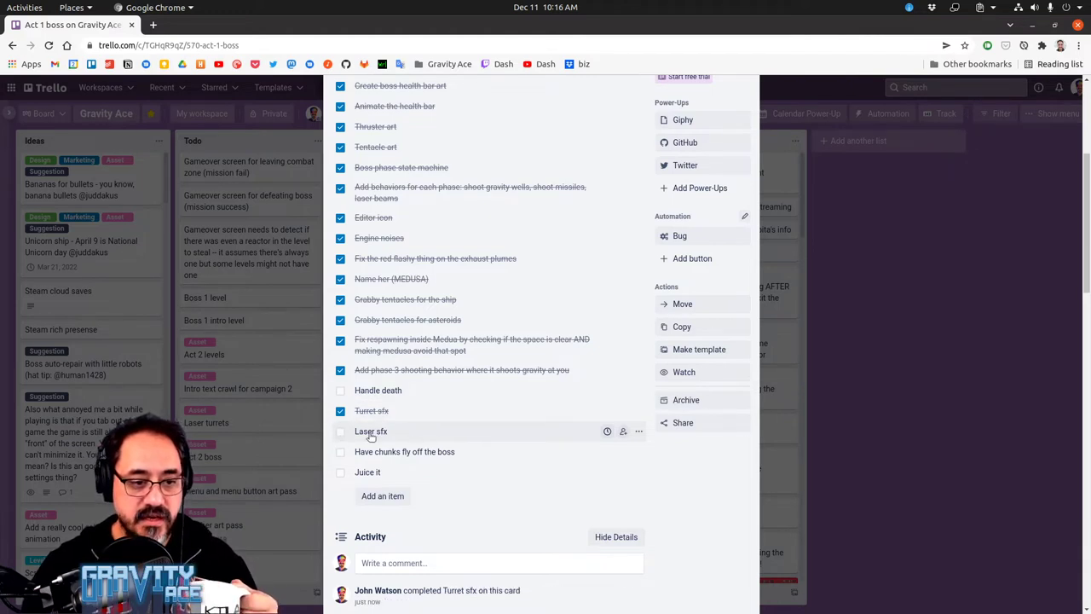
{"action": "left_click_drag", "start_coordinate": [371, 434], "coordinate": [439, 413]}
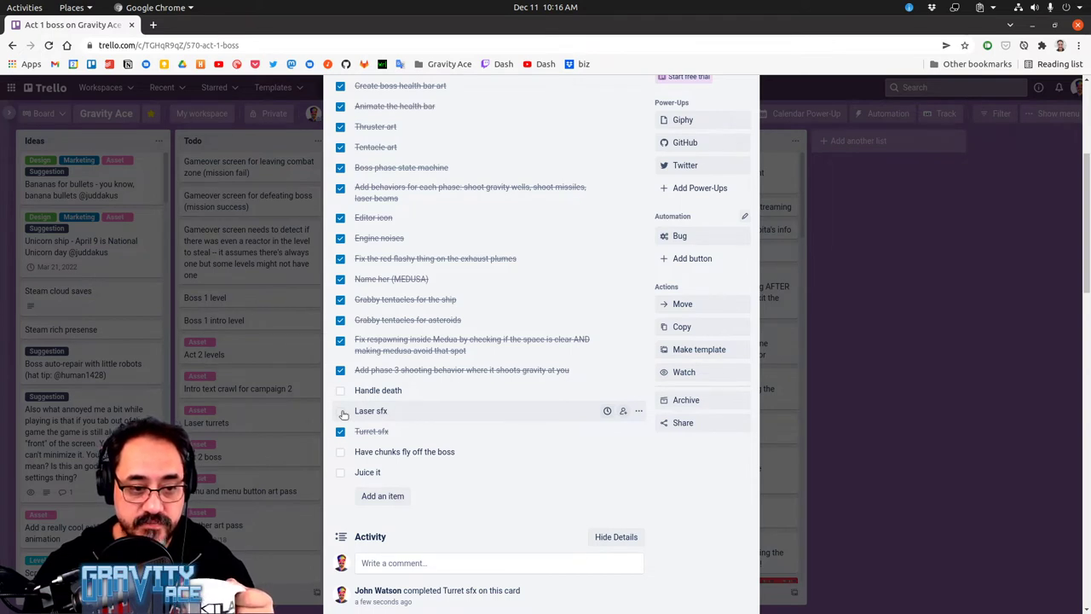
{"action": "left_click", "coordinate": [341, 413]}
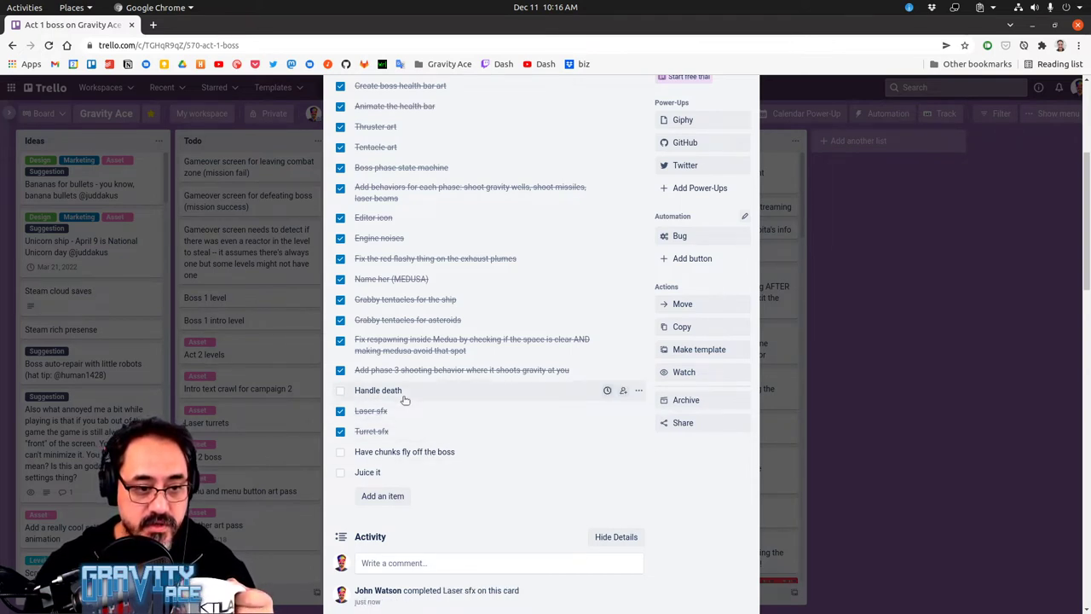
{"action": "left_click_drag", "start_coordinate": [404, 396], "coordinate": [423, 434]}
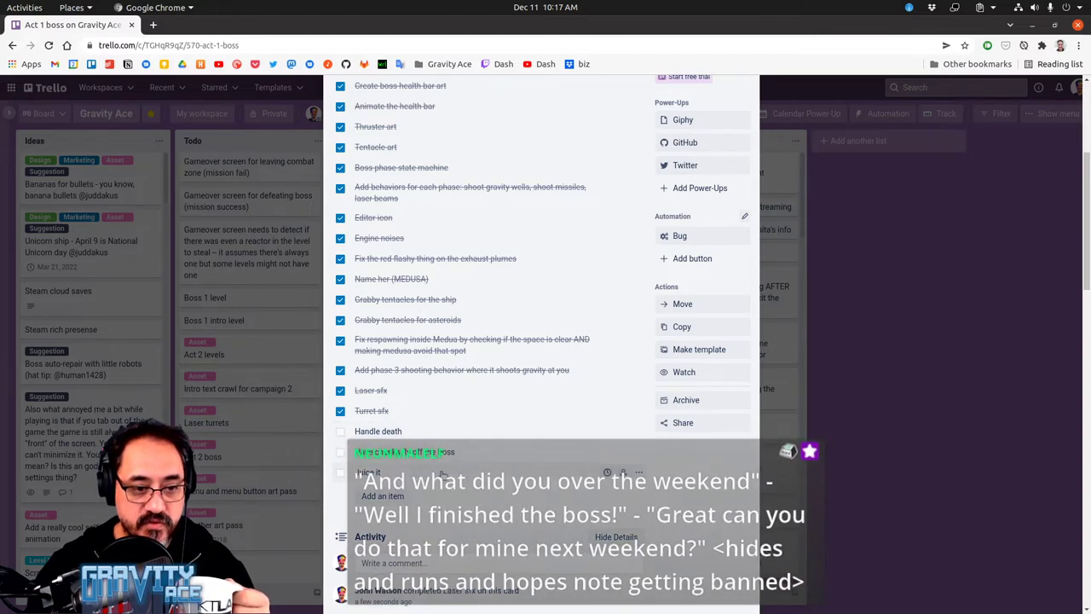
{"action": "key", "text": "Escape"}
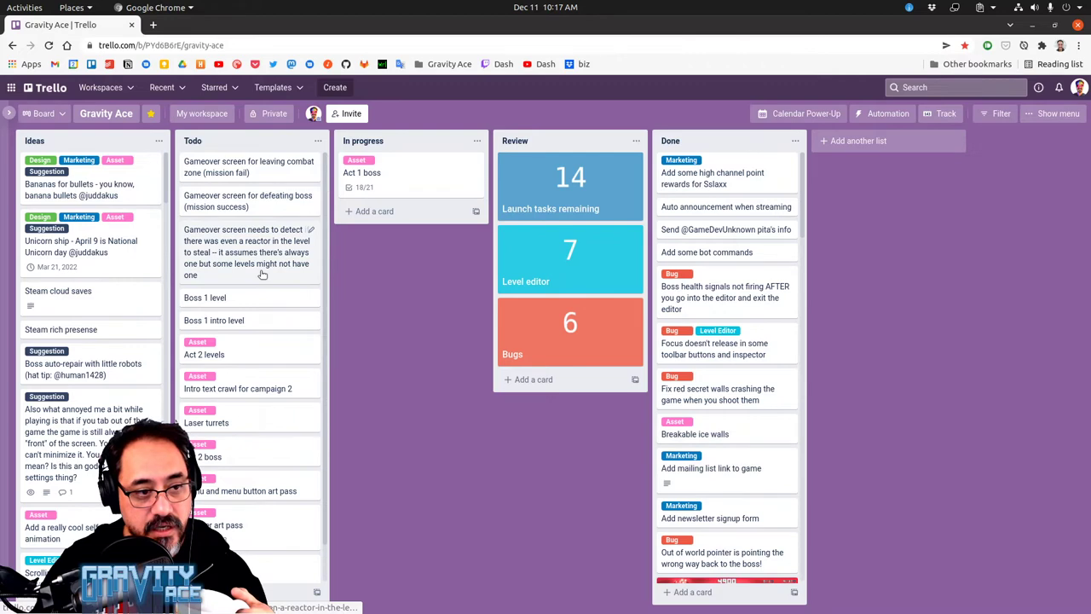
Add the checklist item 'Drop a reactor core when destroyed' and place it below Handle death.
{"action": "left_click", "coordinate": [370, 181]}
{"action": "scroll", "coordinate": [456, 441], "scroll_direction": "down", "scroll_amount": 5}
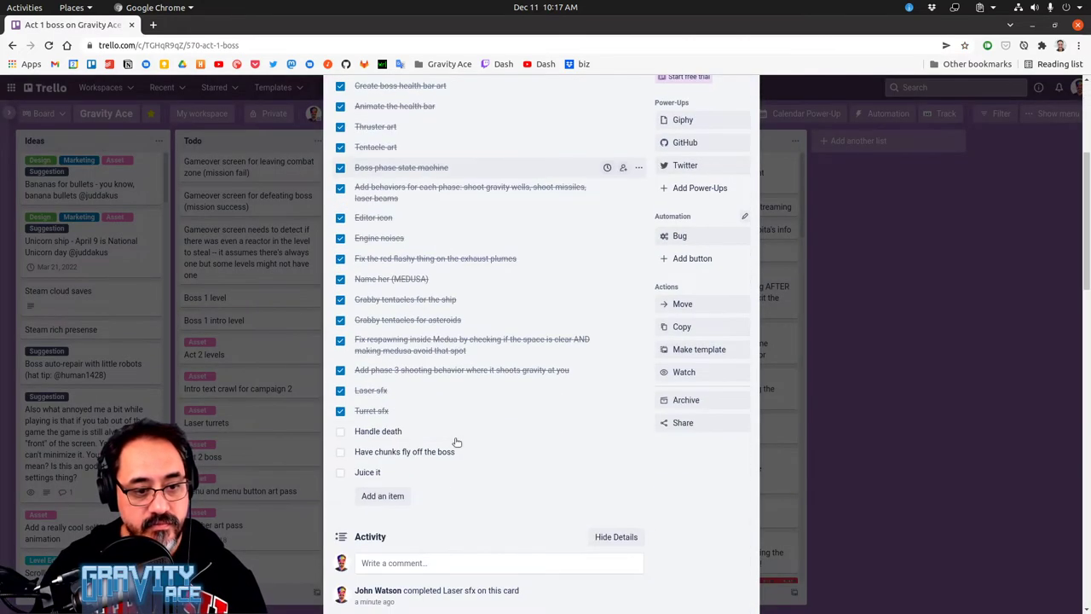
{"action": "left_click", "coordinate": [388, 495]}
{"action": "type", "text": "Drop a reactor"}
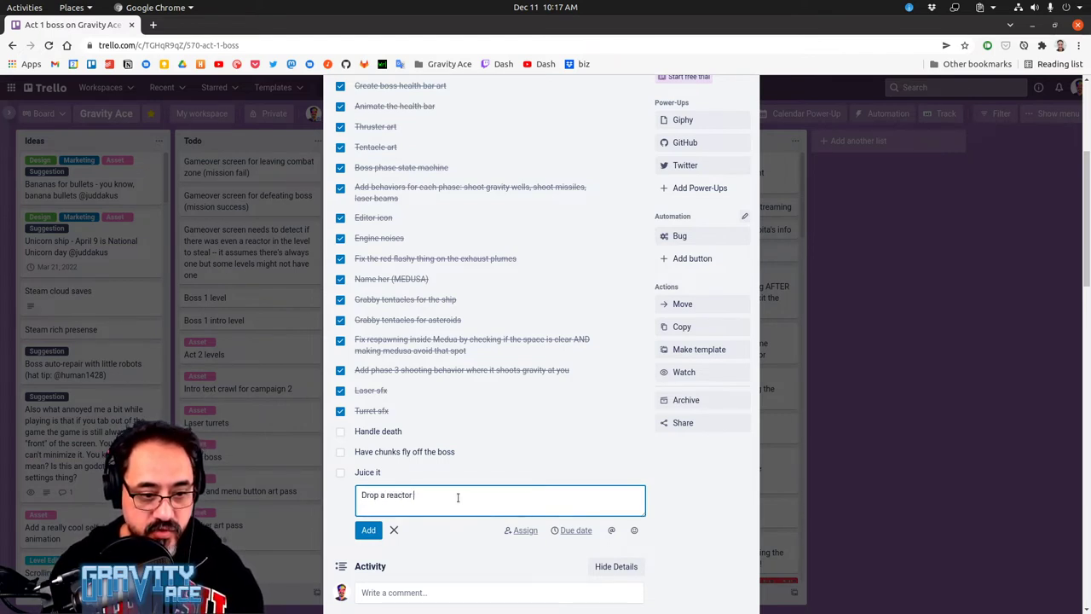
{"action": "type", "text": " core when dystroy"}
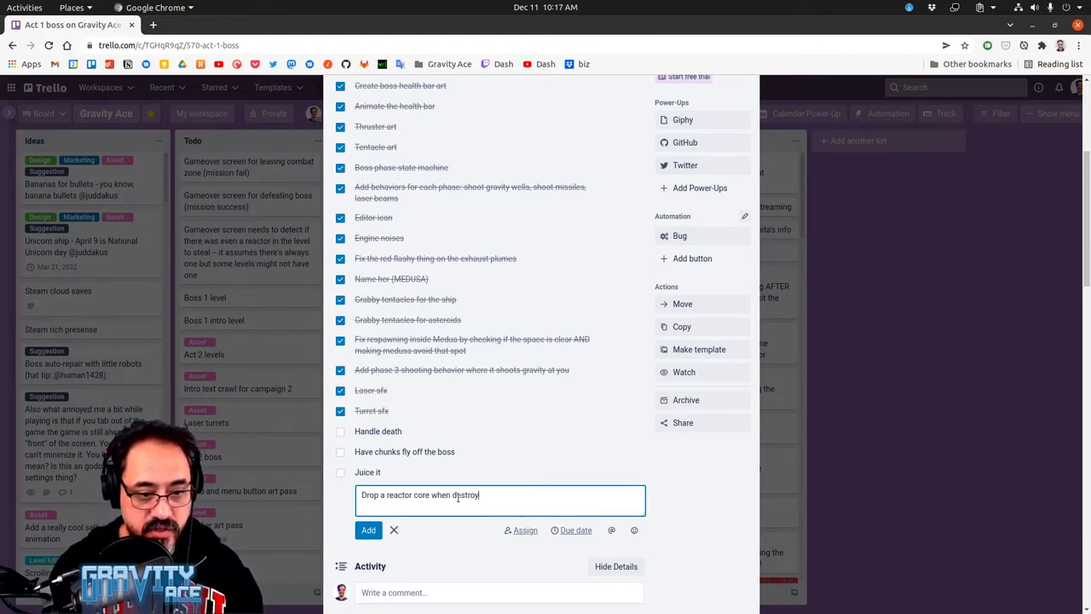
{"action": "type", "text": "ed"}
{"action": "key", "text": "Return"}
{"action": "key", "text": "Escape"}
{"action": "left_click_drag", "start_coordinate": [487, 489], "coordinate": [498, 454]}
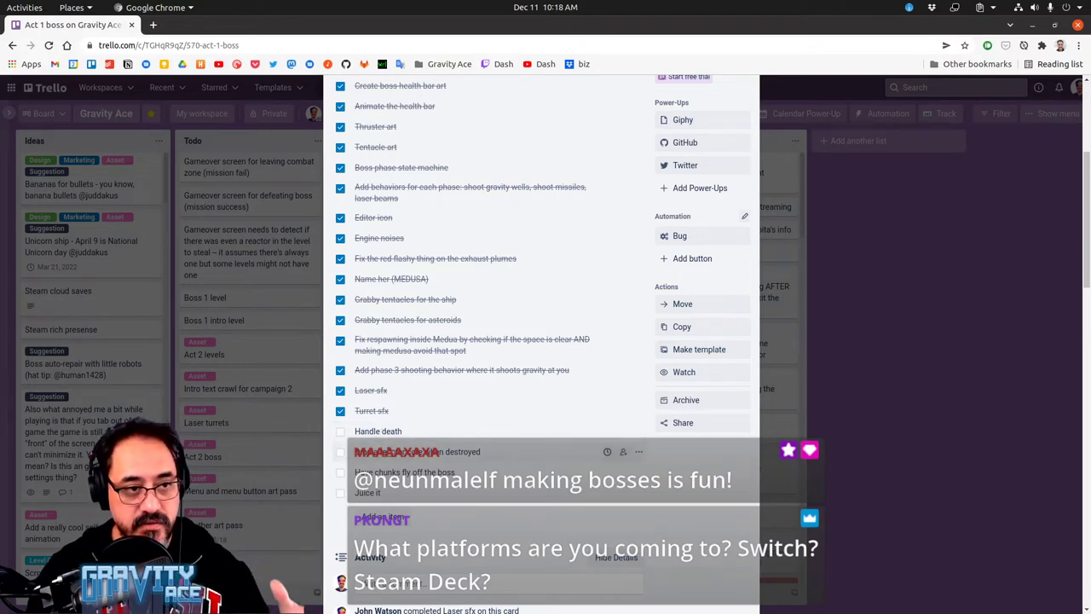
Close the Act 1 boss card, then open and close the Gameover screen reactor-detection card.
{"action": "left_click", "coordinate": [841, 287]}
{"action": "left_click", "coordinate": [223, 258]}
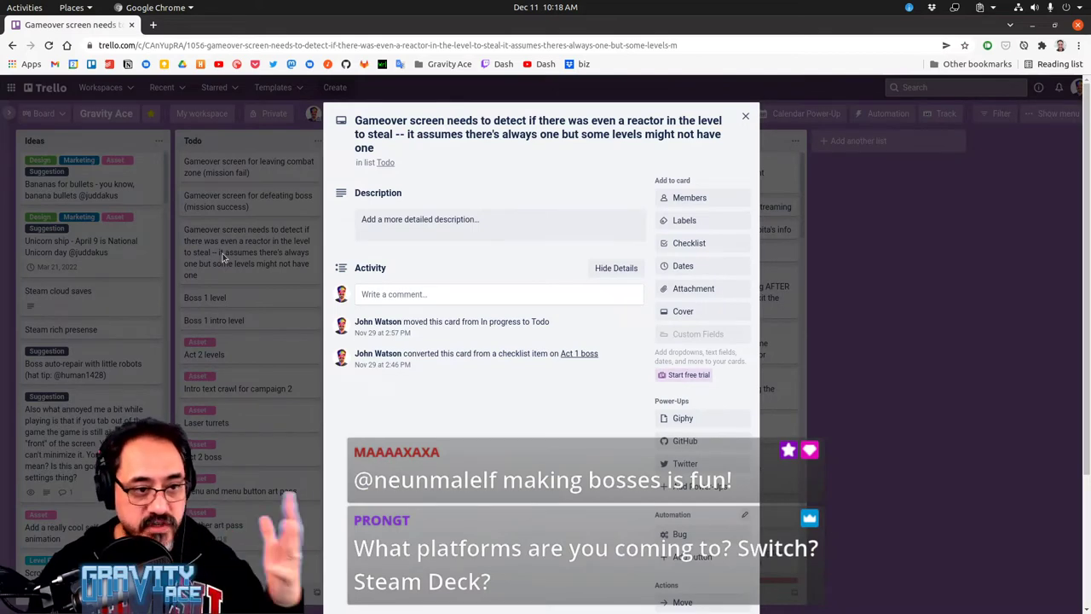
{"action": "left_click", "coordinate": [223, 257]}
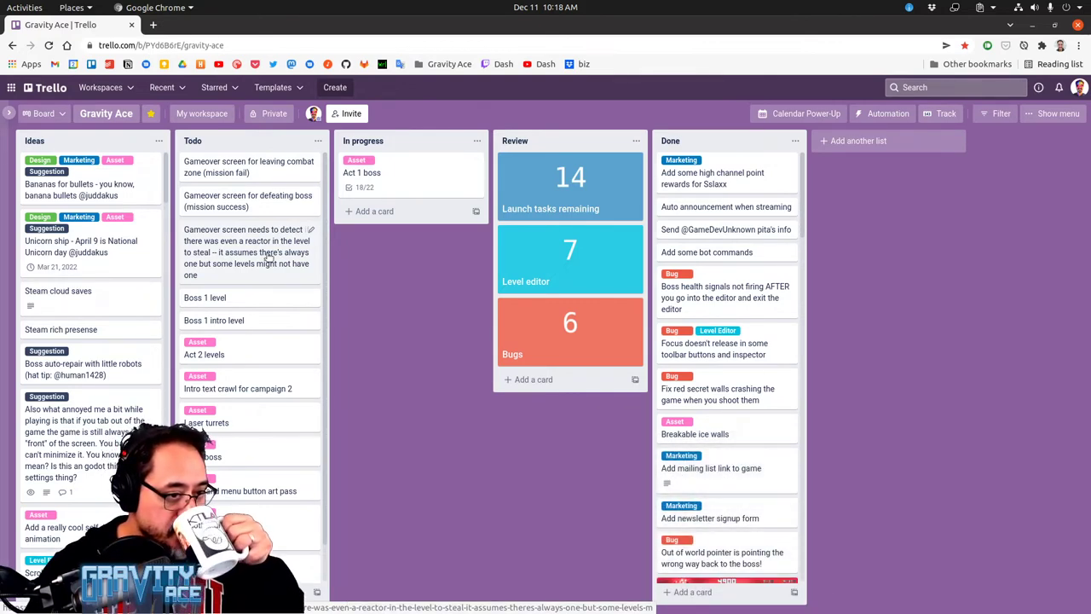
{"action": "scroll", "coordinate": [269, 256], "scroll_direction": "down", "scroll_amount": 1}
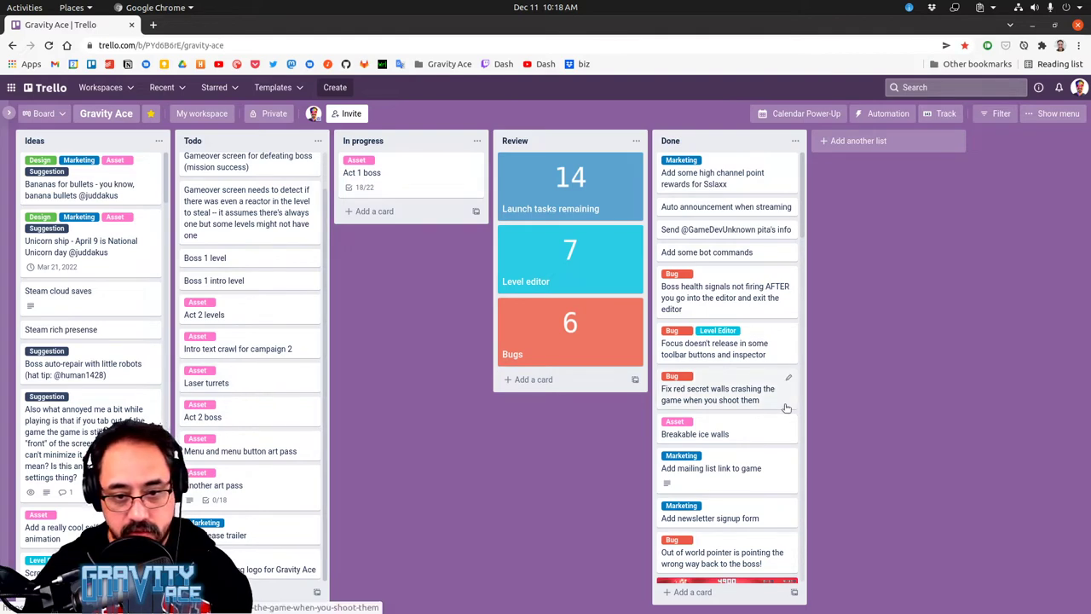
{"action": "scroll", "coordinate": [771, 414], "scroll_direction": "down", "scroll_amount": 10}
{"action": "scroll", "coordinate": [756, 430], "scroll_direction": "down", "scroll_amount": 10}
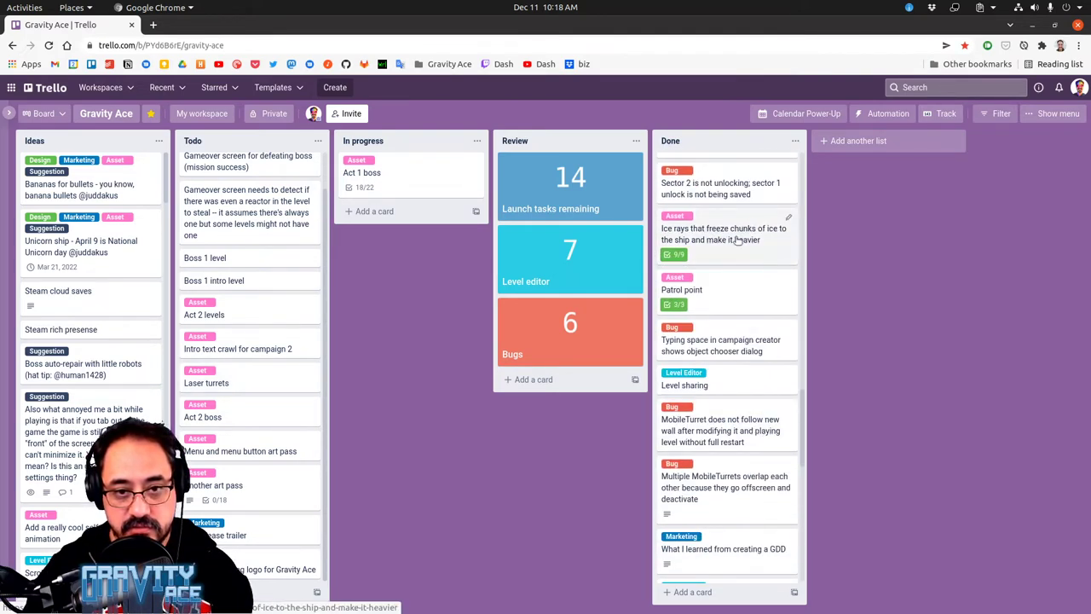
{"action": "scroll", "coordinate": [727, 475], "scroll_direction": "up", "scroll_amount": 15}
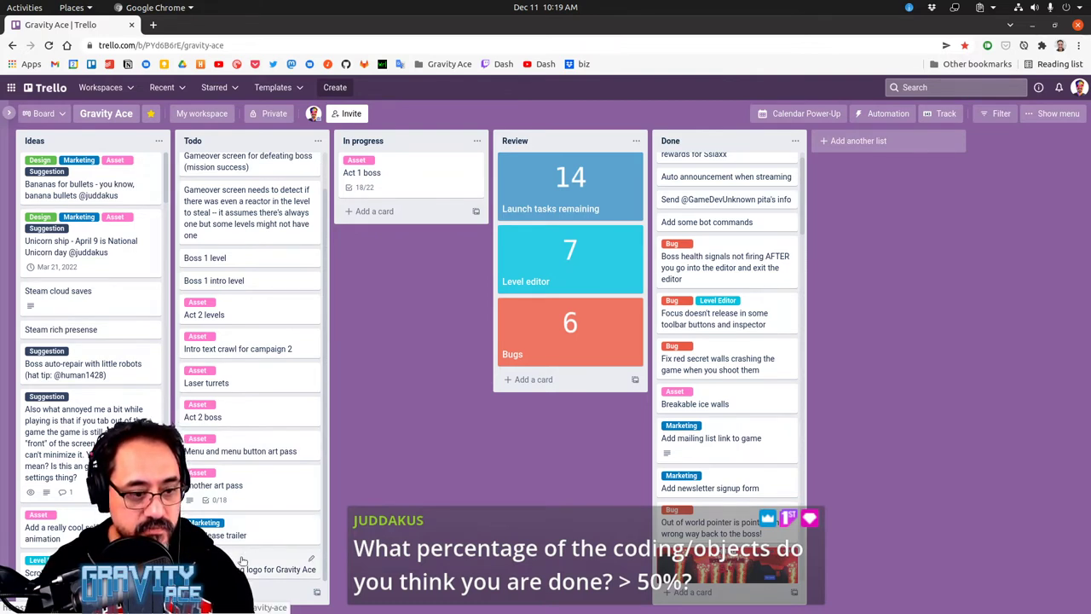
{"action": "scroll", "coordinate": [236, 560], "scroll_direction": "up", "scroll_amount": 1}
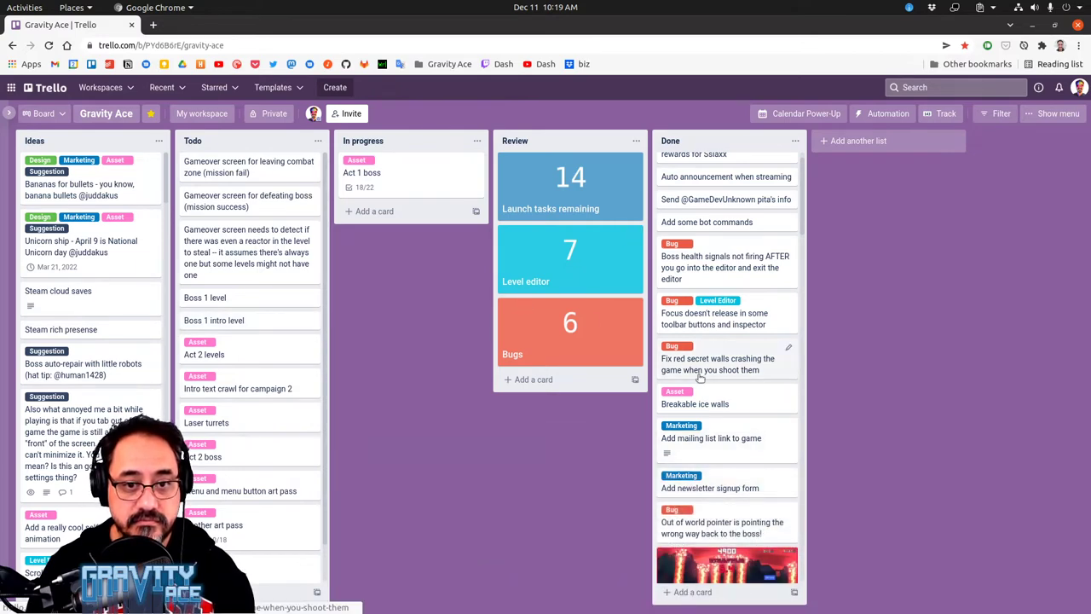
{"action": "scroll", "coordinate": [699, 378], "scroll_direction": "up", "scroll_amount": 1}
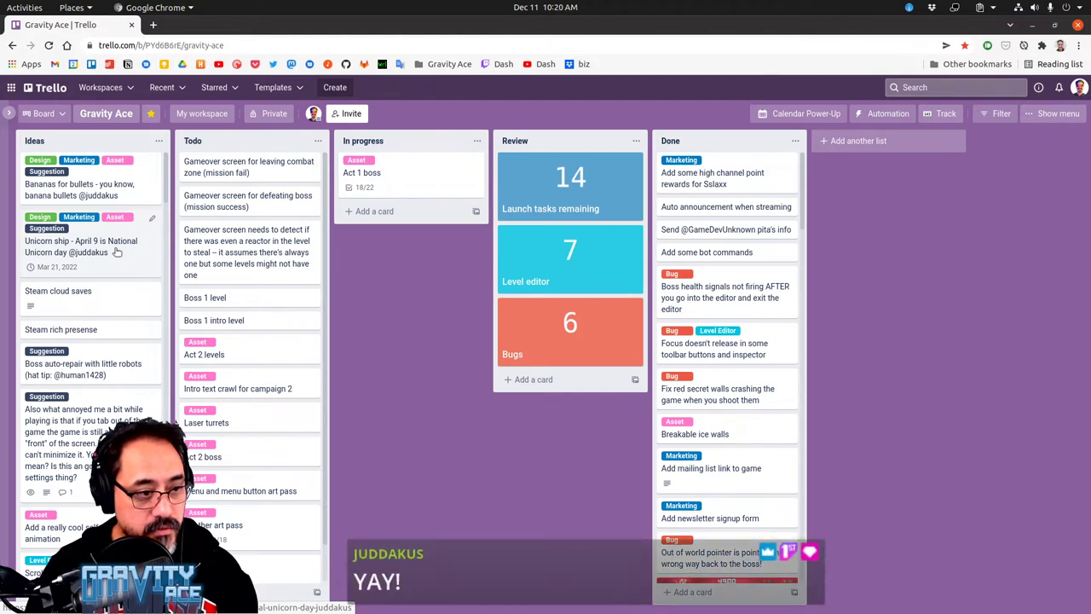
Move the Act 3 card in the Ideas list to just above the Act 3 boss card.
{"action": "scroll", "coordinate": [117, 252], "scroll_direction": "down", "scroll_amount": 2}
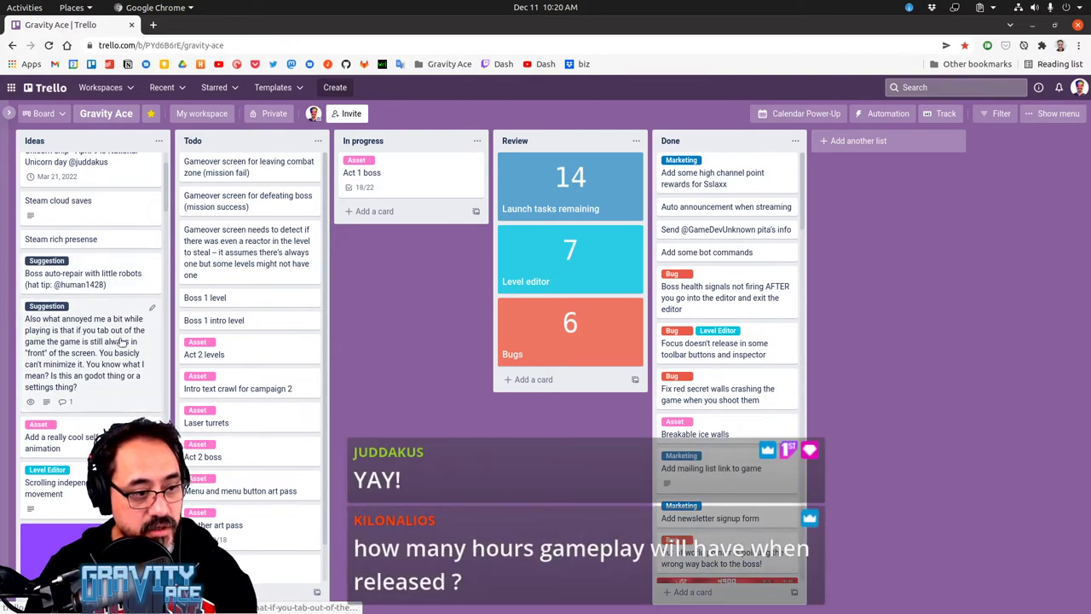
{"action": "scroll", "coordinate": [122, 341], "scroll_direction": "down", "scroll_amount": 1}
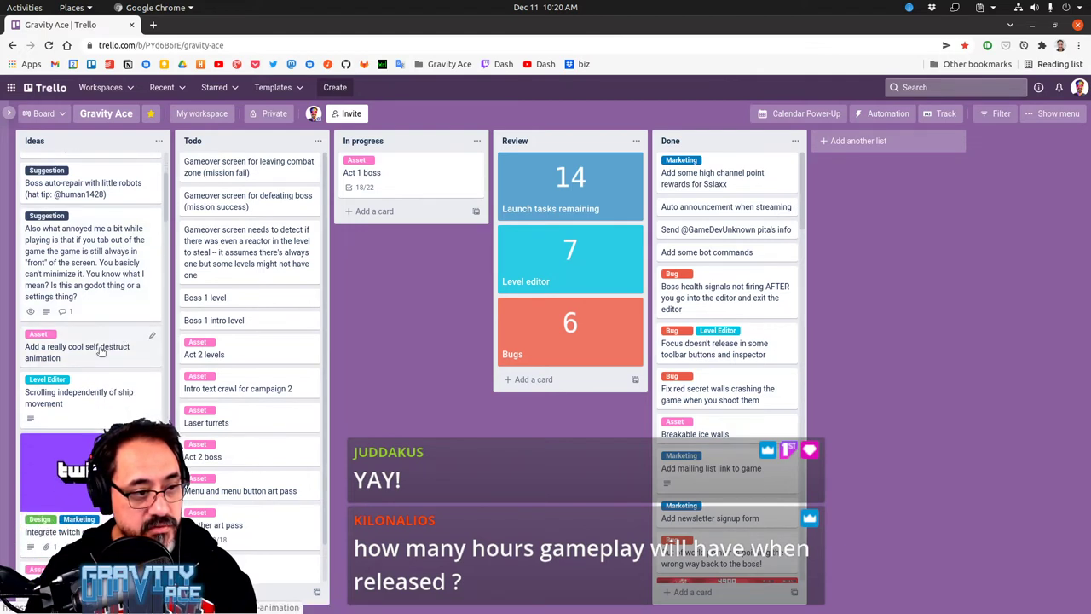
{"action": "scroll", "coordinate": [100, 349], "scroll_direction": "down", "scroll_amount": 10}
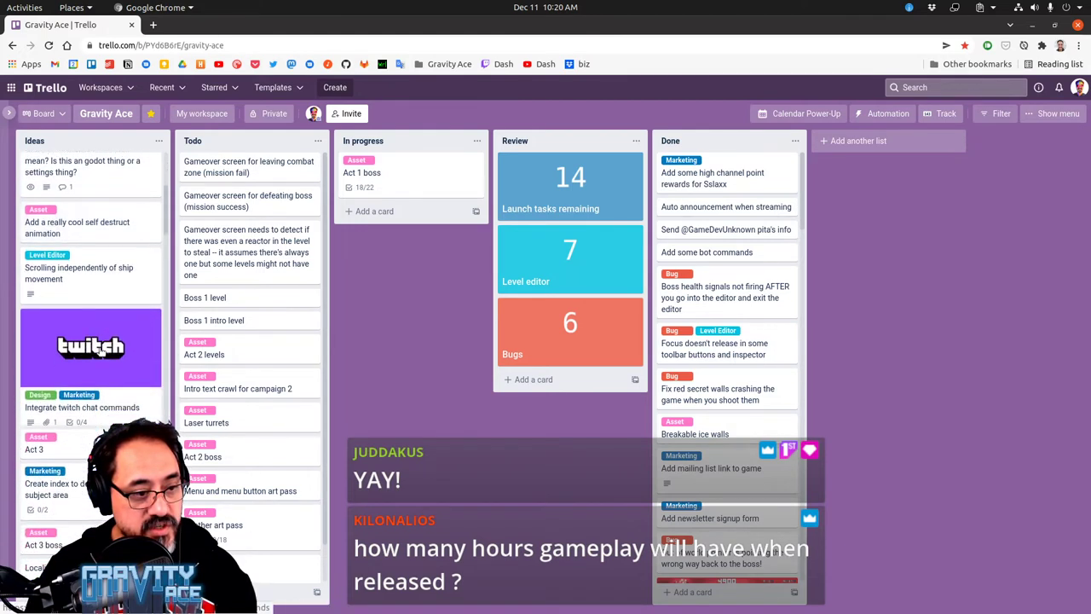
{"action": "scroll", "coordinate": [96, 324], "scroll_direction": "up", "scroll_amount": 4}
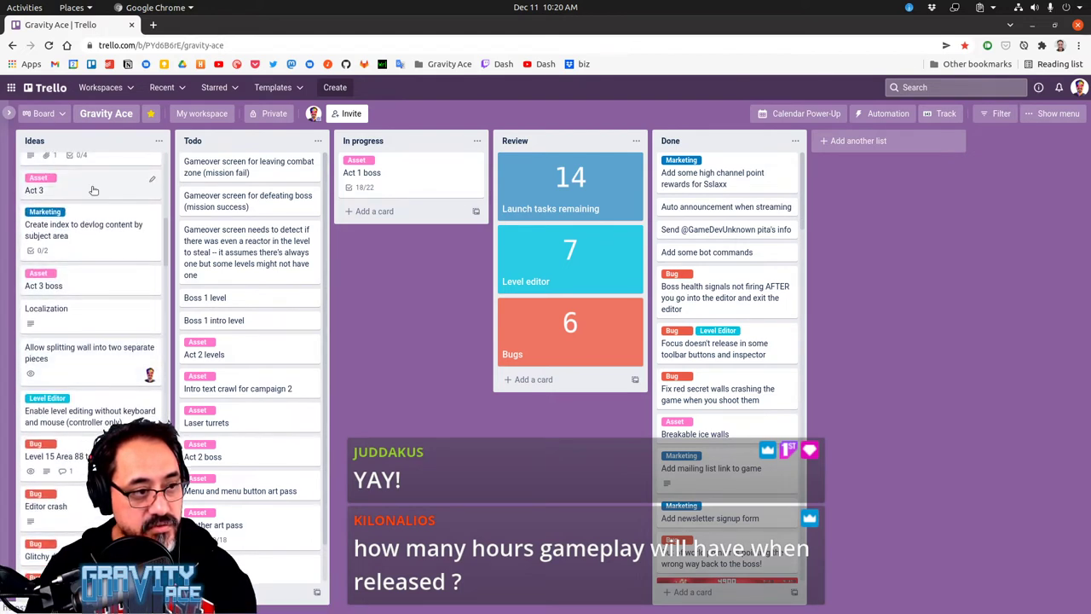
{"action": "left_click_drag", "start_coordinate": [94, 191], "coordinate": [111, 285]}
Scroll through the Ideas list to confirm Act 3 sits below Create index to devlog content by subject area.
{"action": "scroll", "coordinate": [111, 288], "scroll_direction": "down", "scroll_amount": 2}
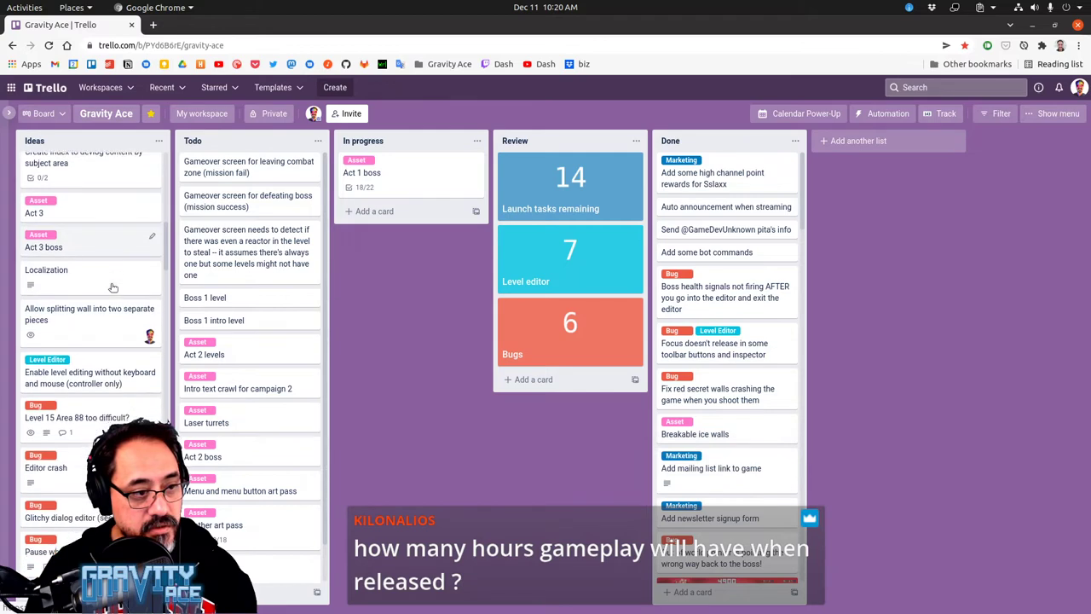
{"action": "scroll", "coordinate": [111, 293], "scroll_direction": "down", "scroll_amount": 10}
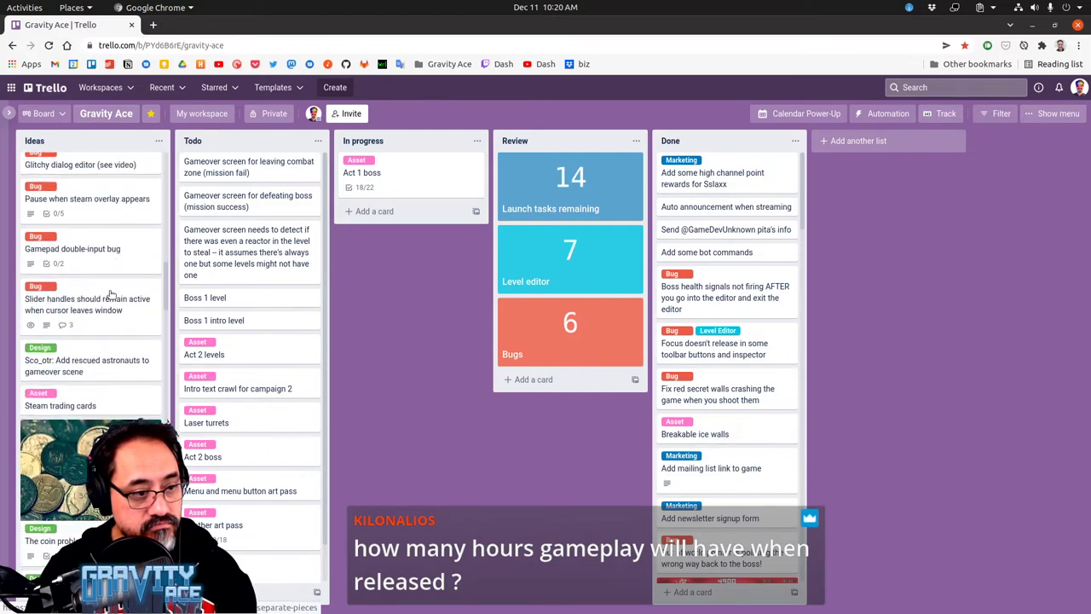
{"action": "scroll", "coordinate": [107, 282], "scroll_direction": "up", "scroll_amount": 3}
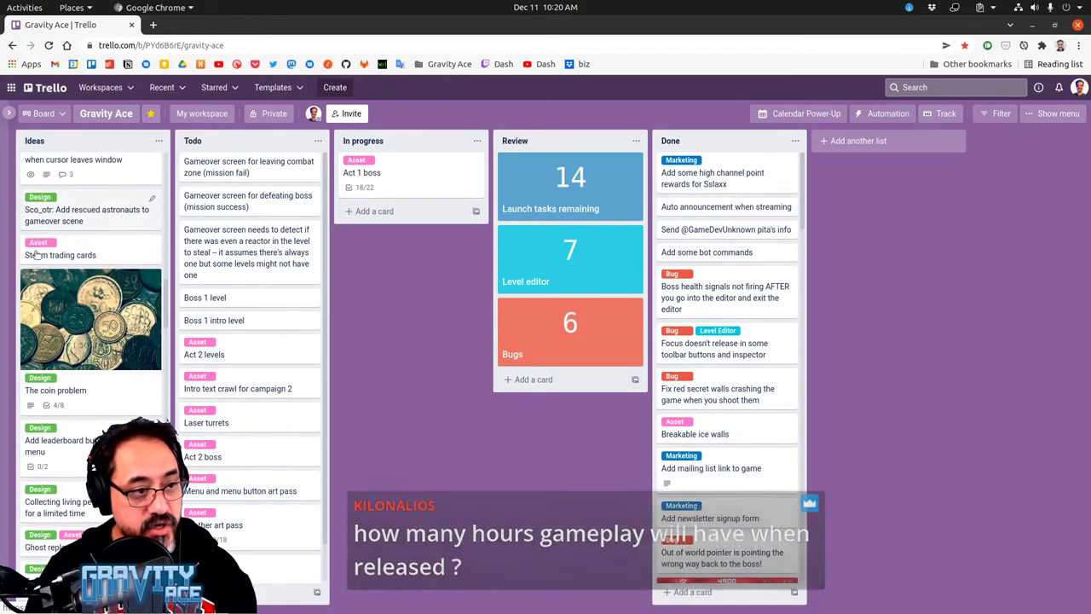
{"action": "scroll", "coordinate": [102, 289], "scroll_direction": "down", "scroll_amount": 3}
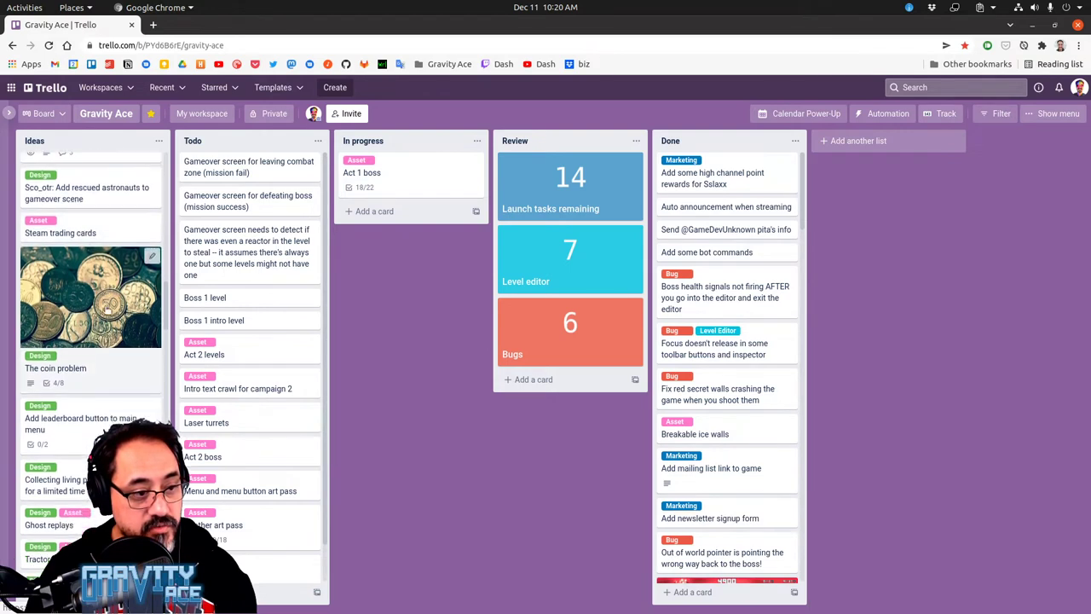
{"action": "scroll", "coordinate": [107, 310], "scroll_direction": "down", "scroll_amount": 3}
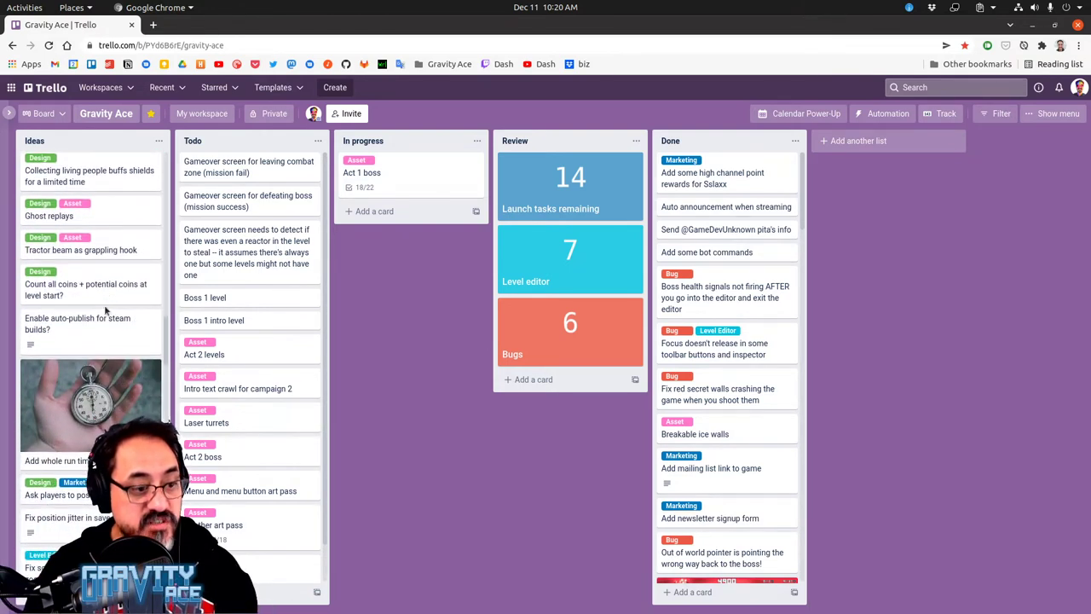
{"action": "scroll", "coordinate": [107, 310], "scroll_direction": "down", "scroll_amount": 2}
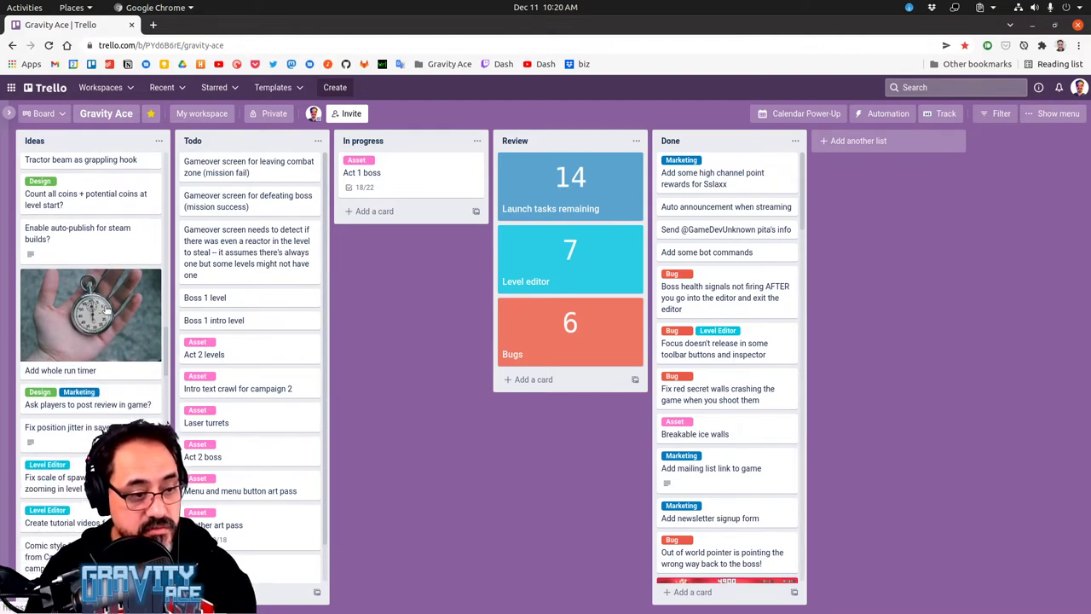
{"action": "scroll", "coordinate": [107, 310], "scroll_direction": "down", "scroll_amount": 2}
{"action": "scroll", "coordinate": [106, 310], "scroll_direction": "down", "scroll_amount": 8}
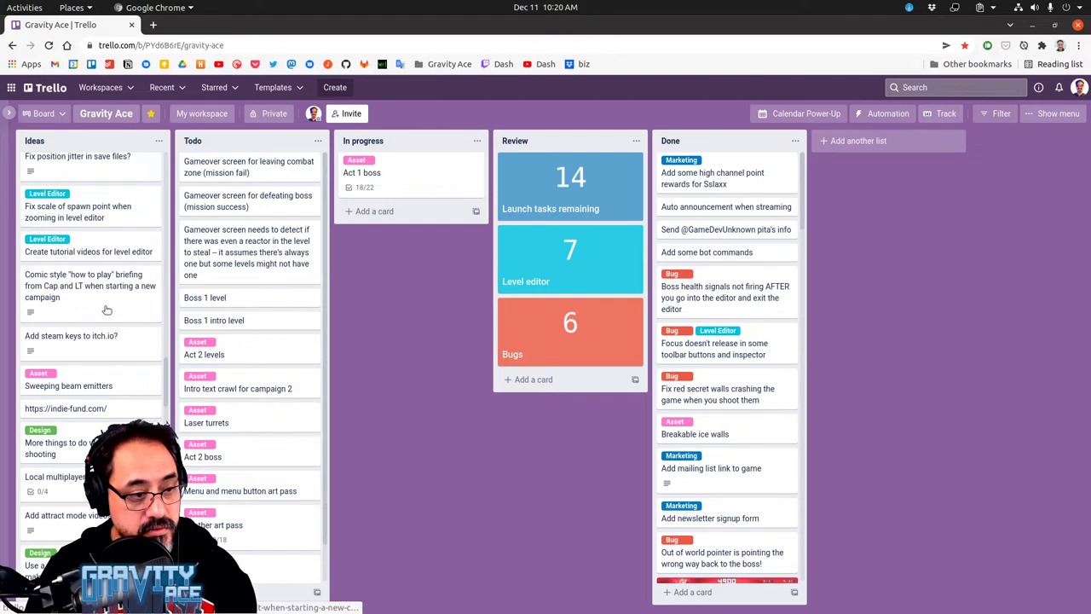
{"action": "scroll", "coordinate": [106, 310], "scroll_direction": "down", "scroll_amount": 10}
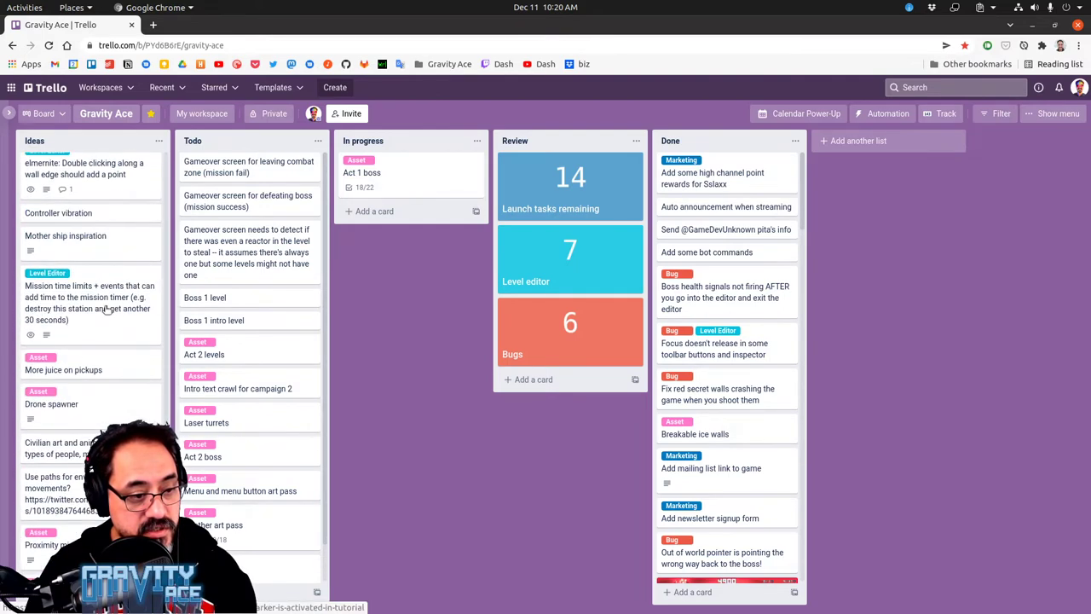
{"action": "scroll", "coordinate": [107, 310], "scroll_direction": "down", "scroll_amount": 3}
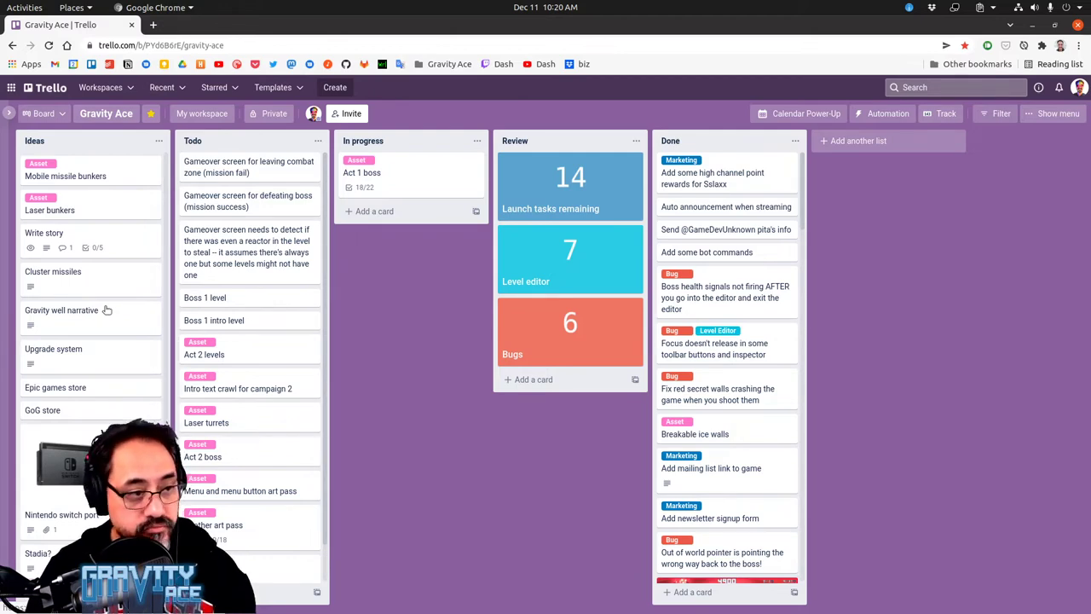
{"action": "scroll", "coordinate": [103, 328], "scroll_direction": "up", "scroll_amount": 15}
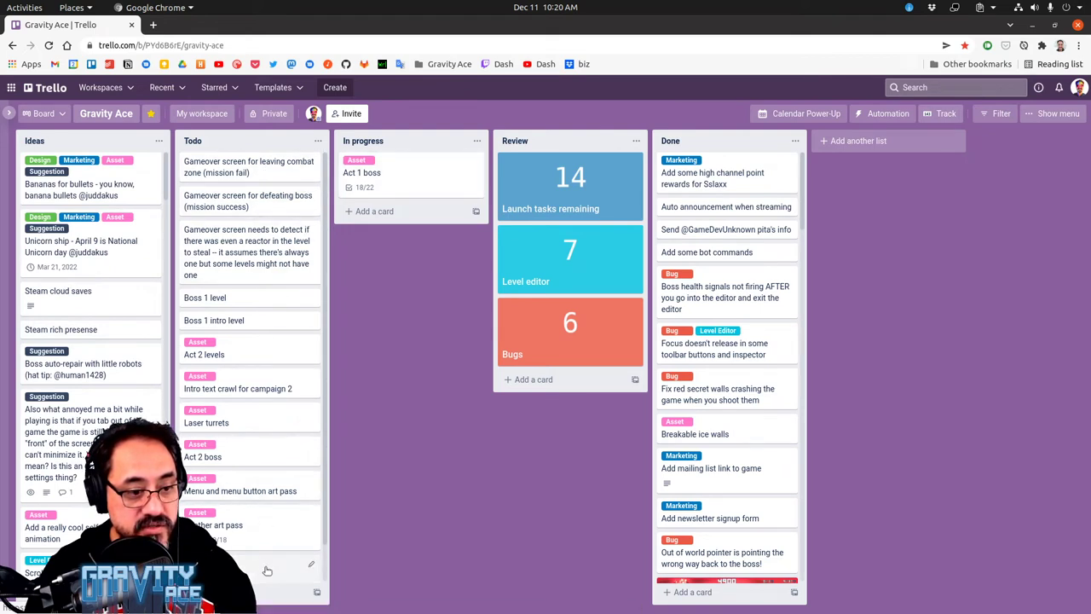
{"action": "scroll", "coordinate": [267, 570], "scroll_direction": "down", "scroll_amount": 1}
{"action": "scroll", "coordinate": [266, 571], "scroll_direction": "up", "scroll_amount": 1}
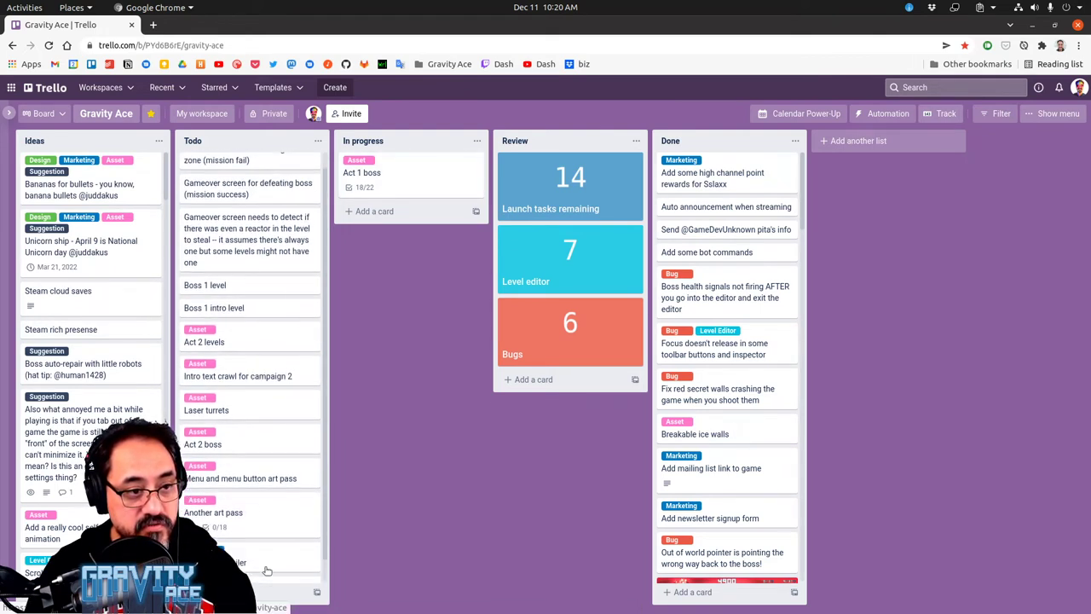
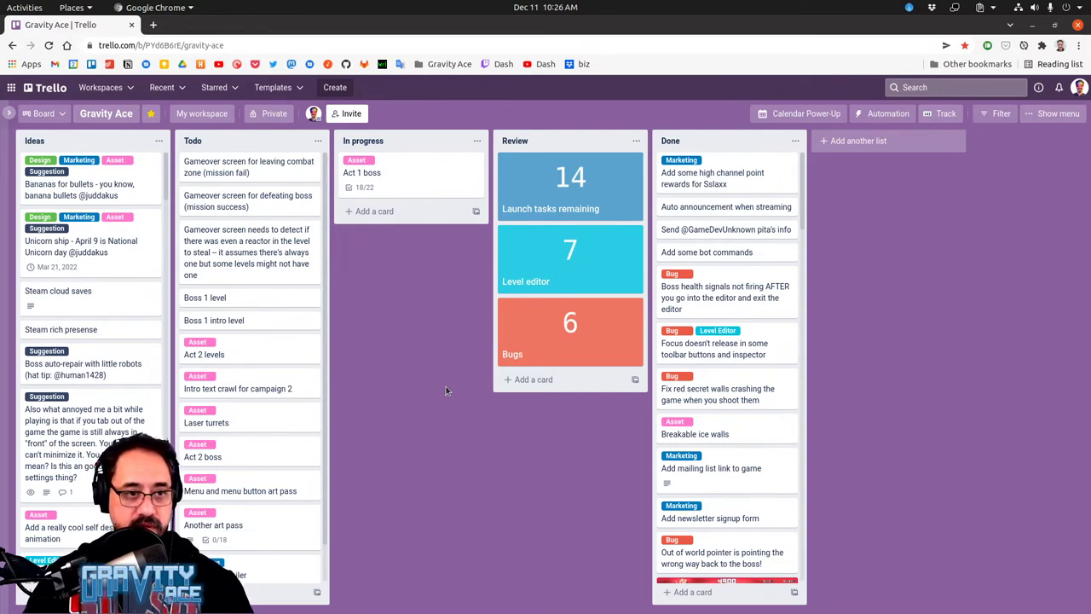
Open the Act 1 boss card in Trello, scroll through its checklist, and close it.
{"action": "left_click", "coordinate": [397, 181]}
{"action": "scroll", "coordinate": [451, 355], "scroll_direction": "down", "scroll_amount": 5}
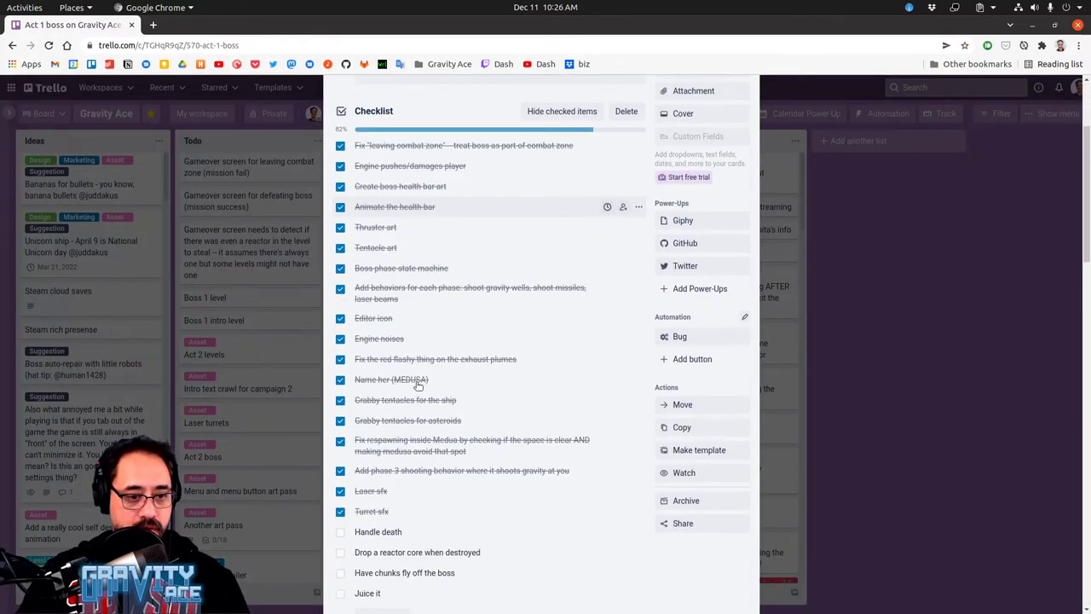
{"action": "key", "text": "Escape"}
Switch to Visual Studio Code's Git Graph commit history for the gravity repository.
{"action": "key", "text": "alt+Tab"}
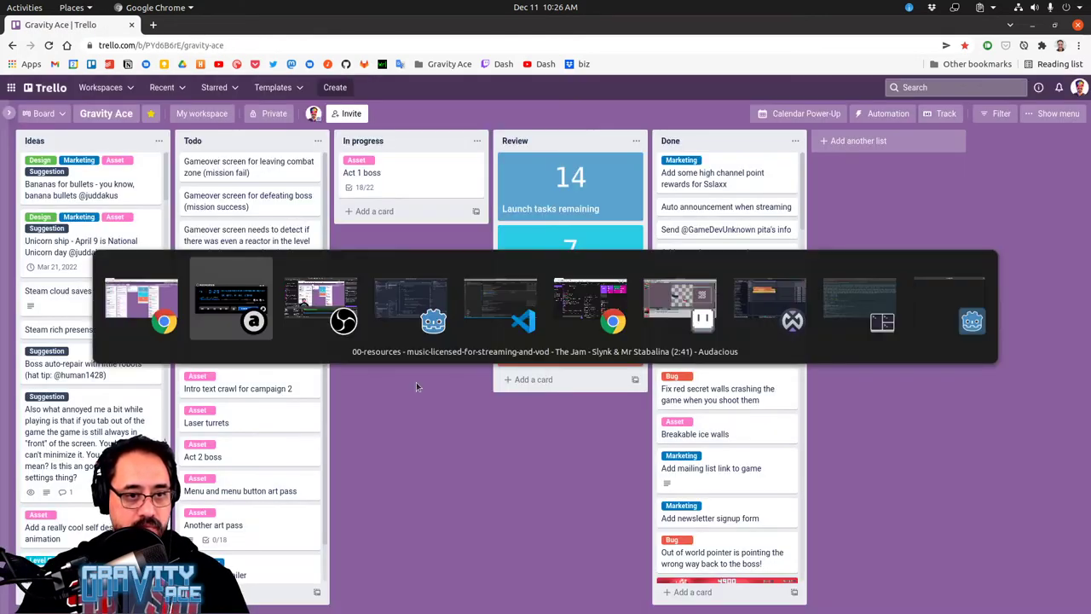
{"action": "key", "text": "alt+Tab"}
{"action": "key", "text": "alt+Tab"}
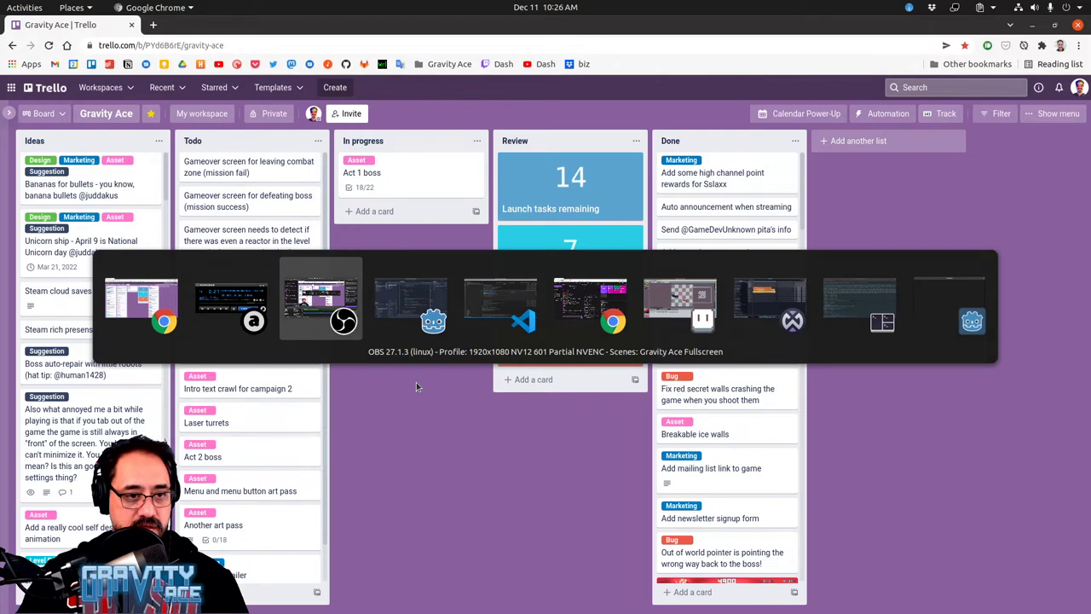
{"action": "key", "text": "alt+Tab"}
{"action": "key", "text": "alt+Tab"}
{"action": "key", "text": "alt+Tab"}
{"action": "key", "text": "alt+Tab"}
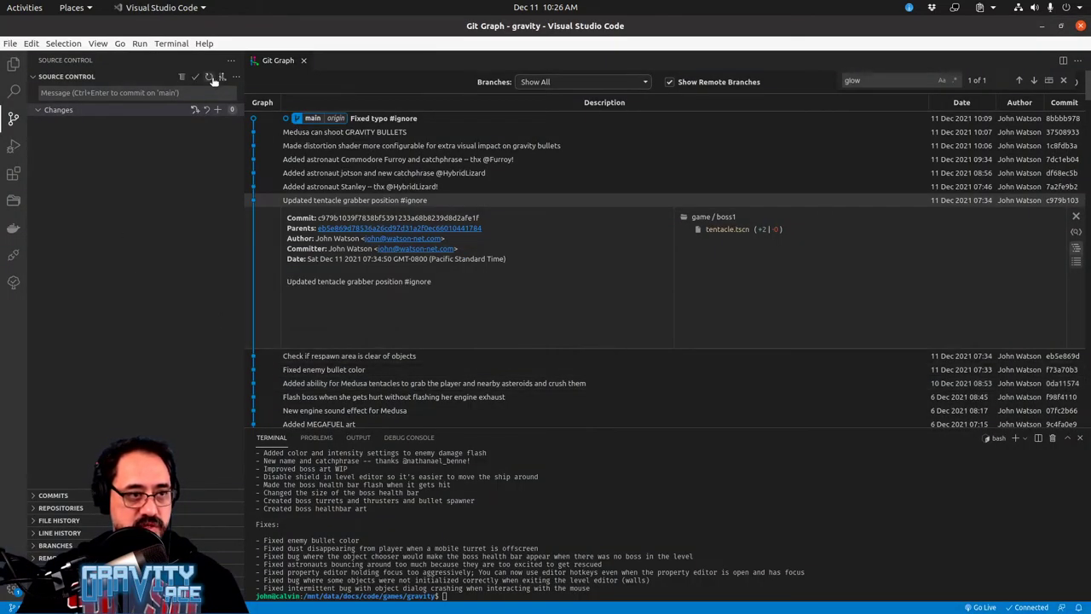
In Godot, cancel closing the boss1 scene, undo and redo the last edit, and save it.
{"action": "left_click", "coordinate": [208, 215]}
{"action": "key", "text": "alt+Tab"}
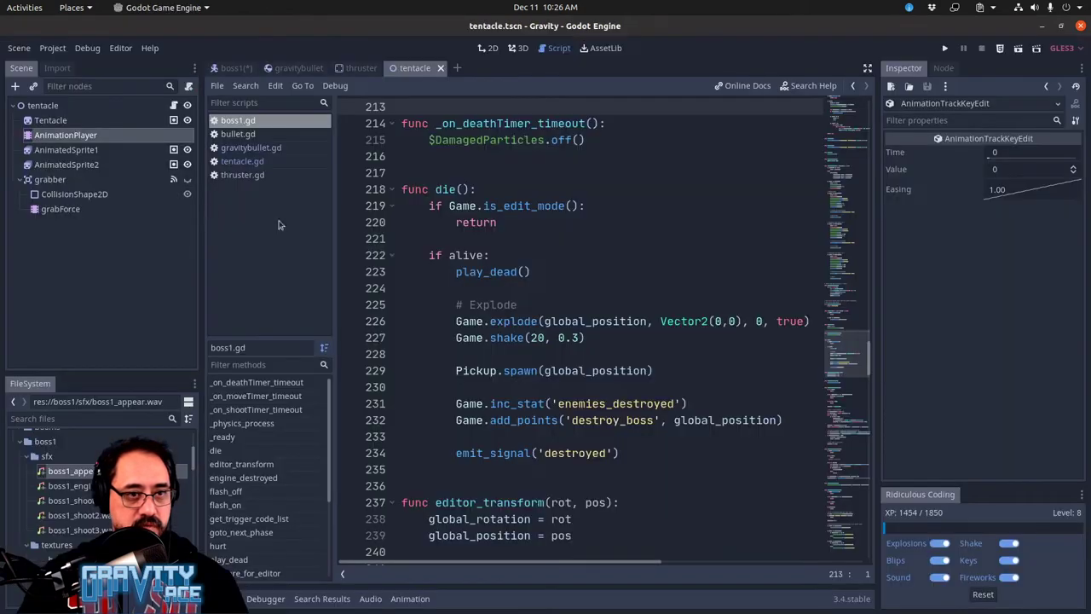
{"action": "left_click", "coordinate": [586, 250]}
{"action": "key", "text": "ctrl+shift+w"}
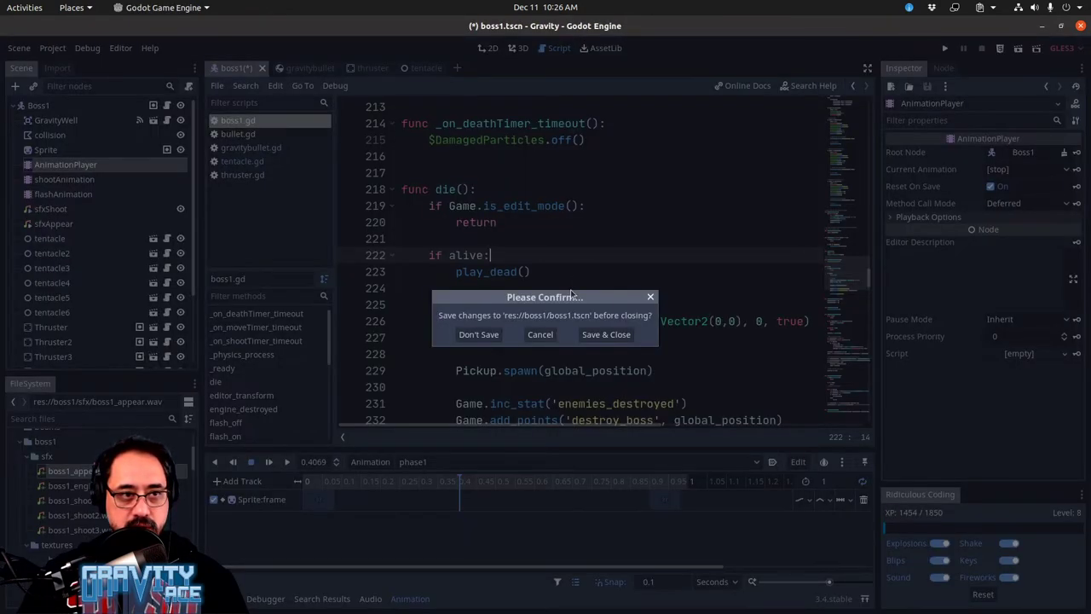
{"action": "left_click", "coordinate": [545, 335]}
{"action": "key", "text": "ctrl+z"}
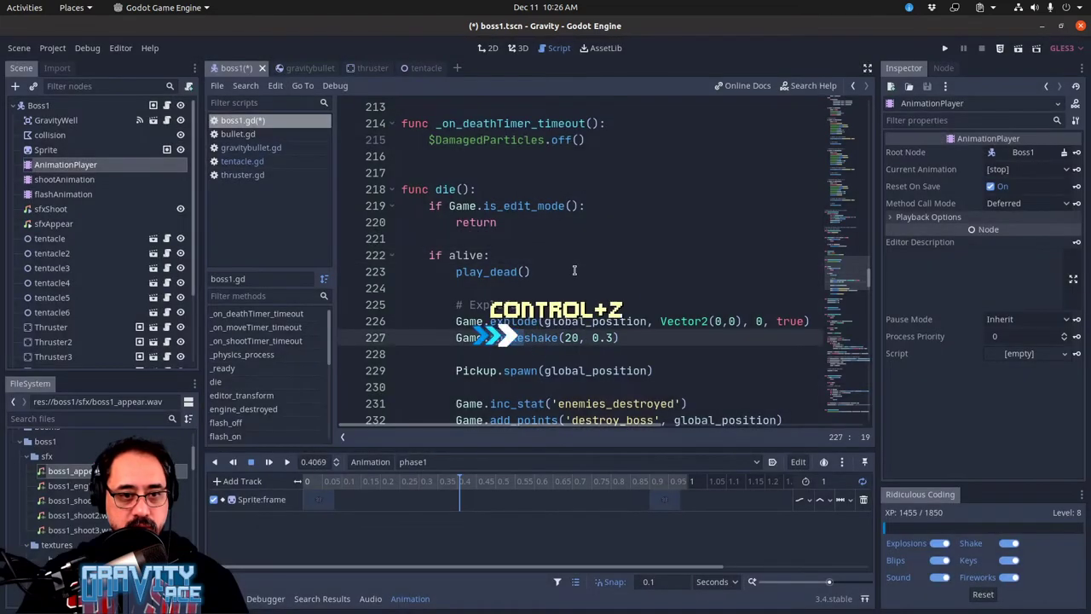
{"action": "key", "text": "ctrl+shift+z"}
{"action": "key", "text": "ctrl+s"}
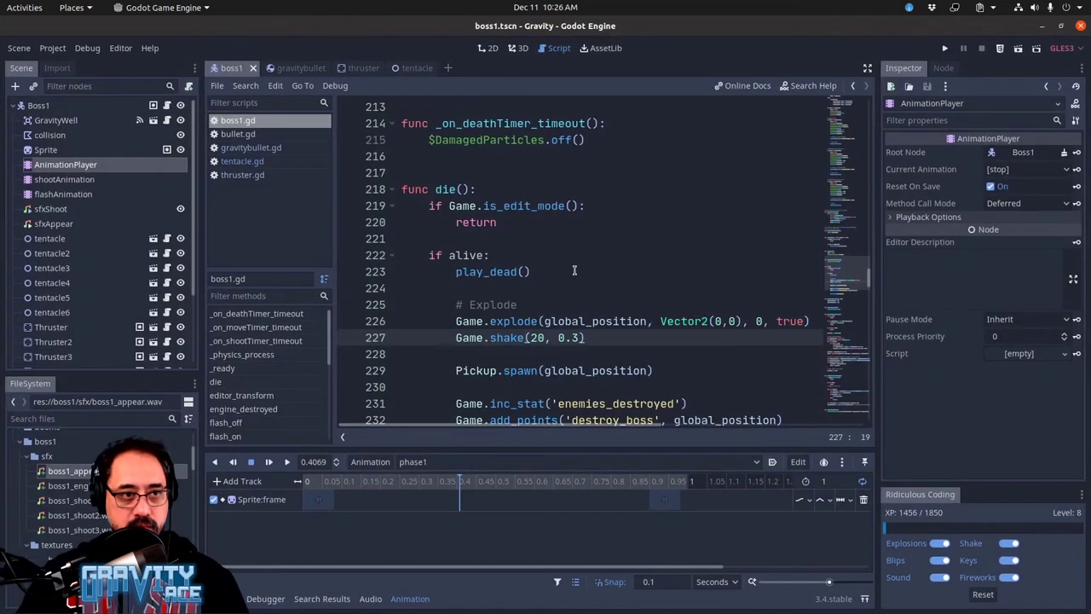
Open boss1.tscn's working-tree diff in VS Code and inspect the resource id lines around boss1_appear.wav.
{"action": "key", "text": "alt+Tab"}
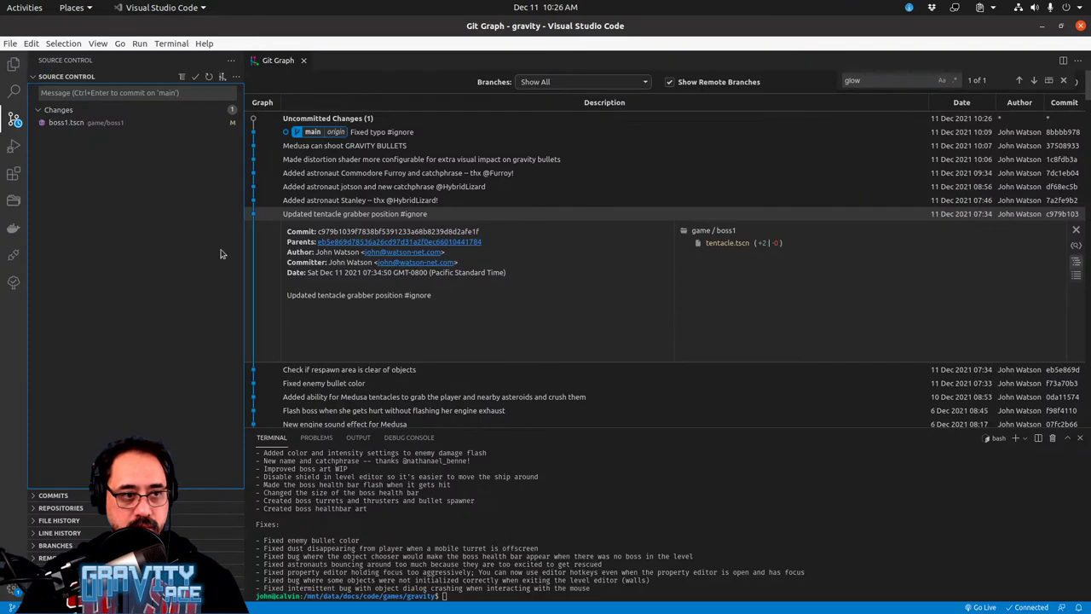
{"action": "left_click", "coordinate": [126, 123]}
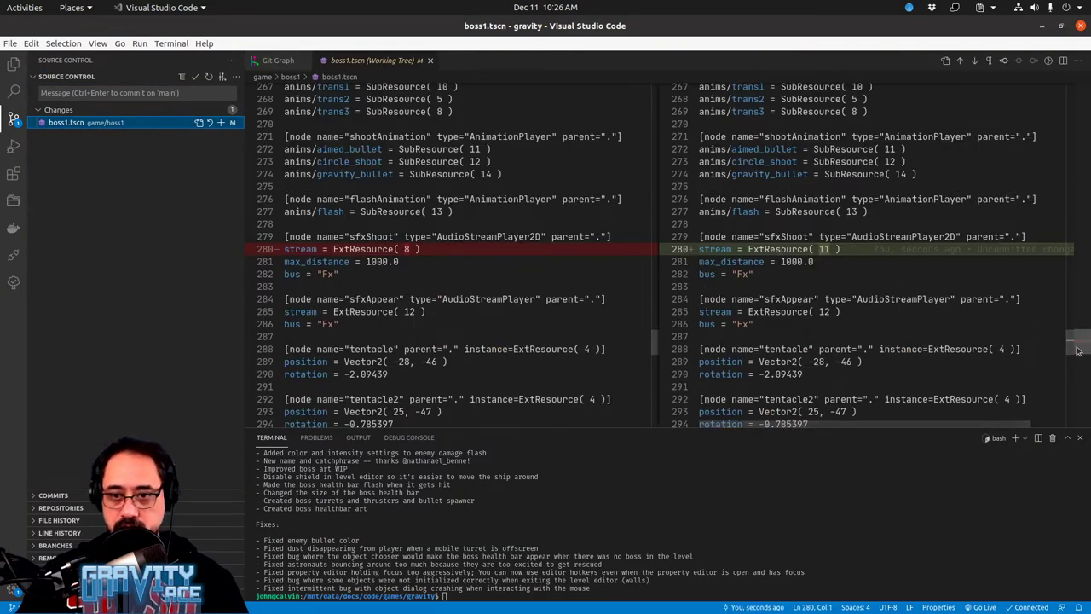
{"action": "key", "text": "alt+Tab"}
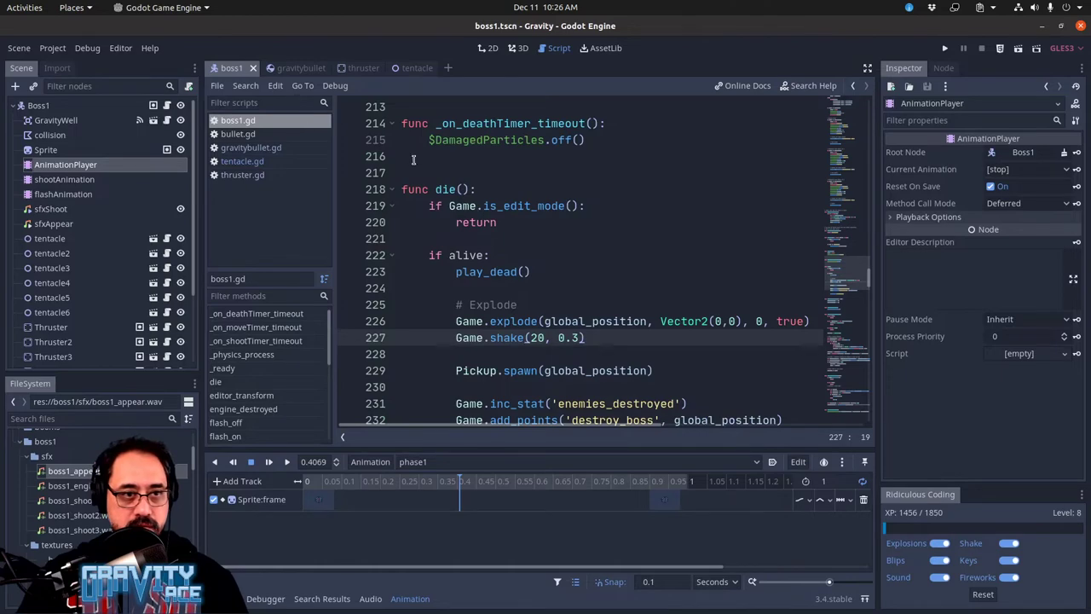
{"action": "key", "text": "alt+Tab"}
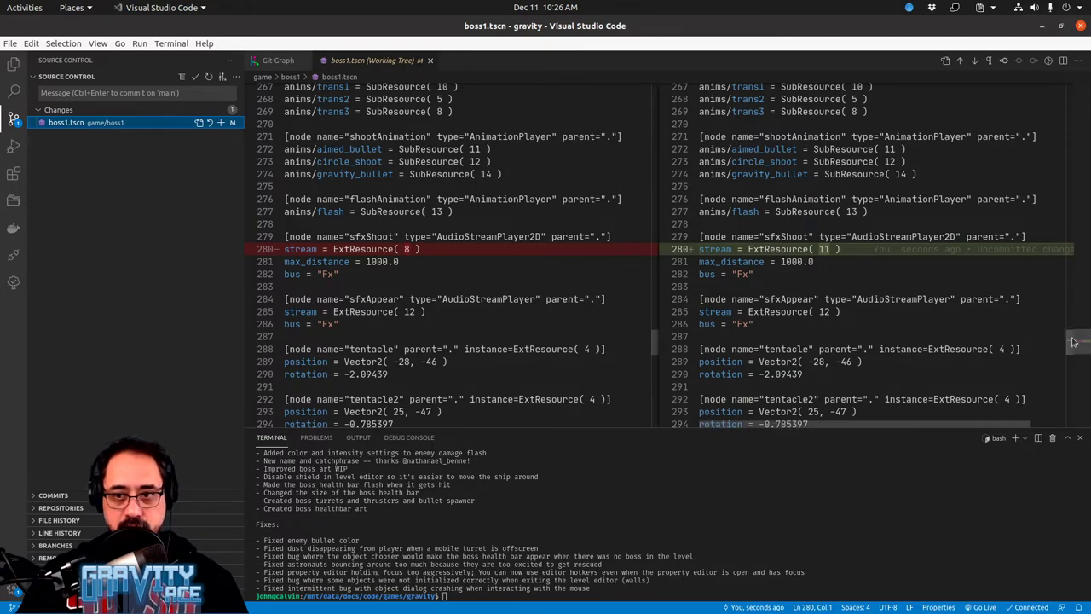
{"action": "scroll", "coordinate": [904, 330], "scroll_direction": "up", "scroll_amount": 15}
{"action": "scroll", "coordinate": [903, 331], "scroll_direction": "up", "scroll_amount": 20}
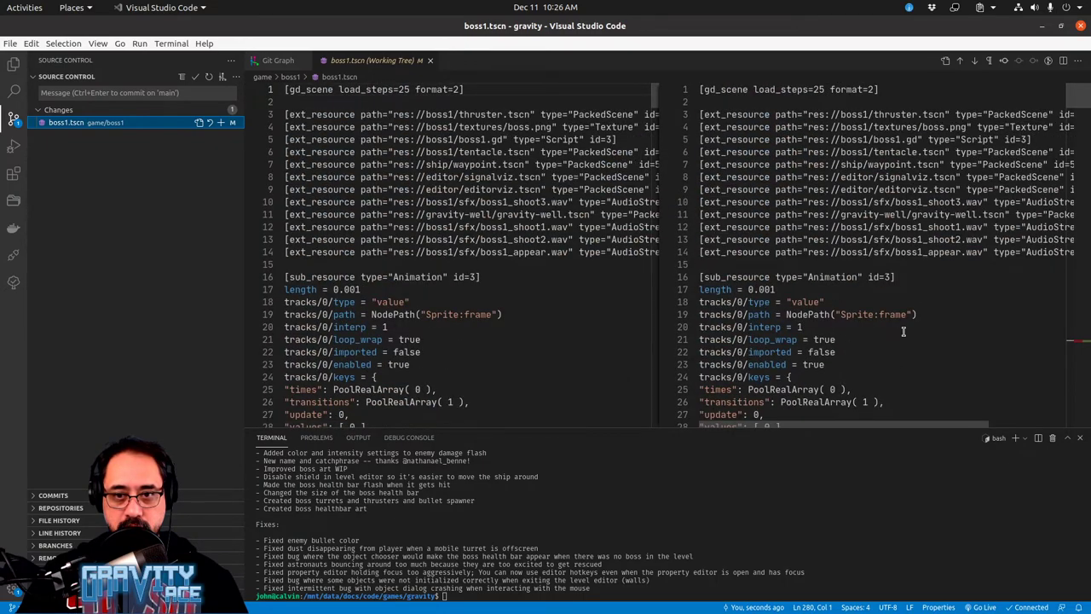
{"action": "scroll", "coordinate": [903, 330], "scroll_direction": "down", "scroll_amount": 9}
{"action": "scroll", "coordinate": [904, 331], "scroll_direction": "up", "scroll_amount": 9}
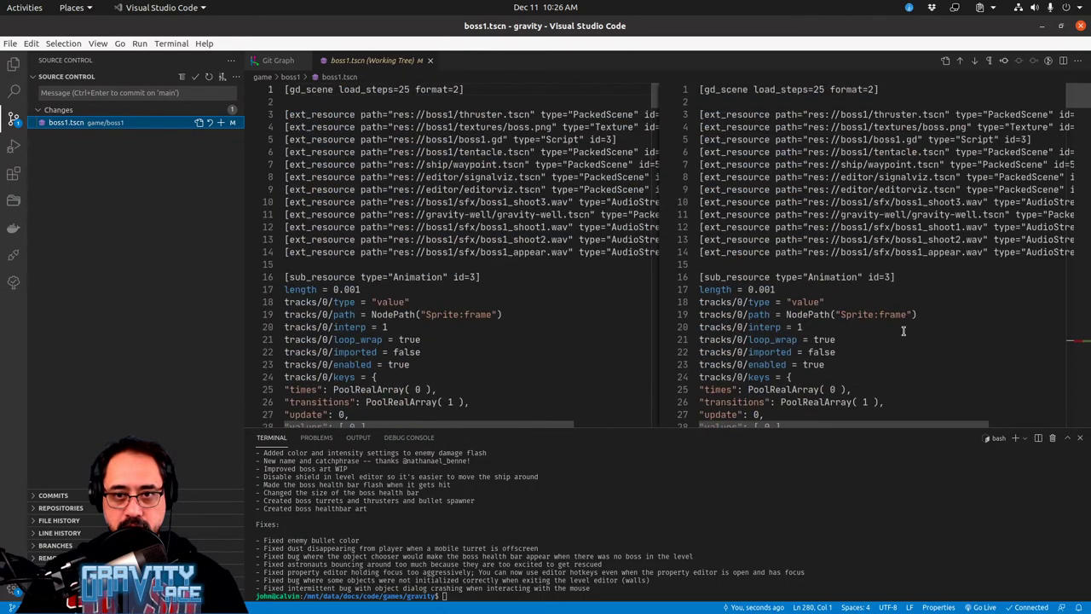
{"action": "left_click", "coordinate": [887, 253]}
{"action": "key", "text": "End"}
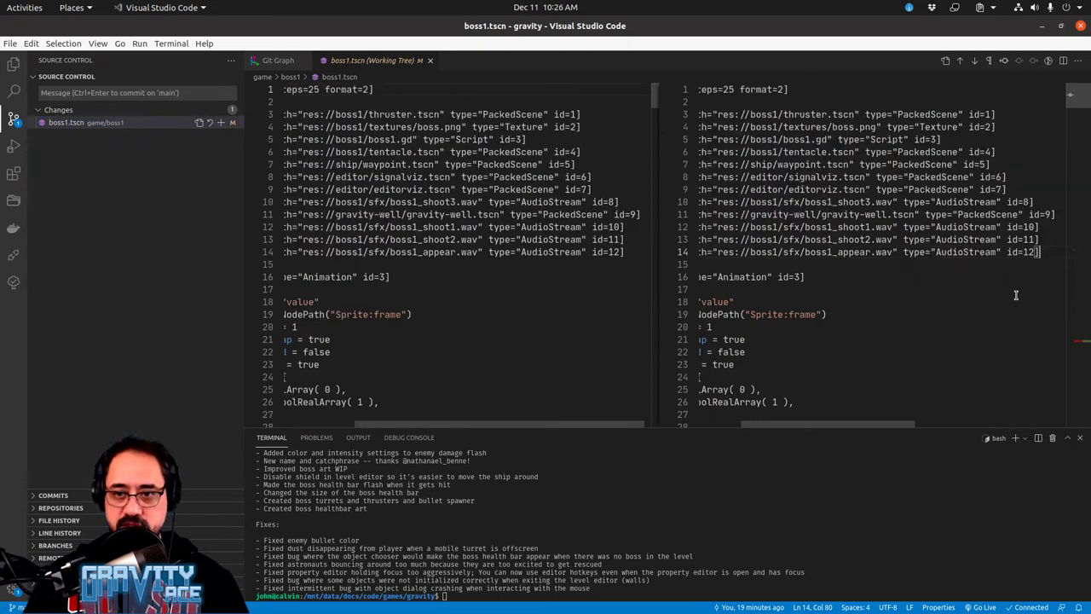
{"action": "key", "text": "Up"}
{"action": "key", "text": "Up"}
{"action": "key", "text": "Up"}
{"action": "key", "text": "Up"}
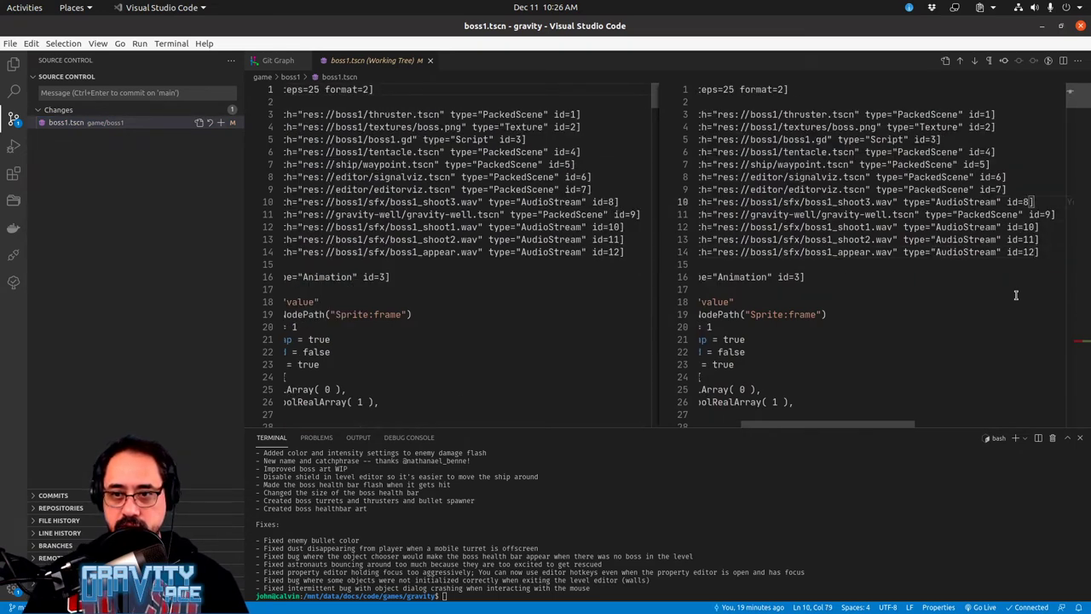
{"action": "key", "text": "Down"}
{"action": "key", "text": "Down"}
{"action": "key", "text": "Down"}
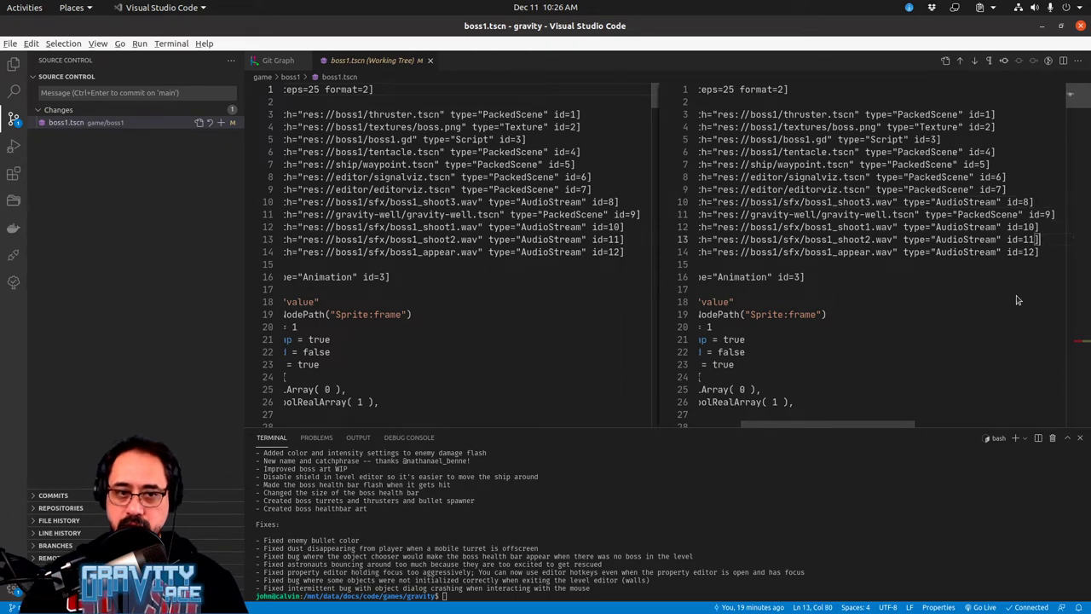
Discard and confirm the boss1.tscn changes in VS Code, then reload the scene from disk in Godot.
{"action": "key", "text": "alt+Tab"}
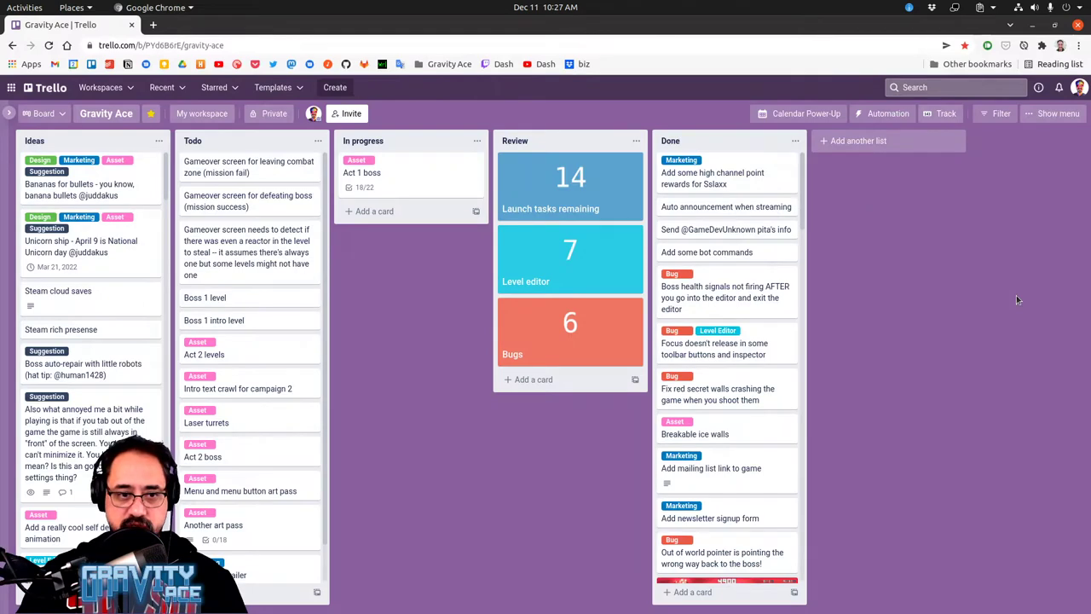
{"action": "key", "text": "alt+Tab"}
{"action": "key", "text": "alt+Tab"}
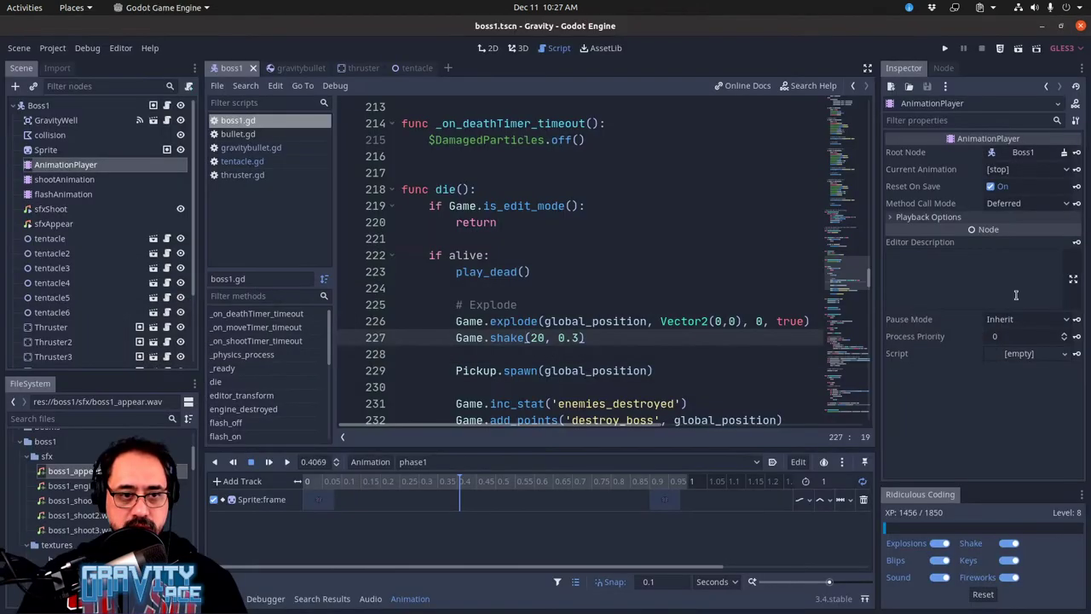
{"action": "key", "text": "alt+Tab"}
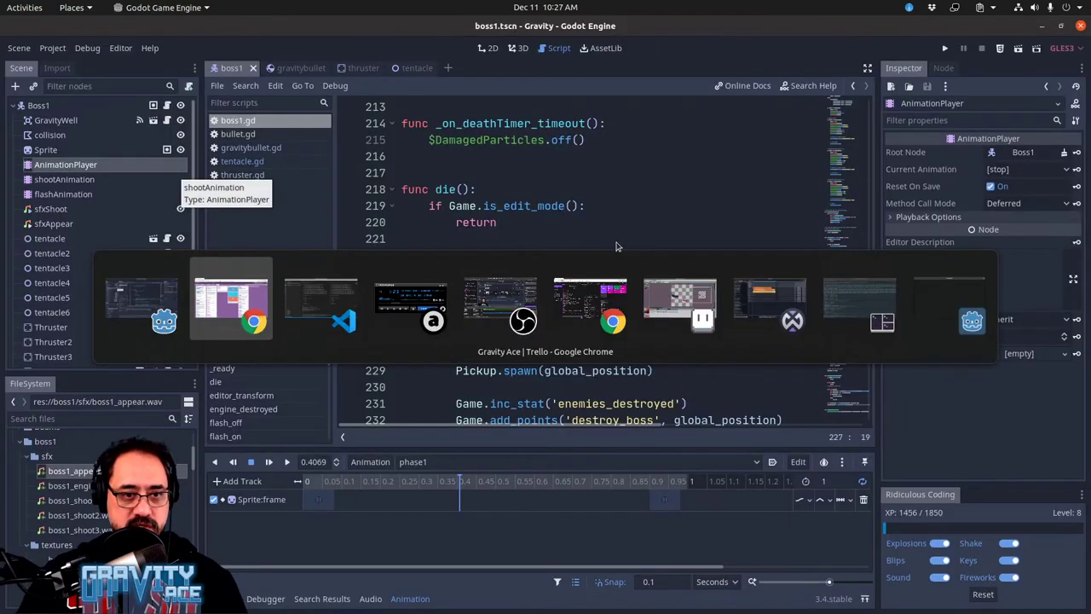
{"action": "key", "text": "alt+Tab"}
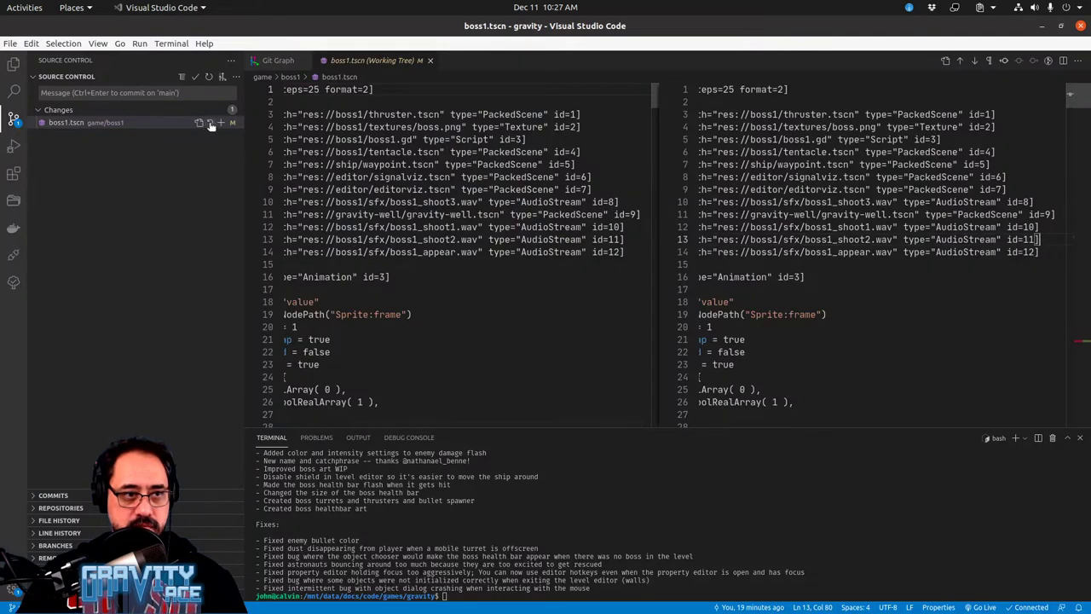
{"action": "left_click", "coordinate": [210, 122]}
{"action": "left_click", "coordinate": [639, 341]}
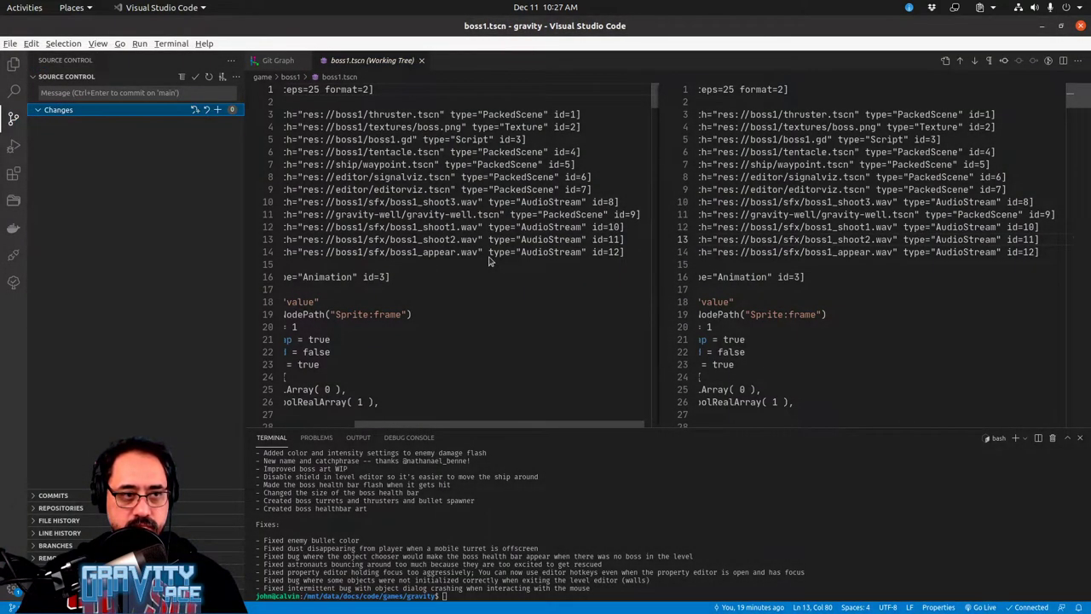
{"action": "key", "text": "alt+Tab"}
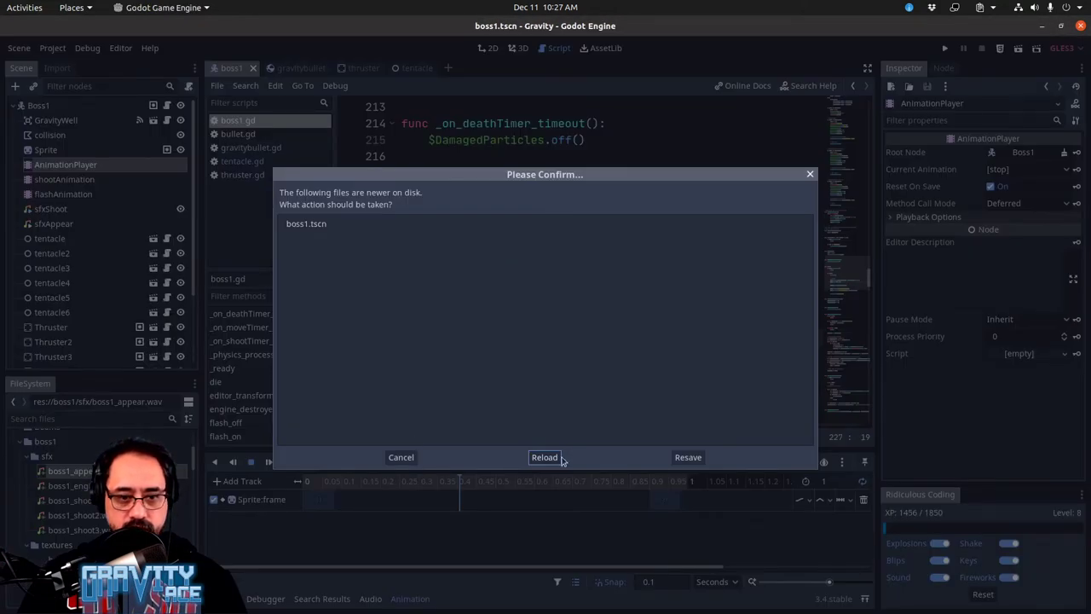
{"action": "left_click", "coordinate": [546, 458]}
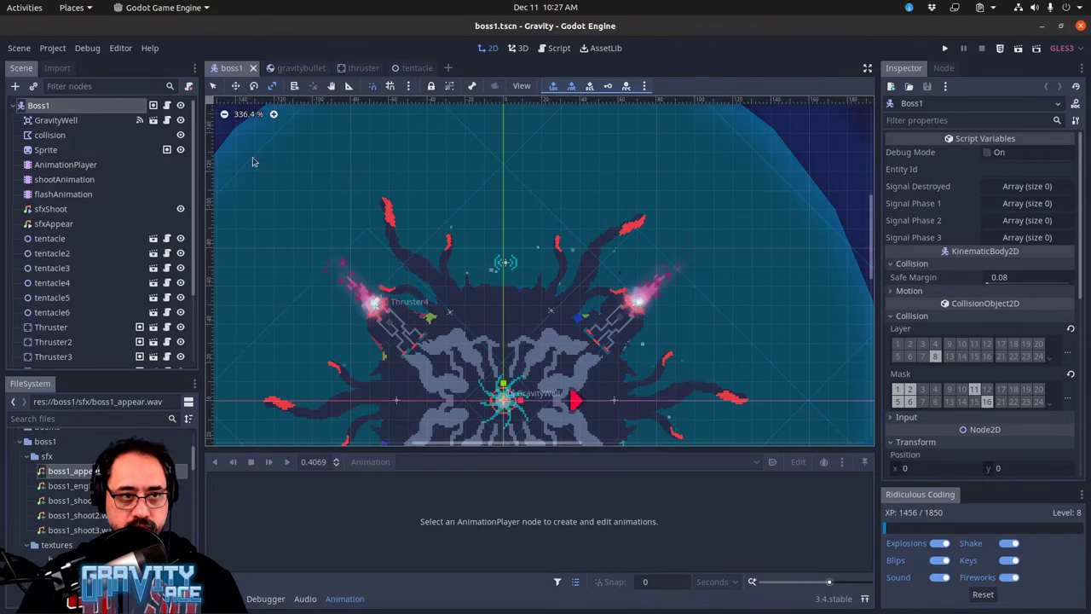
Reopen the Gravity OBS project from Godot's project list and switch to the main.gd script.
{"action": "key", "text": "ctrl+shift+q"}
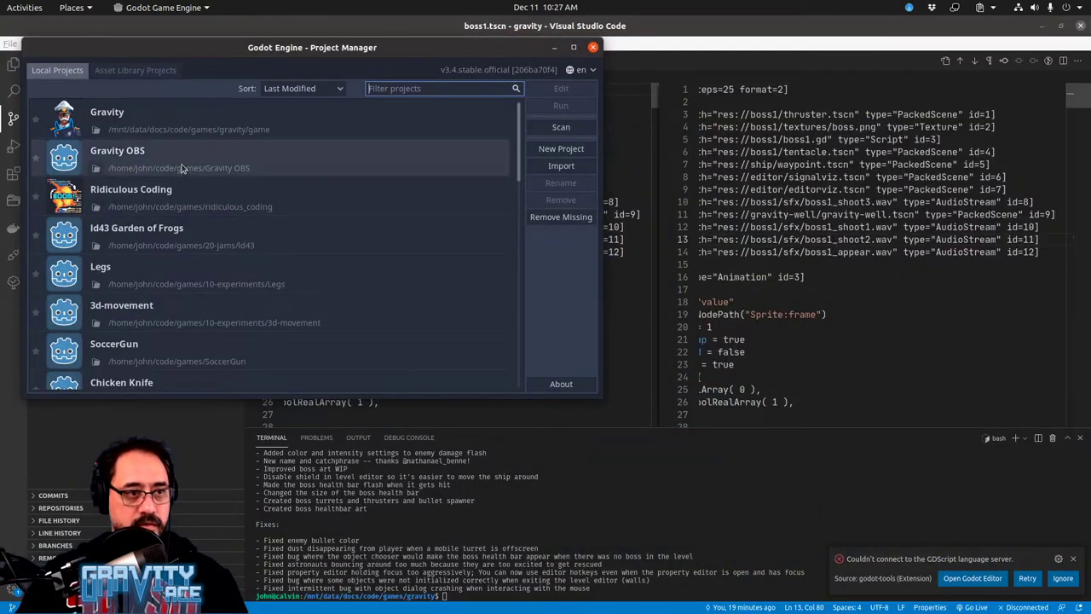
{"action": "double_click", "coordinate": [182, 167]}
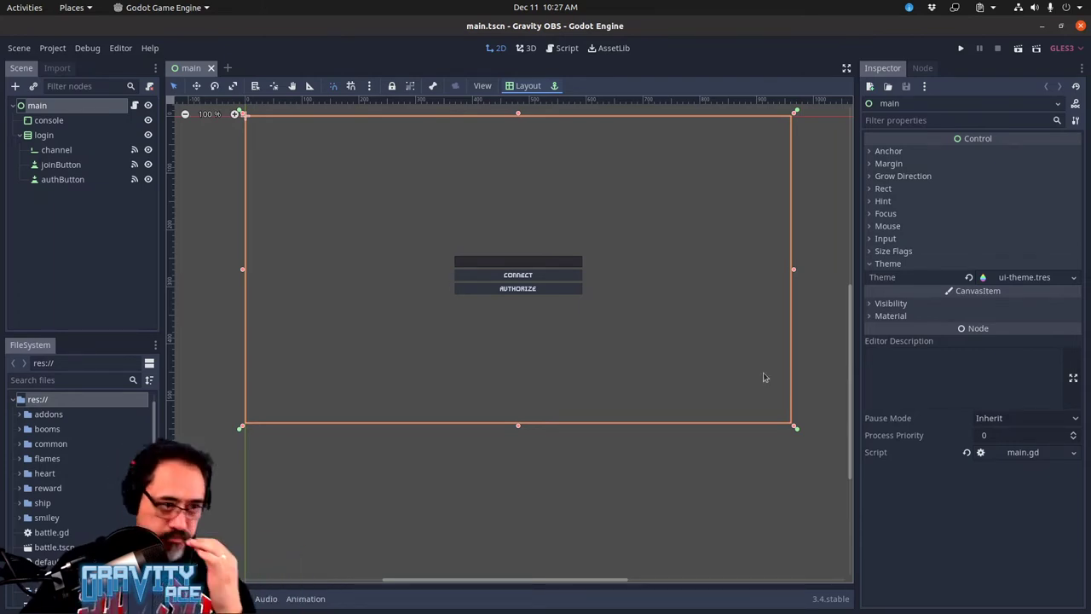
{"action": "key", "text": "ctrl+F3"}
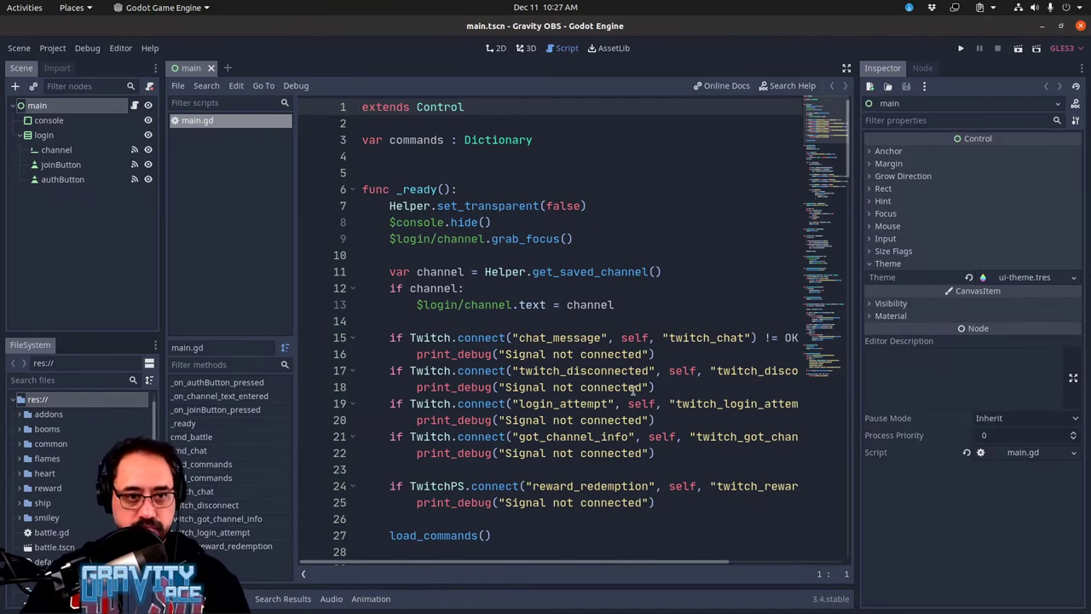
Review the reward_redemption and chat_message signals and the 'battle' action on line 47, then switch apps.
{"action": "scroll", "coordinate": [632, 389], "scroll_direction": "down", "scroll_amount": 2}
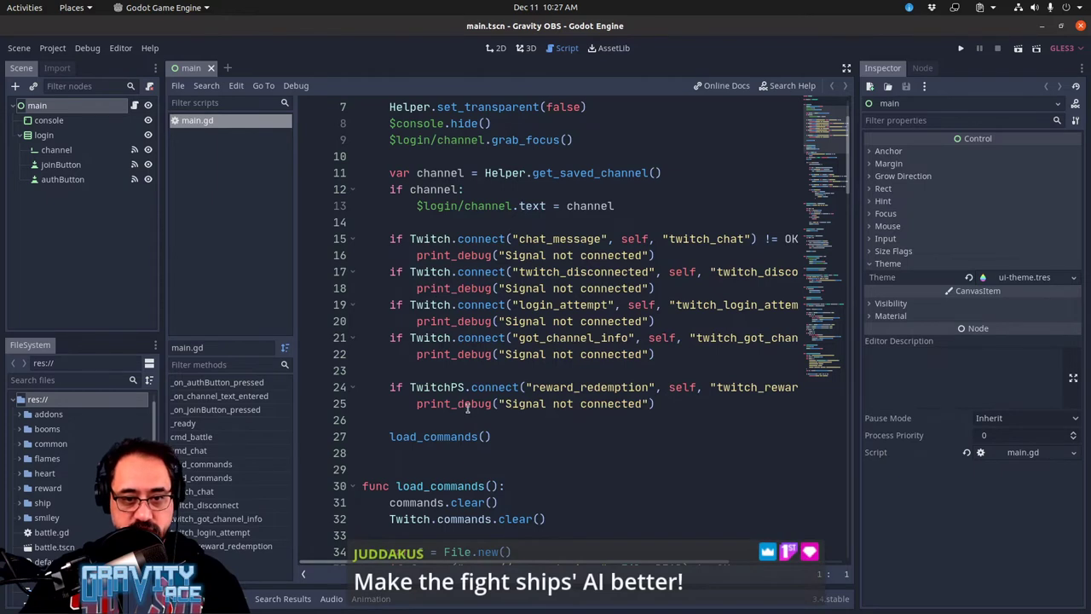
{"action": "double_click", "coordinate": [579, 385]}
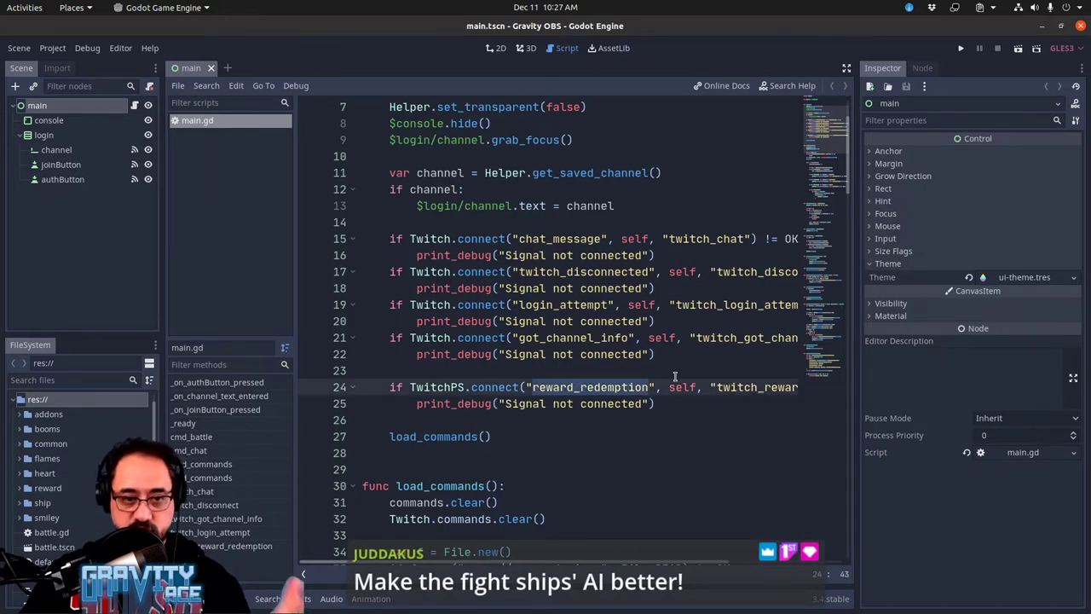
{"action": "double_click", "coordinate": [548, 239]}
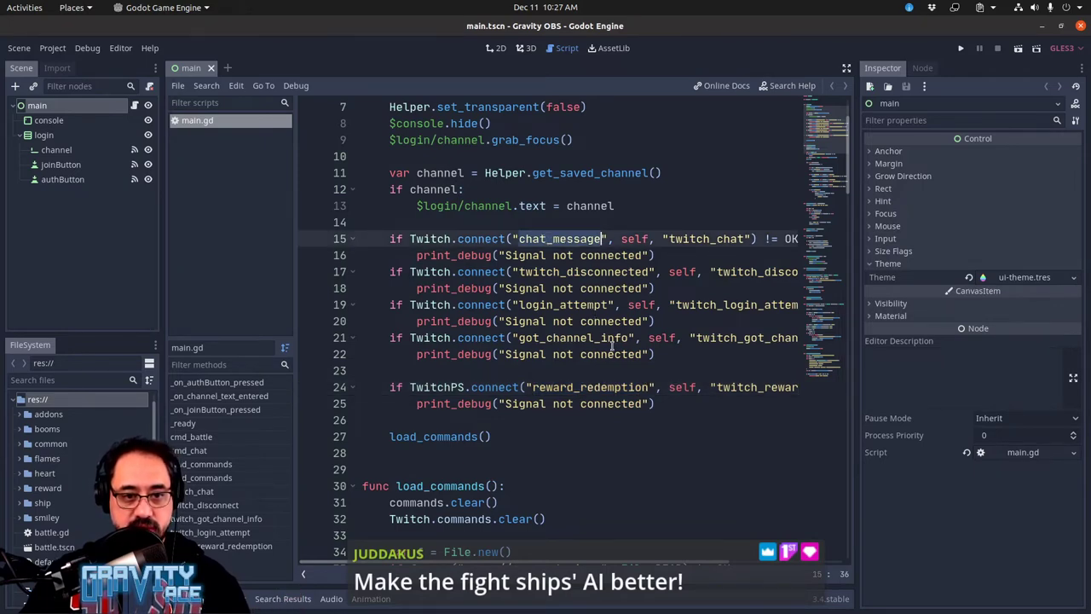
{"action": "scroll", "coordinate": [611, 346], "scroll_direction": "down", "scroll_amount": 4}
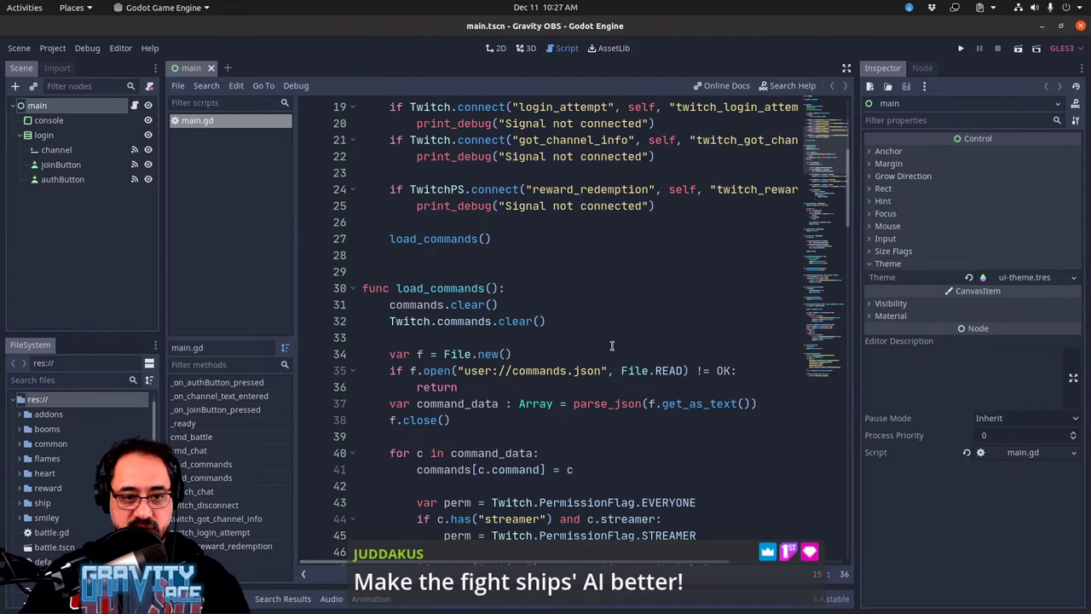
{"action": "scroll", "coordinate": [611, 345], "scroll_direction": "down", "scroll_amount": 2}
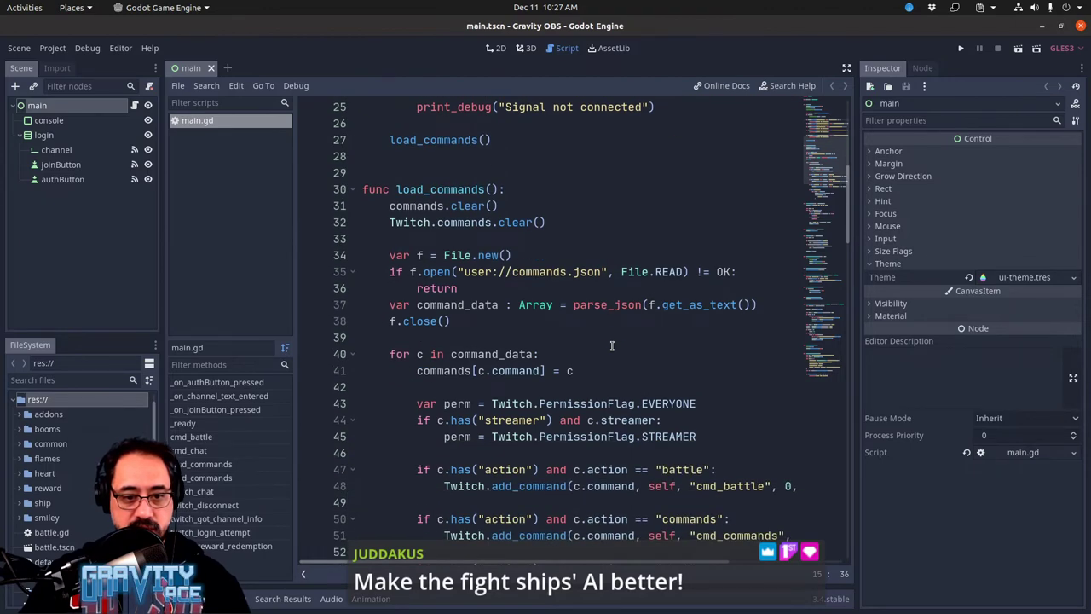
{"action": "scroll", "coordinate": [611, 345], "scroll_direction": "down", "scroll_amount": 2}
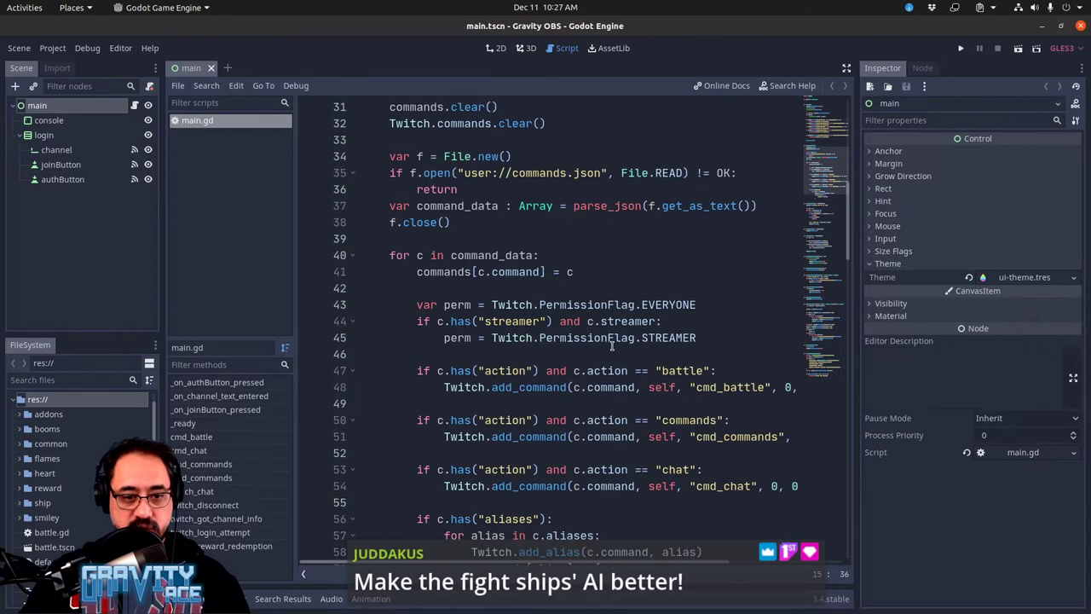
{"action": "double_click", "coordinate": [670, 370]}
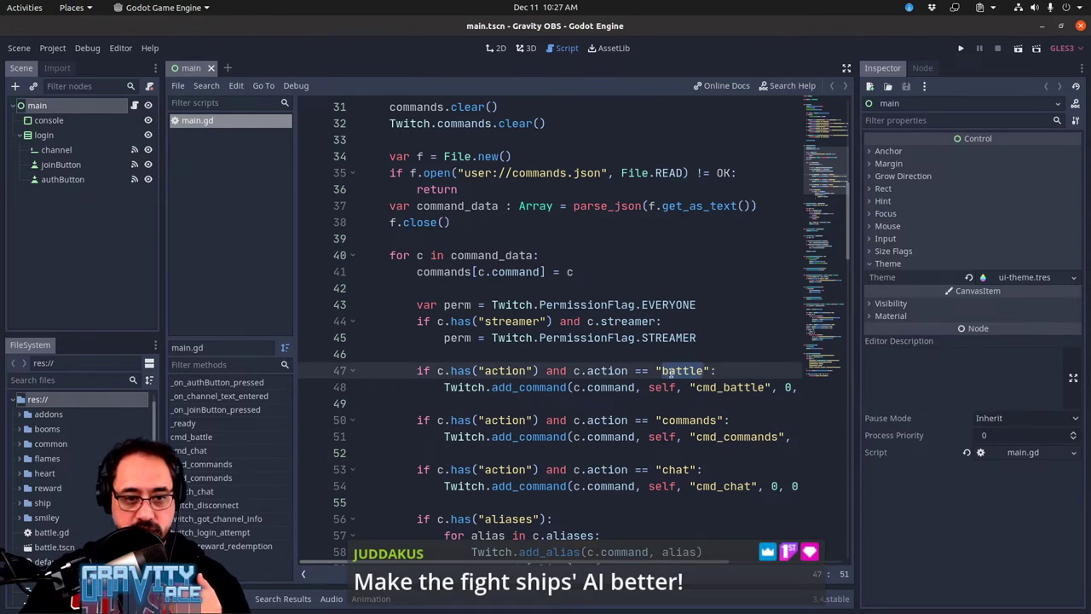
{"action": "scroll", "coordinate": [664, 406], "scroll_direction": "down", "scroll_amount": 2}
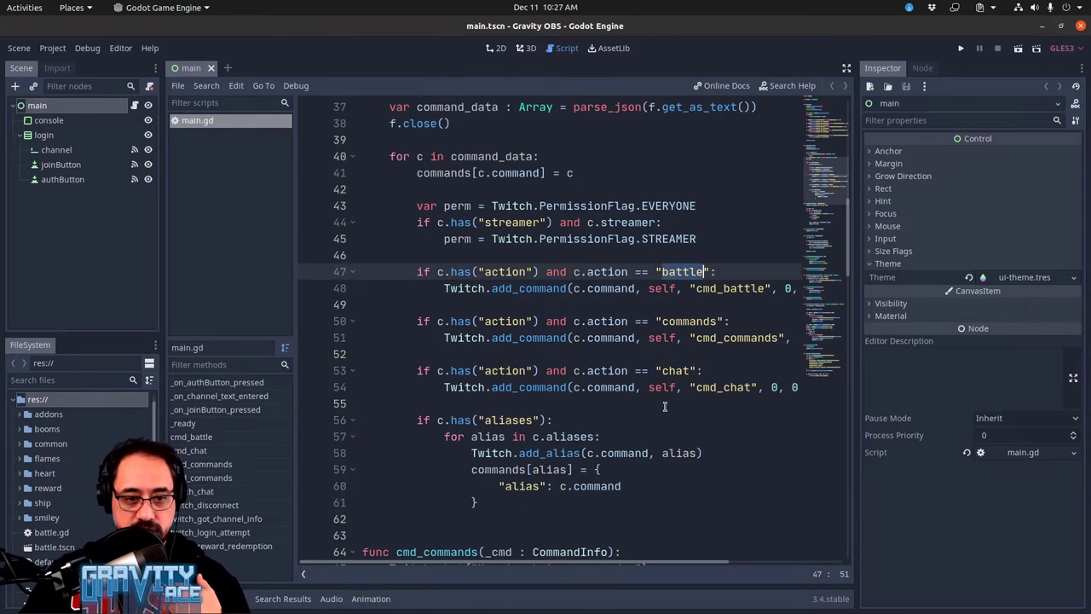
{"action": "scroll", "coordinate": [505, 418], "scroll_direction": "down", "scroll_amount": 9}
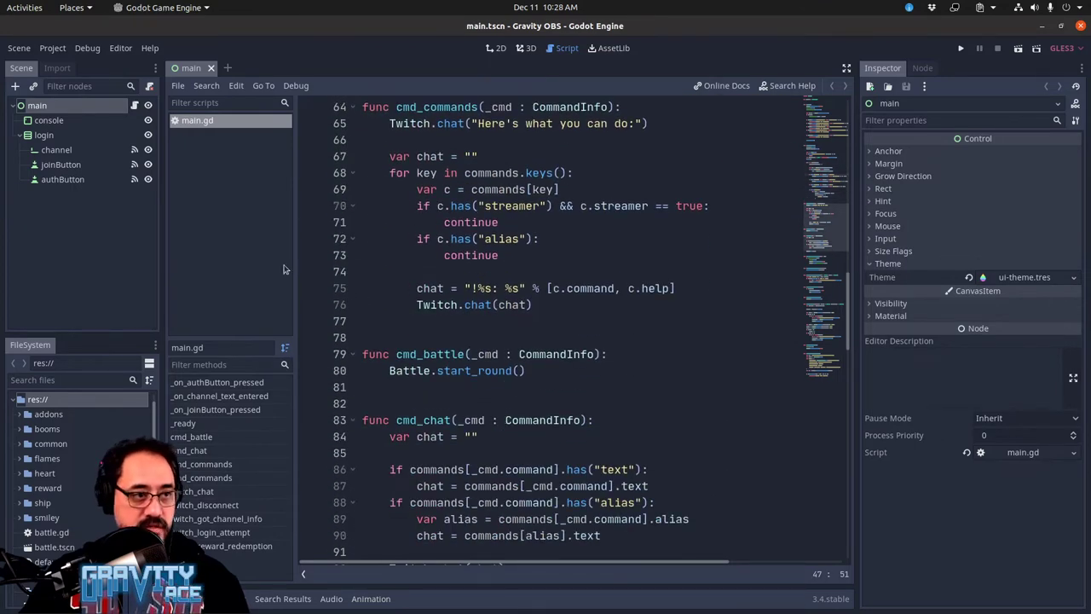
{"action": "key", "text": "alt+Tab"}
{"action": "key", "text": "alt+Tab"}
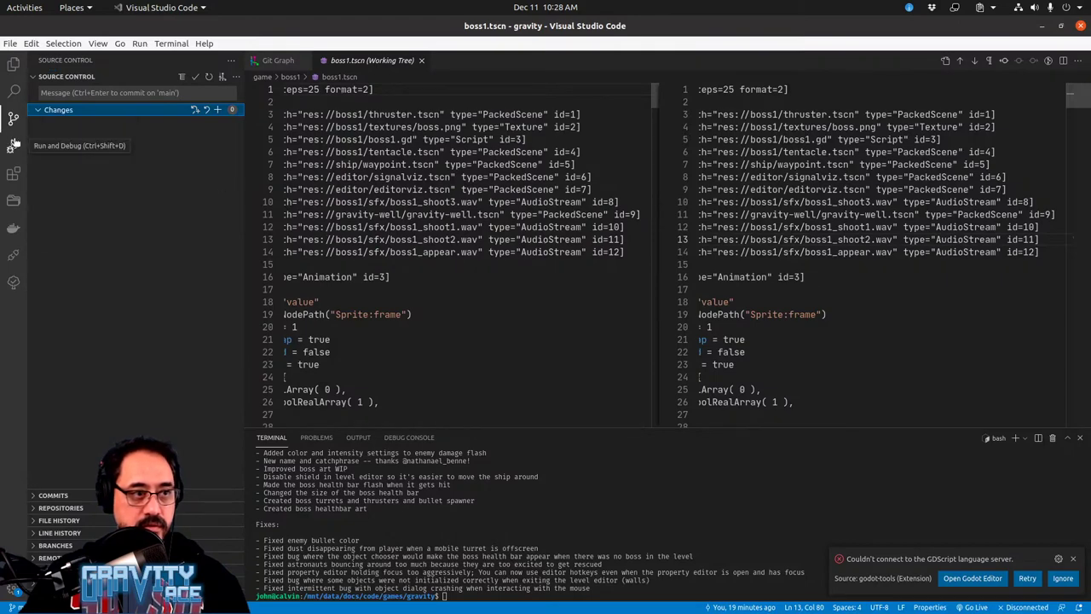
Open the Gravity OBS favorite from Project Manager and scroll through commands.json.
{"action": "left_click", "coordinate": [13, 200]}
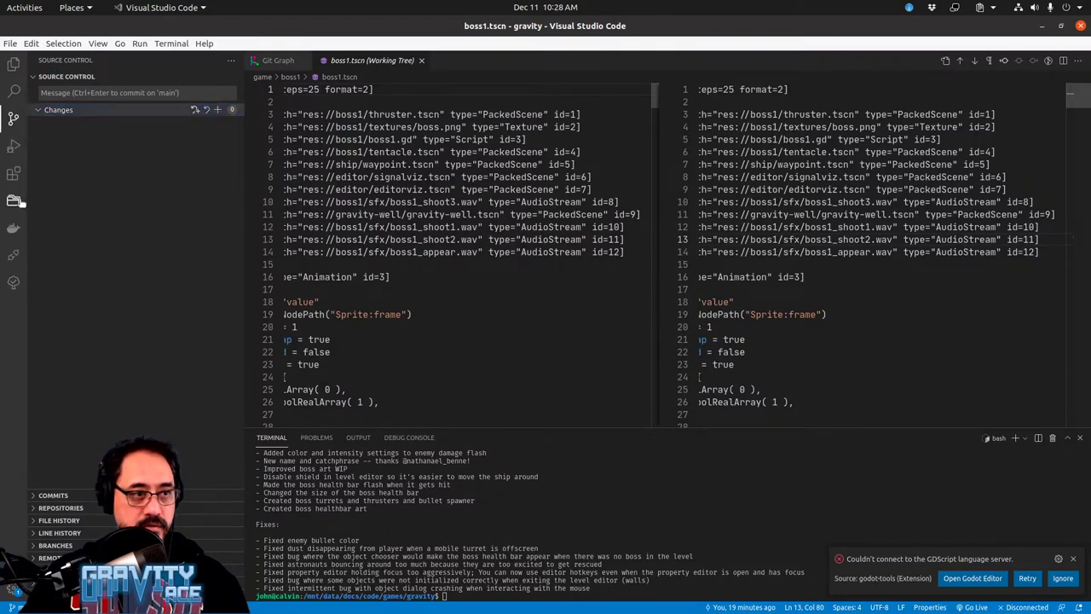
{"action": "left_click", "coordinate": [71, 130]}
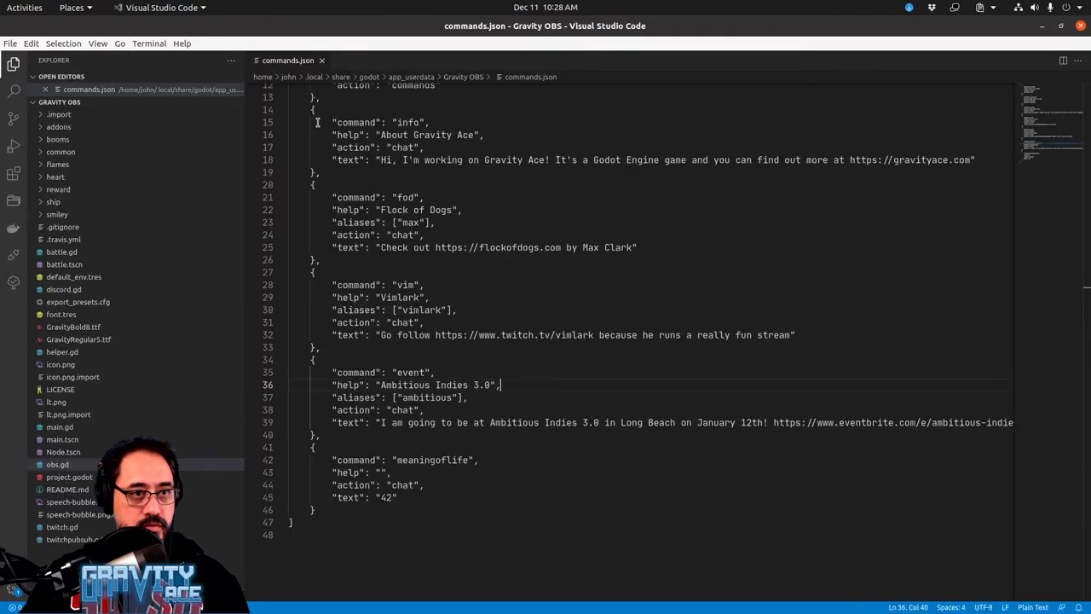
{"action": "scroll", "coordinate": [435, 345], "scroll_direction": "up", "scroll_amount": 4}
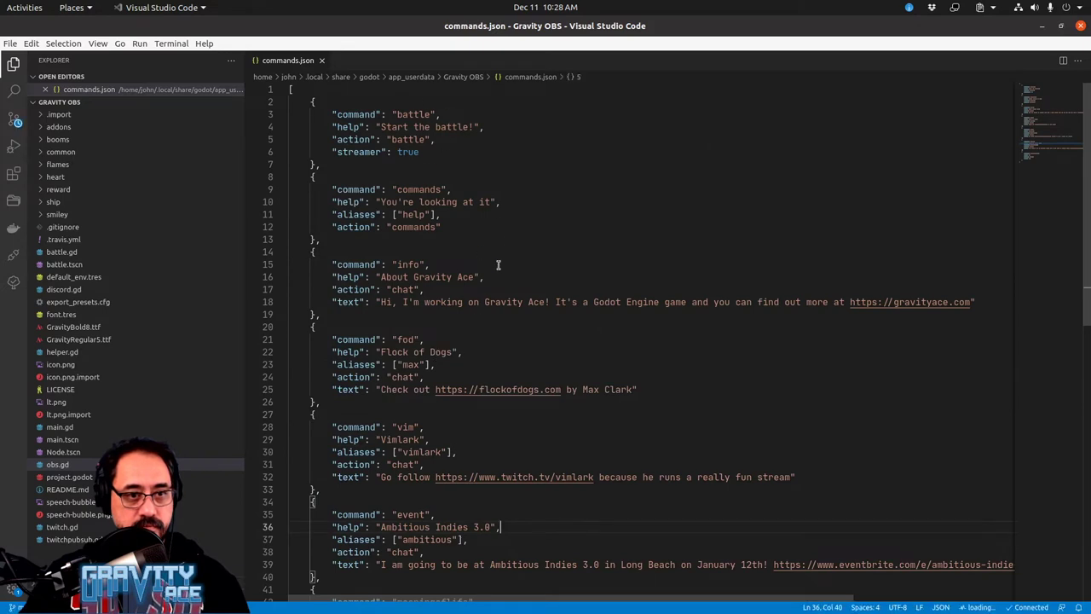
{"action": "scroll", "coordinate": [467, 452], "scroll_direction": "down", "scroll_amount": 3}
{"action": "scroll", "coordinate": [467, 452], "scroll_direction": "down", "scroll_amount": 1}
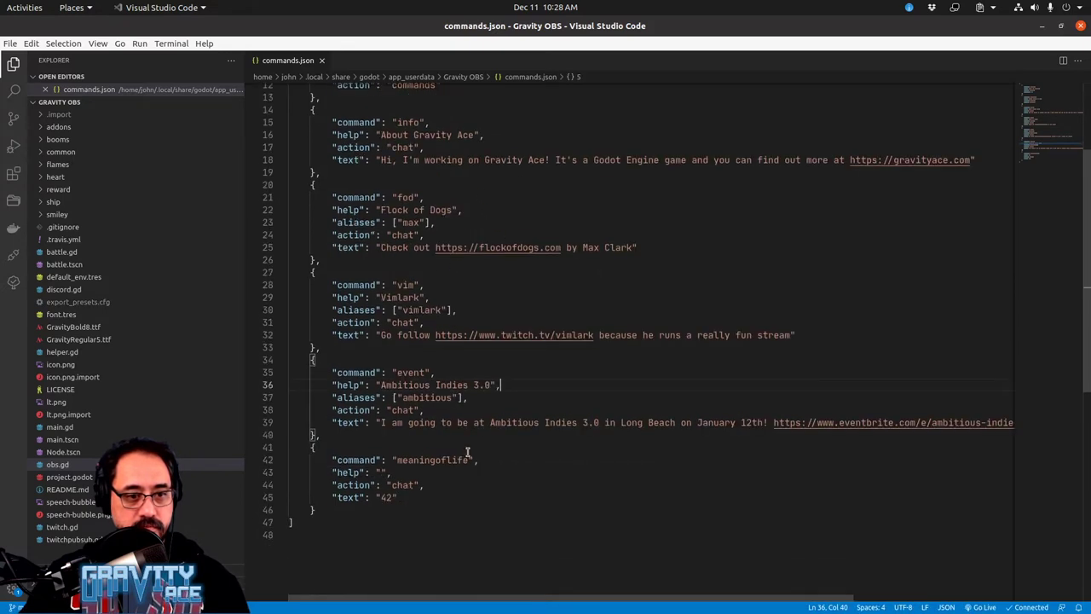
Briefly switch to OBS Studio, then return to the Godot editor.
{"action": "key", "text": "alt+Tab"}
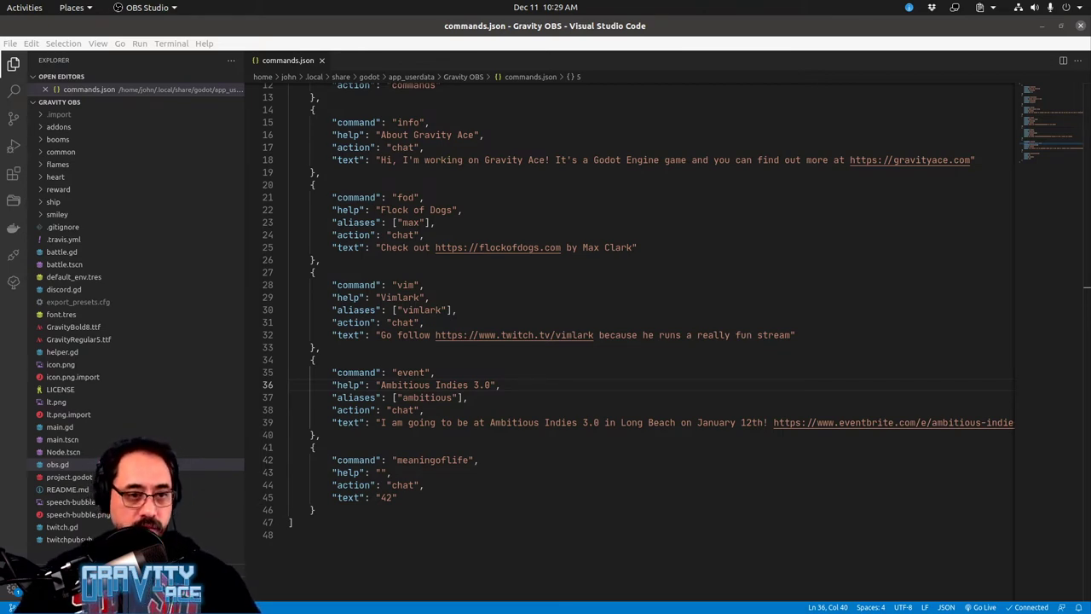
{"action": "scroll", "coordinate": [614, 358], "scroll_direction": "up", "scroll_amount": 4}
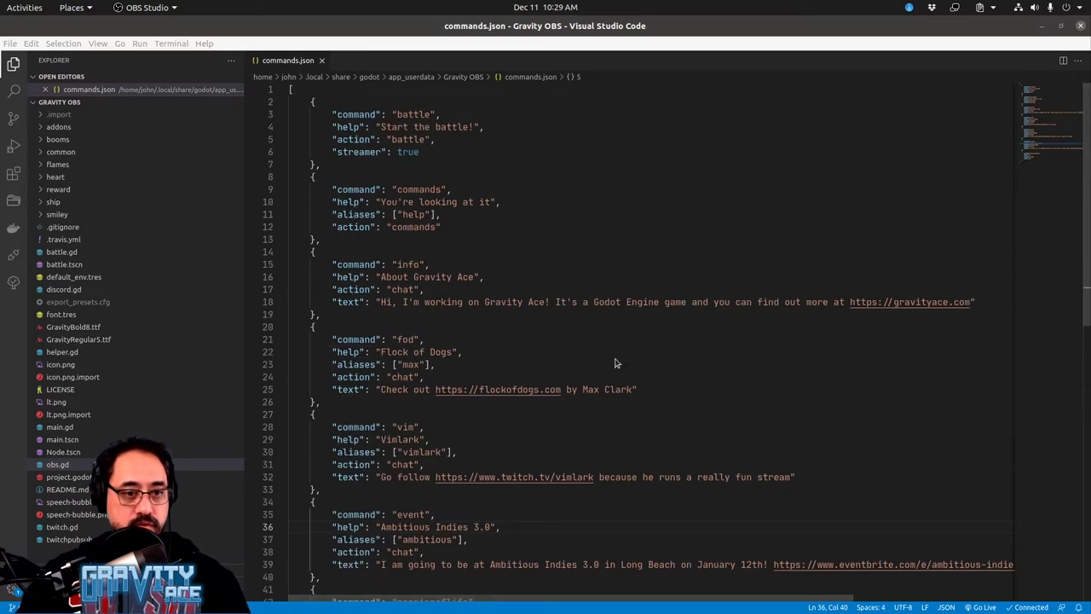
{"action": "key", "text": "alt+Tab"}
{"action": "key", "text": "alt+Tab"}
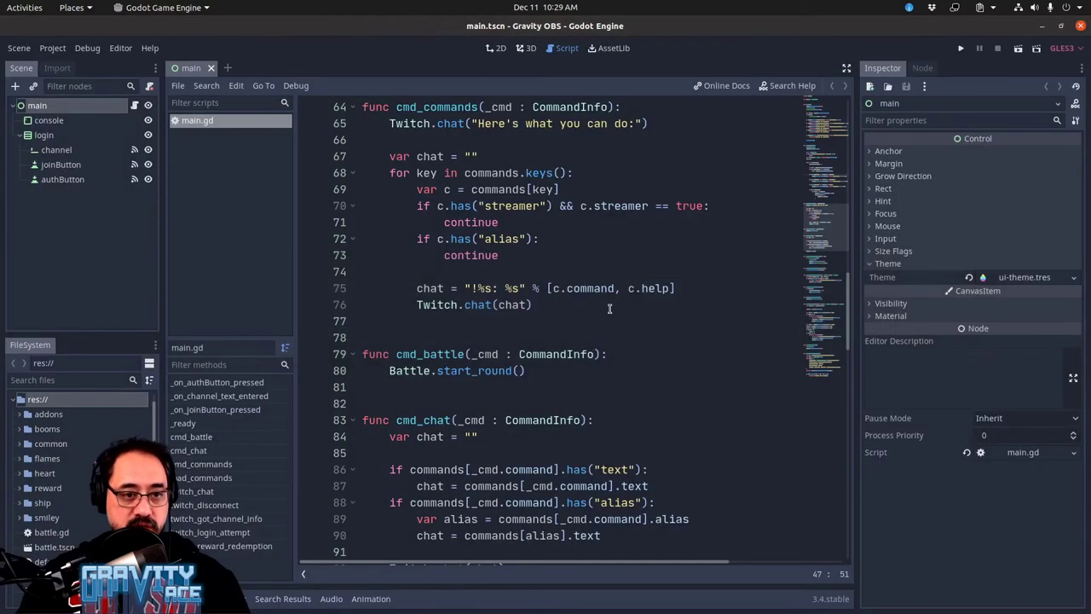
Search main.gd for load_commands, jumping between its call on line 27 and definition on line 30.
{"action": "scroll", "coordinate": [618, 362], "scroll_direction": "up", "scroll_amount": 20}
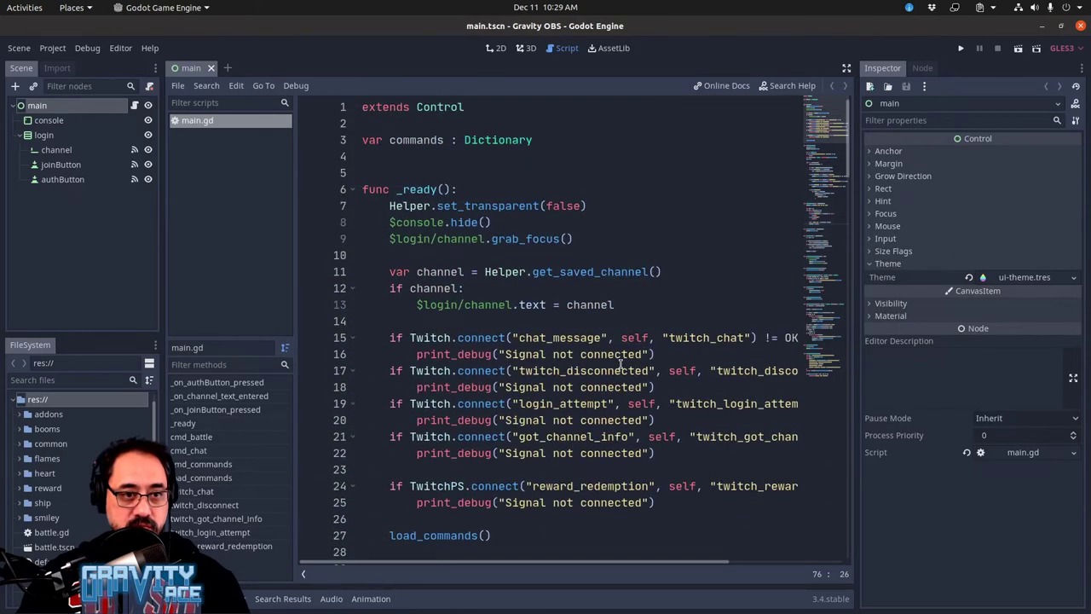
{"action": "scroll", "coordinate": [621, 362], "scroll_direction": "down", "scroll_amount": 8}
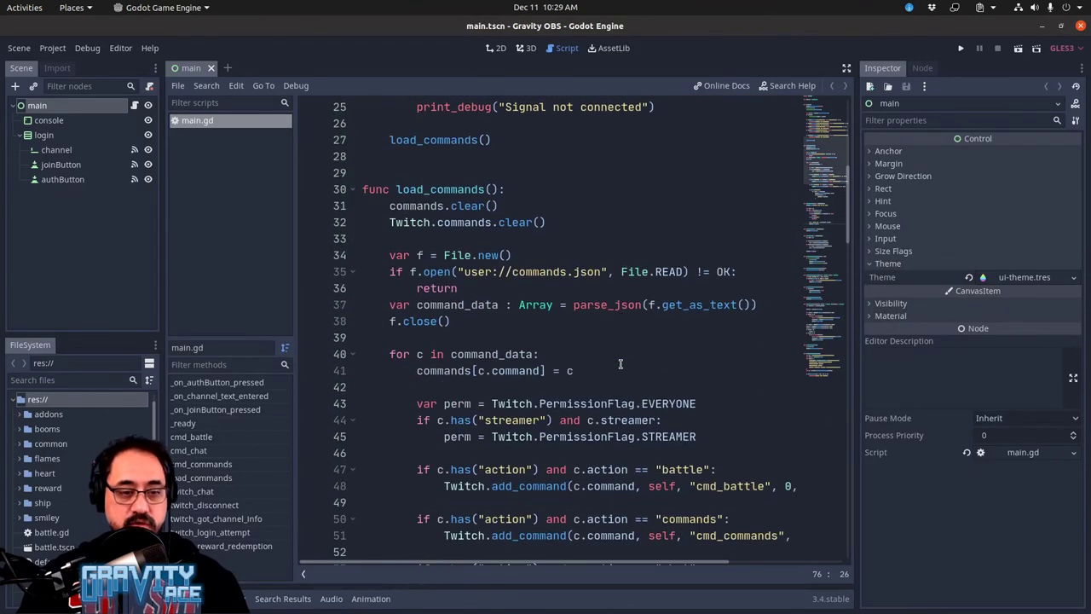
{"action": "double_click", "coordinate": [434, 189]}
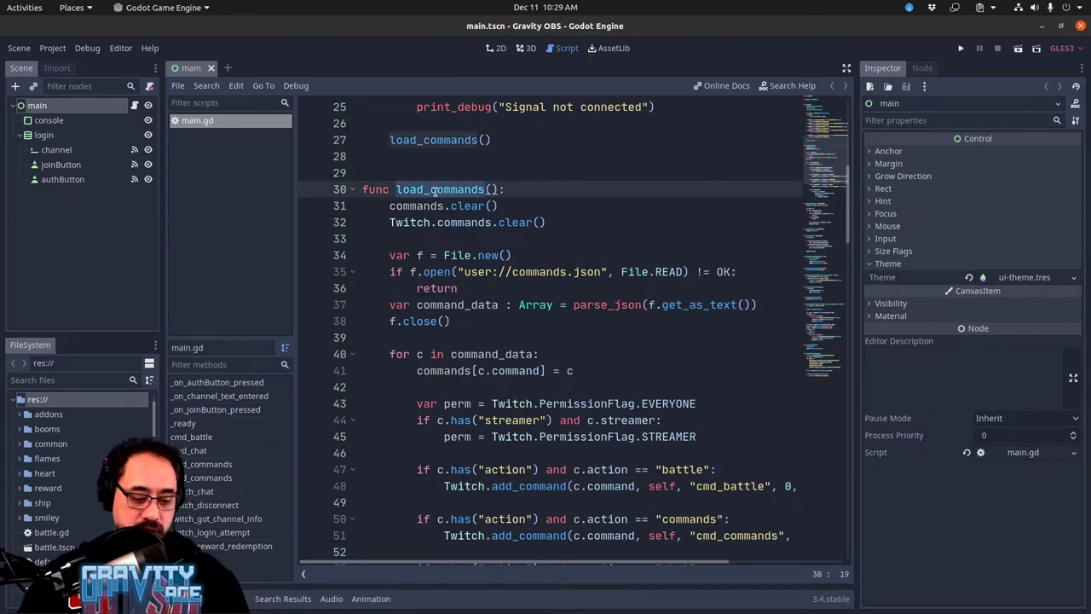
{"action": "key", "text": "ctrl+f"}
{"action": "key", "text": "Return"}
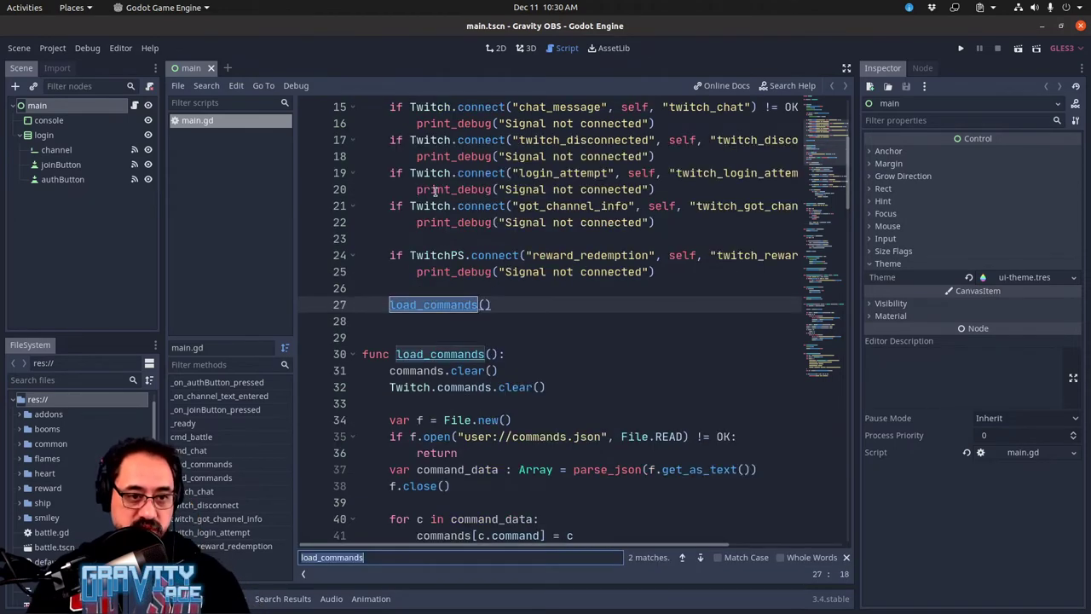
{"action": "key", "text": "Return"}
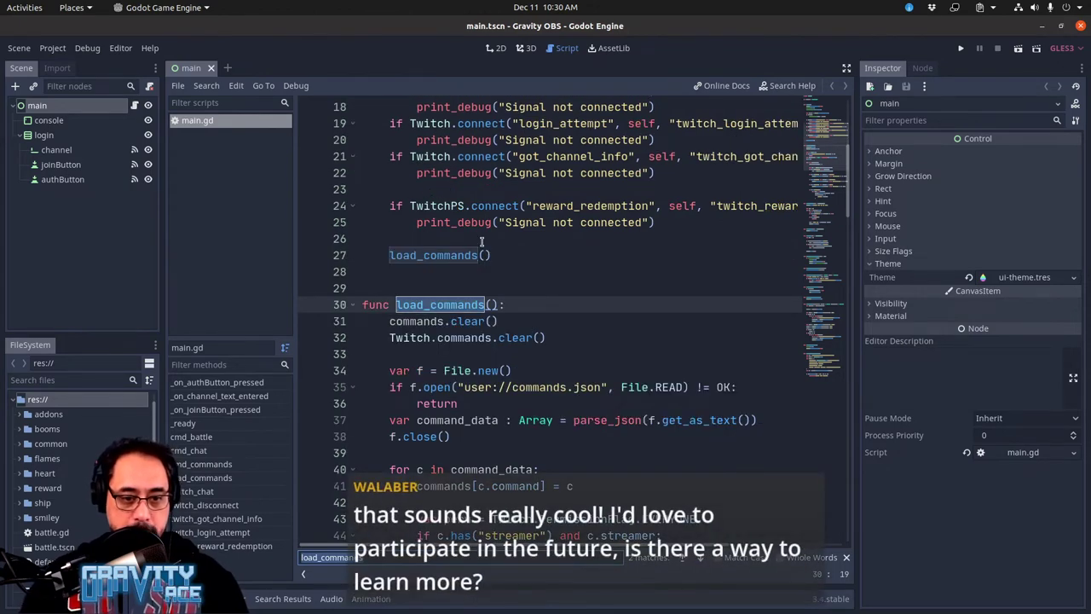
{"action": "scroll", "coordinate": [460, 221], "scroll_direction": "down", "scroll_amount": 7}
{"action": "scroll", "coordinate": [482, 241], "scroll_direction": "down", "scroll_amount": 2}
{"action": "key", "text": "Return"}
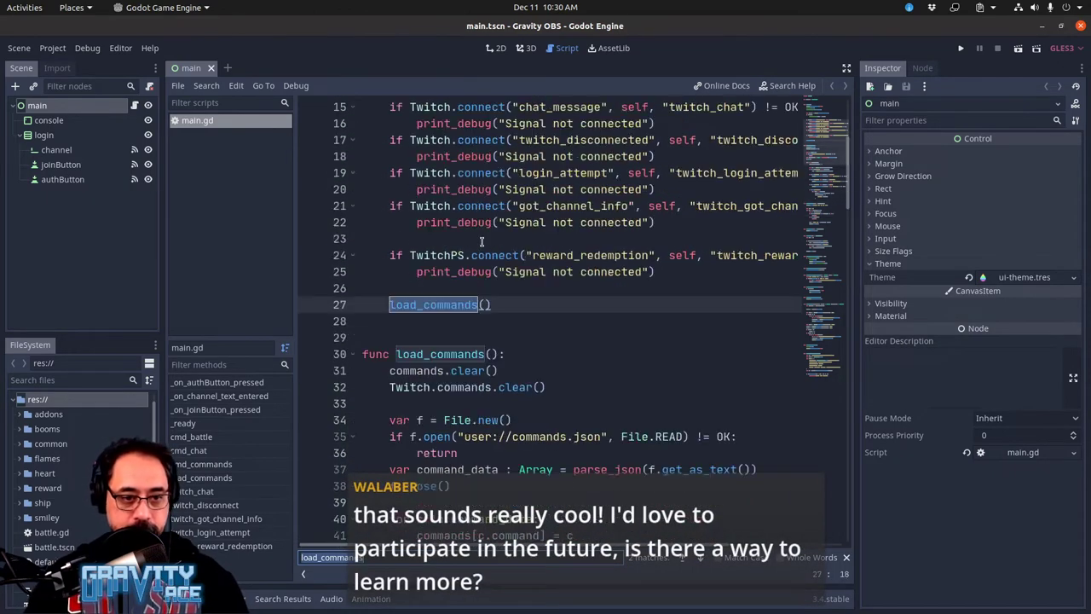
{"action": "key", "text": "Return"}
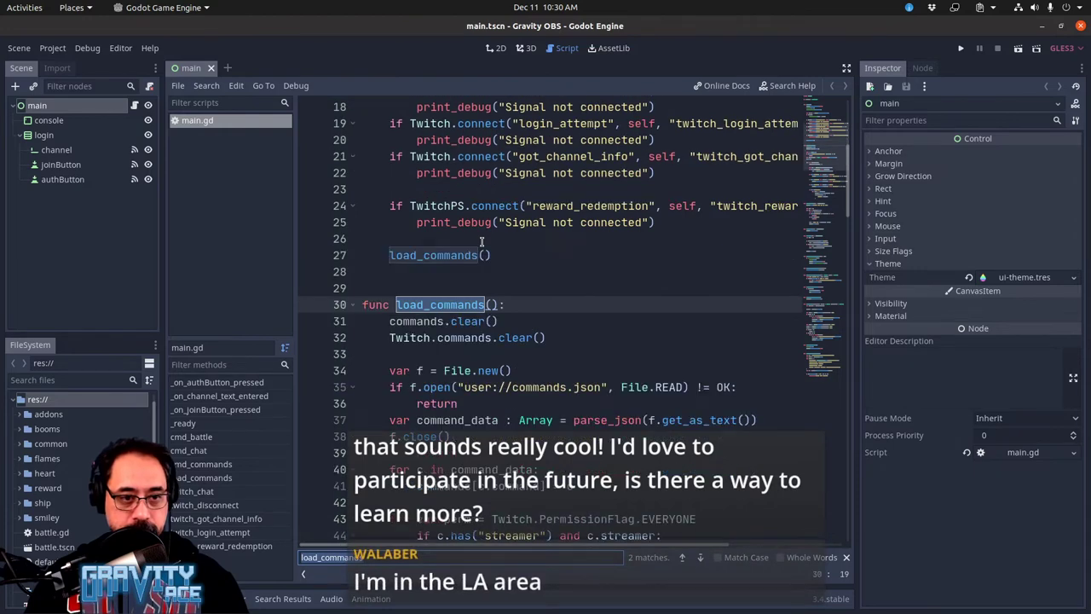
{"action": "key", "text": "Return"}
{"action": "key", "text": "Return"}
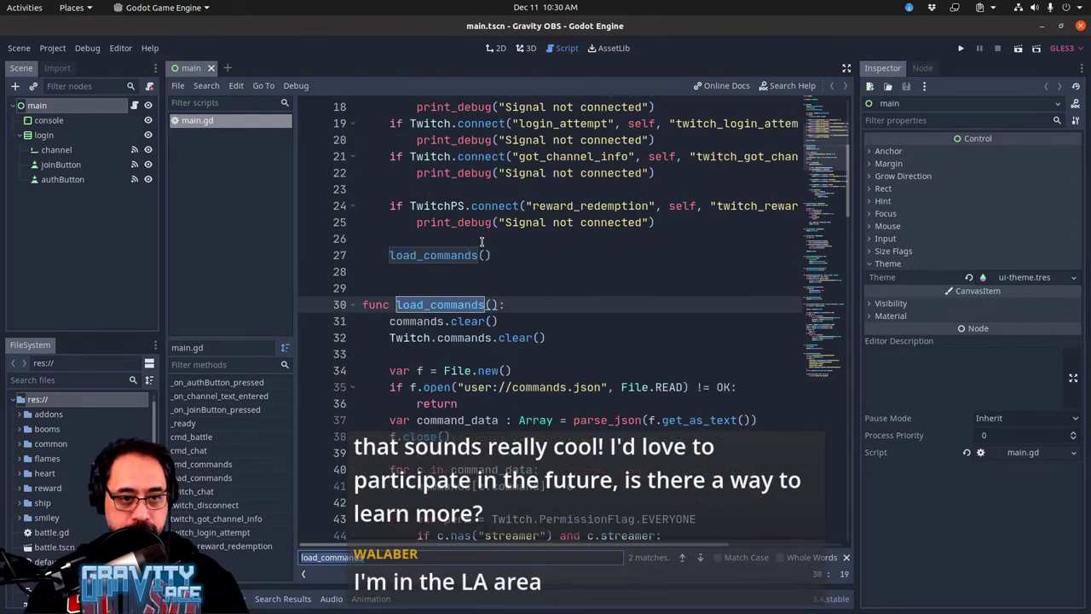
{"action": "key", "text": "Return"}
{"action": "key", "text": "Return"}
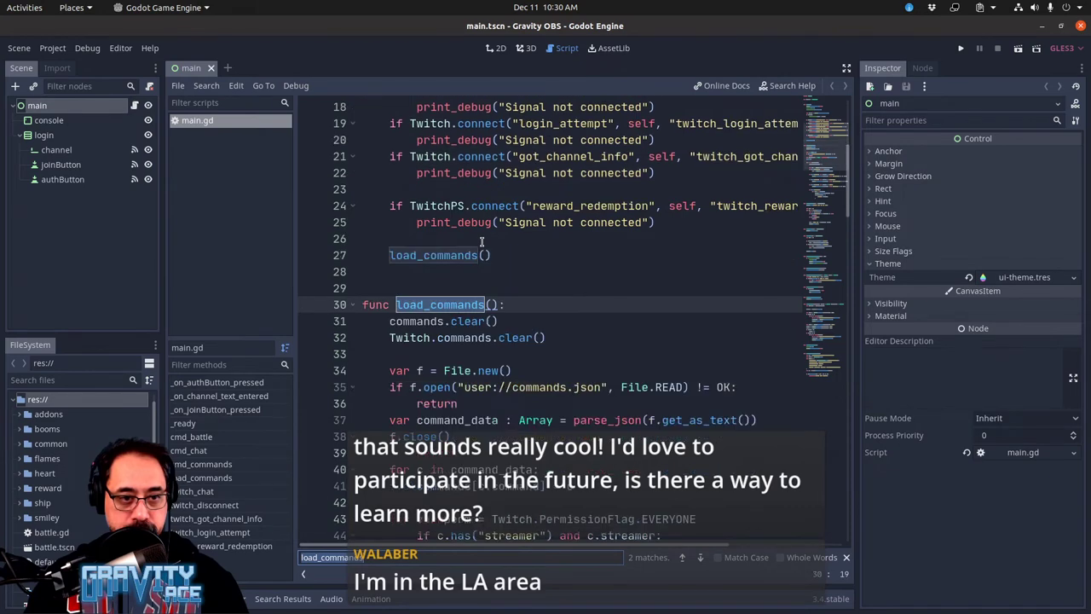
{"action": "key", "text": "Return"}
{"action": "key", "text": "Return"}
{"action": "key", "text": "Return"}
{"action": "key", "text": "Return"}
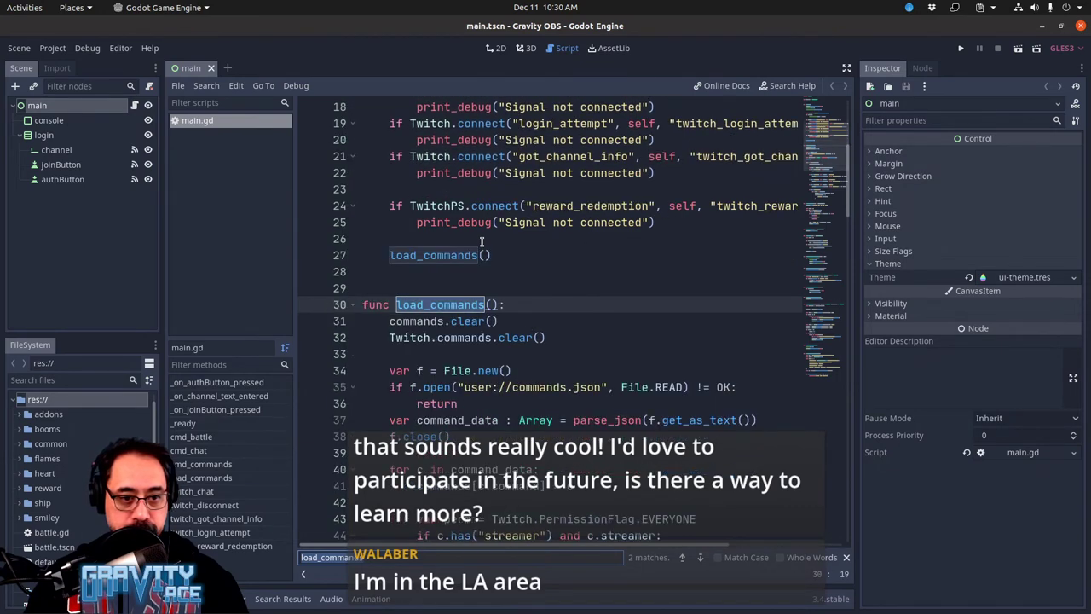
{"action": "key", "text": "Escape"}
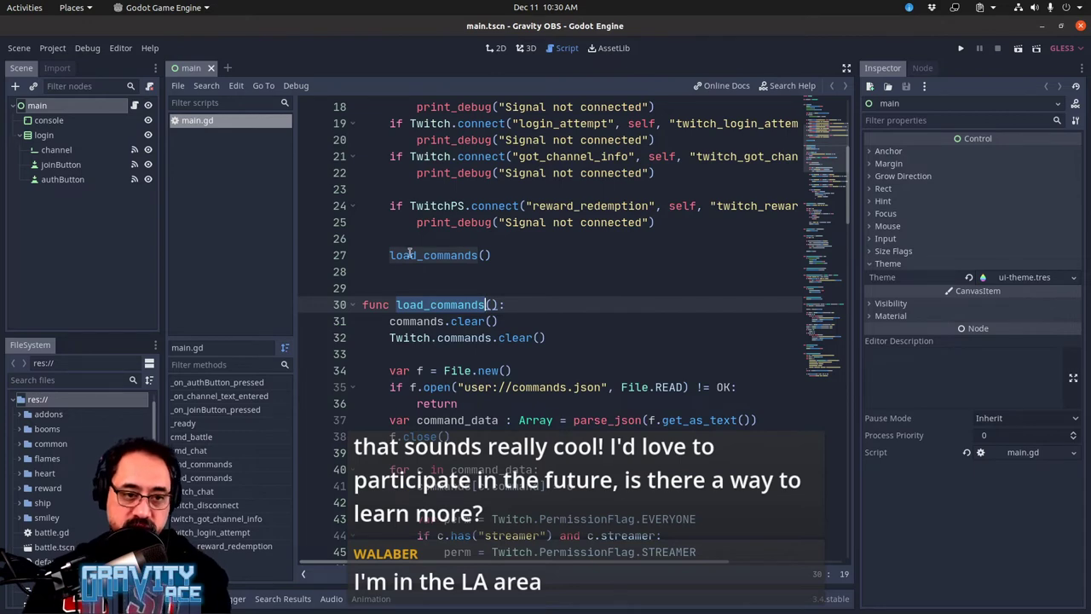
Scroll down to the cmd_commands function and place the caret at the end of line 65.
{"action": "scroll", "coordinate": [409, 254], "scroll_direction": "down", "scroll_amount": 10}
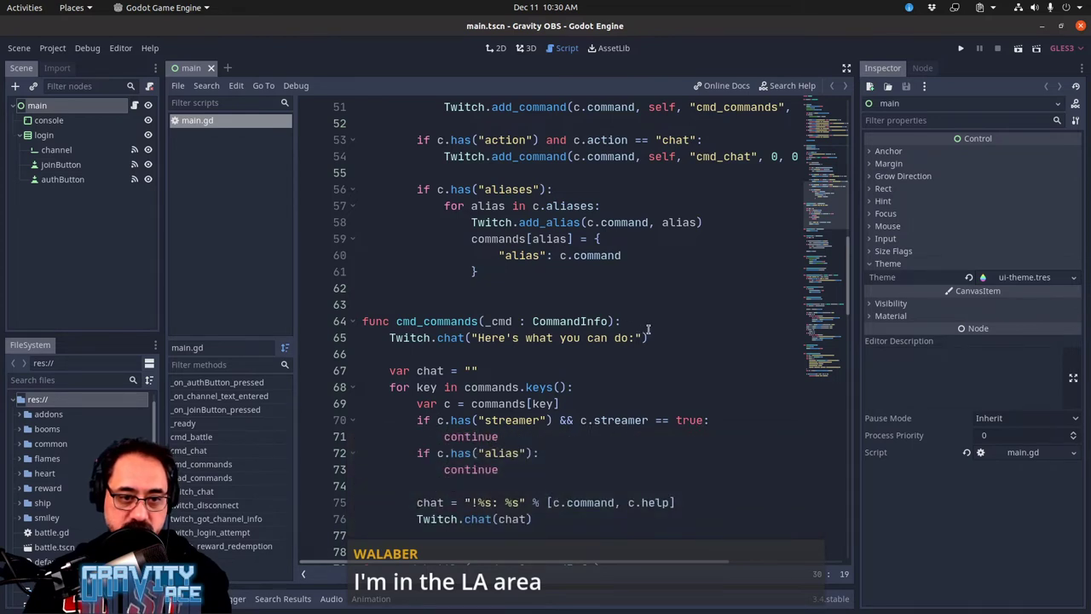
{"action": "scroll", "coordinate": [614, 328], "scroll_direction": "down", "scroll_amount": 4}
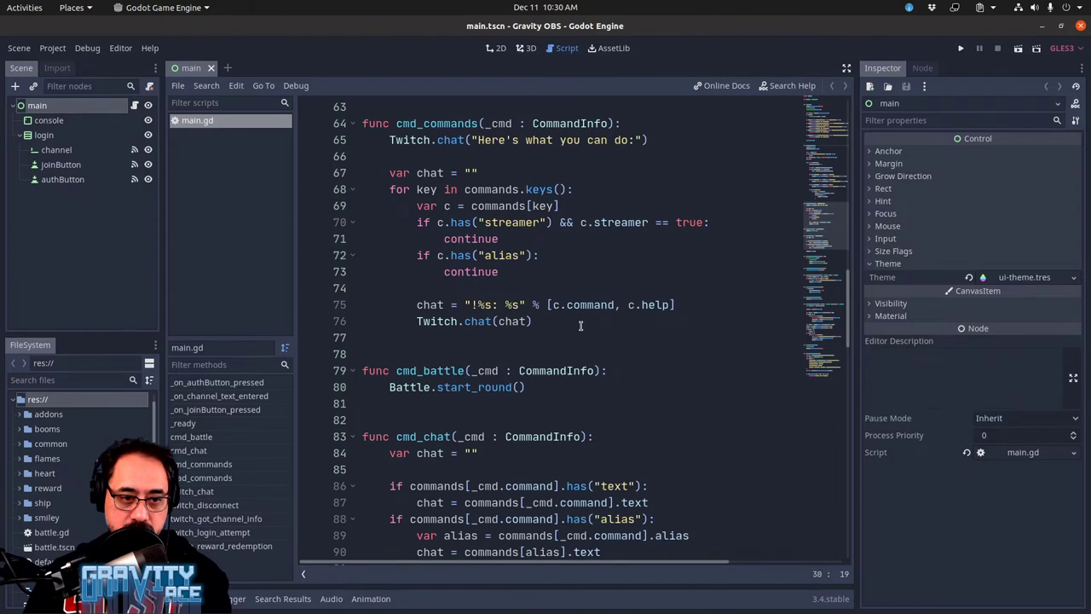
{"action": "scroll", "coordinate": [581, 326], "scroll_direction": "down", "scroll_amount": 6}
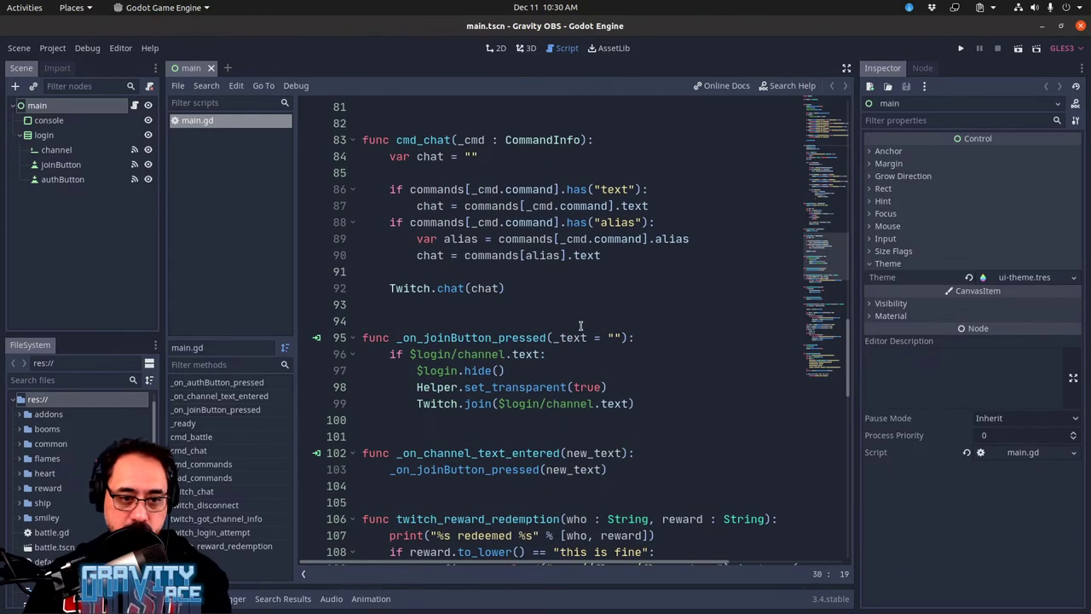
{"action": "scroll", "coordinate": [580, 325], "scroll_direction": "down", "scroll_amount": 3}
{"action": "scroll", "coordinate": [581, 325], "scroll_direction": "down", "scroll_amount": 6}
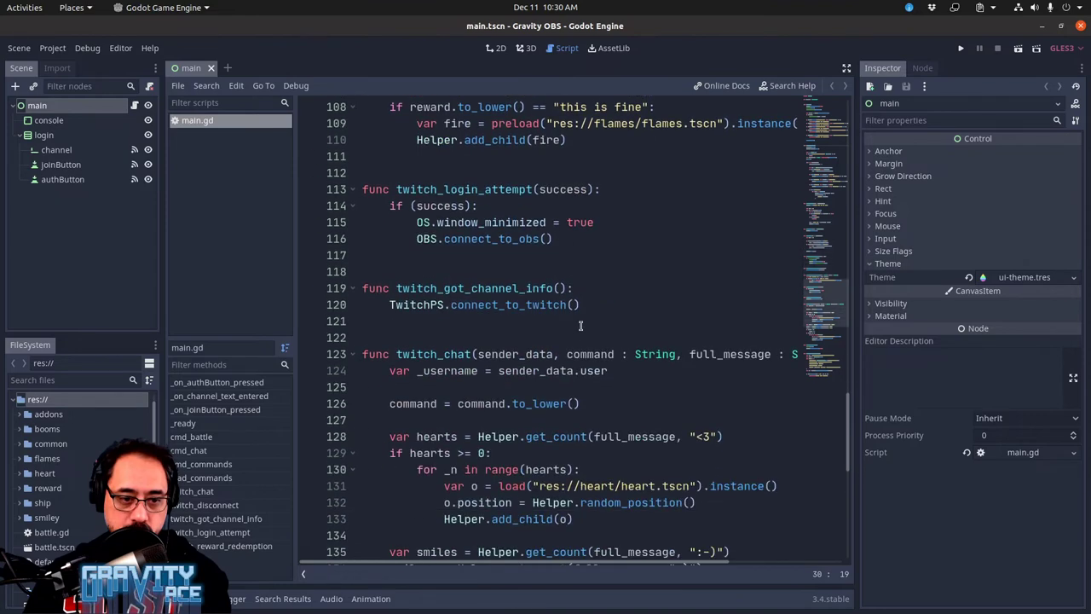
{"action": "scroll", "coordinate": [581, 325], "scroll_direction": "up", "scroll_amount": 20}
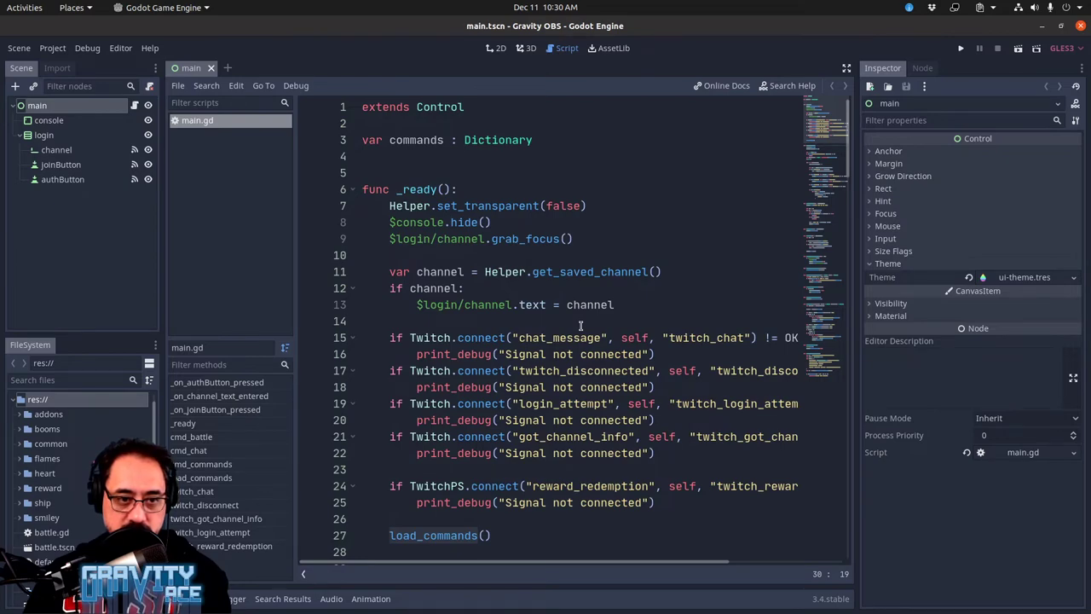
{"action": "scroll", "coordinate": [580, 325], "scroll_direction": "down", "scroll_amount": 7}
{"action": "scroll", "coordinate": [581, 325], "scroll_direction": "down", "scroll_amount": 3}
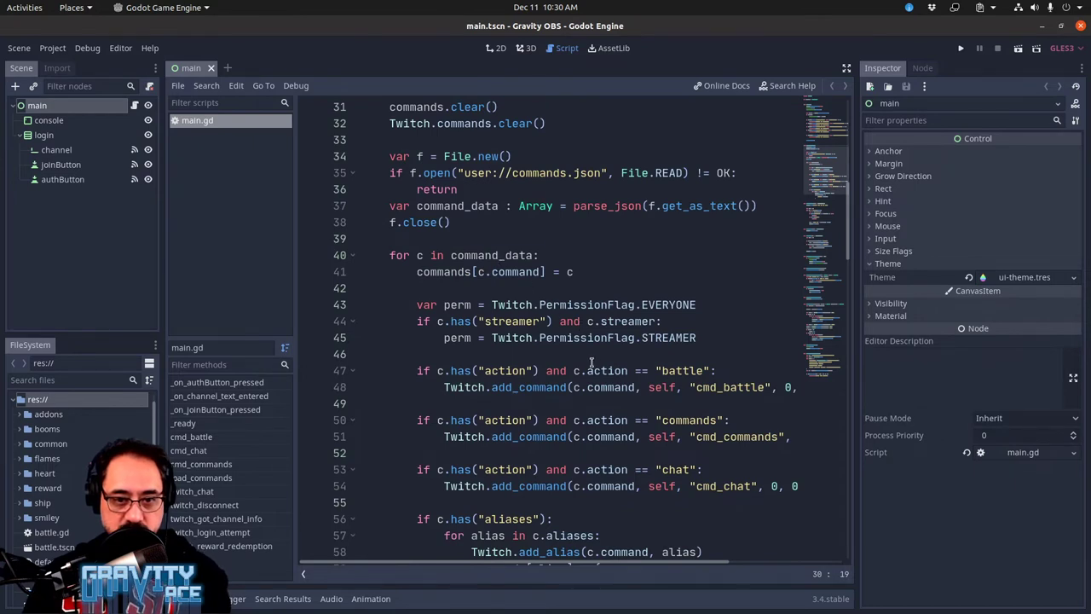
{"action": "scroll", "coordinate": [594, 366], "scroll_direction": "down", "scroll_amount": 2}
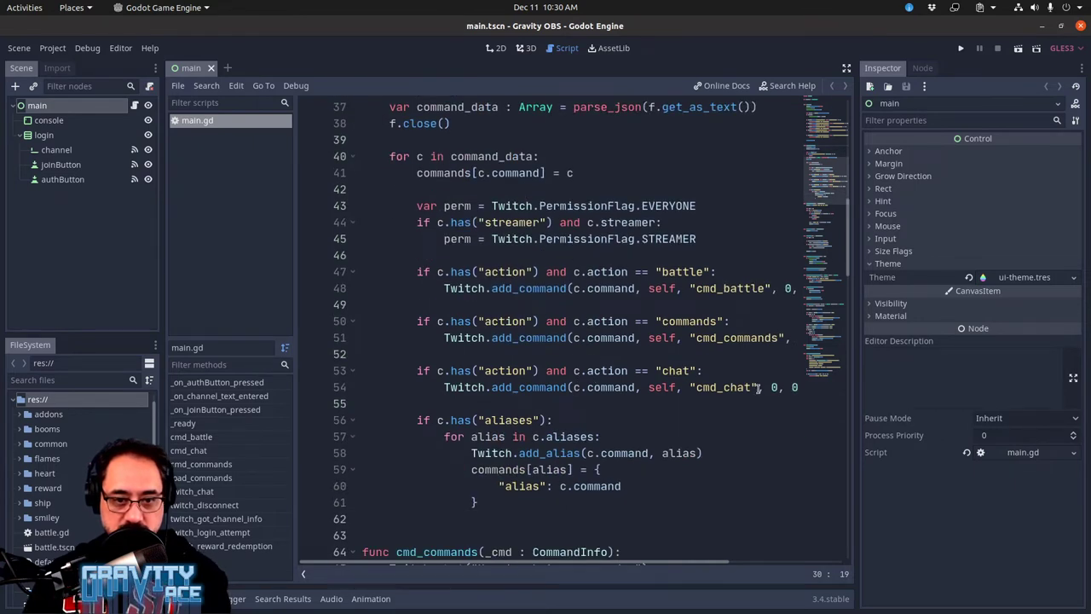
{"action": "scroll", "coordinate": [515, 323], "scroll_direction": "down", "scroll_amount": 4}
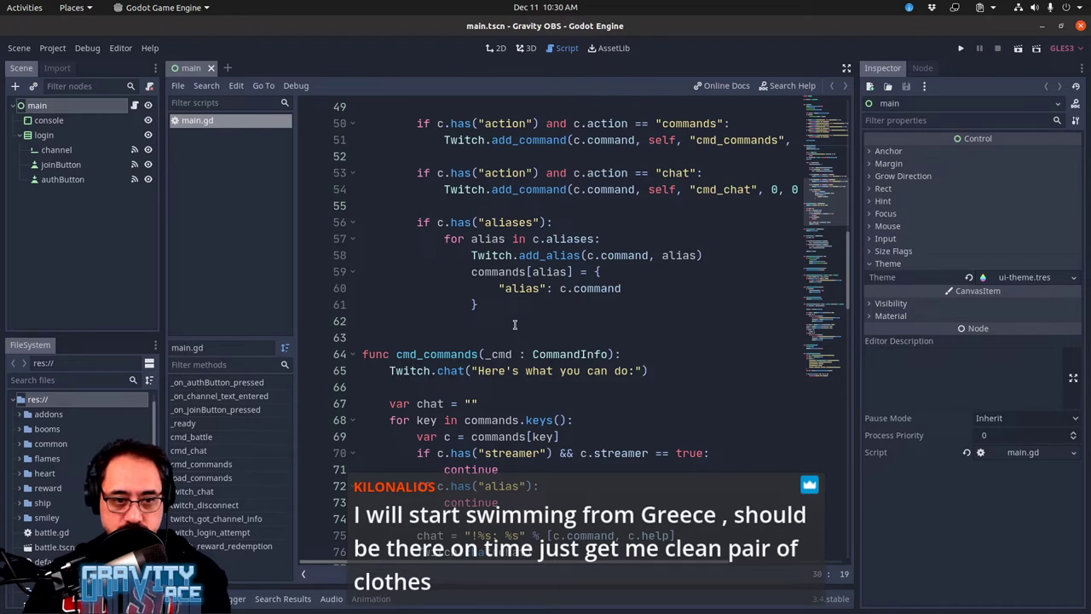
{"action": "left_click", "coordinate": [682, 366]}
Scroll main.gd up to line 1, showing extends Control and the _ready function.
{"action": "scroll", "coordinate": [604, 275], "scroll_direction": "up", "scroll_amount": 15}
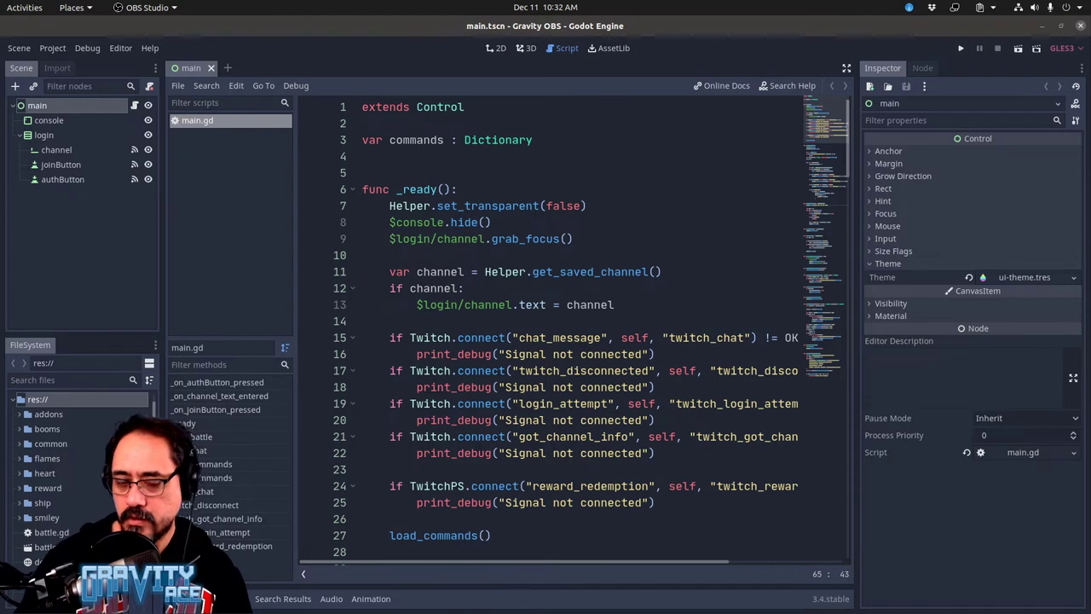
Cycle through the open windows past the Trello browser and back to the Godot editor.
{"action": "key", "text": "alt+Tab"}
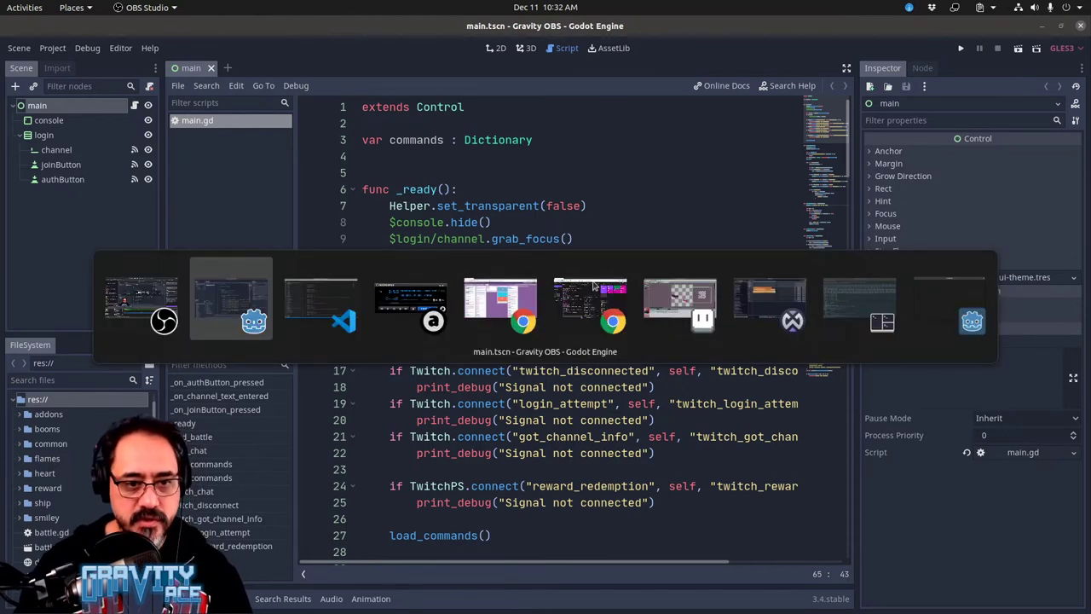
{"action": "key", "text": "Tab"}
{"action": "key", "text": "Tab"}
{"action": "key", "text": "Tab"}
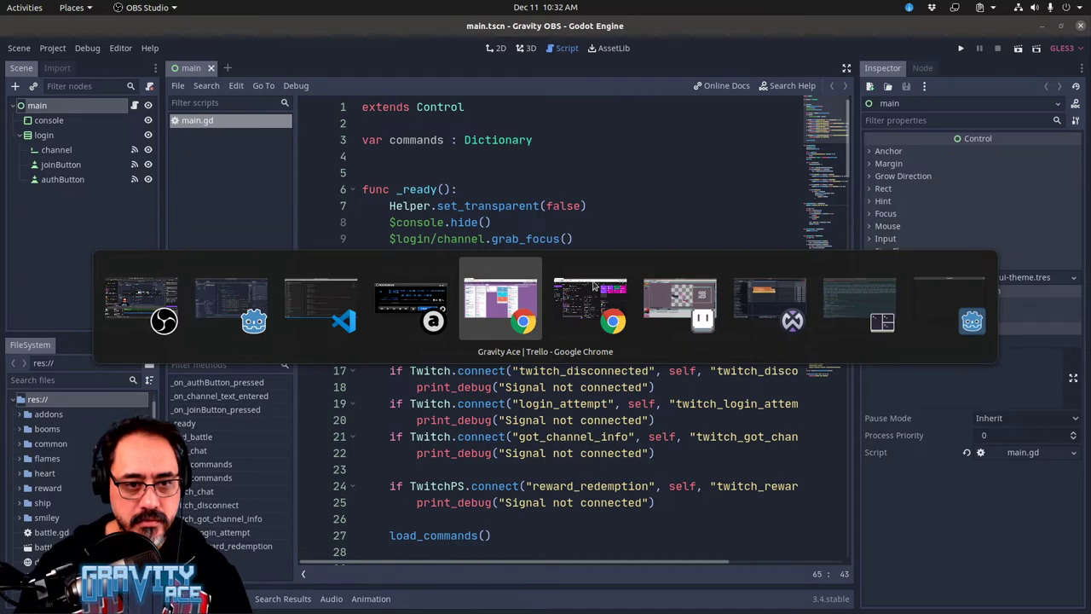
{"action": "key", "text": "Tab"}
{"action": "key", "text": "Tab"}
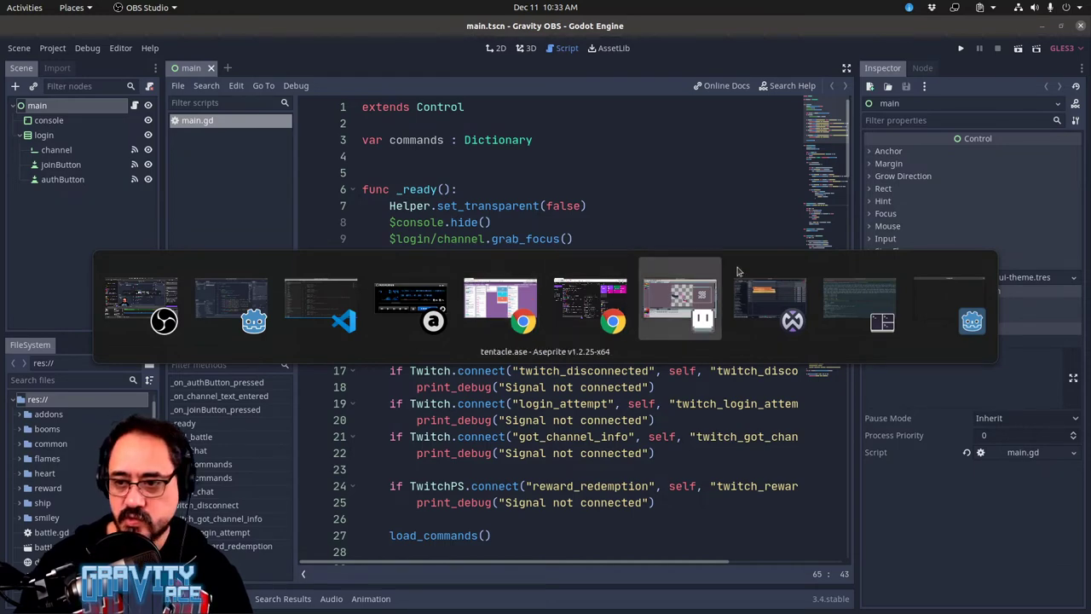
{"action": "key", "text": "Tab"}
{"action": "key", "text": "Tab"}
{"action": "key", "text": "Tab"}
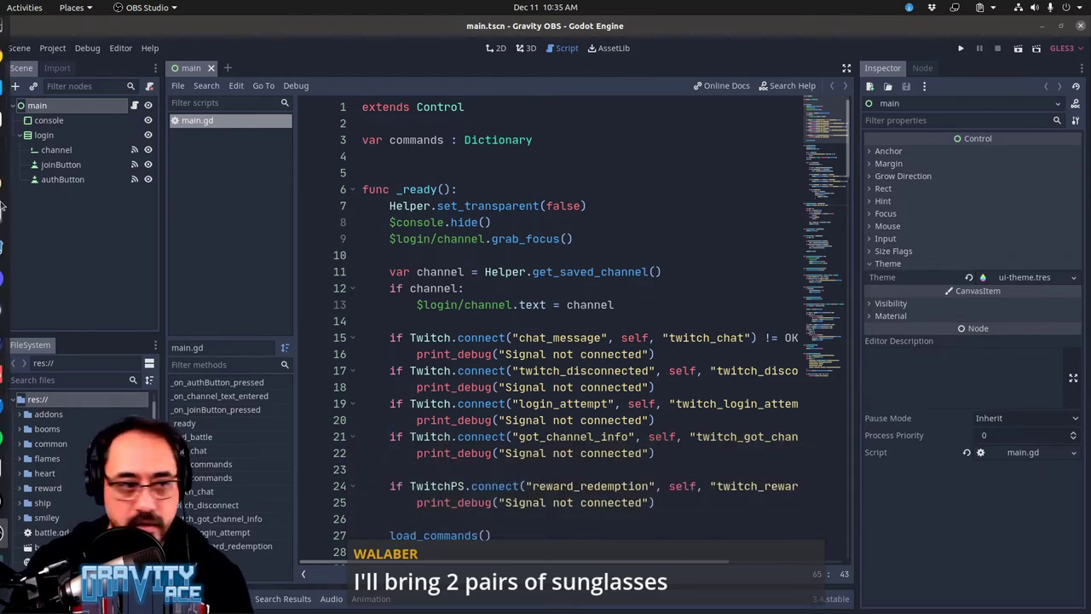
Minimize the commands.json VS Code window and bring up the Gravity Ace Trello board in Chrome.
{"action": "left_click", "coordinate": [10, 94]}
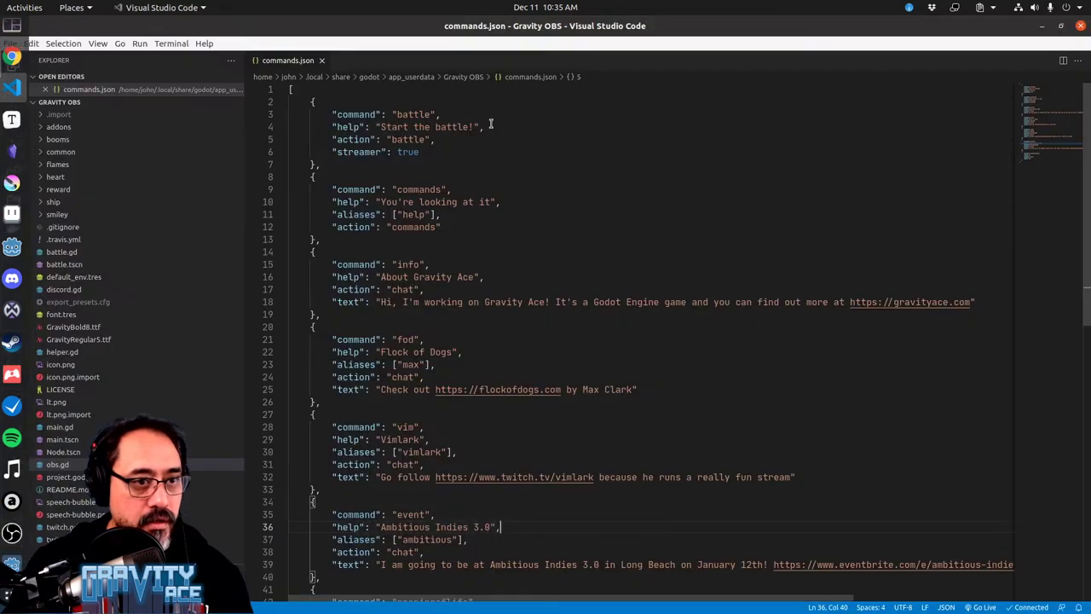
{"action": "left_click", "coordinate": [1042, 26]}
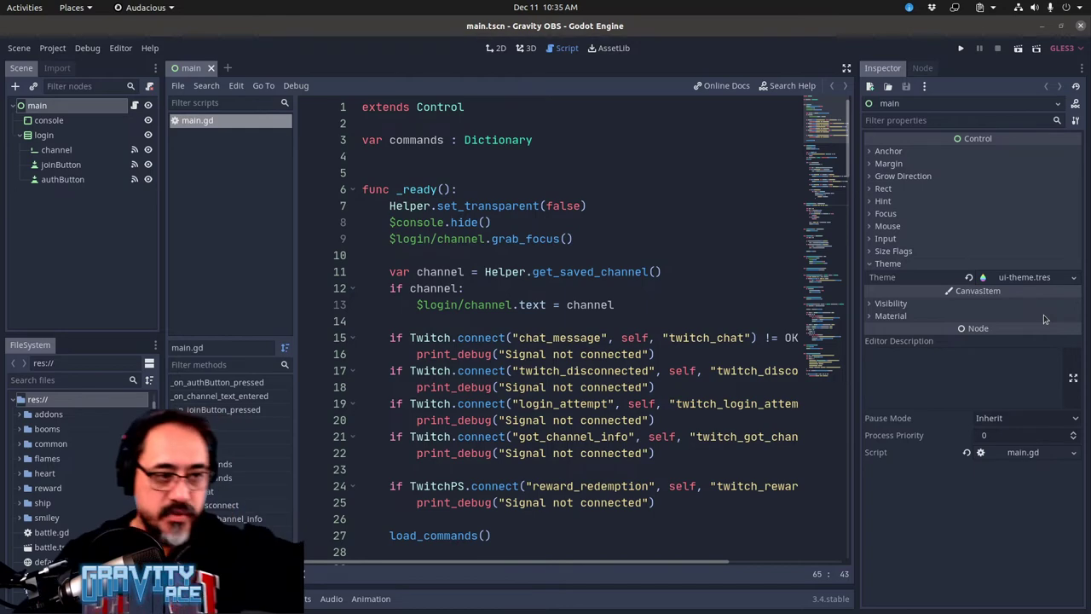
{"action": "left_click", "coordinate": [16, 84]}
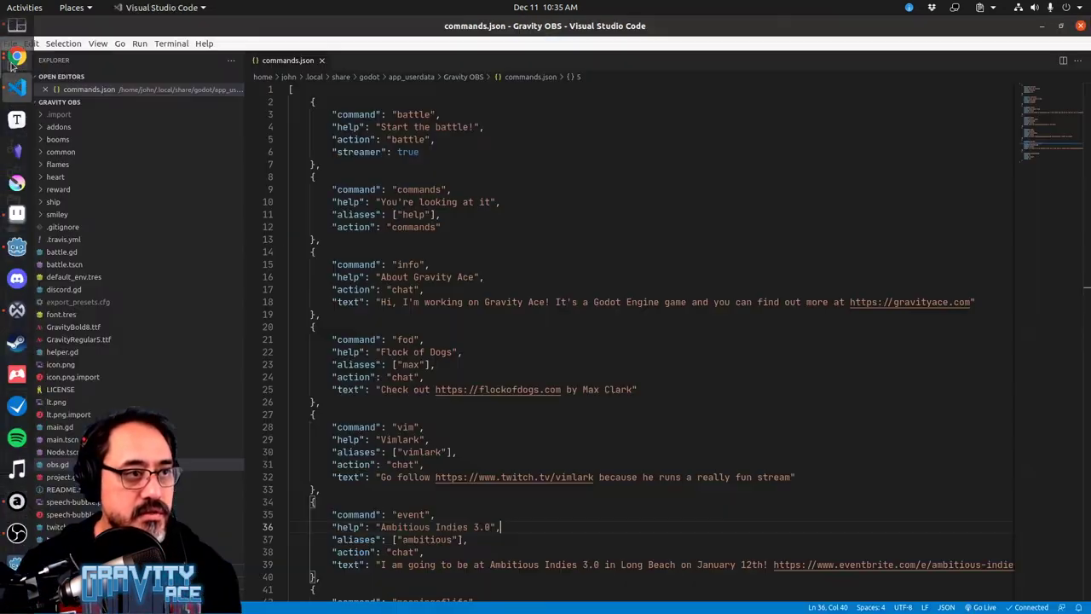
{"action": "left_click", "coordinate": [17, 55]}
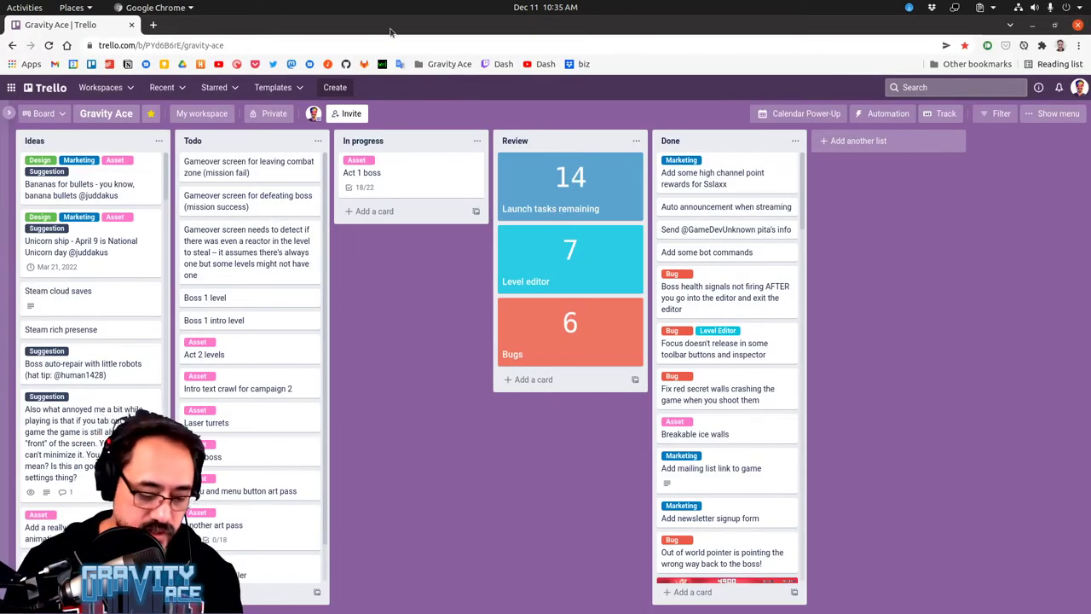
Open and close a blank Chrome window, then launch Discord to its Friends page.
{"action": "key", "text": "ctrl+n"}
{"action": "key", "text": "ctrl+w"}
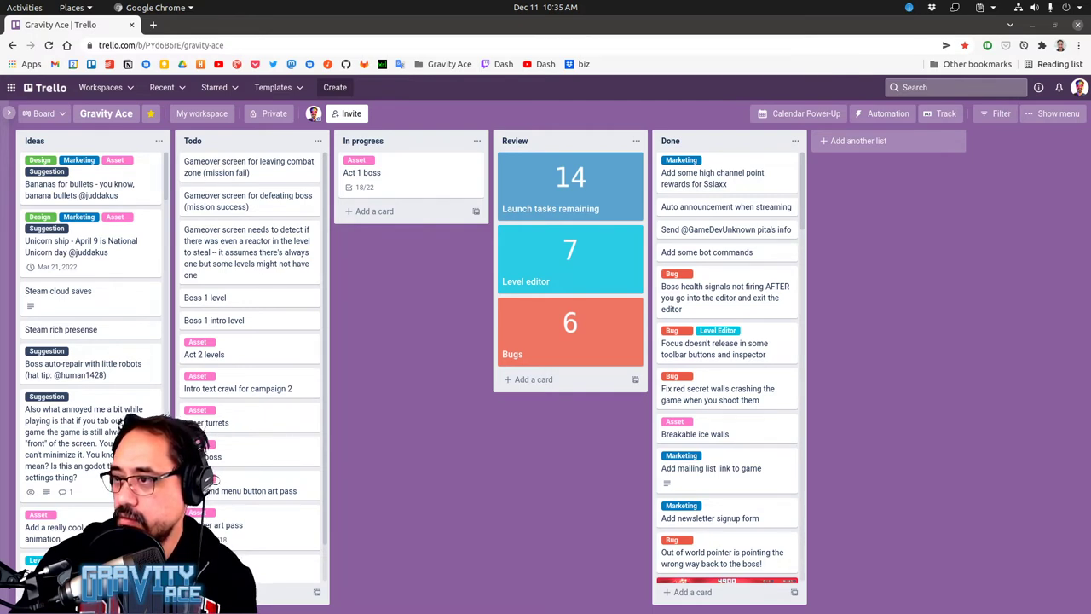
{"action": "mouse_move", "coordinate": [5, 367]}
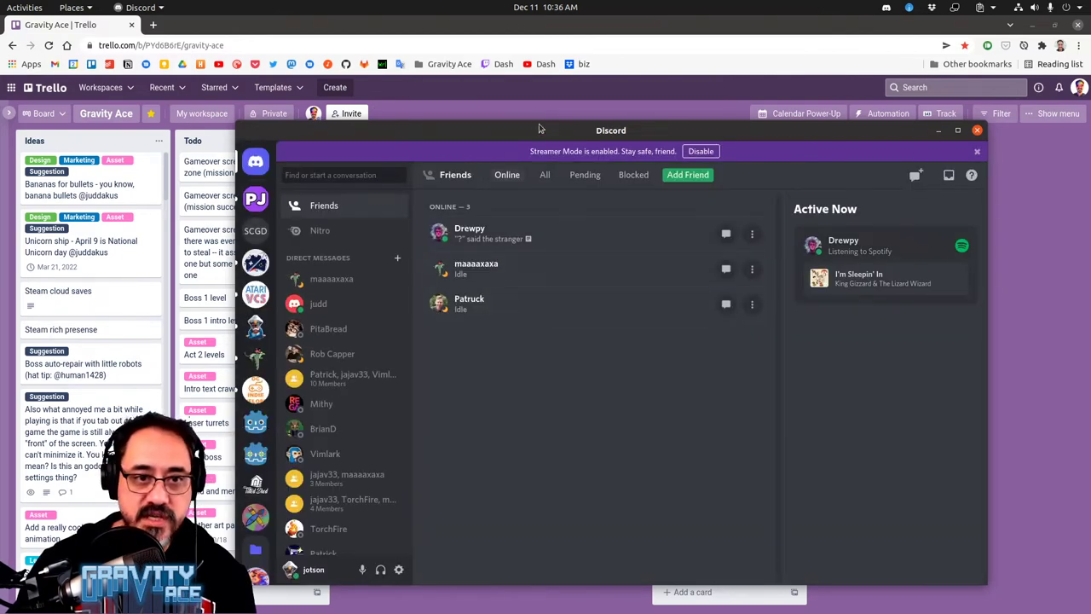
Get Discord off screen so the Gravity Ace board shows again, with Act 1 boss at 18/22.
{"action": "key", "text": "super+h"}
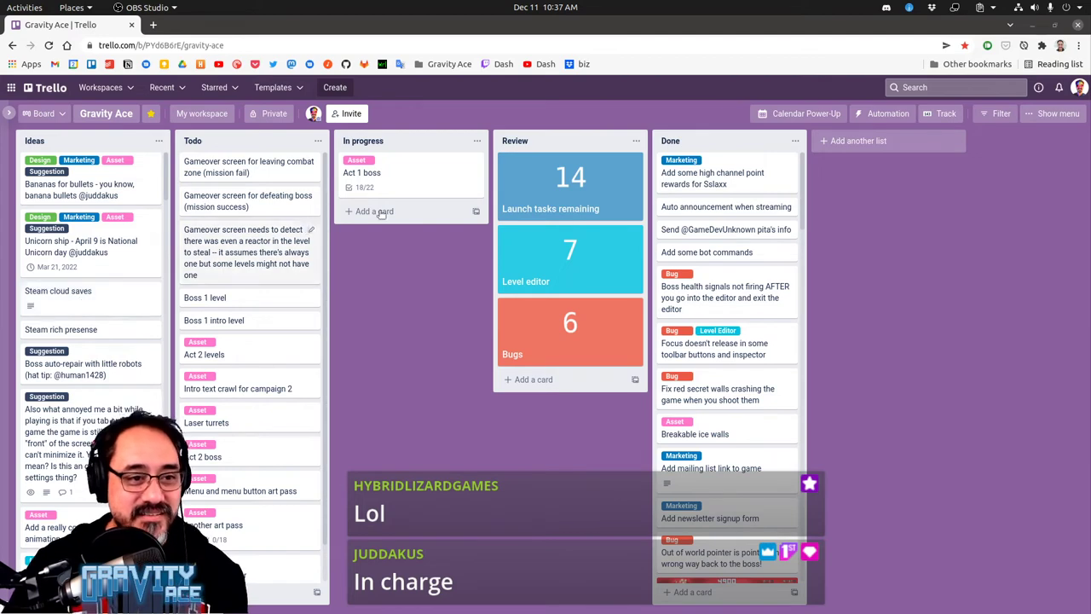
Check line 7 of main.gd in Godot, then return to line 8 of commands.json in VS Code.
{"action": "key", "text": "alt+Tab"}
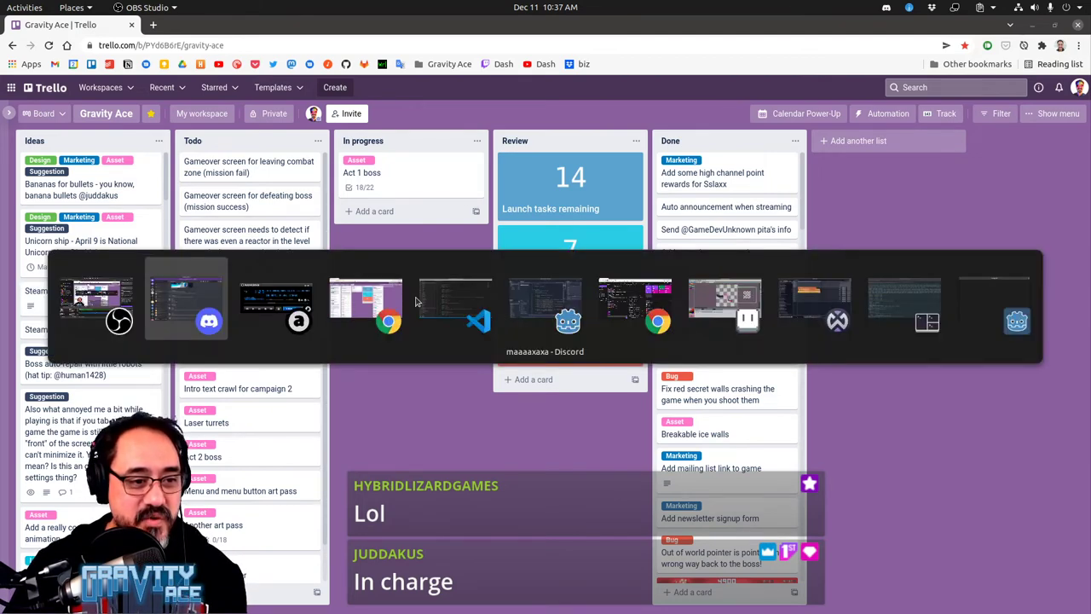
{"action": "key", "text": "alt+Tab"}
{"action": "key", "text": "alt+Tab"}
{"action": "key", "text": "alt+Tab"}
{"action": "key", "text": "alt+Tab"}
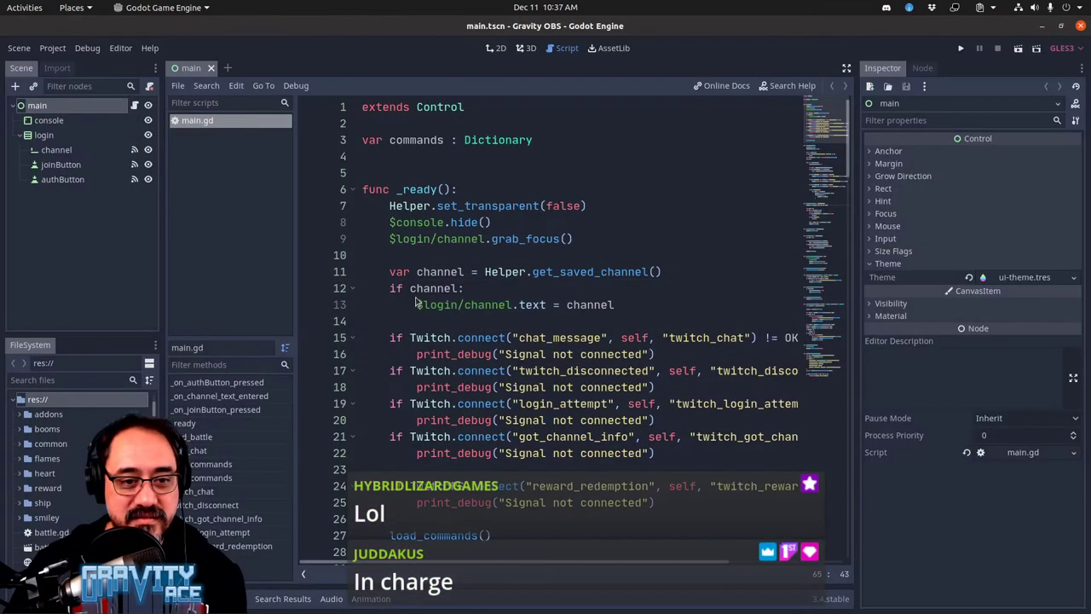
{"action": "left_click", "coordinate": [454, 206]}
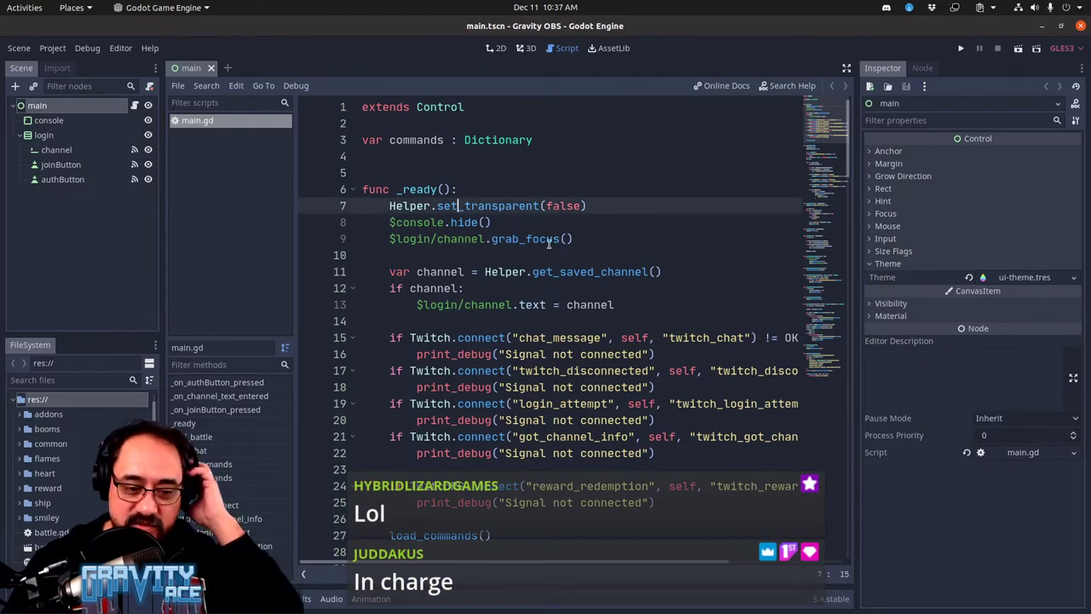
{"action": "key", "text": "alt+Tab"}
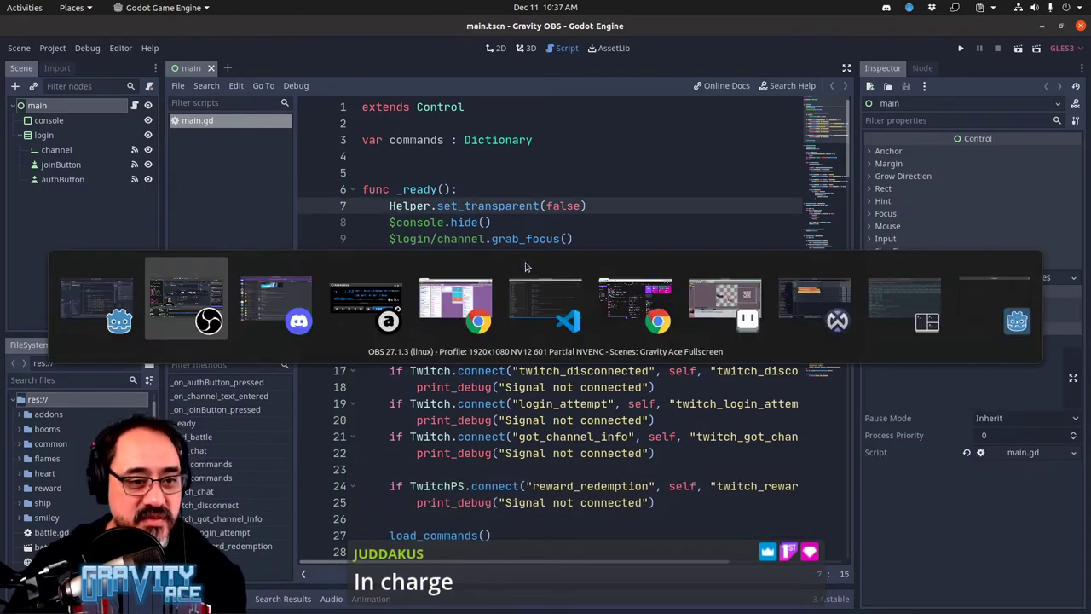
{"action": "key", "text": "alt+Tab"}
{"action": "key", "text": "alt+Tab"}
{"action": "key", "text": "alt+Tab"}
{"action": "key", "text": "alt+Tab"}
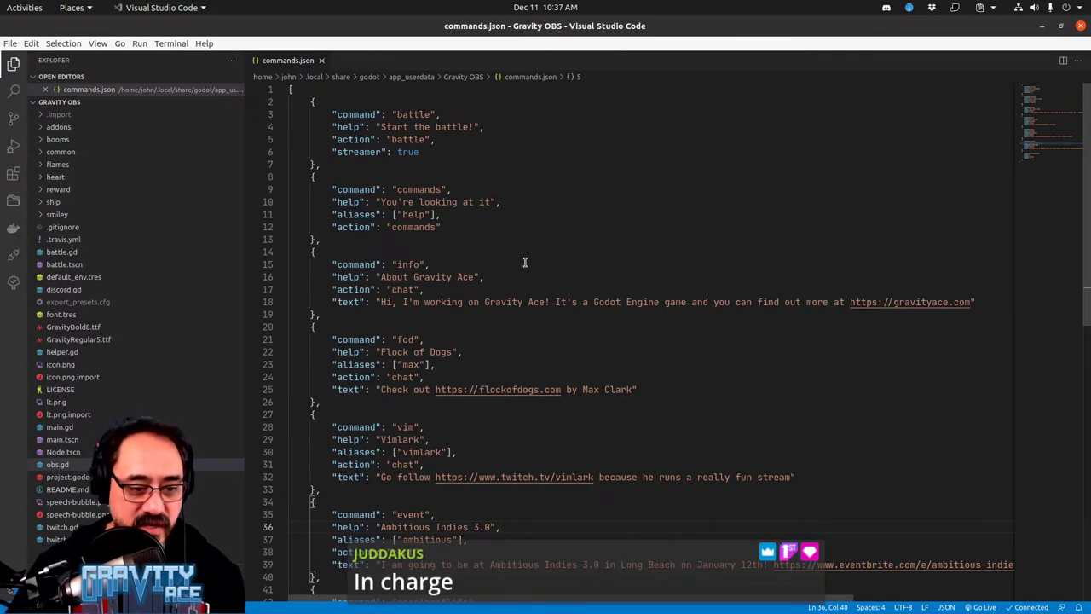
{"action": "left_click", "coordinate": [508, 176]}
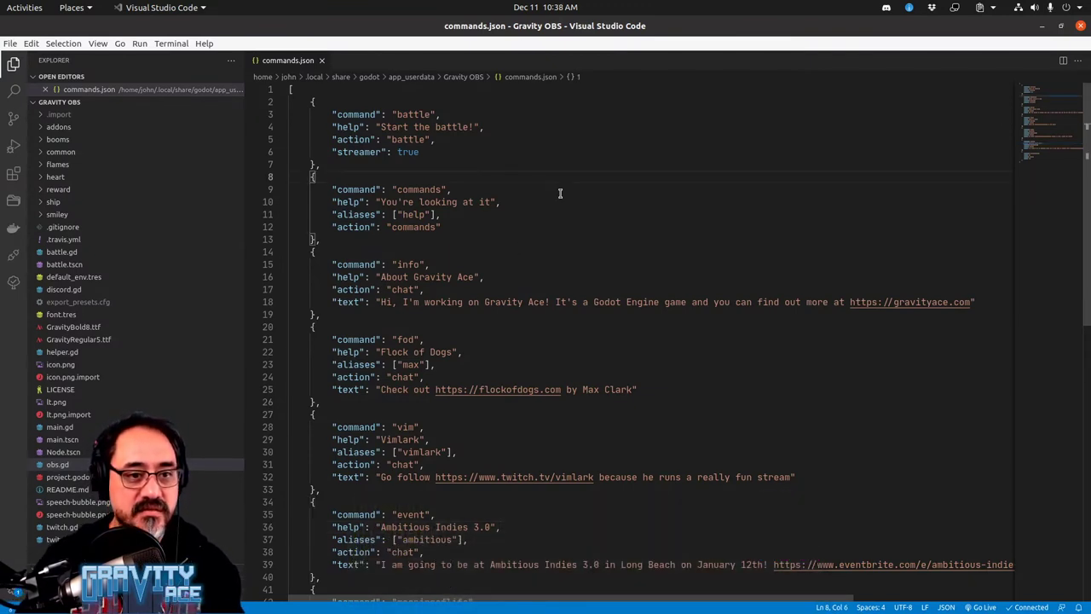
Duplicate the battle command block in commands.json.
{"action": "key", "text": "Home"}
{"action": "key", "text": "Home"}
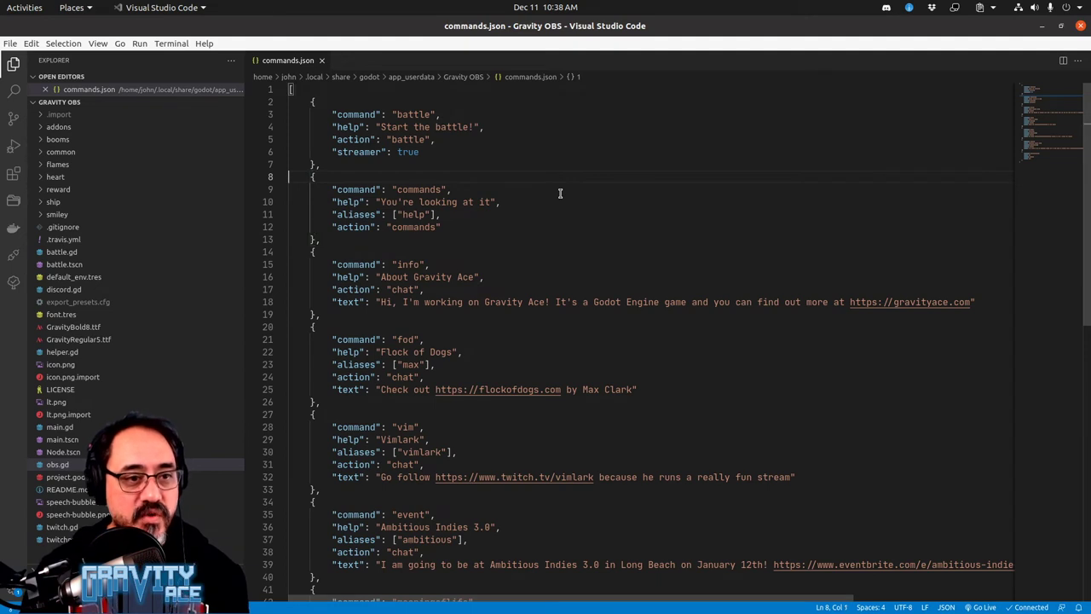
{"action": "key", "text": "shift+Up"}
{"action": "key", "text": "shift+Up"}
{"action": "key", "text": "shift+Up"}
{"action": "key", "text": "shift+Up"}
{"action": "key", "text": "shift+Up"}
{"action": "key", "text": "shift+Up"}
{"action": "key", "text": "ctrl+c"}
{"action": "key", "text": "Right"}
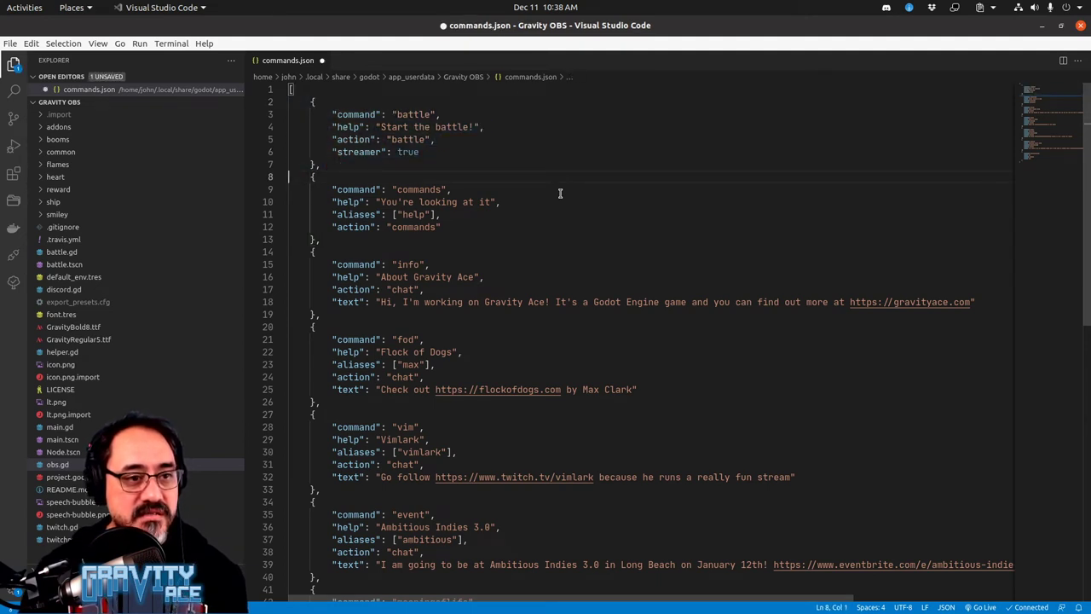
{"action": "key", "text": "ctrl+v"}
Rename the copy's command to reload_commands and its help text to 'Reload commands'.
{"action": "left_click", "coordinate": [560, 193]}
{"action": "key", "text": "Left"}
{"action": "key", "text": "Left"}
{"action": "key", "text": "ctrl+shift+Left"}
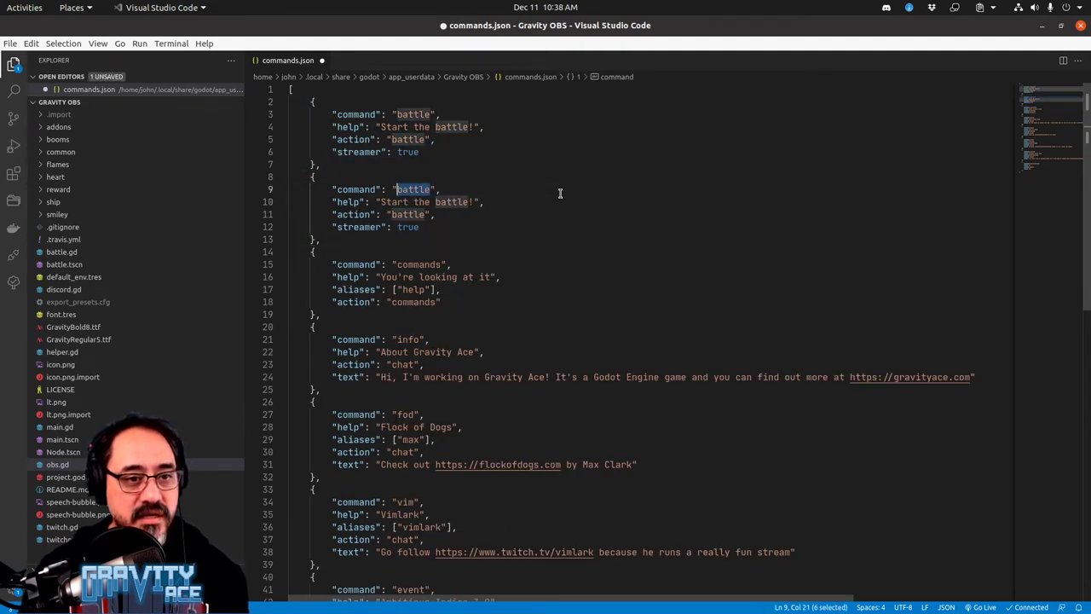
{"action": "type", "text": "reload"}
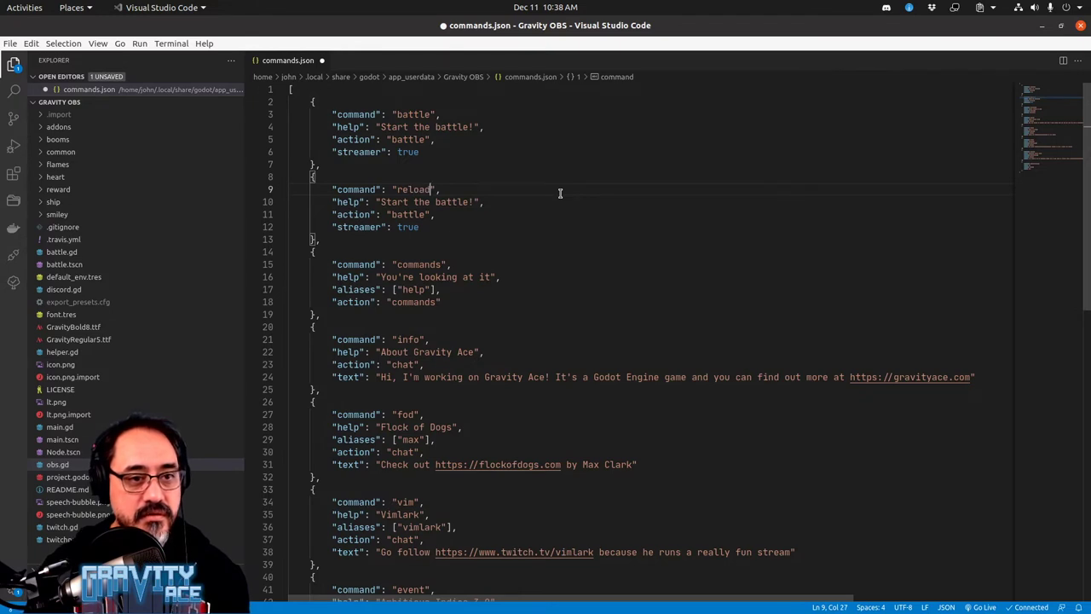
{"action": "type", "text": "_commands"}
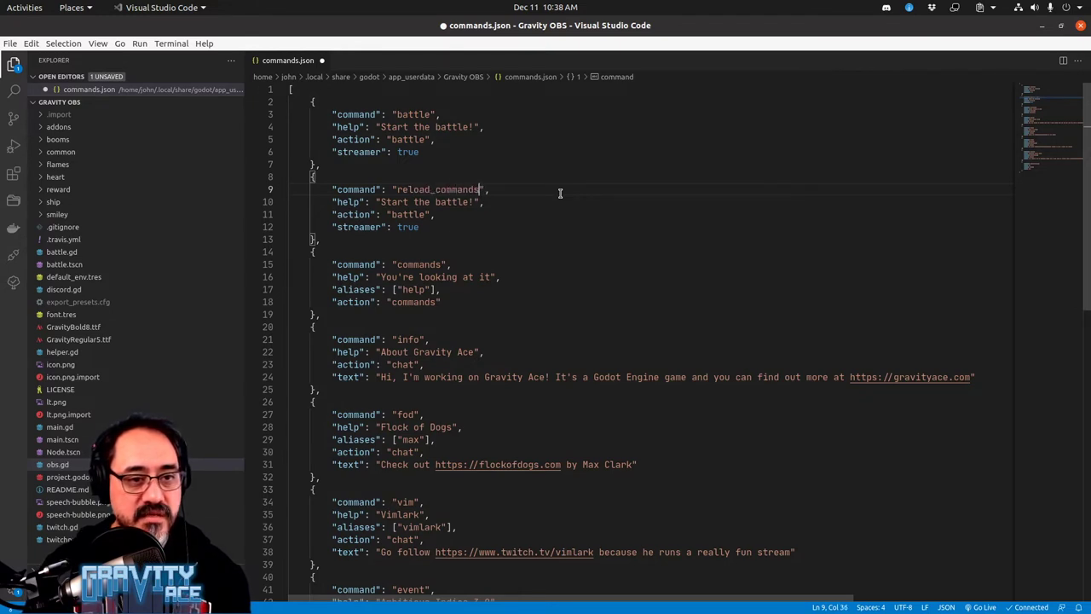
{"action": "key", "text": "Down"}
{"action": "key", "text": "Left"}
{"action": "key", "text": "ctrl+shift+Left"}
{"action": "key", "text": "ctrl+shift+Left"}
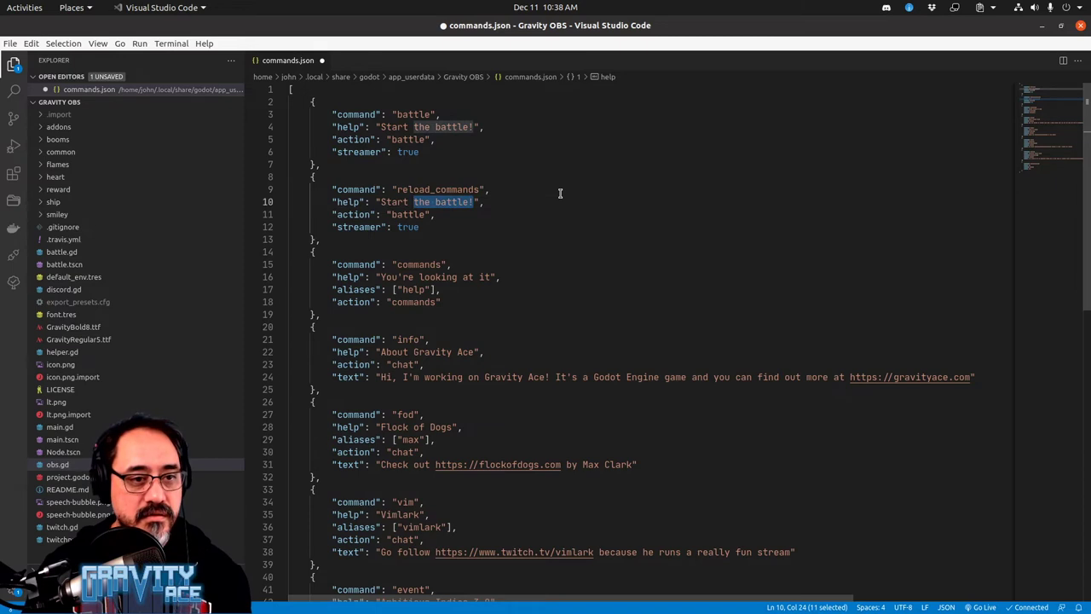
{"action": "key", "text": "ctrl+shift+Left"}
{"action": "type", "text": "Reload com"}
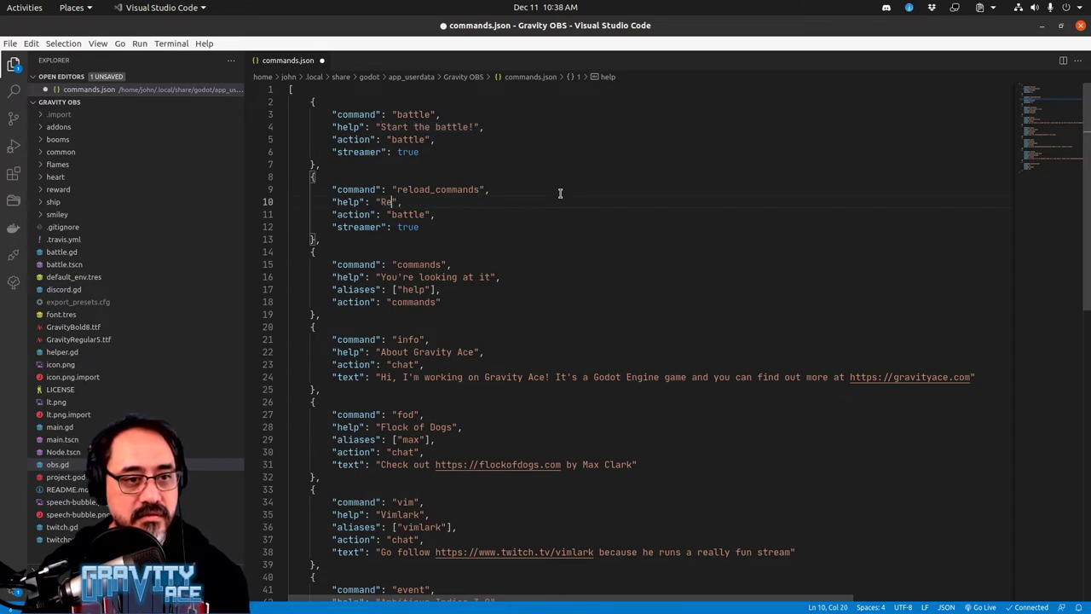
{"action": "type", "text": "mands"}
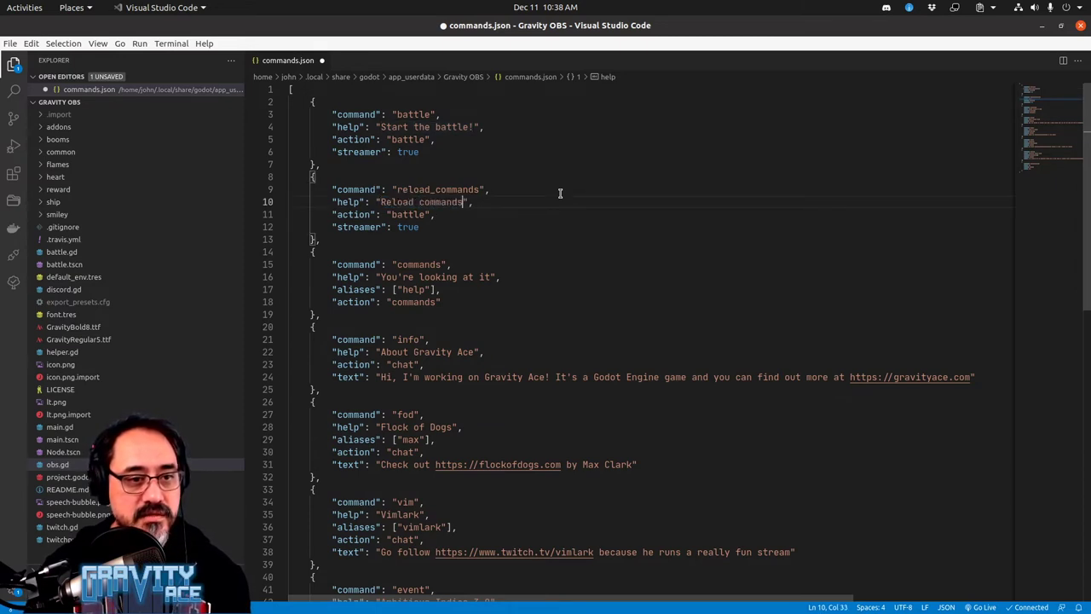
Set the copy's action to reload_commands, keep streamer true, and save commands.json.
{"action": "key", "text": "Down"}
{"action": "key", "text": "Left"}
{"action": "key", "text": "Left"}
{"action": "key", "text": "ctrl+shift+Left"}
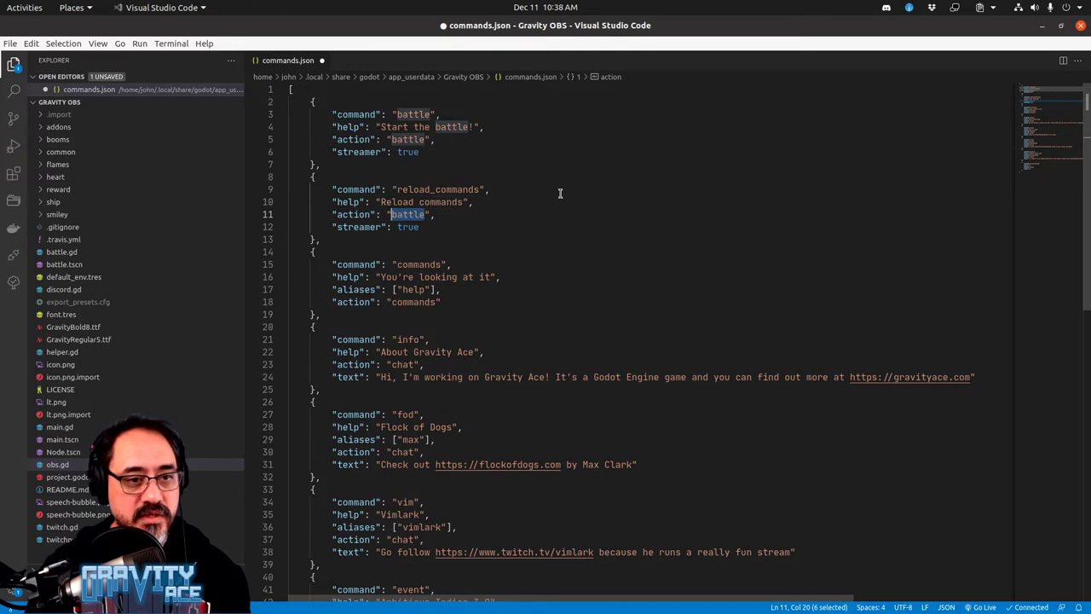
{"action": "type", "text": "reload_commands"}
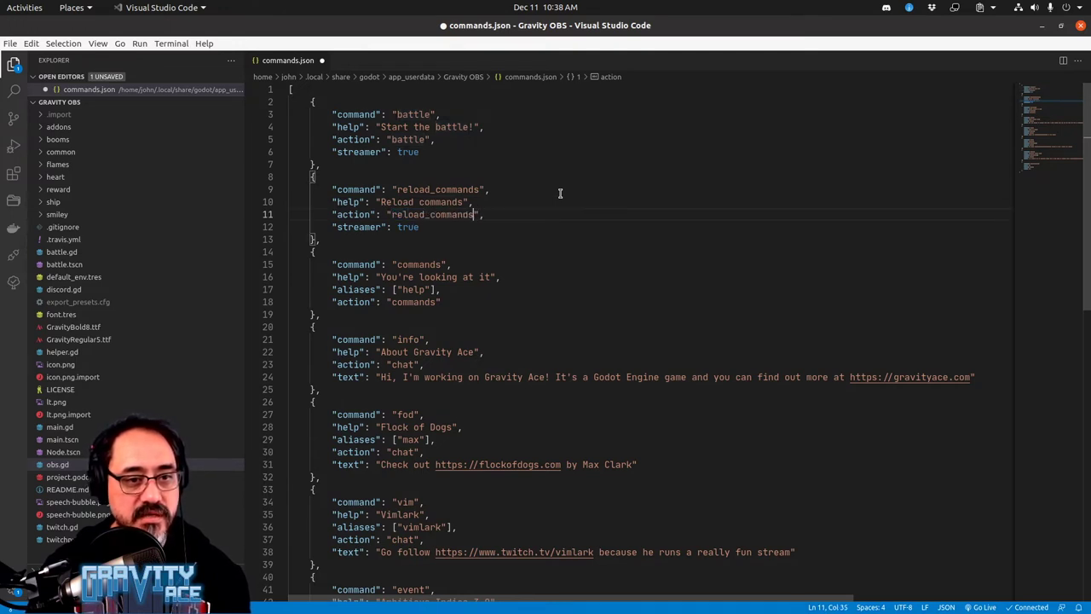
{"action": "key", "text": "Down"}
{"action": "key", "text": "Left"}
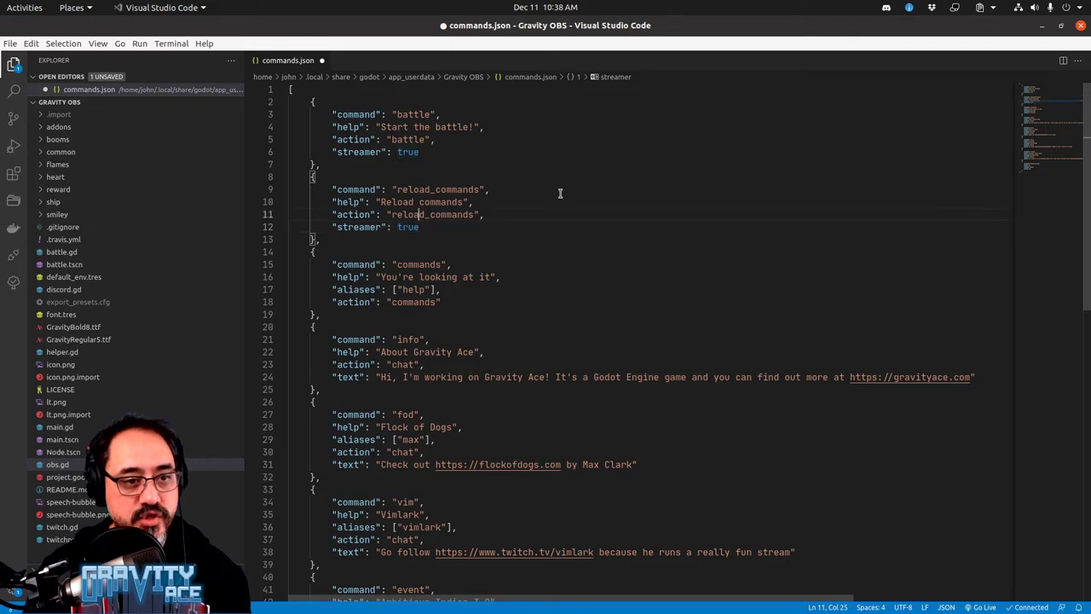
{"action": "key", "text": "ctrl+s"}
Duplicate the battle if-block in main.gd's load_commands.
{"action": "key", "text": "alt+Tab"}
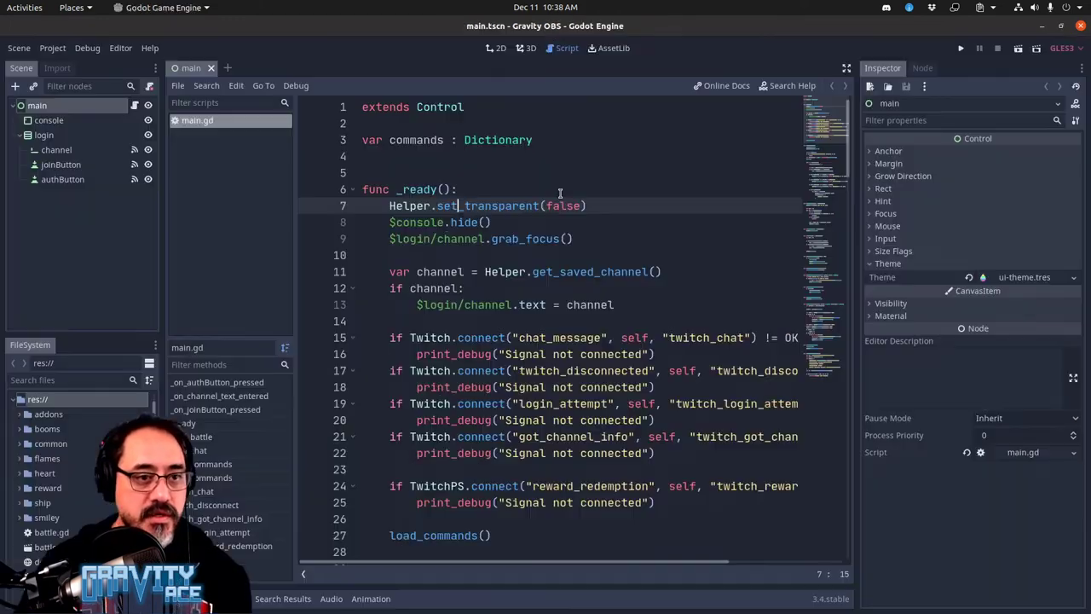
{"action": "scroll", "coordinate": [560, 358], "scroll_direction": "down", "scroll_amount": 5}
{"action": "scroll", "coordinate": [560, 359], "scroll_direction": "down", "scroll_amount": 5}
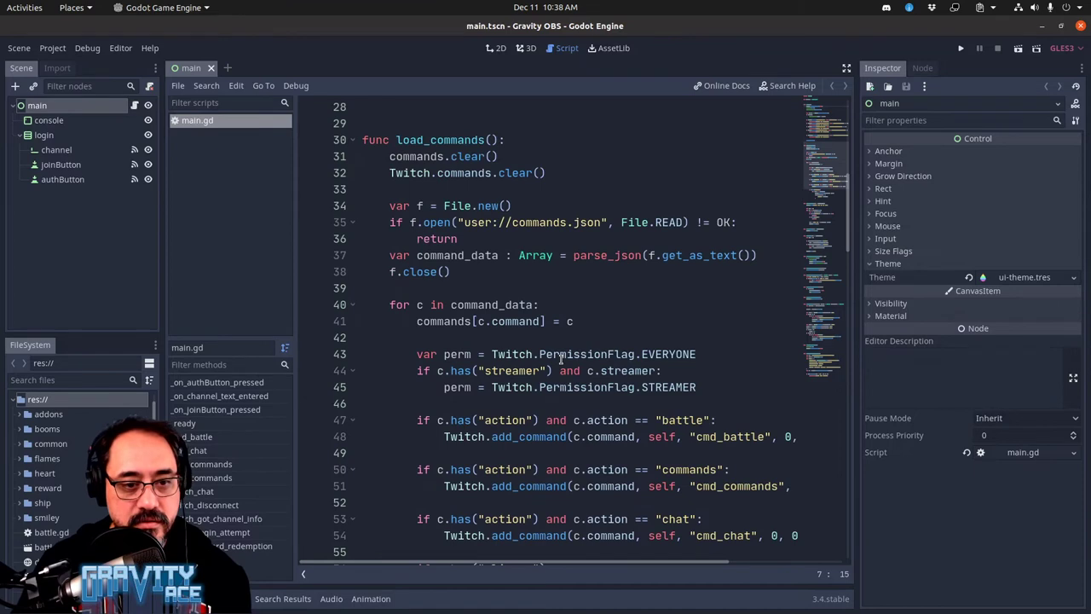
{"action": "scroll", "coordinate": [560, 358], "scroll_direction": "down", "scroll_amount": 1}
{"action": "left_click", "coordinate": [712, 376]}
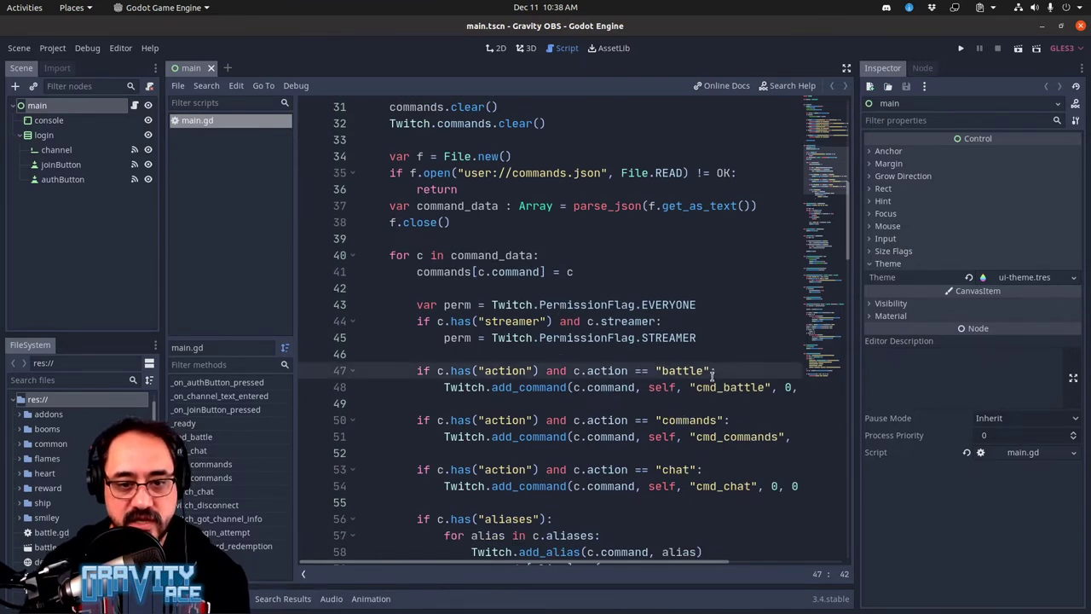
{"action": "key", "text": "shift+Down"}
{"action": "key", "text": "shift+Down"}
{"action": "key", "text": "shift+Down"}
{"action": "key", "text": "ctrl+c"}
{"action": "key", "text": "shift+Up"}
{"action": "key", "text": "shift+Up"}
{"action": "key", "text": "shift+Up"}
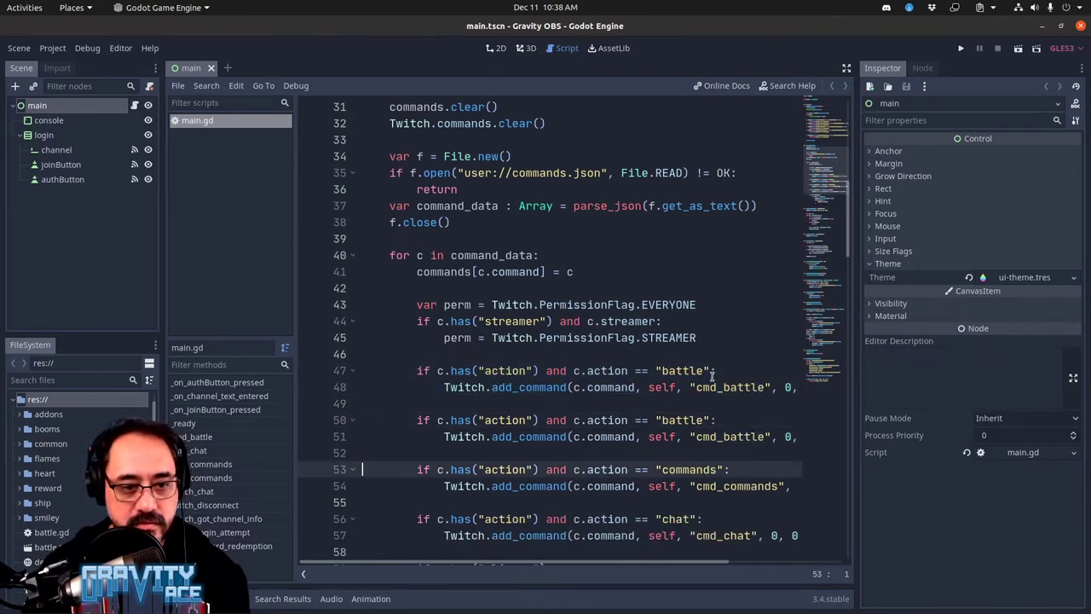
{"action": "key", "text": "ctrl+v"}
Change the copy's condition to reload_commands and its handler to cmd_reload_commands.
{"action": "key", "text": "ctrl+shift+Left"}
{"action": "type", "text": "reload_commands"}
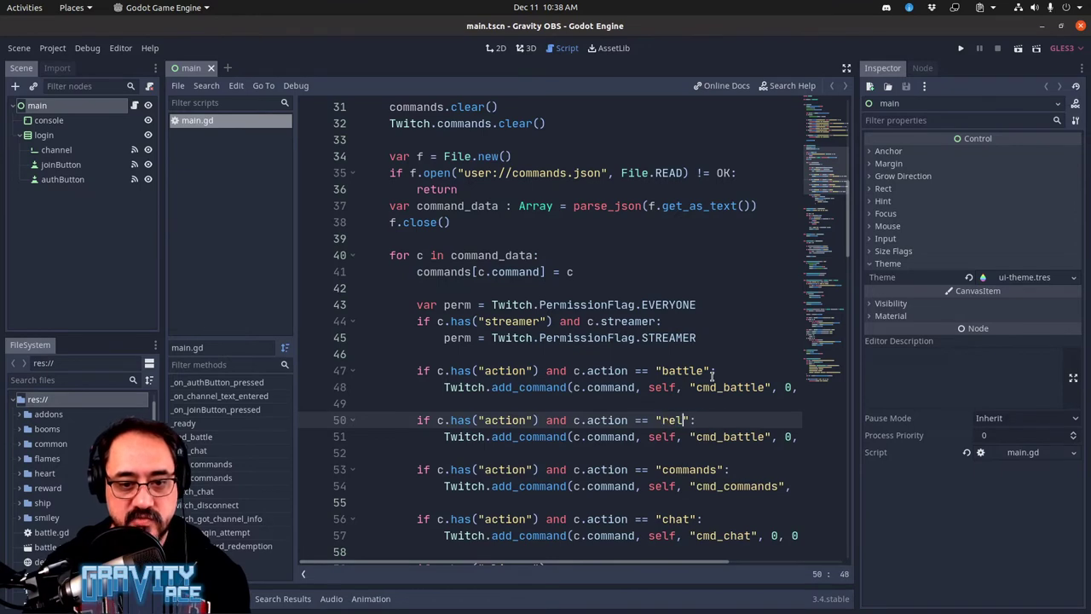
{"action": "key", "text": "Down"}
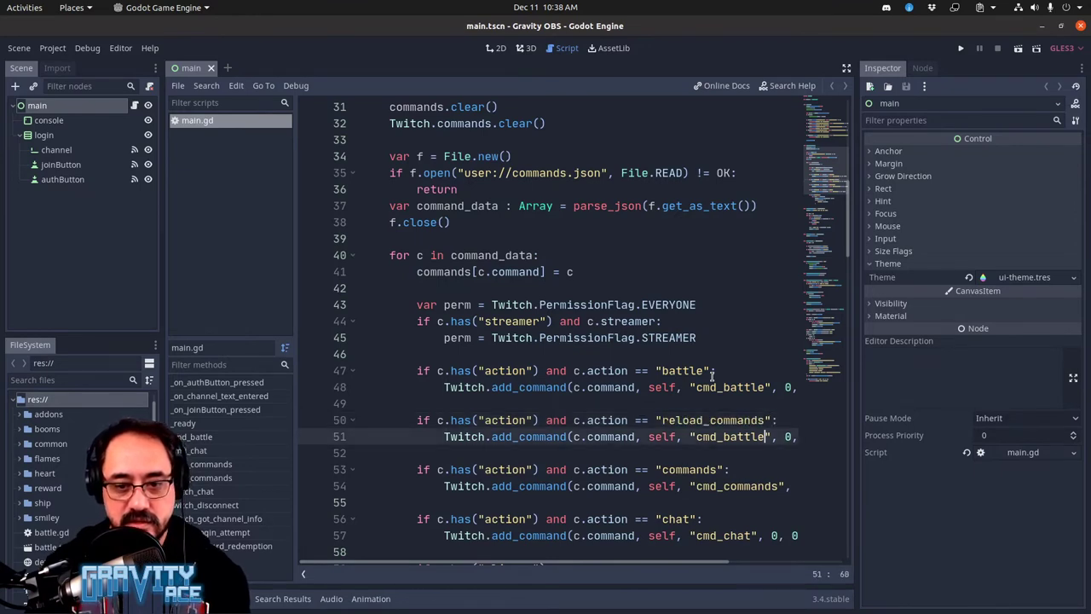
{"action": "key", "text": "Left"}
{"action": "key", "text": "ctrl+shift+Left"}
{"action": "type", "text": "reload_commands"}
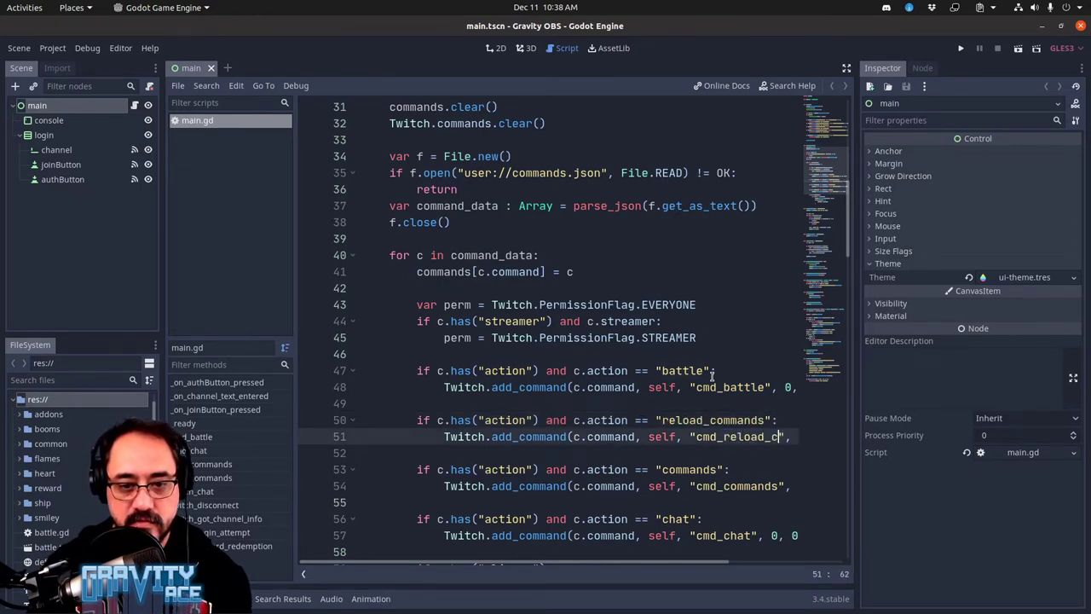
{"action": "key", "text": "End"}
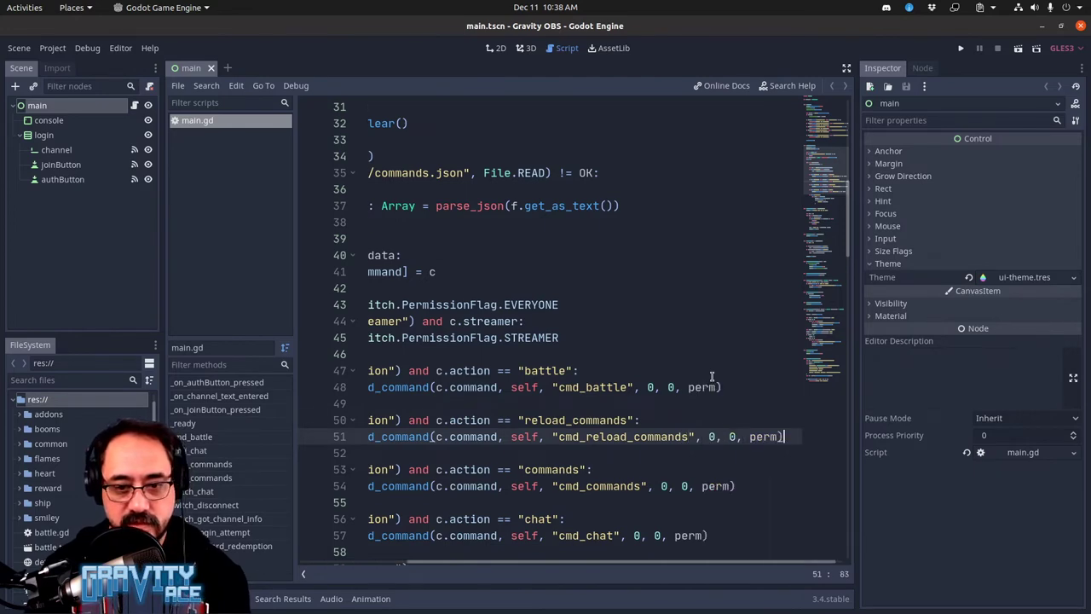
{"action": "key", "text": "Home"}
{"action": "key", "text": "Home"}
{"action": "key", "text": "Down"}
{"action": "key", "text": "Down"}
{"action": "key", "text": "Down"}
{"action": "key", "text": "Down"}
{"action": "key", "text": "Down"}
{"action": "key", "text": "Down"}
{"action": "key", "text": "Down"}
{"action": "key", "text": "Down"}
{"action": "key", "text": "Down"}
{"action": "key", "text": "Down"}
{"action": "key", "text": "Down"}
{"action": "key", "text": "Down"}
{"action": "key", "text": "Down"}
{"action": "key", "text": "Down"}
{"action": "key", "text": "Down"}
{"action": "key", "text": "Down"}
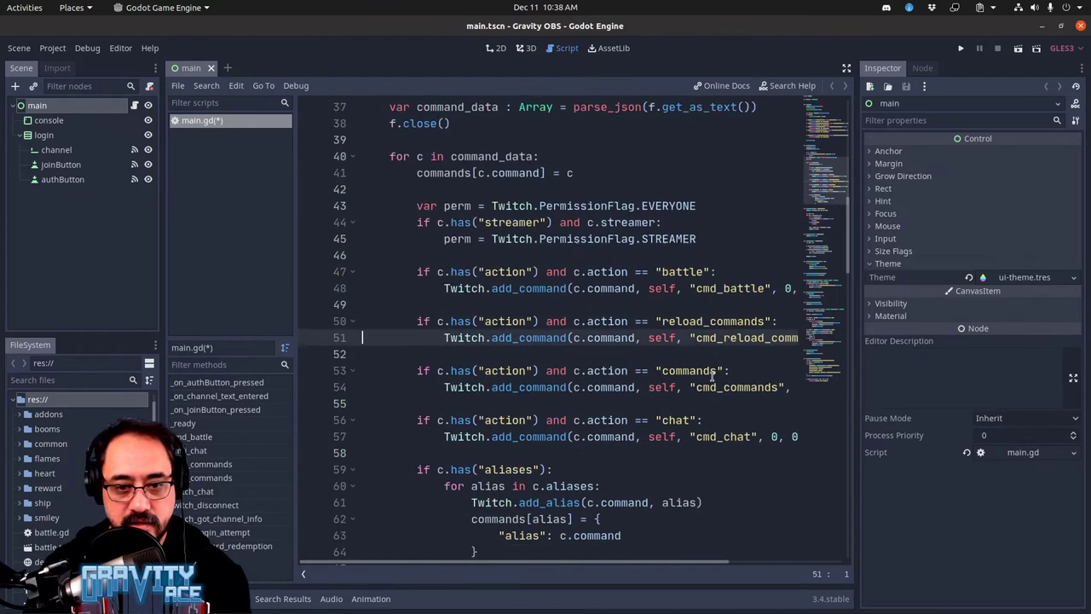
Copy the cmd_commands function below itself and rename the copy cmd_reload_commands.
{"action": "key", "text": "shift+Down"}
{"action": "key", "text": "shift+Down"}
{"action": "key", "text": "shift+Down"}
{"action": "key", "text": "shift+Down"}
{"action": "key", "text": "shift+Down"}
{"action": "key", "text": "shift+Down"}
{"action": "key", "text": "shift+Down"}
{"action": "key", "text": "shift+Down"}
{"action": "key", "text": "shift+Down"}
{"action": "key", "text": "shift+Down"}
{"action": "key", "text": "shift+Down"}
{"action": "key", "text": "shift+Down"}
{"action": "key", "text": "shift+Down"}
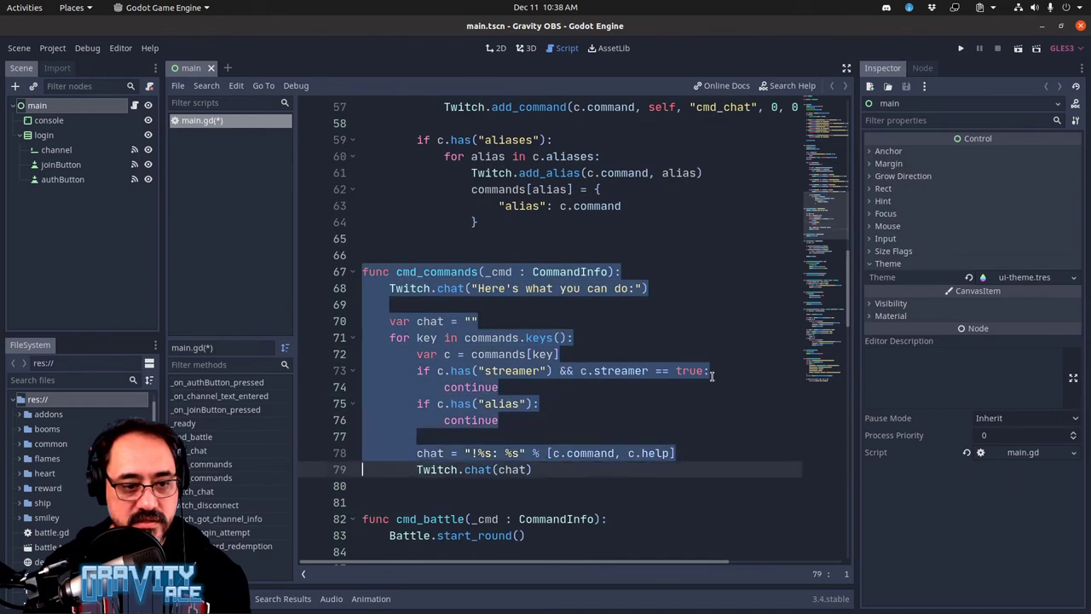
{"action": "key", "text": "Down"}
{"action": "key", "text": "Return"}
{"action": "key", "text": "ctrl+v"}
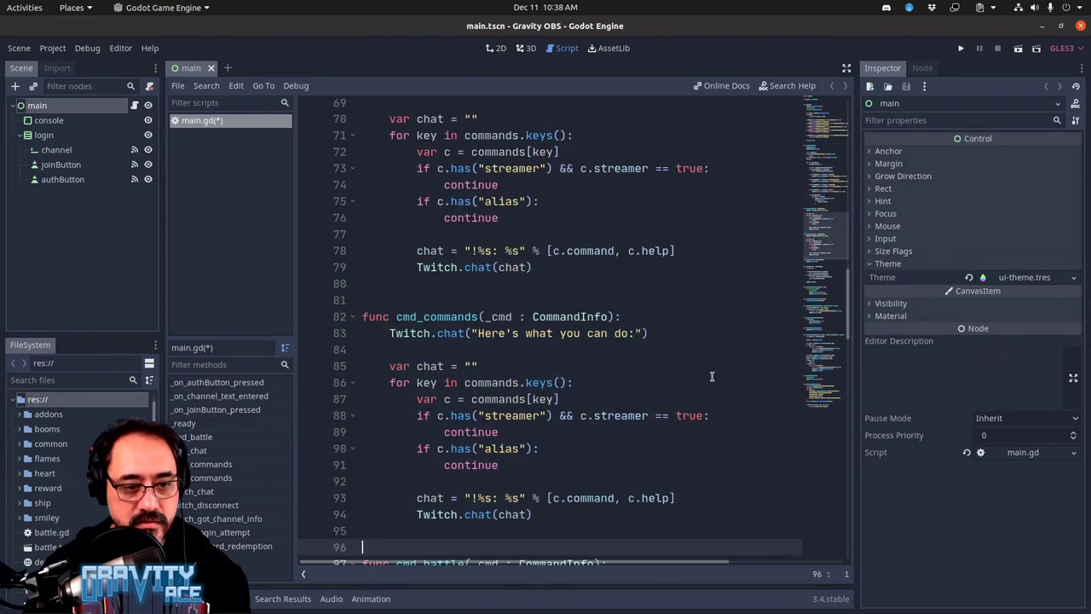
{"action": "key", "text": "Up"}
{"action": "key", "text": "Up"}
{"action": "key", "text": "Up"}
{"action": "key", "text": "Up"}
{"action": "key", "text": "Up"}
{"action": "key", "text": "Up"}
{"action": "key", "text": "Up"}
{"action": "key", "text": "Up"}
{"action": "key", "text": "Up"}
{"action": "key", "text": "Up"}
{"action": "key", "text": "Up"}
{"action": "key", "text": "Up"}
{"action": "key", "text": "Up"}
{"action": "key", "text": "ctrl+Delete"}
{"action": "type", "text": "cmd_reload_comm"}
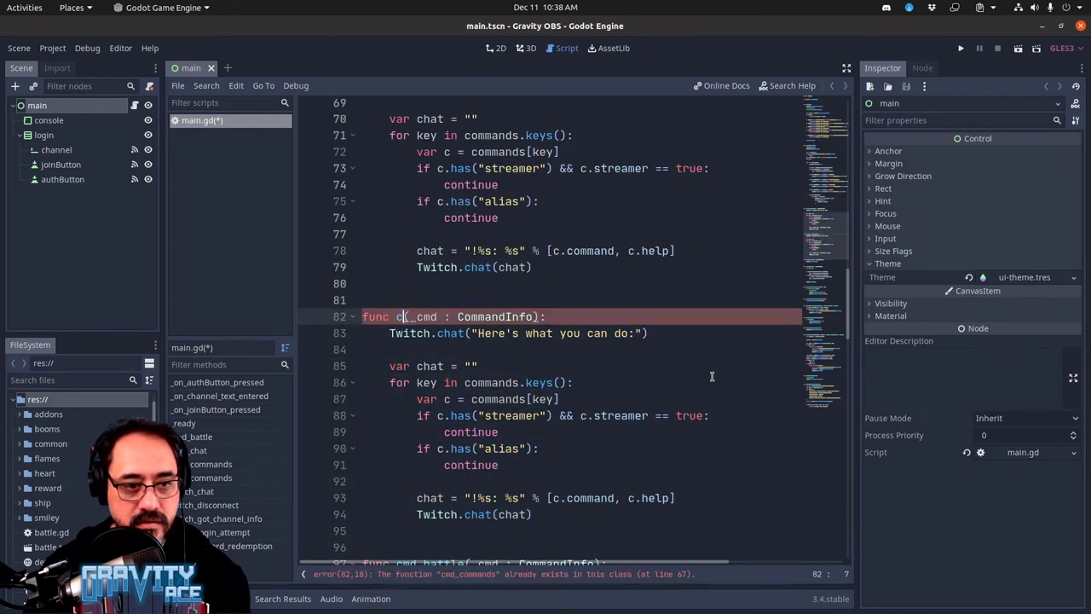
{"action": "type", "text": "ands"}
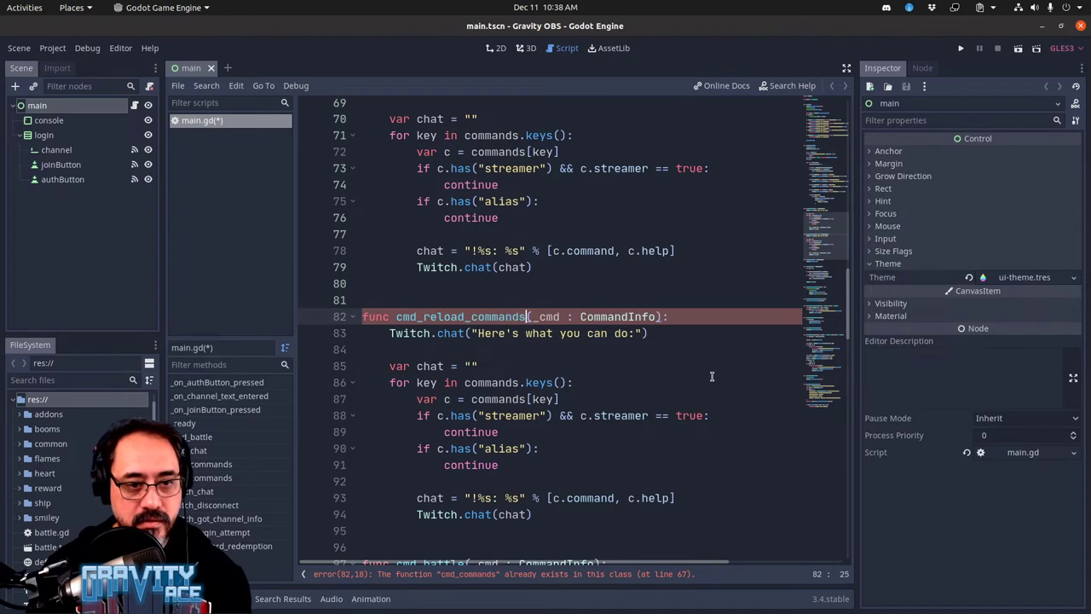
Replace cmd_reload_commands' body with an indented load_commands() call and save main.gd.
{"action": "key", "text": "Down"}
{"action": "key", "text": "shift+Down"}
{"action": "key", "text": "shift+Down"}
{"action": "key", "text": "shift+Down"}
{"action": "key", "text": "shift+Down"}
{"action": "key", "text": "shift+Down"}
{"action": "key", "text": "shift+Down"}
{"action": "key", "text": "shift+Down"}
{"action": "key", "text": "shift+Down"}
{"action": "key", "text": "shift+Down"}
{"action": "key", "text": "shift+Down"}
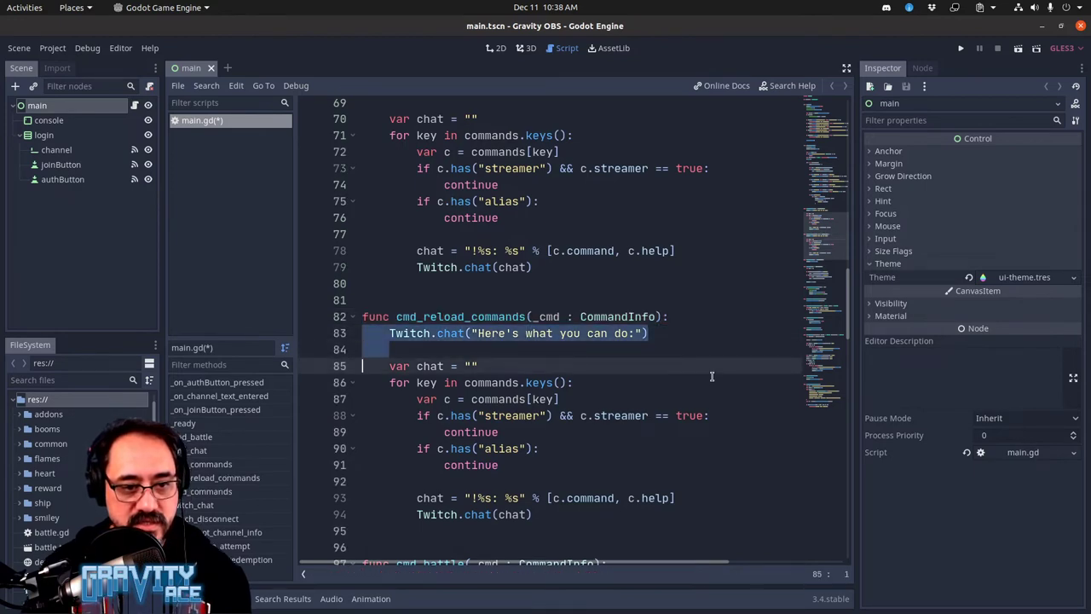
{"action": "key", "text": "shift+Down"}
{"action": "key", "text": "shift+Down"}
{"action": "key", "text": "Delete"}
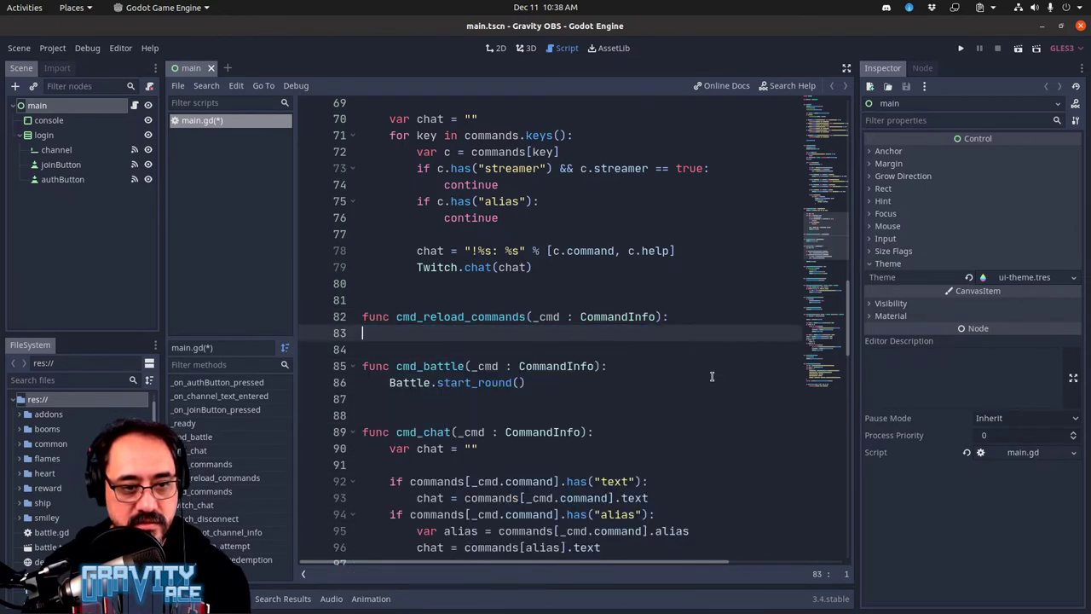
{"action": "scroll", "coordinate": [711, 375], "scroll_direction": "up", "scroll_amount": 5}
{"action": "key", "text": "Up"}
{"action": "key", "text": "Up"}
{"action": "key", "text": "Up"}
{"action": "key", "text": "Up"}
{"action": "key", "text": "Up"}
{"action": "key", "text": "Up"}
{"action": "key", "text": "Up"}
{"action": "key", "text": "Up"}
{"action": "key", "text": "Up"}
{"action": "key", "text": "Up"}
{"action": "key", "text": "Up"}
{"action": "key", "text": "Up"}
{"action": "key", "text": "Up"}
{"action": "key", "text": "Up"}
{"action": "key", "text": "Up"}
{"action": "key", "text": "Up"}
{"action": "key", "text": "Up"}
{"action": "key", "text": "Up"}
{"action": "key", "text": "Up"}
{"action": "key", "text": "Up"}
{"action": "key", "text": "Up"}
{"action": "key", "text": "Up"}
{"action": "scroll", "coordinate": [712, 376], "scroll_direction": "up", "scroll_amount": 10}
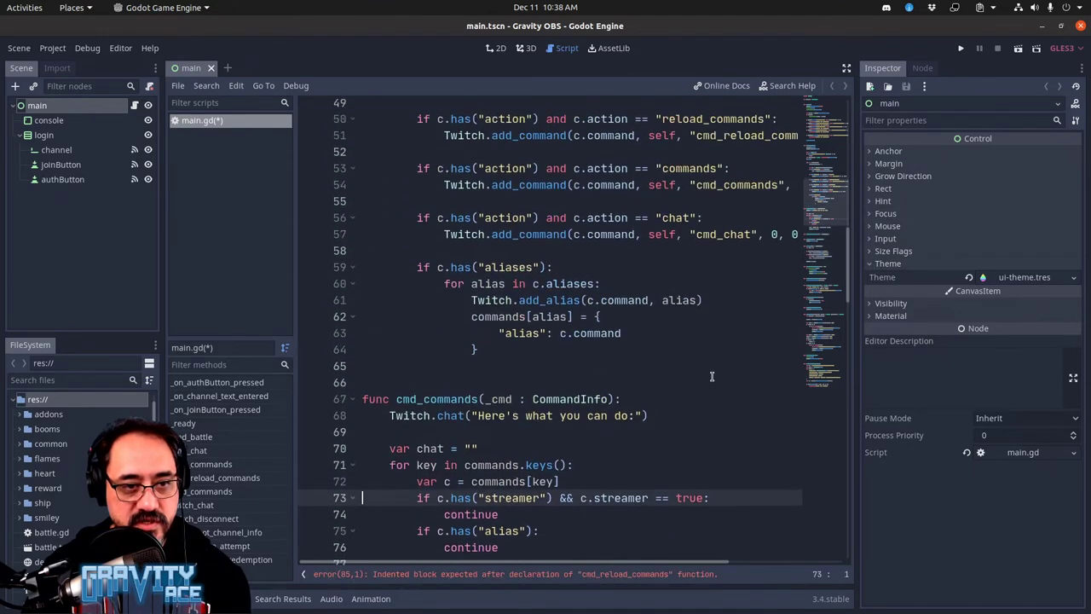
{"action": "key", "text": "Up"}
{"action": "key", "text": "Up"}
{"action": "key", "text": "Up"}
{"action": "key", "text": "Up"}
{"action": "key", "text": "Up"}
{"action": "key", "text": "Up"}
{"action": "key", "text": "Up"}
{"action": "key", "text": "Up"}
{"action": "key", "text": "Up"}
{"action": "key", "text": "Up"}
{"action": "key", "text": "Up"}
{"action": "key", "text": "Up"}
{"action": "key", "text": "Up"}
{"action": "key", "text": "Up"}
{"action": "key", "text": "Up"}
{"action": "key", "text": "Up"}
{"action": "key", "text": "Up"}
{"action": "key", "text": "Up"}
{"action": "key", "text": "Up"}
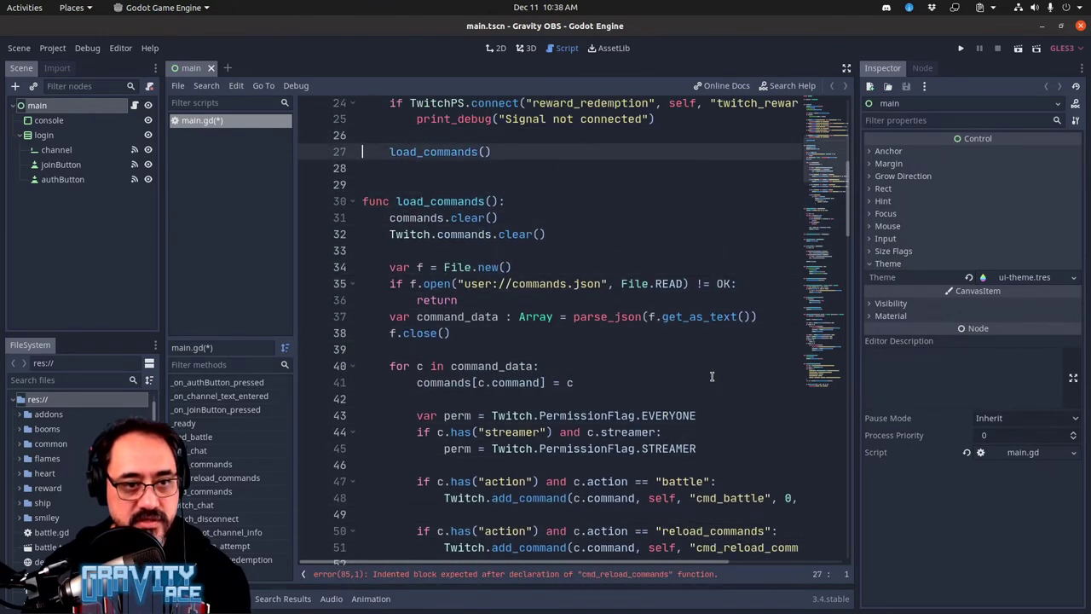
{"action": "key", "text": "Down"}
{"action": "key", "text": "Down"}
{"action": "key", "text": "Down"}
{"action": "key", "text": "Down"}
{"action": "key", "text": "Down"}
{"action": "key", "text": "Down"}
{"action": "key", "text": "Down"}
{"action": "key", "text": "Down"}
{"action": "key", "text": "Down"}
{"action": "key", "text": "Down"}
{"action": "key", "text": "Down"}
{"action": "key", "text": "Down"}
{"action": "key", "text": "Down"}
{"action": "key", "text": "Down"}
{"action": "key", "text": "Down"}
{"action": "key", "text": "Down"}
{"action": "key", "text": "Down"}
{"action": "key", "text": "Down"}
{"action": "key", "text": "Down"}
{"action": "key", "text": "Down"}
{"action": "key", "text": "Down"}
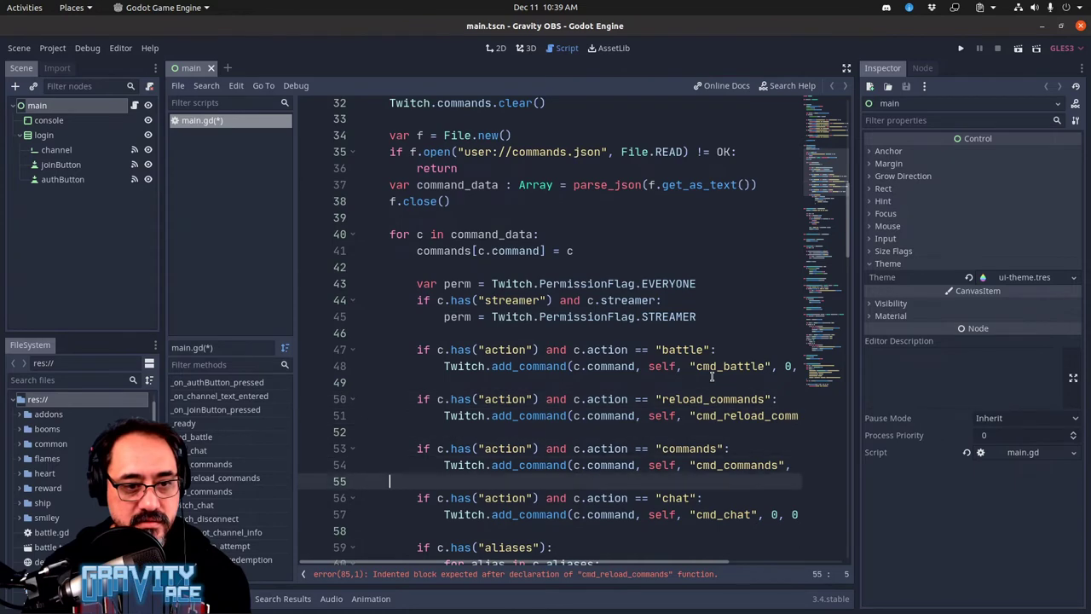
{"action": "key", "text": "Down"}
{"action": "key", "text": "Down"}
{"action": "key", "text": "Down"}
{"action": "key", "text": "Down"}
{"action": "key", "text": "Down"}
{"action": "key", "text": "Down"}
{"action": "key", "text": "Down"}
{"action": "key", "text": "Down"}
{"action": "key", "text": "Down"}
{"action": "key", "text": "Down"}
{"action": "key", "text": "Down"}
{"action": "key", "text": "Down"}
{"action": "key", "text": "Down"}
{"action": "key", "text": "Down"}
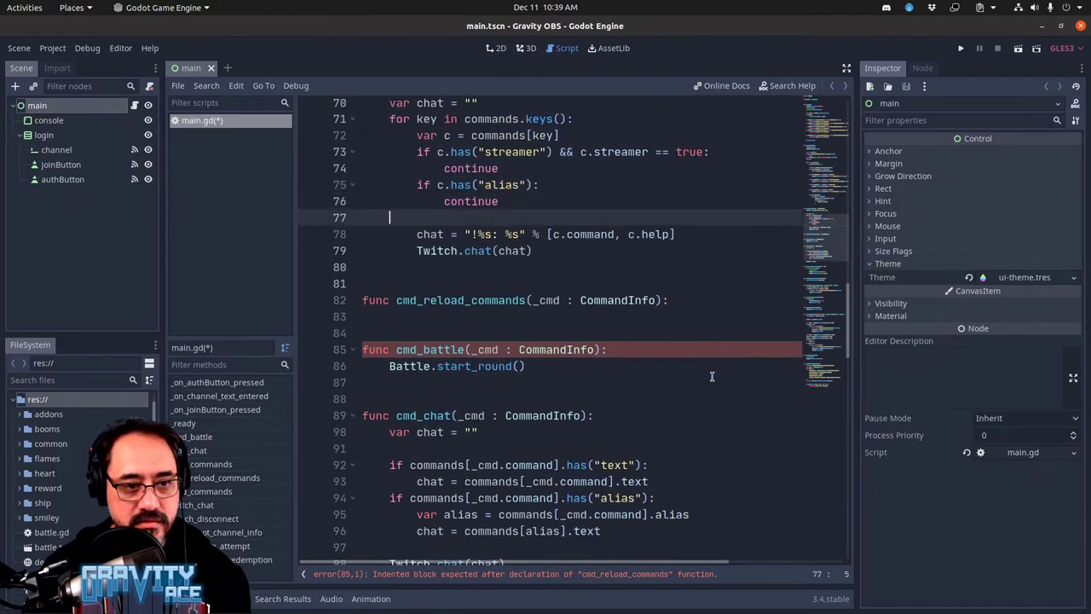
{"action": "key", "text": "Tab"}
{"action": "type", "text": "load_commands()"}
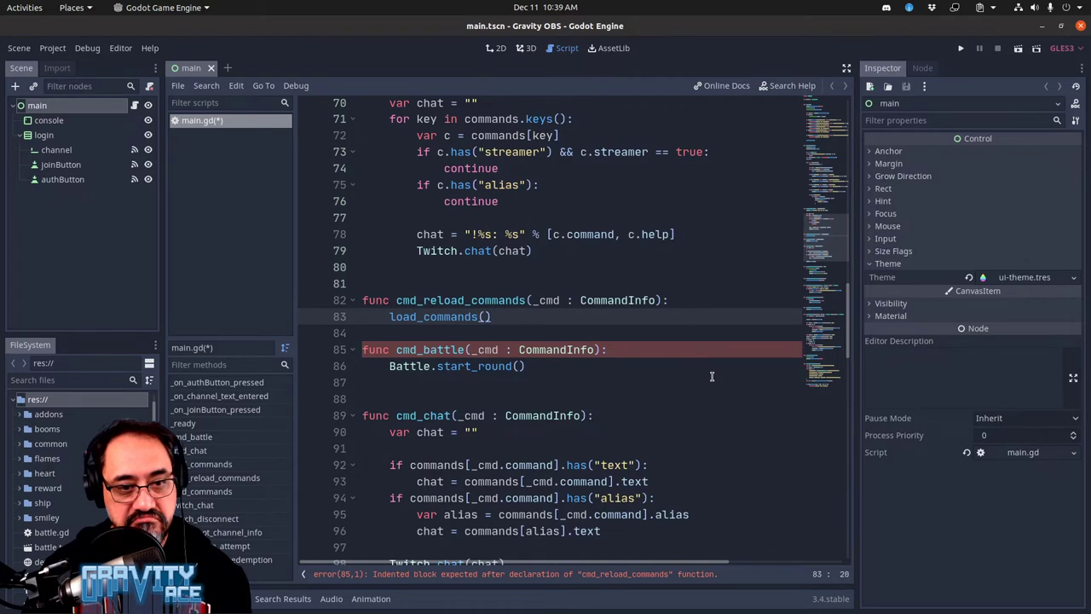
{"action": "key", "text": "Return"}
{"action": "key", "text": "ctrl+s"}
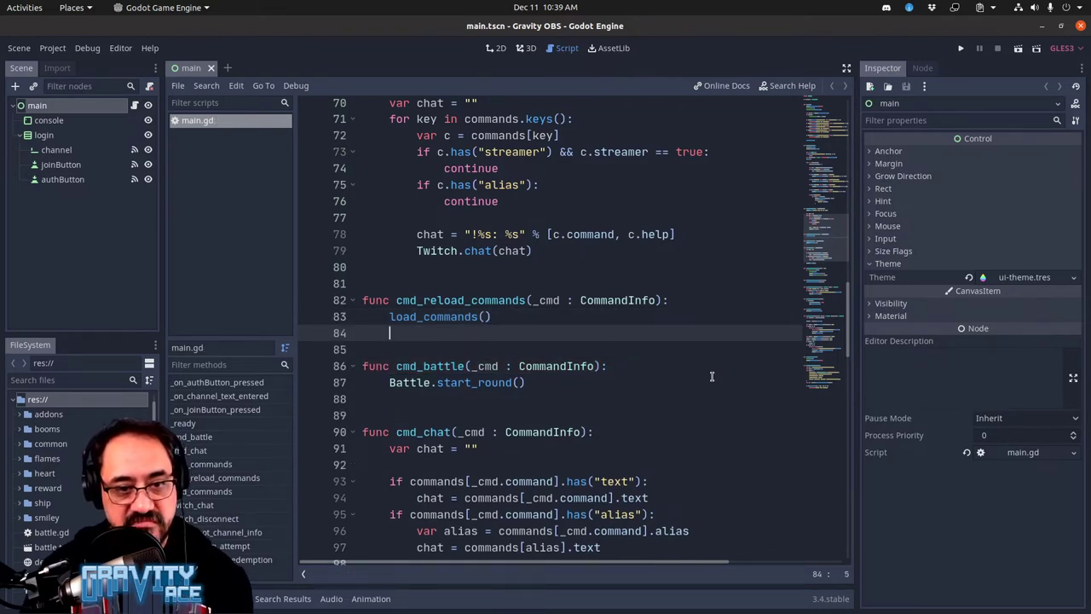
Add a cmd_commands(_cmd) call after load_commands() in cmd_reload_commands and save.
{"action": "key", "text": "Up"}
{"action": "key", "text": "Up"}
{"action": "key", "text": "Up"}
{"action": "key", "text": "Up"}
{"action": "key", "text": "Up"}
{"action": "key", "text": "Up"}
{"action": "key", "text": "Up"}
{"action": "key", "text": "Up"}
{"action": "key", "text": "Up"}
{"action": "key", "text": "Up"}
{"action": "key", "text": "Up"}
{"action": "key", "text": "Up"}
{"action": "key", "text": "Up"}
{"action": "key", "text": "Up"}
{"action": "key", "text": "Up"}
{"action": "key", "text": "Up"}
{"action": "key", "text": "Up"}
{"action": "key", "text": "Up"}
{"action": "key", "text": "Up"}
{"action": "key", "text": "Up"}
{"action": "key", "text": "Up"}
{"action": "key", "text": "Up"}
{"action": "key", "text": "Up"}
{"action": "key", "text": "Up"}
{"action": "key", "text": "Up"}
{"action": "key", "text": "Up"}
{"action": "key", "text": "Up"}
{"action": "key", "text": "Up"}
{"action": "key", "text": "Up"}
{"action": "key", "text": "Up"}
{"action": "key", "text": "Up"}
{"action": "key", "text": "Up"}
{"action": "key", "text": "Up"}
{"action": "key", "text": "Up"}
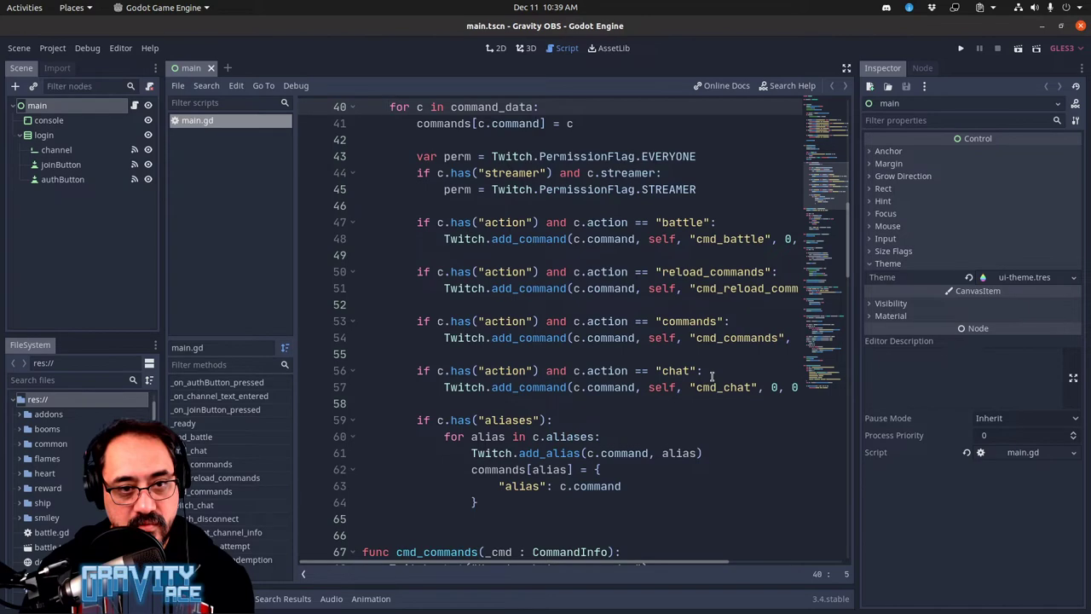
{"action": "key", "text": "Down"}
{"action": "key", "text": "Down"}
{"action": "key", "text": "Down"}
{"action": "key", "text": "Down"}
{"action": "key", "text": "Down"}
{"action": "key", "text": "Down"}
{"action": "key", "text": "Down"}
{"action": "key", "text": "Down"}
{"action": "key", "text": "Down"}
{"action": "key", "text": "Down"}
{"action": "key", "text": "Down"}
{"action": "key", "text": "Down"}
{"action": "key", "text": "Down"}
{"action": "key", "text": "Down"}
{"action": "key", "text": "Down"}
{"action": "key", "text": "Down"}
{"action": "key", "text": "Down"}
{"action": "key", "text": "Down"}
{"action": "key", "text": "Down"}
{"action": "key", "text": "Down"}
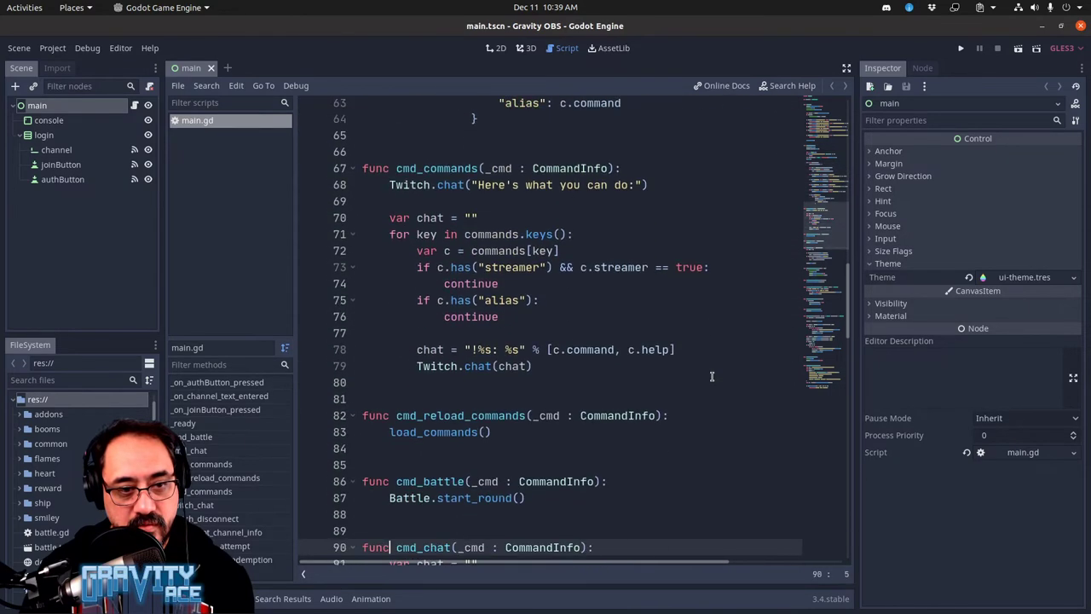
{"action": "key", "text": "Up"}
{"action": "key", "text": "Up"}
{"action": "key", "text": "Up"}
{"action": "key", "text": "Up"}
{"action": "key", "text": "Up"}
{"action": "key", "text": "Up"}
{"action": "key", "text": "Up"}
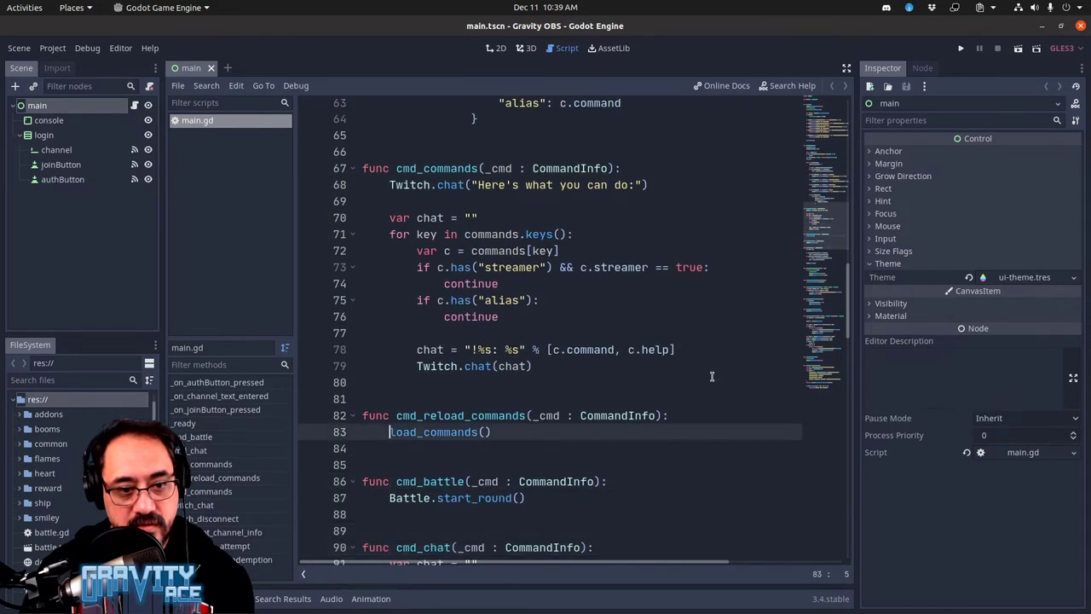
{"action": "key", "text": "End"}
{"action": "key", "text": "Return"}
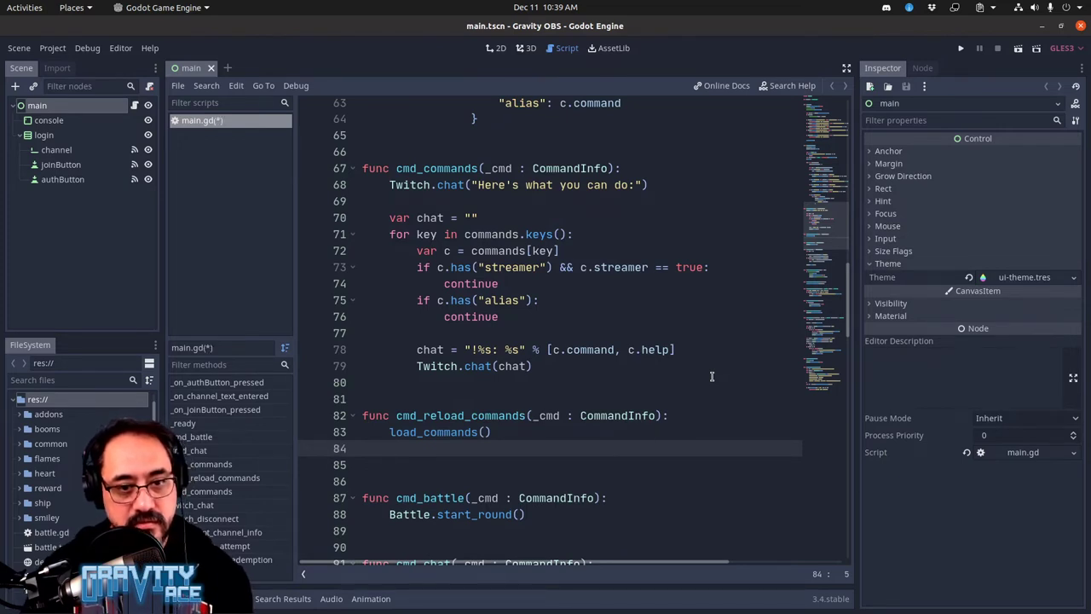
{"action": "type", "text": "cmd_"}
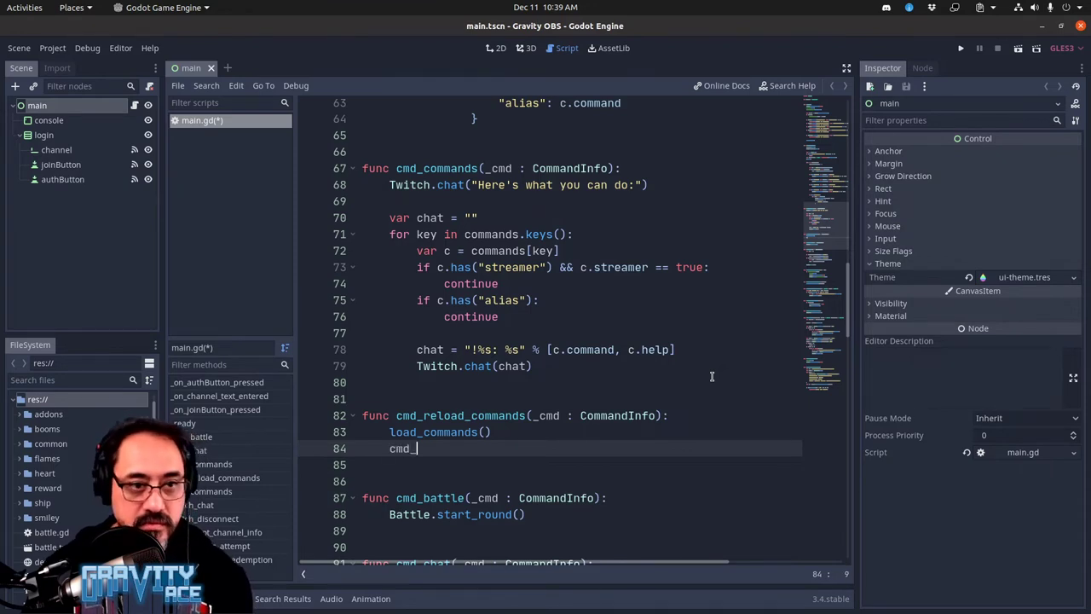
{"action": "type", "text": "commands(_cmd)"}
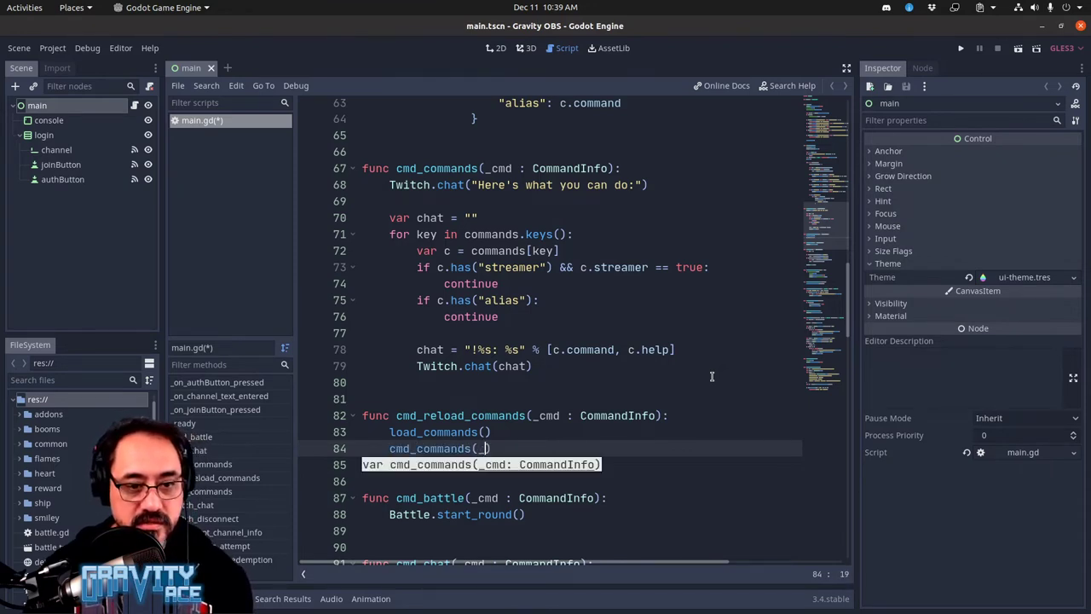
{"action": "key", "text": "Down"}
{"action": "key", "text": "Down"}
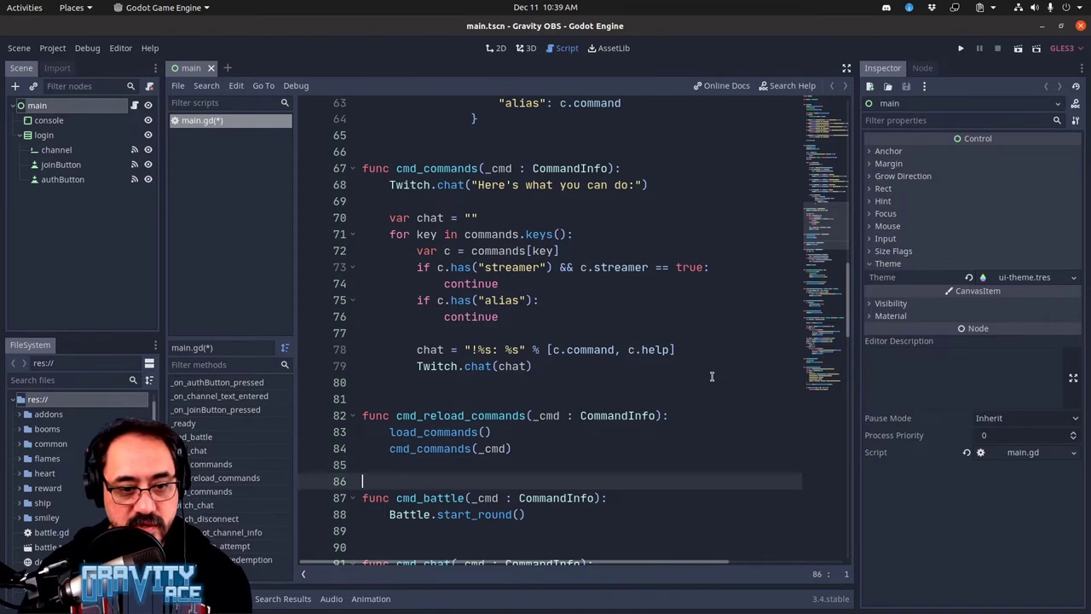
{"action": "key", "text": "ctrl+s"}
{"action": "key", "text": "Up"}
{"action": "key", "text": "Up"}
{"action": "key", "text": "Up"}
{"action": "key", "text": "Up"}
{"action": "key", "text": "Up"}
{"action": "key", "text": "Up"}
{"action": "key", "text": "Up"}
{"action": "key", "text": "Up"}
{"action": "key", "text": "Up"}
{"action": "key", "text": "Up"}
{"action": "key", "text": "Up"}
{"action": "key", "text": "Up"}
{"action": "key", "text": "Up"}
{"action": "key", "text": "Up"}
{"action": "key", "text": "Up"}
{"action": "key", "text": "Up"}
{"action": "key", "text": "Up"}
{"action": "key", "text": "Up"}
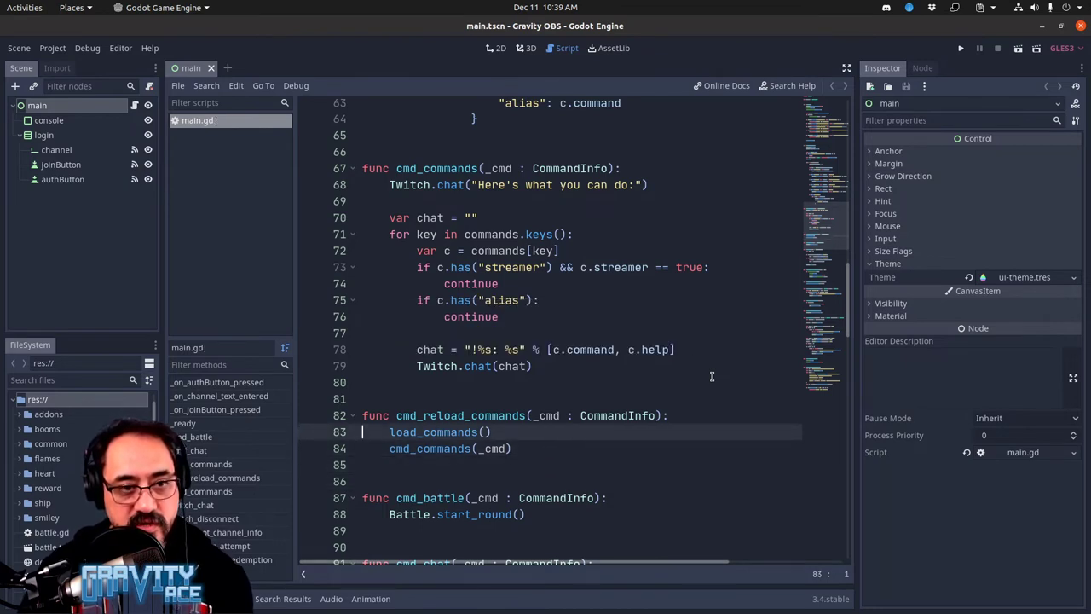
Look over the new function, then bring up the Quick Open Scene dialog.
{"action": "key", "text": "shift+Down"}
{"action": "key", "text": "shift+Down"}
{"action": "key", "text": "shift+Down"}
{"action": "key", "text": "shift+Down"}
{"action": "key", "text": "shift+Down"}
{"action": "key", "text": "shift+Down"}
{"action": "key", "text": "shift+Down"}
{"action": "key", "text": "shift+Down"}
{"action": "key", "text": "shift+Down"}
{"action": "key", "text": "shift+Down"}
{"action": "key", "text": "shift+Down"}
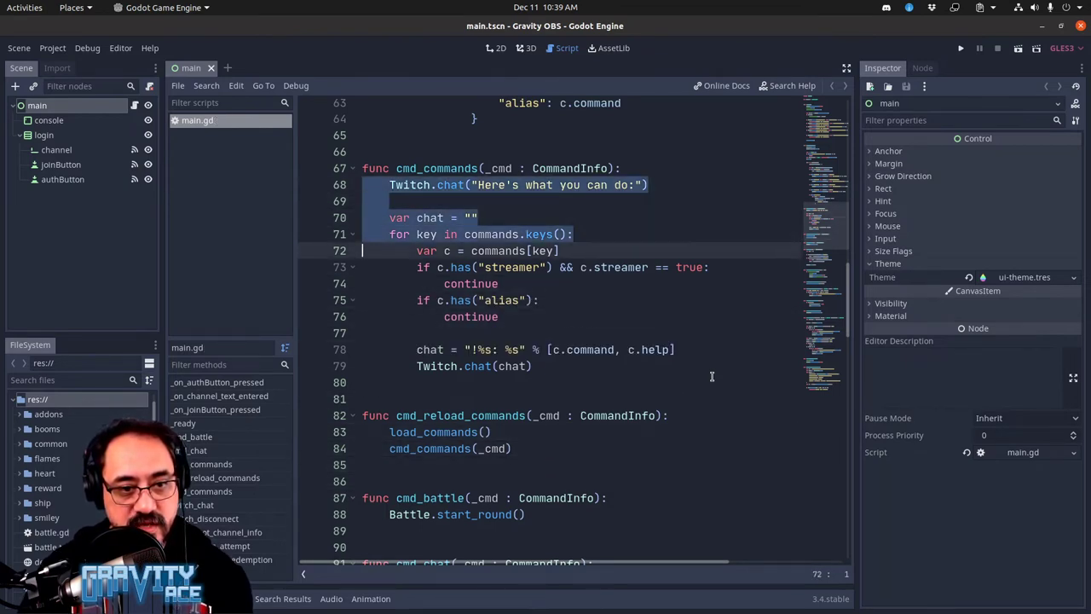
{"action": "key", "text": "Down"}
{"action": "key", "text": "Down"}
{"action": "key", "text": "Down"}
{"action": "key", "text": "Down"}
{"action": "key", "text": "Down"}
{"action": "key", "text": "Down"}
{"action": "key", "text": "Down"}
{"action": "key", "text": "Down"}
{"action": "key", "text": "Down"}
{"action": "key", "text": "Down"}
{"action": "key", "text": "Down"}
{"action": "key", "text": "Down"}
{"action": "key", "text": "Down"}
{"action": "key", "text": "Down"}
{"action": "key", "text": "Down"}
{"action": "key", "text": "Down"}
{"action": "key", "text": "Down"}
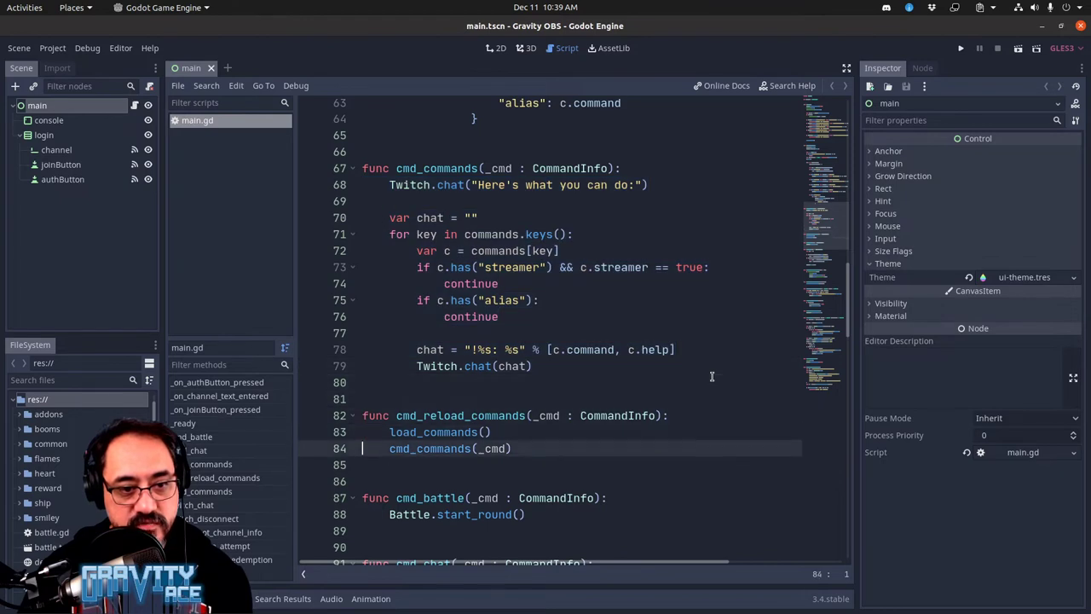
{"action": "key", "text": "Up"}
{"action": "key", "text": "Up"}
{"action": "key", "text": "Up"}
{"action": "key", "text": "Up"}
{"action": "key", "text": "Up"}
{"action": "key", "text": "Up"}
{"action": "key", "text": "Up"}
{"action": "key", "text": "Up"}
{"action": "key", "text": "Up"}
{"action": "key", "text": "Up"}
{"action": "key", "text": "Up"}
{"action": "key", "text": "Up"}
{"action": "key", "text": "Up"}
{"action": "key", "text": "Up"}
{"action": "key", "text": "Up"}
{"action": "key", "text": "Up"}
{"action": "key", "text": "Up"}
{"action": "key", "text": "Up"}
{"action": "key", "text": "Up"}
{"action": "key", "text": "Up"}
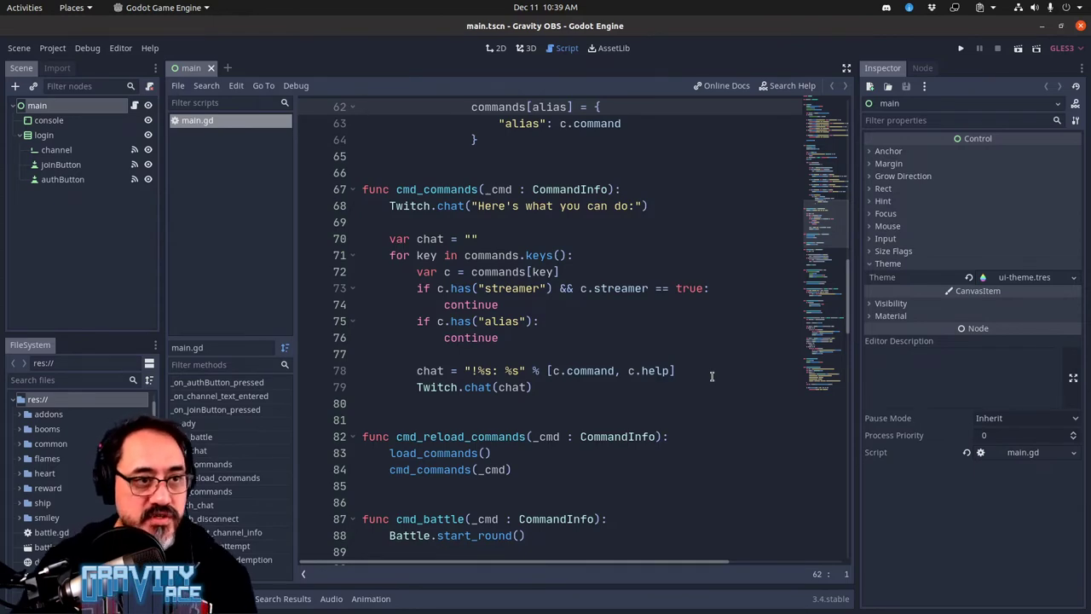
{"action": "key", "text": "ctrl+shift+o"}
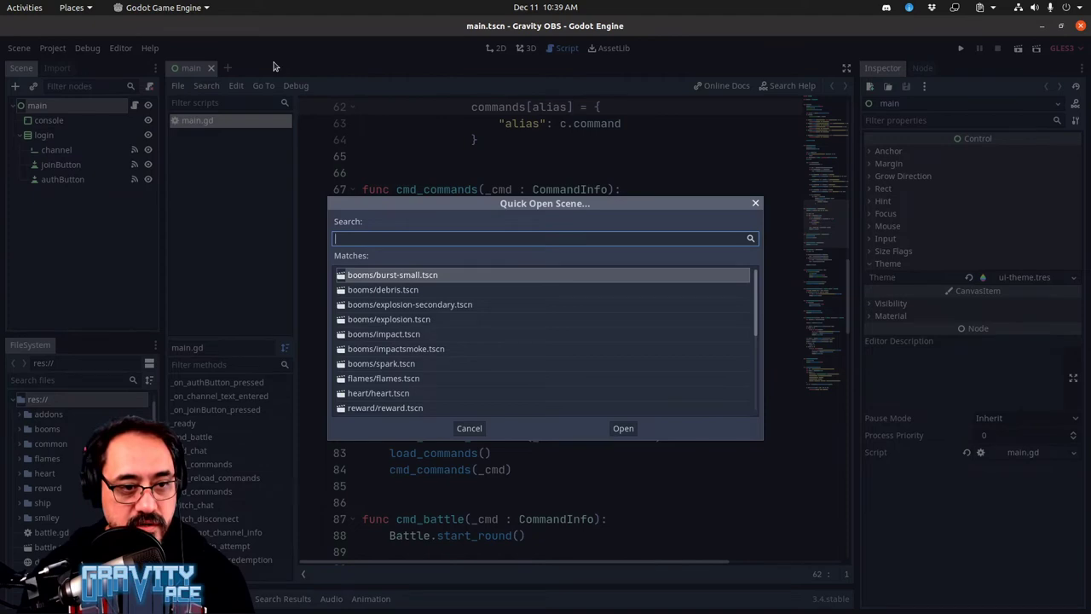
Quick-open battle.tscn and open its script, battle.gd.
{"action": "type", "text": "battle"}
{"action": "key", "text": "Return"}
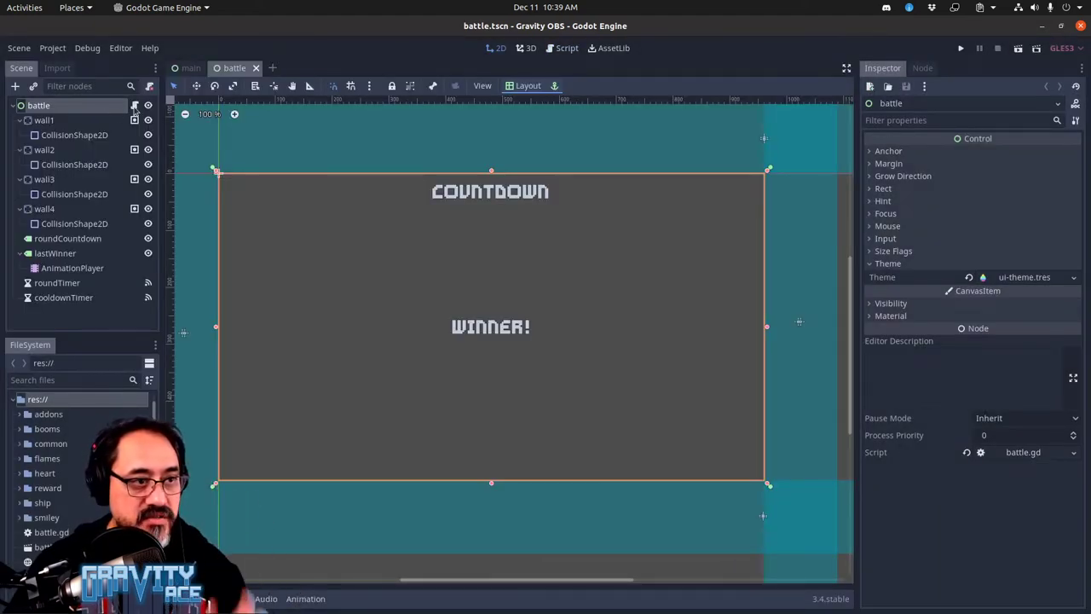
{"action": "left_click", "coordinate": [134, 105]}
Select the commented-out command-matching lines 97–114 in battle.gd.
{"action": "scroll", "coordinate": [570, 274], "scroll_direction": "down", "scroll_amount": 8}
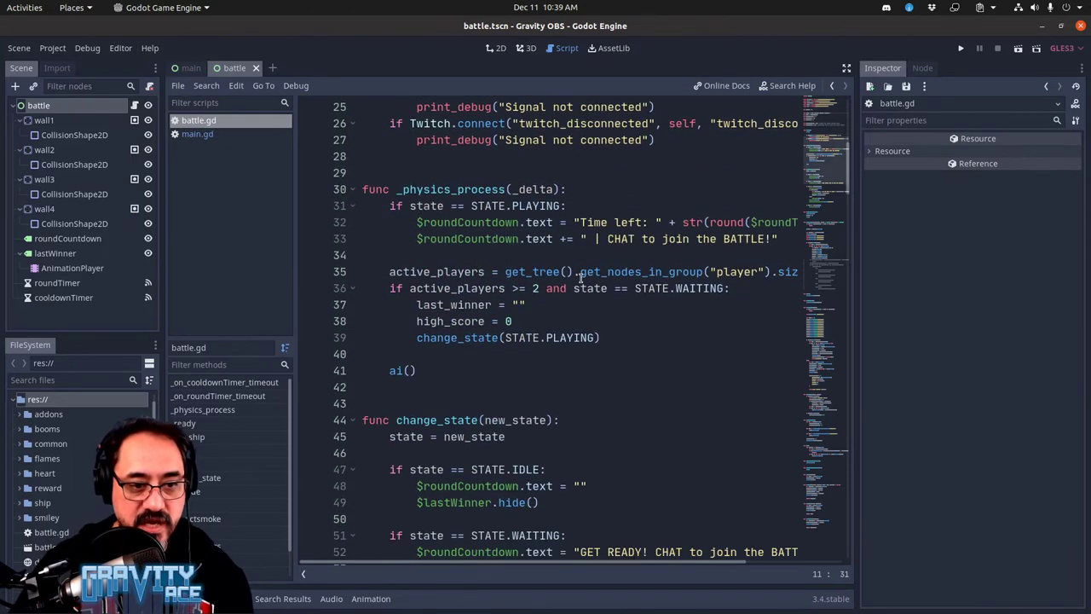
{"action": "scroll", "coordinate": [580, 277], "scroll_direction": "down", "scroll_amount": 12}
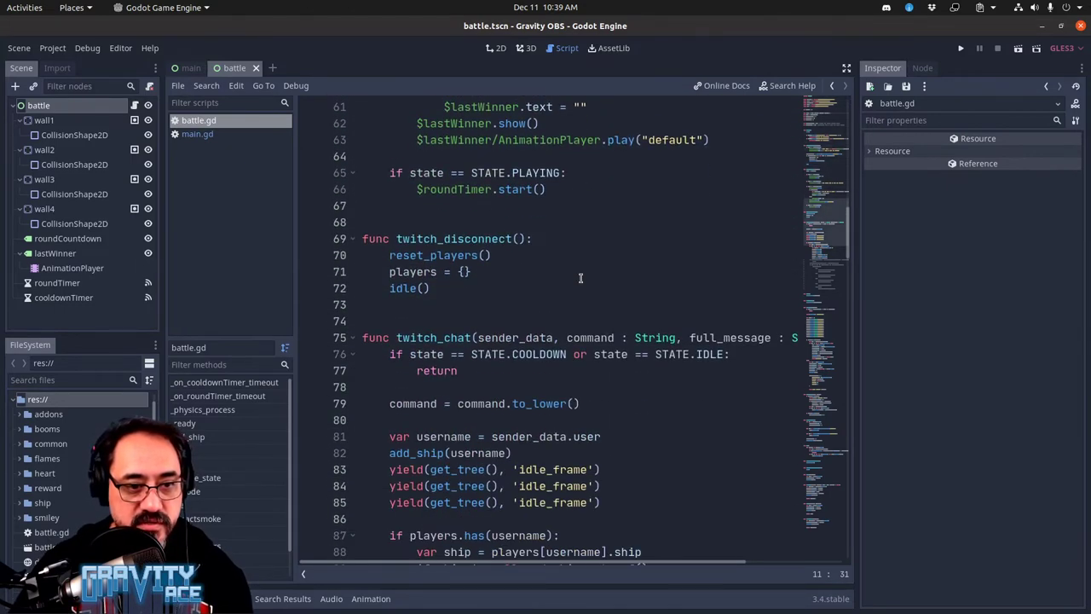
{"action": "scroll", "coordinate": [580, 277], "scroll_direction": "down", "scroll_amount": 6}
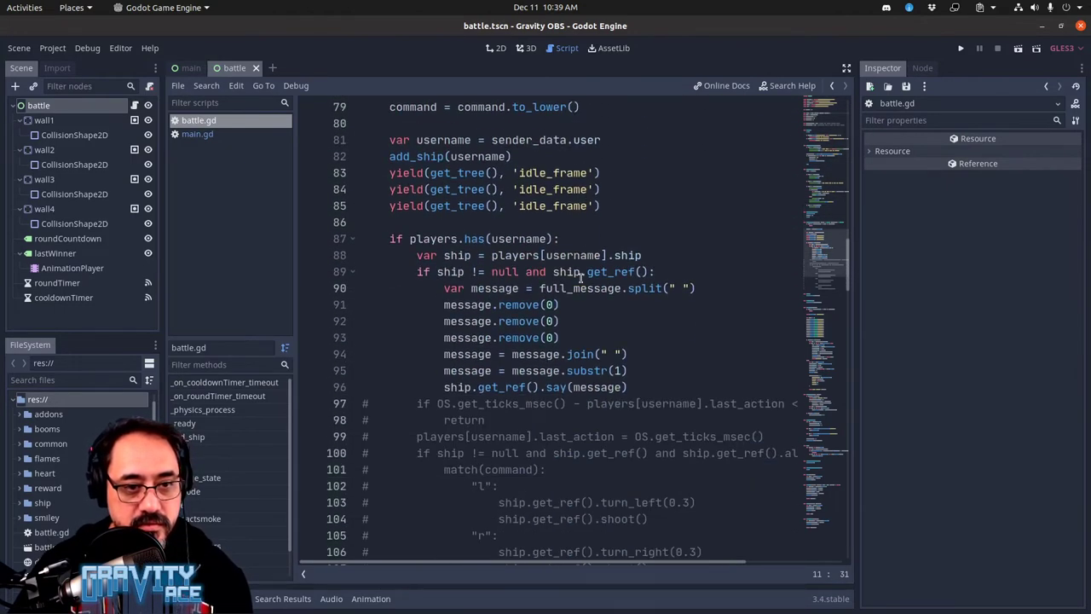
{"action": "scroll", "coordinate": [580, 277], "scroll_direction": "down", "scroll_amount": 4}
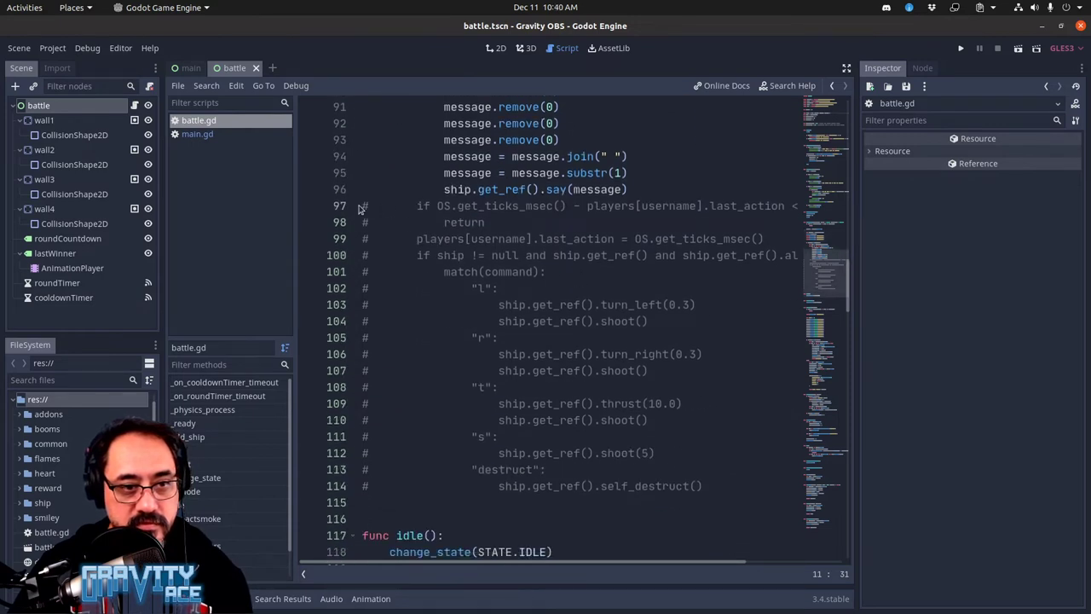
{"action": "left_click", "coordinate": [441, 205]}
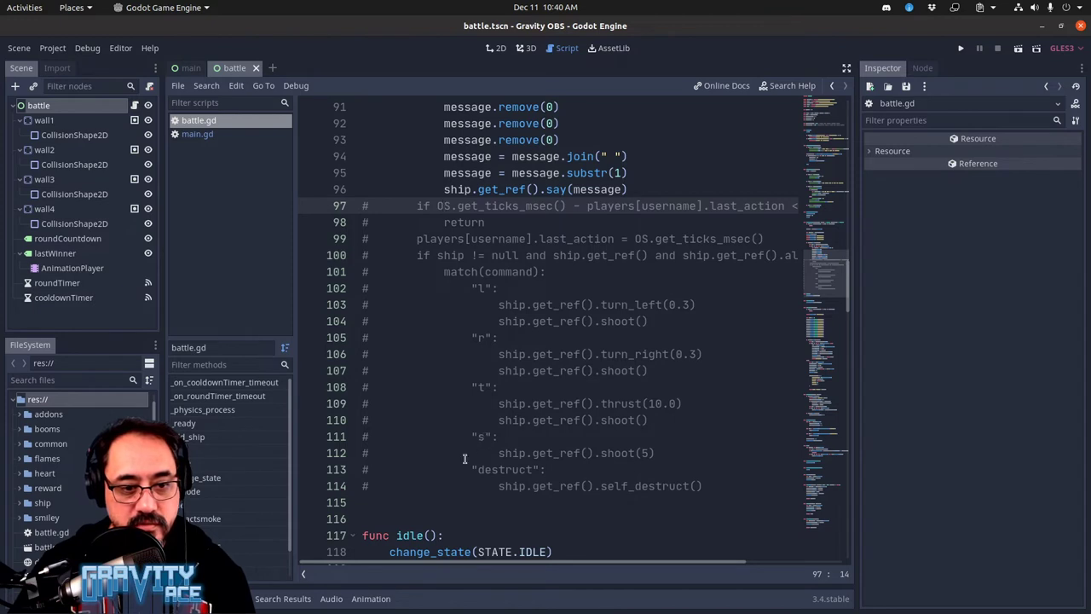
{"action": "left_click_drag", "start_coordinate": [723, 484], "coordinate": [365, 205]}
Delete the selected commented block and its leftover empty line in battle.gd.
{"action": "key", "text": "BackSpace"}
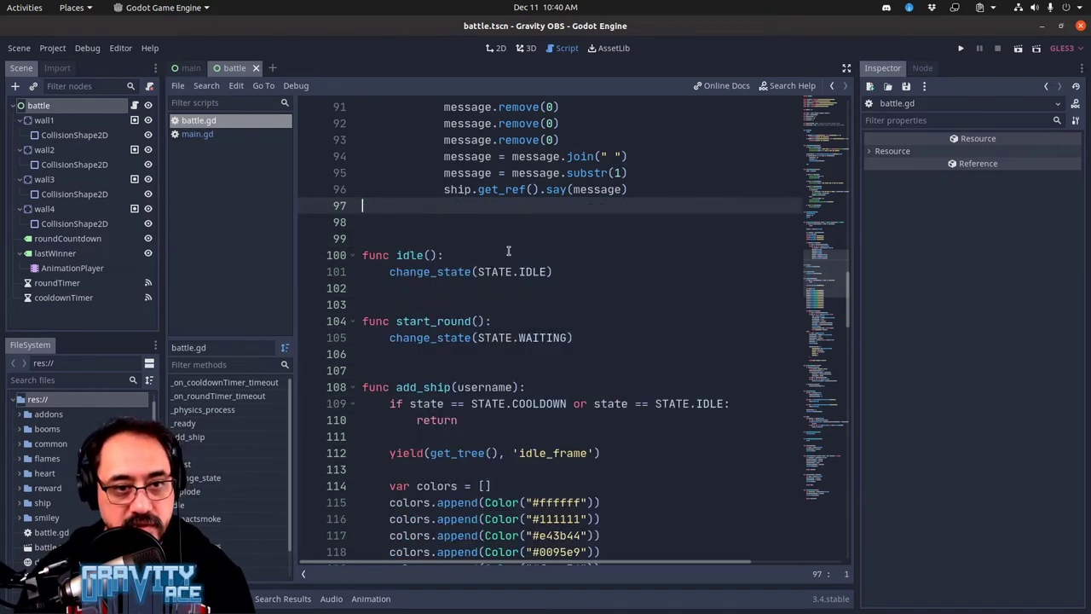
{"action": "key", "text": "BackSpace"}
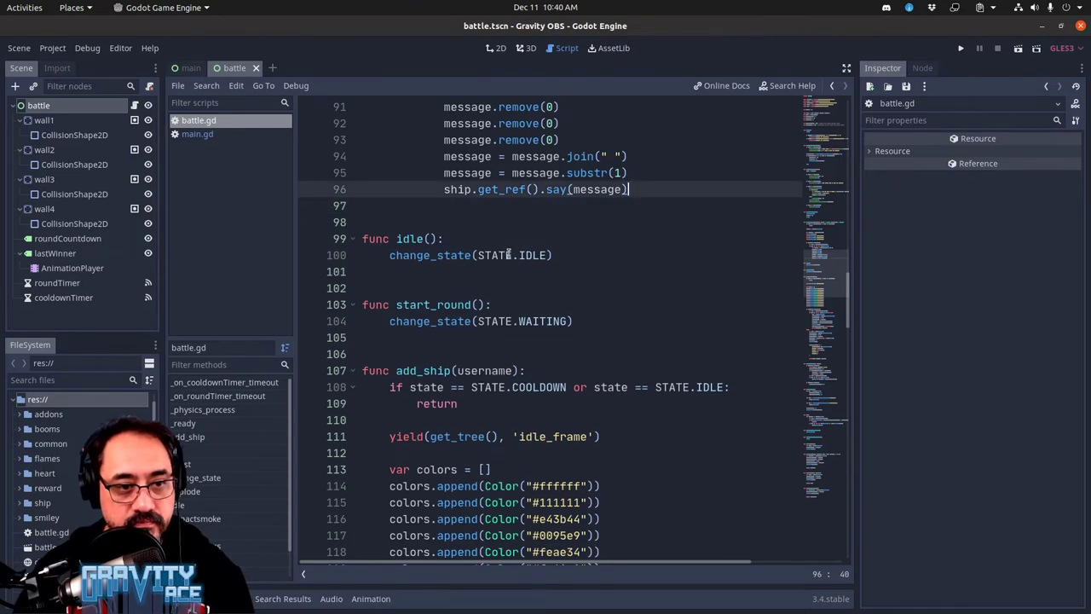
{"action": "scroll", "coordinate": [522, 292], "scroll_direction": "down", "scroll_amount": 6}
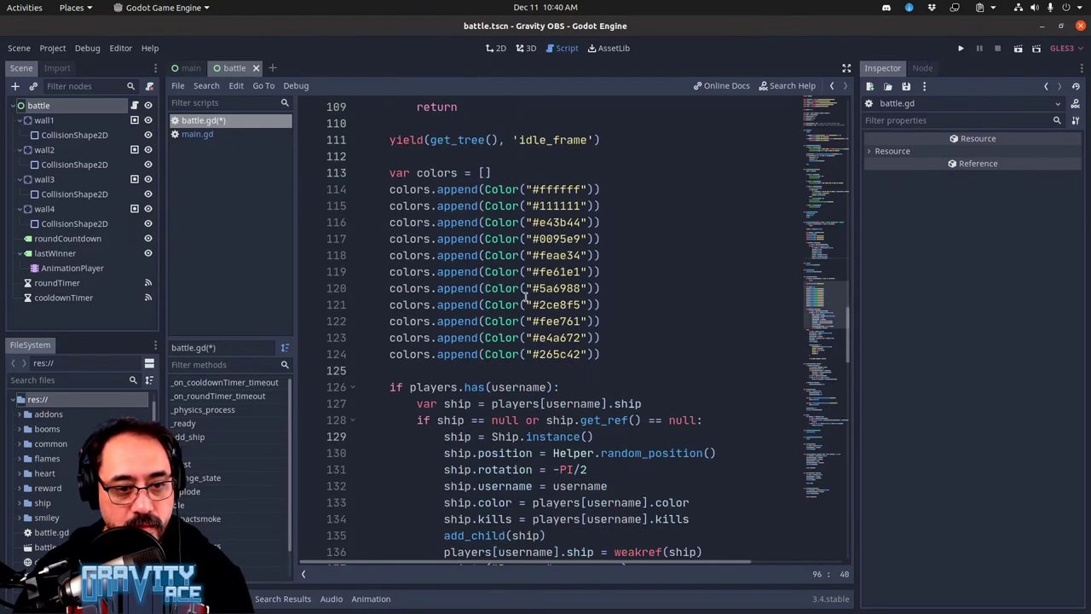
{"action": "scroll", "coordinate": [526, 296], "scroll_direction": "down", "scroll_amount": 12}
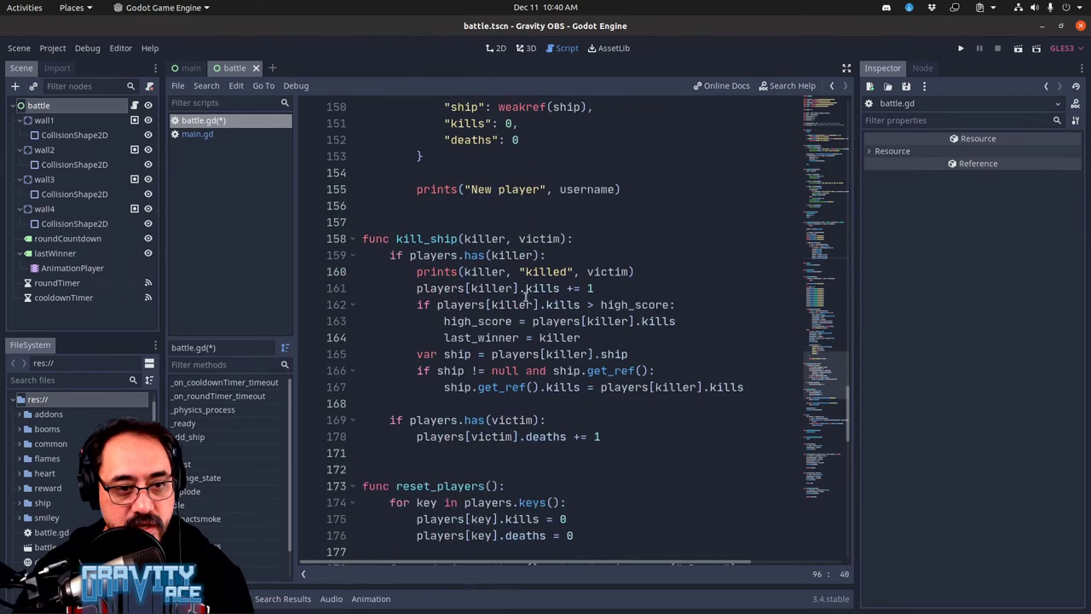
{"action": "scroll", "coordinate": [526, 299], "scroll_direction": "down", "scroll_amount": 7}
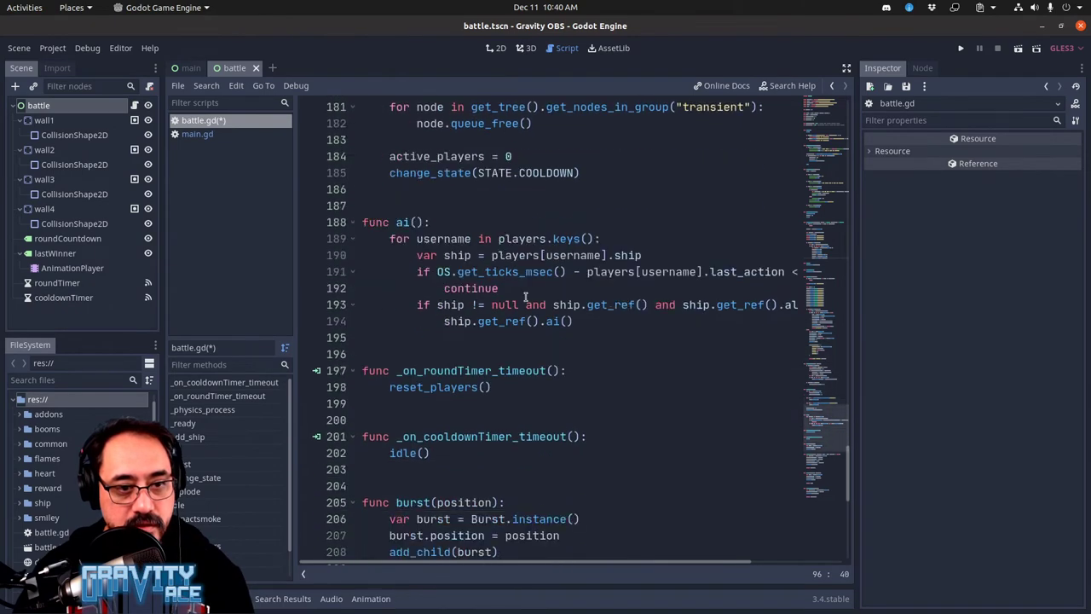
Search battle.gd for uses of ai, ending at the ai() call in _physics_process.
{"action": "double_click", "coordinate": [401, 222]}
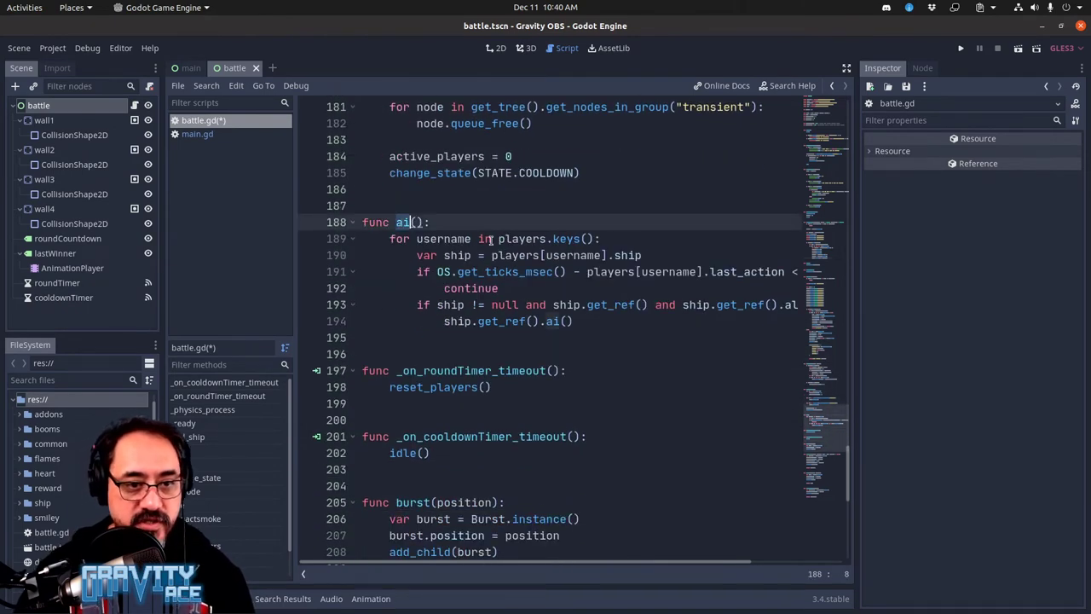
{"action": "key", "text": "ctrl+f"}
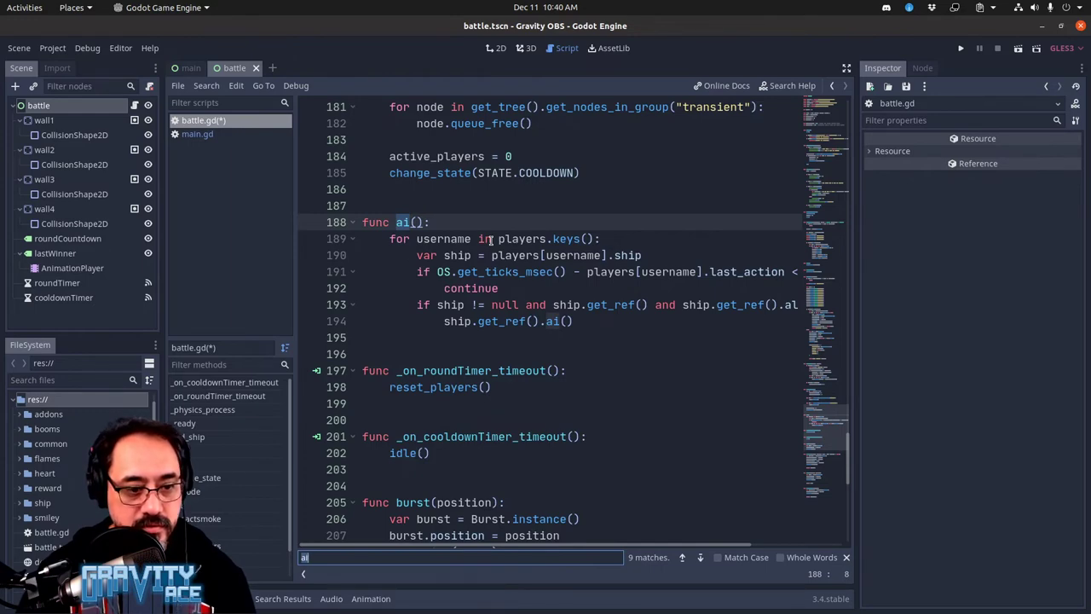
{"action": "key", "text": "Return"}
{"action": "key", "text": "Return"}
{"action": "key", "text": "Return"}
{"action": "key", "text": "Return"}
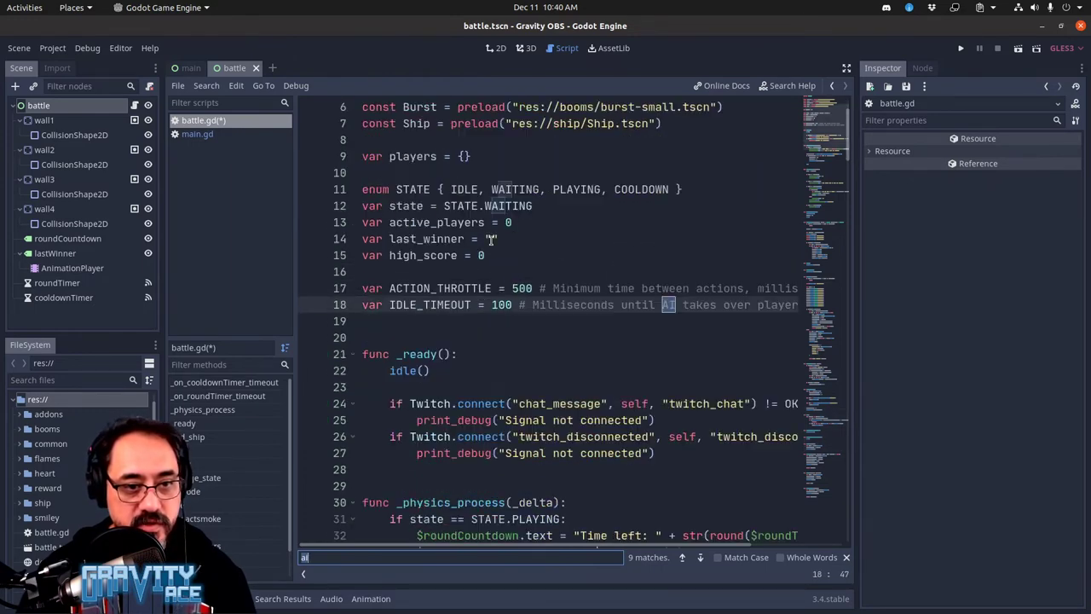
{"action": "key", "text": "Return"}
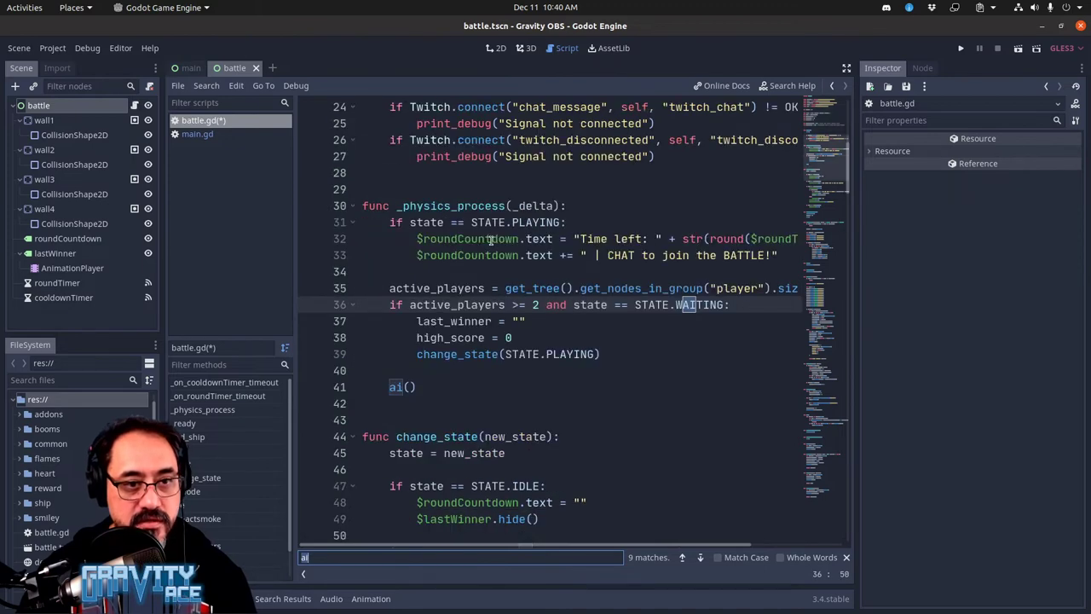
{"action": "key", "text": "Escape"}
{"action": "key", "text": "Up"}
{"action": "key", "text": "Up"}
{"action": "key", "text": "Up"}
{"action": "key", "text": "Up"}
{"action": "key", "text": "Up"}
{"action": "key", "text": "Down"}
{"action": "key", "text": "Down"}
{"action": "key", "text": "Down"}
{"action": "key", "text": "Down"}
{"action": "key", "text": "Down"}
{"action": "key", "text": "Down"}
{"action": "key", "text": "Down"}
{"action": "key", "text": "Down"}
{"action": "key", "text": "Down"}
{"action": "key", "text": "Down"}
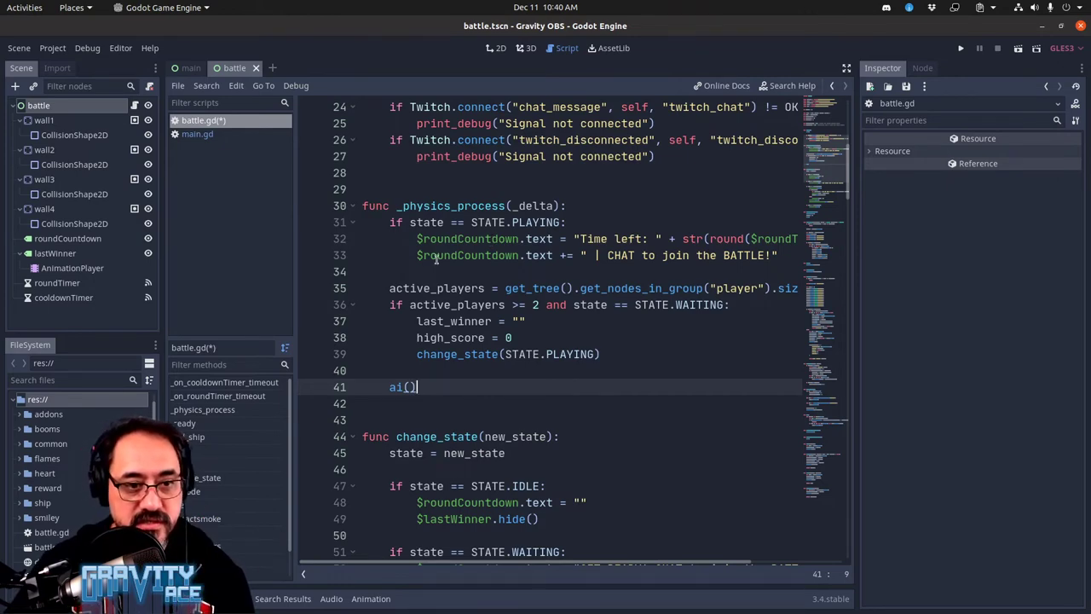
{"action": "left_click", "coordinate": [401, 388], "text": "ctrl"}
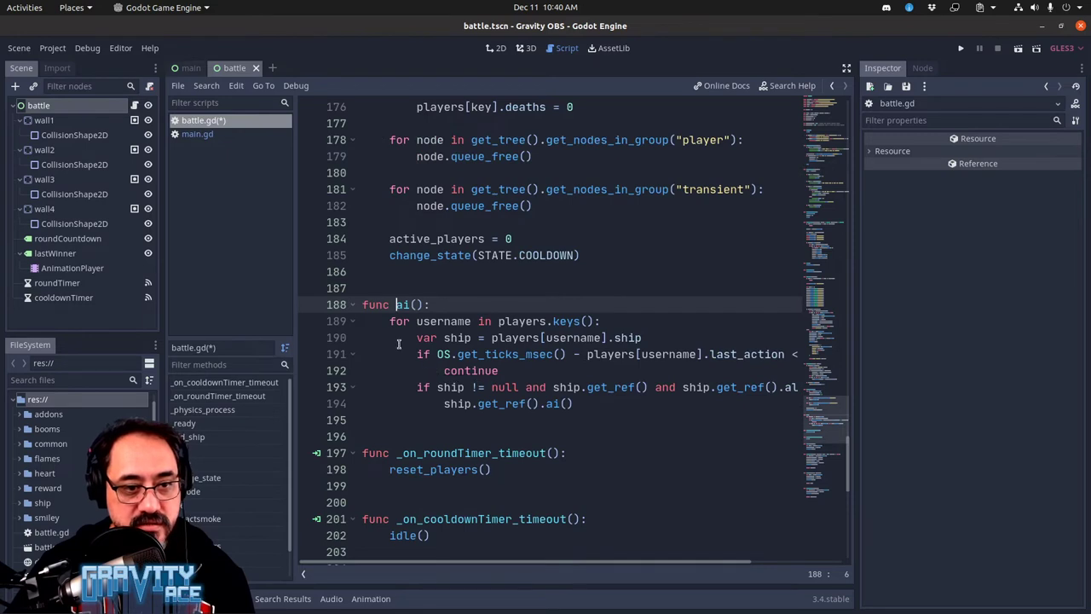
{"action": "left_click_drag", "start_coordinate": [386, 327], "coordinate": [550, 404]}
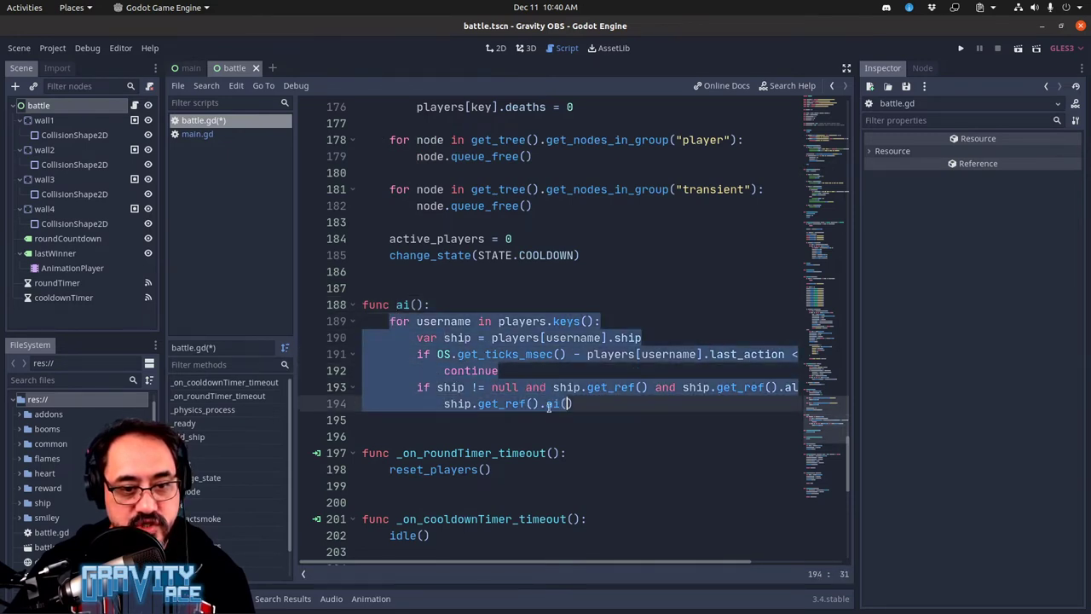
{"action": "left_click", "coordinate": [549, 404]}
{"action": "key", "text": "ctrl+Left"}
{"action": "key", "text": "ctrl+Left"}
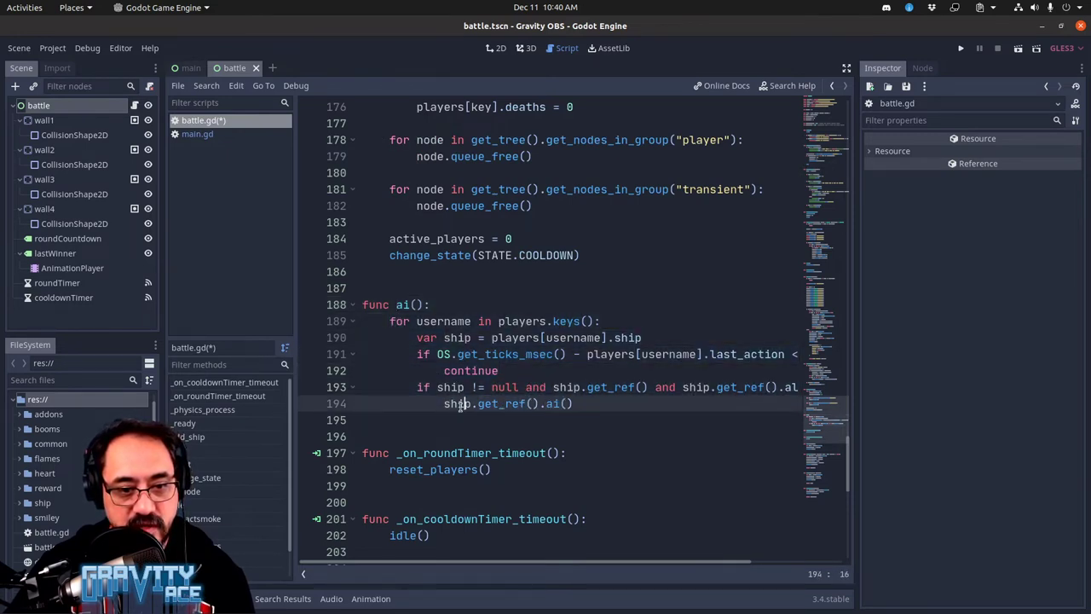
{"action": "left_click_drag", "start_coordinate": [389, 320], "coordinate": [581, 320]}
{"action": "left_click", "coordinate": [423, 322]}
{"action": "double_click", "coordinate": [433, 321]}
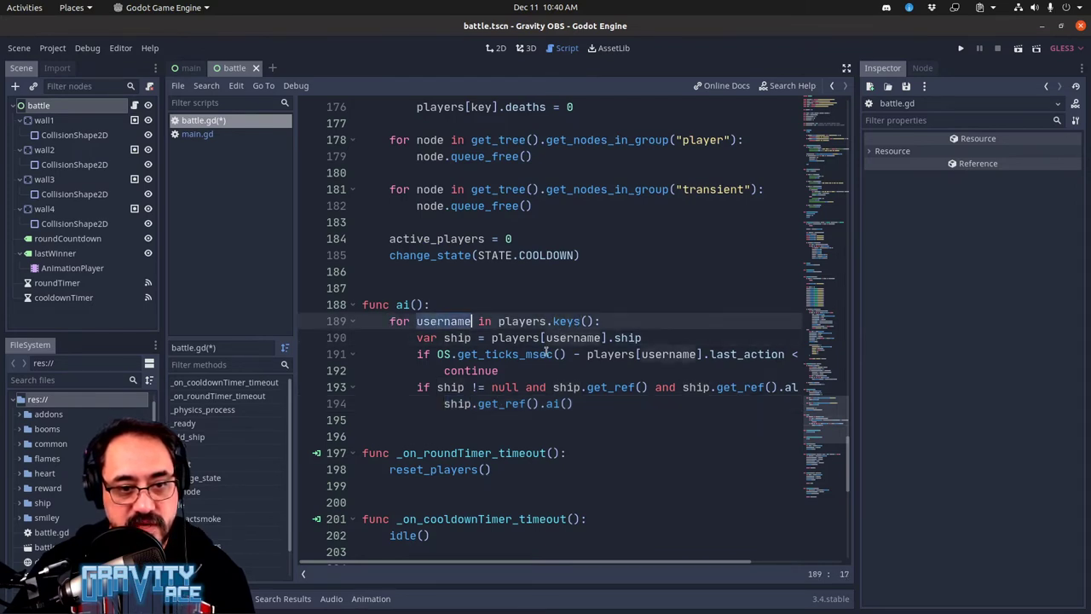
{"action": "left_click", "coordinate": [627, 338]}
{"action": "left_click", "coordinate": [602, 338]}
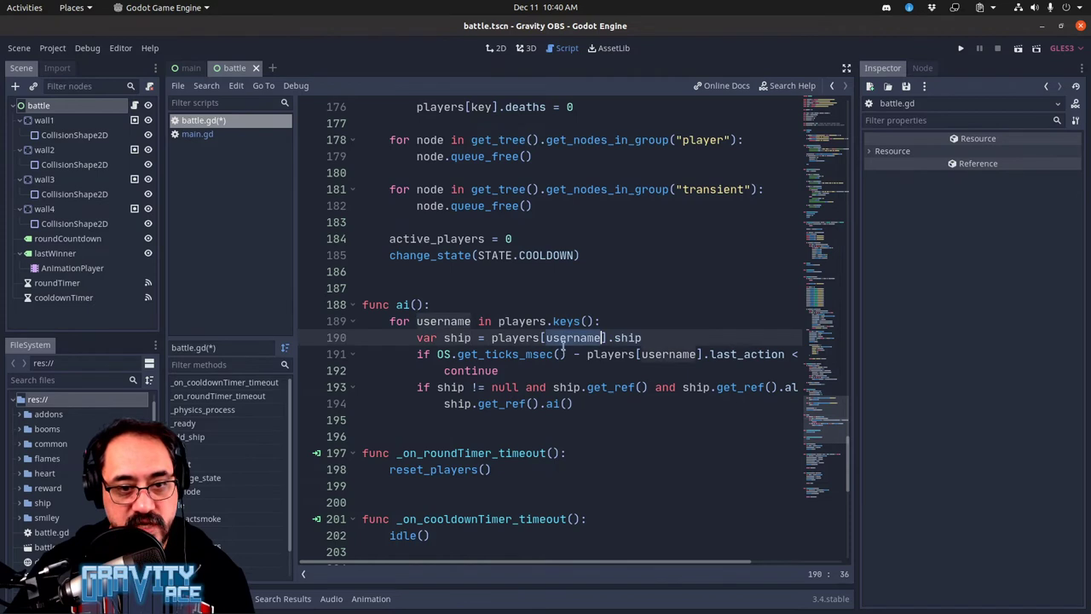
{"action": "left_click", "coordinate": [449, 404]}
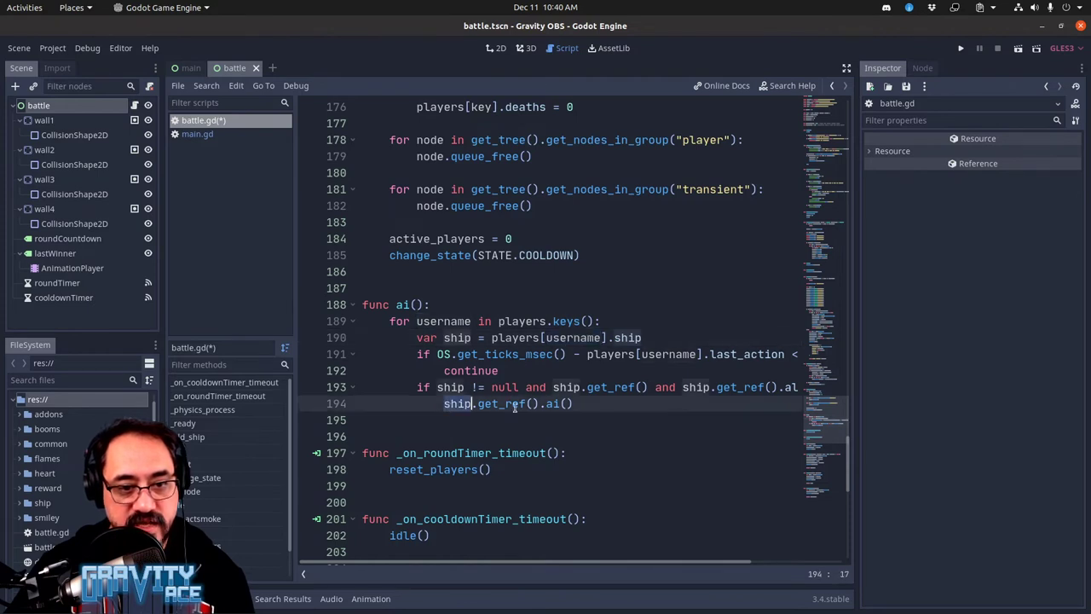
{"action": "left_click", "coordinate": [546, 403]}
{"action": "key", "text": "Right"}
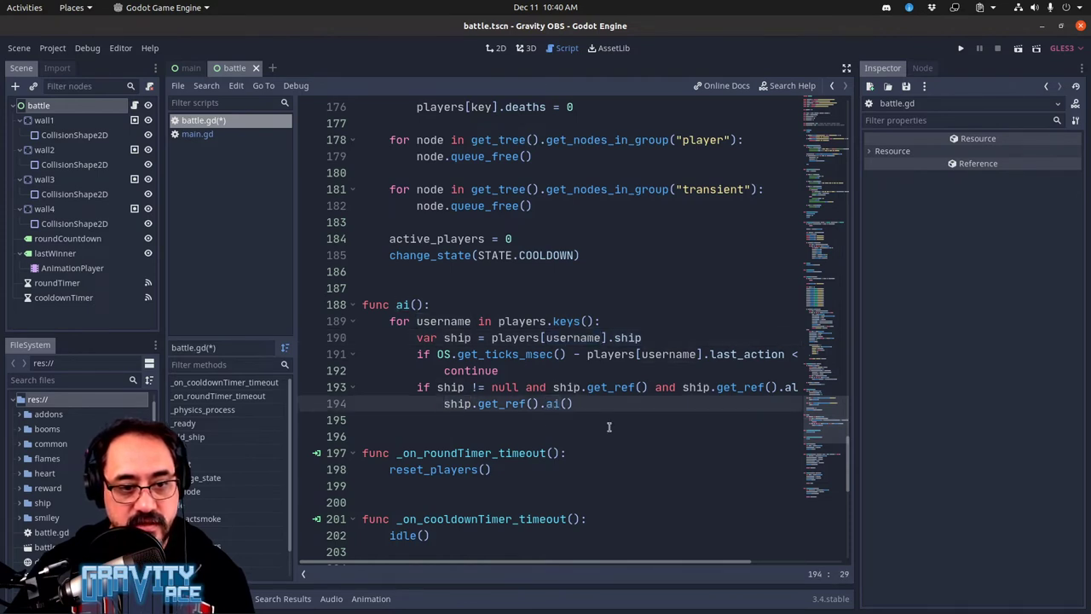
{"action": "left_click", "coordinate": [417, 223]}
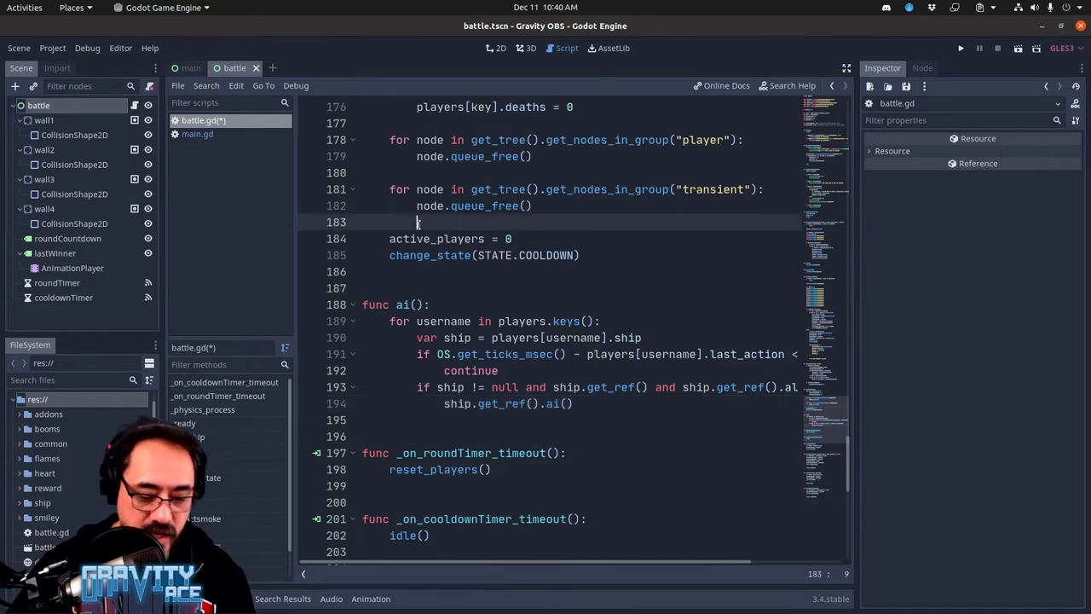
{"action": "key", "text": "ctrl+shift+o"}
{"action": "type", "text": "ship"}
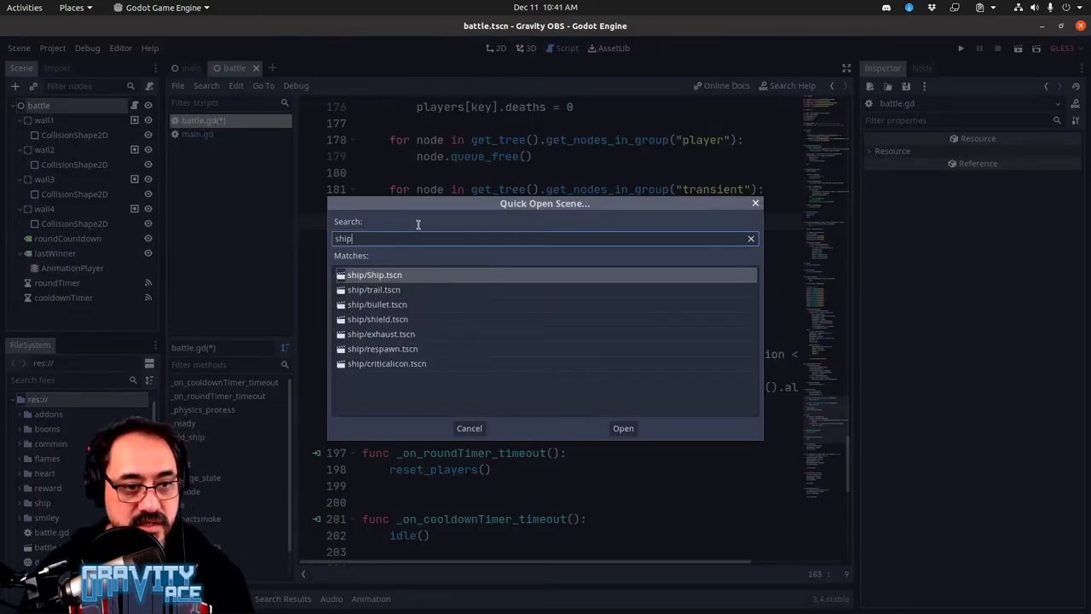
{"action": "key", "text": "Return"}
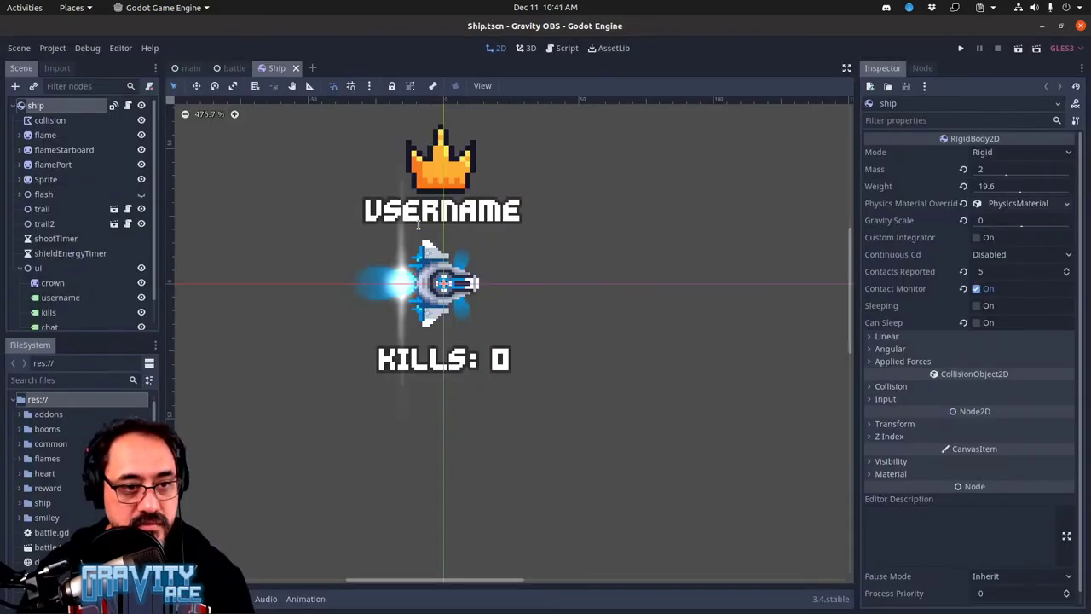
{"action": "key", "text": "ctrl+F3"}
{"action": "key", "text": "ctrl+alt+f"}
{"action": "type", "text": "ai"}
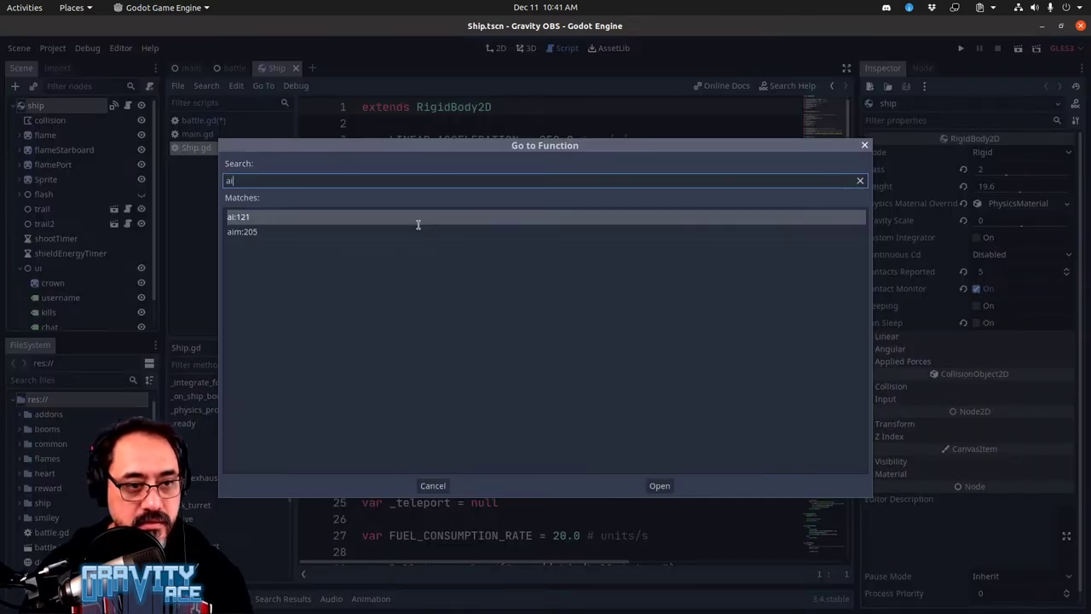
{"action": "key", "text": "Return"}
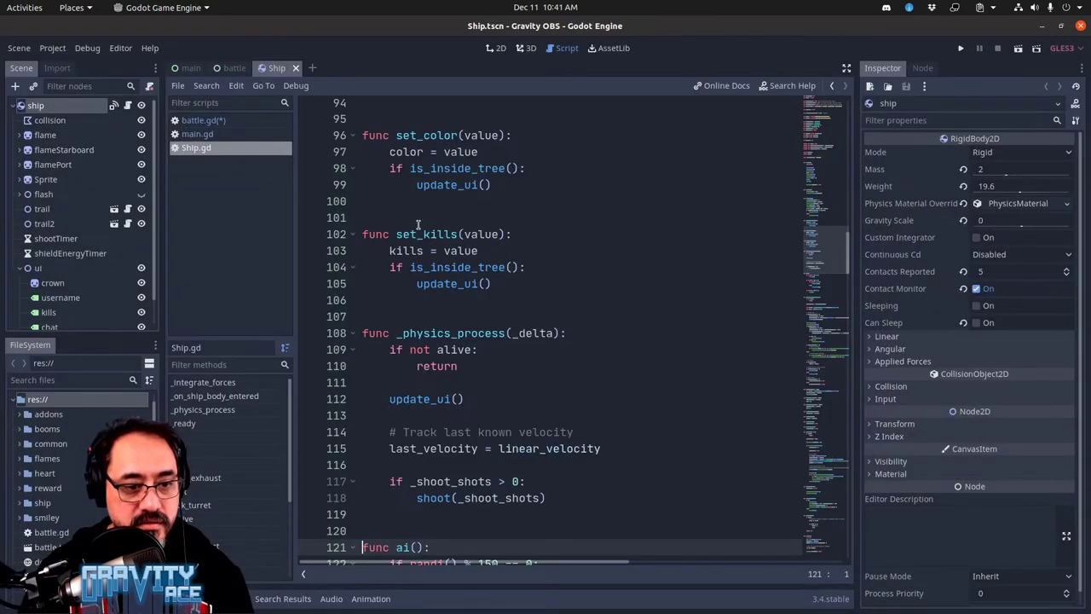
{"action": "scroll", "coordinate": [417, 224], "scroll_direction": "down", "scroll_amount": 6}
{"action": "key", "text": "Down"}
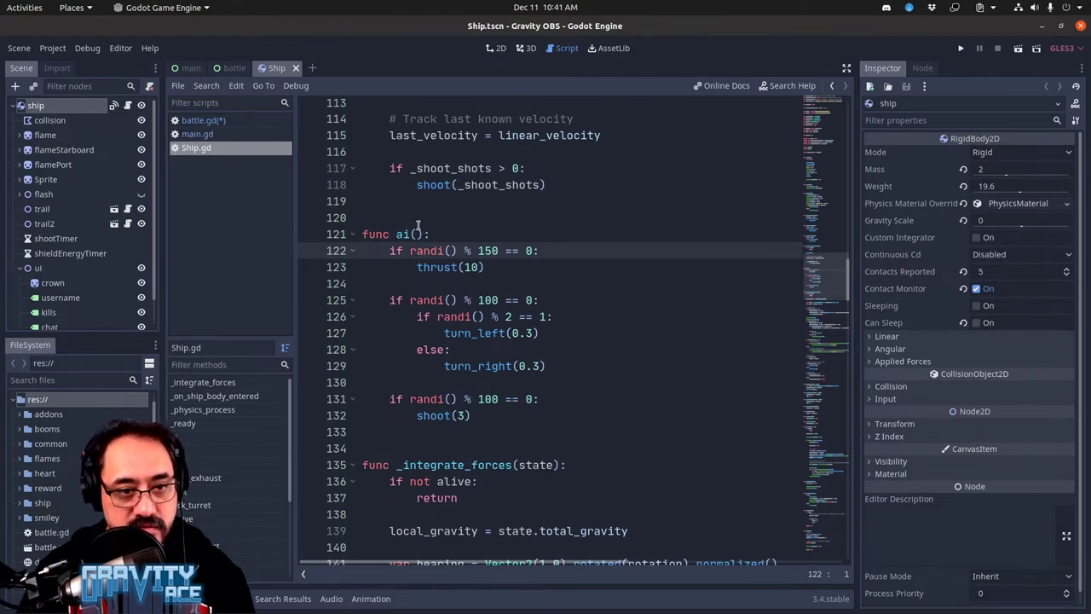
{"action": "key", "text": "Down"}
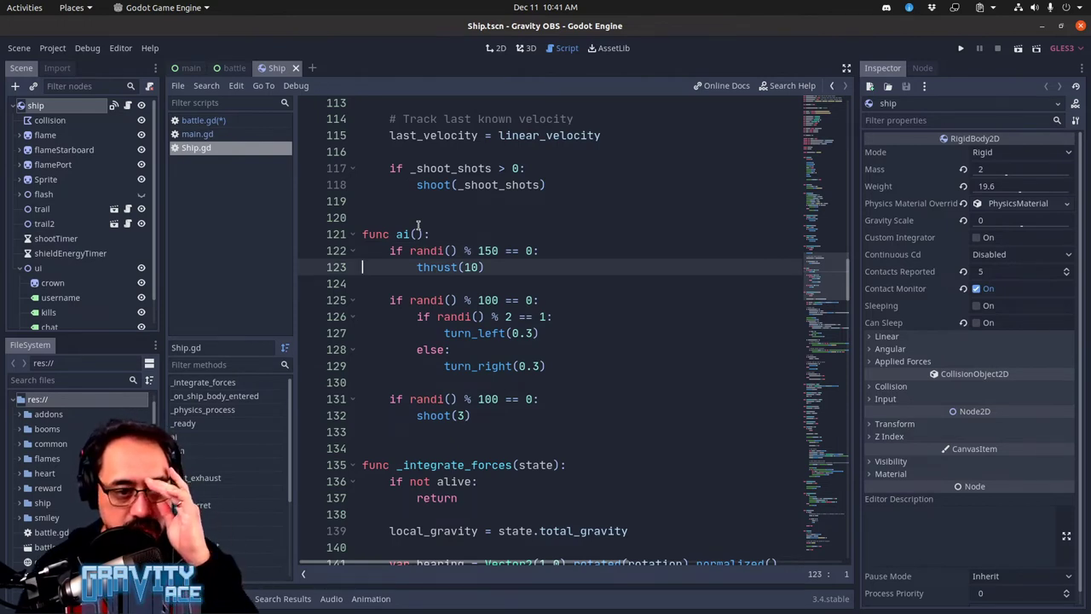
{"action": "key", "text": "Up"}
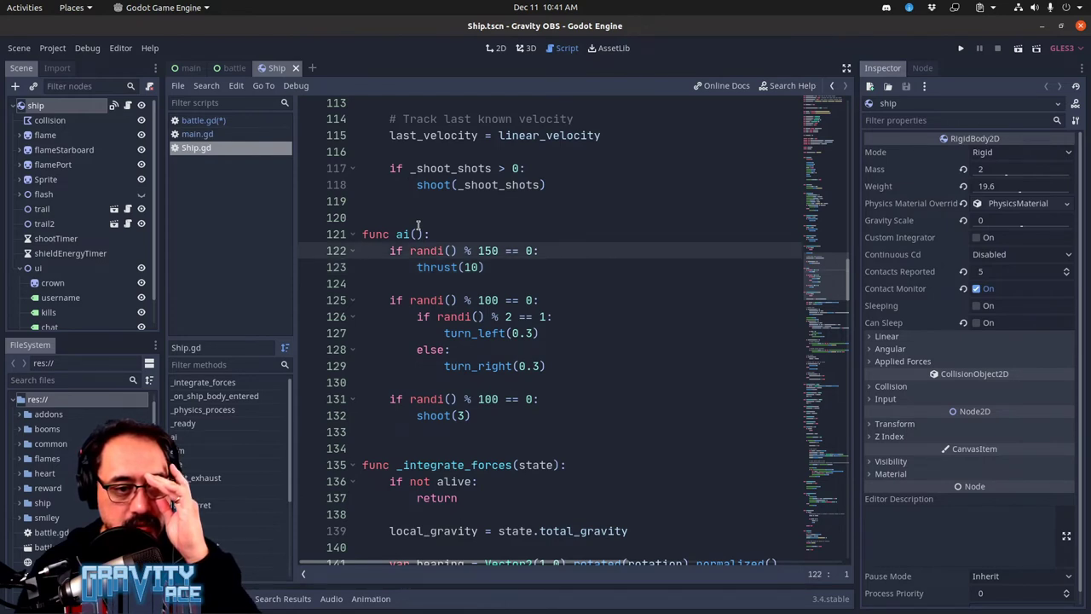
{"action": "key", "text": "ctrl+Right"}
{"action": "key", "text": "ctrl+Right"}
{"action": "key", "text": "ctrl+Right"}
{"action": "key", "text": "ctrl+Right"}
{"action": "key", "text": "ctrl+Right"}
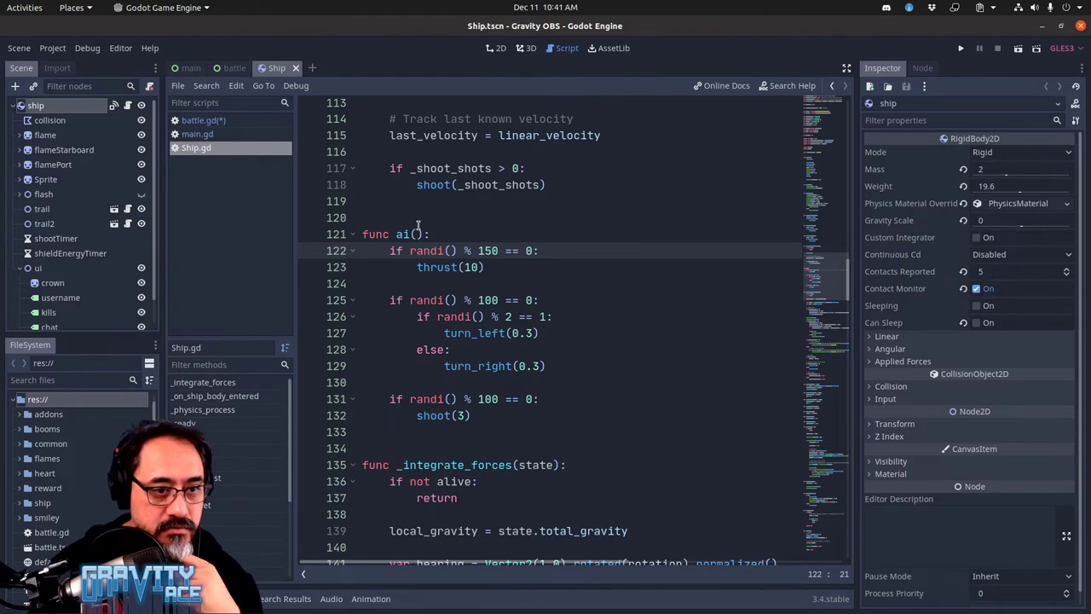
{"action": "key", "text": "Up"}
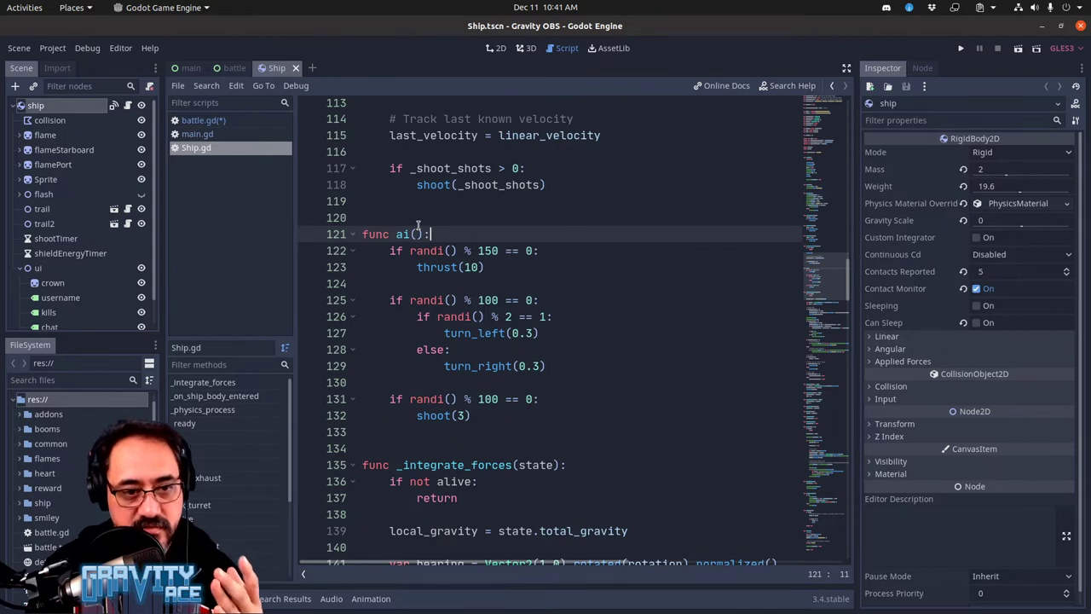
{"action": "key", "text": "Down"}
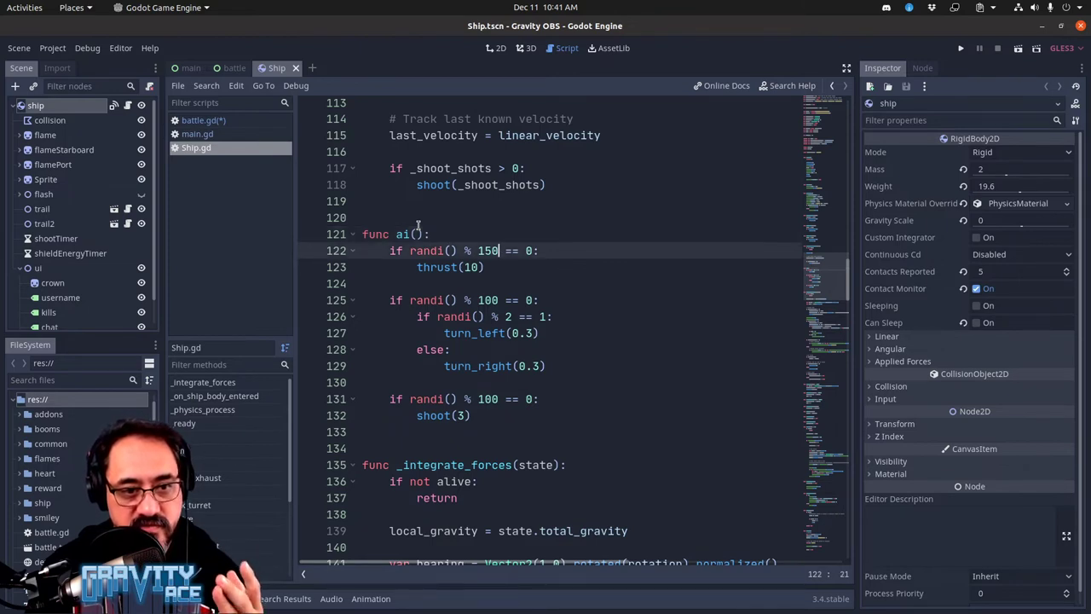
{"action": "key", "text": "Up"}
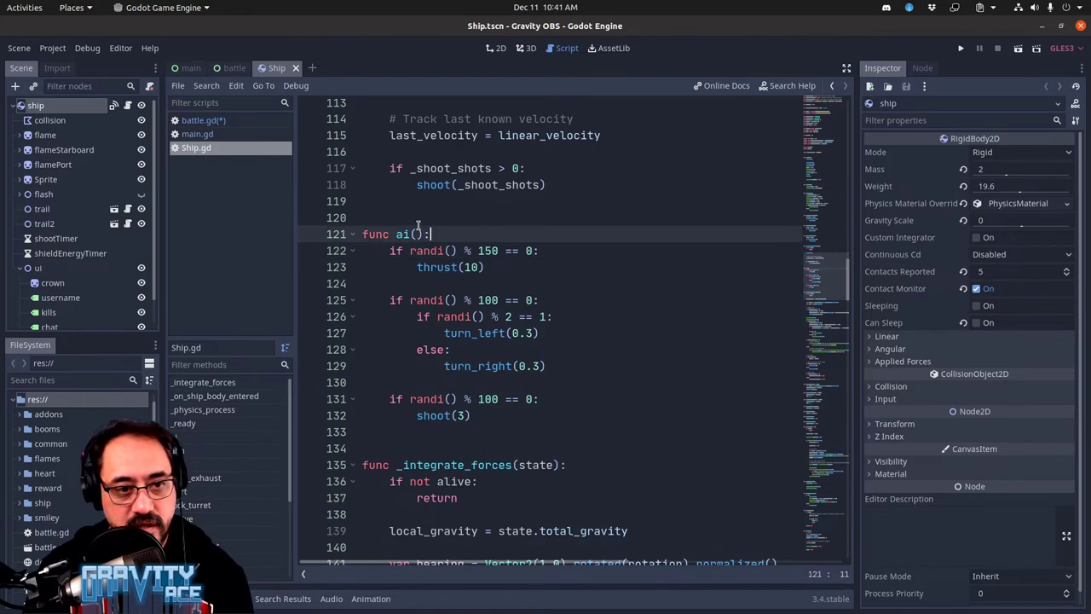
Compute 1/150*60 = 0.4 in GNOME Calculator, then close it.
{"action": "key", "text": "XF86Calculator"}
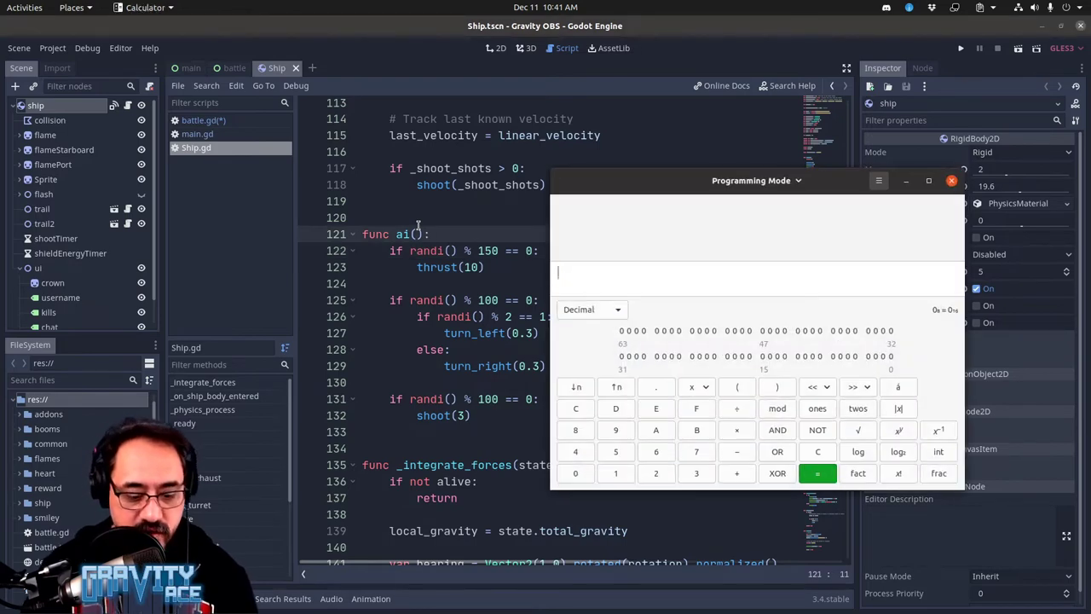
{"action": "type", "text": "60/150"}
{"action": "key", "text": "ctrl+a"}
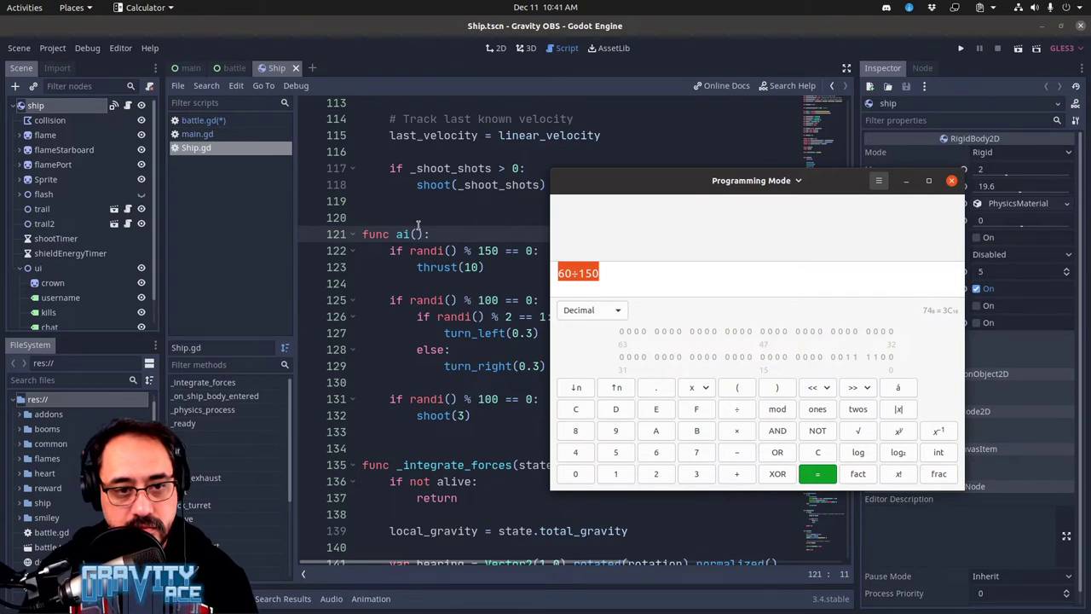
{"action": "type", "text": "1/150*60"}
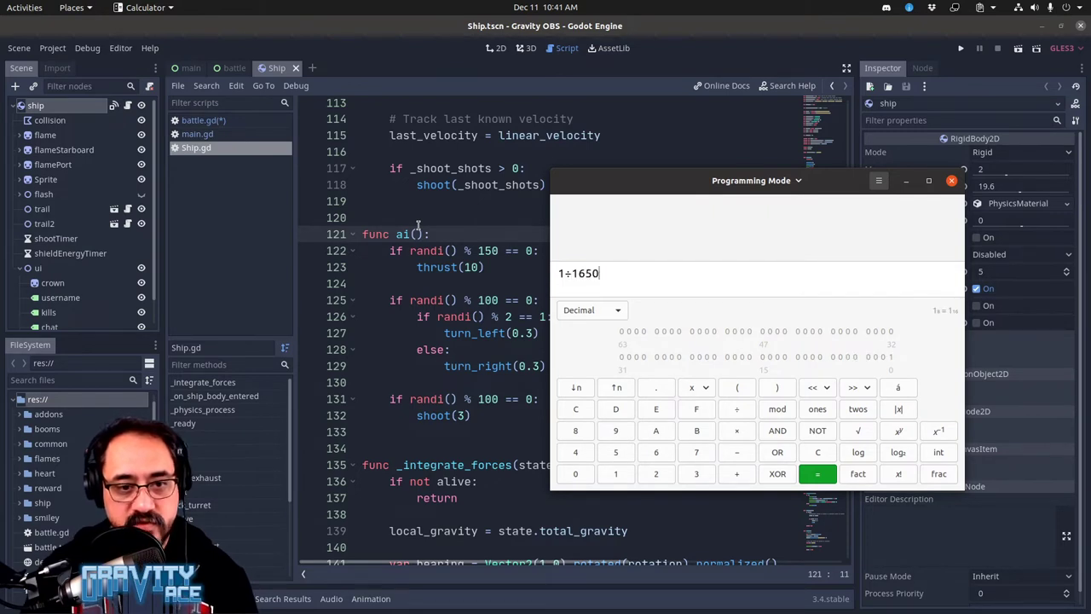
{"action": "key", "text": "Return"}
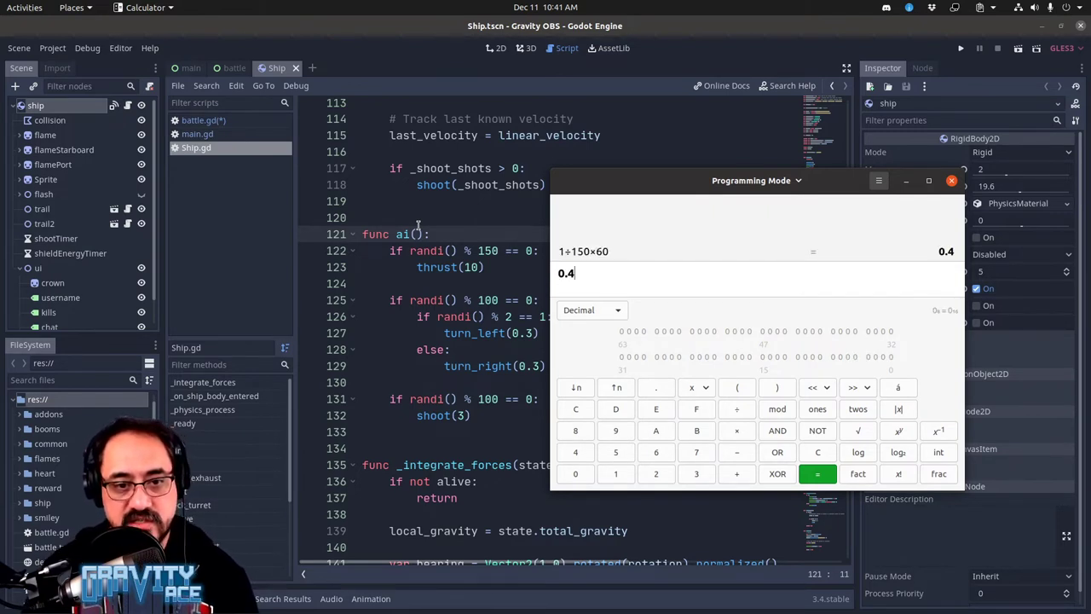
{"action": "key", "text": "ctrl+q"}
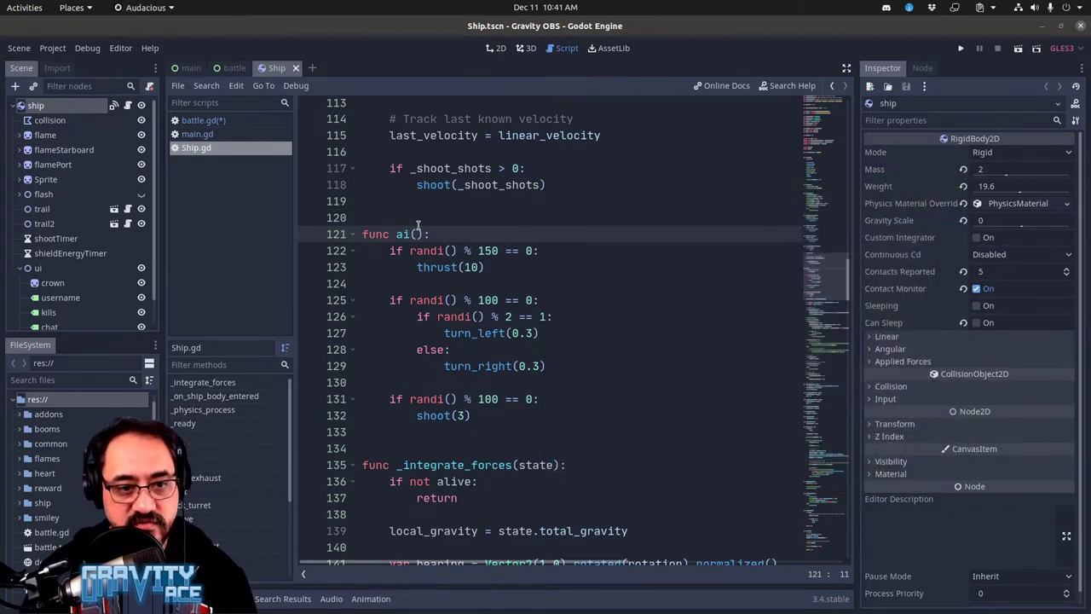
Review ai()'s turn and shoot(3) lines in Ship.gd, then show the ship root in 2D.
{"action": "left_click", "coordinate": [485, 300]}
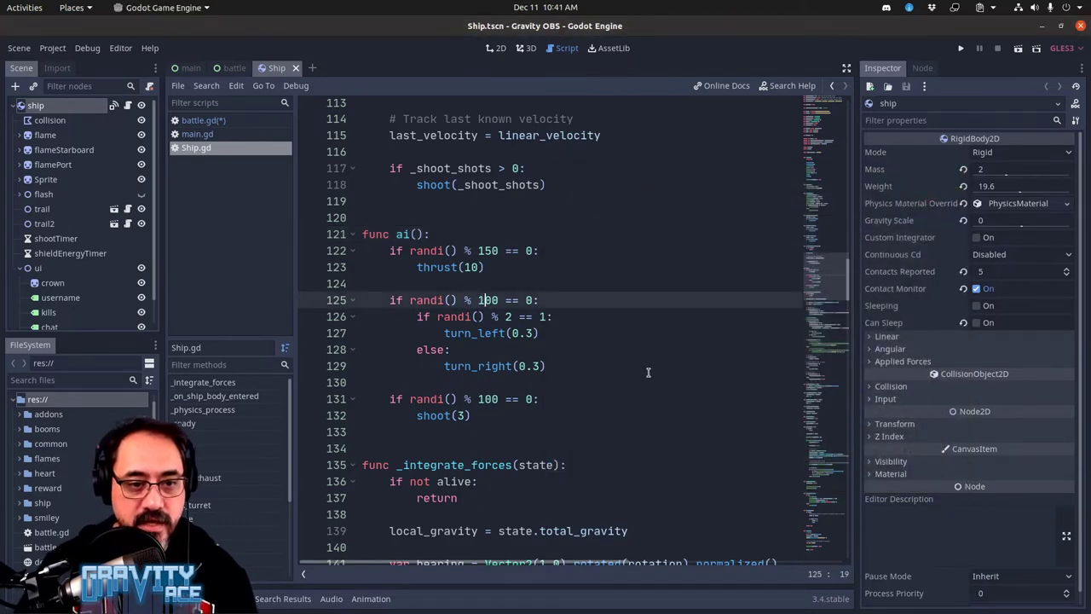
{"action": "key", "text": "Down"}
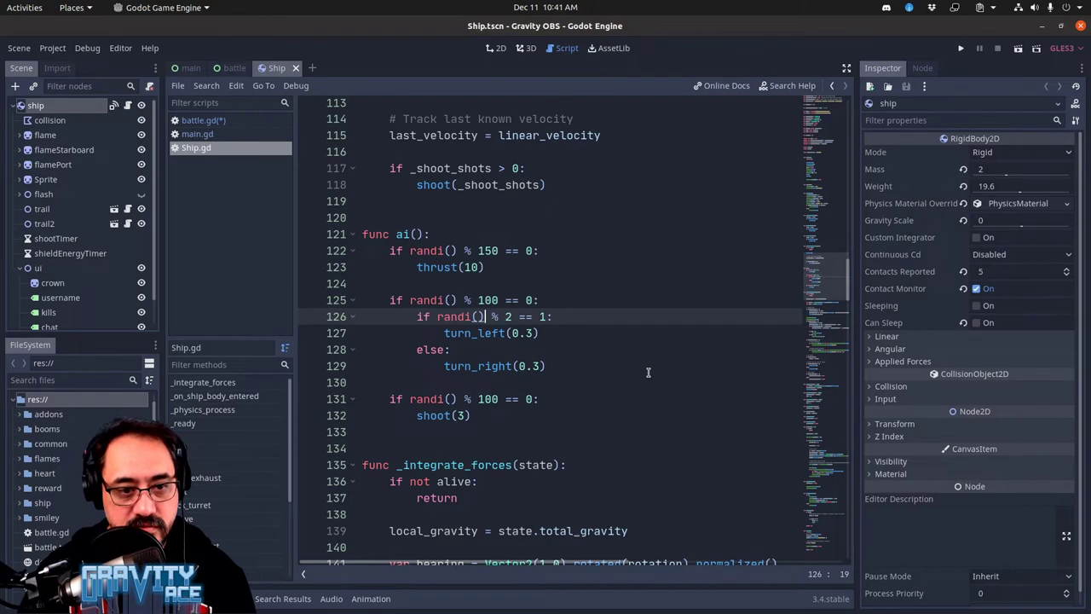
{"action": "key", "text": "Home"}
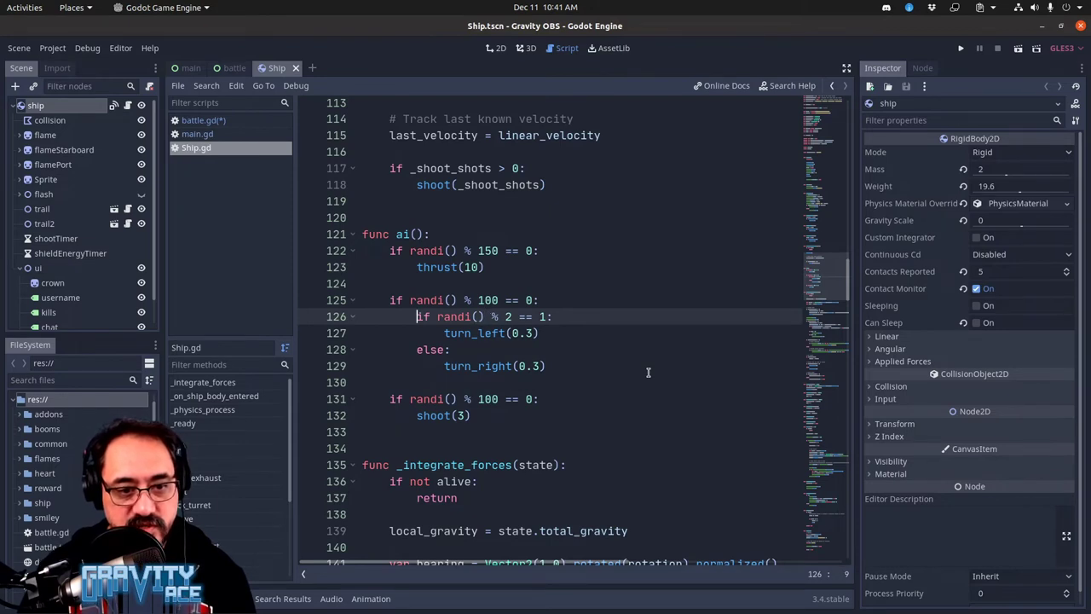
{"action": "key", "text": "Down"}
{"action": "key", "text": "Down"}
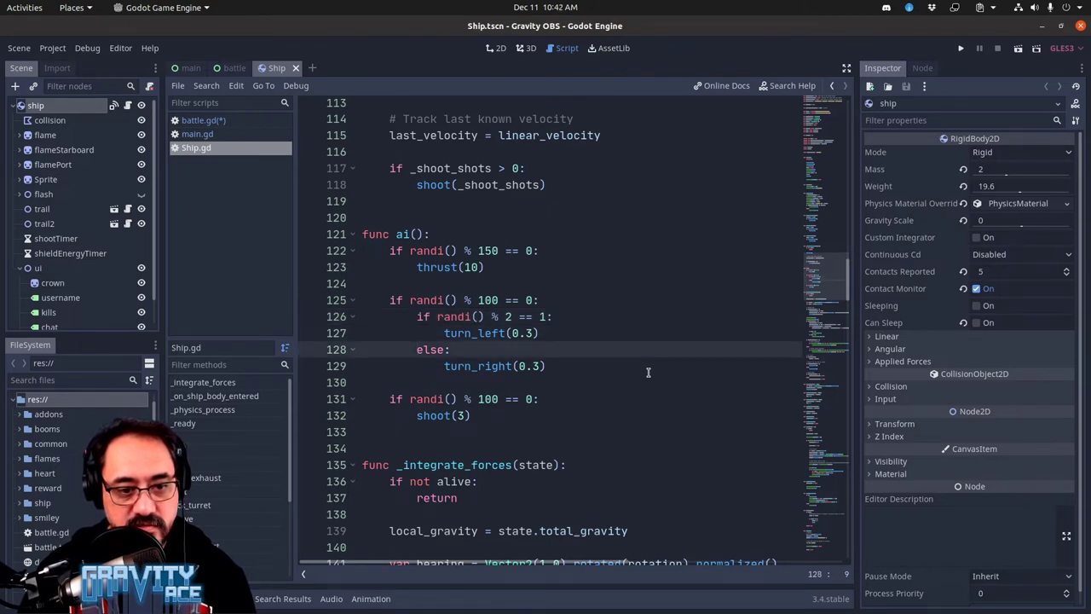
{"action": "key", "text": "Down"}
{"action": "key", "text": "Down"}
{"action": "key", "text": "Down"}
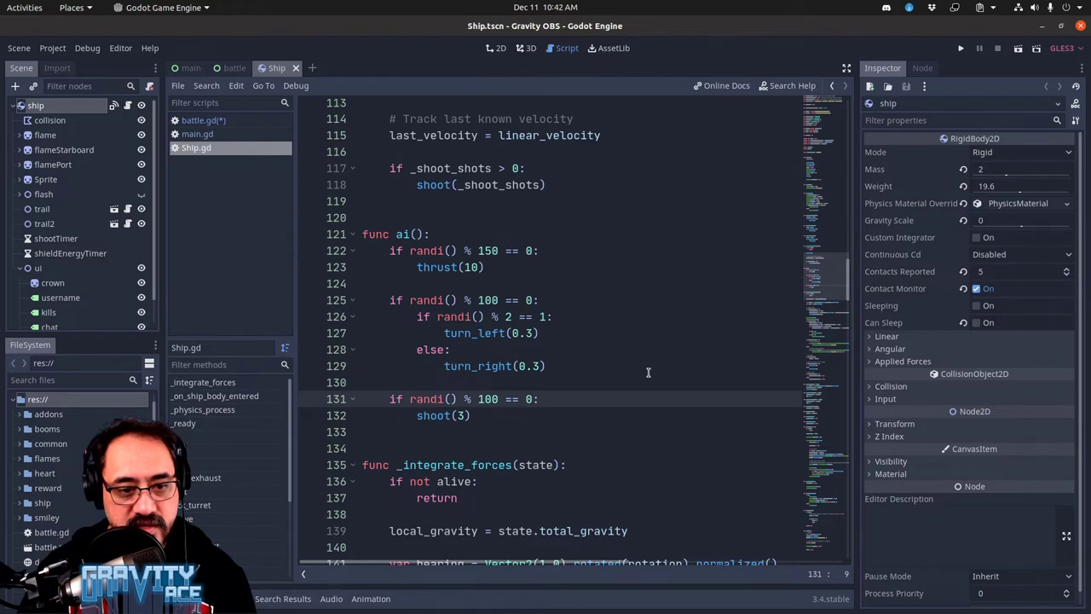
{"action": "key", "text": "Down"}
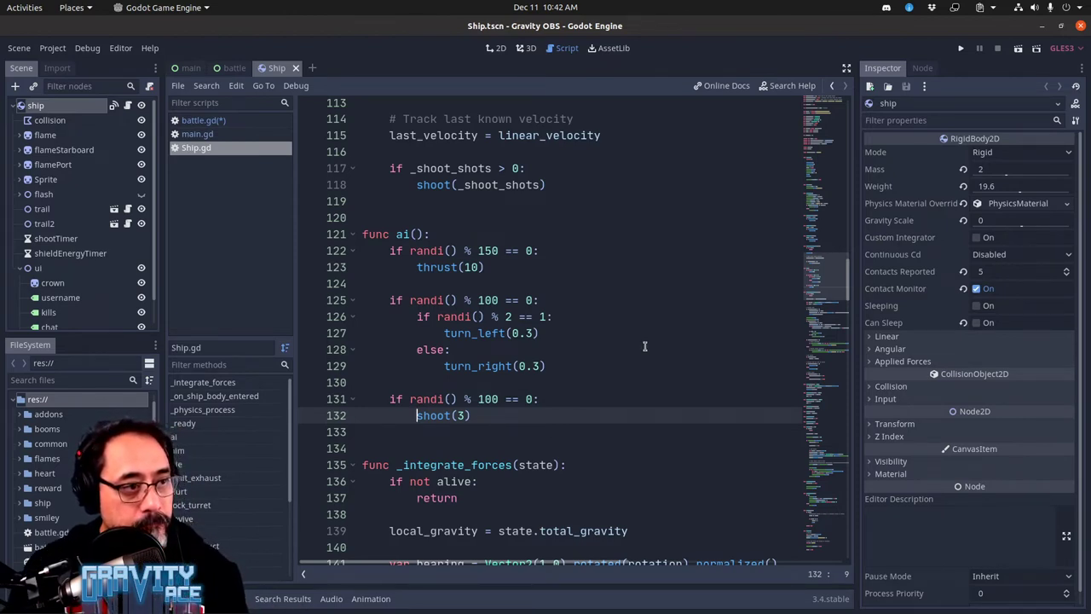
{"action": "left_click", "coordinate": [57, 108]}
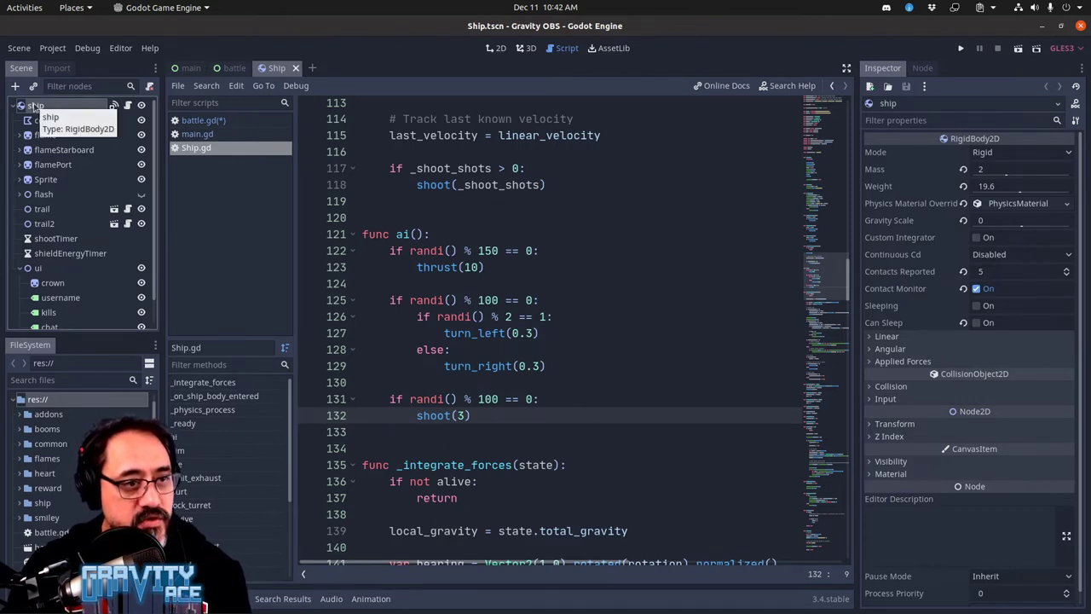
{"action": "key", "text": "ctrl+F1"}
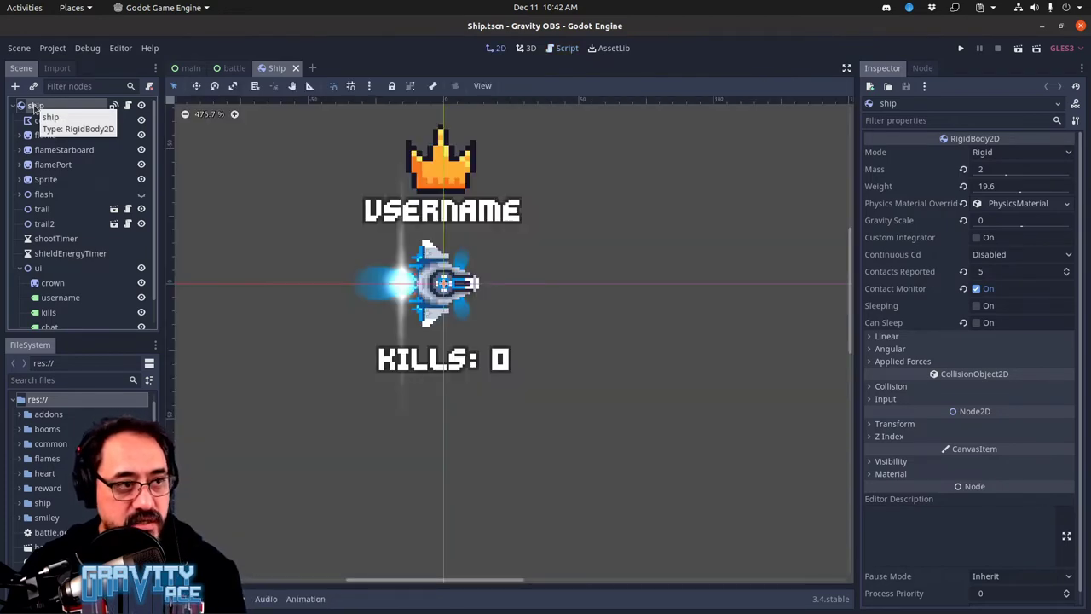
{"action": "right_click", "coordinate": [35, 107]}
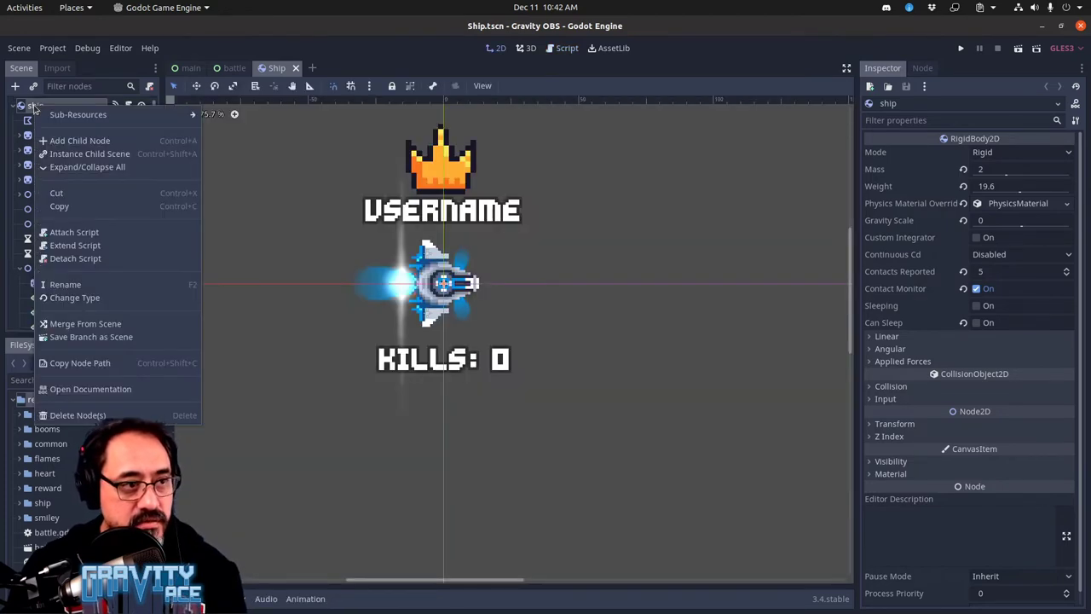
{"action": "left_click", "coordinate": [62, 142]}
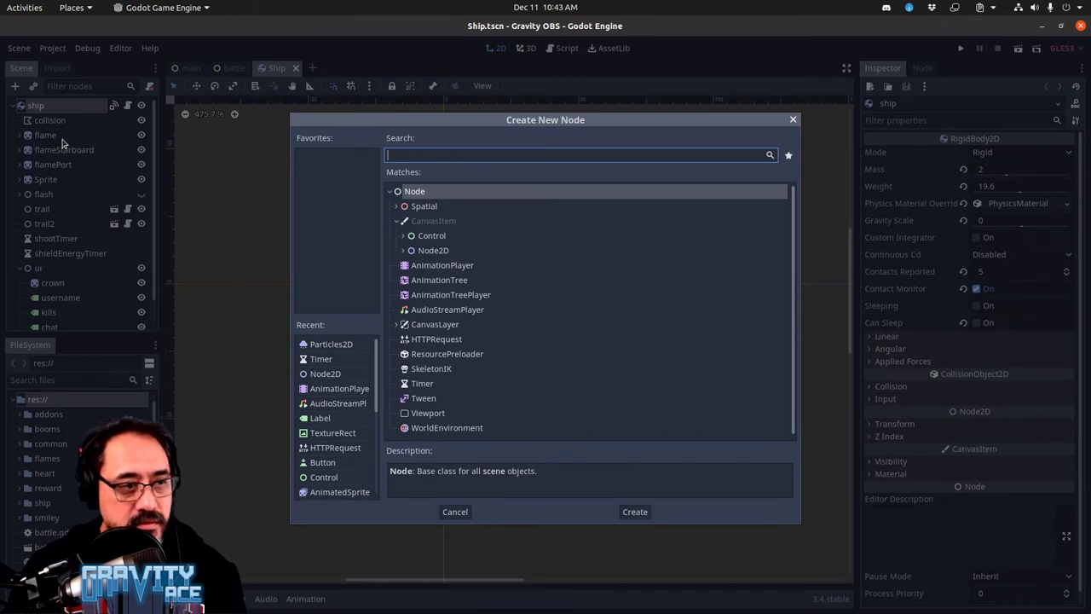
{"action": "type", "text": "ra"}
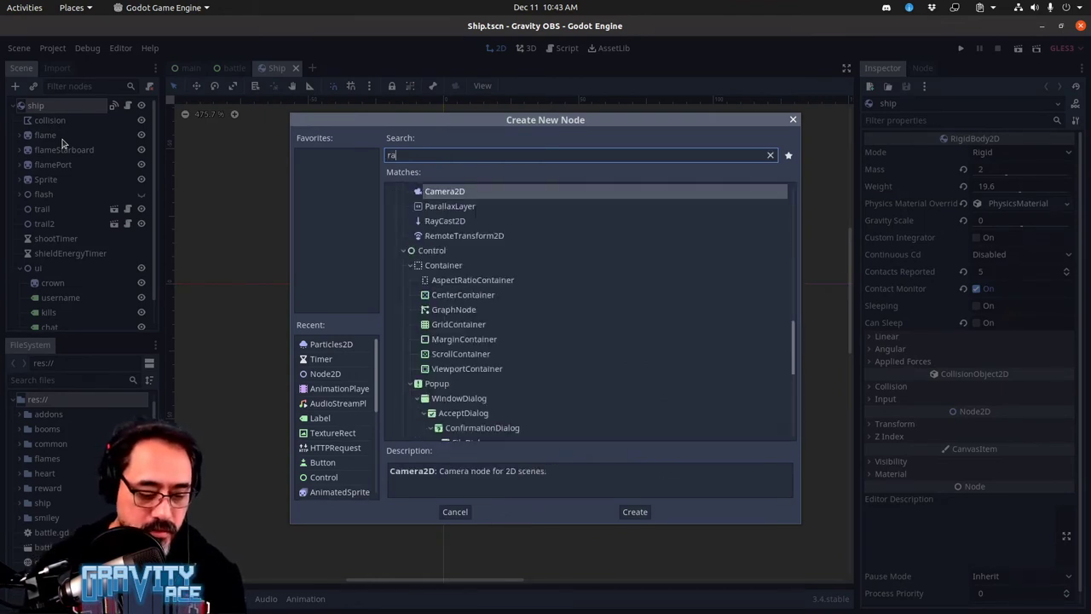
{"action": "type", "text": "ycas"}
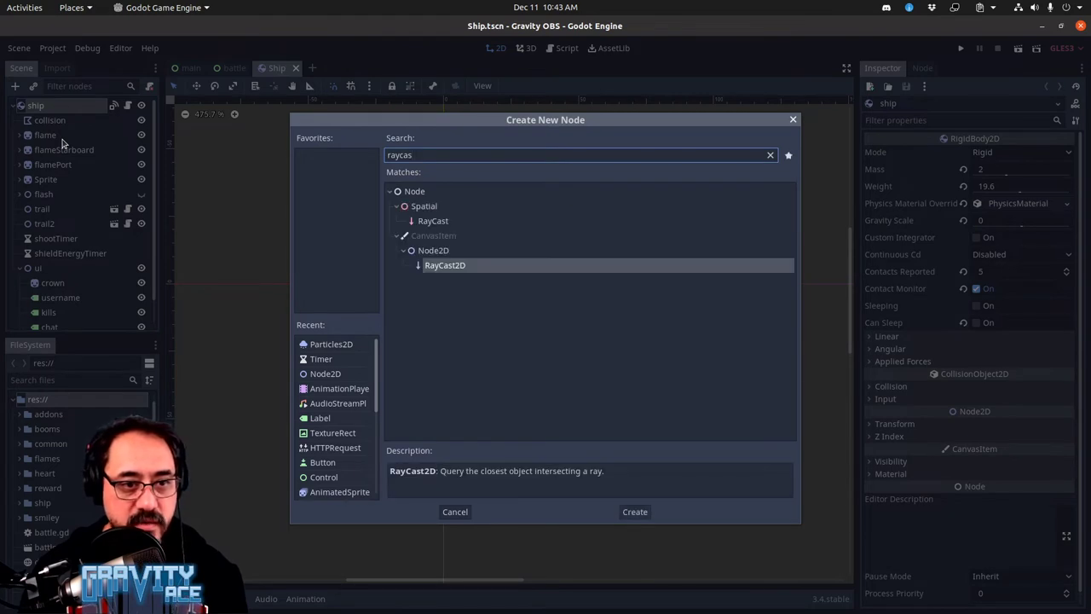
{"action": "key", "text": "Return"}
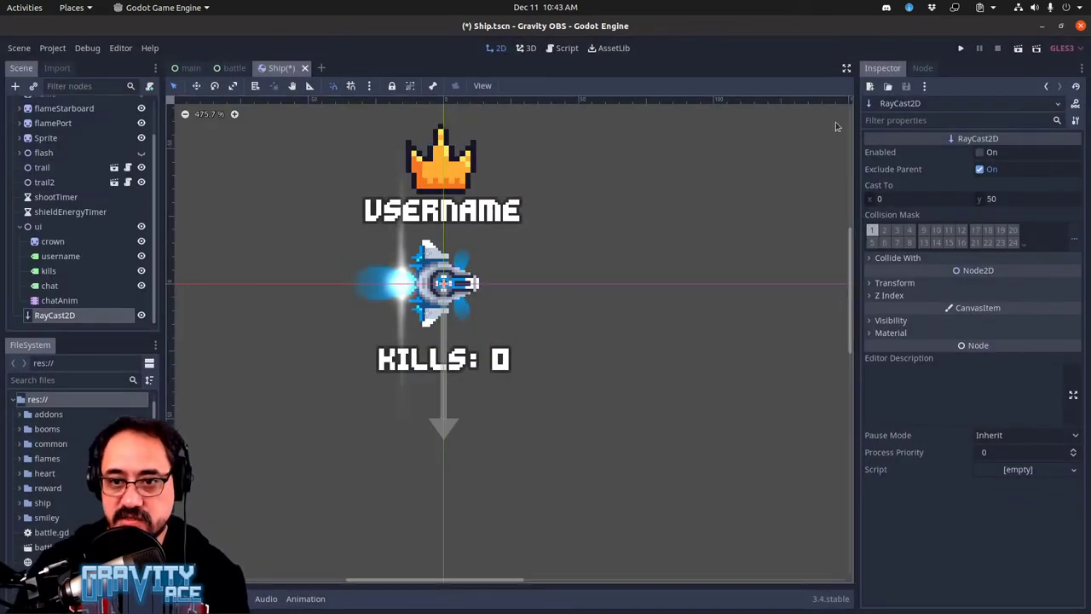
{"action": "left_click", "coordinate": [909, 259]}
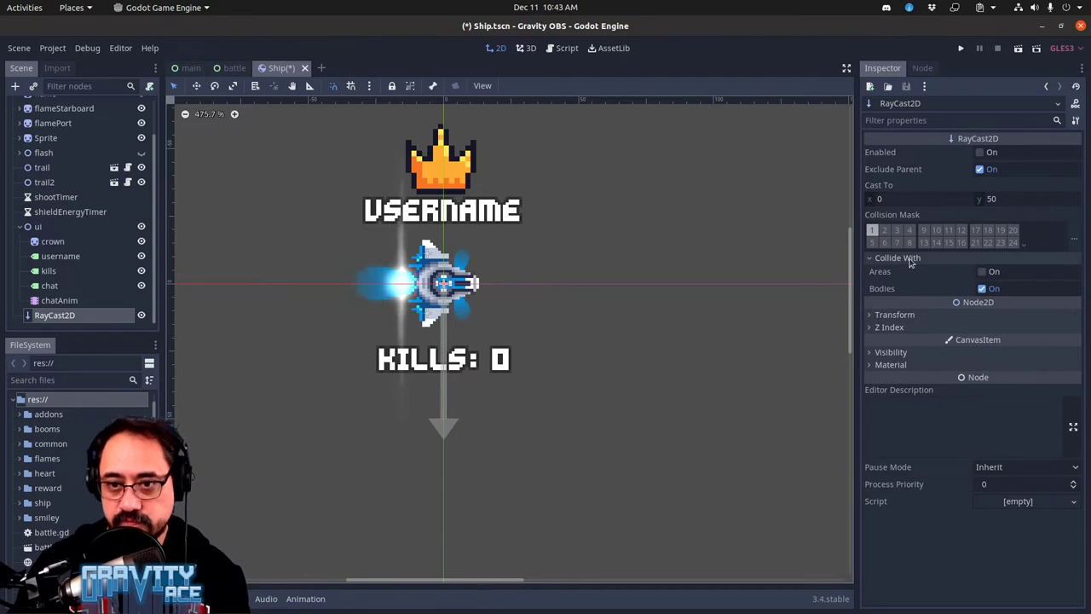
{"action": "left_click", "coordinate": [909, 259]}
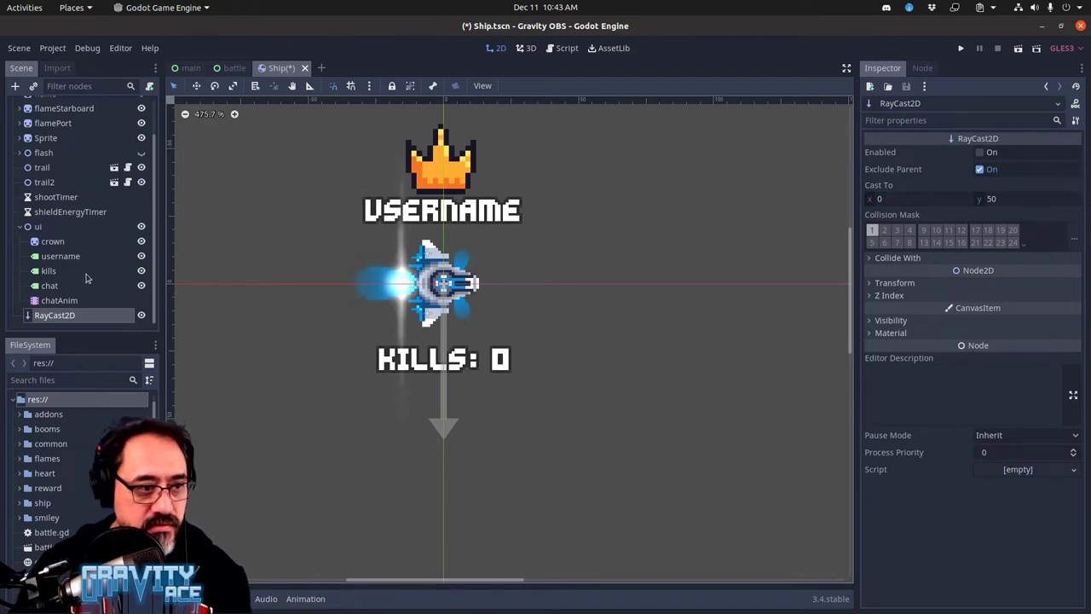
{"action": "key", "text": "Delete"}
{"action": "key", "text": "Return"}
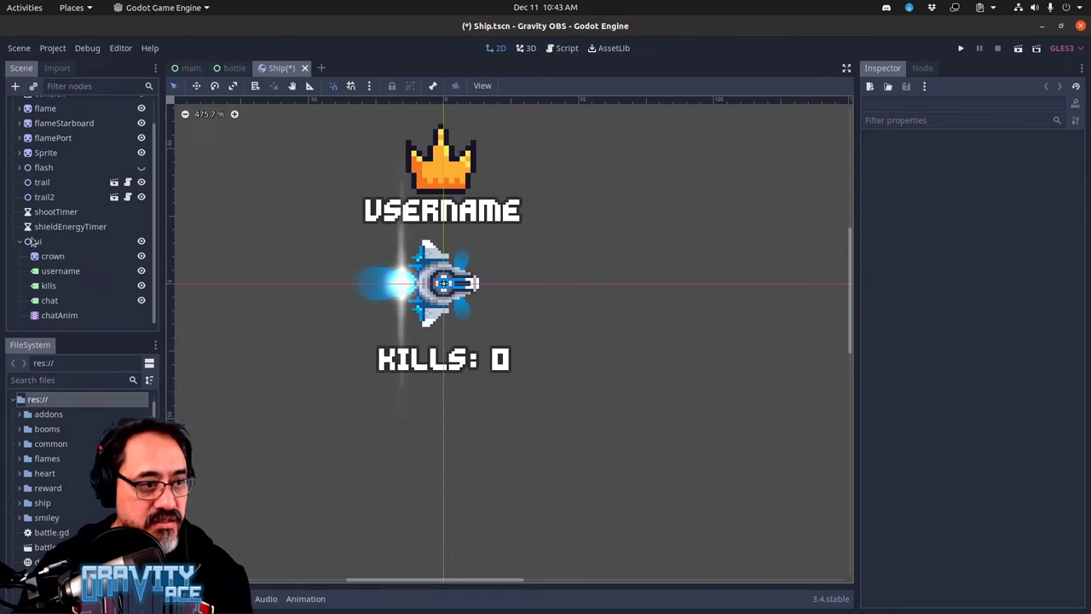
Collapse the ui node and add an Area2D child under ship.
{"action": "left_click", "coordinate": [29, 242]}
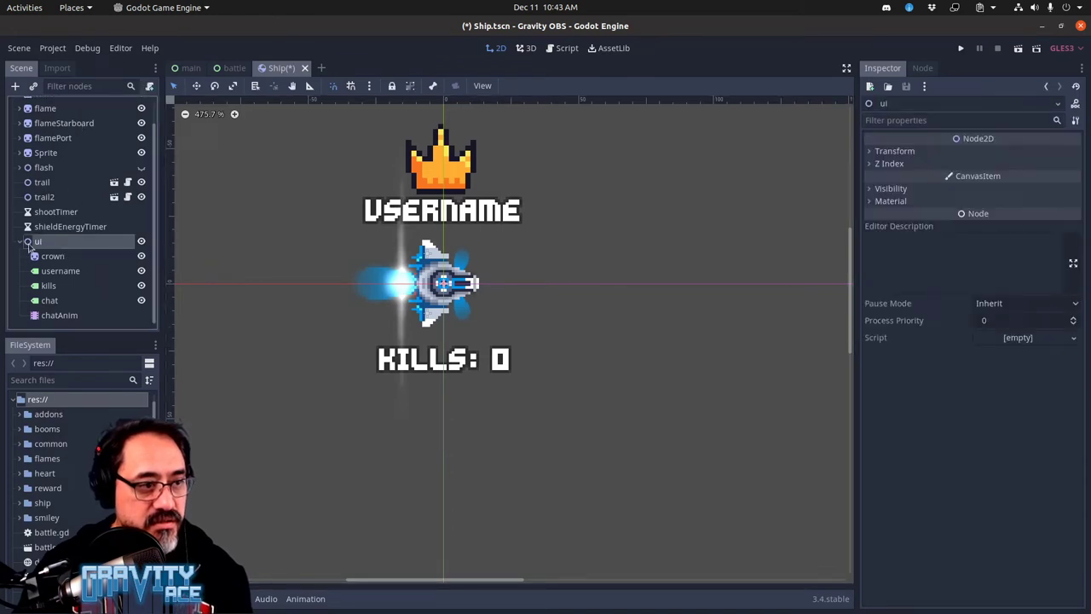
{"action": "left_click", "coordinate": [20, 242]}
{"action": "left_click", "coordinate": [35, 105]}
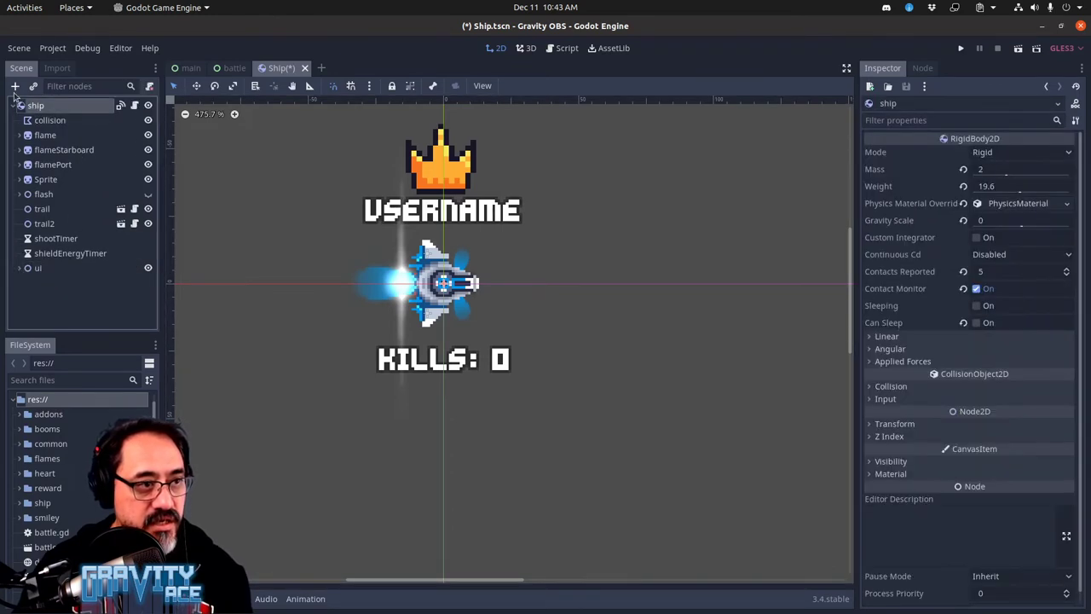
{"action": "key", "text": "ctrl+a"}
{"action": "type", "text": "area2d"}
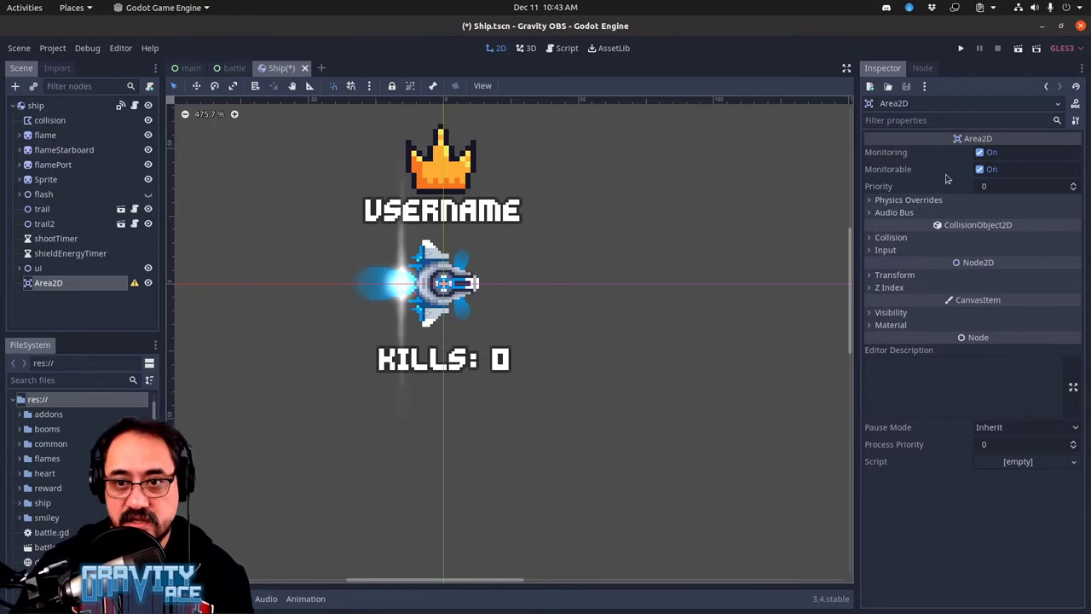
Give the Area2D a CollisionShape2D child with a new ConvexPolygonShape2D shape.
{"action": "left_click", "coordinate": [15, 86]}
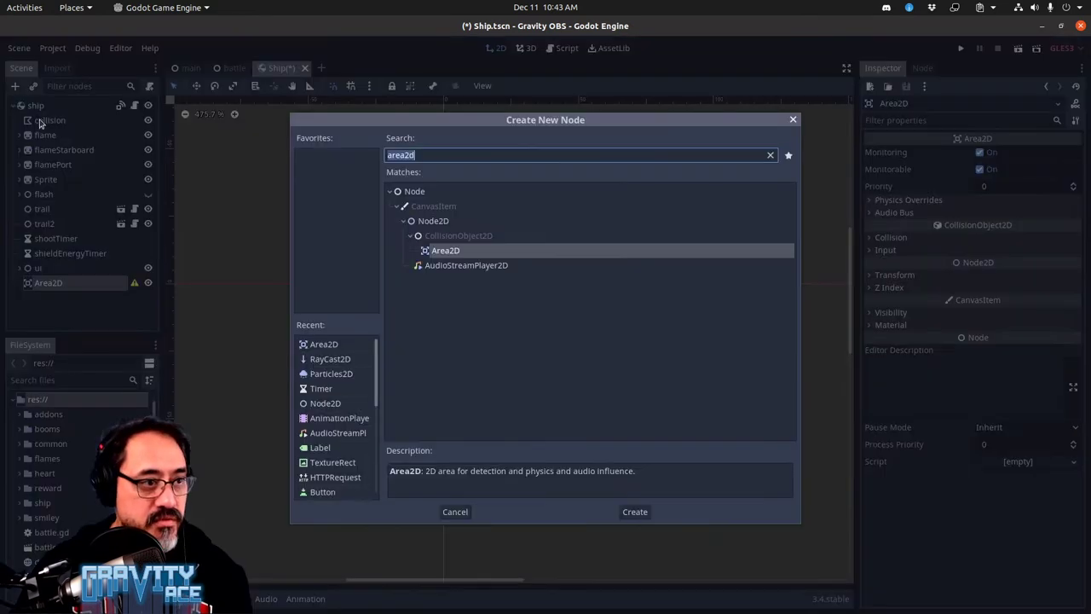
{"action": "type", "text": "collisionshap"}
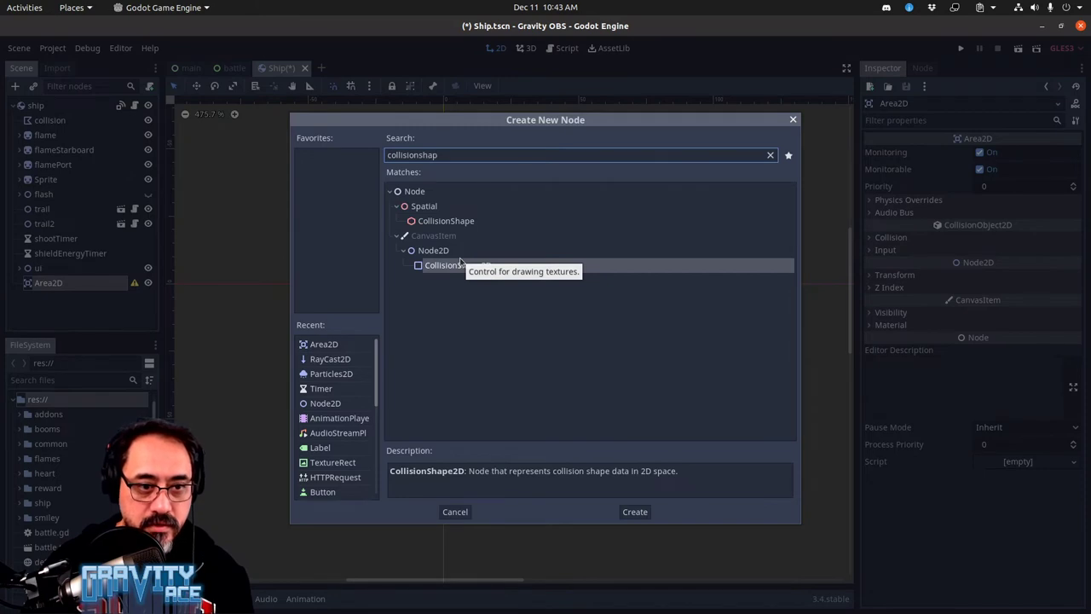
{"action": "double_click", "coordinate": [461, 264]}
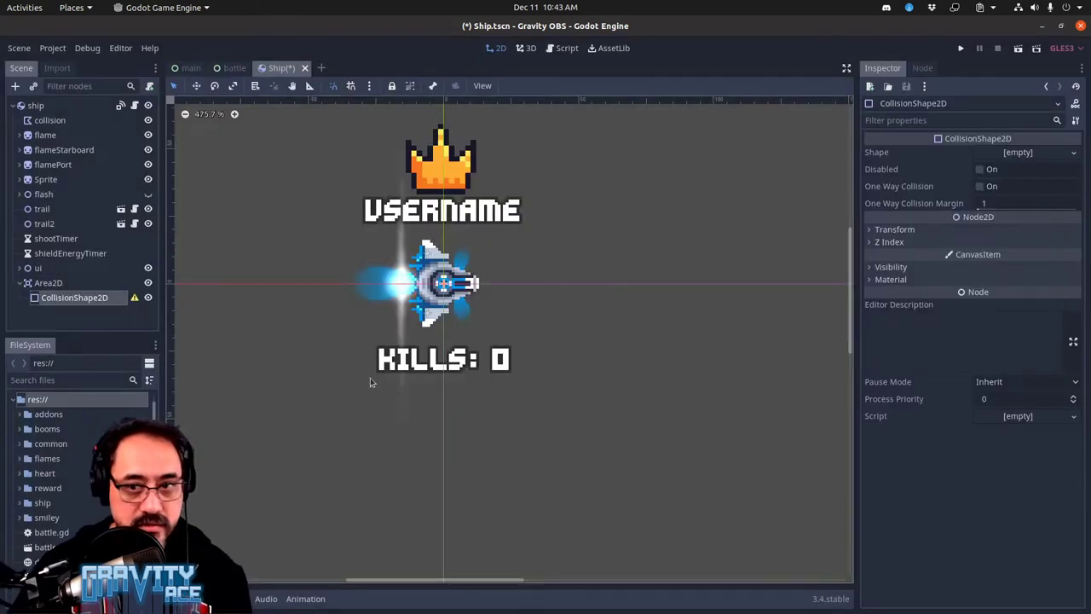
{"action": "left_click", "coordinate": [1027, 154]}
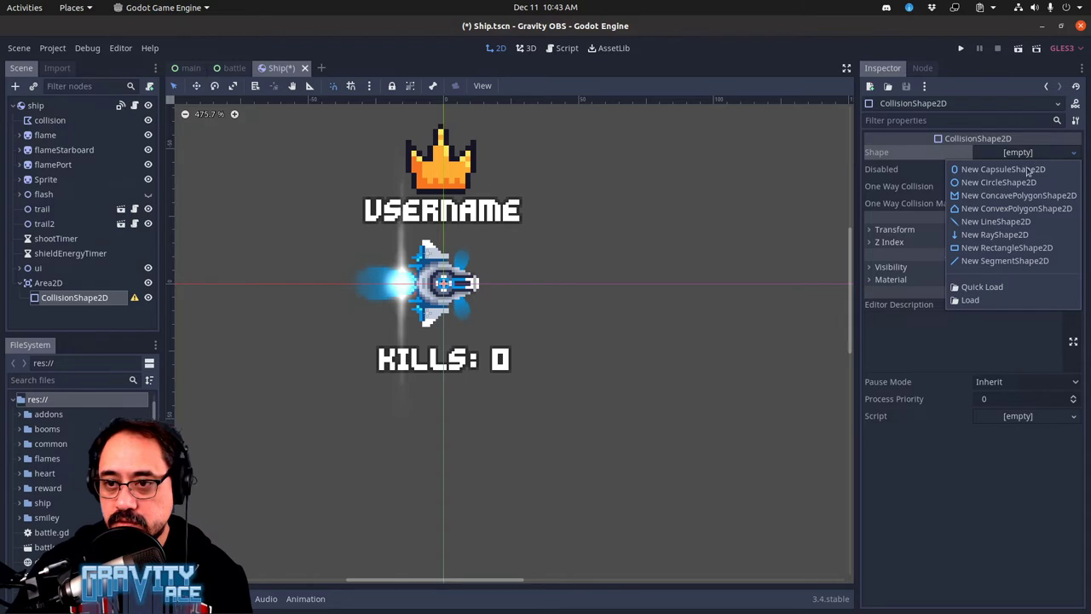
{"action": "left_click", "coordinate": [1030, 209]}
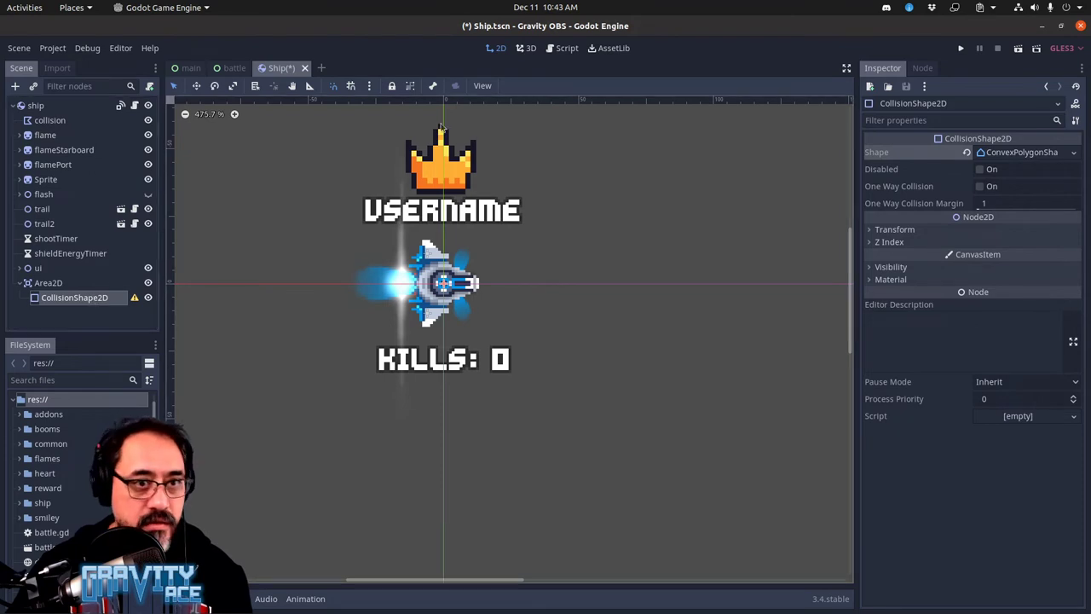
{"action": "left_click", "coordinate": [68, 284]}
Reselect CollisionShape2D and inspect its convex polygon shape properties.
{"action": "left_click", "coordinate": [74, 298]}
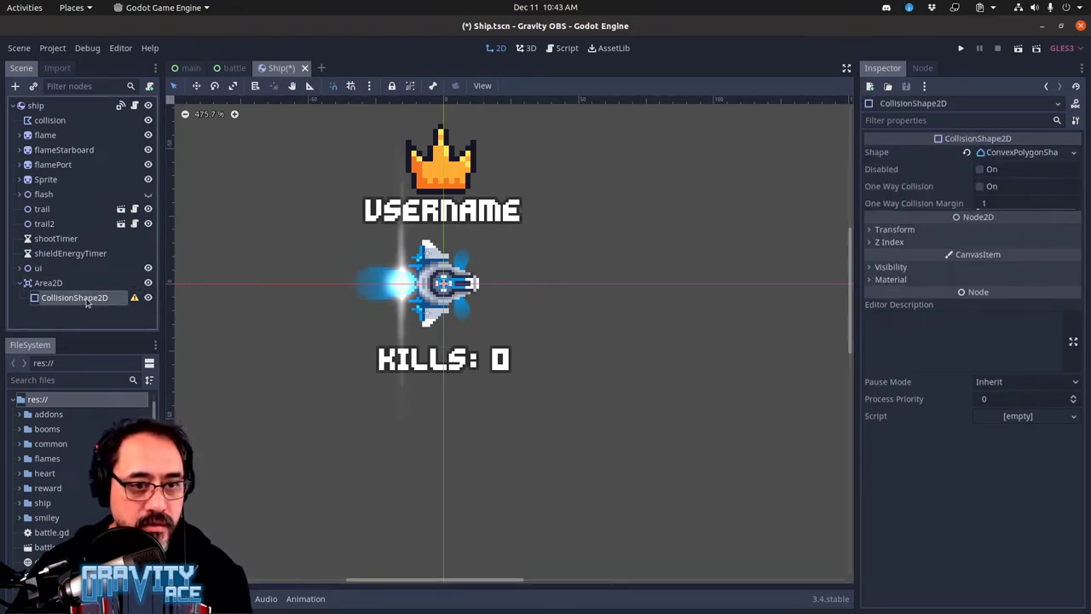
{"action": "scroll", "coordinate": [456, 294], "scroll_direction": "down", "scroll_amount": 3}
{"action": "scroll", "coordinate": [567, 324], "scroll_direction": "down", "scroll_amount": 1}
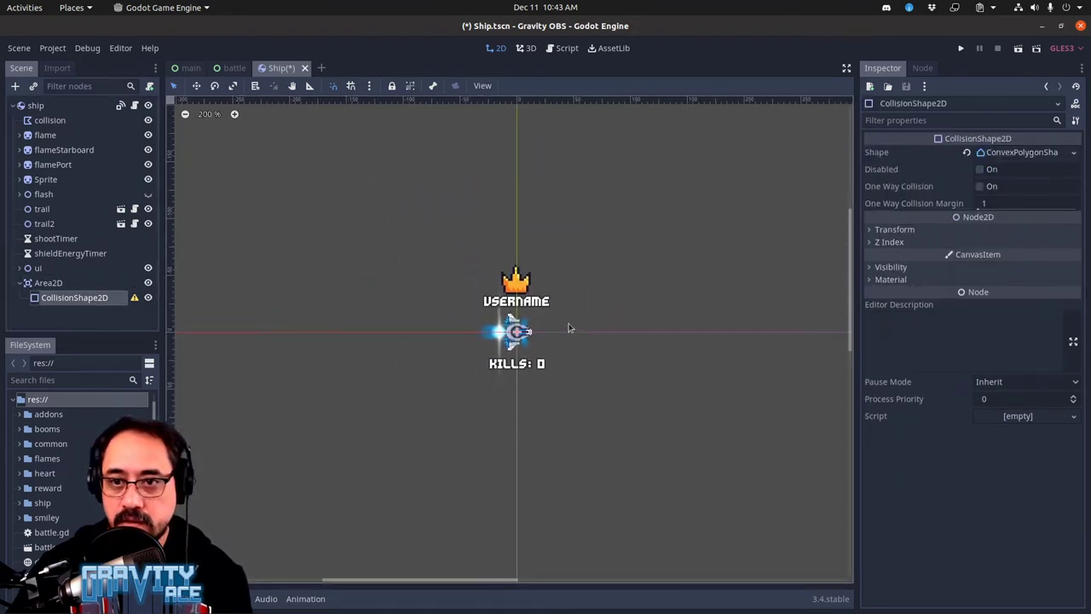
{"action": "left_click", "coordinate": [1003, 153]}
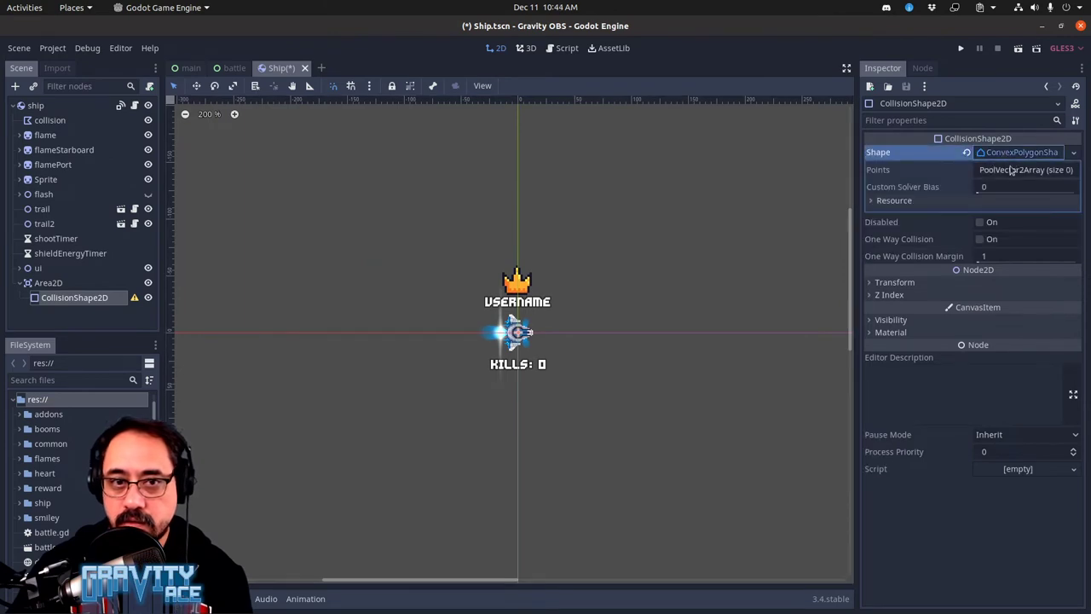
{"action": "left_click", "coordinate": [1012, 152]}
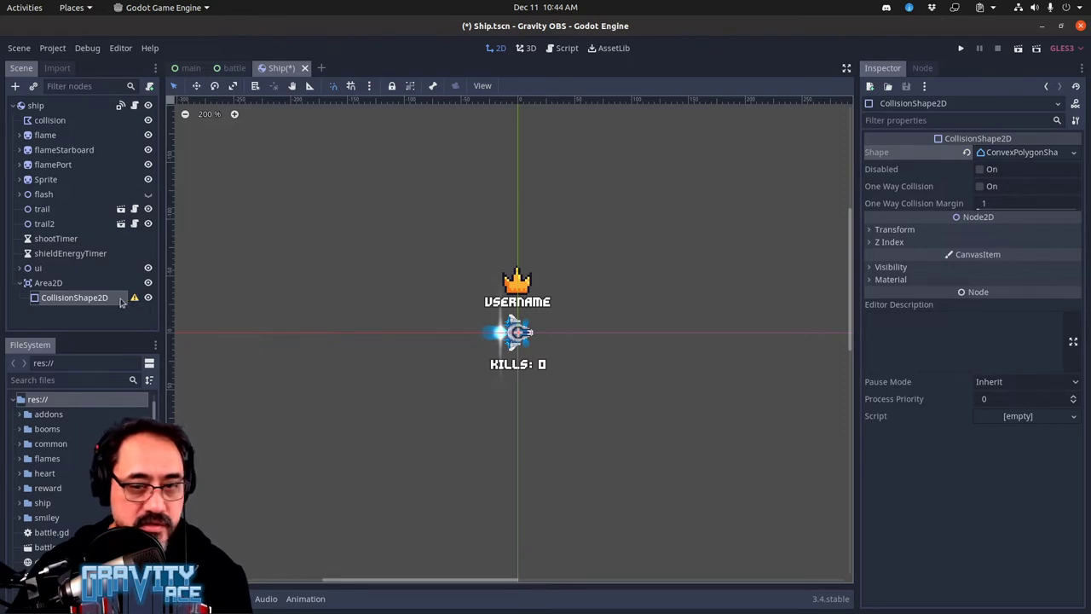
{"action": "left_click", "coordinate": [1033, 151]}
{"action": "left_click", "coordinate": [1027, 152]}
Change the CollisionShape2D into a CollisionPolygon2D and rename it 'collision'.
{"action": "right_click", "coordinate": [111, 297]}
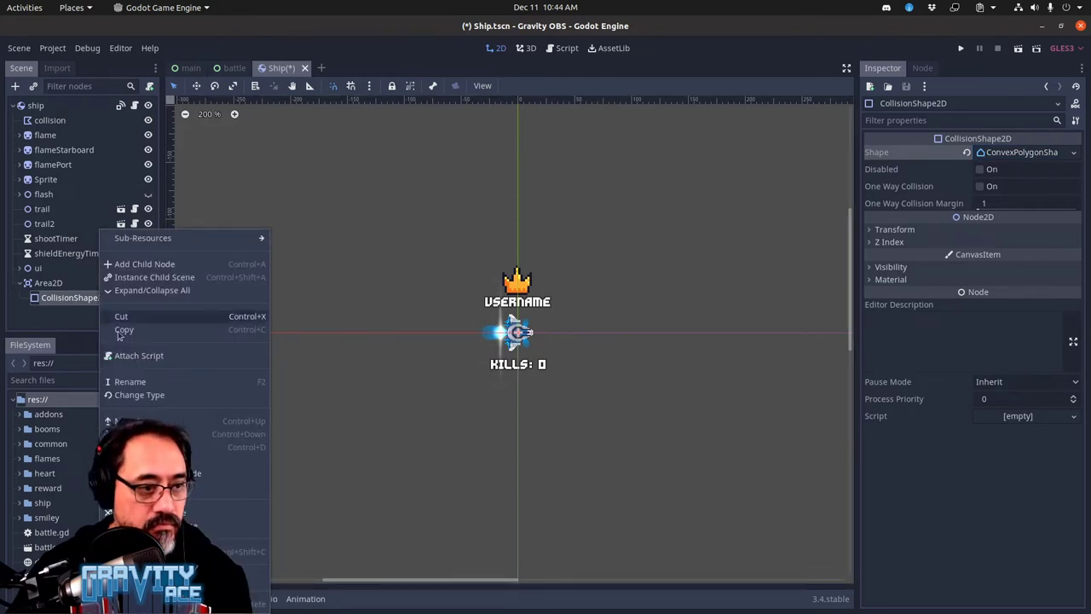
{"action": "left_click", "coordinate": [132, 394]}
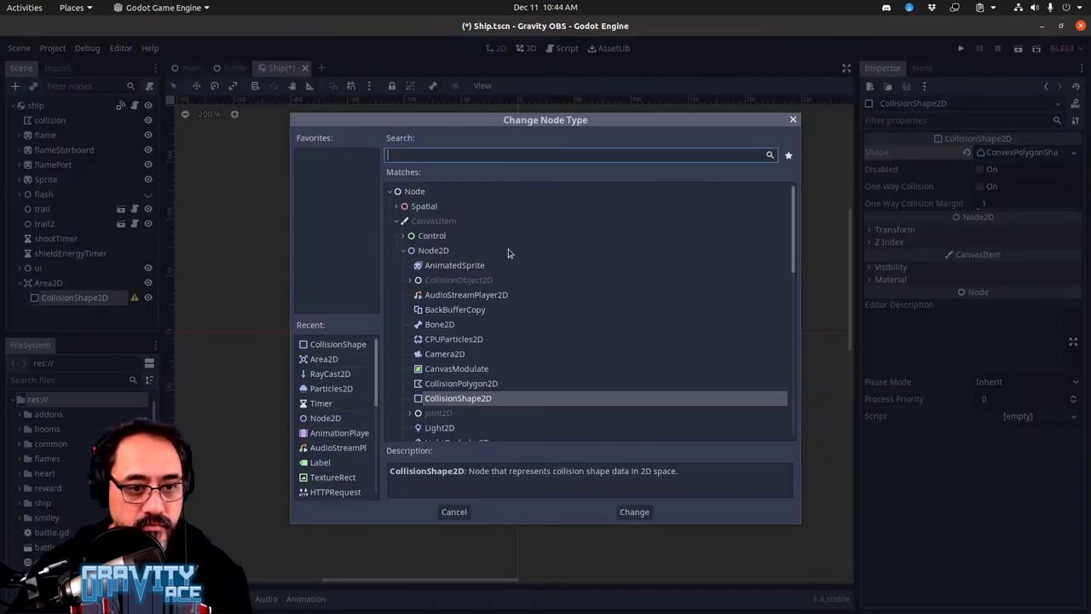
{"action": "double_click", "coordinate": [483, 383]}
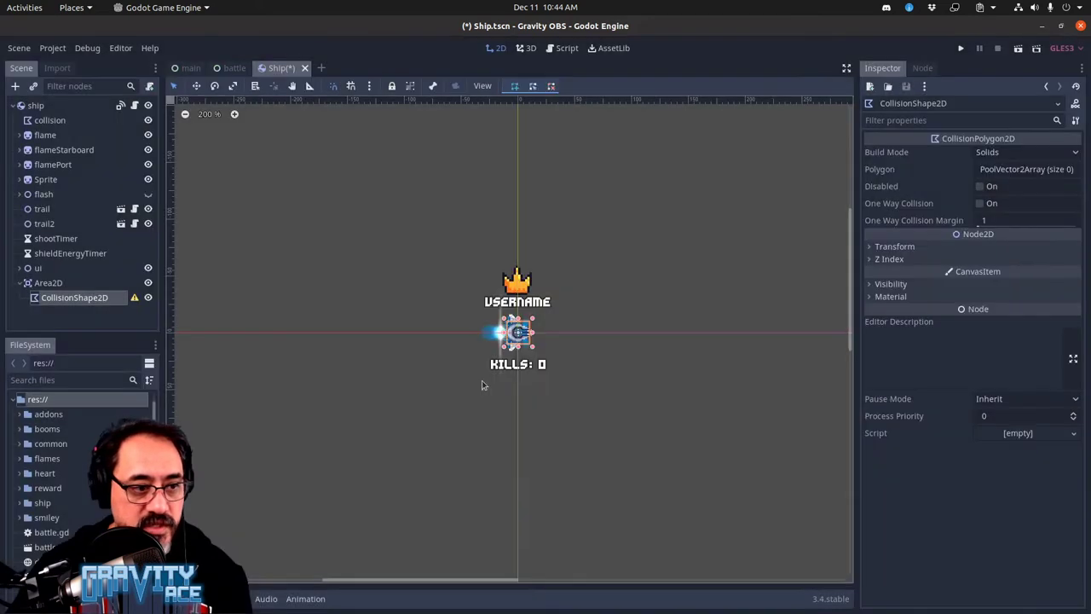
{"action": "double_click", "coordinate": [94, 296]}
{"action": "type", "text": "collisio"}
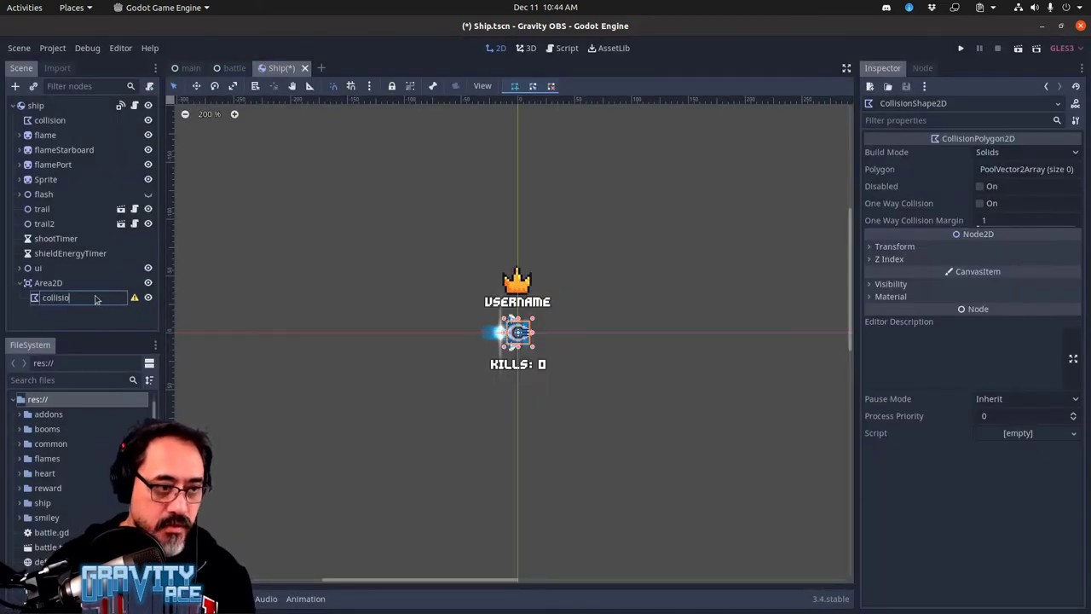
{"action": "type", "text": "n"}
{"action": "key", "text": "Return"}
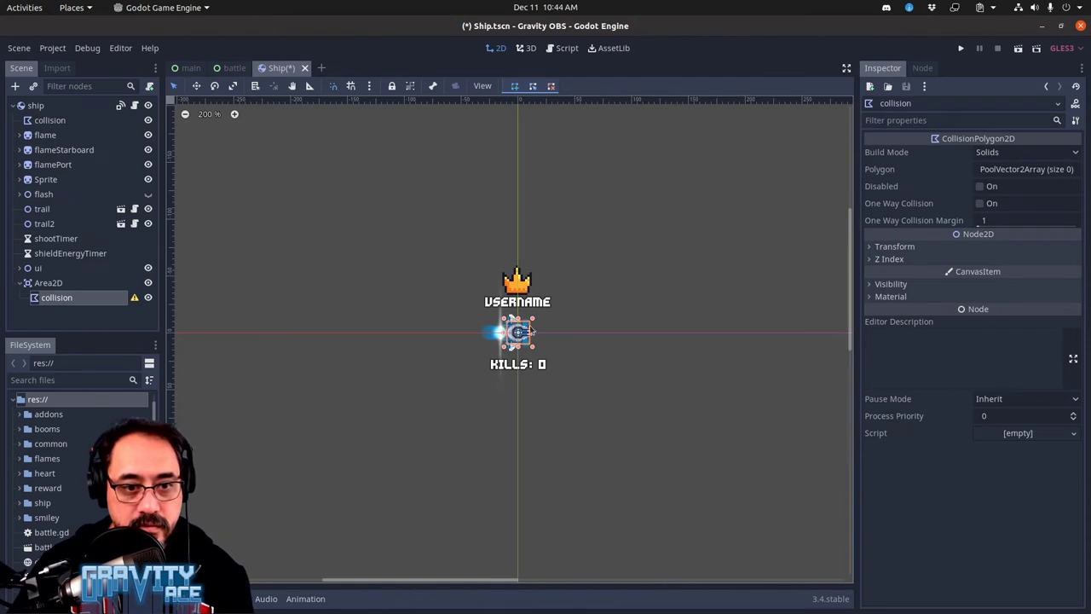
Draw a four-point red cone polygon fanning out ahead of the ship's nose.
{"action": "left_click", "coordinate": [536, 326]}
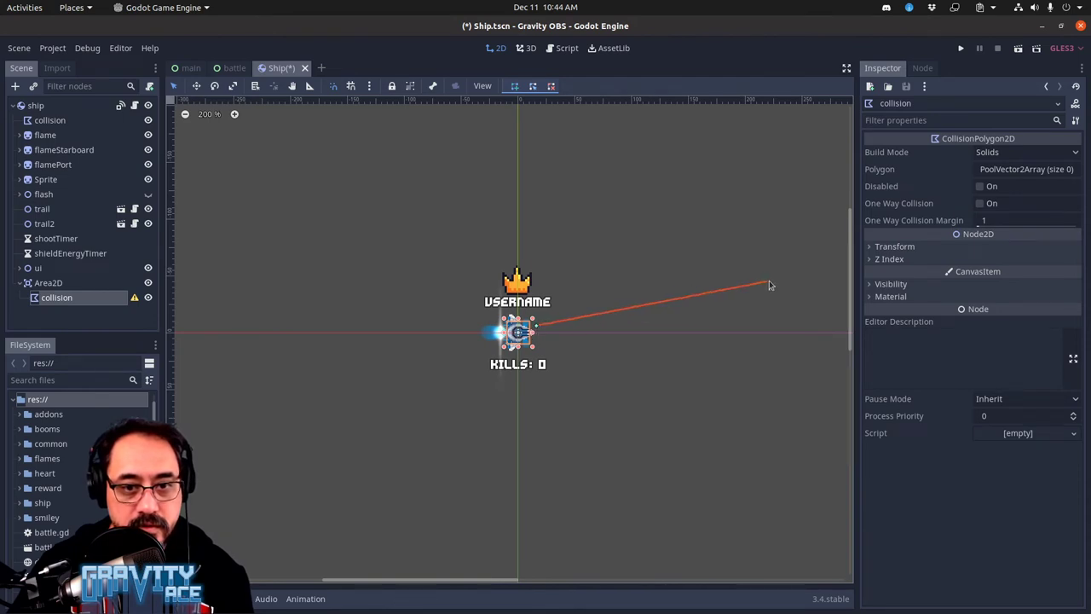
{"action": "left_click", "coordinate": [788, 277]}
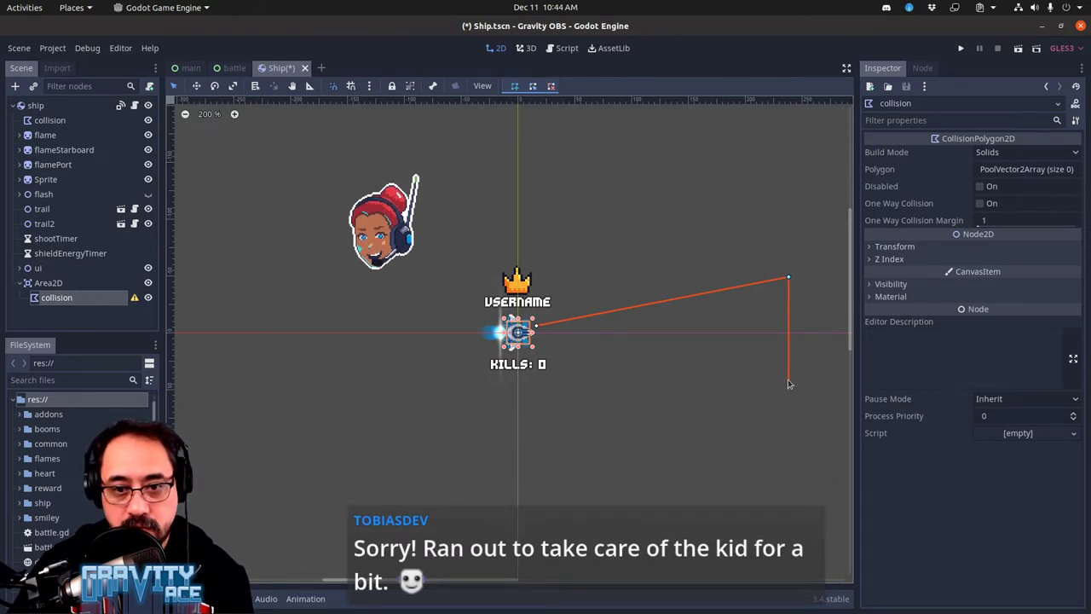
{"action": "left_click", "coordinate": [788, 380]}
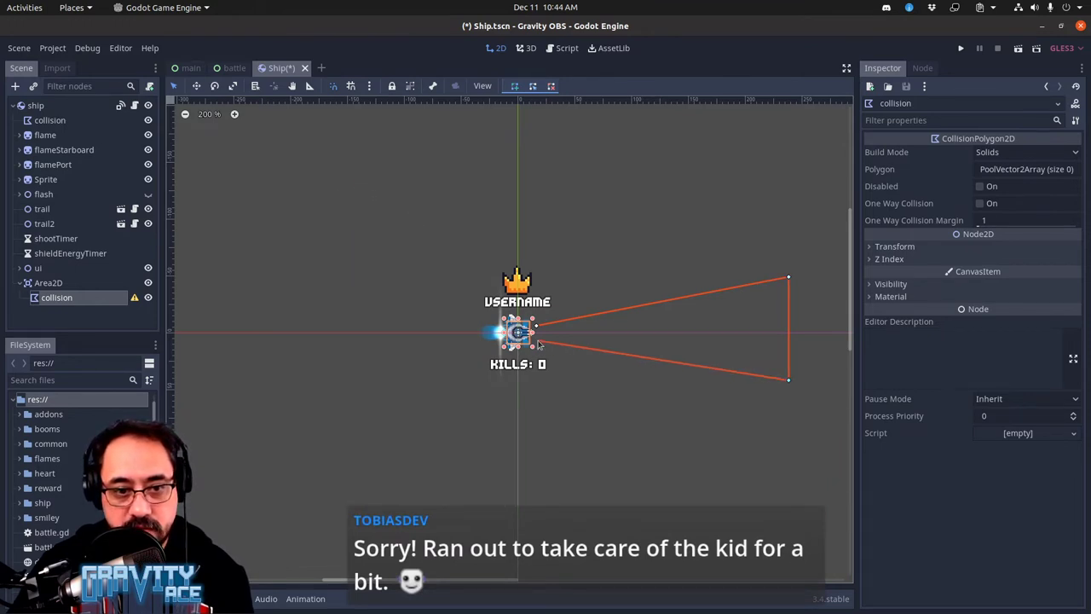
{"action": "left_click", "coordinate": [538, 344]}
{"action": "left_click", "coordinate": [537, 331]}
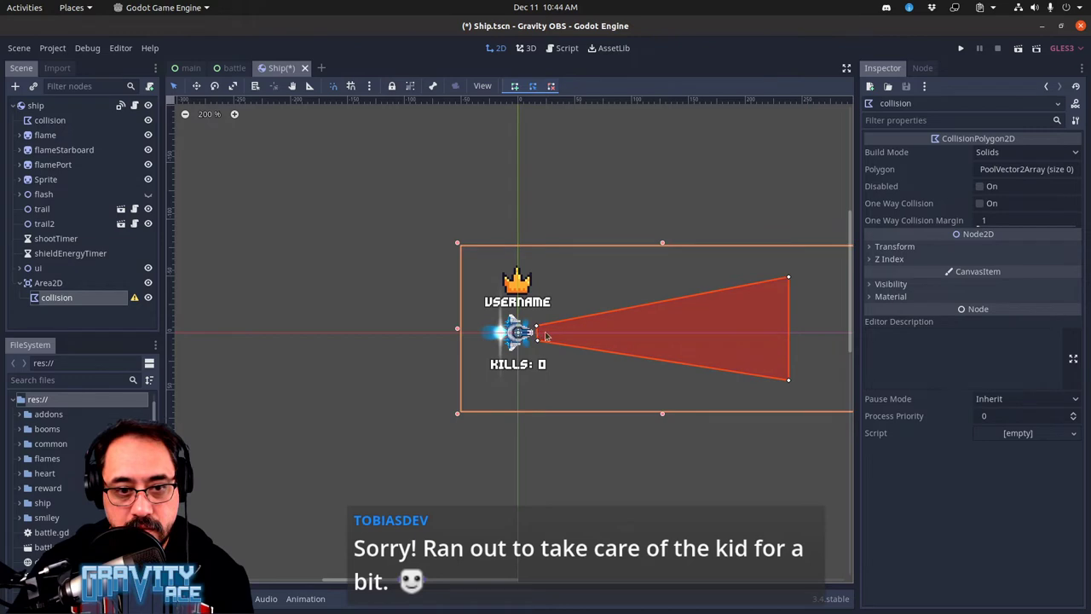
{"action": "left_click", "coordinate": [587, 374]}
Select and deselect the finished cone polygon repeatedly to check its shape.
{"action": "left_click", "coordinate": [539, 348]}
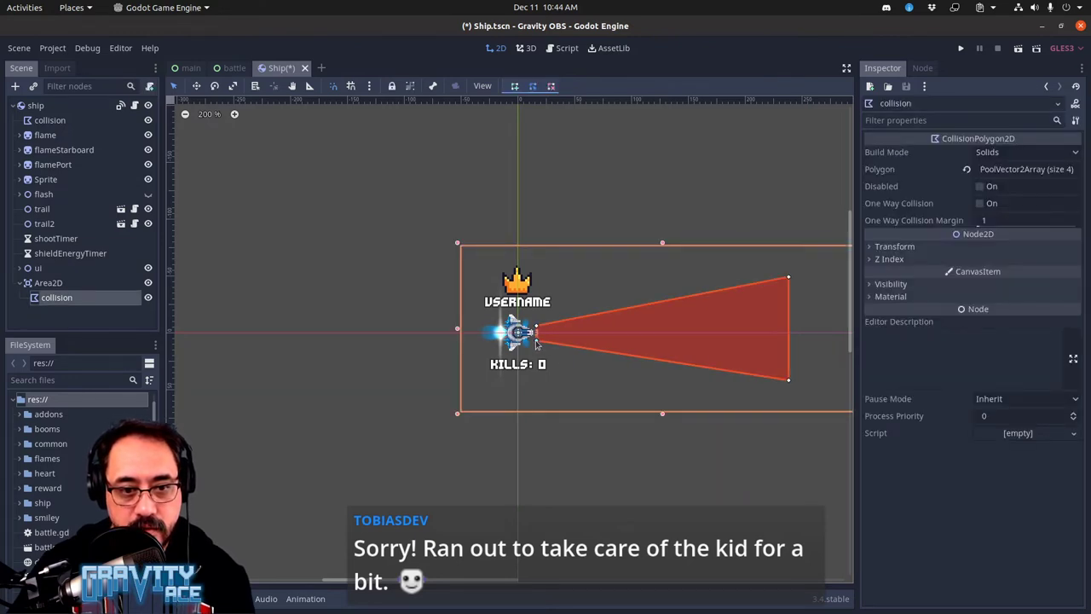
{"action": "scroll", "coordinate": [670, 429], "scroll_direction": "down", "scroll_amount": 3, "text": "shift"}
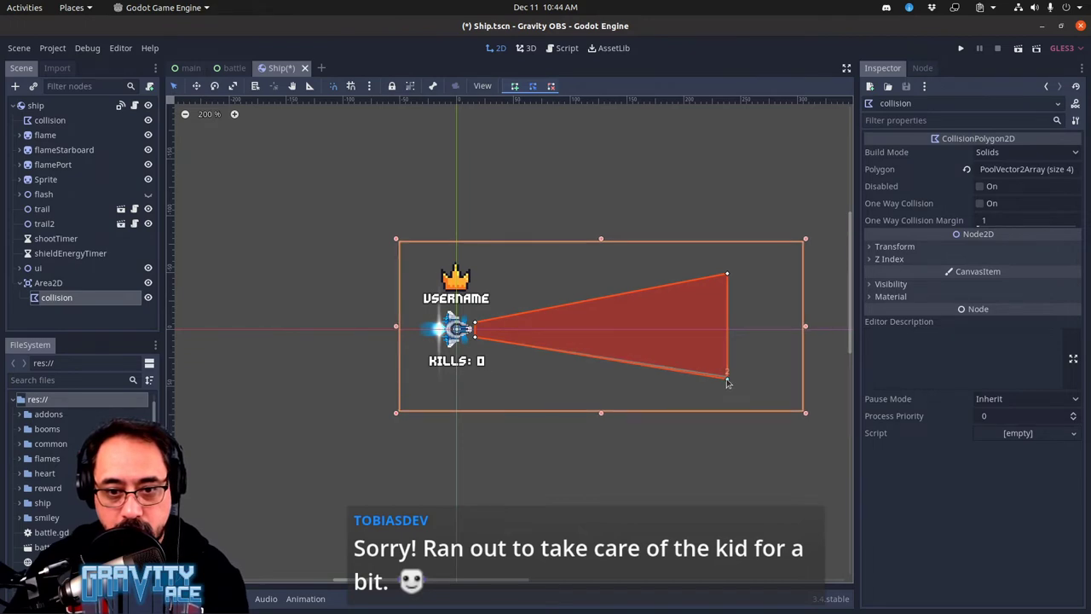
{"action": "left_click", "coordinate": [722, 431]}
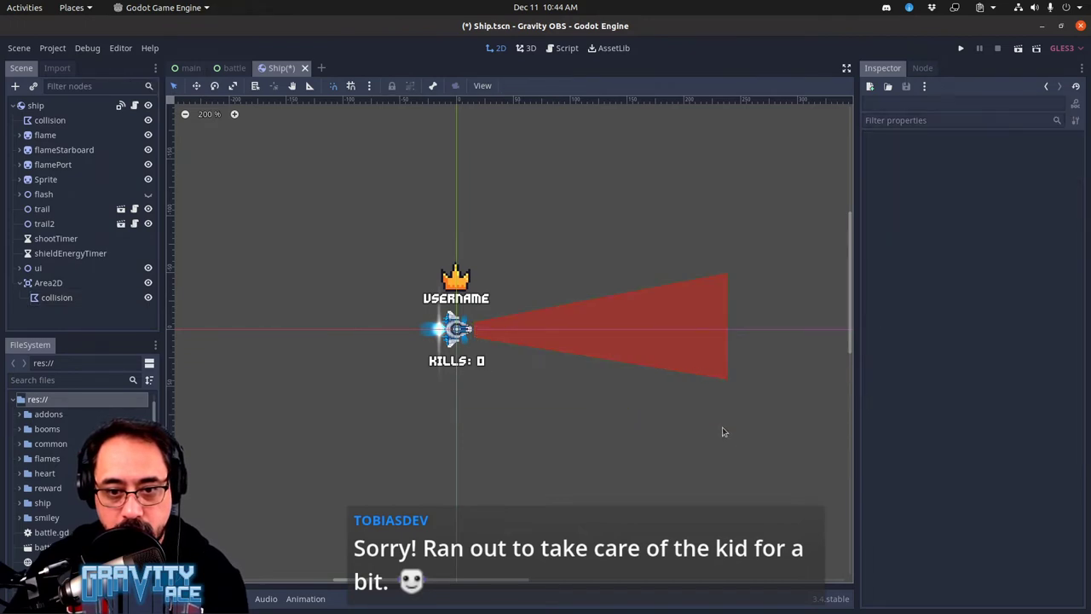
{"action": "left_click", "coordinate": [720, 367]}
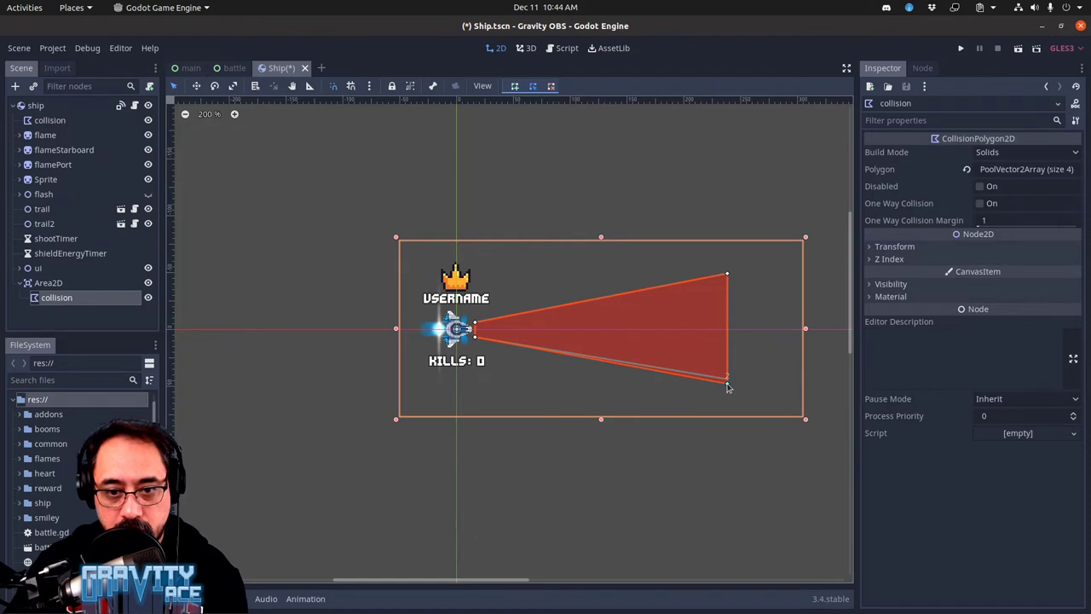
{"action": "left_click", "coordinate": [724, 431]}
{"action": "left_click", "coordinate": [722, 369]}
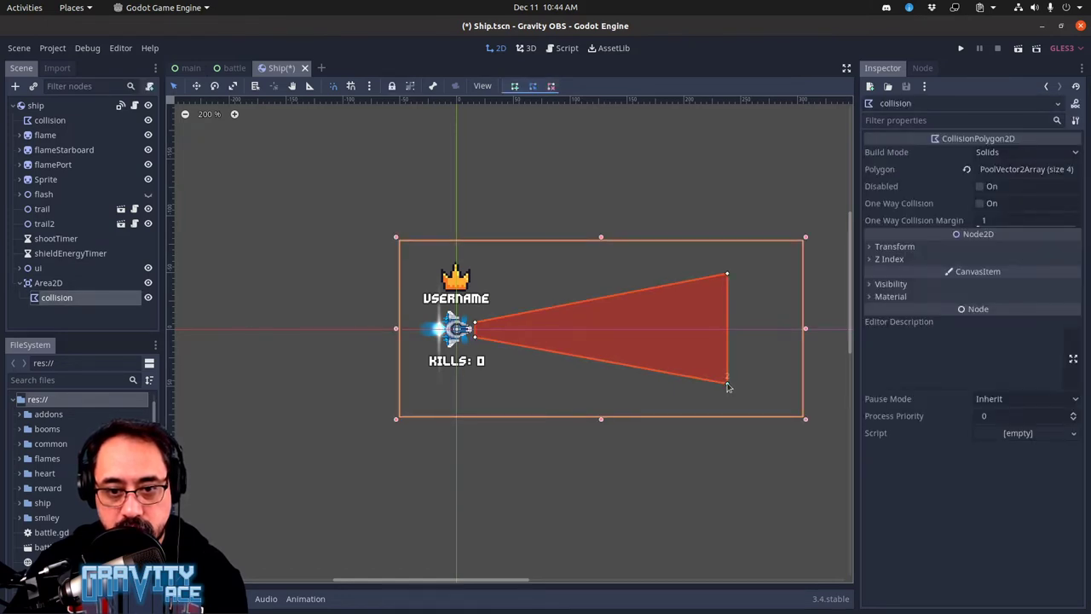
{"action": "left_click", "coordinate": [732, 424]}
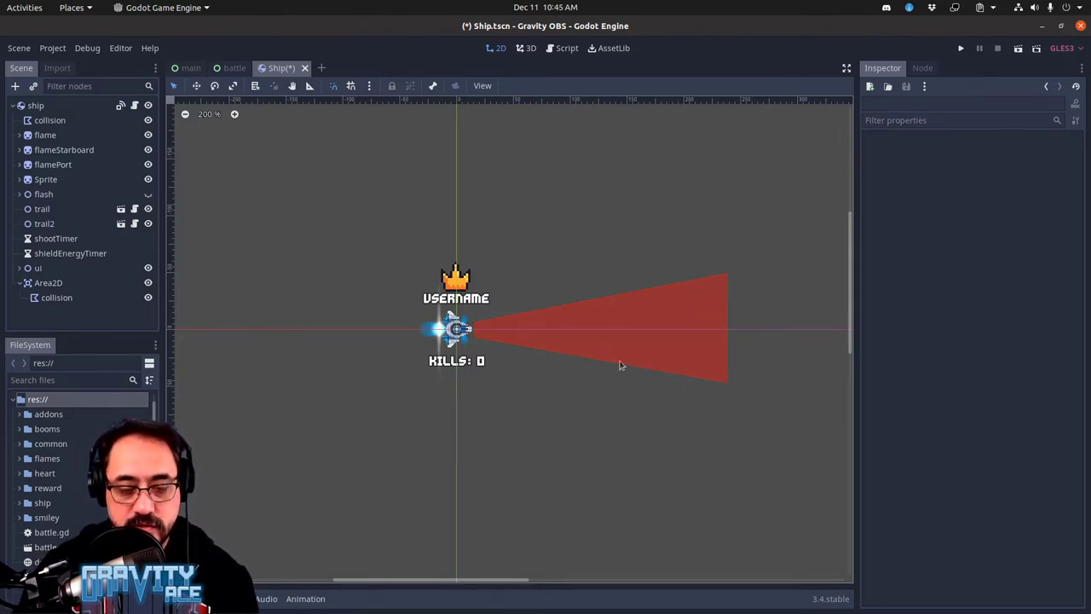
{"action": "left_click", "coordinate": [669, 316]}
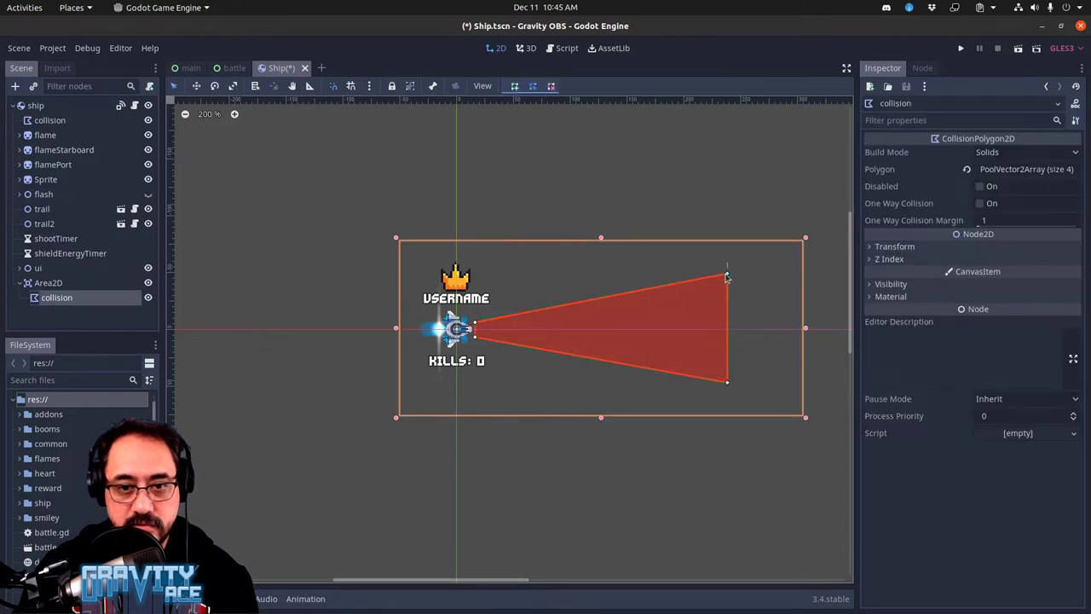
{"action": "left_click_drag", "start_coordinate": [758, 261], "coordinate": [725, 410]}
{"action": "left_click", "coordinate": [720, 368]}
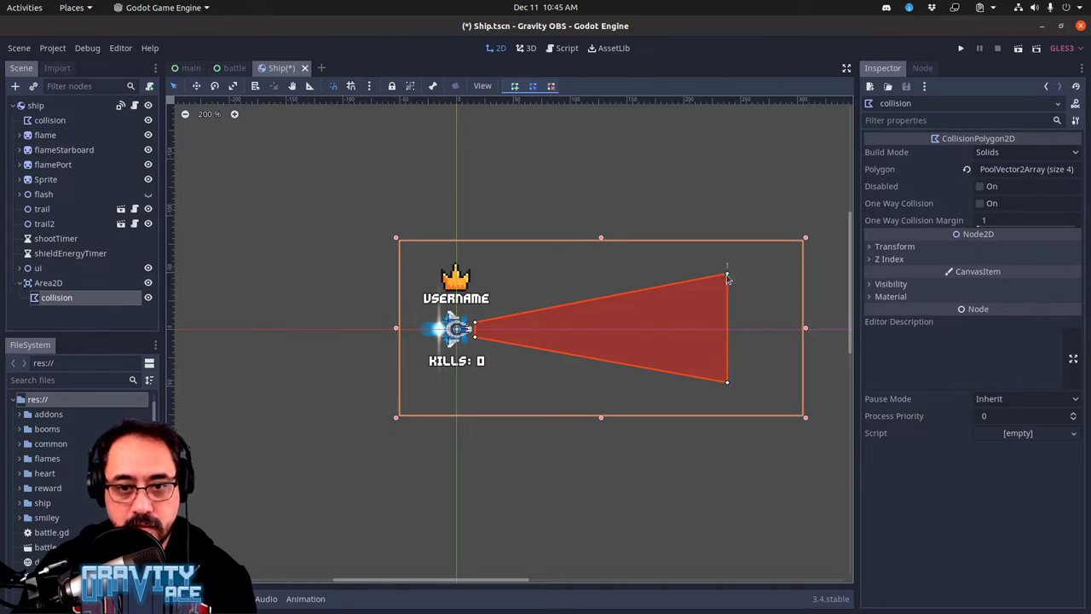
{"action": "left_click", "coordinate": [669, 488]}
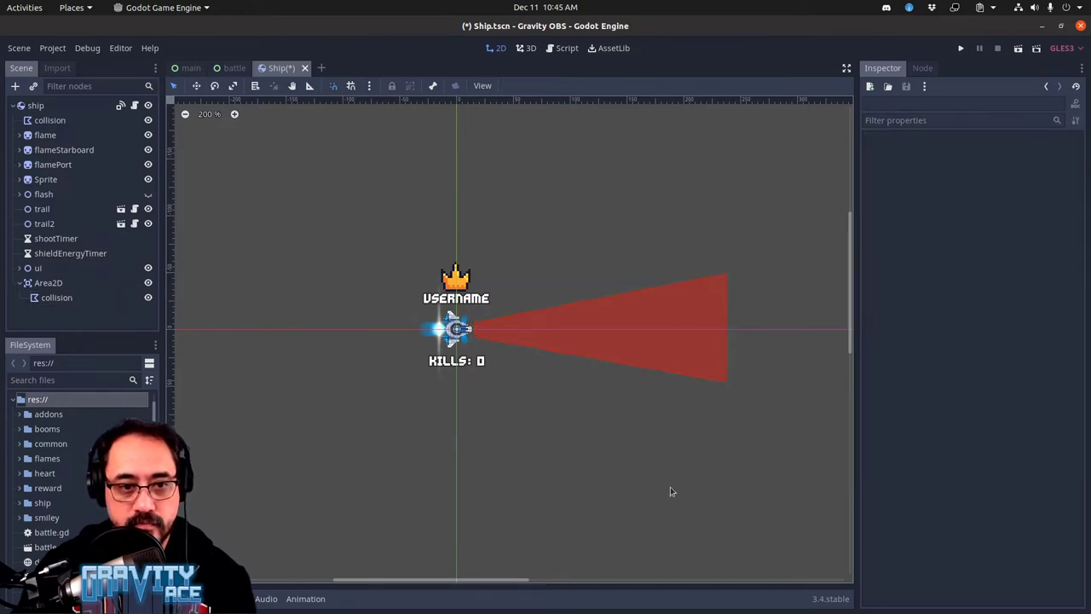
Rename the Area2D vision cone to 'aimCone'.
{"action": "left_click", "coordinate": [103, 283]}
{"action": "type", "text": "shootcon"}
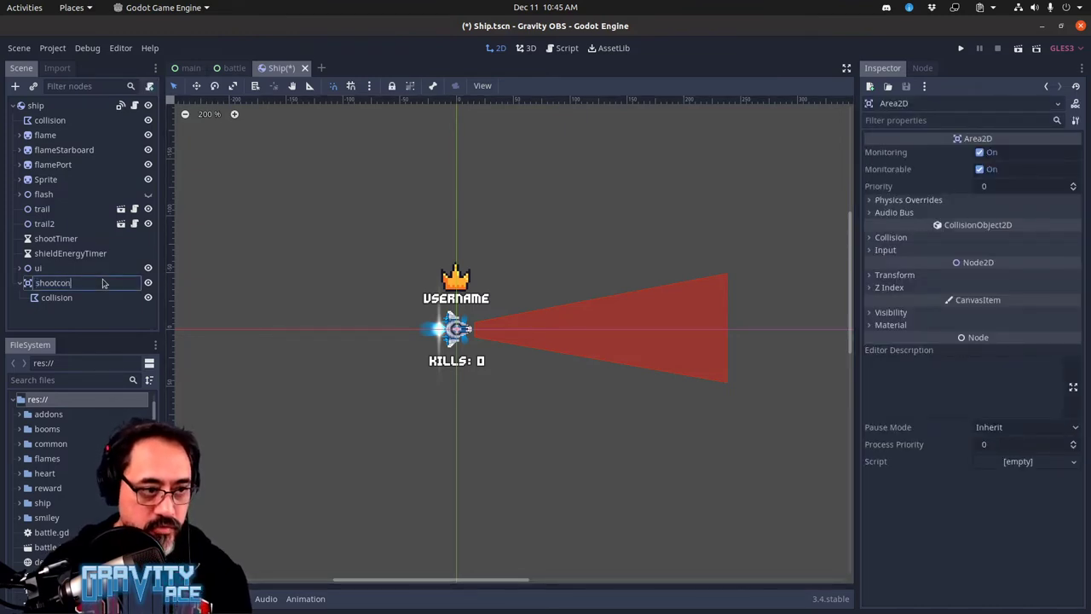
{"action": "key", "text": "ctrl+a"}
{"action": "type", "text": "aimC"}
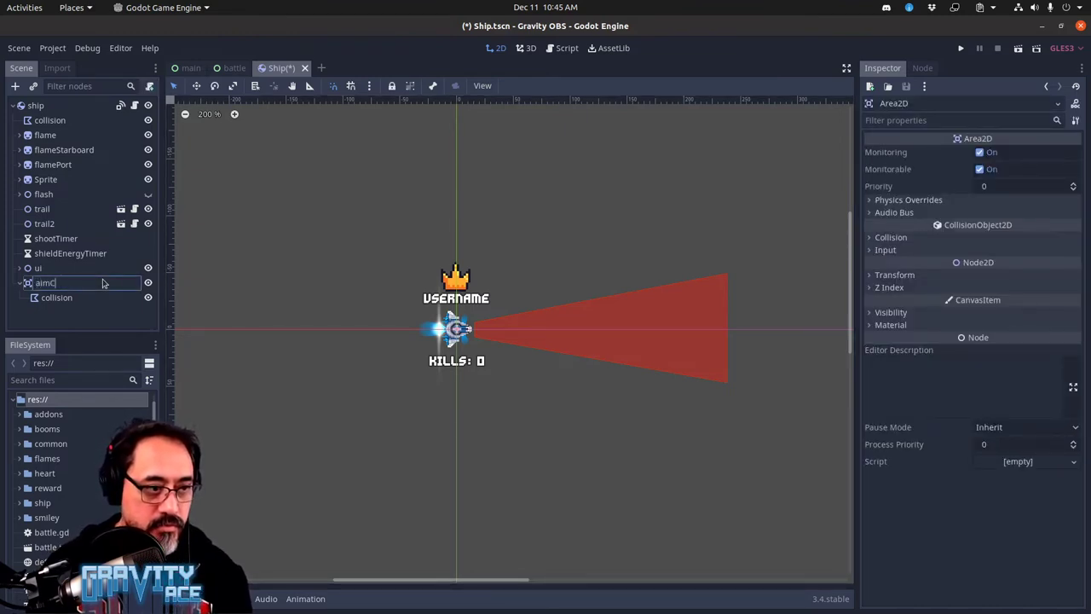
{"action": "type", "text": "one"}
{"action": "key", "text": "Return"}
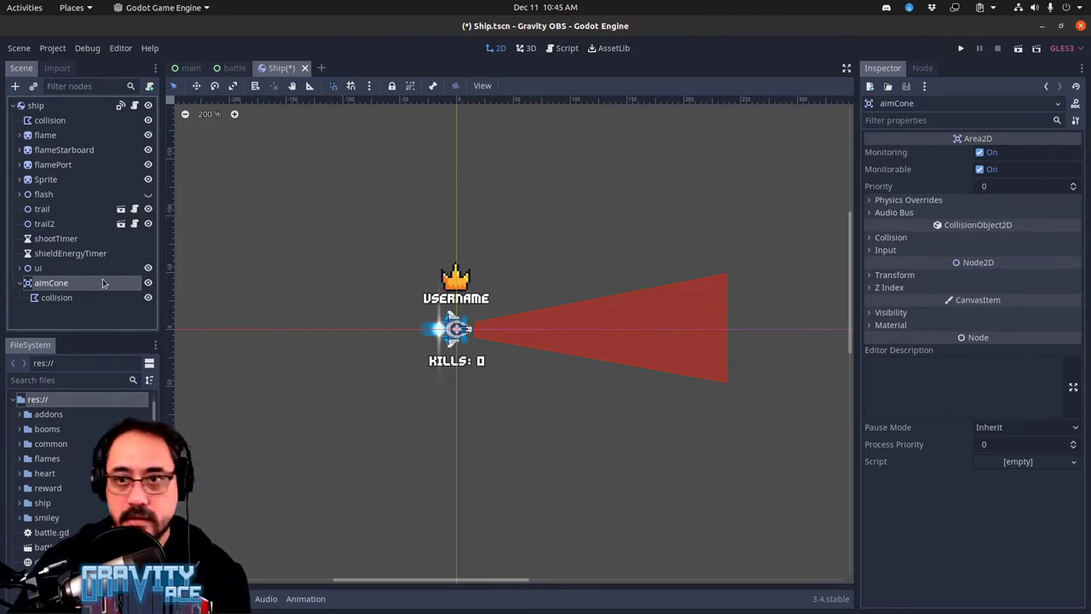
Check aimCone's available signals in the Node panel, then delete the aimCone node.
{"action": "left_click", "coordinate": [924, 68]}
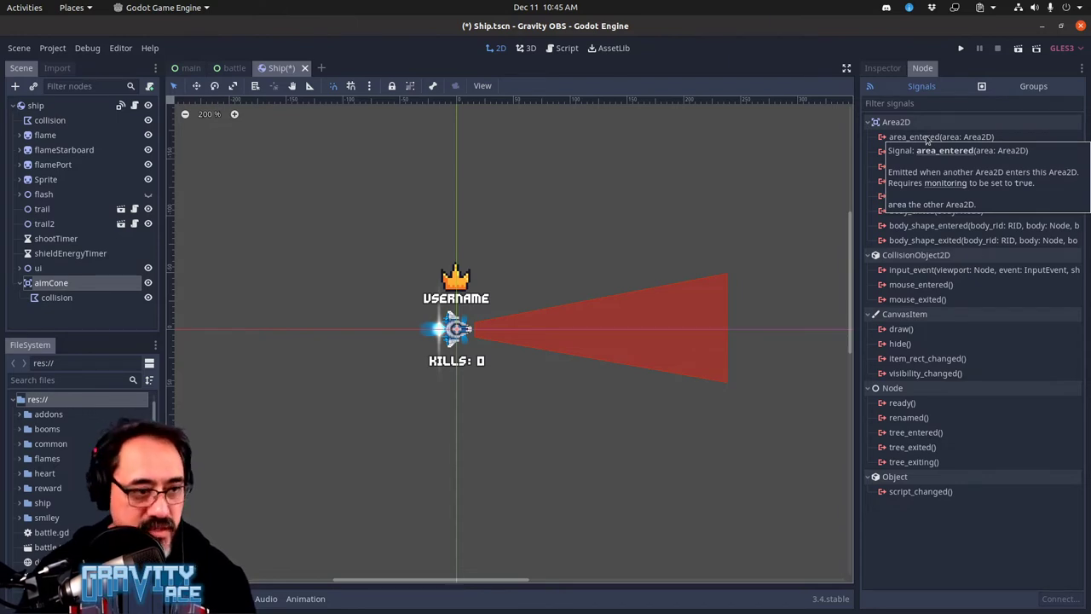
{"action": "left_click", "coordinate": [209, 389]}
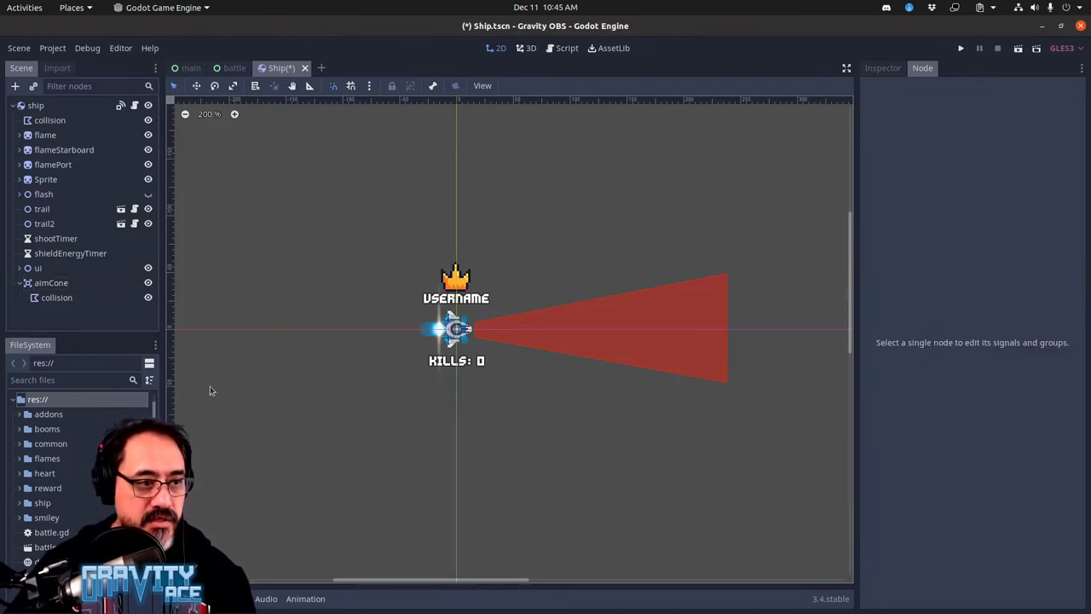
{"action": "left_click", "coordinate": [48, 284]}
{"action": "key", "text": "Delete"}
Confirm the aimCone deletion, add a ray cast child to ship, and remove the mistaken 3D RayCast.
{"action": "key", "text": "Return"}
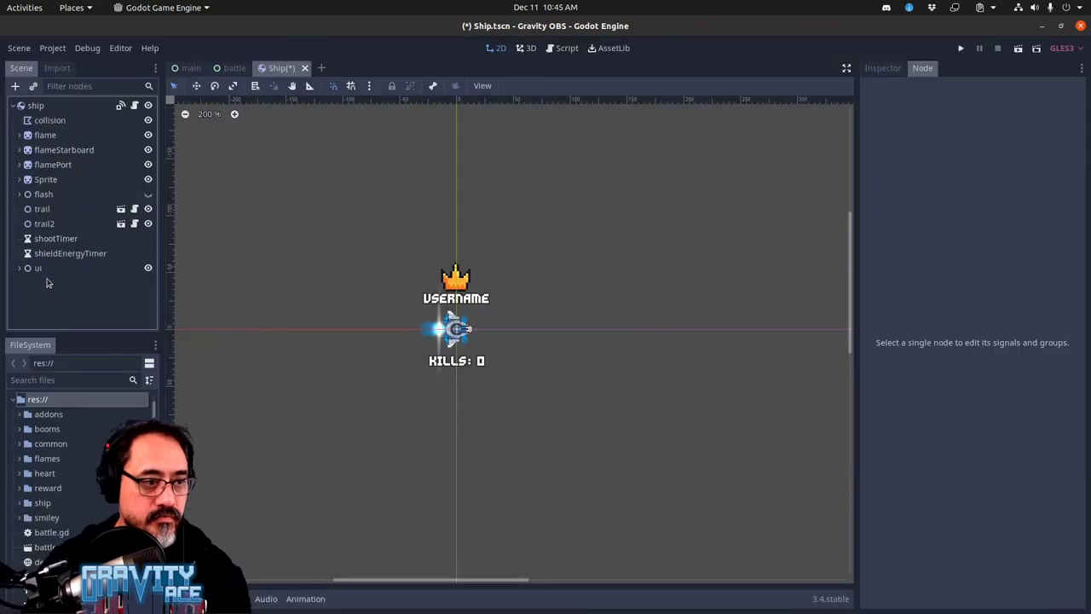
{"action": "left_click", "coordinate": [39, 105]}
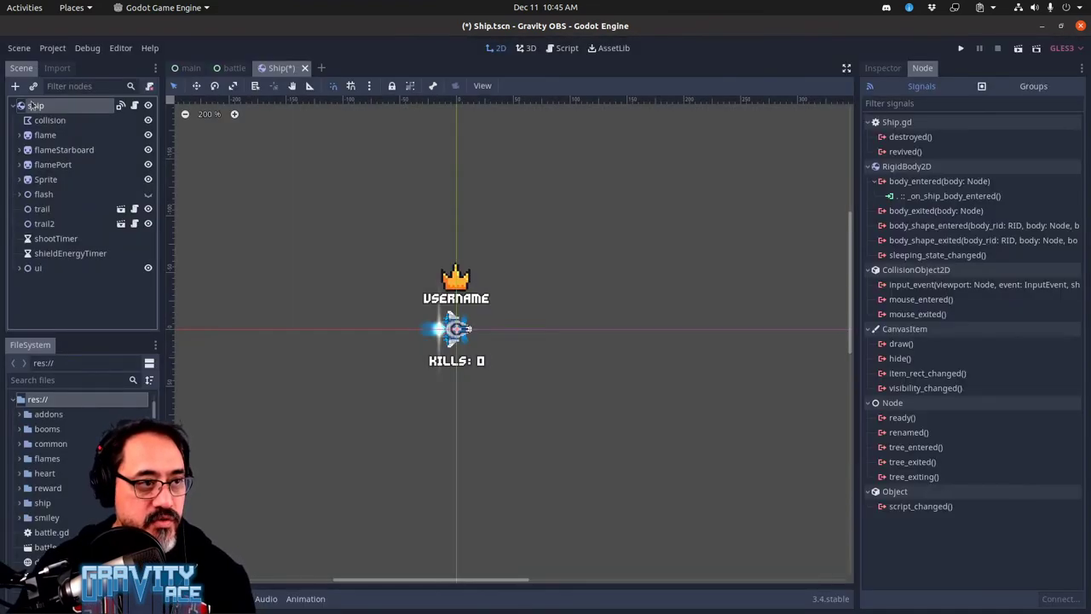
{"action": "left_click", "coordinate": [17, 86]}
{"action": "type", "text": "raycast"}
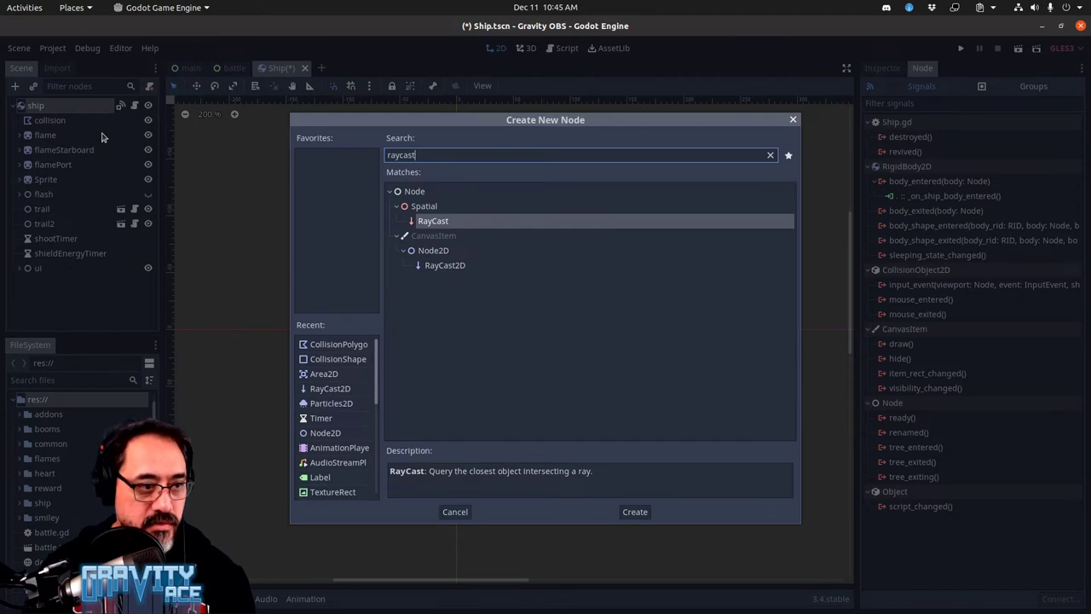
{"action": "key", "text": "Return"}
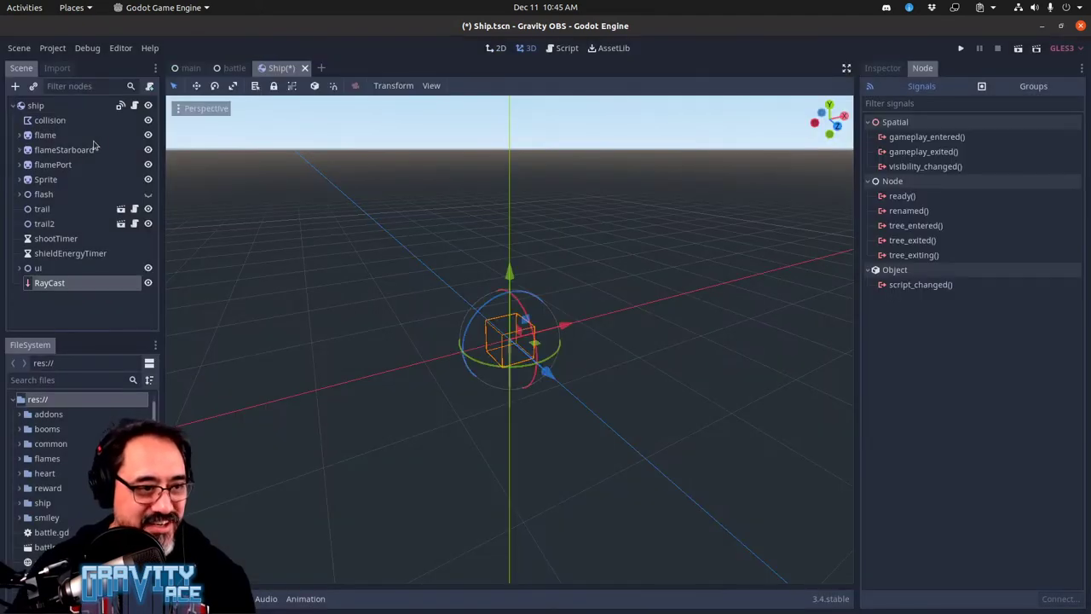
{"action": "key", "text": "Delete"}
{"action": "key", "text": "Return"}
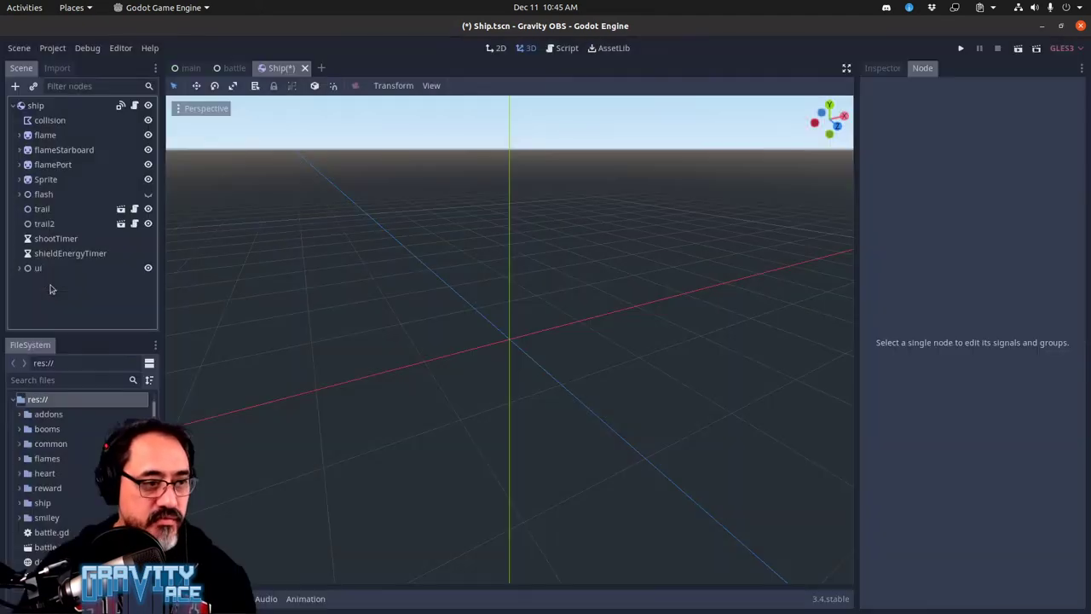
Try adding another ray cast under ship and delete the stray 3D RayCast again.
{"action": "left_click", "coordinate": [35, 105]}
{"action": "left_click", "coordinate": [14, 86]}
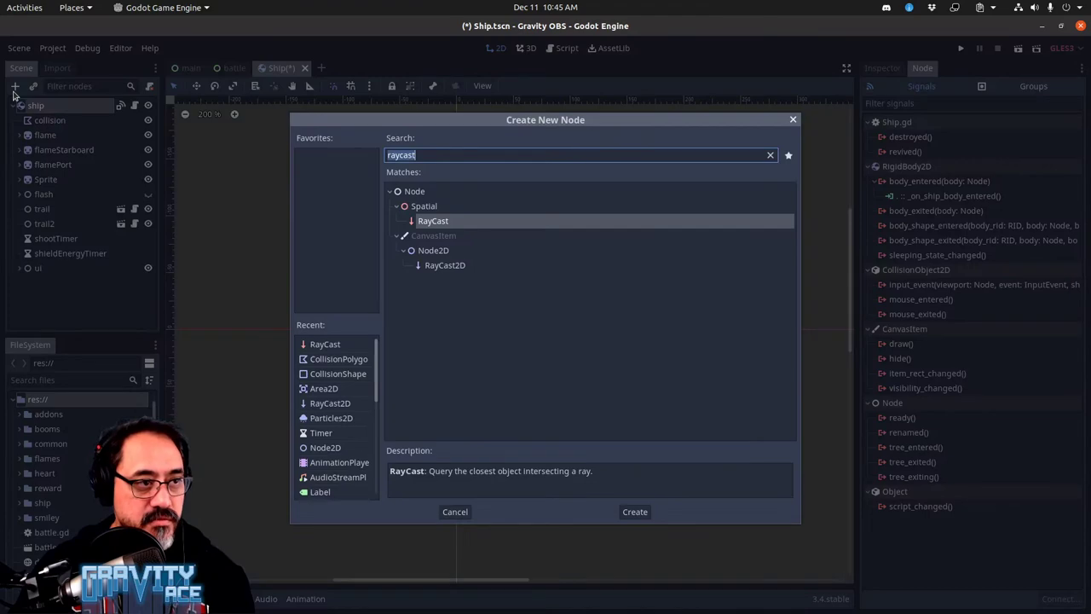
{"action": "type", "text": "raycas"}
{"action": "key", "text": "Up"}
{"action": "key", "text": "Up"}
{"action": "key", "text": "Return"}
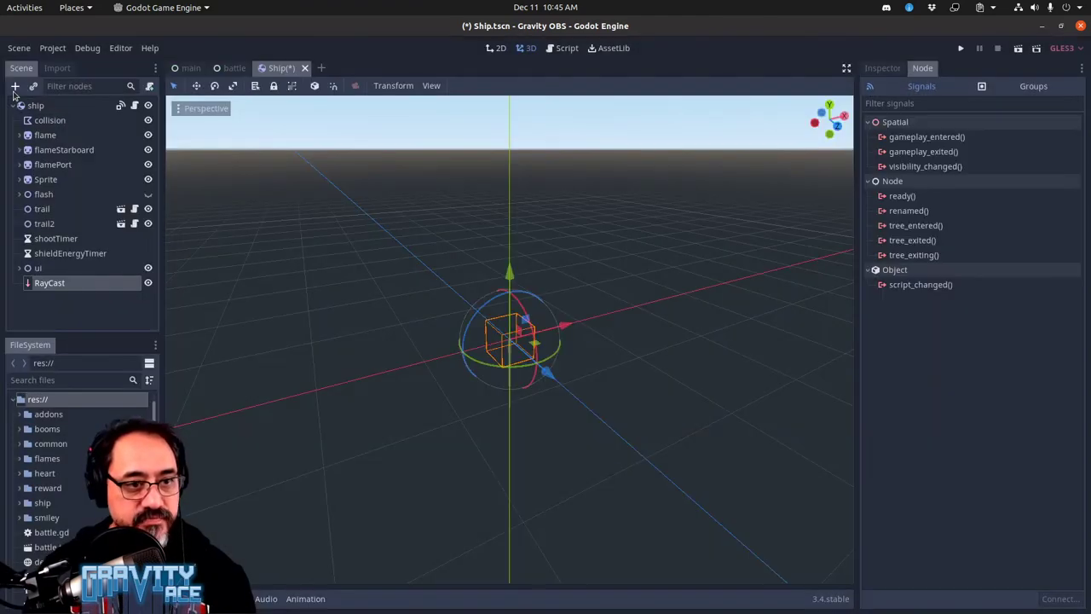
{"action": "left_click", "coordinate": [50, 283]}
{"action": "key", "text": "Delete"}
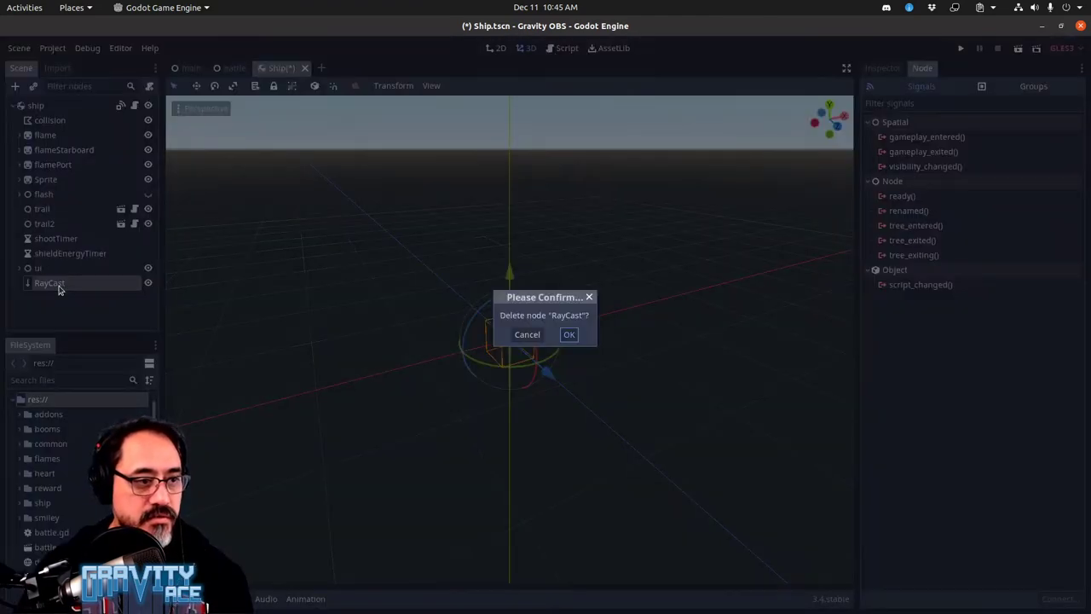
{"action": "key", "text": "Return"}
Add a RayCast2D child under ship and name it 'aimRaycast'.
{"action": "left_click", "coordinate": [14, 87]}
{"action": "type", "text": "ra"}
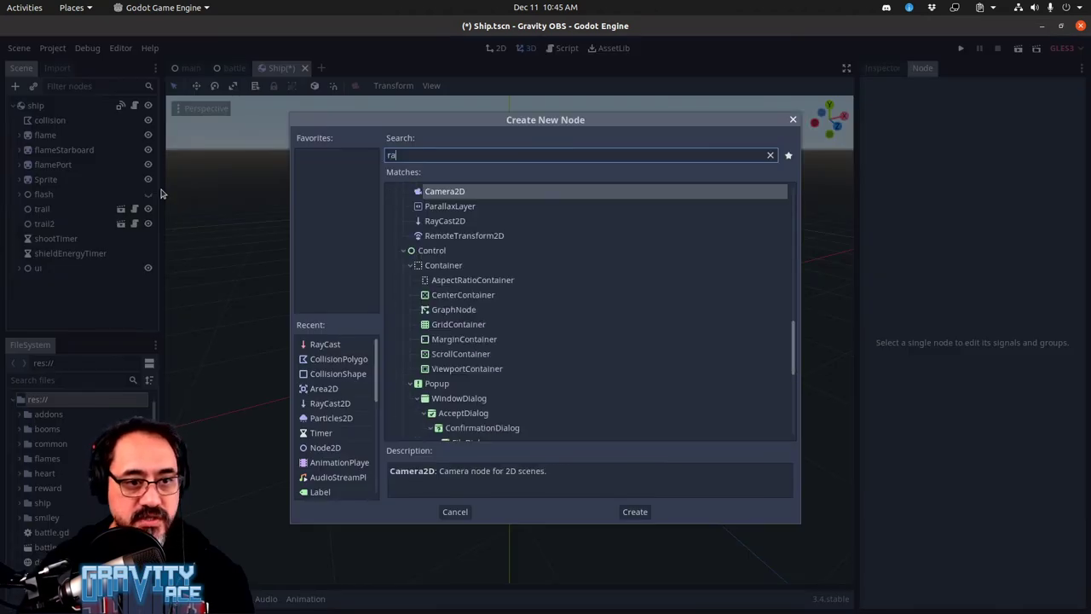
{"action": "type", "text": "ycas"}
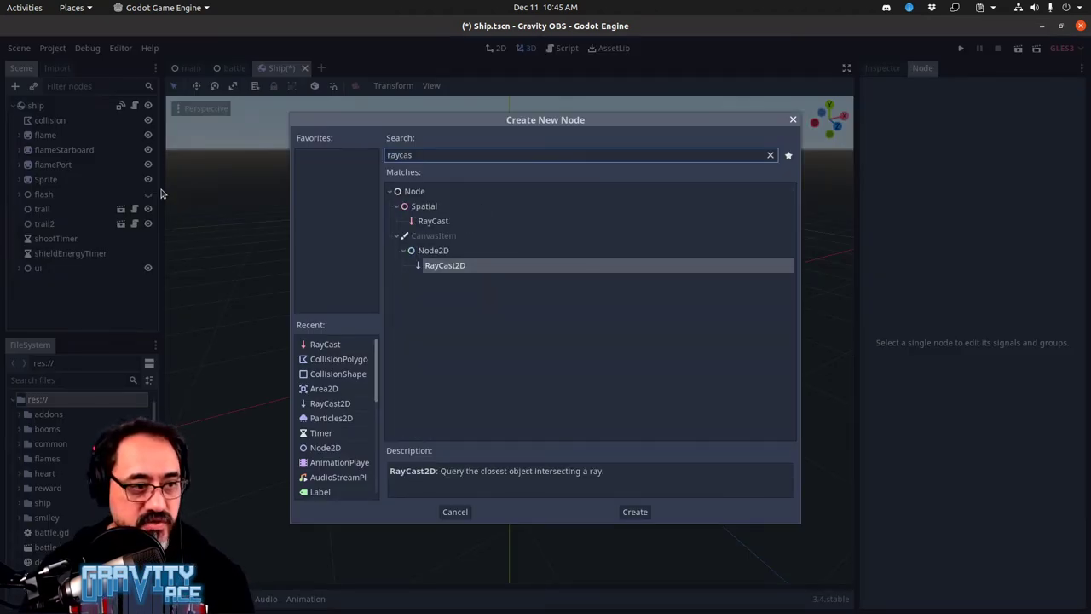
{"action": "key", "text": "Return"}
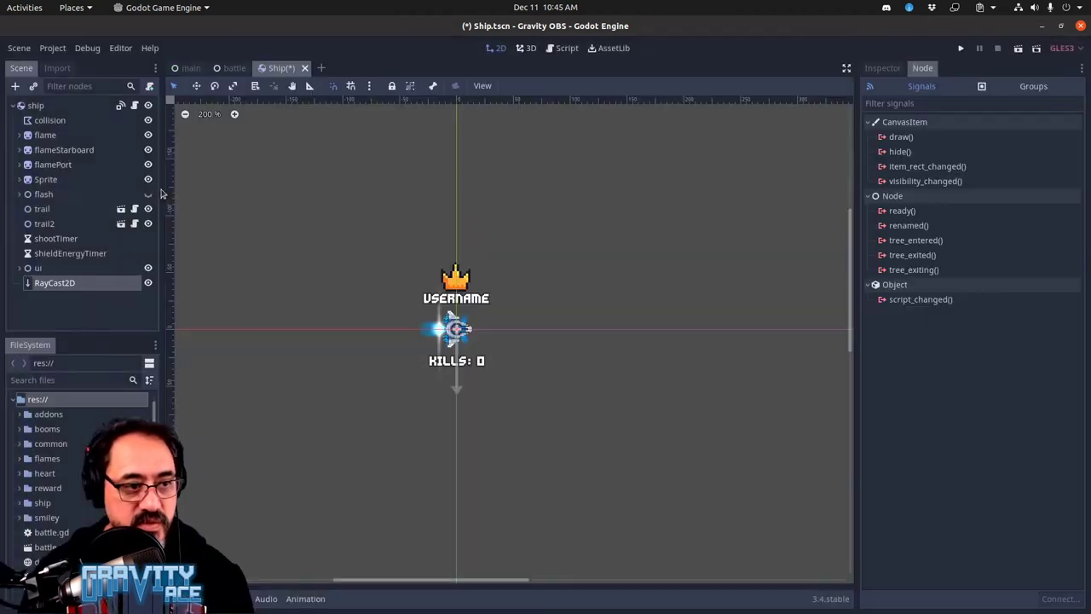
{"action": "double_click", "coordinate": [123, 283]}
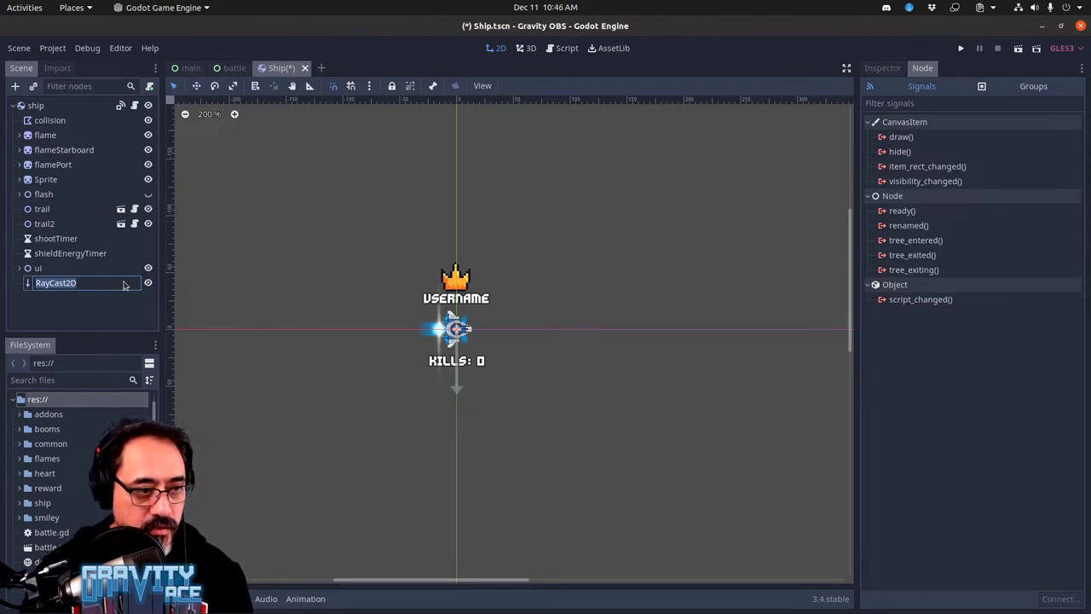
{"action": "type", "text": "aimRay"}
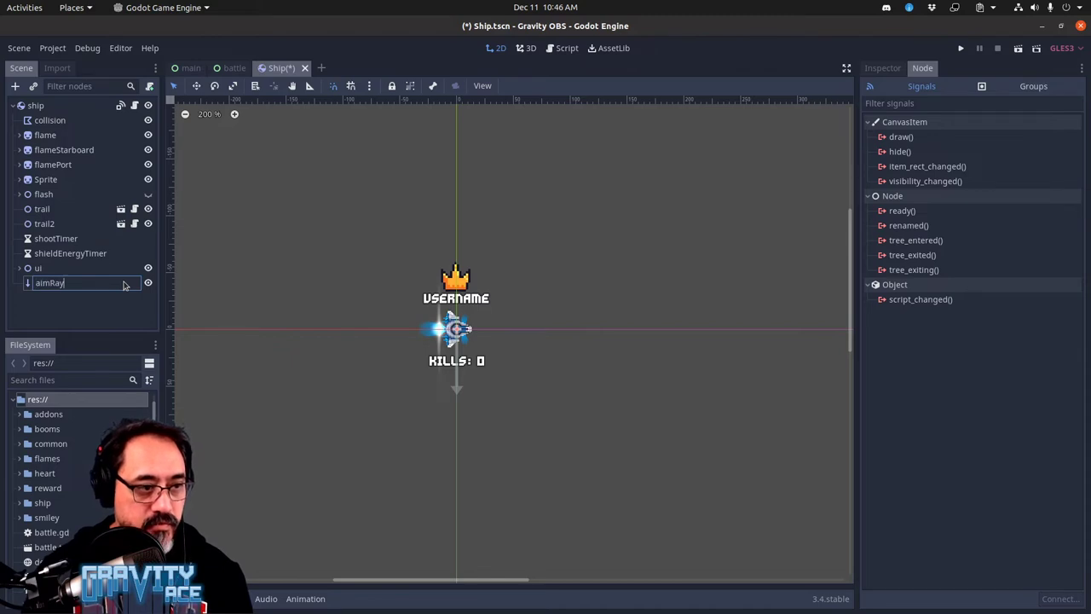
{"action": "type", "text": "cast"}
{"action": "key", "text": "Return"}
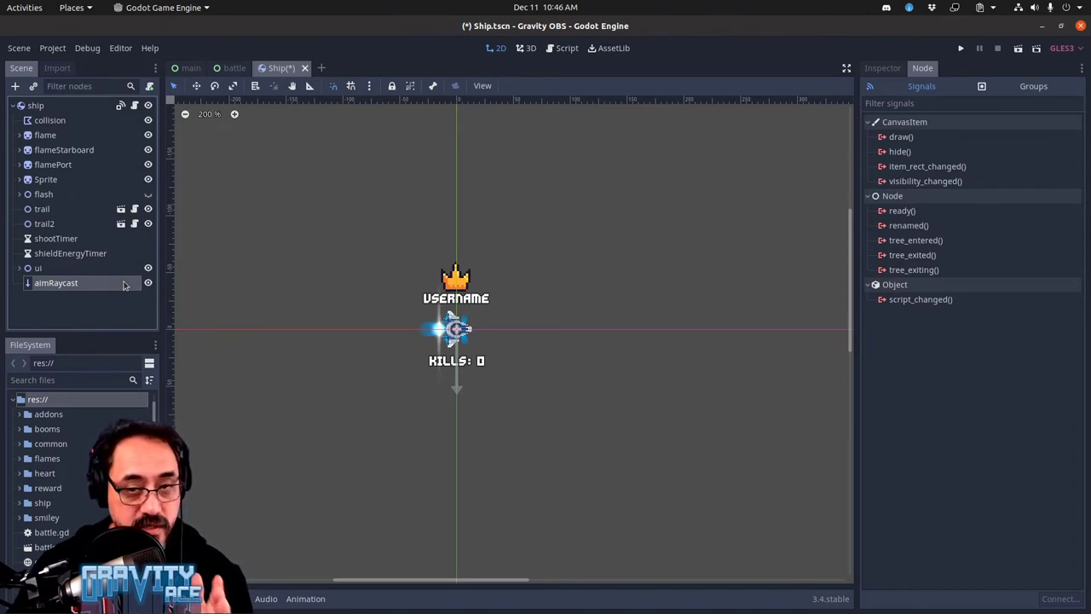
Set aimRaycast's Cast To to 480, 0, first trying 200, then changing x to 480.
{"action": "left_click", "coordinate": [883, 68]}
{"action": "left_click", "coordinate": [940, 202]}
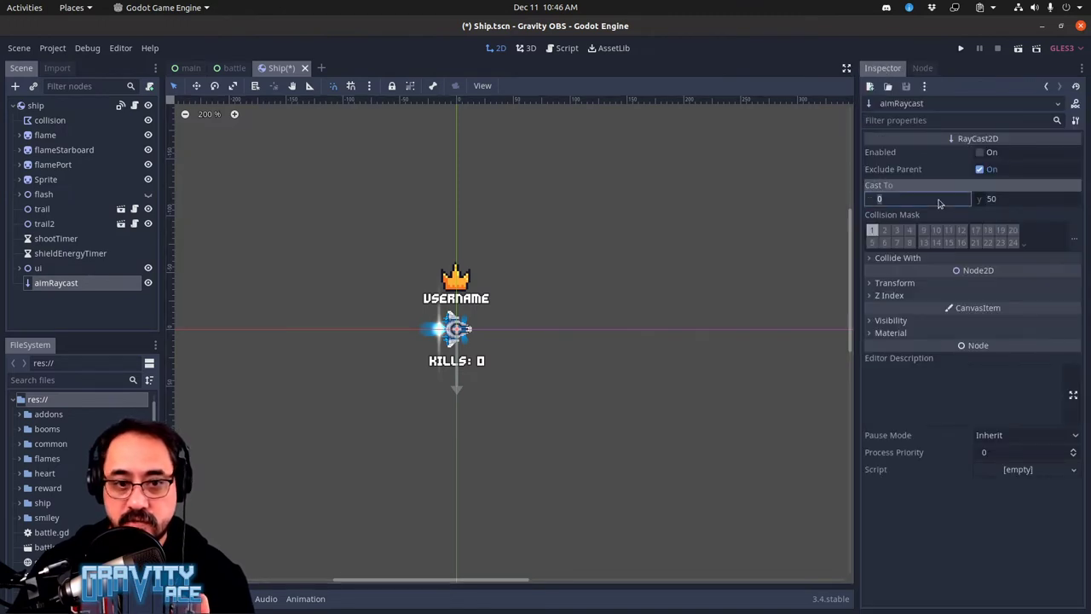
{"action": "type", "text": "200"}
{"action": "key", "text": "Tab"}
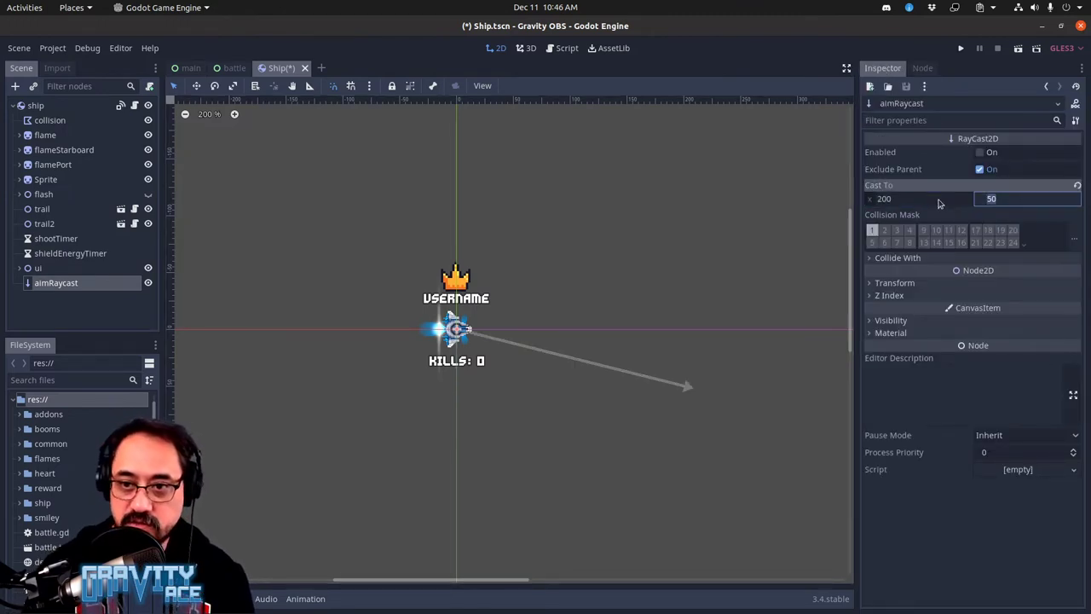
{"action": "type", "text": "0"}
{"action": "key", "text": "Return"}
{"action": "left_click", "coordinate": [939, 202]}
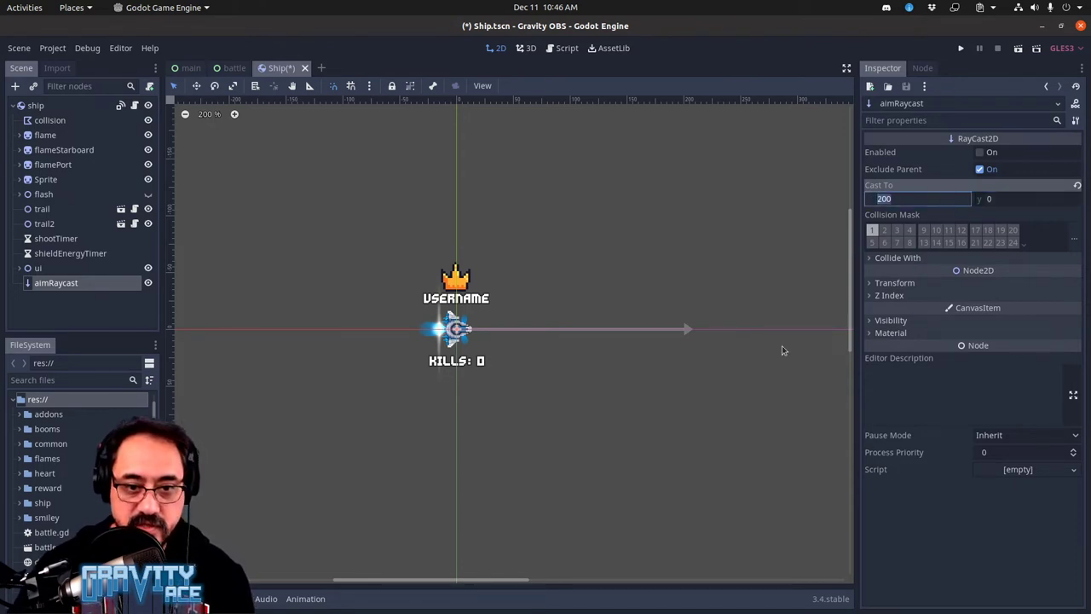
{"action": "middle_click_drag", "start_coordinate": [772, 428], "coordinate": [577, 312]}
{"action": "left_click", "coordinate": [908, 201]}
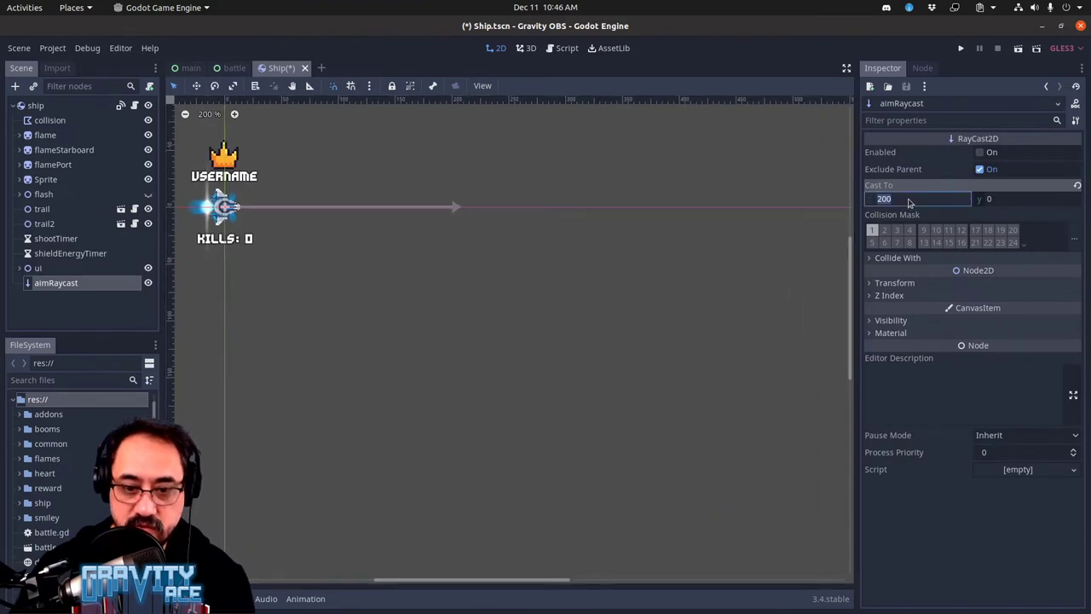
{"action": "type", "text": "480"}
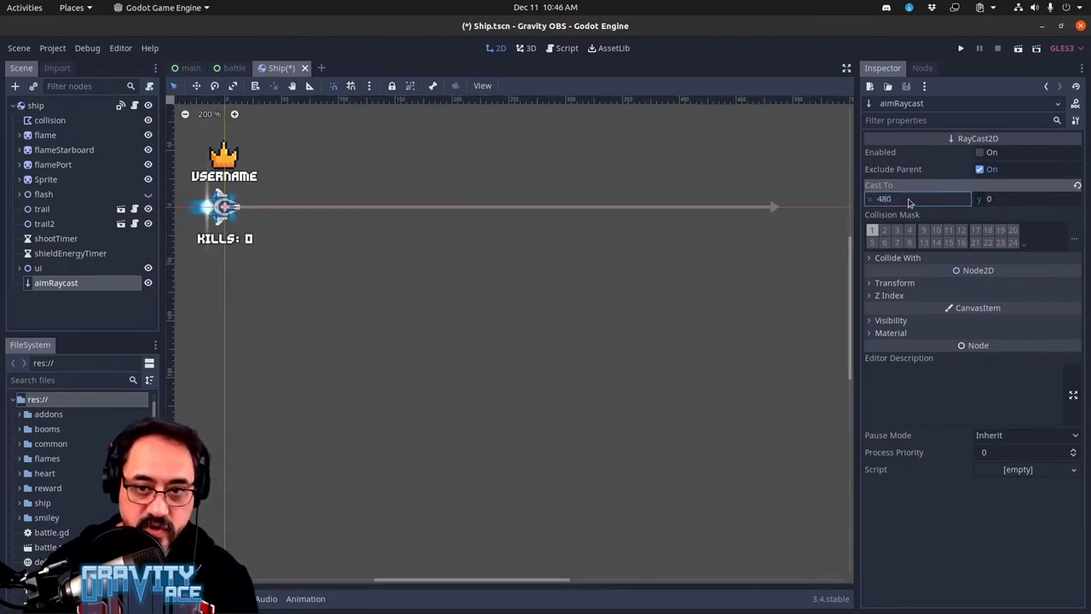
{"action": "key", "text": "Return"}
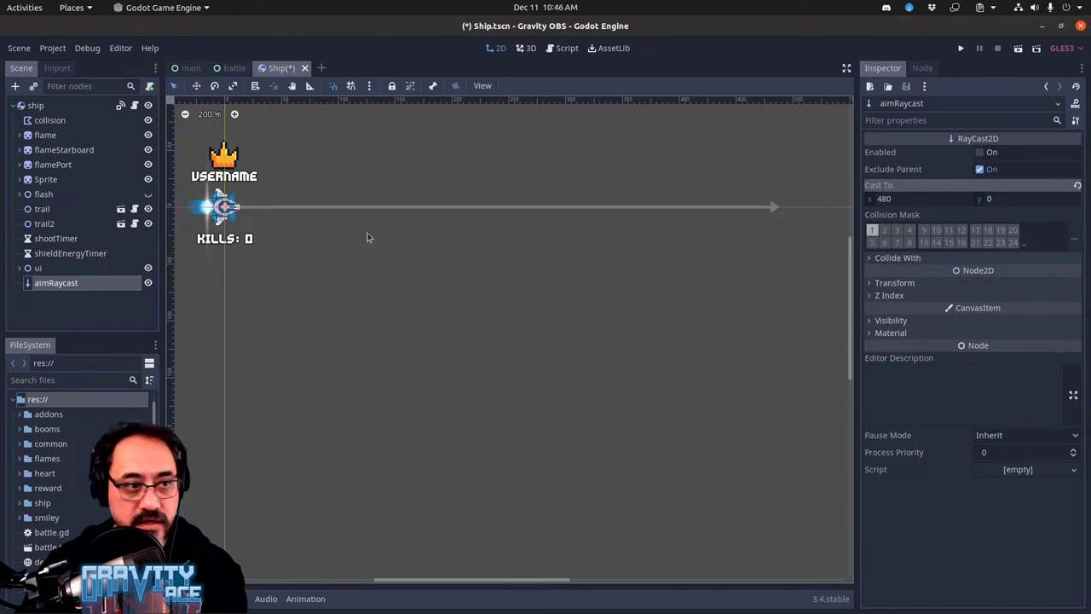
Look at the ship's collision layer settings, then return to aimRaycast.
{"action": "left_click", "coordinate": [85, 106]}
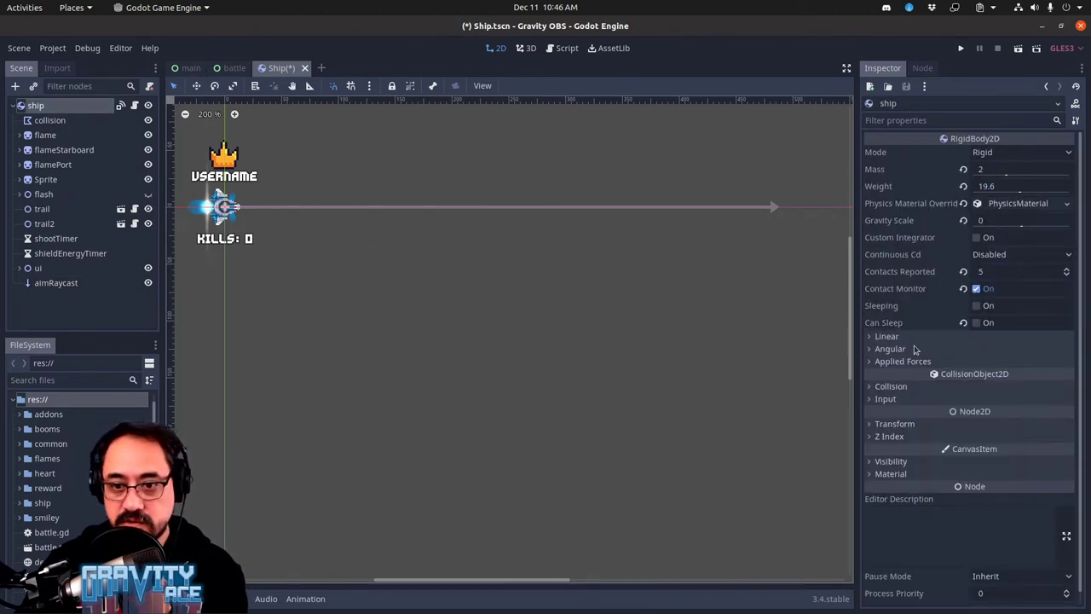
{"action": "left_click", "coordinate": [895, 388]}
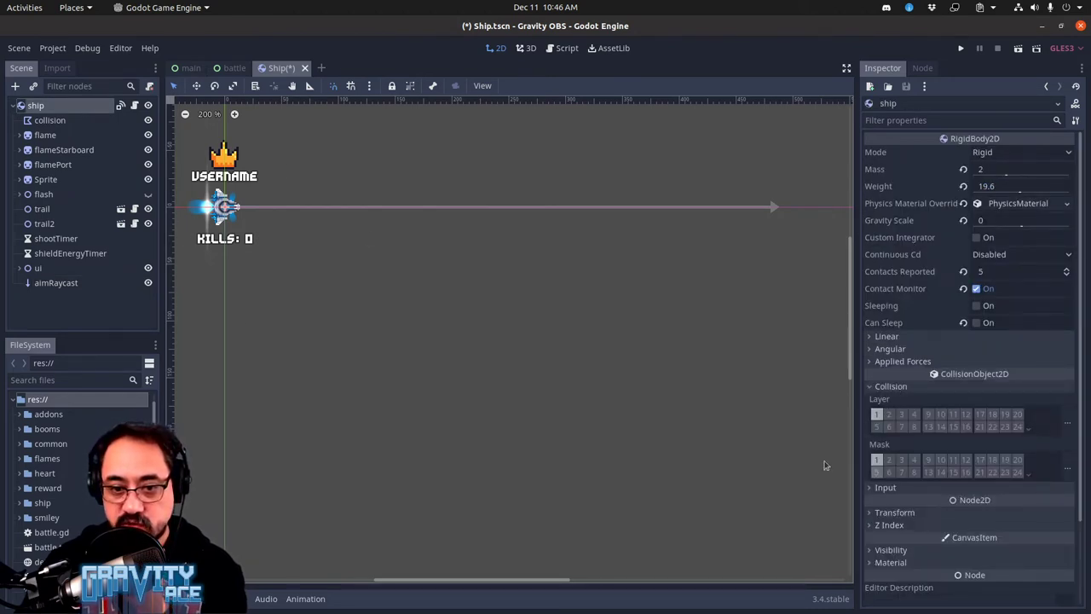
{"action": "left_click", "coordinate": [84, 288]}
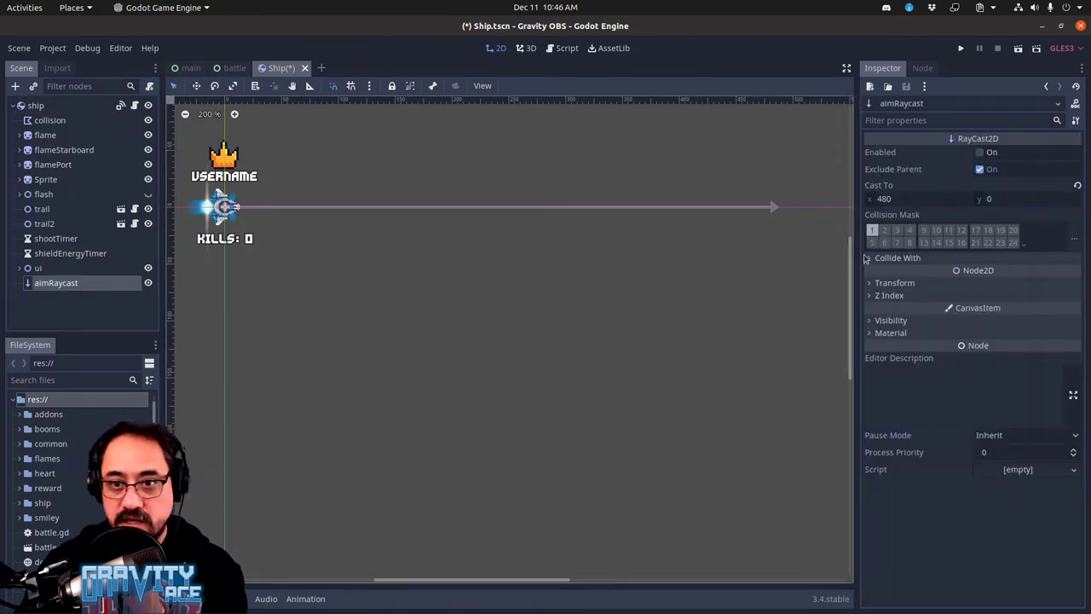
Turn on aimRaycast's Enabled property and save Ship.tscn.
{"action": "left_click", "coordinate": [979, 151]}
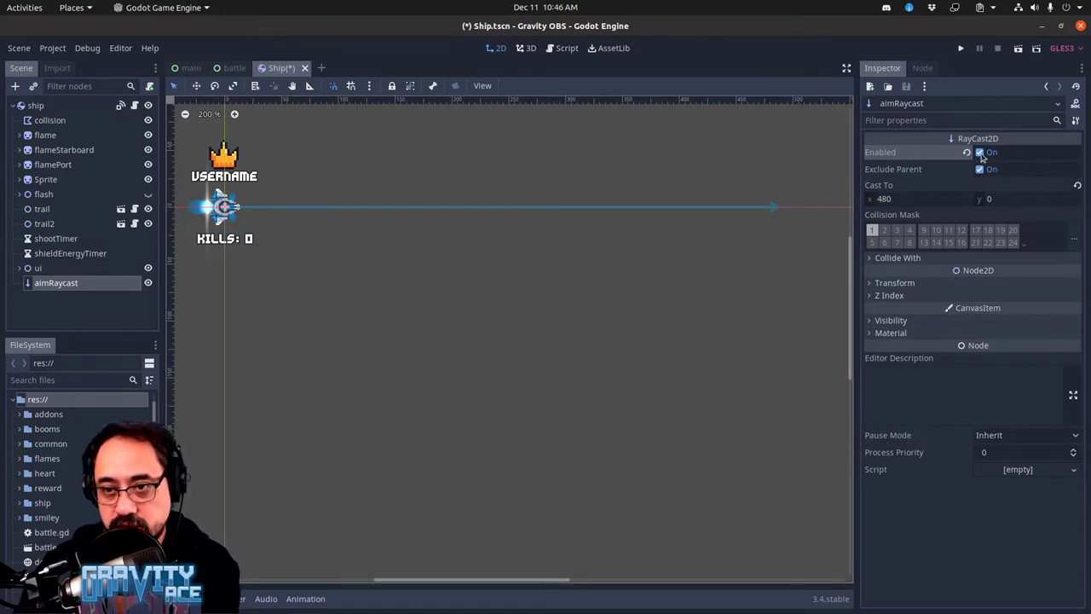
{"action": "left_click", "coordinate": [980, 154]}
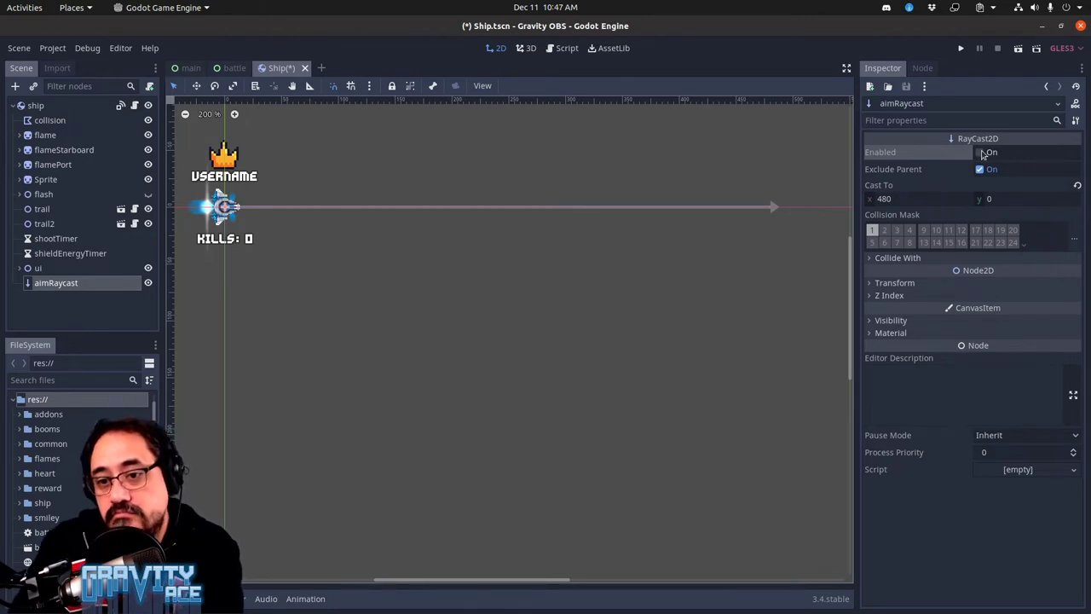
{"action": "left_click", "coordinate": [980, 153]}
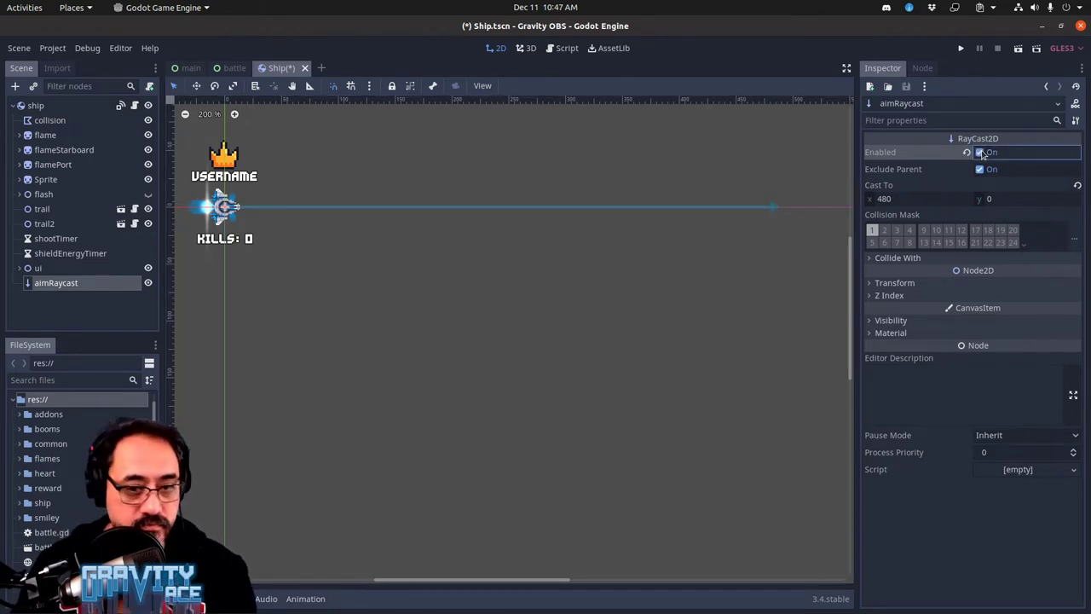
{"action": "key", "text": "ctrl+s"}
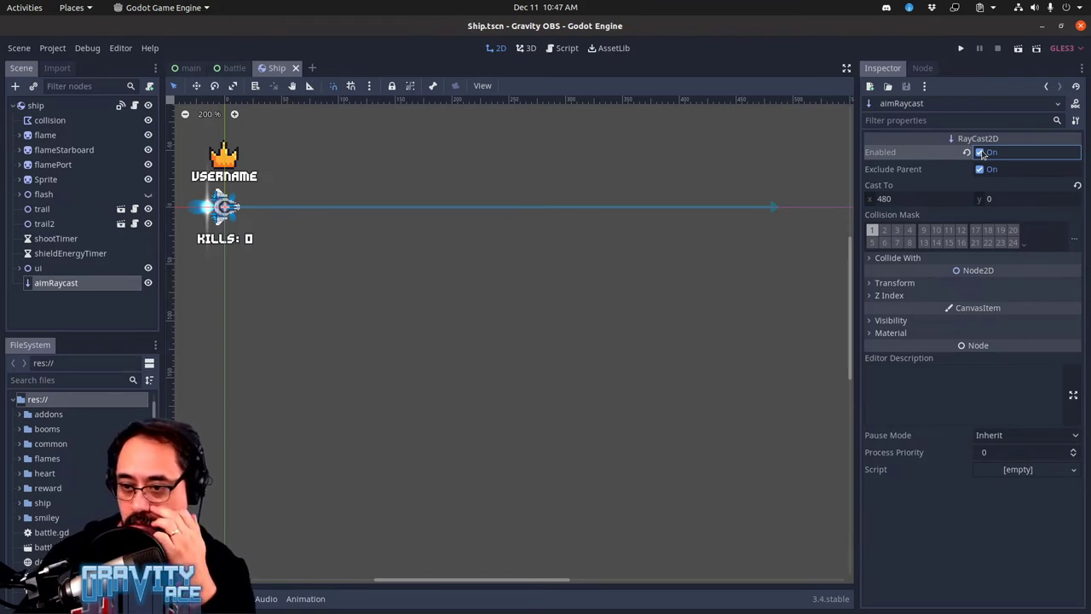
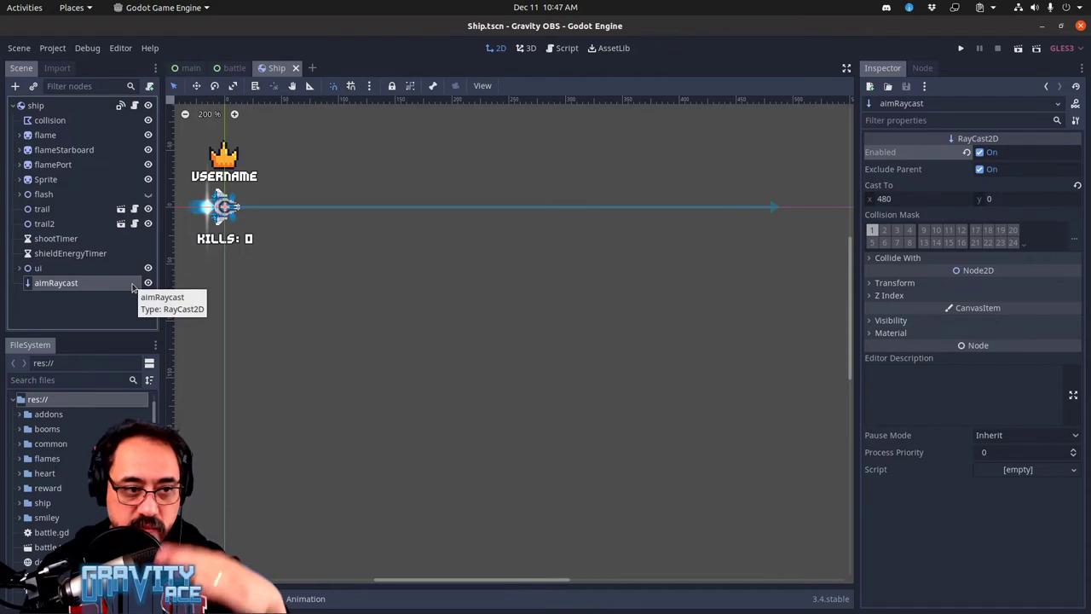
View Ship.gd's ai() function in the Script workspace, then switch to the battle scene tab.
{"action": "key", "text": "ctrl+F3"}
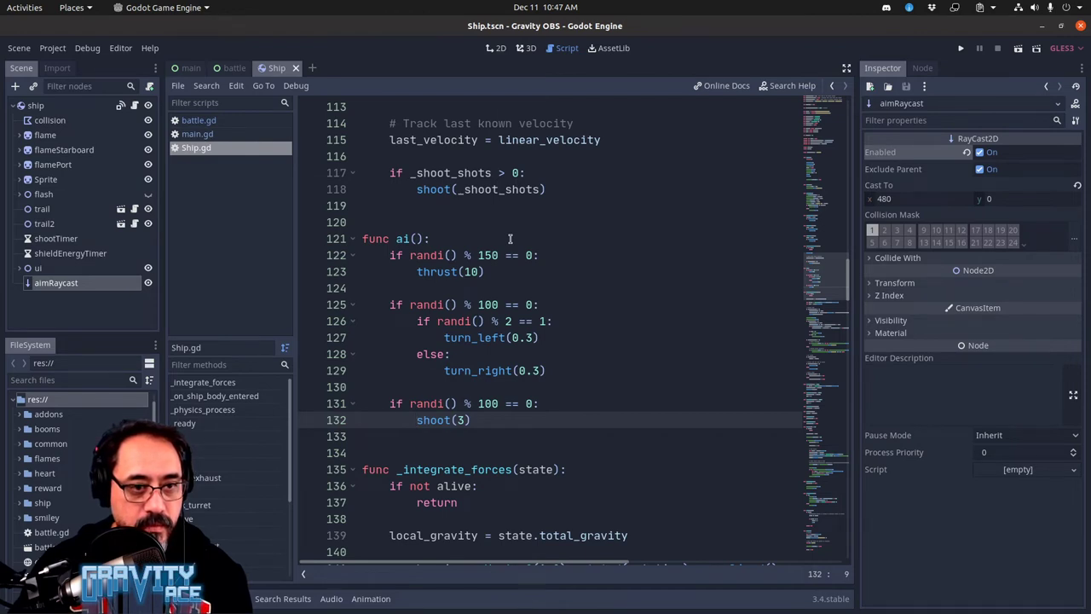
{"action": "scroll", "coordinate": [510, 239], "scroll_direction": "up", "scroll_amount": 4}
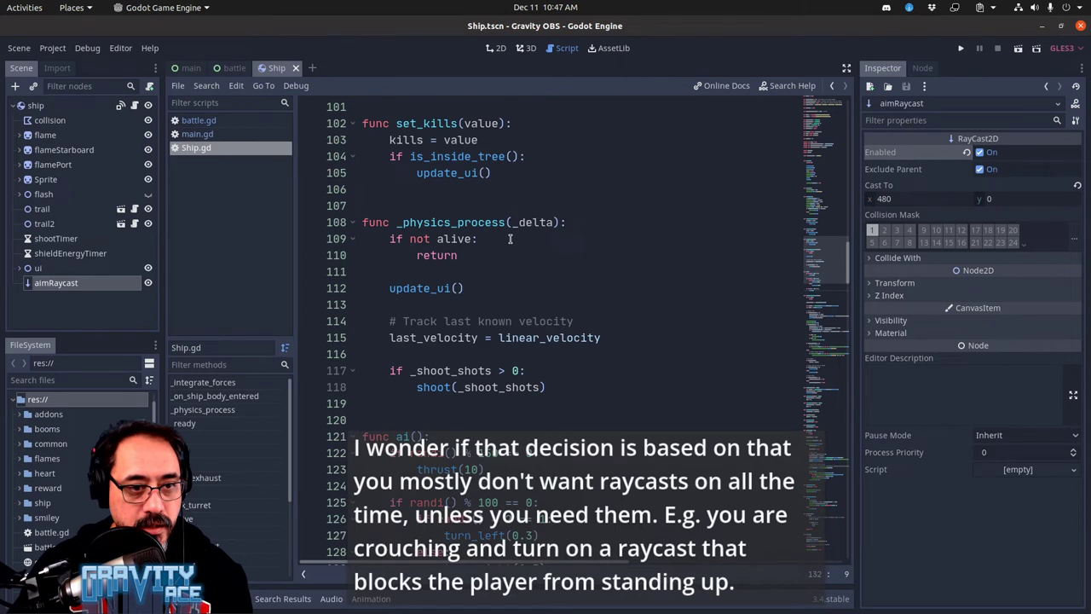
{"action": "left_click", "coordinate": [437, 436]}
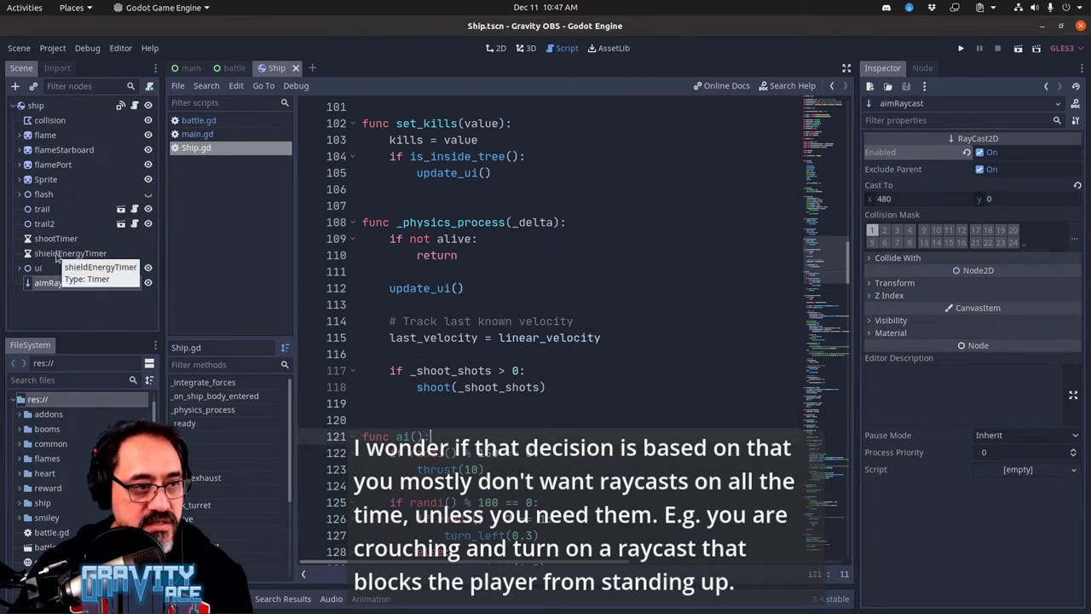
{"action": "left_click", "coordinate": [232, 68]}
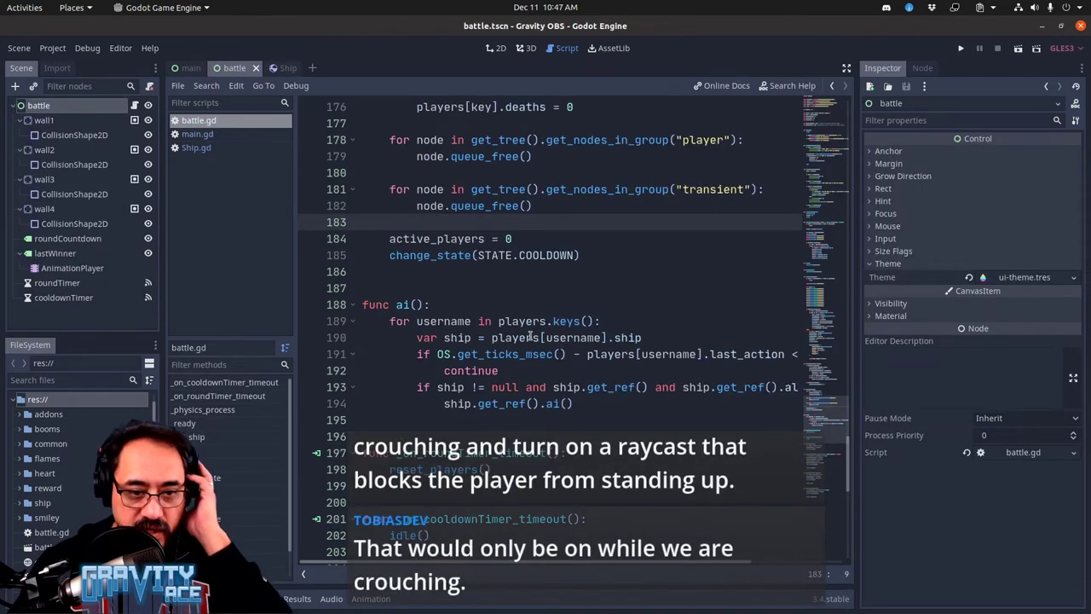
Locate func ai() in battle.gd and cut the whole function with its trailing blank lines.
{"action": "left_click", "coordinate": [639, 337]}
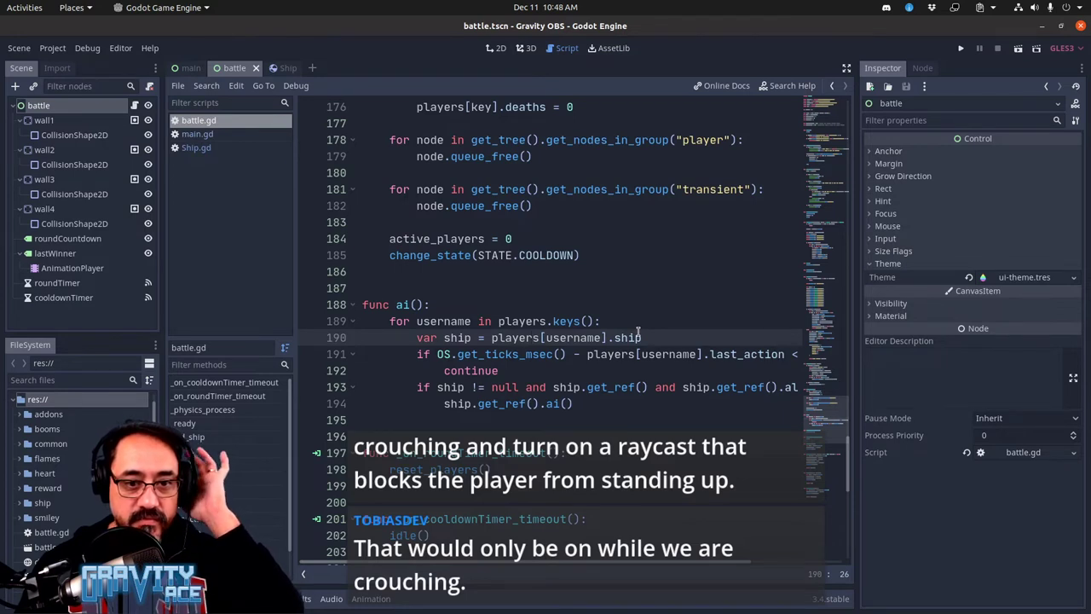
{"action": "key", "text": "Down"}
{"action": "key", "text": "Down"}
{"action": "key", "text": "Down"}
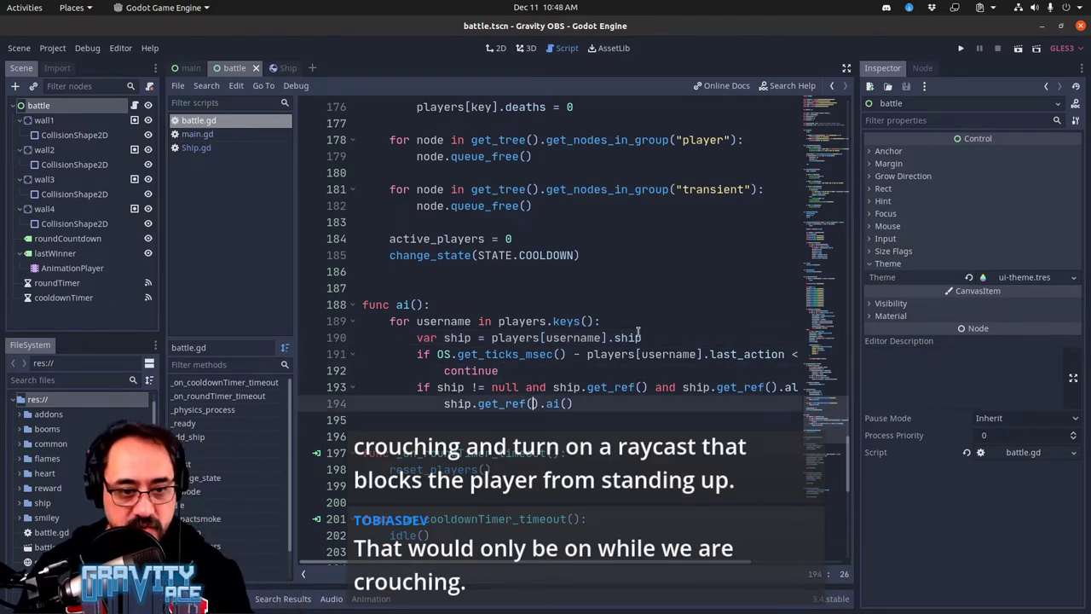
{"action": "key", "text": "Left"}
{"action": "key", "text": "Left"}
{"action": "key", "text": "Left"}
{"action": "key", "text": "Left"}
{"action": "key", "text": "Left"}
{"action": "key", "text": "Left"}
{"action": "key", "text": "Left"}
{"action": "key", "text": "Left"}
{"action": "key", "text": "Left"}
{"action": "key", "text": "Left"}
{"action": "key", "text": "Left"}
{"action": "key", "text": "Left"}
{"action": "key", "text": "Left"}
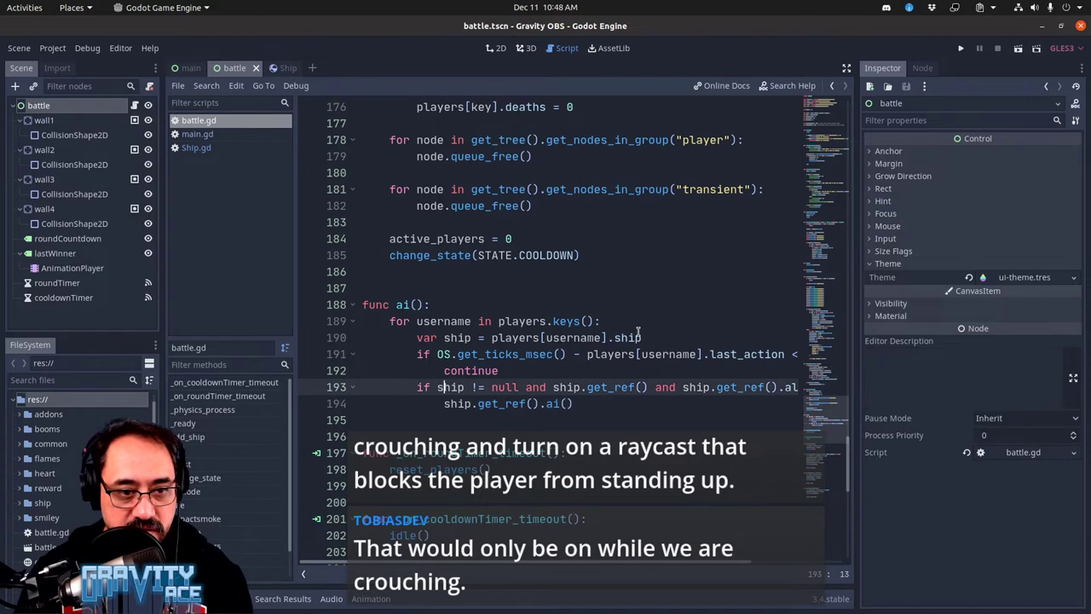
{"action": "key", "text": "Up"}
{"action": "key", "text": "Up"}
{"action": "key", "text": "Up"}
{"action": "key", "text": "Up"}
{"action": "key", "text": "Up"}
{"action": "key", "text": "Up"}
{"action": "key", "text": "Up"}
{"action": "key", "text": "Up"}
{"action": "key", "text": "Up"}
{"action": "key", "text": "Up"}
{"action": "key", "text": "Up"}
{"action": "key", "text": "Up"}
{"action": "key", "text": "Up"}
{"action": "key", "text": "Up"}
{"action": "key", "text": "Up"}
{"action": "key", "text": "Up"}
{"action": "key", "text": "Up"}
{"action": "key", "text": "Up"}
{"action": "key", "text": "Up"}
{"action": "key", "text": "Up"}
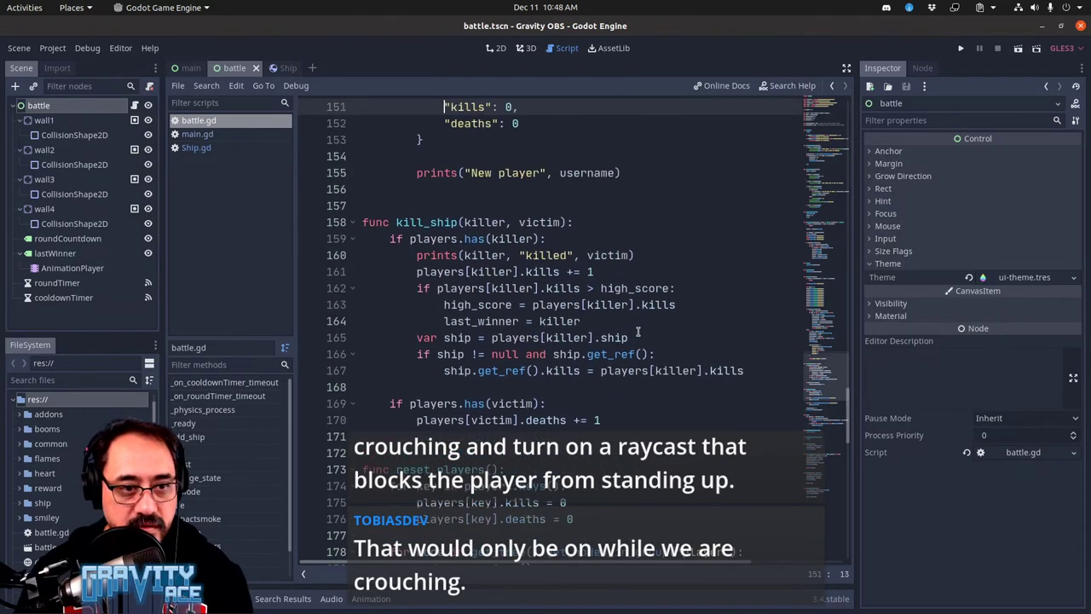
{"action": "key", "text": "Up"}
{"action": "key", "text": "Up"}
{"action": "key", "text": "Up"}
{"action": "key", "text": "Up"}
{"action": "key", "text": "Up"}
{"action": "key", "text": "Up"}
{"action": "key", "text": "Up"}
{"action": "key", "text": "Up"}
{"action": "key", "text": "Up"}
{"action": "key", "text": "Up"}
{"action": "key", "text": "Up"}
{"action": "key", "text": "Up"}
{"action": "key", "text": "Up"}
{"action": "key", "text": "Up"}
{"action": "key", "text": "Up"}
{"action": "key", "text": "Up"}
{"action": "key", "text": "Up"}
{"action": "key", "text": "Up"}
{"action": "key", "text": "Up"}
{"action": "key", "text": "Up"}
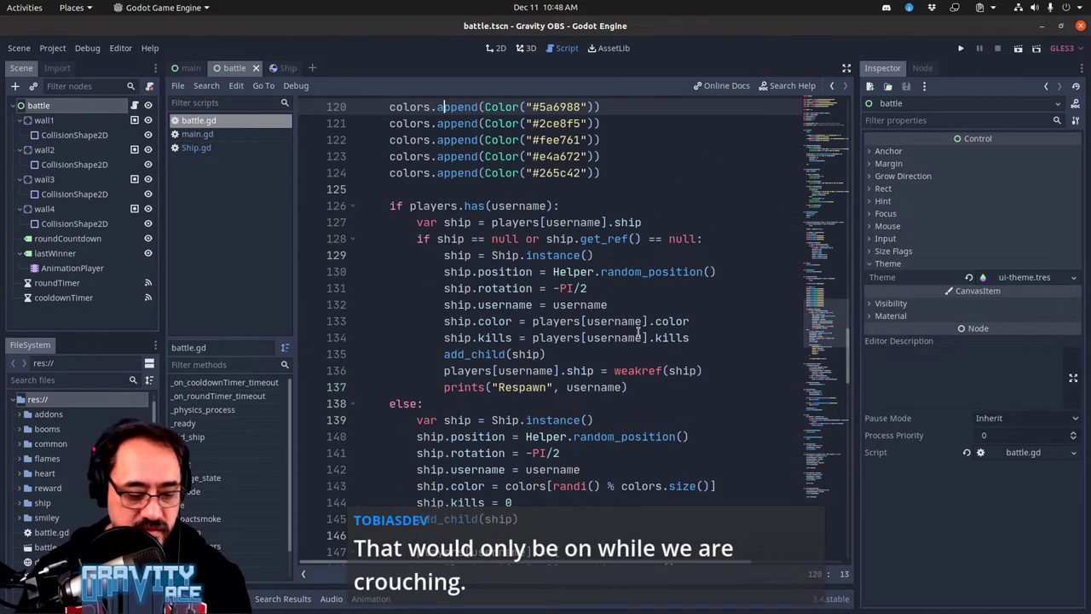
{"action": "key", "text": "ctrl+f"}
{"action": "type", "text": "ai"}
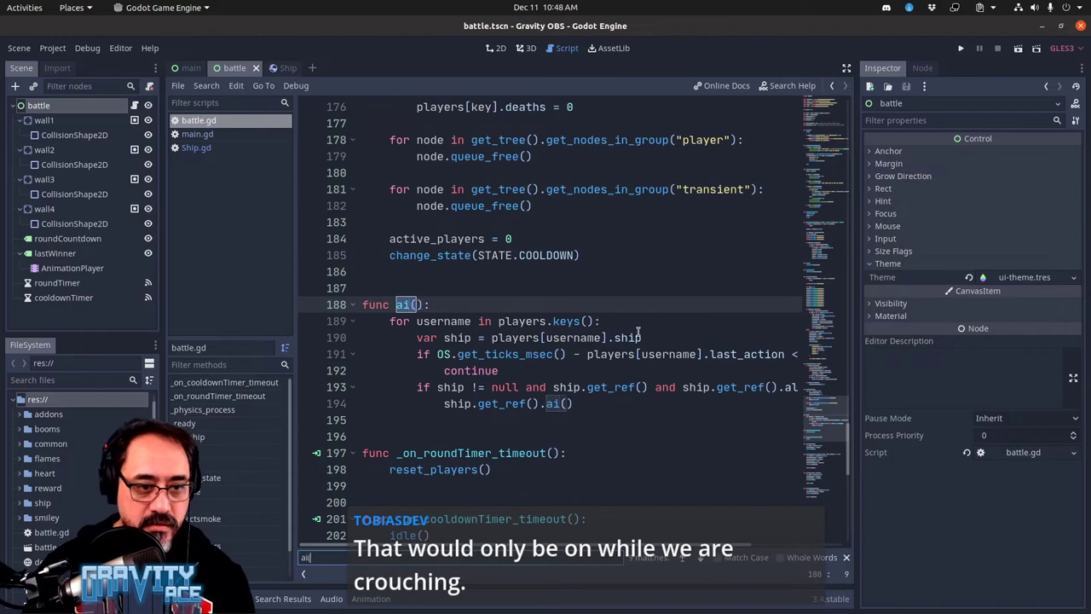
{"action": "key", "text": "Return"}
{"action": "key", "text": "Return"}
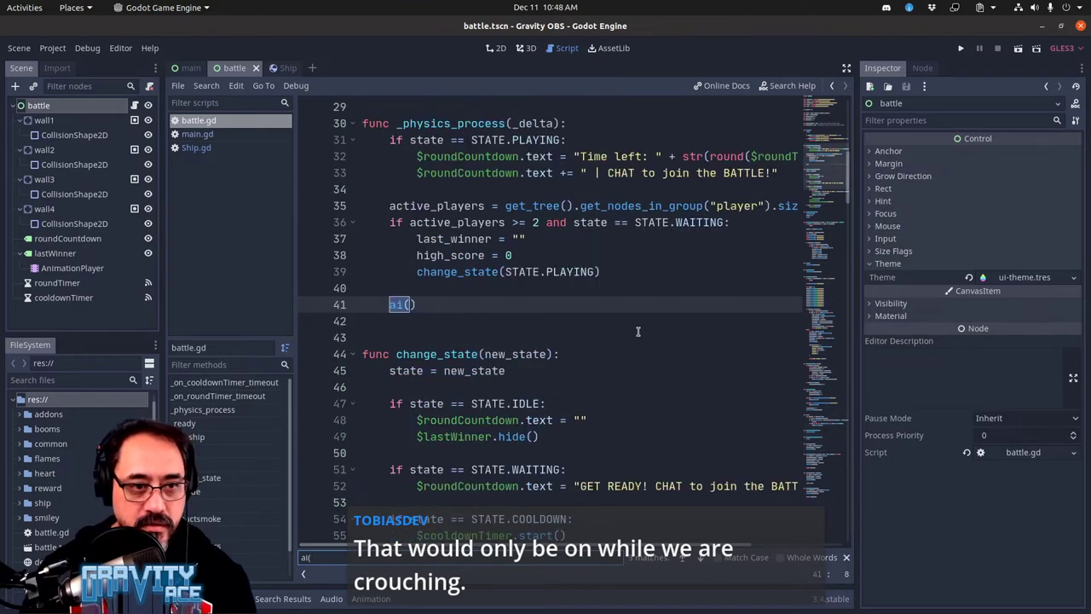
{"action": "key", "text": "Return"}
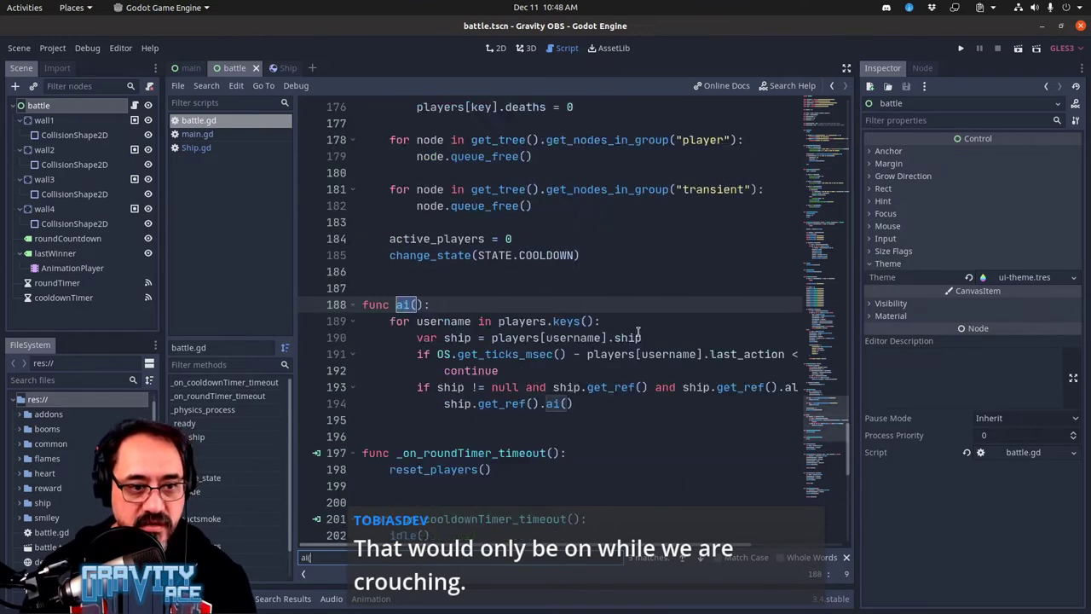
{"action": "key", "text": "Escape"}
{"action": "key", "text": "Down"}
{"action": "key", "text": "Down"}
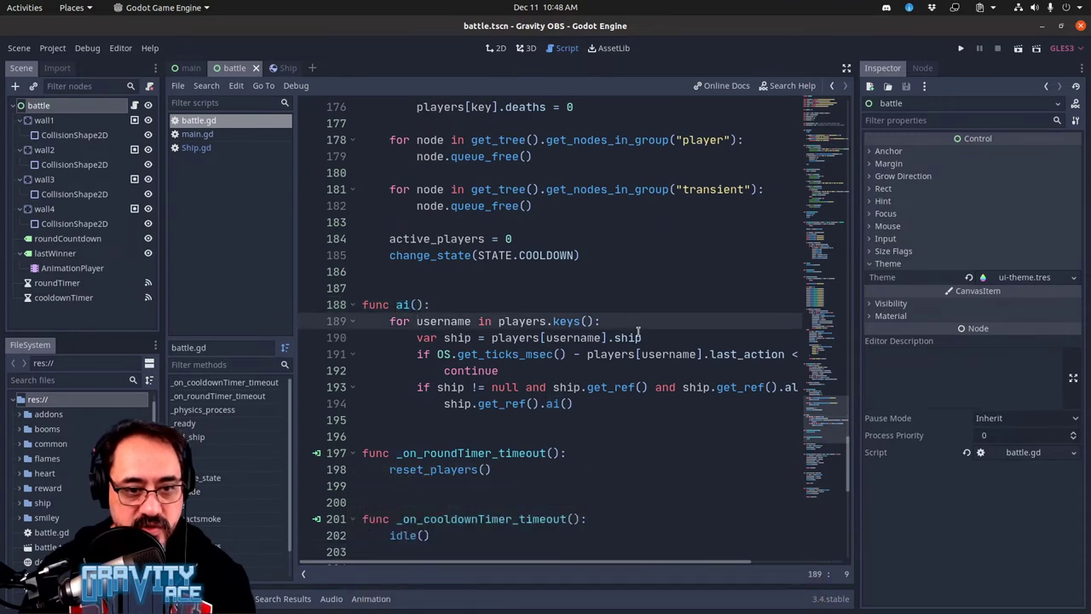
{"action": "key", "text": "Down"}
{"action": "key", "text": "Down"}
{"action": "key", "text": "Down"}
{"action": "key", "text": "Down"}
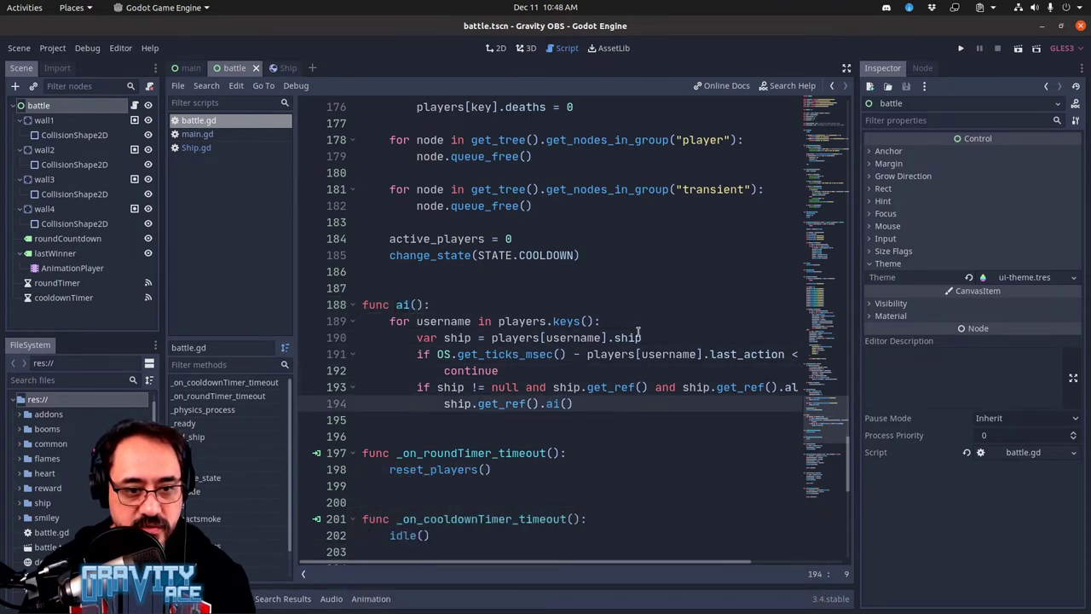
{"action": "key", "text": "Up"}
{"action": "key", "text": "Up"}
{"action": "key", "text": "Up"}
{"action": "key", "text": "Up"}
{"action": "key", "text": "Up"}
{"action": "key", "text": "Up"}
{"action": "key", "text": "Home"}
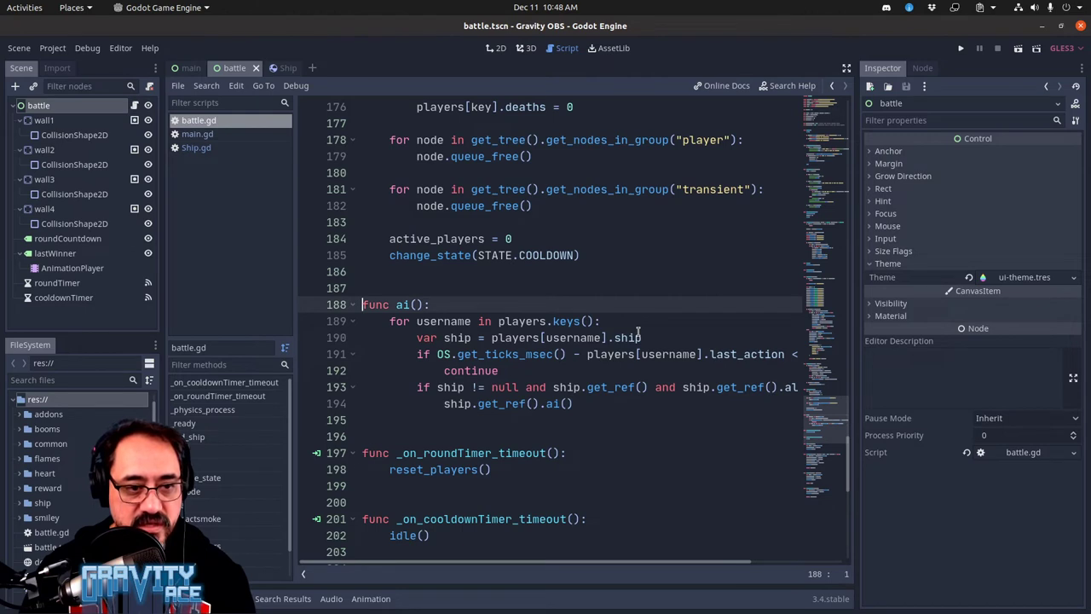
{"action": "key", "text": "shift+Down"}
{"action": "key", "text": "shift+Down"}
{"action": "key", "text": "shift+Down"}
{"action": "key", "text": "shift+Down"}
{"action": "key", "text": "shift+Down"}
{"action": "key", "text": "shift+Down"}
{"action": "key", "text": "shift+Down"}
{"action": "key", "text": "shift+Down"}
{"action": "key", "text": "shift+Down"}
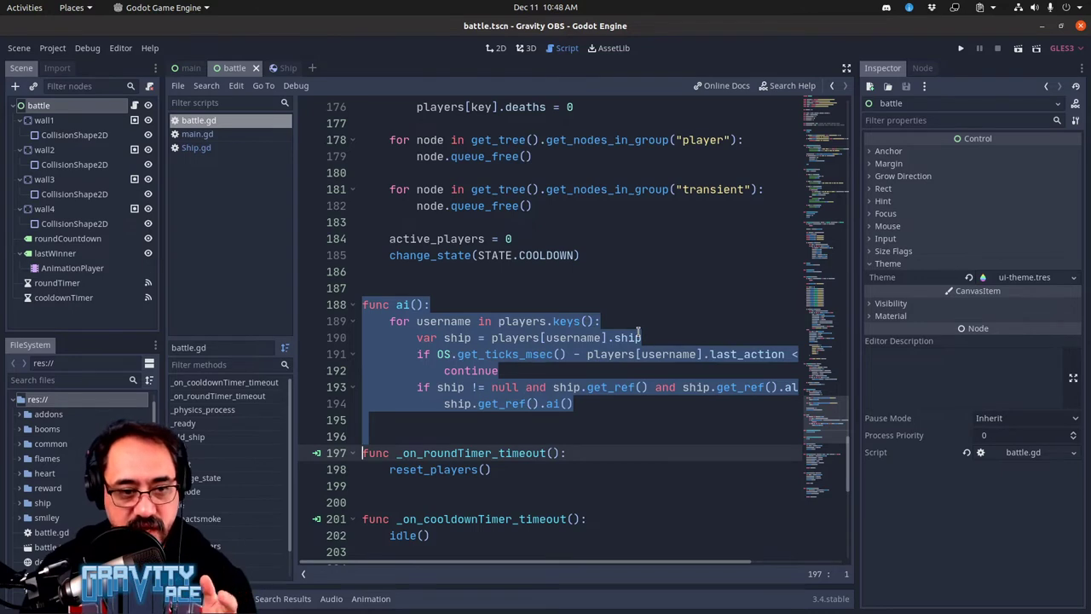
{"action": "key", "text": "Up"}
{"action": "key", "text": "Up"}
{"action": "key", "text": "Up"}
{"action": "key", "text": "Up"}
{"action": "key", "text": "Up"}
{"action": "key", "text": "Up"}
{"action": "key", "text": "Up"}
{"action": "key", "text": "Up"}
{"action": "key", "text": "Up"}
{"action": "key", "text": "shift+Down"}
{"action": "key", "text": "shift+Down"}
{"action": "key", "text": "shift+Down"}
{"action": "key", "text": "shift+Down"}
{"action": "key", "text": "shift+Down"}
{"action": "key", "text": "shift+Down"}
{"action": "key", "text": "shift+Down"}
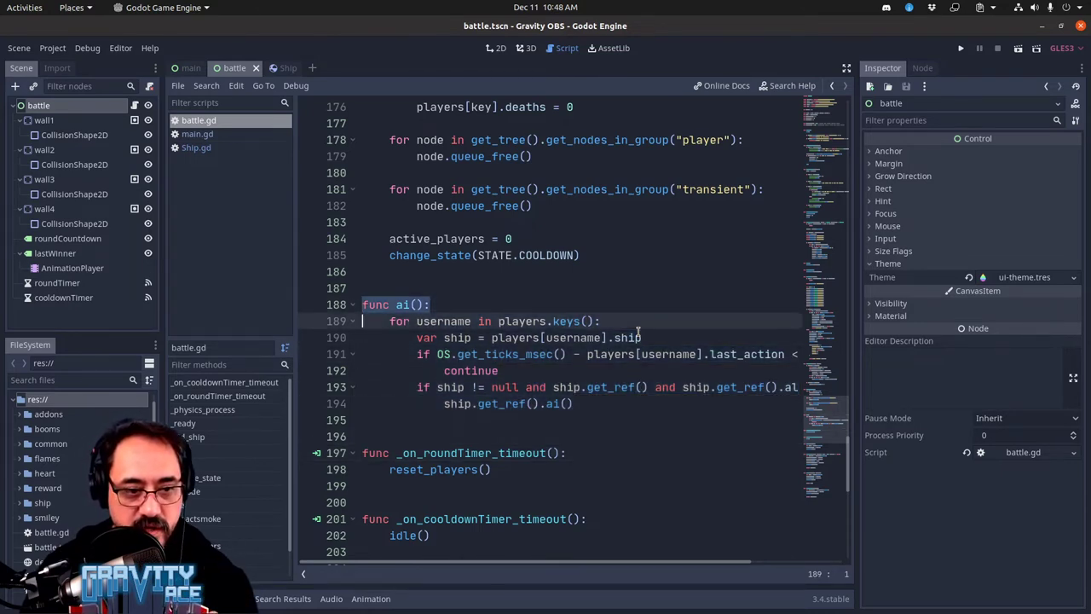
{"action": "key", "text": "shift+Down"}
{"action": "key", "text": "shift+Down"}
{"action": "key", "text": "ctrl+x"}
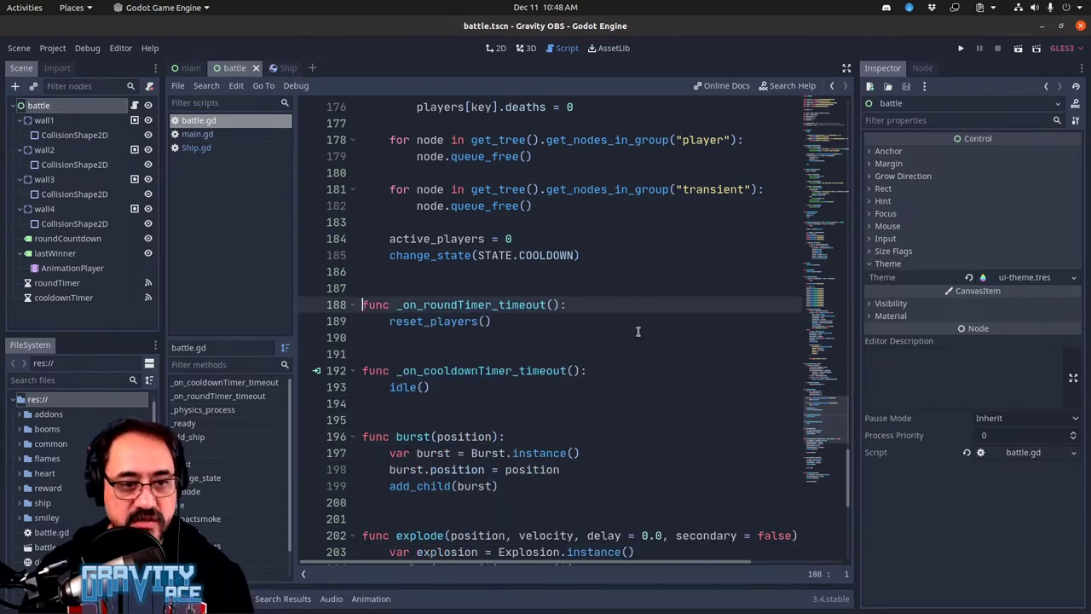
Delete the remaining ai() call in _physics_process, then return to the Ship scene.
{"action": "key", "text": "Up"}
{"action": "key", "text": "Up"}
{"action": "key", "text": "Up"}
{"action": "key", "text": "Up"}
{"action": "key", "text": "Up"}
{"action": "key", "text": "Up"}
{"action": "key", "text": "Up"}
{"action": "key", "text": "Up"}
{"action": "key", "text": "Up"}
{"action": "key", "text": "Up"}
{"action": "key", "text": "Up"}
{"action": "key", "text": "Up"}
{"action": "key", "text": "Up"}
{"action": "key", "text": "Up"}
{"action": "key", "text": "Up"}
{"action": "key", "text": "Up"}
{"action": "key", "text": "Up"}
{"action": "key", "text": "Up"}
{"action": "key", "text": "Up"}
{"action": "key", "text": "Up"}
{"action": "key", "text": "Up"}
{"action": "key", "text": "Up"}
{"action": "key", "text": "Up"}
{"action": "key", "text": "Up"}
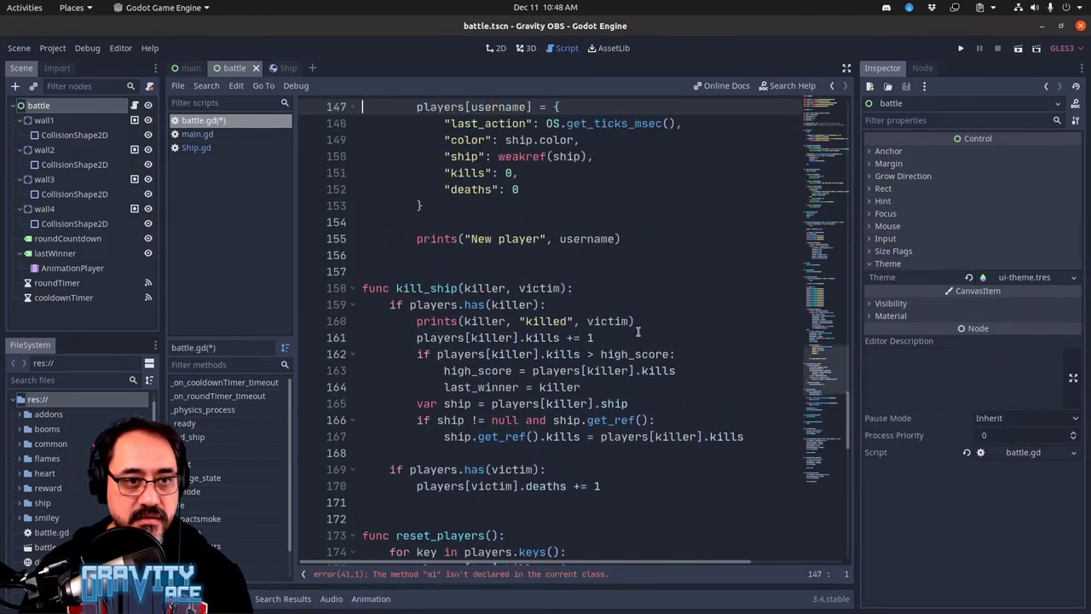
{"action": "key", "text": "Up"}
{"action": "key", "text": "Up"}
{"action": "key", "text": "Up"}
{"action": "key", "text": "Up"}
{"action": "key", "text": "Up"}
{"action": "key", "text": "Up"}
{"action": "key", "text": "Up"}
{"action": "key", "text": "Up"}
{"action": "key", "text": "Up"}
{"action": "key", "text": "Up"}
{"action": "key", "text": "Up"}
{"action": "key", "text": "Up"}
{"action": "key", "text": "Up"}
{"action": "key", "text": "Up"}
{"action": "key", "text": "Up"}
{"action": "key", "text": "Up"}
{"action": "key", "text": "Up"}
{"action": "key", "text": "Up"}
{"action": "key", "text": "Up"}
{"action": "key", "text": "Up"}
{"action": "key", "text": "Down"}
{"action": "key", "text": "Down"}
{"action": "key", "text": "Down"}
{"action": "key", "text": "Down"}
{"action": "key", "text": "Down"}
{"action": "key", "text": "Down"}
{"action": "key", "text": "Down"}
{"action": "key", "text": "Down"}
{"action": "key", "text": "Down"}
{"action": "key", "text": "Down"}
{"action": "key", "text": "Down"}
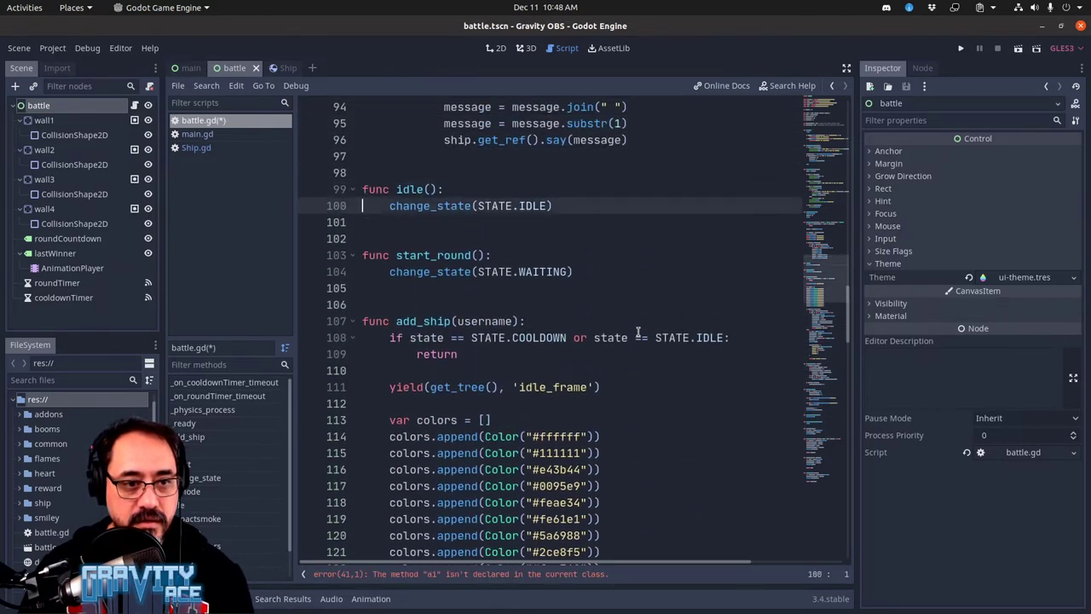
{"action": "key", "text": "ctrl+f"}
{"action": "type", "text": "ai()"}
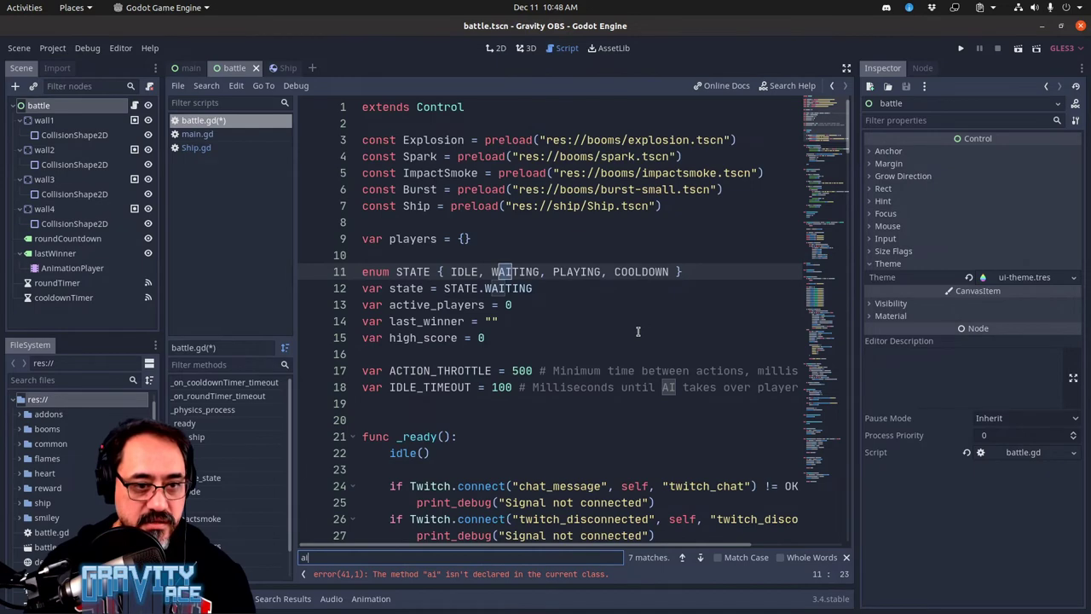
{"action": "key", "text": "Escape"}
{"action": "key", "text": "BackSpace"}
{"action": "key", "text": "BackSpace"}
{"action": "key", "text": "BackSpace"}
{"action": "key", "text": "Delete"}
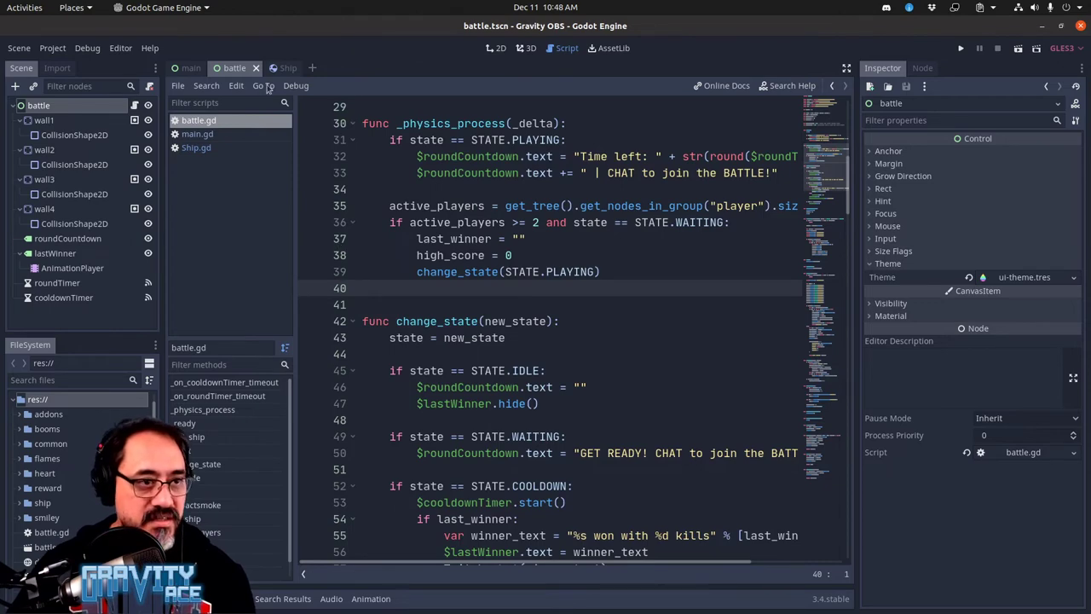
{"action": "left_click", "coordinate": [287, 68]}
Cut the ai() function block out of Ship.gd.
{"action": "left_click", "coordinate": [663, 456]}
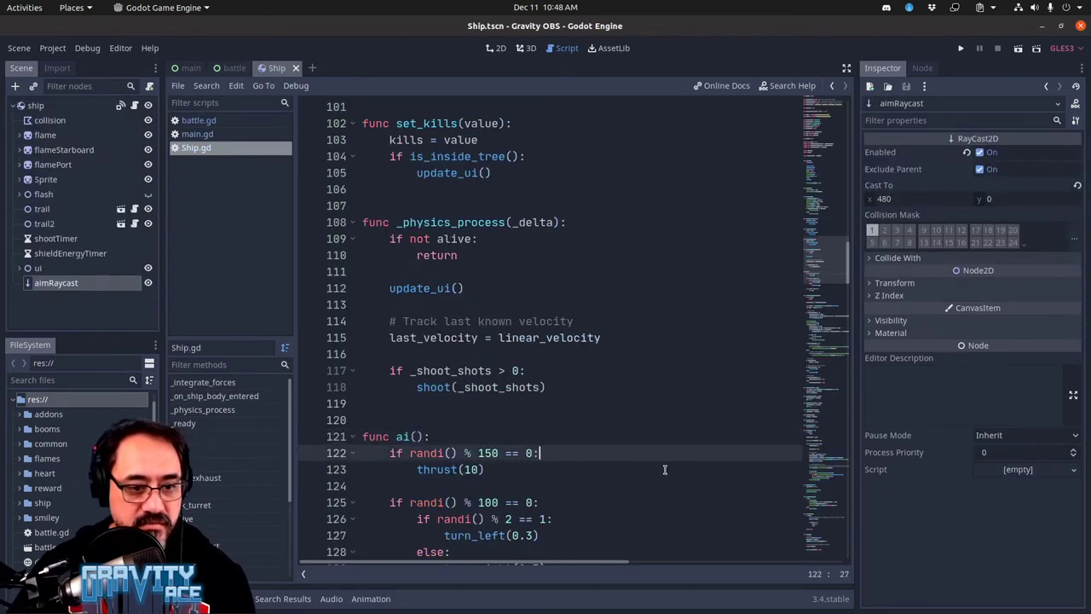
{"action": "scroll", "coordinate": [688, 473], "scroll_direction": "down", "scroll_amount": 4}
{"action": "key", "text": "Up"}
{"action": "key", "text": "Home"}
{"action": "key", "text": "shift+Down"}
{"action": "key", "text": "shift+Down"}
{"action": "key", "text": "shift+Down"}
{"action": "key", "text": "shift+Down"}
{"action": "key", "text": "shift+Down"}
{"action": "key", "text": "shift+Down"}
{"action": "key", "text": "shift+Down"}
{"action": "key", "text": "shift+Down"}
{"action": "key", "text": "shift+Down"}
{"action": "key", "text": "shift+Down"}
{"action": "key", "text": "shift+Down"}
{"action": "key", "text": "shift+Down"}
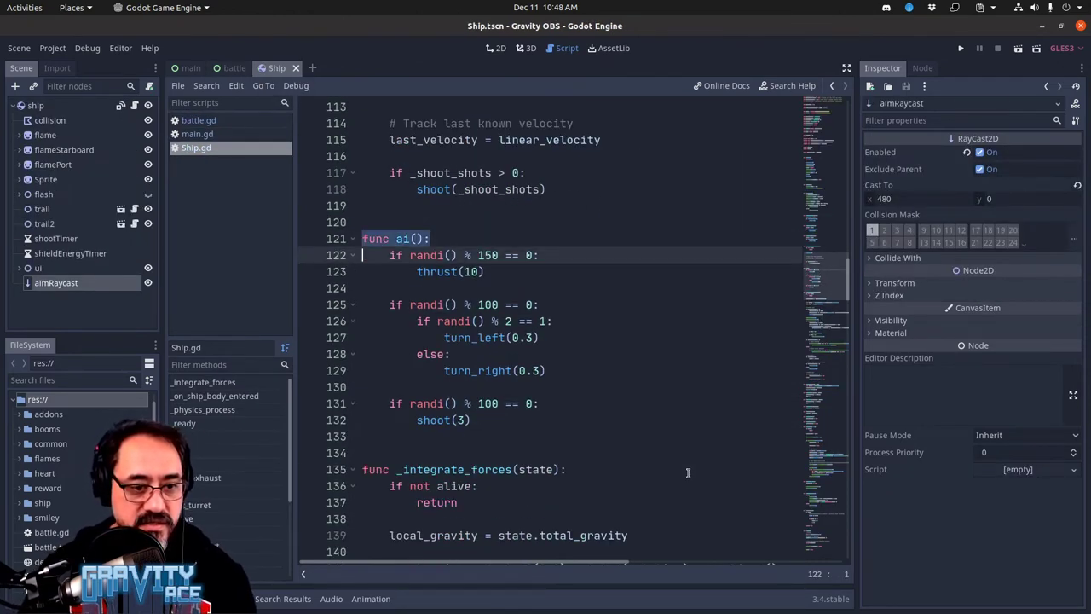
{"action": "key", "text": "Delete"}
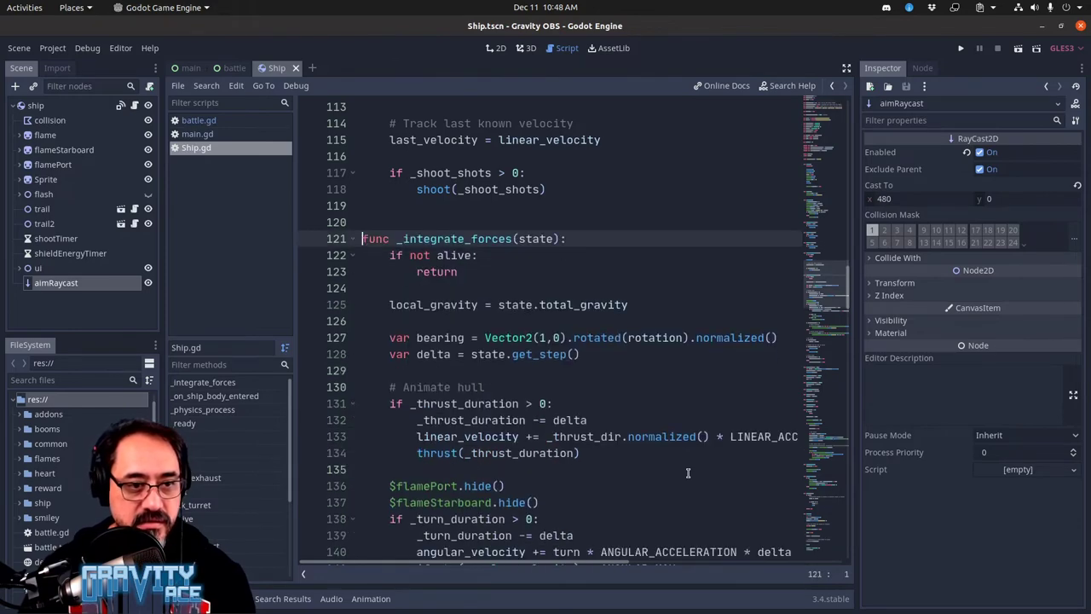
Paste it below _physics_process and delete the func ai() header so its body merges in.
{"action": "key", "text": "ctrl+f"}
{"action": "type", "text": "physi"}
{"action": "key", "text": "Escape"}
{"action": "key", "text": "Down"}
{"action": "key", "text": "Down"}
{"action": "key", "text": "Down"}
{"action": "key", "text": "Down"}
{"action": "key", "text": "Down"}
{"action": "key", "text": "Down"}
{"action": "key", "text": "Down"}
{"action": "key", "text": "Down"}
{"action": "key", "text": "Down"}
{"action": "key", "text": "Down"}
{"action": "key", "text": "Down"}
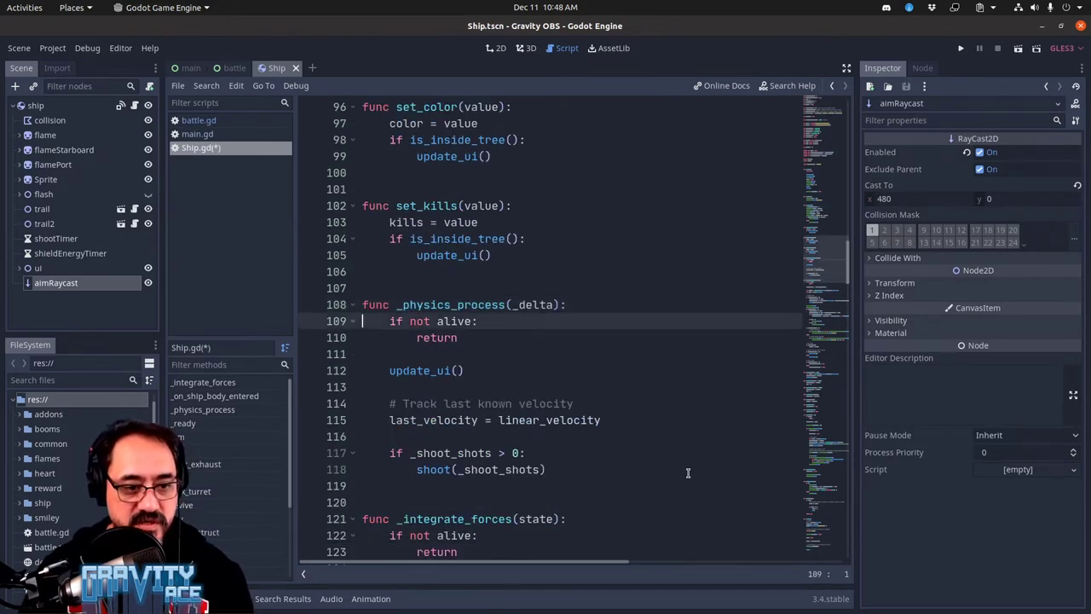
{"action": "key", "text": "Down"}
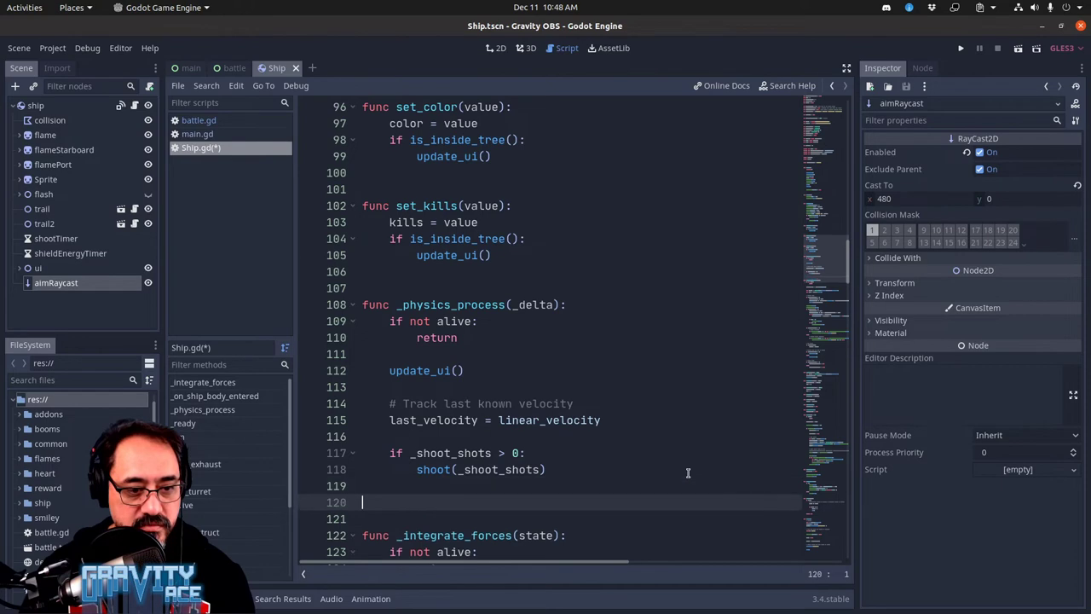
{"action": "key", "text": "ctrl+v"}
{"action": "key", "text": "Up"}
{"action": "key", "text": "Up"}
{"action": "key", "text": "Up"}
{"action": "key", "text": "Up"}
{"action": "key", "text": "Up"}
{"action": "key", "text": "Up"}
{"action": "key", "text": "Up"}
{"action": "key", "text": "Up"}
{"action": "key", "text": "Up"}
{"action": "key", "text": "Up"}
{"action": "key", "text": "Up"}
{"action": "key", "text": "Up"}
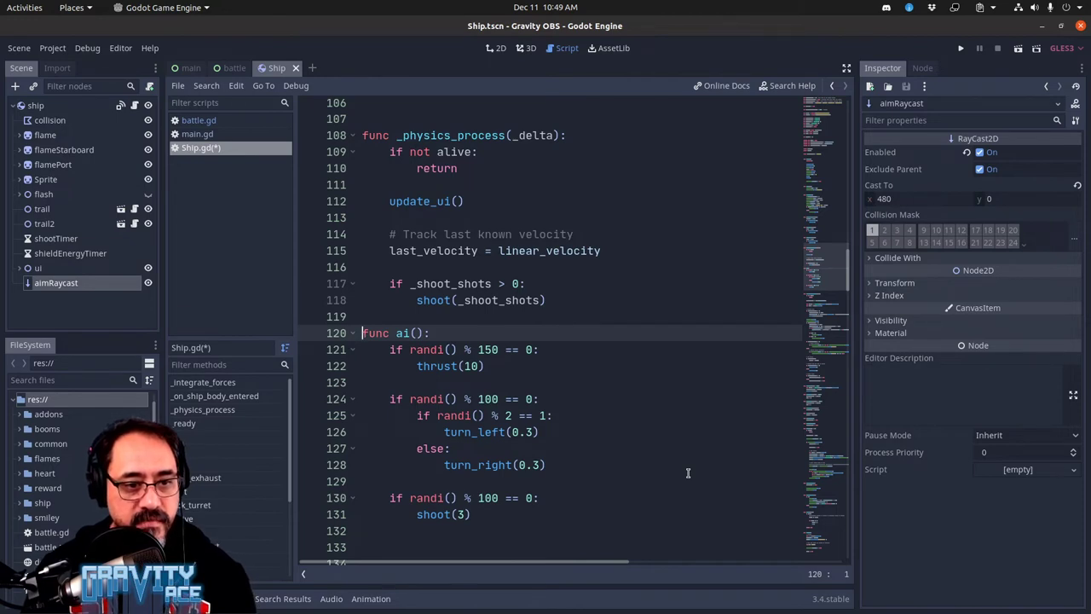
{"action": "key", "text": "ctrl+shift+k"}
Remove the extra blank lines before func _integrate_forces.
{"action": "key", "text": "Down"}
{"action": "key", "text": "Down"}
{"action": "key", "text": "Down"}
{"action": "key", "text": "Down"}
{"action": "key", "text": "Down"}
{"action": "key", "text": "Down"}
{"action": "key", "text": "Down"}
{"action": "key", "text": "Down"}
{"action": "key", "text": "Down"}
{"action": "key", "text": "Down"}
{"action": "key", "text": "Down"}
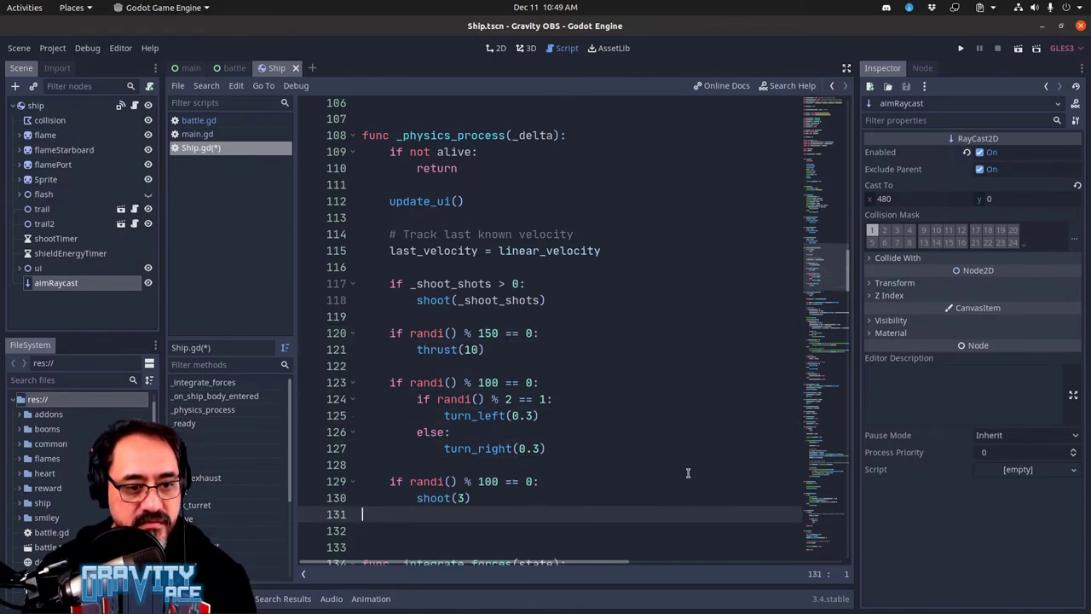
{"action": "key", "text": "BackSpace"}
{"action": "key", "text": "Up"}
{"action": "key", "text": "Up"}
{"action": "key", "text": "Up"}
{"action": "key", "text": "Up"}
{"action": "key", "text": "Up"}
{"action": "key", "text": "Up"}
{"action": "key", "text": "Up"}
{"action": "key", "text": "Up"}
{"action": "key", "text": "Up"}
{"action": "key", "text": "Up"}
{"action": "key", "text": "Up"}
{"action": "key", "text": "Up"}
{"action": "key", "text": "Up"}
{"action": "key", "text": "Right"}
{"action": "key", "text": "Right"}
{"action": "key", "text": "Right"}
{"action": "key", "text": "Right"}
{"action": "key", "text": "Right"}
{"action": "key", "text": "Right"}
{"action": "key", "text": "Right"}
{"action": "key", "text": "Right"}
{"action": "key", "text": "Right"}
{"action": "key", "text": "Right"}
{"action": "key", "text": "Right"}
{"action": "key", "text": "Right"}
{"action": "key", "text": "Right"}
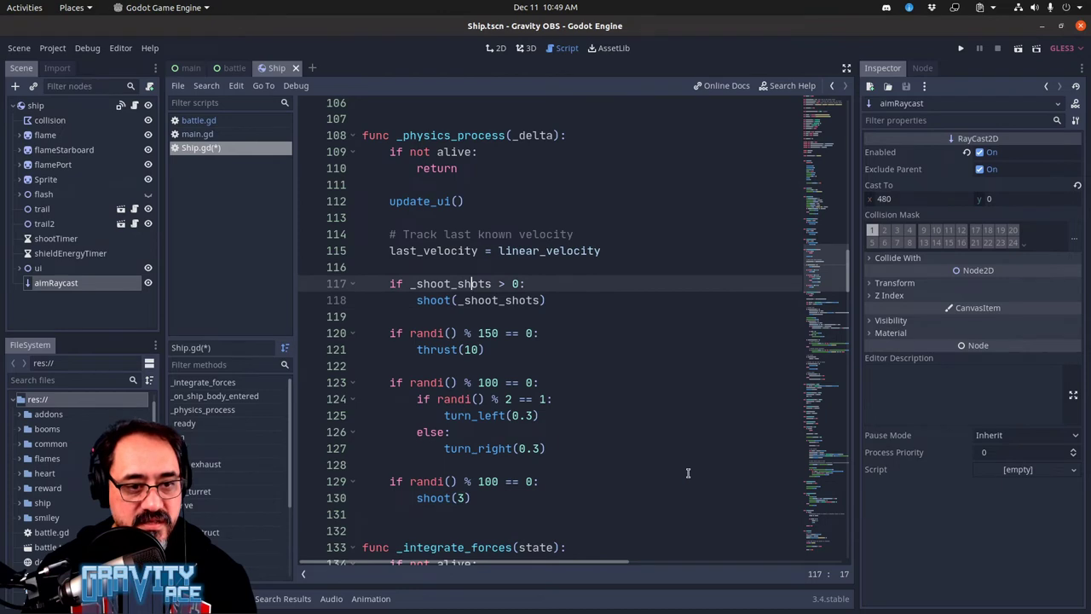
Search Ship.gd for _shoot_shots and step through its uses on lines 17, 117, 216 and 221.
{"action": "key", "text": "ctrl+Right"}
{"action": "key", "text": "ctrl+shift+Left"}
{"action": "key", "text": "ctrl+f"}
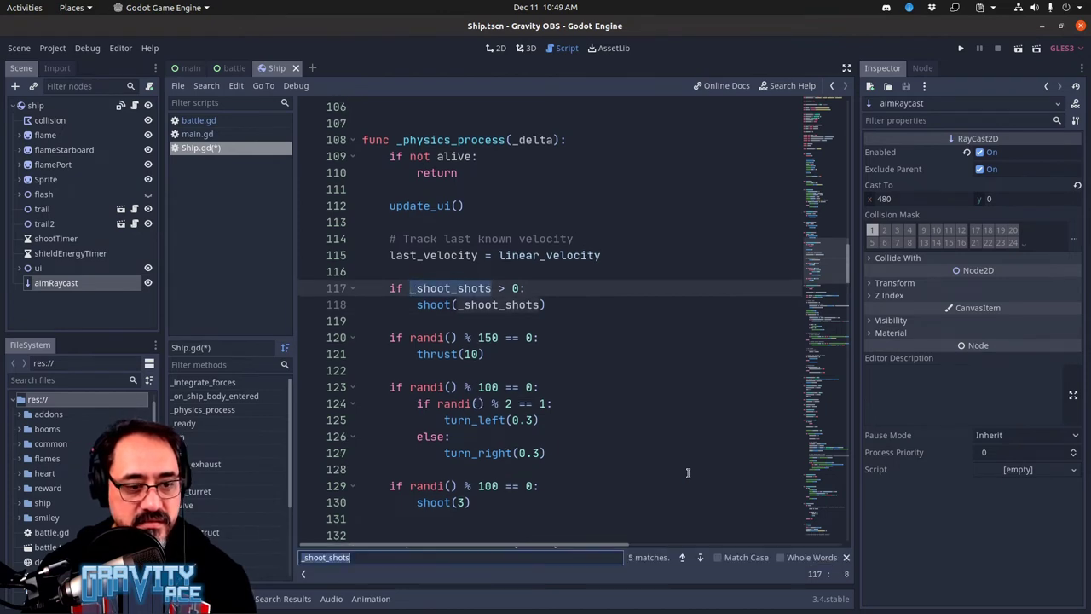
{"action": "key", "text": "Return"}
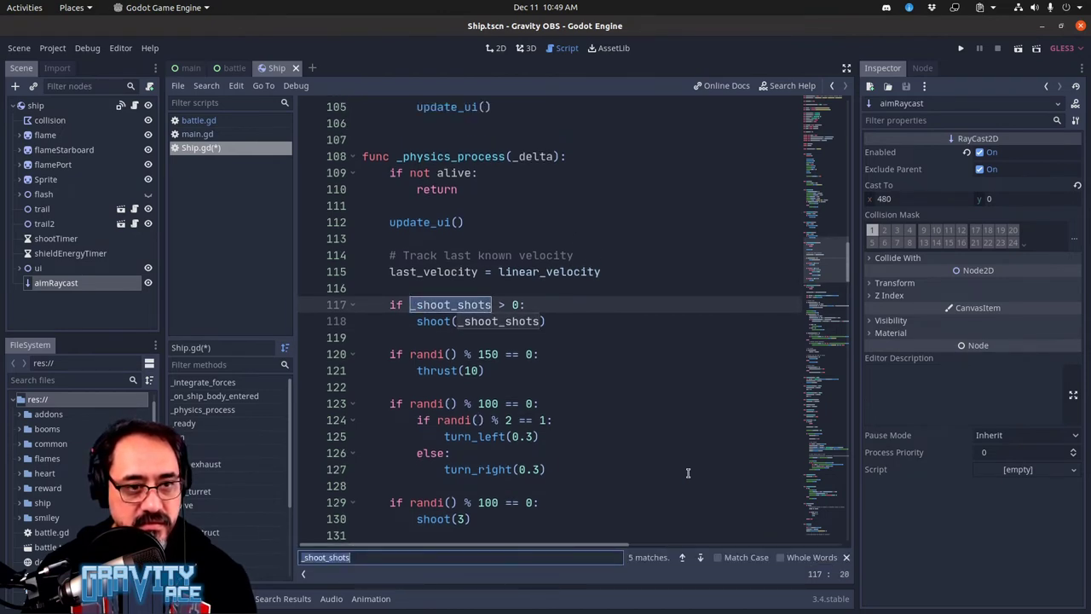
{"action": "key", "text": "Return"}
{"action": "key", "text": "Return"}
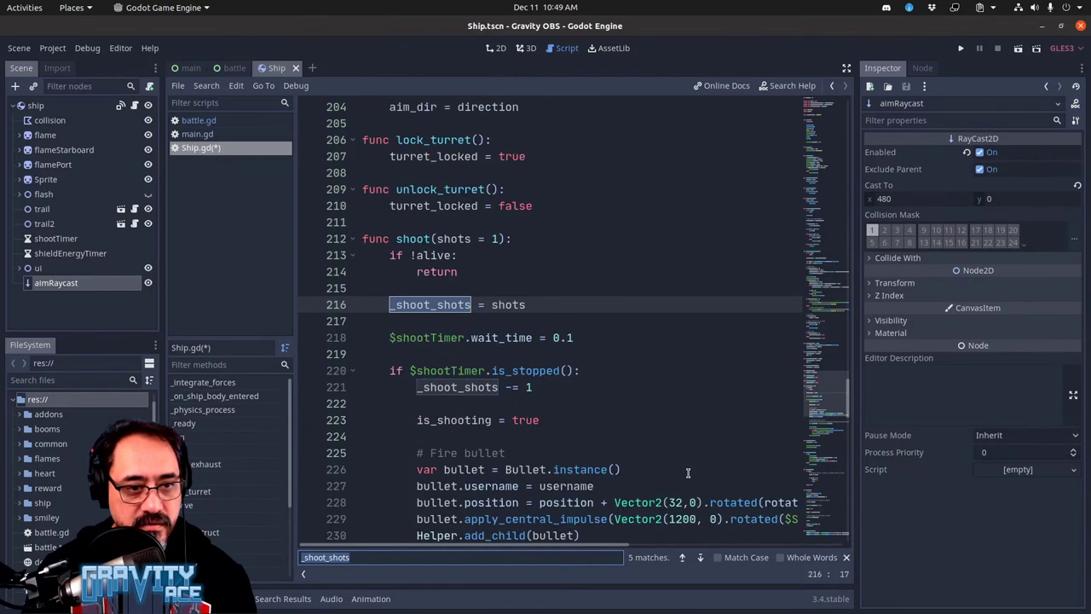
{"action": "key", "text": "Return"}
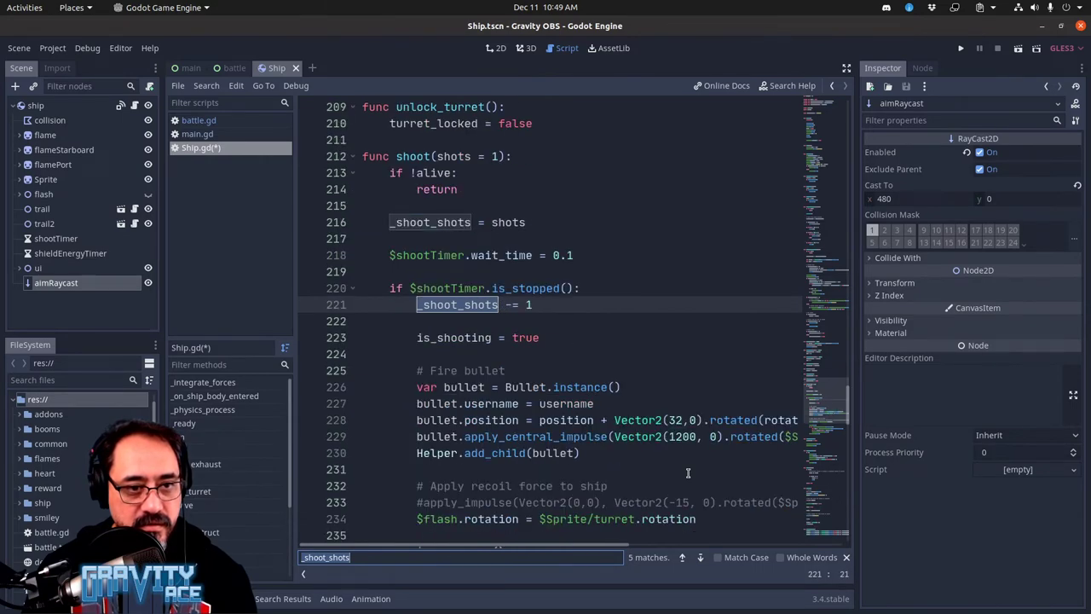
{"action": "key", "text": "Return"}
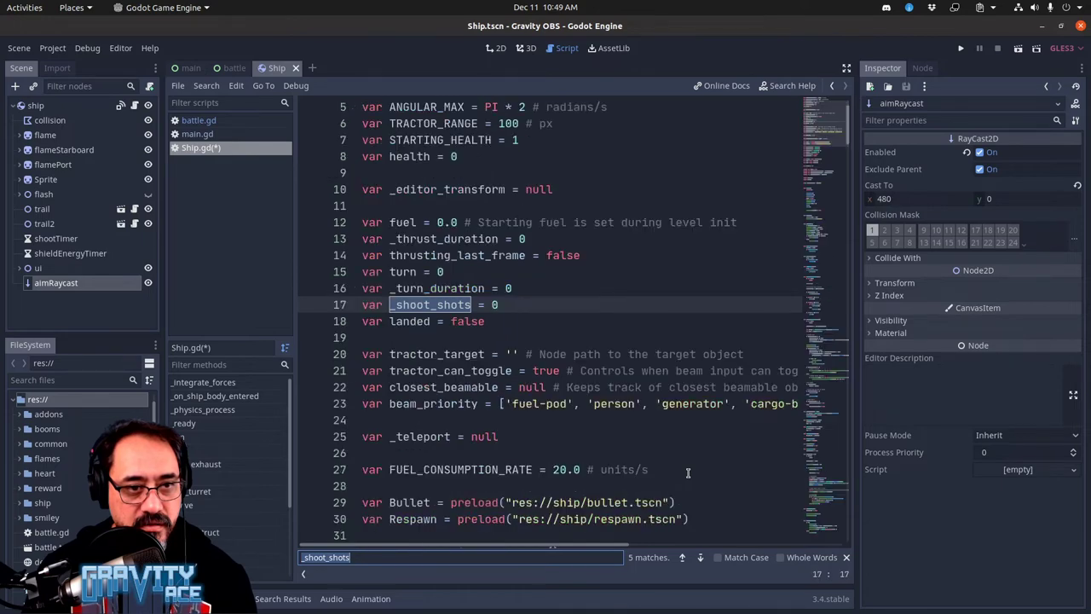
{"action": "key", "text": "Return"}
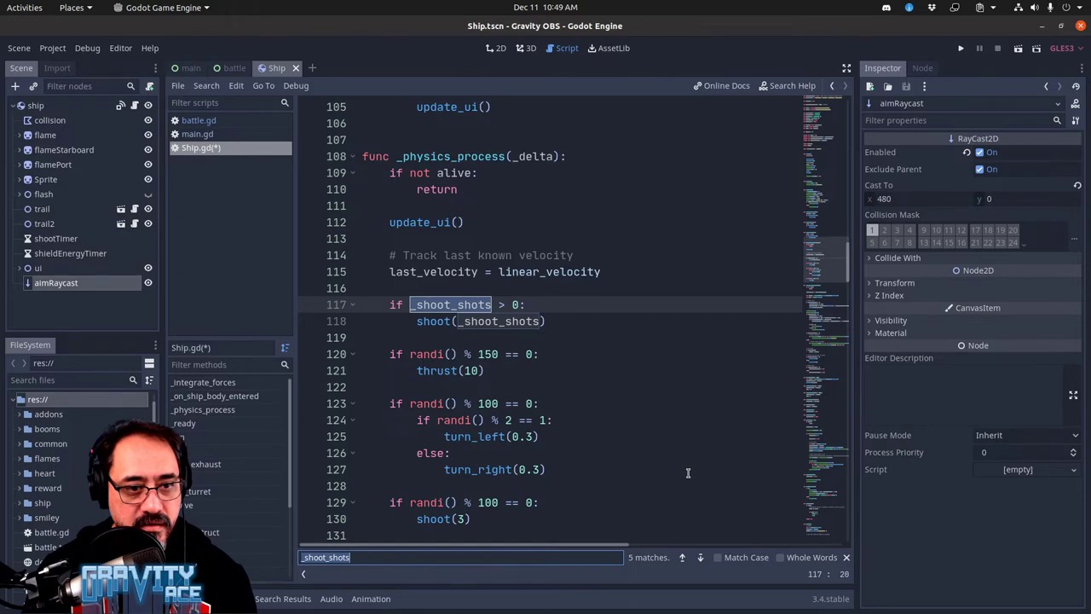
{"action": "key", "text": "shift+Return"}
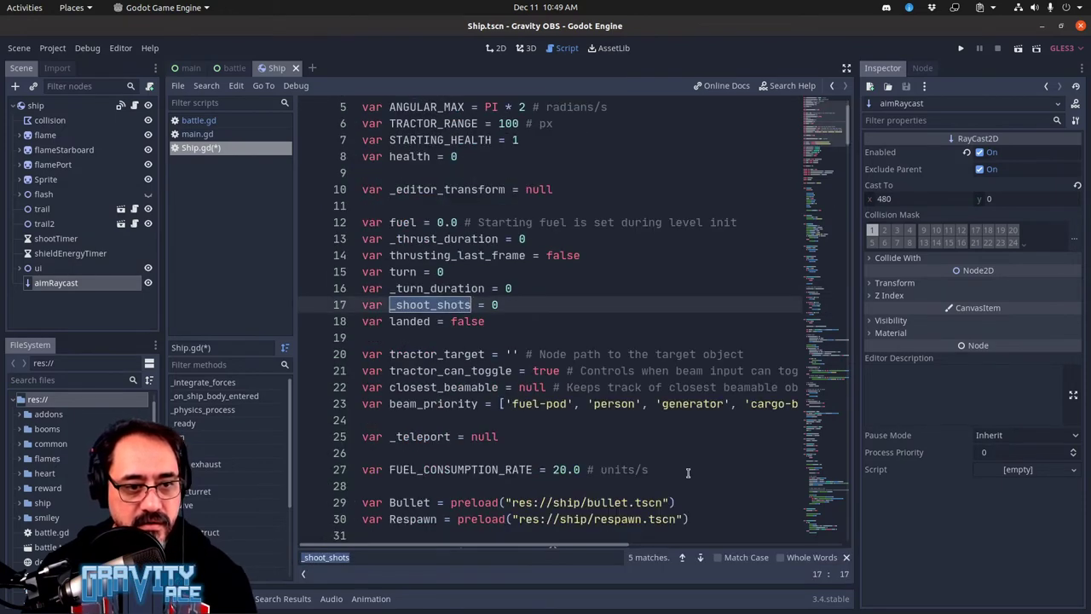
{"action": "key", "text": "Return"}
{"action": "key", "text": "Return"}
{"action": "key", "text": "Return"}
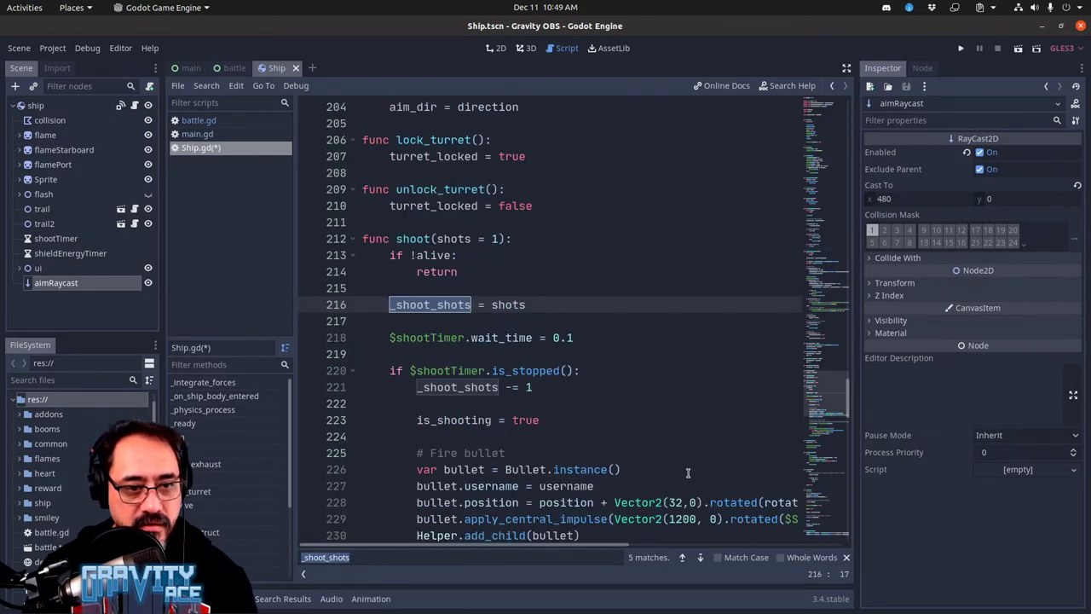
{"action": "key", "text": "Return"}
{"action": "key", "text": "Return"}
Delete the _shoot_shots declaration on line 17 and the if _shoot_shots block.
{"action": "key", "text": "ctrl+shift+k"}
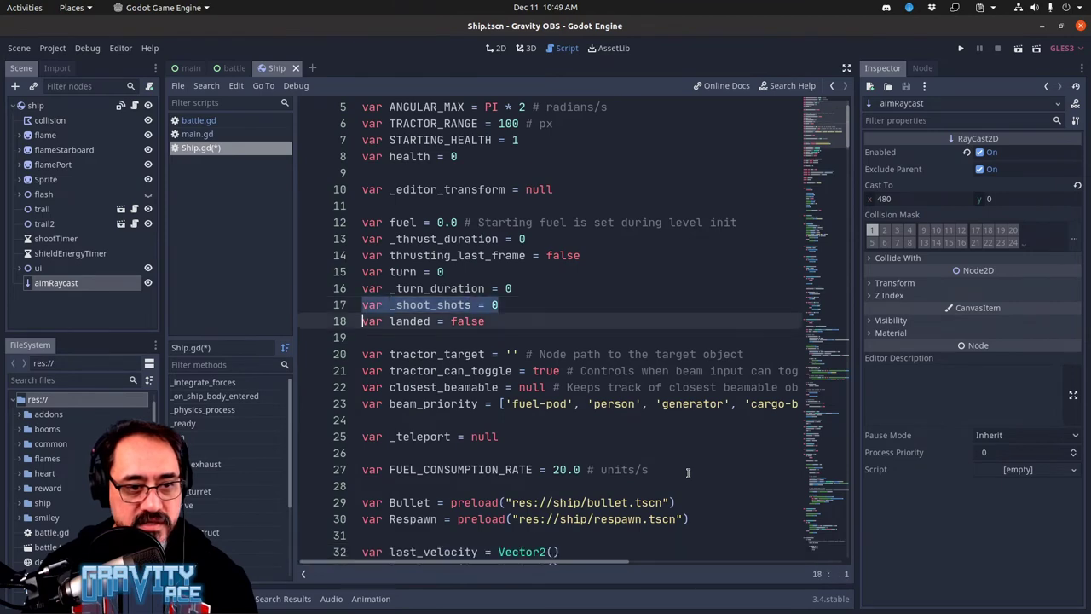
{"action": "key", "text": "F3"}
{"action": "key", "text": "Home"}
{"action": "key", "text": "Home"}
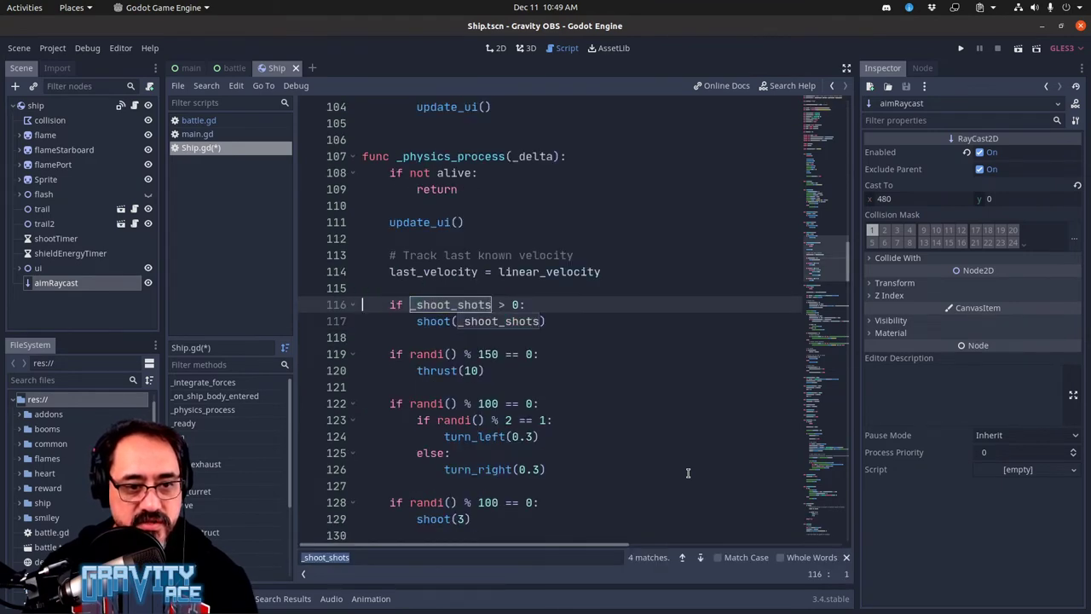
{"action": "key", "text": "shift+Down"}
{"action": "key", "text": "shift+Down"}
{"action": "key", "text": "Delete"}
{"action": "key", "text": "F3"}
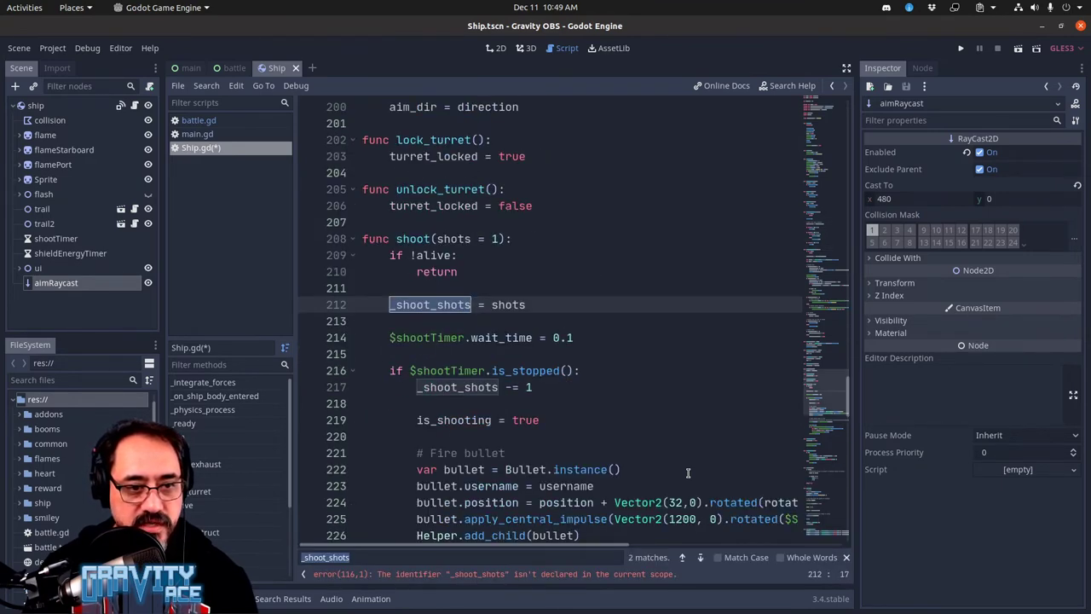
Try making line 212 a local var _shoot_shots and deleting the assignment, then undo both edits.
{"action": "key", "text": "Home"}
{"action": "key", "text": "Home"}
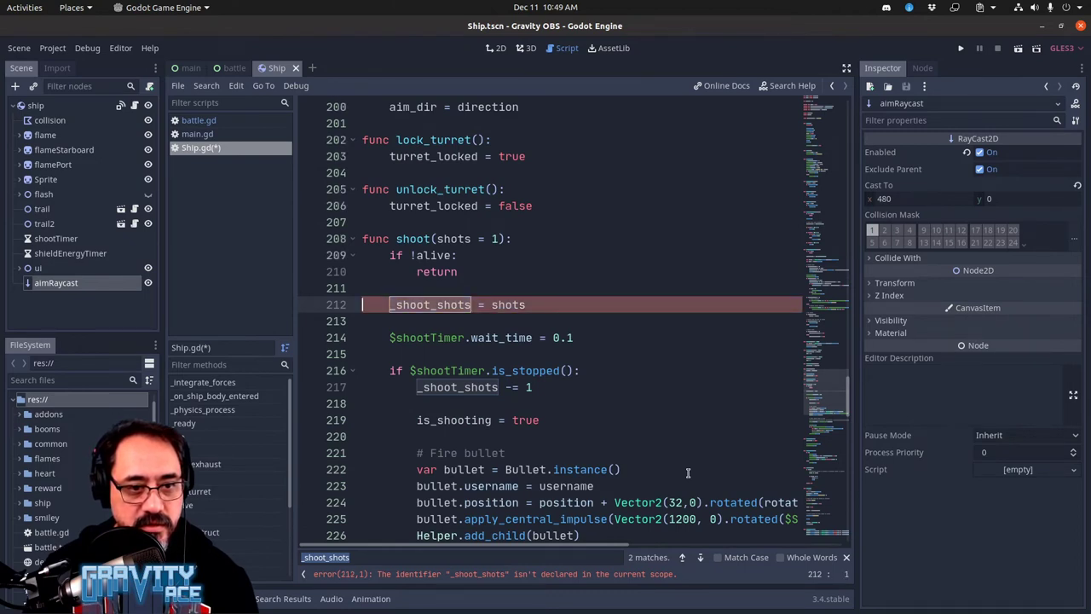
{"action": "key", "text": "Home"}
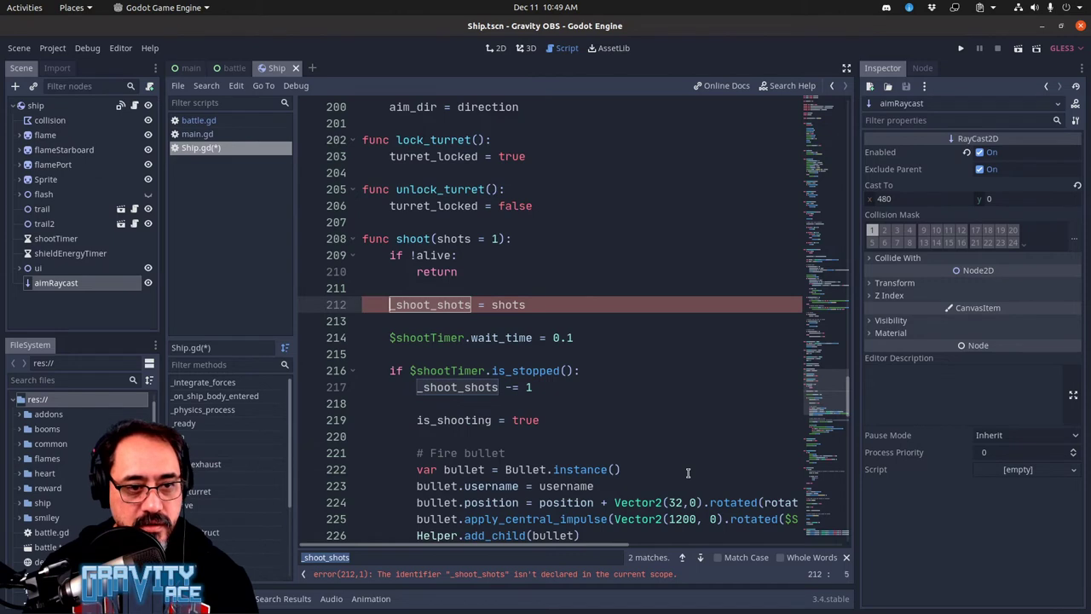
{"action": "type", "text": "var"}
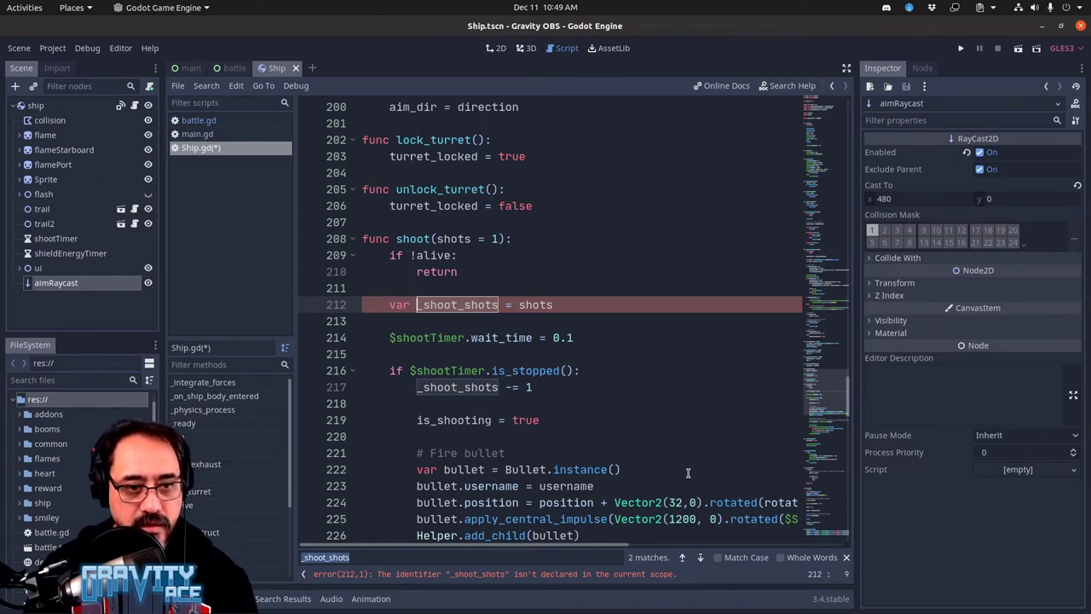
{"action": "key", "text": "Down"}
{"action": "key", "text": "Down"}
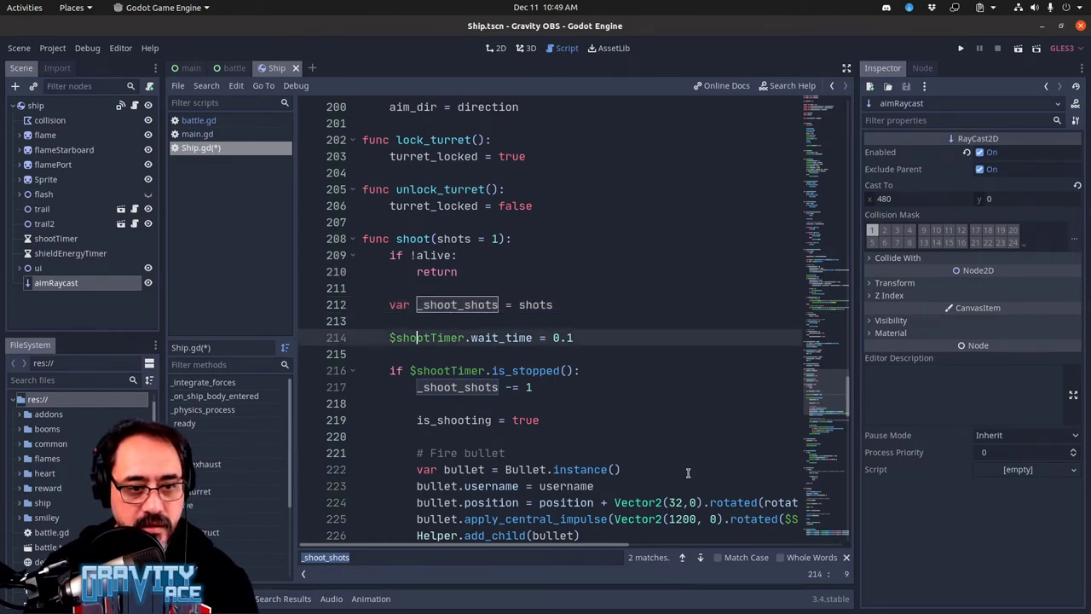
{"action": "key", "text": "Up"}
{"action": "key", "text": "Up"}
{"action": "key", "text": "Home"}
{"action": "key", "text": "Home"}
{"action": "key", "text": "shift+Down"}
{"action": "key", "text": "shift+Down"}
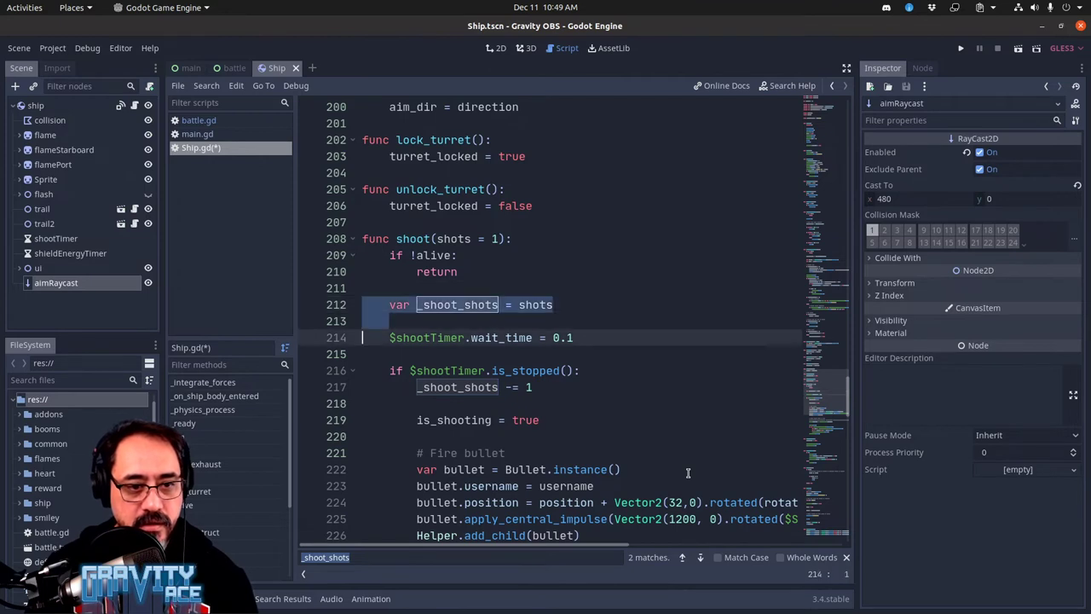
{"action": "key", "text": "Delete"}
{"action": "key", "text": "Down"}
{"action": "key", "text": "Down"}
{"action": "key", "text": "Down"}
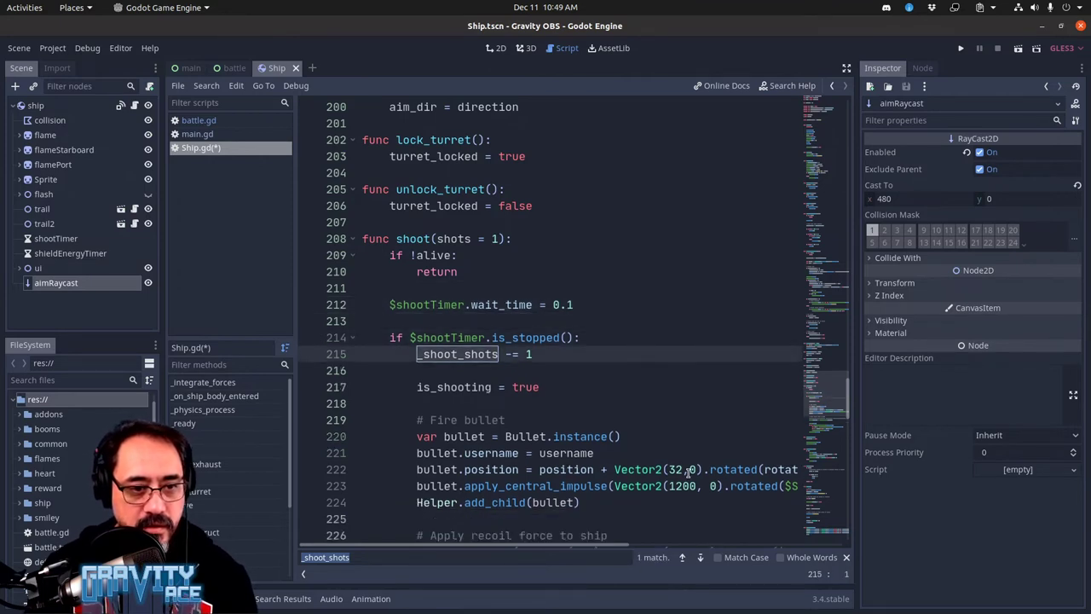
{"action": "key", "text": "ctrl+z"}
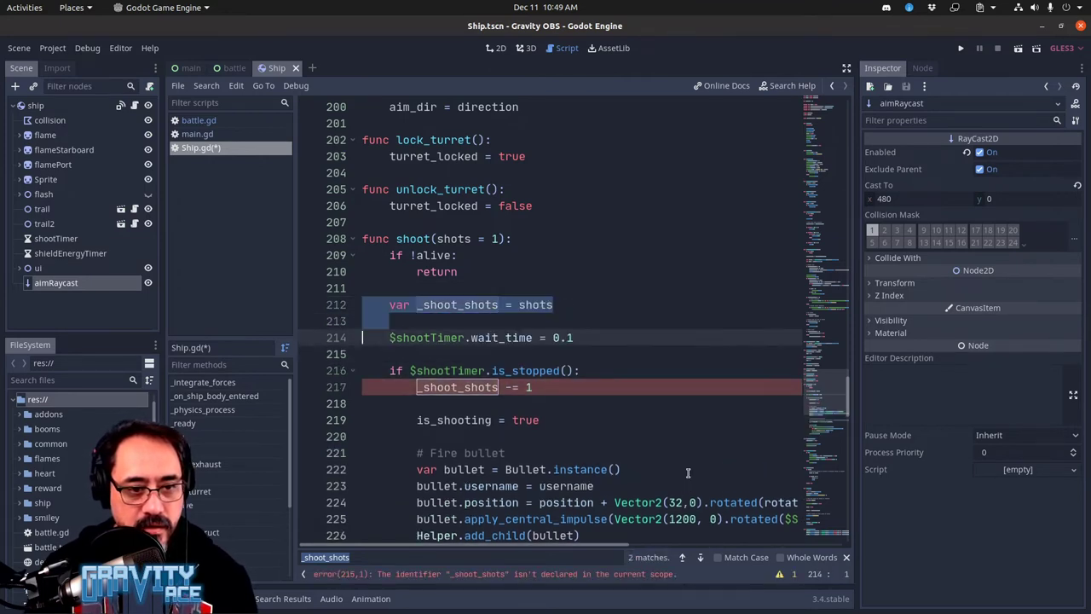
{"action": "key", "text": "ctrl+z"}
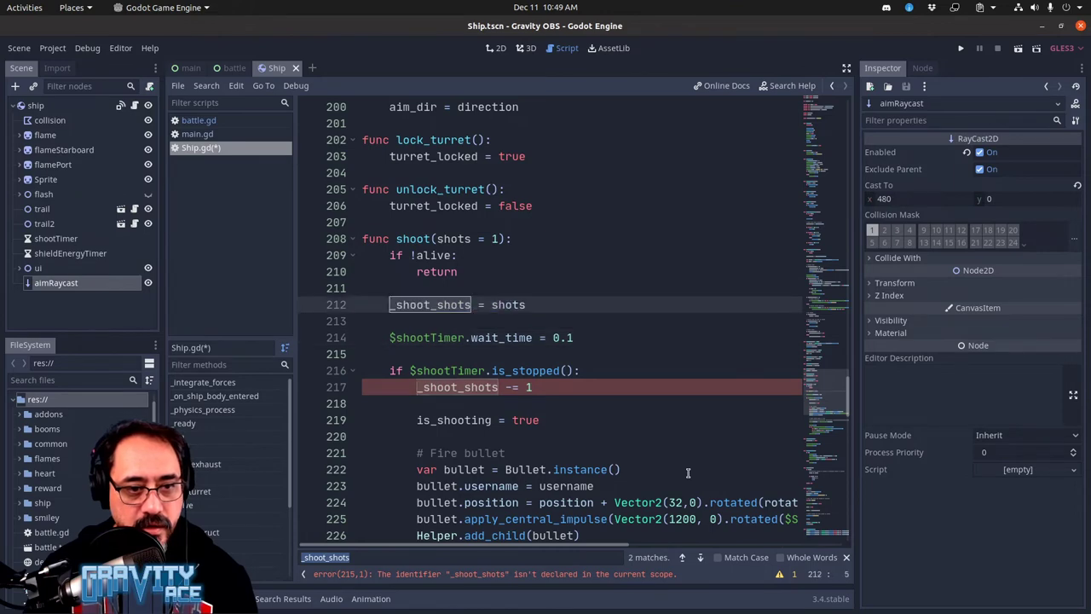
Undo to restore the if _shoot_shots block, redo the randi test blocks, and save Ship.gd.
{"action": "key", "text": "ctrl+z"}
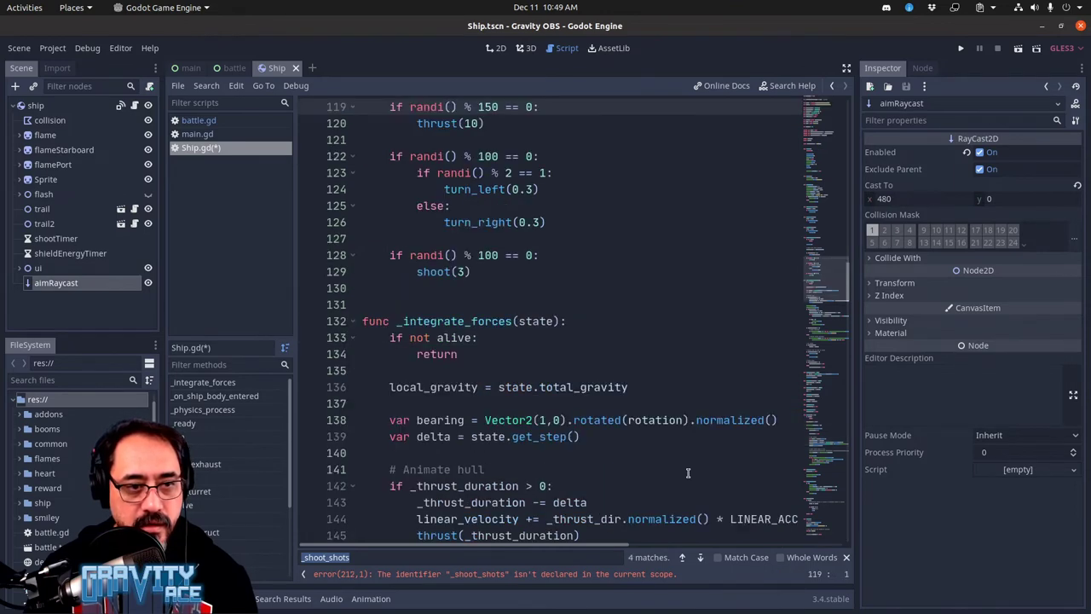
{"action": "key", "text": "ctrl+z"}
{"action": "key", "text": "ctrl+z"}
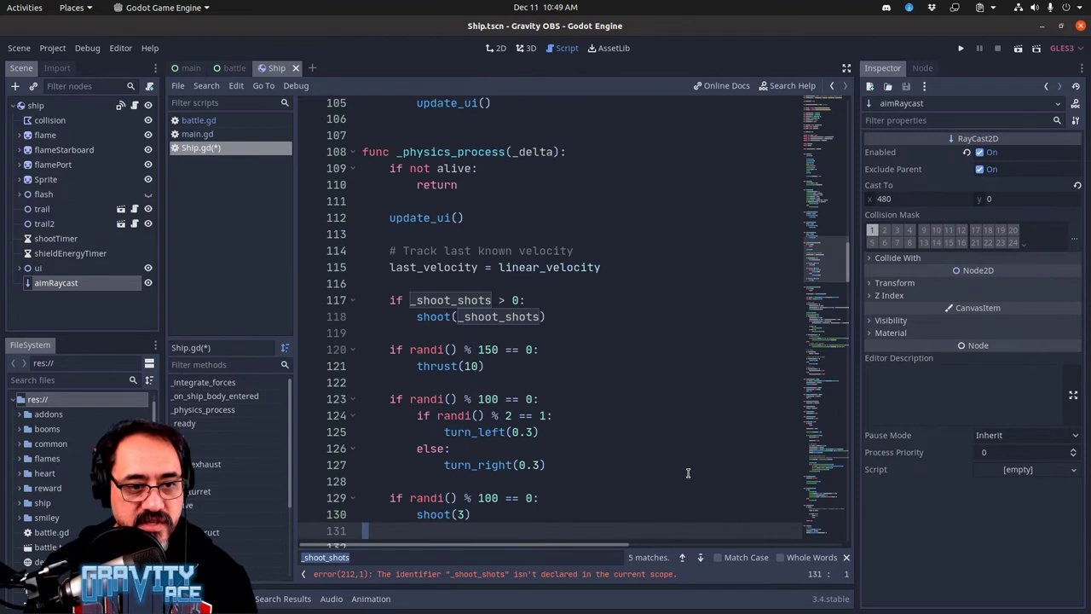
{"action": "key", "text": "ctrl+z"}
{"action": "key", "text": "ctrl+z"}
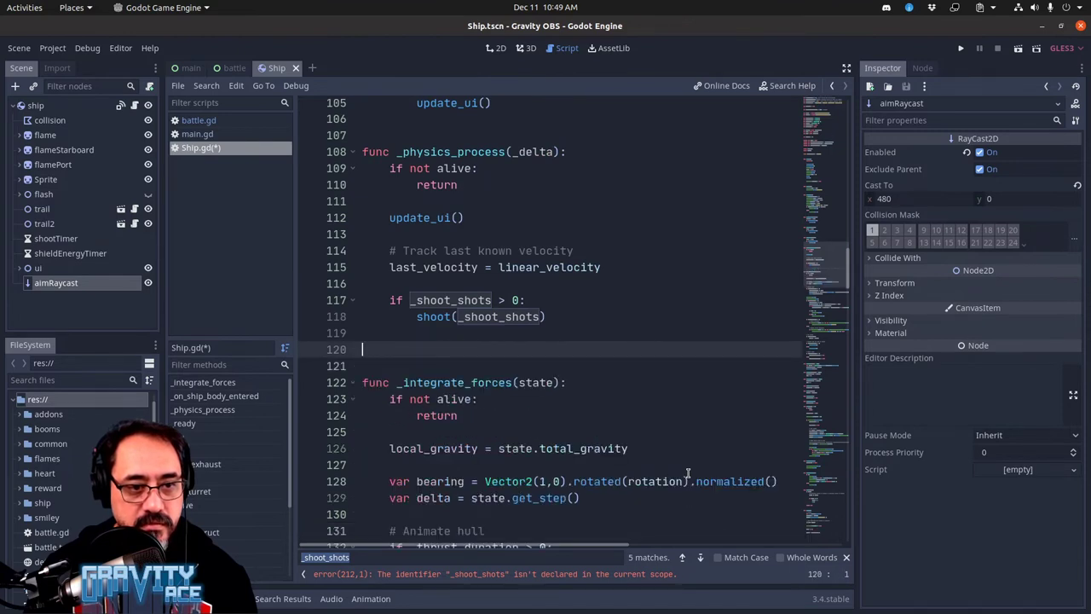
{"action": "key", "text": "shift+Down"}
{"action": "key", "text": "shift+Down"}
{"action": "key", "text": "shift+Down"}
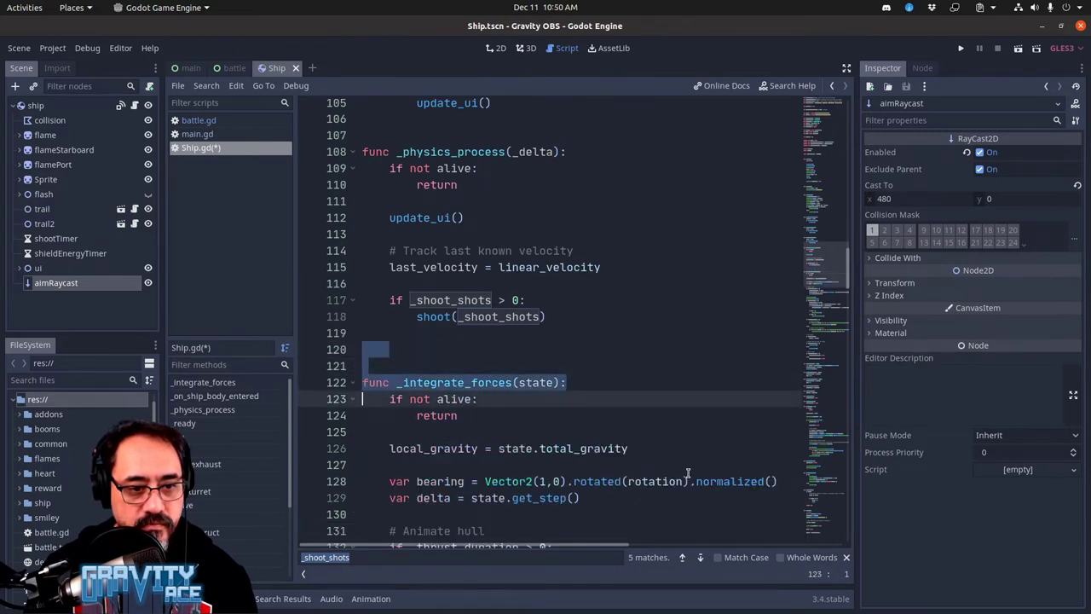
{"action": "key", "text": "ctrl+y"}
{"action": "key", "text": "ctrl+y"}
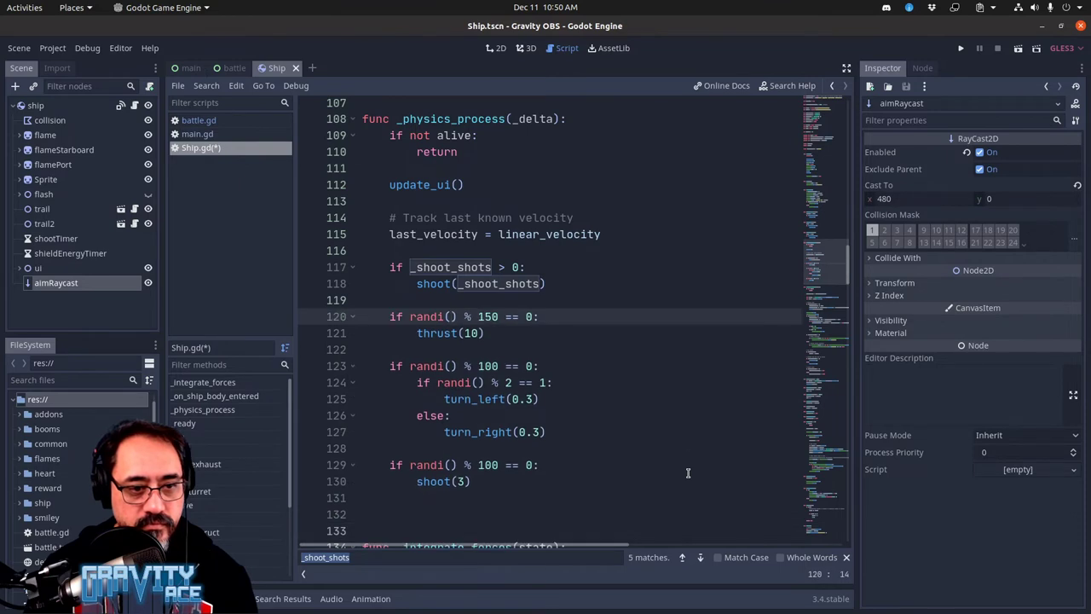
{"action": "key", "text": "ctrl+s"}
{"action": "key", "text": "Up"}
{"action": "key", "text": "Up"}
{"action": "key", "text": "Up"}
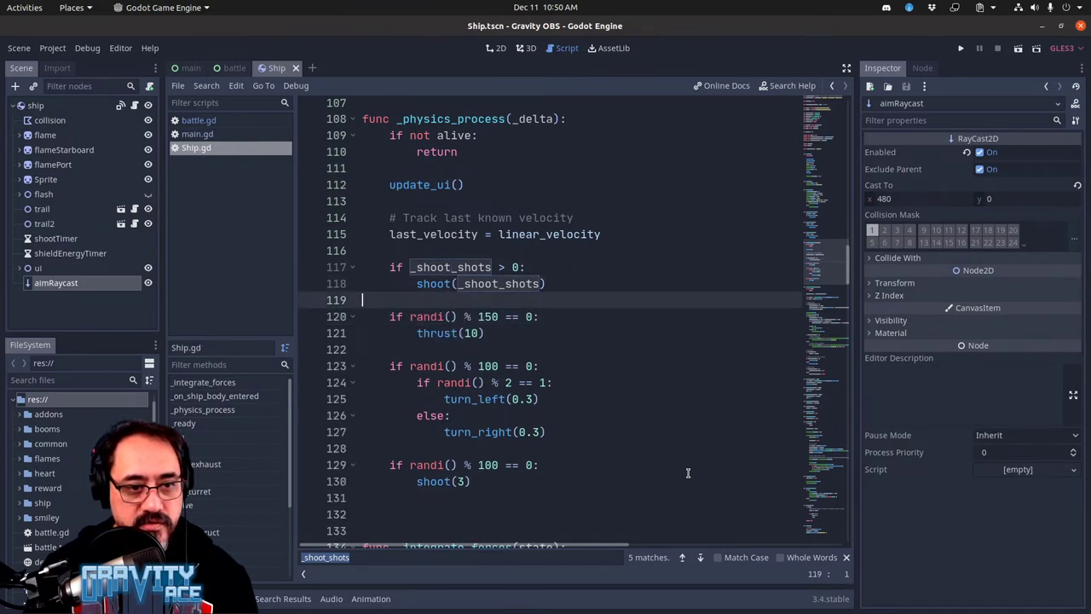
Move down through _physics_process to the _shoot_shots assignment in shoot().
{"action": "key", "text": "Up"}
{"action": "key", "text": "Up"}
{"action": "key", "text": "Up"}
{"action": "key", "text": "Up"}
{"action": "key", "text": "Up"}
{"action": "key", "text": "Up"}
{"action": "key", "text": "Up"}
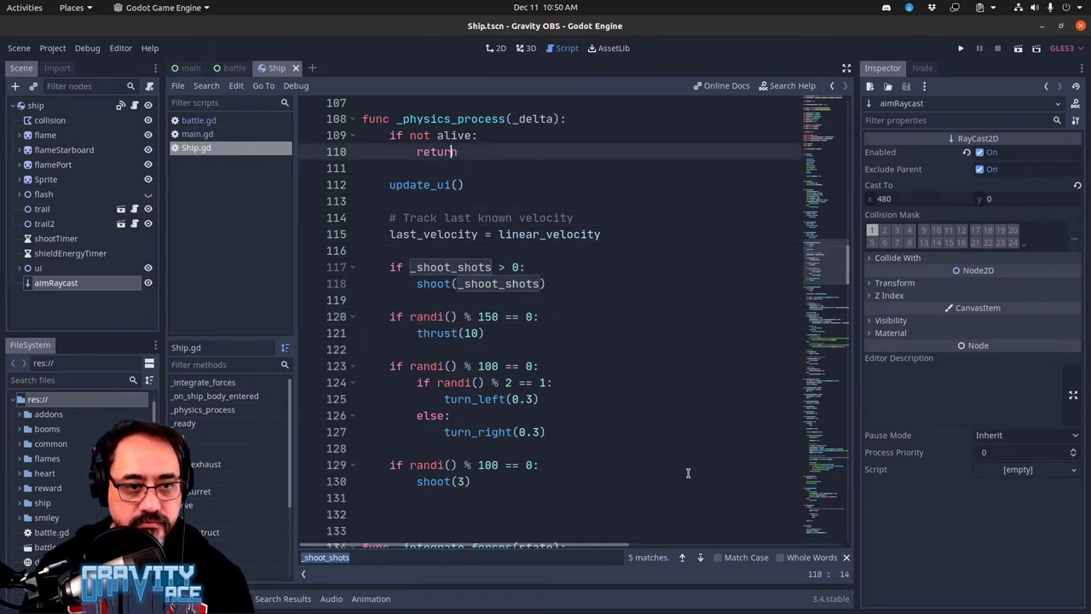
{"action": "key", "text": "Down"}
{"action": "key", "text": "Down"}
{"action": "key", "text": "Down"}
{"action": "key", "text": "Down"}
{"action": "key", "text": "Down"}
{"action": "key", "text": "Down"}
{"action": "key", "text": "Down"}
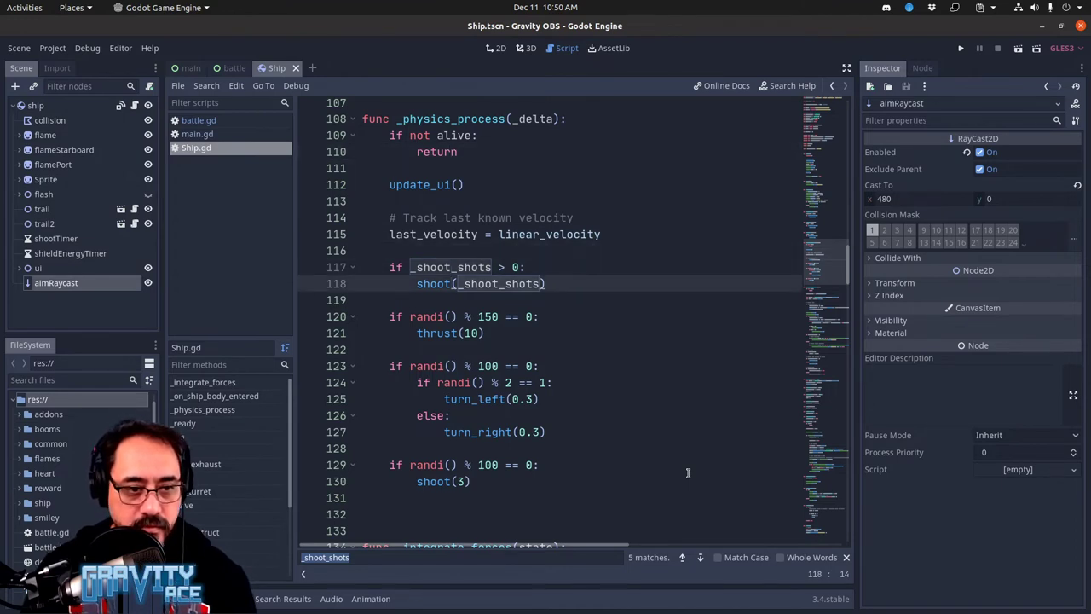
{"action": "key", "text": "Down"}
{"action": "key", "text": "Down"}
{"action": "key", "text": "Down"}
{"action": "key", "text": "Down"}
{"action": "key", "text": "Down"}
{"action": "key", "text": "Down"}
{"action": "key", "text": "Down"}
{"action": "key", "text": "Down"}
{"action": "key", "text": "Down"}
{"action": "key", "text": "Down"}
{"action": "key", "text": "Down"}
{"action": "key", "text": "Down"}
{"action": "key", "text": "Down"}
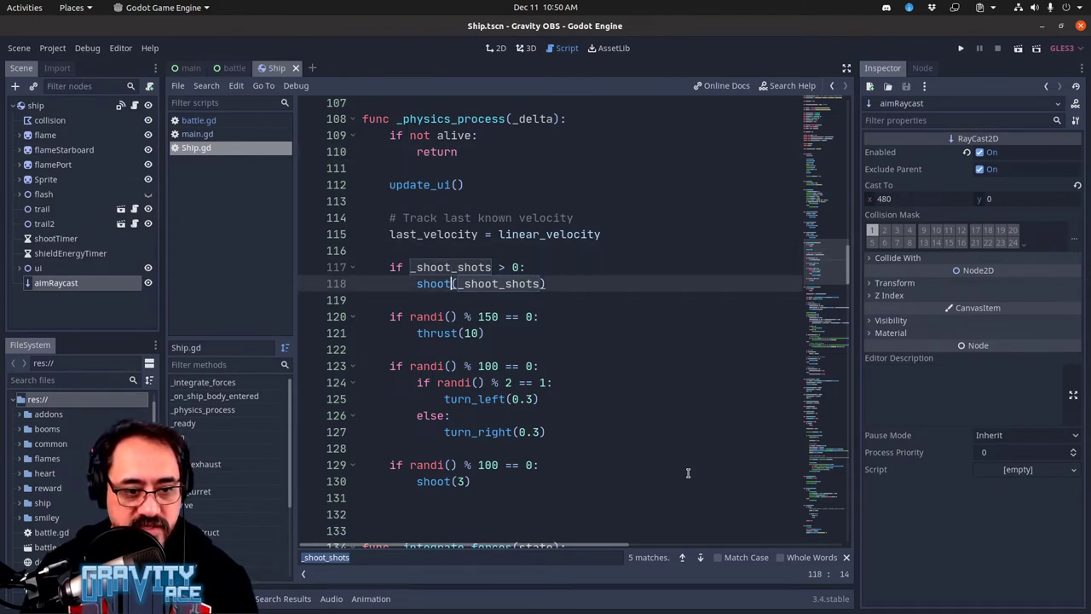
{"action": "key", "text": "Up"}
{"action": "key", "text": "Up"}
{"action": "key", "text": "Up"}
{"action": "key", "text": "Up"}
{"action": "key", "text": "Up"}
{"action": "key", "text": "Up"}
{"action": "key", "text": "Up"}
{"action": "key", "text": "Up"}
{"action": "key", "text": "Up"}
{"action": "key", "text": "Up"}
{"action": "key", "text": "Up"}
{"action": "key", "text": "Up"}
{"action": "key", "text": "Up"}
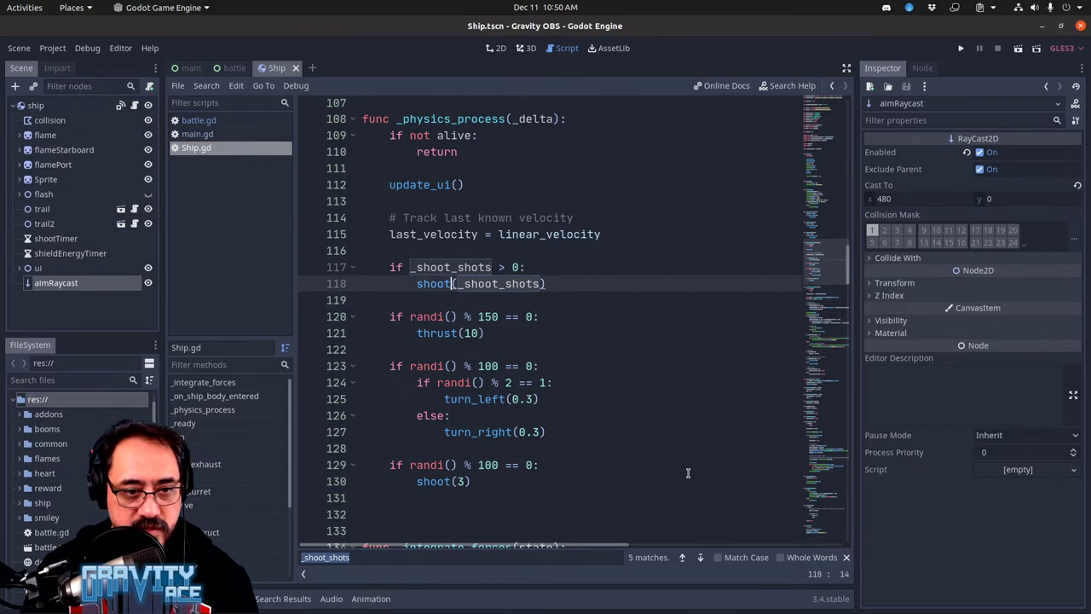
{"action": "key", "text": "Down"}
{"action": "key", "text": "Down"}
{"action": "key", "text": "Down"}
{"action": "key", "text": "Down"}
{"action": "key", "text": "Down"}
{"action": "key", "text": "Down"}
{"action": "key", "text": "Down"}
{"action": "key", "text": "Down"}
{"action": "key", "text": "Down"}
{"action": "key", "text": "Down"}
{"action": "key", "text": "Down"}
{"action": "key", "text": "Down"}
{"action": "key", "text": "Down"}
{"action": "key", "text": "Down"}
{"action": "key", "text": "Down"}
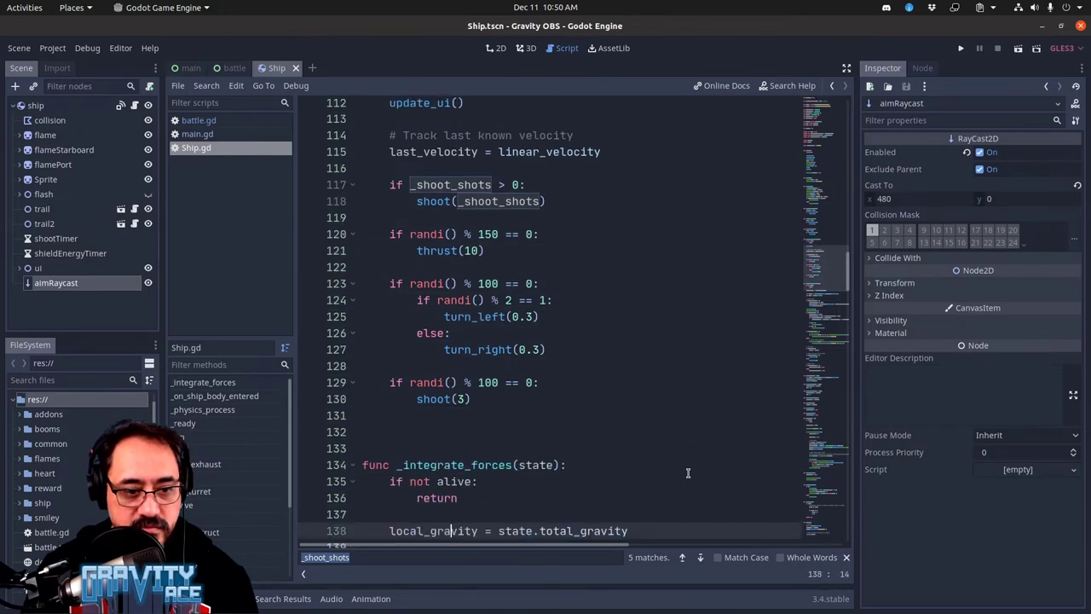
{"action": "key", "text": "Down"}
{"action": "key", "text": "Down"}
{"action": "key", "text": "Down"}
{"action": "key", "text": "Down"}
{"action": "key", "text": "Down"}
{"action": "key", "text": "Down"}
{"action": "key", "text": "Down"}
{"action": "key", "text": "Down"}
{"action": "key", "text": "Down"}
{"action": "key", "text": "Down"}
{"action": "key", "text": "Down"}
{"action": "key", "text": "Down"}
{"action": "key", "text": "Down"}
{"action": "key", "text": "Down"}
{"action": "key", "text": "Down"}
{"action": "key", "text": "Down"}
{"action": "key", "text": "Down"}
{"action": "key", "text": "Down"}
{"action": "key", "text": "Down"}
{"action": "key", "text": "Down"}
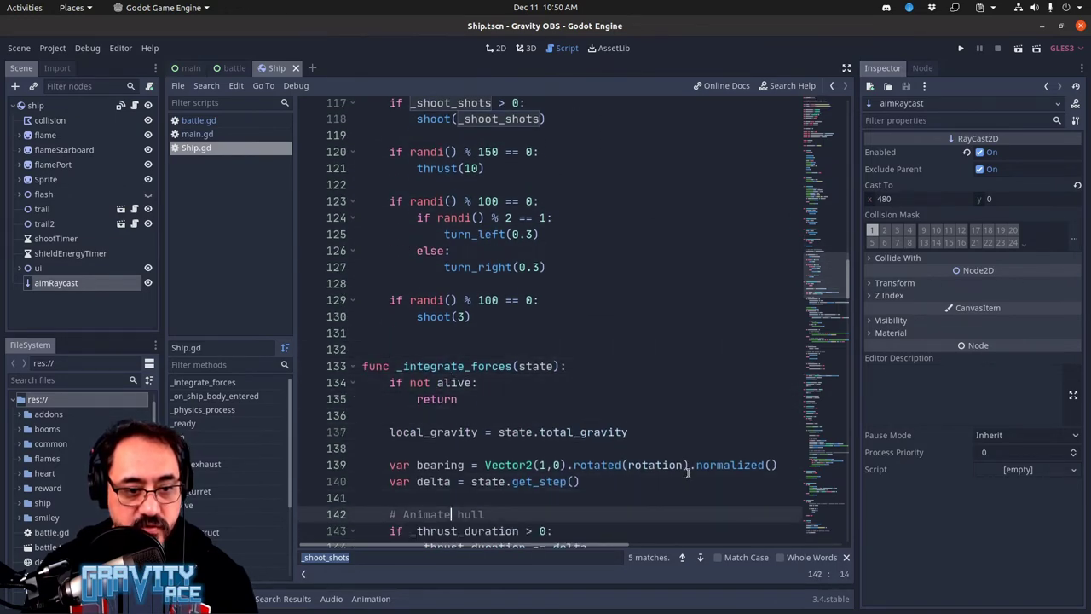
{"action": "key", "text": "Down"}
{"action": "key", "text": "Down"}
{"action": "key", "text": "Down"}
{"action": "key", "text": "Down"}
{"action": "key", "text": "Down"}
{"action": "key", "text": "Down"}
{"action": "key", "text": "Down"}
{"action": "key", "text": "Down"}
{"action": "key", "text": "Down"}
{"action": "key", "text": "Down"}
{"action": "key", "text": "Down"}
{"action": "key", "text": "Down"}
{"action": "key", "text": "Down"}
{"action": "key", "text": "Down"}
{"action": "key", "text": "Down"}
{"action": "key", "text": "Down"}
{"action": "key", "text": "Down"}
{"action": "key", "text": "Down"}
{"action": "key", "text": "Down"}
{"action": "key", "text": "Down"}
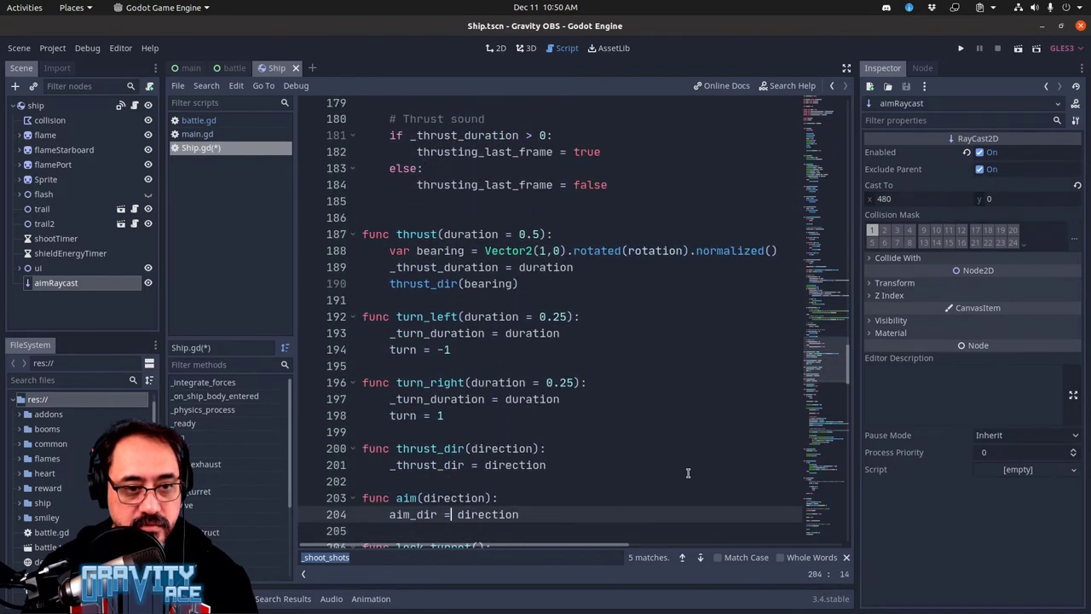
{"action": "key", "text": "Down"}
{"action": "key", "text": "Down"}
{"action": "key", "text": "Down"}
{"action": "key", "text": "Down"}
{"action": "key", "text": "Down"}
{"action": "key", "text": "Down"}
{"action": "key", "text": "Down"}
{"action": "key", "text": "Down"}
{"action": "key", "text": "Down"}
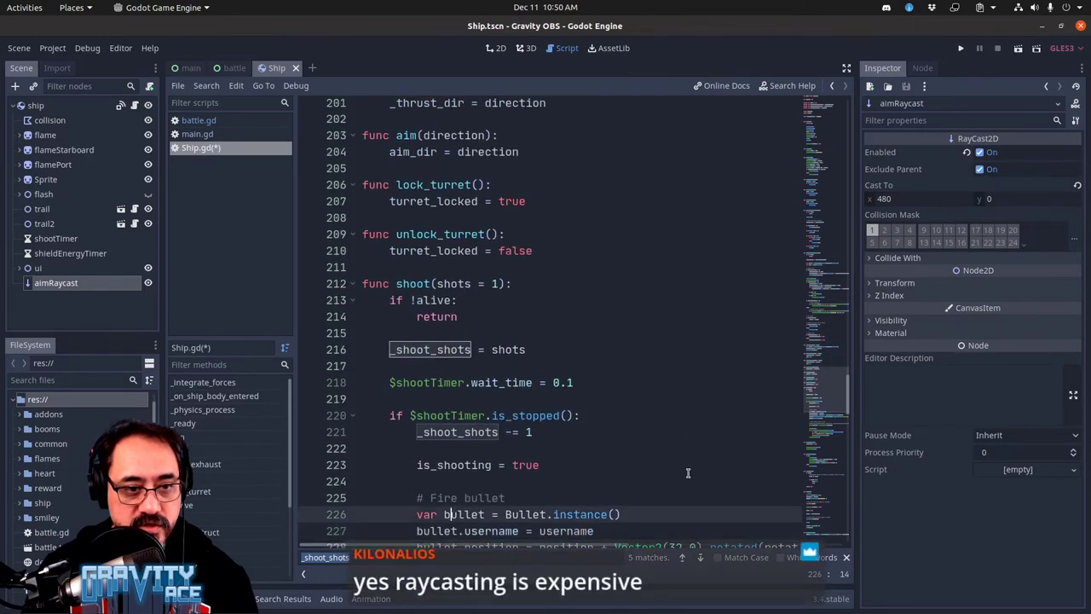
Review shoot()'s _shoot_shots = shots assignment and $shootTimer stopped check, then head back up.
{"action": "key", "text": "Up"}
{"action": "key", "text": "Up"}
{"action": "key", "text": "Up"}
{"action": "key", "text": "Up"}
{"action": "key", "text": "Up"}
{"action": "key", "text": "Up"}
{"action": "key", "text": "Up"}
{"action": "key", "text": "Up"}
{"action": "key", "text": "Up"}
{"action": "key", "text": "Up"}
{"action": "key", "text": "Up"}
{"action": "key", "text": "Up"}
{"action": "key", "text": "Down"}
{"action": "key", "text": "Home"}
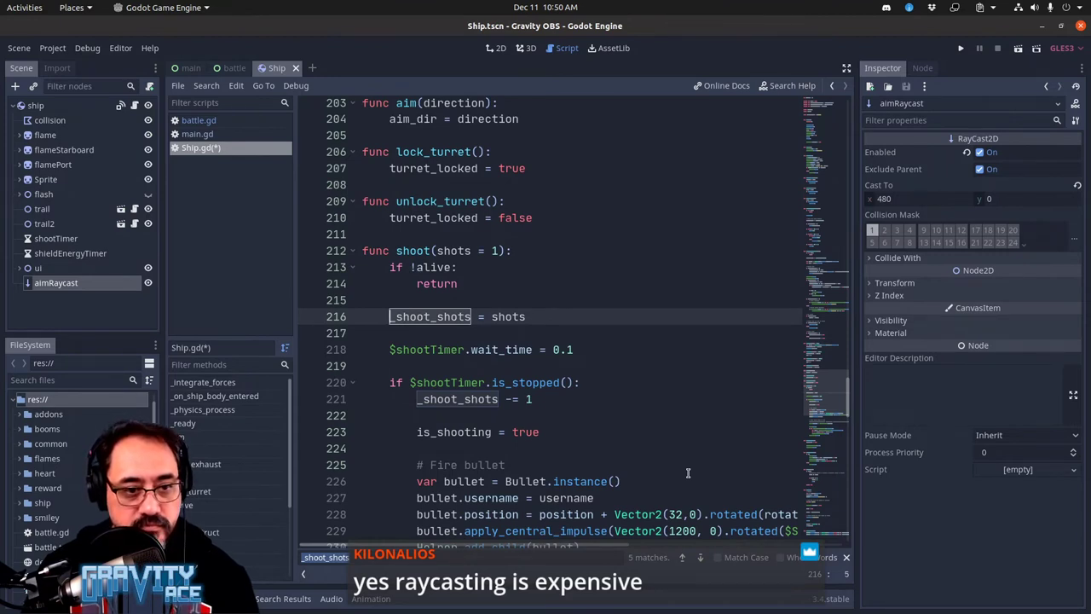
{"action": "key", "text": "Down"}
{"action": "key", "text": "Down"}
{"action": "key", "text": "Down"}
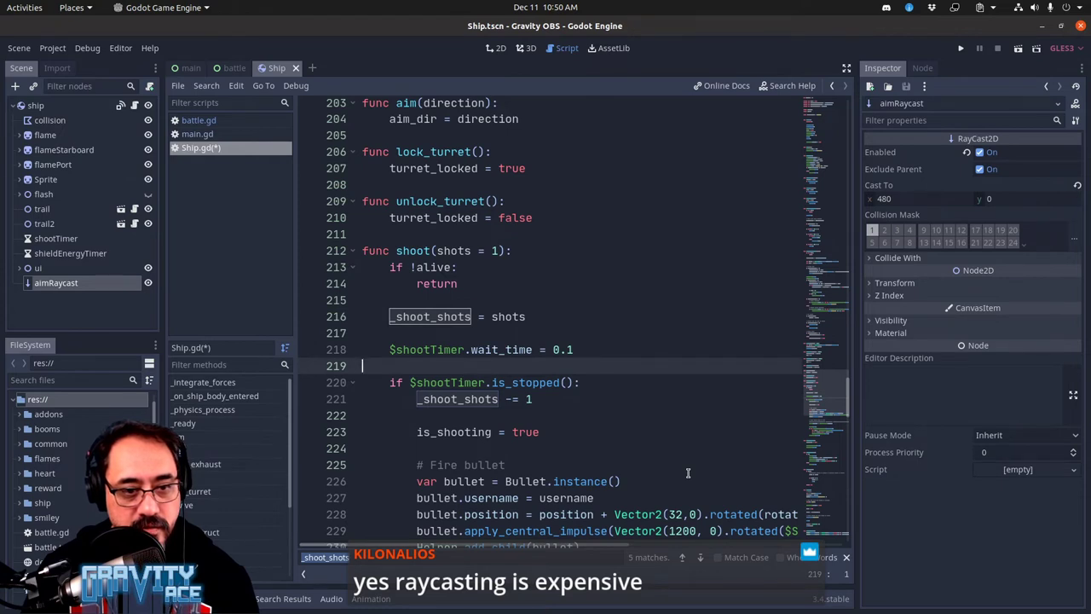
{"action": "key", "text": "Down"}
{"action": "key", "text": "Down"}
{"action": "scroll", "coordinate": [687, 472], "scroll_direction": "down", "scroll_amount": 2}
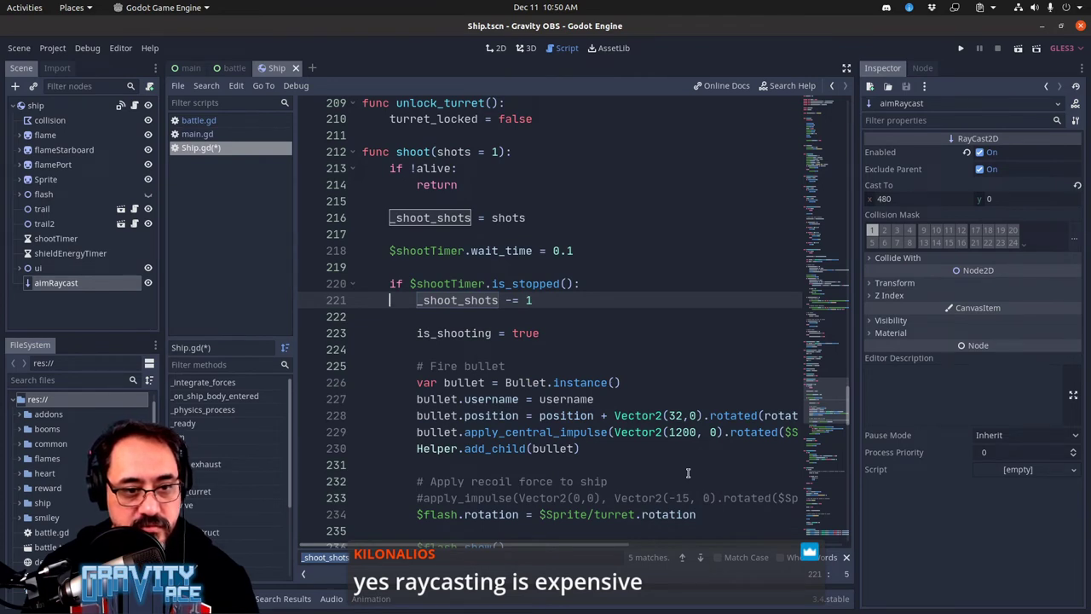
{"action": "key", "text": "Up"}
{"action": "key", "text": "Up"}
{"action": "key", "text": "Up"}
{"action": "key", "text": "Up"}
{"action": "key", "text": "Up"}
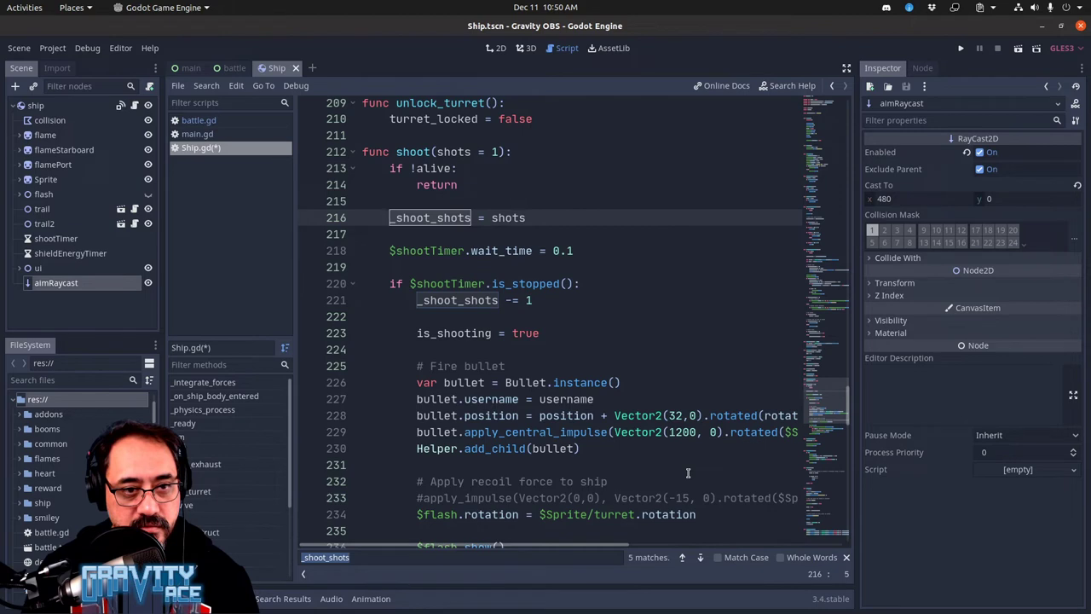
{"action": "key", "text": "Down"}
{"action": "key", "text": "Down"}
{"action": "key", "text": "Down"}
{"action": "key", "text": "Down"}
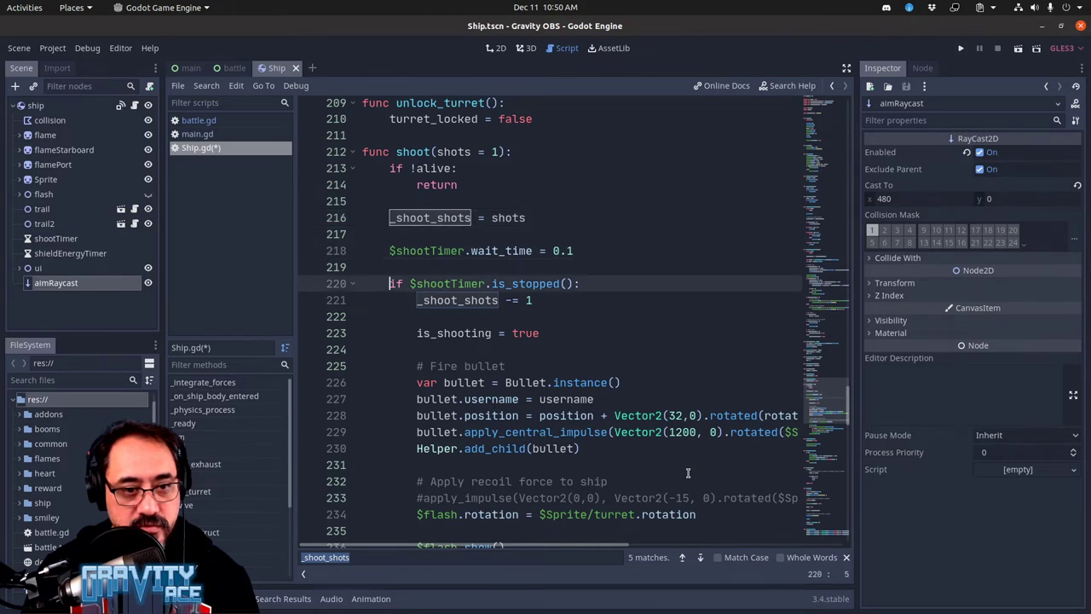
{"action": "key", "text": "Down"}
{"action": "key", "text": "Up"}
{"action": "key", "text": "Up"}
{"action": "key", "text": "Up"}
{"action": "key", "text": "Up"}
{"action": "key", "text": "Up"}
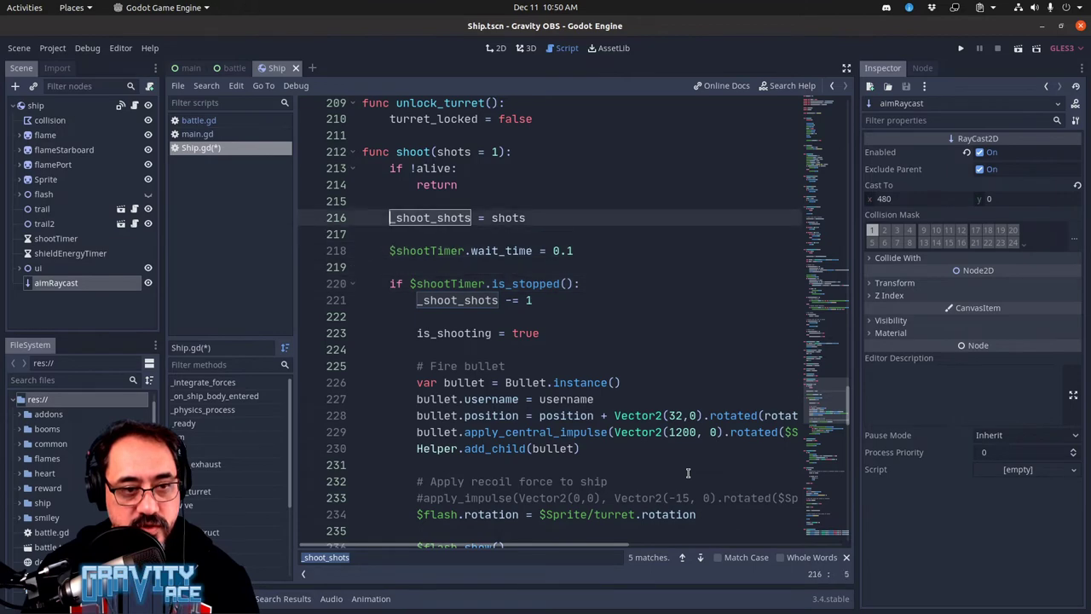
{"action": "key", "text": "Down"}
{"action": "key", "text": "Down"}
{"action": "key", "text": "Down"}
{"action": "key", "text": "Down"}
{"action": "key", "text": "Down"}
{"action": "key", "text": "Down"}
{"action": "key", "text": "Down"}
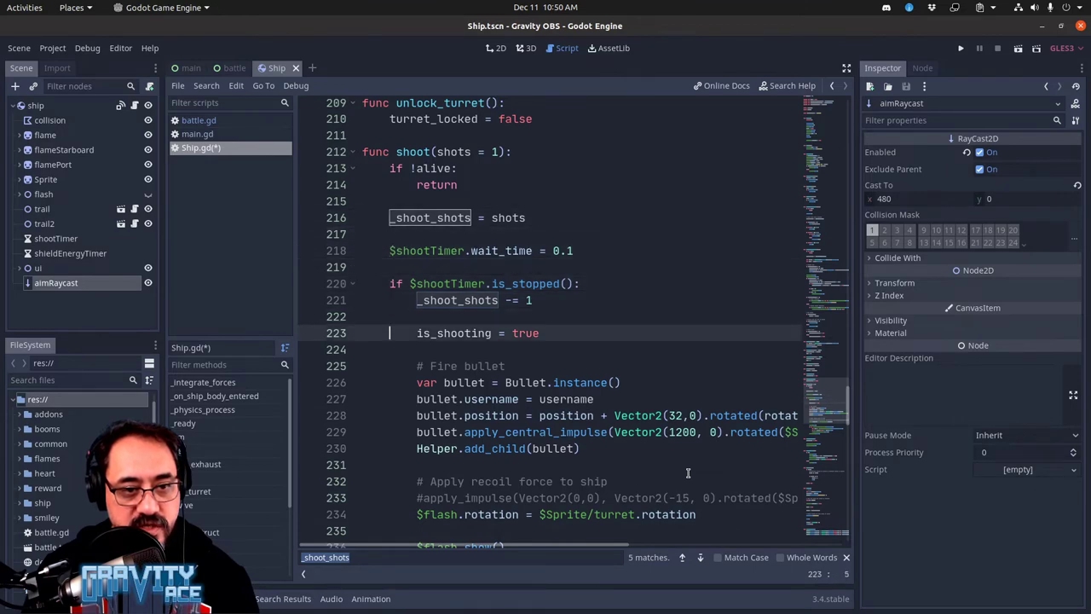
{"action": "key", "text": "Up"}
{"action": "key", "text": "Up"}
{"action": "key", "text": "Up"}
{"action": "key", "text": "Up"}
{"action": "key", "text": "Up"}
{"action": "key", "text": "Up"}
{"action": "key", "text": "Up"}
{"action": "key", "text": "Up"}
{"action": "key", "text": "Up"}
{"action": "key", "text": "Up"}
{"action": "key", "text": "Up"}
{"action": "key", "text": "Up"}
{"action": "key", "text": "Up"}
{"action": "key", "text": "Up"}
{"action": "key", "text": "Up"}
{"action": "key", "text": "Up"}
{"action": "key", "text": "Up"}
{"action": "key", "text": "Up"}
{"action": "key", "text": "Up"}
{"action": "key", "text": "Up"}
{"action": "key", "text": "Up"}
{"action": "key", "text": "Up"}
{"action": "key", "text": "Up"}
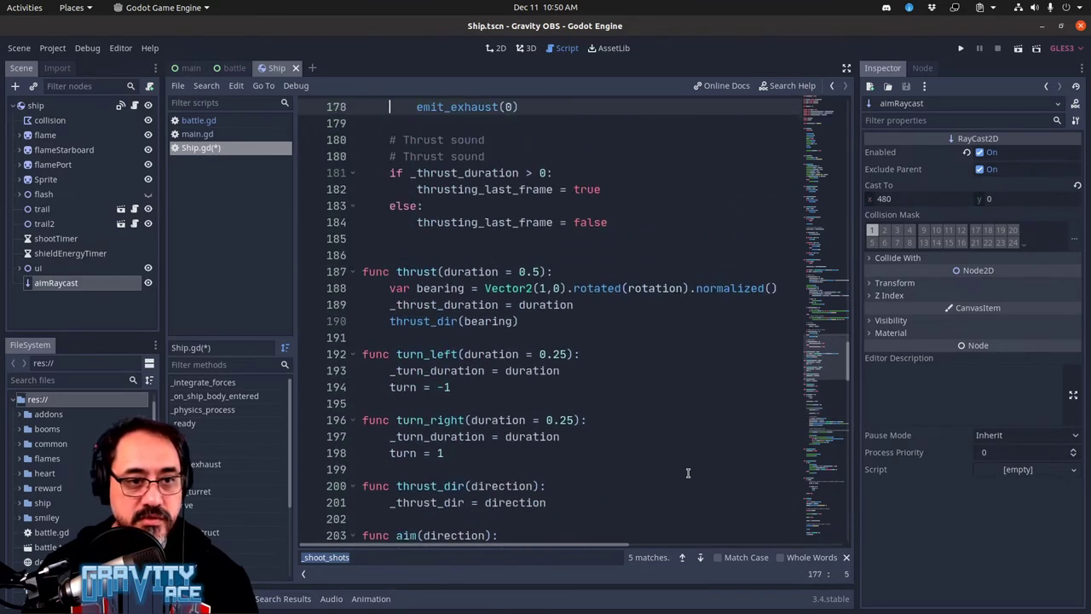
Insert a blank line after last_velocity in _physics_process, then undo the unsaved edit.
{"action": "key", "text": "Up"}
{"action": "key", "text": "Up"}
{"action": "key", "text": "Up"}
{"action": "key", "text": "Up"}
{"action": "key", "text": "Up"}
{"action": "key", "text": "Up"}
{"action": "key", "text": "Up"}
{"action": "key", "text": "Up"}
{"action": "key", "text": "Up"}
{"action": "key", "text": "Up"}
{"action": "key", "text": "Up"}
{"action": "key", "text": "Up"}
{"action": "key", "text": "Up"}
{"action": "key", "text": "Up"}
{"action": "key", "text": "Up"}
{"action": "key", "text": "Up"}
{"action": "key", "text": "Up"}
{"action": "key", "text": "Up"}
{"action": "key", "text": "Up"}
{"action": "key", "text": "Up"}
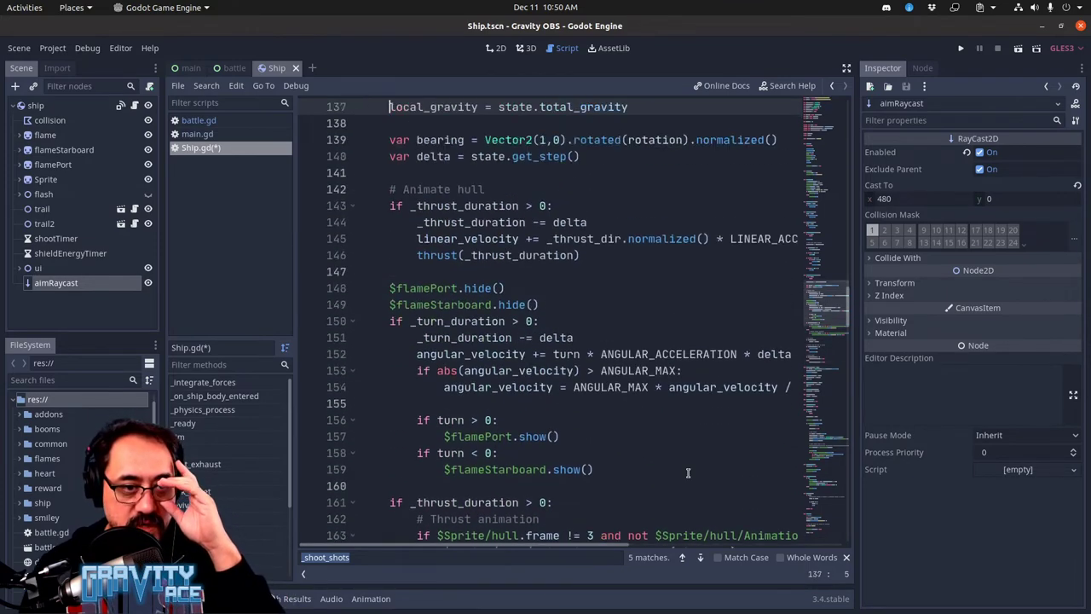
{"action": "key", "text": "Up"}
{"action": "key", "text": "Up"}
{"action": "key", "text": "Up"}
{"action": "key", "text": "Up"}
{"action": "key", "text": "Up"}
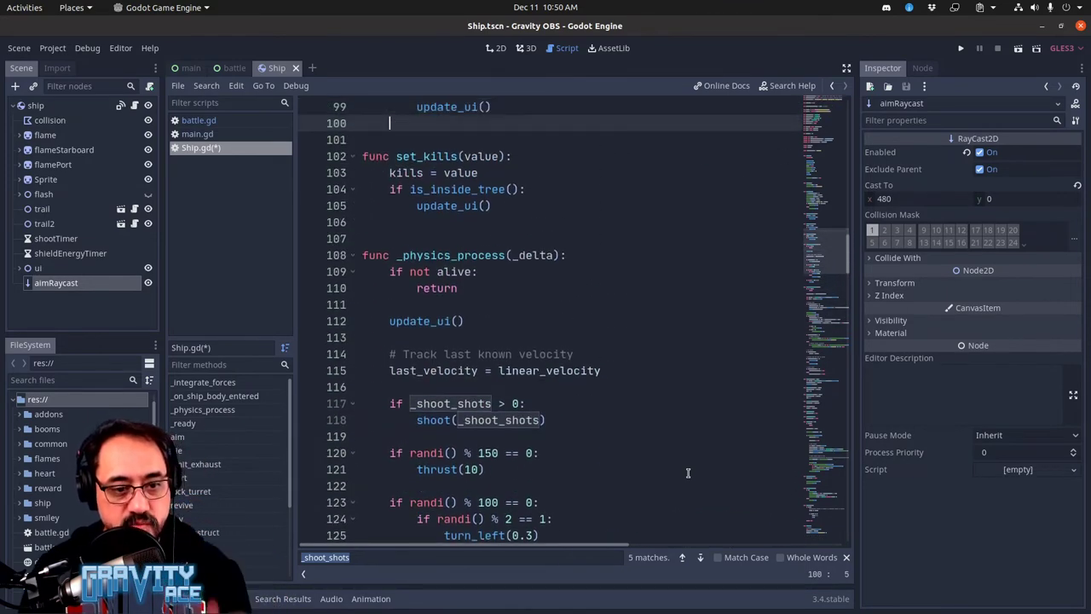
{"action": "key", "text": "Down"}
{"action": "key", "text": "Down"}
{"action": "key", "text": "Down"}
{"action": "key", "text": "Down"}
{"action": "key", "text": "Down"}
{"action": "key", "text": "Down"}
{"action": "key", "text": "Down"}
{"action": "key", "text": "Down"}
{"action": "key", "text": "Down"}
{"action": "key", "text": "Down"}
{"action": "key", "text": "Down"}
{"action": "key", "text": "Down"}
{"action": "key", "text": "Down"}
{"action": "key", "text": "Down"}
{"action": "key", "text": "Down"}
{"action": "key", "text": "Down"}
{"action": "key", "text": "Down"}
{"action": "key", "text": "Down"}
{"action": "key", "text": "Down"}
{"action": "key", "text": "Down"}
{"action": "key", "text": "Up"}
{"action": "key", "text": "Up"}
{"action": "key", "text": "Up"}
{"action": "key", "text": "Up"}
{"action": "key", "text": "Up"}
{"action": "key", "text": "Up"}
{"action": "key", "text": "Up"}
{"action": "key", "text": "Up"}
{"action": "key", "text": "Up"}
{"action": "key", "text": "Up"}
{"action": "key", "text": "Up"}
{"action": "key", "text": "Up"}
{"action": "key", "text": "Up"}
{"action": "key", "text": "Up"}
{"action": "key", "text": "Up"}
{"action": "key", "text": "Up"}
{"action": "key", "text": "Up"}
{"action": "key", "text": "Up"}
{"action": "key", "text": "Up"}
{"action": "key", "text": "Up"}
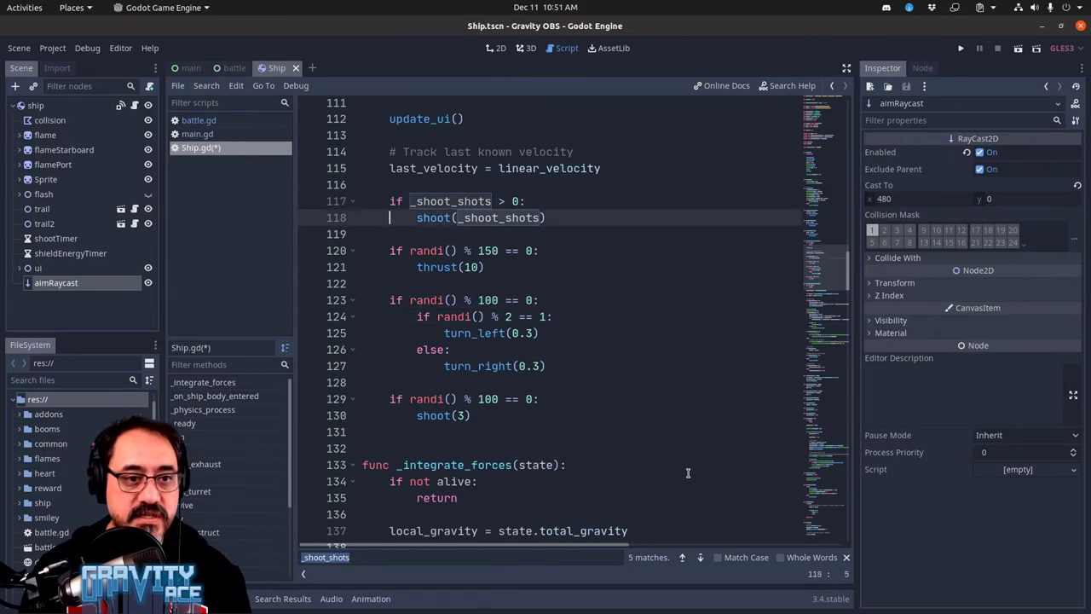
{"action": "key", "text": "Return"}
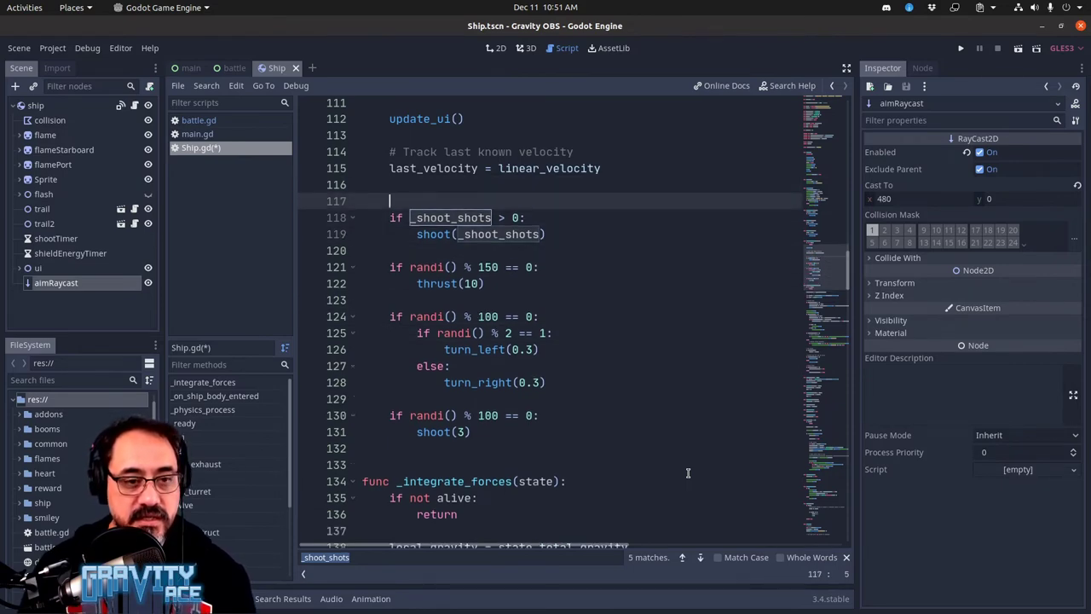
{"action": "key", "text": "ctrl+z"}
Check the _shoot_shots variable declaration, then return to the _shoot_shots check and random turning code.
{"action": "key", "text": "Page_Up"}
{"action": "key", "text": "Page_Up"}
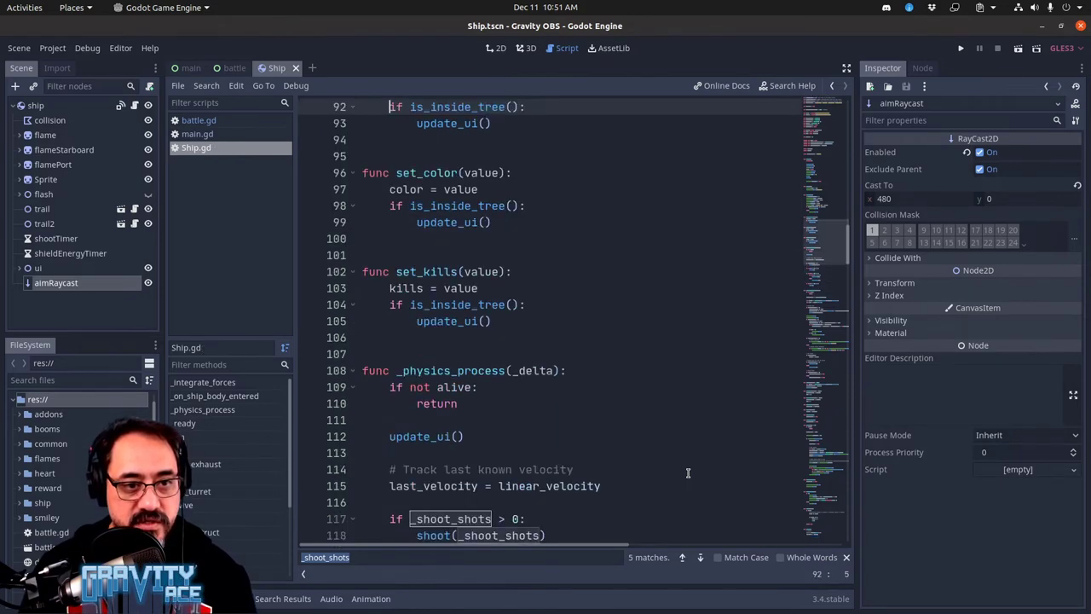
{"action": "key", "text": "Page_Up"}
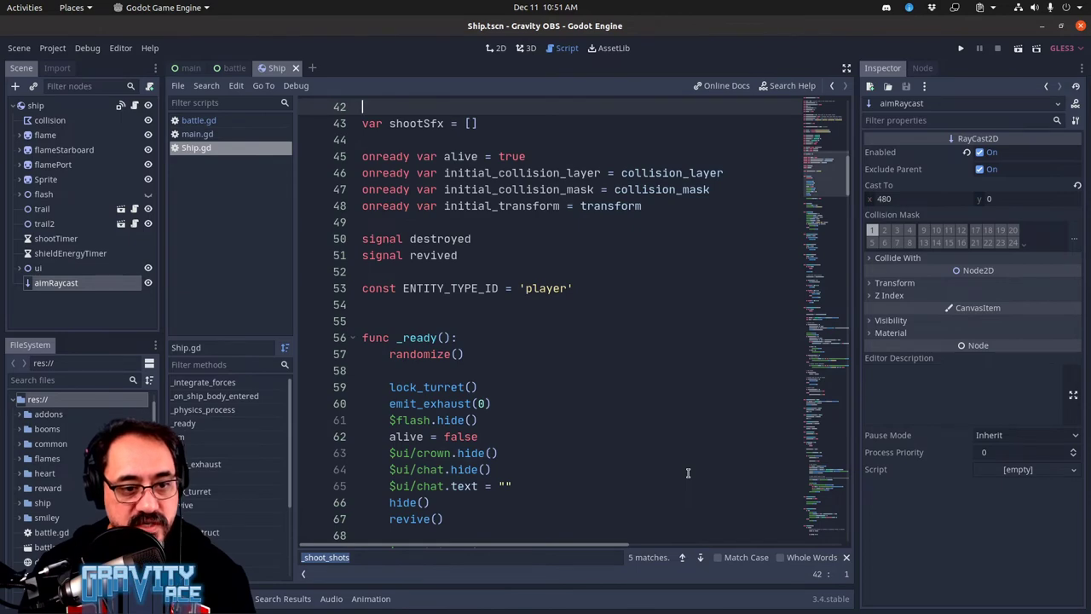
{"action": "key", "text": "Page_Up"}
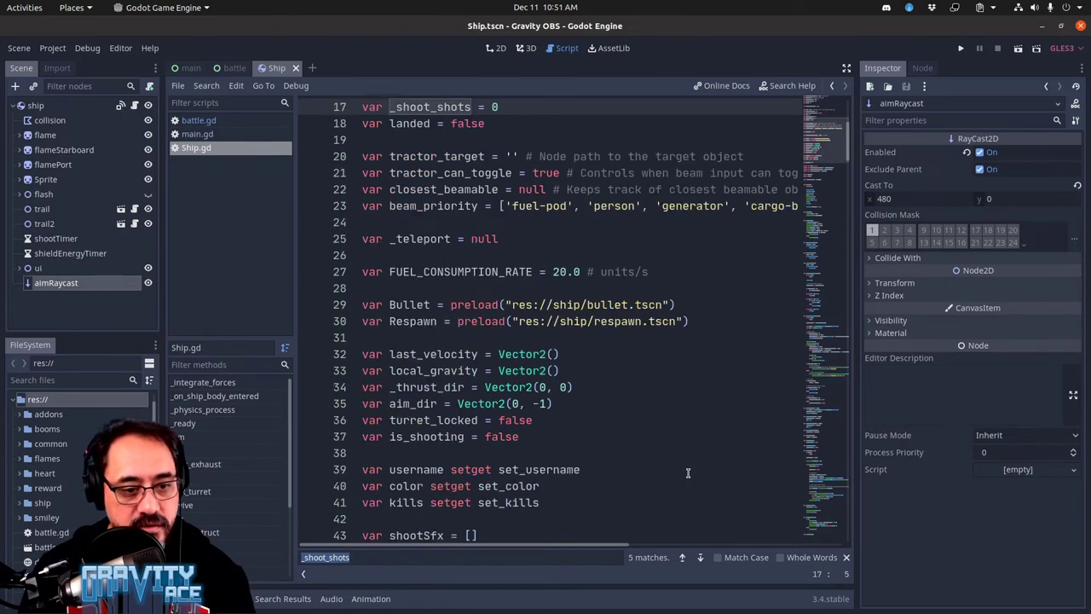
{"action": "key", "text": "Page_Down"}
{"action": "key", "text": "Page_Down"}
{"action": "key", "text": "Page_Down"}
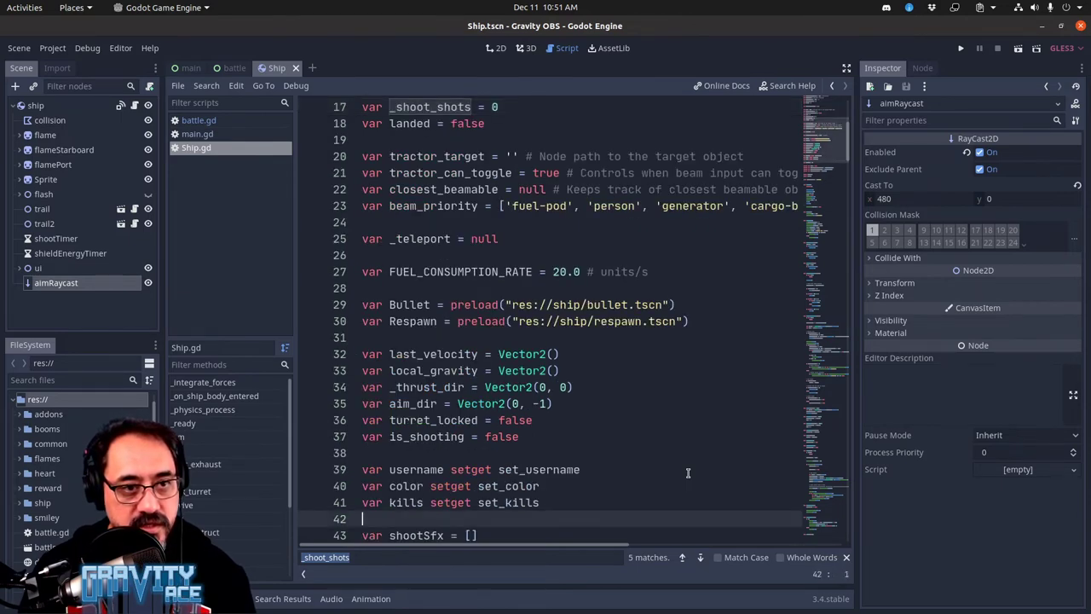
{"action": "key", "text": "Page_Down"}
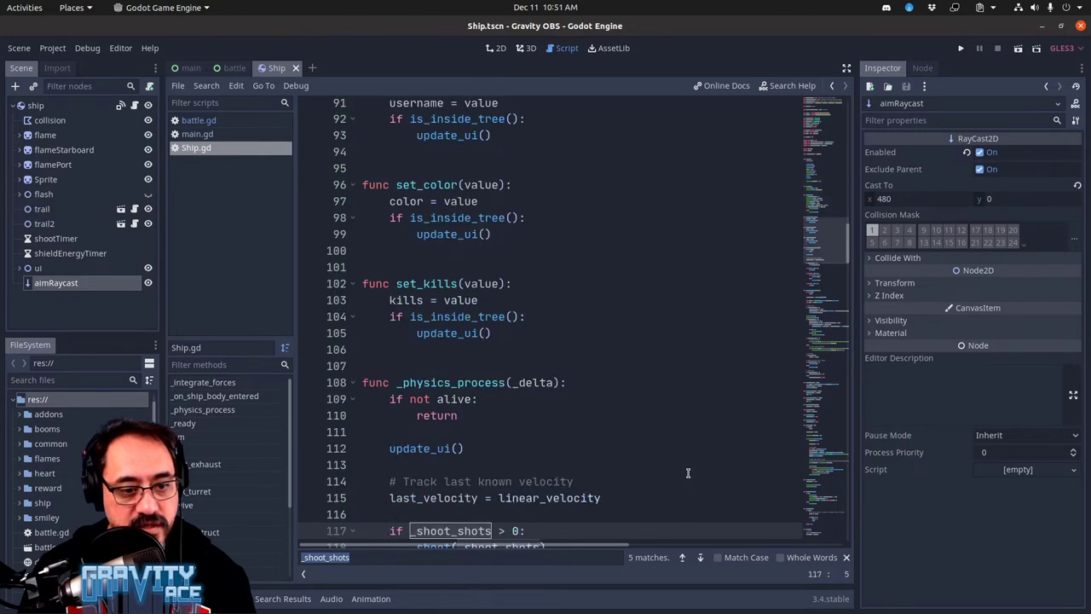
{"action": "key", "text": "Down"}
{"action": "key", "text": "Down"}
{"action": "key", "text": "Down"}
{"action": "key", "text": "Down"}
{"action": "key", "text": "Down"}
{"action": "key", "text": "Down"}
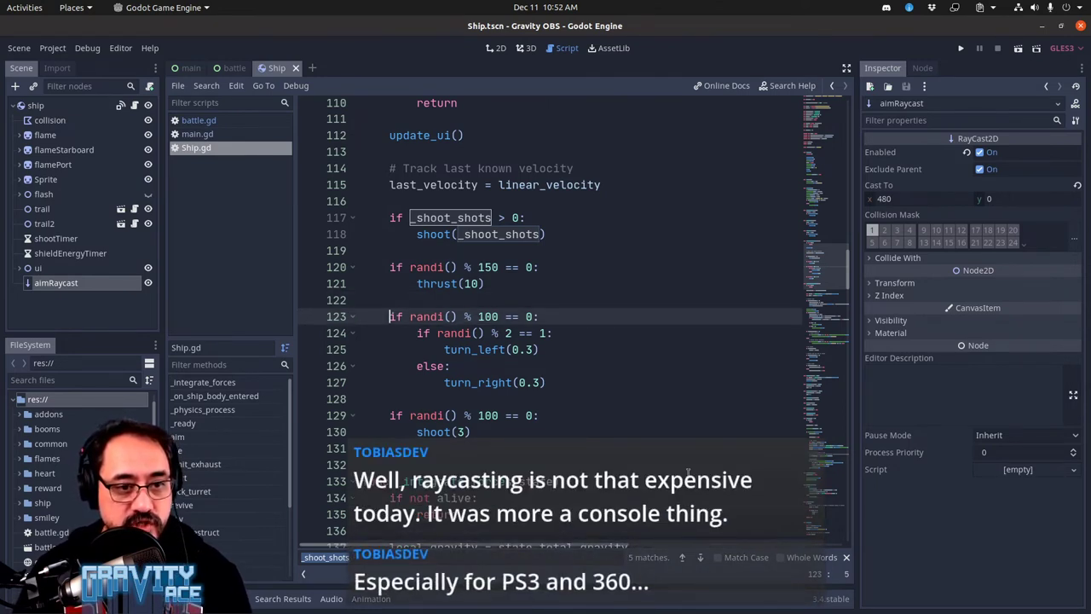
{"action": "key", "text": "Up"}
{"action": "key", "text": "Up"}
{"action": "key", "text": "Up"}
{"action": "scroll", "coordinate": [688, 471], "scroll_direction": "up", "scroll_amount": 3}
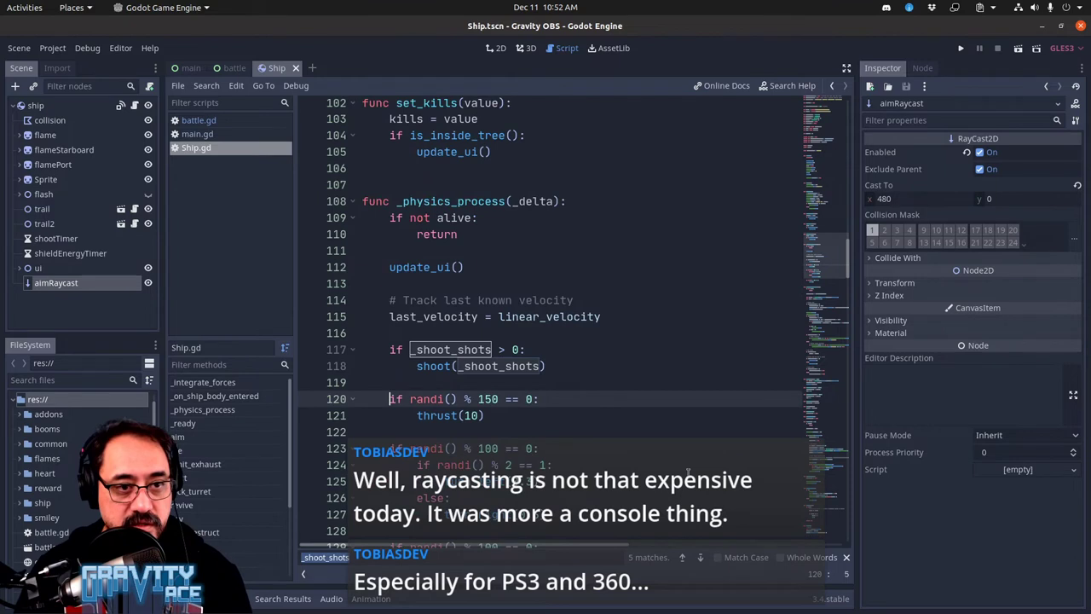
{"action": "key", "text": "Up"}
{"action": "key", "text": "Up"}
{"action": "key", "text": "Up"}
{"action": "key", "text": "Up"}
{"action": "key", "text": "Up"}
{"action": "key", "text": "Up"}
{"action": "key", "text": "Up"}
{"action": "key", "text": "Up"}
{"action": "key", "text": "Up"}
{"action": "key", "text": "Up"}
{"action": "key", "text": "Up"}
{"action": "key", "text": "Up"}
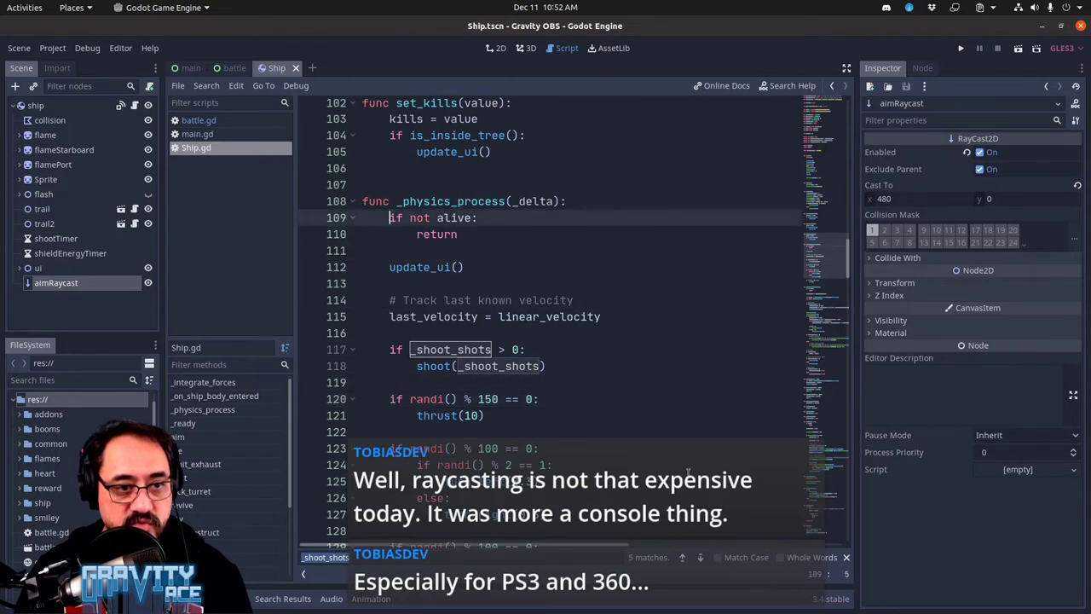
{"action": "key", "text": "Down"}
{"action": "key", "text": "Down"}
{"action": "key", "text": "Down"}
{"action": "key", "text": "Down"}
{"action": "key", "text": "Down"}
{"action": "key", "text": "Down"}
{"action": "key", "text": "Down"}
{"action": "key", "text": "Down"}
{"action": "key", "text": "Down"}
{"action": "key", "text": "Down"}
{"action": "key", "text": "Down"}
{"action": "key", "text": "Down"}
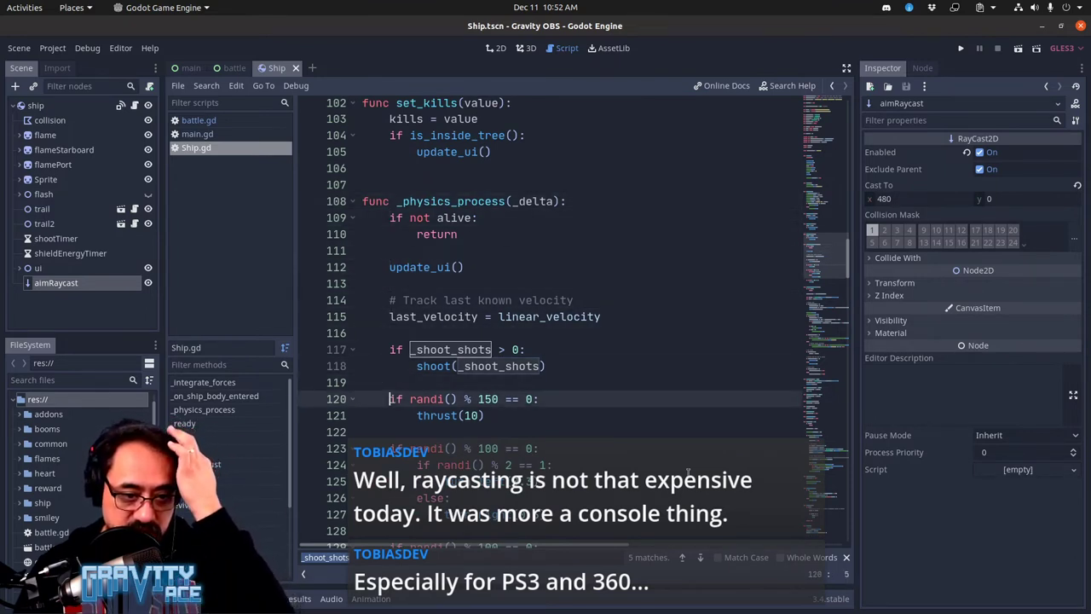
{"action": "key", "text": "Right"}
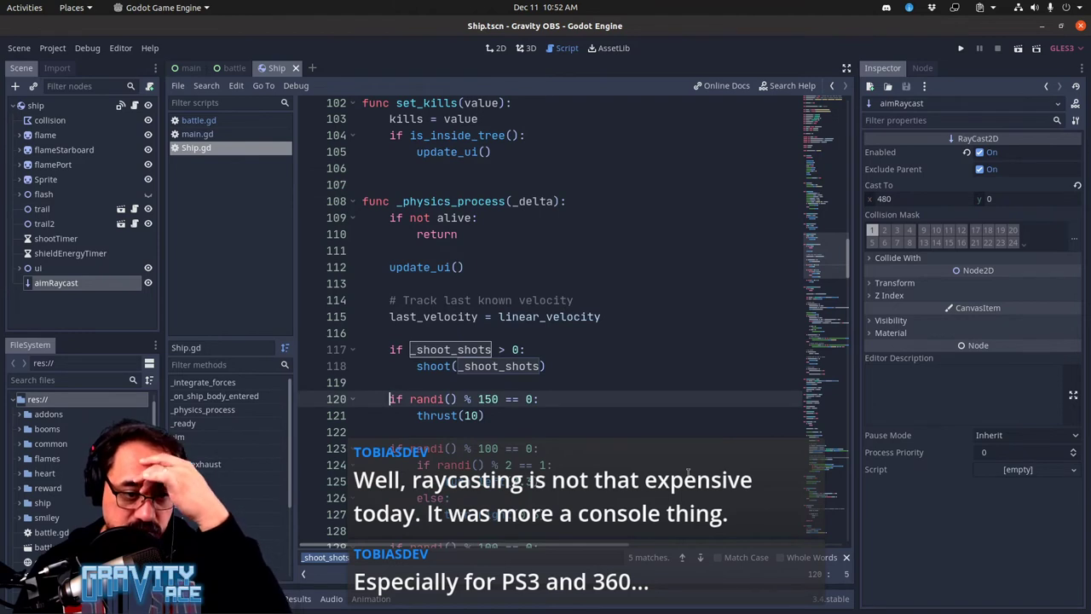
{"action": "key", "text": "Right"}
{"action": "key", "text": "Right"}
{"action": "key", "text": "Right"}
{"action": "key", "text": "Right"}
{"action": "key", "text": "Right"}
{"action": "key", "text": "Right"}
{"action": "key", "text": "Right"}
{"action": "key", "text": "Right"}
{"action": "key", "text": "Right"}
{"action": "key", "text": "Right"}
{"action": "key", "text": "Right"}
{"action": "key", "text": "Right"}
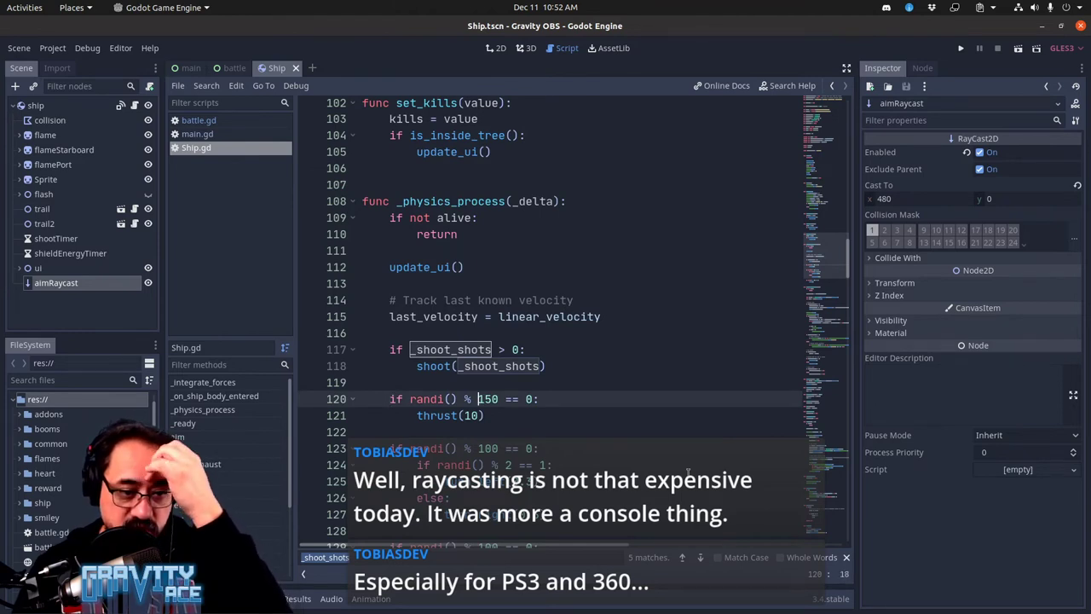
{"action": "key", "text": "shift+Right"}
{"action": "key", "text": "shift+Right"}
{"action": "key", "text": "shift+Right"}
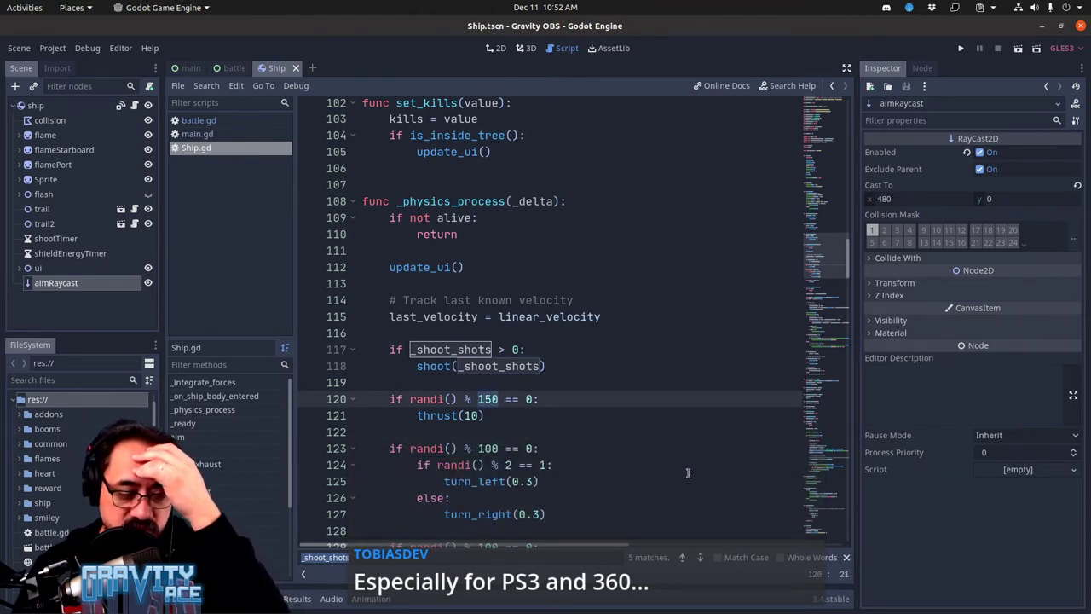
{"action": "key", "text": "Down"}
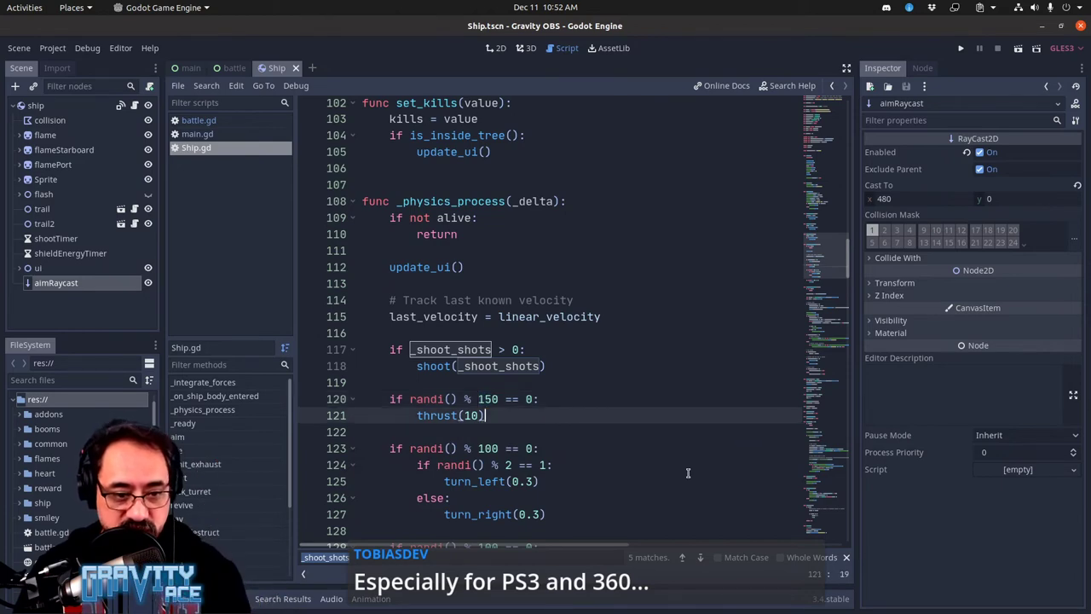
{"action": "key", "text": "shift+Home"}
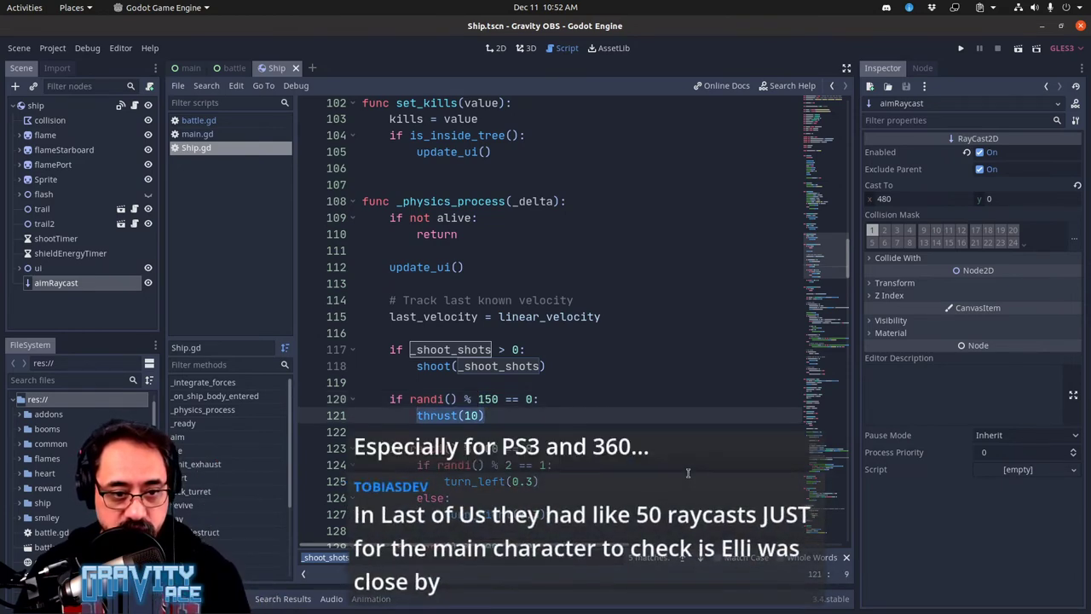
{"action": "key", "text": "Up"}
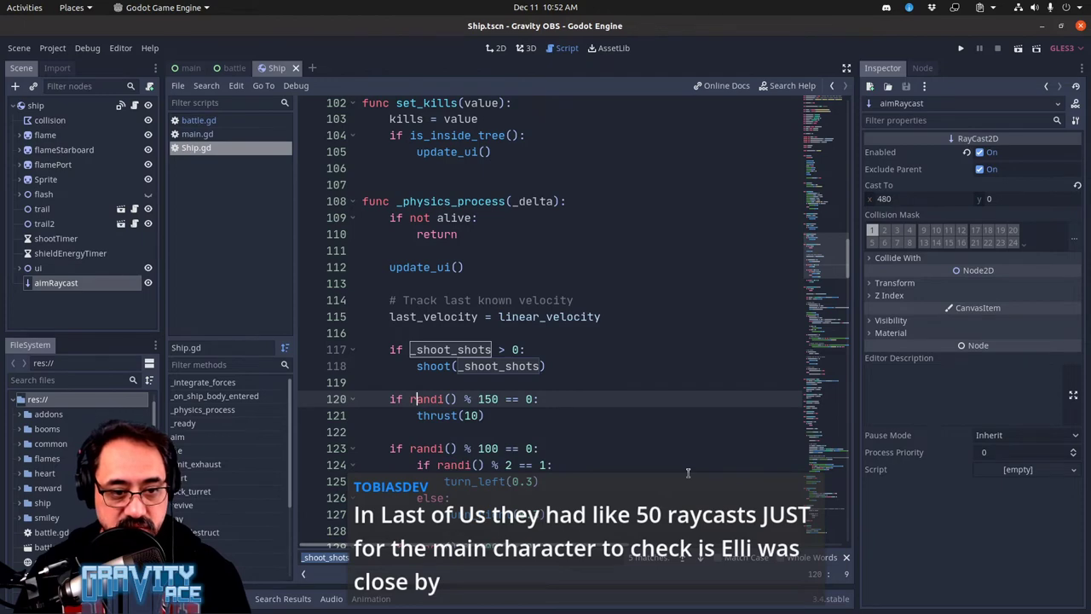
{"action": "key", "text": "Down"}
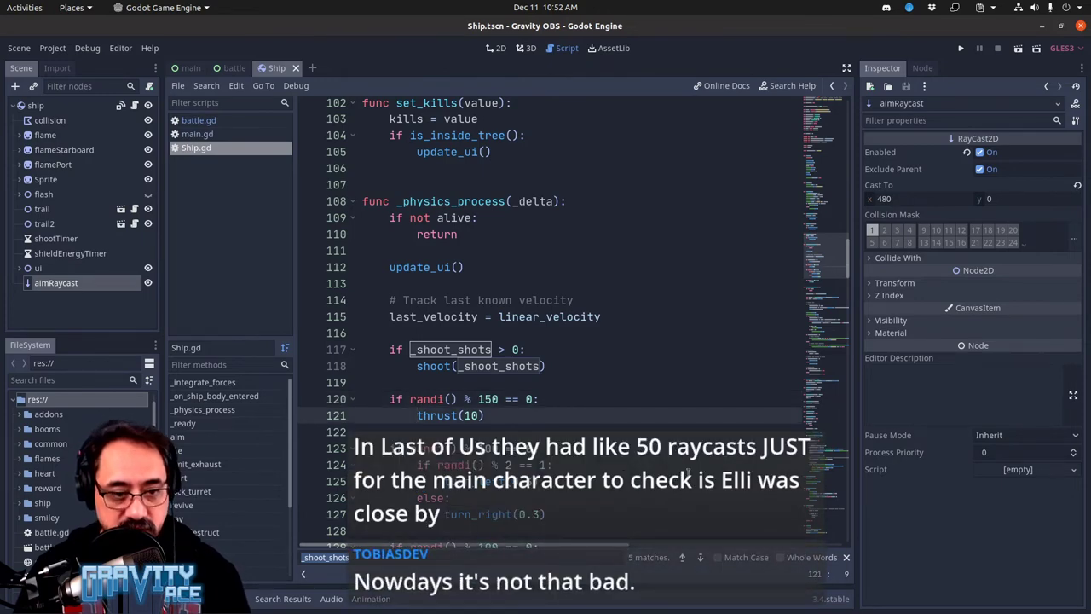
{"action": "key", "text": "XF86Calculator"}
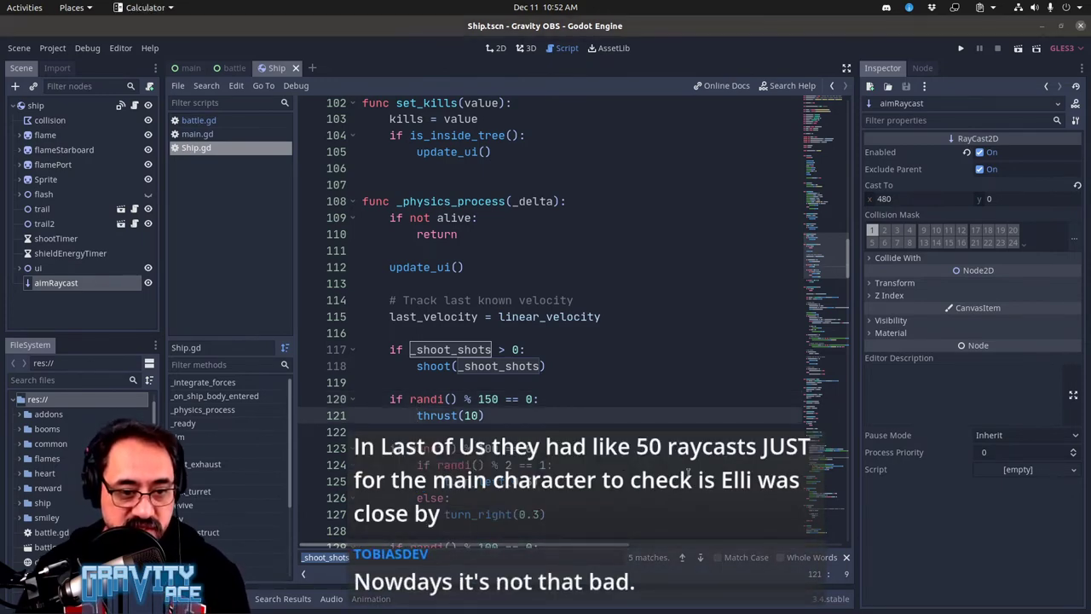
{"action": "type", "text": "60/150"}
{"action": "key", "text": "Return"}
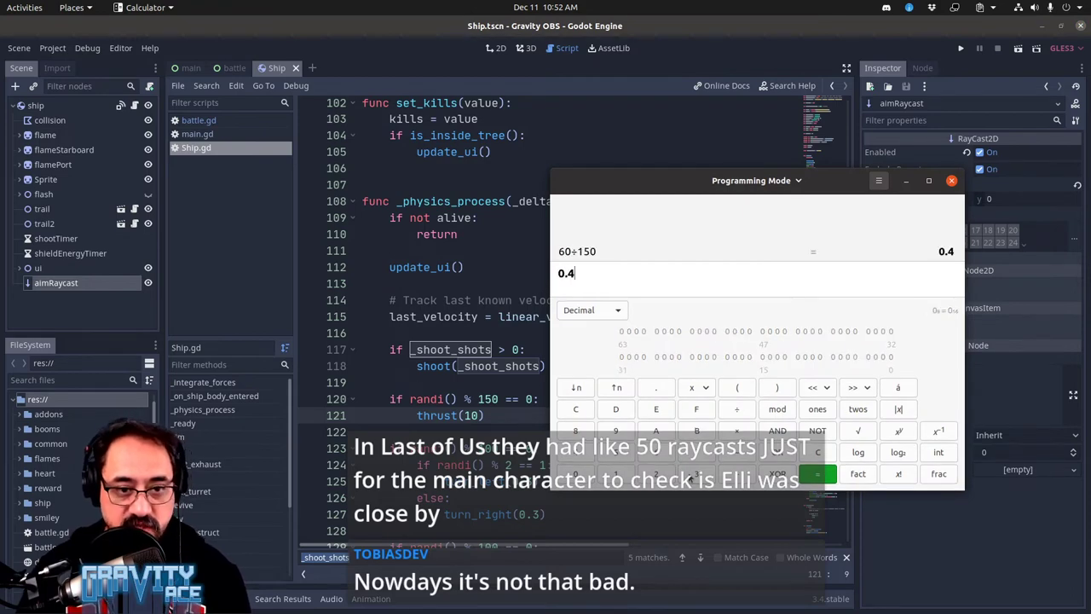
{"action": "key", "text": "ctrl+q"}
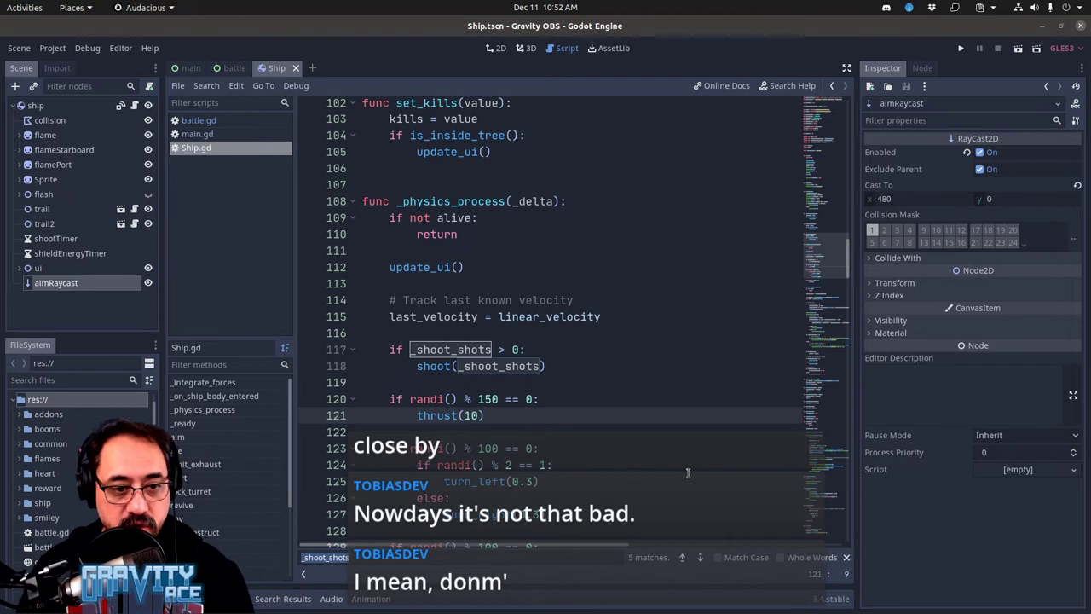
{"action": "left_click", "coordinate": [479, 399]}
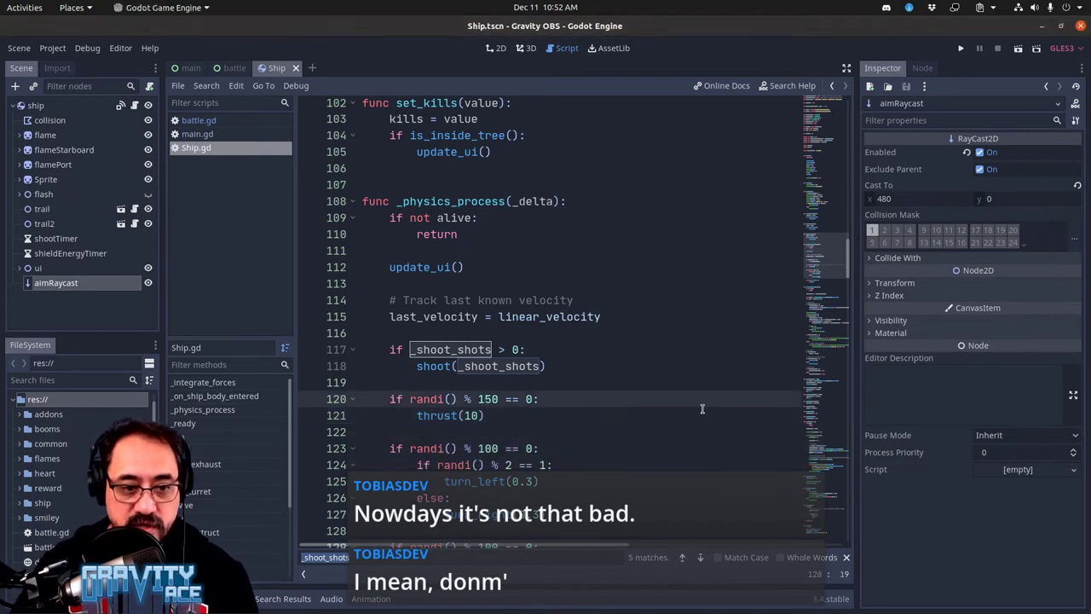
Insert a '# Change raycast aim' comment with an empty line above the random thrust check.
{"action": "key", "text": "Down"}
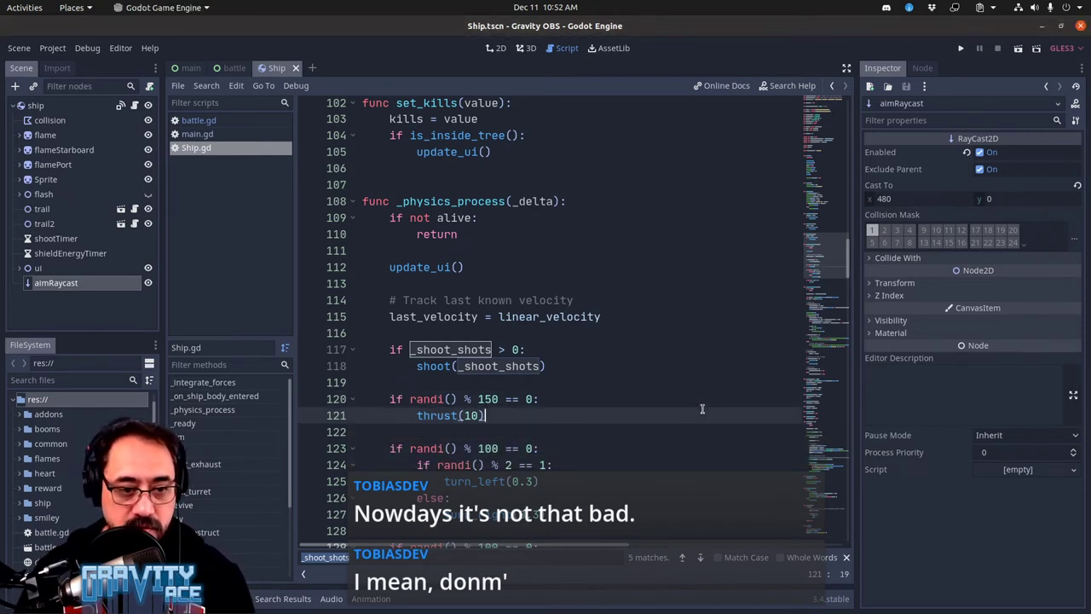
{"action": "key", "text": "Up"}
{"action": "key", "text": "Up"}
{"action": "key", "text": "Return"}
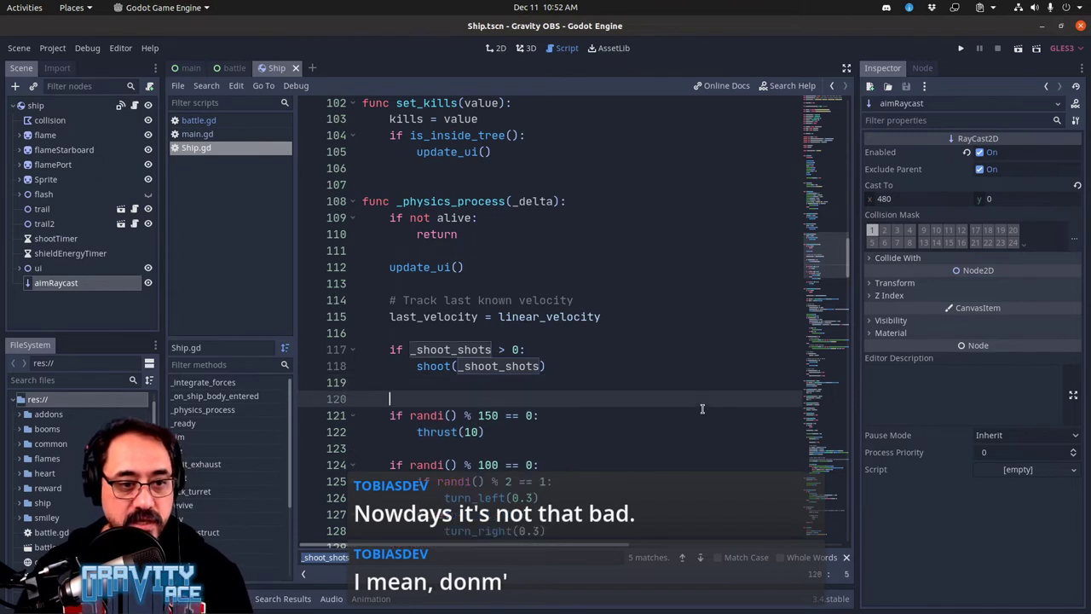
{"action": "type", "text": "# Move "}
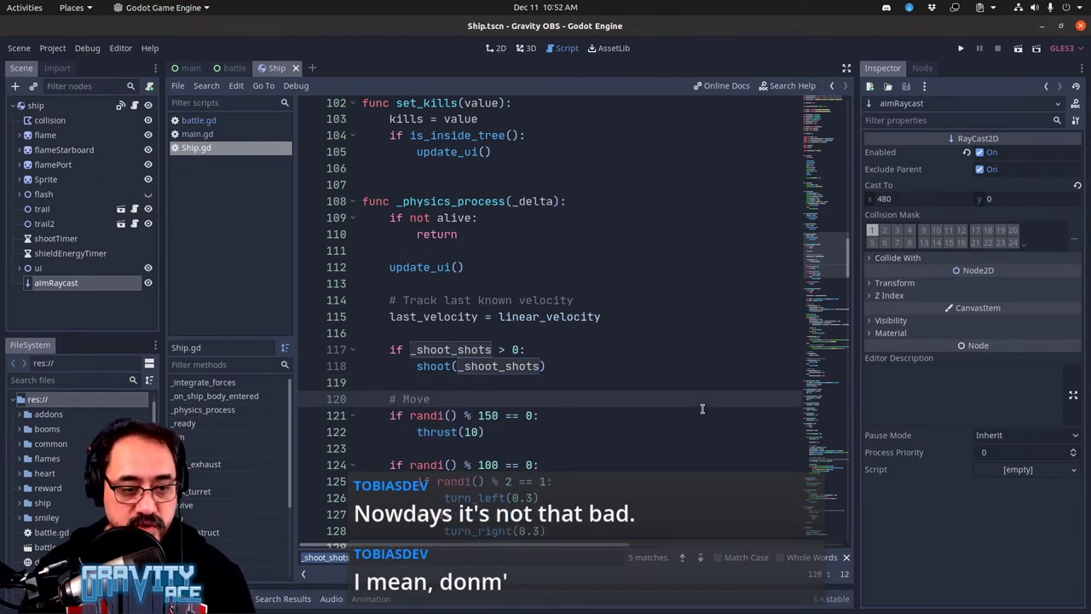
{"action": "type", "text": "the raycast"}
{"action": "key", "text": "Return"}
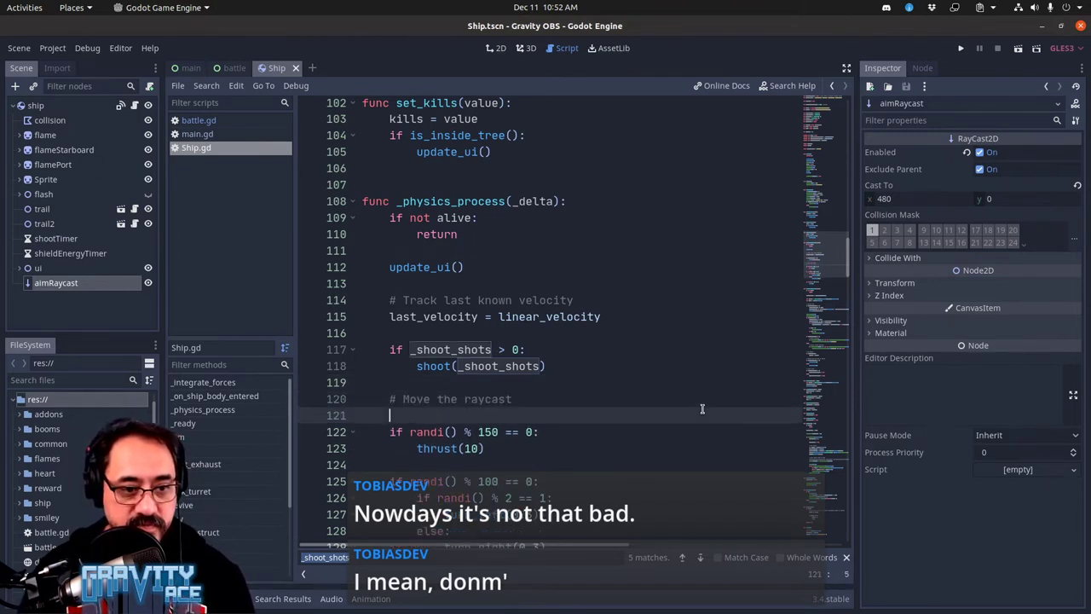
{"action": "key", "text": "Up"}
{"action": "key", "text": "ctrl+shift+Left"}
{"action": "key", "text": "ctrl+shift+Left"}
{"action": "key", "text": "ctrl+shift+Left"}
{"action": "type", "text": "Change raycast aim"}
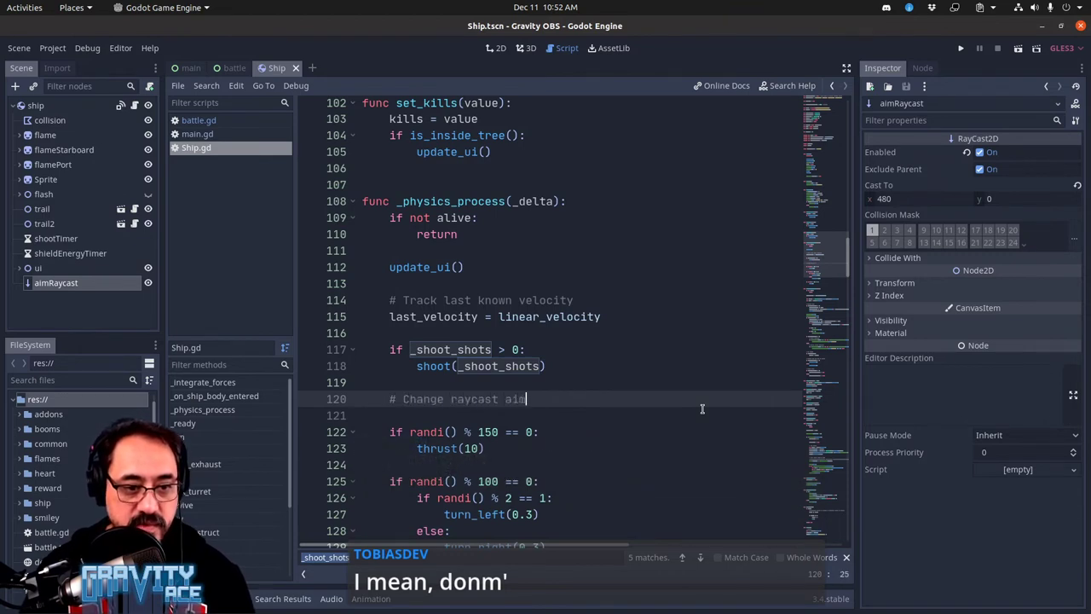
{"action": "key", "text": "Return"}
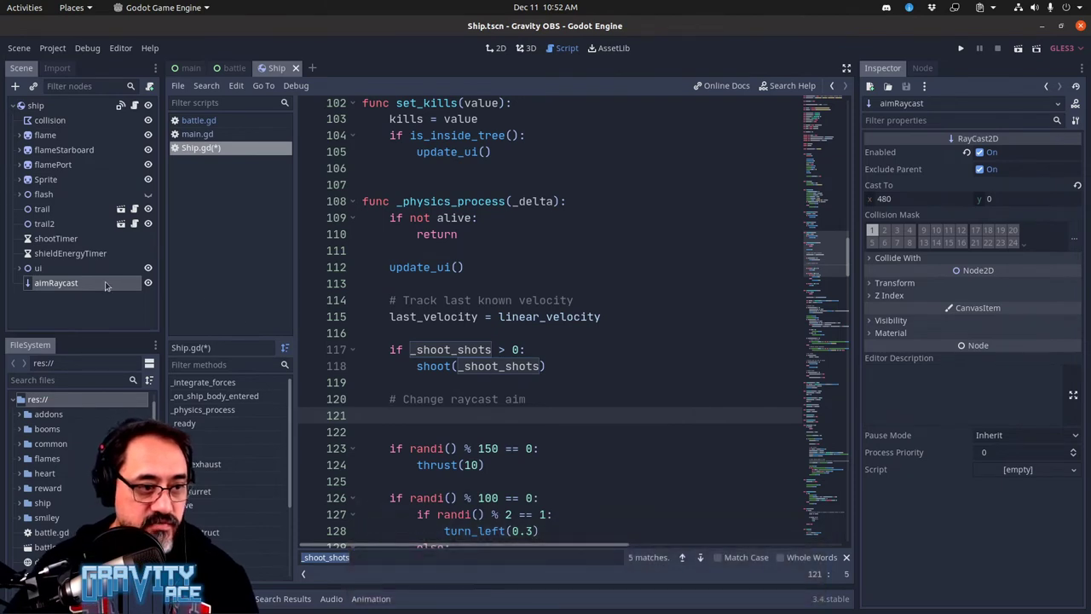
Expand aimRaycast's Transform properties in the Inspector, then return to the empty line under the comment.
{"action": "left_click", "coordinate": [901, 284]}
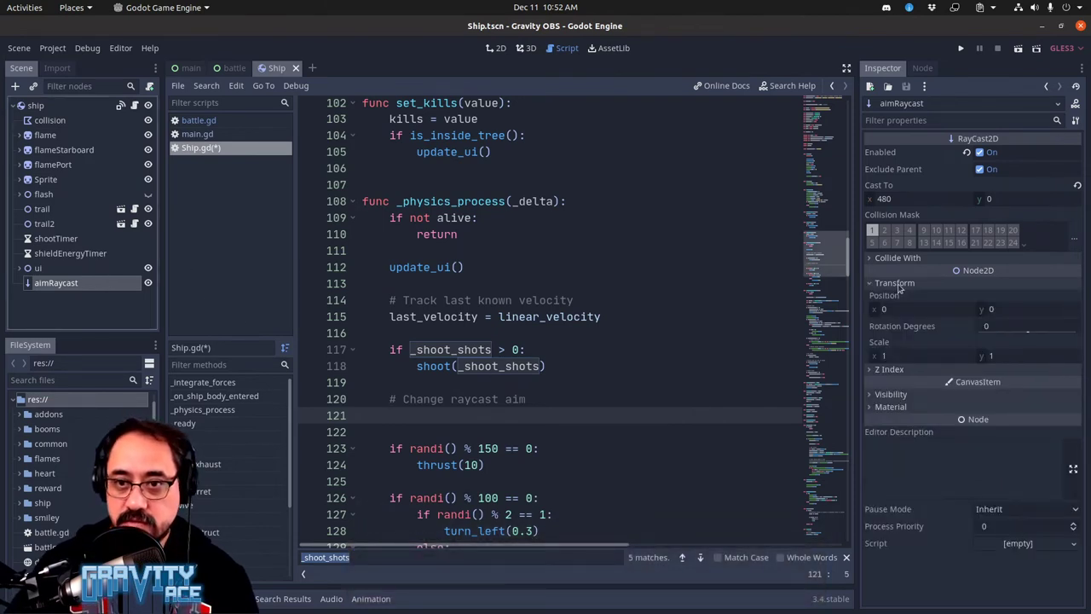
{"action": "left_click", "coordinate": [583, 400]}
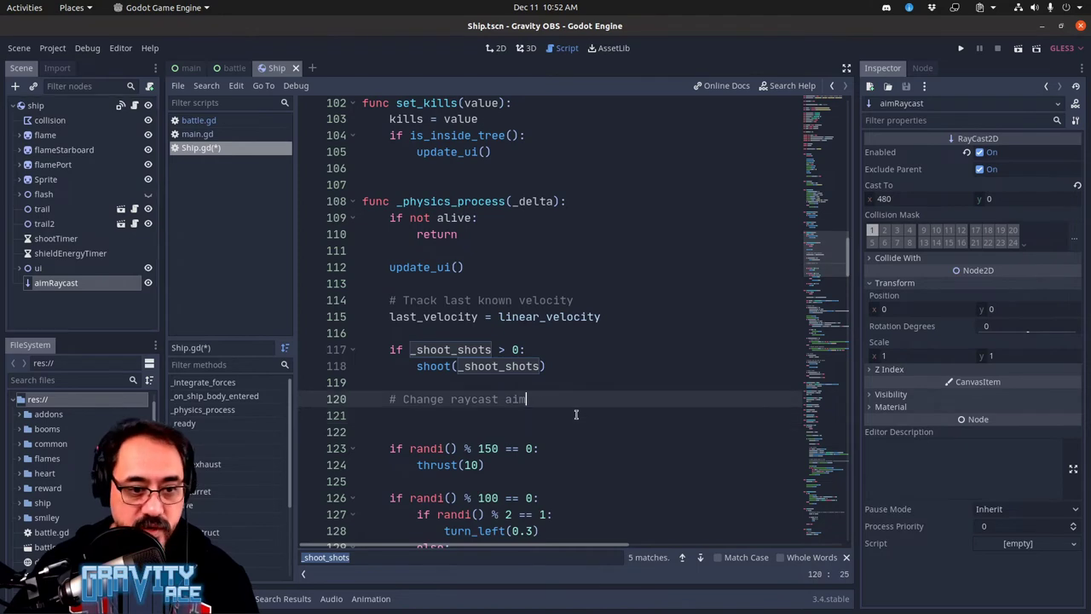
{"action": "left_click", "coordinate": [588, 421]}
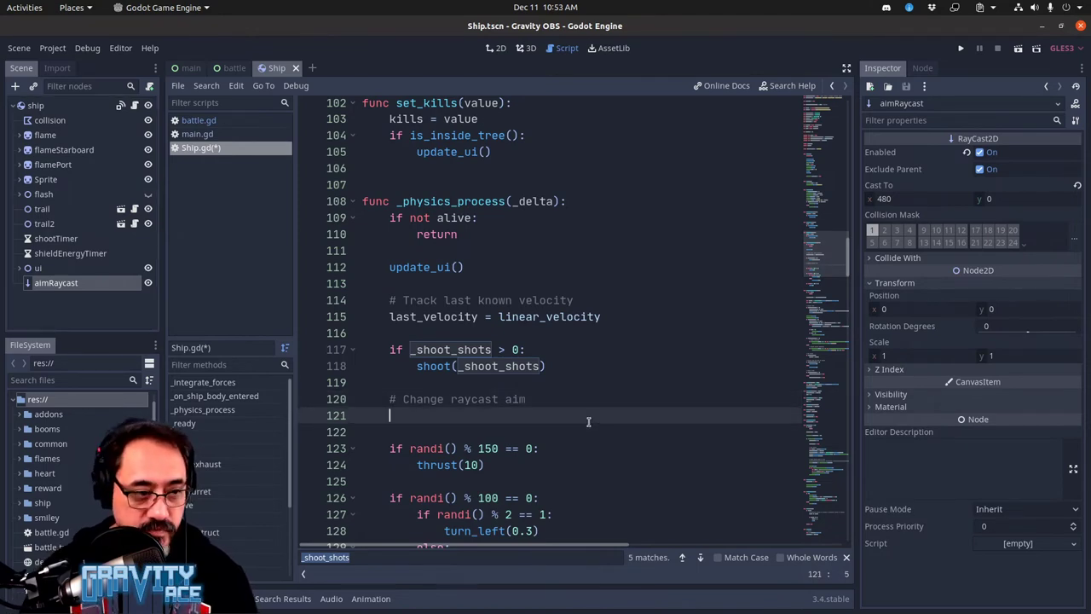
Write $aimRaycast.rotation = sin(OS.get_ticks_msec() * 0.1 * PI), picking get_ticks_msec from autocomplete.
{"action": "type", "text": "$"}
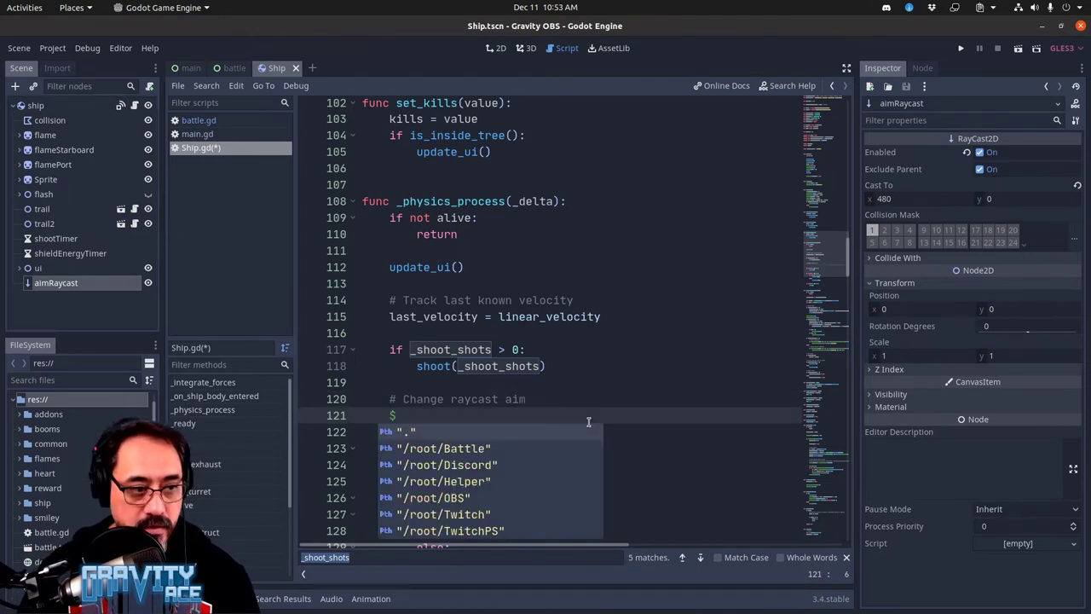
{"action": "type", "text": "aimRaycast"}
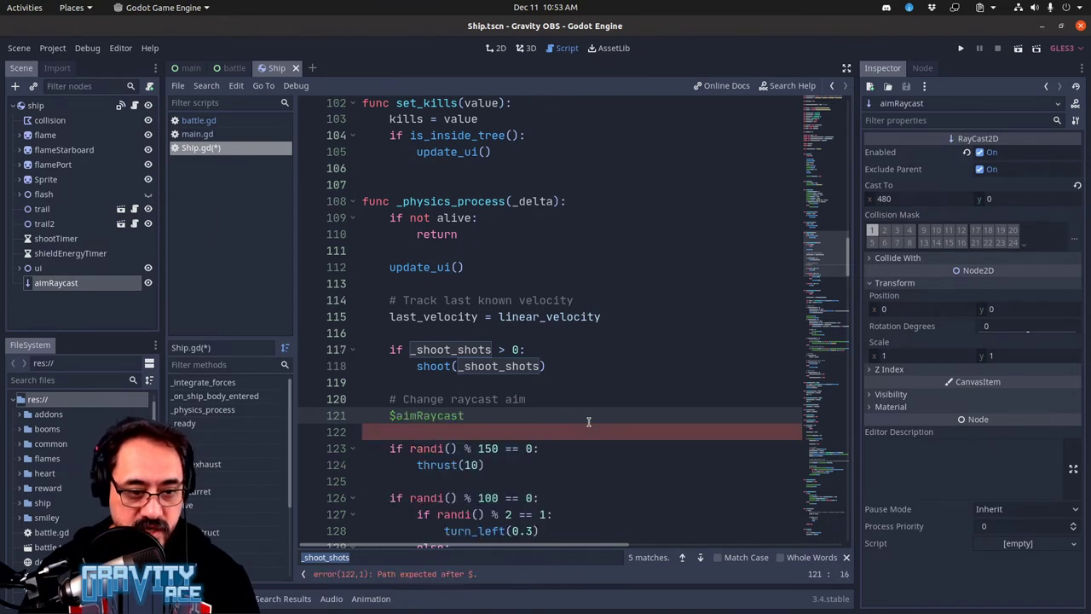
{"action": "type", "text": ".rotat"}
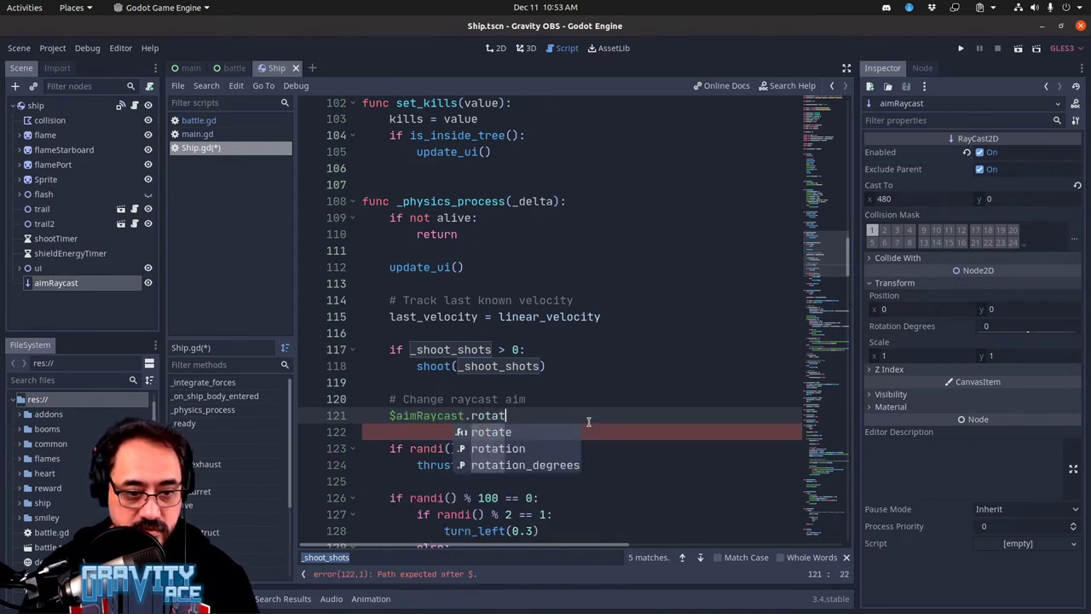
{"action": "type", "text": "ion = sin"}
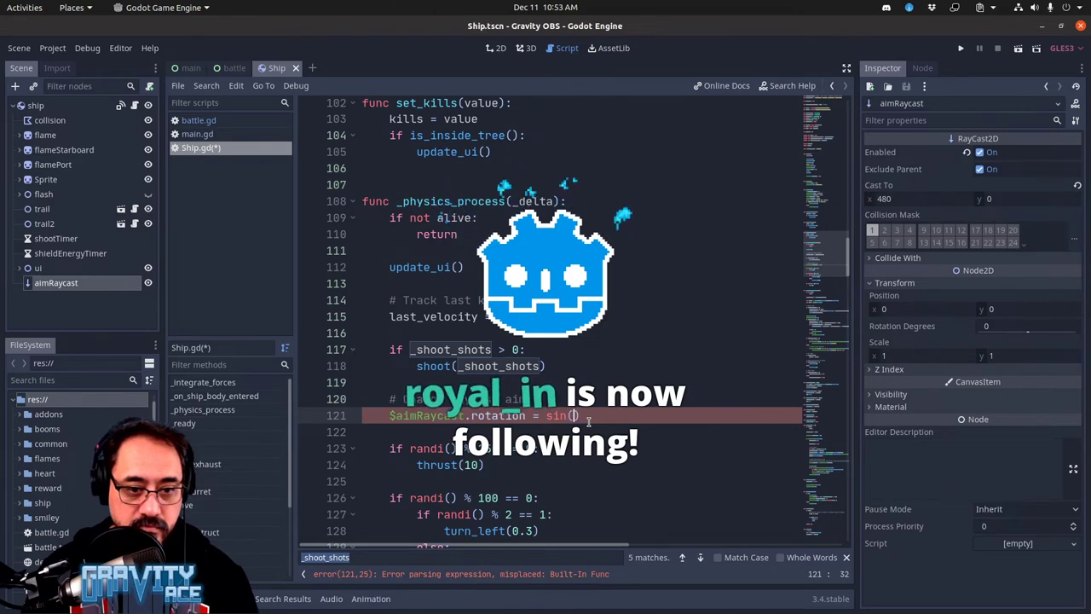
{"action": "type", "text": "("}
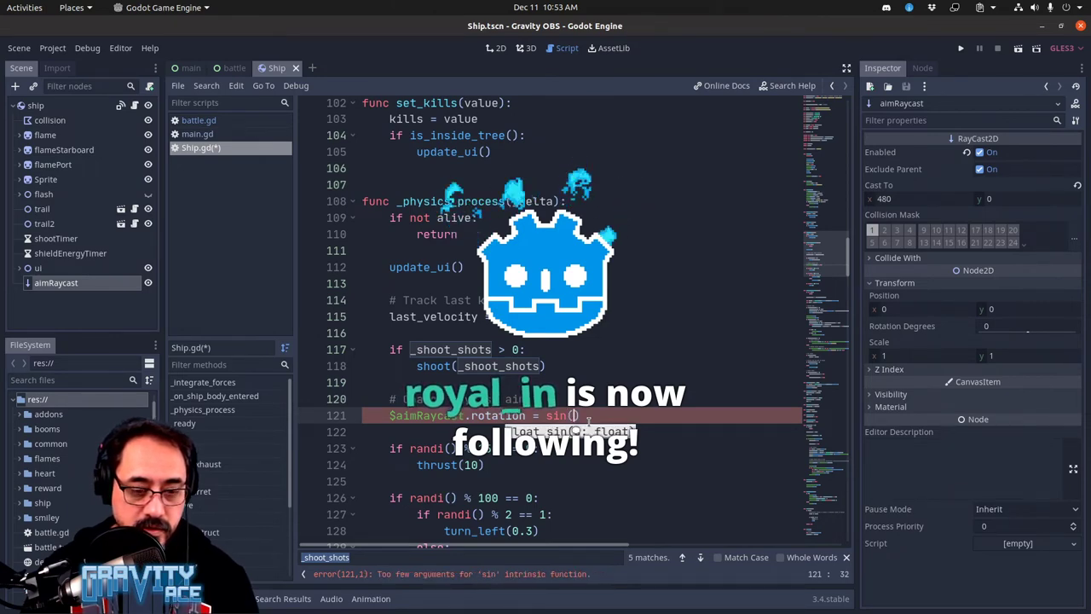
{"action": "type", "text": "Engine."}
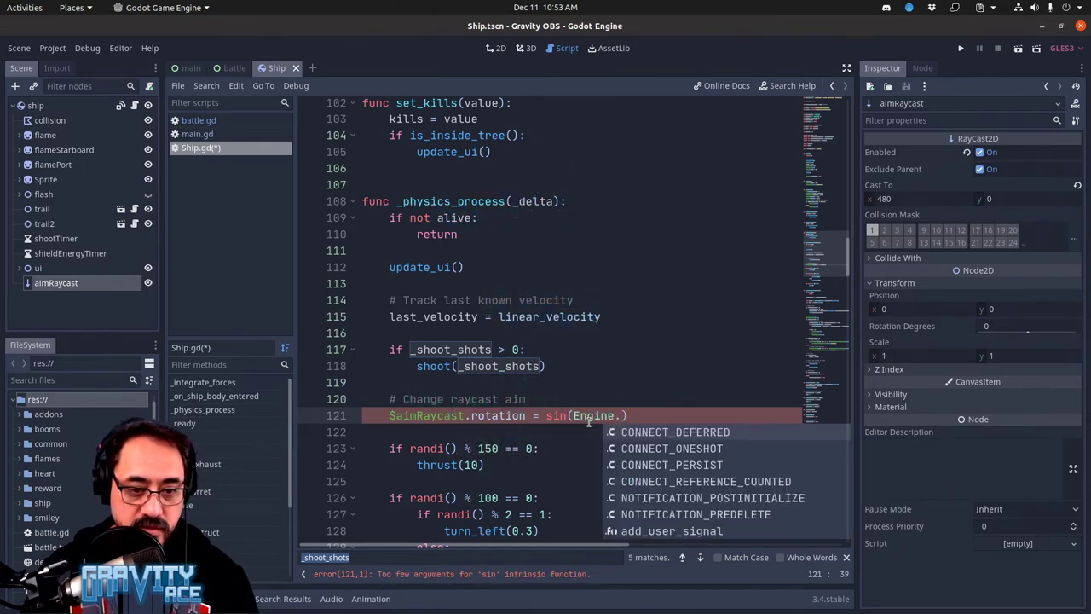
{"action": "type", "text": "get_fr"}
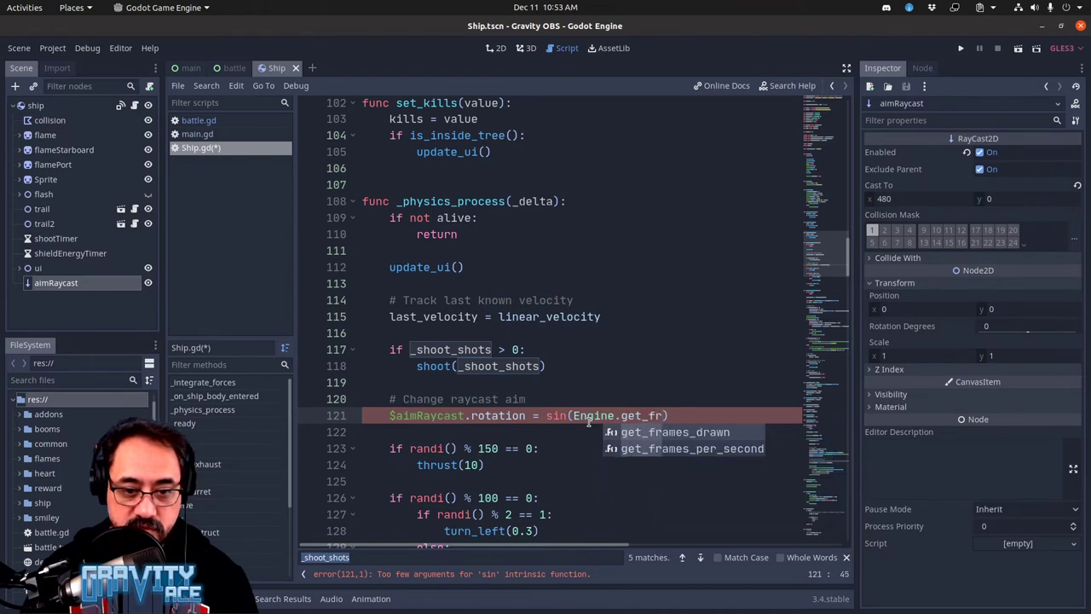
{"action": "key", "text": "BackSpace"}
{"action": "key", "text": "BackSpace"}
{"action": "key", "text": "BackSpace"}
{"action": "type", "text": "_tick"}
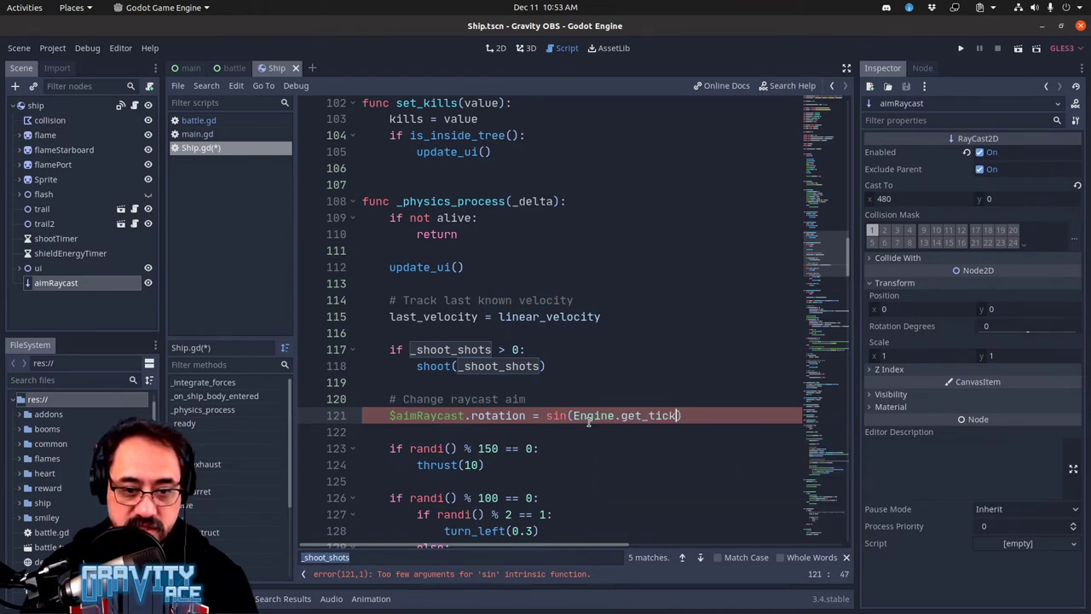
{"action": "key", "text": "BackSpace"}
{"action": "key", "text": "BackSpace"}
{"action": "key", "text": "BackSpace"}
{"action": "key", "text": "BackSpace"}
{"action": "key", "text": "BackSpace"}
{"action": "key", "text": "BackSpace"}
{"action": "key", "text": "BackSpace"}
{"action": "key", "text": "BackSpace"}
{"action": "key", "text": "BackSpace"}
{"action": "key", "text": "BackSpace"}
{"action": "key", "text": "BackSpace"}
{"action": "key", "text": "BackSpace"}
{"action": "key", "text": "BackSpace"}
{"action": "key", "text": "BackSpace"}
{"action": "key", "text": "BackSpace"}
{"action": "type", "text": "OS.t"}
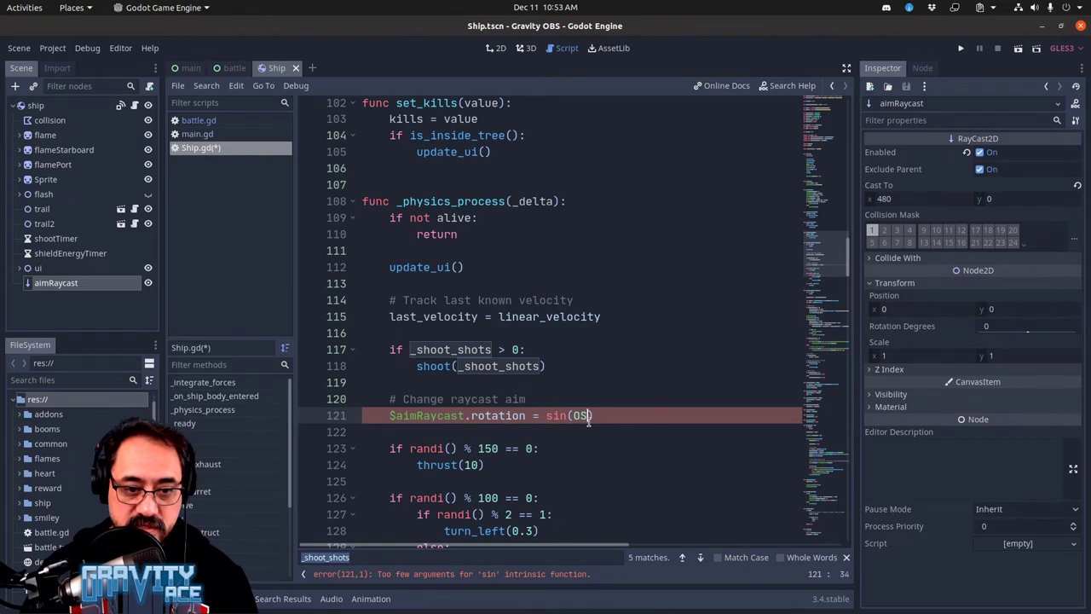
{"action": "type", "text": "ick"}
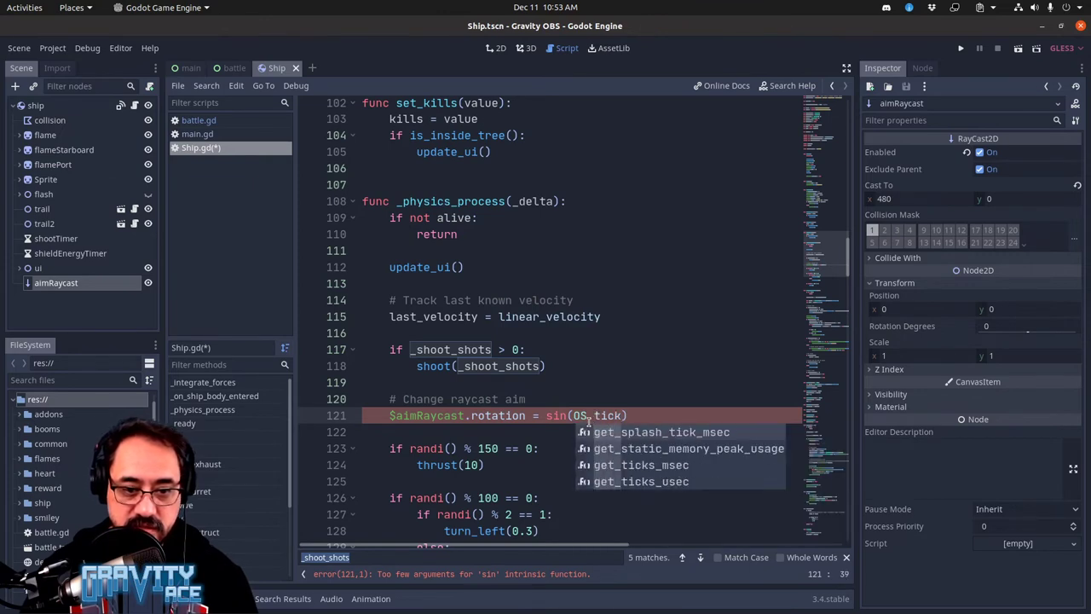
{"action": "key", "text": "Down"}
{"action": "key", "text": "Down"}
{"action": "key", "text": "Down"}
{"action": "key", "text": "Up"}
{"action": "key", "text": "Return"}
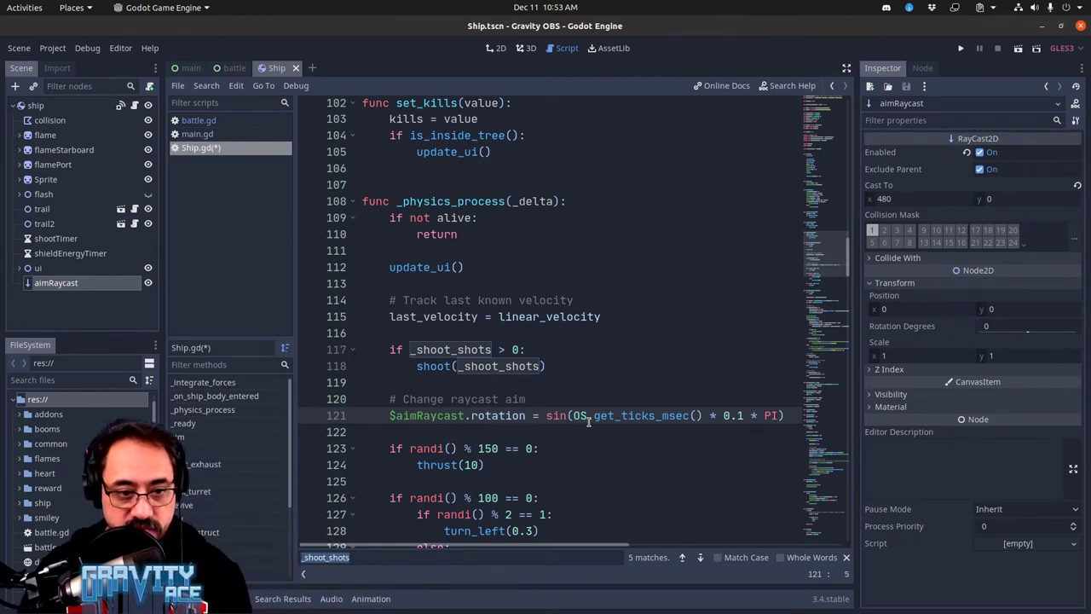
{"action": "key", "text": "Down"}
Replace the random shooting condition with $aimRaycast.is_colliding() above shoot(3), and save Ship.gd.
{"action": "key", "text": "Down"}
{"action": "key", "text": "Down"}
{"action": "key", "text": "Down"}
{"action": "key", "text": "Down"}
{"action": "key", "text": "Down"}
{"action": "key", "text": "Down"}
{"action": "key", "text": "Down"}
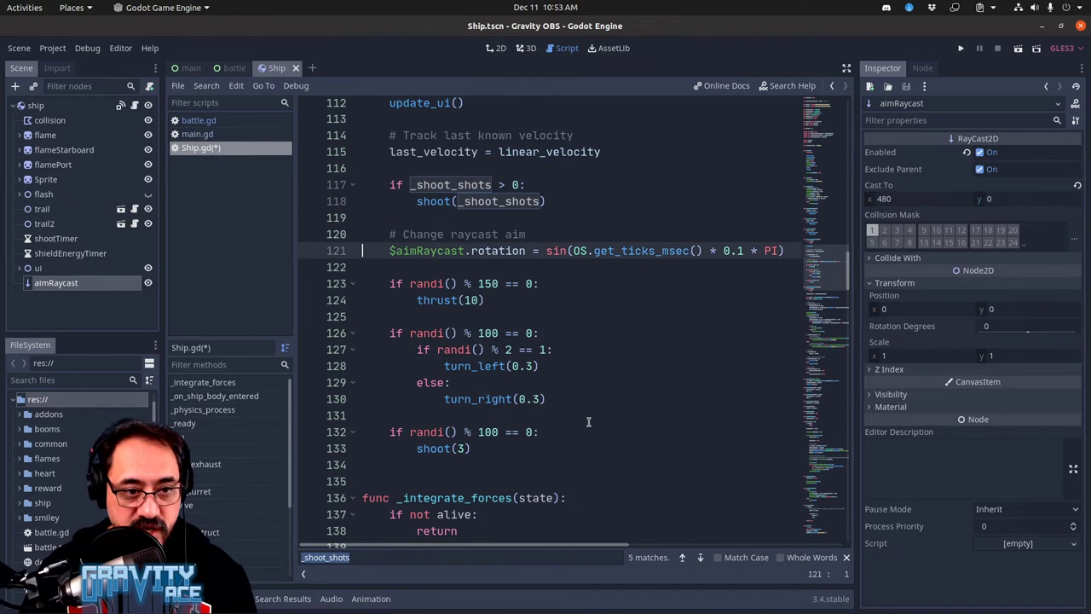
{"action": "key", "text": "Down"}
{"action": "key", "text": "Down"}
{"action": "key", "text": "Down"}
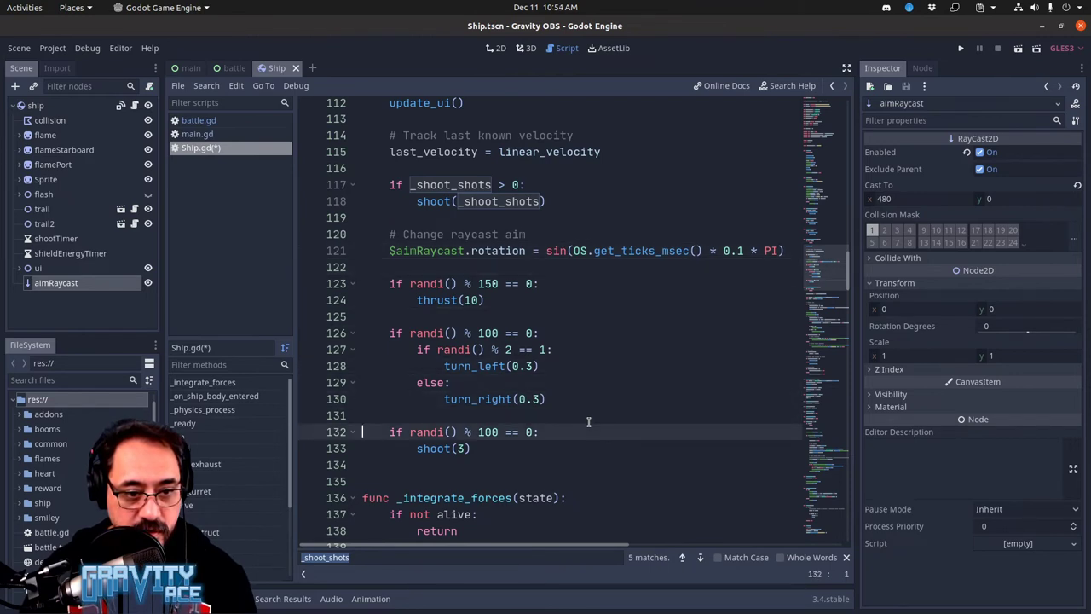
{"action": "key", "text": "shift+End"}
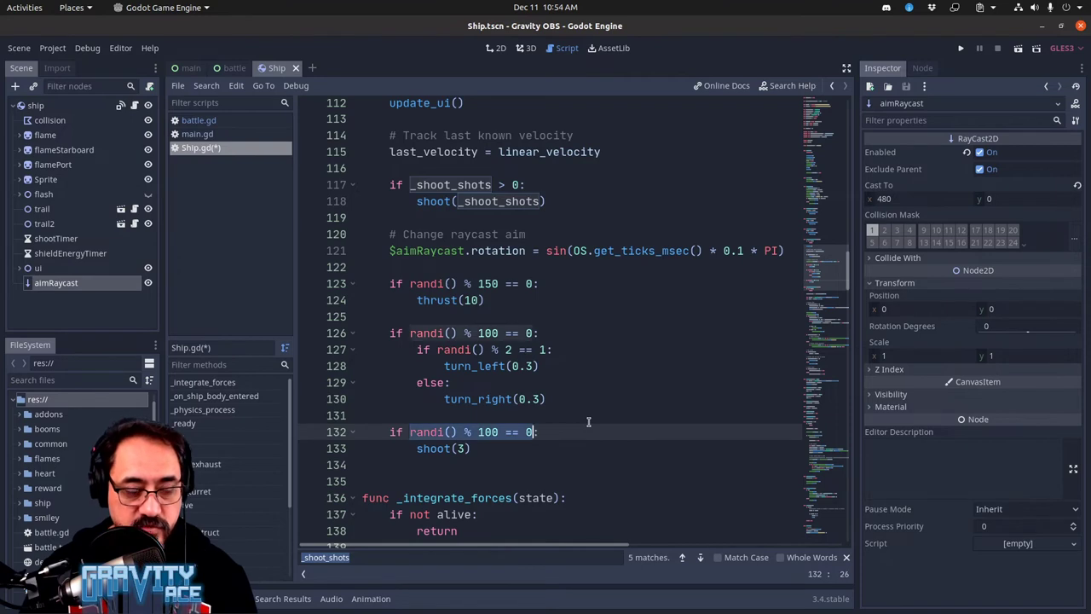
{"action": "type", "text": "$aimRay:"}
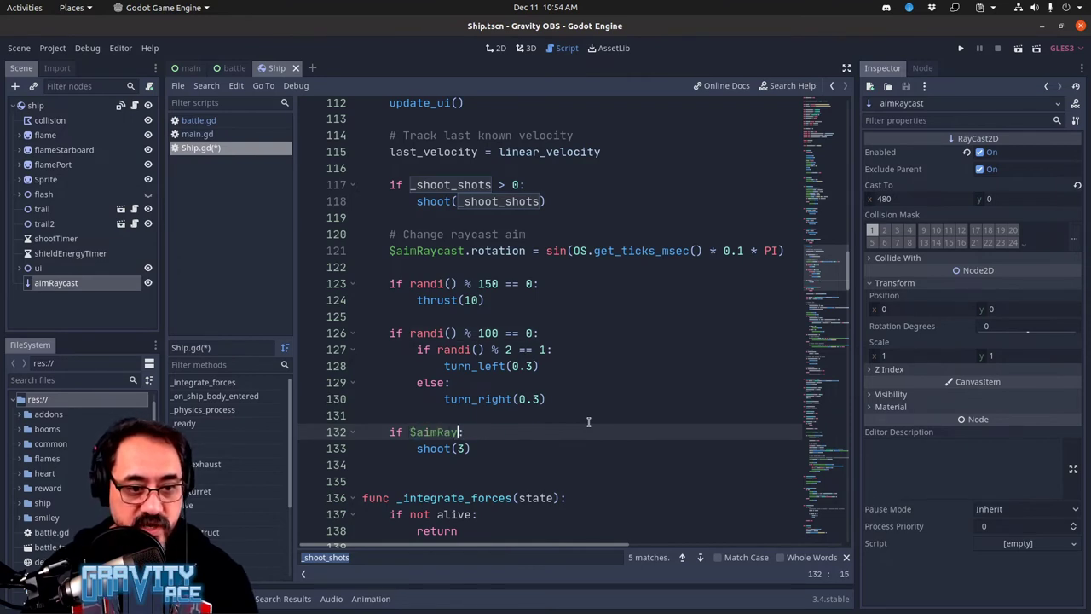
{"action": "type", "text": "is_c"}
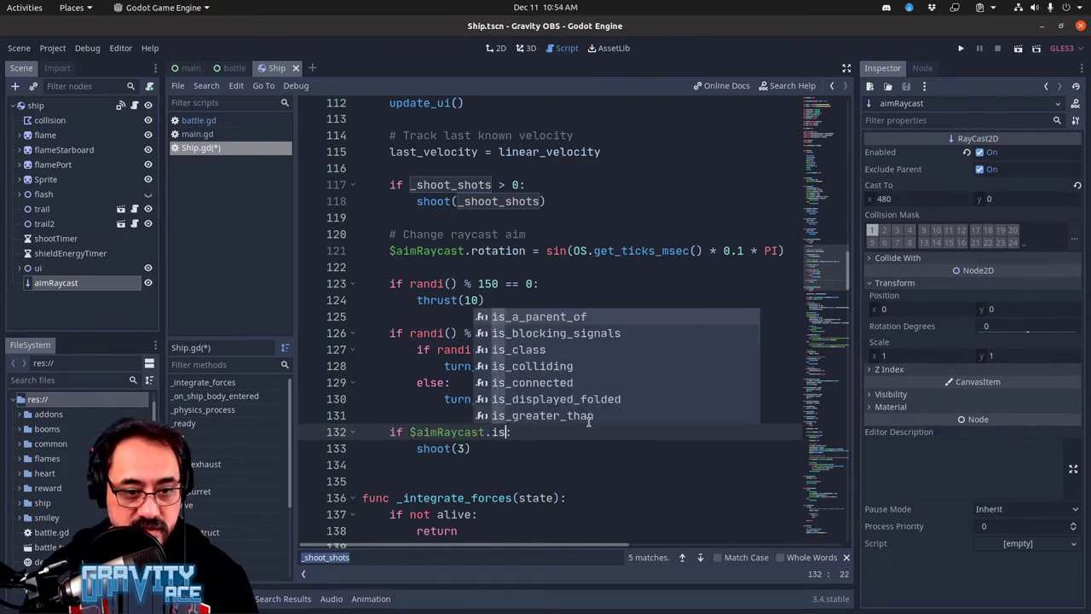
{"action": "key", "text": "Down"}
{"action": "key", "text": "Return"}
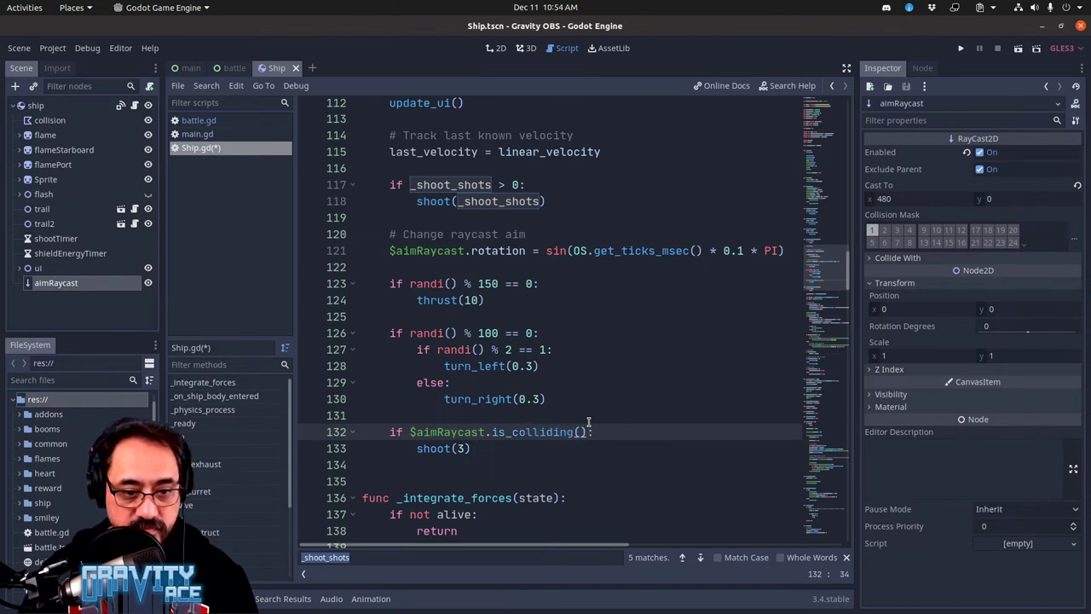
{"action": "key", "text": "Right"}
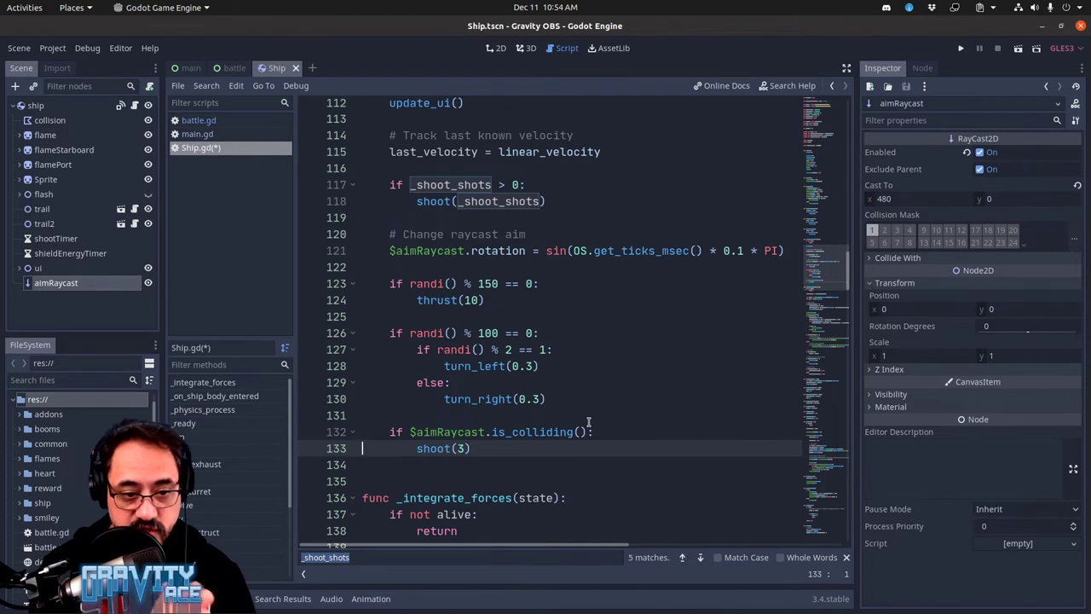
{"action": "key", "text": "ctrl+s"}
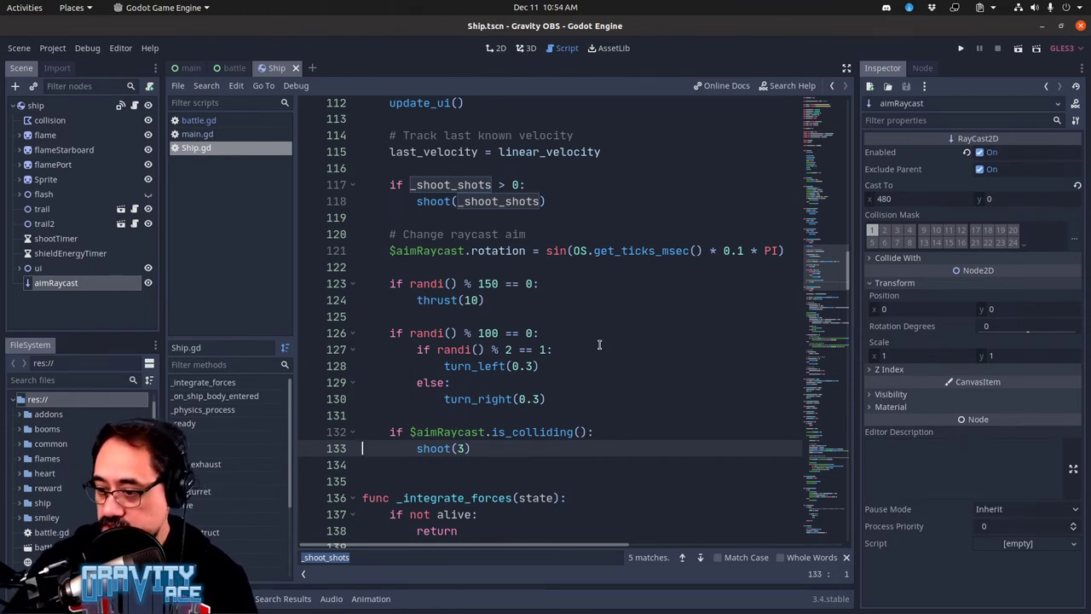
{"action": "mouse_move", "coordinate": [4, 372]}
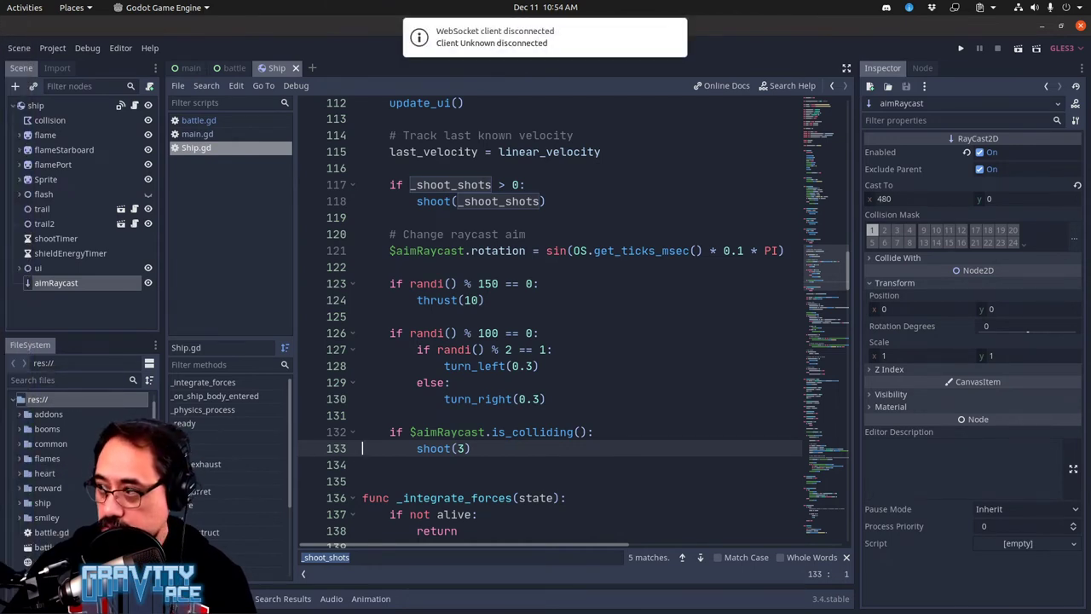
Run the game project with F5 to start a debug session.
{"action": "left_click", "coordinate": [518, 299]}
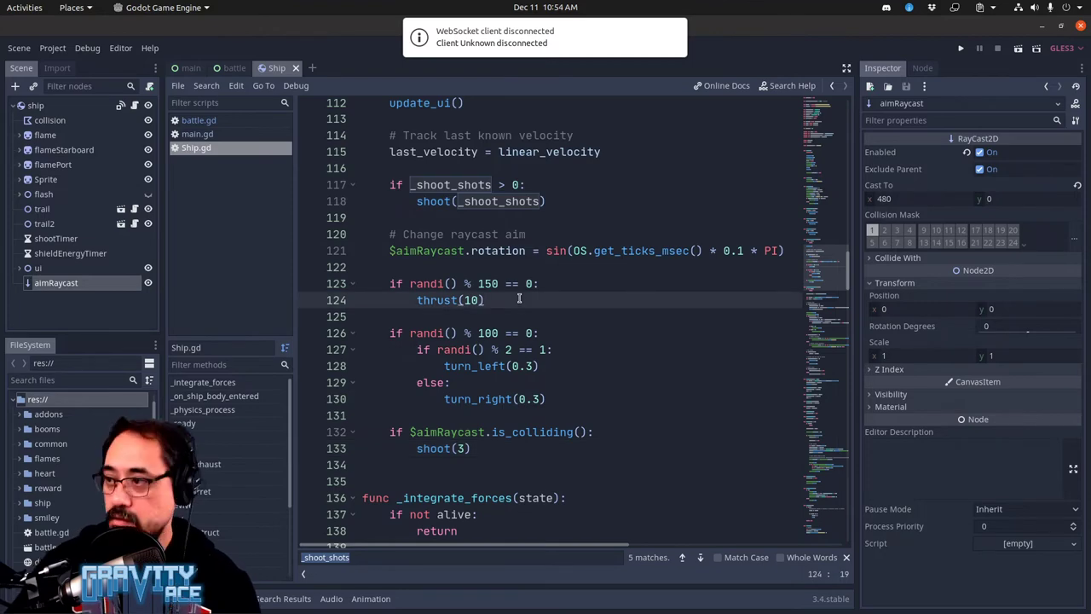
{"action": "key", "text": "F5"}
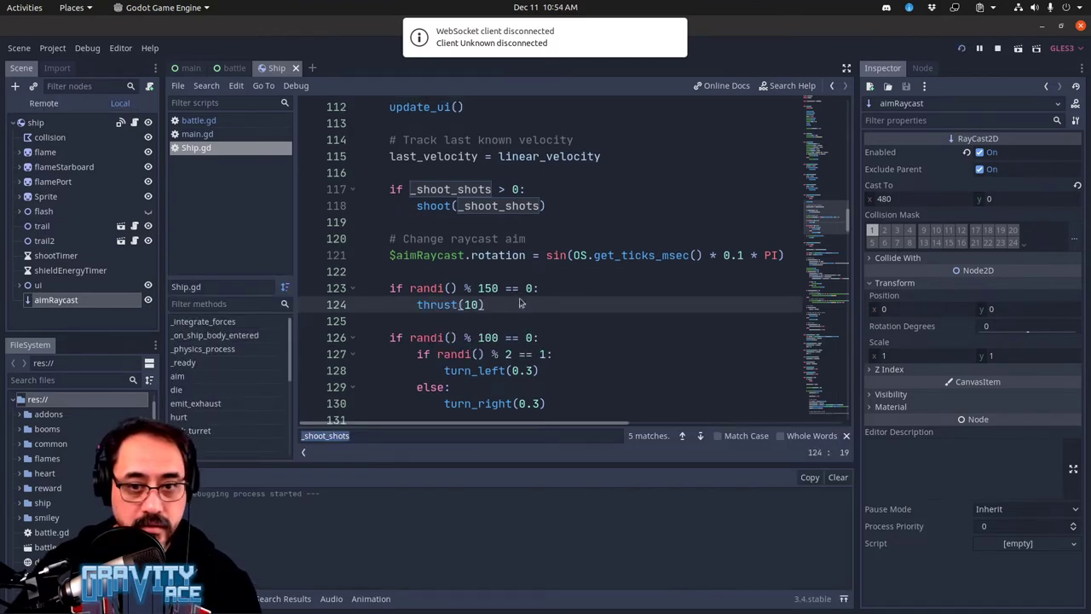
{"action": "key", "text": "Return"}
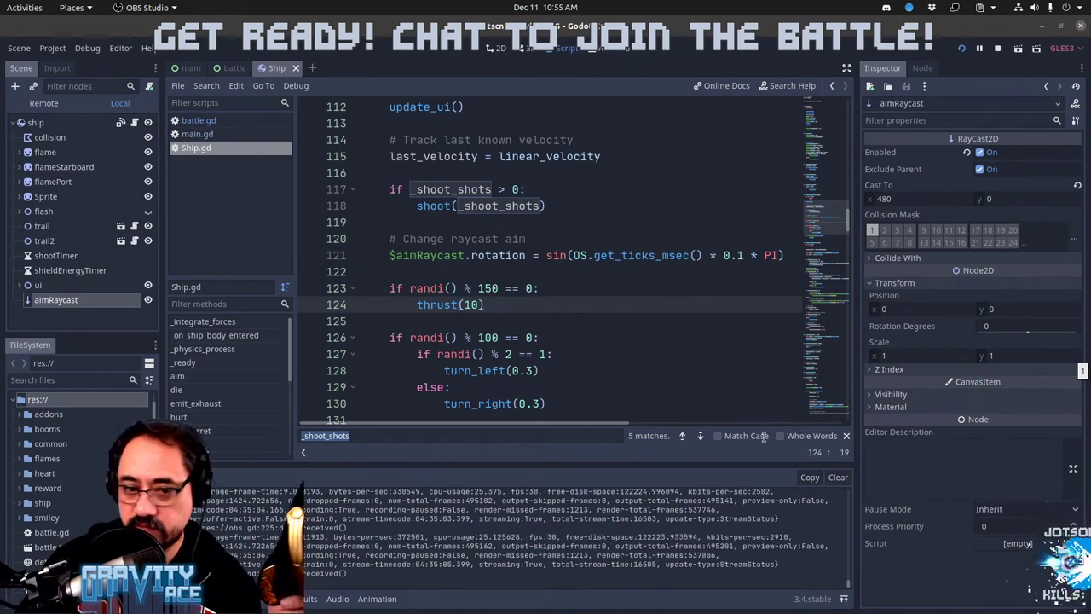
Bring the Gravity Ace Trello board in Chrome to the front.
{"action": "left_click", "coordinate": [16, 64]}
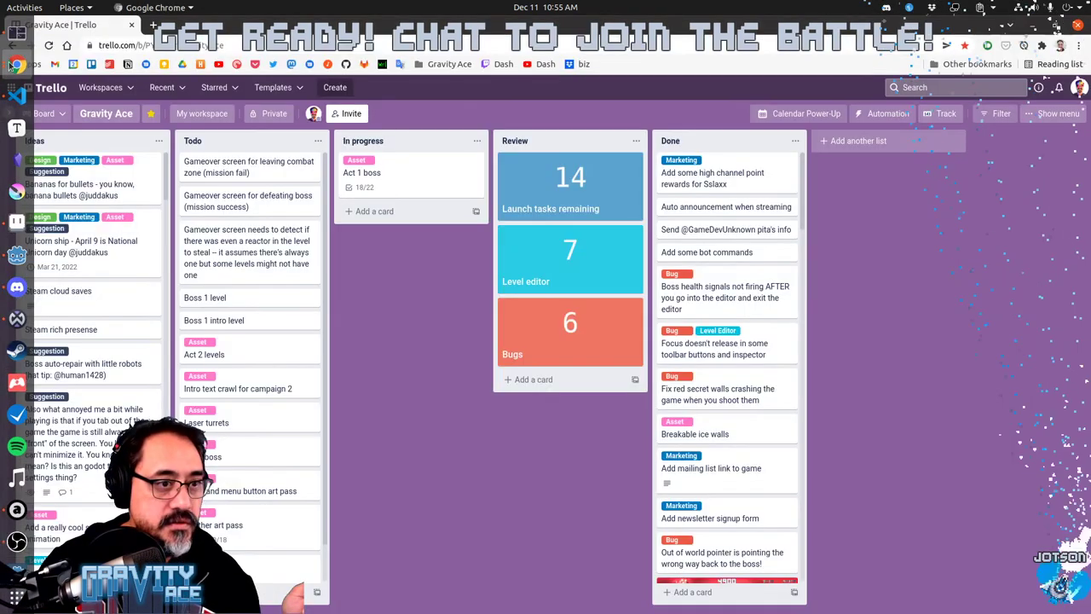
{"action": "left_click", "coordinate": [16, 64]}
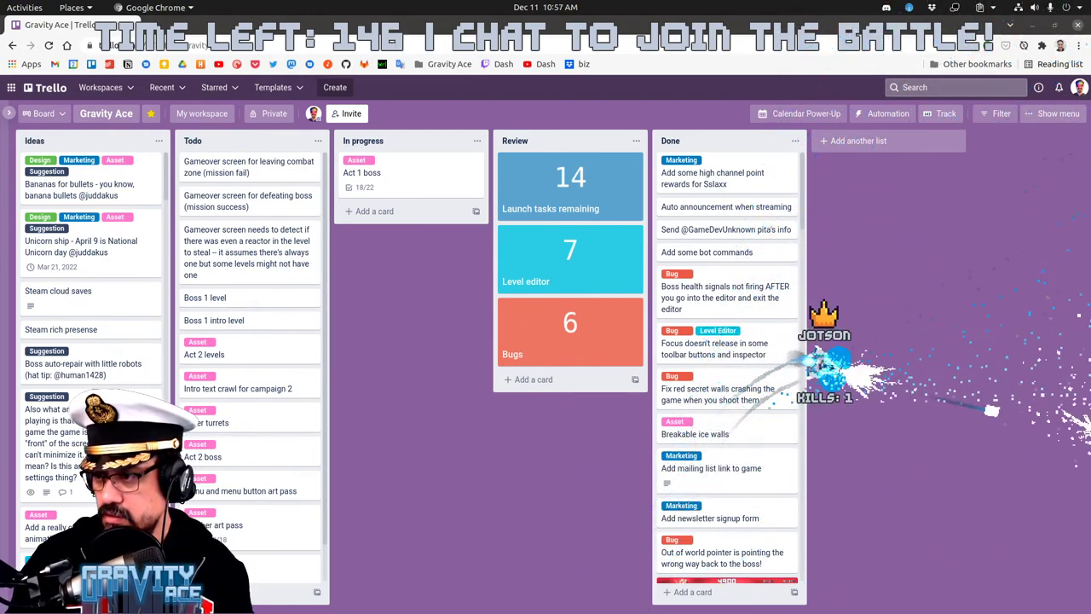
Back in Godot's battle scene, put wall1 on collision layer 2.
{"action": "key", "text": "alt+Tab"}
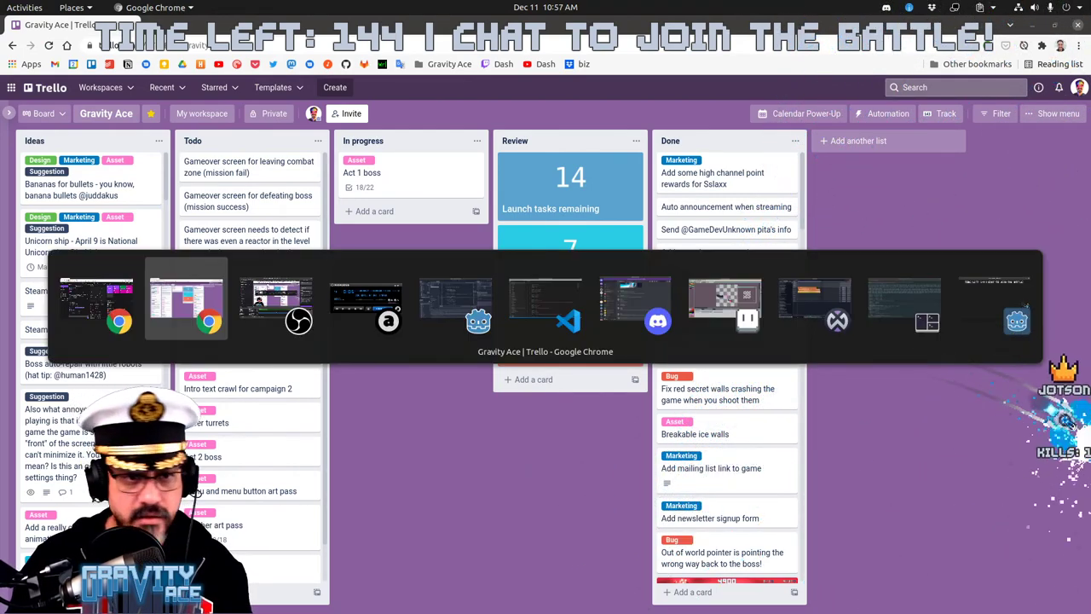
{"action": "key", "text": "alt+Tab"}
{"action": "key", "text": "alt+Tab"}
{"action": "key", "text": "alt+Tab"}
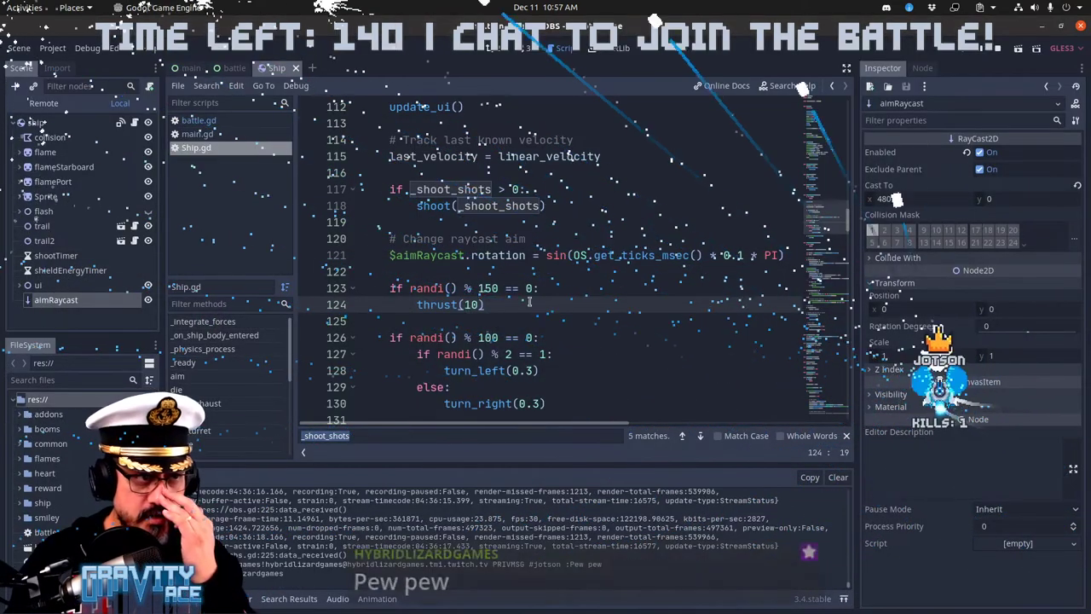
{"action": "left_click", "coordinate": [53, 138]}
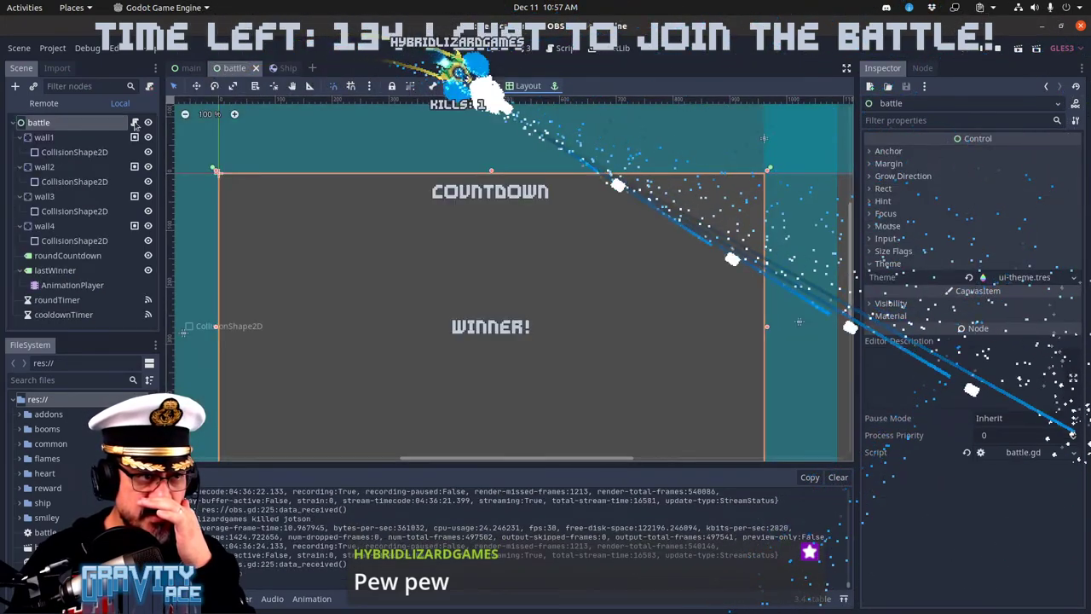
{"action": "left_click", "coordinate": [233, 68]}
{"action": "left_click", "coordinate": [890, 225]}
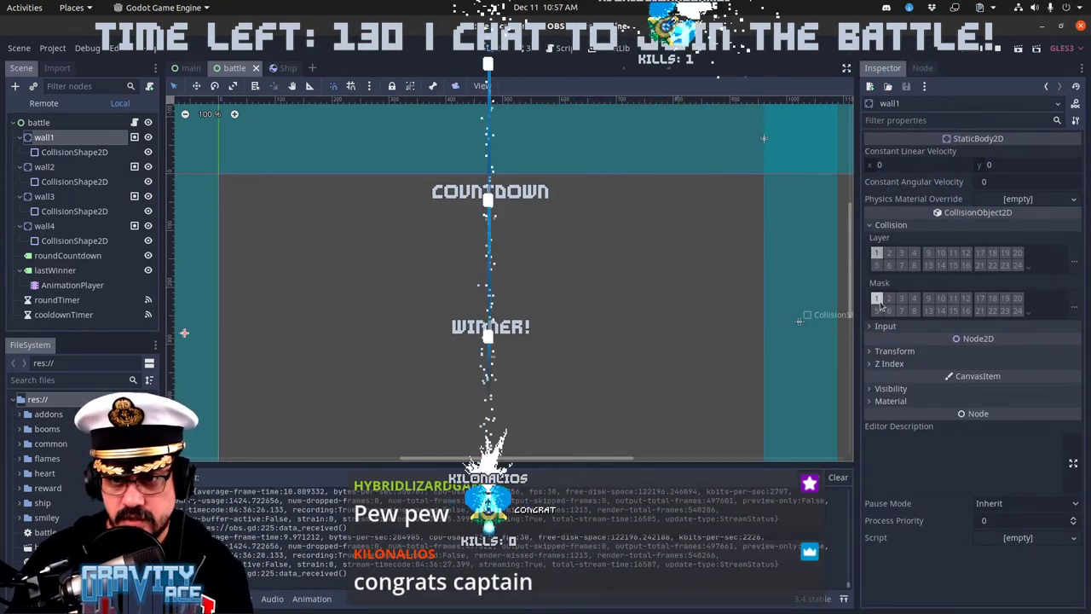
{"action": "left_click", "coordinate": [889, 253]}
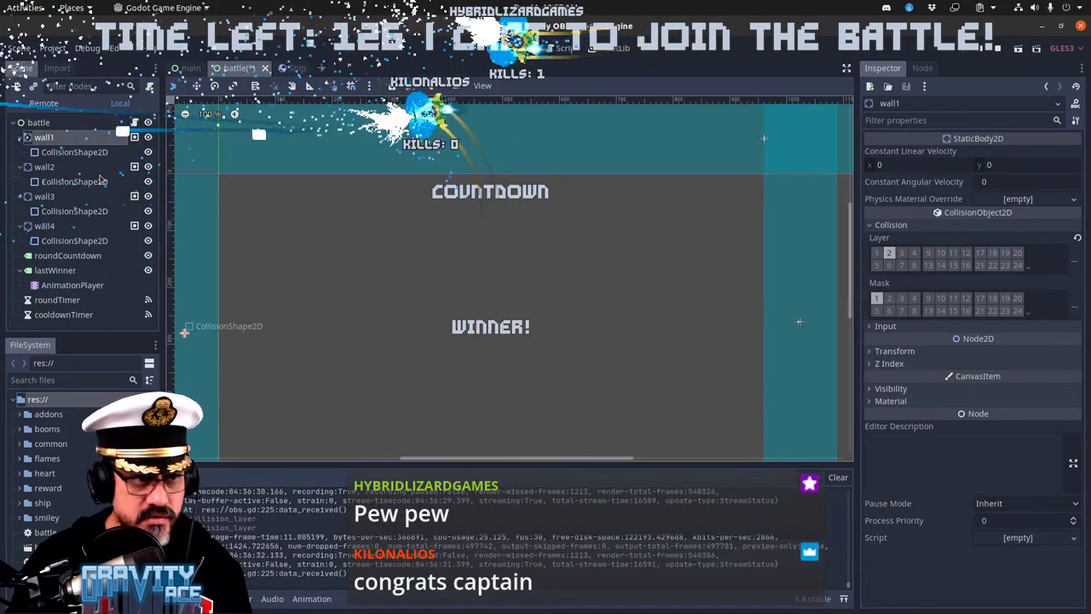
Put wall2, wall3 and wall4 on collision layer 2 as well.
{"action": "left_click", "coordinate": [51, 167]}
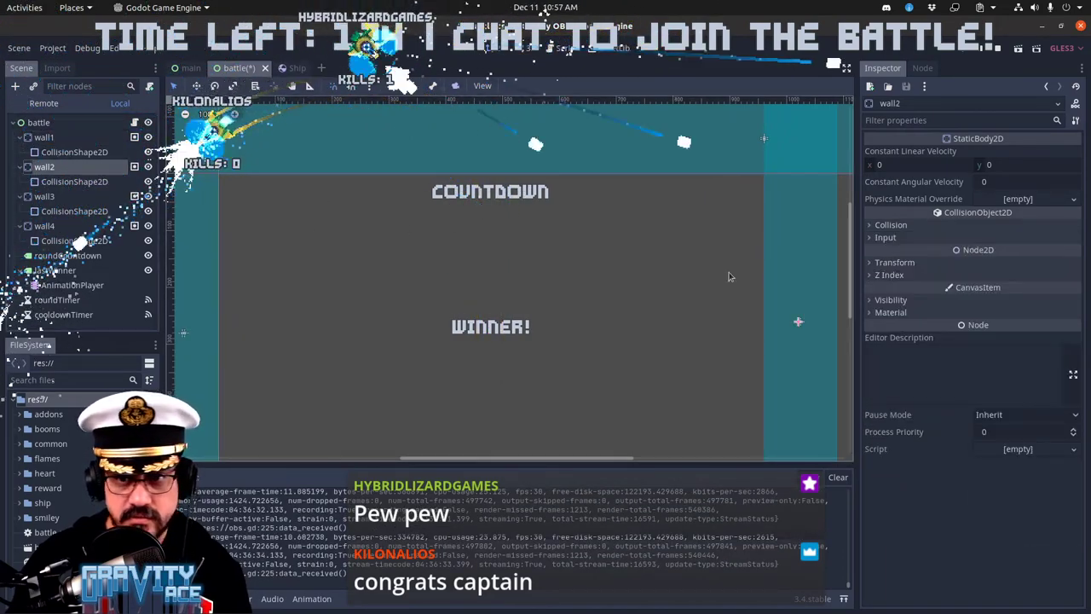
{"action": "left_click", "coordinate": [879, 227]}
{"action": "left_click", "coordinate": [889, 253]}
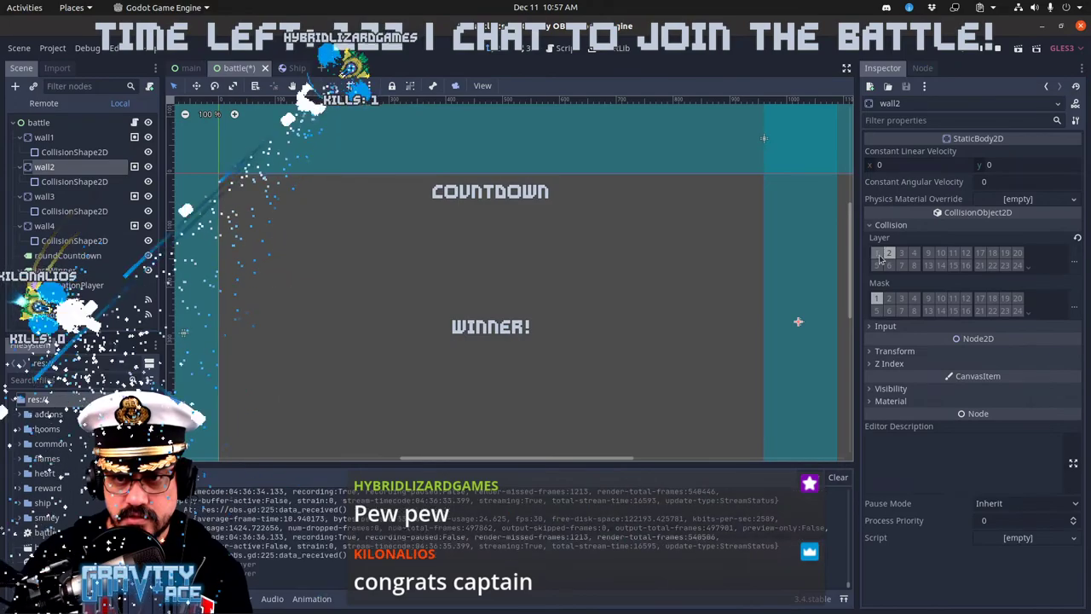
{"action": "left_click", "coordinate": [45, 197]}
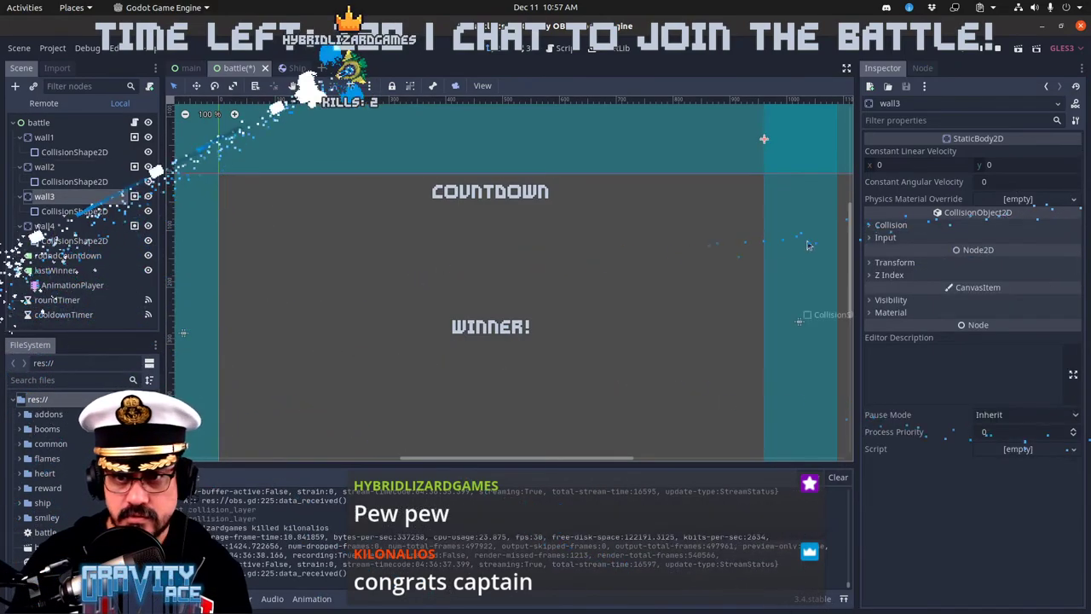
{"action": "left_click", "coordinate": [881, 225]}
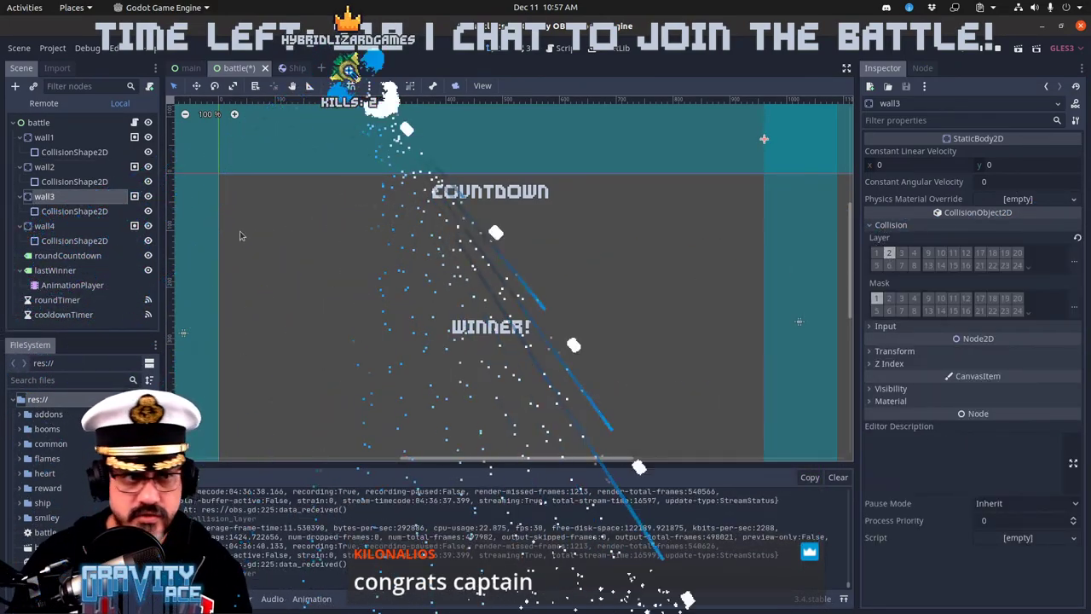
{"action": "left_click", "coordinate": [44, 226]}
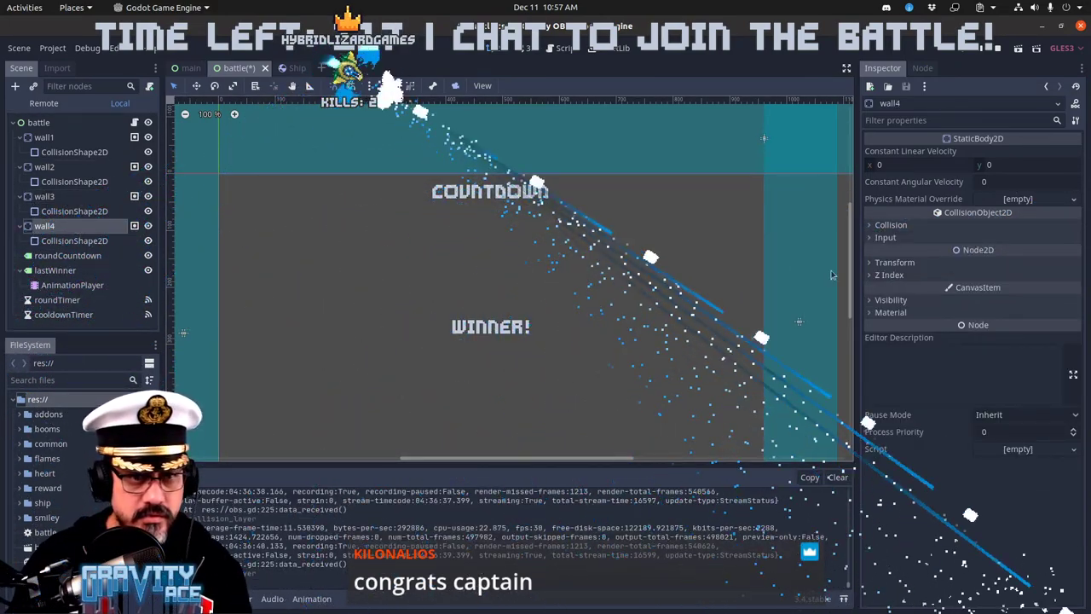
{"action": "left_click", "coordinate": [887, 225]}
{"action": "left_click", "coordinate": [888, 253]}
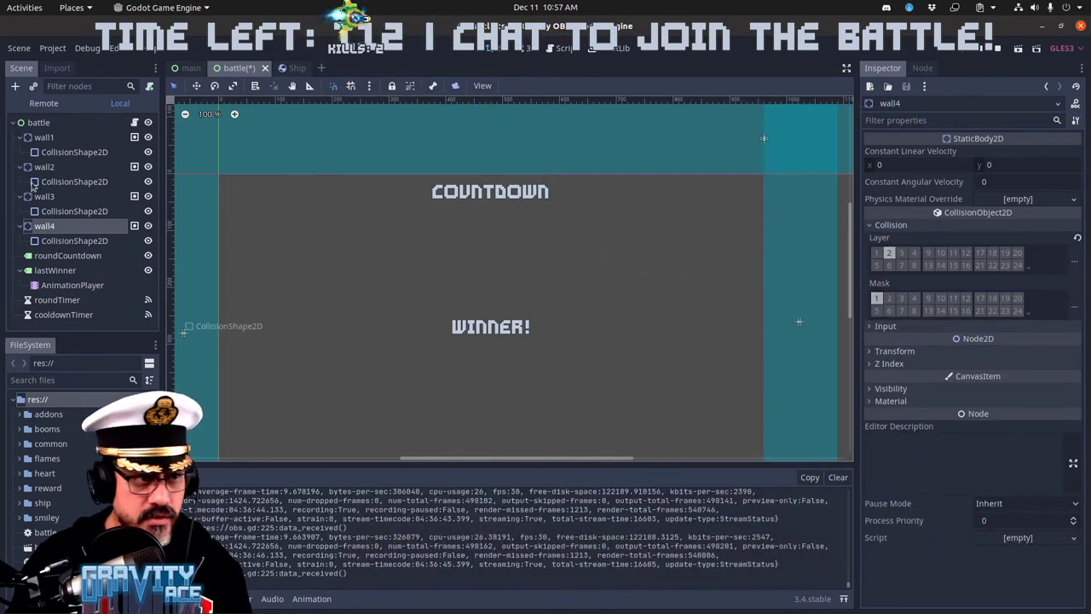
Make the Ship scene's root RigidBody2D collide with layer 2.
{"action": "left_click", "coordinate": [290, 68]}
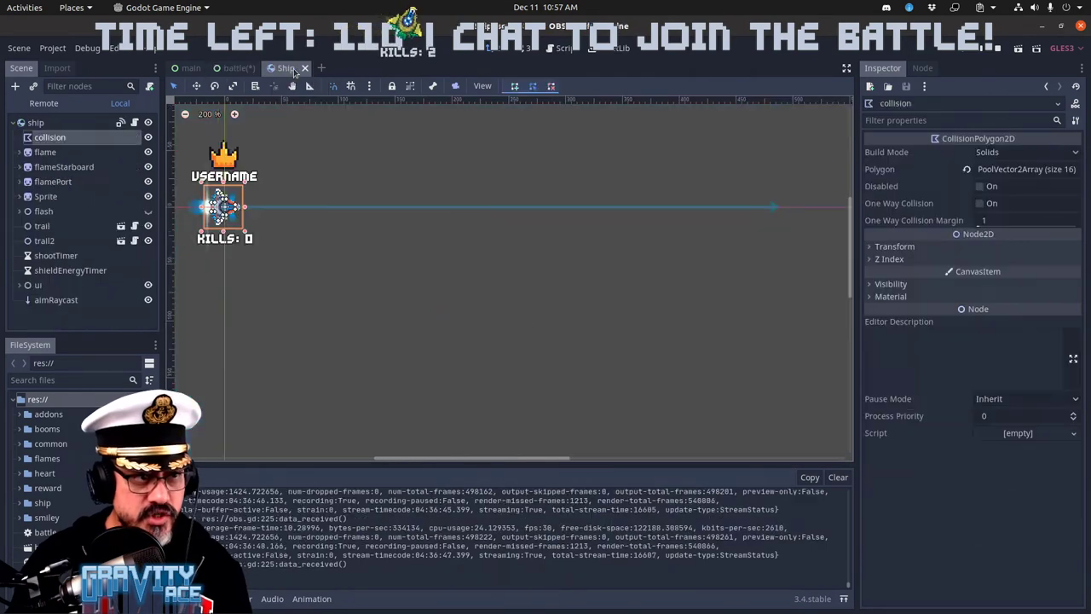
{"action": "left_click", "coordinate": [74, 126]}
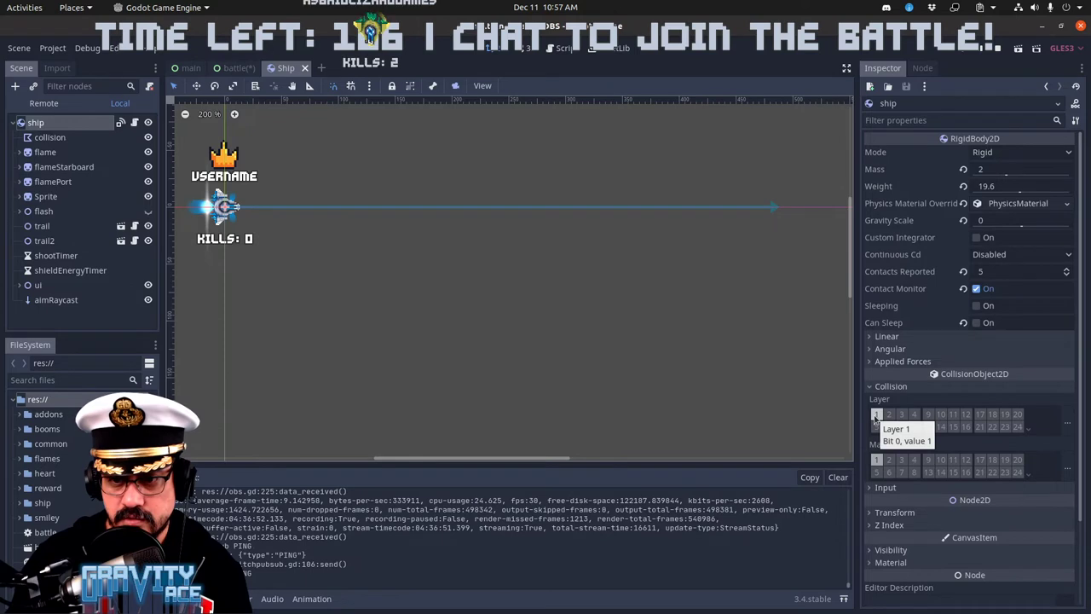
{"action": "left_click", "coordinate": [888, 460]}
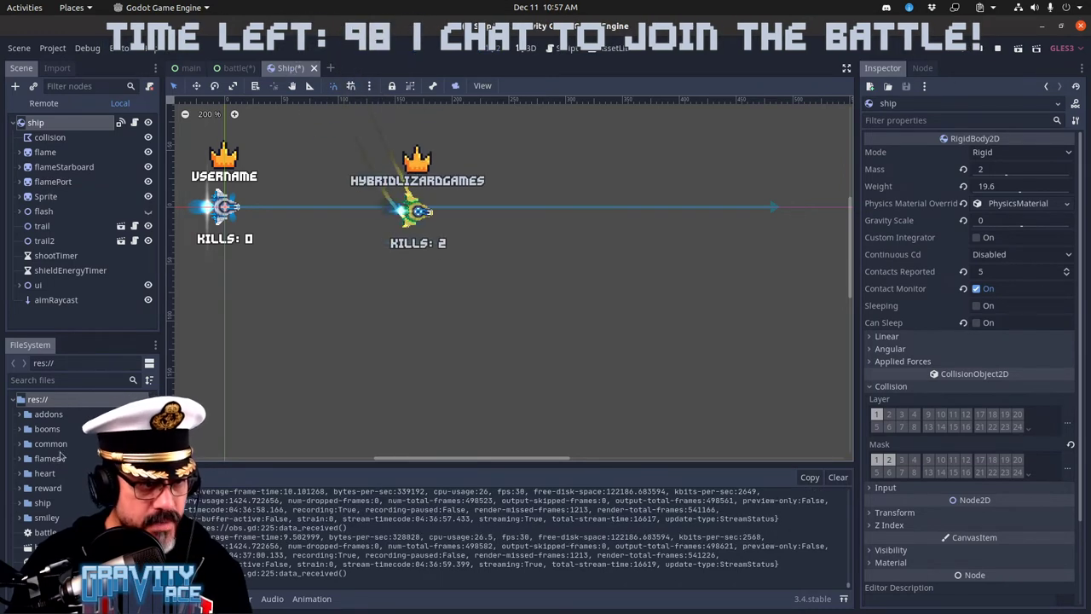
Open bullet.tscn, set its collision mask to layer 2, and save it.
{"action": "double_click", "coordinate": [55, 503]}
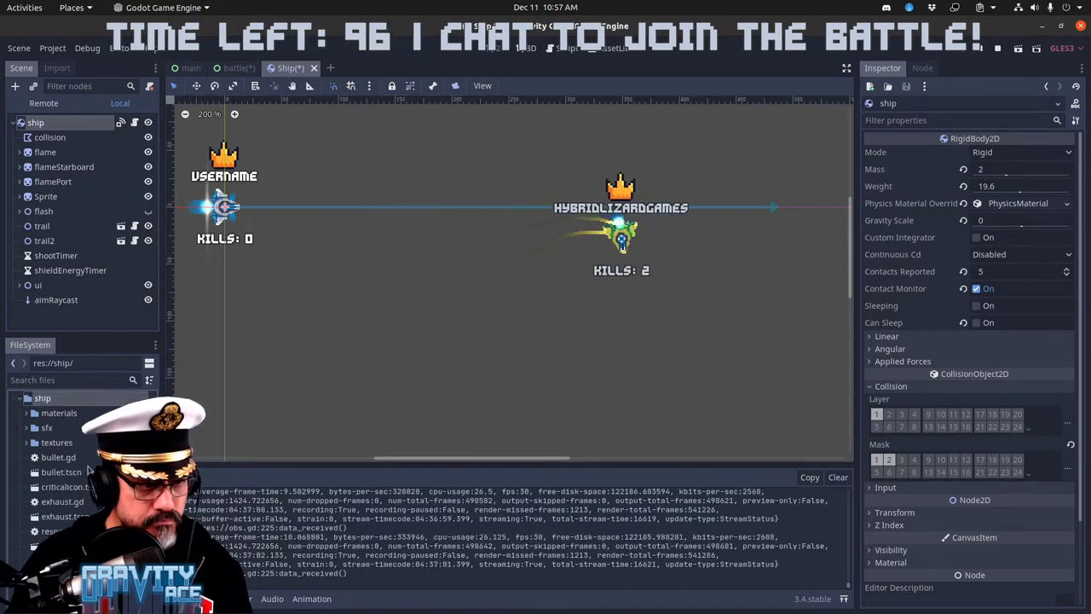
{"action": "double_click", "coordinate": [89, 474]}
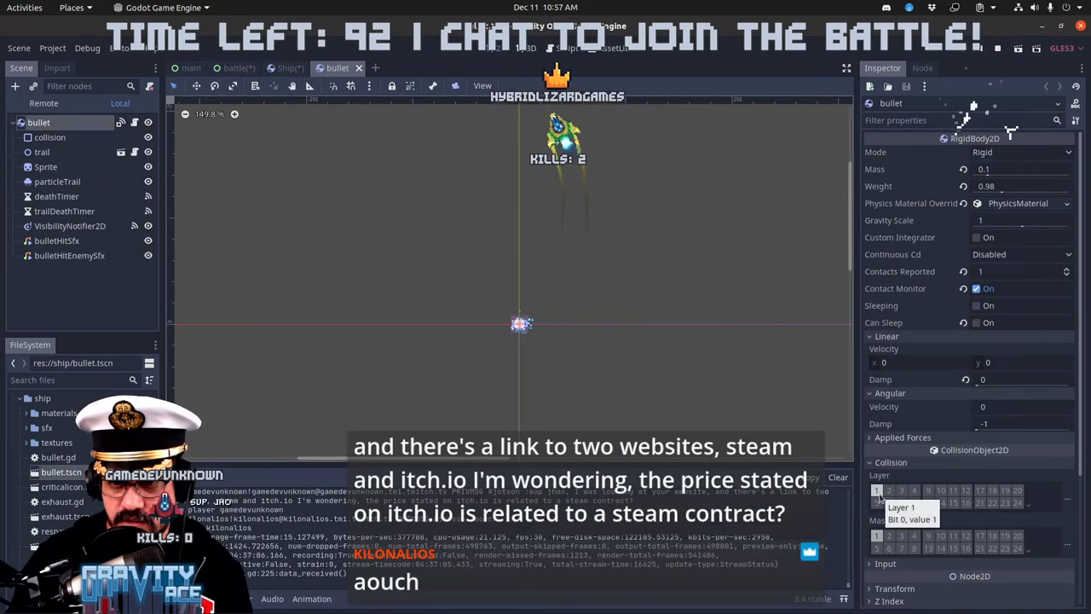
{"action": "left_click", "coordinate": [876, 491]}
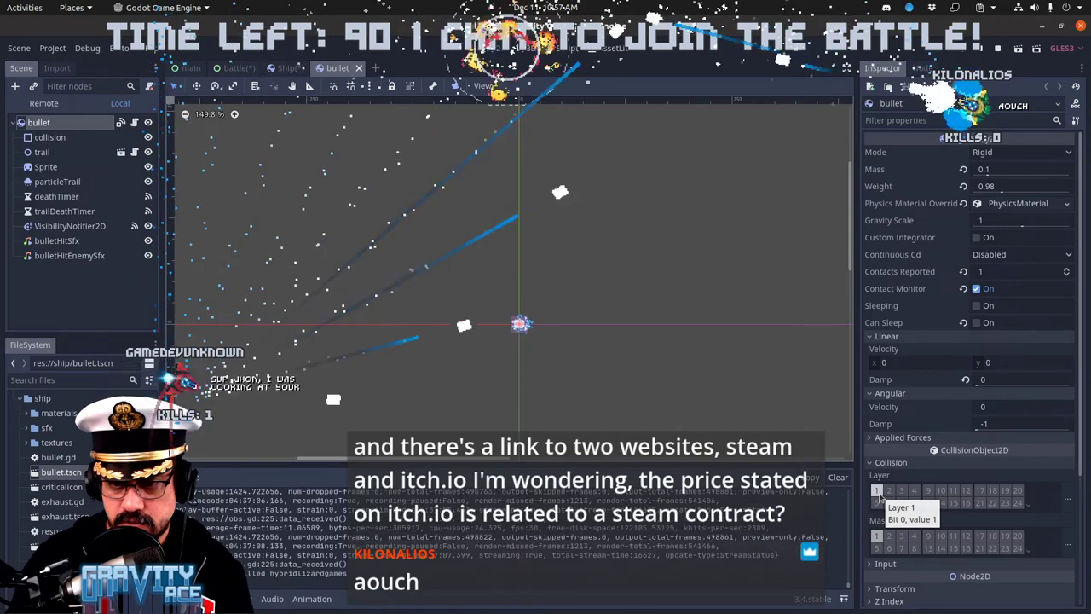
{"action": "left_click", "coordinate": [888, 535]}
{"action": "key", "text": "ctrl+z"}
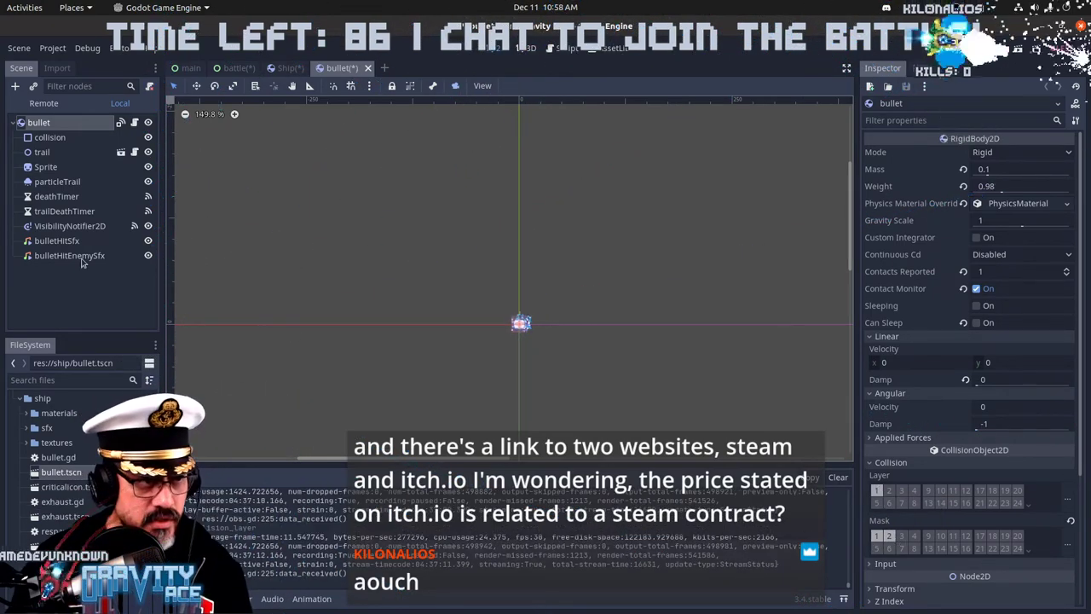
{"action": "key", "text": "ctrl+s"}
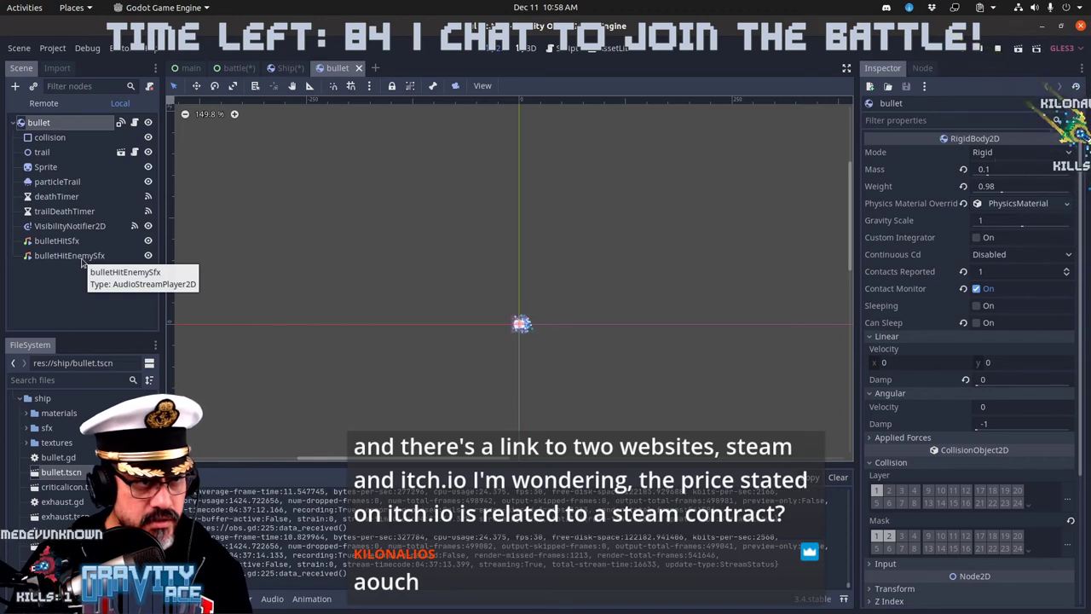
Check aimRaycast's collision mask in the Ship scene and save the scene.
{"action": "left_click", "coordinate": [239, 73]}
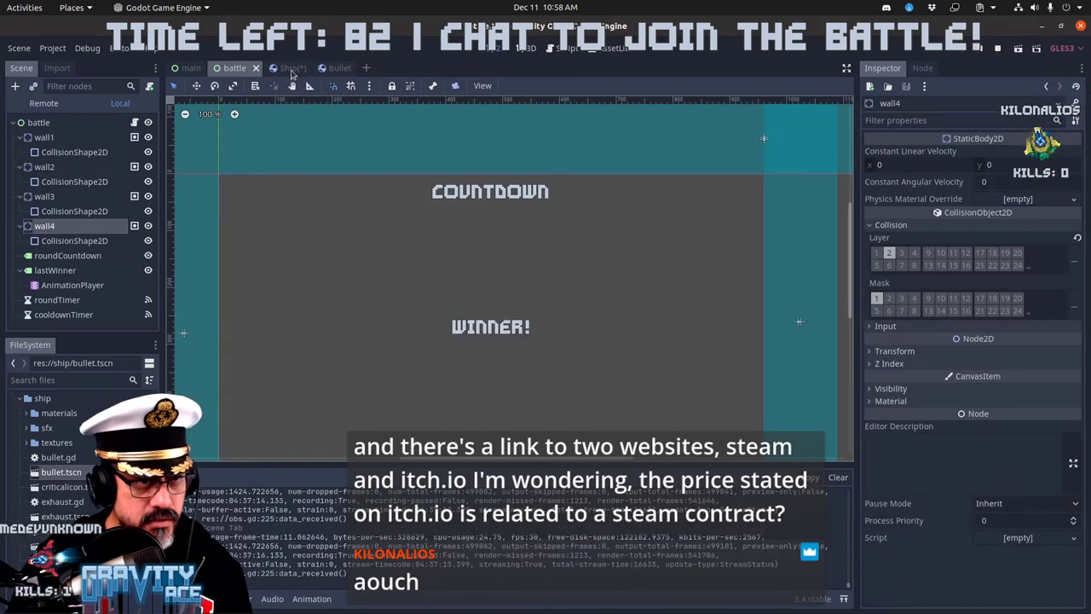
{"action": "left_click", "coordinate": [282, 73]}
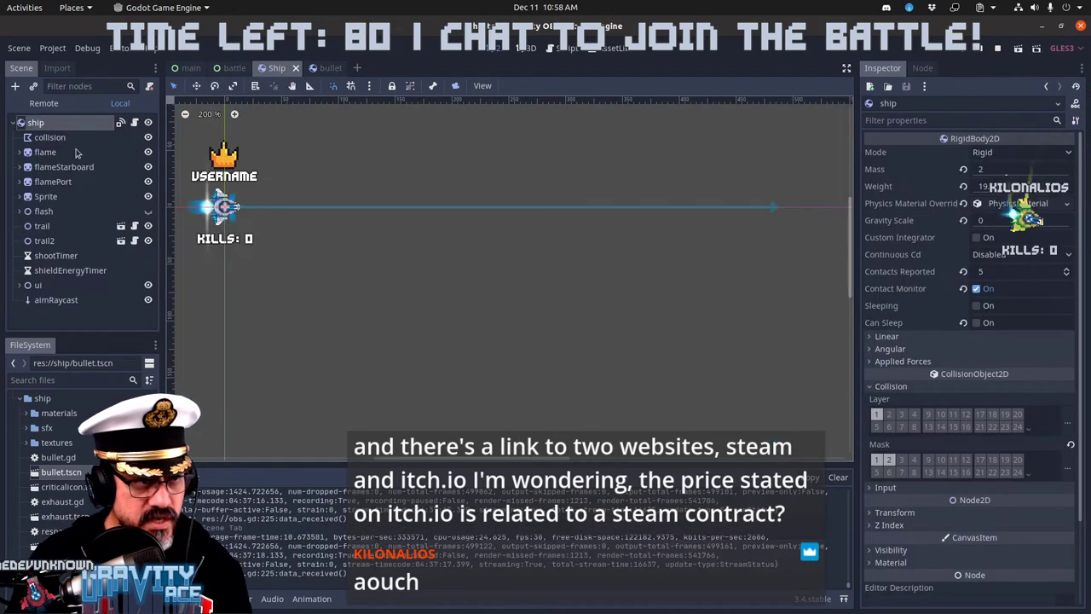
{"action": "left_click", "coordinate": [55, 299]}
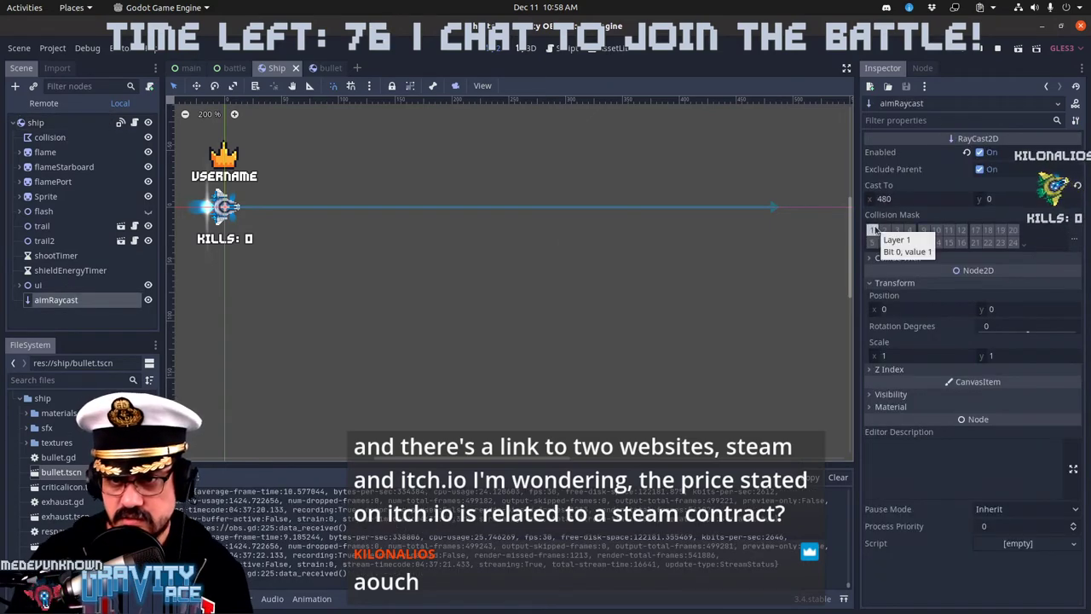
{"action": "key", "text": "ctrl+s"}
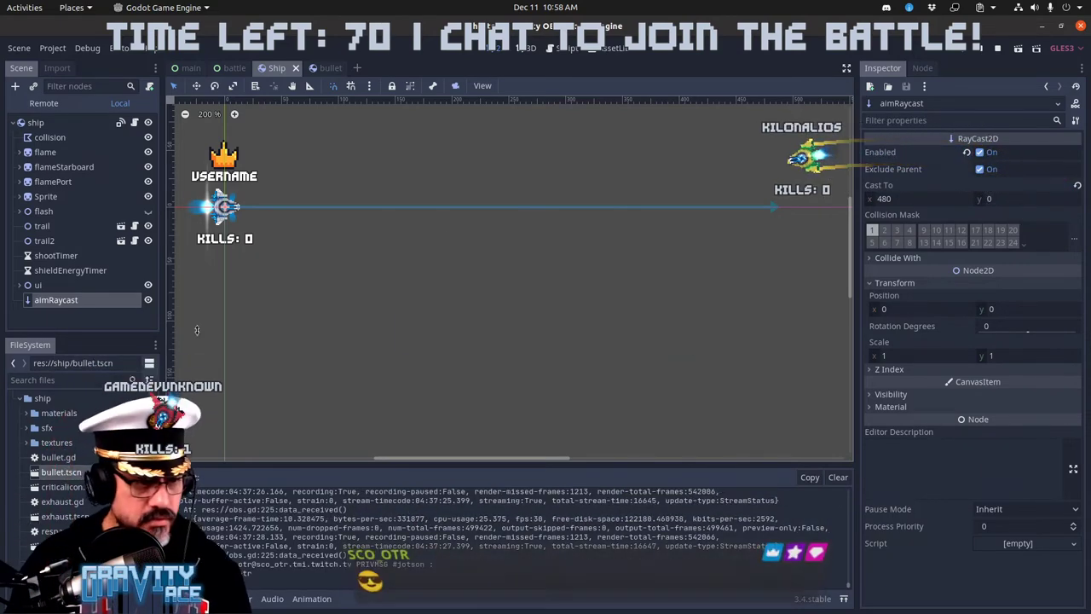
{"action": "left_click", "coordinate": [536, 324]}
{"action": "key", "text": "alt+Tab"}
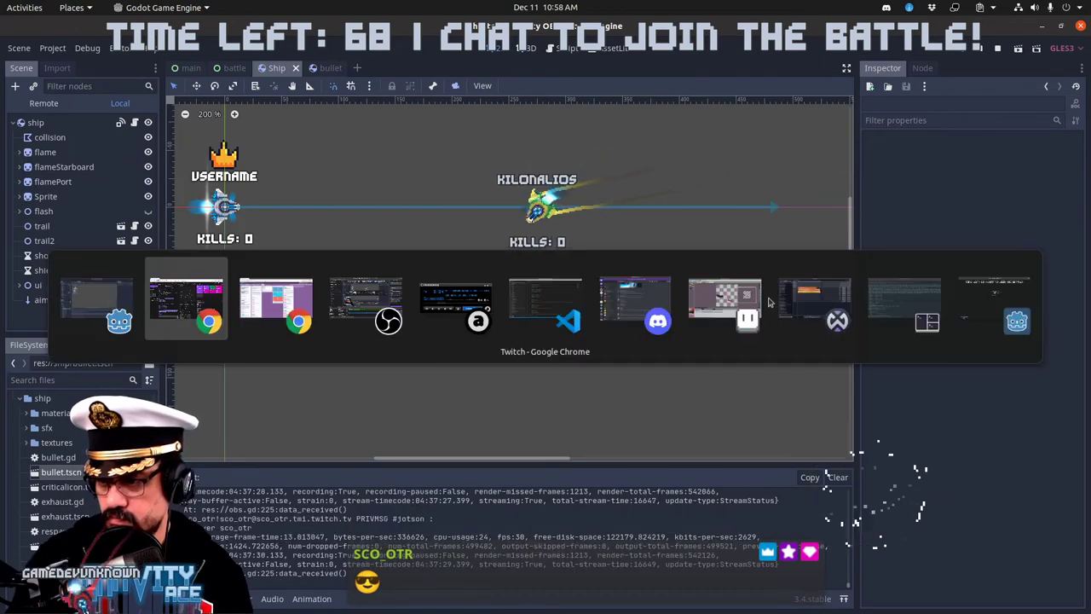
{"action": "key", "text": "alt+Tab"}
{"action": "key", "text": "alt+Tab"}
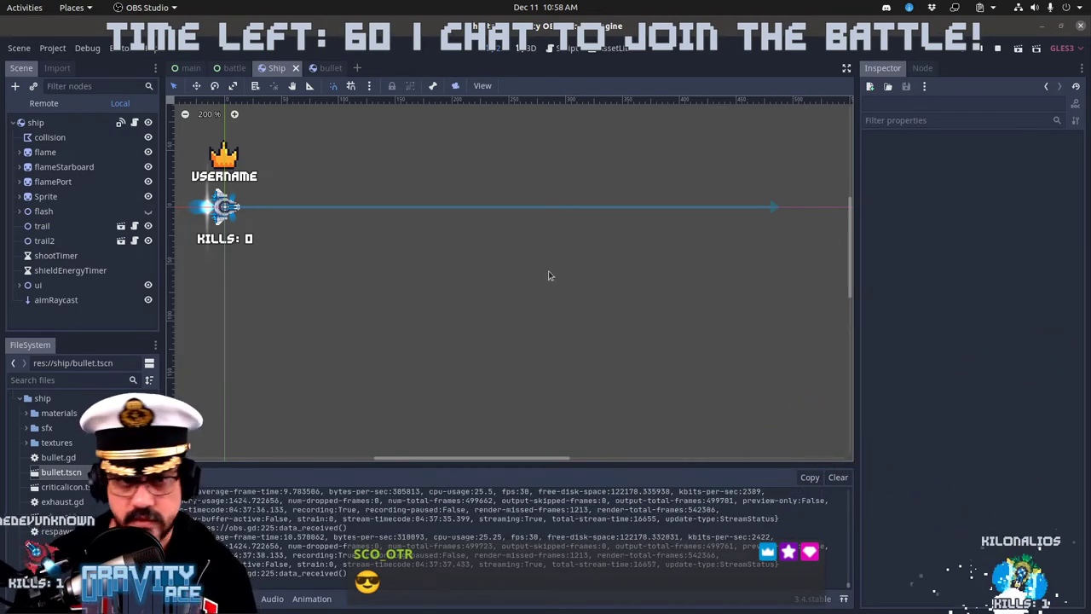
{"action": "key", "text": "alt+Tab"}
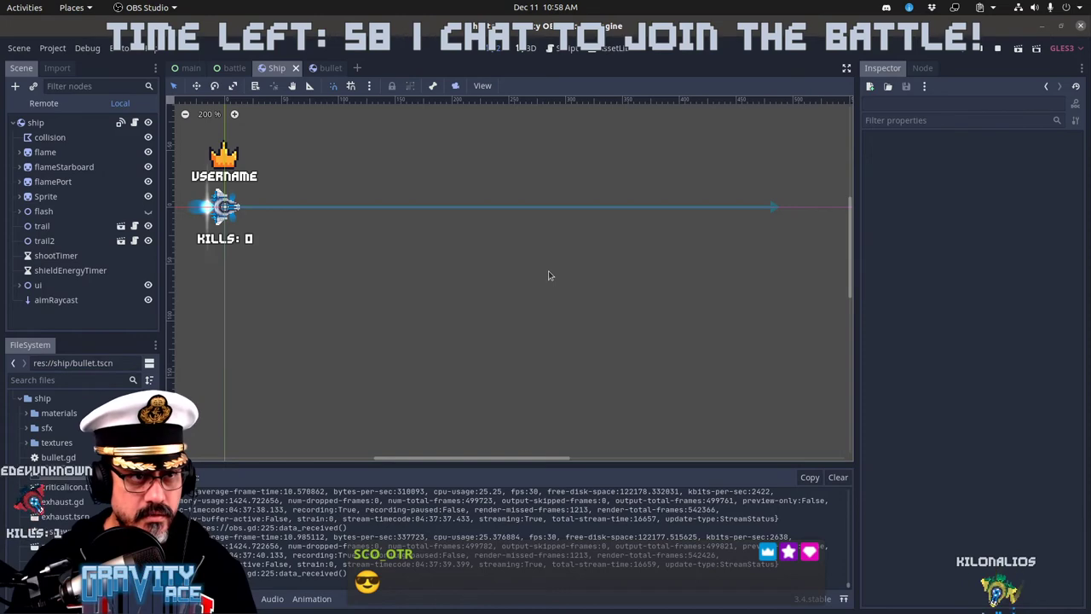
{"action": "key", "text": "alt+Tab"}
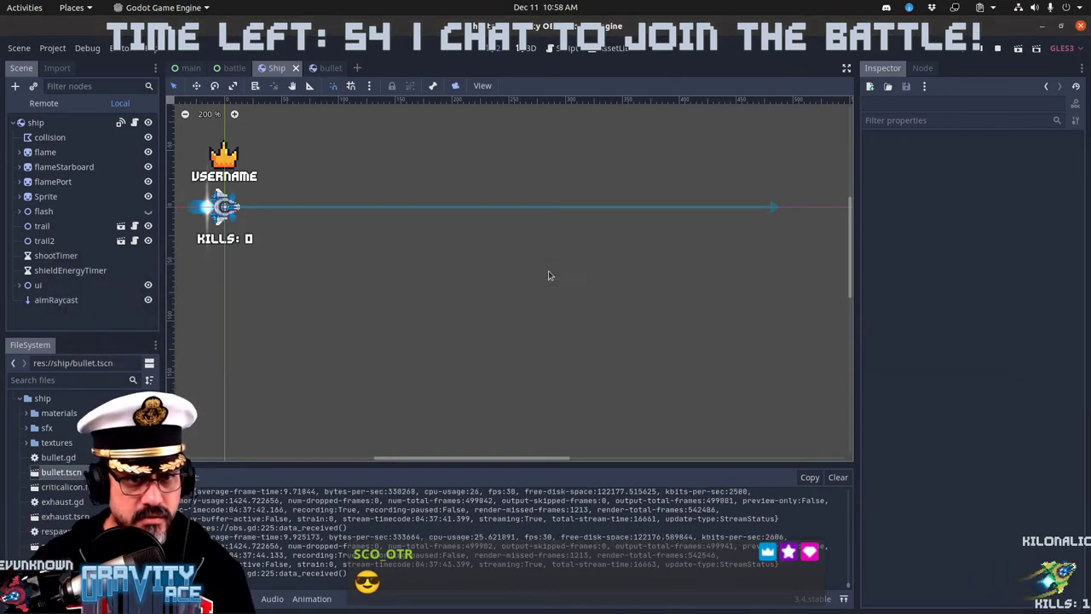
{"action": "key", "text": "alt+Tab"}
{"action": "key", "text": "alt+Tab"}
{"action": "key", "text": "alt+Tab"}
{"action": "key", "text": "alt+Tab"}
{"action": "key", "text": "alt+Tab"}
{"action": "key", "text": "alt+Tab"}
{"action": "key", "text": "alt+Tab"}
{"action": "key", "text": "alt+Tab"}
{"action": "key", "text": "alt+Tab"}
{"action": "key", "text": "alt+Tab"}
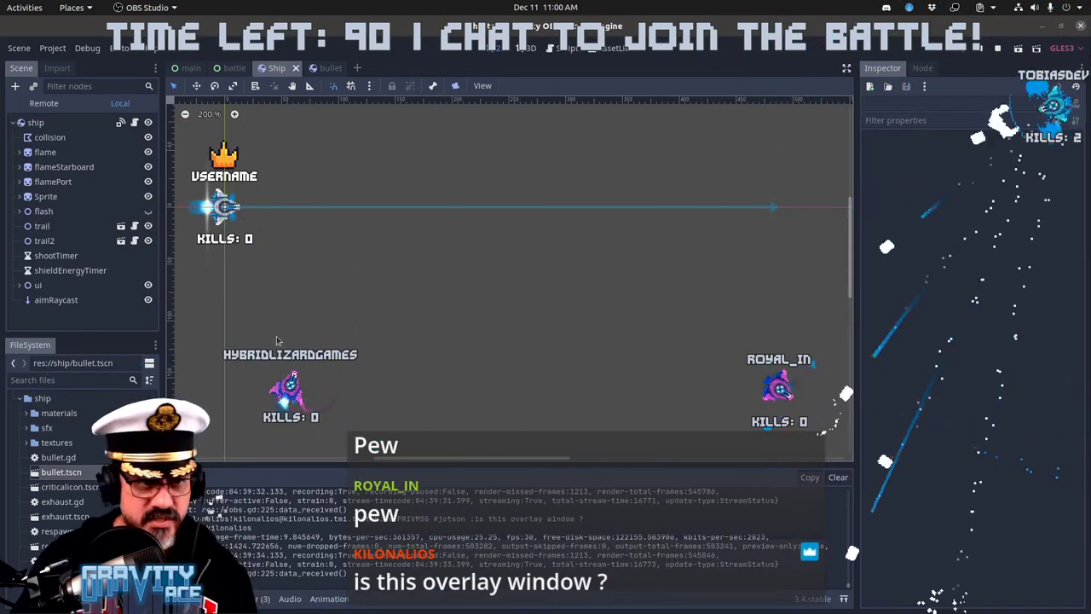
Open Ship.gd and replace the inline is_colliding shooting condition with on_target.
{"action": "left_click", "coordinate": [293, 87]}
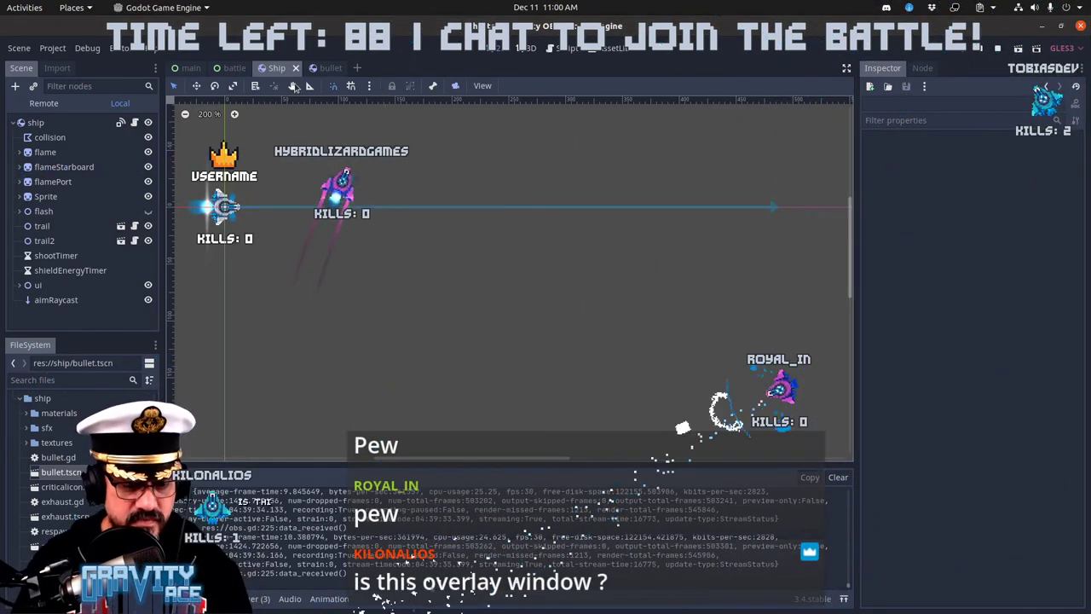
{"action": "key", "text": "F3"}
{"action": "key", "text": "Up"}
{"action": "key", "text": "Up"}
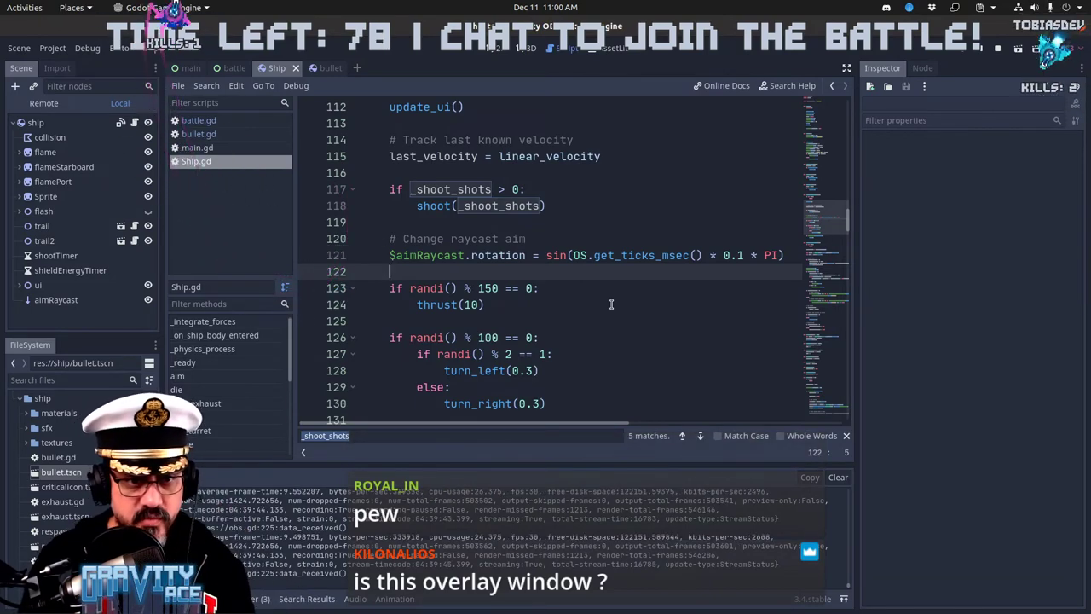
{"action": "key", "text": "Down"}
{"action": "key", "text": "Down"}
{"action": "key", "text": "Down"}
{"action": "key", "text": "Down"}
{"action": "key", "text": "Down"}
{"action": "key", "text": "Down"}
{"action": "key", "text": "Down"}
{"action": "key", "text": "Down"}
{"action": "key", "text": "Down"}
{"action": "key", "text": "Down"}
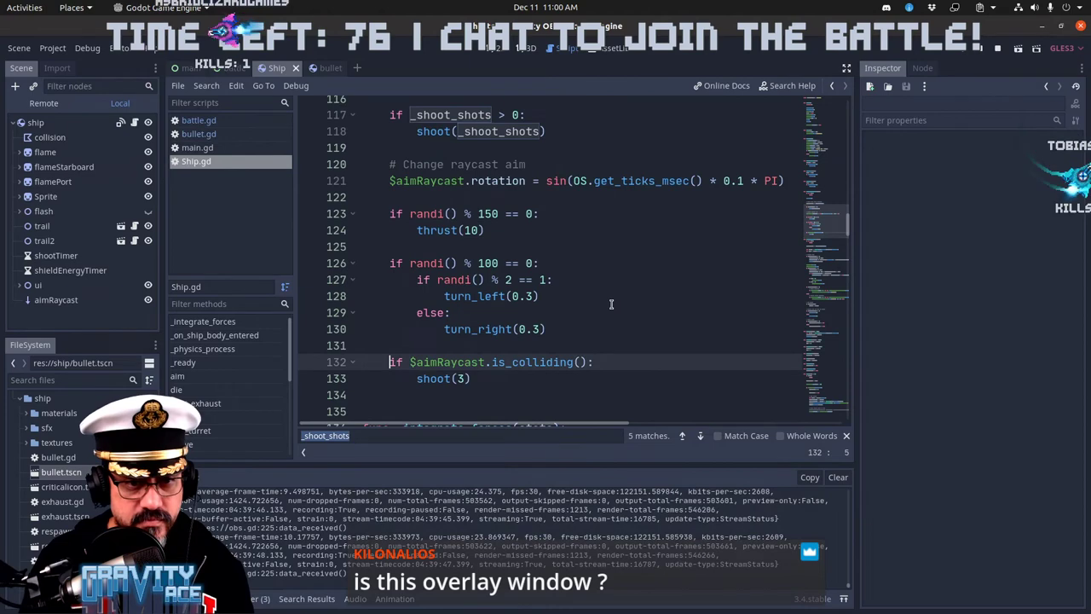
{"action": "key", "text": "Right"}
{"action": "key", "text": "Right"}
{"action": "key", "text": "Right"}
{"action": "key", "text": "shift+End"}
{"action": "key", "text": "ctrl+c"}
{"action": "key", "text": "BackSpace"}
{"action": "type", "text": "on"}
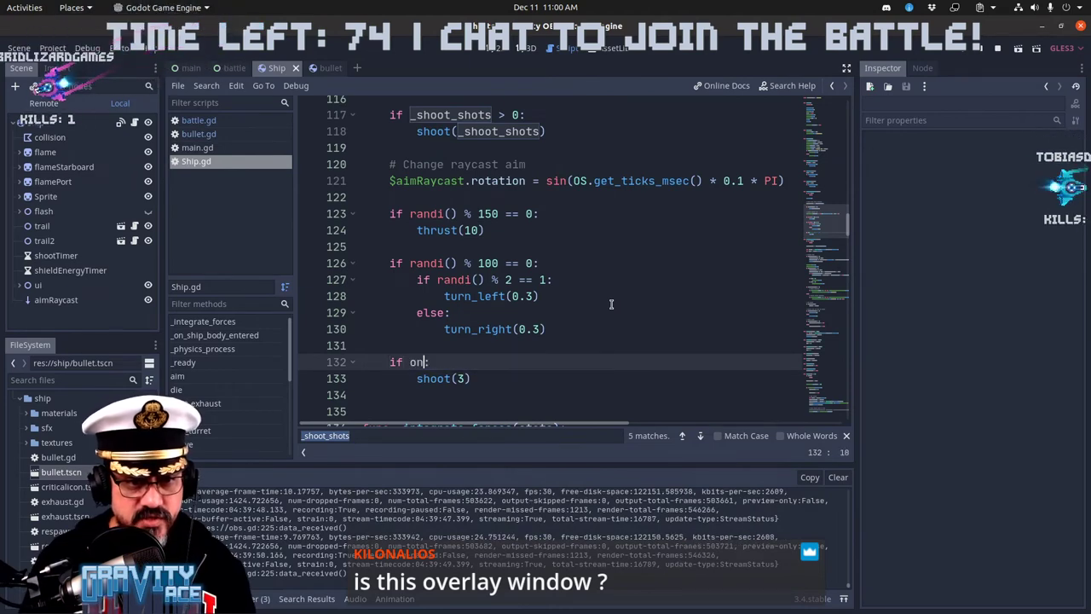
{"action": "type", "text": "_target"}
Add the line var on_target = $aimRaycast.is_colliding() below the aim line.
{"action": "key", "text": "Up"}
{"action": "key", "text": "Up"}
{"action": "key", "text": "Up"}
{"action": "key", "text": "Up"}
{"action": "key", "text": "Up"}
{"action": "key", "text": "Up"}
{"action": "key", "text": "Up"}
{"action": "key", "text": "Up"}
{"action": "key", "text": "Up"}
{"action": "key", "text": "Up"}
{"action": "key", "text": "Up"}
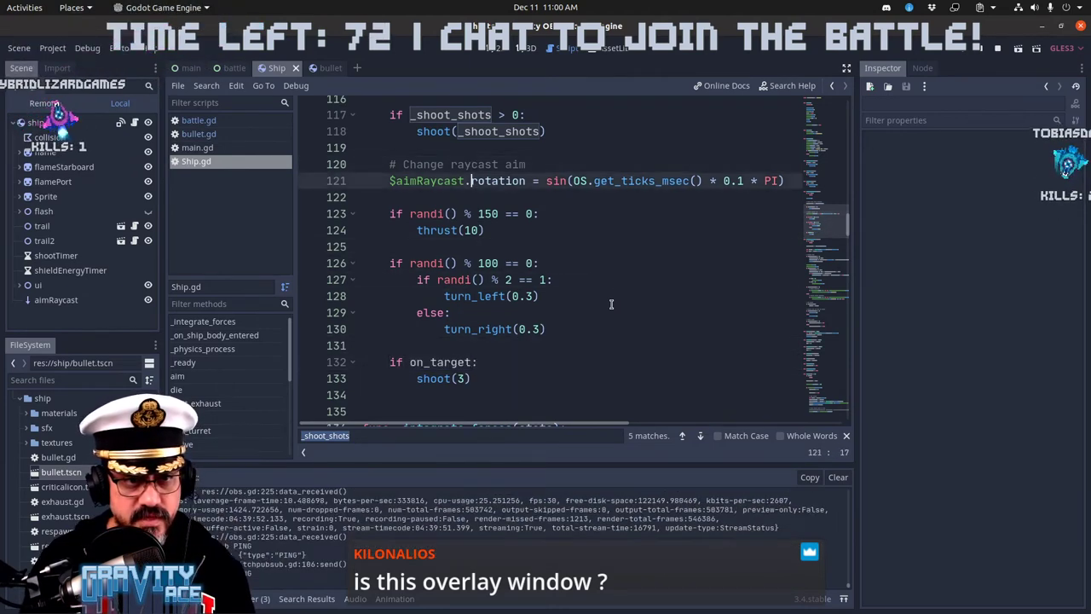
{"action": "key", "text": "Down"}
{"action": "key", "text": "ctrl+v"}
{"action": "key", "text": "Home"}
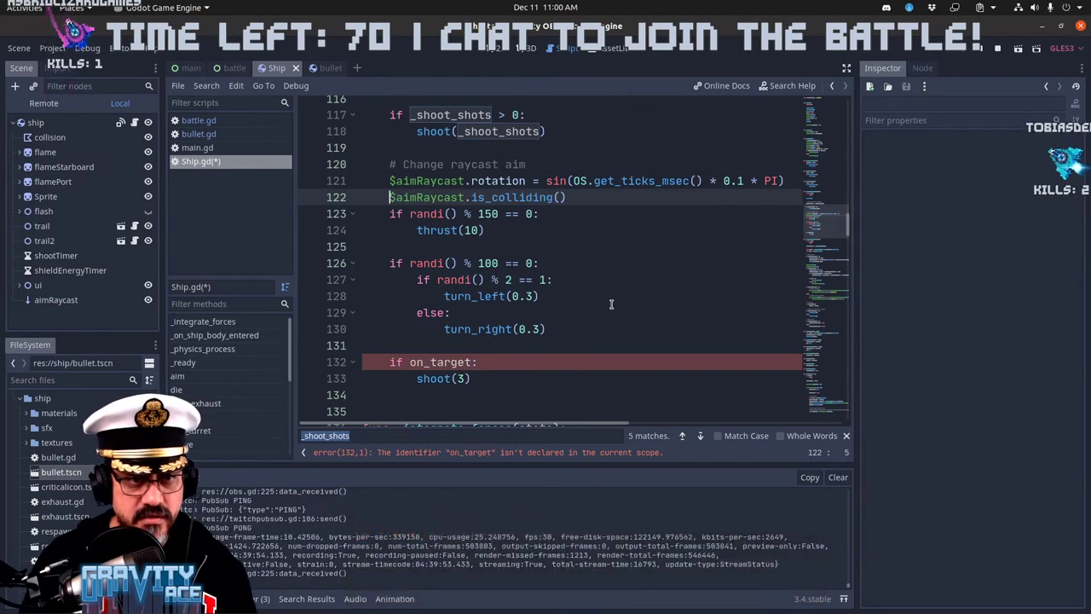
{"action": "type", "text": "var on_targ"}
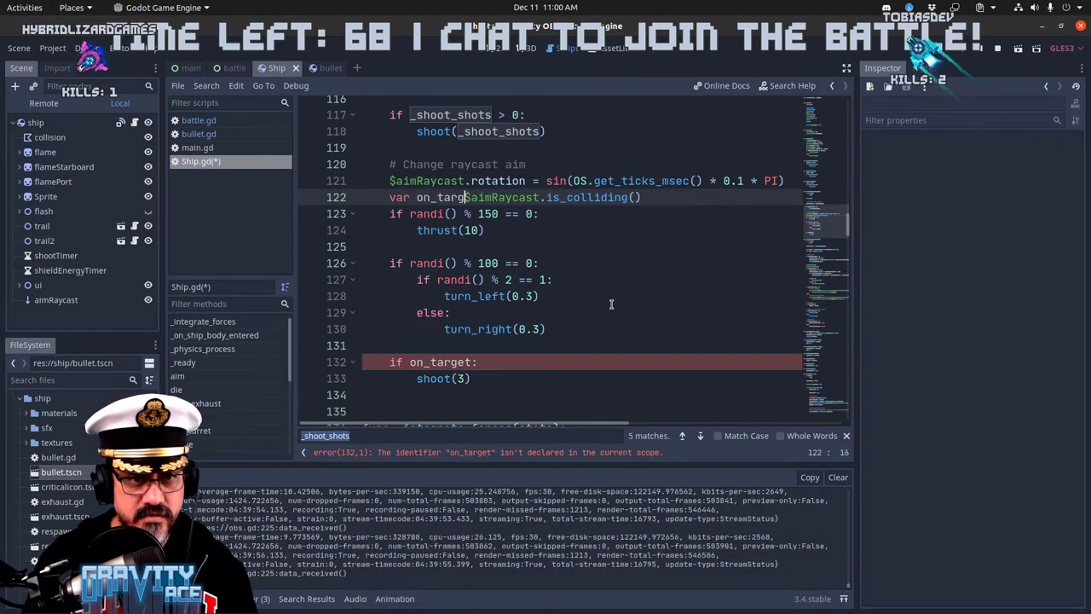
{"action": "type", "text": "et ="}
{"action": "key", "text": "End"}
{"action": "key", "text": "Return"}
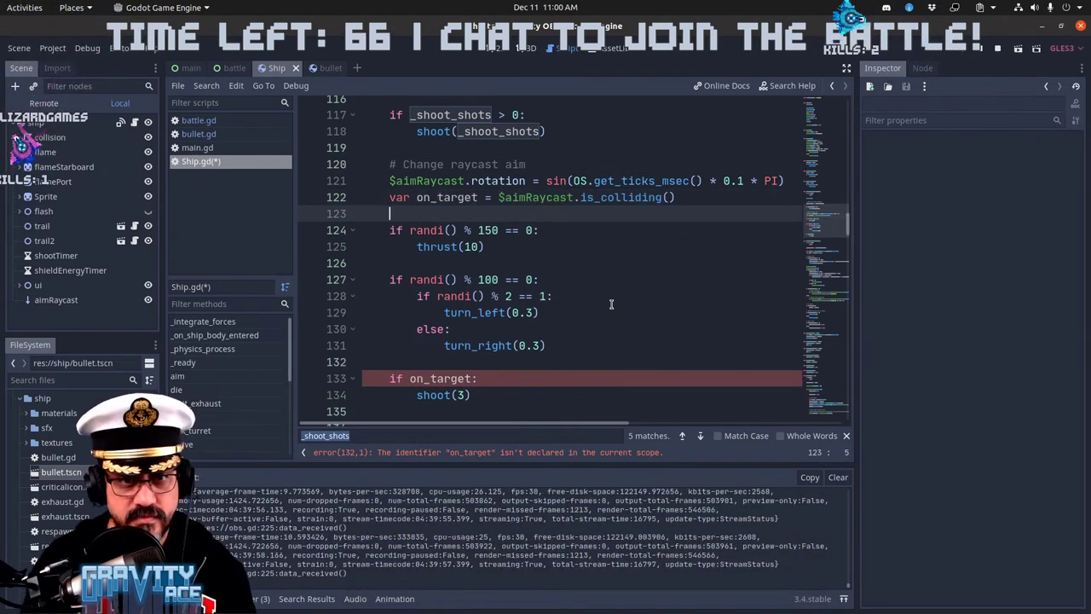
Move the if on_target shoot block directly below the on_target assignment.
{"action": "key", "text": "Up"}
{"action": "key", "text": "Home"}
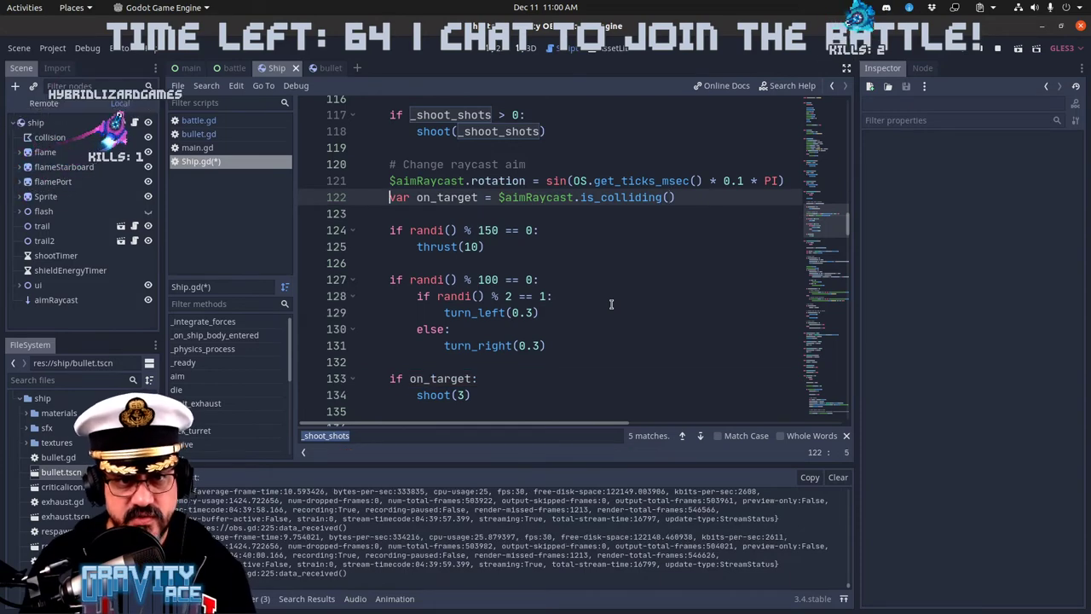
{"action": "key", "text": "Right"}
{"action": "key", "text": "Right"}
{"action": "key", "text": "Right"}
{"action": "key", "text": "Right"}
{"action": "key", "text": "ctrl+shift+Right"}
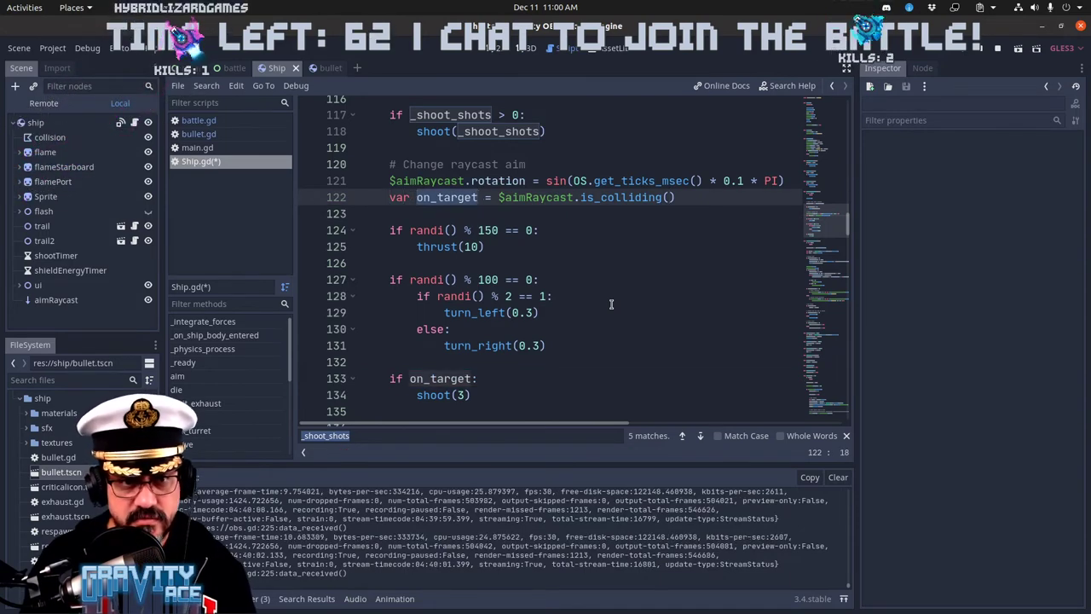
{"action": "key", "text": "Down"}
{"action": "key", "text": "Down"}
{"action": "key", "text": "Down"}
{"action": "key", "text": "Down"}
{"action": "key", "text": "Down"}
{"action": "key", "text": "Down"}
{"action": "key", "text": "Down"}
{"action": "key", "text": "Down"}
{"action": "key", "text": "Down"}
{"action": "key", "text": "Down"}
{"action": "key", "text": "Down"}
{"action": "key", "text": "Home"}
{"action": "key", "text": "Home"}
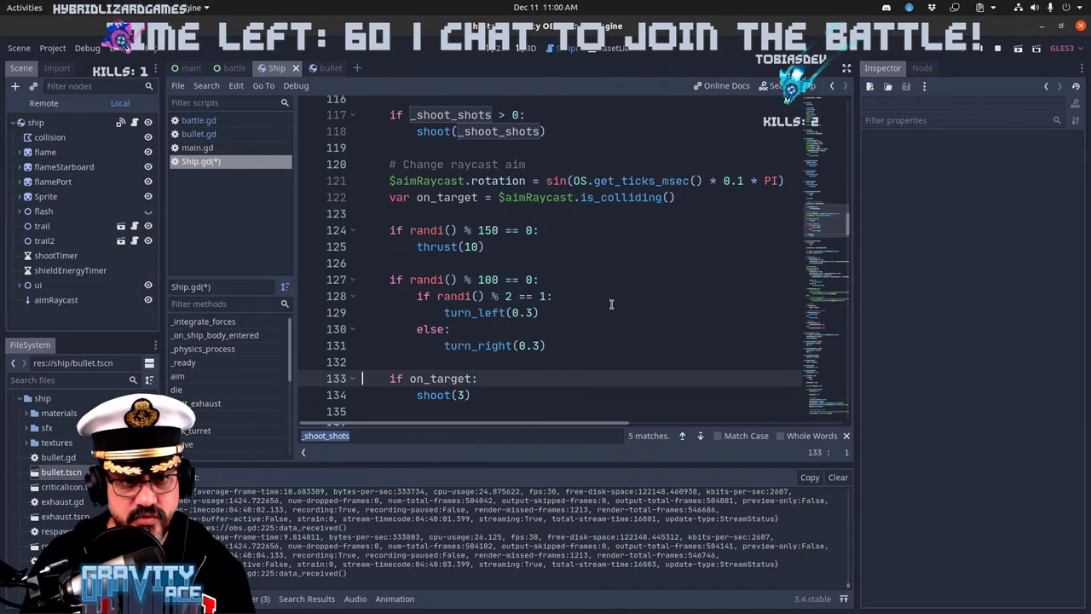
{"action": "key", "text": "shift+Down"}
{"action": "key", "text": "shift+Down"}
{"action": "key", "text": "ctrl+c"}
{"action": "key", "text": "BackSpace"}
{"action": "key", "text": "BackSpace"}
{"action": "key", "text": "Up"}
{"action": "key", "text": "Up"}
{"action": "key", "text": "Up"}
{"action": "key", "text": "Up"}
{"action": "key", "text": "Up"}
{"action": "key", "text": "Up"}
{"action": "key", "text": "Up"}
{"action": "key", "text": "Up"}
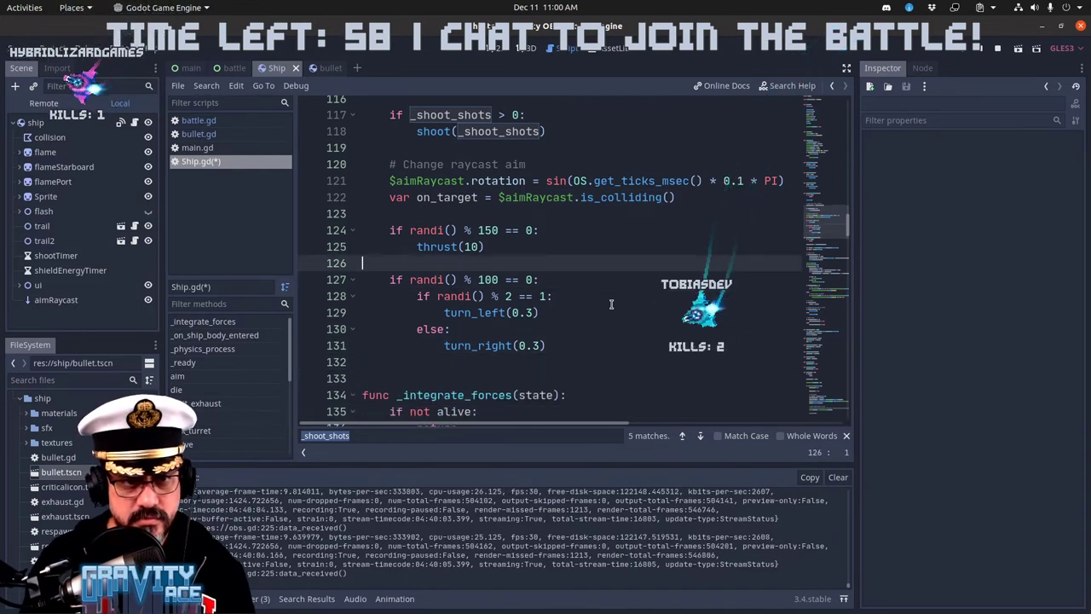
{"action": "key", "text": "ctrl+v"}
{"action": "key", "text": "Return"}
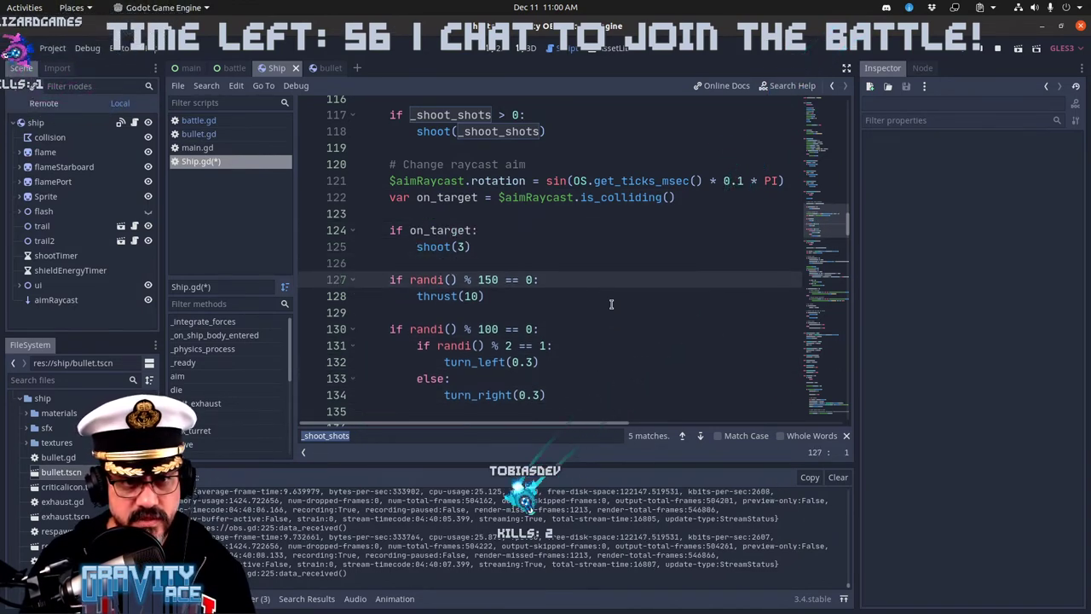
Indent the random-turn block under a new if not on_target condition.
{"action": "key", "text": "Down"}
{"action": "key", "text": "Down"}
{"action": "key", "text": "Down"}
{"action": "key", "text": "ctrl+Right"}
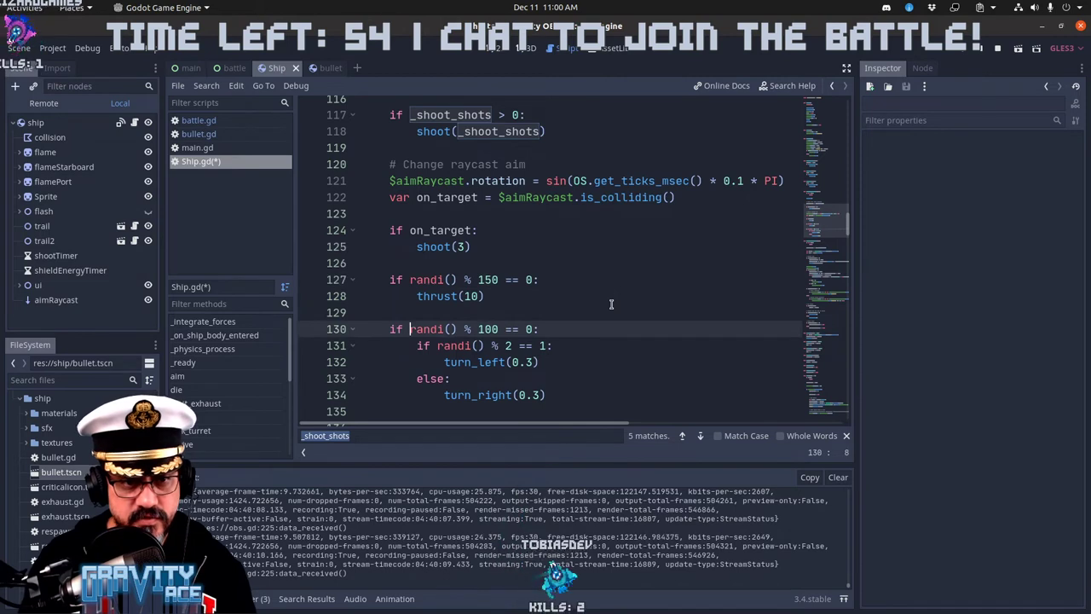
{"action": "key", "text": "ctrl+shift+Left"}
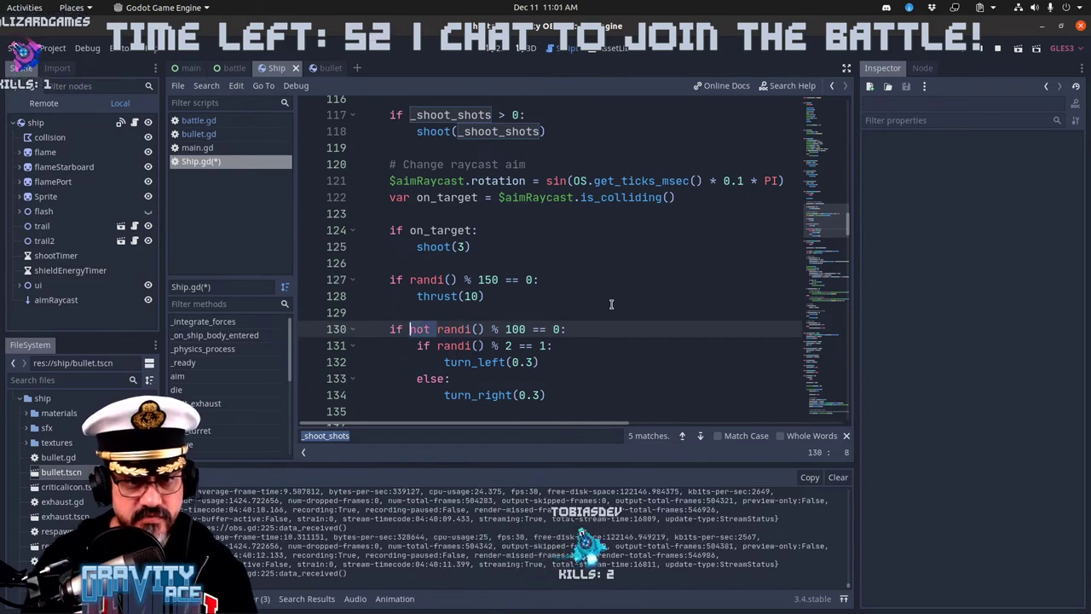
{"action": "key", "text": "BackSpace"}
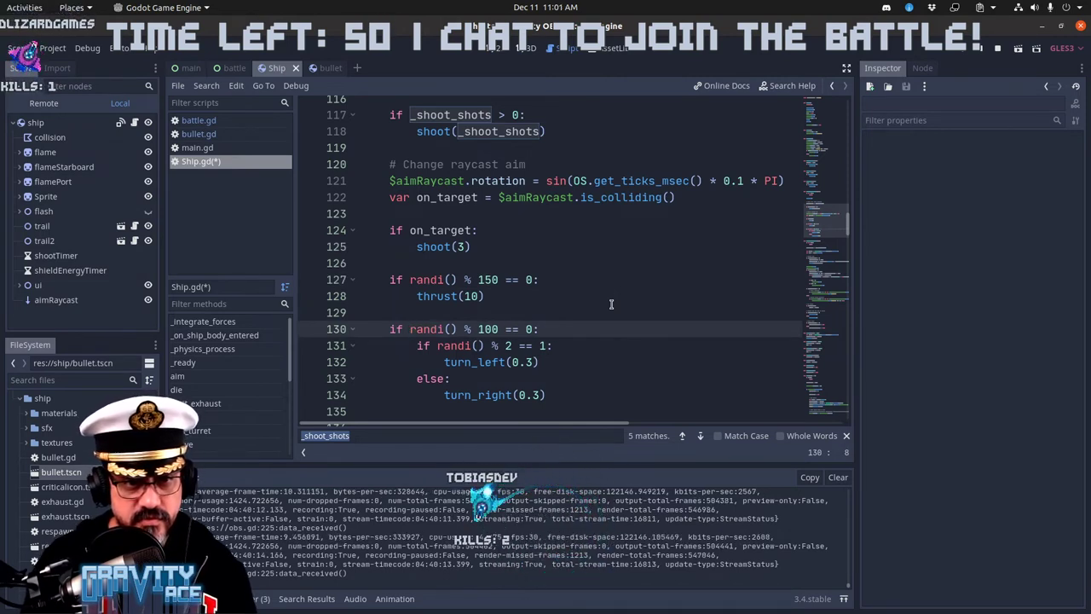
{"action": "key", "text": "Up"}
{"action": "key", "text": "Up"}
{"action": "key", "text": "Down"}
{"action": "key", "text": "Return"}
{"action": "type", "text": "if not on_tar"}
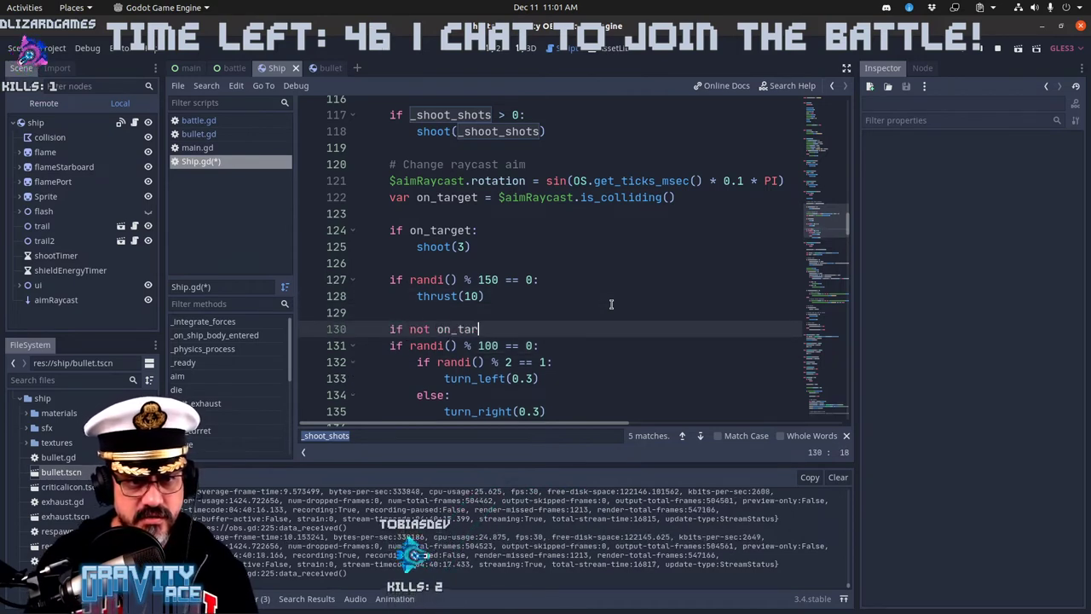
{"action": "key", "text": "Down"}
{"action": "key", "text": "shift+Down"}
{"action": "key", "text": "shift+Down"}
{"action": "key", "text": "shift+Down"}
{"action": "key", "text": "shift+Down"}
{"action": "key", "text": "shift+Down"}
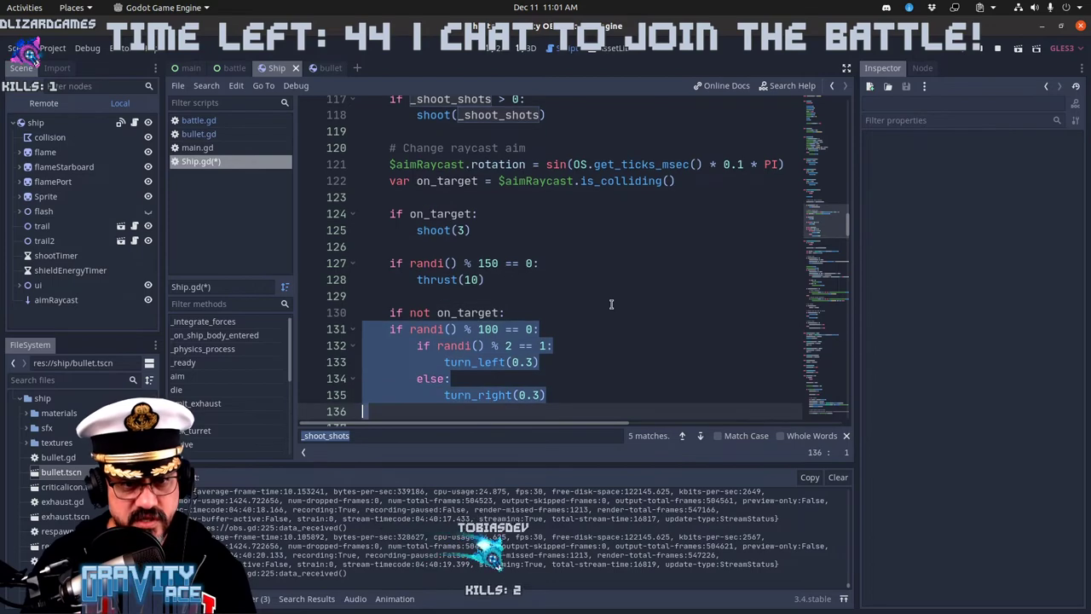
{"action": "key", "text": "Tab"}
{"action": "key", "text": "Up"}
{"action": "key", "text": "Up"}
{"action": "key", "text": "Up"}
{"action": "key", "text": "Up"}
{"action": "key", "text": "Up"}
{"action": "key", "text": "Up"}
{"action": "key", "text": "Up"}
{"action": "key", "text": "Up"}
{"action": "key", "text": "Up"}
{"action": "key", "text": "Up"}
{"action": "key", "text": "Up"}
{"action": "key", "text": "Up"}
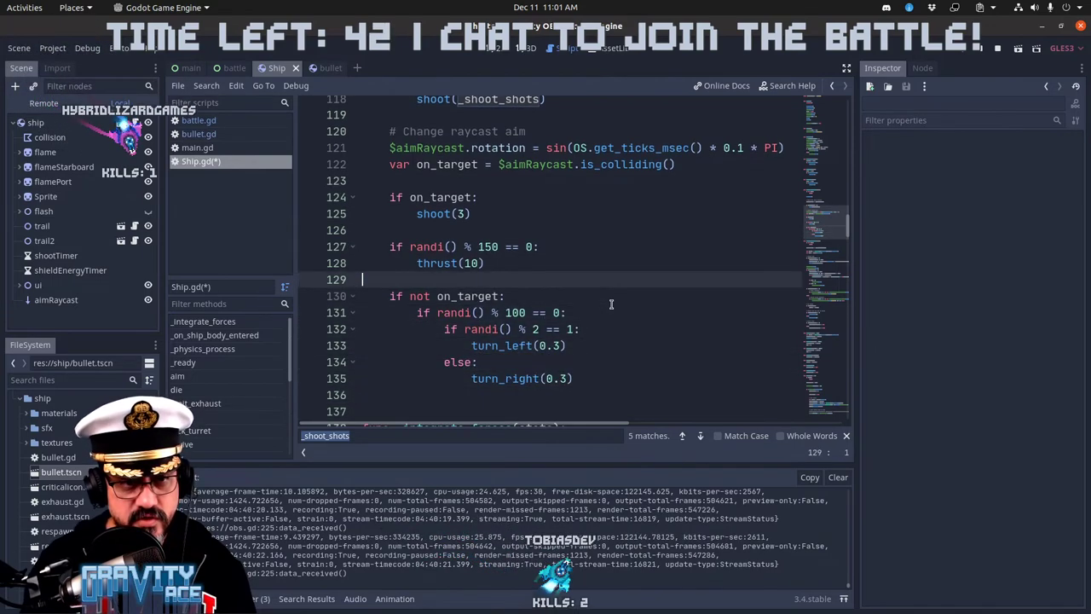
Move the random-thrust block above the on_target shoot check and review the turning logic.
{"action": "key", "text": "Down"}
{"action": "key", "text": "Down"}
{"action": "key", "text": "Down"}
{"action": "key", "text": "shift+Down"}
{"action": "key", "text": "shift+Down"}
{"action": "key", "text": "shift+Down"}
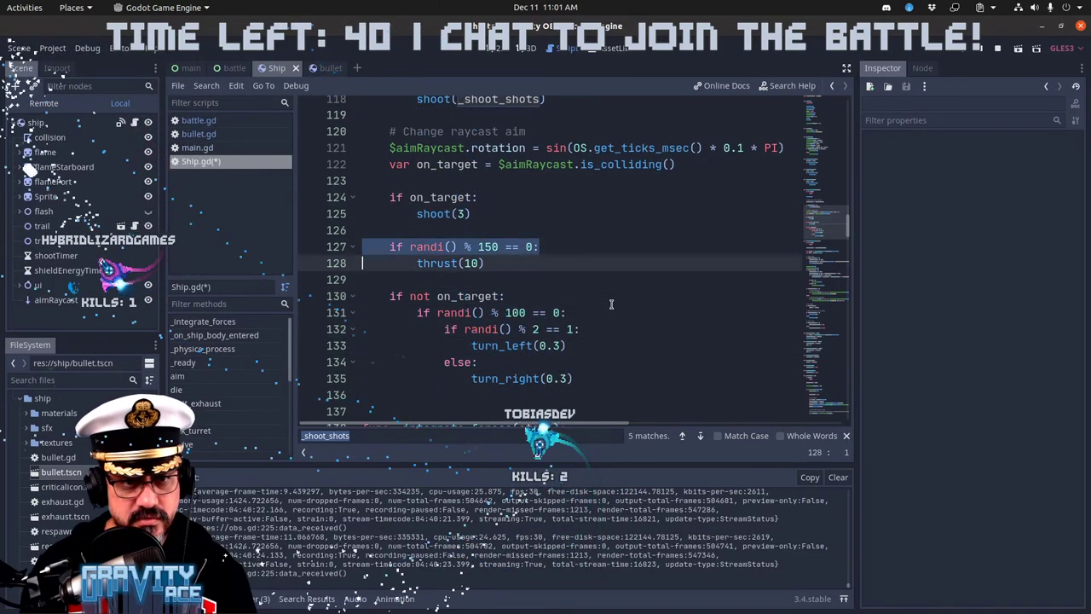
{"action": "key", "text": "Delete"}
{"action": "key", "text": "ctrl+c"}
{"action": "key", "text": "Up"}
{"action": "key", "text": "Up"}
{"action": "key", "text": "Up"}
{"action": "key", "text": "ctrl+v"}
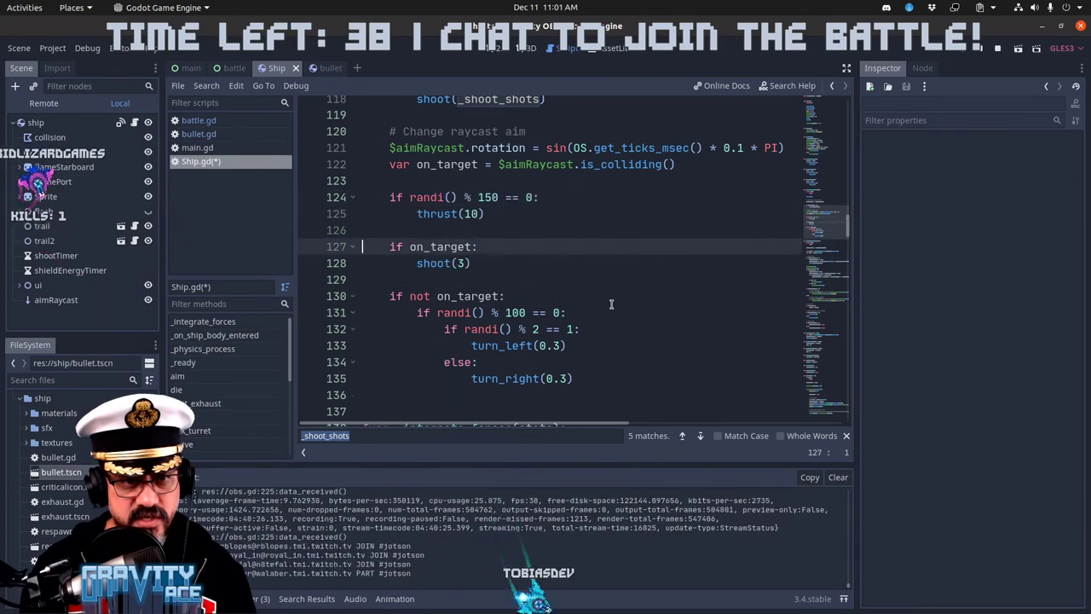
{"action": "key", "text": "shift+Down"}
{"action": "key", "text": "shift+Down"}
{"action": "key", "text": "Down"}
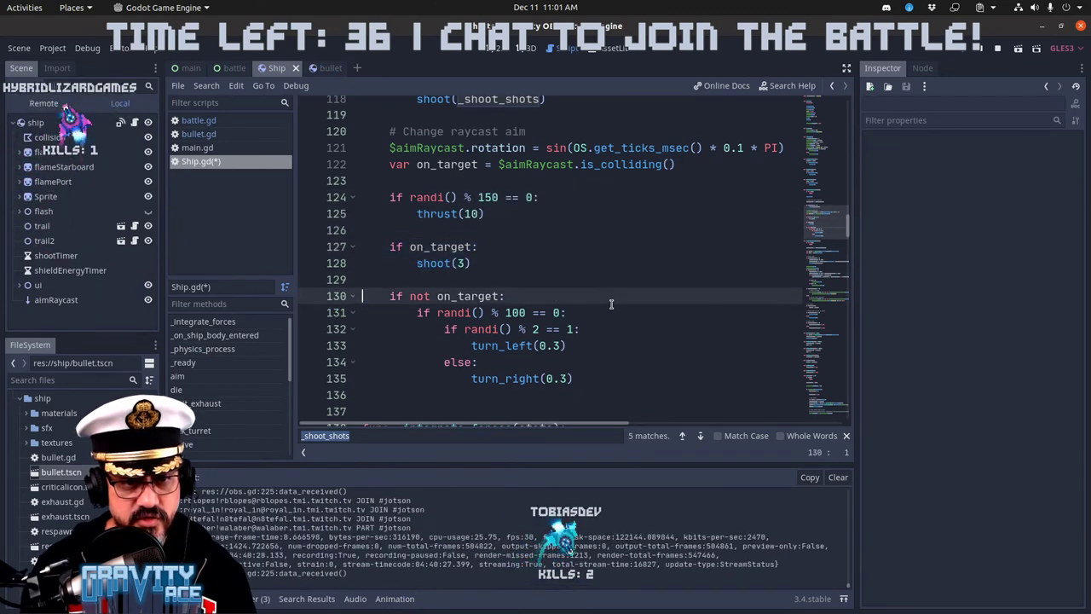
{"action": "key", "text": "shift+Down"}
{"action": "key", "text": "shift+Down"}
{"action": "key", "text": "shift+Down"}
{"action": "key", "text": "shift+Down"}
{"action": "key", "text": "Up"}
{"action": "key", "text": "Up"}
{"action": "key", "text": "Up"}
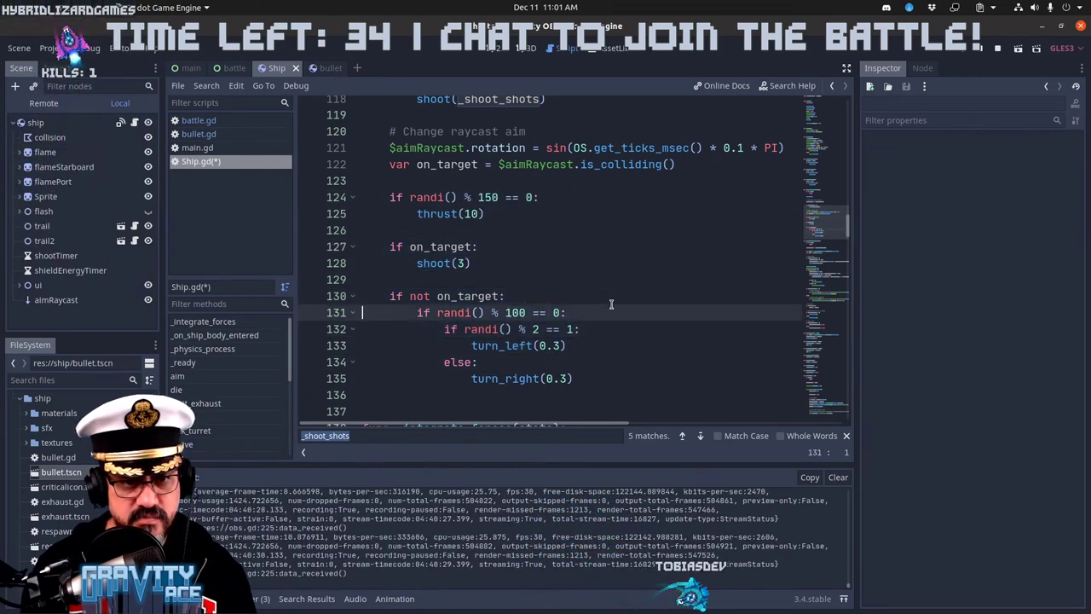
{"action": "key", "text": "shift+Down"}
{"action": "key", "text": "shift+Down"}
{"action": "key", "text": "shift+Down"}
{"action": "key", "text": "Up"}
{"action": "key", "text": "Up"}
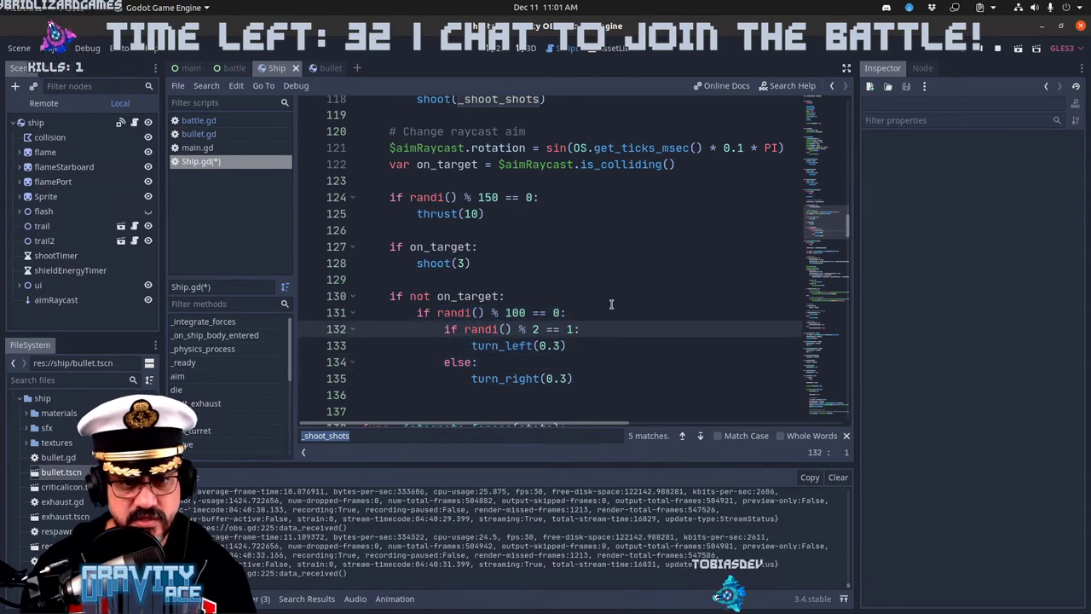
{"action": "key", "text": "Up"}
{"action": "key", "text": "Up"}
{"action": "key", "text": "Up"}
{"action": "key", "text": "Up"}
{"action": "key", "text": "Up"}
{"action": "key", "text": "Up"}
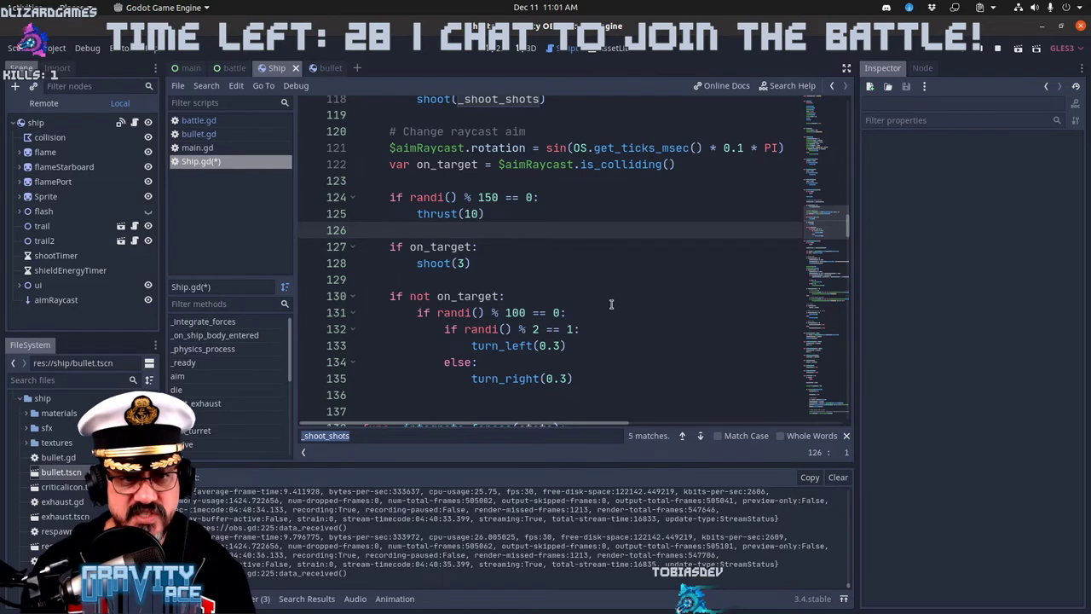
Save Ship.gd and return to the script at line 127.
{"action": "key", "text": "Down"}
{"action": "key", "text": "Down"}
{"action": "key", "text": "Down"}
{"action": "key", "text": "Down"}
{"action": "key", "text": "Down"}
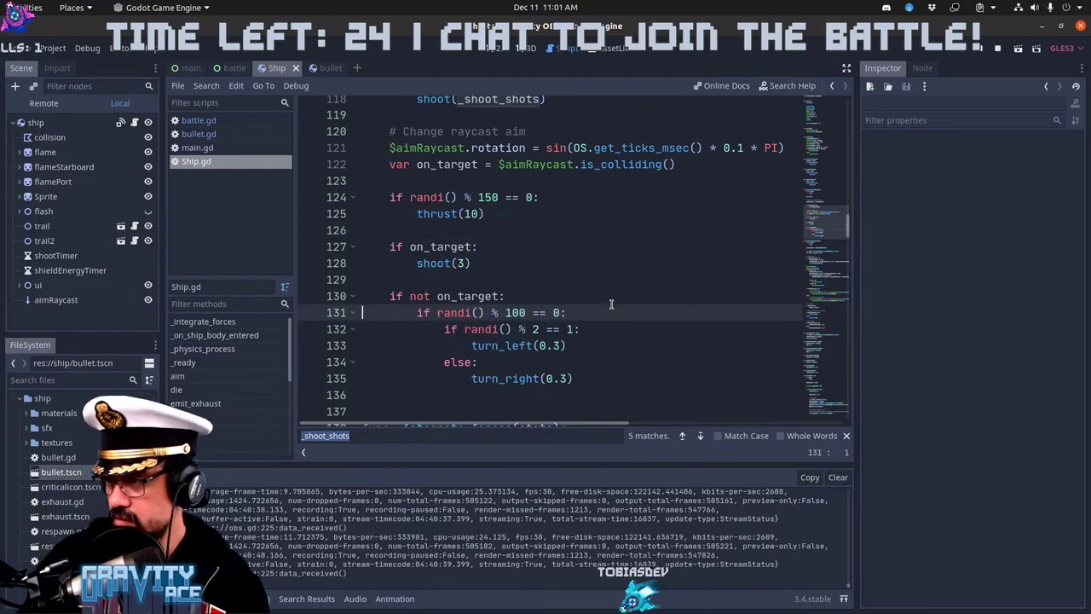
{"action": "left_click", "coordinate": [693, 272]}
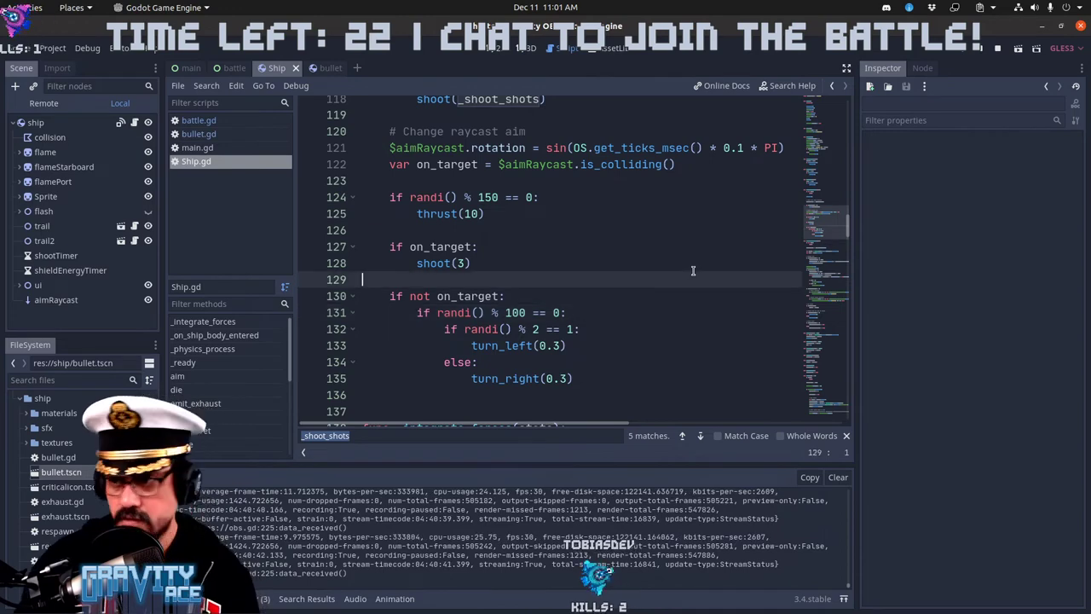
{"action": "key", "text": "alt+Tab"}
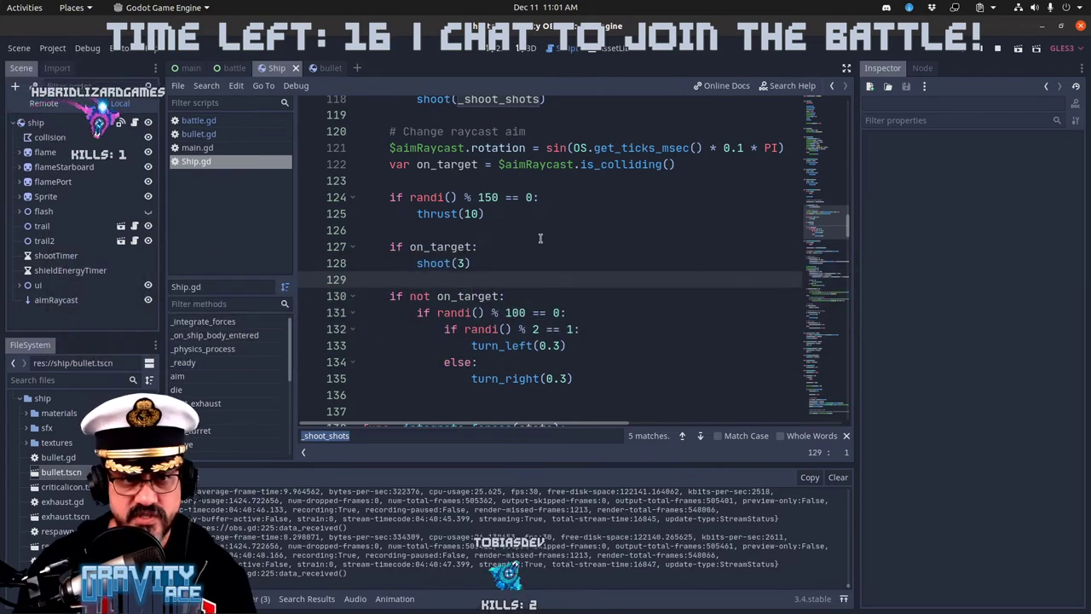
{"action": "left_click", "coordinate": [537, 247]}
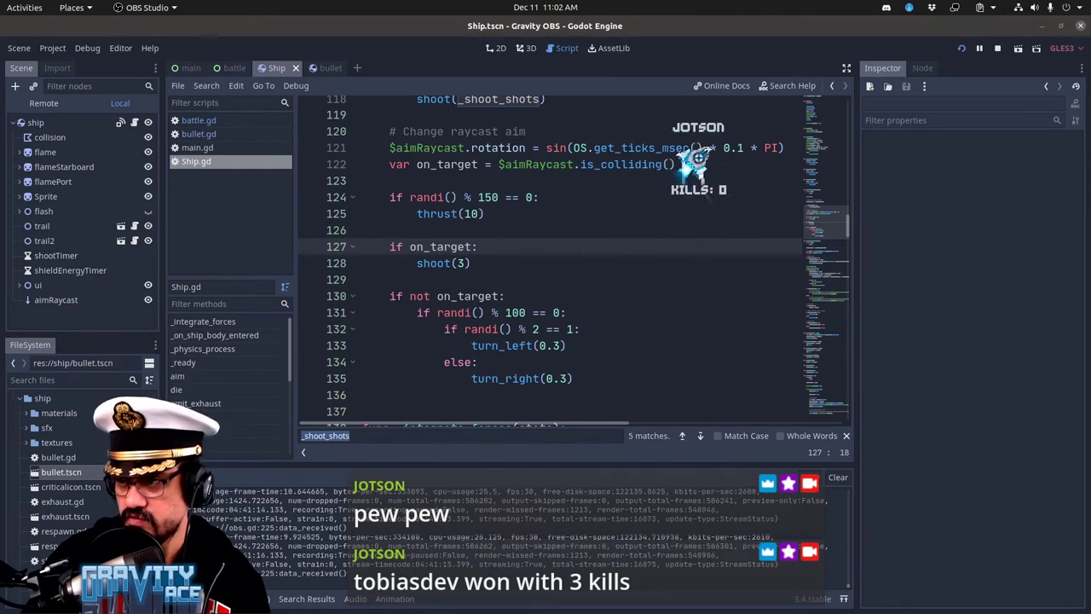
{"action": "mouse_move", "coordinate": [2, 343]}
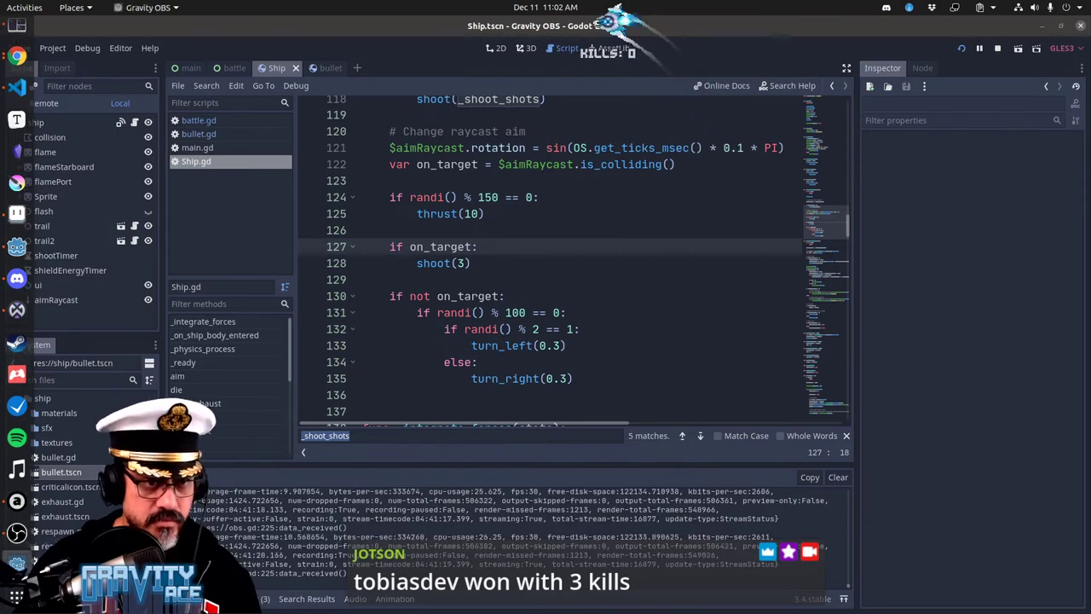
{"action": "left_click", "coordinate": [17, 541]}
{"action": "left_click_drag", "start_coordinate": [587, 146], "coordinate": [538, 177]}
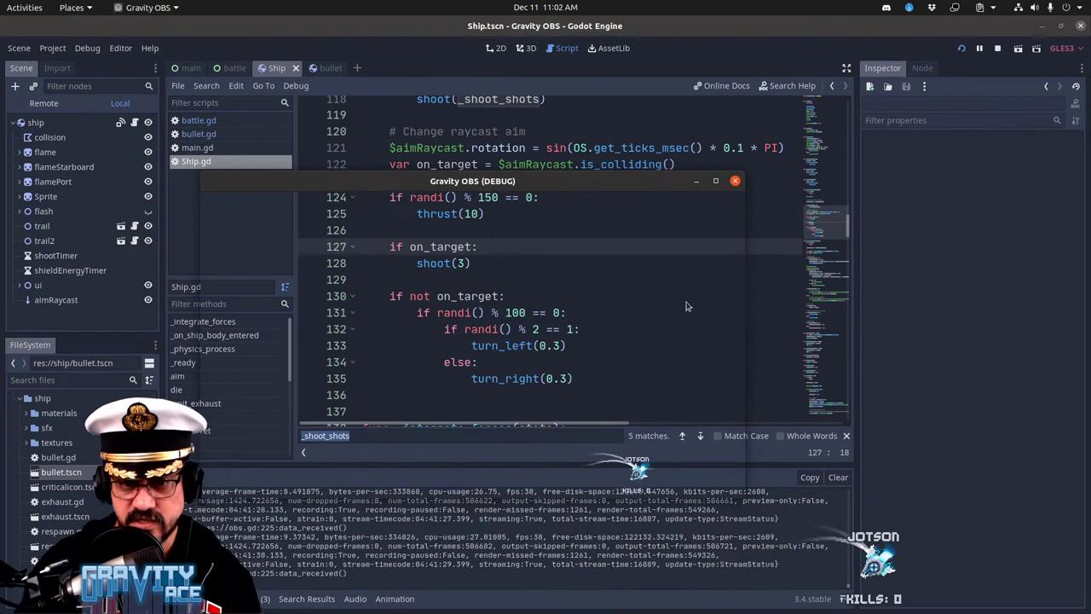
{"action": "left_click", "coordinate": [696, 182]}
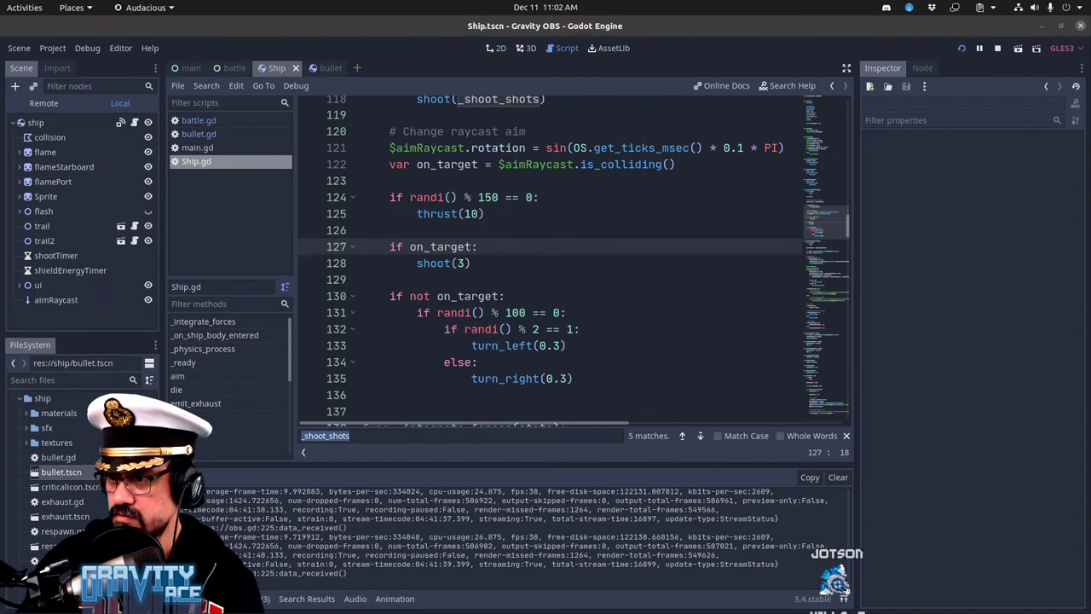
{"action": "key", "text": "alt+Tab"}
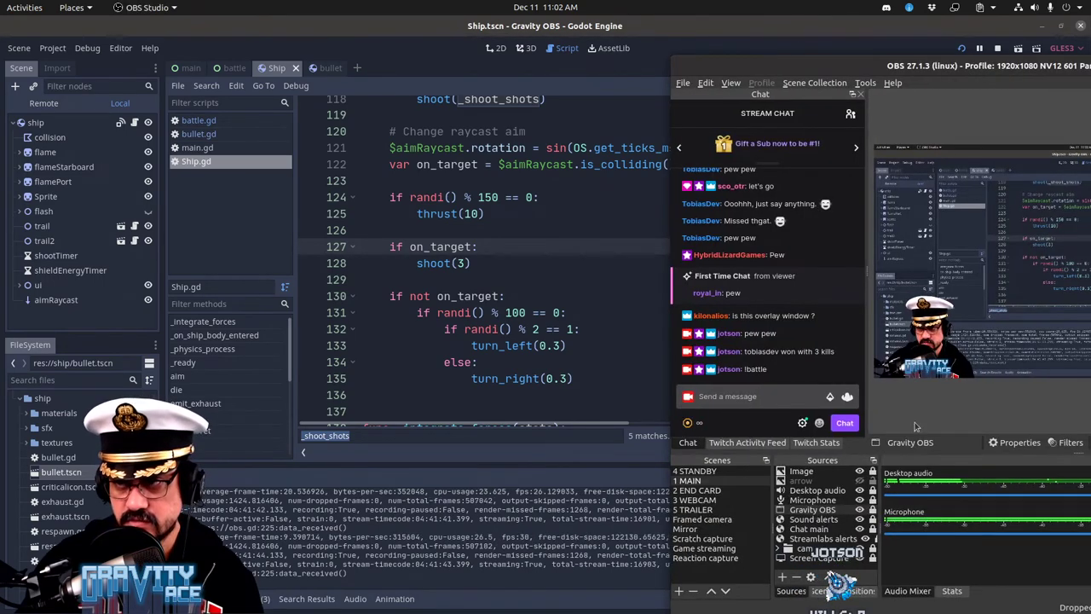
{"action": "key", "text": "alt+Tab"}
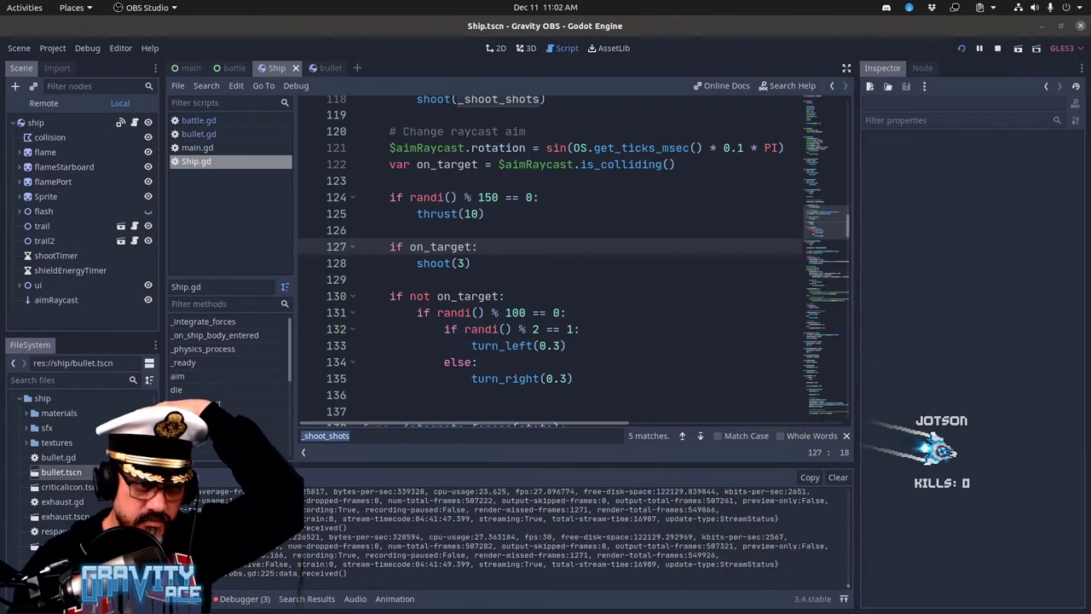
{"action": "left_click", "coordinate": [662, 273]}
{"action": "left_click", "coordinate": [551, 206]}
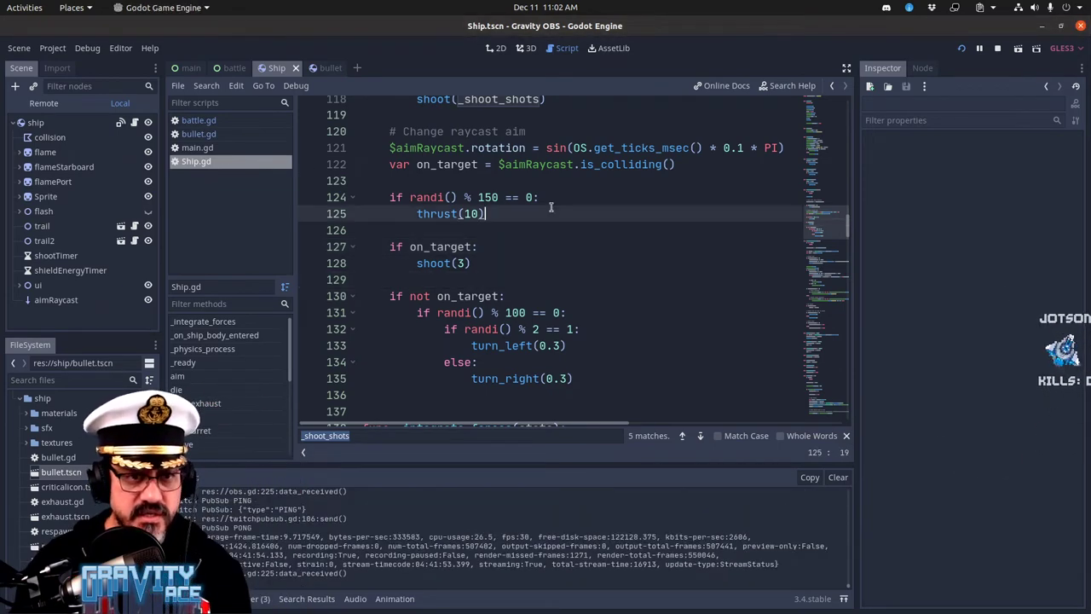
{"action": "key", "text": "ctrl+shift+o"}
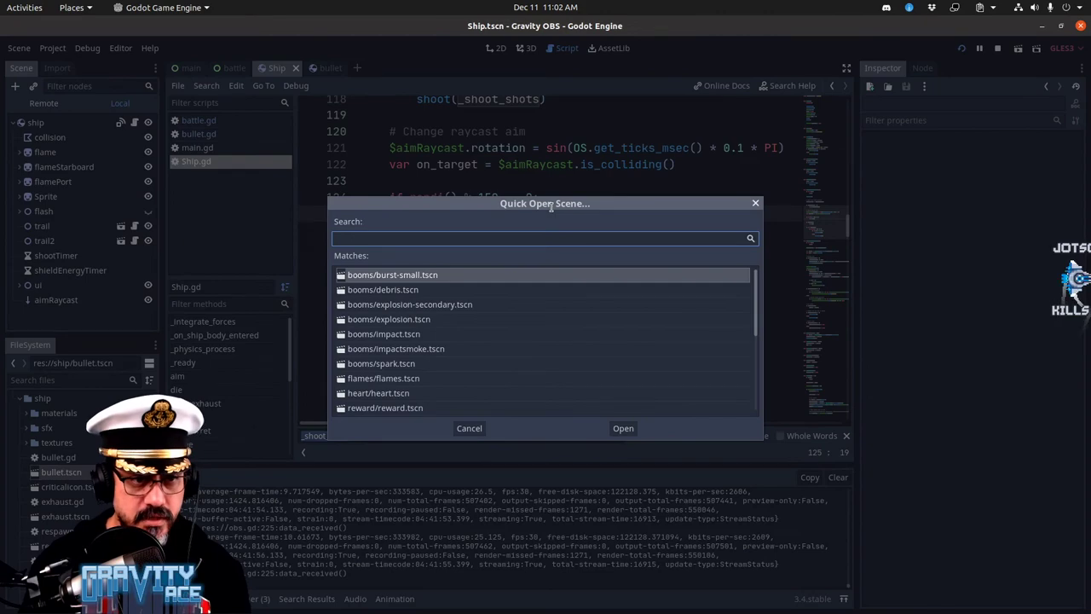
{"action": "type", "text": "h"}
{"action": "type", "text": "ell"}
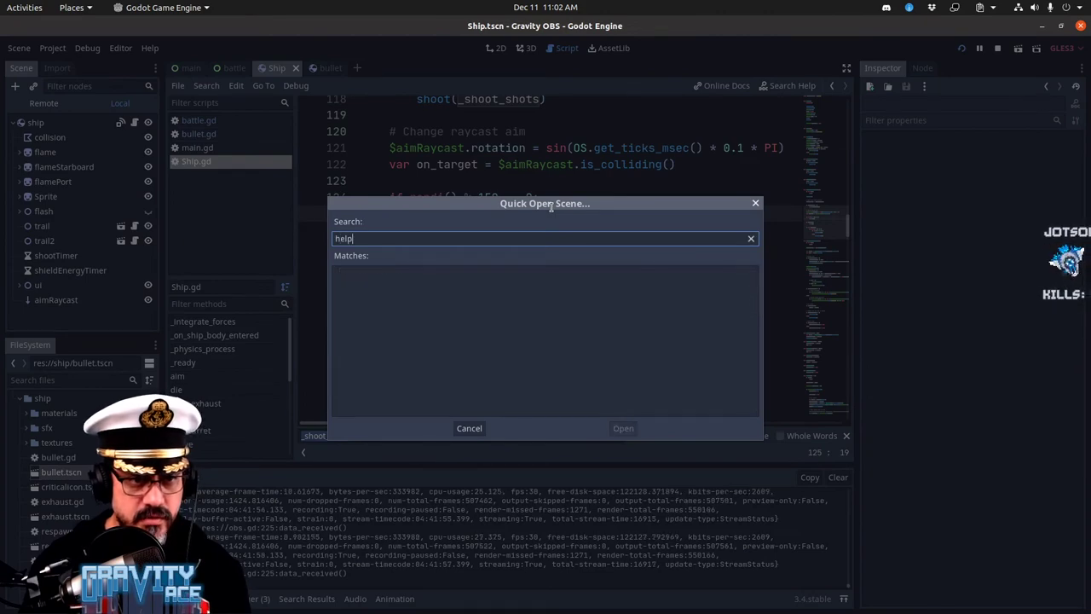
{"action": "key", "text": "Escape"}
{"action": "key", "text": "ctrl+shift+o"}
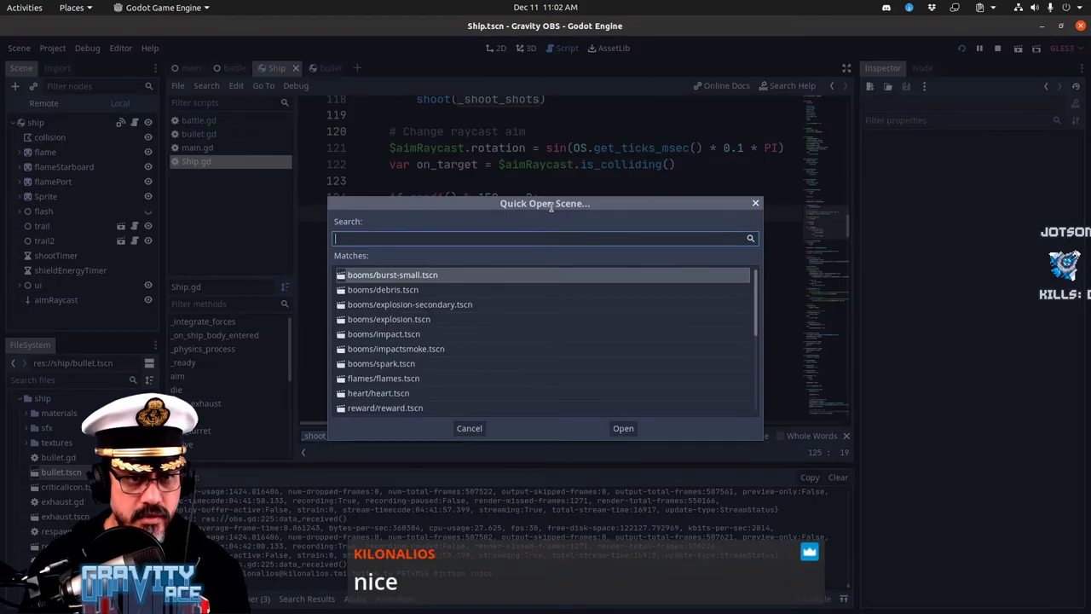
{"action": "type", "text": "helper"}
{"action": "key", "text": "Escape"}
{"action": "key", "text": "ctrl+shift+o"}
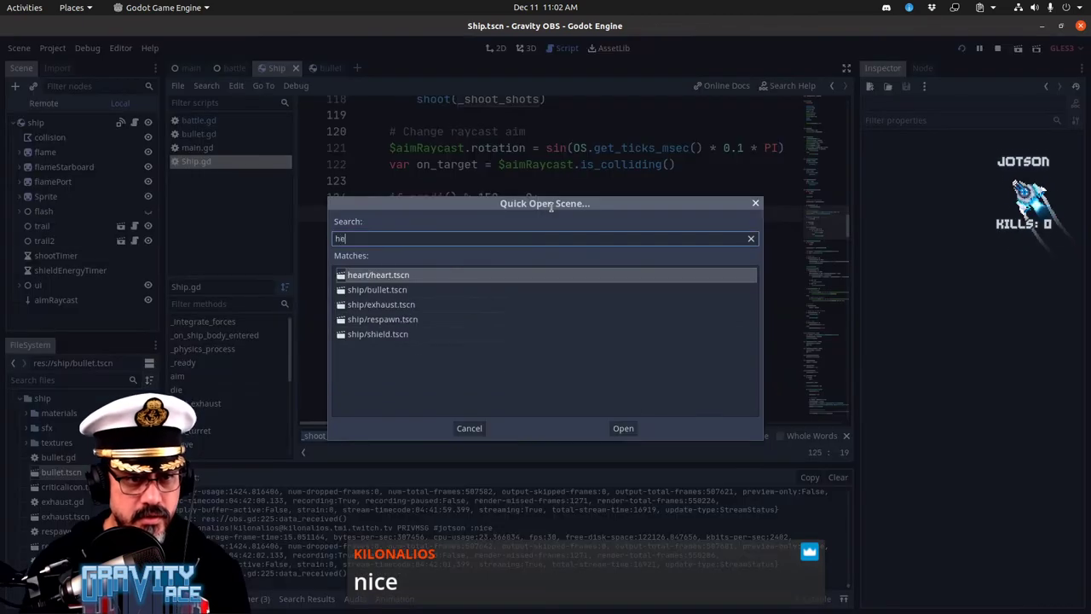
{"action": "type", "text": "util"}
{"action": "key", "text": "Escape"}
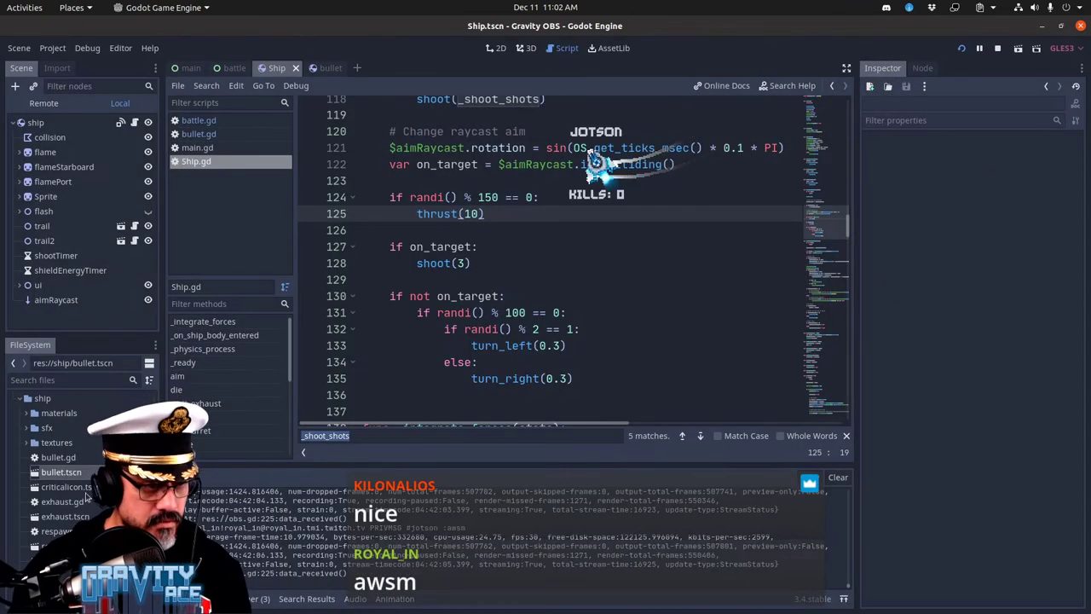
{"action": "scroll", "coordinate": [86, 497], "scroll_direction": "down", "scroll_amount": 5}
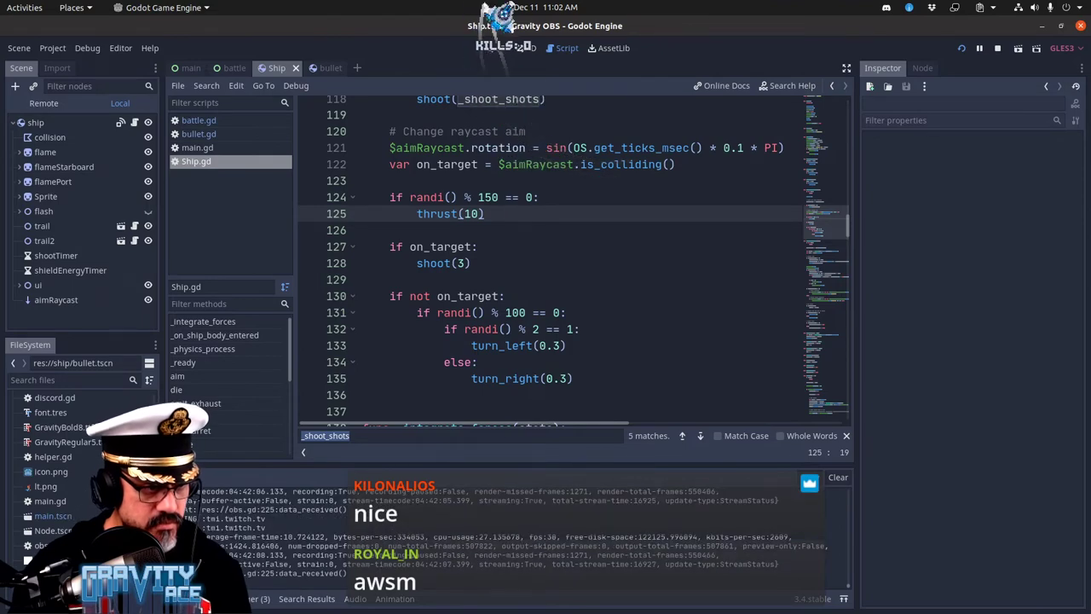
Open helper.gd and select the code on line 9.
{"action": "double_click", "coordinate": [75, 458]}
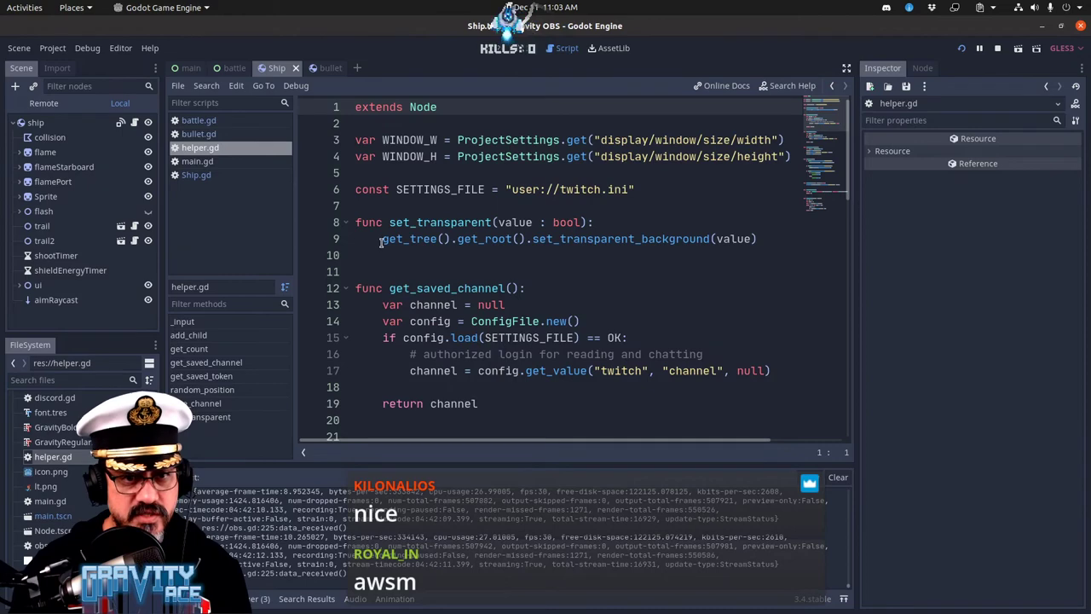
{"action": "left_click_drag", "start_coordinate": [381, 242], "coordinate": [605, 235]}
{"action": "left_click_drag", "start_coordinate": [741, 239], "coordinate": [759, 238]}
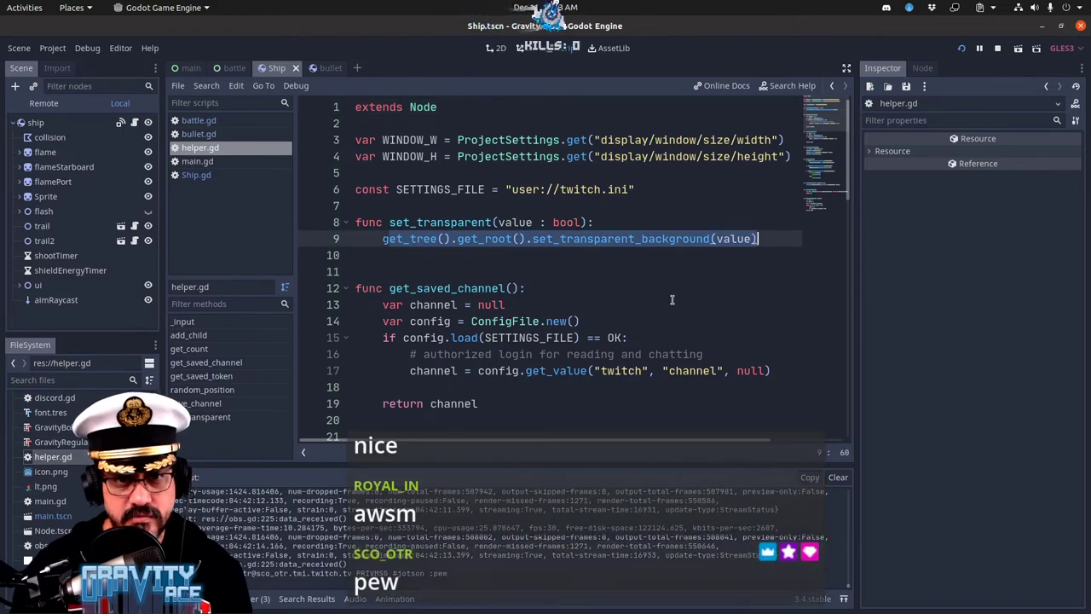
Check the Display > Window transparency settings in Project Settings, then close it.
{"action": "left_click", "coordinate": [68, 49]}
{"action": "left_click", "coordinate": [70, 68]}
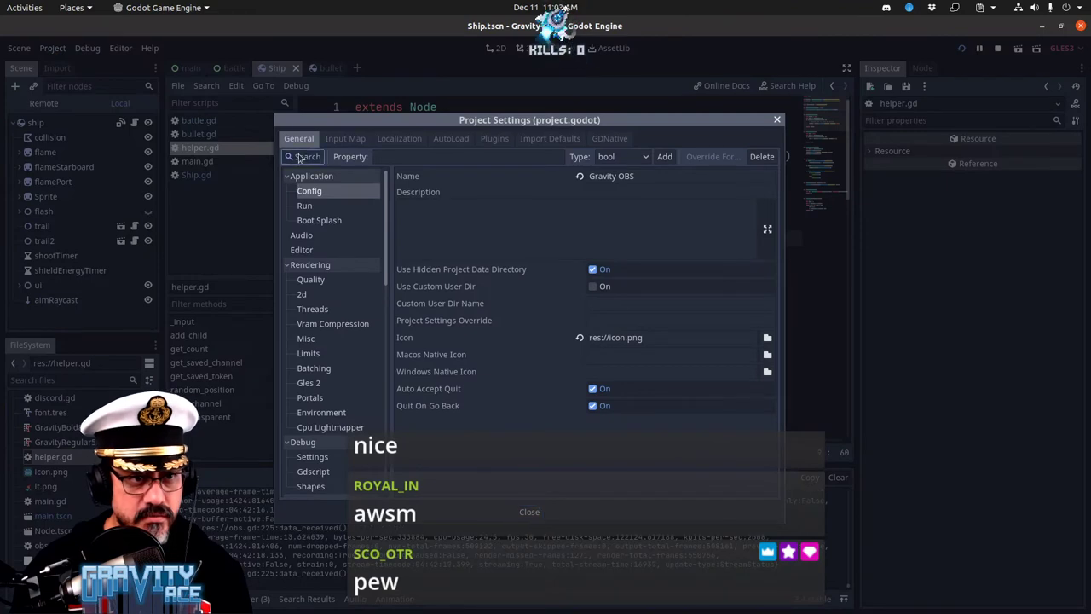
{"action": "type", "text": "transparen"}
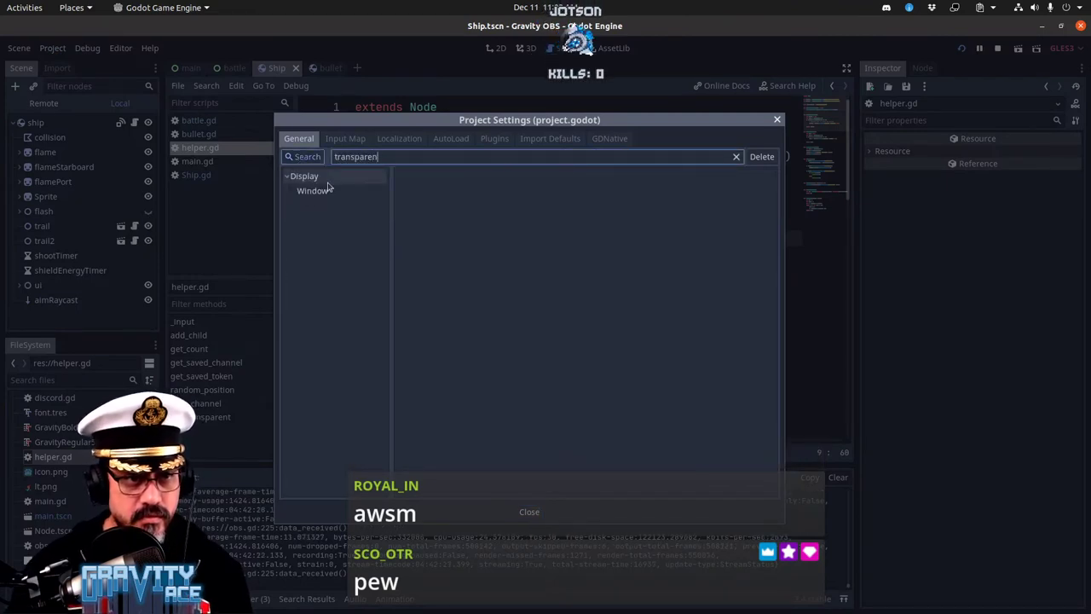
{"action": "left_click", "coordinate": [330, 190]}
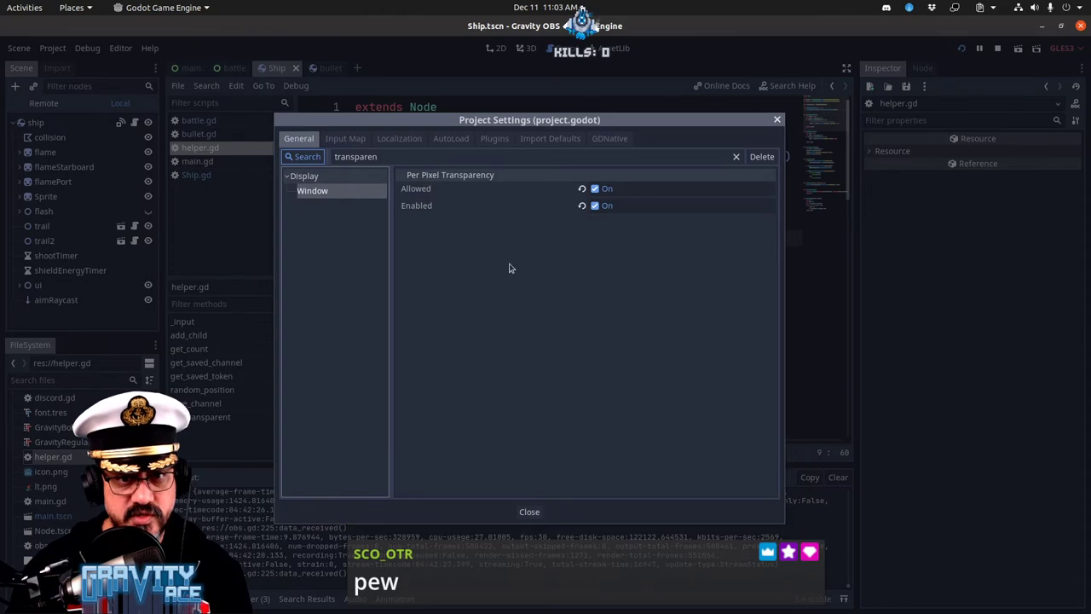
{"action": "key", "text": "Escape"}
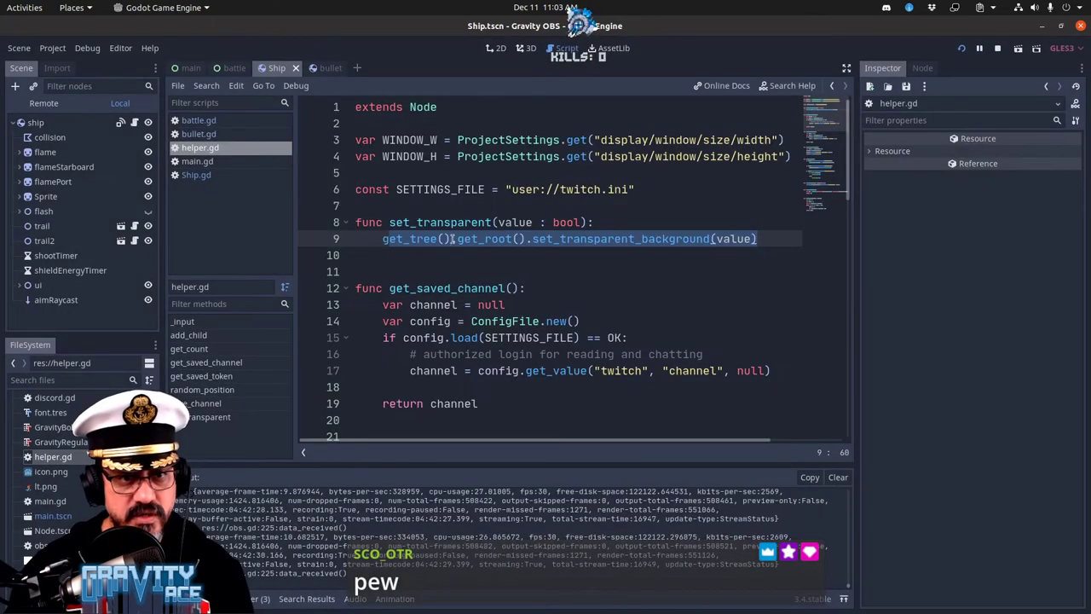
{"action": "left_click", "coordinate": [594, 239]}
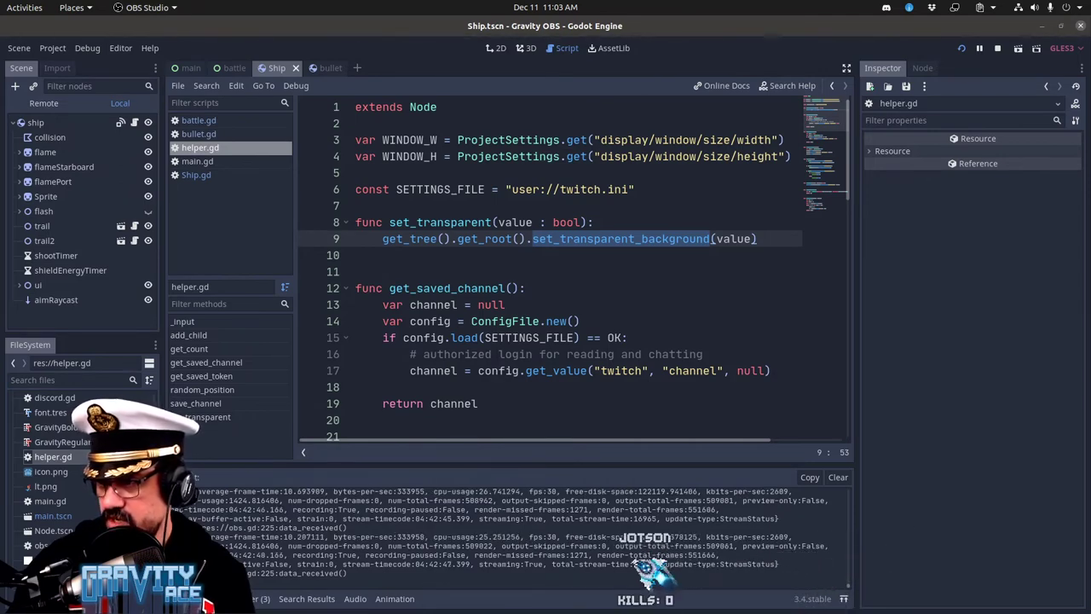
{"action": "left_click", "coordinate": [551, 267]}
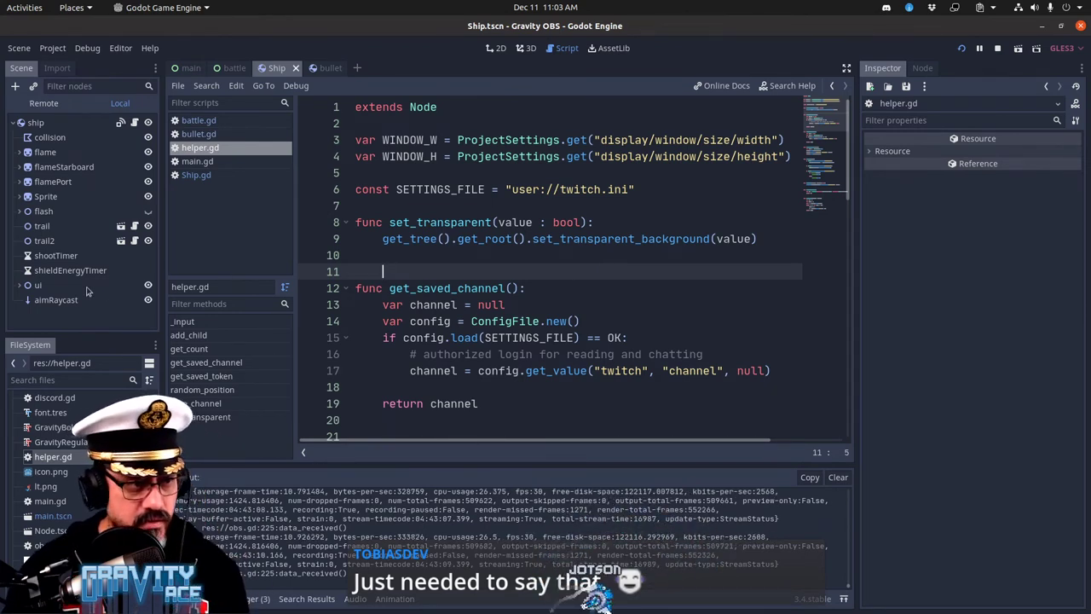
{"action": "left_click", "coordinate": [36, 122]}
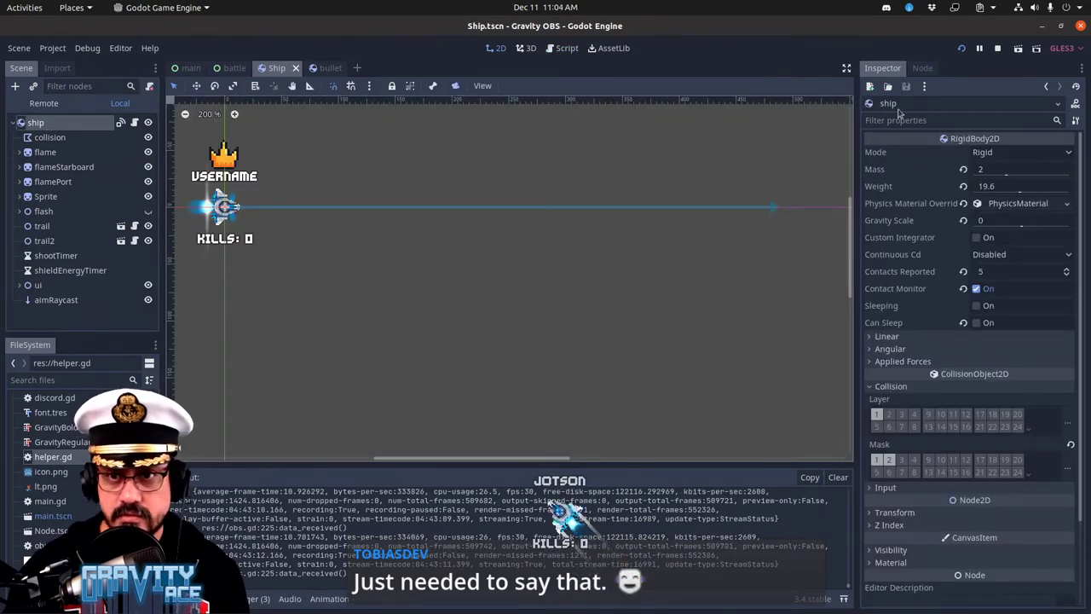
{"action": "left_click", "coordinate": [923, 68]}
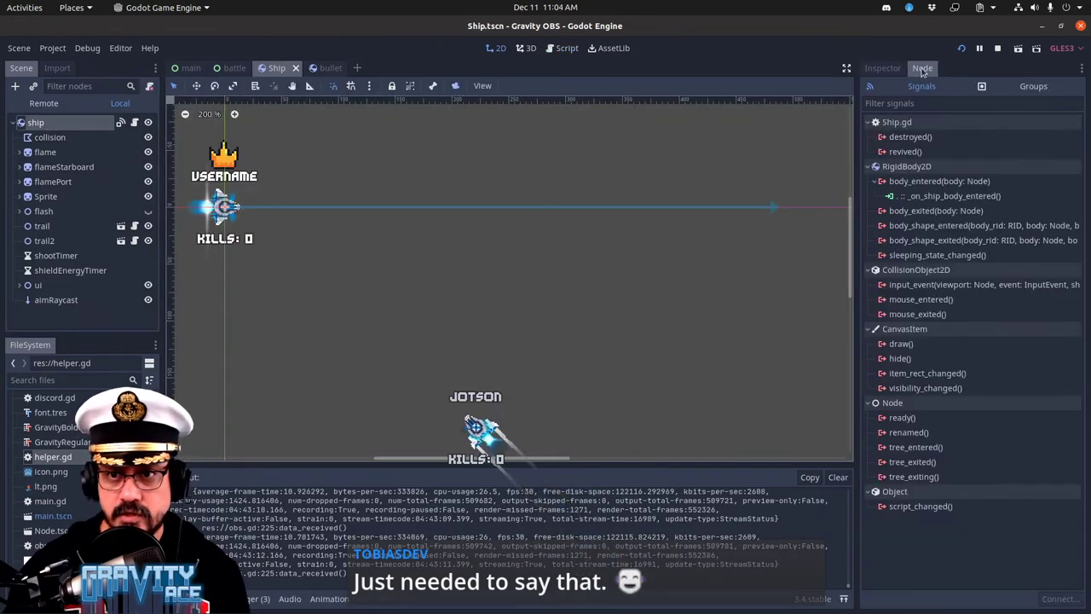
{"action": "double_click", "coordinate": [935, 196]}
{"action": "scroll", "coordinate": [588, 311], "scroll_direction": "down", "scroll_amount": 2}
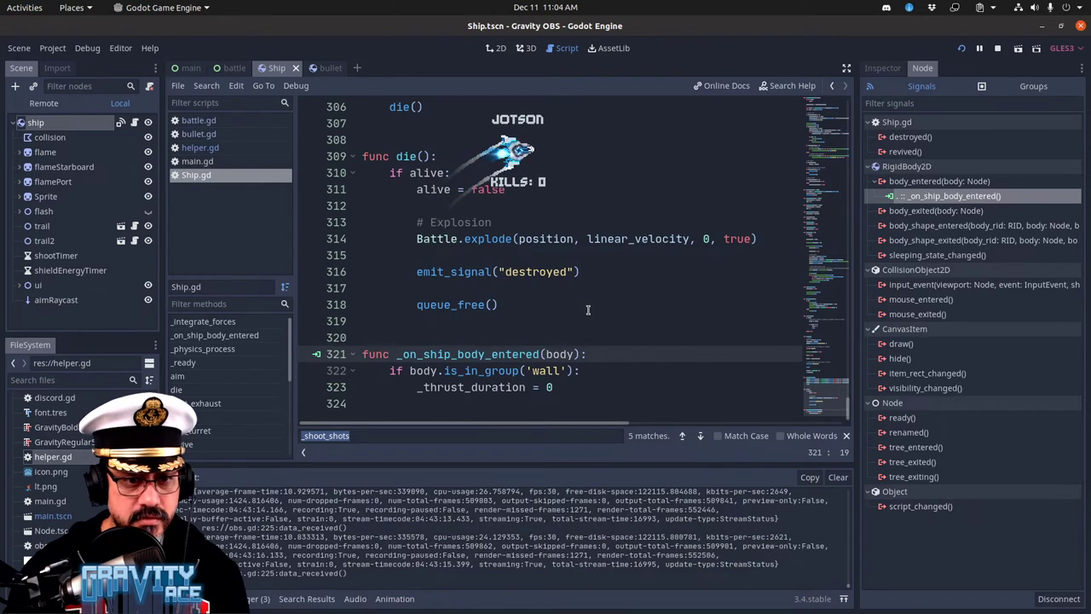
{"action": "left_click", "coordinate": [646, 365]}
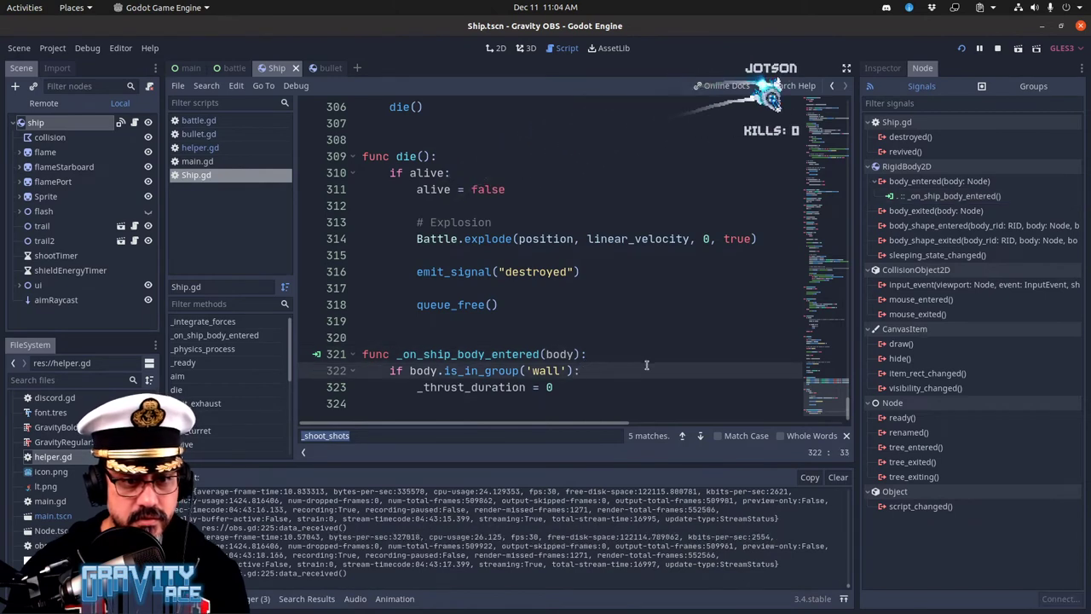
{"action": "key", "text": "Home"}
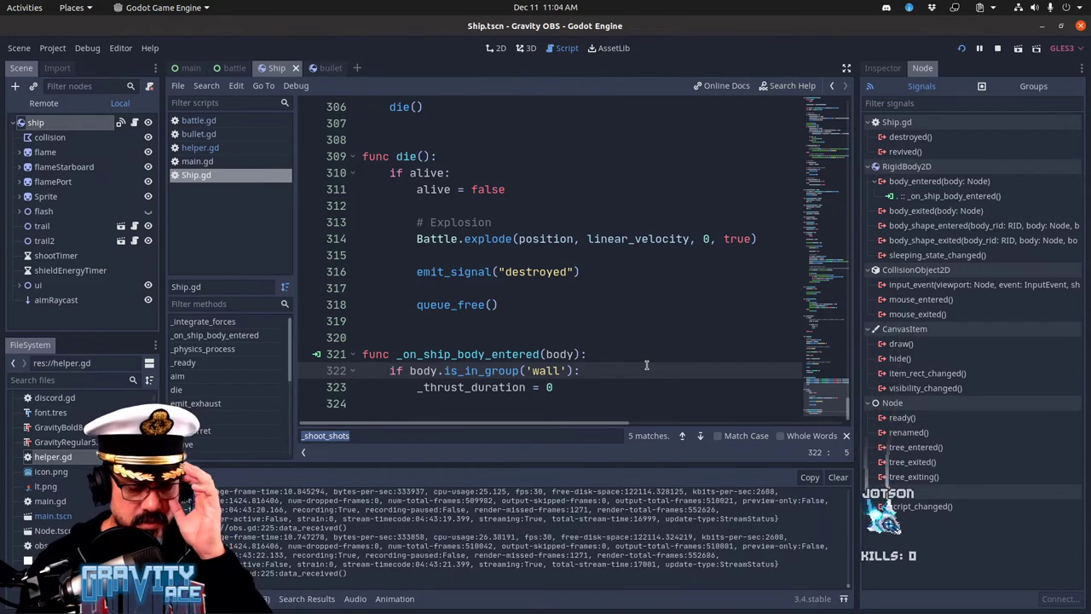
{"action": "key", "text": "Down"}
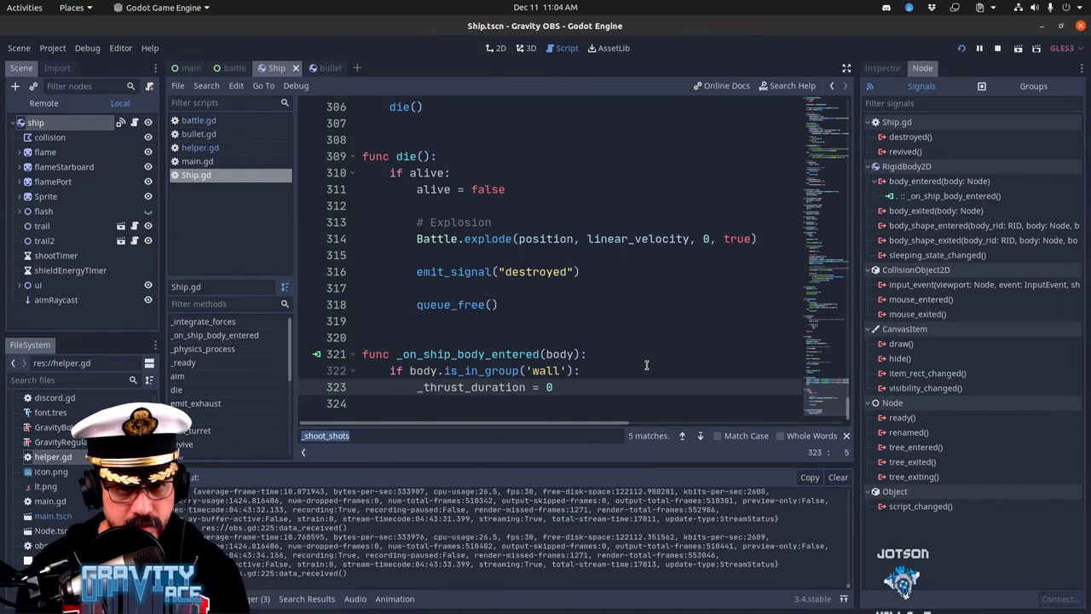
Add a trial 'collision' line at the top of the wall handler, then remove it.
{"action": "left_click", "coordinate": [646, 365]}
{"action": "key", "text": "Return"}
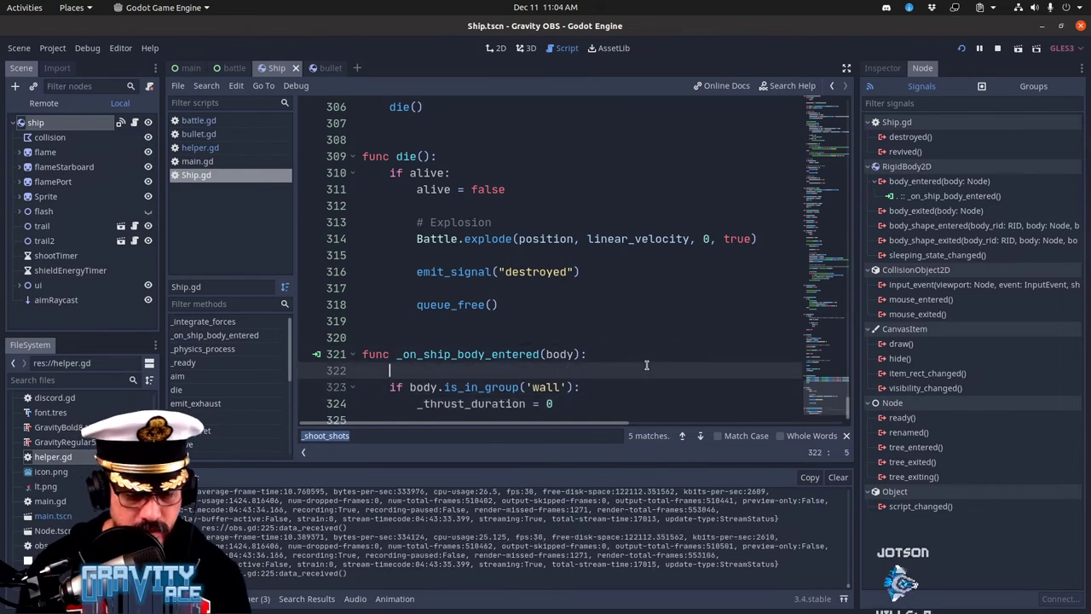
{"action": "type", "text": "collision_"}
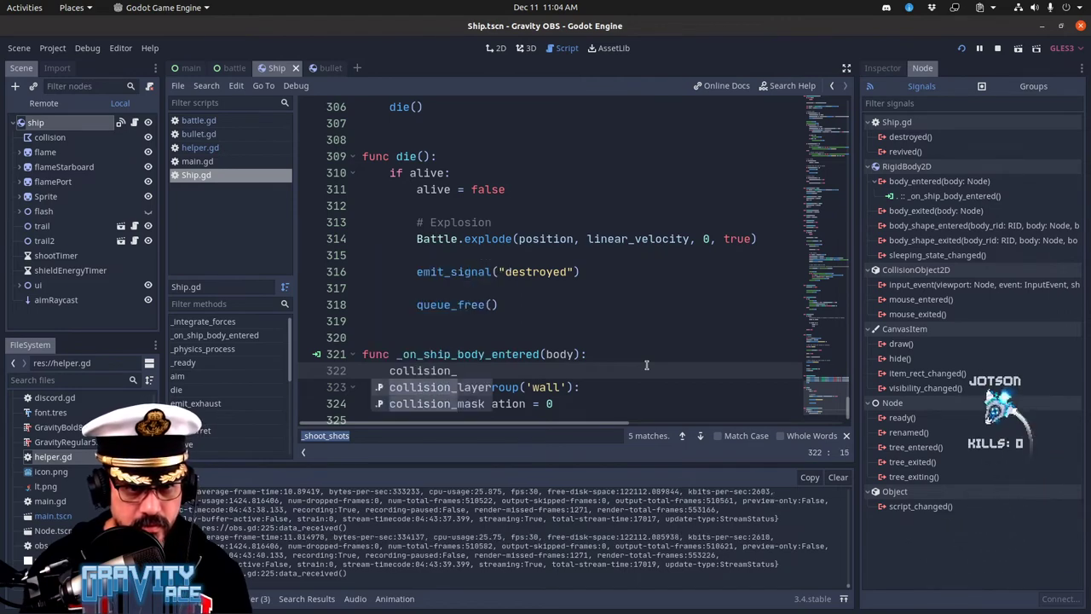
{"action": "key", "text": "shift+Home"}
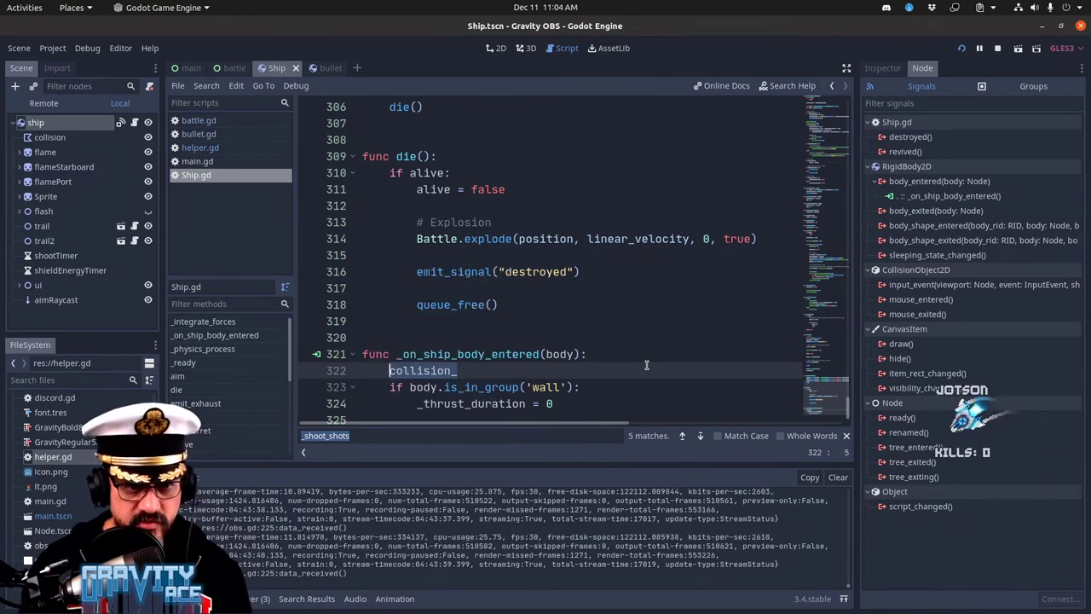
{"action": "key", "text": "BackSpace"}
{"action": "key", "text": "BackSpace"}
Search all project scripts for 'normal' with Find in Files.
{"action": "key", "text": "BackSpace"}
{"action": "key", "text": "ctrl+shift+f"}
{"action": "type", "text": "normali"}
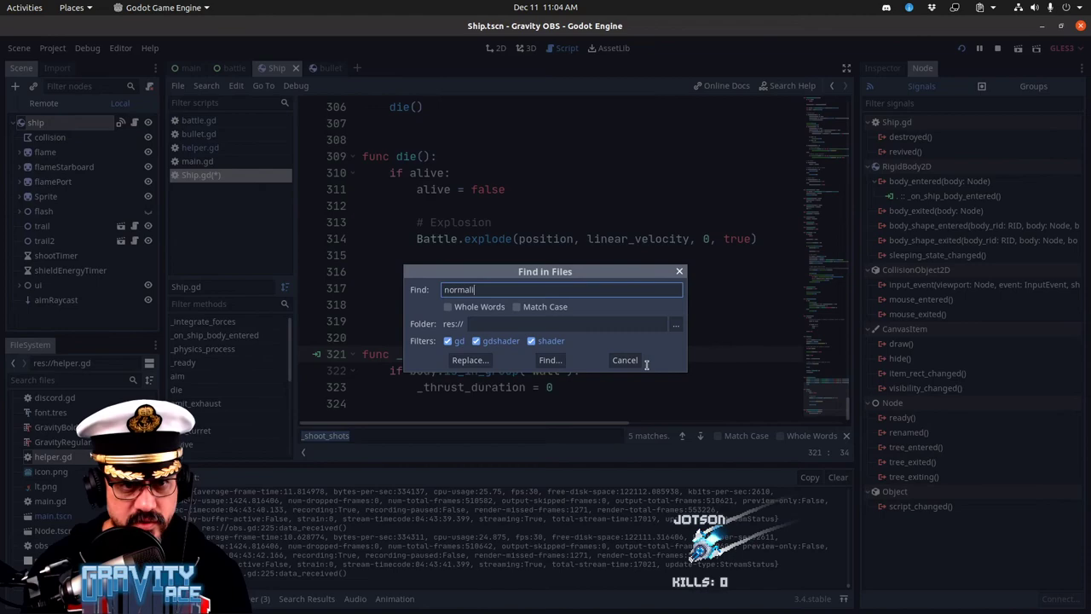
{"action": "key", "text": "BackSpace"}
{"action": "key", "text": "Return"}
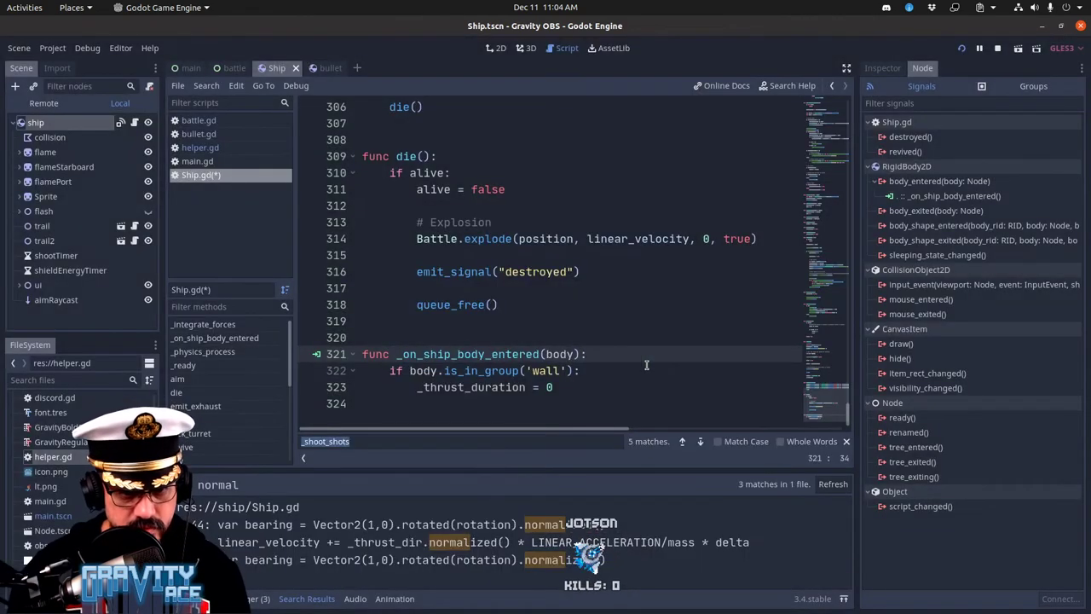
{"action": "key", "text": "alt+Tab"}
Search the web for 'godot rigidbody collision normal' in a new Chrome tab.
{"action": "key", "text": "alt+Tab"}
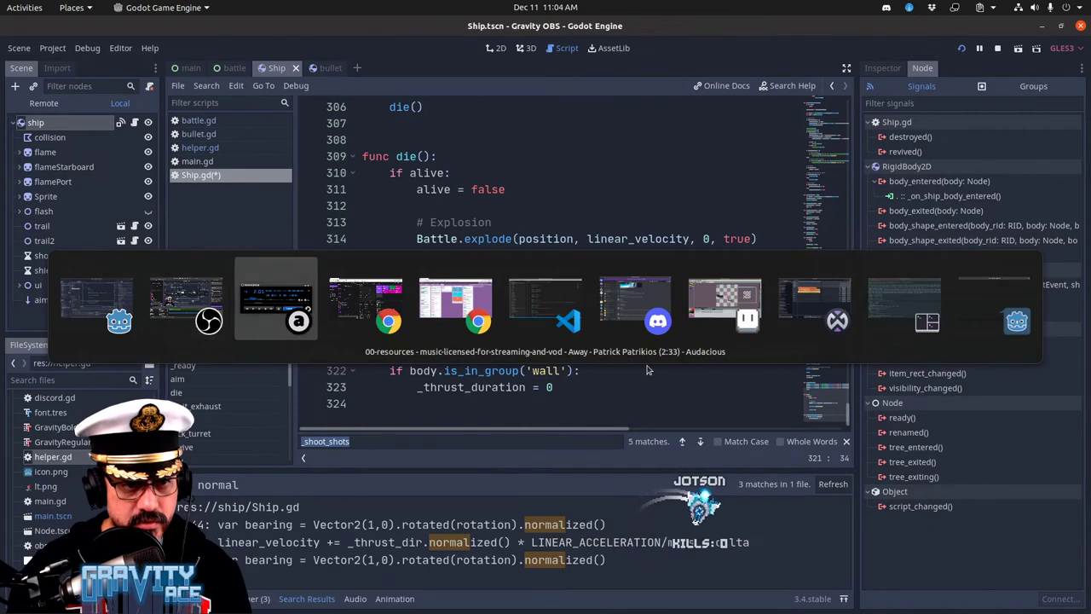
{"action": "key", "text": "alt+Tab"}
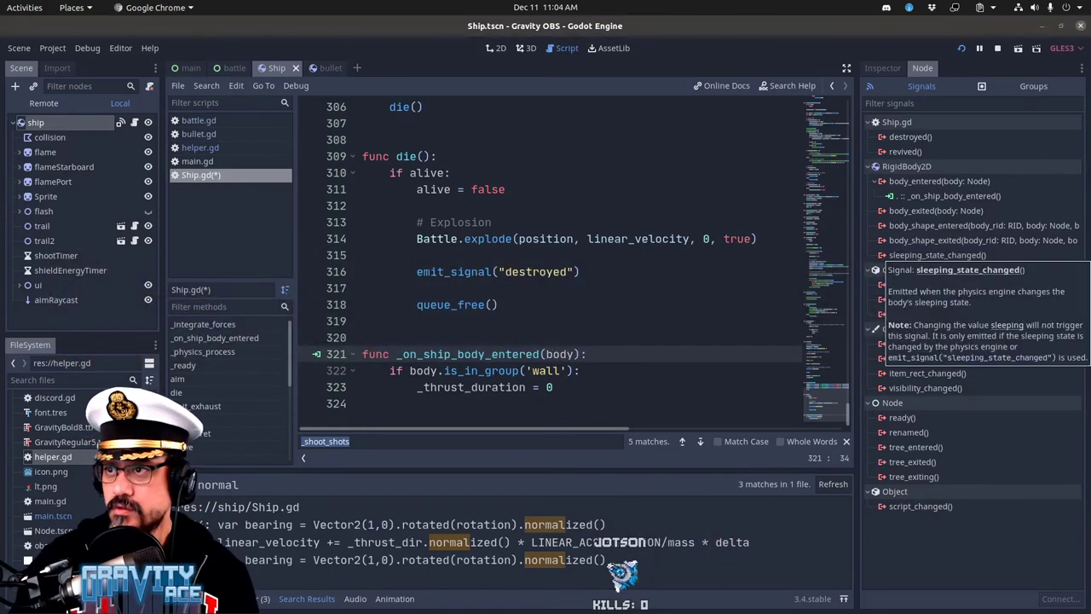
{"action": "key", "text": "ctrl+n"}
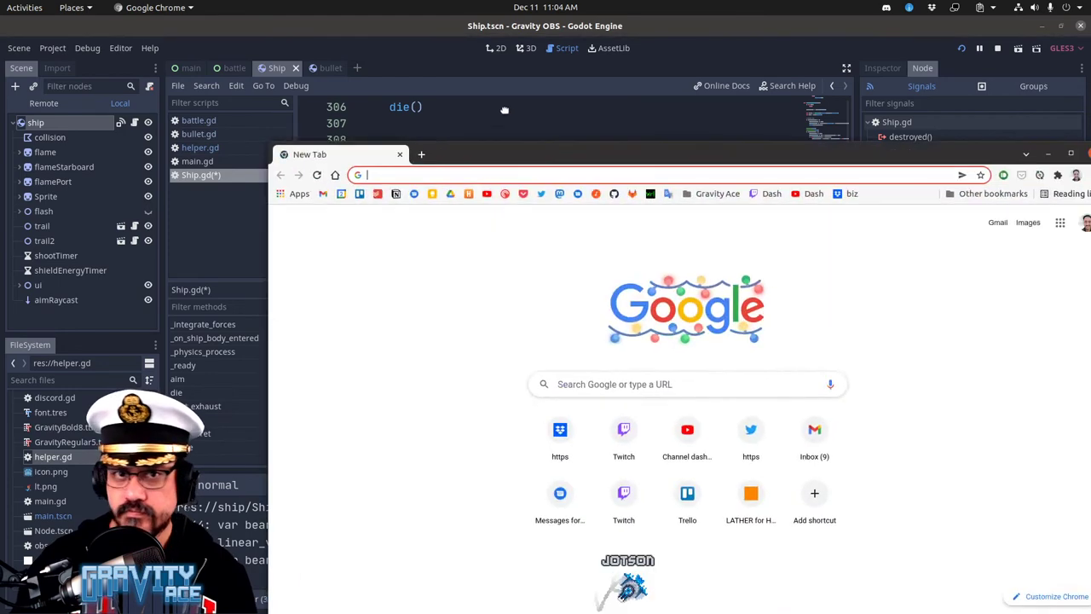
{"action": "type", "text": "godot"}
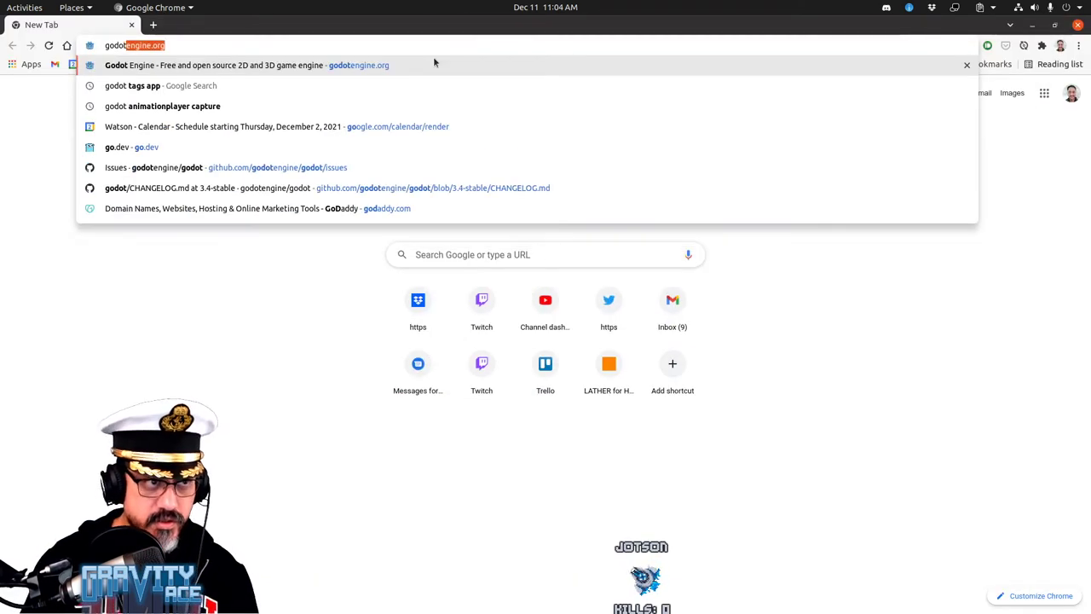
{"action": "type", "text": " rigidbody collision normal"}
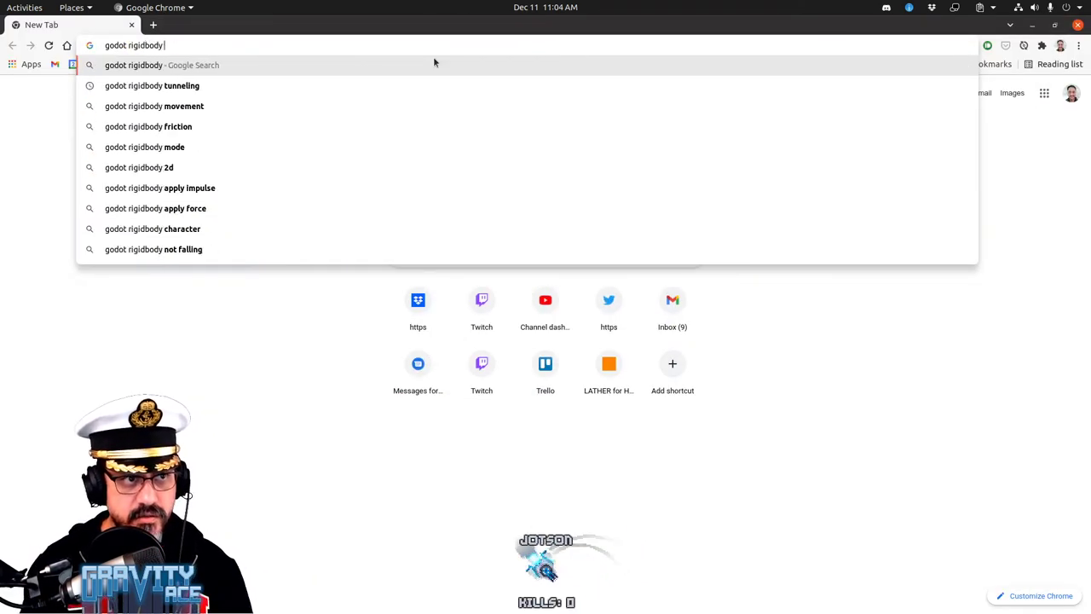
{"action": "key", "text": "Return"}
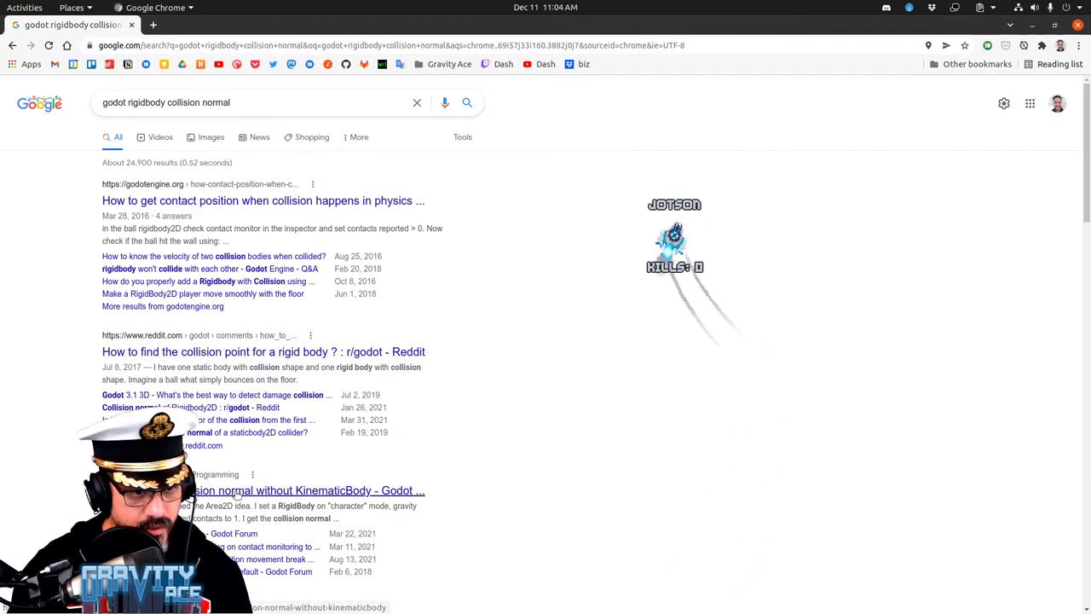
Open the godotforums.org thread and scroll down to NeoD's code answer.
{"action": "scroll", "coordinate": [235, 494], "scroll_direction": "down", "scroll_amount": 3}
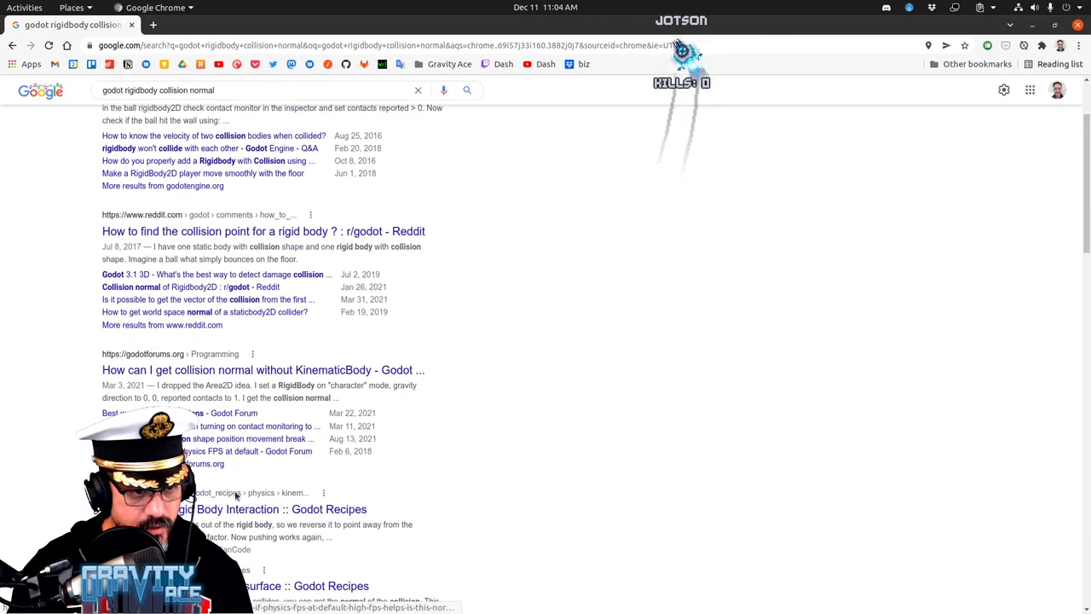
{"action": "left_click", "coordinate": [230, 371]}
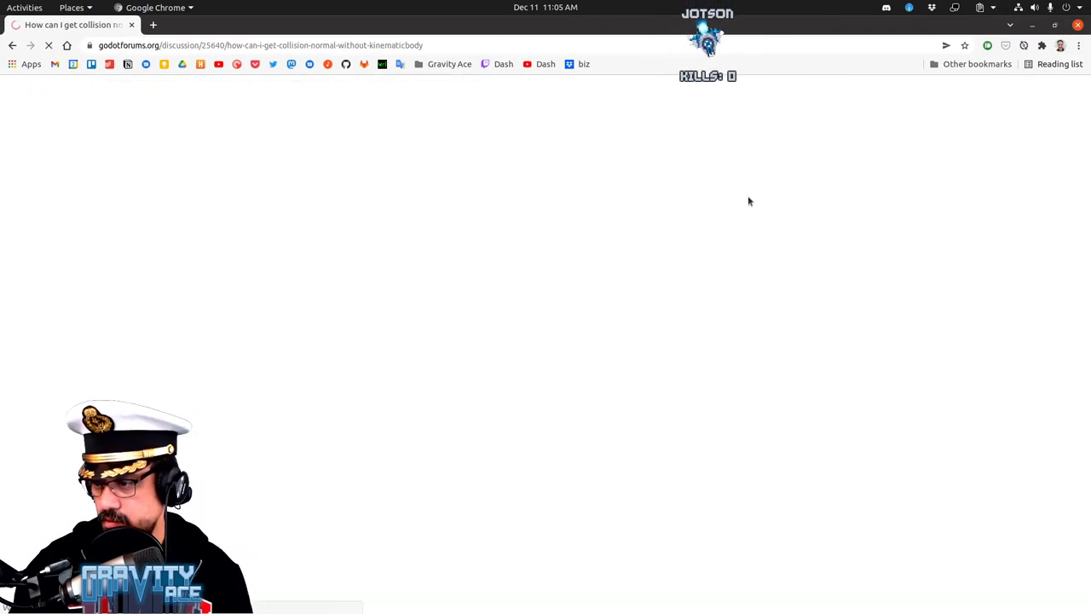
{"action": "key", "text": "alt+Tab"}
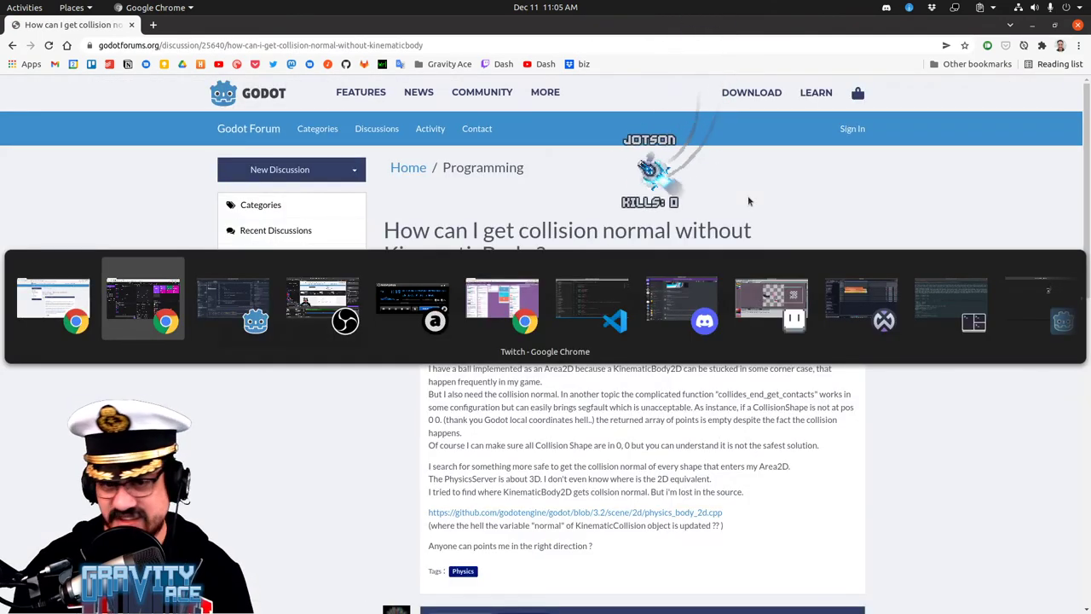
{"action": "key", "text": "alt+Tab"}
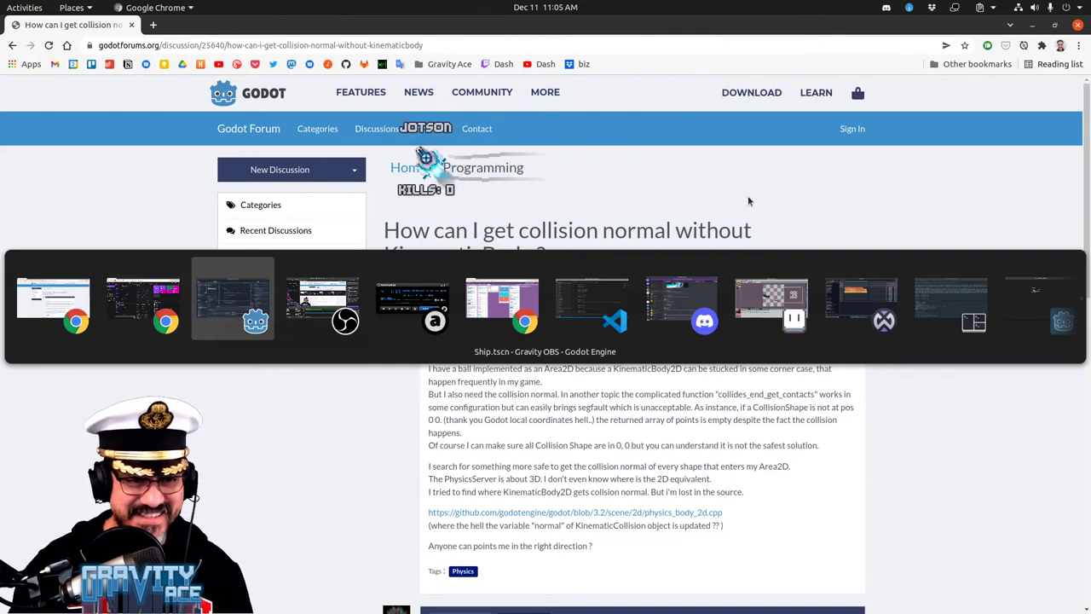
{"action": "key", "text": "alt+Tab"}
{"action": "key", "text": "alt+Tab"}
{"action": "key", "text": "alt+Tab"}
{"action": "key", "text": "alt+Tab"}
{"action": "key", "text": "alt+Tab"}
{"action": "key", "text": "alt+Tab"}
{"action": "key", "text": "alt+Tab"}
{"action": "key", "text": "alt+Tab"}
{"action": "key", "text": "alt+Tab"}
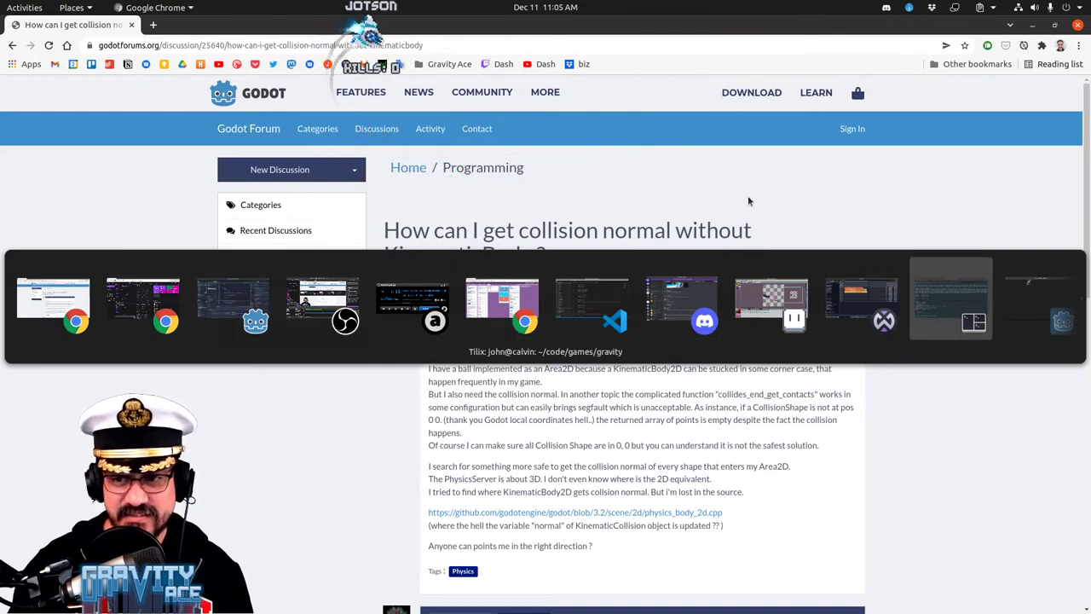
{"action": "key", "text": "alt+Tab"}
{"action": "key", "text": "alt+Tab"}
{"action": "key", "text": "alt+Tab"}
{"action": "key", "text": "alt+Tab"}
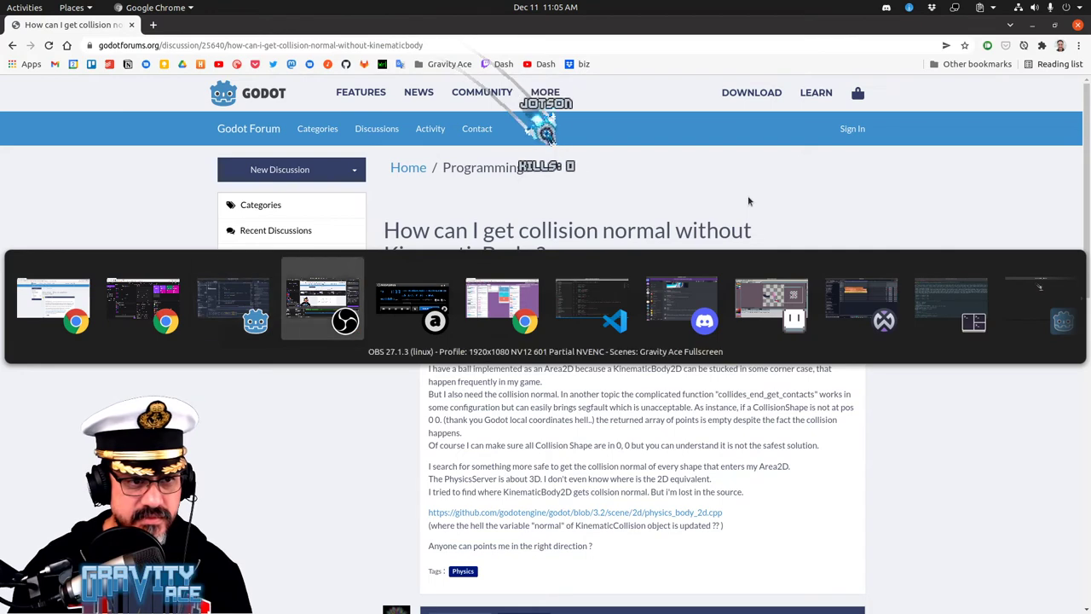
{"action": "scroll", "coordinate": [551, 394], "scroll_direction": "down", "scroll_amount": 5}
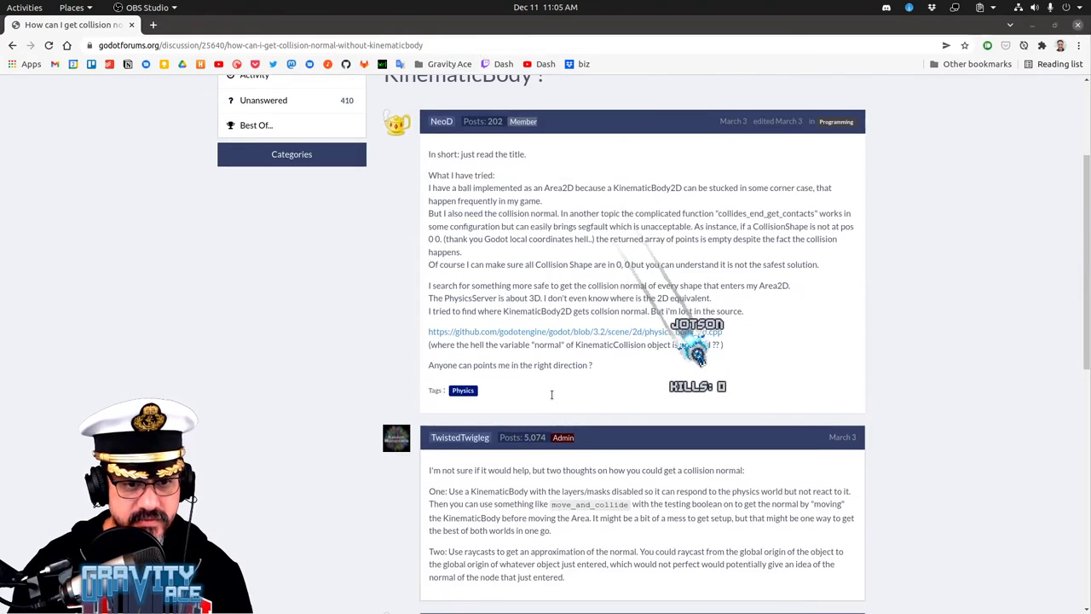
{"action": "scroll", "coordinate": [551, 394], "scroll_direction": "down", "scroll_amount": 4}
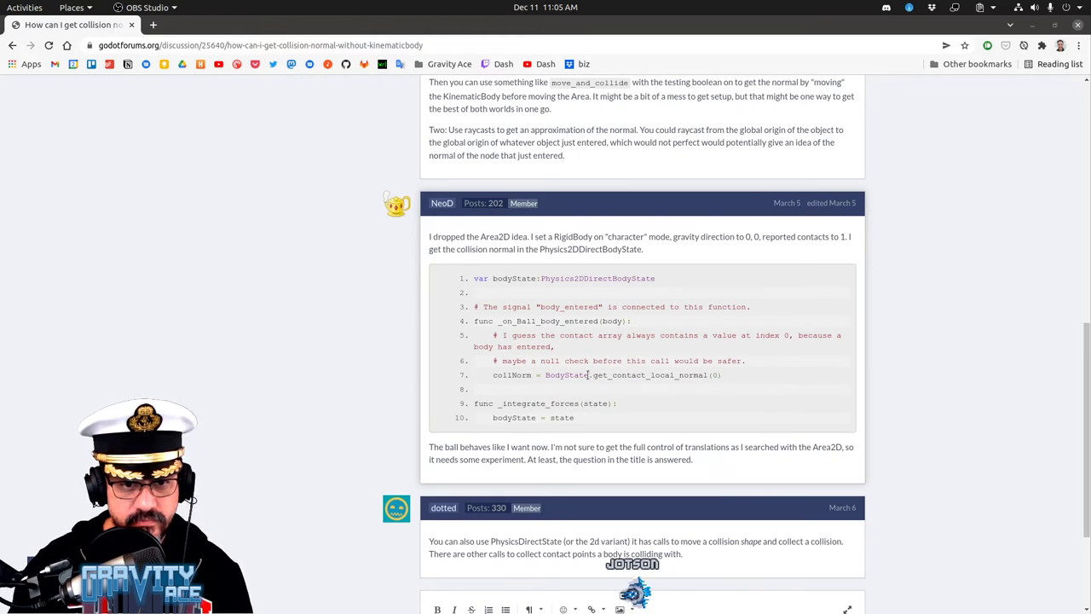
{"action": "scroll", "coordinate": [496, 370], "scroll_direction": "down", "scroll_amount": 3}
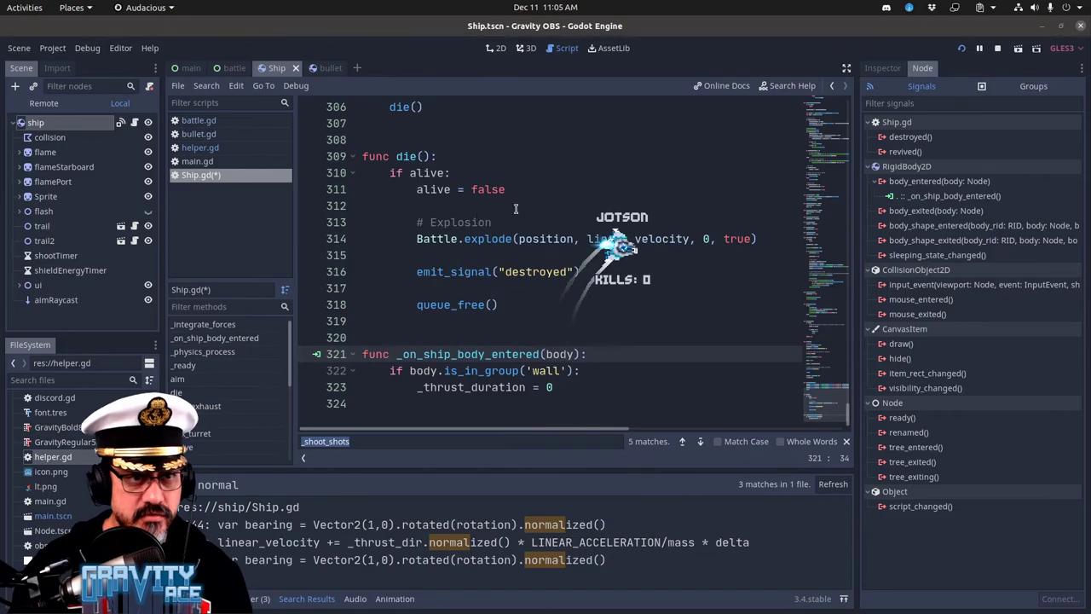
Reopen the Gravity project and search the whole project for 'normal'.
{"action": "key", "text": "ctrl+shift+q"}
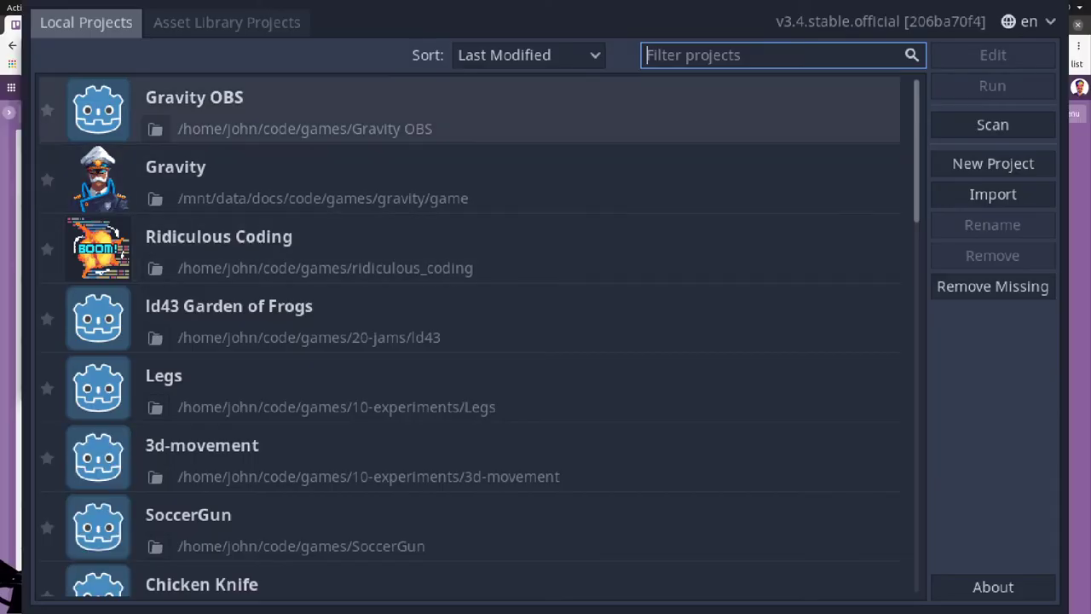
{"action": "double_click", "coordinate": [596, 175]}
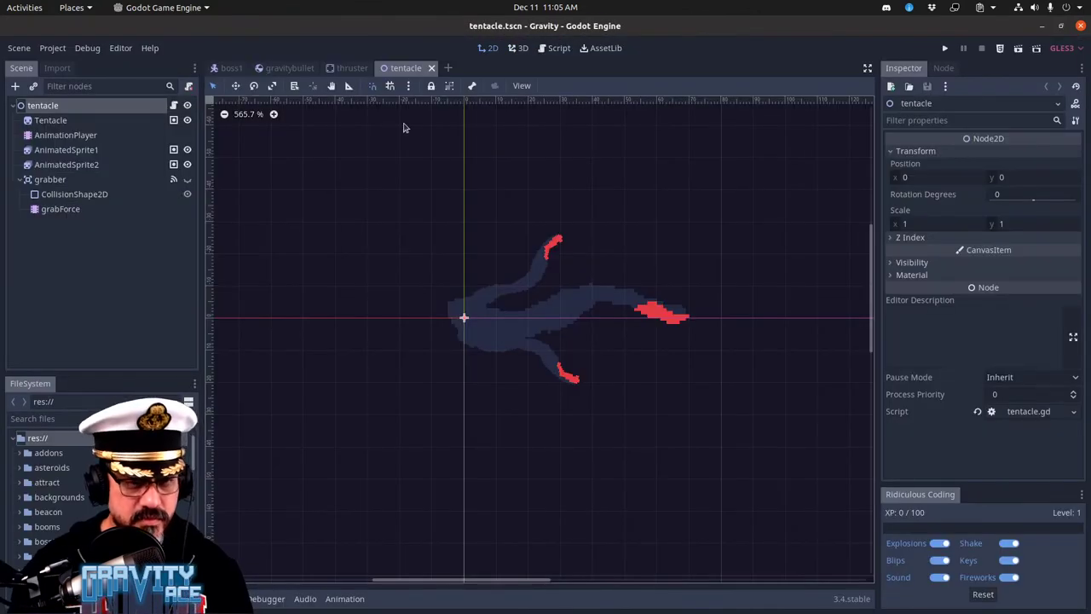
{"action": "key", "text": "ctrl+F3"}
{"action": "key", "text": "ctrl+shift+f"}
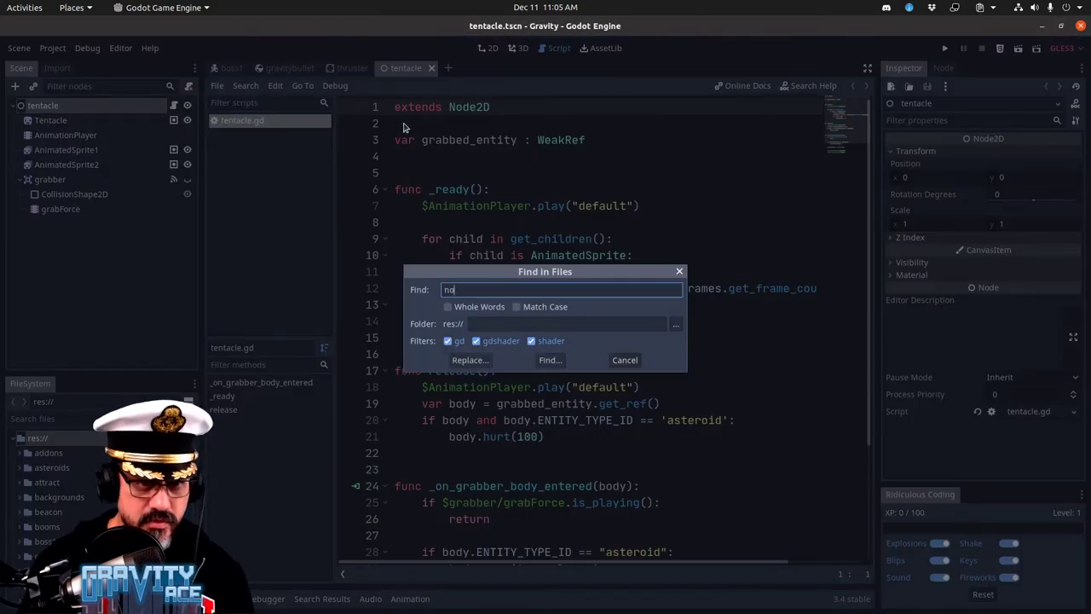
{"action": "key", "text": "Return"}
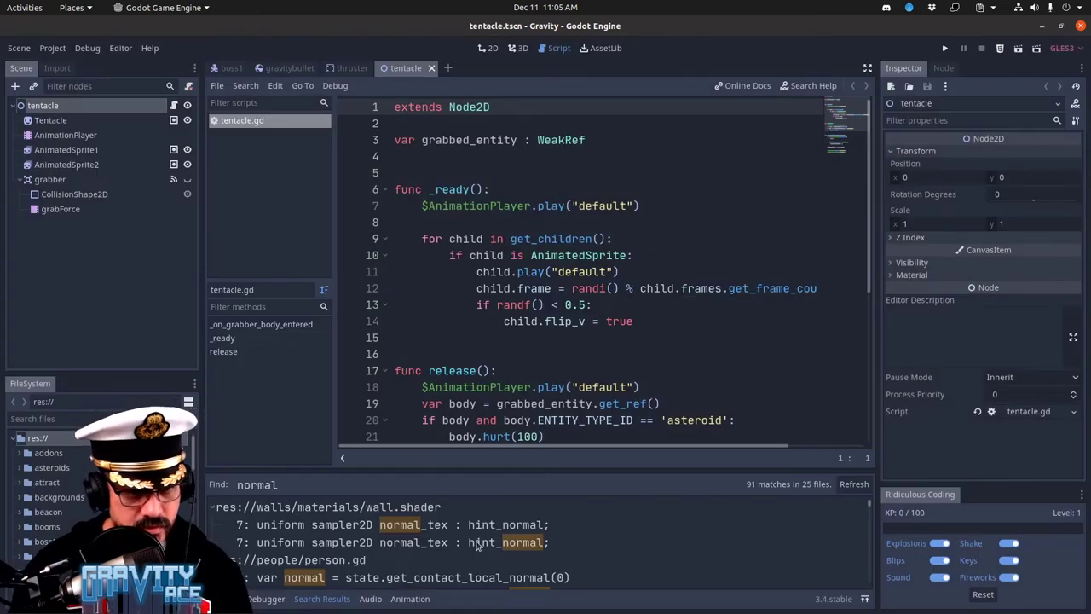
Find the Physics2DServer direct state line in person.gd among the search results.
{"action": "scroll", "coordinate": [477, 546], "scroll_direction": "down", "scroll_amount": 2}
{"action": "left_click", "coordinate": [411, 546]}
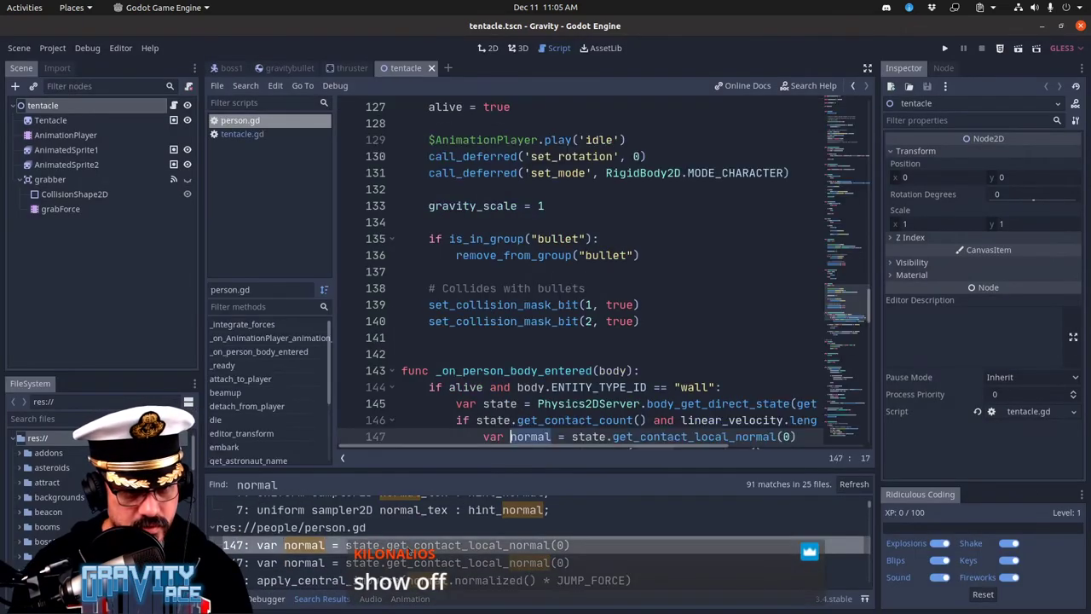
{"action": "scroll", "coordinate": [546, 341], "scroll_direction": "down", "scroll_amount": 2}
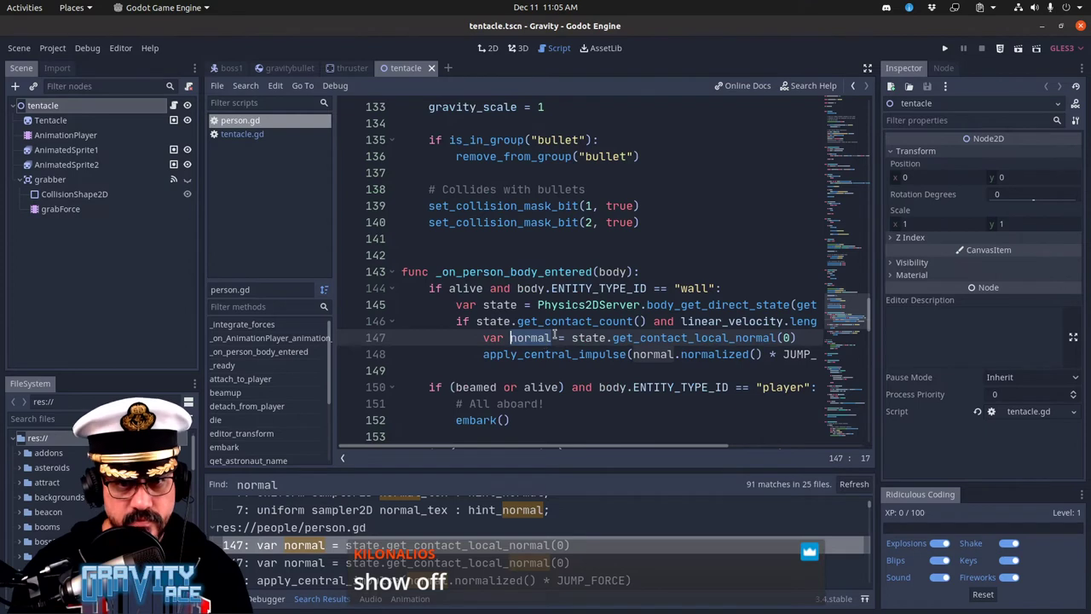
{"action": "left_click", "coordinate": [565, 307]}
{"action": "key", "text": "End"}
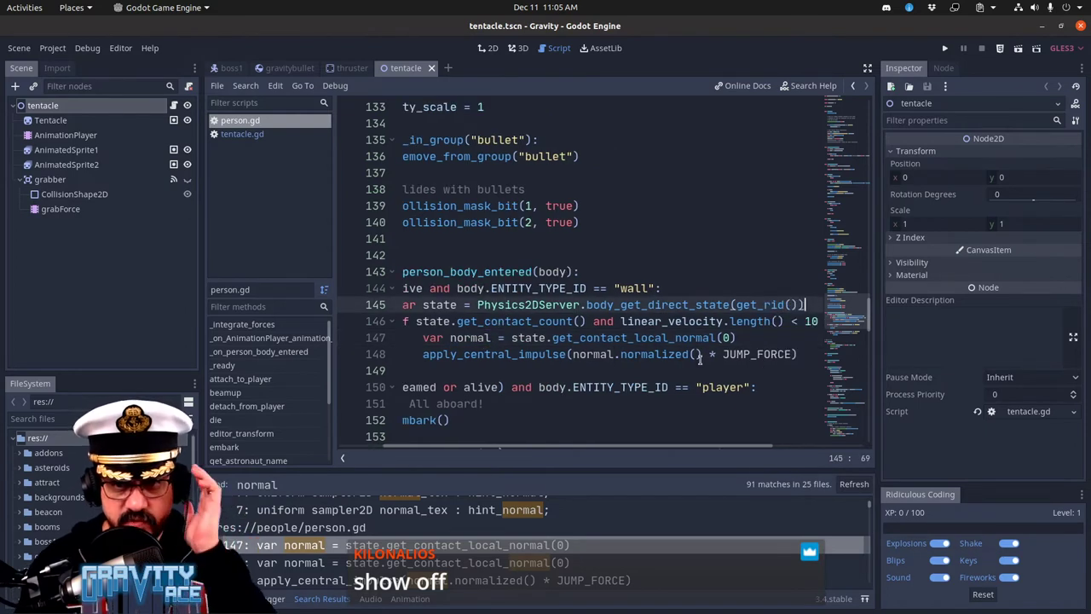
{"action": "key", "text": "Home"}
{"action": "key", "text": "End"}
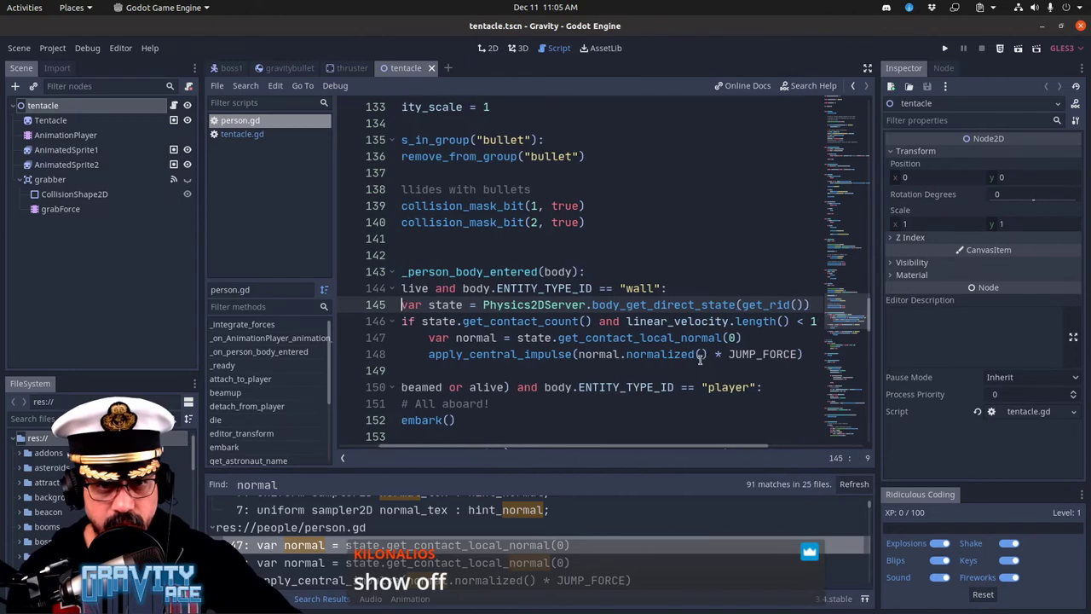
Copy the four wall-contact lines from person.gd, then return to the Gravity OBS project.
{"action": "key", "text": "Home"}
{"action": "key", "text": "shift+Down"}
{"action": "key", "text": "shift+Down"}
{"action": "key", "text": "shift+Down"}
{"action": "key", "text": "shift+Down"}
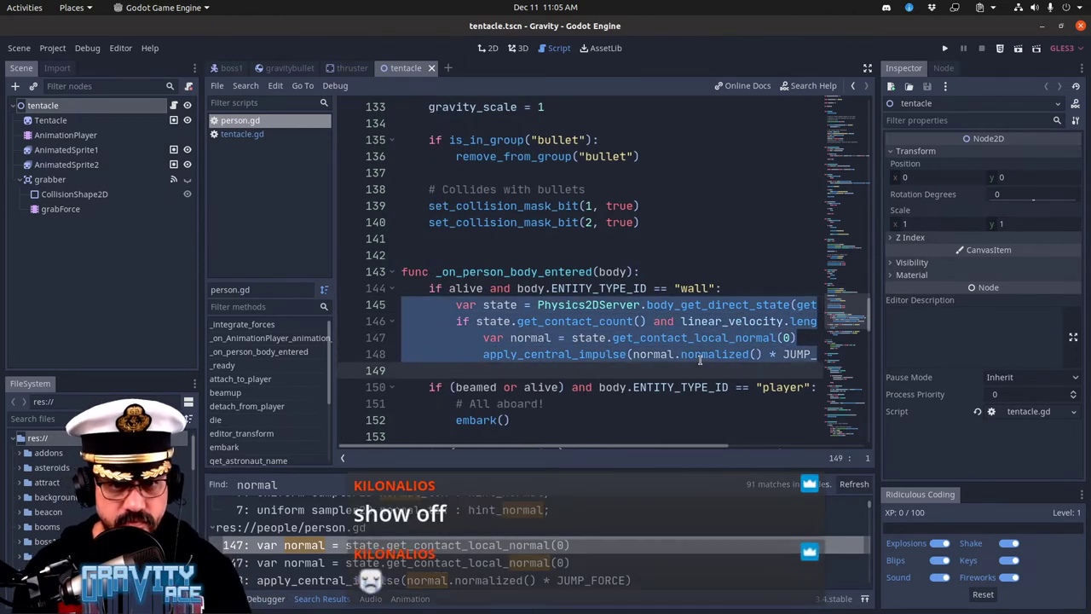
{"action": "key", "text": "ctrl+shift+period"}
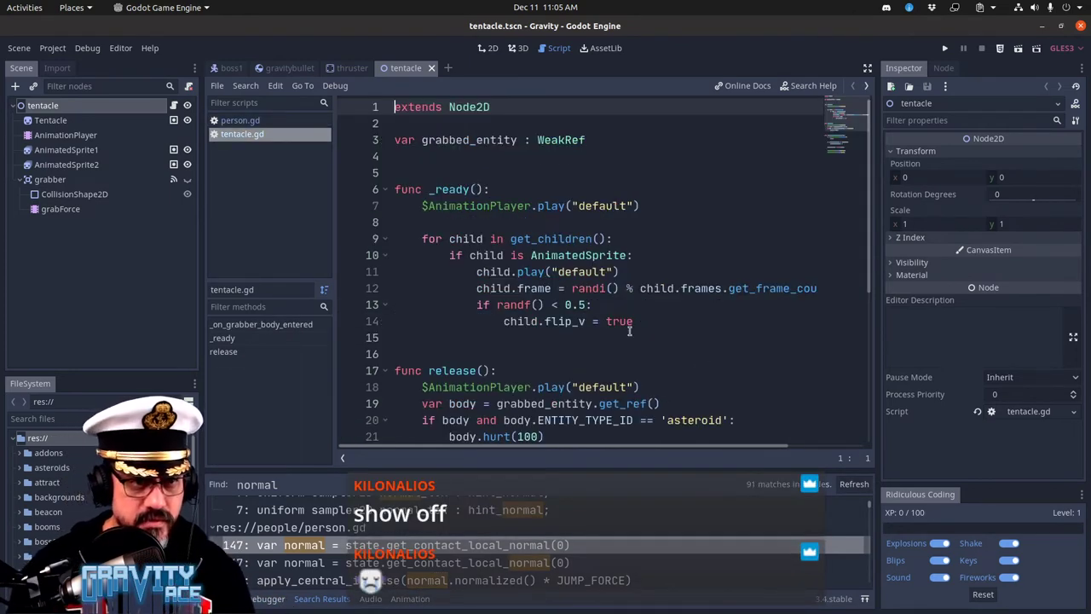
{"action": "key", "text": "ctrl+shift+q"}
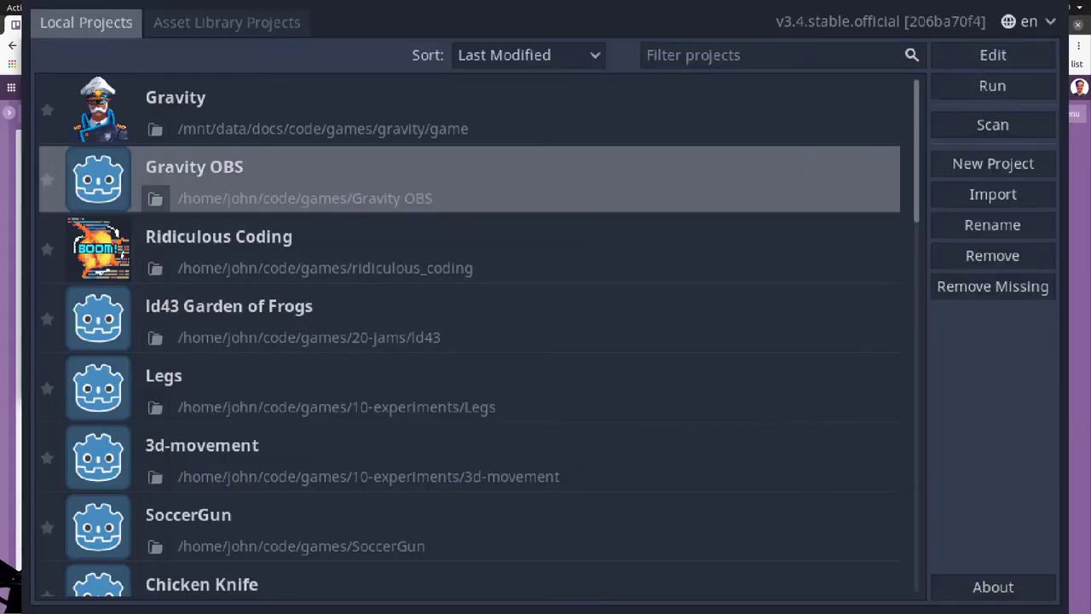
{"action": "key", "text": "Return"}
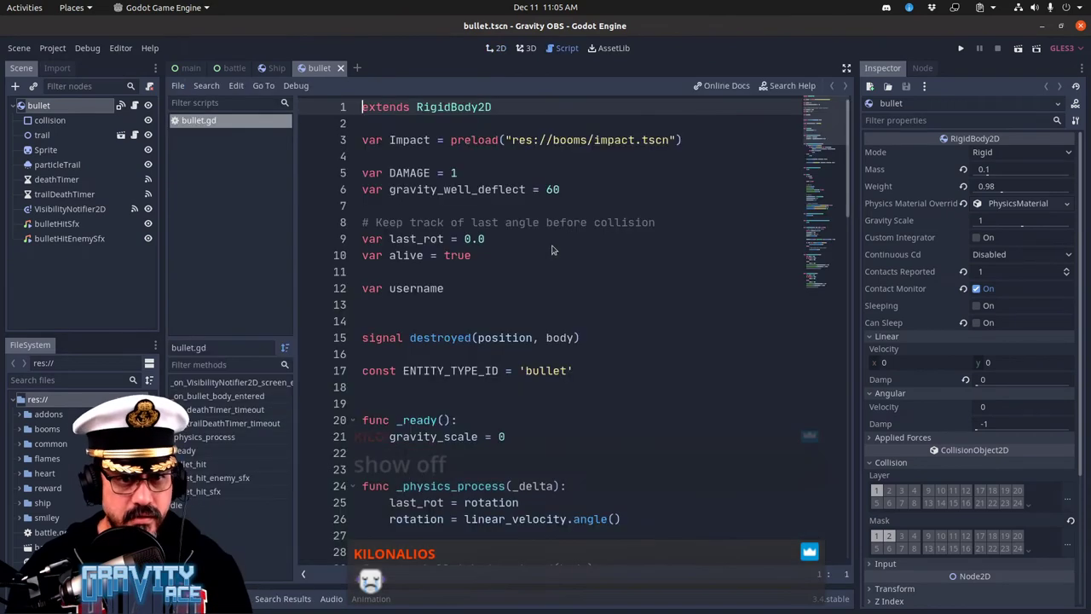
Paste the copied contact-normal impulse lines below the wall group check in Ship.gd's _on_ship_body_entered.
{"action": "left_click", "coordinate": [570, 336]}
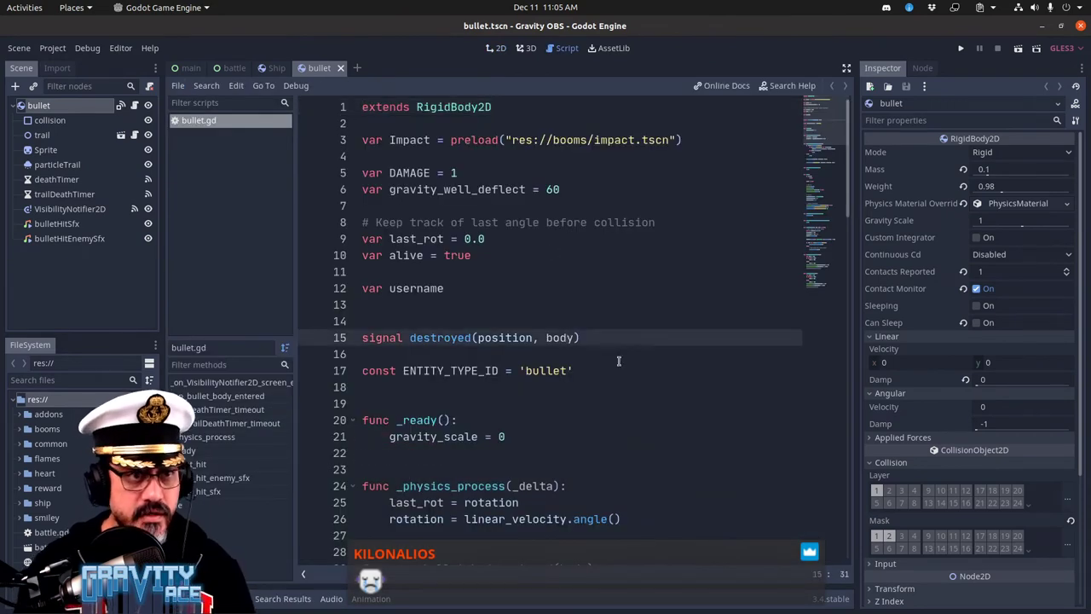
{"action": "key", "text": "ctrl+End"}
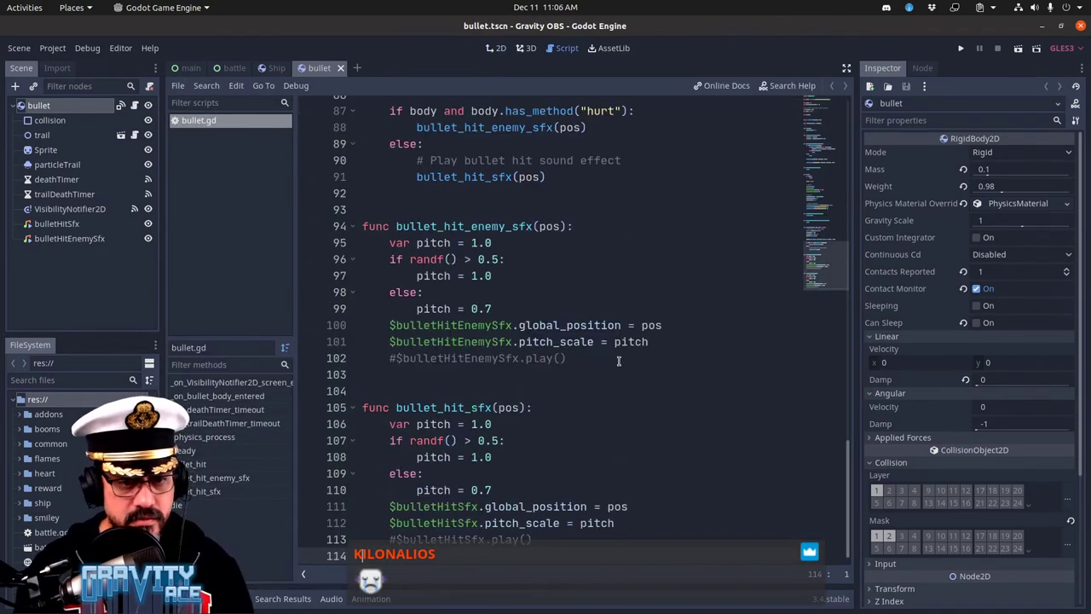
{"action": "left_click", "coordinate": [273, 67]}
{"action": "left_click", "coordinate": [610, 368]}
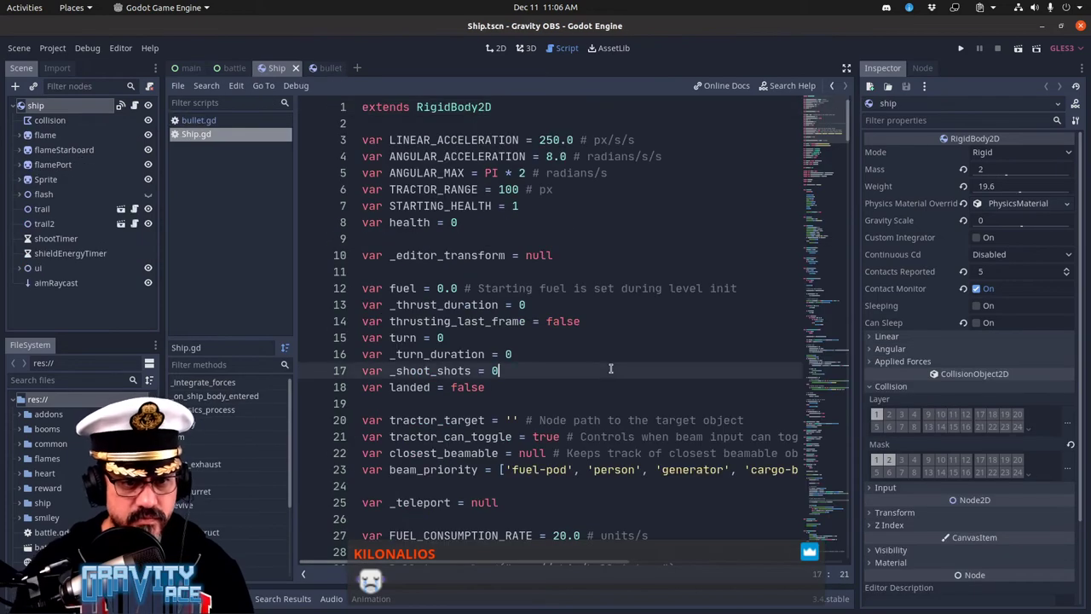
{"action": "key", "text": "ctrl+End"}
{"action": "key", "text": "Up"}
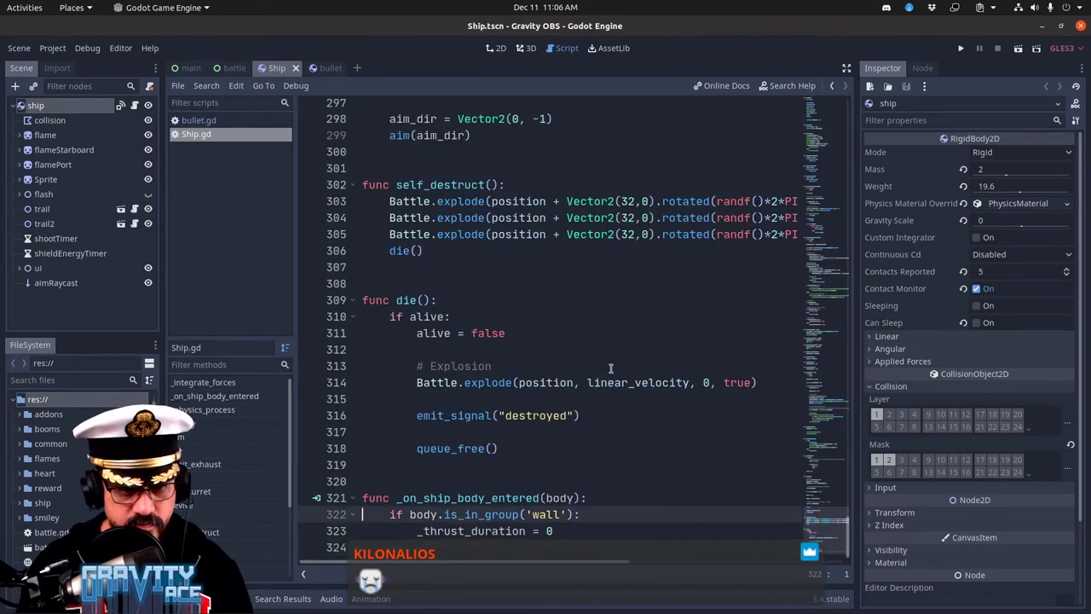
{"action": "key", "text": "ctrl+v"}
{"action": "key", "text": "Up"}
{"action": "key", "text": "Up"}
{"action": "key", "text": "Up"}
{"action": "key", "text": "Up"}
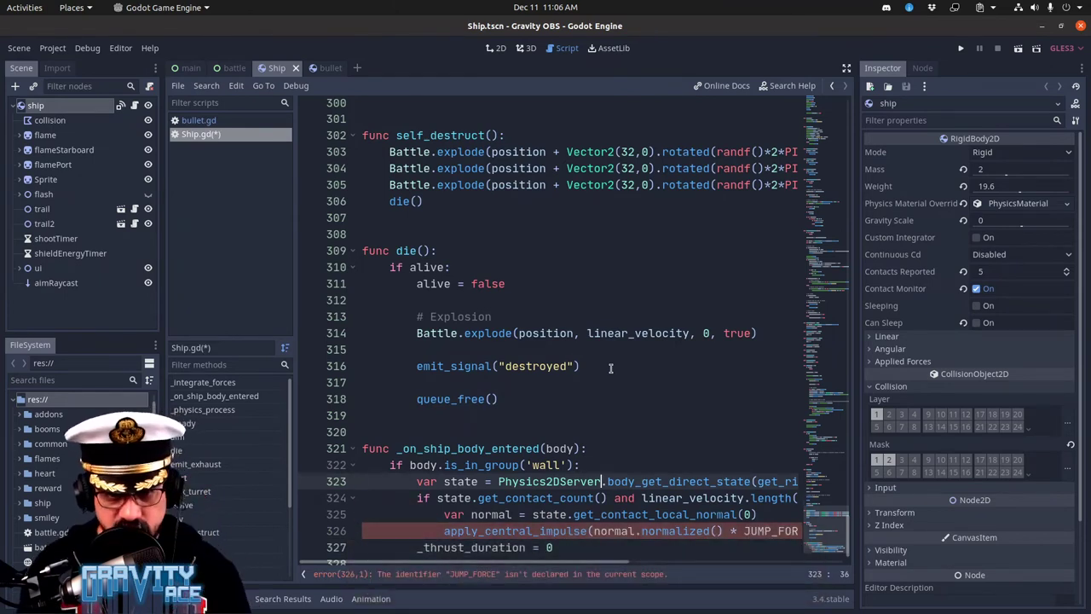
{"action": "key", "text": "ctrl+Right"}
{"action": "key", "text": "ctrl+Right"}
{"action": "key", "text": "ctrl+Right"}
{"action": "key", "text": "ctrl+Right"}
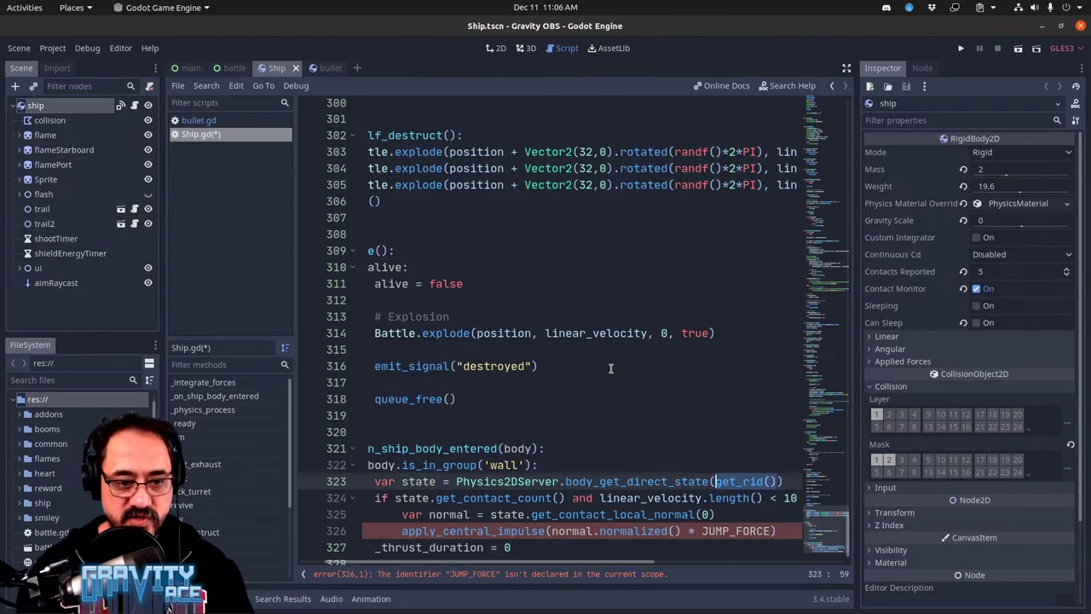
Delete the linear velocity condition from the contact-count check on line 324.
{"action": "key", "text": "ctrl+shift+Left"}
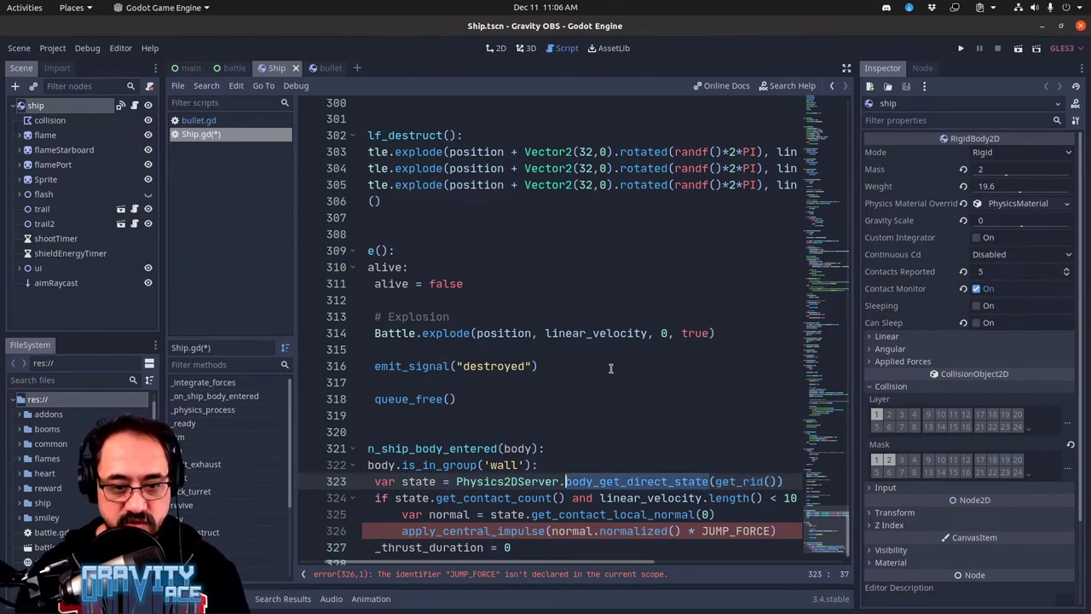
{"action": "key", "text": "Home"}
{"action": "key", "text": "ctrl+Right"}
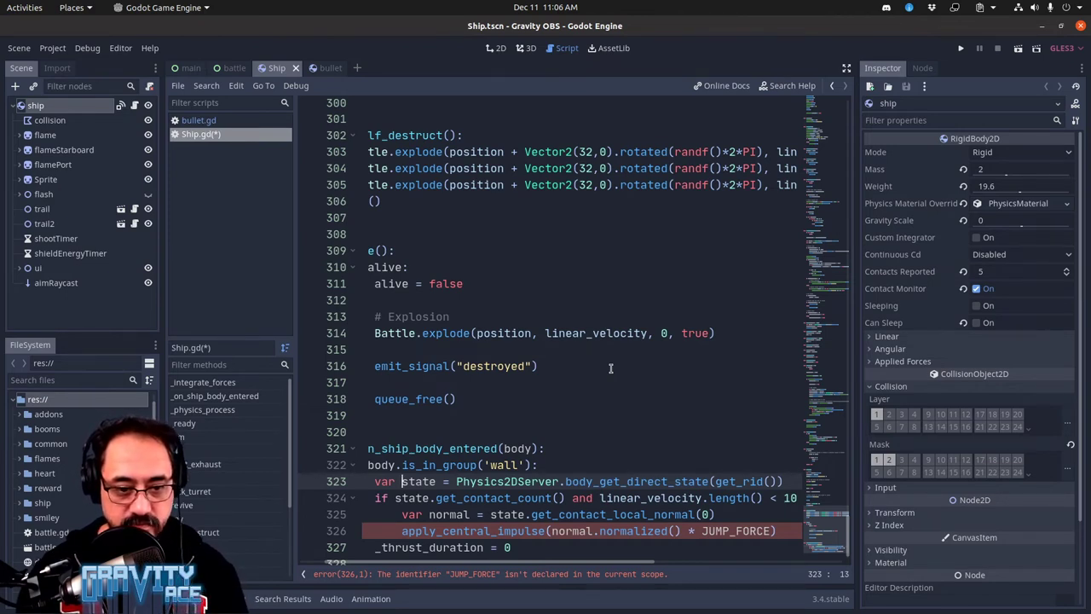
{"action": "key", "text": "Down"}
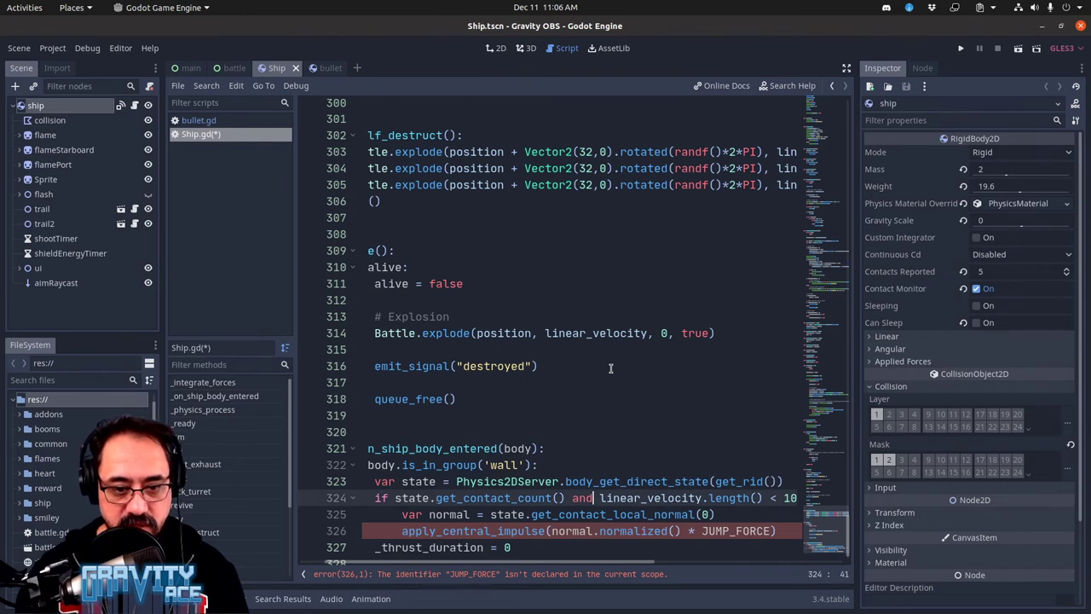
{"action": "key", "text": "End"}
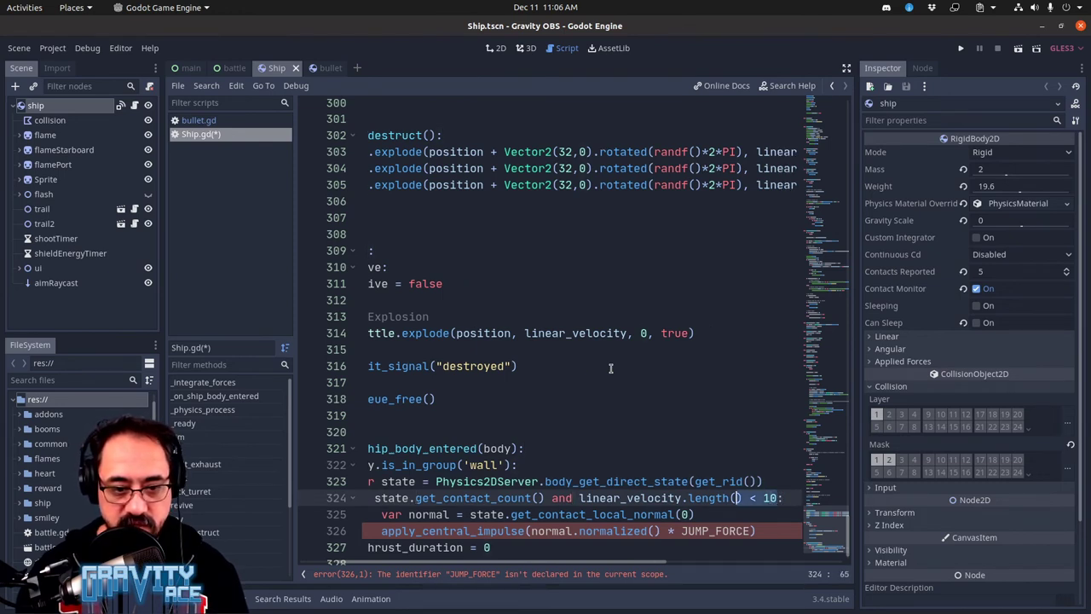
{"action": "key", "text": "Delete"}
{"action": "key", "text": "Home"}
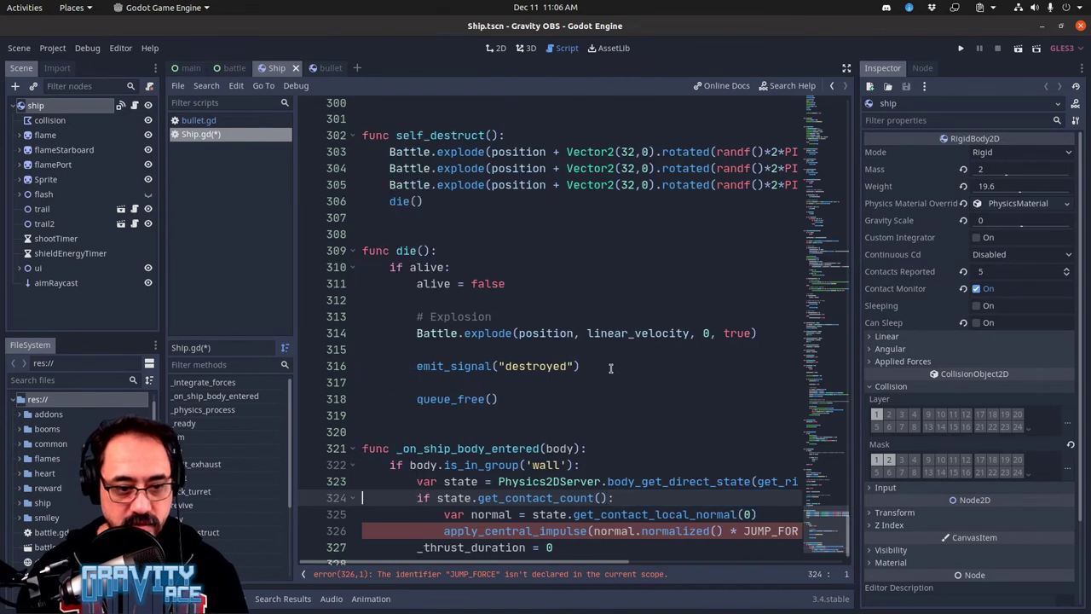
Replace the apply_central_impulse call on line 326 with printt("Contact!", normal).
{"action": "key", "text": "Up"}
{"action": "key", "text": "Up"}
{"action": "key", "text": "Up"}
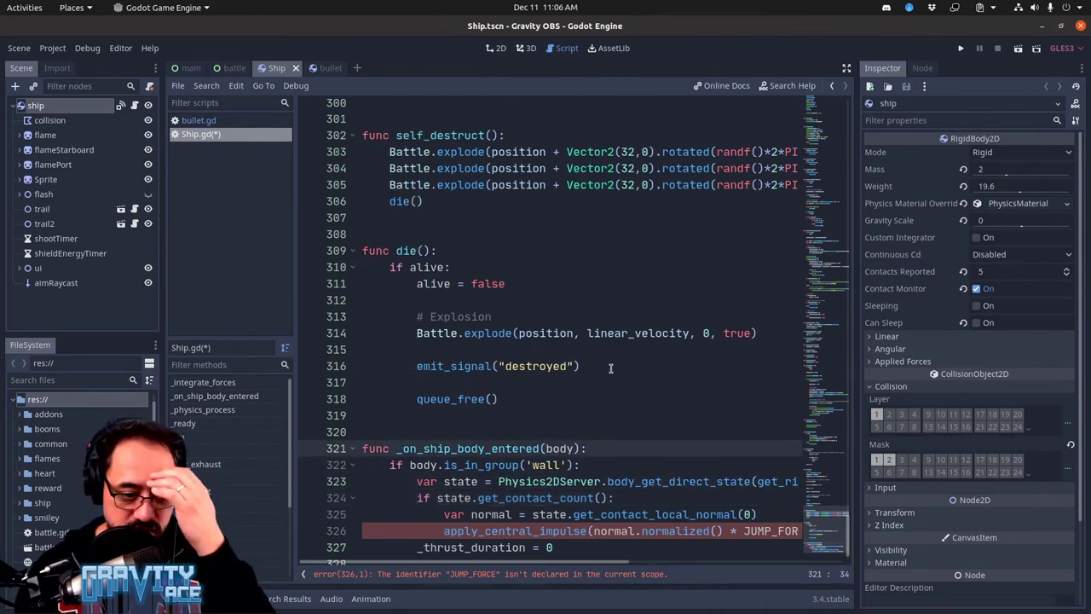
{"action": "key", "text": "Down"}
{"action": "key", "text": "Down"}
{"action": "key", "text": "Down"}
{"action": "key", "text": "Down"}
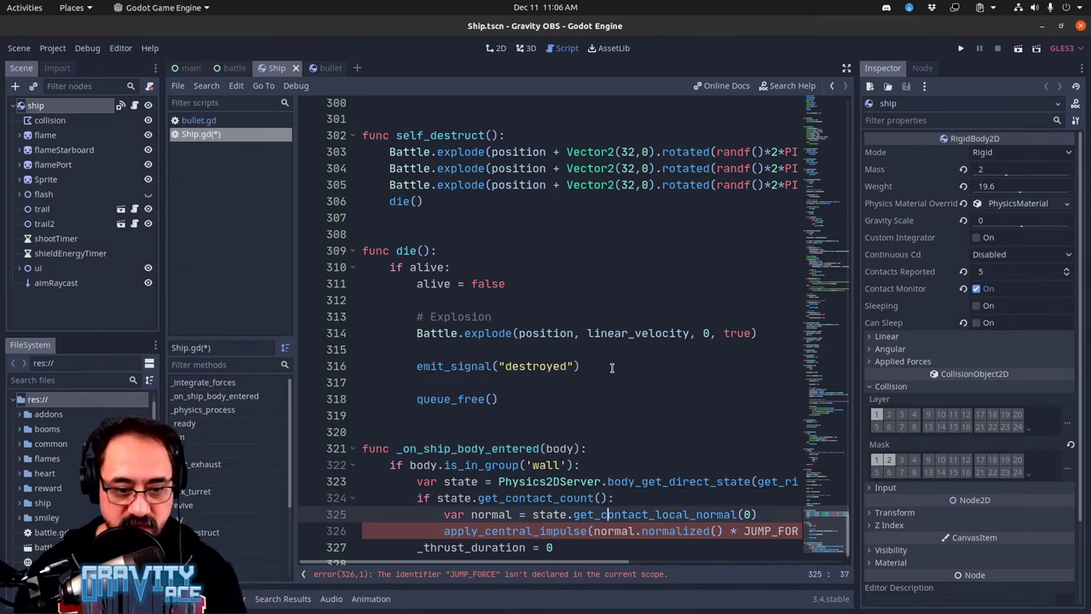
{"action": "key", "text": "Down"}
{"action": "key", "text": "End"}
{"action": "key", "text": "shift+Home"}
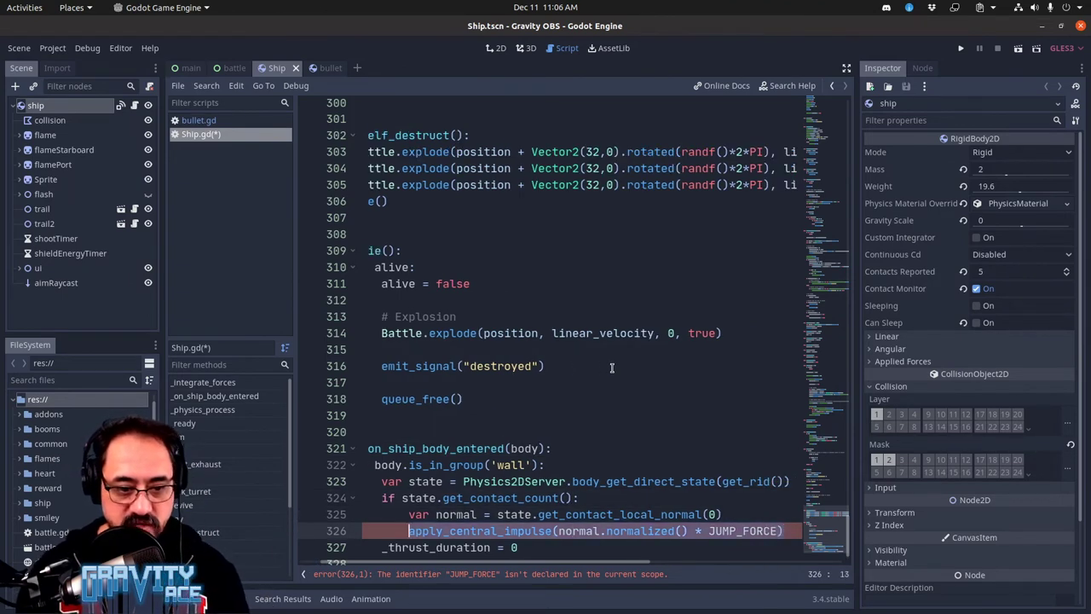
{"action": "type", "text": "print(normal"}
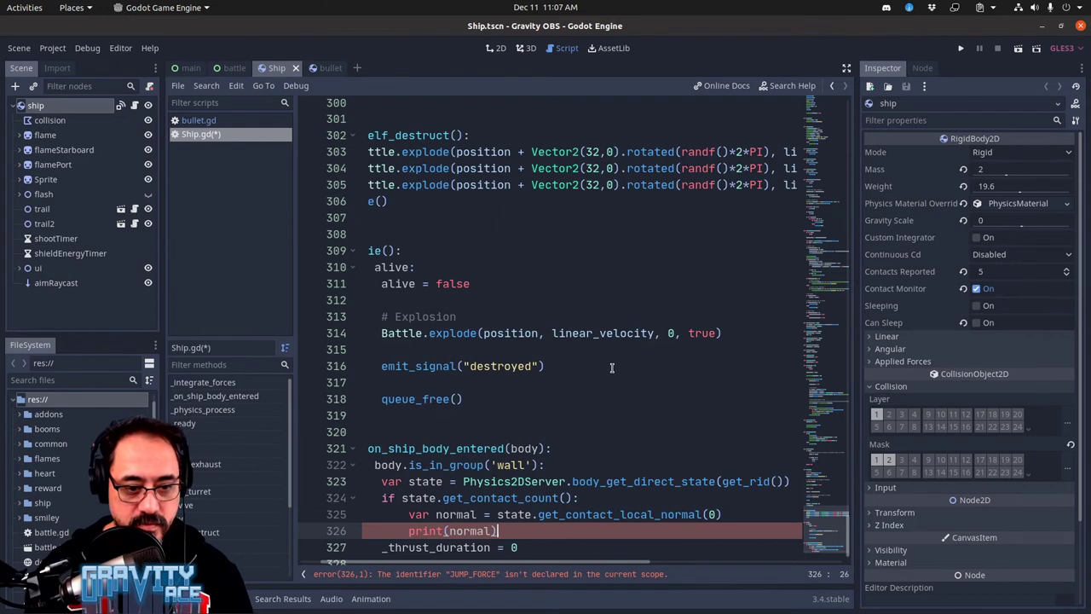
{"action": "key", "text": "Left"}
{"action": "key", "text": "Left"}
{"action": "key", "text": "Left"}
{"action": "key", "text": "Left"}
{"action": "key", "text": "Left"}
{"action": "key", "text": "Left"}
{"action": "key", "text": "Left"}
{"action": "key", "text": "Left"}
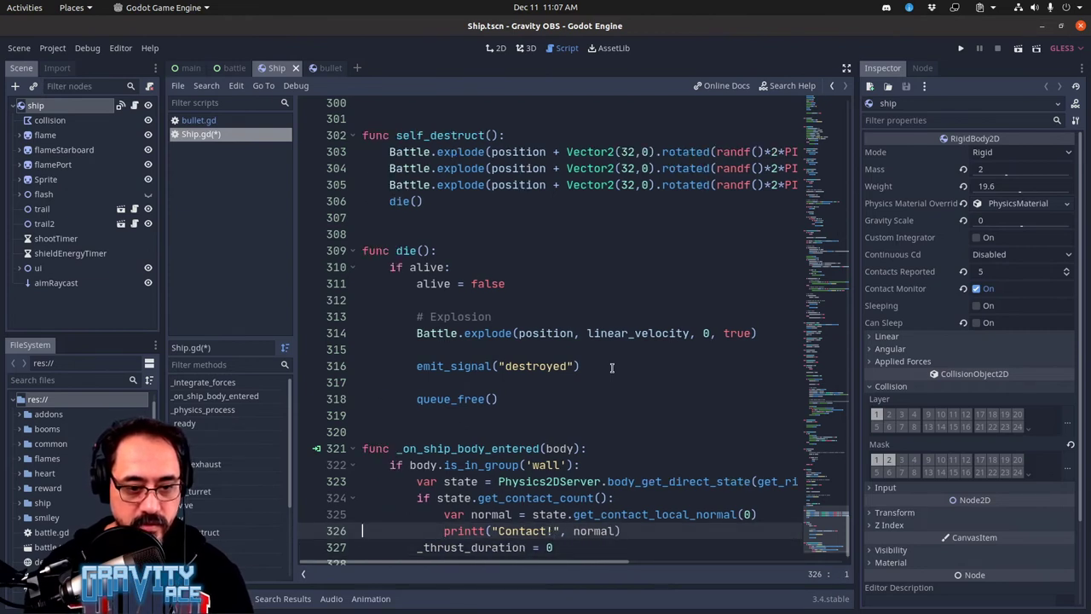
Add an empty line after the printt call and save Ship.gd.
{"action": "key", "text": "Down"}
{"action": "key", "text": "Down"}
{"action": "key", "text": "Up"}
{"action": "key", "text": "Up"}
{"action": "key", "text": "End"}
{"action": "key", "text": "Return"}
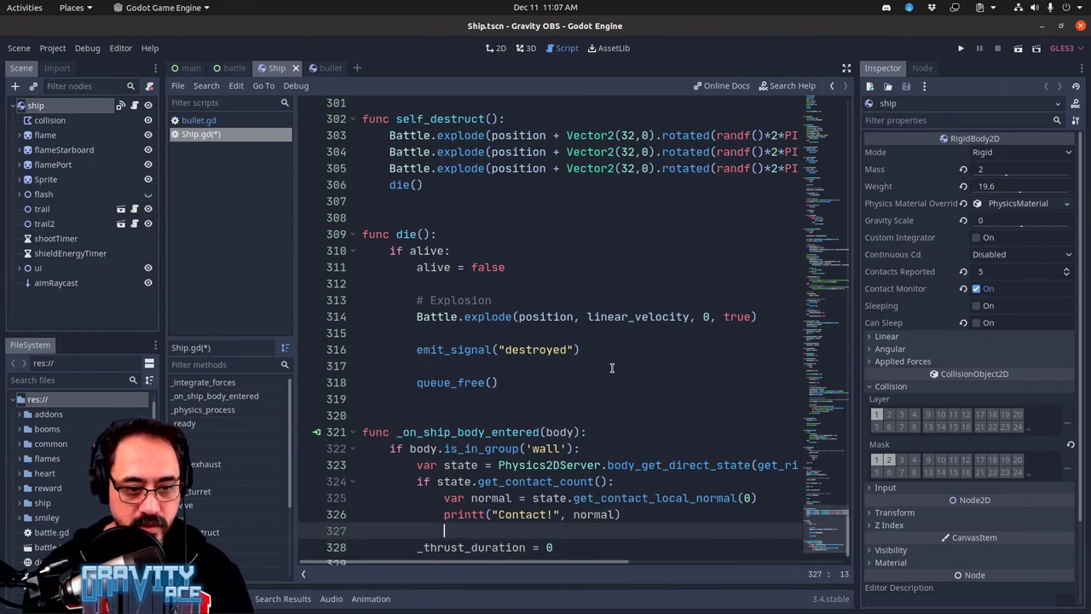
{"action": "key", "text": "Down"}
{"action": "key", "text": "Down"}
{"action": "key", "text": "ctrl+s"}
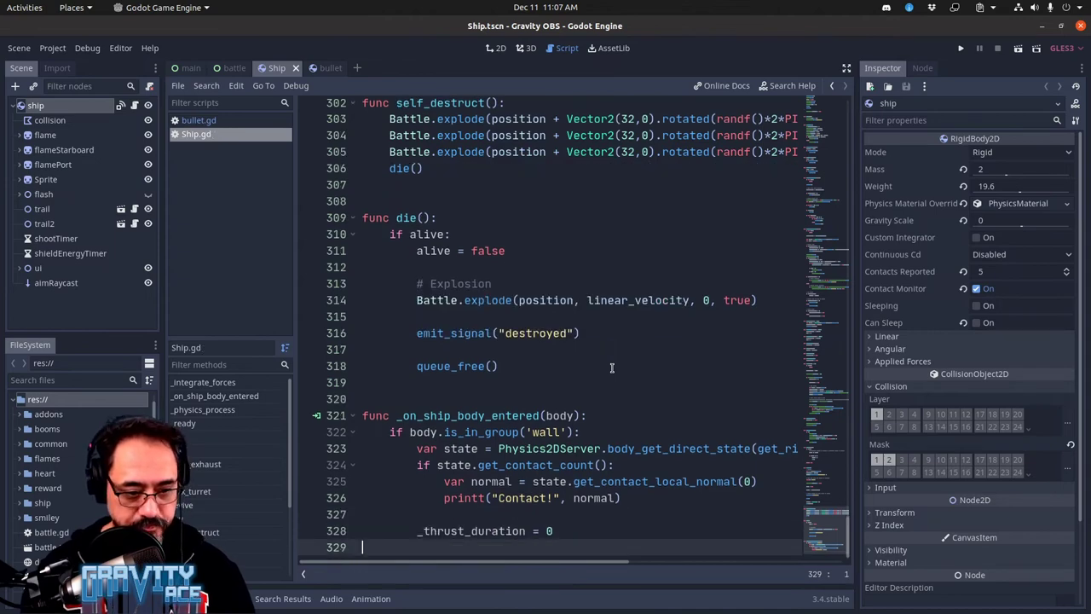
Run the project with F5 and activate Connect in the game's opening window.
{"action": "key", "text": "F5"}
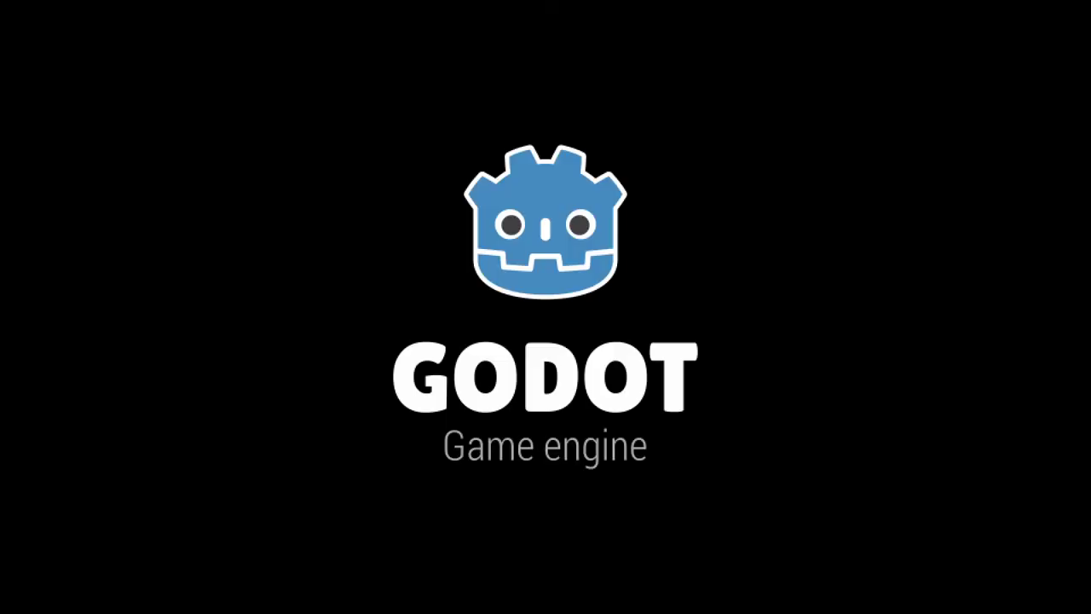
{"action": "key", "text": "Return"}
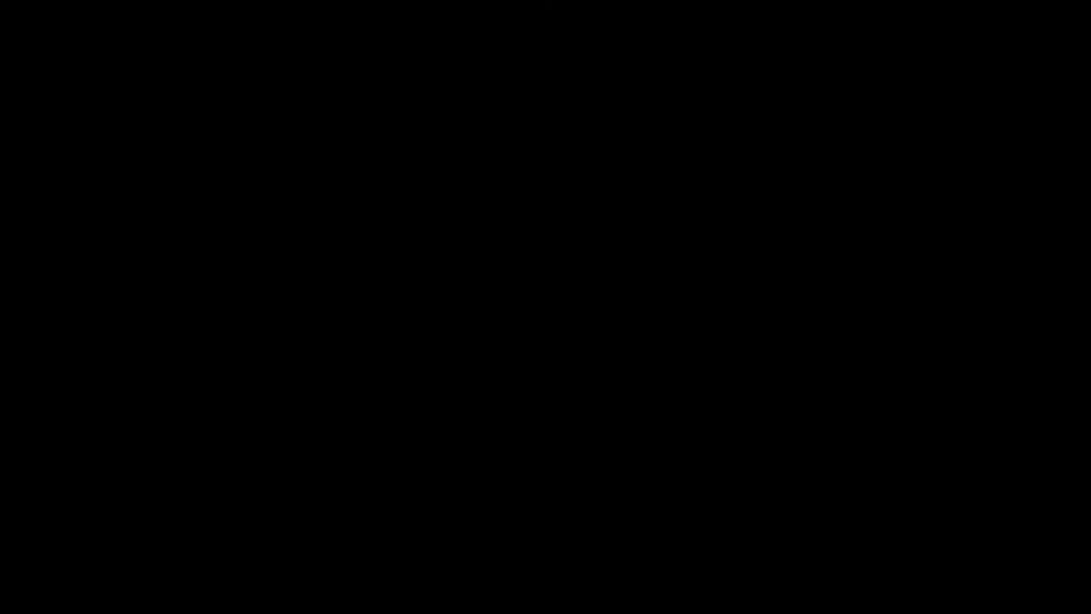
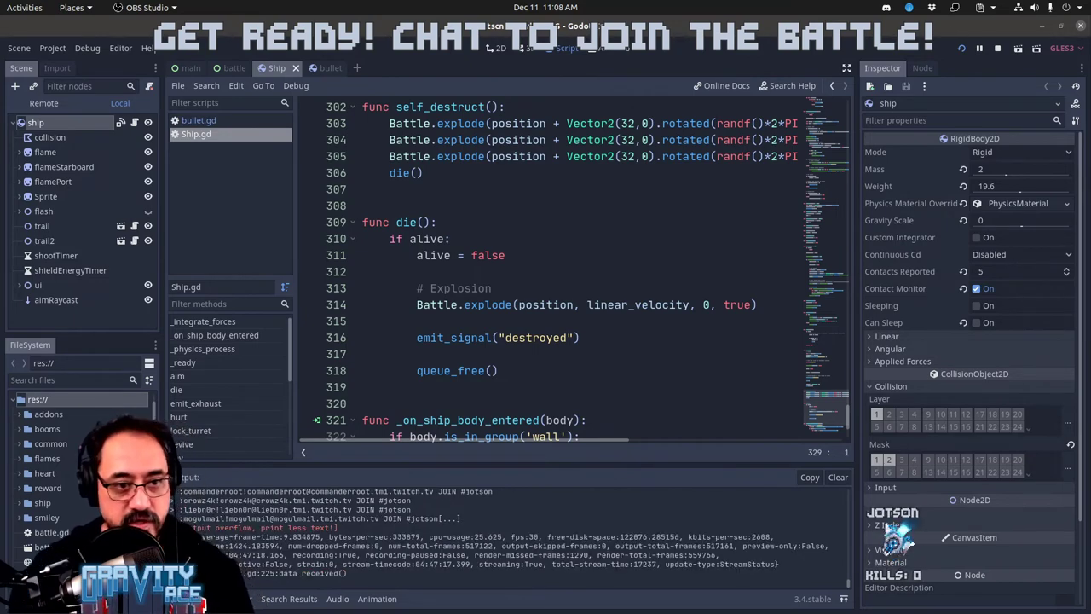
Move up through Ship.gd from the wall-contact handler to the start of func revive().
{"action": "left_click", "coordinate": [571, 305]}
{"action": "key", "text": "Down"}
{"action": "key", "text": "Down"}
{"action": "key", "text": "Down"}
{"action": "key", "text": "Down"}
{"action": "key", "text": "Down"}
{"action": "key", "text": "Down"}
{"action": "key", "text": "Down"}
{"action": "key", "text": "Down"}
{"action": "key", "text": "Down"}
{"action": "key", "text": "Down"}
{"action": "key", "text": "Down"}
{"action": "key", "text": "Down"}
{"action": "key", "text": "Down"}
{"action": "key", "text": "Down"}
{"action": "key", "text": "Down"}
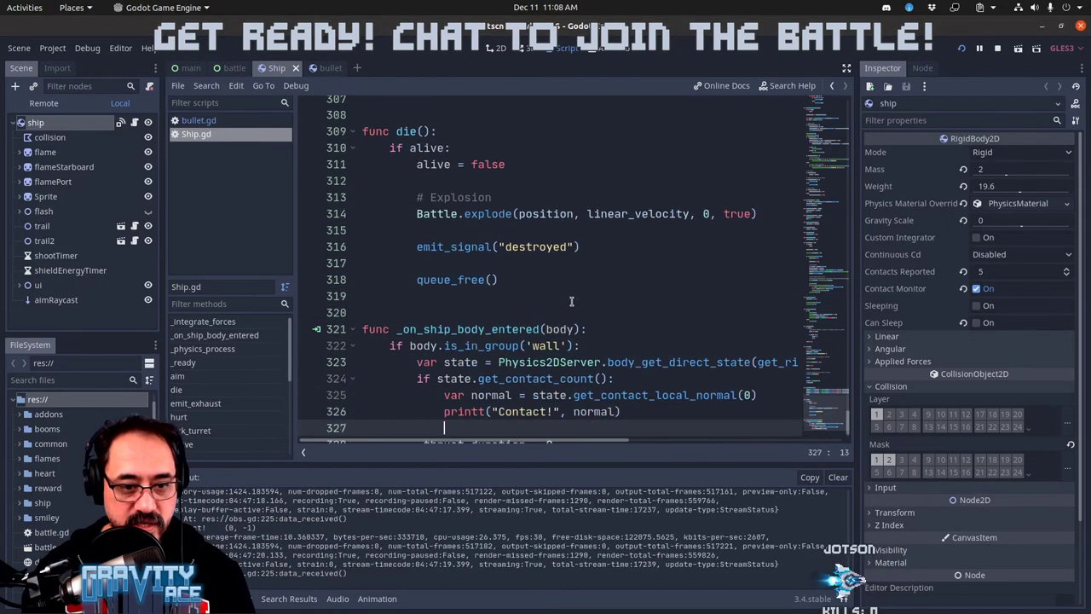
{"action": "key", "text": "Up"}
{"action": "key", "text": "Up"}
{"action": "key", "text": "Up"}
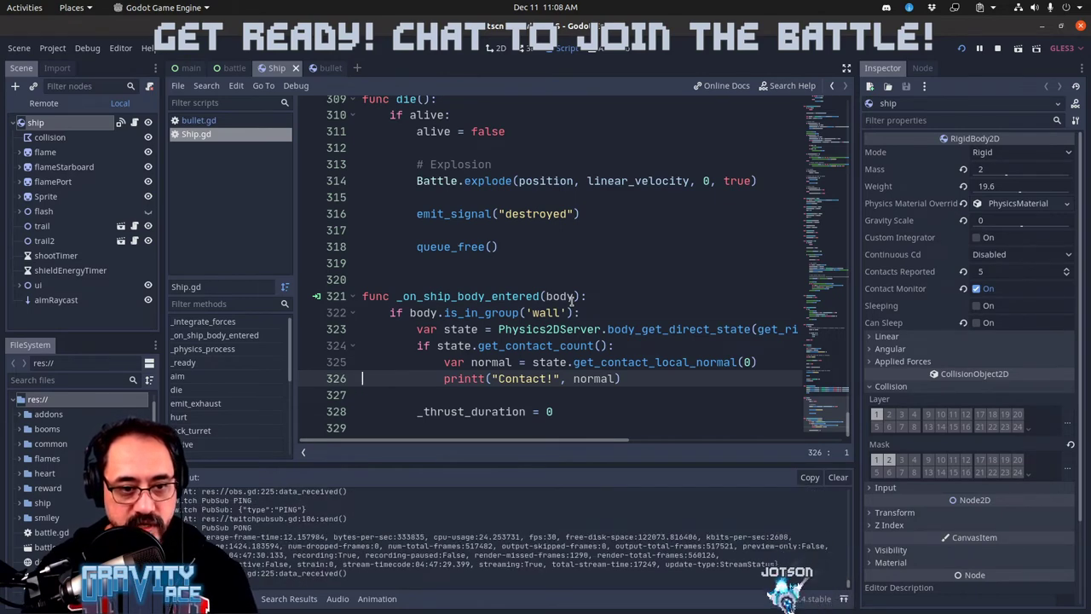
{"action": "key", "text": "Up"}
{"action": "key", "text": "Up"}
{"action": "key", "text": "Up"}
{"action": "key", "text": "Up"}
{"action": "key", "text": "Up"}
{"action": "key", "text": "Up"}
{"action": "key", "text": "Up"}
{"action": "key", "text": "Up"}
{"action": "key", "text": "Up"}
{"action": "key", "text": "Up"}
{"action": "key", "text": "Up"}
{"action": "key", "text": "Up"}
{"action": "key", "text": "Up"}
{"action": "key", "text": "Up"}
{"action": "key", "text": "Up"}
{"action": "key", "text": "Up"}
{"action": "key", "text": "Up"}
{"action": "key", "text": "Up"}
{"action": "key", "text": "Up"}
{"action": "key", "text": "Up"}
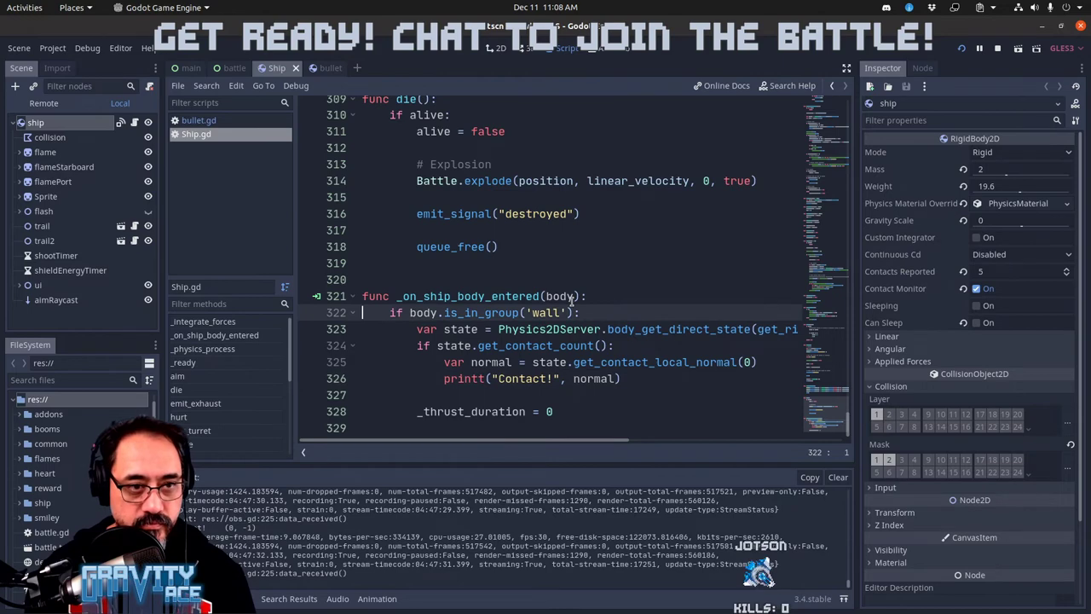
{"action": "key", "text": "Up"}
{"action": "key", "text": "Up"}
{"action": "key", "text": "Up"}
{"action": "key", "text": "Up"}
{"action": "key", "text": "Up"}
{"action": "key", "text": "Up"}
{"action": "key", "text": "Up"}
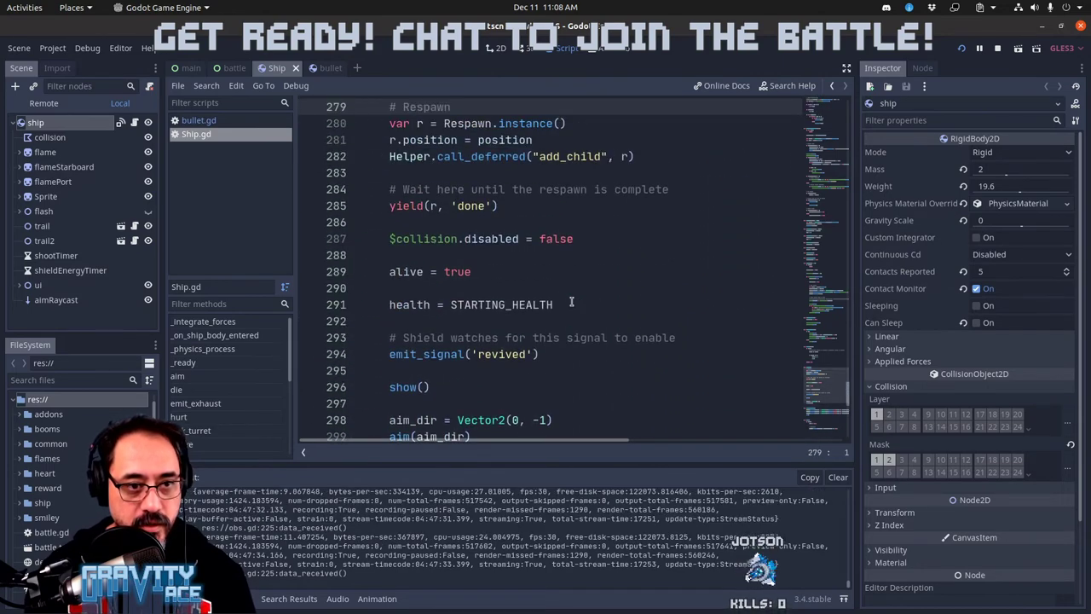
Switch briefly to the Discord window and scroll its content.
{"action": "key", "text": "alt+Tab"}
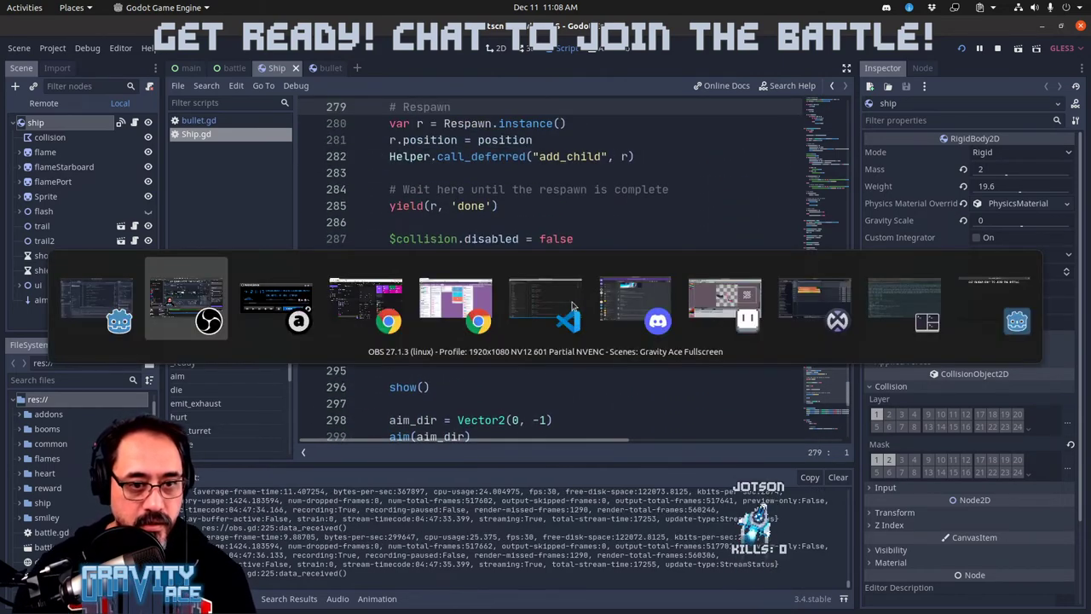
{"action": "key", "text": "alt+Tab"}
{"action": "key", "text": "alt+Tab"}
{"action": "key", "text": "alt+Tab"}
{"action": "key", "text": "alt+Tab"}
{"action": "key", "text": "alt+Tab"}
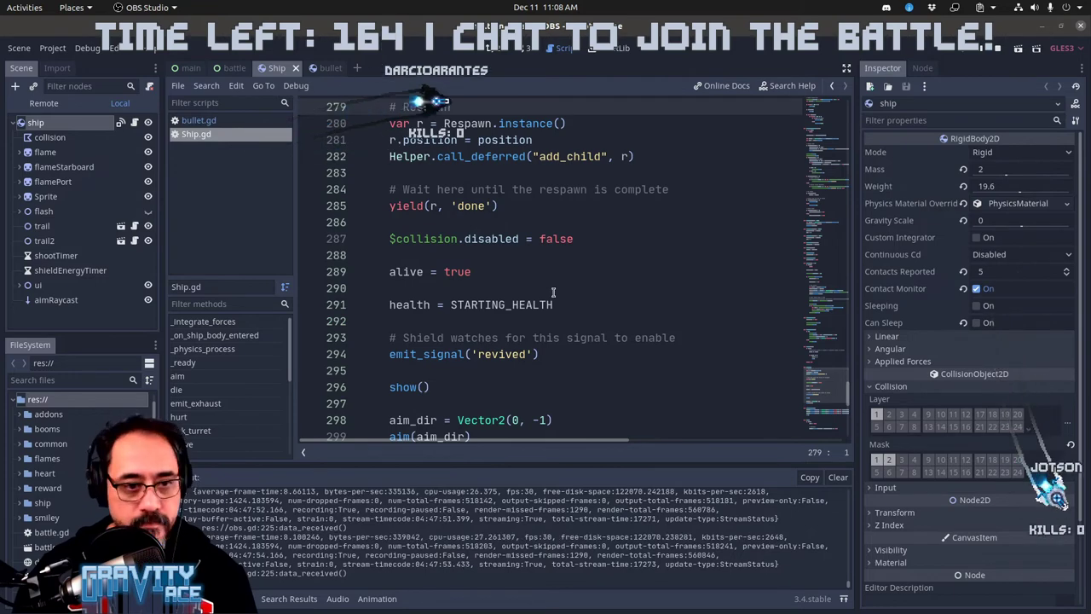
{"action": "scroll", "coordinate": [553, 292], "scroll_direction": "down", "scroll_amount": 4}
{"action": "scroll", "coordinate": [553, 292], "scroll_direction": "up", "scroll_amount": 5}
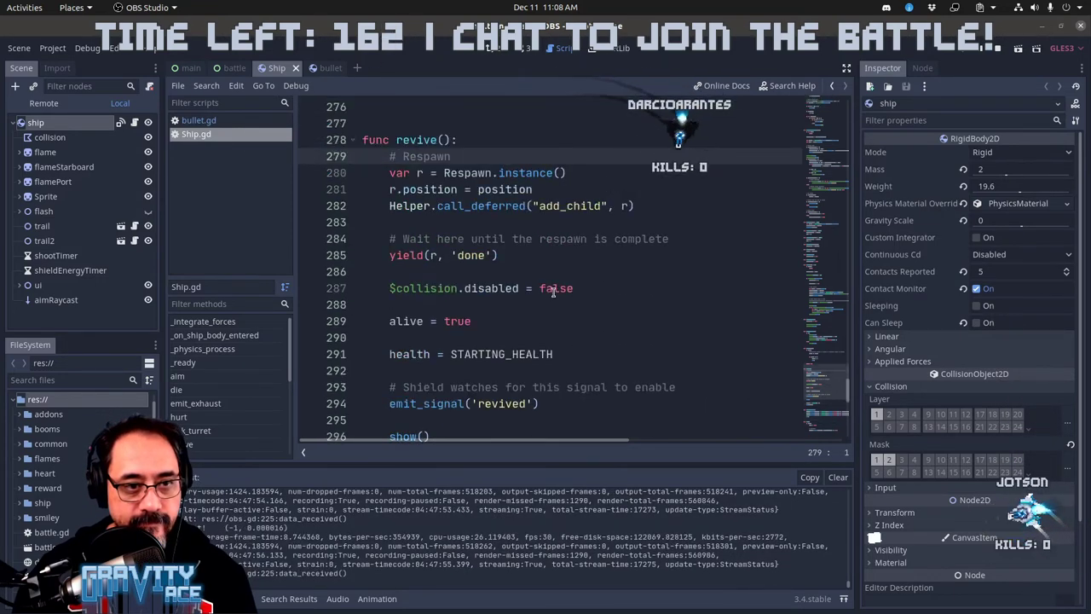
Jump to the aim function in Ship.gd with Go to Function.
{"action": "left_click", "coordinate": [553, 290]}
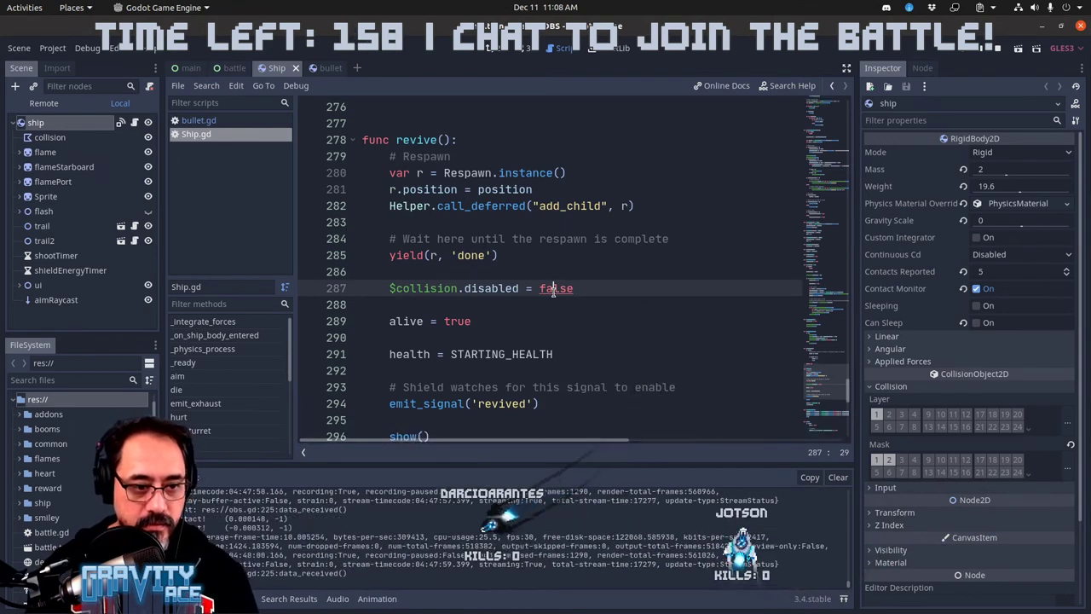
{"action": "key", "text": "ctrl+alt+f"}
{"action": "type", "text": "aim"}
{"action": "key", "text": "Return"}
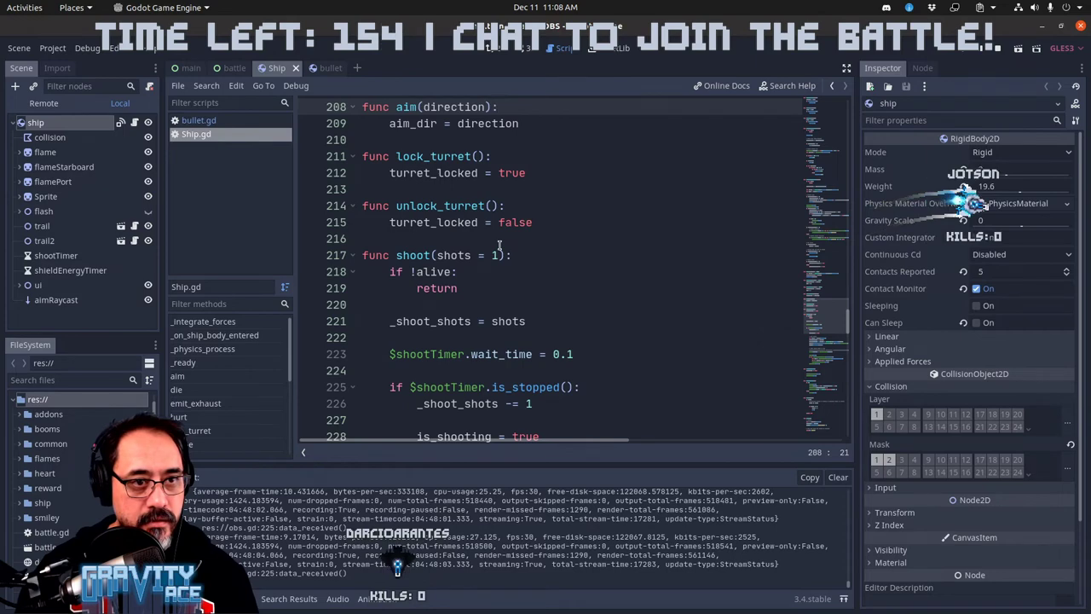
{"action": "key", "text": "ctrl+alt+f"}
{"action": "key", "text": "Return"}
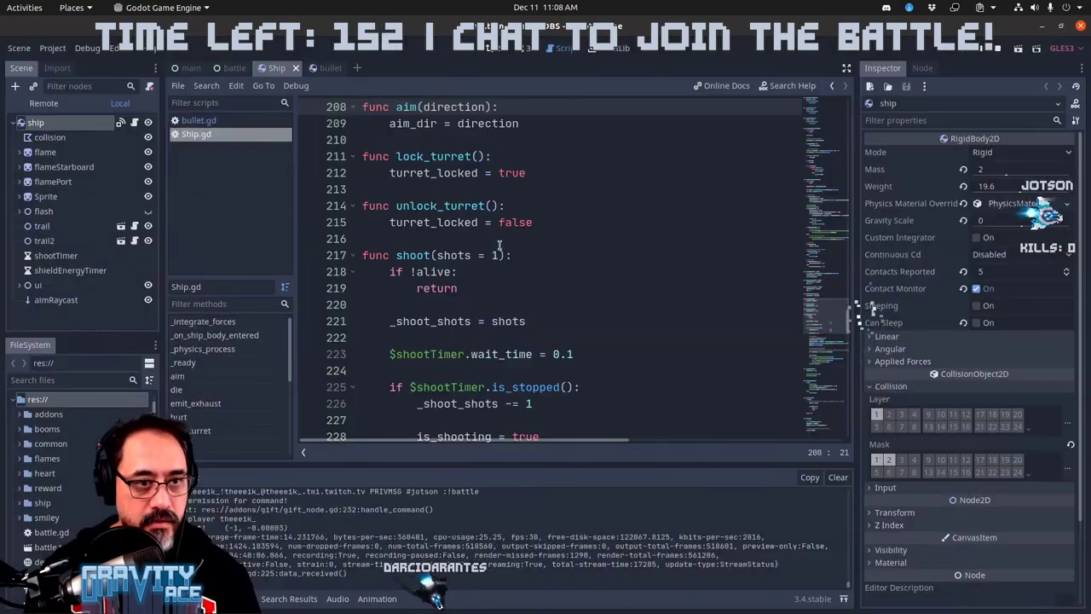
Jump to _physics_process, then follow the turn_left call to its definition at line 197.
{"action": "key", "text": "ctrl+alt+f"}
{"action": "type", "text": "physi"}
{"action": "key", "text": "Return"}
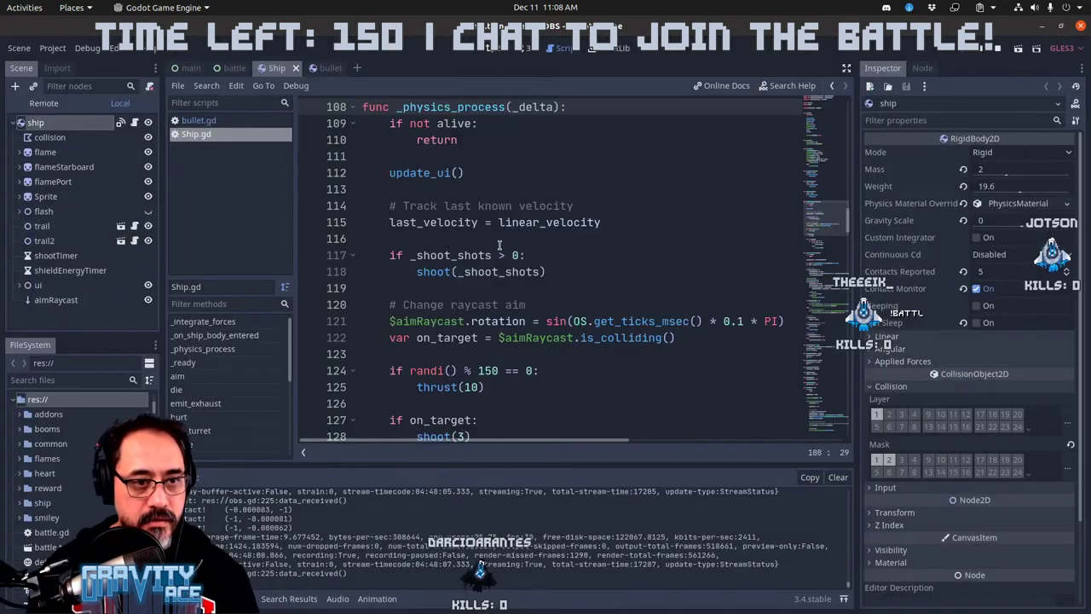
{"action": "scroll", "coordinate": [500, 246], "scroll_direction": "down", "scroll_amount": 2}
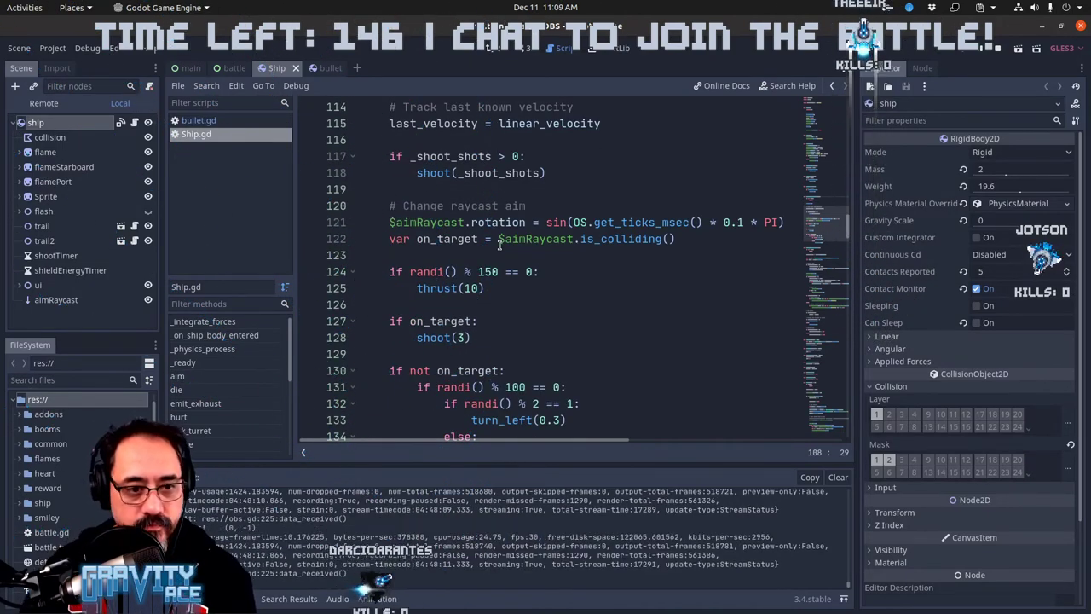
{"action": "scroll", "coordinate": [499, 245], "scroll_direction": "down", "scroll_amount": 3}
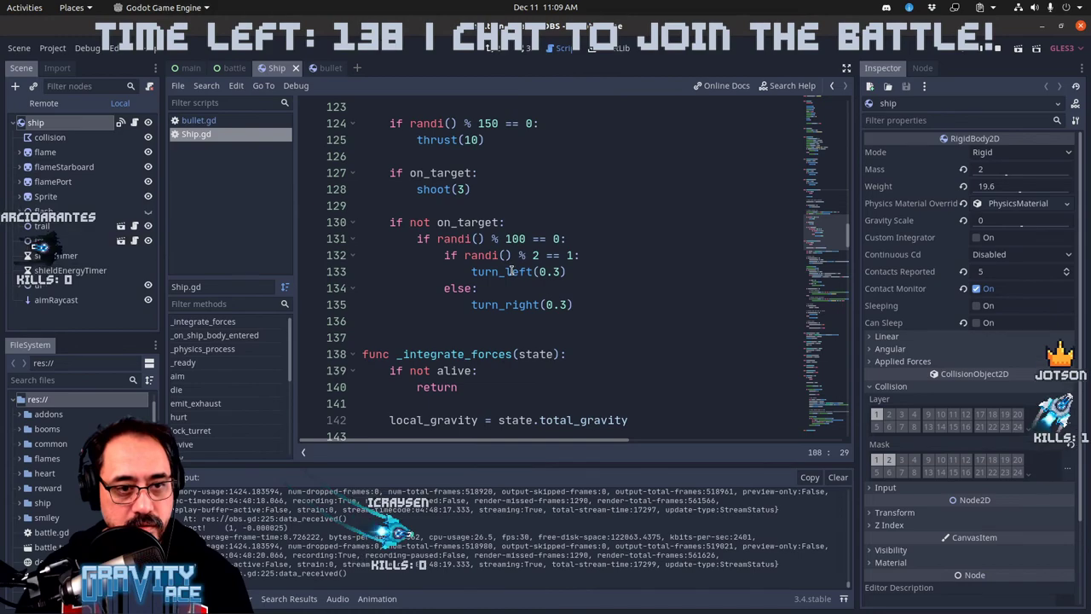
{"action": "double_click", "coordinate": [510, 271]}
{"action": "left_click", "coordinate": [510, 271], "text": "ctrl"}
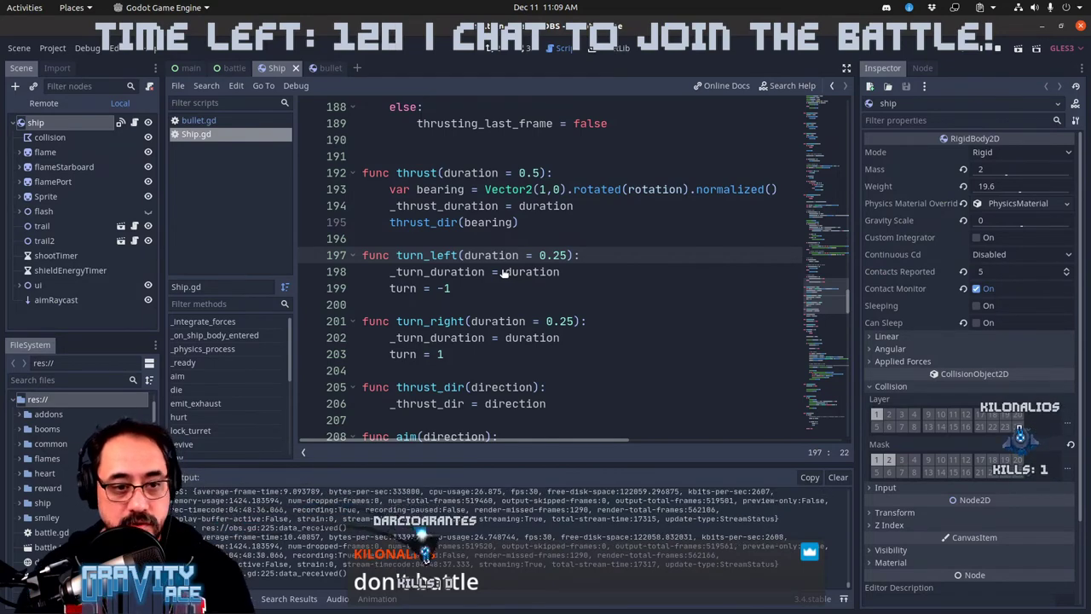
Replace the Contact print line with 'if randf() < 0.5:' calling turn_left(0.5).
{"action": "key", "text": "ctrl+z"}
{"action": "key", "text": "Up"}
{"action": "key", "text": "Up"}
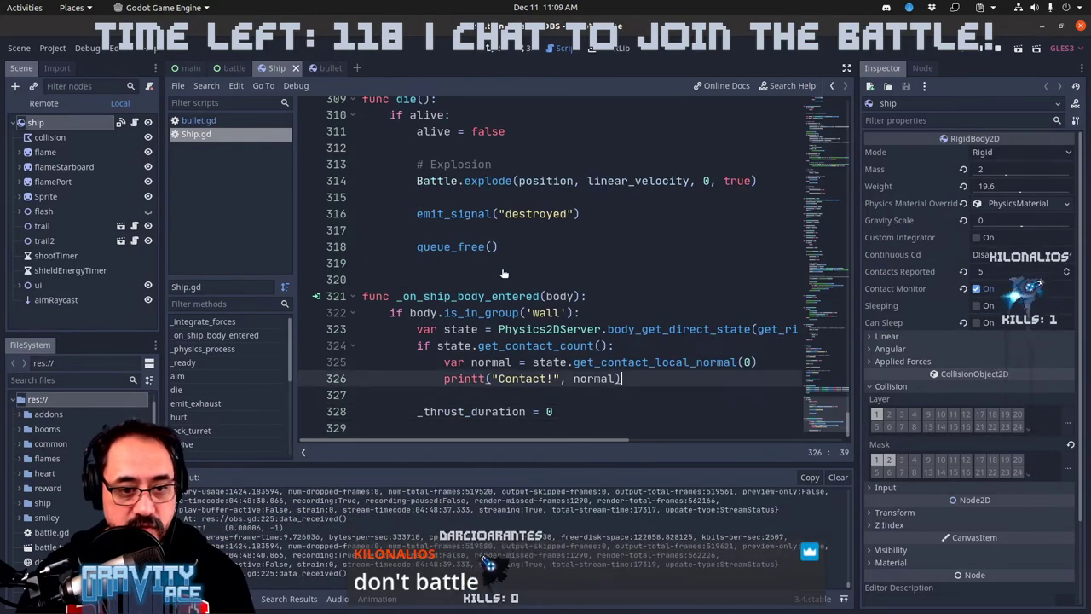
{"action": "key", "text": "shift+Home"}
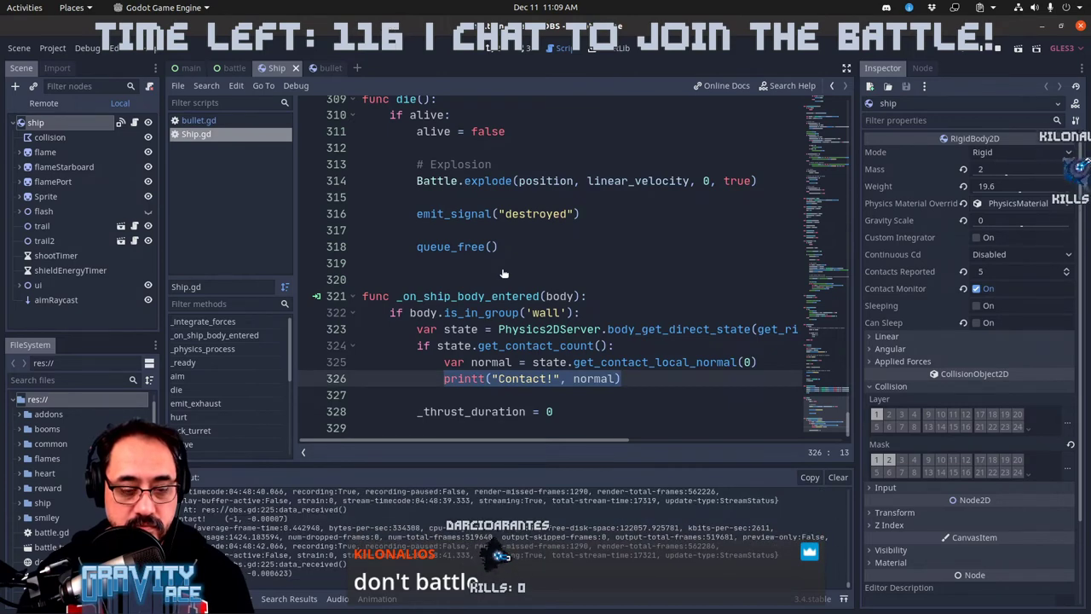
{"action": "key", "text": "Left"}
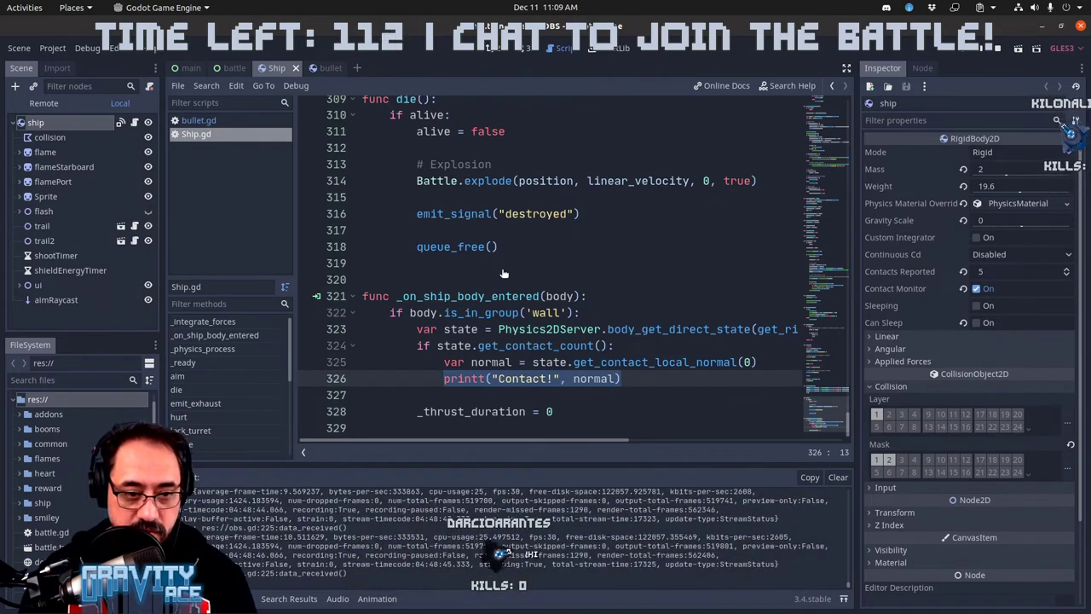
{"action": "type", "text": "f"}
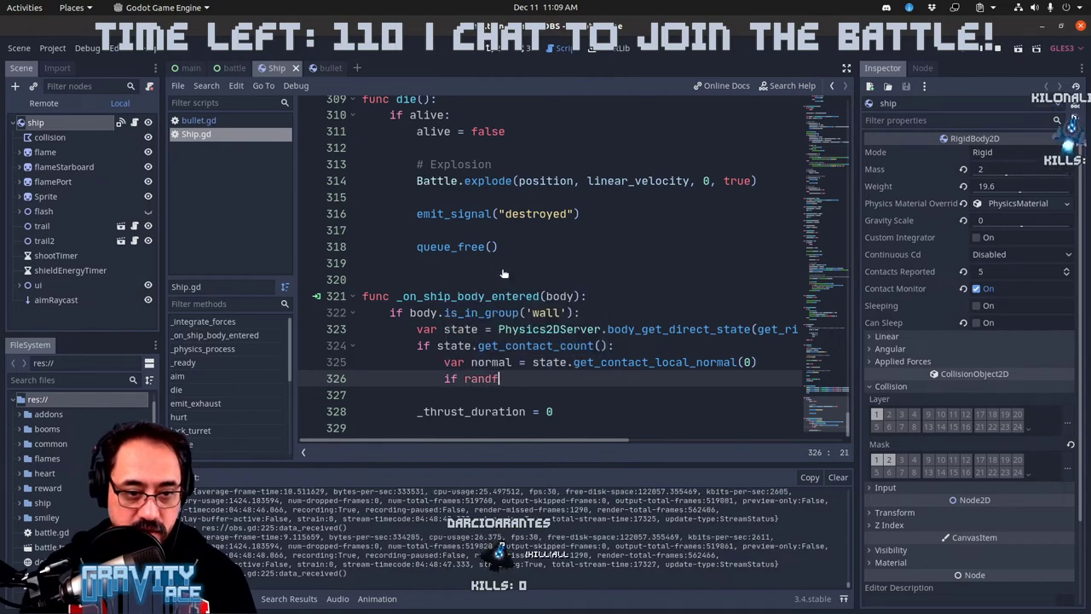
{"action": "type", "text": "() < 0."}
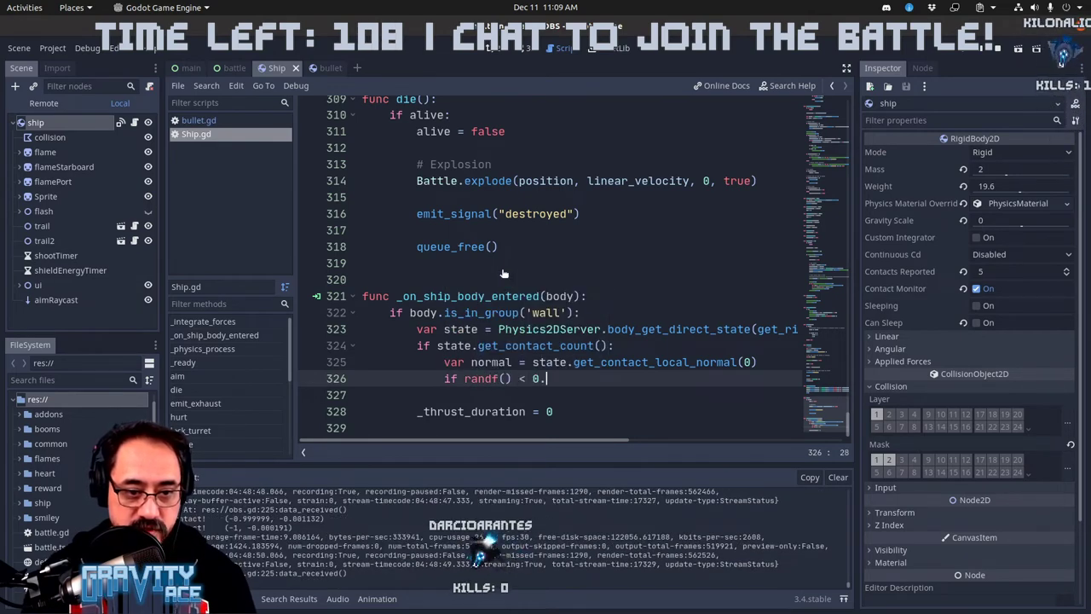
{"action": "type", "text": "5:"}
{"action": "key", "text": "Return"}
{"action": "type", "text": "turn_left"}
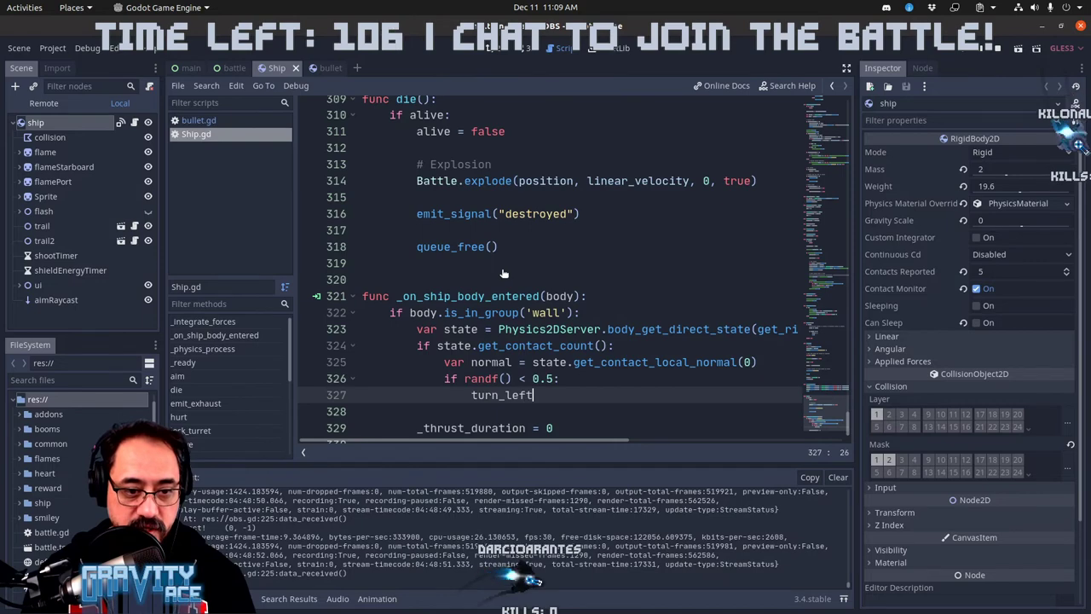
{"action": "type", "text": "(0.5"}
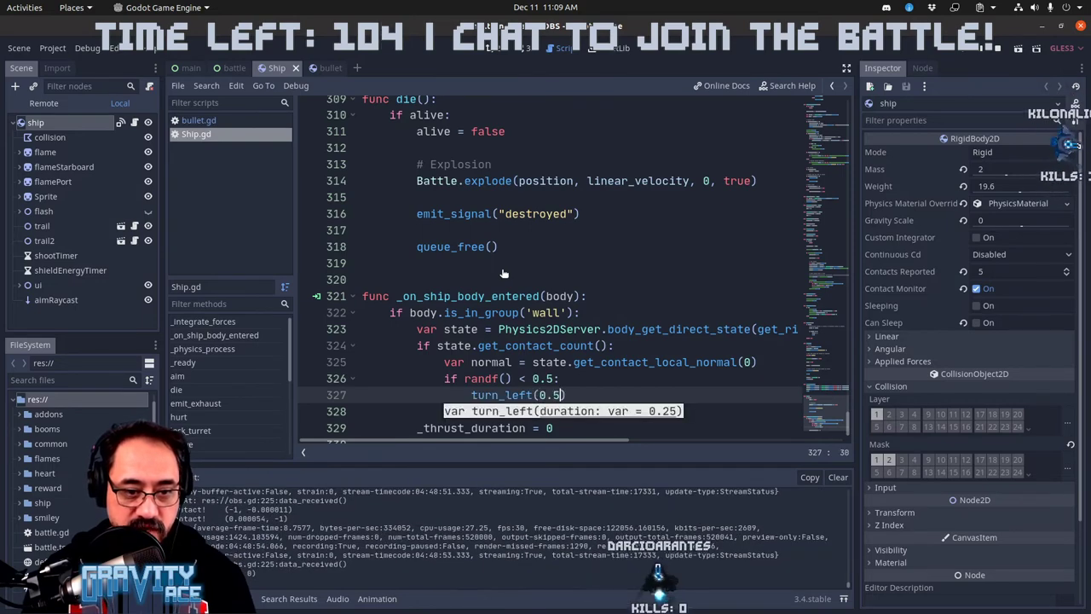
{"action": "type", "text": ")"}
Add an else branch that calls turn_right(0.5).
{"action": "key", "text": "Return"}
{"action": "key", "text": "BackSpace"}
{"action": "type", "text": "else:"}
{"action": "key", "text": "Return"}
{"action": "type", "text": "r"}
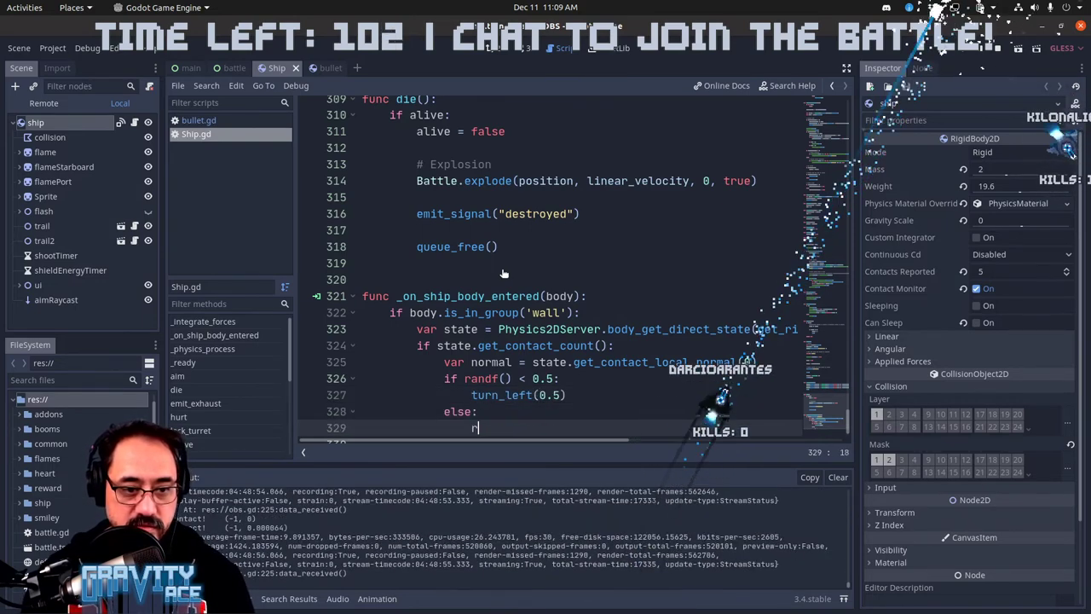
{"action": "type", "text": "urn_right(0.5"}
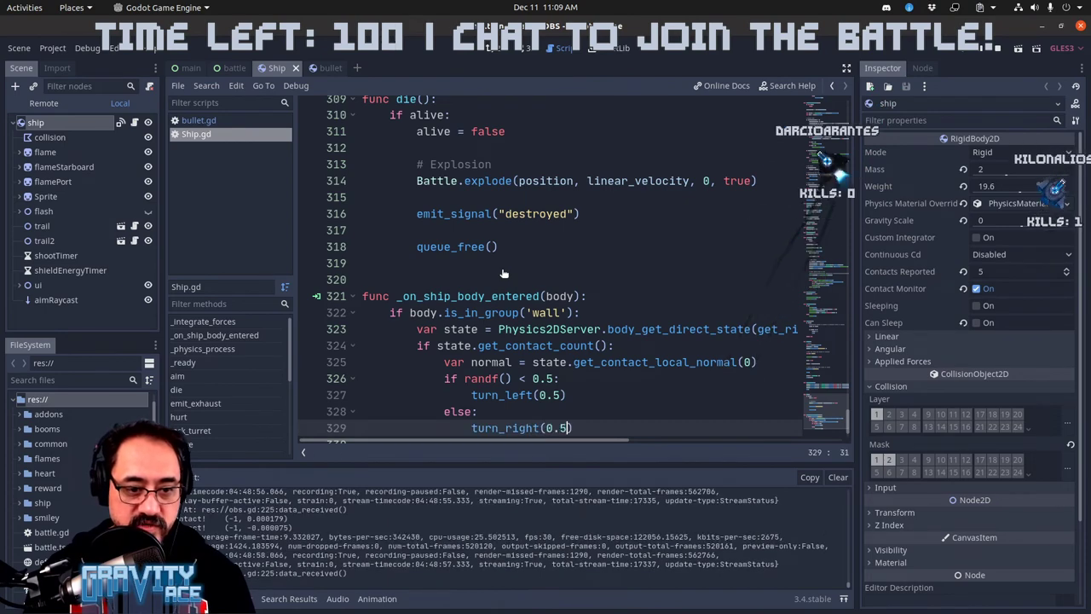
{"action": "key", "text": "Home"}
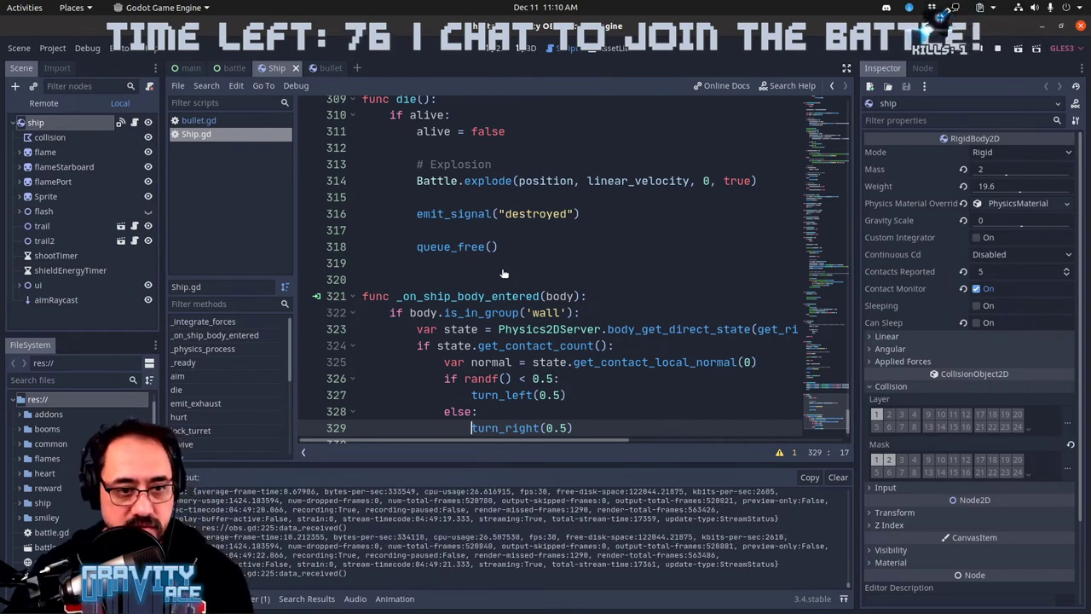
Change both turn_left and turn_right durations to 1.0 and save the script.
{"action": "left_click", "coordinate": [524, 329]}
{"action": "scroll", "coordinate": [524, 329], "scroll_direction": "down", "scroll_amount": 1}
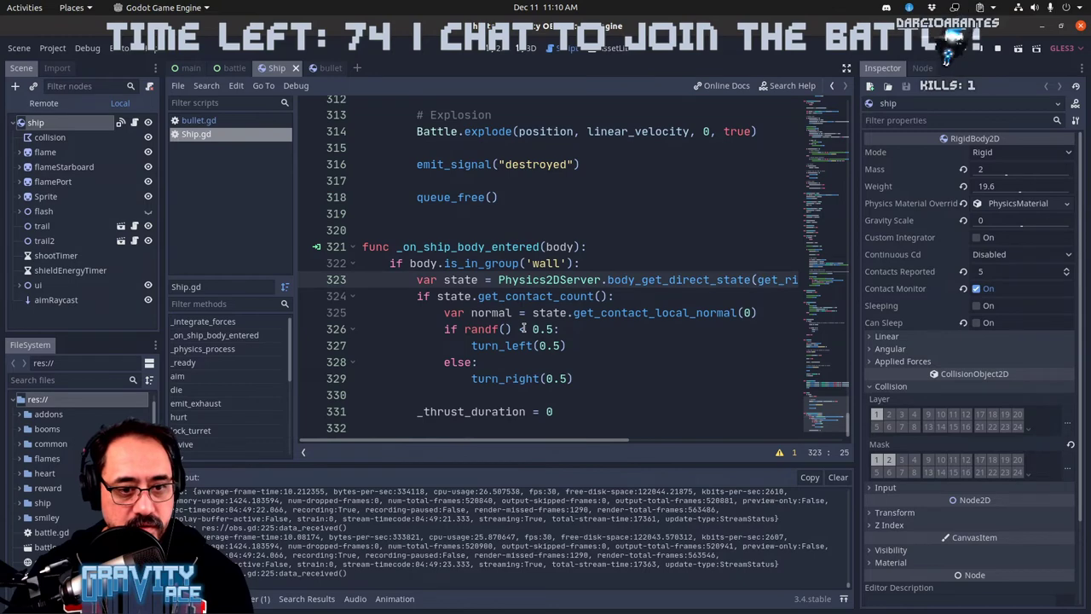
{"action": "left_click", "coordinate": [548, 345]}
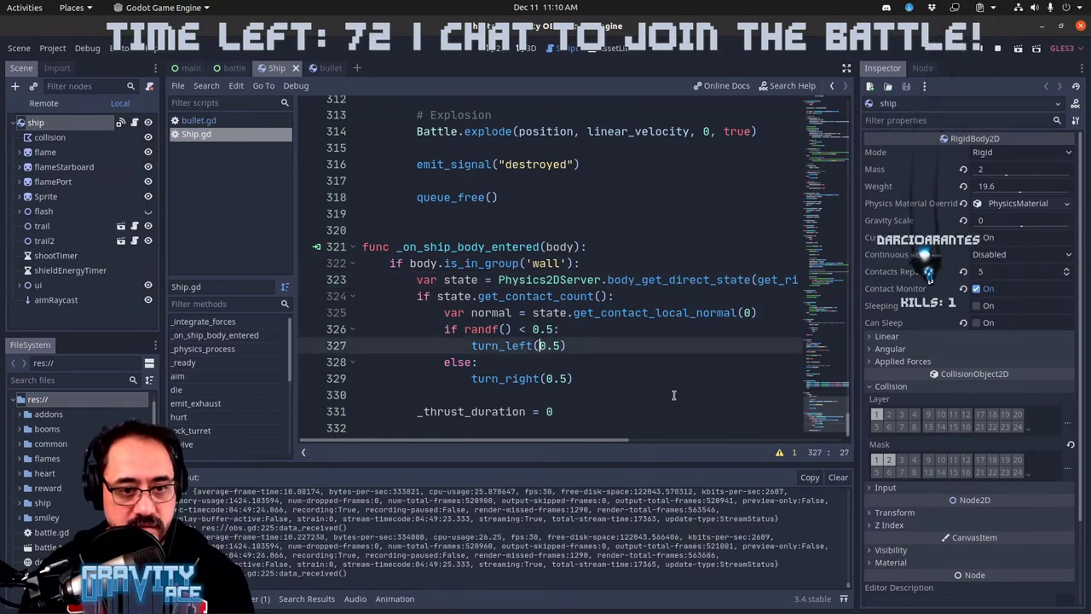
{"action": "key", "text": "shift+Left"}
{"action": "key", "text": "shift+Left"}
{"action": "key", "text": "shift+Left"}
{"action": "type", "text": "1.0"}
{"action": "key", "text": "Down"}
{"action": "key", "text": "Down"}
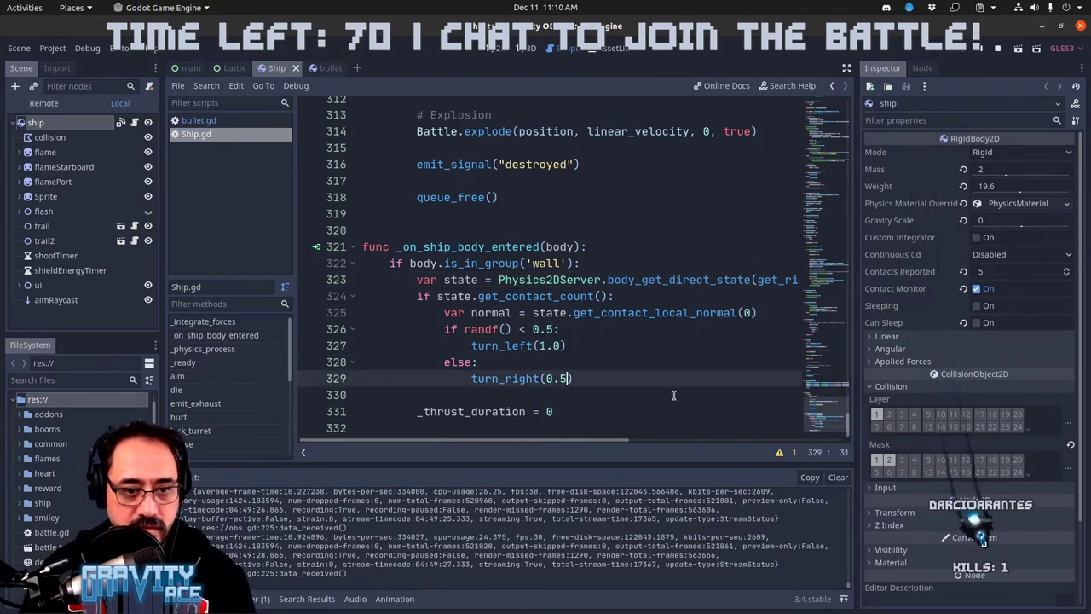
{"action": "key", "text": "shift+Left"}
{"action": "key", "text": "shift+Left"}
{"action": "key", "text": "shift+Left"}
{"action": "type", "text": "1.0"}
{"action": "key", "text": "ctrl+s"}
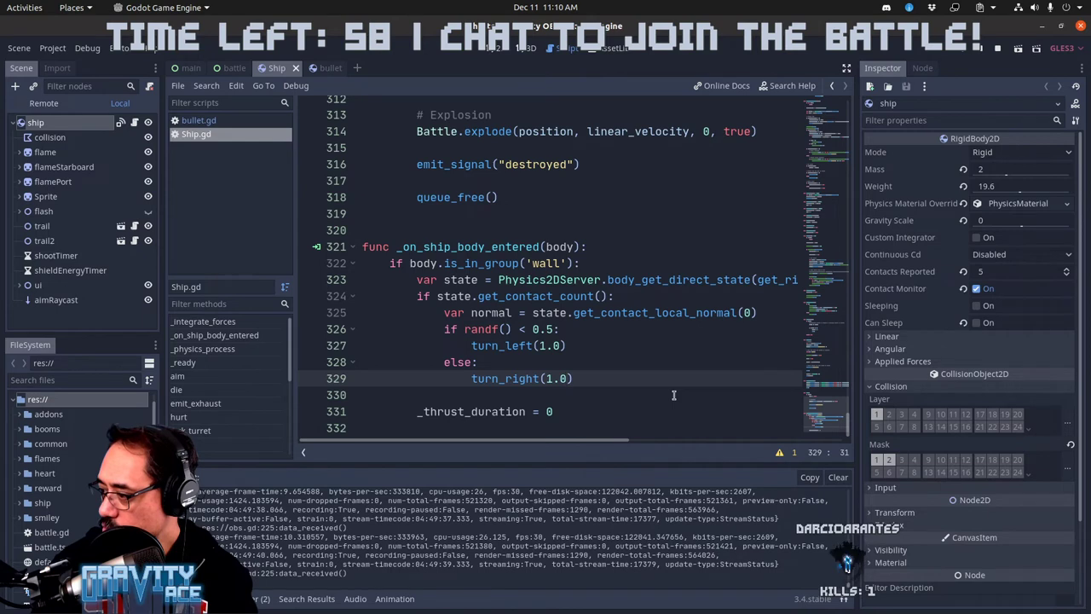
Change both turn durations from 1.0 to 0.6.
{"action": "key", "text": "shift+Left"}
{"action": "key", "text": "shift+Left"}
{"action": "key", "text": "shift+Left"}
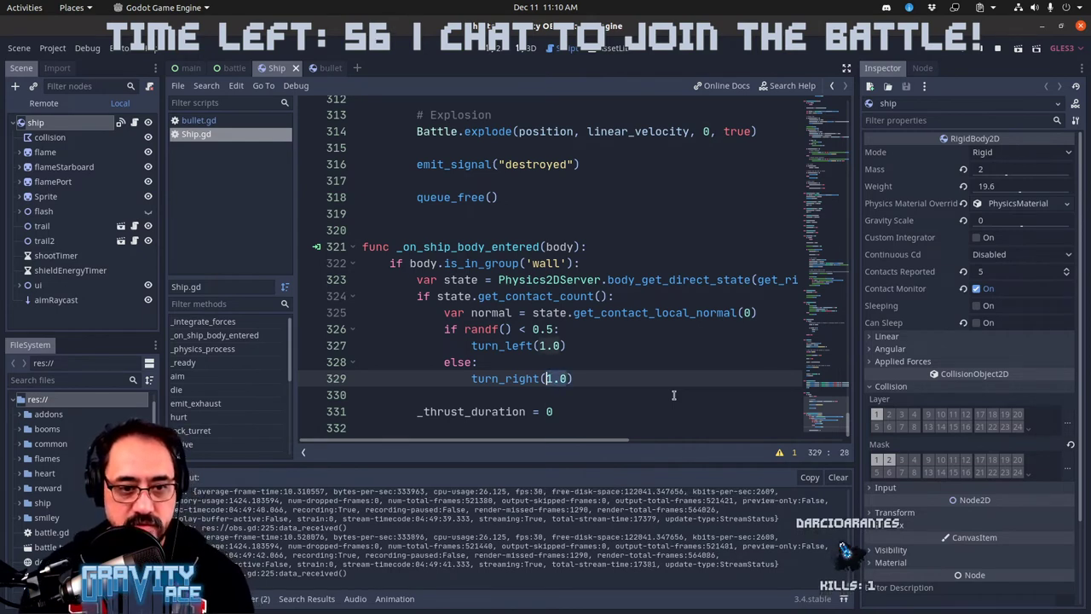
{"action": "type", "text": "0.6"}
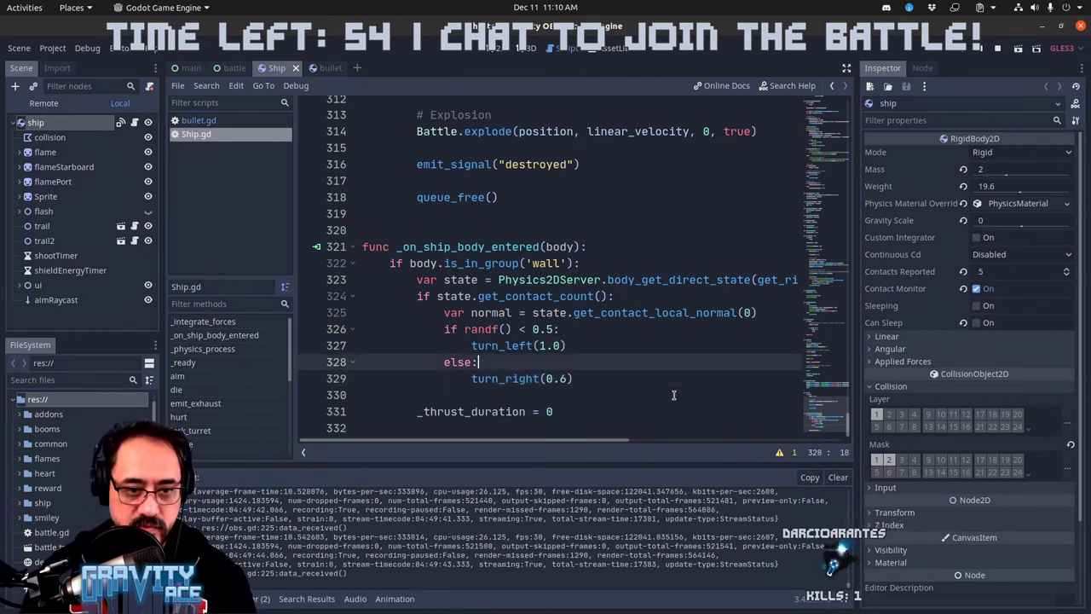
{"action": "key", "text": "Up"}
{"action": "key", "text": "Up"}
{"action": "key", "text": "Left"}
{"action": "key", "text": "shift+Left"}
{"action": "key", "text": "shift+Left"}
{"action": "key", "text": "shift+Left"}
{"action": "type", "text": "0.6"}
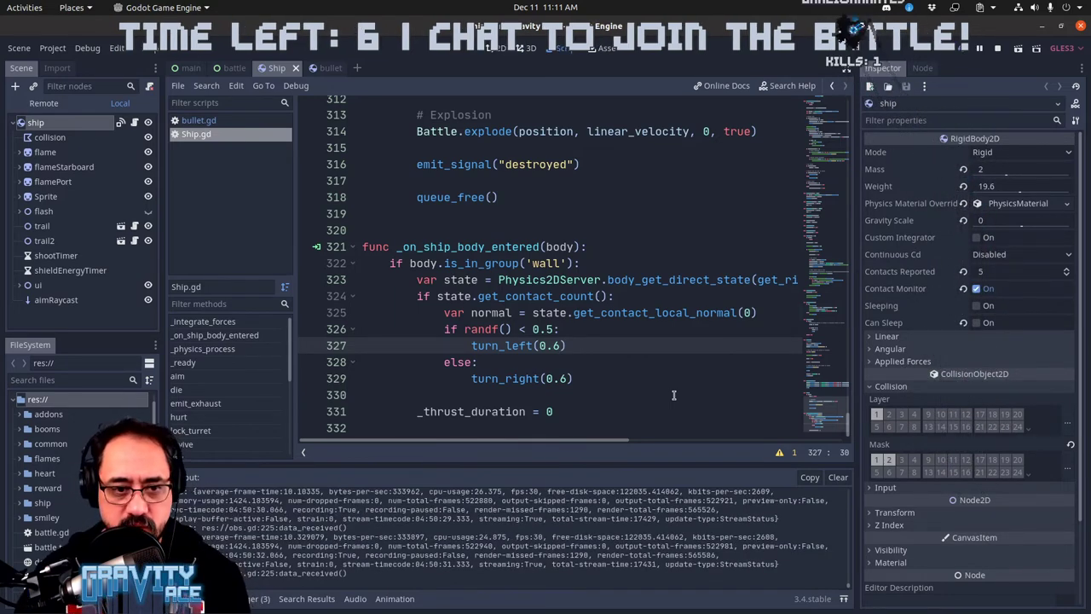
{"action": "key", "text": "Up"}
{"action": "key", "text": "Up"}
{"action": "key", "text": "Up"}
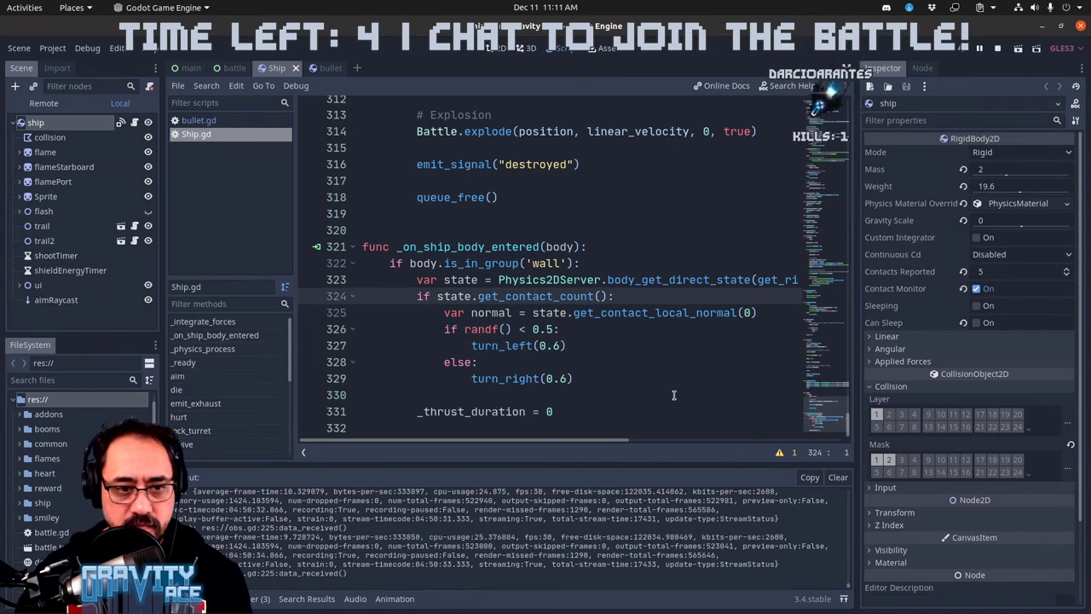
{"action": "key", "text": "Up"}
{"action": "key", "text": "Home"}
{"action": "key", "text": "Home"}
{"action": "key", "text": "shift+Down"}
{"action": "key", "text": "shift+Down"}
{"action": "key", "text": "shift+Down"}
{"action": "key", "text": "shift+Down"}
{"action": "key", "text": "shift+Down"}
{"action": "key", "text": "shift+Down"}
{"action": "key", "text": "shift+Down"}
{"action": "key", "text": "Delete"}
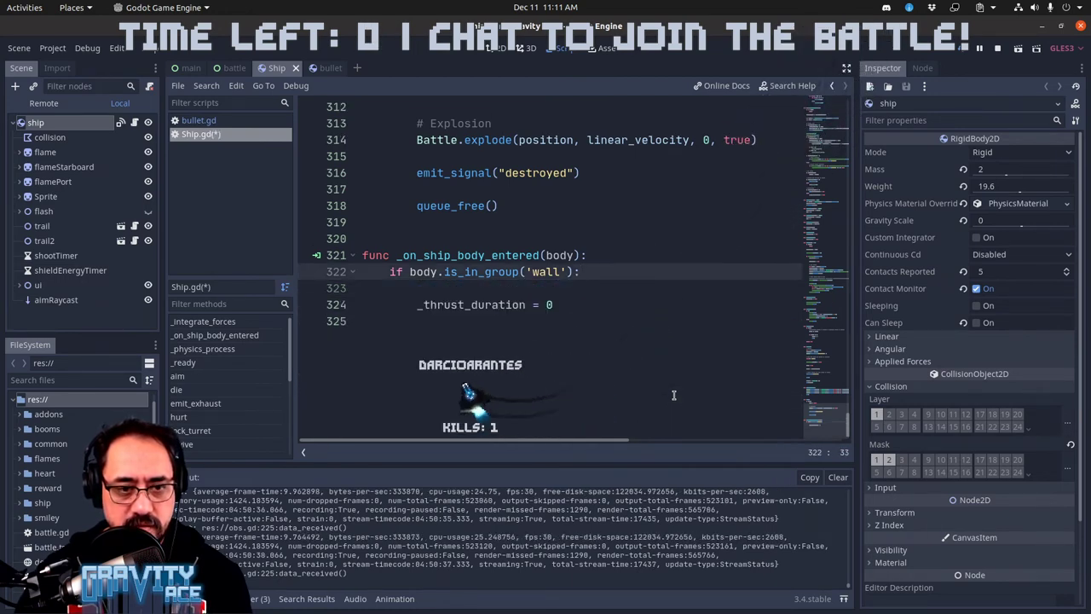
{"action": "key", "text": "Return"}
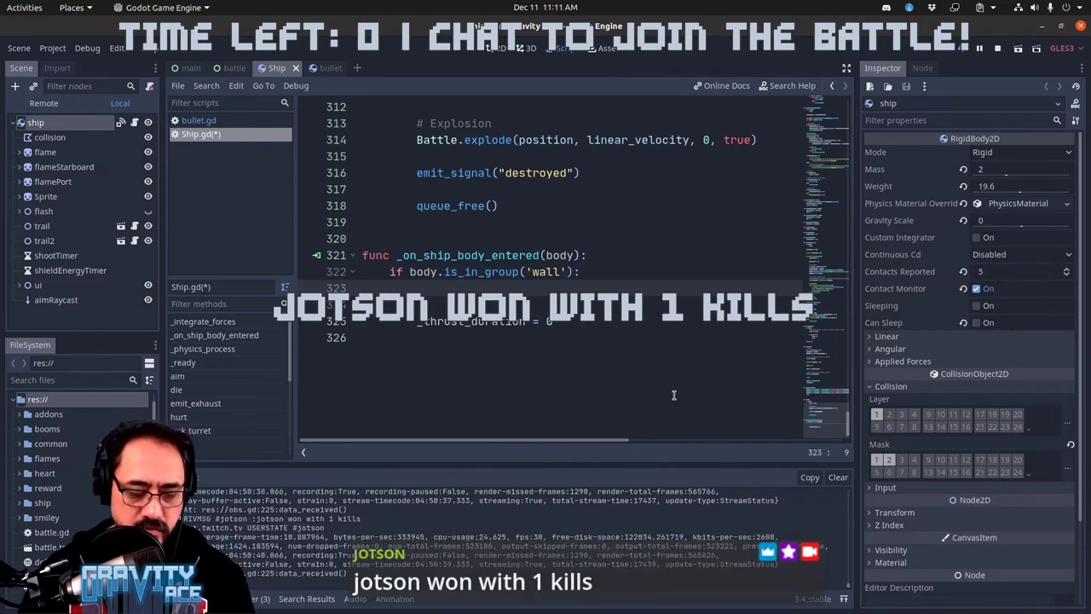
{"action": "key", "text": "ctrl+z"}
{"action": "key", "text": "ctrl+z"}
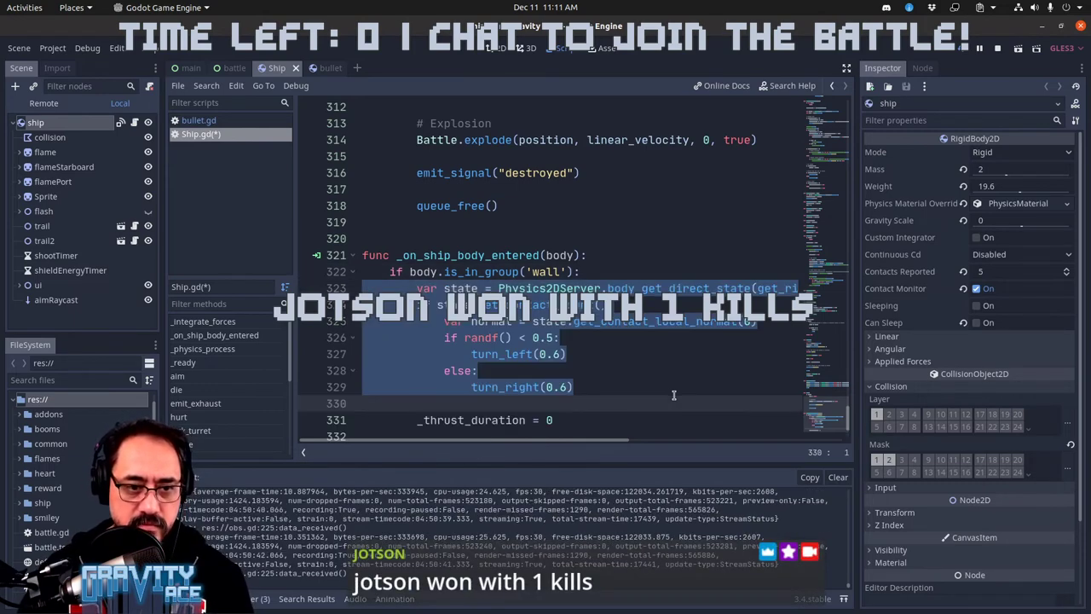
{"action": "key", "text": "ctrl+s"}
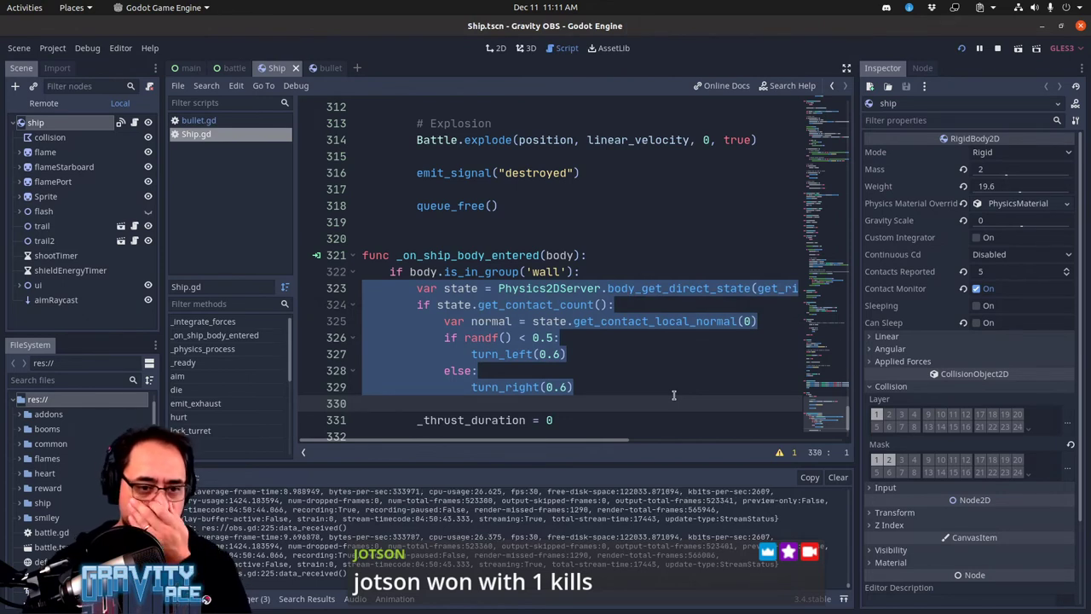
Delete the randf turn_left/turn_right block from the wall-contact handler.
{"action": "key", "text": "Up"}
{"action": "key", "text": "Up"}
{"action": "key", "text": "Up"}
{"action": "key", "text": "Up"}
{"action": "key", "text": "shift+Down"}
{"action": "key", "text": "shift+Down"}
{"action": "key", "text": "shift+Down"}
{"action": "key", "text": "shift+Down"}
{"action": "key", "text": "BackSpace"}
{"action": "key", "text": "Up"}
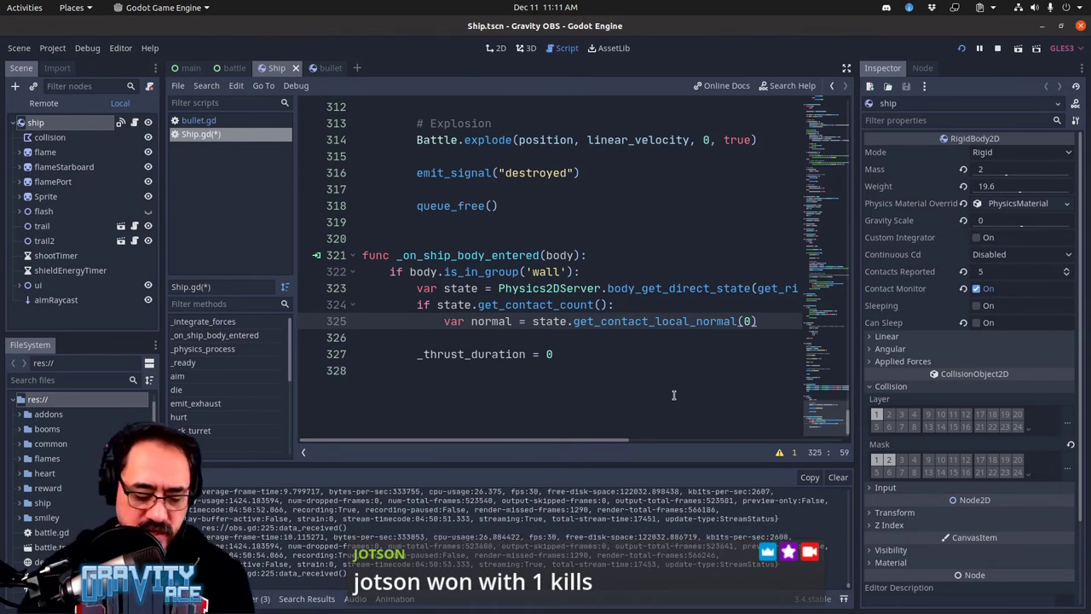
Add 'var heading = Vector2(1,0).rotated(rotation)' below the contact normal line.
{"action": "key", "text": "Return"}
{"action": "type", "text": "v"}
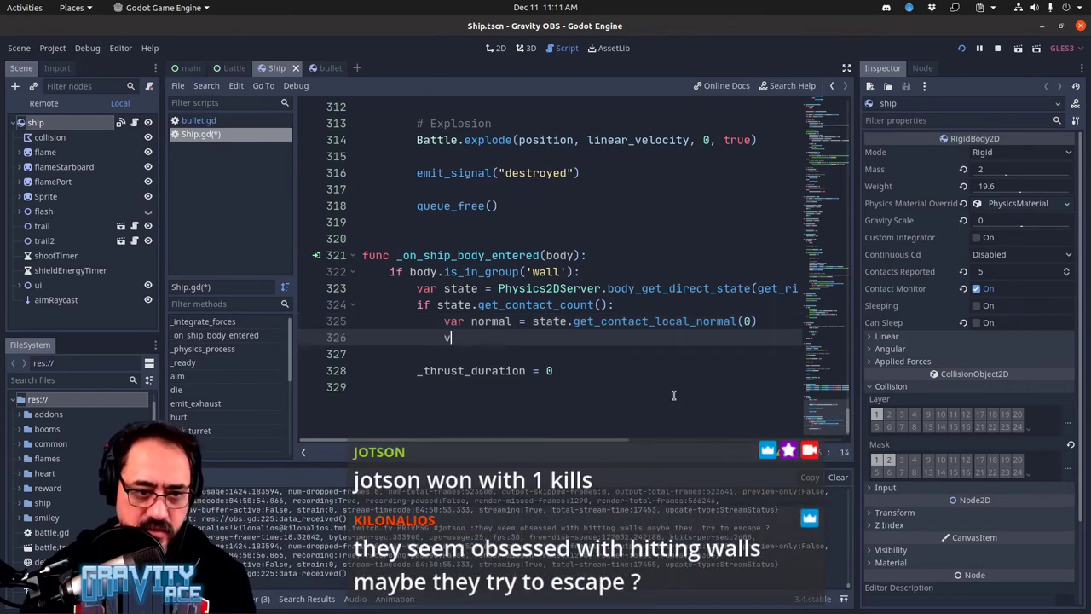
{"action": "type", "text": "ar heading ="}
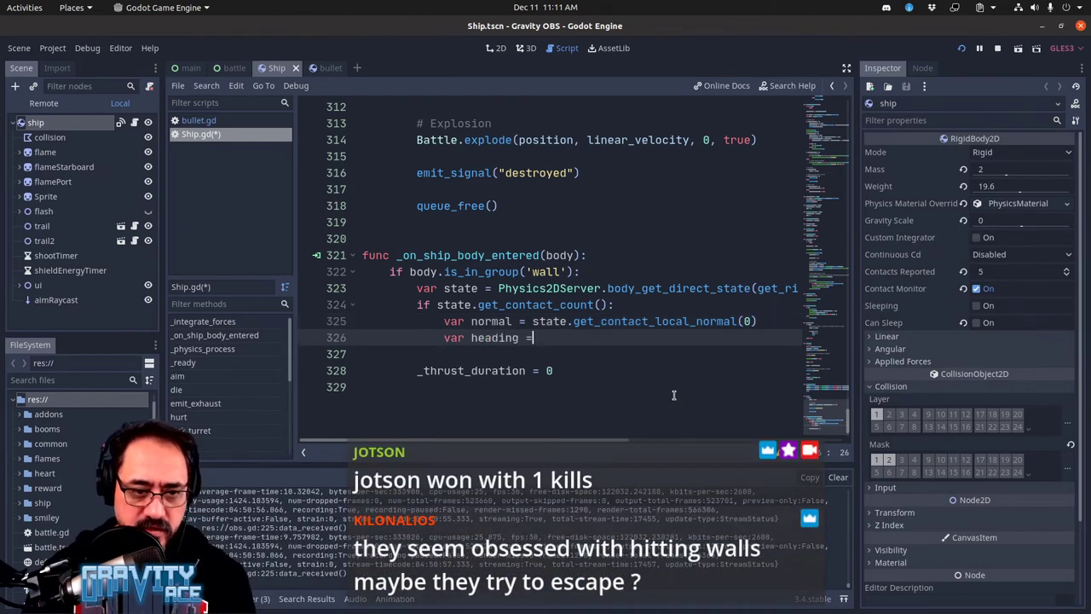
{"action": "type", "text": " V"}
{"action": "key", "text": "BackSpace"}
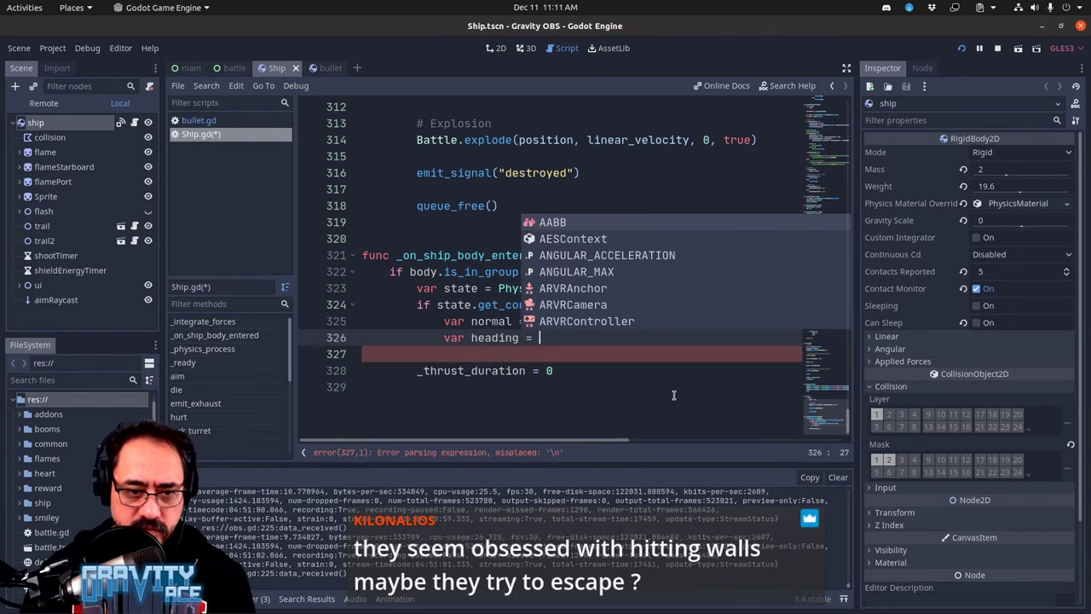
{"action": "type", "text": "Vector("}
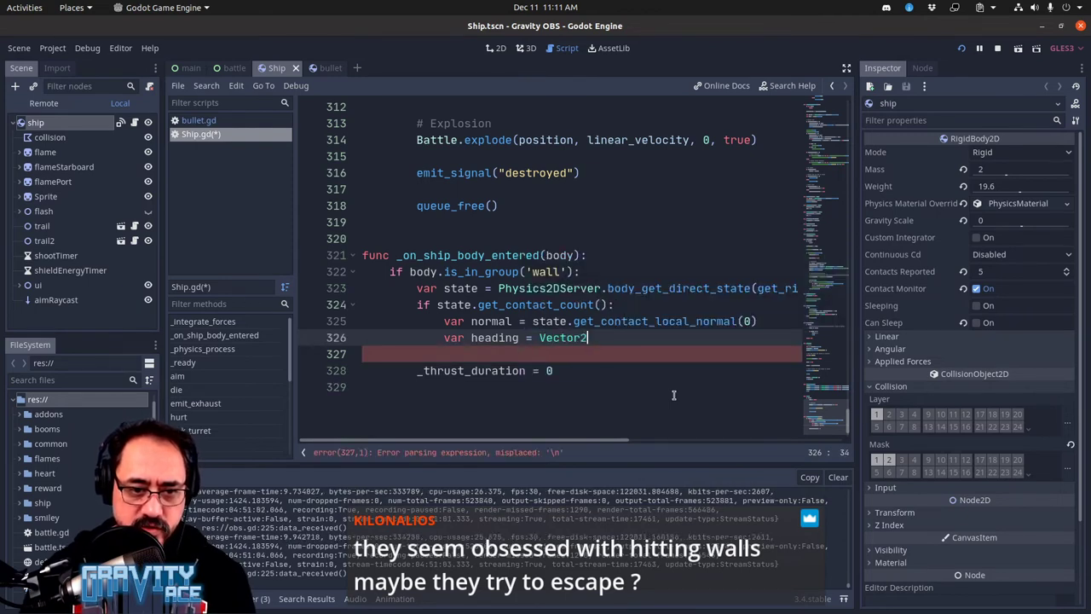
{"action": "type", "text": "1,0).rotate"}
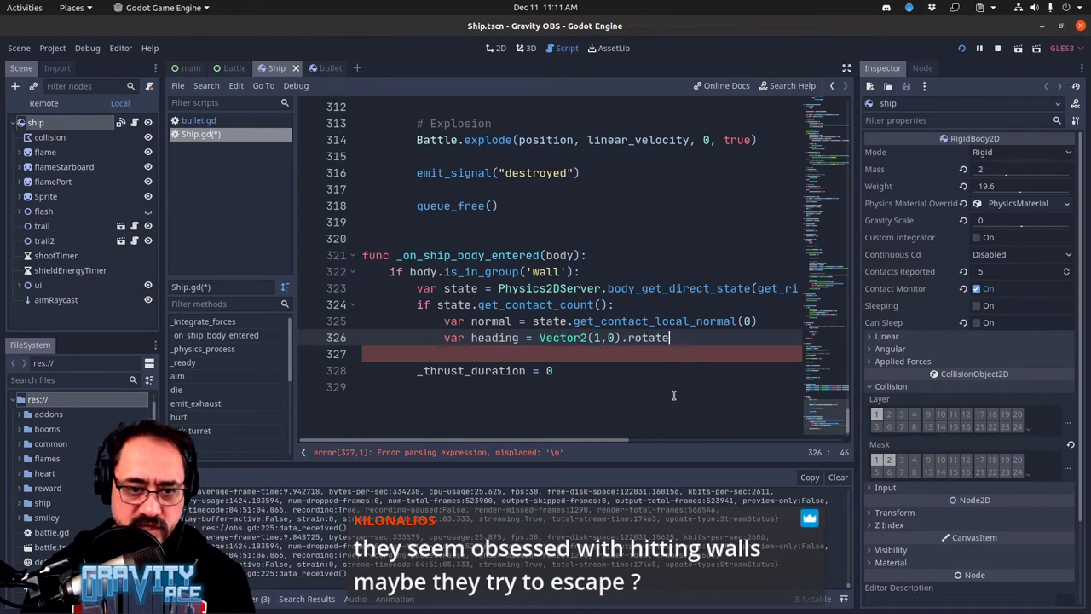
{"action": "type", "text": ")"}
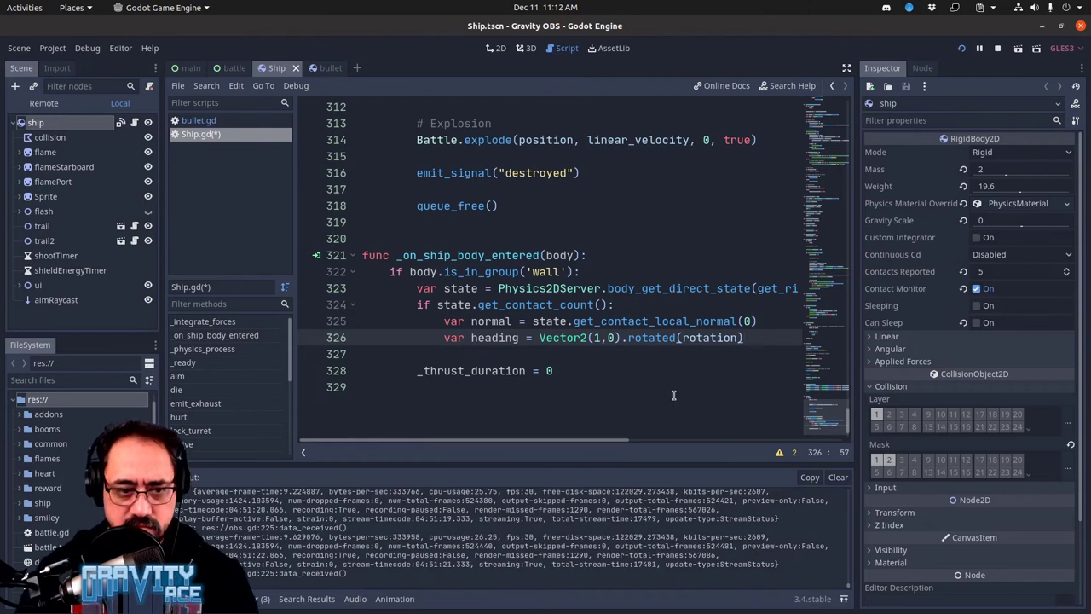
{"action": "key", "text": "Return"}
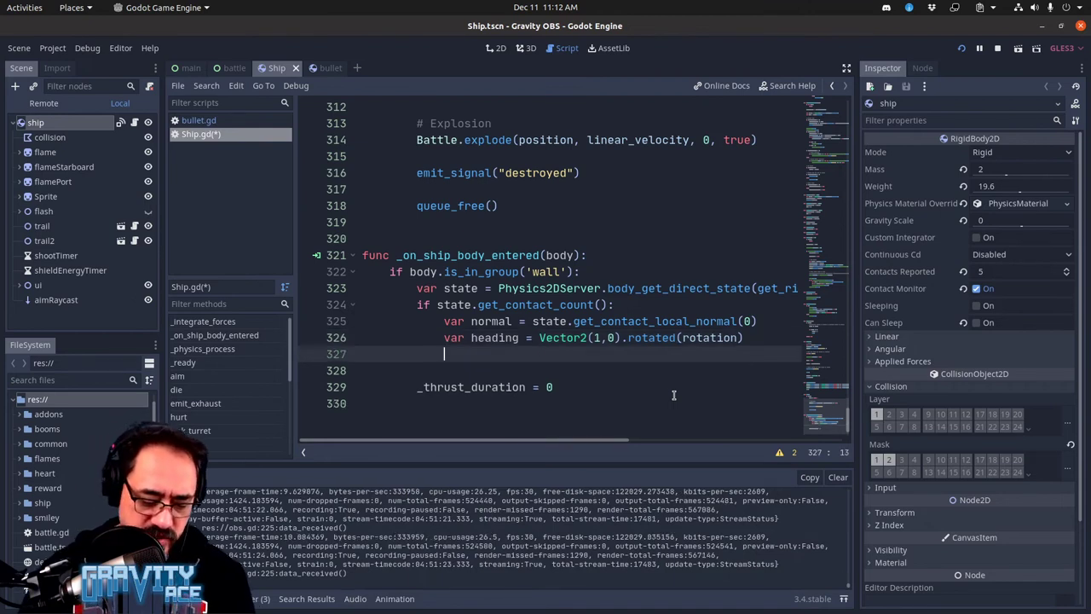
Write a new line with a normalized '(Vector2() - position)' expression.
{"action": "type", "text": "var center = Vector"}
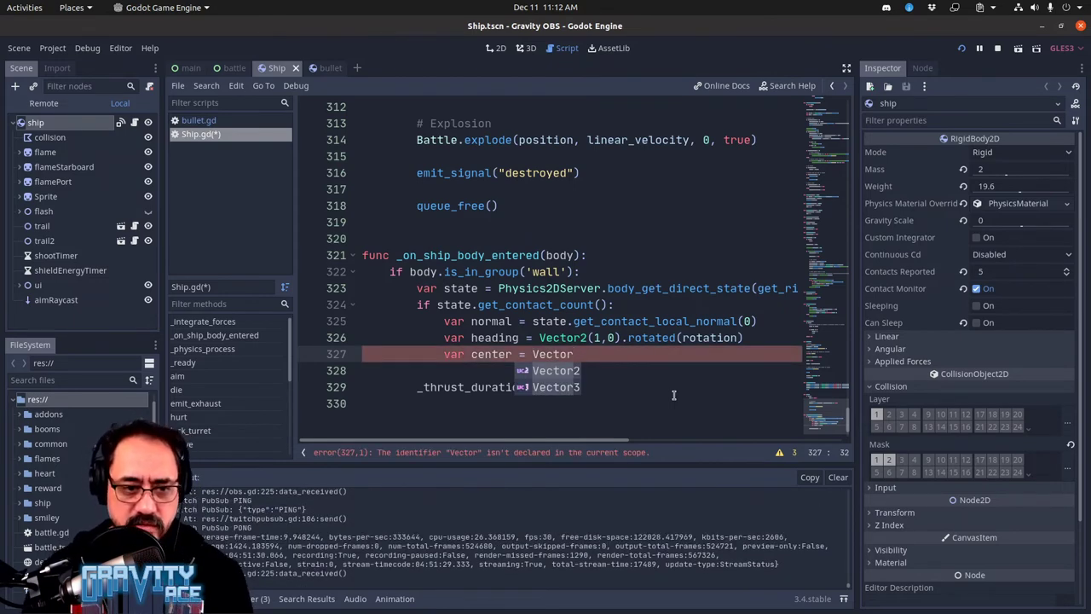
{"action": "type", "text": "2("}
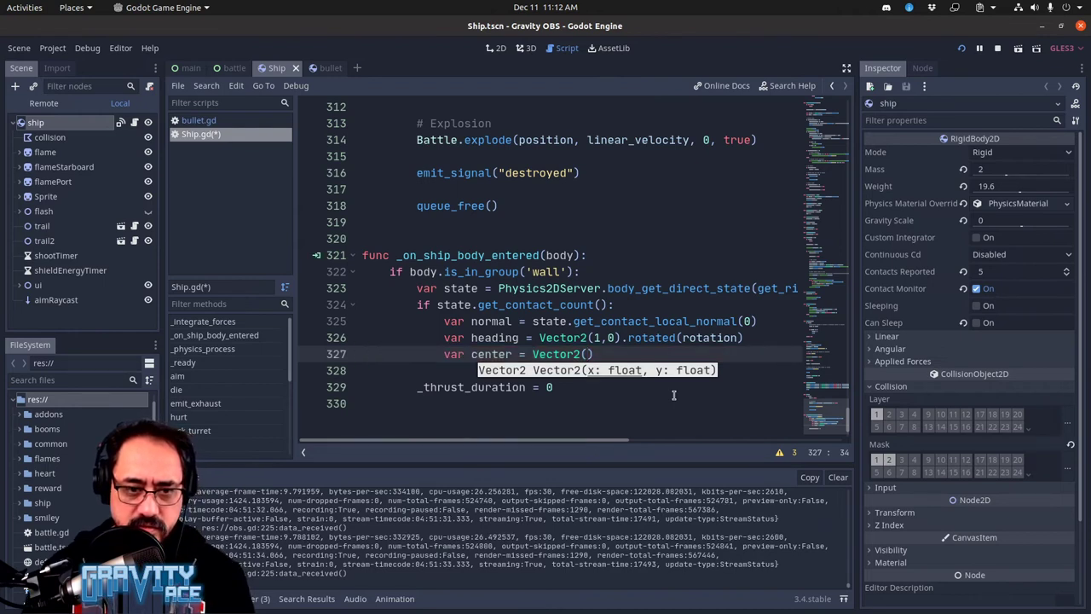
{"action": "key", "text": "Right"}
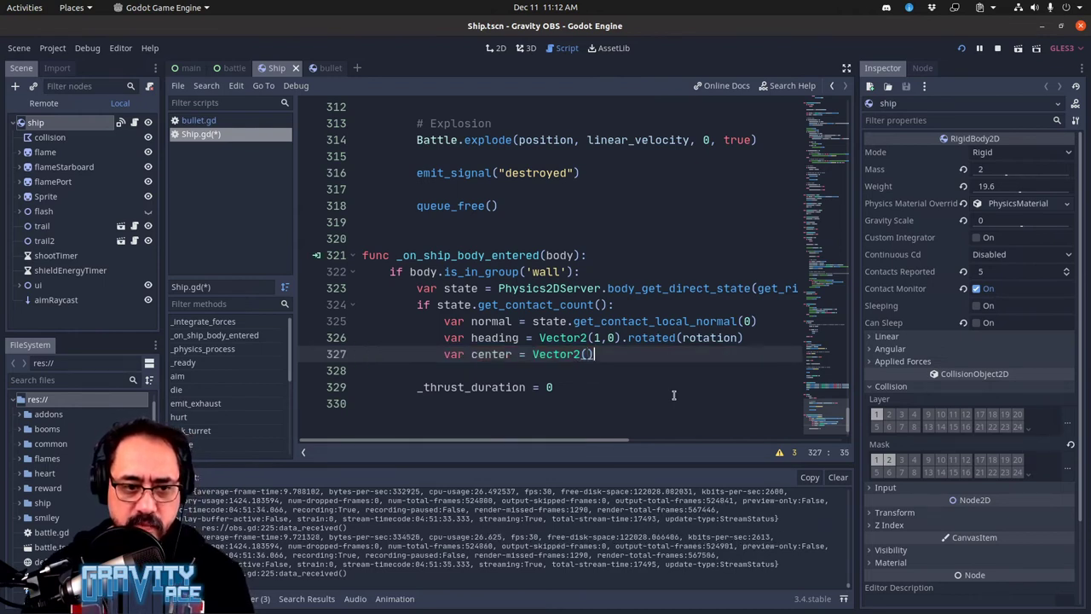
{"action": "type", "text": "- po"}
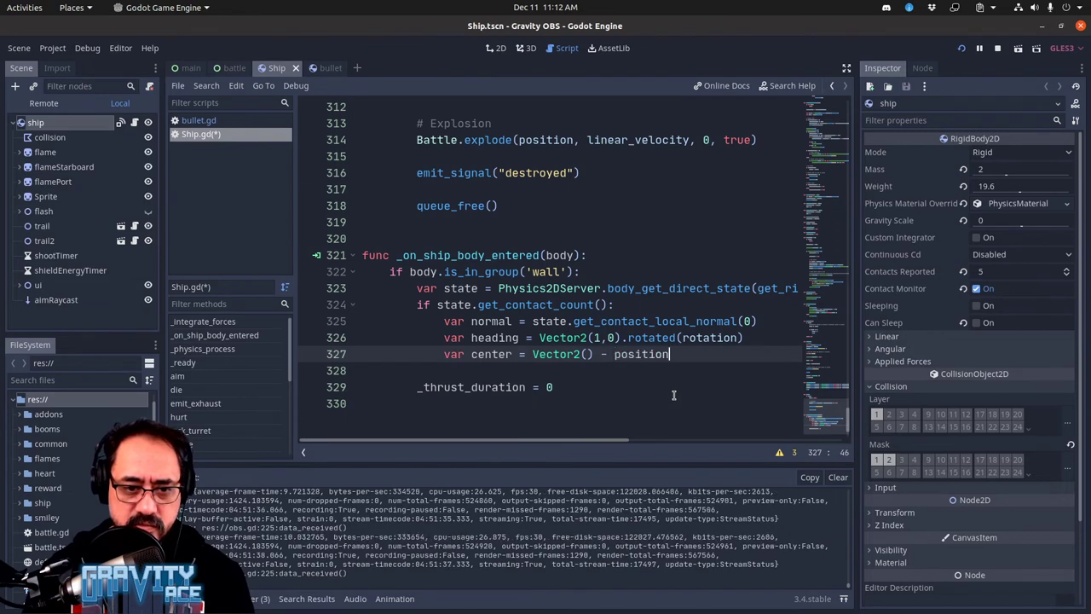
{"action": "type", "text": "sition"}
{"action": "key", "text": "Escape"}
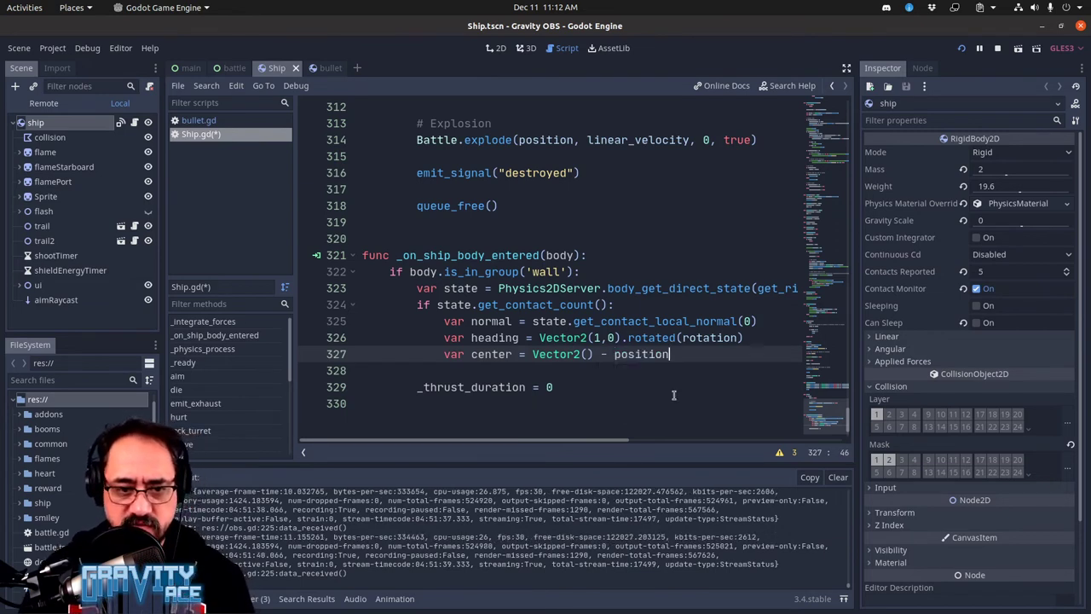
{"action": "key", "text": "Right"}
{"action": "key", "text": "Right"}
{"action": "key", "text": "Right"}
{"action": "key", "text": "Right"}
{"action": "key", "text": "Right"}
{"action": "key", "text": "Right"}
{"action": "key", "text": "Right"}
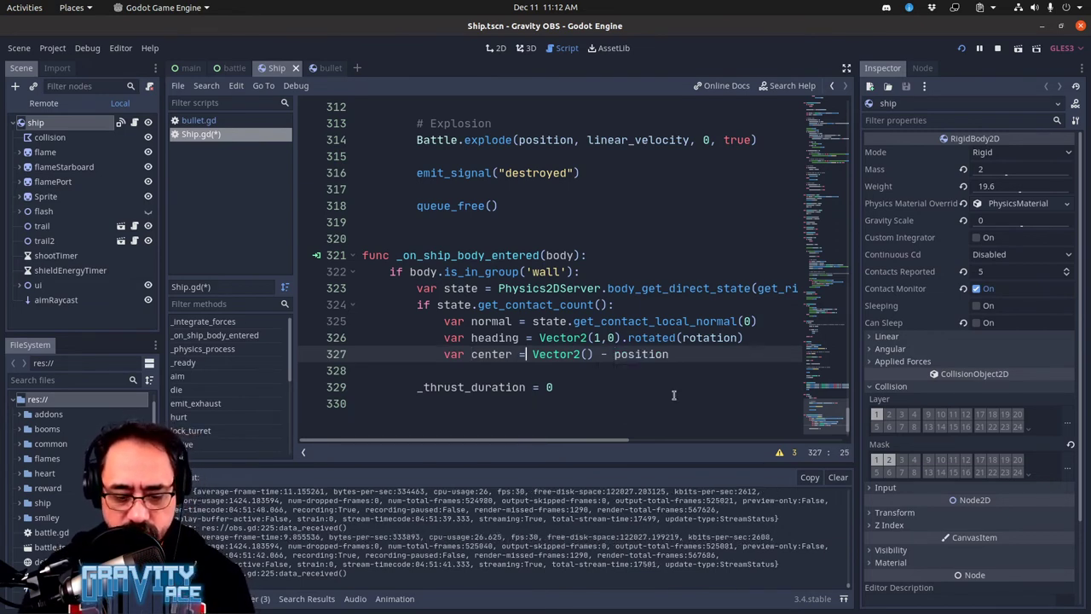
{"action": "key", "text": "Right"}
{"action": "type", "text": "("}
{"action": "key", "text": "End"}
{"action": "type", "text": ") "}
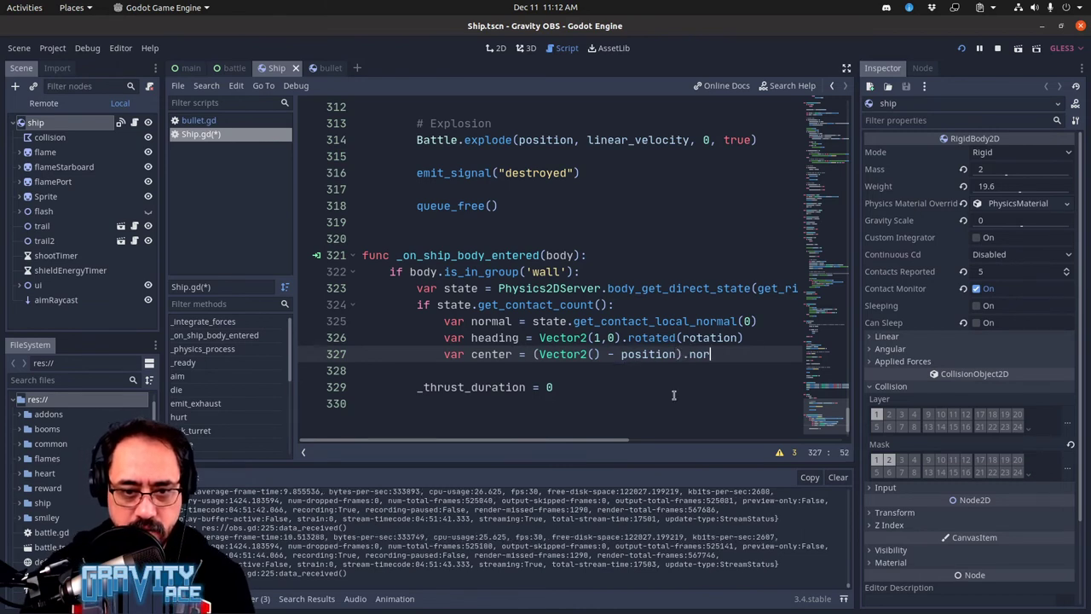
{"action": "type", "text": "normalized()"}
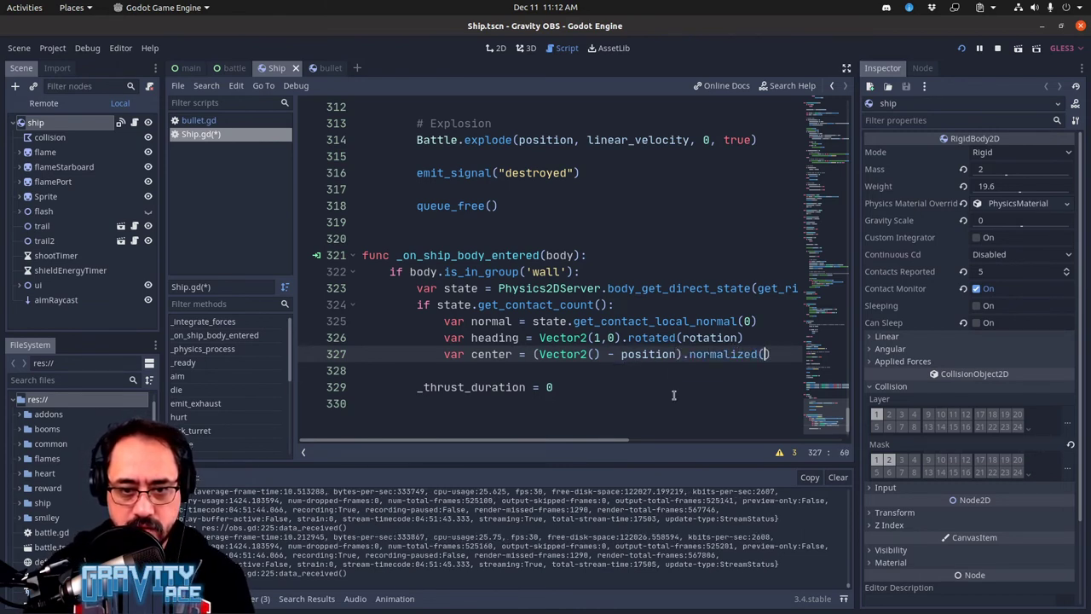
Name the variable vector_to_center and use center in place of Vector2().
{"action": "key", "text": "Home"}
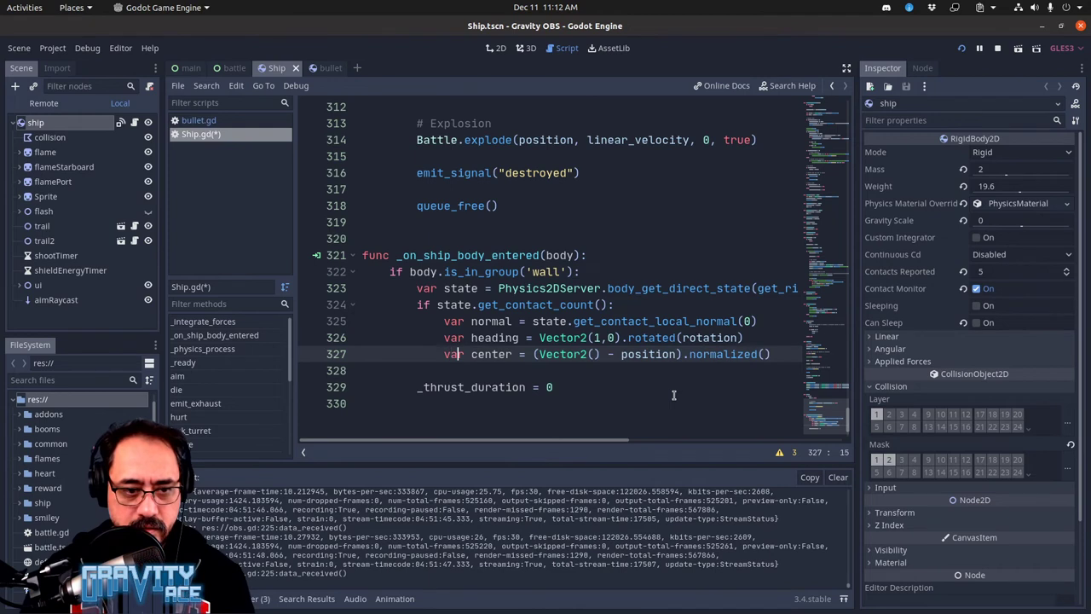
{"action": "type", "text": "vector_to_ce"}
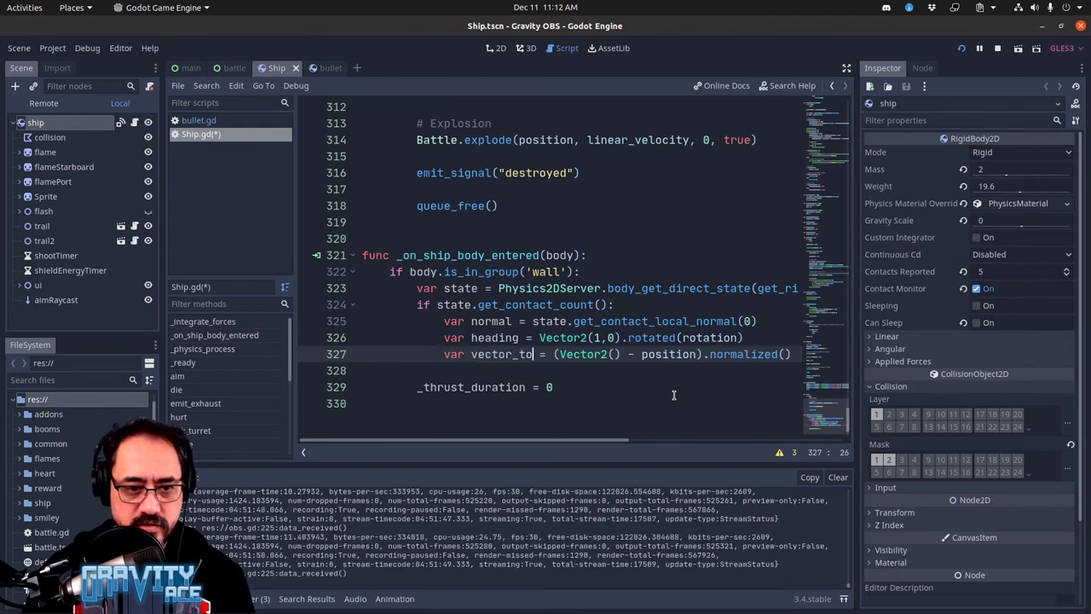
{"action": "type", "text": "nter"}
{"action": "key", "text": "Right"}
{"action": "key", "text": "Right"}
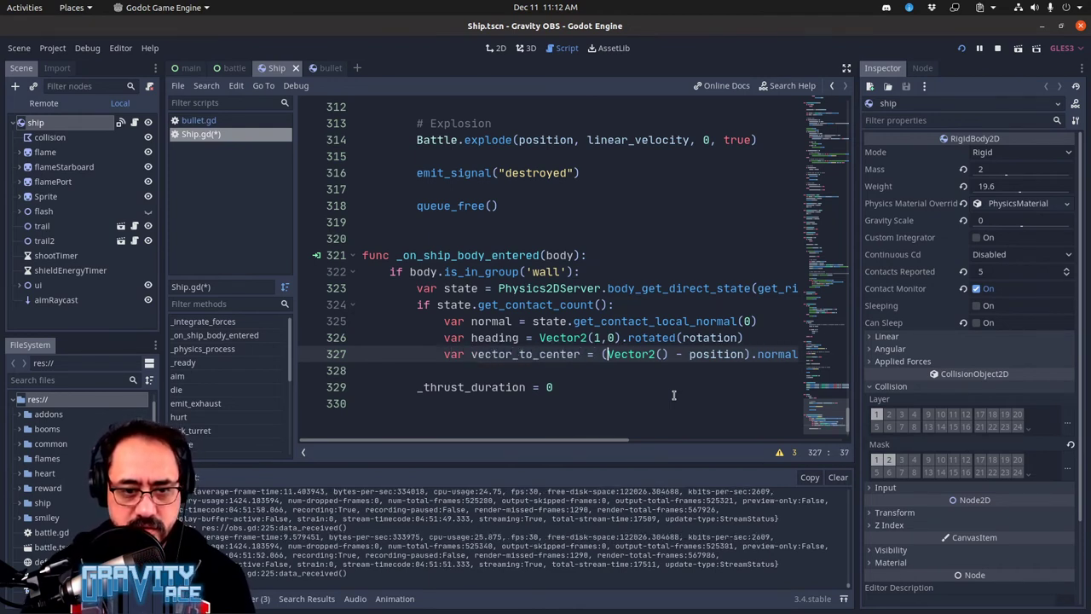
{"action": "key", "text": "shift+Right"}
{"action": "key", "text": "shift+Right"}
{"action": "key", "text": "shift+Right"}
{"action": "key", "text": "shift+Right"}
{"action": "key", "text": "shift+Right"}
{"action": "key", "text": "shift+Right"}
{"action": "key", "text": "shift+Right"}
{"action": "key", "text": "shift+Right"}
{"action": "key", "text": "shift+Right"}
{"action": "type", "text": "center"}
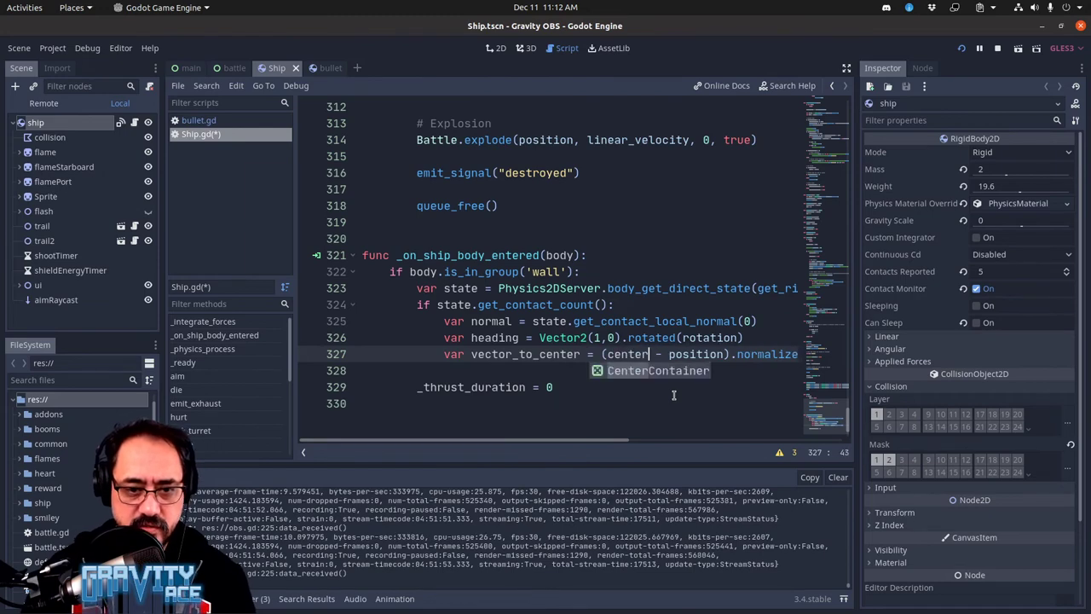
{"action": "key", "text": "End"}
Turn the heading line into 'var center = Vector2(960,480)'.
{"action": "key", "text": "Up"}
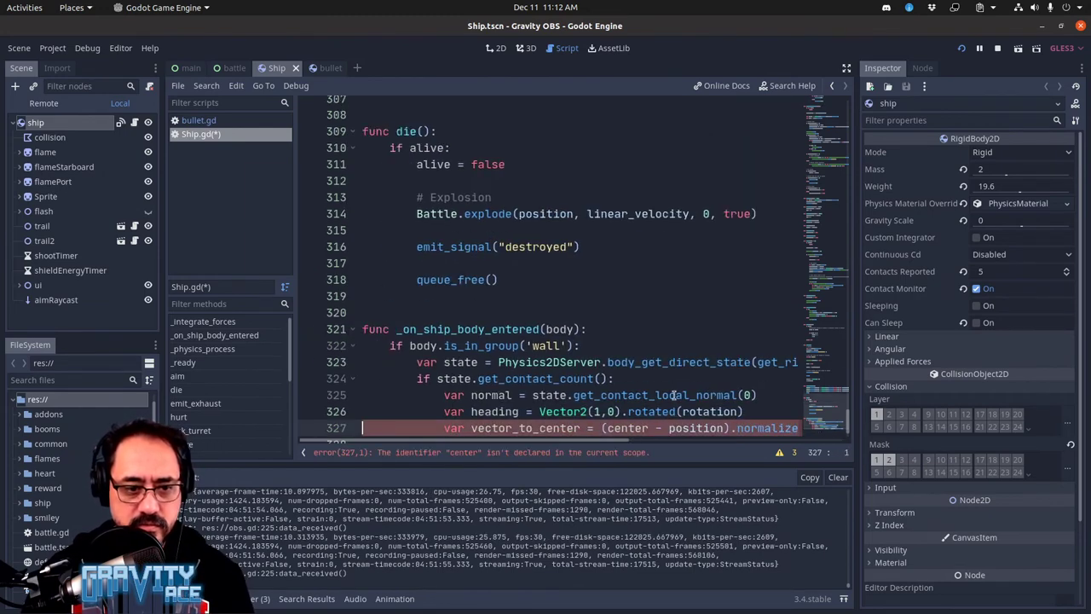
{"action": "key", "text": "shift+Right"}
{"action": "key", "text": "shift+Right"}
{"action": "key", "text": "shift+Right"}
{"action": "key", "text": "shift+Right"}
{"action": "key", "text": "shift+Right"}
{"action": "key", "text": "shift+Right"}
{"action": "key", "text": "shift+Right"}
{"action": "key", "text": "shift+Right"}
{"action": "key", "text": "shift+Right"}
{"action": "key", "text": "shift+Right"}
{"action": "type", "text": "center ="}
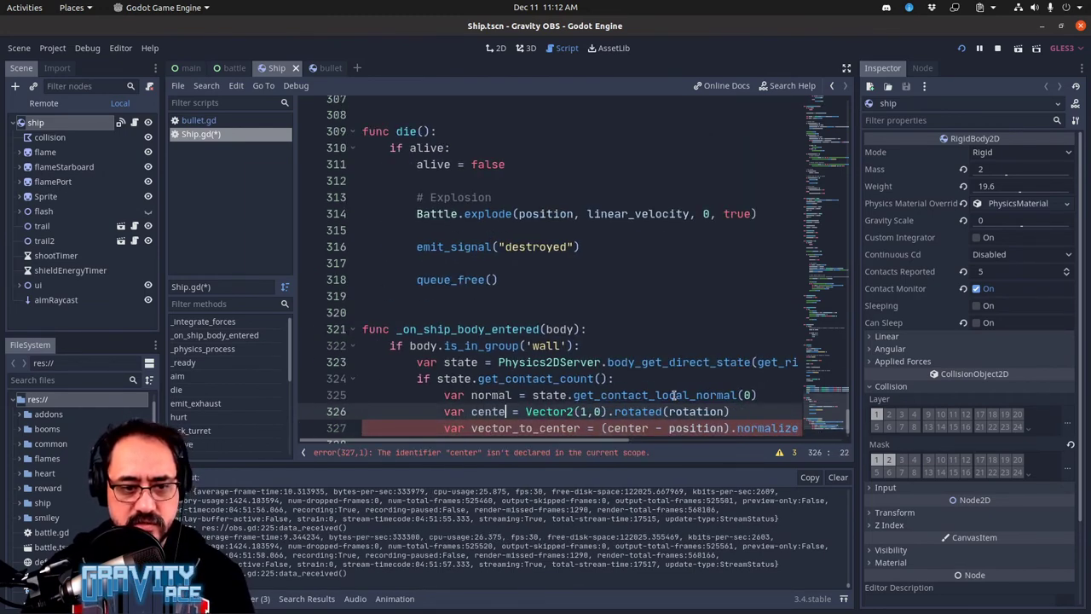
{"action": "key", "text": "Right"}
{"action": "key", "text": "Right"}
{"action": "key", "text": "Right"}
{"action": "key", "text": "Right"}
{"action": "key", "text": "Right"}
{"action": "key", "text": "Right"}
{"action": "key", "text": "Right"}
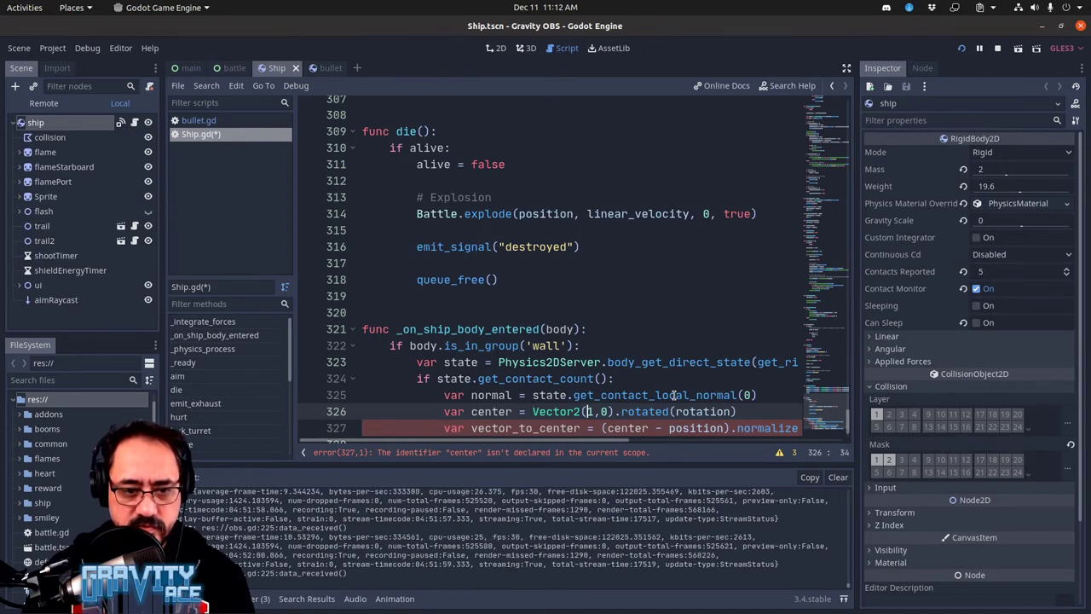
{"action": "key", "text": "shift+End"}
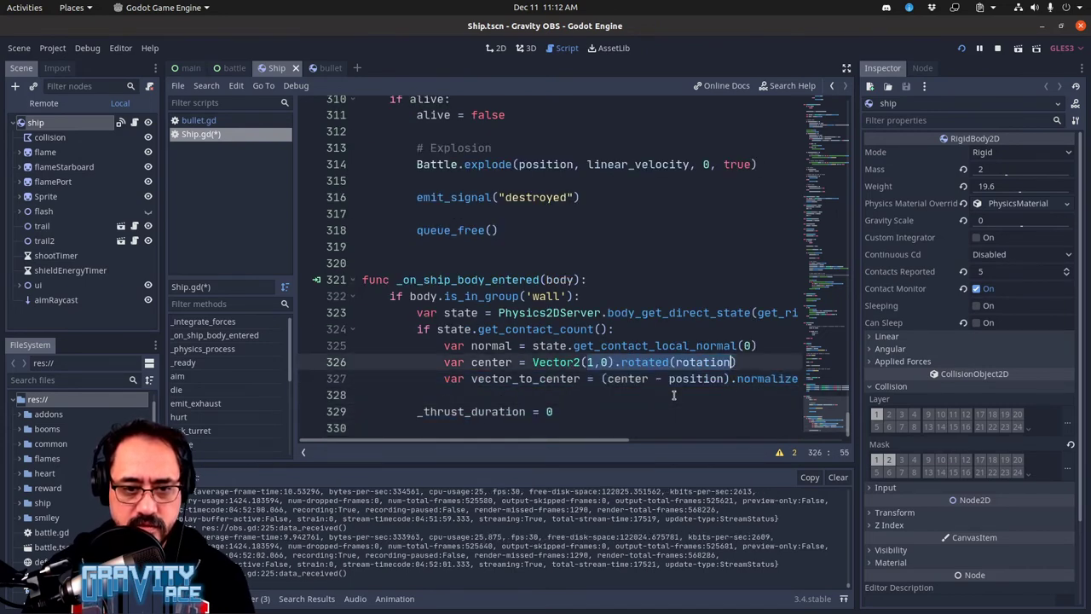
{"action": "type", "text": "960,480"}
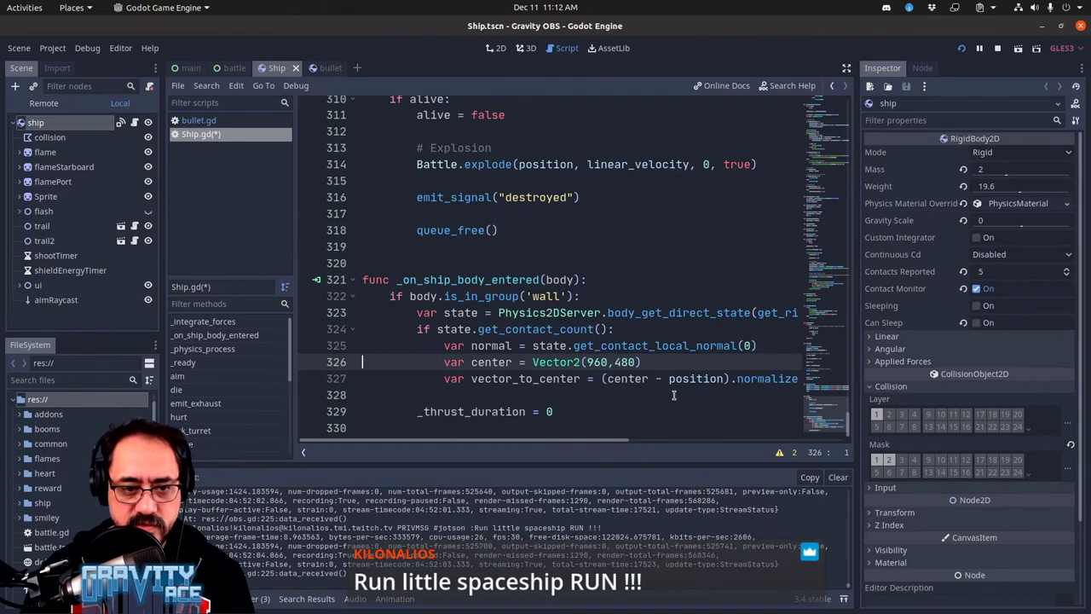
{"action": "key", "text": "ctrl+shift+f"}
Search project files for 960 and height, then set center to Vector2(Helper.WINDOW_W, Helper.WINDOW_H).
{"action": "type", "text": "9650"}
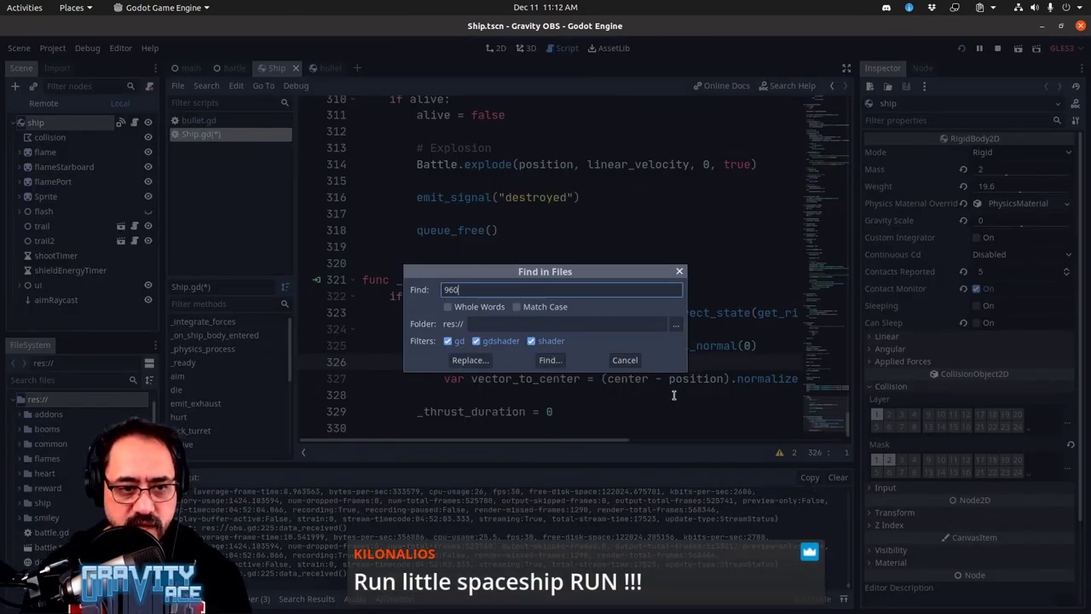
{"action": "key", "text": "Return"}
{"action": "key", "text": "ctrl+shift+f"}
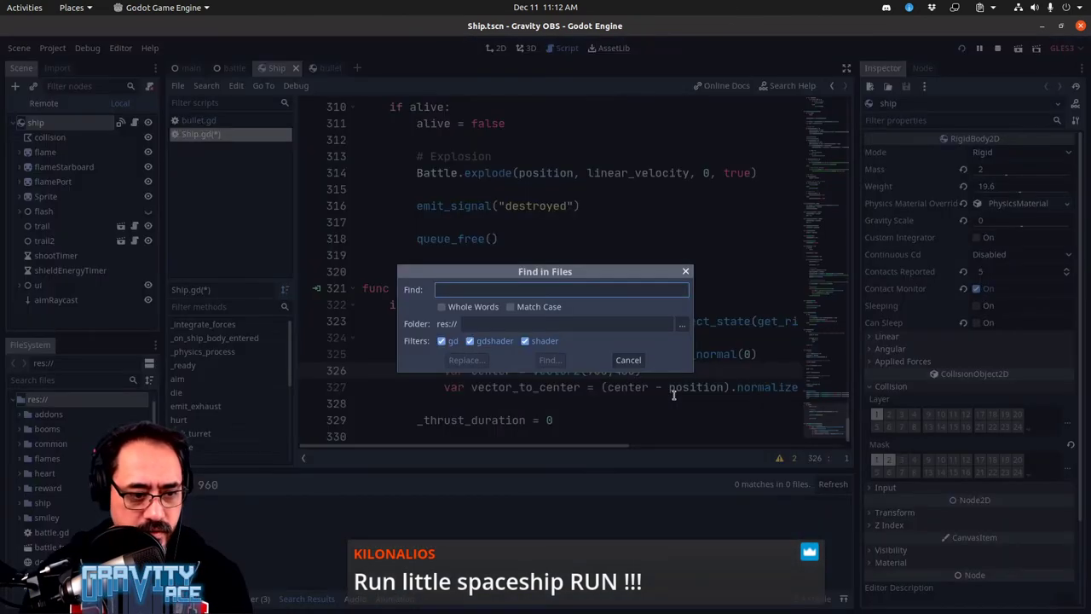
{"action": "type", "text": "h"}
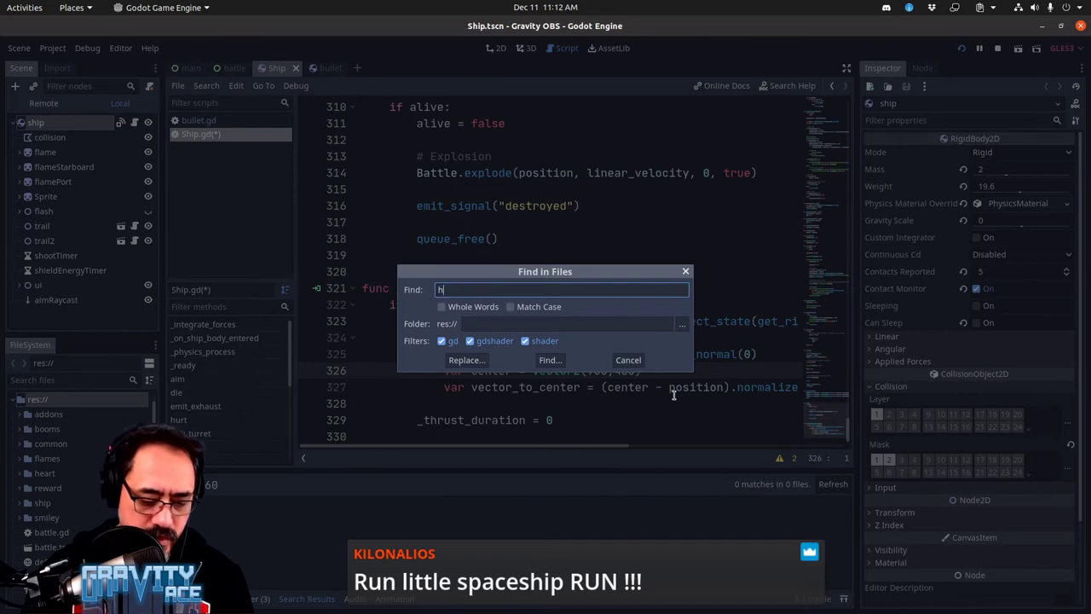
{"action": "type", "text": "eight"}
{"action": "key", "text": "Return"}
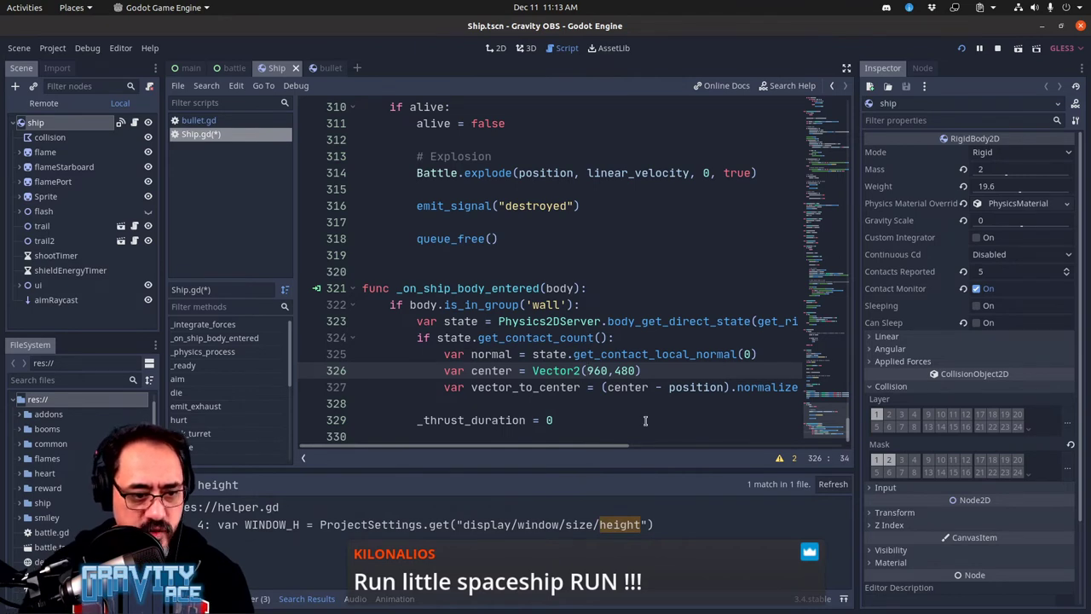
{"action": "key", "text": "ctrl+shift+Right"}
{"action": "key", "text": "ctrl+shift+Right"}
{"action": "key", "text": "ctrl+shift+Right"}
{"action": "type", "text": "Helper.W"}
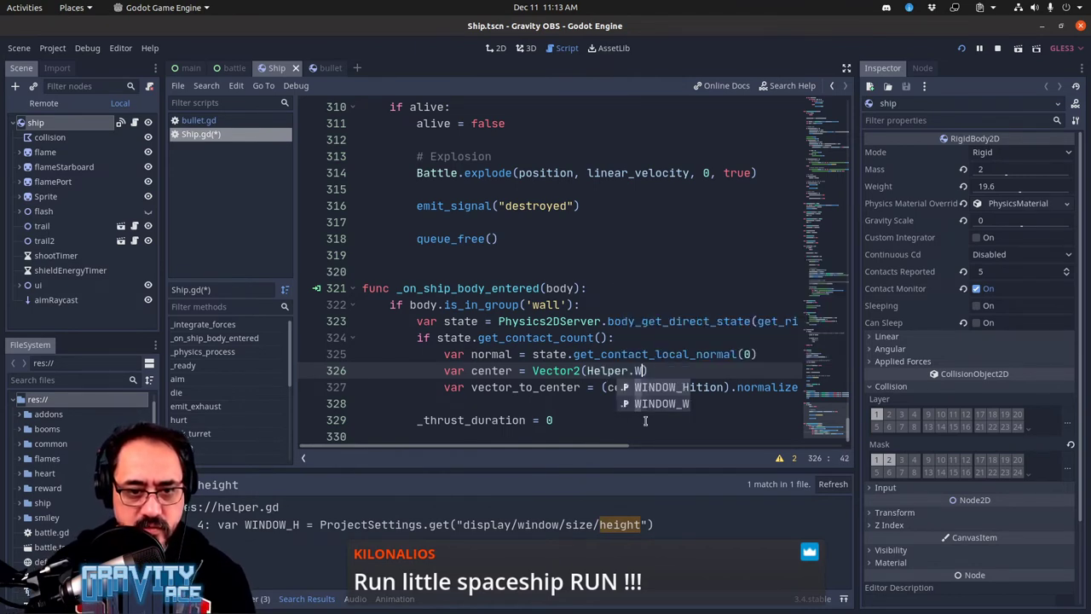
{"action": "type", "text": "INDOW_W"}
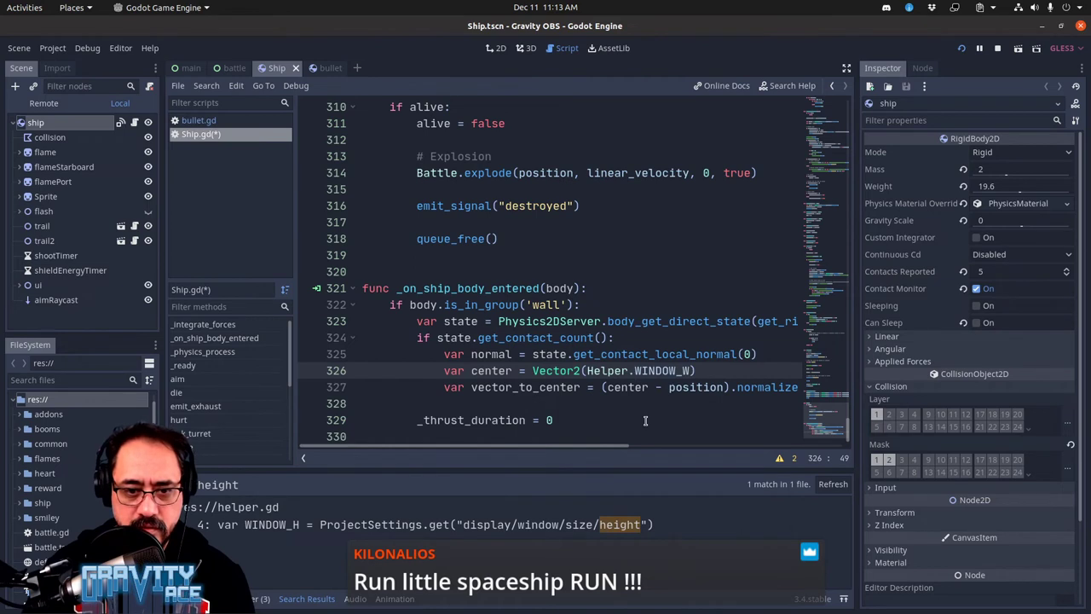
{"action": "type", "text": ", Helper."}
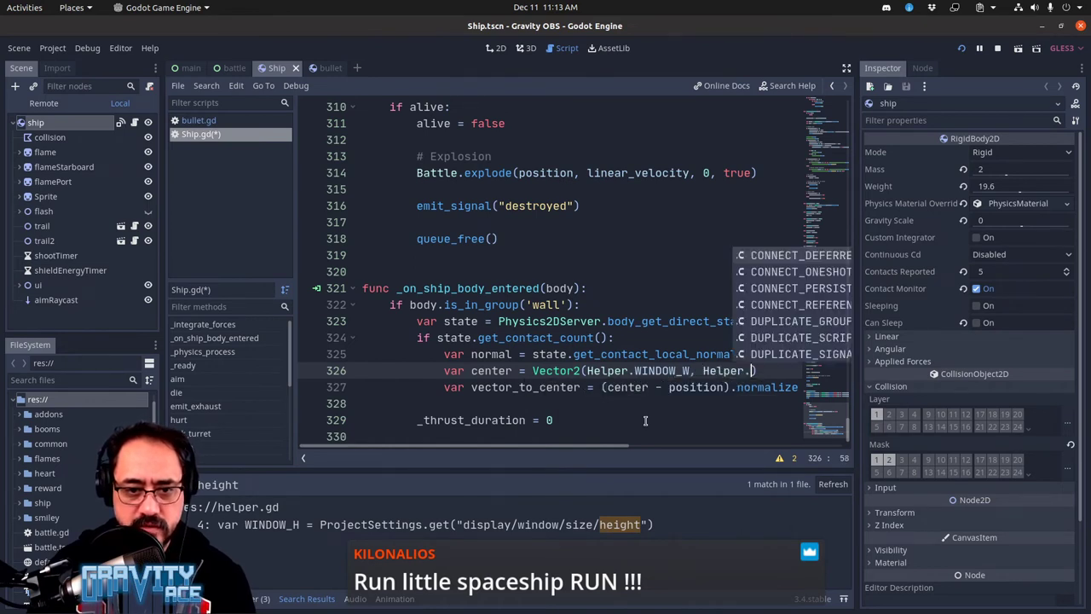
{"action": "type", "text": "WINDOW_H"}
{"action": "key", "text": "Home"}
{"action": "key", "text": "Home"}
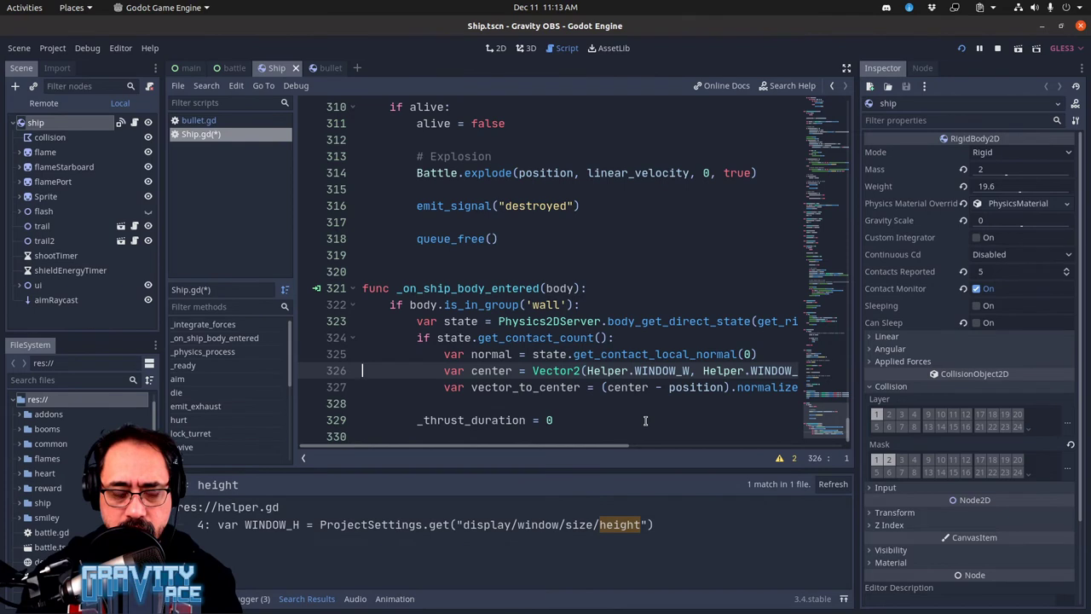
Add line 328: rotation_to_center = Vector2(1,0).rotated(rotation).angle_to(vector_to_center).
{"action": "key", "text": "Down"}
{"action": "key", "text": "End"}
{"action": "key", "text": "Return"}
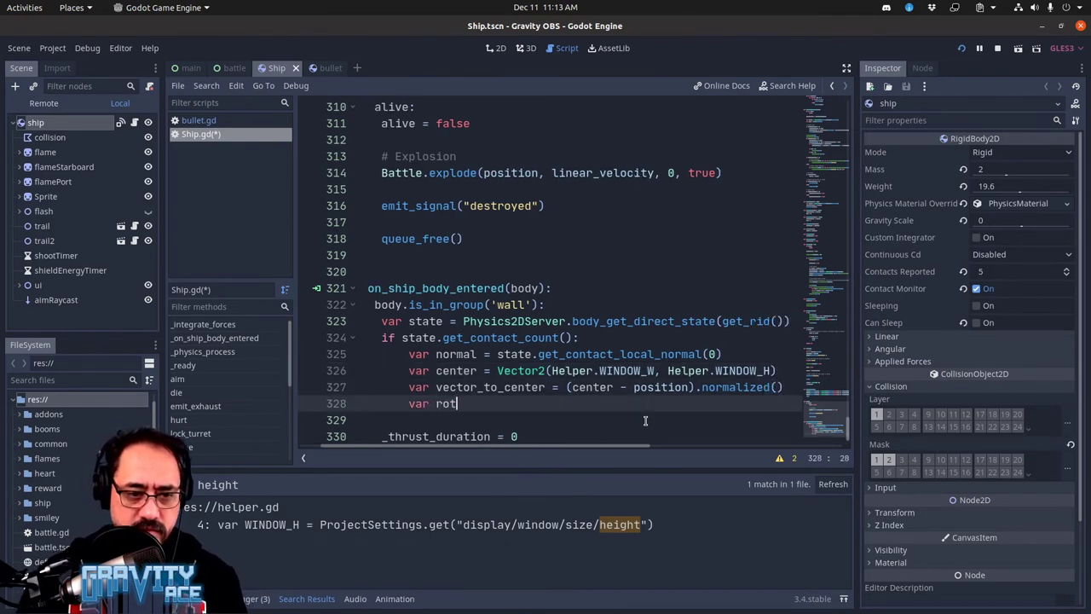
{"action": "type", "text": "nter ="}
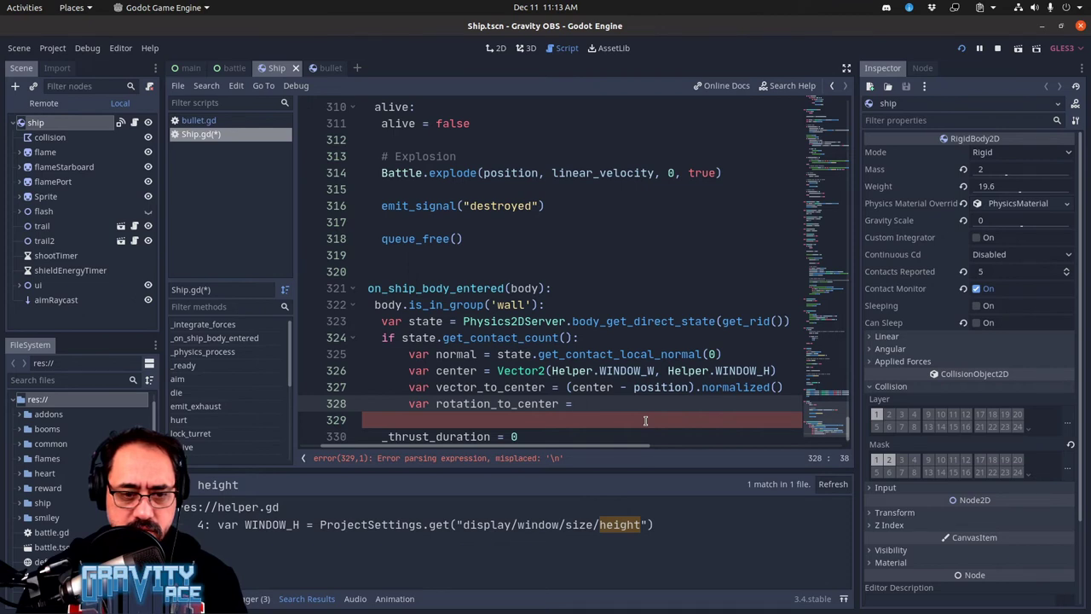
{"action": "type", "text": "Vector2(1,"}
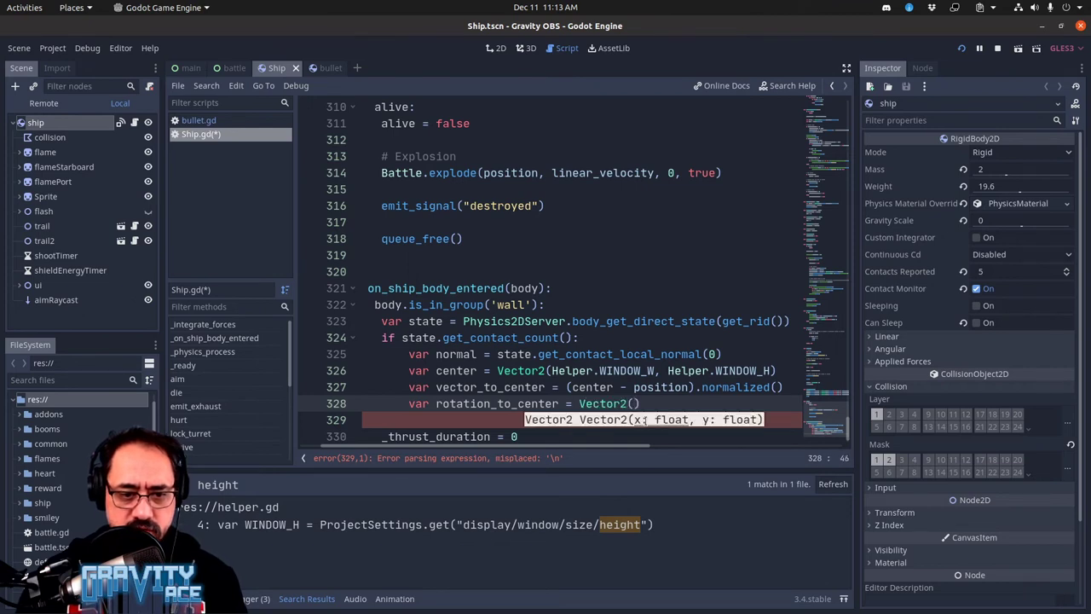
{"action": "type", "text": "0).rotated(rotat"}
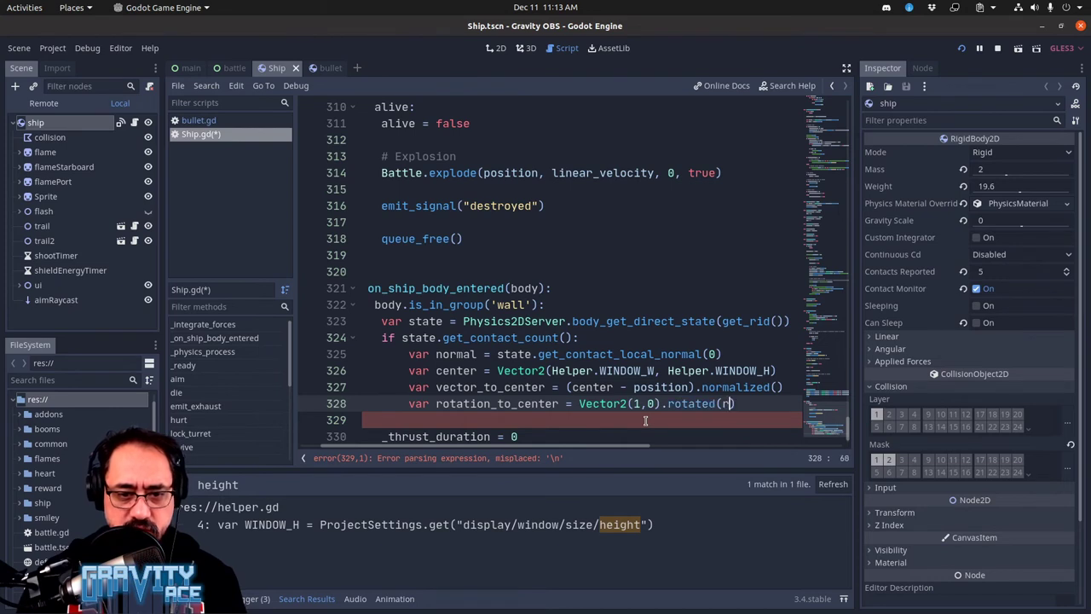
{"action": "type", "text": "ion)"}
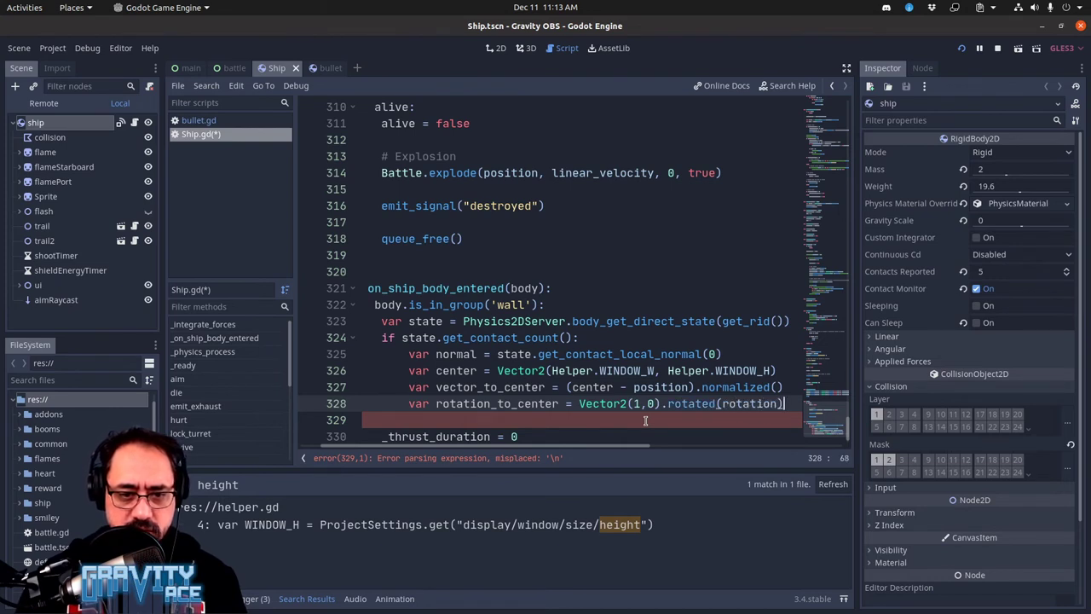
{"action": "type", "text": "."}
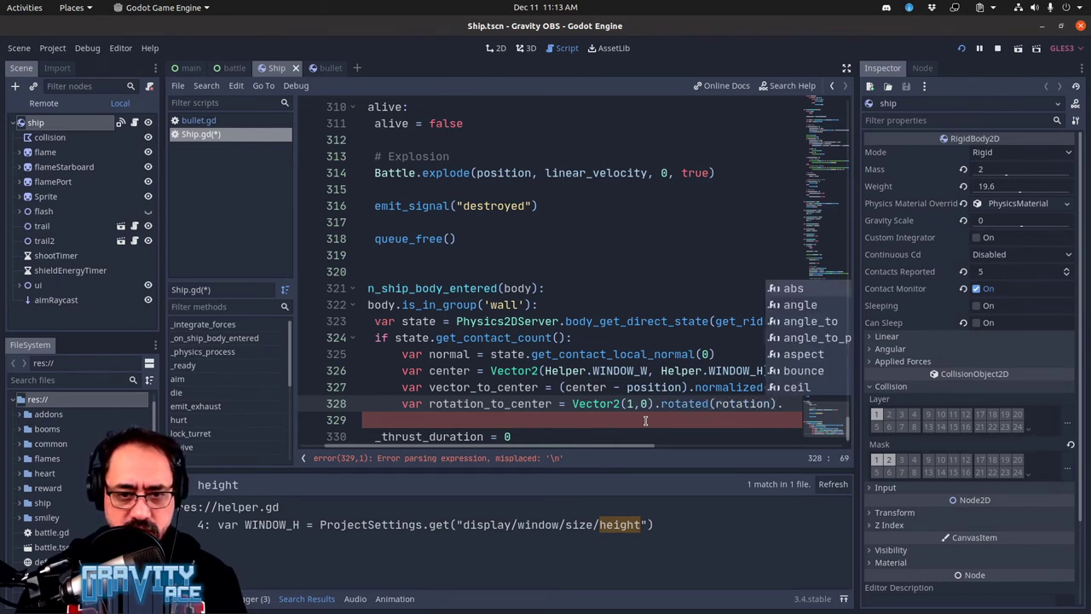
{"action": "type", "text": "angl"}
{"action": "key", "text": "Down"}
{"action": "key", "text": "Return"}
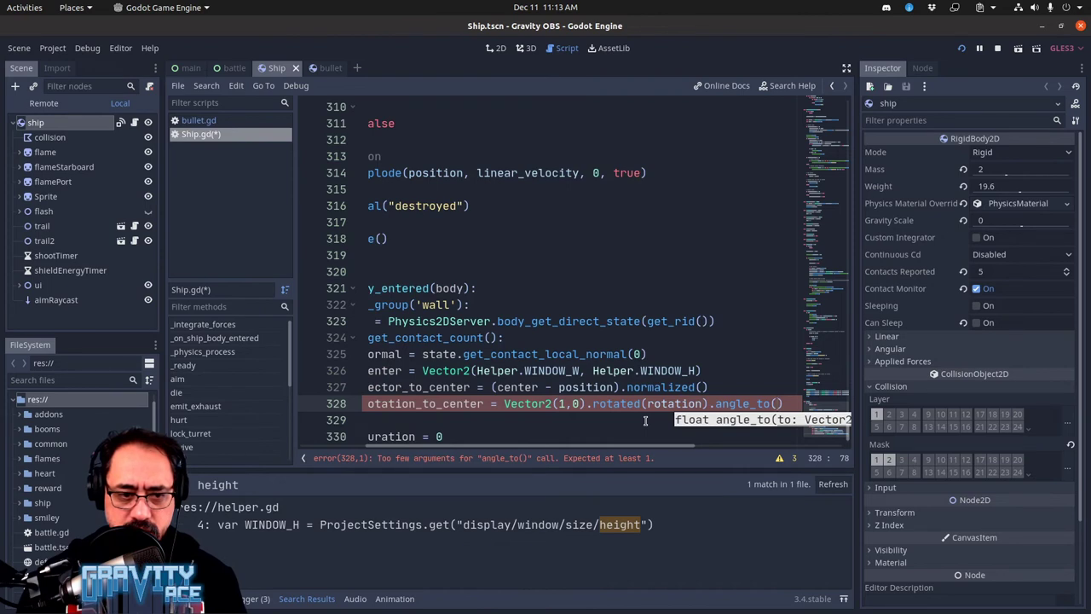
{"action": "type", "text": "vec"}
{"action": "key", "text": "Return"}
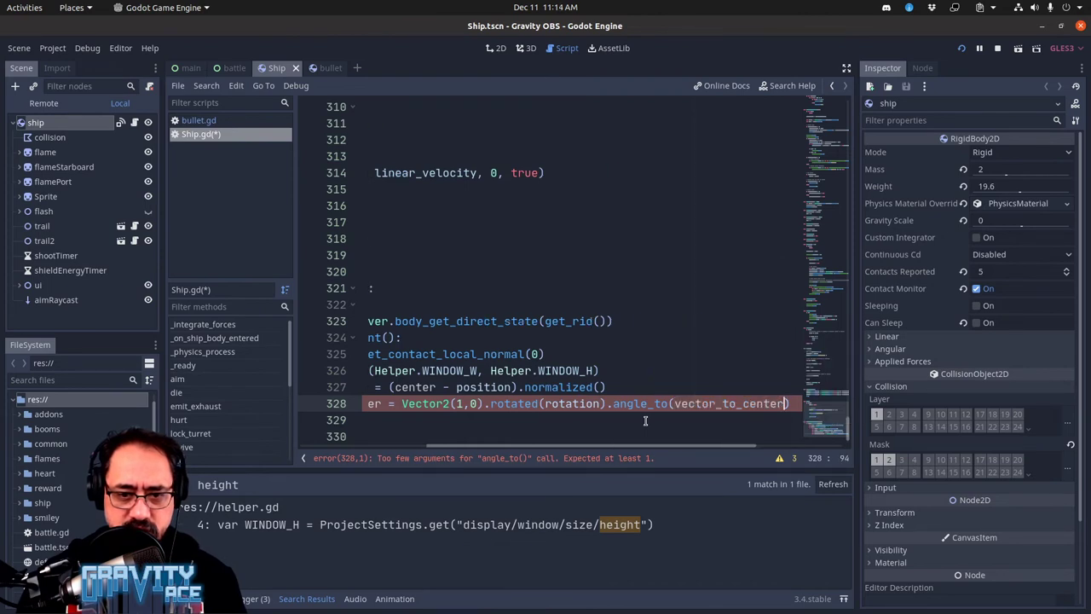
{"action": "key", "text": "Home"}
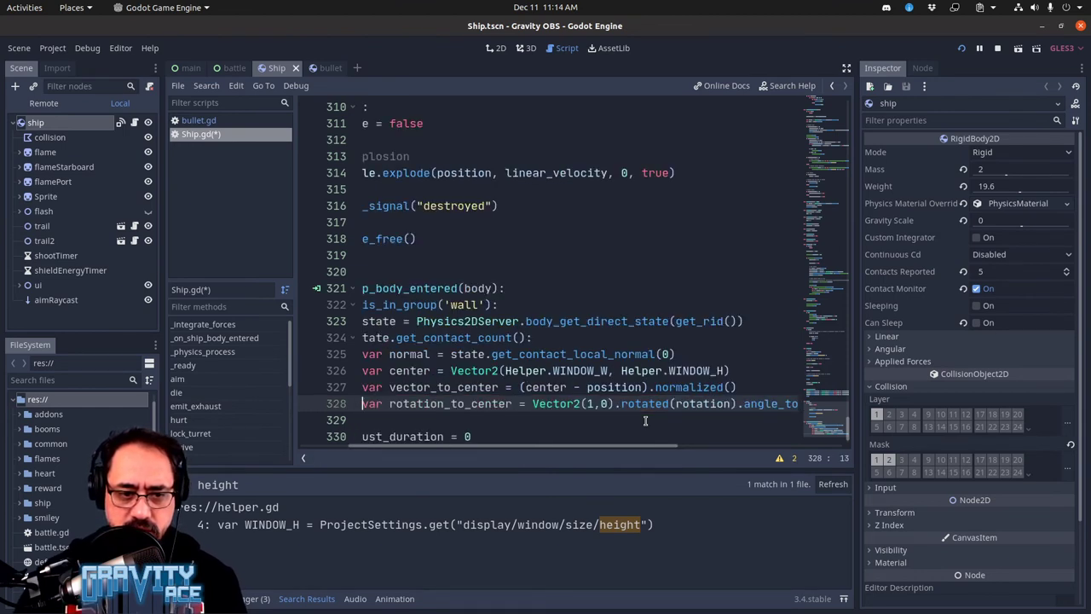
{"action": "key", "text": "End"}
{"action": "key", "text": "Return"}
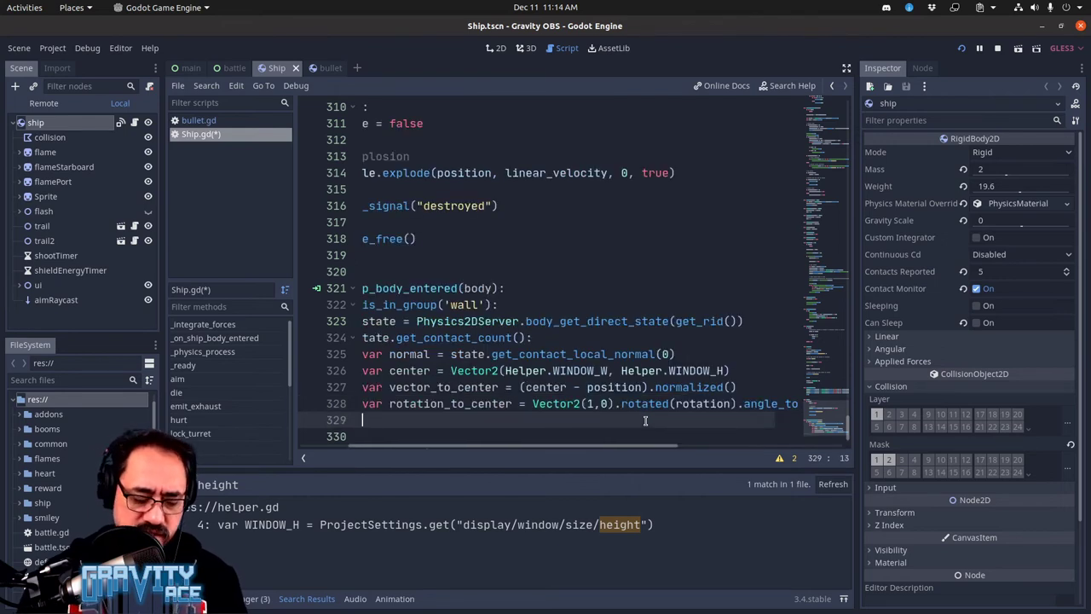
Add call_deferred("set_transform") on line 329, then stop the game and quit to the Project Manager.
{"action": "type", "text": "call_defer"}
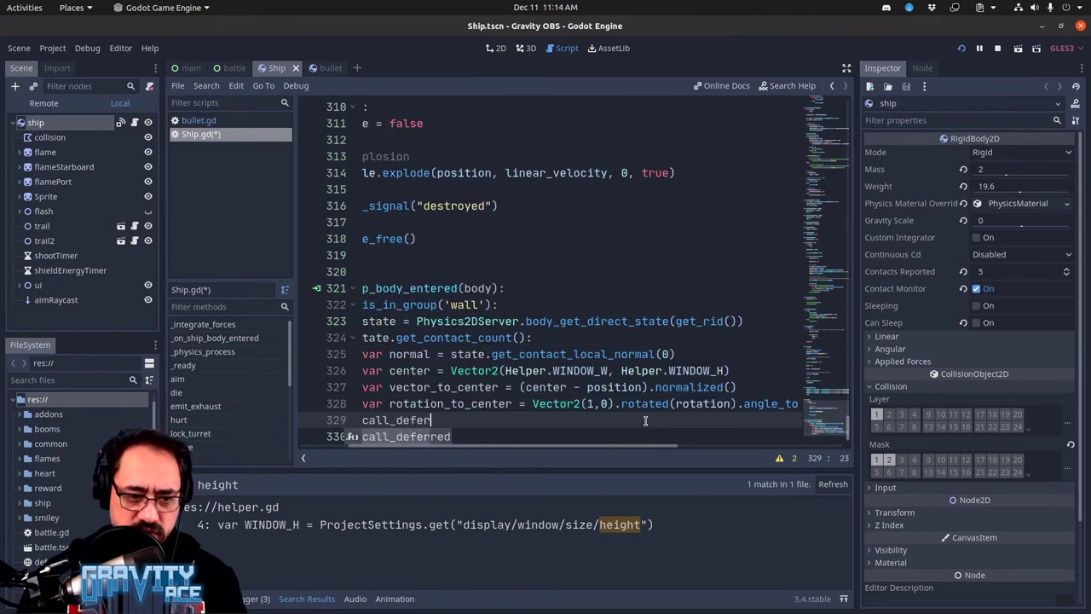
{"action": "type", "text": "red("}
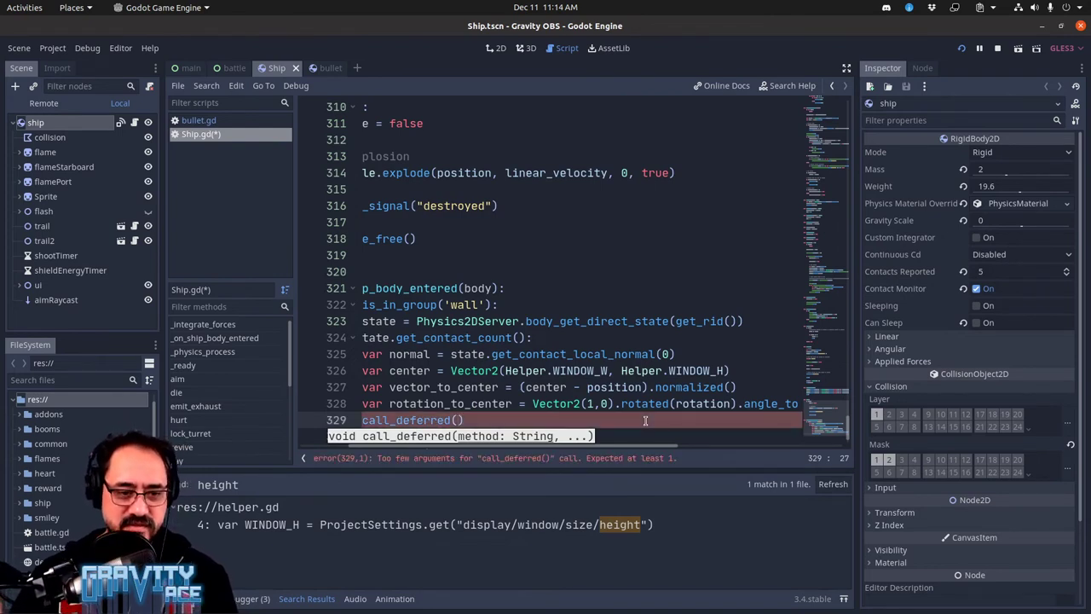
{"action": "type", "text": "\"set_"}
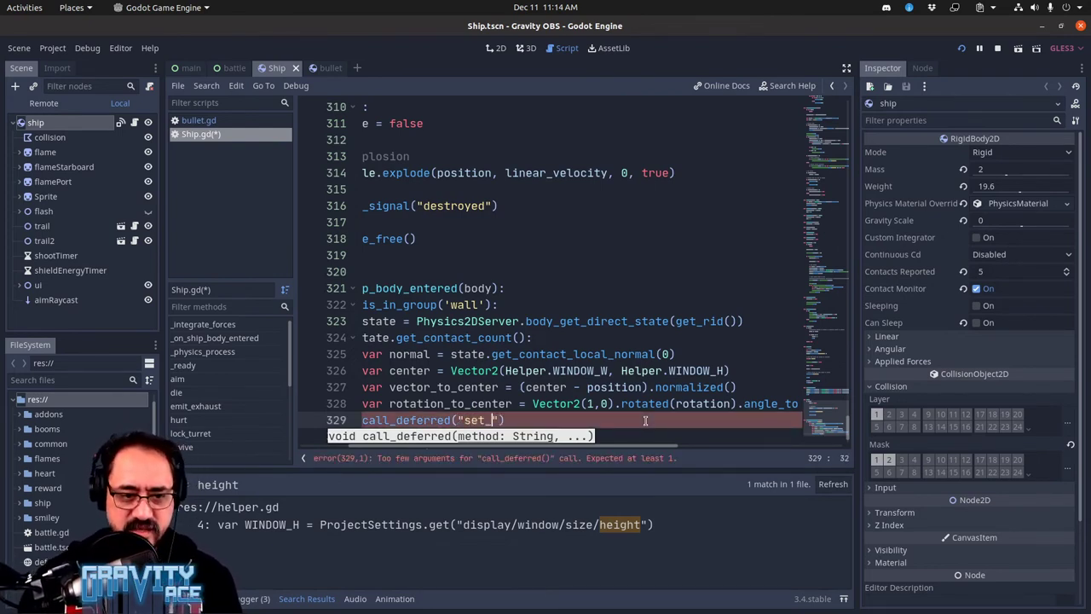
{"action": "type", "text": "rotation"}
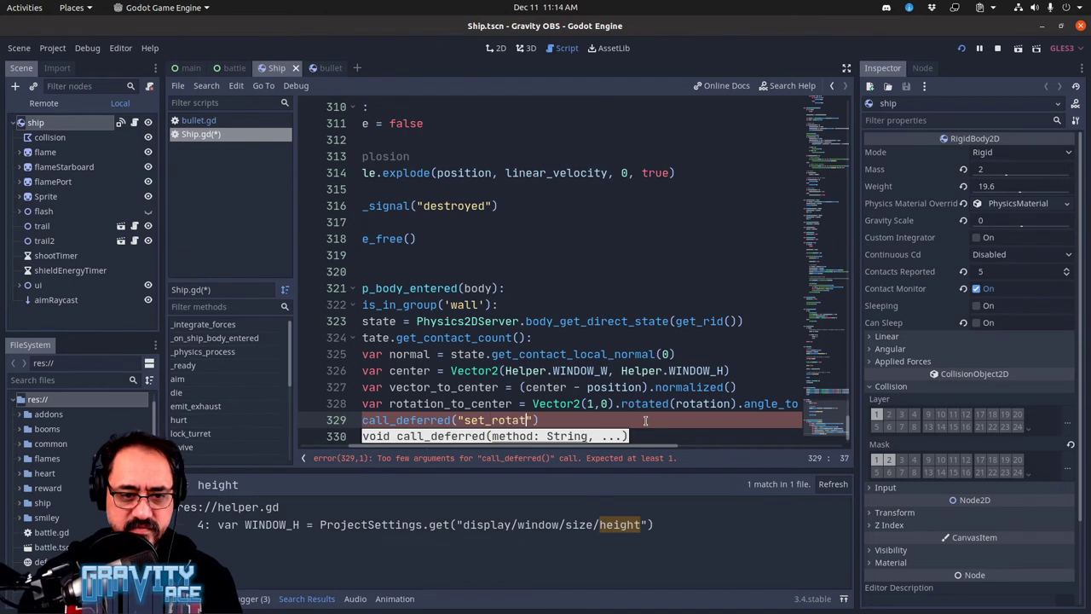
{"action": "type", "text": "\""}
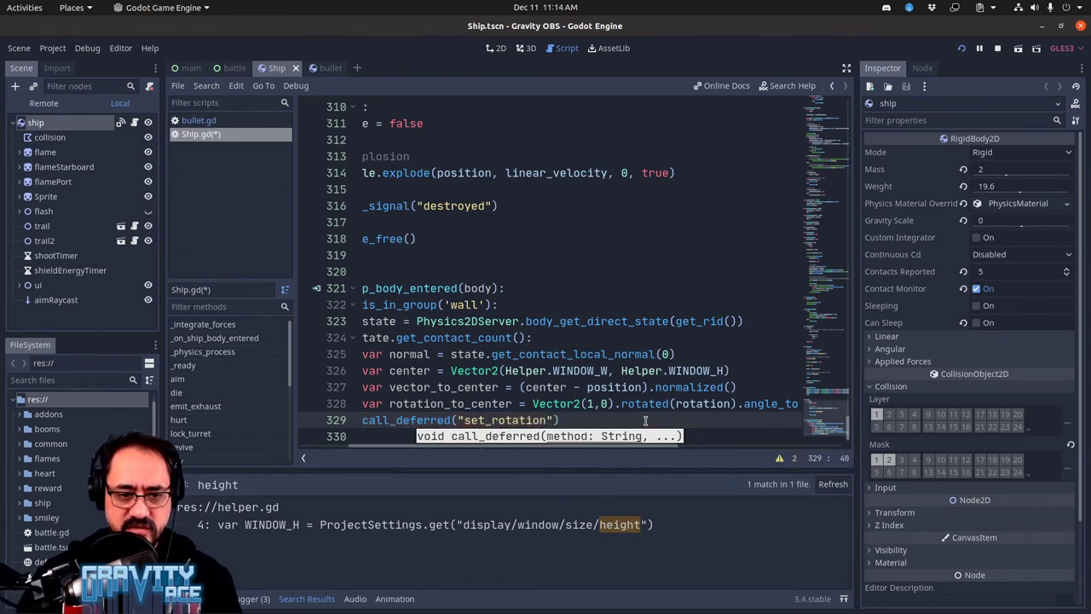
{"action": "key", "text": "ctrl+shift+Left"}
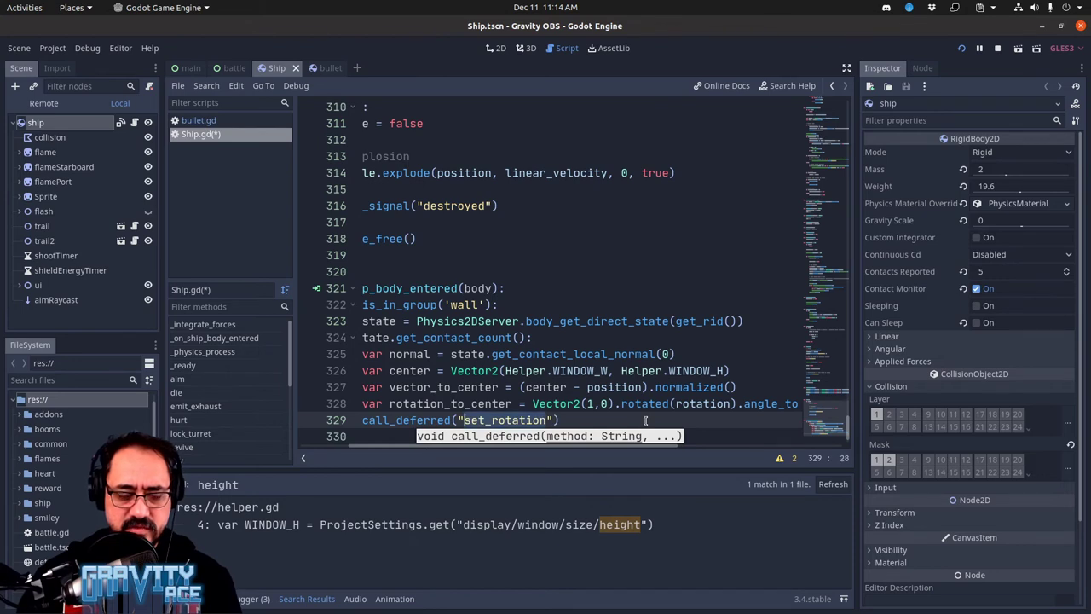
{"action": "type", "text": "set_transform"}
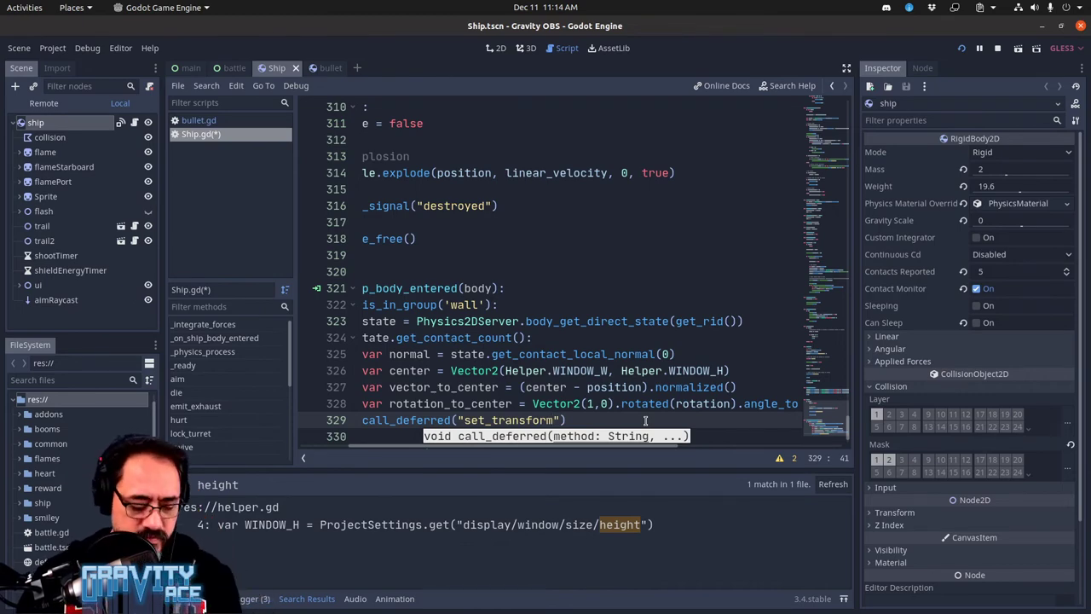
{"action": "key", "text": "F8"}
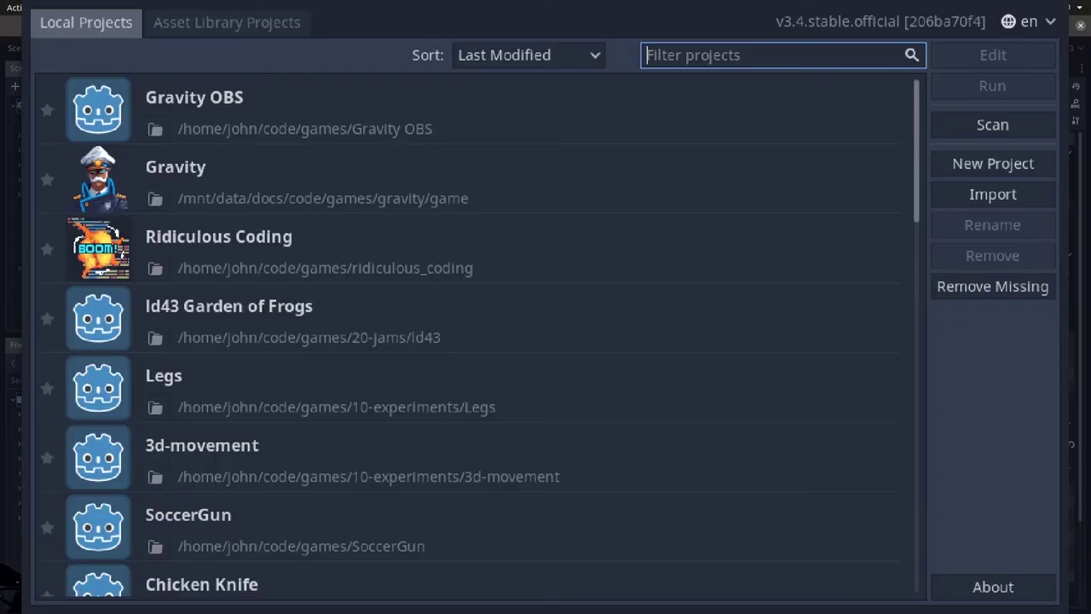
Reopen Gravity OBS, then open the recent gravity project in a new VS Code window.
{"action": "double_click", "coordinate": [597, 111]}
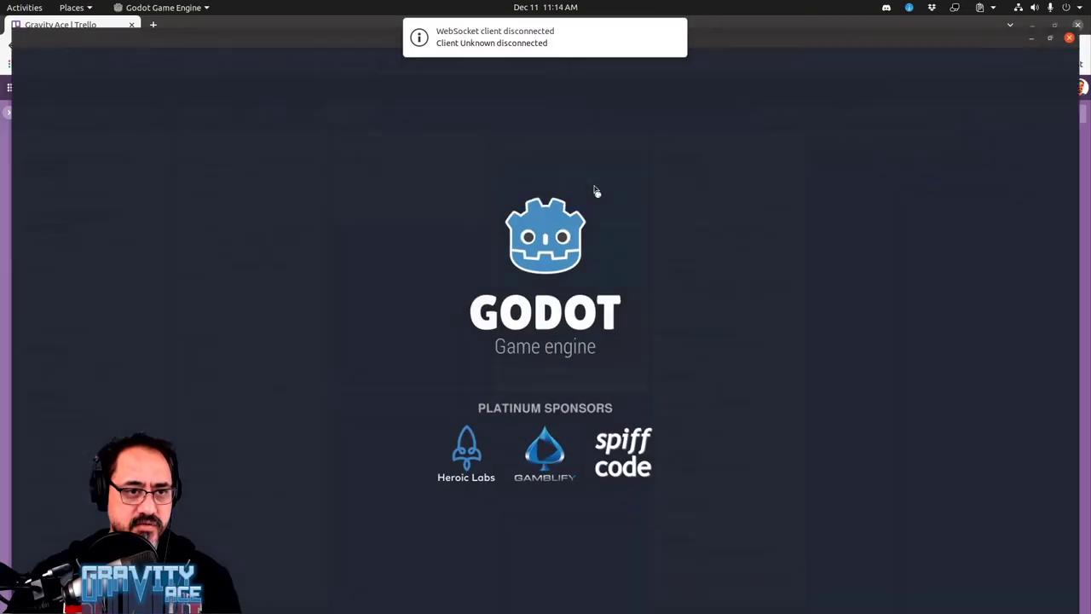
{"action": "key", "text": "alt+Tab"}
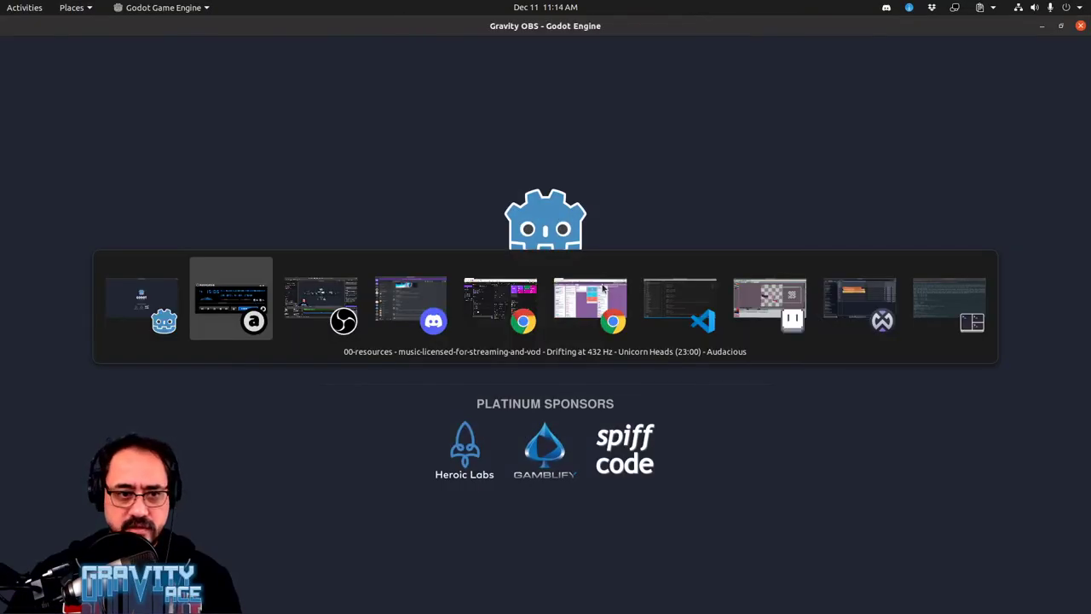
{"action": "key", "text": "alt+Tab"}
{"action": "key", "text": "alt+Tab"}
{"action": "key", "text": "alt+Tab"}
{"action": "key", "text": "alt+Tab"}
{"action": "key", "text": "alt+Tab"}
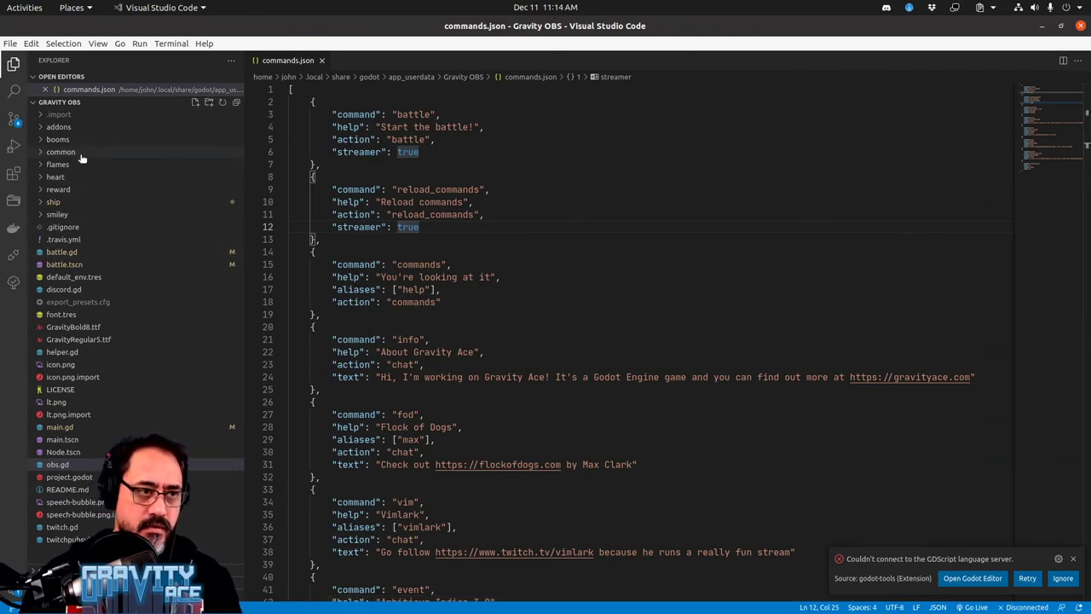
{"action": "key", "text": "ctrl+shift+n"}
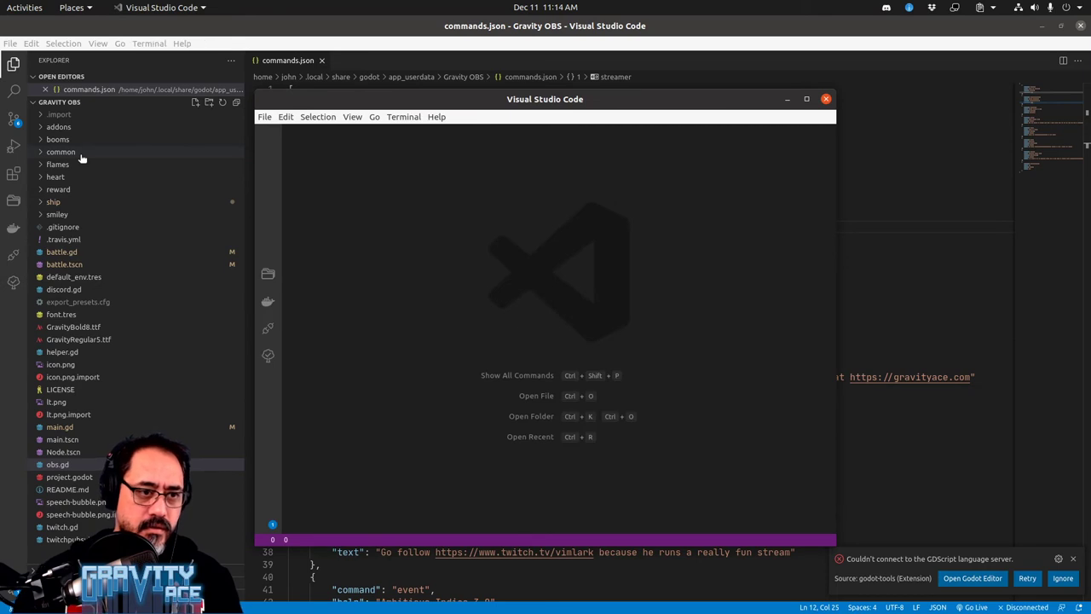
{"action": "left_click", "coordinate": [352, 357]}
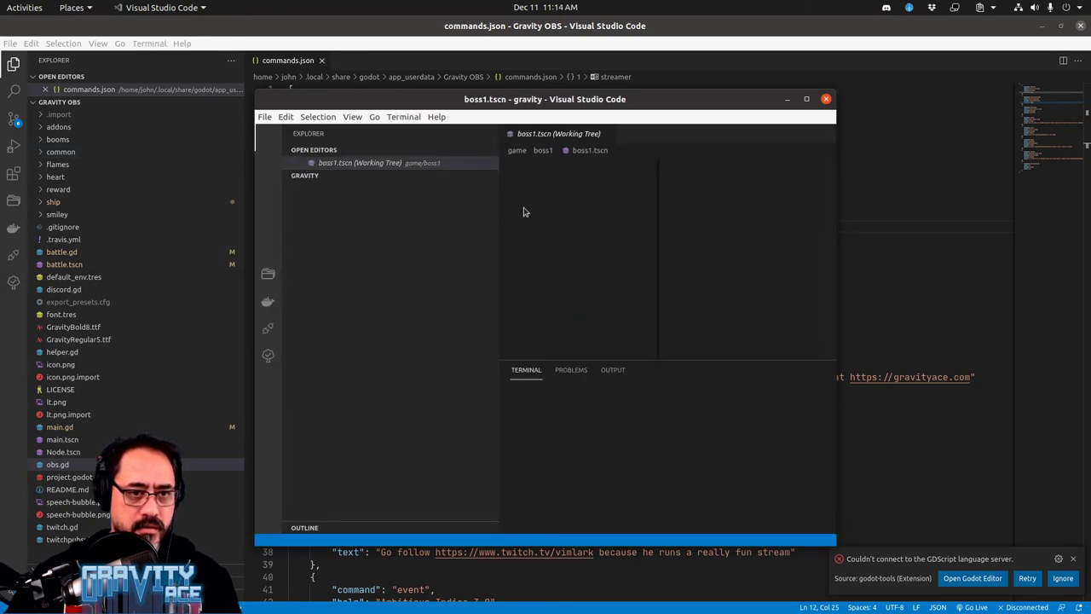
Maximise the gravity window and open ship.tscn via quick file search.
{"action": "double_click", "coordinate": [588, 100]}
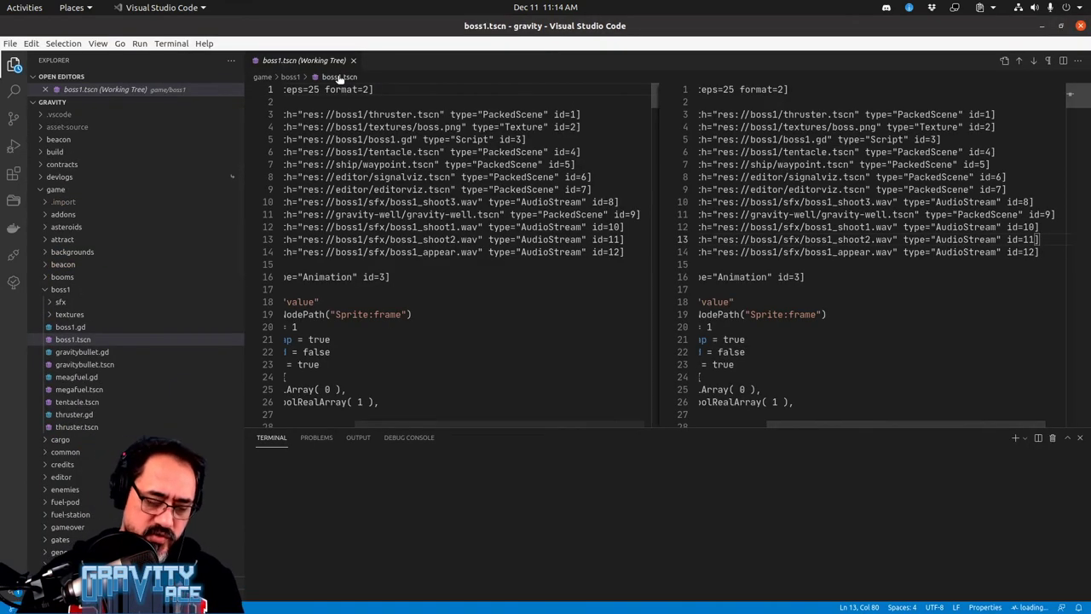
{"action": "key", "text": "ctrl+p"}
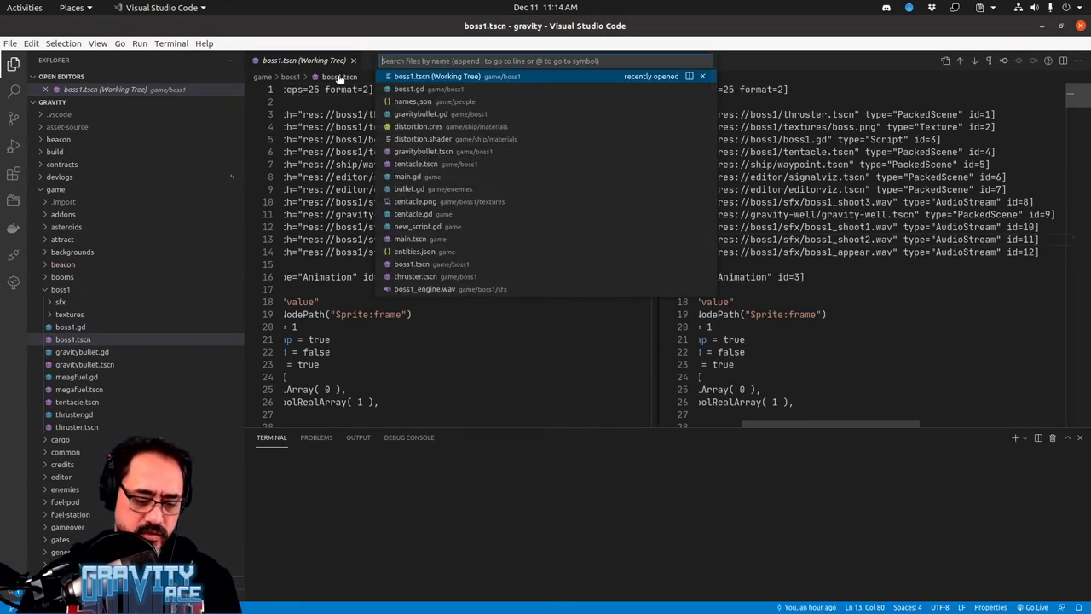
{"action": "type", "text": "ship"}
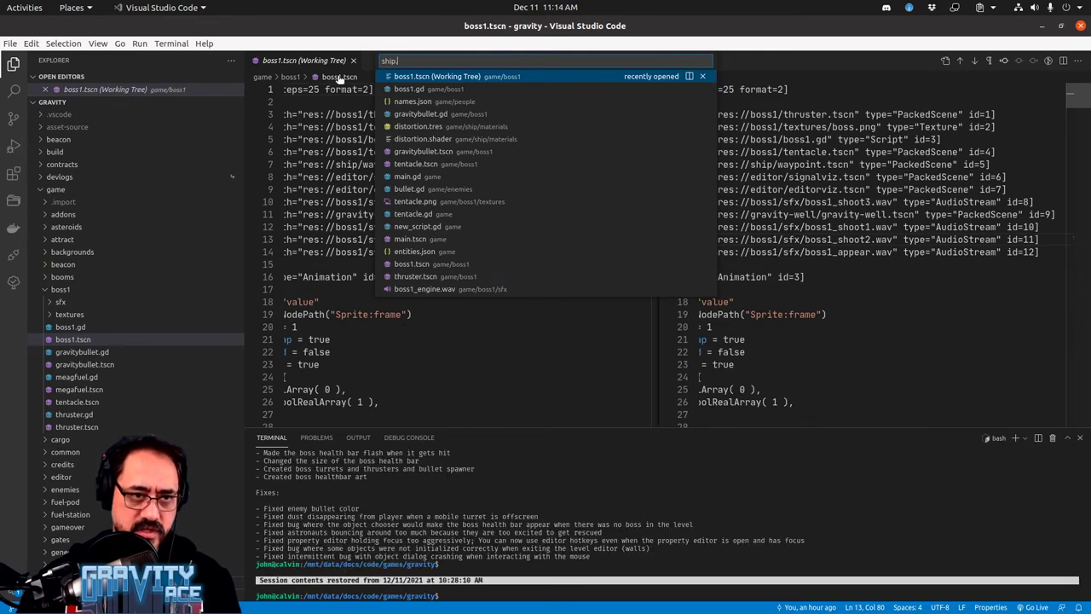
{"action": "type", "text": ".t"}
{"action": "key", "text": "Return"}
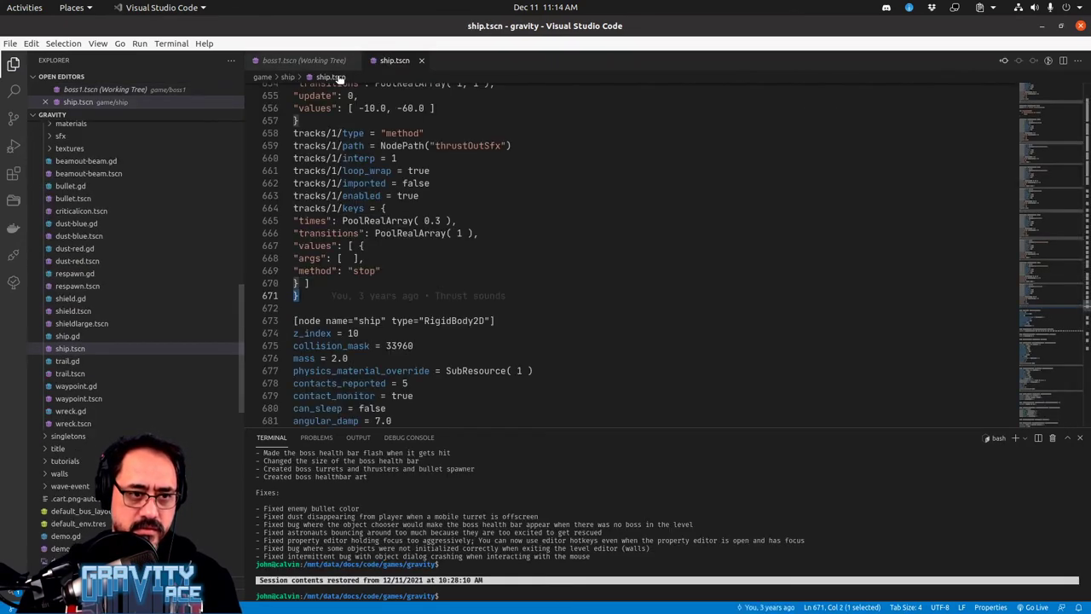
{"action": "key", "text": "ctrl+Home"}
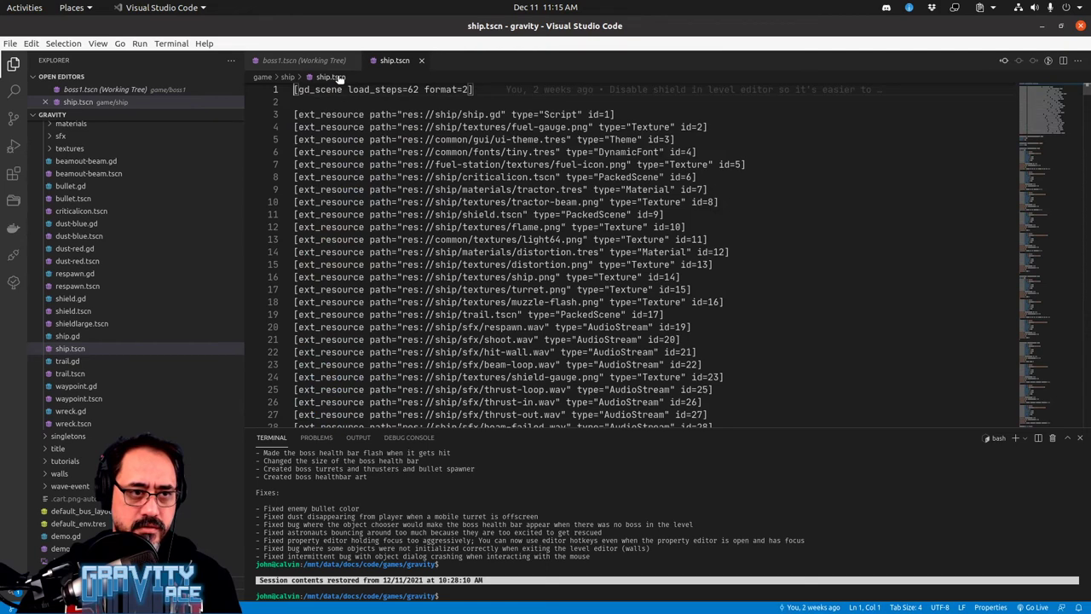
Open ship.gd and find the _editor_transform use at line 169 in _integrate_forces.
{"action": "key", "text": "ctrl+p"}
{"action": "type", "text": "ship.g"}
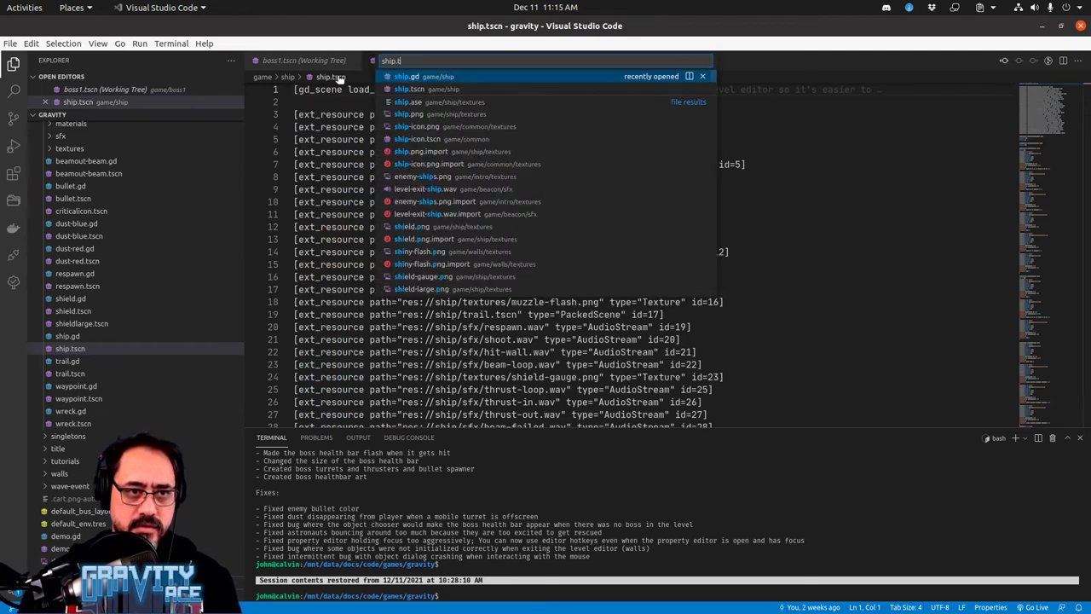
{"action": "key", "text": "Return"}
{"action": "key", "text": "ctrl+Home"}
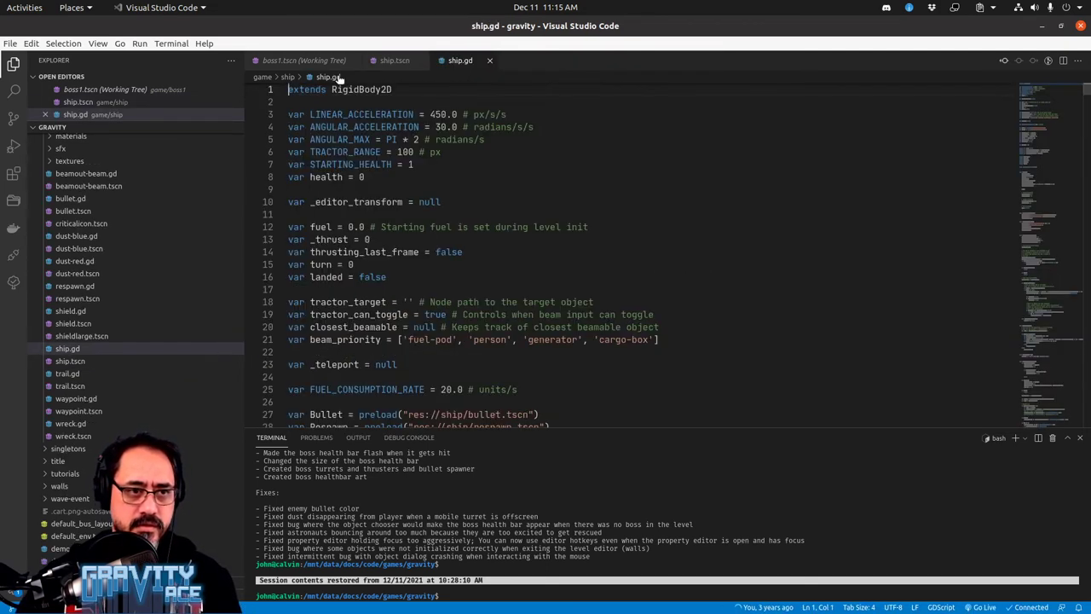
{"action": "key", "text": "Down"}
{"action": "key", "text": "Down"}
{"action": "key", "text": "Down"}
{"action": "key", "text": "Down"}
{"action": "key", "text": "Down"}
{"action": "key", "text": "Down"}
{"action": "key", "text": "Down"}
{"action": "key", "text": "Down"}
{"action": "key", "text": "Down"}
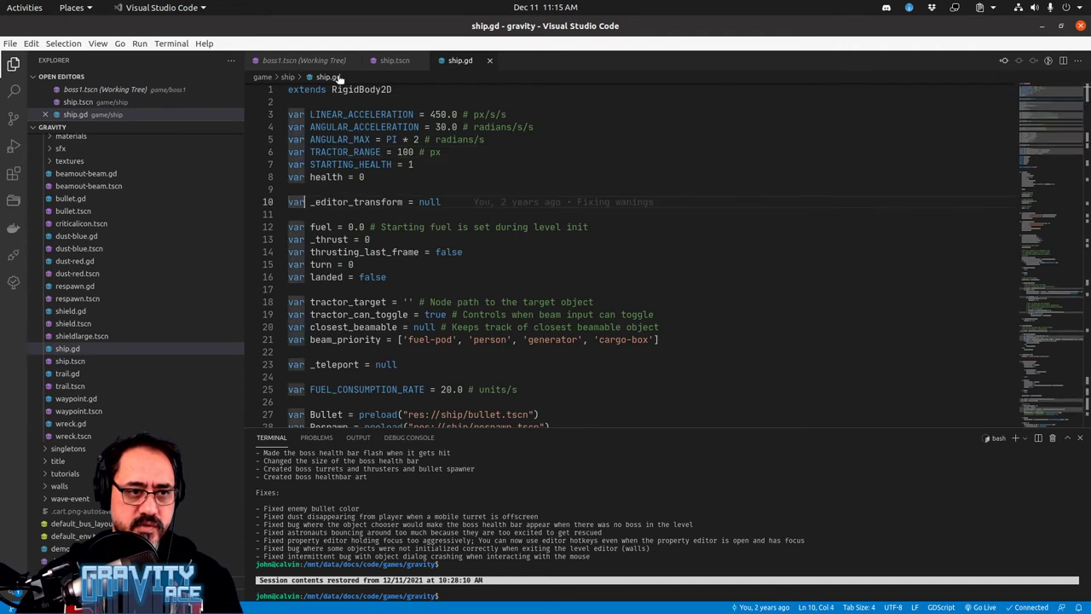
{"action": "key", "text": "ctrl+d"}
{"action": "key", "text": "ctrl+f"}
{"action": "key", "text": "Return"}
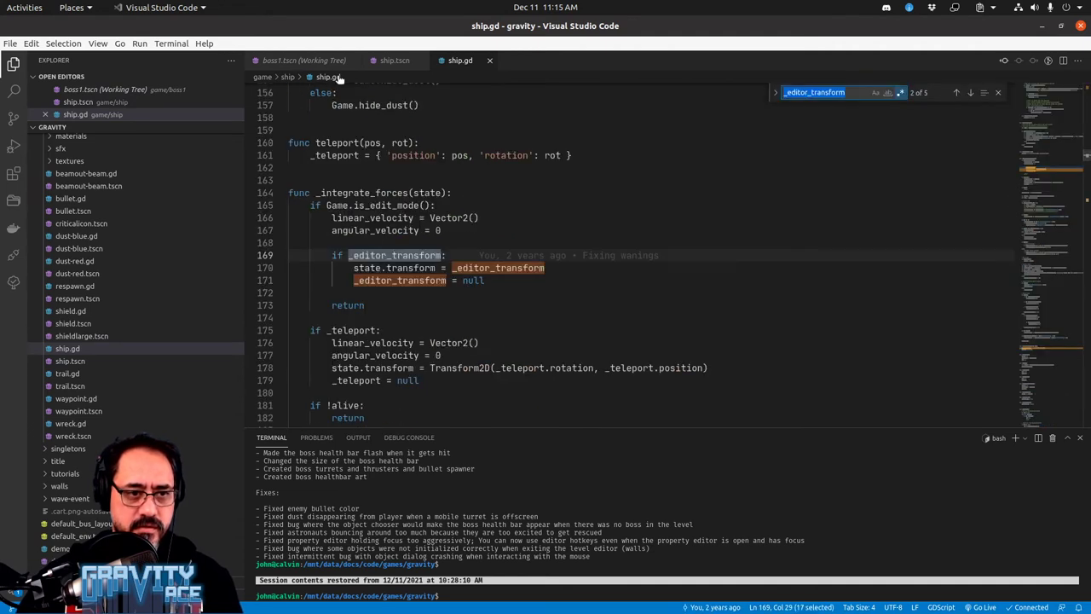
{"action": "key", "text": "Escape"}
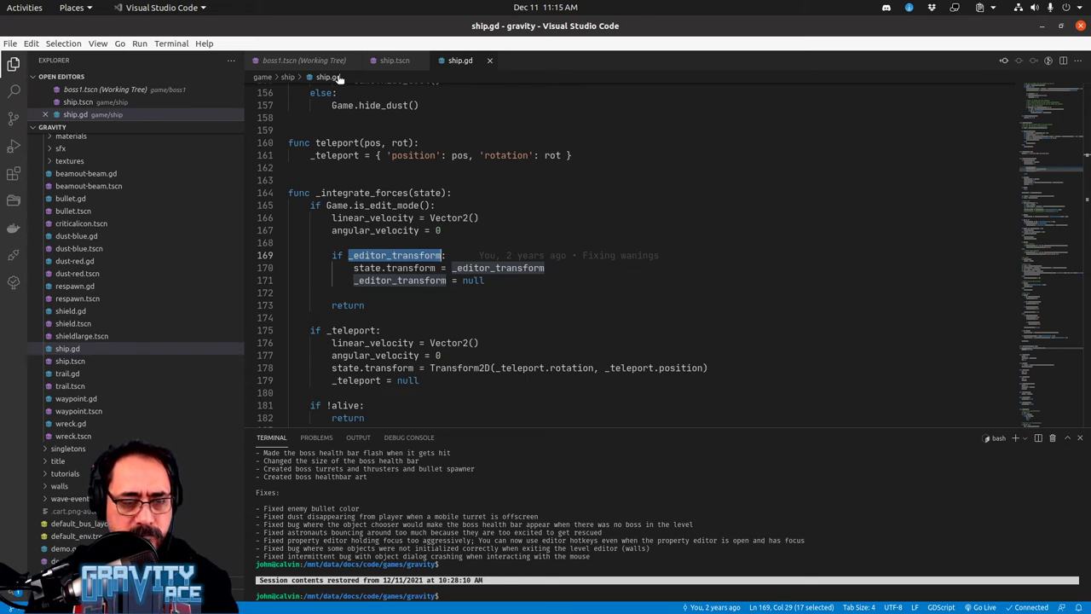
{"action": "key", "text": "alt+Tab"}
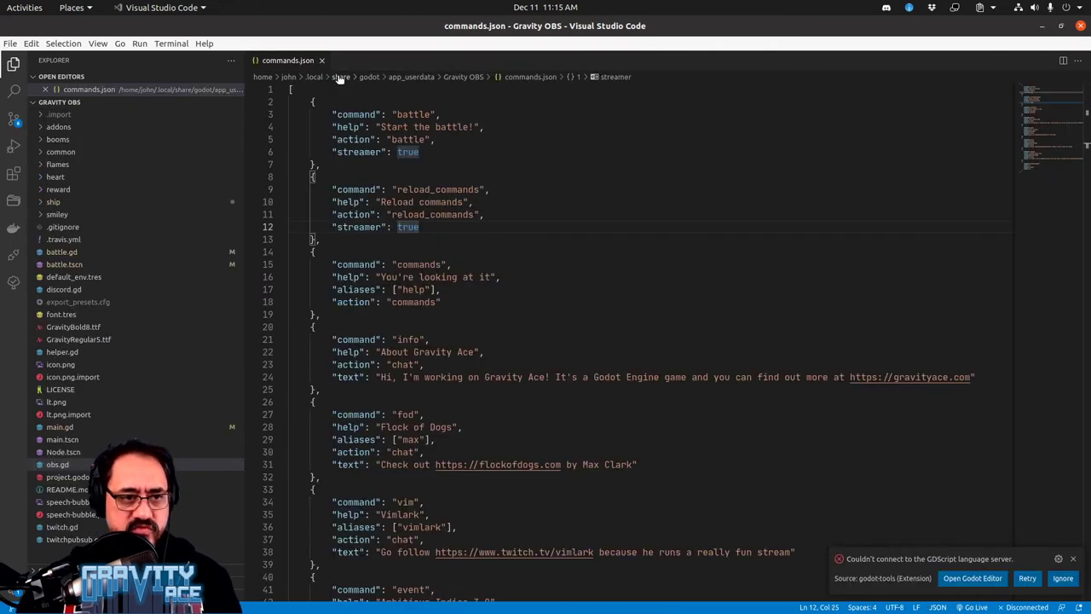
Back in Godot, open bullet.gd and briefly search it for 'Integrator'.
{"action": "key", "text": "alt+Tab"}
{"action": "key", "text": "alt+Tab"}
{"action": "key", "text": "alt+Tab"}
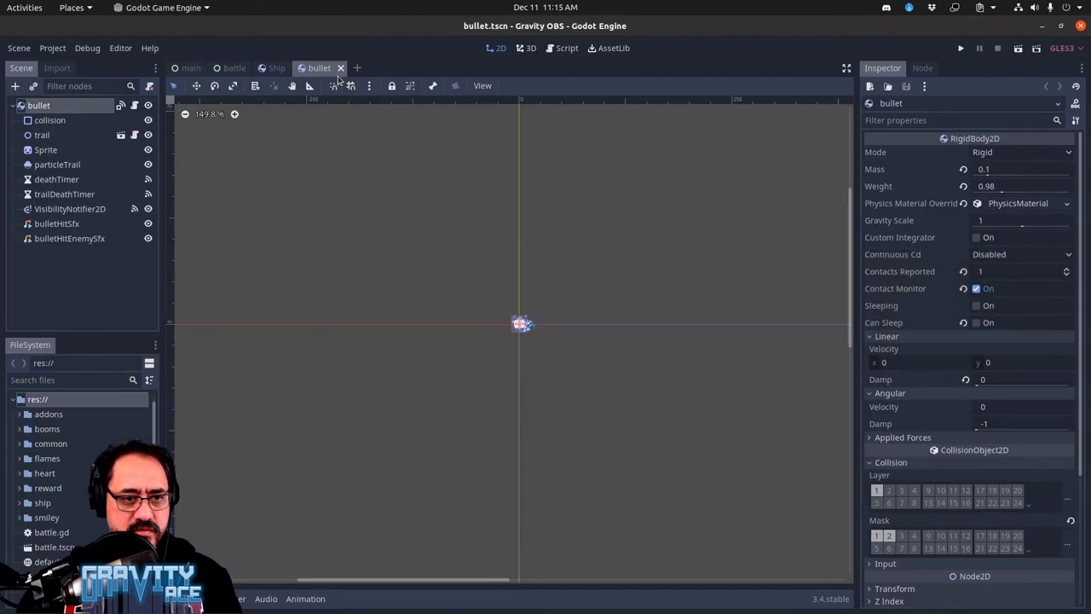
{"action": "key", "text": "F3"}
{"action": "key", "text": "ctrl+f"}
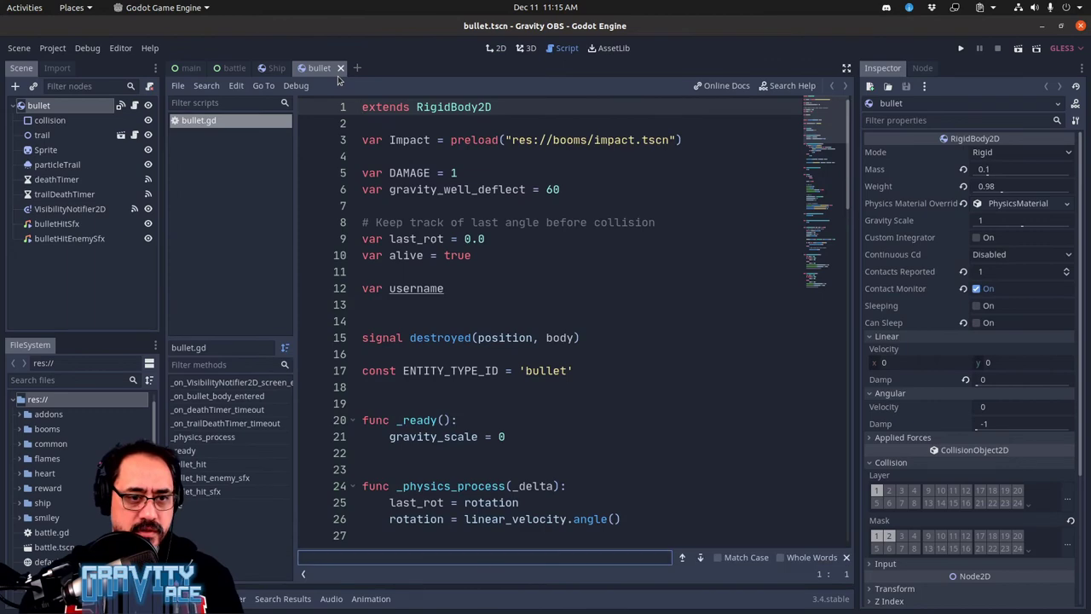
{"action": "type", "text": "Integrator"}
{"action": "key", "text": "Escape"}
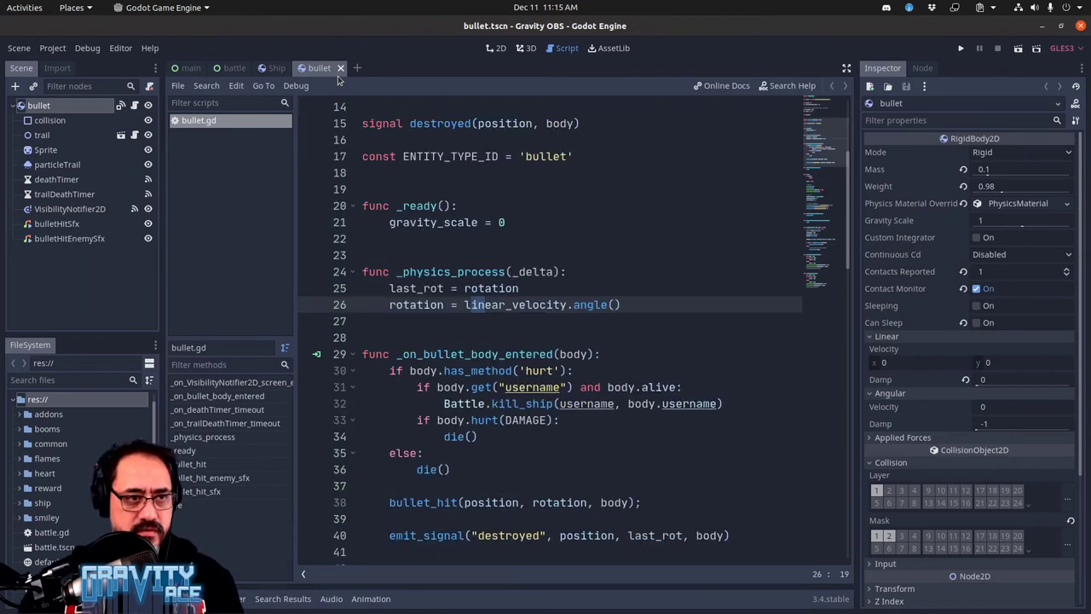
Switch to the Ship script and jump to its _integrate_forces function via 'integra'.
{"action": "left_click", "coordinate": [277, 68]}
{"action": "key", "text": "ctrl+alt+f"}
{"action": "type", "text": "integra"}
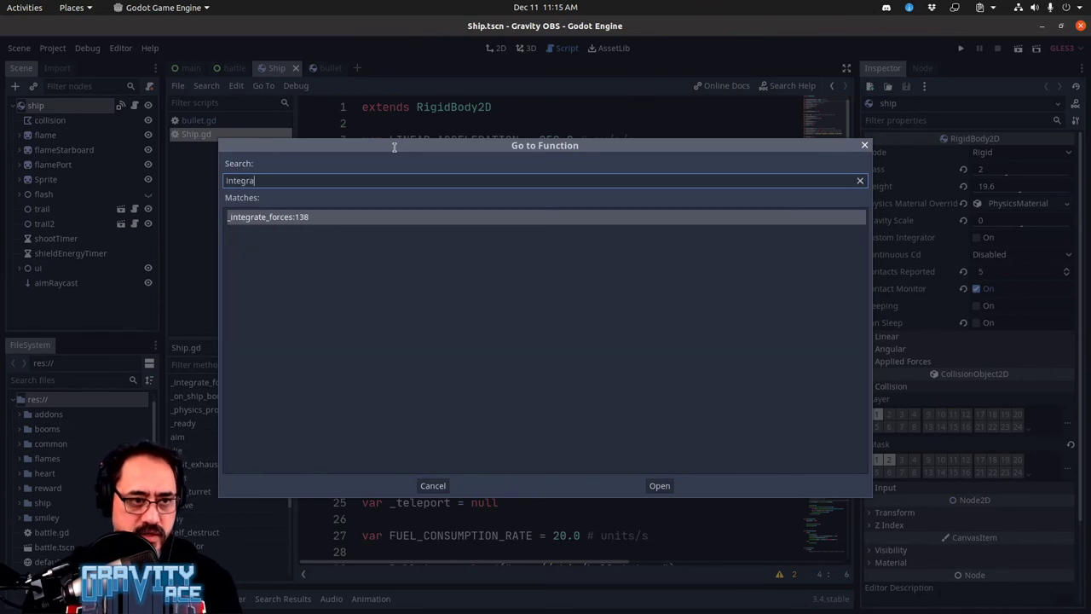
{"action": "key", "text": "Return"}
Step through the _integrate_forces body past the var delta line.
{"action": "key", "text": "Down"}
{"action": "key", "text": "Down"}
{"action": "key", "text": "Down"}
{"action": "key", "text": "Down"}
{"action": "key", "text": "Down"}
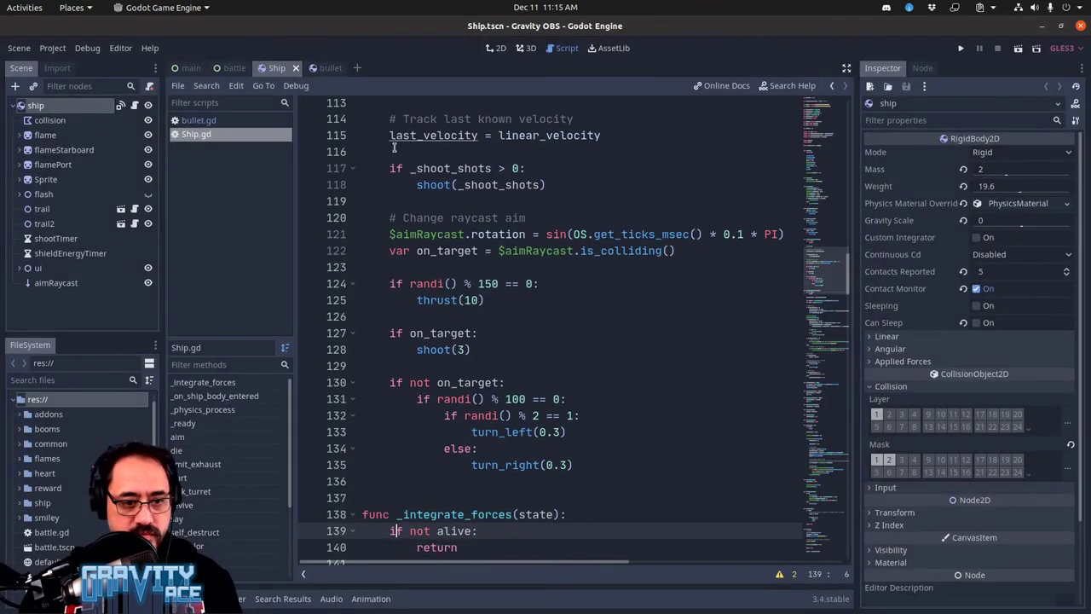
{"action": "key", "text": "Down"}
{"action": "key", "text": "Down"}
{"action": "key", "text": "Home"}
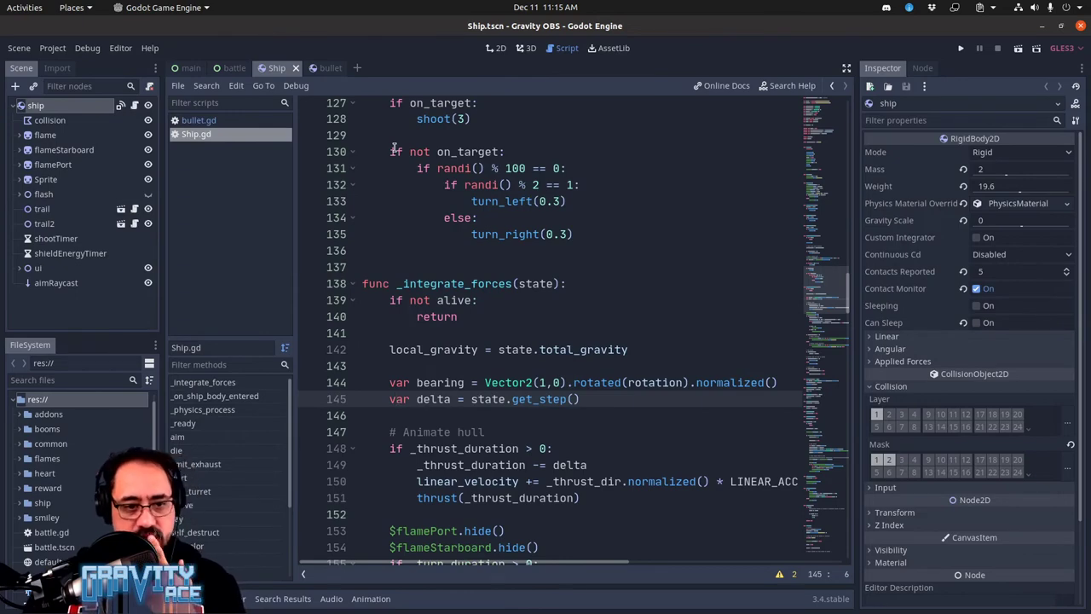
{"action": "key", "text": "Down"}
{"action": "key", "text": "Down"}
{"action": "key", "text": "Down"}
{"action": "key", "text": "Down"}
{"action": "key", "text": "Down"}
{"action": "key", "text": "Down"}
{"action": "key", "text": "Down"}
{"action": "key", "text": "Down"}
{"action": "key", "text": "Down"}
{"action": "key", "text": "Down"}
{"action": "key", "text": "Down"}
{"action": "key", "text": "Down"}
{"action": "key", "text": "Down"}
{"action": "key", "text": "Down"}
{"action": "key", "text": "Down"}
{"action": "key", "text": "Down"}
{"action": "key", "text": "Down"}
{"action": "key", "text": "Down"}
{"action": "key", "text": "Down"}
{"action": "key", "text": "Down"}
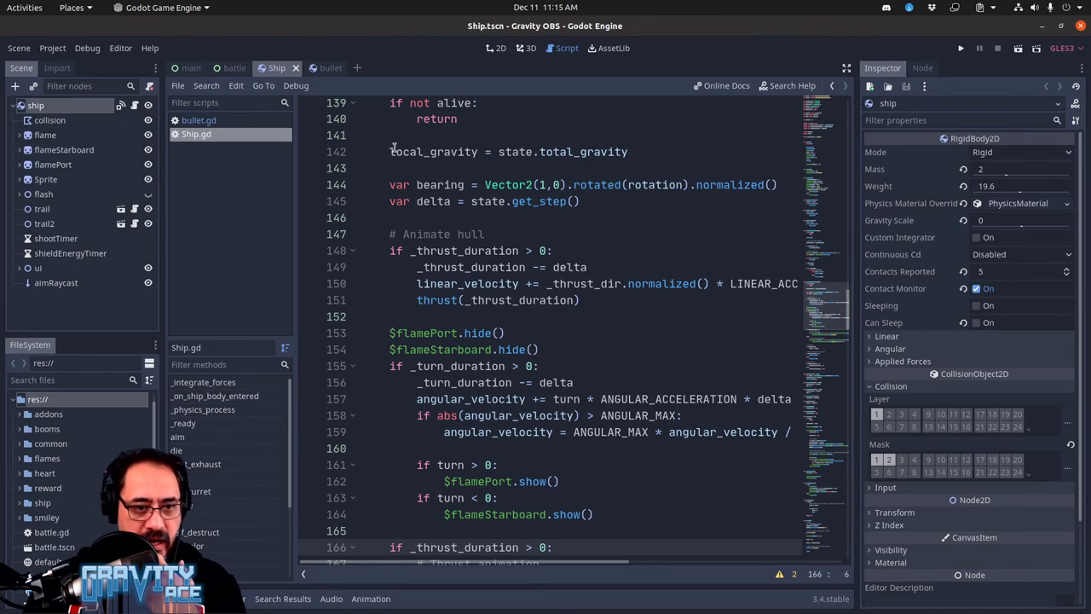
Rename the line-10 variable _editor_transform to _transform at the top of Ship.gd.
{"action": "key", "text": "ctrl+Home"}
{"action": "key", "text": "Down"}
{"action": "key", "text": "Down"}
{"action": "key", "text": "Down"}
{"action": "key", "text": "Down"}
{"action": "key", "text": "Down"}
{"action": "key", "text": "Down"}
{"action": "key", "text": "Down"}
{"action": "key", "text": "Down"}
{"action": "key", "text": "Down"}
{"action": "key", "text": "Down"}
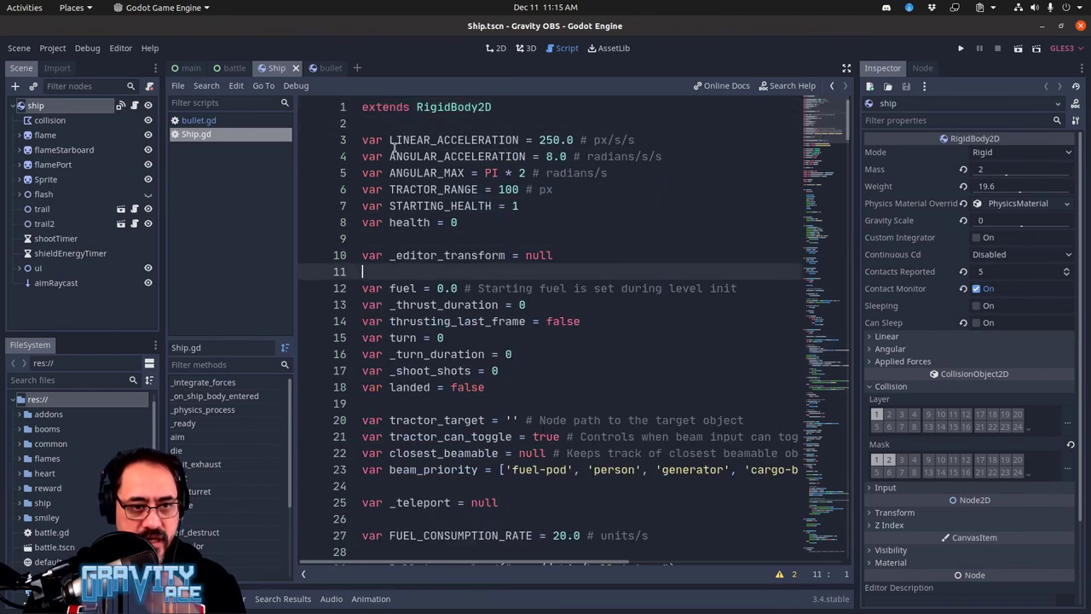
{"action": "key", "text": "Up"}
{"action": "key", "text": "Right"}
{"action": "key", "text": "Right"}
{"action": "key", "text": "Right"}
{"action": "key", "text": "Right"}
{"action": "key", "text": "ctrl+shift+Right"}
{"action": "key", "text": "ctrl+f"}
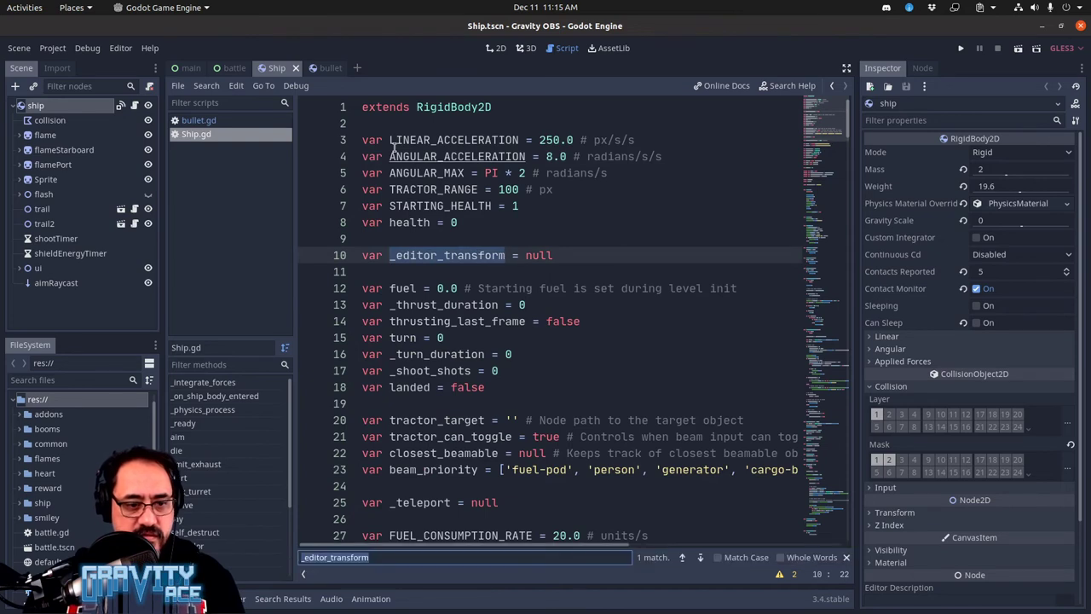
{"action": "key", "text": "Escape"}
{"action": "type", "text": "_transfor"}
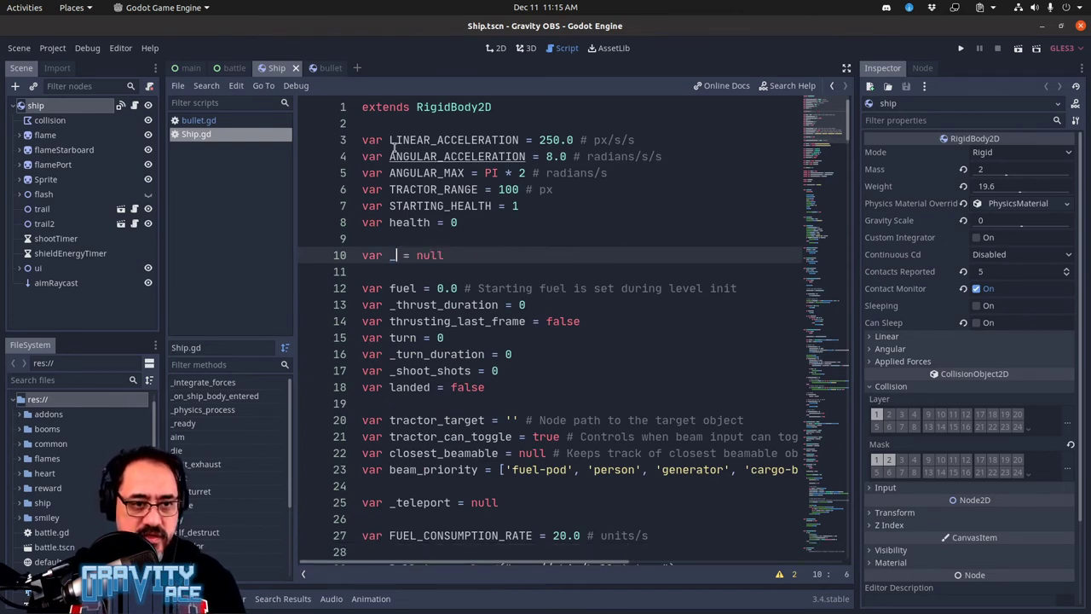
{"action": "type", "text": "m"}
{"action": "key", "text": "Escape"}
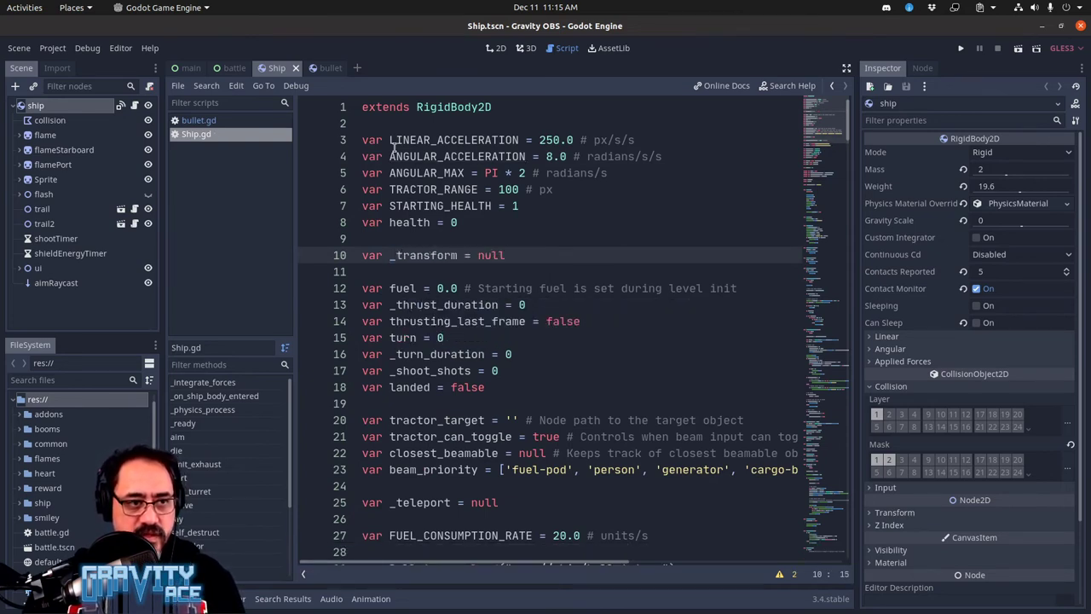
Glance at bullet.gd, then return to Ship.gd's _integrate_forces at the not-alive check.
{"action": "key", "text": "ctrl+shift+comma"}
{"action": "key", "text": "Down"}
{"action": "key", "text": "Down"}
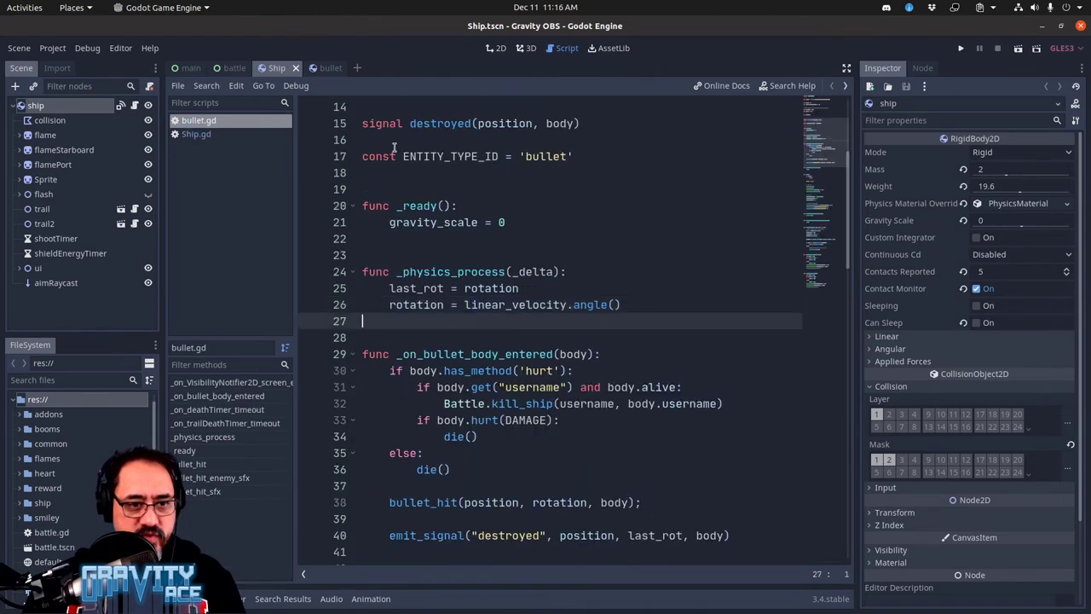
{"action": "key", "text": "ctrl+shift+period"}
{"action": "key", "text": "Page_Down"}
{"action": "key", "text": "Page_Down"}
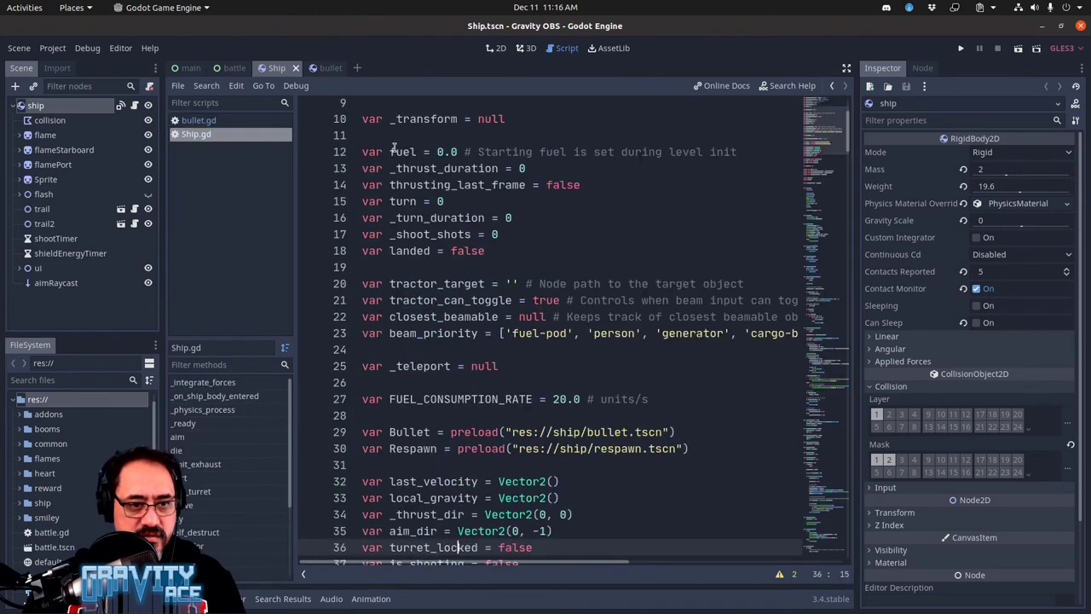
{"action": "key", "text": "ctrl+alt+f"}
{"action": "type", "text": "integ"}
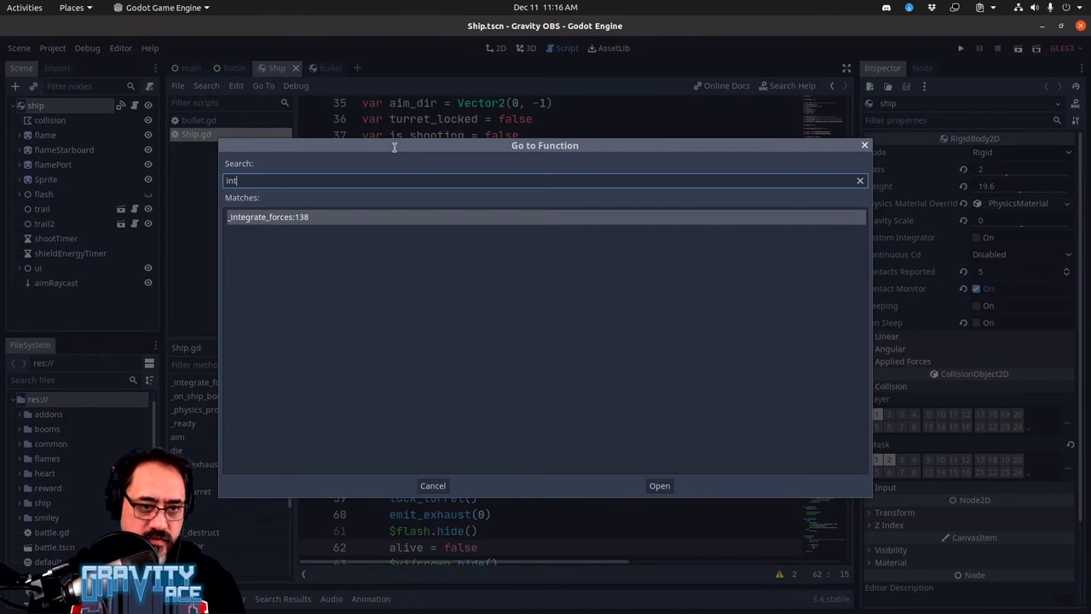
{"action": "key", "text": "Return"}
{"action": "key", "text": "Down"}
{"action": "key", "text": "Down"}
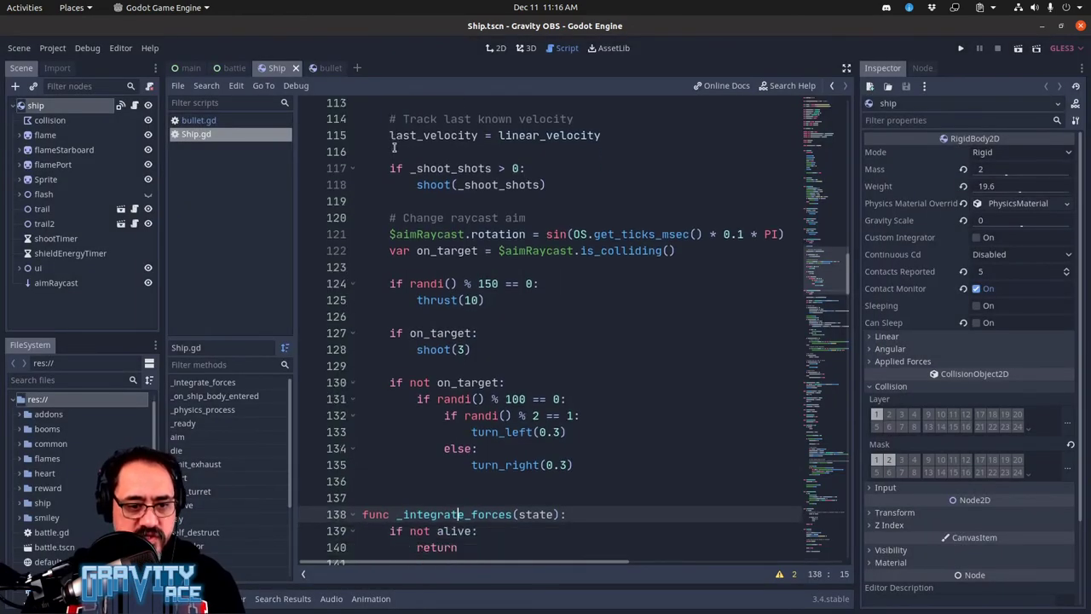
Copy the _editor_transform block from VS Code's ship.gd into _integrate_forces at line 142.
{"action": "key", "text": "alt+Tab"}
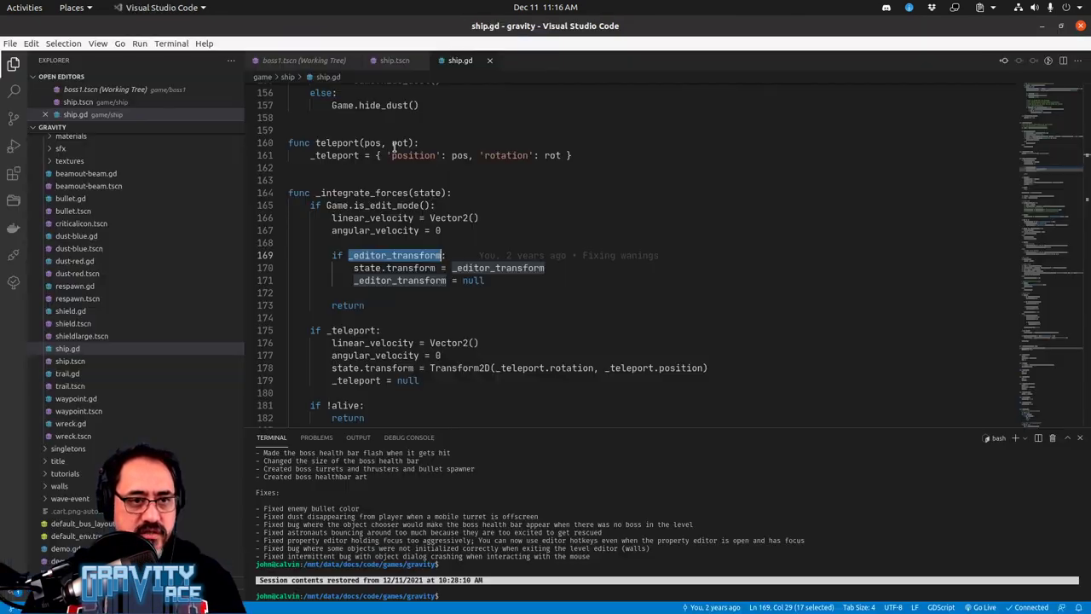
{"action": "key", "text": "shift+Down"}
{"action": "key", "text": "shift+Down"}
{"action": "key", "text": "shift+Down"}
{"action": "key", "text": "ctrl+c"}
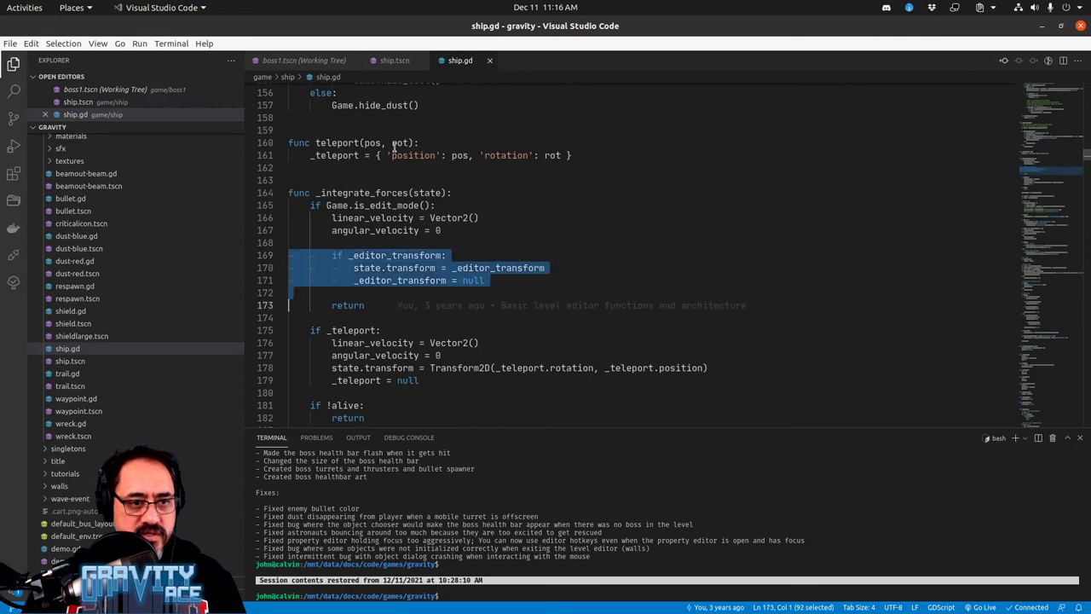
{"action": "key", "text": "alt+Tab"}
{"action": "key", "text": "Down"}
{"action": "key", "text": "Home"}
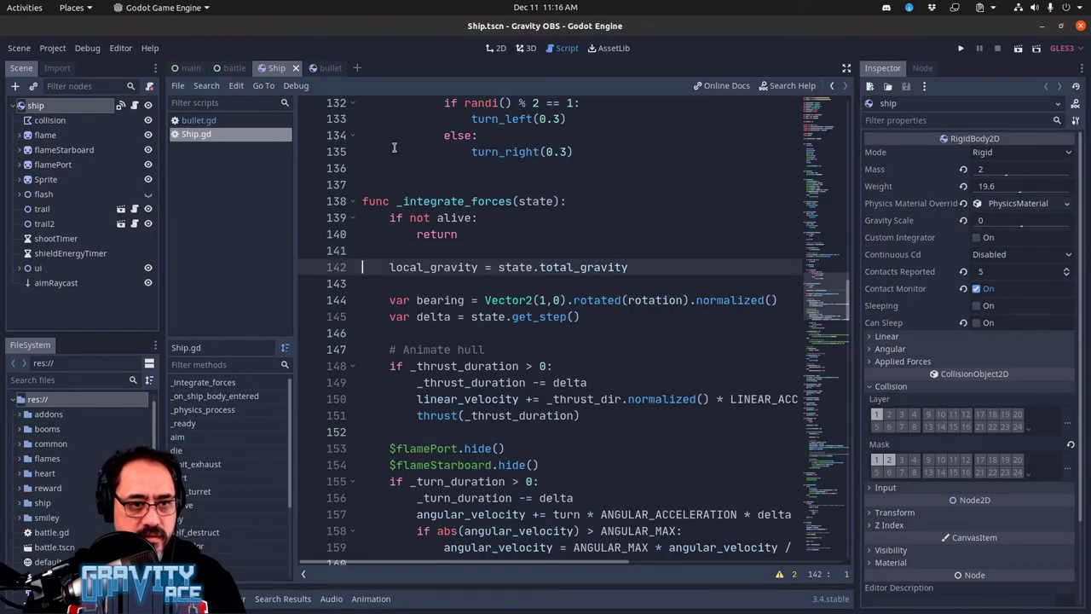
{"action": "key", "text": "ctrl+v"}
Unindent the pasted block to match the function body.
{"action": "key", "text": "shift+Up"}
{"action": "key", "text": "shift+Up"}
{"action": "key", "text": "shift+Up"}
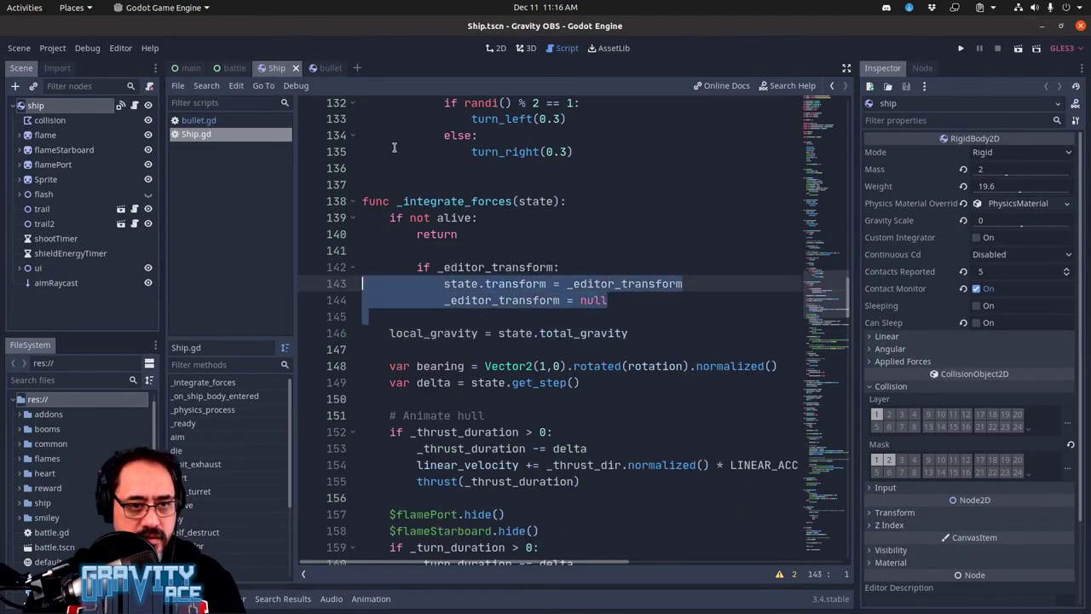
{"action": "key", "text": "Up"}
{"action": "key", "text": "Down"}
{"action": "key", "text": "End"}
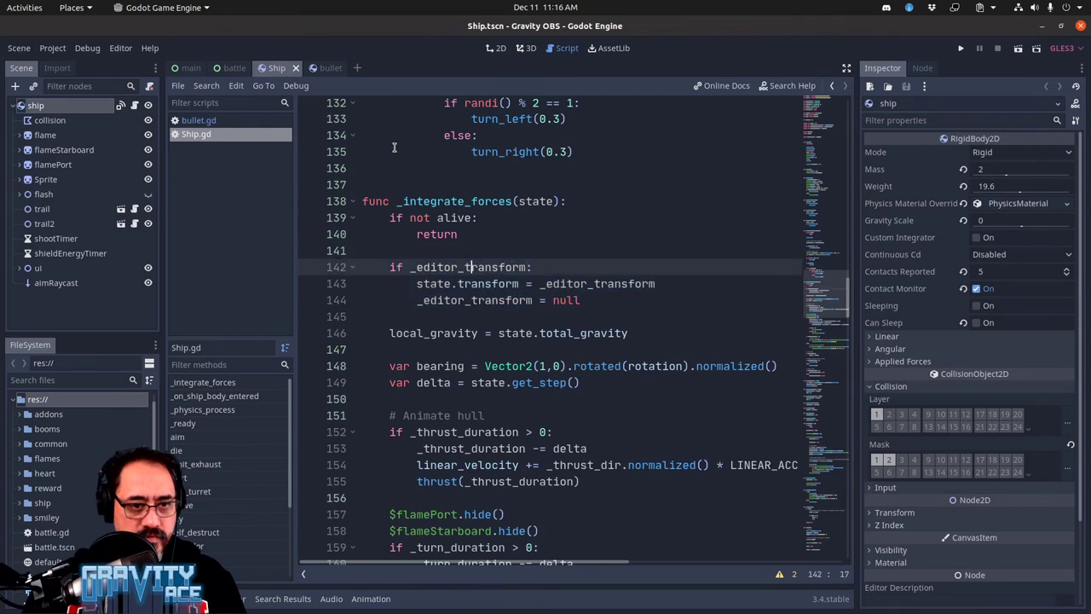
Rename _editor_transform to _transform on lines 142–144 and save Ship.gd.
{"action": "key", "text": "shift+Left"}
{"action": "key", "text": "shift+Left"}
{"action": "key", "text": "shift+Left"}
{"action": "key", "text": "shift+Left"}
{"action": "key", "text": "shift+Left"}
{"action": "key", "text": "shift+Left"}
{"action": "key", "text": "shift+Left"}
{"action": "key", "text": "BackSpace"}
{"action": "key", "text": "Down"}
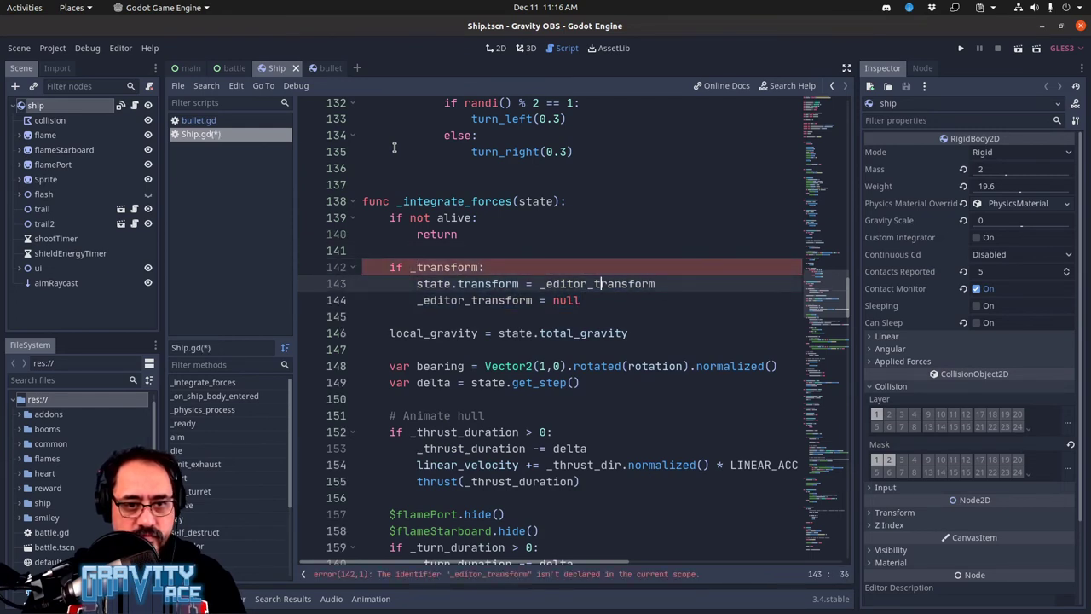
{"action": "key", "text": "shift+Left"}
{"action": "key", "text": "shift+Left"}
{"action": "key", "text": "shift+Left"}
{"action": "key", "text": "shift+Left"}
{"action": "key", "text": "shift+Left"}
{"action": "key", "text": "shift+Left"}
{"action": "key", "text": "shift+Left"}
{"action": "key", "text": "BackSpace"}
{"action": "key", "text": "Down"}
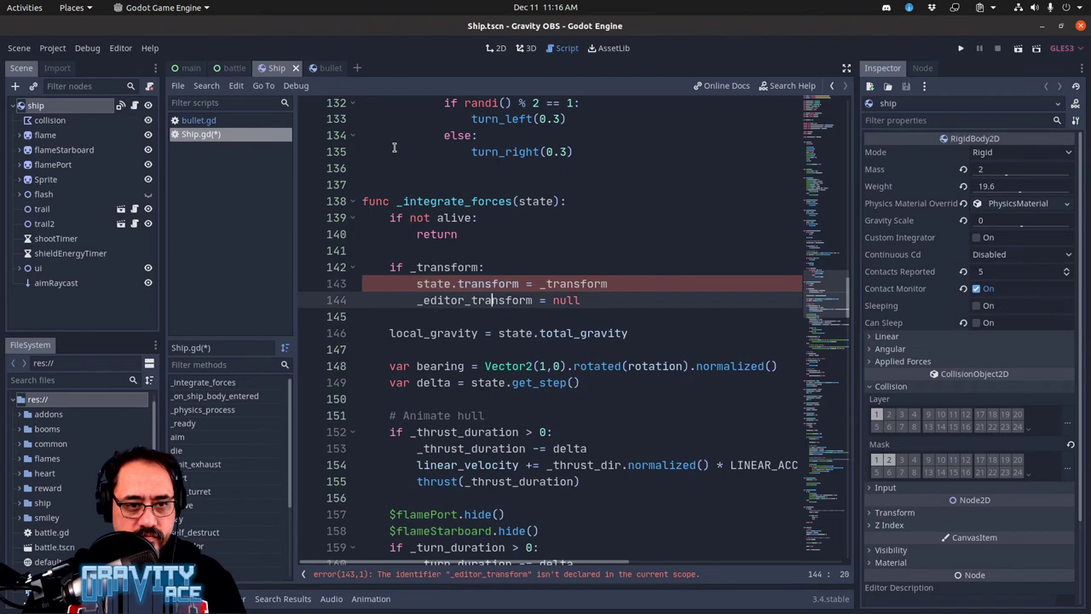
{"action": "key", "text": "shift+Left"}
{"action": "key", "text": "shift+Left"}
{"action": "key", "text": "shift+Left"}
{"action": "key", "text": "shift+Left"}
{"action": "key", "text": "shift+Left"}
{"action": "key", "text": "shift+Left"}
{"action": "key", "text": "shift+Left"}
{"action": "key", "text": "BackSpace"}
{"action": "key", "text": "End"}
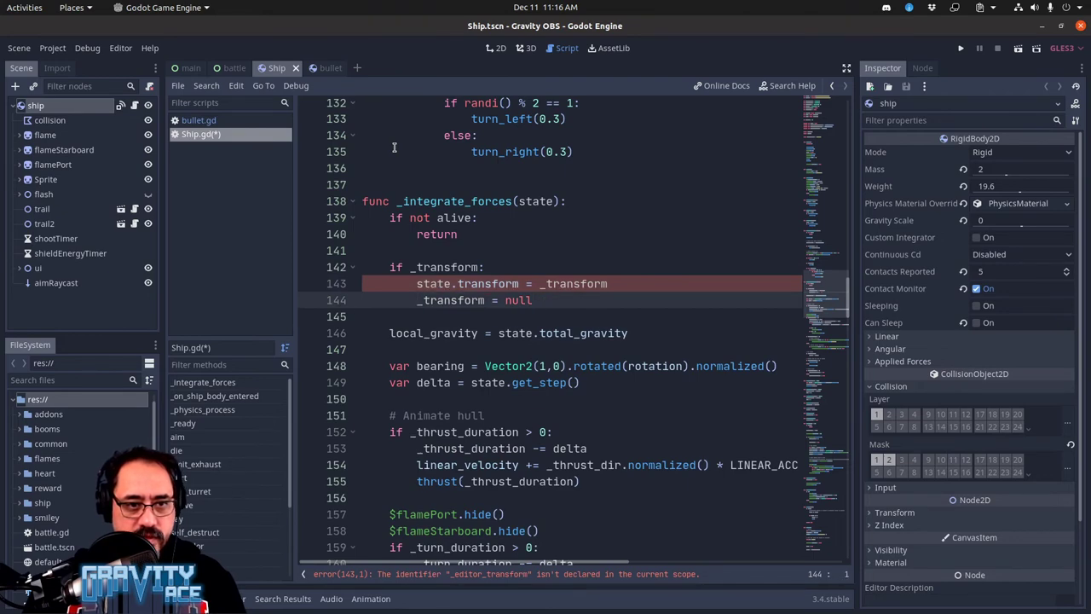
{"action": "key", "text": "ctrl+s"}
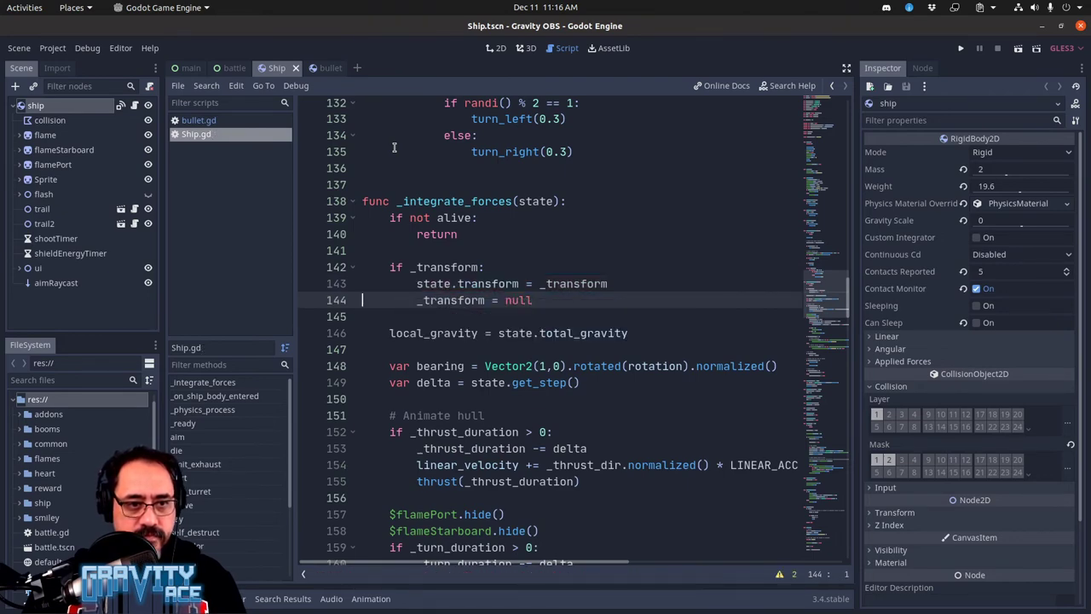
{"action": "key", "text": "alt+Tab"}
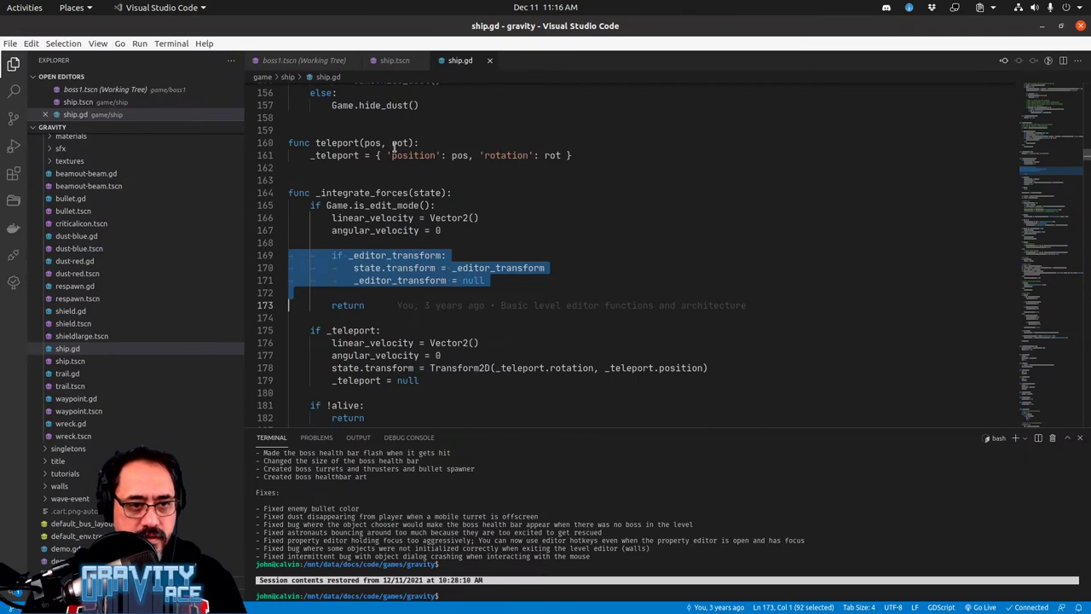
In VS Code, find 'editor' and copy the Transform2D assignment on line 275.
{"action": "key", "text": "ctrl+f"}
{"action": "type", "text": "editor"}
{"action": "key", "text": "Escape"}
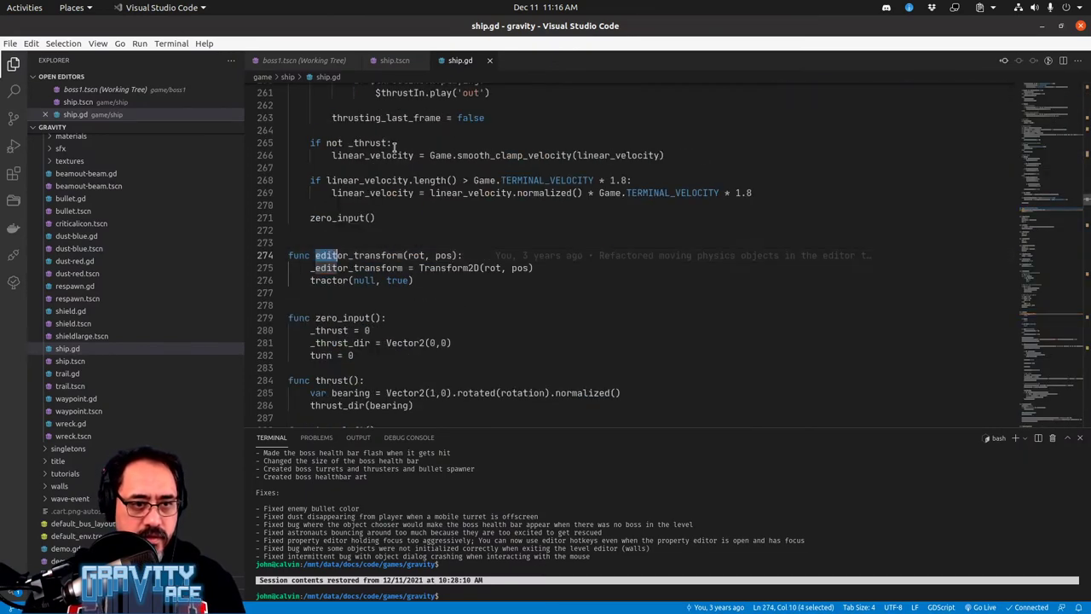
{"action": "key", "text": "Down"}
{"action": "key", "text": "End"}
{"action": "key", "text": "shift+Home"}
{"action": "key", "text": "ctrl+c"}
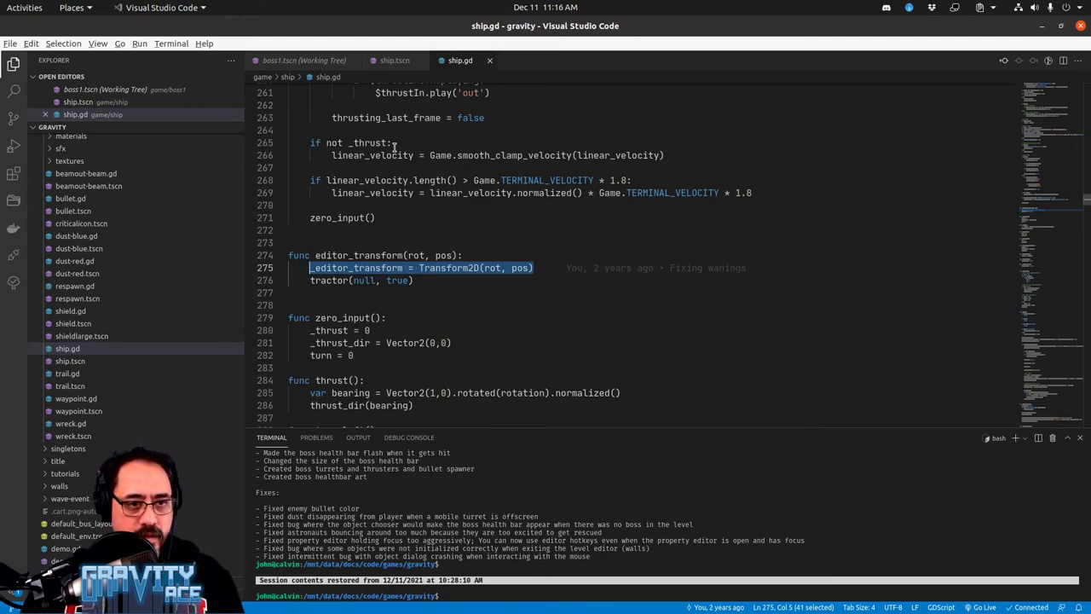
Replace line 333 of Godot's Ship.gd with the copied transform assignment.
{"action": "key", "text": "alt+Tab"}
{"action": "key", "text": "ctrl+End"}
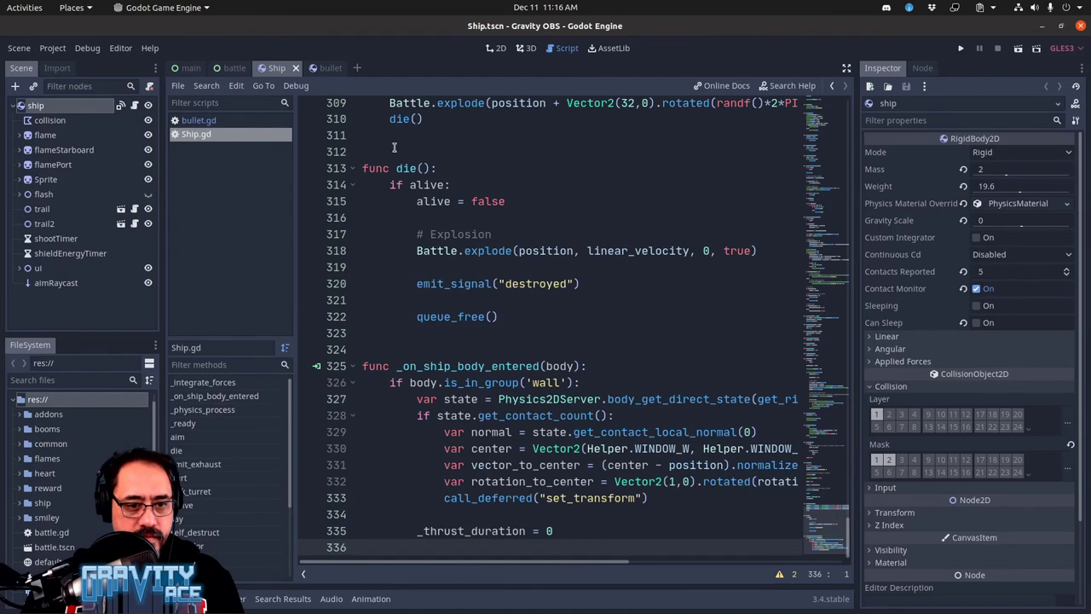
{"action": "key", "text": "Up"}
{"action": "key", "text": "Up"}
{"action": "key", "text": "Up"}
{"action": "key", "text": "shift+End"}
{"action": "key", "text": "ctrl+v"}
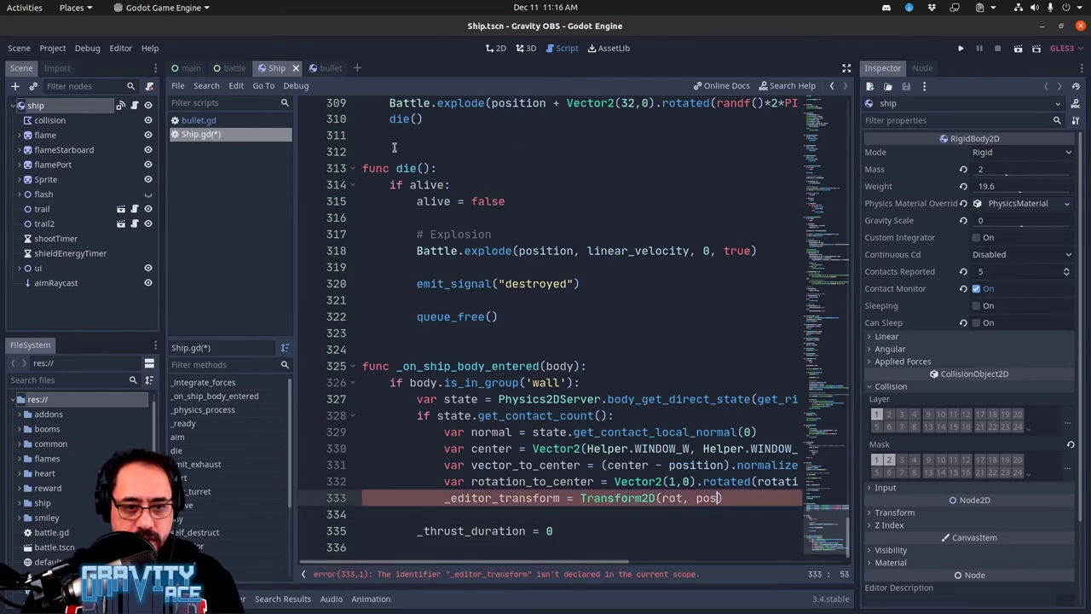
Complete the Transform2D arguments as rotation_to_center and position.
{"action": "key", "text": "Up"}
{"action": "key", "text": "Home"}
{"action": "key", "text": "Down"}
{"action": "key", "text": "End"}
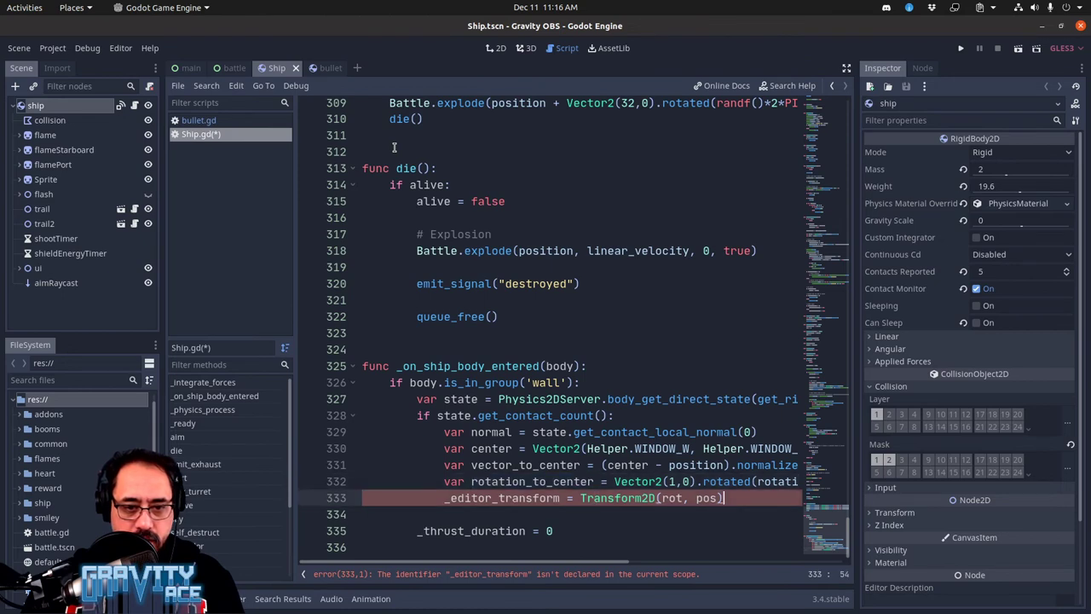
{"action": "type", "text": "ation_to_center"}
{"action": "key", "text": "Right"}
{"action": "key", "text": "Right"}
{"action": "key", "text": "Right"}
{"action": "key", "text": "Right"}
{"action": "key", "text": "Right"}
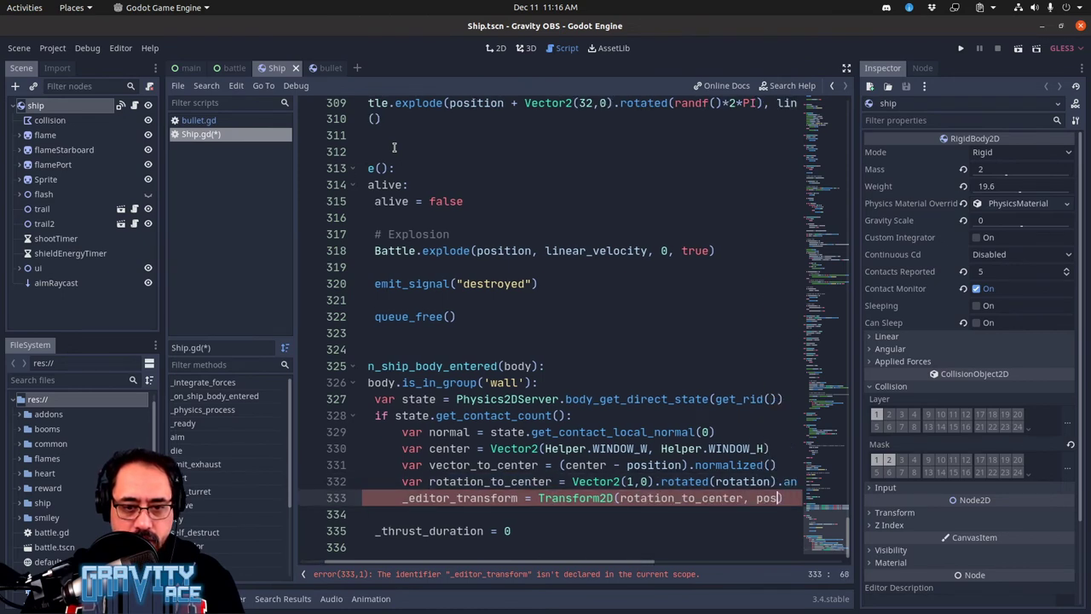
{"action": "type", "text": "ition"}
Strip the _editor prefix so line 333 assigns _transform.
{"action": "key", "text": "Home"}
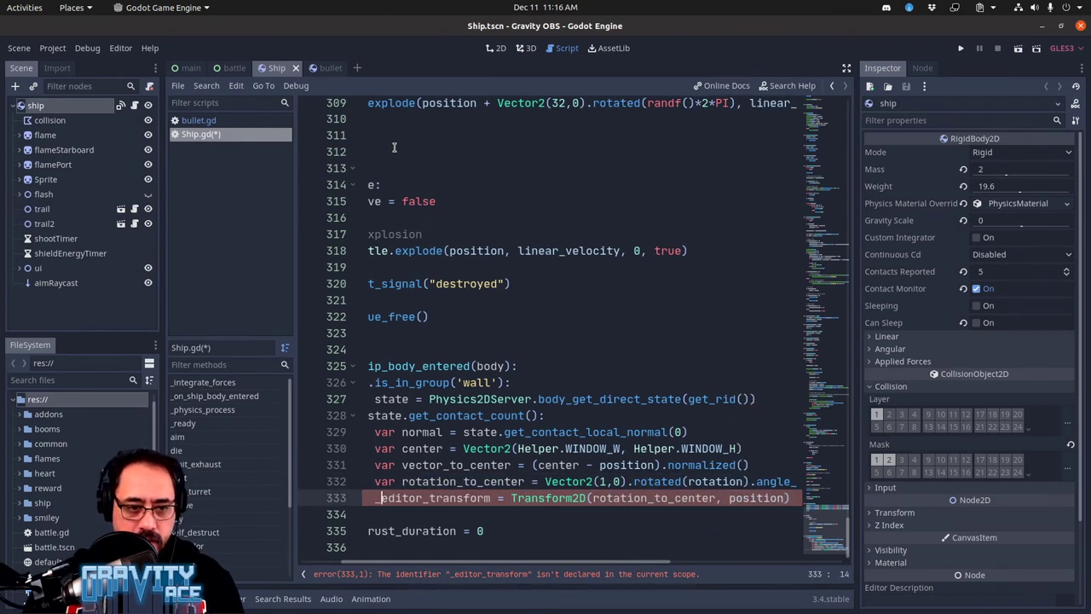
{"action": "key", "text": "ctrl+shift+Right"}
{"action": "key", "text": "shift+Left"}
{"action": "key", "text": "shift+Left"}
{"action": "key", "text": "shift+Left"}
{"action": "key", "text": "shift+Left"}
{"action": "key", "text": "shift+Left"}
{"action": "key", "text": "shift+Left"}
{"action": "key", "text": "shift+Left"}
{"action": "key", "text": "shift+Left"}
{"action": "key", "text": "shift+Left"}
{"action": "key", "text": "shift+Left"}
{"action": "key", "text": "BackSpace"}
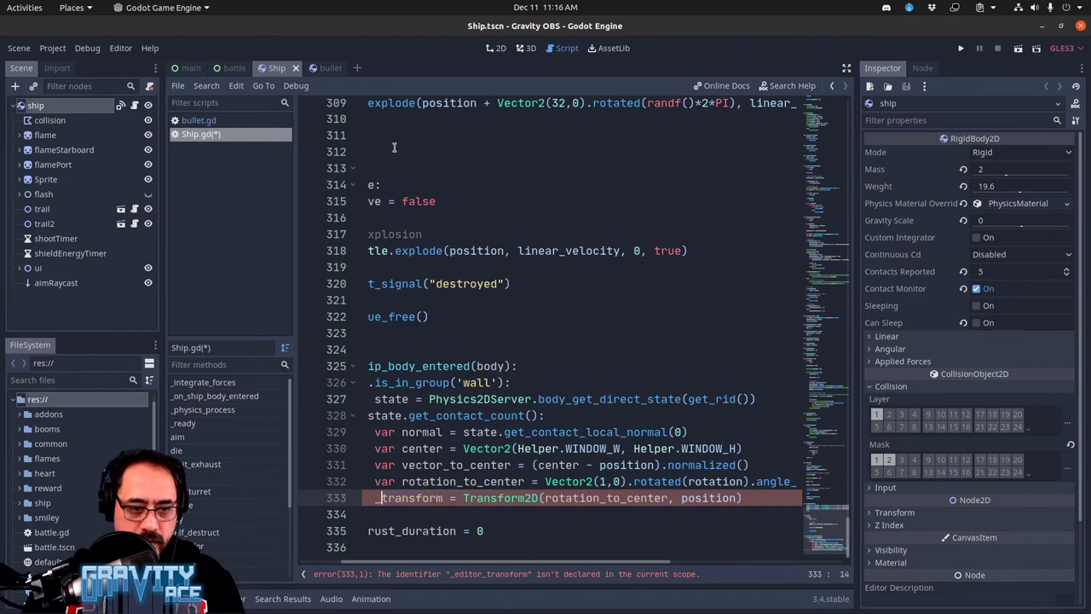
{"action": "key", "text": "Home"}
Save Ship.gd and review the wall-contact lines 326–333 building _transform from rotation_to_center and position.
{"action": "key", "text": "ctrl+s"}
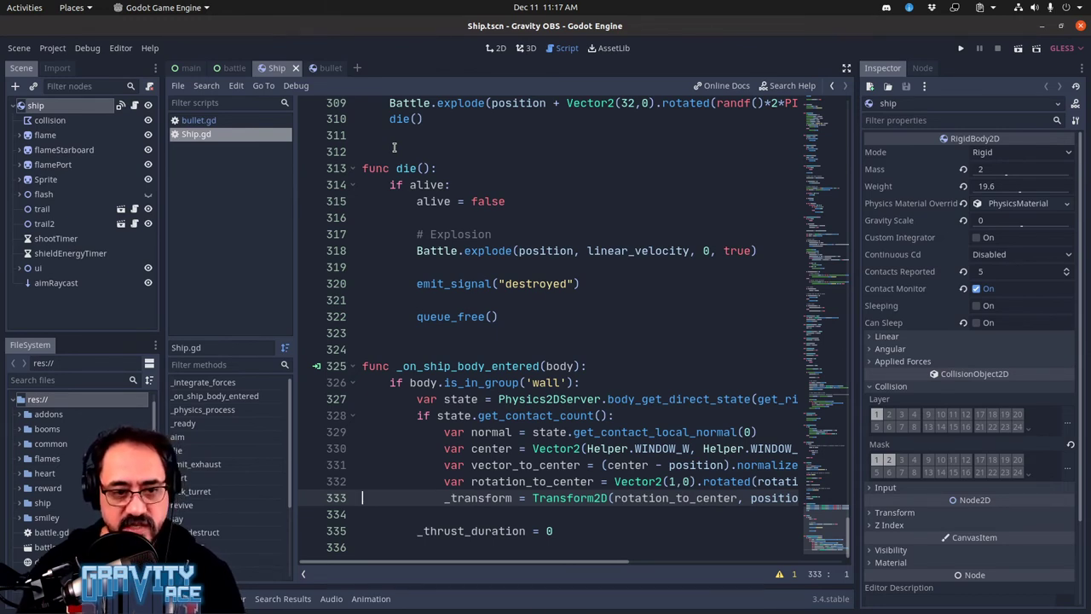
{"action": "key", "text": "Up"}
{"action": "key", "text": "Up"}
{"action": "key", "text": "Up"}
{"action": "key", "text": "Up"}
{"action": "key", "text": "Up"}
{"action": "key", "text": "Up"}
{"action": "key", "text": "Up"}
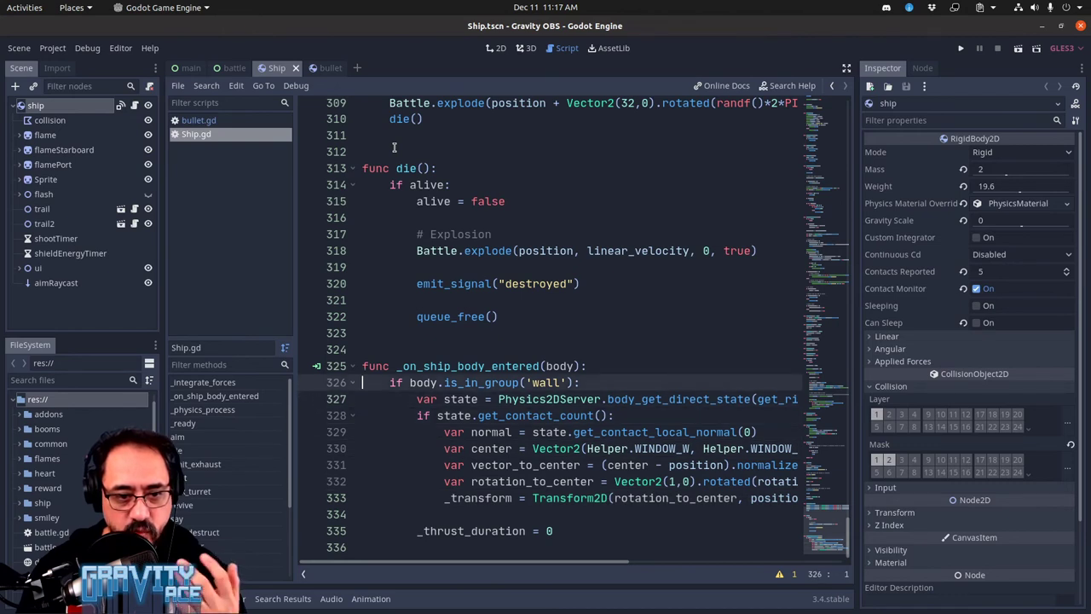
{"action": "key", "text": "Down"}
{"action": "key", "text": "Down"}
{"action": "key", "text": "Down"}
{"action": "key", "text": "Down"}
{"action": "key", "text": "Down"}
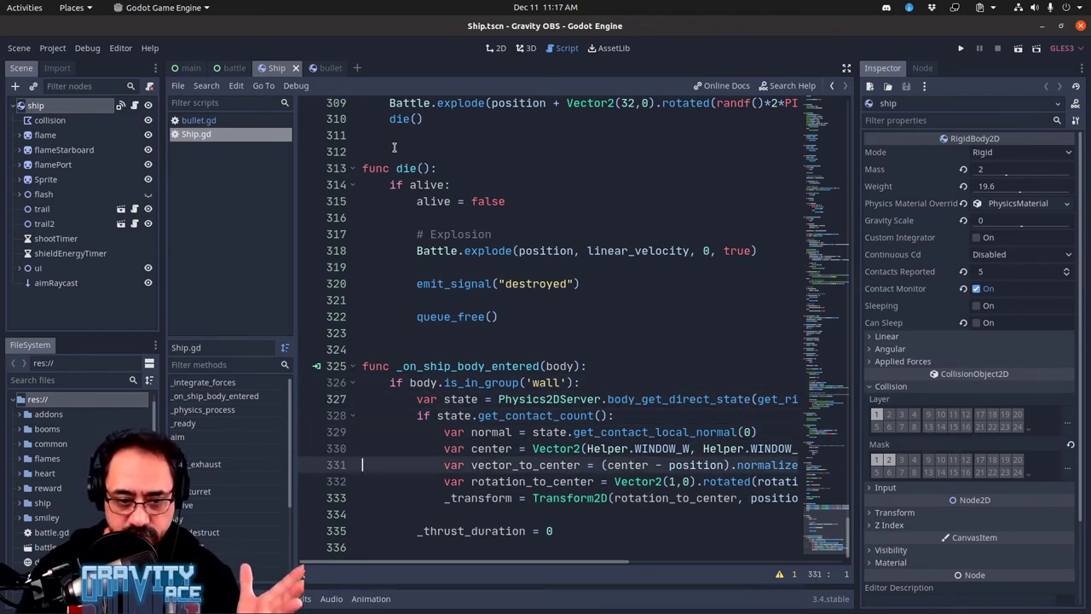
{"action": "key", "text": "Down"}
{"action": "key", "text": "Down"}
{"action": "key", "text": "ctrl+shift+Right"}
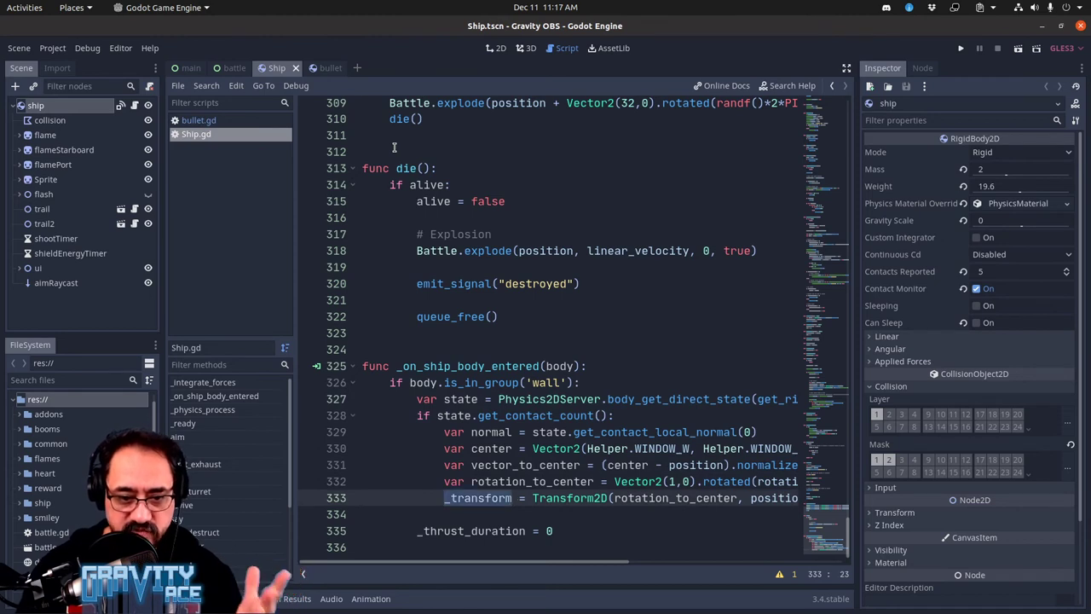
{"action": "key", "text": "Right"}
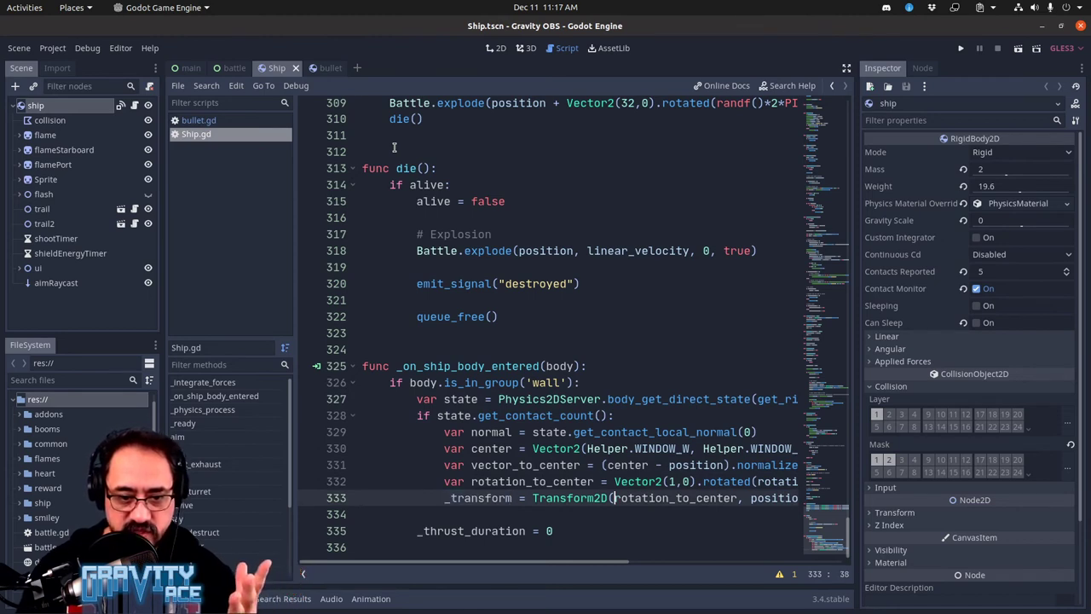
{"action": "key", "text": "ctrl+shift+Right"}
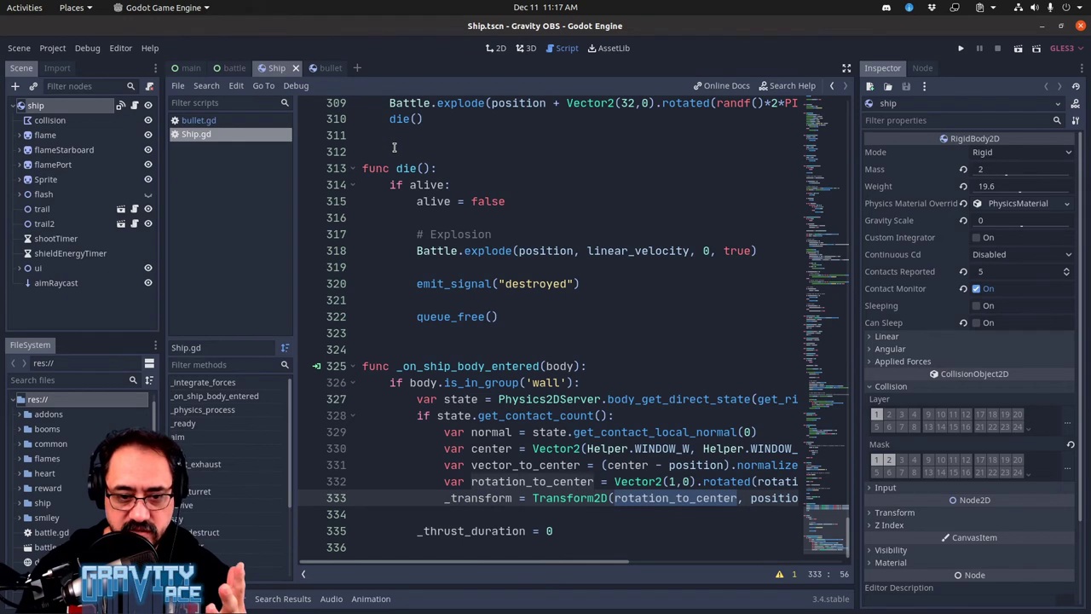
{"action": "key", "text": "Right"}
{"action": "key", "text": "Right"}
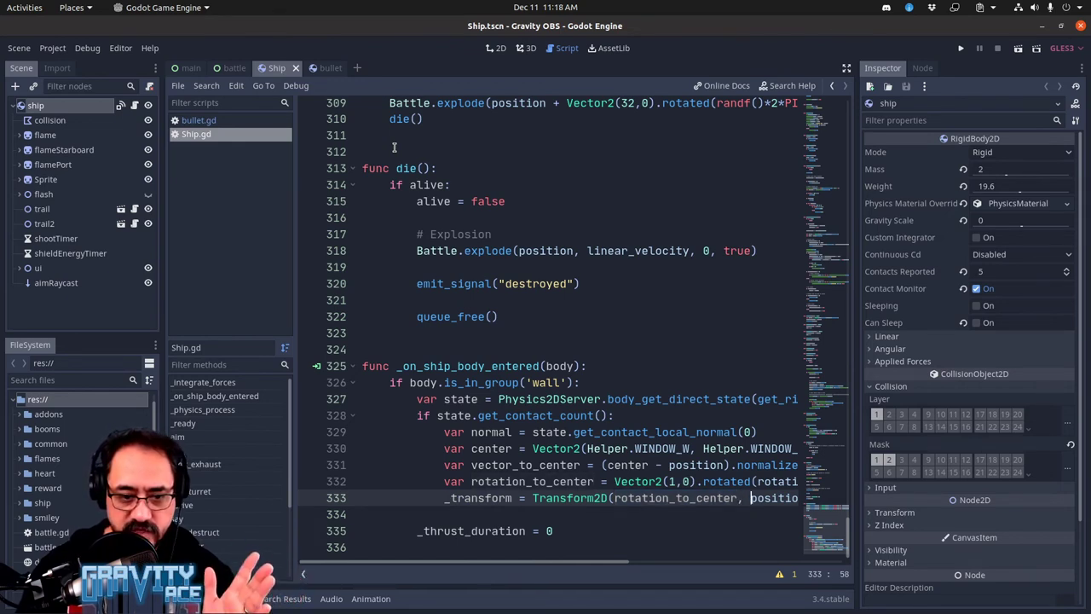
{"action": "key", "text": "ctrl+shift+Left"}
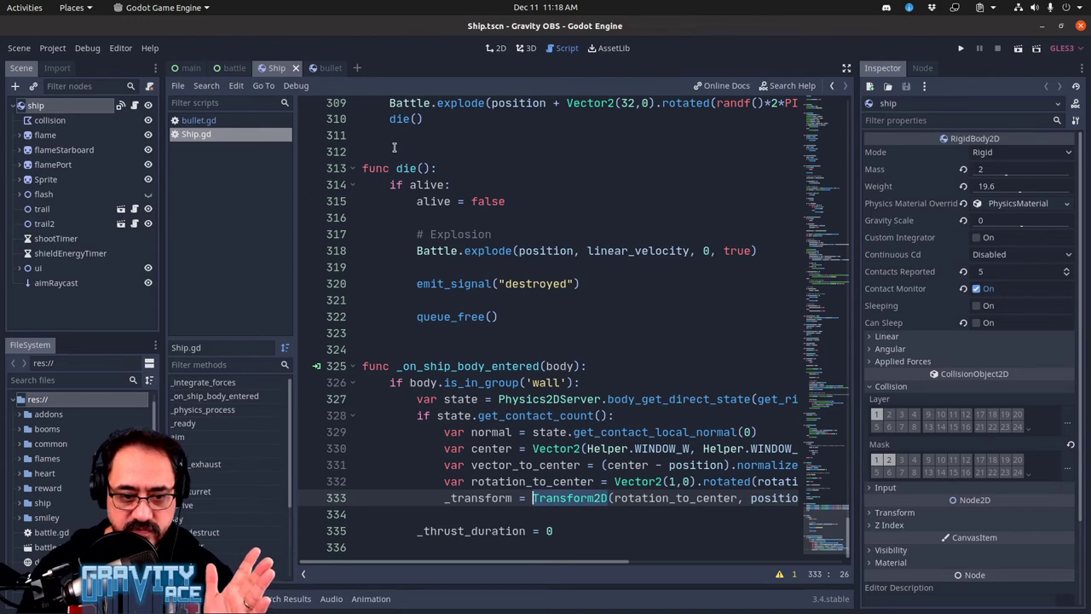
{"action": "key", "text": "Left"}
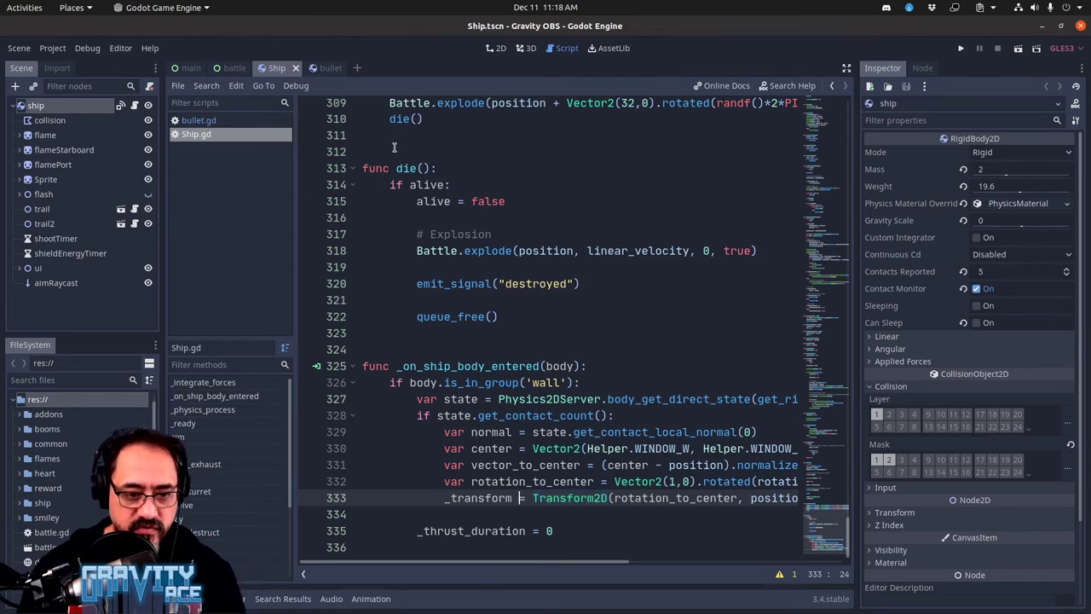
{"action": "key", "text": "ctrl+alt+f"}
Search 'integr' and jump to _integrate_forces at line 138.
{"action": "type", "text": "intyeg"}
{"action": "key", "text": "BackSpace"}
{"action": "type", "text": "egr"}
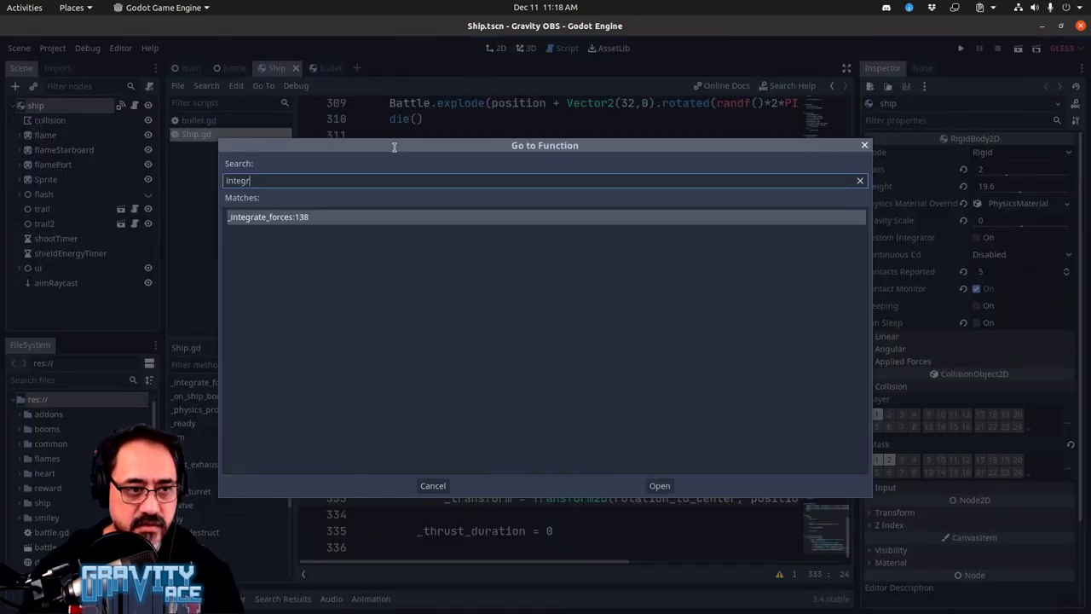
{"action": "key", "text": "Return"}
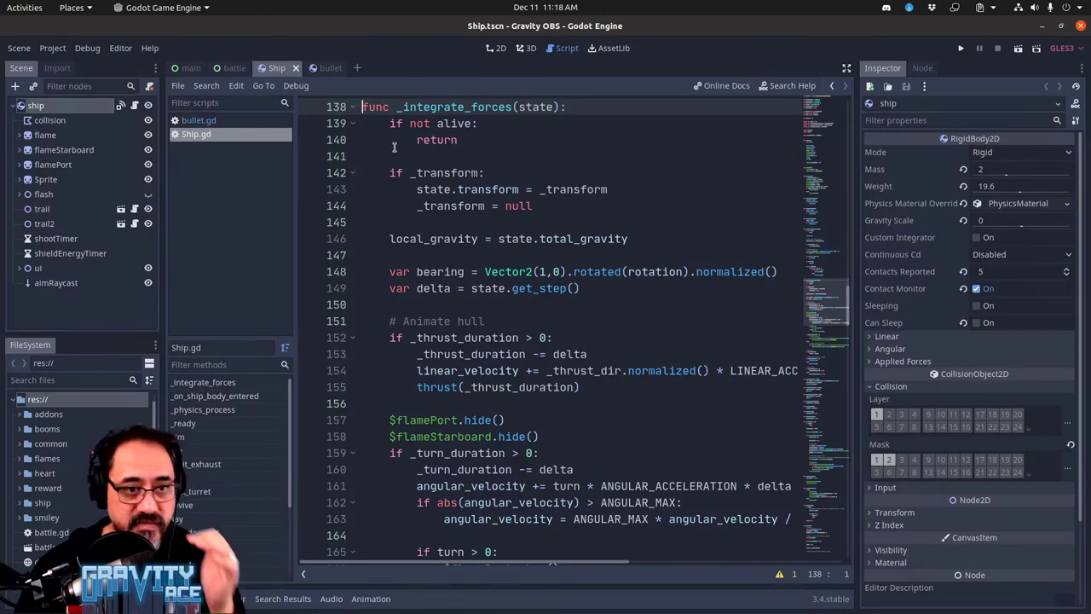
Review the if _transform check applying and clearing _transform on lines 142–145.
{"action": "key", "text": "Down"}
{"action": "key", "text": "Down"}
{"action": "key", "text": "Down"}
{"action": "key", "text": "Down"}
{"action": "key", "text": "Down"}
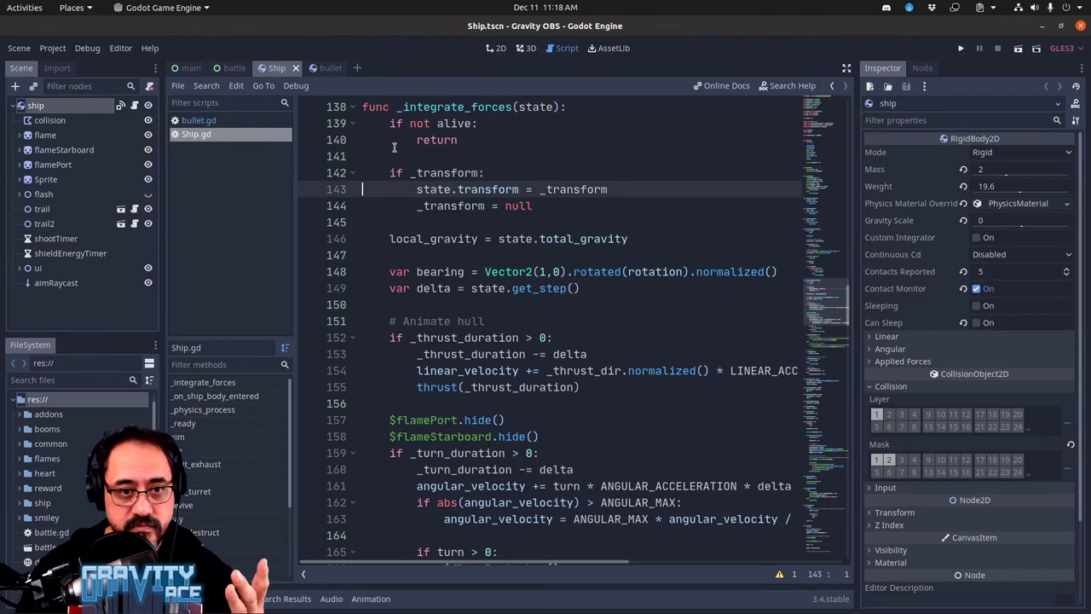
{"action": "key", "text": "Home"}
{"action": "key", "text": "shift+End"}
{"action": "key", "text": "Down"}
{"action": "key", "text": "Home"}
{"action": "key", "text": "shift+End"}
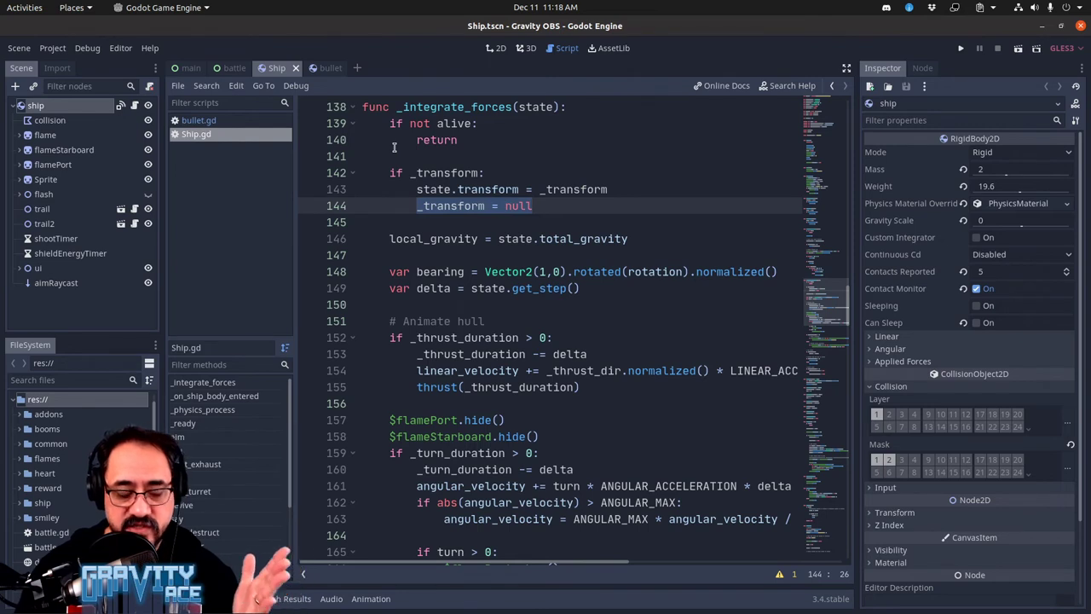
{"action": "key", "text": "Up"}
{"action": "key", "text": "Up"}
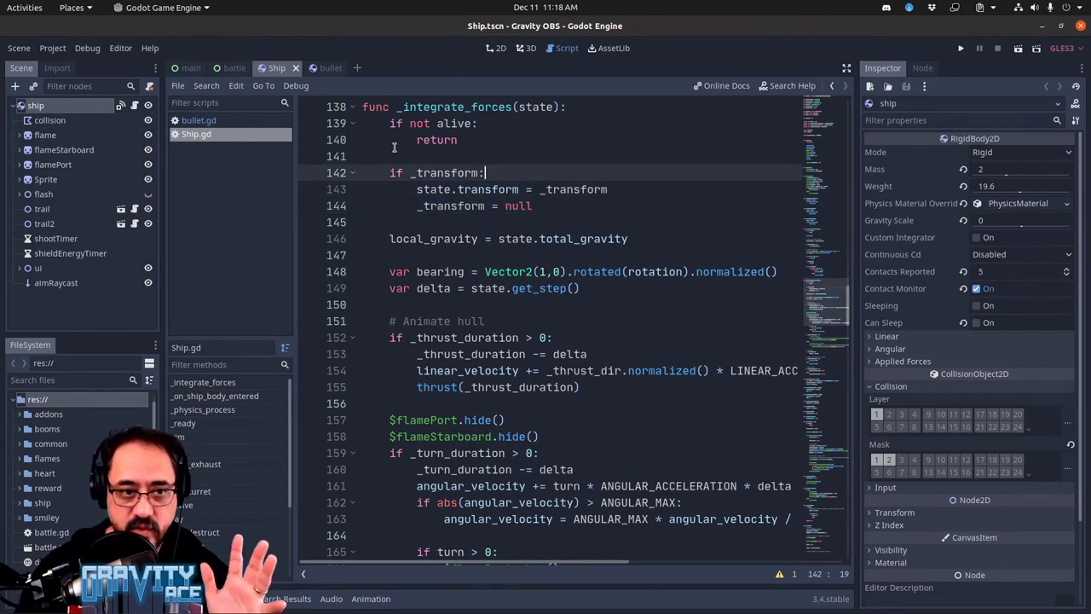
{"action": "key", "text": "Up"}
{"action": "key", "text": "Up"}
{"action": "key", "text": "Up"}
{"action": "key", "text": "Up"}
{"action": "key", "text": "Down"}
{"action": "key", "text": "Down"}
{"action": "key", "text": "Down"}
{"action": "key", "text": "Down"}
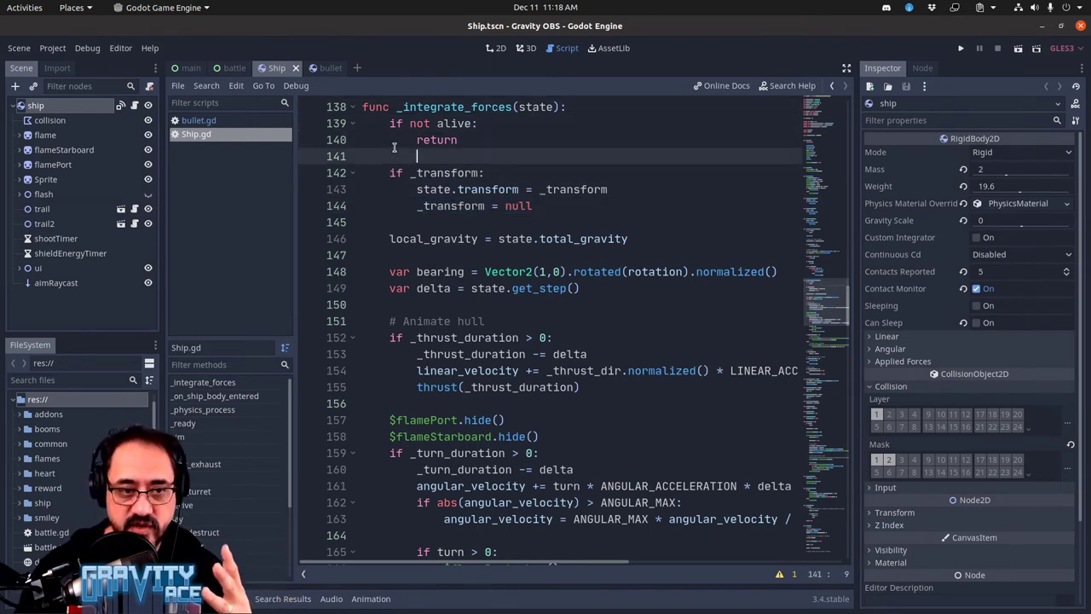
{"action": "key", "text": "Down"}
{"action": "key", "text": "Down"}
{"action": "key", "text": "Down"}
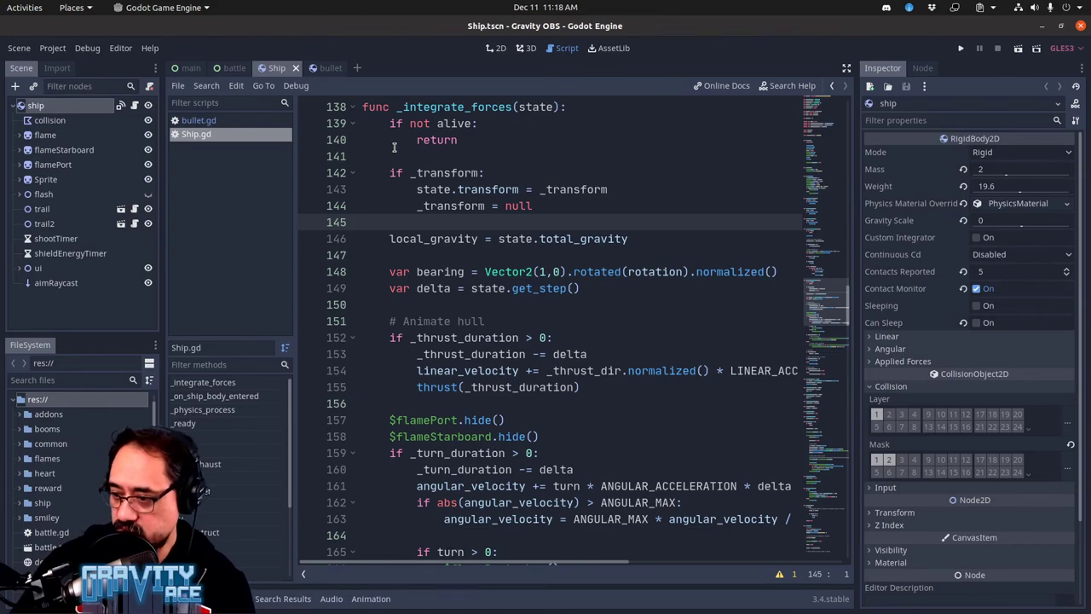
Run the Gravity OBS project with F5 to test the ship changes.
{"action": "key", "text": "F5"}
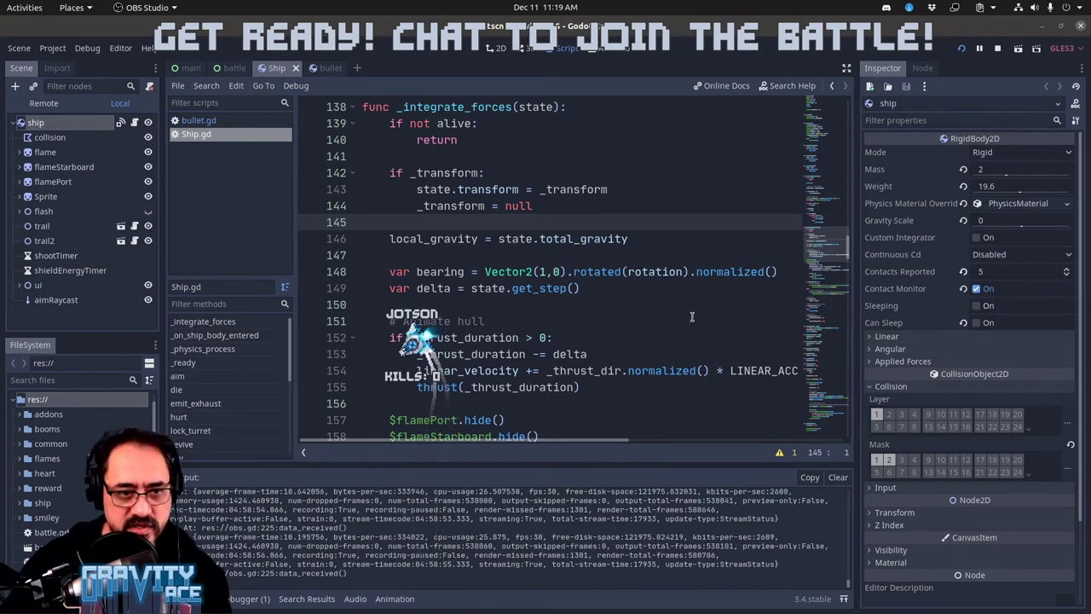
Replace rotation_to_center with PI in line 333's Transform2D and save Ship.gd.
{"action": "left_click", "coordinate": [484, 288]}
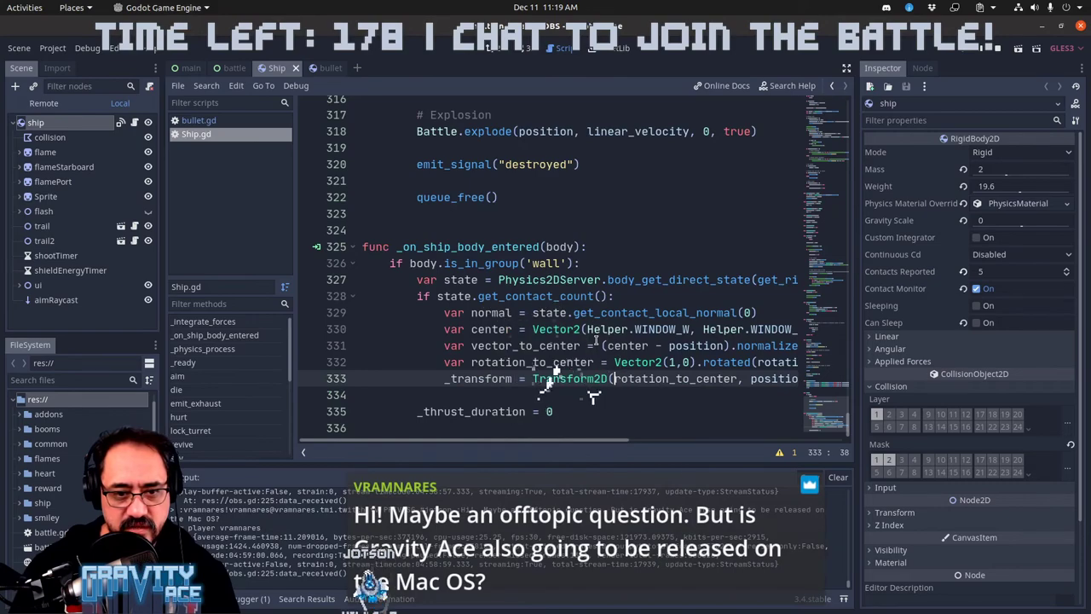
{"action": "double_click", "coordinate": [676, 379]}
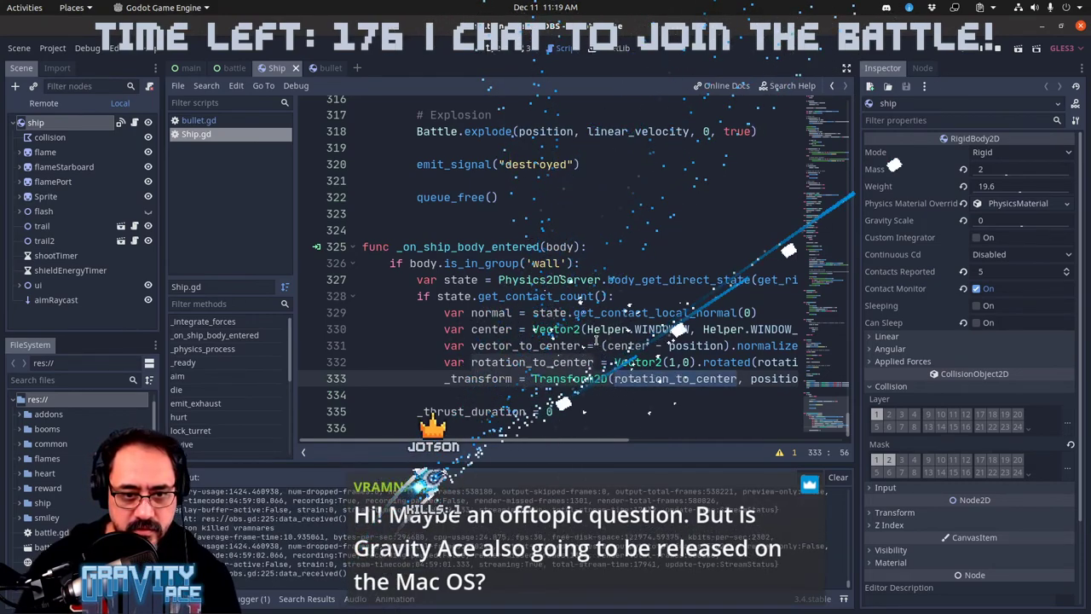
{"action": "type", "text": "0"}
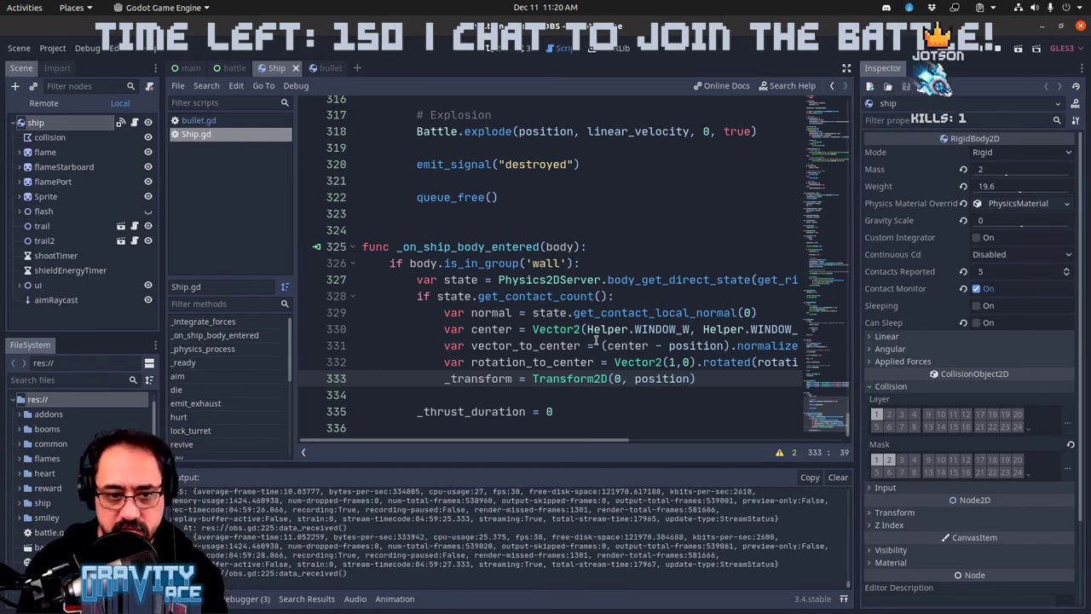
{"action": "type", "text": "rotation_to_center"}
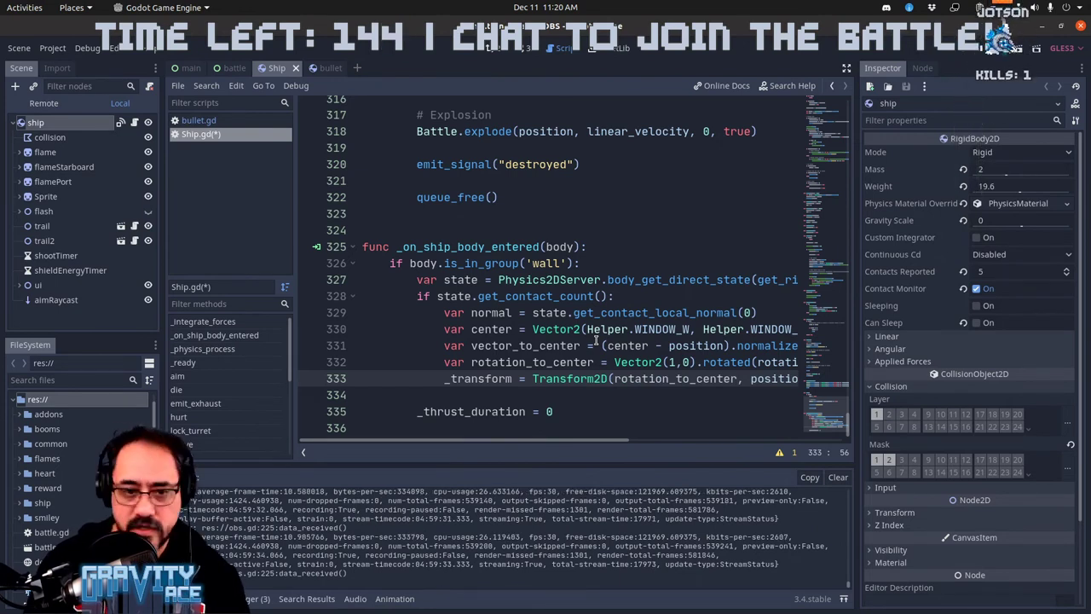
{"action": "key", "text": "ctrl+shift+Left"}
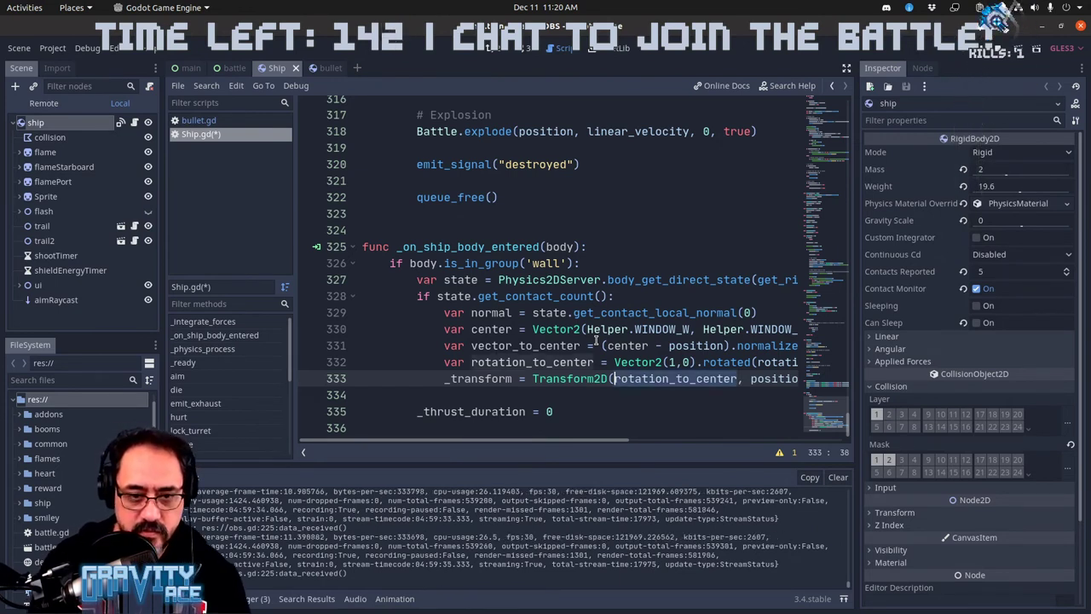
{"action": "type", "text": "PI"}
{"action": "key", "text": "ctrl+s"}
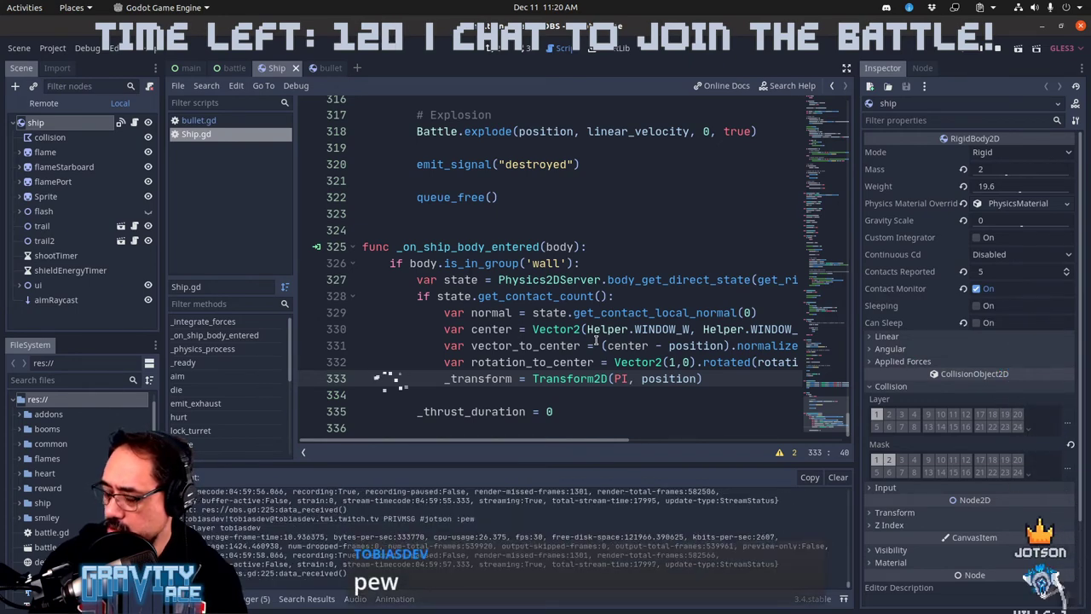
Delete the three unused center-rotation calculation lines 330–332.
{"action": "key", "text": "Up"}
{"action": "key", "text": "Home"}
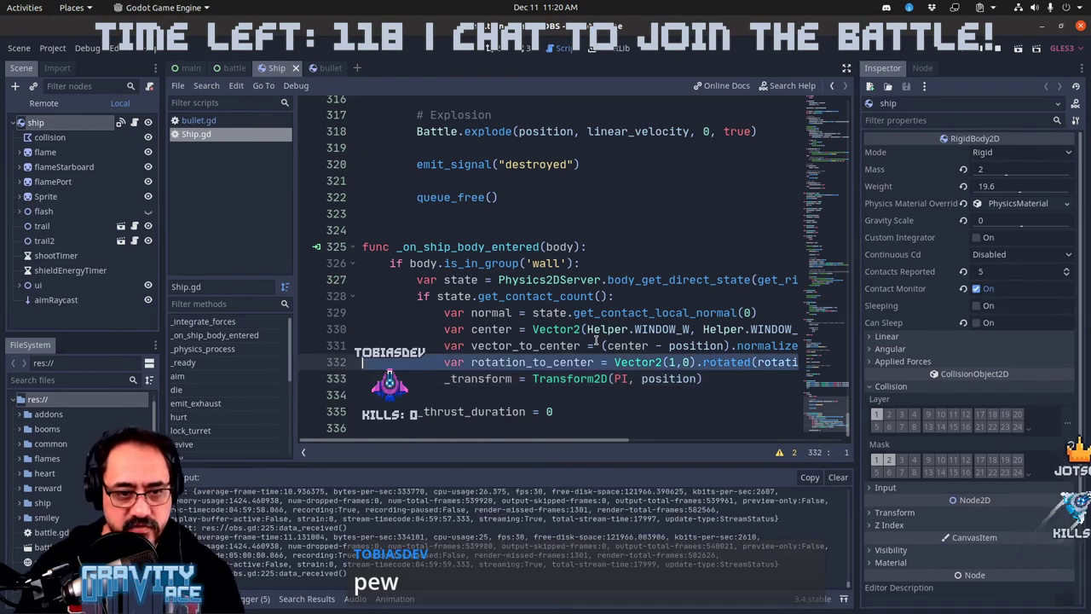
{"action": "key", "text": "Down"}
{"action": "key", "text": "shift+Up"}
{"action": "key", "text": "shift+Up"}
{"action": "key", "text": "shift+Up"}
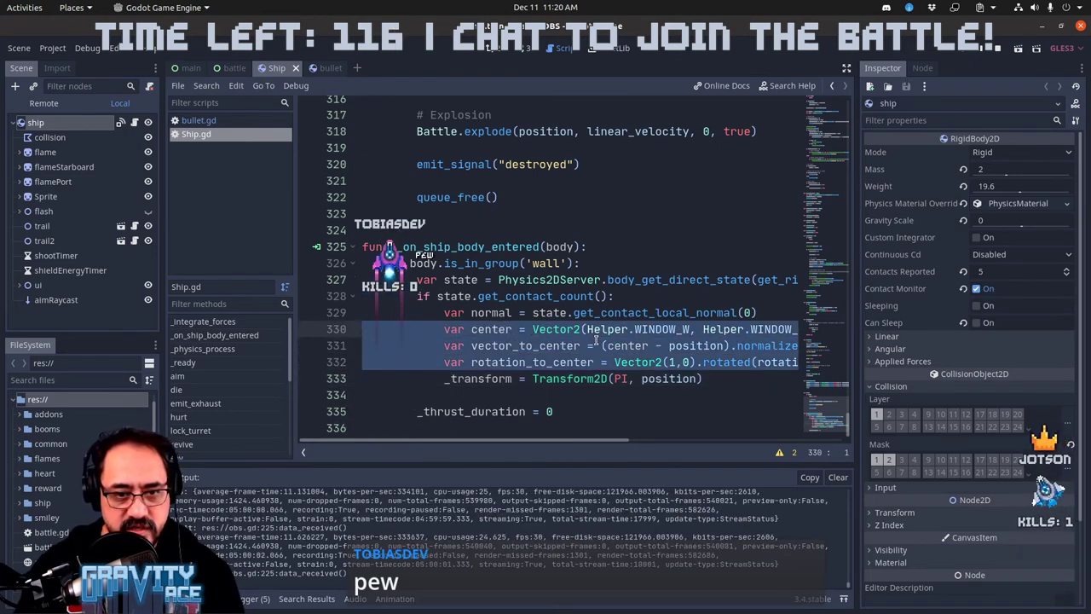
{"action": "key", "text": "Delete"}
Replace PI with normal.angle() in the Transform2D call and save Ship.gd.
{"action": "key", "text": "End"}
{"action": "key", "text": "ctrl+Left"}
{"action": "key", "text": "ctrl+Left"}
{"action": "key", "text": "ctrl+shift+Right"}
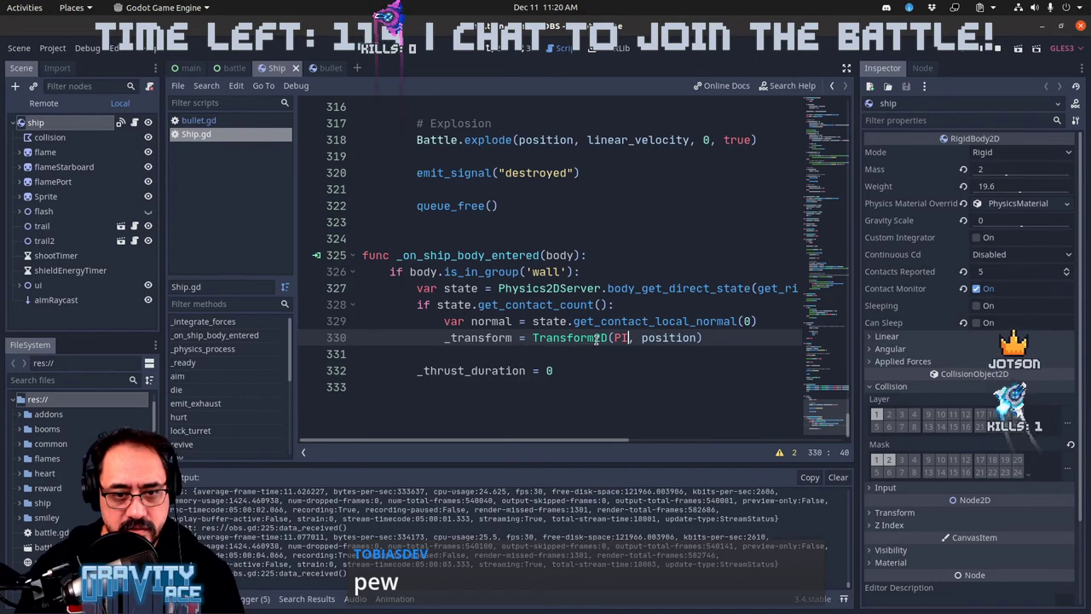
{"action": "type", "text": "norm"}
{"action": "type", "text": "al.g"}
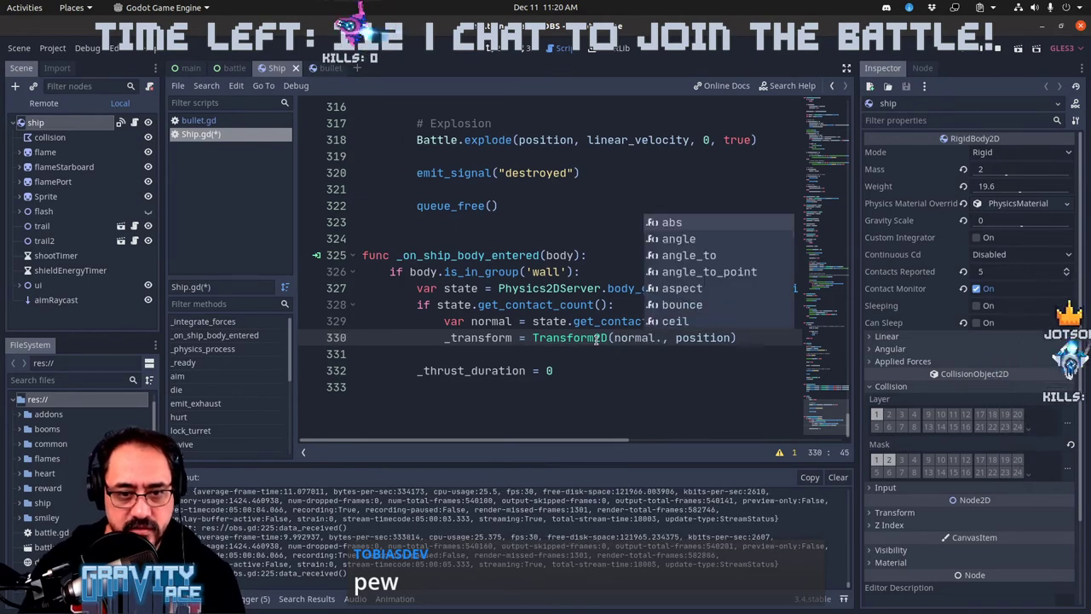
{"action": "key", "text": "BackSpace"}
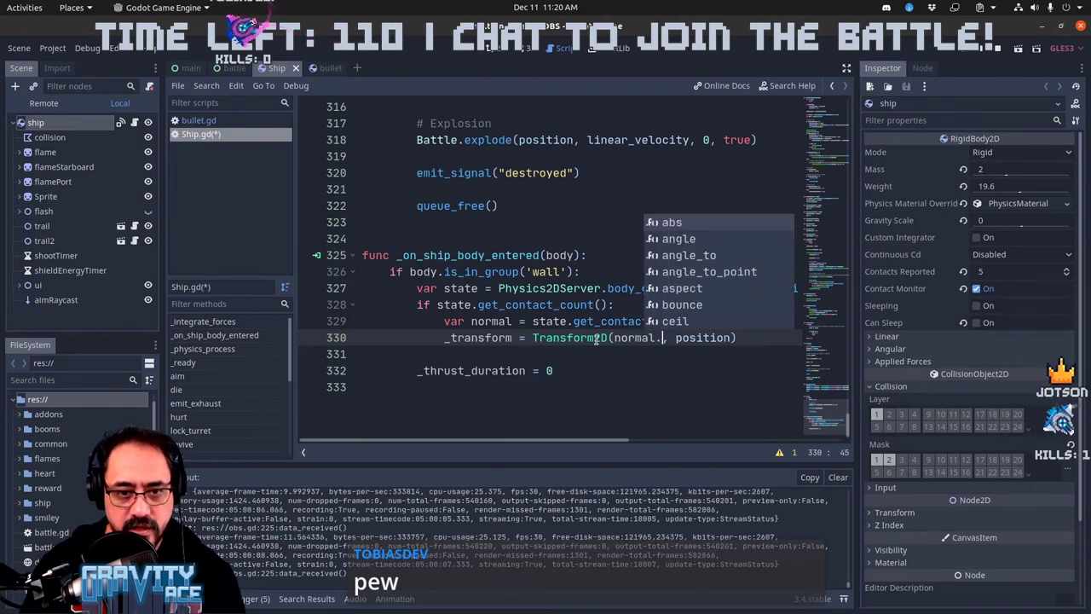
{"action": "key", "text": "Down"}
{"action": "key", "text": "Return"}
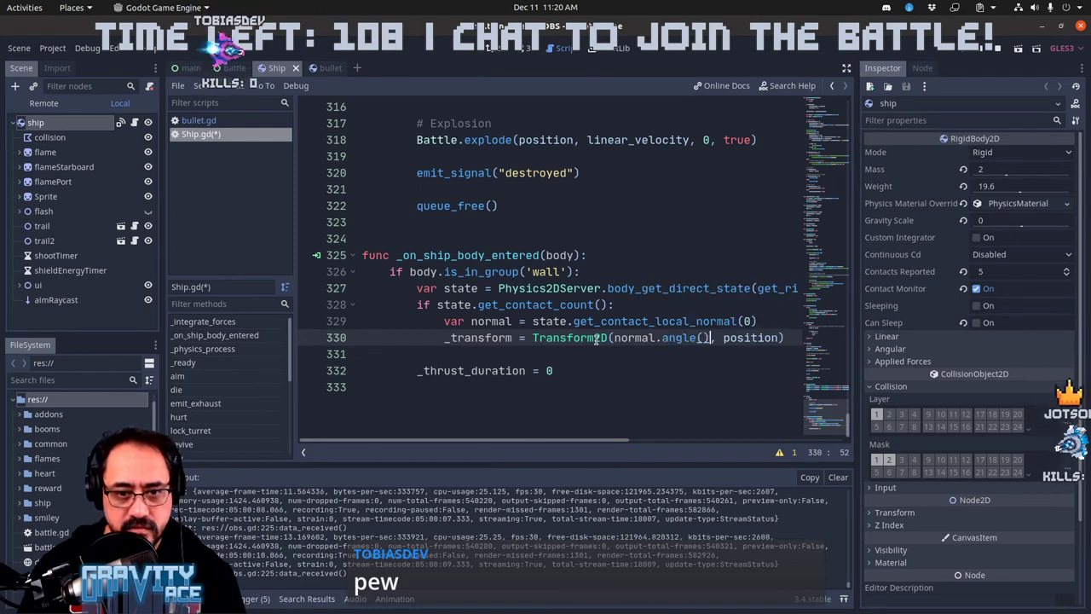
{"action": "key", "text": "ctrl+s"}
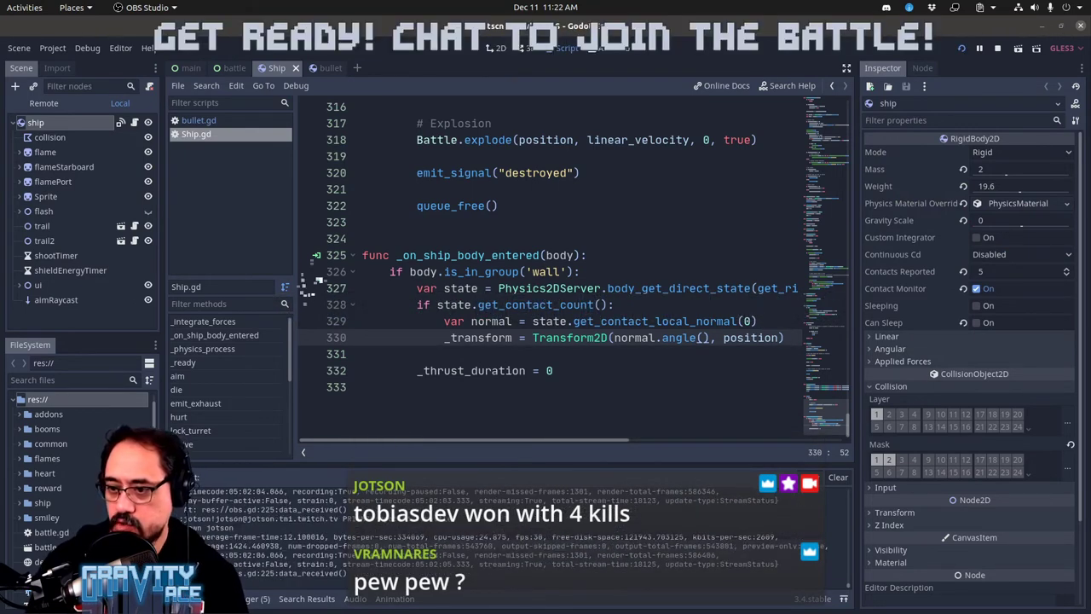
{"action": "left_click", "coordinate": [316, 288]}
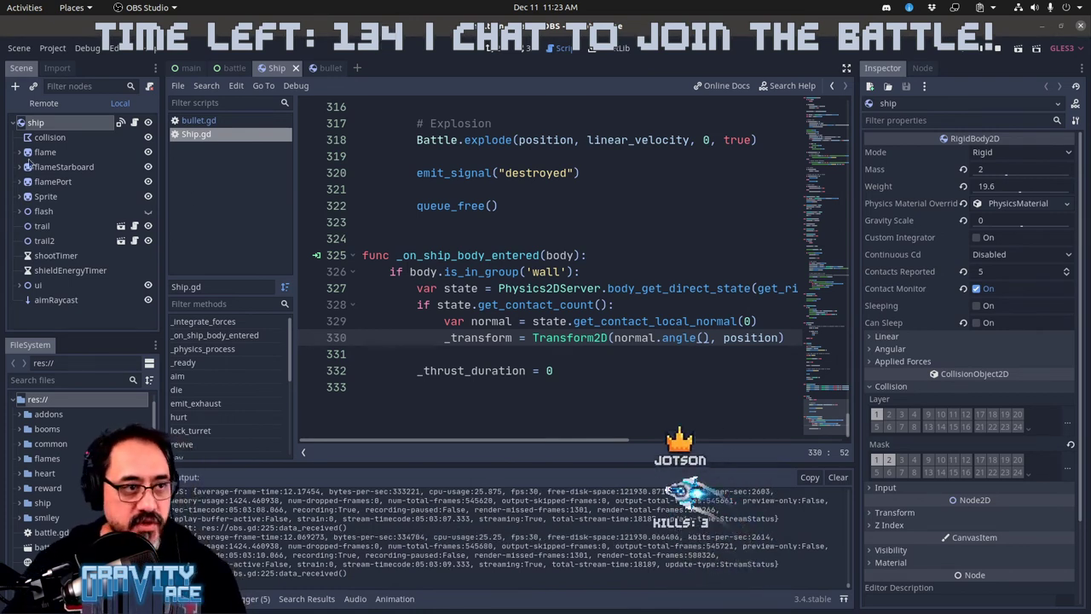
{"action": "left_click", "coordinate": [86, 48]}
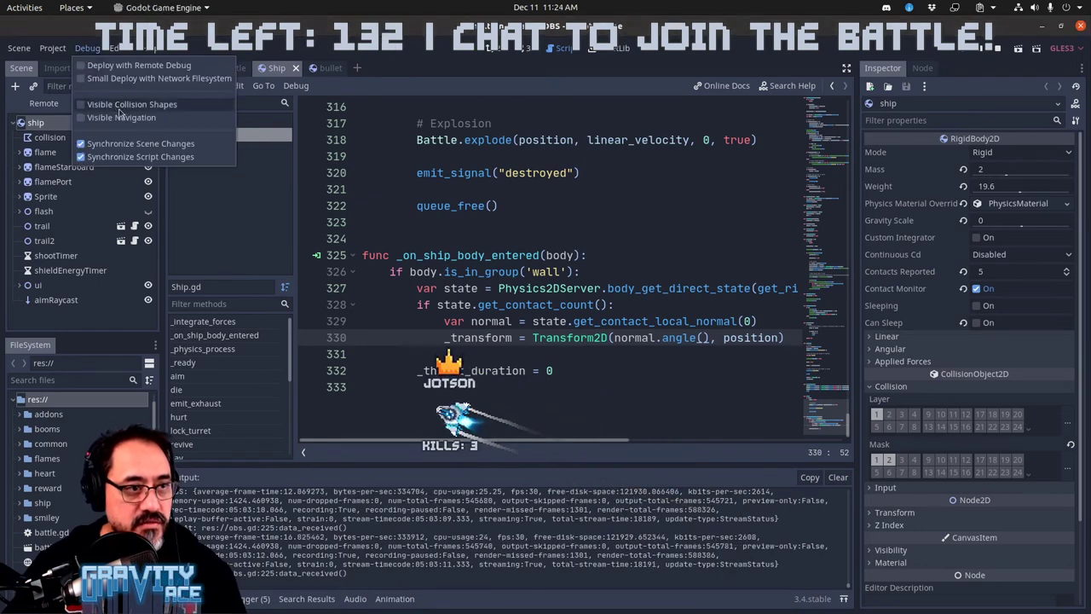
{"action": "left_click", "coordinate": [547, 219]}
Test-run the game with F5, connect it to chat, then refocus the script editor.
{"action": "left_click", "coordinate": [547, 220]}
{"action": "key", "text": "F5"}
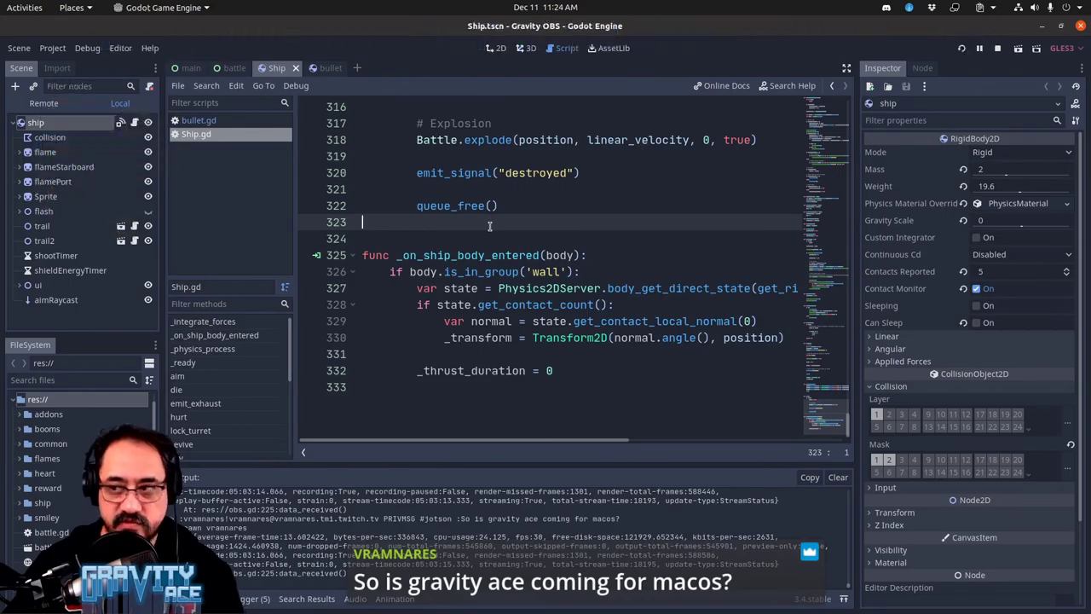
{"action": "scroll", "coordinate": [489, 226], "scroll_direction": "up", "scroll_amount": 3}
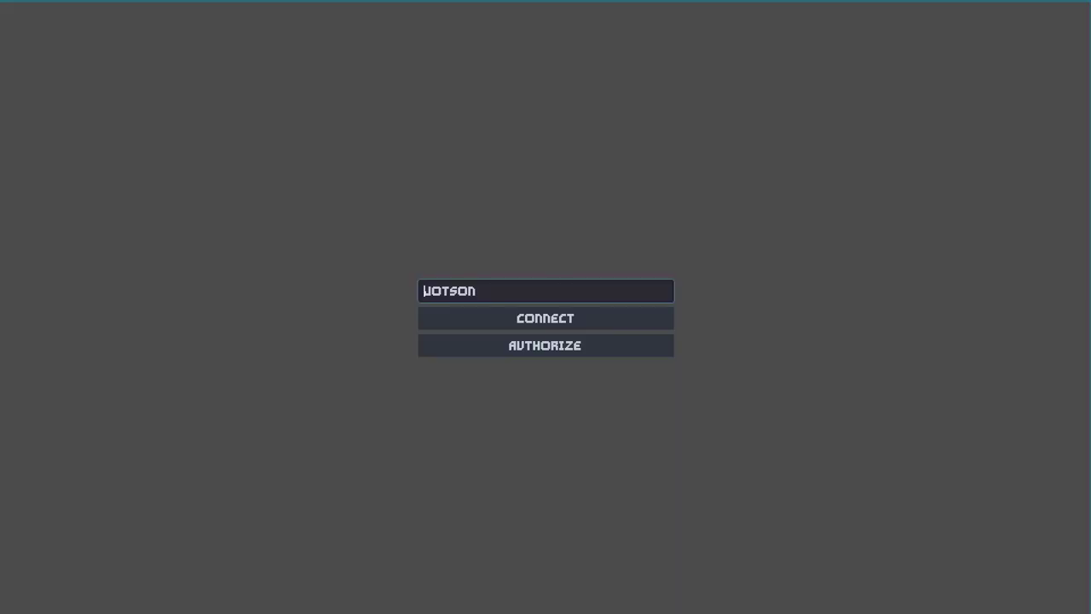
{"action": "left_click", "coordinate": [545, 318]}
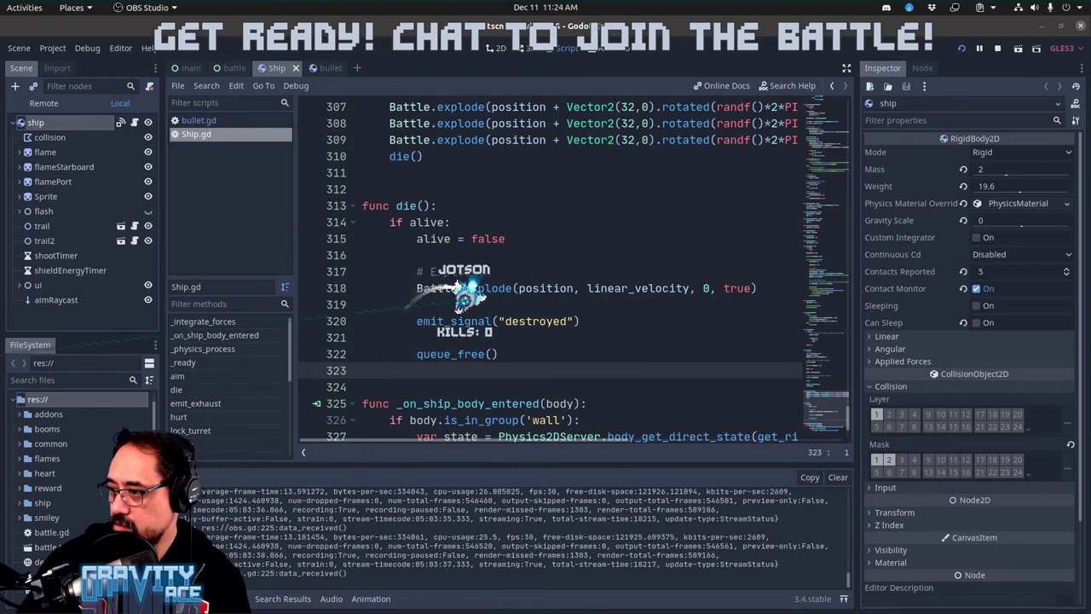
{"action": "left_click", "coordinate": [542, 341]}
Jump to the aim raycast code on line 121 of Ship.gd.
{"action": "scroll", "coordinate": [542, 343], "scroll_direction": "down", "scroll_amount": 2}
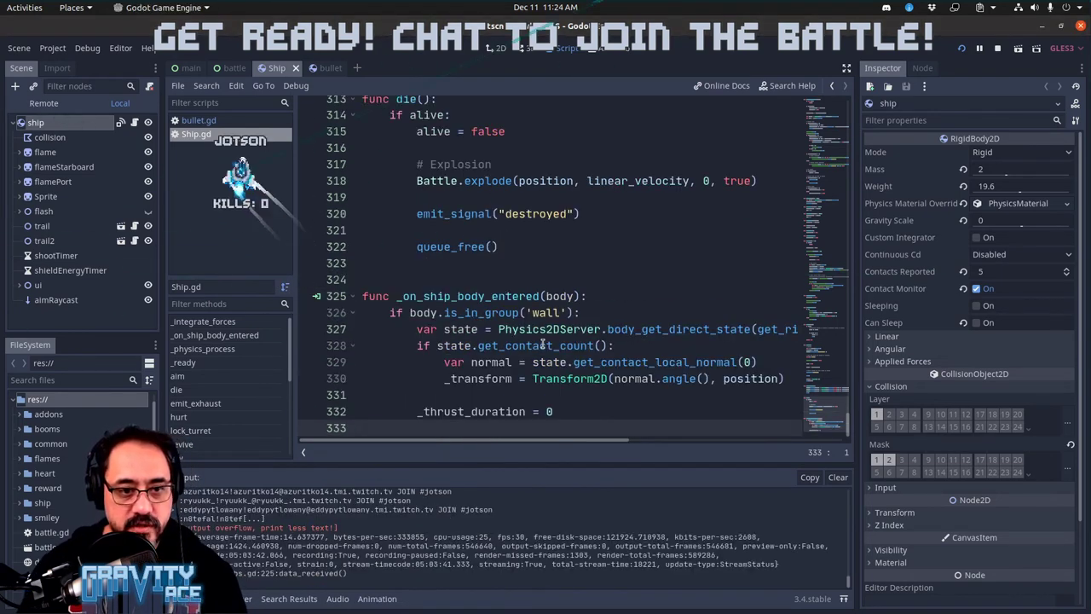
{"action": "key", "text": "ctrl+f"}
{"action": "key", "text": "ctrl+z"}
{"action": "key", "text": "Escape"}
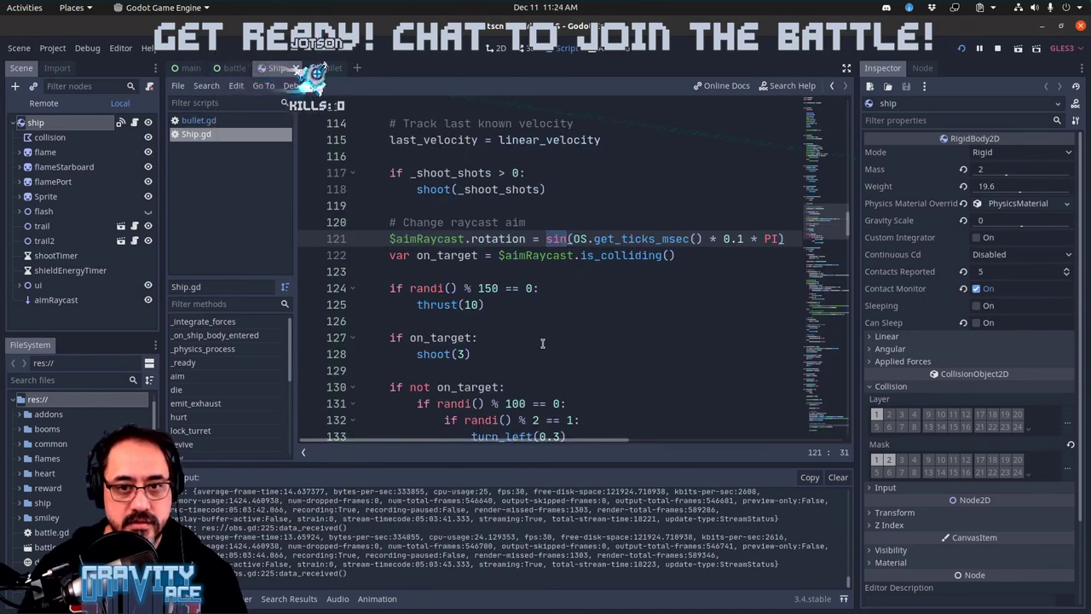
Try 0.05, 0.03 and then 0.01 as the aim sway multiplier on line 121.
{"action": "key", "text": "Left"}
{"action": "key", "text": "Left"}
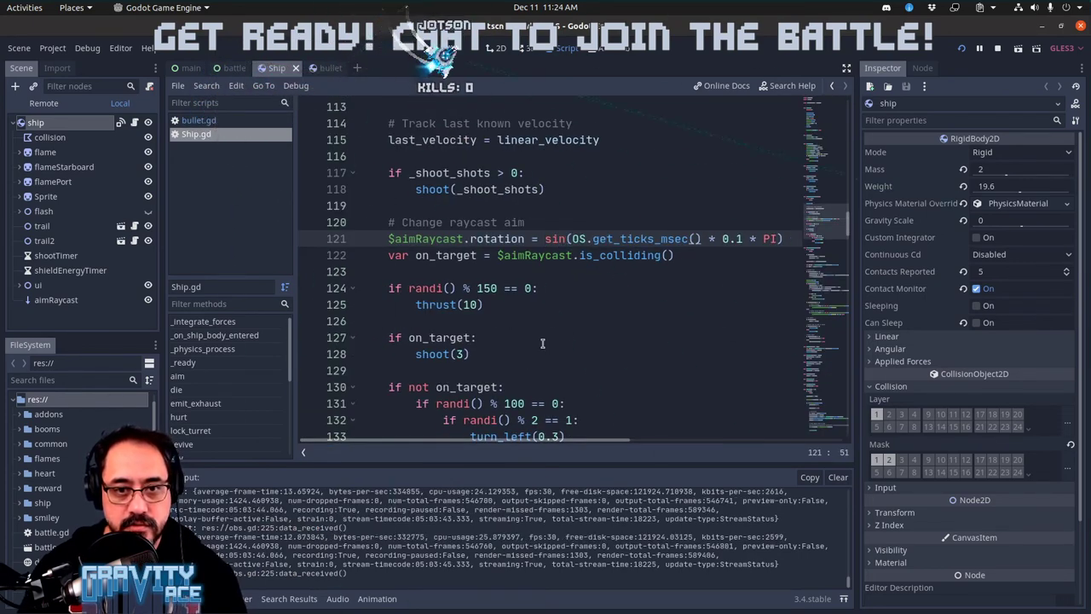
{"action": "key", "text": "Right"}
{"action": "key", "text": "Right"}
{"action": "key", "text": "Right"}
{"action": "key", "text": "Right"}
{"action": "key", "text": "Right"}
{"action": "key", "text": "Right"}
{"action": "key", "text": "BackSpace"}
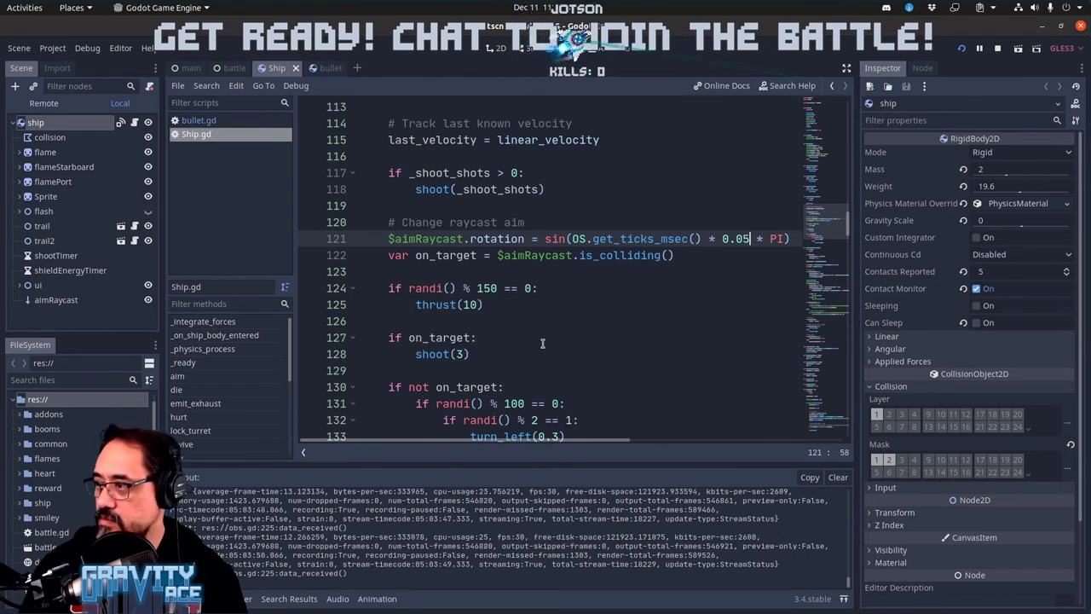
{"action": "type", "text": "05"}
{"action": "key", "text": "BackSpace"}
{"action": "type", "text": "3"}
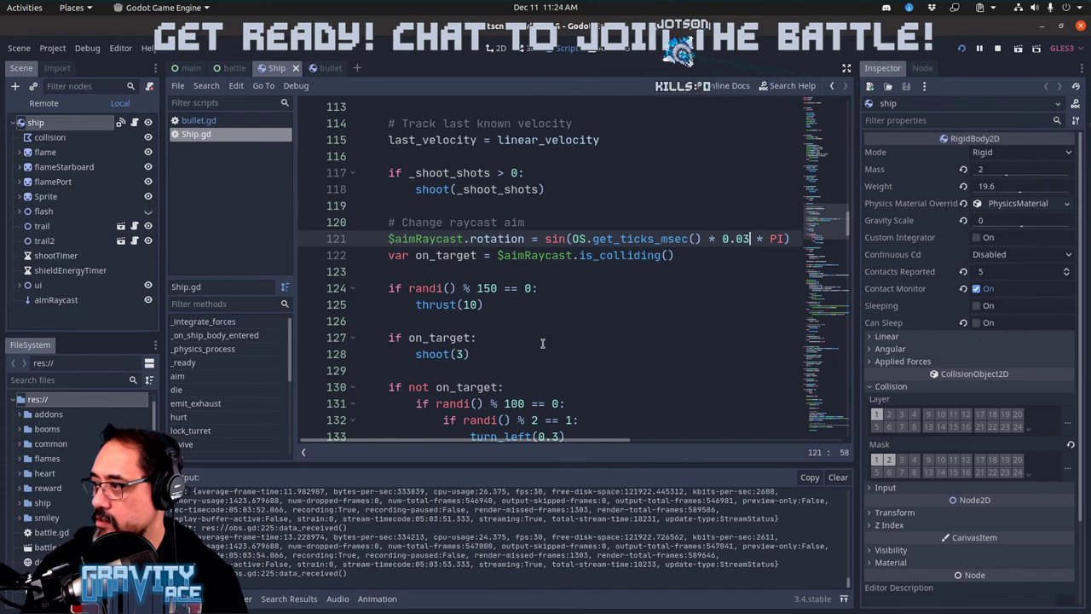
{"action": "key", "text": "BackSpace"}
{"action": "type", "text": "1"}
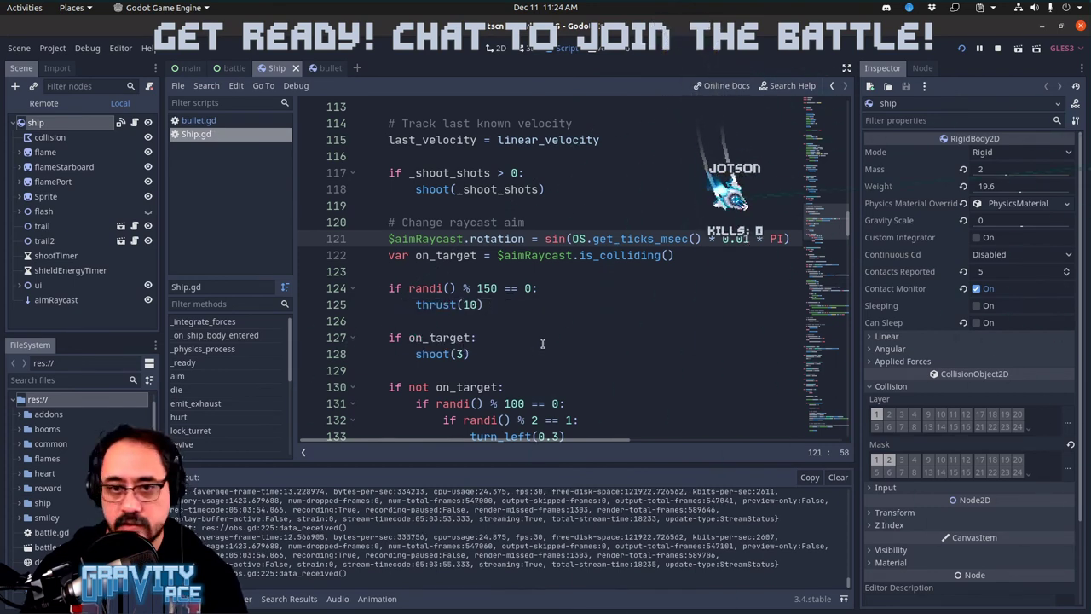
Add a /100.0 divisor after OS.get_ticks_msec() inside the sine.
{"action": "key", "text": "Left"}
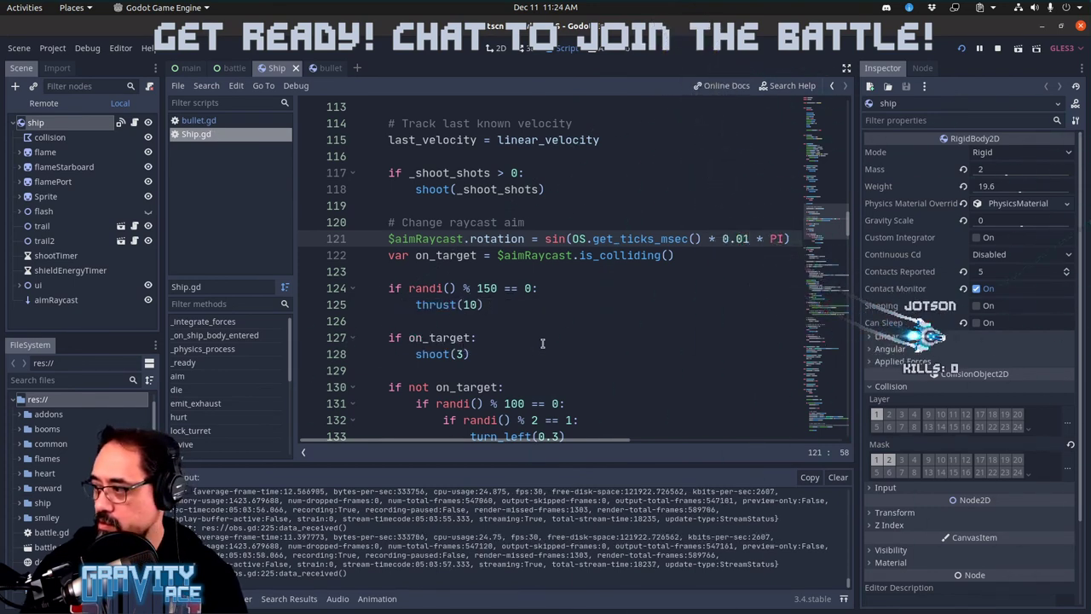
{"action": "key", "text": "Left"}
{"action": "key", "text": "Left"}
{"action": "key", "text": "Left"}
{"action": "key", "text": "Left"}
{"action": "key", "text": "Left"}
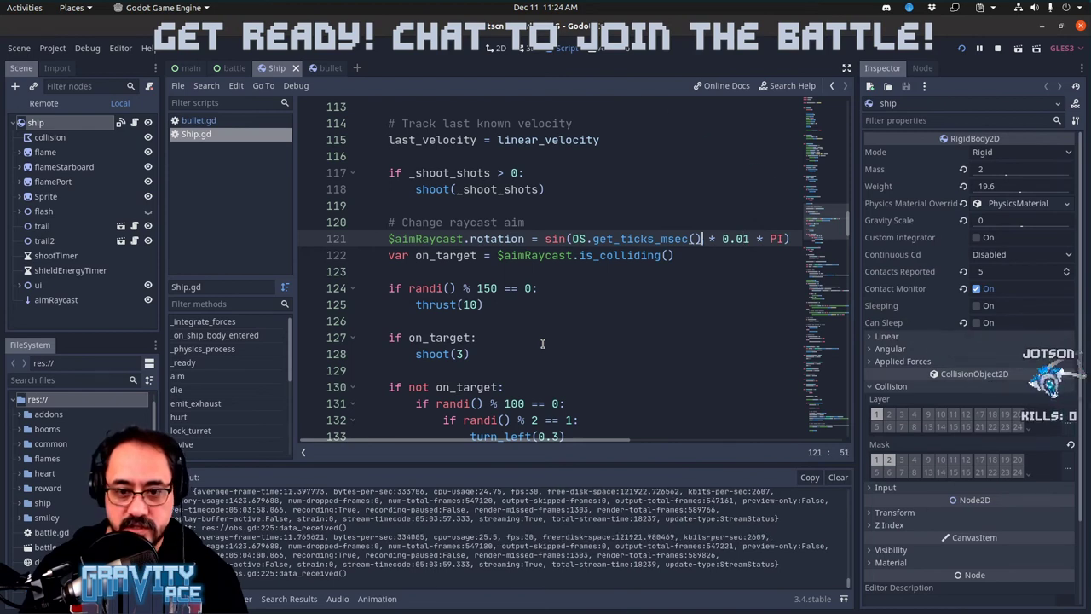
{"action": "type", "text": "0."}
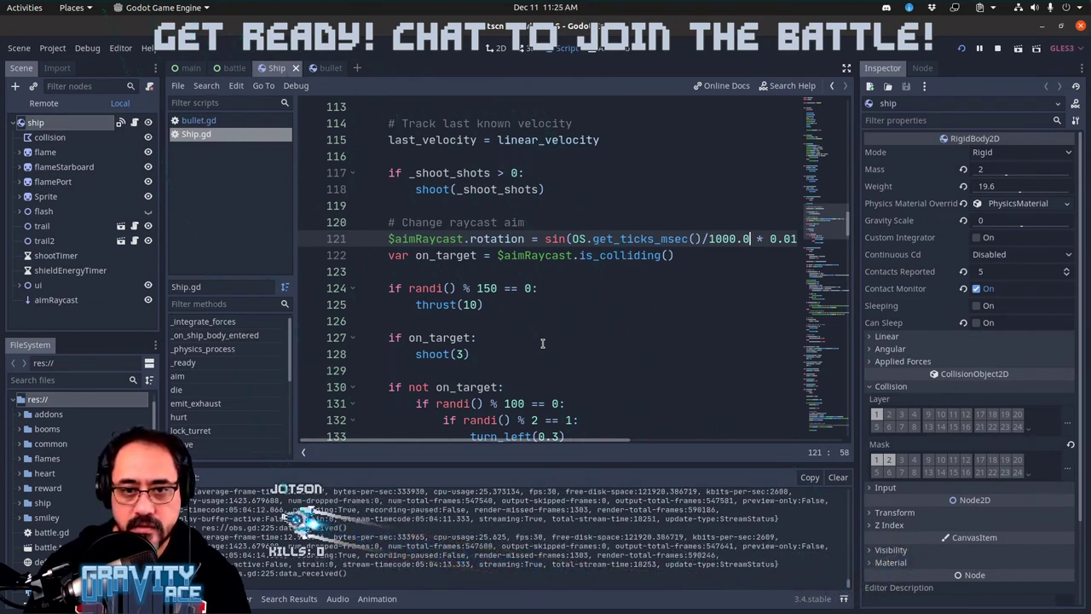
{"action": "key", "text": "shift+End"}
{"action": "key", "text": "ctrl+c"}
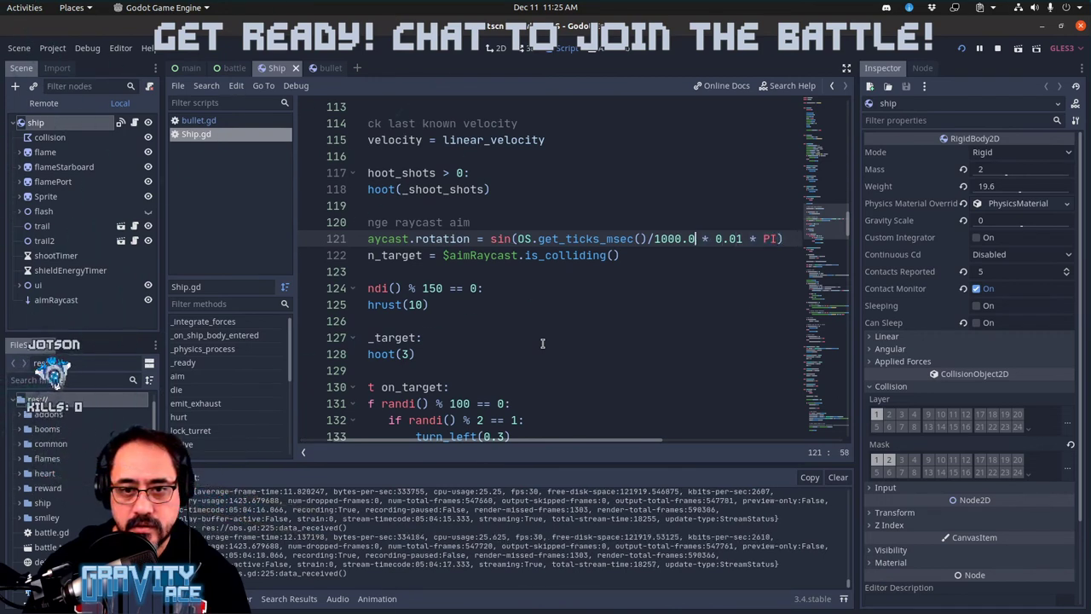
{"action": "key", "text": "BackSpace"}
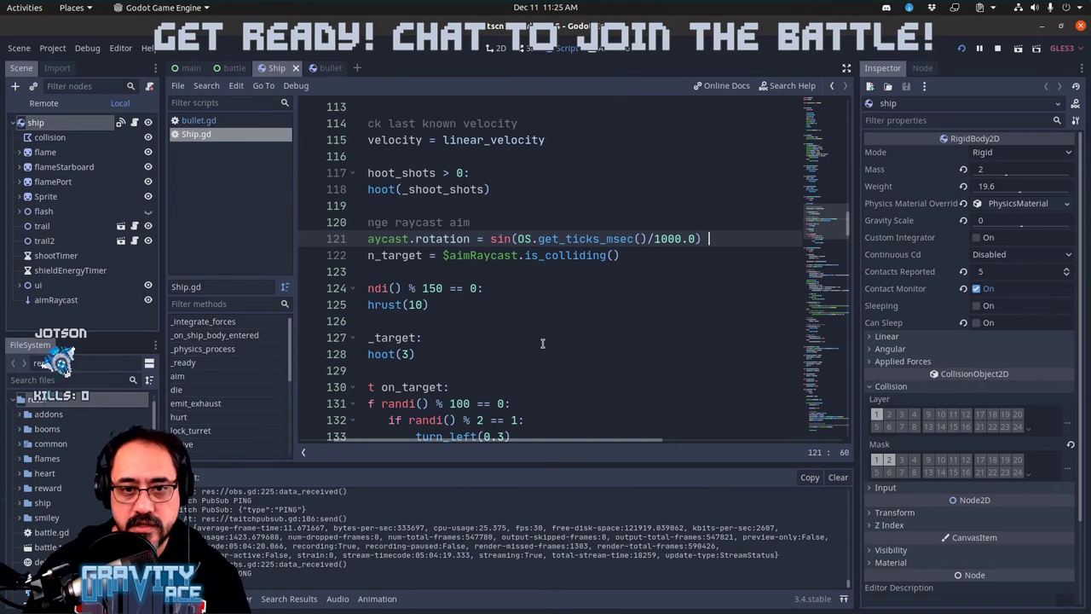
{"action": "key", "text": "ctrl+v"}
{"action": "key", "text": "Left"}
{"action": "key", "text": "Left"}
{"action": "key", "text": "Left"}
{"action": "key", "text": "Left"}
{"action": "key", "text": "Left"}
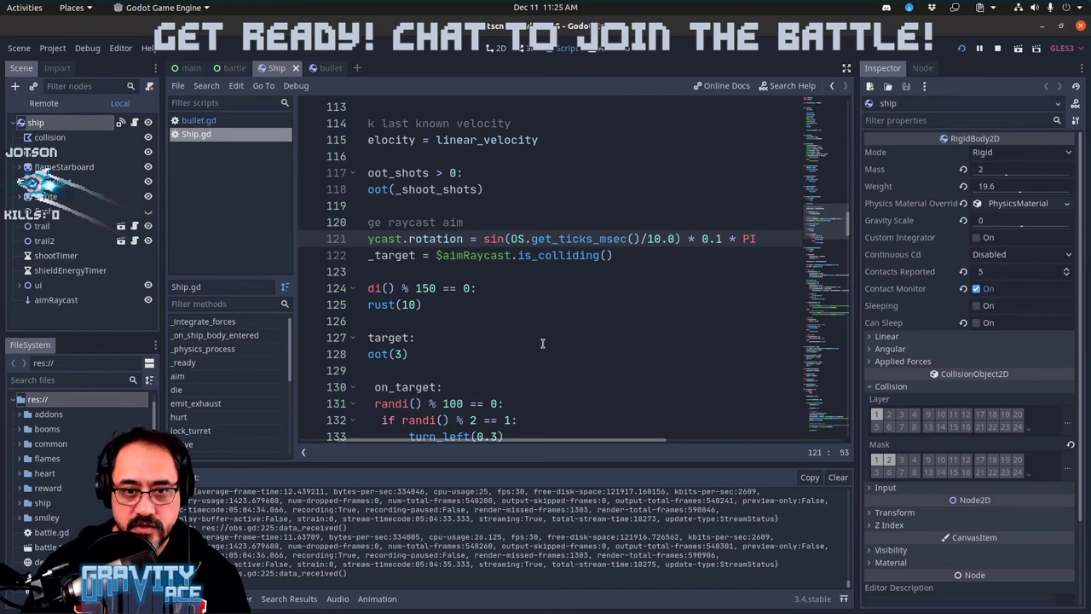
{"action": "type", "text": "0"}
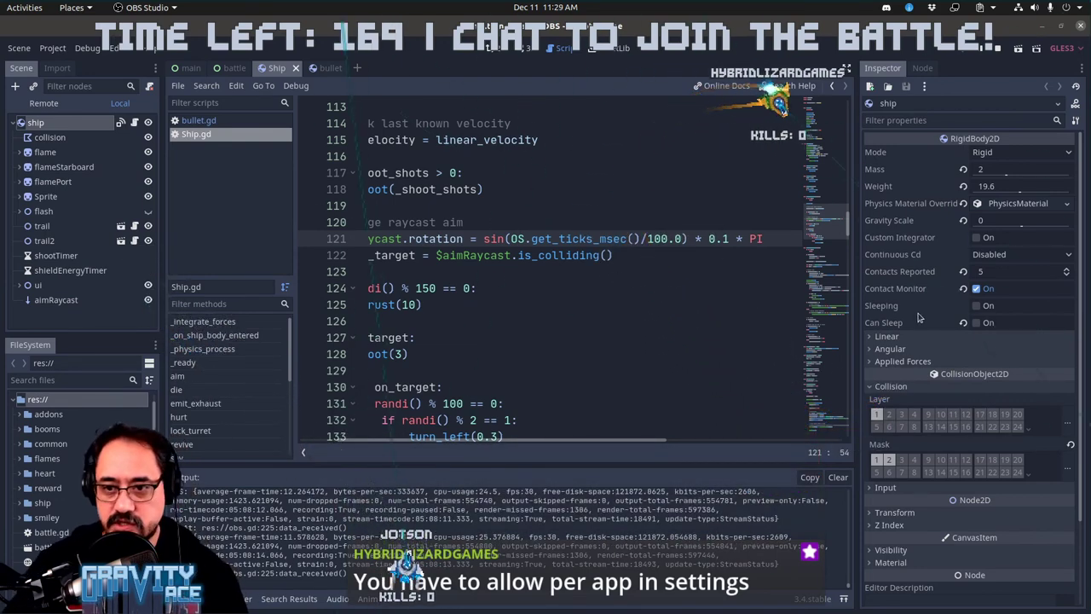
Set the aimRaycast's Cast To x to 360 and save the Ship scene.
{"action": "left_click", "coordinate": [56, 299]}
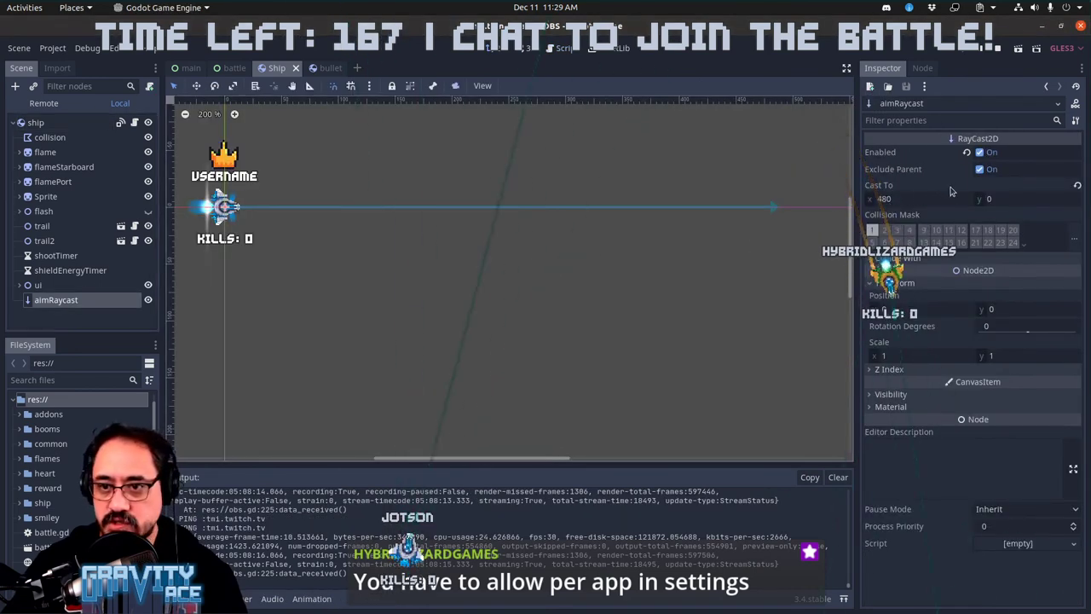
{"action": "left_click", "coordinate": [926, 199]}
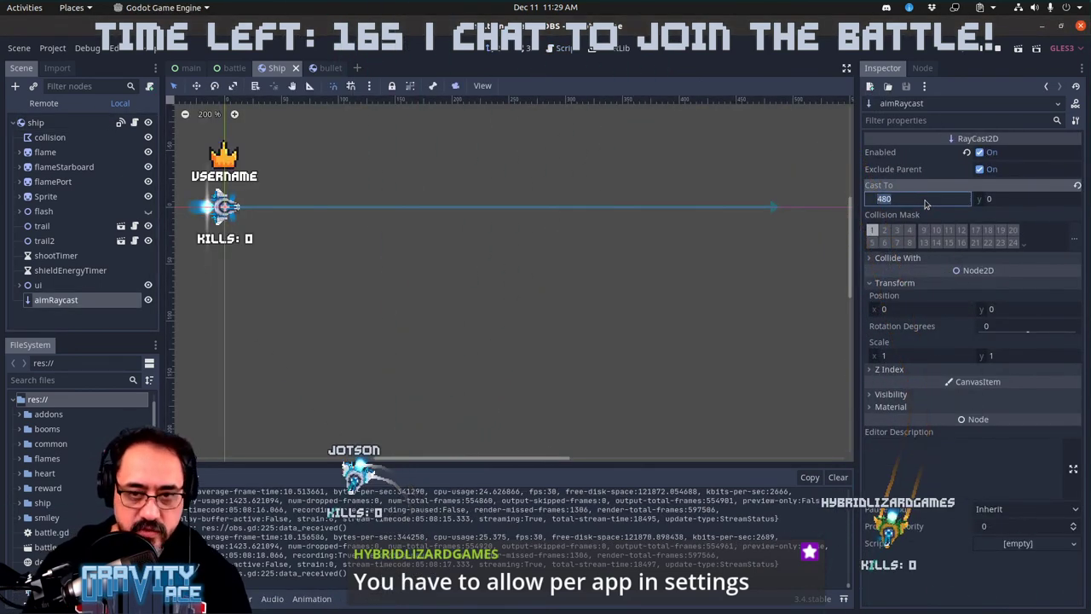
{"action": "type", "text": "360"}
{"action": "key", "text": "Return"}
{"action": "key", "text": "ctrl+s"}
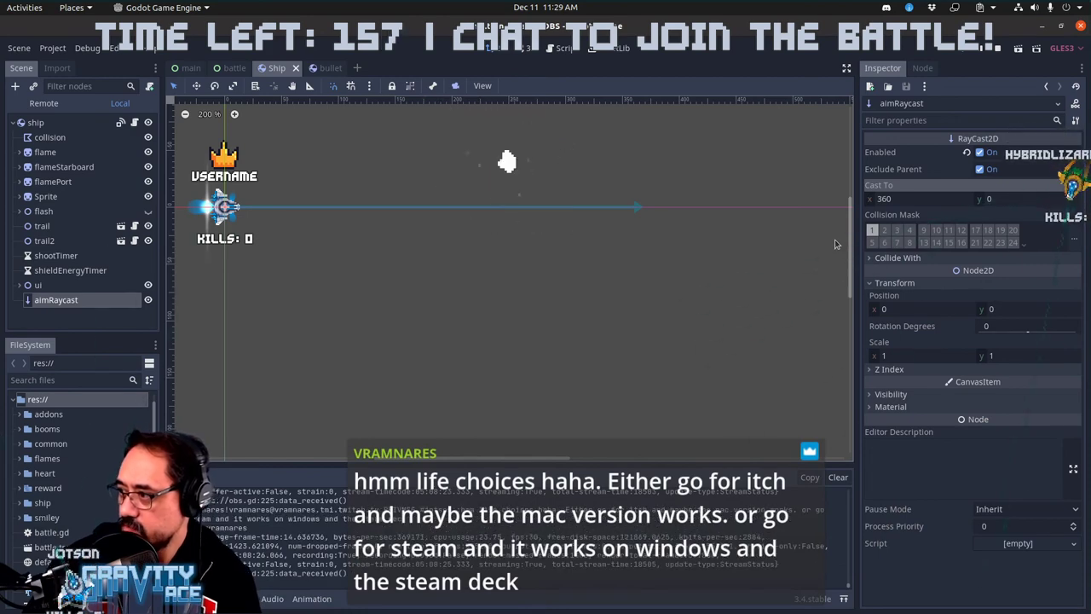
Try 60 for the Cast To x length, then set it back to 360.
{"action": "left_click", "coordinate": [907, 202]}
{"action": "type", "text": "60"}
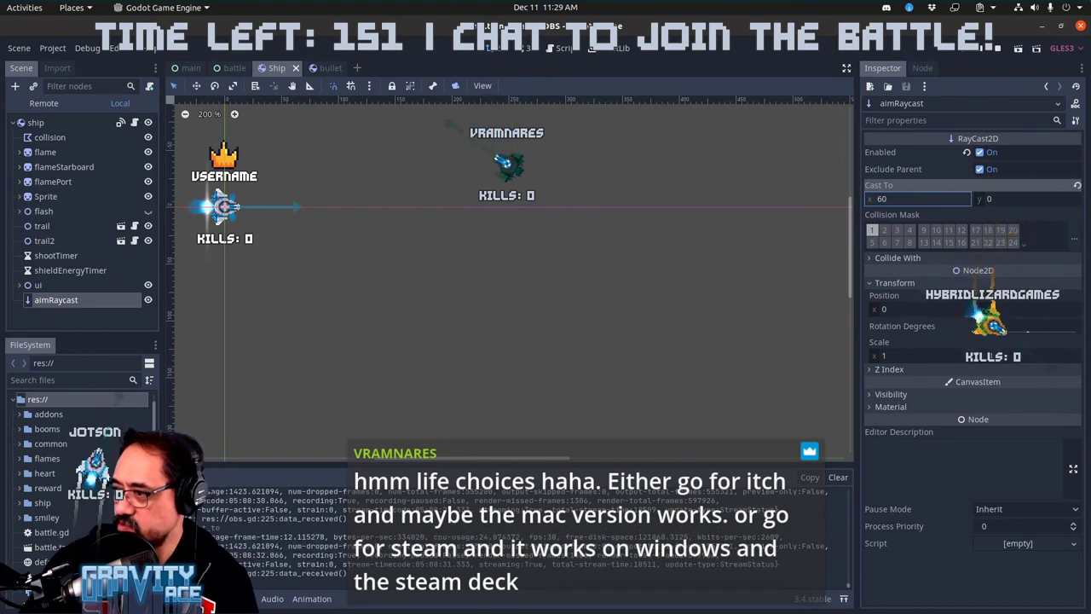
{"action": "double_click", "coordinate": [891, 201]}
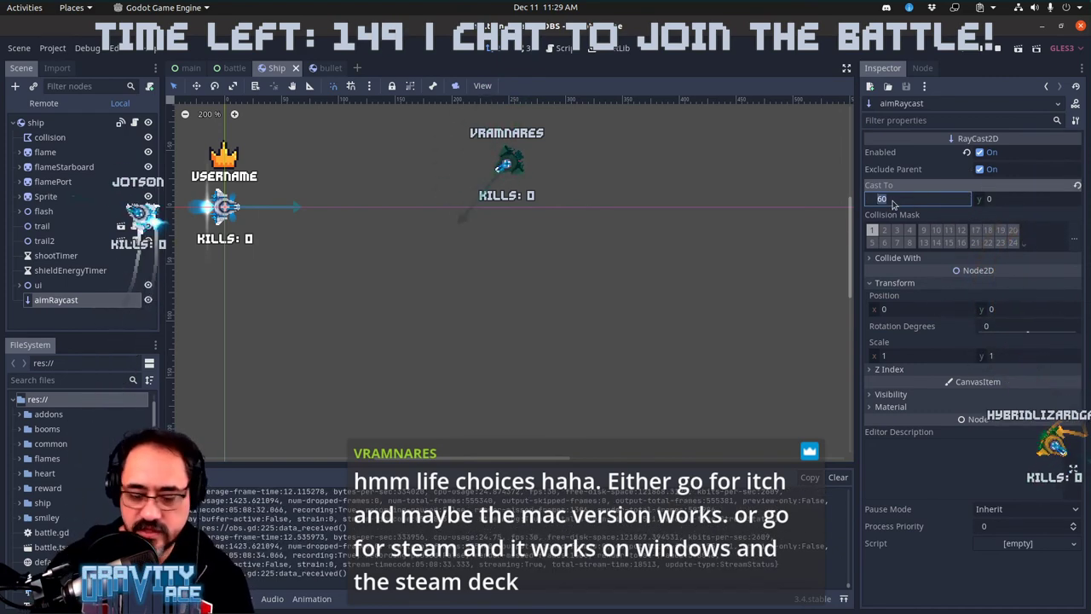
{"action": "type", "text": "360"}
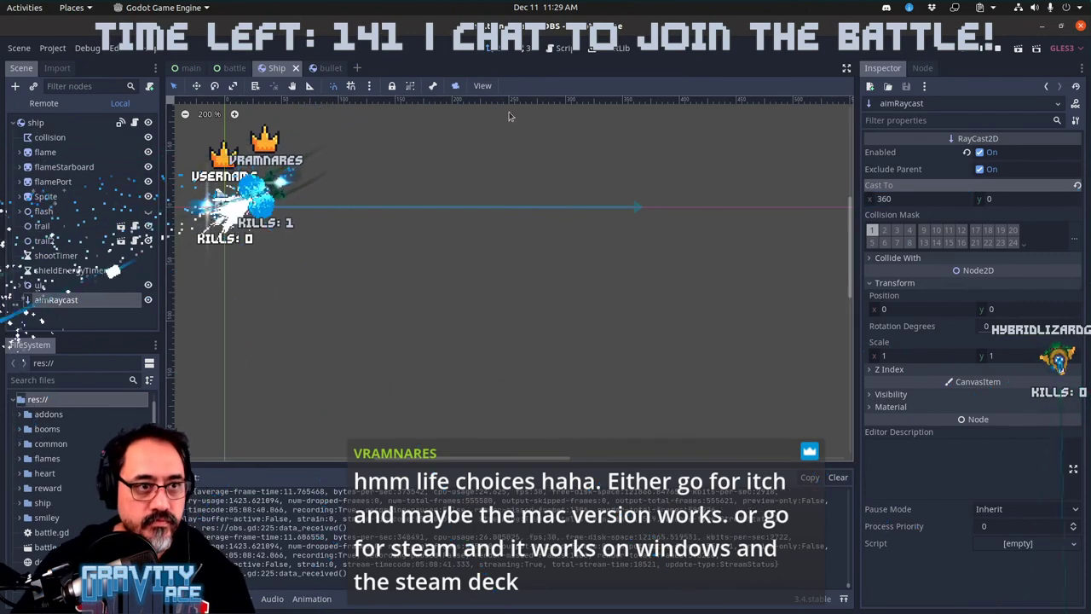
Switch to the Script workspace to show Ship.gd's aimRaycast sway code.
{"action": "left_click", "coordinate": [562, 48]}
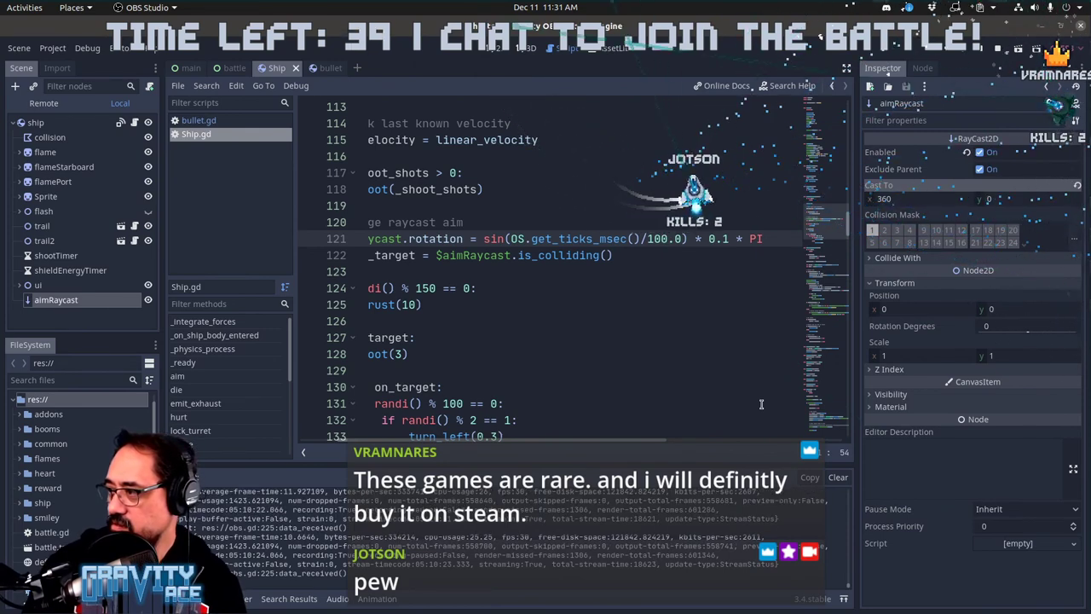
{"action": "left_click", "coordinate": [602, 255]}
{"action": "key", "text": "Home"}
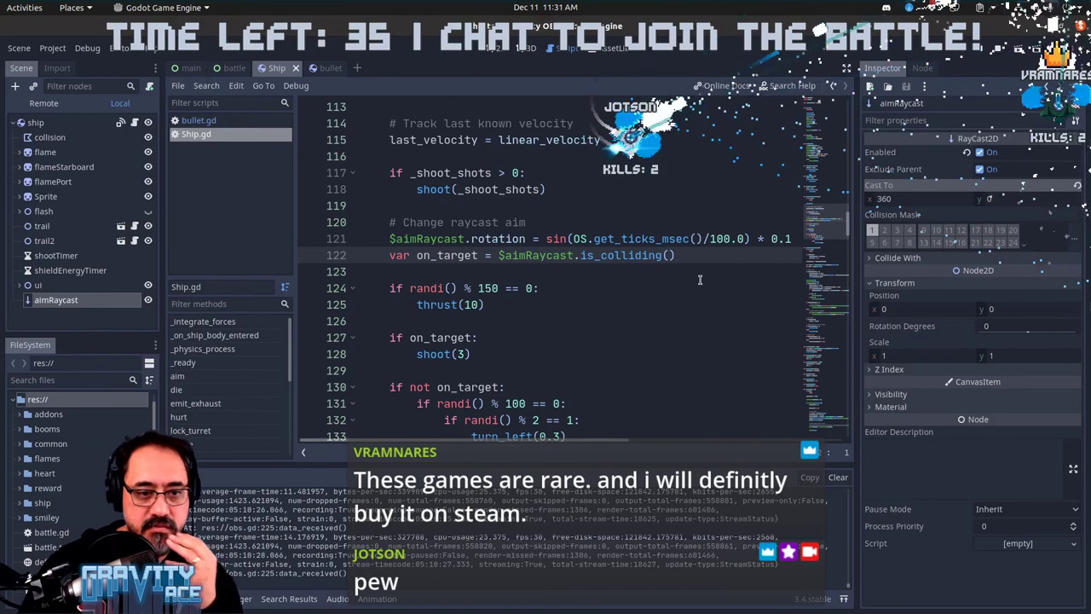
{"action": "key", "text": "Down"}
{"action": "key", "text": "Down"}
{"action": "key", "text": "Down"}
{"action": "key", "text": "Down"}
{"action": "key", "text": "Down"}
{"action": "key", "text": "Down"}
{"action": "key", "text": "Down"}
{"action": "key", "text": "Down"}
{"action": "key", "text": "Down"}
{"action": "key", "text": "Down"}
{"action": "key", "text": "Down"}
{"action": "key", "text": "Down"}
{"action": "key", "text": "Down"}
{"action": "key", "text": "Down"}
{"action": "key", "text": "Down"}
{"action": "key", "text": "Down"}
{"action": "key", "text": "Down"}
{"action": "key", "text": "Down"}
{"action": "key", "text": "Down"}
{"action": "key", "text": "Down"}
{"action": "key", "text": "Up"}
{"action": "key", "text": "Up"}
{"action": "key", "text": "Up"}
{"action": "key", "text": "Up"}
{"action": "key", "text": "Up"}
{"action": "key", "text": "Up"}
{"action": "key", "text": "Up"}
{"action": "key", "text": "Up"}
{"action": "key", "text": "Up"}
{"action": "key", "text": "Up"}
{"action": "key", "text": "Up"}
{"action": "key", "text": "Up"}
{"action": "key", "text": "Up"}
{"action": "key", "text": "Up"}
{"action": "key", "text": "Up"}
{"action": "key", "text": "Up"}
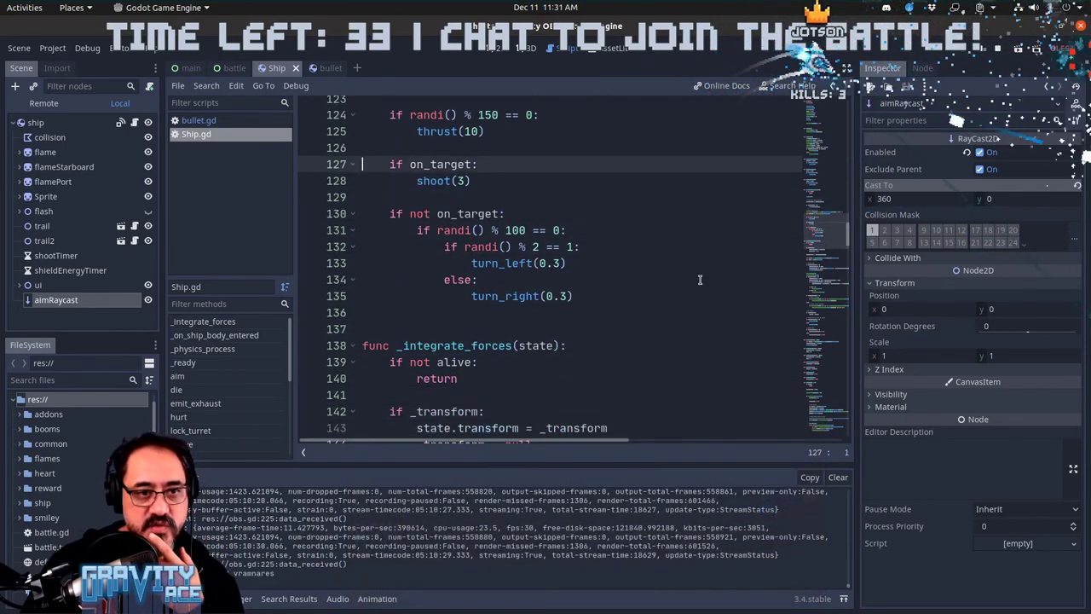
{"action": "key", "text": "shift+Down"}
{"action": "key", "text": "shift+Down"}
{"action": "key", "text": "Down"}
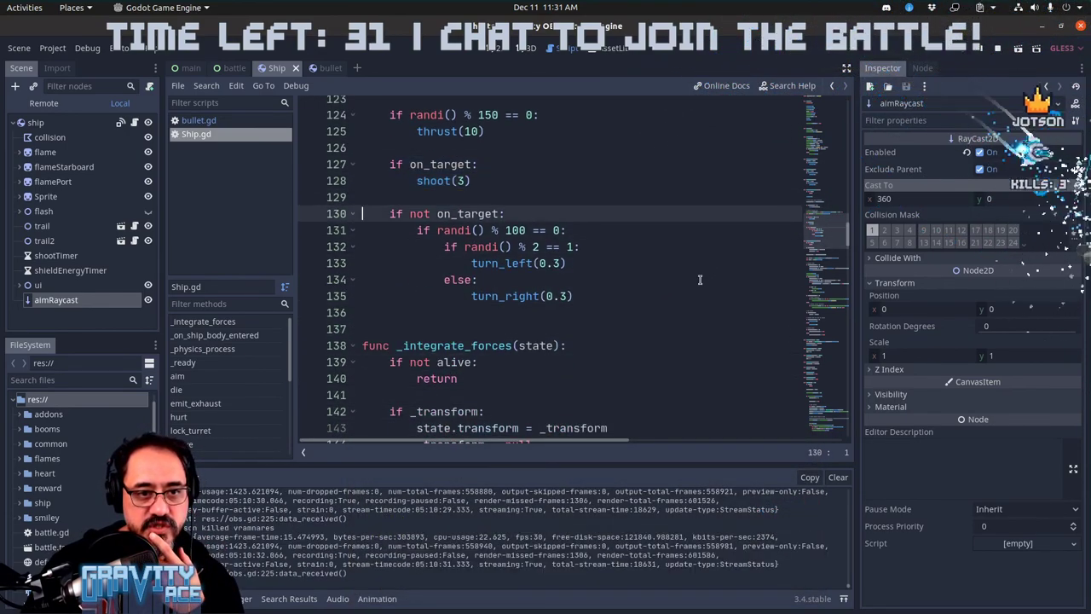
{"action": "key", "text": "shift+Down"}
{"action": "key", "text": "shift+Down"}
{"action": "key", "text": "shift+Down"}
{"action": "key", "text": "shift+Down"}
{"action": "key", "text": "shift+Down"}
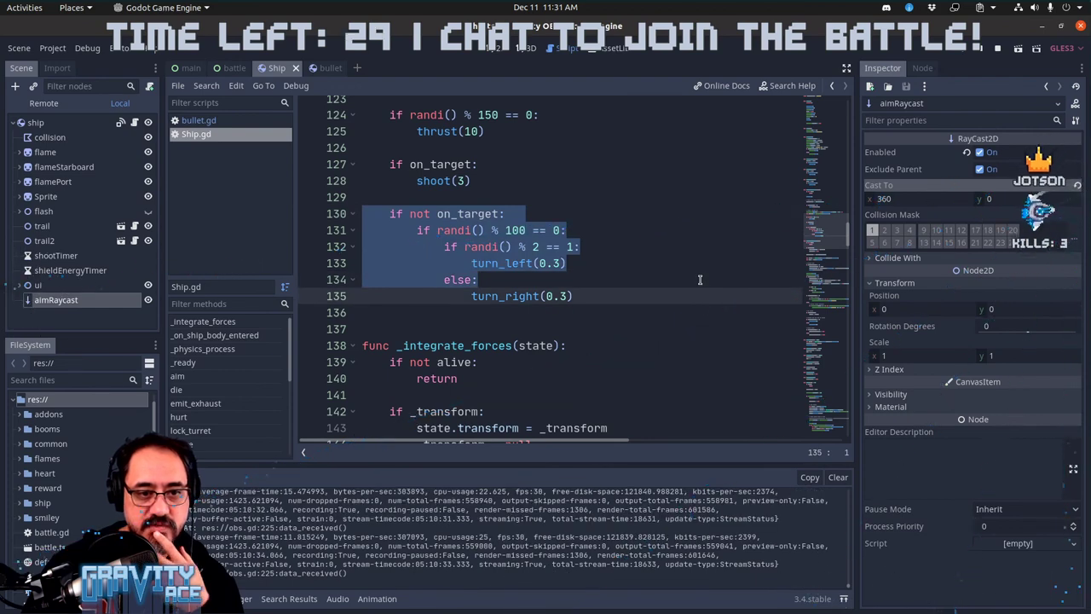
{"action": "key", "text": "Up"}
{"action": "key", "text": "Up"}
{"action": "key", "text": "Up"}
{"action": "key", "text": "Up"}
{"action": "key", "text": "Up"}
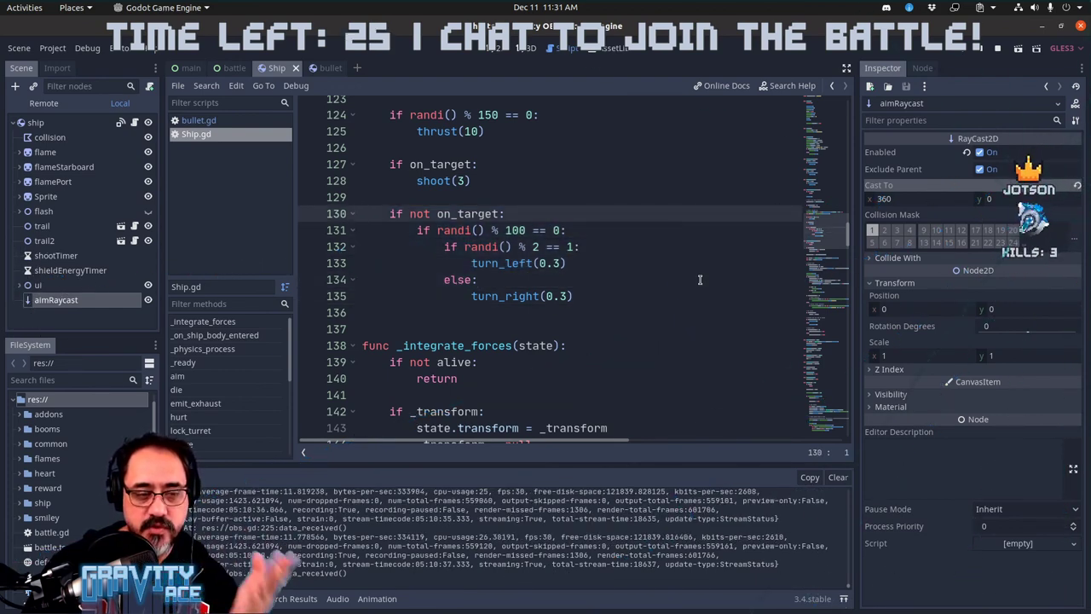
{"action": "key", "text": "Down"}
{"action": "key", "text": "shift+Down"}
{"action": "key", "text": "shift+Down"}
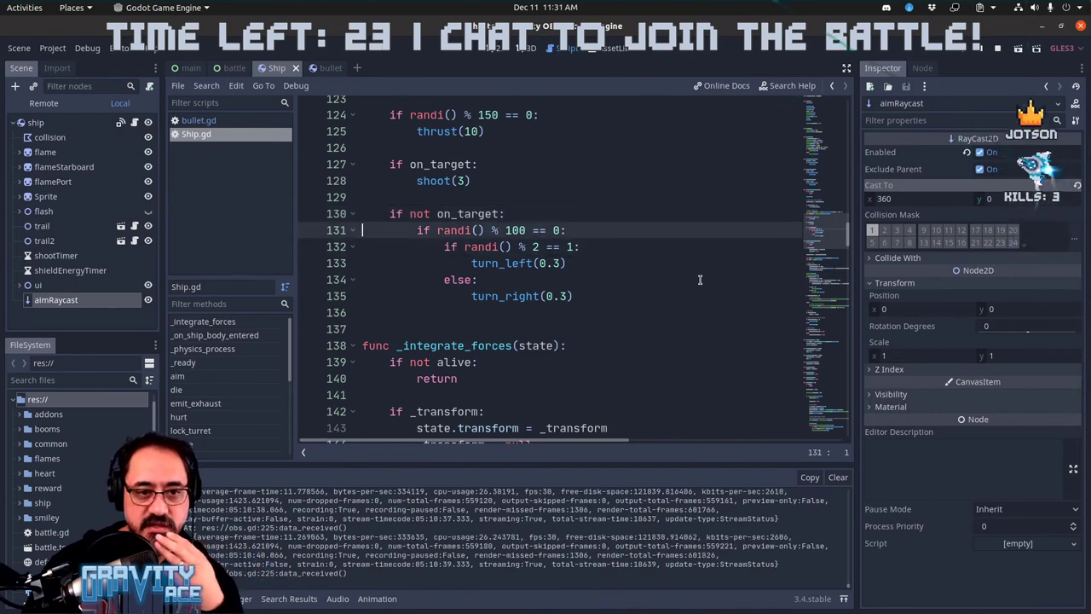
{"action": "key", "text": "shift+Down"}
{"action": "key", "text": "shift+Down"}
{"action": "key", "text": "Down"}
{"action": "key", "text": "Down"}
{"action": "key", "text": "Down"}
{"action": "key", "text": "Down"}
{"action": "key", "text": "Down"}
{"action": "key", "text": "Down"}
{"action": "key", "text": "Down"}
{"action": "key", "text": "Down"}
{"action": "key", "text": "Down"}
{"action": "key", "text": "Down"}
{"action": "key", "text": "Down"}
{"action": "key", "text": "Down"}
{"action": "key", "text": "Down"}
{"action": "key", "text": "Down"}
{"action": "key", "text": "Down"}
{"action": "key", "text": "Down"}
{"action": "key", "text": "Down"}
{"action": "key", "text": "Down"}
{"action": "key", "text": "Down"}
{"action": "key", "text": "Down"}
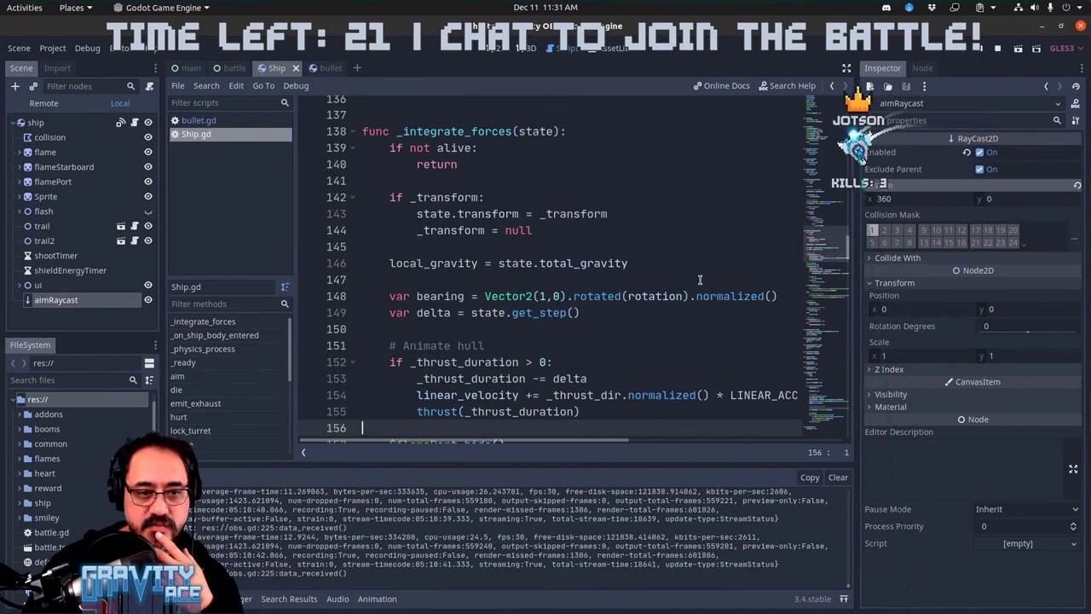
{"action": "key", "text": "ctrl+End"}
{"action": "key", "text": "Up"}
{"action": "key", "text": "shift+Up"}
{"action": "key", "text": "shift+Up"}
{"action": "key", "text": "shift+Up"}
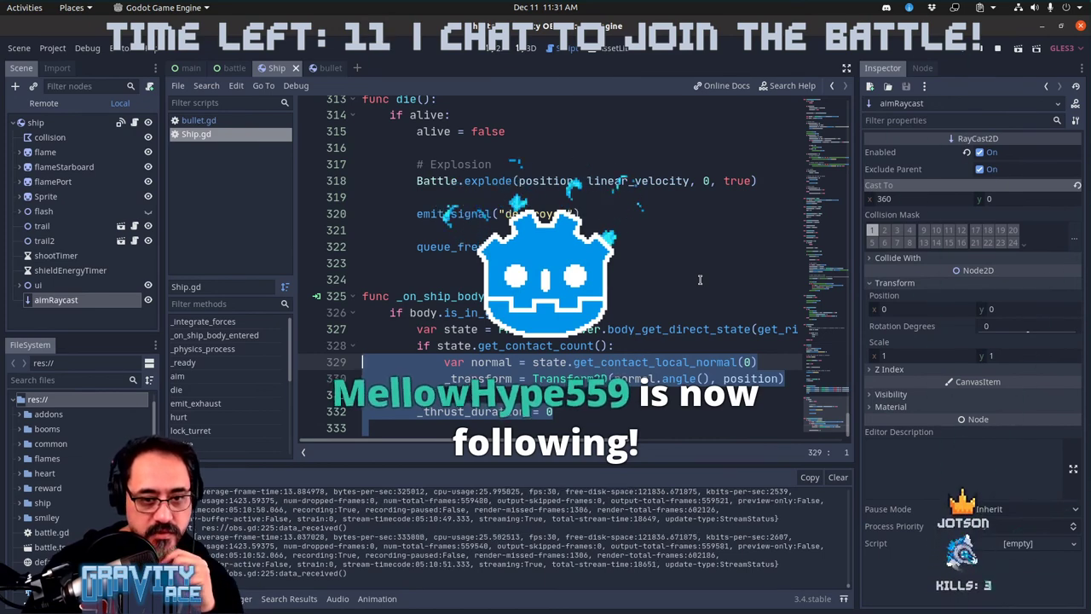
Delete the _thrust_duration = 0 reset line from _on_ship_body_entered in Ship.gd.
{"action": "key", "text": "Up"}
{"action": "key", "text": "Down"}
{"action": "key", "text": "shift+Down"}
{"action": "key", "text": "shift+Down"}
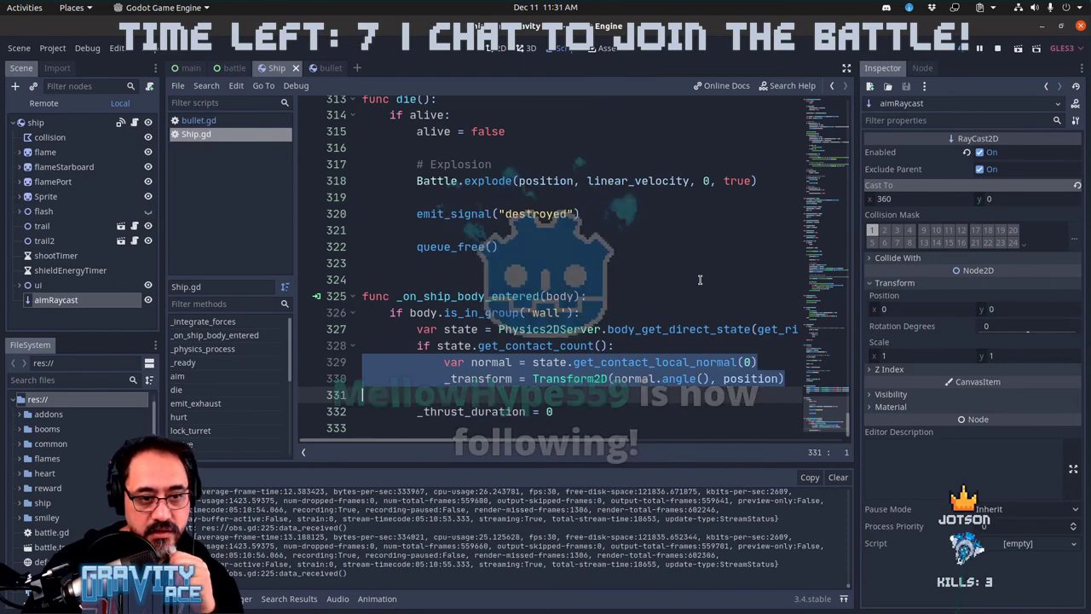
{"action": "key", "text": "Down"}
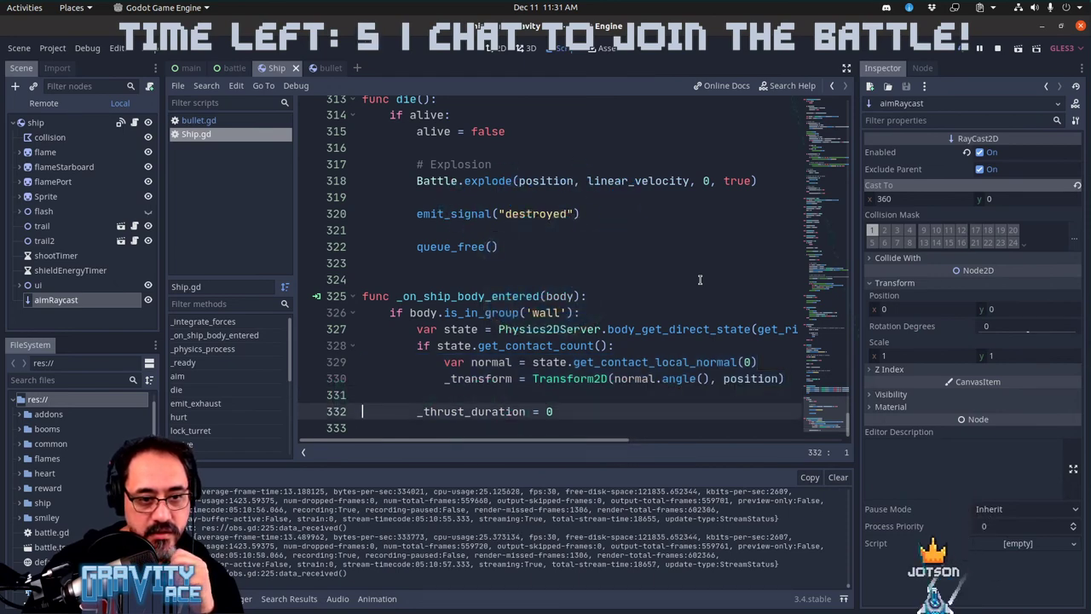
{"action": "key", "text": "shift+Down"}
{"action": "key", "text": "shift+Down"}
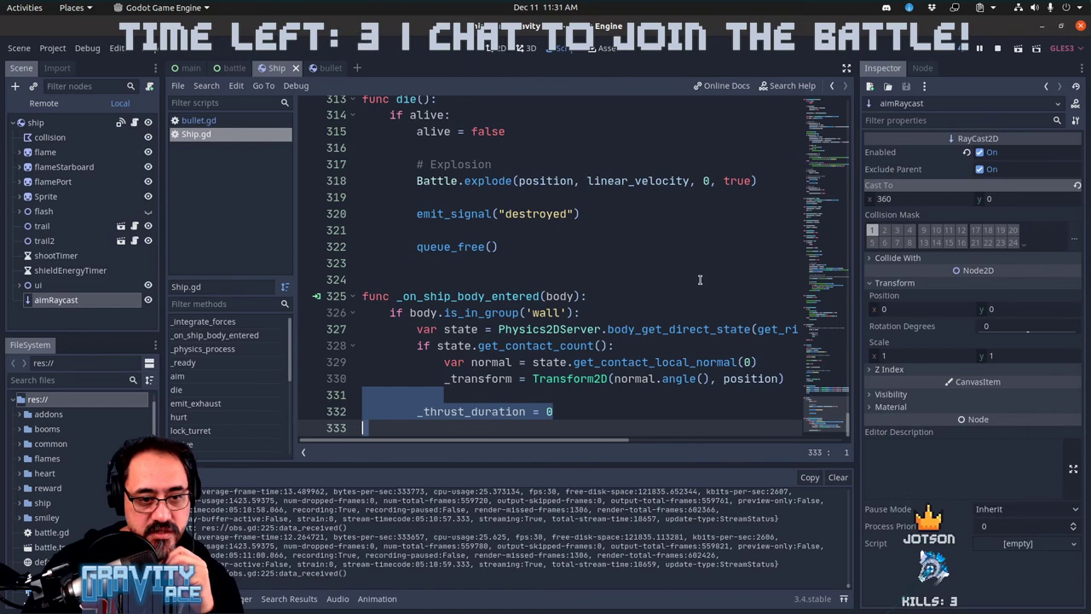
{"action": "key", "text": "Delete"}
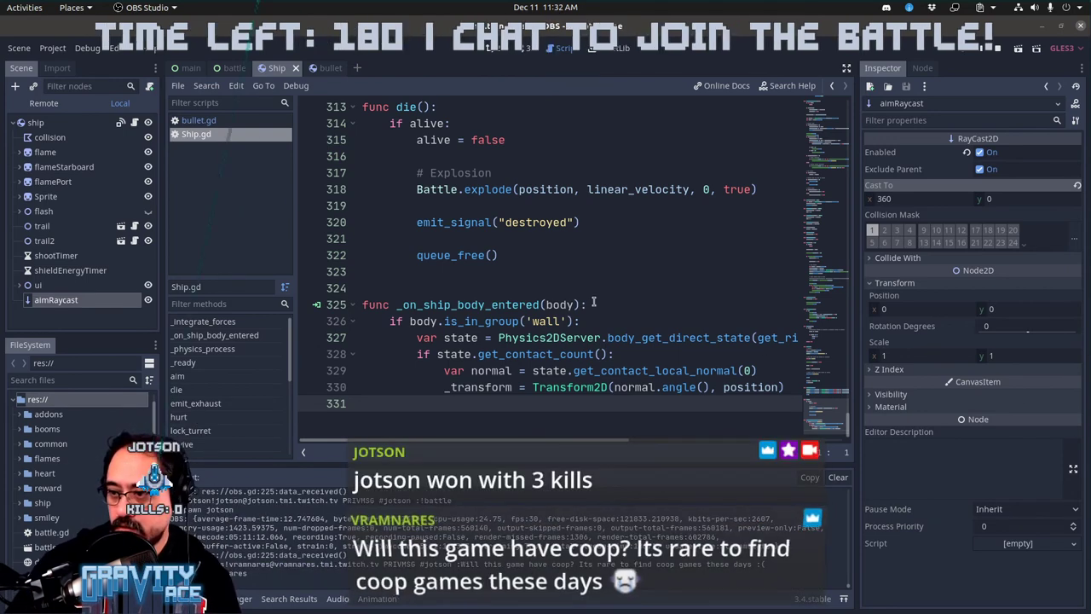
{"action": "key", "text": "alt+Tab"}
{"action": "key", "text": "alt+Tab"}
{"action": "key", "text": "alt+Tab"}
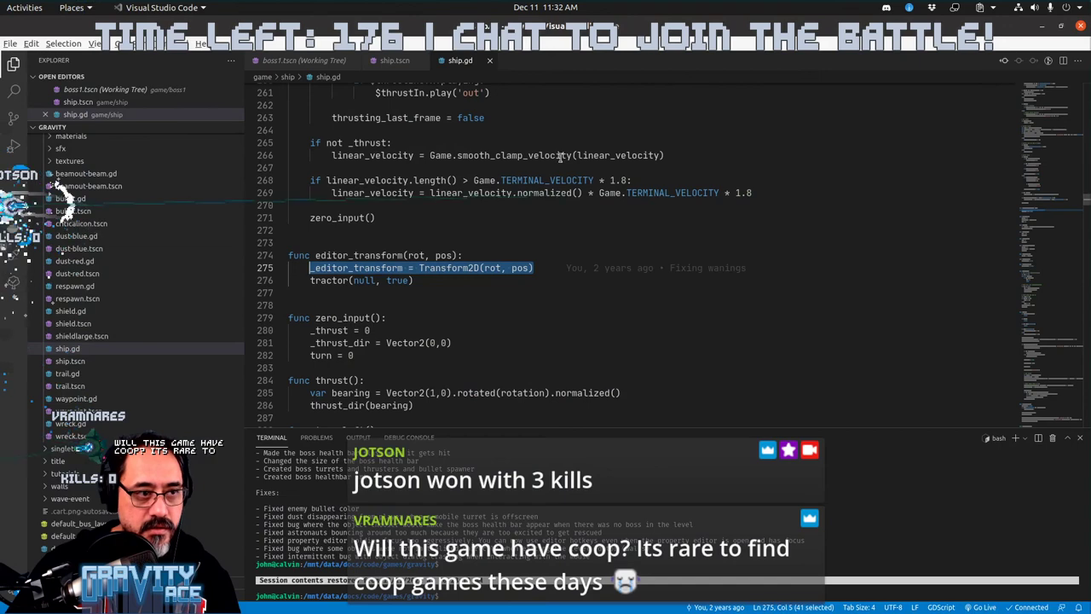
Review the Gravity OBS diffs for battle.gd, battle.tscn, main.gd, bullet.tscn, Ship.gd and Ship.tscn.
{"action": "left_click", "coordinate": [14, 119]}
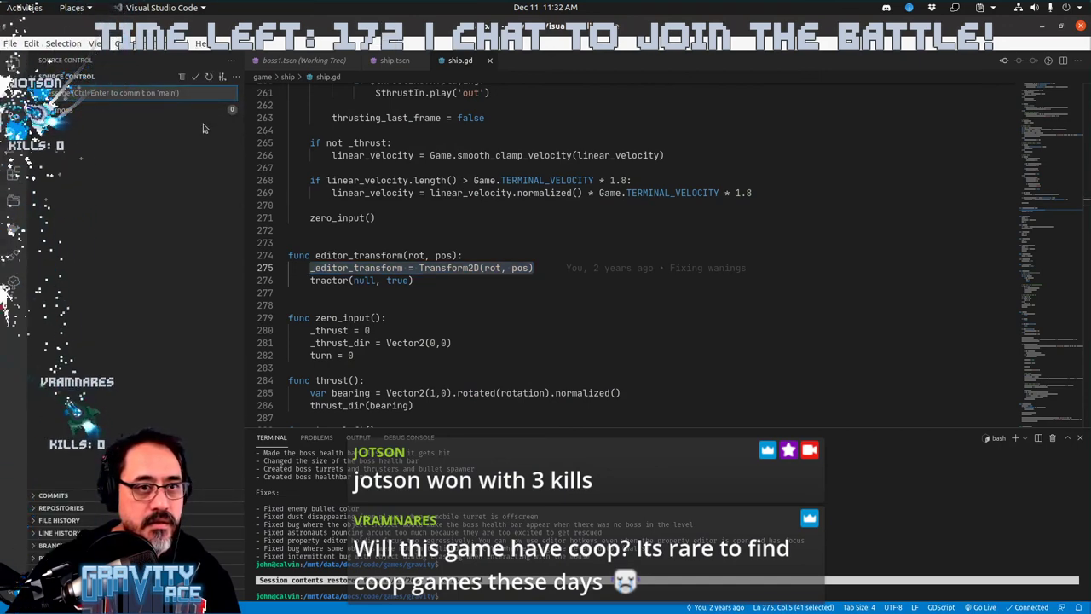
{"action": "key", "text": "alt+Tab"}
{"action": "key", "text": "alt+Tab"}
{"action": "key", "text": "alt+Tab"}
{"action": "key", "text": "alt+Tab"}
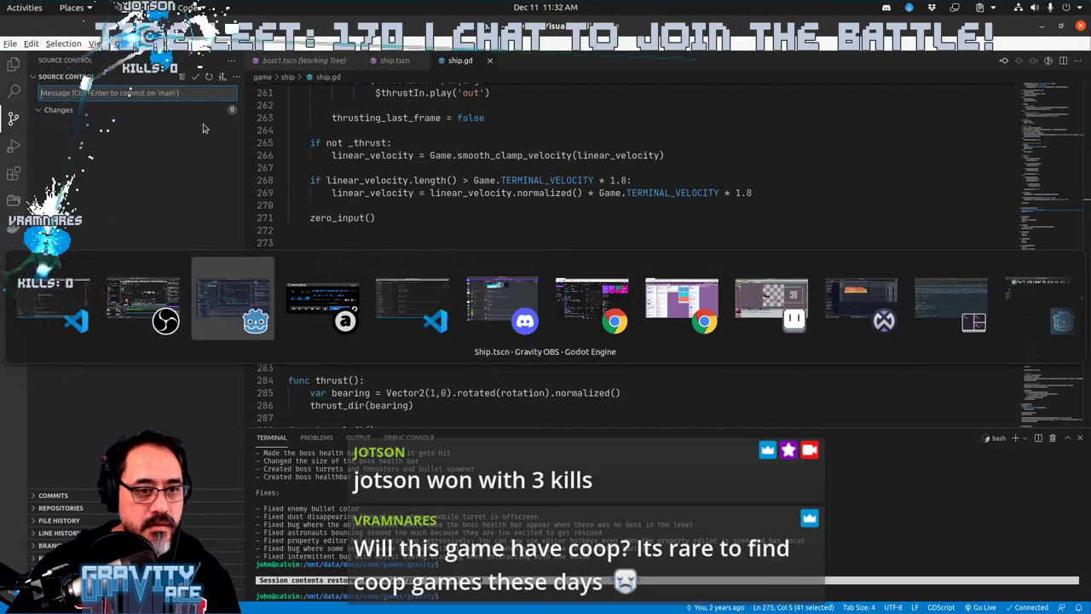
{"action": "left_click", "coordinate": [24, 121]}
{"action": "left_click", "coordinate": [73, 122]}
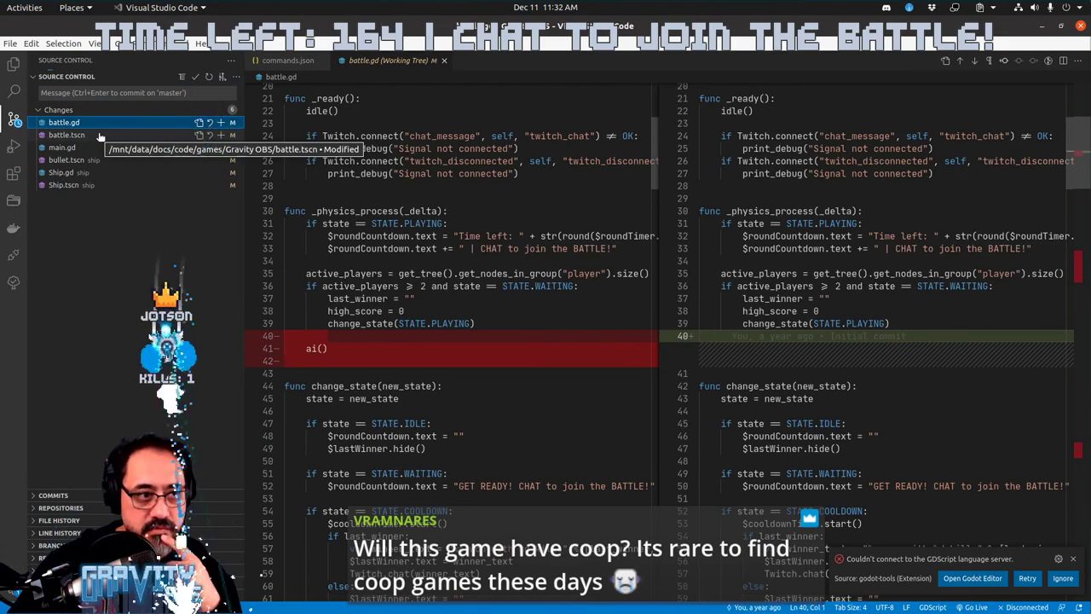
{"action": "left_click", "coordinate": [99, 135]}
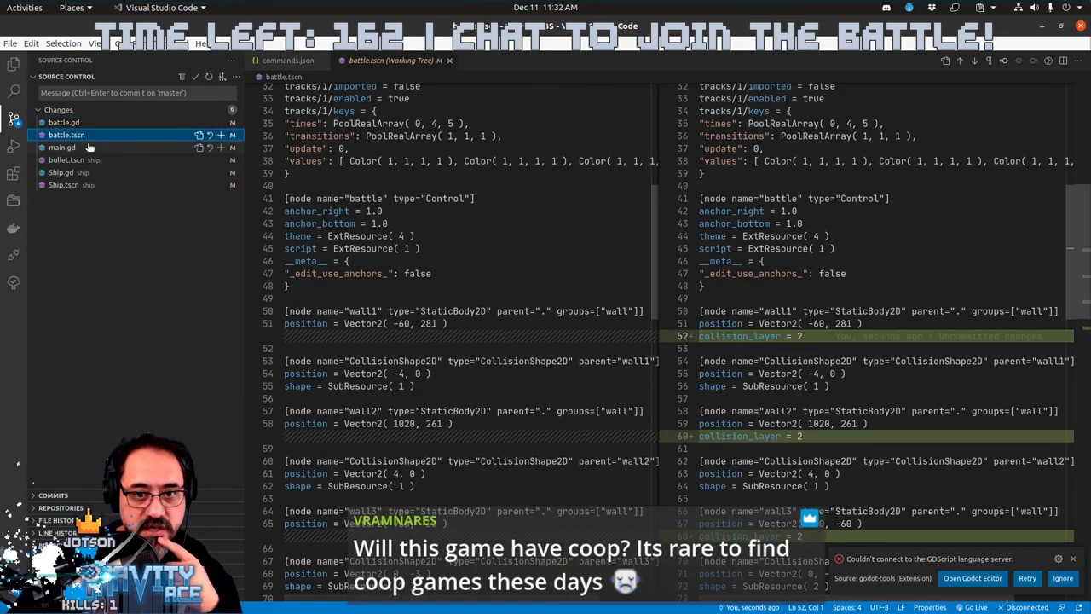
{"action": "left_click", "coordinate": [89, 148]}
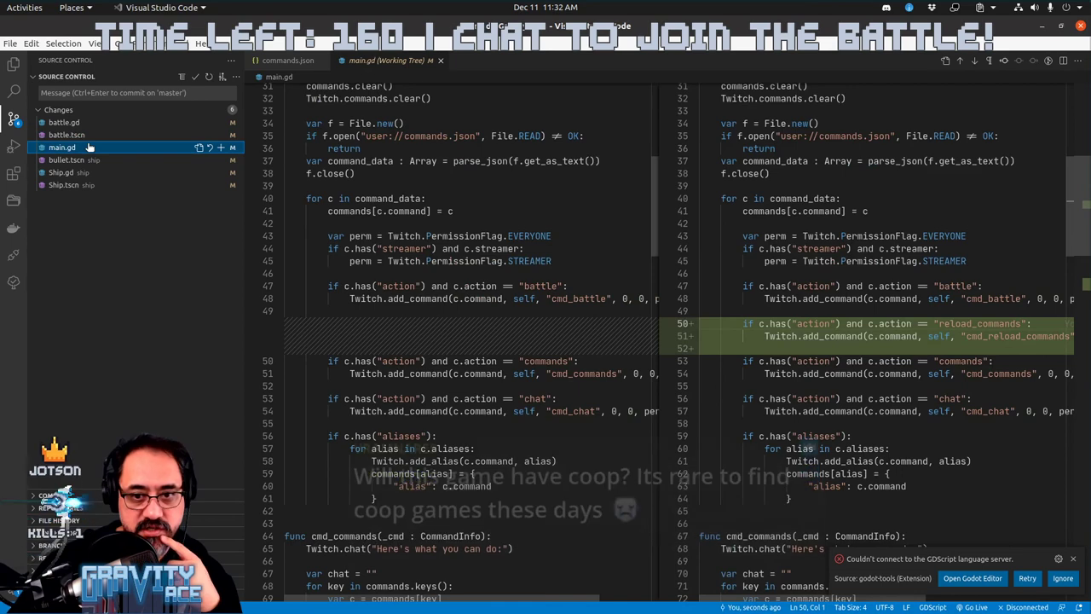
{"action": "left_click", "coordinate": [92, 159]}
{"action": "left_click", "coordinate": [94, 173]}
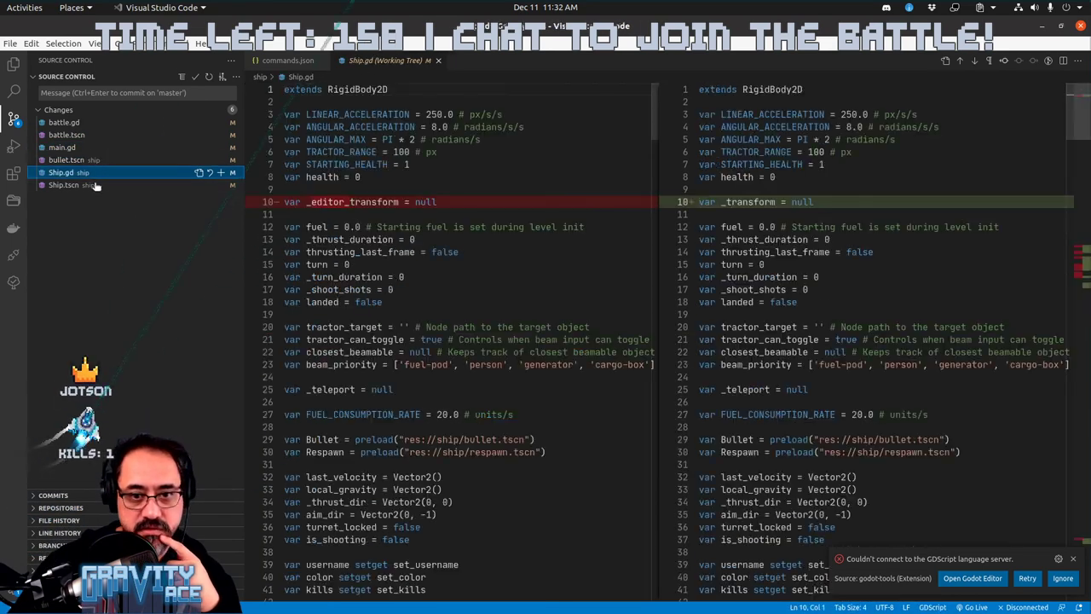
{"action": "left_click", "coordinate": [89, 185]}
Stage all changes and commit them as 'Made battle AI a little smarter'.
{"action": "left_click", "coordinate": [218, 111]}
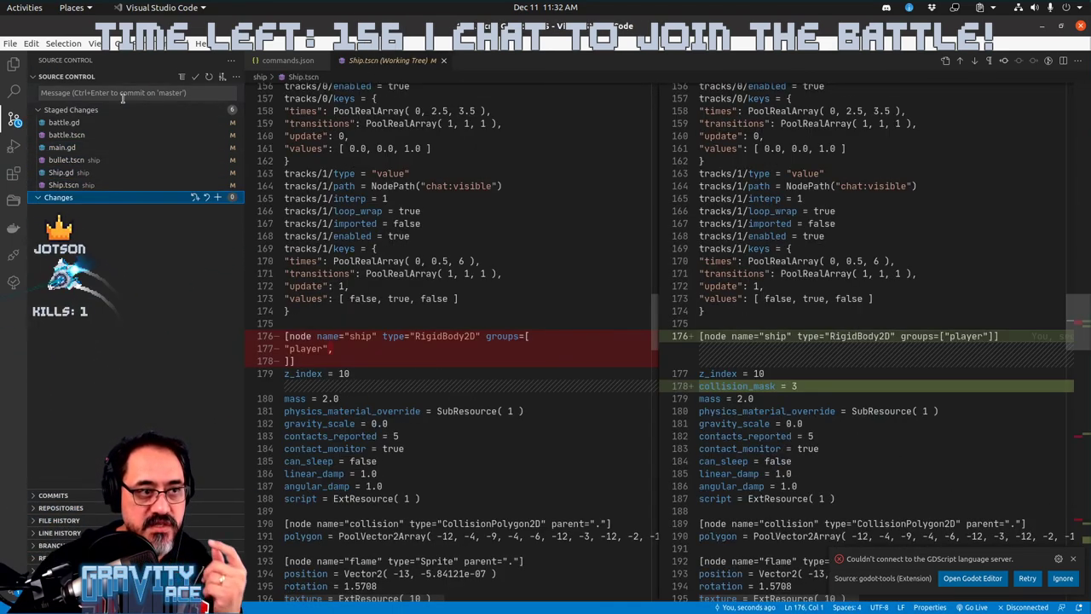
{"action": "left_click", "coordinate": [118, 93]}
{"action": "type", "text": "Made bat"}
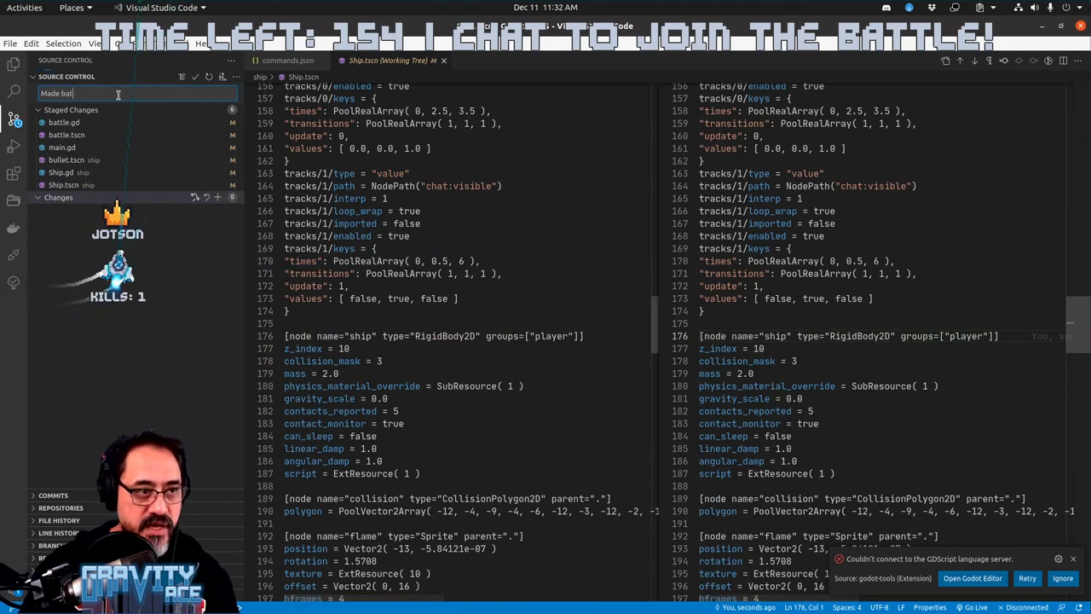
{"action": "type", "text": "tle aI a little smarter"}
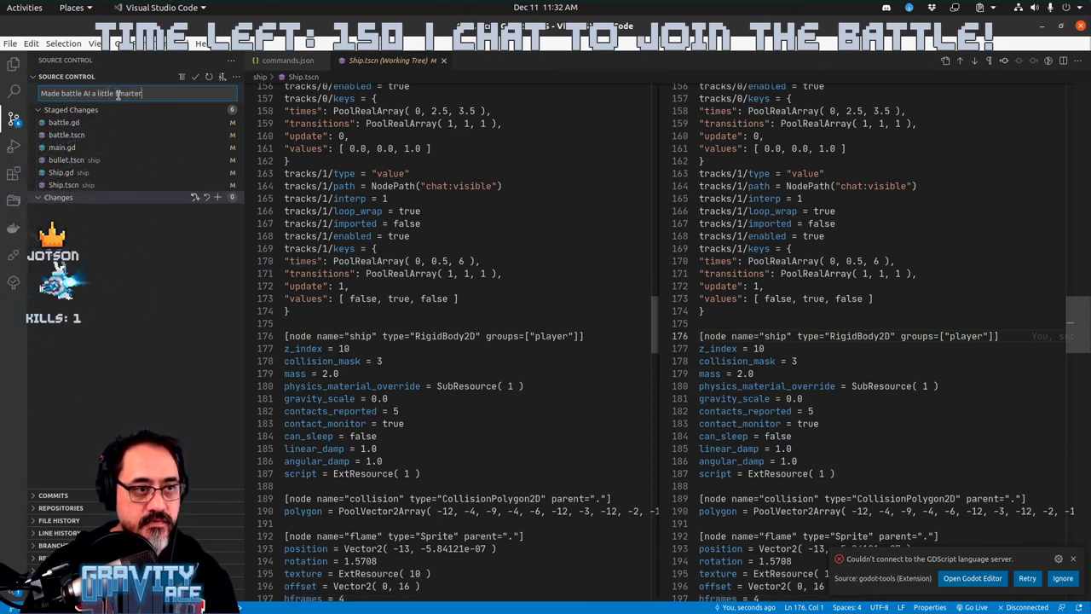
{"action": "key", "text": "ctrl+Return"}
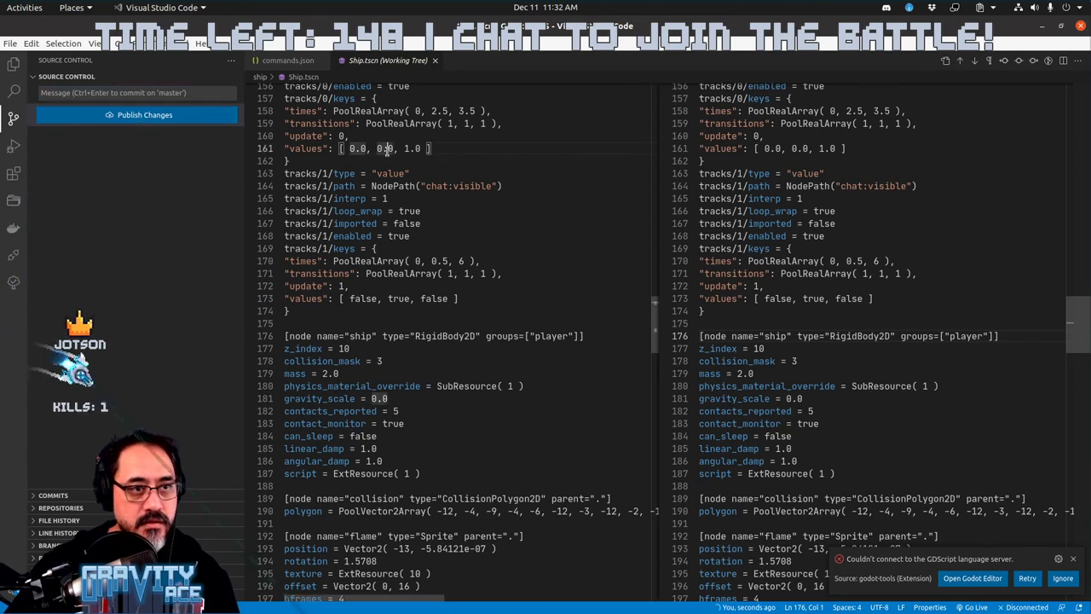
{"action": "key", "text": "ctrl+w"}
{"action": "key", "text": "alt+Tab"}
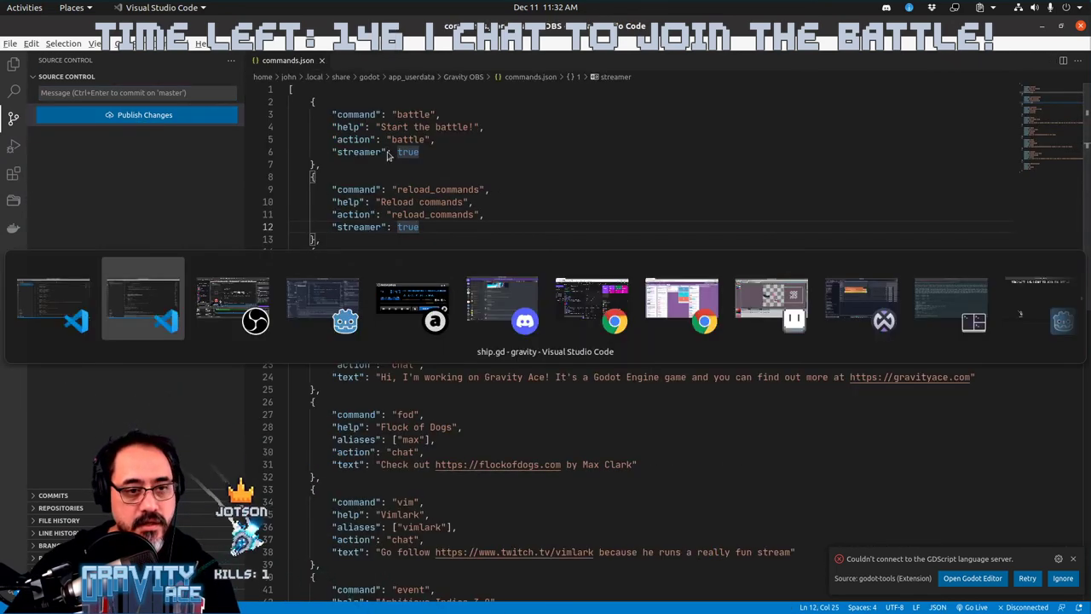
Export all presets, including Linux/X11, as a release build.
{"action": "key", "text": "alt+Tab"}
{"action": "key", "text": "alt+Tab"}
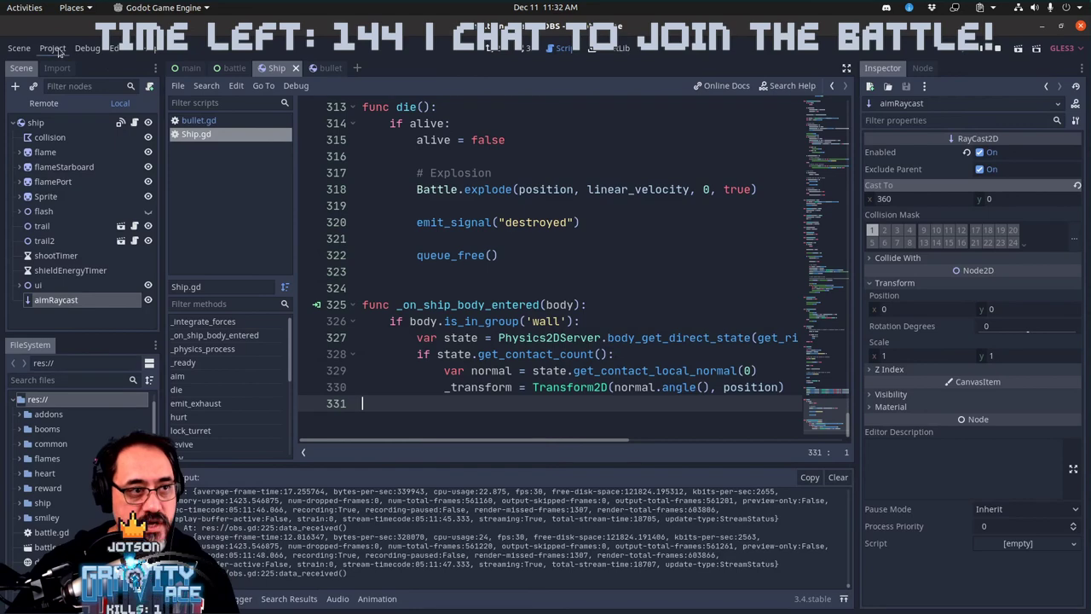
{"action": "left_click", "coordinate": [55, 49]}
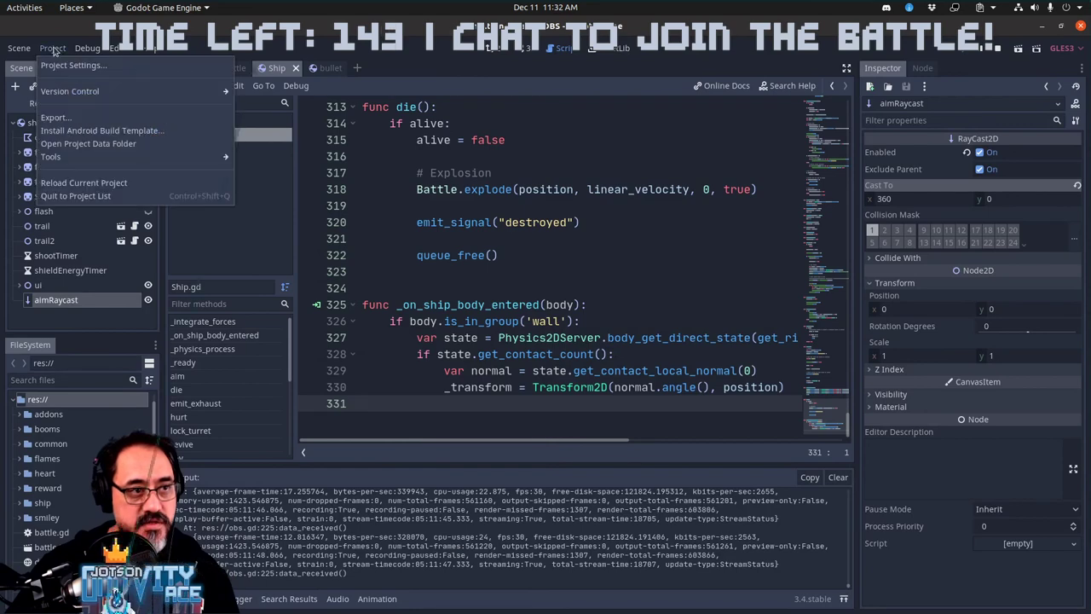
{"action": "left_click", "coordinate": [67, 117]}
{"action": "left_click", "coordinate": [436, 164]}
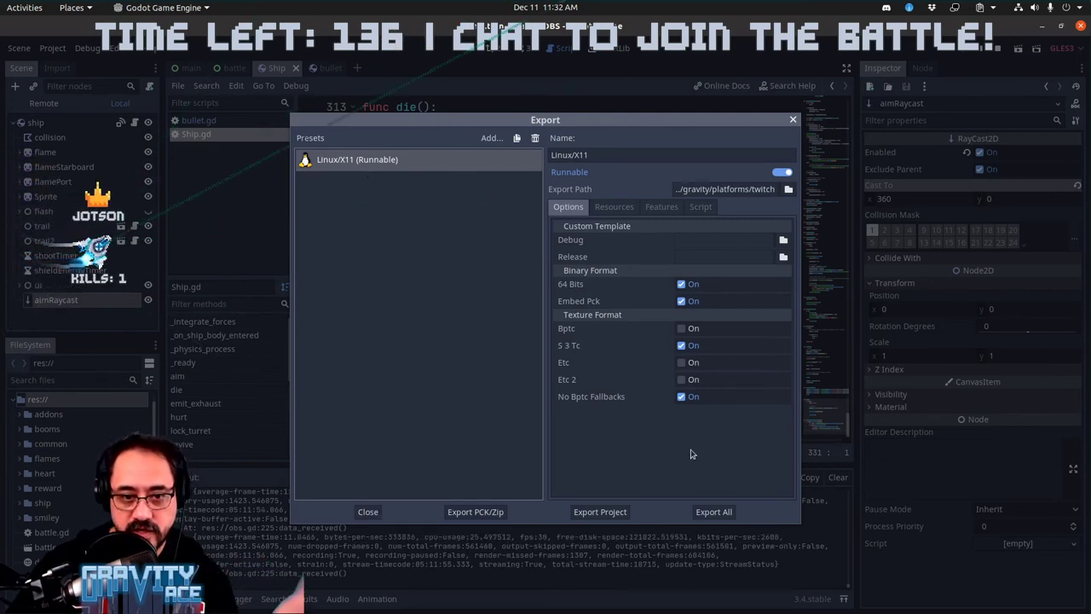
{"action": "left_click", "coordinate": [714, 512]}
{"action": "left_click", "coordinate": [595, 335]}
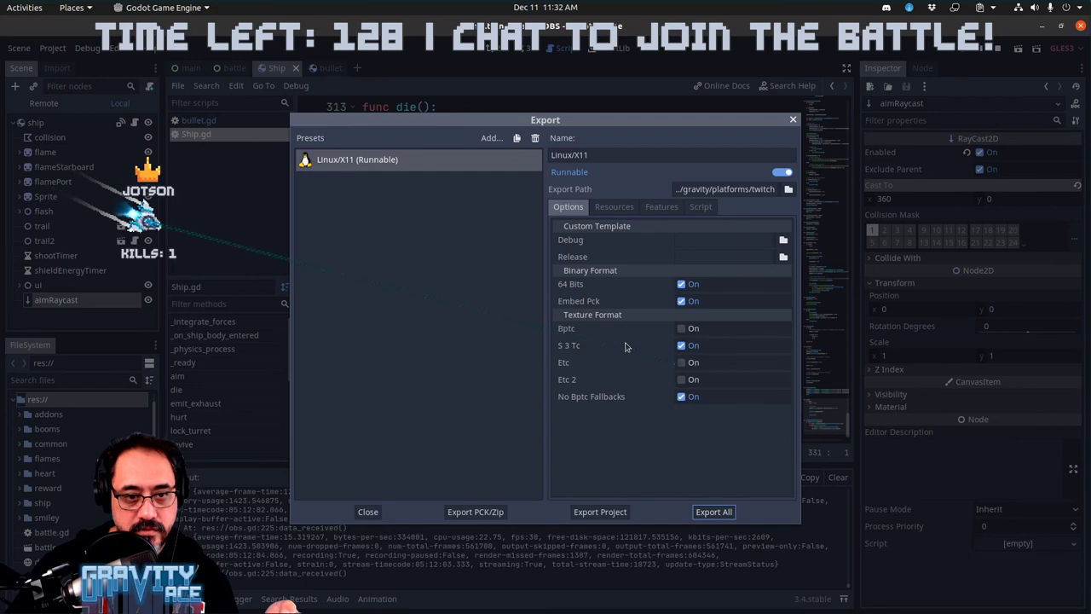
{"action": "key", "text": "Escape"}
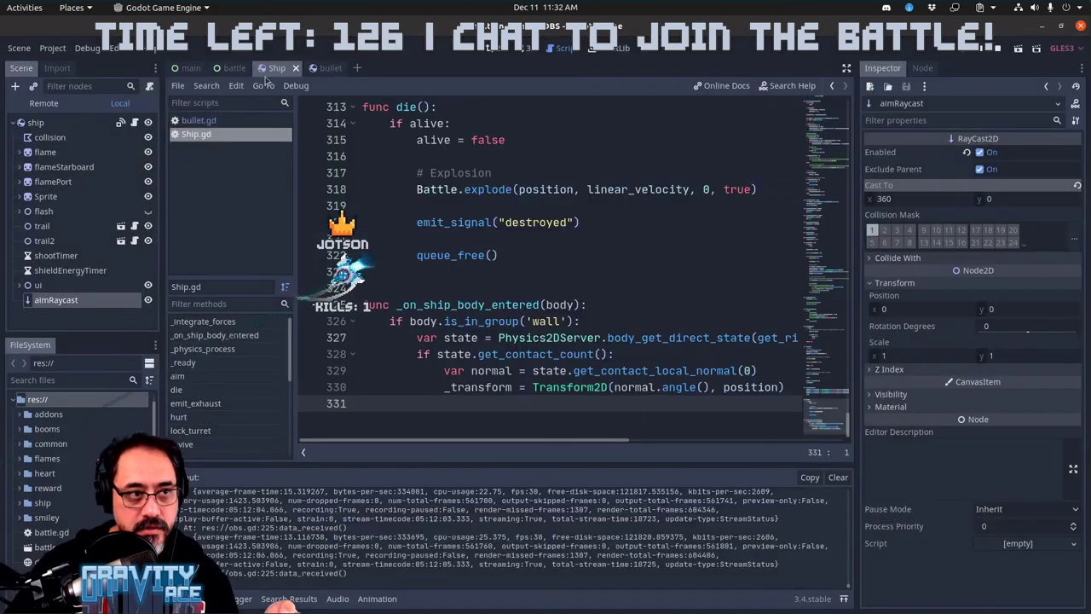
Stop the running battle game with F8.
{"action": "left_click", "coordinate": [90, 47]}
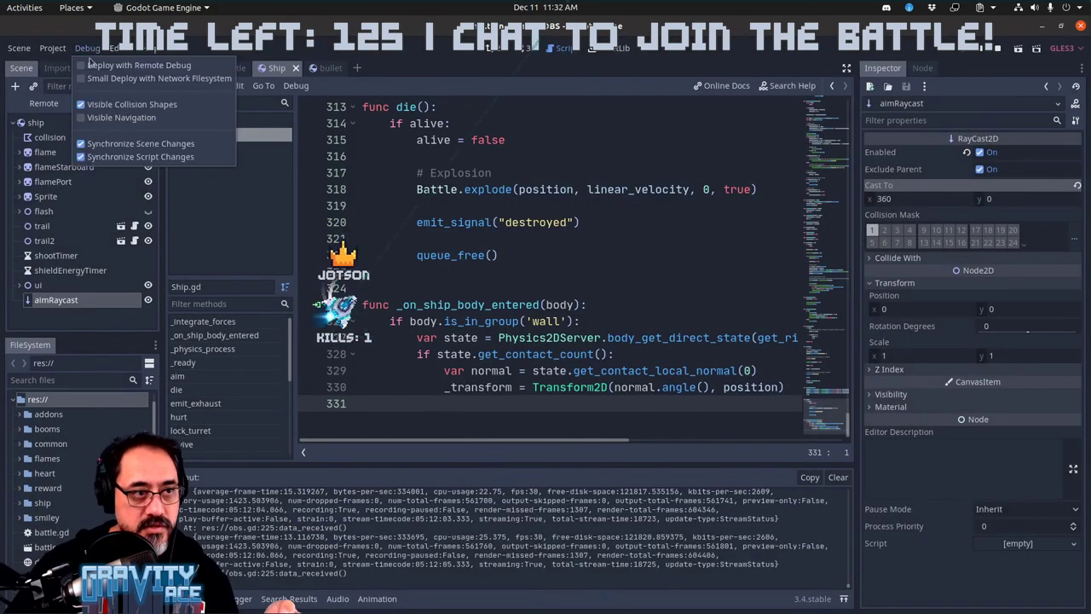
{"action": "left_click", "coordinate": [128, 102]}
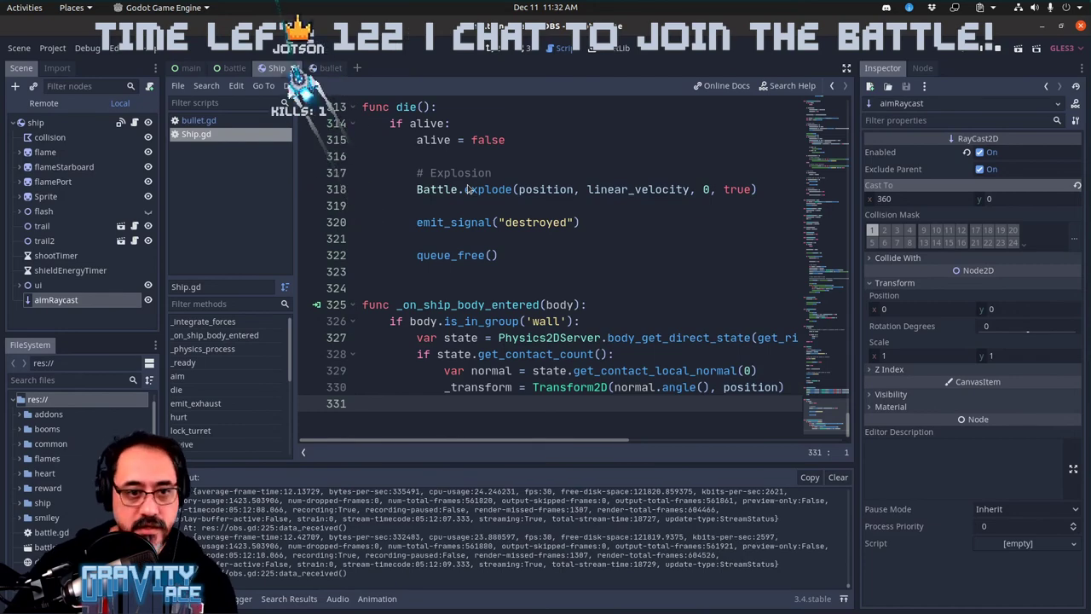
{"action": "key", "text": "F8"}
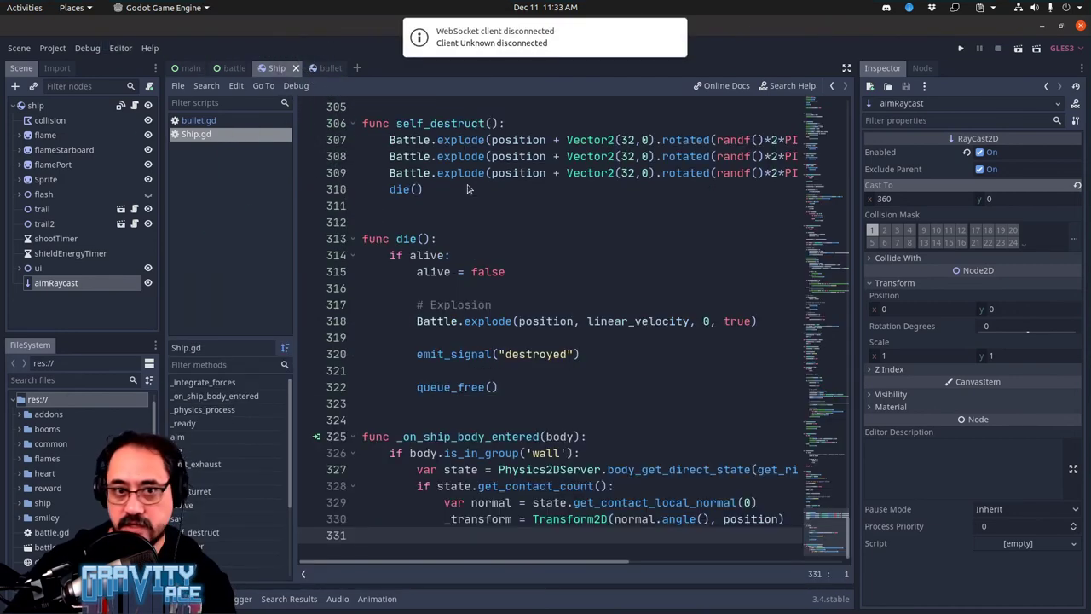
Launch gravityobs.x86_64 from the gravity/platforms/twitch folder.
{"action": "mouse_move", "coordinate": [2, 193]}
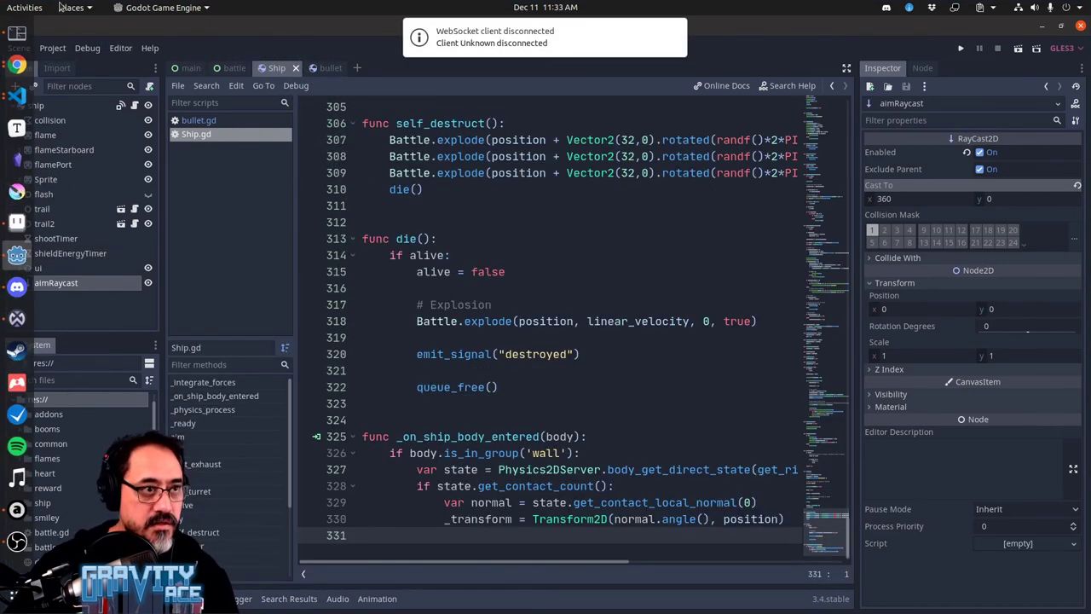
{"action": "left_click", "coordinate": [68, 7]}
{"action": "left_click", "coordinate": [118, 209]}
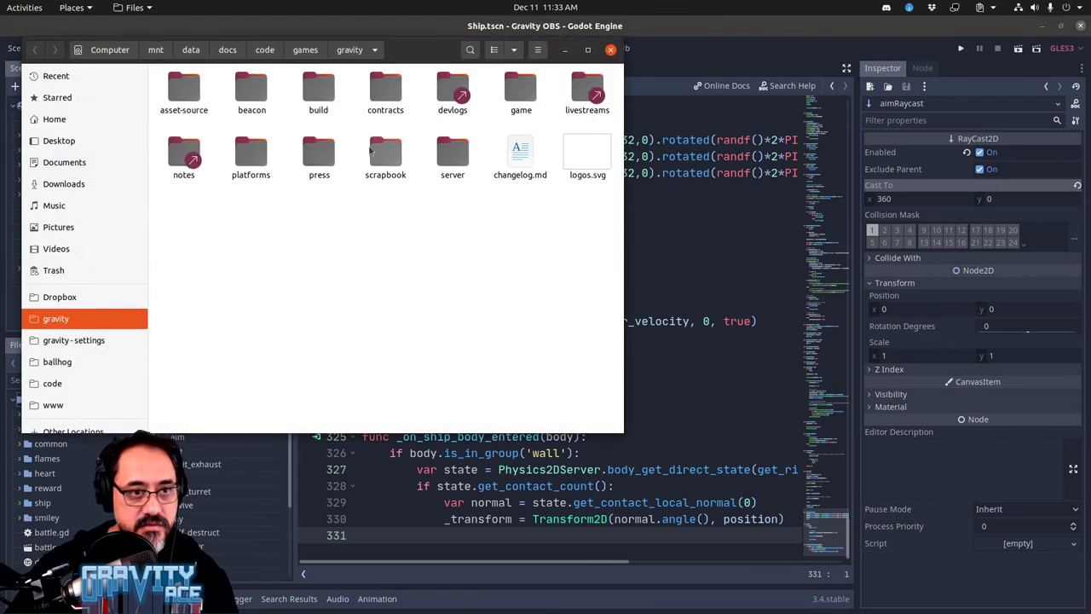
{"action": "double_click", "coordinate": [250, 151]}
{"action": "double_click", "coordinate": [397, 163]}
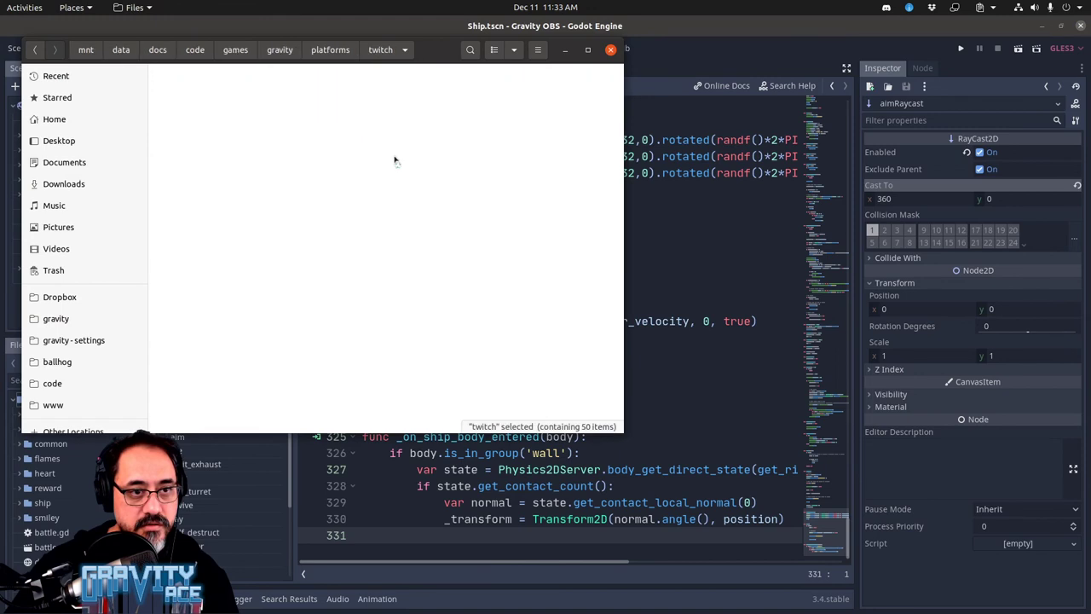
{"action": "double_click", "coordinate": [587, 248]}
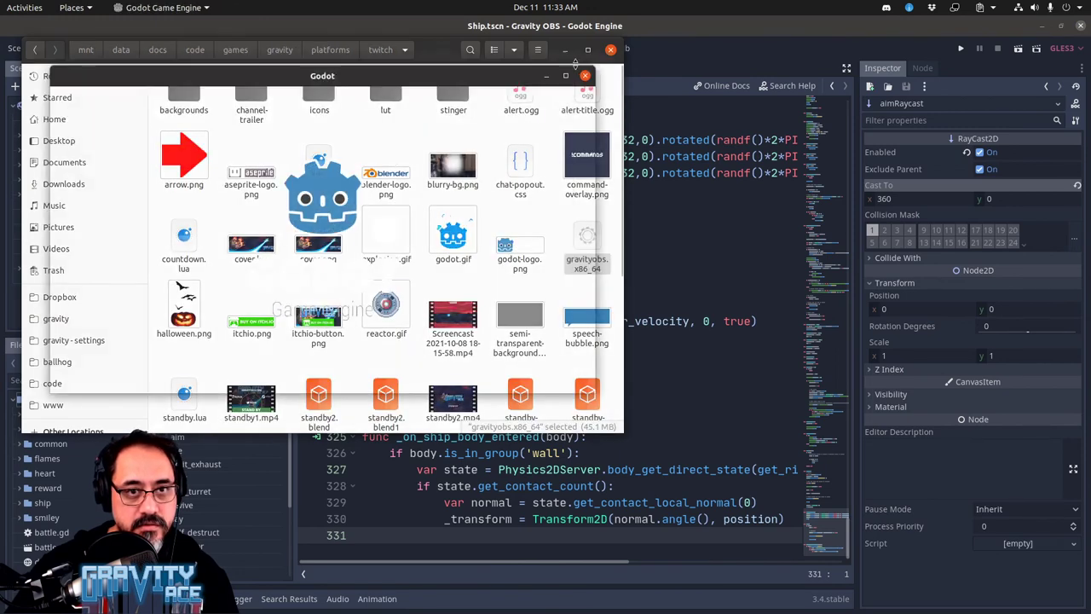
Minimize Files and connect Gravity OBS to the stream.
{"action": "left_click", "coordinate": [565, 49]}
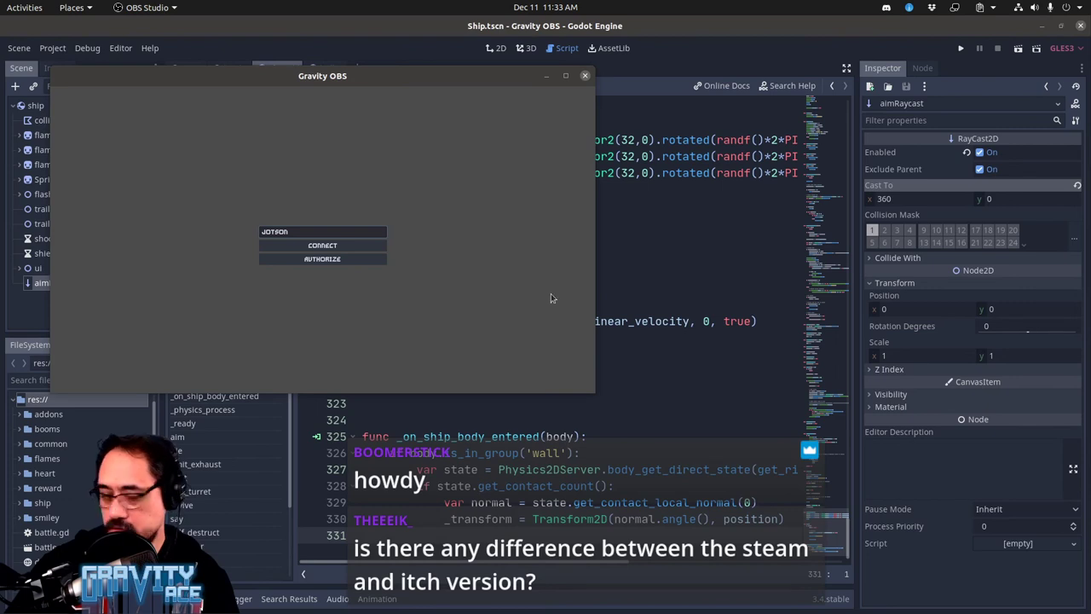
{"action": "left_click", "coordinate": [364, 250]}
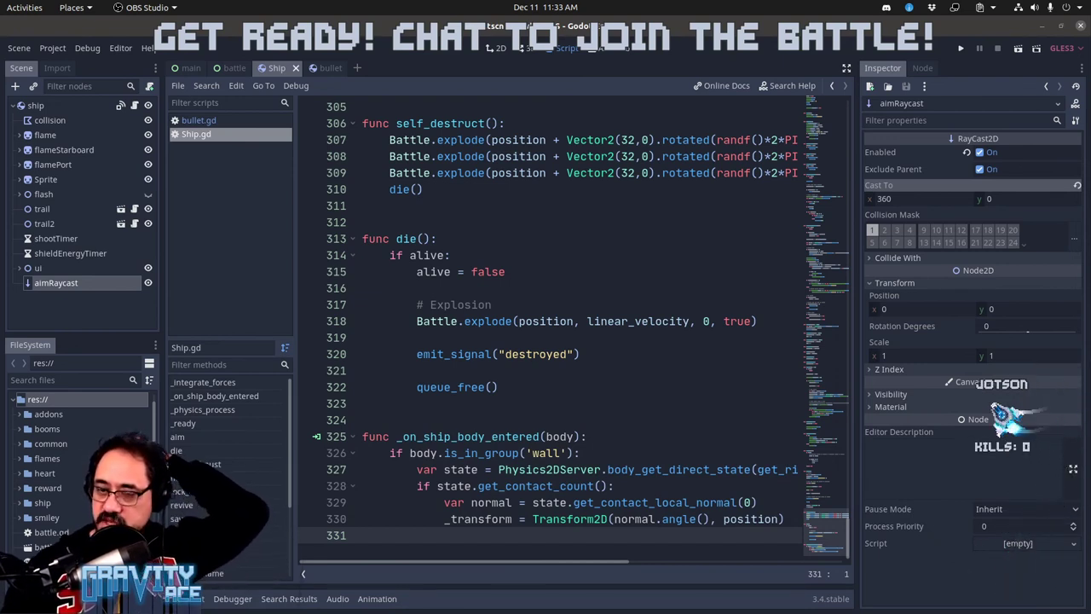
{"action": "mouse_move", "coordinate": [15, 75]}
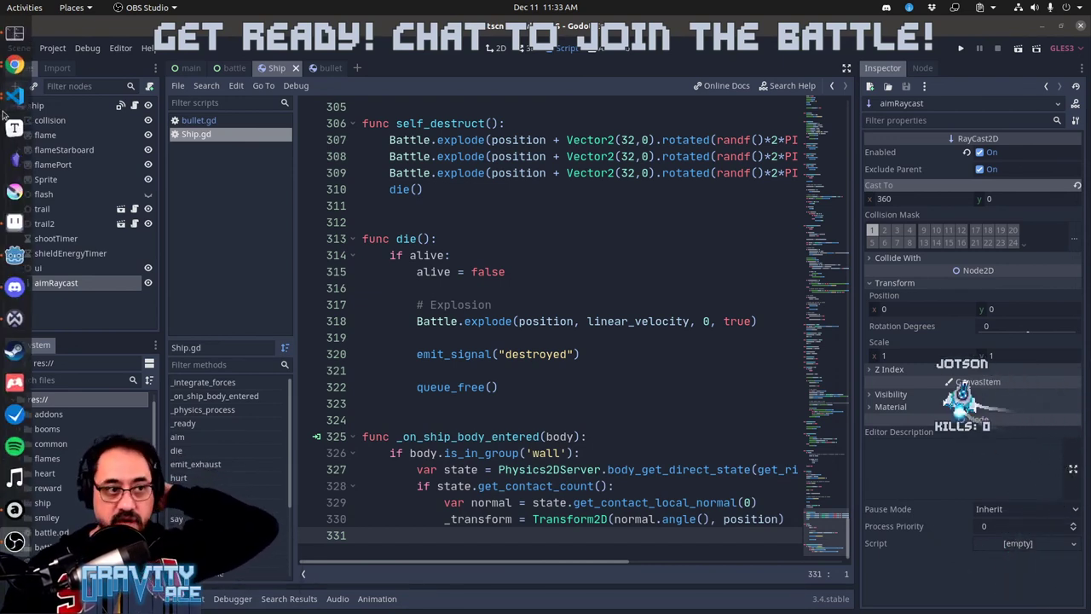
In the Trello browser window, search 'helms of fury kickstarter' in a new tab and open the result.
{"action": "left_click", "coordinate": [10, 71]}
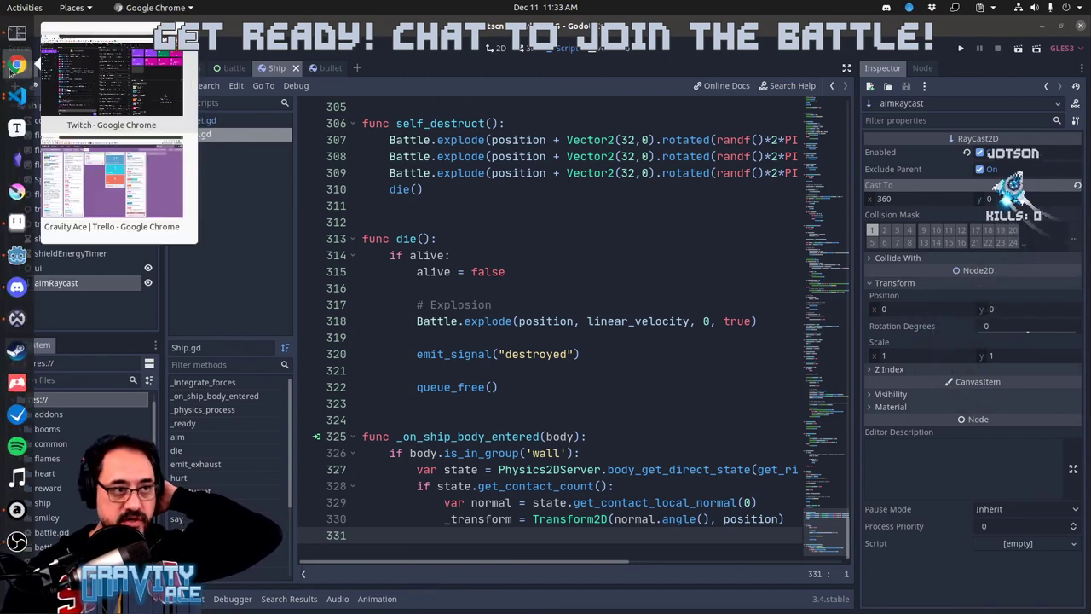
{"action": "left_click", "coordinate": [114, 180]}
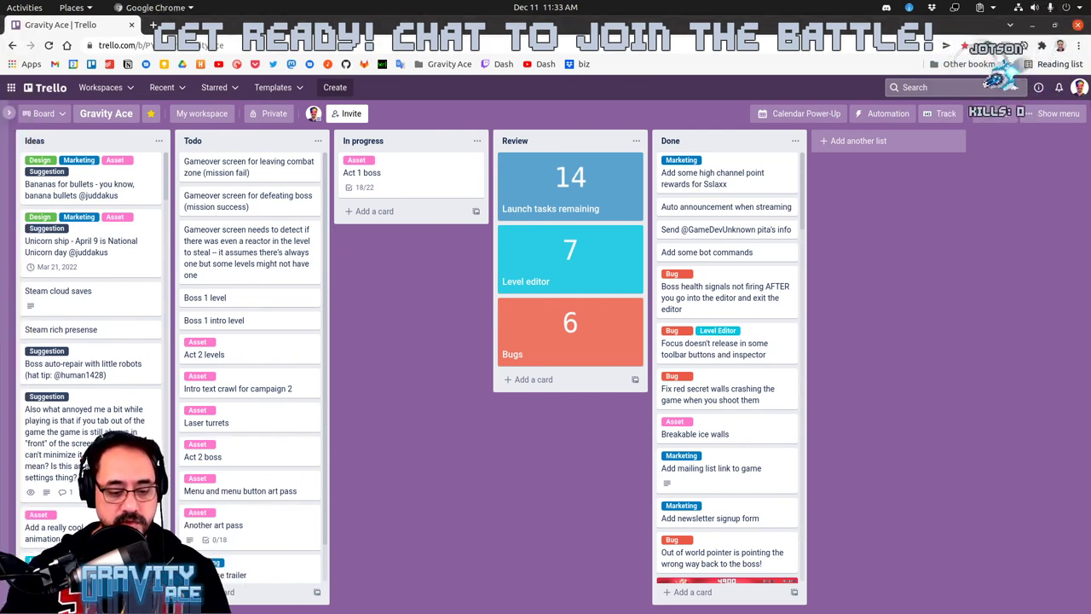
{"action": "key", "text": "ctrl+t"}
{"action": "type", "text": "helms of fury"}
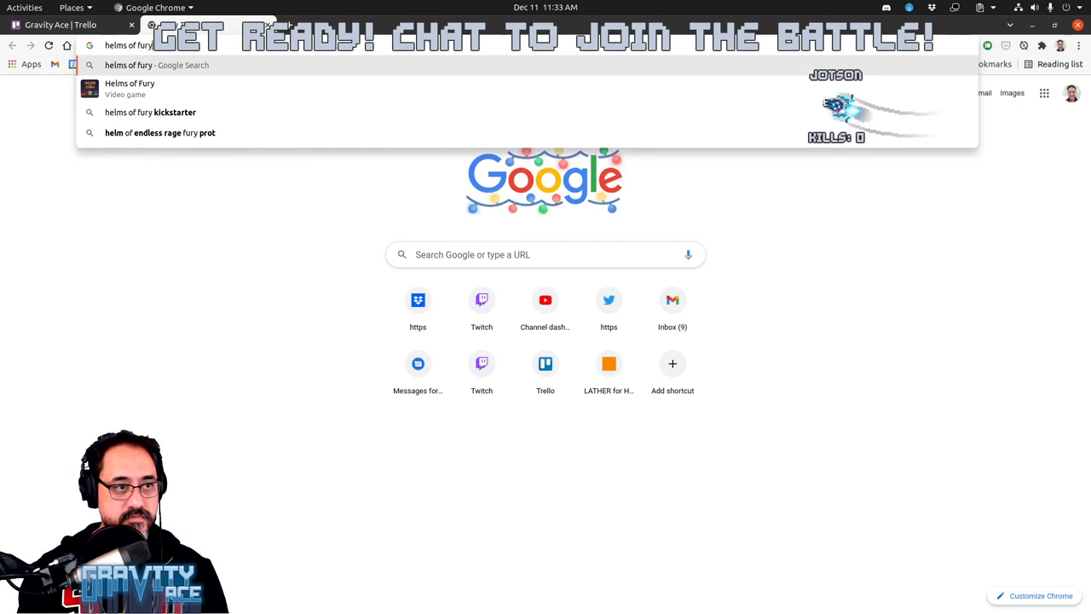
{"action": "type", "text": " kickstar"}
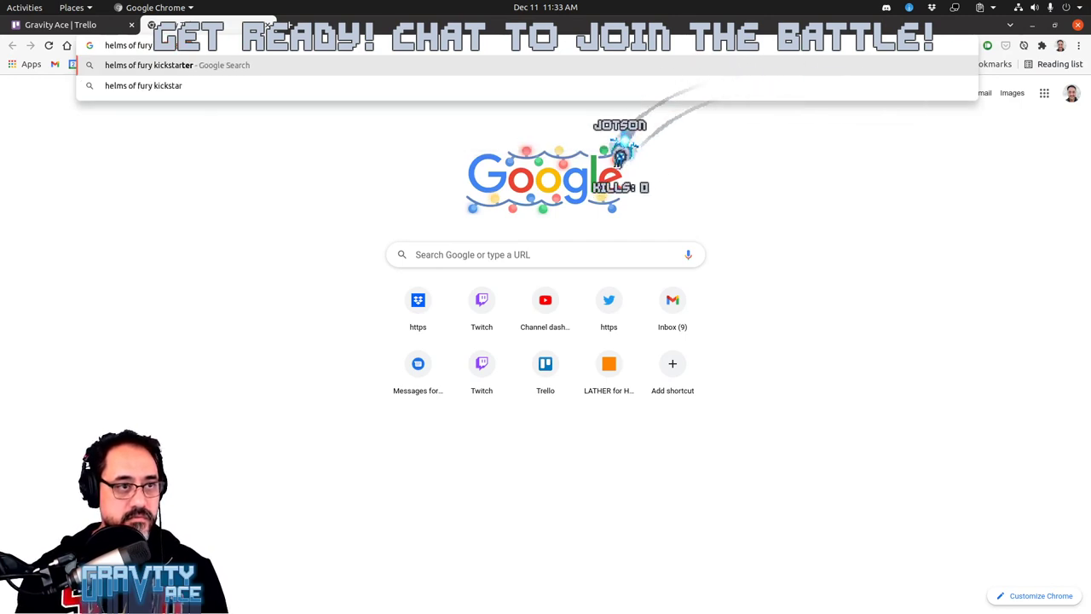
{"action": "type", "text": "ted"}
{"action": "key", "text": "BackSpace"}
{"action": "type", "text": "r"}
{"action": "key", "text": "Return"}
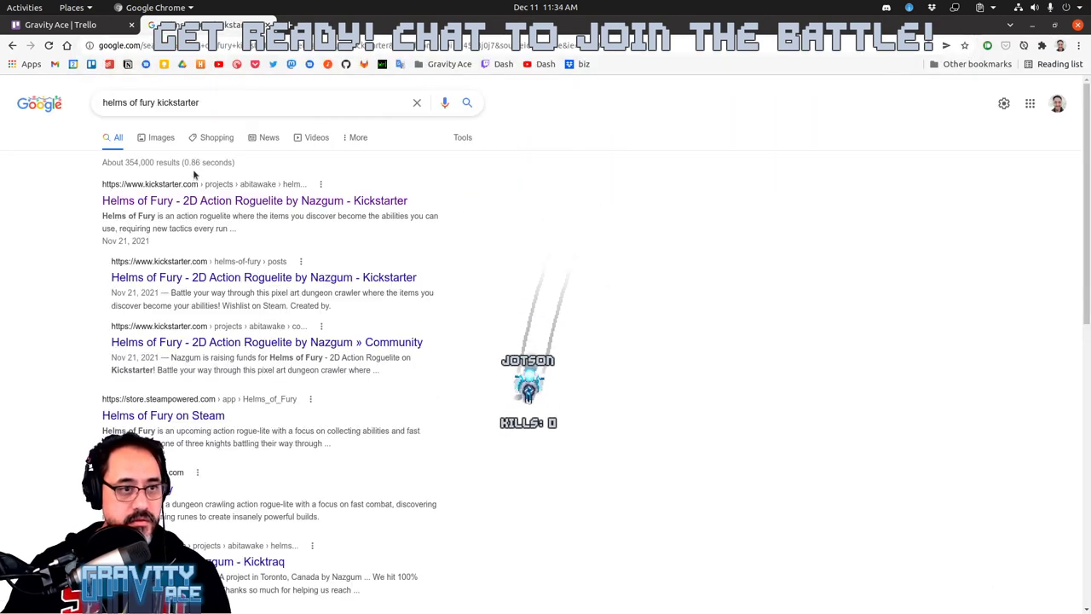
{"action": "left_click", "coordinate": [205, 201]}
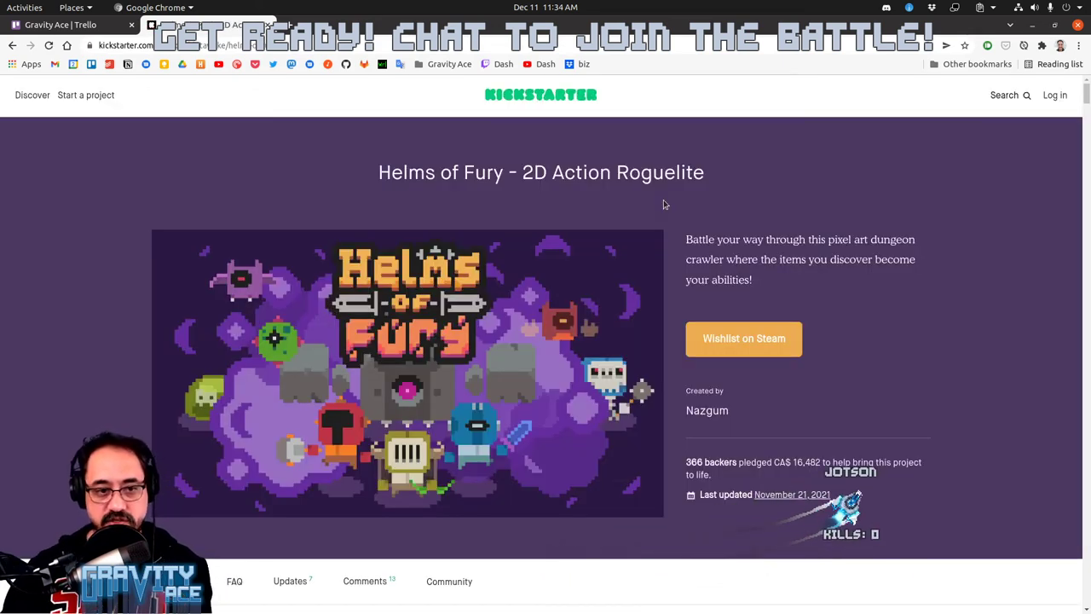
Play the Helms of Fury trailer full screen with the volume turned down.
{"action": "scroll", "coordinate": [665, 205], "scroll_direction": "down", "scroll_amount": 1}
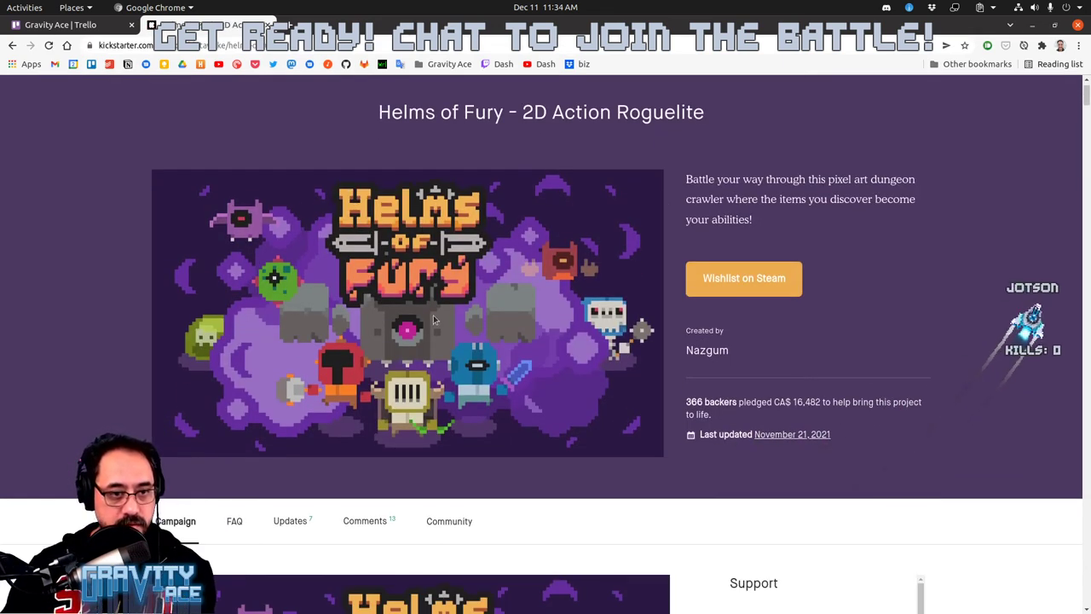
{"action": "scroll", "coordinate": [428, 322], "scroll_direction": "down", "scroll_amount": 5}
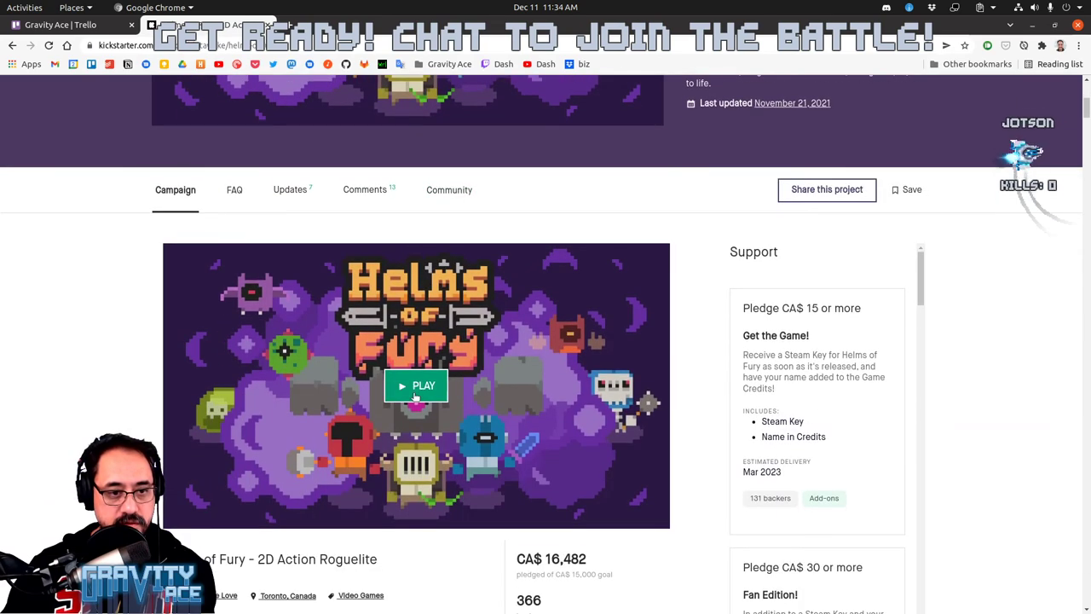
{"action": "left_click", "coordinate": [415, 384]}
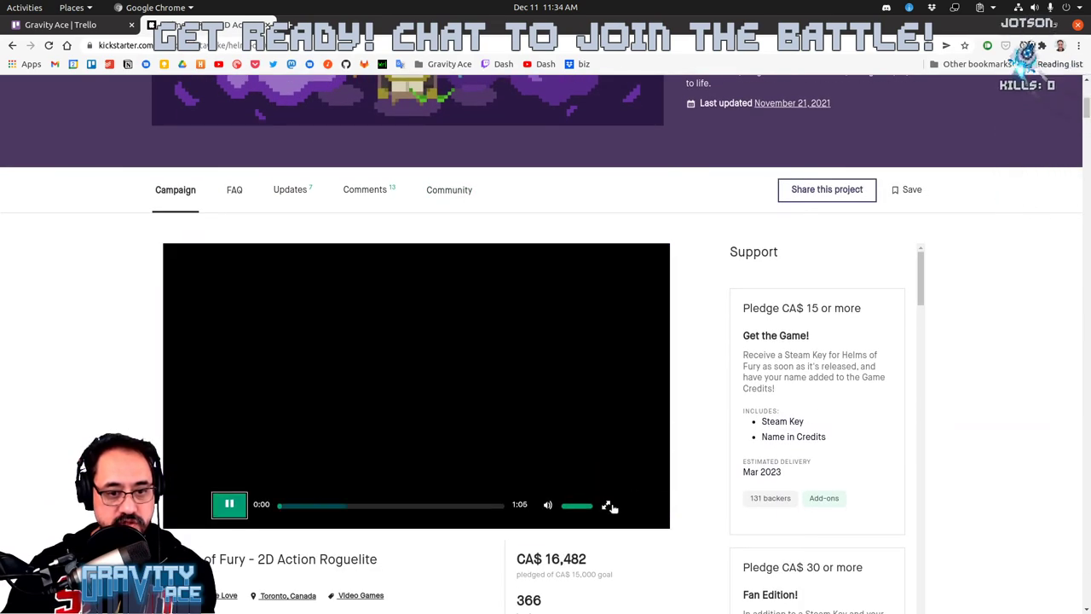
{"action": "left_click", "coordinate": [607, 506]}
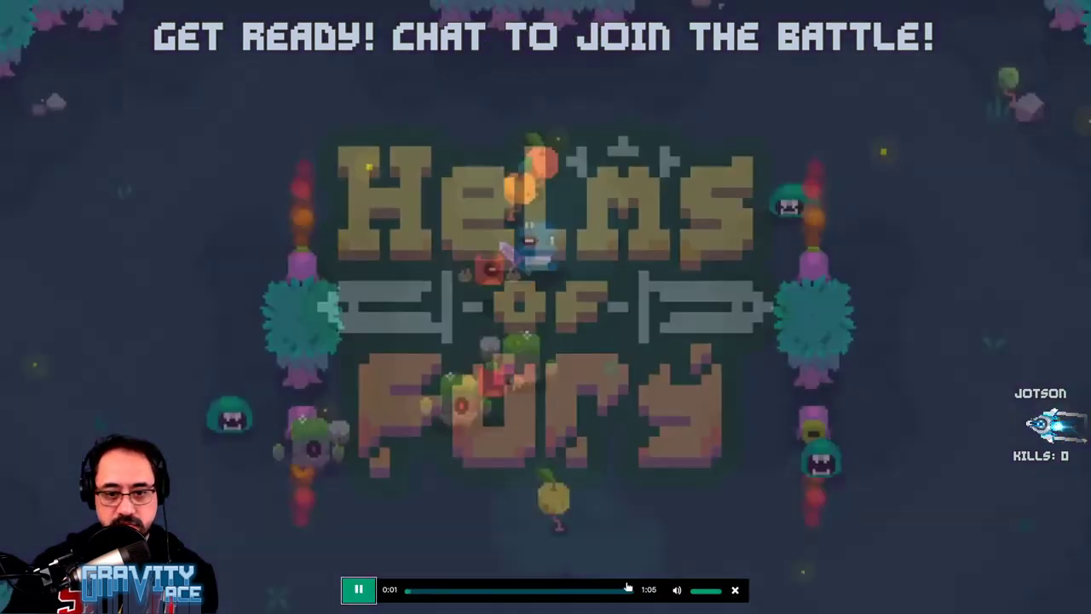
{"action": "left_click", "coordinate": [700, 590]}
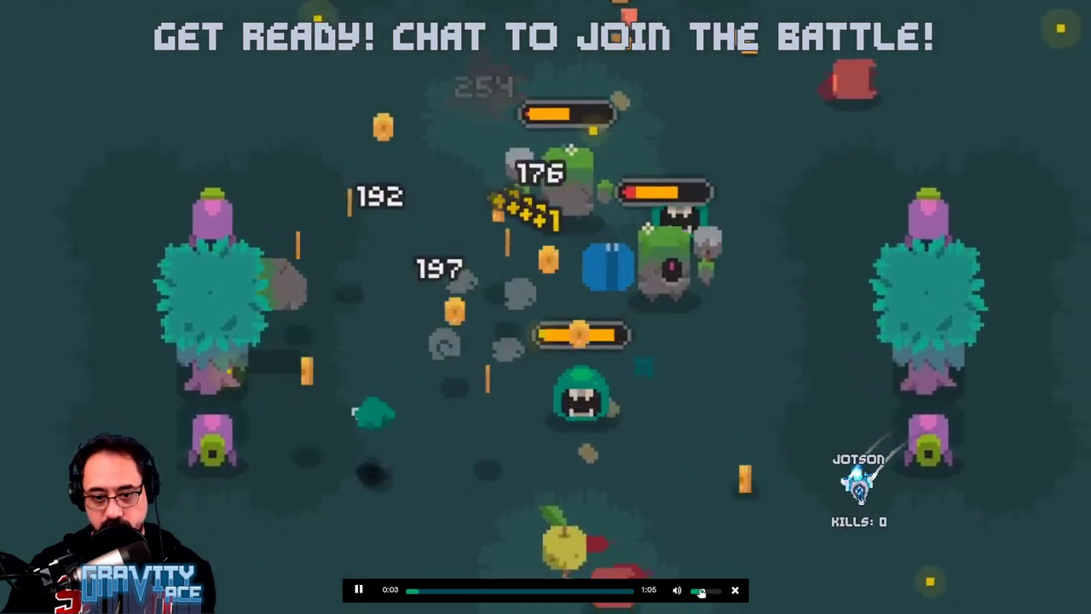
{"action": "left_click_drag", "start_coordinate": [700, 591], "coordinate": [697, 592]}
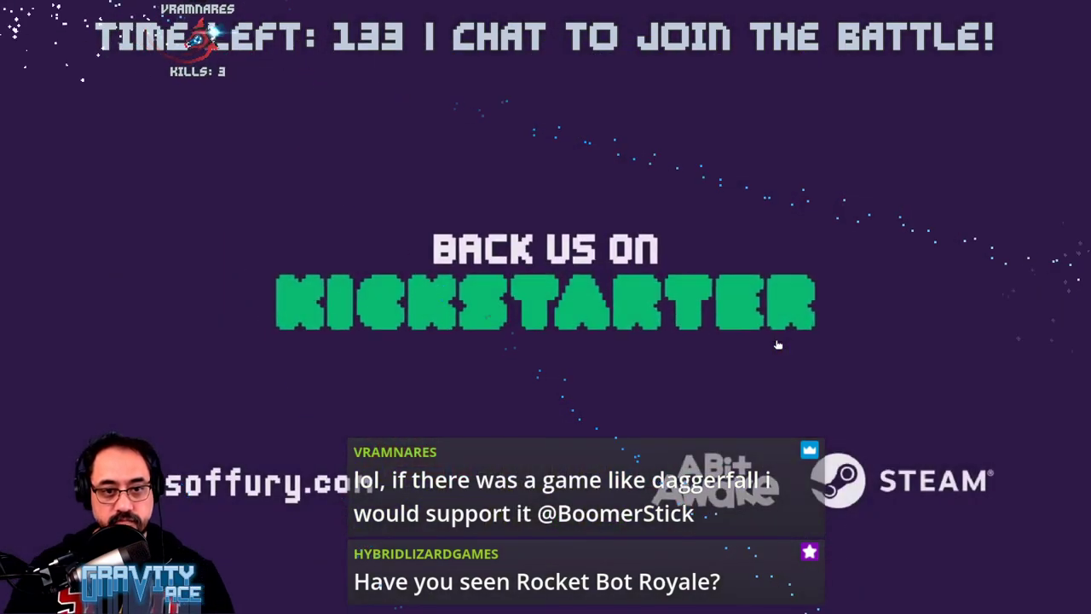
Exit the full-screen trailer and switch back to the Gravity Ace Trello tab.
{"action": "key", "text": "Escape"}
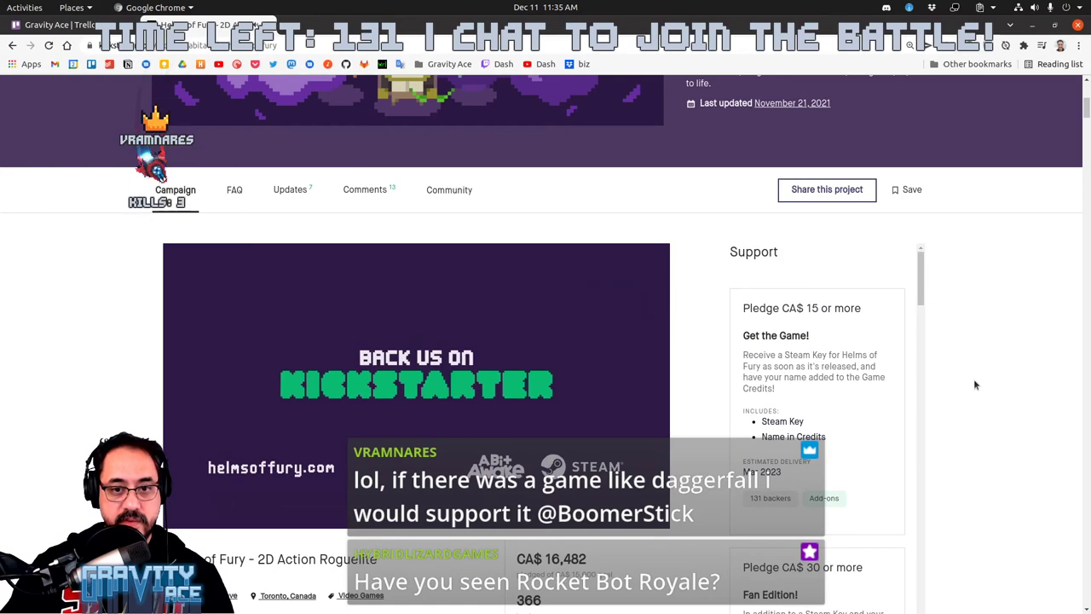
{"action": "scroll", "coordinate": [630, 514], "scroll_direction": "down", "scroll_amount": 2}
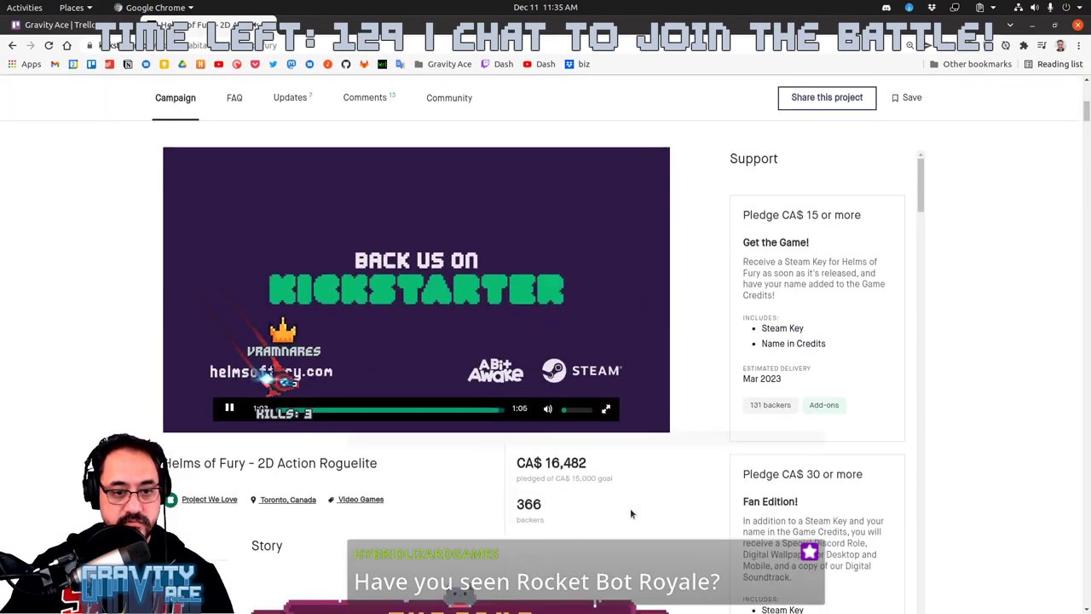
{"action": "scroll", "coordinate": [630, 513], "scroll_direction": "down", "scroll_amount": 2}
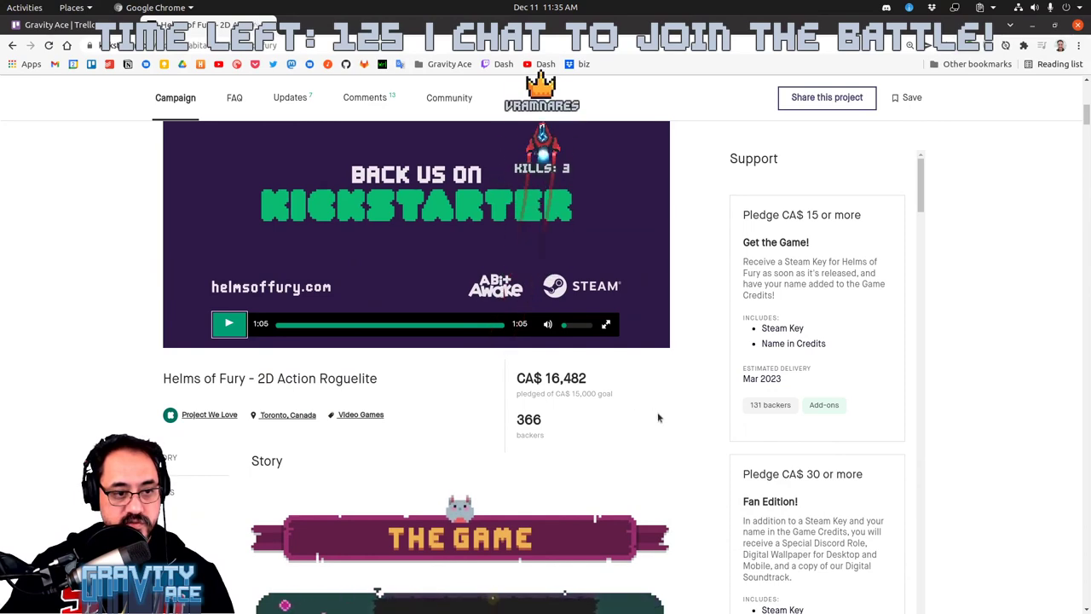
{"action": "scroll", "coordinate": [657, 413], "scroll_direction": "up", "scroll_amount": 10}
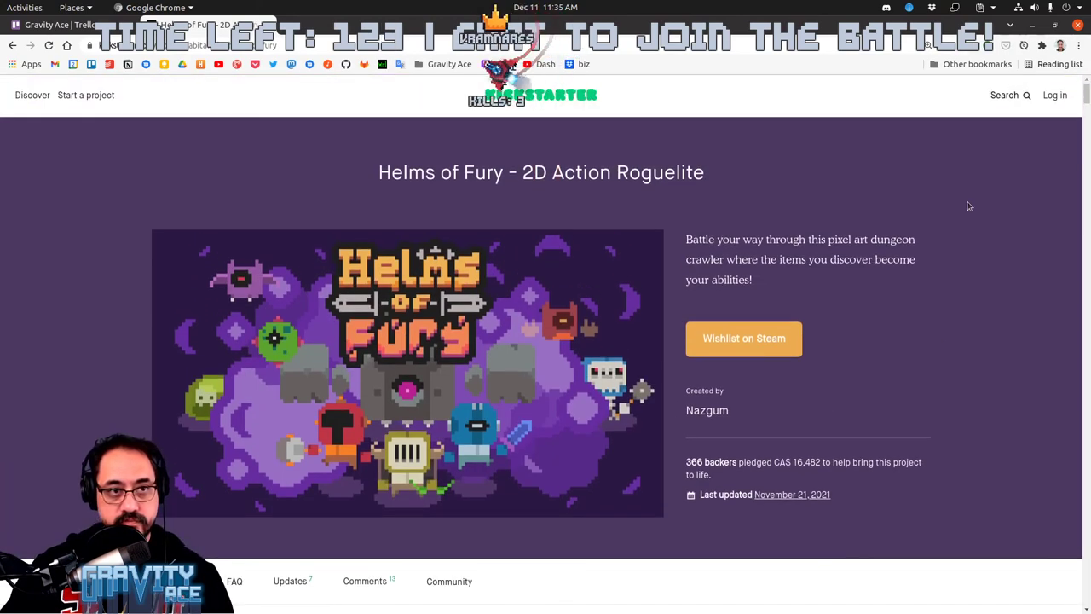
{"action": "key", "text": "ctrl+shift+Tab"}
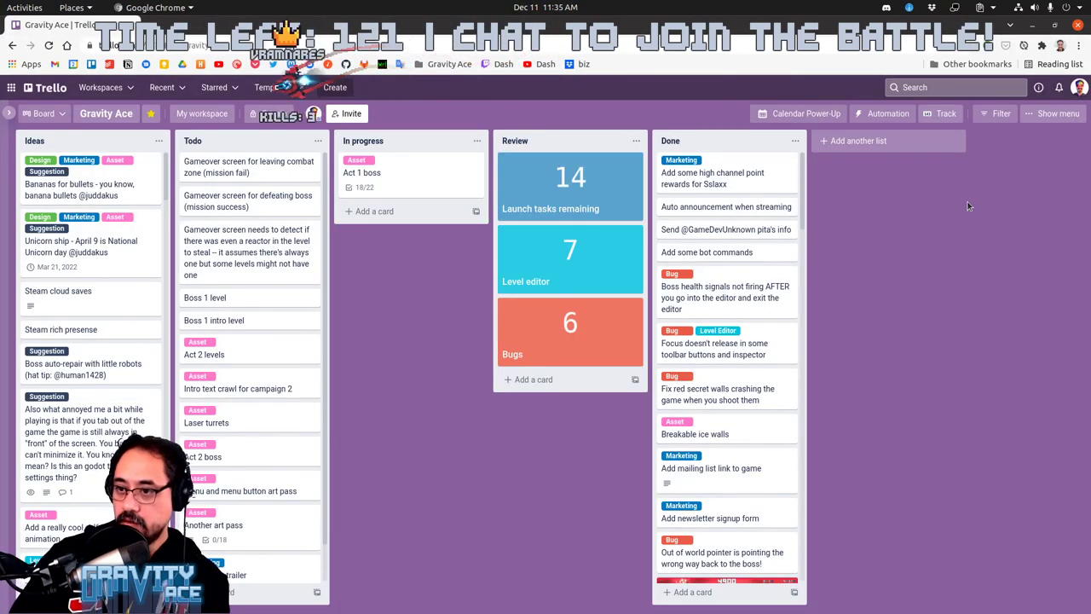
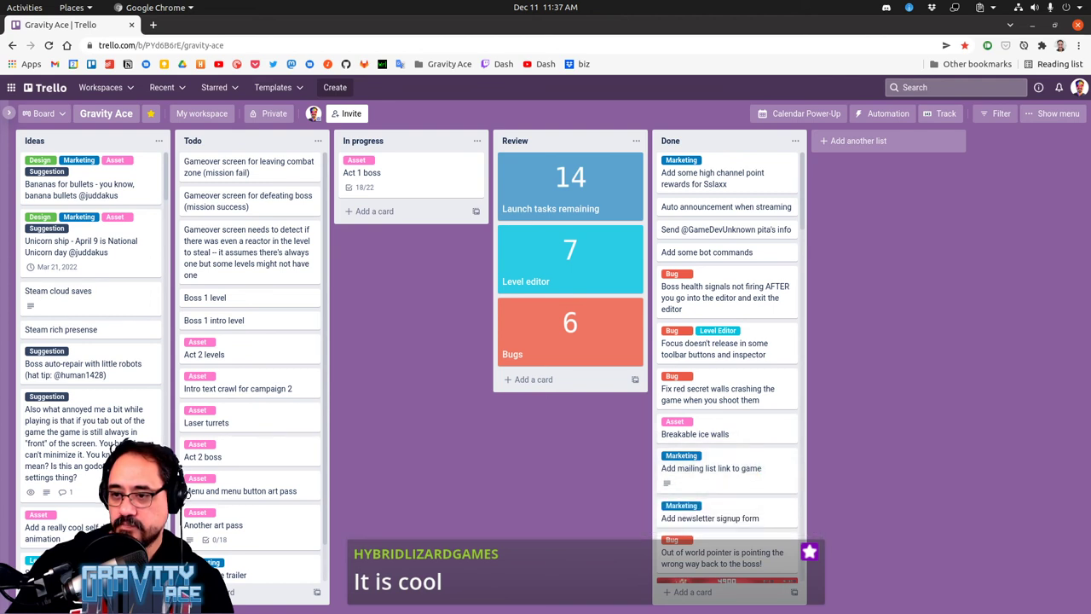
Return to Ship.gd, place the cursor on lines 321 and 324, then quit to the Project Manager.
{"action": "key", "text": "alt+Tab"}
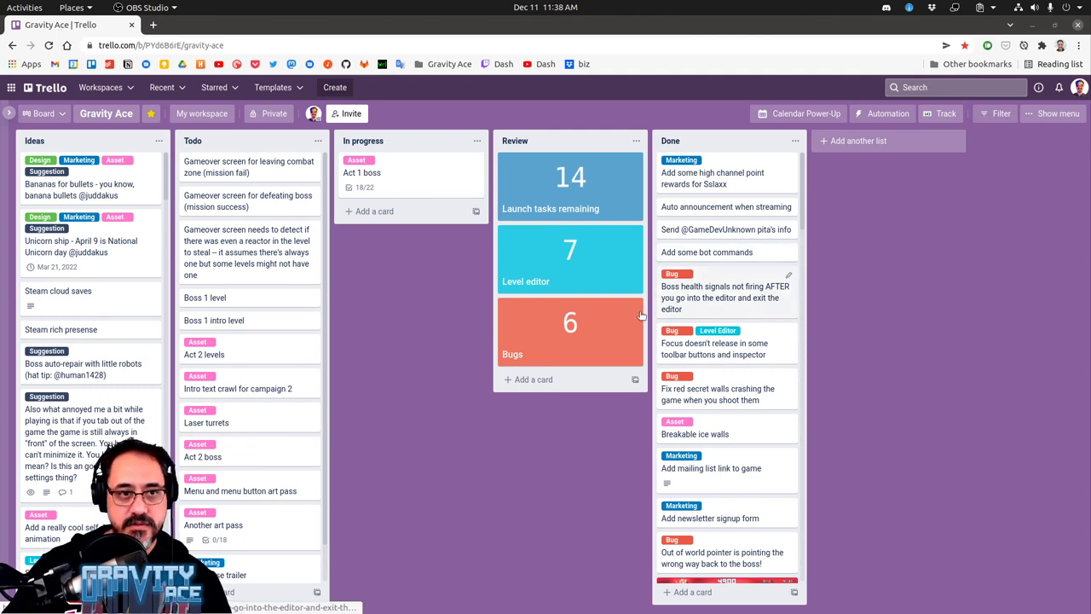
{"action": "key", "text": "alt+Tab"}
{"action": "key", "text": "alt+Tab"}
{"action": "key", "text": "alt+Tab"}
{"action": "key", "text": "alt+Tab"}
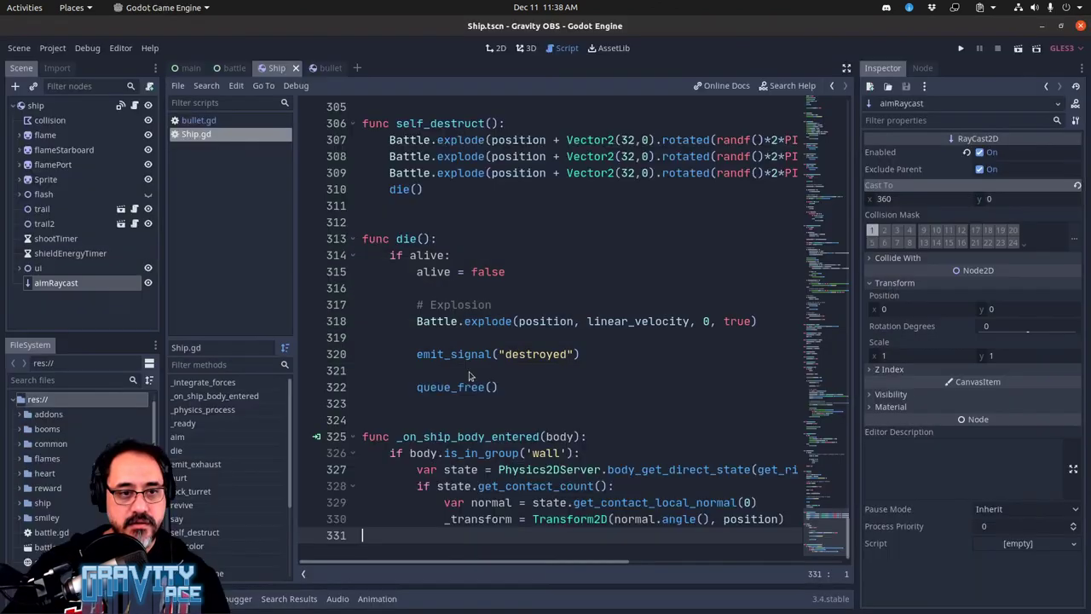
{"action": "left_click", "coordinate": [469, 375]}
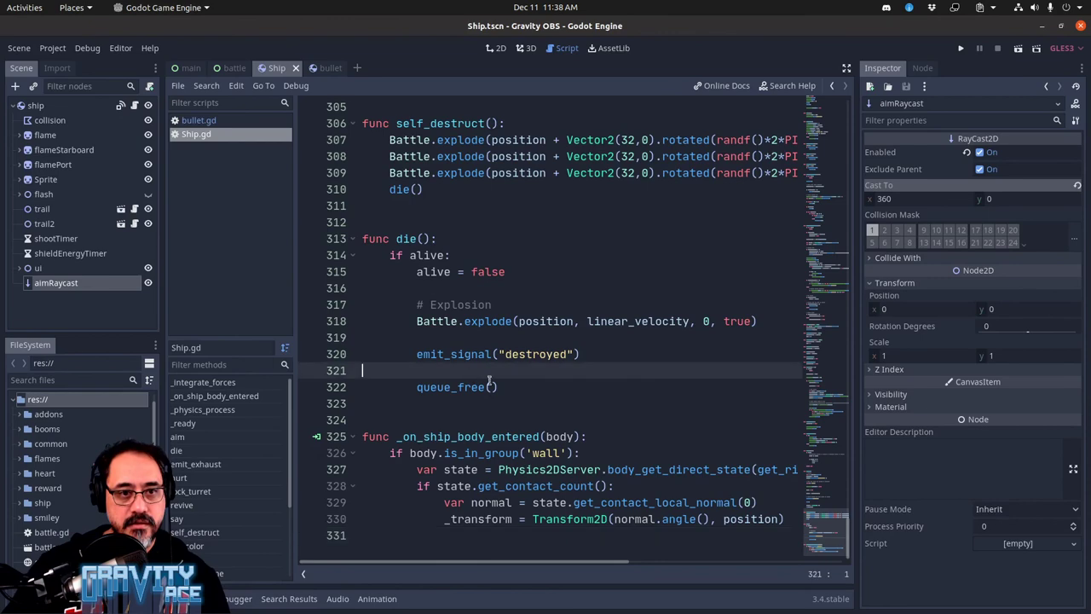
{"action": "left_click", "coordinate": [550, 421]}
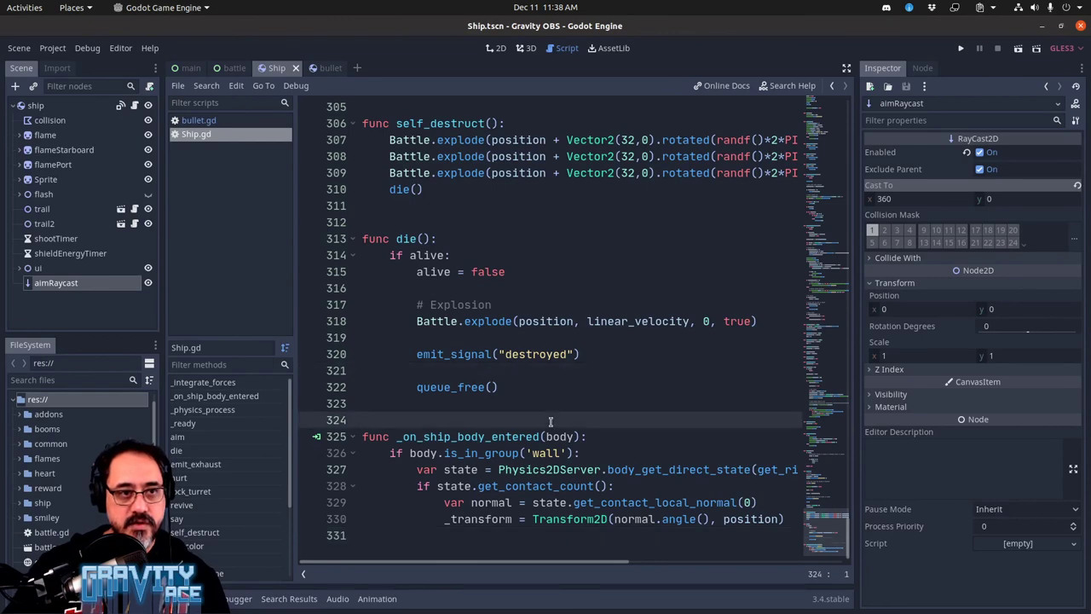
{"action": "key", "text": "ctrl+shift+q"}
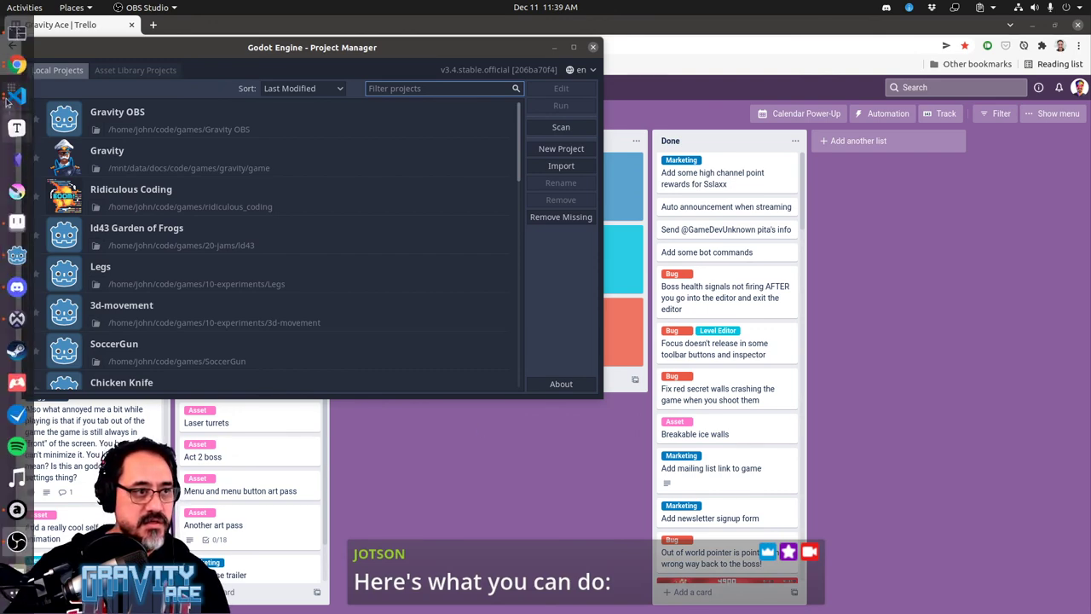
Duplicate the info command entry in commands.json.
{"action": "left_click", "coordinate": [17, 95]}
{"action": "left_click", "coordinate": [499, 189]}
{"action": "key", "text": "Home"}
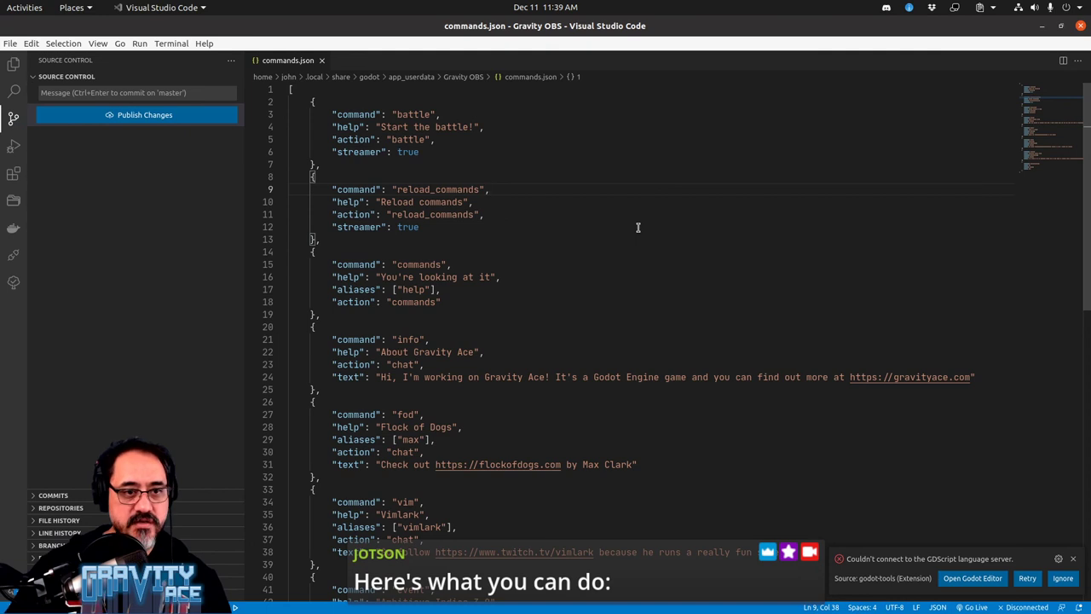
{"action": "key", "text": "Down"}
{"action": "key", "text": "Down"}
{"action": "key", "text": "Down"}
{"action": "key", "text": "Down"}
{"action": "key", "text": "Down"}
{"action": "key", "text": "Down"}
{"action": "key", "text": "Down"}
{"action": "key", "text": "Down"}
{"action": "key", "text": "Down"}
{"action": "key", "text": "Down"}
{"action": "key", "text": "Down"}
{"action": "key", "text": "Home"}
{"action": "key", "text": "Home"}
{"action": "key", "text": "shift+Down"}
{"action": "key", "text": "shift+Down"}
{"action": "key", "text": "shift+Down"}
{"action": "key", "text": "shift+Down"}
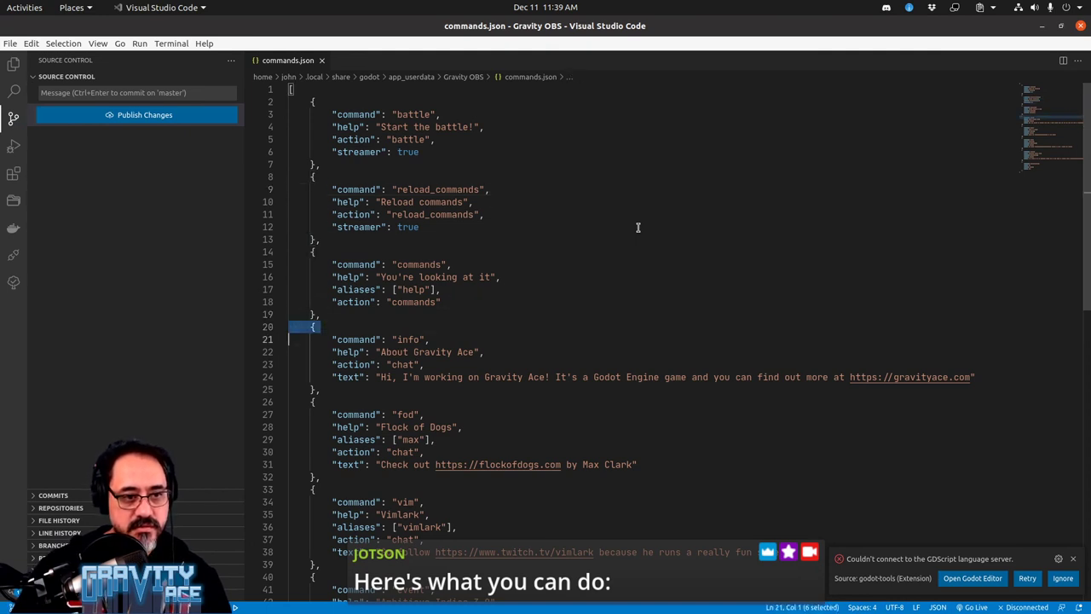
{"action": "key", "text": "shift+Down"}
{"action": "key", "text": "shift+Down"}
{"action": "key", "text": "ctrl+c"}
{"action": "key", "text": "Right"}
{"action": "key", "text": "ctrl+v"}
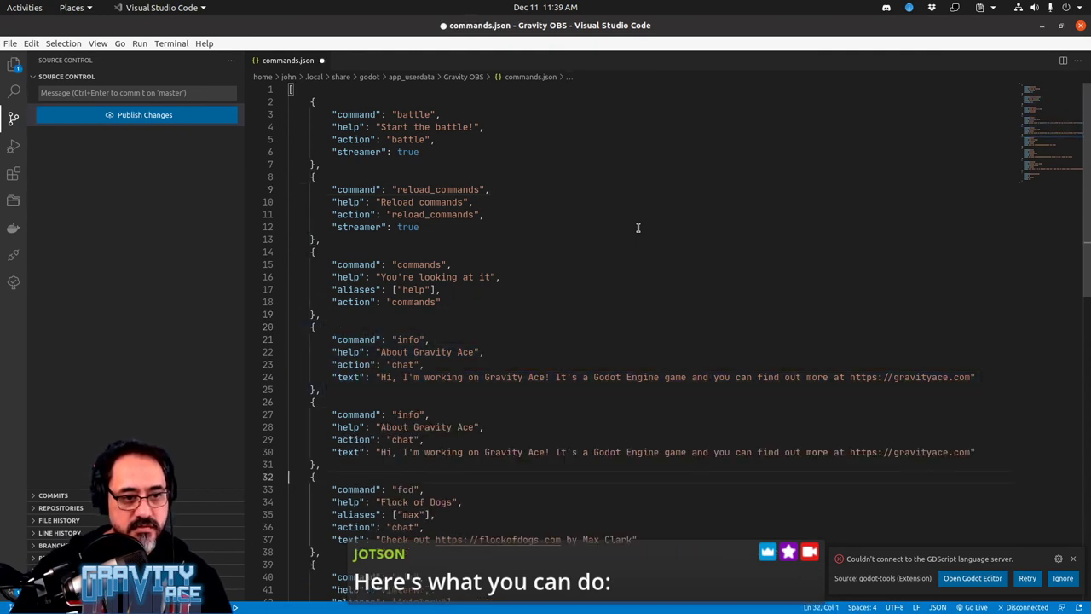
{"action": "key", "text": "Up"}
{"action": "key", "text": "Up"}
{"action": "key", "text": "Up"}
{"action": "key", "text": "Up"}
Rename the copy to juddakus with help text "Do the juddakus".
{"action": "key", "text": "End"}
{"action": "key", "text": "Up"}
{"action": "key", "text": "Left"}
{"action": "key", "text": "Left"}
{"action": "key", "text": "ctrl+shift+Left"}
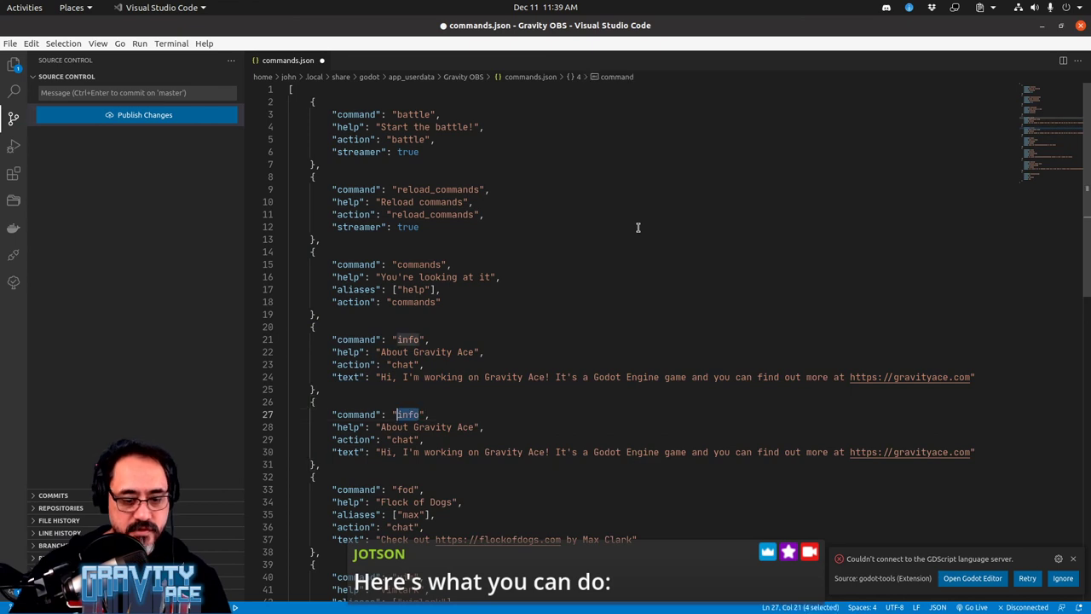
{"action": "type", "text": "juddakus"}
{"action": "key", "text": "Down"}
{"action": "key", "text": "ctrl+Left"}
{"action": "key", "text": "ctrl+Left"}
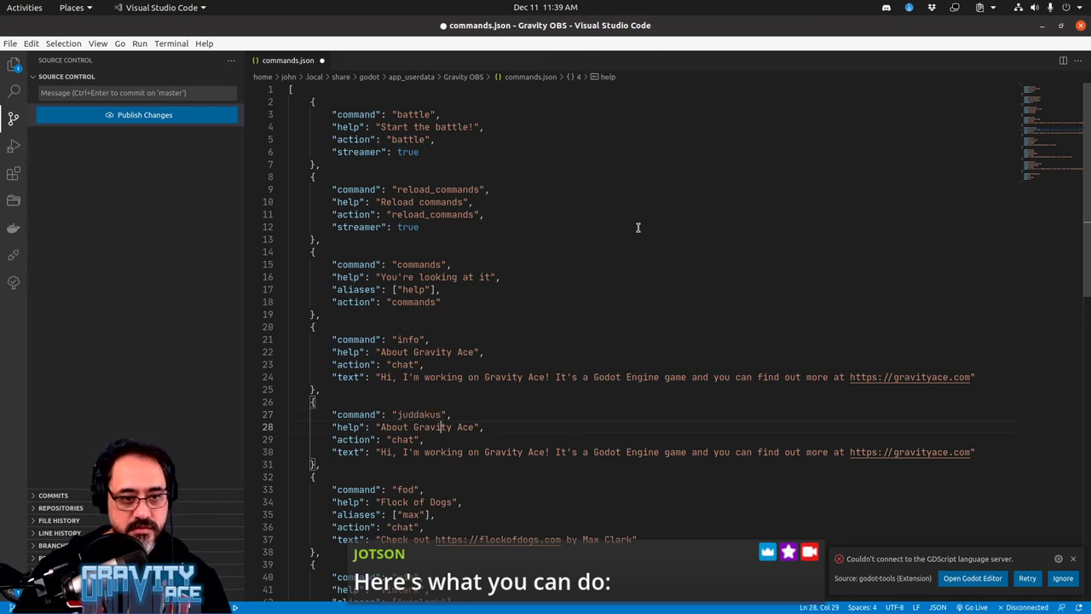
{"action": "key", "text": "shift+End"}
{"action": "key", "text": "shift+Left"}
{"action": "key", "text": "shift+Left"}
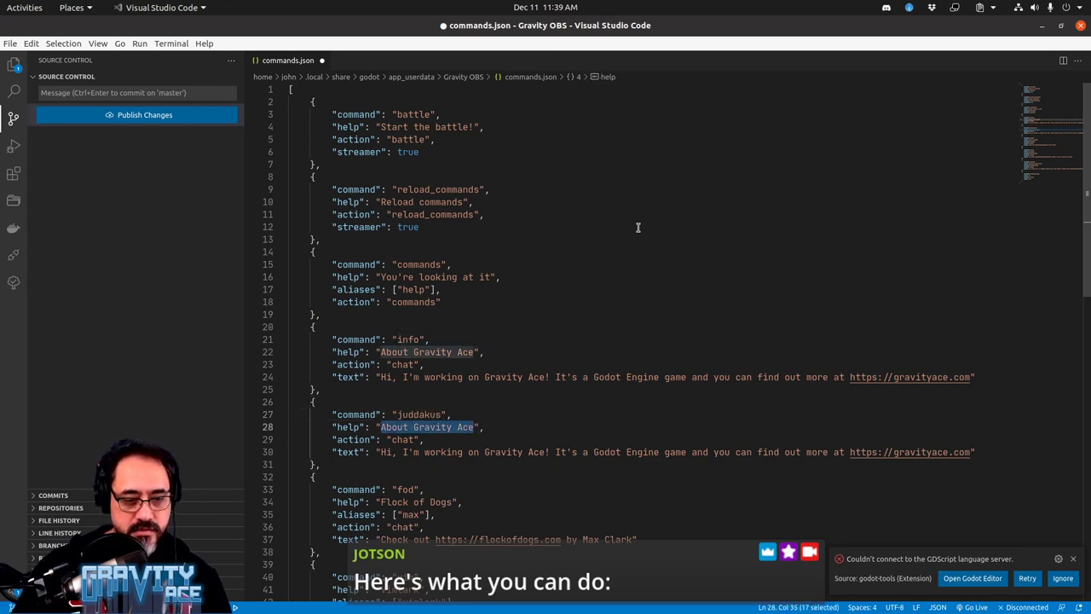
{"action": "type", "text": "Do the juddakus"}
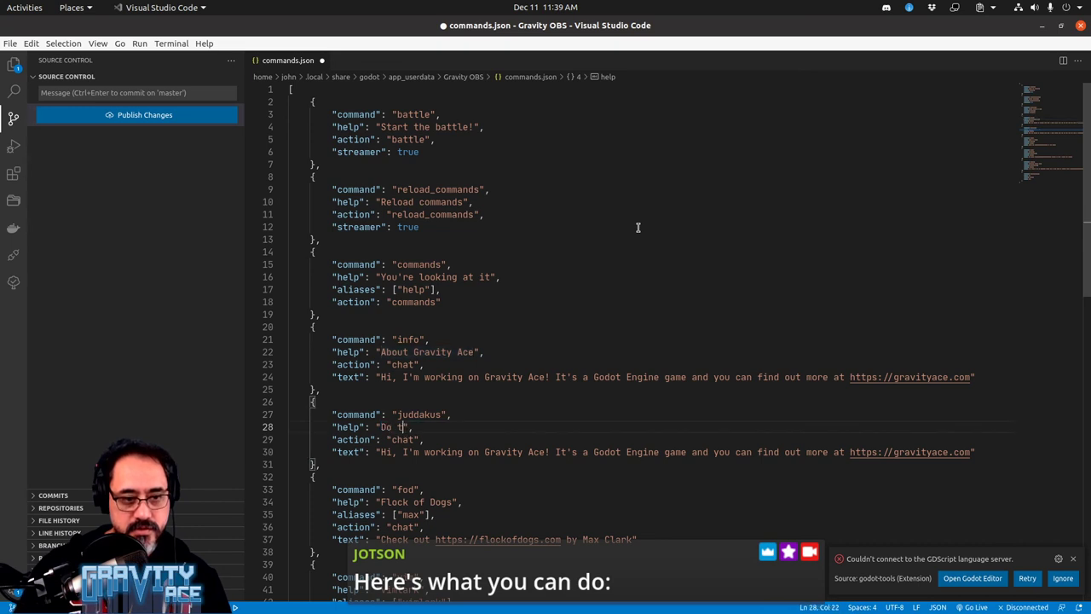
Set the juddakus reply to "oh yeah baby", save, and test it in the streaming app.
{"action": "key", "text": "Down"}
{"action": "key", "text": "Down"}
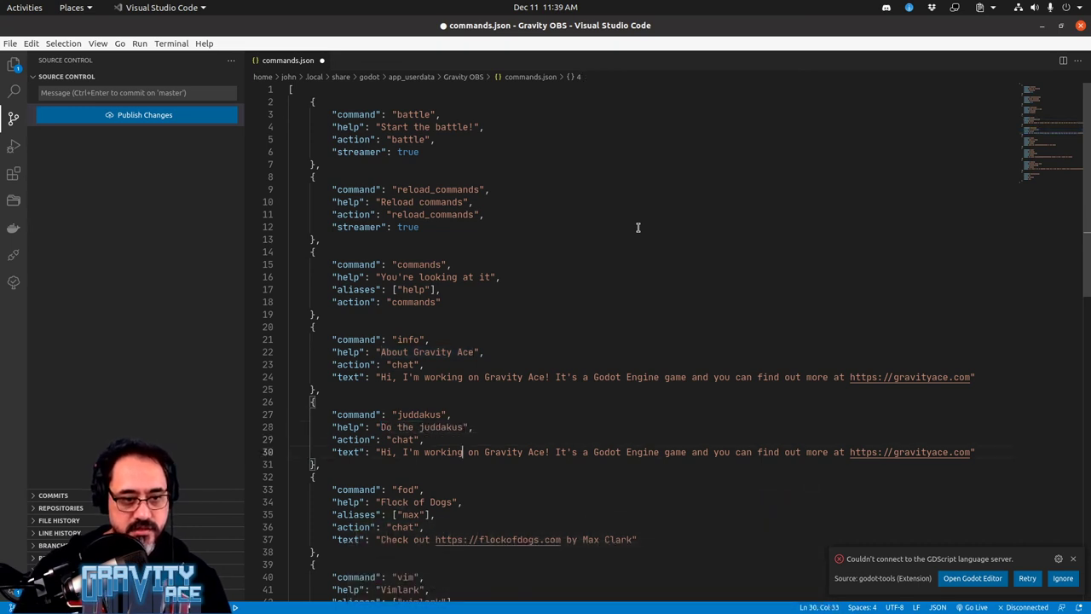
{"action": "key", "text": "ctrl+Left"}
{"action": "key", "text": "ctrl+Left"}
{"action": "key", "text": "ctrl+Left"}
{"action": "key", "text": "ctrl+Left"}
{"action": "key", "text": "shift+End"}
{"action": "key", "text": "shift+Left"}
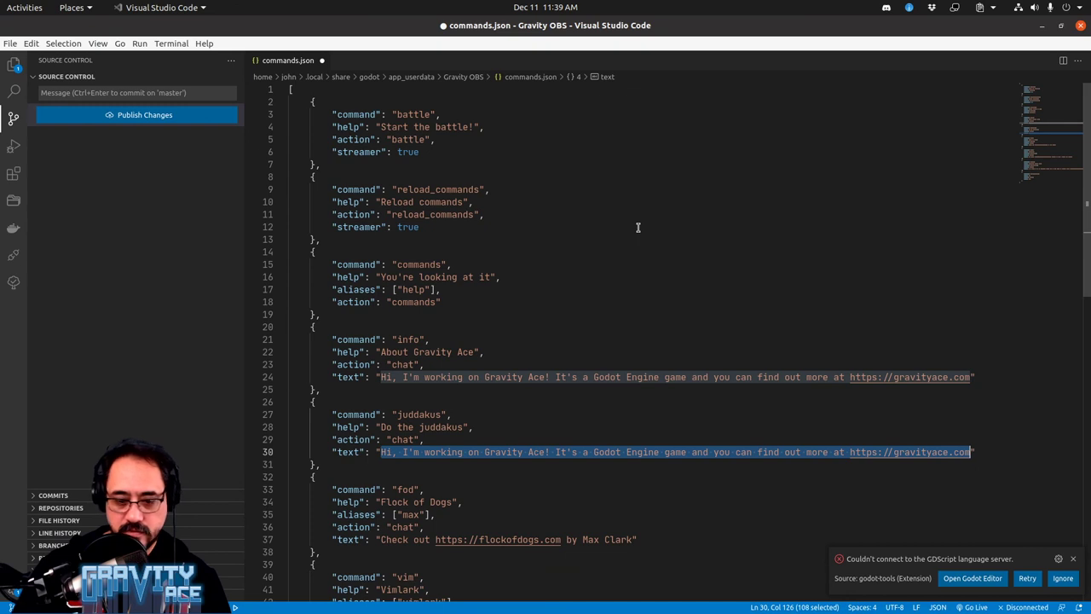
{"action": "type", "text": "oh yeah"}
{"action": "type", "text": " baby"}
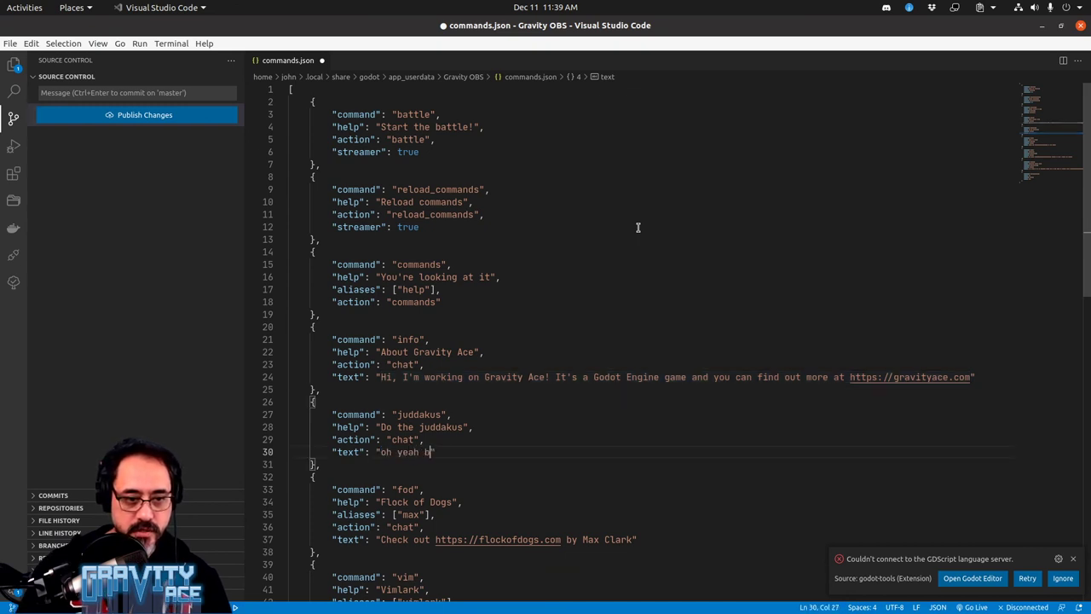
{"action": "key", "text": "ctrl+s"}
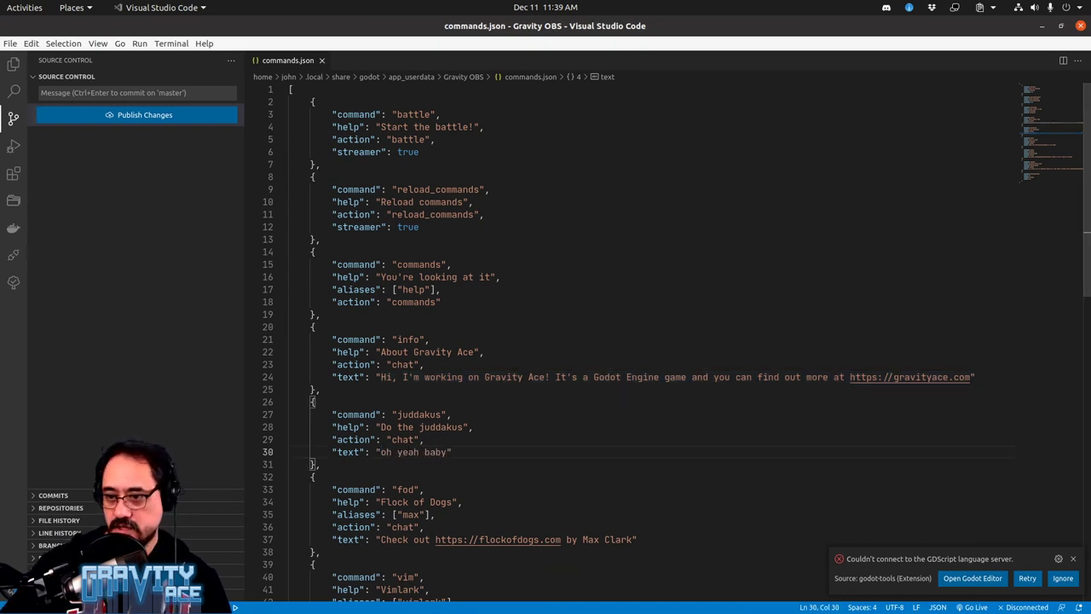
{"action": "key", "text": "alt+Tab"}
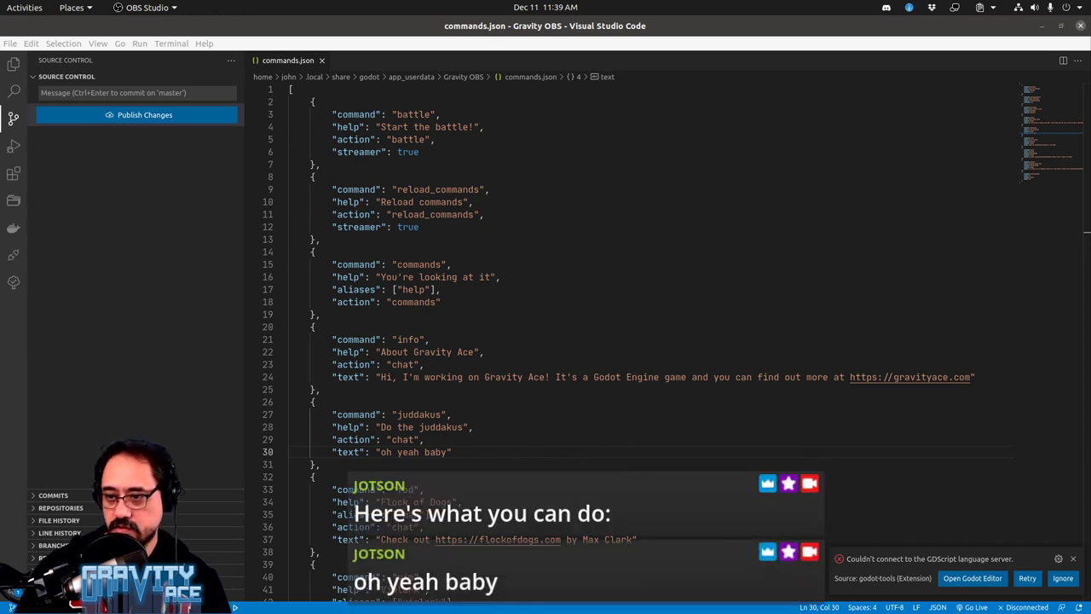
{"action": "key", "text": "alt+Tab"}
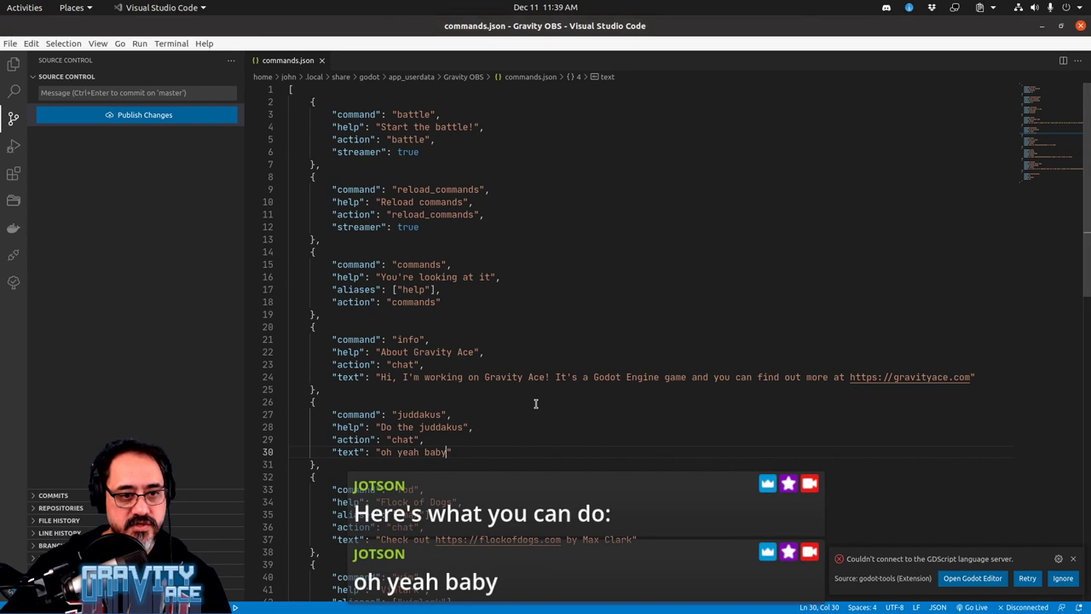
Delete the temporary juddakus entry from commands.json.
{"action": "key", "text": "Up"}
{"action": "key", "text": "Up"}
{"action": "key", "text": "Up"}
{"action": "key", "text": "Up"}
{"action": "key", "text": "ctrl+l"}
{"action": "key", "text": "ctrl+l"}
{"action": "key", "text": "ctrl+l"}
{"action": "key", "text": "ctrl+l"}
{"action": "key", "text": "ctrl+l"}
{"action": "key", "text": "ctrl+l"}
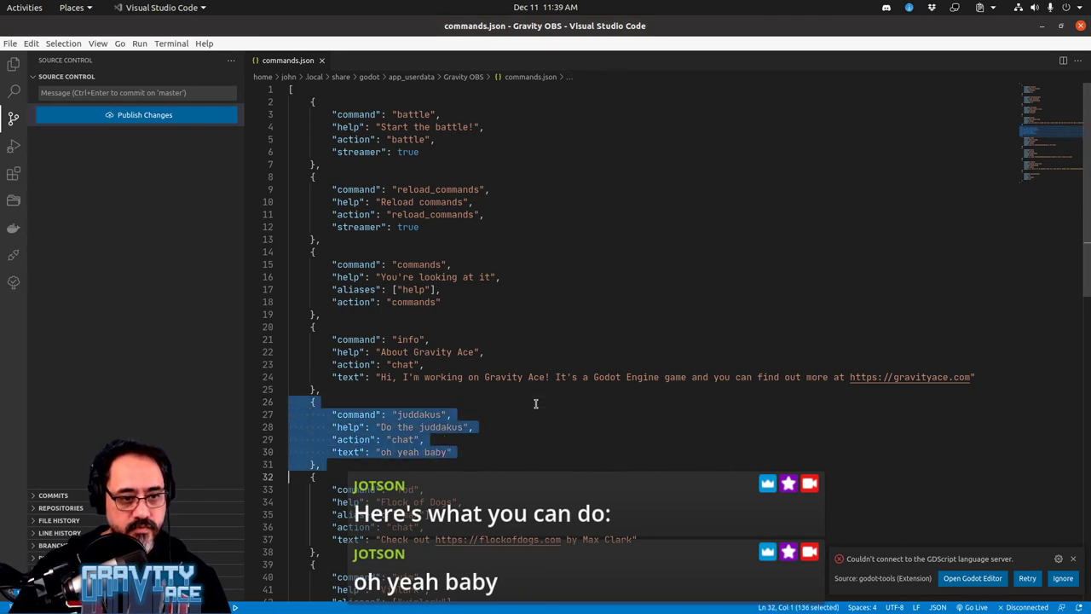
{"action": "key", "text": "Delete"}
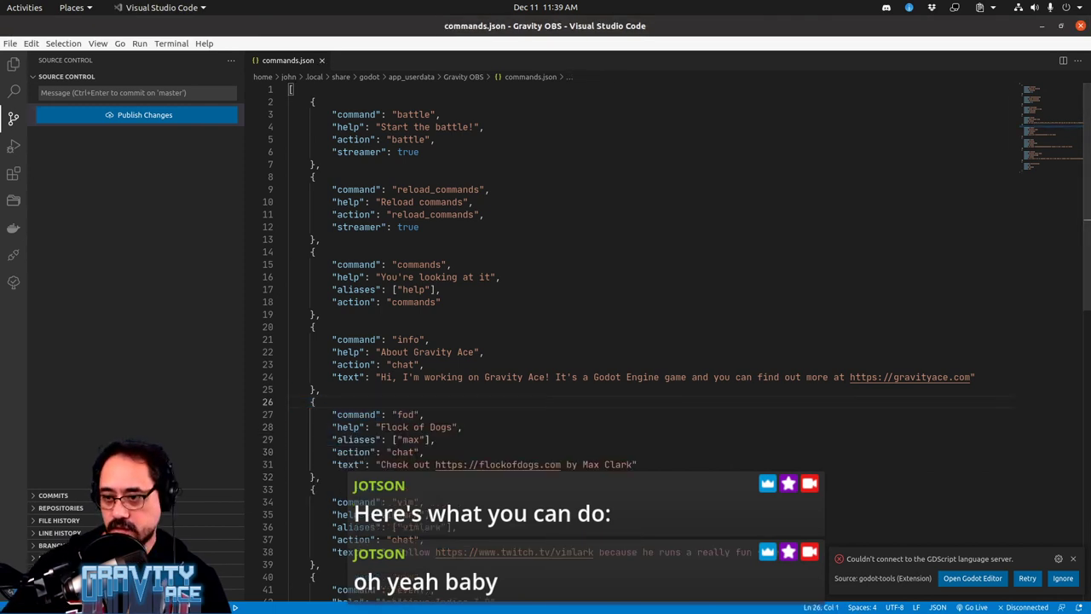
{"action": "key", "text": "alt+Tab"}
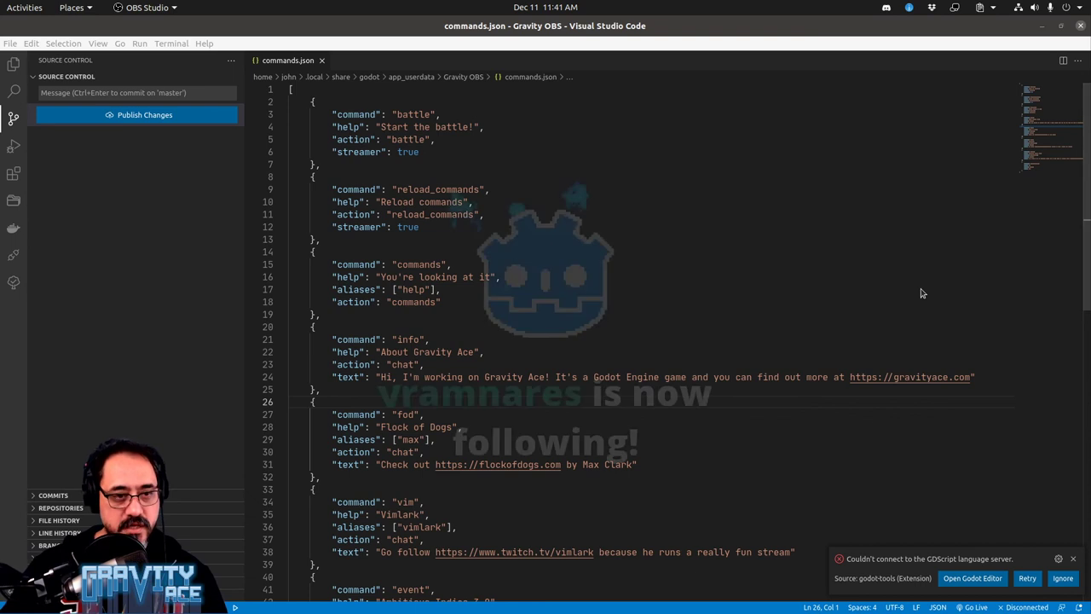
Switch to Trello, review the Act 1 boss card, then close it and drop it back in In progress.
{"action": "key", "text": "alt+Tab"}
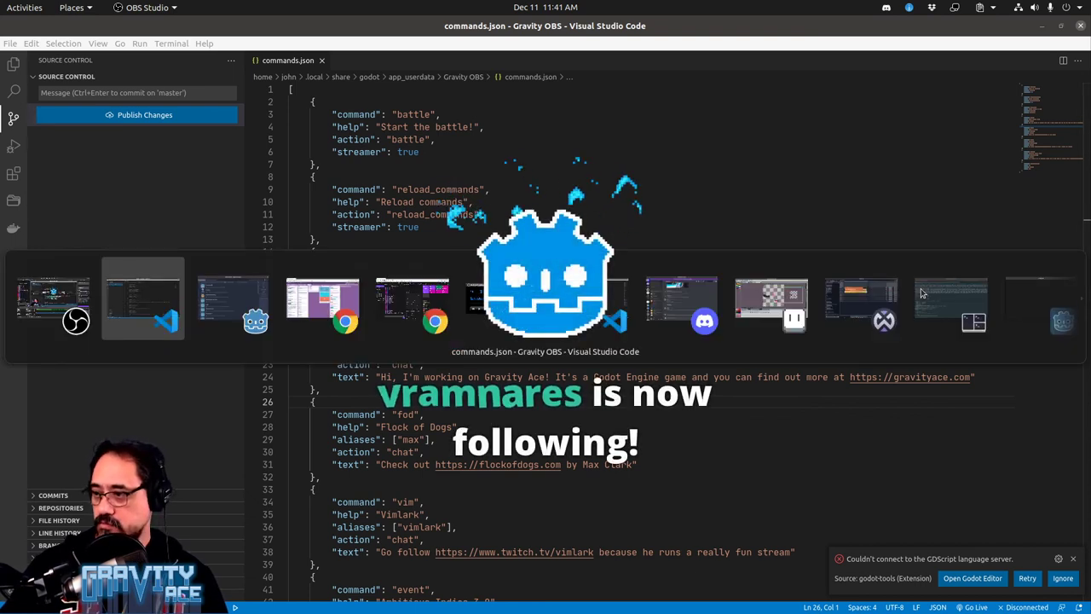
{"action": "key", "text": "Tab"}
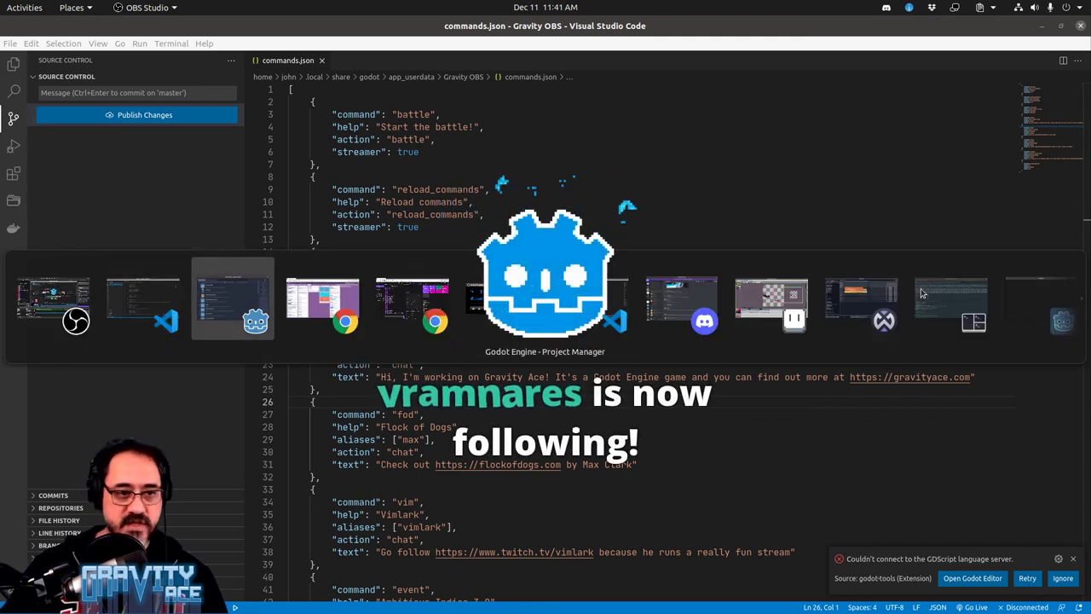
{"action": "key", "text": "Tab"}
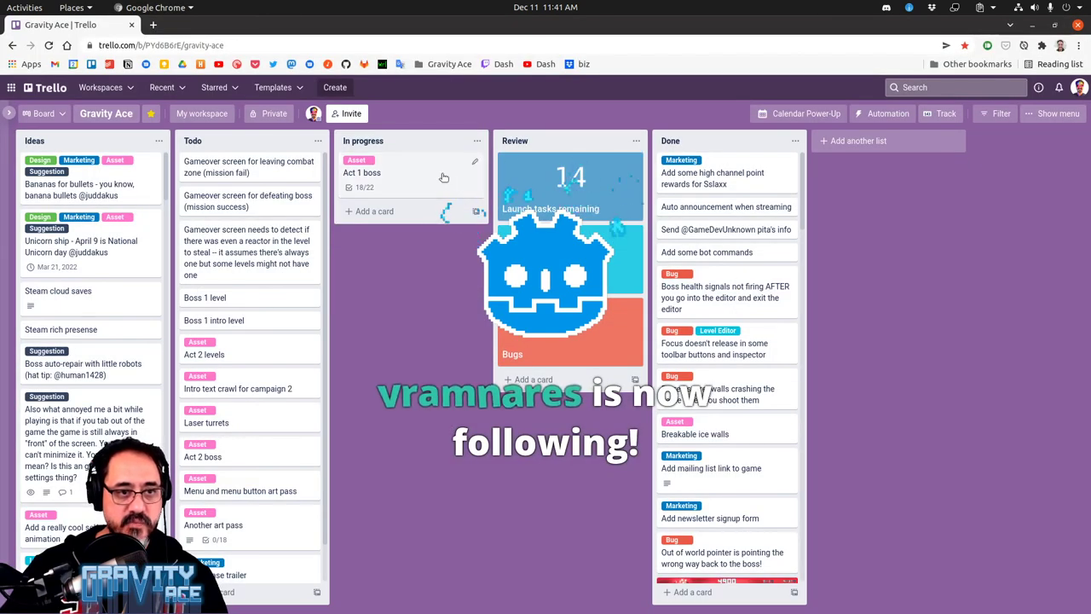
{"action": "left_click", "coordinate": [444, 177]}
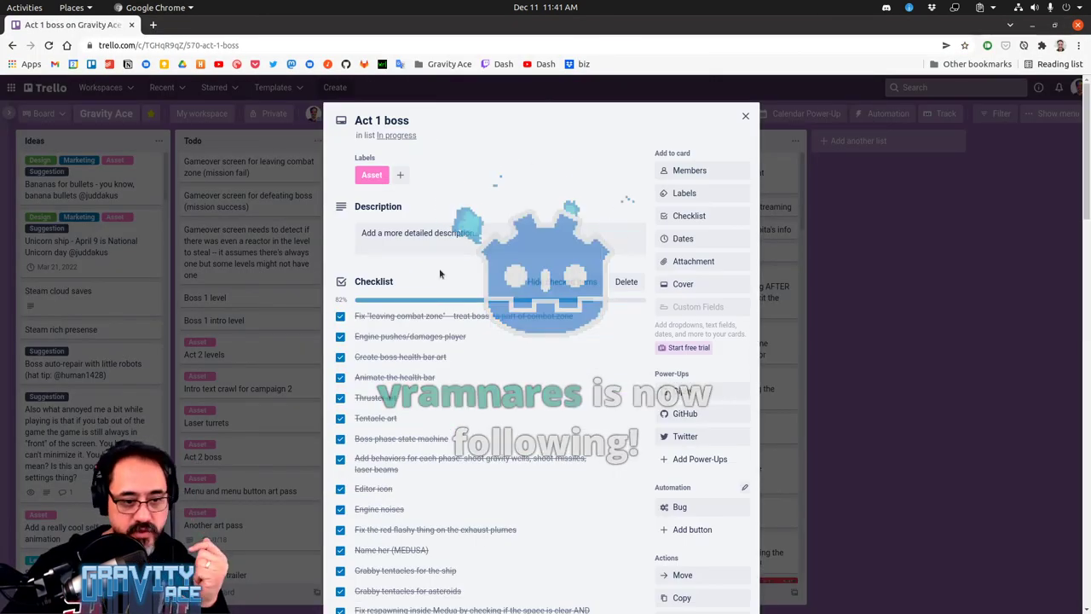
{"action": "scroll", "coordinate": [439, 273], "scroll_direction": "down", "scroll_amount": 5}
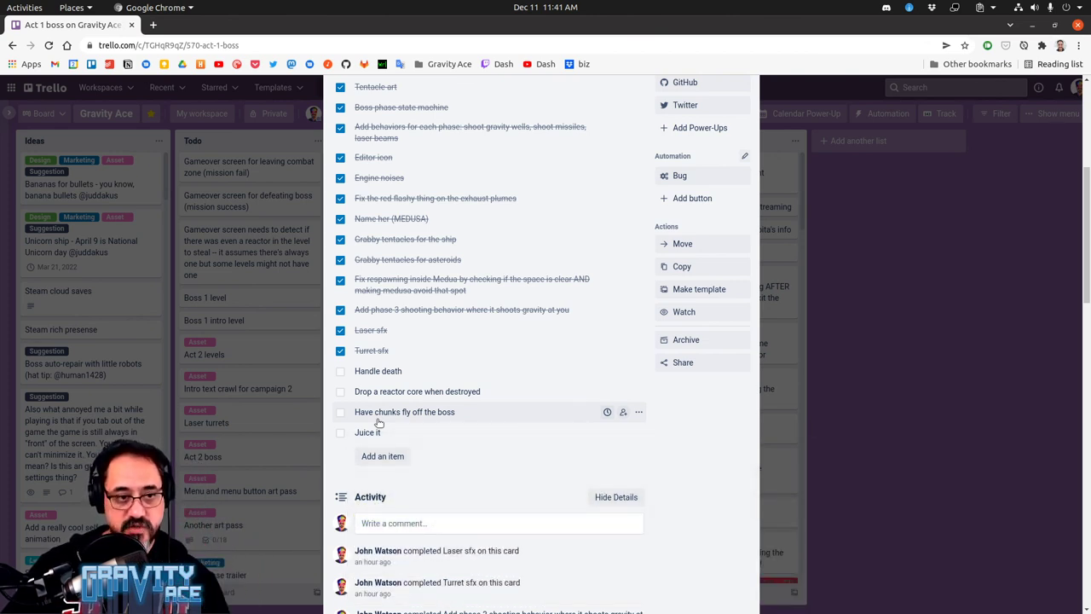
{"action": "key", "text": "Escape"}
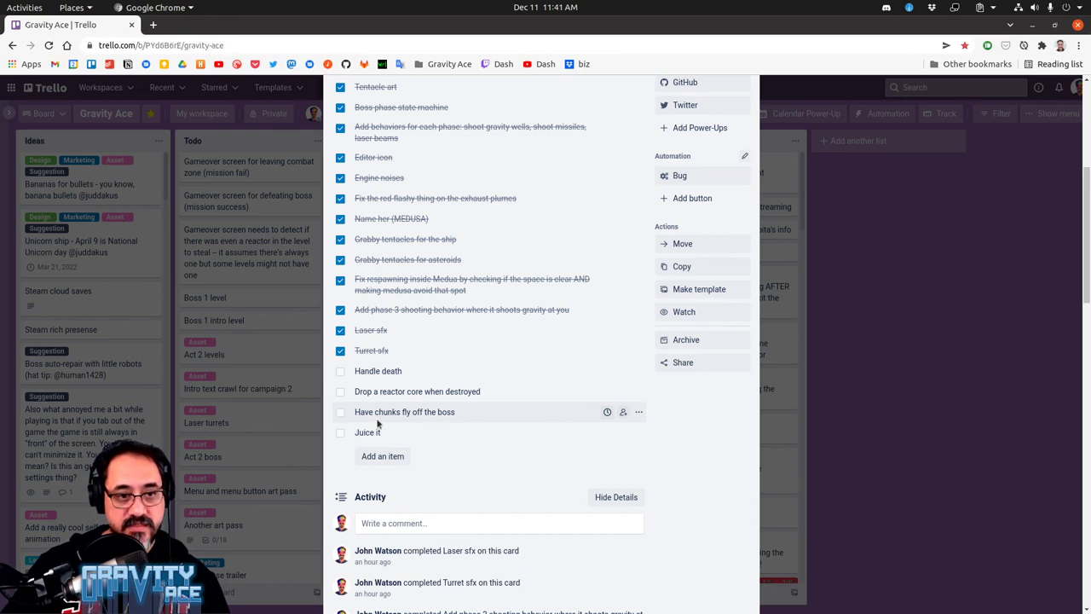
{"action": "mouse_move", "coordinate": [455, 174]}
{"action": "left_mouse_down"}
{"action": "mouse_move", "coordinate": [555, 322]}
{"action": "mouse_move", "coordinate": [548, 366]}
{"action": "mouse_move", "coordinate": [457, 208]}
{"action": "mouse_move", "coordinate": [461, 192]}
{"action": "left_mouse_up"}
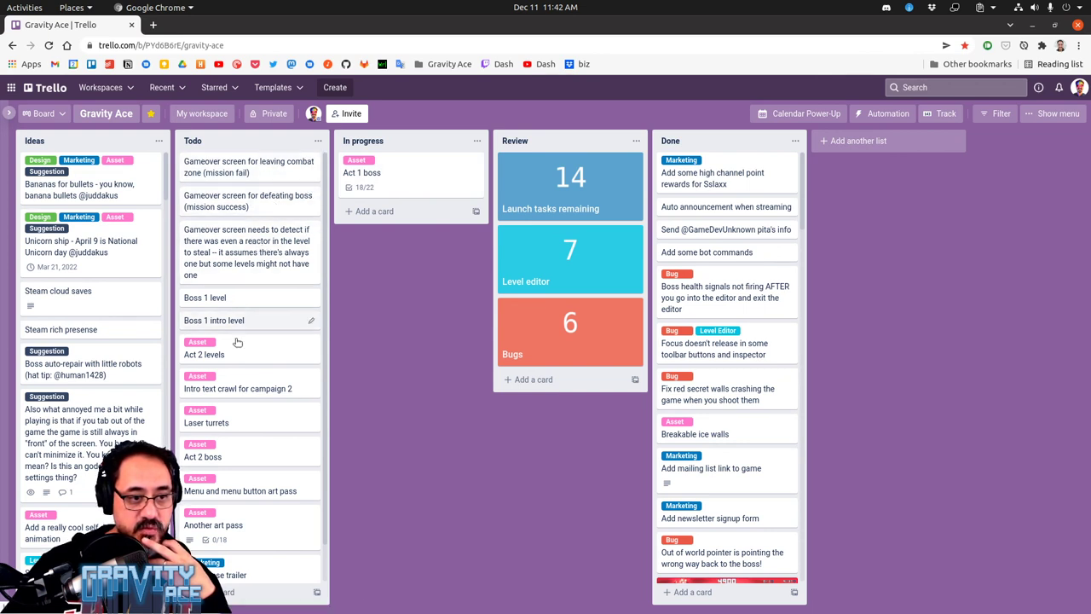
Move Boss 1 intro level above Boss 1 level and Intro text crawl above Act 2 levels.
{"action": "left_click_drag", "start_coordinate": [242, 355], "coordinate": [241, 293]}
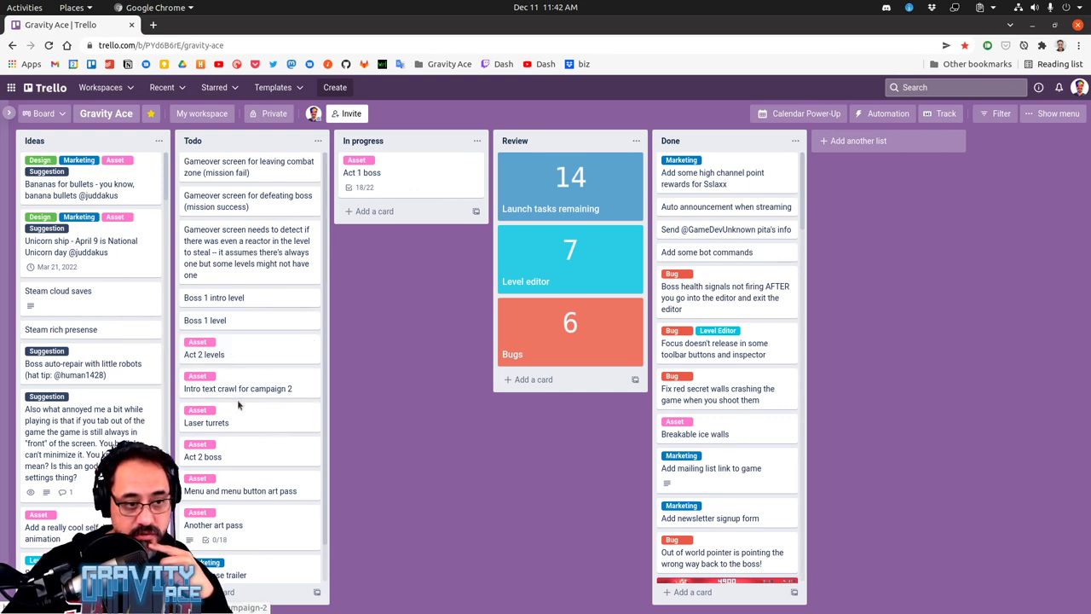
{"action": "left_click_drag", "start_coordinate": [238, 392], "coordinate": [245, 350]}
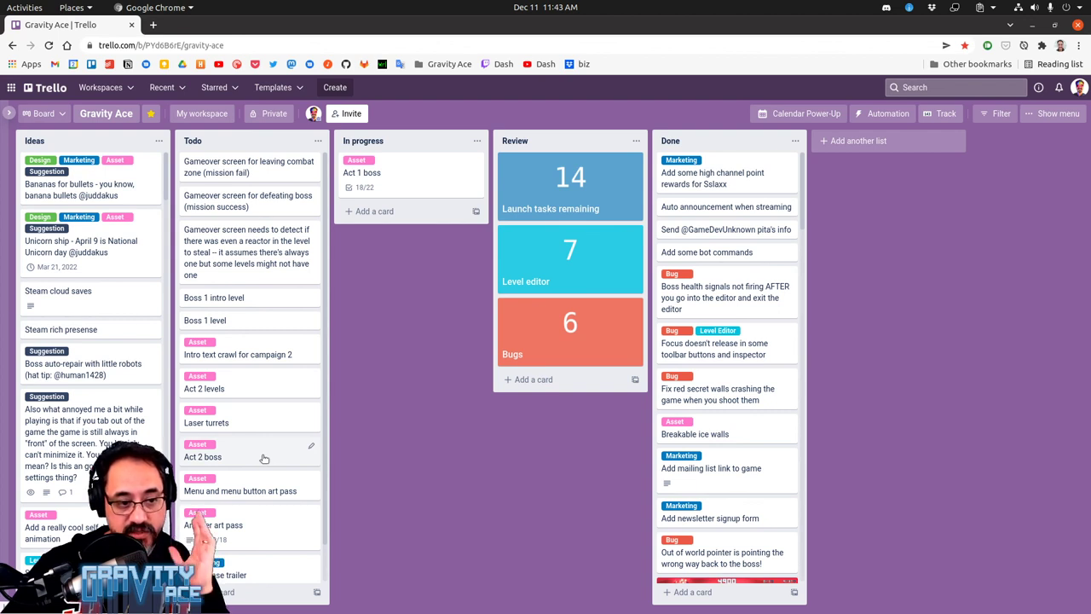
{"action": "scroll", "coordinate": [263, 452], "scroll_direction": "down", "scroll_amount": 1}
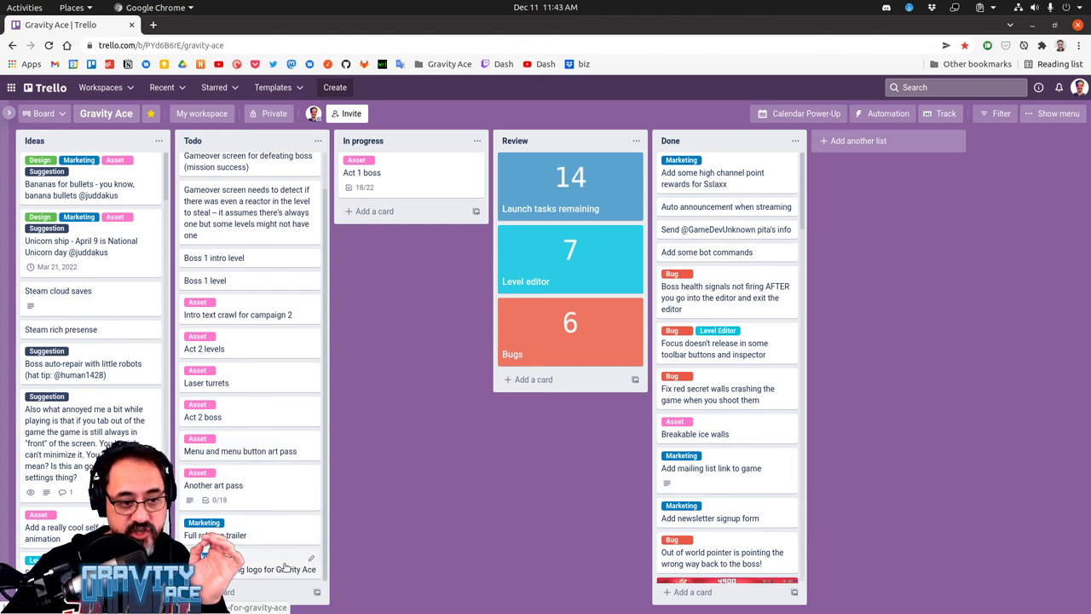
{"action": "scroll", "coordinate": [219, 483], "scroll_direction": "up", "scroll_amount": 1}
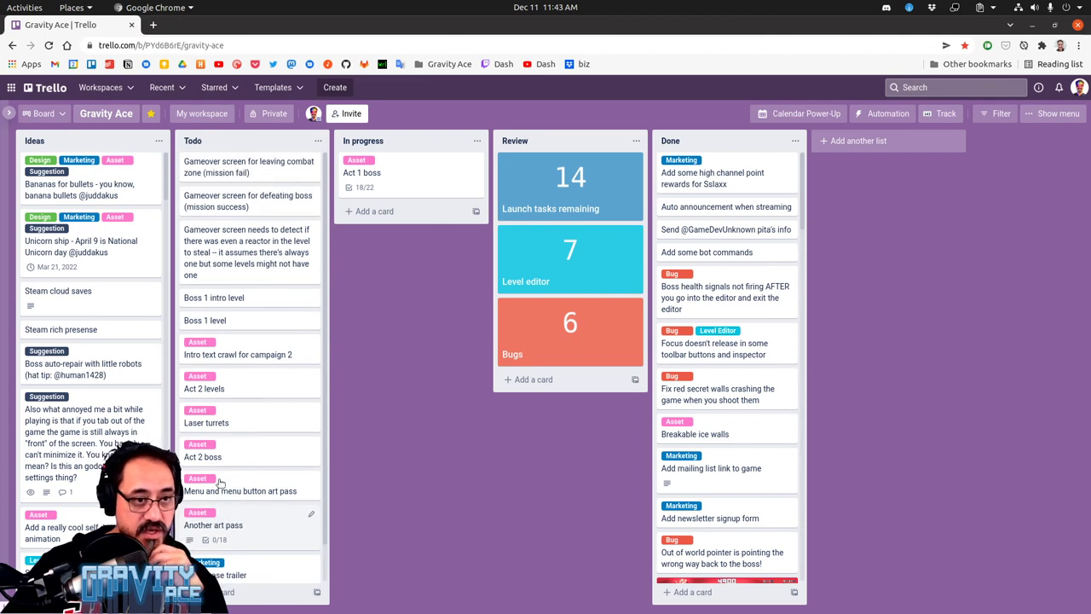
Review the Act 1 boss card's checklist, now at 18/22, and close it.
{"action": "left_click", "coordinate": [422, 178]}
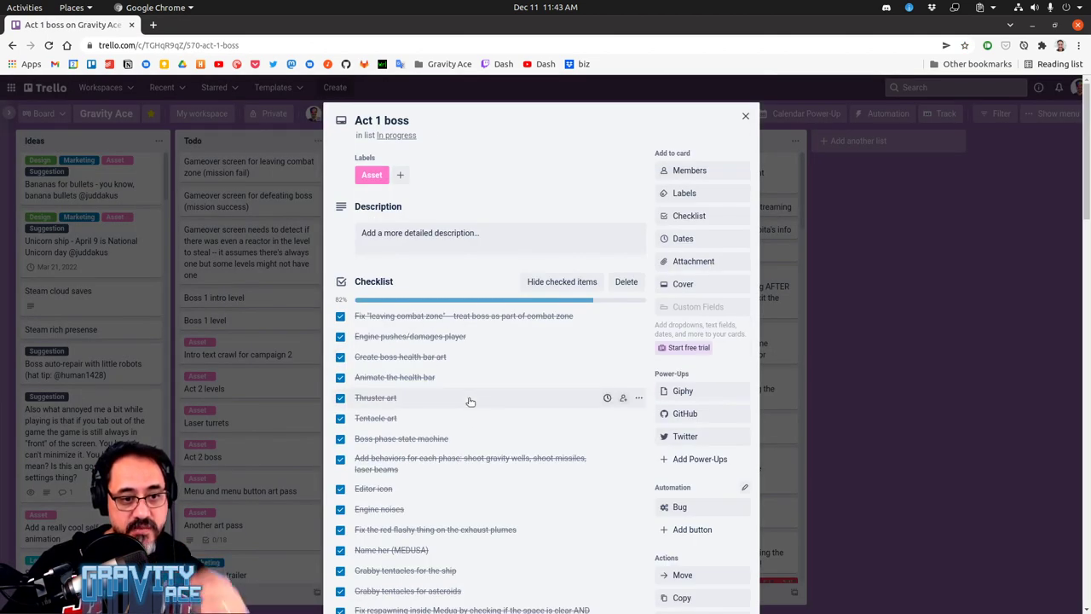
{"action": "scroll", "coordinate": [470, 401], "scroll_direction": "down", "scroll_amount": 2}
{"action": "scroll", "coordinate": [468, 397], "scroll_direction": "down", "scroll_amount": 4}
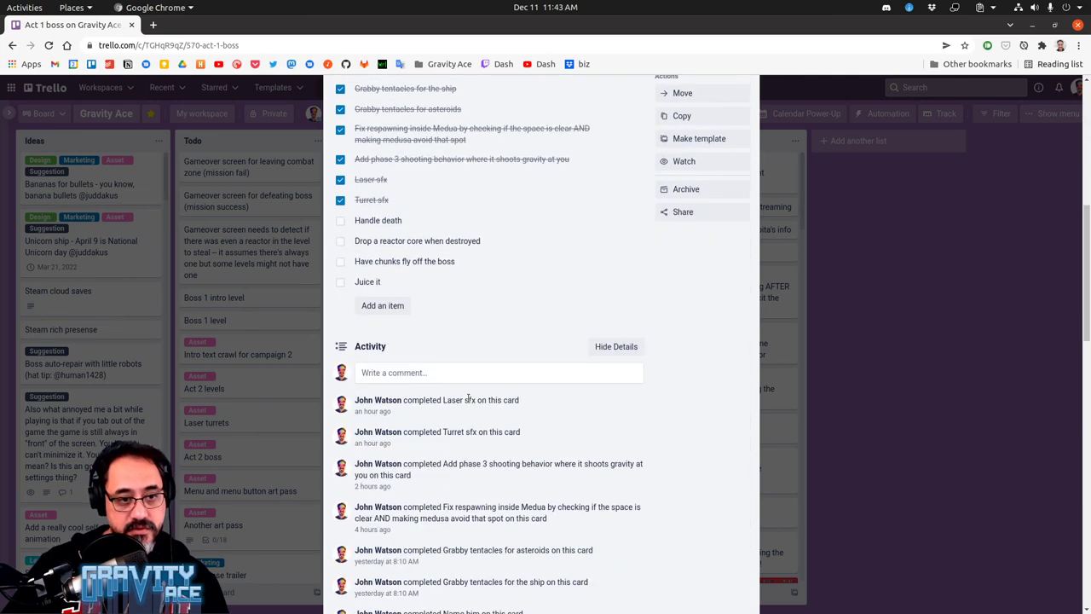
{"action": "key", "text": "Escape"}
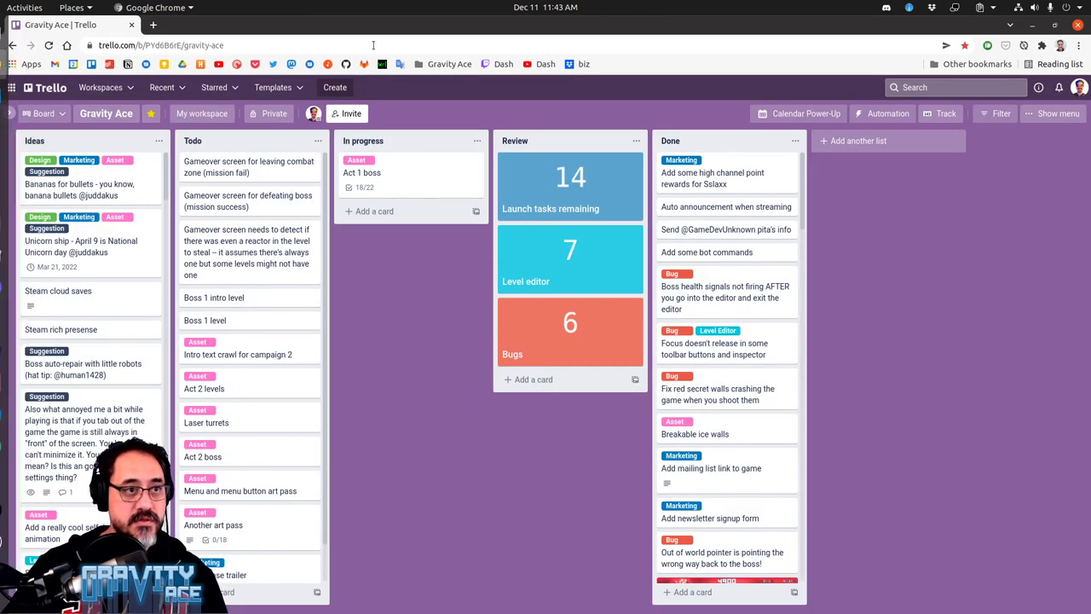
Load twitch.tv in a new tab and filter the Browse directory by the Godot Engine tag.
{"action": "key", "text": "ctrl+t"}
{"action": "type", "text": "tw"}
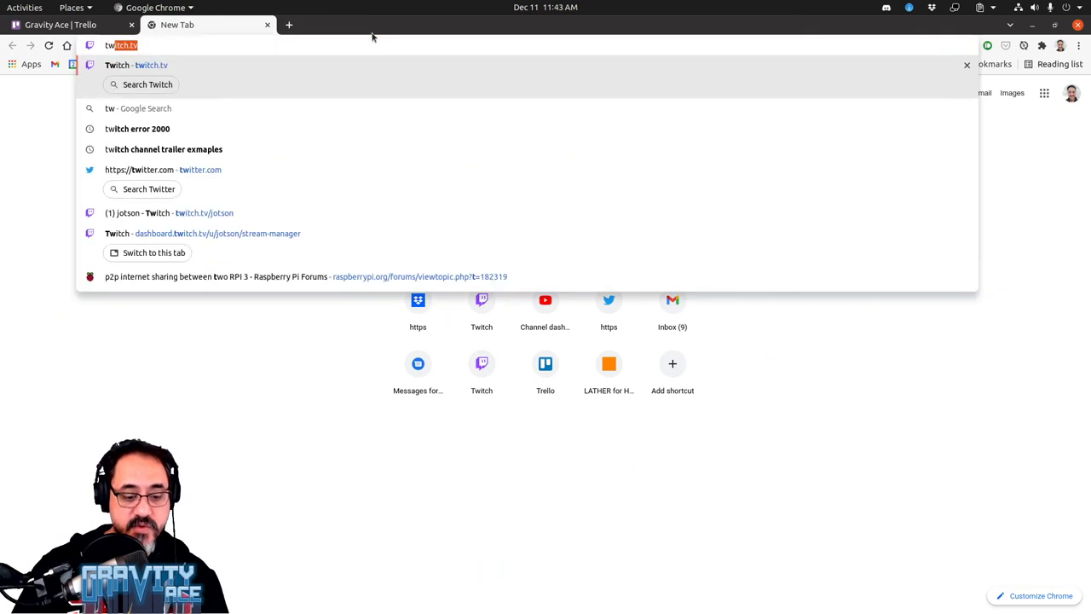
{"action": "type", "text": "itch.tv/"}
{"action": "key", "text": "Return"}
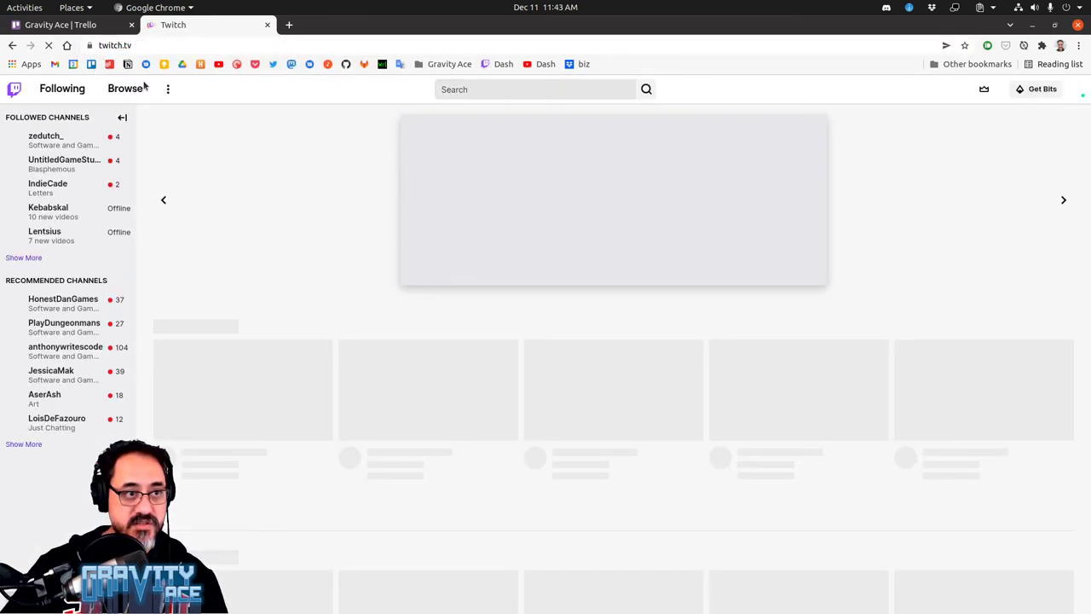
{"action": "left_click", "coordinate": [126, 88]}
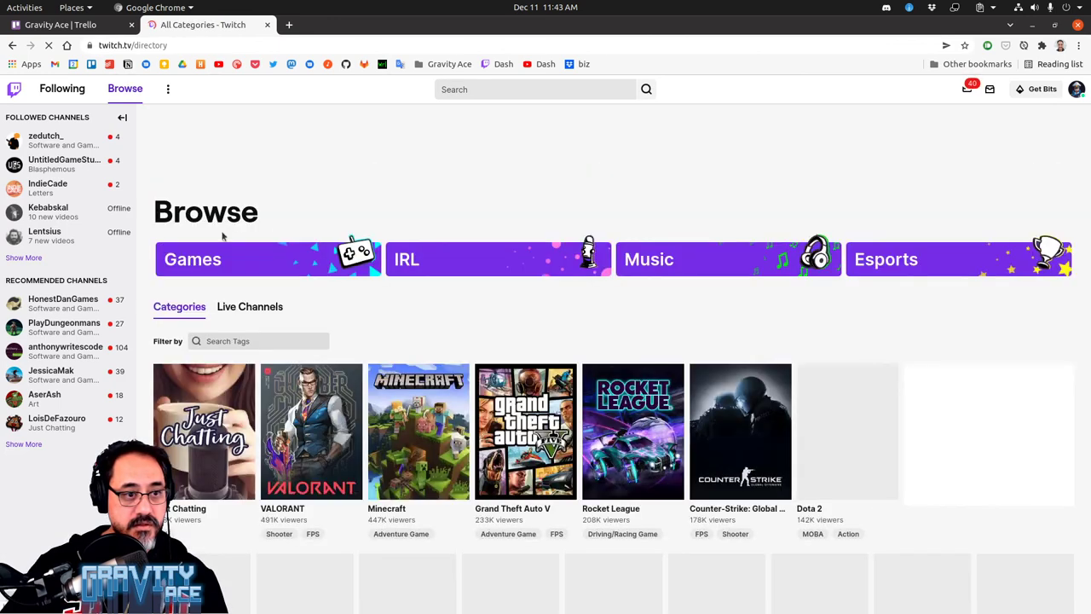
{"action": "left_click", "coordinate": [267, 335]}
{"action": "type", "text": "godot engine"}
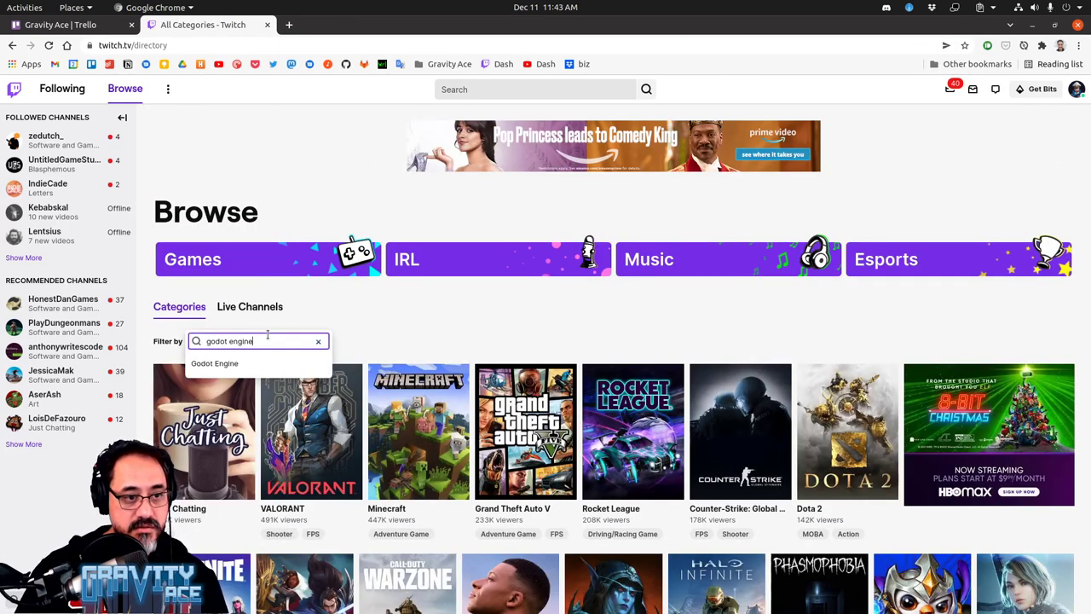
{"action": "key", "text": "Down"}
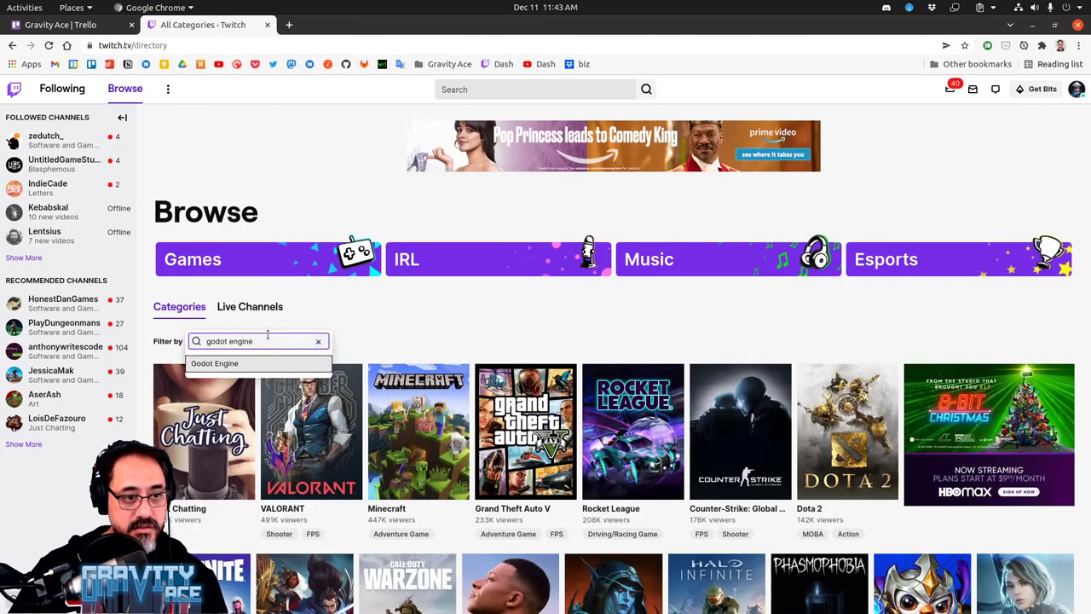
{"action": "key", "text": "Return"}
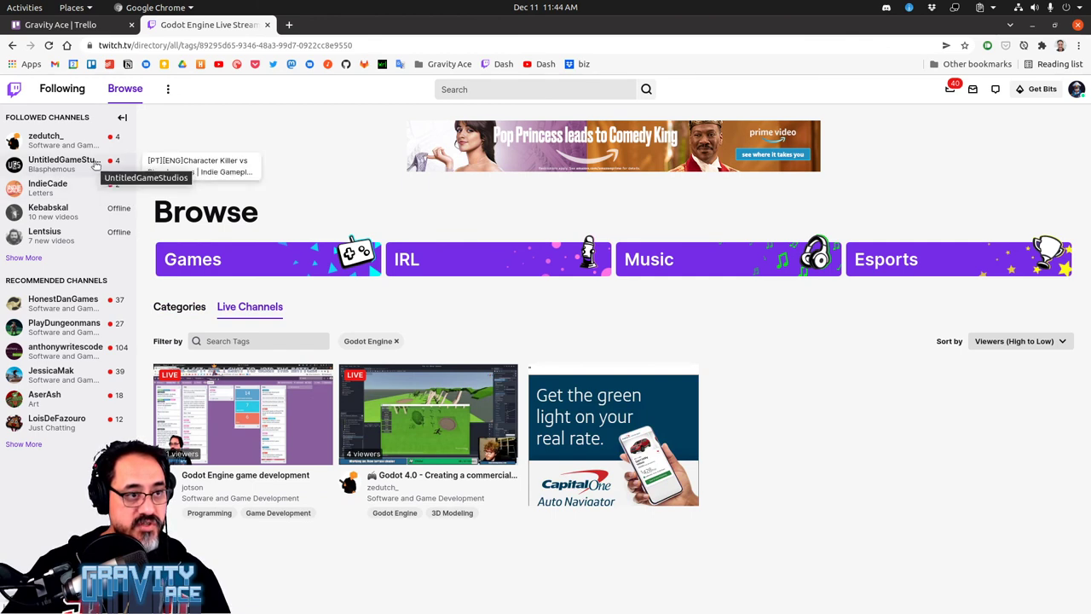
{"action": "mouse_move", "coordinate": [92, 189]}
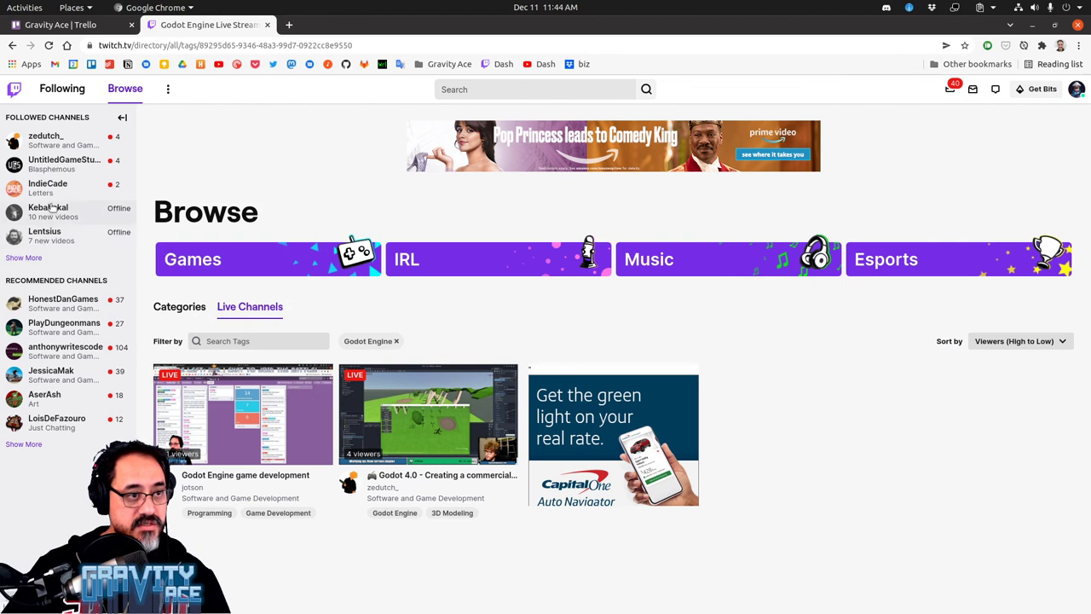
{"action": "mouse_move", "coordinate": [53, 144]}
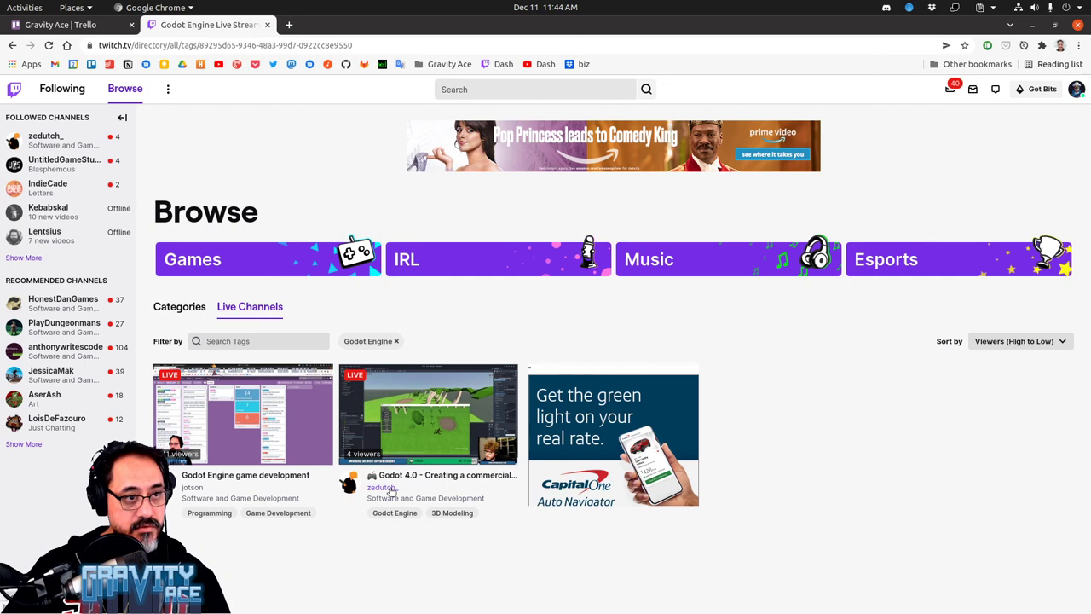
Open UntitledGameStudios' live Blasphemous stream from Followed Channels and scroll through its info.
{"action": "left_click", "coordinate": [57, 171]}
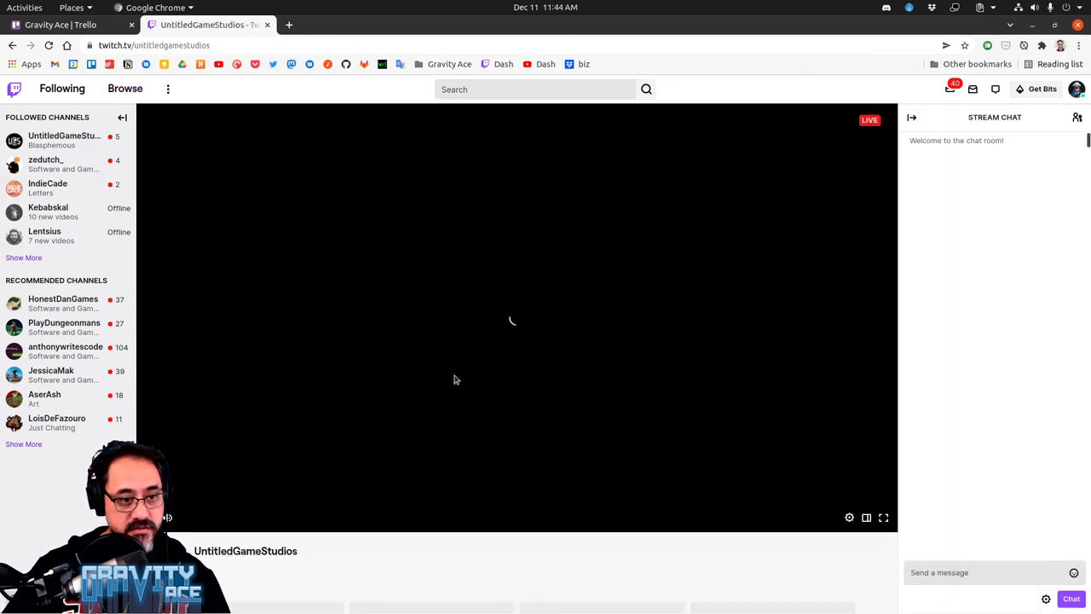
{"action": "scroll", "coordinate": [462, 502], "scroll_direction": "down", "scroll_amount": 2}
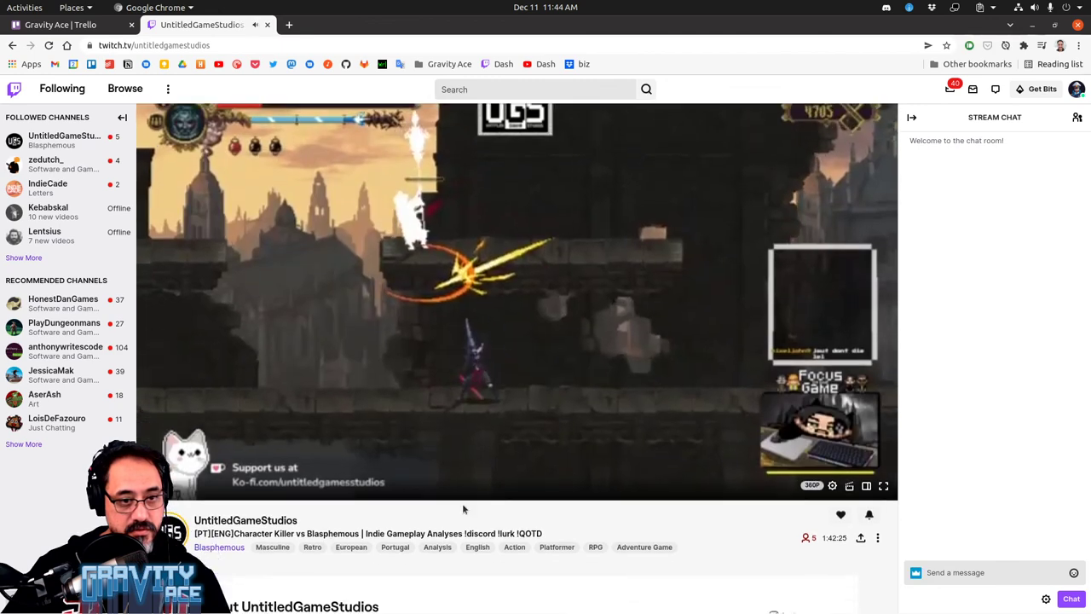
{"action": "scroll", "coordinate": [462, 509], "scroll_direction": "down", "scroll_amount": 3}
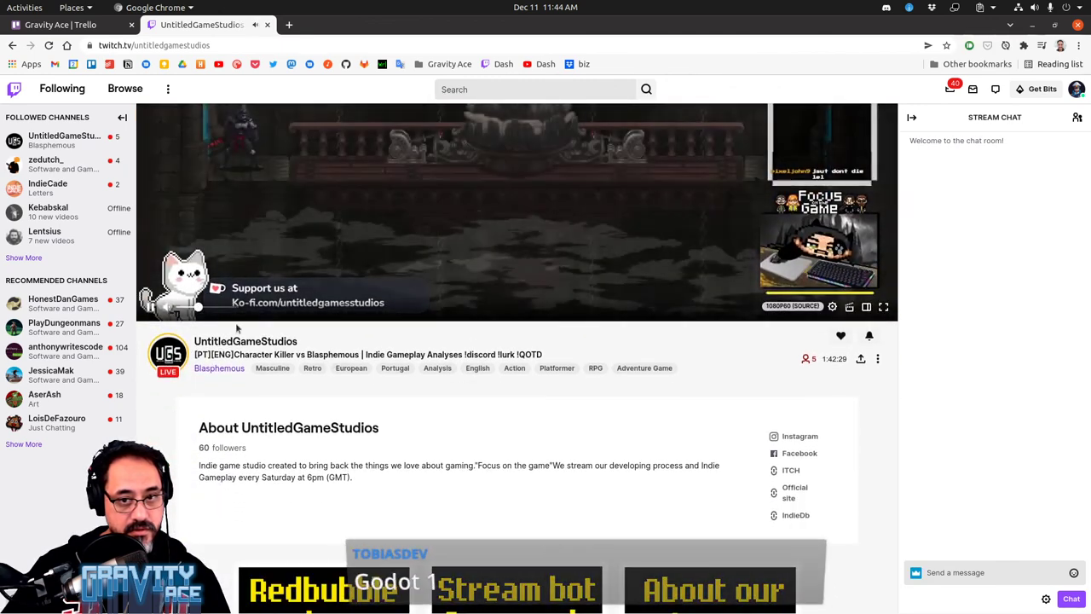
{"action": "scroll", "coordinate": [495, 480], "scroll_direction": "up", "scroll_amount": 1}
{"action": "scroll", "coordinate": [495, 480], "scroll_direction": "up", "scroll_amount": 1}
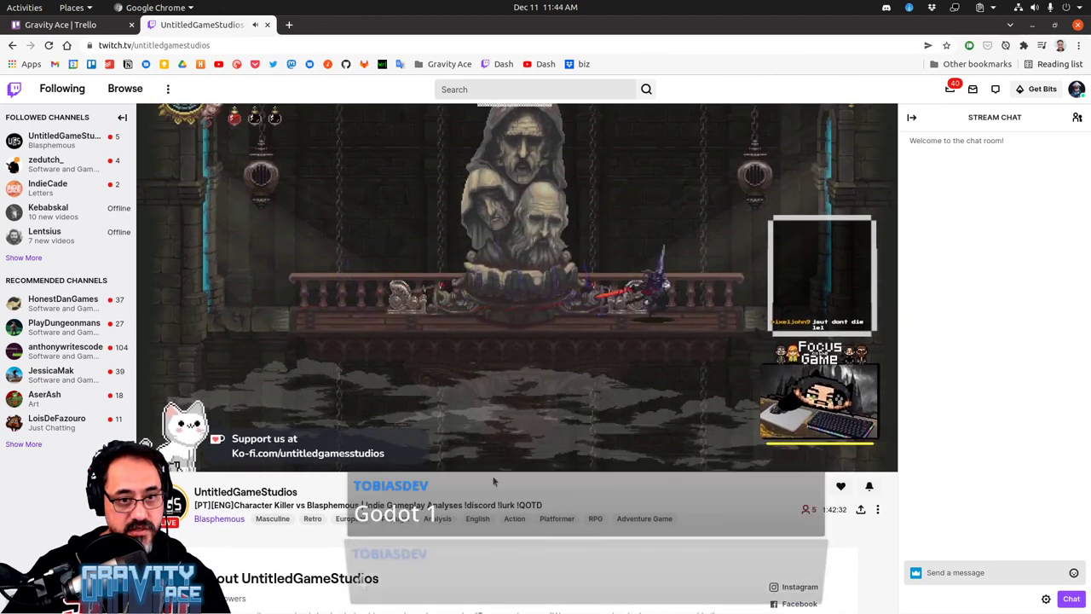
{"action": "scroll", "coordinate": [493, 482], "scroll_direction": "down", "scroll_amount": 1}
{"action": "scroll", "coordinate": [494, 480], "scroll_direction": "down", "scroll_amount": 2}
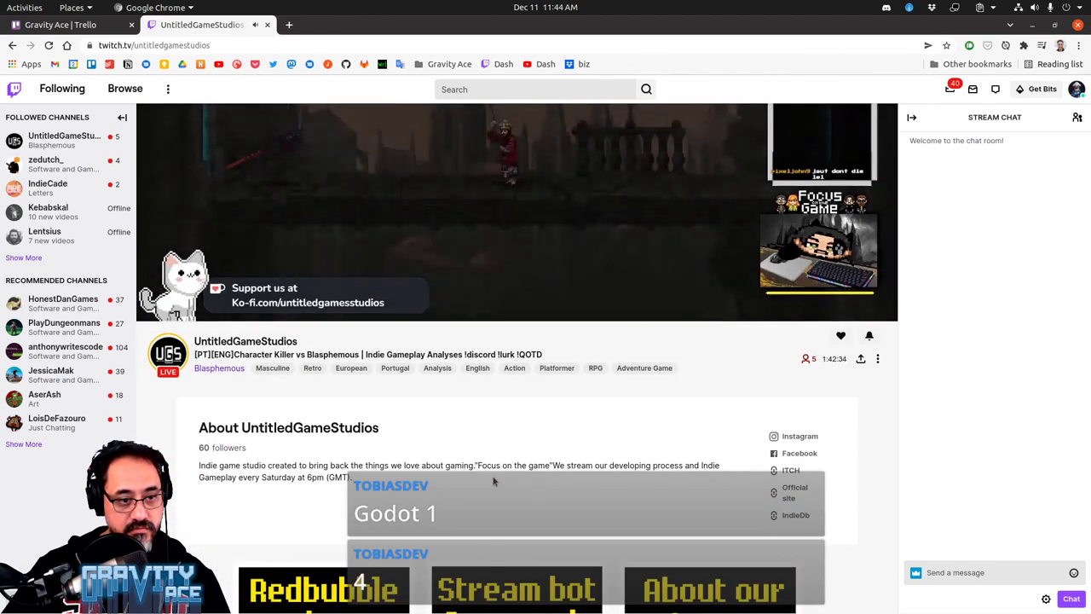
{"action": "scroll", "coordinate": [494, 479], "scroll_direction": "up", "scroll_amount": 4}
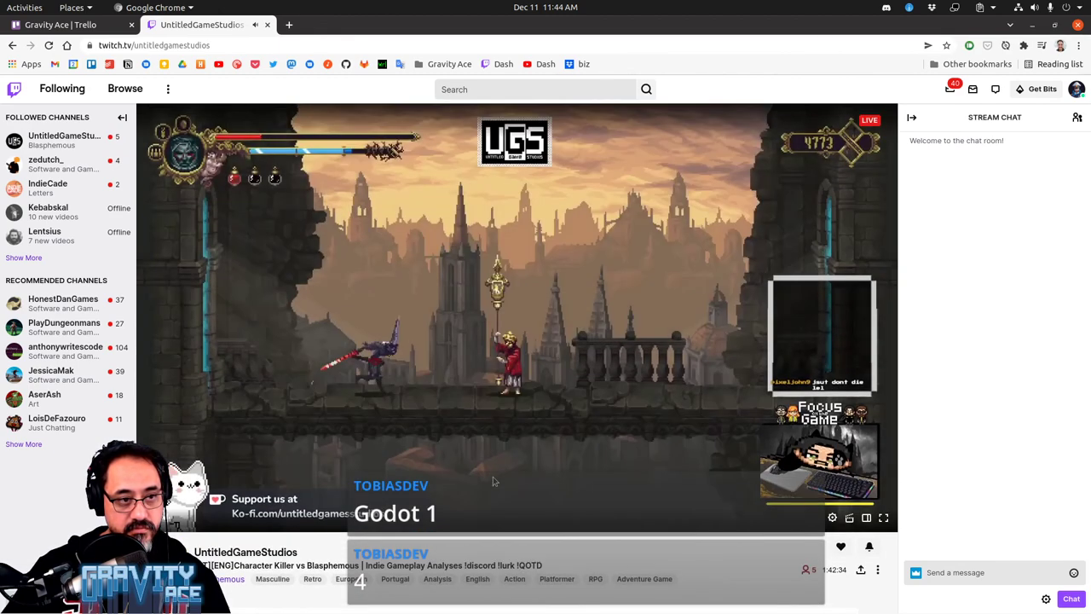
Open zedutch_'s live Godot 4.0 Planewrecked stream, then bring up the window switcher.
{"action": "left_click", "coordinate": [60, 160]}
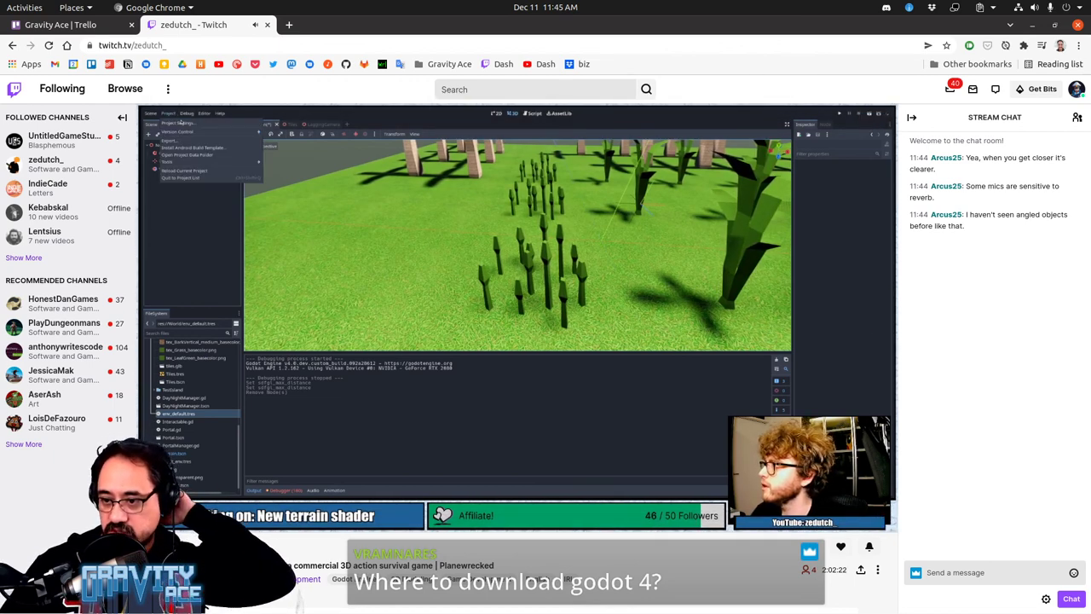
{"action": "key", "text": "alt+Tab"}
{"action": "key", "text": "alt+Tab"}
{"action": "key", "text": "alt+Tab"}
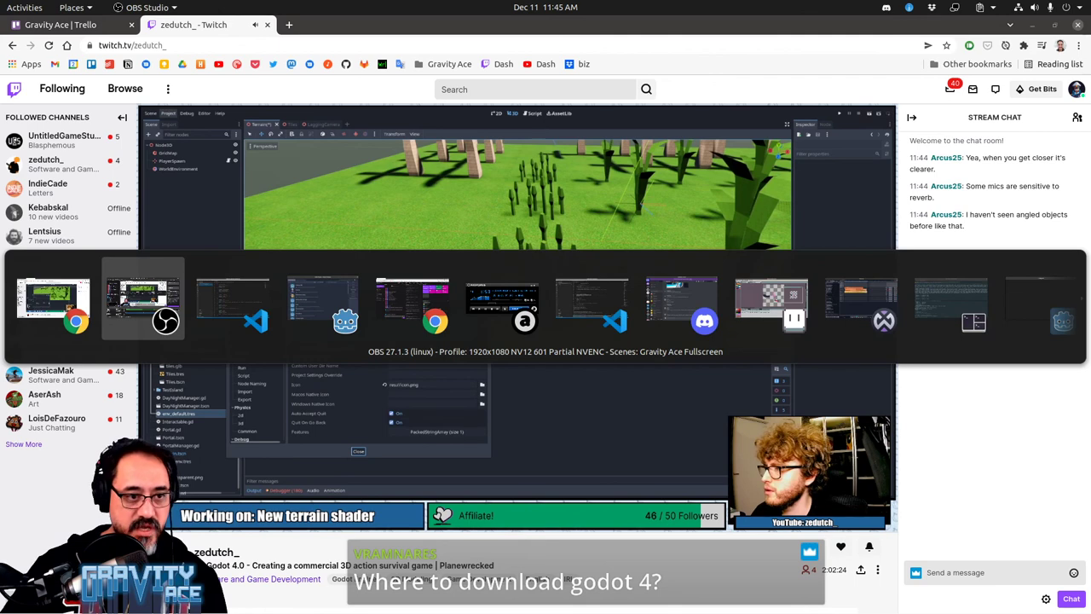
{"action": "key", "text": "Escape"}
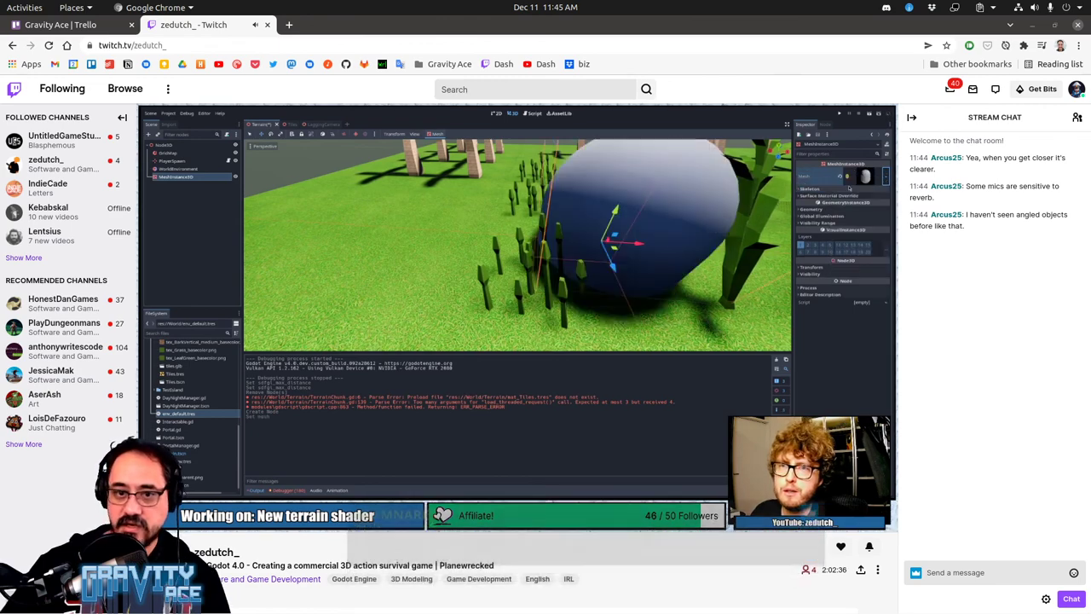
{"action": "key", "text": "alt+Tab"}
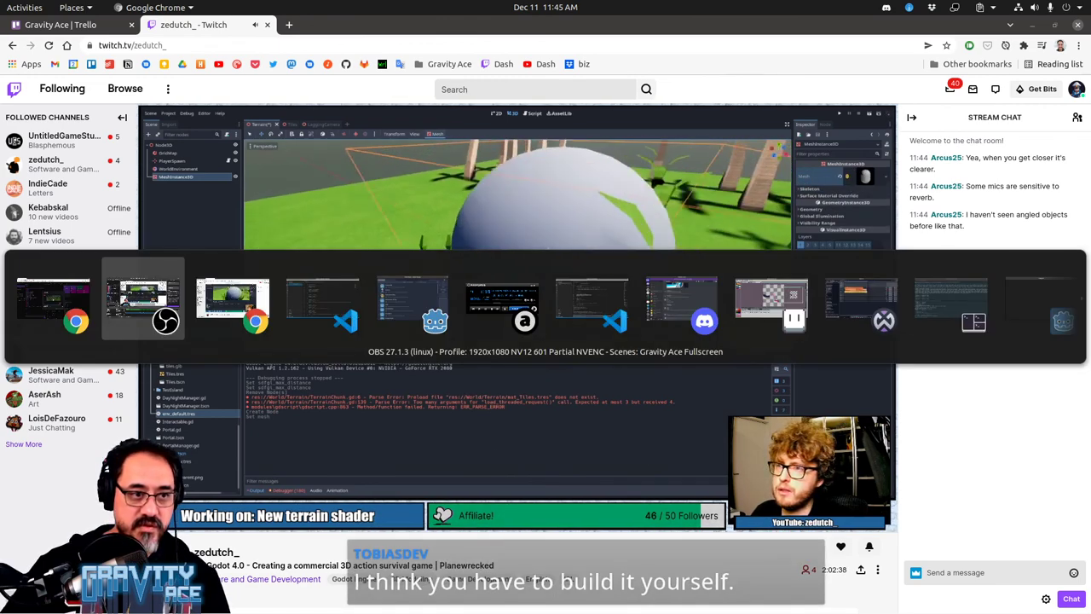